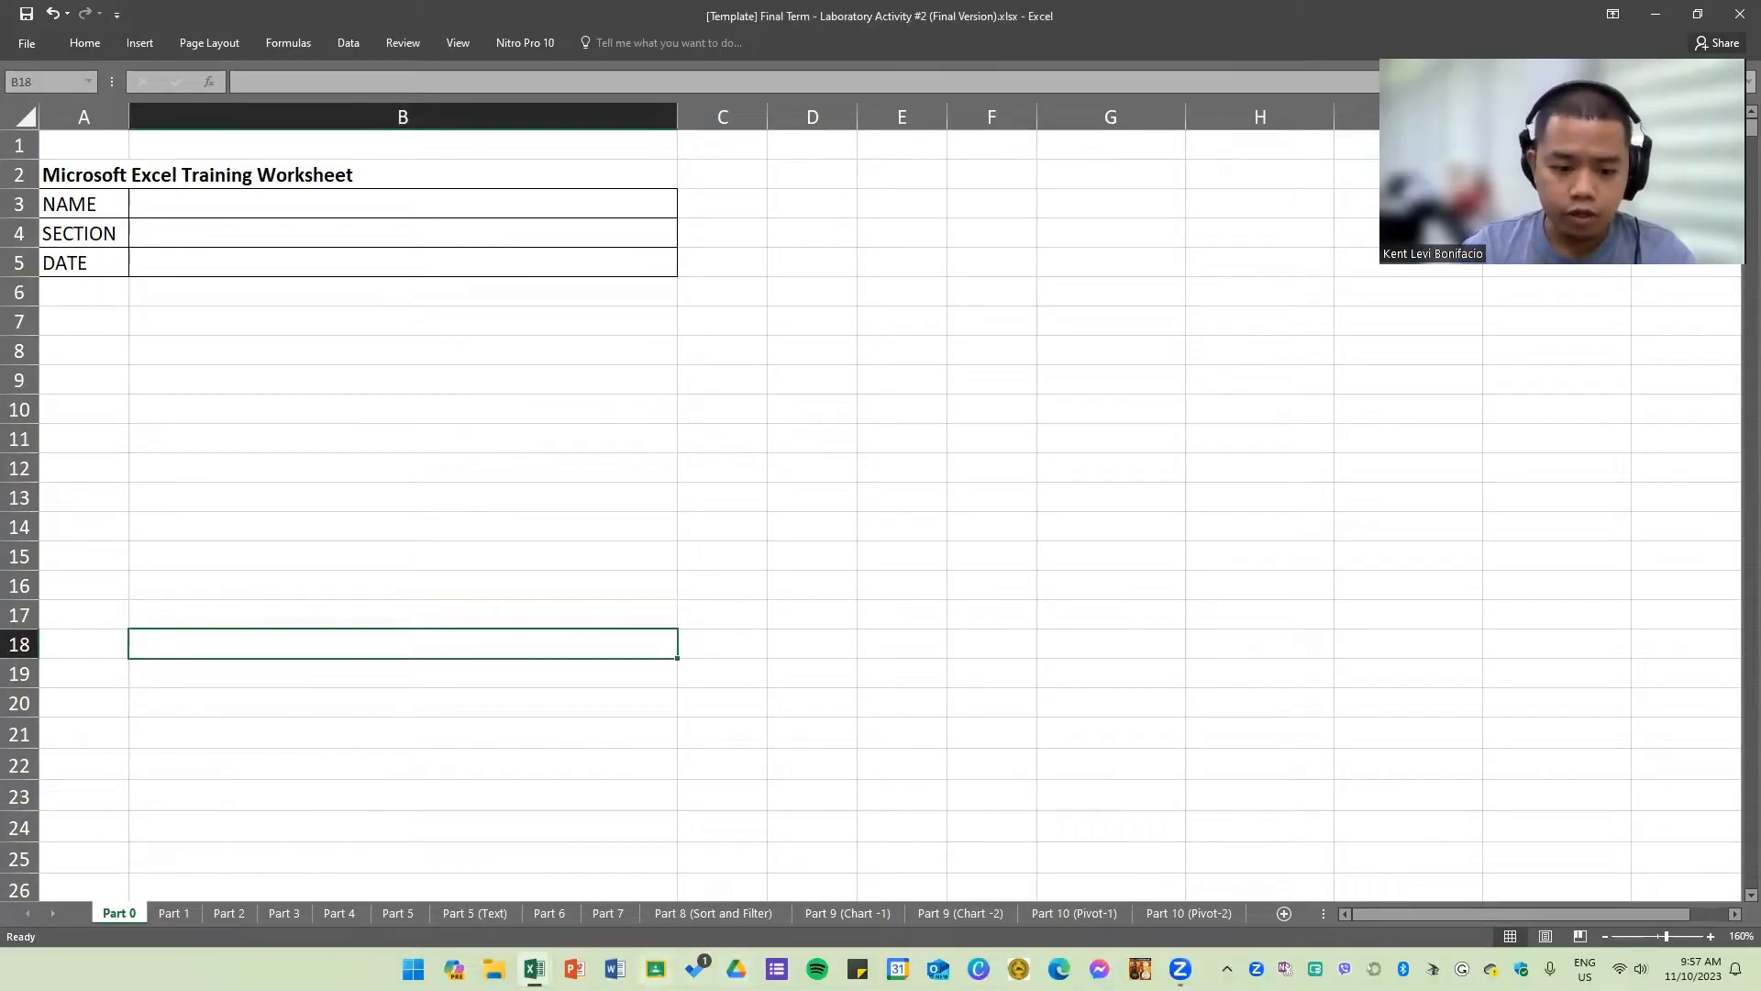
{"action": "left_click", "coordinate": [655, 968]}
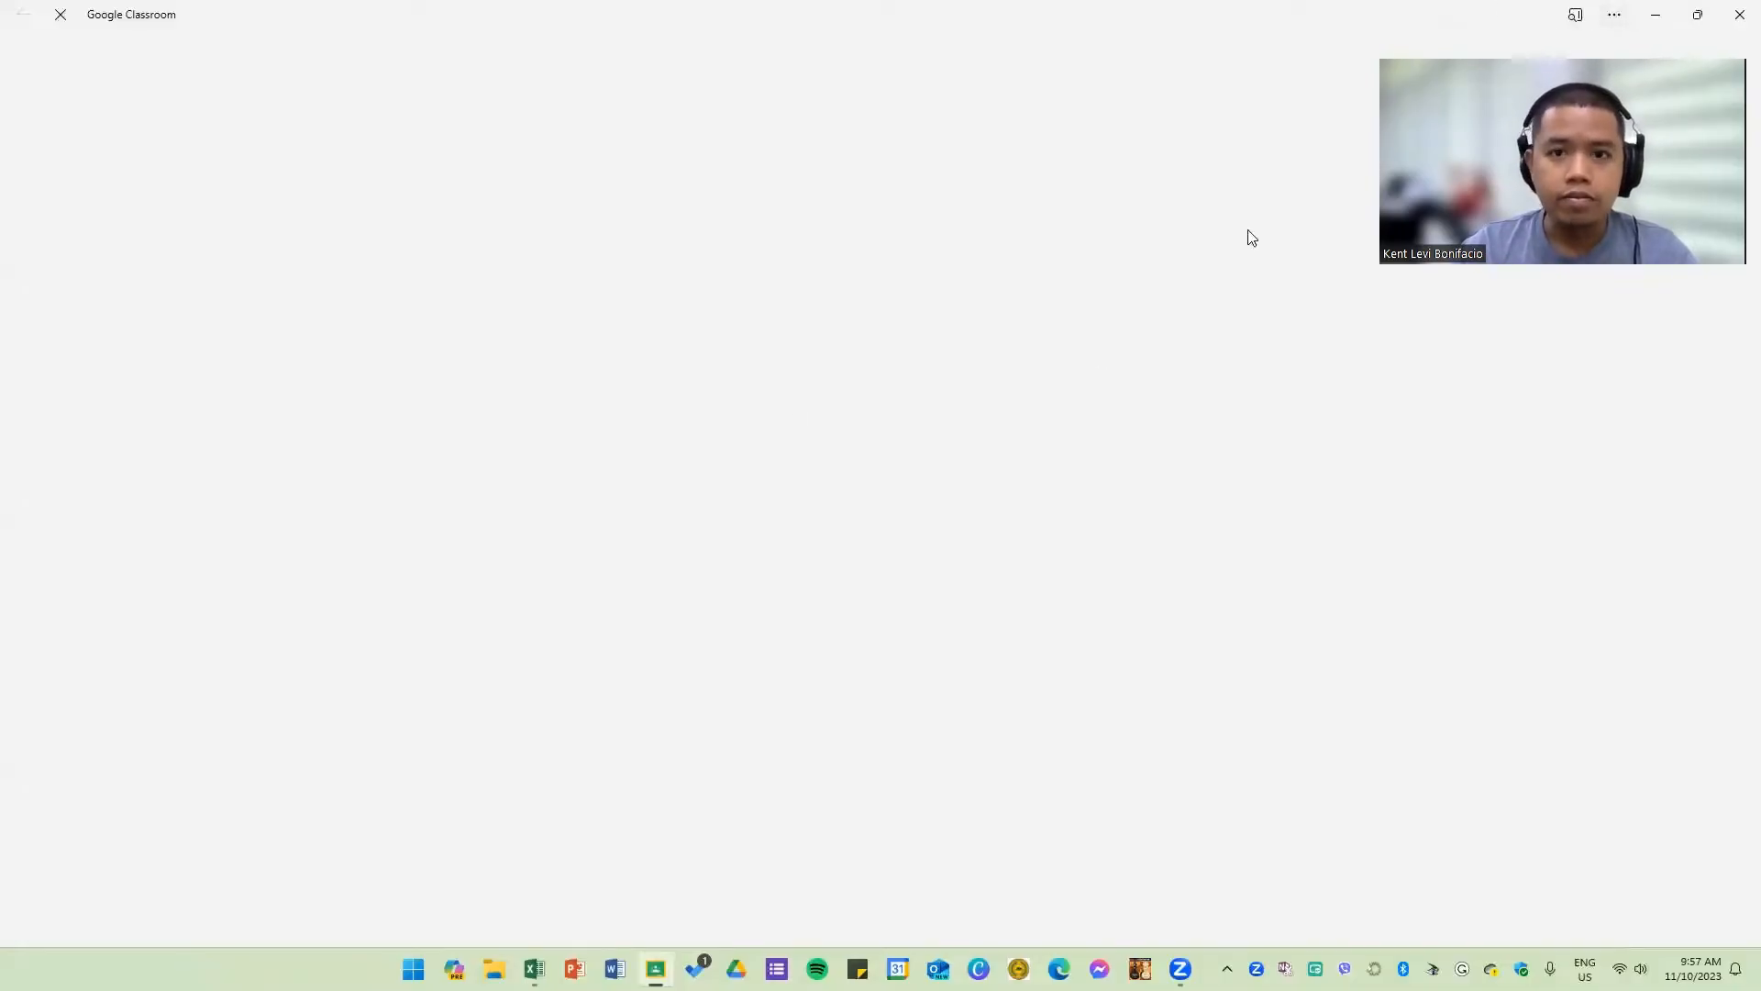
{"action": "left_click", "coordinate": [1656, 16]}
{"action": "left_click", "coordinate": [895, 438]}
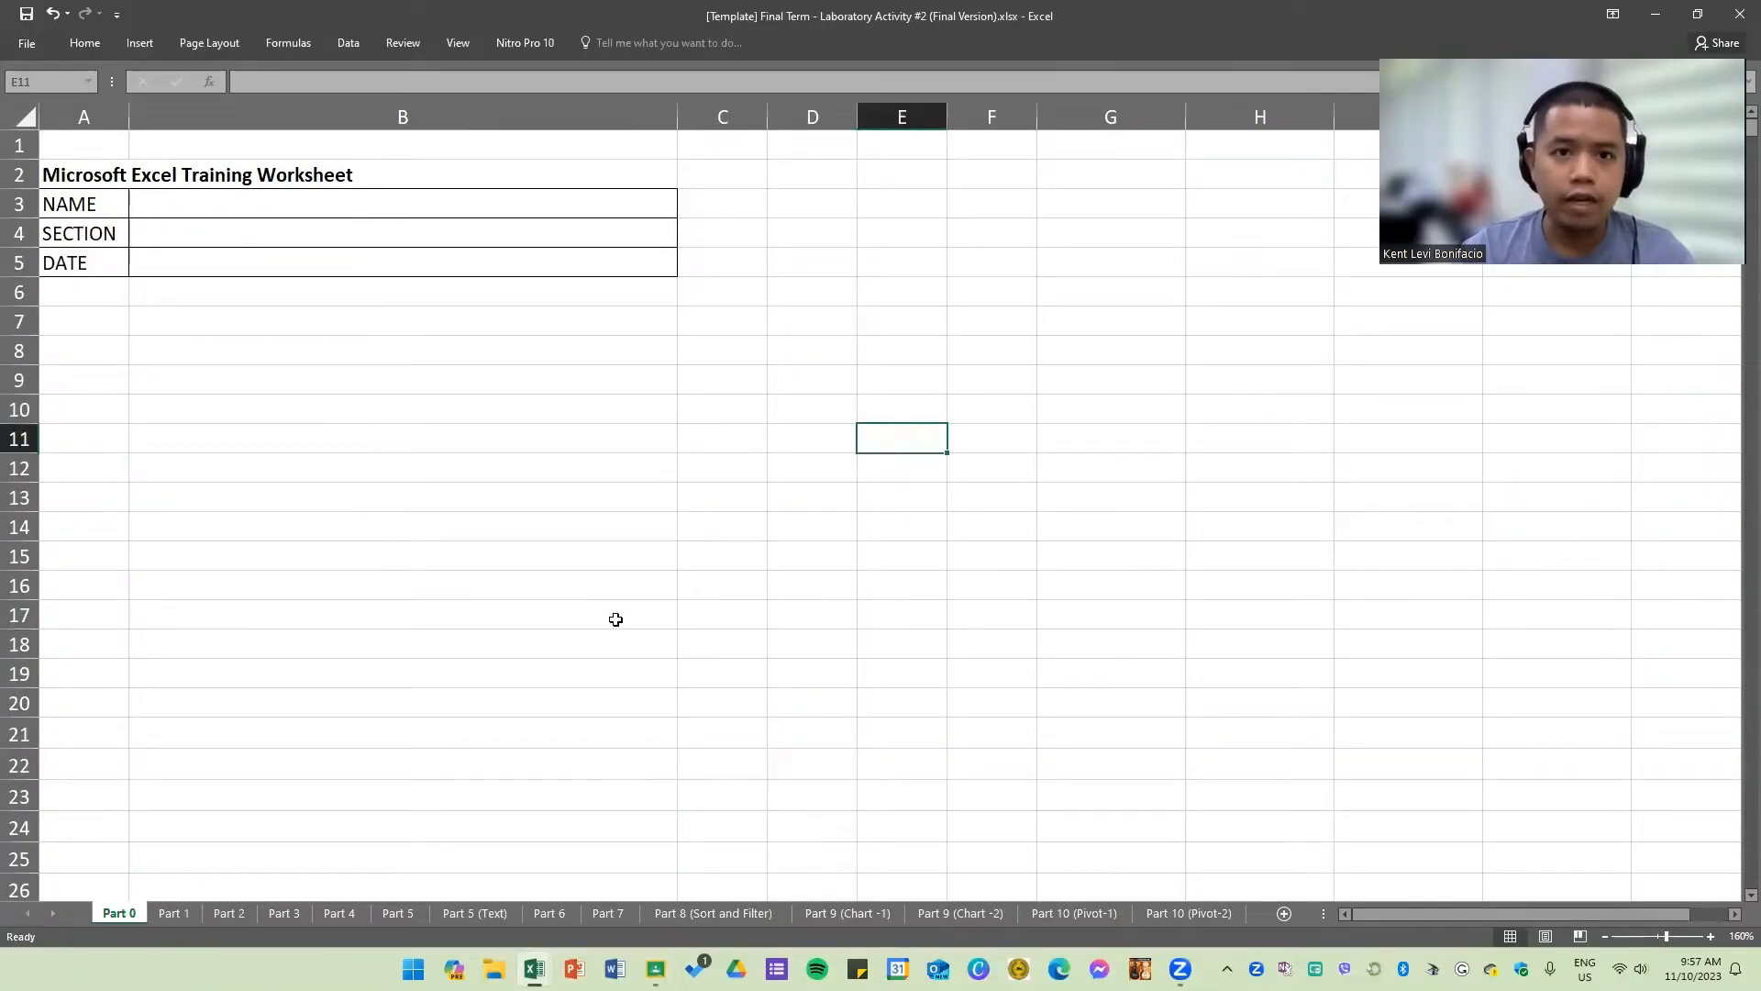
{"action": "left_click_drag", "start_coordinate": [973, 16], "coordinate": [677, 191]}
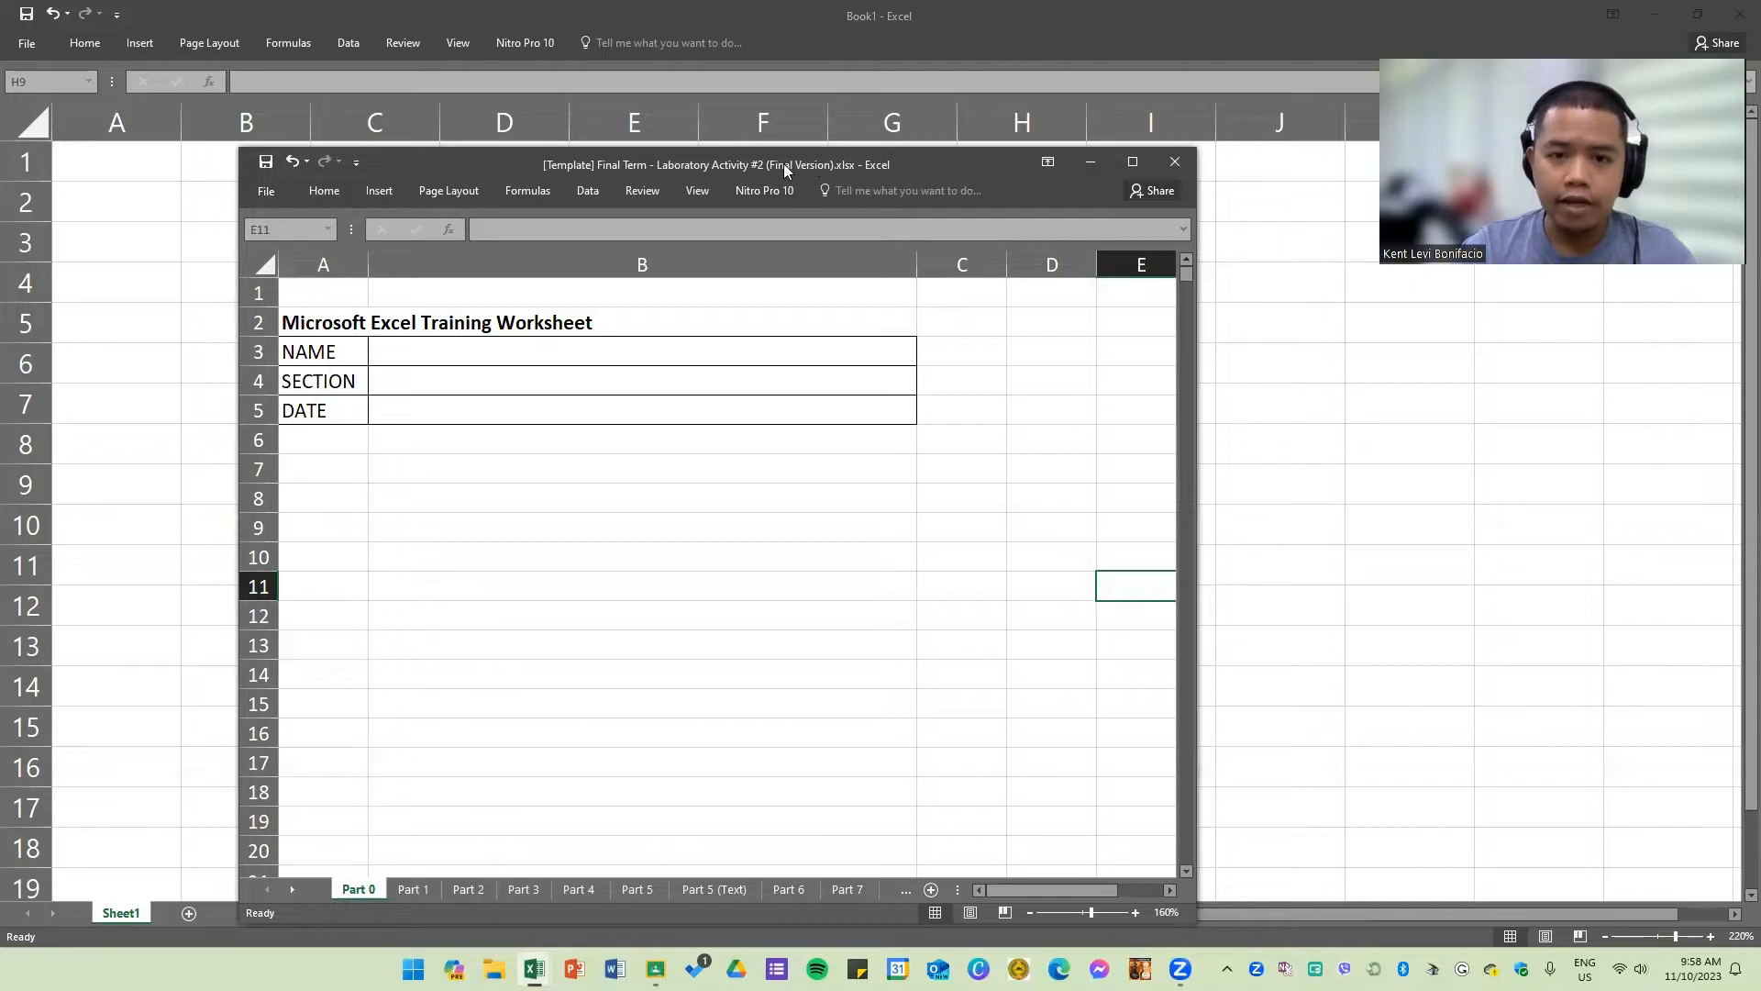
{"action": "left_click", "coordinate": [1132, 163]}
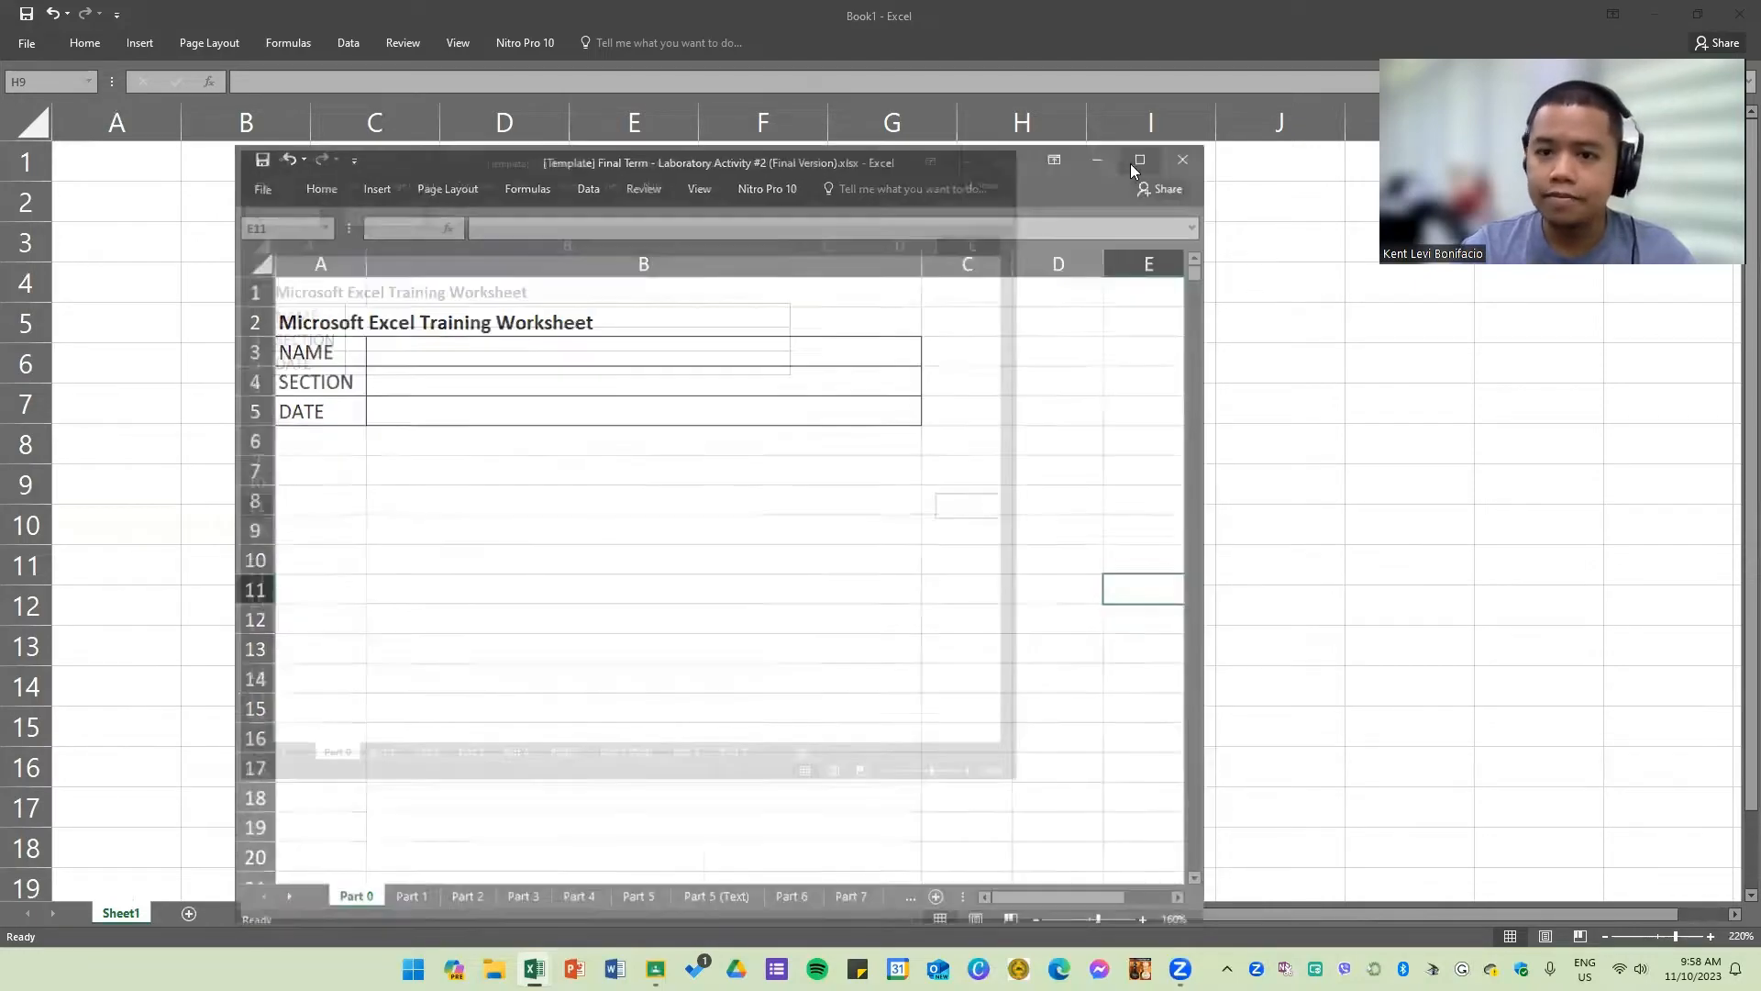
{"action": "left_click", "coordinate": [534, 466]}
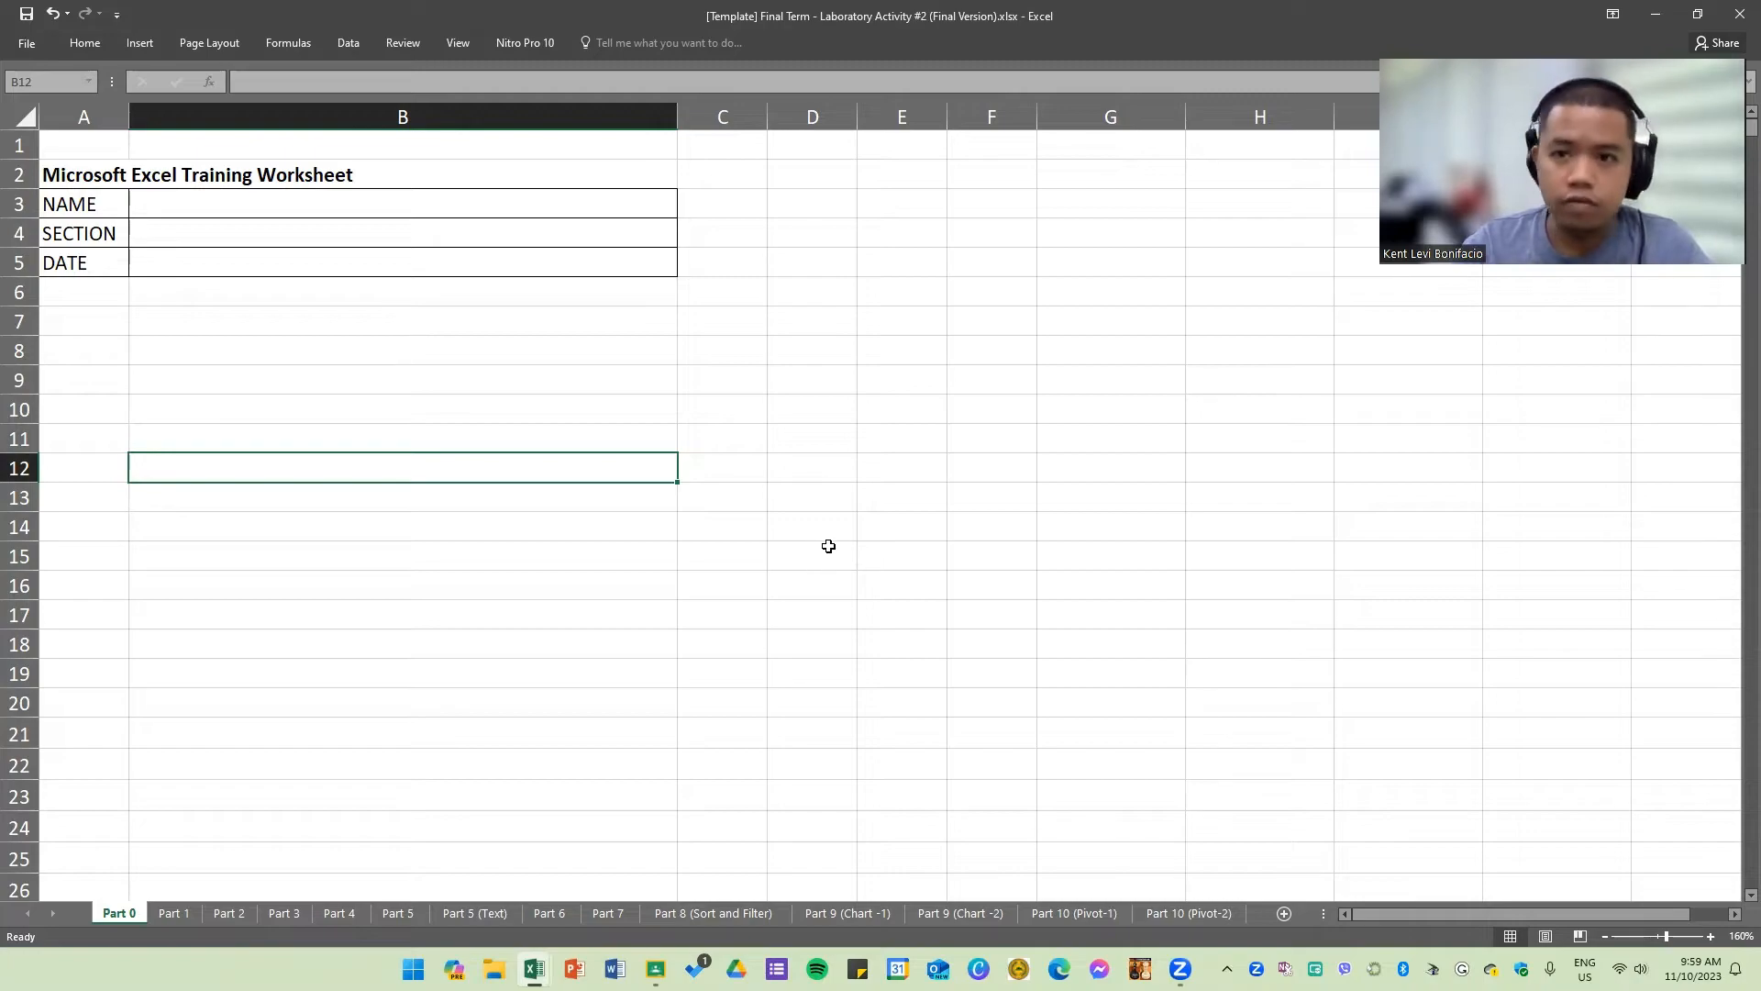
{"action": "left_click", "coordinate": [864, 529]}
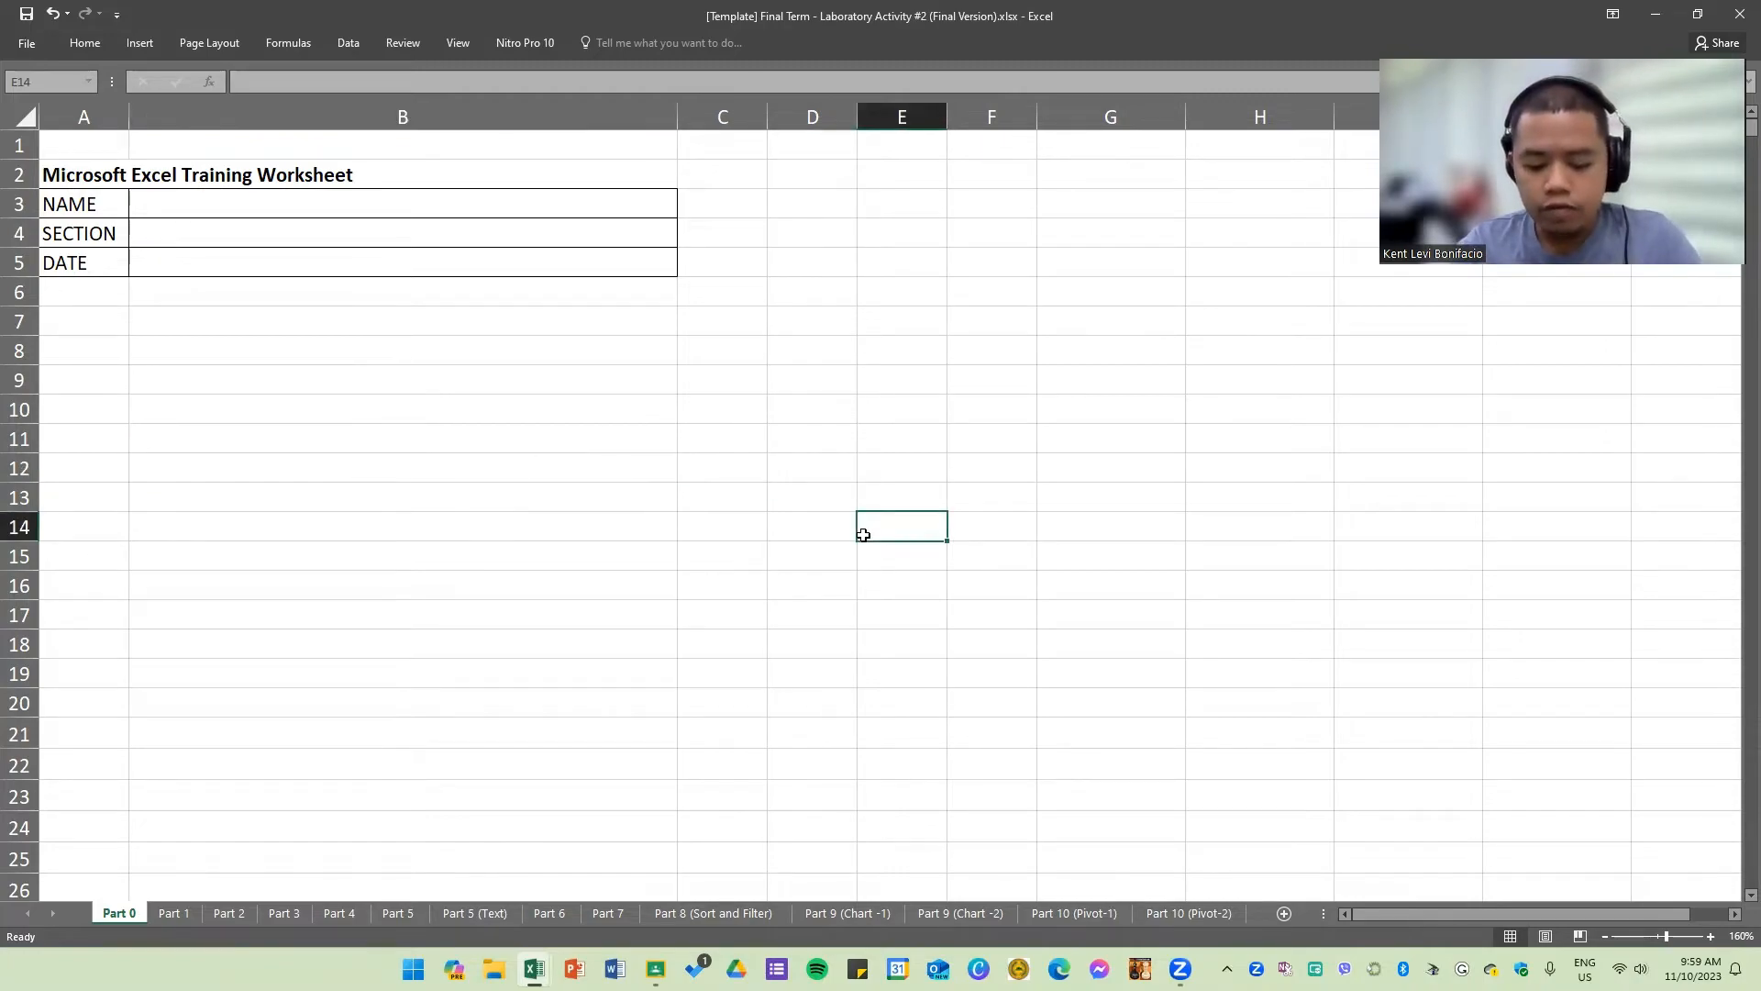
Step: Switch to the blank Book1 workbook and expand the Home ribbon
{"action": "key", "text": "alt+Tab"}
{"action": "left_click", "coordinate": [1155, 502]}
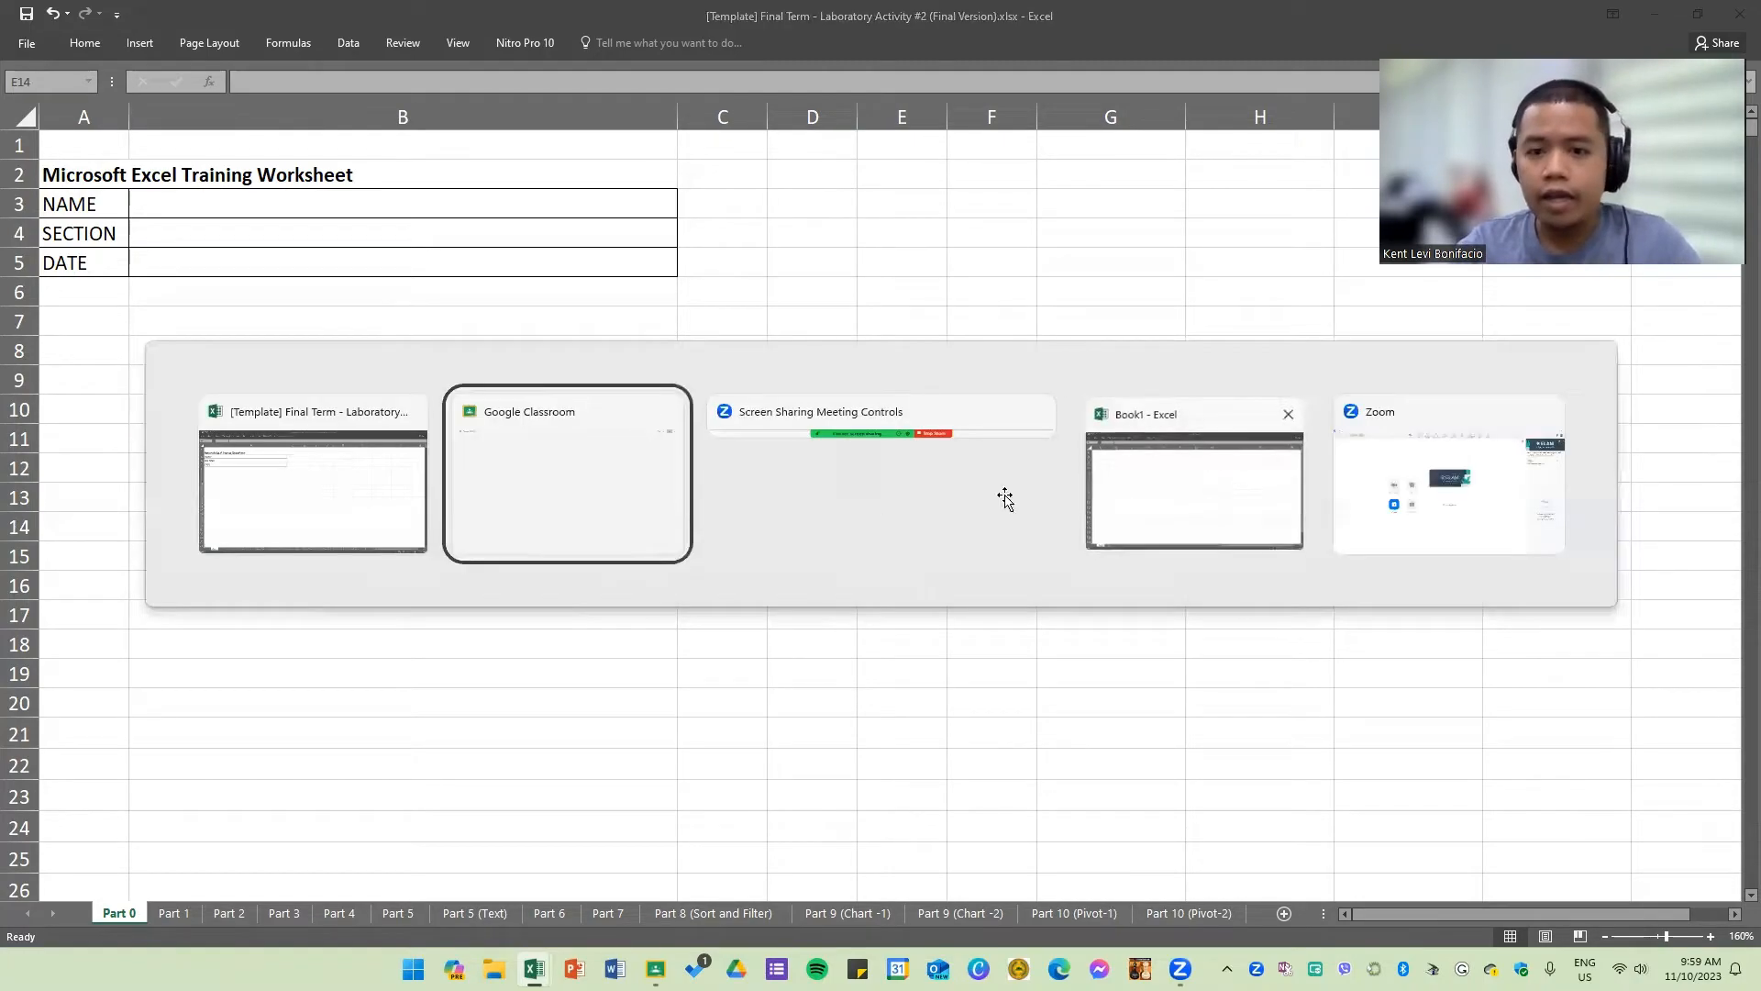
{"action": "left_click", "coordinate": [465, 441]}
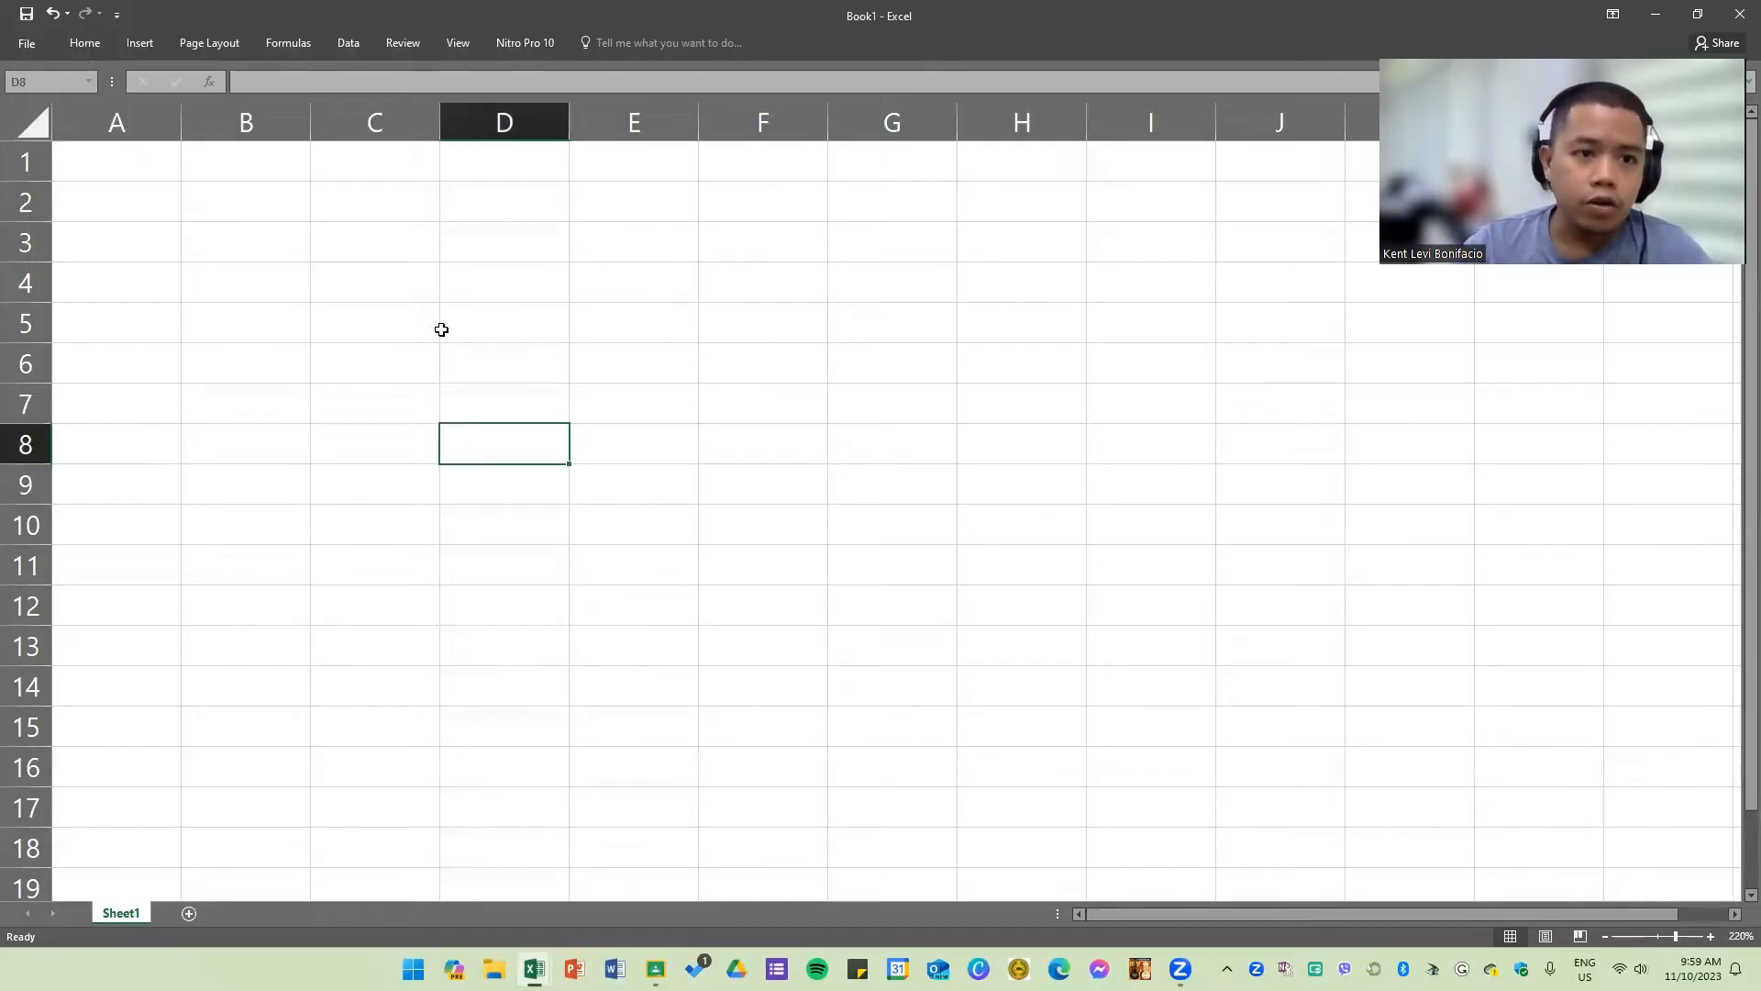
{"action": "left_click", "coordinate": [91, 43]}
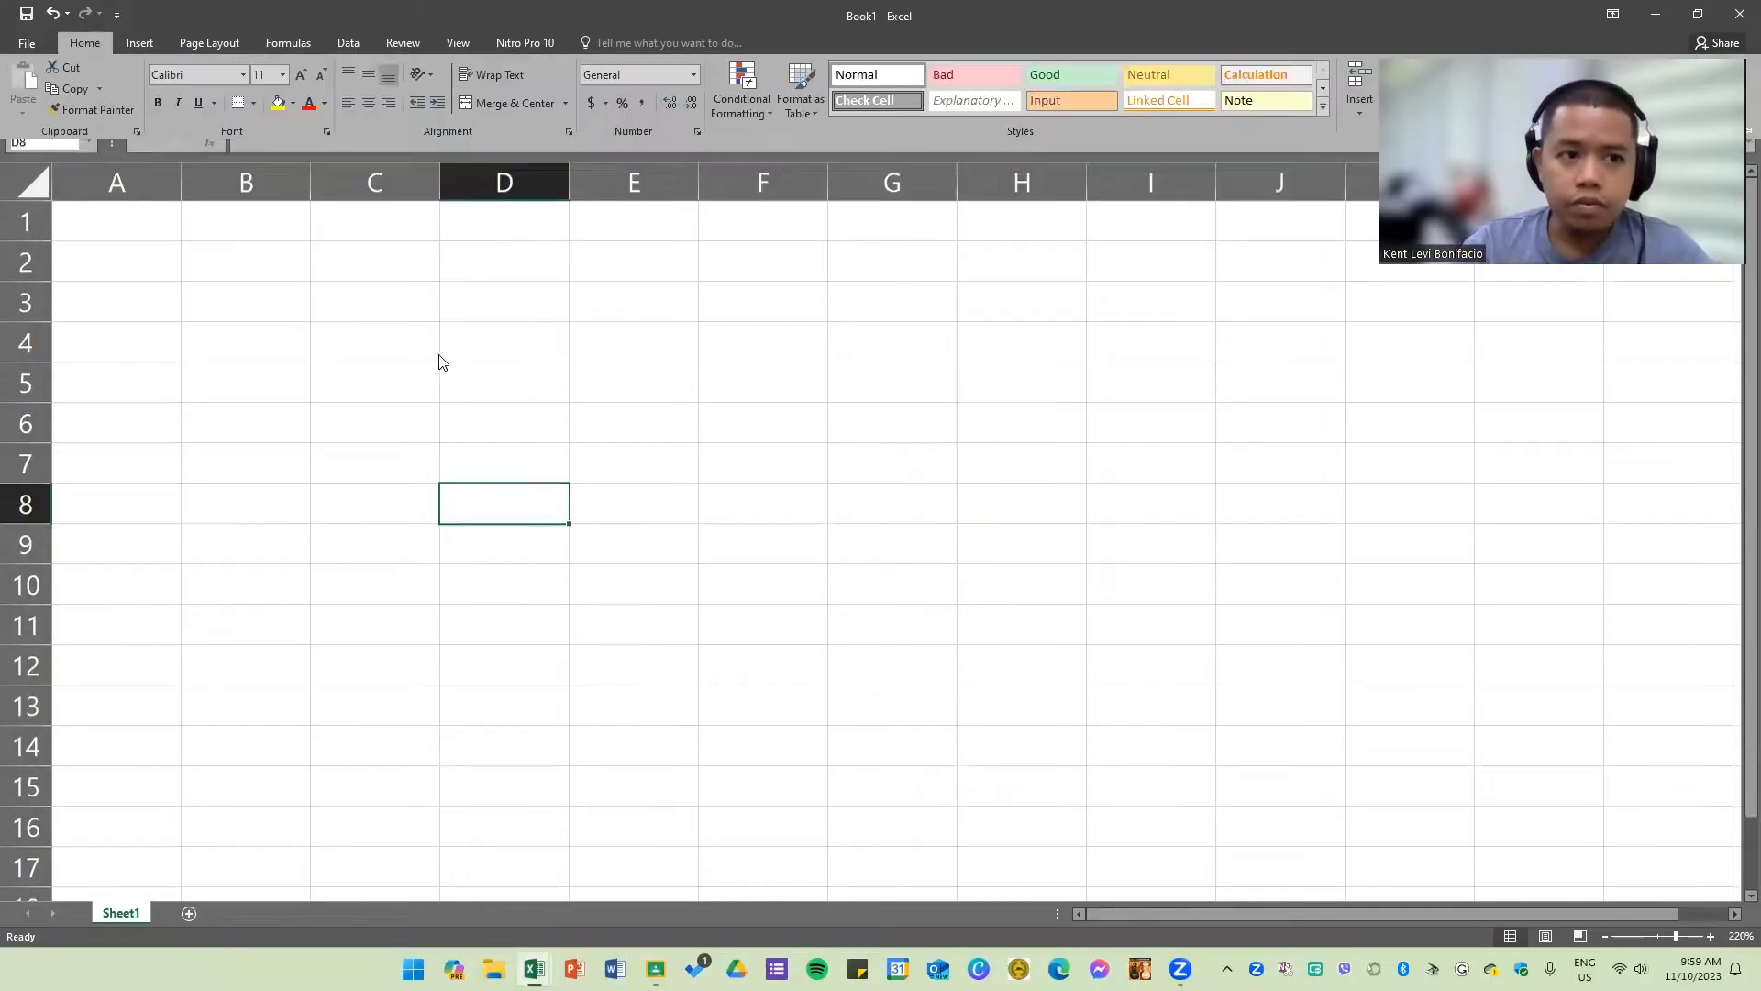
Step: Select a series of individual cells across the sheet to examine how cells are addressed
{"action": "left_click", "coordinate": [461, 358]}
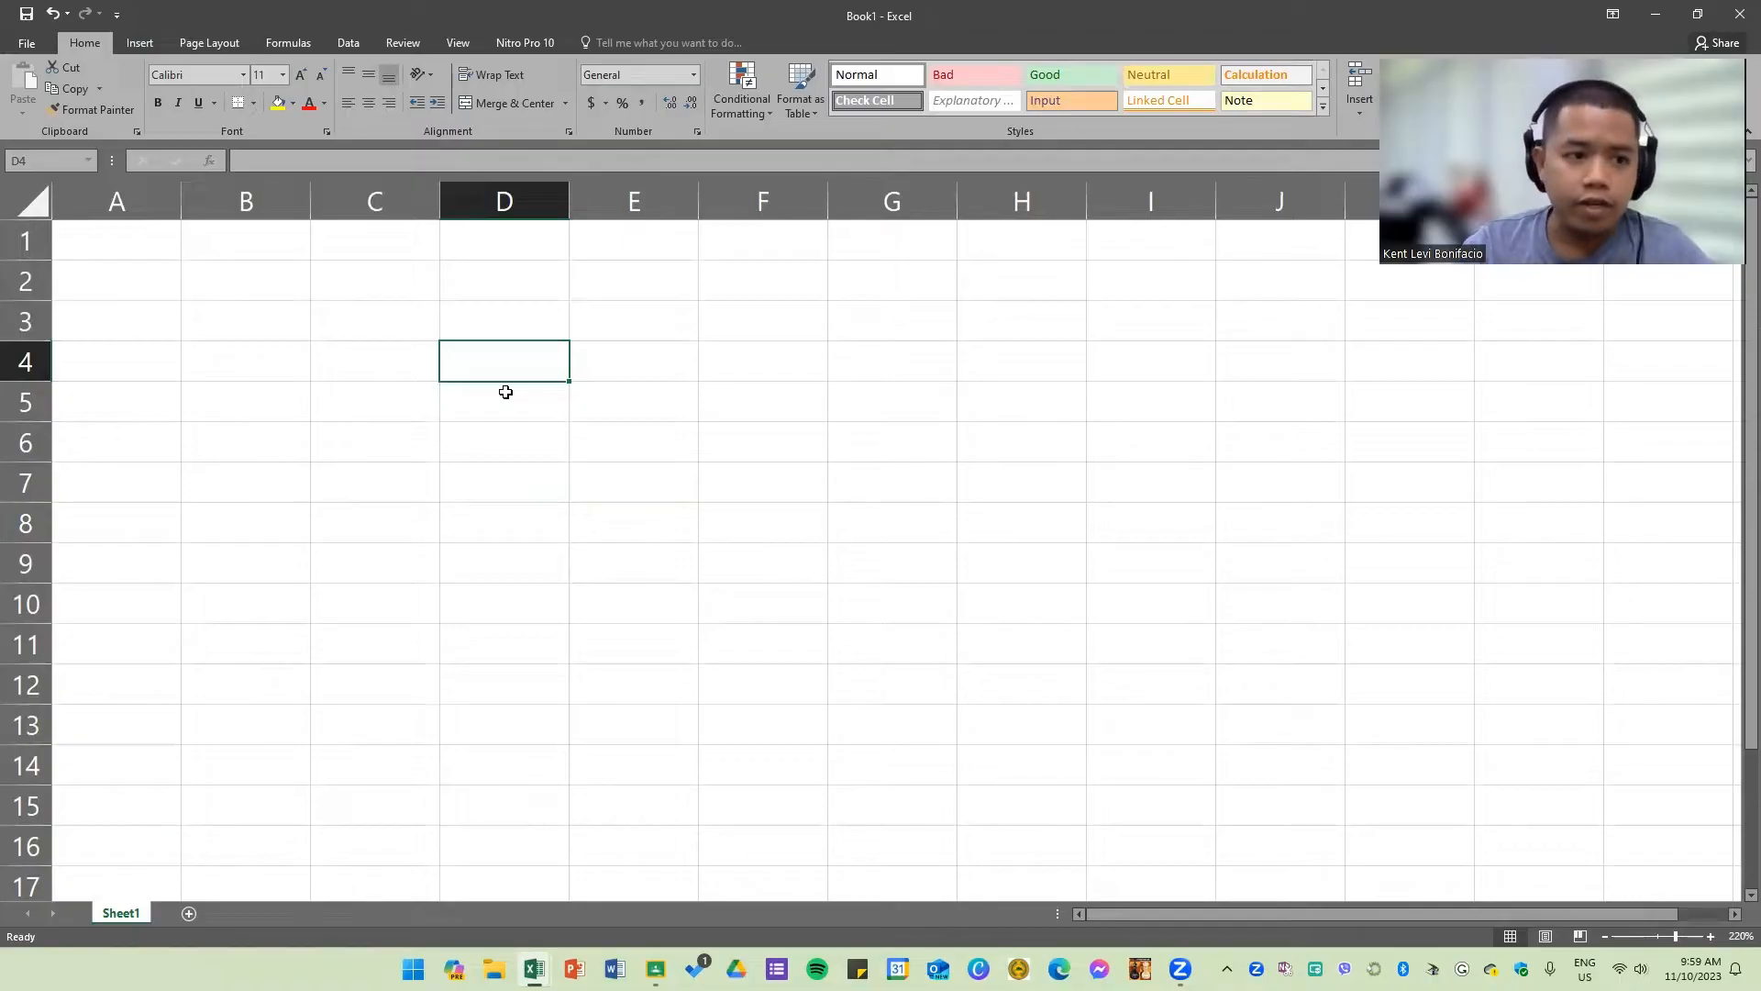
{"action": "left_click", "coordinate": [92, 237]}
{"action": "left_click", "coordinate": [253, 280]}
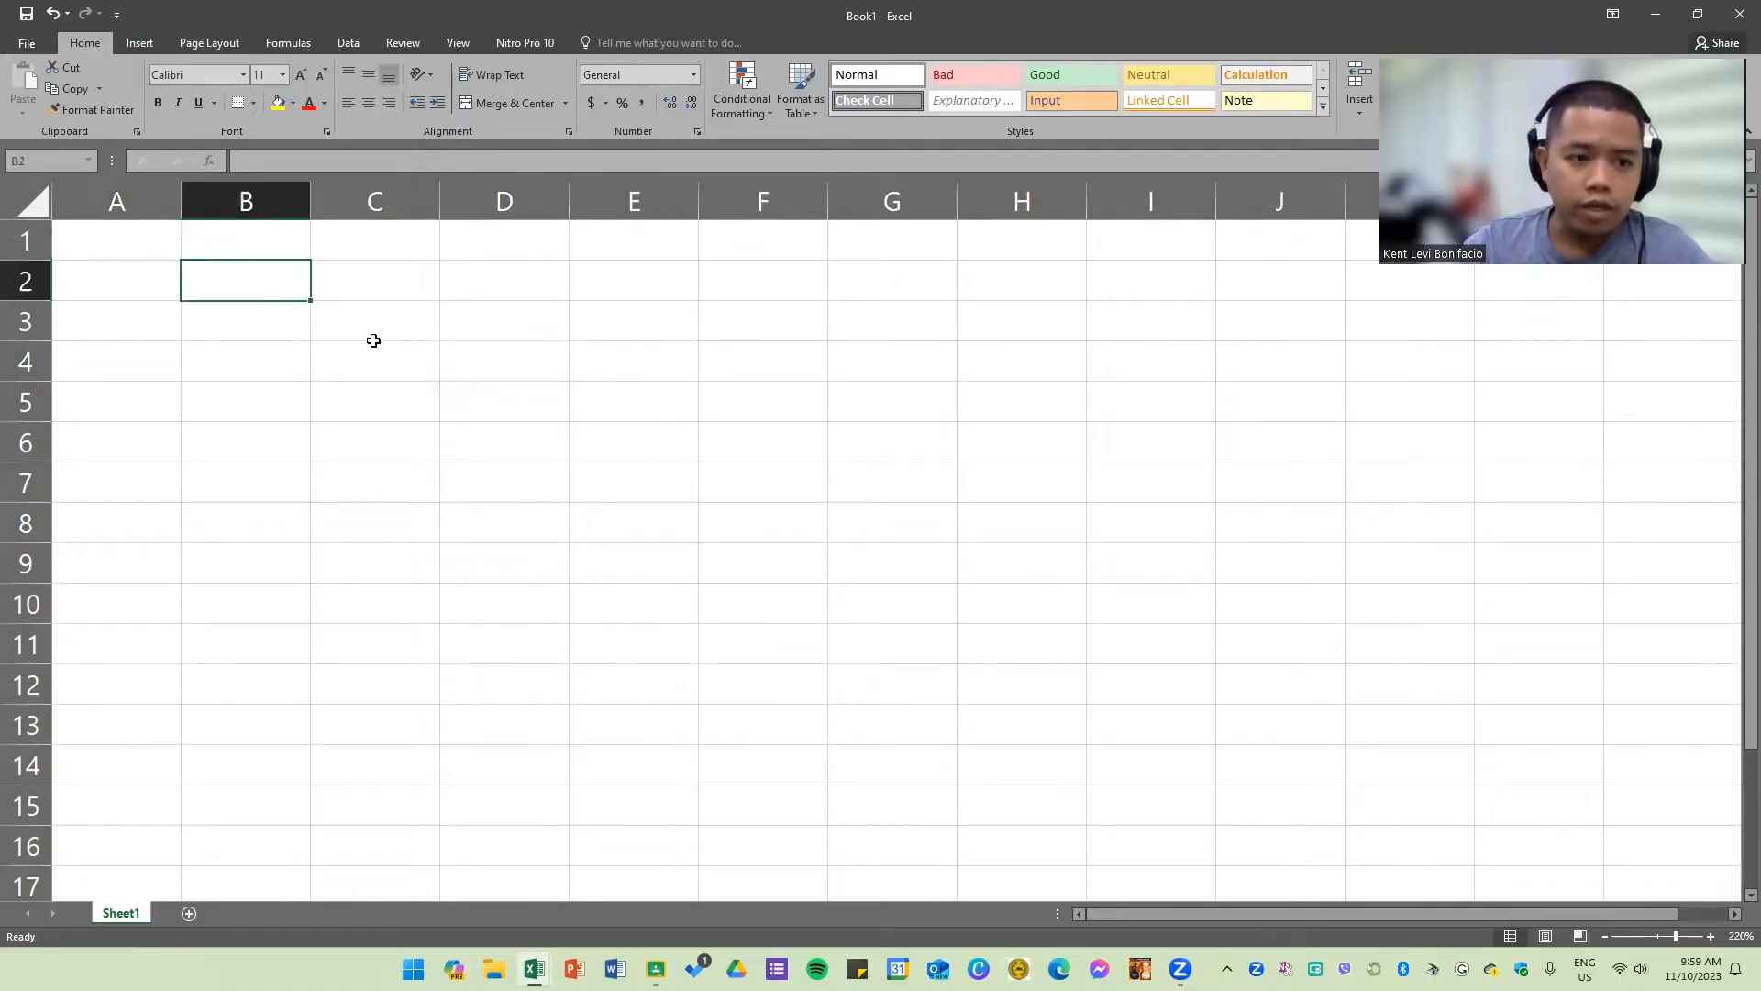
{"action": "left_click", "coordinate": [363, 321]}
{"action": "left_click", "coordinate": [165, 244]}
{"action": "left_click", "coordinate": [244, 290]}
{"action": "left_click", "coordinate": [325, 369]}
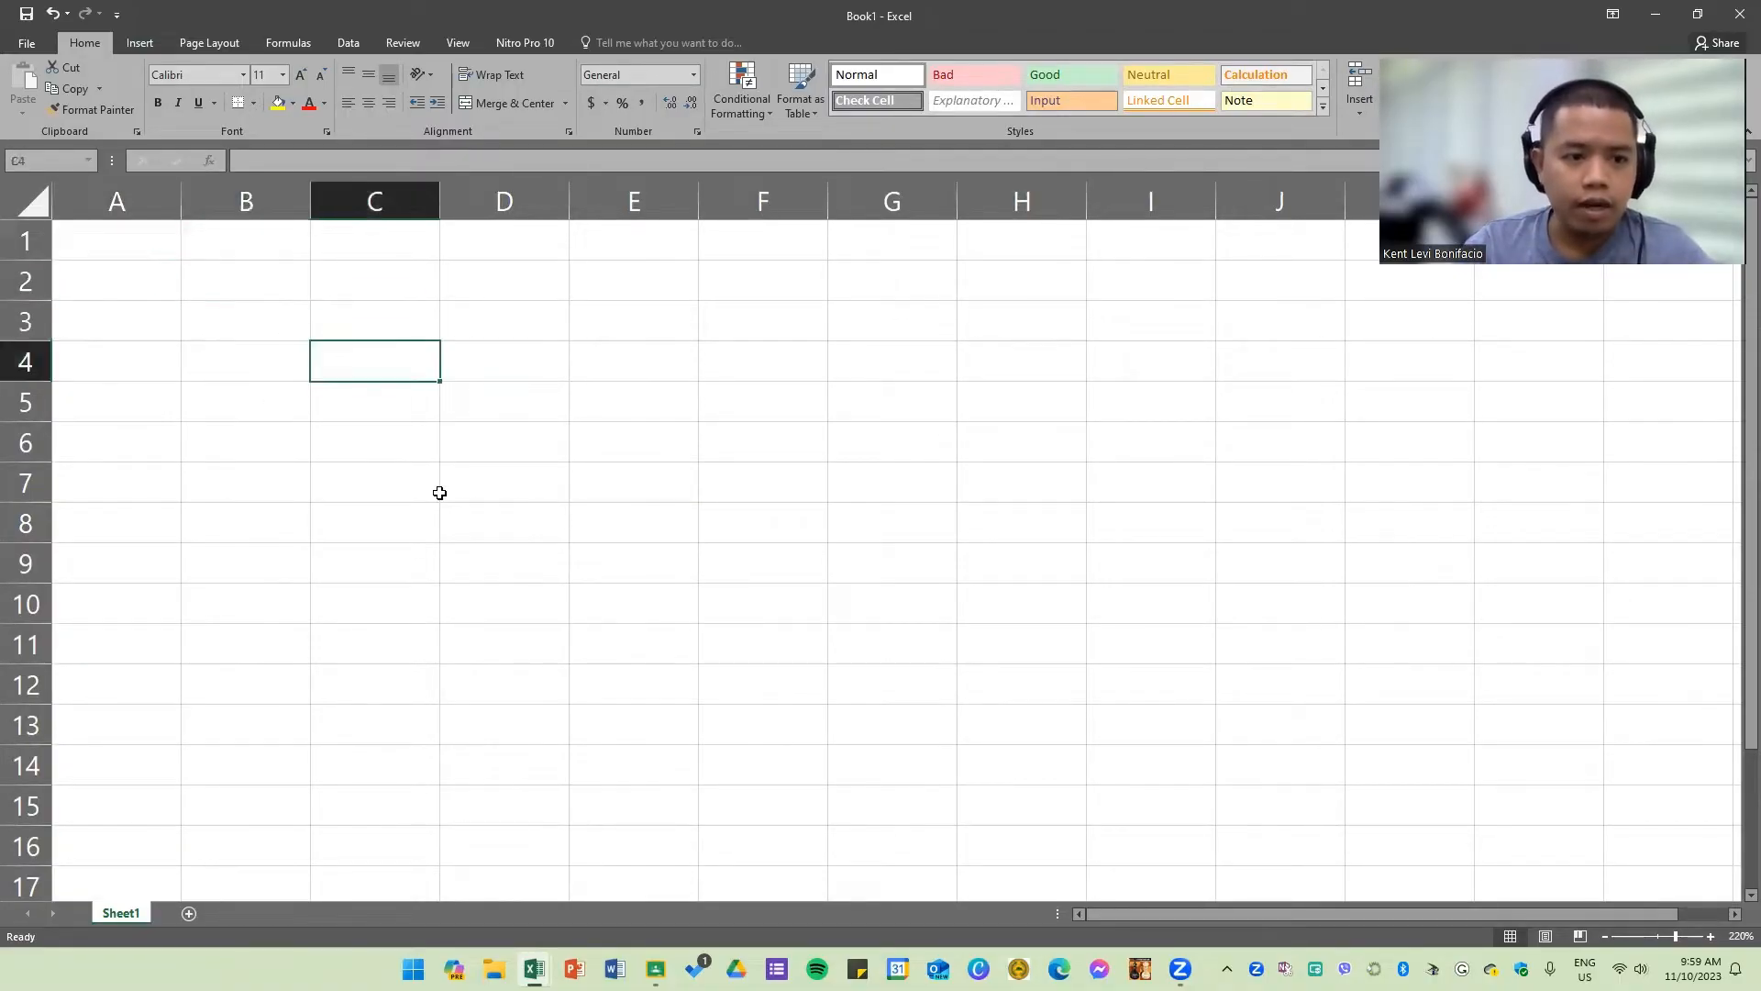
{"action": "left_click", "coordinate": [439, 492]}
{"action": "left_click", "coordinate": [581, 477]}
{"action": "left_click", "coordinate": [138, 244]}
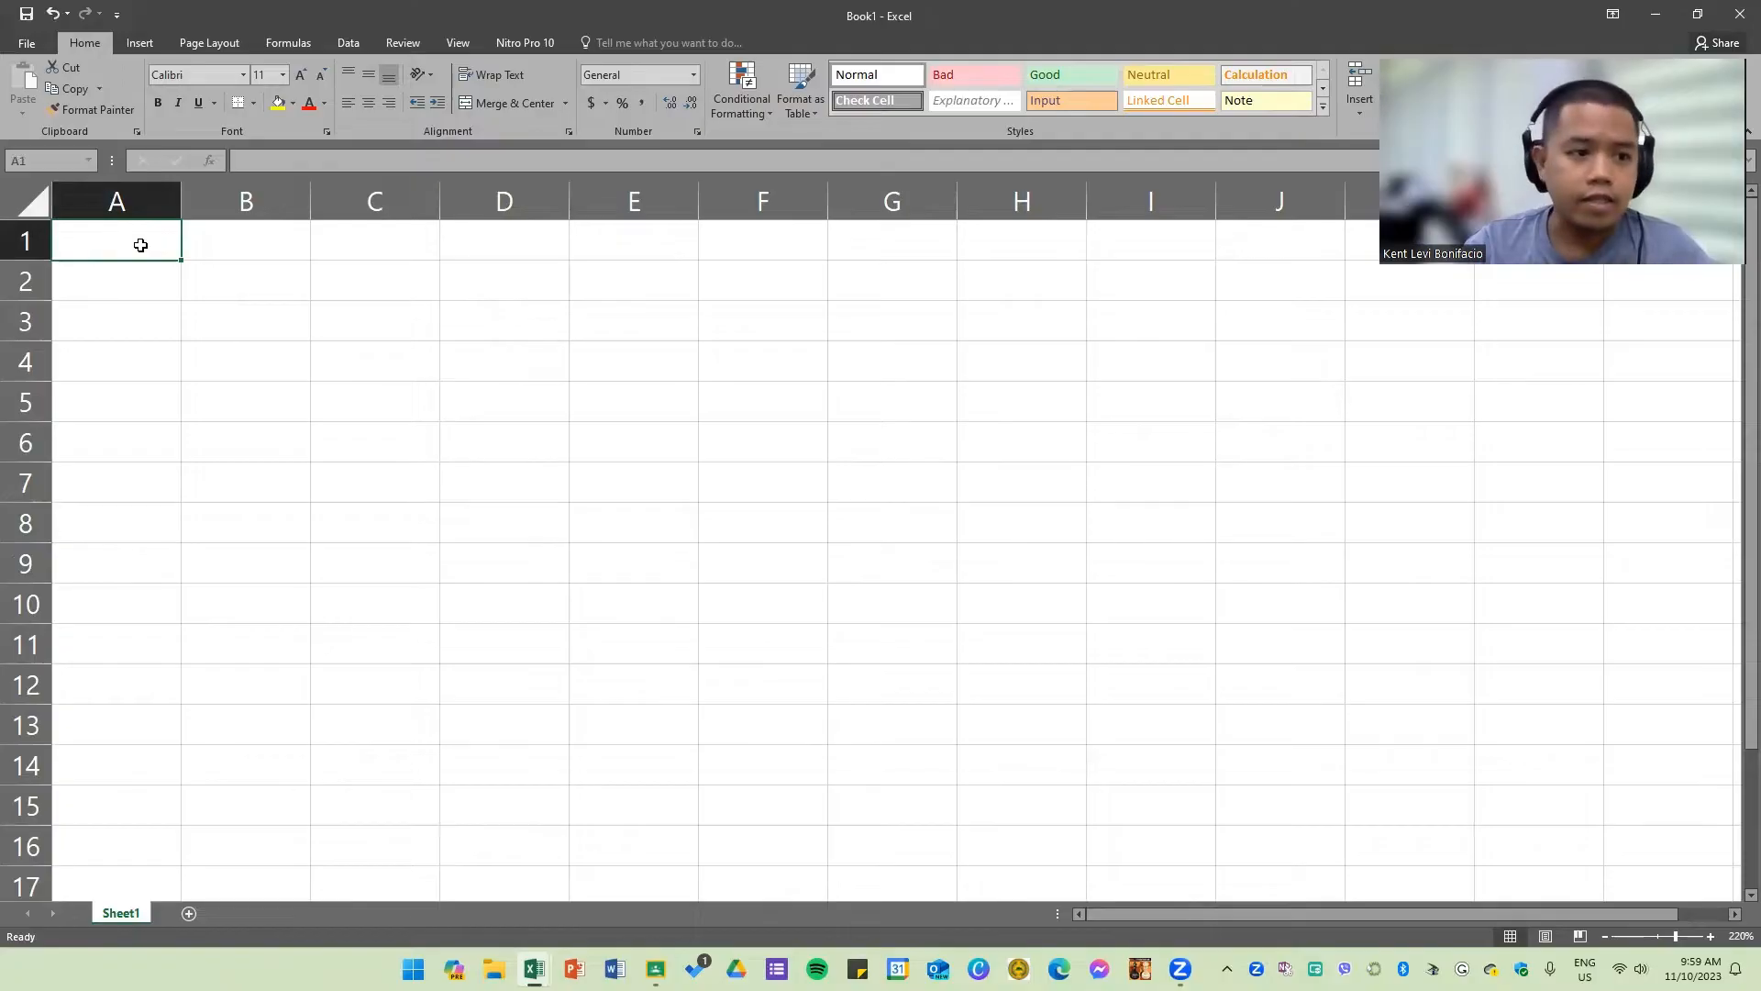
{"action": "left_click", "coordinate": [259, 331]}
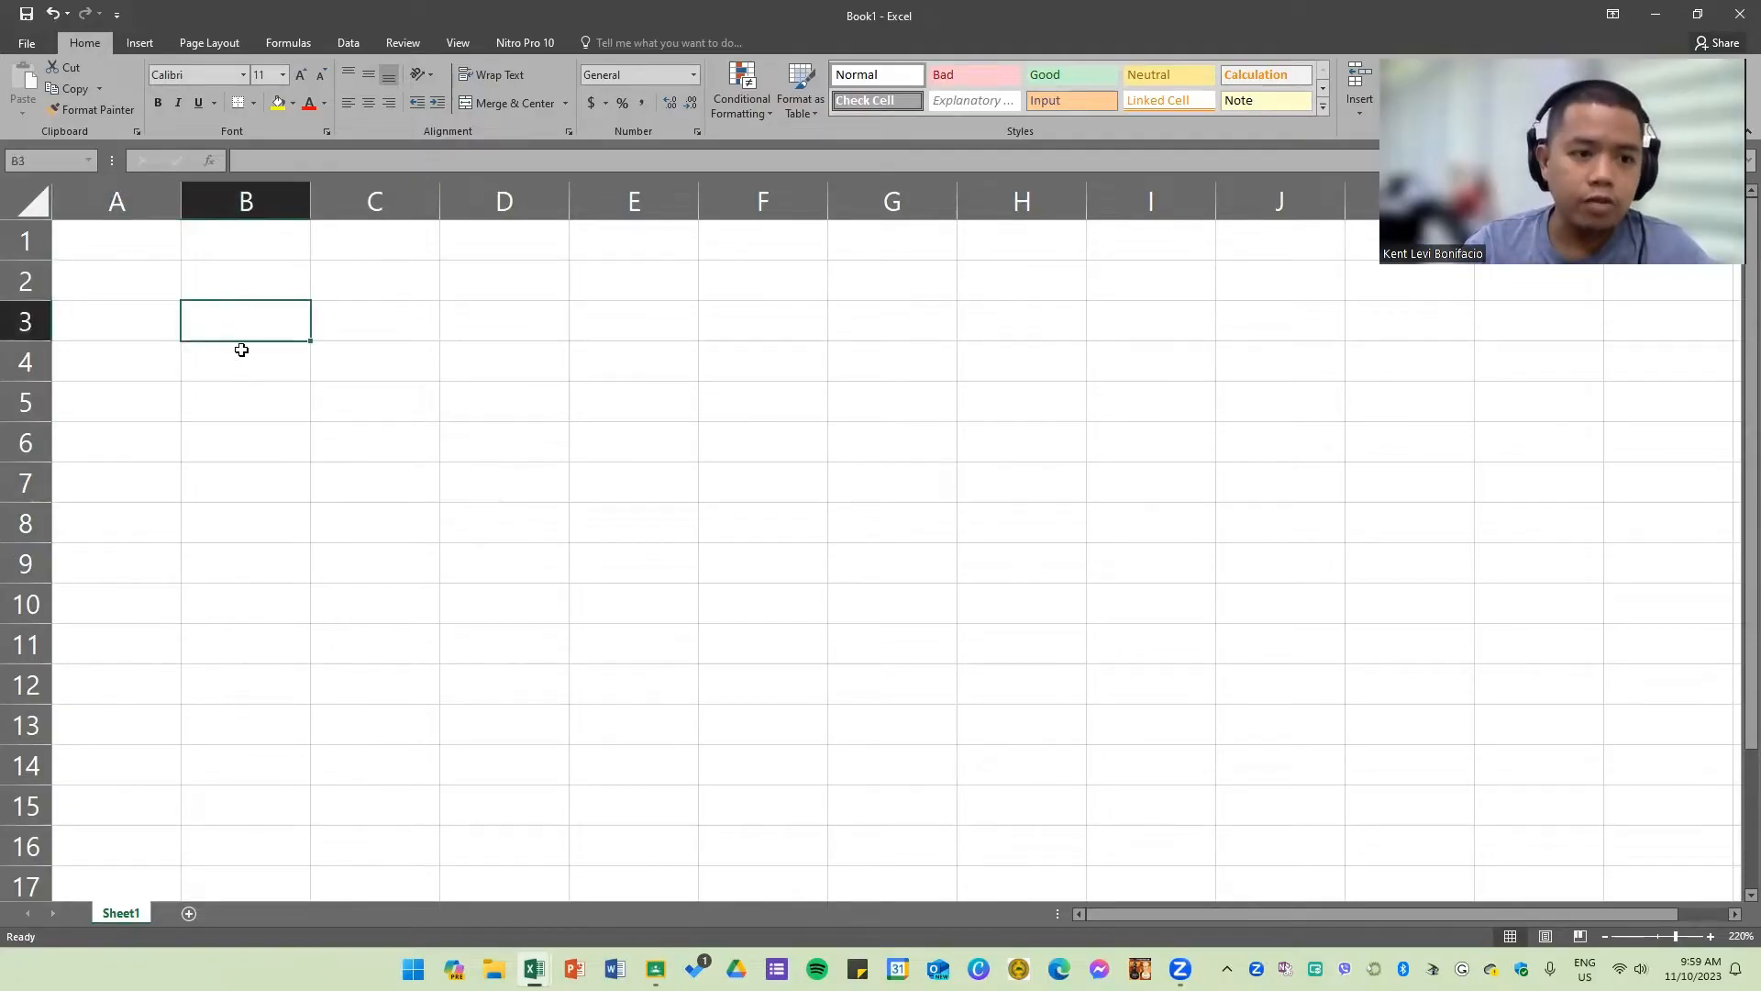
Step: Select the whole of column B and the whole of row 3 to compare columns and rows
{"action": "left_click", "coordinate": [250, 195]}
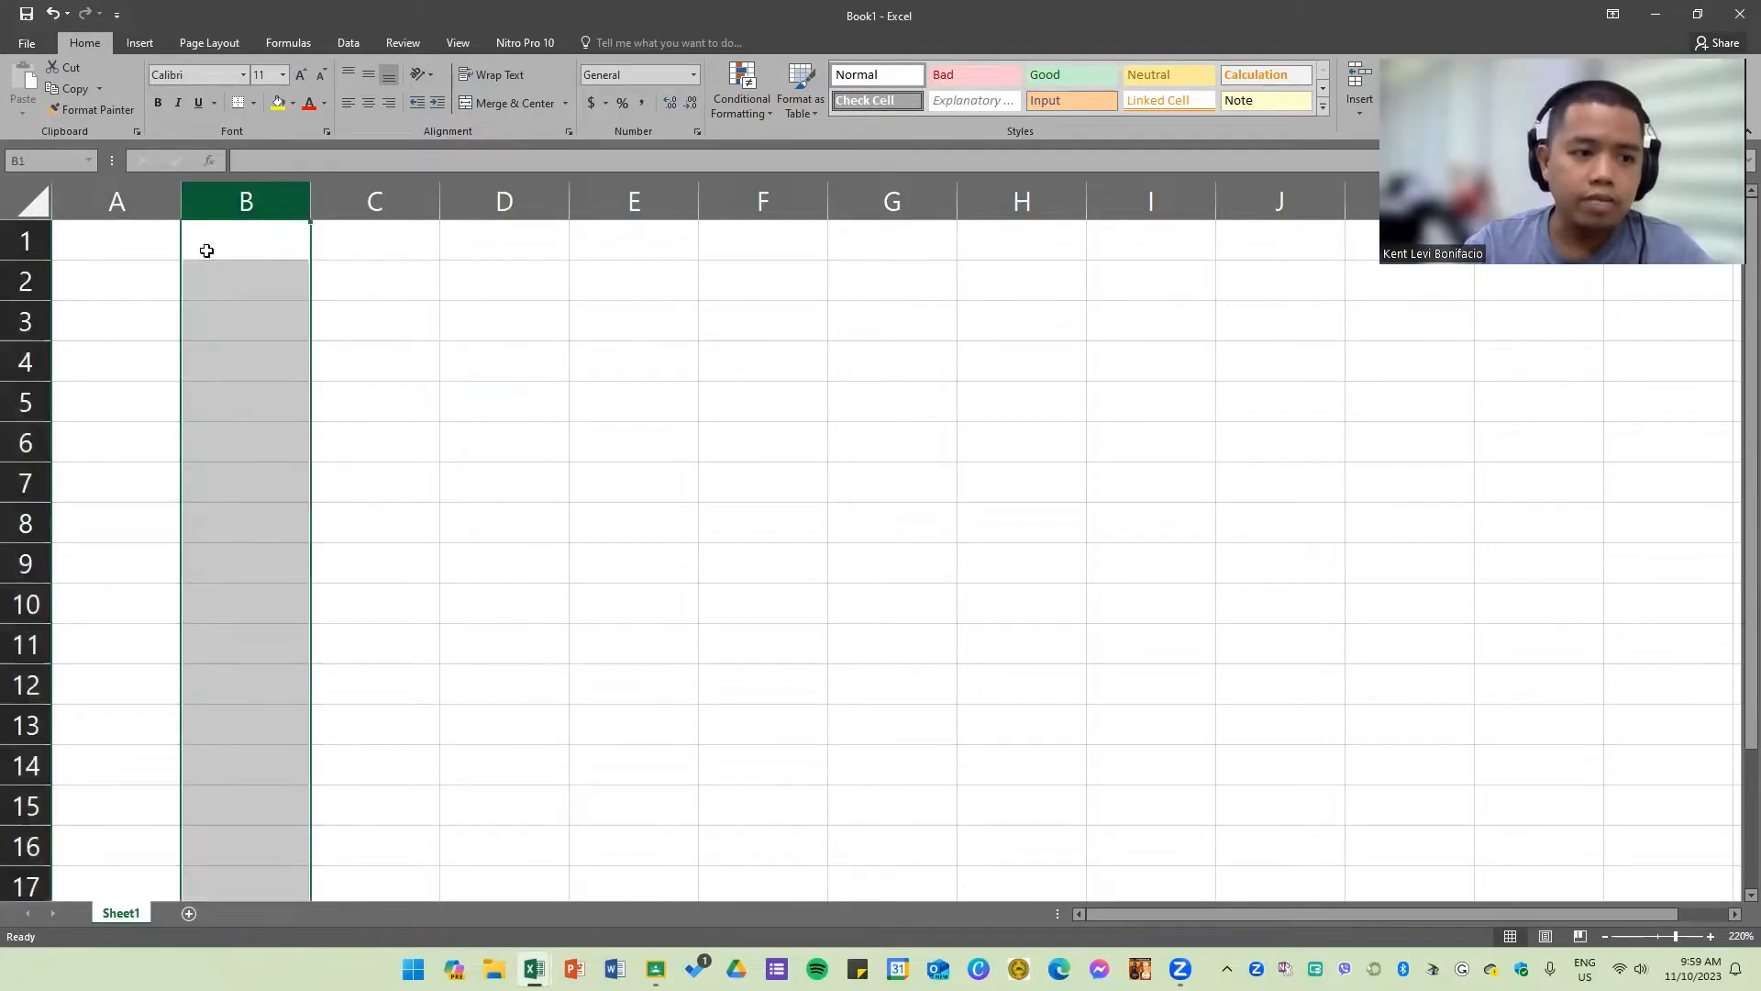
{"action": "left_click", "coordinate": [28, 321]}
{"action": "left_click", "coordinate": [232, 314]}
{"action": "left_click", "coordinate": [285, 213]}
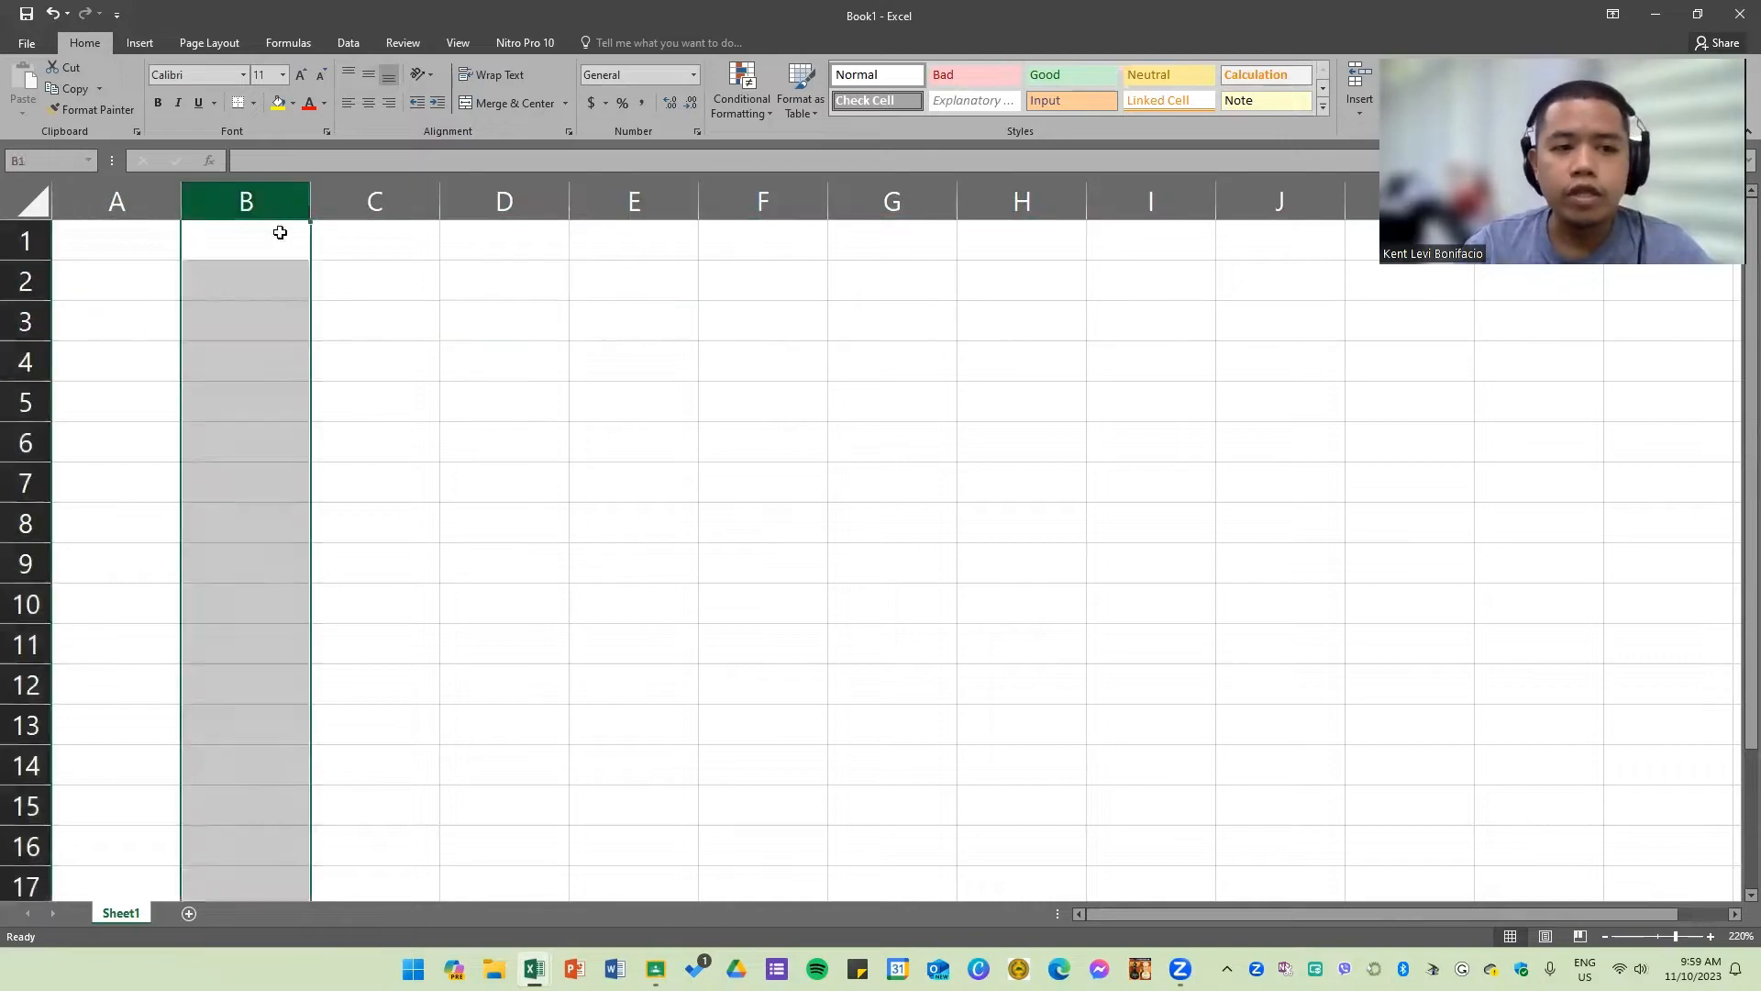
{"action": "left_click", "coordinate": [22, 328]}
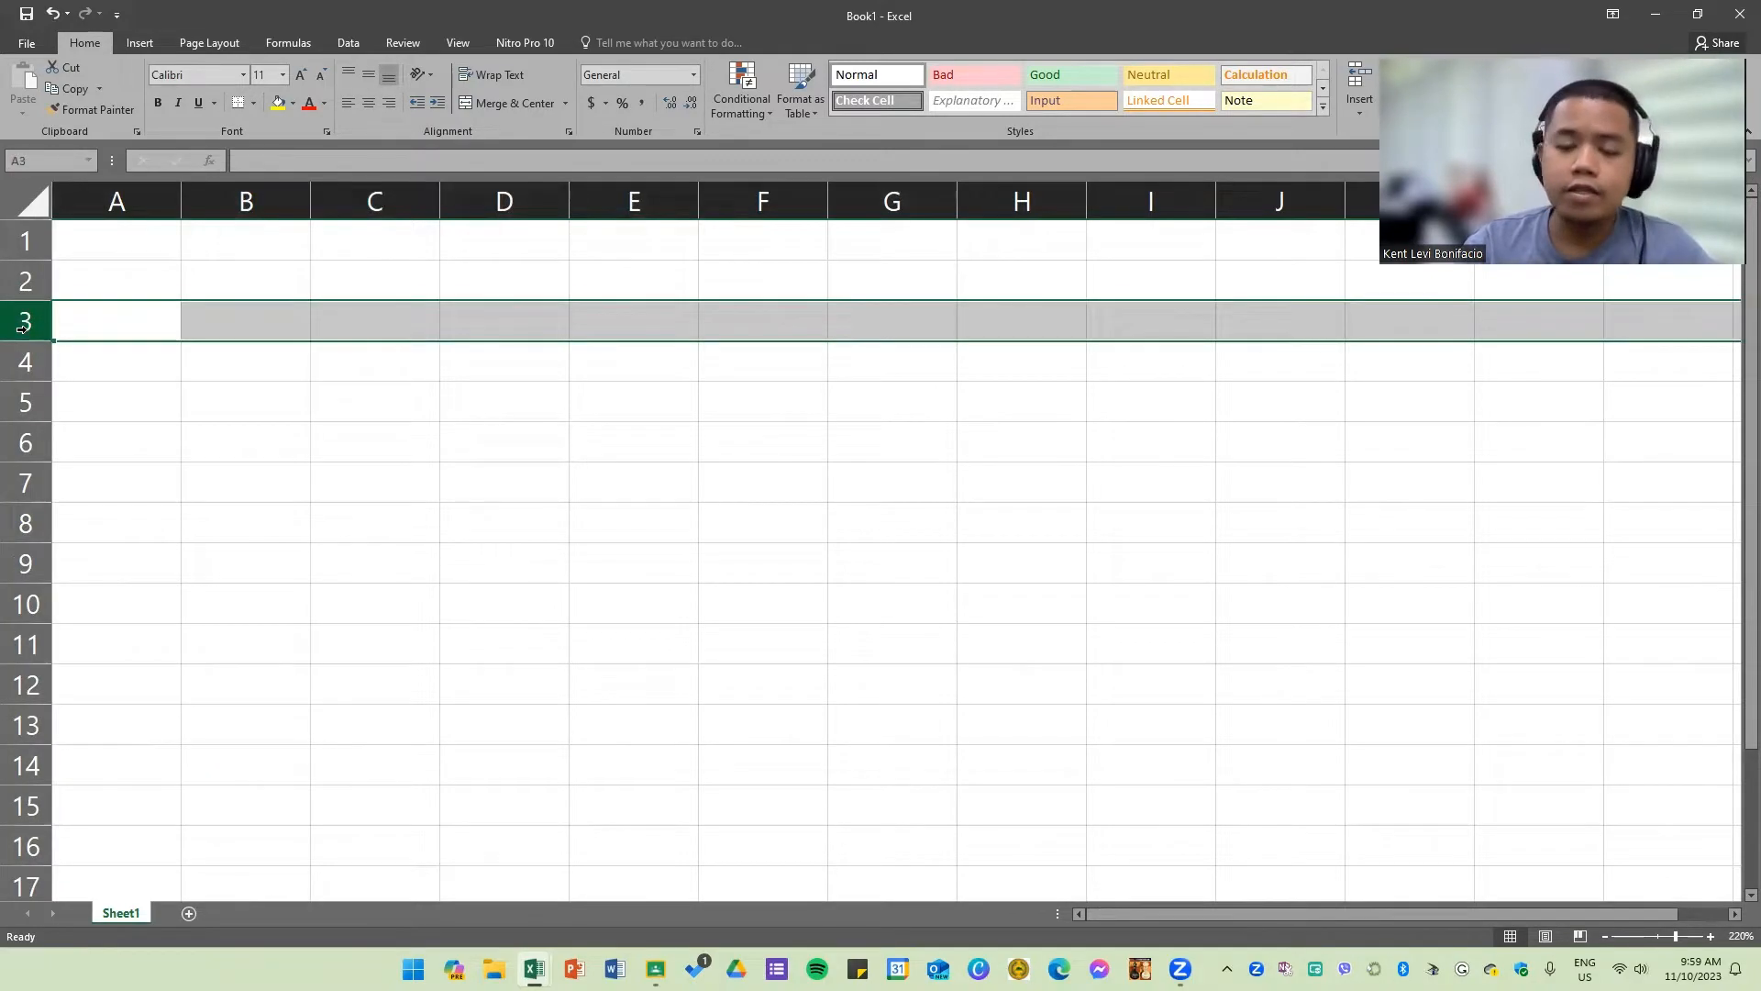
{"action": "left_click", "coordinate": [257, 324]}
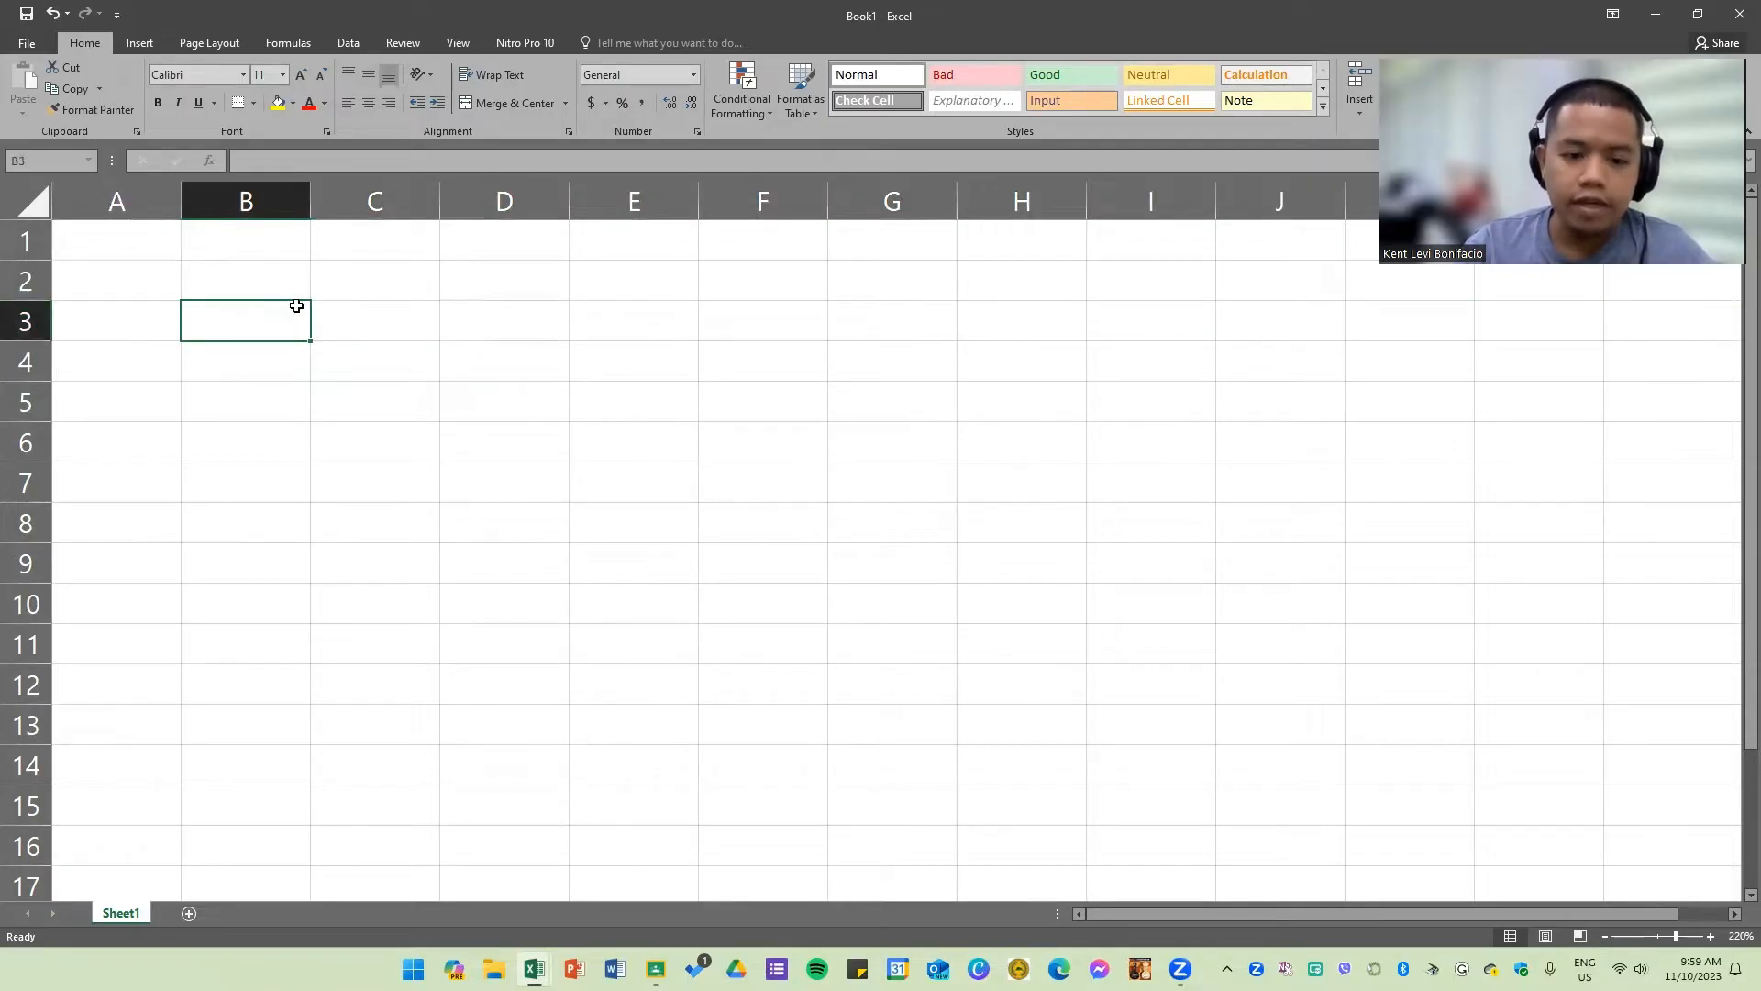
Step: Jump from A1 to the sheet's last column XFD and then its last row to examine the worksheet limits
{"action": "left_click", "coordinate": [126, 254]}
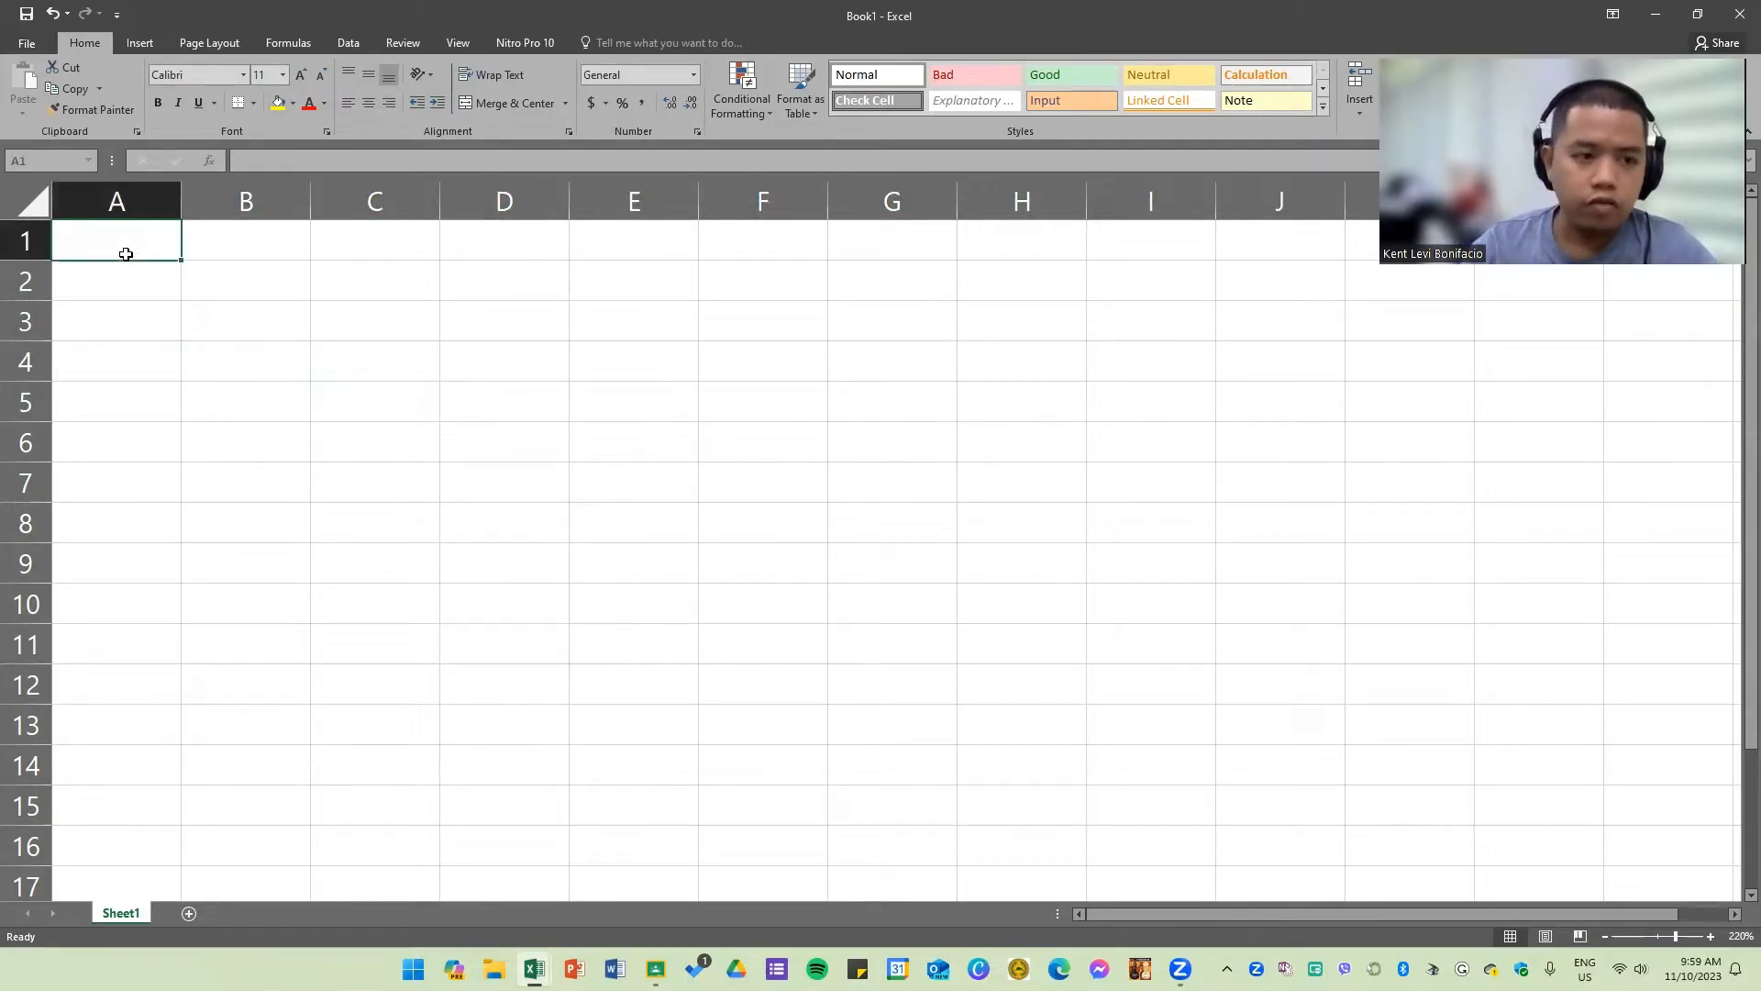
{"action": "key", "text": "ctrl+Right"}
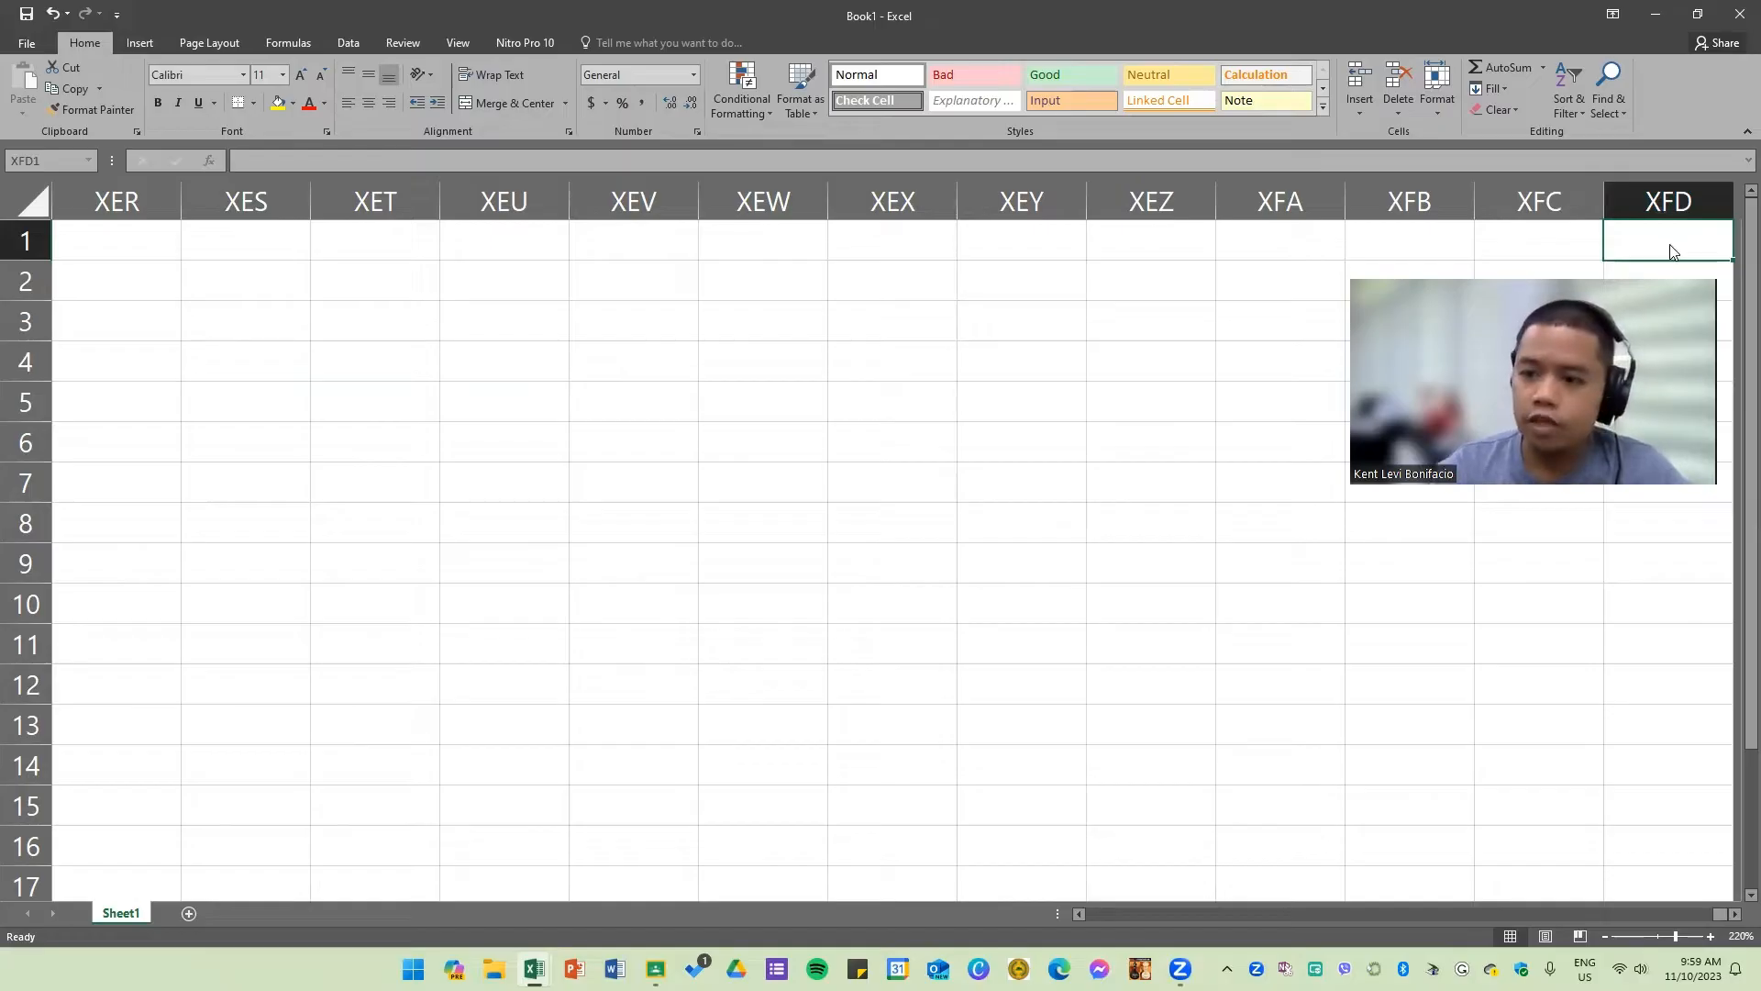
{"action": "key", "text": "ctrl+Down"}
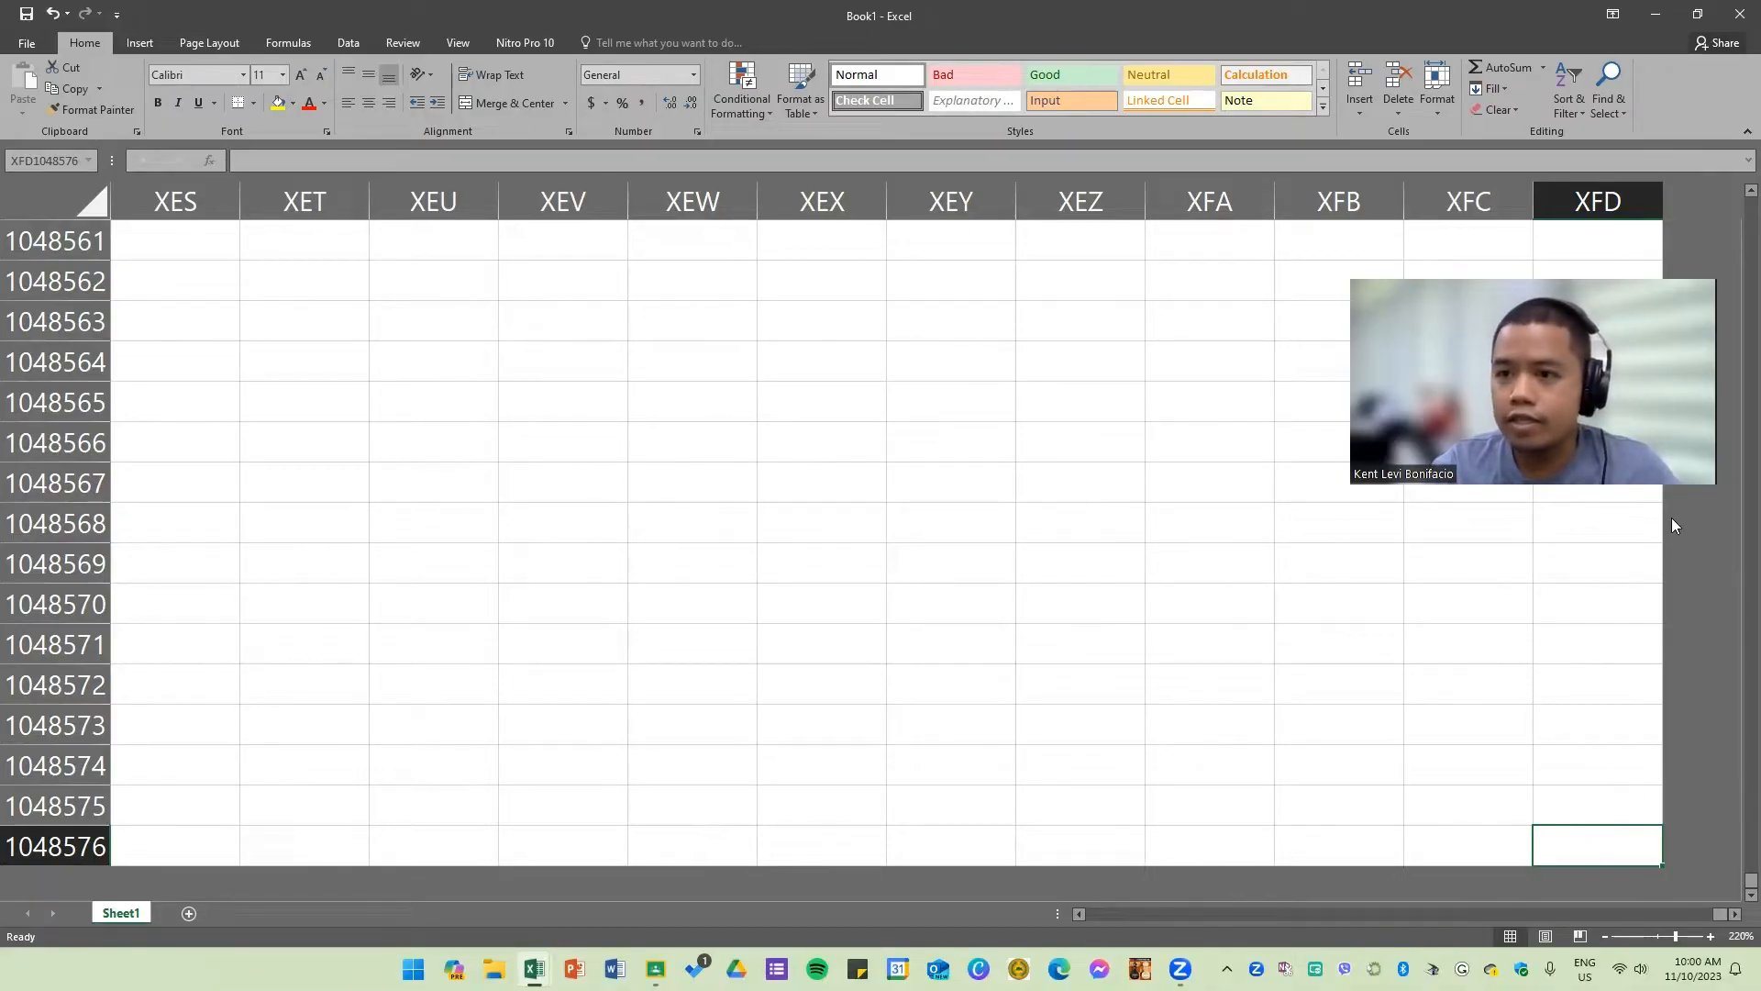
{"action": "left_click", "coordinate": [1434, 522]}
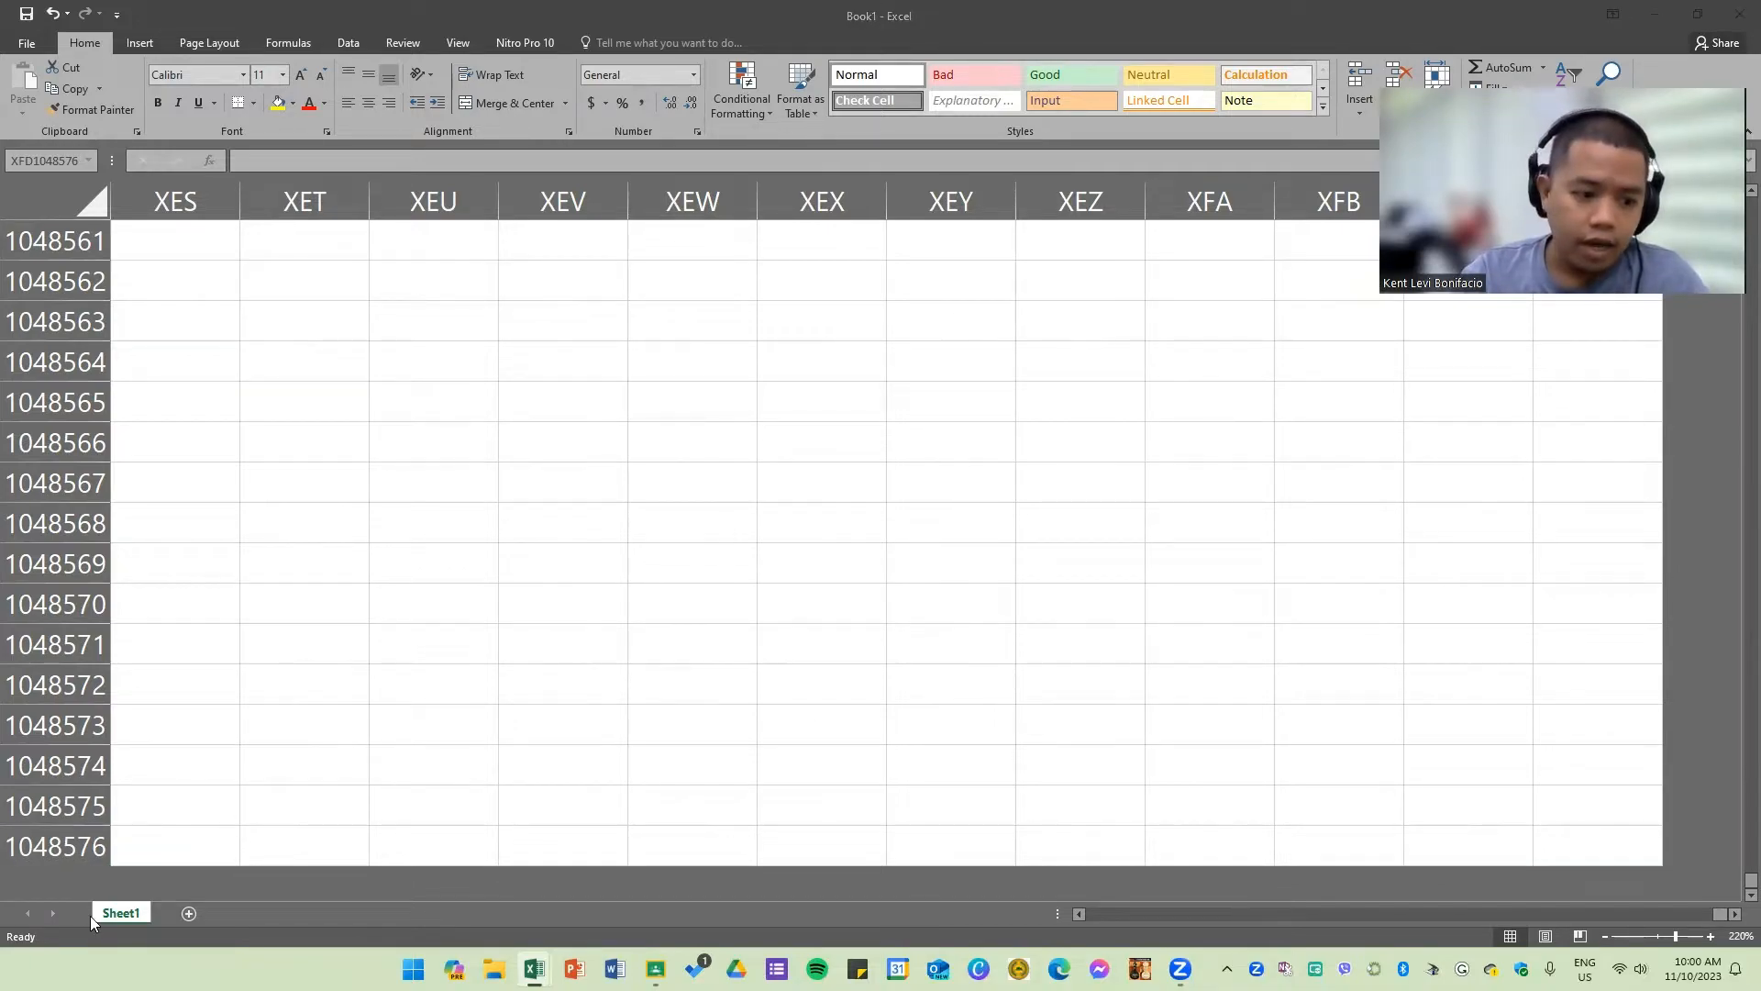
{"action": "left_click", "coordinate": [282, 706]}
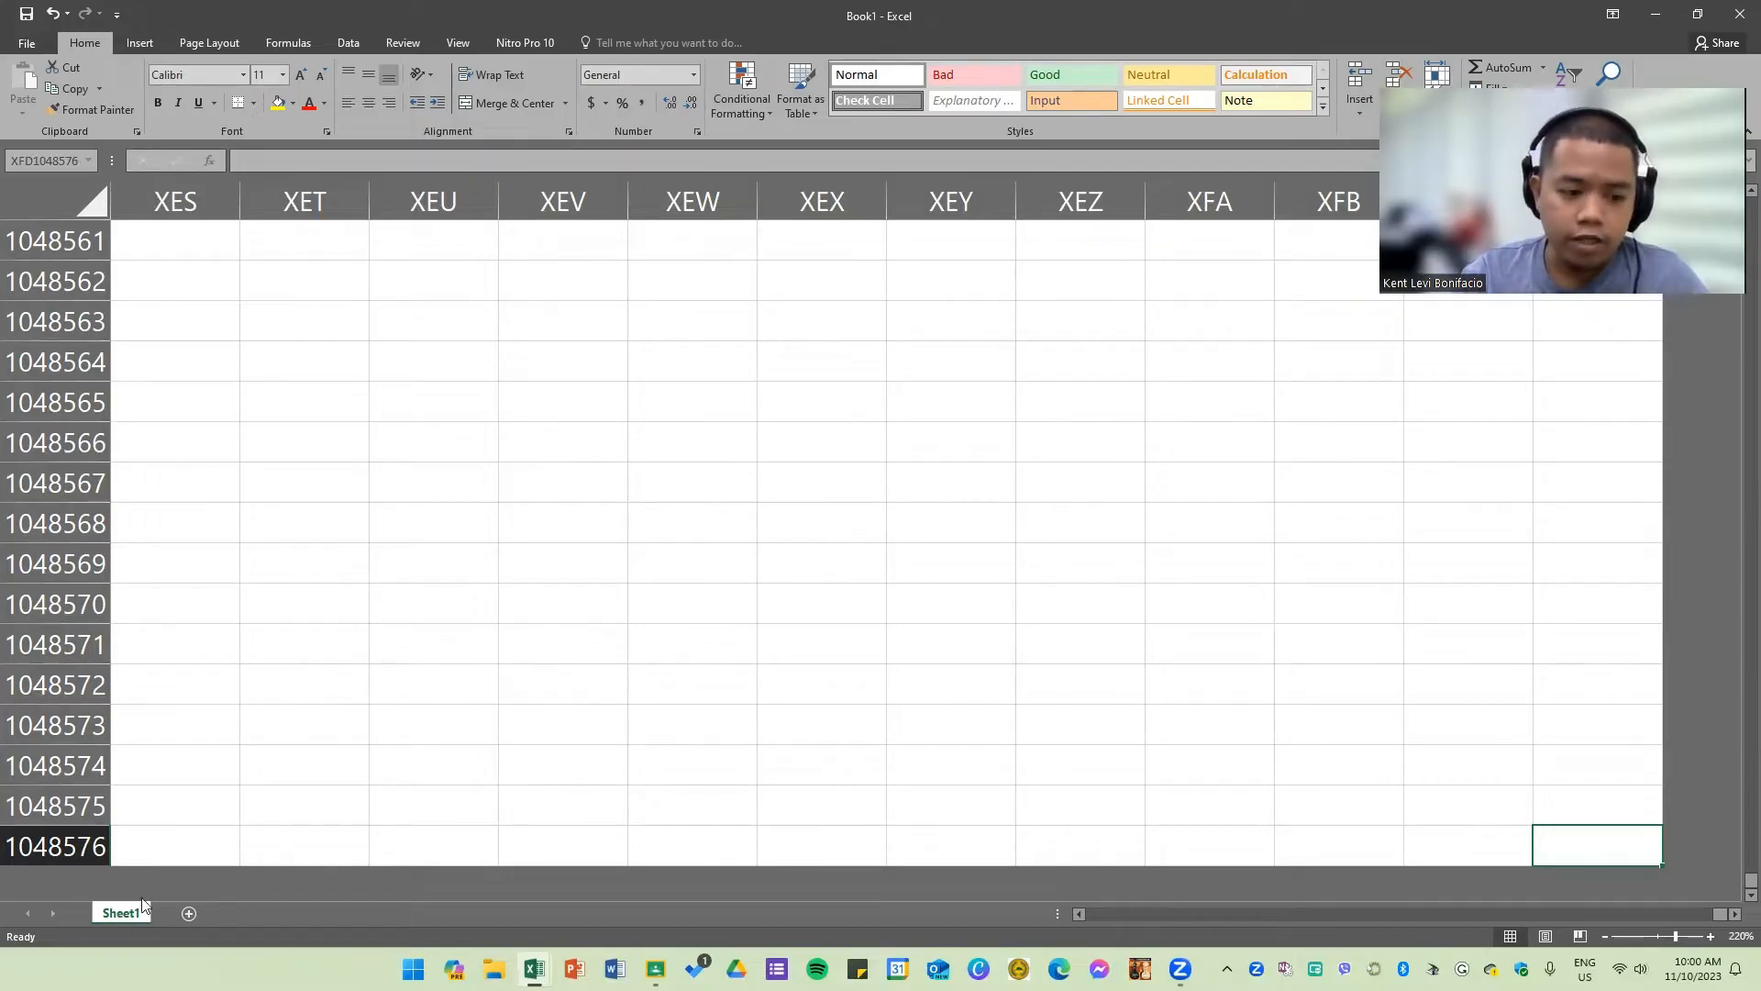
Step: Add four new worksheets so the workbook has Sheet1 through Sheet5
{"action": "left_click", "coordinate": [188, 913]}
{"action": "left_click", "coordinate": [251, 914]}
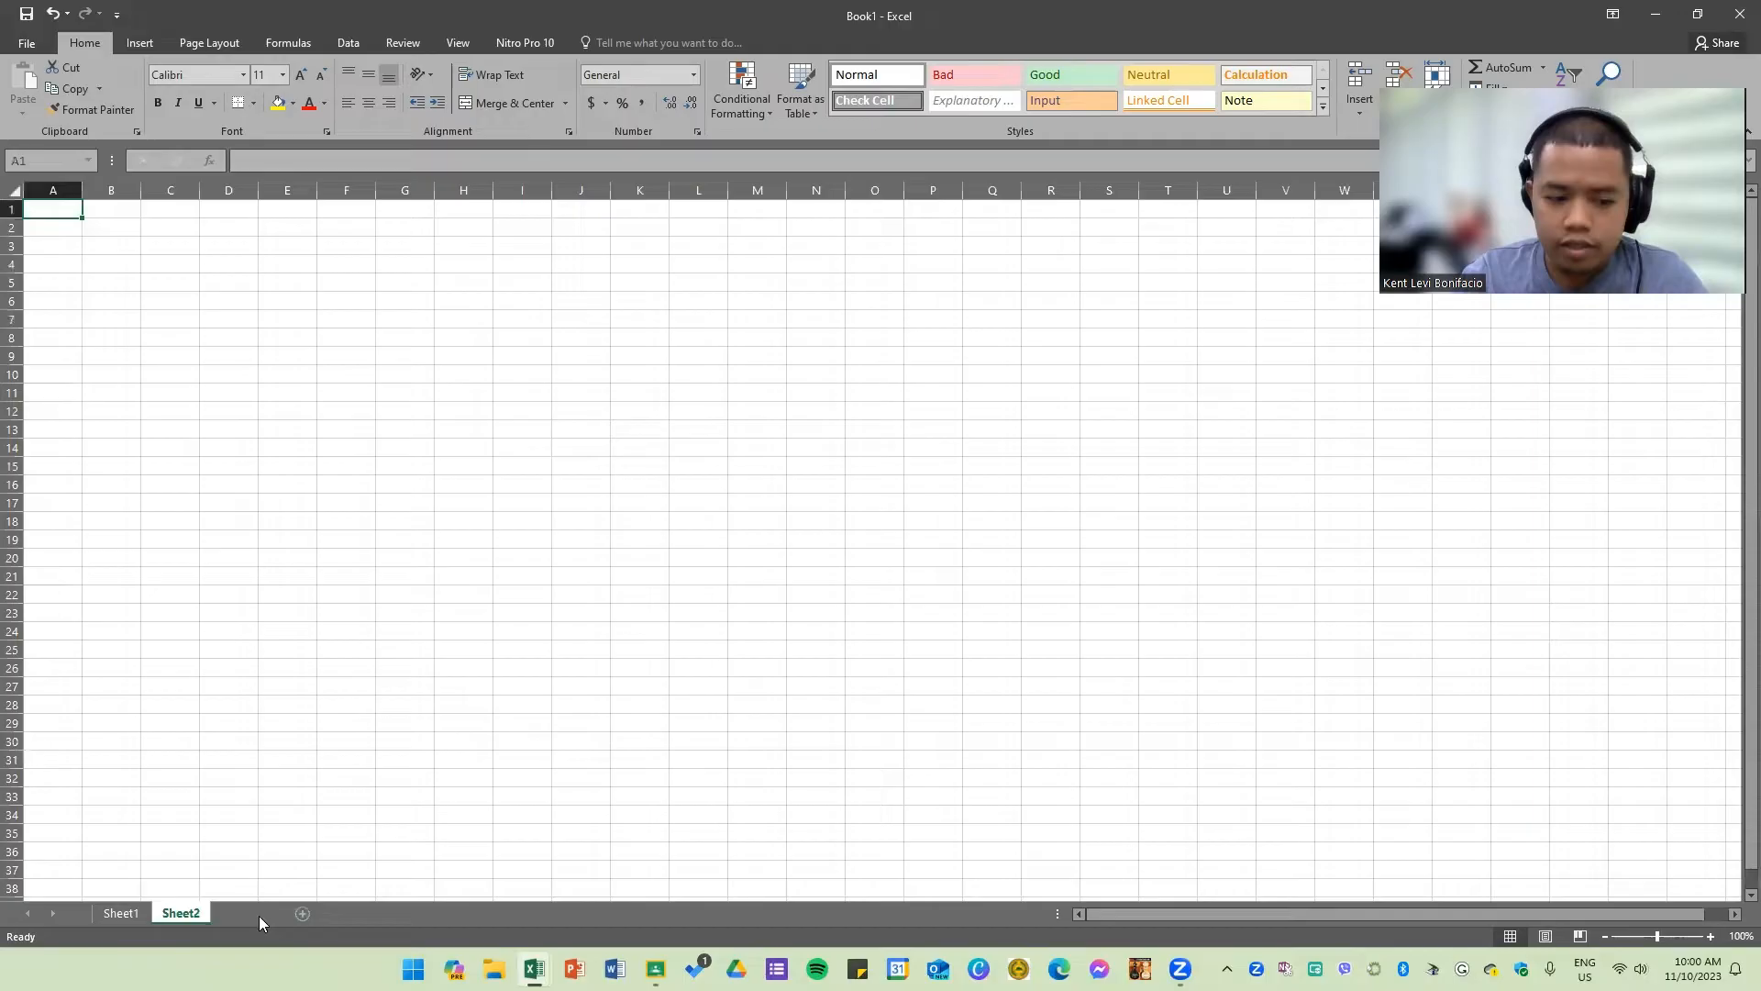
{"action": "left_click", "coordinate": [308, 914]}
{"action": "left_click", "coordinate": [368, 913]}
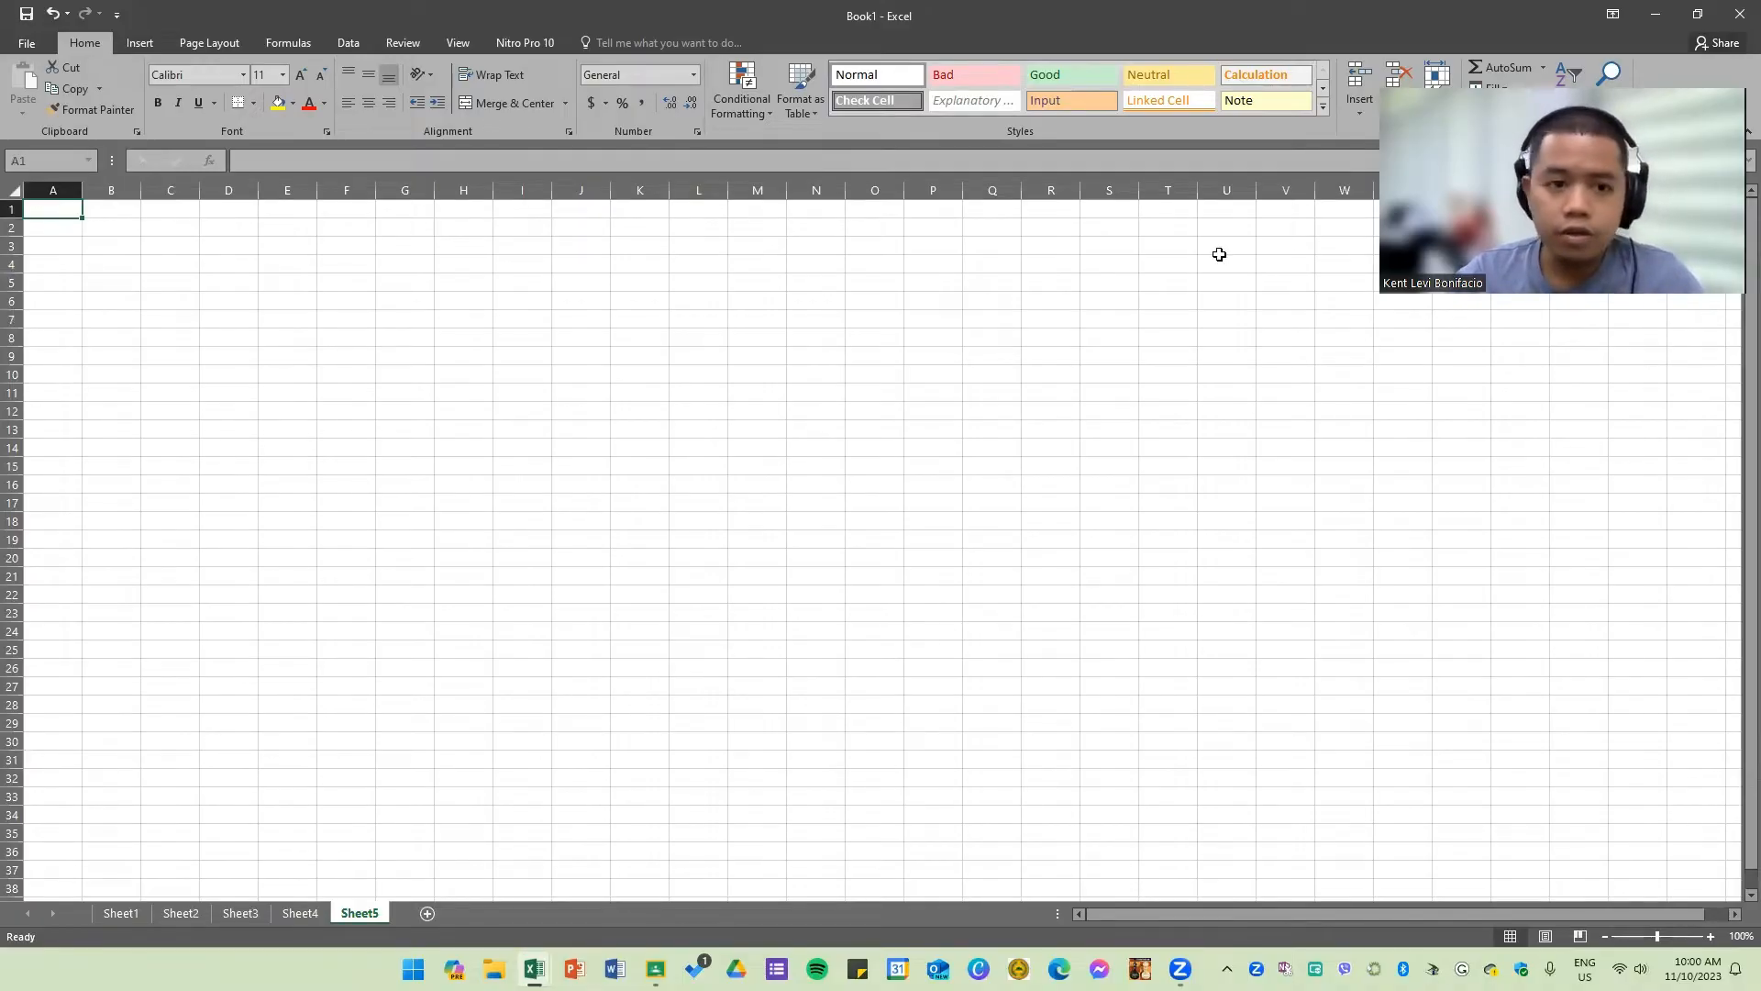
Step: Select several individual cells on Sheet5 to examine cell references
{"action": "left_click", "coordinate": [992, 521]}
{"action": "left_click", "coordinate": [230, 392]}
{"action": "scroll", "coordinate": [132, 327], "scroll_direction": "up", "scroll_amount": 8, "text": "ctrl"}
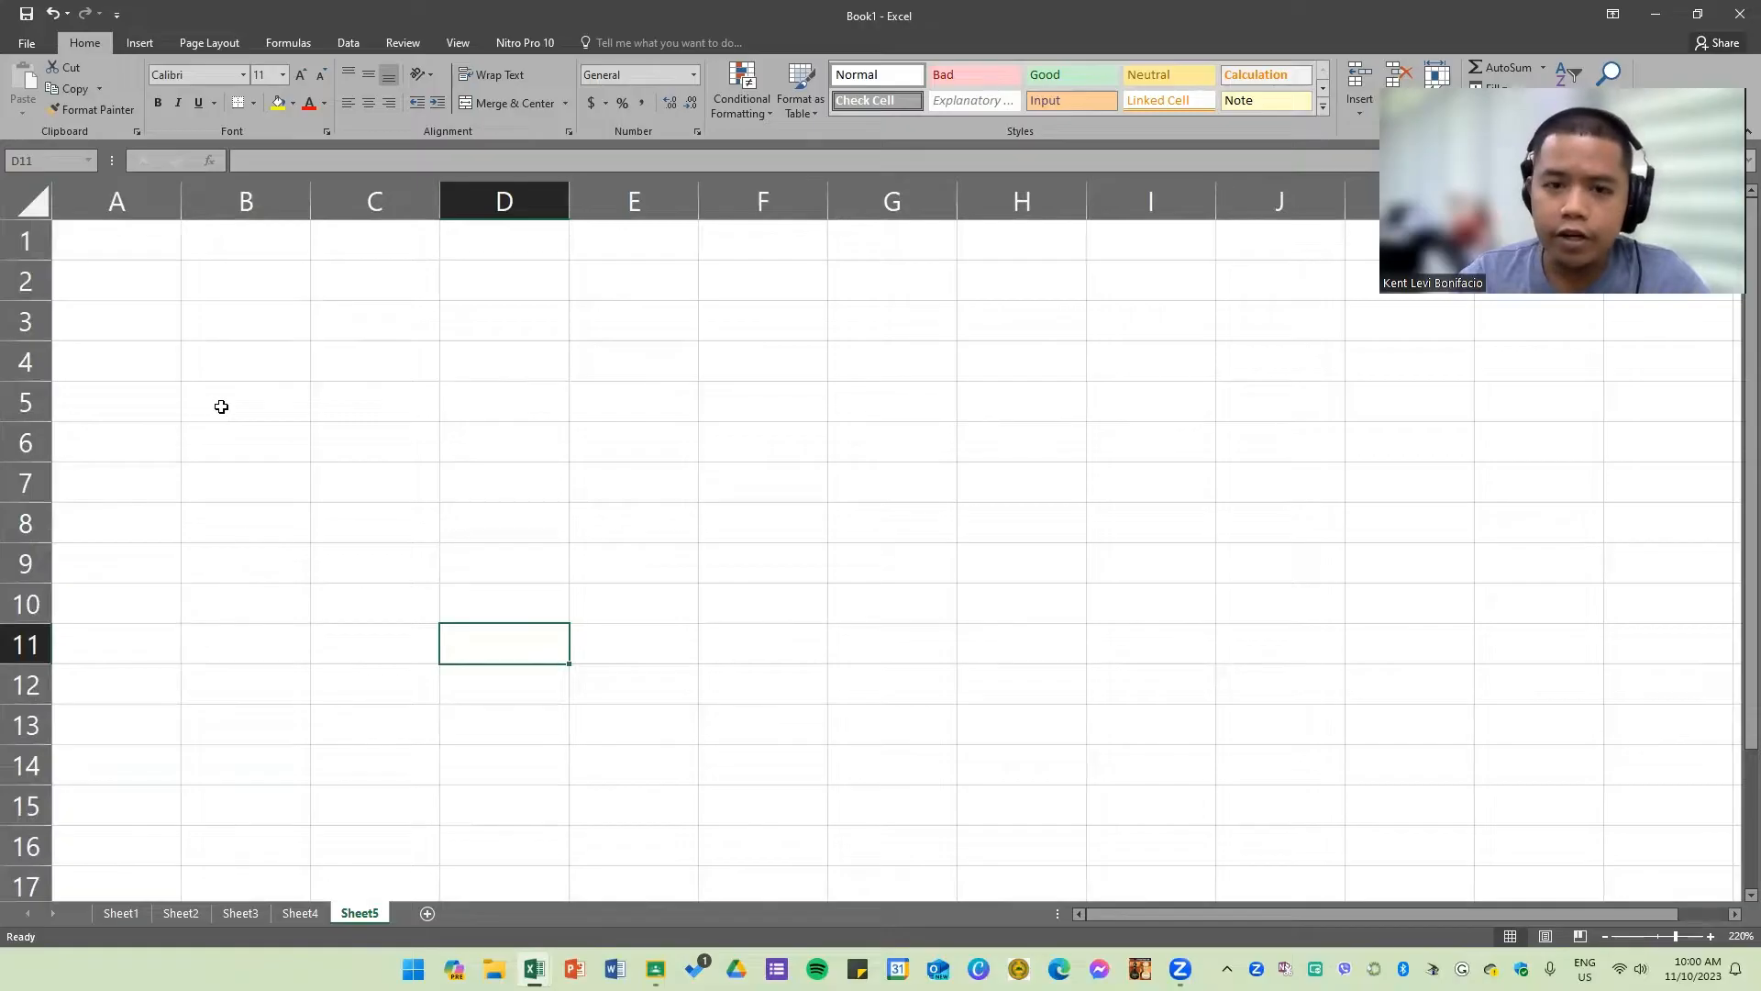
{"action": "scroll", "coordinate": [228, 409], "scroll_direction": "up", "scroll_amount": 4, "text": "ctrl"}
{"action": "left_click", "coordinate": [375, 419]}
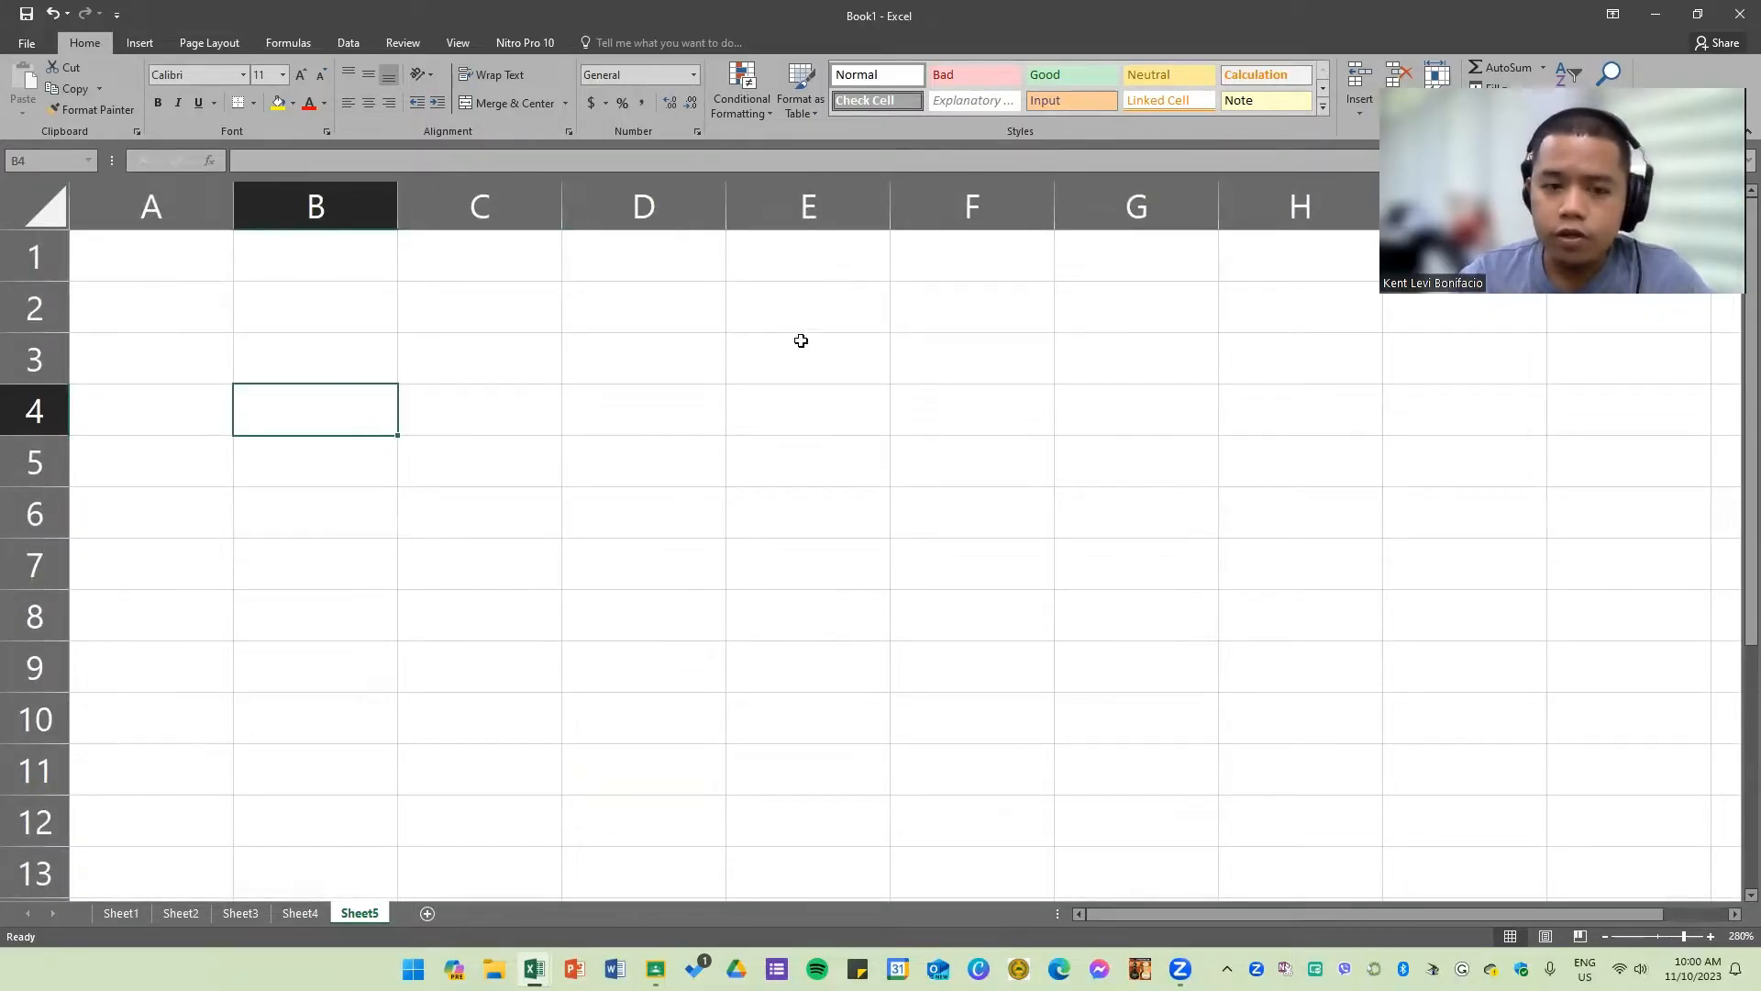
{"action": "left_click", "coordinate": [668, 360]}
{"action": "left_click", "coordinate": [515, 366]}
{"action": "left_click", "coordinate": [519, 308]}
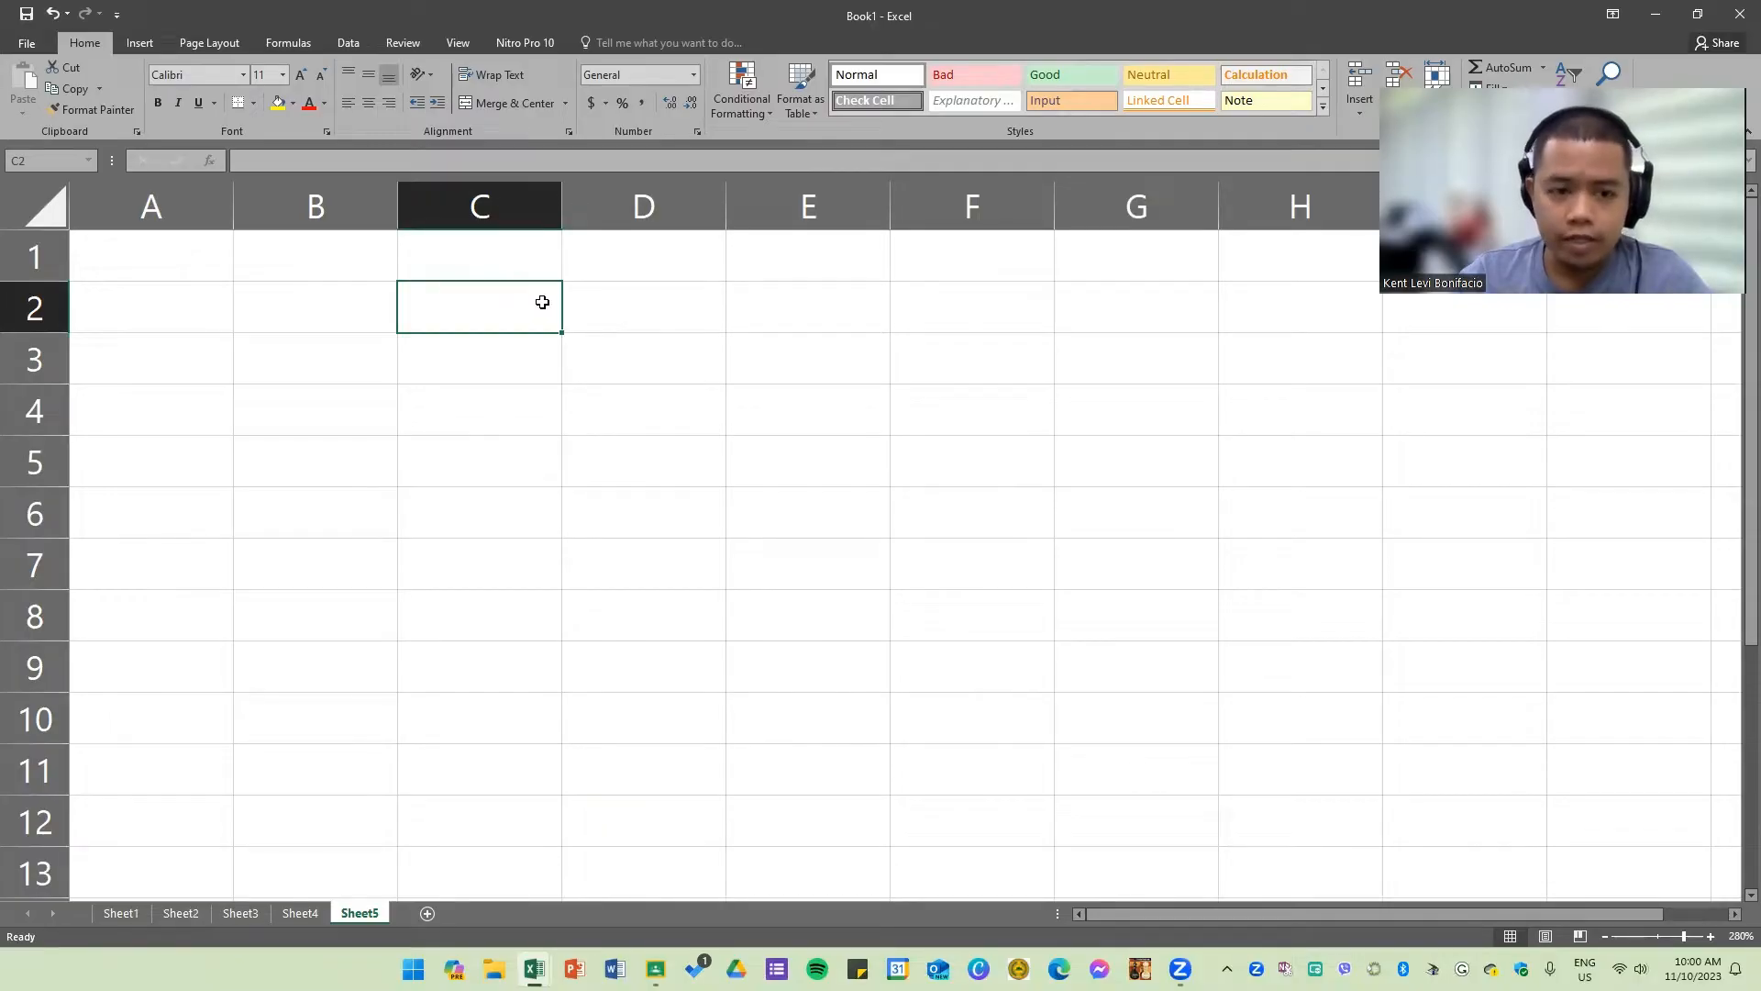
{"action": "left_click", "coordinate": [645, 292]}
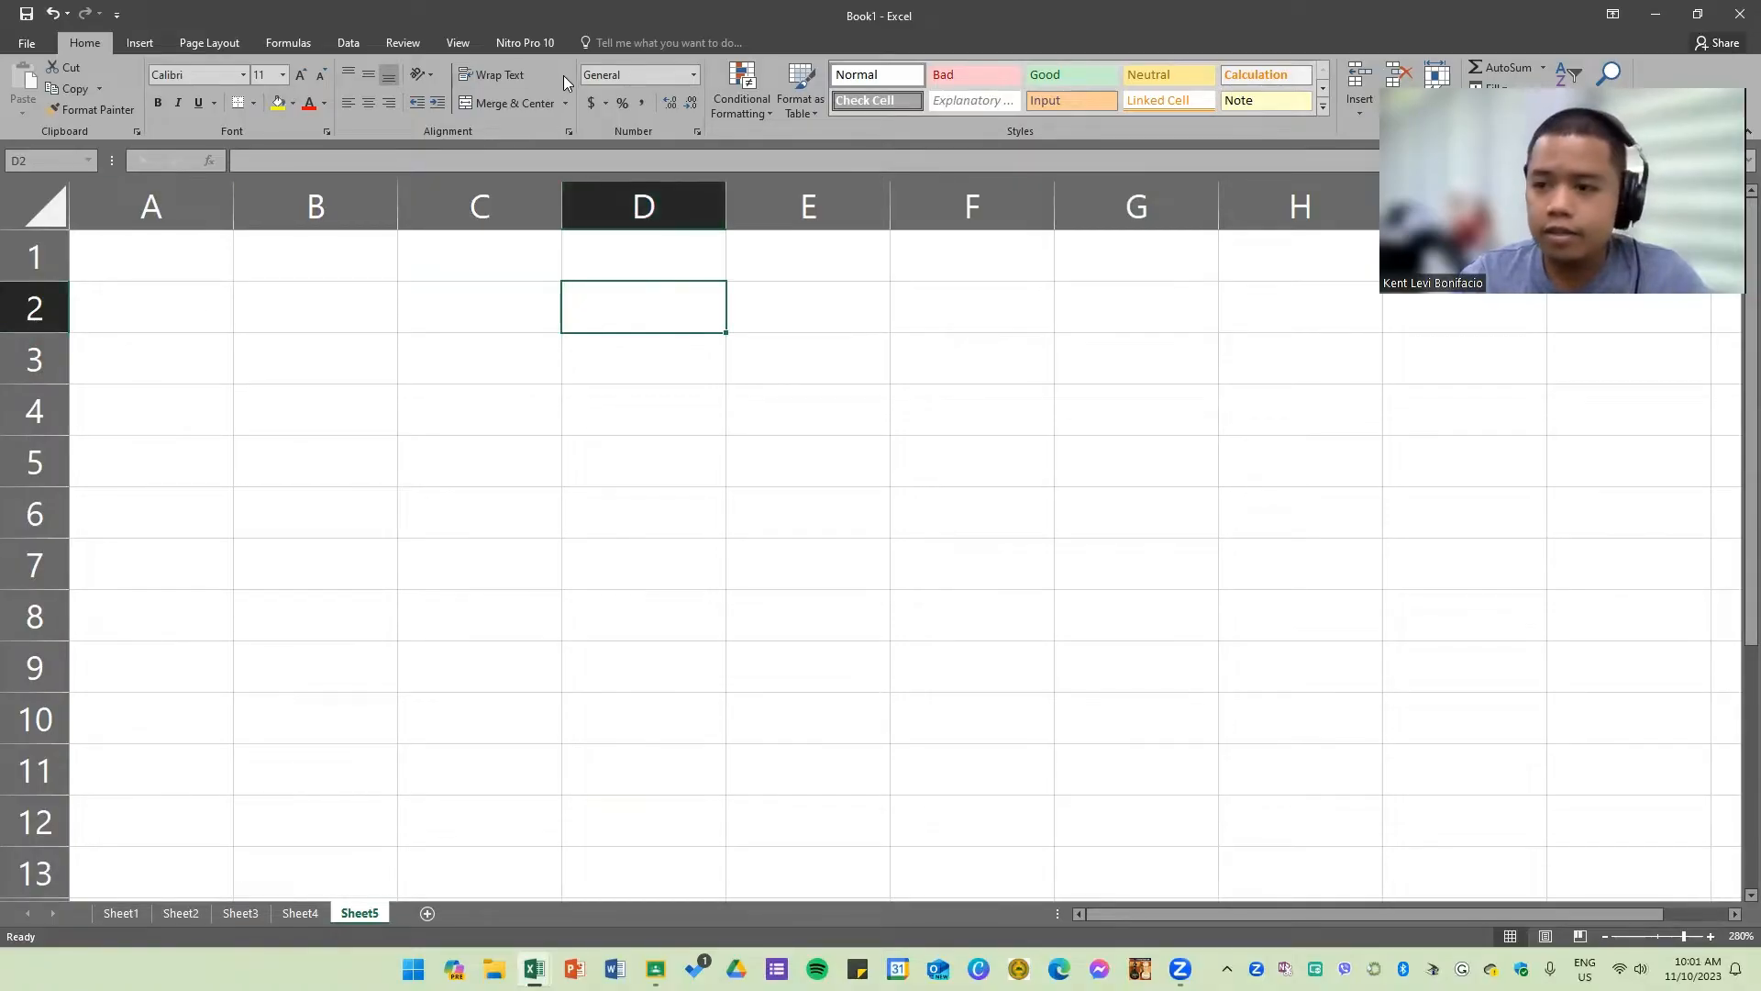
{"action": "left_click", "coordinate": [798, 315]}
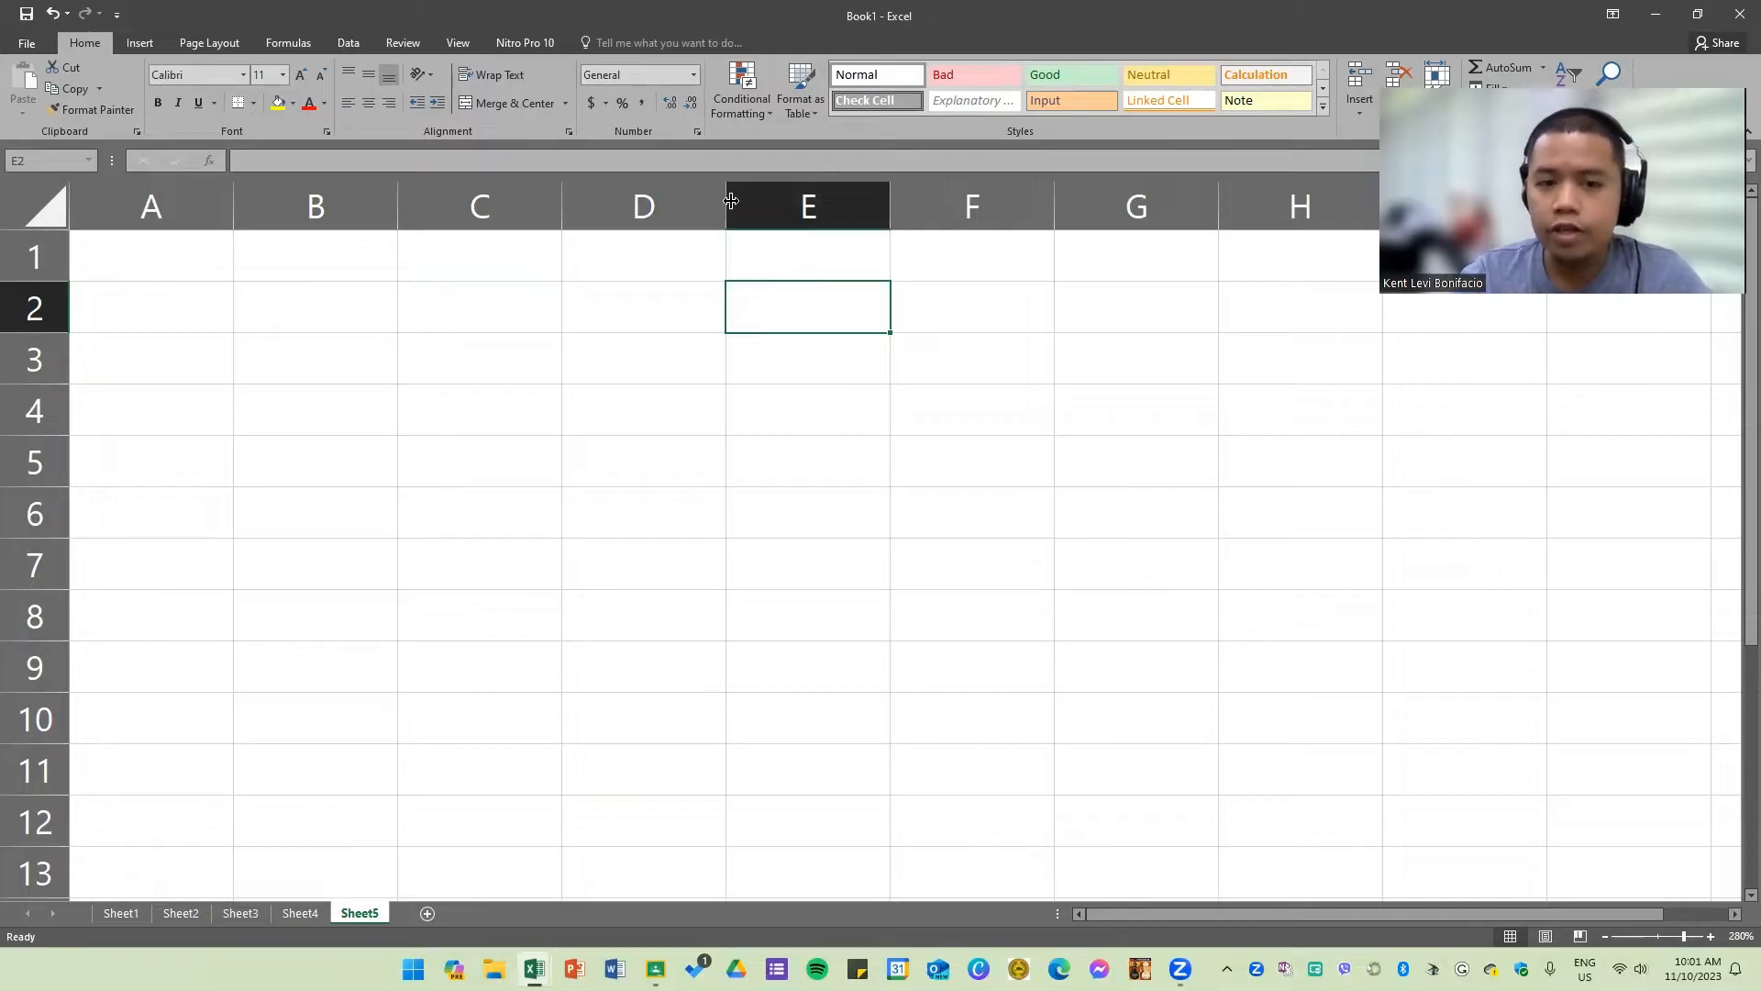
{"action": "left_click", "coordinate": [683, 294]}
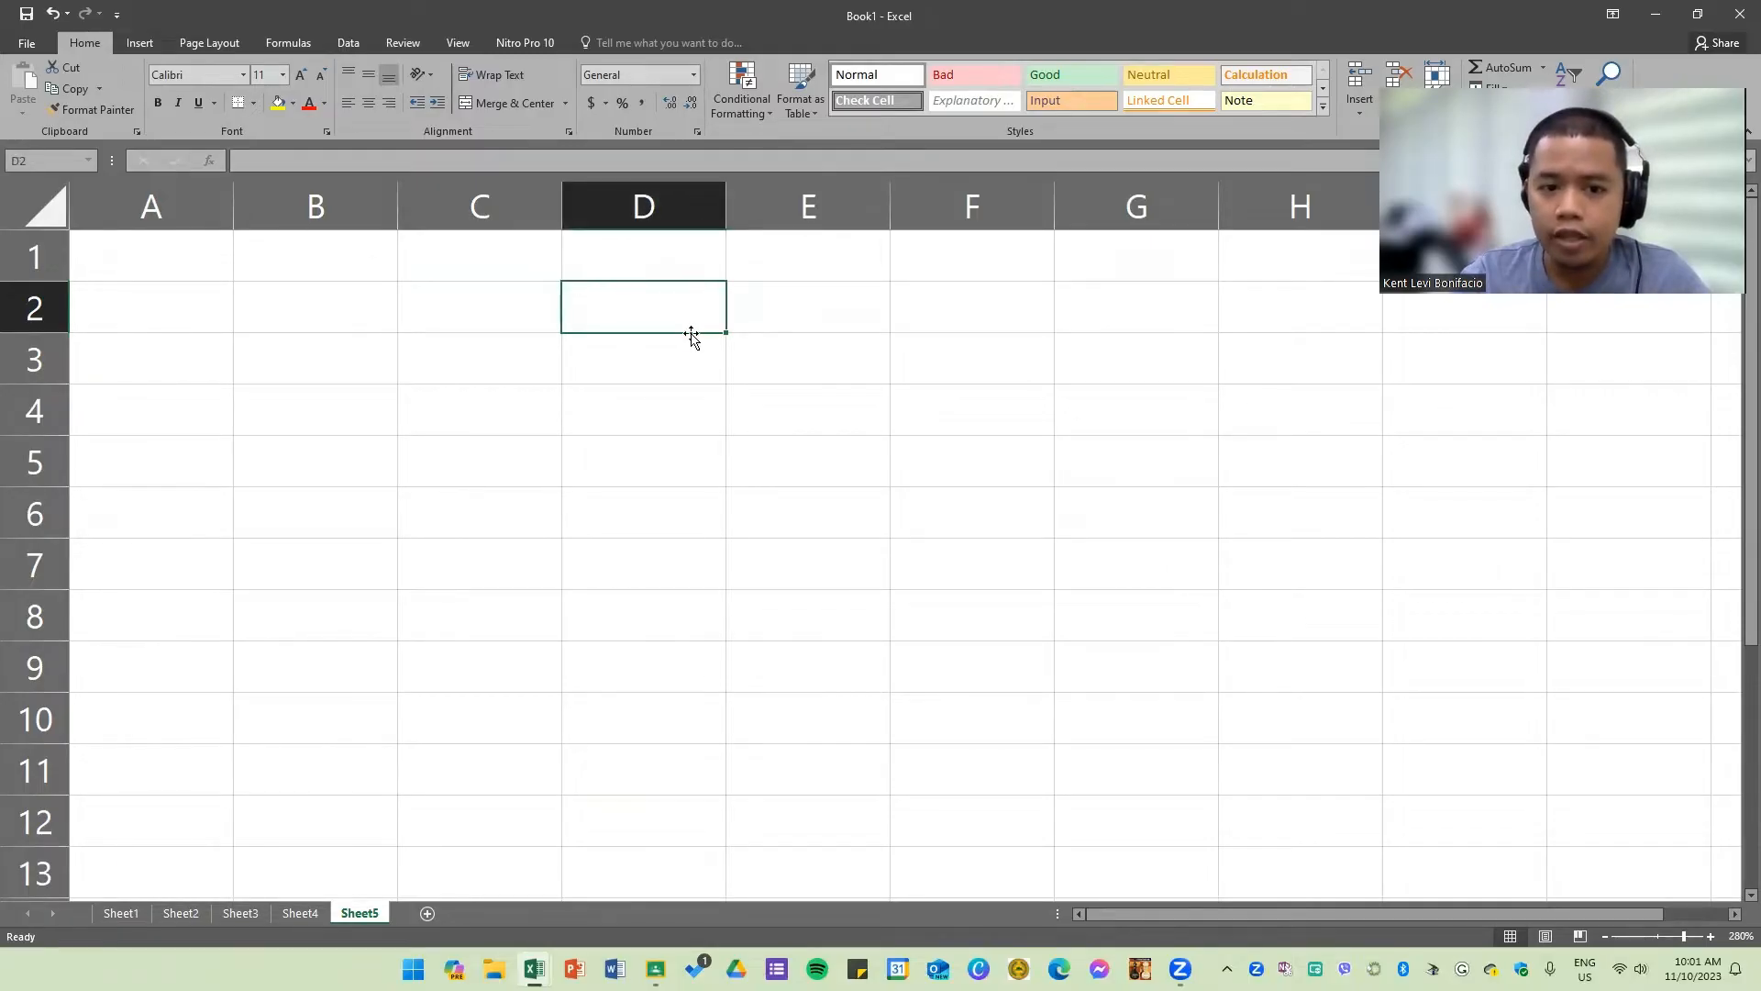
{"action": "left_click", "coordinate": [263, 314]}
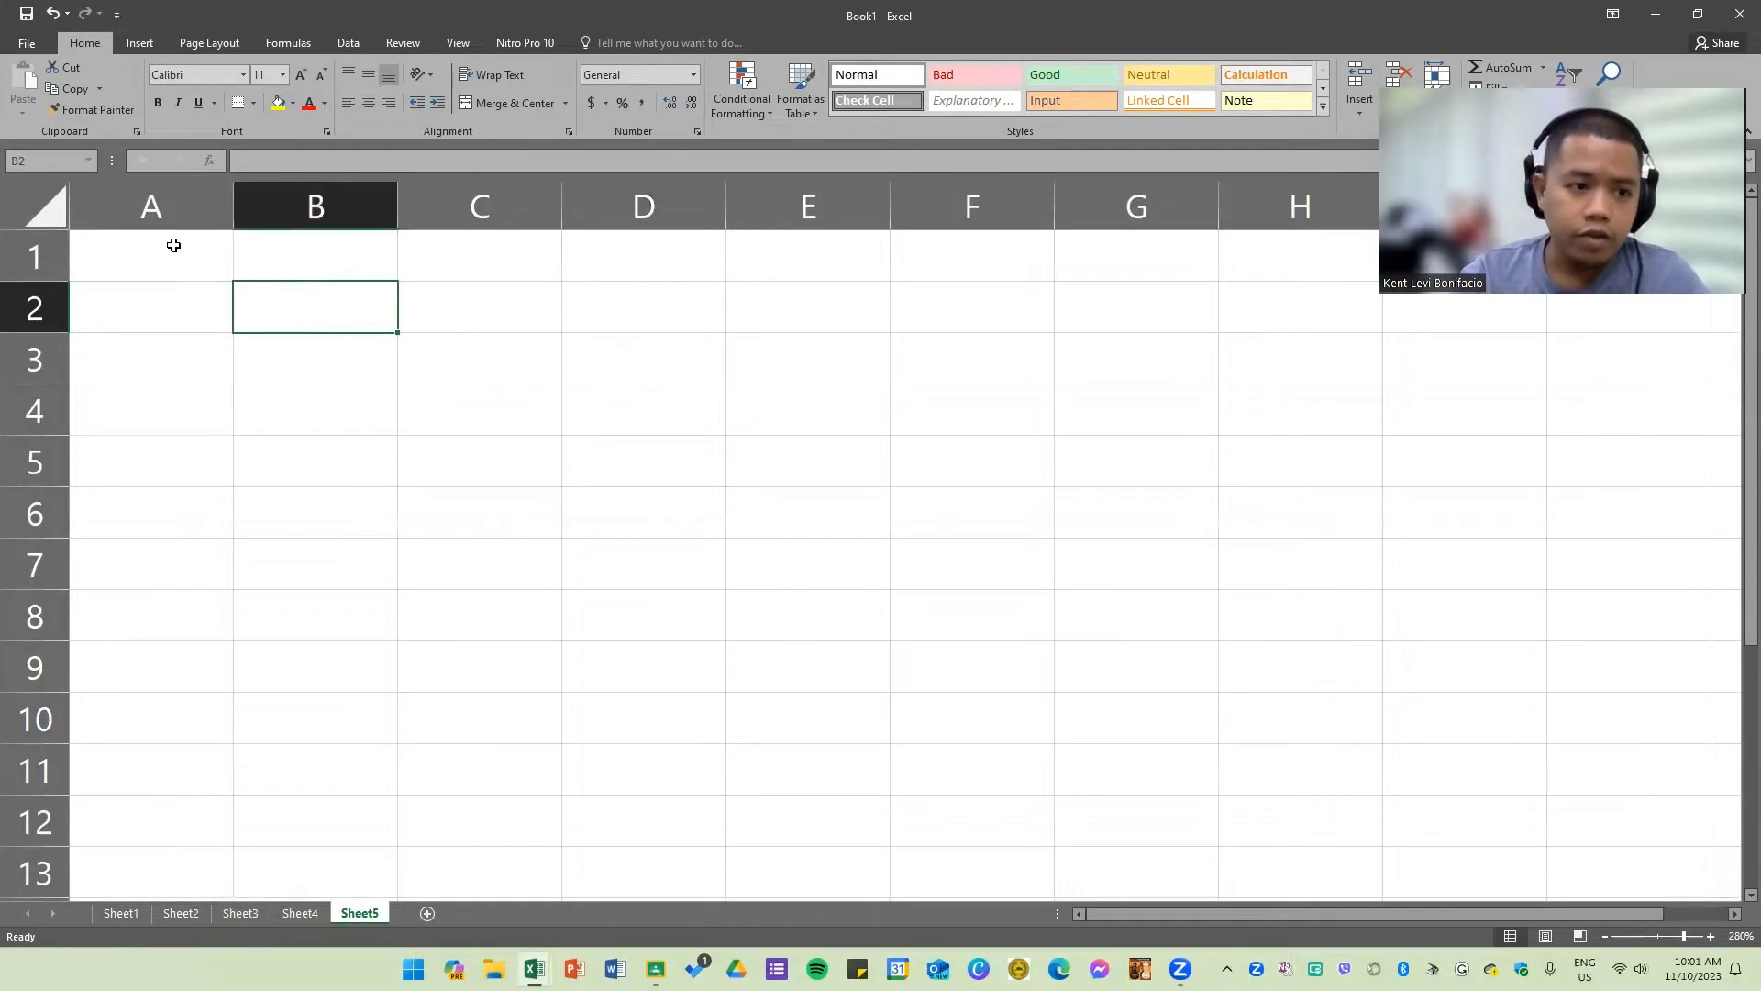
Step: Select rectangular cell ranges starting at A1 and reaching column E, then reselect single cells
{"action": "left_click_drag", "start_coordinate": [169, 244], "coordinate": [834, 554]}
{"action": "left_click", "coordinate": [834, 553]}
{"action": "left_click_drag", "start_coordinate": [199, 254], "coordinate": [759, 527]}
{"action": "left_click", "coordinate": [778, 307]}
{"action": "left_click", "coordinate": [509, 315]}
{"action": "left_click", "coordinate": [902, 316]}
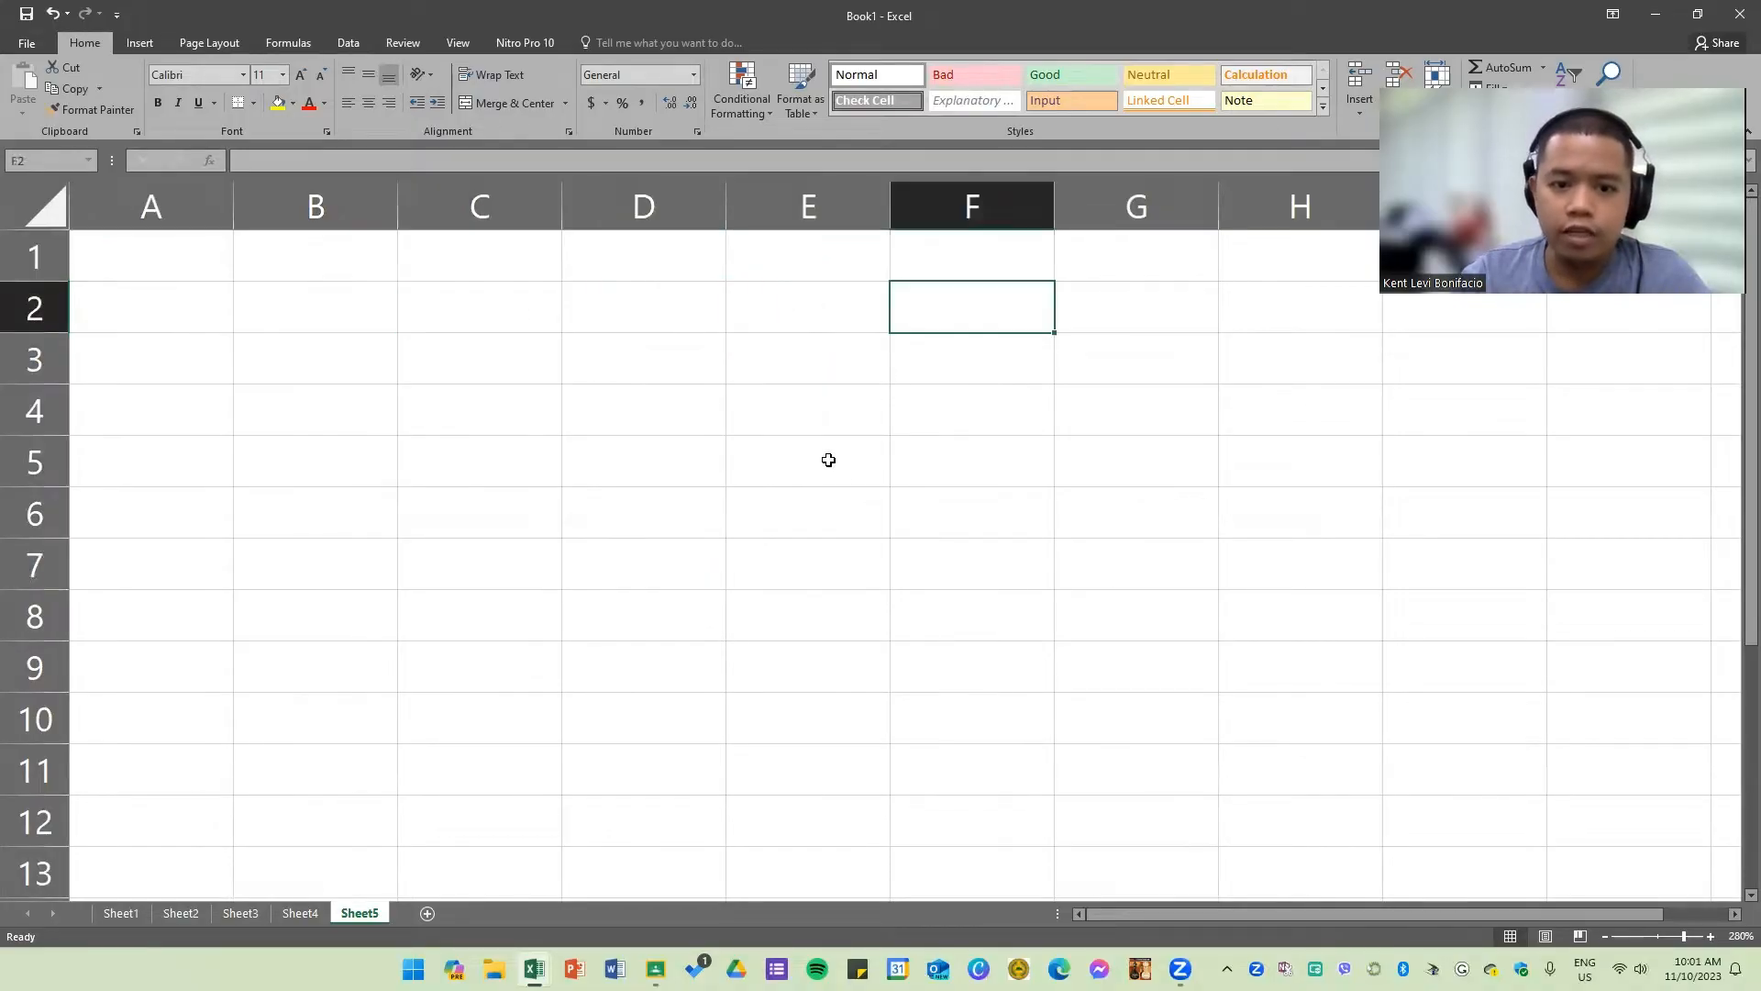
Step: Select all of column E and then all of row 3 on Sheet5
{"action": "left_click", "coordinate": [828, 459]}
{"action": "left_click", "coordinate": [838, 208]}
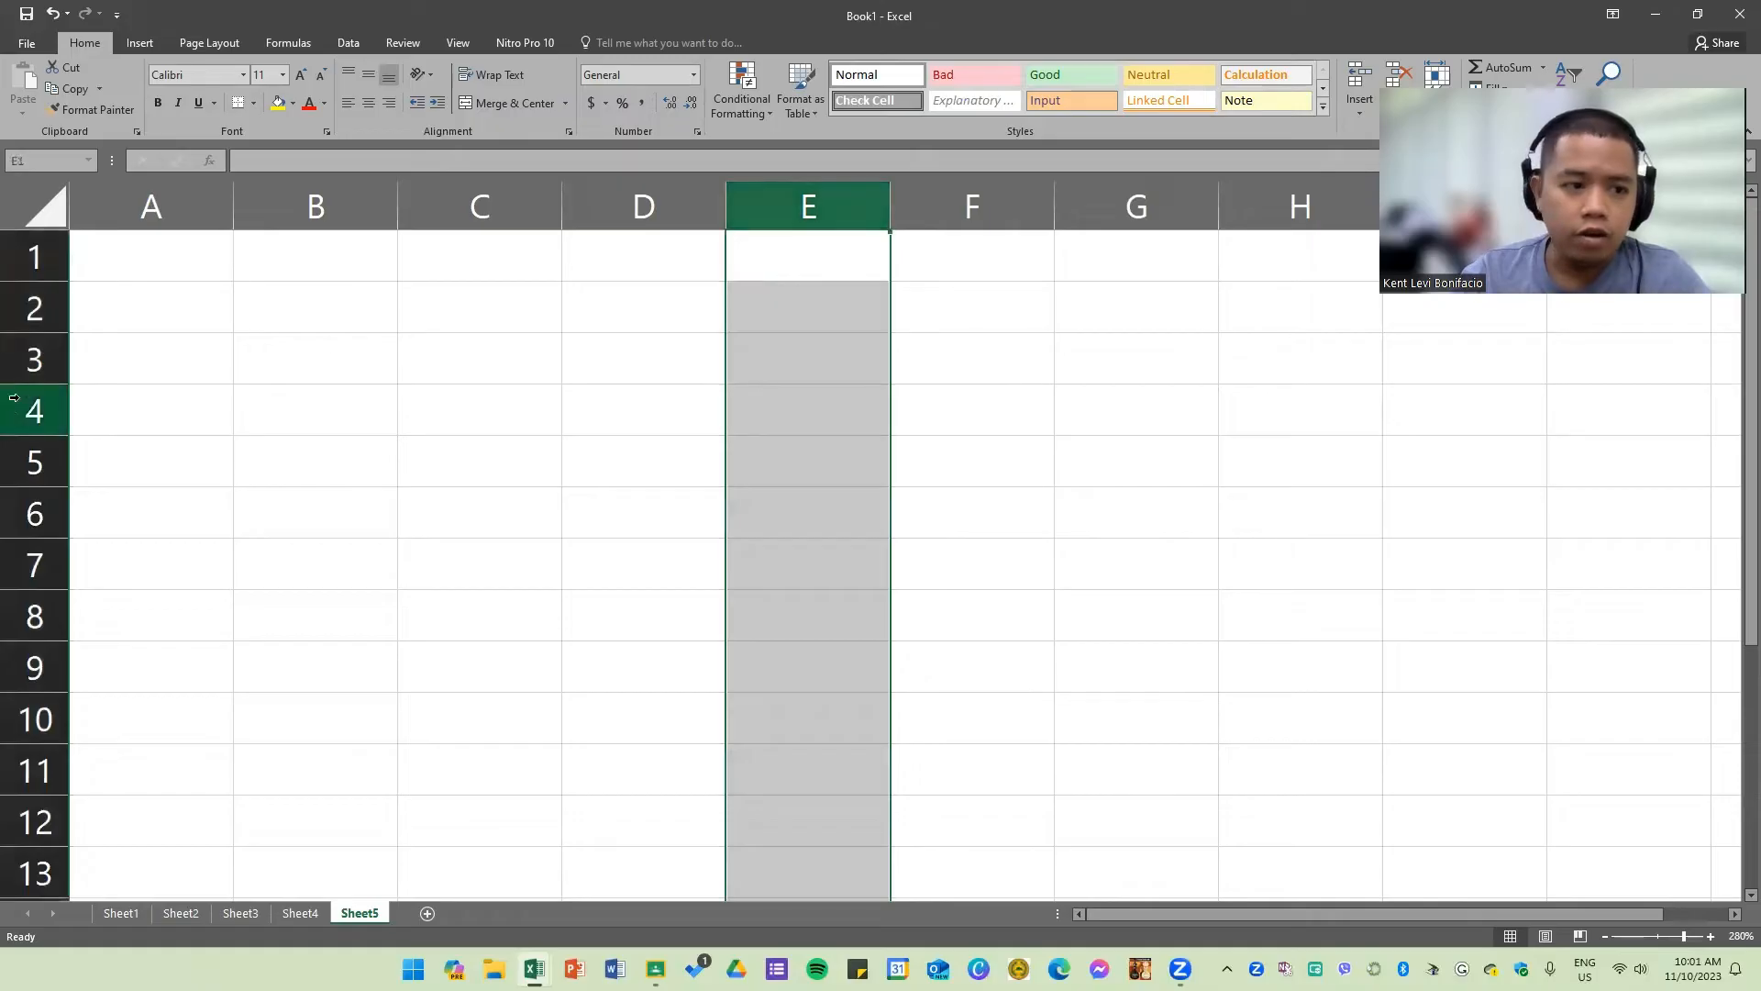
{"action": "left_click", "coordinate": [34, 359]}
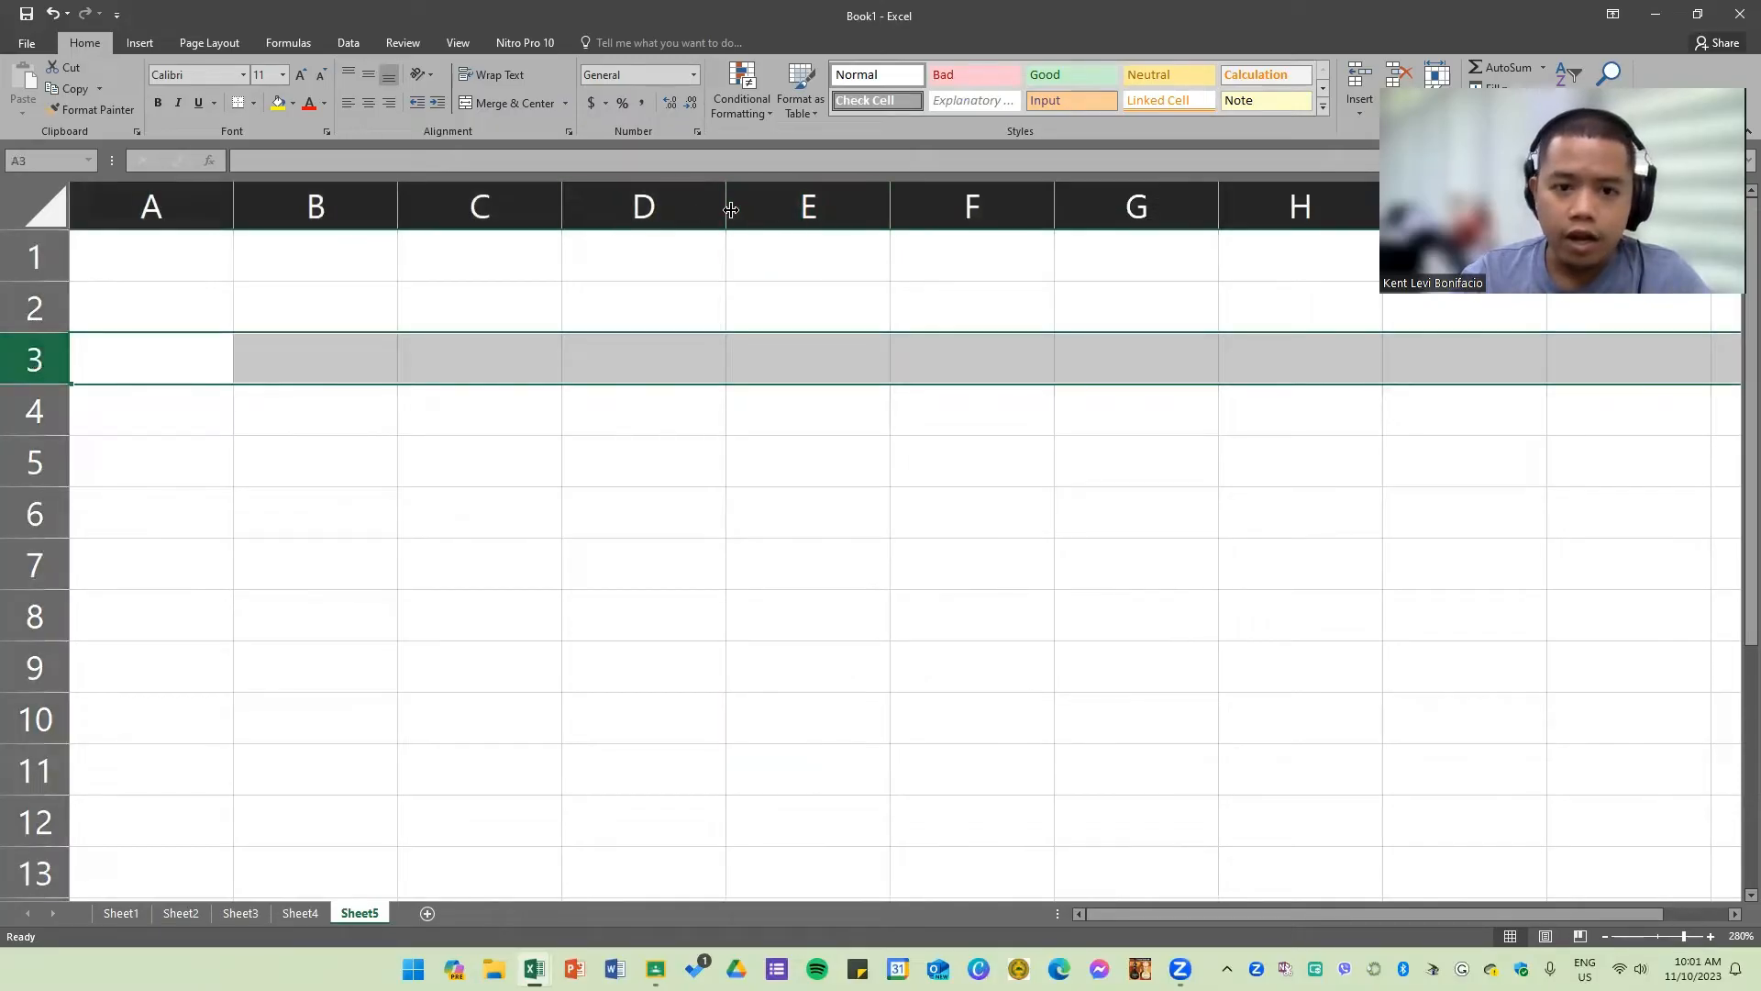
Step: Increase the height of row 1 on Sheet5
{"action": "left_click", "coordinate": [743, 259]}
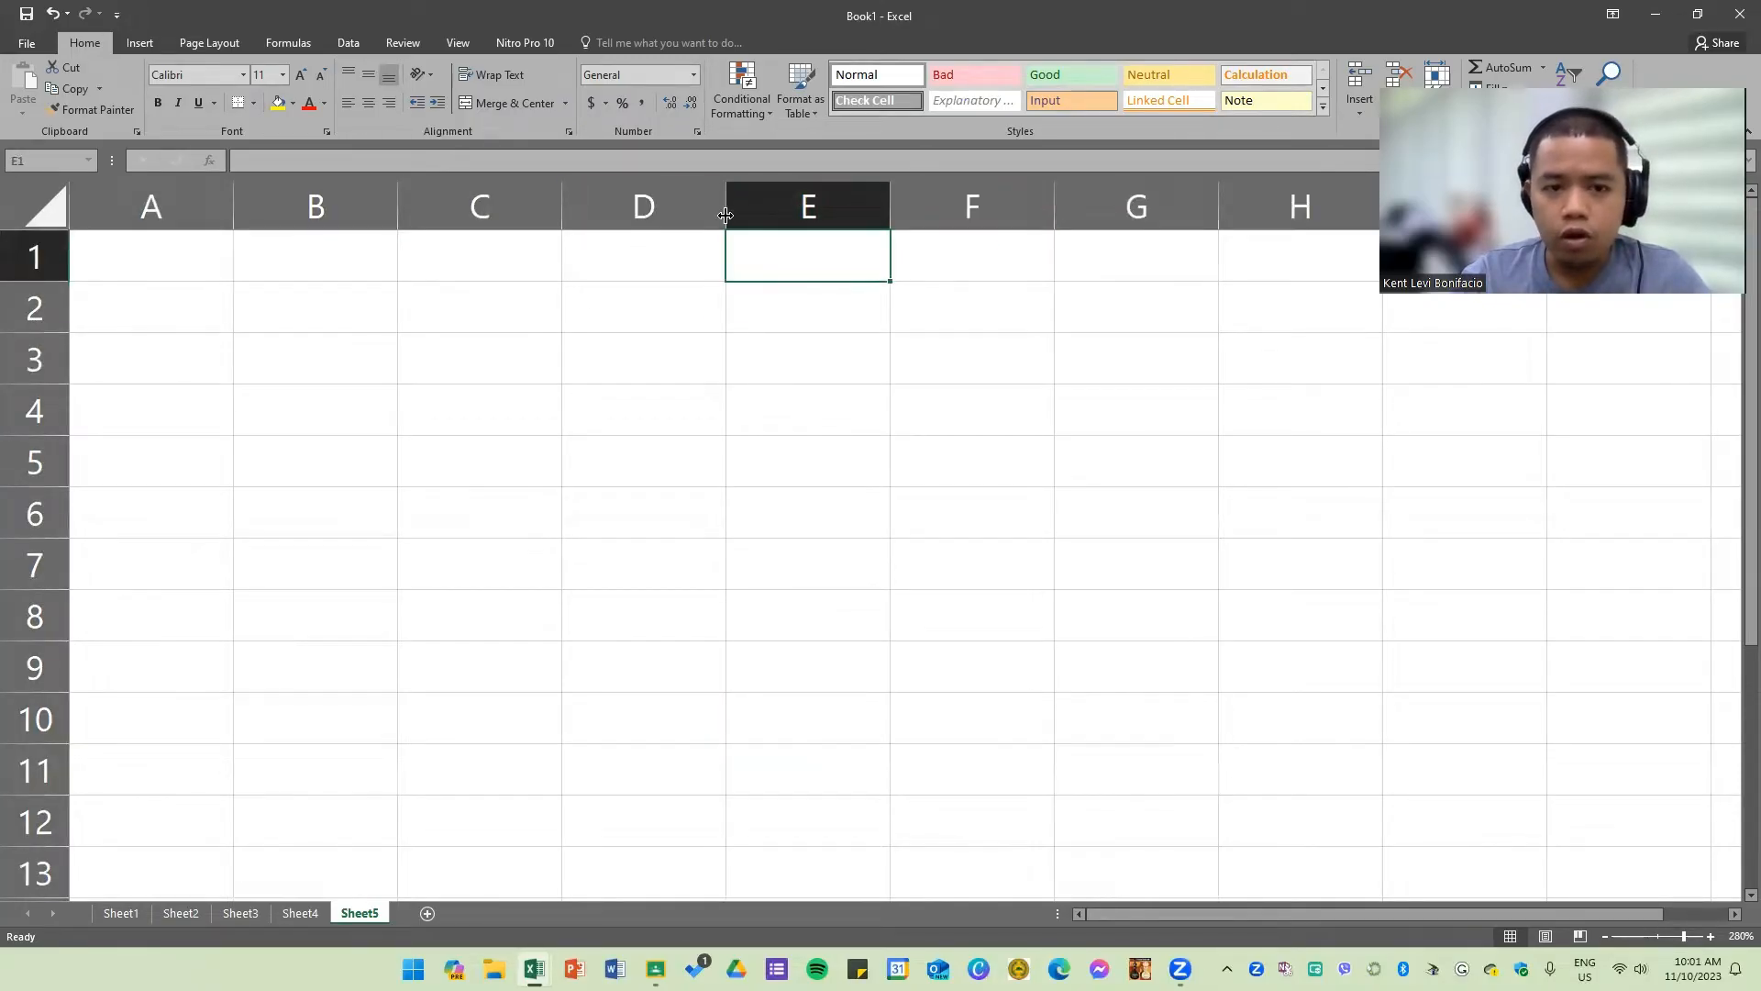
{"action": "mouse_move", "coordinate": [727, 208]}
{"action": "left_mouse_down"}
{"action": "mouse_move", "coordinate": [667, 210]}
{"action": "mouse_move", "coordinate": [728, 218]}
{"action": "left_mouse_up"}
{"action": "left_click_drag", "start_coordinate": [46, 280], "coordinate": [45, 320]}
Step: Enter a test value a in cell E2, move it down to E4, and delete it
{"action": "left_click", "coordinate": [848, 339]}
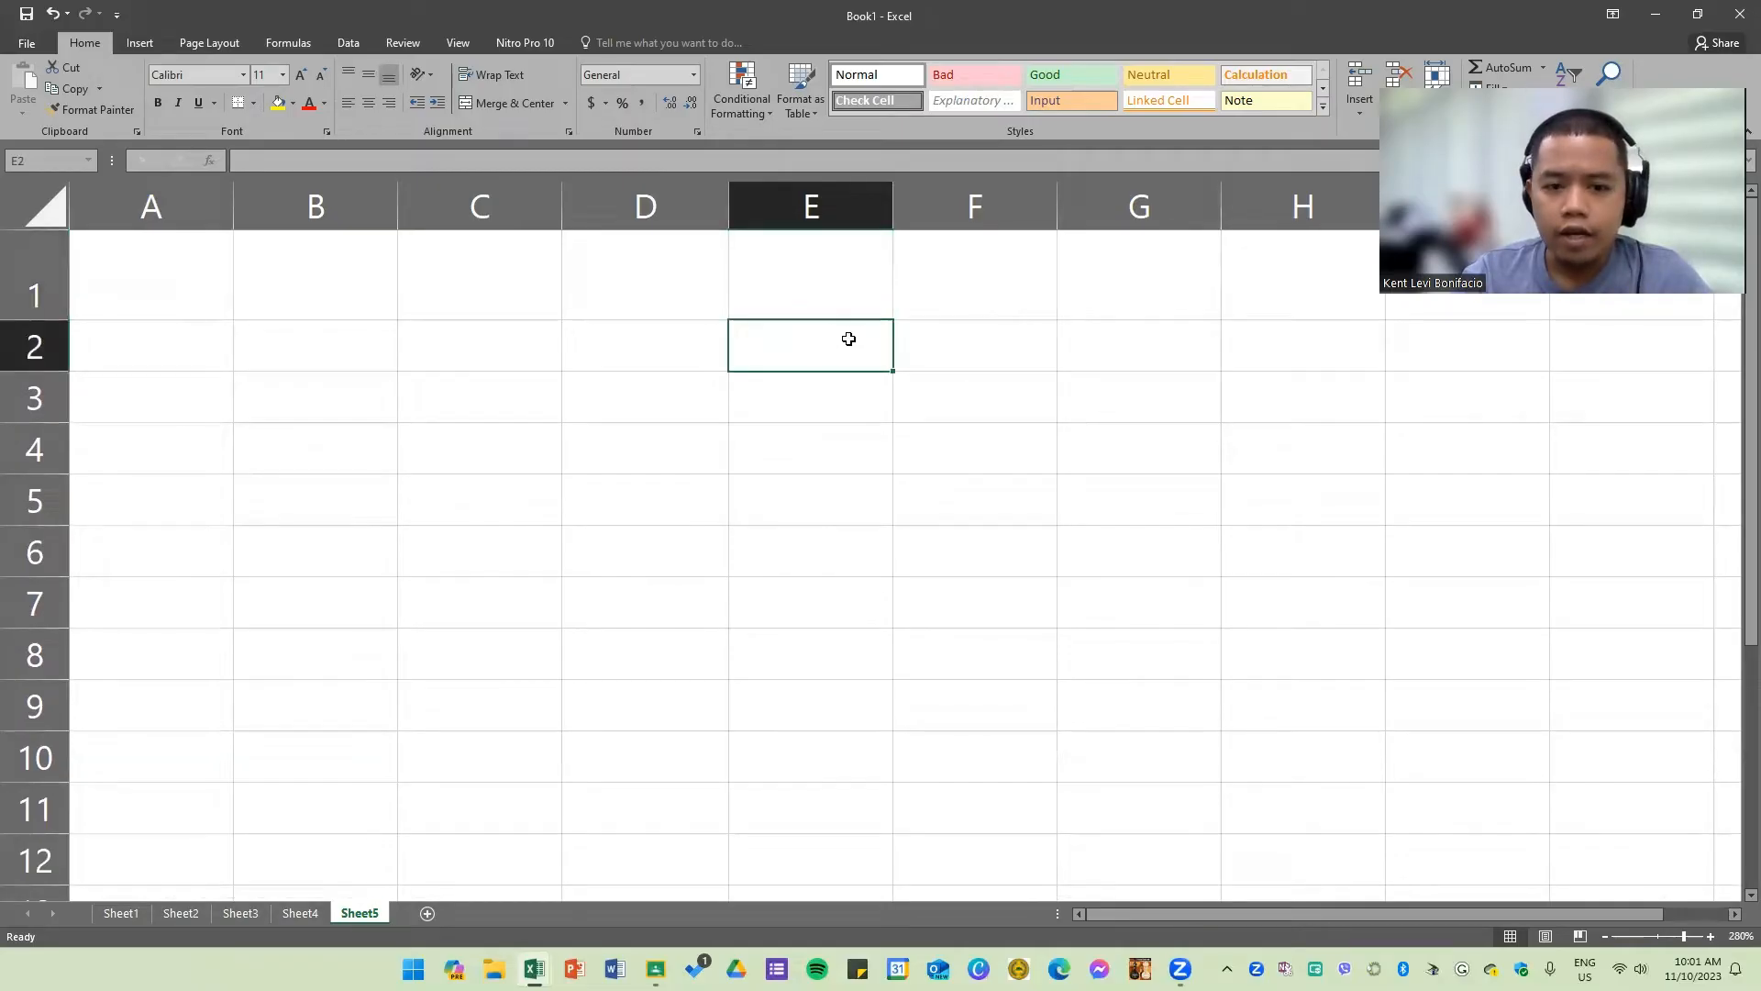
{"action": "type", "text": "a"}
{"action": "key", "text": "Return"}
{"action": "left_click", "coordinate": [803, 366]}
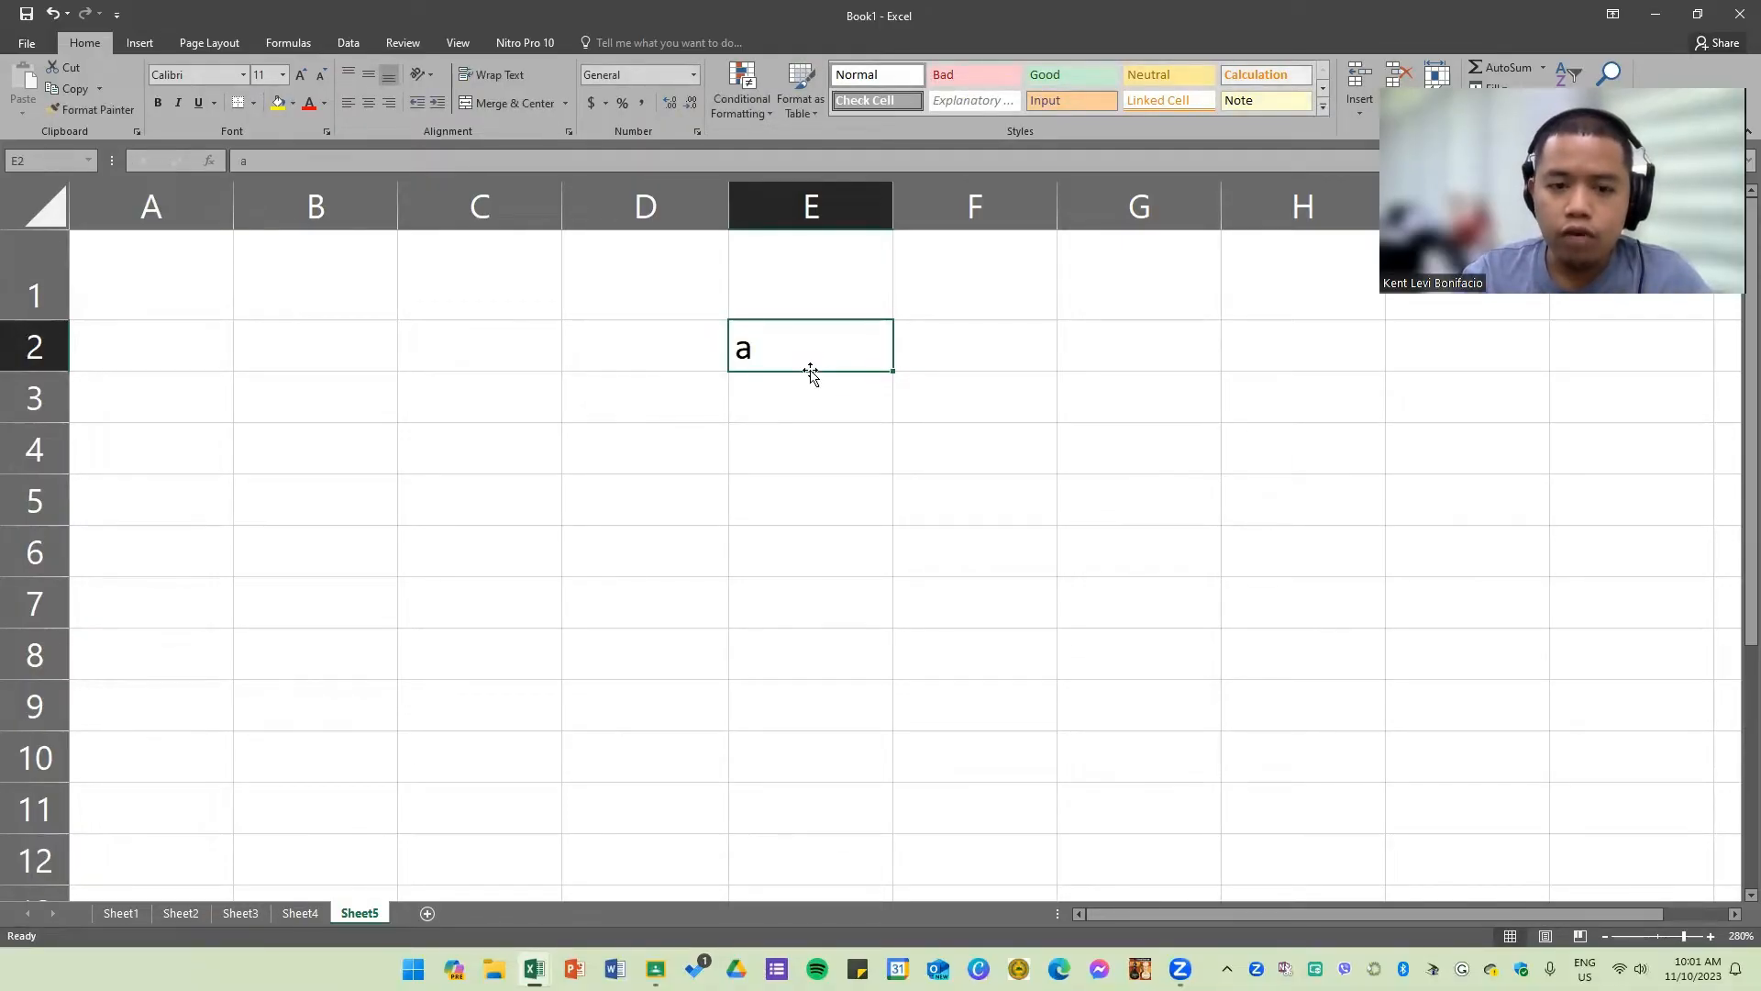
{"action": "left_click_drag", "start_coordinate": [811, 376], "coordinate": [810, 450]}
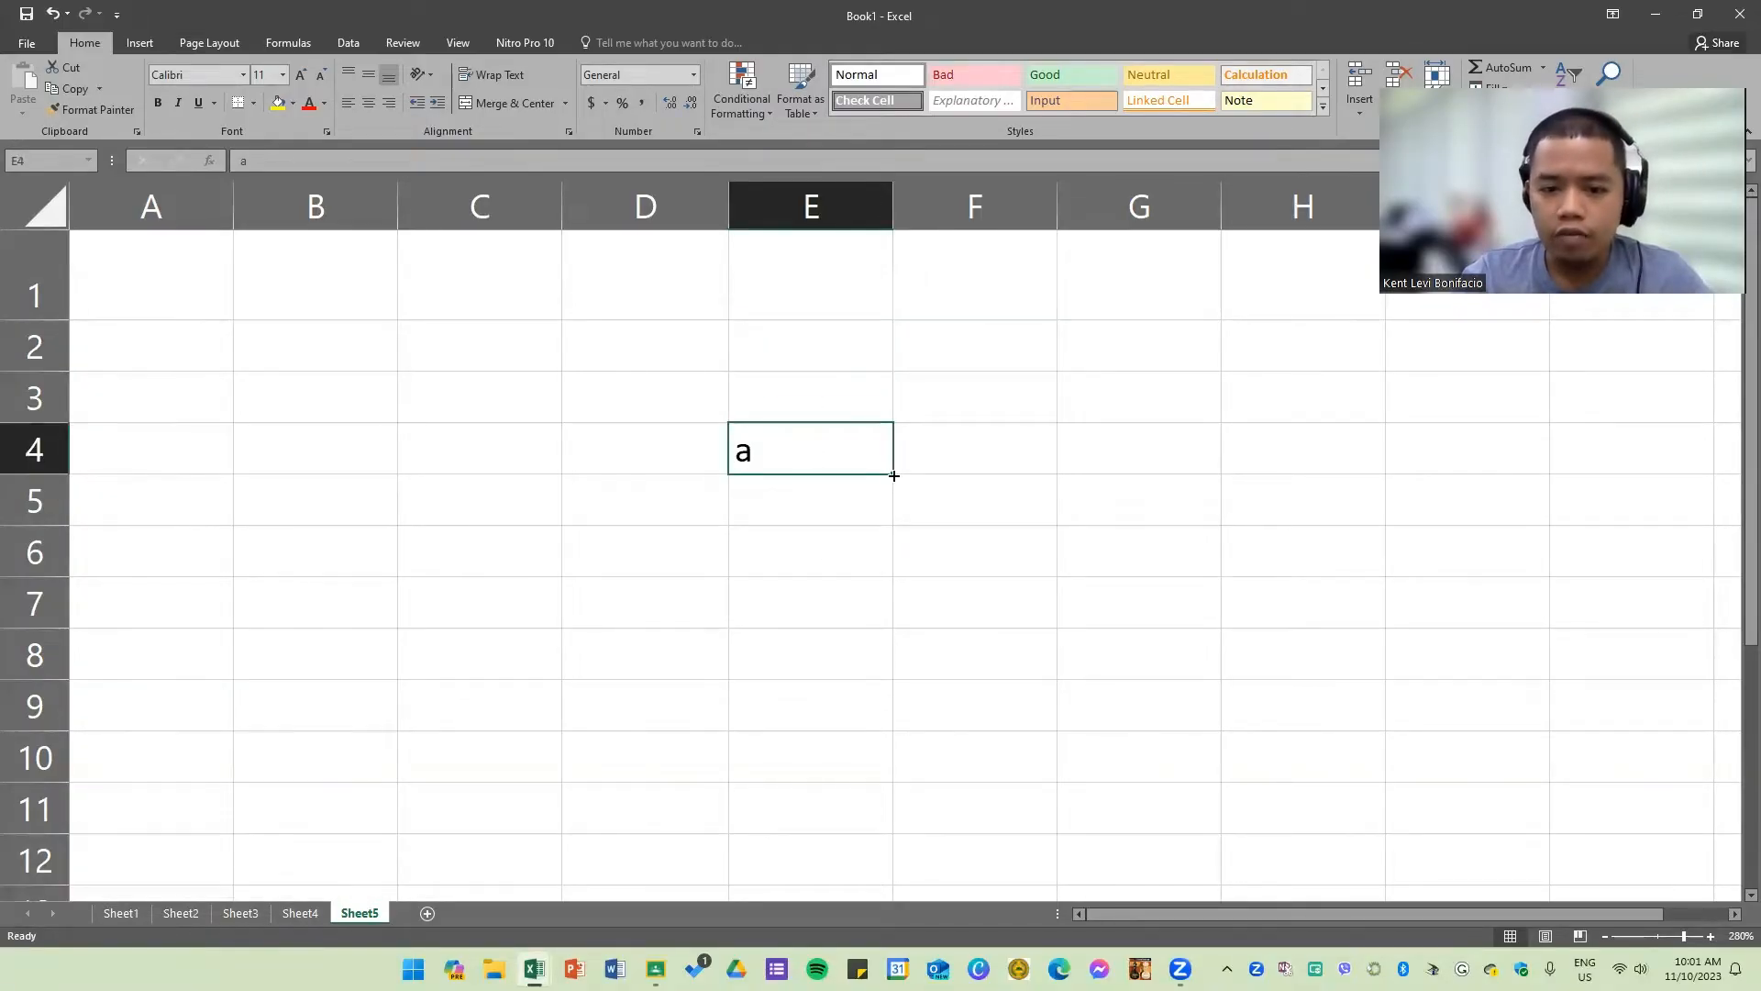
{"action": "key", "text": "Delete"}
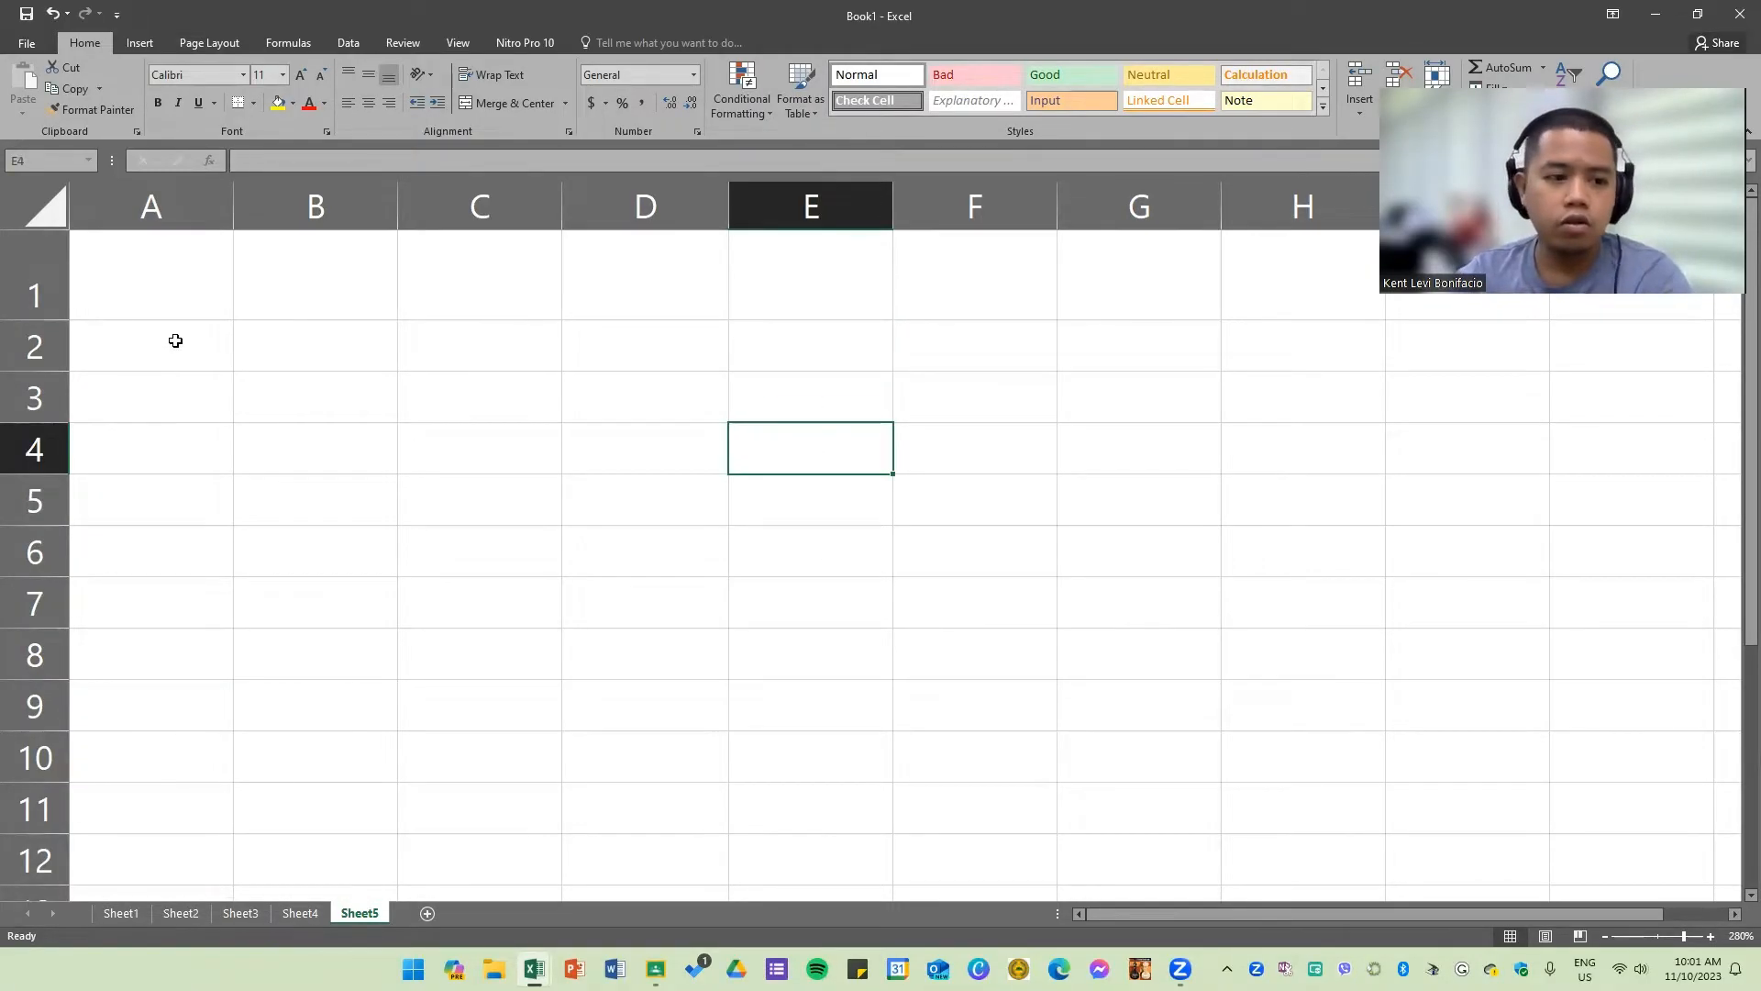
Step: Enter January in A2 and autofill the month names across row 2 to J2
{"action": "left_click", "coordinate": [210, 343]}
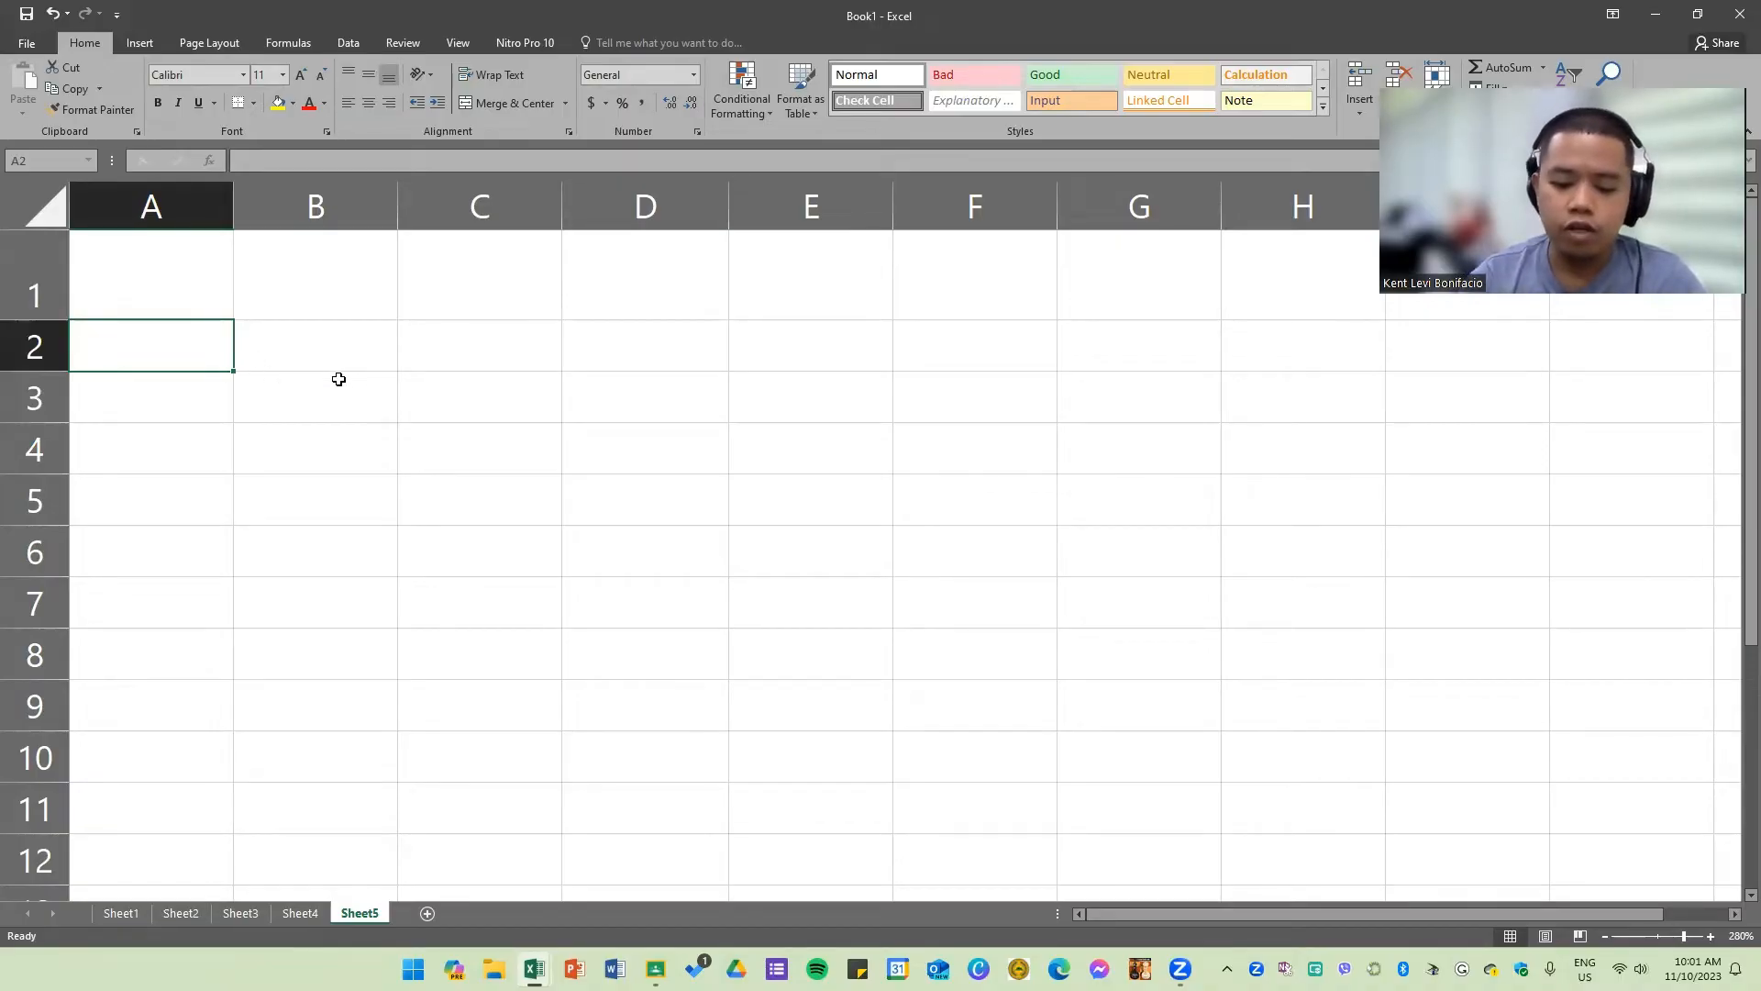
{"action": "type", "text": "January"}
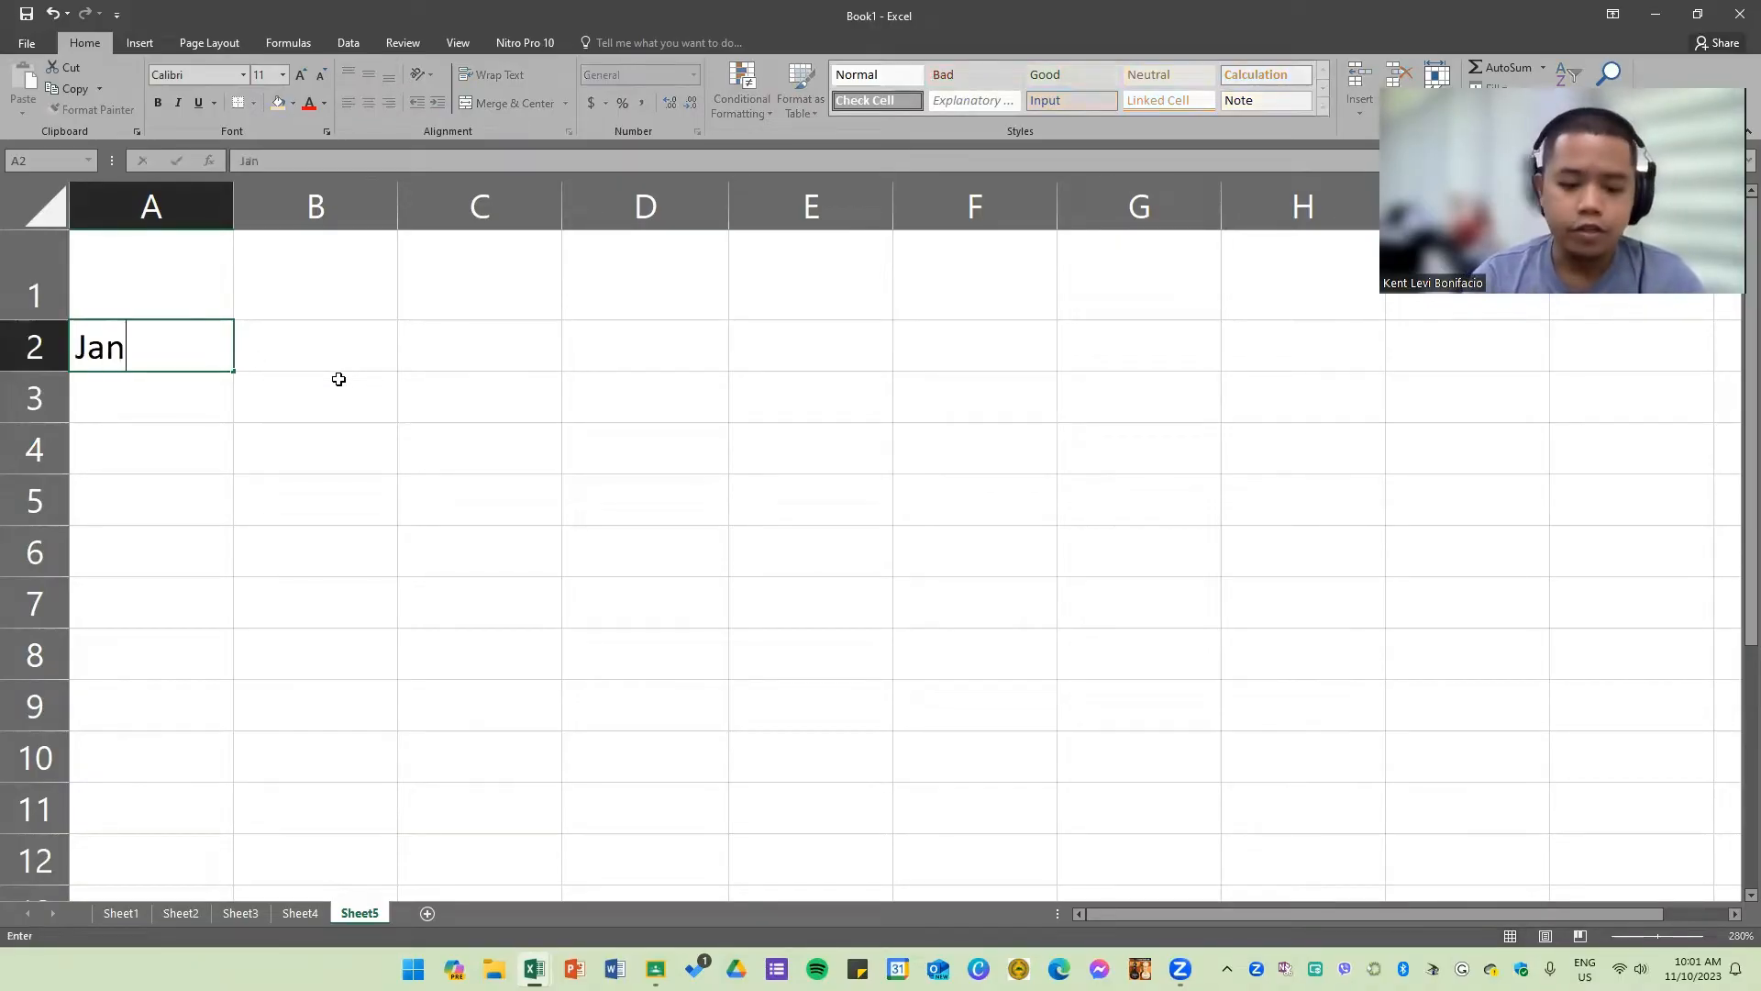
{"action": "key", "text": "Tab"}
{"action": "left_click", "coordinate": [133, 346]}
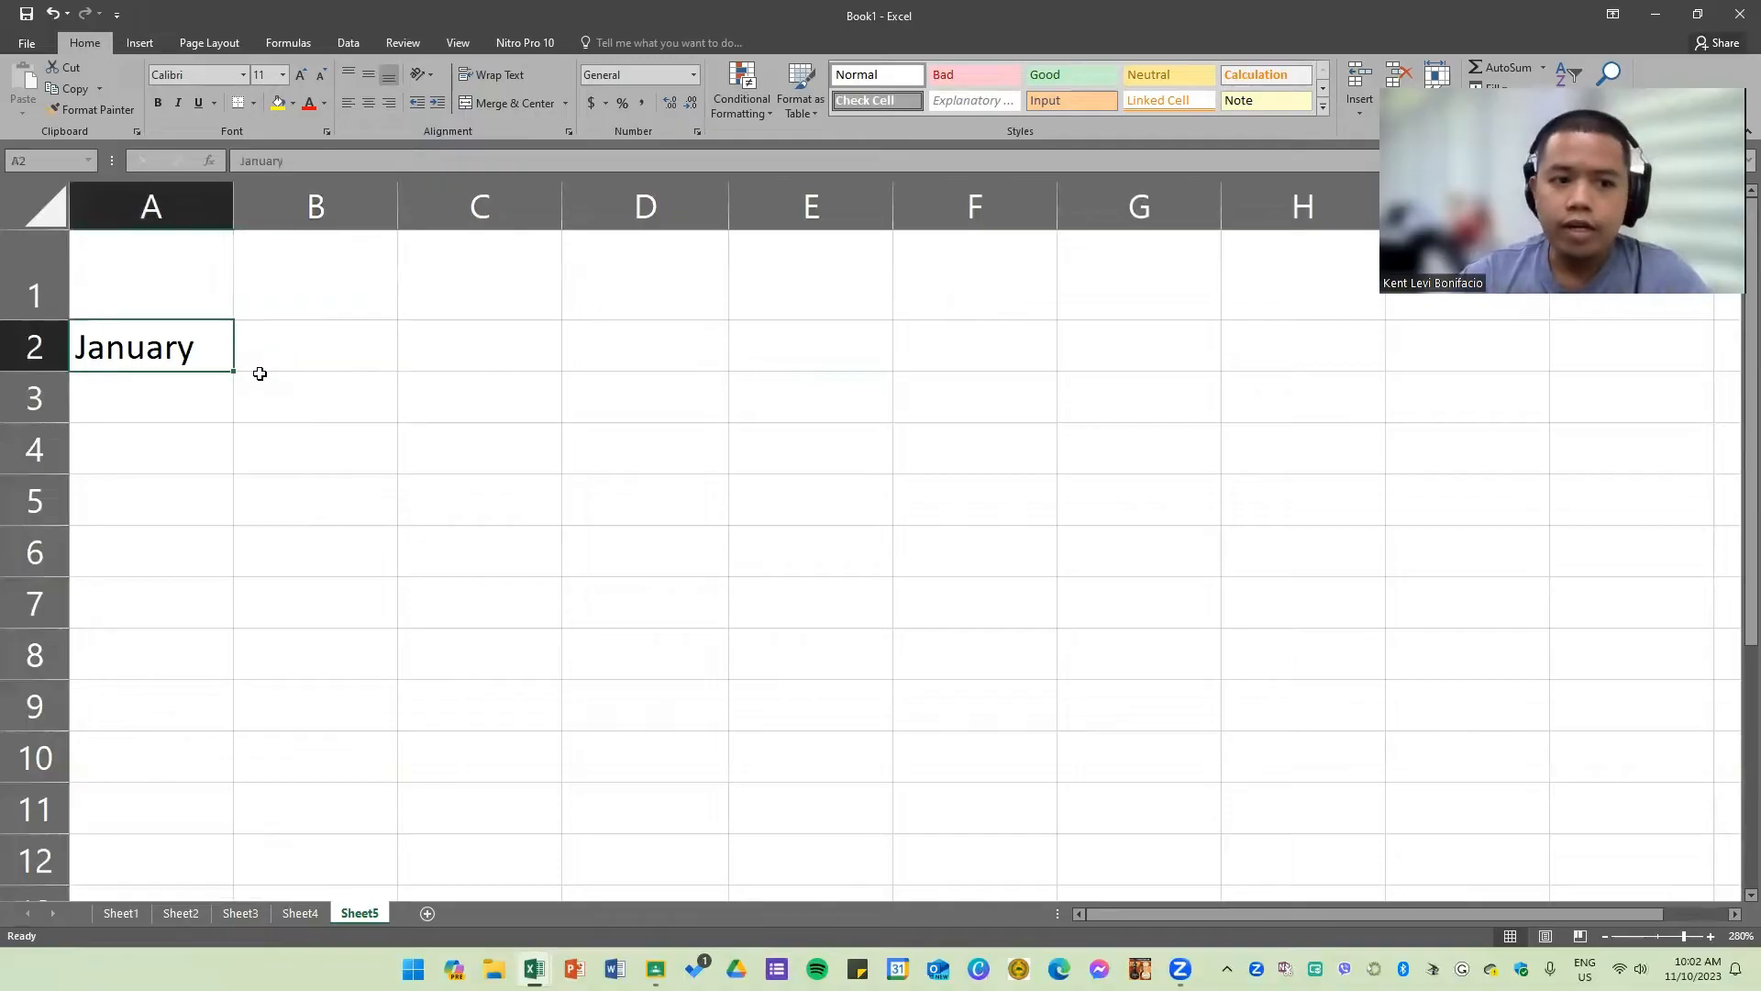
{"action": "left_click_drag", "start_coordinate": [235, 374], "coordinate": [1692, 373]}
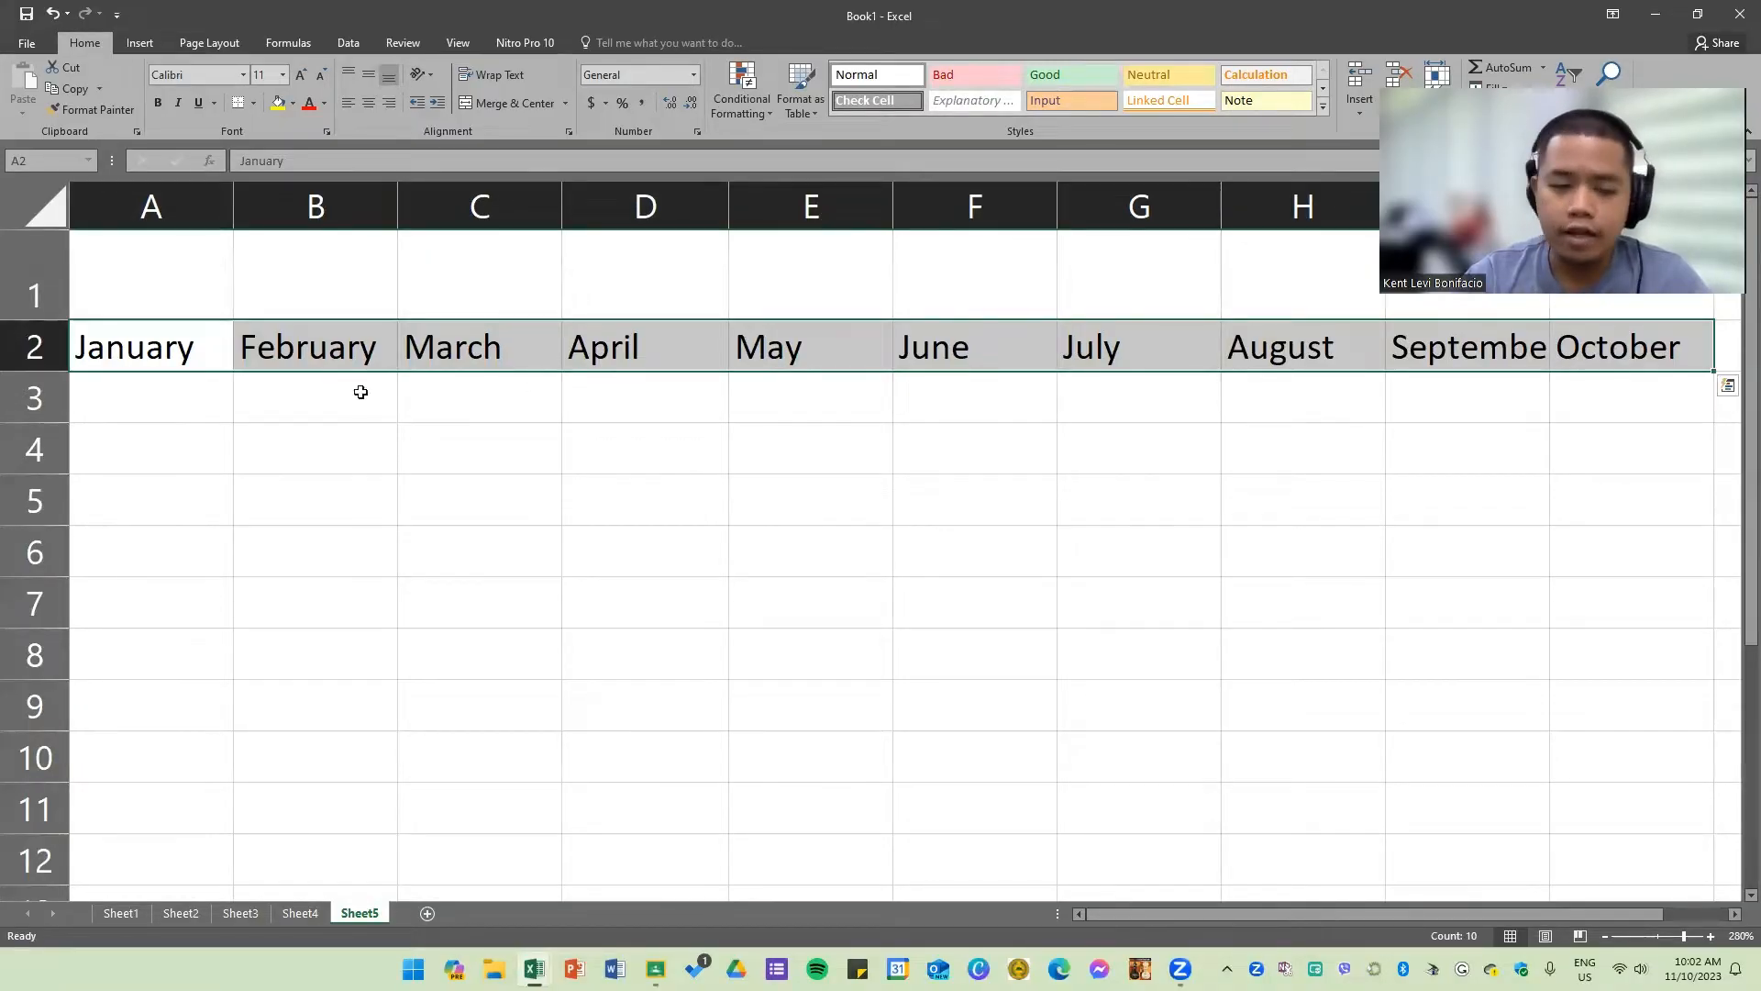
Step: Enter Jan in A3 and autofill the abbreviated month names across row 3 to J3
{"action": "left_click", "coordinate": [142, 407]}
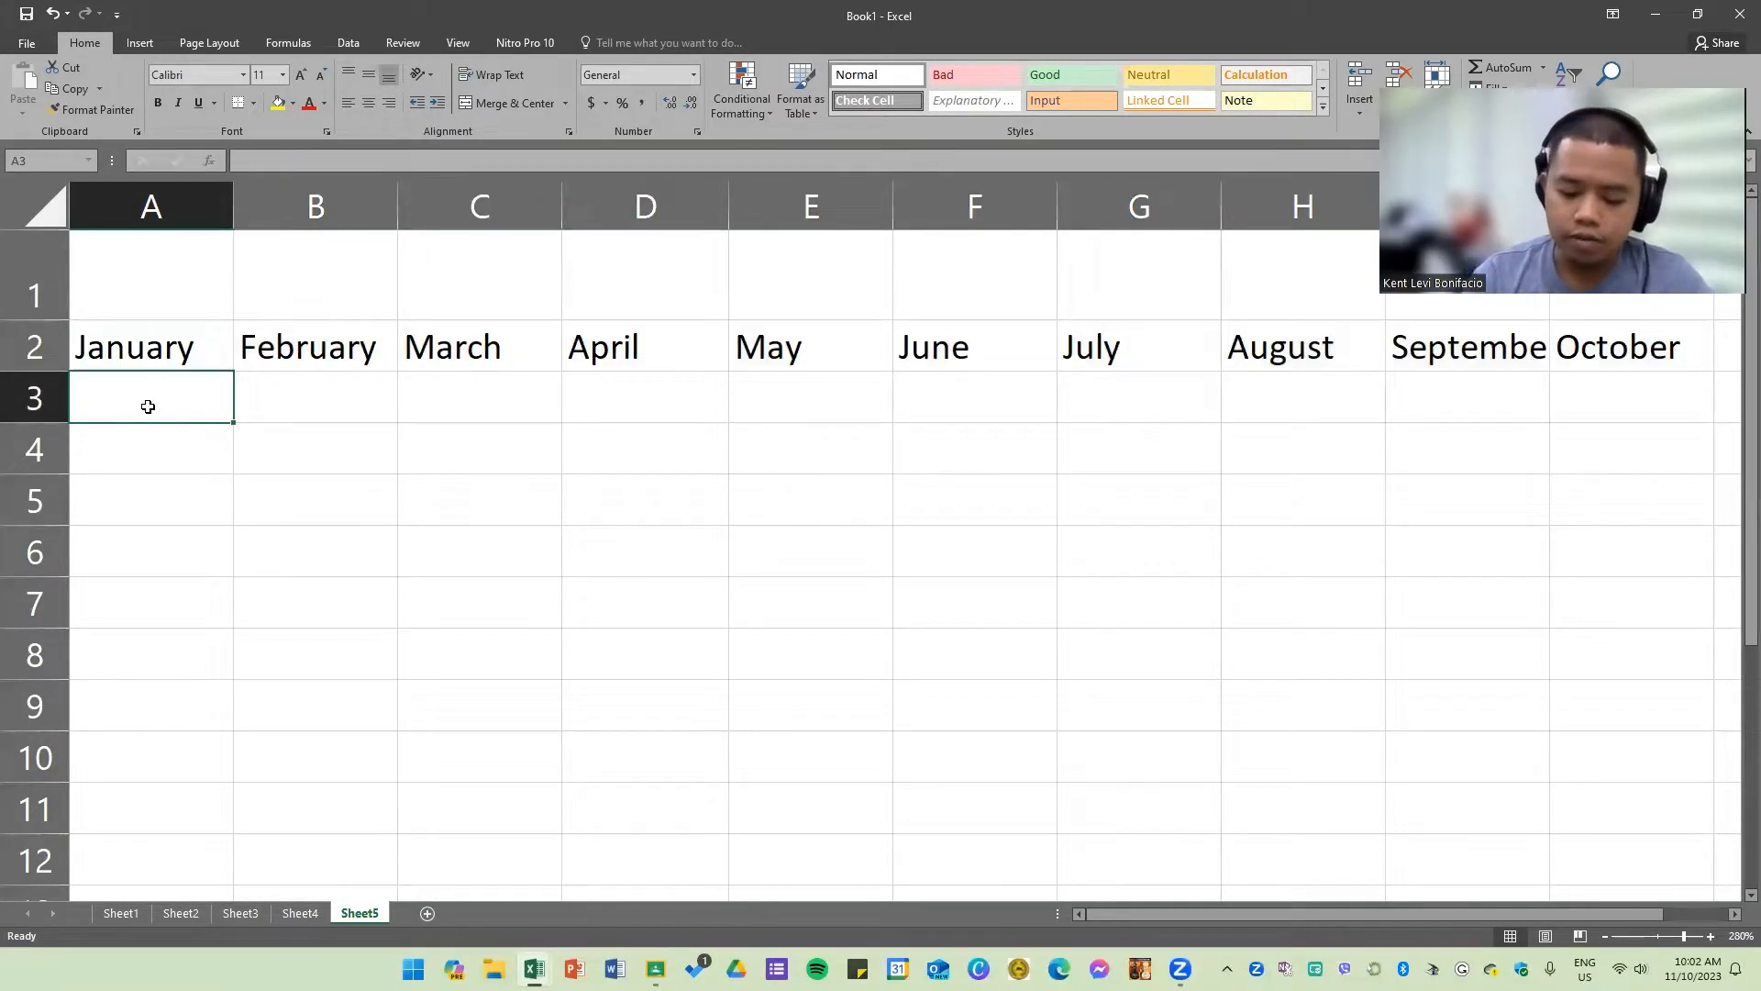
{"action": "type", "text": "January"}
{"action": "key", "text": "Tab"}
{"action": "left_click", "coordinate": [230, 406]}
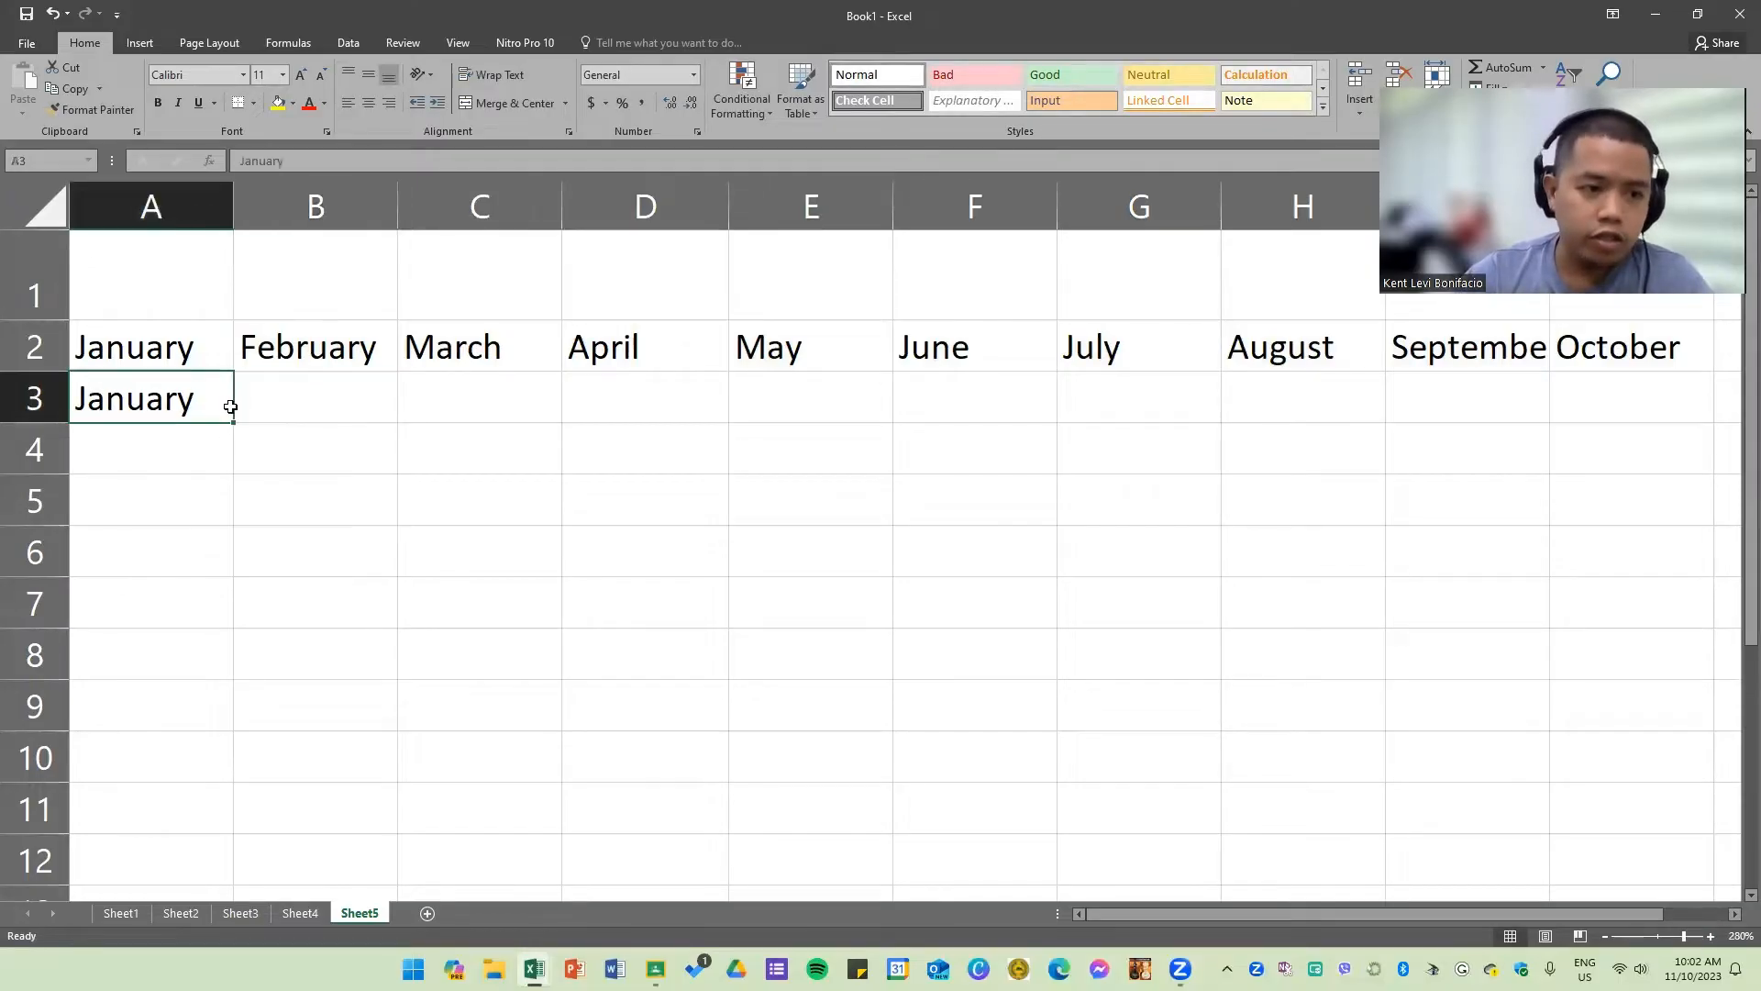
{"action": "double_click", "coordinate": [214, 405]}
{"action": "left_click_drag", "start_coordinate": [198, 404], "coordinate": [125, 401]}
{"action": "key", "text": "BackSpace"}
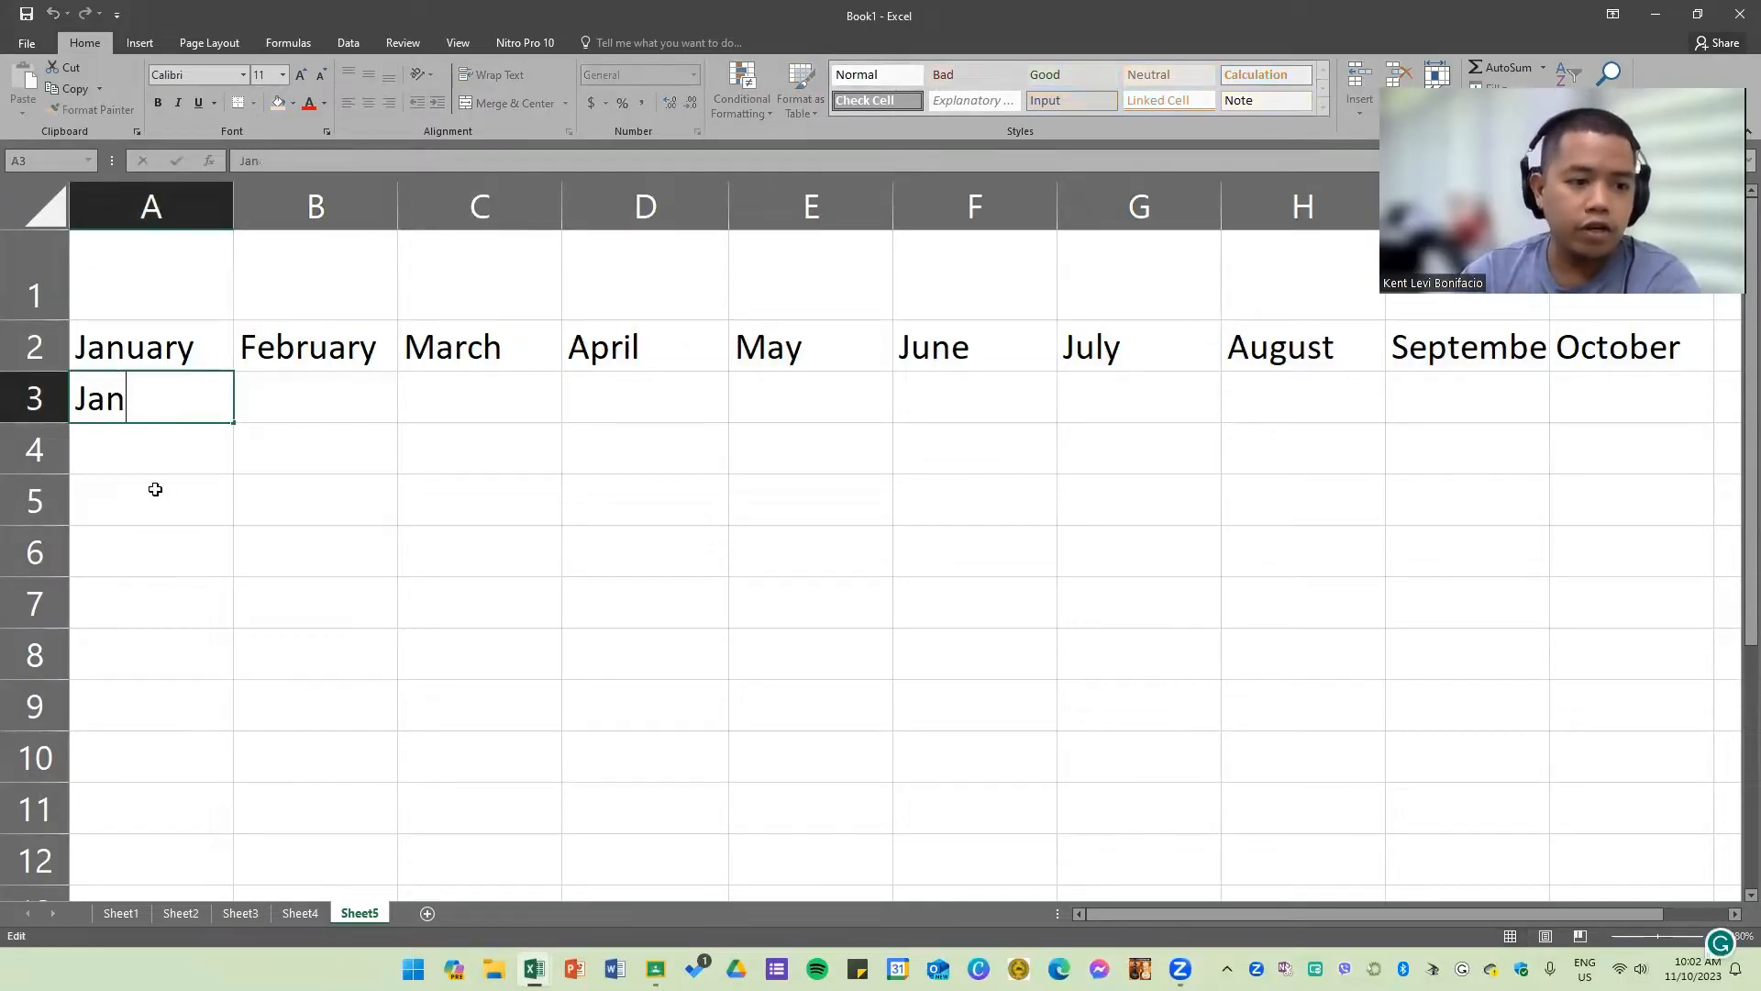
{"action": "left_click", "coordinate": [154, 489]}
{"action": "left_click", "coordinate": [191, 409]}
{"action": "left_click_drag", "start_coordinate": [235, 423], "coordinate": [1608, 422]}
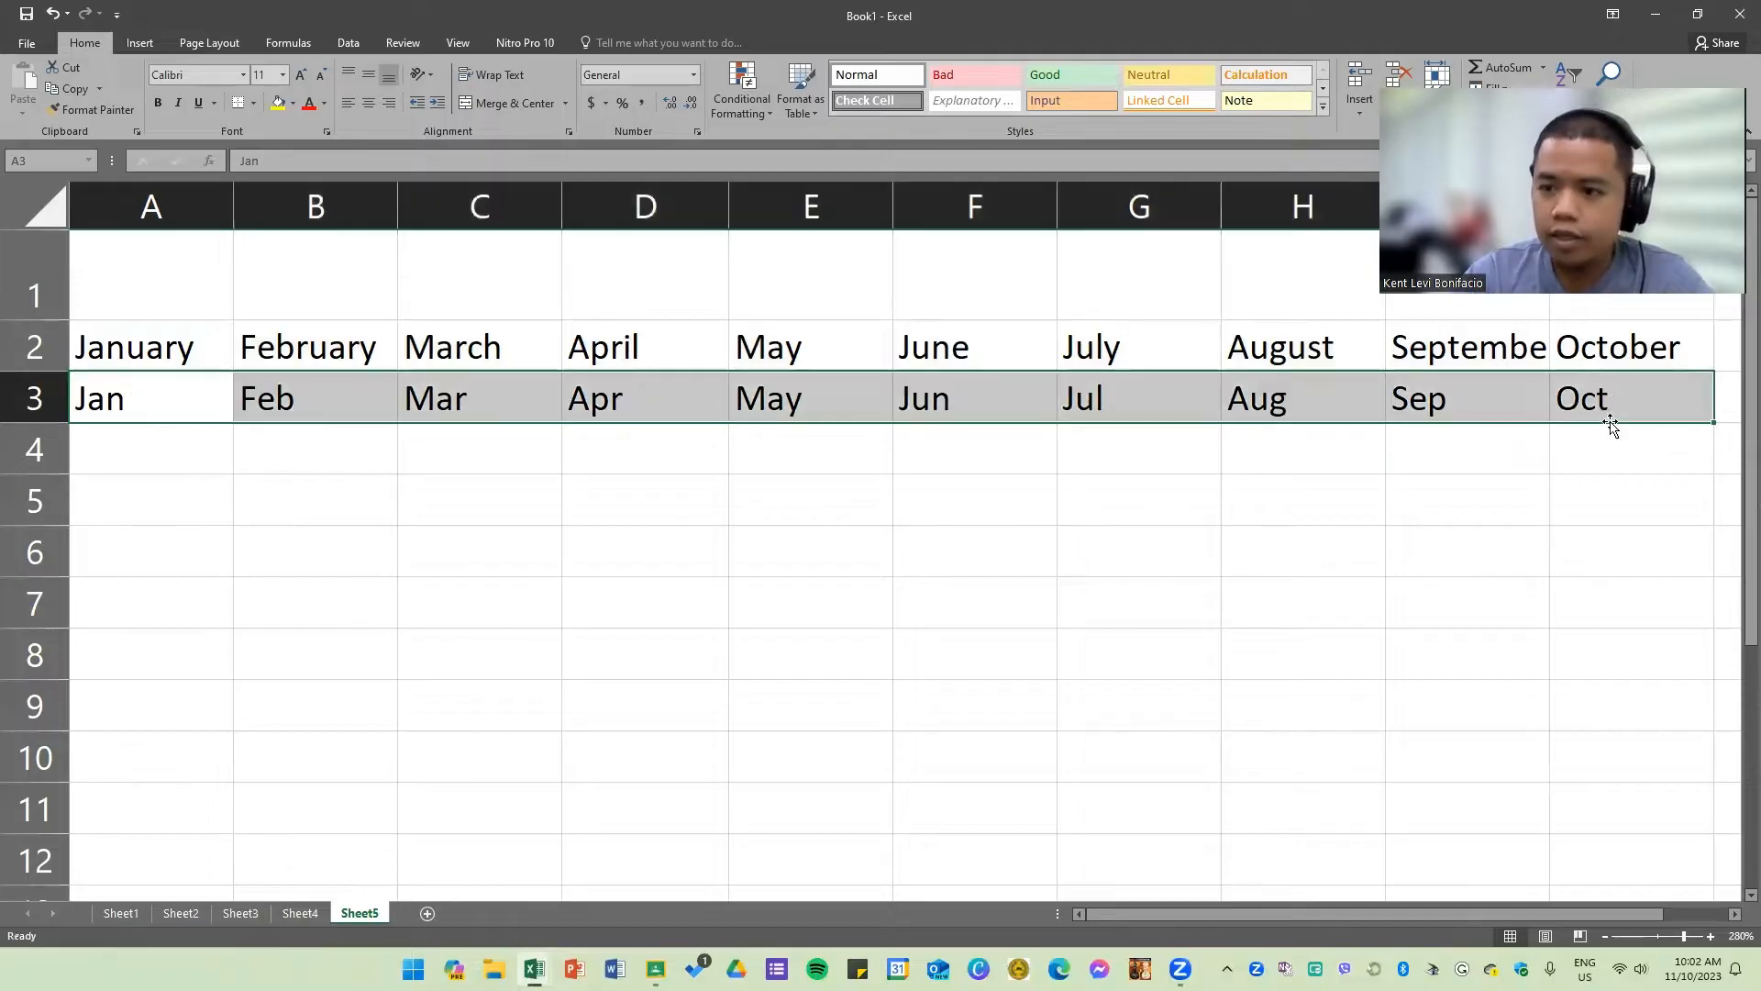
Step: Enter Monday in A5 and autofill the weekday names across row 5 to I5
{"action": "left_click", "coordinate": [133, 463]}
{"action": "left_click", "coordinate": [146, 489]}
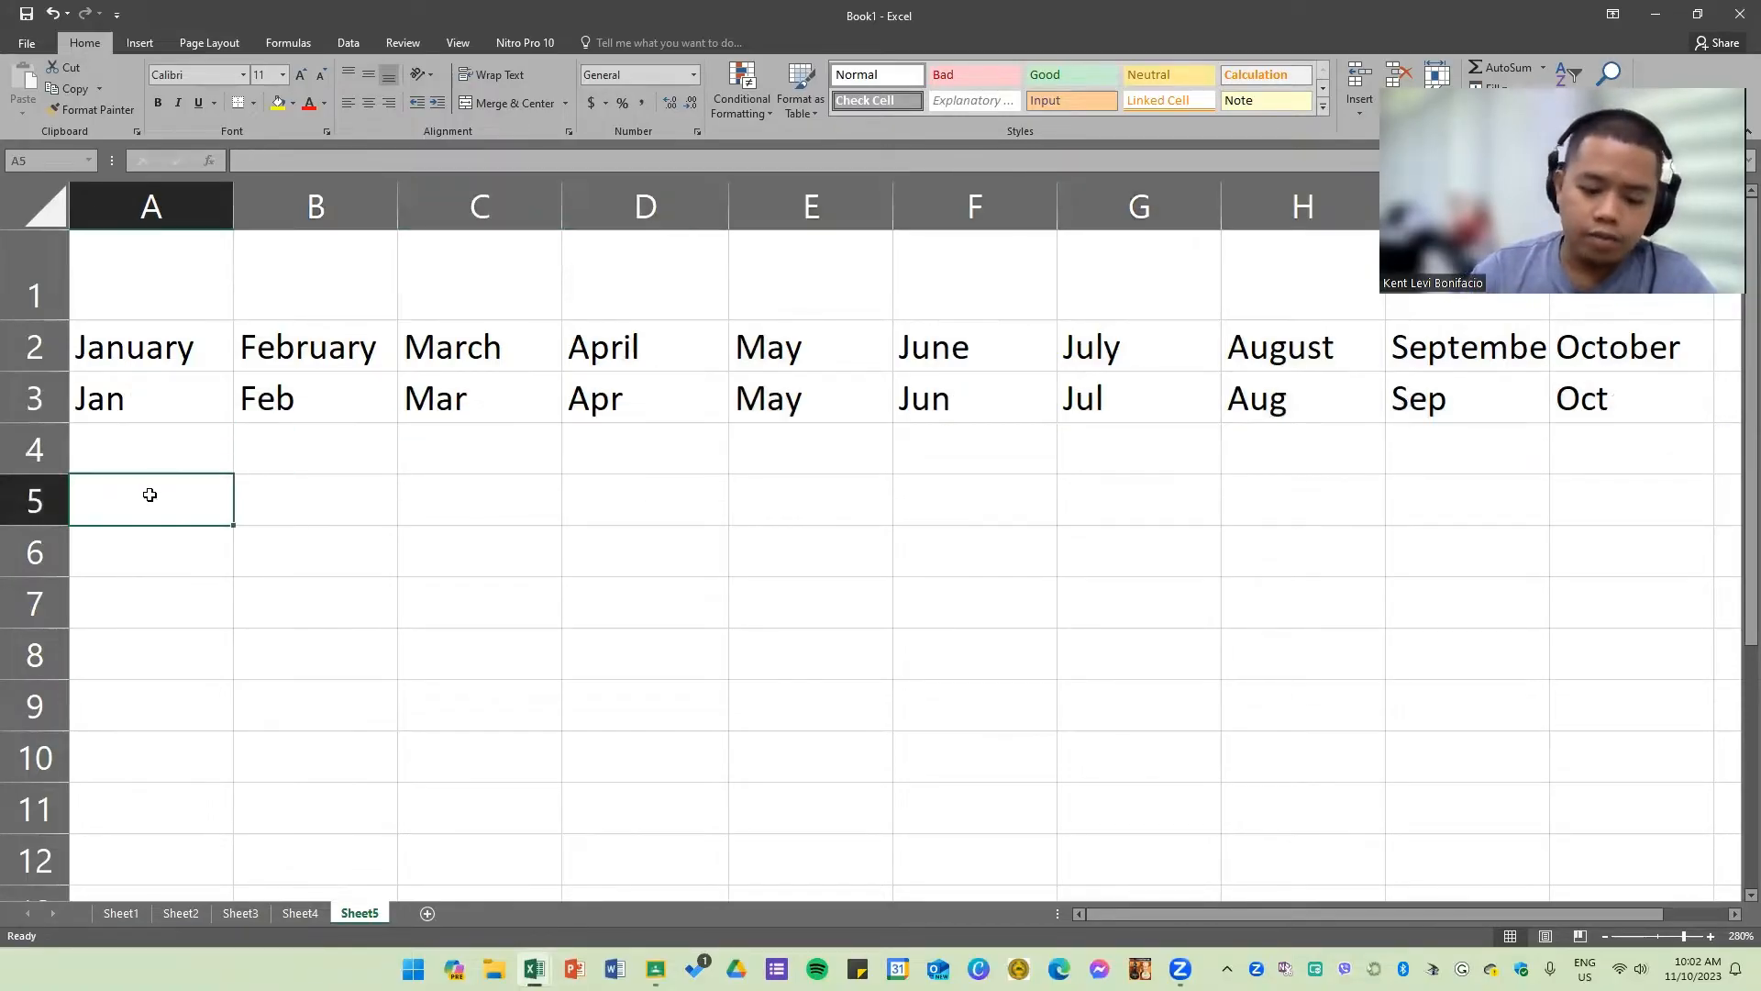
{"action": "type", "text": "Monday"}
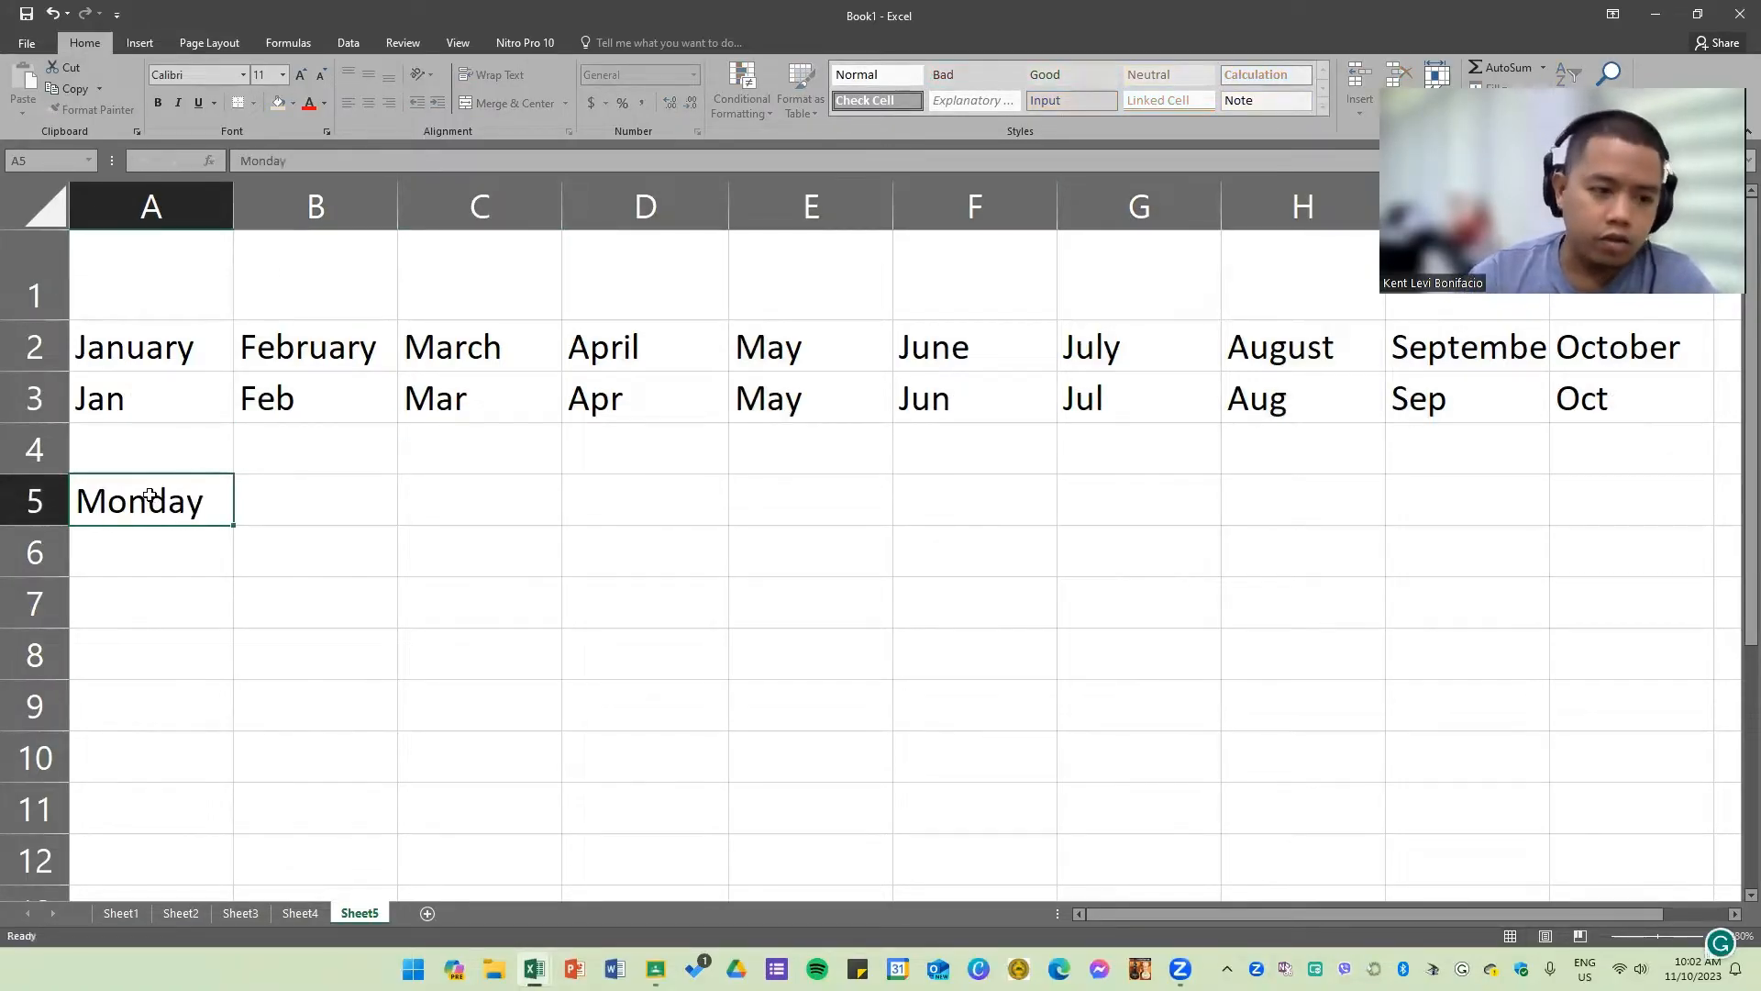
{"action": "key", "text": "Tab"}
{"action": "left_click", "coordinate": [216, 509]}
{"action": "left_click_drag", "start_coordinate": [233, 527], "coordinate": [1498, 474]}
Step: Enter 1 in cell A7 and 3 in cell B7
{"action": "left_click", "coordinate": [151, 604]}
{"action": "type", "text": "1"}
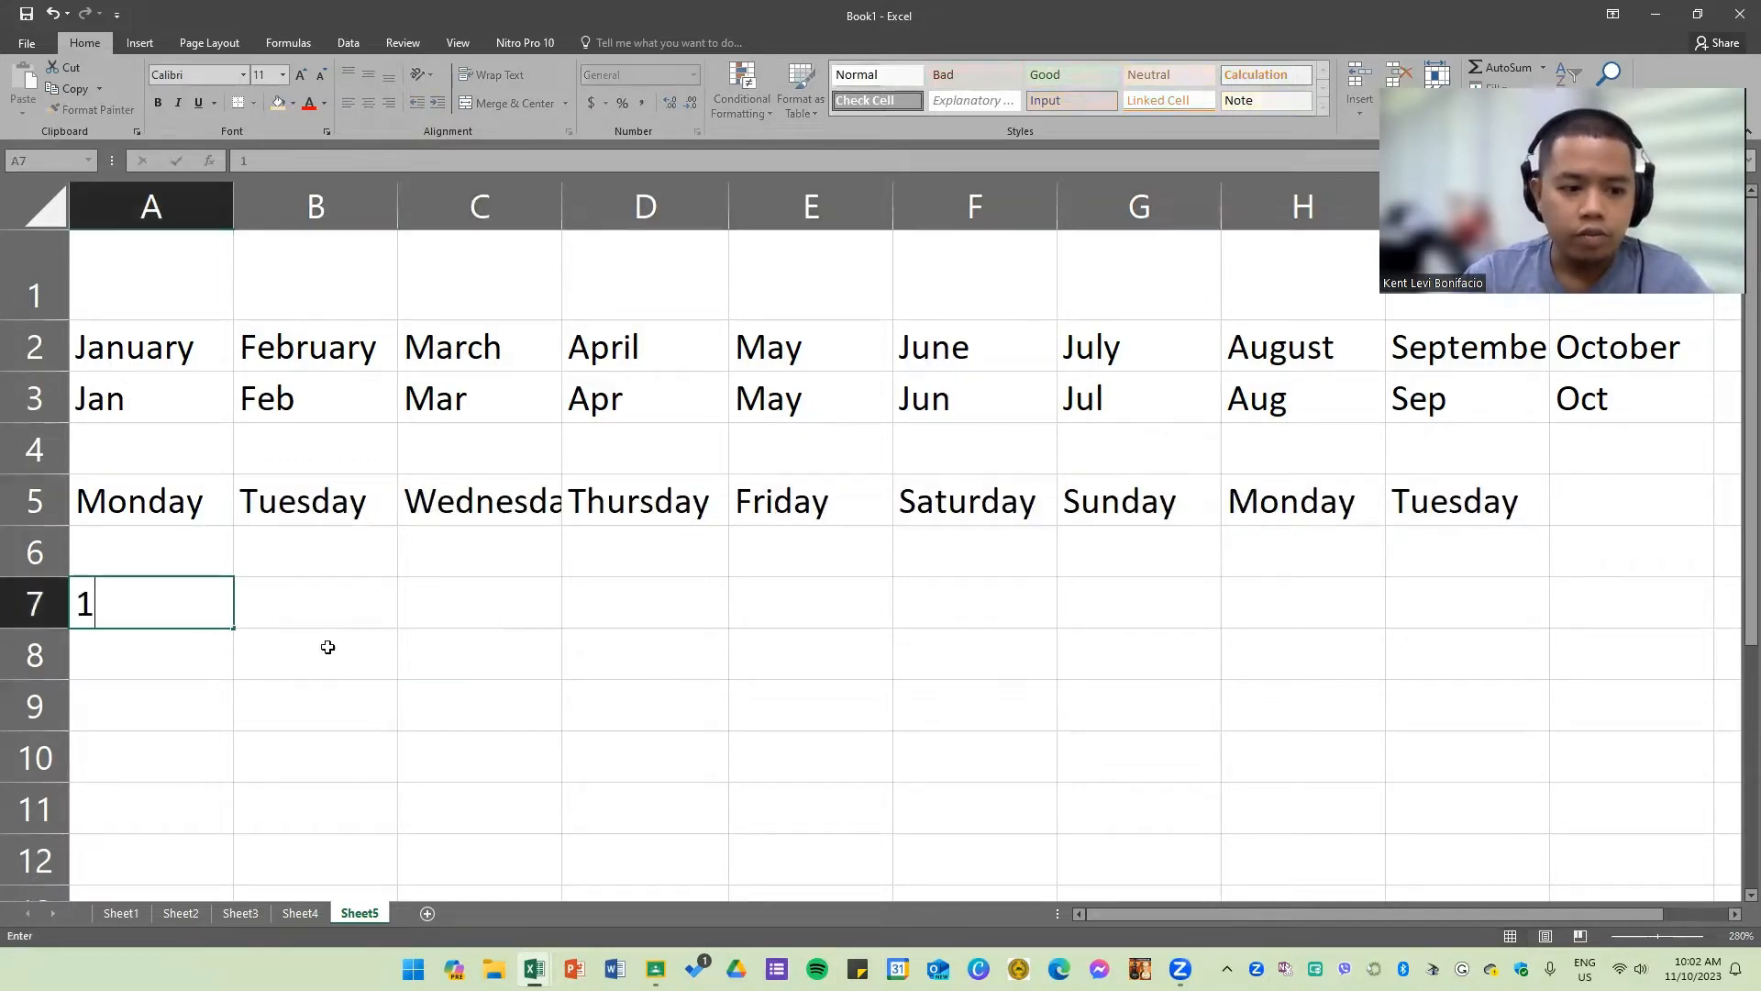
{"action": "key", "text": "Tab"}
{"action": "type", "text": "2"}
{"action": "left_click", "coordinate": [617, 736]}
{"action": "left_click", "coordinate": [341, 611]}
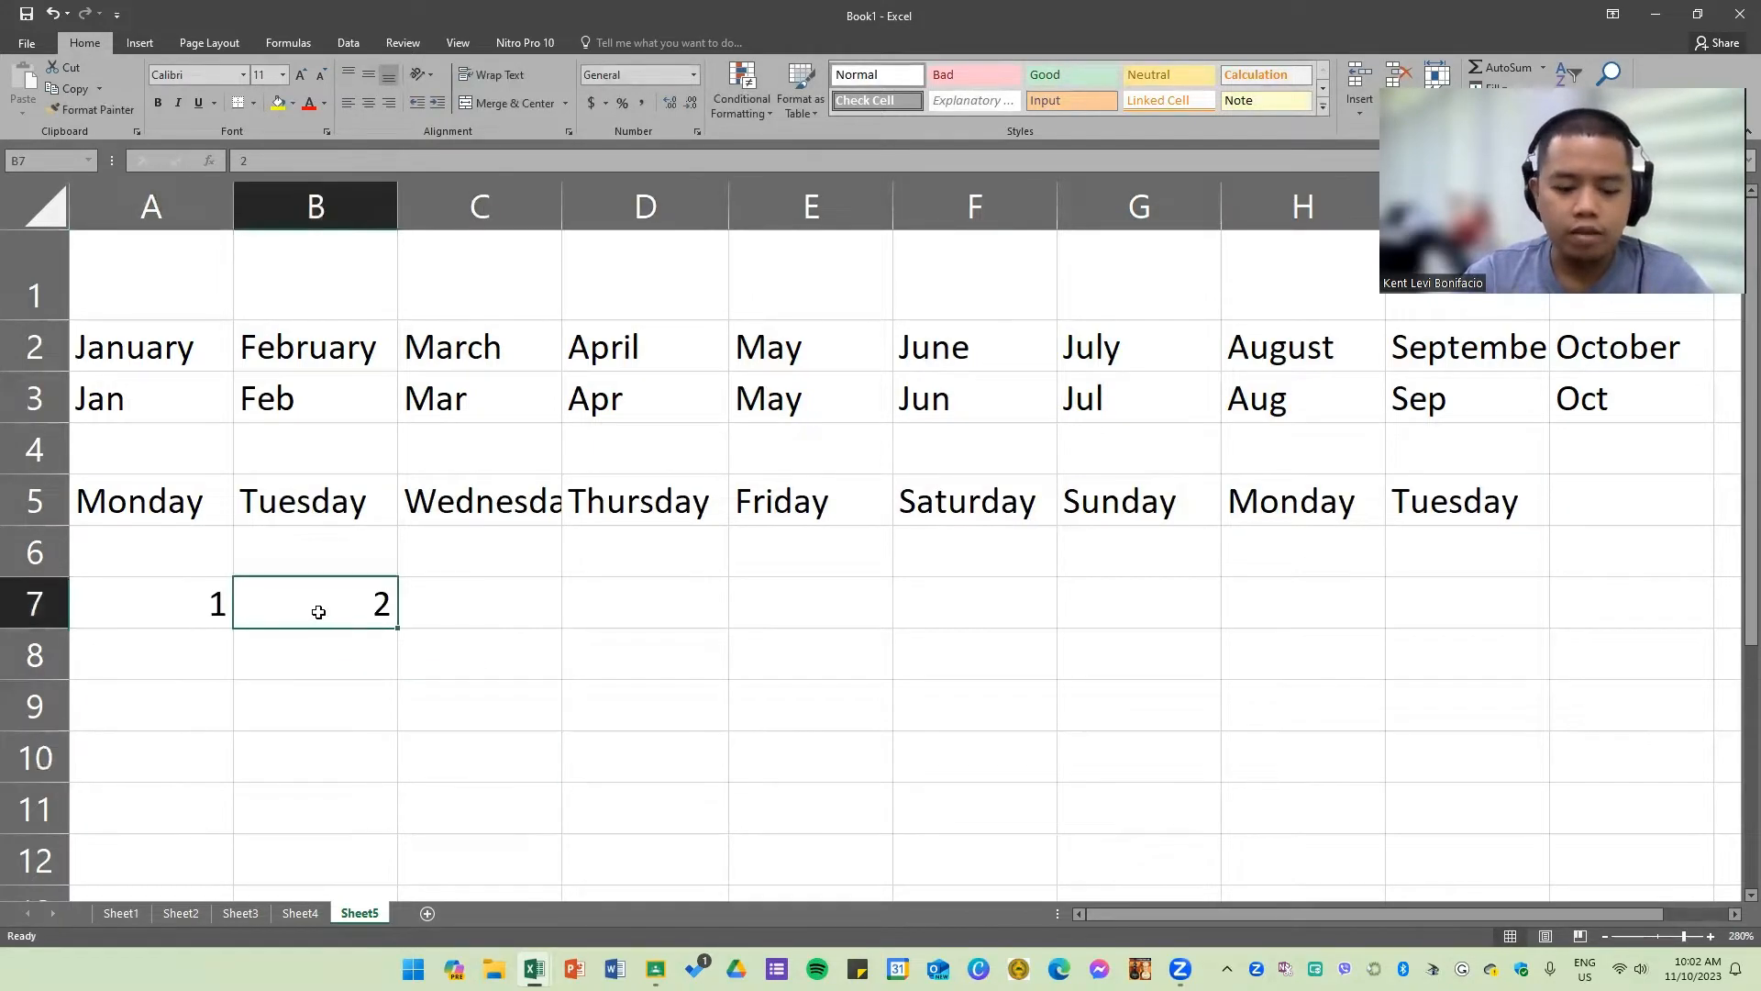
{"action": "type", "text": "3"}
{"action": "left_click", "coordinate": [503, 609]}
Step: Select A7:B7 and autofill the odd-number series across row 7 to G7
{"action": "left_click_drag", "start_coordinate": [196, 617], "coordinate": [363, 612]}
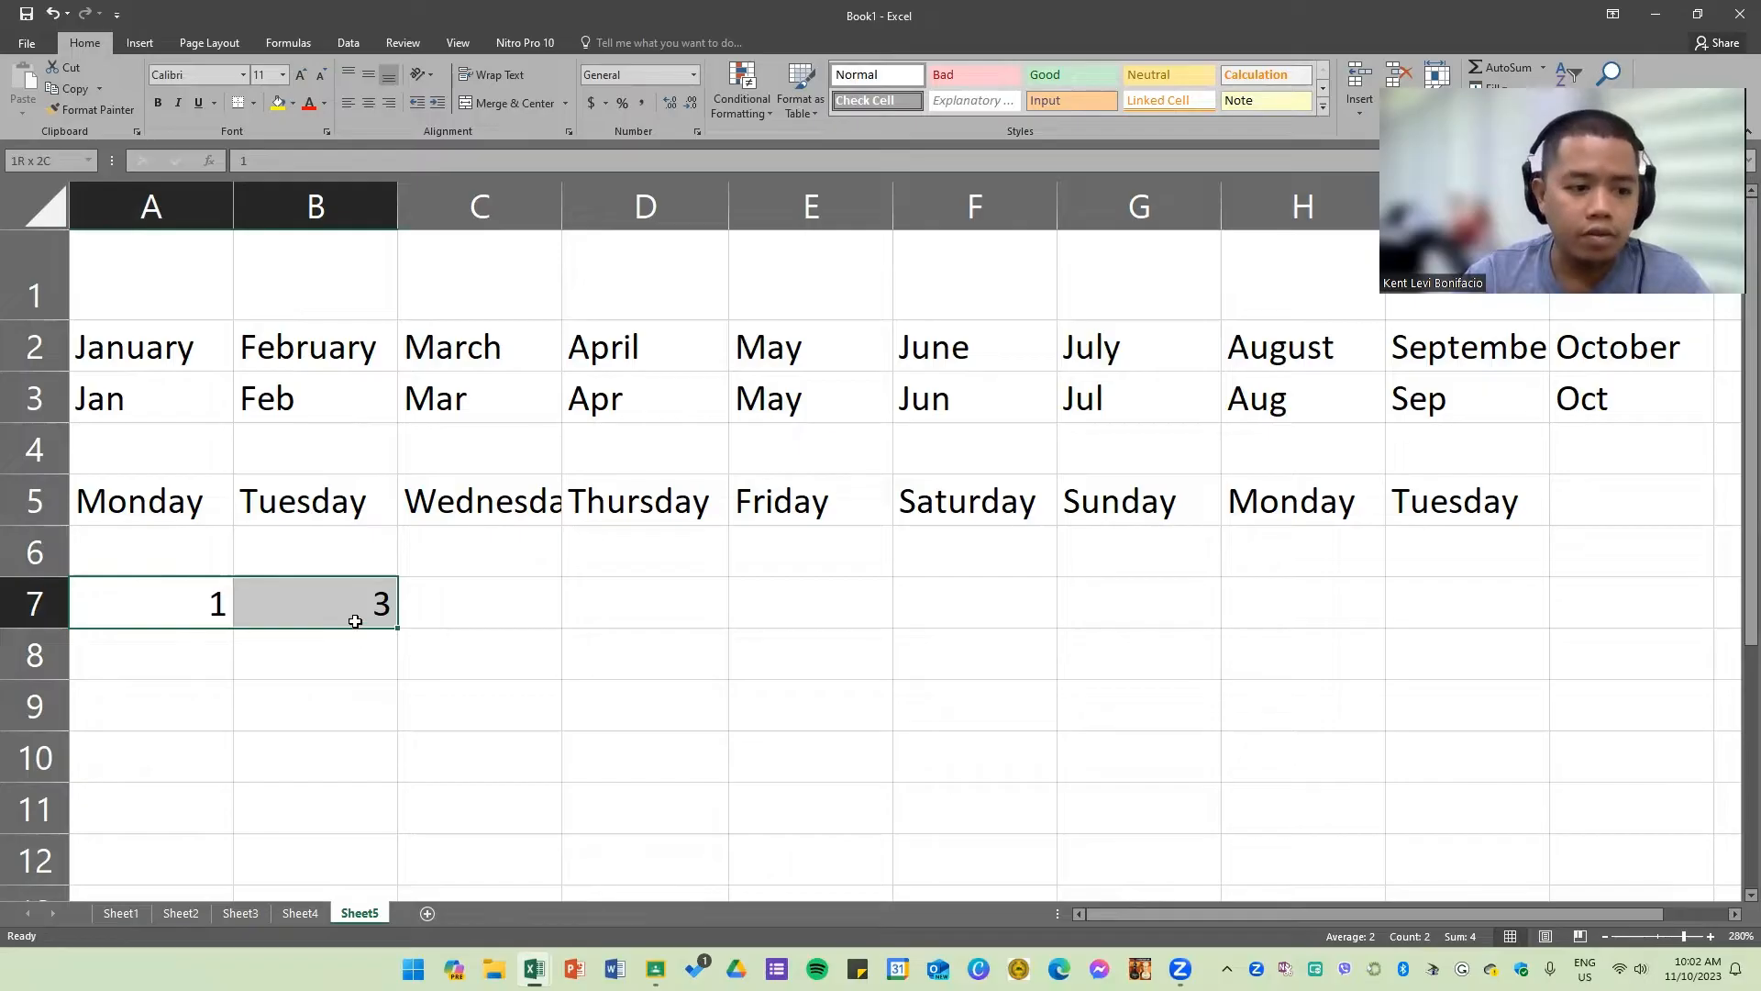
{"action": "left_click_drag", "start_coordinate": [355, 621], "coordinate": [1297, 597]}
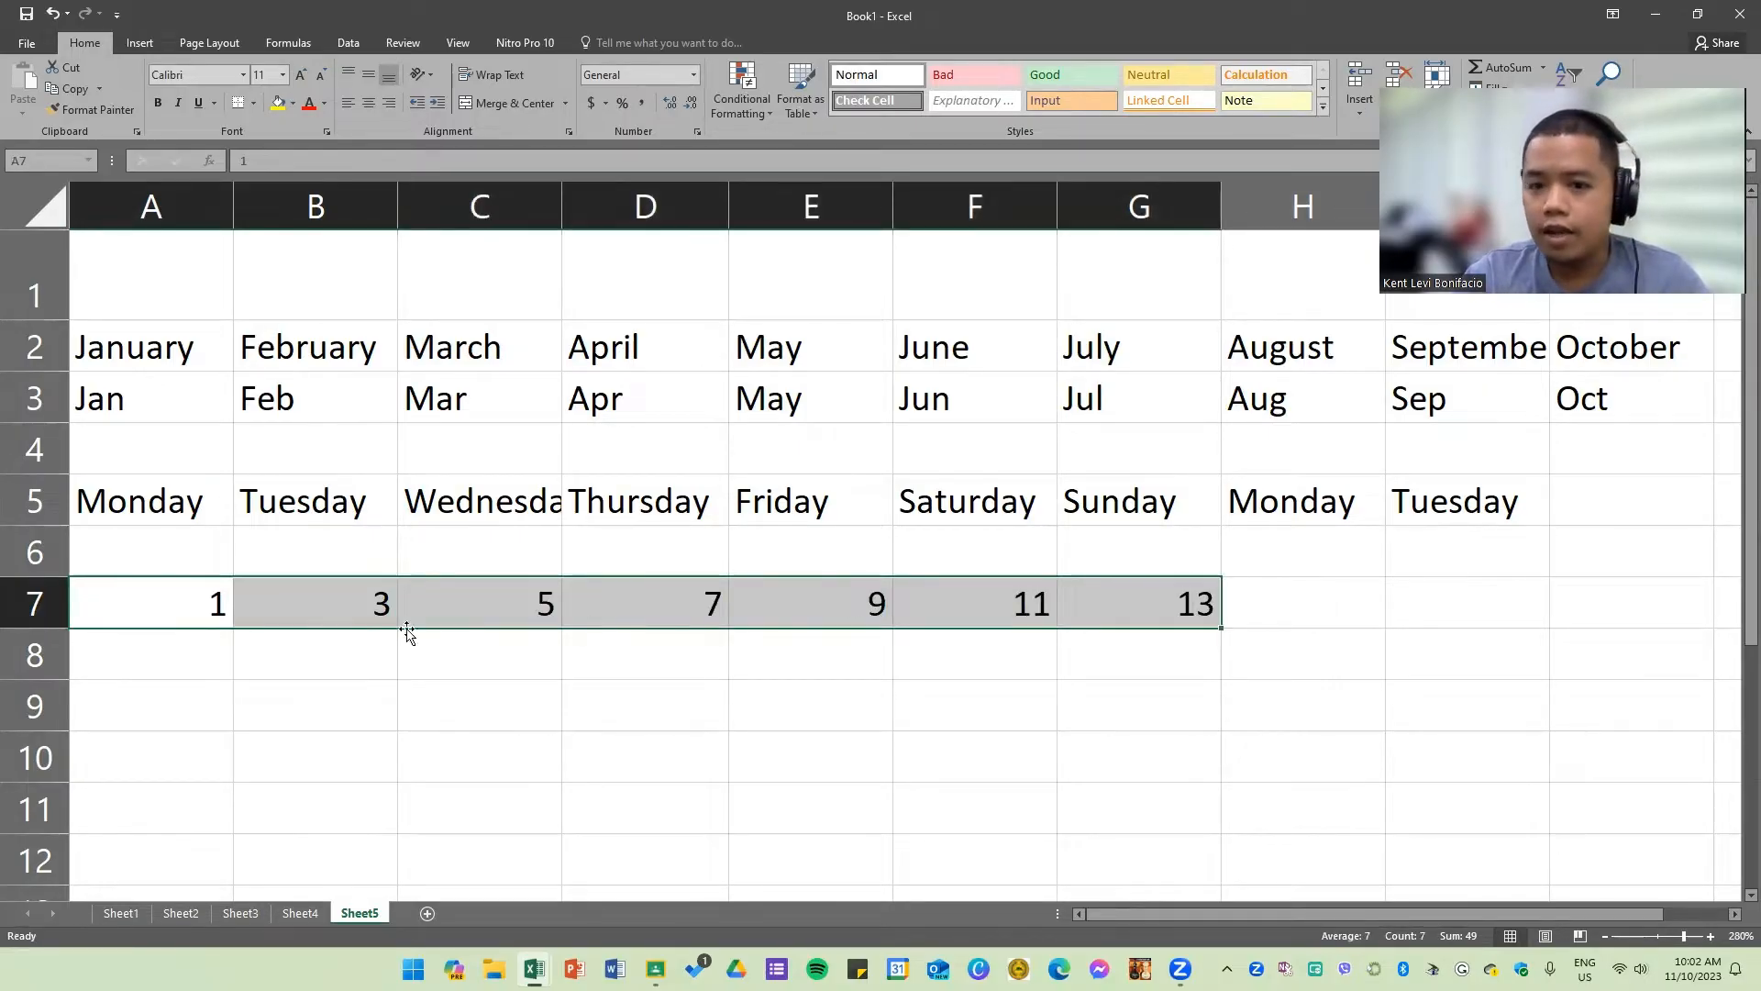
{"action": "left_click_drag", "start_coordinate": [189, 609], "coordinate": [326, 605]}
{"action": "left_click", "coordinate": [552, 665]}
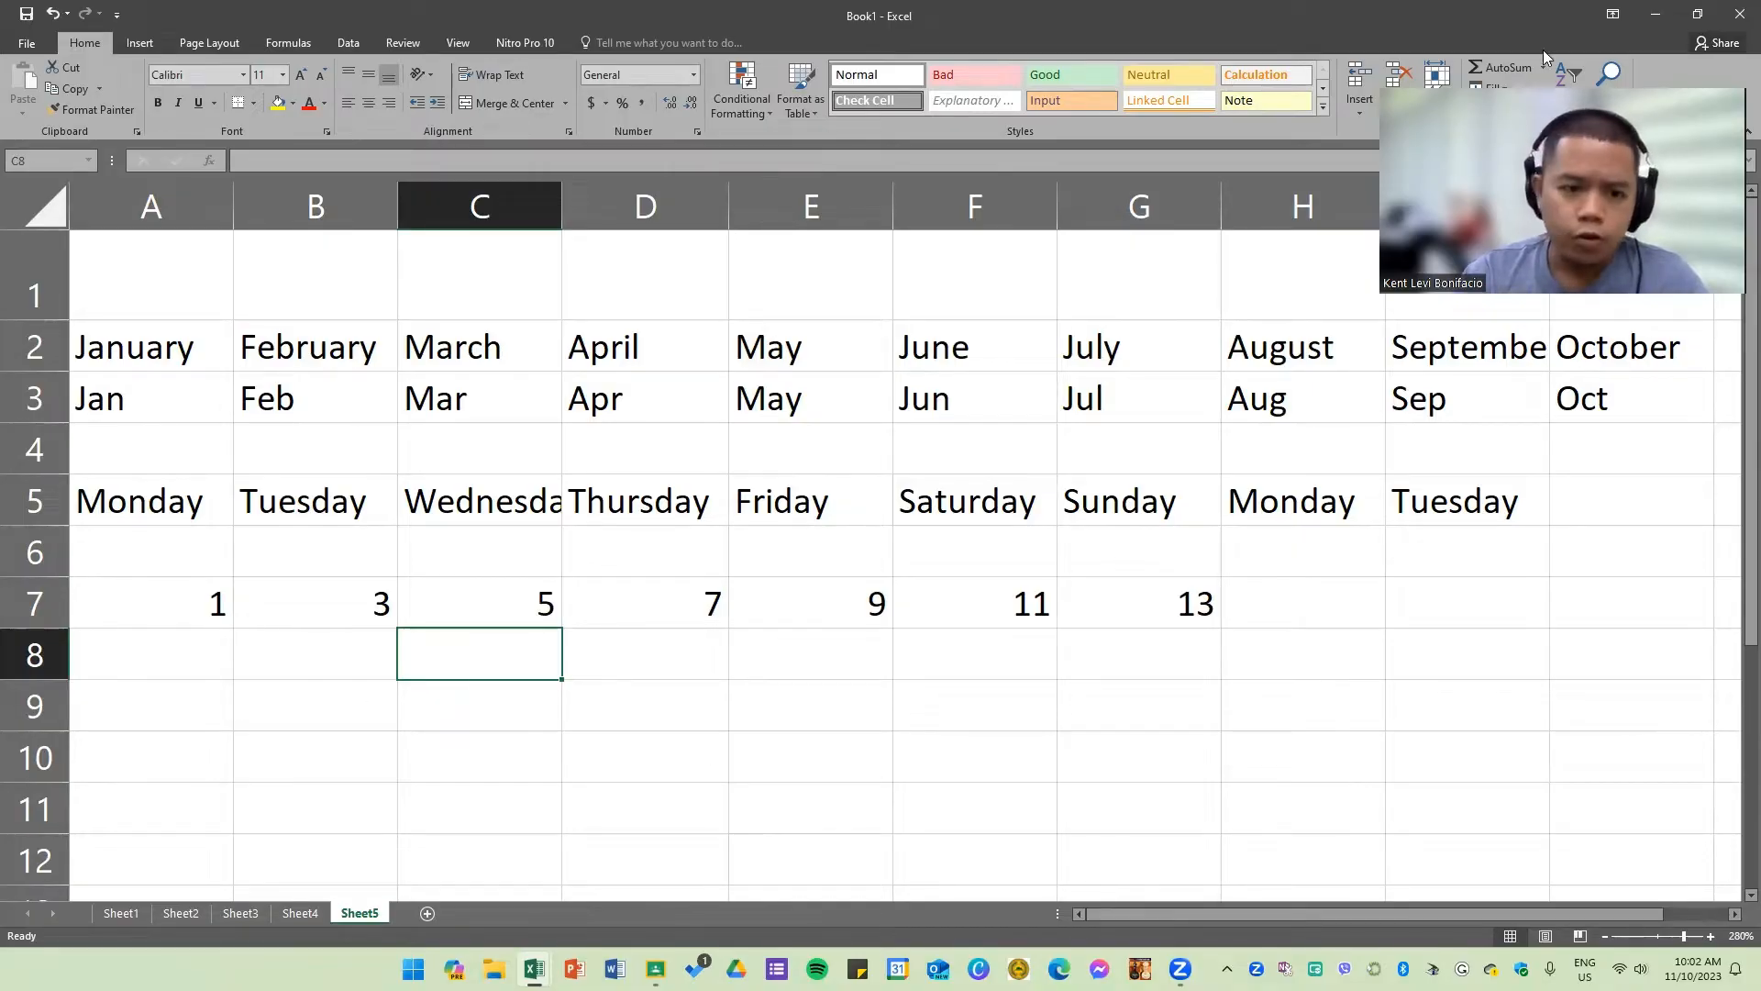
{"action": "left_click", "coordinate": [642, 606]}
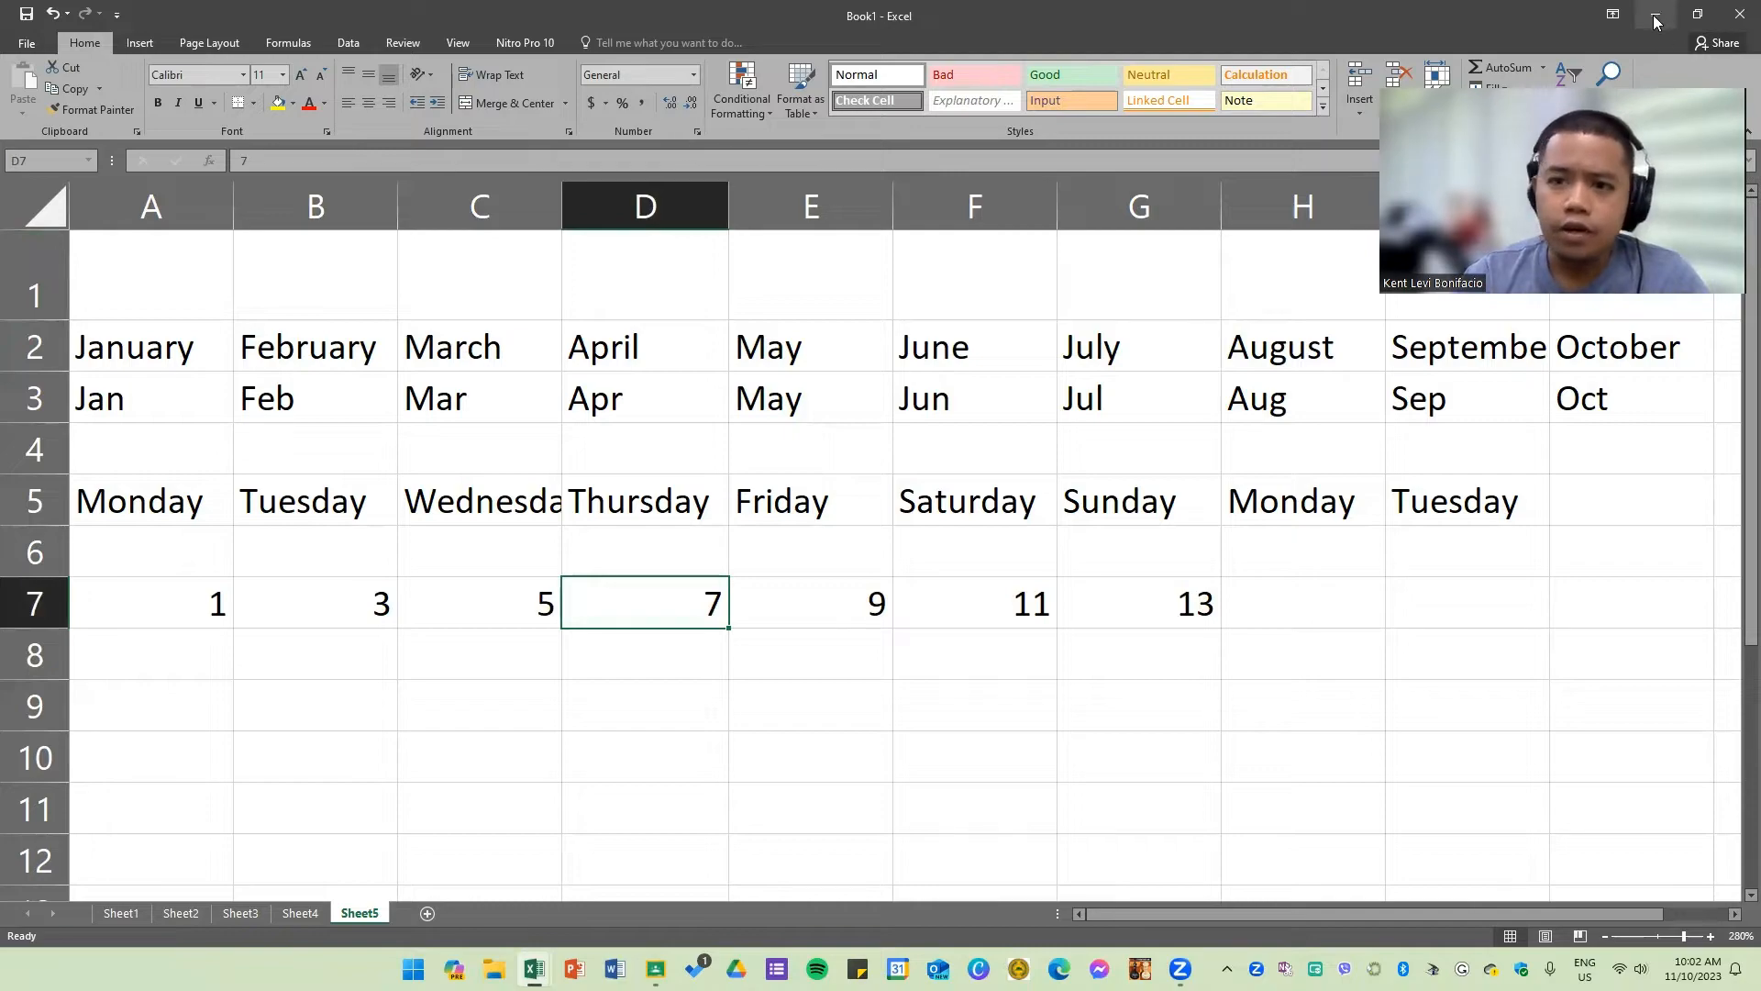
Step: Examine the title and the NAME, SECTION and DATE fields on the Part 0 sheet of the laboratory activity workbook
{"action": "left_click", "coordinate": [190, 316]}
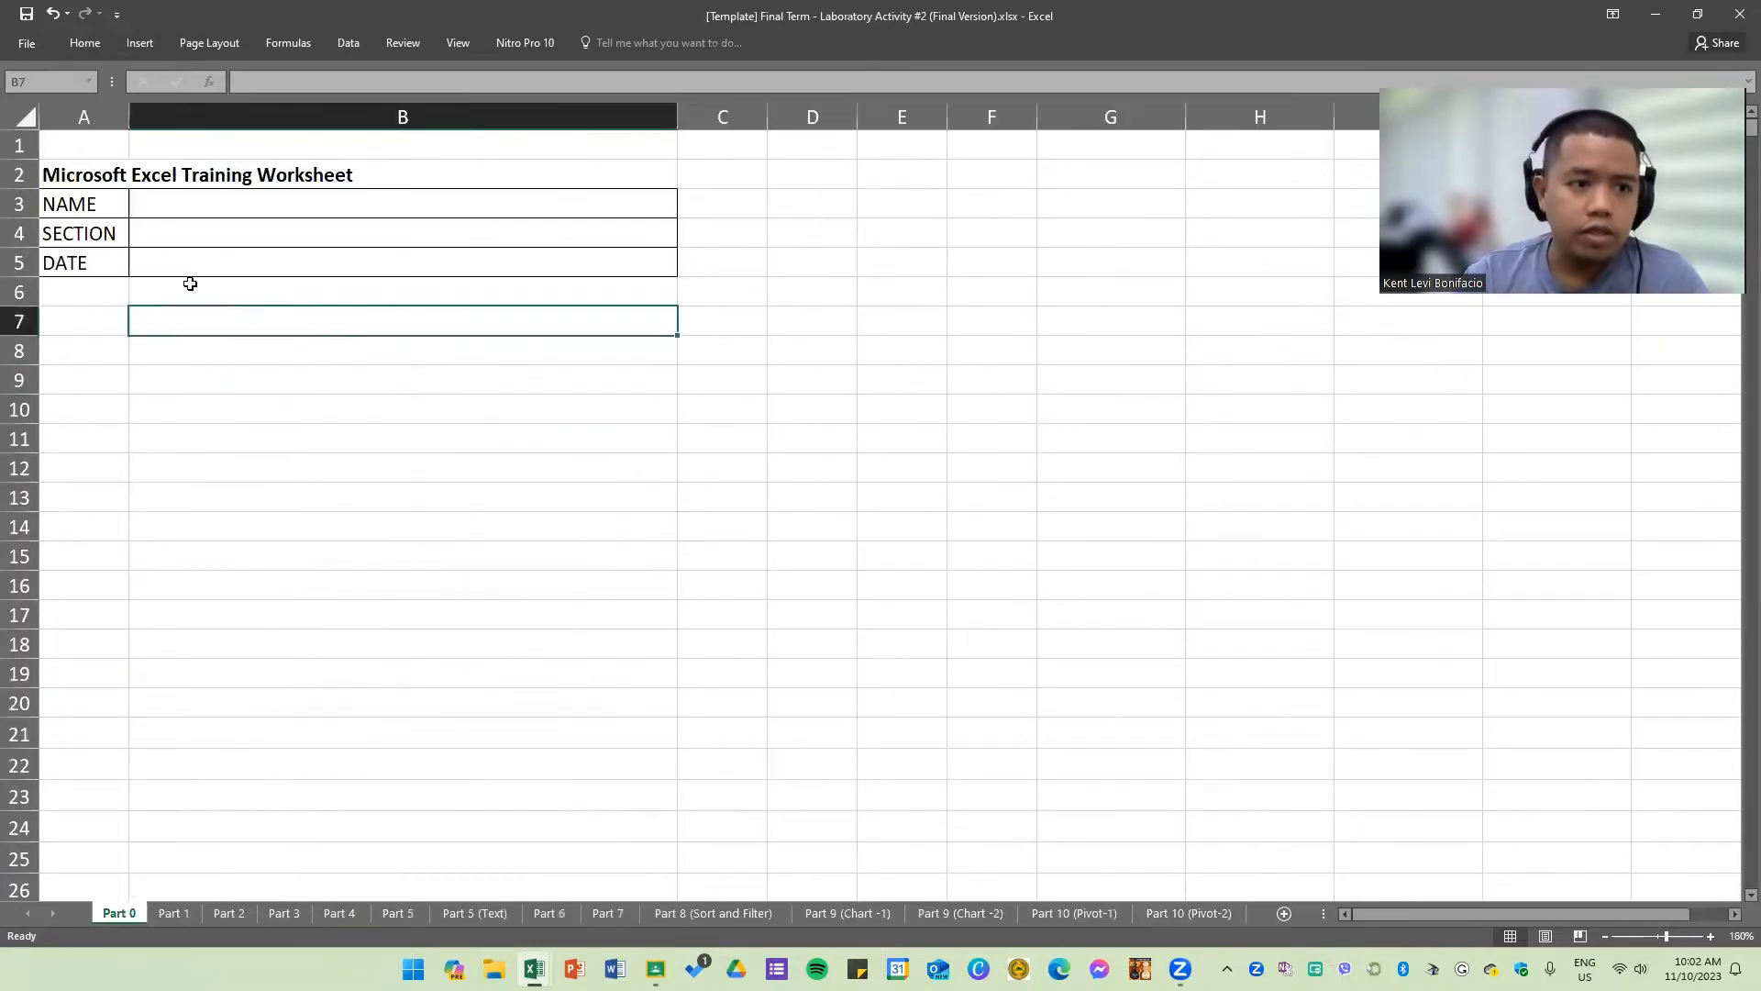
{"action": "left_click", "coordinate": [174, 211]}
{"action": "scroll", "coordinate": [177, 416], "scroll_direction": "up", "scroll_amount": 3, "text": "ctrl"}
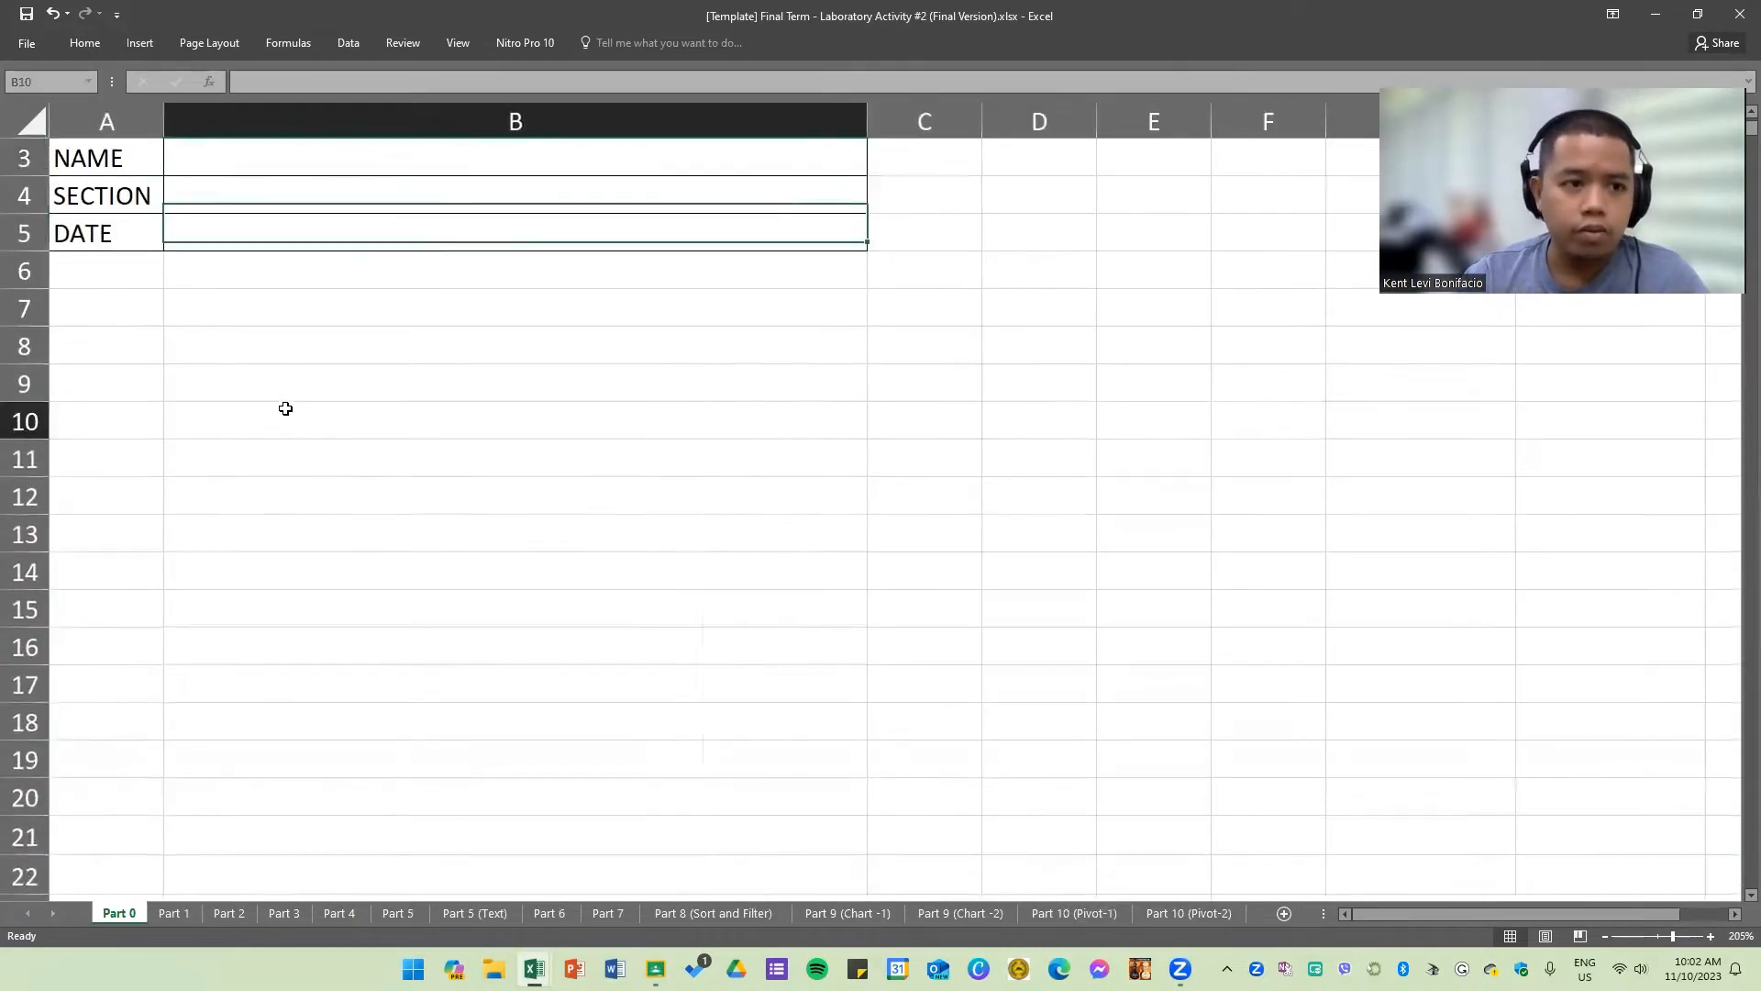
{"action": "left_click", "coordinate": [222, 409]}
{"action": "scroll", "coordinate": [244, 456], "scroll_direction": "up", "scroll_amount": 1}
{"action": "scroll", "coordinate": [354, 476], "scroll_direction": "down", "scroll_amount": 1}
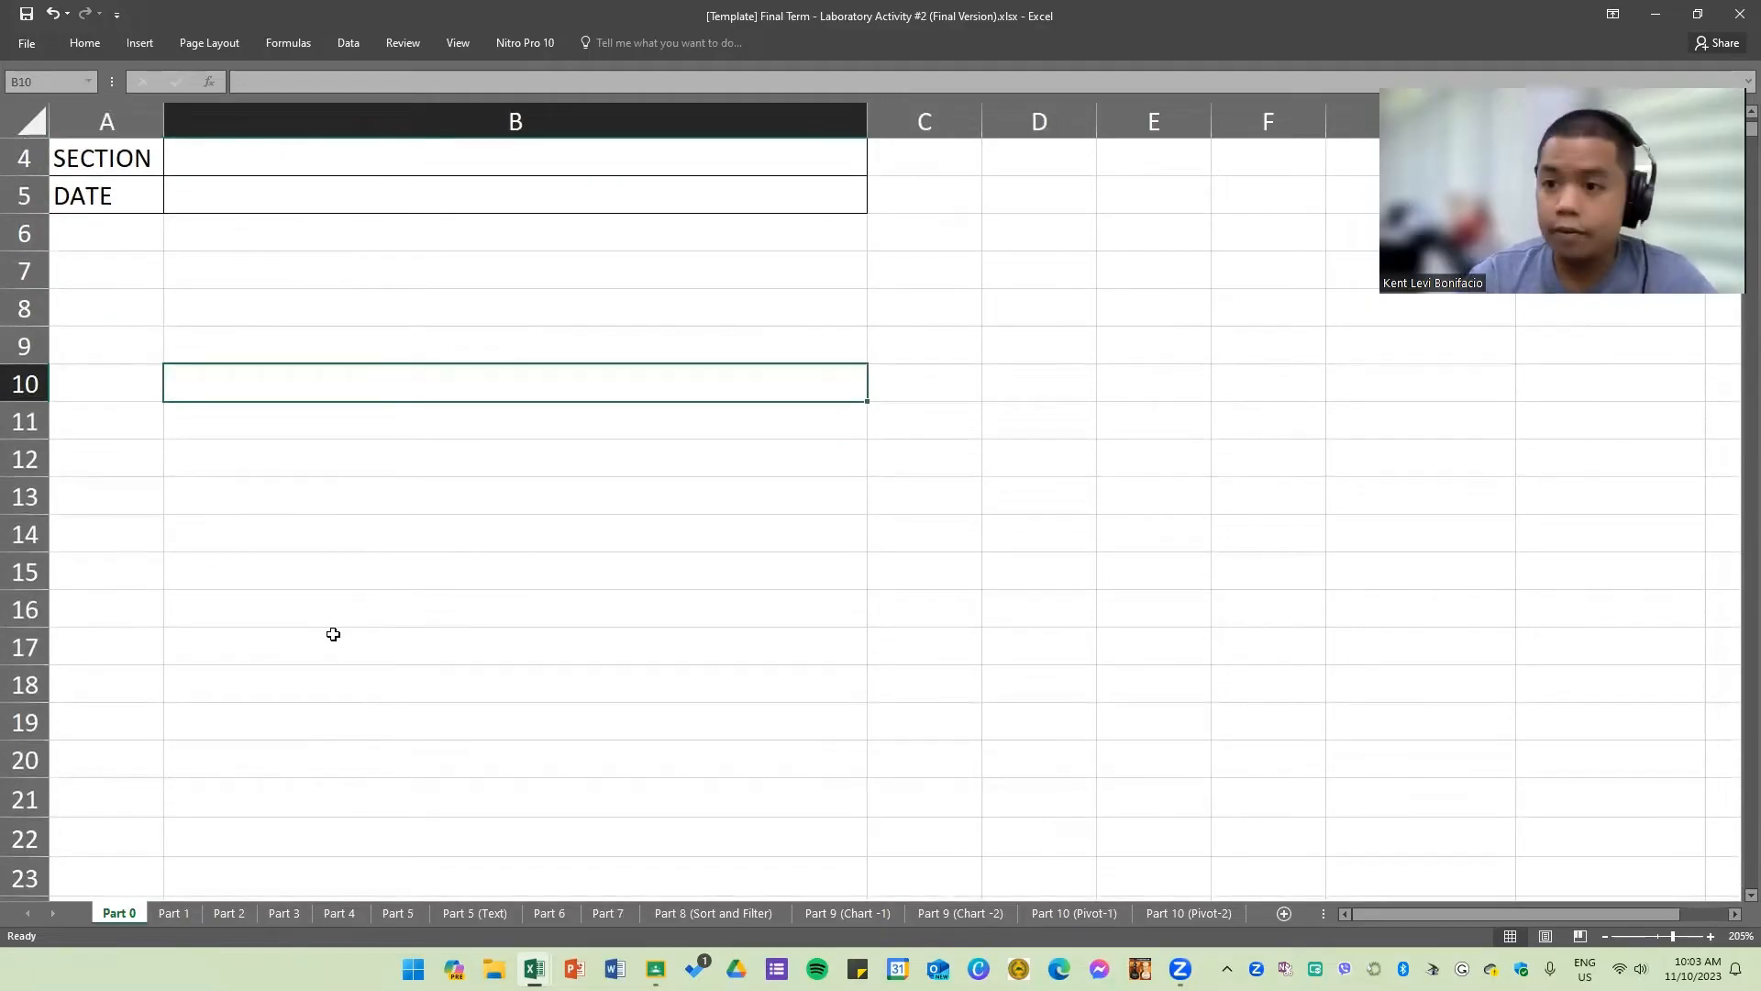
{"action": "left_click", "coordinate": [177, 912]}
{"action": "left_click", "coordinate": [130, 912]}
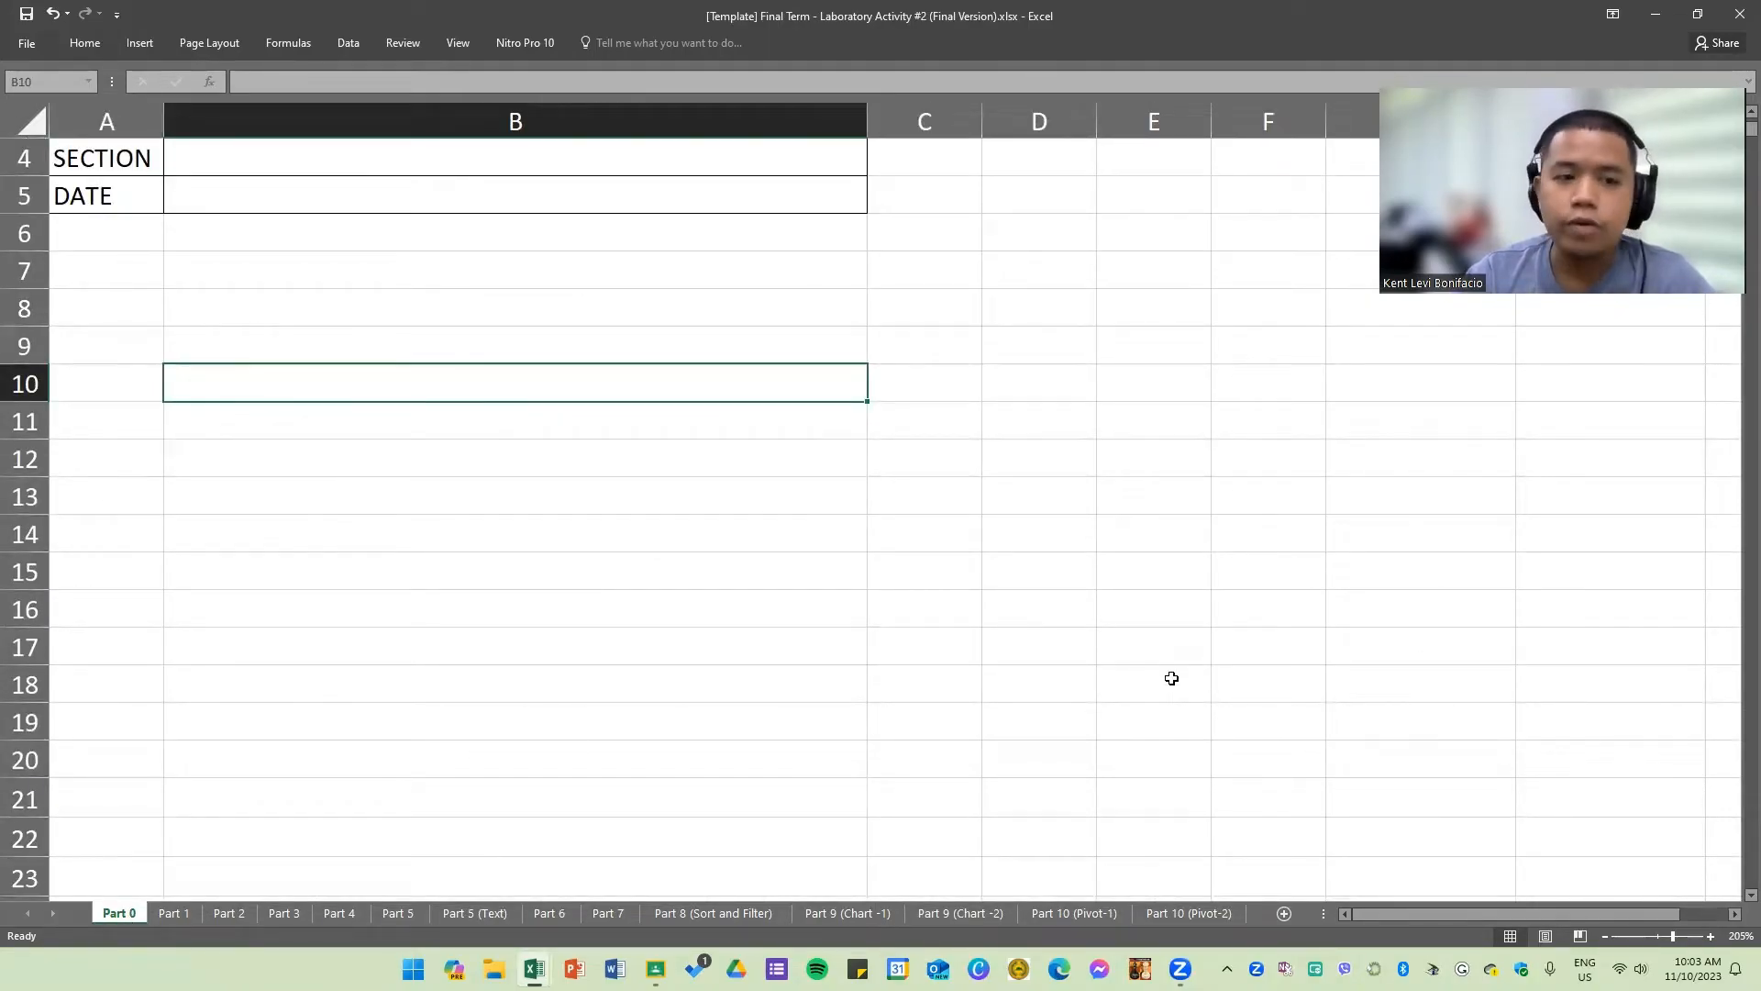
{"action": "scroll", "coordinate": [903, 678], "scroll_direction": "up", "scroll_amount": 1}
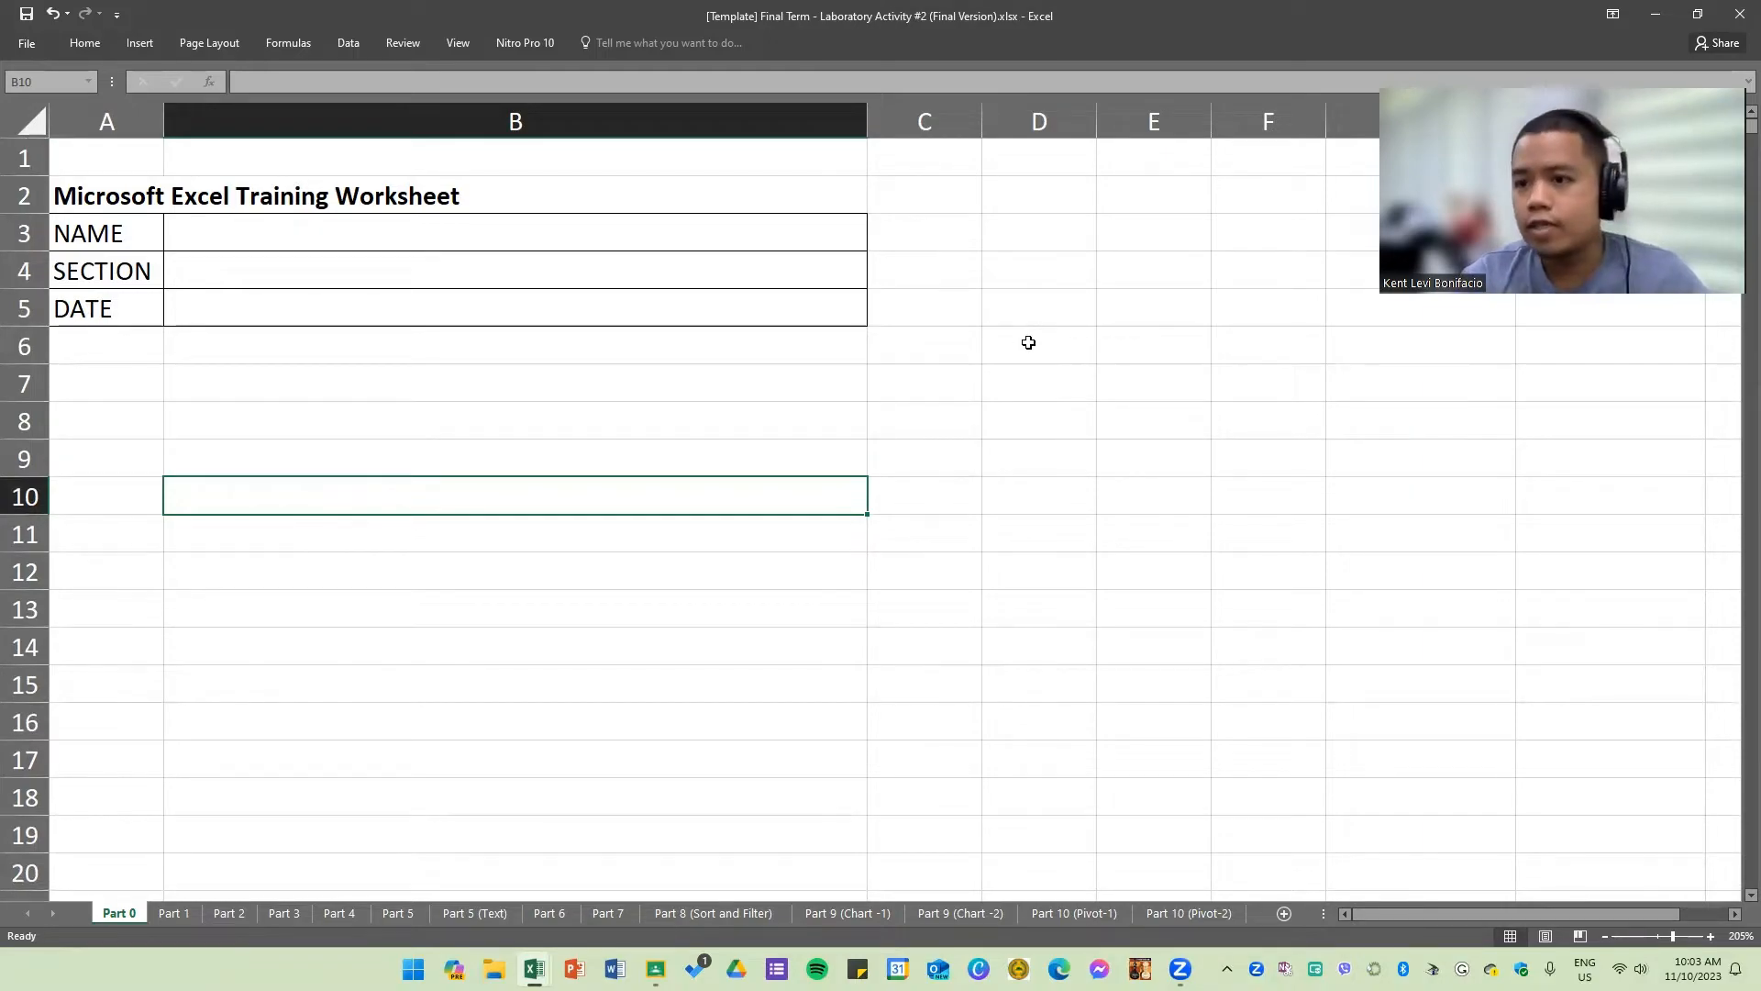
{"action": "left_click", "coordinate": [489, 349]}
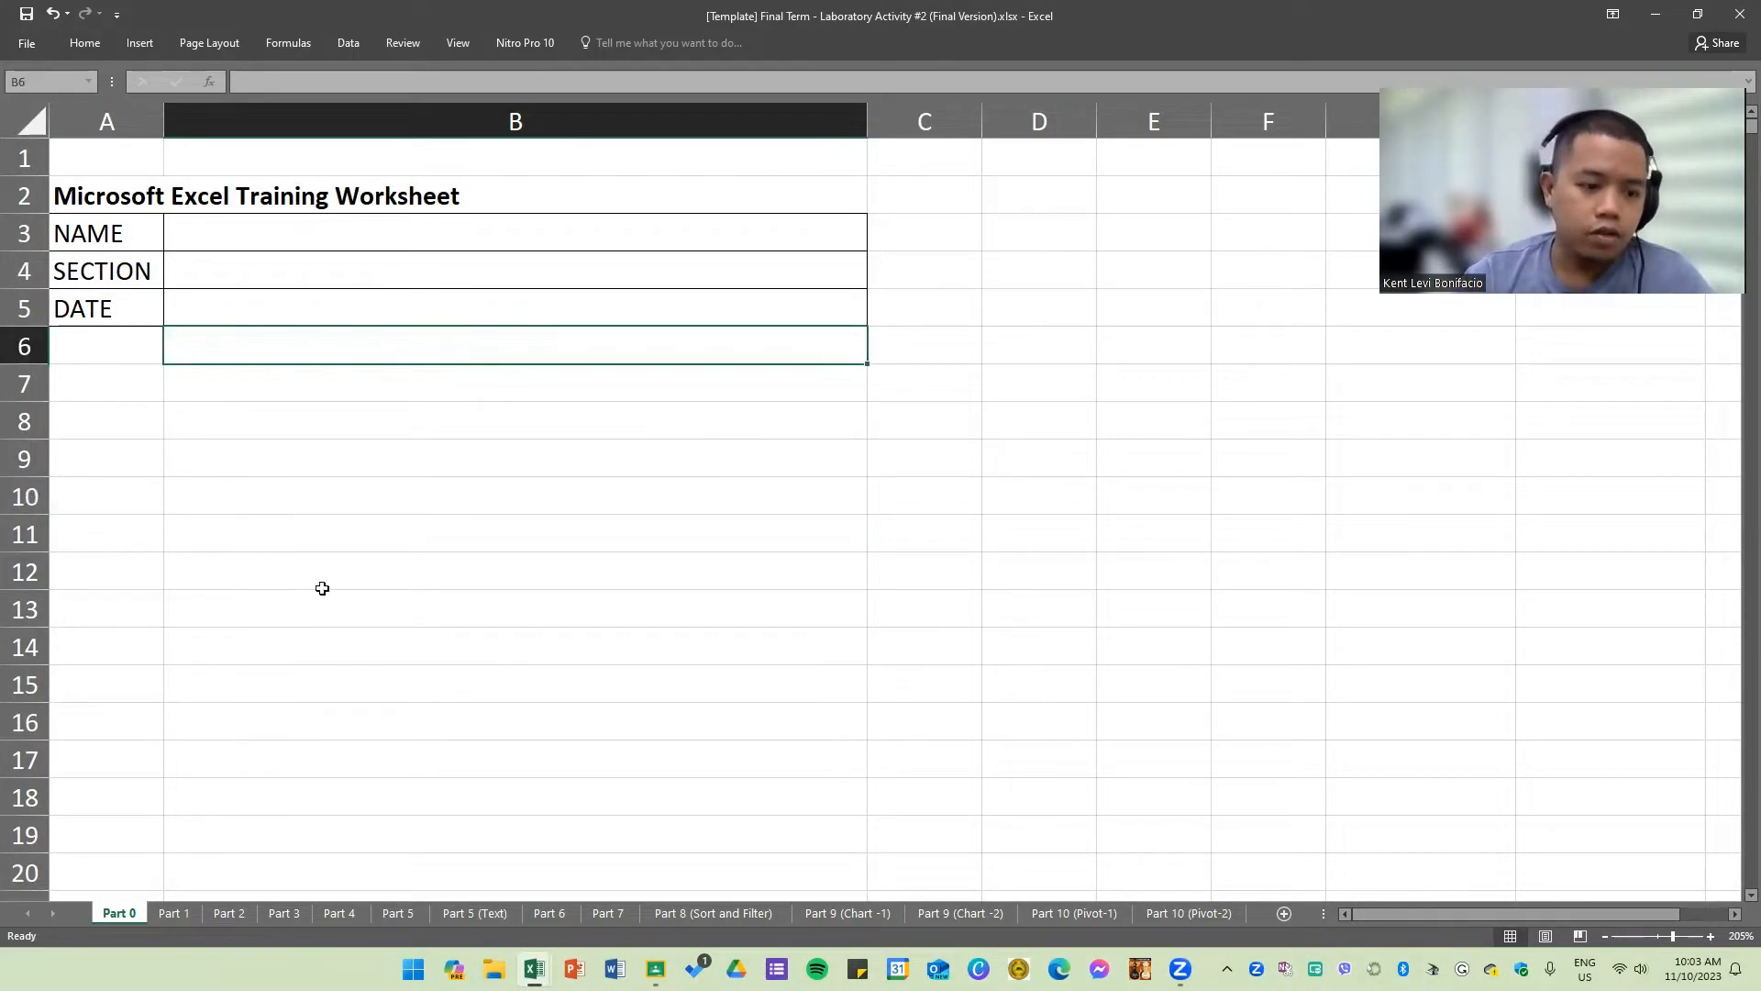
{"action": "mouse_move", "coordinate": [201, 241]}
{"action": "left_mouse_down"}
{"action": "mouse_move", "coordinate": [195, 311]}
{"action": "mouse_move", "coordinate": [200, 267]}
{"action": "left_mouse_up"}
{"action": "left_click", "coordinate": [223, 315]}
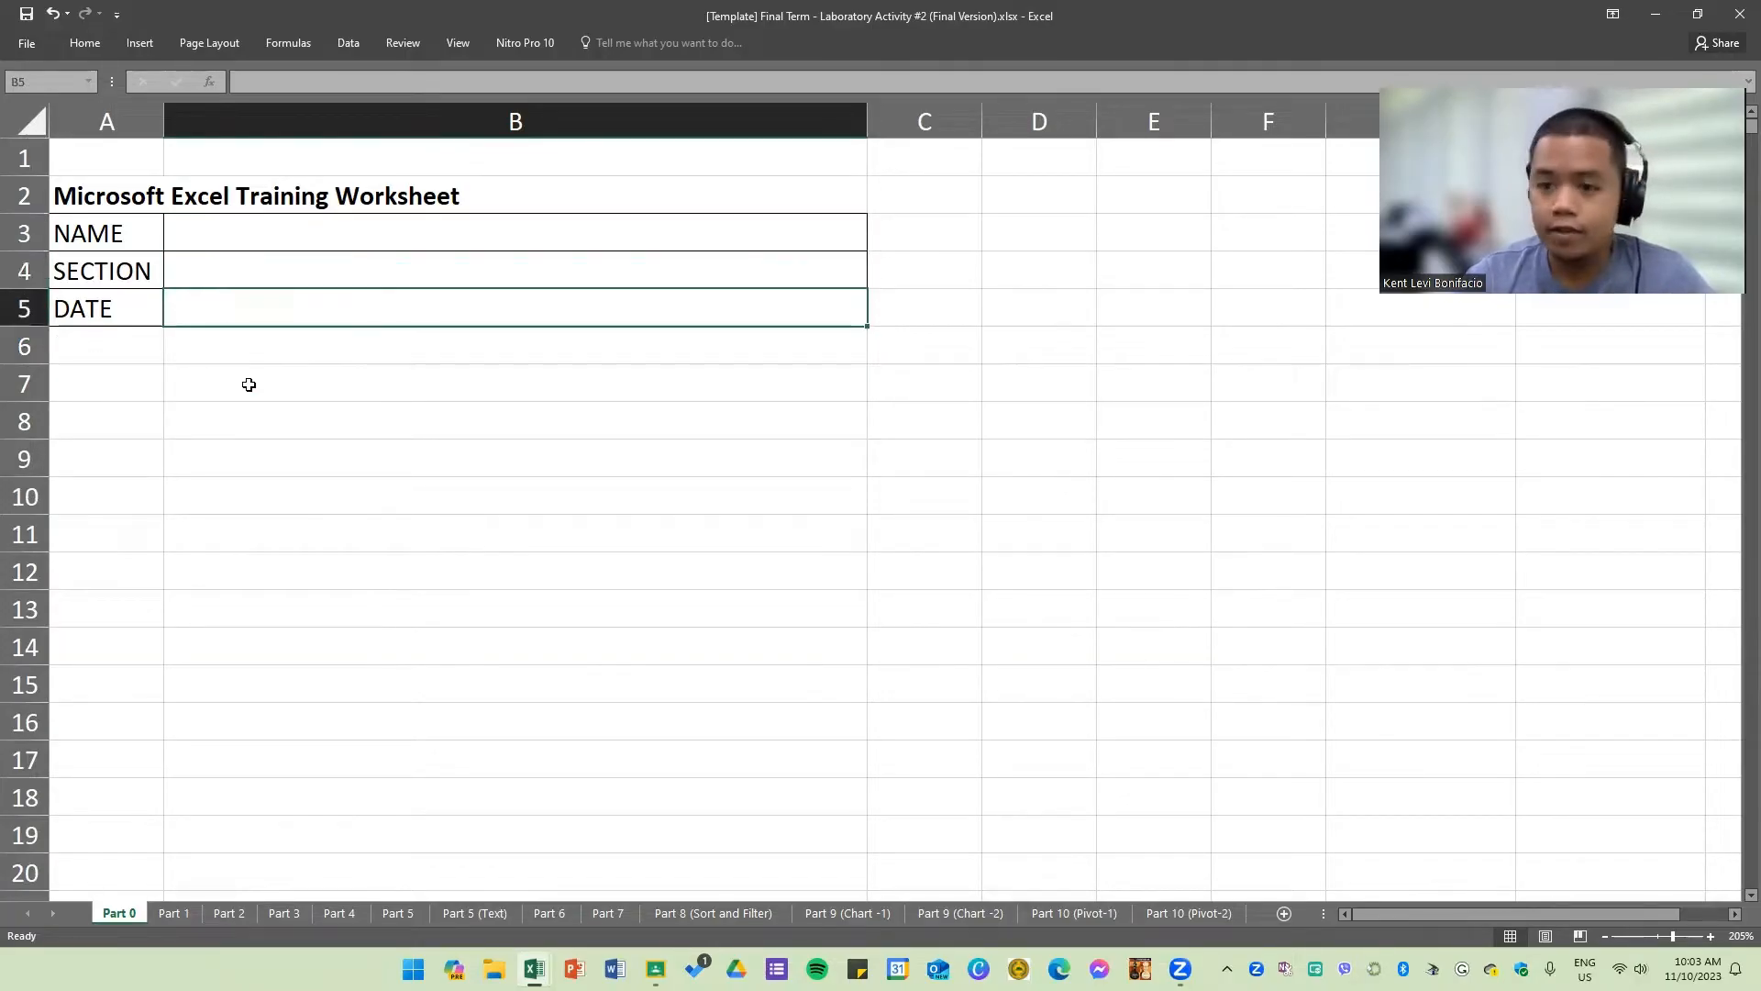
{"action": "left_click", "coordinate": [248, 570]}
Step: Open the Part 1 sheet and examine the Formatting Cells sample report picture
{"action": "left_click", "coordinate": [176, 916]}
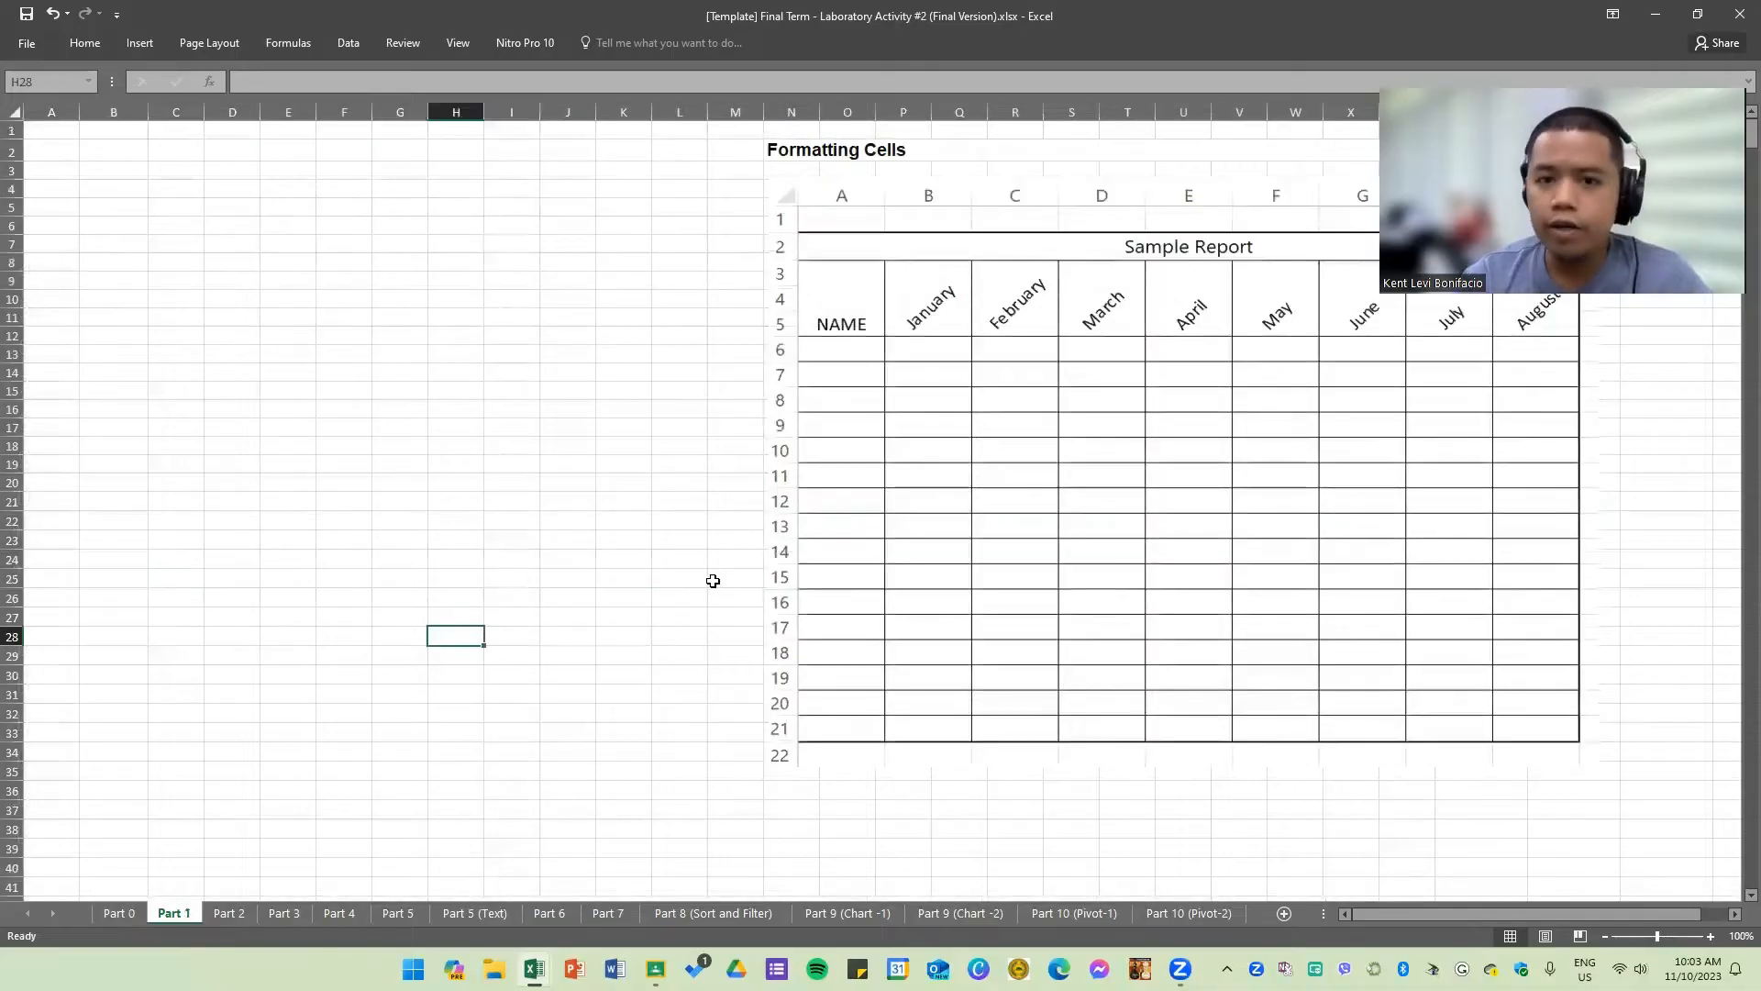
{"action": "double_click", "coordinate": [95, 44]}
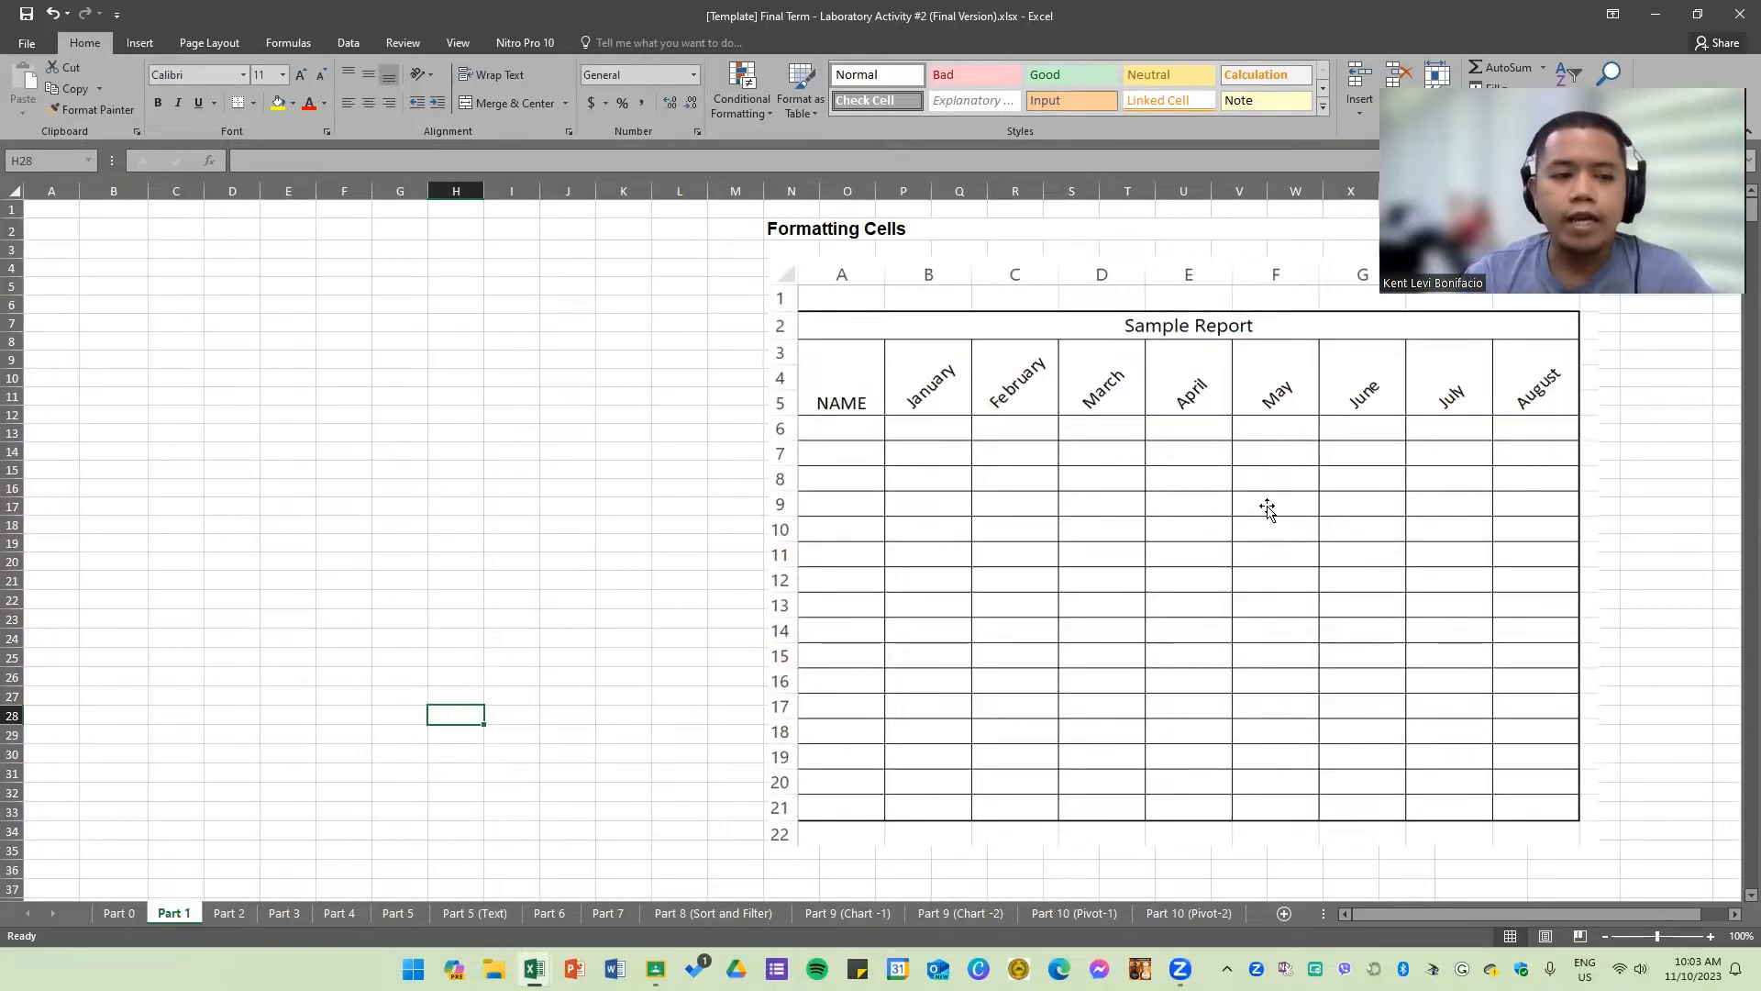
{"action": "left_click", "coordinate": [459, 389]}
{"action": "mouse_move", "coordinate": [1048, 353]}
{"action": "left_mouse_down"}
{"action": "mouse_move", "coordinate": [1049, 383]}
{"action": "mouse_move", "coordinate": [1046, 368]}
{"action": "mouse_move", "coordinate": [1090, 369]}
{"action": "mouse_move", "coordinate": [1081, 352]}
{"action": "left_mouse_up"}
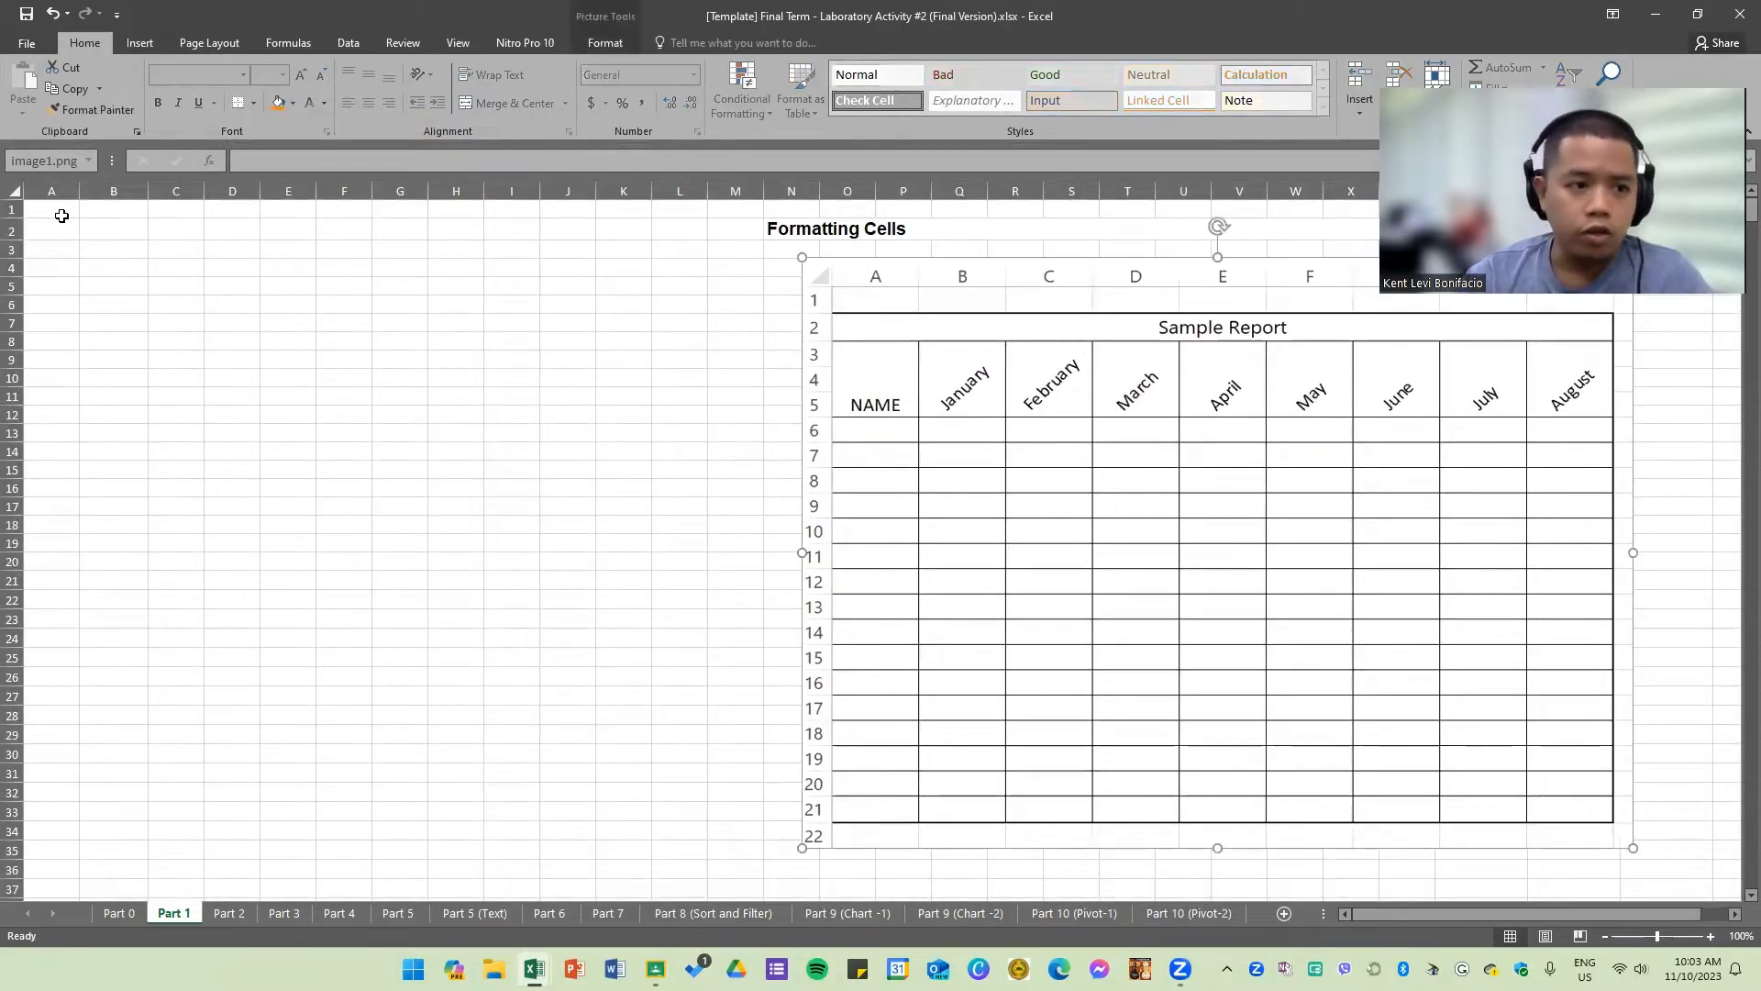
{"action": "left_click_drag", "start_coordinate": [60, 213], "coordinate": [705, 800]}
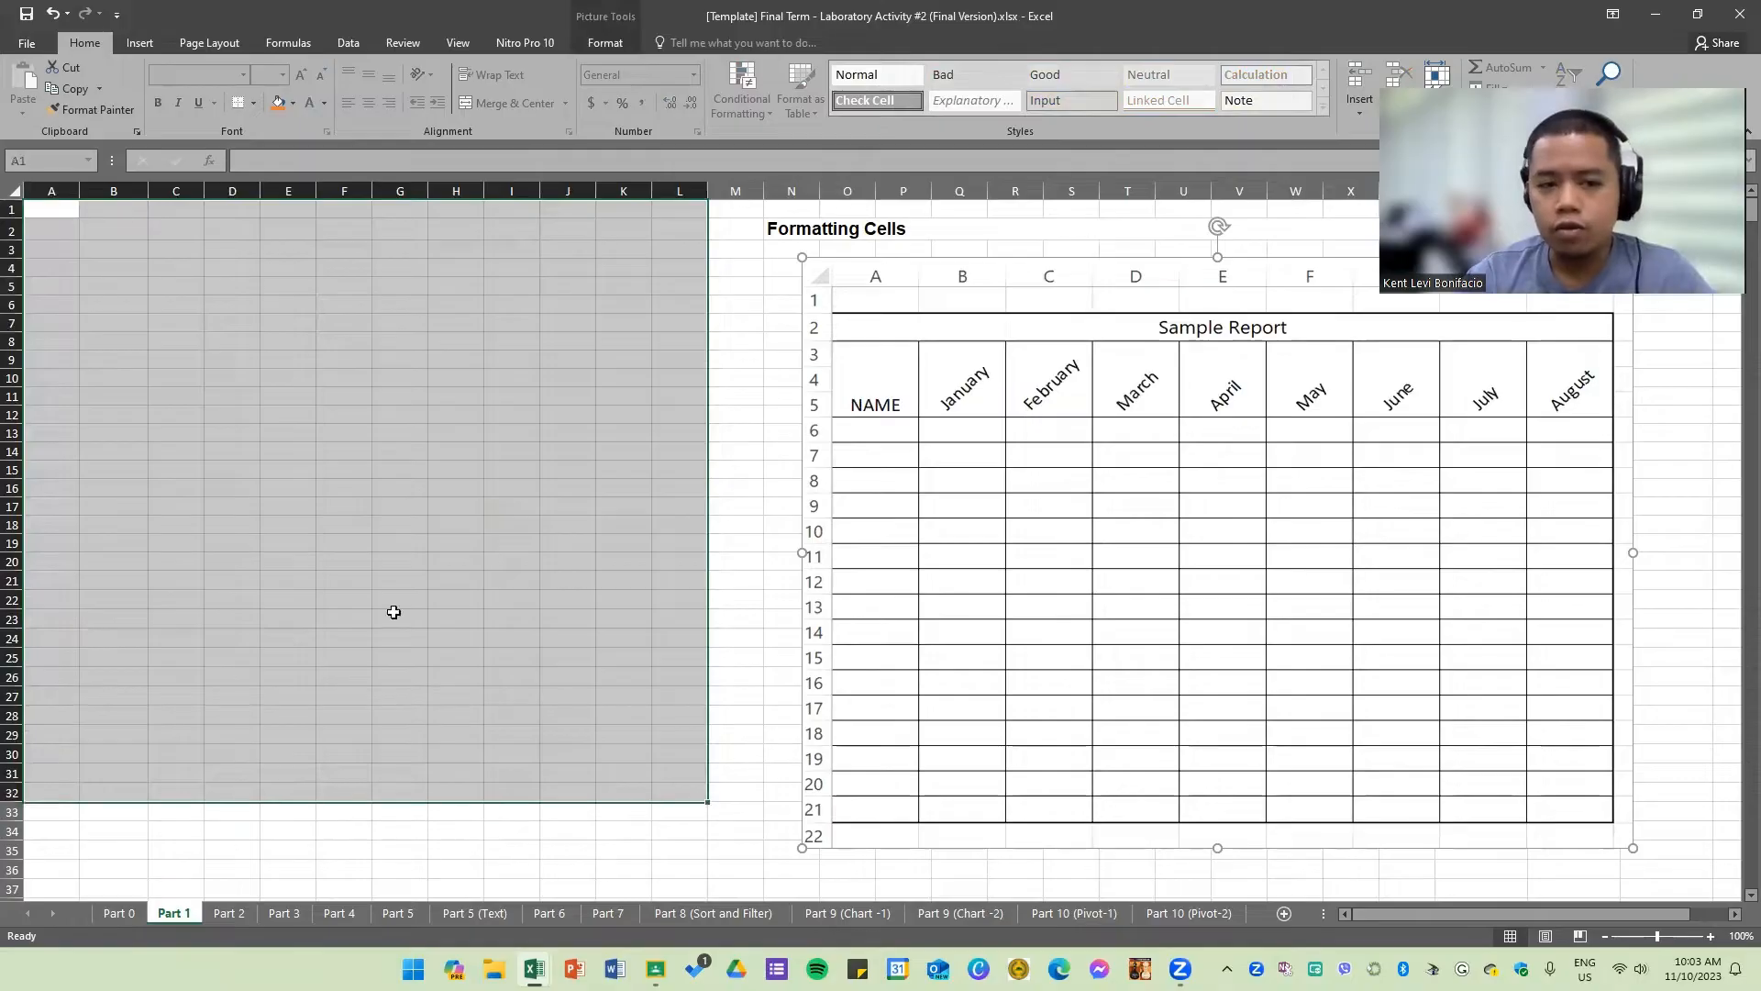
{"action": "left_click", "coordinate": [330, 544]}
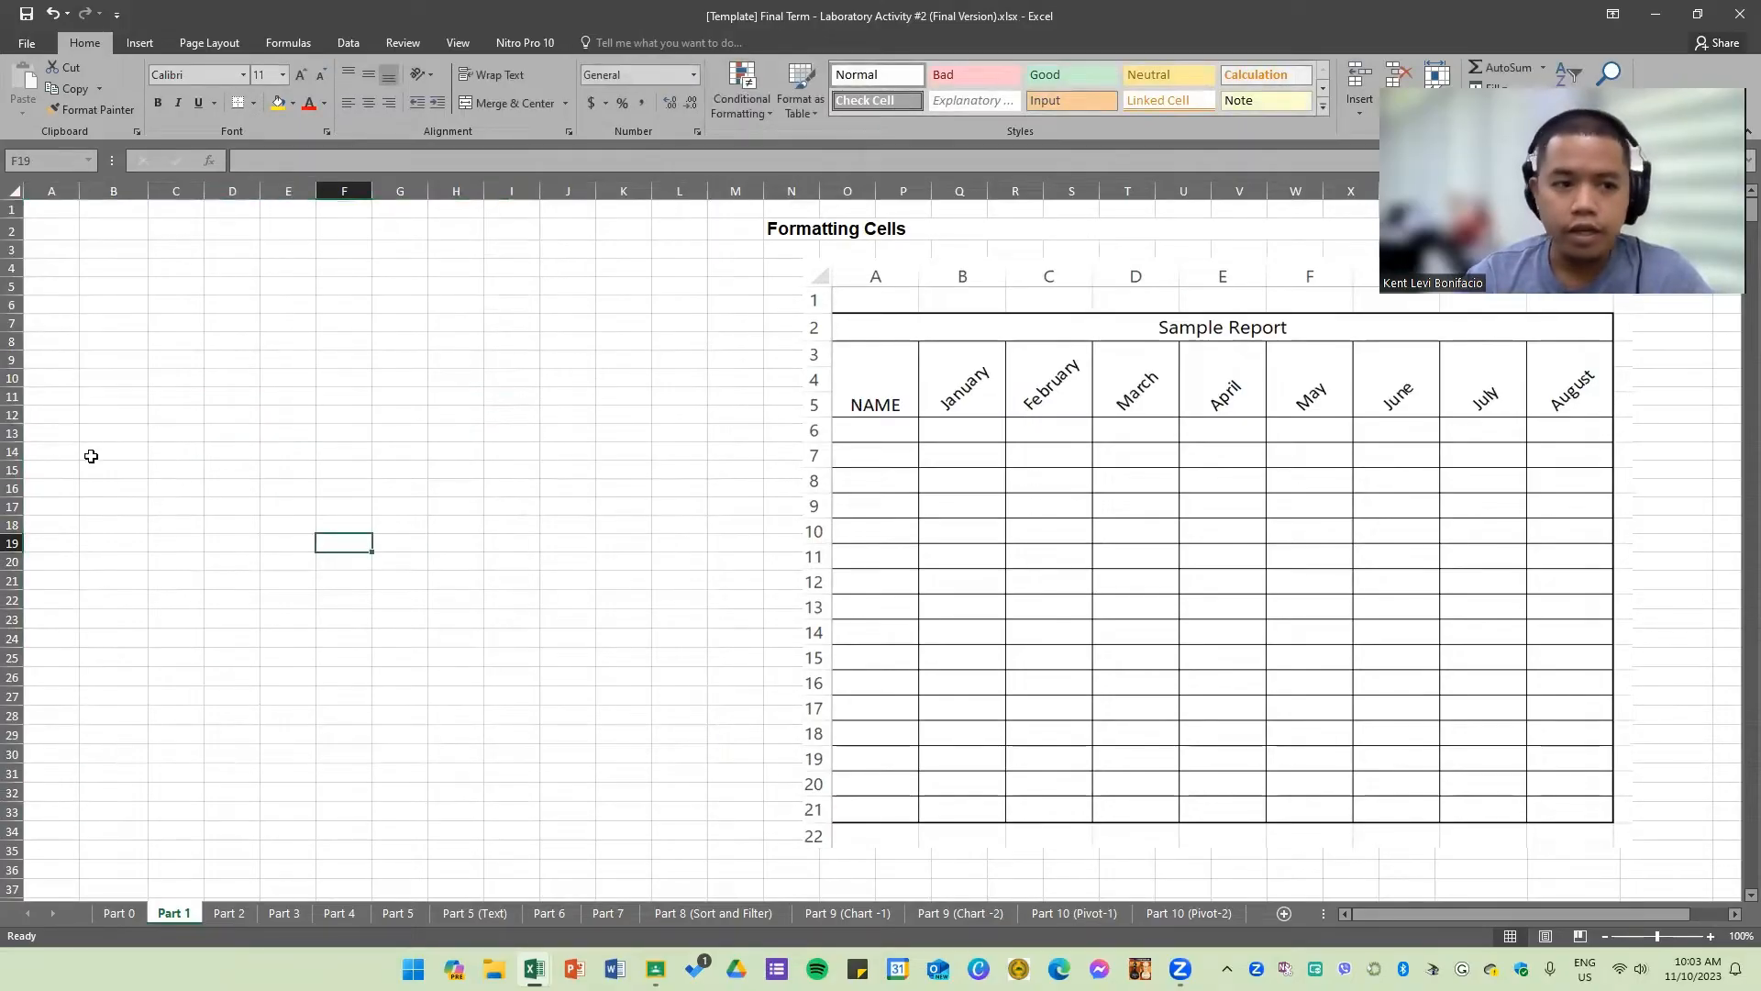
{"action": "scroll", "coordinate": [74, 432], "scroll_direction": "up", "scroll_amount": 1}
{"action": "left_click", "coordinate": [366, 449]}
{"action": "scroll", "coordinate": [465, 522], "scroll_direction": "up", "scroll_amount": 1}
{"action": "scroll", "coordinate": [466, 522], "scroll_direction": "down", "scroll_amount": 3}
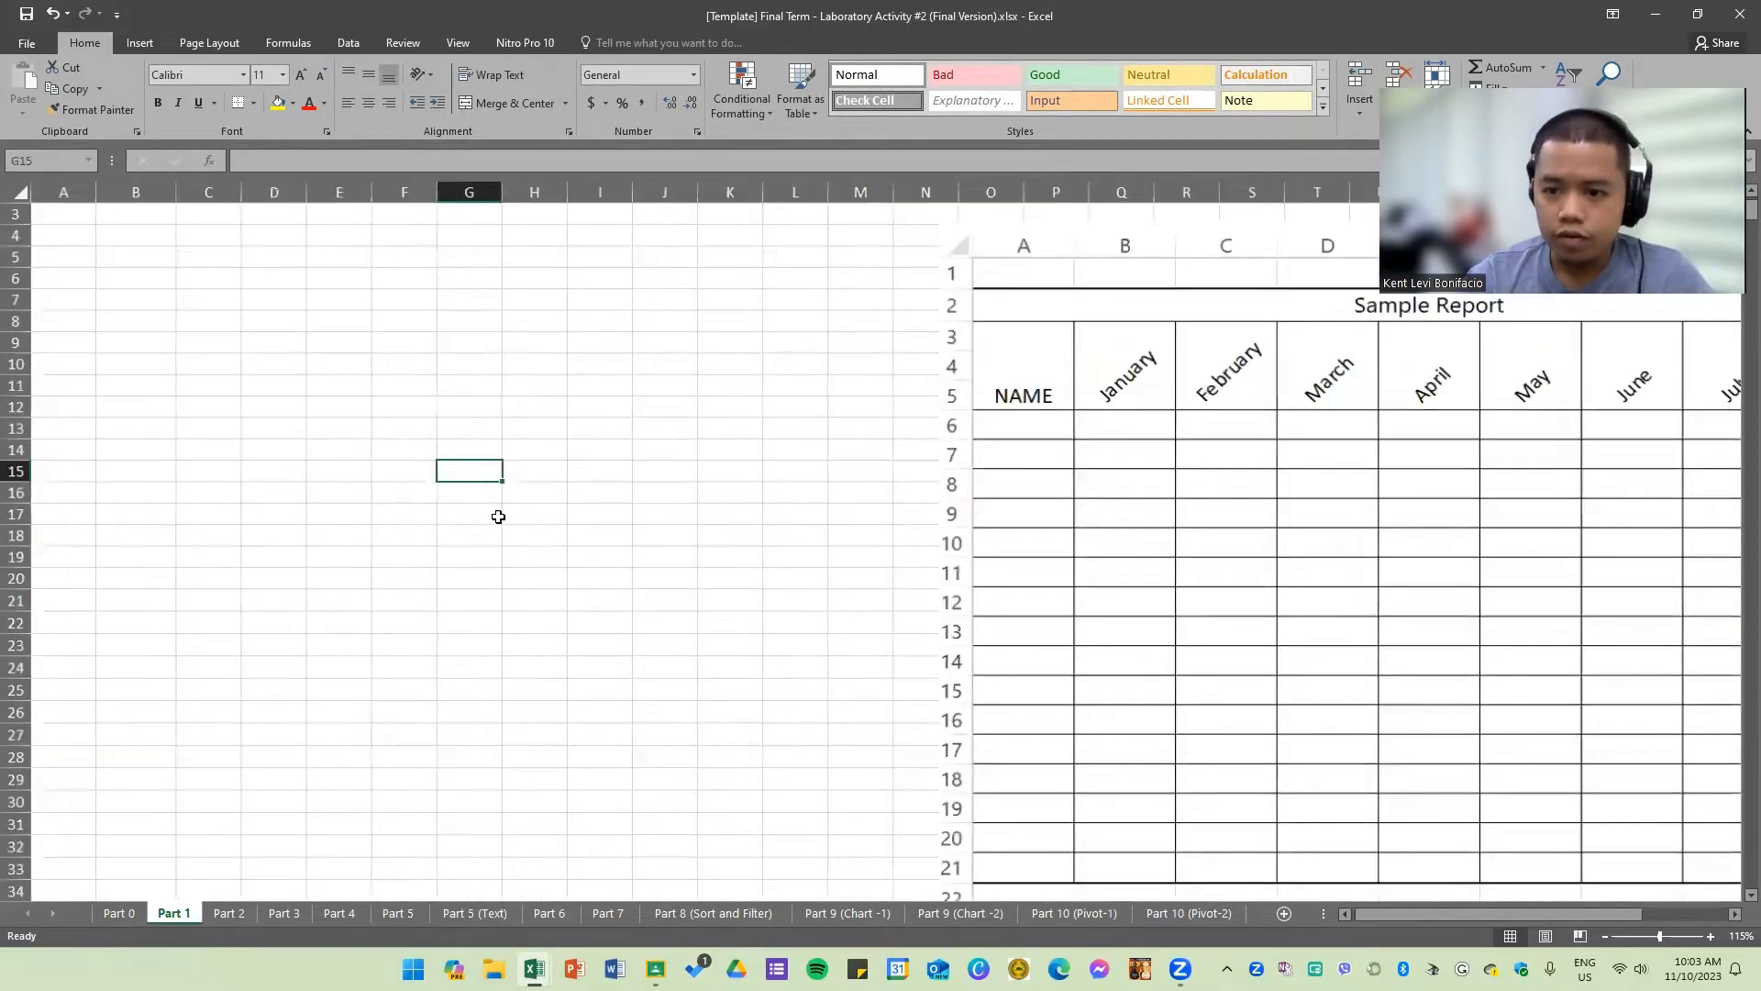
{"action": "left_click", "coordinate": [982, 288]}
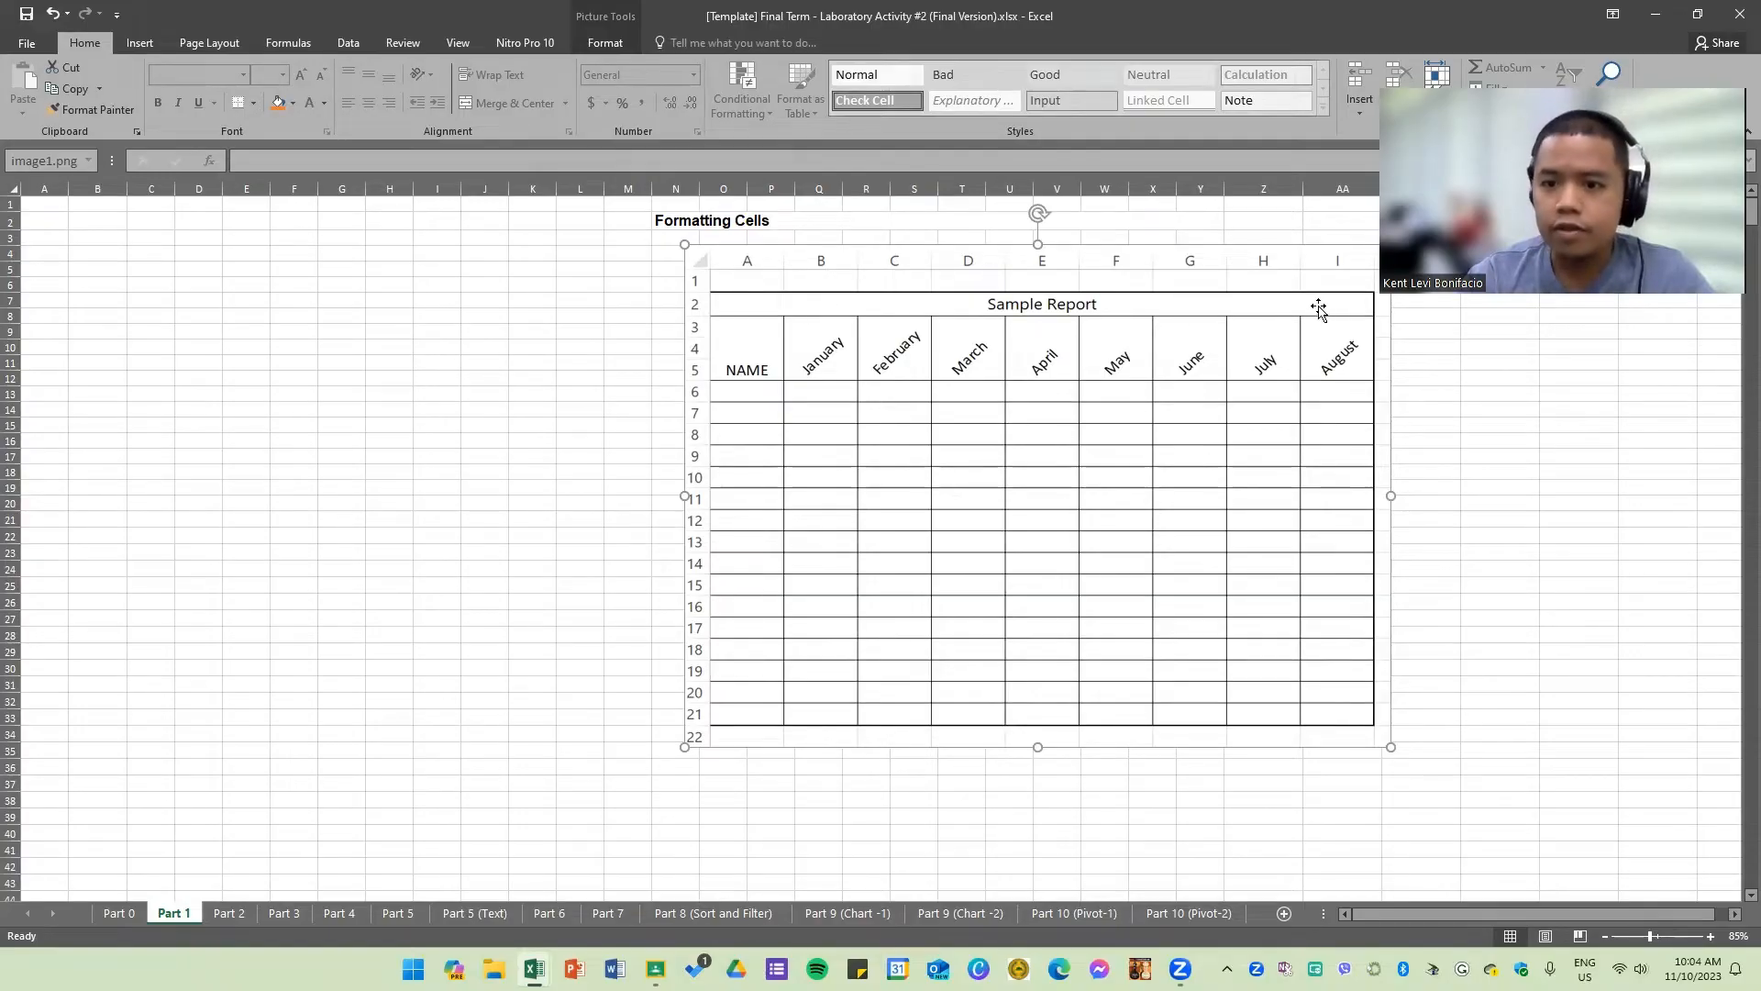
Step: Merge and center cells A2 through I2 on the Part 1 sheet for the report title
{"action": "left_click", "coordinate": [246, 331]}
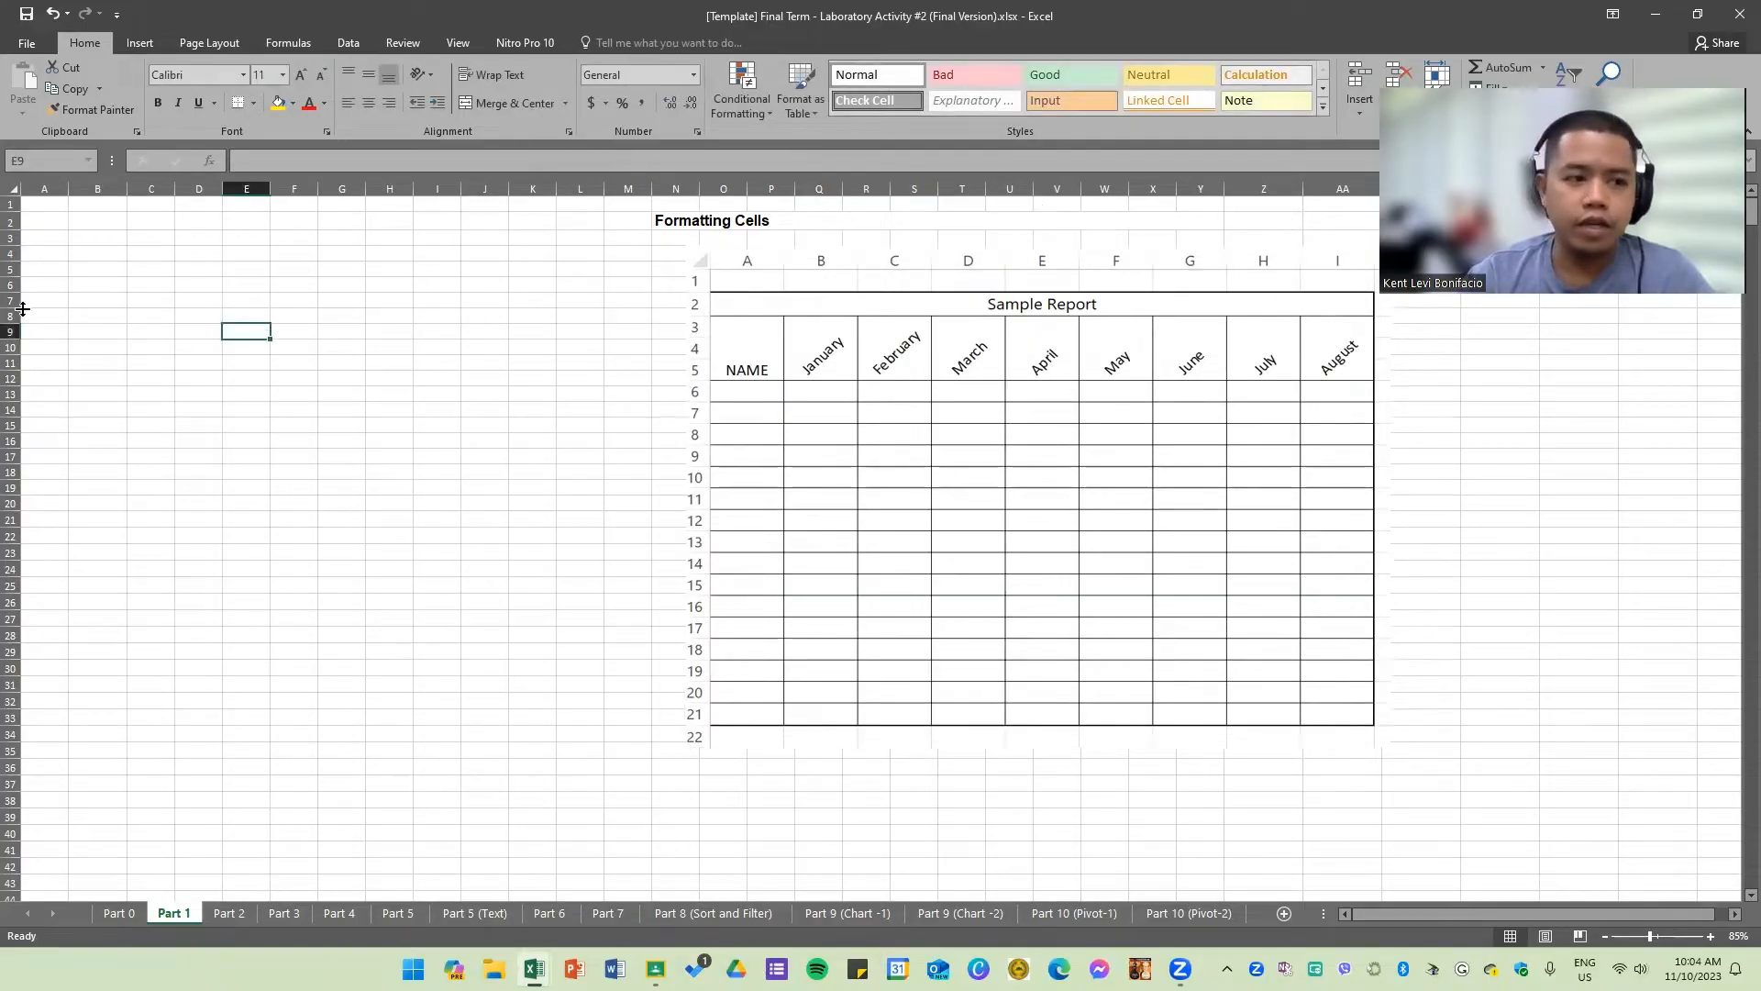
{"action": "scroll", "coordinate": [72, 321], "scroll_direction": "up", "scroll_amount": 2}
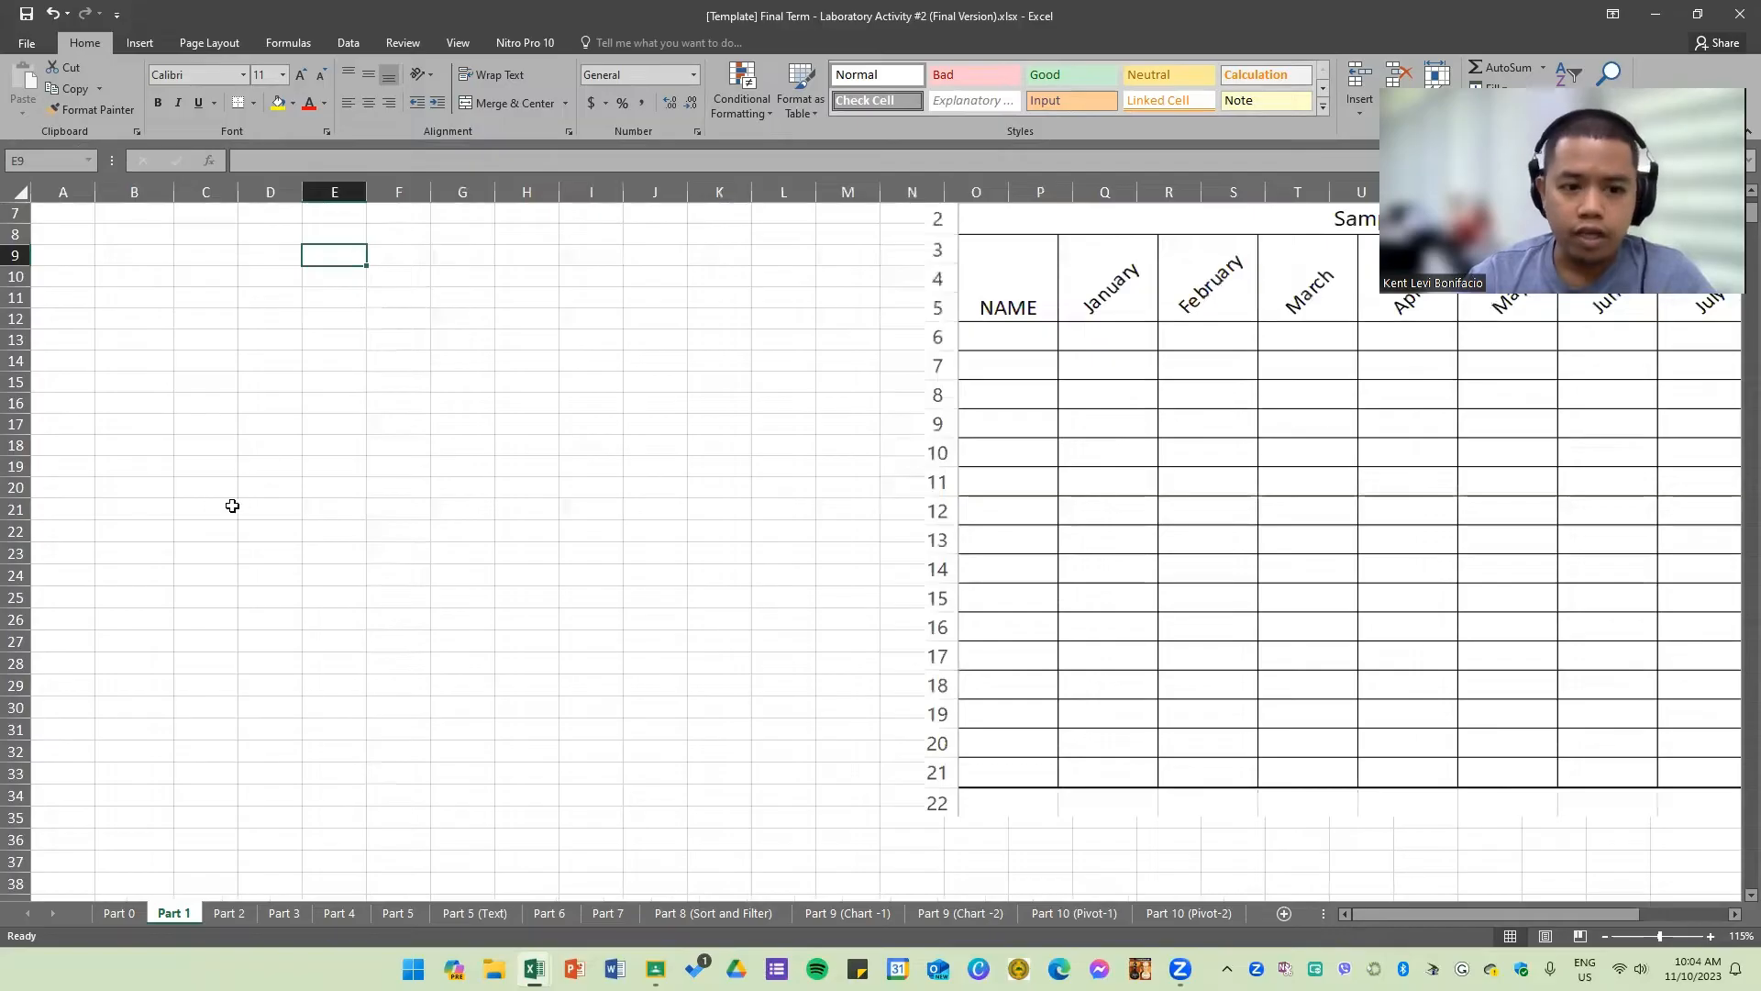
{"action": "scroll", "coordinate": [232, 505], "scroll_direction": "up", "scroll_amount": 2}
{"action": "left_click", "coordinate": [58, 236]}
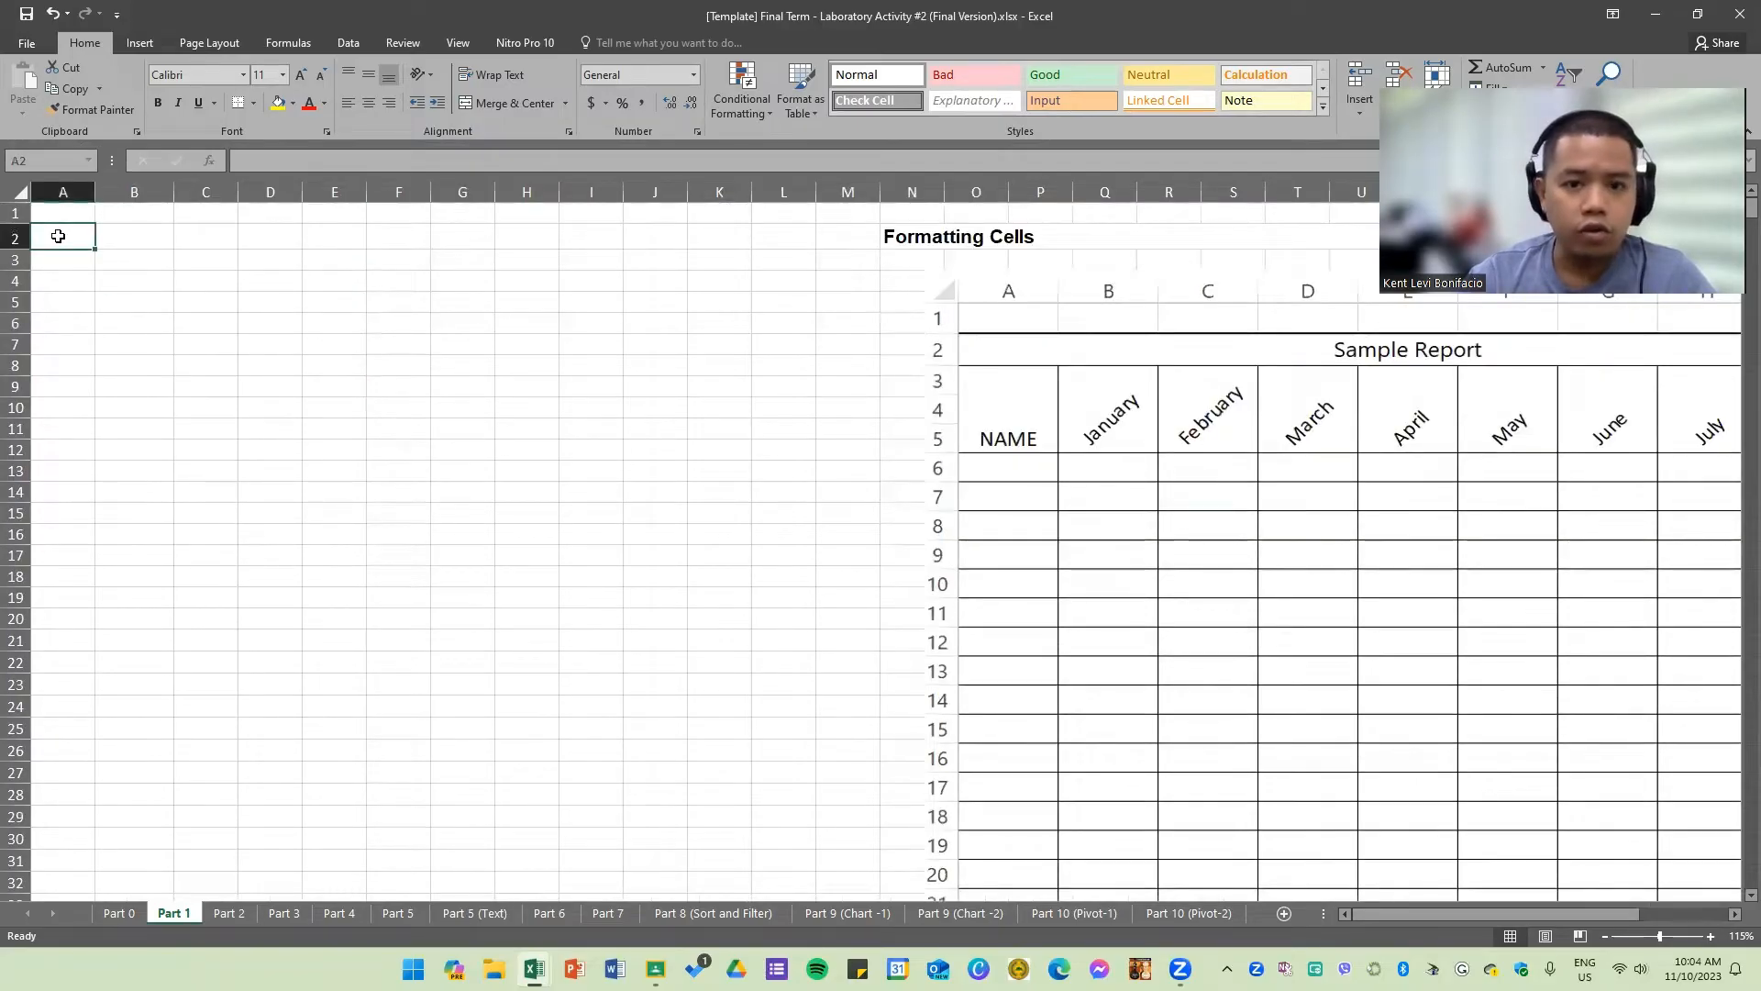
{"action": "left_click_drag", "start_coordinate": [76, 236], "coordinate": [608, 235]}
{"action": "scroll", "coordinate": [102, 287], "scroll_direction": "up", "scroll_amount": 4, "text": "ctrl"}
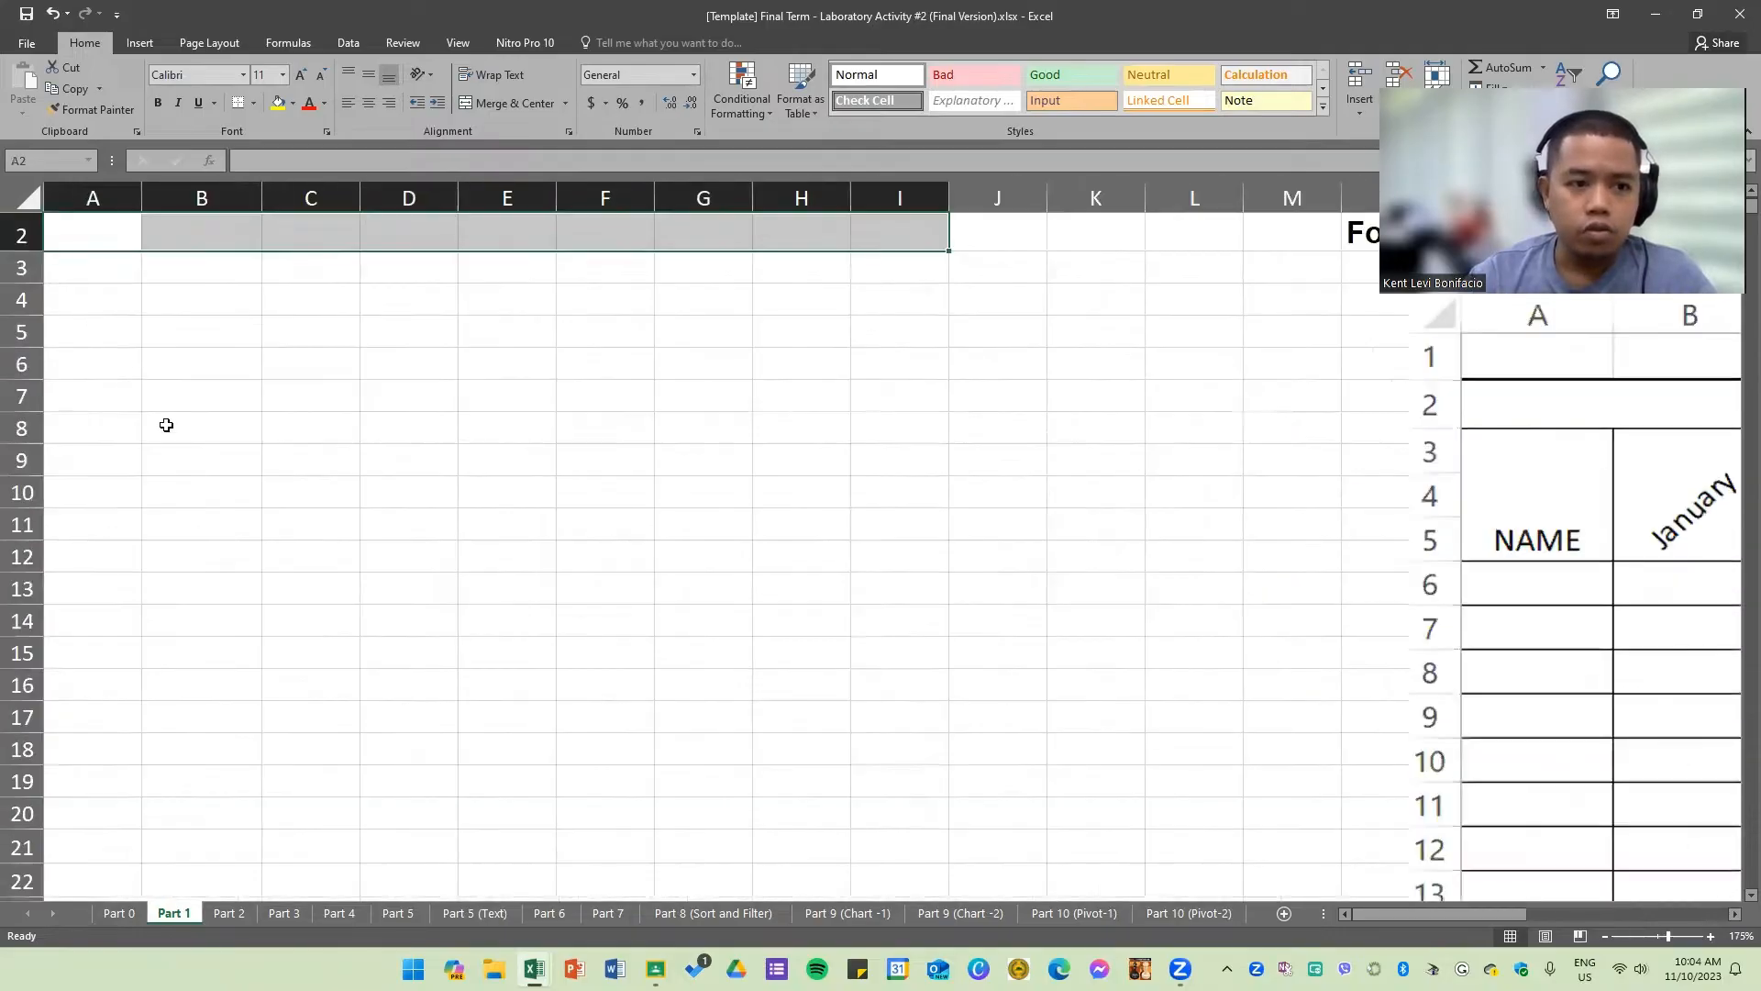
{"action": "scroll", "coordinate": [150, 408], "scroll_direction": "up", "scroll_amount": 3, "text": "ctrl"}
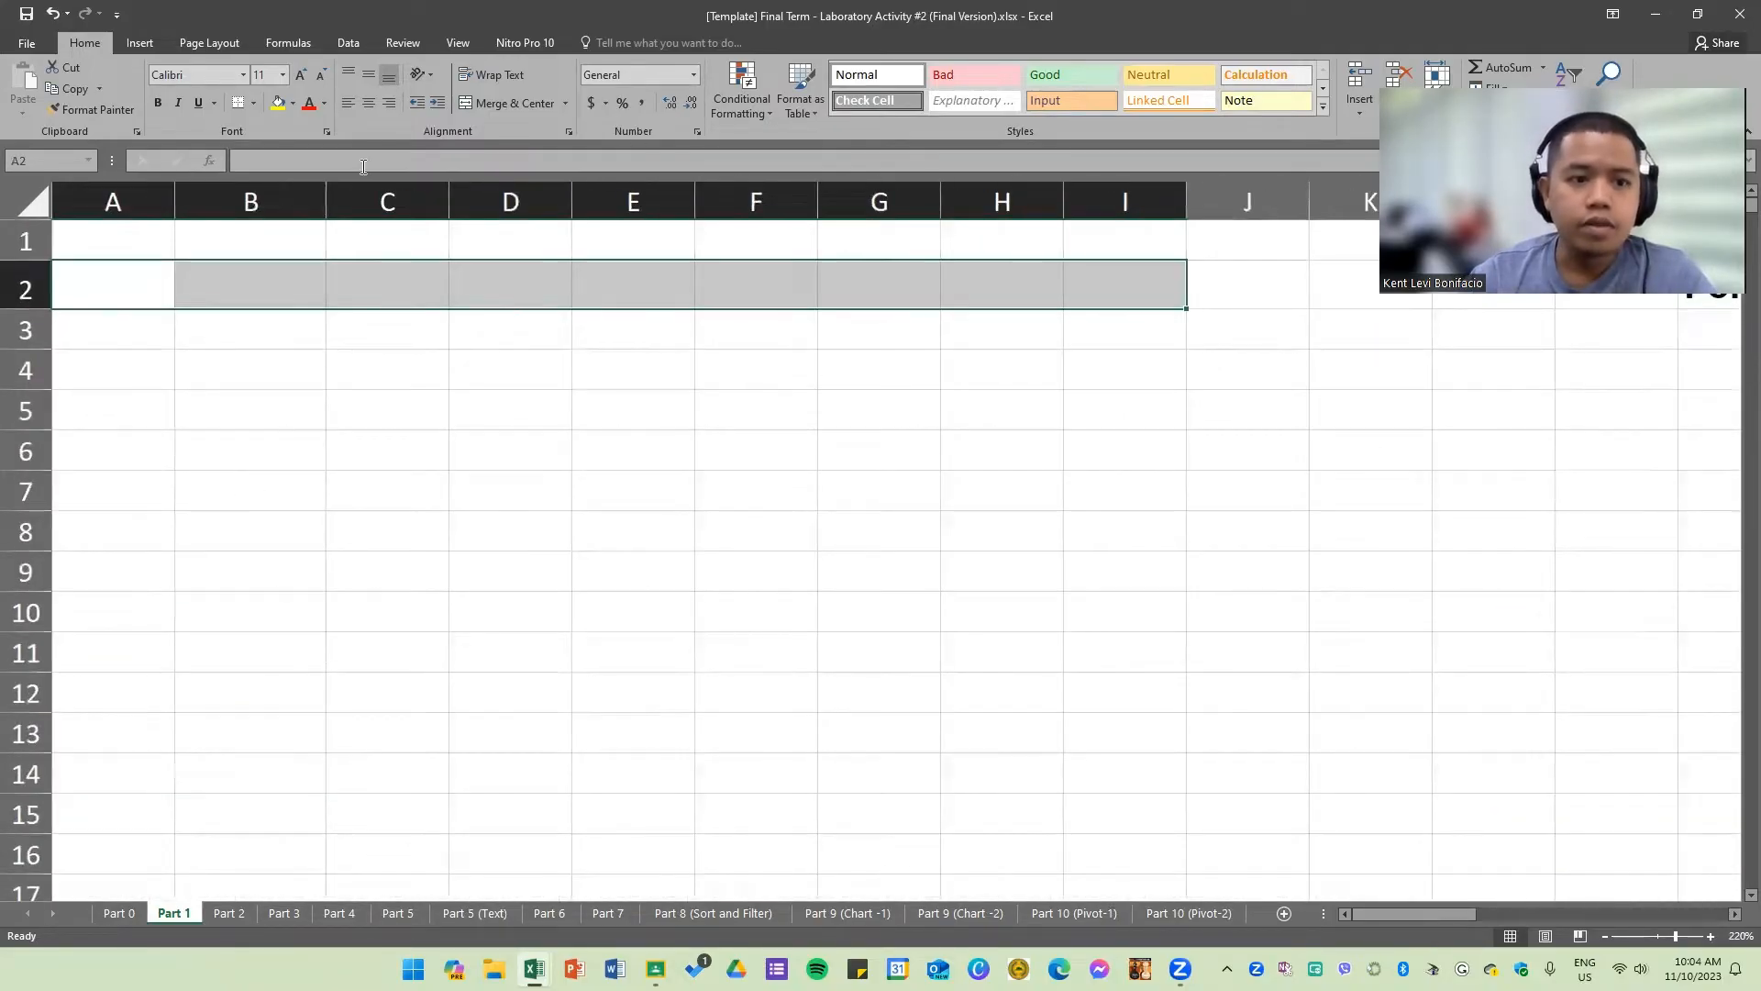
{"action": "left_click_drag", "start_coordinate": [105, 289], "coordinate": [1128, 294]}
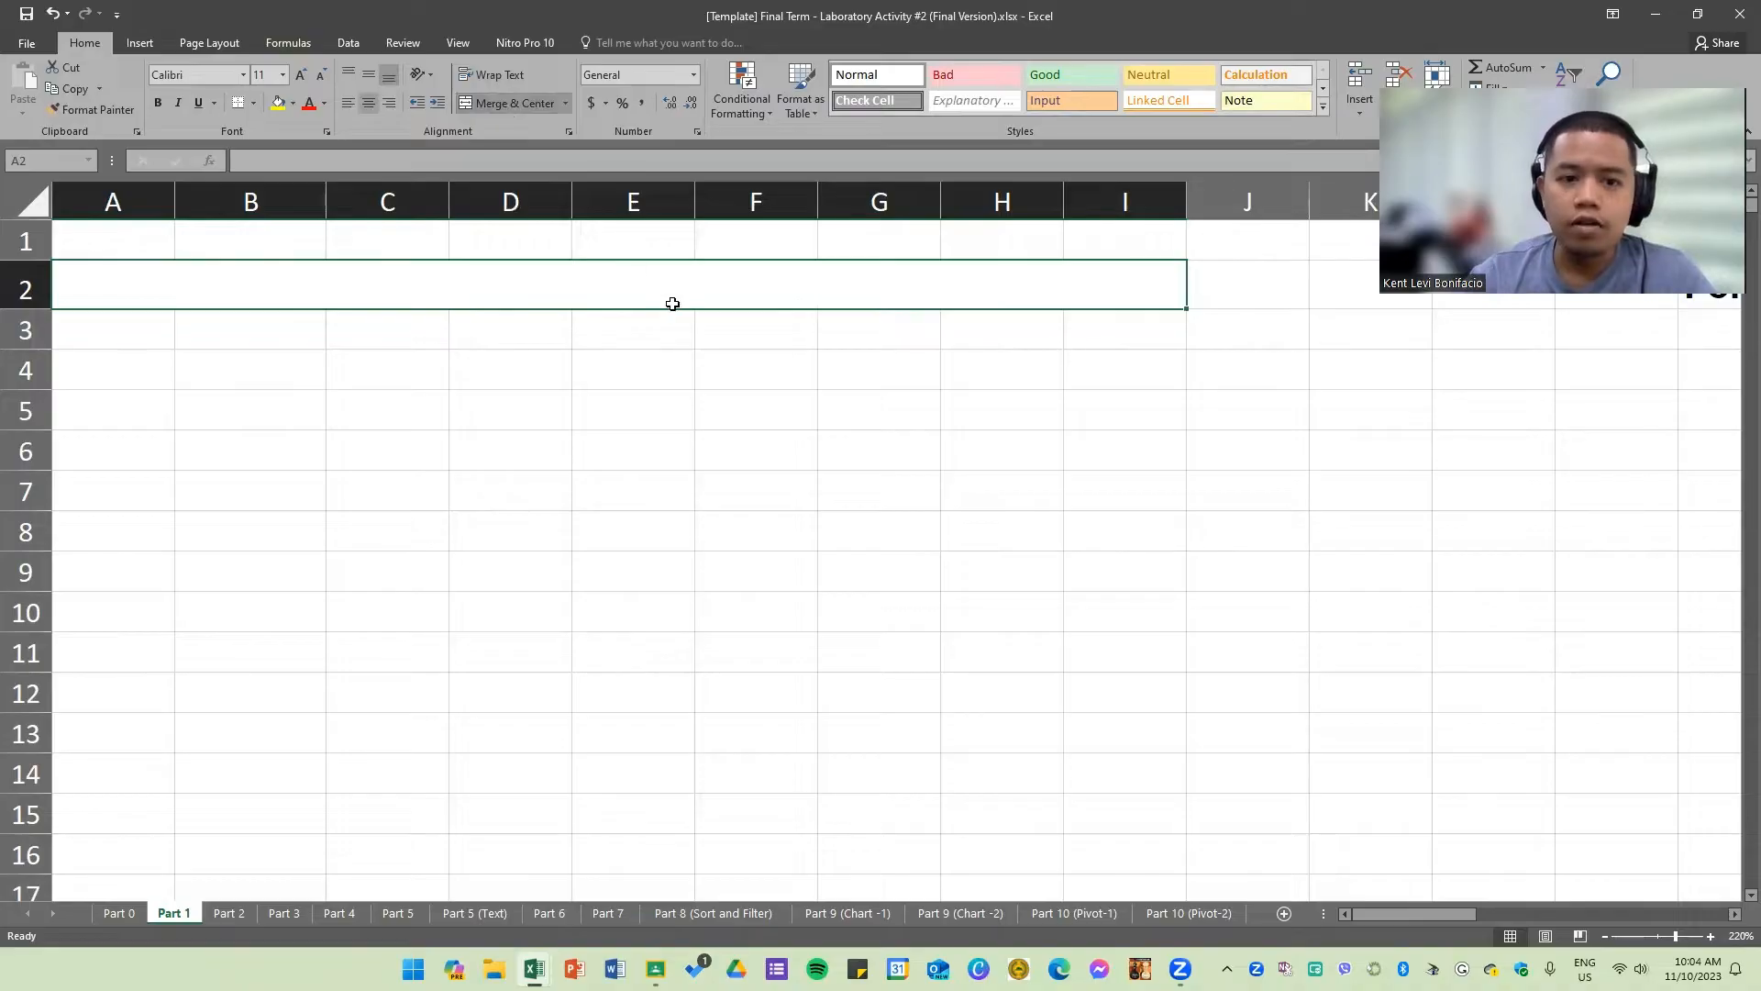
{"action": "left_click", "coordinate": [644, 520]}
Step: Enter the title Sample Report in the merged cell A2
{"action": "left_click", "coordinate": [566, 300]}
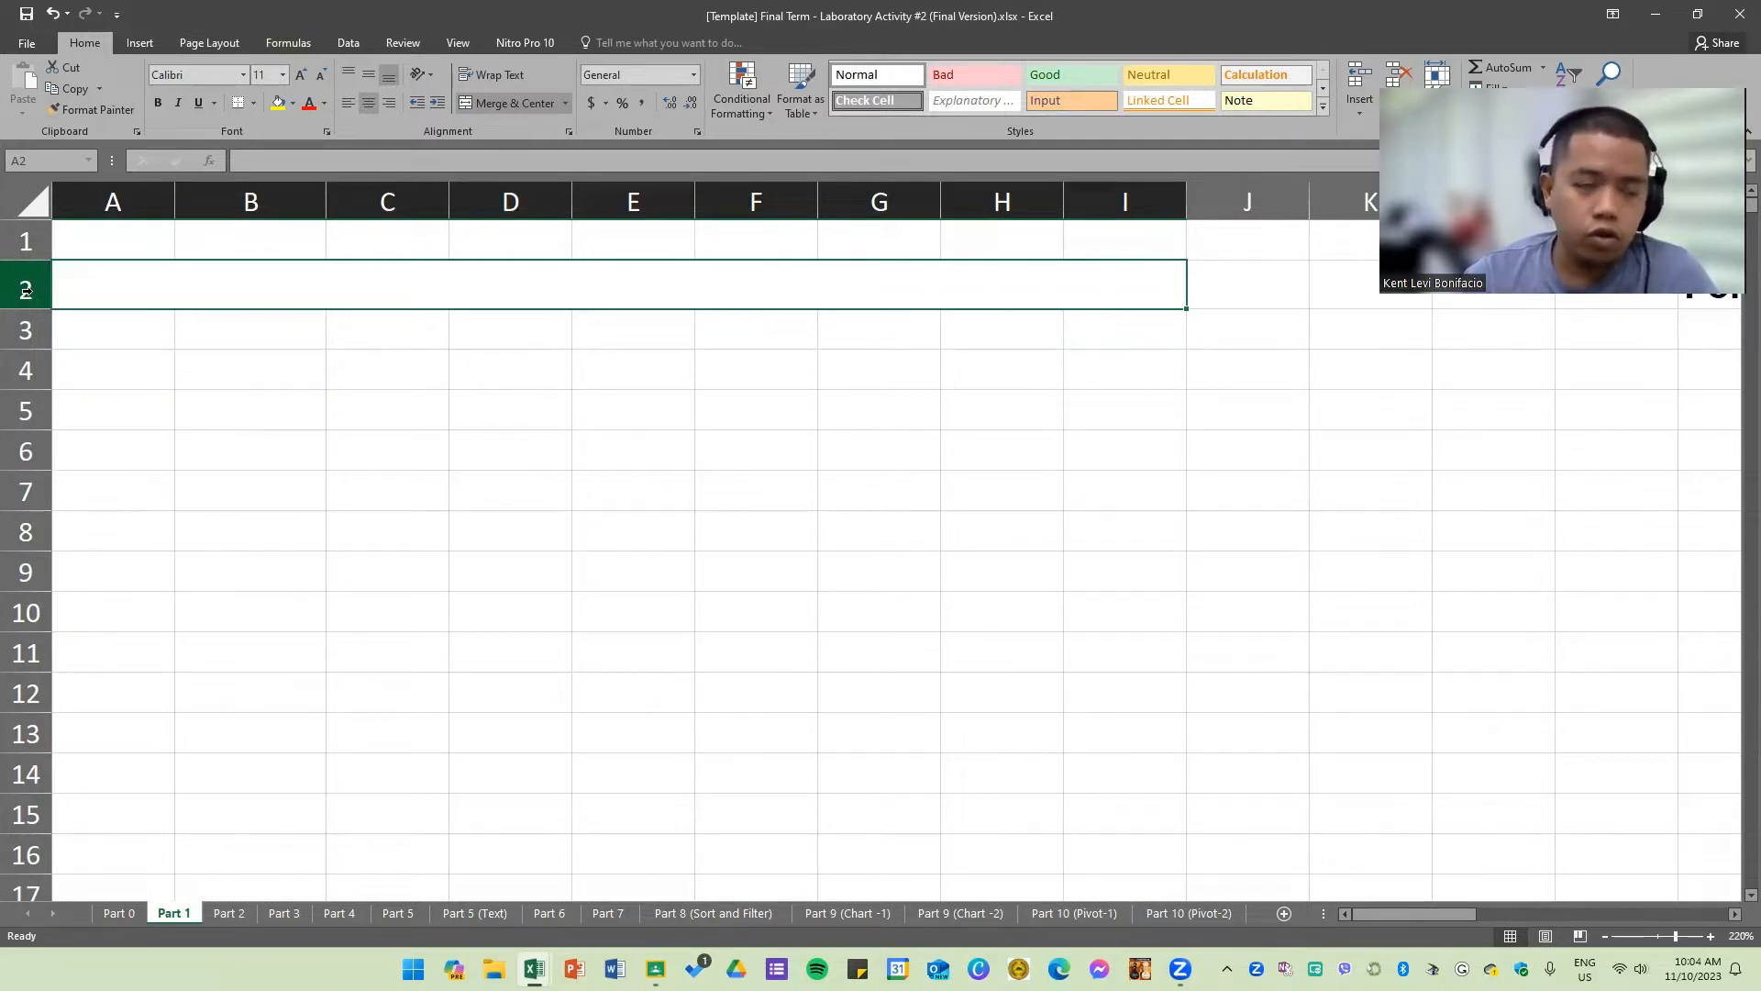
{"action": "left_click_drag", "start_coordinate": [382, 358], "coordinate": [381, 627]}
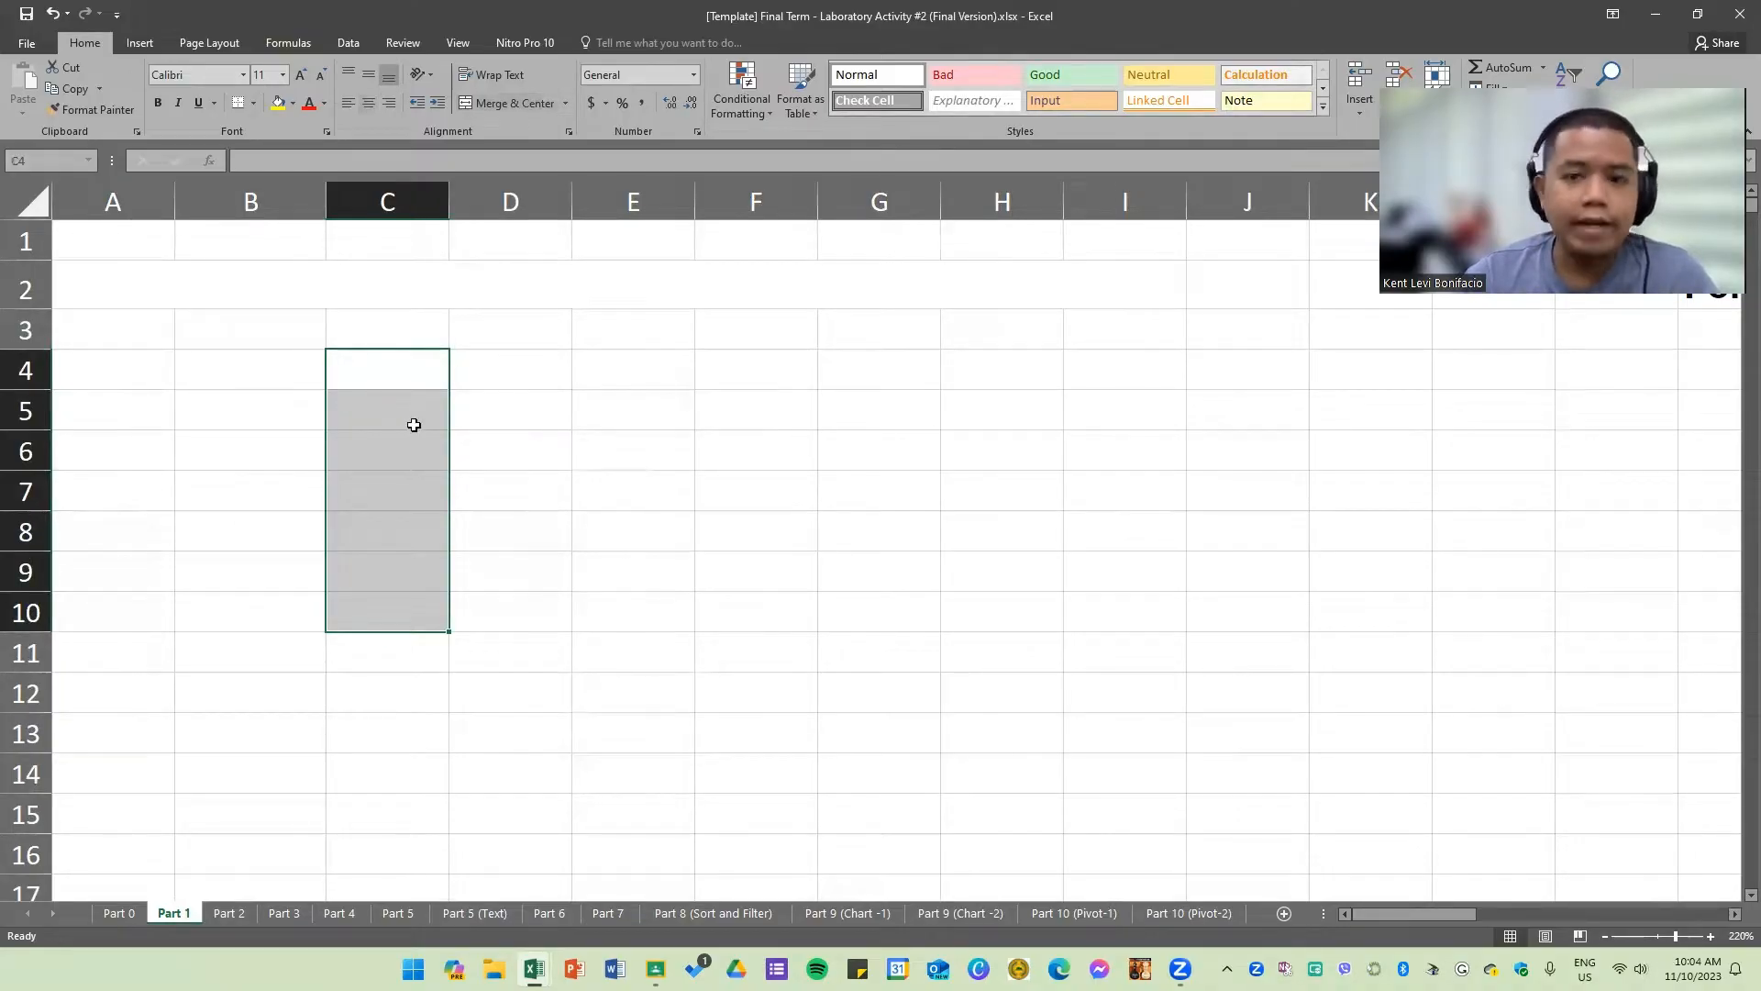
{"action": "left_click", "coordinate": [556, 296]}
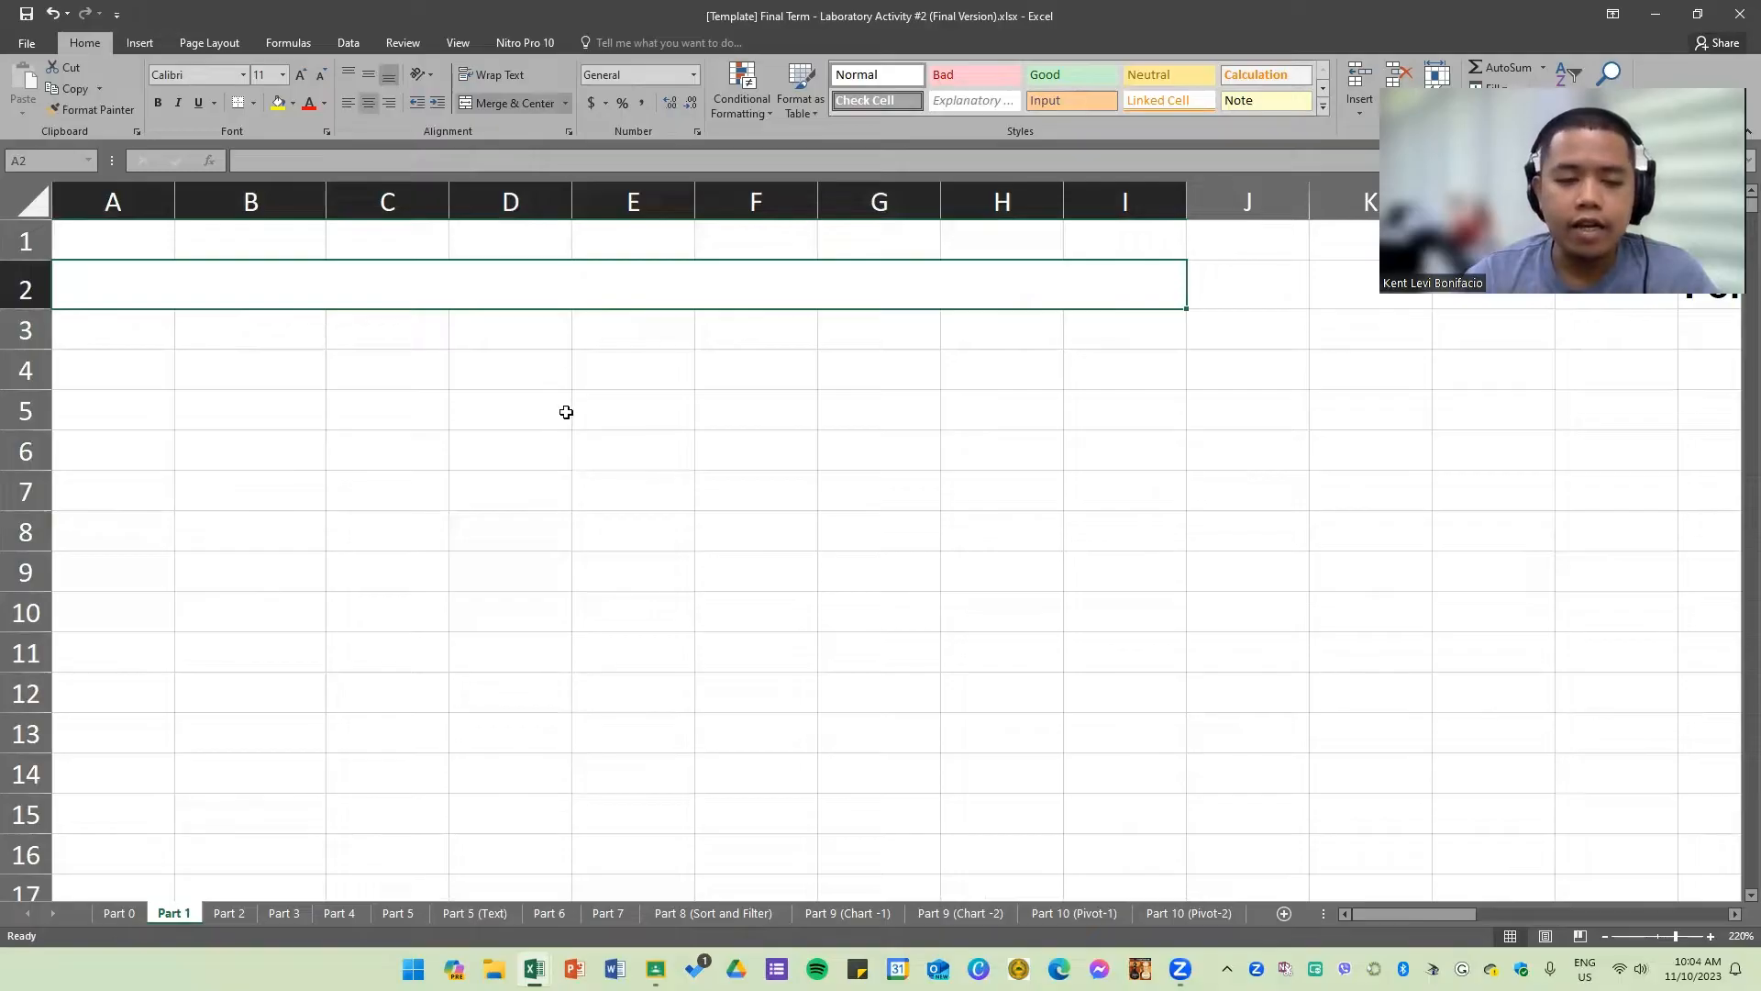
{"action": "type", "text": "Sam"}
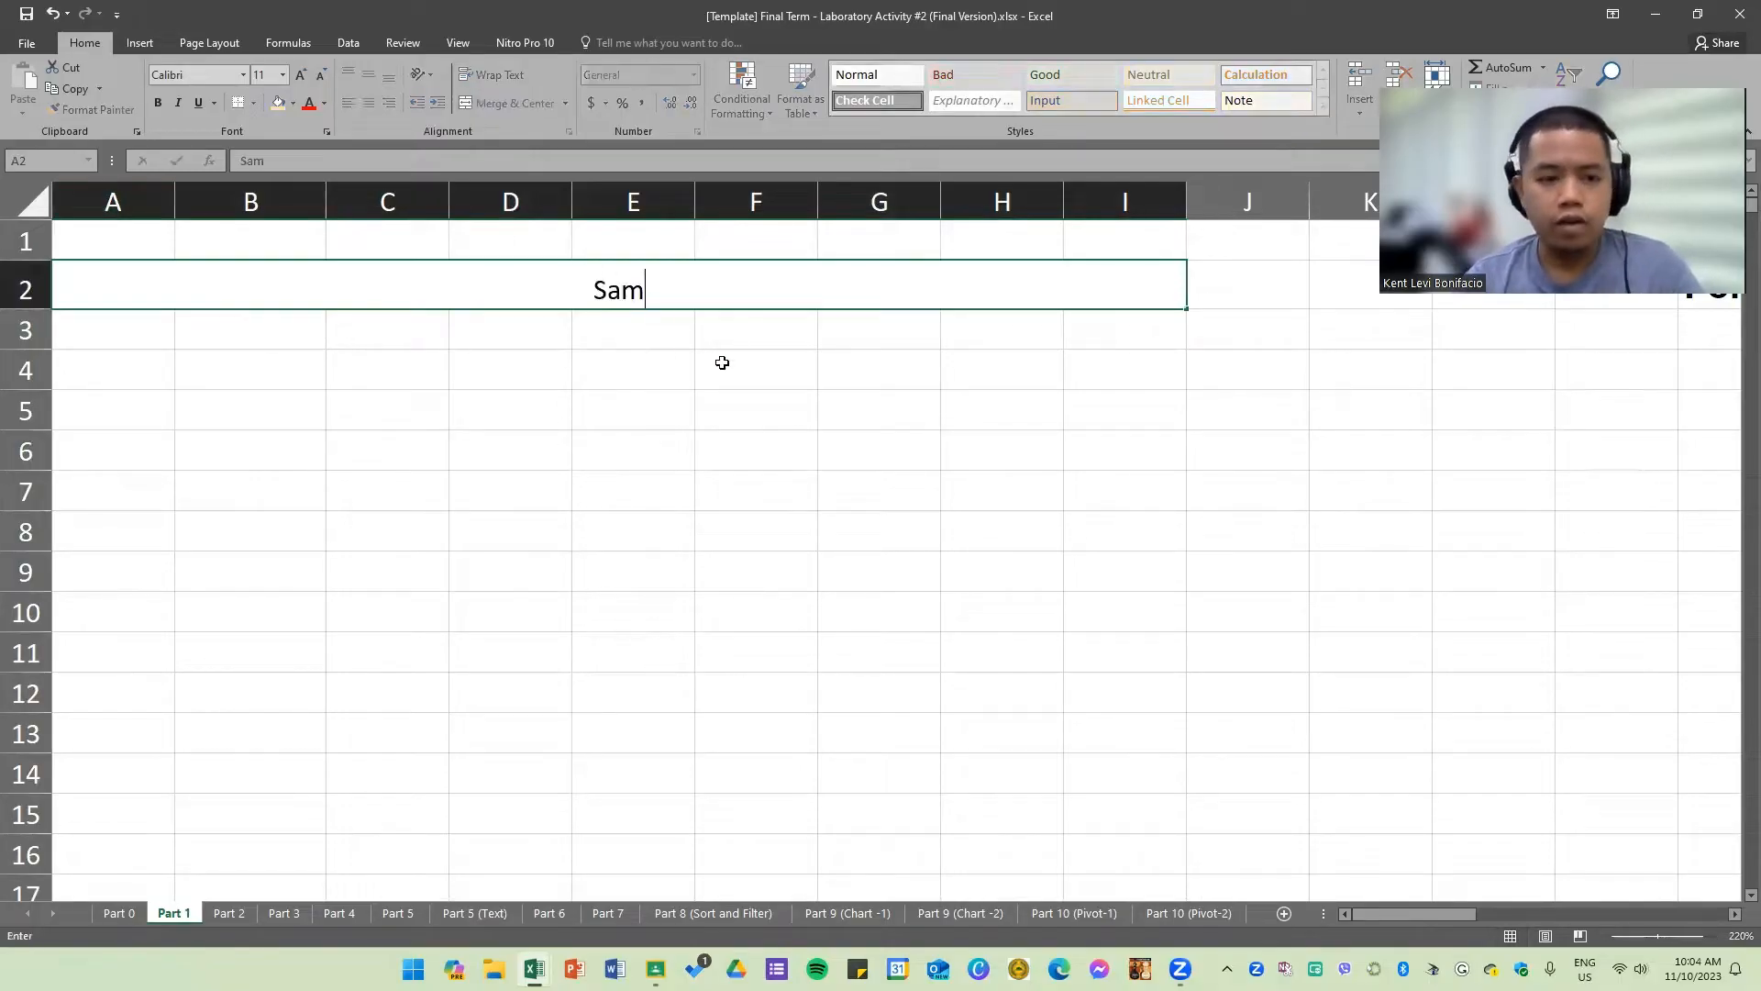
{"action": "type", "text": "ple Report"}
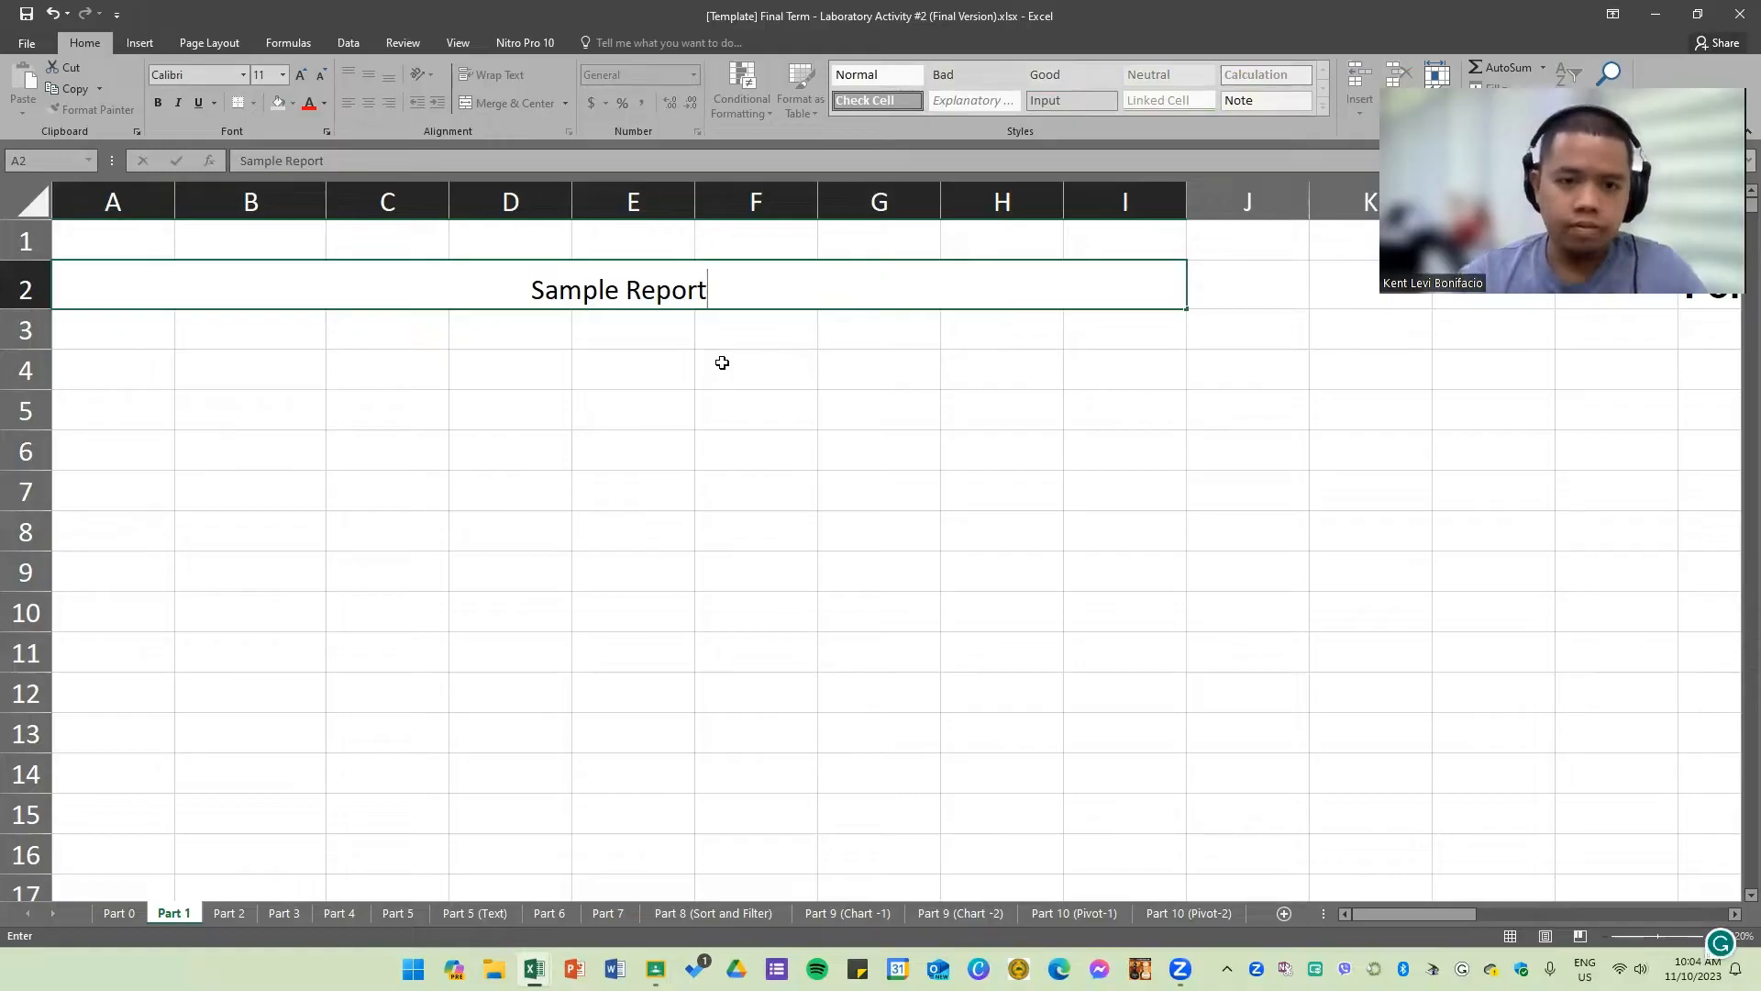
{"action": "left_click", "coordinate": [657, 499]}
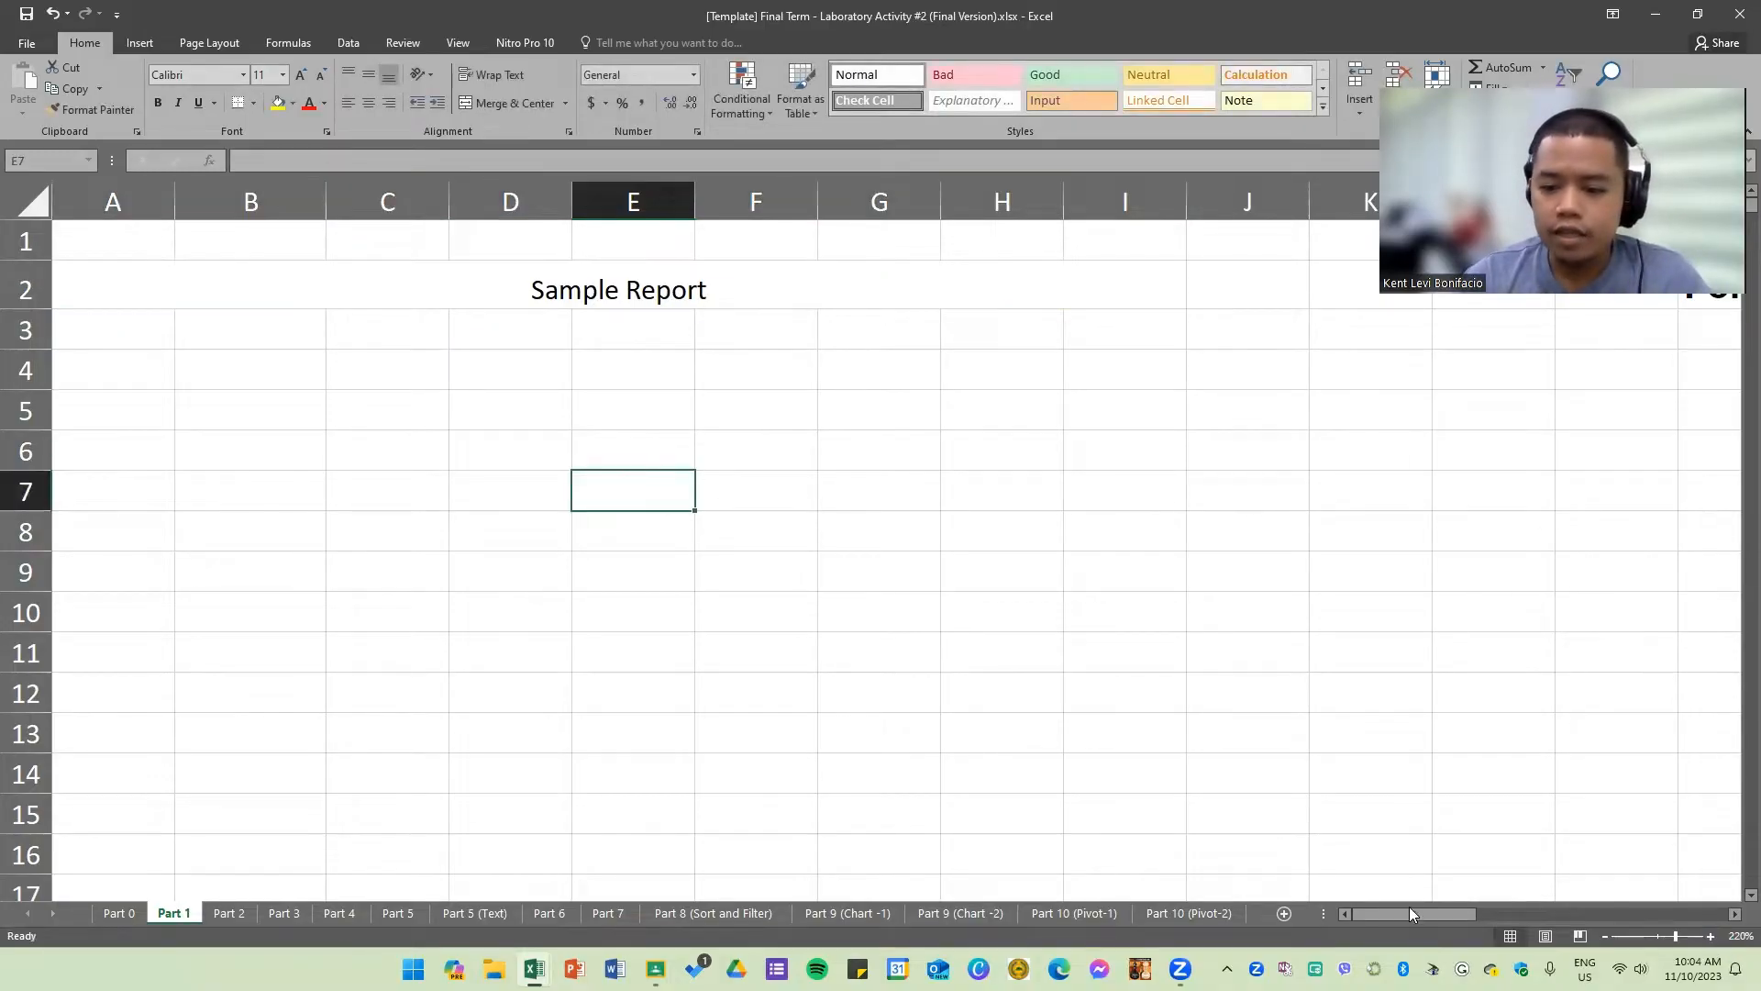
Step: Enter NAME in cell A3 and January in cell B3
{"action": "left_click_drag", "start_coordinate": [1409, 912], "coordinate": [1532, 902]}
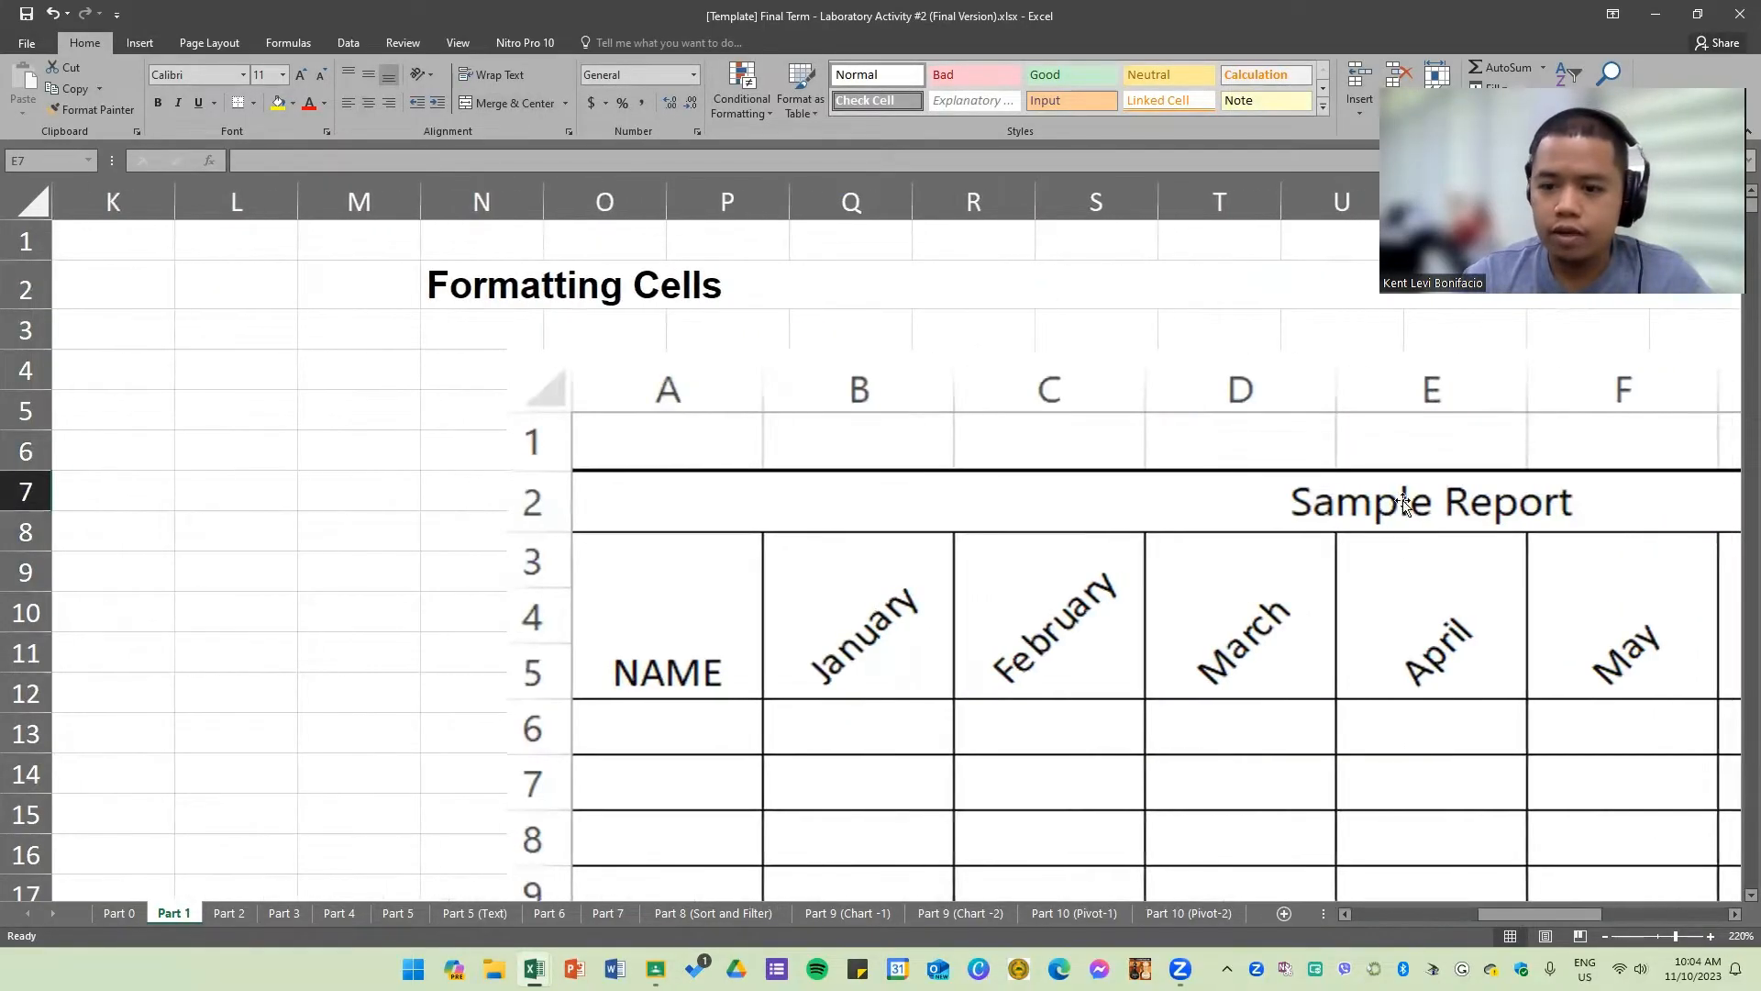
{"action": "left_click_drag", "start_coordinate": [1563, 920], "coordinate": [312, 601]}
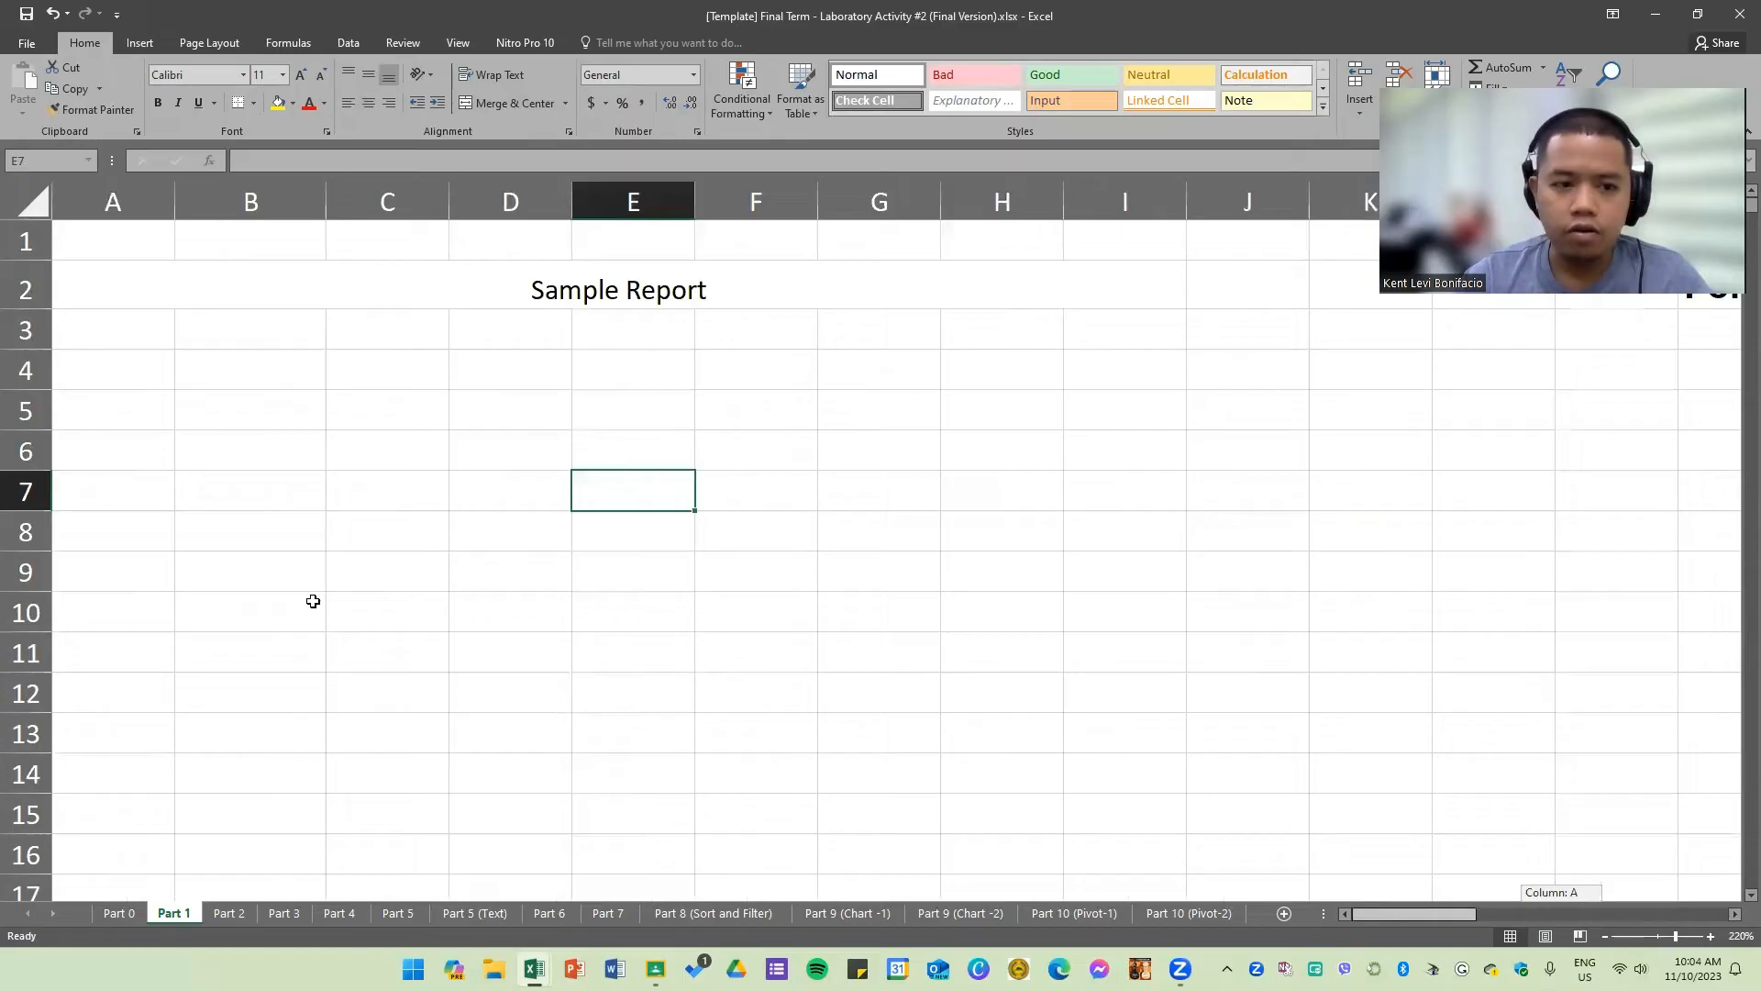
{"action": "left_click", "coordinate": [138, 328]}
{"action": "type", "text": "NAME"}
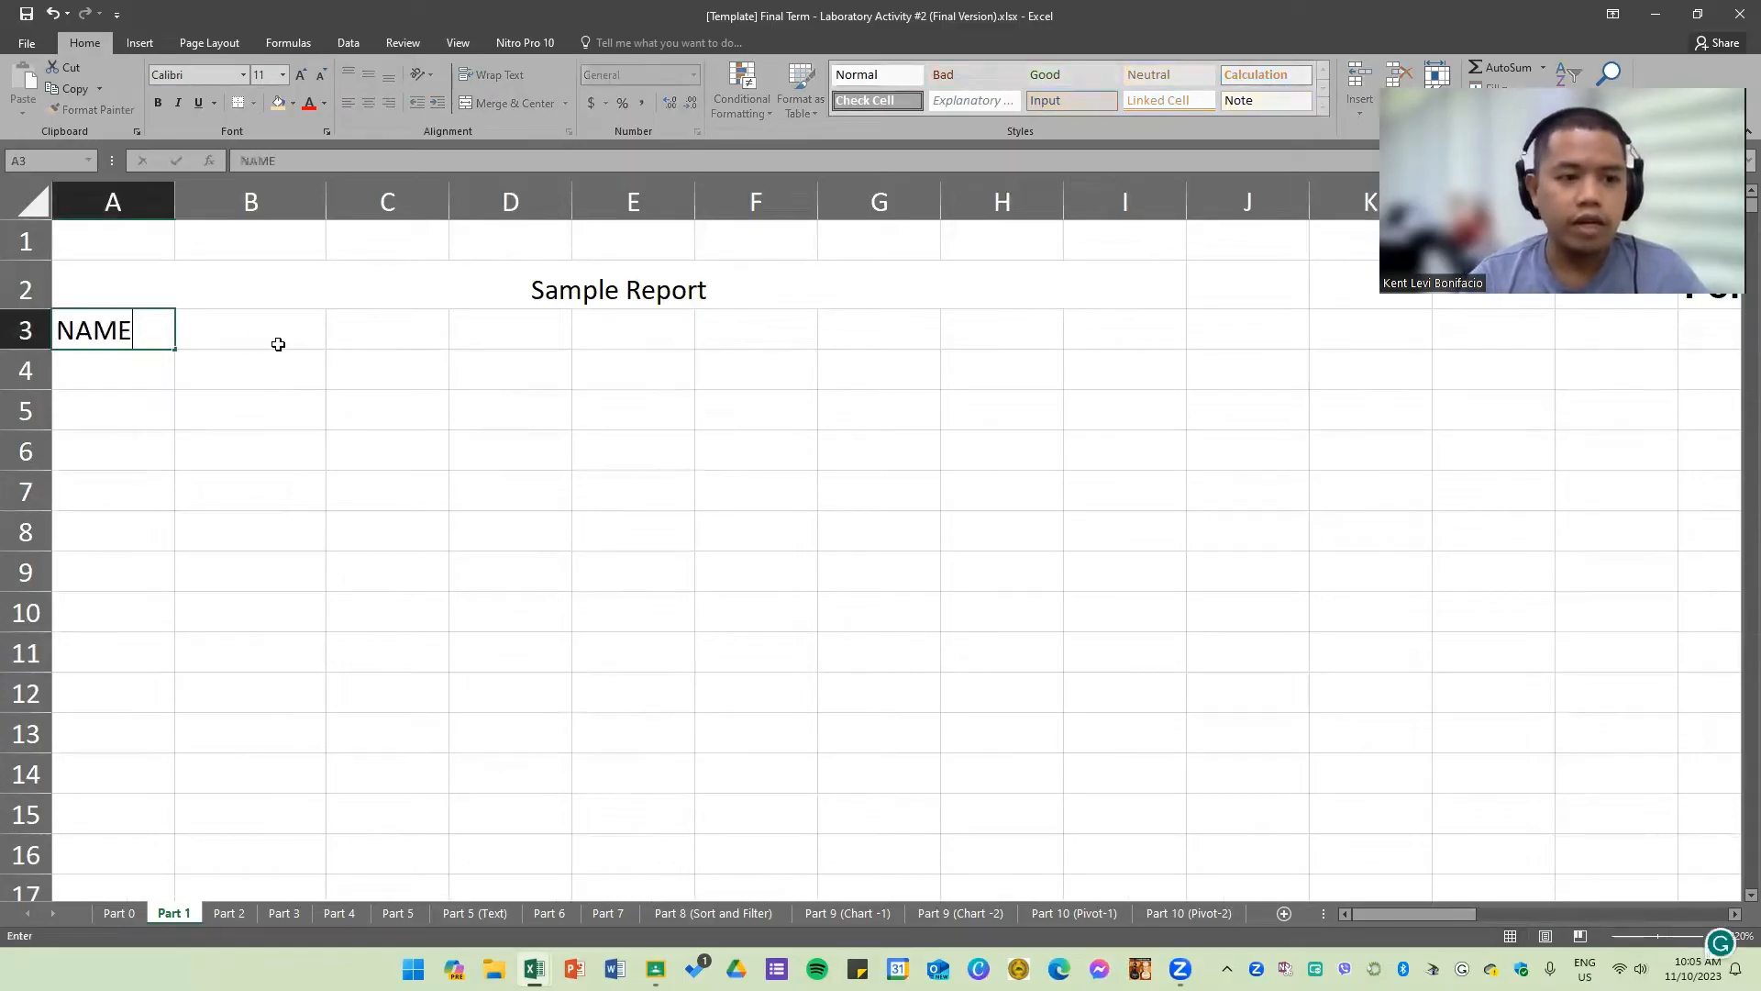
{"action": "left_click", "coordinate": [277, 344]}
{"action": "type", "text": "January"}
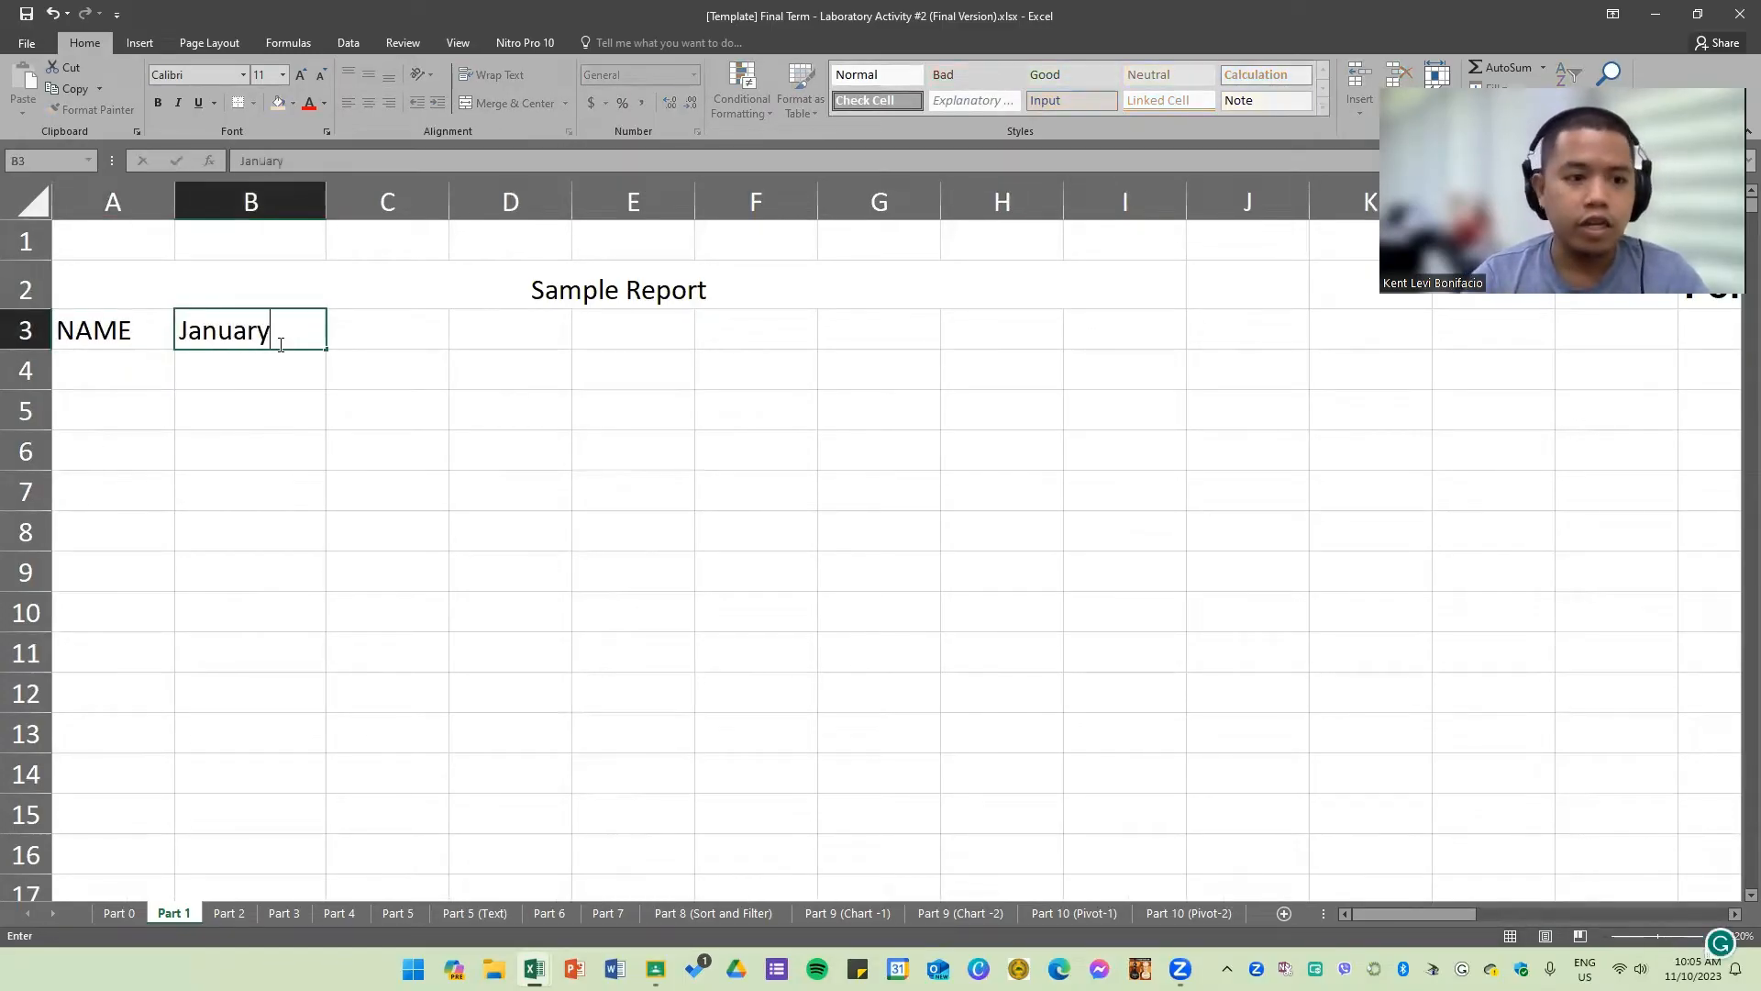
{"action": "key", "text": "Tab"}
{"action": "left_click", "coordinate": [278, 344]}
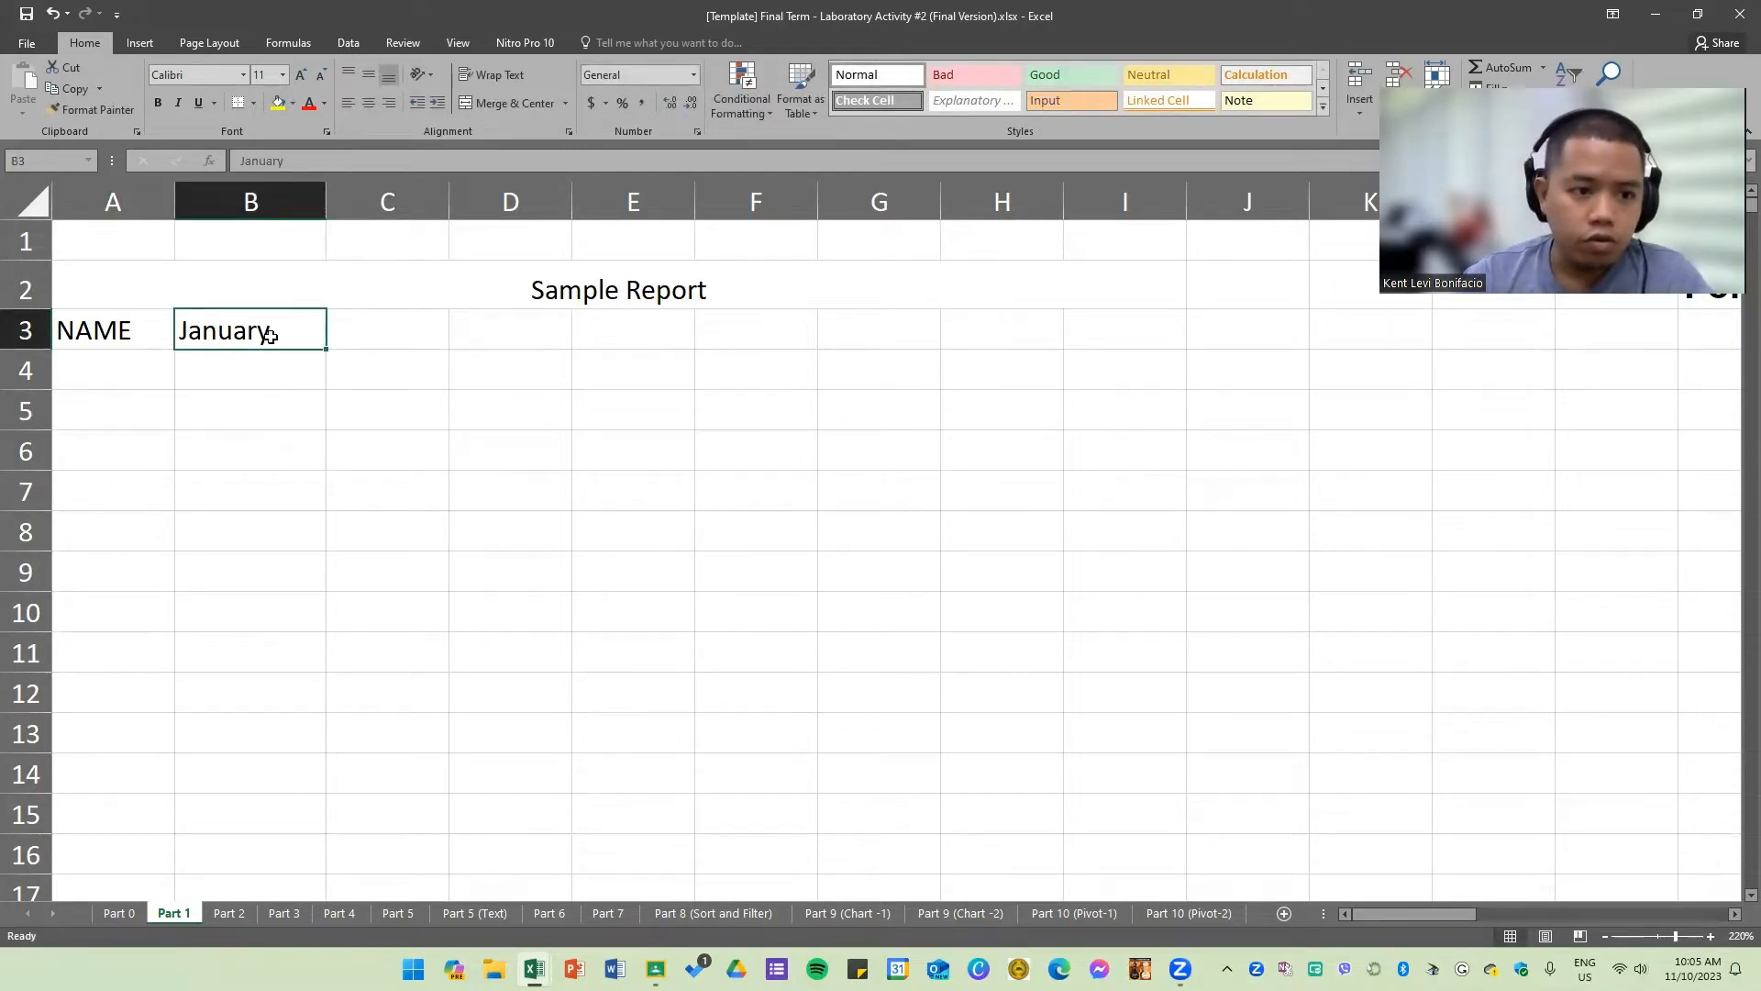
Step: Autofill the month series from January across row 3 to August in I3
{"action": "scroll", "coordinate": [130, 333], "scroll_direction": "up", "scroll_amount": 3, "text": "ctrl"}
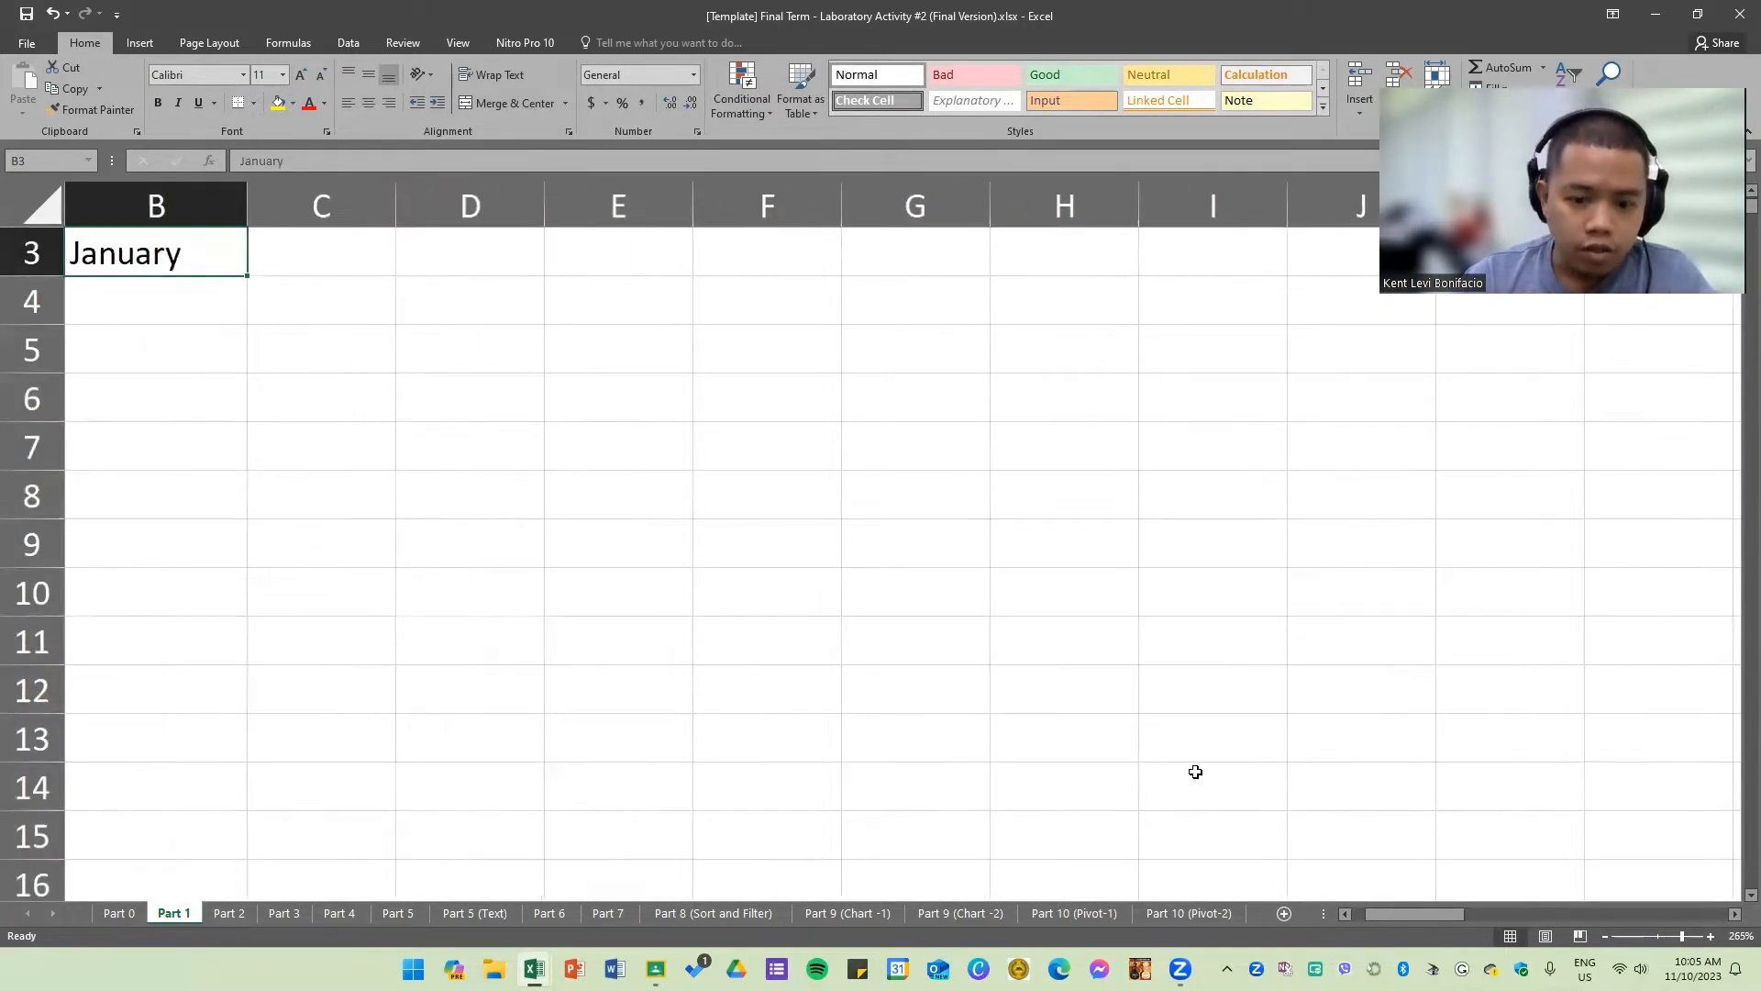
{"action": "left_click_drag", "start_coordinate": [1405, 905], "coordinate": [1393, 904]}
{"action": "scroll", "coordinate": [444, 538], "scroll_direction": "up", "scroll_amount": 1}
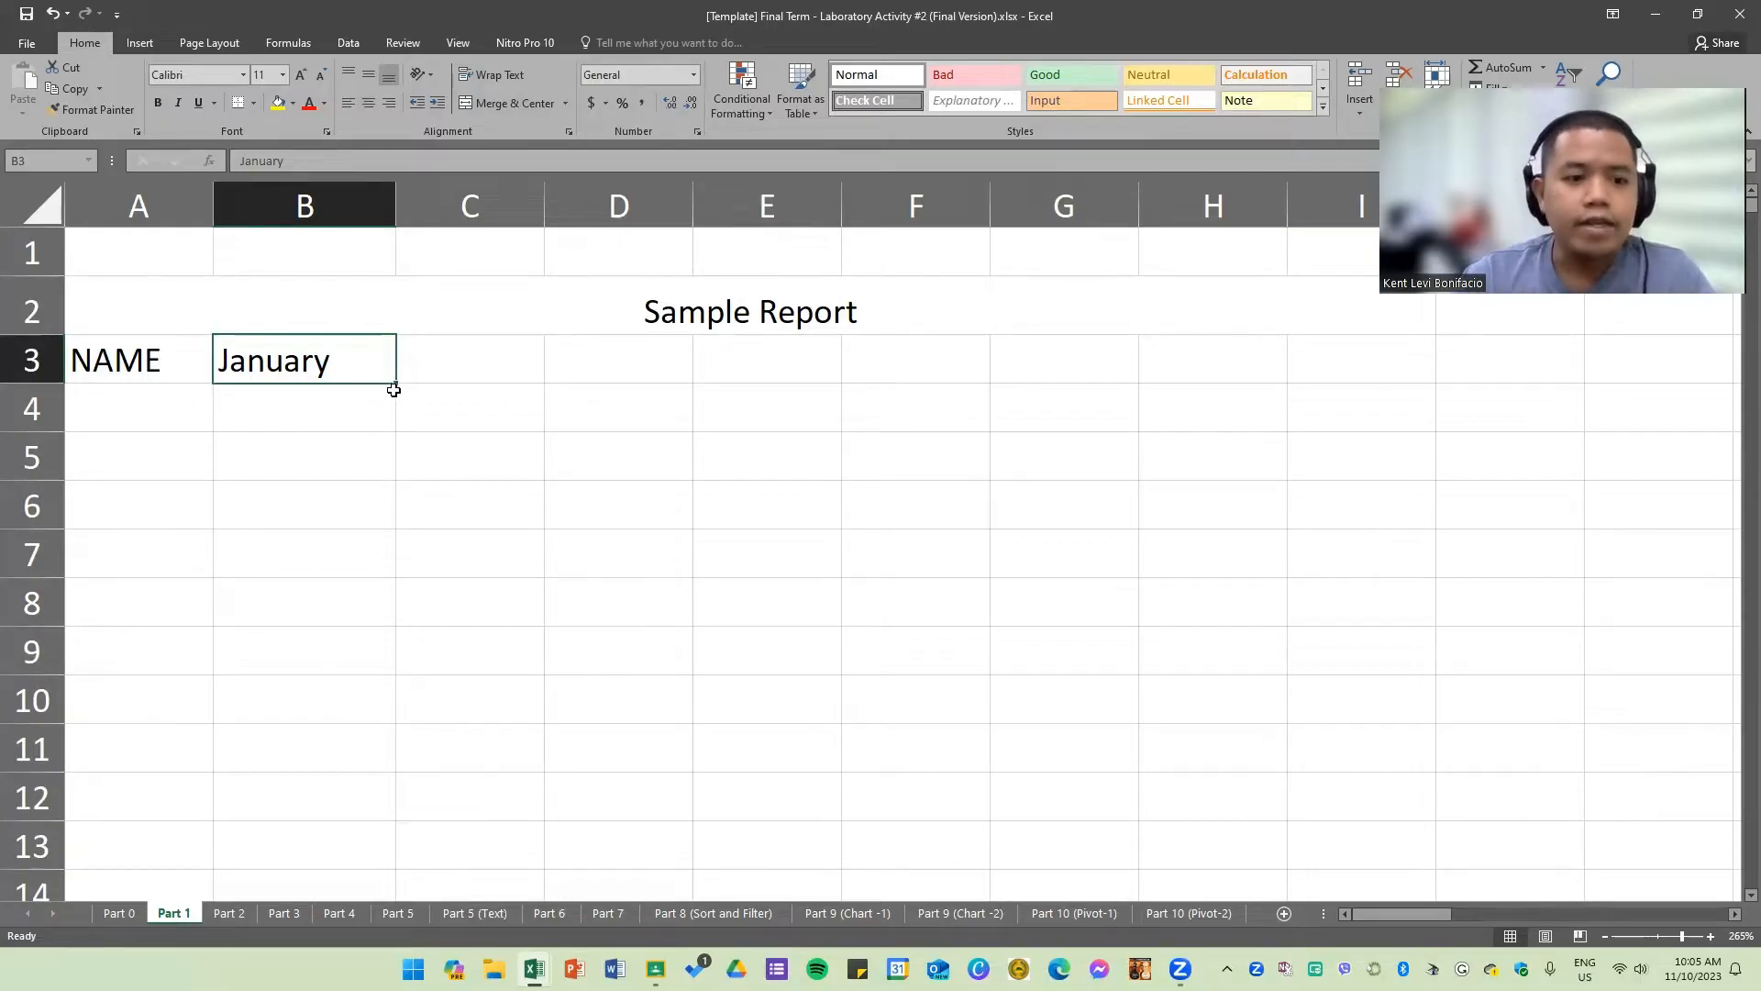
{"action": "left_click_drag", "start_coordinate": [396, 384], "coordinate": [1428, 366]}
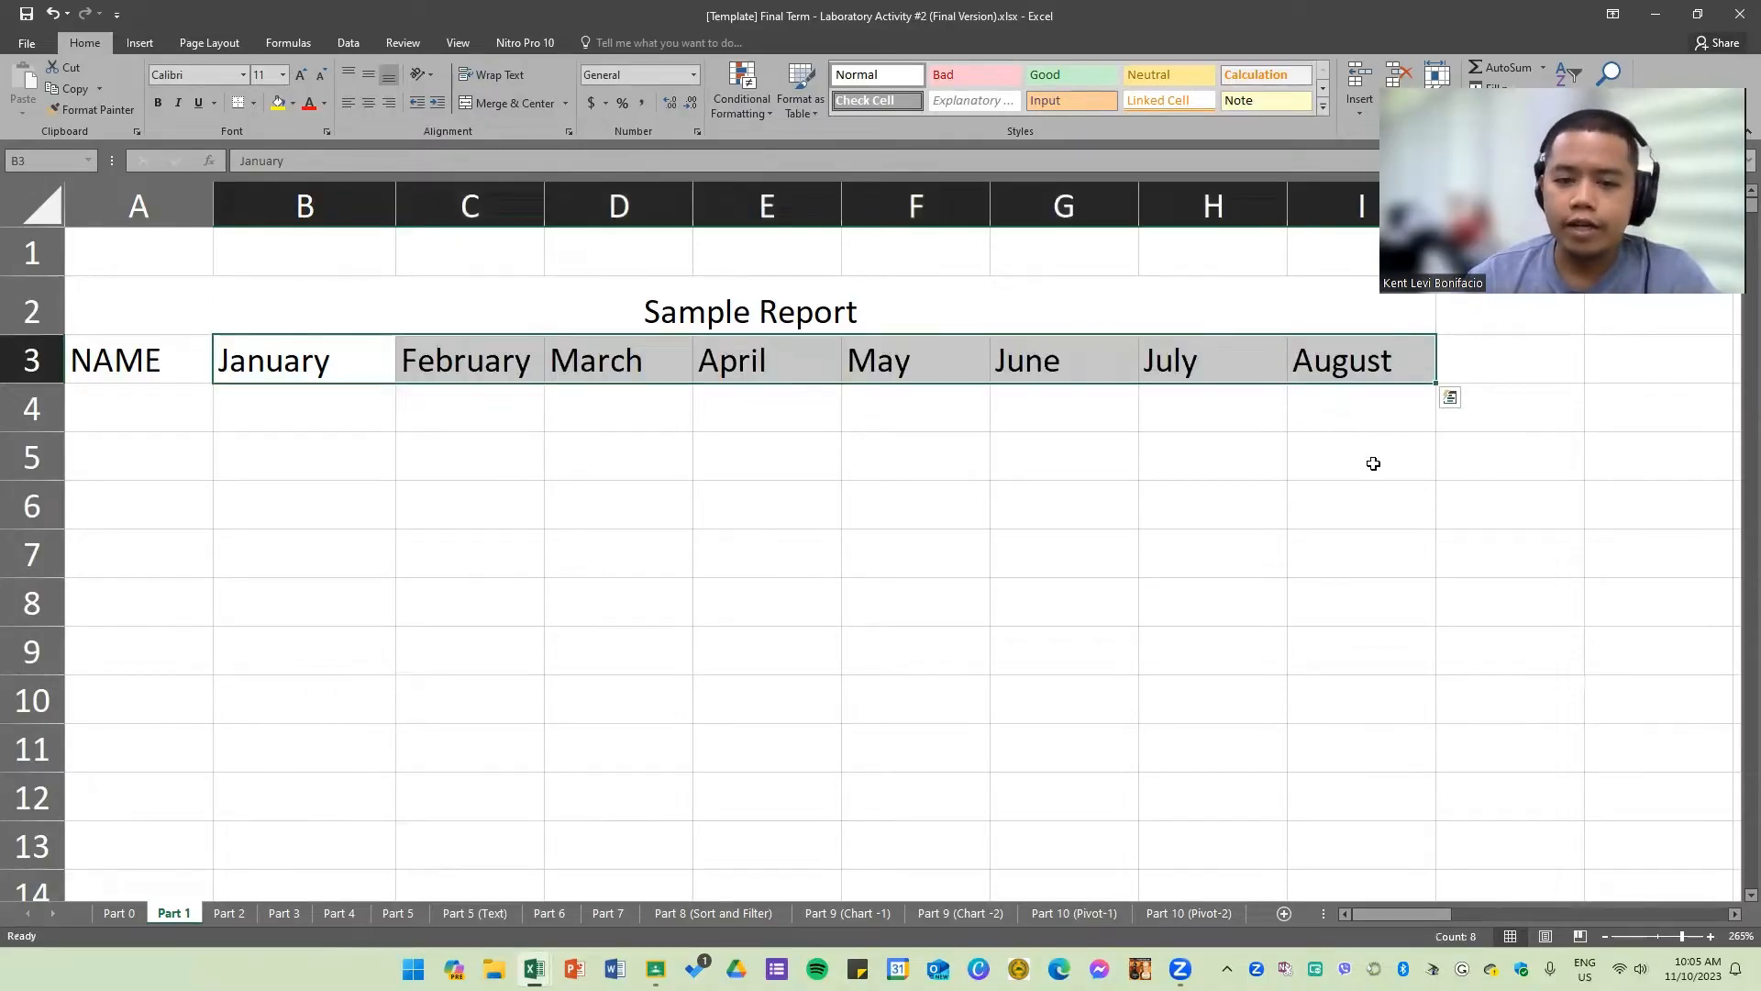
{"action": "left_click", "coordinate": [1374, 463]}
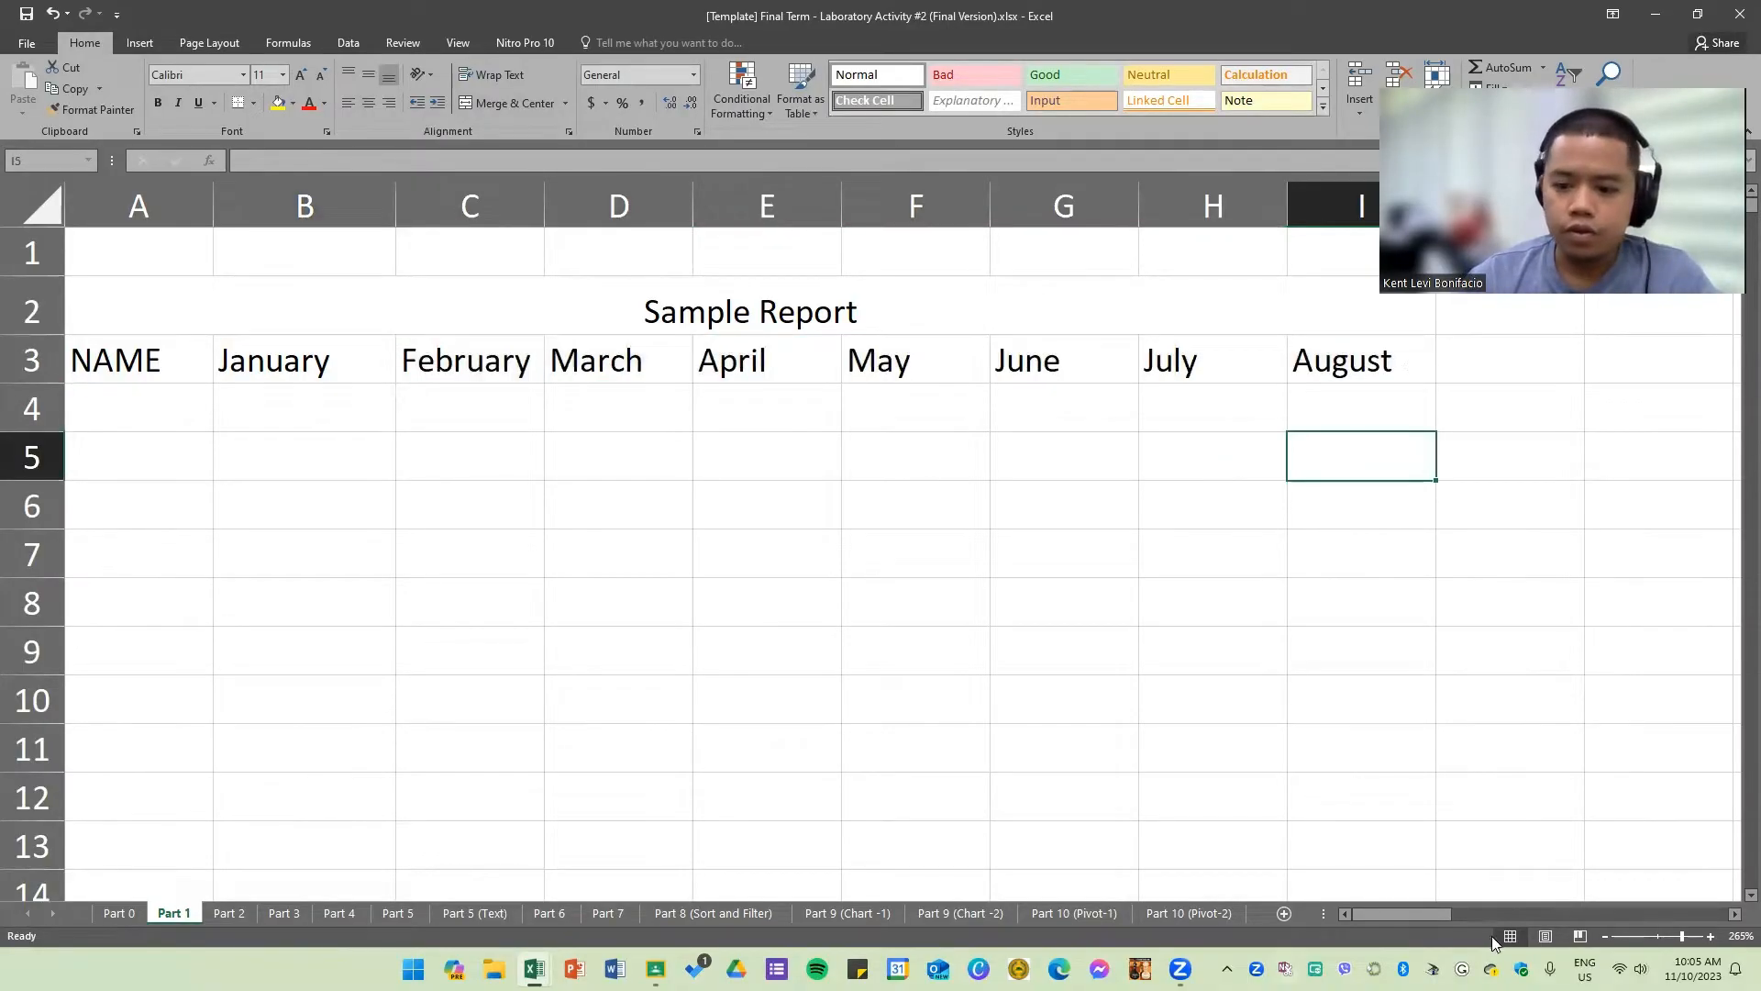
Step: Select the month headers B3:I3 and rotate their text with Angle Counterclockwise orientation
{"action": "left_click_drag", "start_coordinate": [1422, 906], "coordinate": [1259, 893]}
{"action": "left_click", "coordinate": [899, 598]}
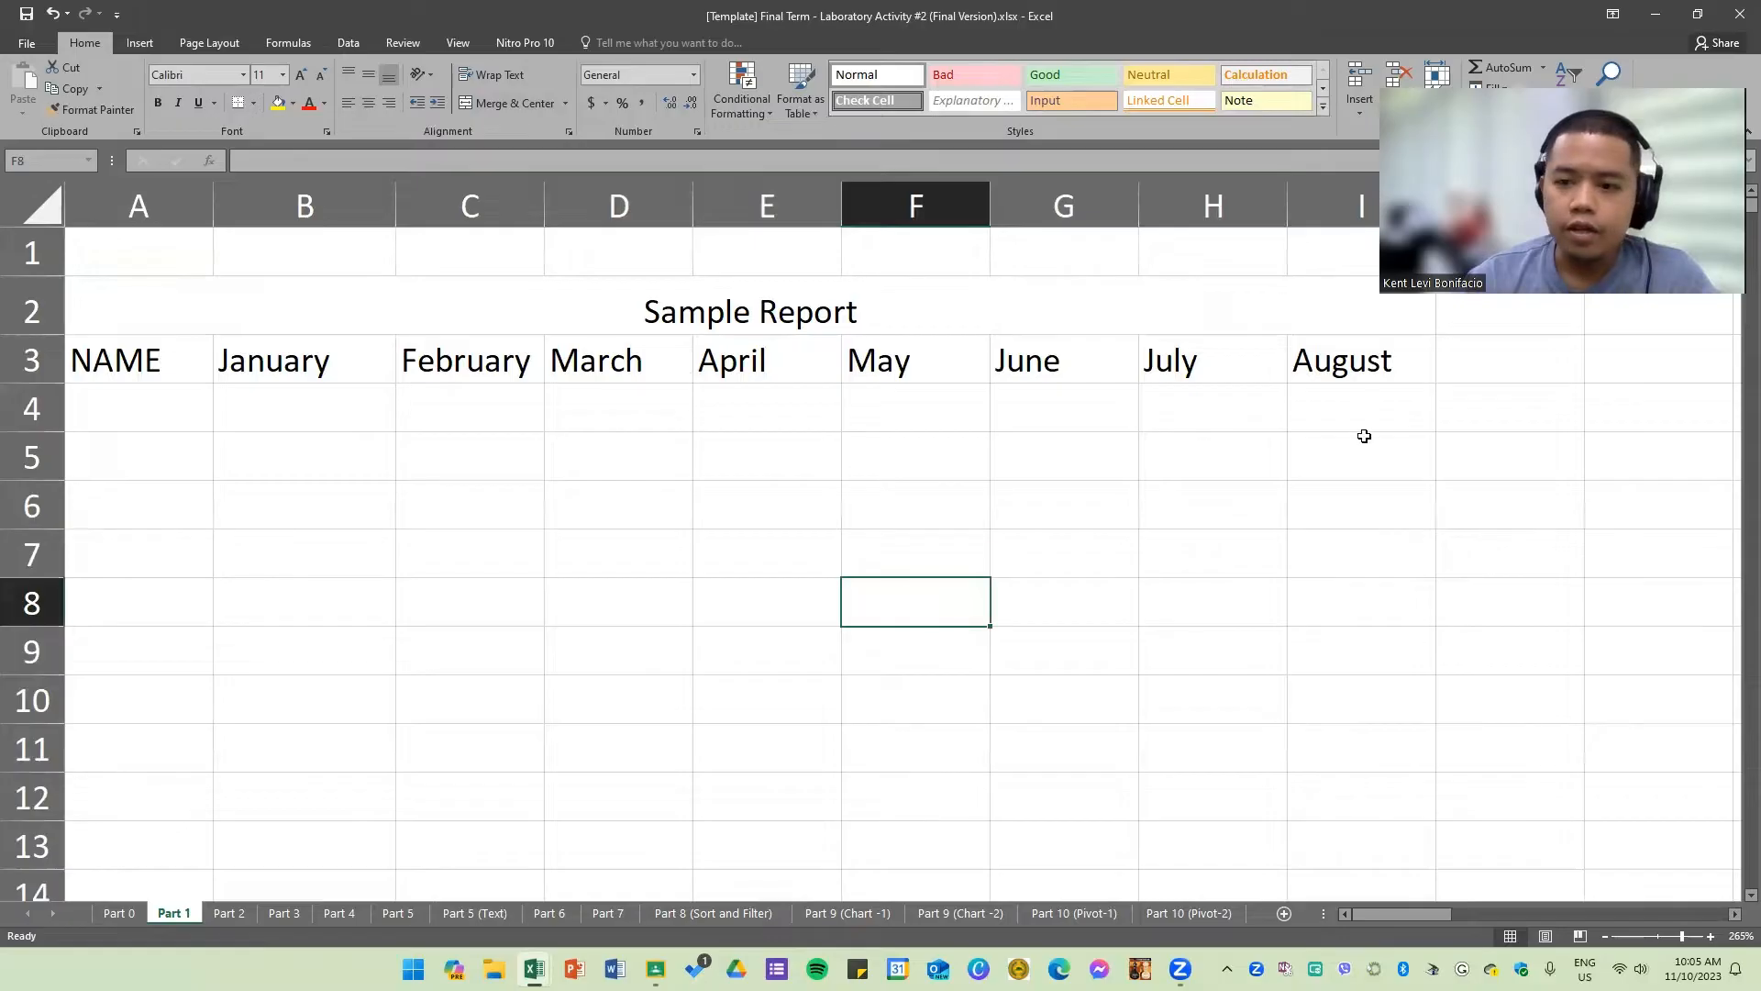
{"action": "left_click_drag", "start_coordinate": [295, 366], "coordinate": [1338, 364]}
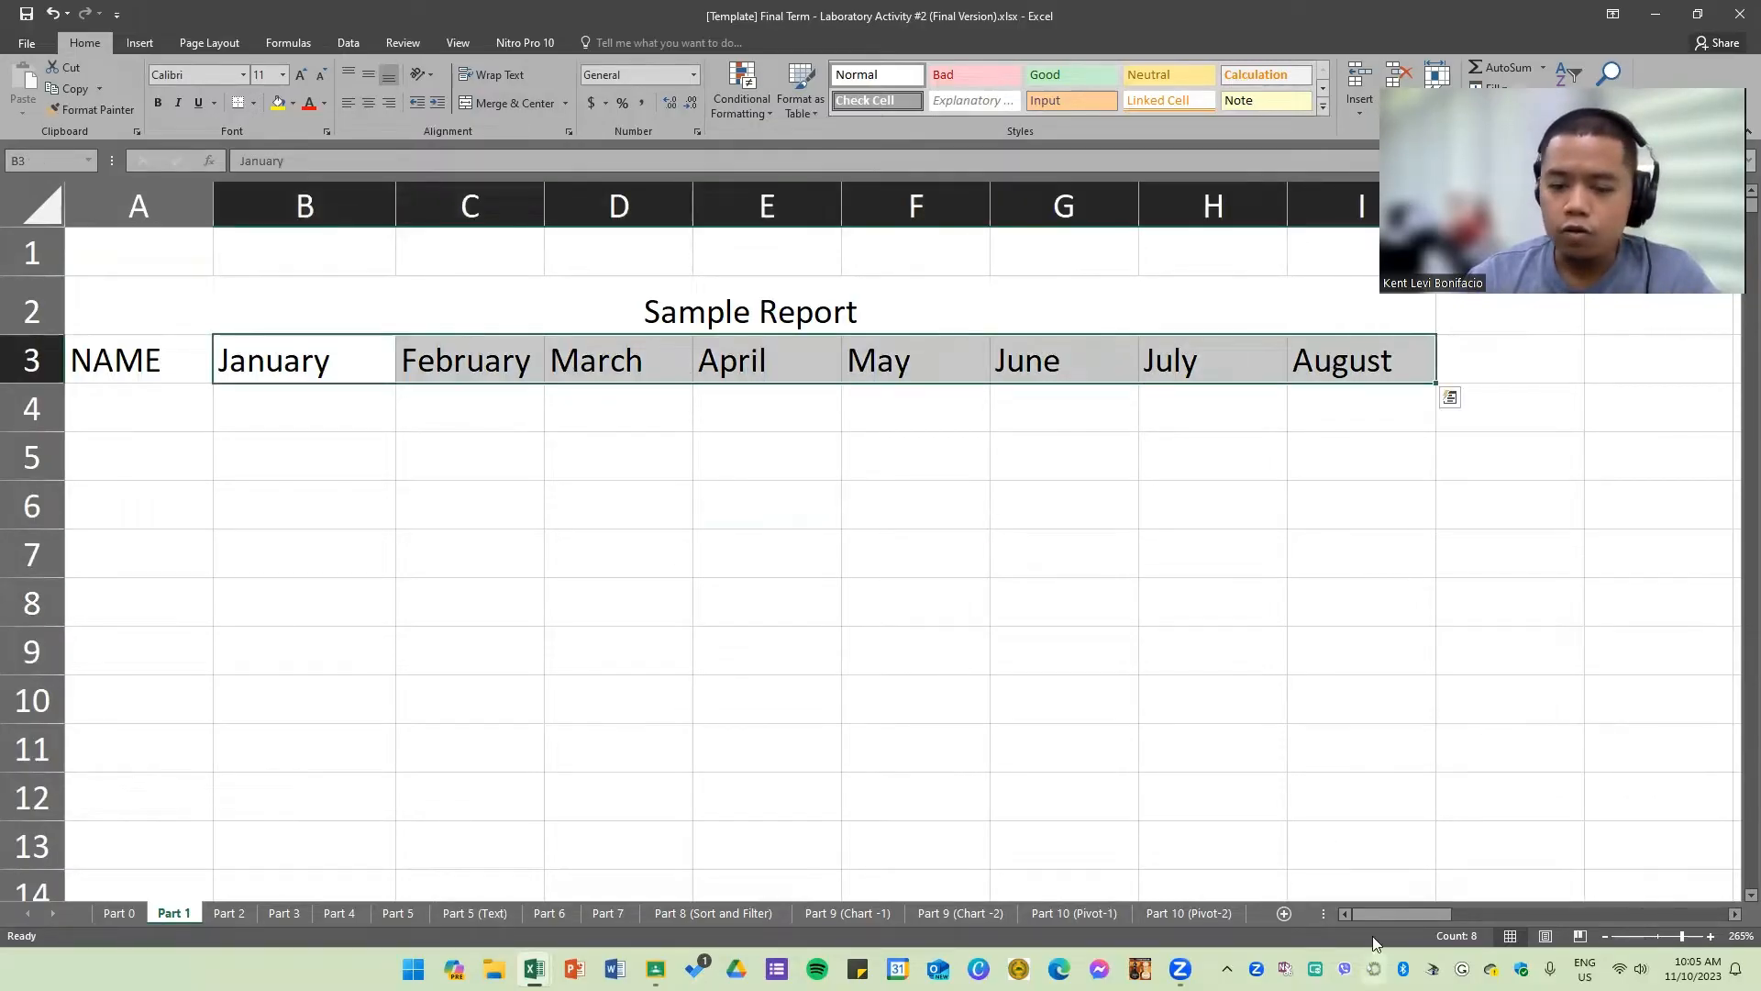
{"action": "left_click", "coordinate": [531, 574]}
{"action": "left_click_drag", "start_coordinate": [305, 367], "coordinate": [1386, 362]}
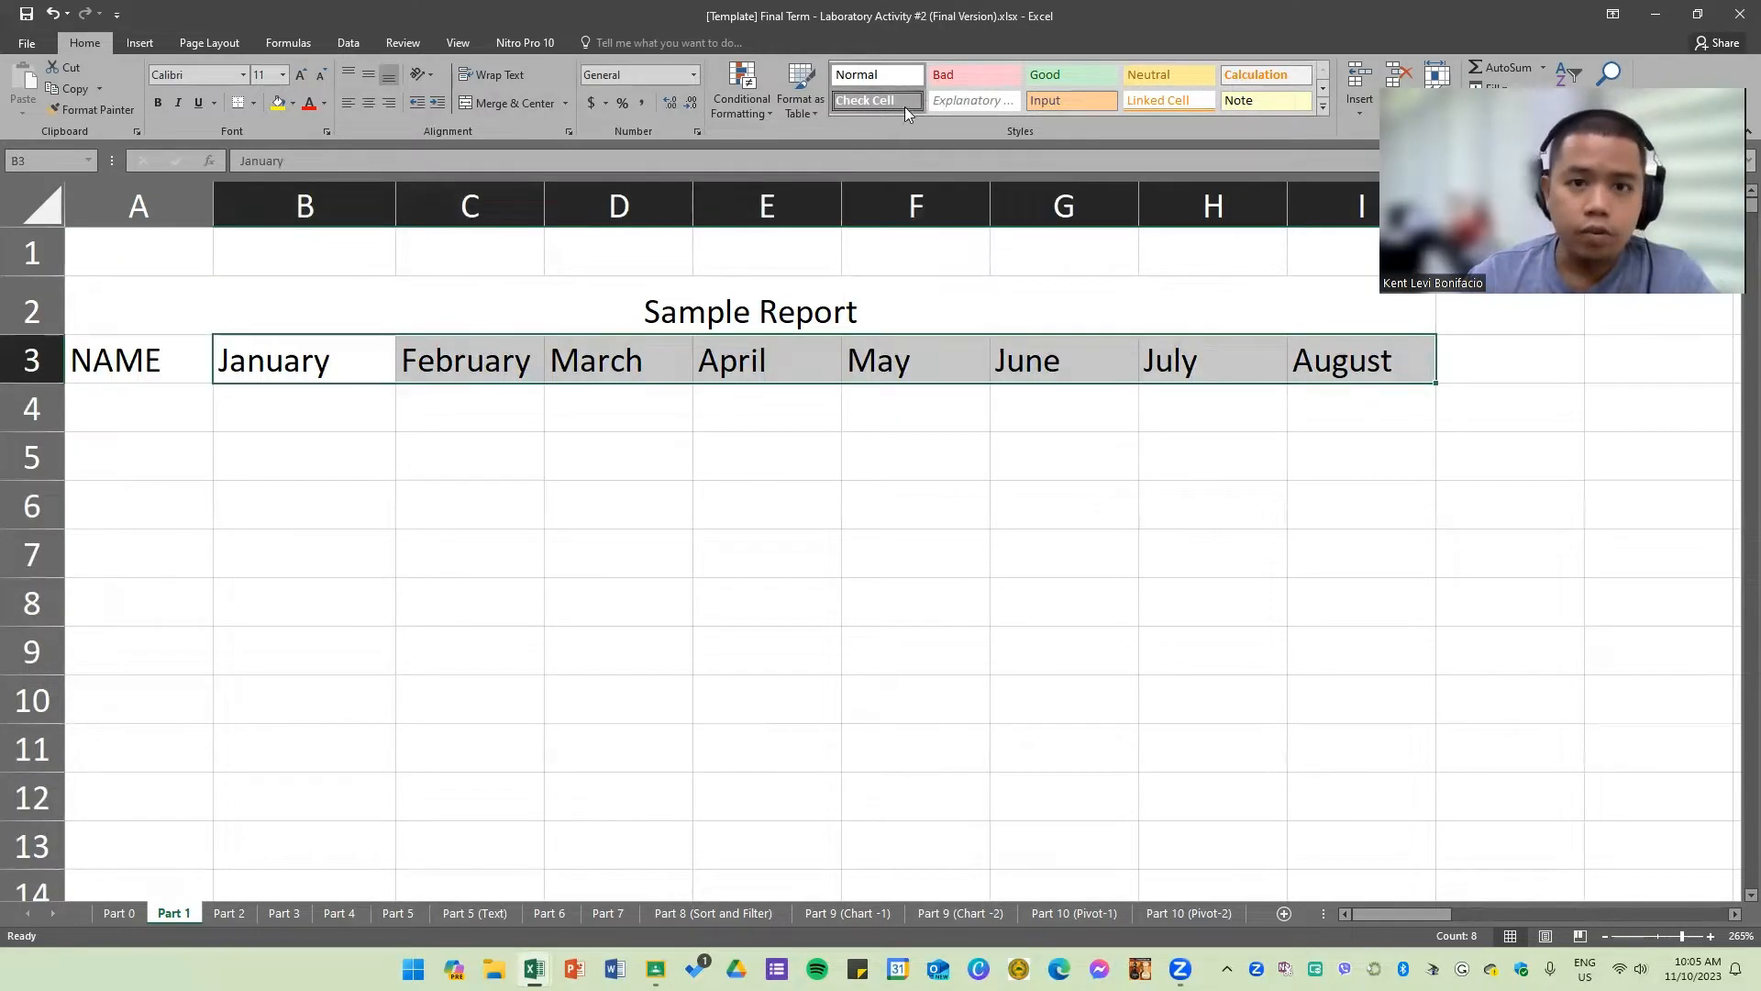
{"action": "key", "text": "super"}
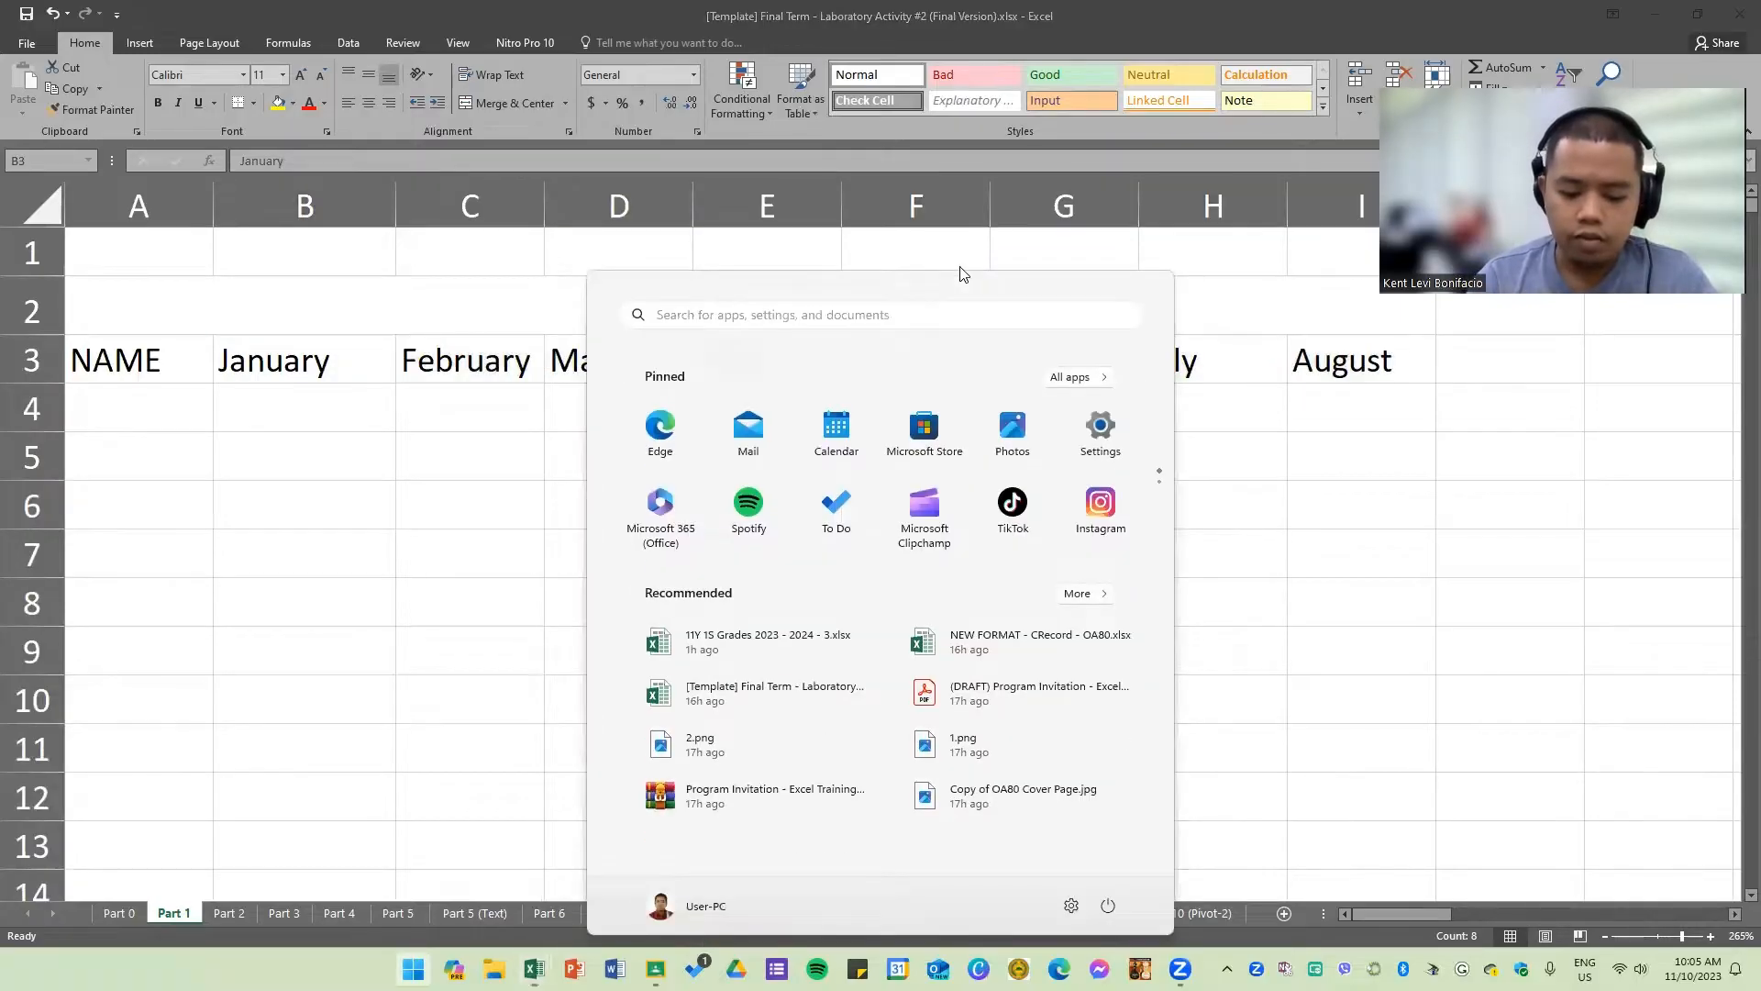
{"action": "type", "text": "mag"}
{"action": "key", "text": "Return"}
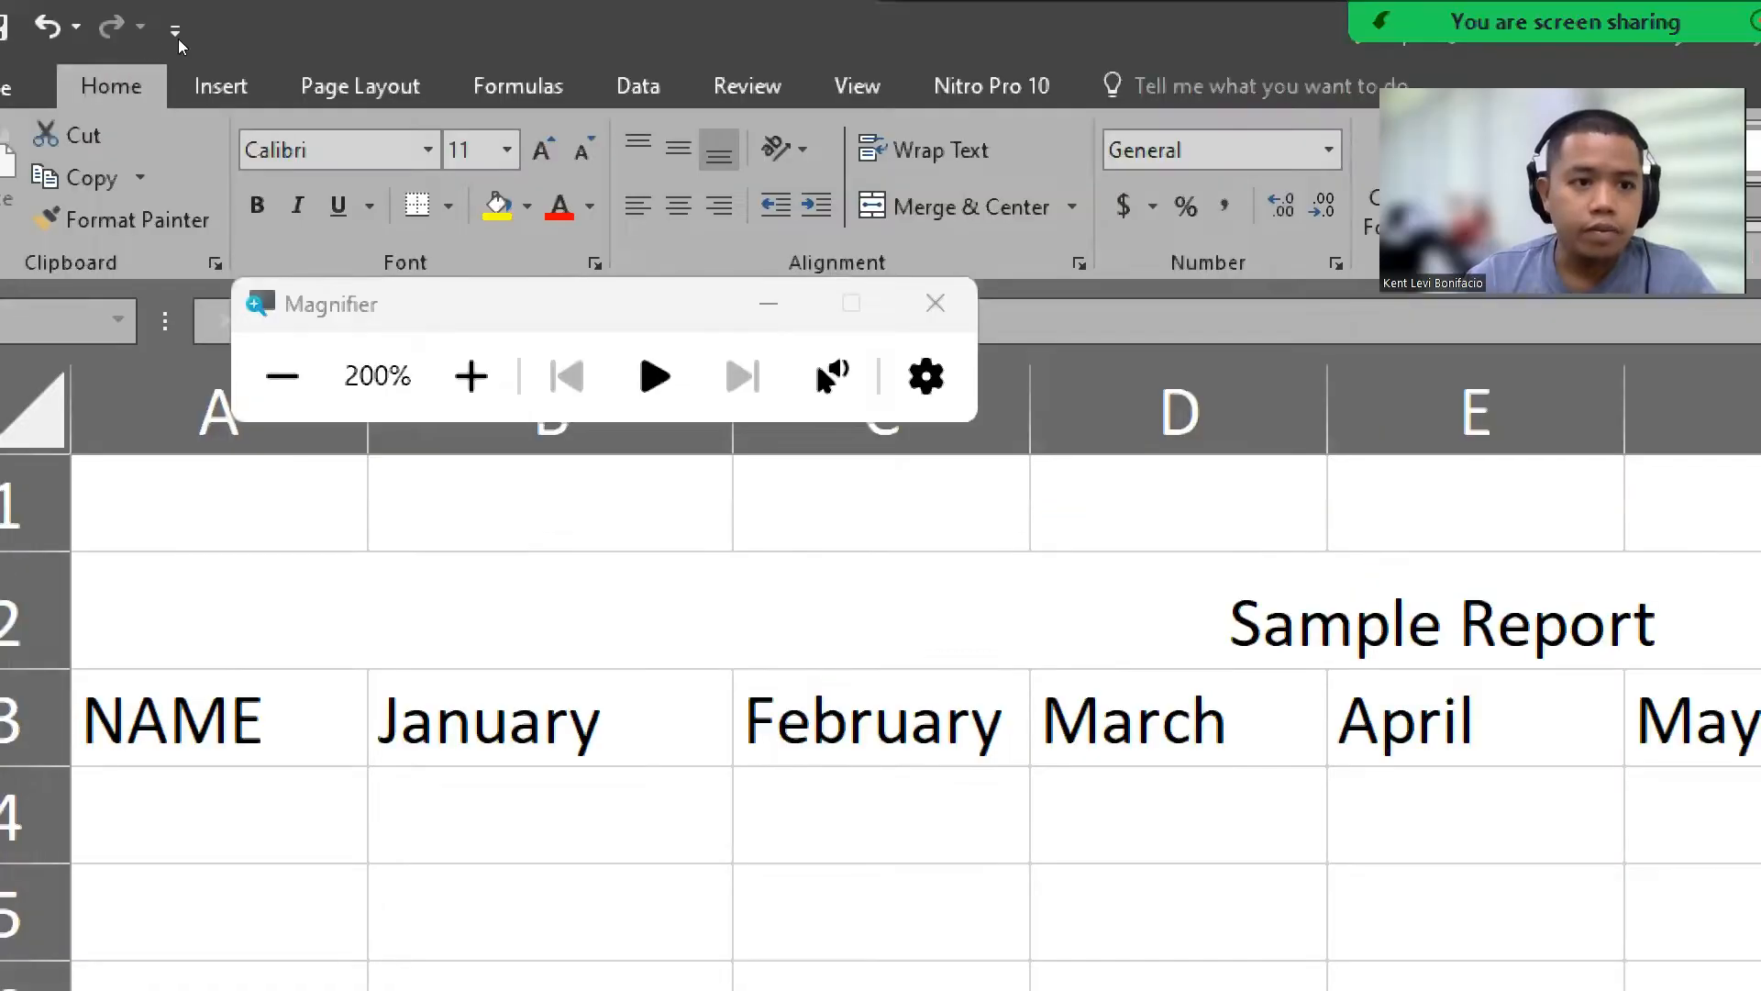
{"action": "left_click_drag", "start_coordinate": [339, 169], "coordinate": [474, 51]}
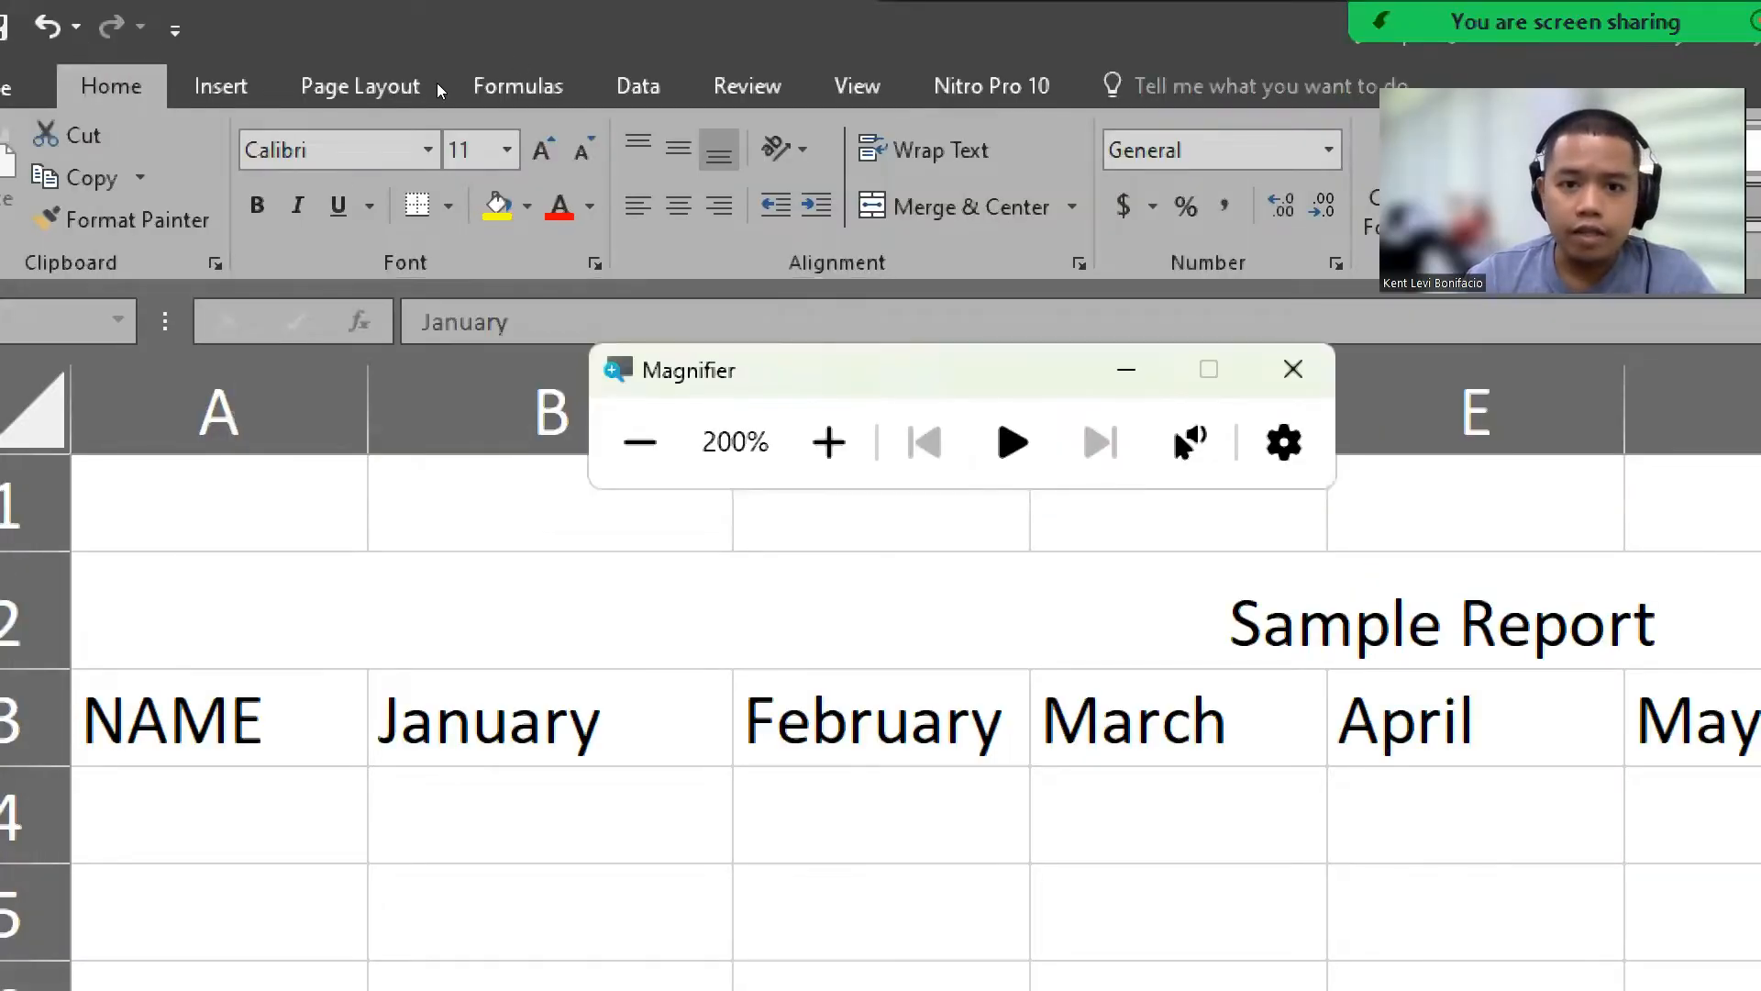
{"action": "left_click", "coordinate": [433, 74]}
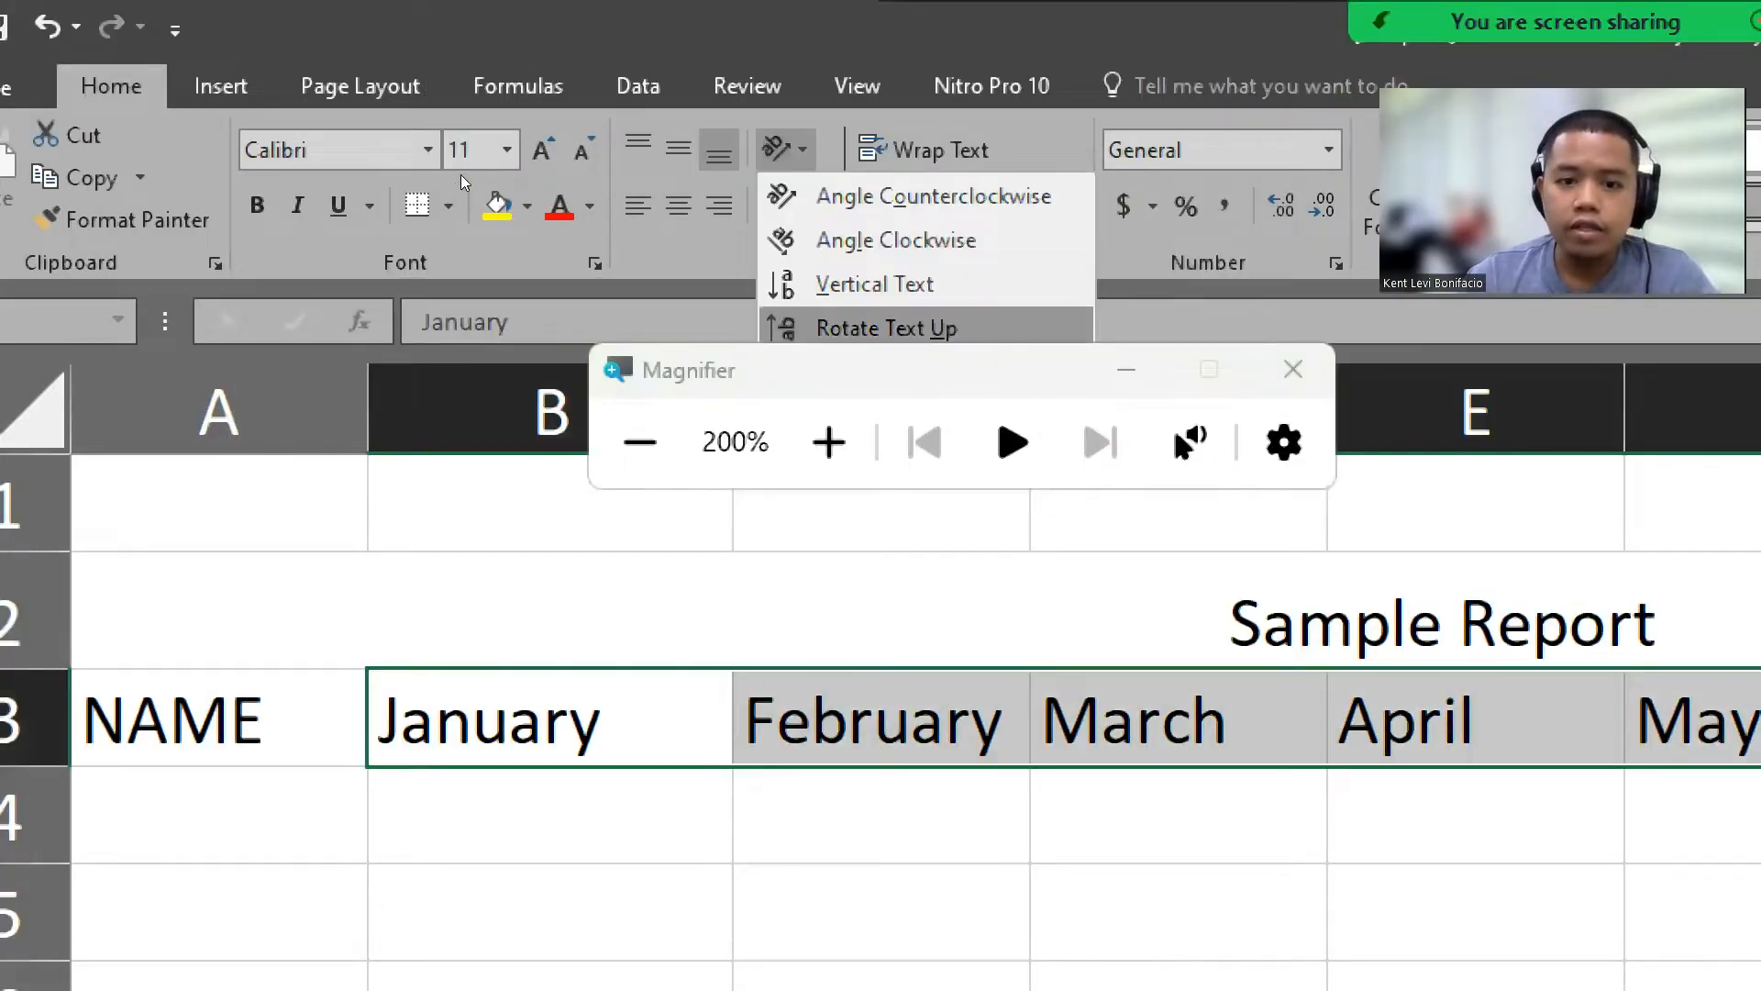
{"action": "left_click_drag", "start_coordinate": [530, 195], "coordinate": [424, 83]}
{"action": "left_click", "coordinate": [429, 70]}
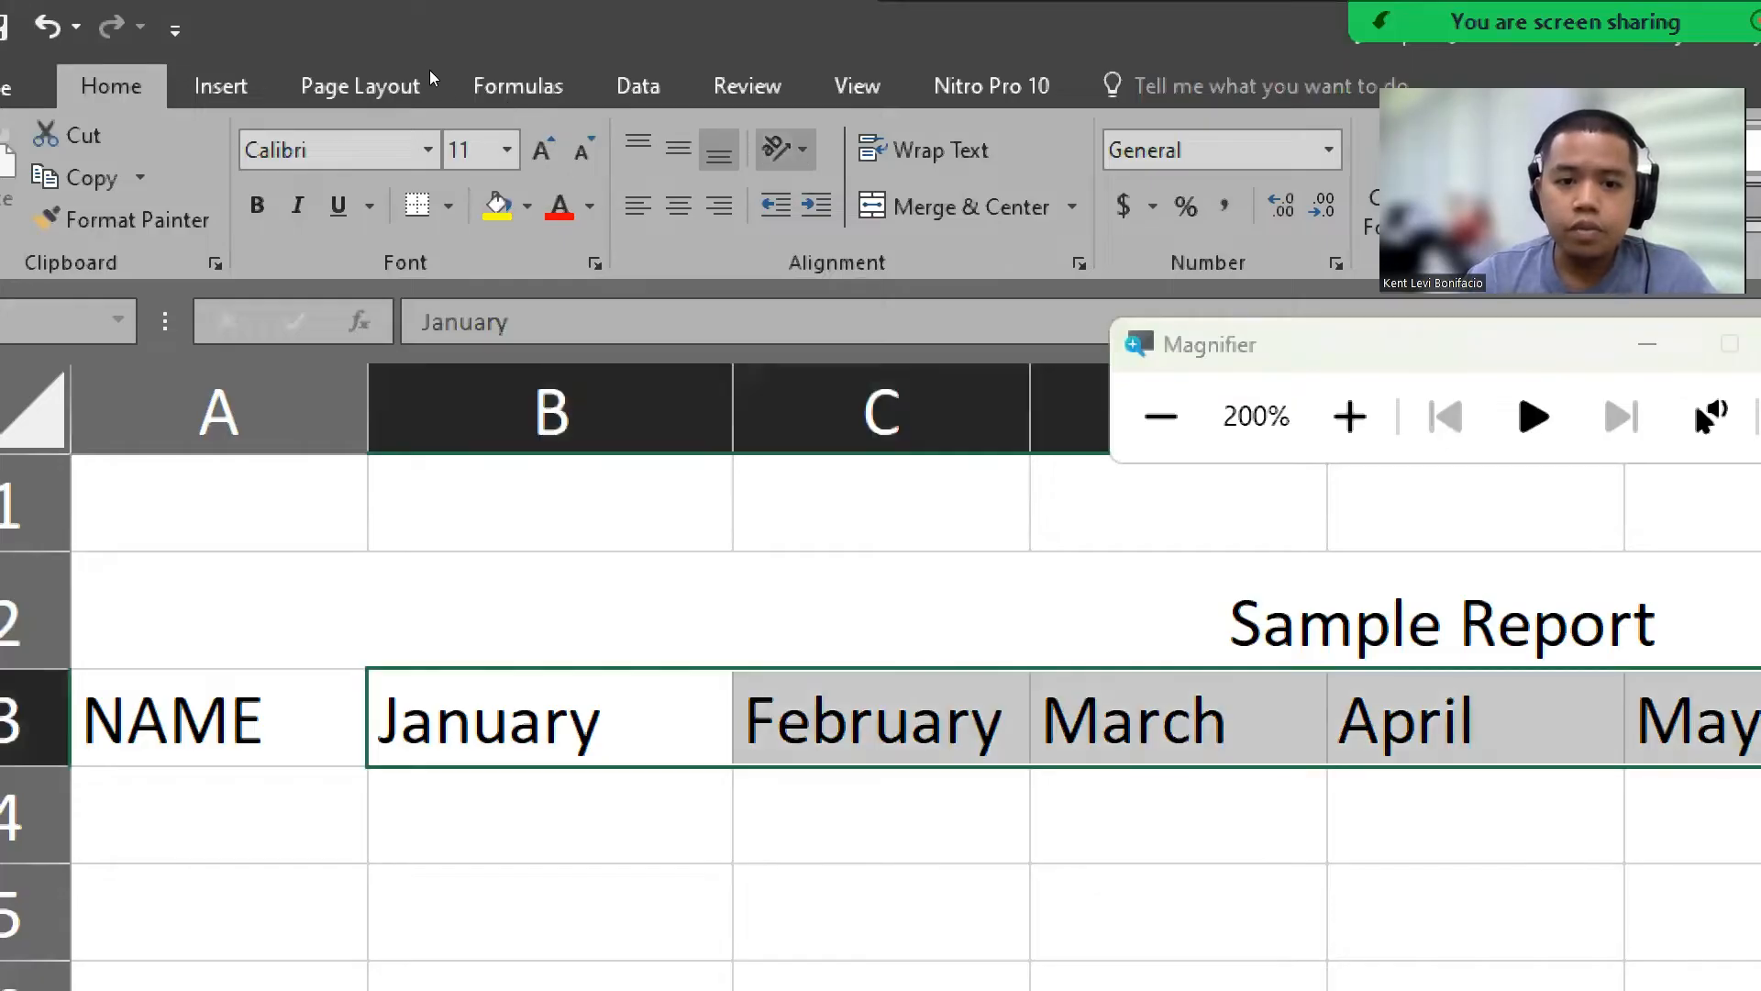
{"action": "left_click", "coordinate": [430, 70]}
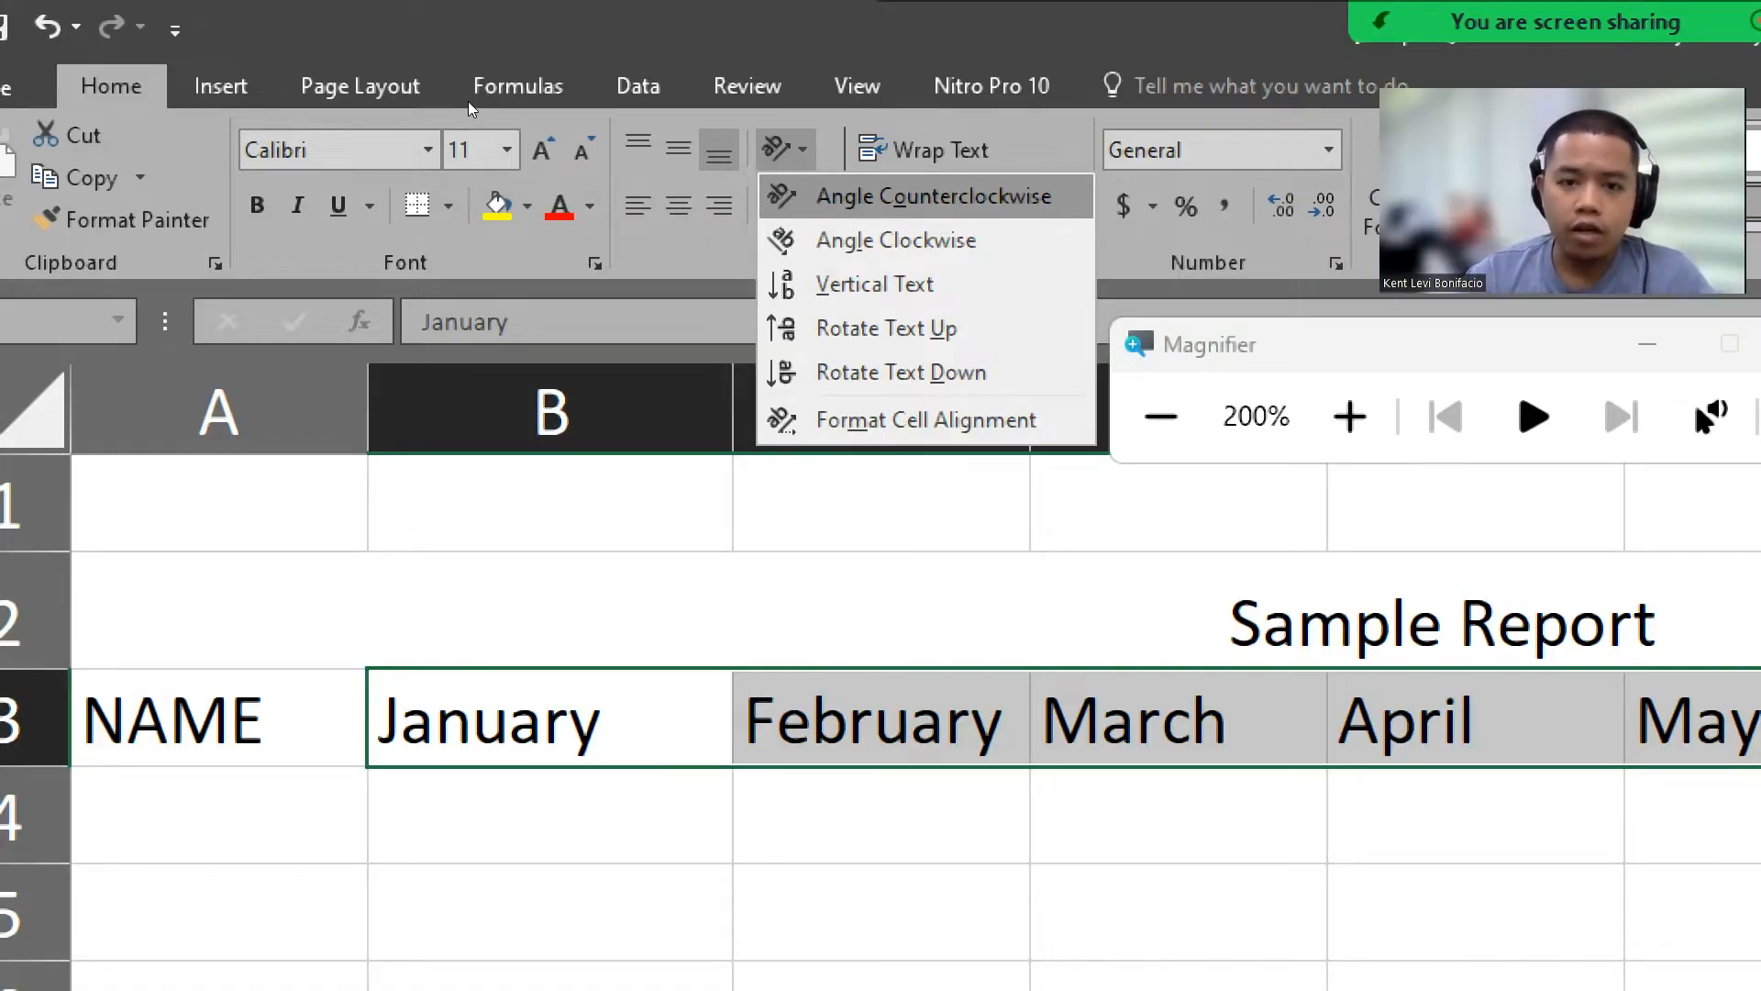
{"action": "left_click", "coordinate": [934, 195]}
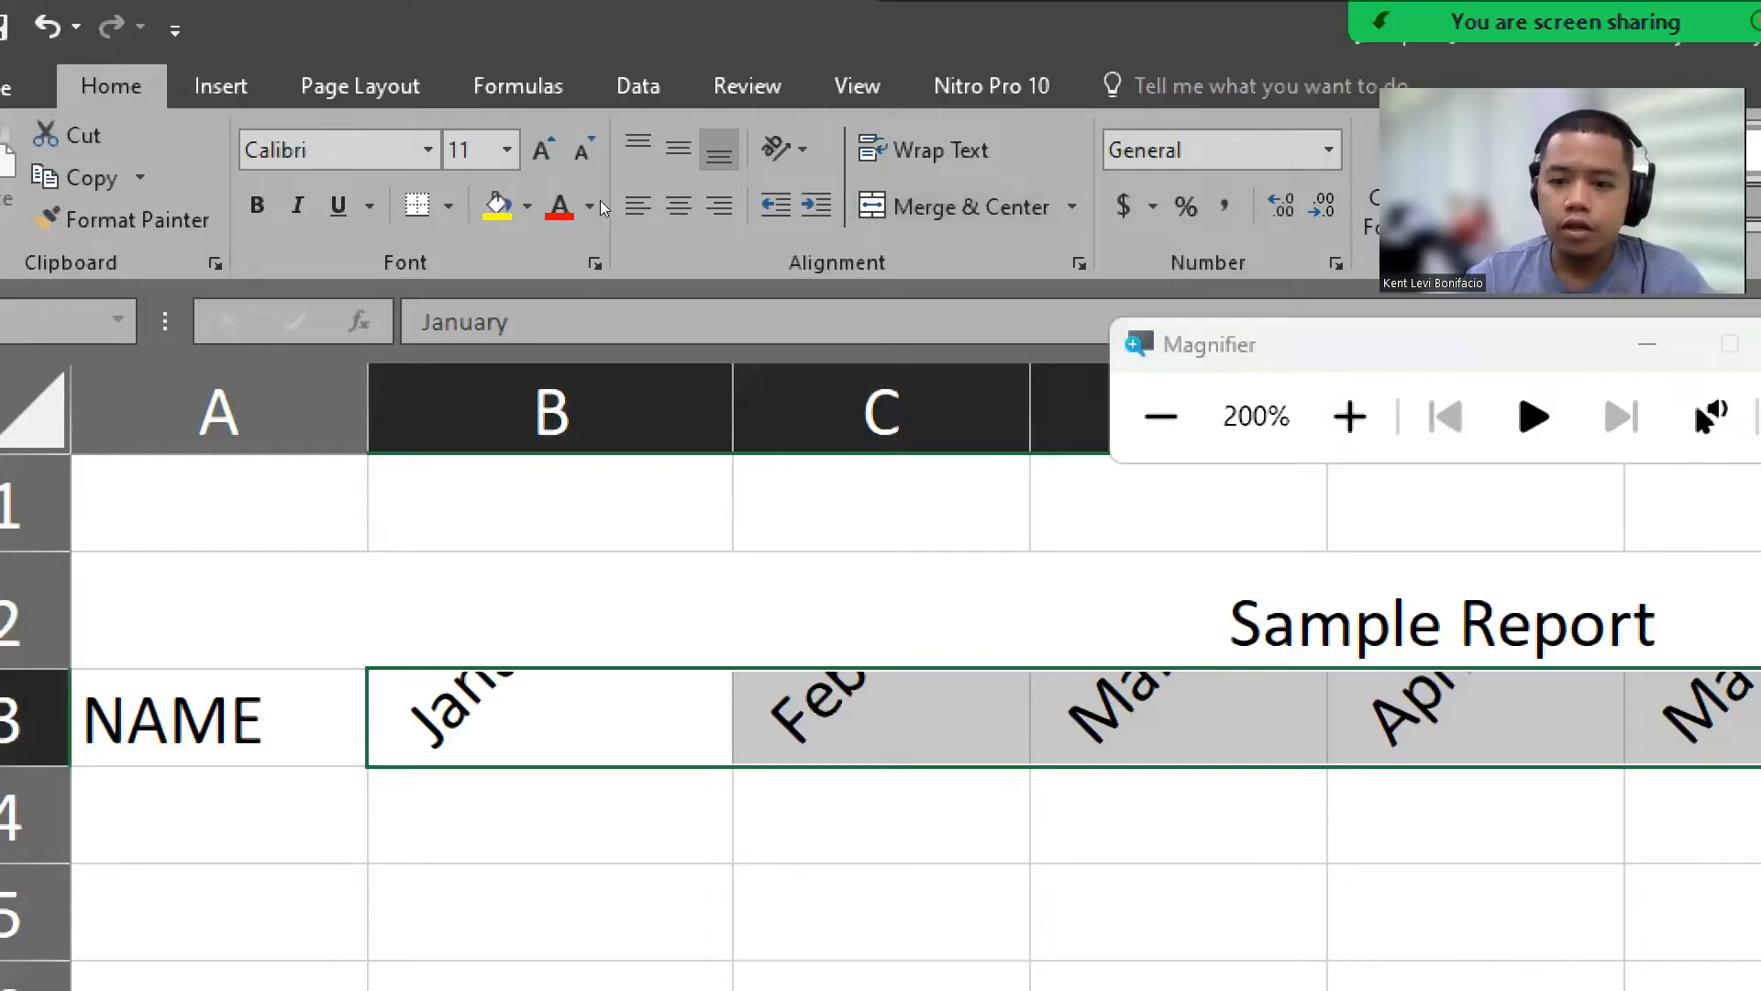
Step: Increase the height of row 3 so the angled month headers fit fully
{"action": "left_click", "coordinate": [1160, 417]}
{"action": "left_click", "coordinate": [627, 478]}
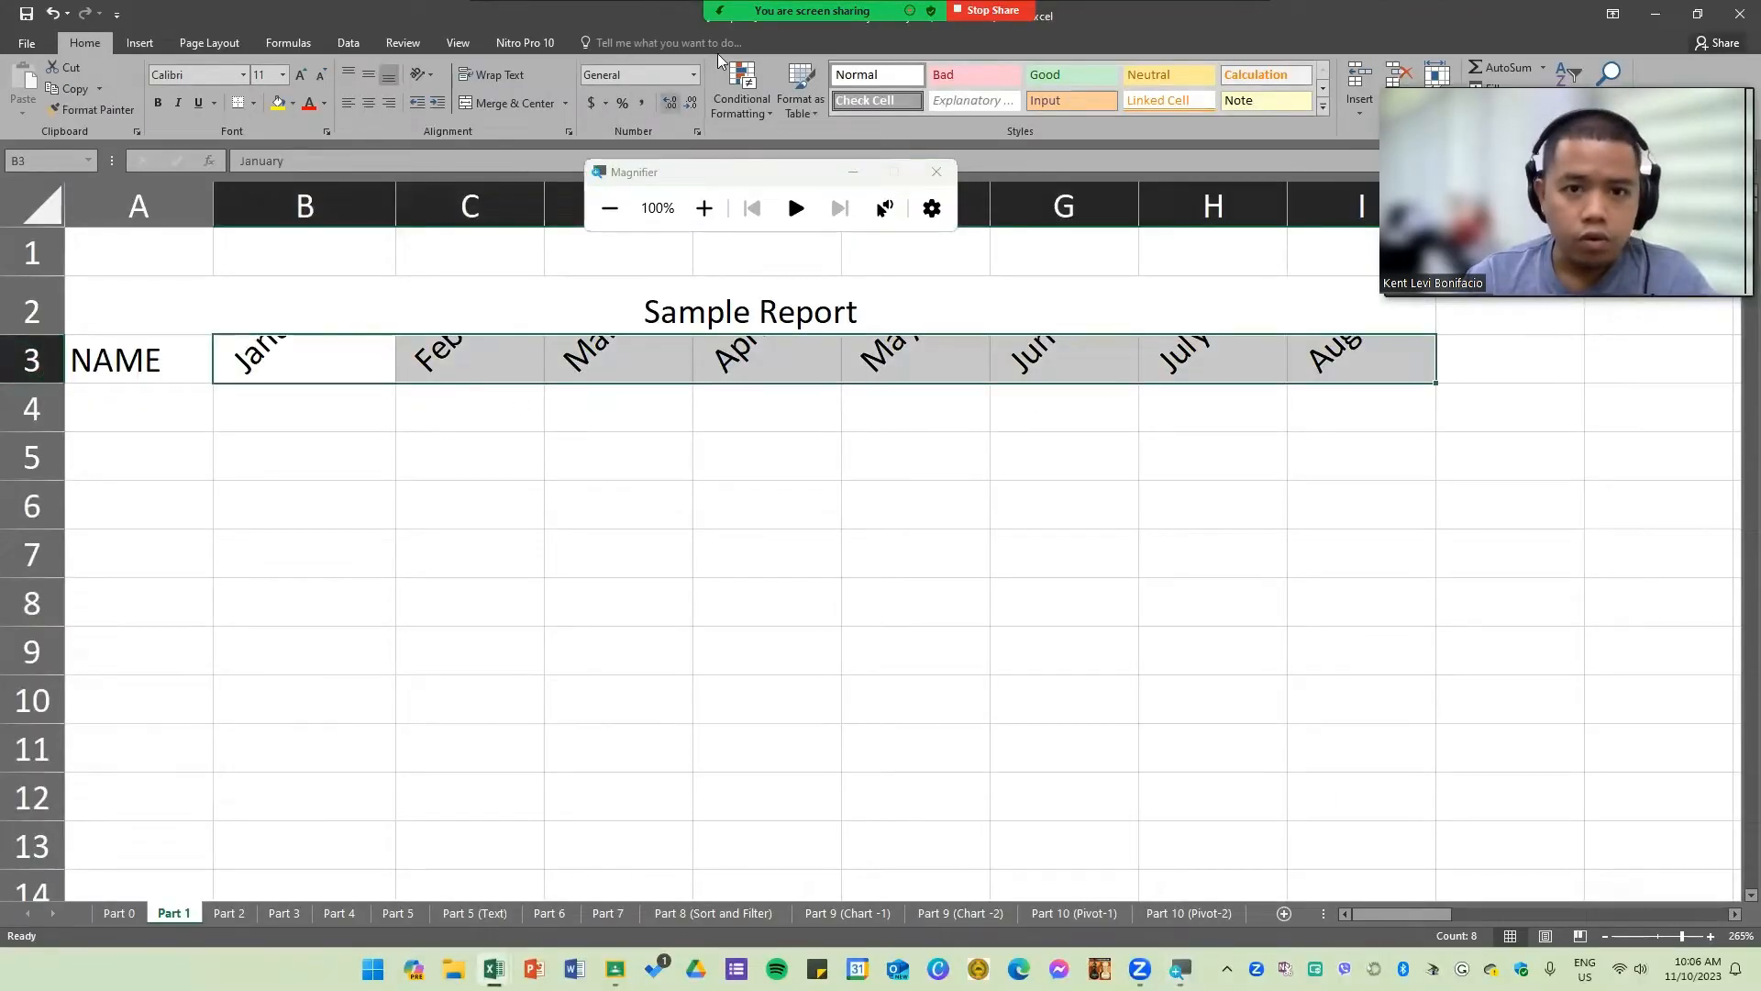
{"action": "key", "text": "super+plus"}
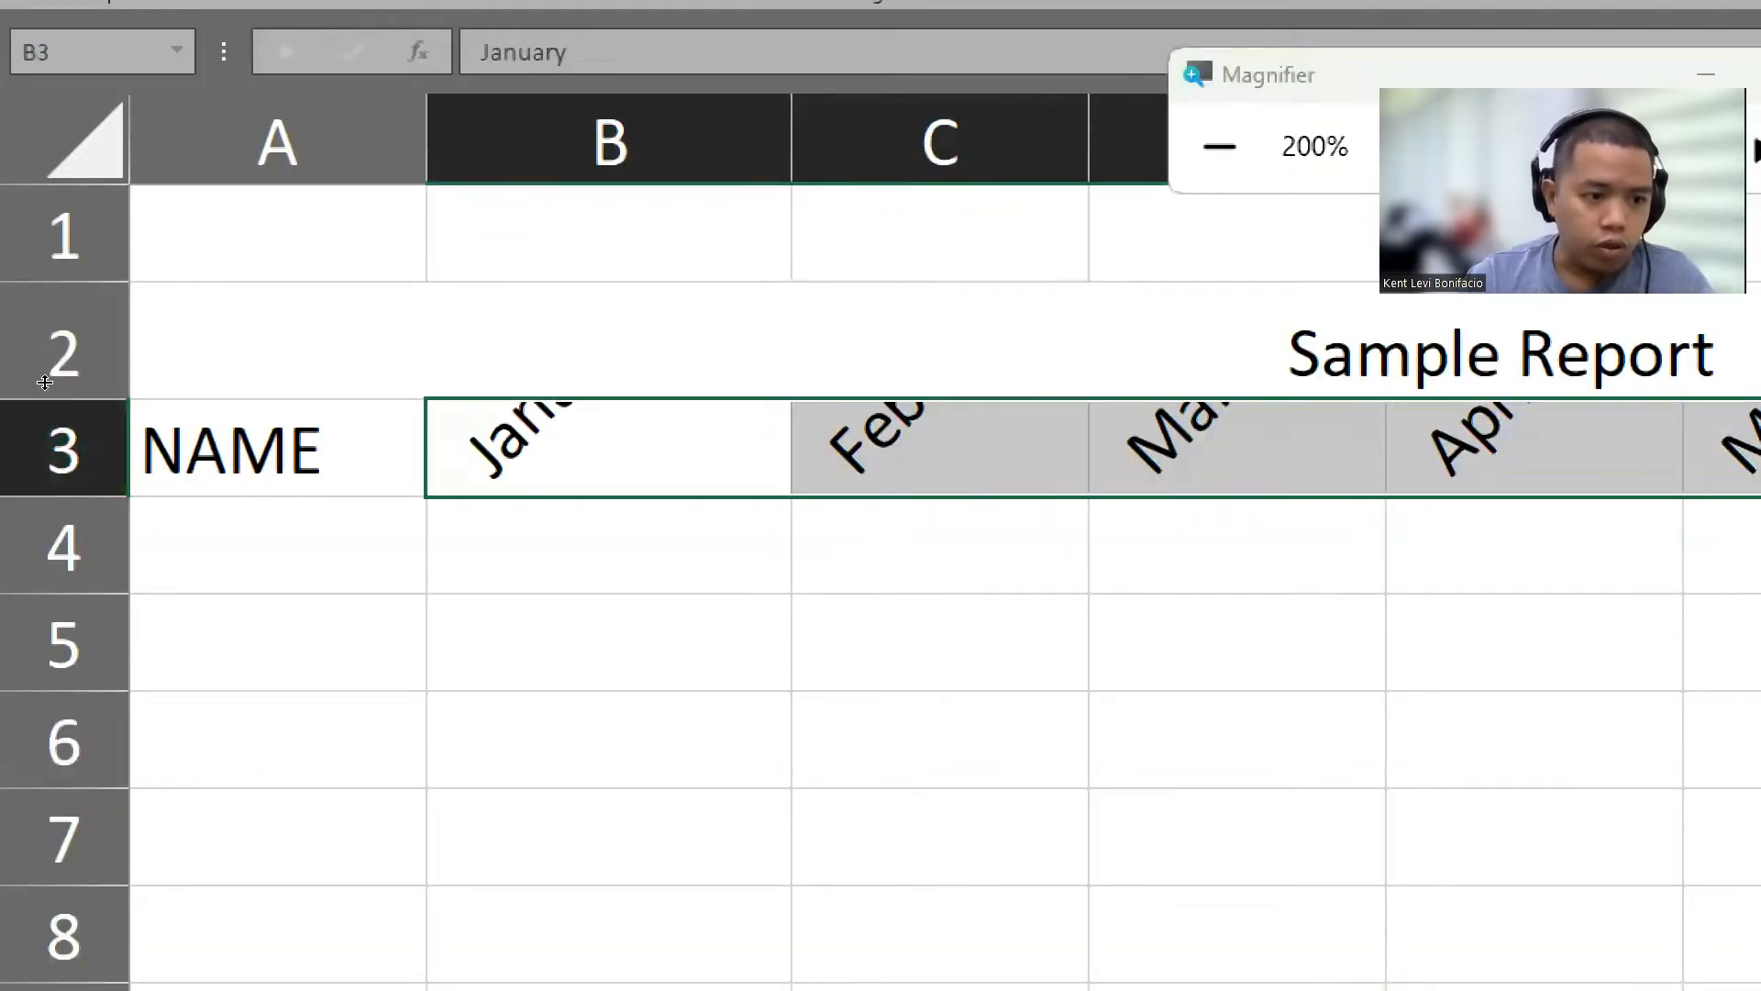
{"action": "left_click_drag", "start_coordinate": [44, 382], "coordinate": [33, 495]}
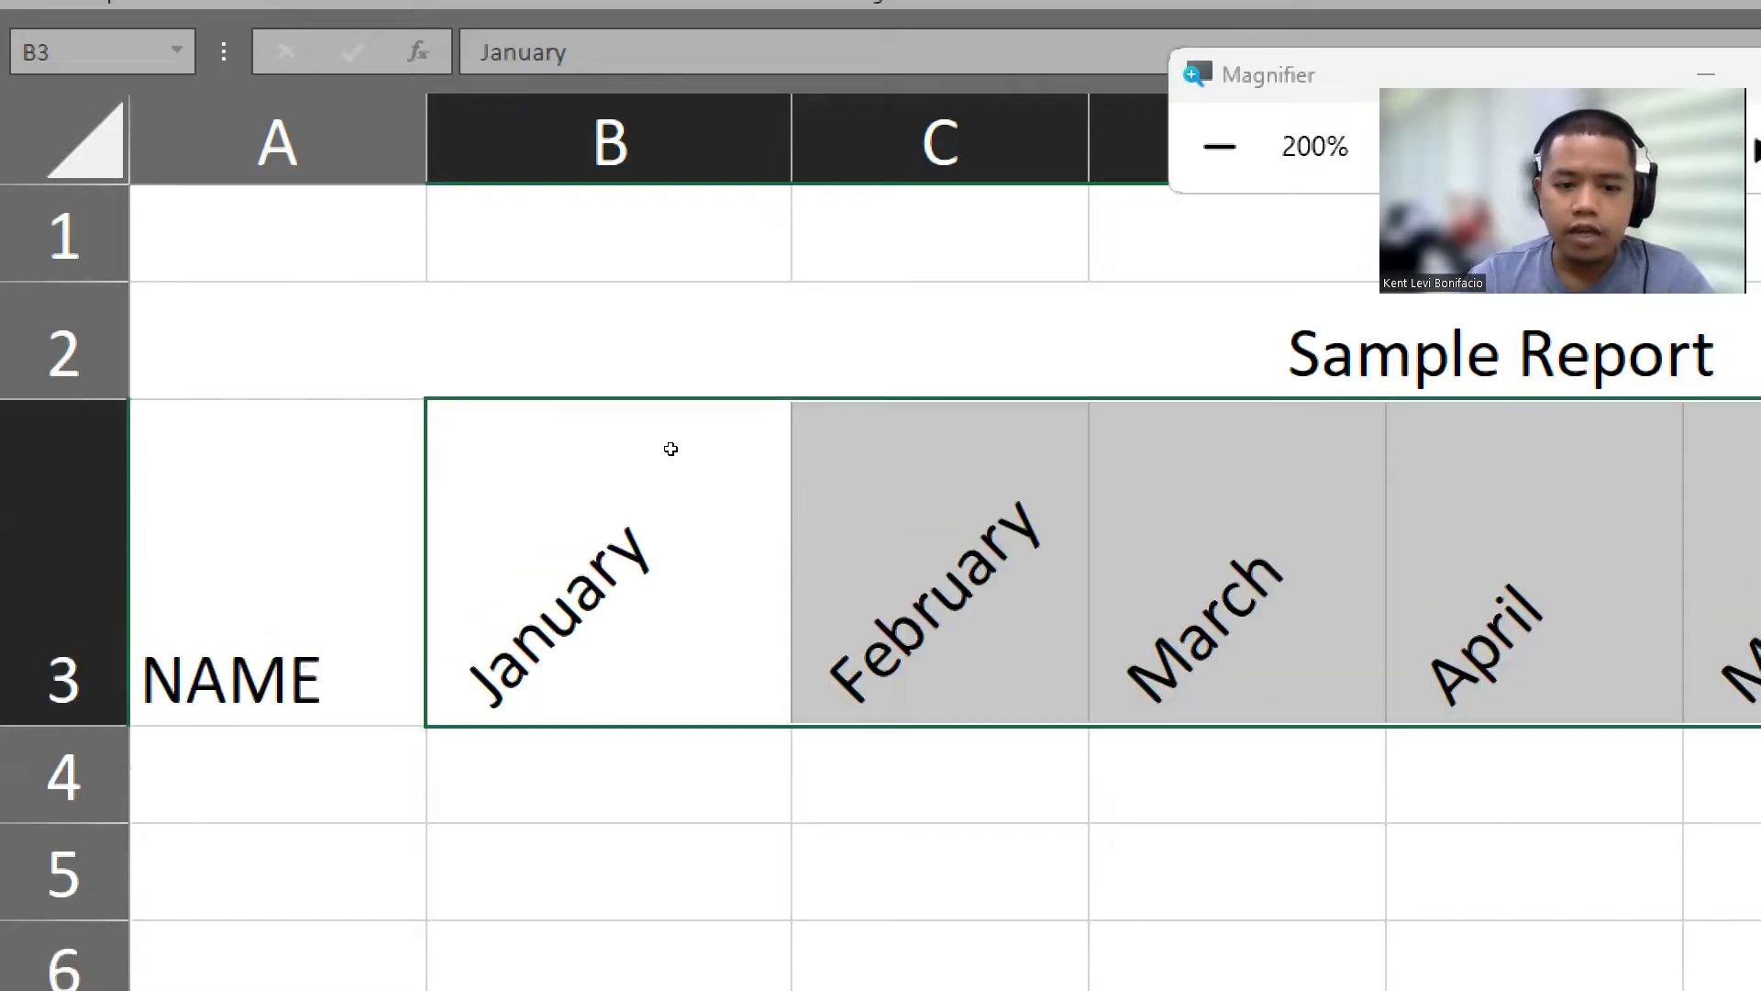
{"action": "key", "text": "super+minus"}
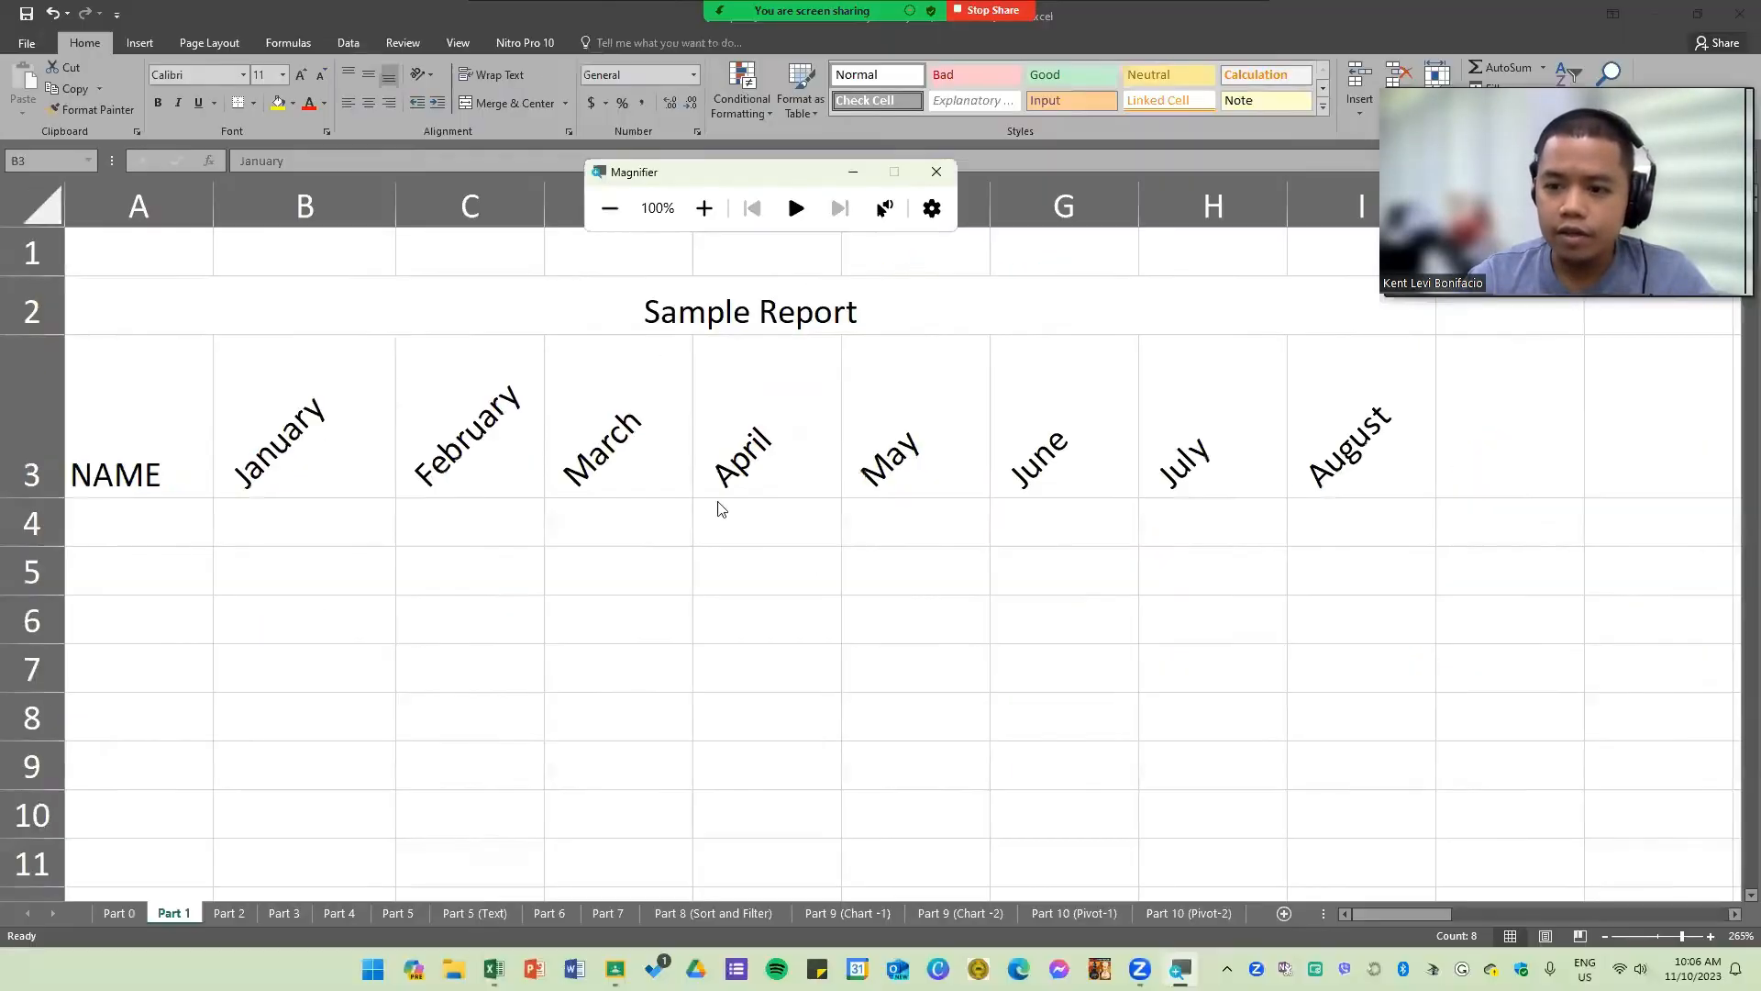
Step: Scroll across the sheet to examine the reference sample report's border layout beside the worksheet
{"action": "left_click", "coordinate": [694, 590]}
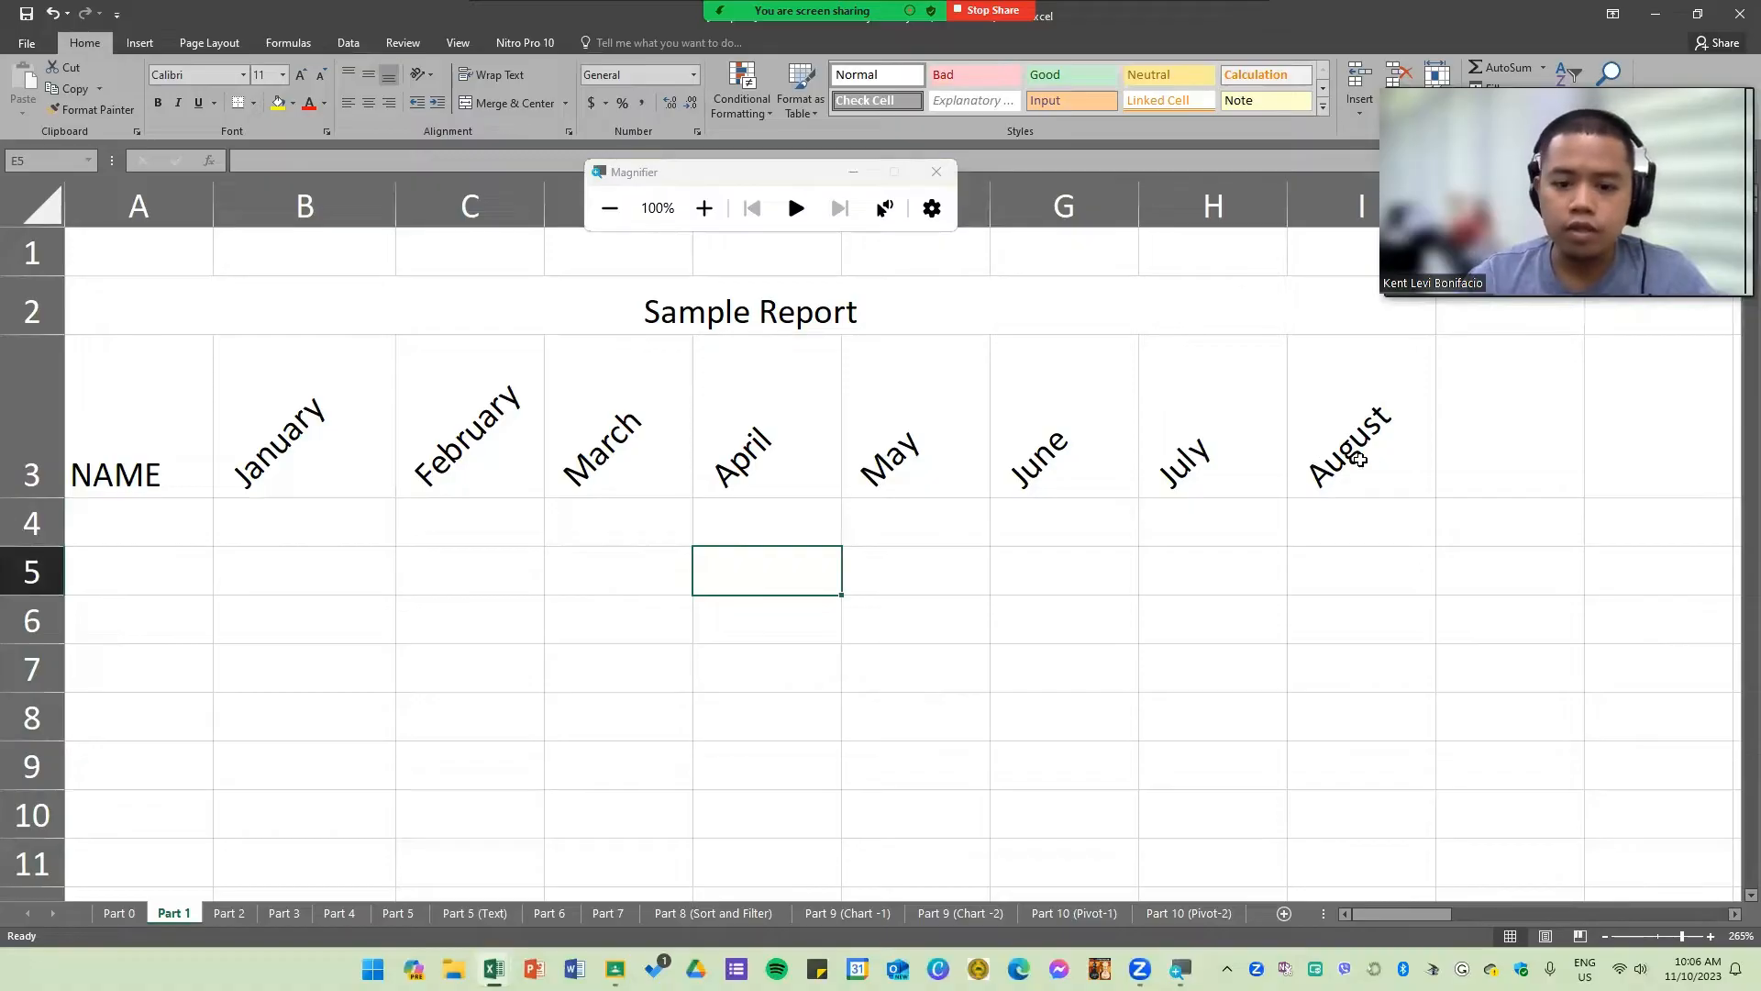
{"action": "left_click_drag", "start_coordinate": [1472, 915], "coordinate": [1285, 909]}
{"action": "left_click", "coordinate": [856, 702]}
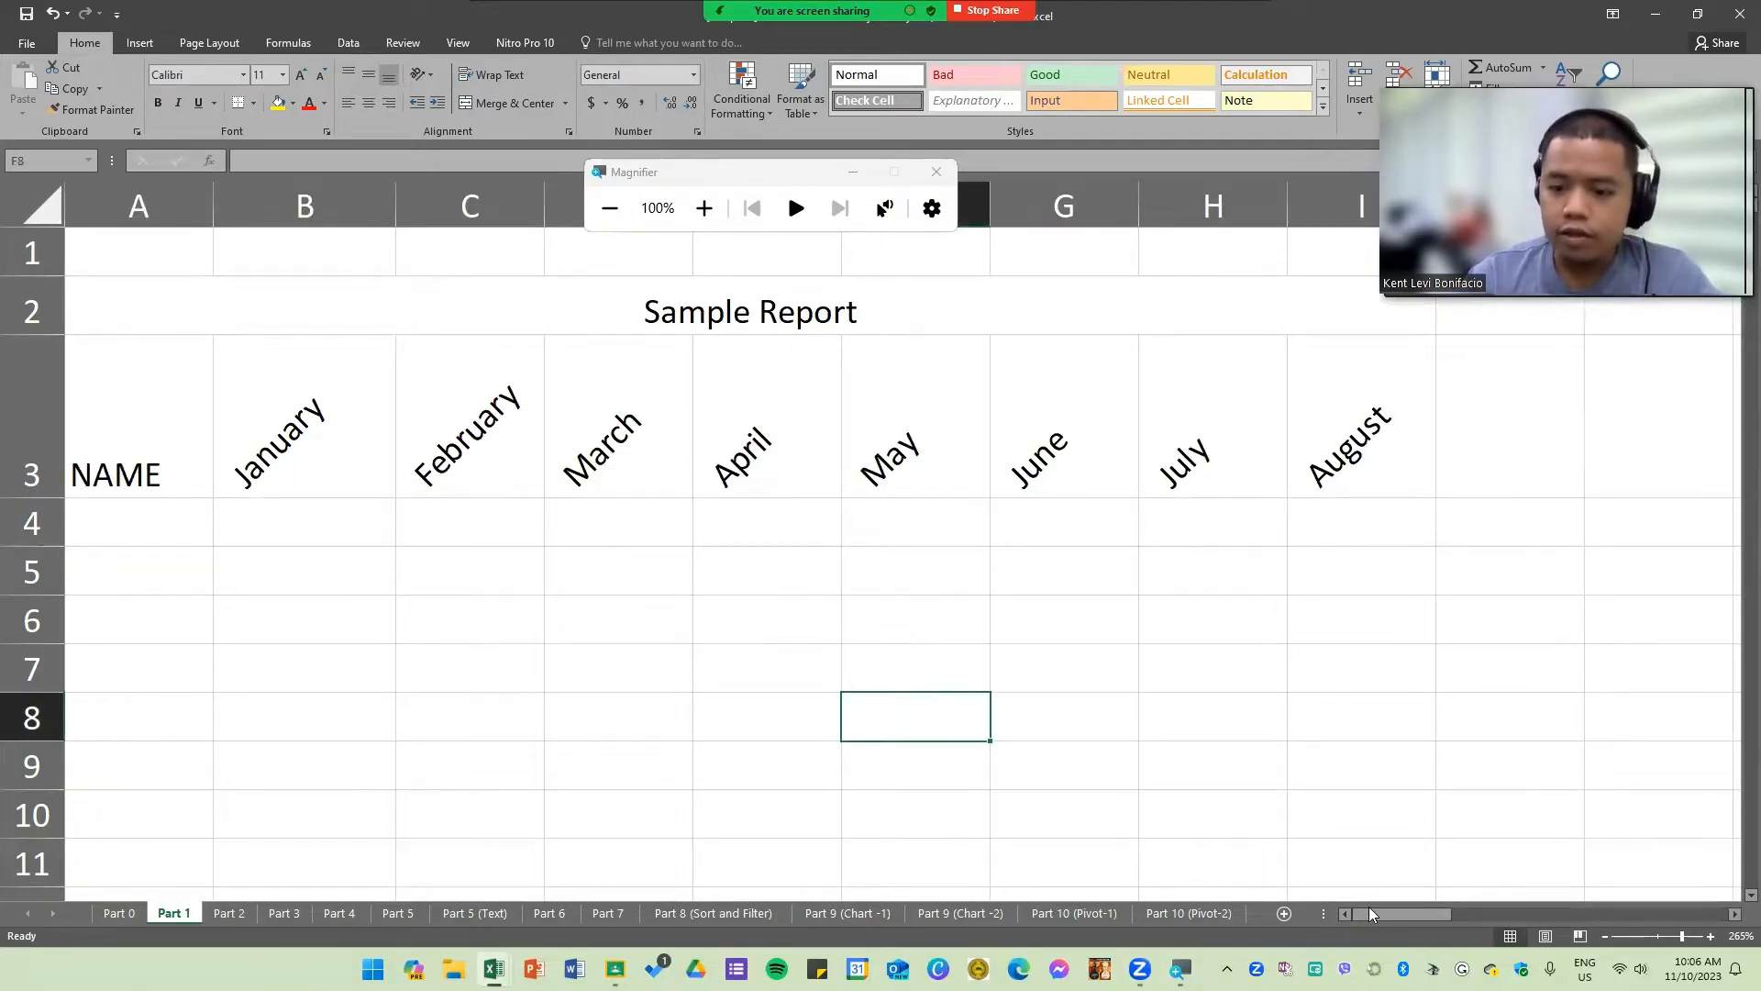
{"action": "left_click_drag", "start_coordinate": [1386, 914], "coordinate": [1562, 911]}
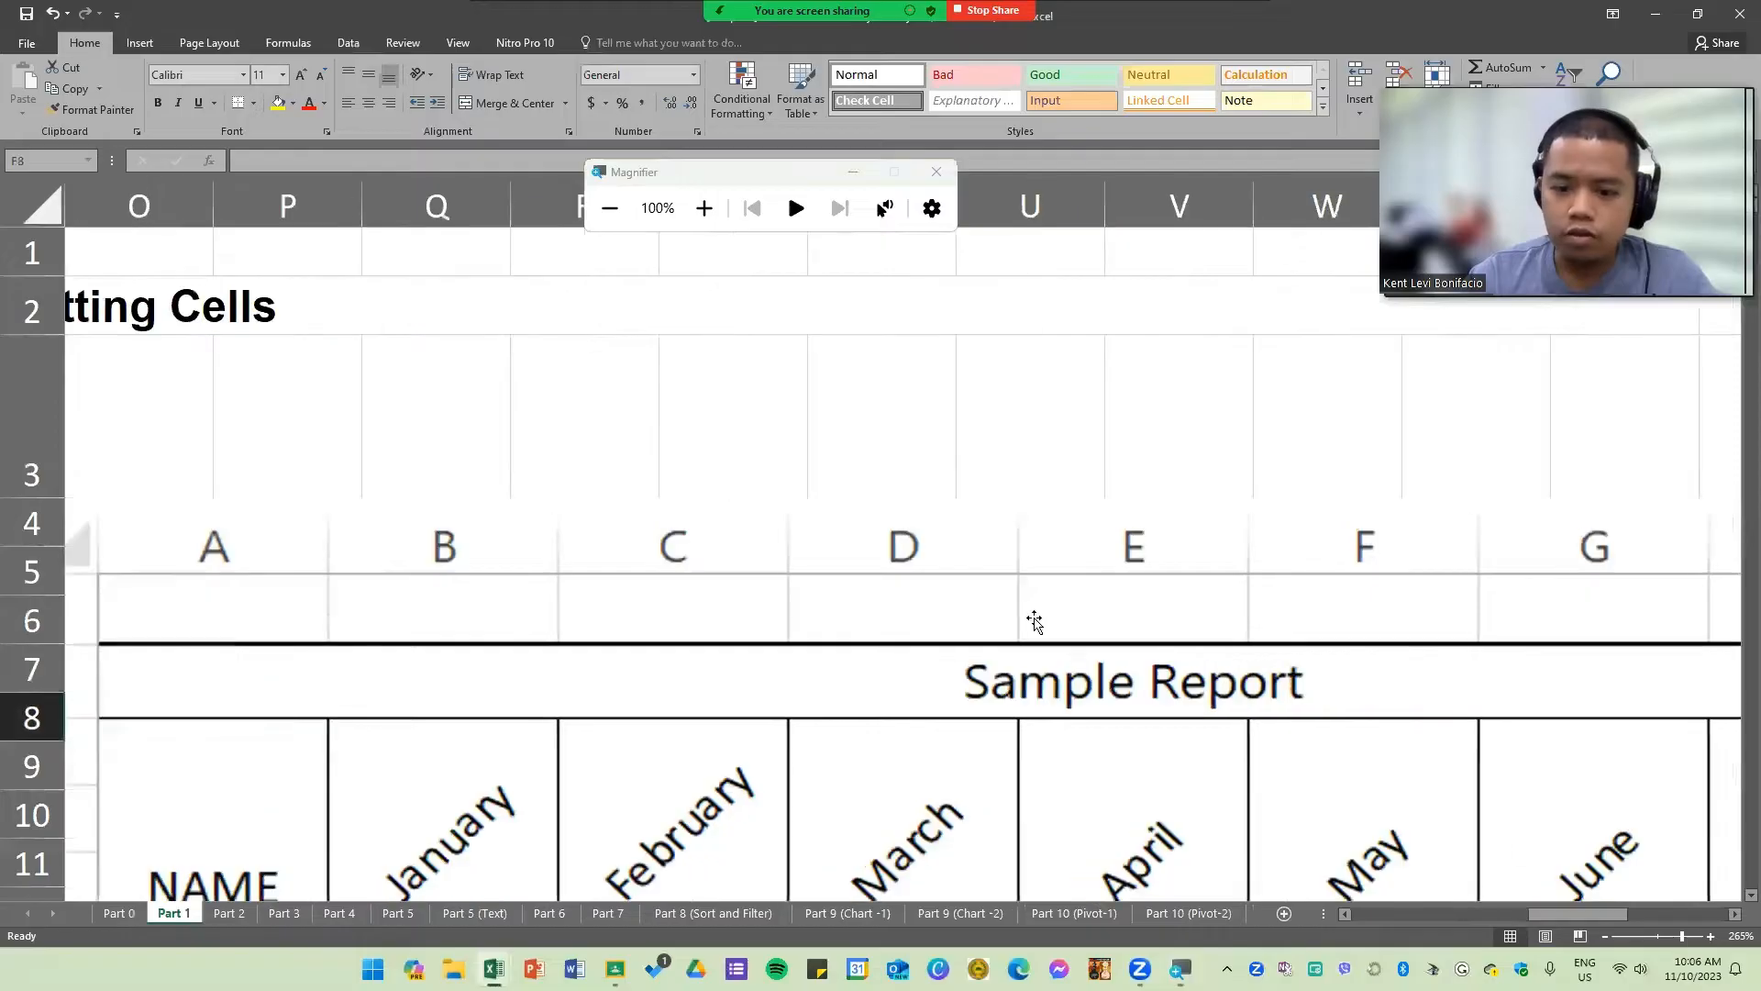
{"action": "scroll", "coordinate": [979, 531], "scroll_direction": "down", "scroll_amount": 6}
{"action": "scroll", "coordinate": [995, 510], "scroll_direction": "down", "scroll_amount": 4}
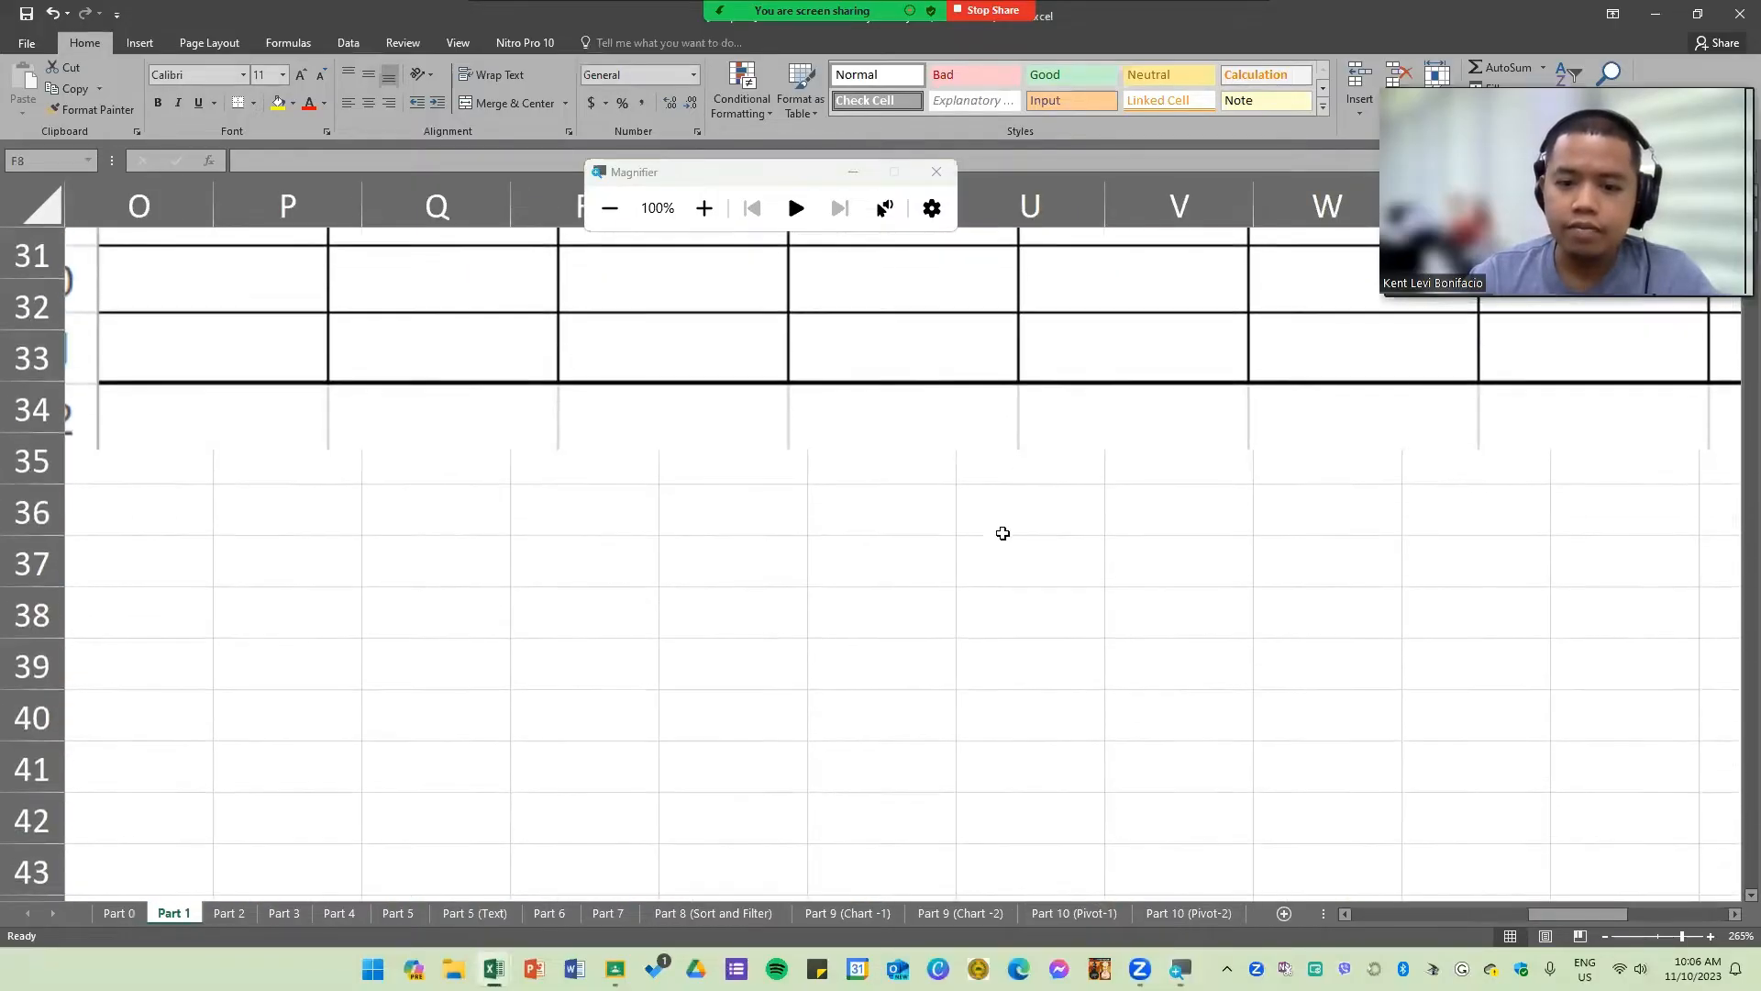
{"action": "scroll", "coordinate": [1000, 523], "scroll_direction": "up", "scroll_amount": 9}
{"action": "scroll", "coordinate": [1005, 555], "scroll_direction": "up", "scroll_amount": 1}
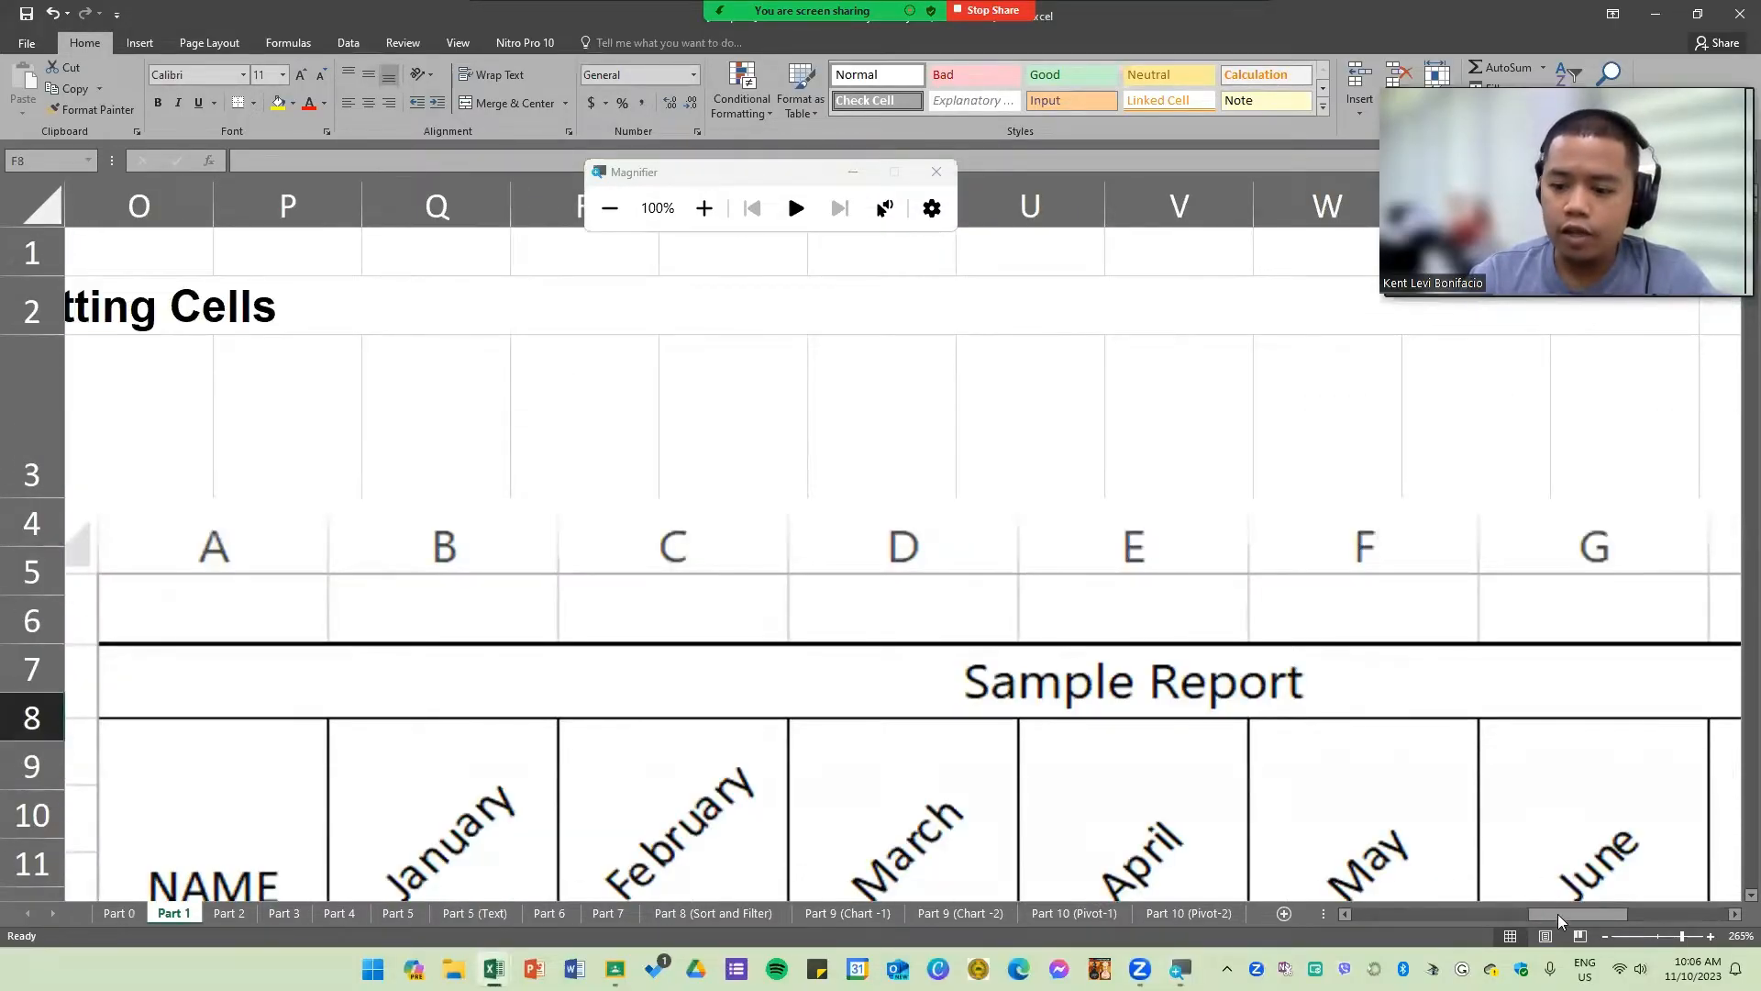
{"action": "left_click_drag", "start_coordinate": [1559, 914], "coordinate": [1298, 910]}
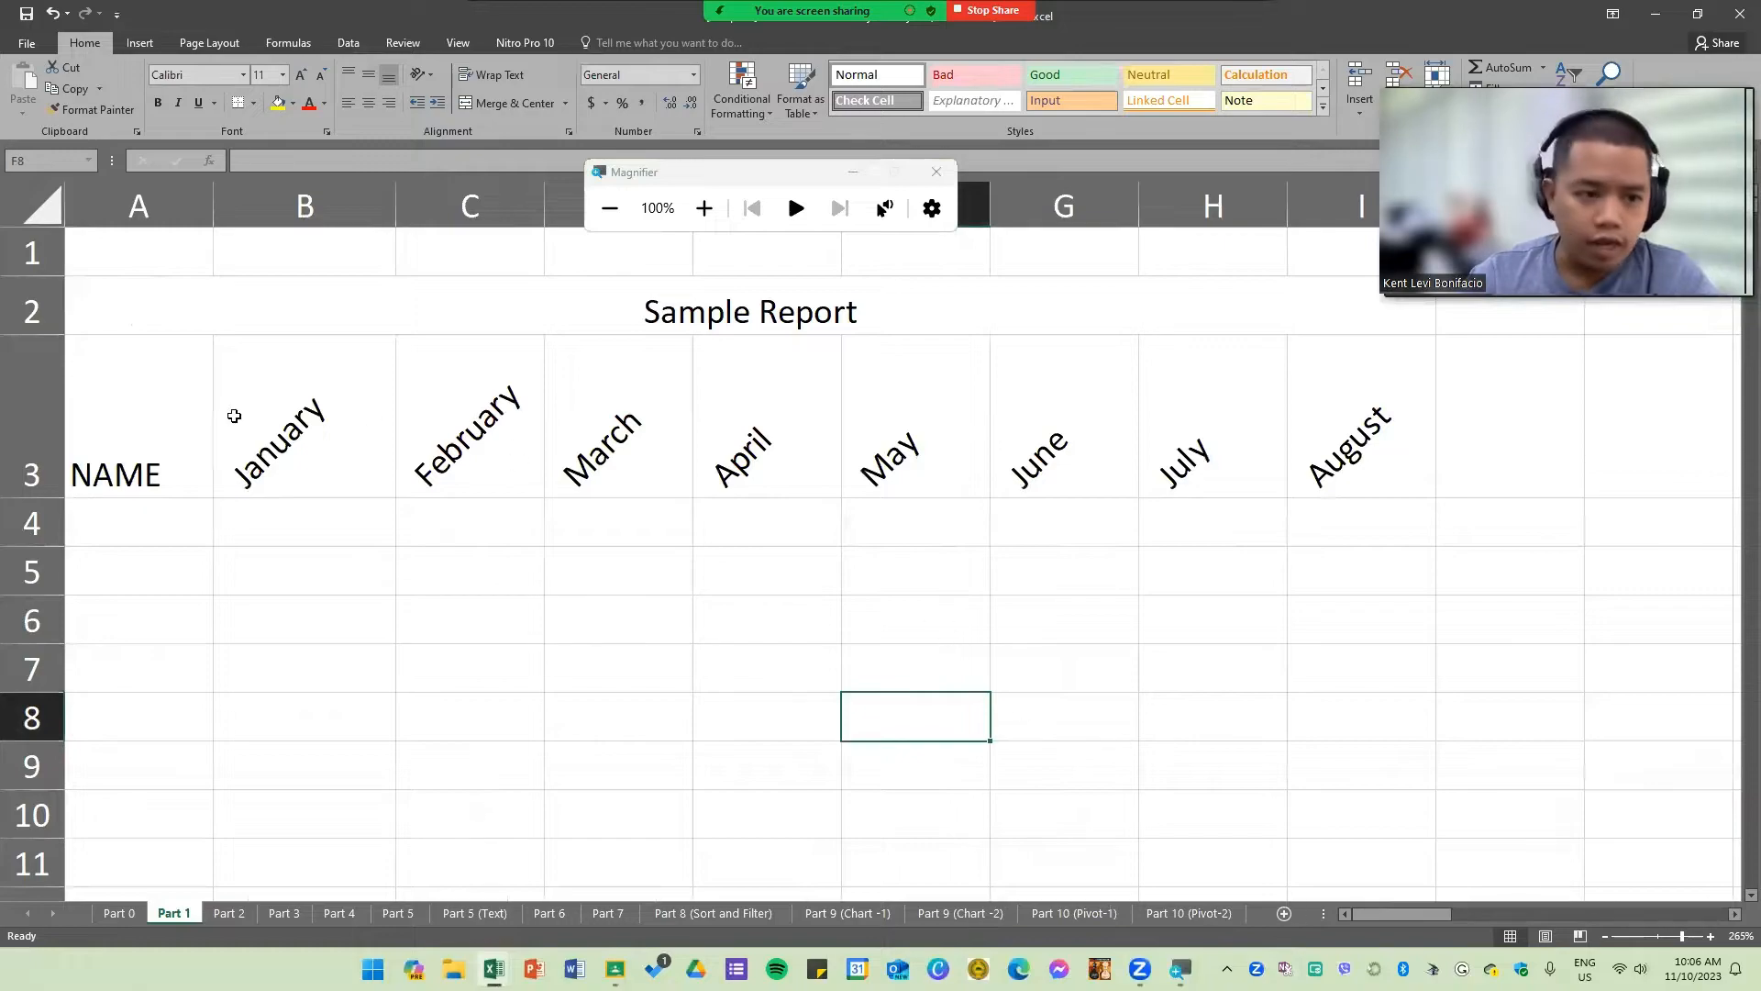
{"action": "left_click", "coordinate": [147, 403]}
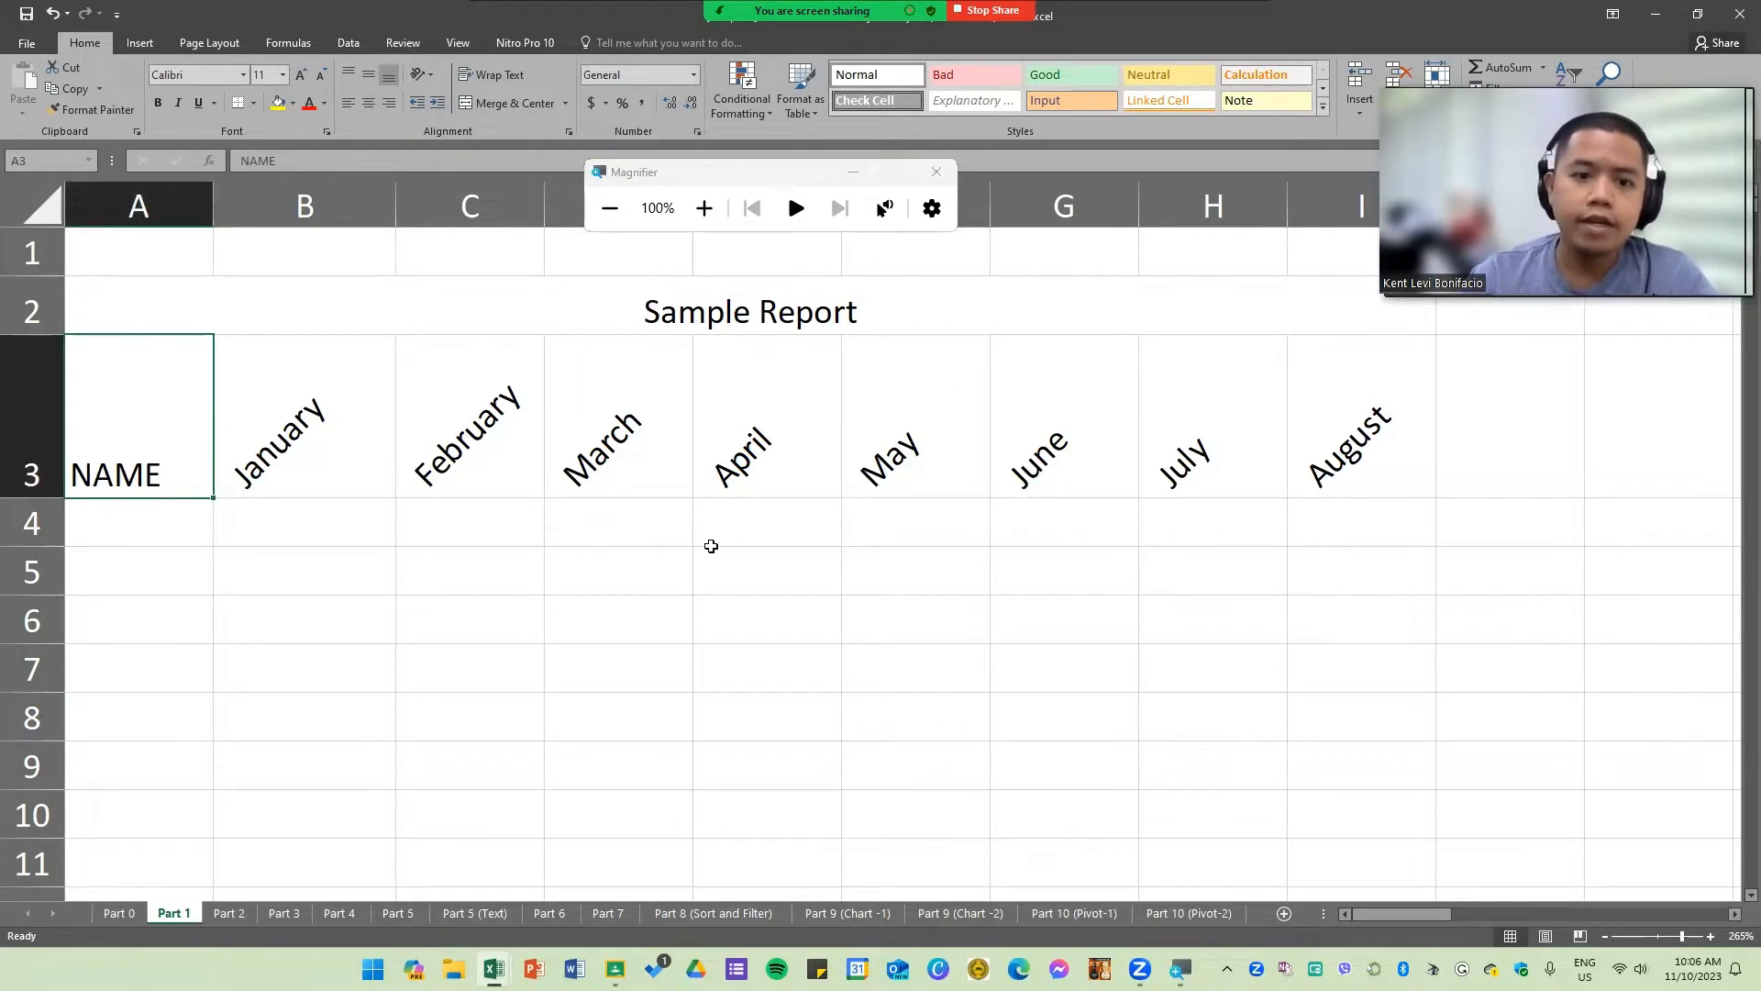
Step: Select the report range from the Sample Report title down through the table rows and apply All Borders
{"action": "left_click", "coordinate": [715, 309]}
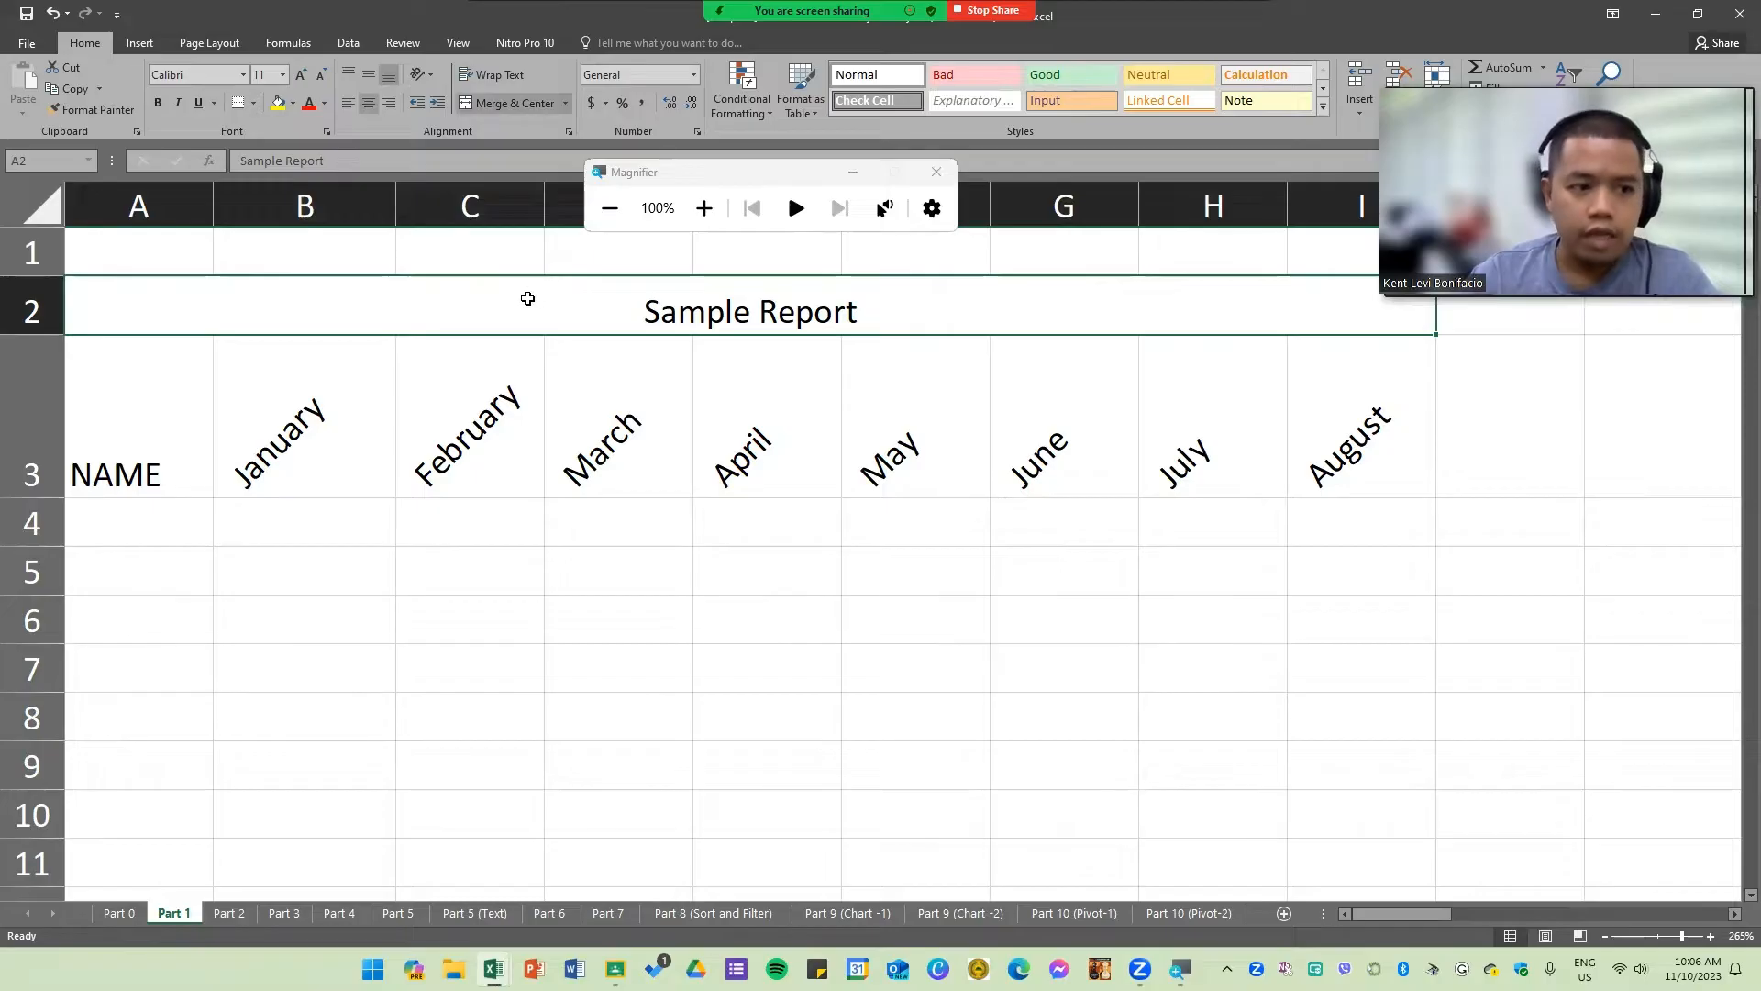
{"action": "left_click_drag", "start_coordinate": [539, 382], "coordinate": [585, 627]}
{"action": "scroll", "coordinate": [656, 610], "scroll_direction": "up", "scroll_amount": 4}
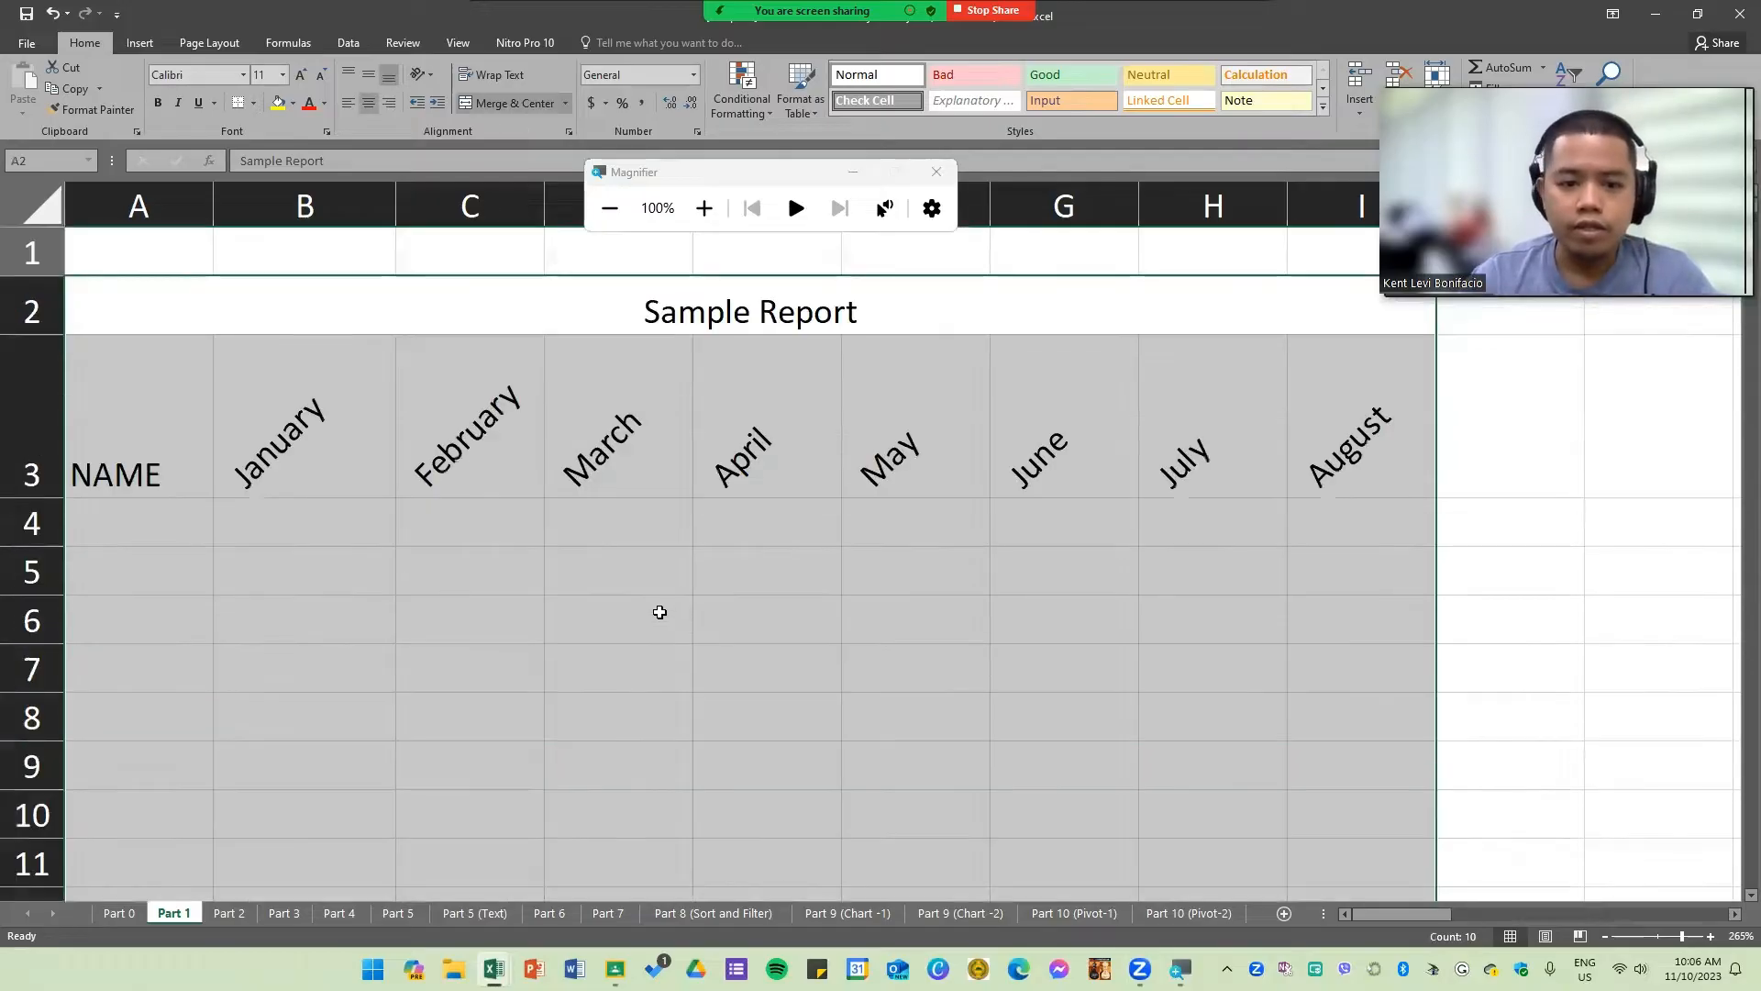
{"action": "left_click", "coordinate": [705, 209]}
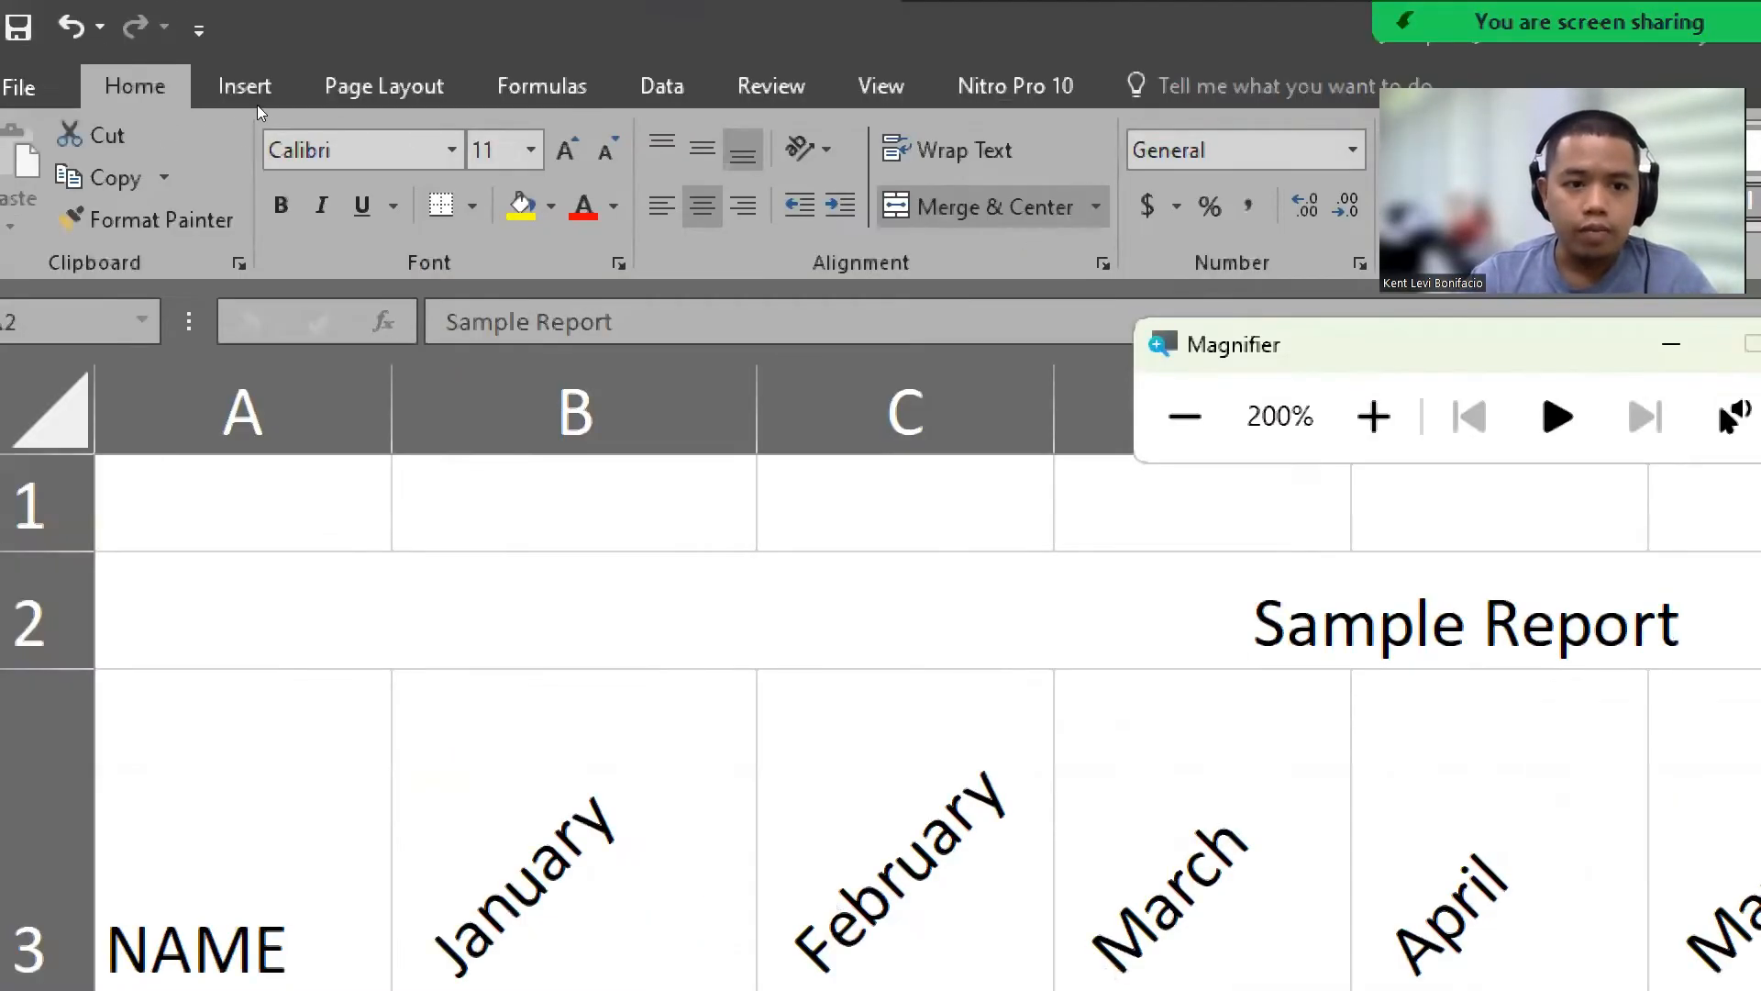
{"action": "left_click", "coordinate": [254, 100]}
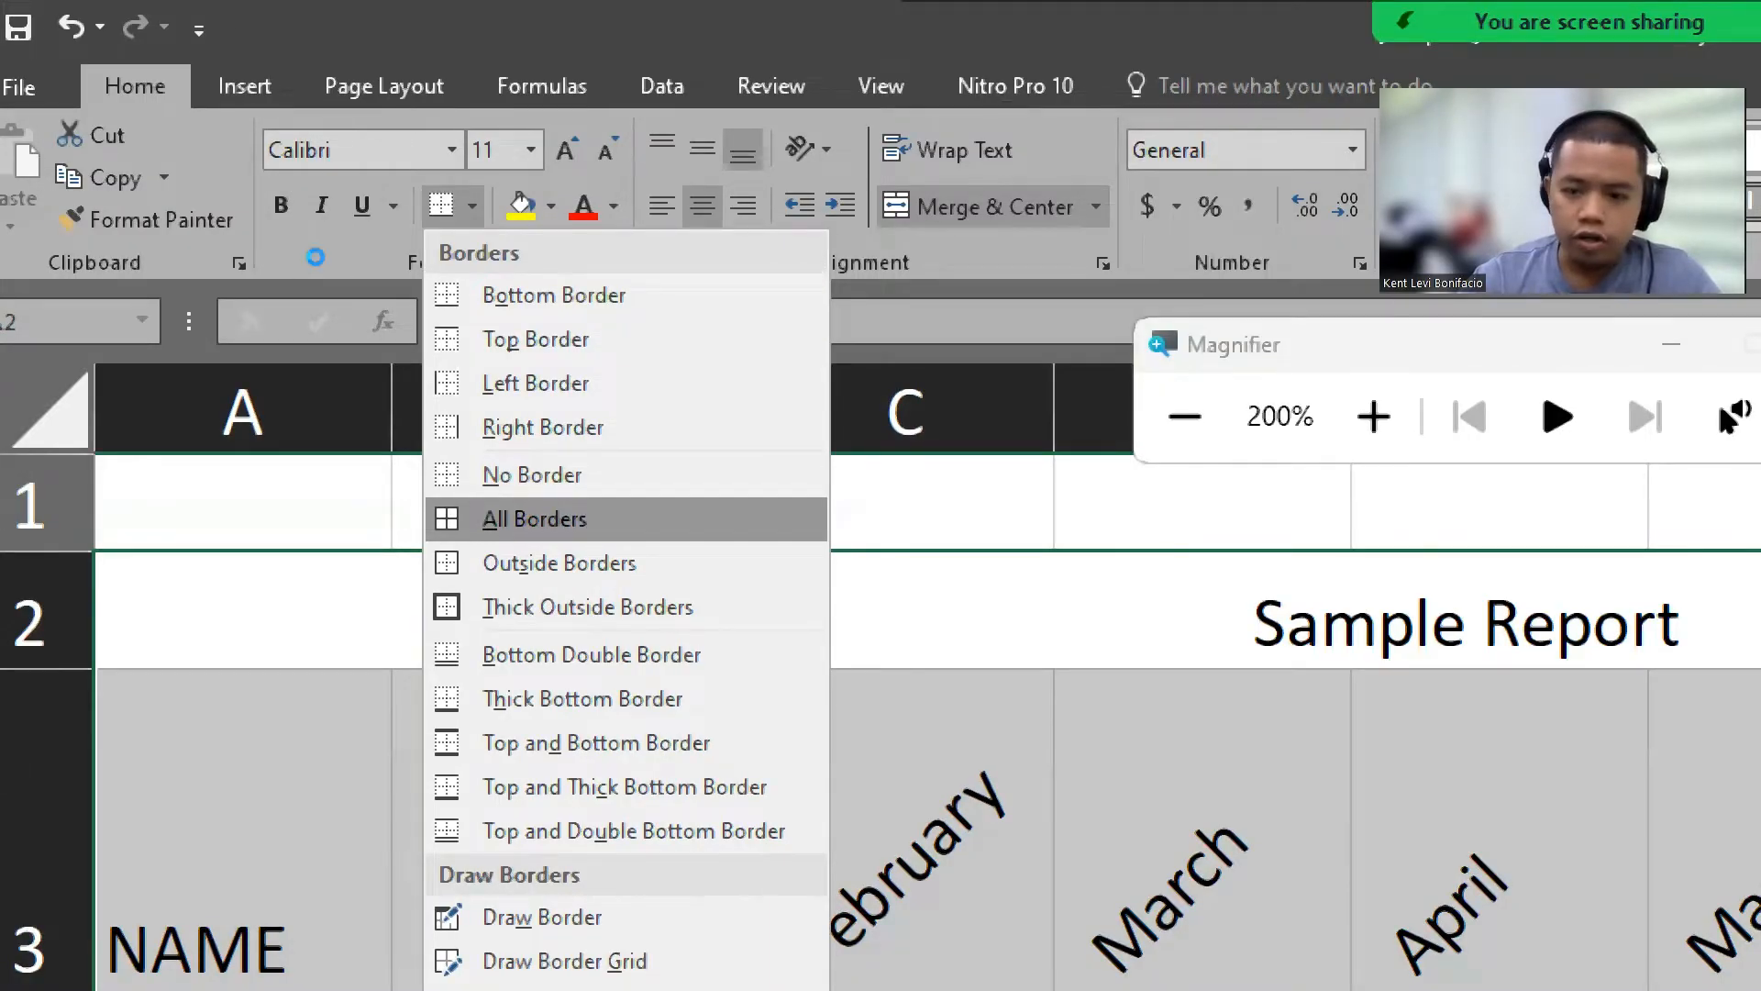
{"action": "key", "text": "Return"}
Step: Apply Thick Outside Borders to the same selected report range
{"action": "scroll", "coordinate": [316, 259], "scroll_direction": "down", "scroll_amount": 2}
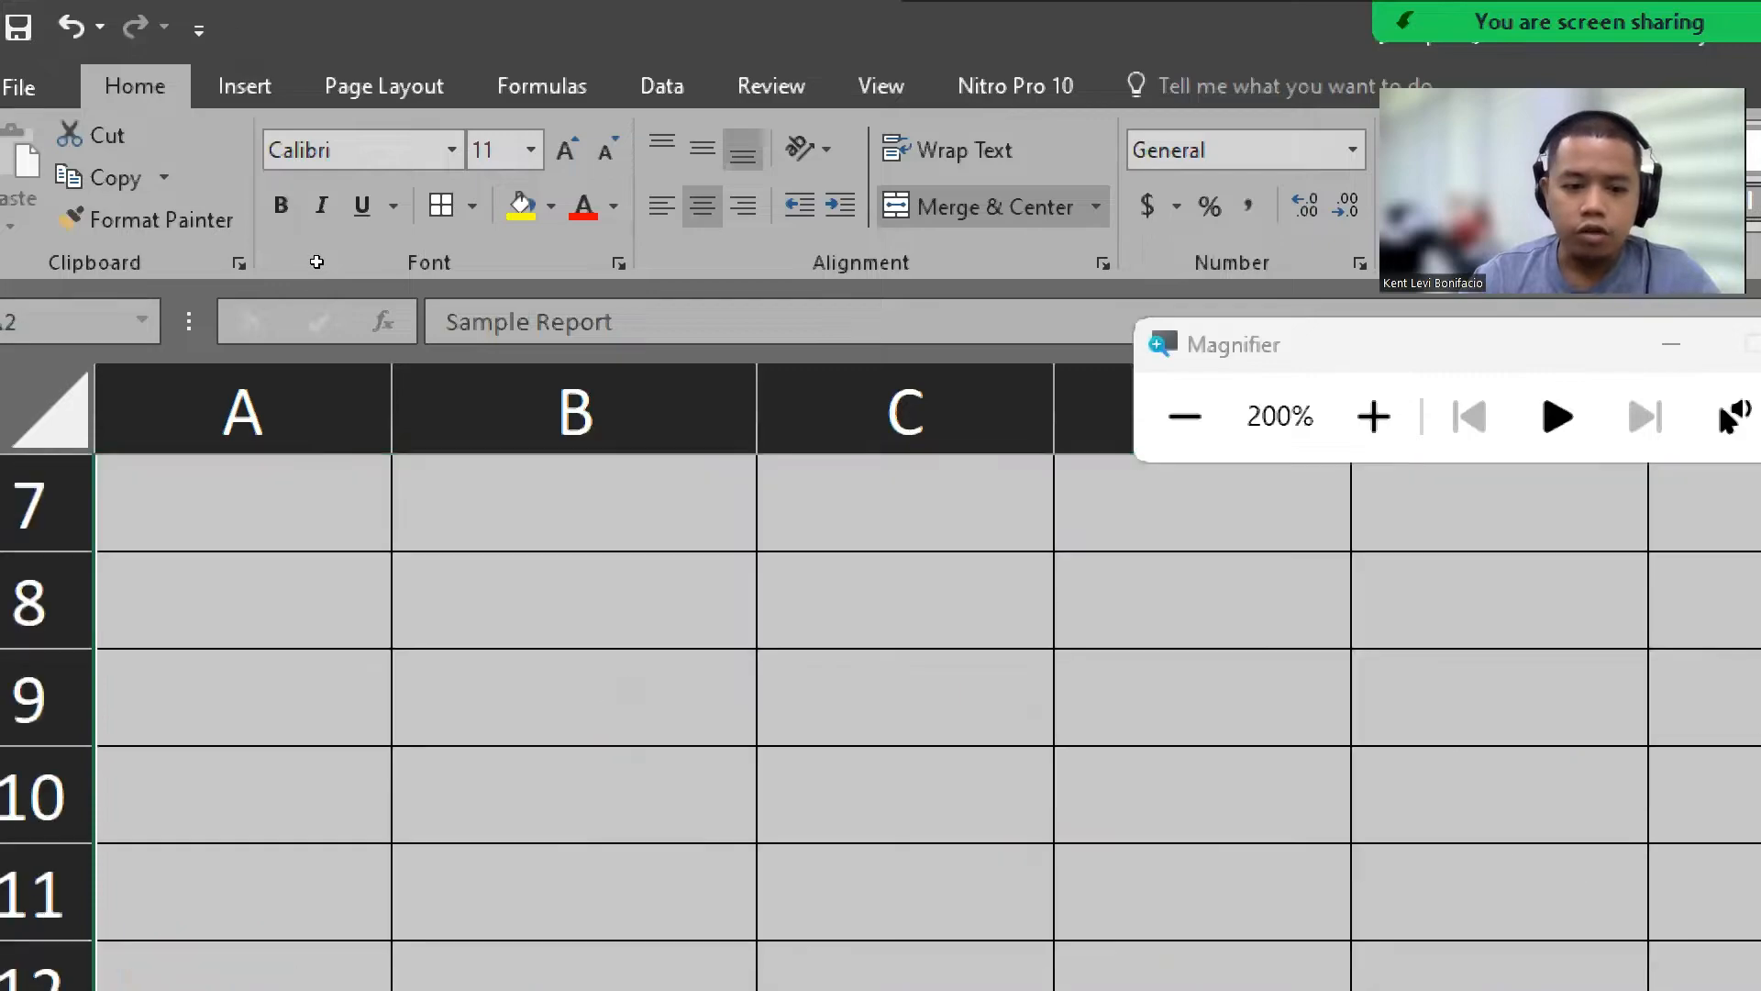
{"action": "scroll", "coordinate": [316, 270], "scroll_direction": "up", "scroll_amount": 2}
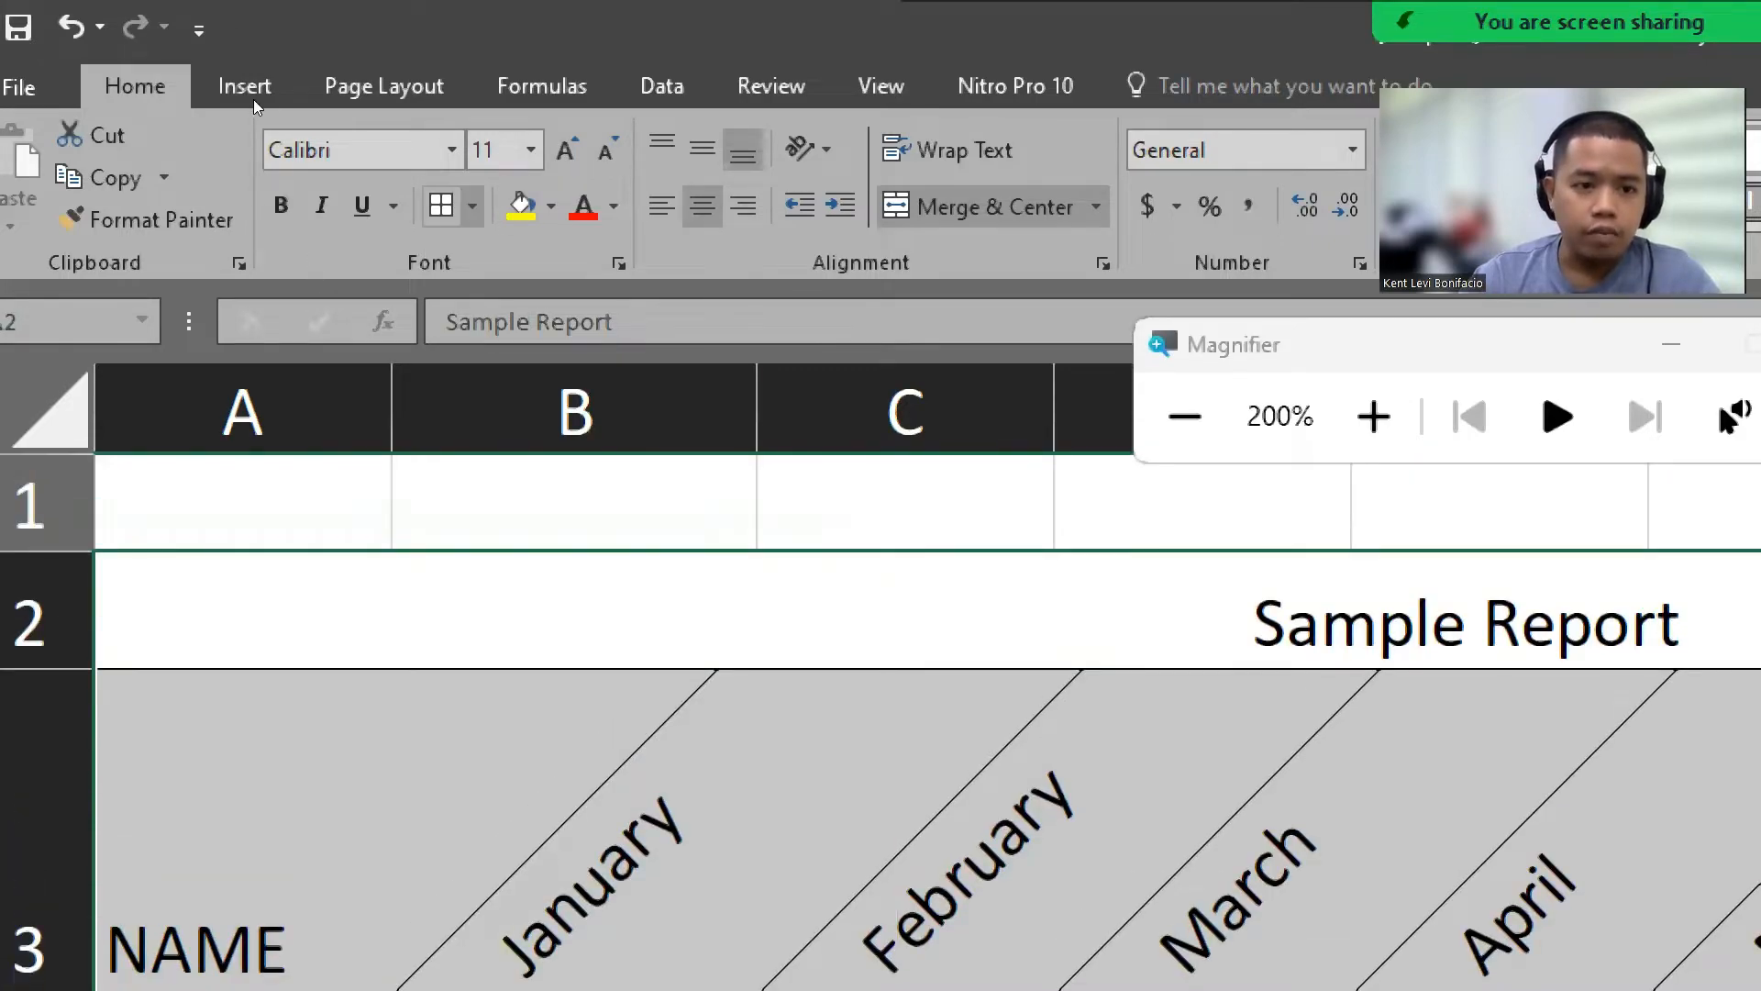
{"action": "left_click", "coordinate": [472, 207]}
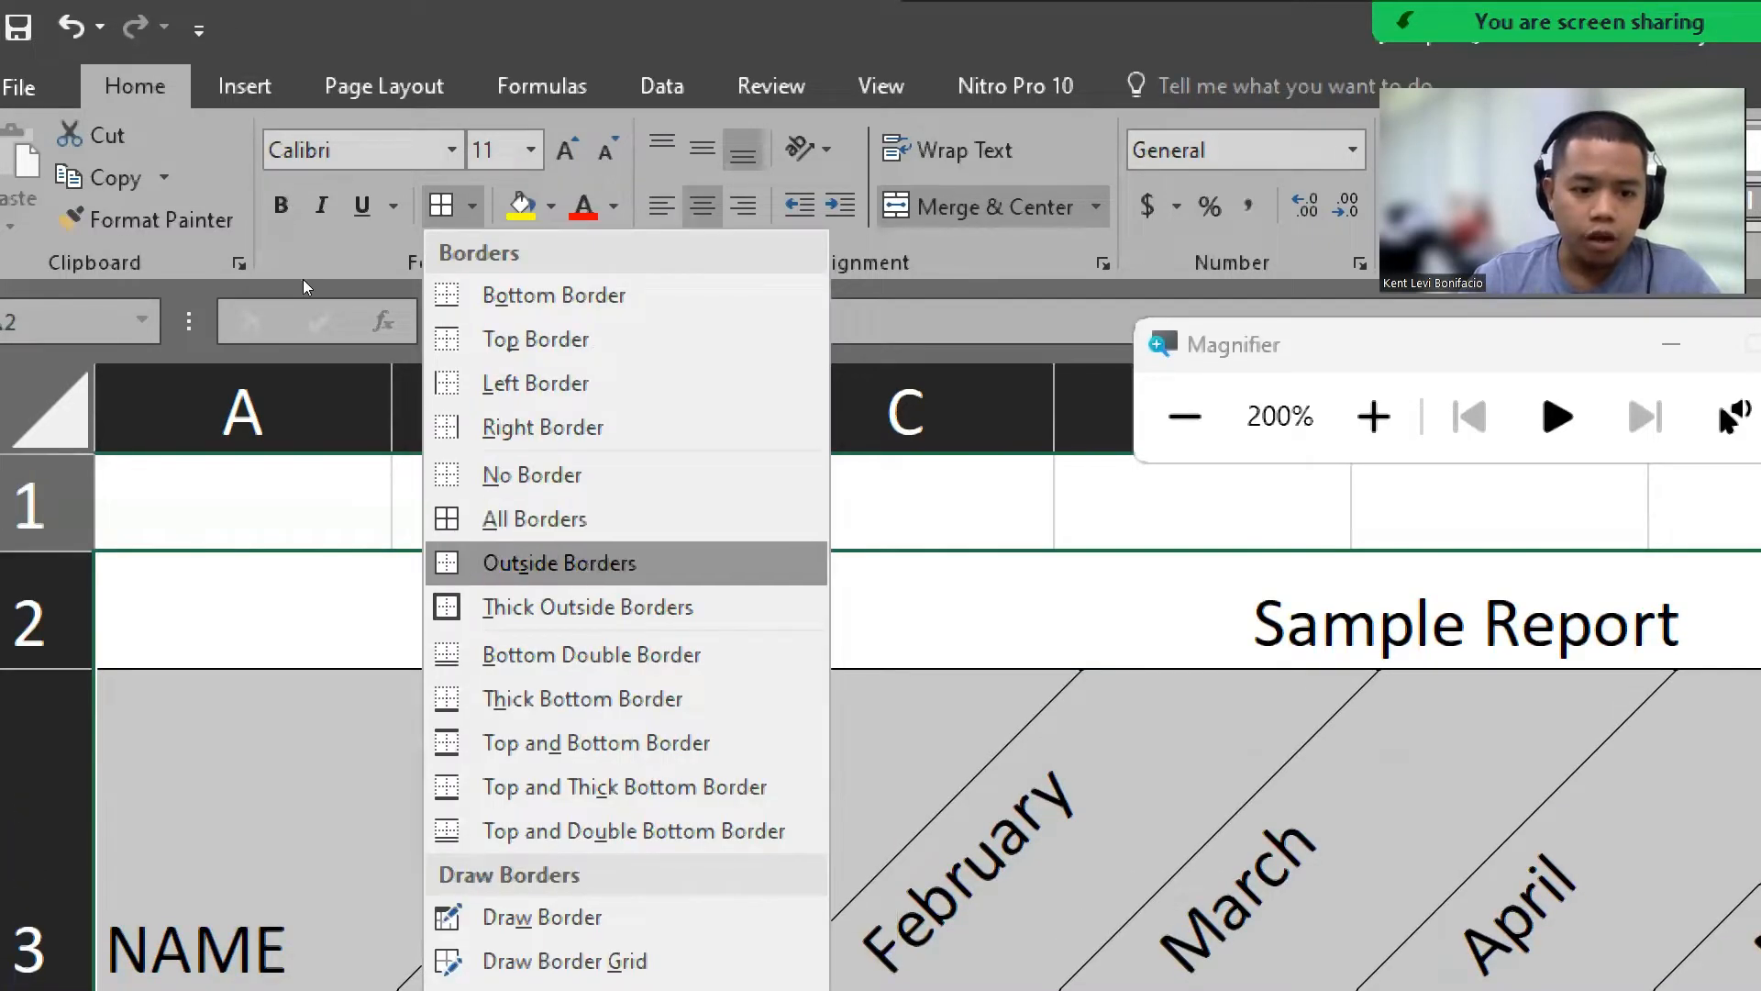
{"action": "left_click", "coordinate": [587, 606]}
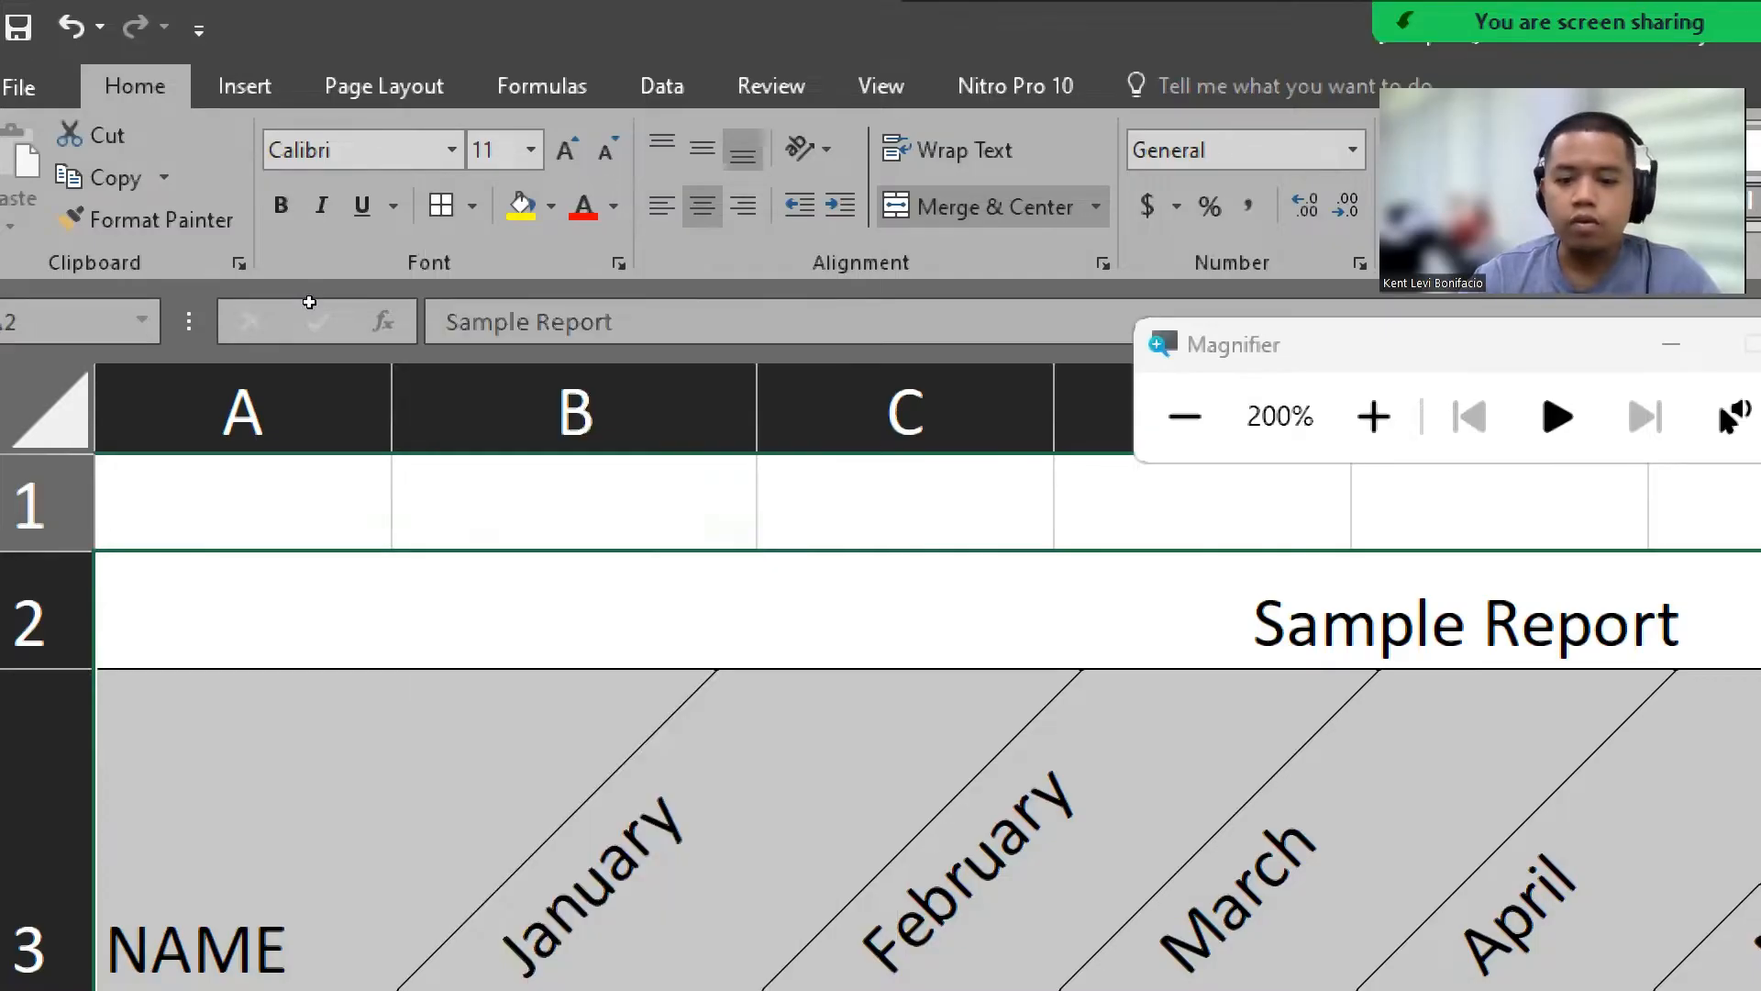
{"action": "key", "text": "super+minus"}
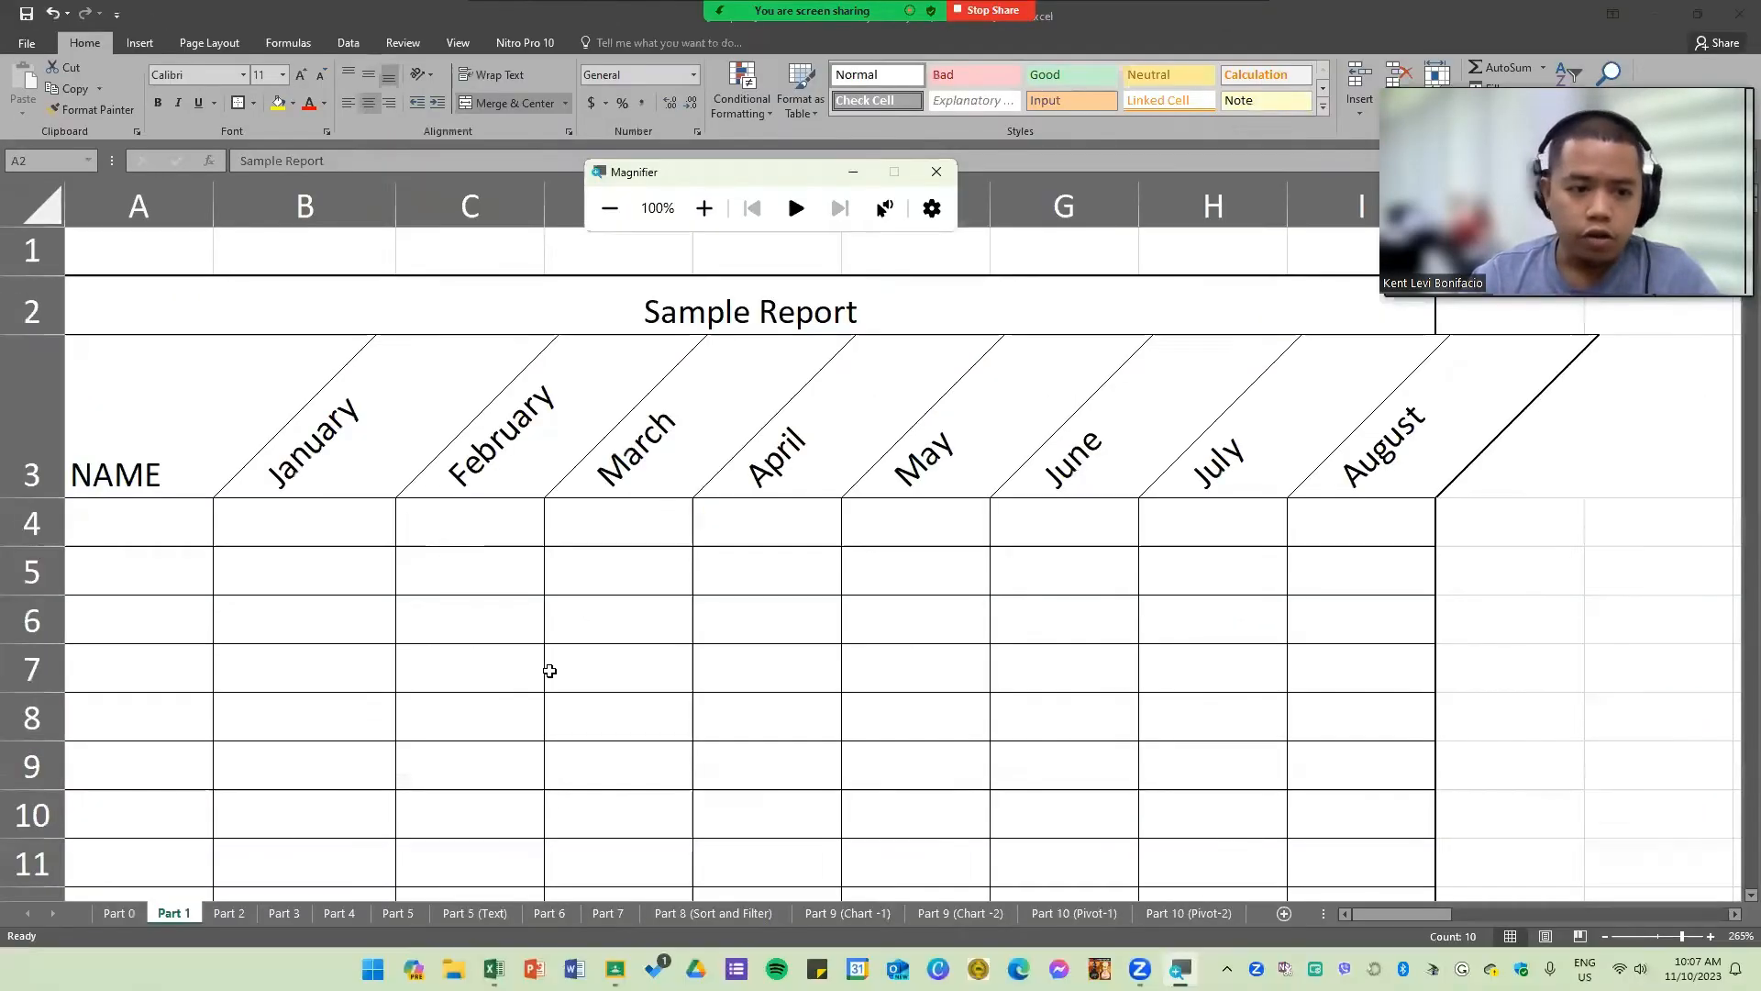
Step: Compare the bordered, angled month headers with the reference sample image
{"action": "left_click", "coordinate": [554, 667]}
{"action": "left_click", "coordinate": [354, 434]}
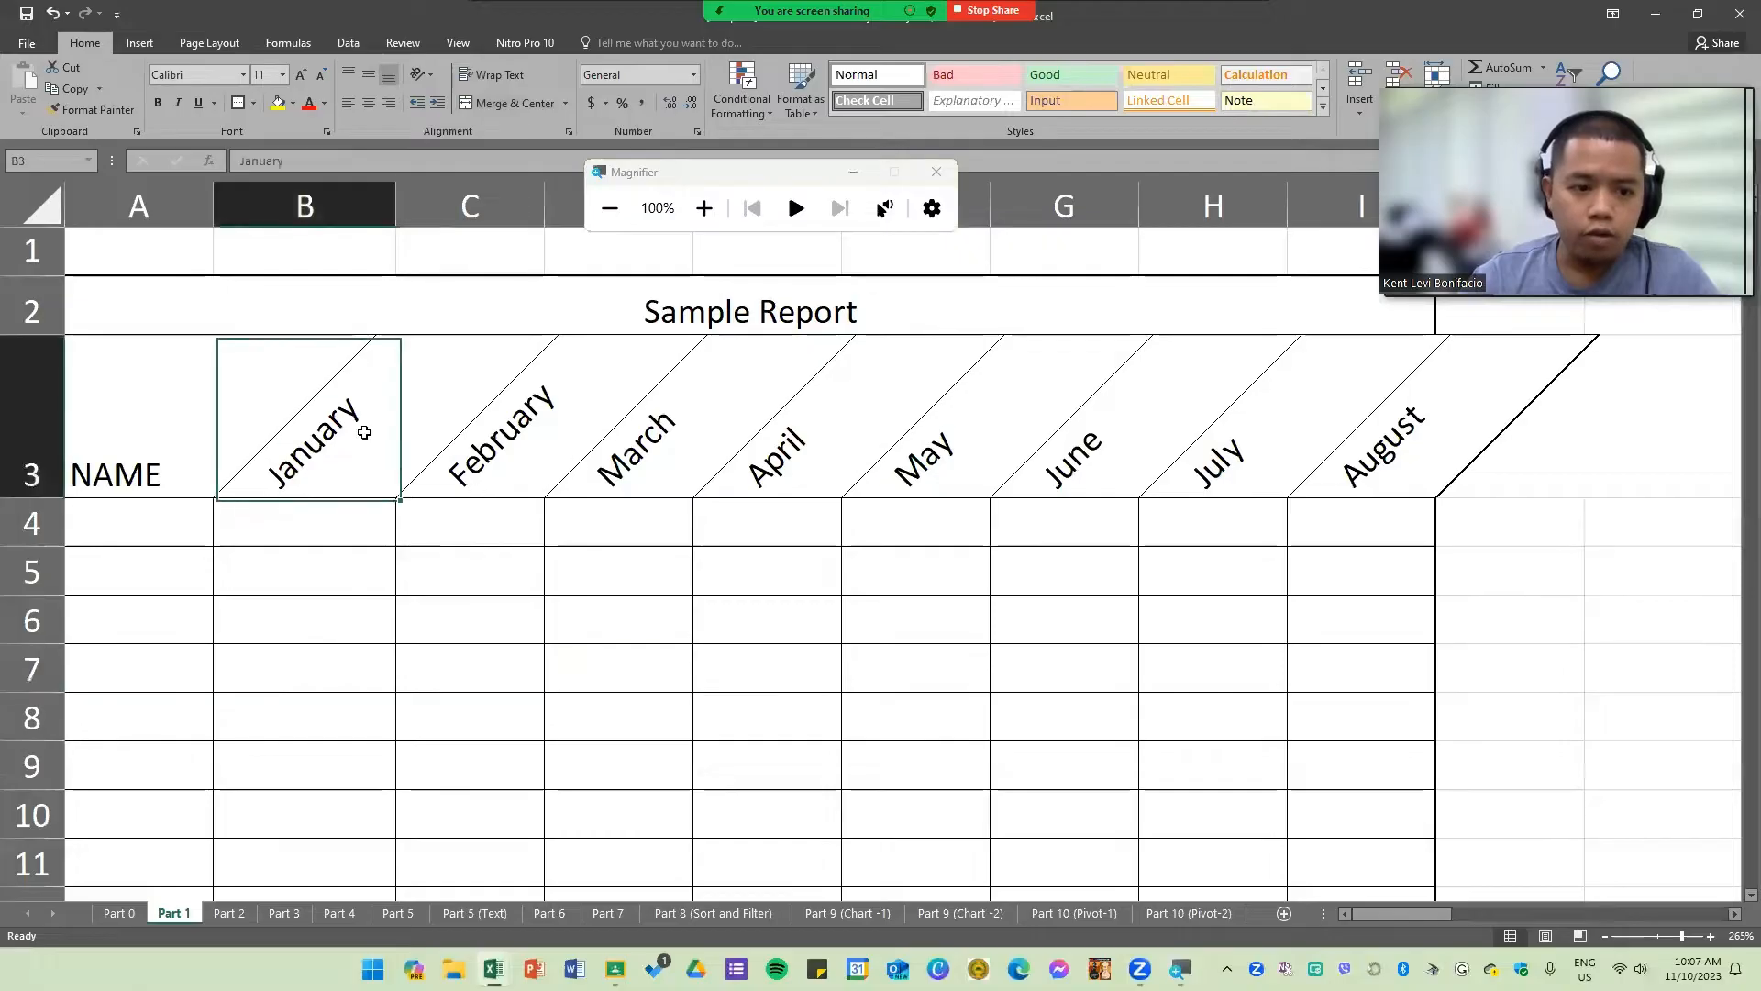
{"action": "left_click_drag", "start_coordinate": [1420, 920], "coordinate": [1534, 914]}
{"action": "scroll", "coordinate": [1202, 493], "scroll_direction": "down", "scroll_amount": 2}
{"action": "left_click", "coordinate": [1201, 492]}
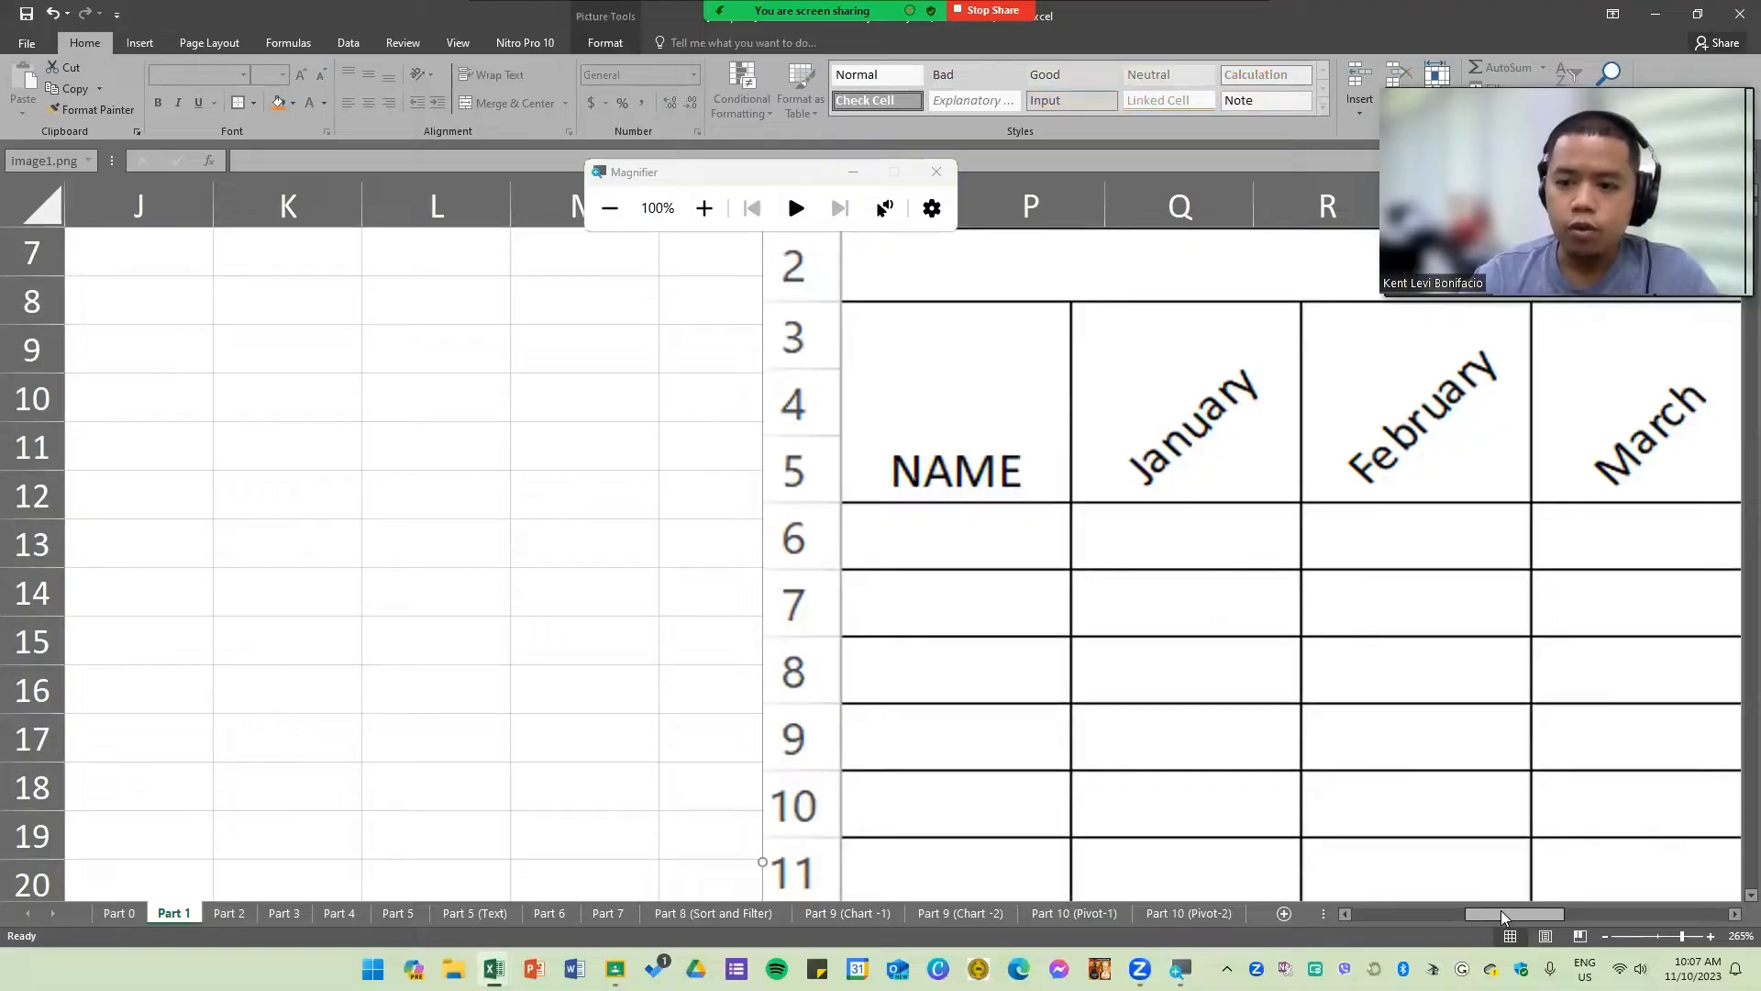
{"action": "left_click_drag", "start_coordinate": [1501, 917], "coordinate": [1389, 917]}
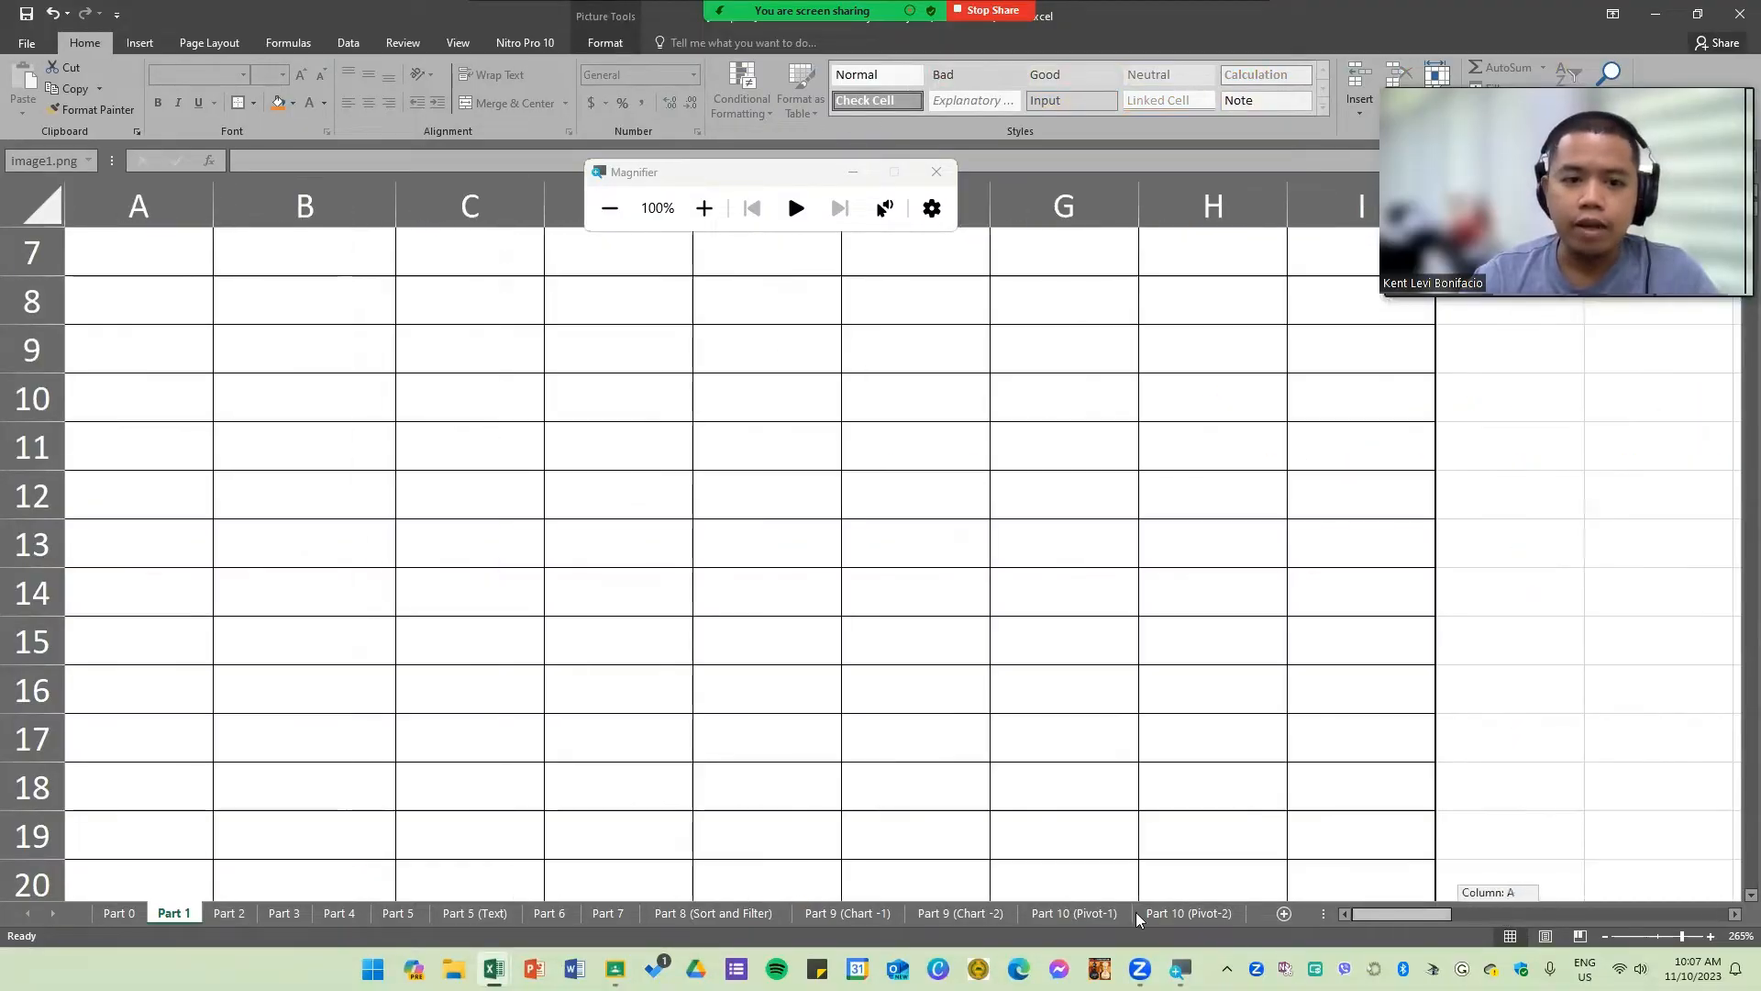
{"action": "scroll", "coordinate": [659, 670], "scroll_direction": "up", "scroll_amount": 2}
{"action": "left_click", "coordinate": [660, 671]}
{"action": "left_click", "coordinate": [1070, 440]}
{"action": "left_click", "coordinate": [1358, 463]}
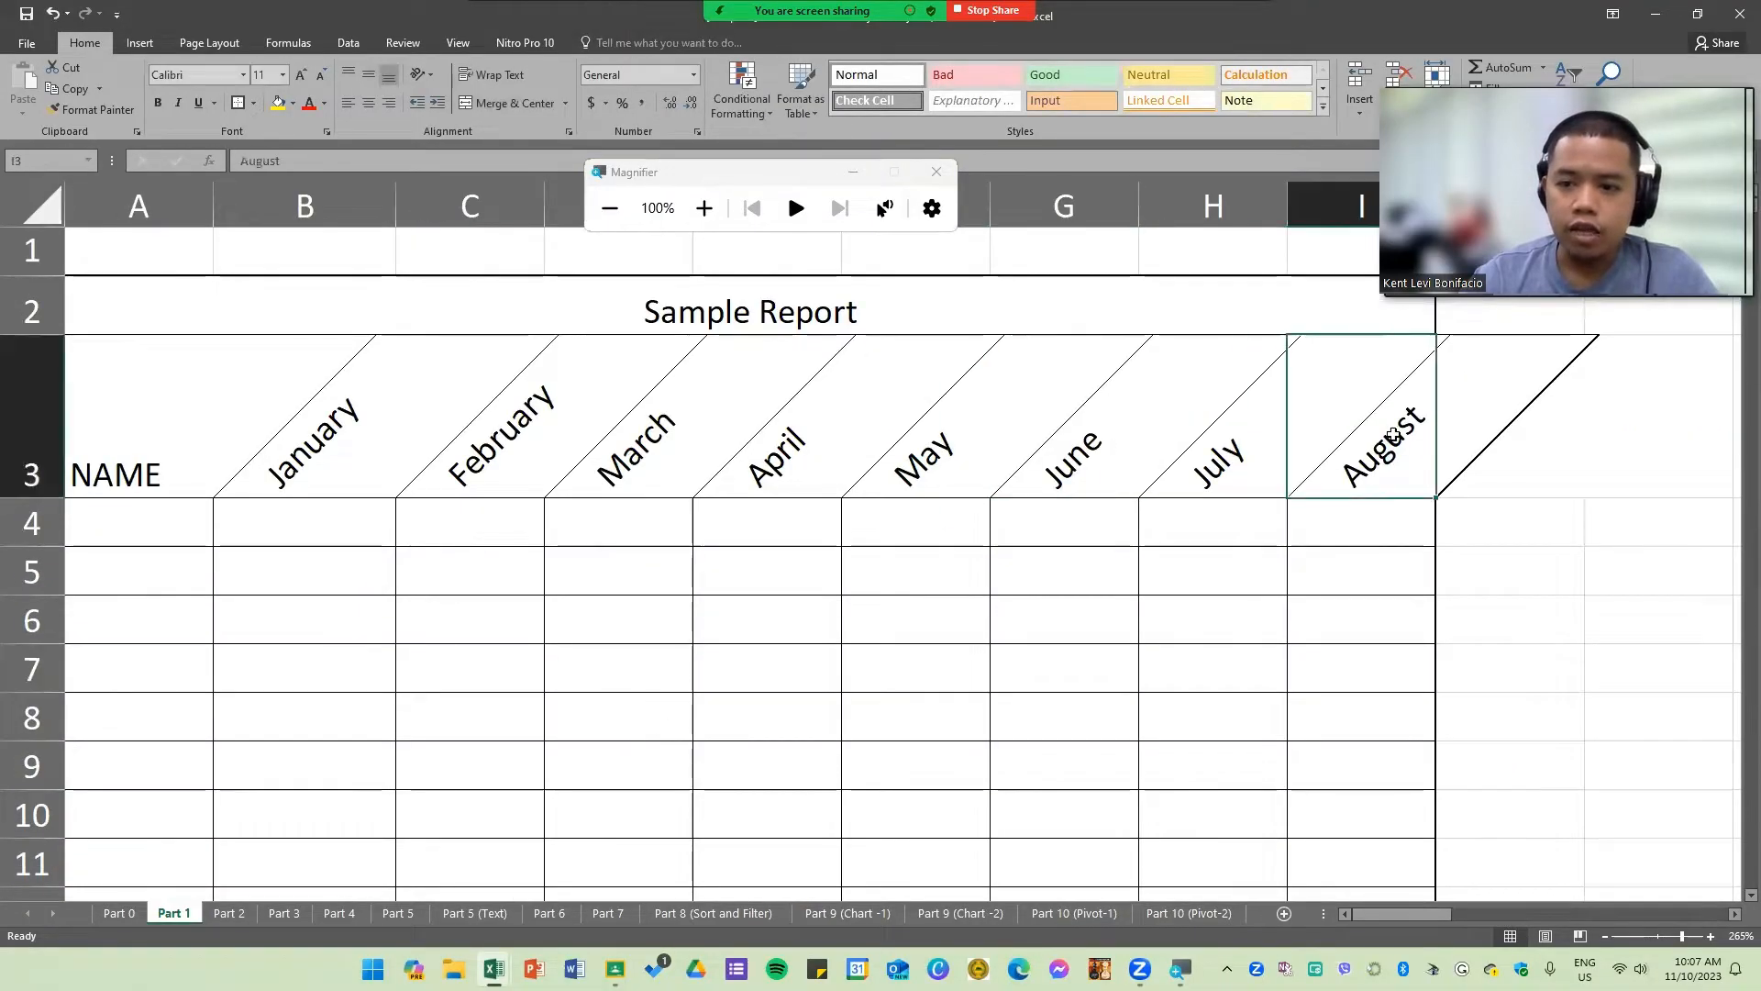
{"action": "left_click_drag", "start_coordinate": [326, 474], "coordinate": [509, 452]}
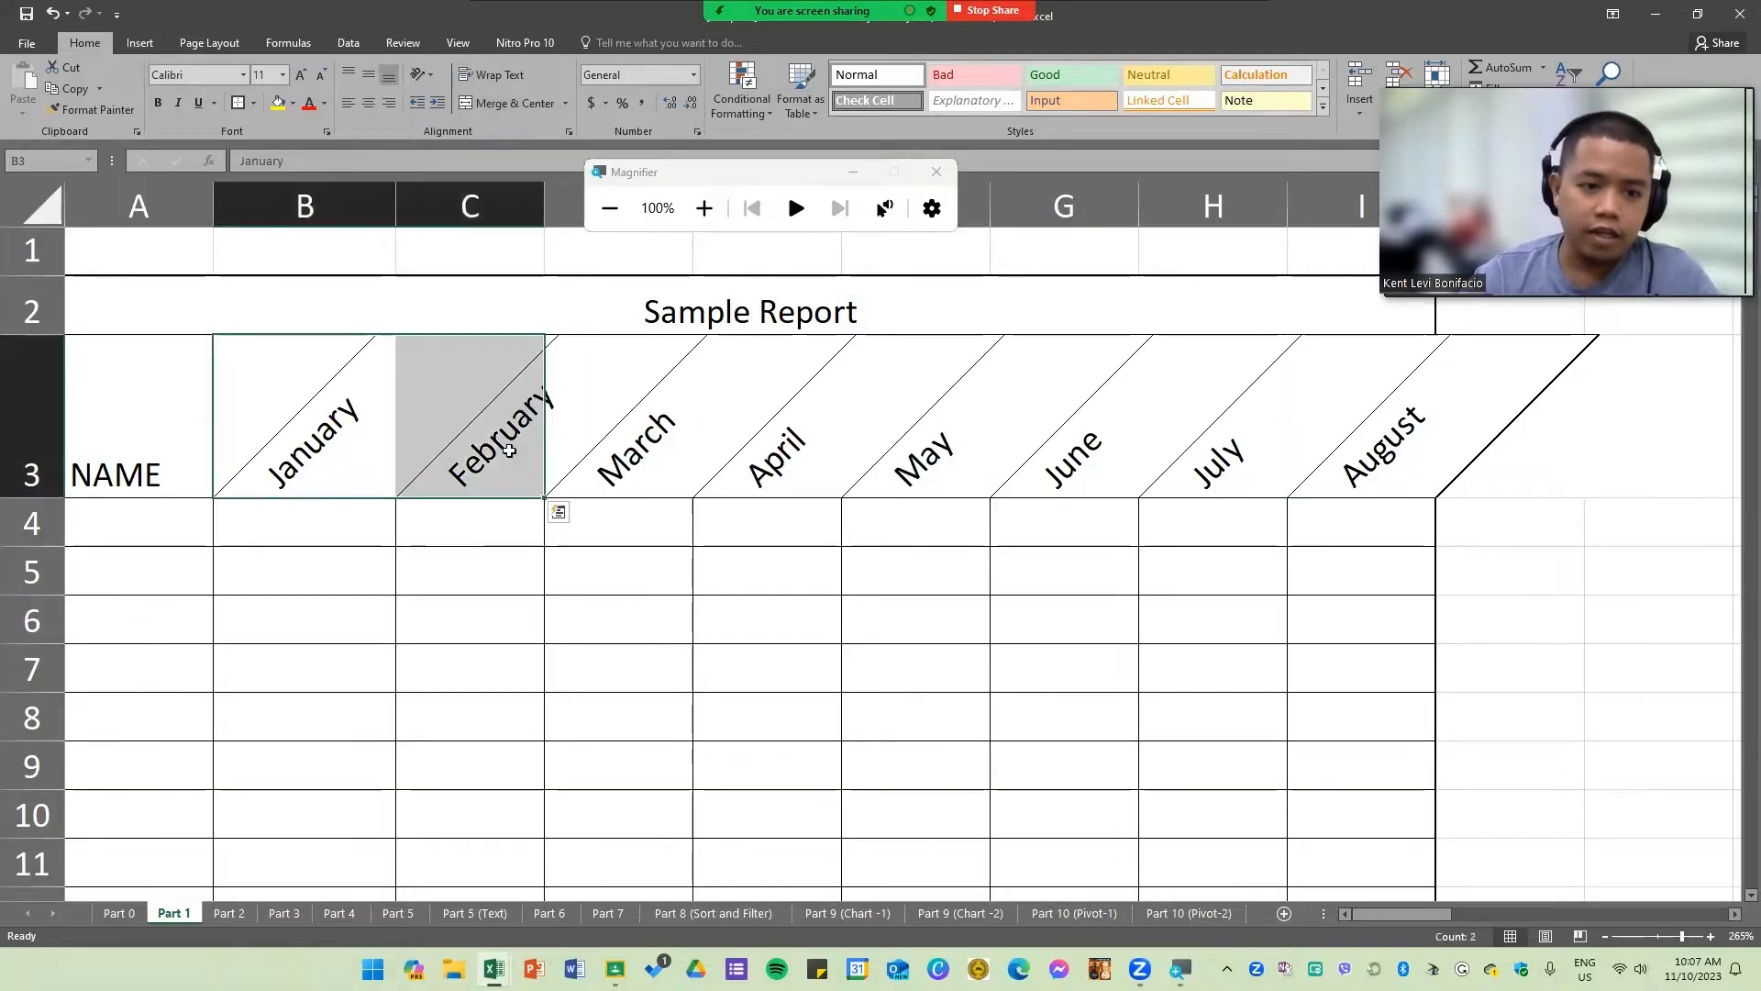
{"action": "left_click", "coordinate": [836, 657]}
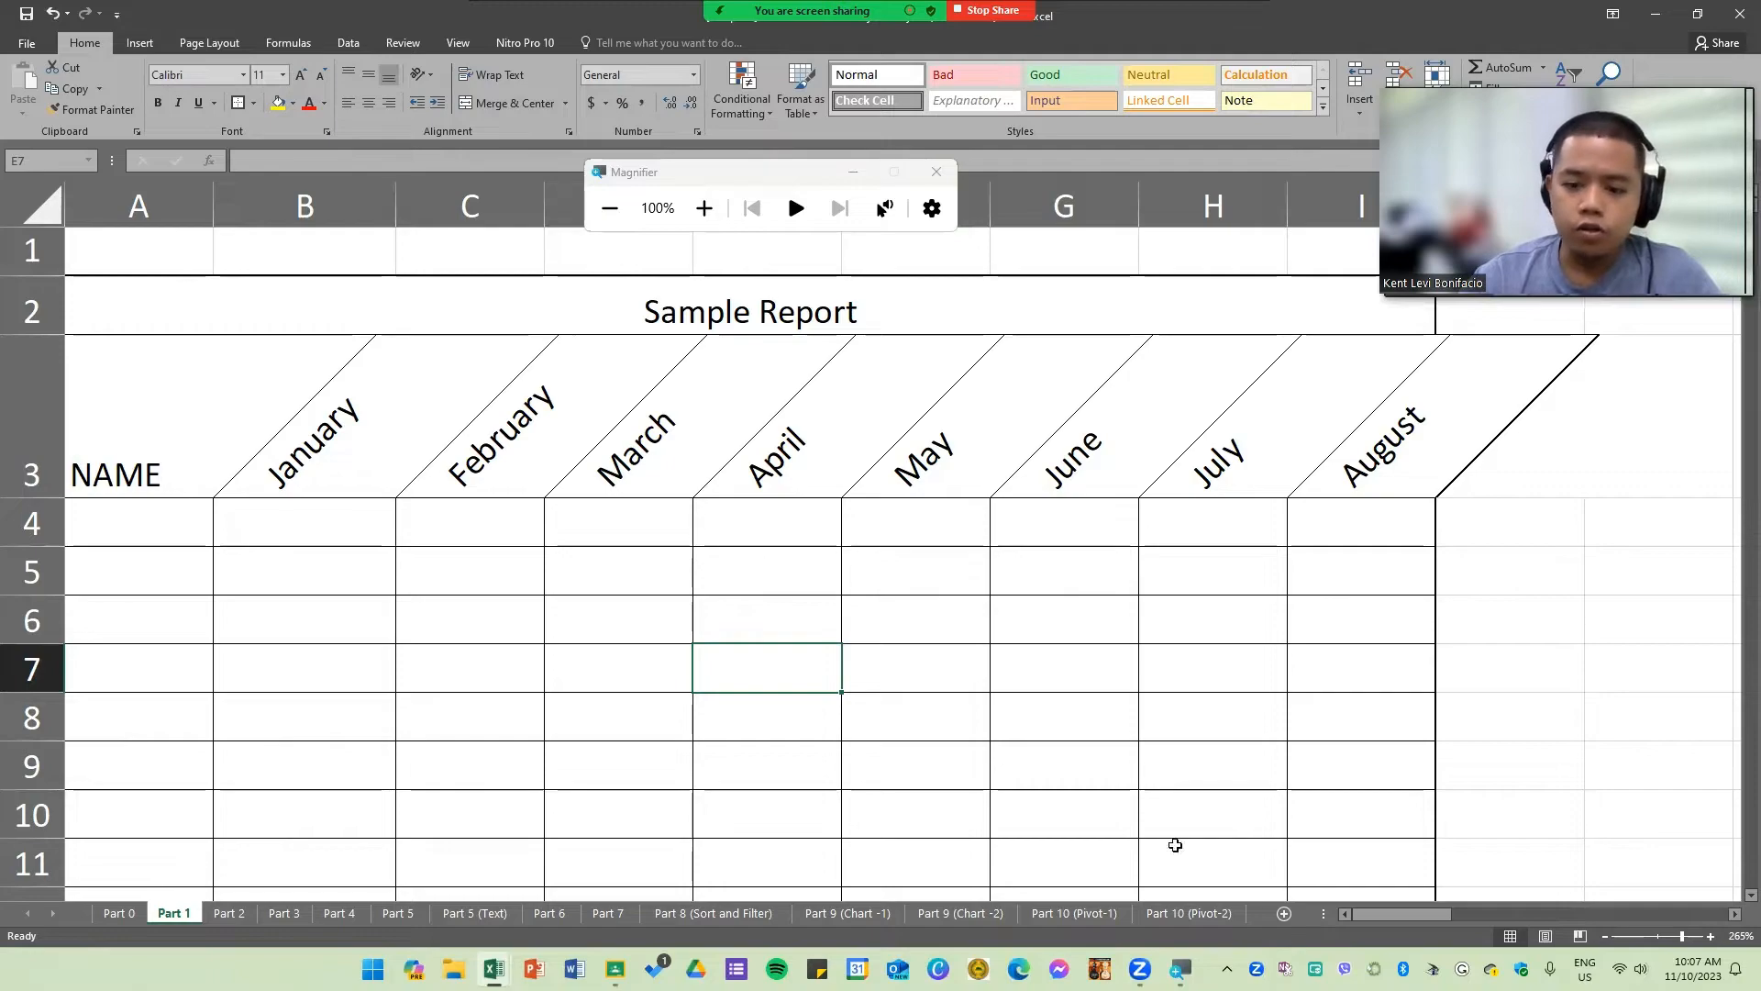
{"action": "left_click_drag", "start_coordinate": [1301, 419], "coordinate": [377, 446]}
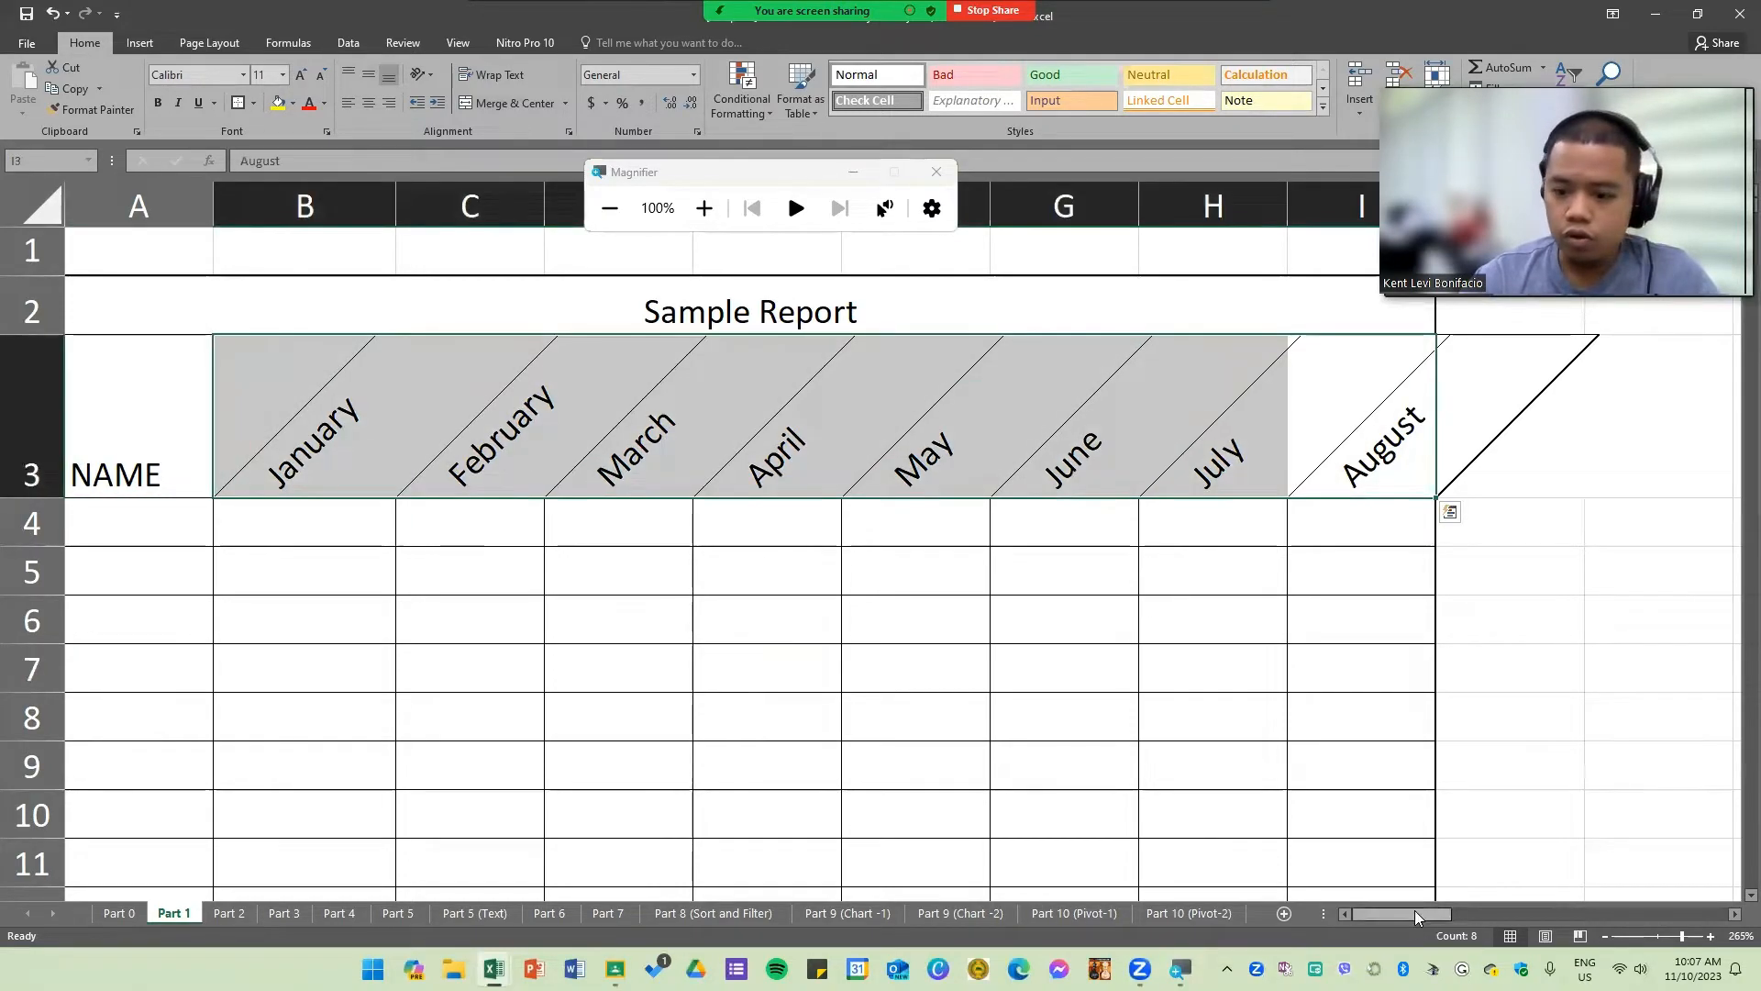
{"action": "left_click_drag", "start_coordinate": [1431, 913], "coordinate": [1388, 914]}
{"action": "left_click", "coordinate": [1469, 803]}
{"action": "left_click", "coordinate": [955, 672]}
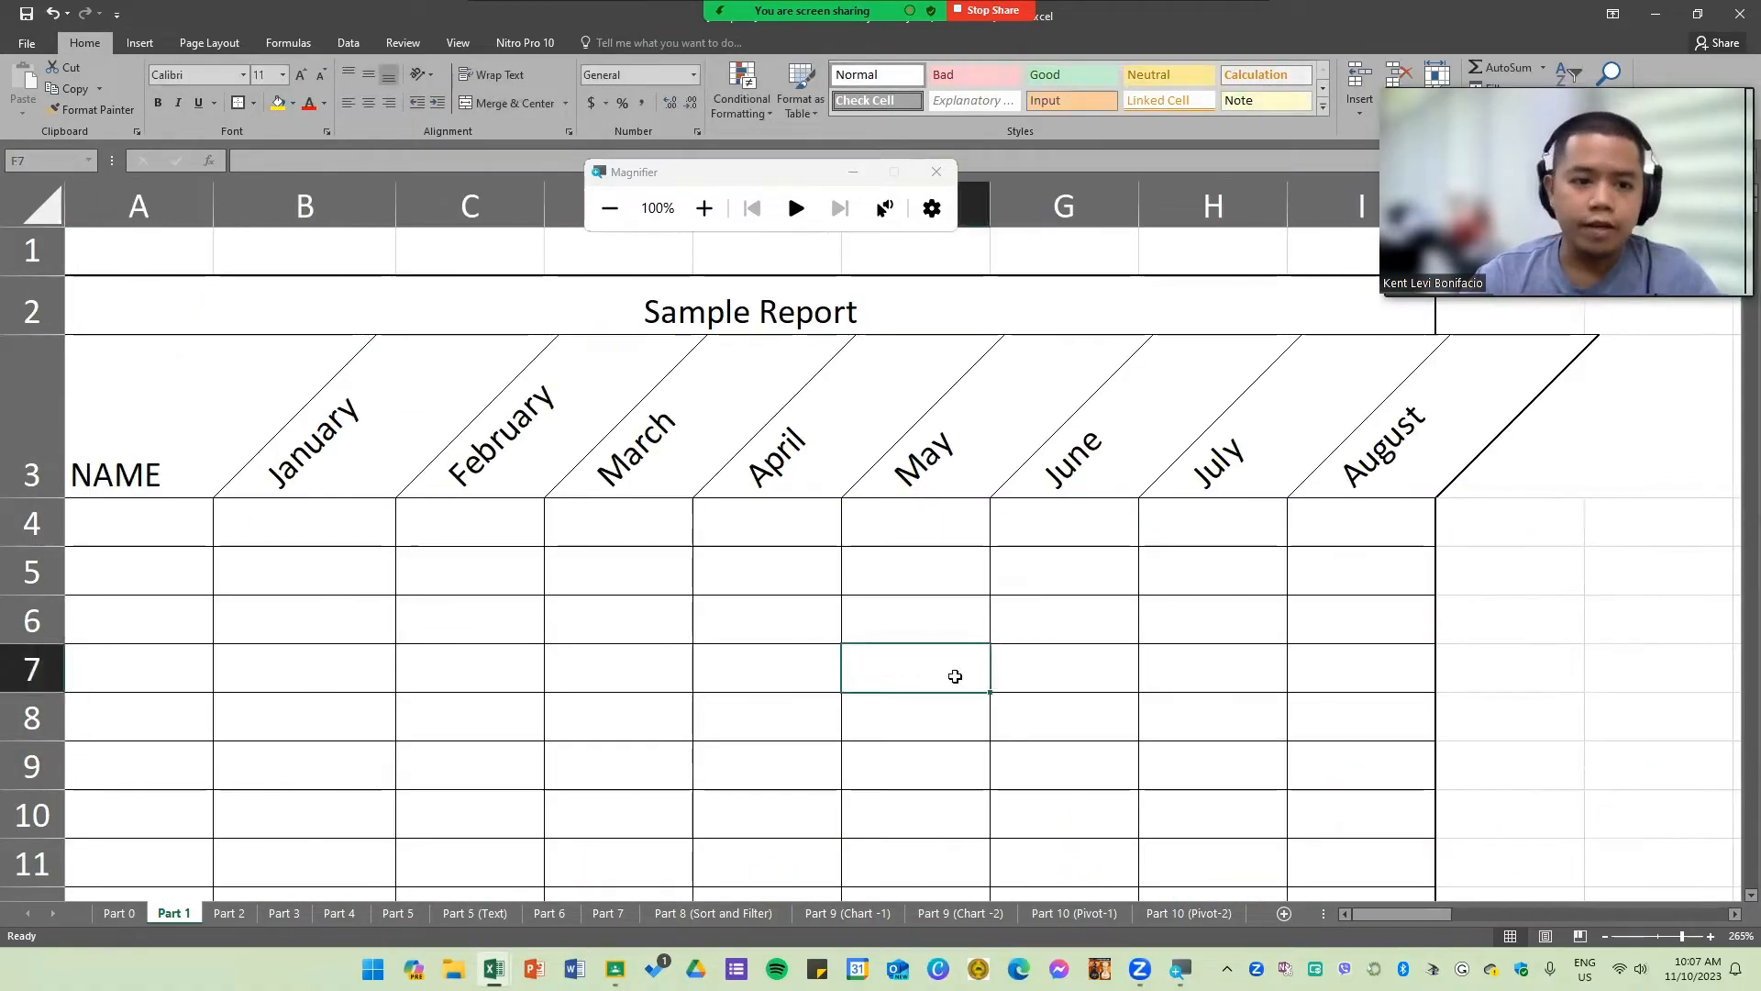
{"action": "scroll", "coordinate": [645, 630], "scroll_direction": "down", "scroll_amount": 2}
{"action": "scroll", "coordinate": [605, 633], "scroll_direction": "up", "scroll_amount": 2}
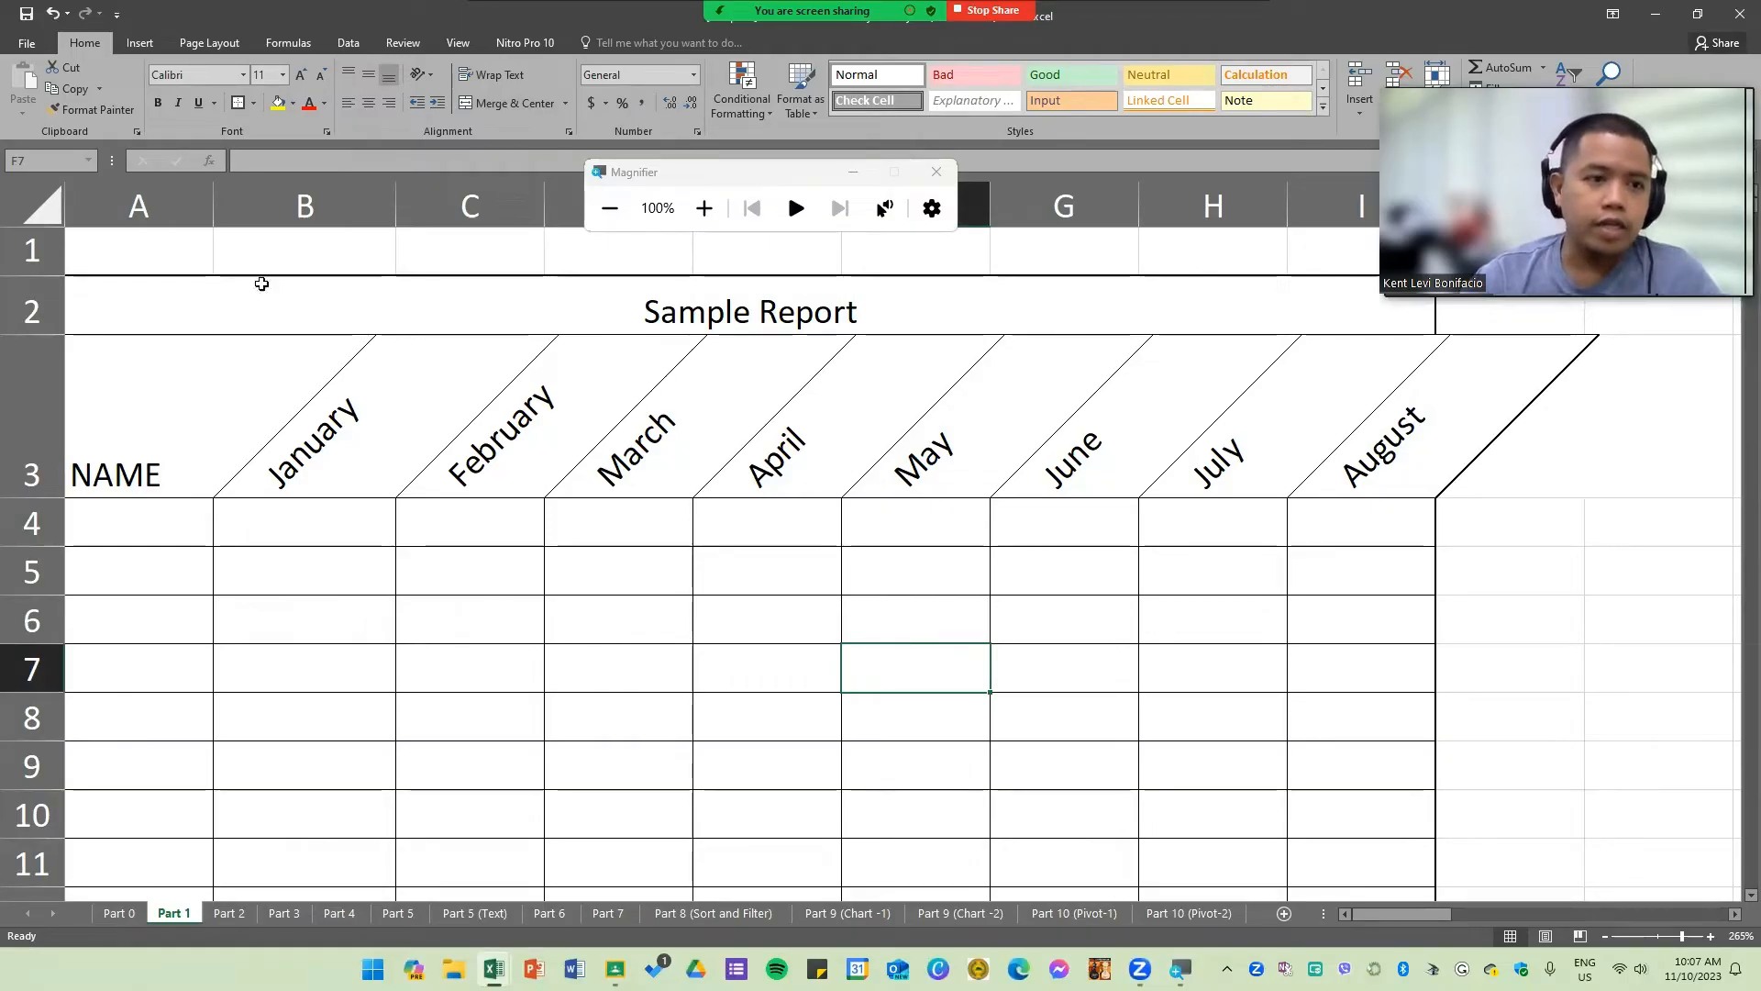
Step: Right-align the NAME label in cell A3
{"action": "left_click", "coordinate": [151, 415]}
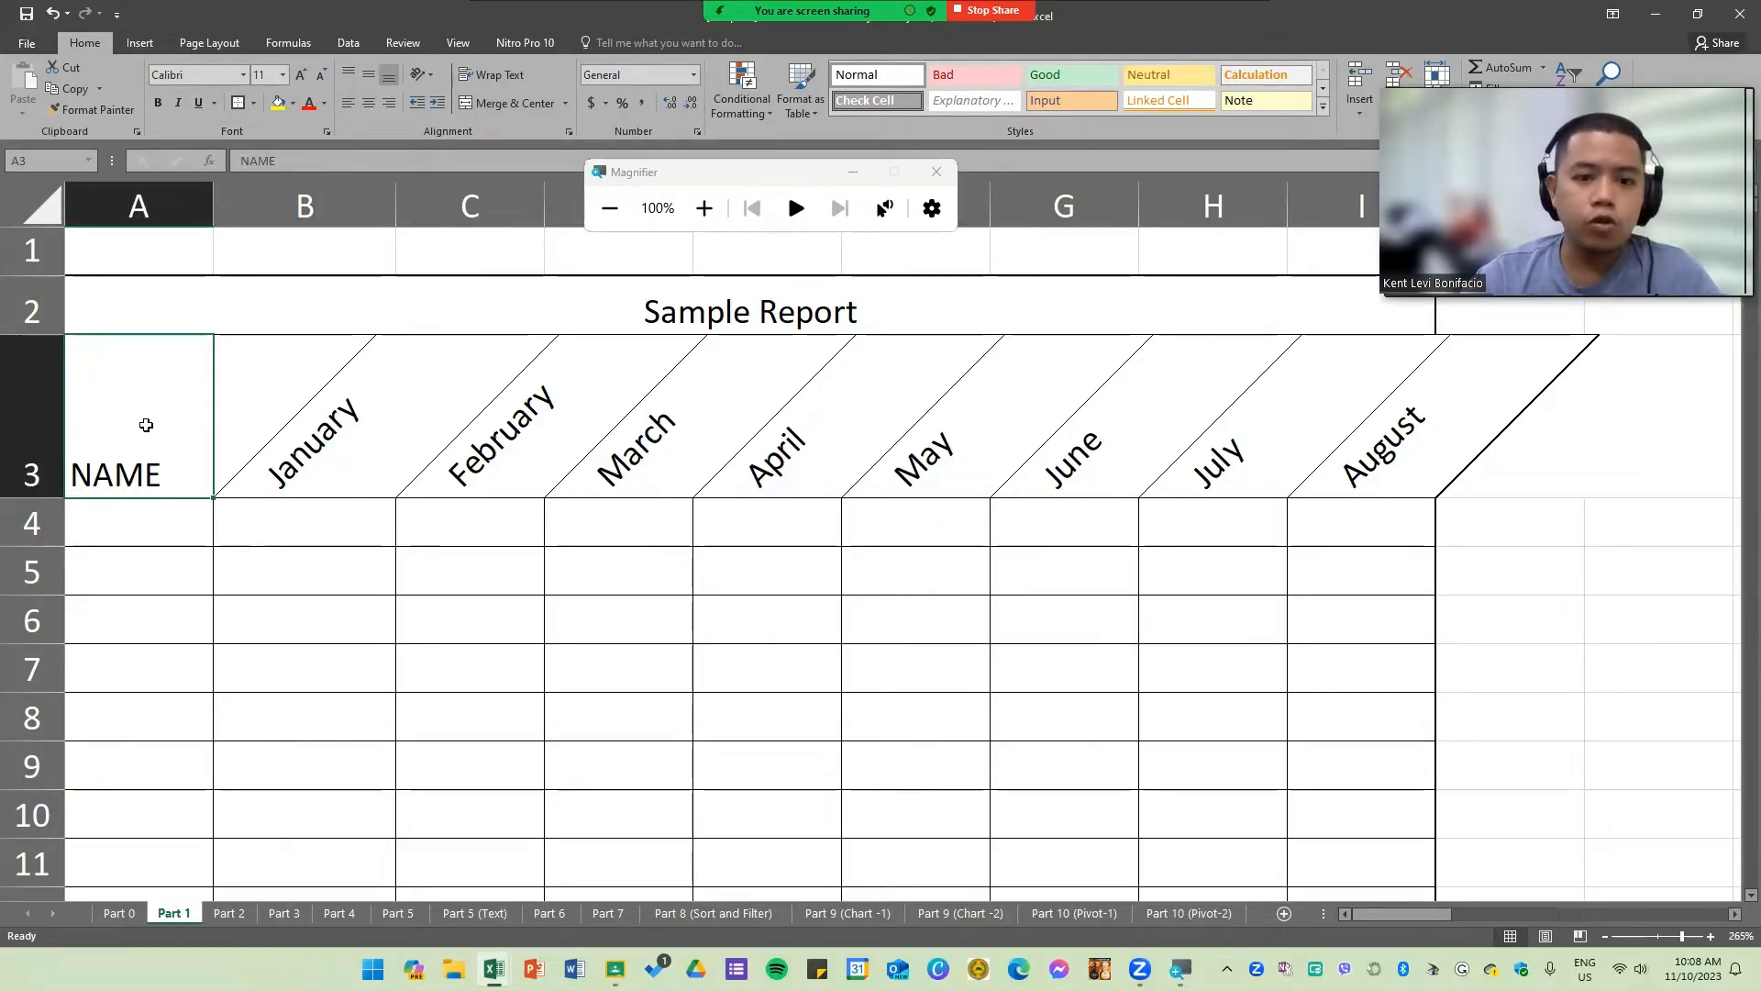
{"action": "left_click", "coordinate": [704, 208]}
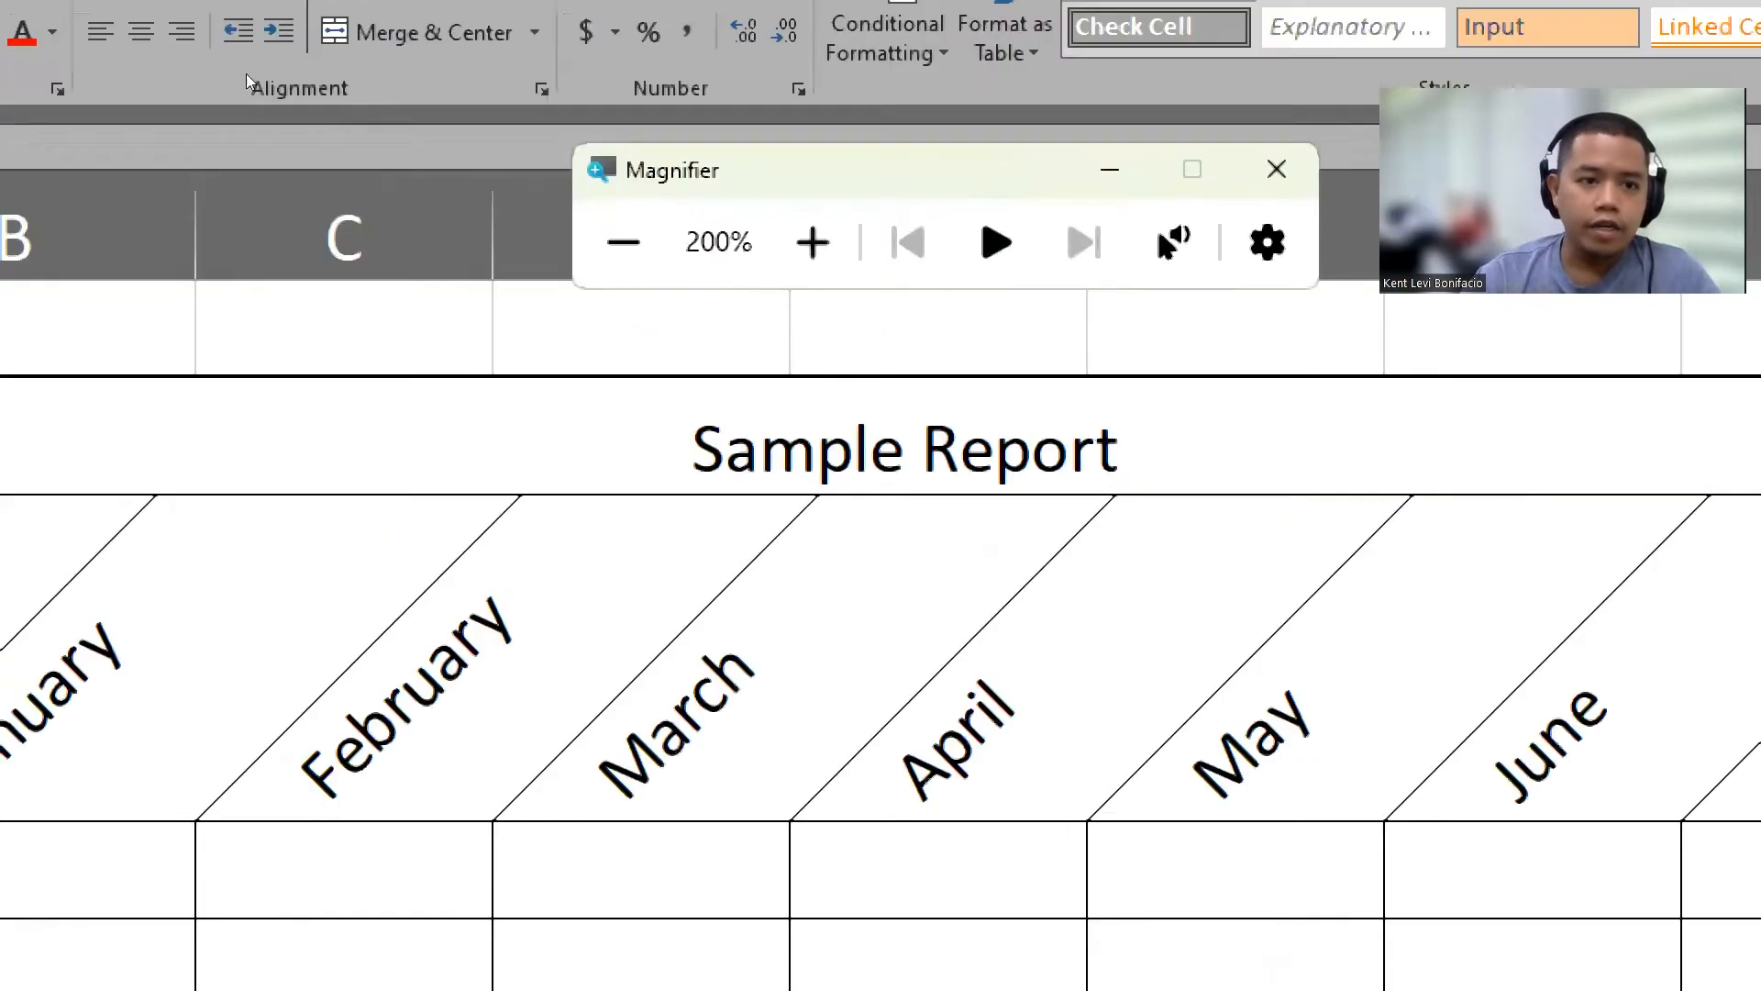
{"action": "left_click", "coordinate": [344, 103]}
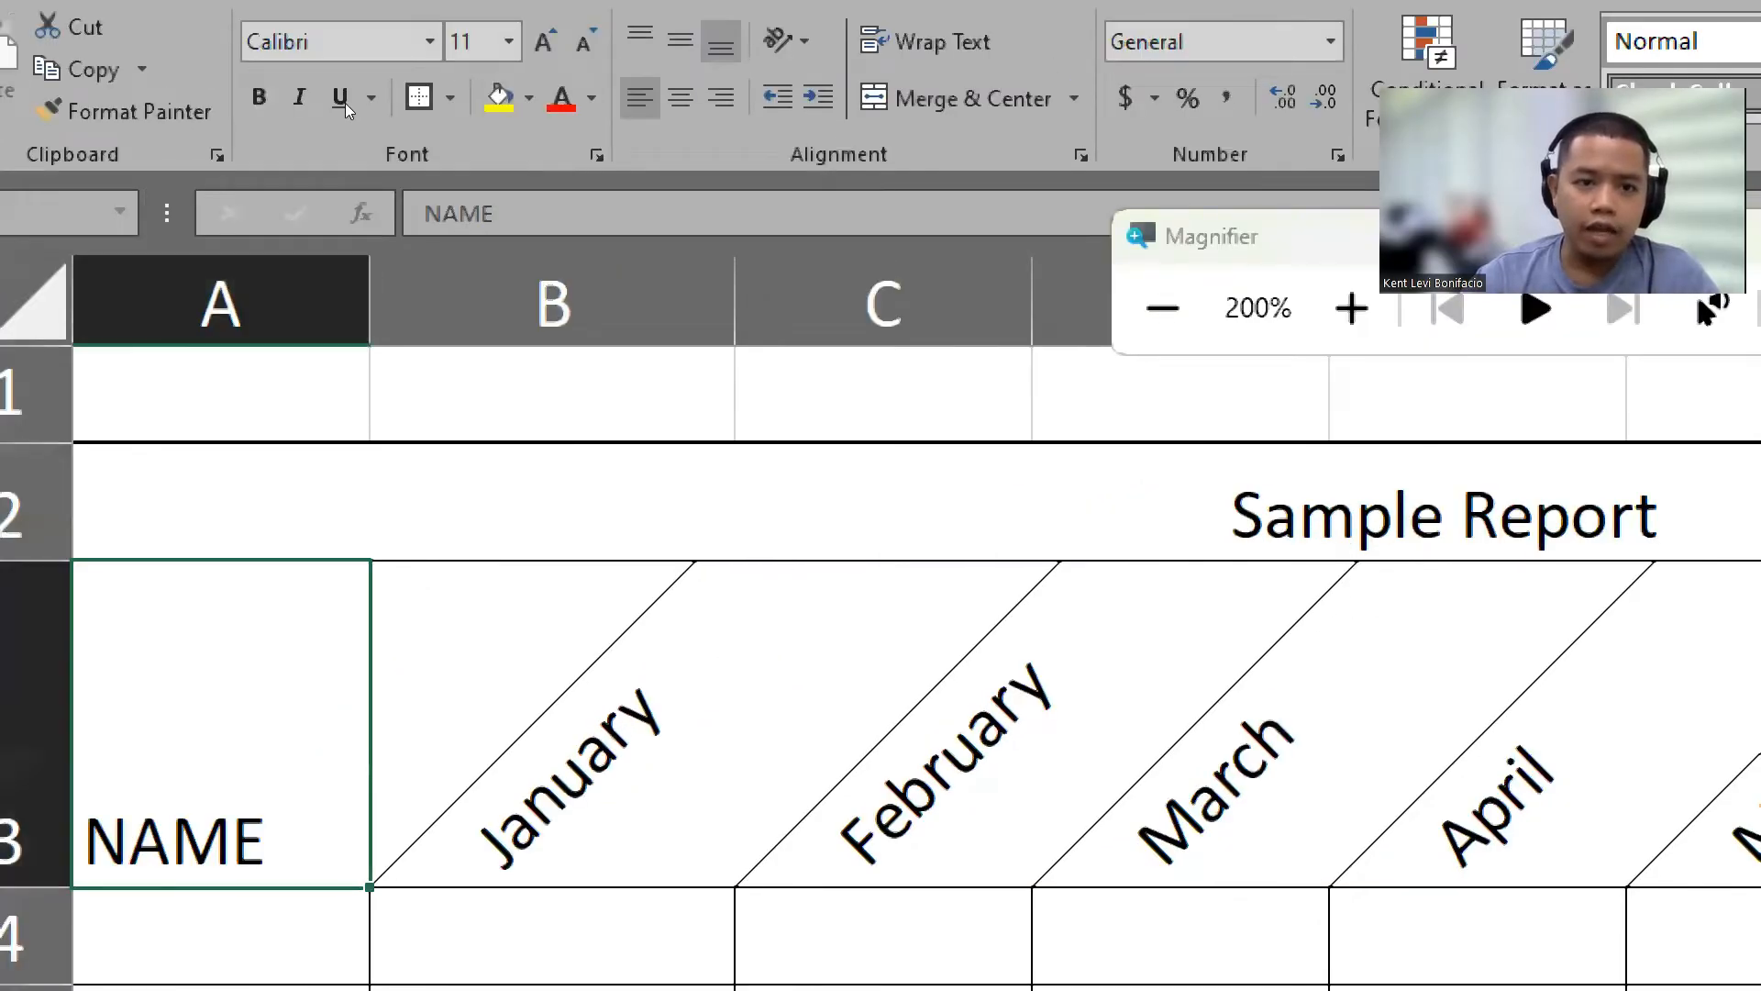
{"action": "left_click", "coordinate": [375, 101]}
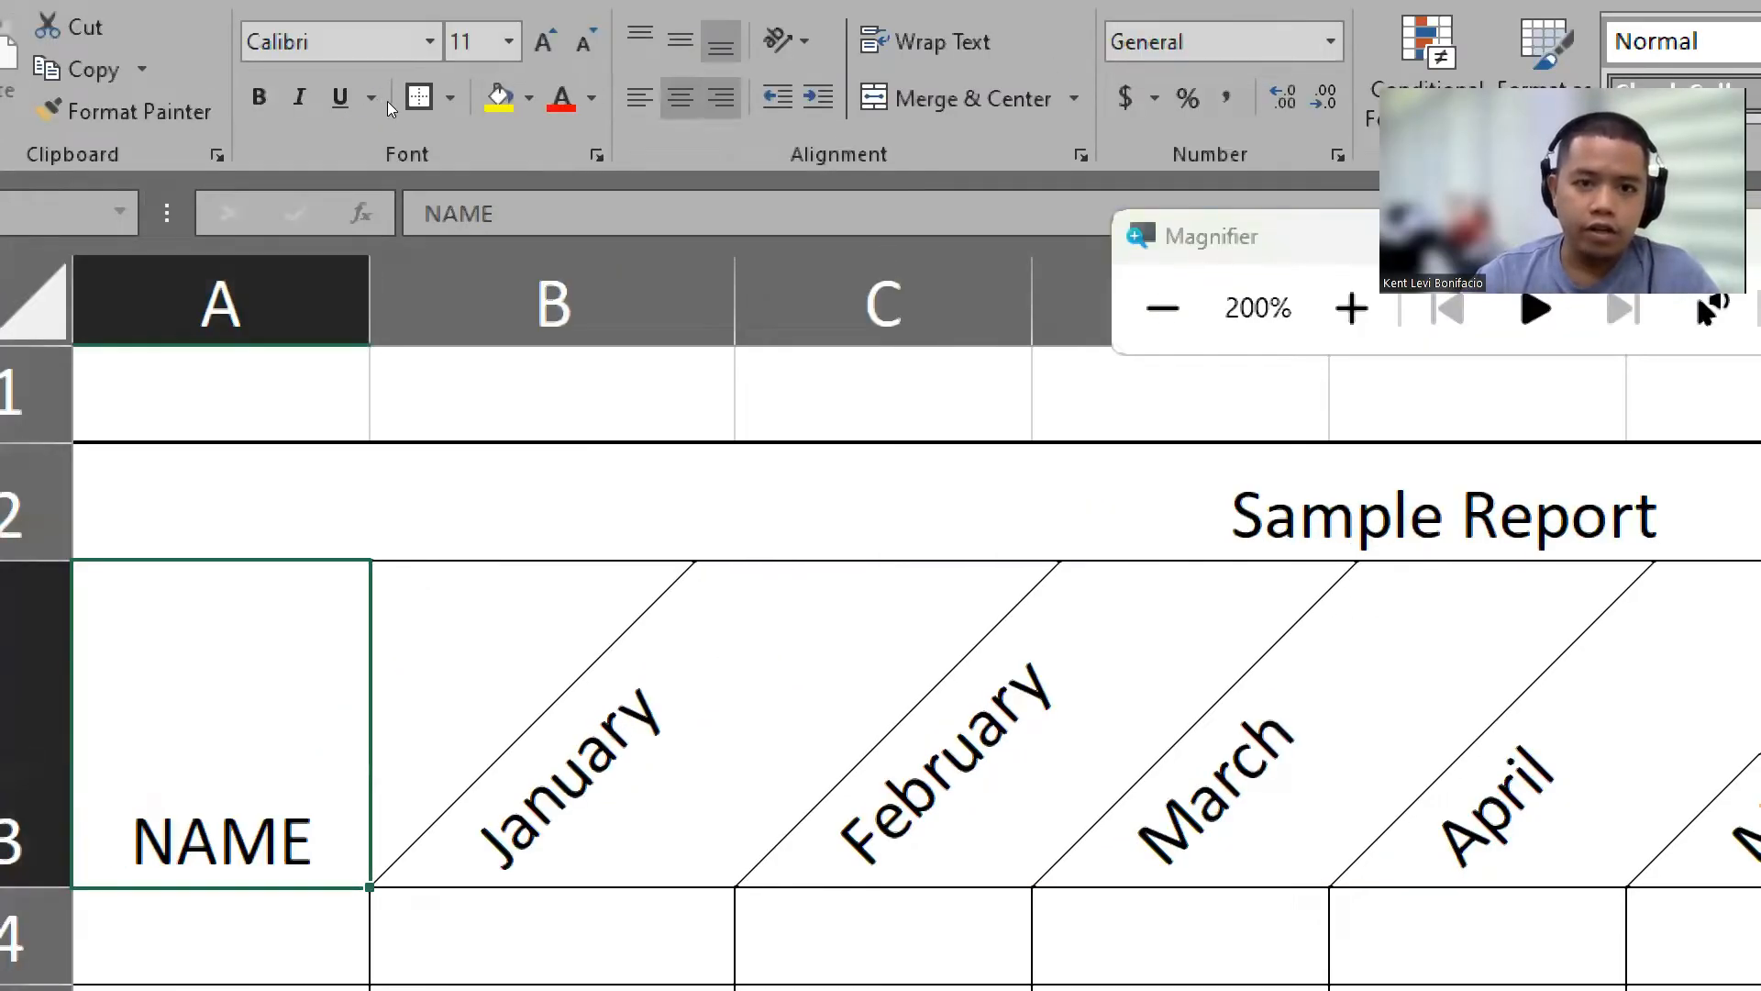
{"action": "left_click", "coordinate": [393, 101]}
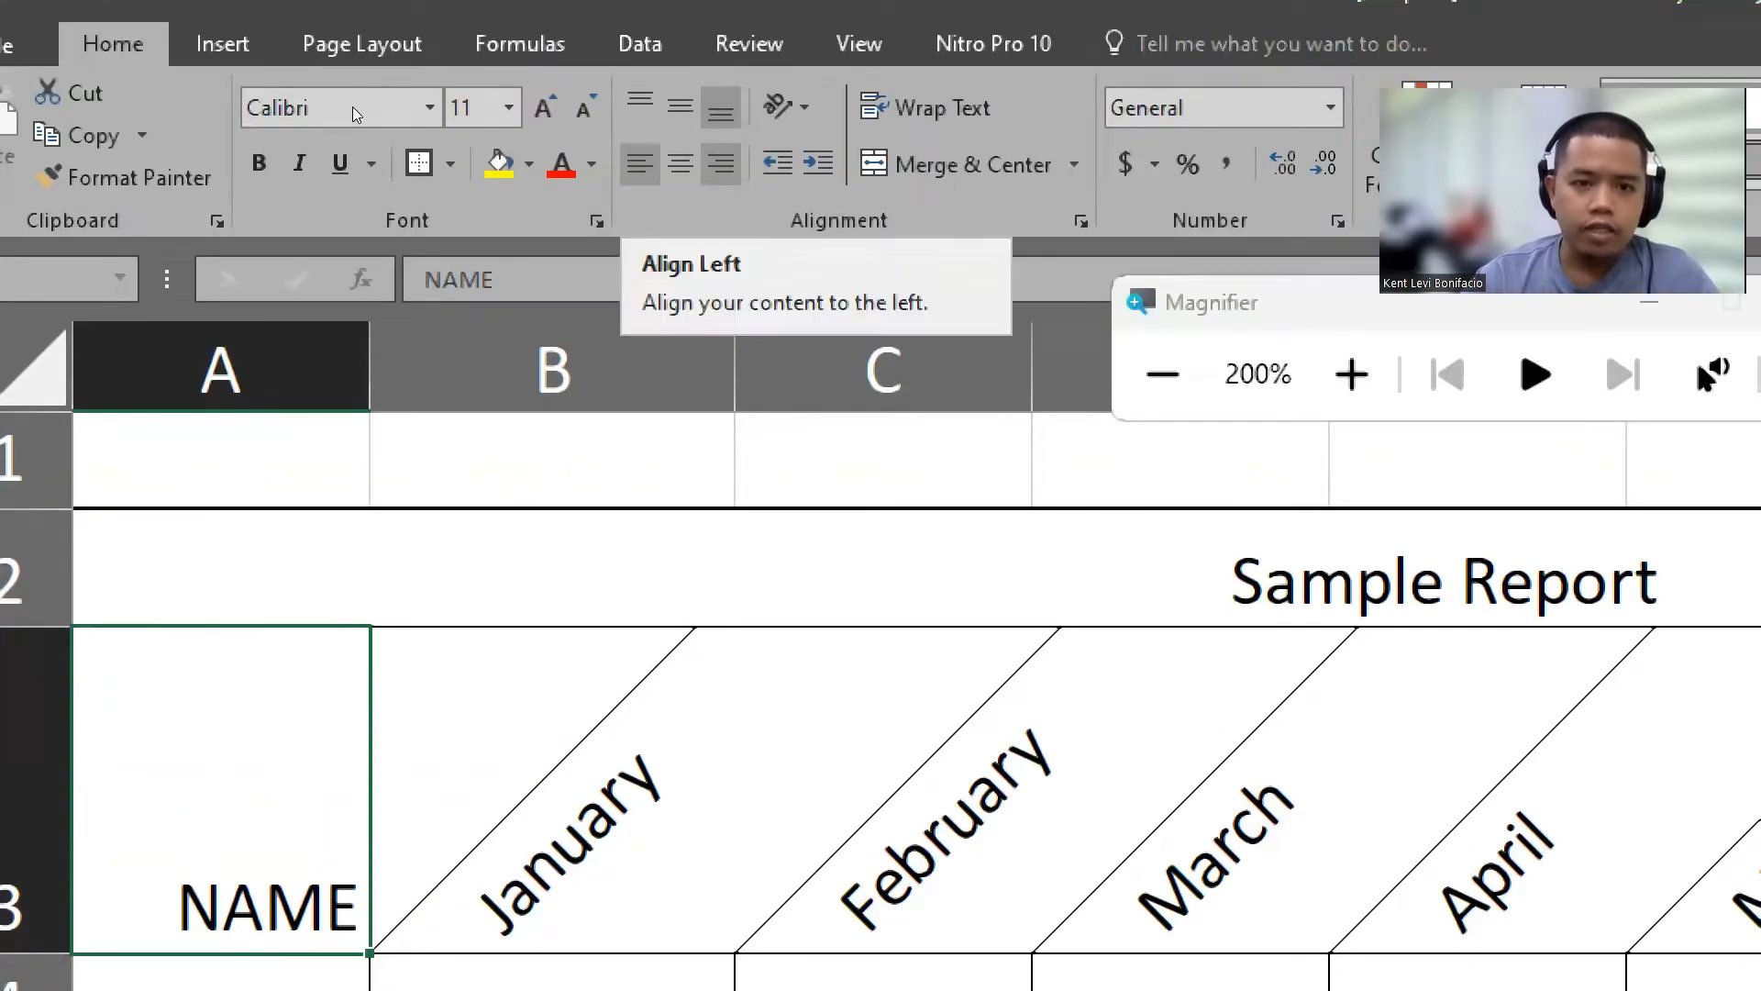
Step: Cycle cell A3's vertical alignment through top, middle and bottom twice
{"action": "left_click", "coordinate": [640, 107]}
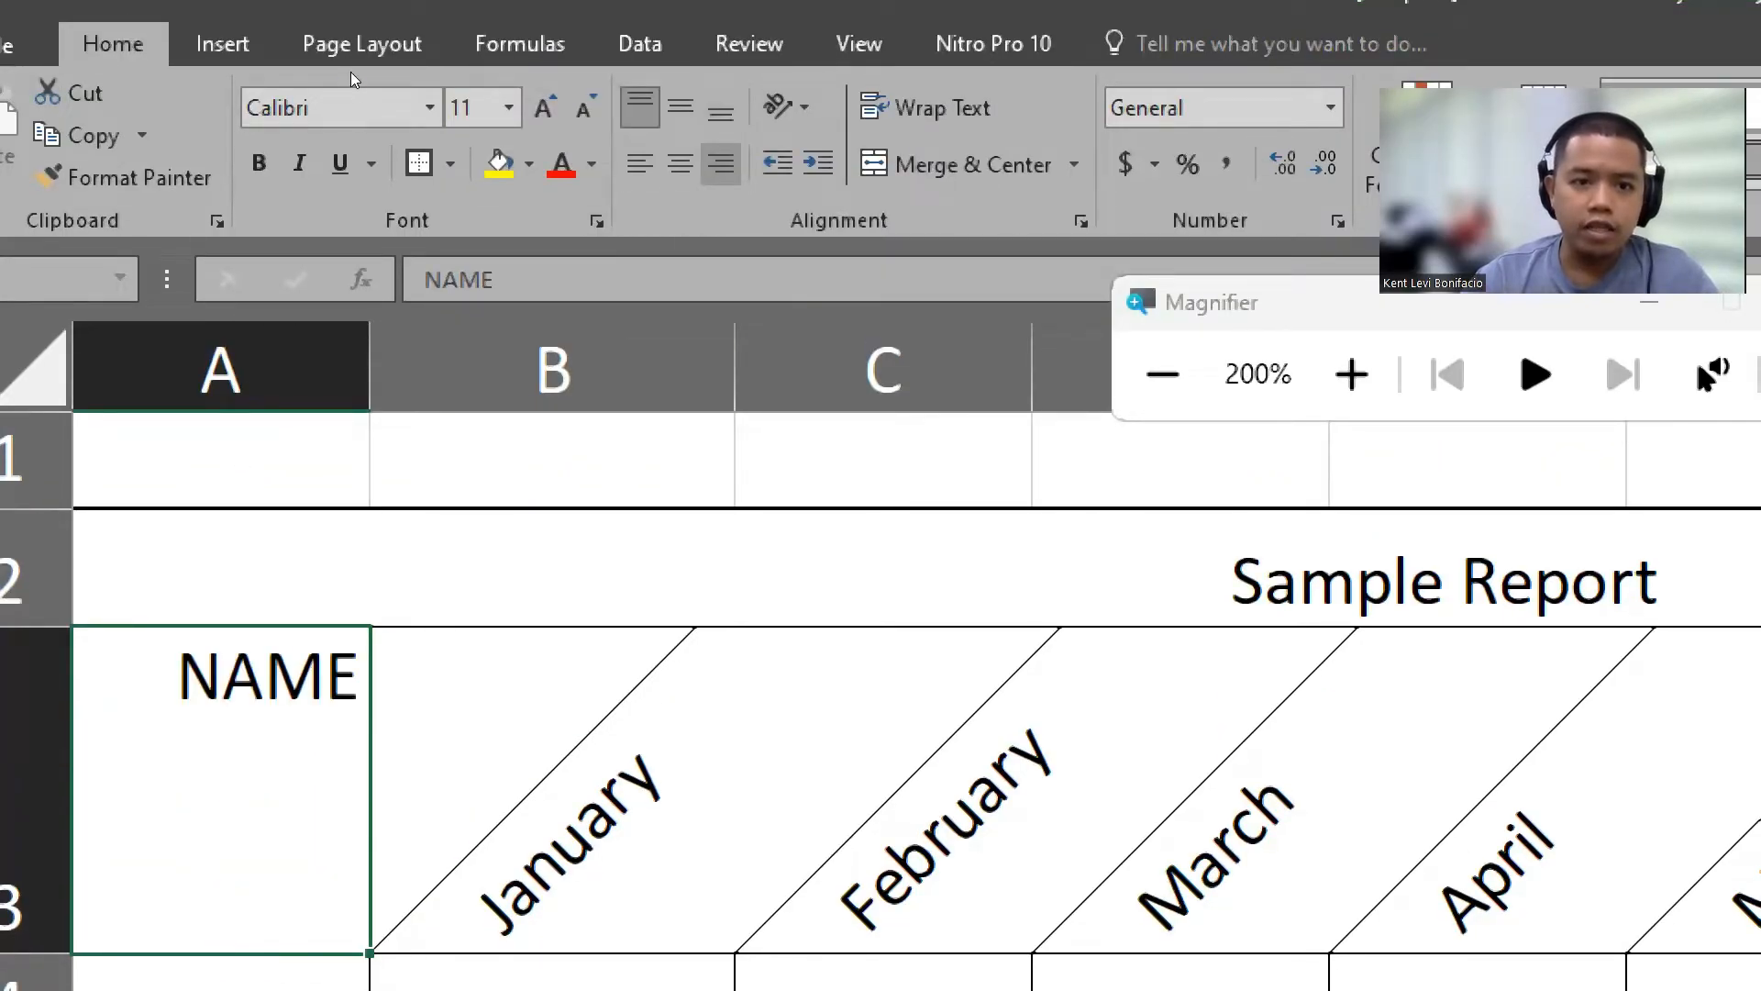
{"action": "left_click", "coordinate": [679, 107]}
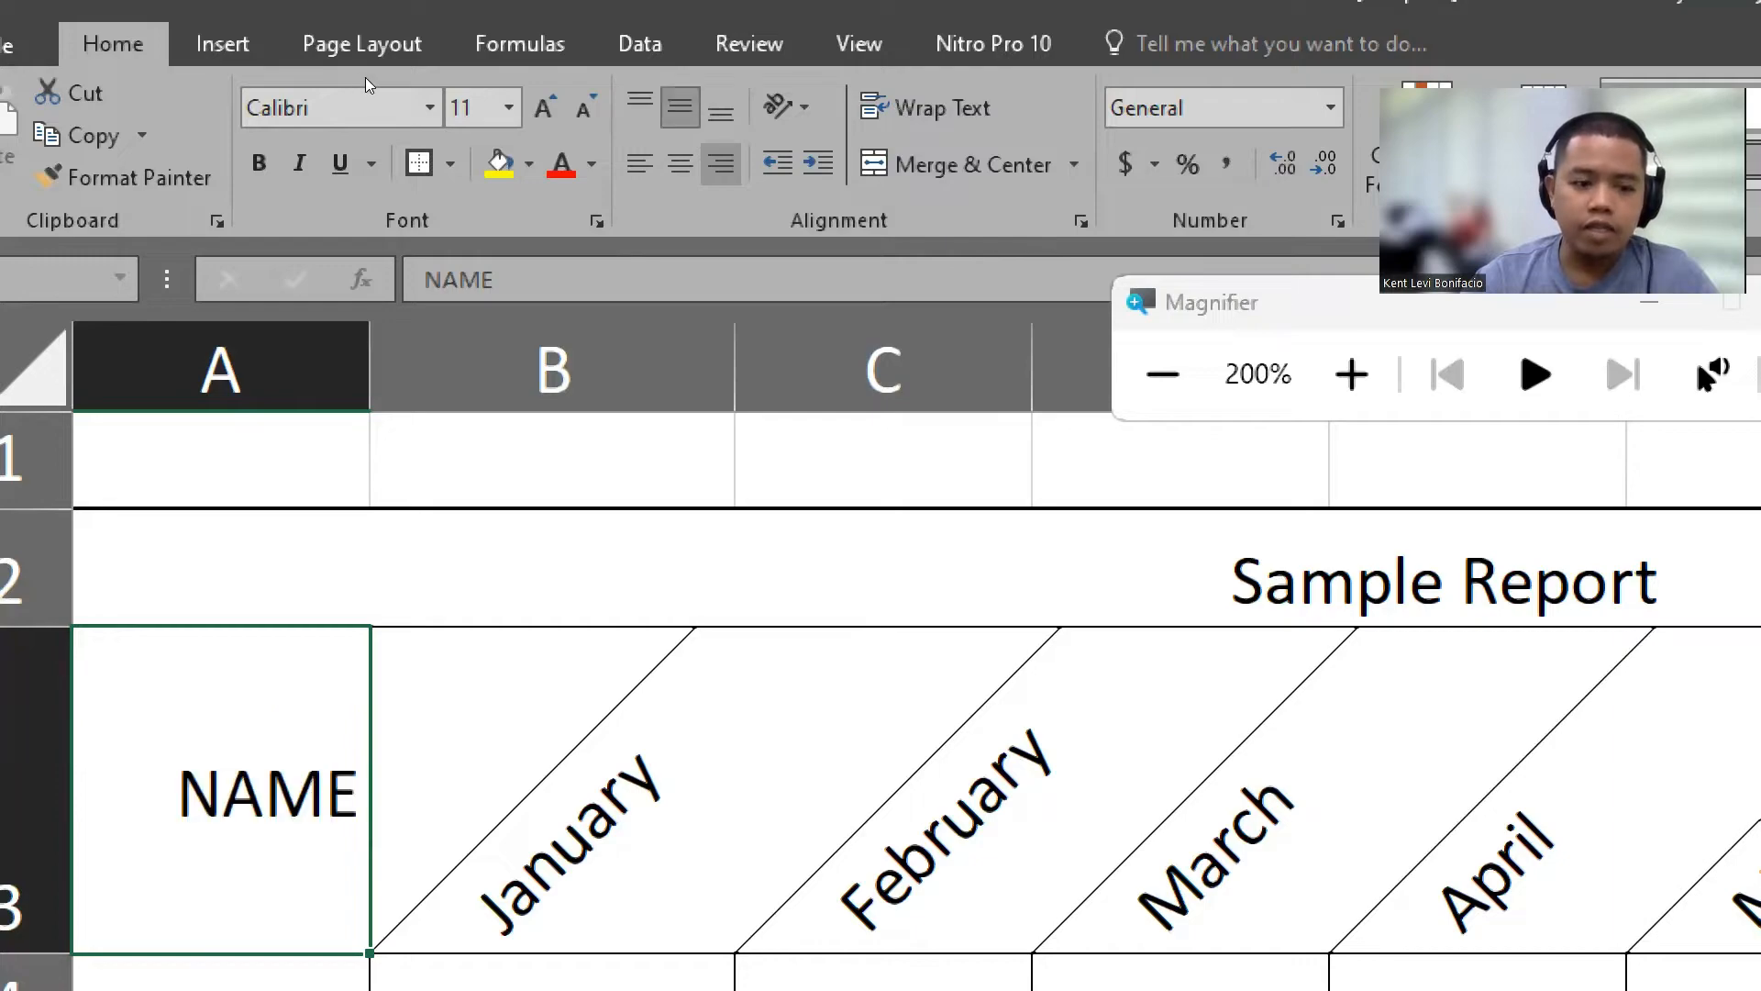
{"action": "left_click", "coordinate": [720, 110]}
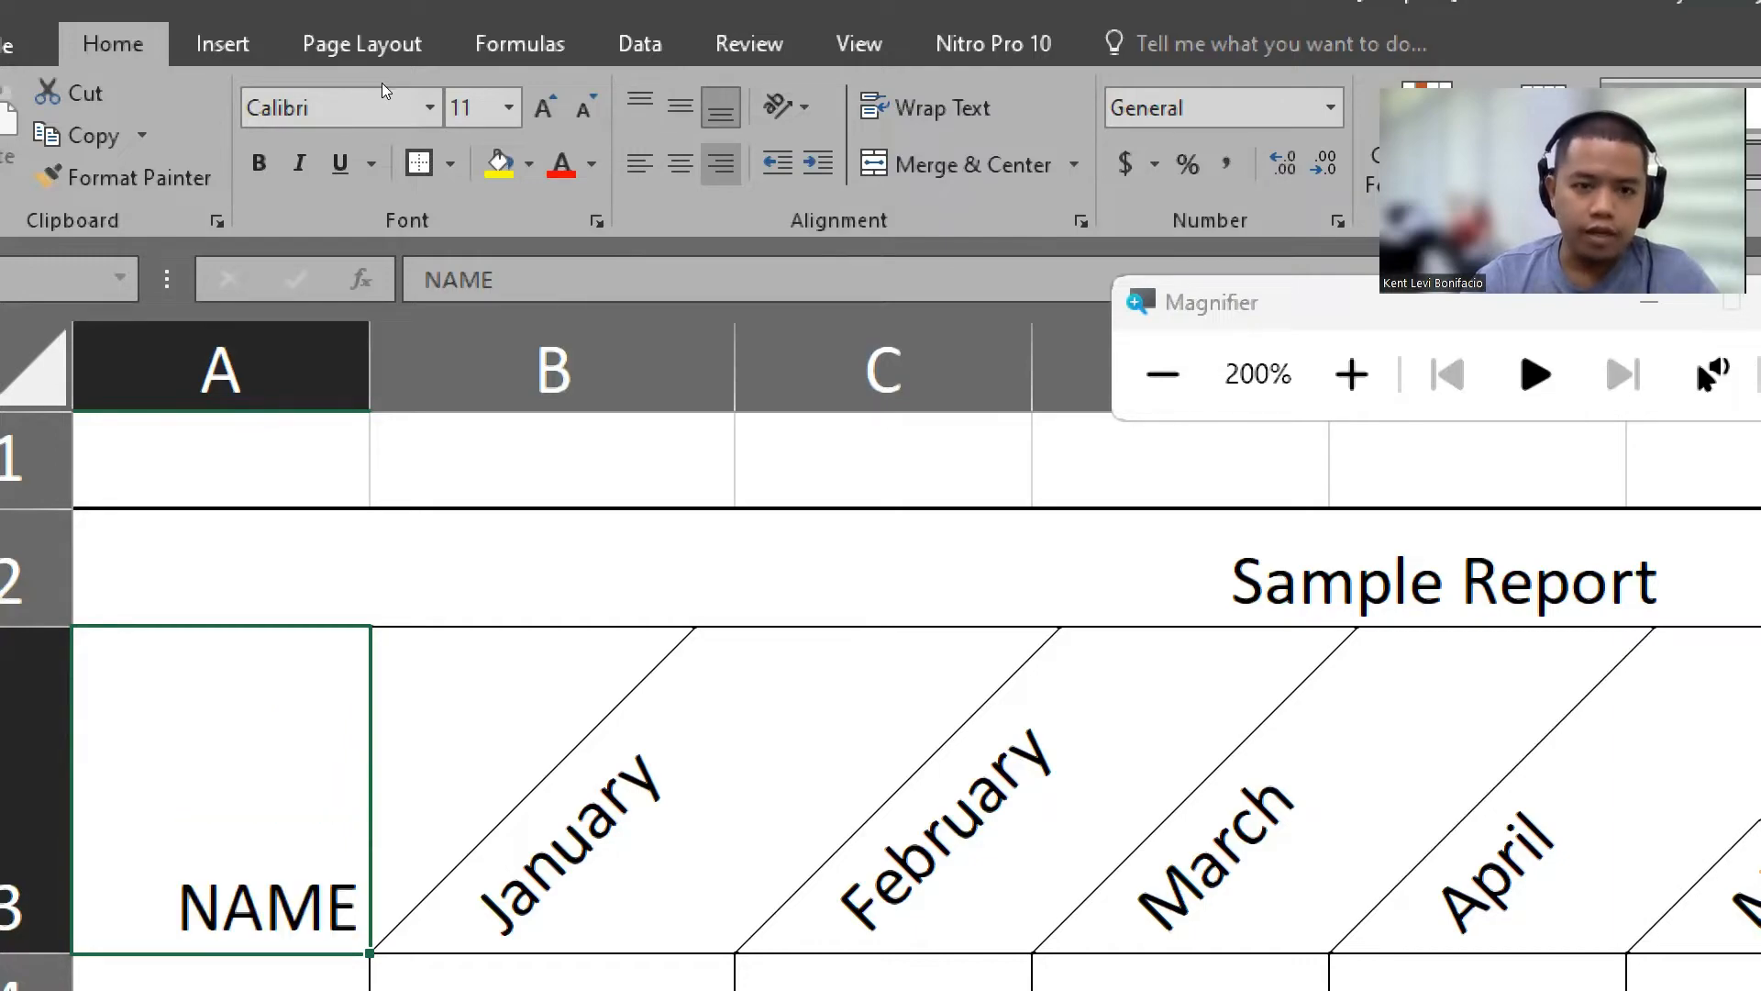
{"action": "left_click", "coordinate": [639, 107]}
{"action": "left_click", "coordinate": [680, 107]}
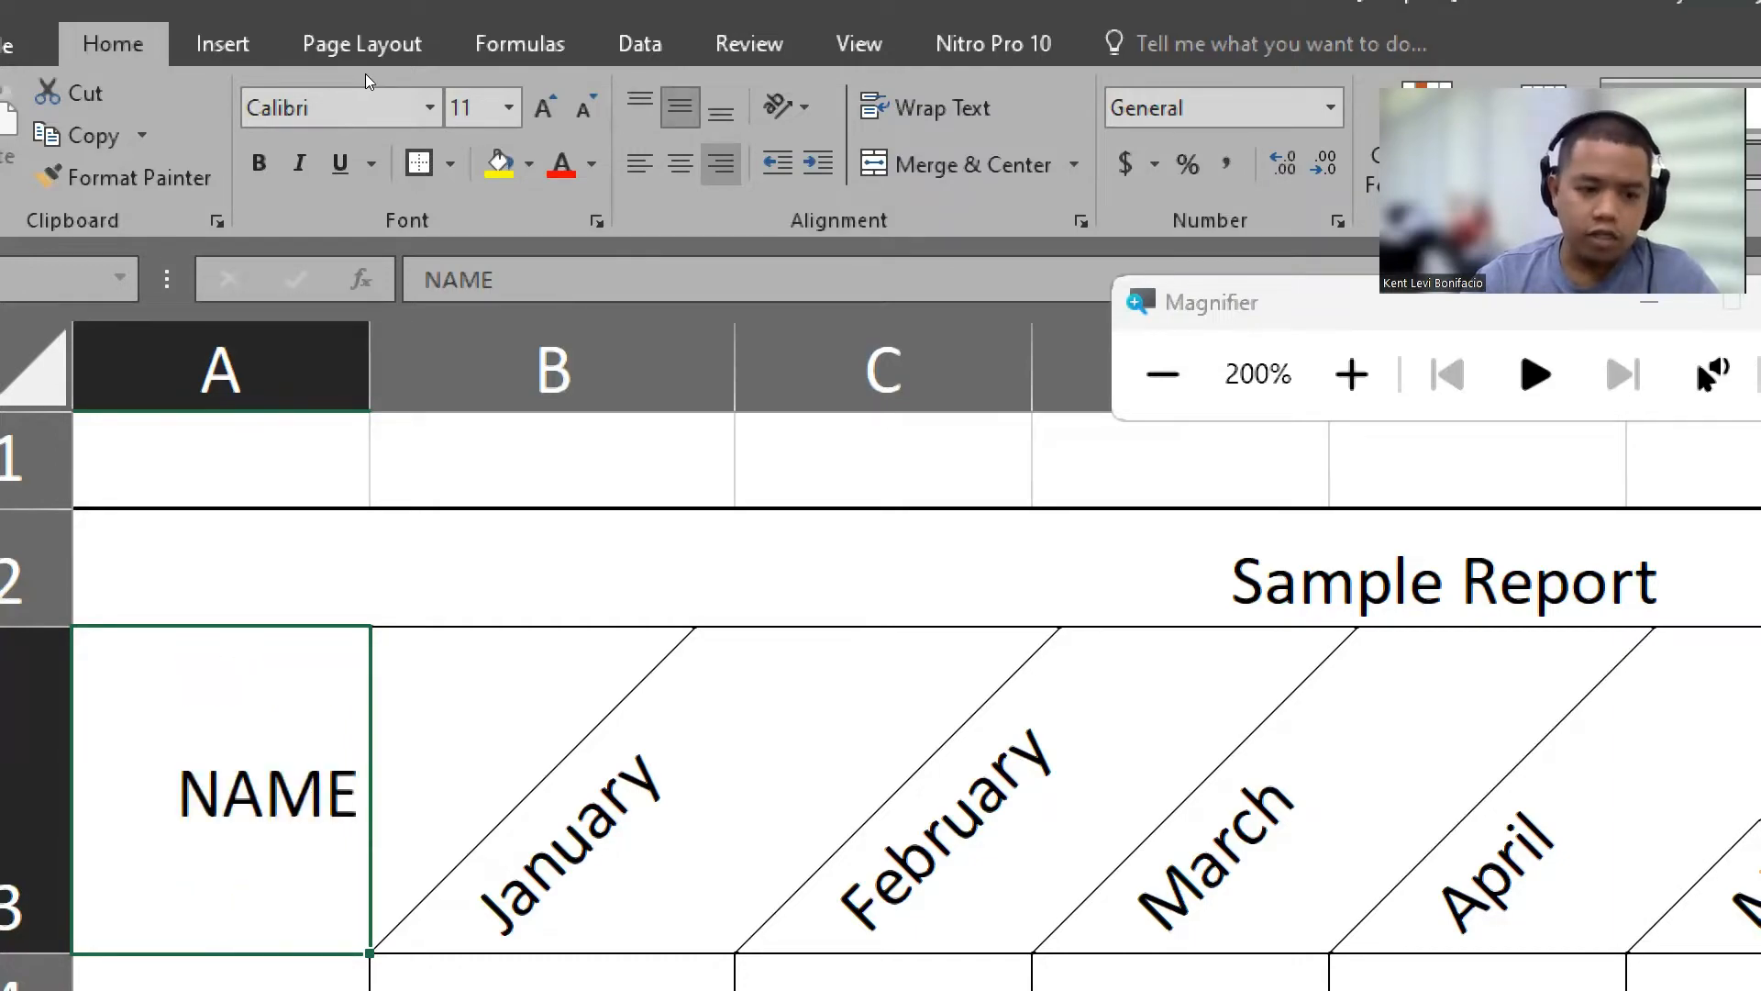
{"action": "left_click", "coordinate": [720, 110]}
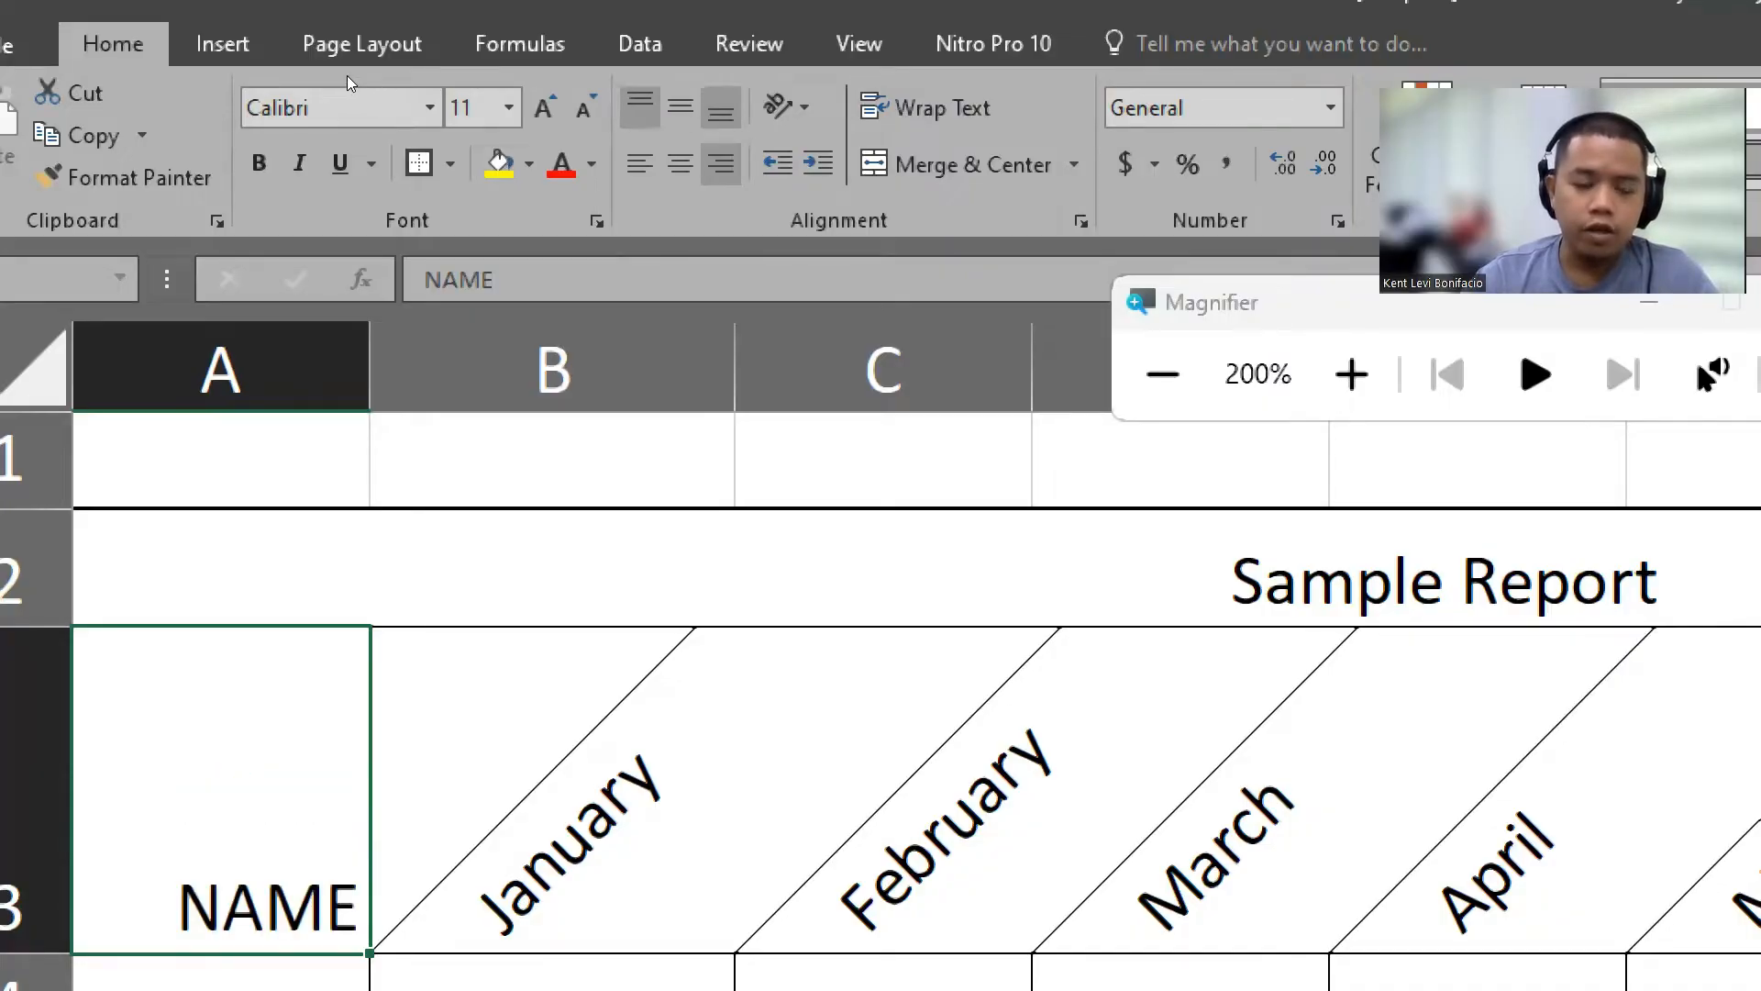
Step: Center the NAME label in cell A3 both vertically and horizontally
{"action": "left_click", "coordinate": [679, 107]}
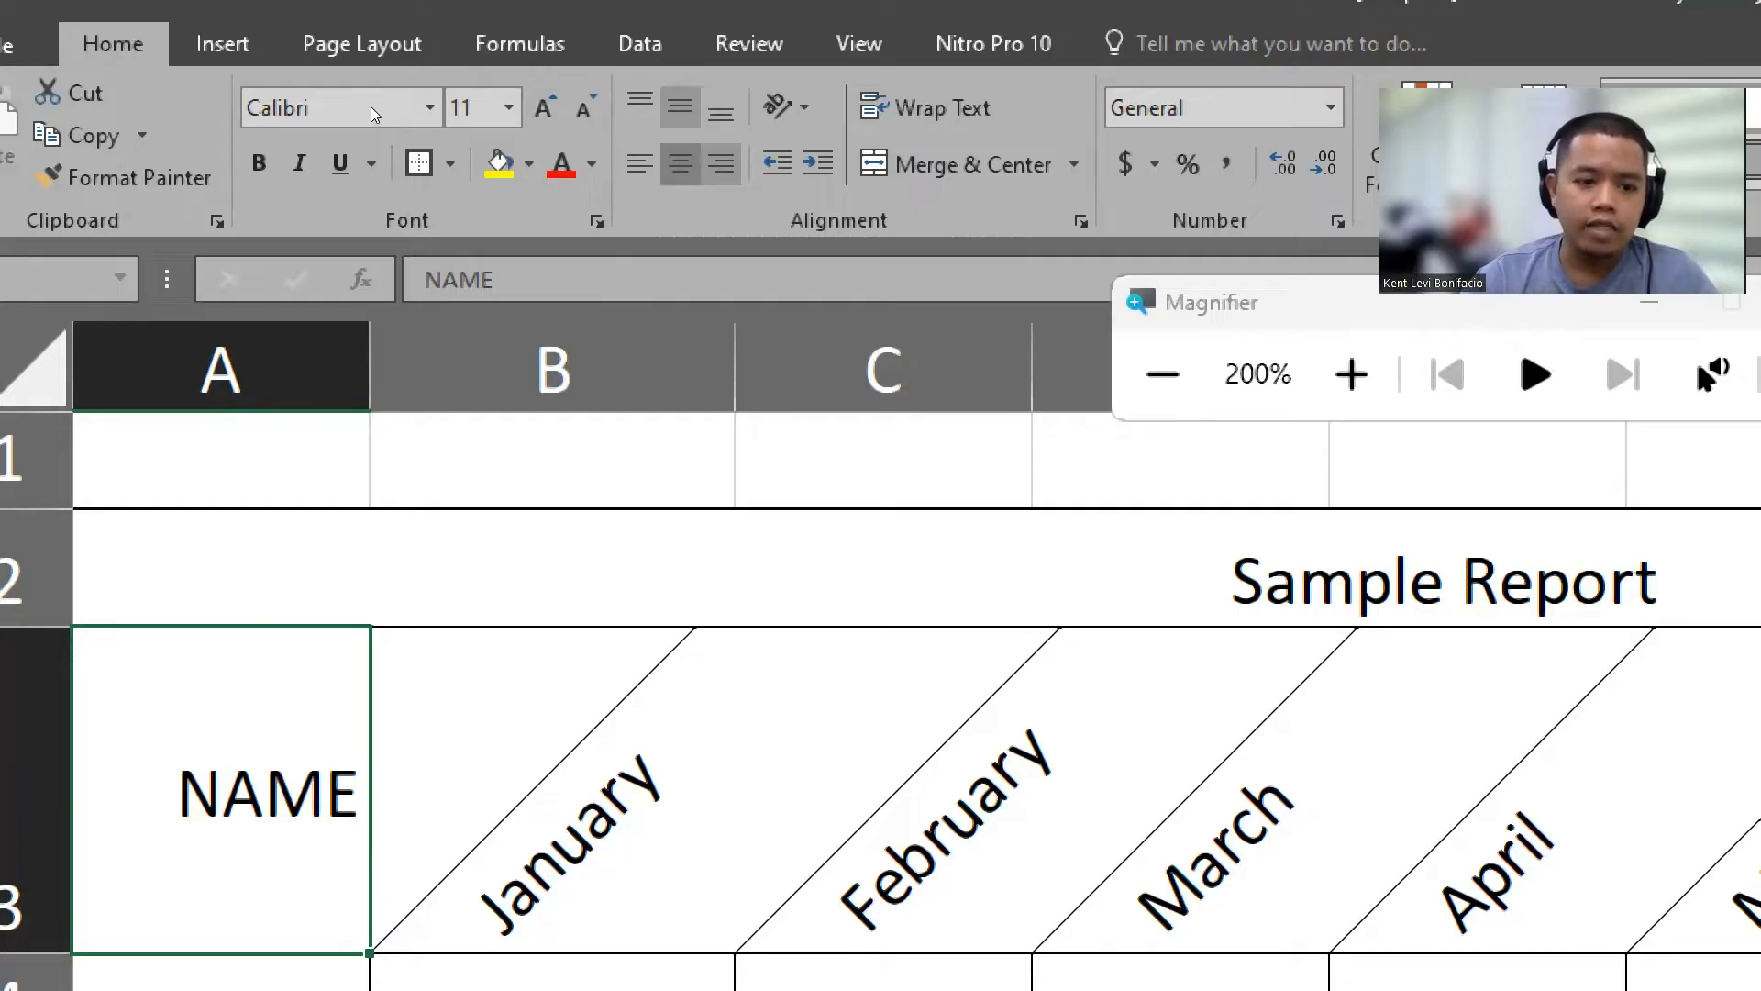
{"action": "left_click", "coordinate": [680, 165]}
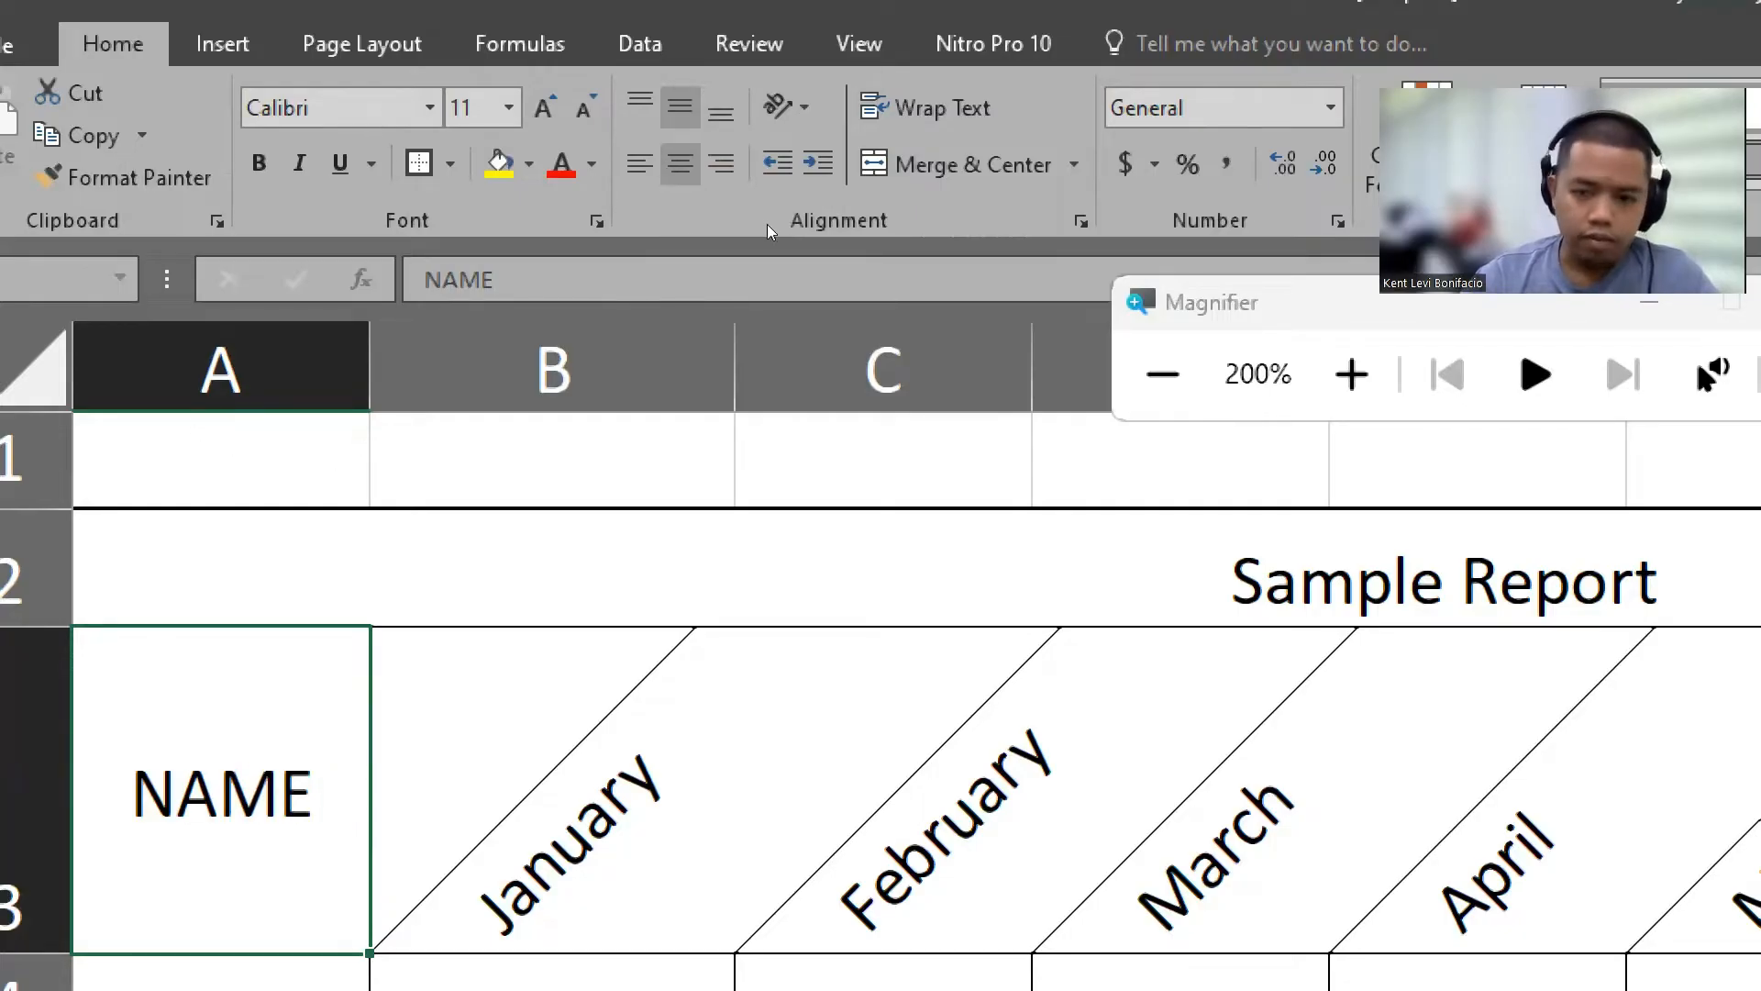
{"action": "left_click", "coordinate": [1162, 373]}
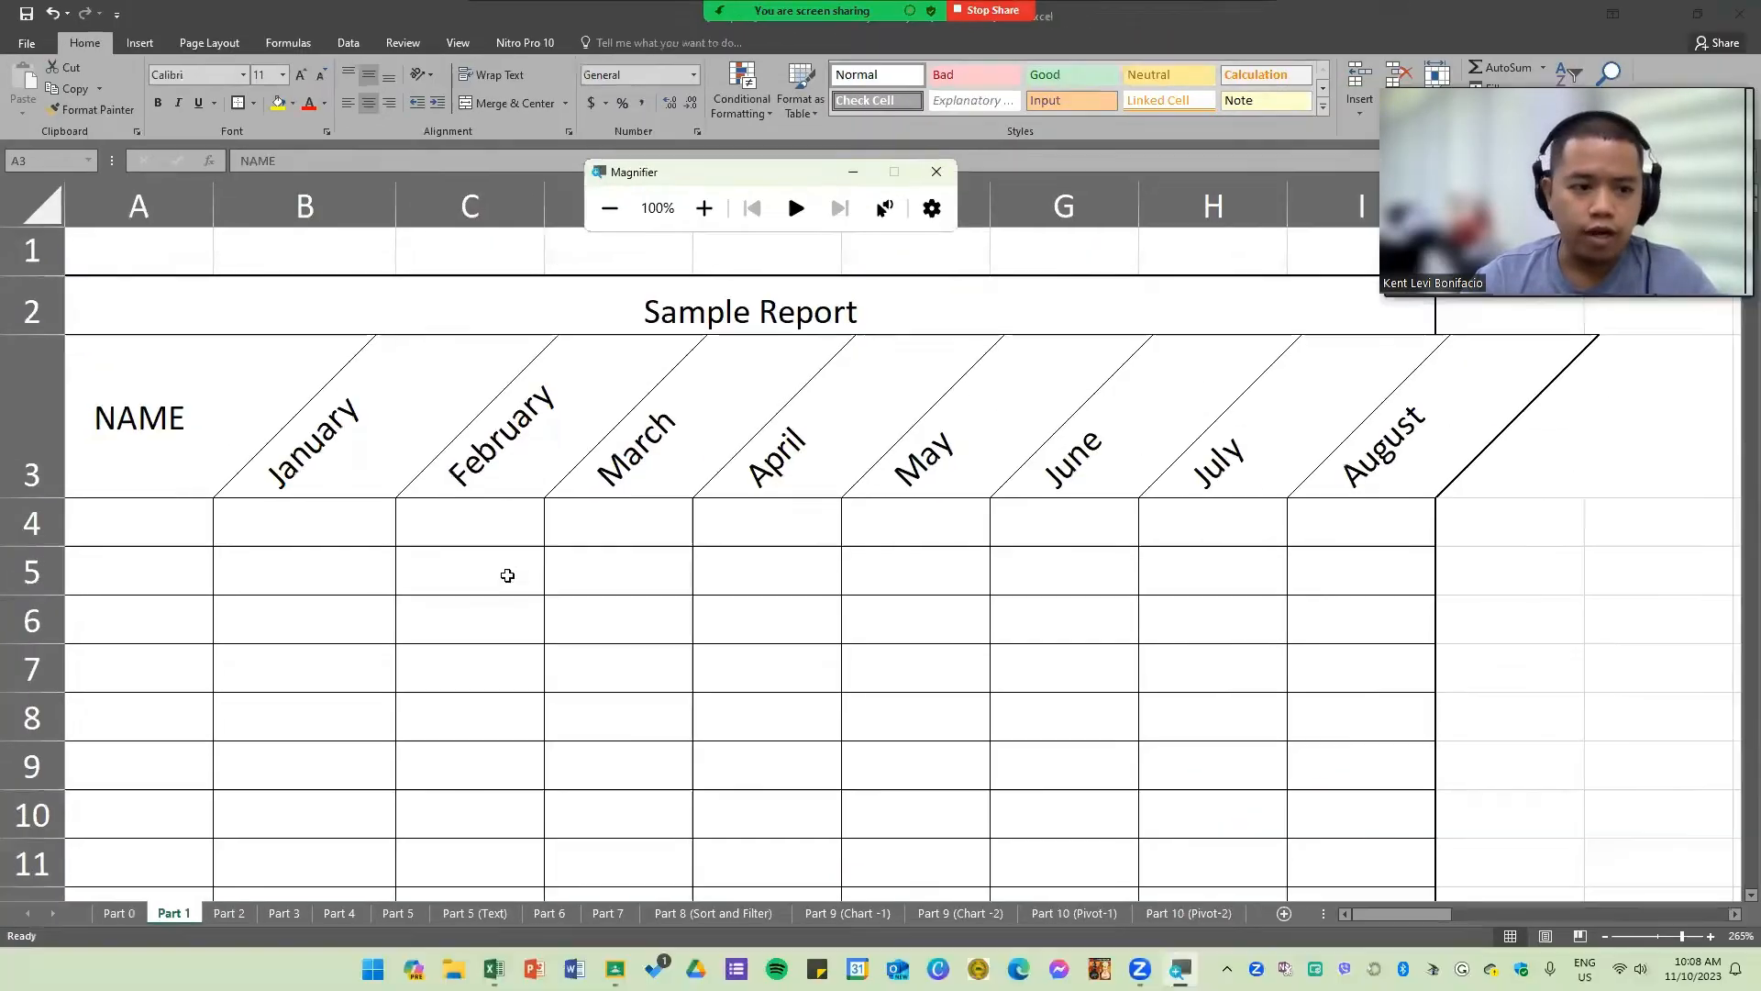
Step: Fill the header row A3 through I3 with a light gold fill color
{"action": "mouse_move", "coordinate": [162, 439]}
{"action": "left_mouse_down"}
{"action": "mouse_move", "coordinate": [177, 421]}
{"action": "mouse_move", "coordinate": [621, 405]}
{"action": "mouse_move", "coordinate": [1326, 423]}
{"action": "left_mouse_up"}
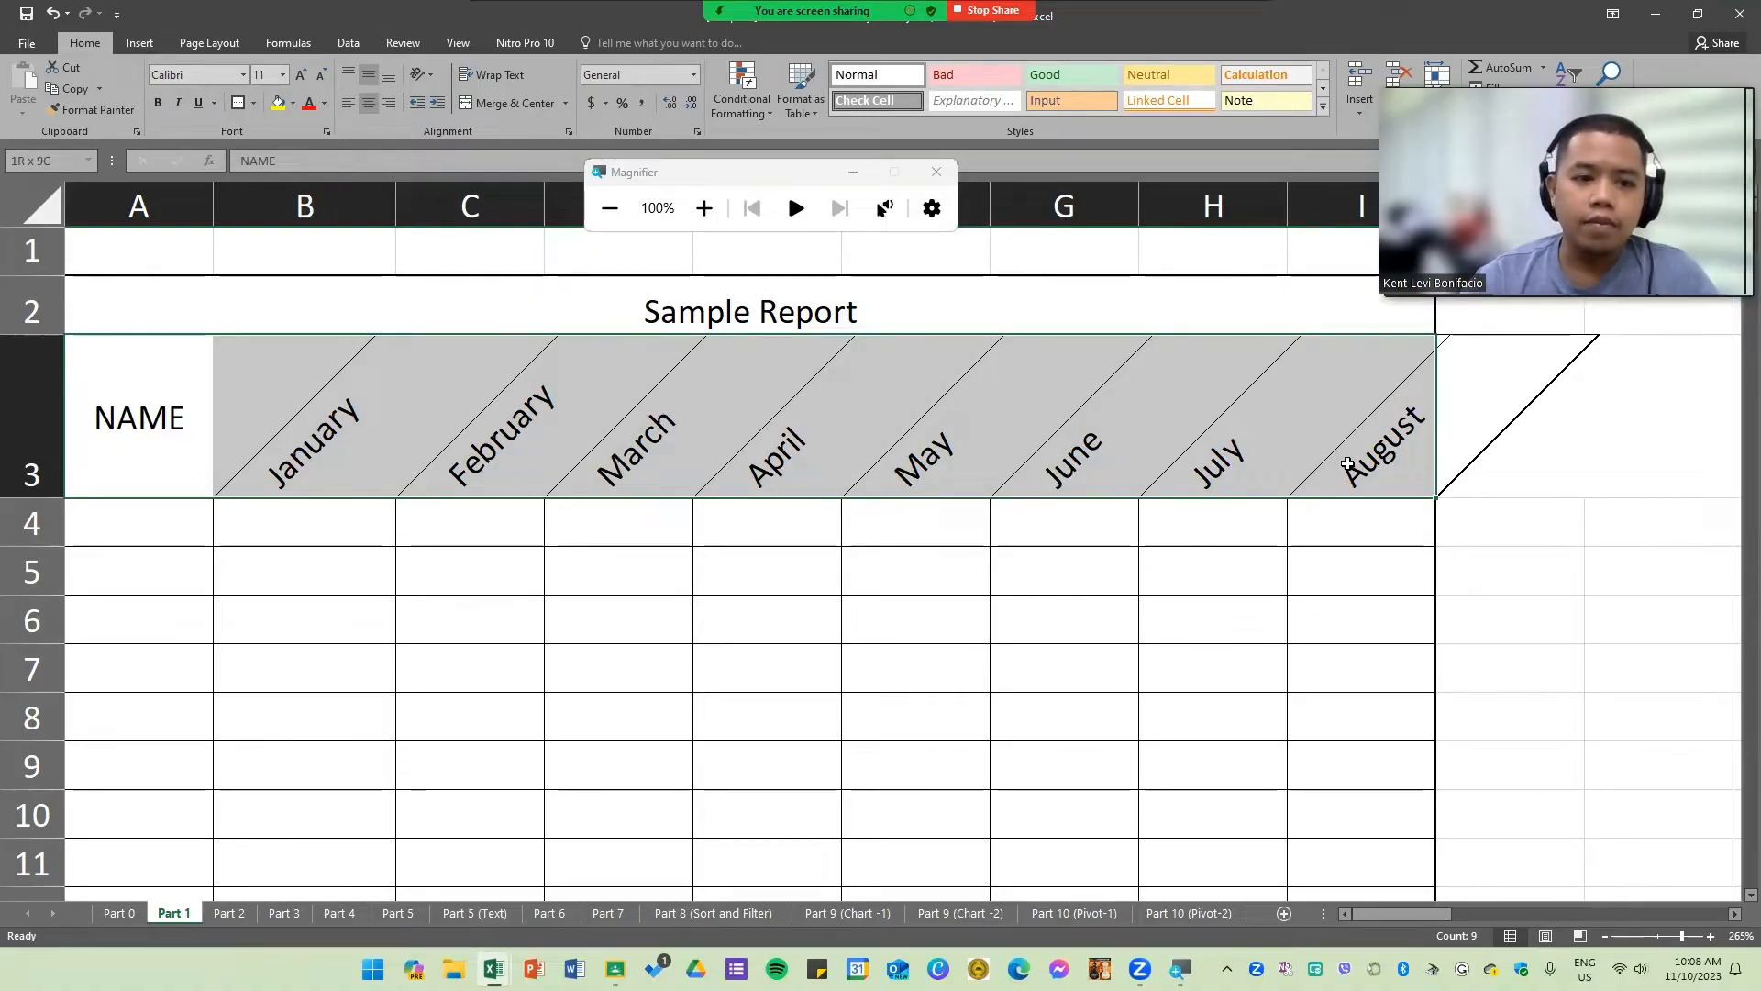
{"action": "left_click_drag", "start_coordinate": [1347, 463], "coordinate": [1348, 463]}
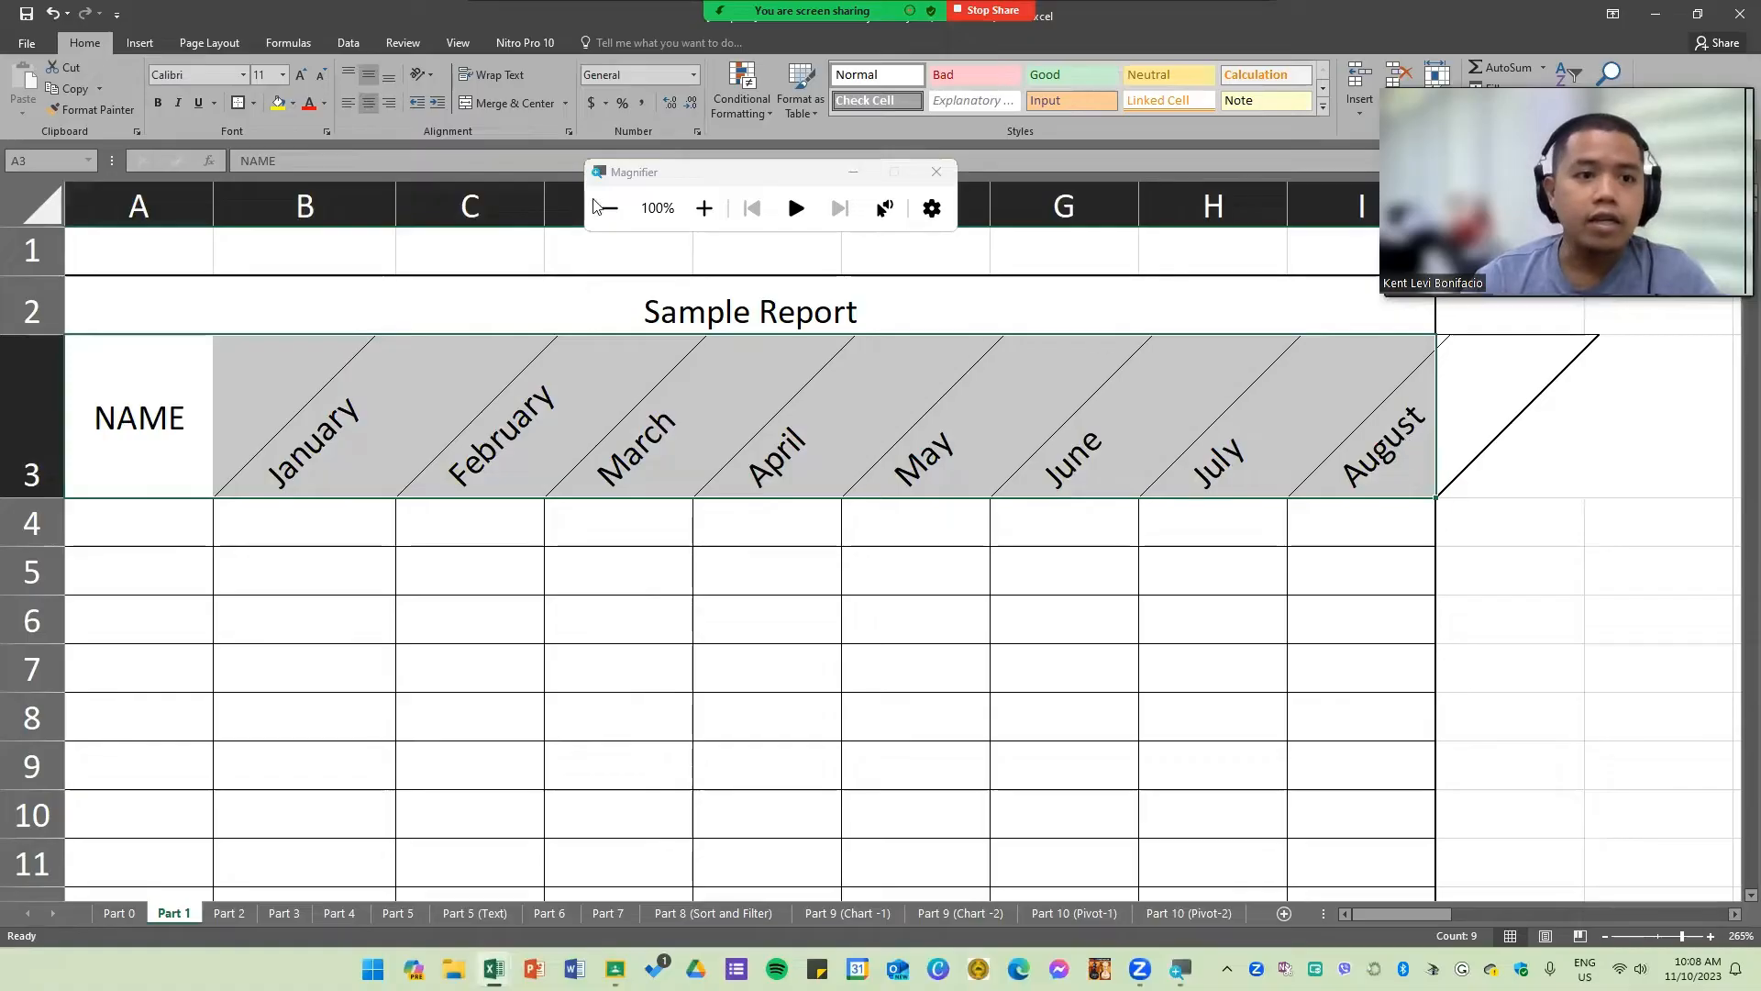
{"action": "left_click", "coordinate": [703, 212]}
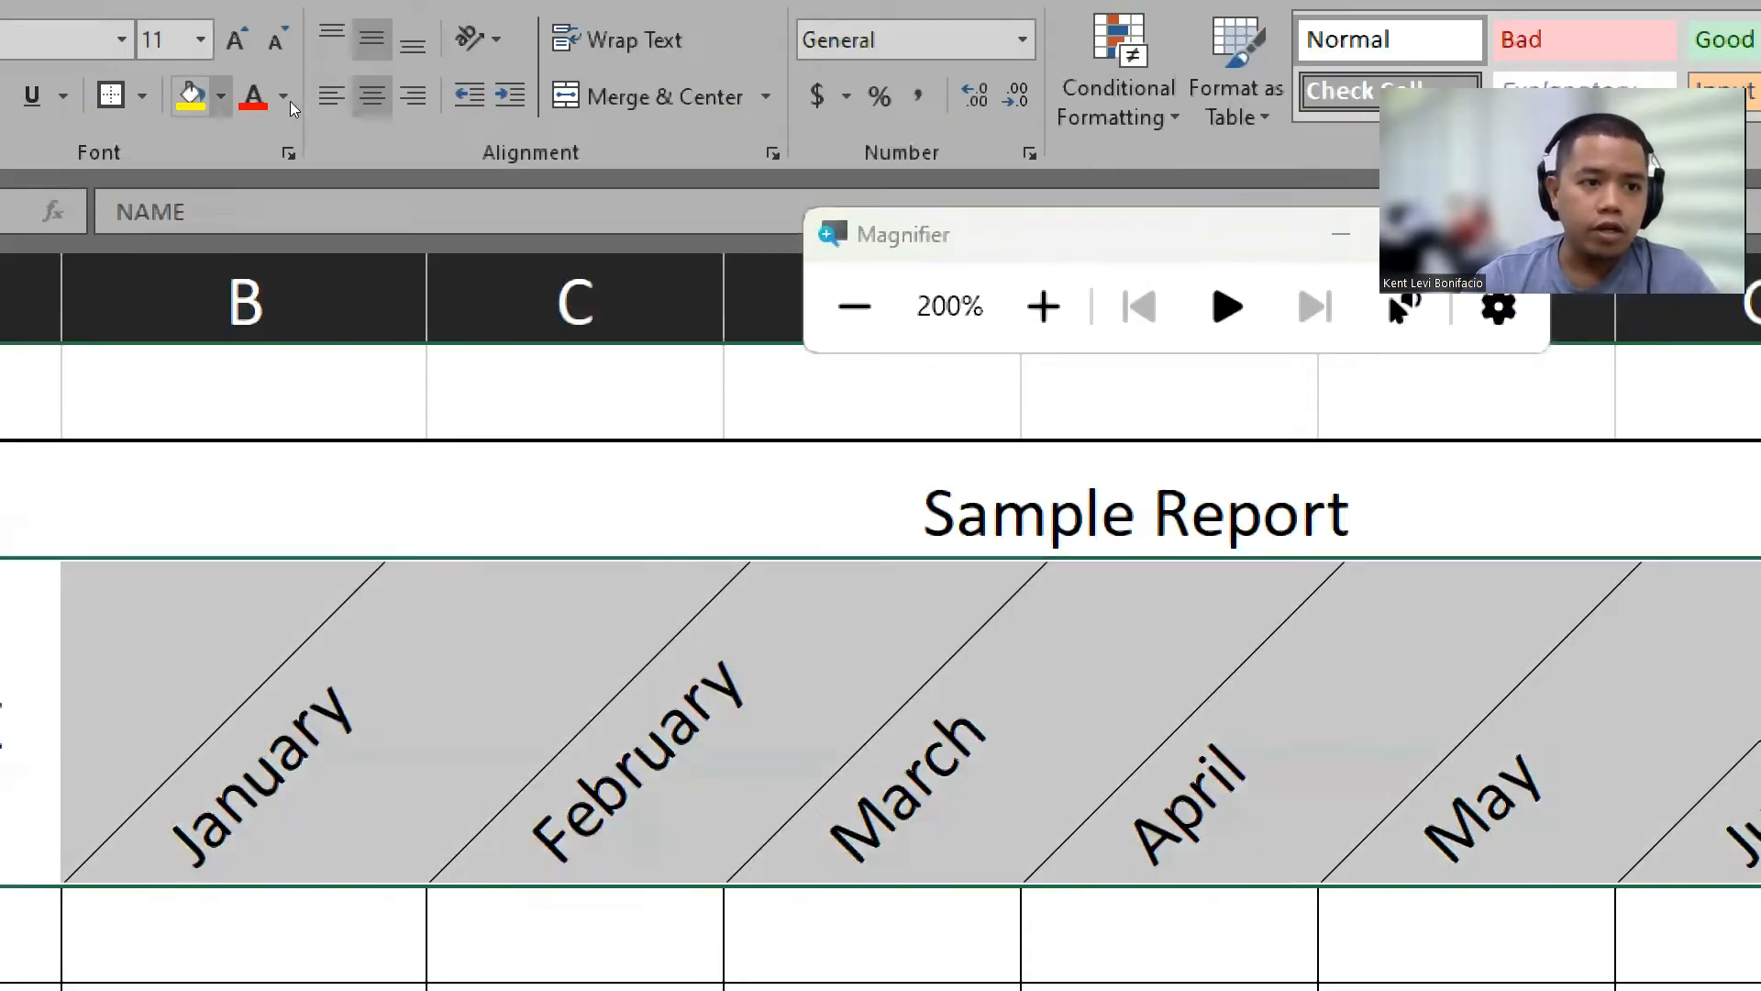
{"action": "left_click", "coordinate": [220, 96]}
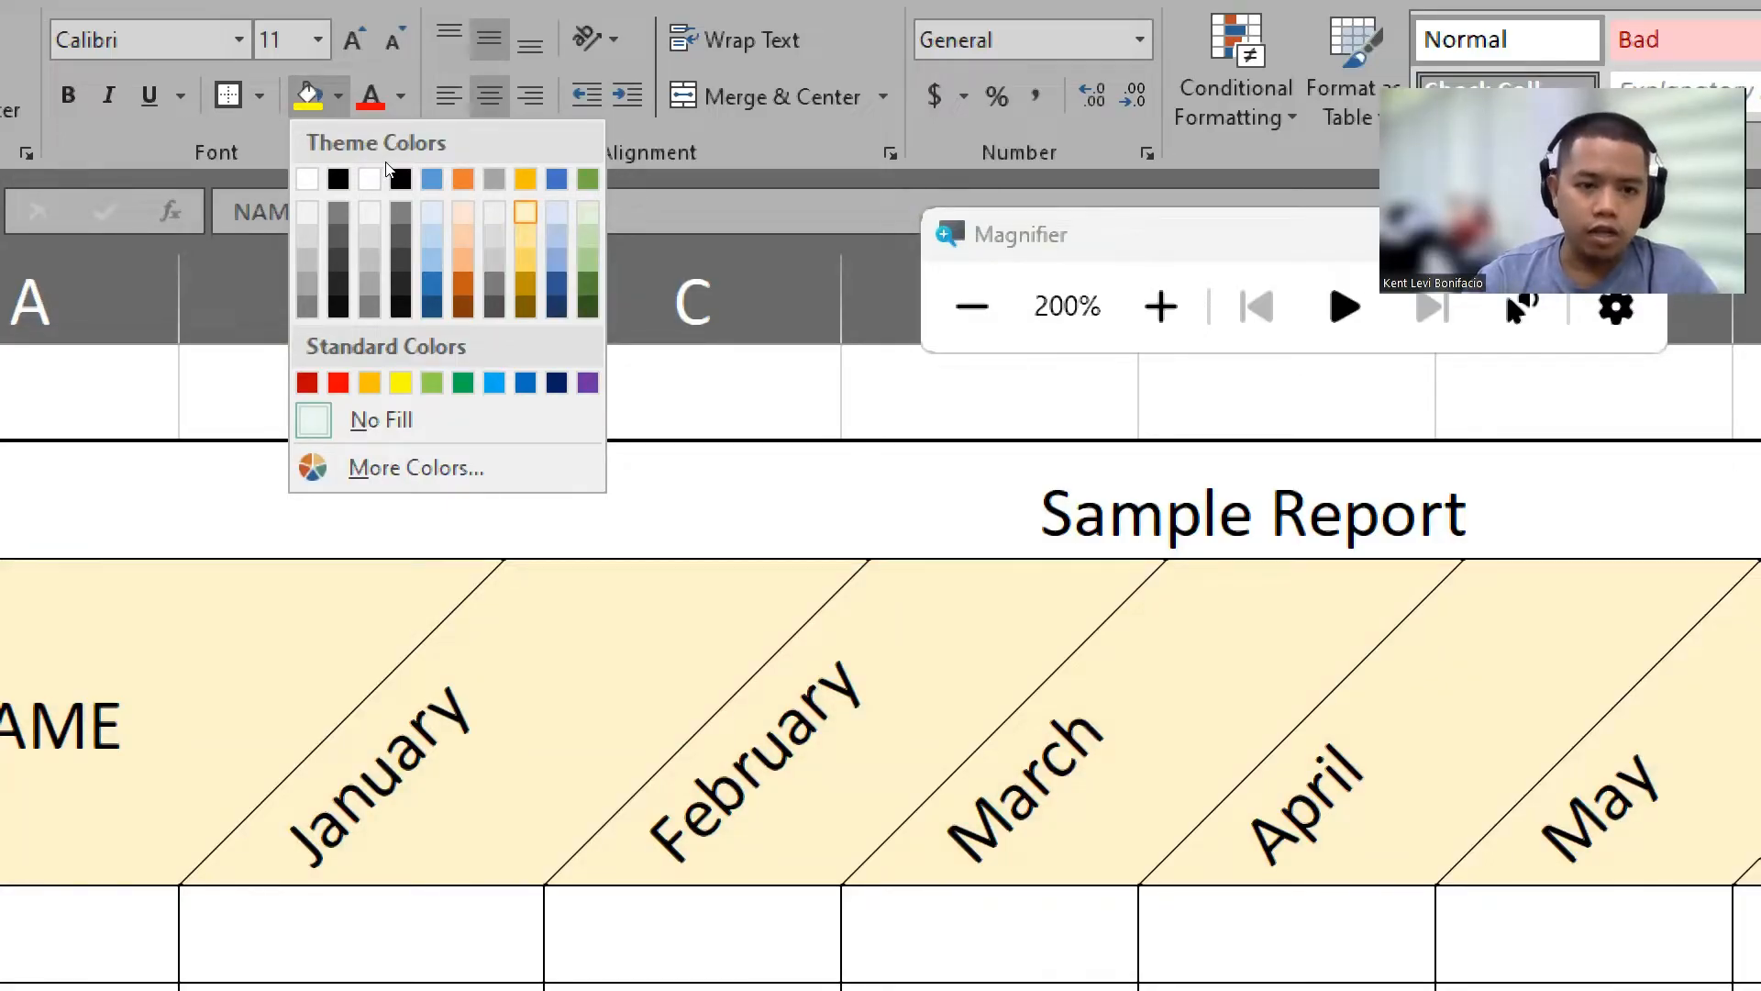
{"action": "key", "text": "Escape"}
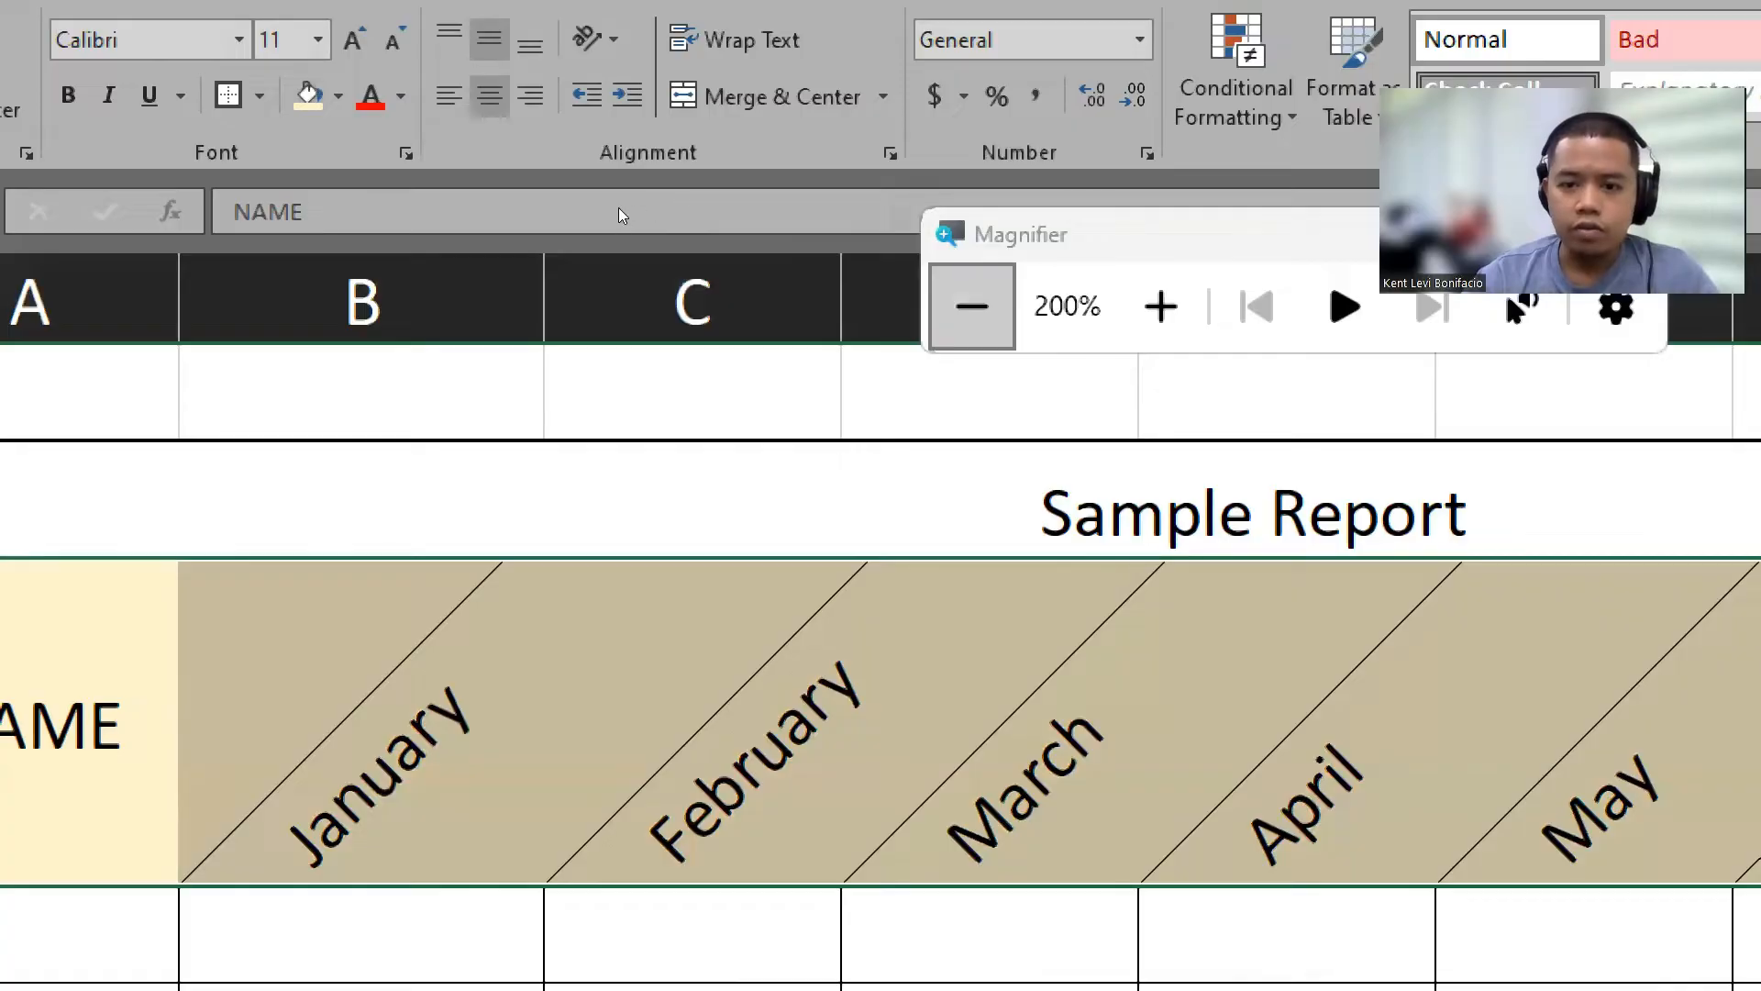
{"action": "left_click", "coordinate": [972, 306]}
{"action": "left_click", "coordinate": [761, 659]}
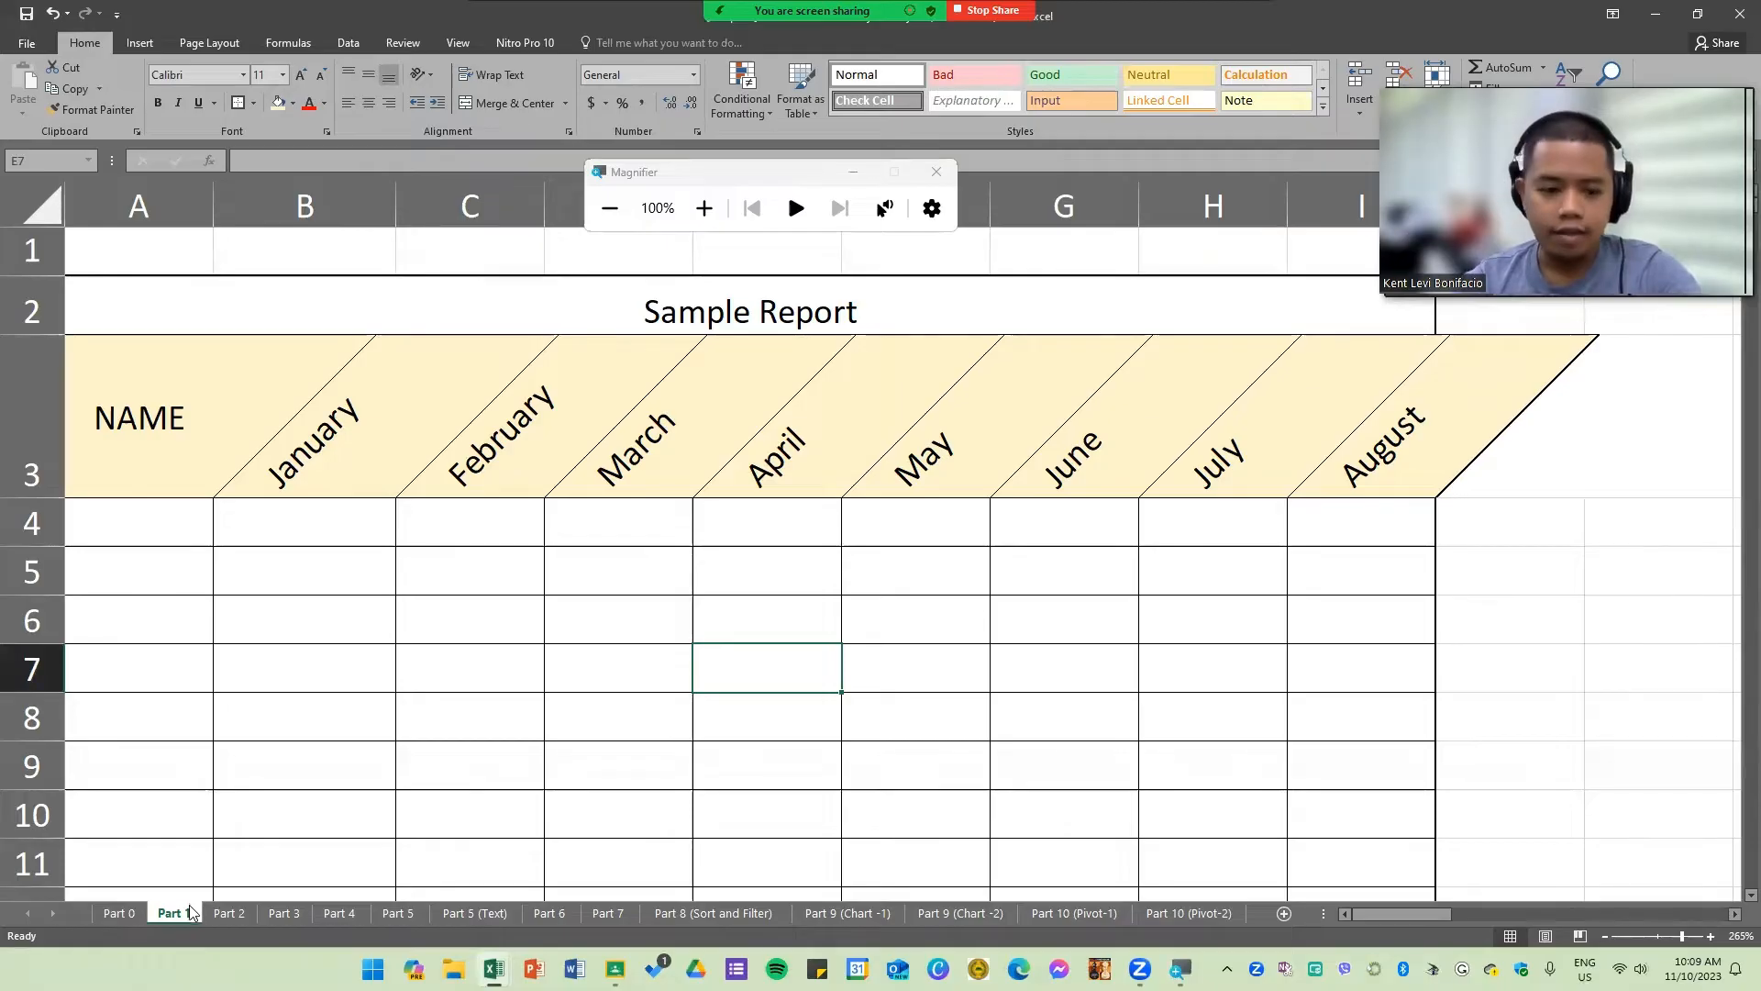
Step: Open the Part 2 sheet and examine its Formatting Cell Content number and date tables
{"action": "left_click", "coordinate": [651, 716]}
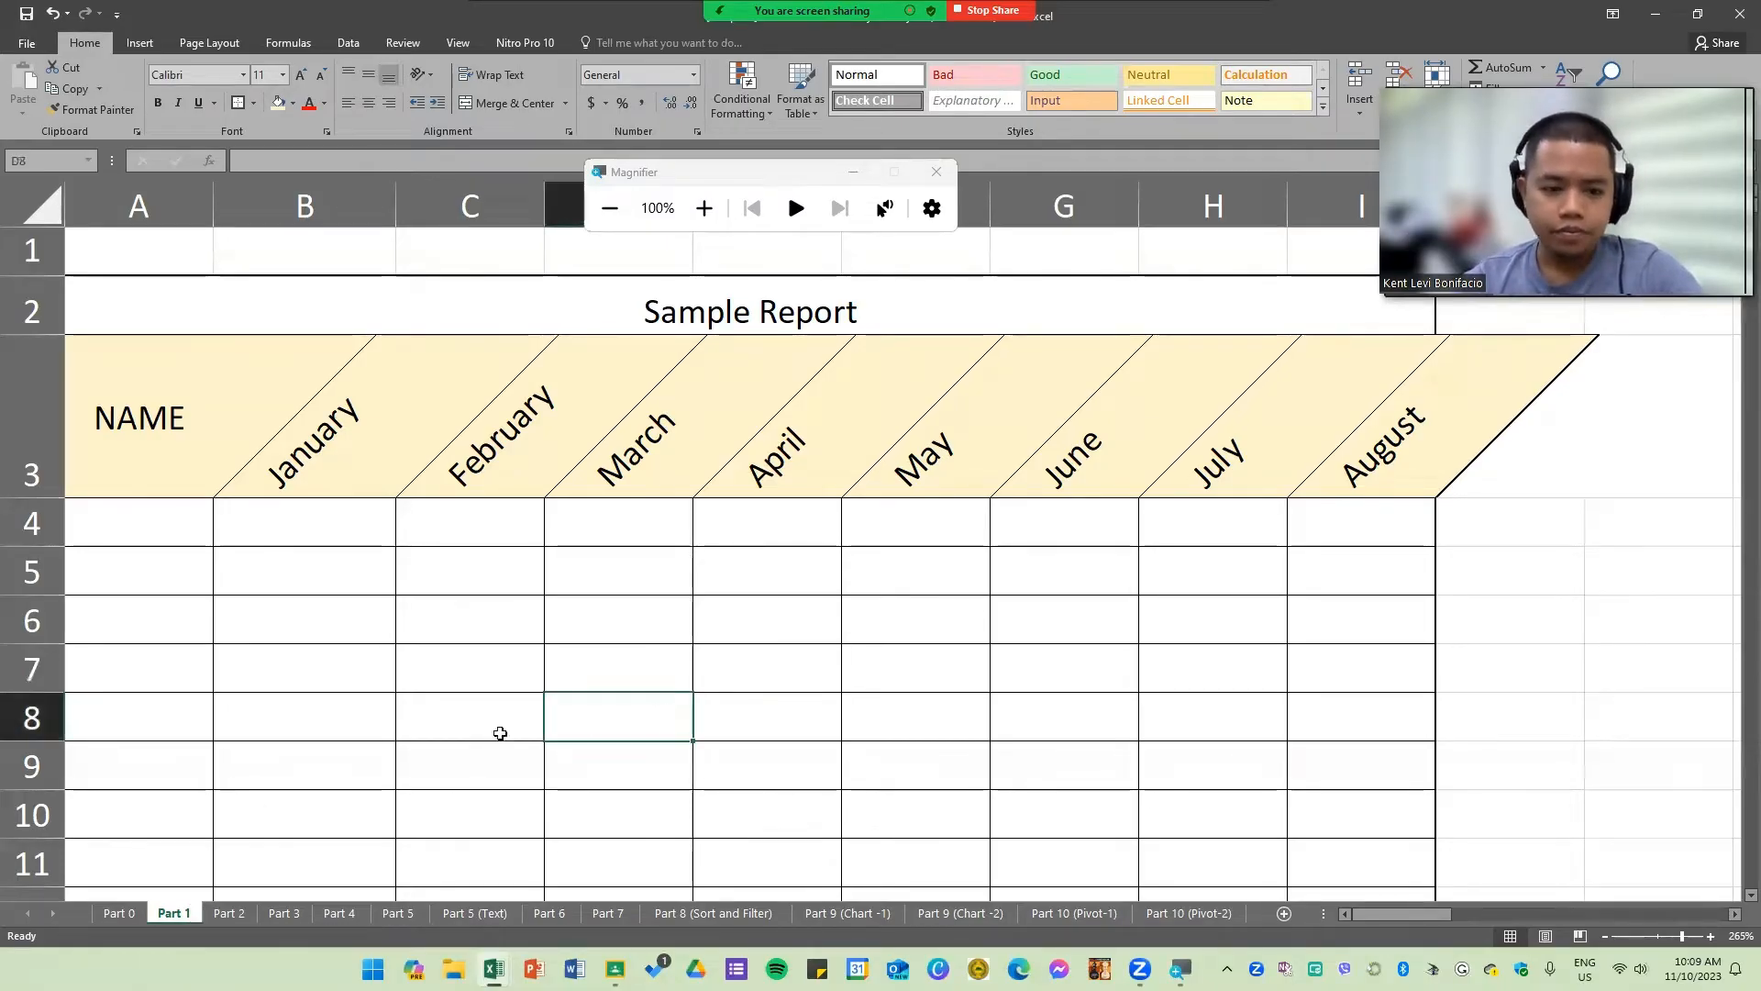
{"action": "left_click", "coordinate": [229, 913]}
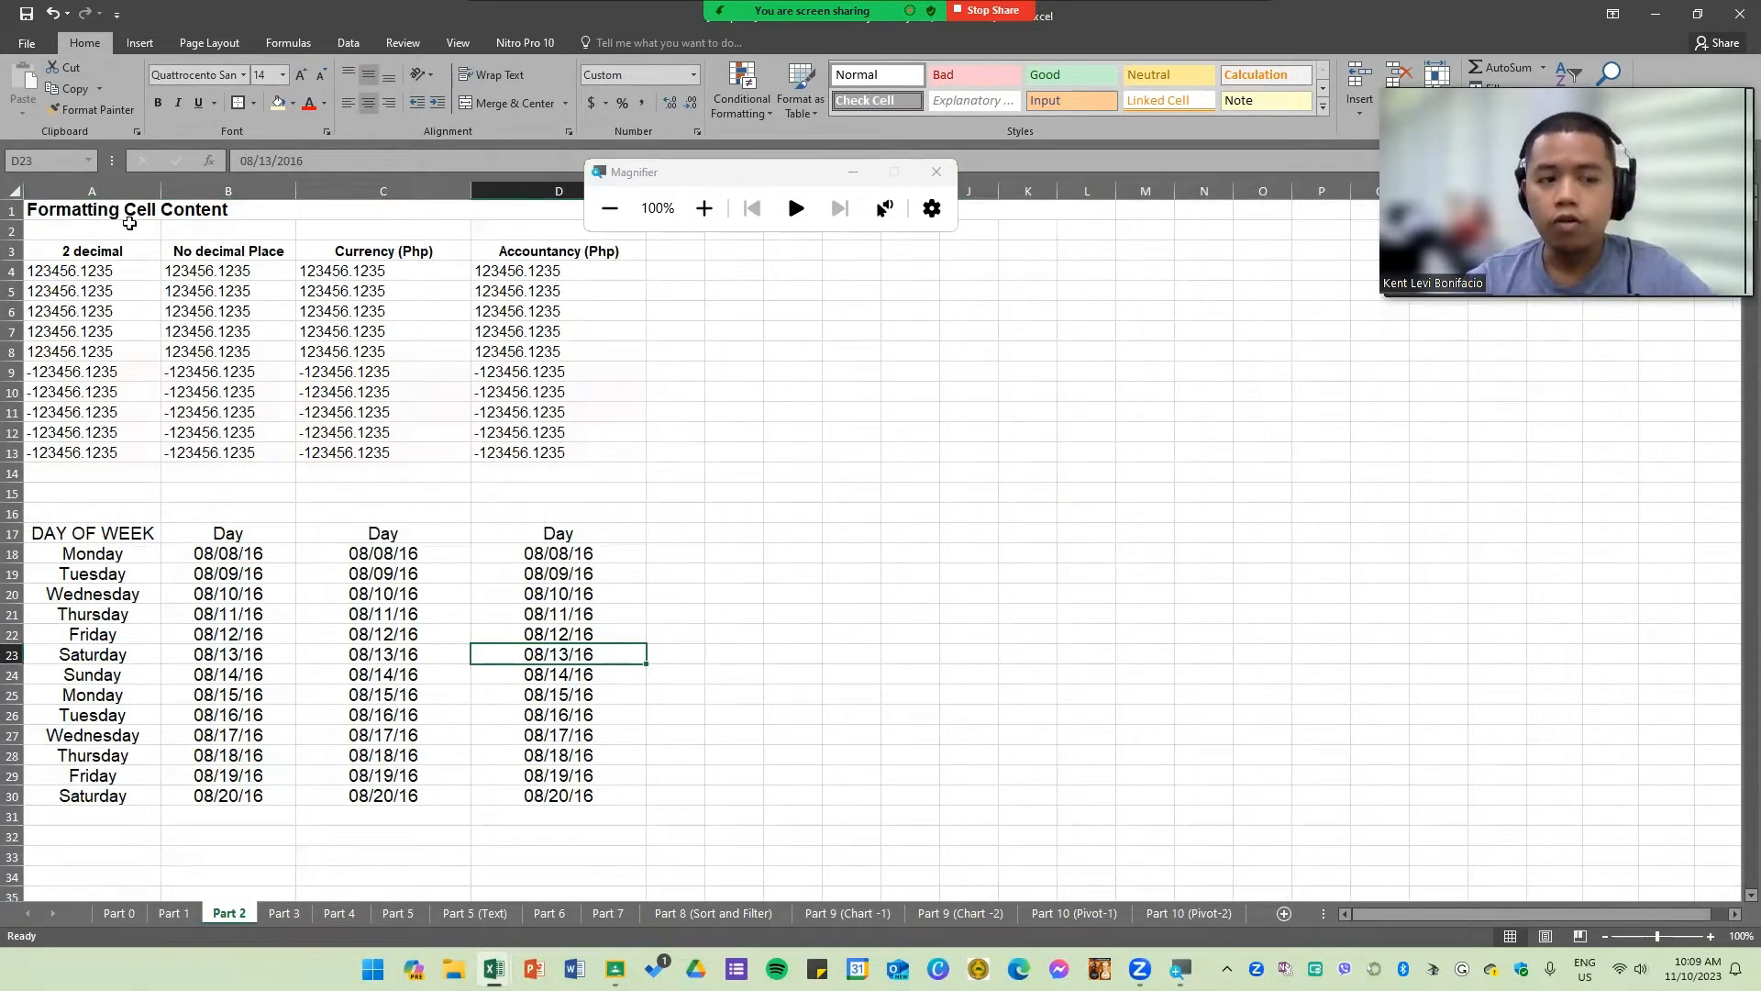
{"action": "left_click_drag", "start_coordinate": [691, 171], "coordinate": [1536, 358]}
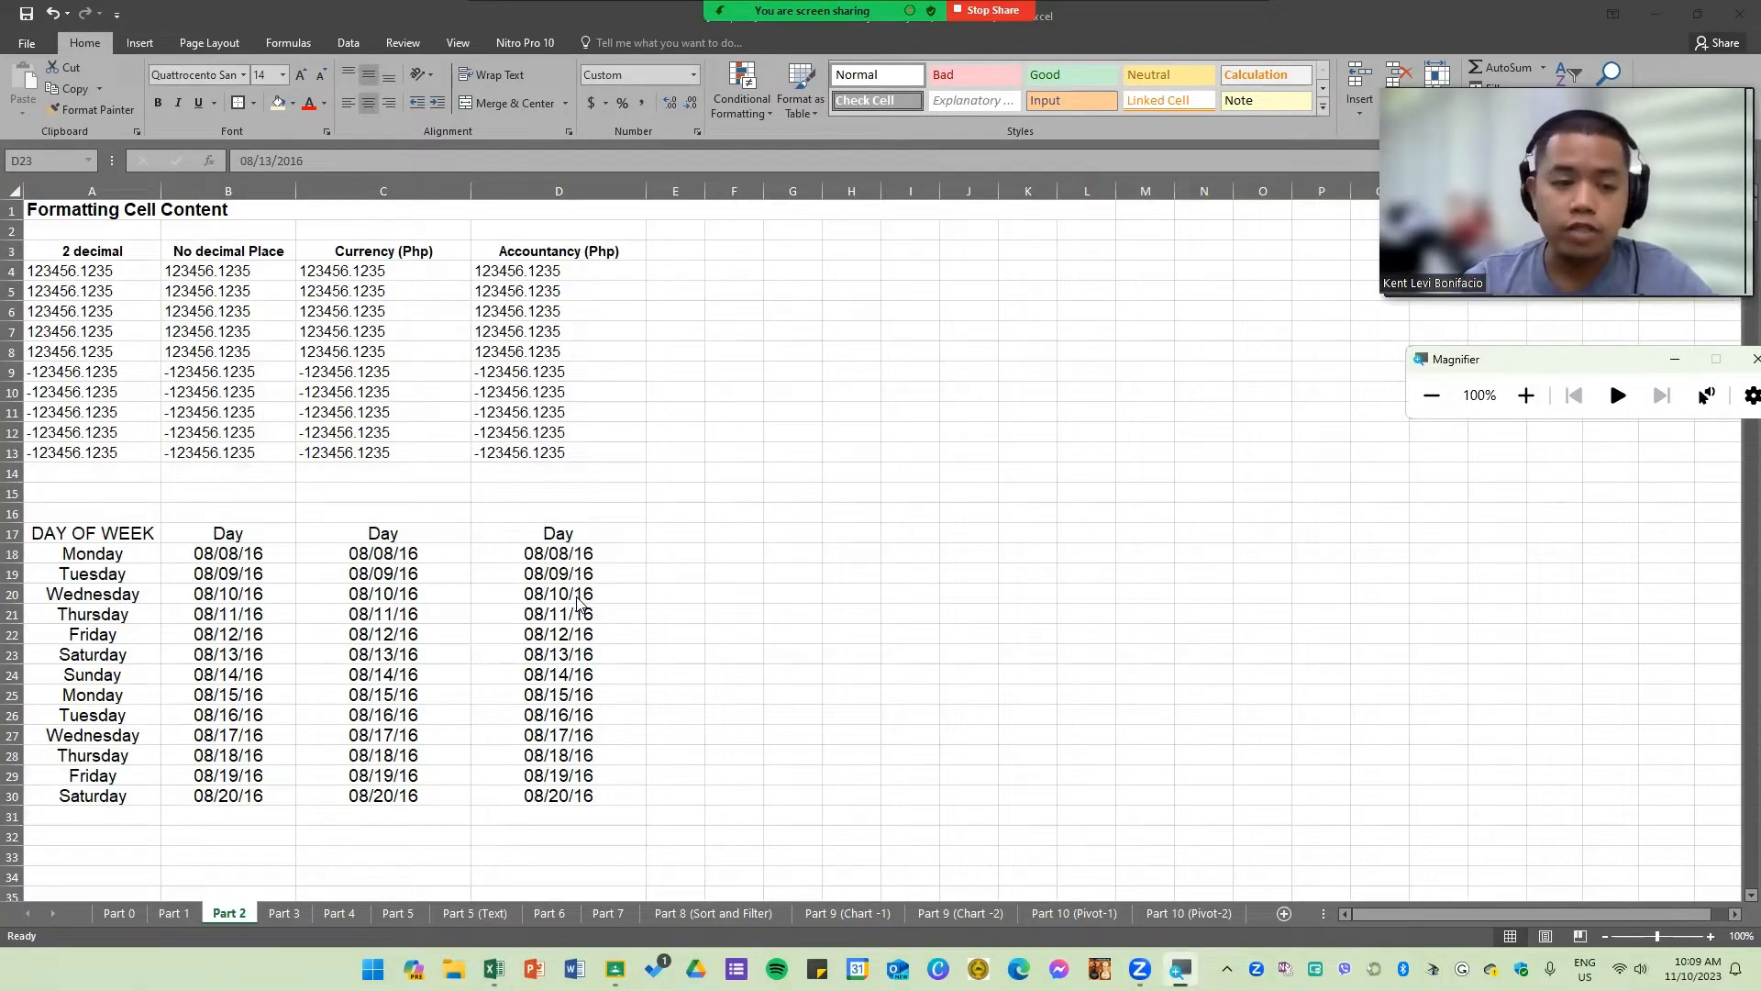
{"action": "left_click", "coordinate": [494, 498]}
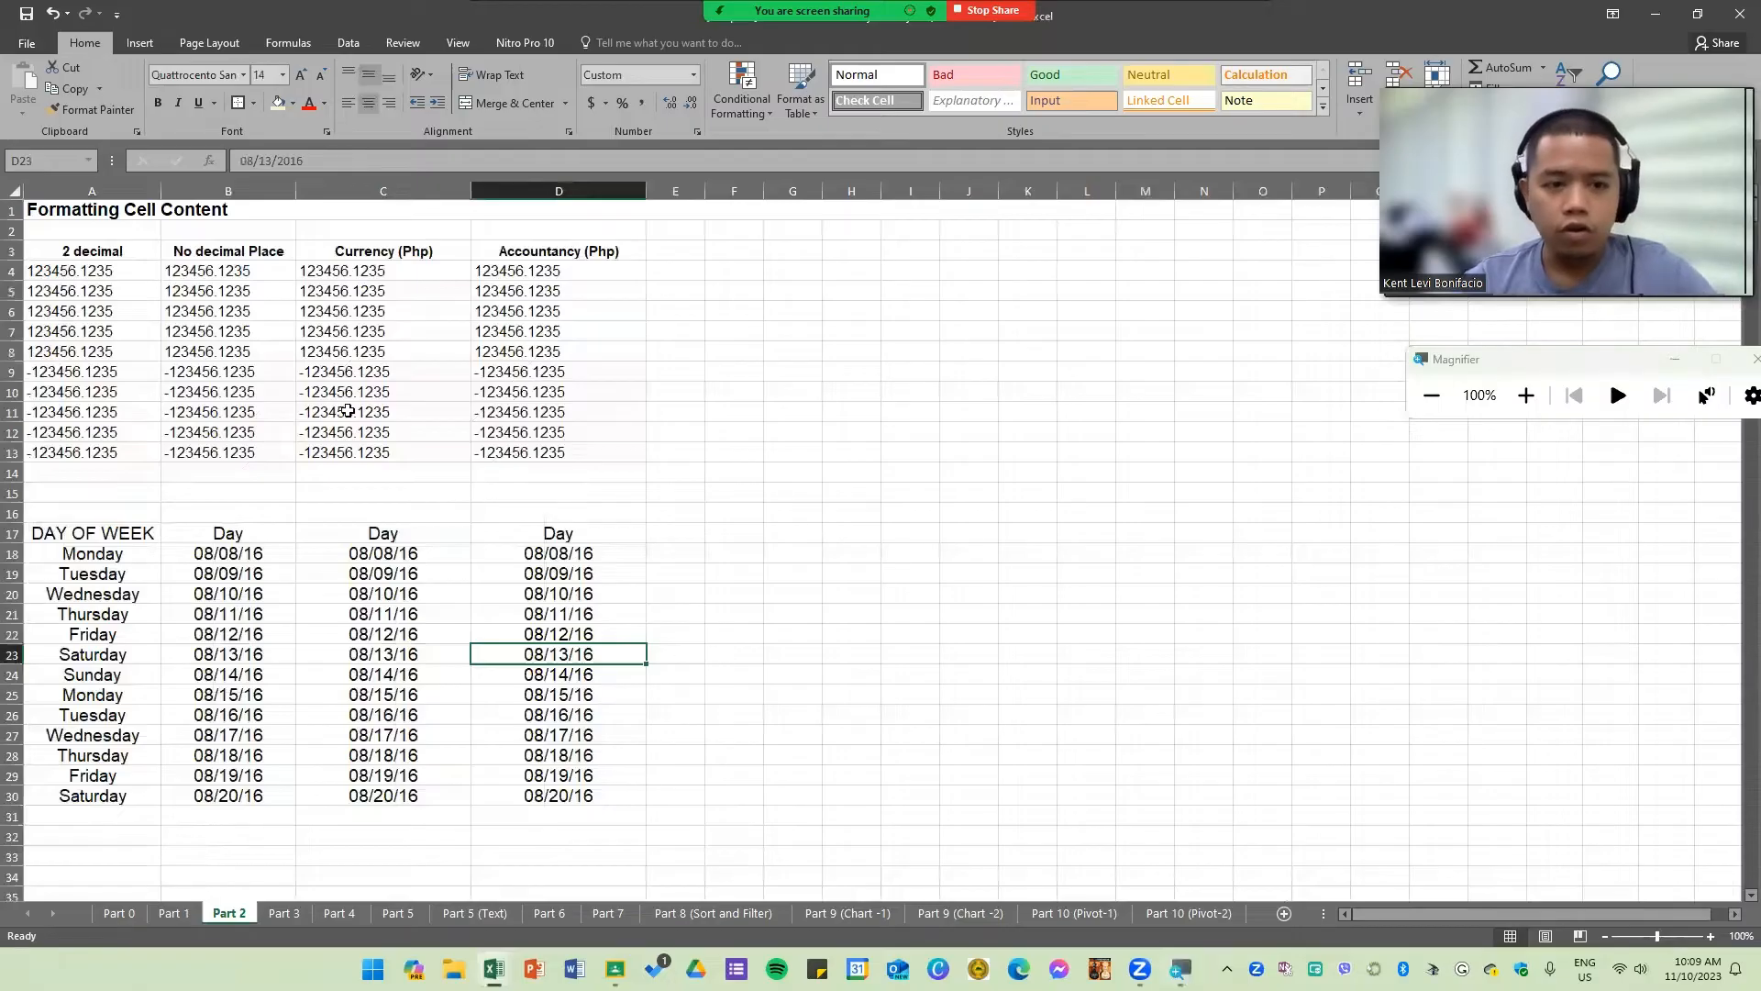
{"action": "scroll", "coordinate": [51, 400], "scroll_direction": "up", "scroll_amount": 7}
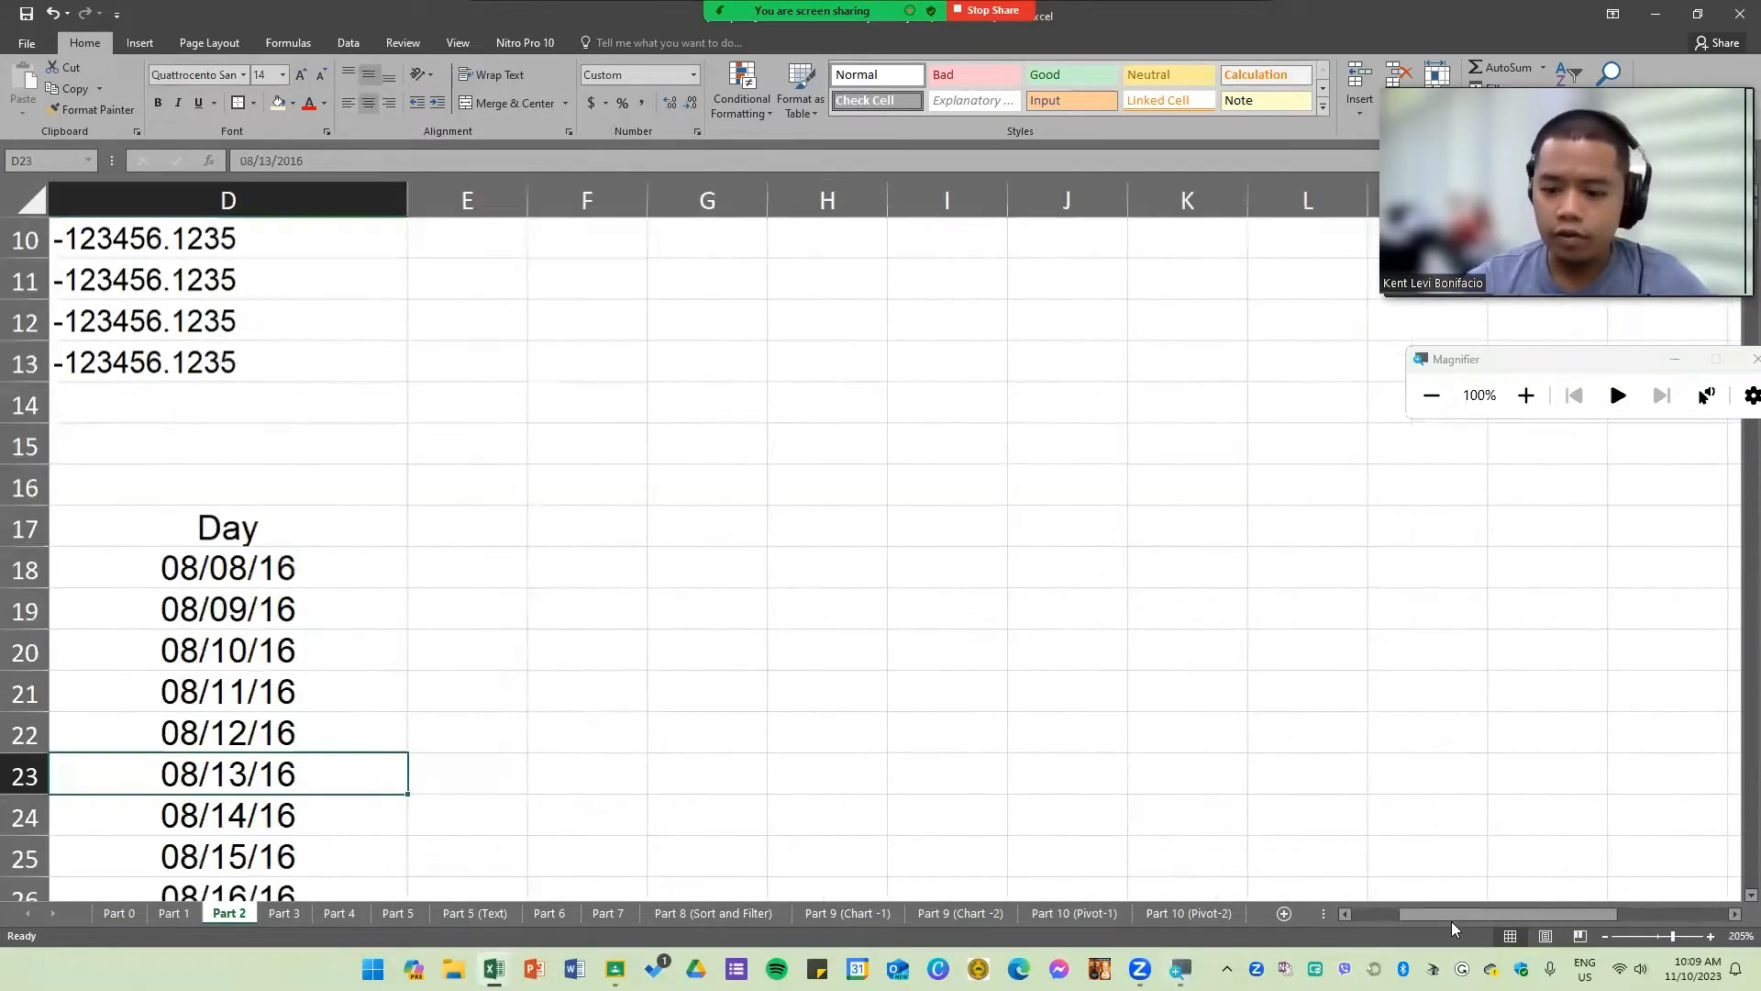
{"action": "left_click_drag", "start_coordinate": [1451, 917], "coordinate": [1353, 914]}
{"action": "scroll", "coordinate": [590, 610], "scroll_direction": "up", "scroll_amount": 1}
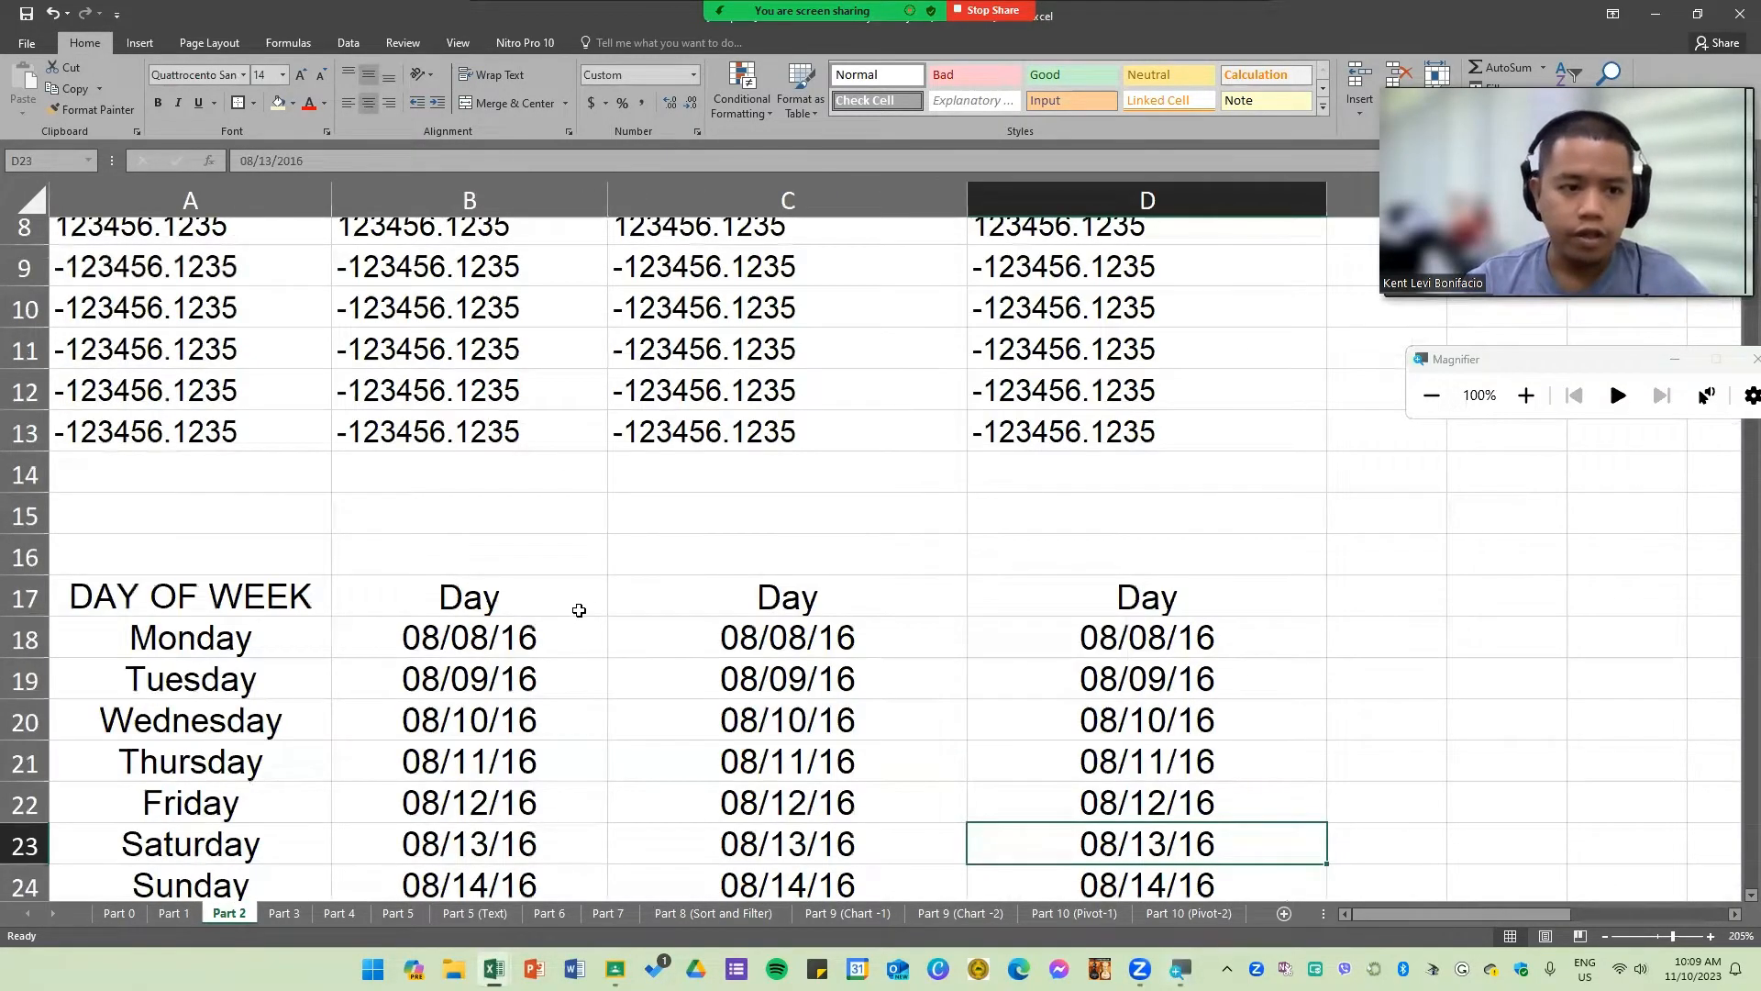
{"action": "scroll", "coordinate": [579, 610], "scroll_direction": "up", "scroll_amount": 3}
{"action": "scroll", "coordinate": [579, 610], "scroll_direction": "down", "scroll_amount": 1, "text": "ctrl"}
{"action": "left_click", "coordinate": [179, 315]}
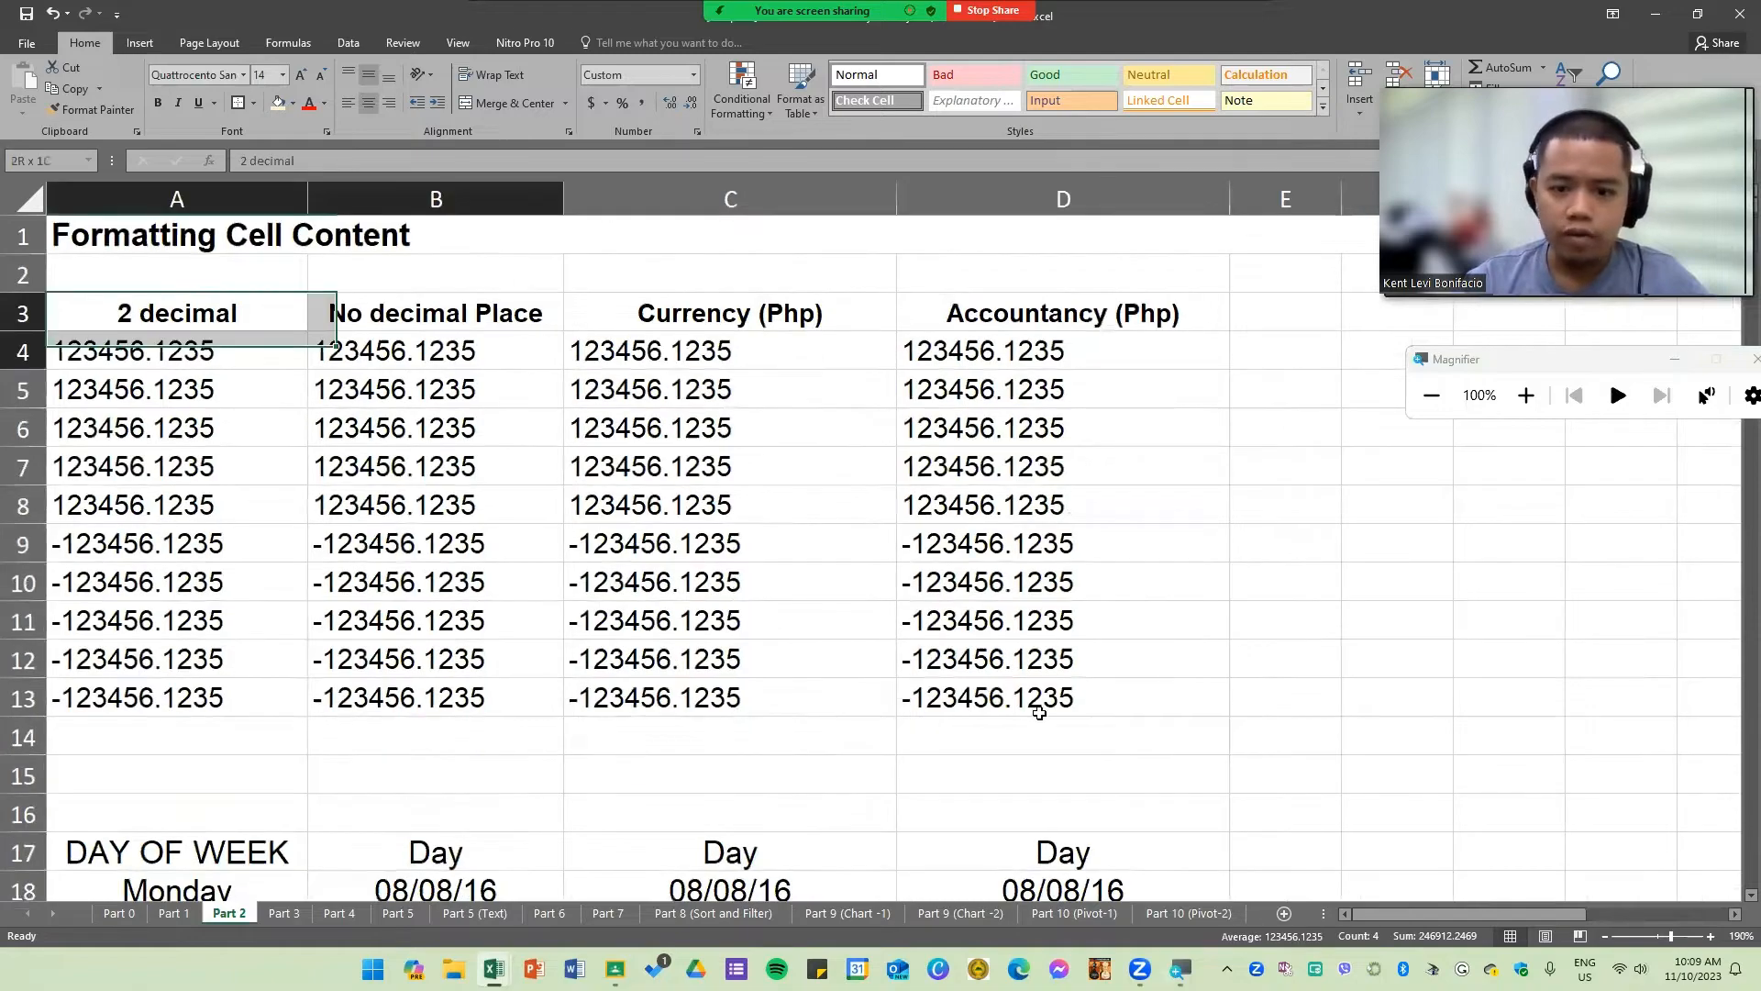
{"action": "left_click", "coordinate": [1033, 695], "text": "shift"}
{"action": "scroll", "coordinate": [275, 593], "scroll_direction": "down", "scroll_amount": 4}
{"action": "scroll", "coordinate": [315, 390], "scroll_direction": "down", "scroll_amount": 1}
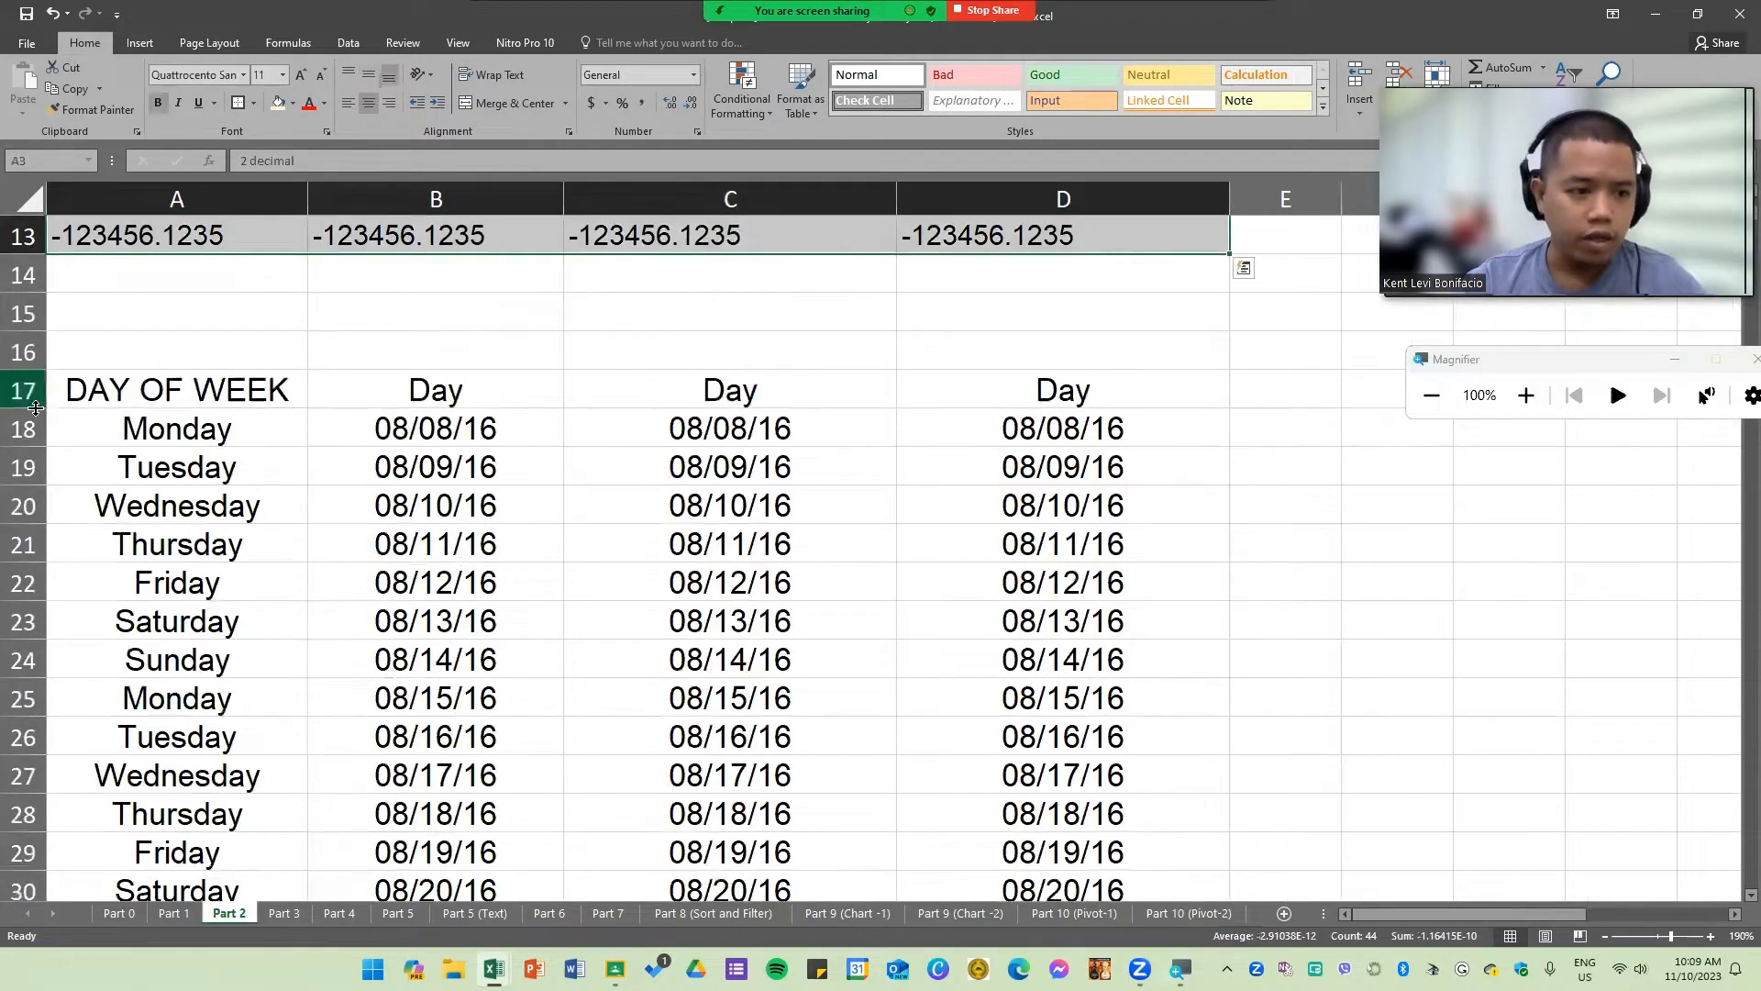
Step: Increase row 17's height and widen column D so the Day headers show fully
{"action": "left_click_drag", "start_coordinate": [32, 409], "coordinate": [32, 453]}
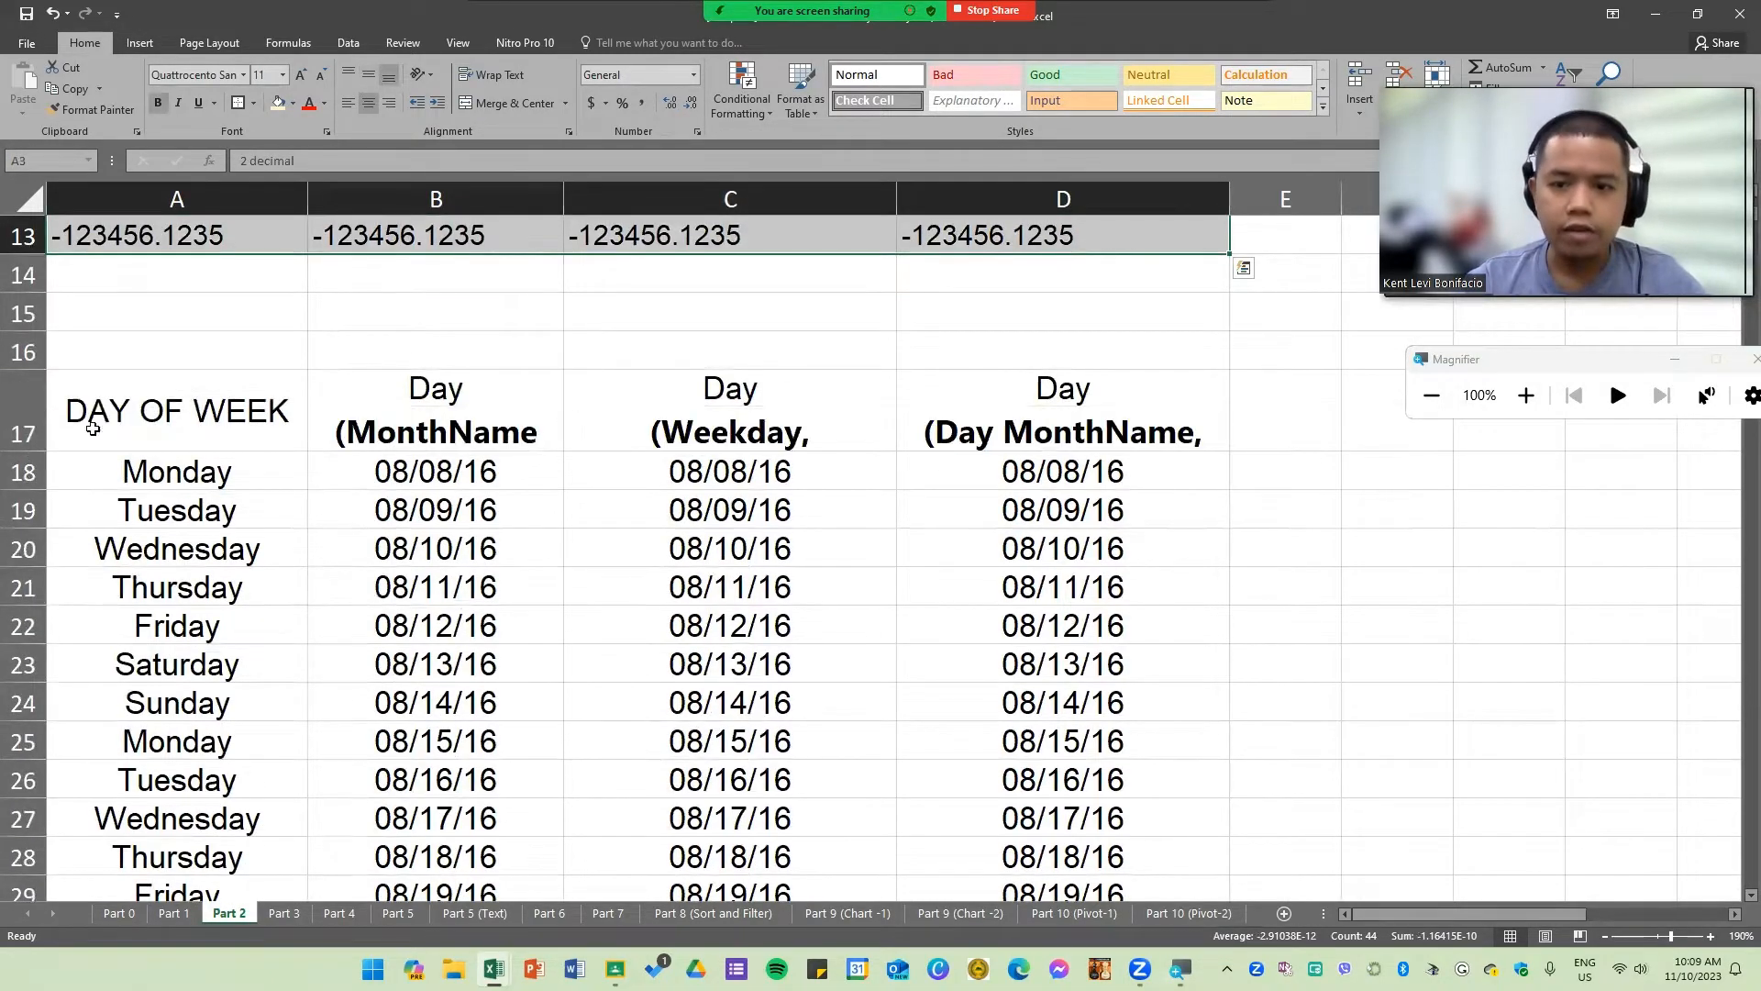
{"action": "left_click", "coordinate": [1225, 199]}
{"action": "left_click_drag", "start_coordinate": [1229, 204], "coordinate": [1285, 204]}
Step: Inspect the 2 decimal values in cells A4 through A13
{"action": "left_click", "coordinate": [971, 555]}
{"action": "scroll", "coordinate": [663, 577], "scroll_direction": "up", "scroll_amount": 4}
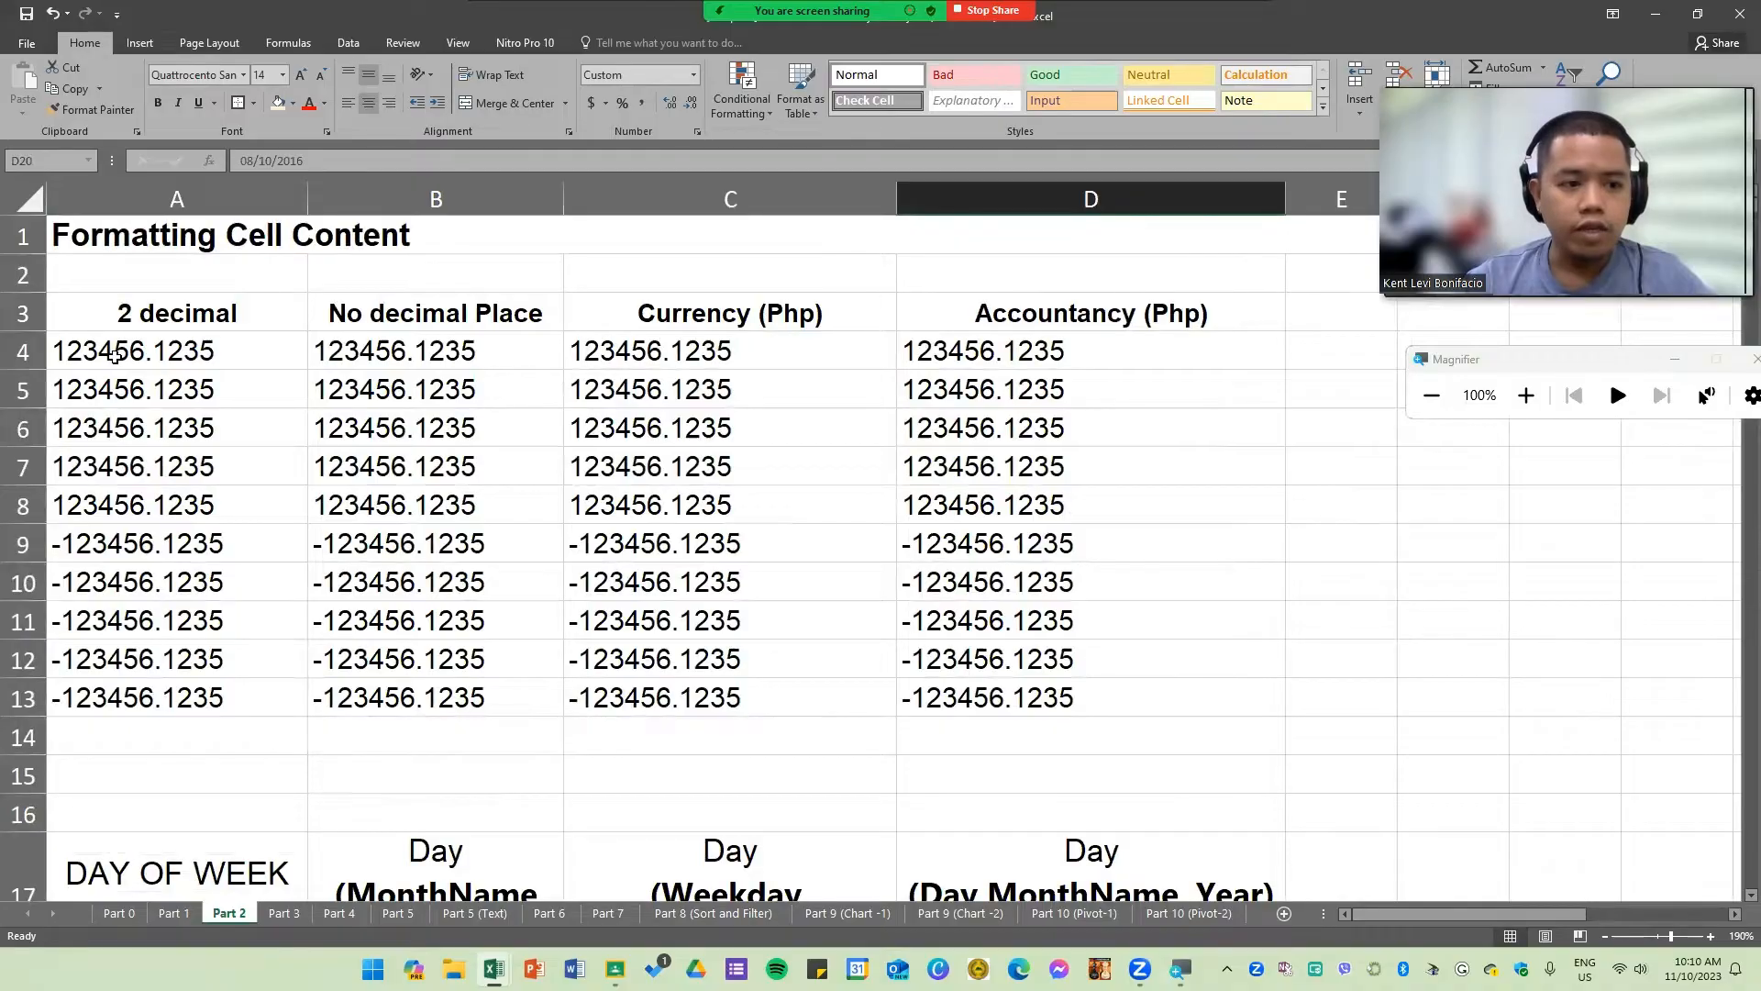
{"action": "left_click_drag", "start_coordinate": [115, 355], "coordinate": [157, 707]}
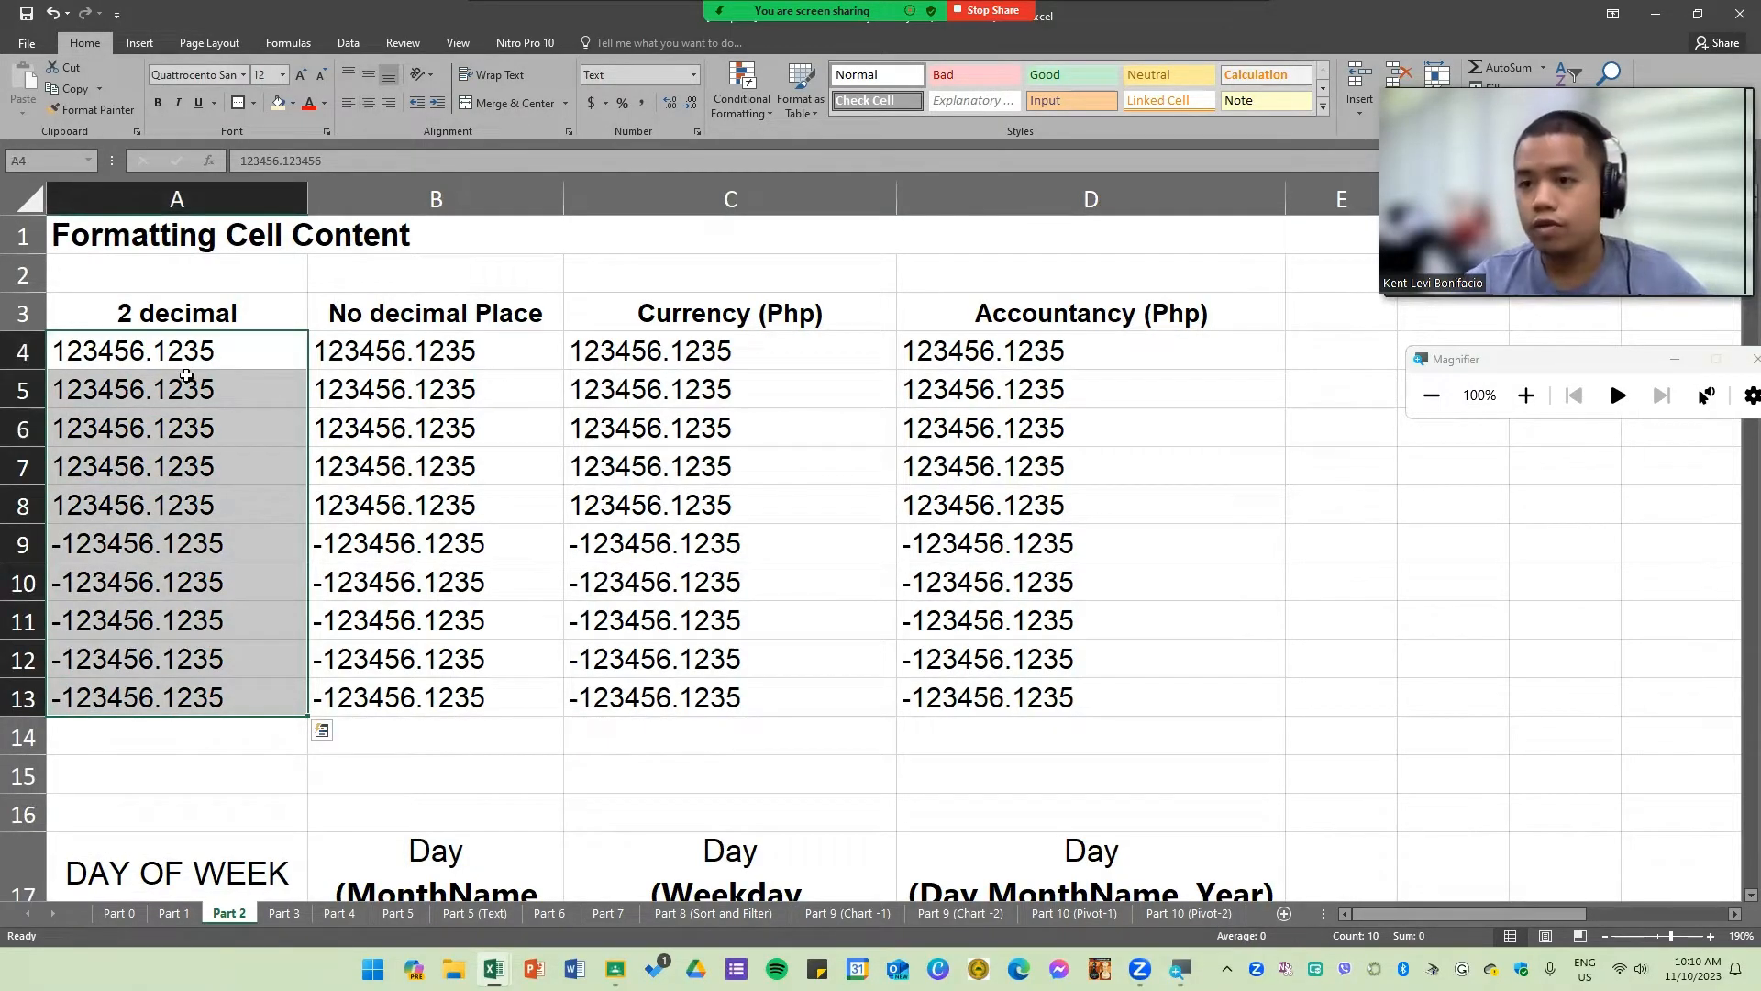
{"action": "left_click", "coordinate": [431, 582]}
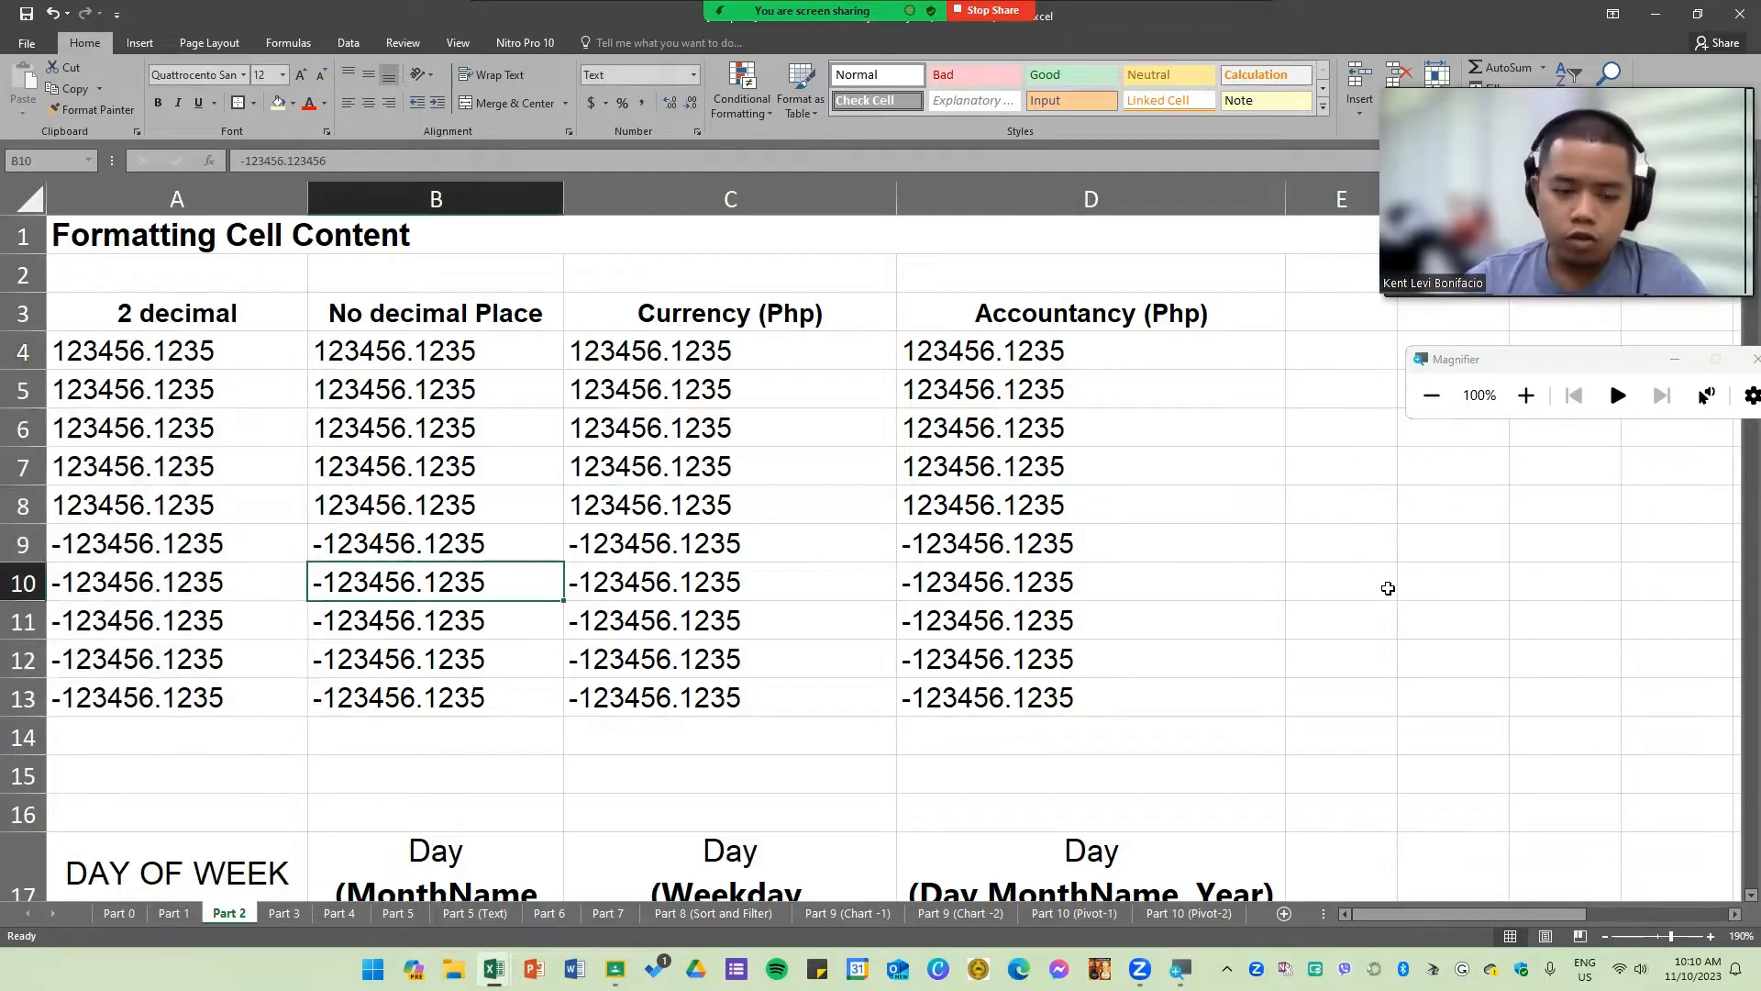
Step: Switch to the blank Book1 workbook's Sheet4 and enter 1 in A1 and A in A2
{"action": "key", "text": "alt+Tab"}
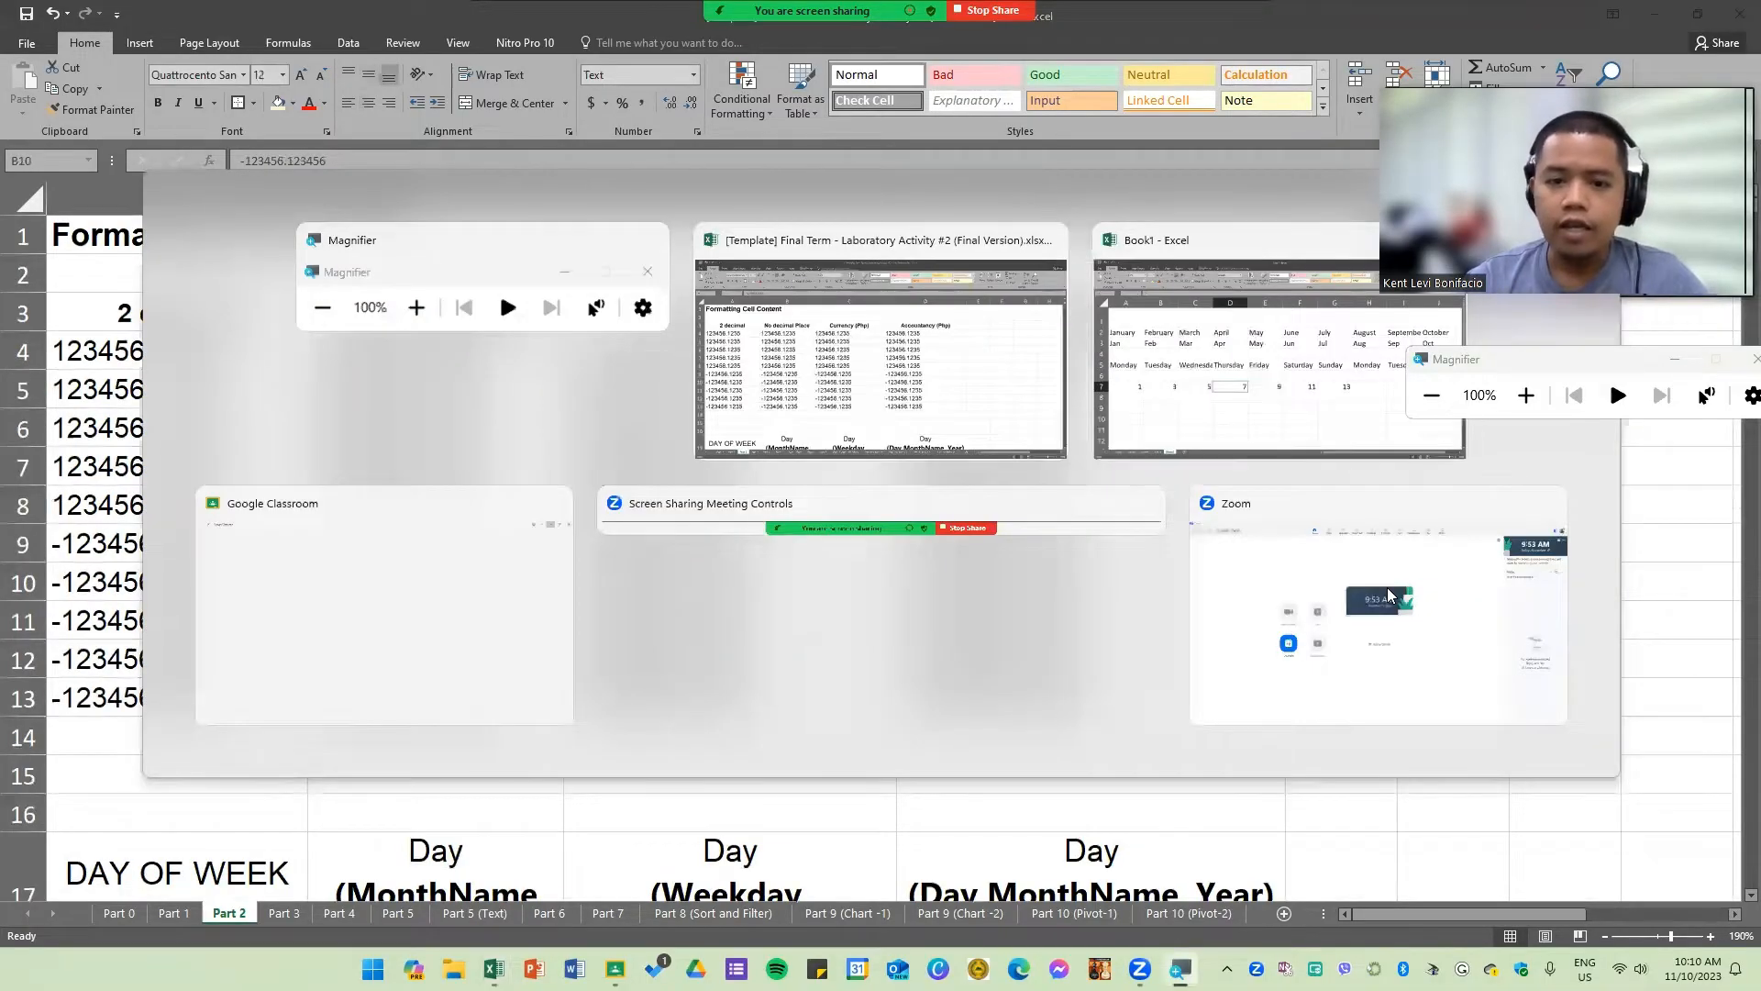
{"action": "key", "text": "alt+Tab"}
{"action": "left_click", "coordinate": [304, 914]}
{"action": "scroll", "coordinate": [171, 456], "scroll_direction": "up", "scroll_amount": 1}
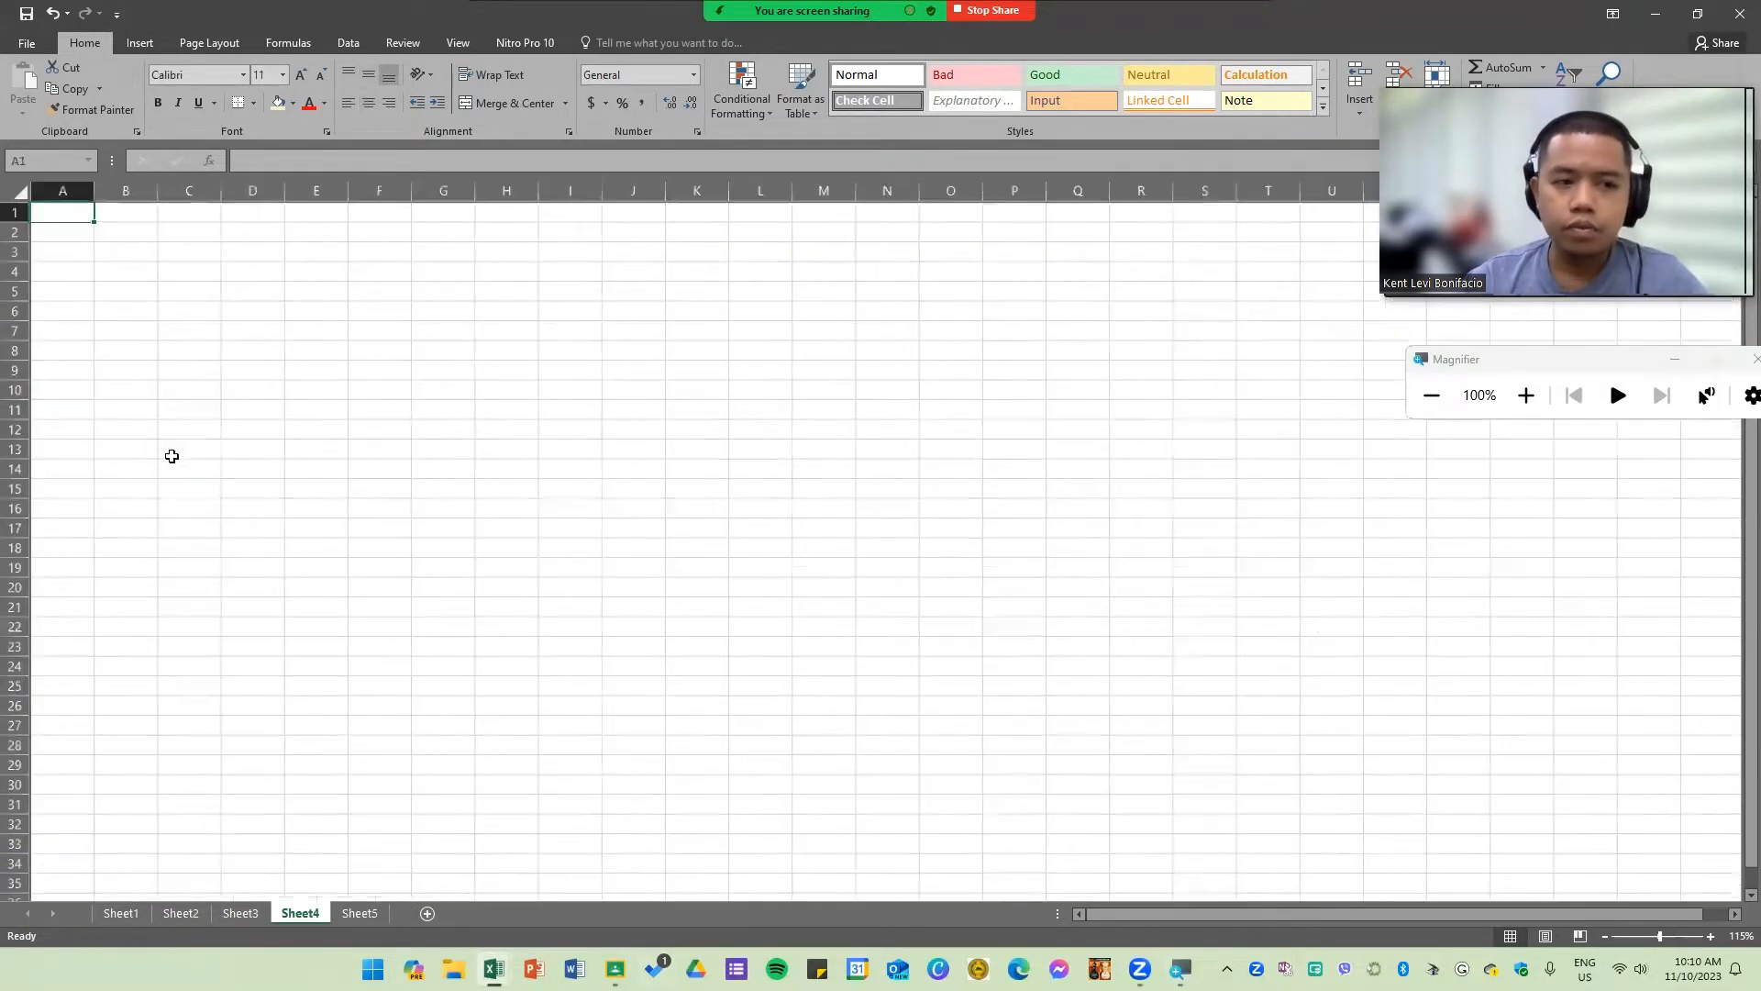
{"action": "scroll", "coordinate": [171, 456], "scroll_direction": "up", "scroll_amount": 15}
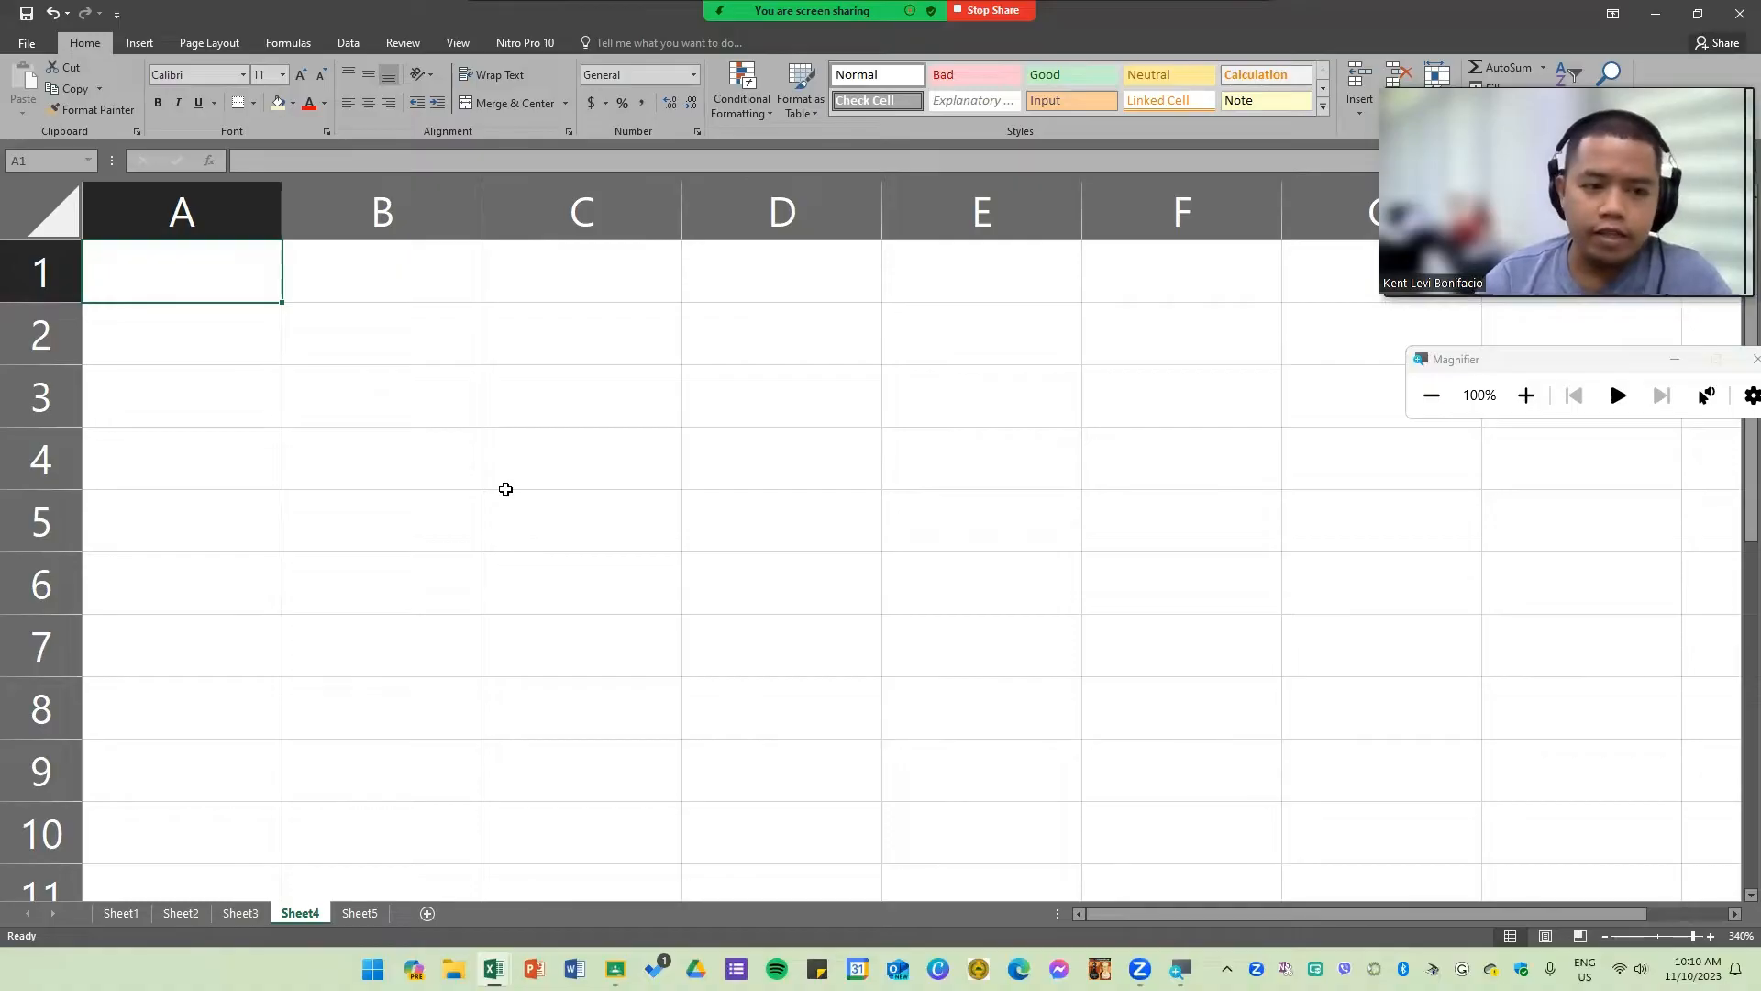
{"action": "type", "text": "1"}
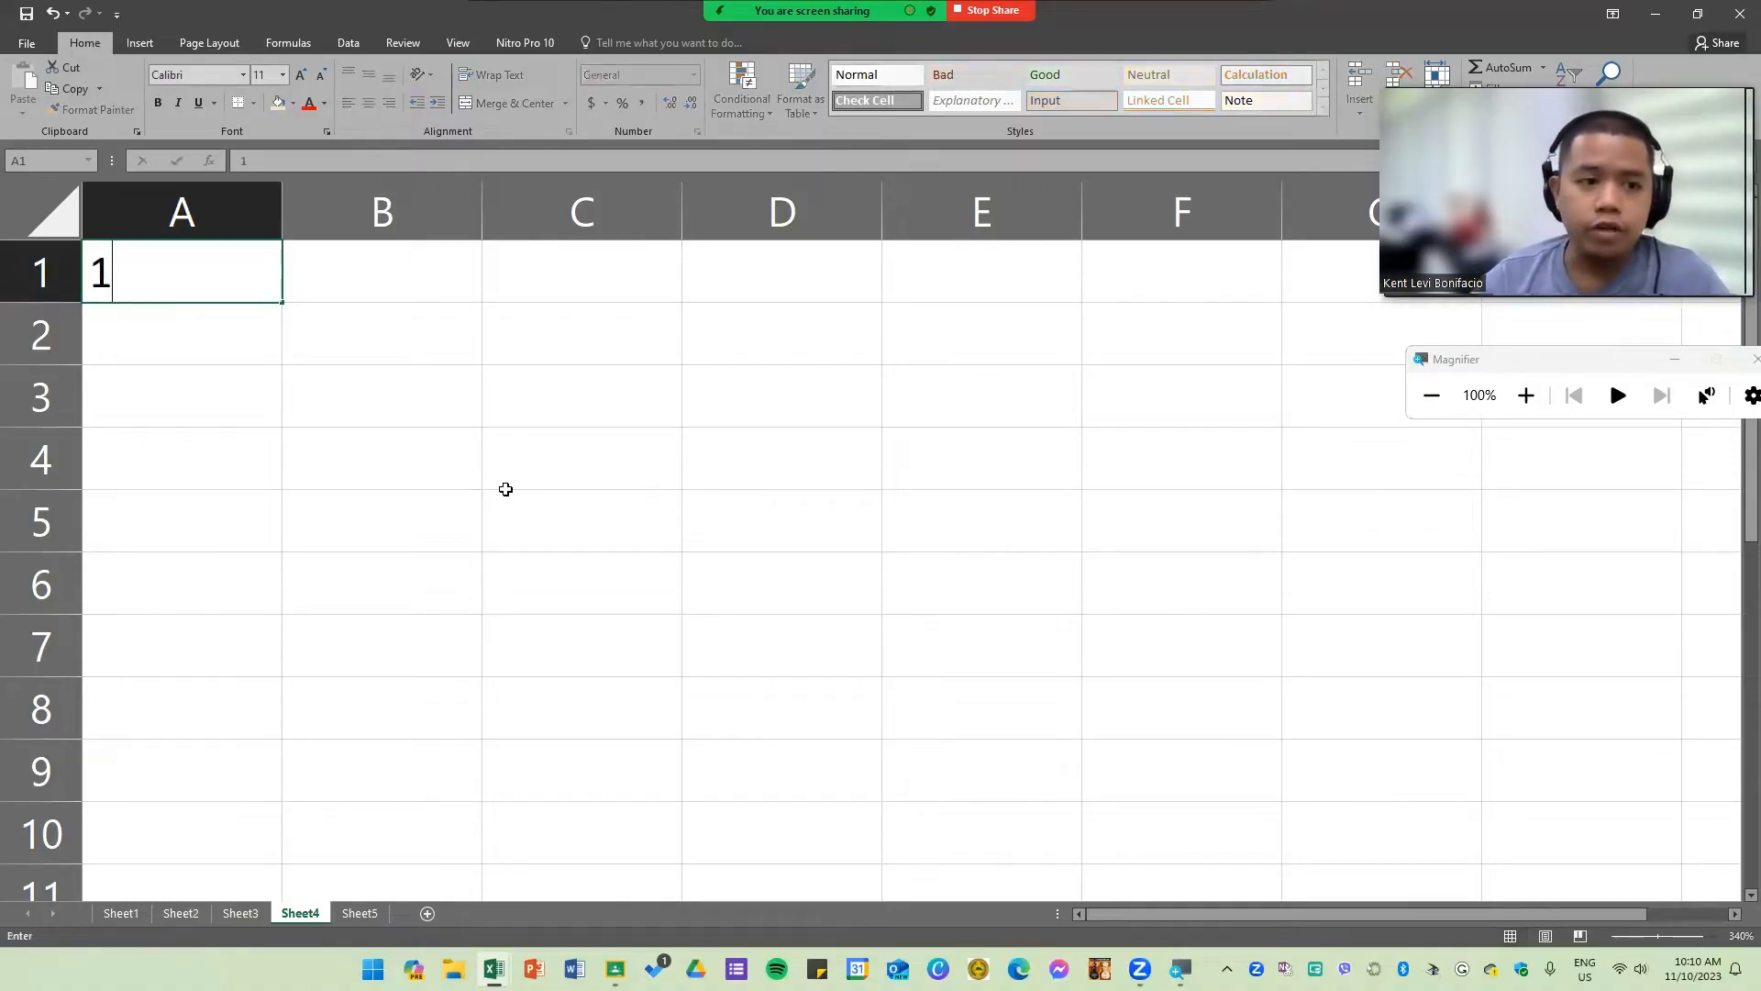
{"action": "key", "text": "Return"}
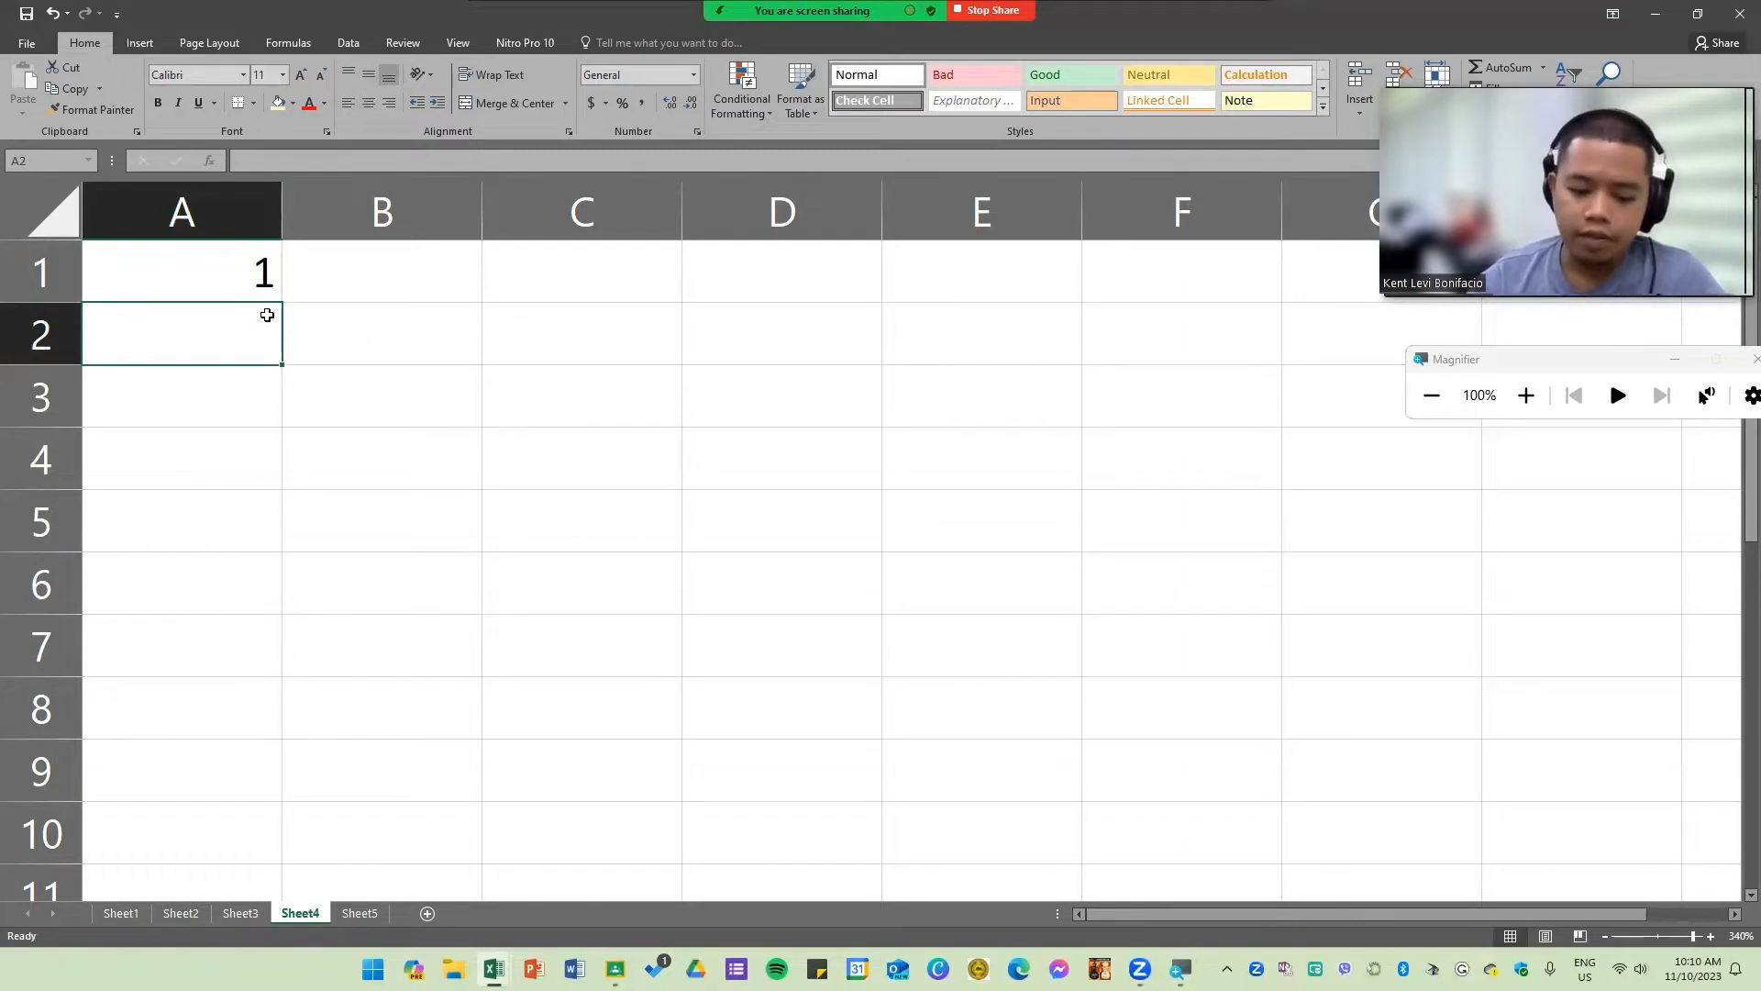
{"action": "type", "text": "A"}
{"action": "key", "text": "Return"}
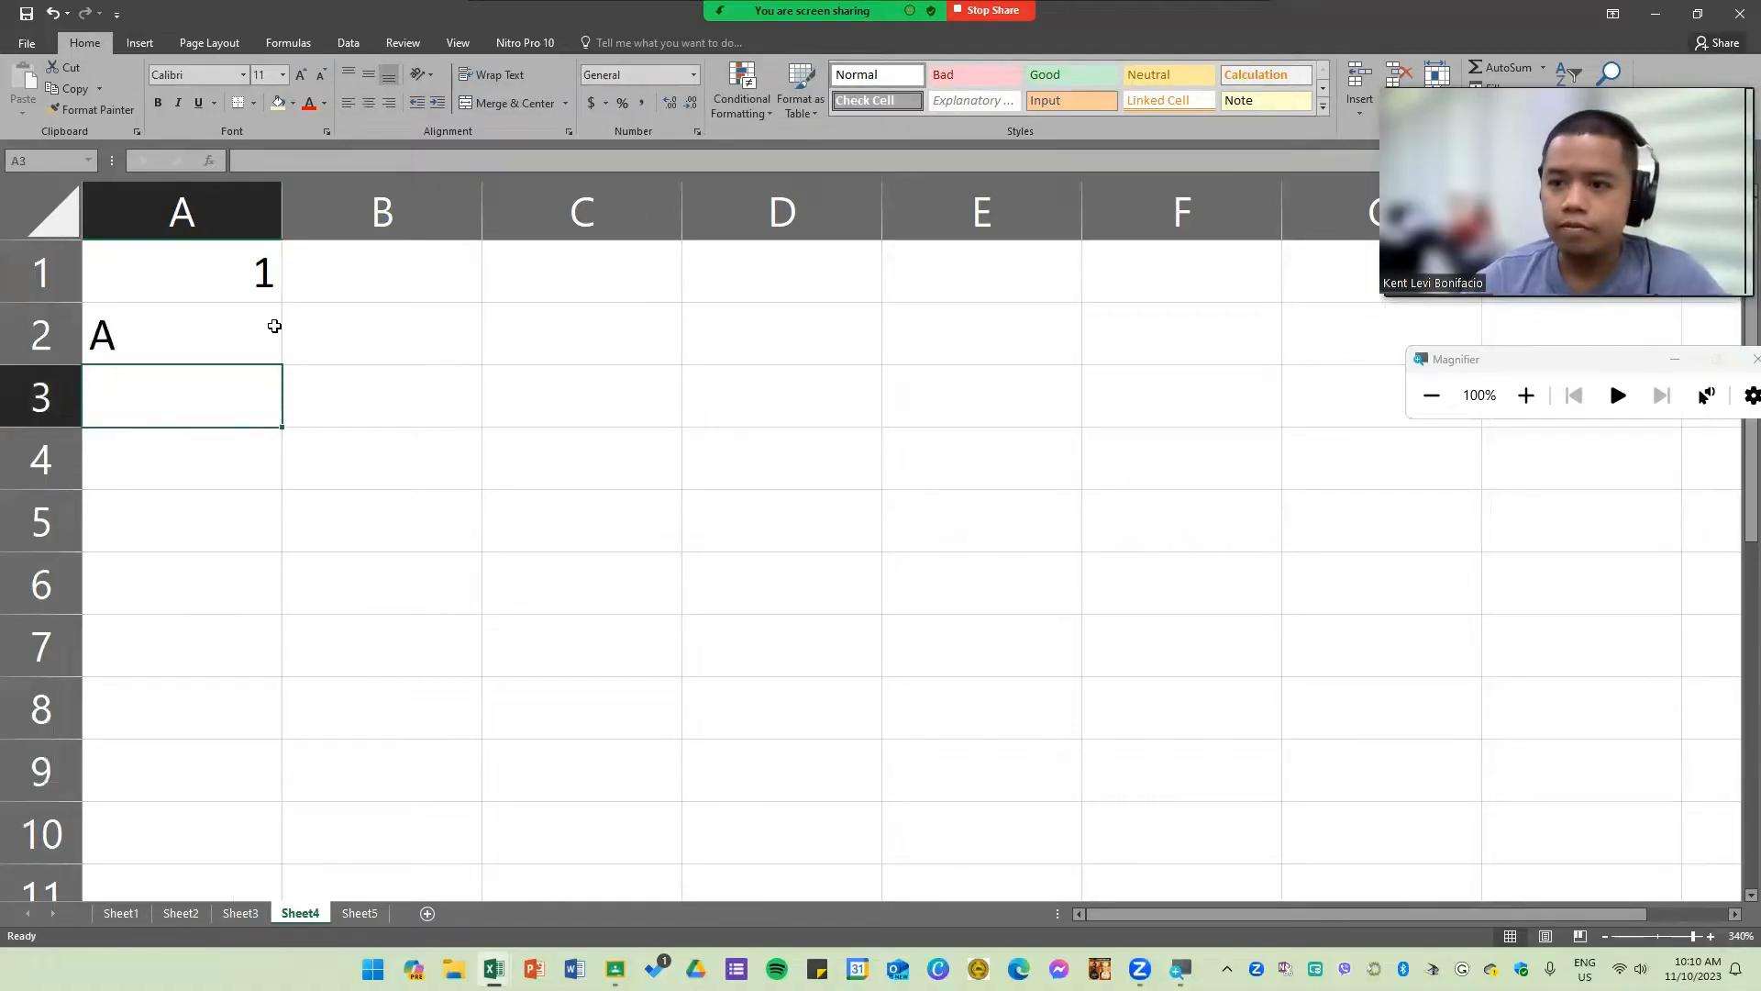
Step: Cycle cell A1's horizontal alignment through center, left and right
{"action": "left_click", "coordinate": [275, 292]}
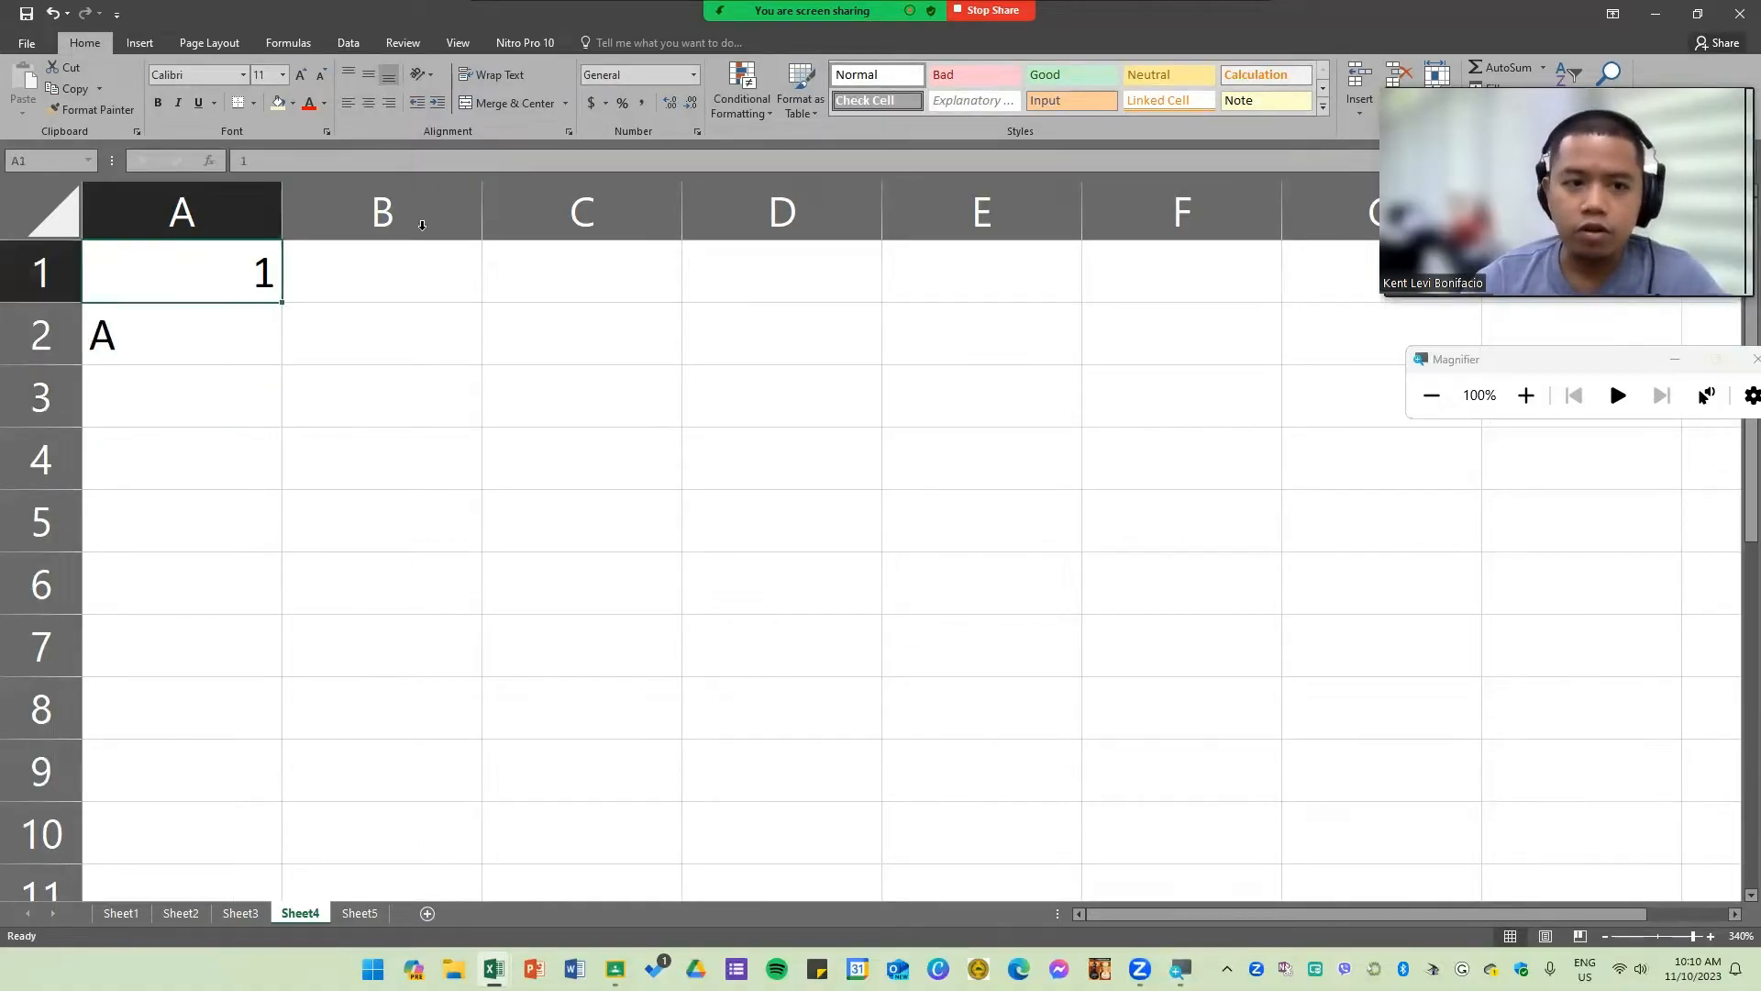
{"action": "left_click", "coordinate": [368, 103]}
{"action": "left_click", "coordinate": [348, 102]}
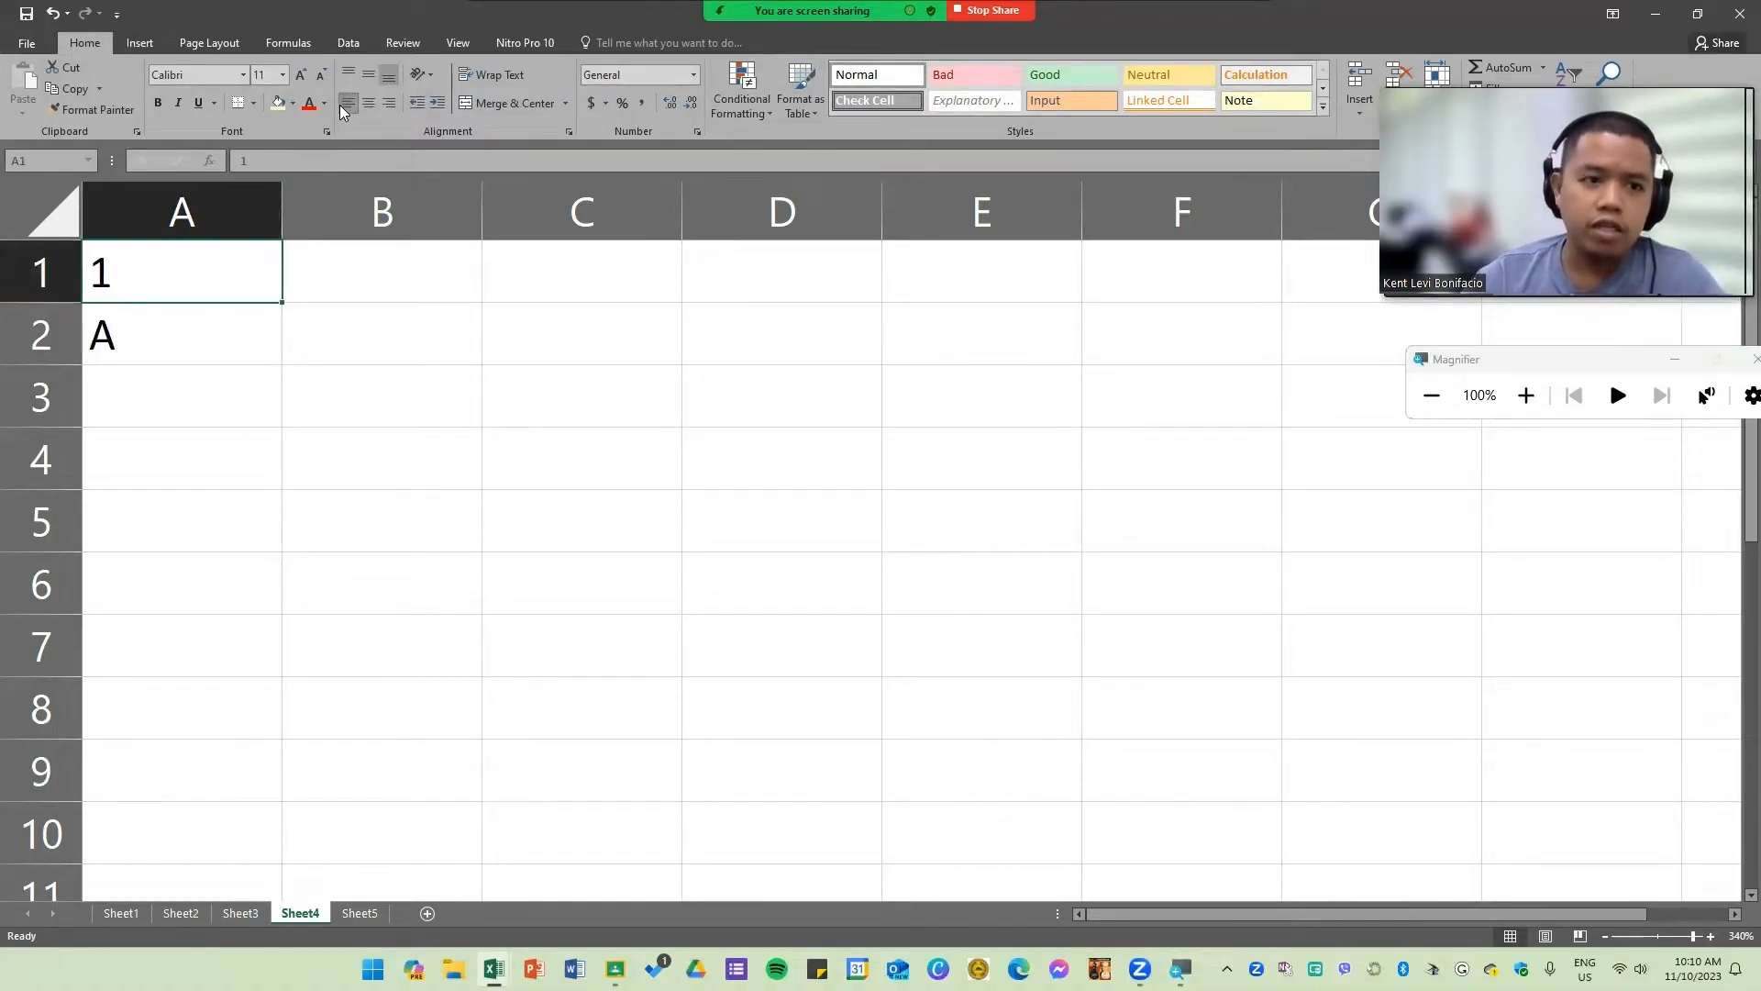
{"action": "left_click", "coordinate": [392, 104]}
Step: Compare the default alignment of the number in A1 with the text in A2, then return to the template workbook
{"action": "left_click", "coordinate": [412, 353]}
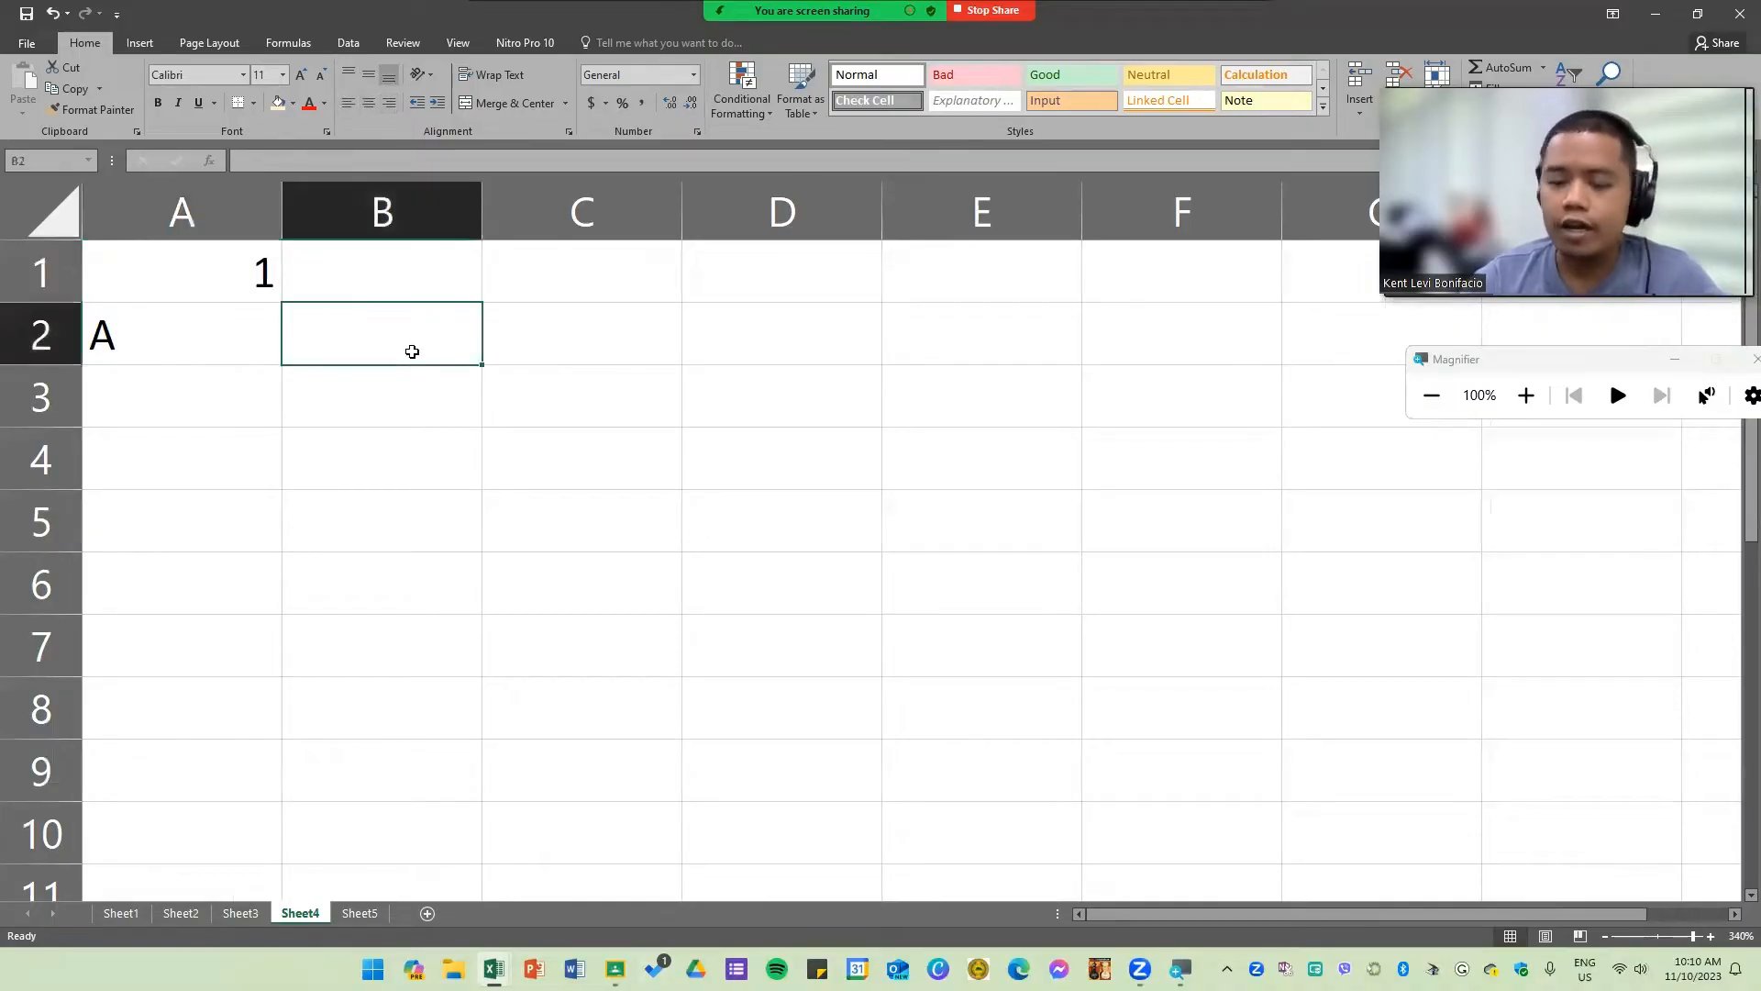
{"action": "left_click", "coordinate": [581, 329]}
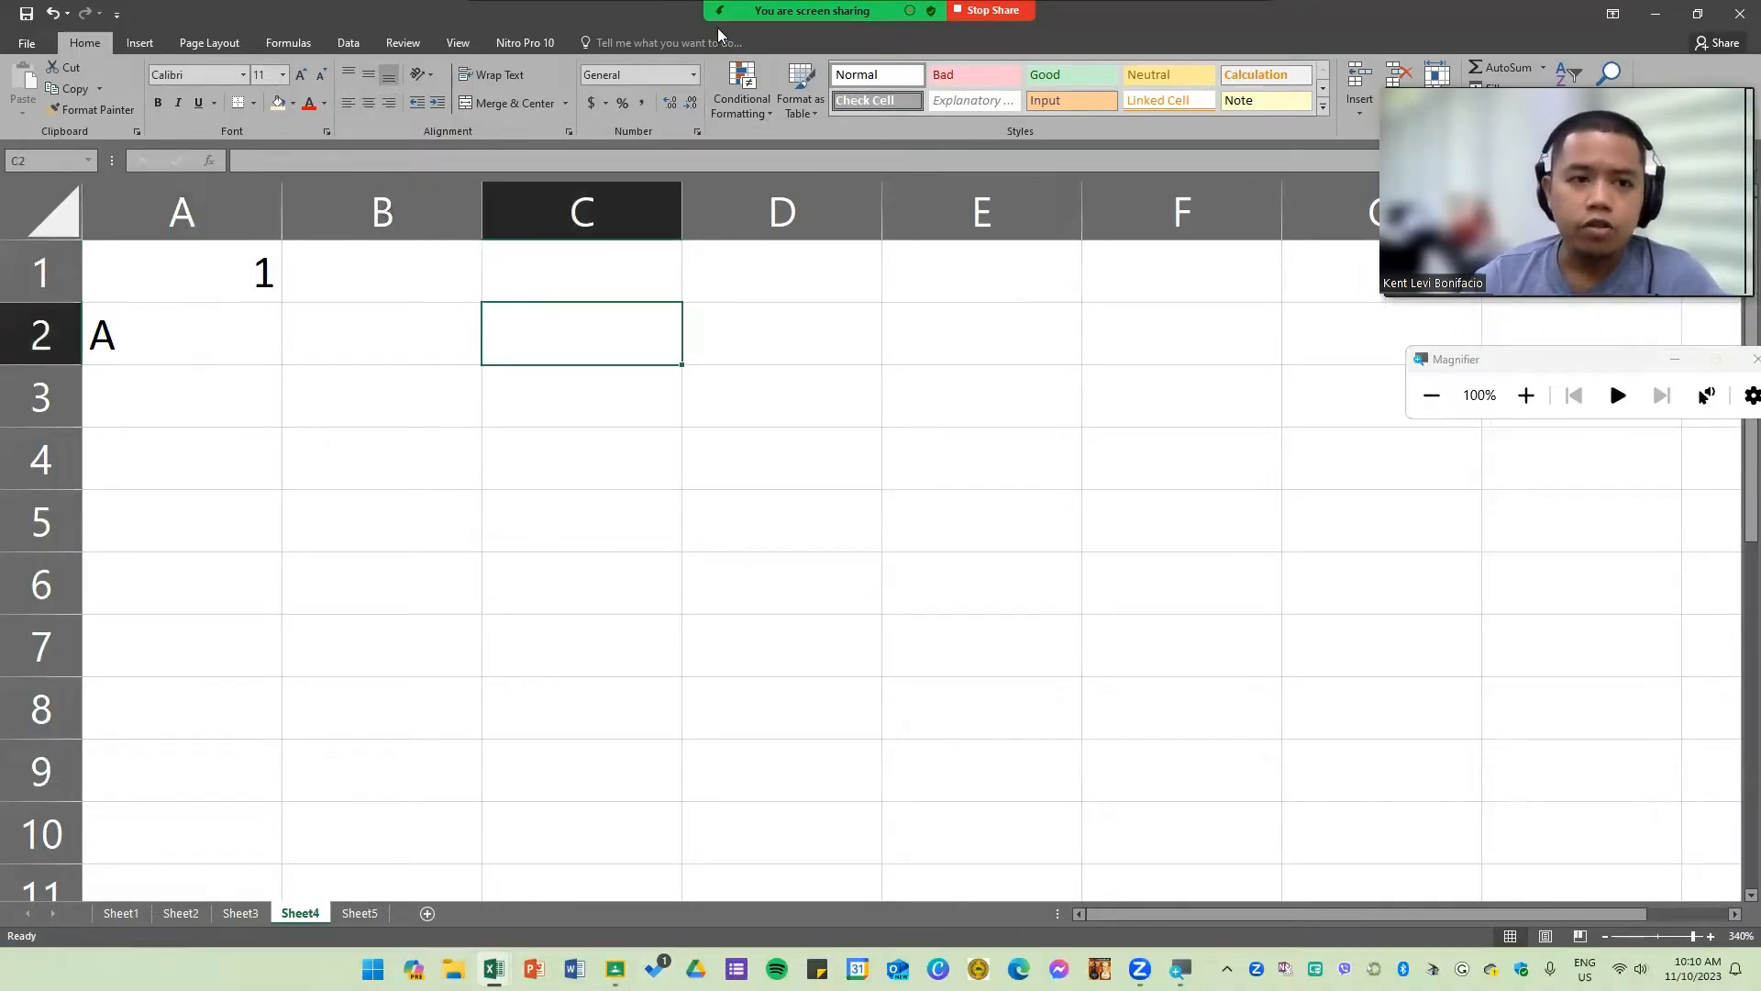
{"action": "left_click", "coordinate": [198, 281]}
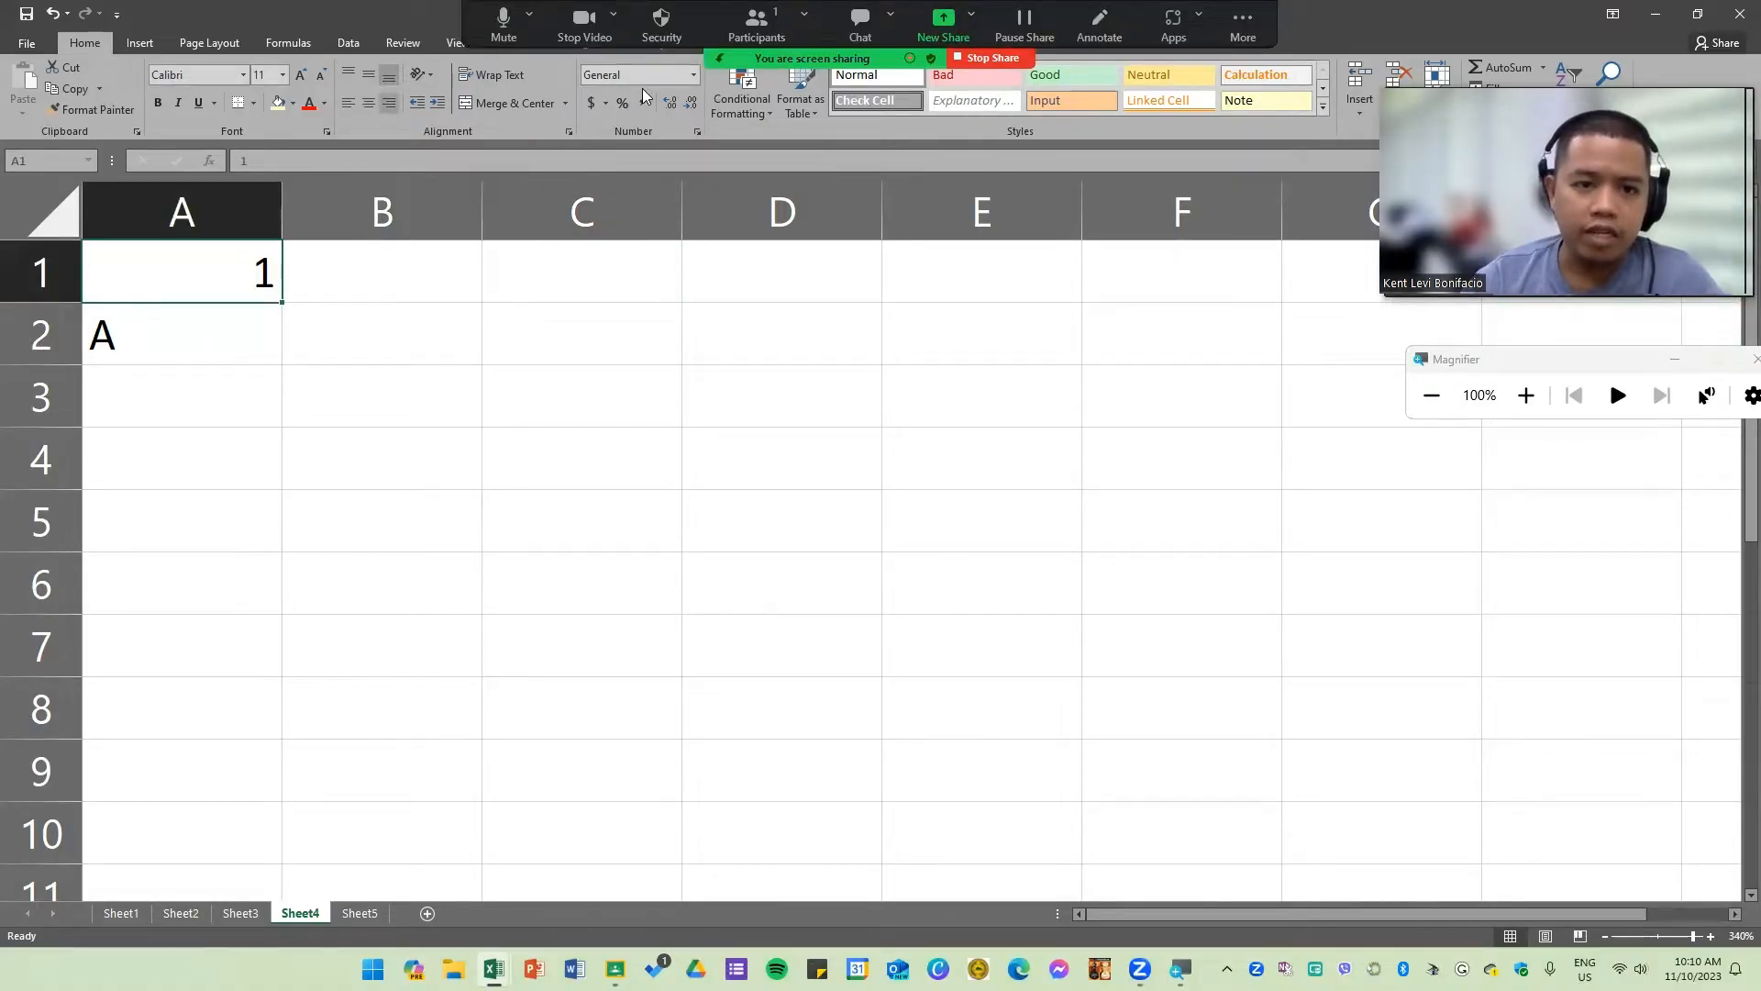
{"action": "left_click", "coordinate": [694, 75]}
{"action": "left_click", "coordinate": [155, 322]}
{"action": "left_click", "coordinate": [155, 325]}
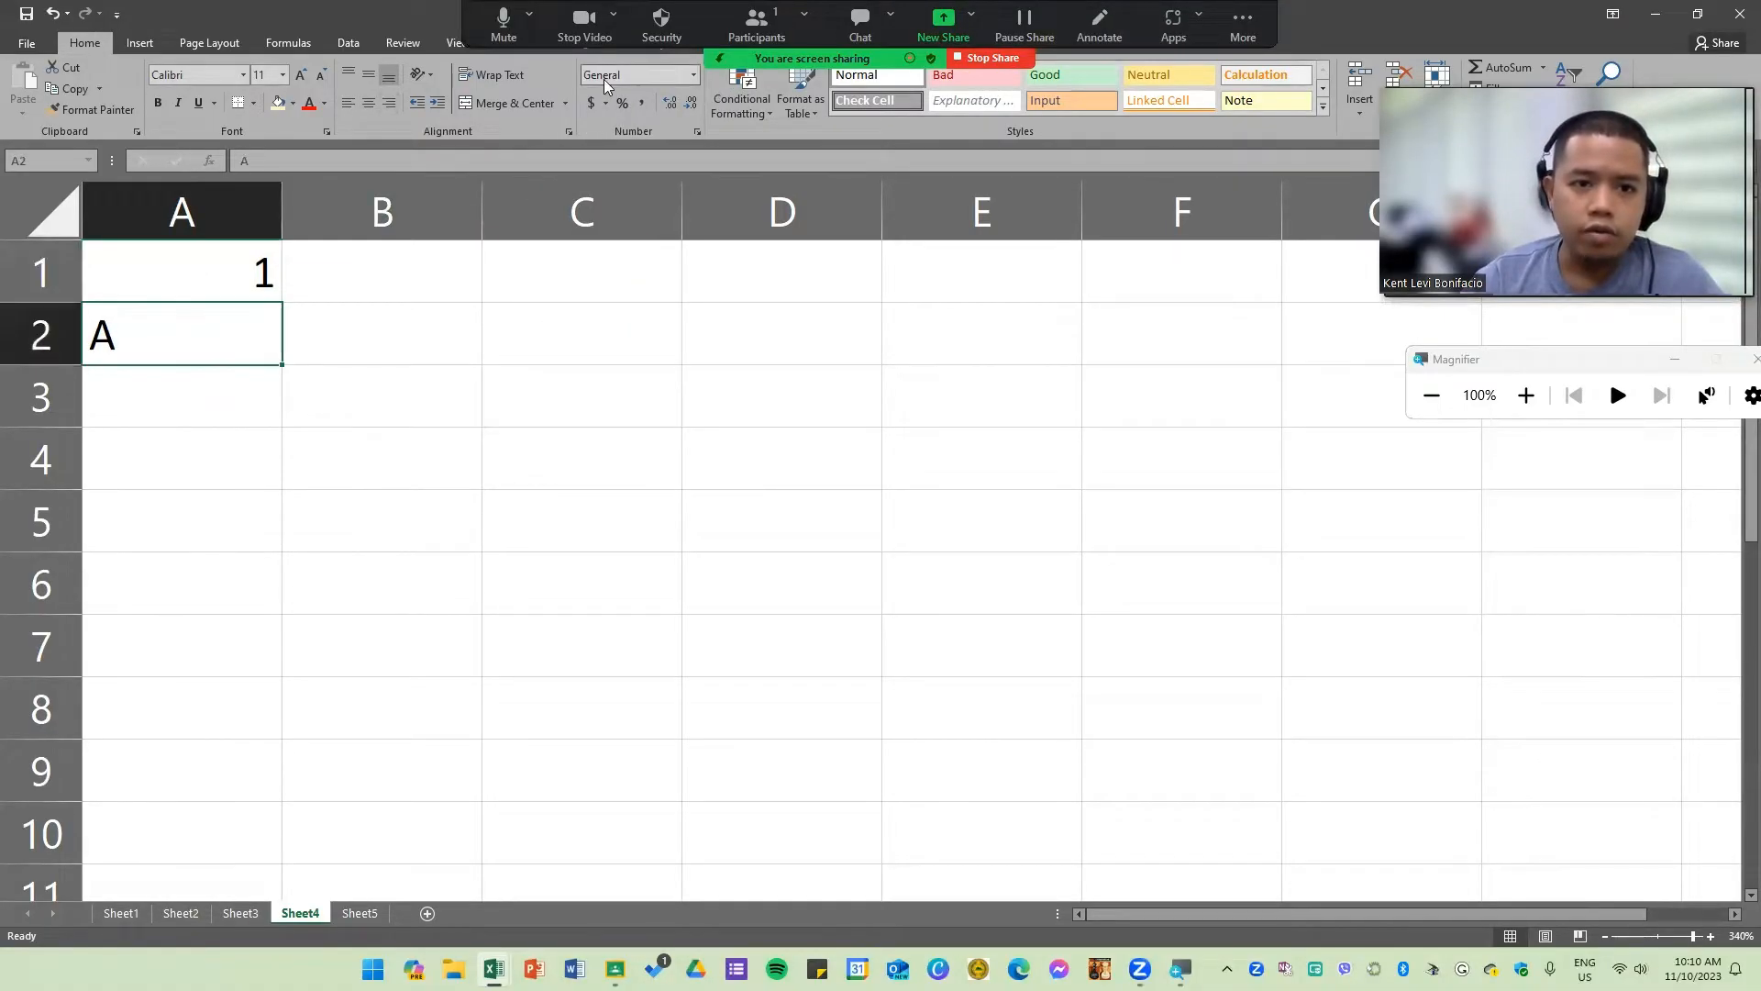
{"action": "left_click", "coordinate": [421, 353]}
{"action": "key", "text": "Left"}
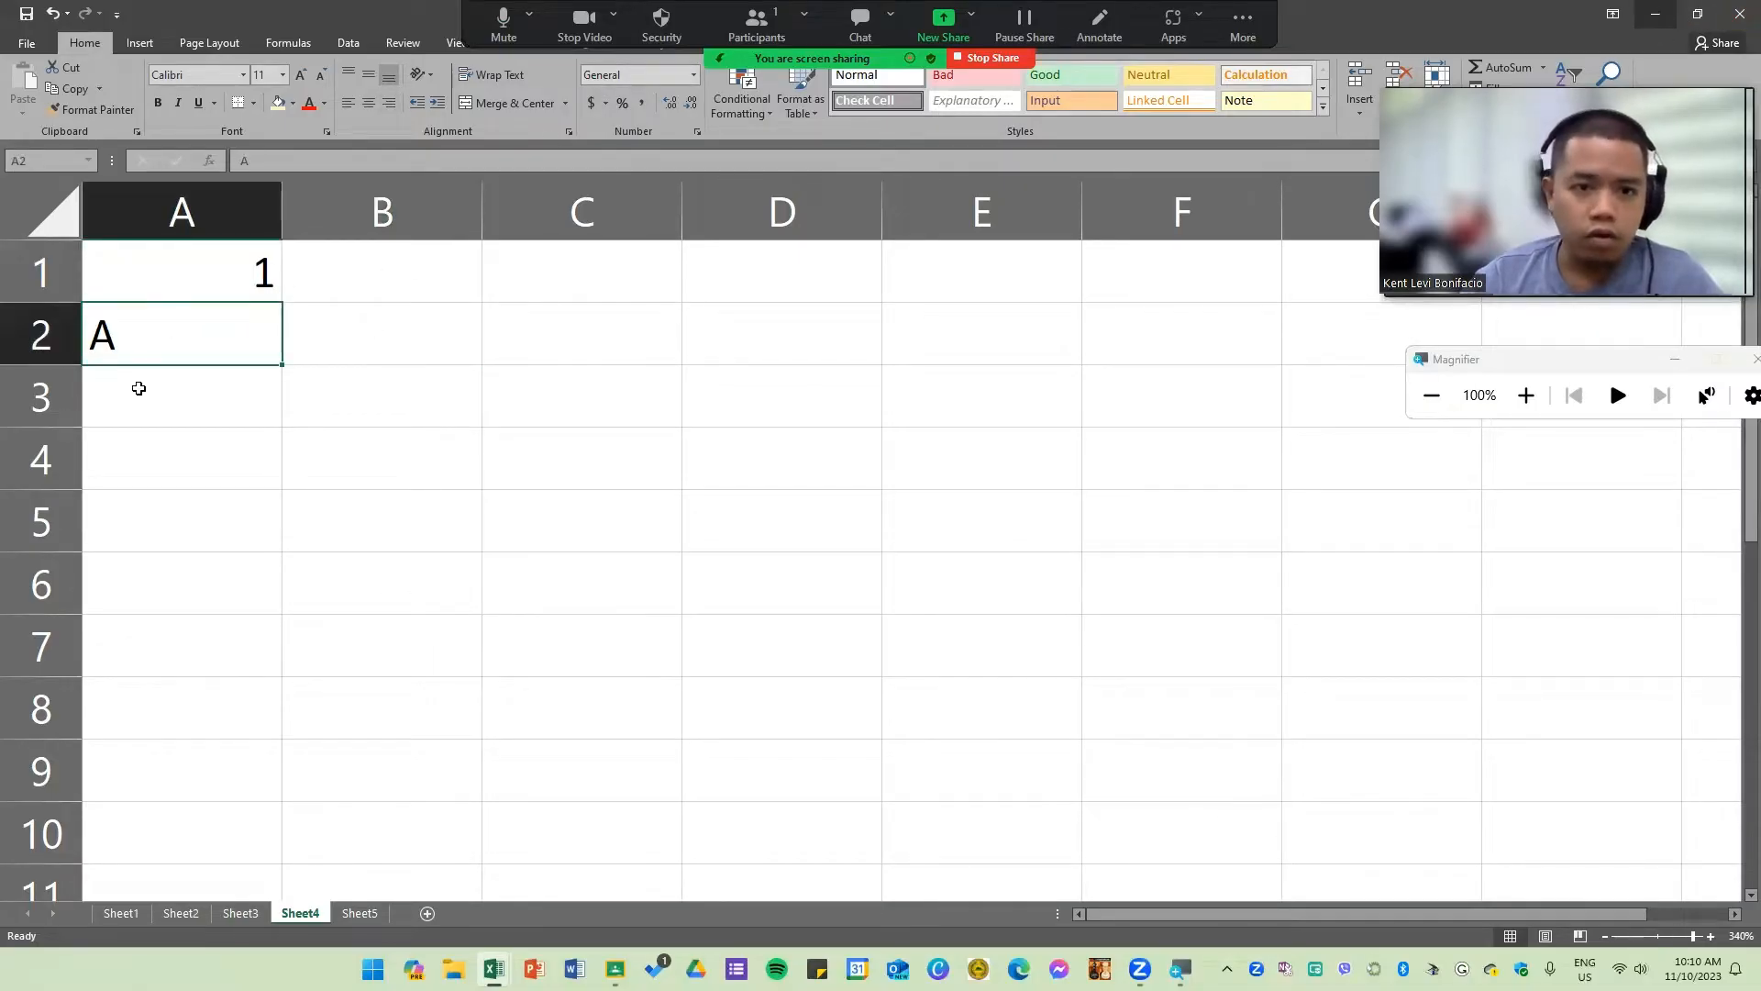
{"action": "key", "text": "alt+Tab"}
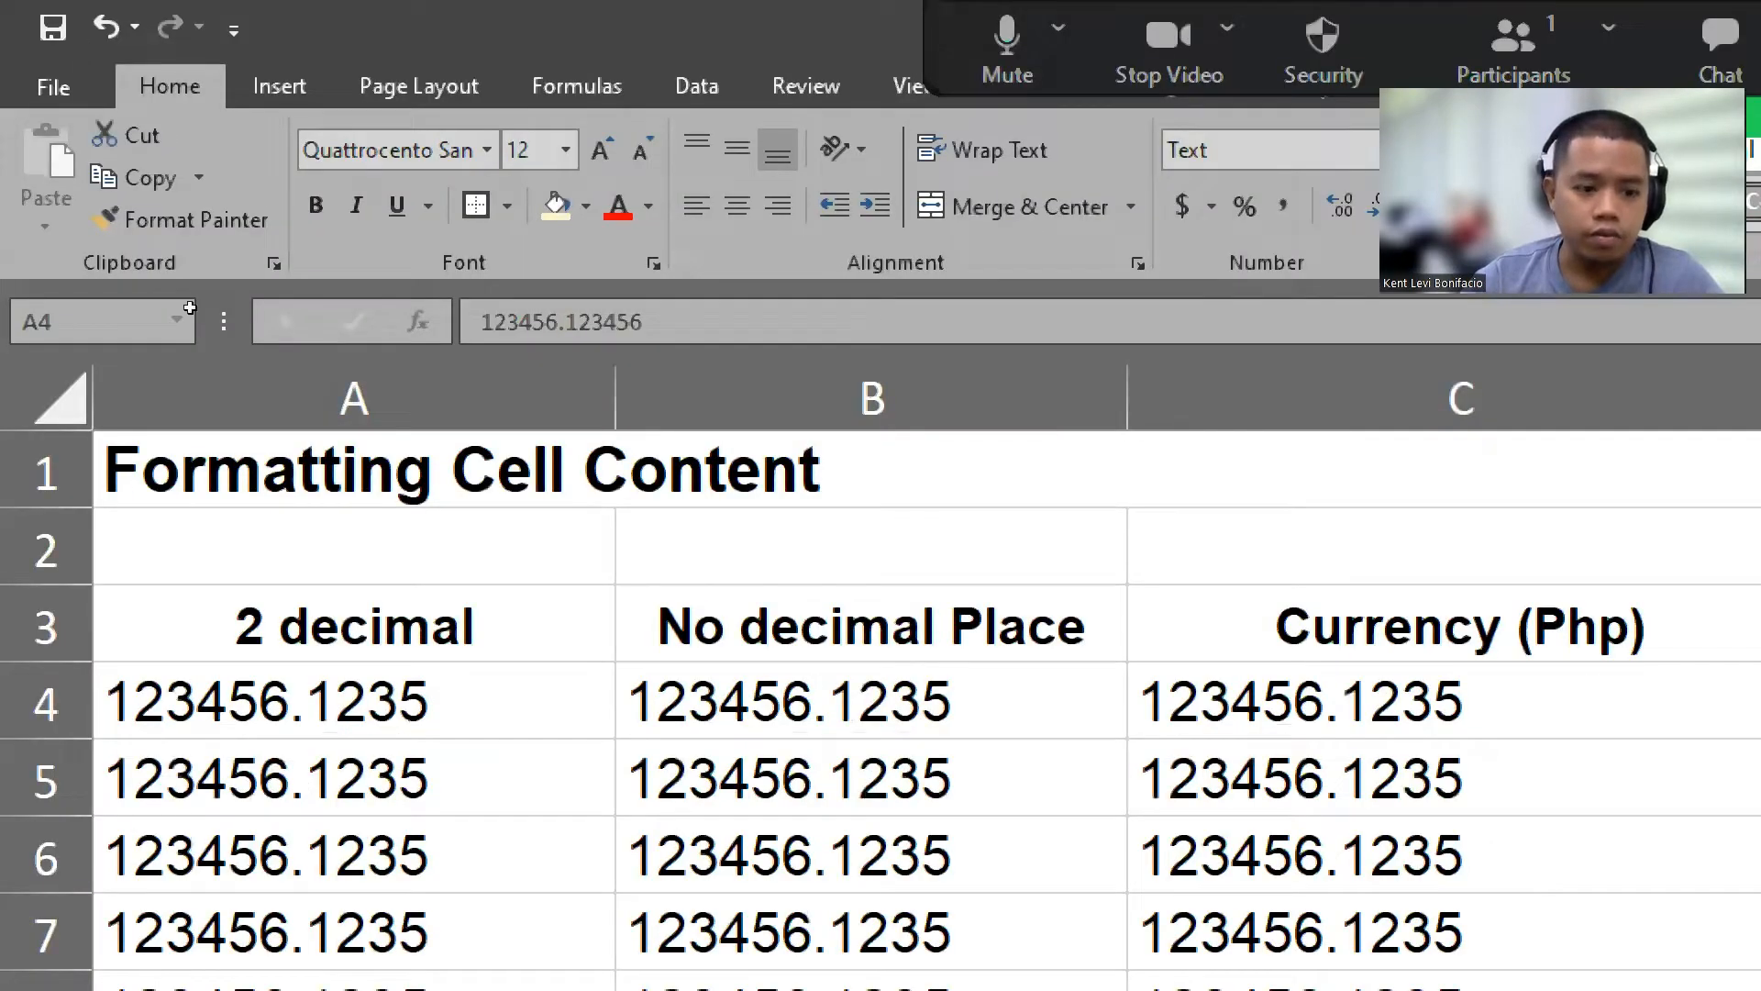
Step: Apply the Number format to the 2 decimal values in cells A4 through A13
{"action": "left_click", "coordinate": [184, 353]}
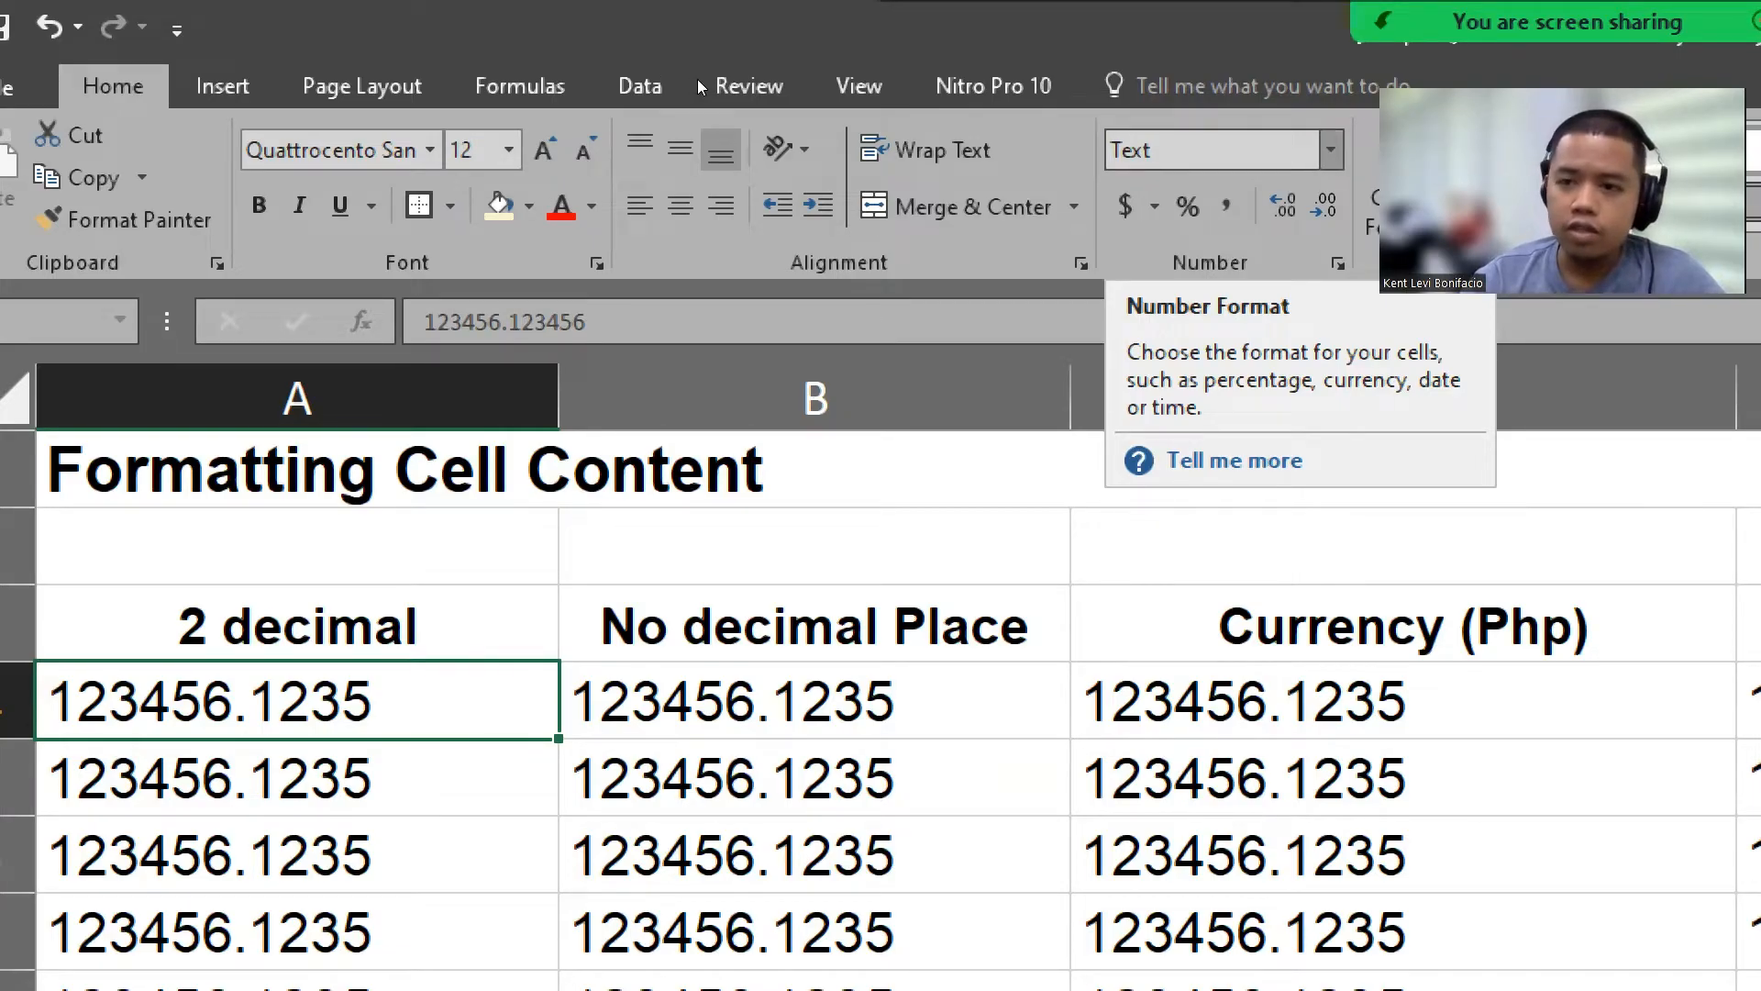
{"action": "left_click", "coordinate": [1332, 149]}
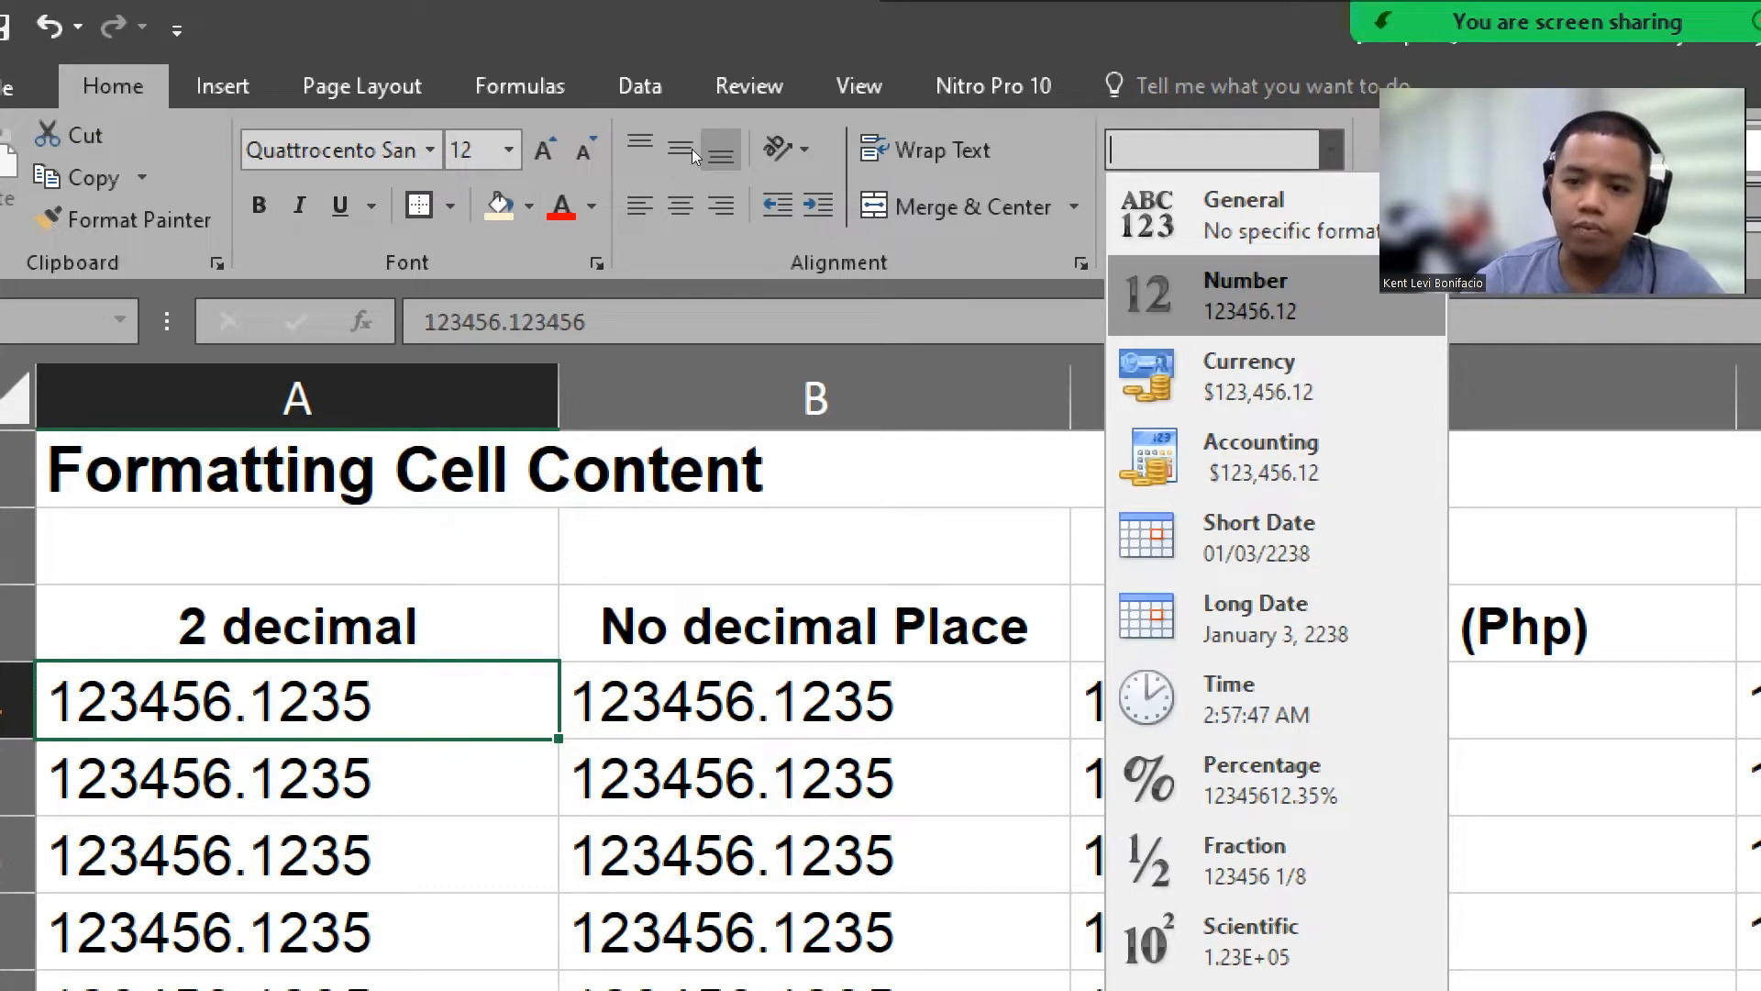
{"action": "key", "text": "Return"}
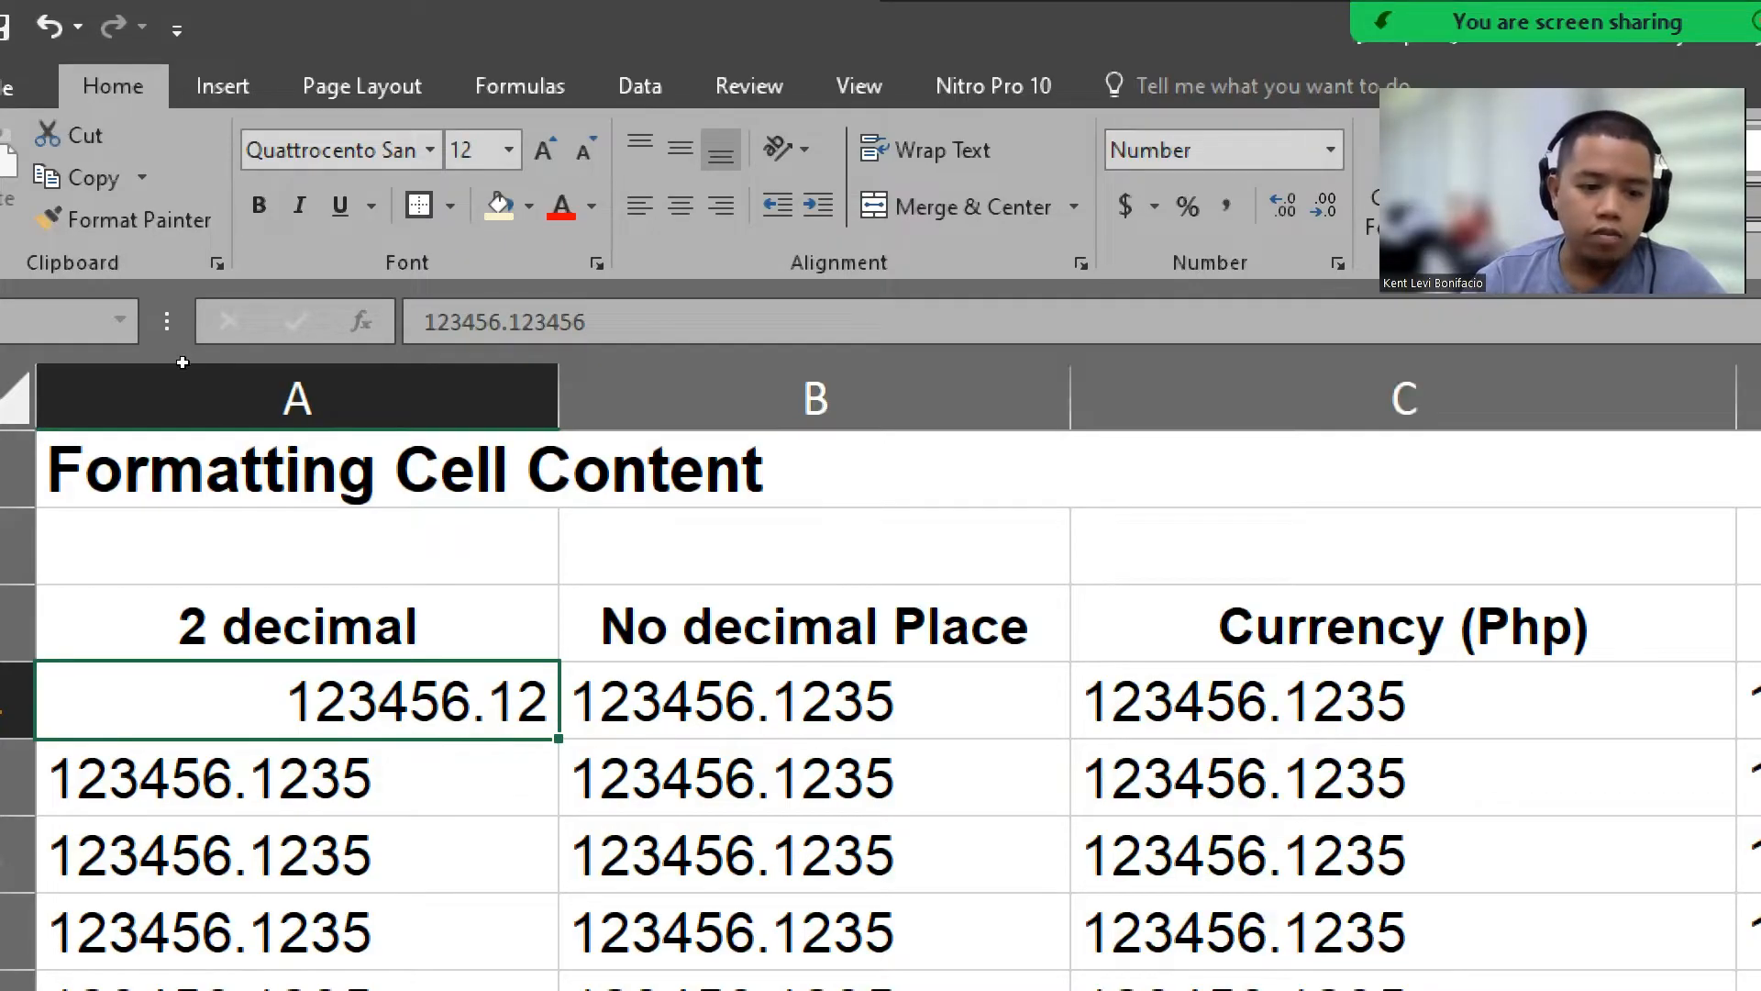
{"action": "scroll", "coordinate": [182, 363], "scroll_direction": "down", "scroll_amount": 1}
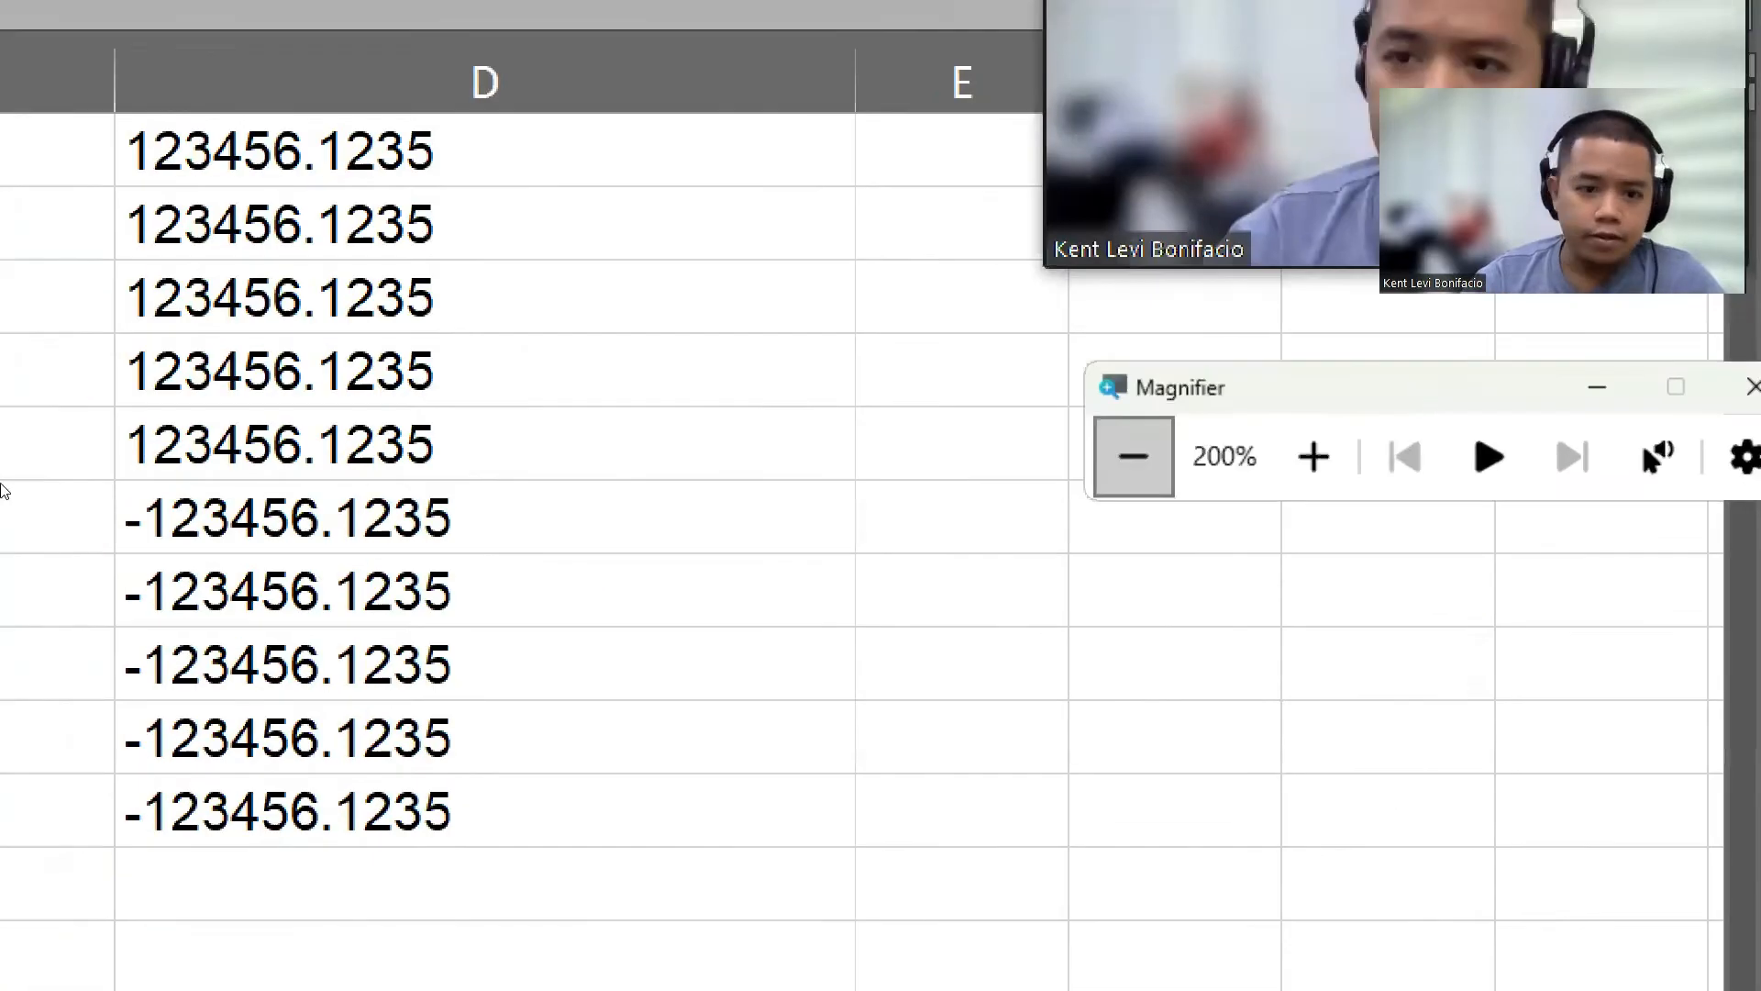
{"action": "left_click", "coordinate": [1101, 791]}
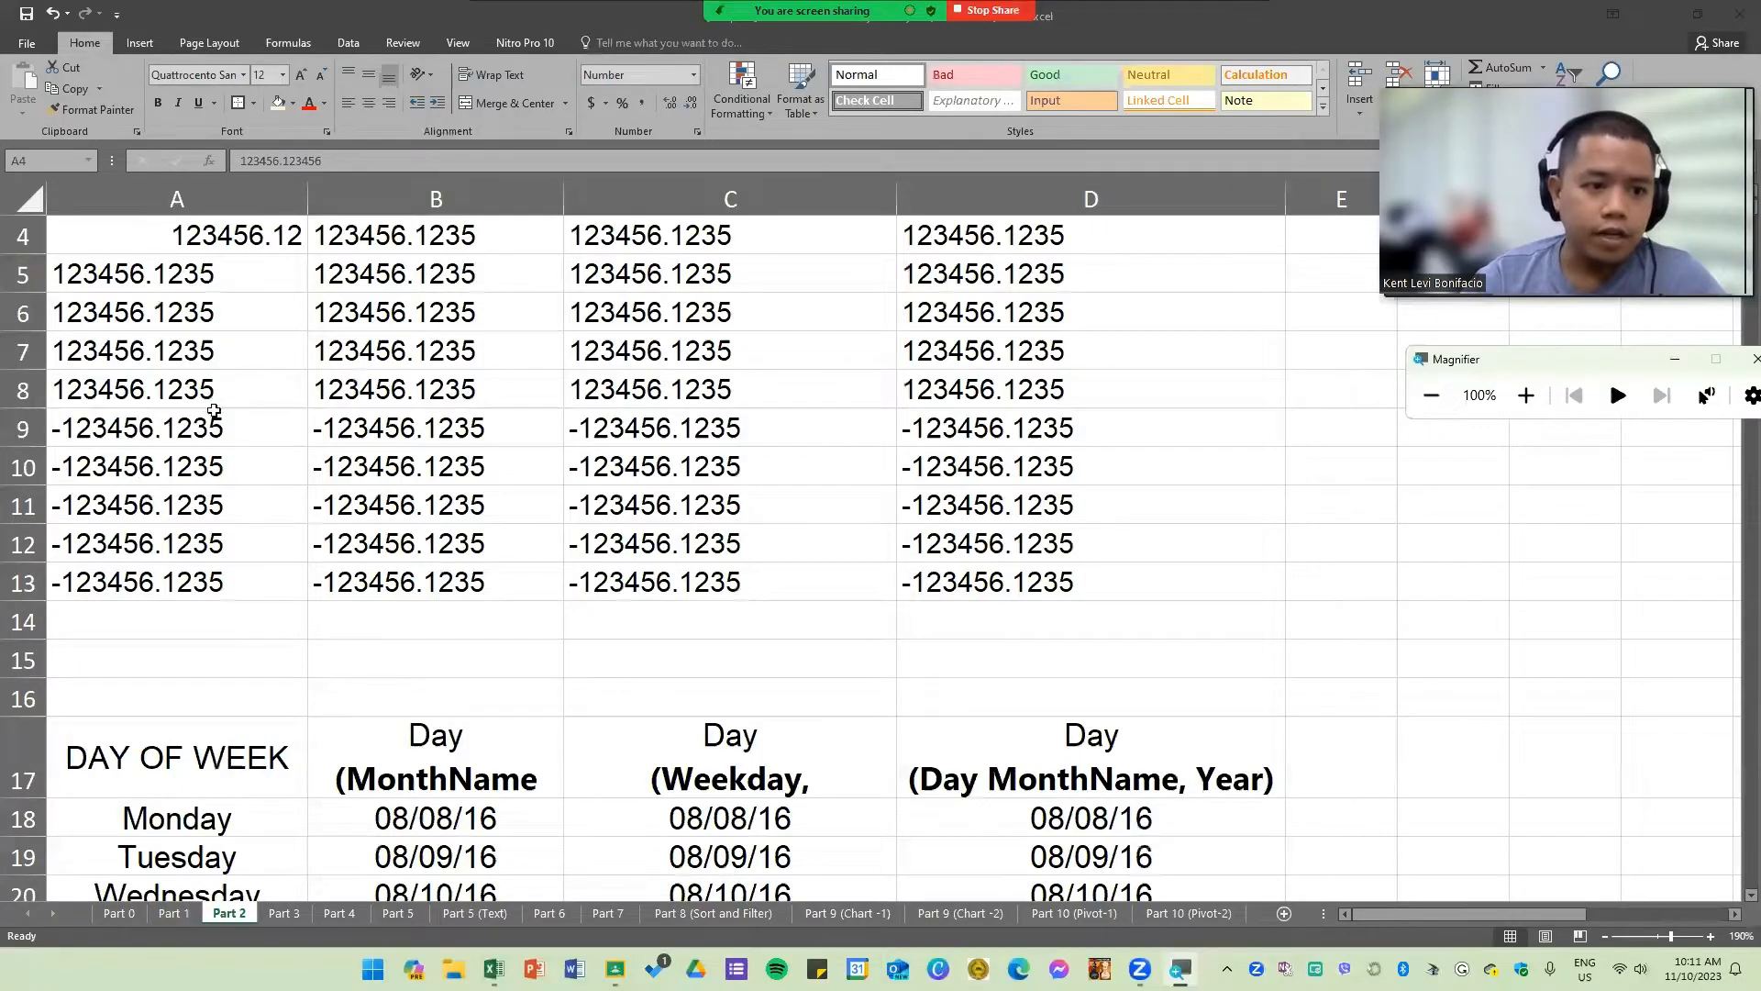
{"action": "scroll", "coordinate": [204, 412], "scroll_direction": "up", "scroll_amount": 1}
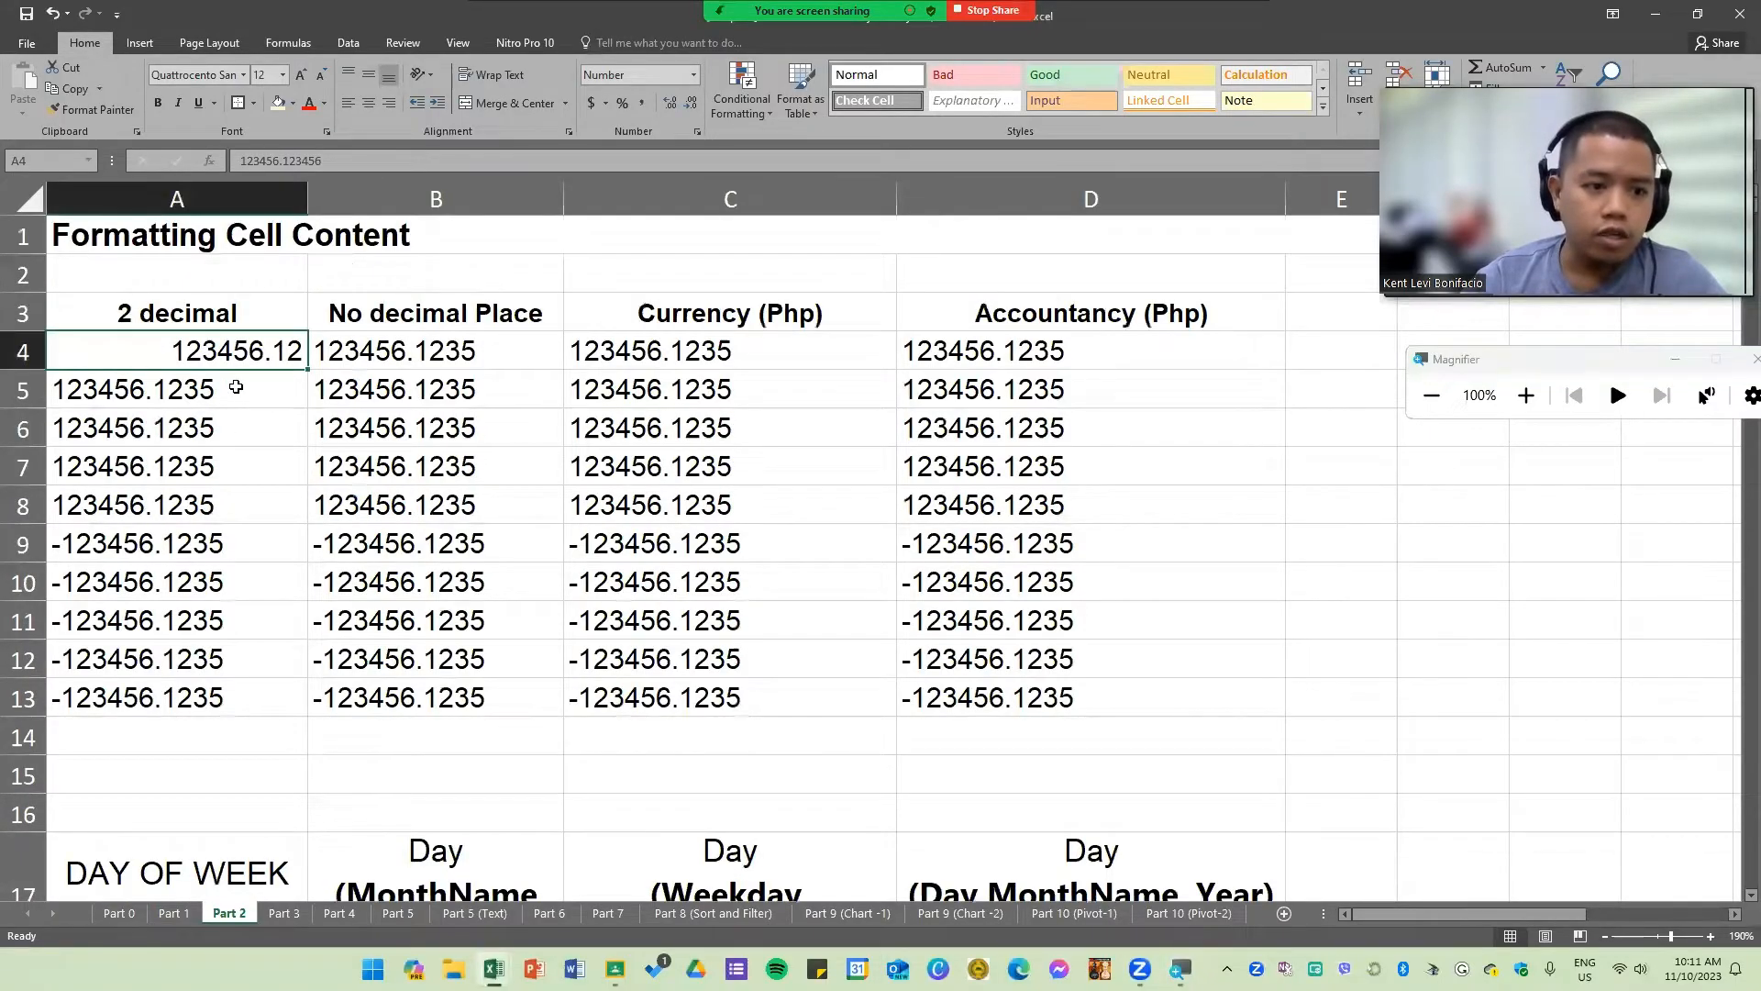
{"action": "left_click", "coordinate": [253, 388]}
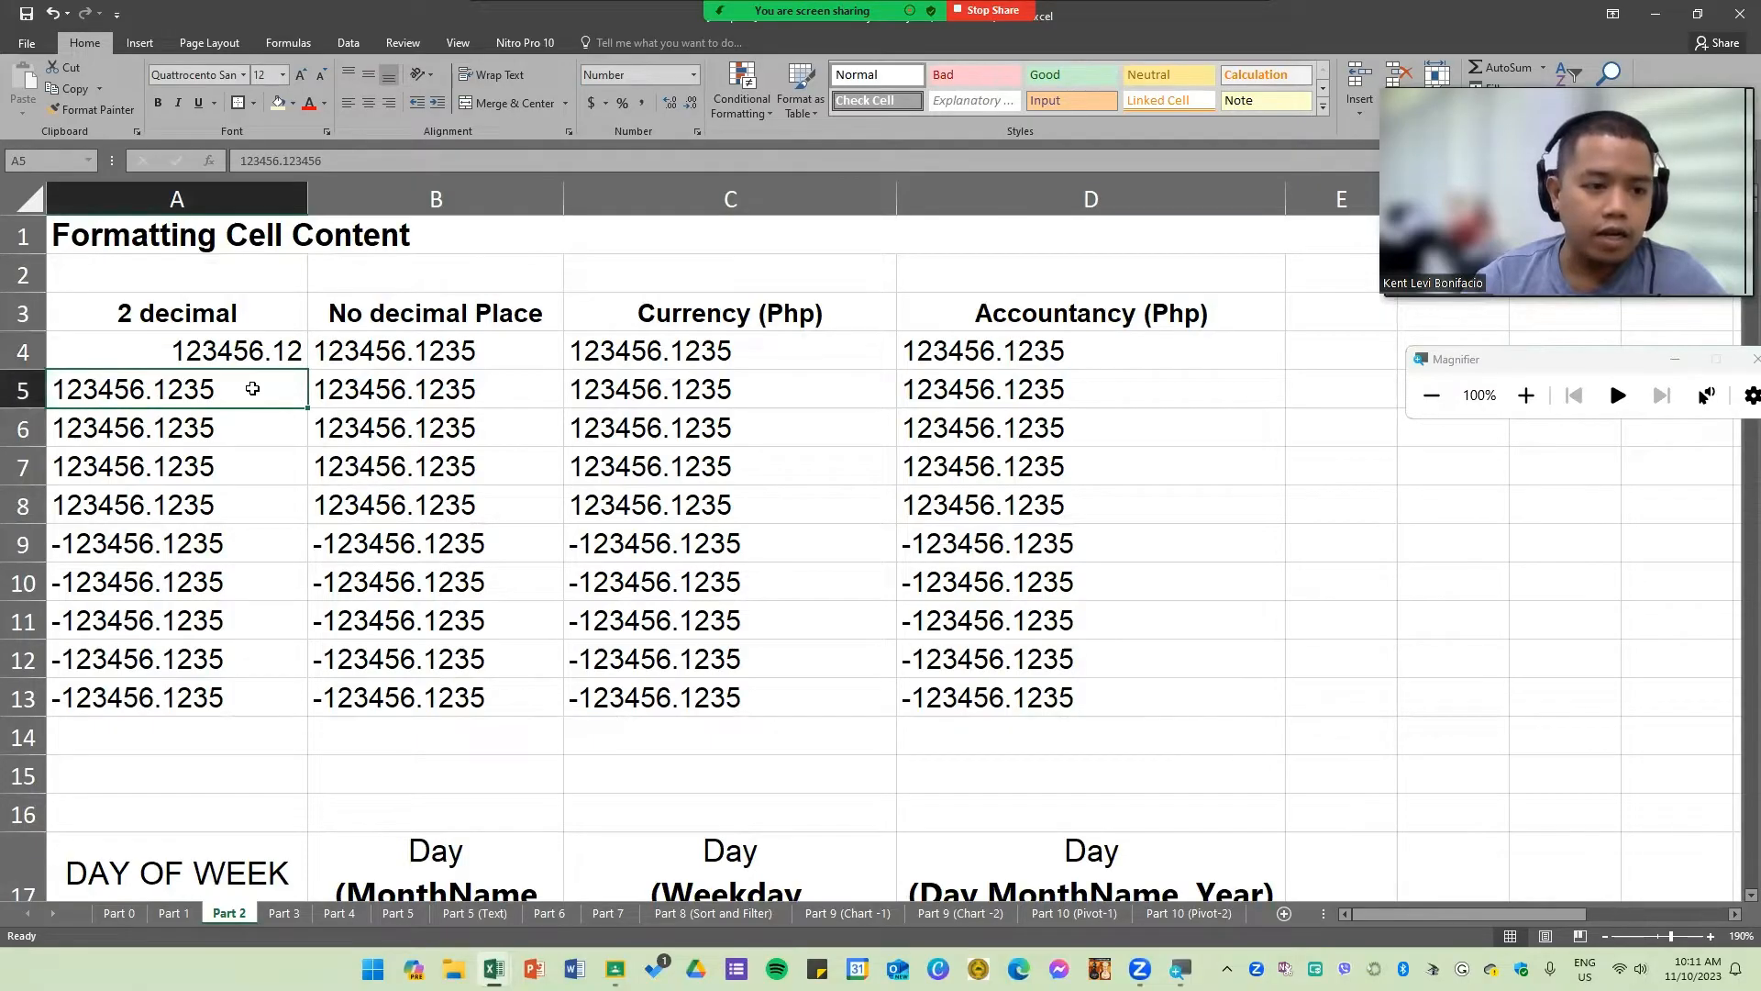
{"action": "left_click_drag", "start_coordinate": [252, 389], "coordinate": [259, 702]}
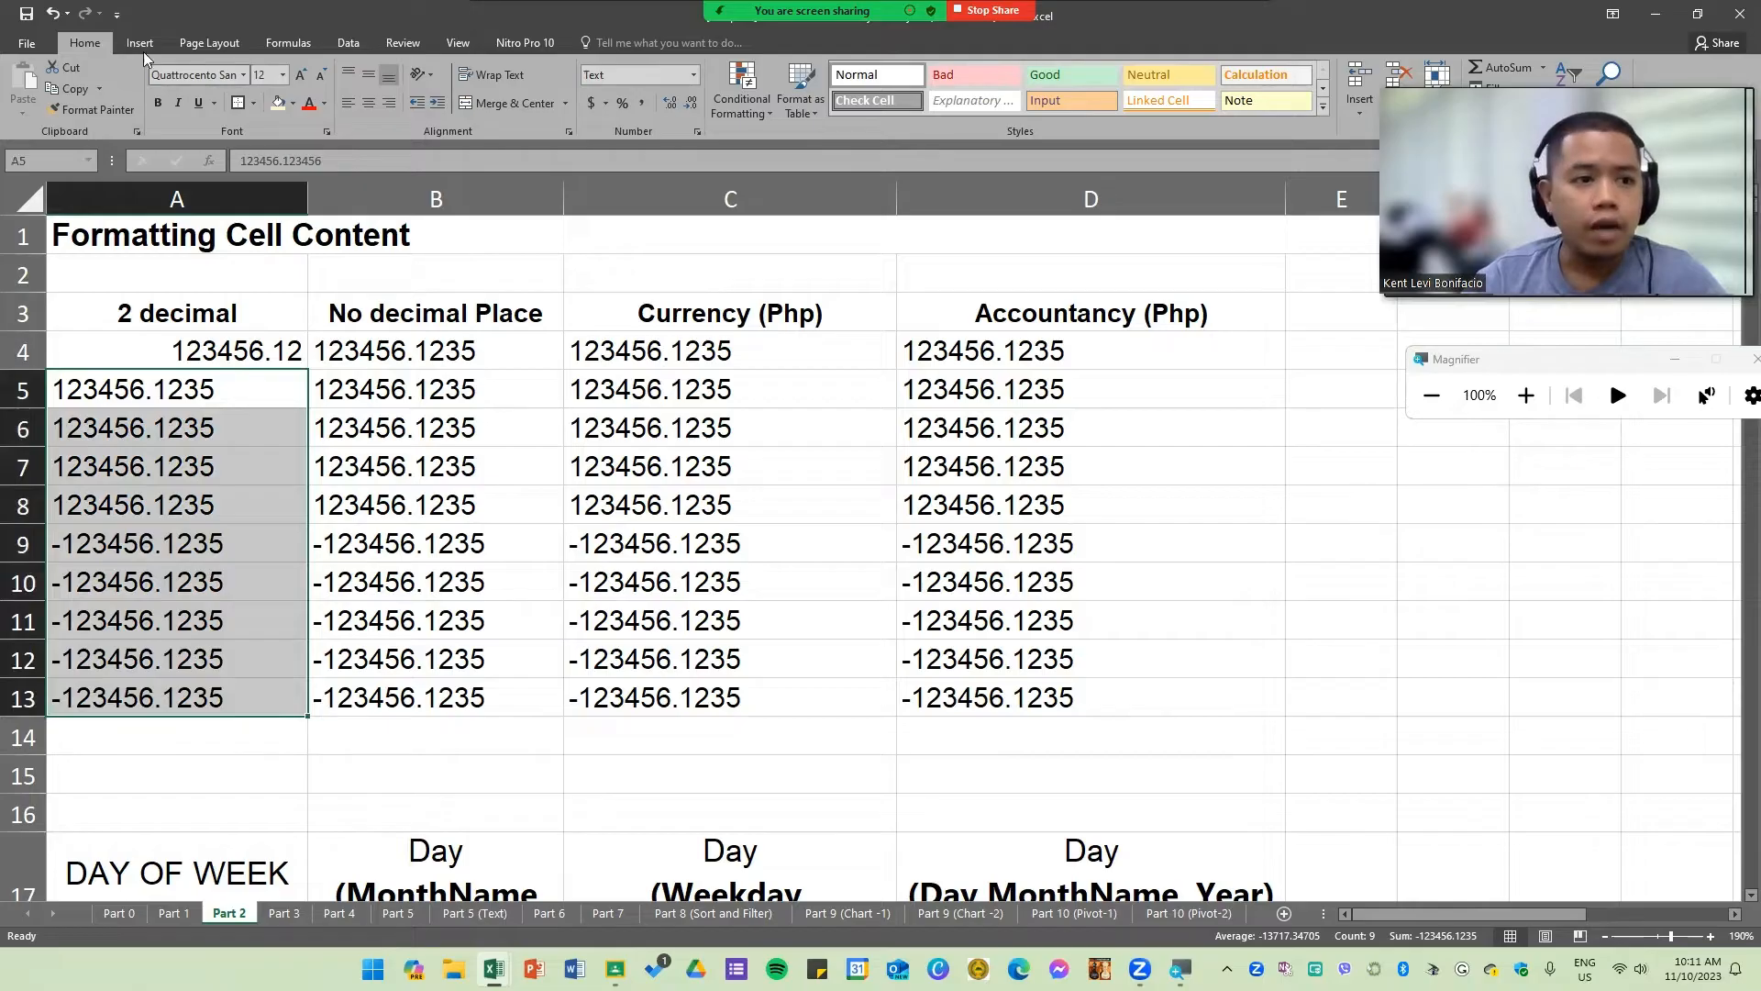
{"action": "left_click", "coordinate": [695, 75]}
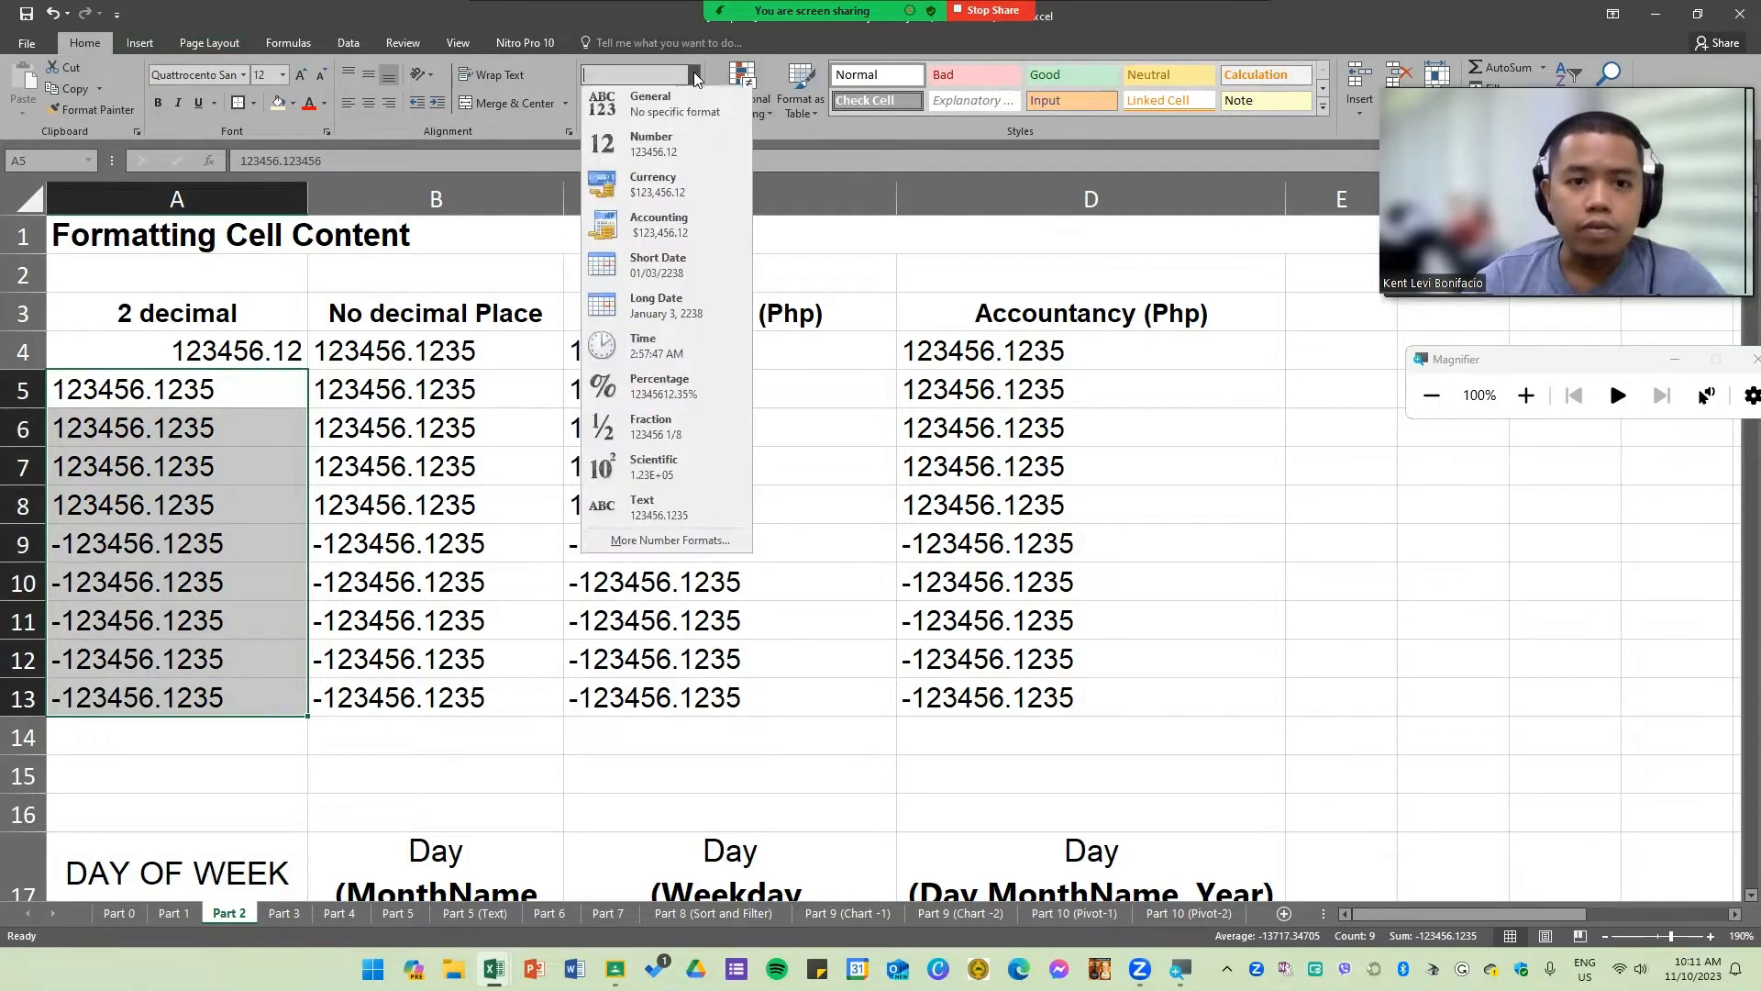
{"action": "left_click", "coordinate": [685, 148]}
{"action": "left_click", "coordinate": [584, 424]}
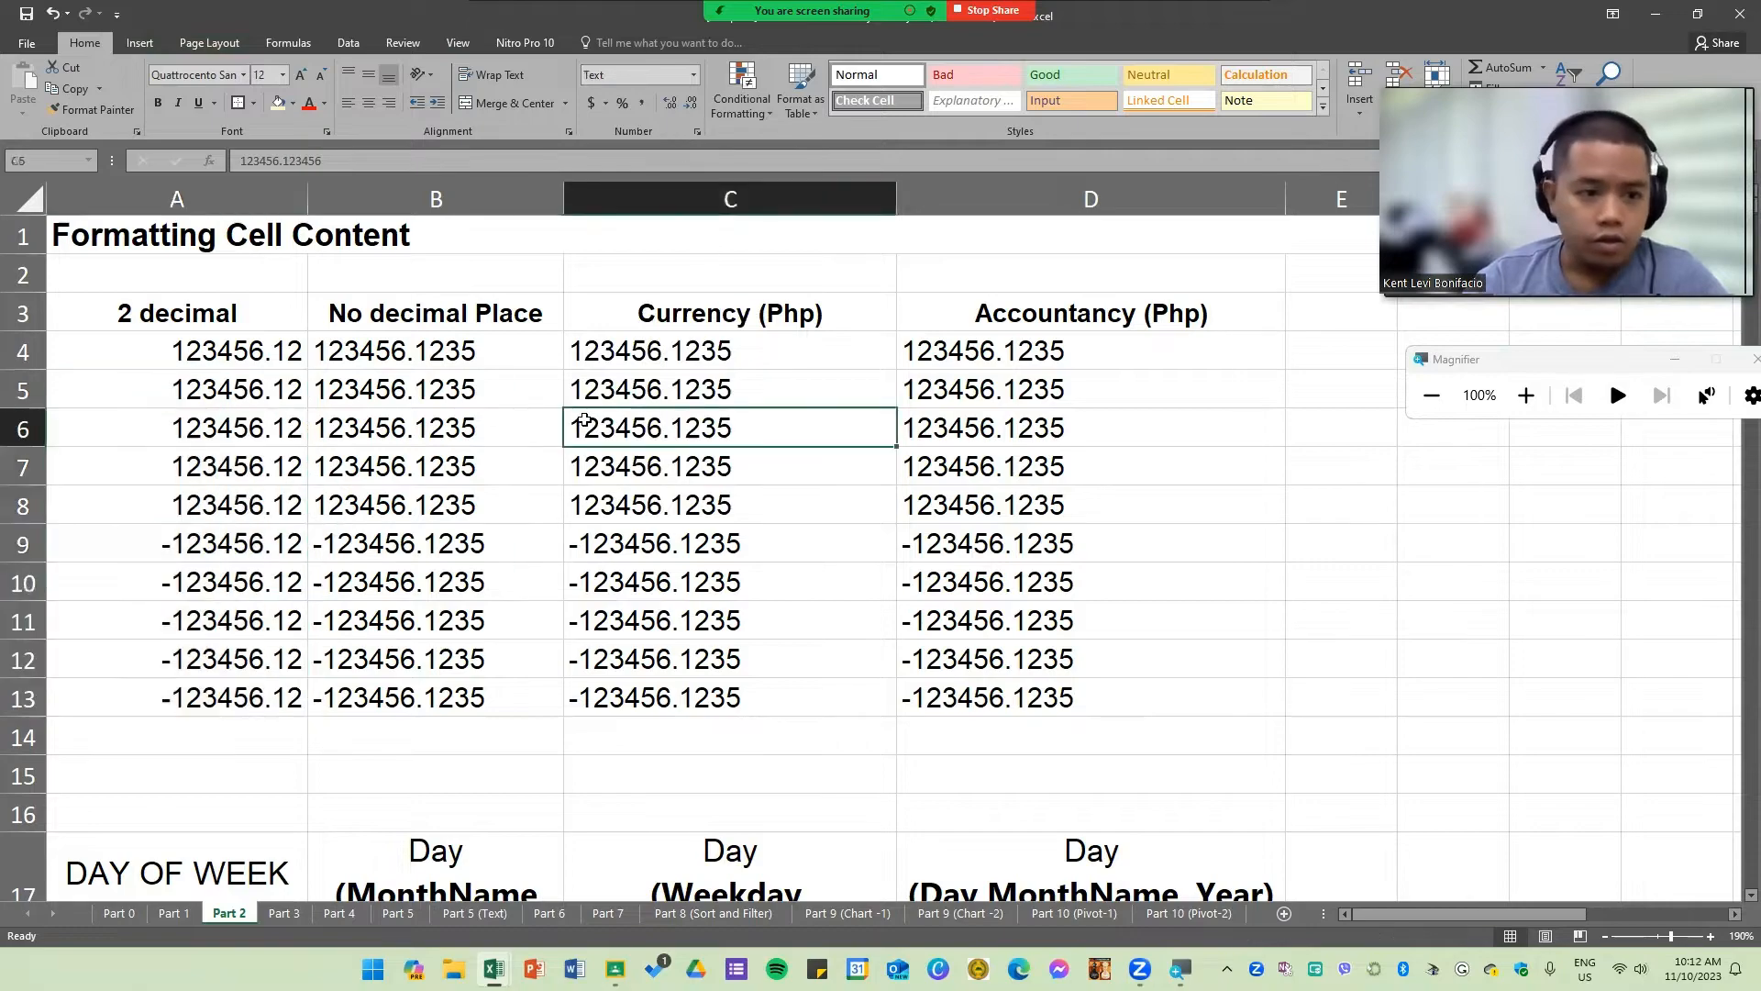
Step: Apply the Number format to the values in columns B through D, rows 4 to 13
{"action": "left_click_drag", "start_coordinate": [237, 349], "coordinate": [236, 707]}
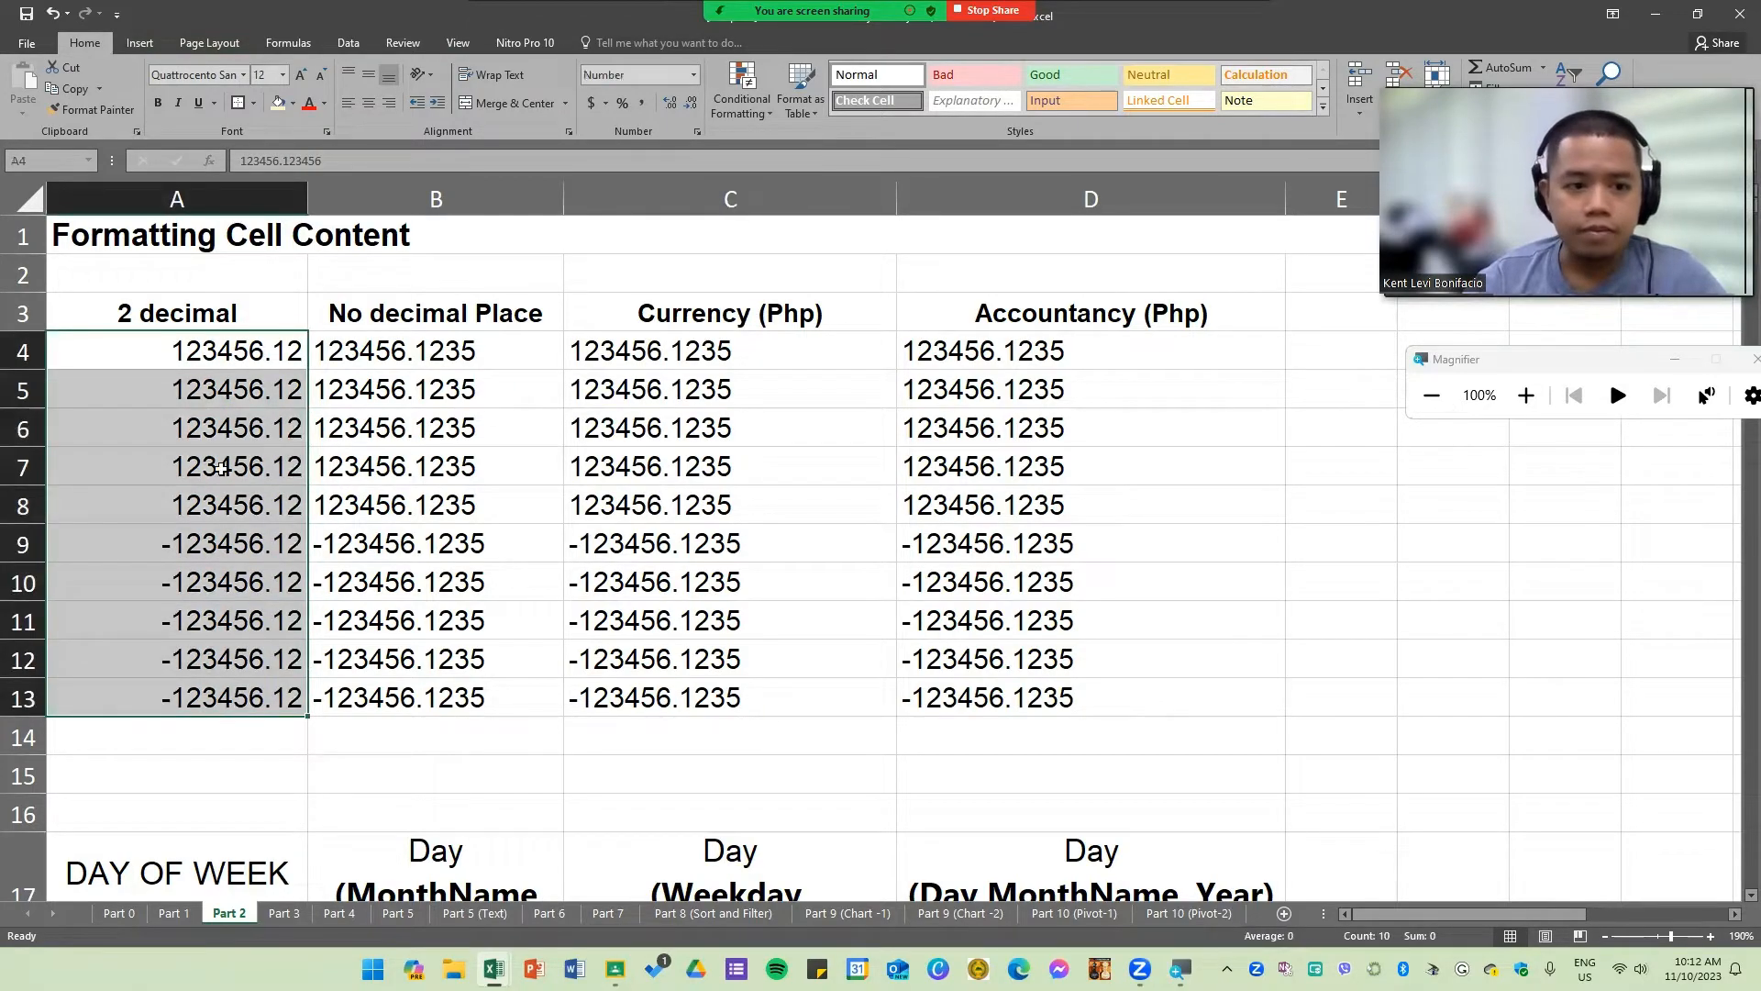
{"action": "left_click", "coordinate": [216, 464]}
{"action": "left_click", "coordinate": [522, 457]}
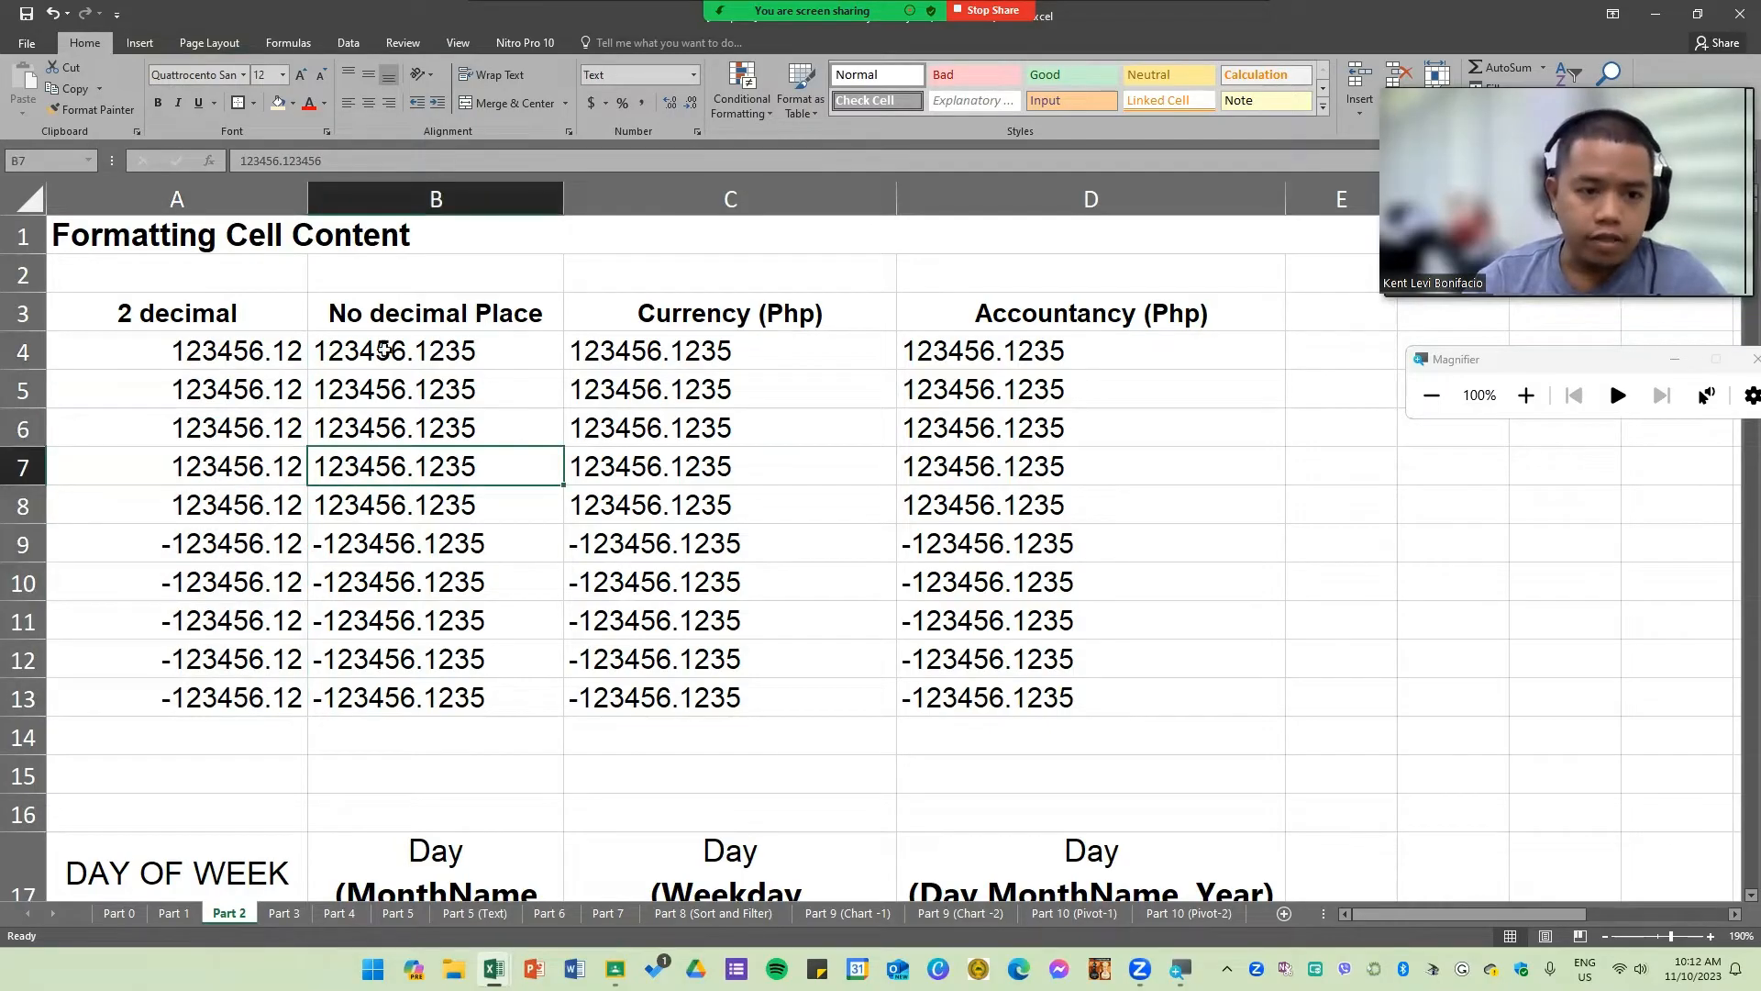
{"action": "left_click_drag", "start_coordinate": [374, 348], "coordinate": [1110, 696]}
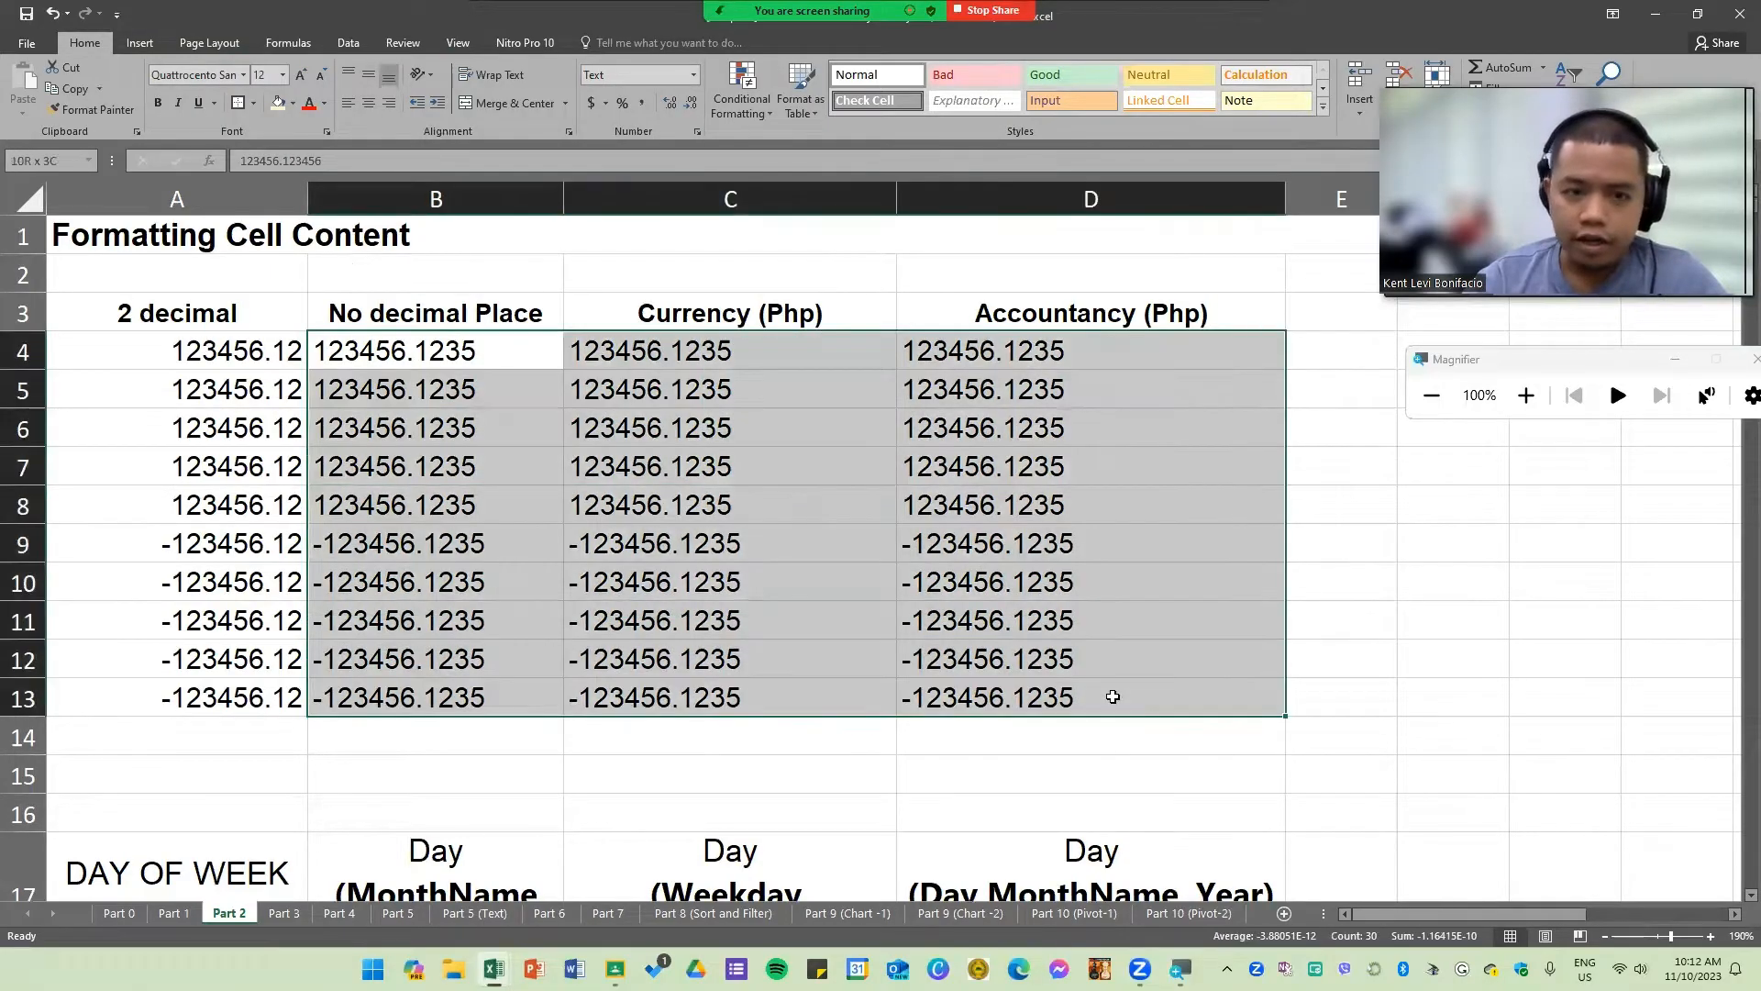
{"action": "left_click", "coordinate": [694, 75]}
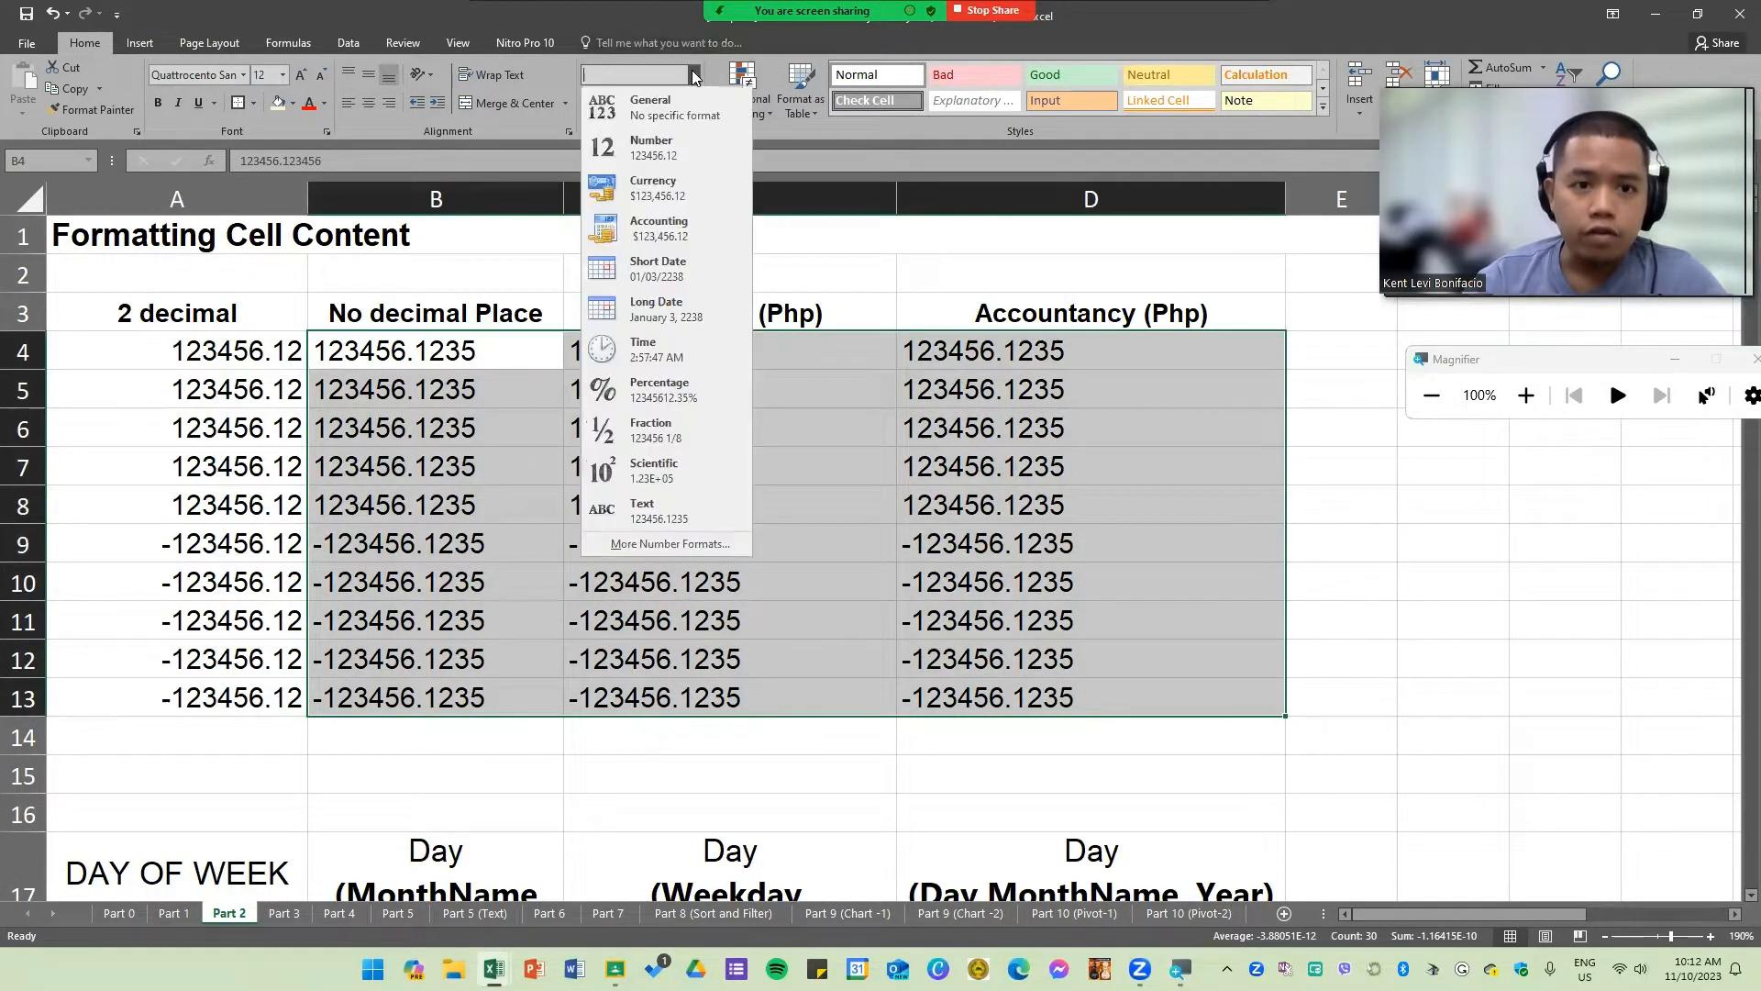
{"action": "left_click", "coordinate": [683, 145]}
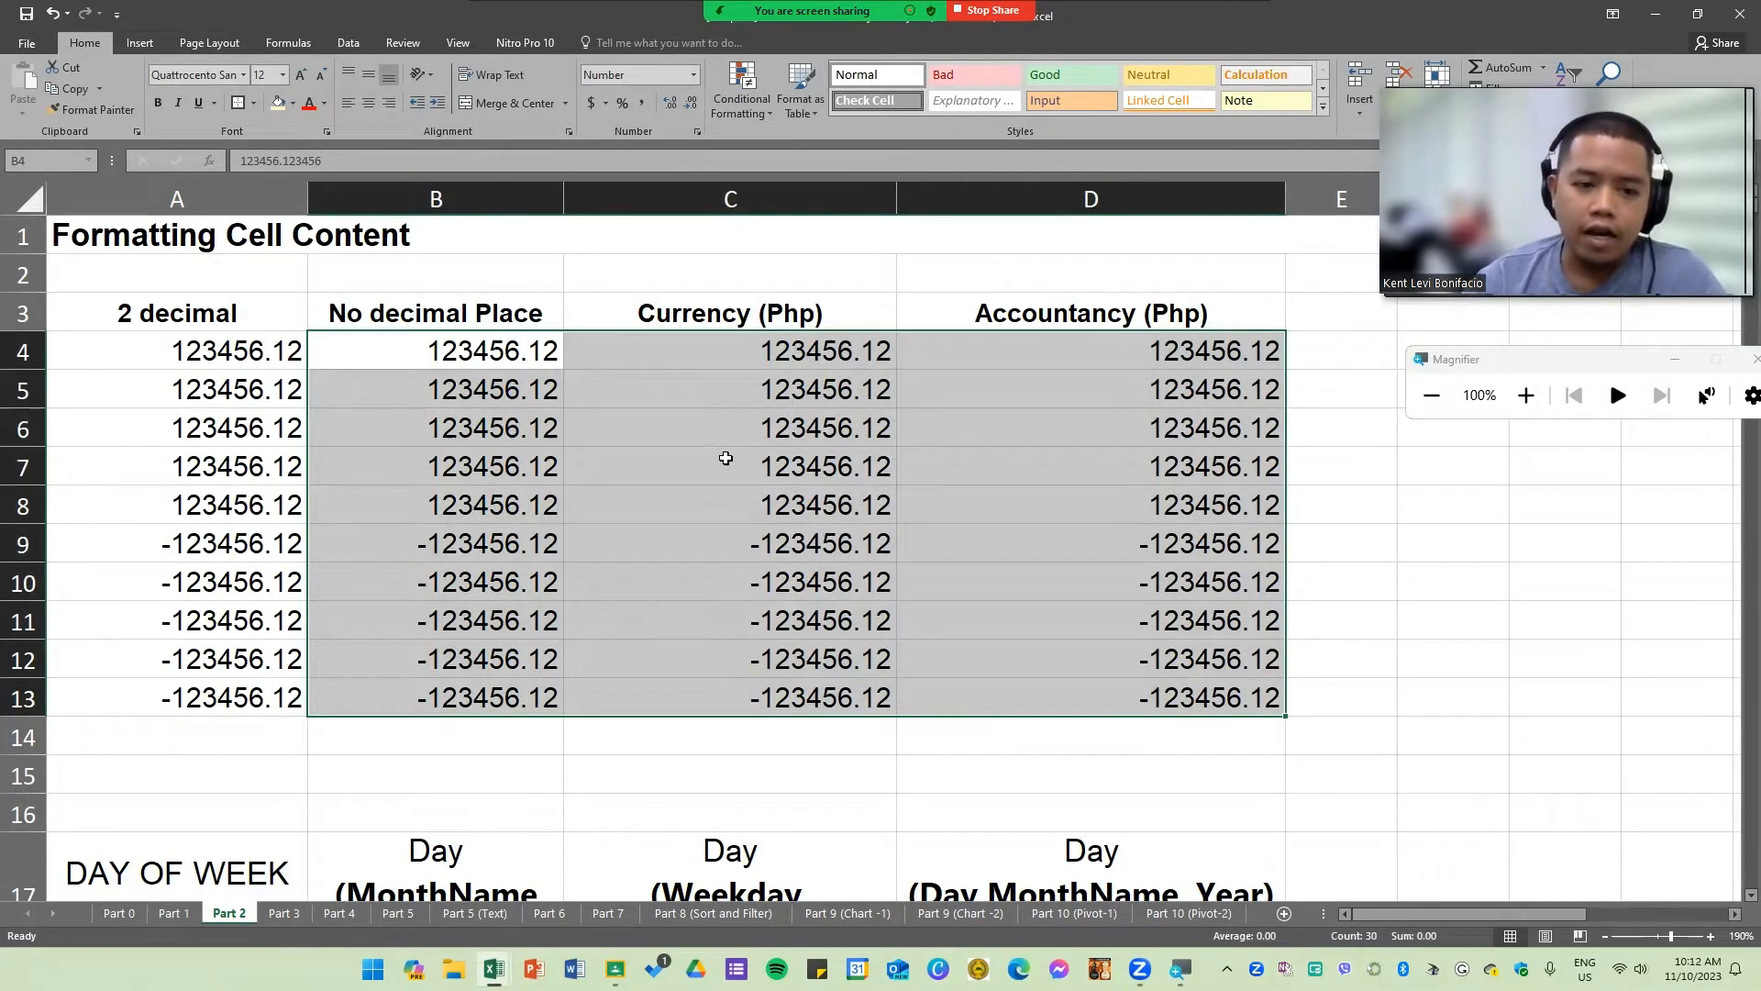
{"action": "left_click", "coordinate": [725, 461]}
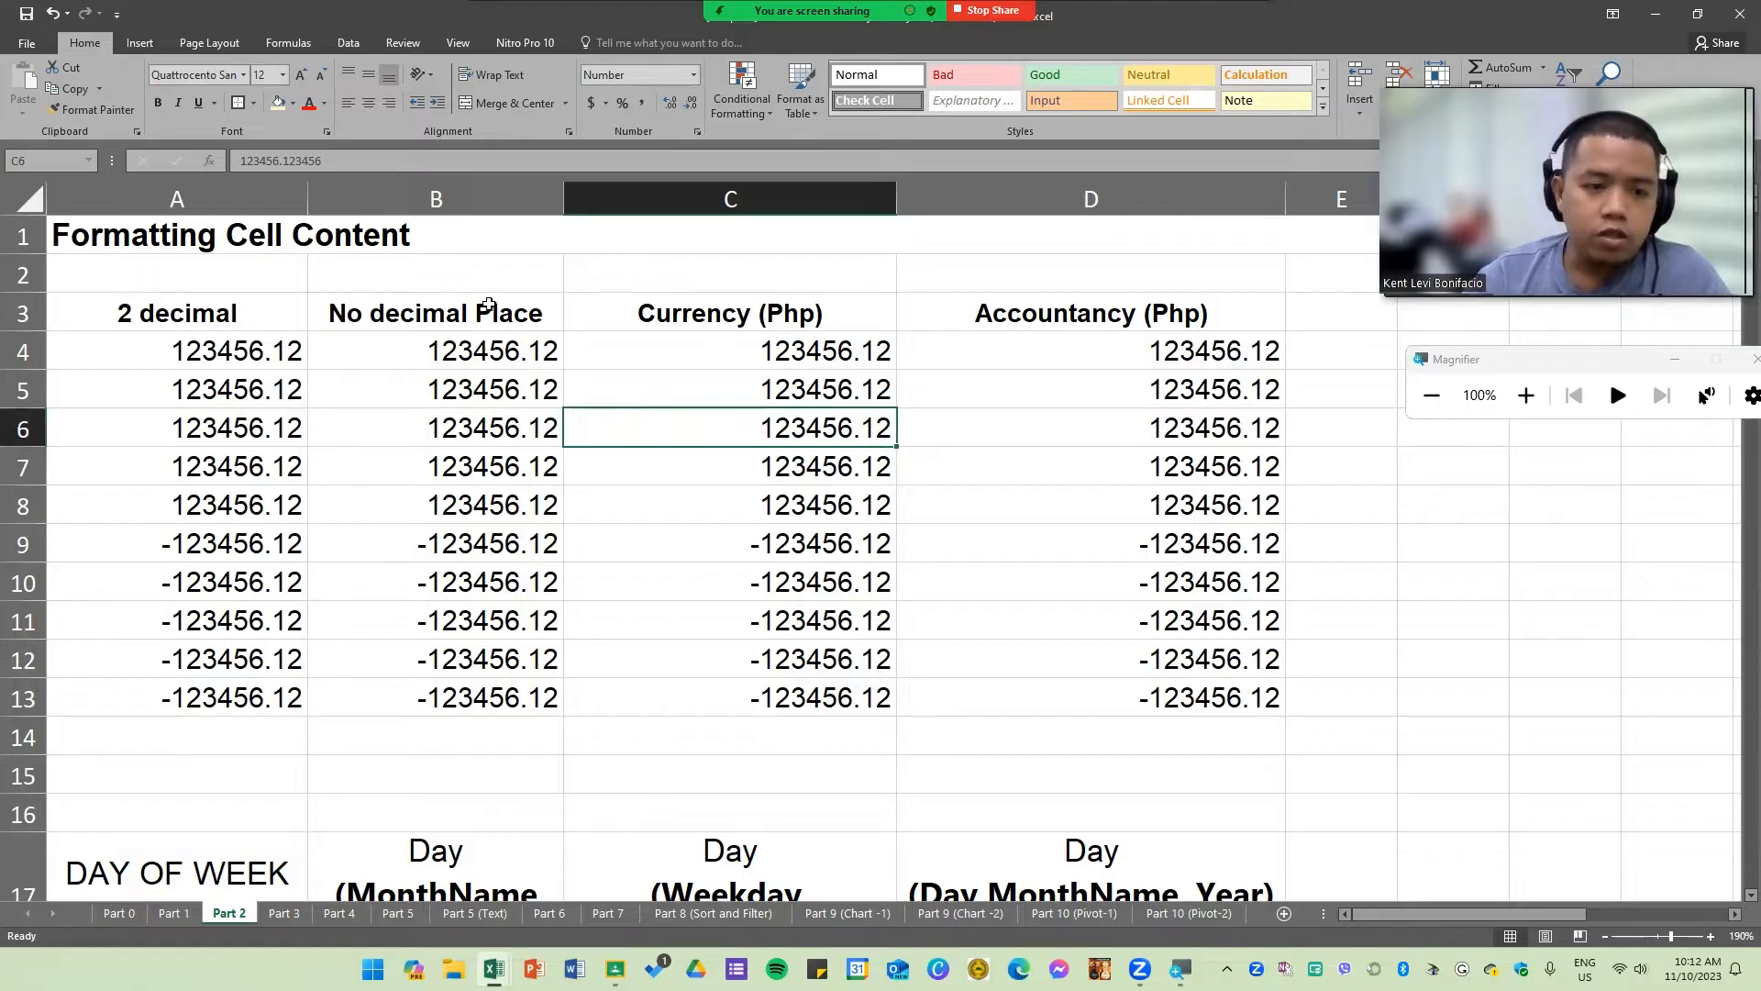
Step: Increase the decimal places shown in the No decimal Place column to five
{"action": "left_click_drag", "start_coordinate": [473, 326], "coordinate": [542, 697]}
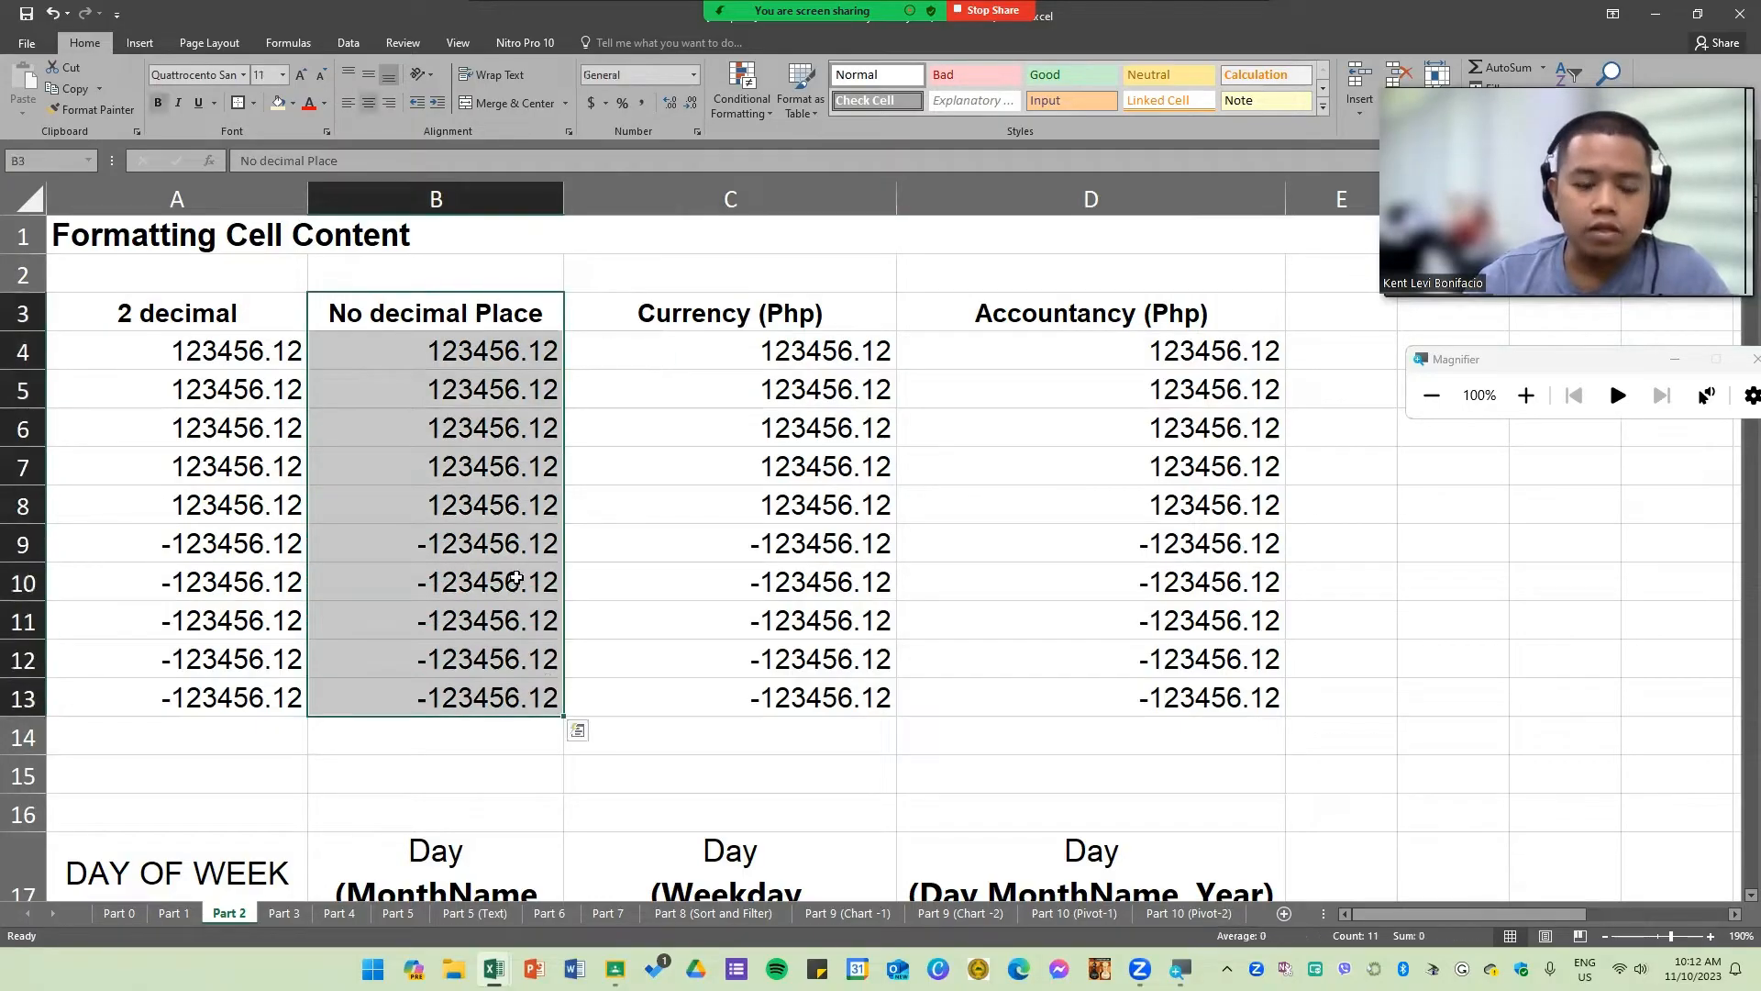
{"action": "left_click", "coordinate": [436, 582]}
{"action": "left_click_drag", "start_coordinate": [513, 367], "coordinate": [555, 676]}
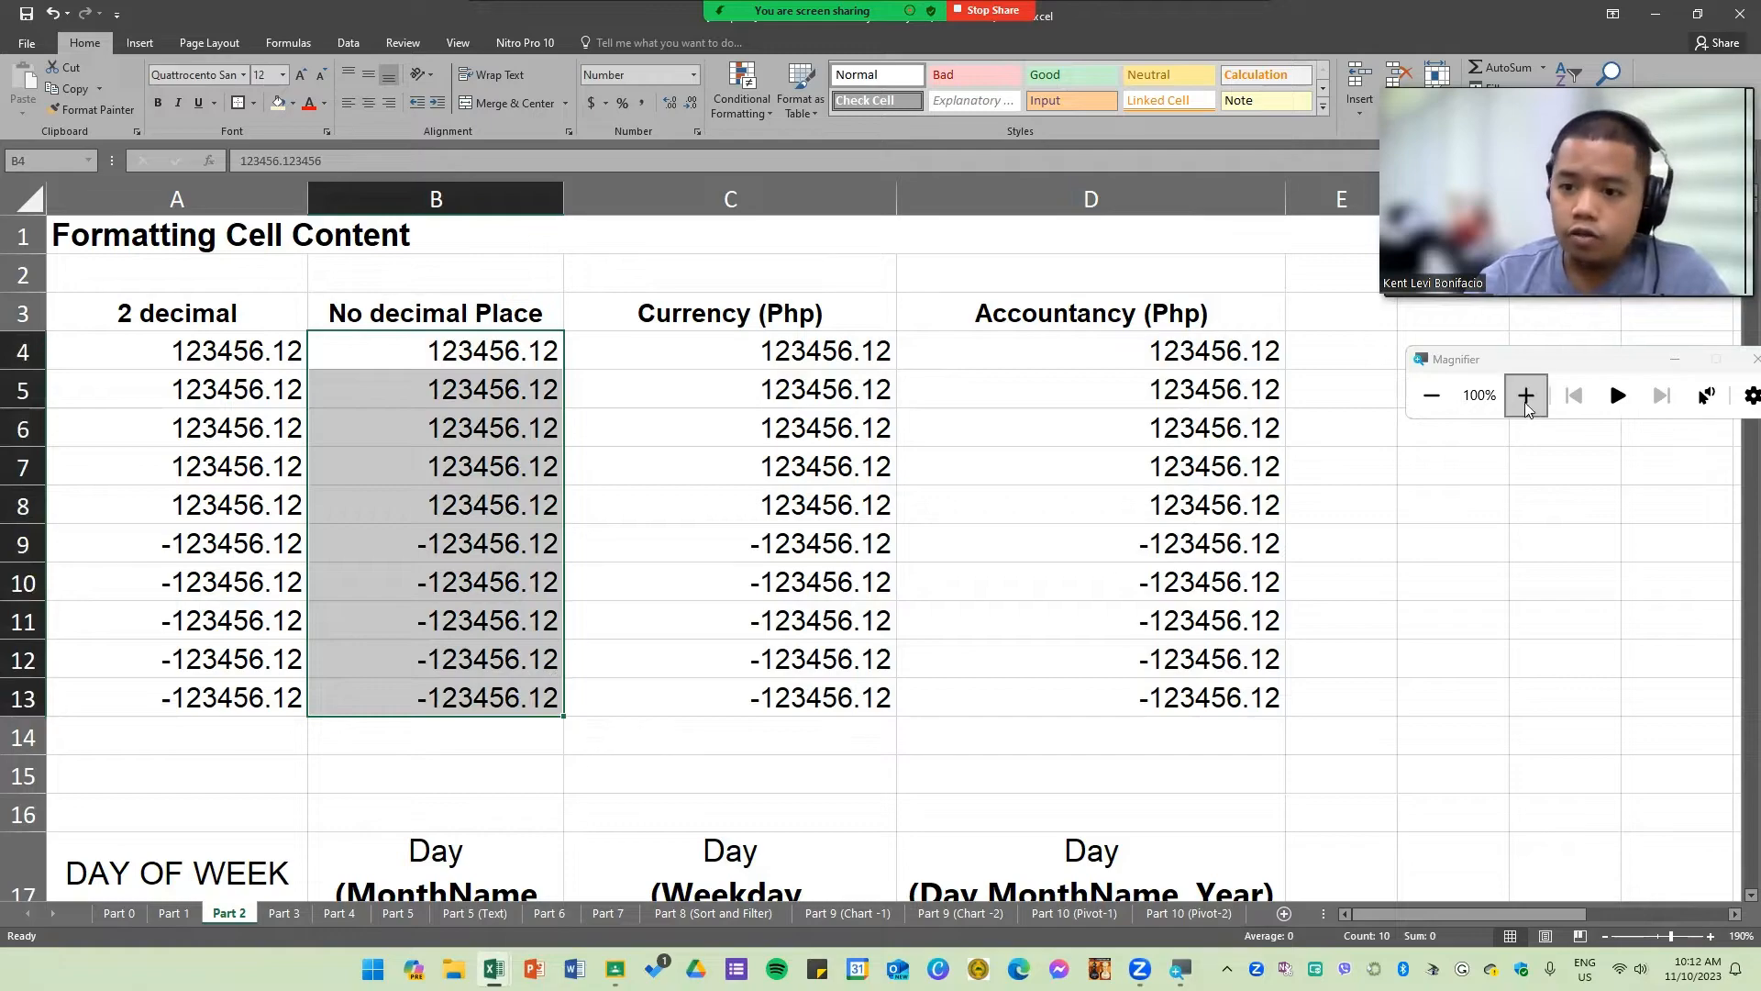
{"action": "left_click", "coordinate": [1527, 396]}
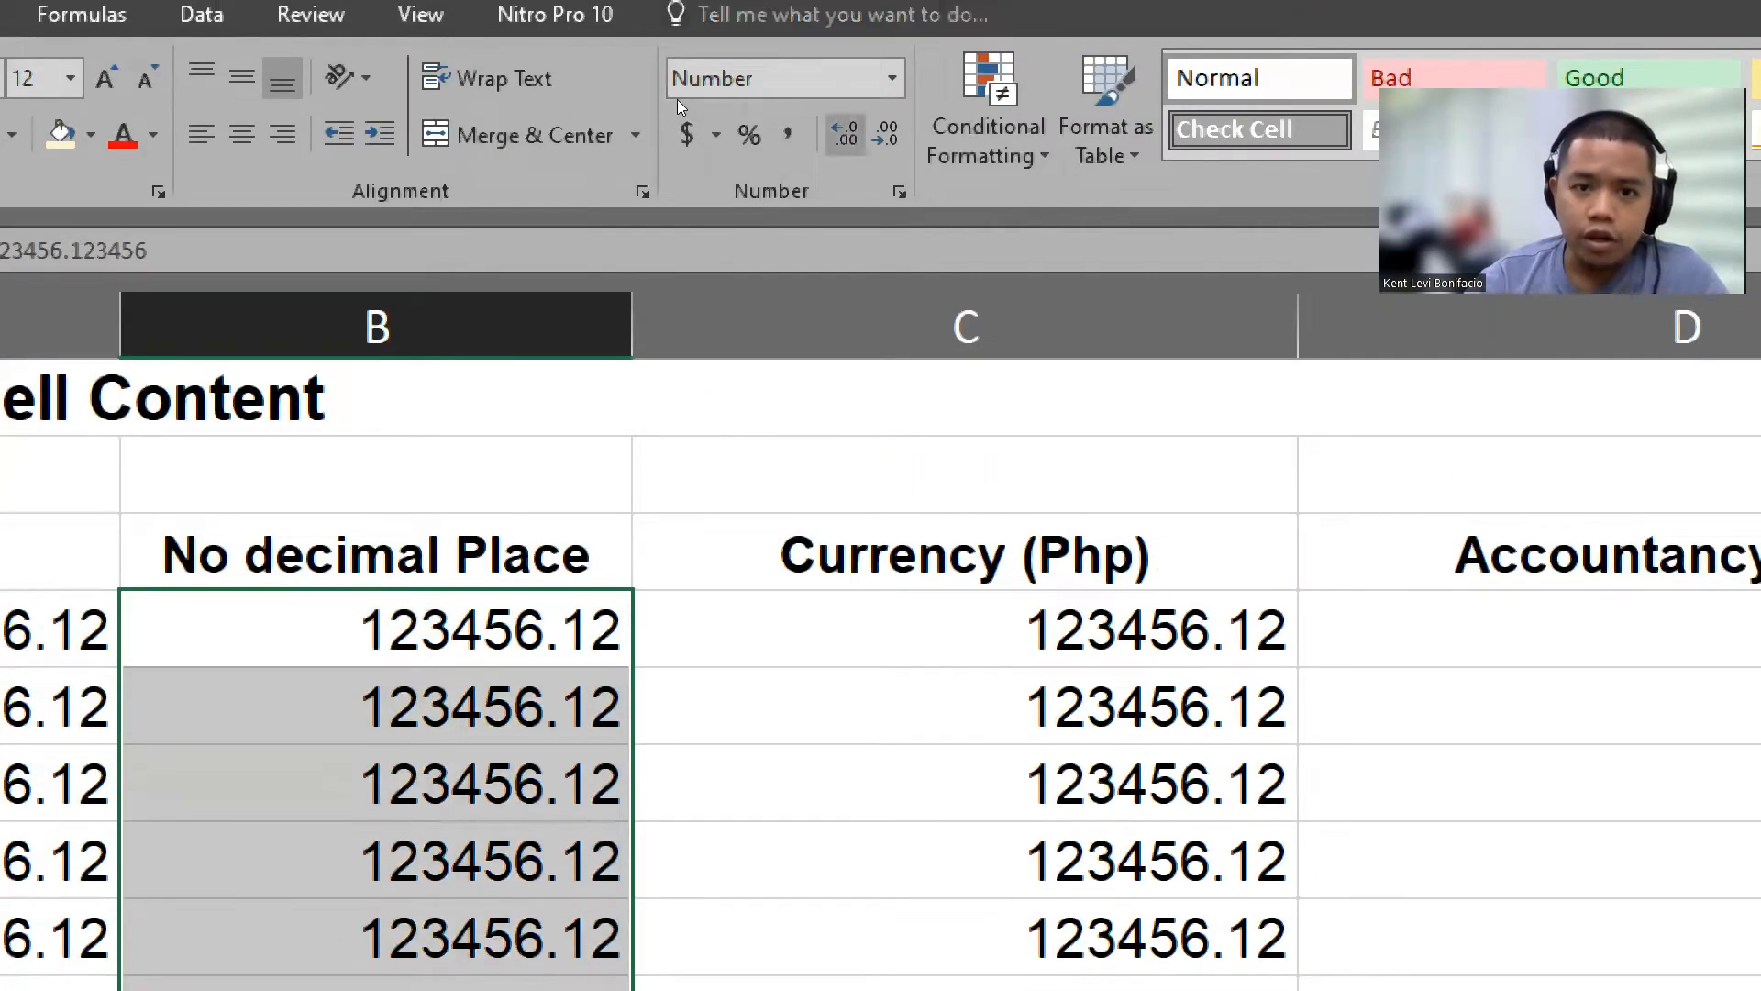
{"action": "left_click", "coordinate": [845, 135]}
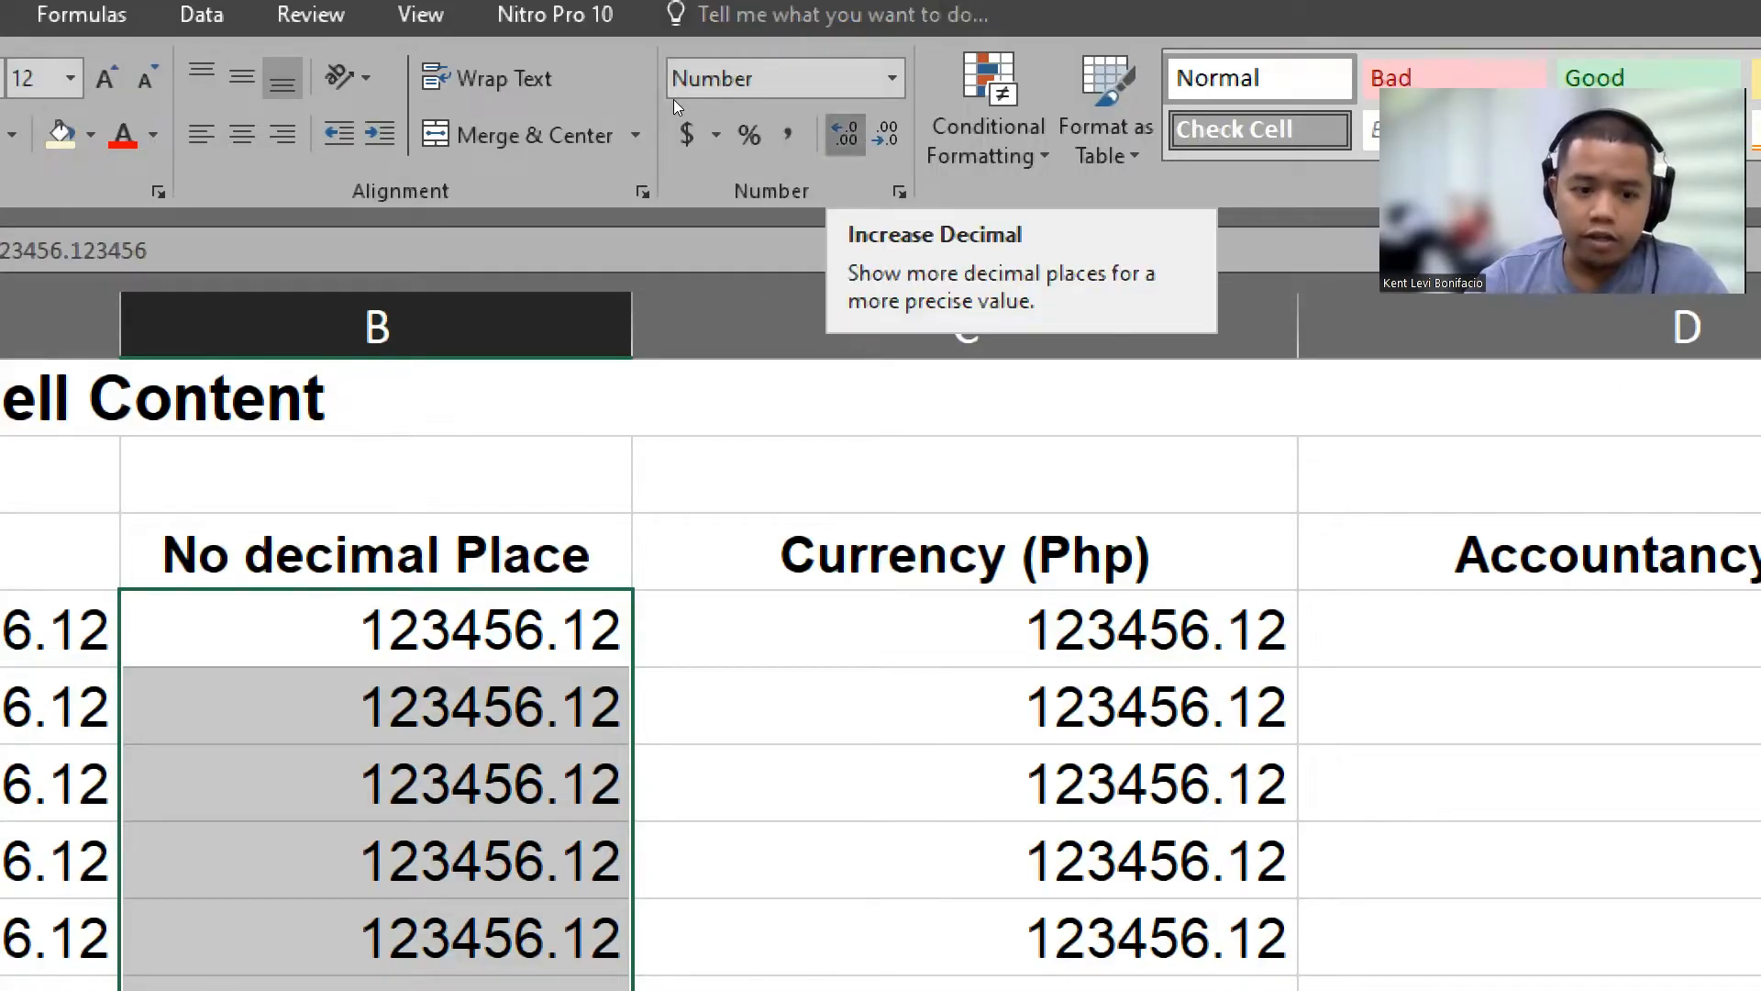
{"action": "left_click", "coordinate": [845, 135]}
{"action": "left_click", "coordinate": [845, 135]}
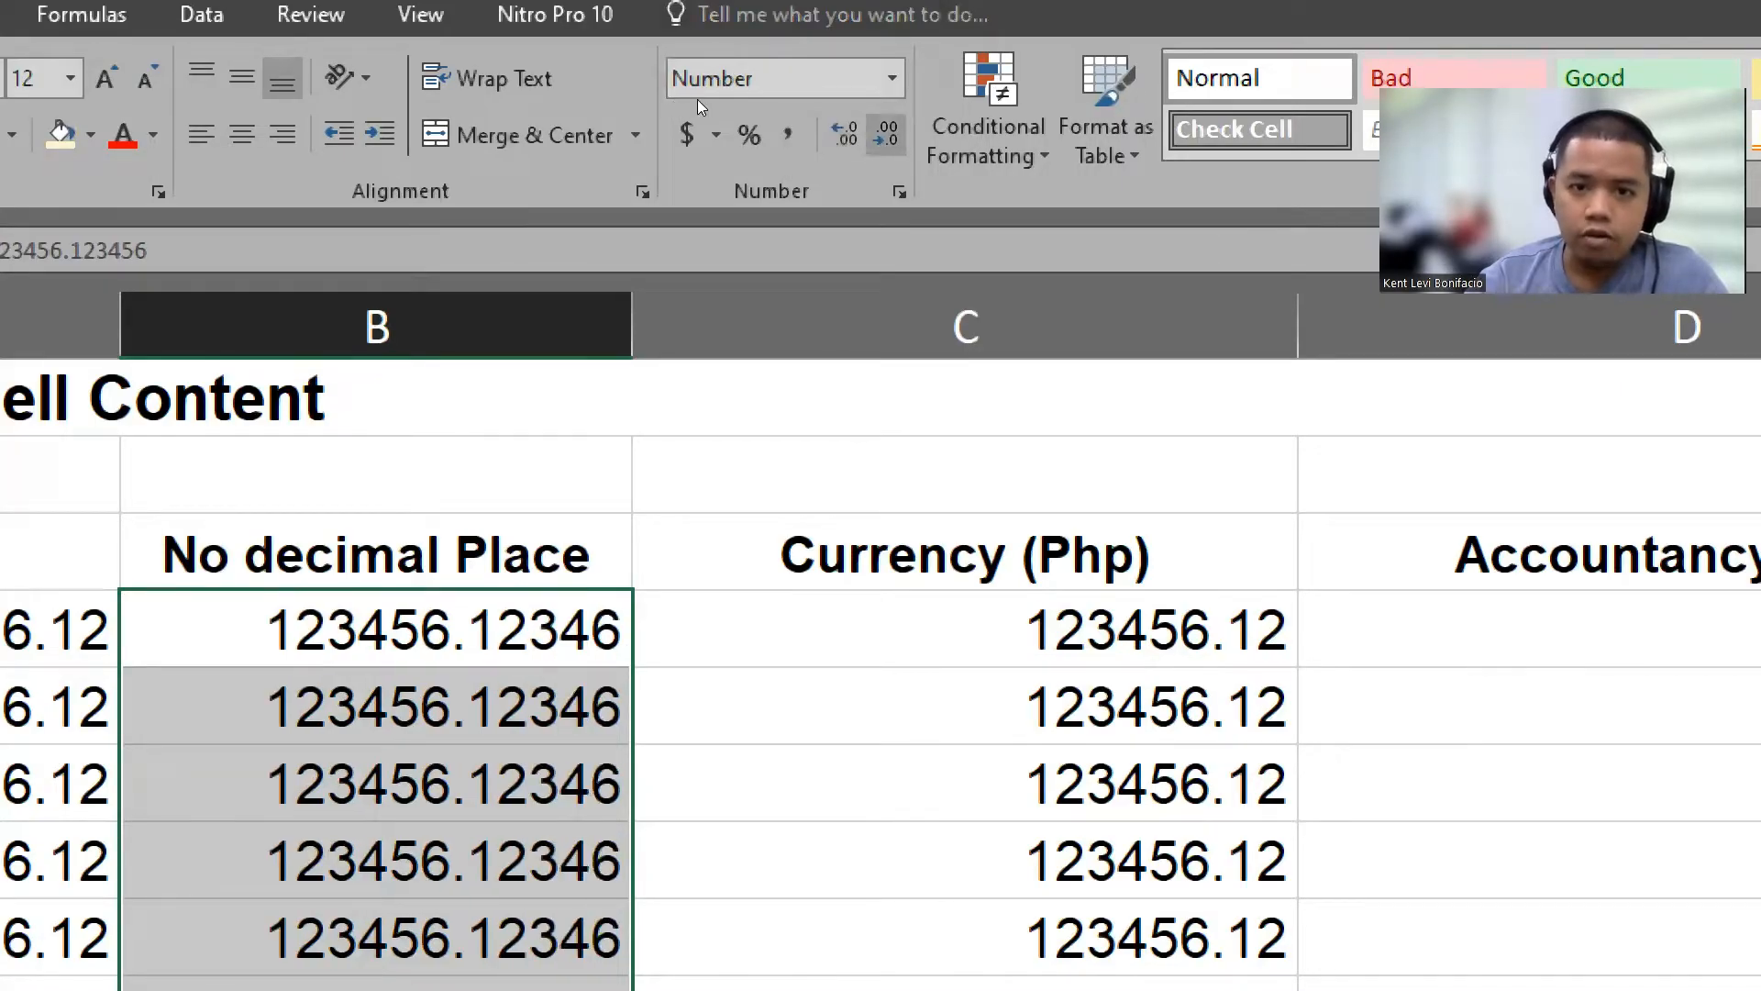
Step: Decrease the No decimal Place column's values to show no decimal places
{"action": "left_click", "coordinate": [885, 135]}
{"action": "left_click", "coordinate": [885, 135]}
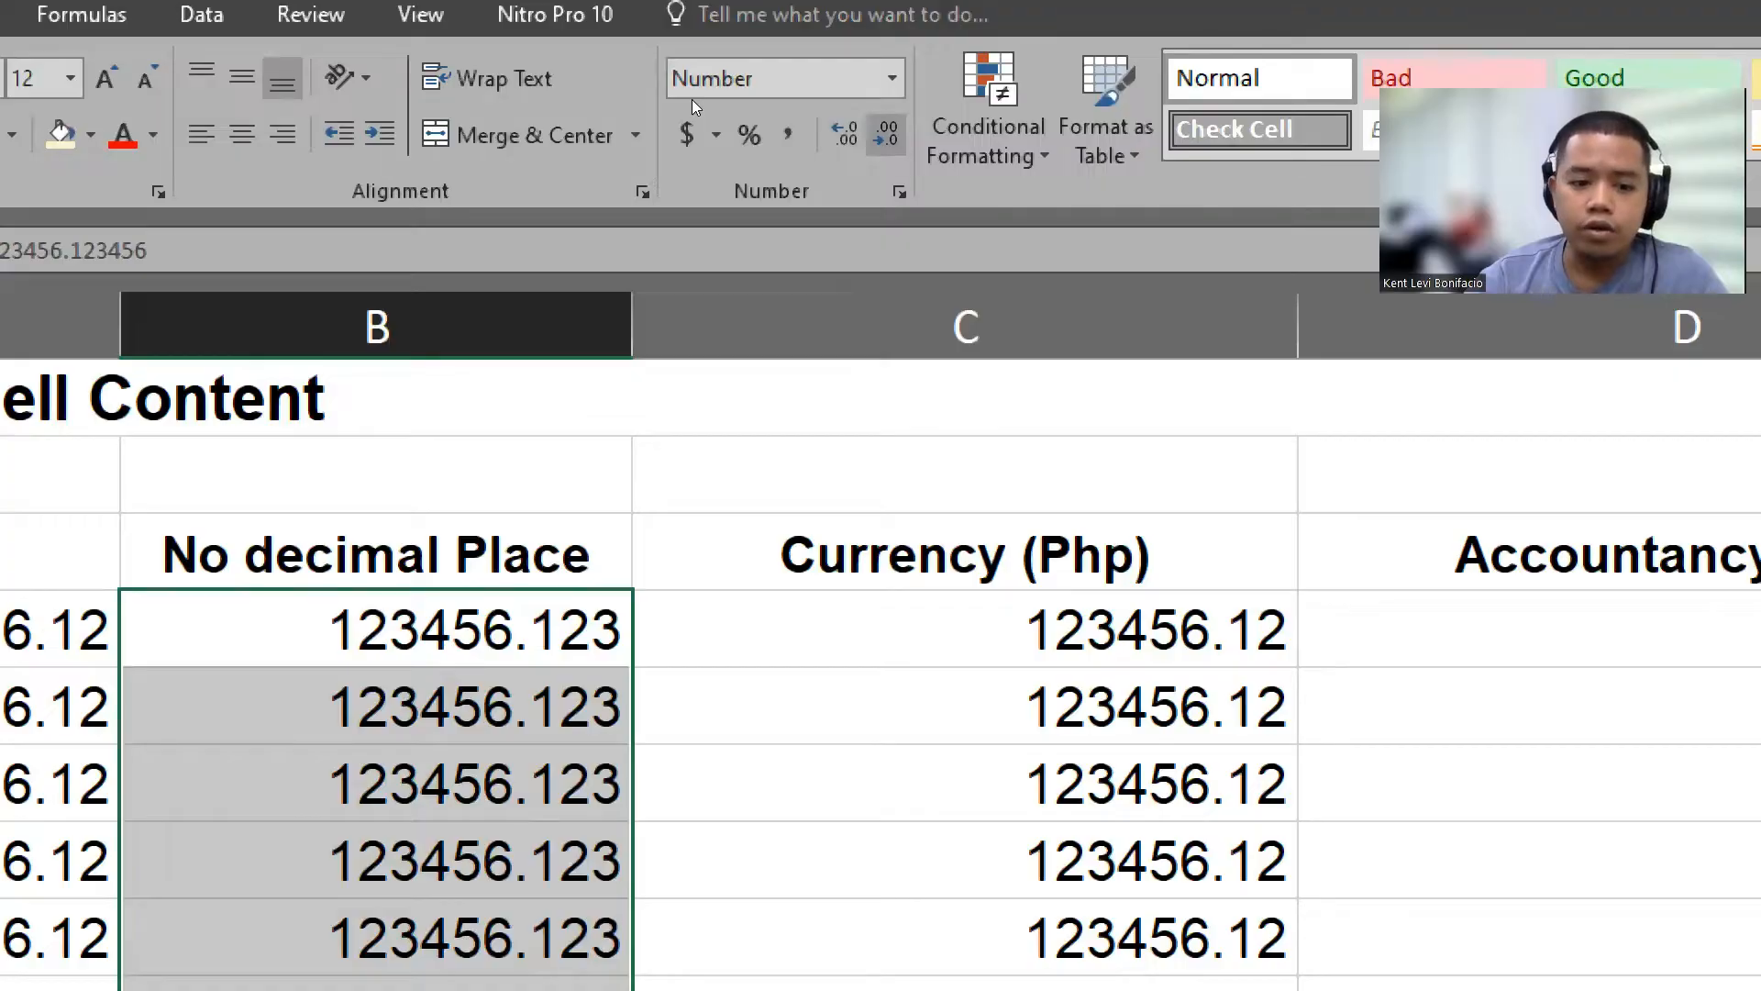
{"action": "left_click", "coordinate": [885, 135]}
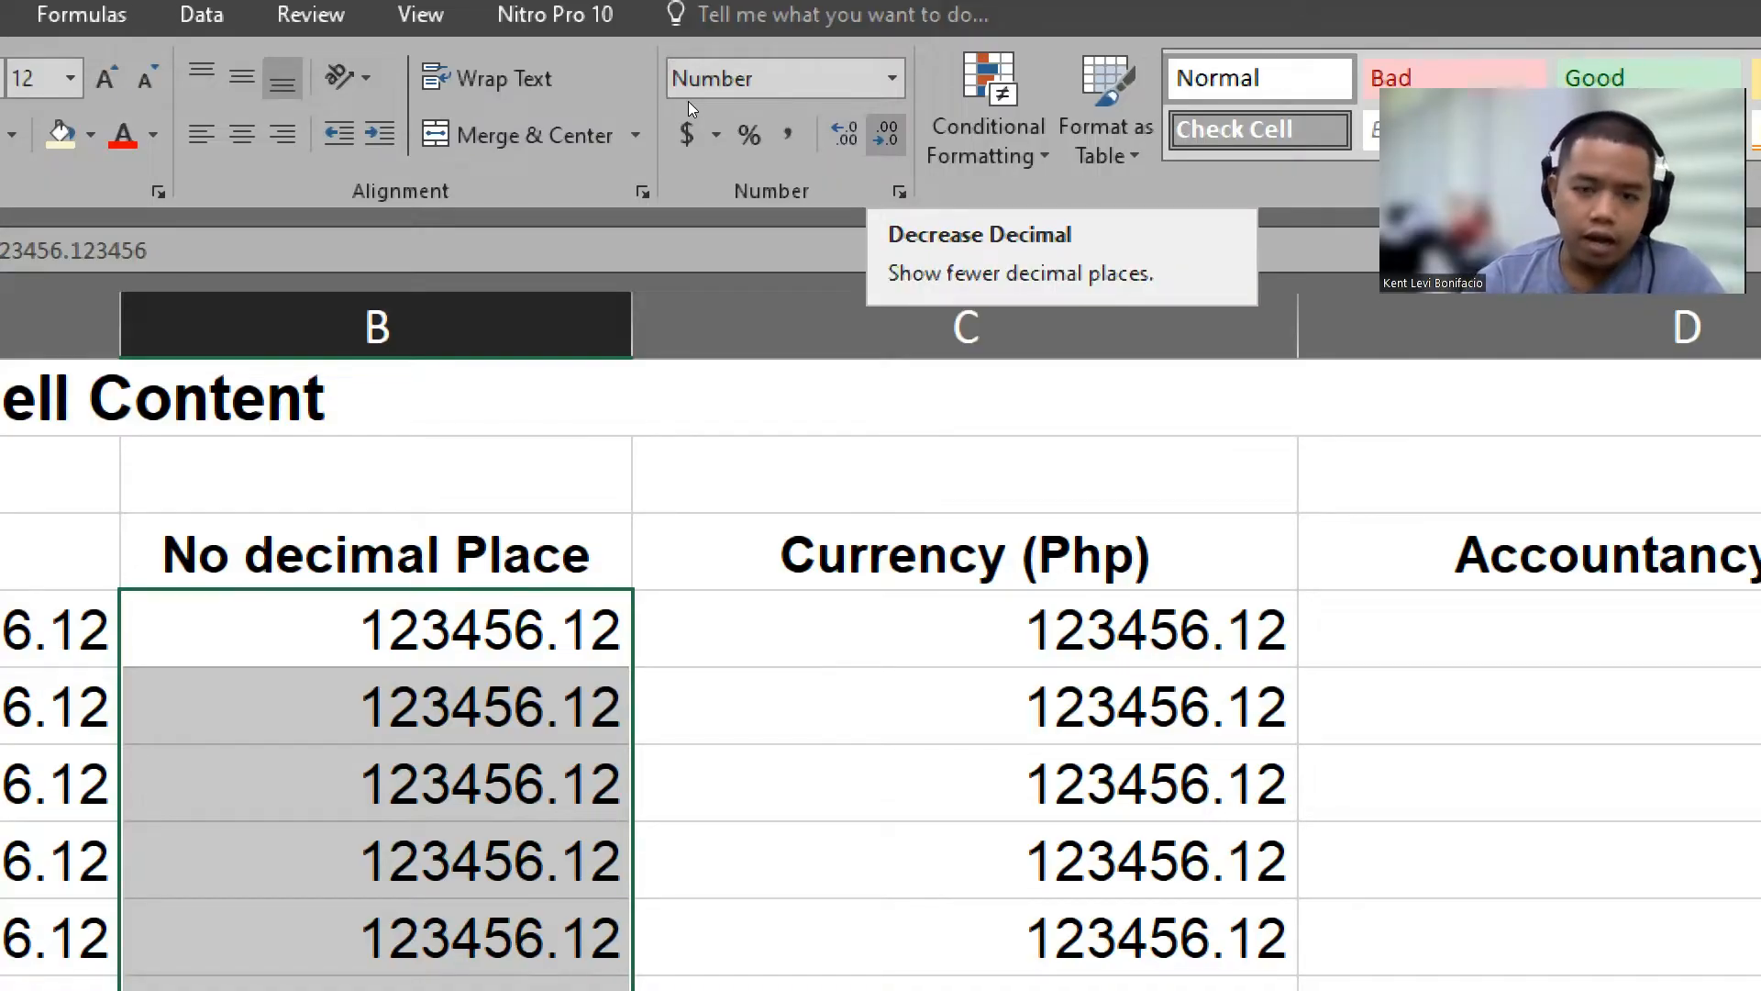
{"action": "left_click", "coordinate": [885, 135]}
{"action": "left_click", "coordinate": [885, 135]}
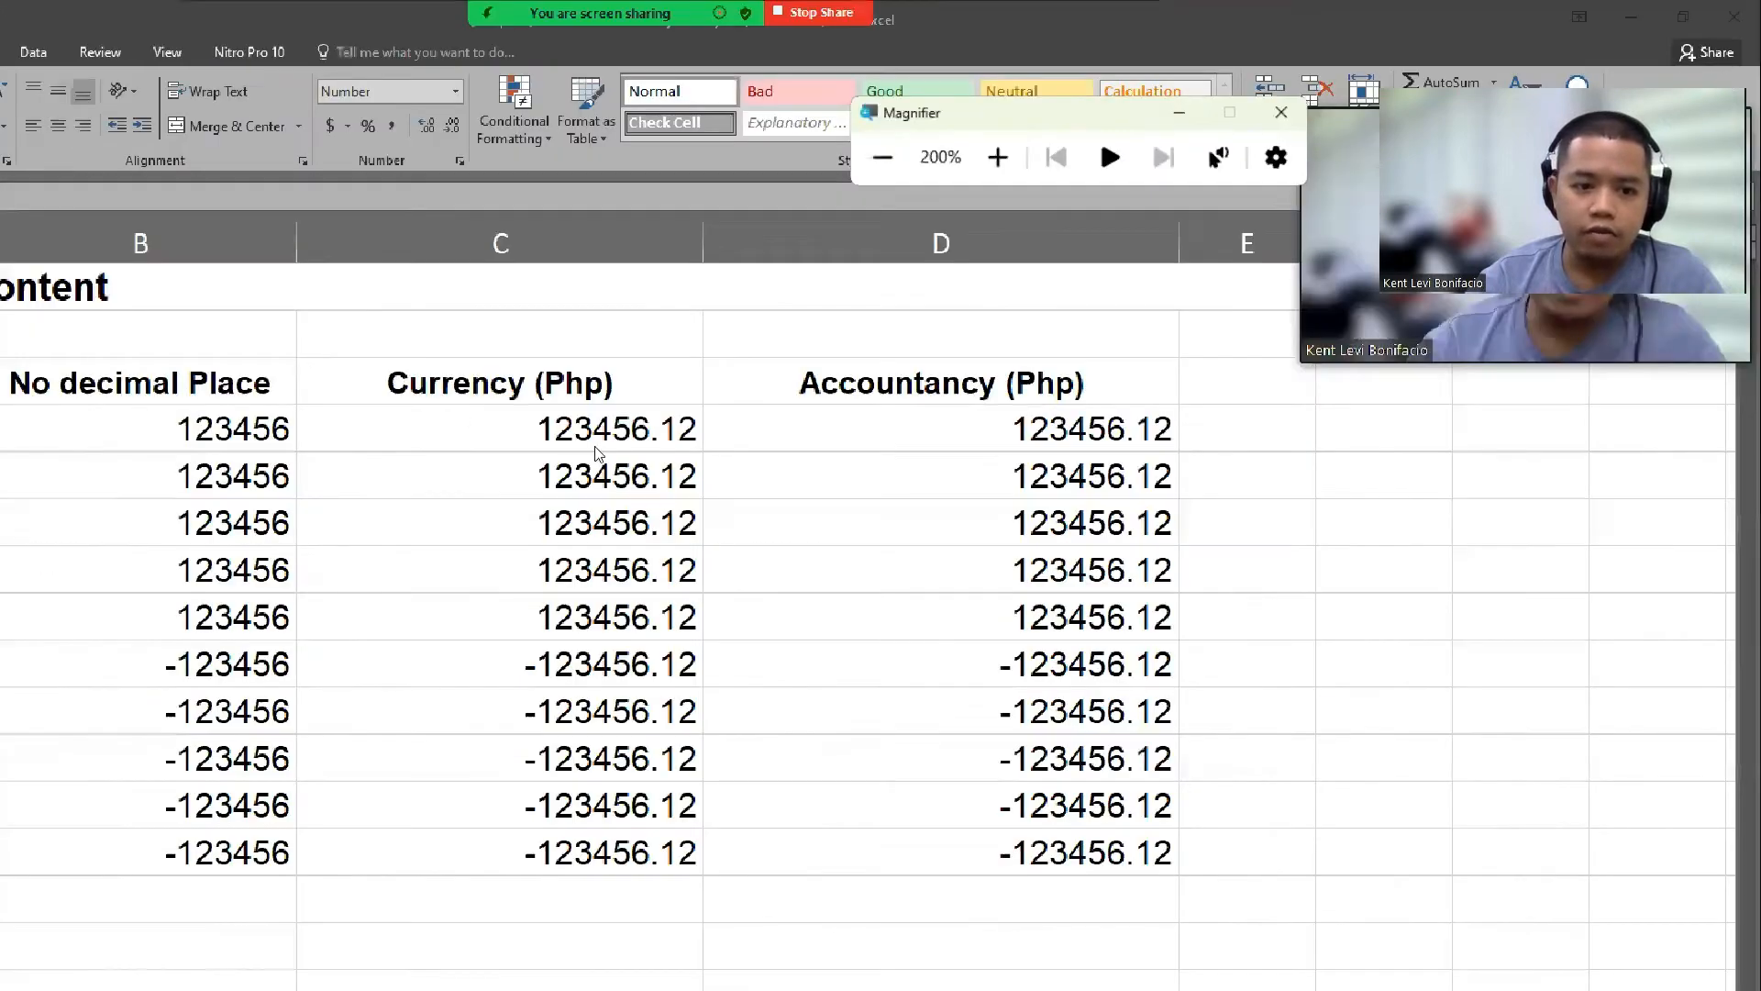
Step: Apply the Currency format to the Currency (Php) values in C4 through C13
{"action": "key", "text": "super+minus"}
{"action": "left_click_drag", "start_coordinate": [436, 313], "coordinate": [432, 709]}
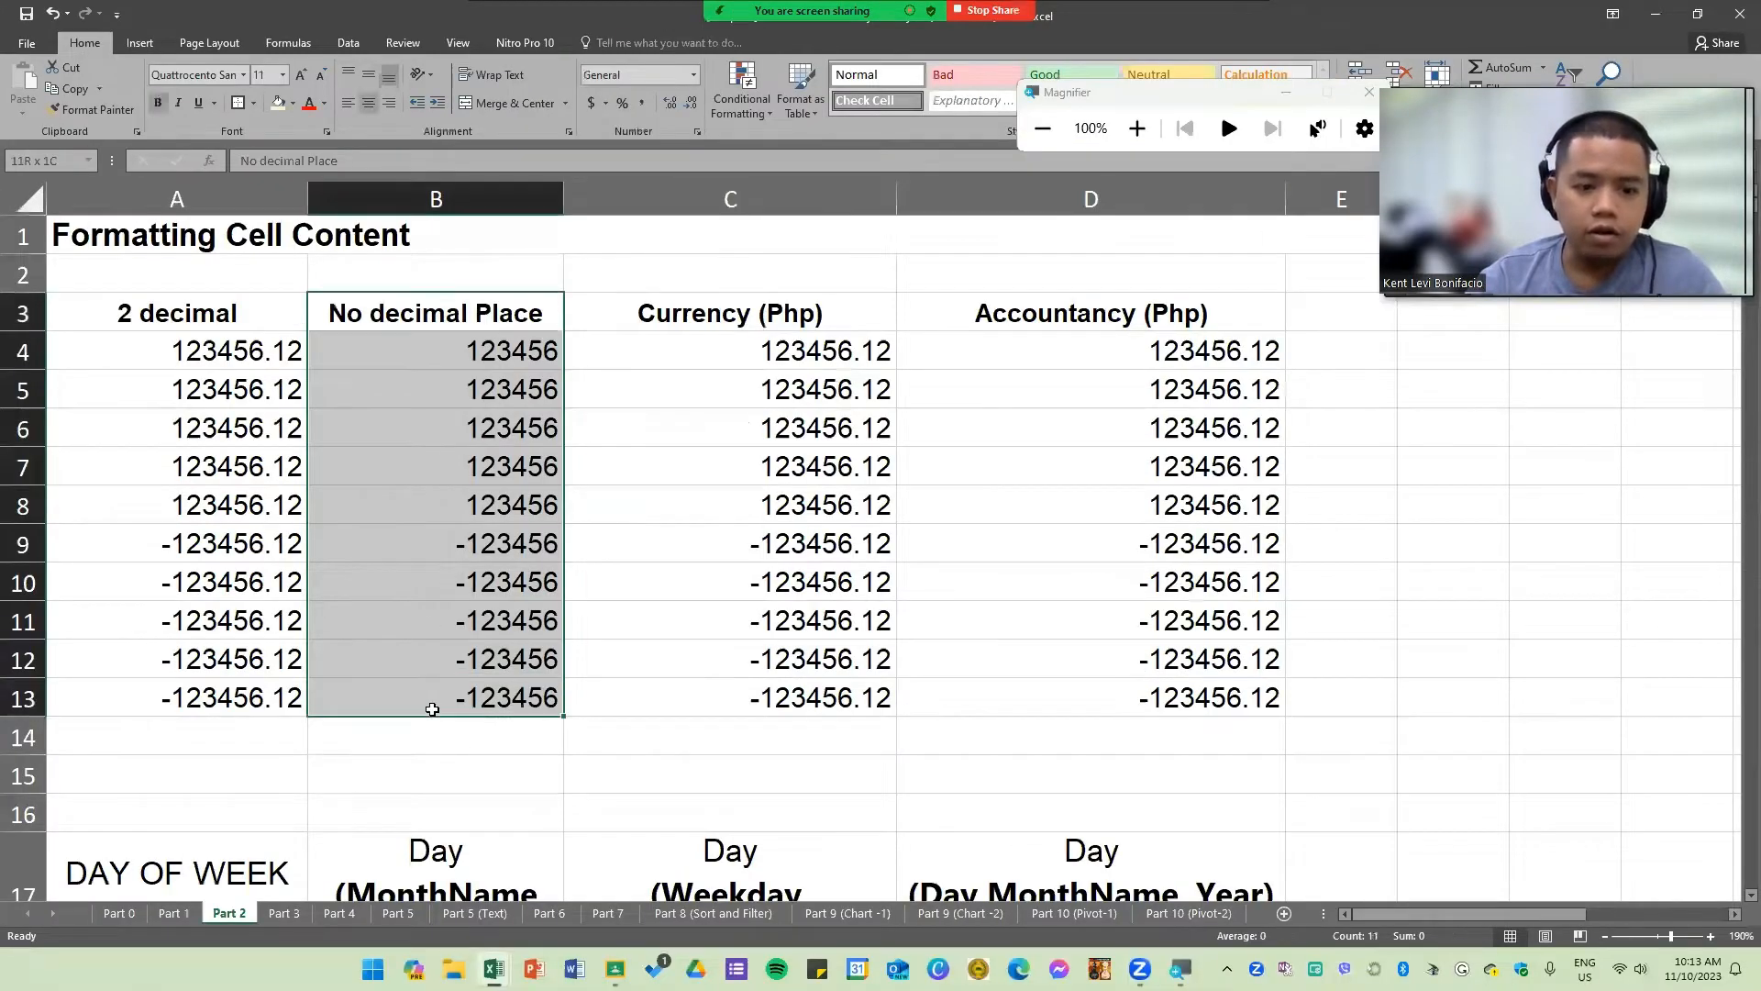
{"action": "left_click", "coordinate": [828, 537]}
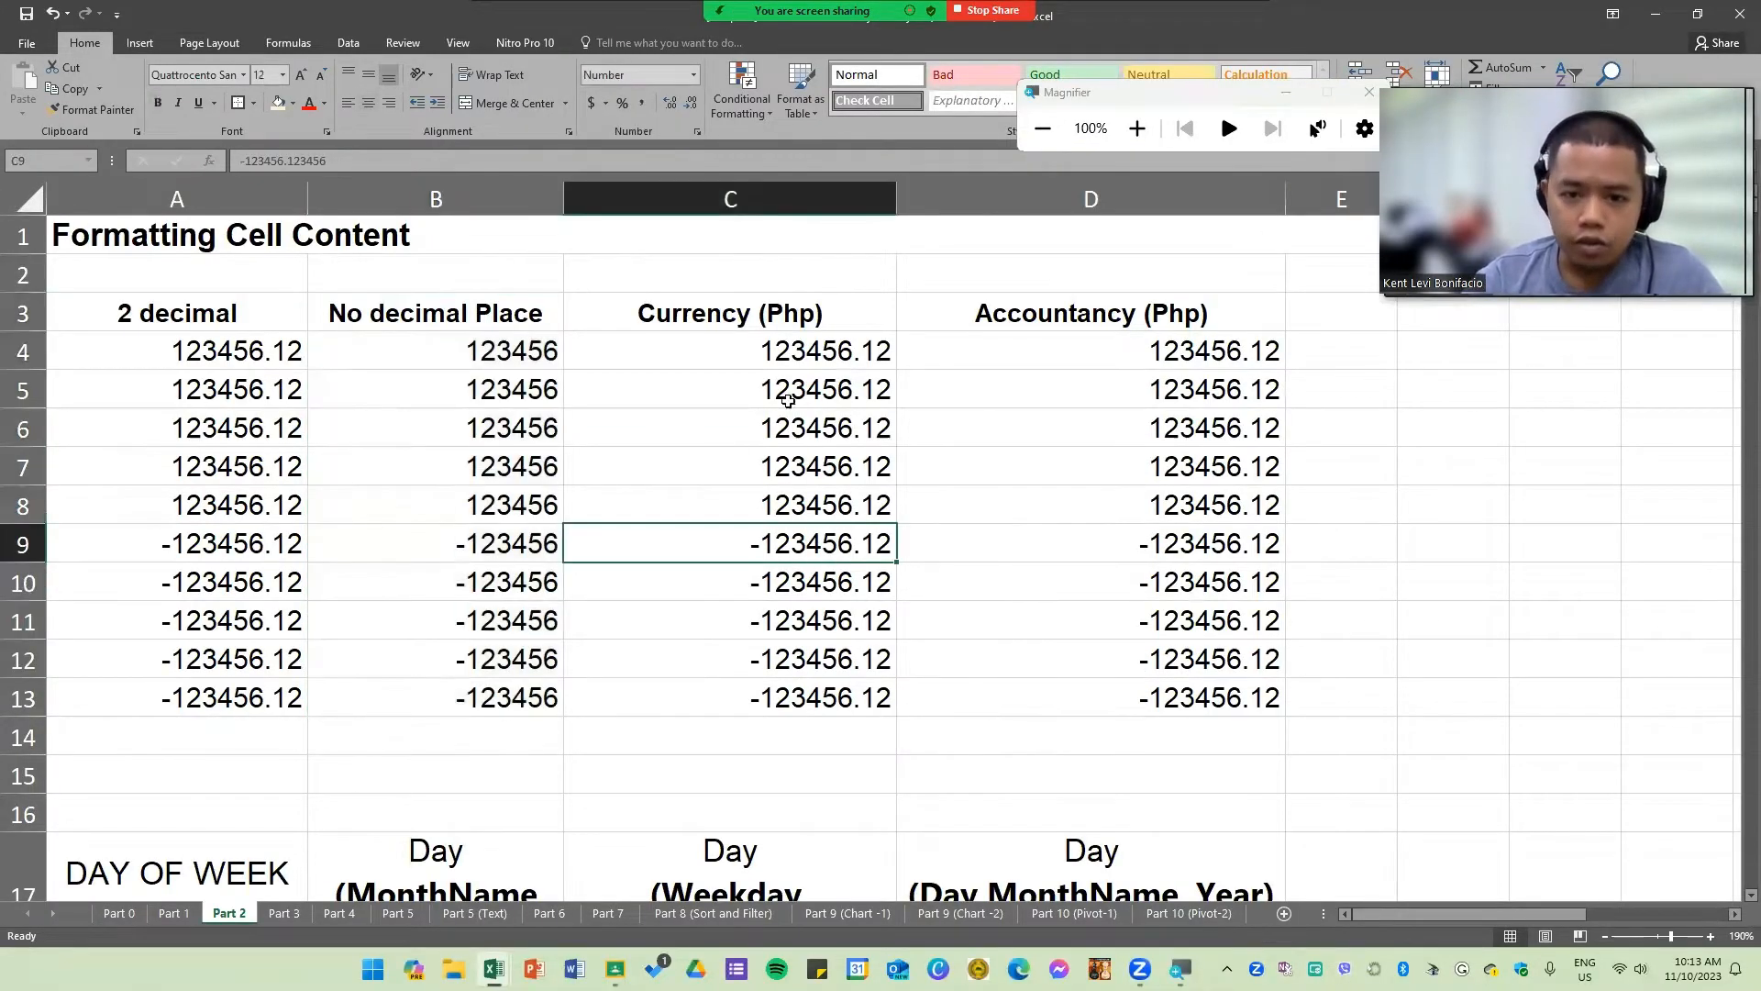
{"action": "left_click", "coordinate": [776, 339]}
{"action": "left_click_drag", "start_coordinate": [762, 319], "coordinate": [758, 712]}
{"action": "left_click", "coordinate": [773, 581]}
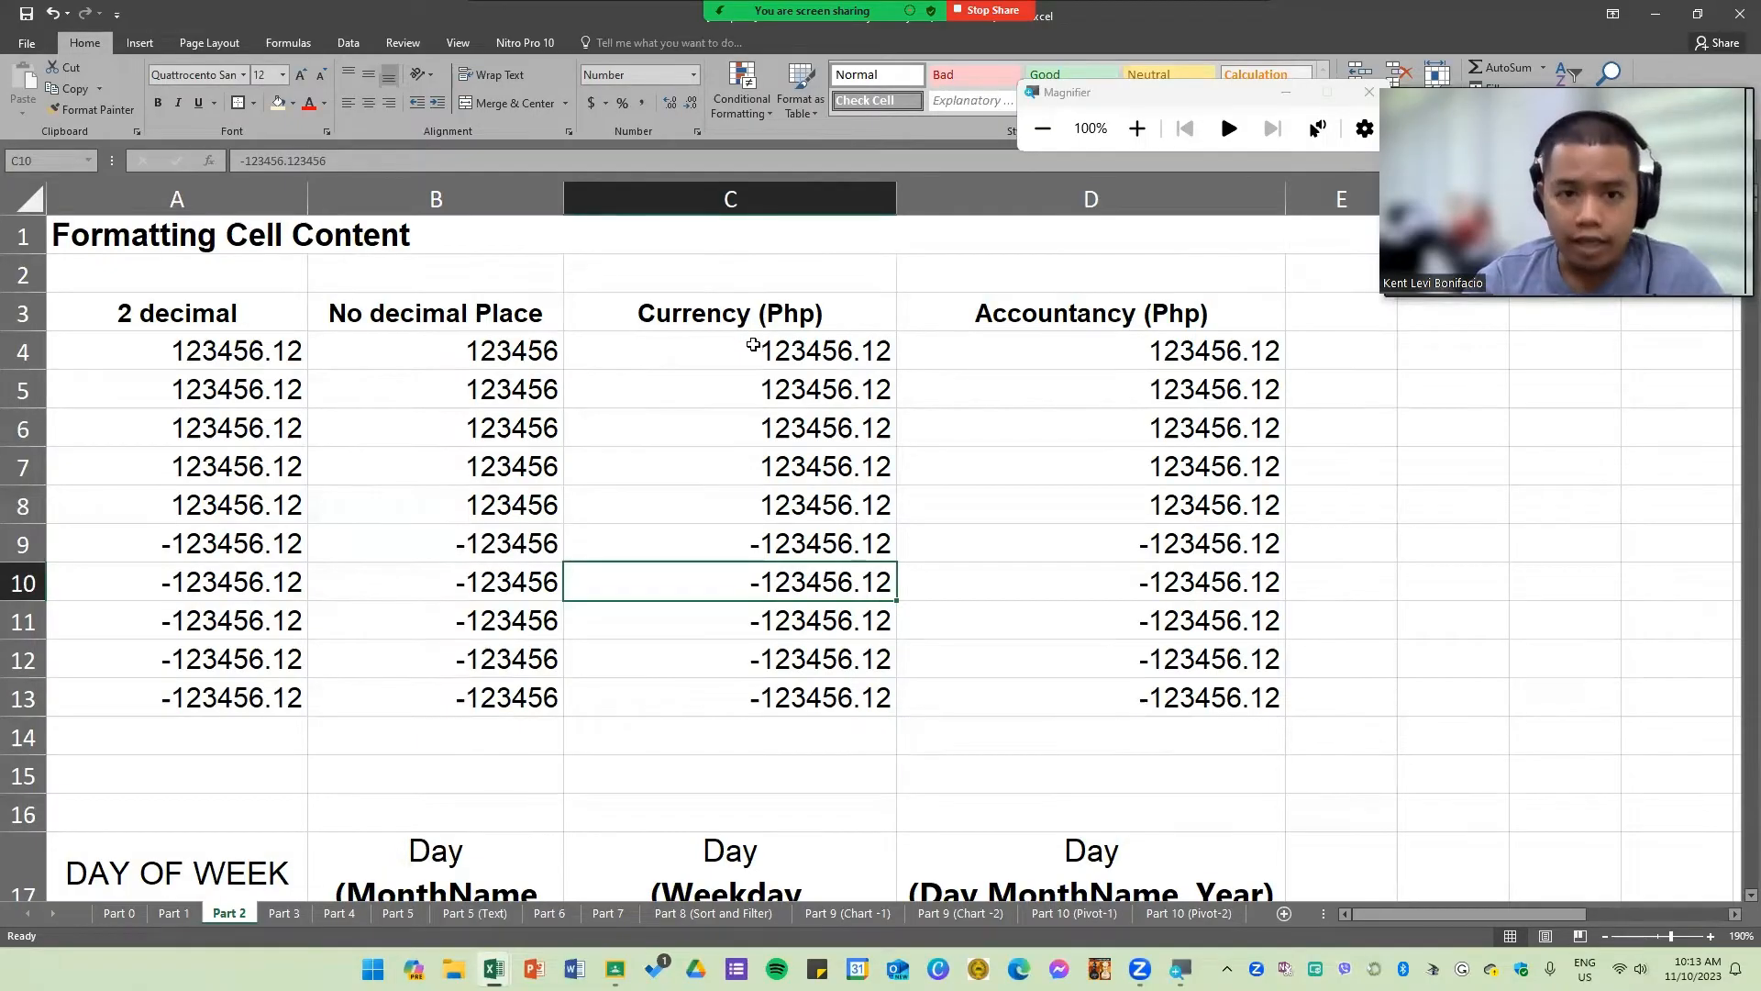
{"action": "left_click_drag", "start_coordinate": [753, 345], "coordinate": [754, 699]}
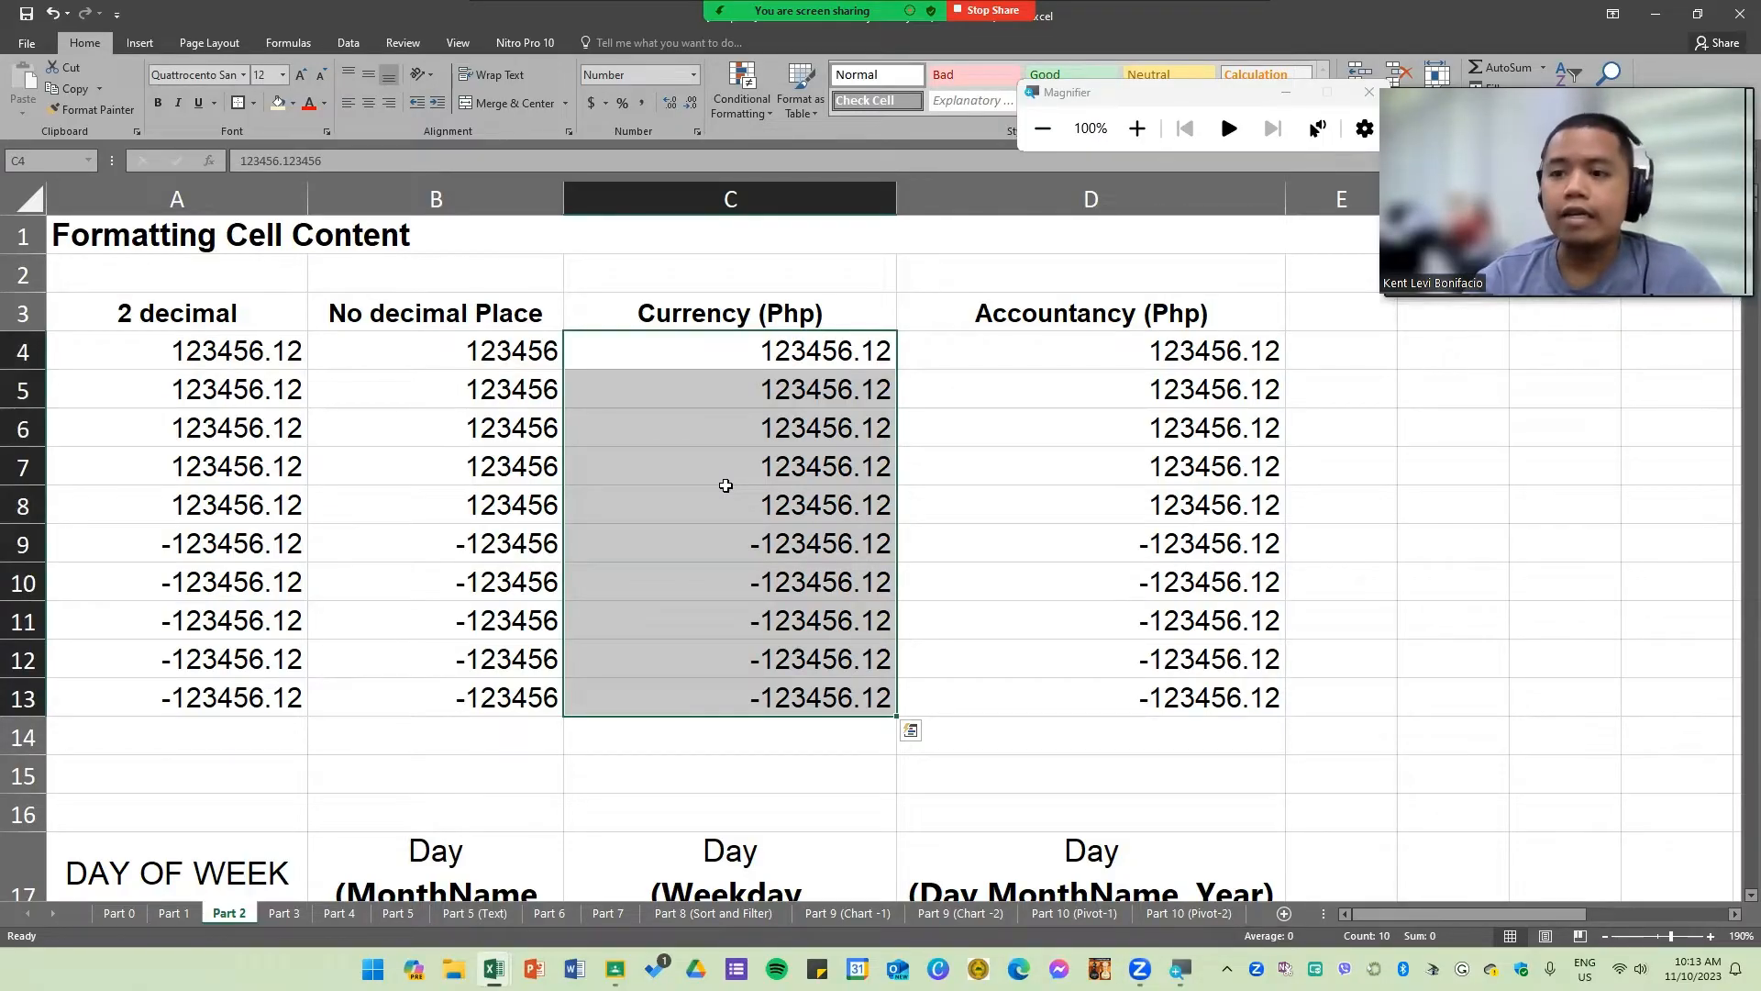
{"action": "left_click", "coordinate": [743, 481]}
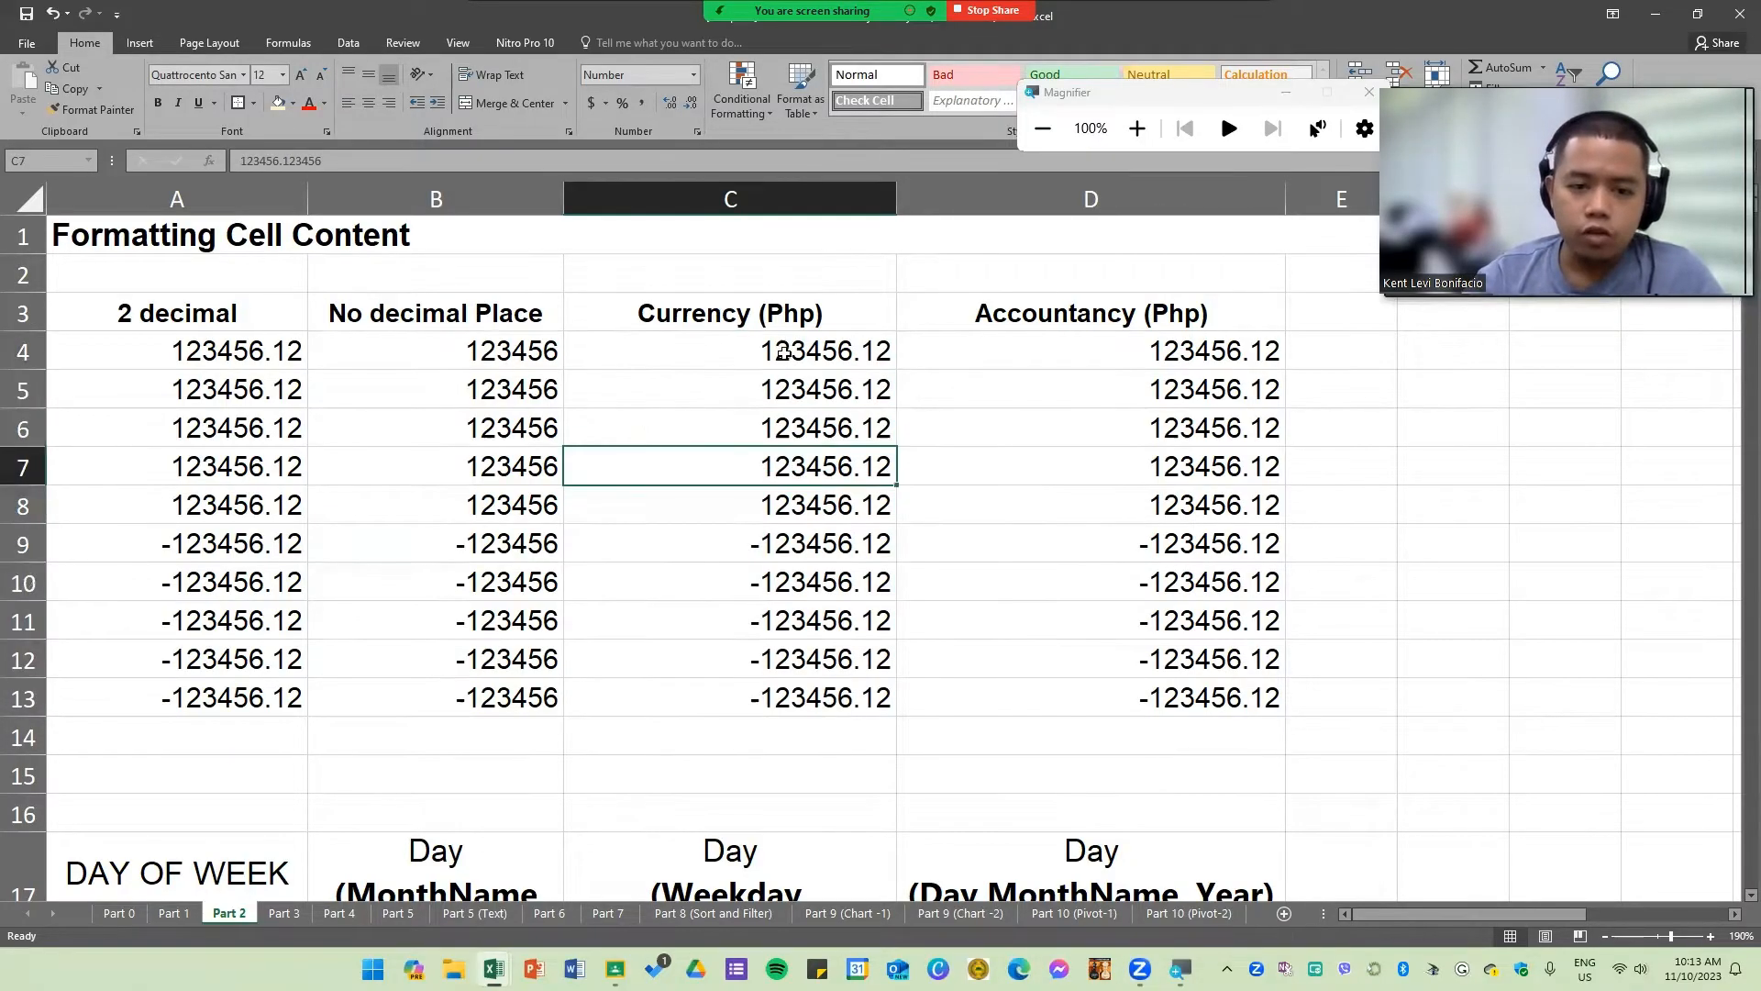
{"action": "left_click_drag", "start_coordinate": [781, 358], "coordinate": [779, 697]}
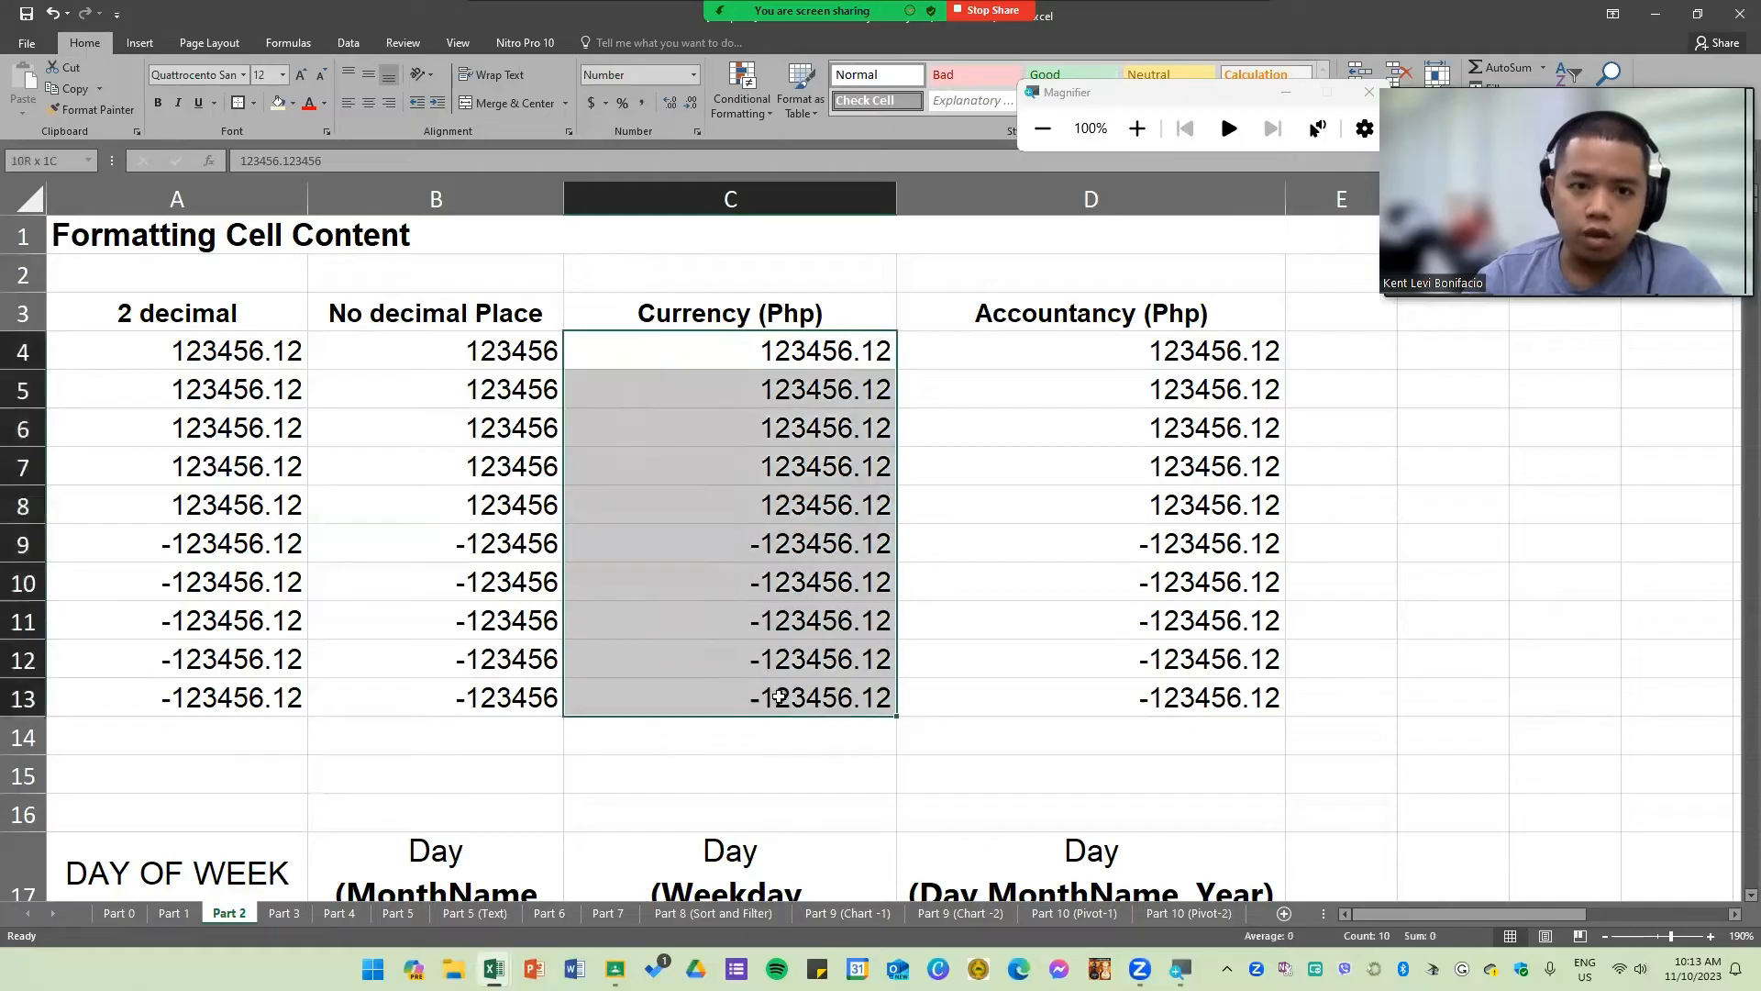
{"action": "left_click", "coordinate": [693, 74]}
{"action": "left_click", "coordinate": [686, 193]}
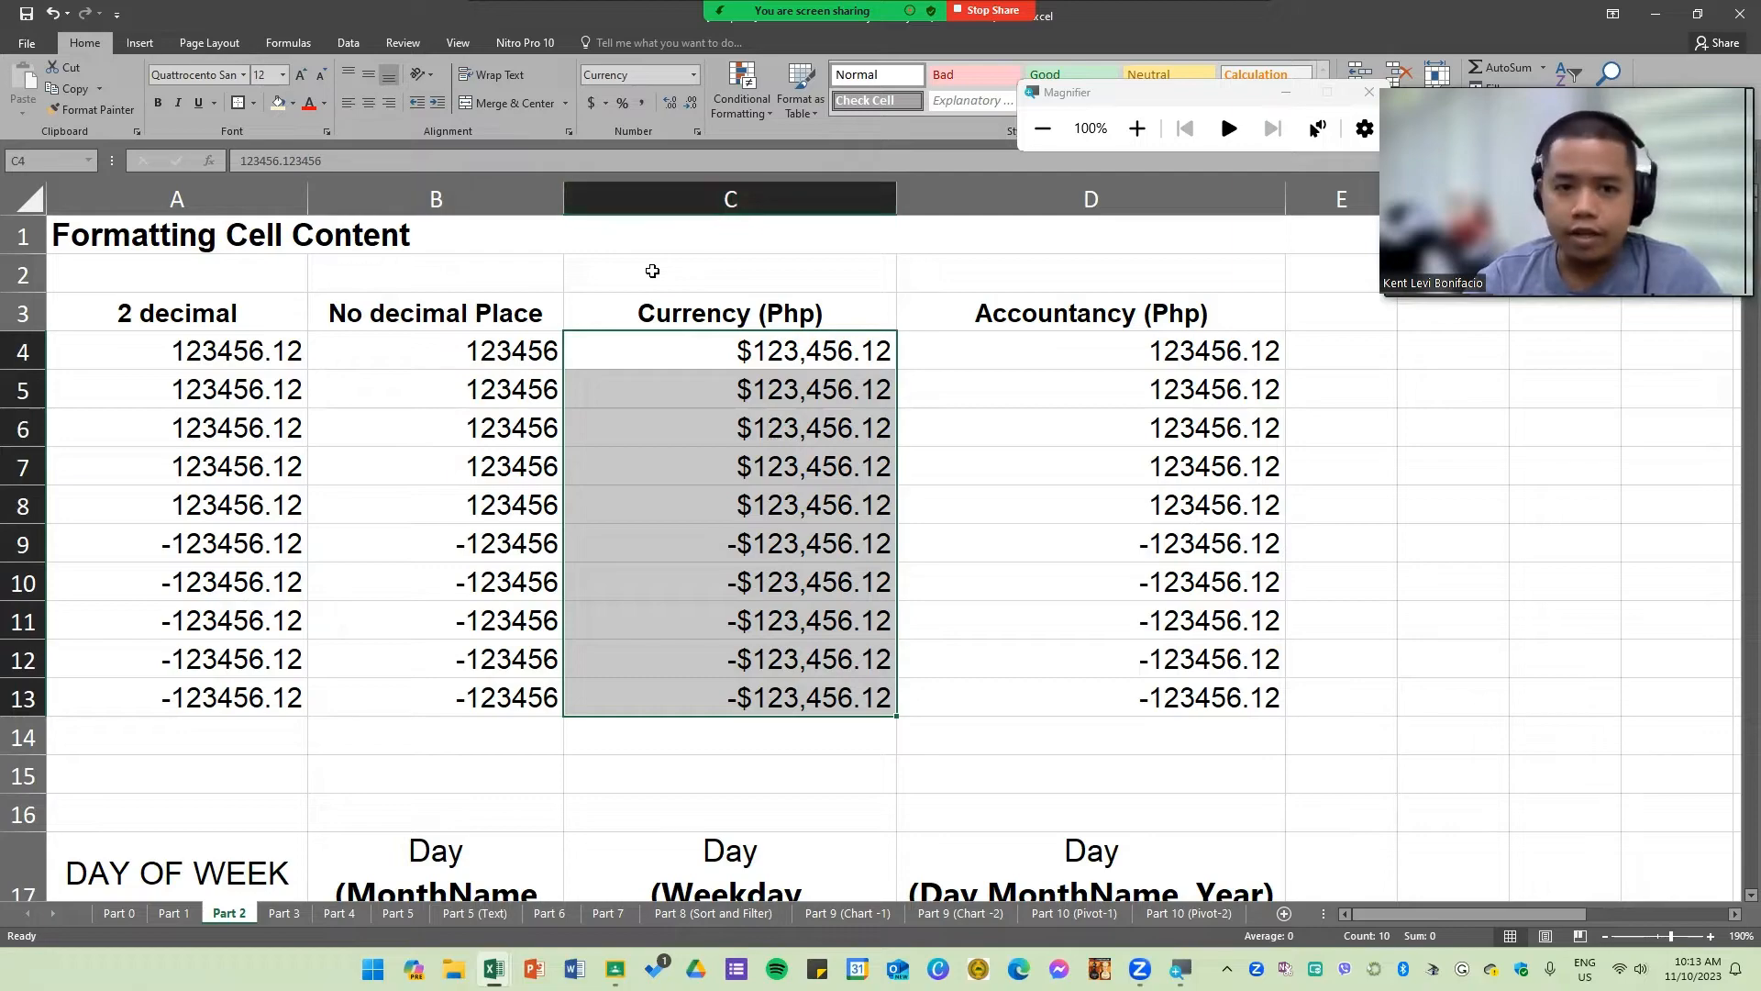
Step: Review the Currency format options in the Format Cells dialog for C4 through C13 without changing them
{"action": "left_click", "coordinate": [607, 103]}
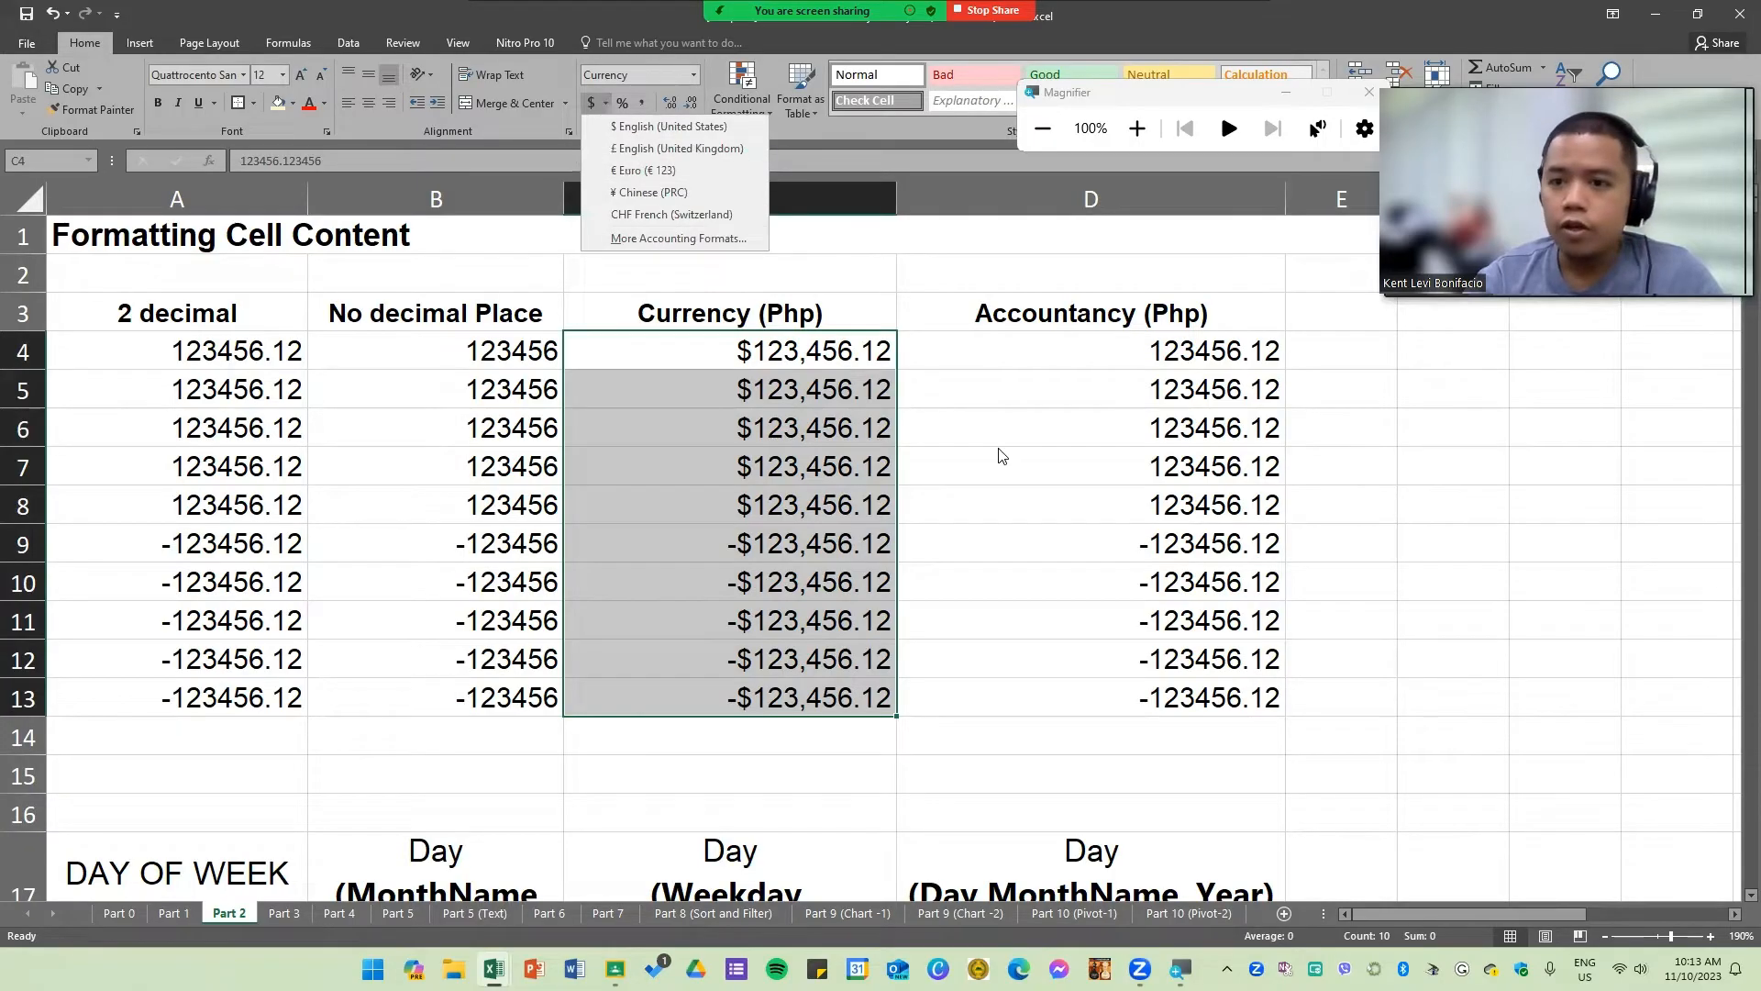
{"action": "left_click", "coordinate": [862, 385]}
{"action": "left_click", "coordinate": [1130, 134]}
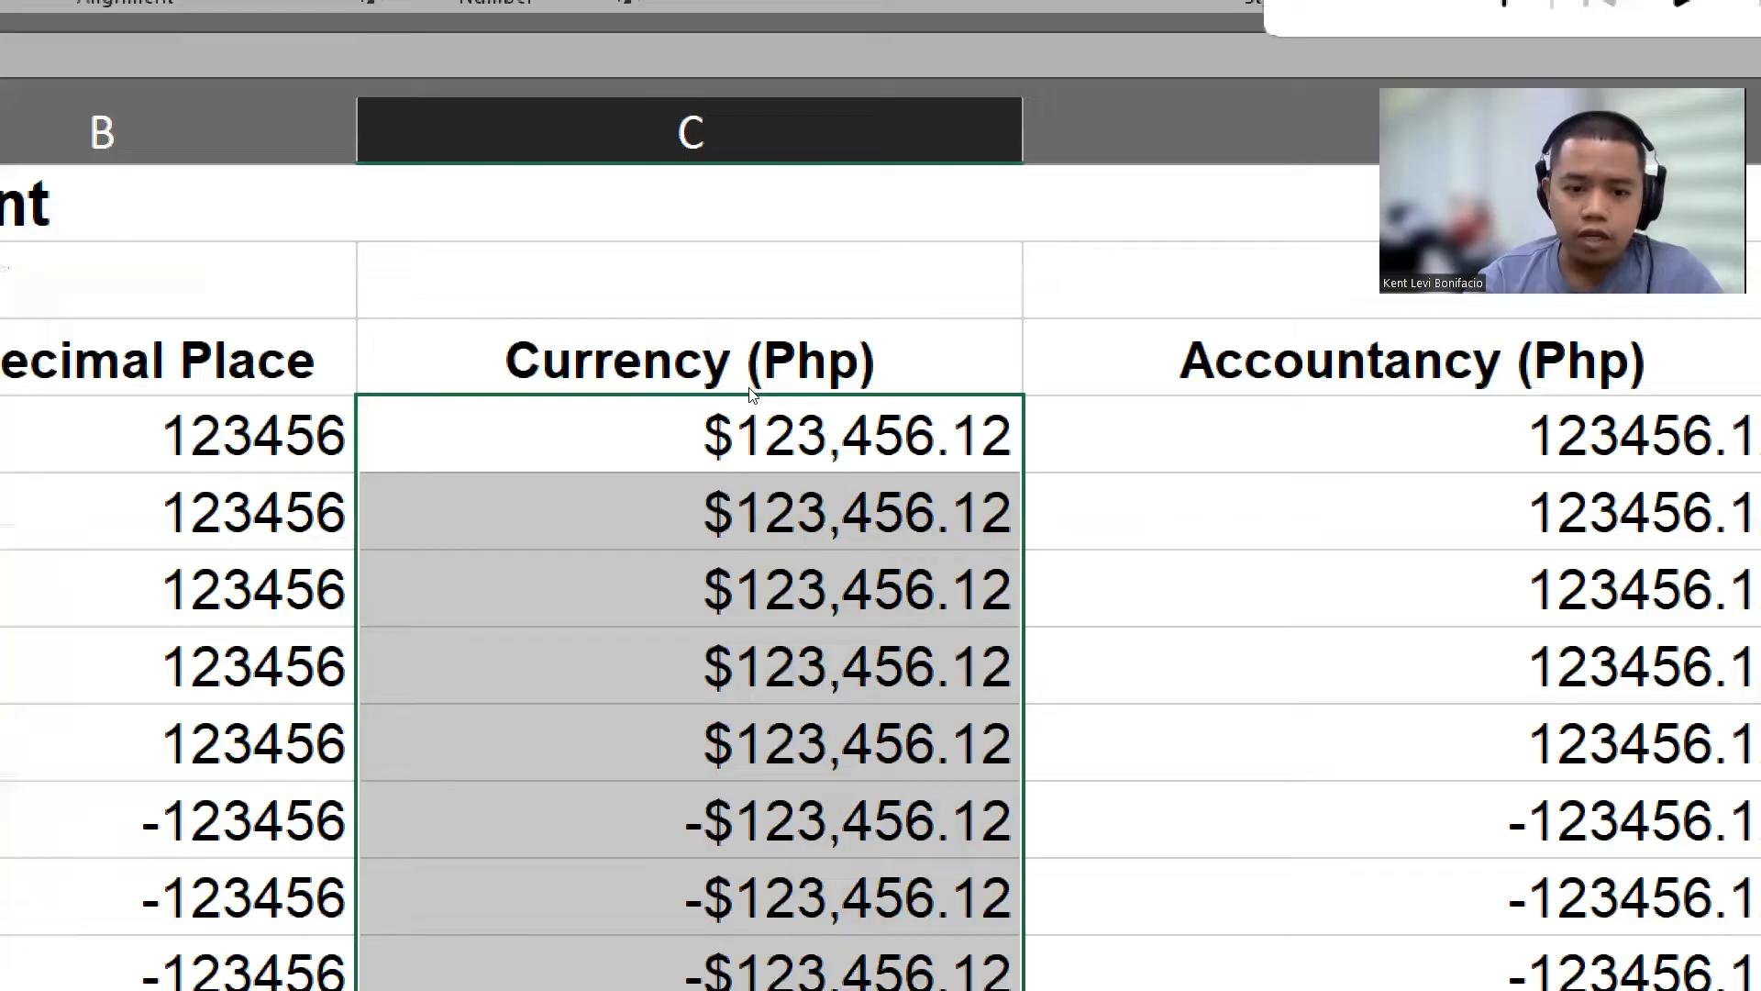
{"action": "right_click", "coordinate": [749, 394]}
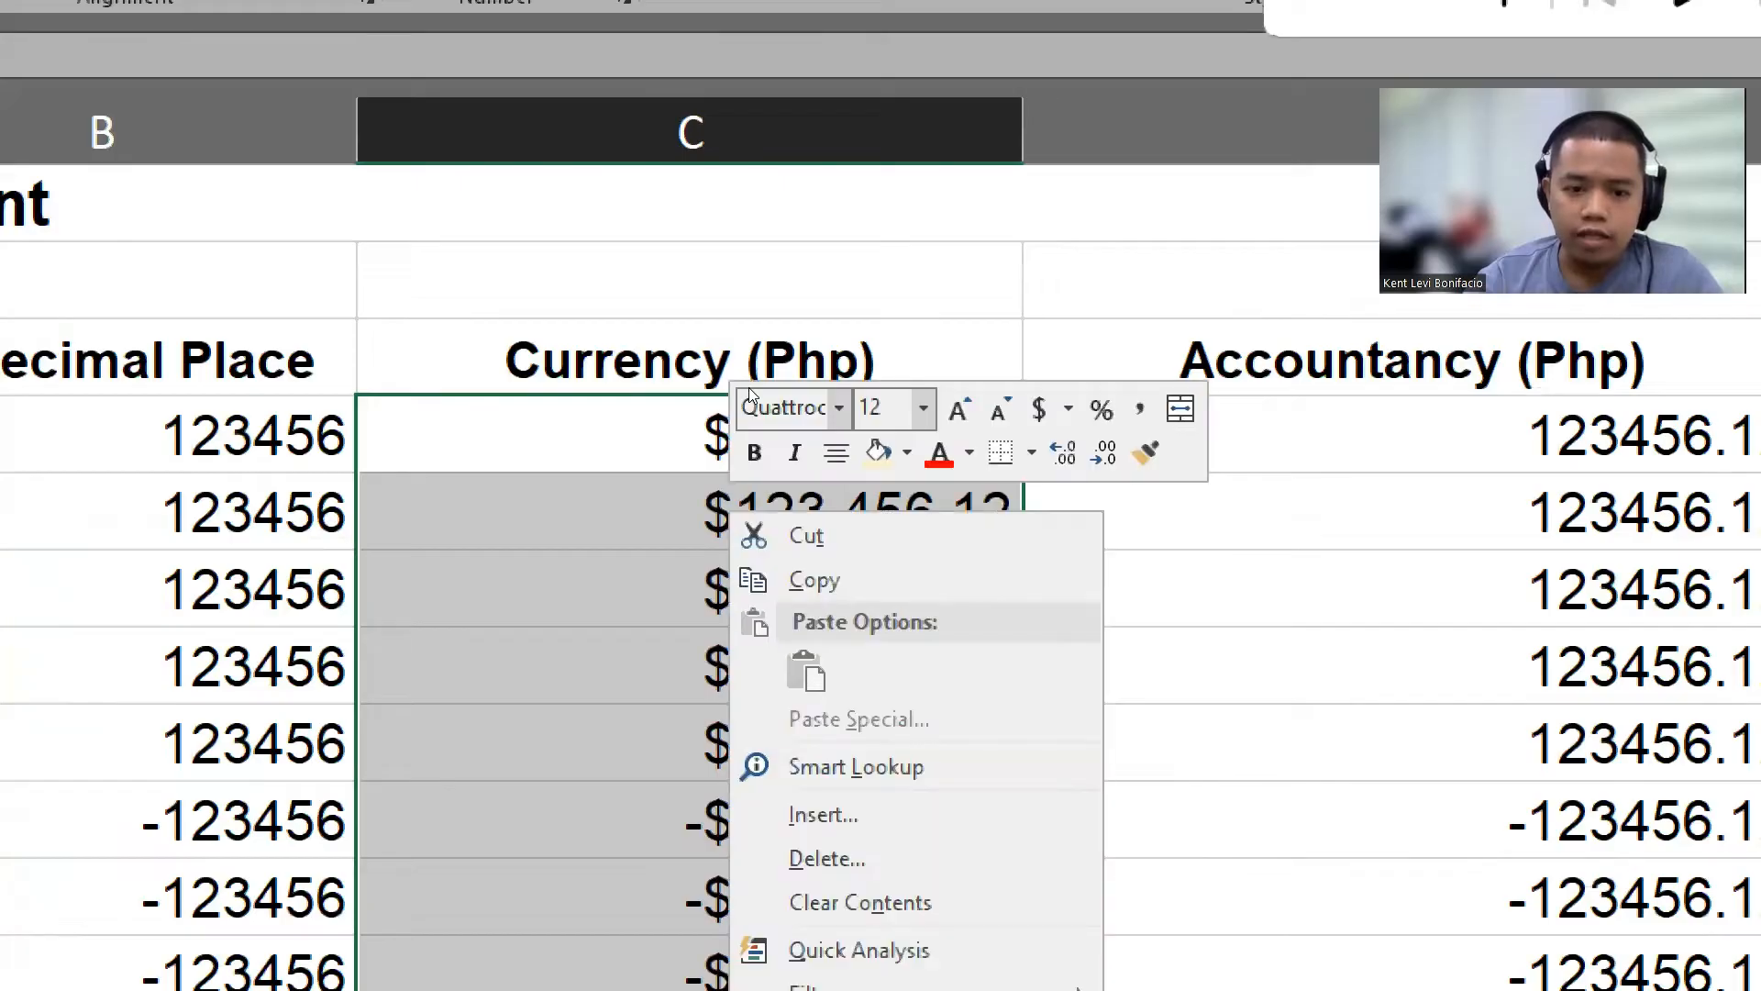
{"action": "key", "text": "Escape"}
{"action": "left_click", "coordinate": [733, 422]}
{"action": "left_click_drag", "start_coordinate": [746, 431], "coordinate": [766, 927]}
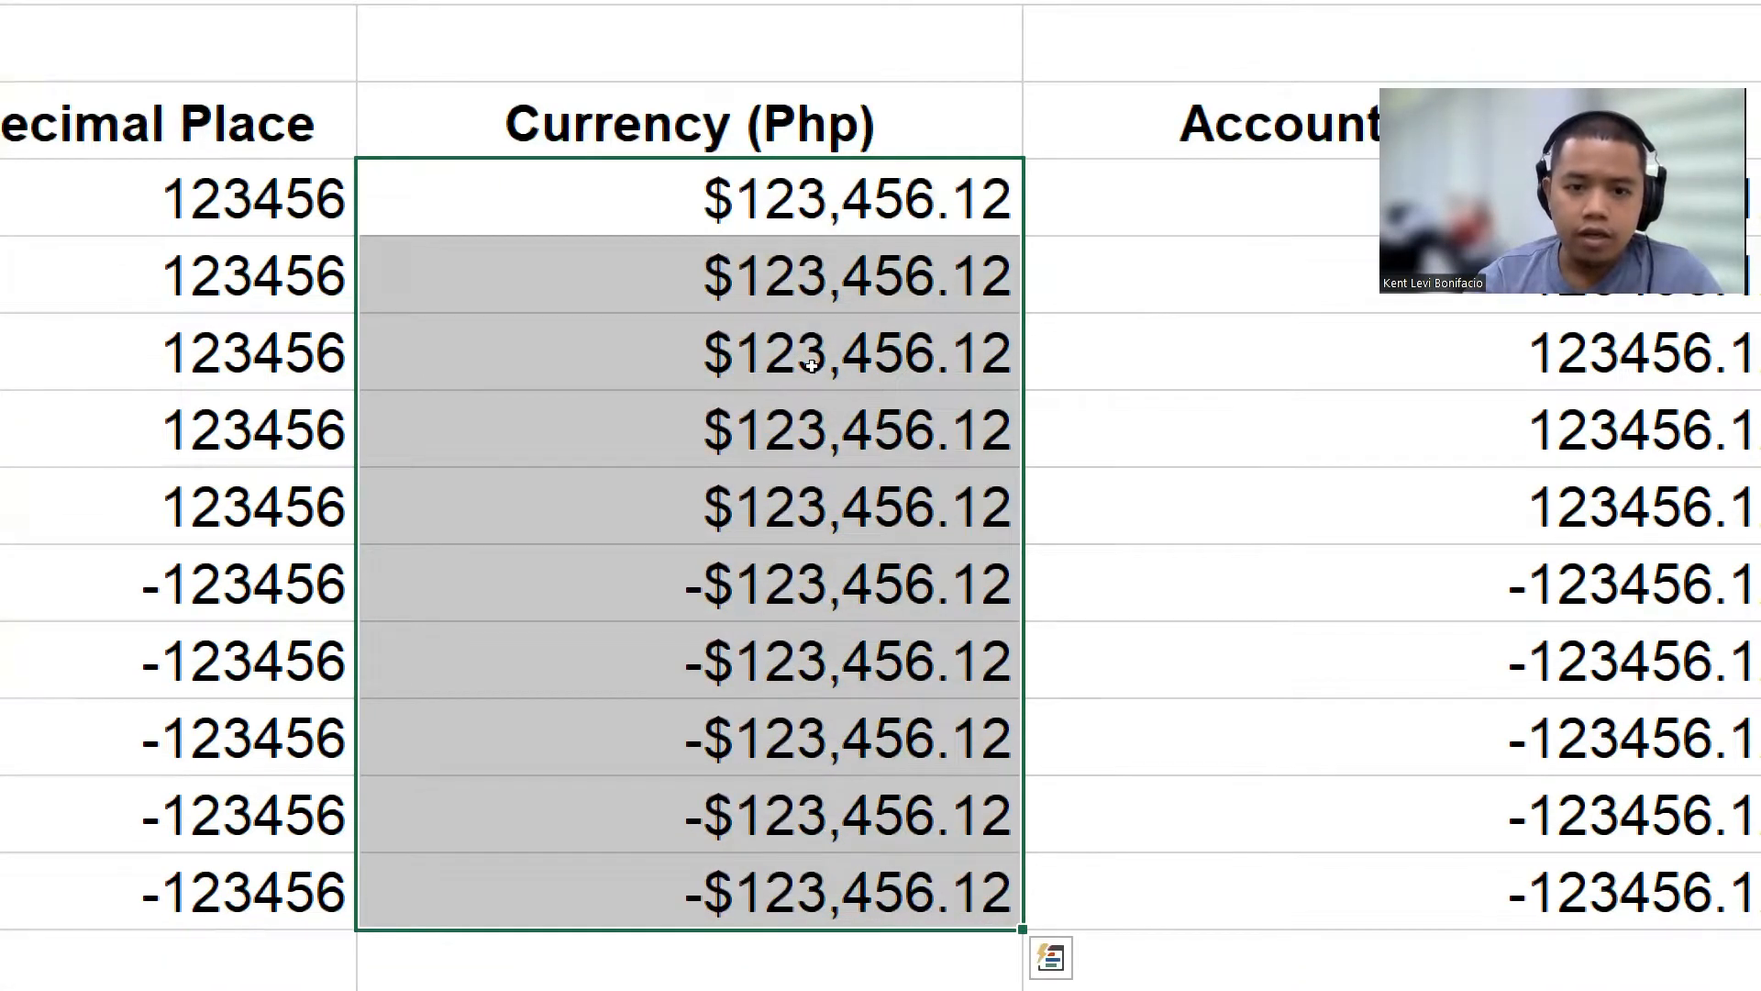
{"action": "right_click", "coordinate": [812, 372]}
{"action": "key", "text": "Down"}
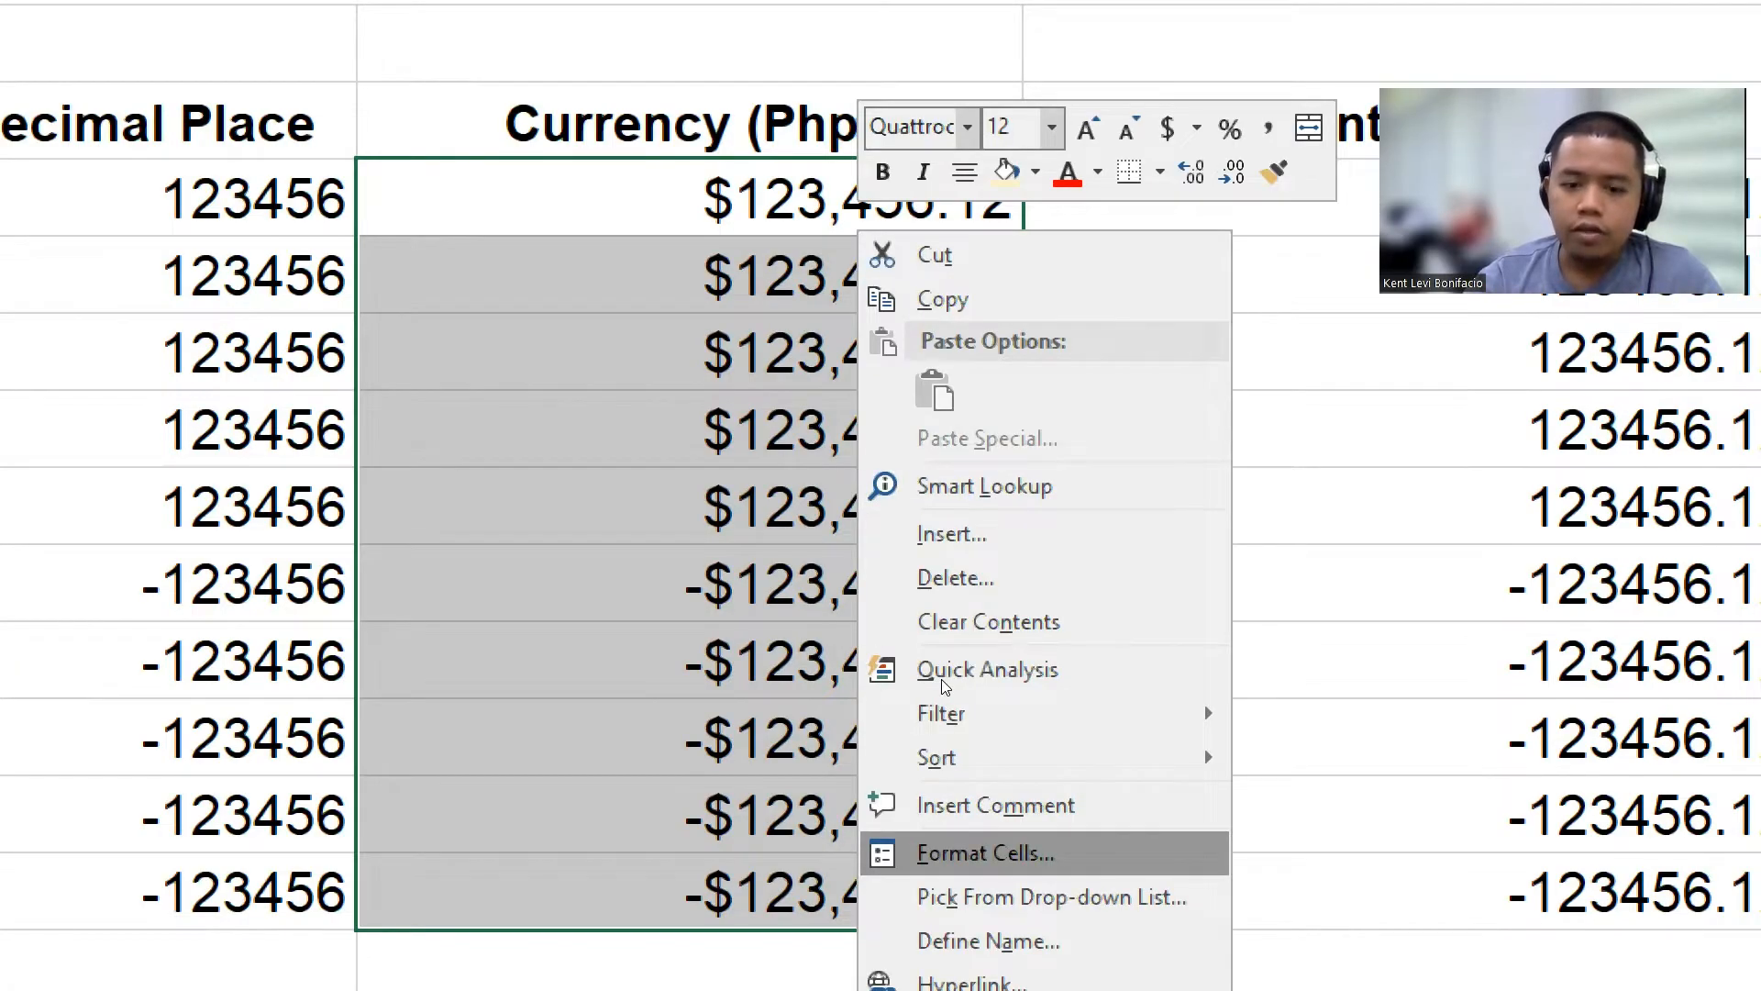
{"action": "key", "text": "Return"}
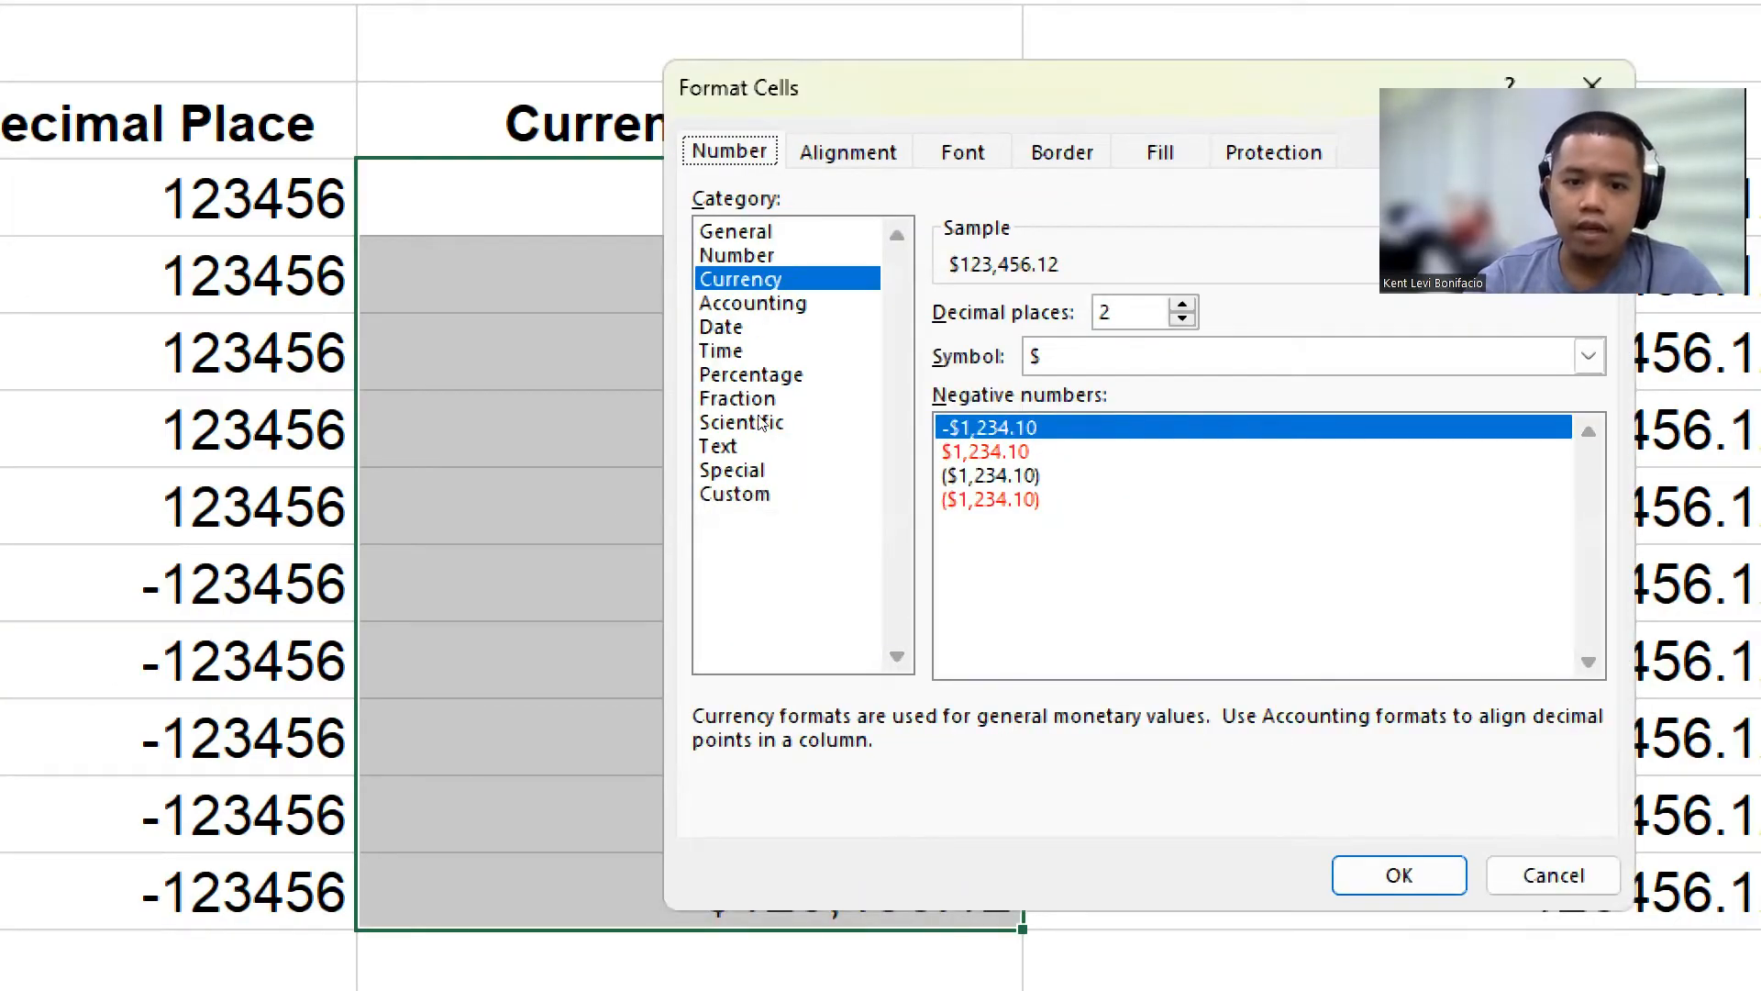
{"action": "key", "text": "Tab"}
{"action": "key", "text": "Home"}
{"action": "key", "text": "Down"}
{"action": "key", "text": "Down"}
{"action": "key", "text": "Down"}
{"action": "key", "text": "Down"}
{"action": "key", "text": "Down"}
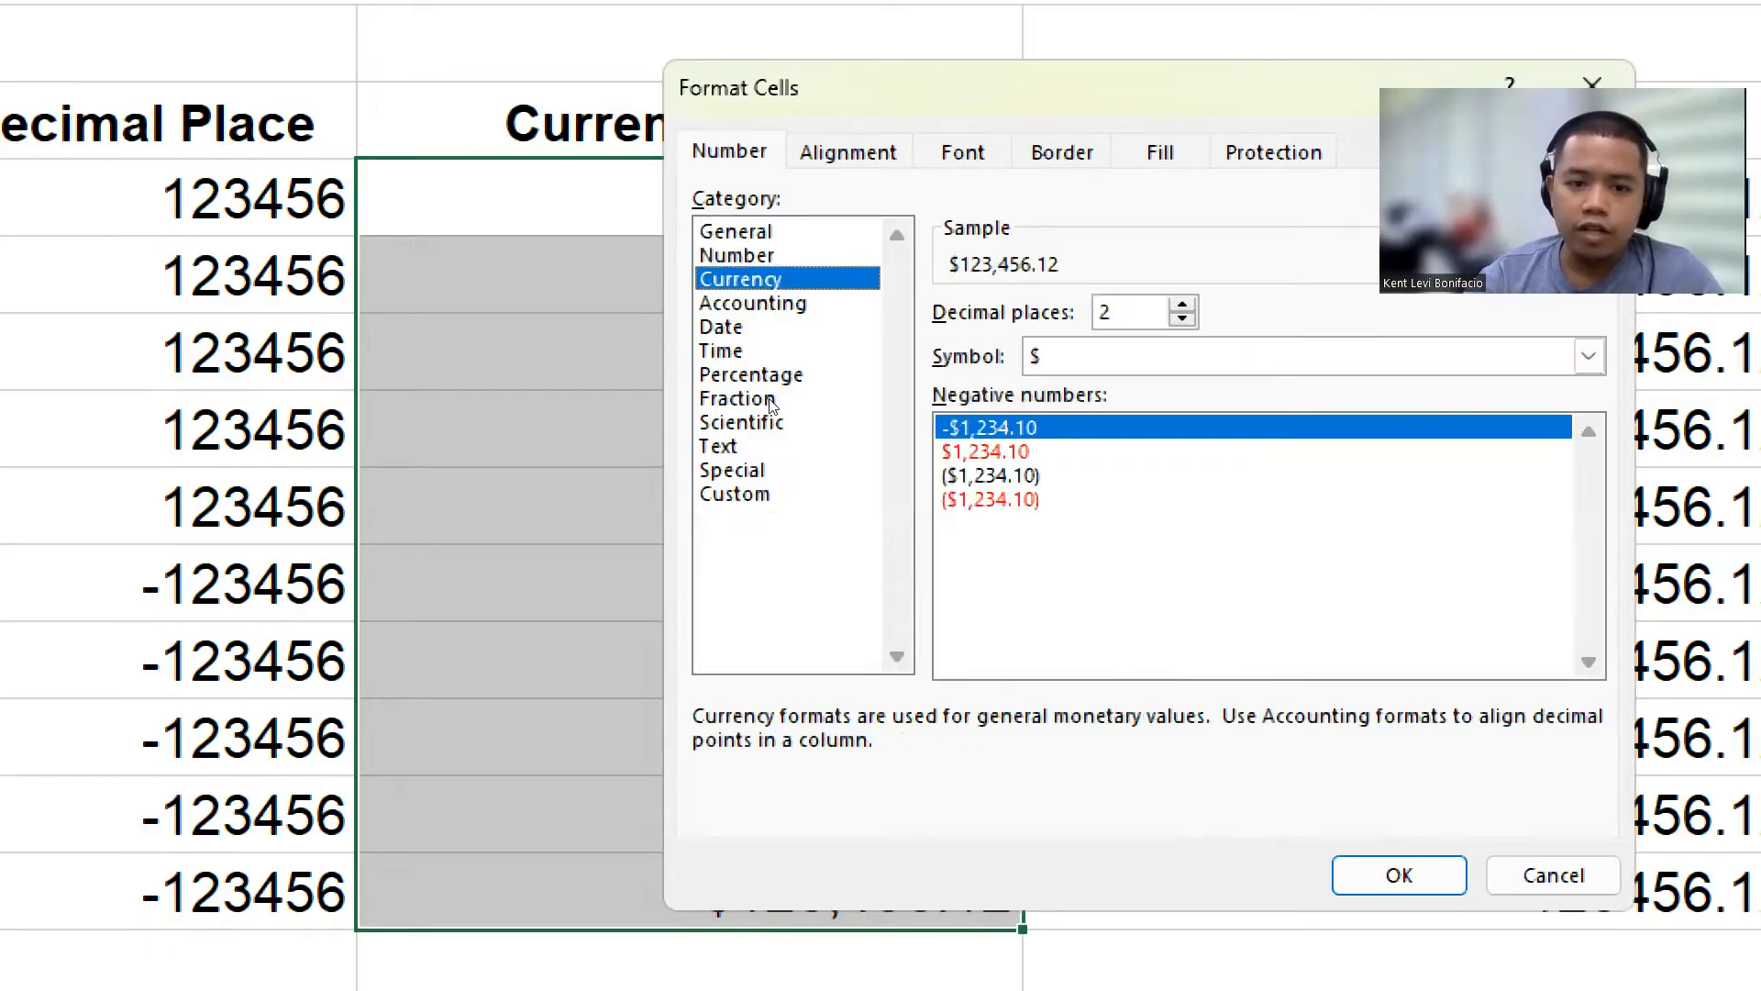
{"action": "key", "text": "Up"}
{"action": "key", "text": "Up"}
{"action": "key", "text": "Up"}
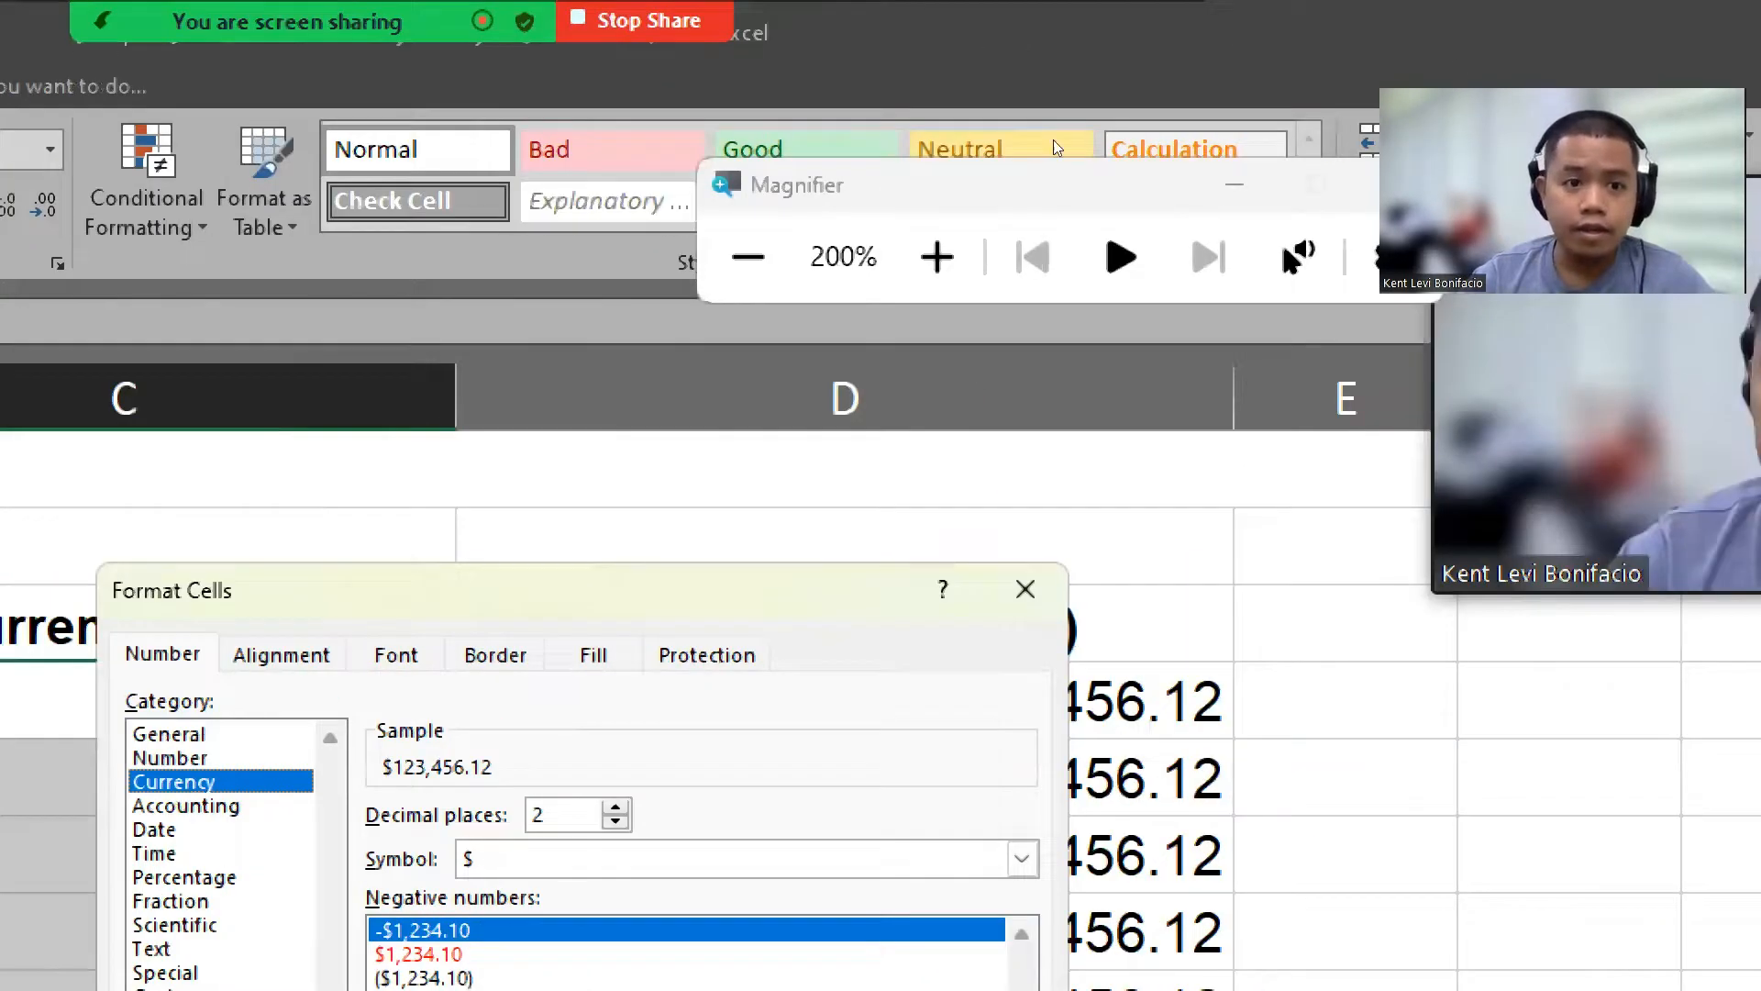
{"action": "left_click", "coordinate": [748, 257]}
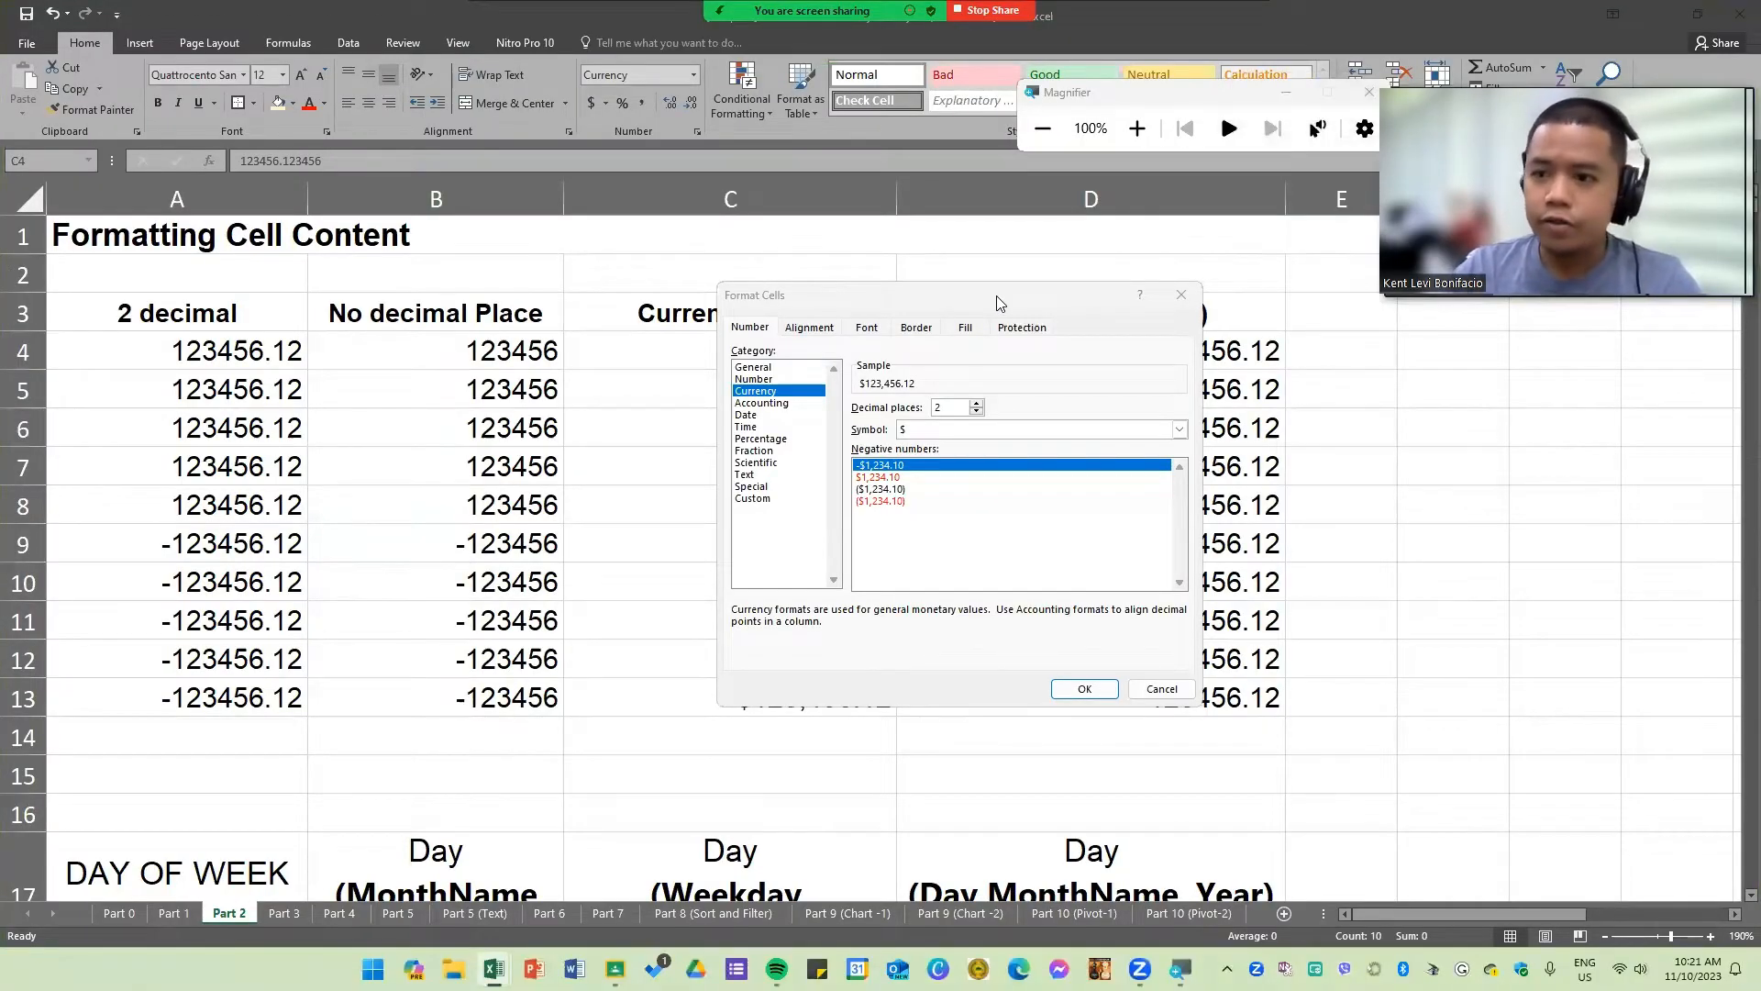
{"action": "left_click", "coordinate": [1186, 299]}
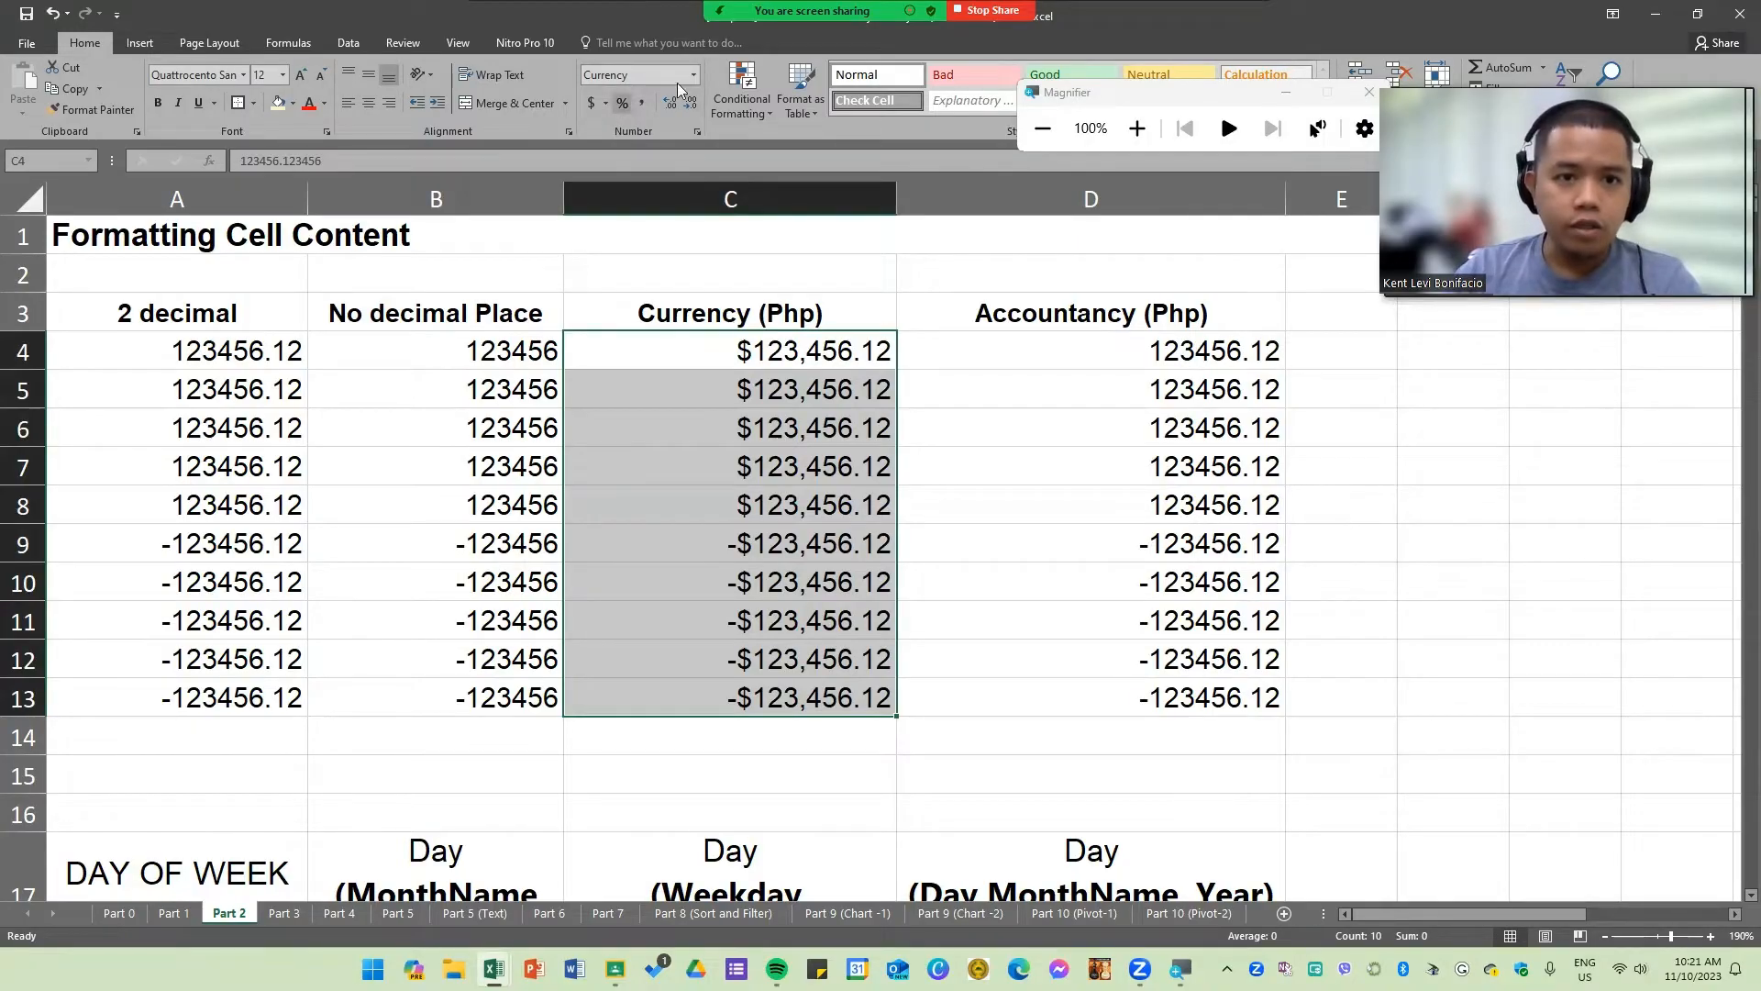
Step: Reopen Format Cells for C4 through C13 and set the Currency symbol to PHP with 2 decimal places
{"action": "left_click", "coordinate": [605, 102]}
{"action": "left_click", "coordinate": [710, 404]}
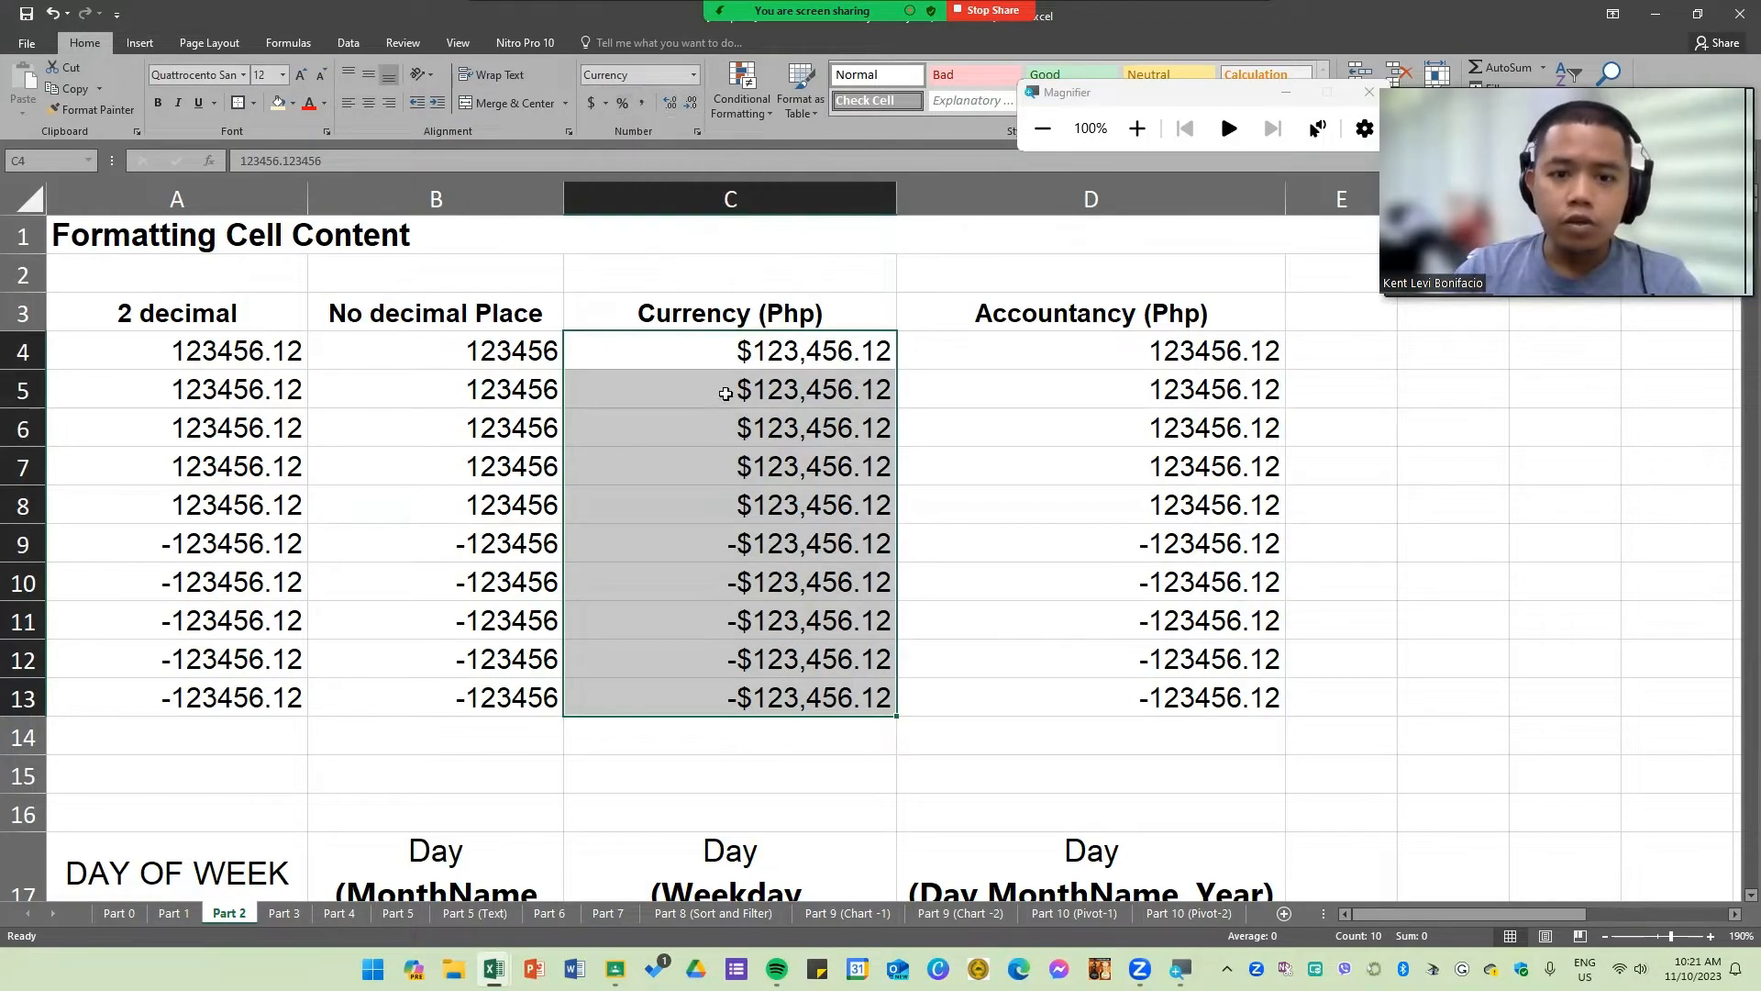
{"action": "left_click", "coordinate": [1137, 130]}
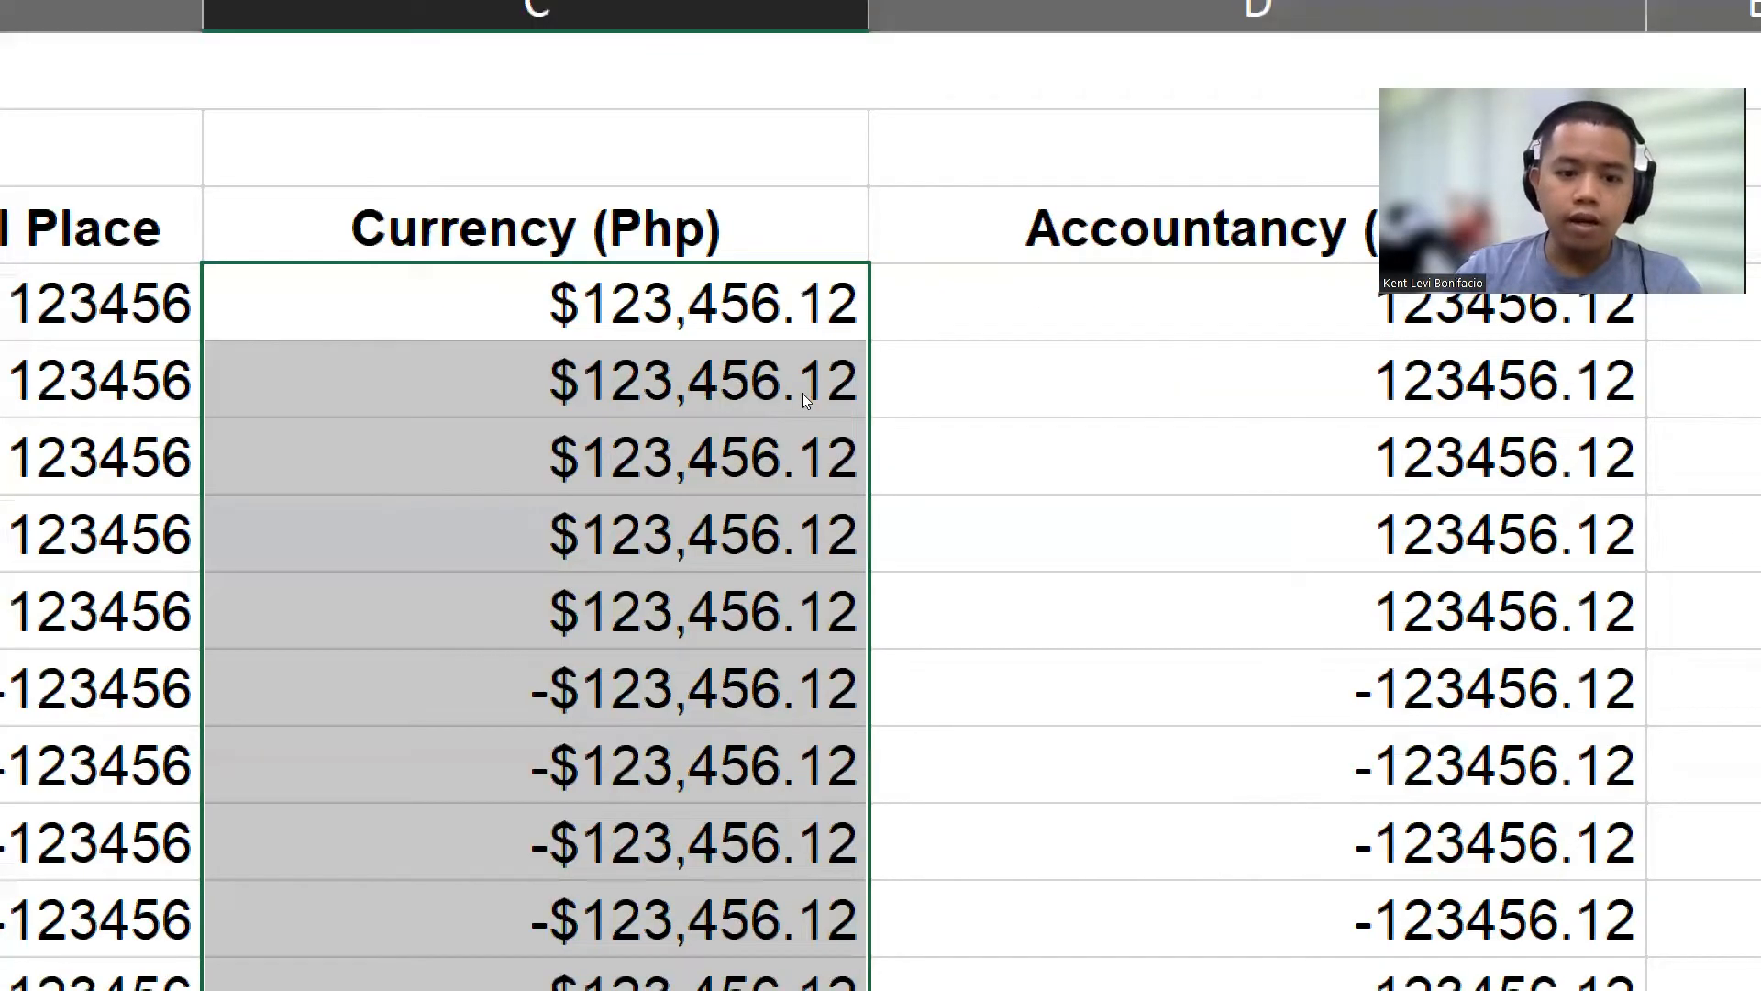
{"action": "right_click", "coordinate": [802, 392]}
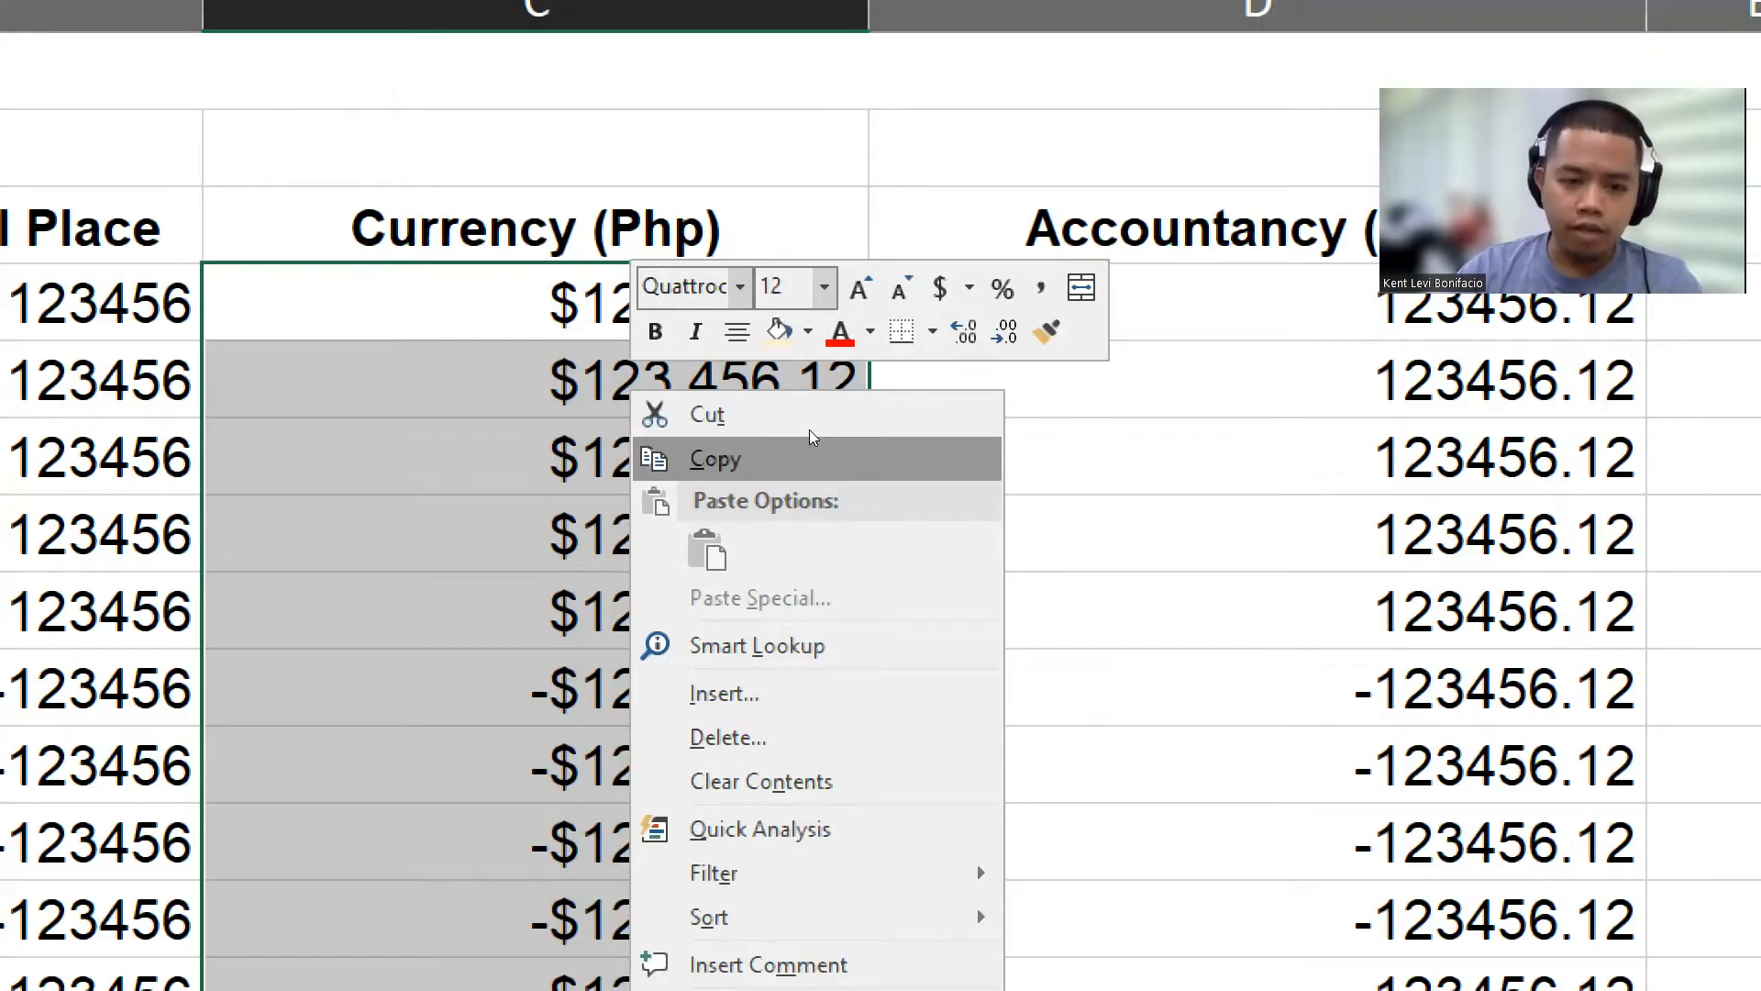
{"action": "right_click", "coordinate": [688, 351]}
{"action": "left_click", "coordinate": [669, 349]}
{"action": "right_click", "coordinate": [719, 345]}
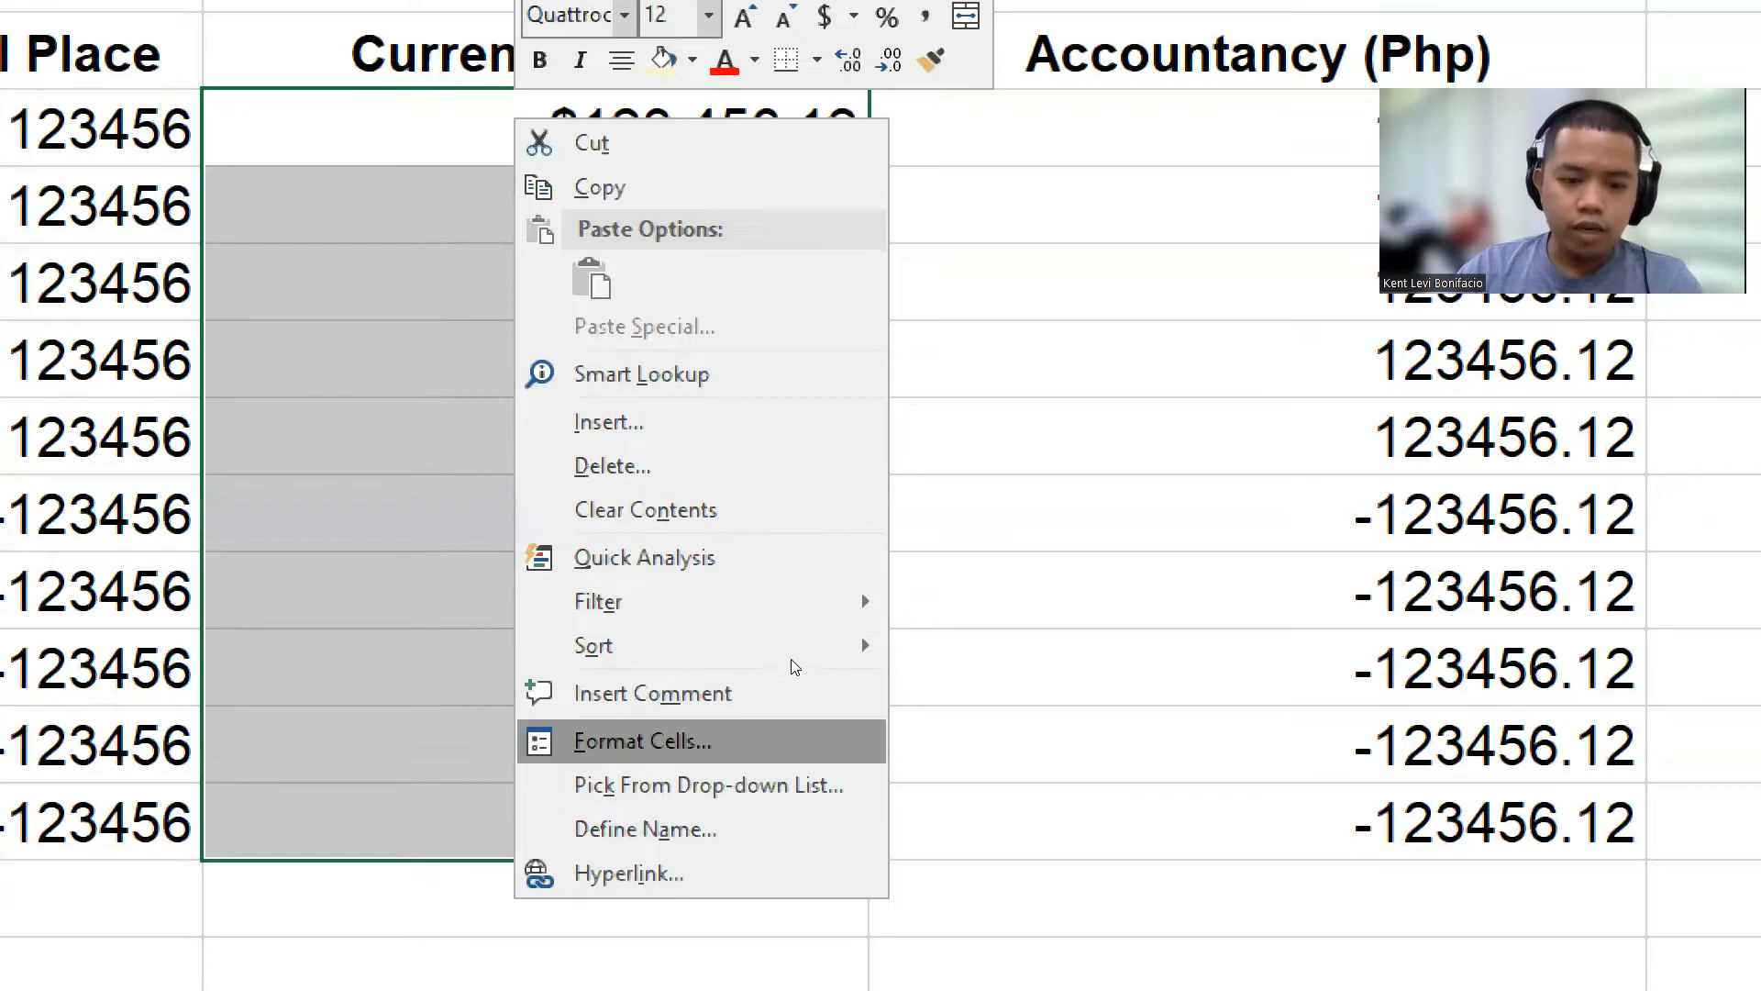
{"action": "key", "text": "Return"}
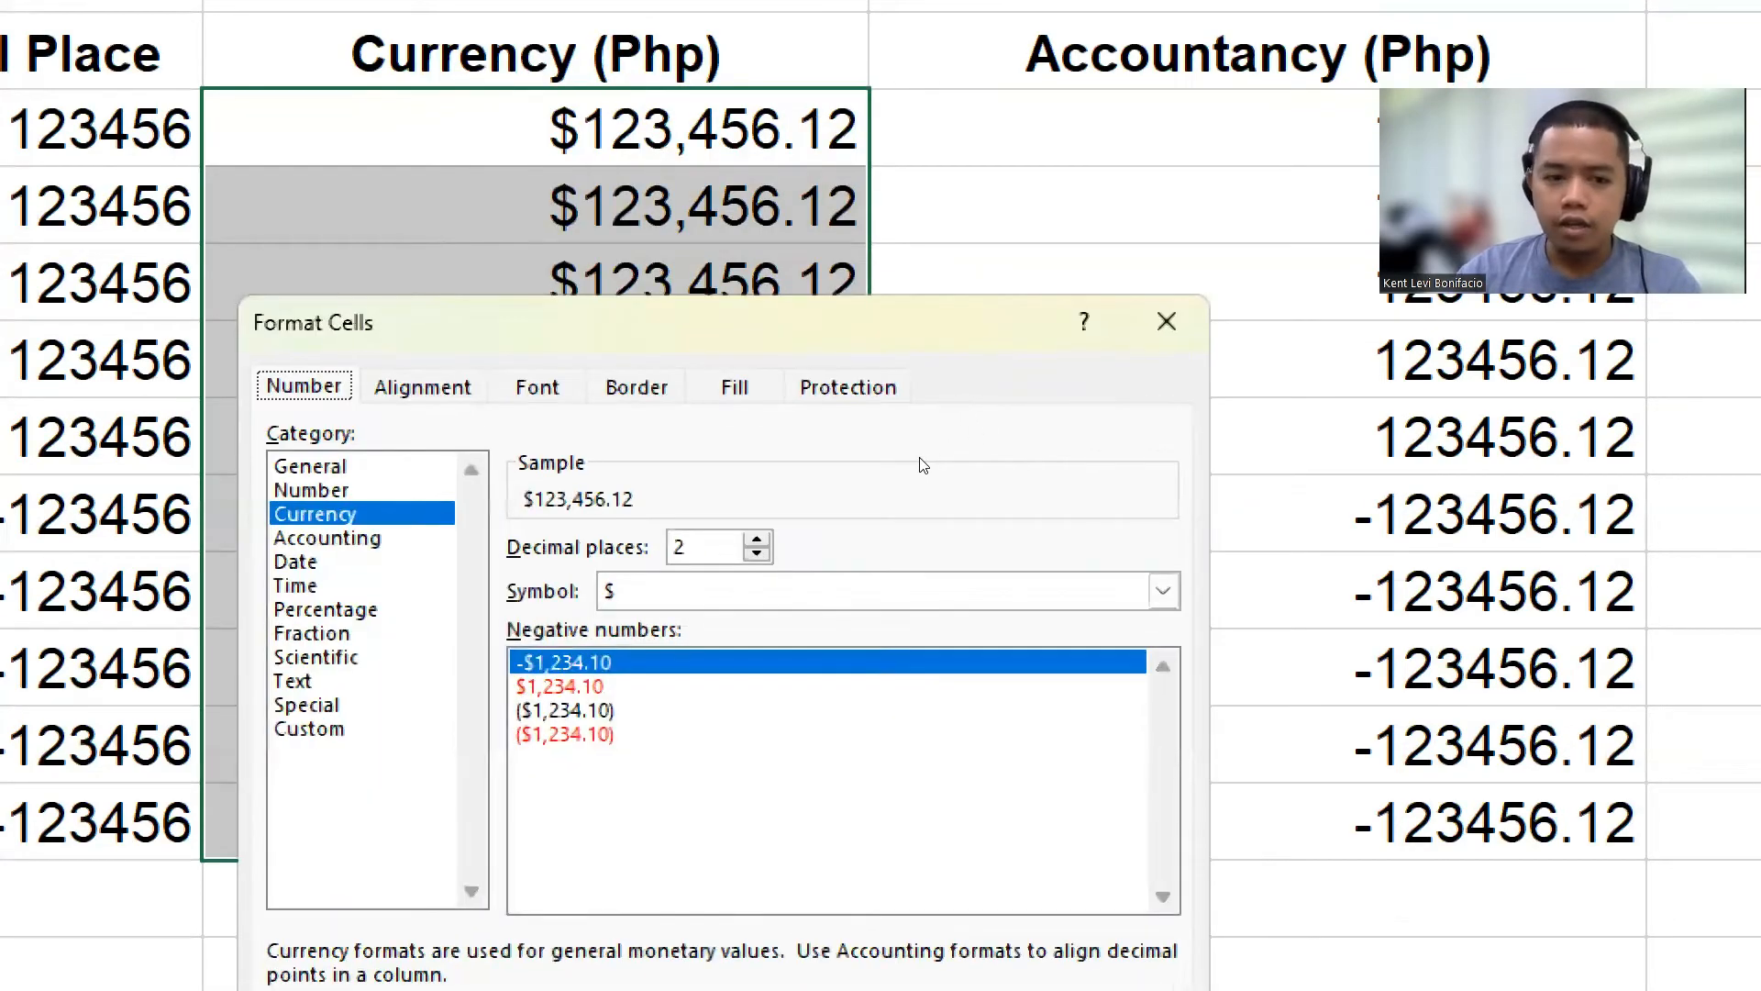
{"action": "left_click_drag", "start_coordinate": [913, 323], "coordinate": [1147, 85]}
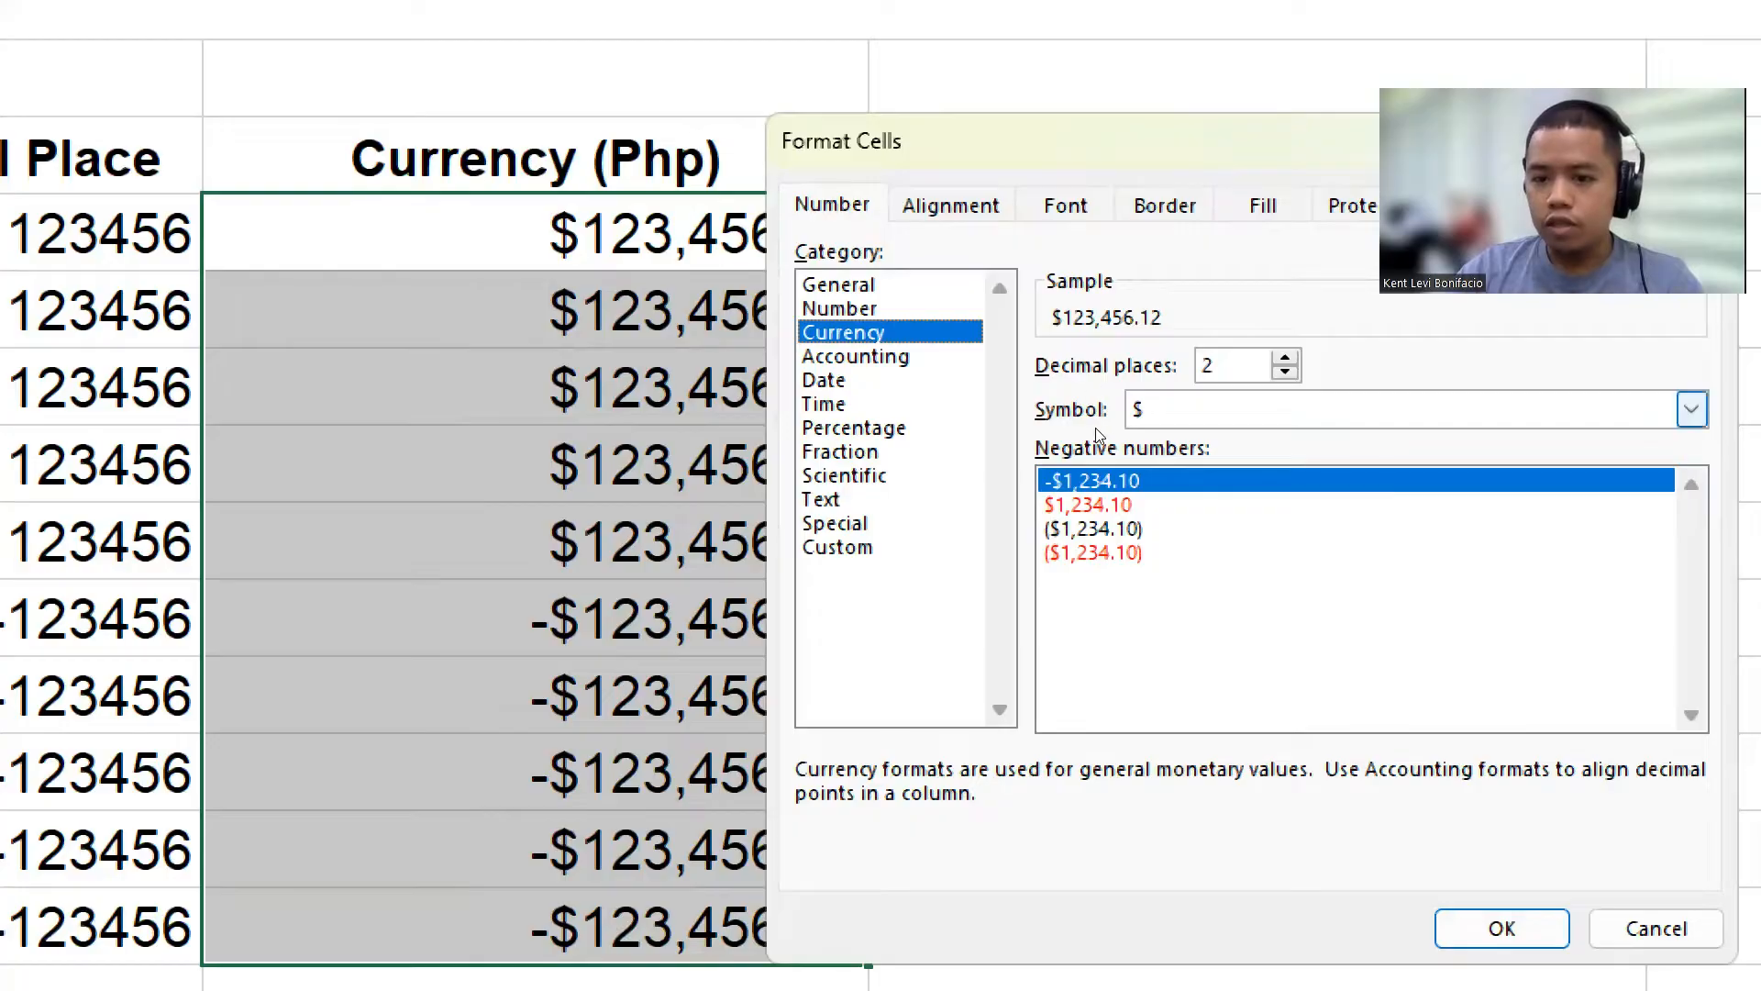
{"action": "left_click", "coordinate": [1285, 358]}
{"action": "key", "text": "Down"}
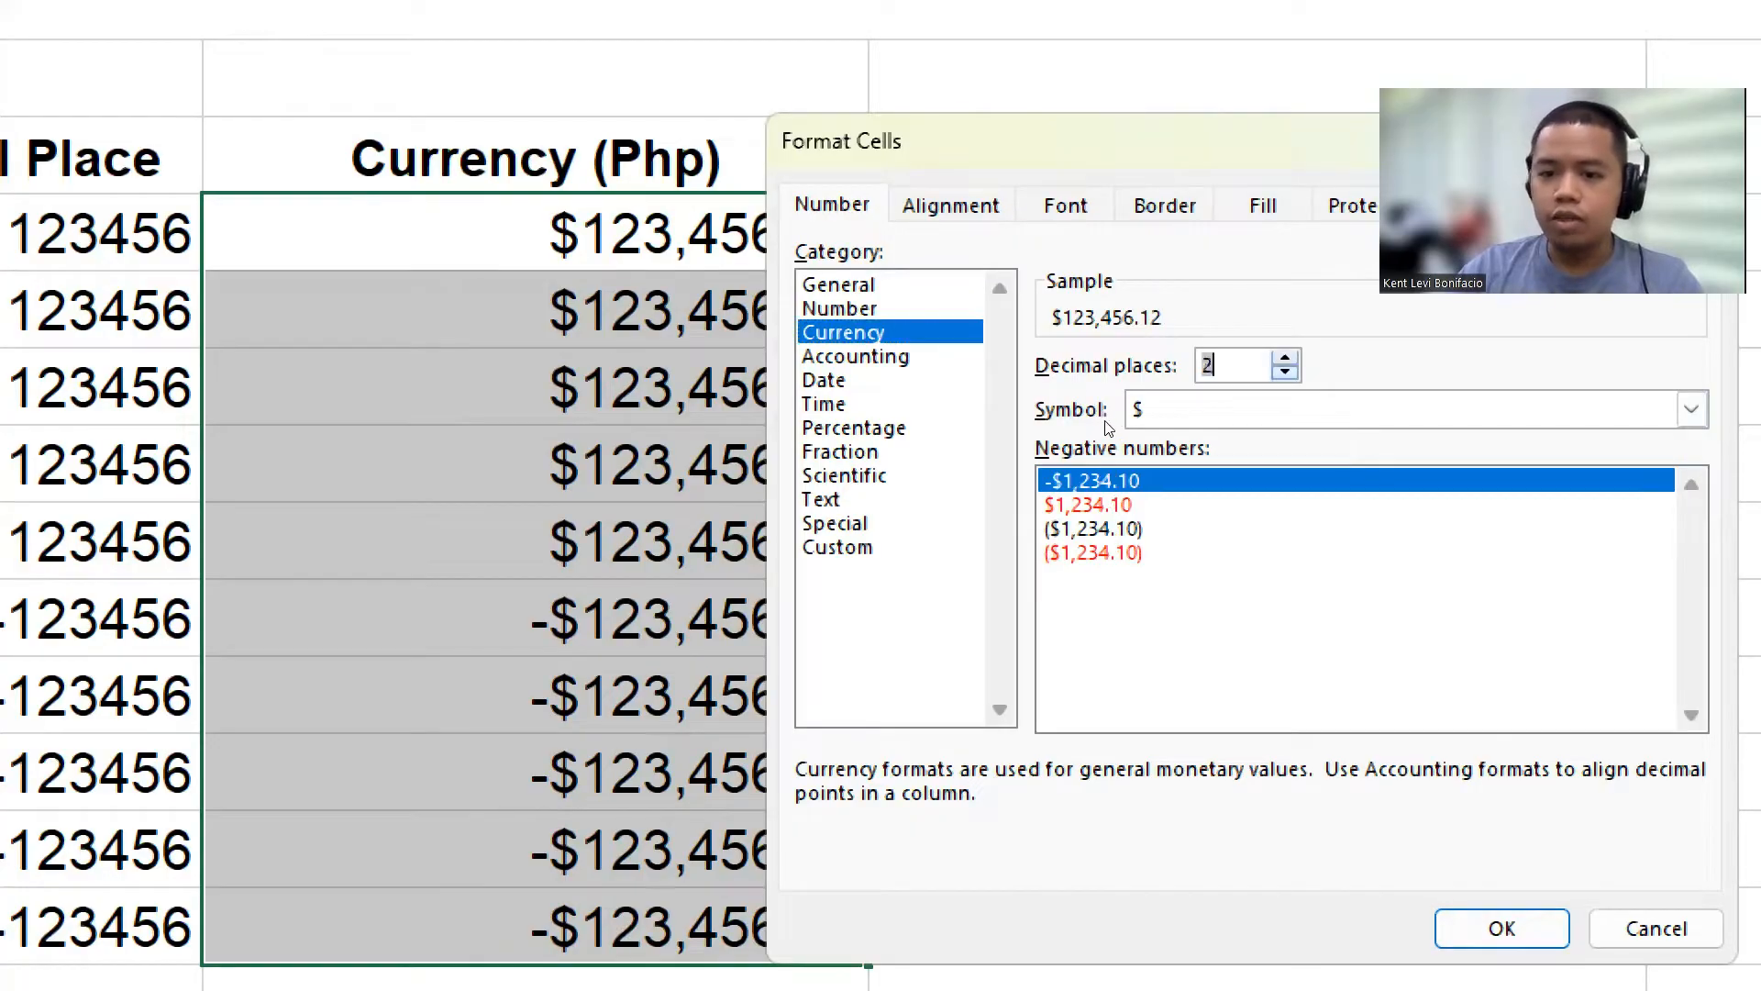
{"action": "left_click", "coordinate": [1269, 410]}
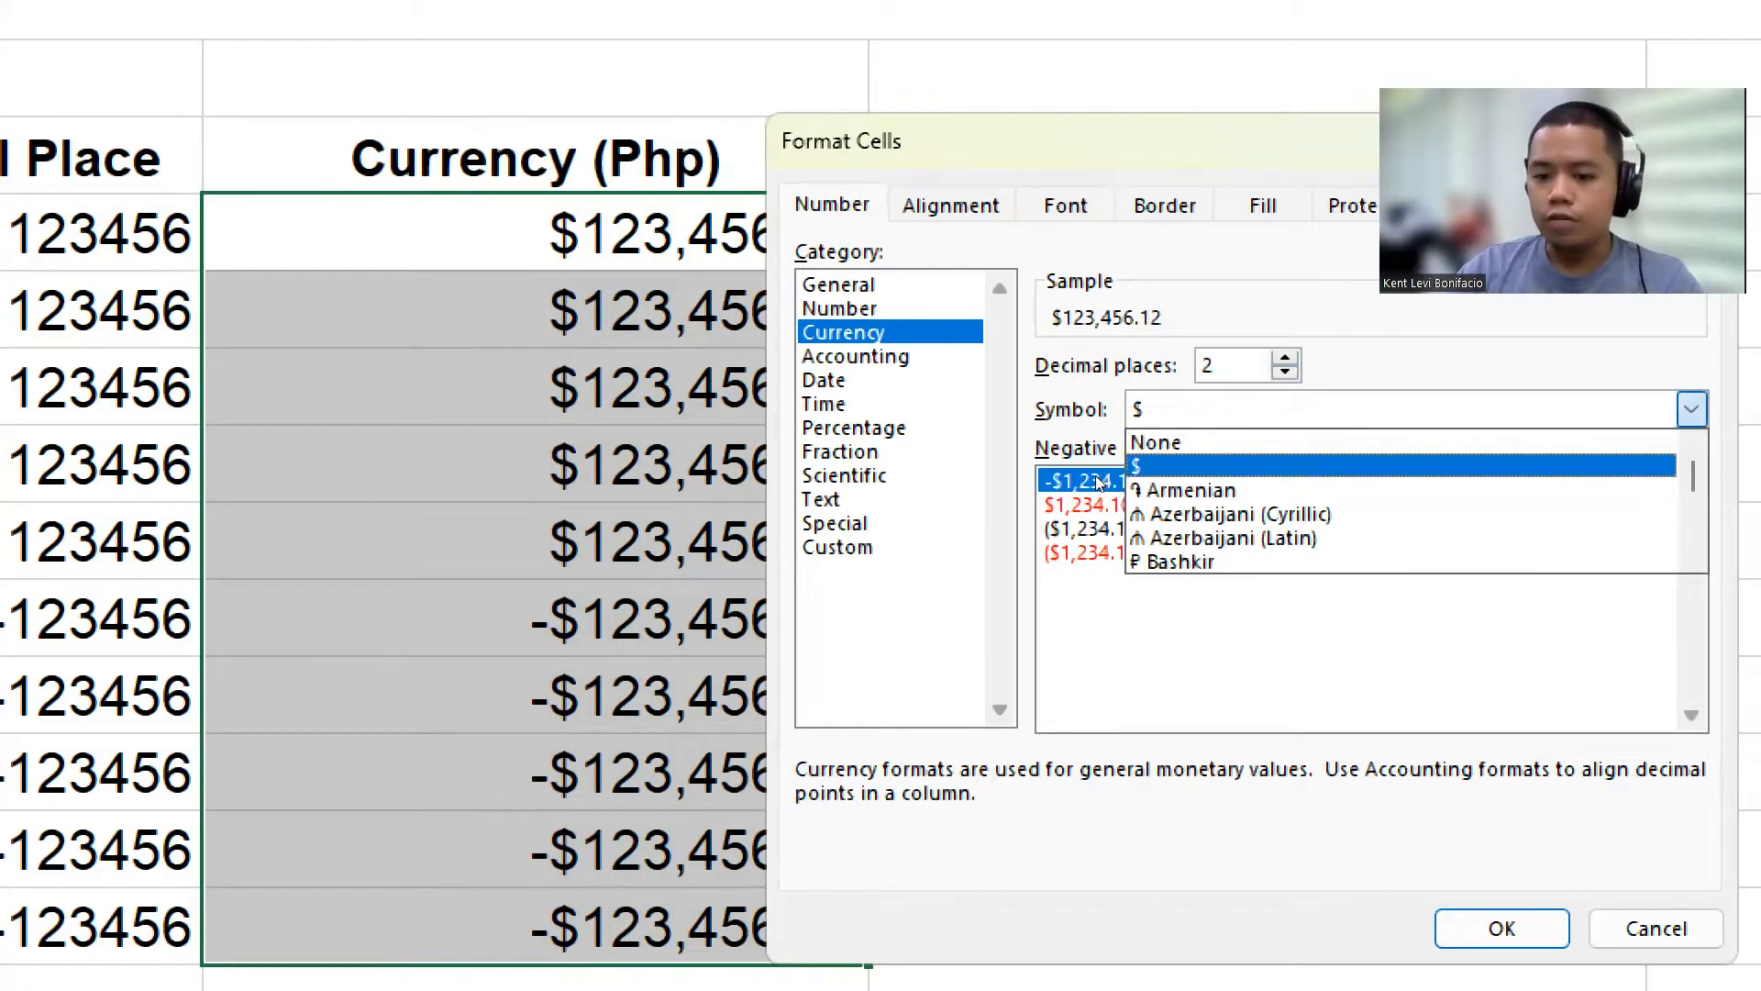
{"action": "scroll", "coordinate": [1376, 500], "scroll_direction": "down", "scroll_amount": 8}
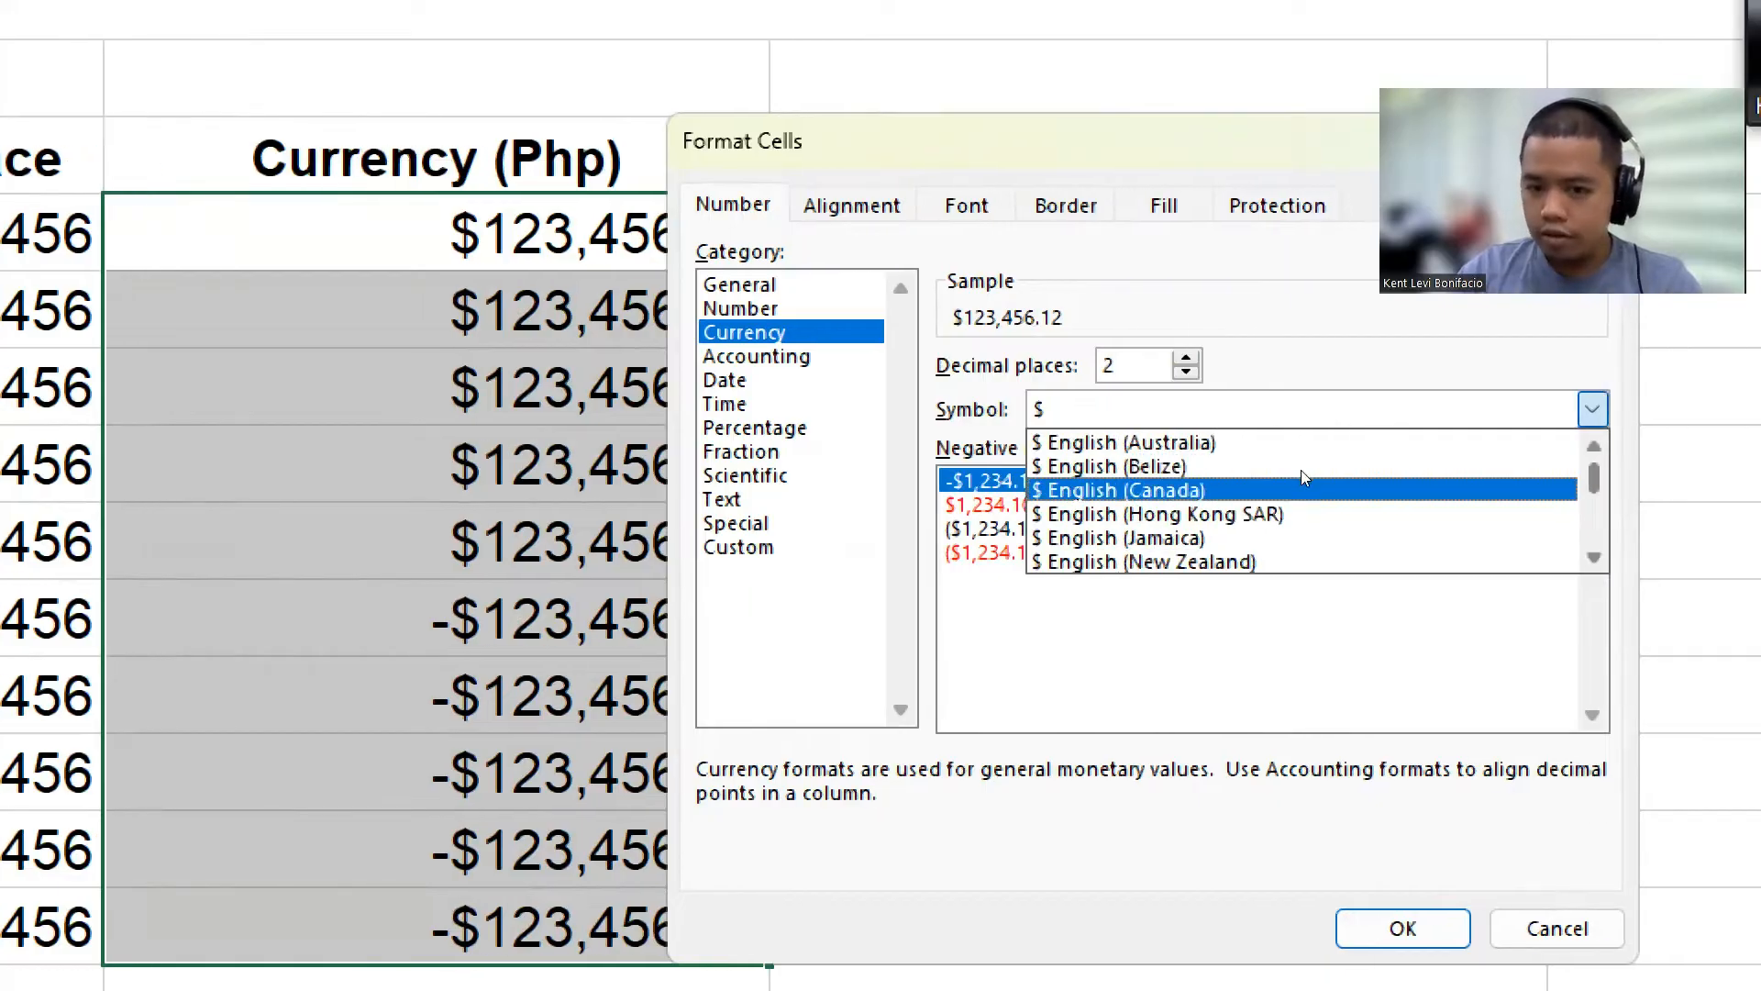
{"action": "scroll", "coordinate": [1303, 473], "scroll_direction": "down", "scroll_amount": 20}
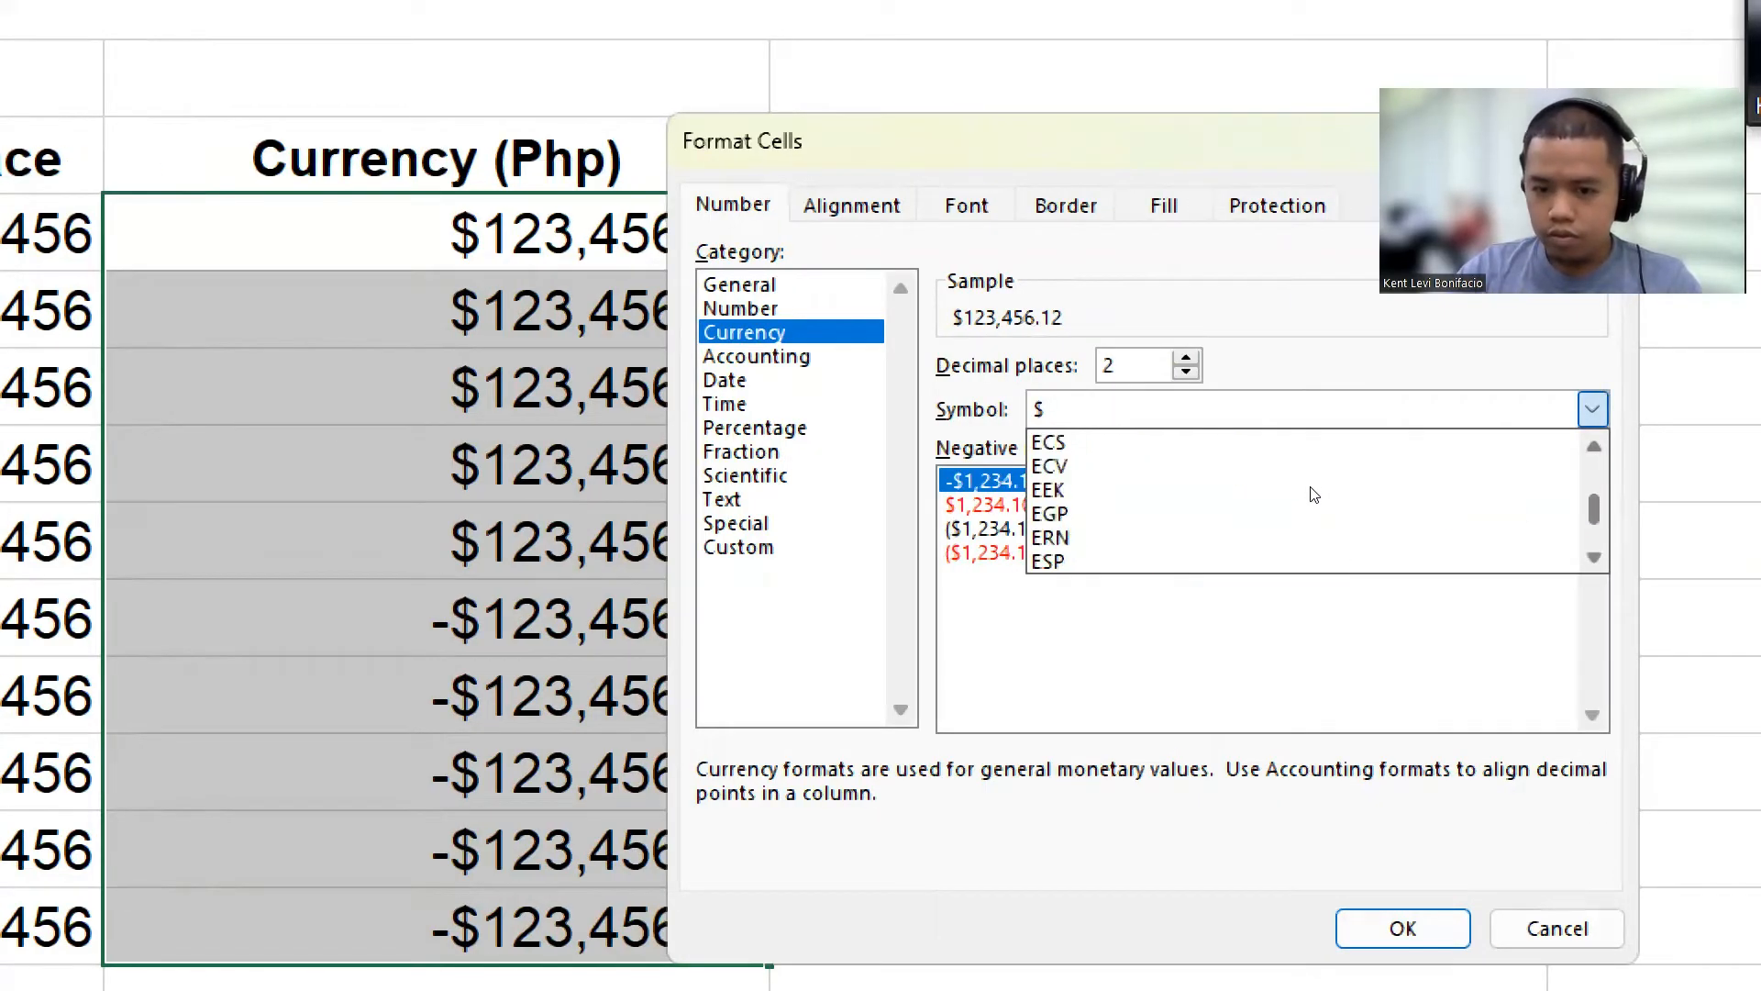
{"action": "scroll", "coordinate": [1312, 495], "scroll_direction": "down", "scroll_amount": 20}
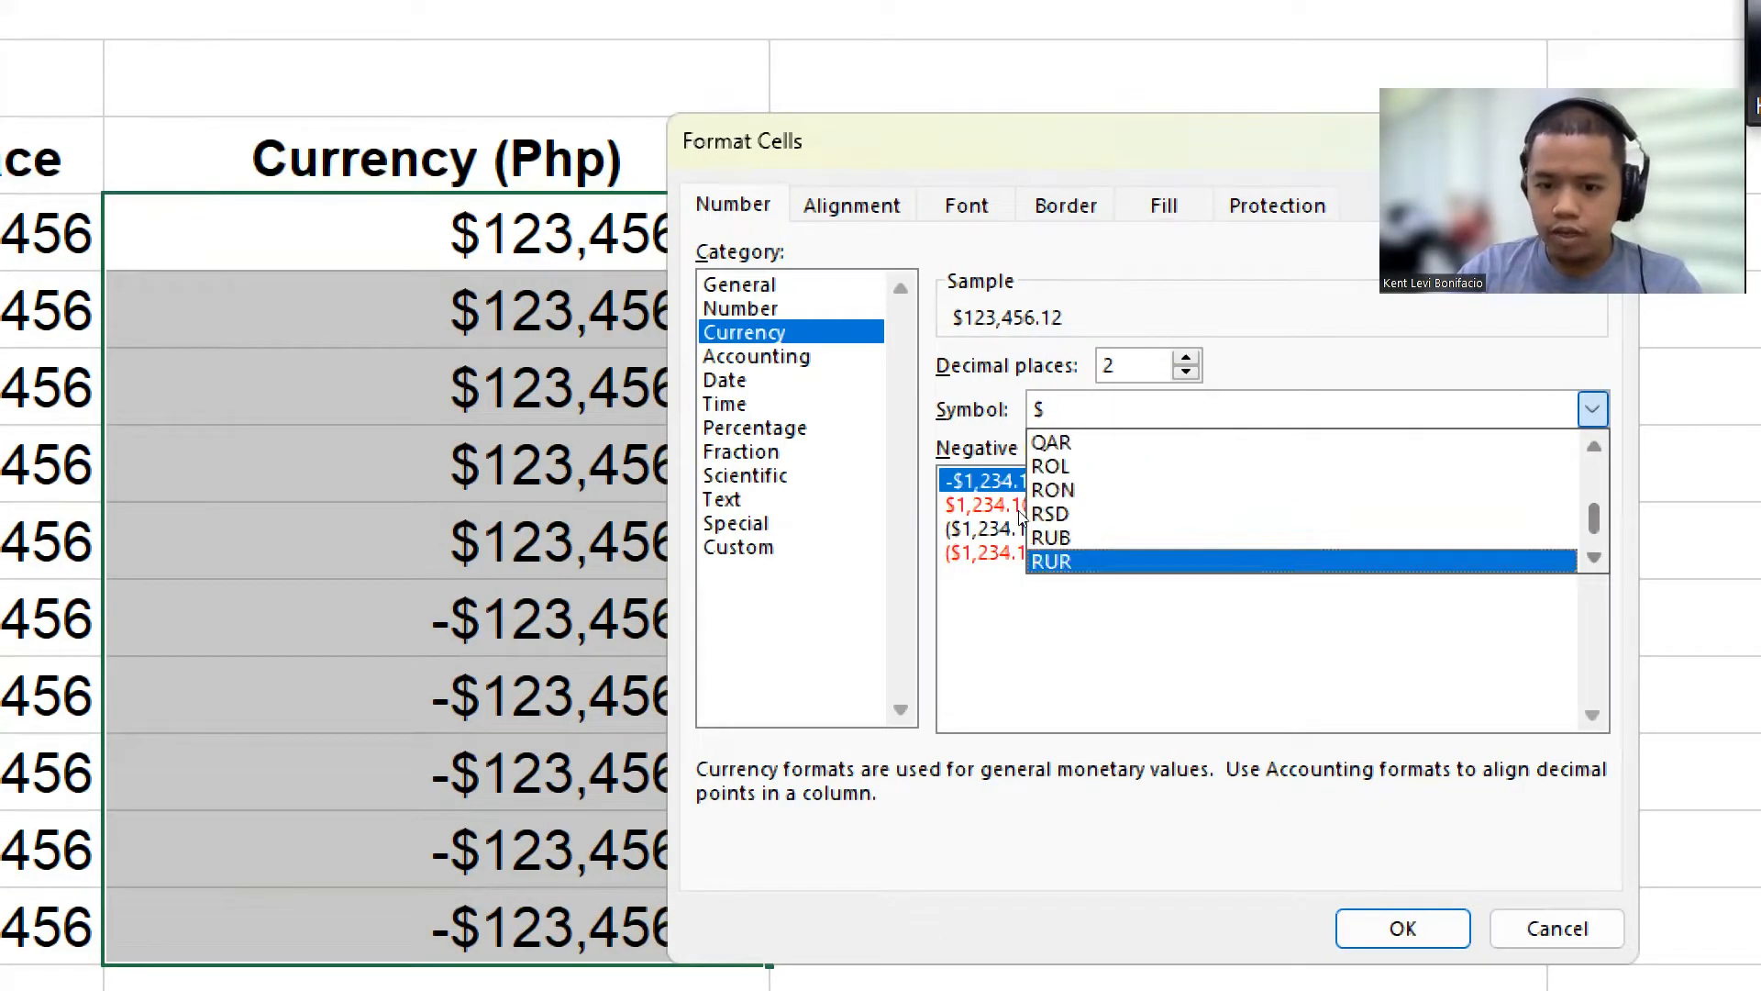
{"action": "scroll", "coordinate": [1020, 516], "scroll_direction": "down", "scroll_amount": 4}
{"action": "scroll", "coordinate": [1079, 484], "scroll_direction": "up", "scroll_amount": 4}
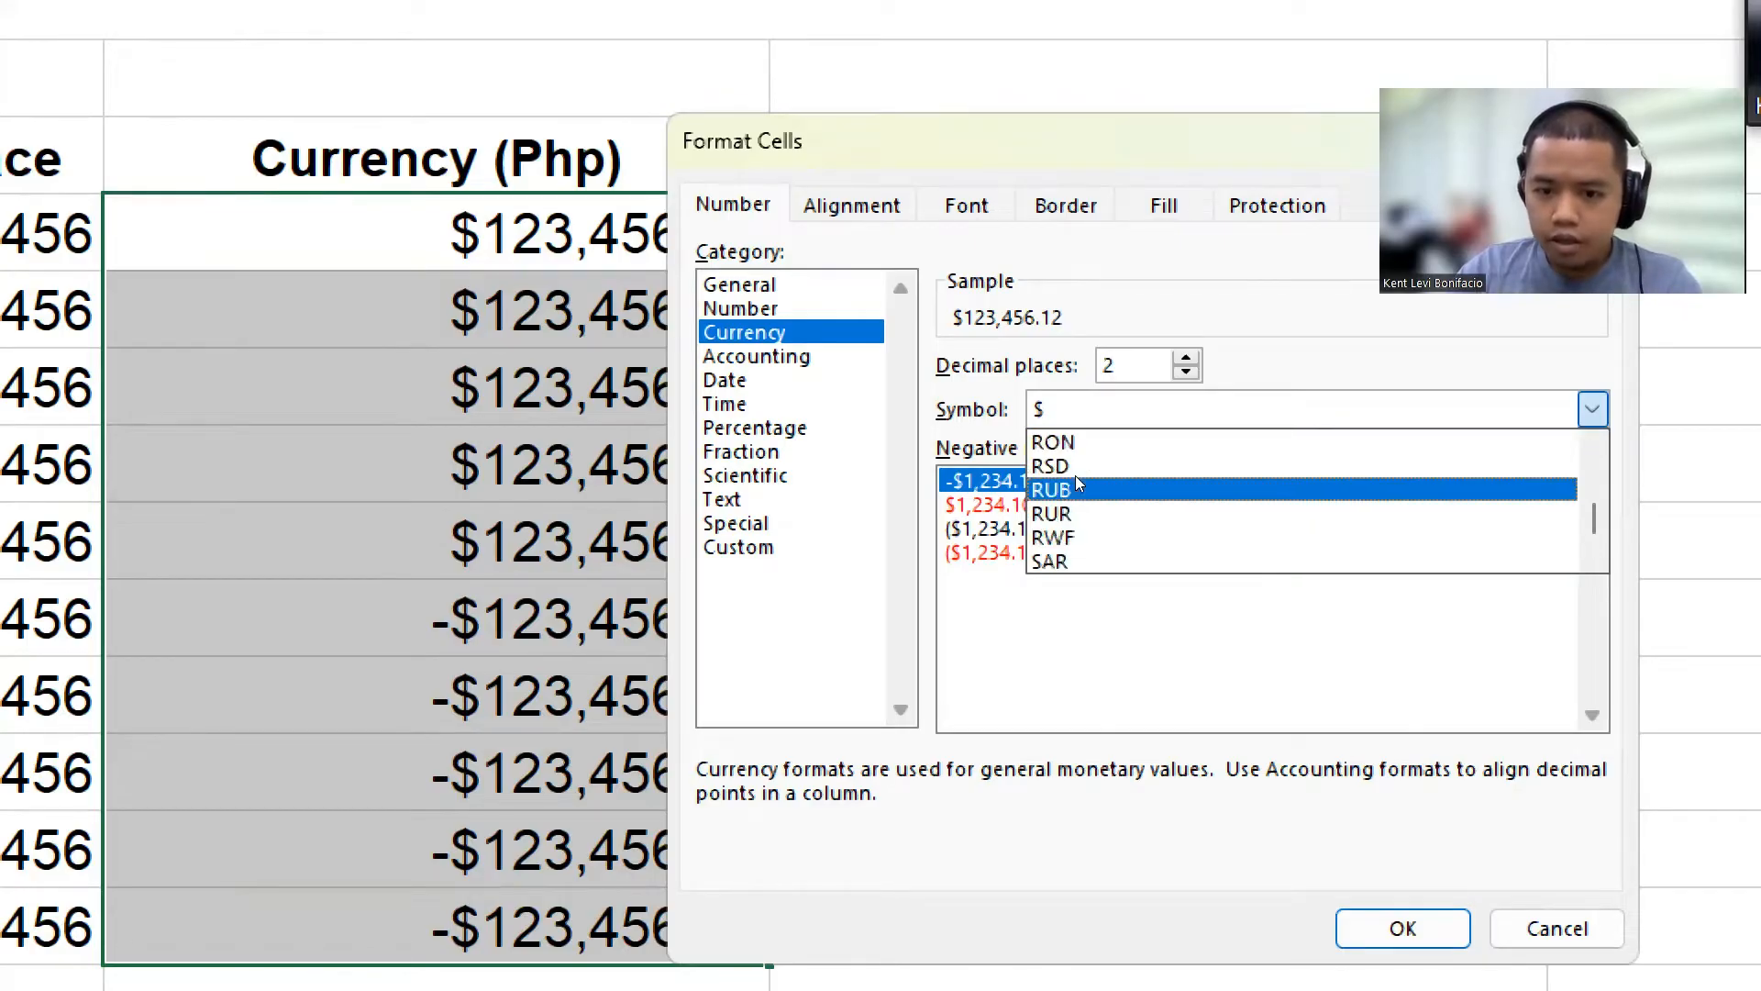
{"action": "scroll", "coordinate": [1073, 477], "scroll_direction": "up", "scroll_amount": 3}
{"action": "left_click", "coordinate": [1069, 466]}
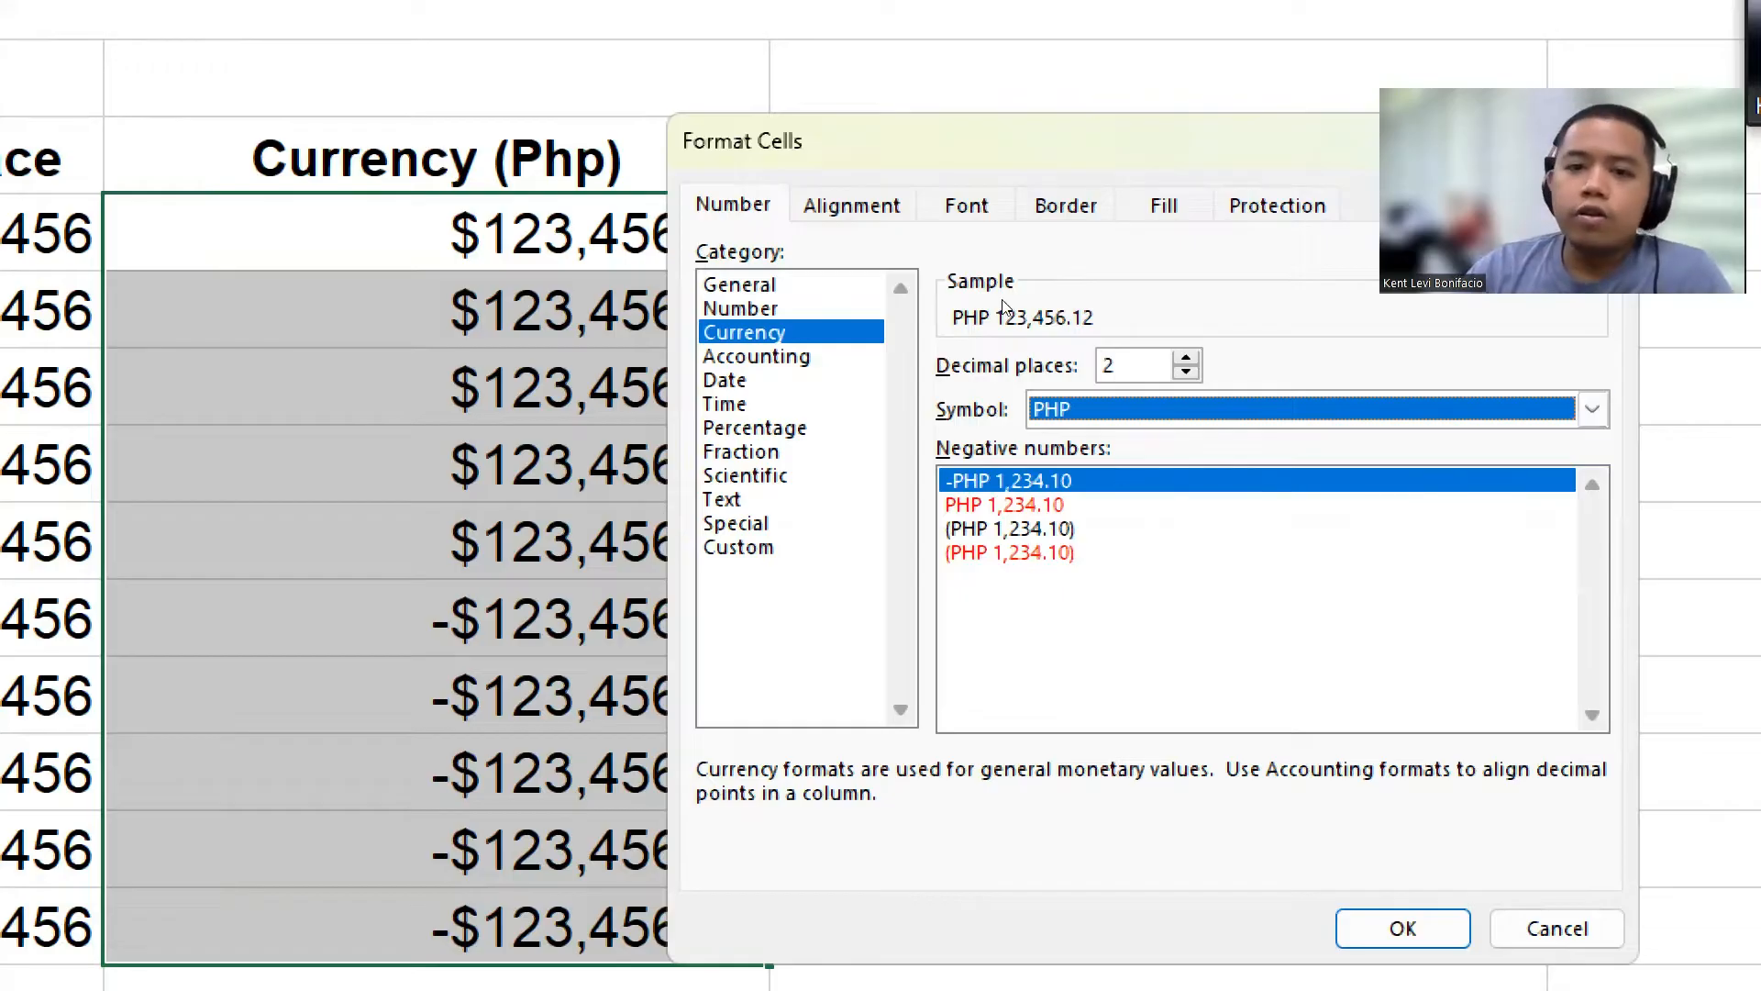
{"action": "left_click_drag", "start_coordinate": [1015, 303], "coordinate": [1097, 249]}
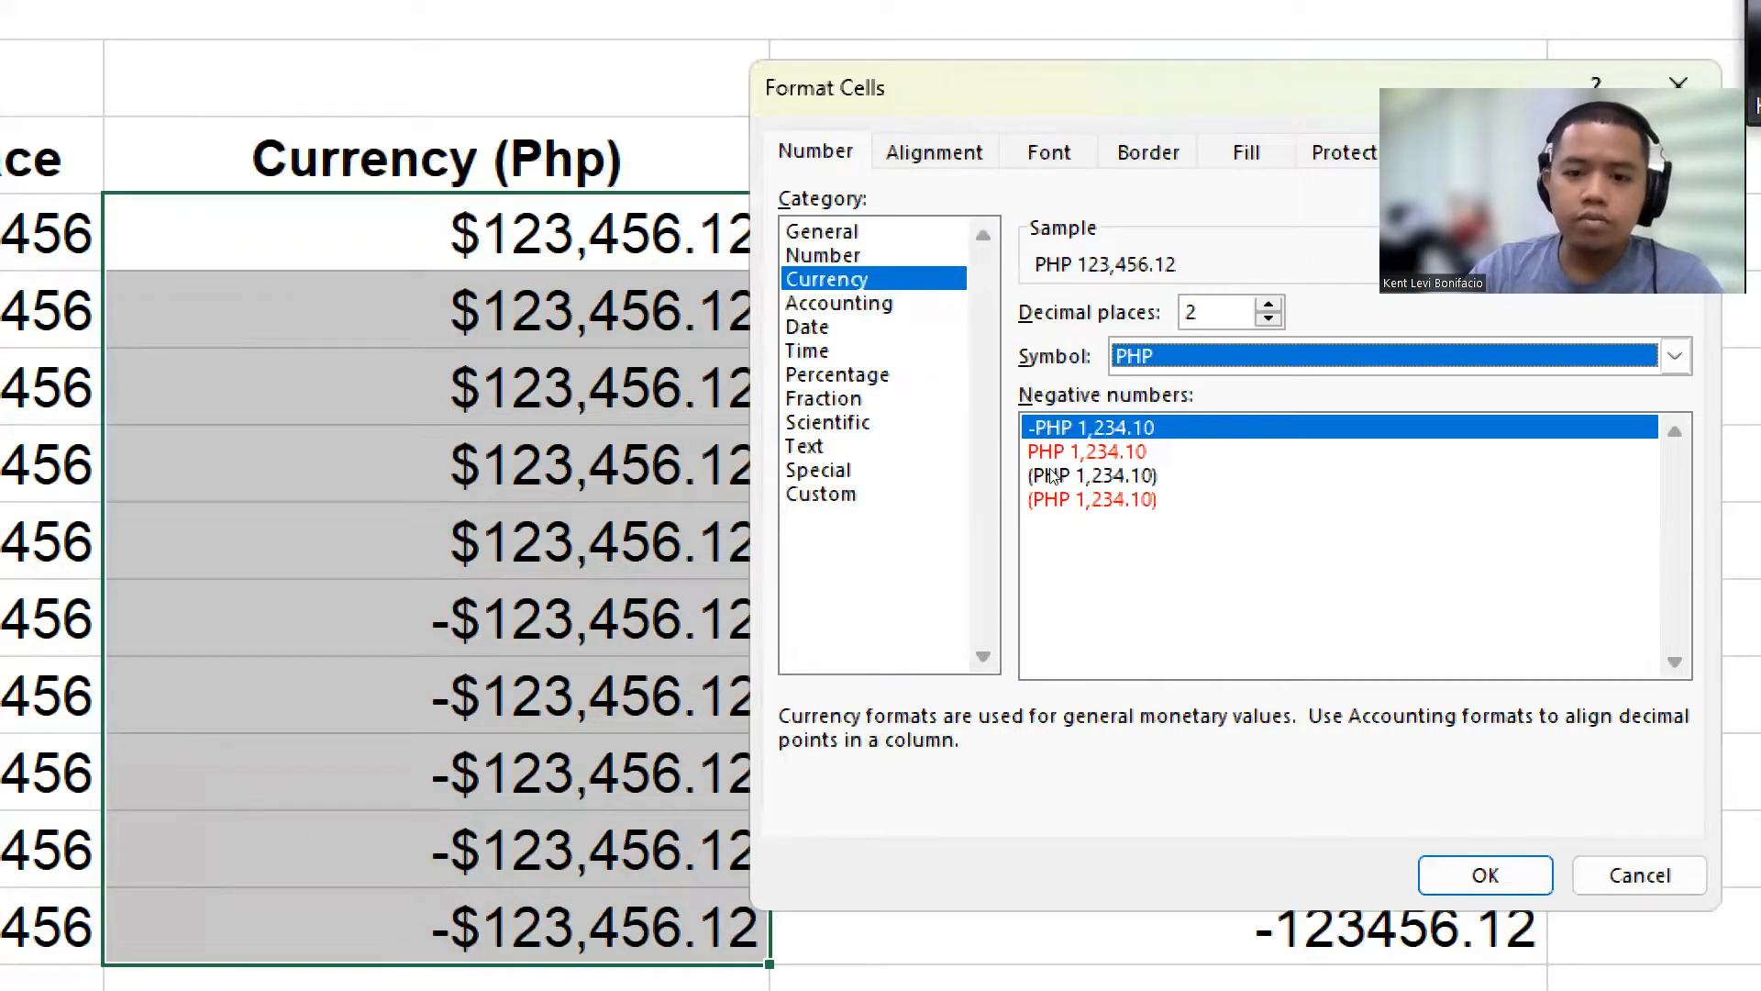
Step: Set negative numbers to show in red without a minus sign and apply the PHP currency format
{"action": "left_click", "coordinate": [1067, 460]}
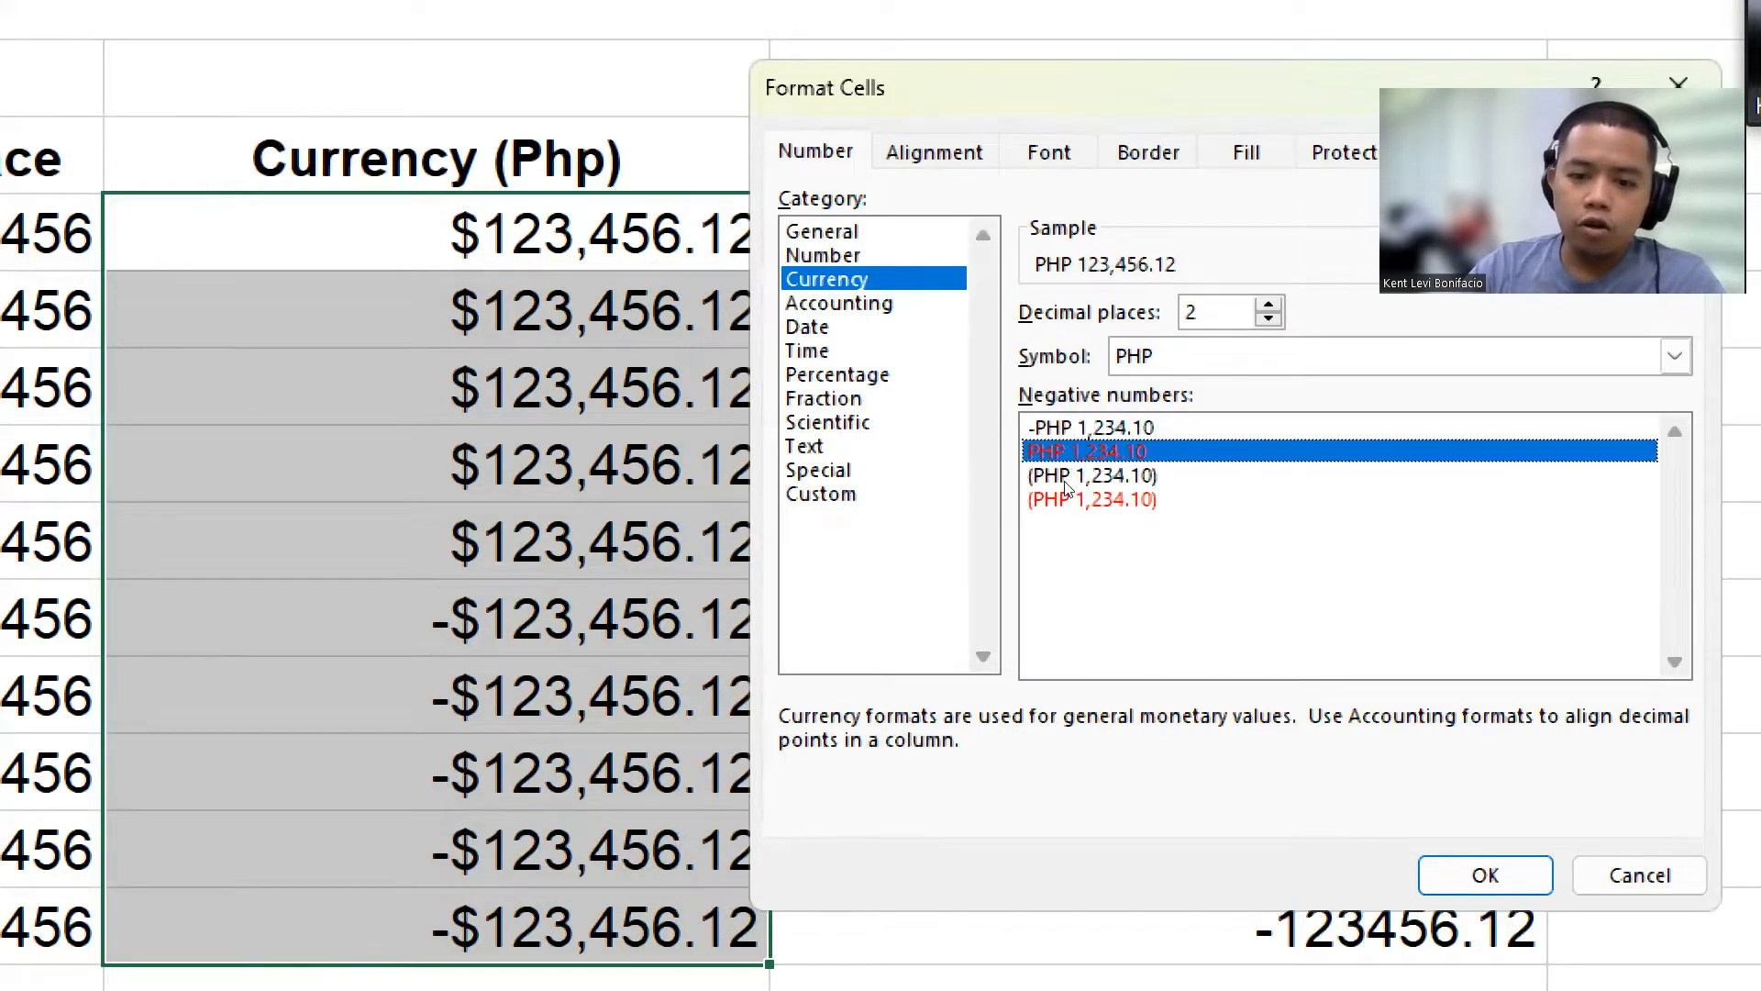
{"action": "left_click", "coordinate": [1073, 477]}
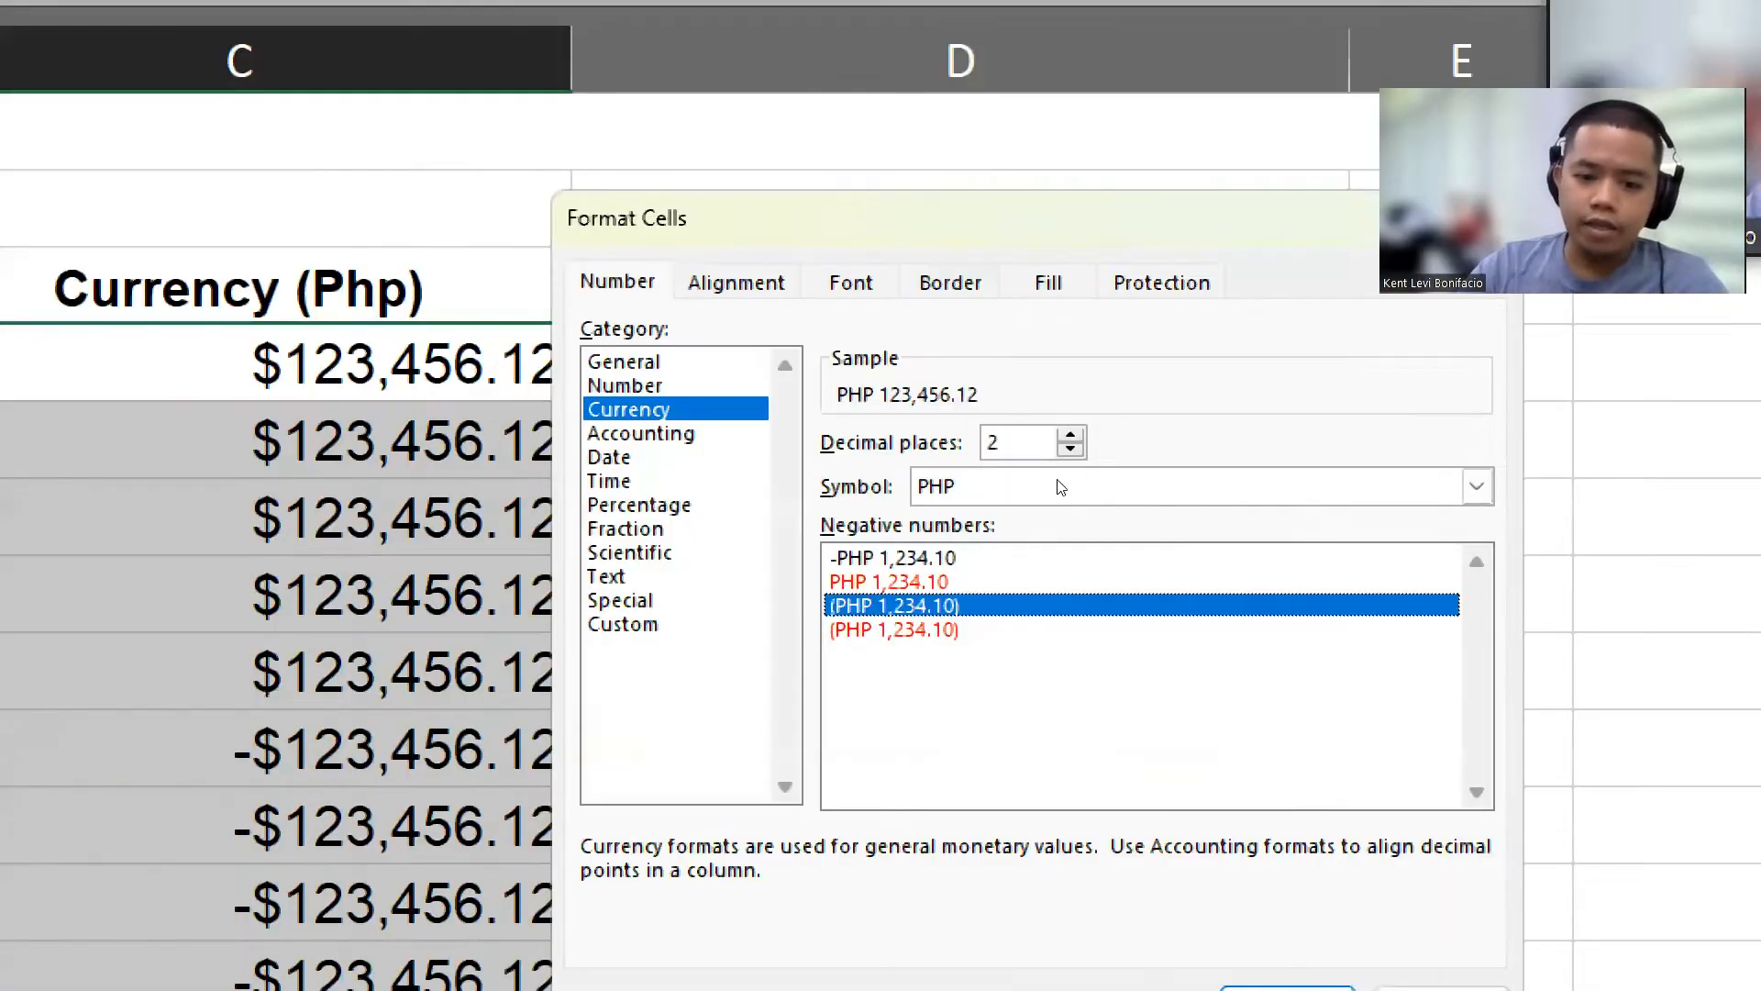
{"action": "key", "text": "Down"}
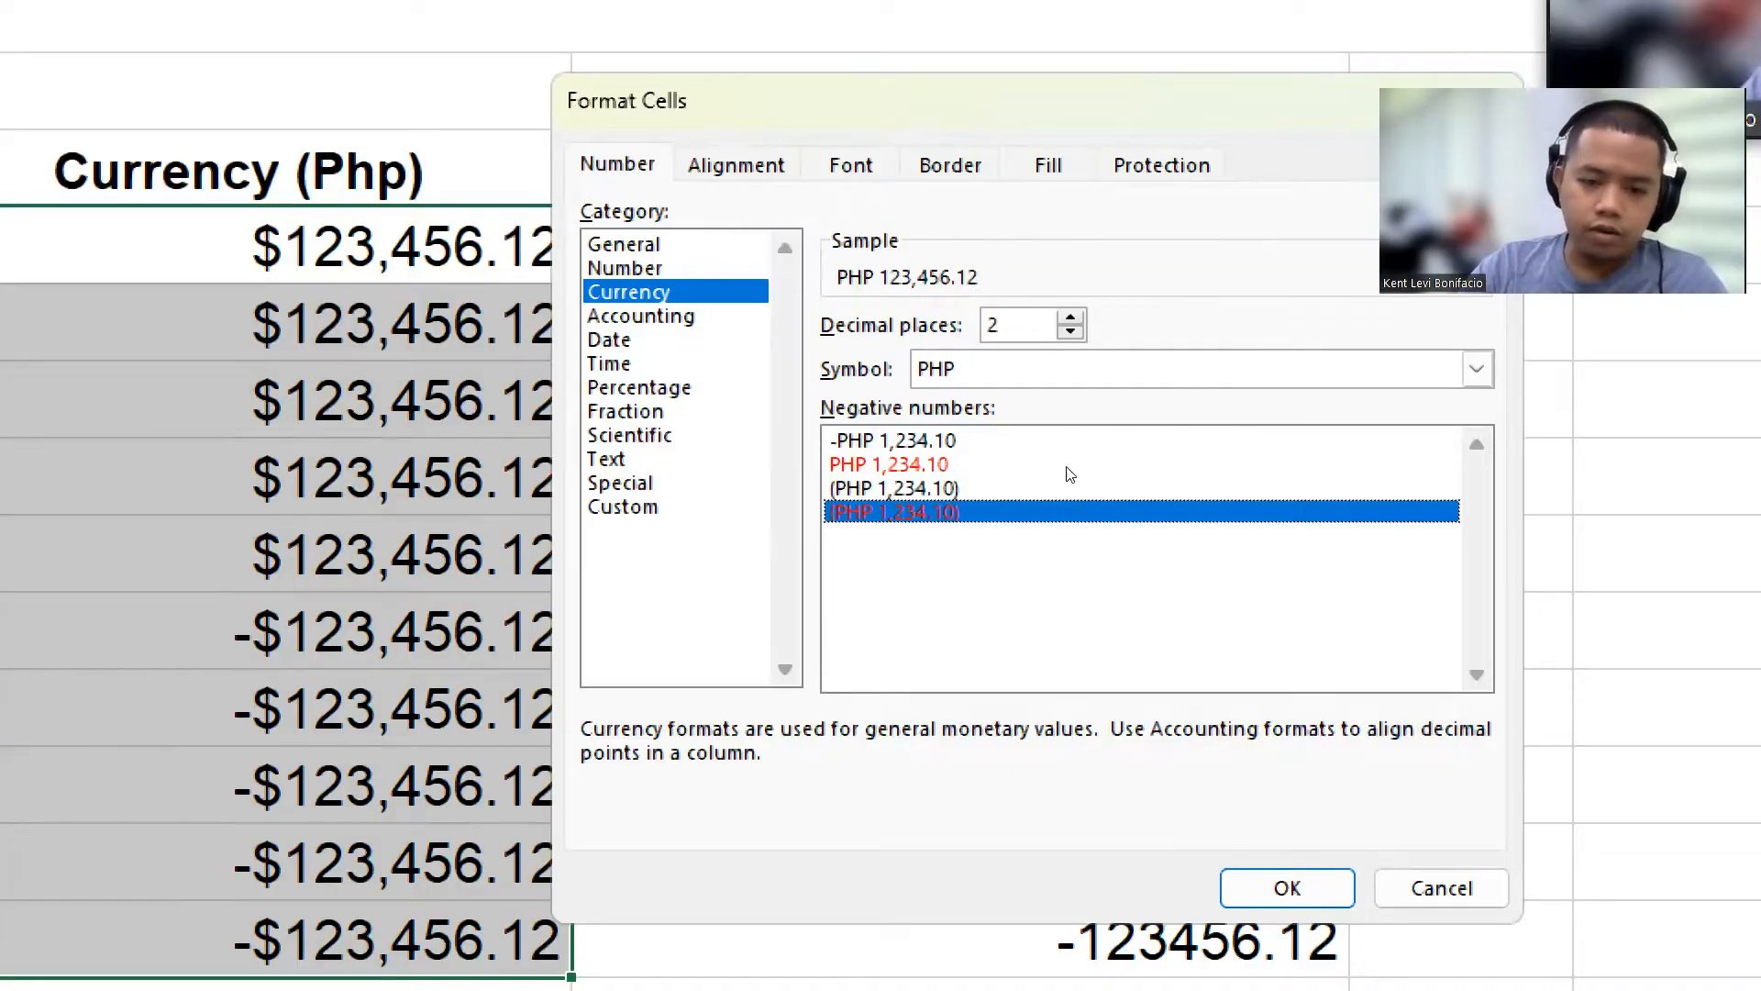
{"action": "left_click", "coordinate": [1104, 369]}
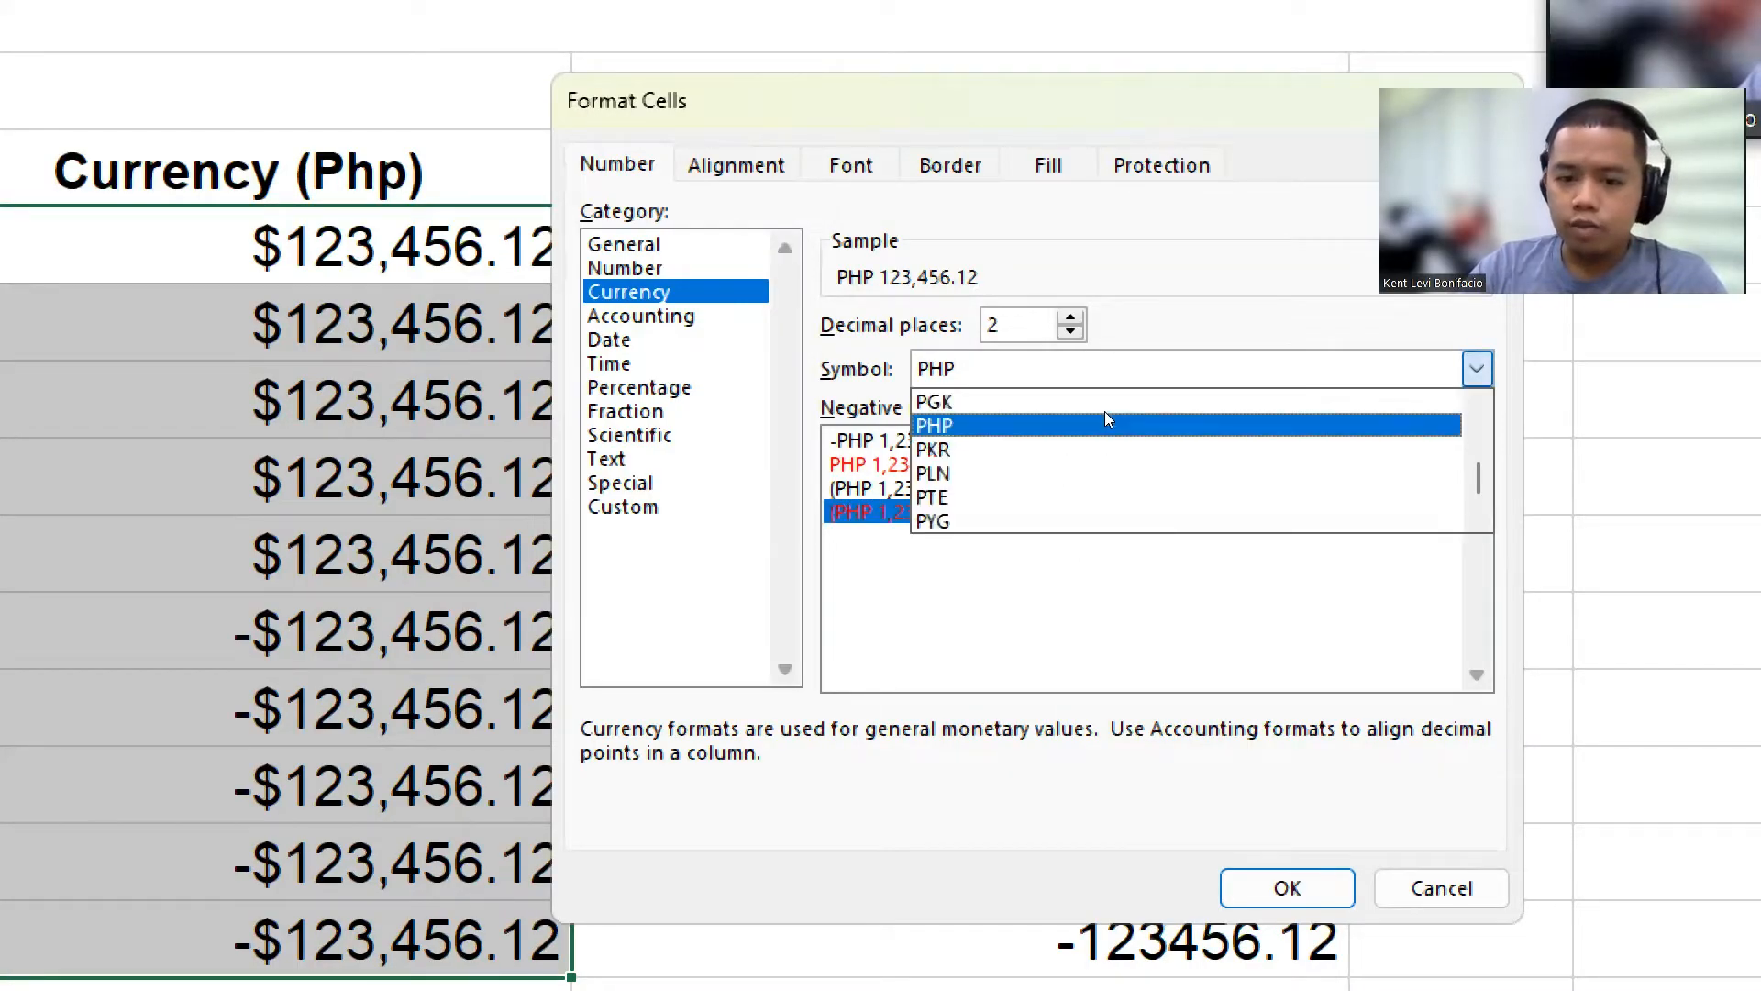
{"action": "left_click", "coordinate": [1105, 411]}
{"action": "left_click", "coordinate": [1059, 464]}
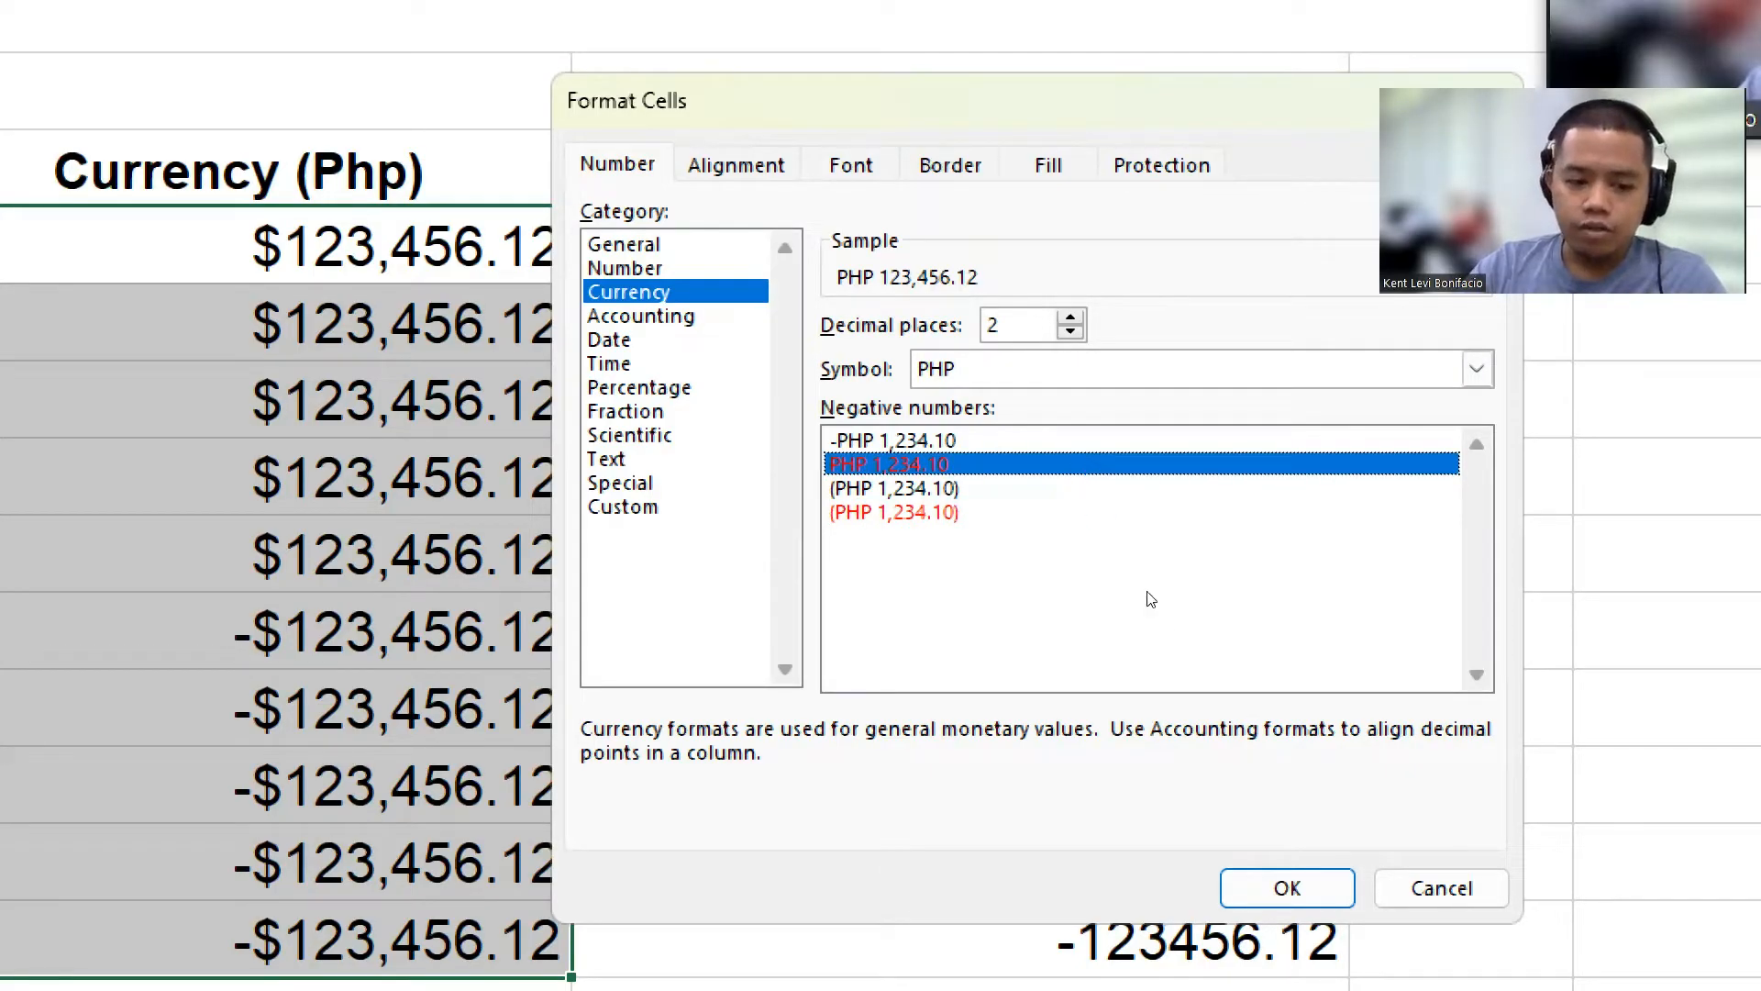
{"action": "key", "text": "Return"}
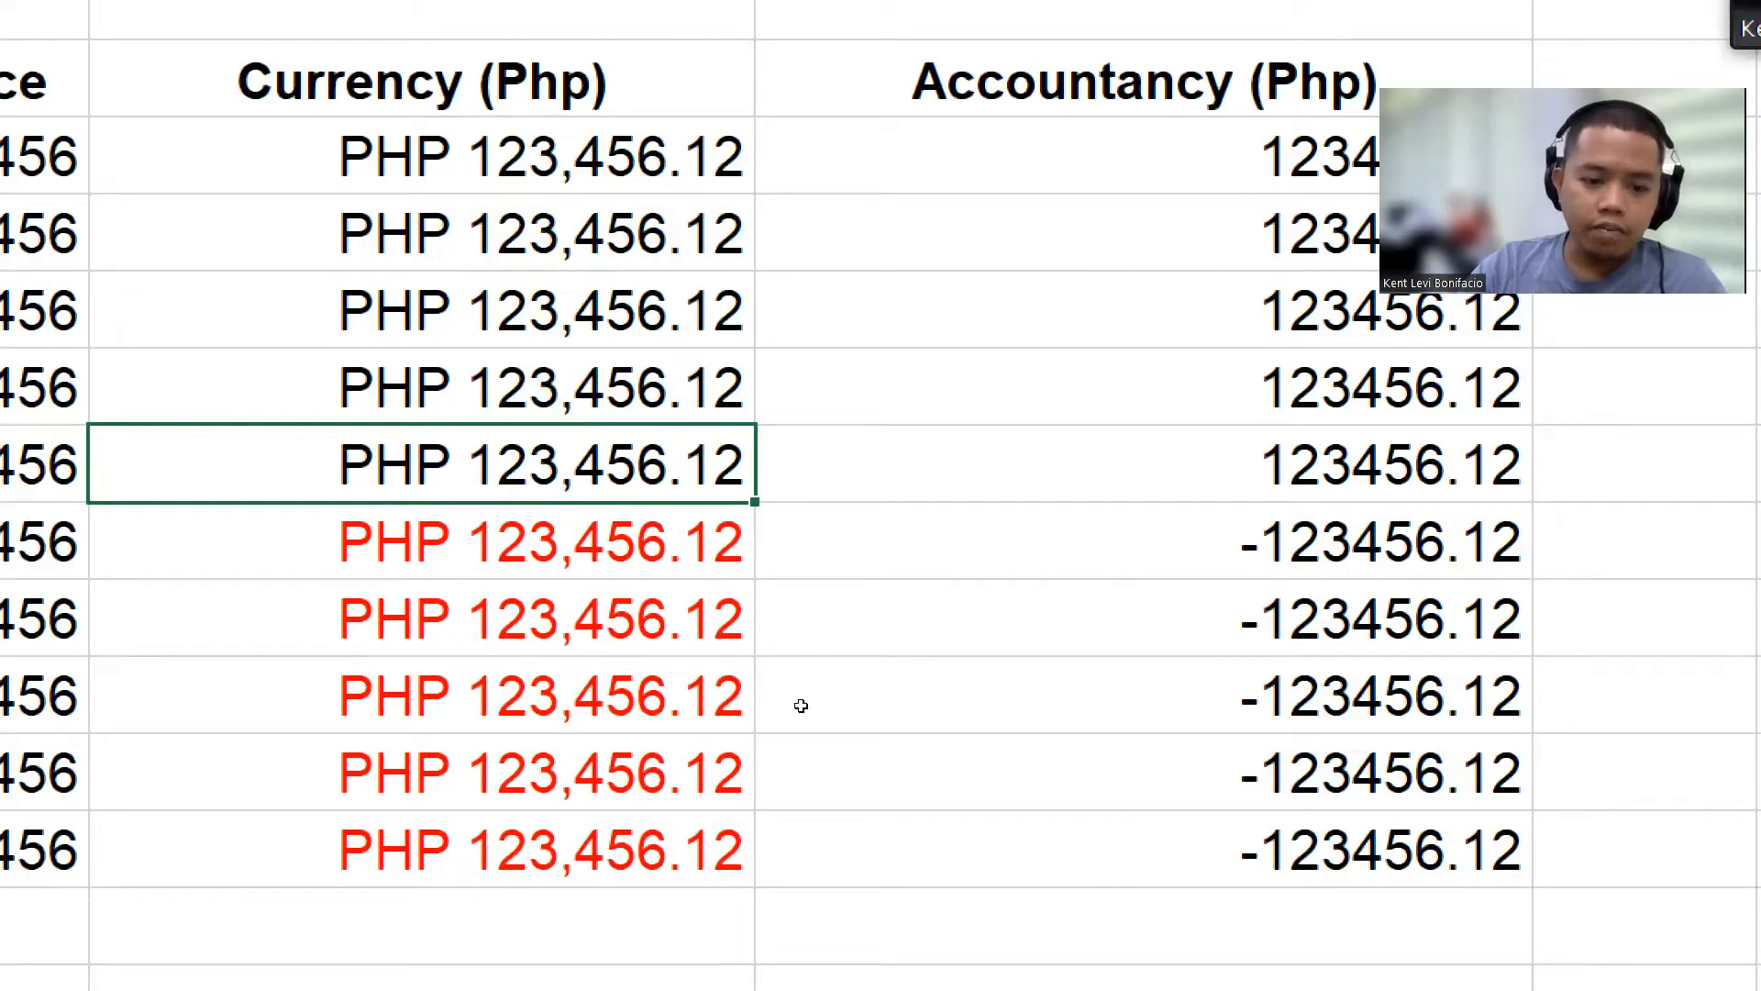
Step: Enter 20 in C10 to test the currency format, then undo the entry
{"action": "key", "text": "Down"}
{"action": "key", "text": "Down"}
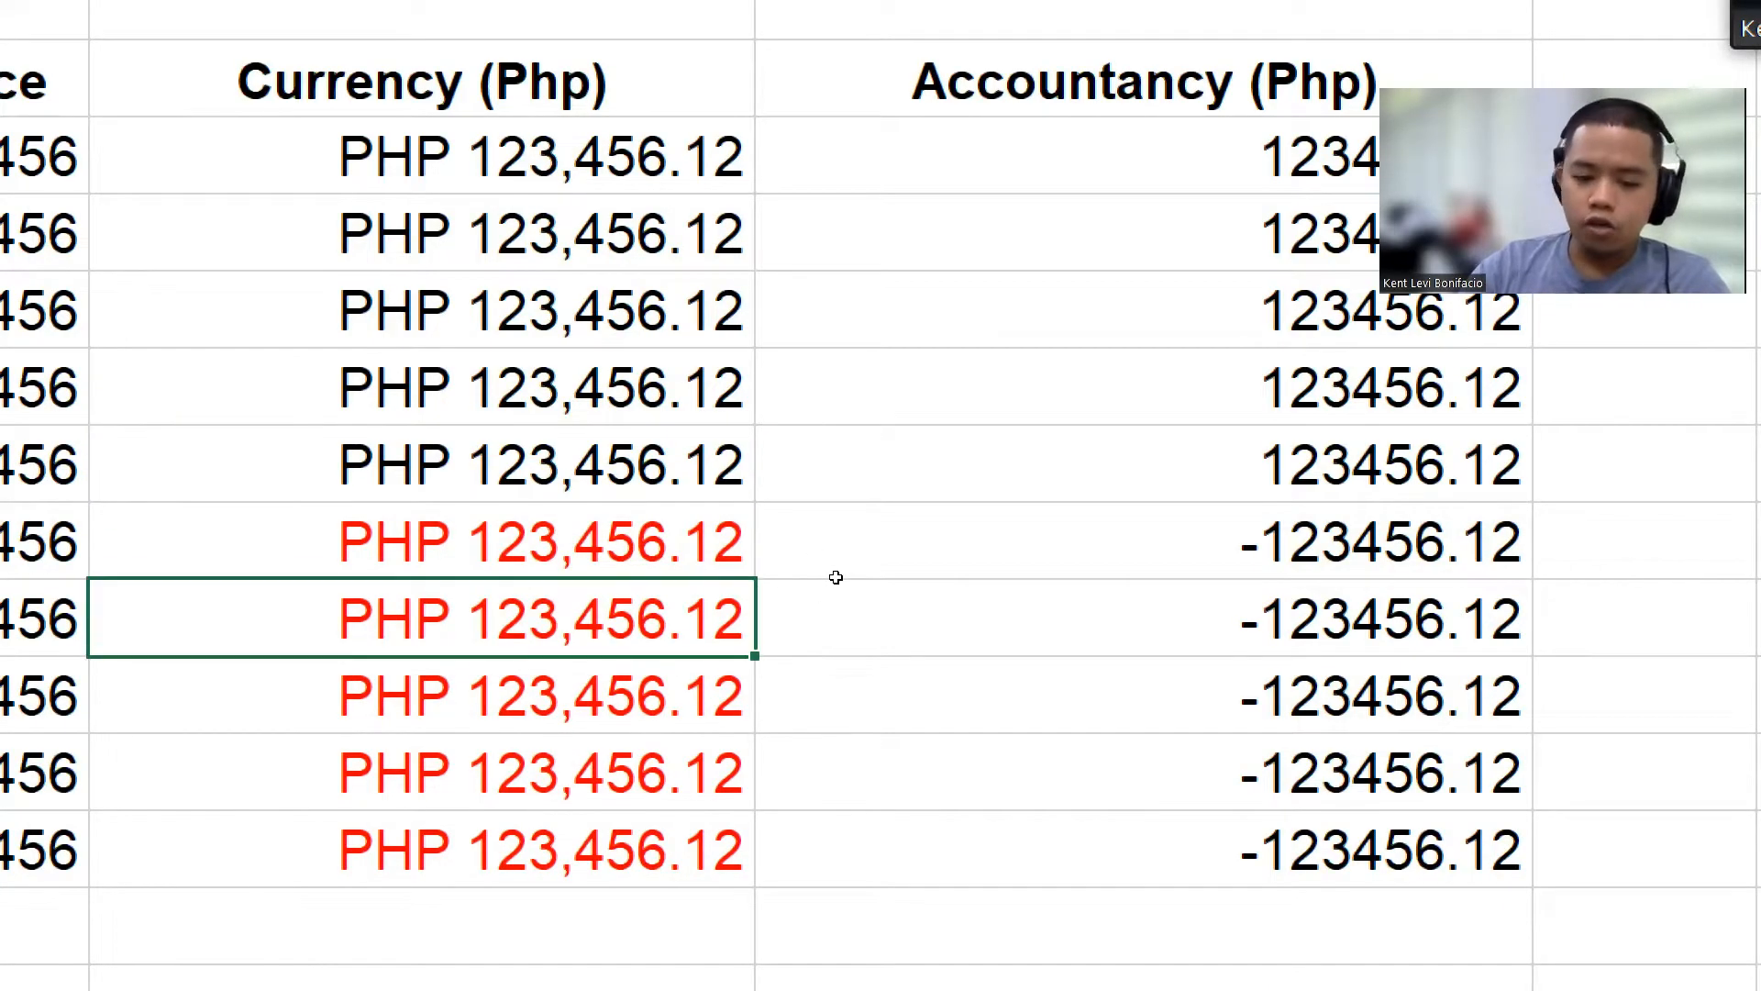
{"action": "type", "text": "20"}
{"action": "key", "text": "Return"}
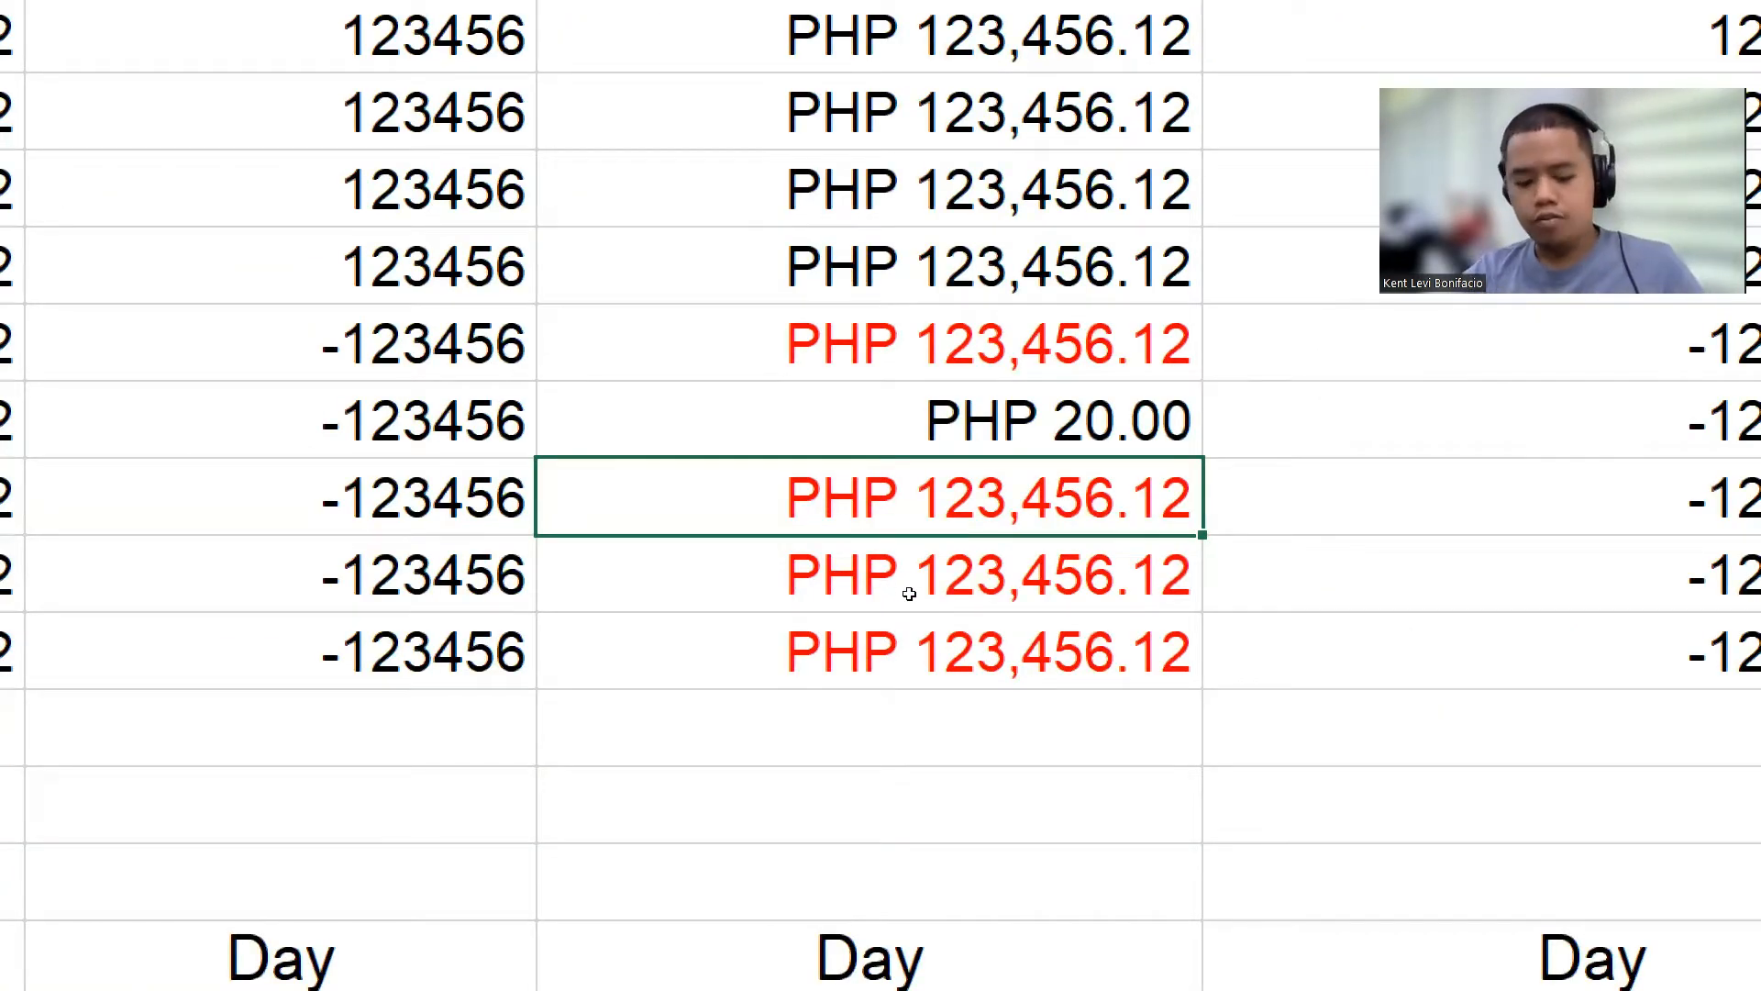
{"action": "key", "text": "ctrl+z"}
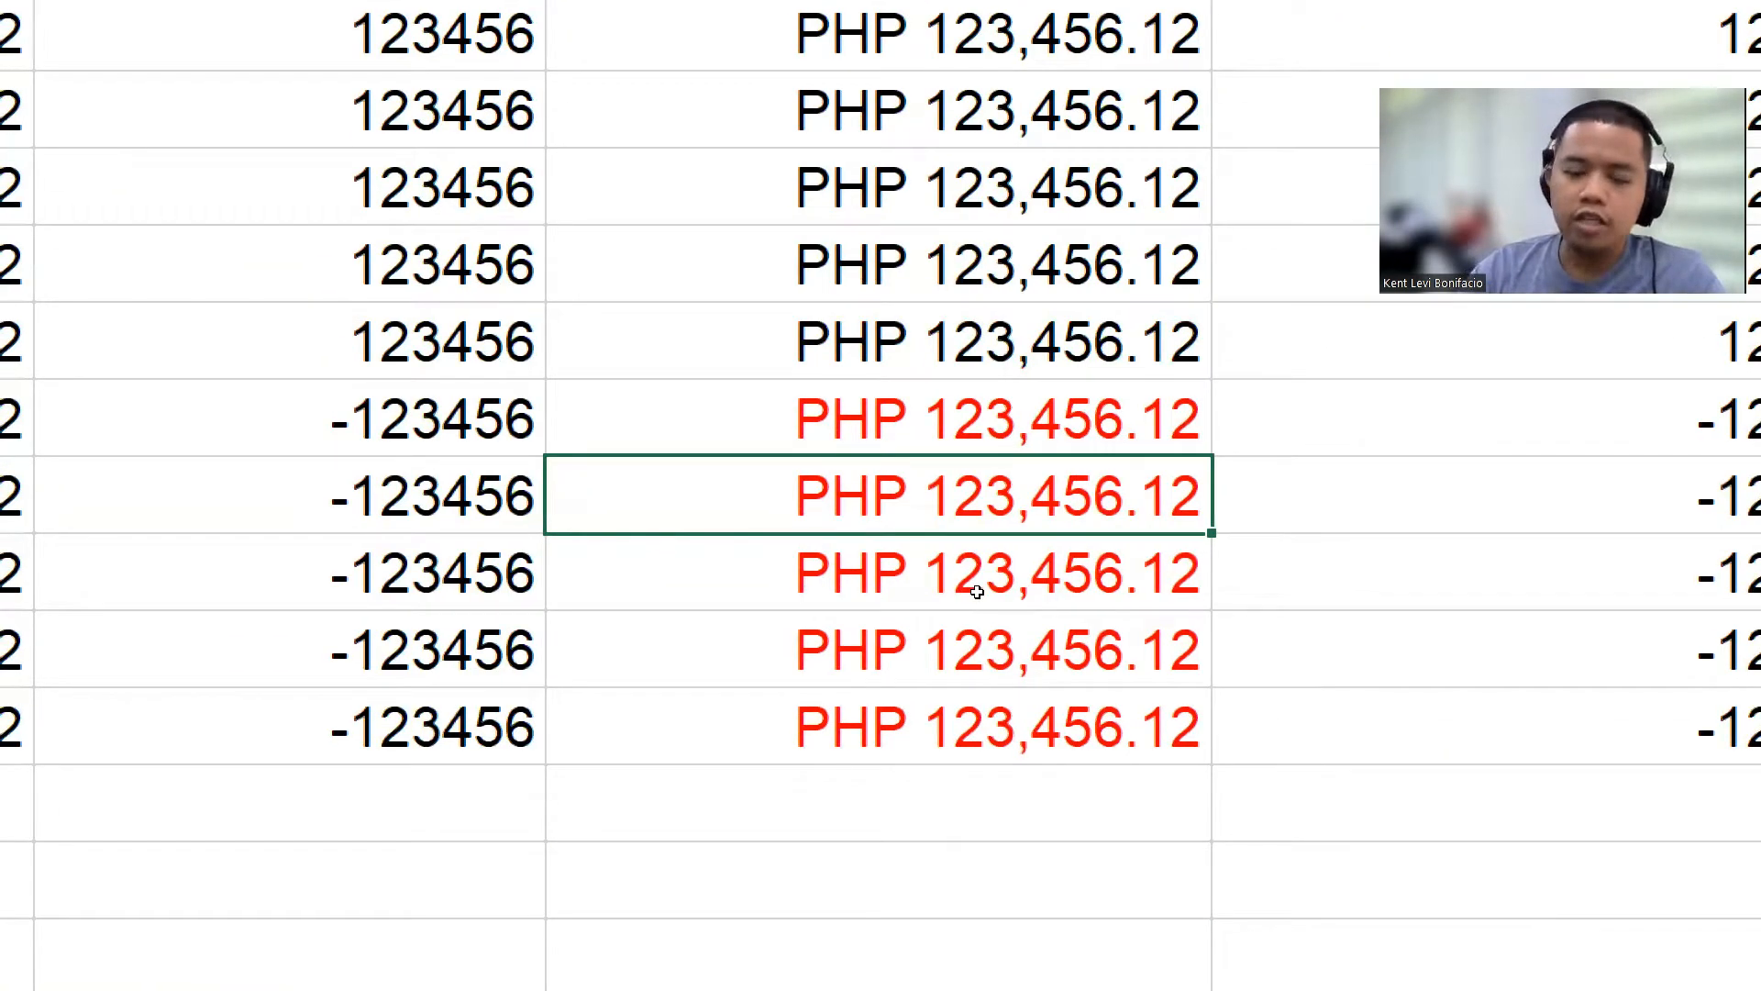
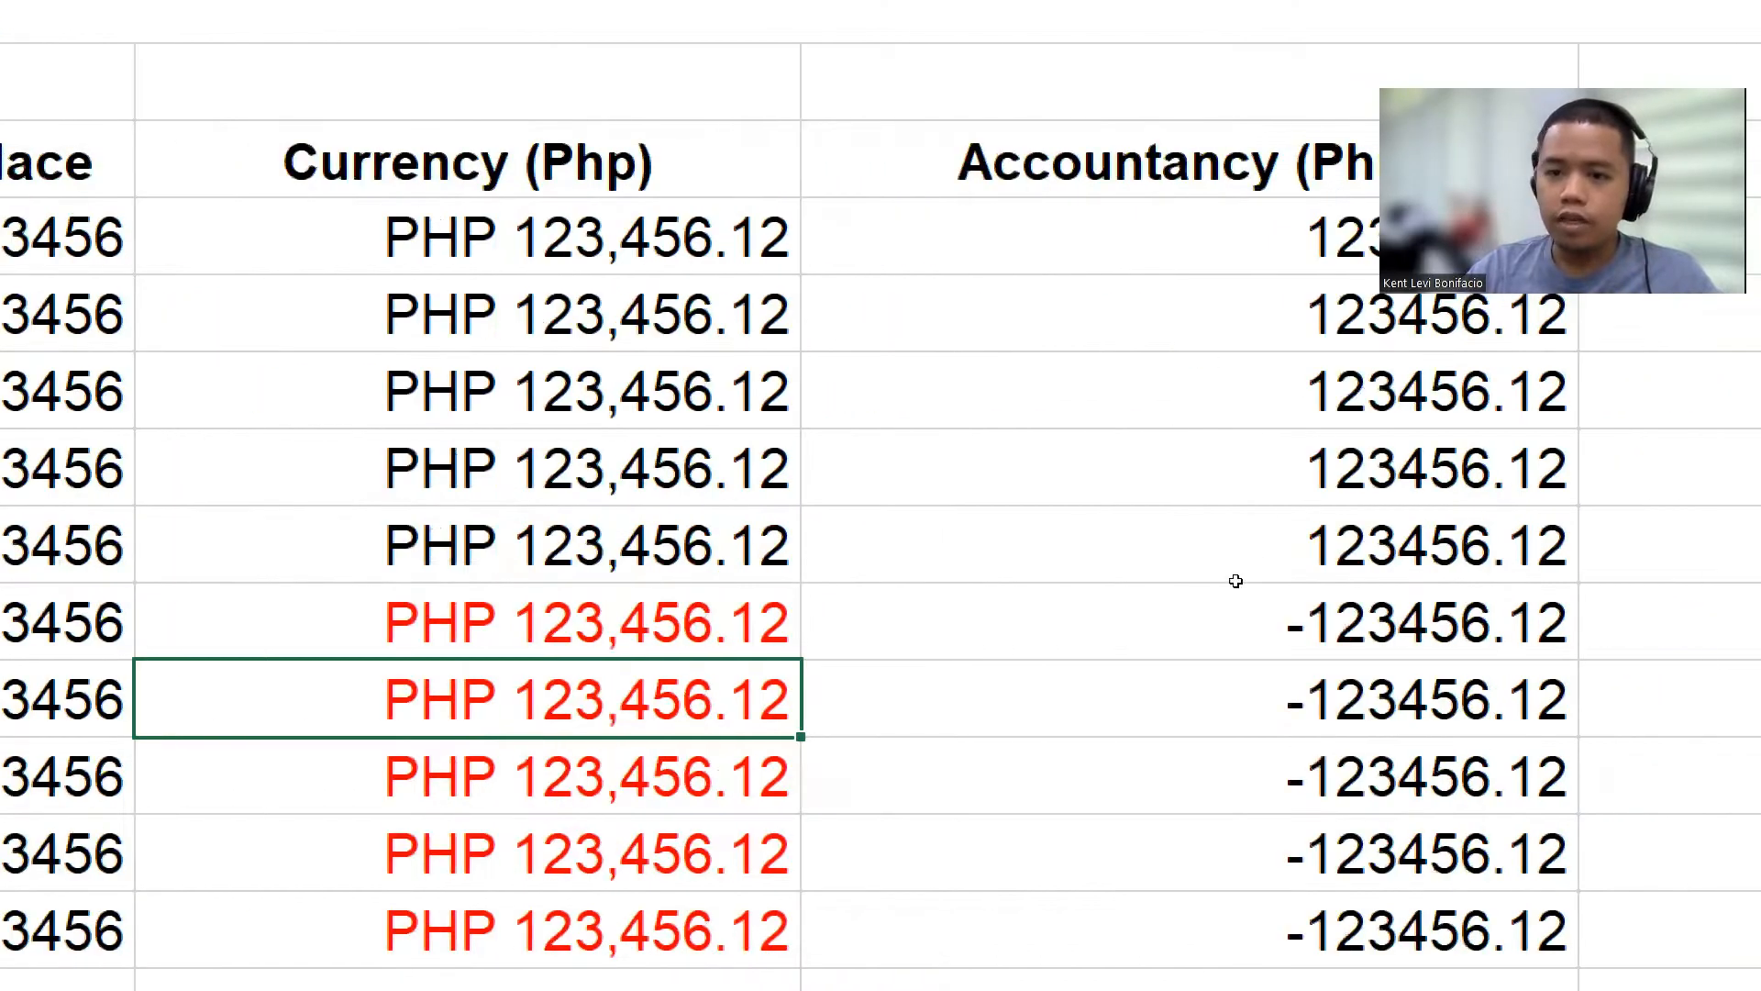
Step: Rename the D3 column header to "Accounting (Php)"
{"action": "double_click", "coordinate": [1235, 164]}
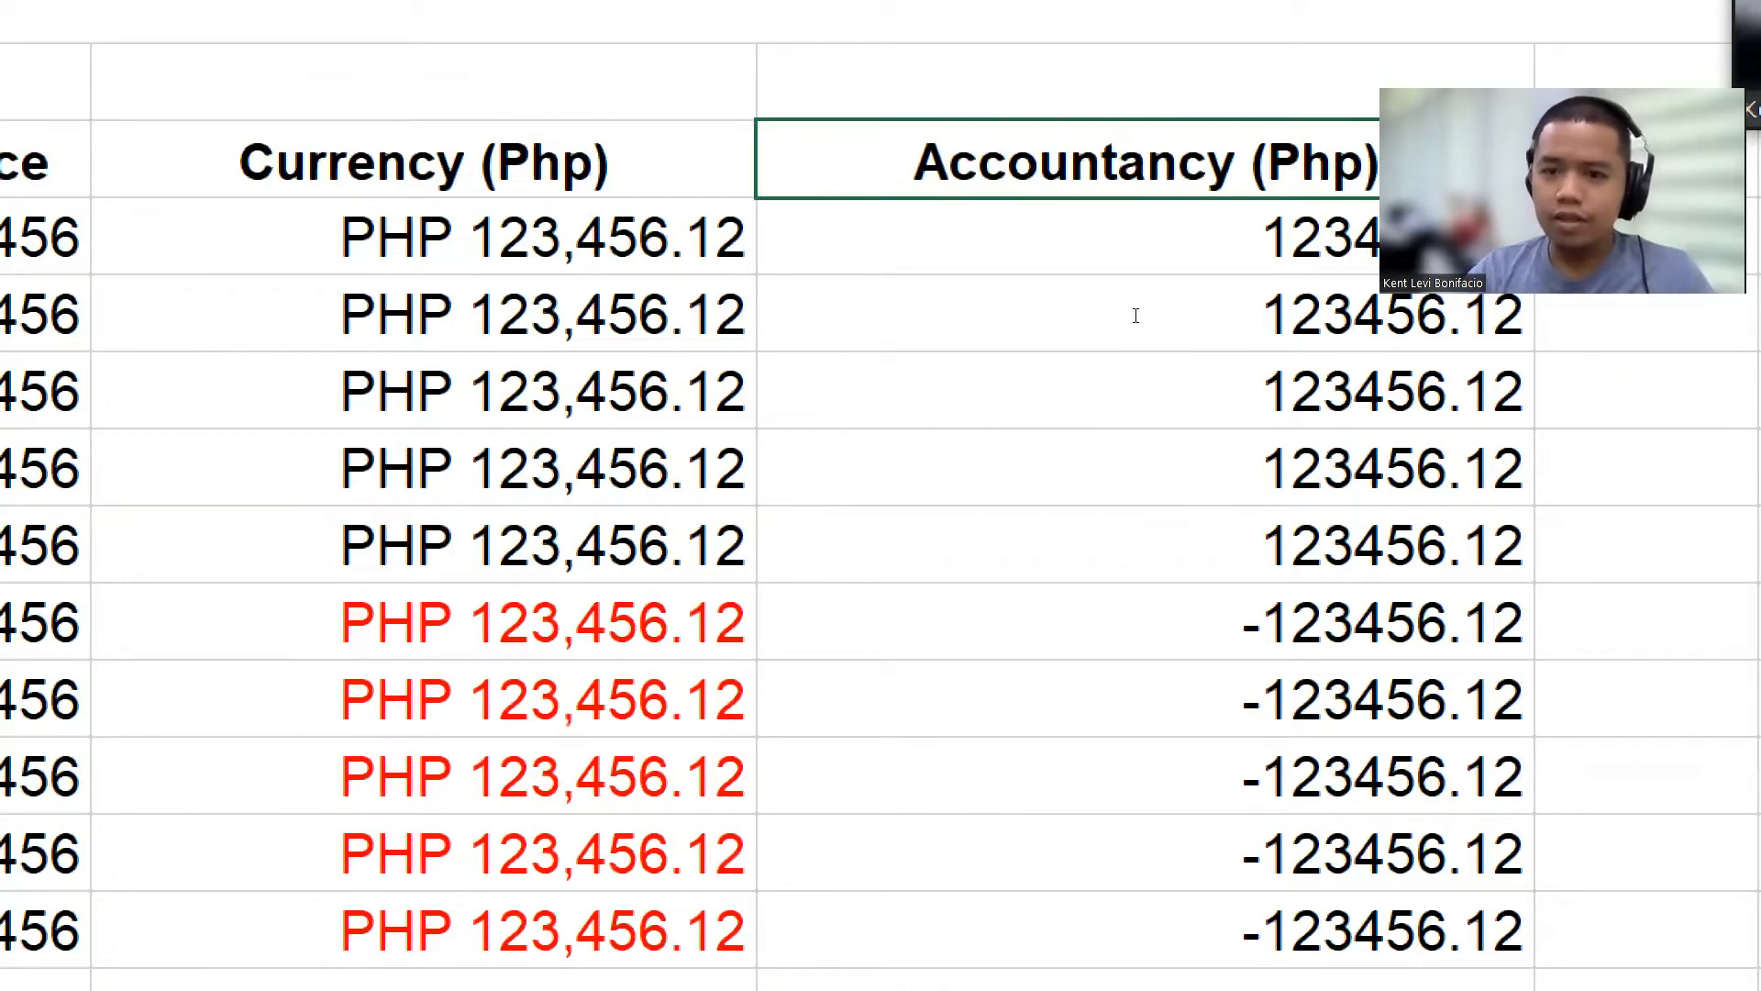
{"action": "key", "text": "BackSpace"}
{"action": "key", "text": "BackSpace"}
{"action": "key", "text": "BackSpace"}
{"action": "key", "text": "BackSpace"}
{"action": "type", "text": "ing"}
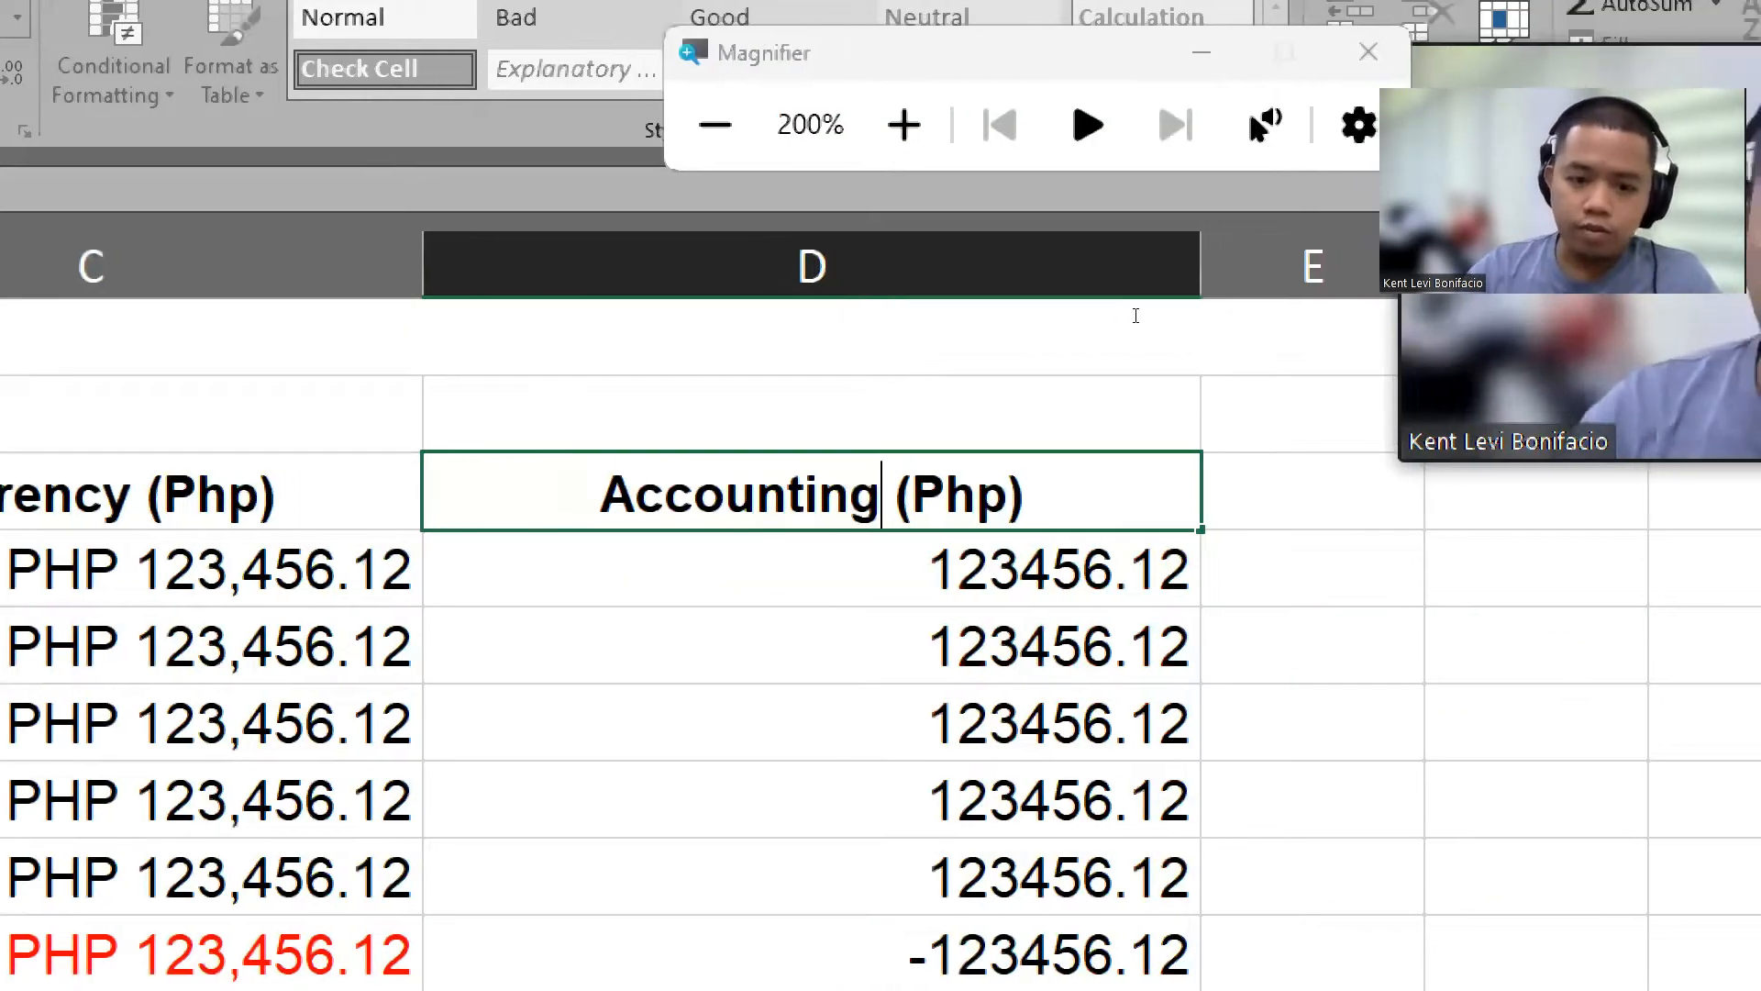
{"action": "key", "text": "Return"}
Step: Select D4 through D13, open Format Cells, and choose the Accounting category with its currency symbol list
{"action": "key", "text": "Down"}
{"action": "key", "text": "Down"}
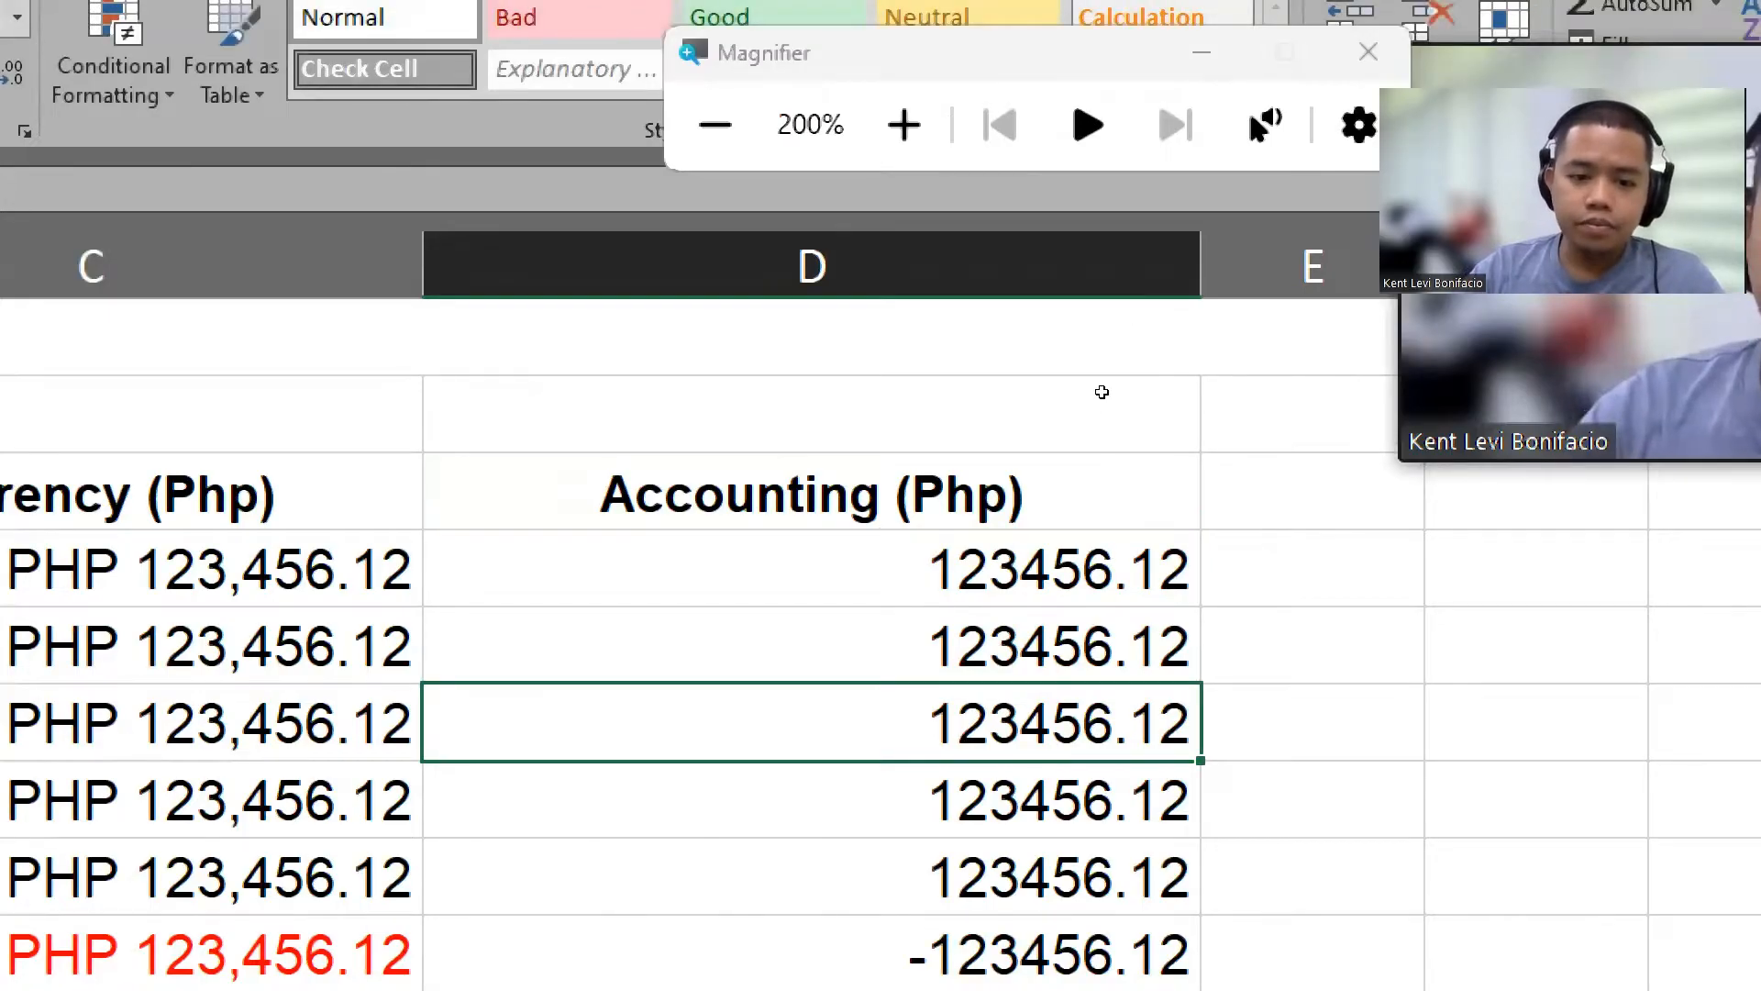
{"action": "scroll", "coordinate": [1112, 394], "scroll_direction": "down", "scroll_amount": 2}
{"action": "scroll", "coordinate": [1233, 394], "scroll_direction": "up", "scroll_amount": 1}
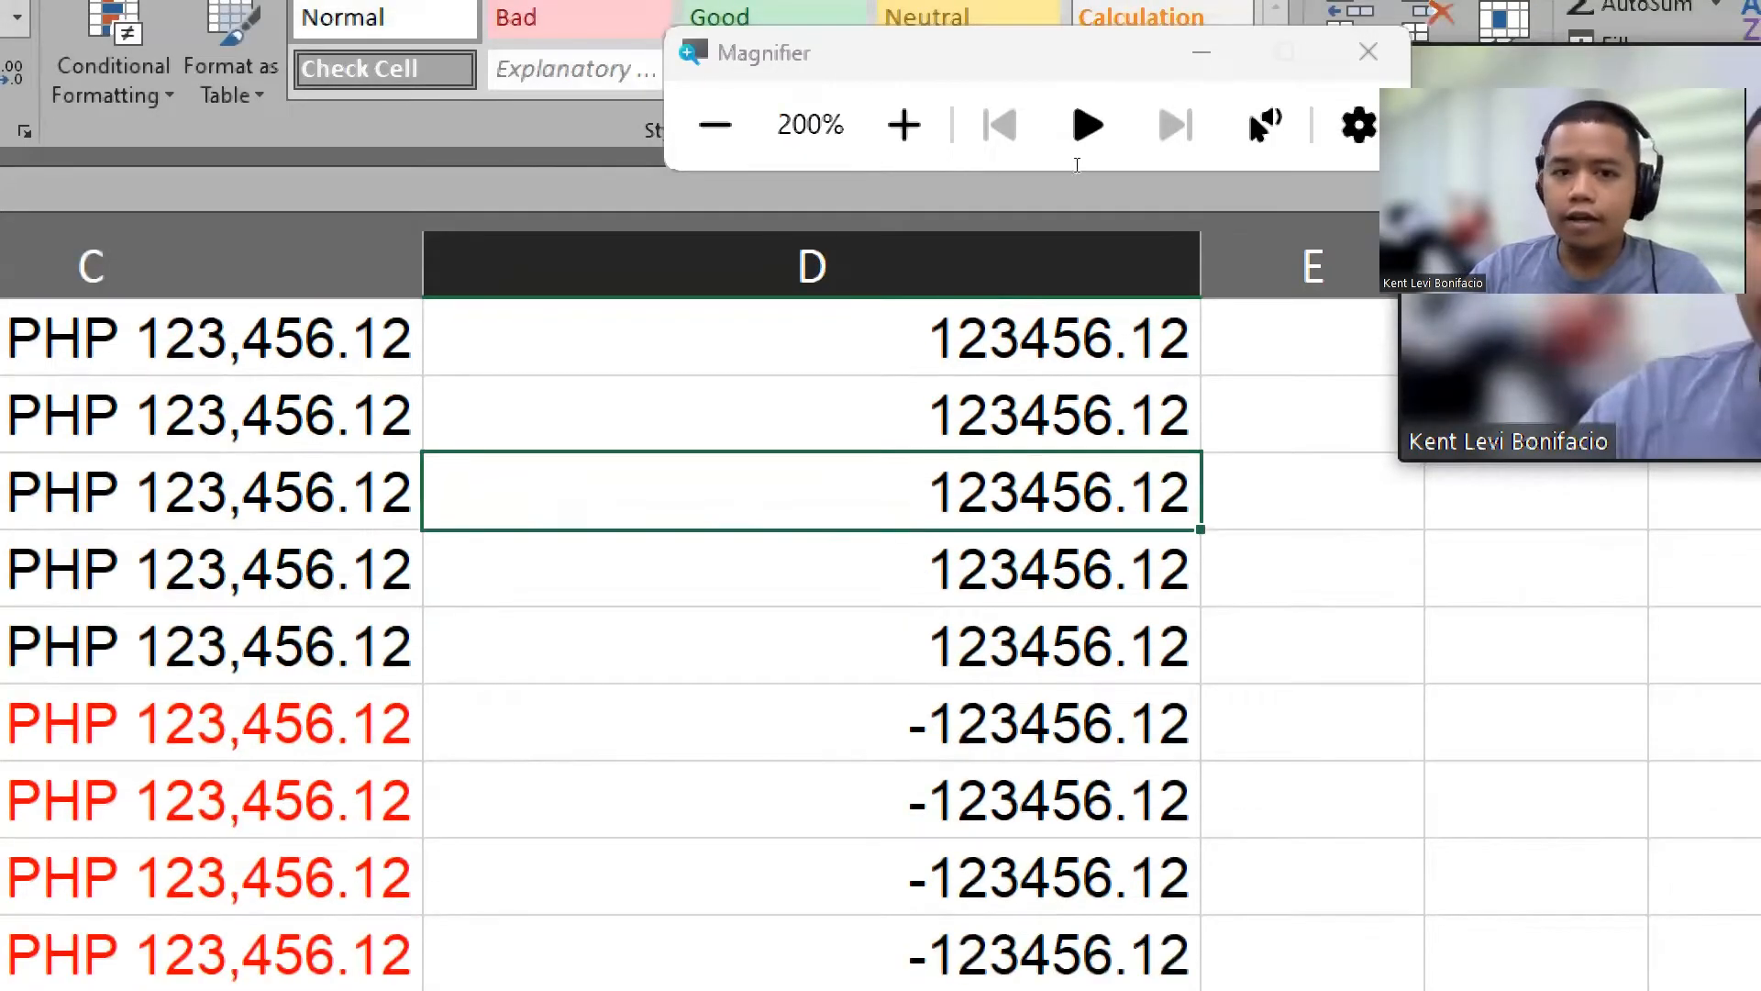
{"action": "key", "text": "super+minus"}
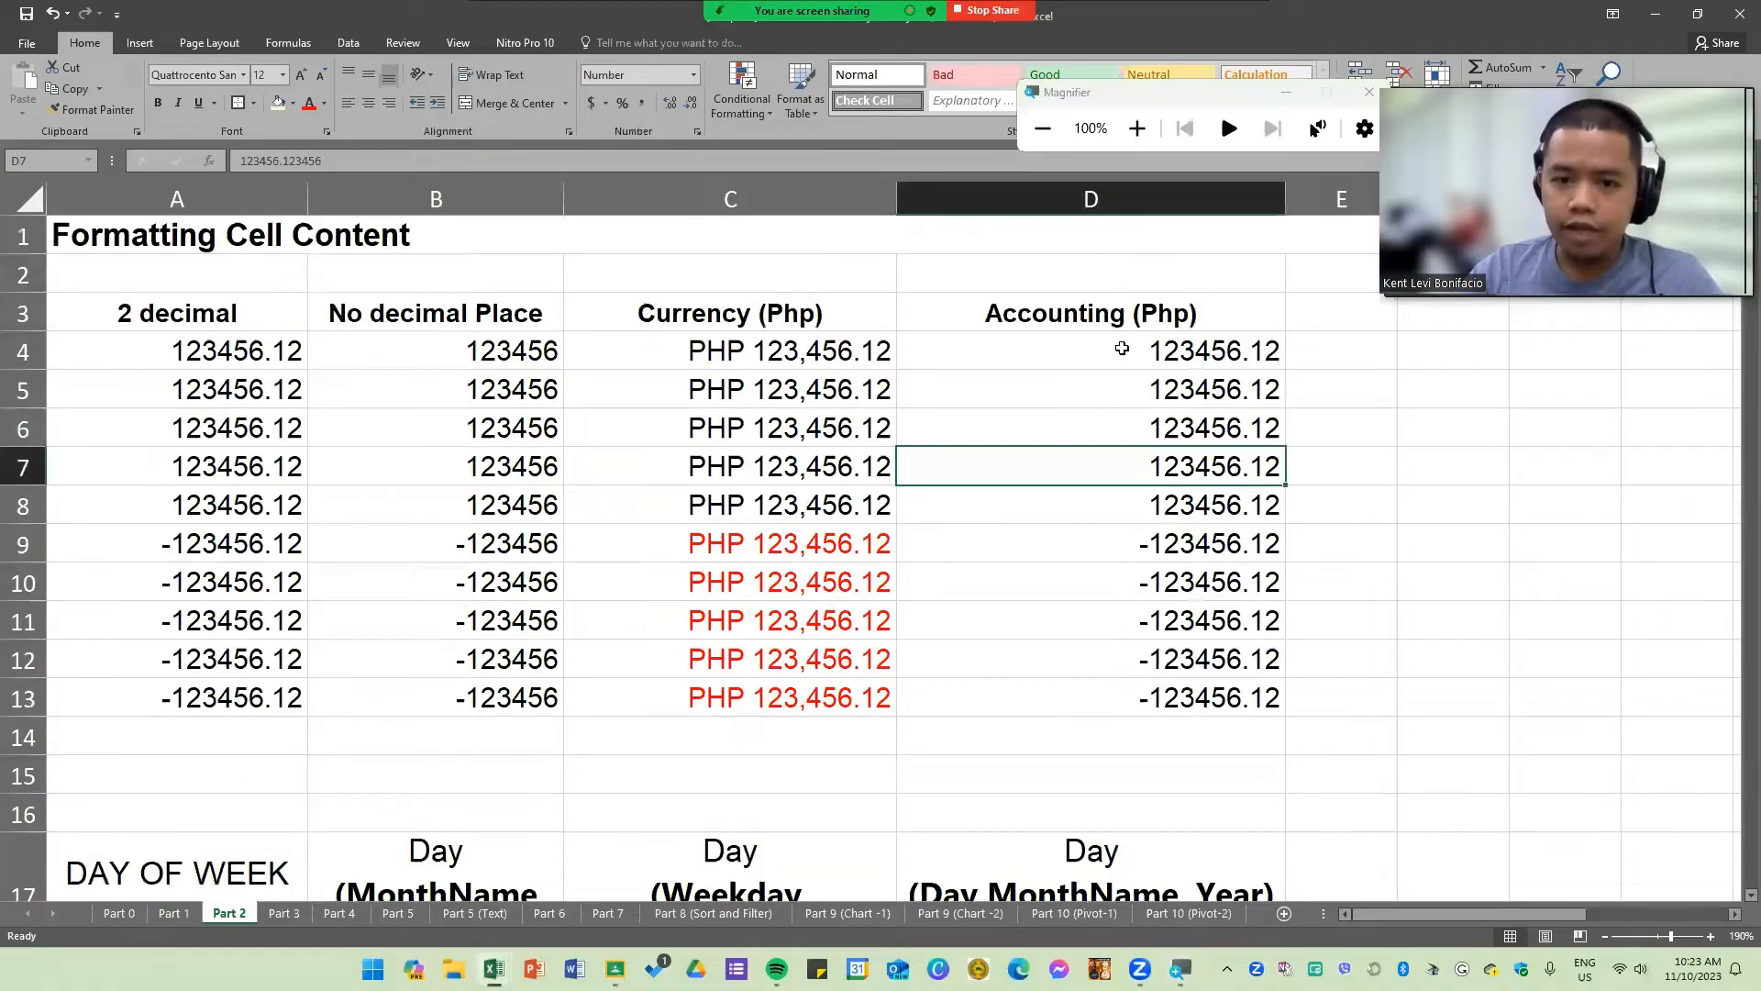
{"action": "left_click_drag", "start_coordinate": [1122, 348], "coordinate": [1138, 693]}
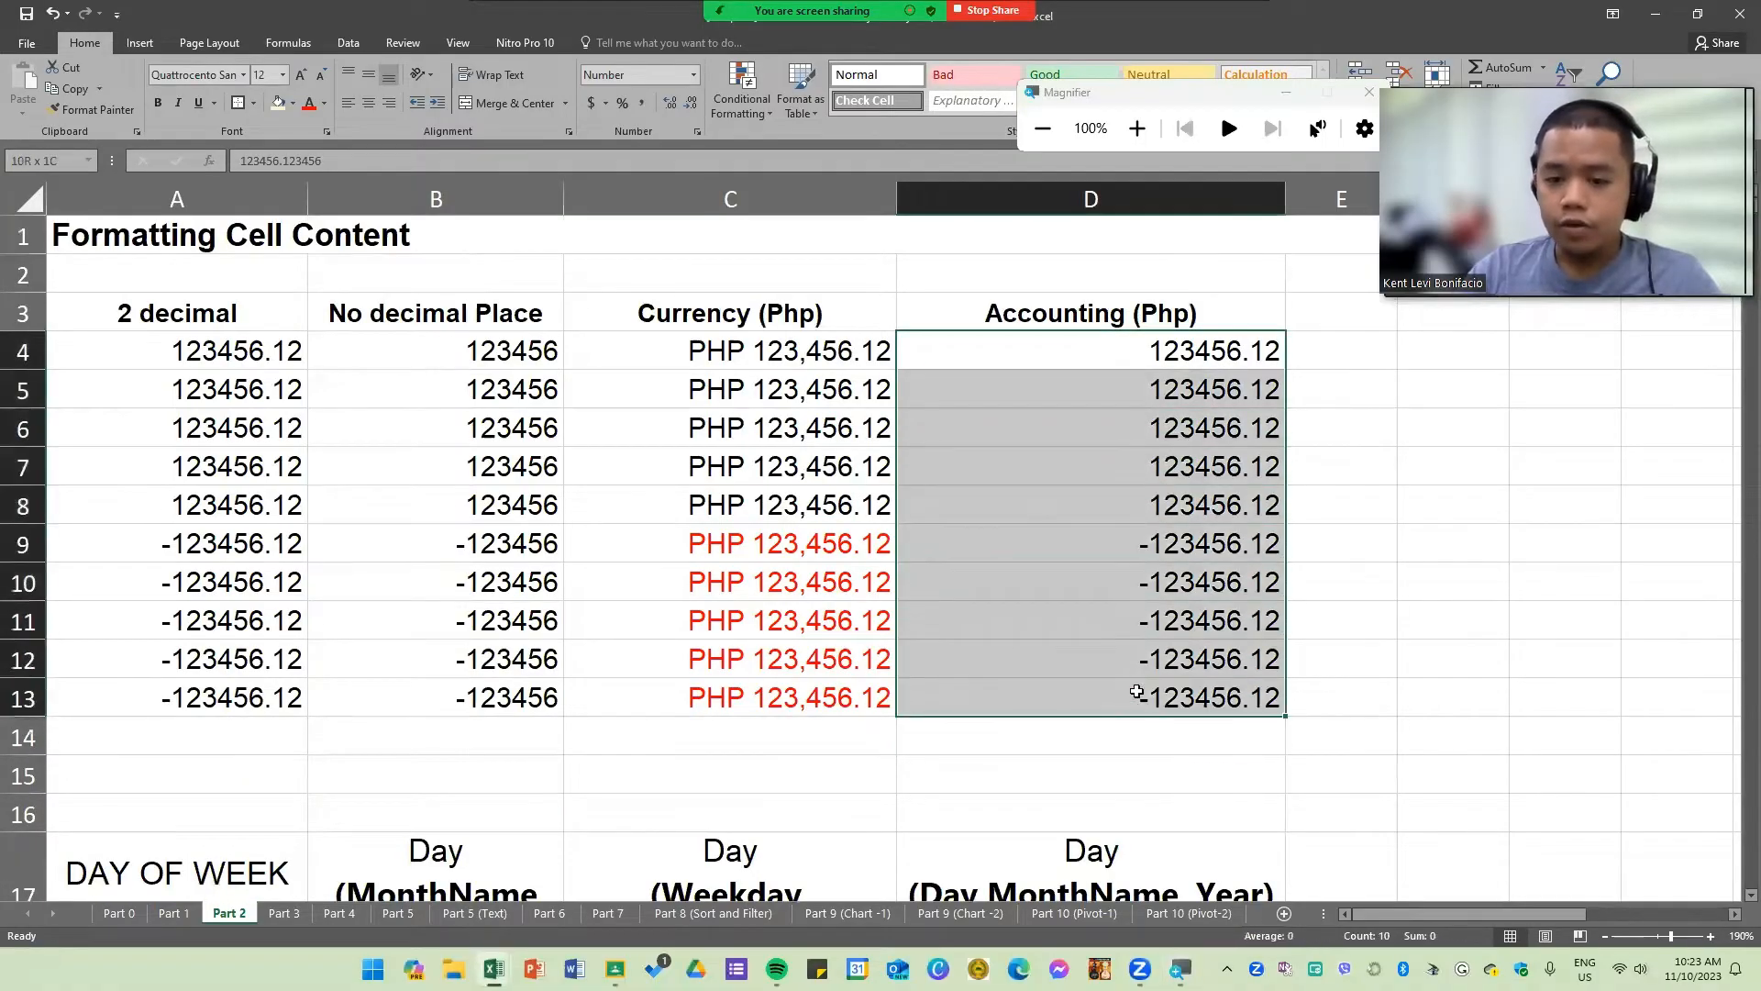
{"action": "right_click", "coordinate": [1169, 489]}
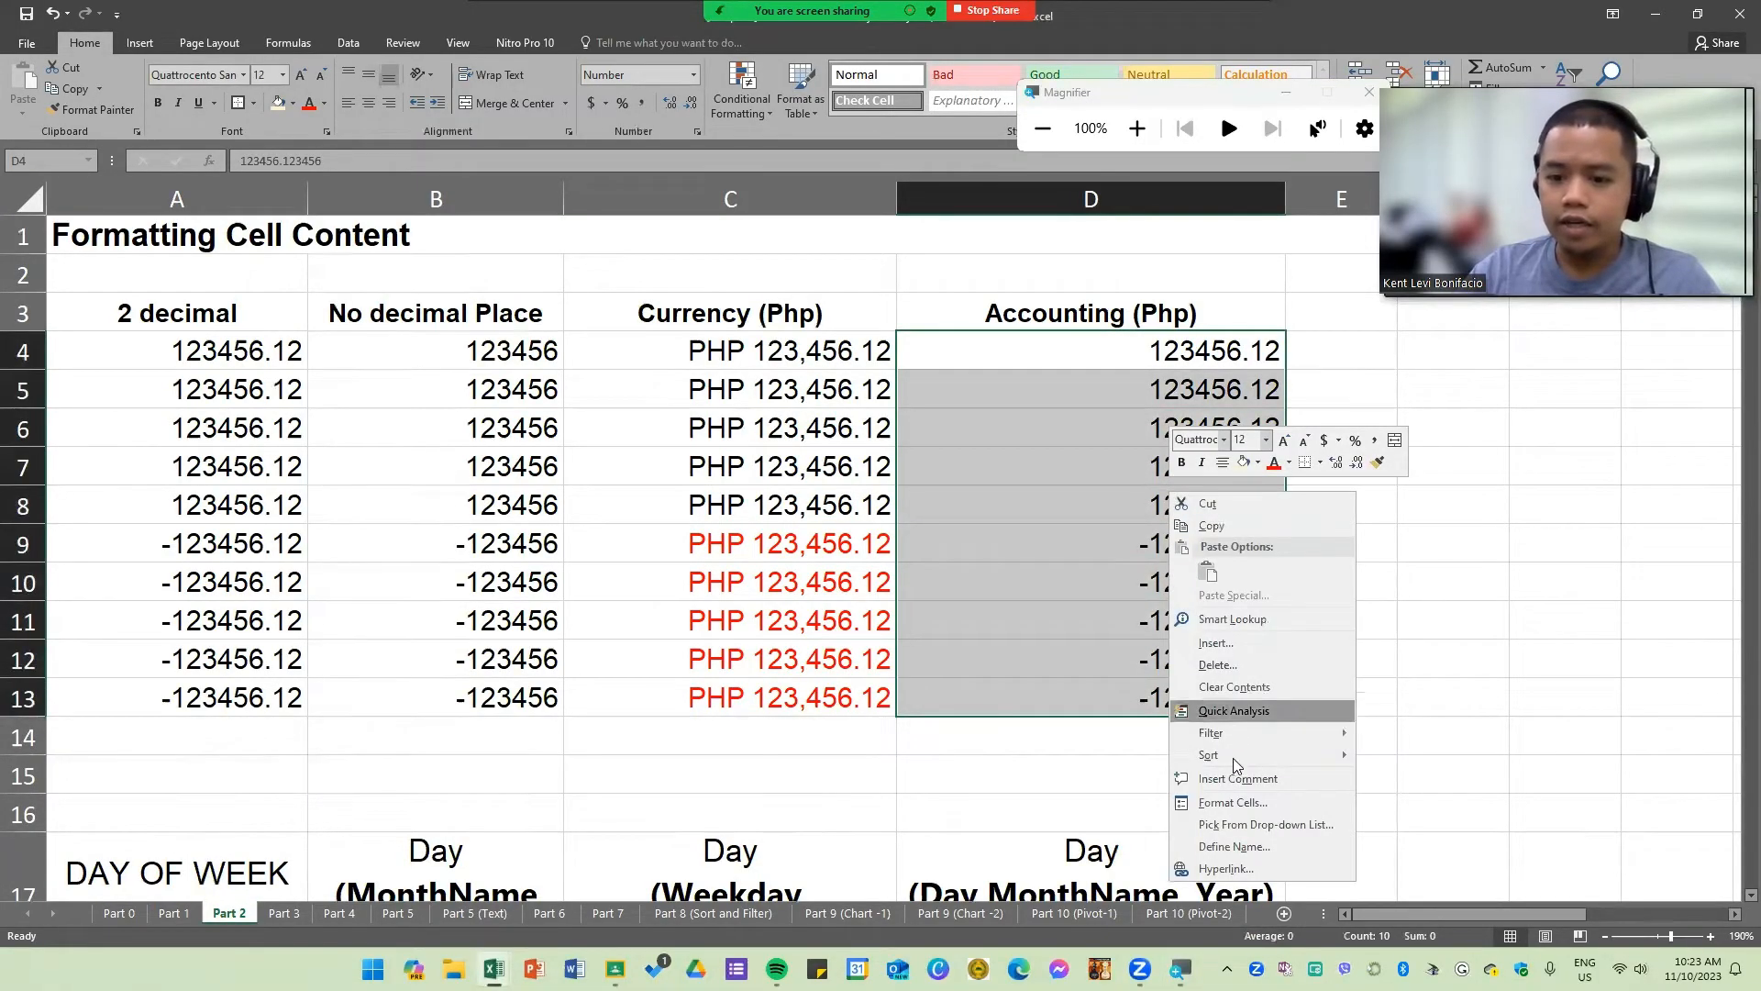
{"action": "left_click", "coordinate": [1234, 802]}
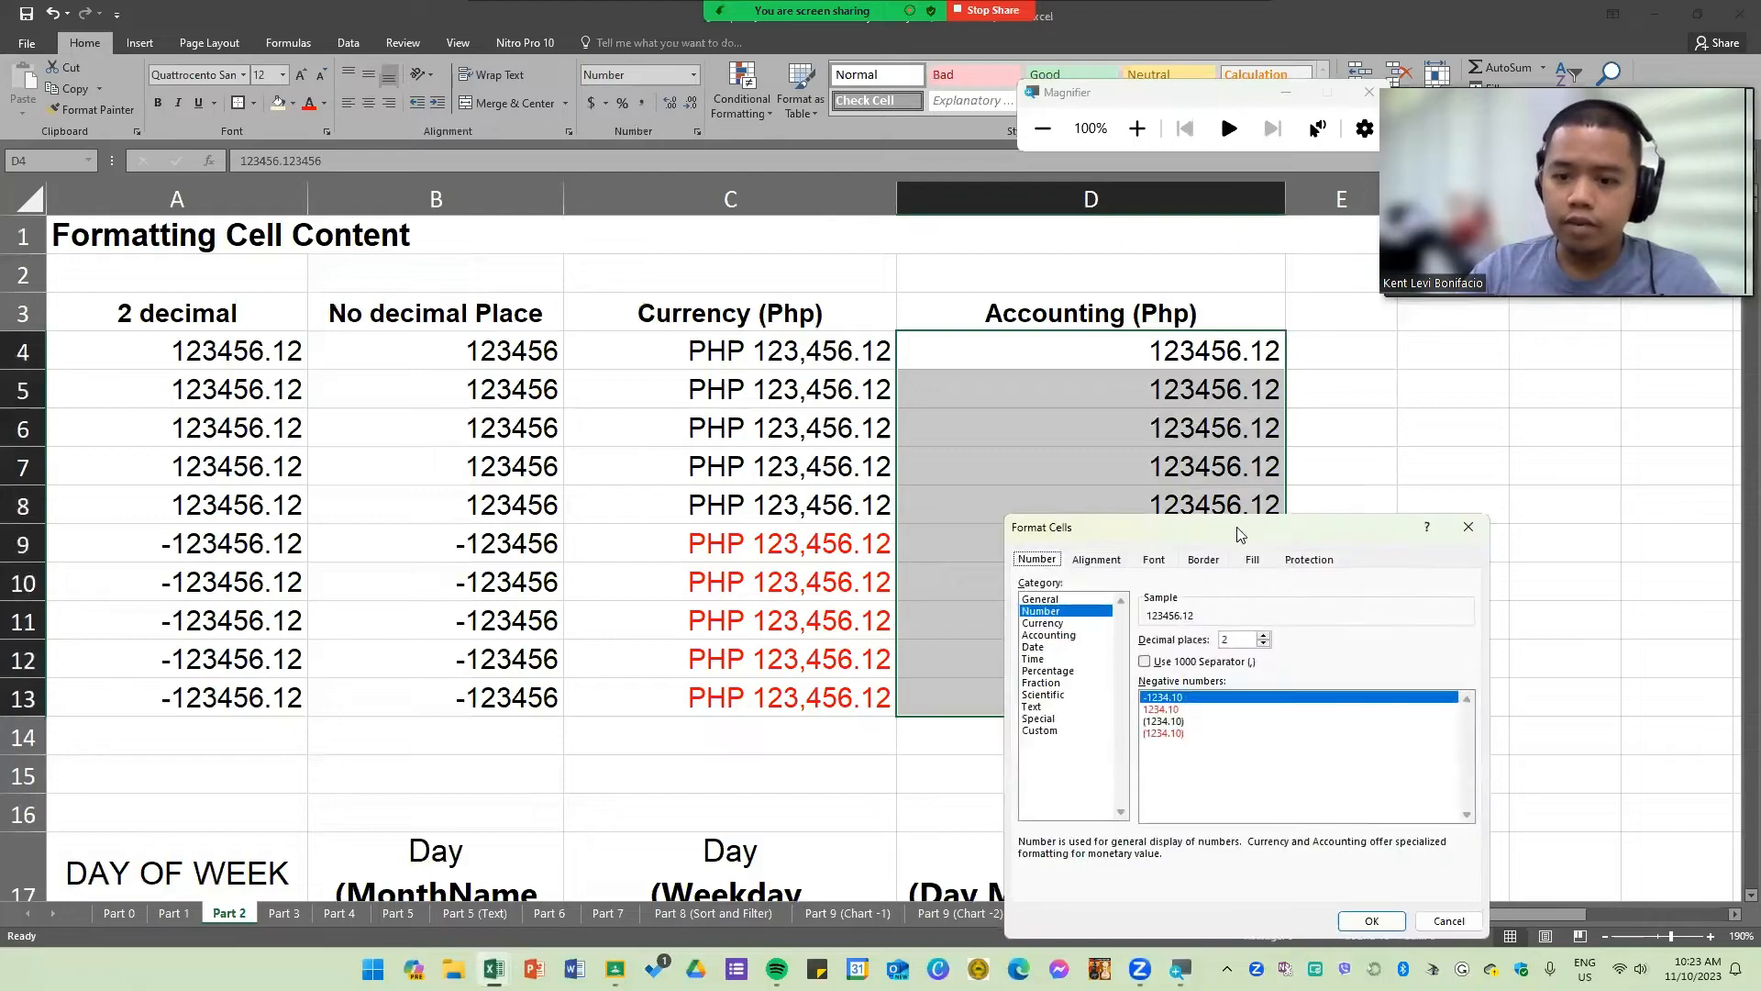
{"action": "left_click_drag", "start_coordinate": [1238, 534], "coordinate": [1048, 281]}
{"action": "key", "text": "super+plus"}
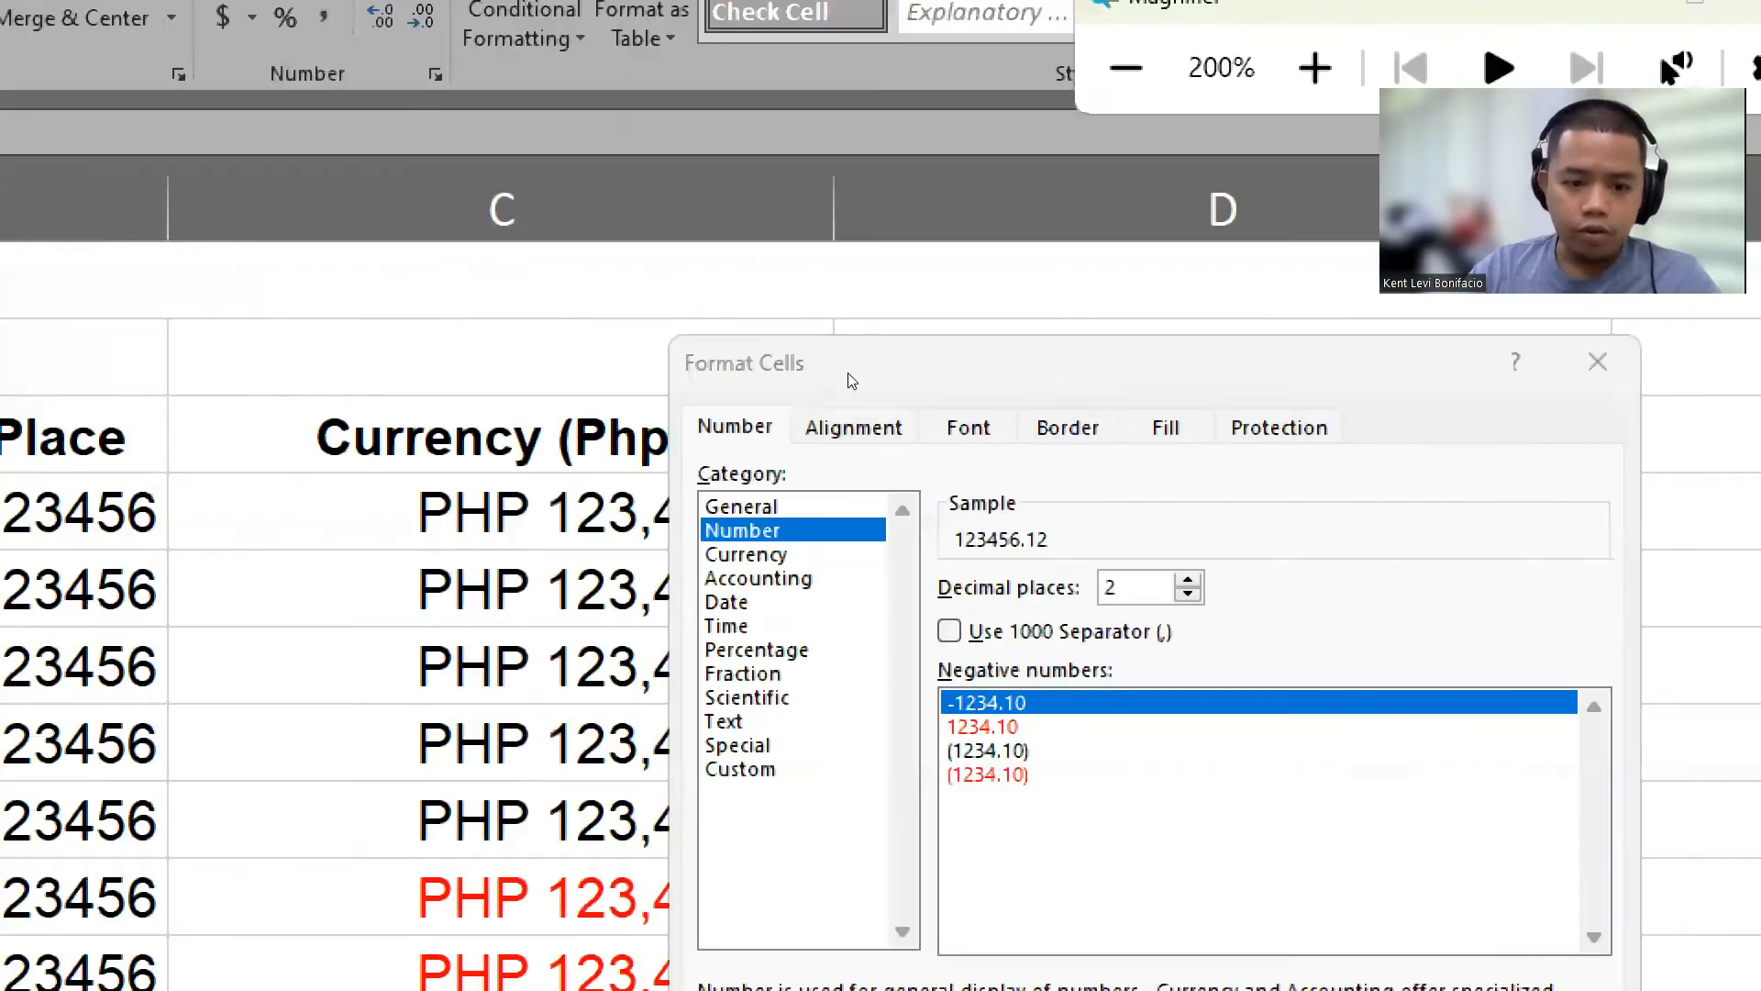
{"action": "left_click", "coordinate": [759, 578]}
{"action": "left_click", "coordinate": [1108, 632]}
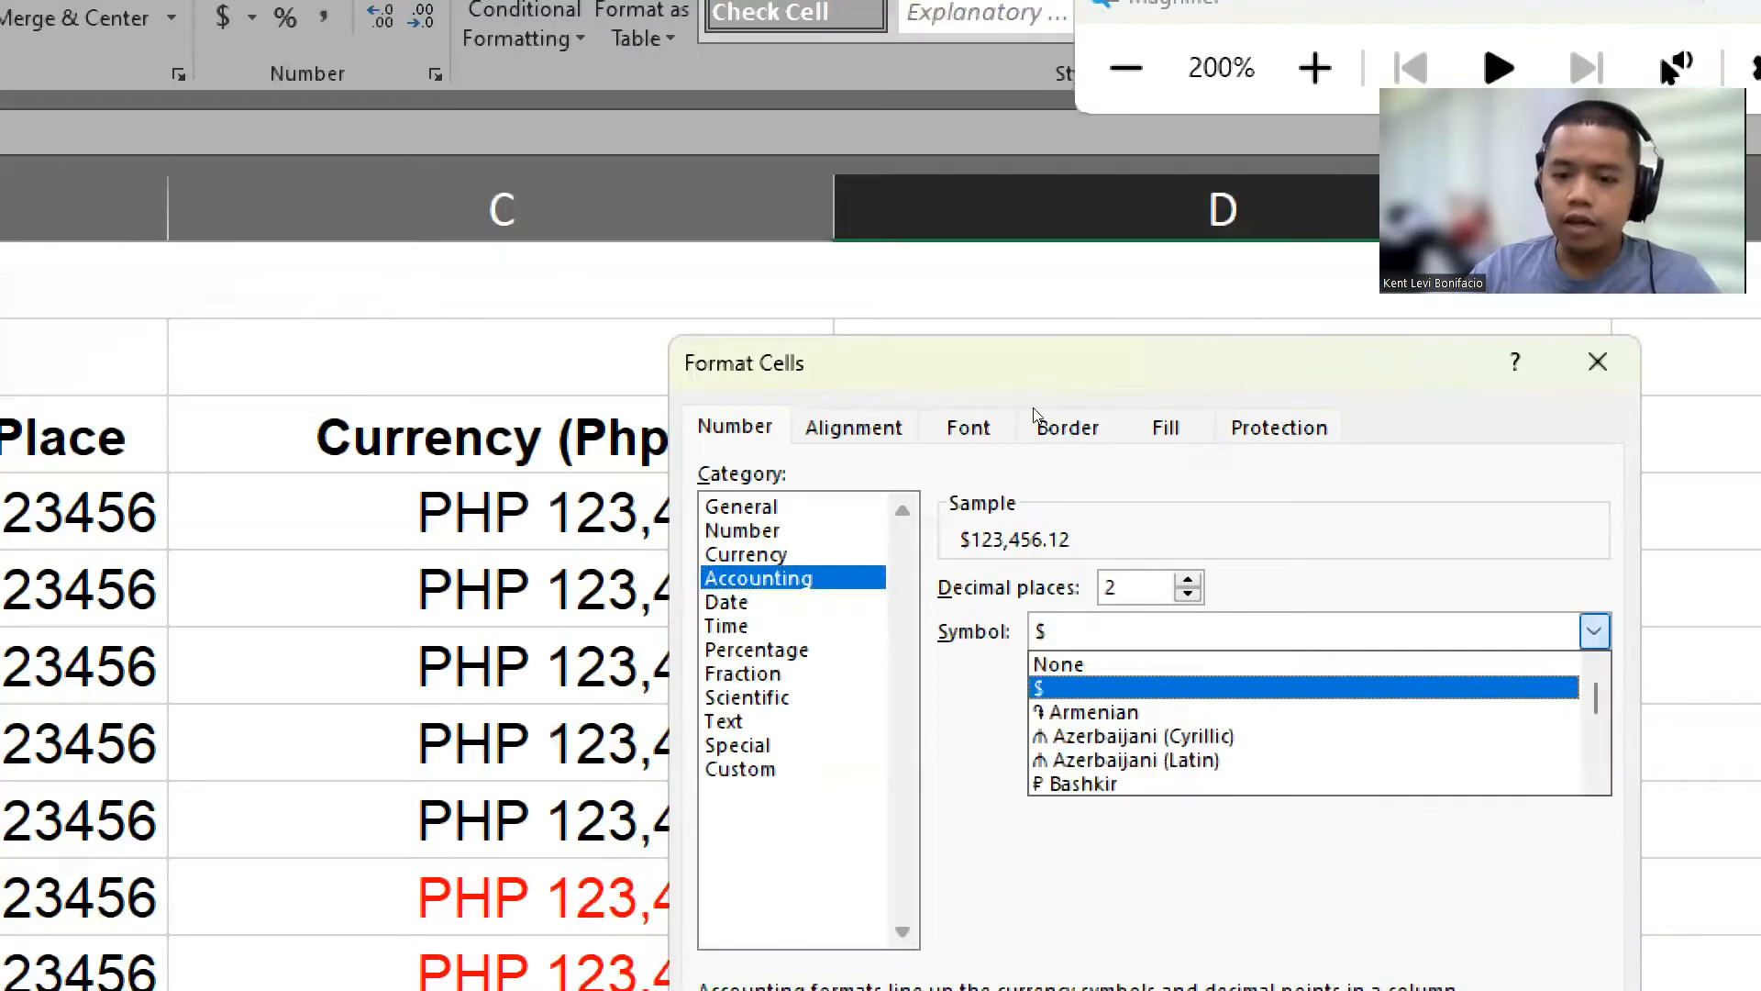
Step: Pick PHP as the Accounting symbol and apply the format to D4 through D13
{"action": "scroll", "coordinate": [1302, 712], "scroll_direction": "down", "scroll_amount": 20}
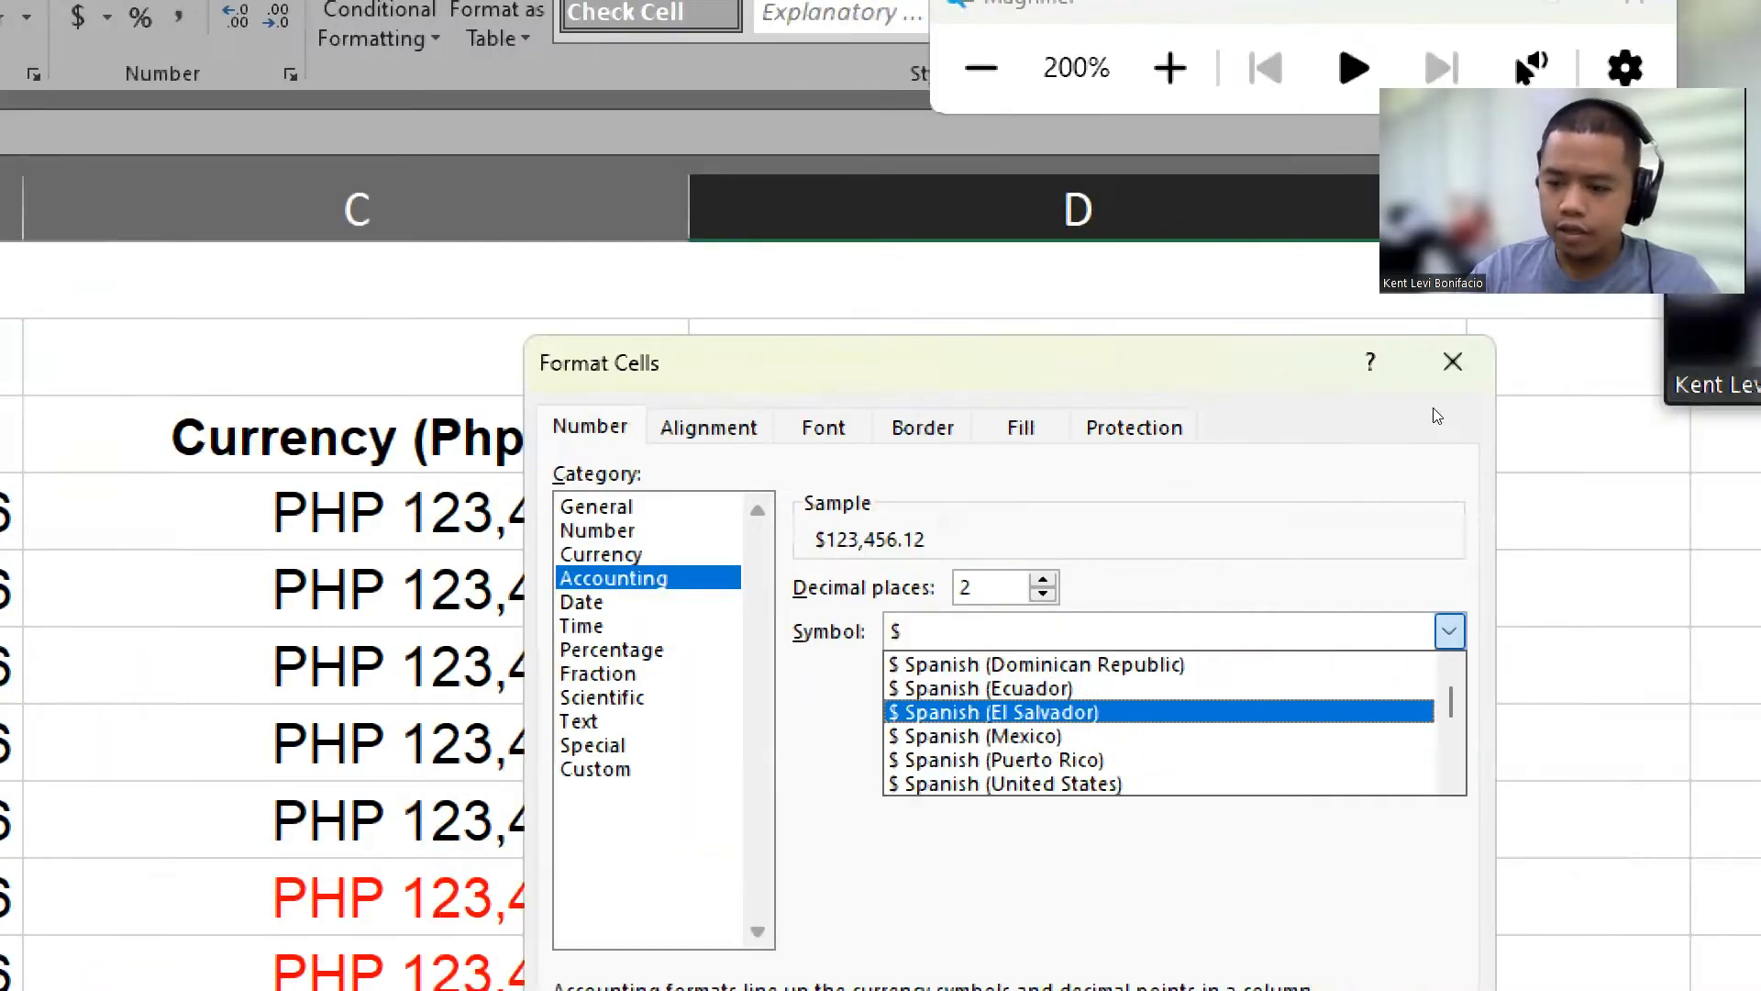
{"action": "scroll", "coordinate": [1282, 454], "scroll_direction": "down", "scroll_amount": 20}
{"action": "scroll", "coordinate": [1095, 460], "scroll_direction": "up", "scroll_amount": 7}
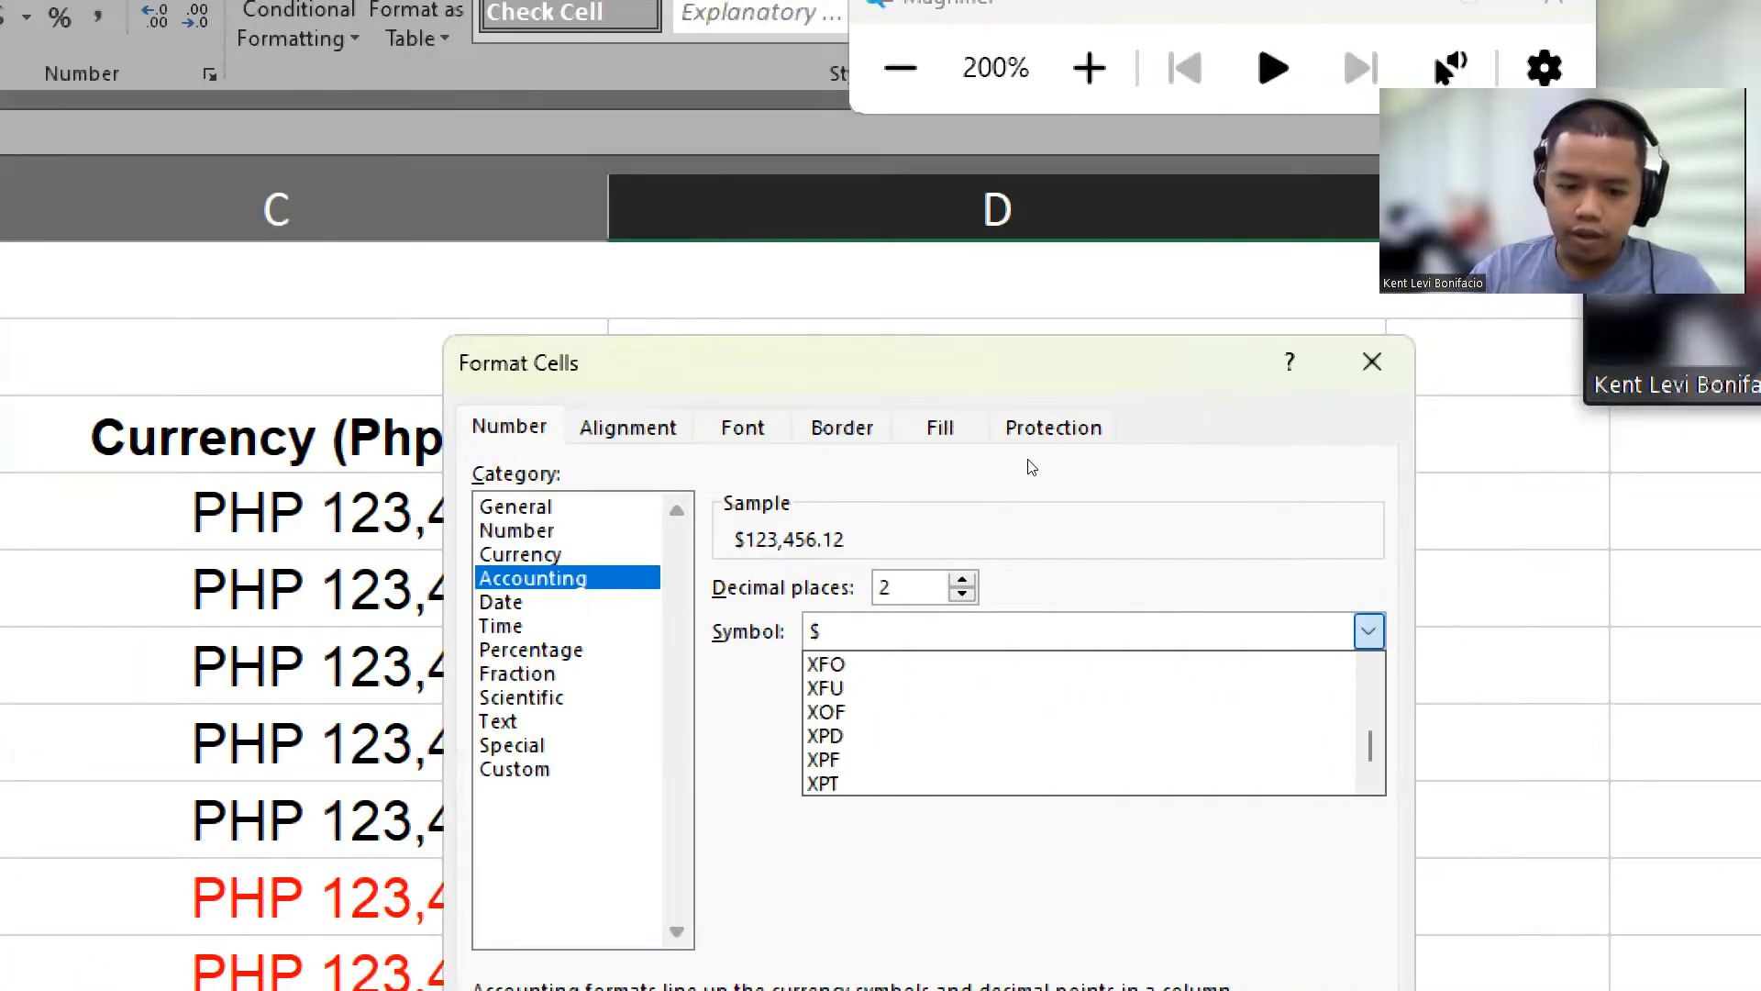
{"action": "scroll", "coordinate": [1034, 466], "scroll_direction": "up", "scroll_amount": 10}
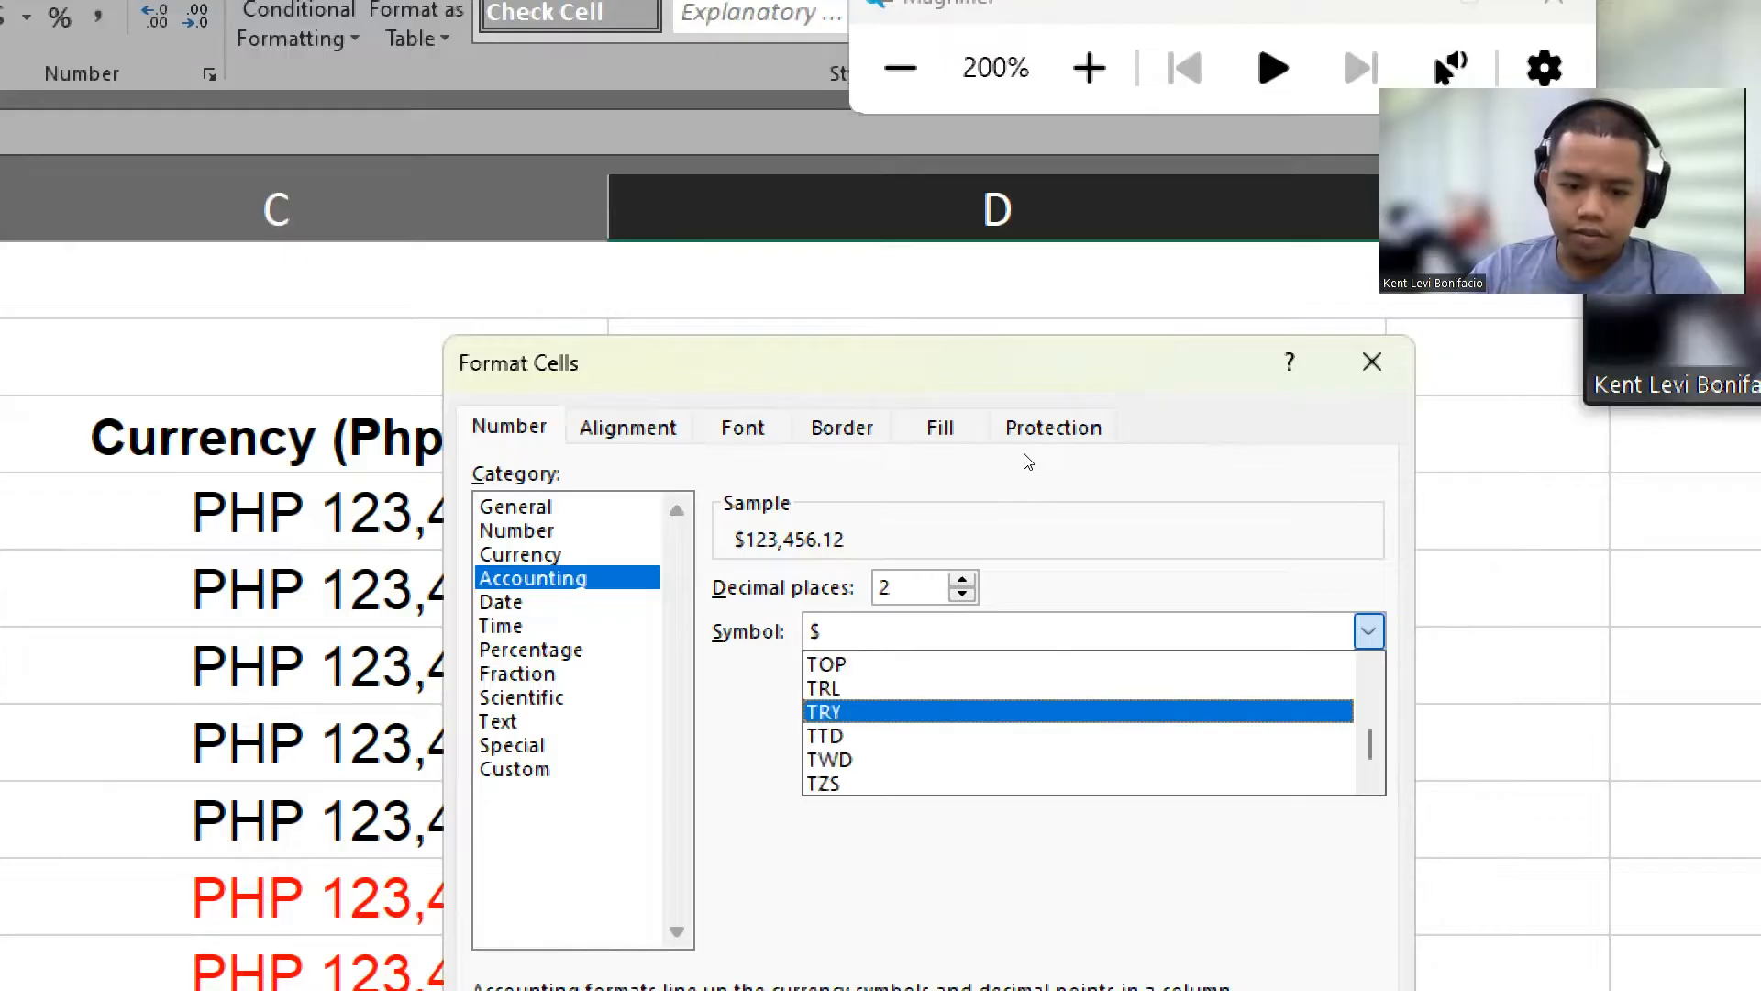
{"action": "scroll", "coordinate": [1028, 461], "scroll_direction": "up", "scroll_amount": 9}
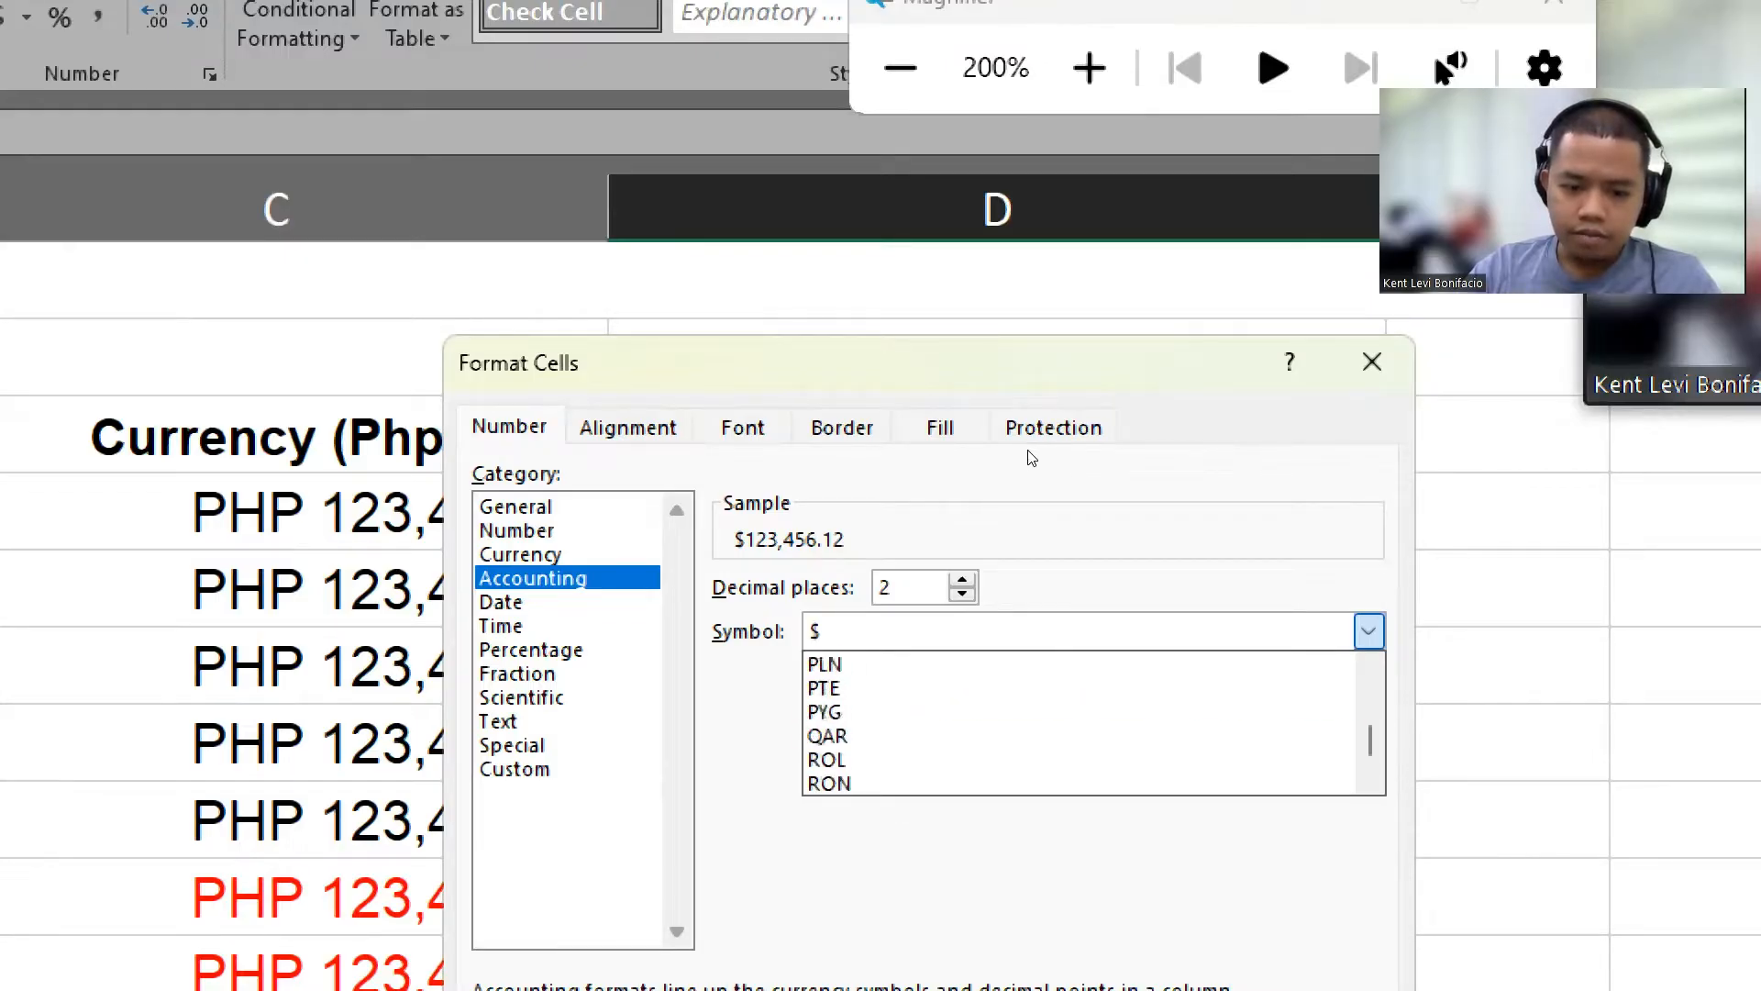
{"action": "key", "text": "Up"}
{"action": "key", "text": "Return"}
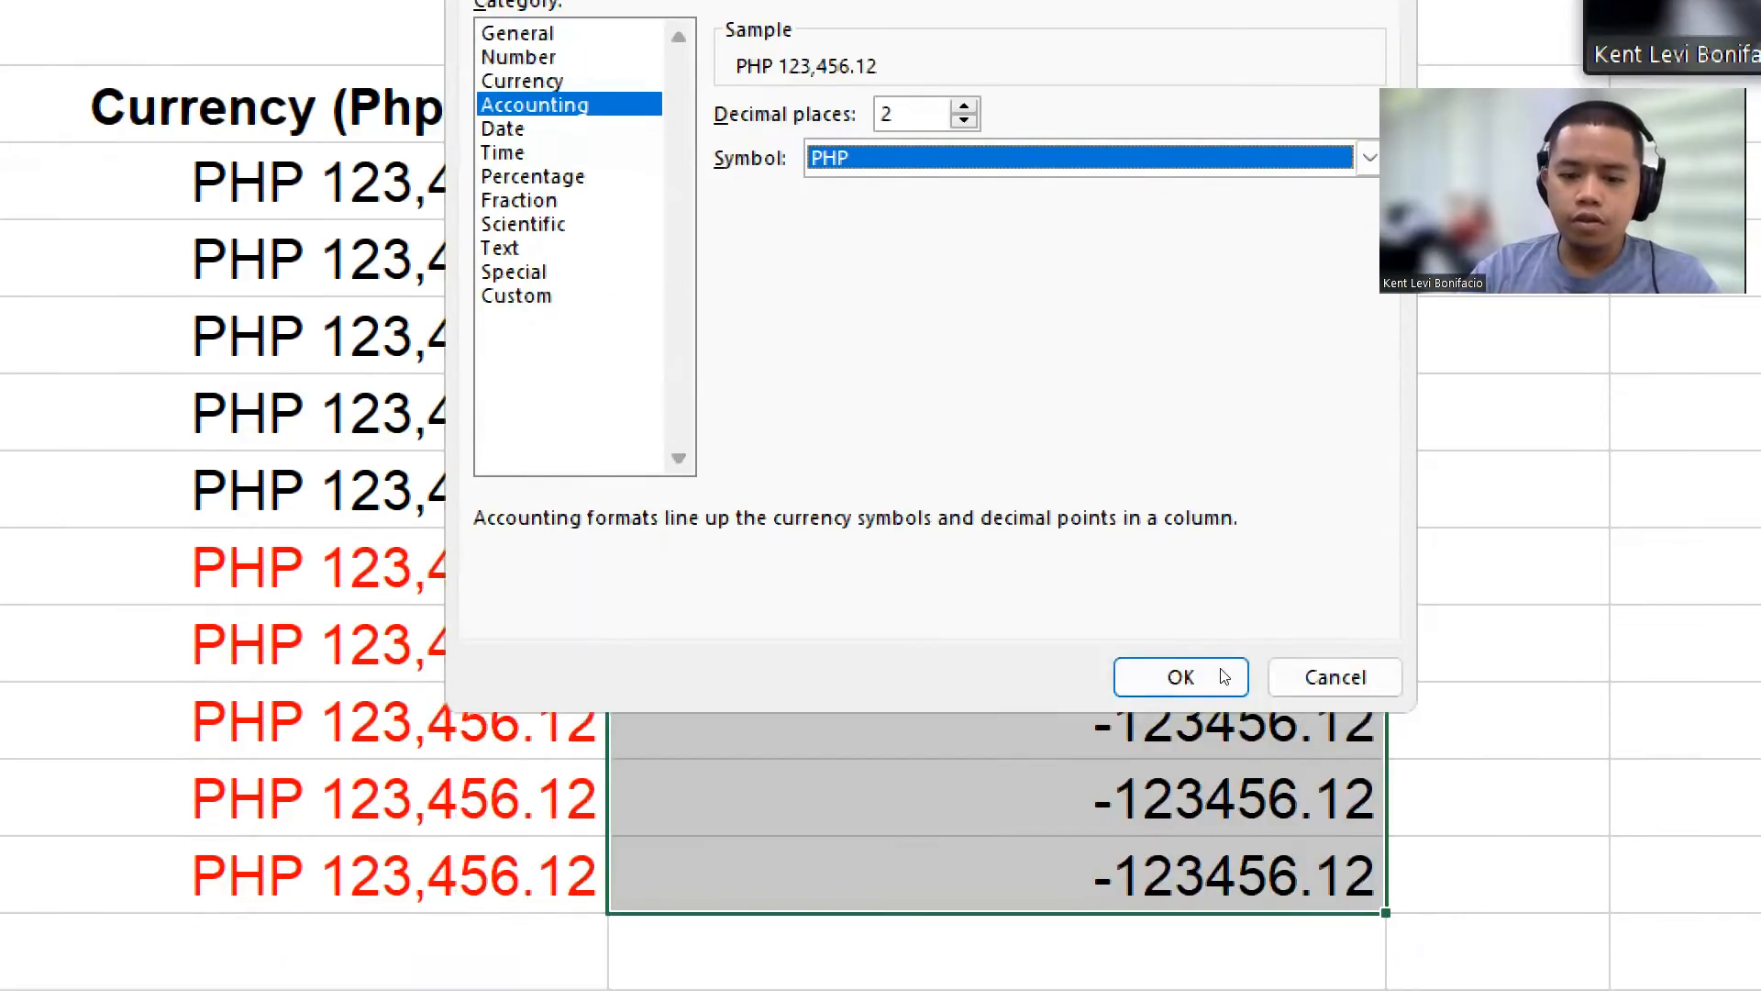
{"action": "left_click", "coordinate": [1225, 676]}
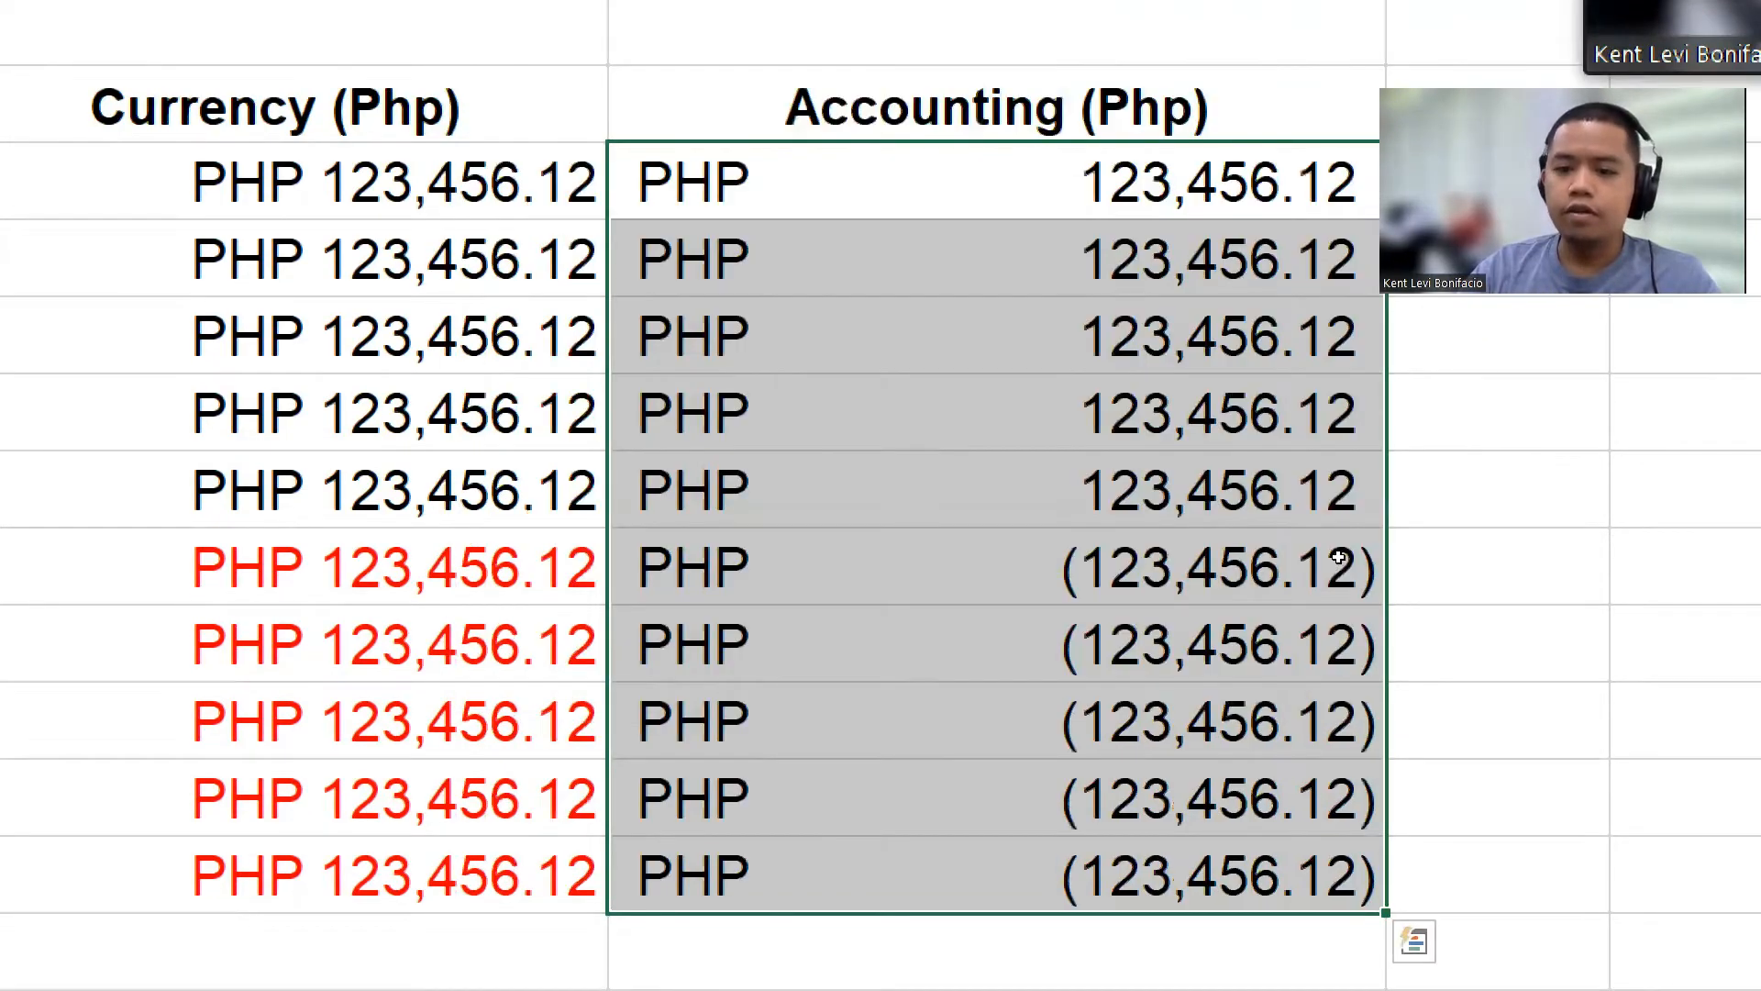
{"action": "left_click", "coordinate": [1399, 561]}
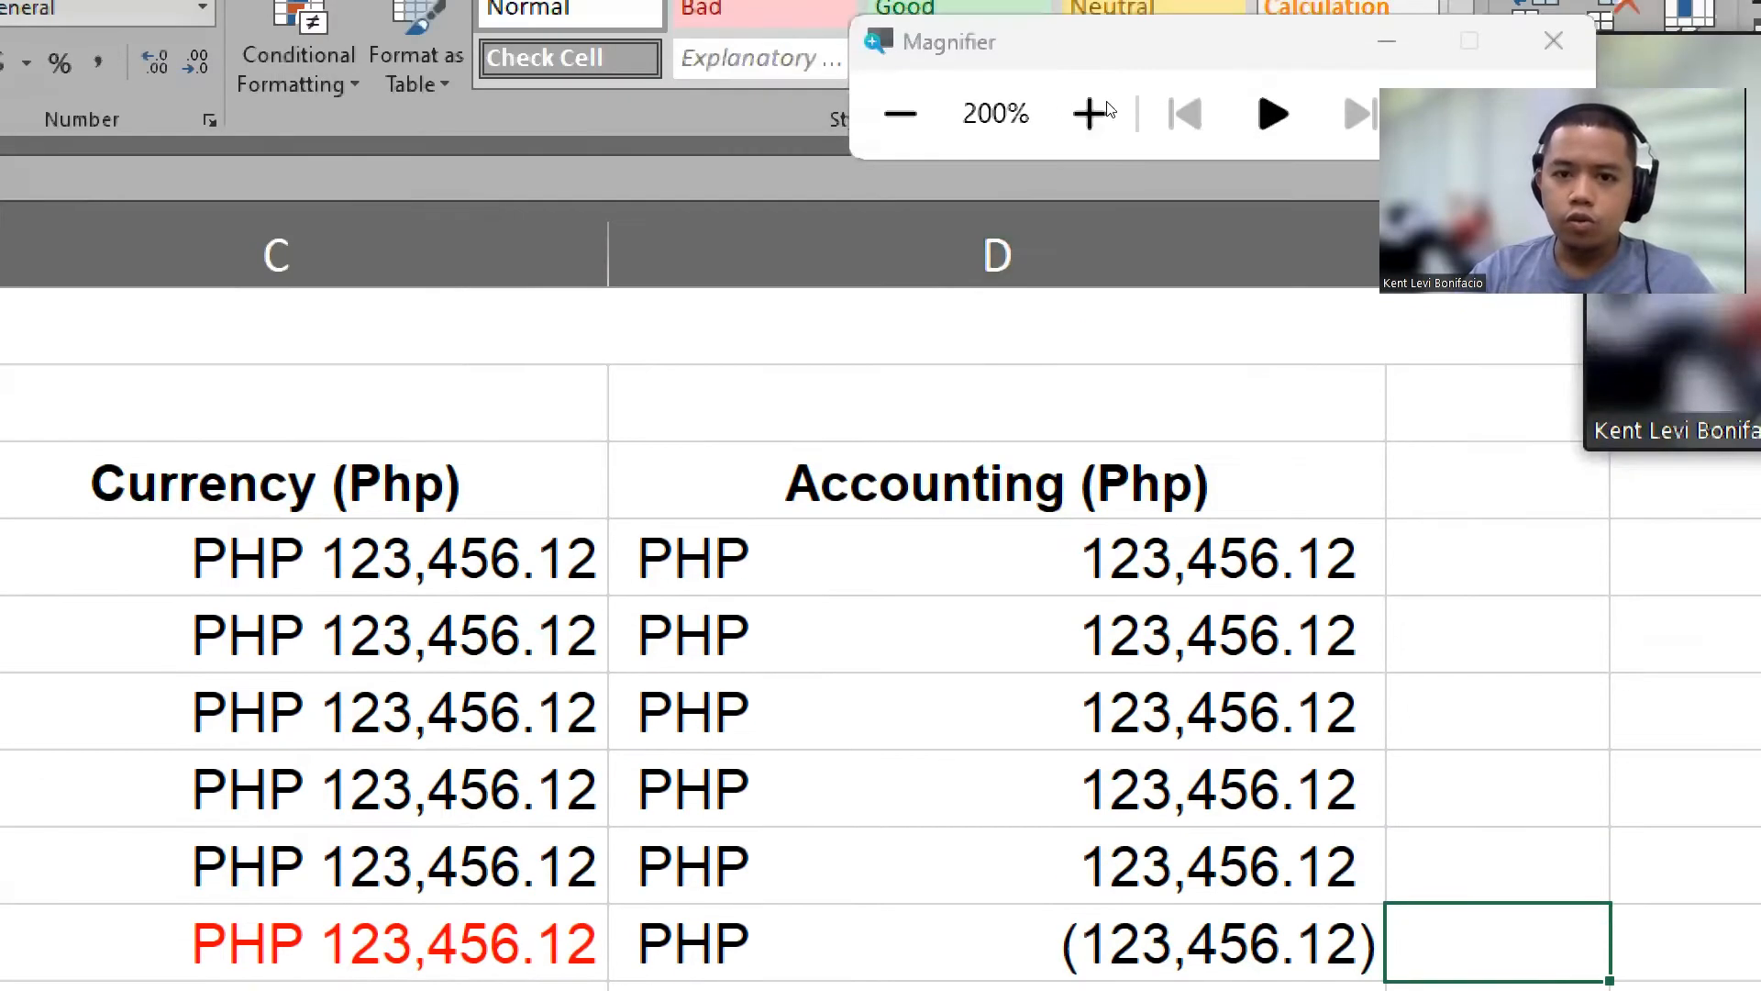
Step: Review the formatted sample values in A3 through D13 and scroll down to the date table
{"action": "left_click", "coordinate": [900, 113]}
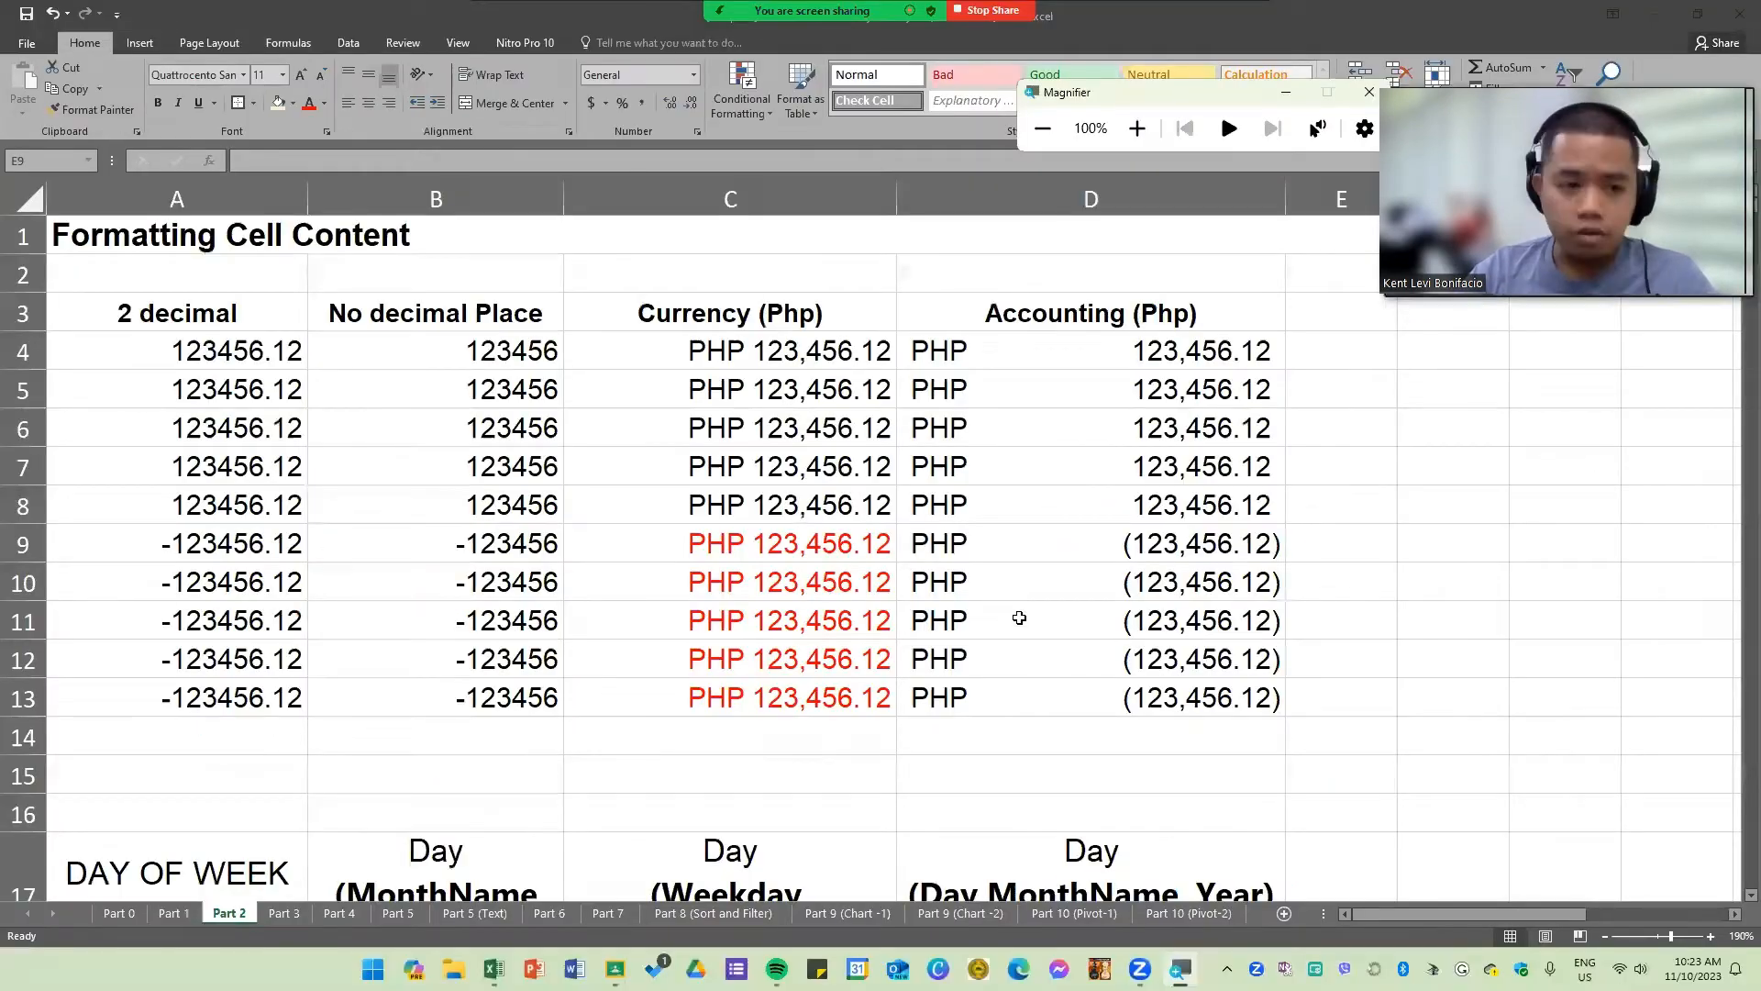
{"action": "left_click", "coordinate": [212, 345]}
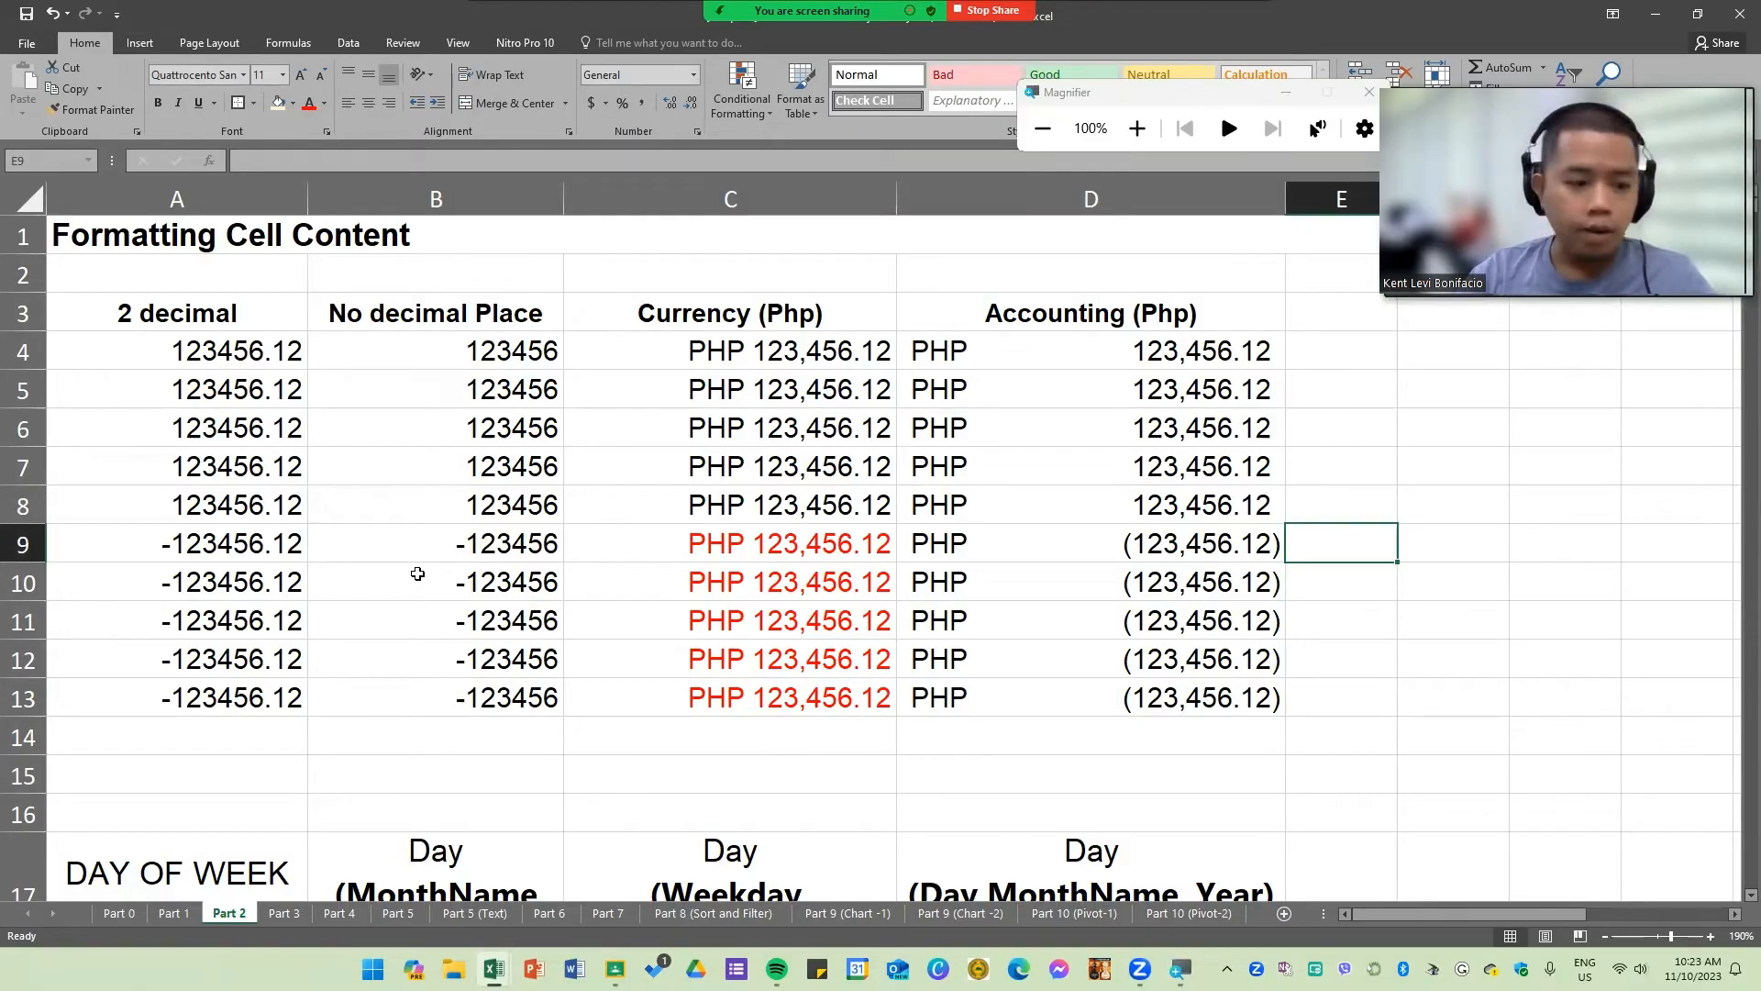
{"action": "left_click_drag", "start_coordinate": [180, 309], "coordinate": [1204, 703]}
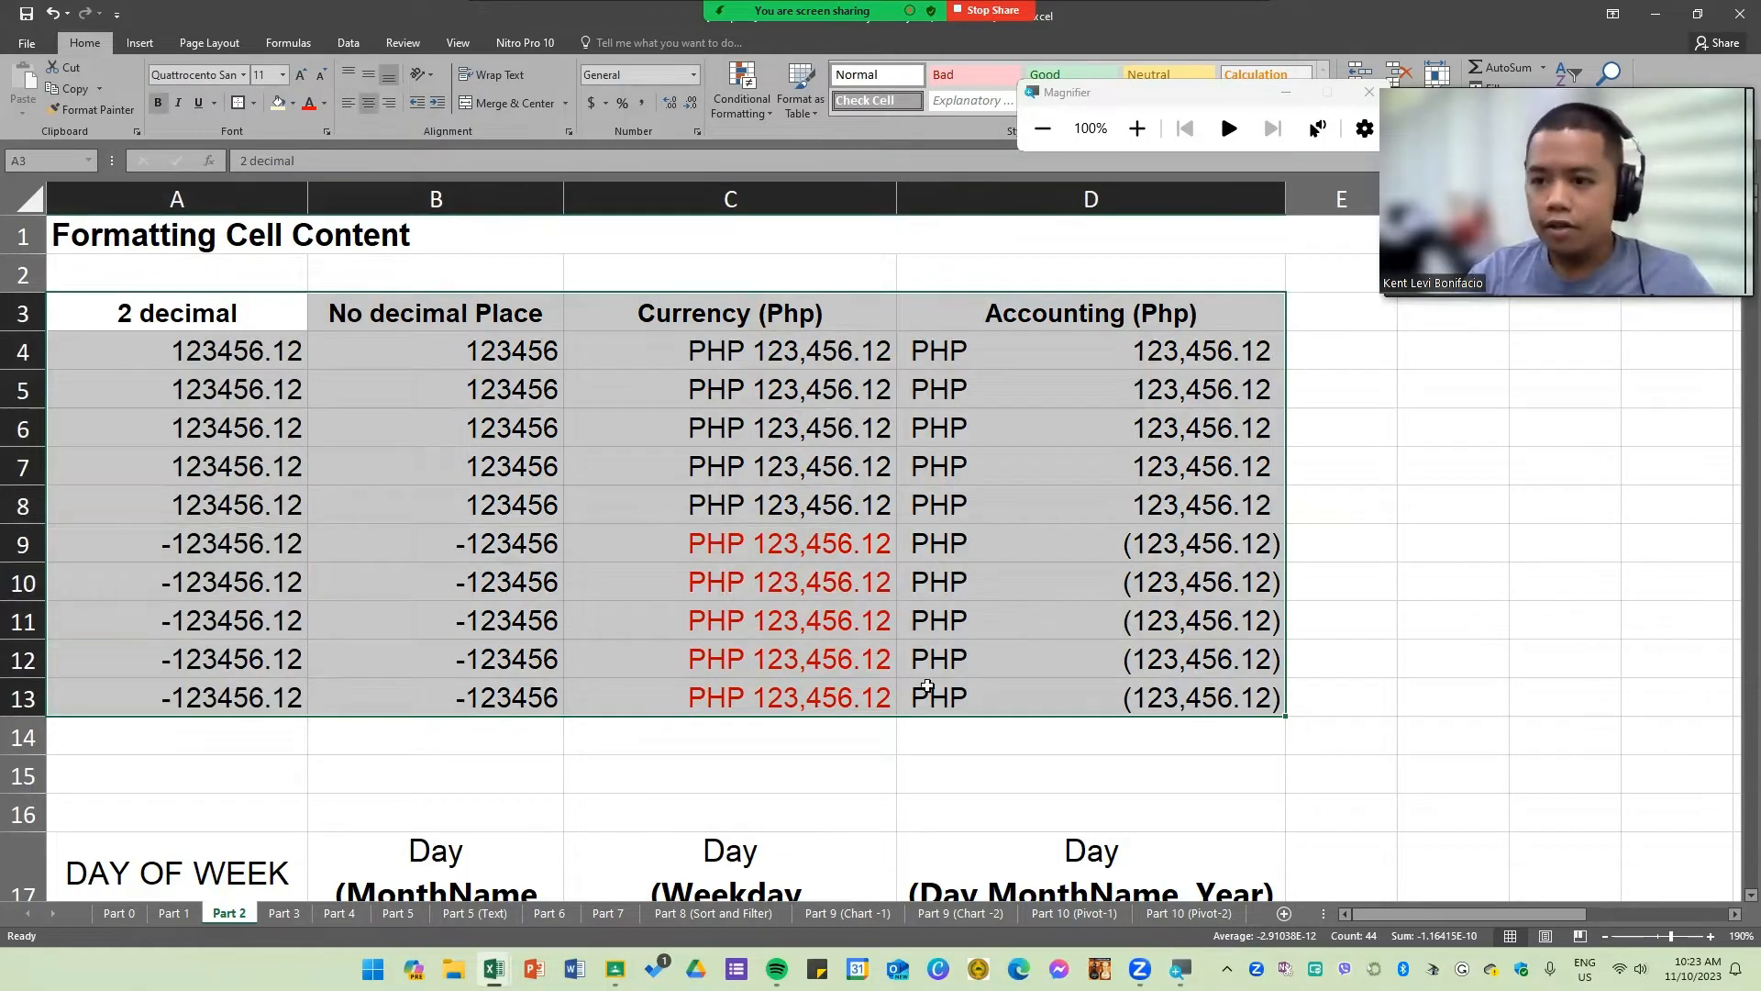
{"action": "left_click", "coordinate": [518, 466]}
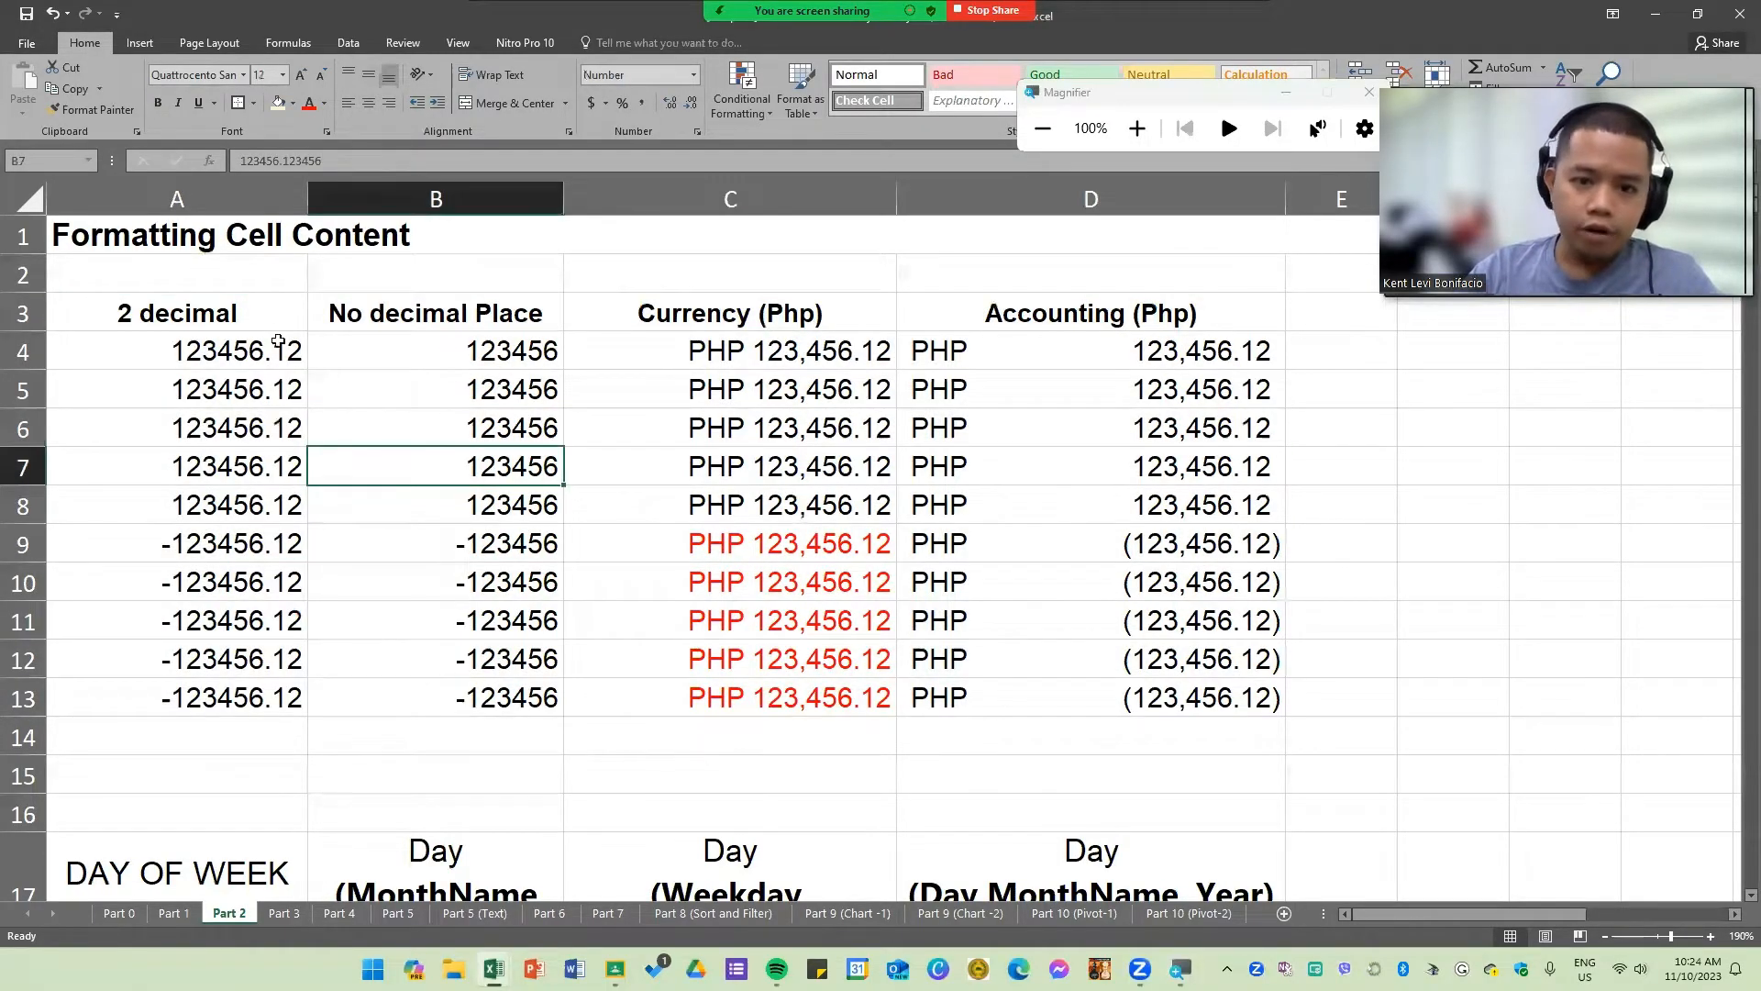
{"action": "left_click_drag", "start_coordinate": [257, 316], "coordinate": [934, 717]}
{"action": "left_click", "coordinate": [934, 718]}
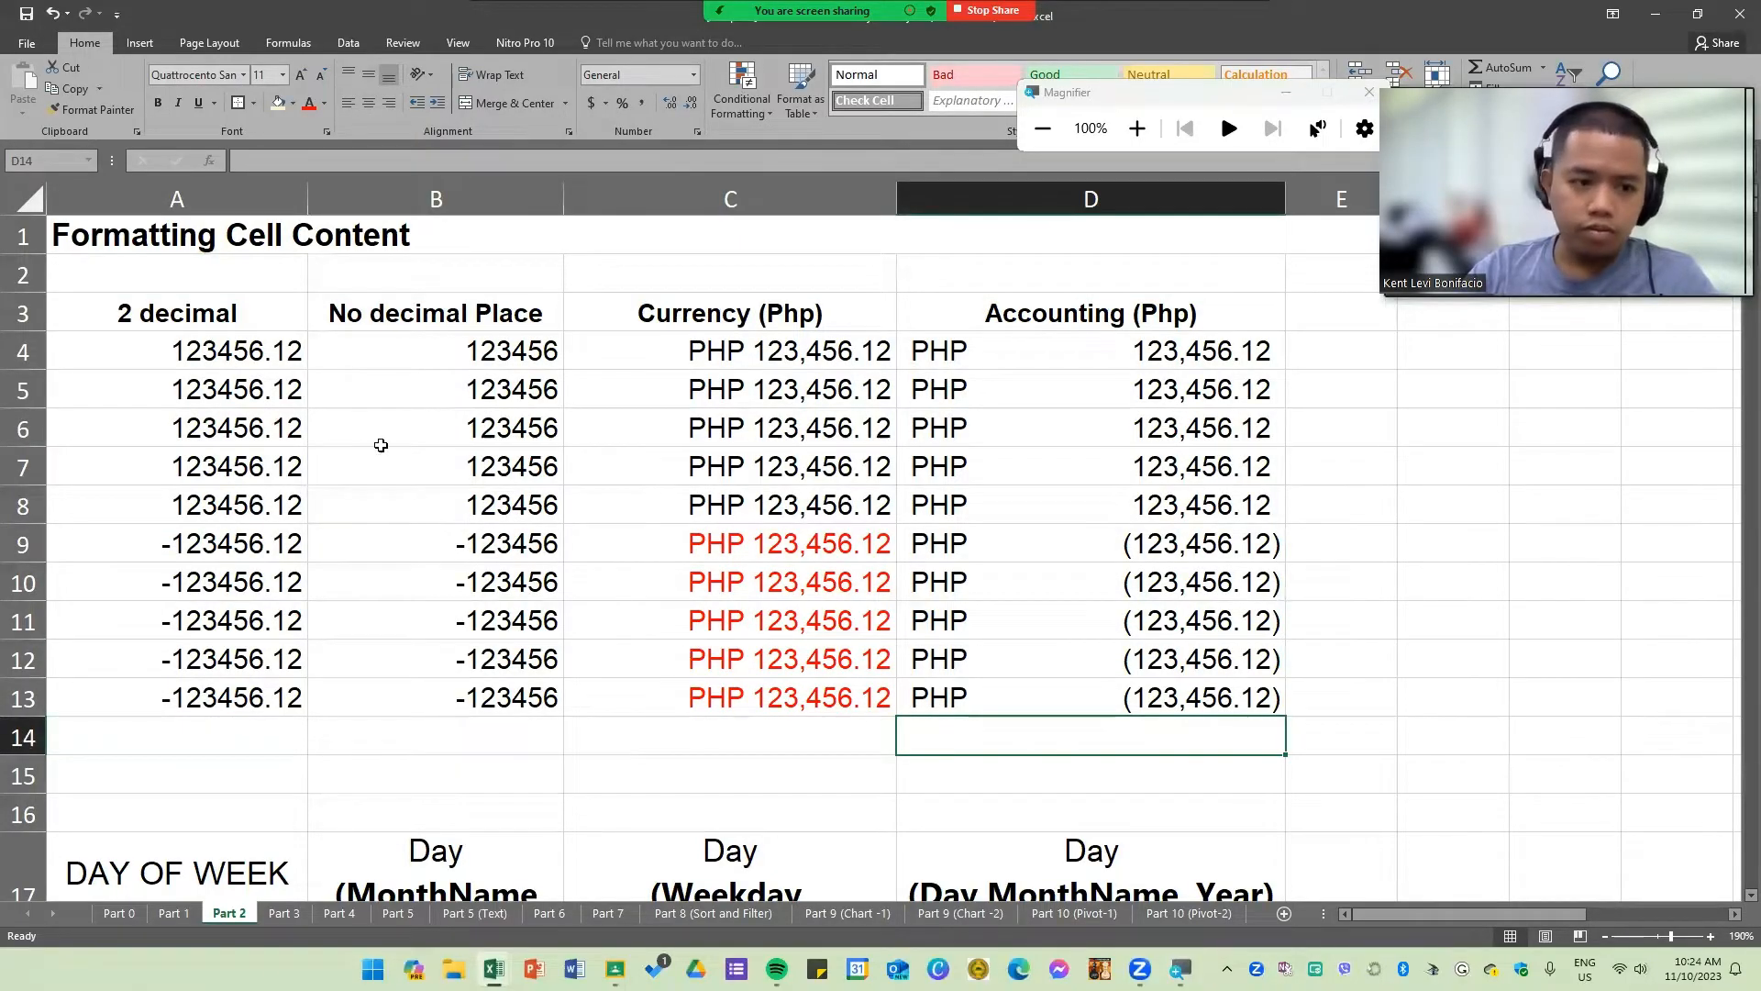
{"action": "left_click_drag", "start_coordinate": [155, 340], "coordinate": [1195, 699]}
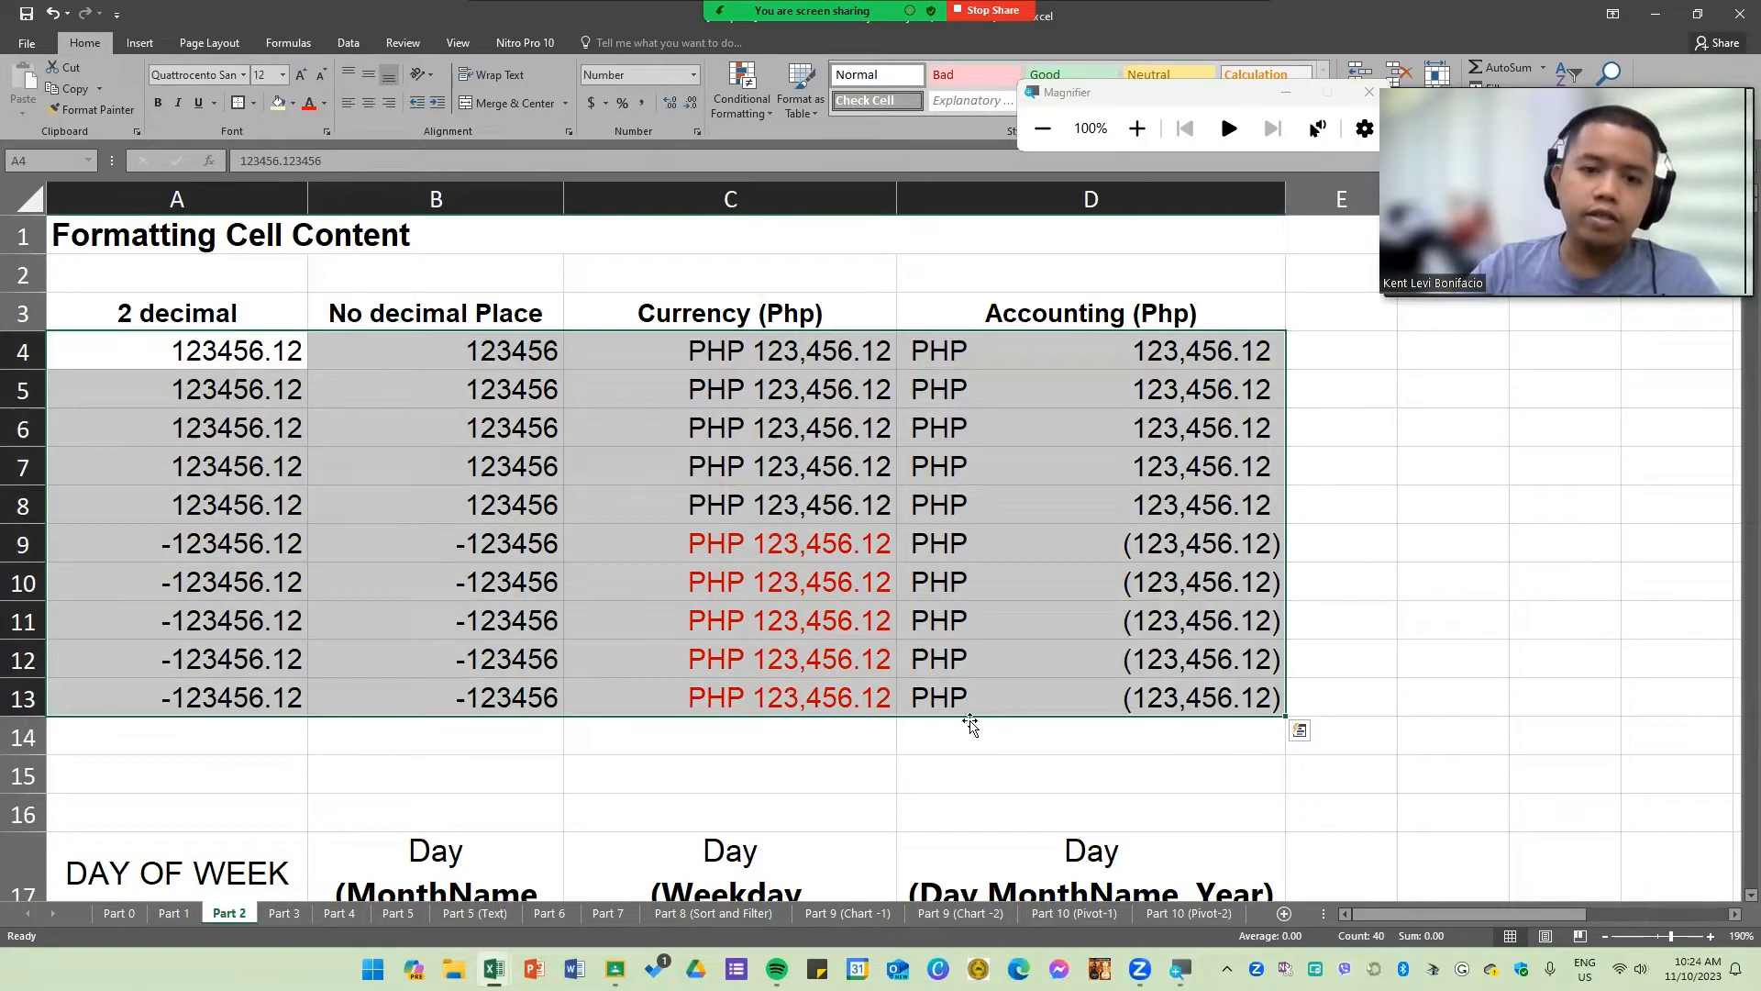
{"action": "scroll", "coordinate": [828, 676], "scroll_direction": "down", "scroll_amount": 1}
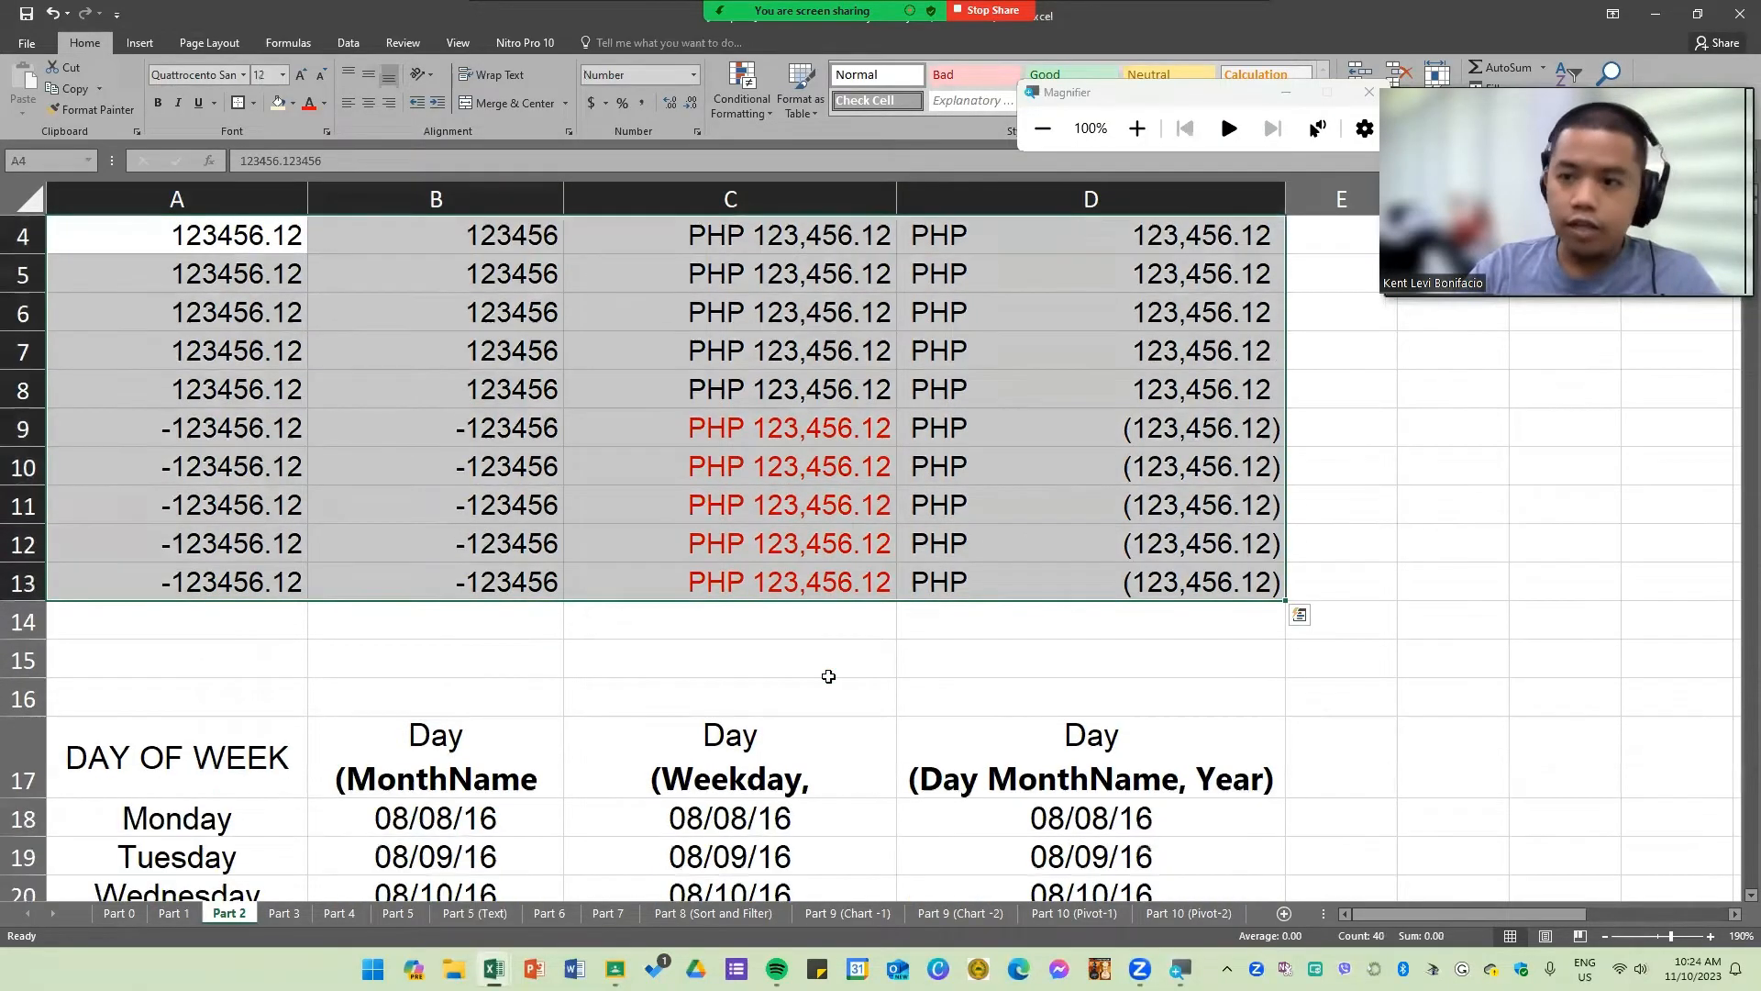
{"action": "scroll", "coordinate": [828, 676], "scroll_direction": "down", "scroll_amount": 2}
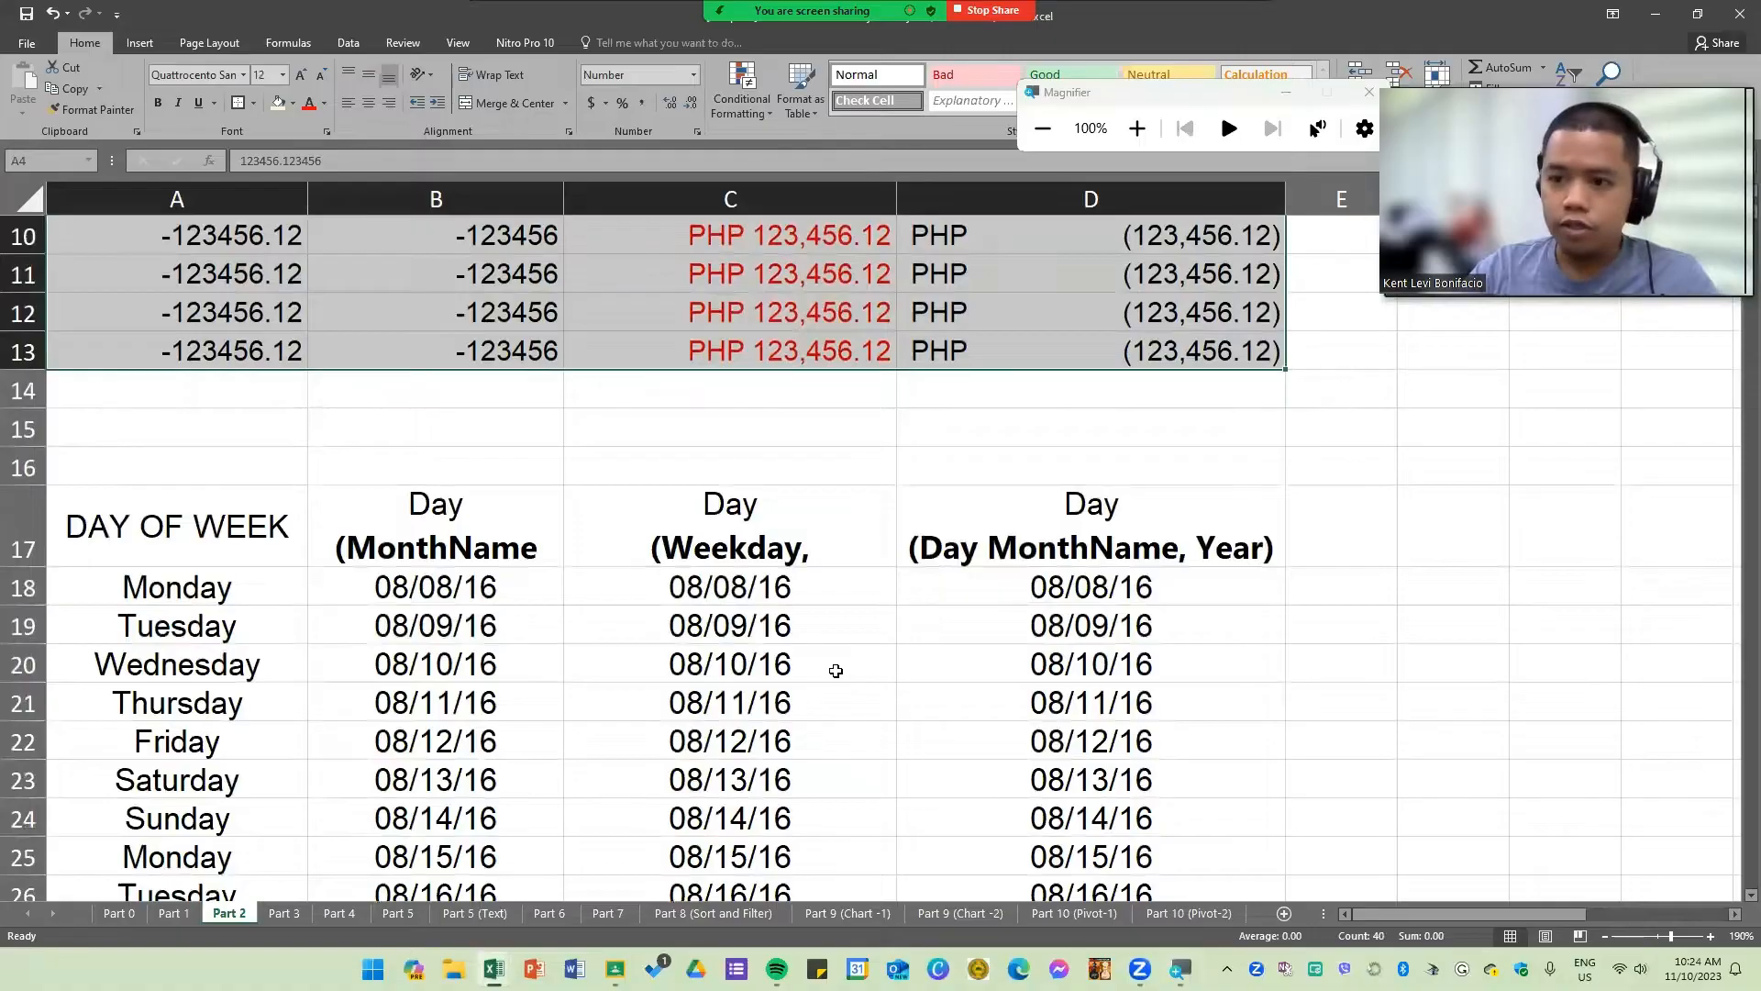
{"action": "scroll", "coordinate": [798, 661], "scroll_direction": "down", "scroll_amount": 2}
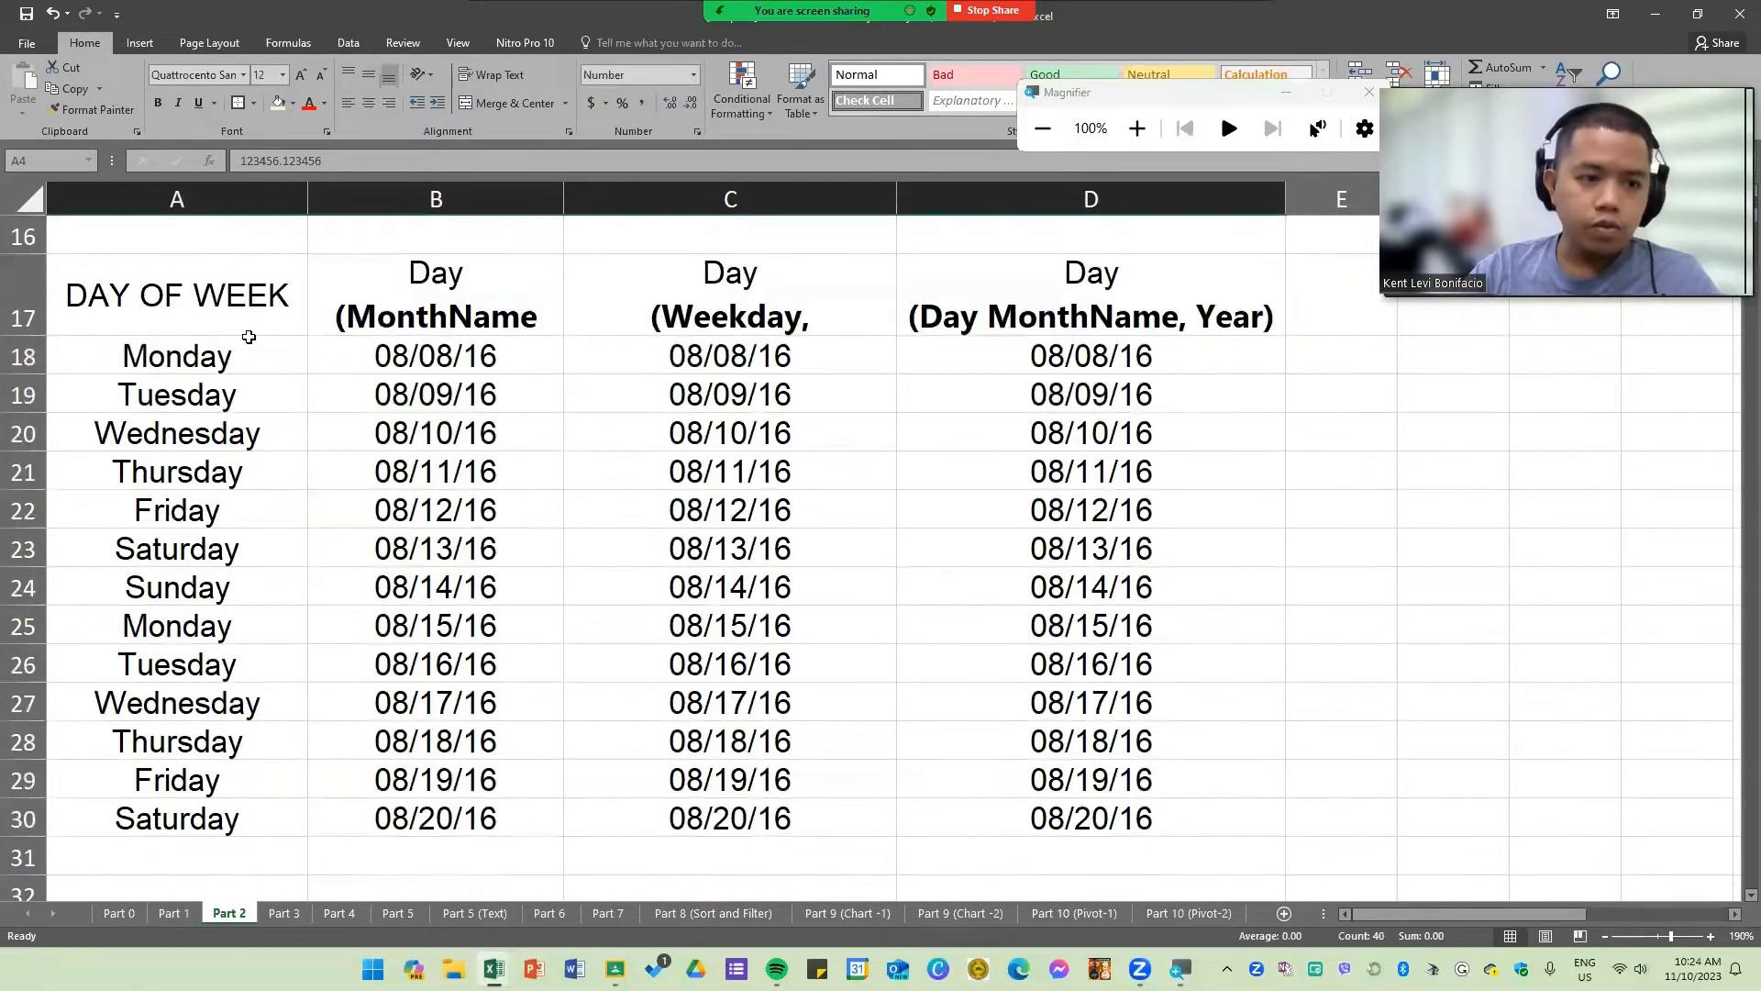
Step: Widen columns B and C so the date column headers fit
{"action": "left_click_drag", "start_coordinate": [122, 287], "coordinate": [1101, 816]}
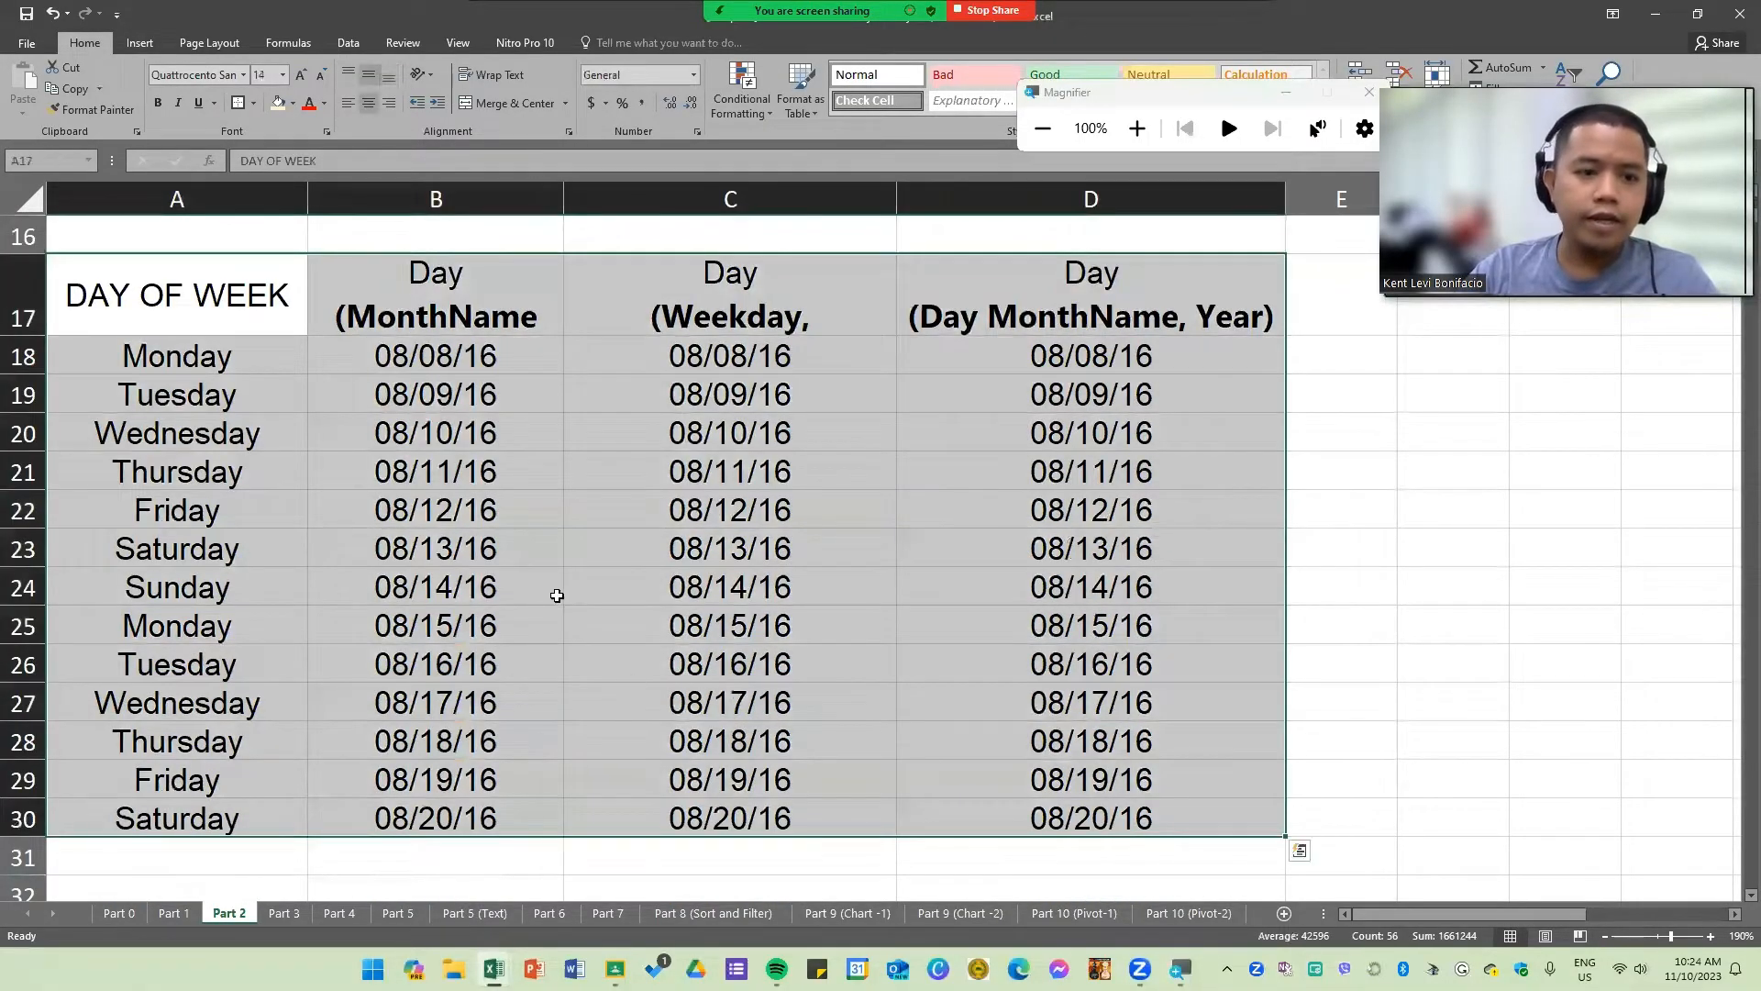
{"action": "left_click", "coordinate": [557, 595]}
{"action": "left_click_drag", "start_coordinate": [563, 199], "coordinate": [743, 199]}
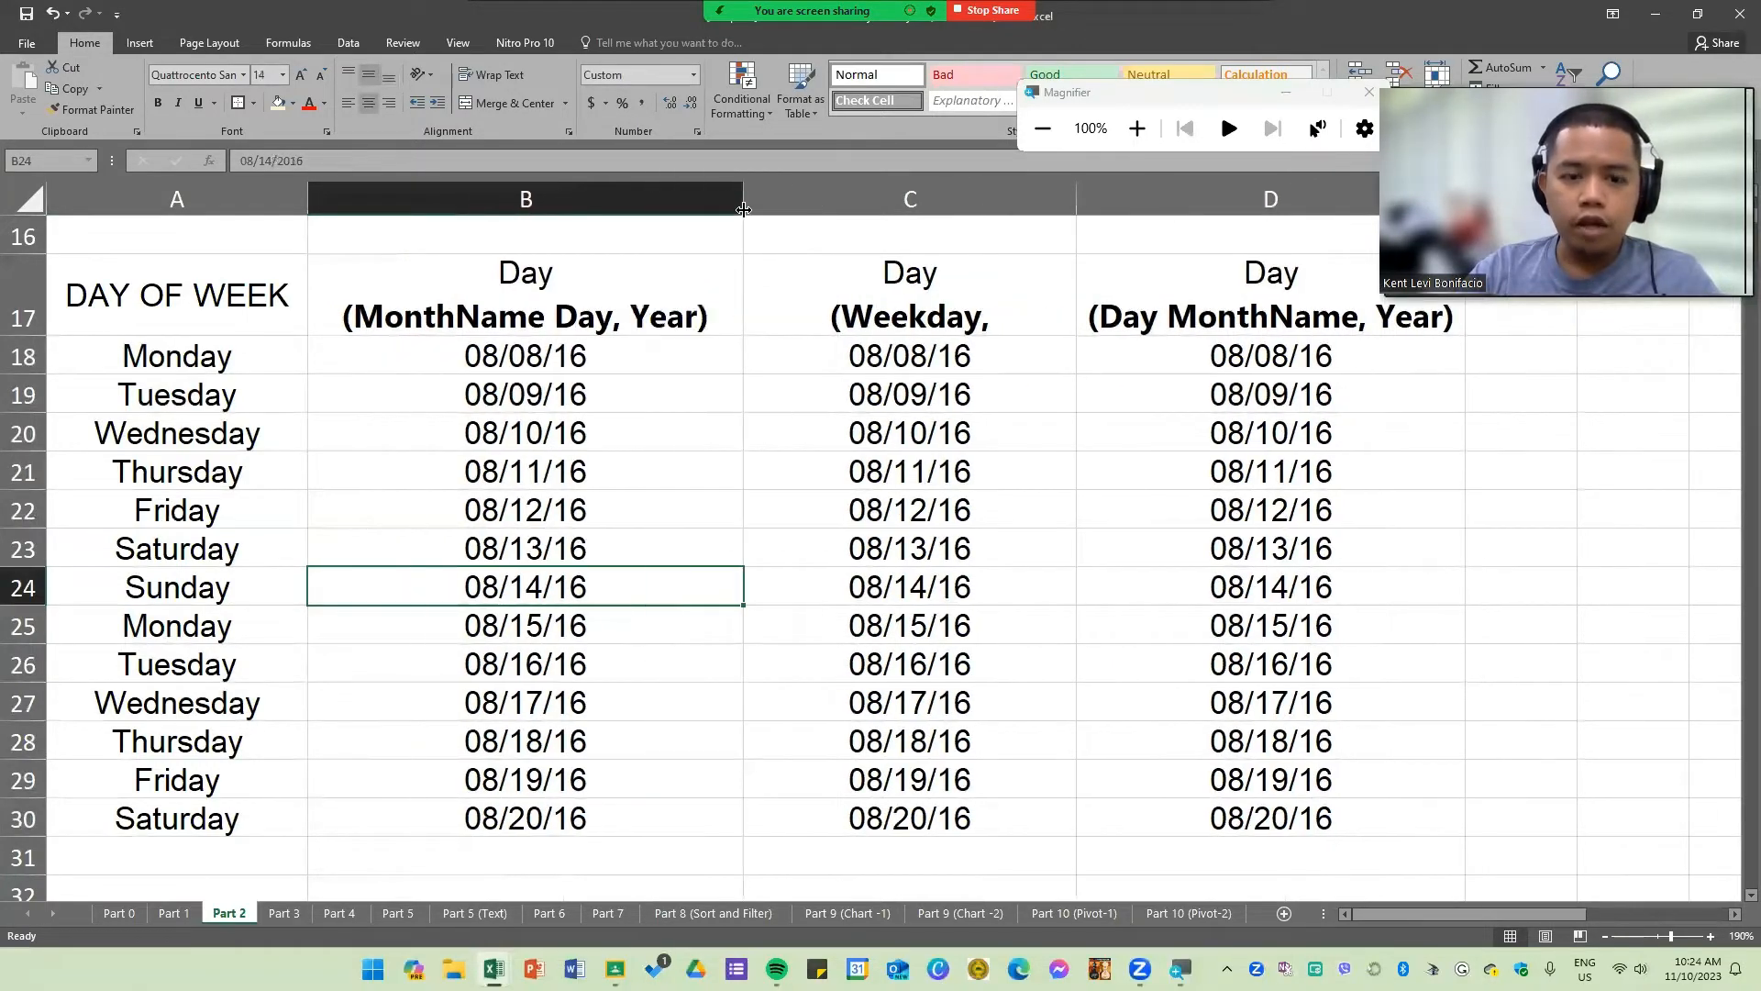
{"action": "left_click_drag", "start_coordinate": [1074, 206], "coordinate": [1295, 207]}
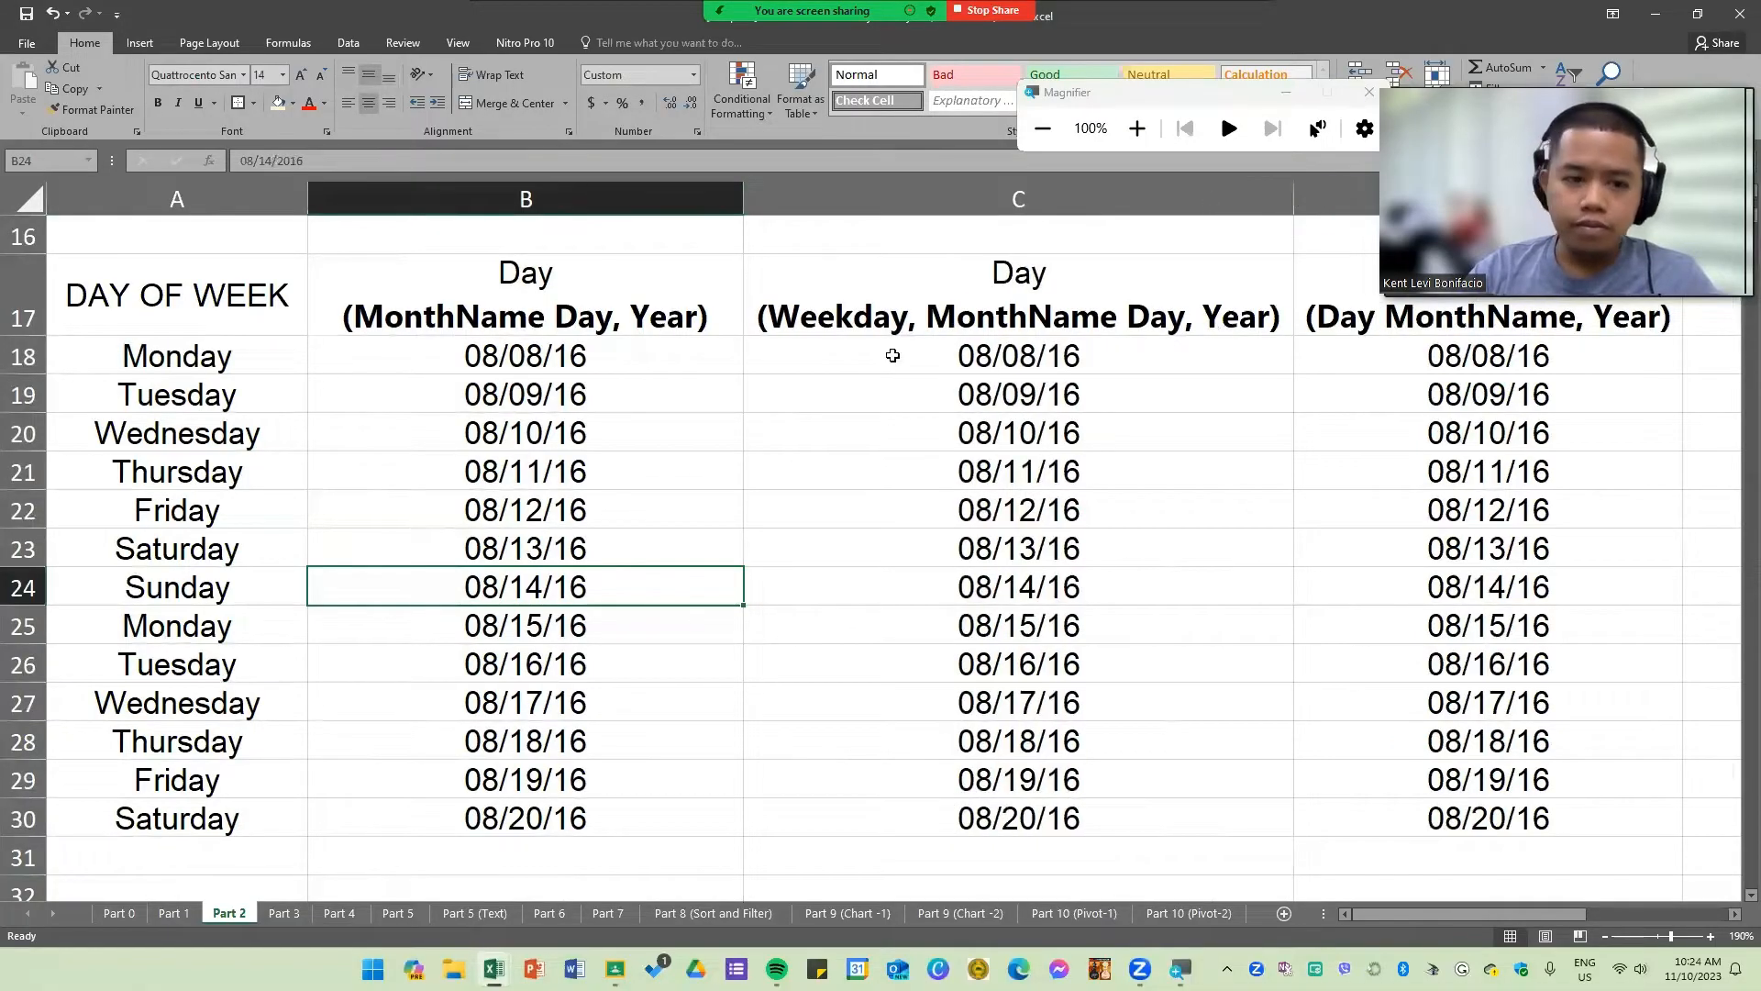
Step: Inspect the date headers and first date cells in columns B through D
{"action": "left_click", "coordinate": [893, 355]}
{"action": "left_click", "coordinate": [518, 348]}
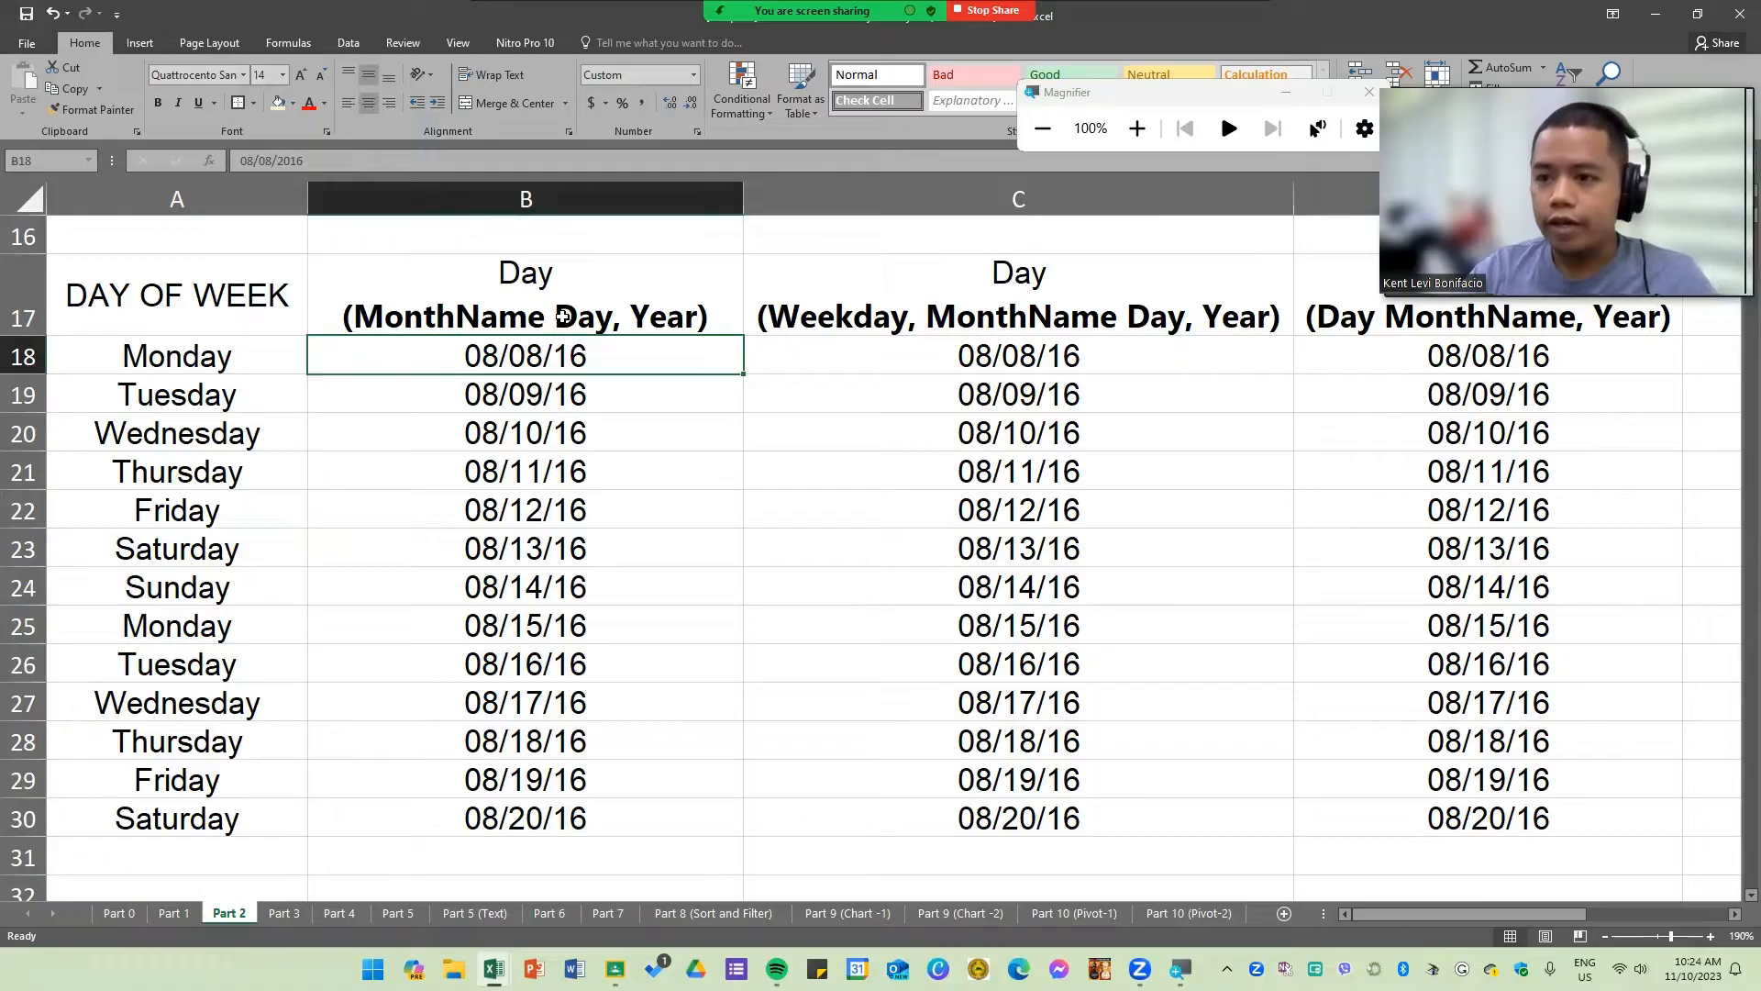
{"action": "left_click", "coordinate": [455, 319]}
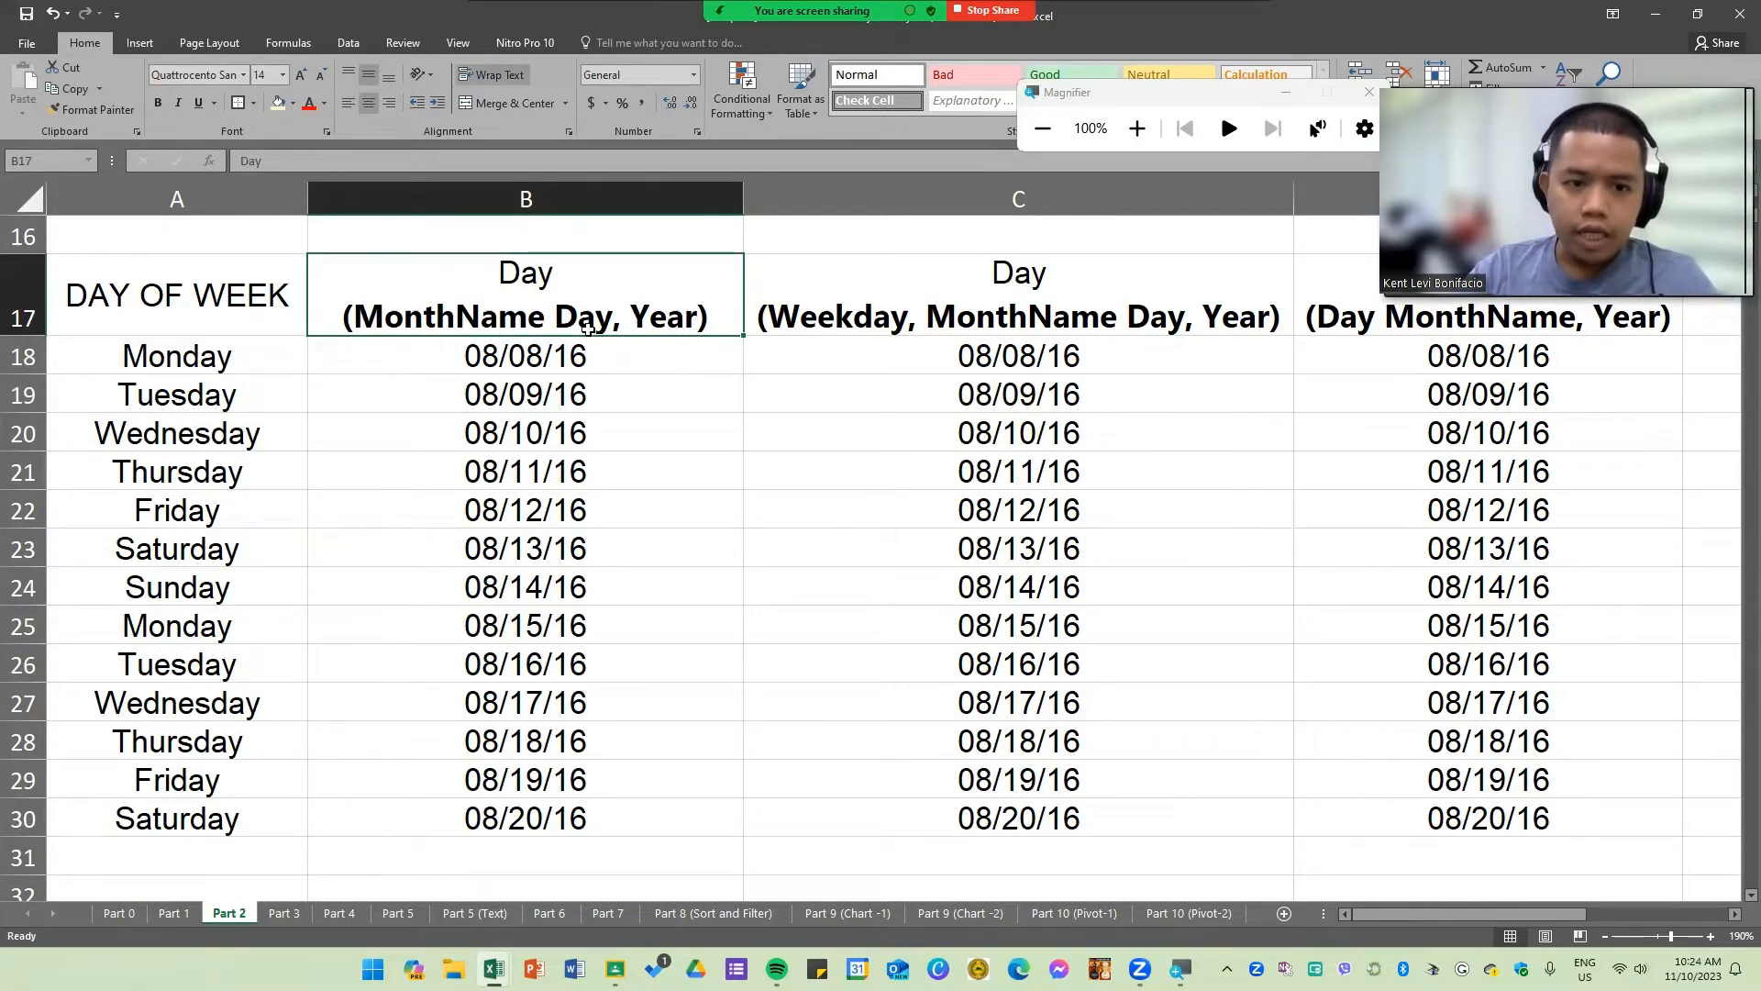
{"action": "left_click", "coordinate": [851, 323]}
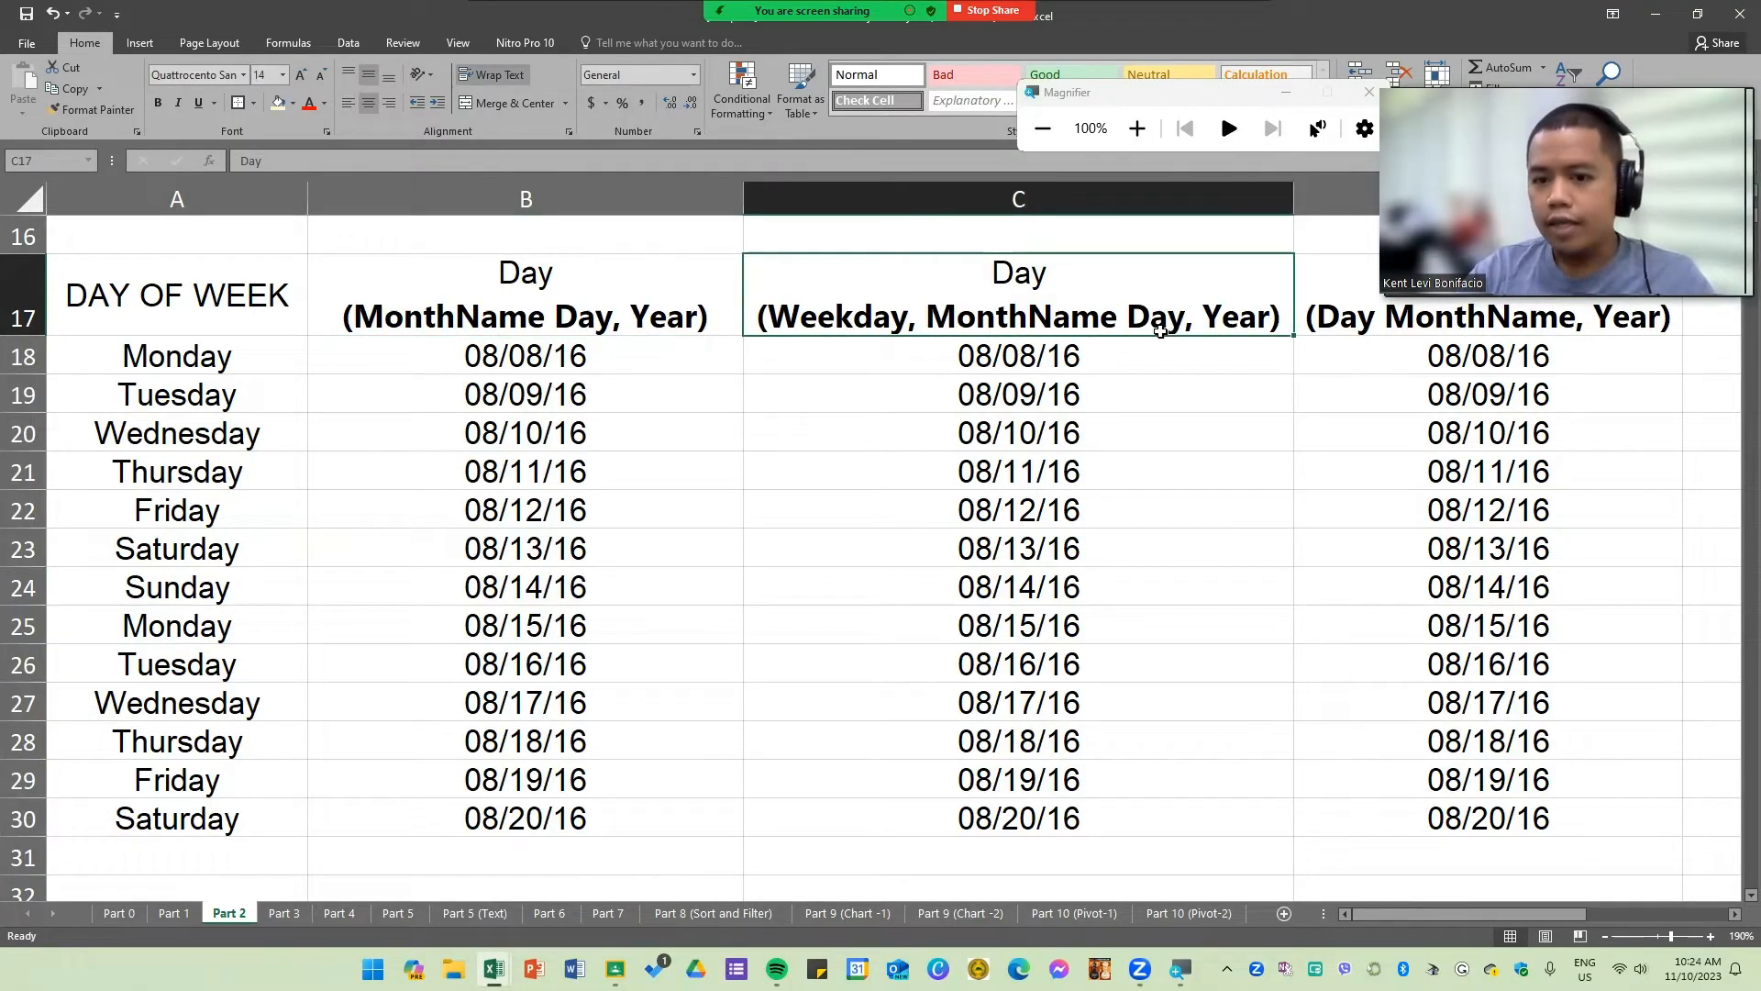
{"action": "left_click", "coordinate": [1454, 357]}
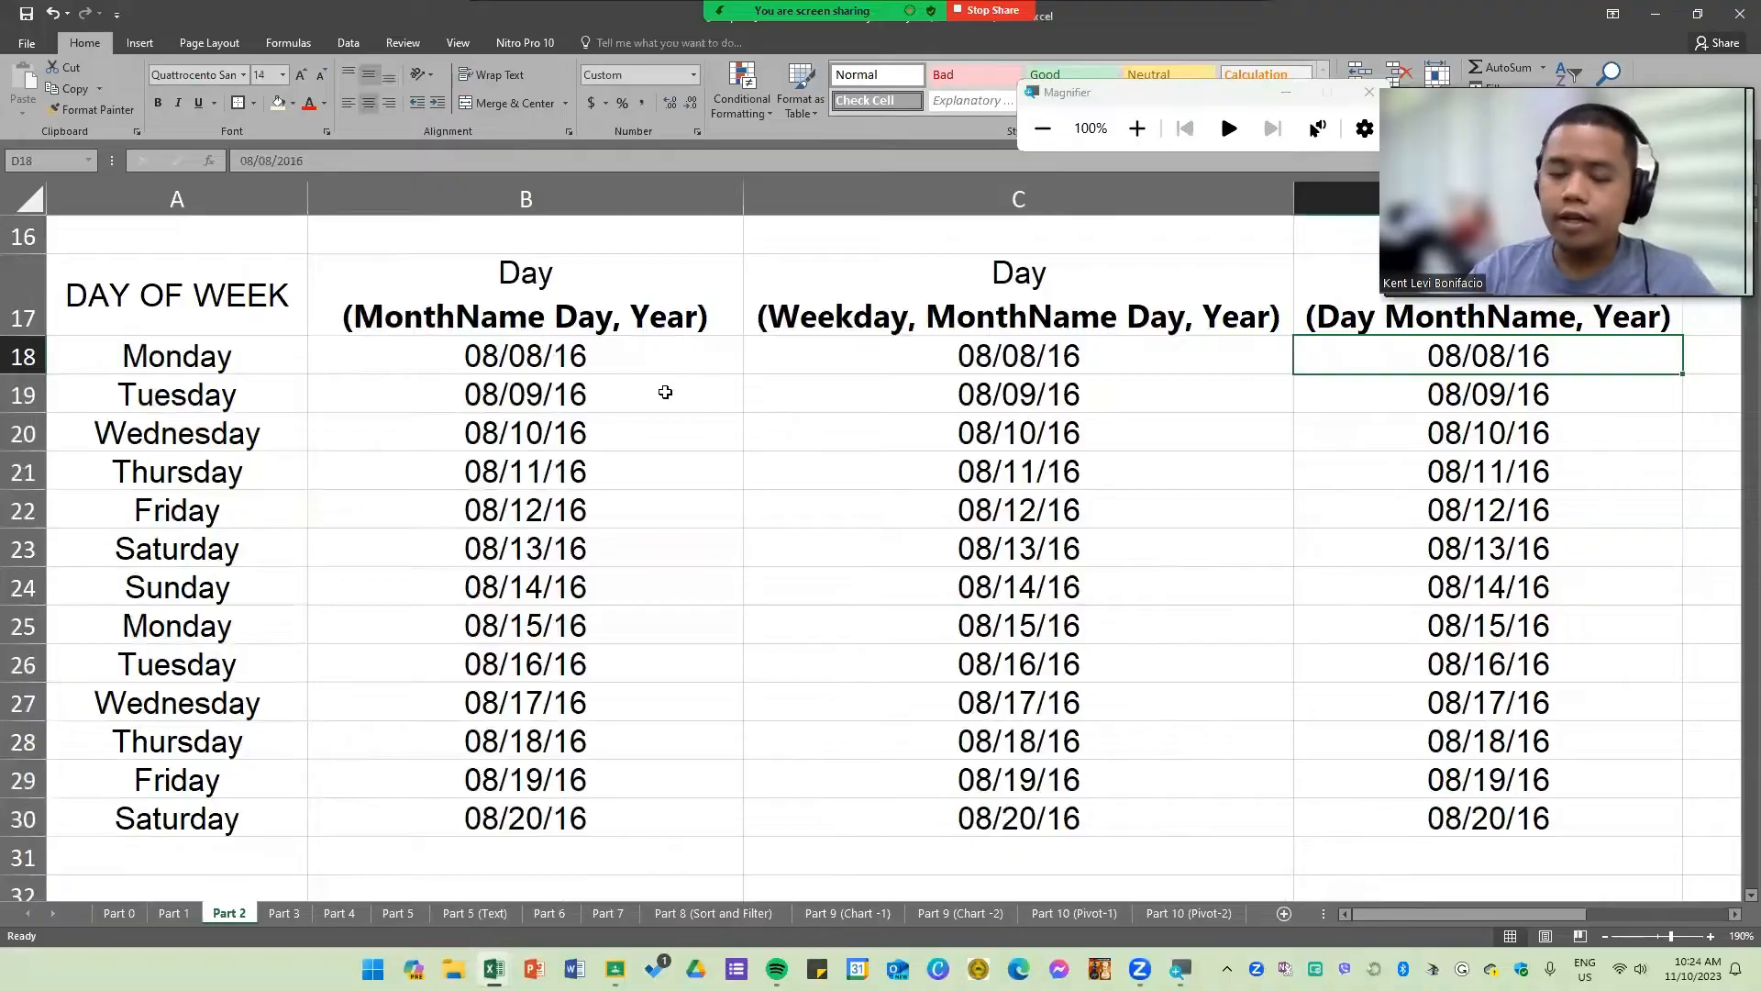
{"action": "scroll", "coordinate": [660, 431], "scroll_direction": "down", "scroll_amount": 1}
{"action": "scroll", "coordinate": [660, 432], "scroll_direction": "up", "scroll_amount": 1}
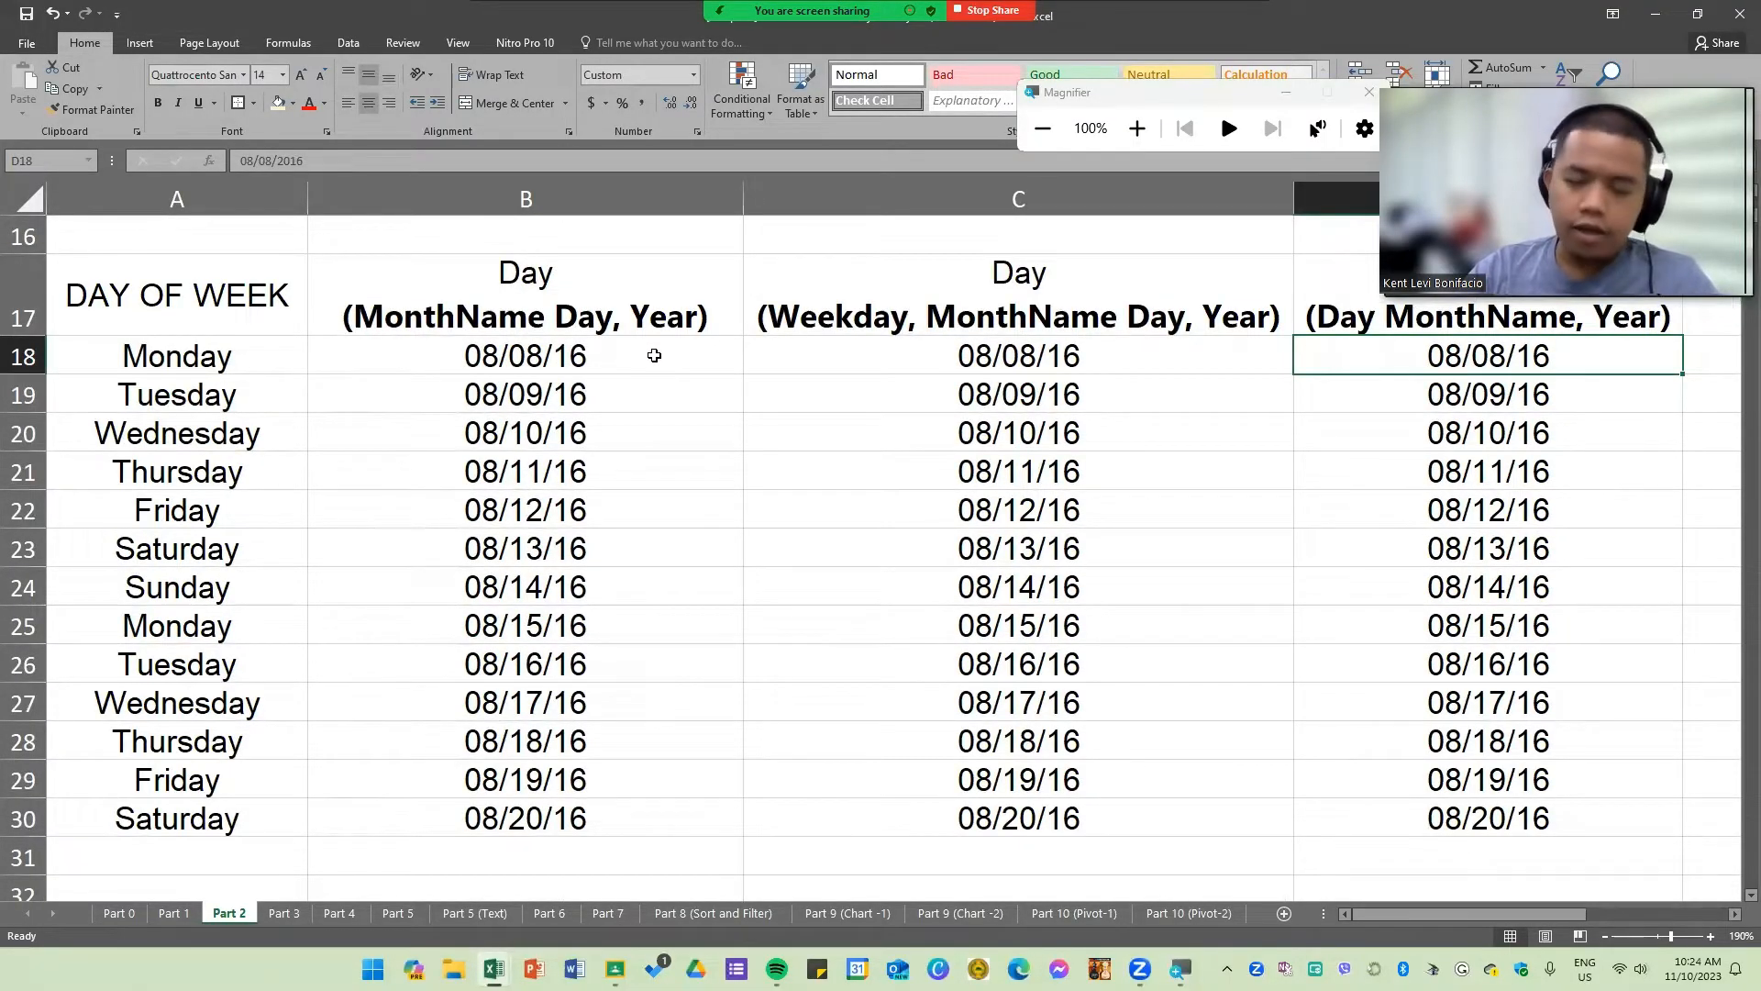
Step: Format B18 through B30 with the Date type "March 14, 2012" in the English (United States) locale
{"action": "left_click_drag", "start_coordinate": [656, 357], "coordinate": [687, 807]}
{"action": "right_click", "coordinate": [682, 560]}
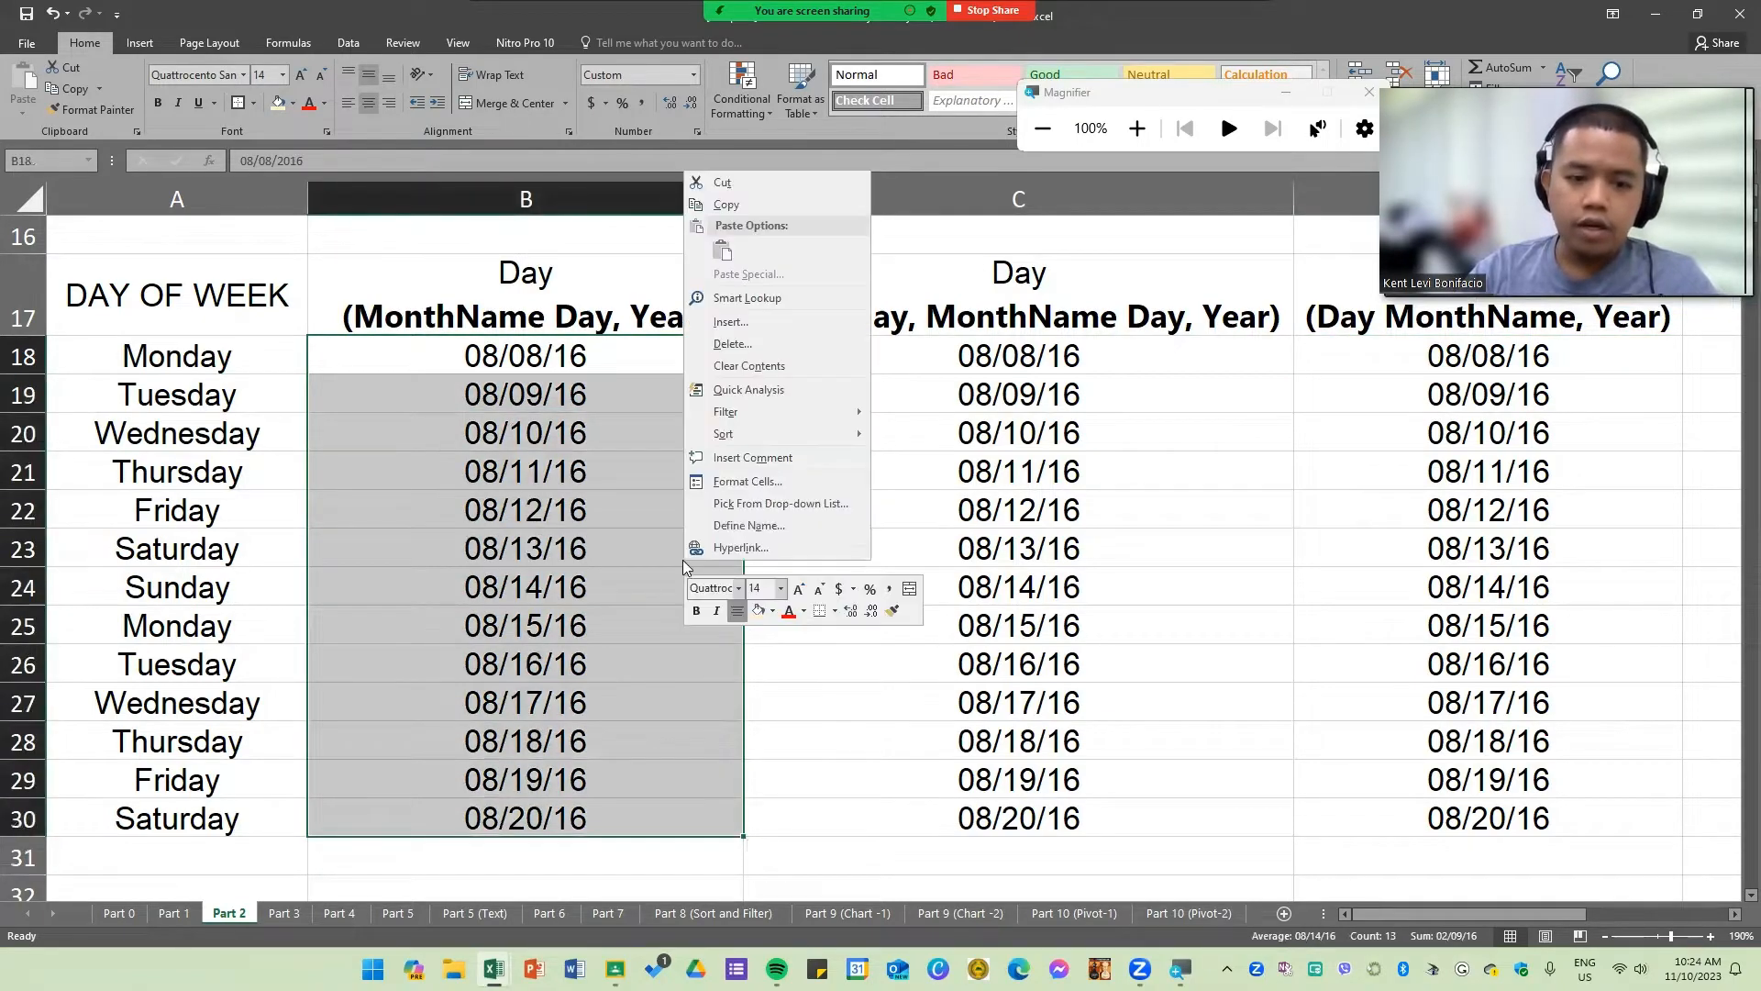
{"action": "left_click", "coordinate": [759, 482]}
{"action": "left_click", "coordinate": [1138, 129]}
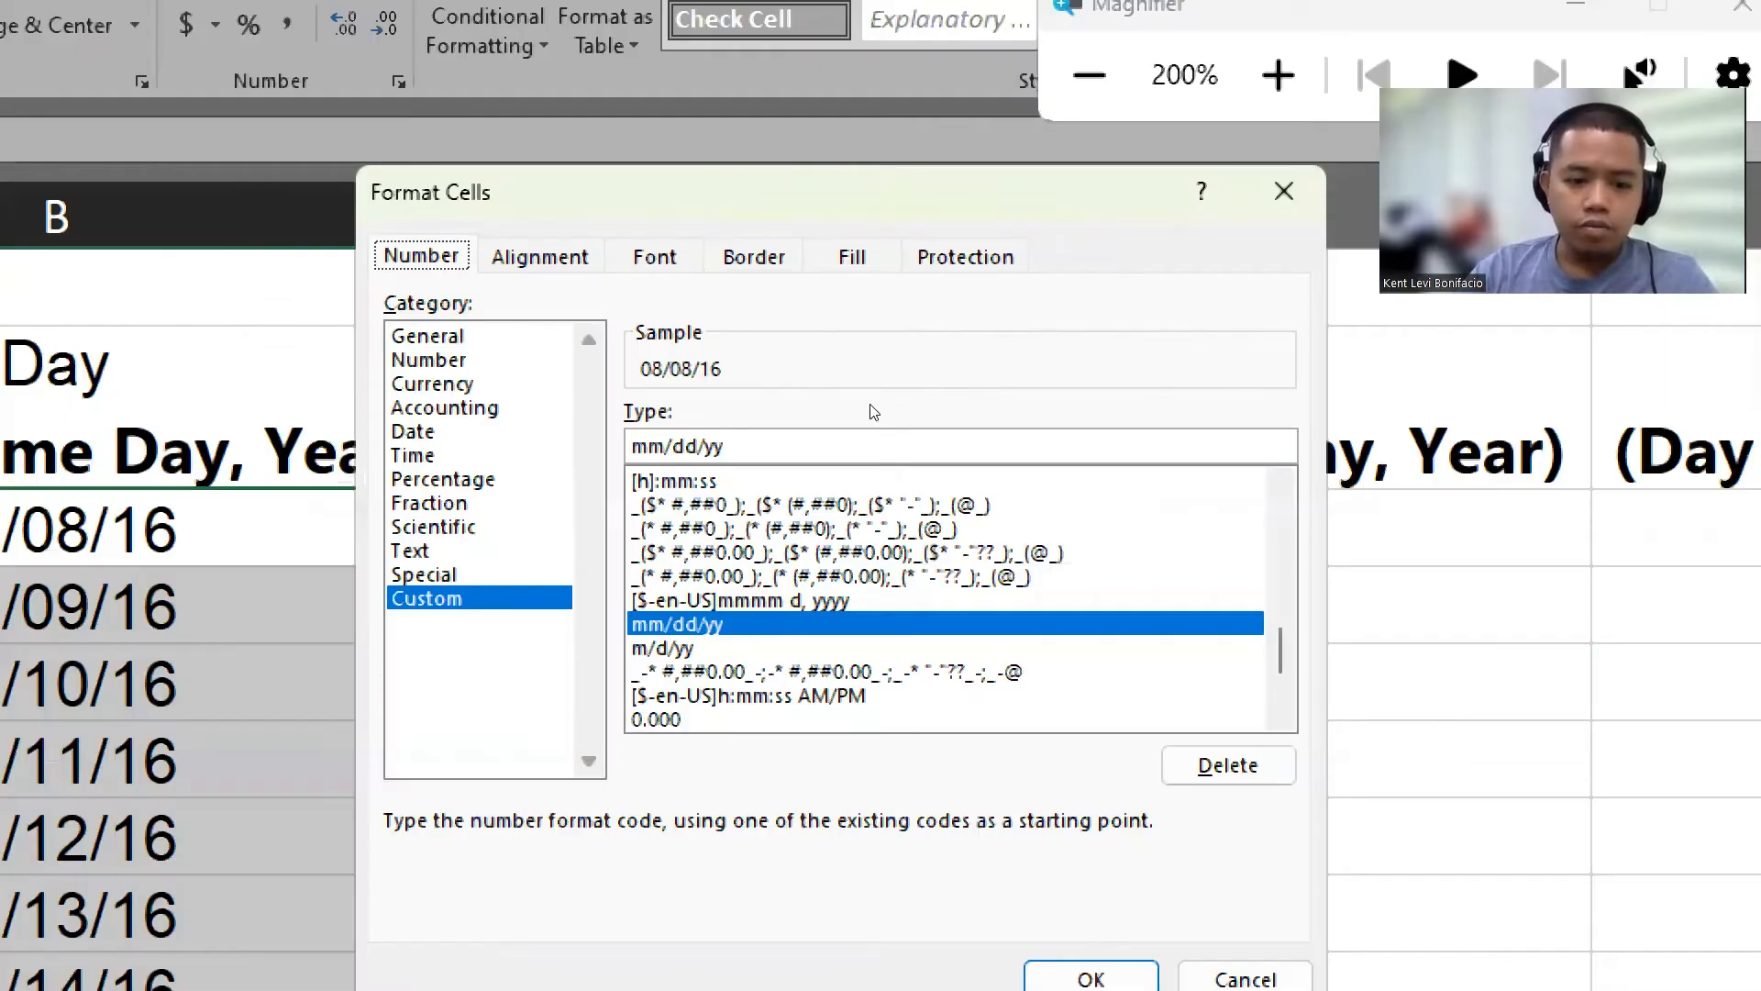
{"action": "left_click", "coordinate": [810, 601]}
{"action": "left_click", "coordinate": [816, 695]}
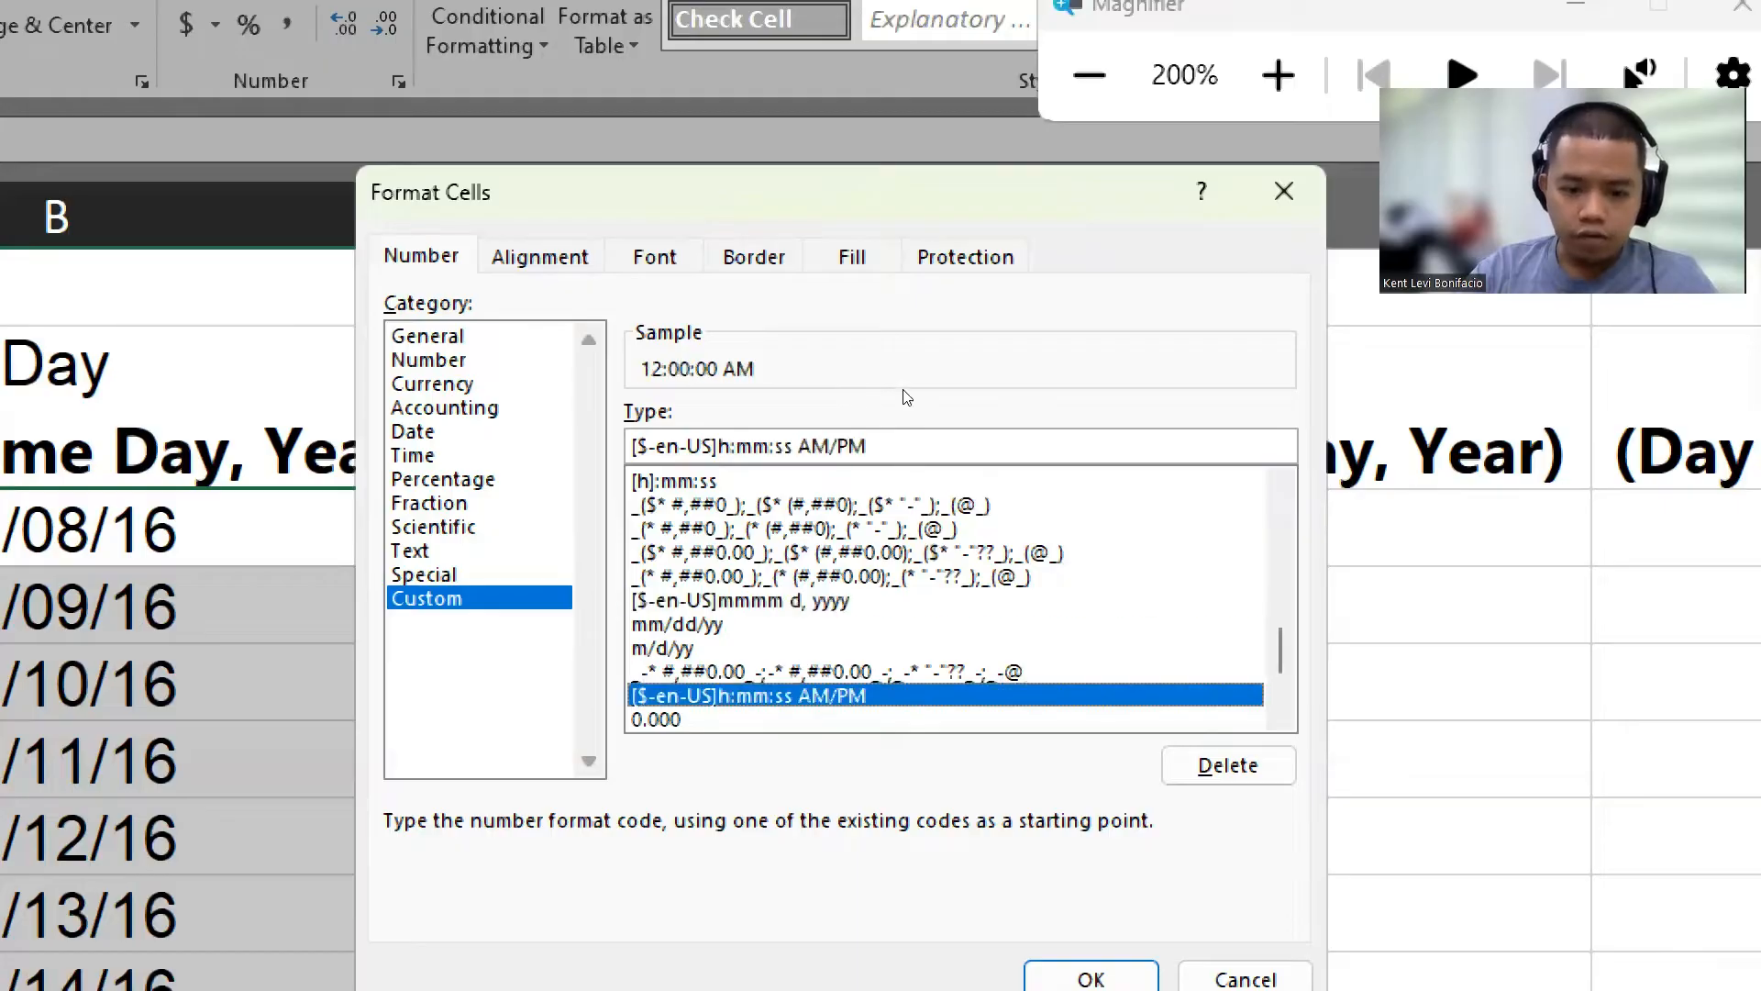
{"action": "key", "text": "Up"}
{"action": "key", "text": "Up"}
{"action": "key", "text": "Up"}
{"action": "key", "text": "Up"}
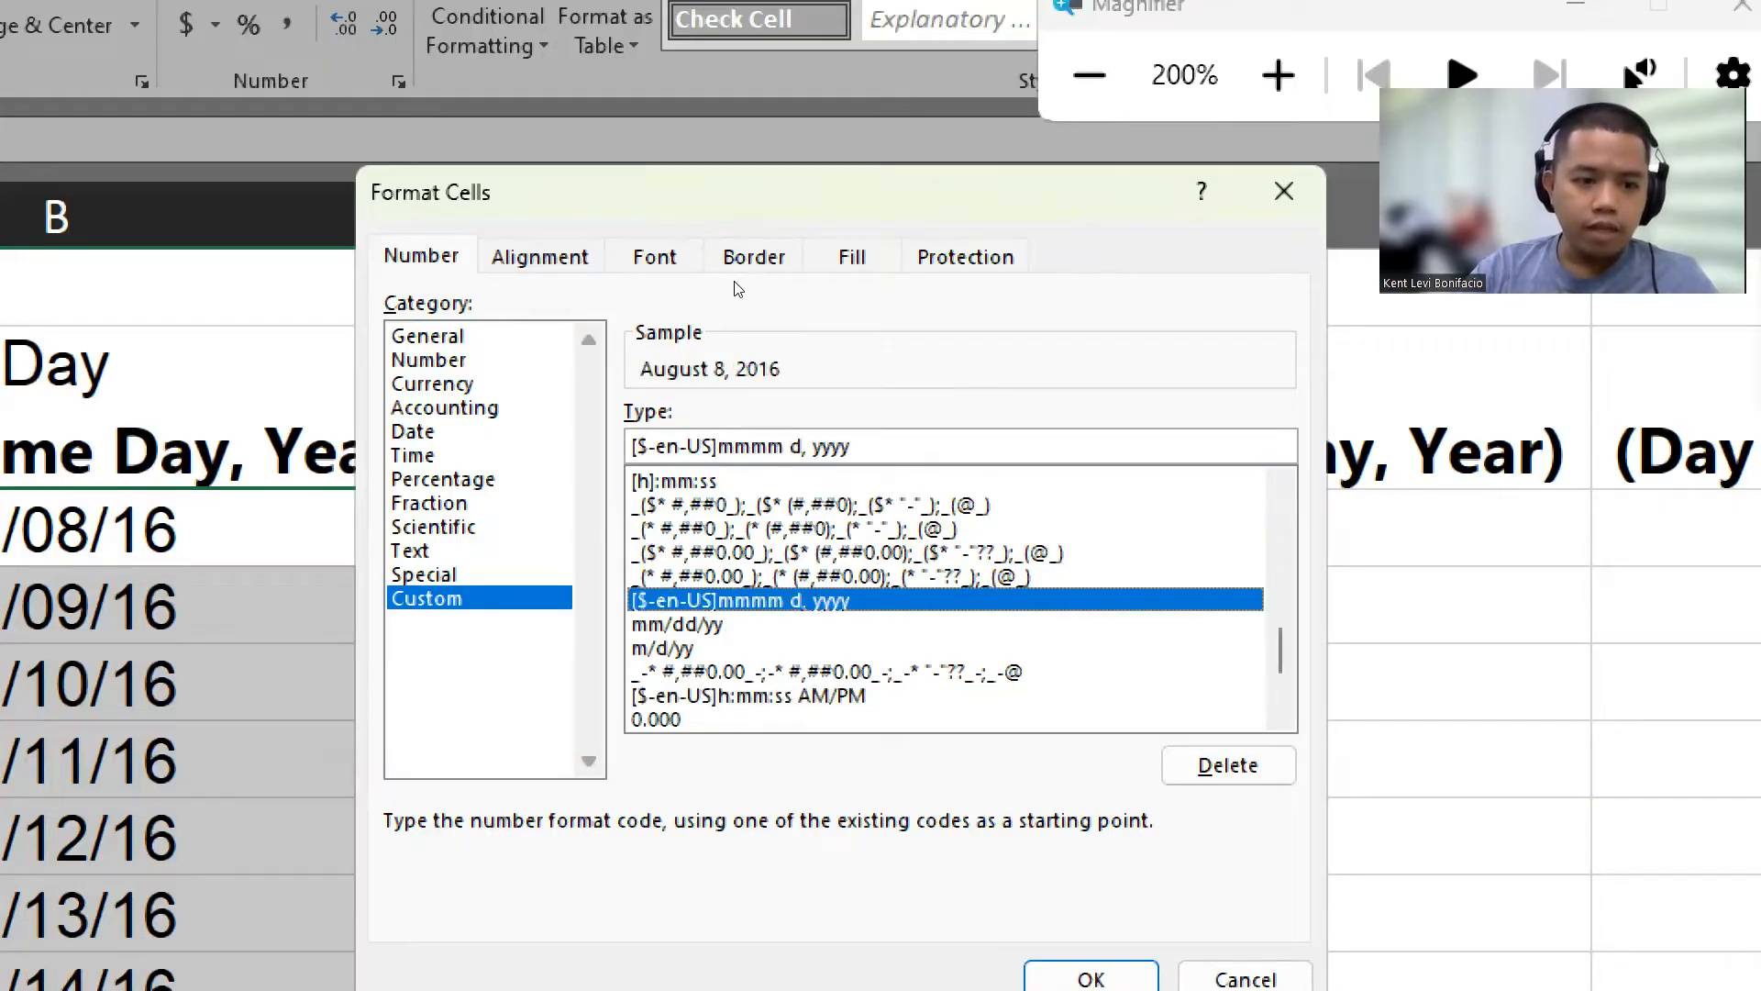
{"action": "left_click", "coordinate": [412, 431]}
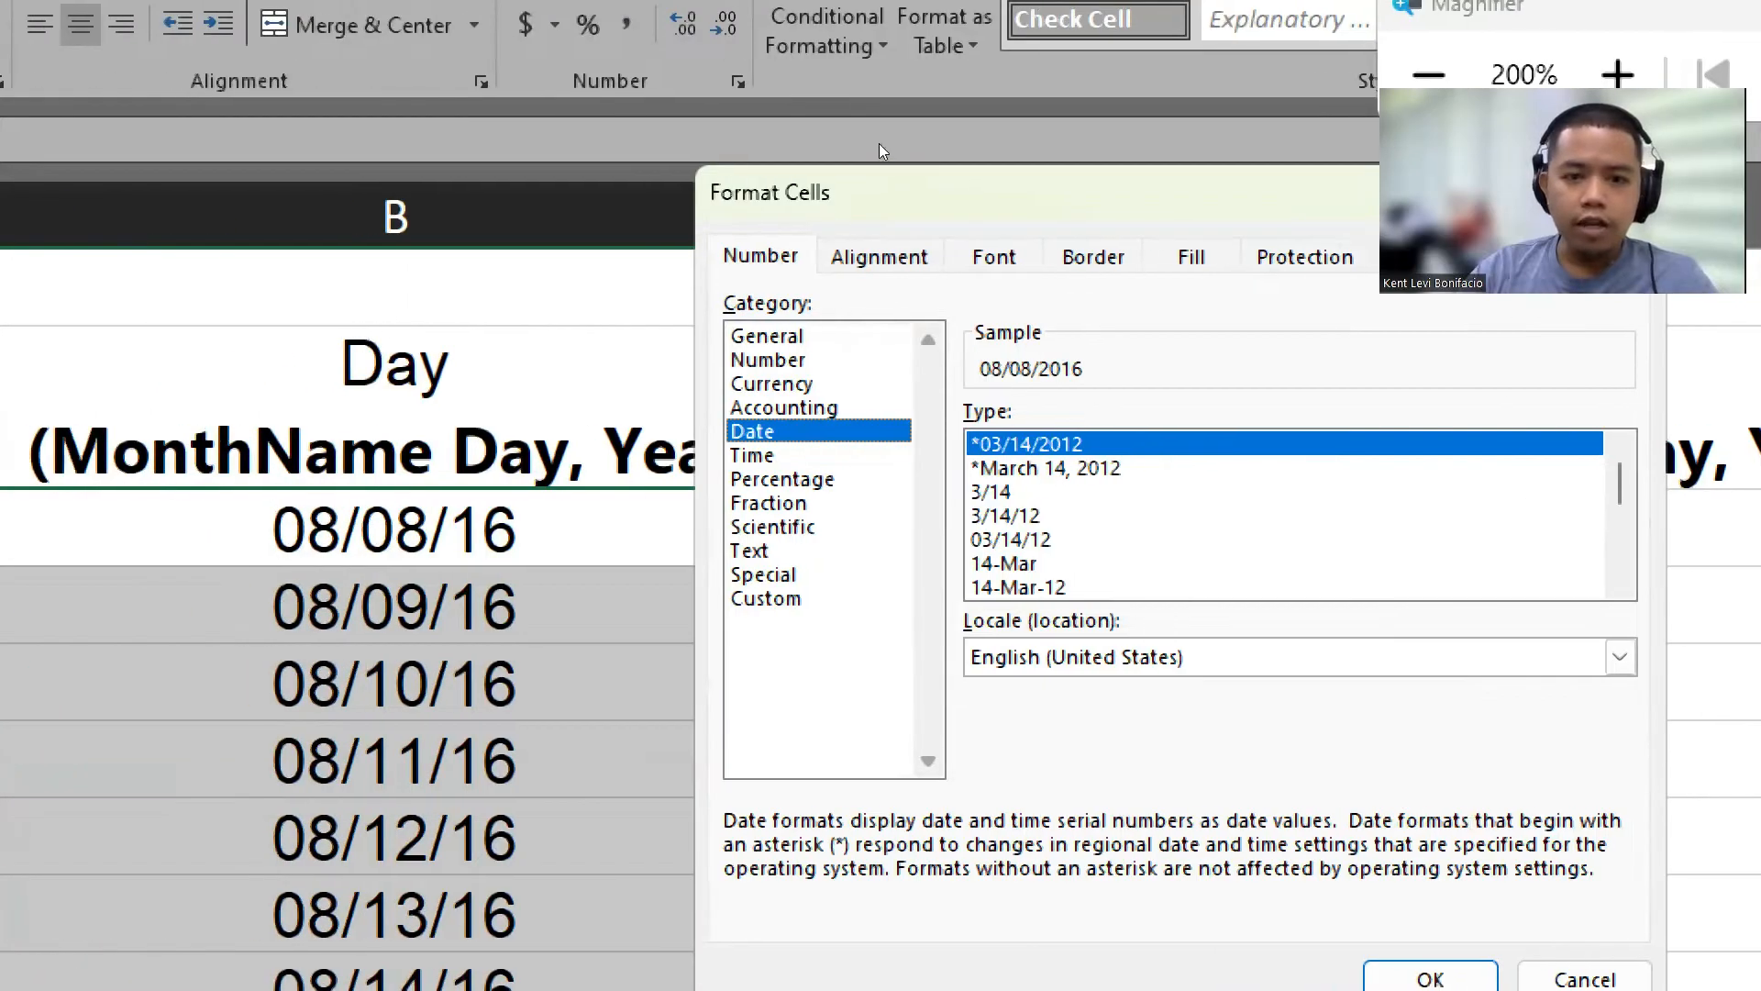
{"action": "left_click_drag", "start_coordinate": [828, 193], "coordinate": [933, 189]}
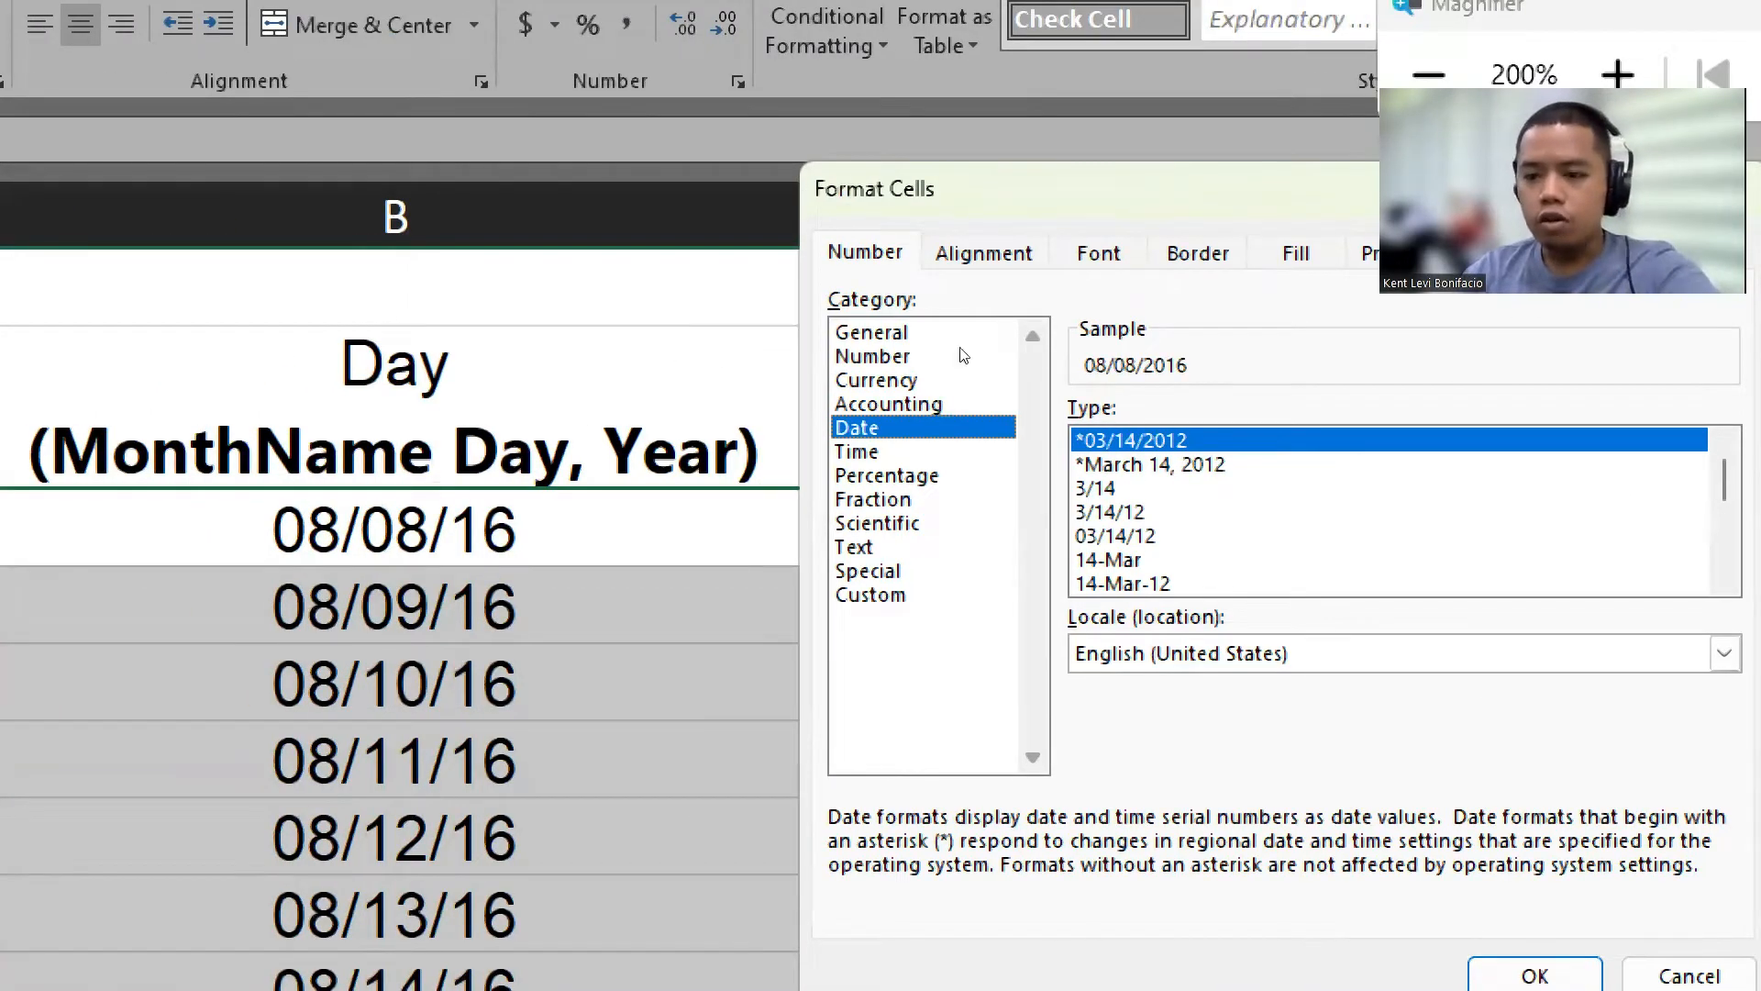
{"action": "scroll", "coordinate": [1195, 363], "scroll_direction": "down", "scroll_amount": 4}
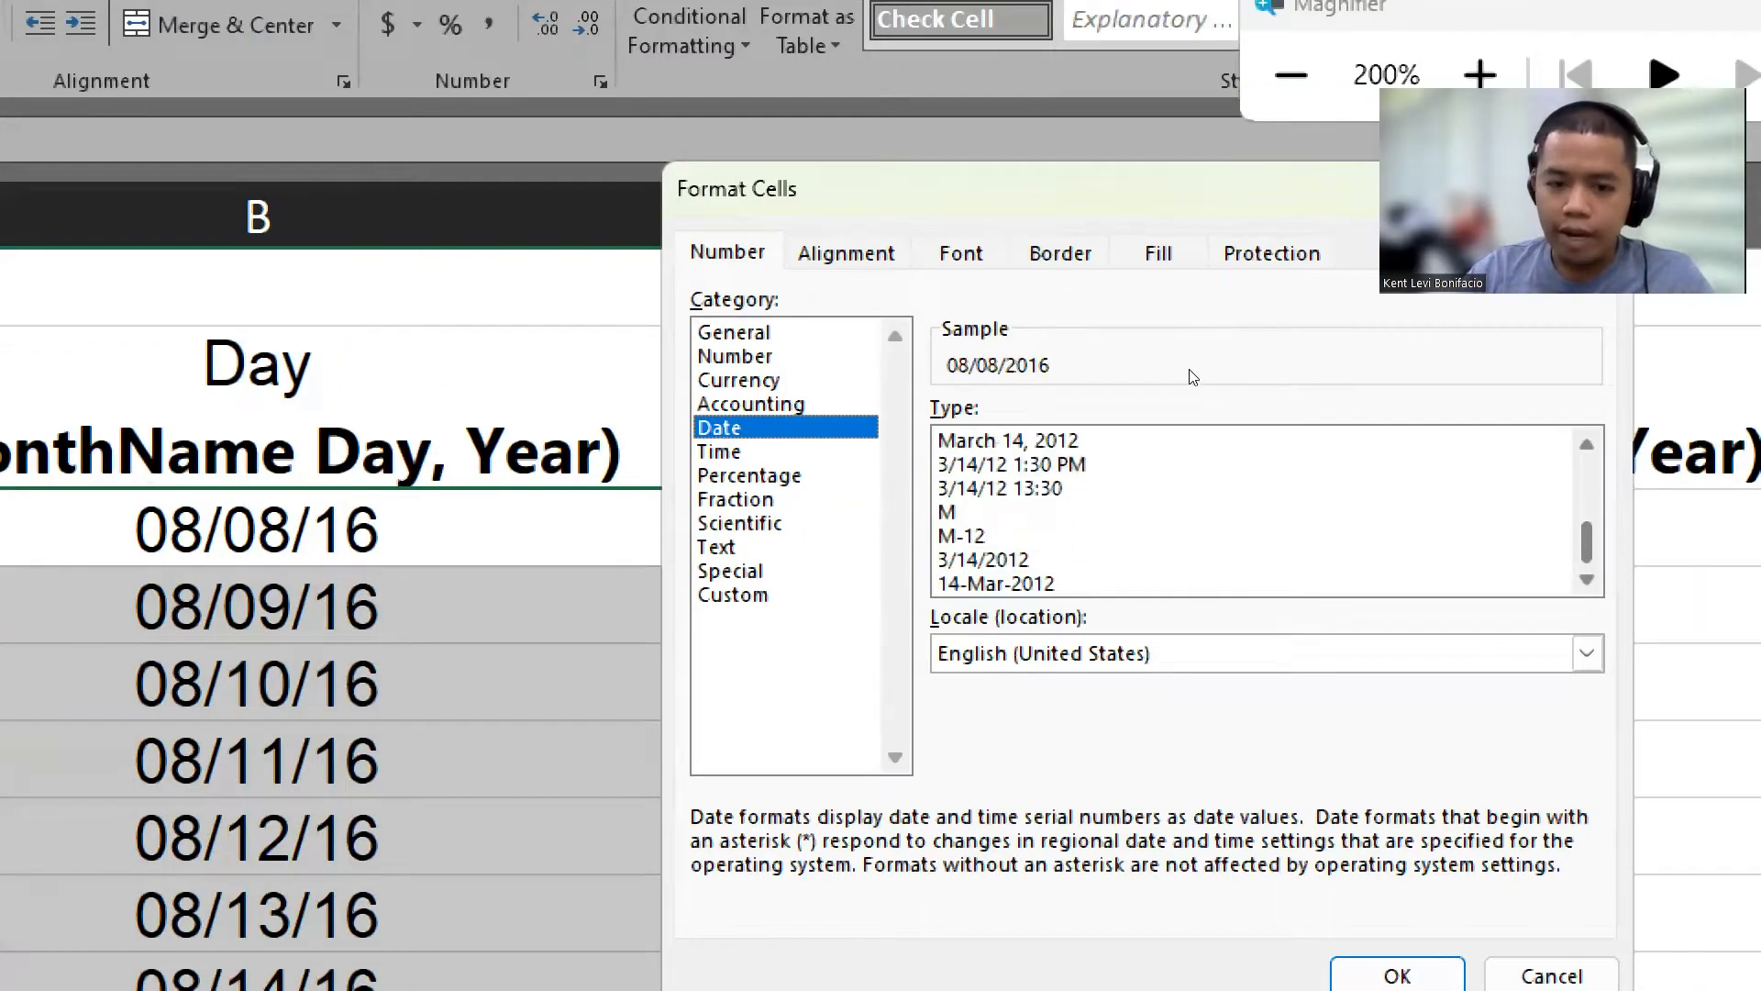
{"action": "scroll", "coordinate": [1190, 330], "scroll_direction": "up", "scroll_amount": 4}
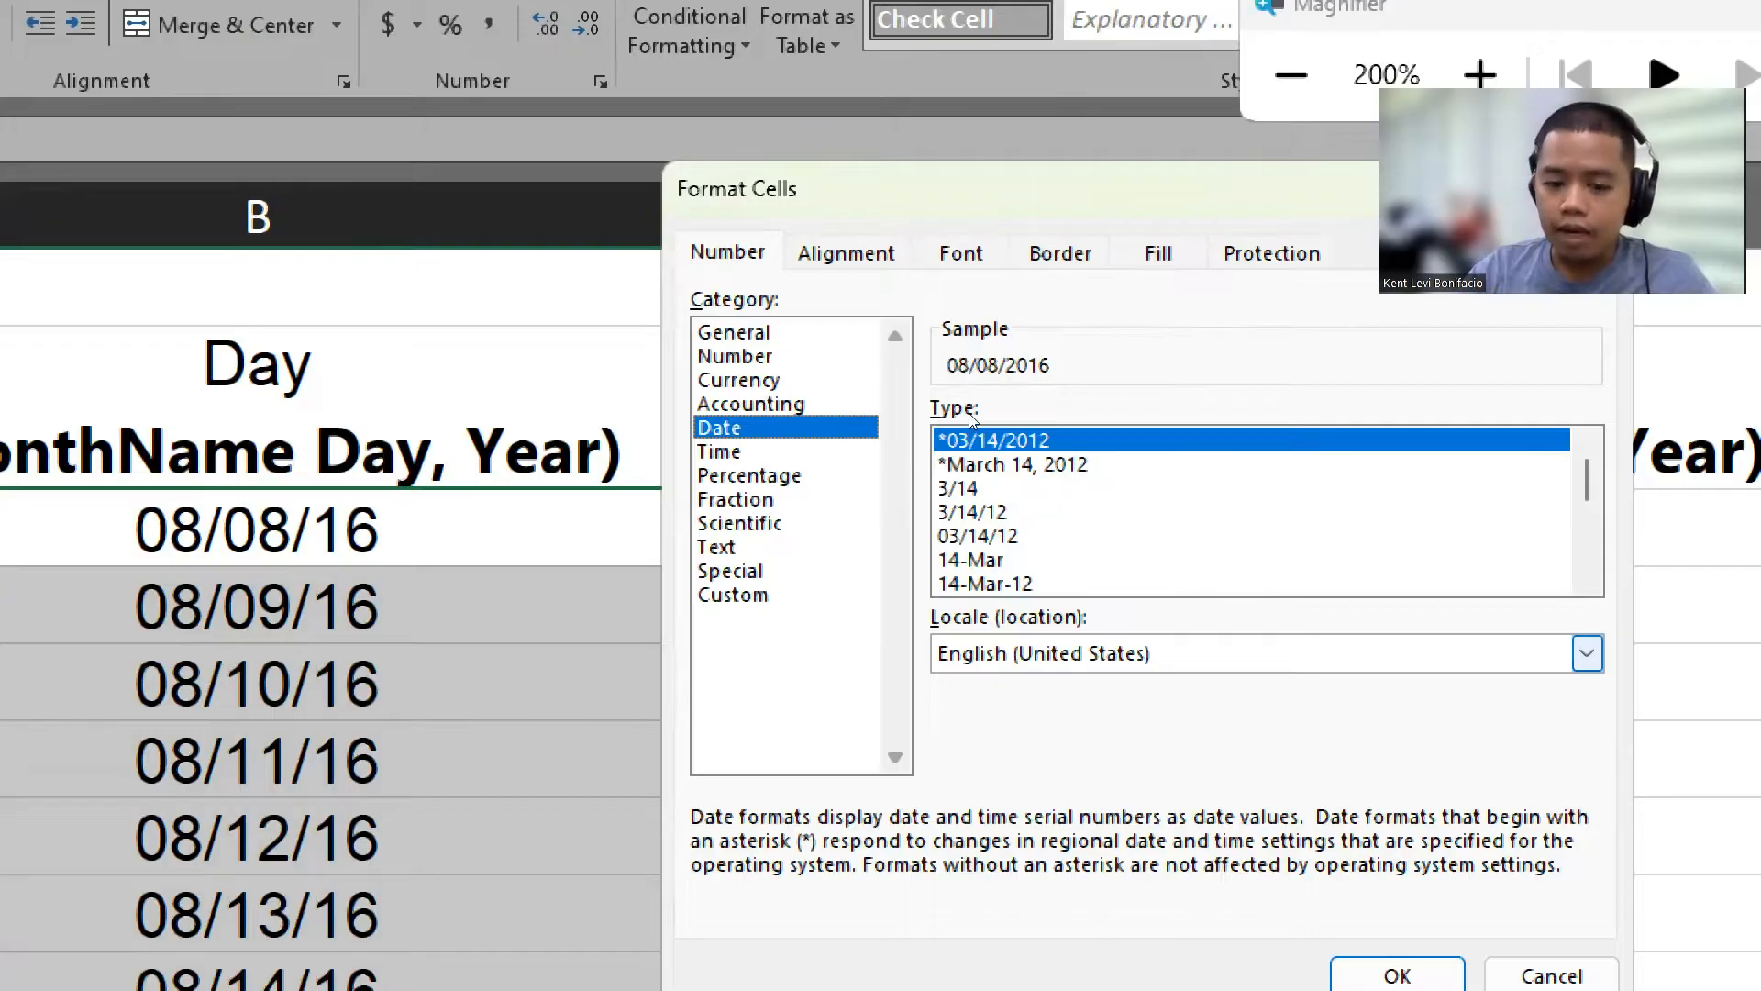
{"action": "left_click", "coordinate": [1587, 653]}
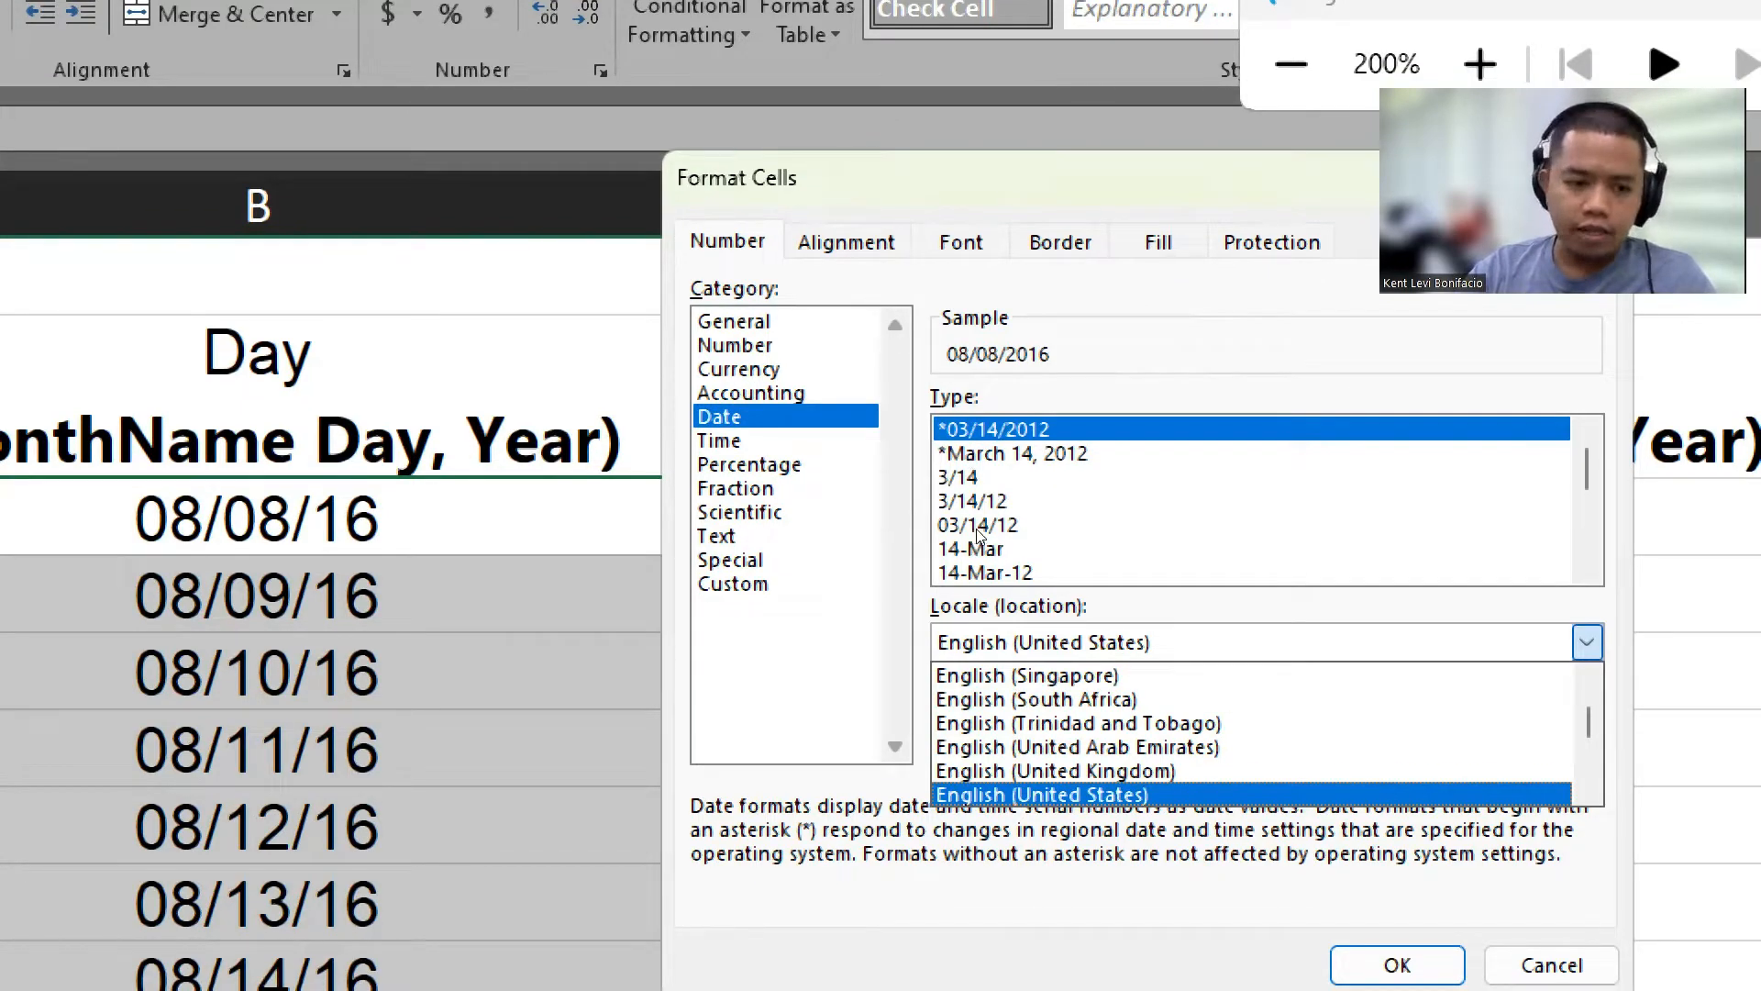
{"action": "left_click", "coordinate": [462, 536]}
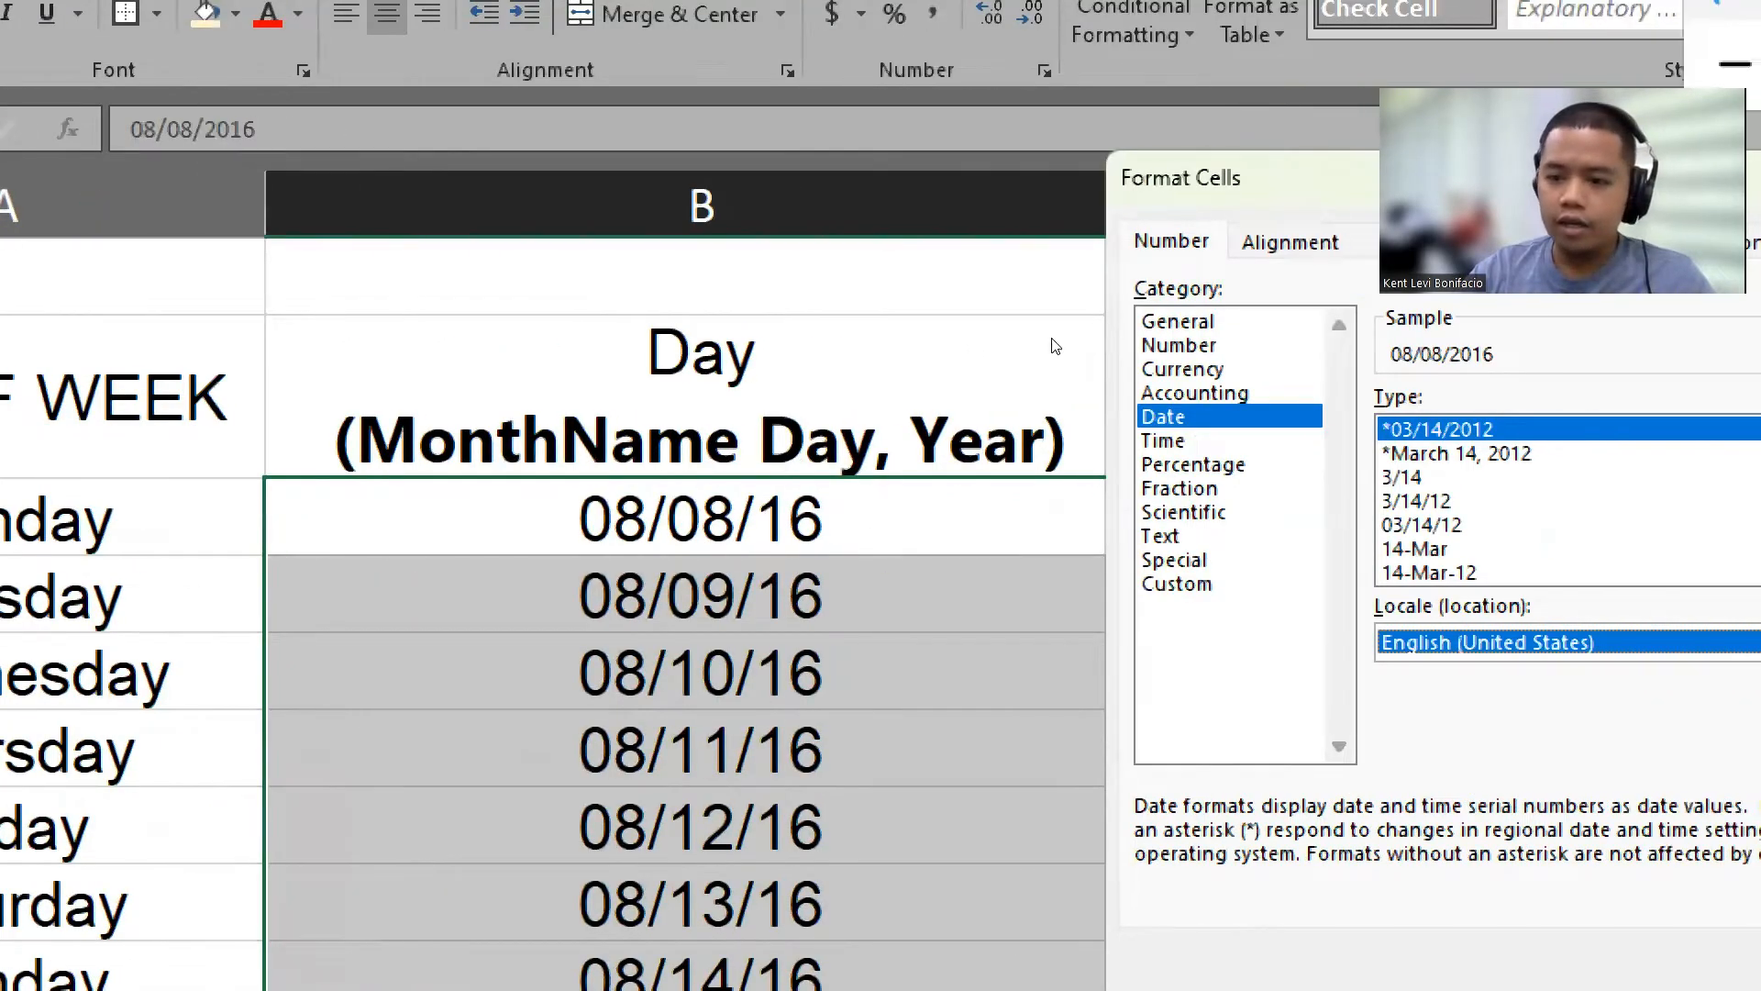
{"action": "key", "text": "Down"}
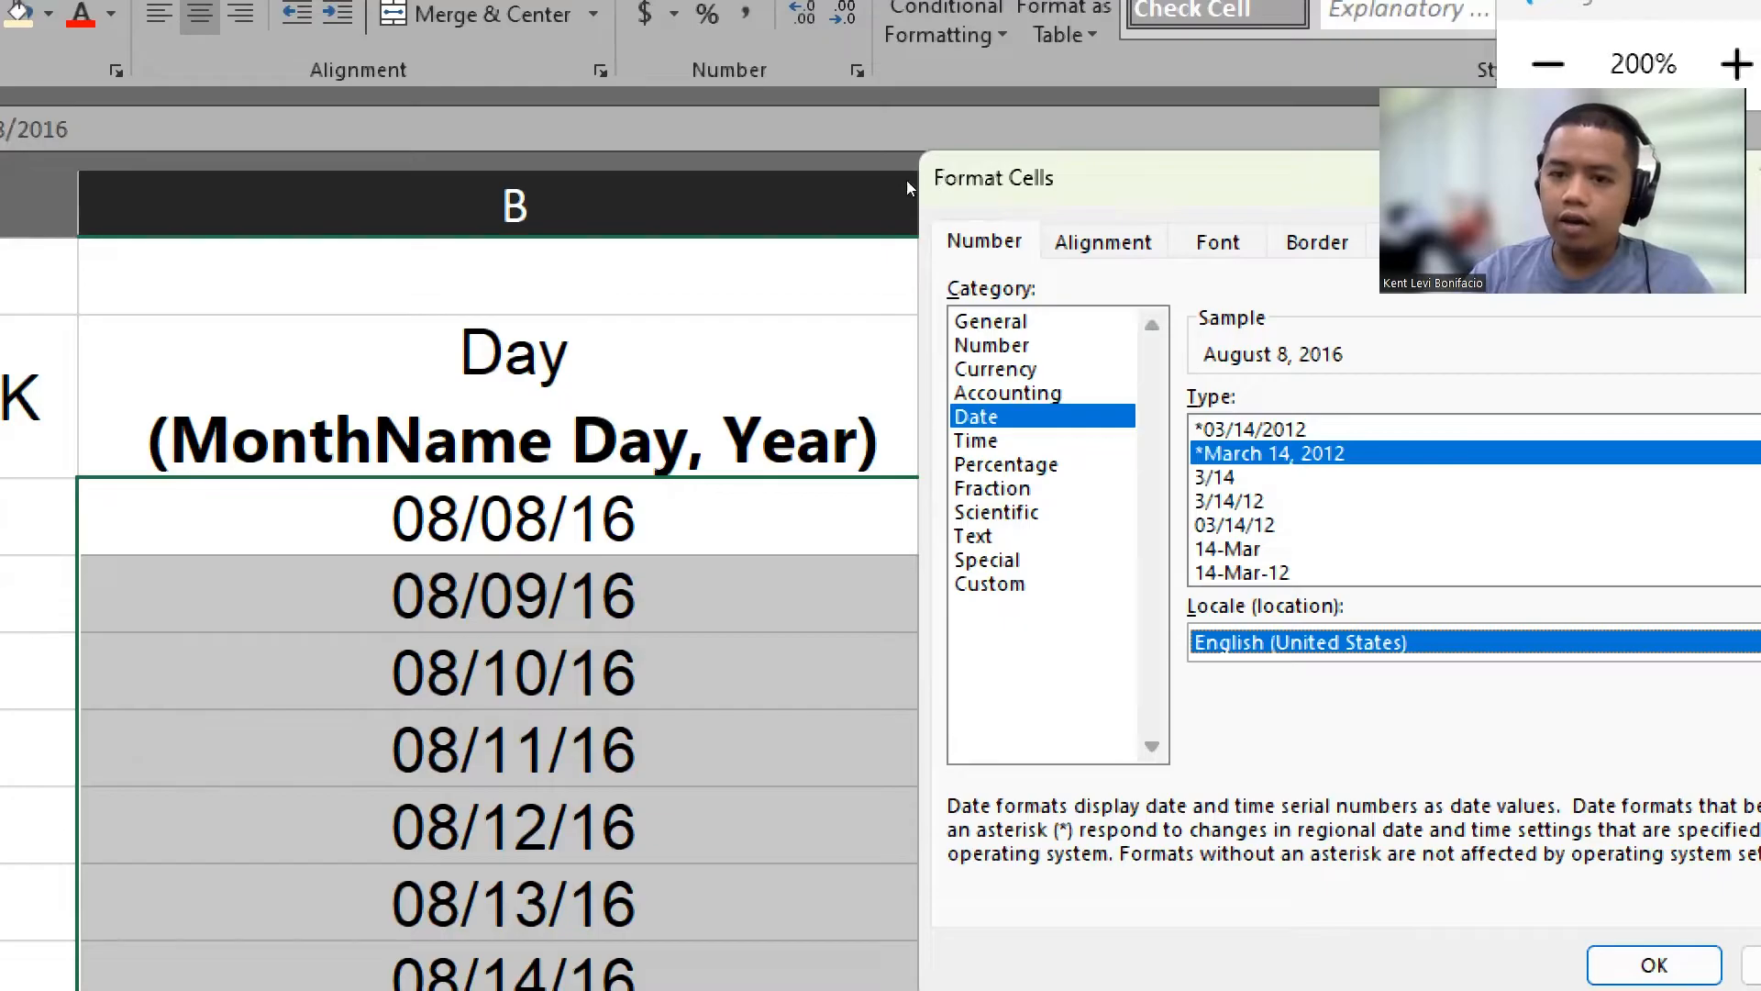
{"action": "left_click_drag", "start_coordinate": [1044, 205], "coordinate": [841, 161]}
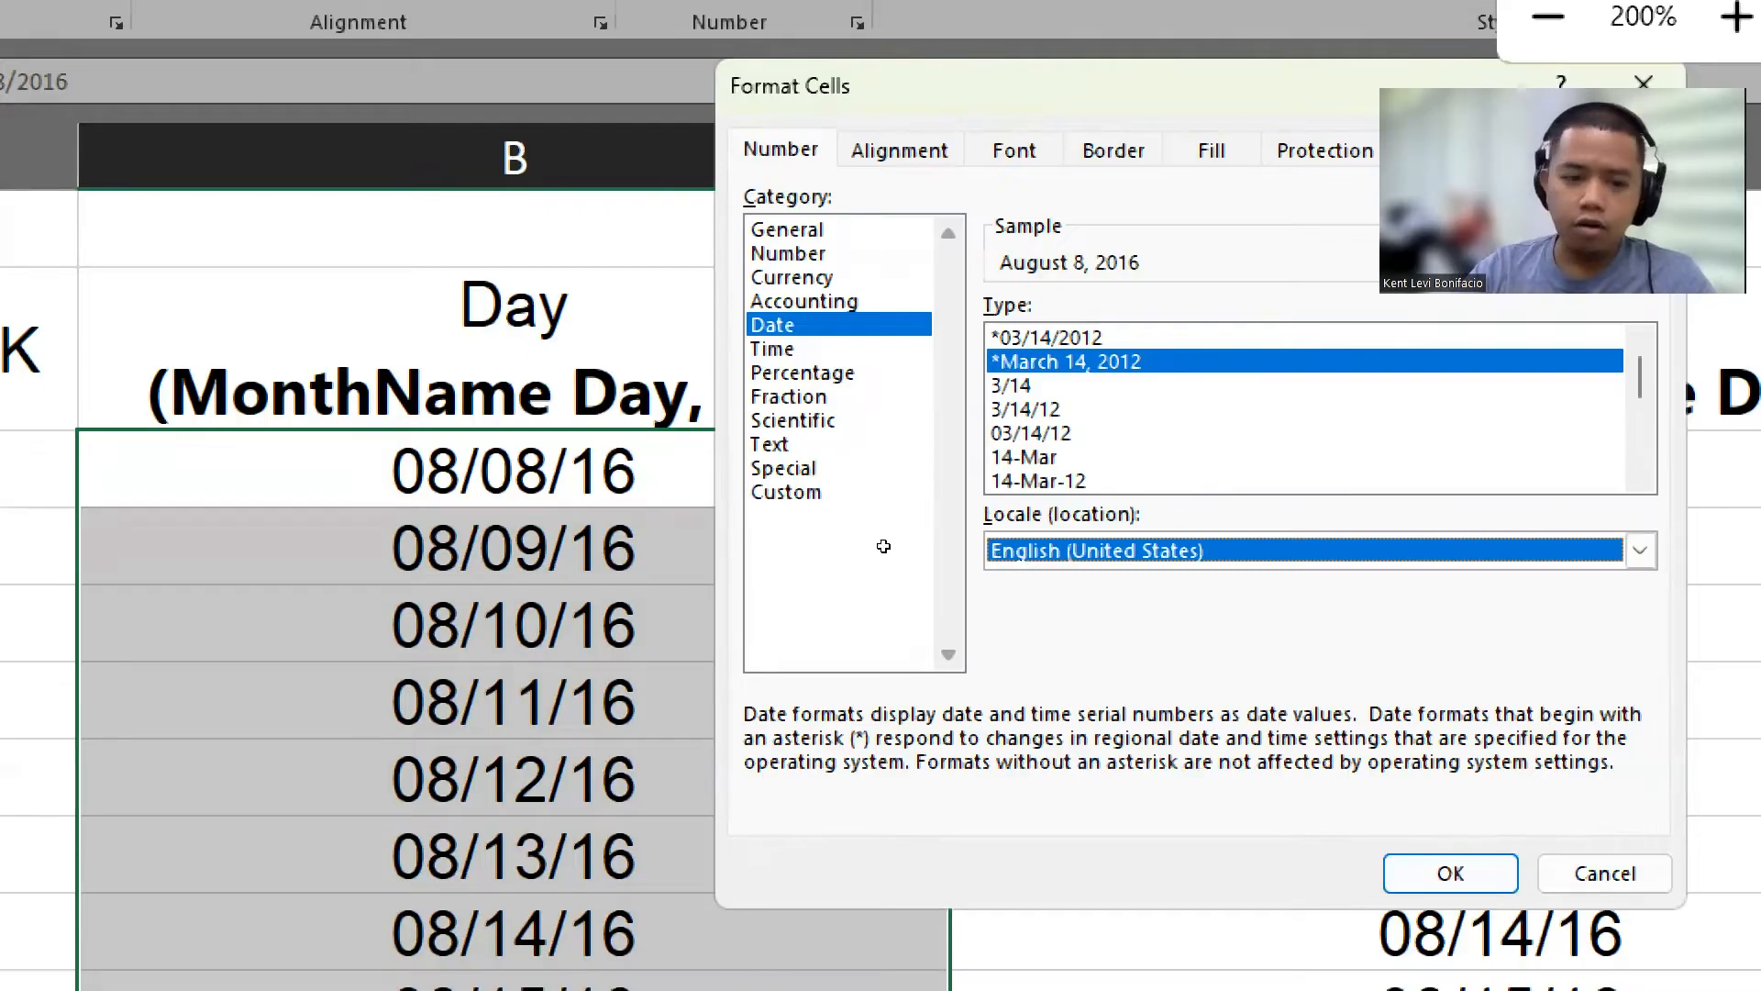
{"action": "key", "text": "Return"}
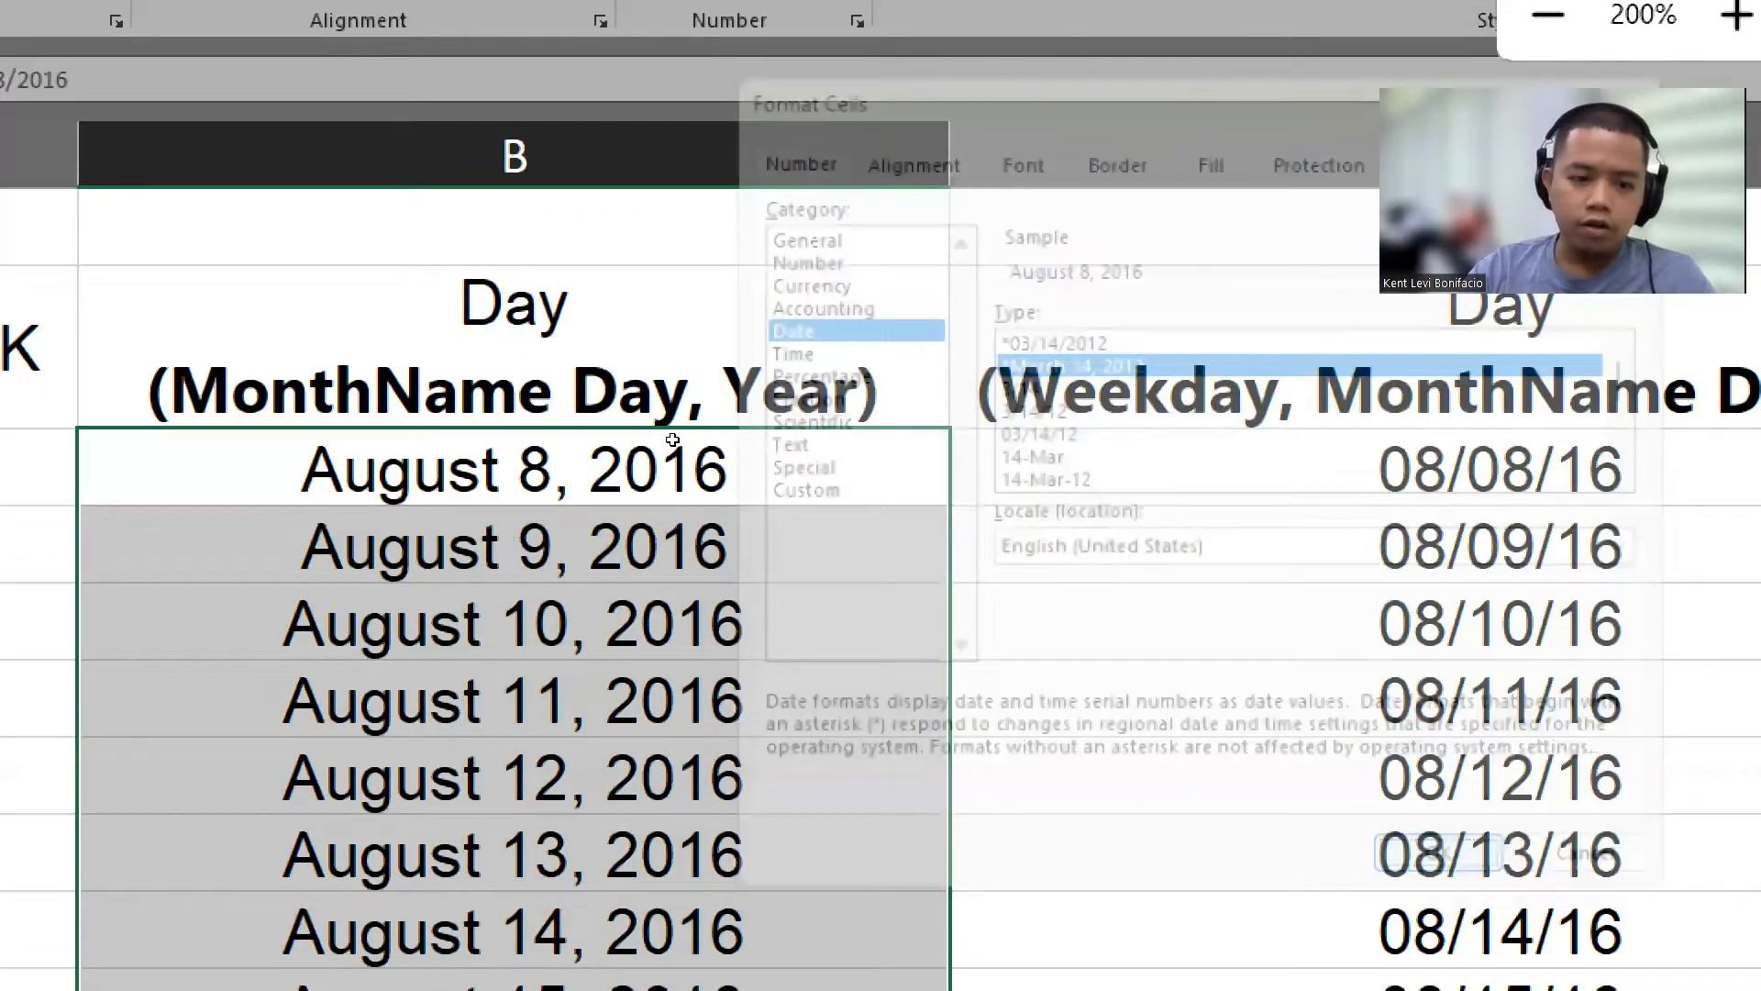
Step: Review the reformatted long dates in column B
{"action": "left_click", "coordinate": [672, 440]}
{"action": "scroll", "coordinate": [672, 439], "scroll_direction": "down", "scroll_amount": 2}
{"action": "scroll", "coordinate": [667, 434], "scroll_direction": "up", "scroll_amount": 1}
{"action": "left_click", "coordinate": [646, 317]}
{"action": "left_click_drag", "start_coordinate": [622, 249], "coordinate": [637, 527]}
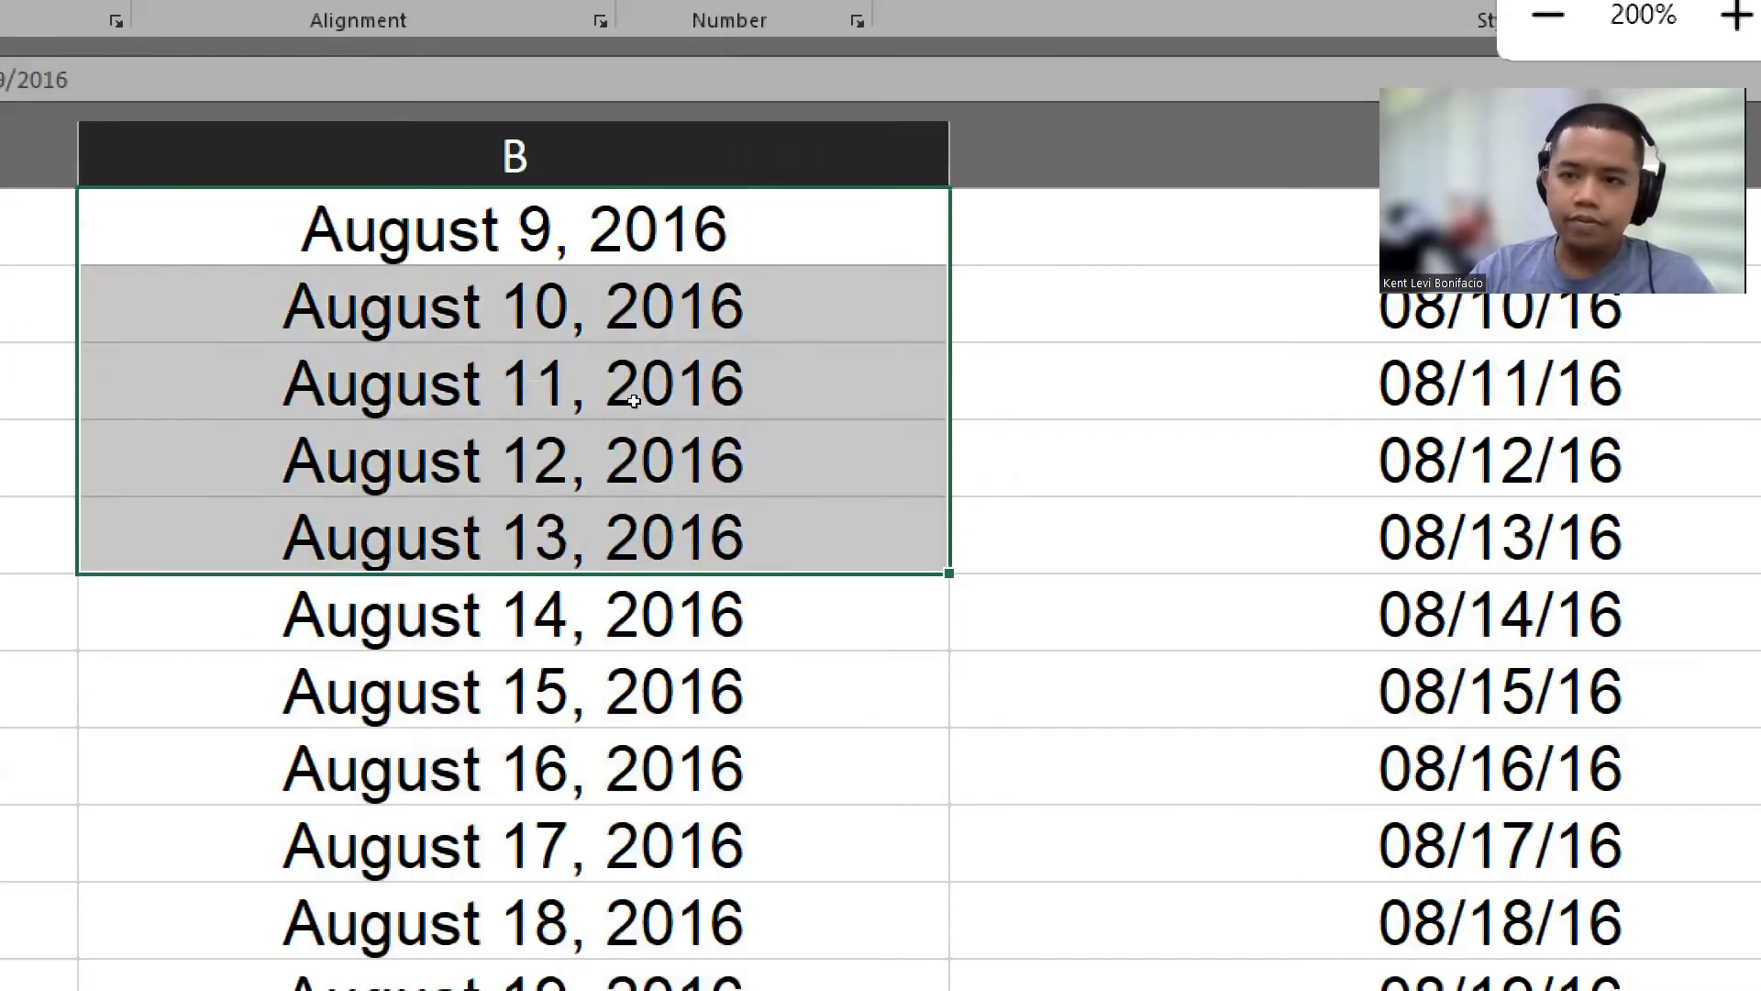
{"action": "left_click", "coordinate": [1548, 15]}
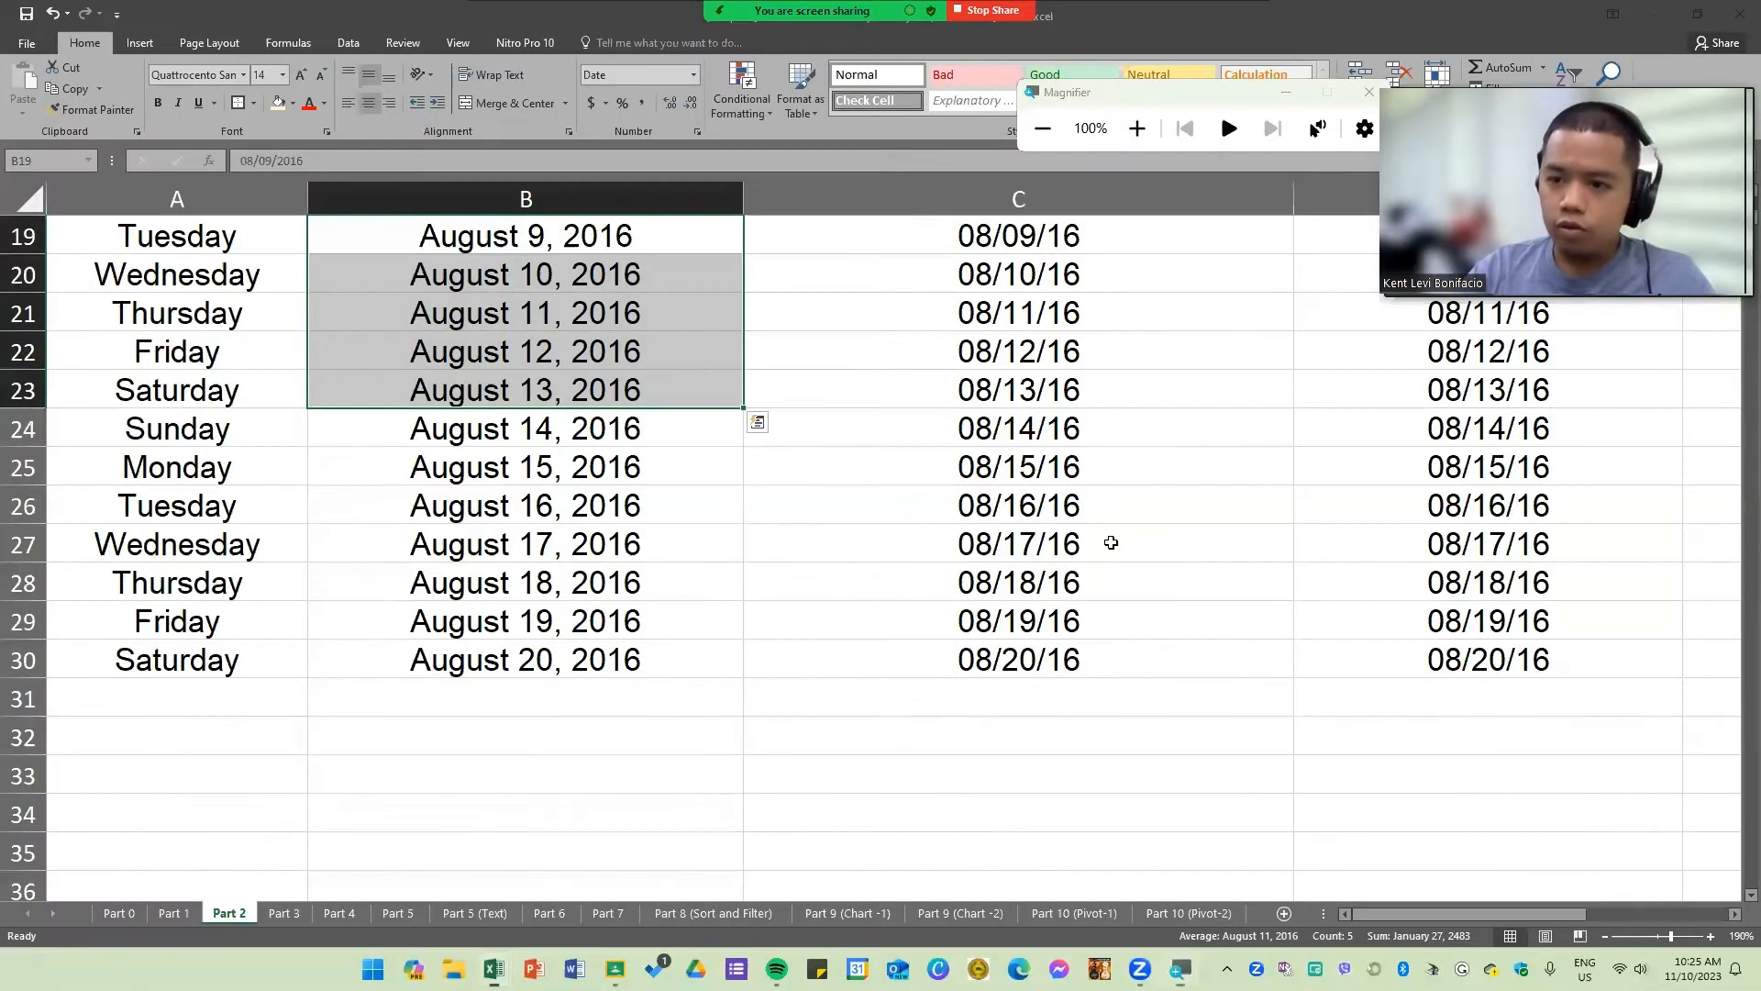
Step: Examine the date cells and headers in columns C and D
{"action": "scroll", "coordinate": [1111, 542], "scroll_direction": "up", "scroll_amount": 2}
{"action": "left_click", "coordinate": [1131, 537]}
{"action": "left_click_drag", "start_coordinate": [1009, 473], "coordinate": [1278, 709]}
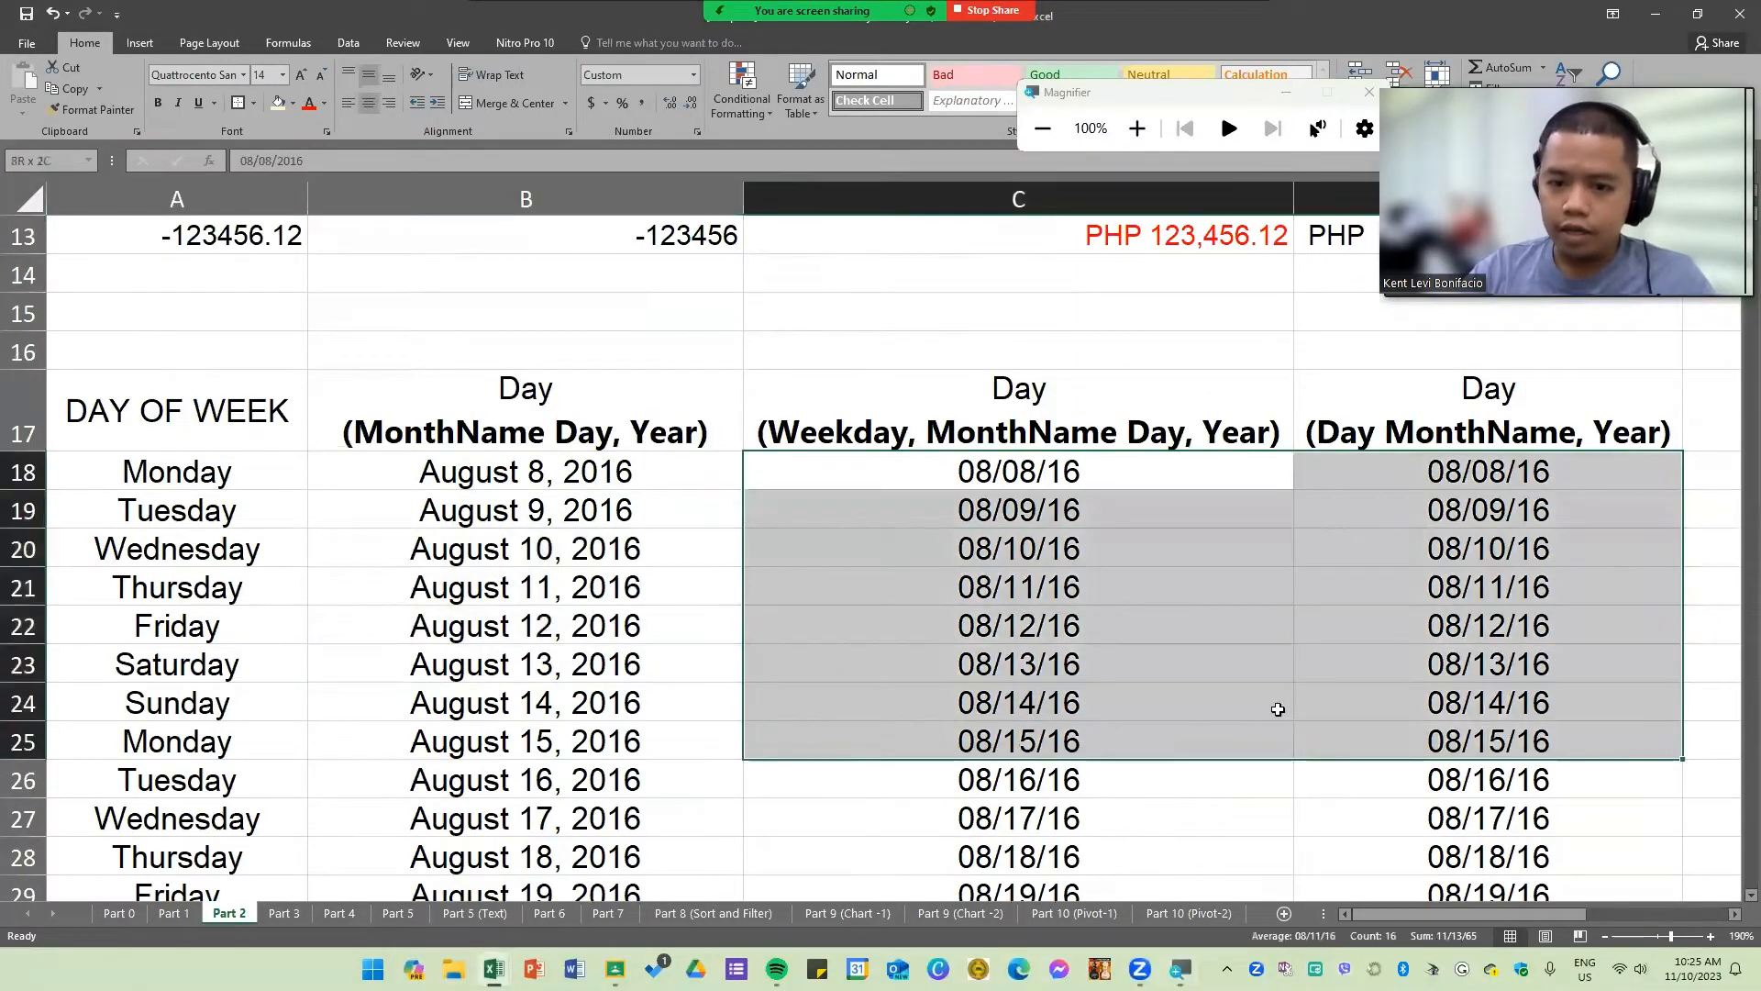
{"action": "left_click", "coordinate": [1191, 660]}
{"action": "left_click", "coordinate": [873, 447]}
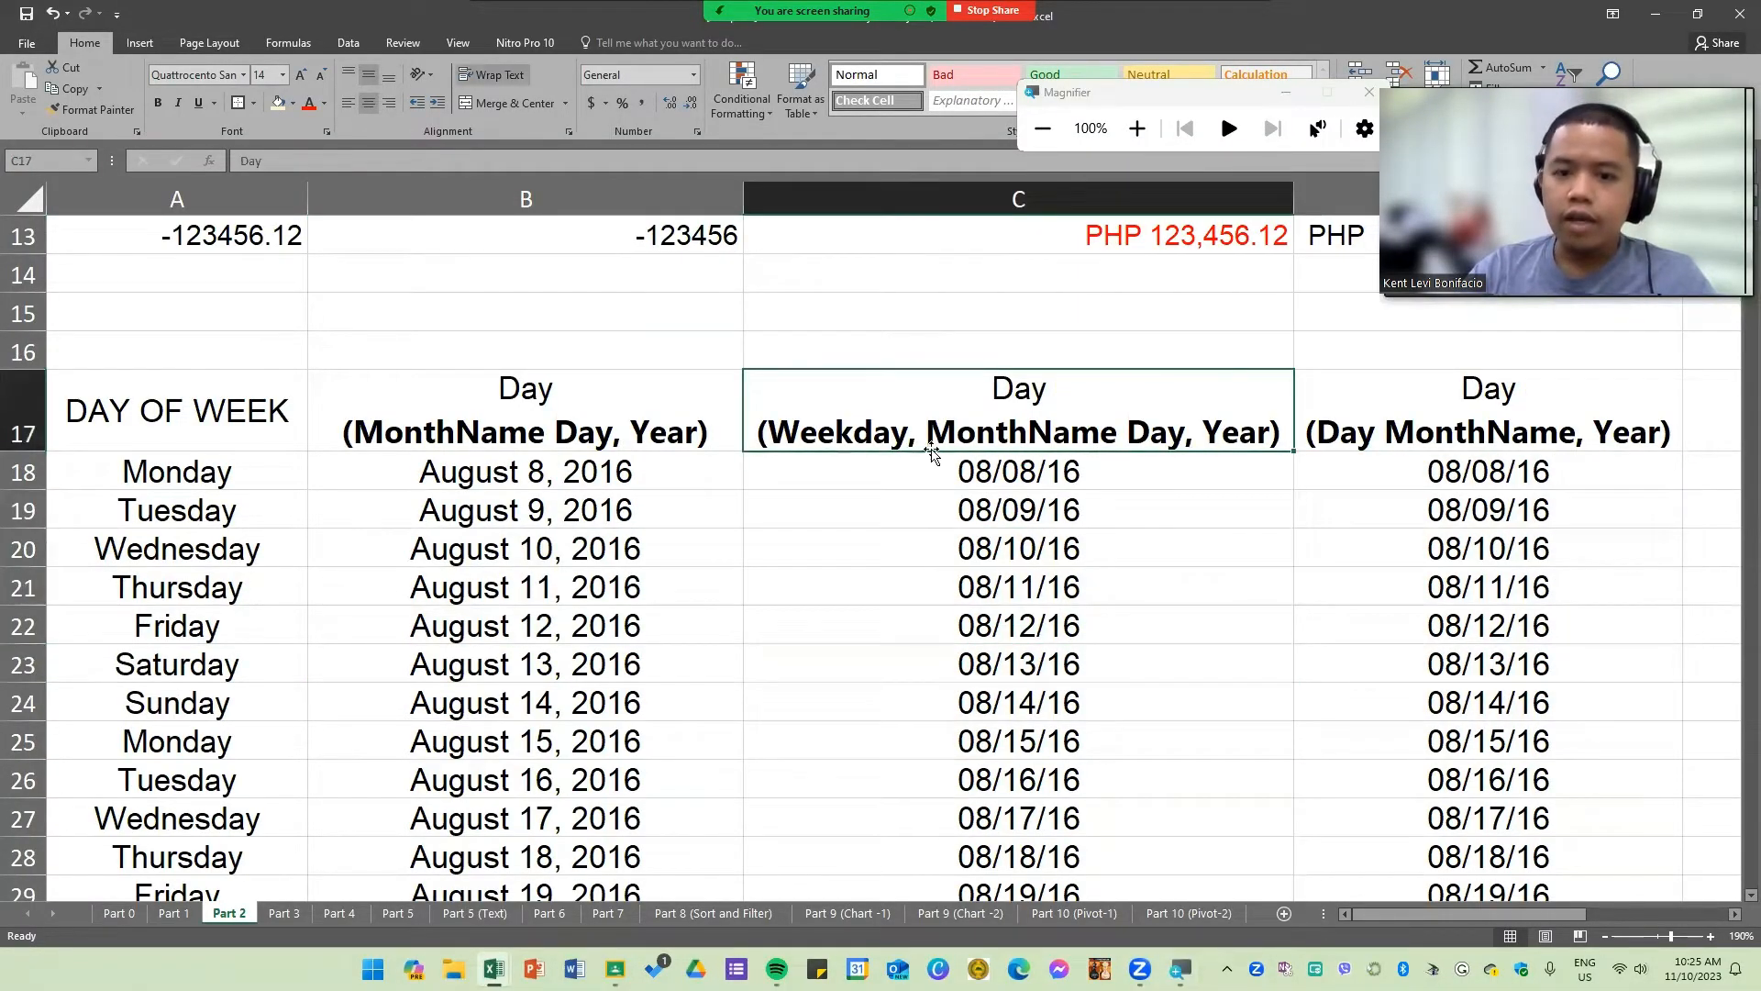
{"action": "left_click", "coordinate": [1362, 447]}
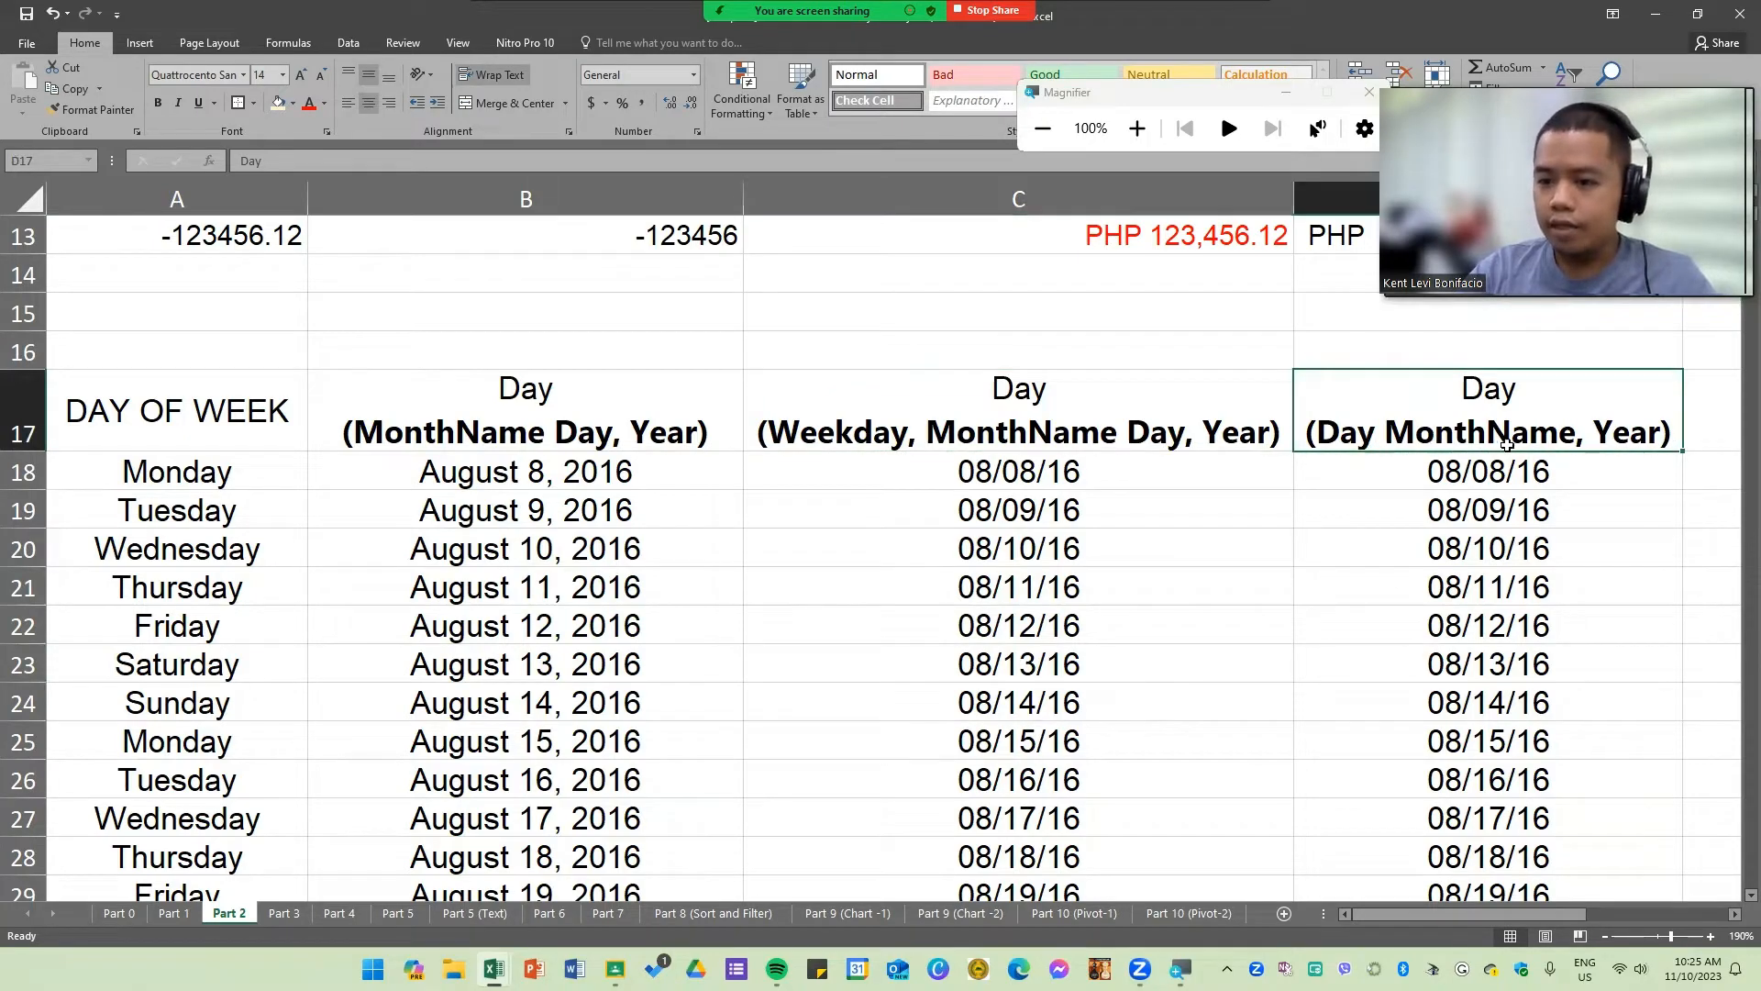
{"action": "left_click", "coordinate": [1307, 523]}
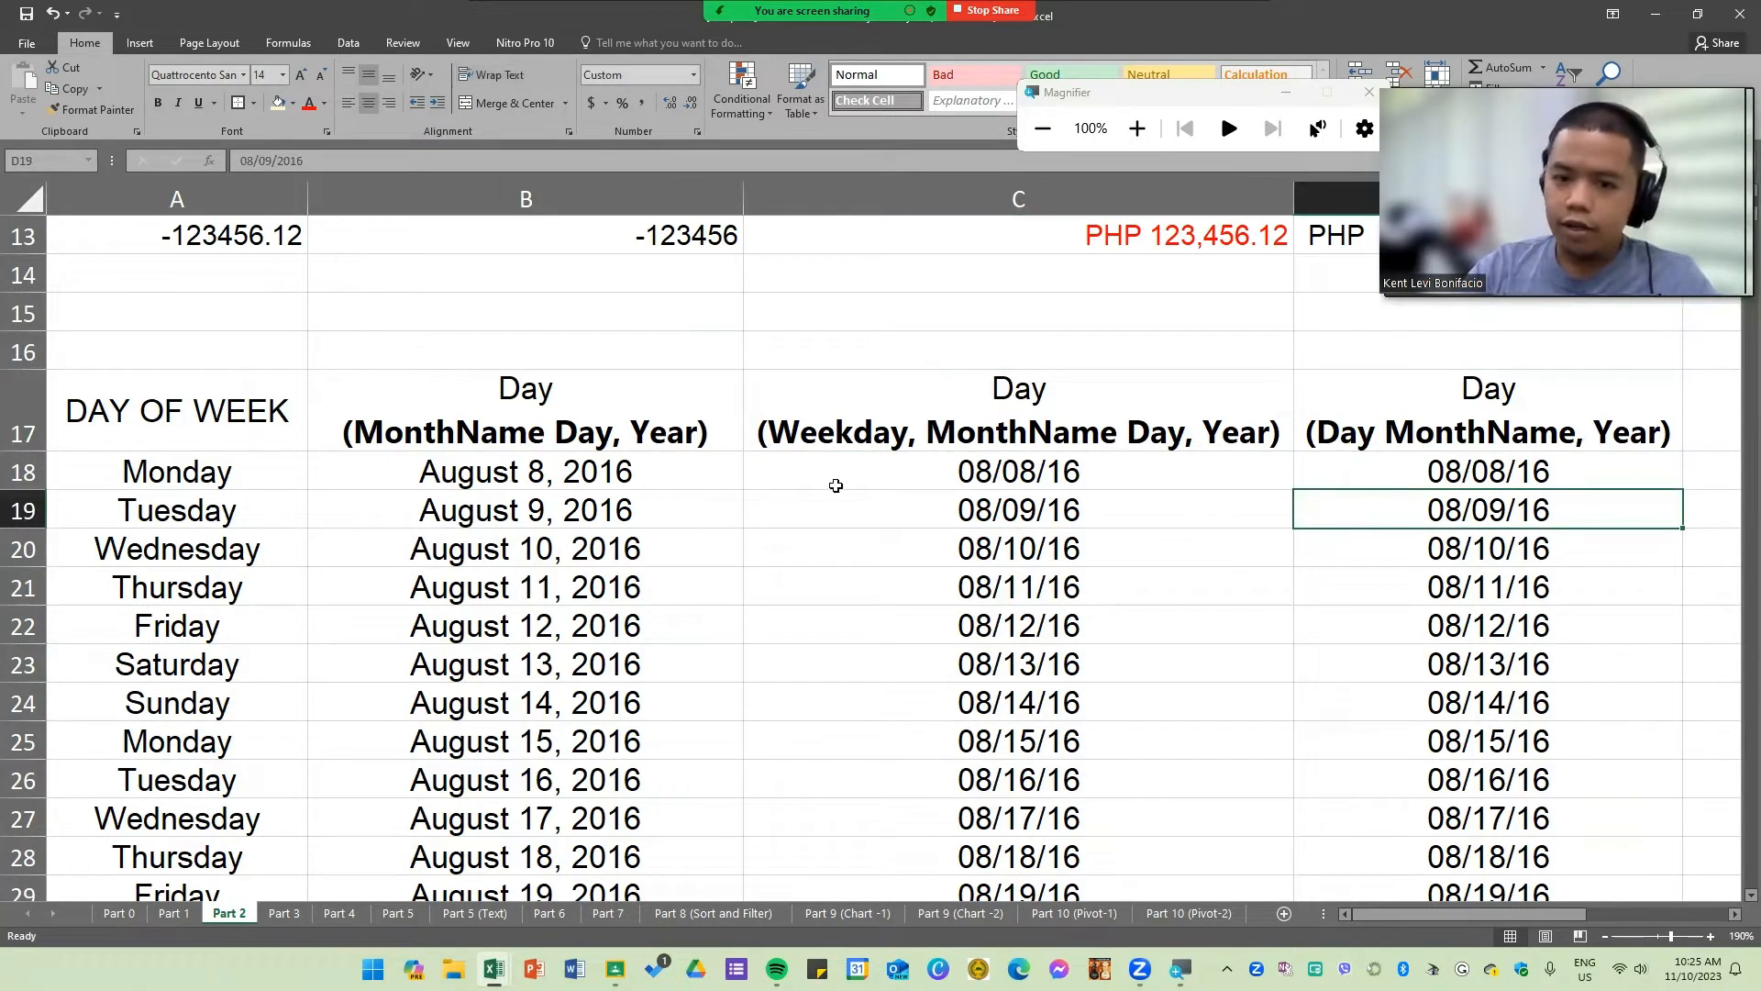
{"action": "left_click_drag", "start_coordinate": [836, 485], "coordinate": [1343, 785]}
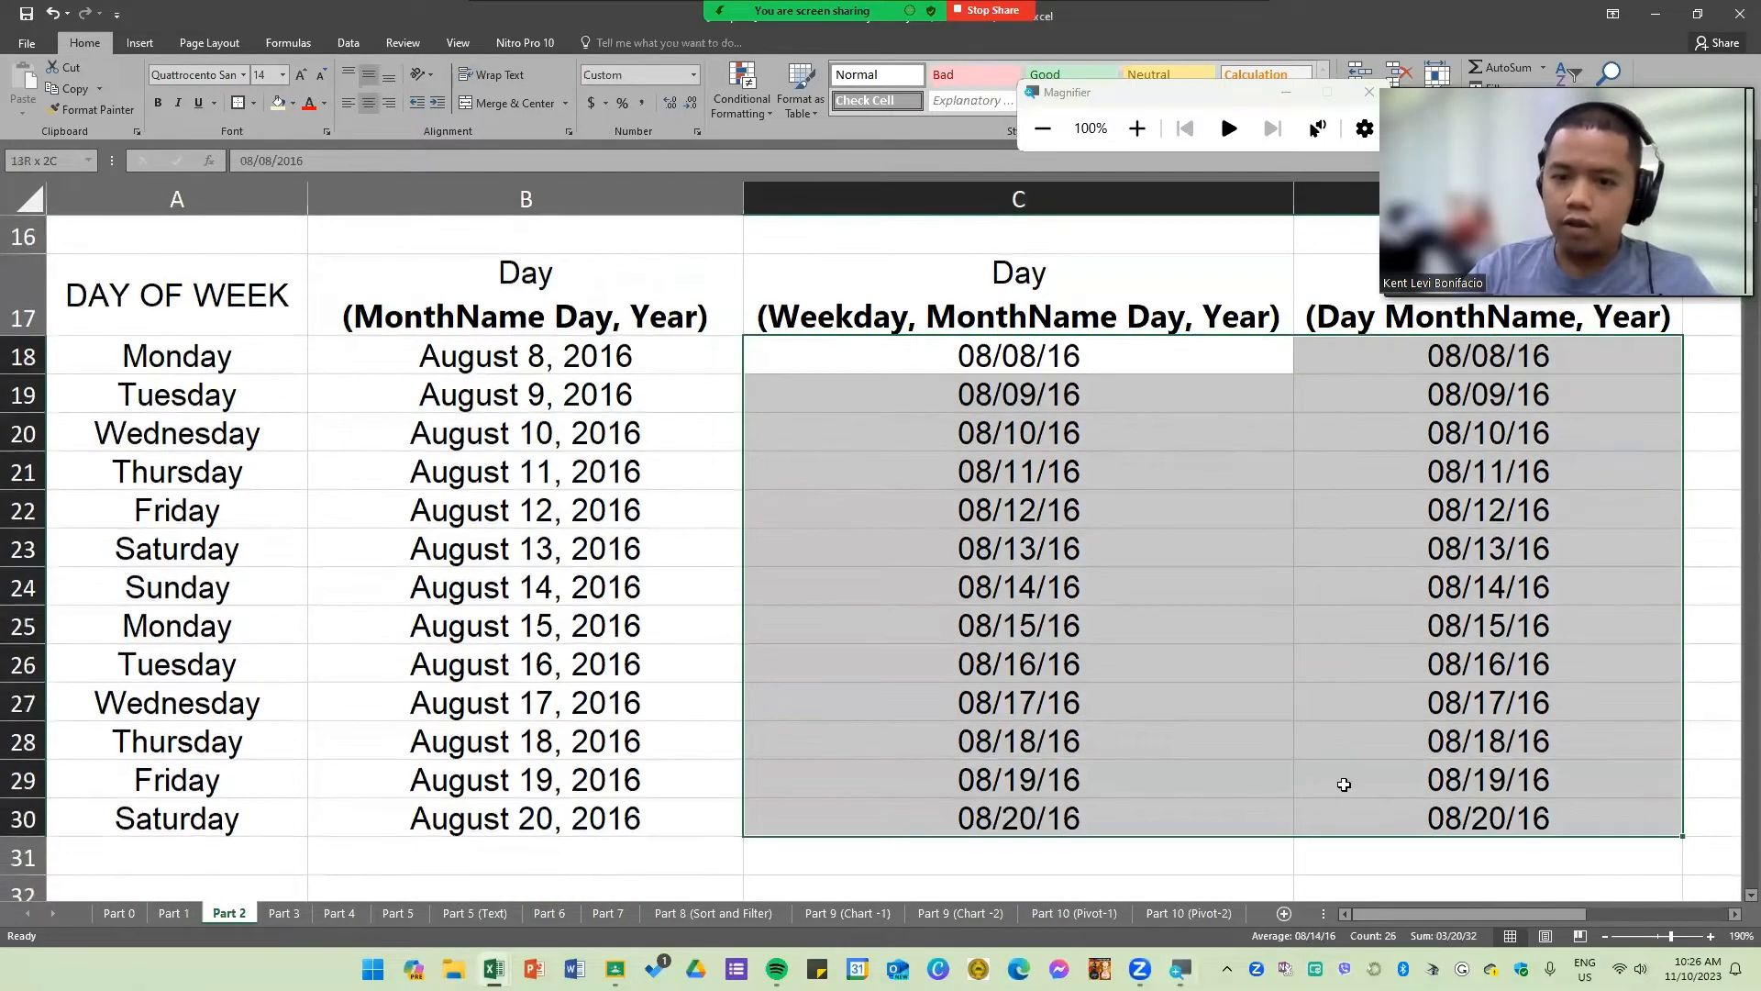
{"action": "scroll", "coordinate": [1274, 570], "scroll_direction": "up", "scroll_amount": 2}
{"action": "left_click_drag", "start_coordinate": [1234, 554], "coordinate": [1329, 545]}
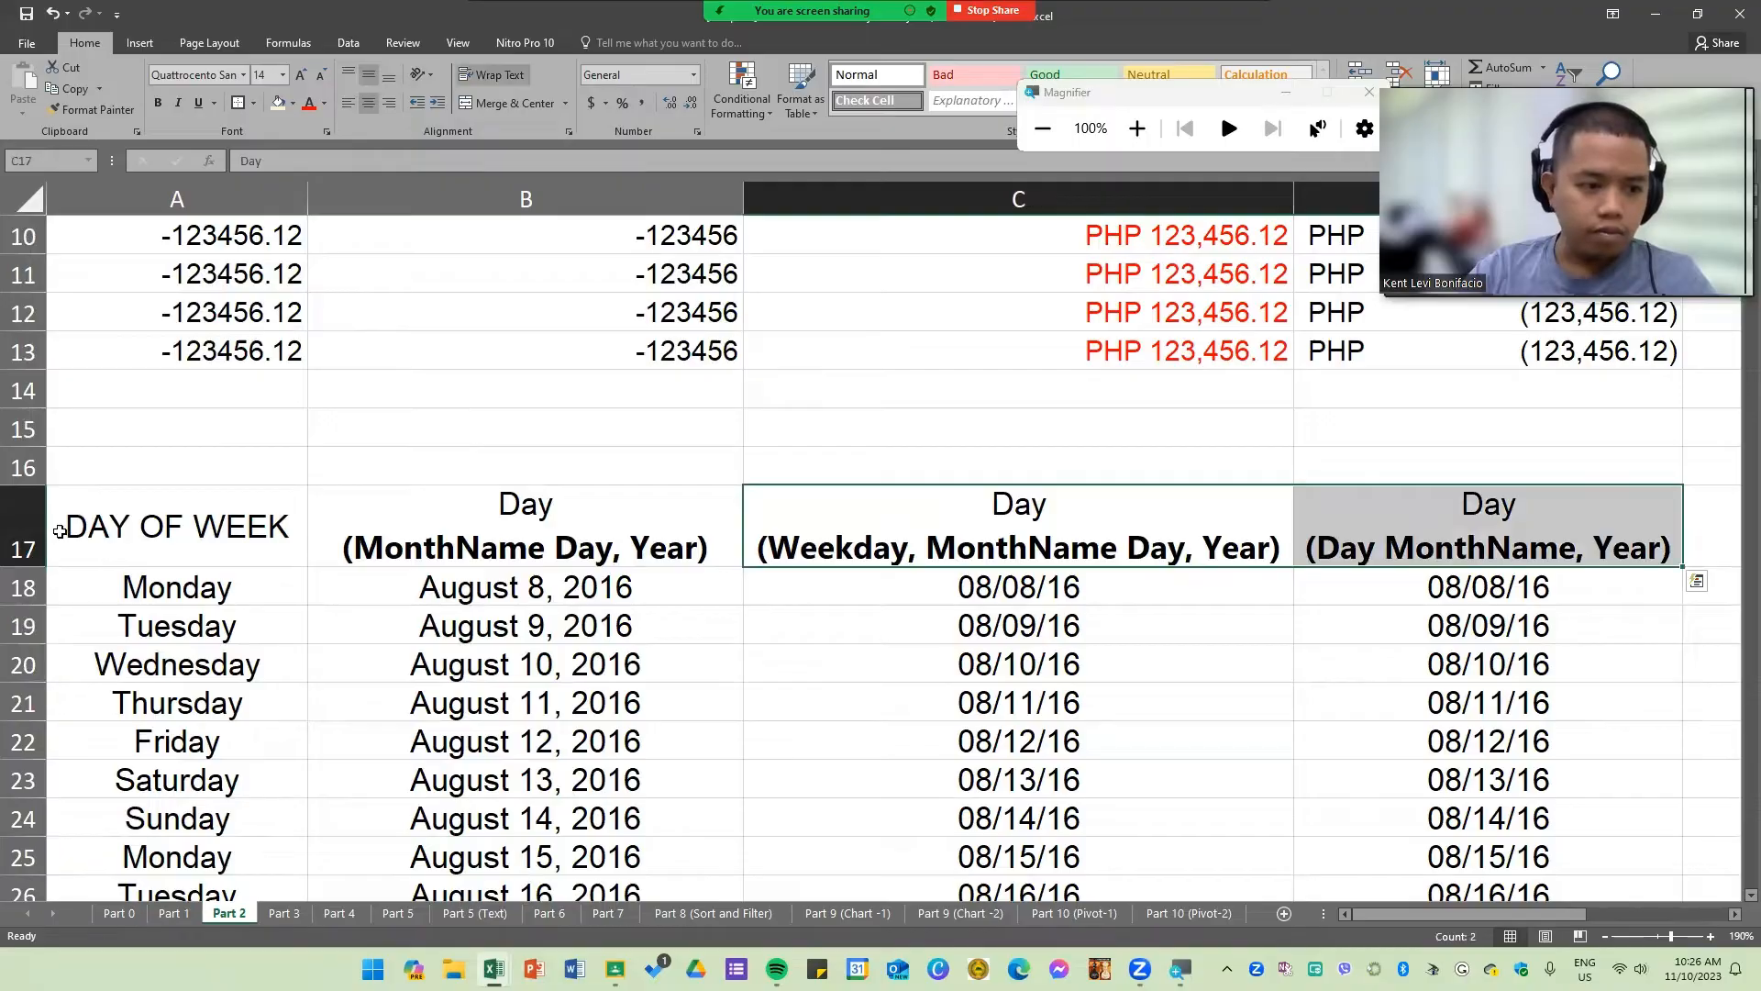
Step: Adjust the height of row 17 so the two-line date headers fit
{"action": "left_click", "coordinate": [59, 531]}
{"action": "left_click_drag", "start_coordinate": [28, 566], "coordinate": [37, 518]}
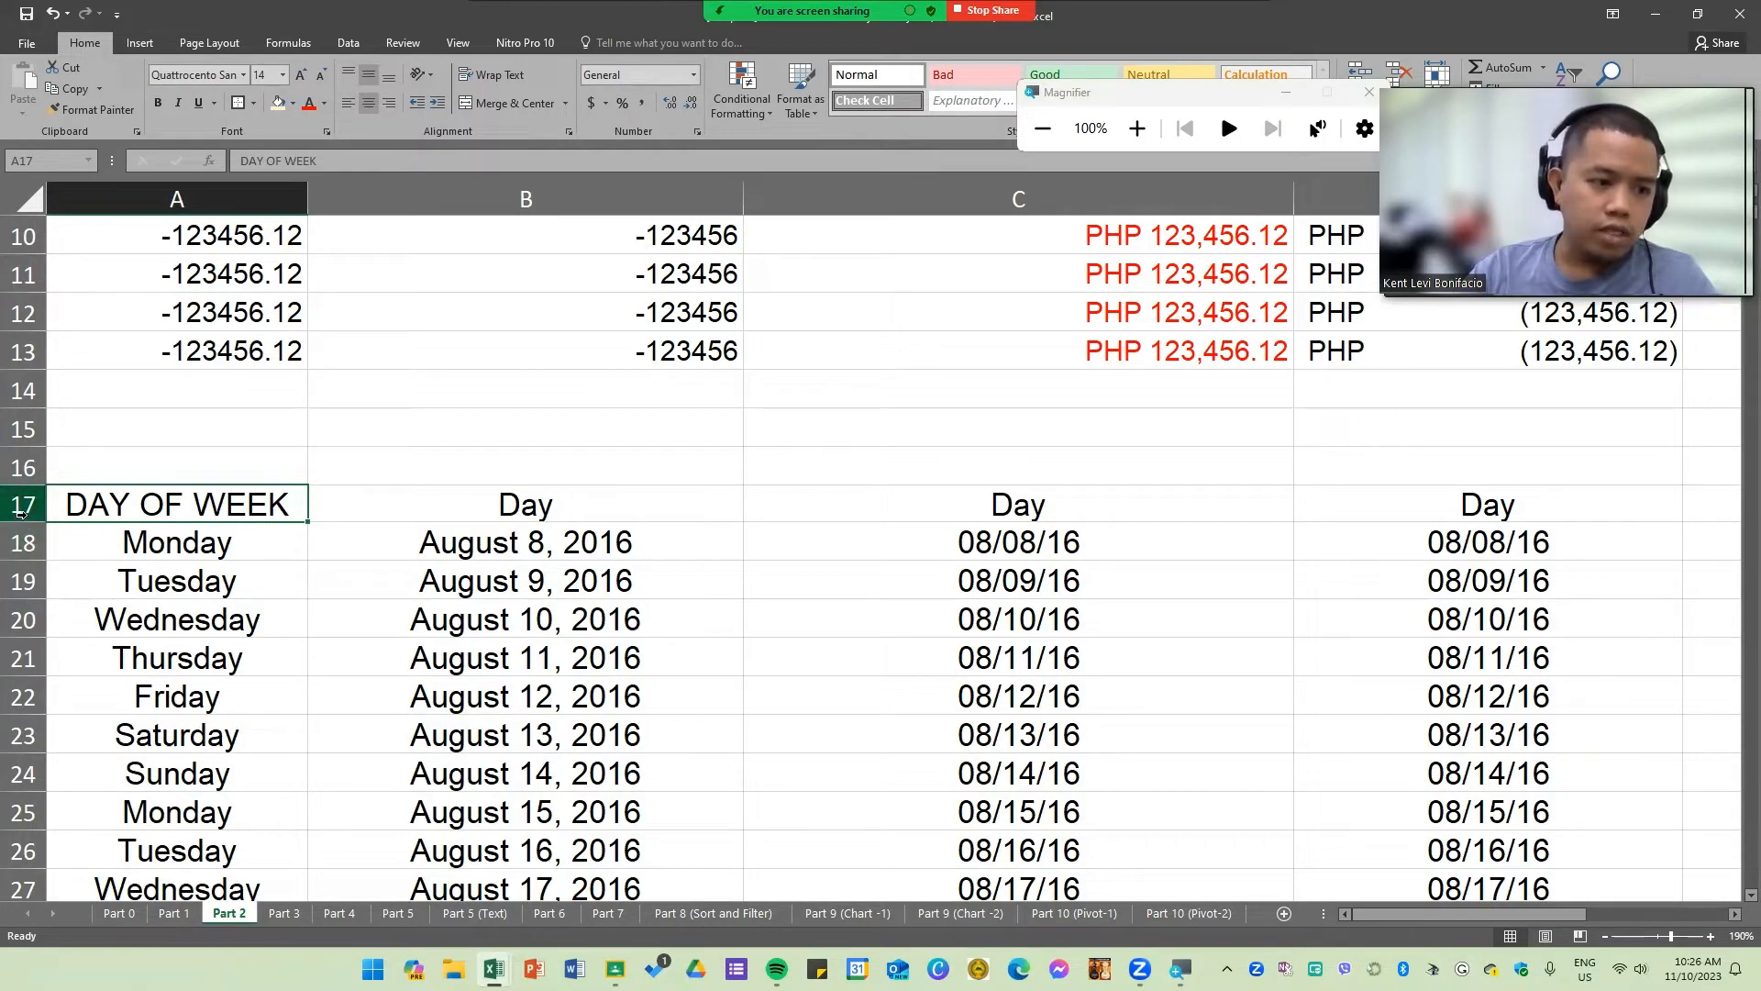
{"action": "left_click_drag", "start_coordinate": [20, 523], "coordinate": [23, 585]}
{"action": "left_click_drag", "start_coordinate": [548, 558], "coordinate": [360, 583]}
{"action": "left_click", "coordinate": [199, 539]}
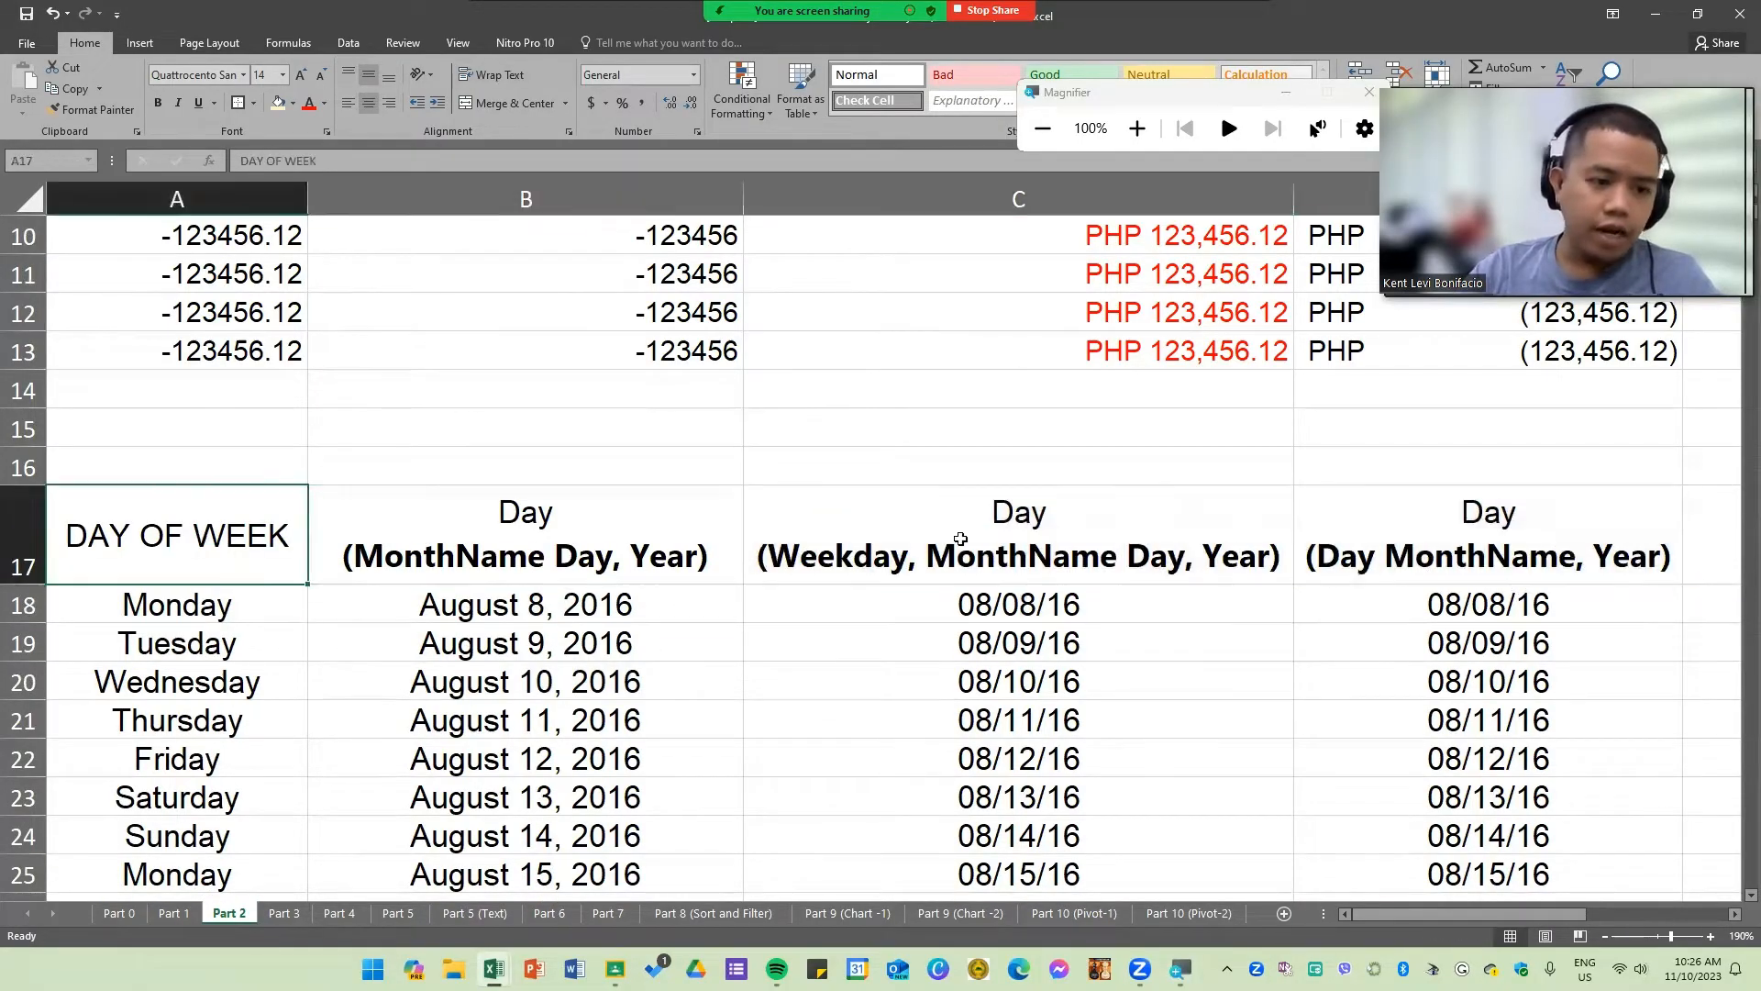
Step: Review the remaining date cells in columns C and D
{"action": "left_click", "coordinate": [916, 650]}
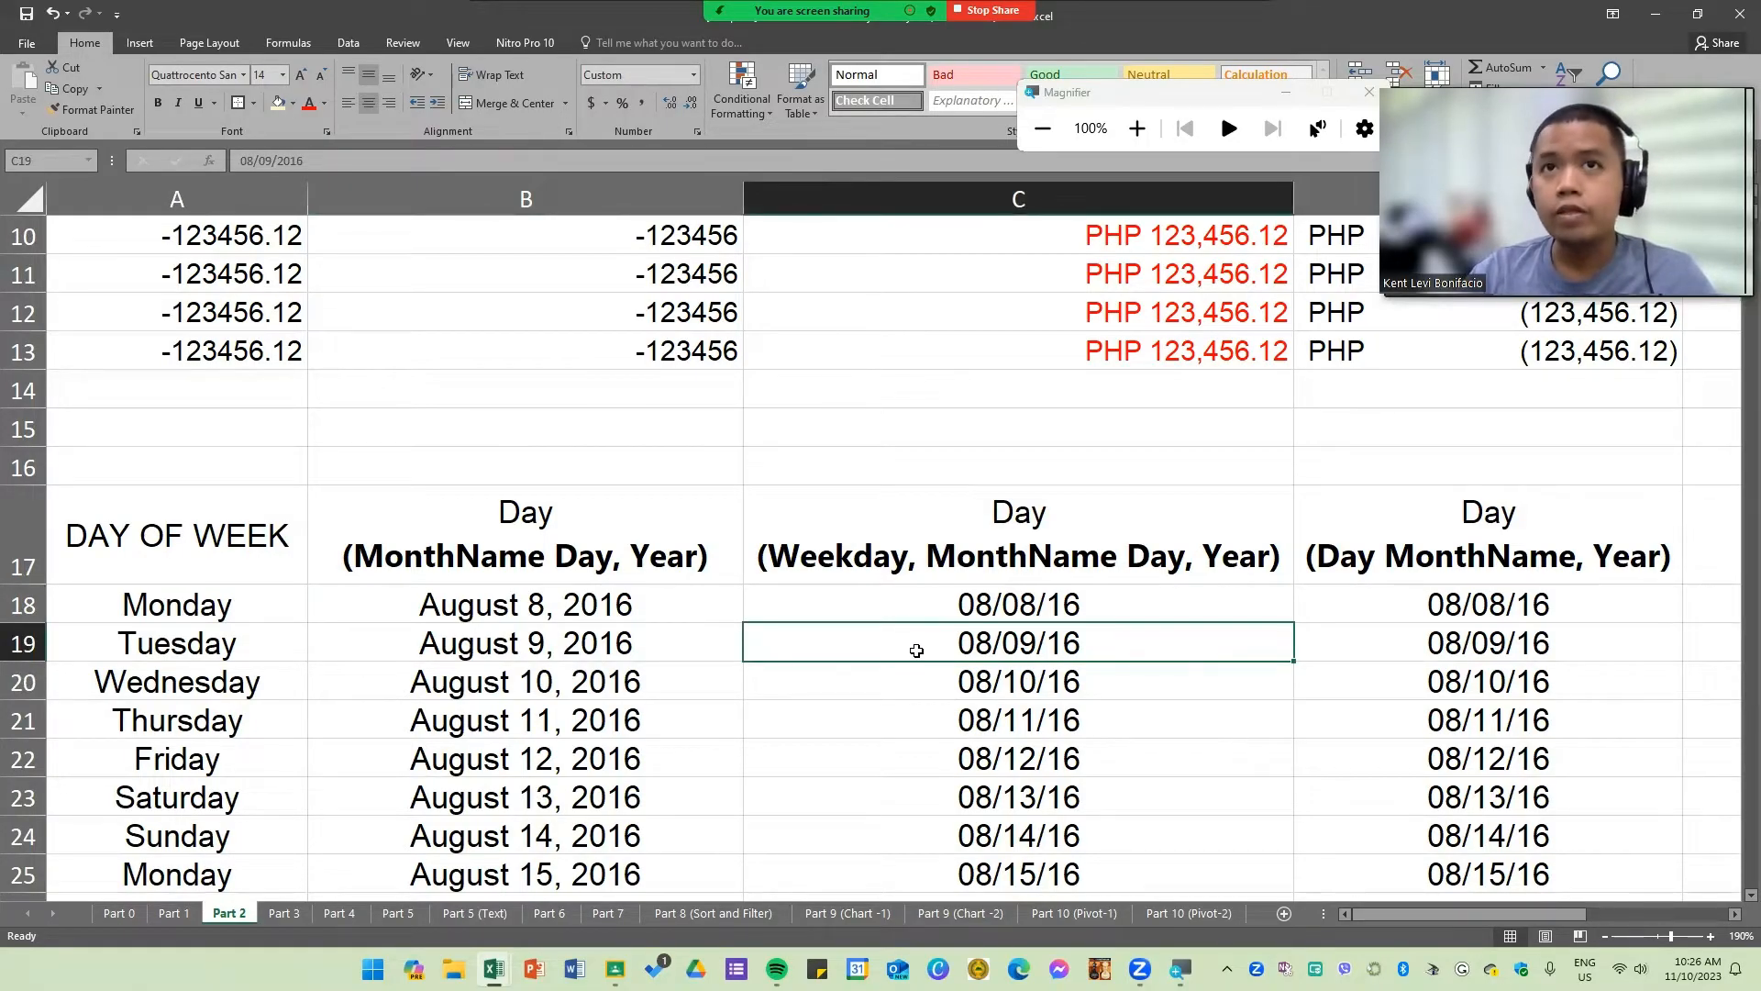
{"action": "scroll", "coordinate": [933, 803], "scroll_direction": "down", "scroll_amount": 3}
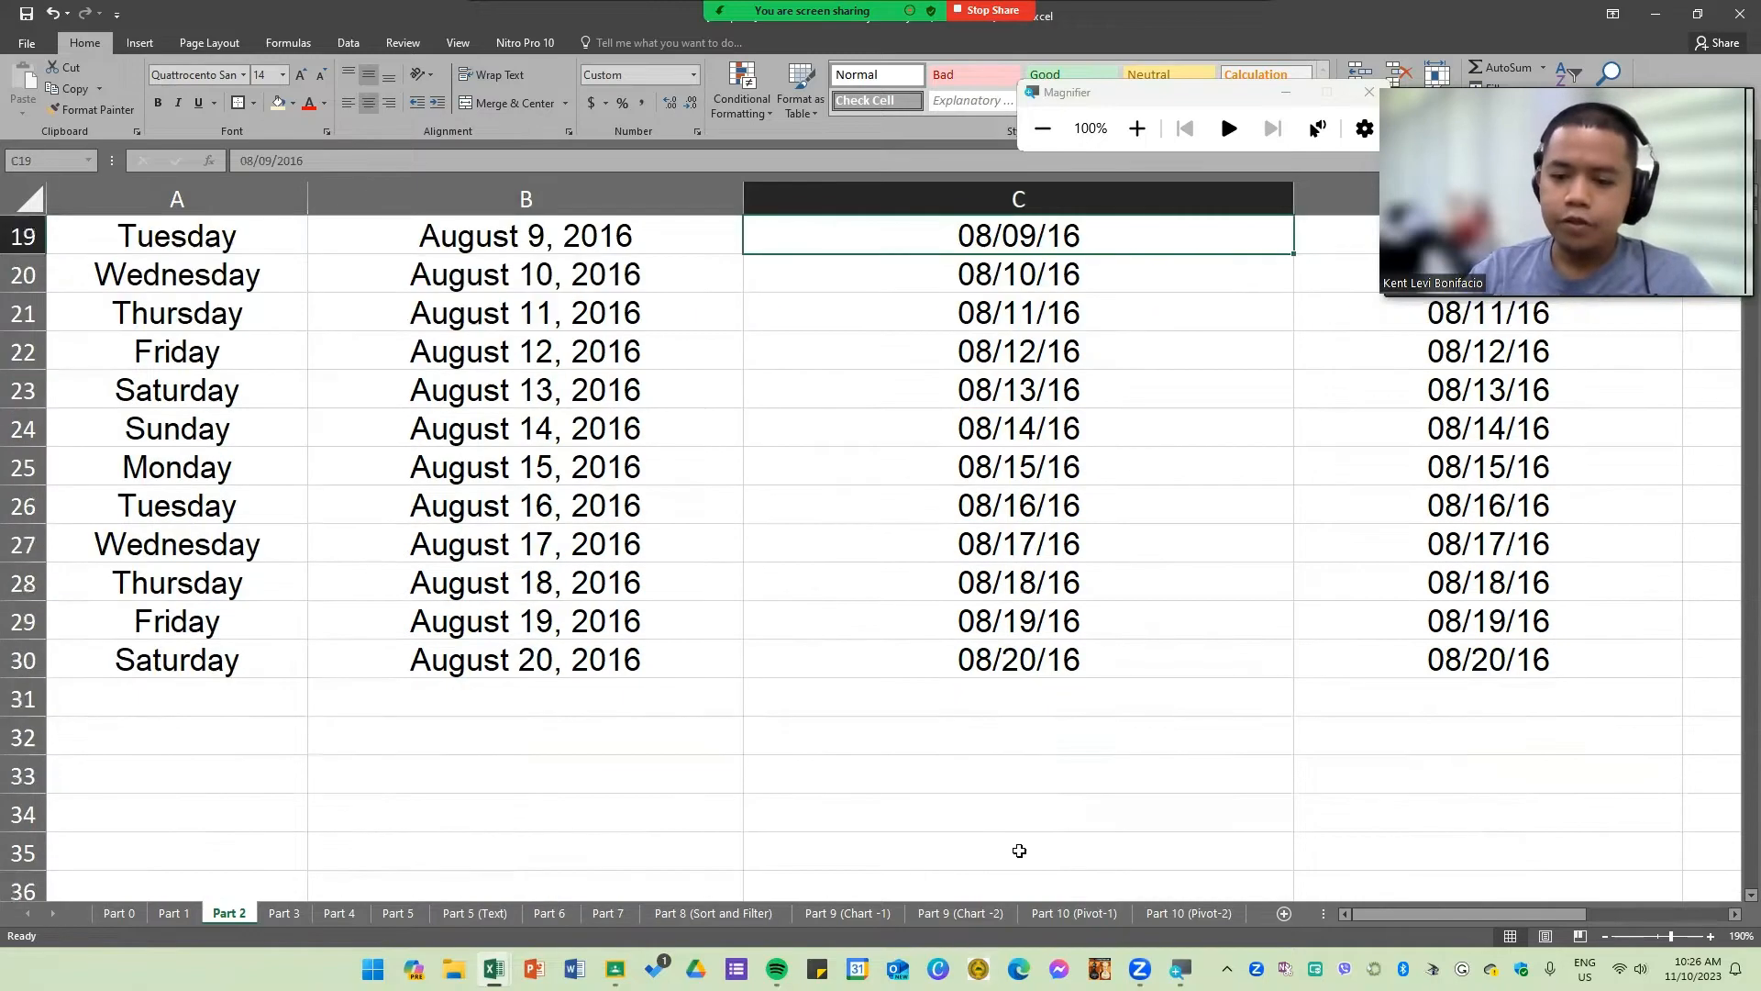
{"action": "scroll", "coordinate": [1016, 814], "scroll_direction": "up", "scroll_amount": 4}
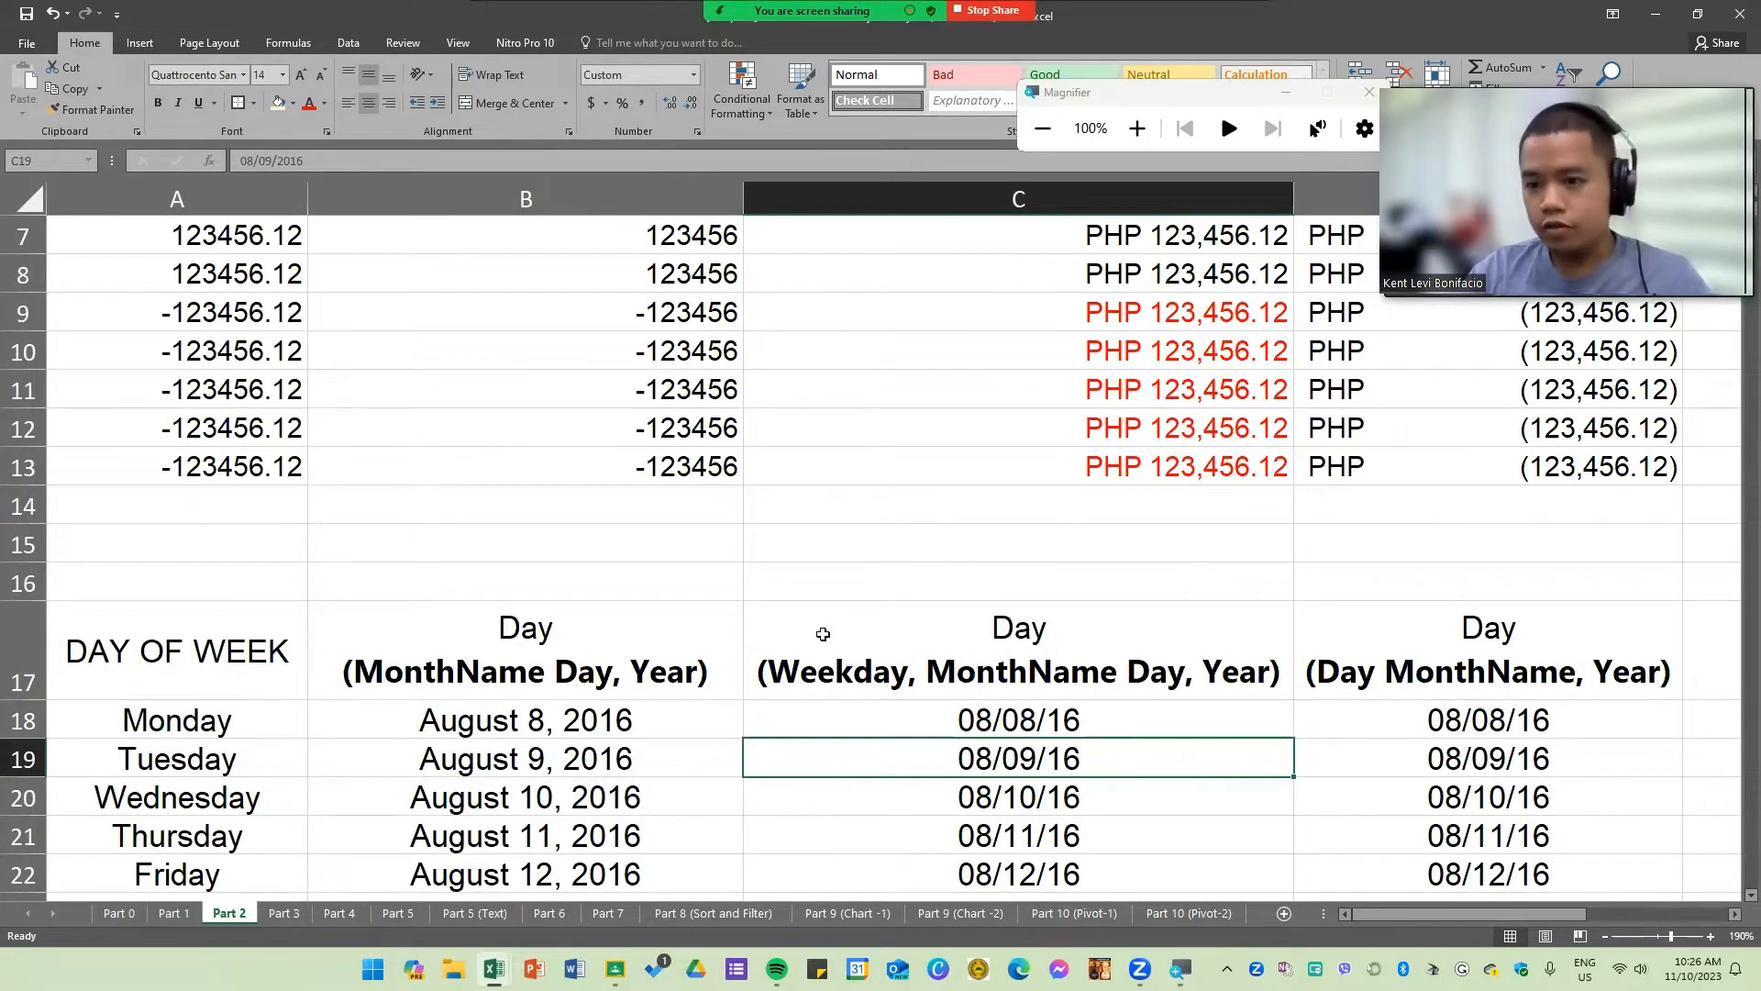
{"action": "scroll", "coordinate": [830, 635], "scroll_direction": "down", "scroll_amount": 2}
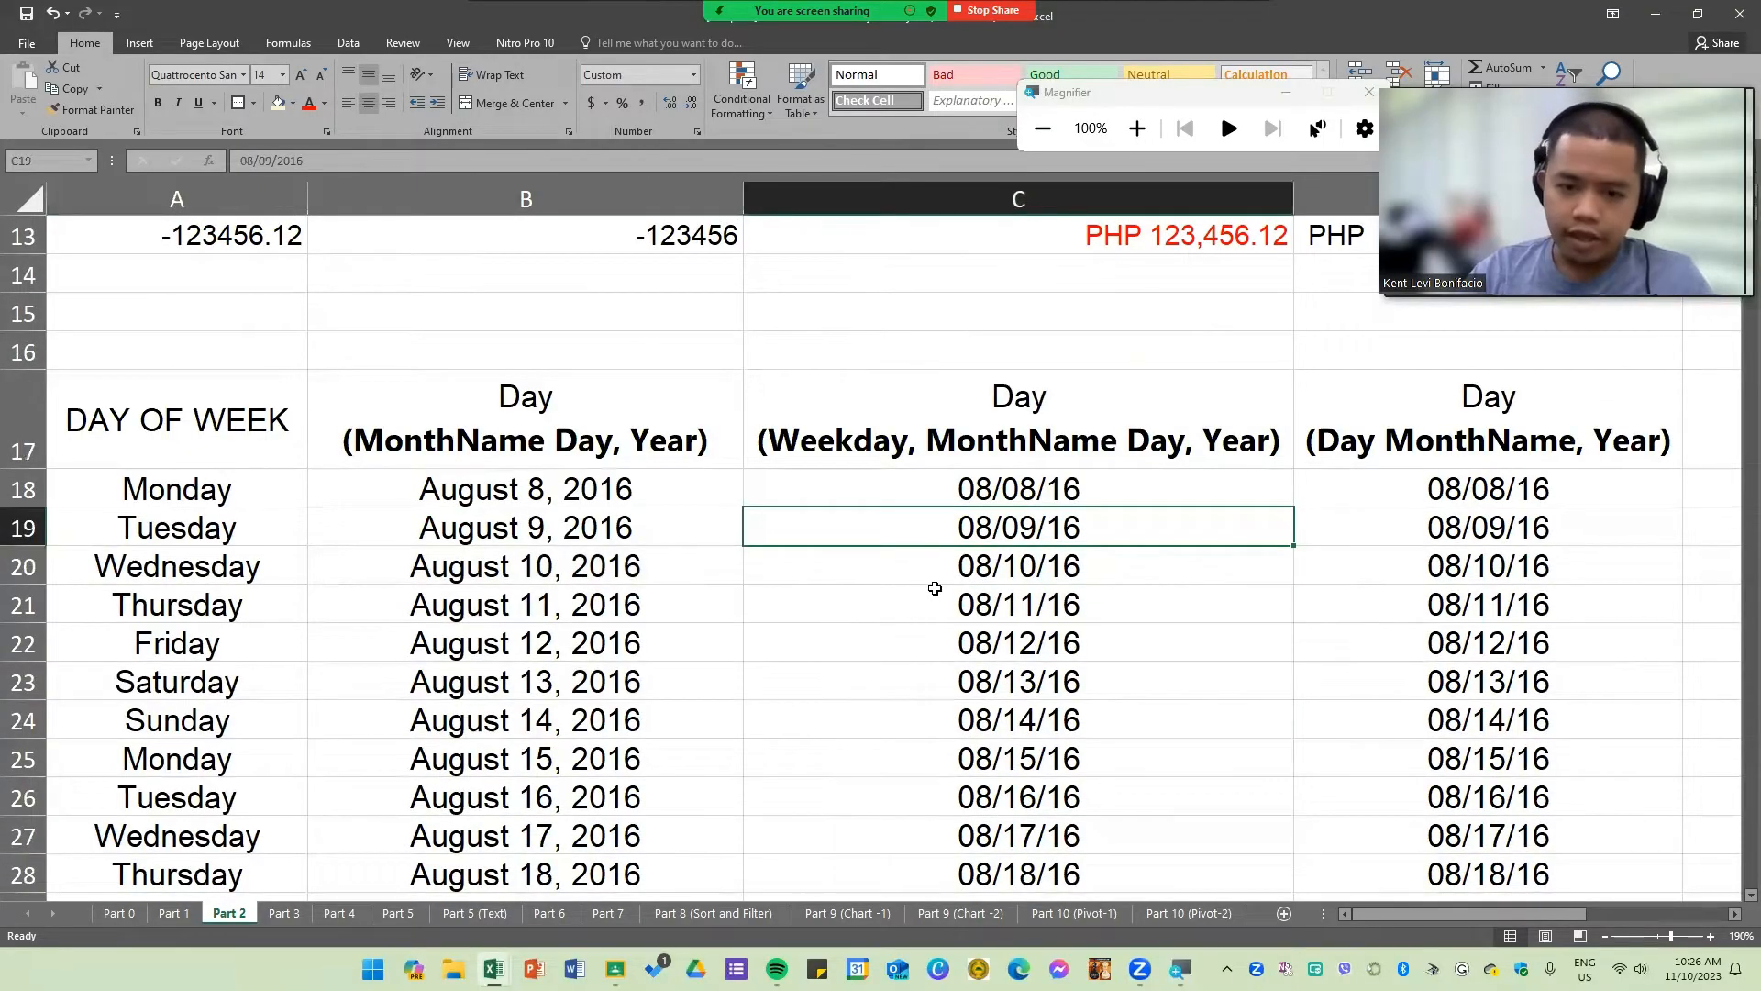
{"action": "scroll", "coordinate": [935, 581], "scroll_direction": "down", "scroll_amount": 1}
{"action": "left_click_drag", "start_coordinate": [1032, 376], "coordinate": [1064, 828]}
{"action": "left_click_drag", "start_coordinate": [1510, 380], "coordinate": [1498, 830]}
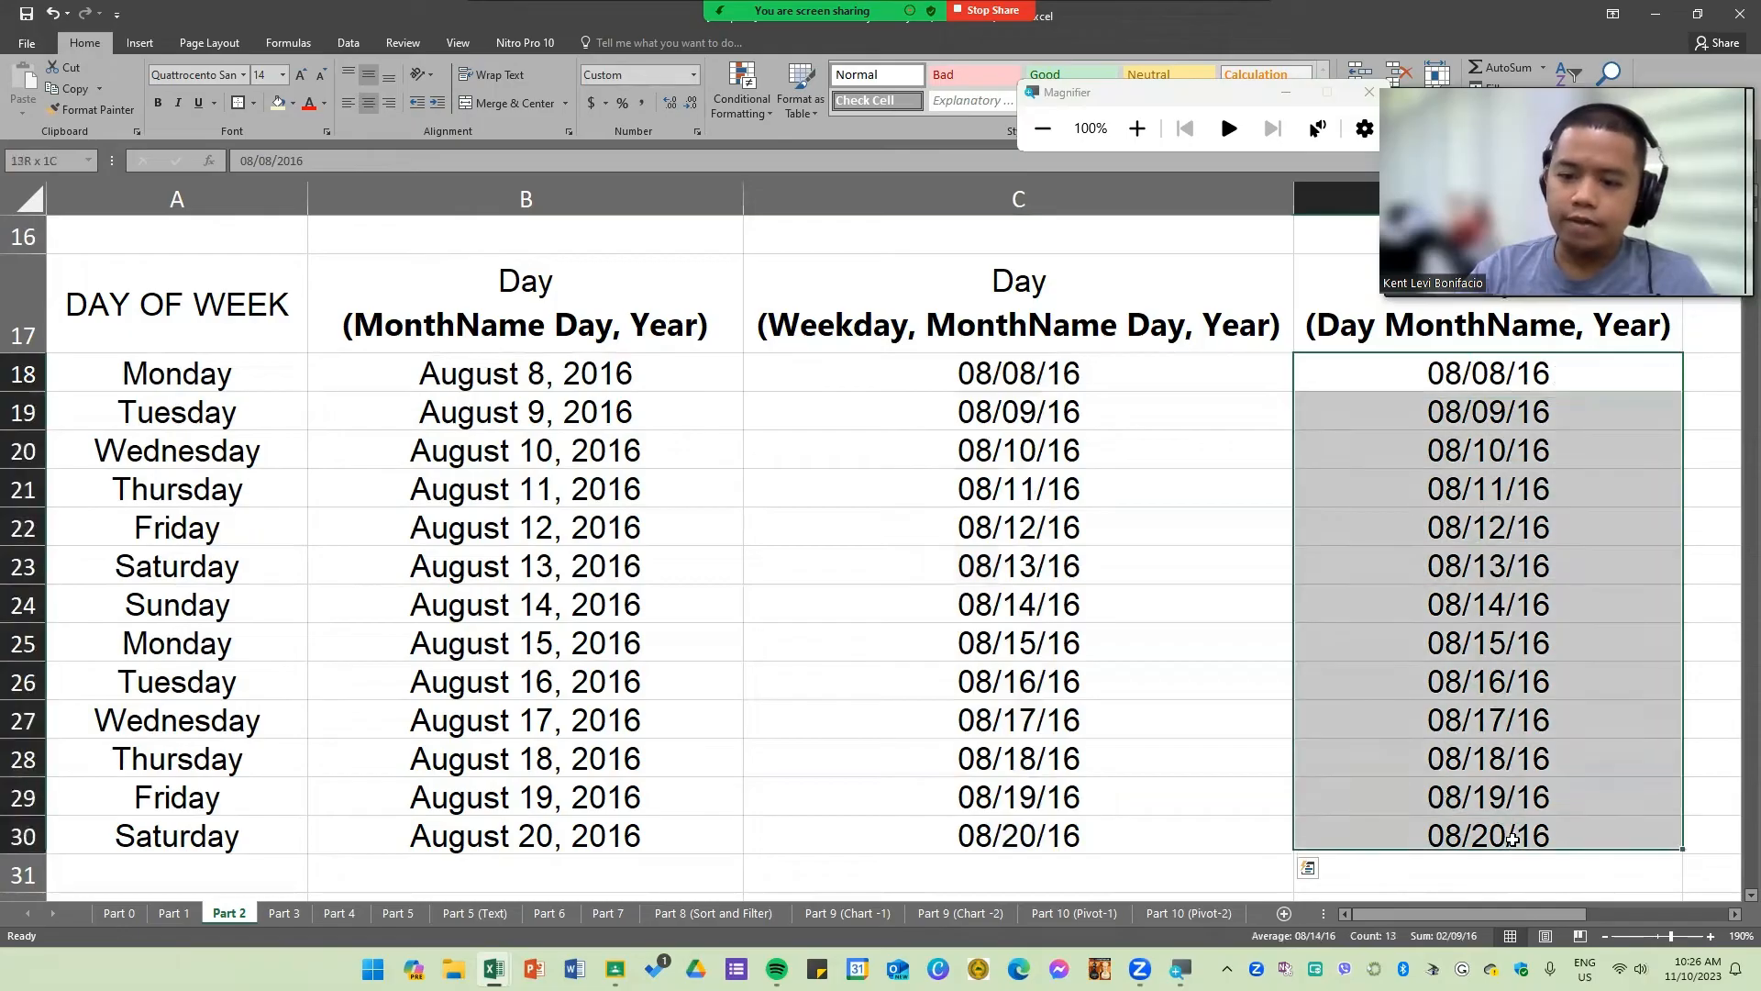
{"action": "left_click", "coordinate": [1329, 685]}
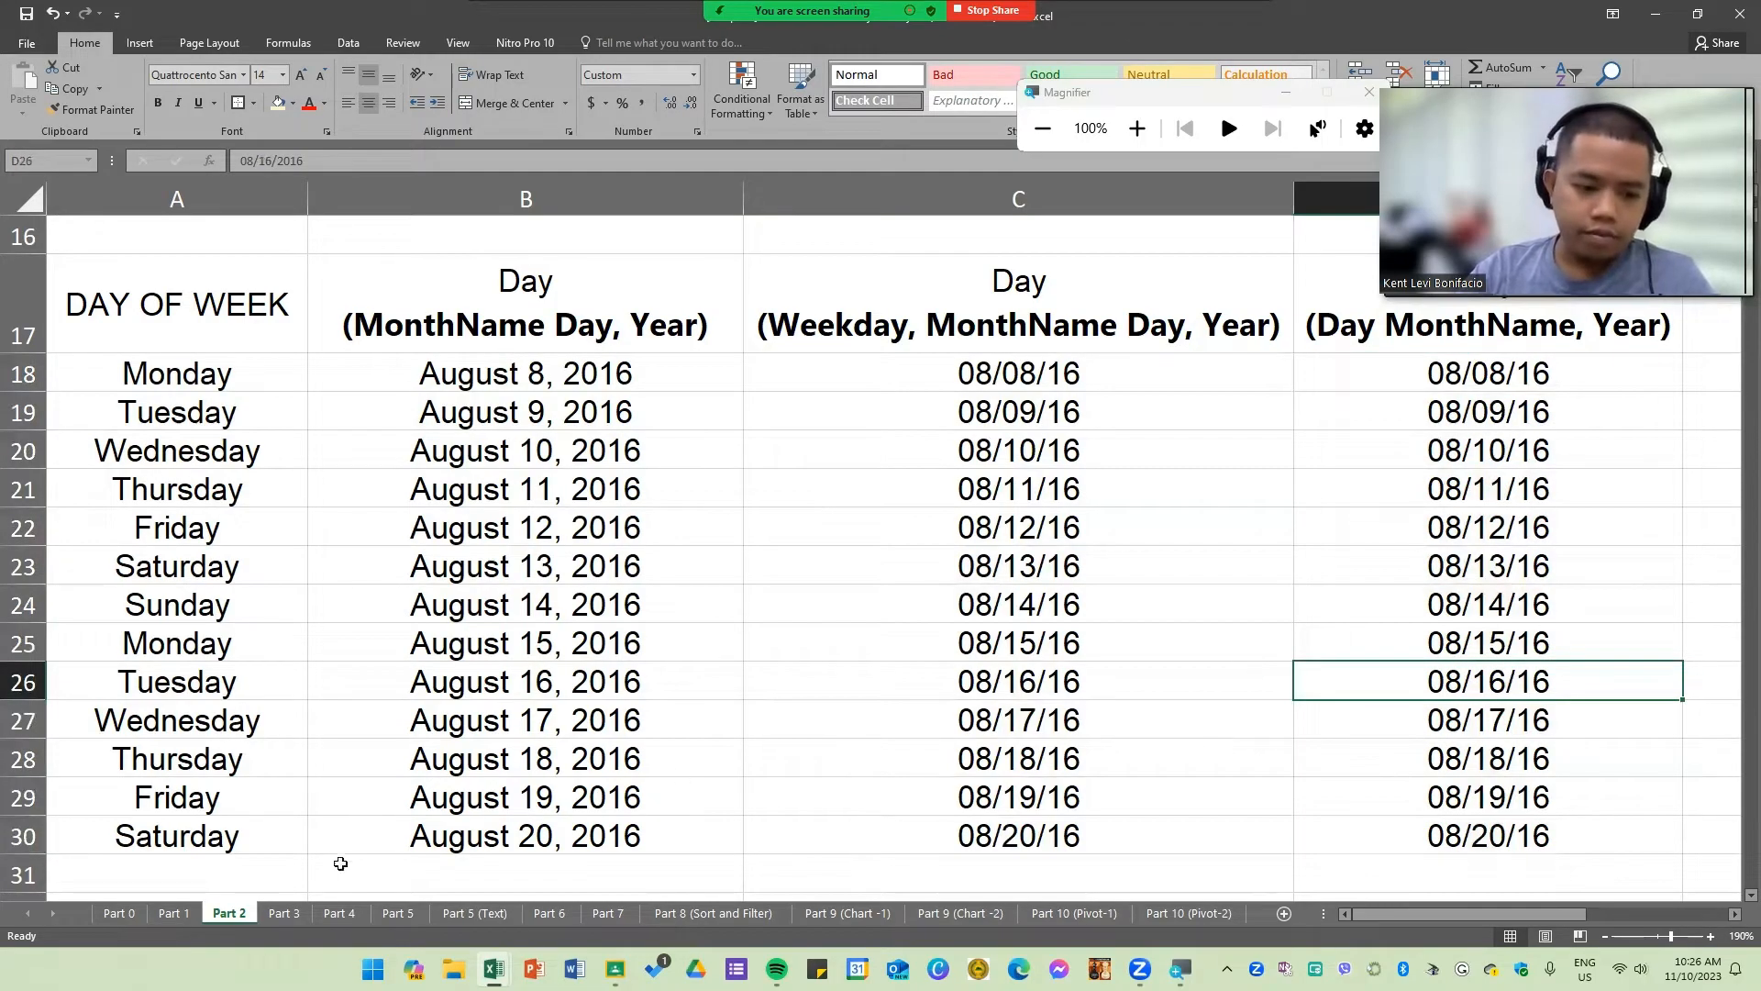
Step: Switch to the Part 3 sheet and look over its conditional formatting tables
{"action": "left_click", "coordinate": [293, 912]}
{"action": "left_click_drag", "start_coordinate": [550, 664], "coordinate": [623, 638]}
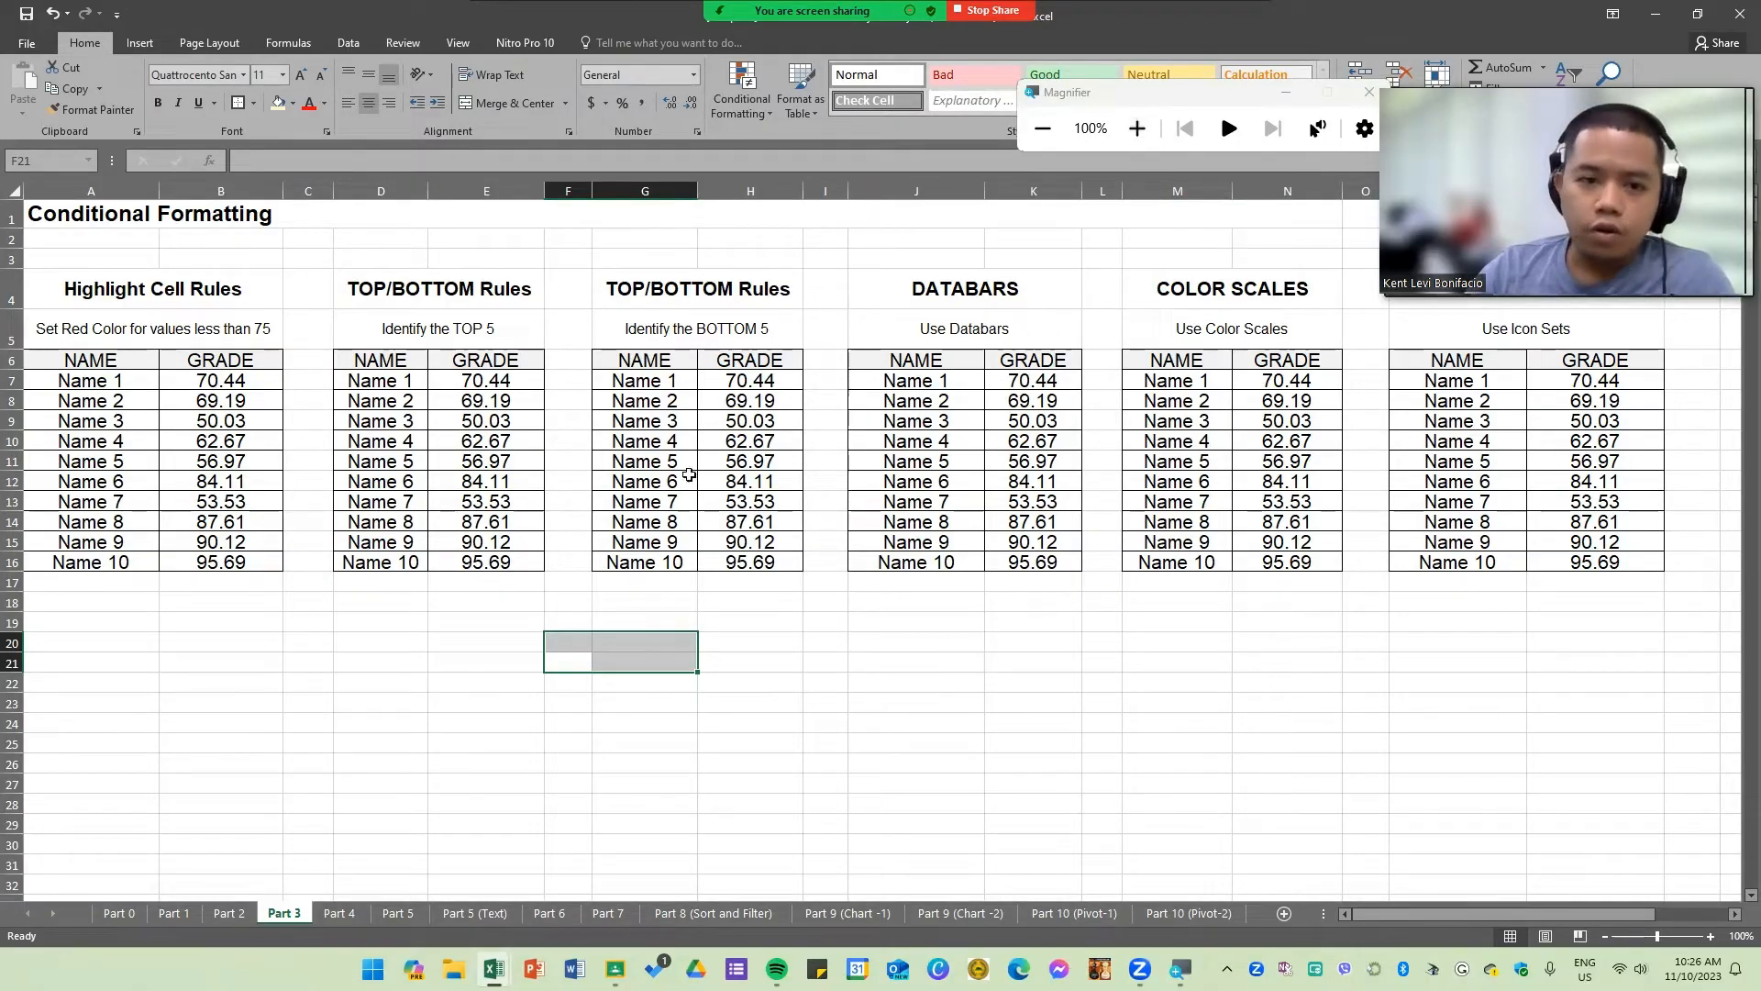
{"action": "left_click", "coordinate": [310, 541]}
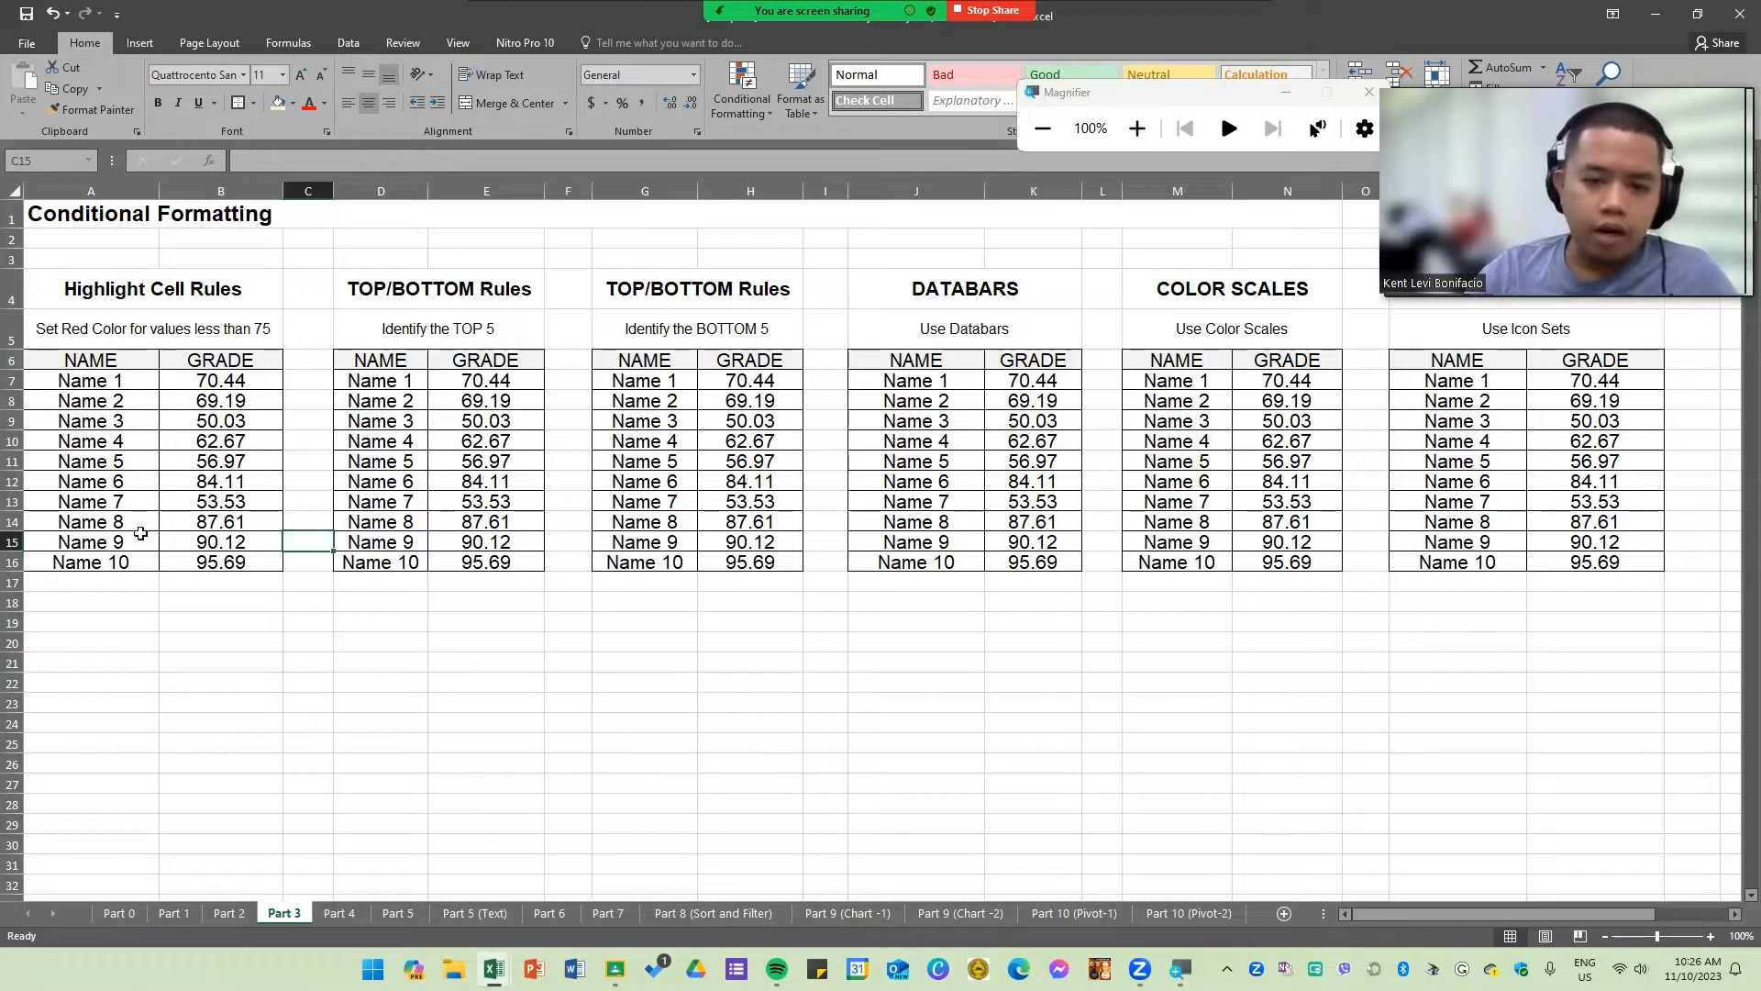
{"action": "left_click_drag", "start_coordinate": [1541, 460], "coordinate": [381, 482]}
{"action": "left_click", "coordinate": [381, 761]}
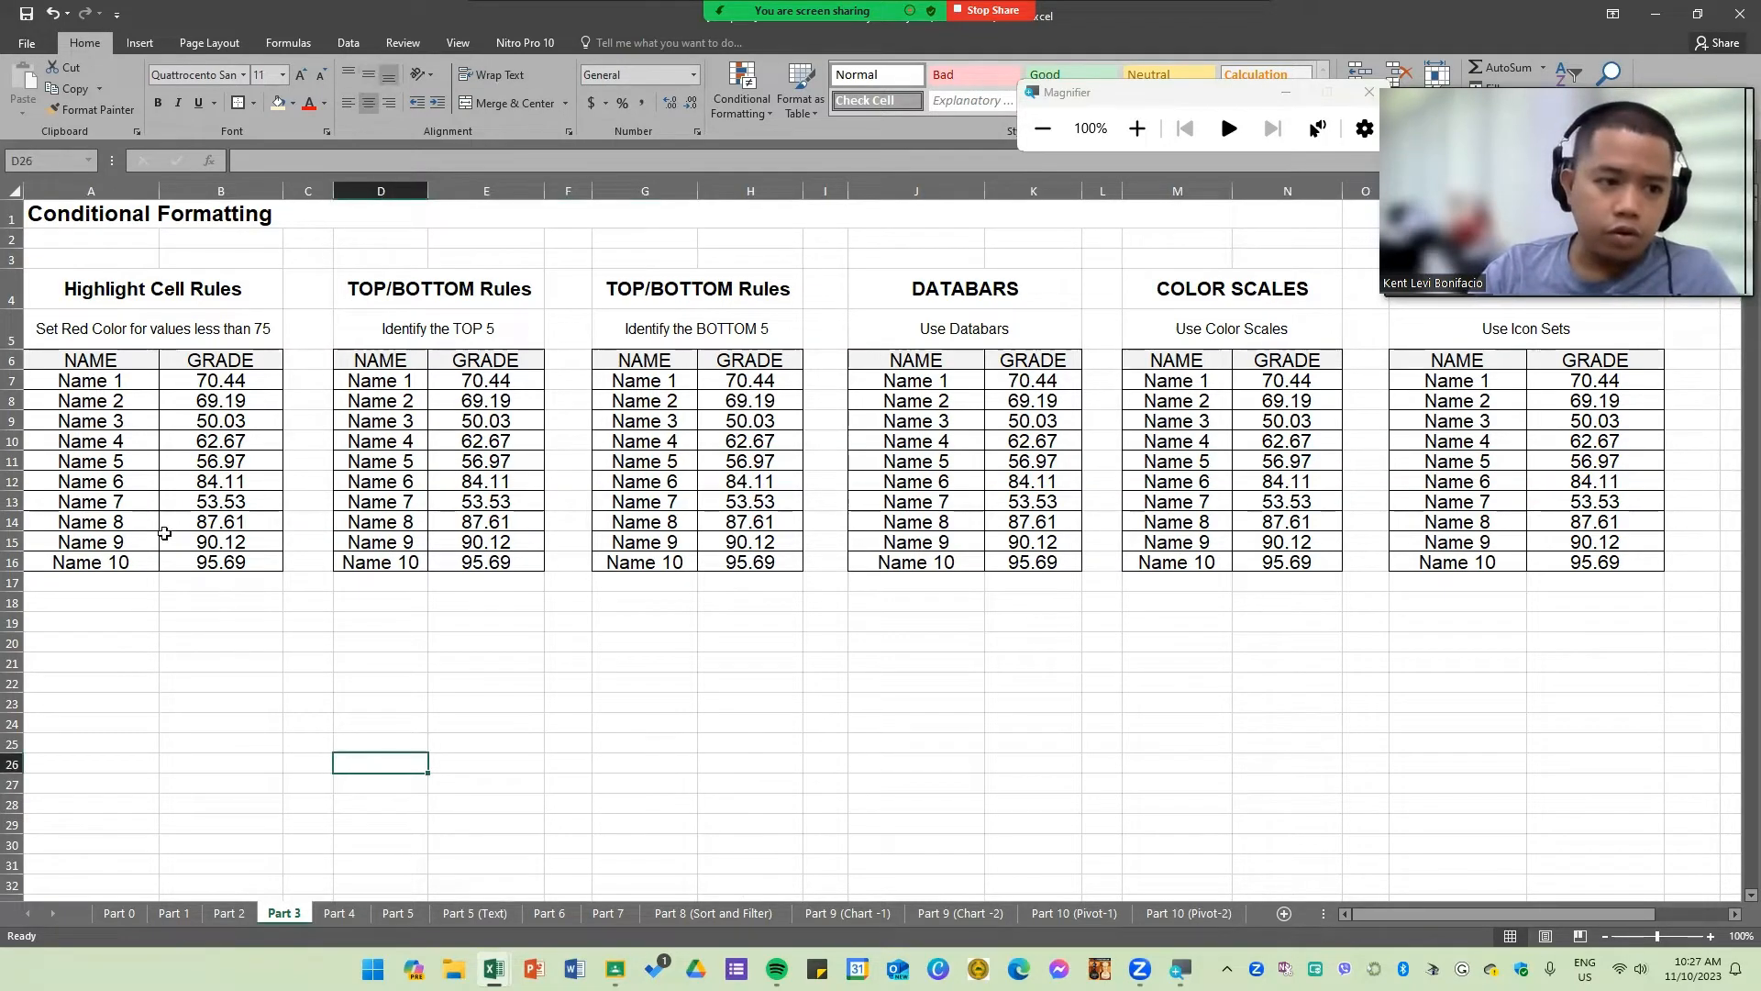
{"action": "scroll", "coordinate": [86, 529], "scroll_direction": "up", "scroll_amount": 1}
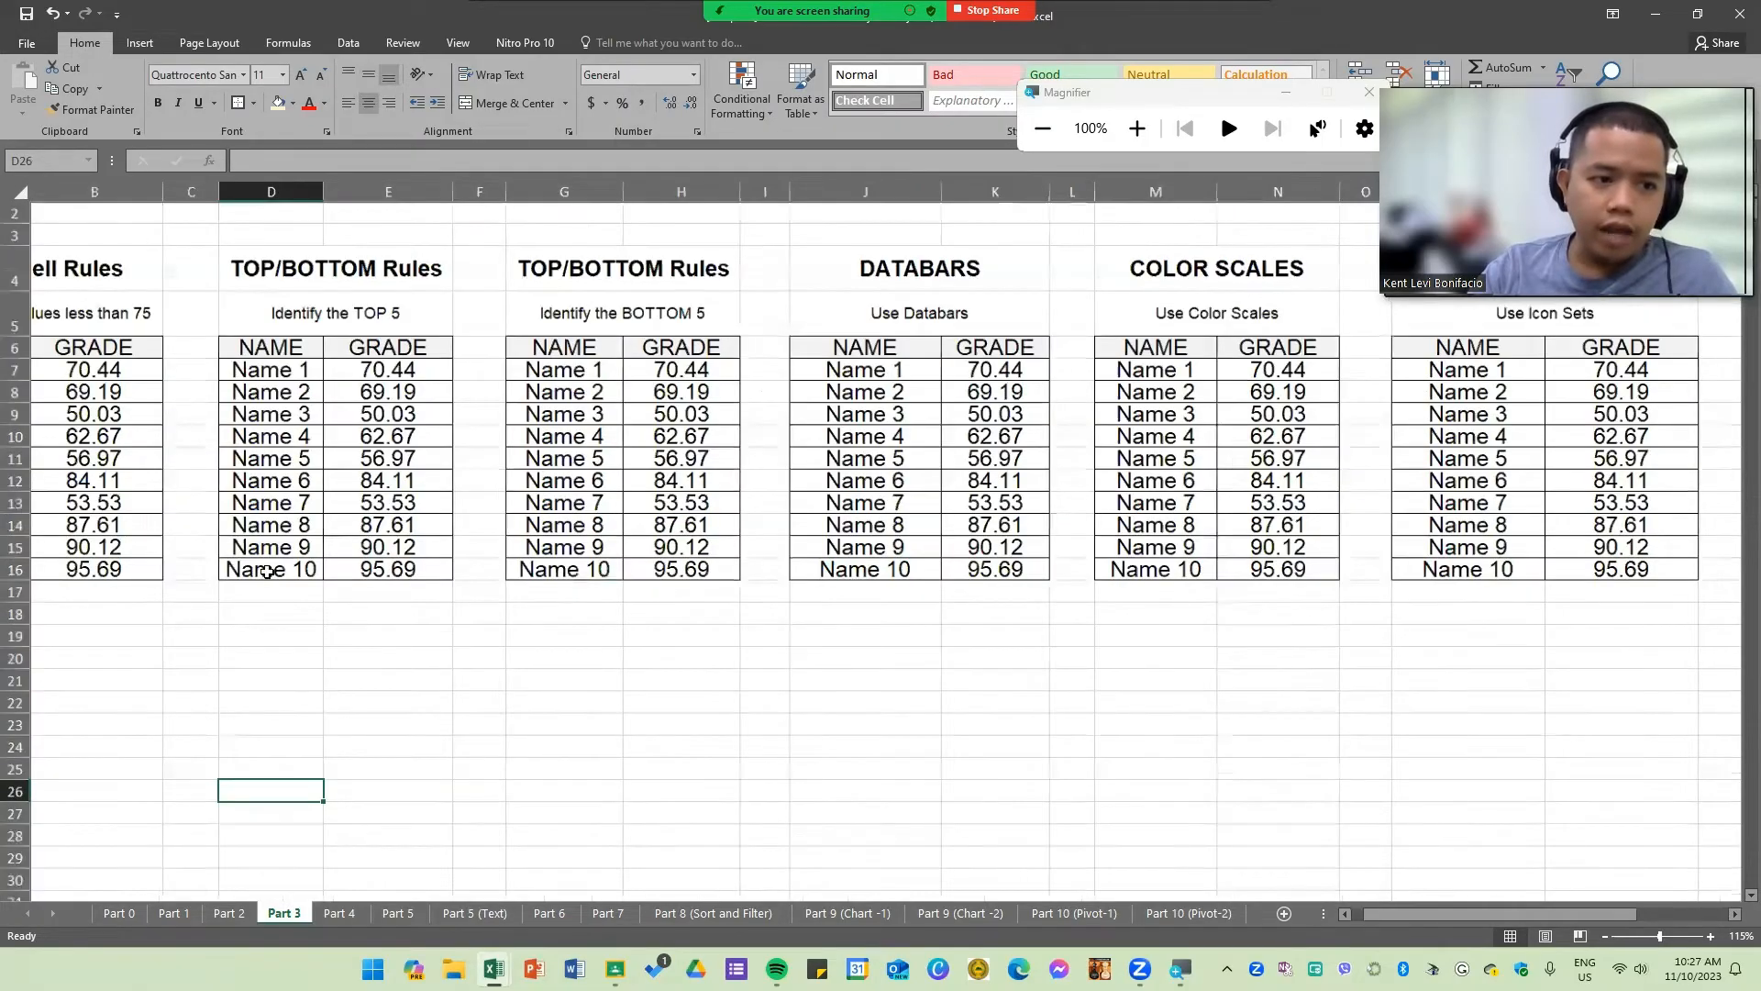
{"action": "scroll", "coordinate": [247, 592], "scroll_direction": "up", "scroll_amount": 2}
{"action": "scroll", "coordinate": [352, 649], "scroll_direction": "up", "scroll_amount": 1}
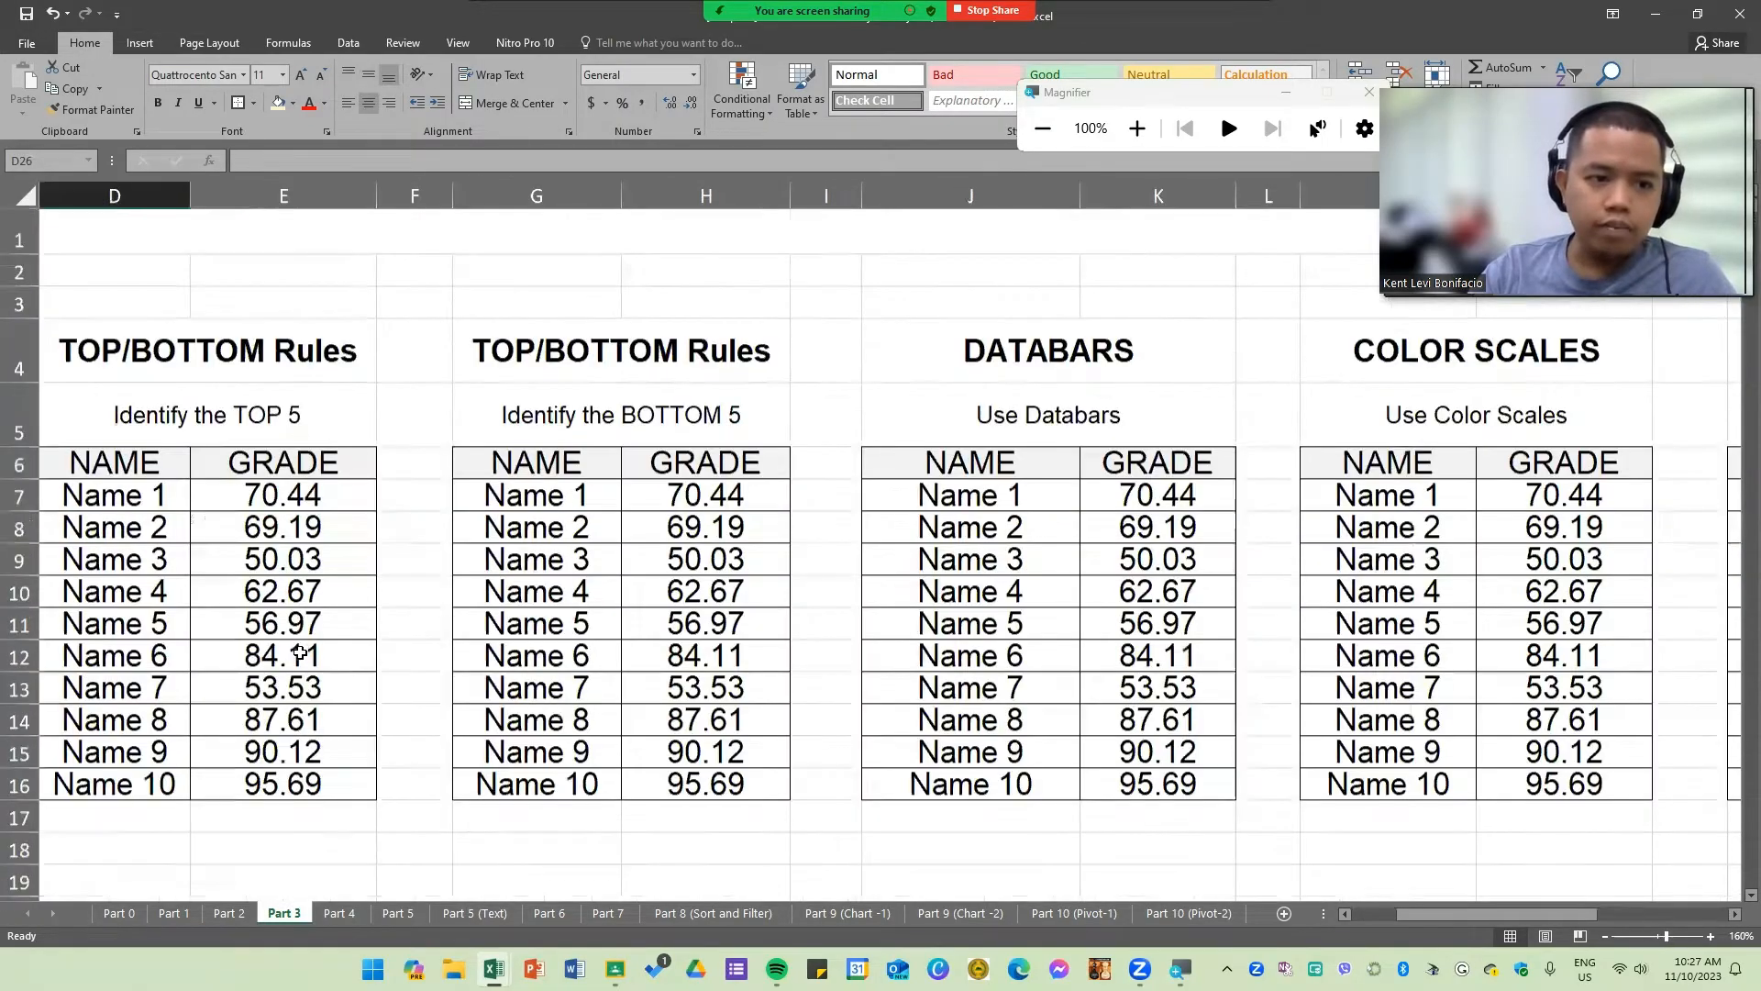
{"action": "scroll", "coordinate": [1171, 852], "scroll_direction": "down", "scroll_amount": 1}
{"action": "left_click_drag", "start_coordinate": [1552, 915], "coordinate": [1459, 914]}
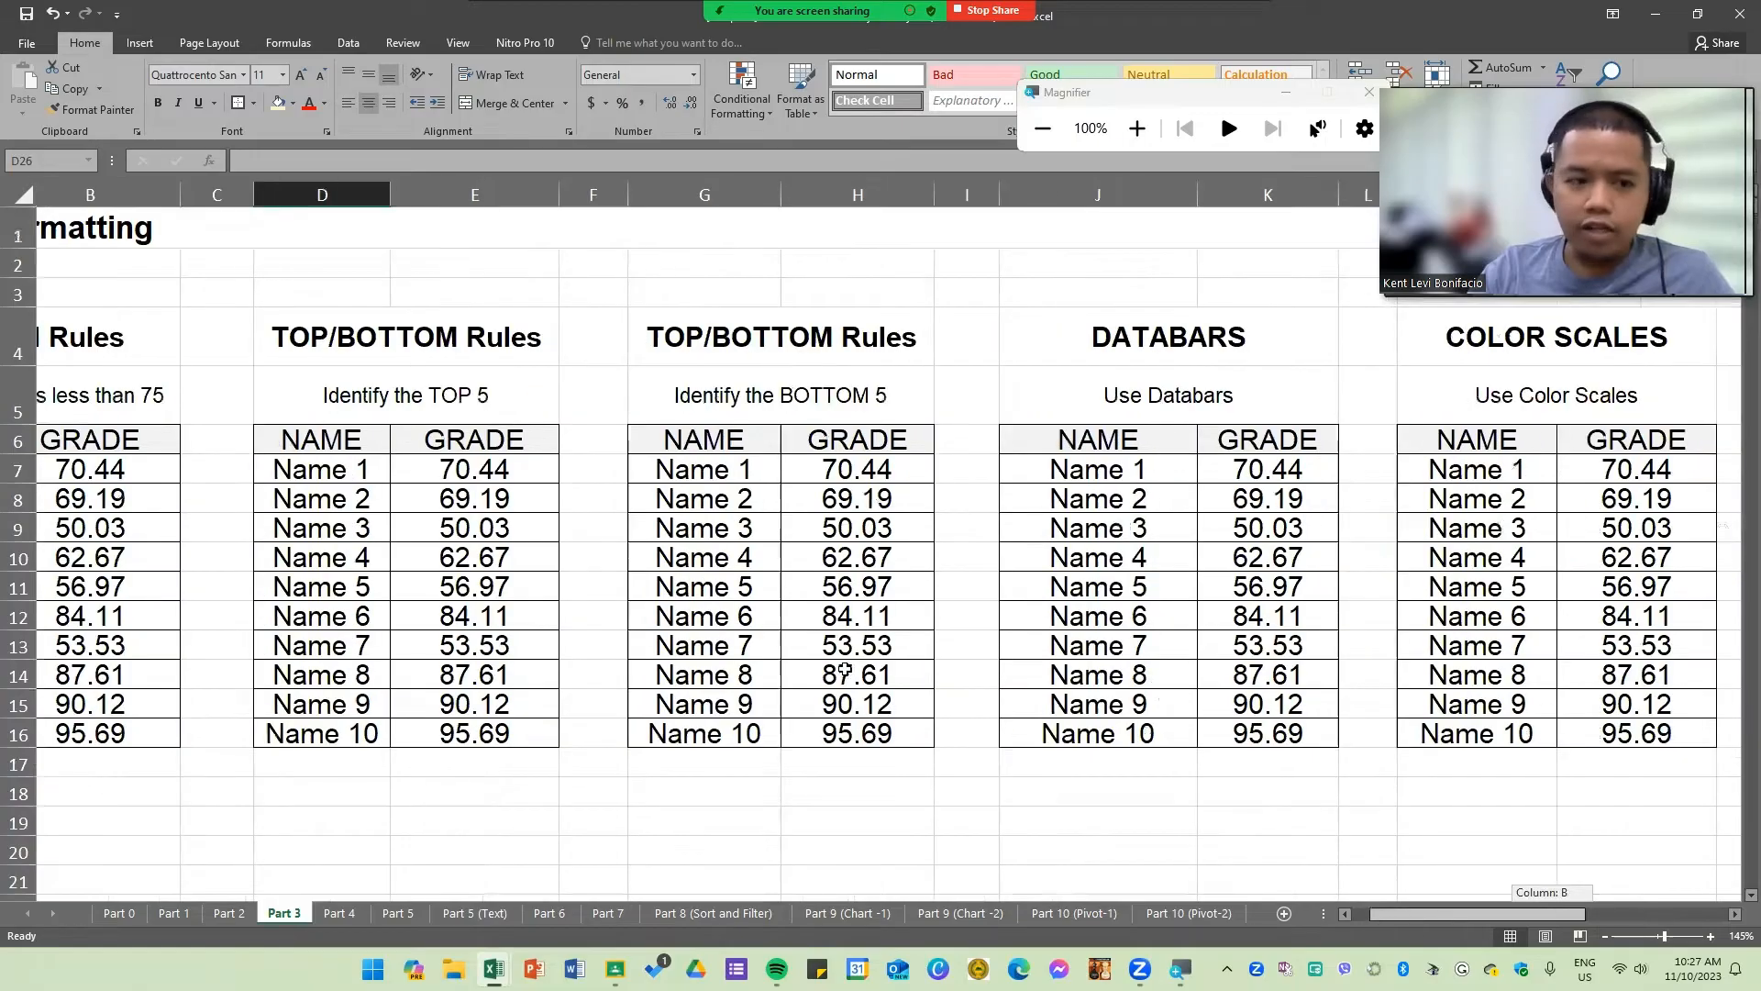
Step: Examine the Highlight Cell Rules table and its instruction to colour grades below 75 red
{"action": "left_click", "coordinate": [334, 477]}
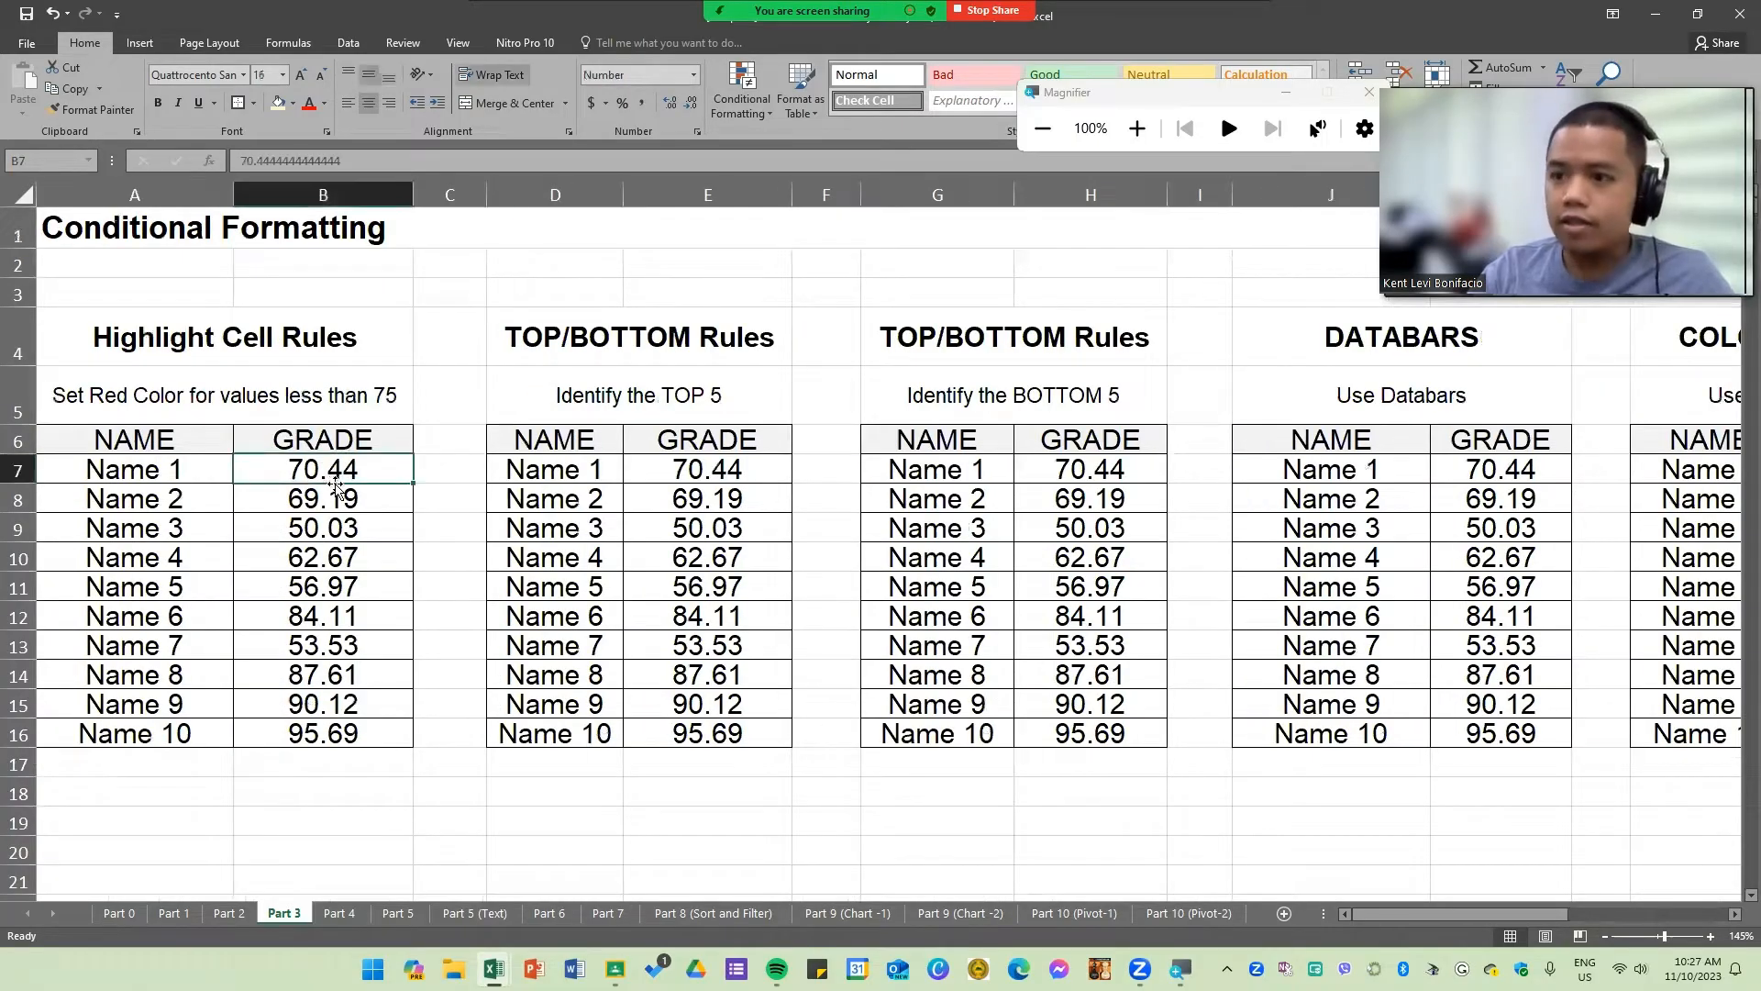
{"action": "left_click", "coordinate": [314, 389]}
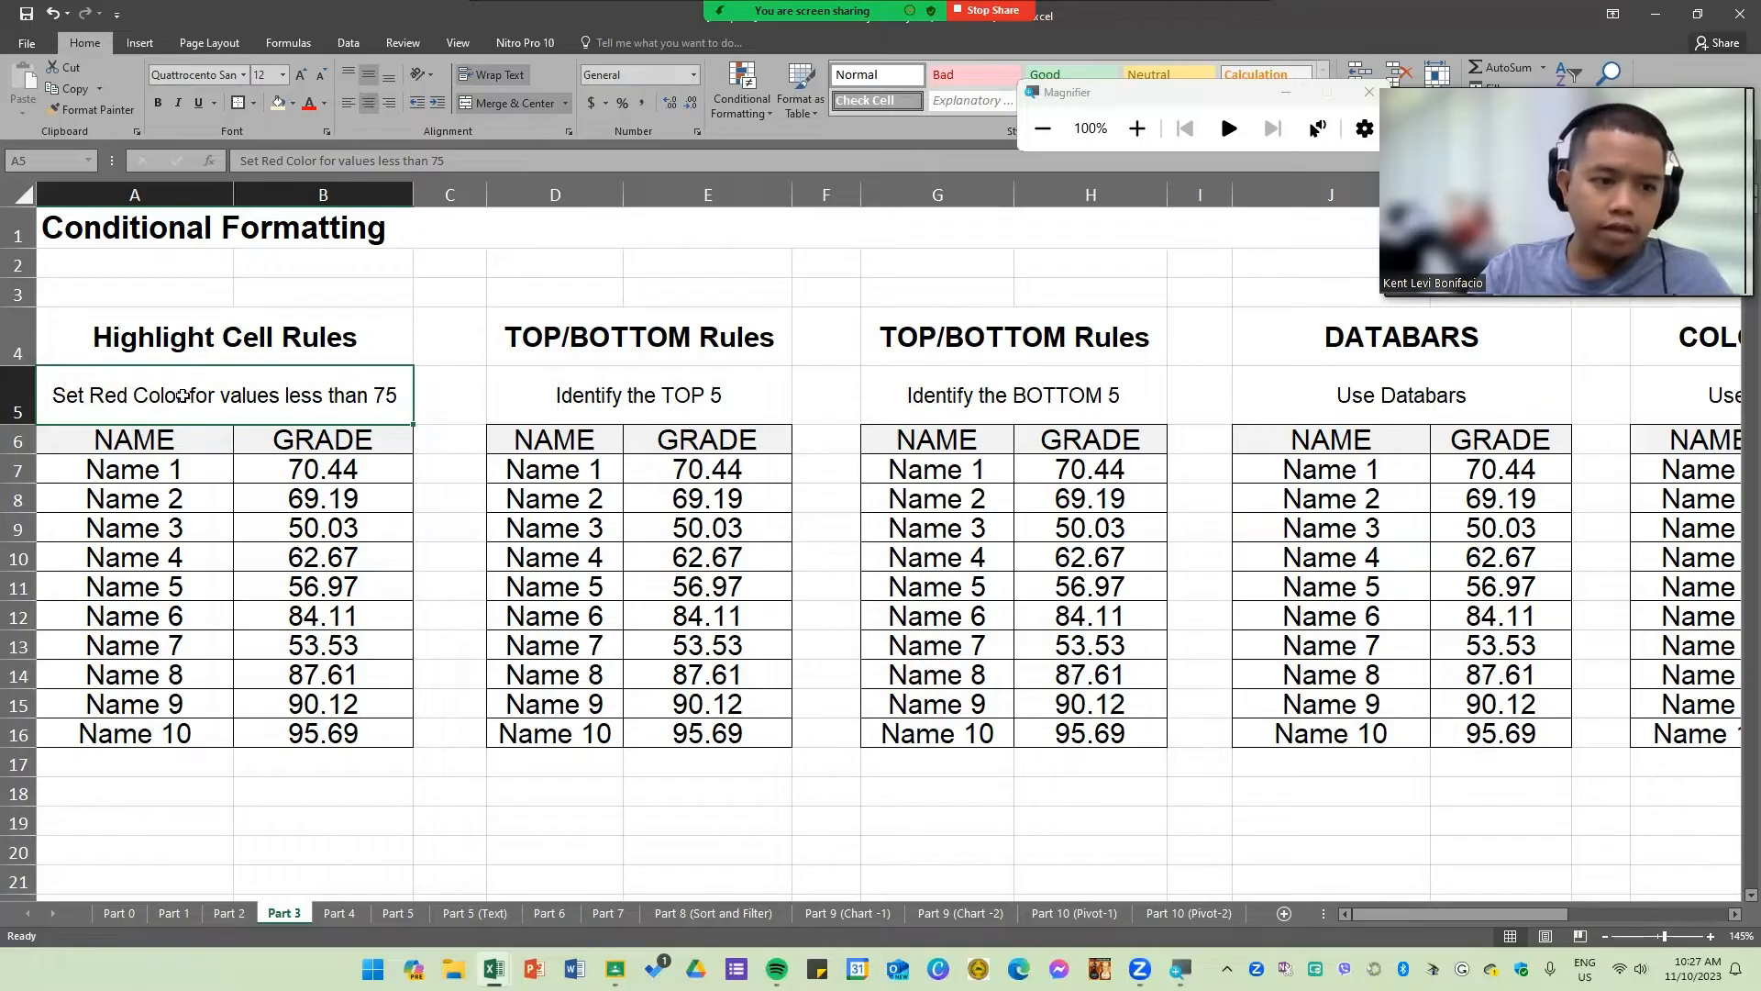
{"action": "left_click_drag", "start_coordinate": [345, 474], "coordinate": [352, 727]}
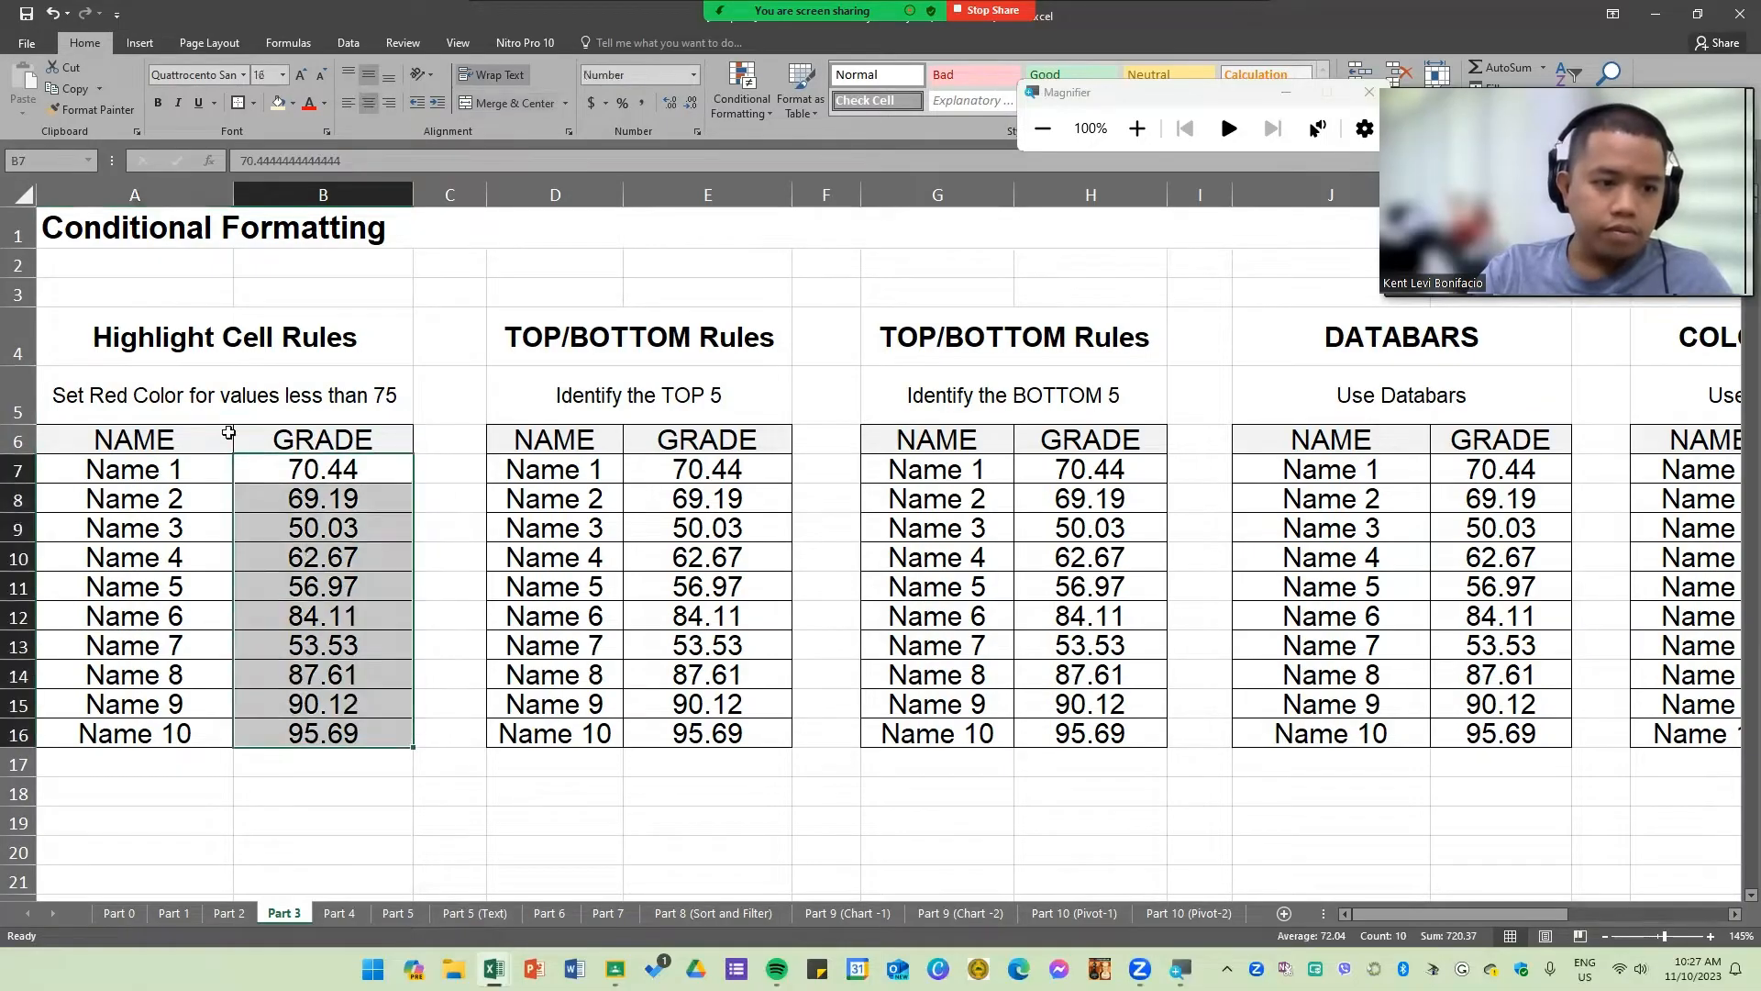
{"action": "left_click", "coordinate": [153, 407]}
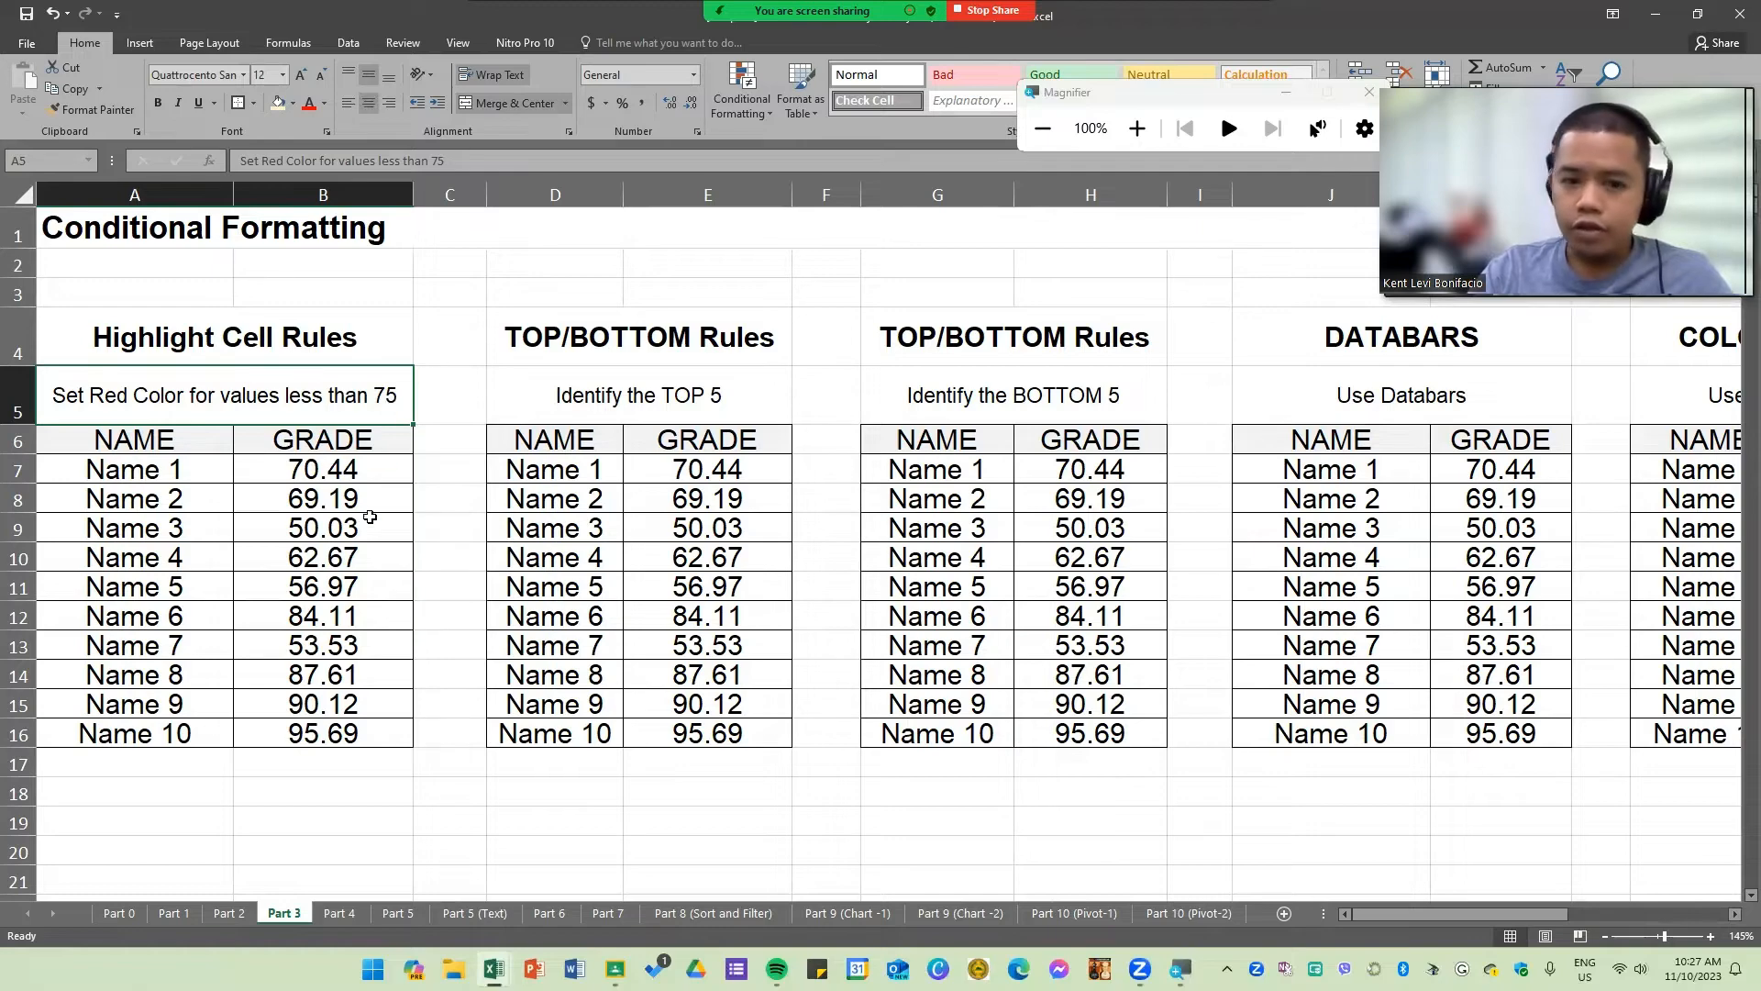
{"action": "left_click", "coordinate": [373, 468]}
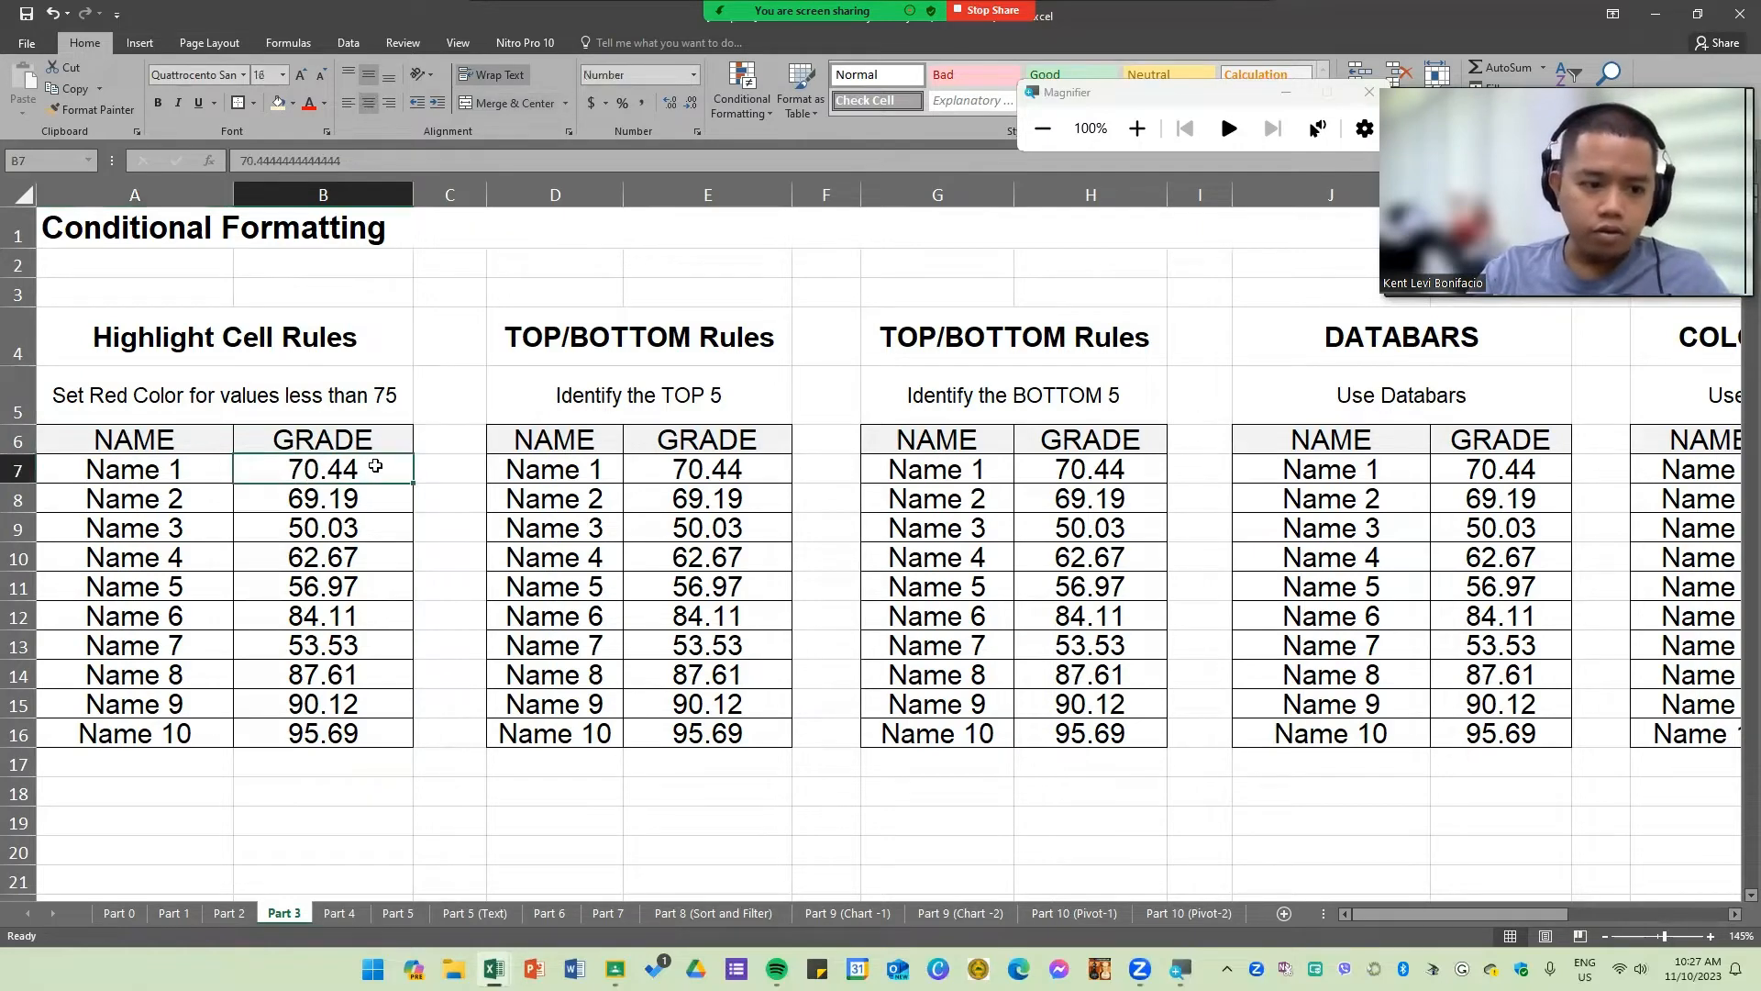
Step: Manually colour the grades below 75 red with the font colour, then undo the manual colouring
{"action": "left_click_drag", "start_coordinate": [374, 468], "coordinate": [323, 473]}
{"action": "right_click", "coordinate": [375, 561]}
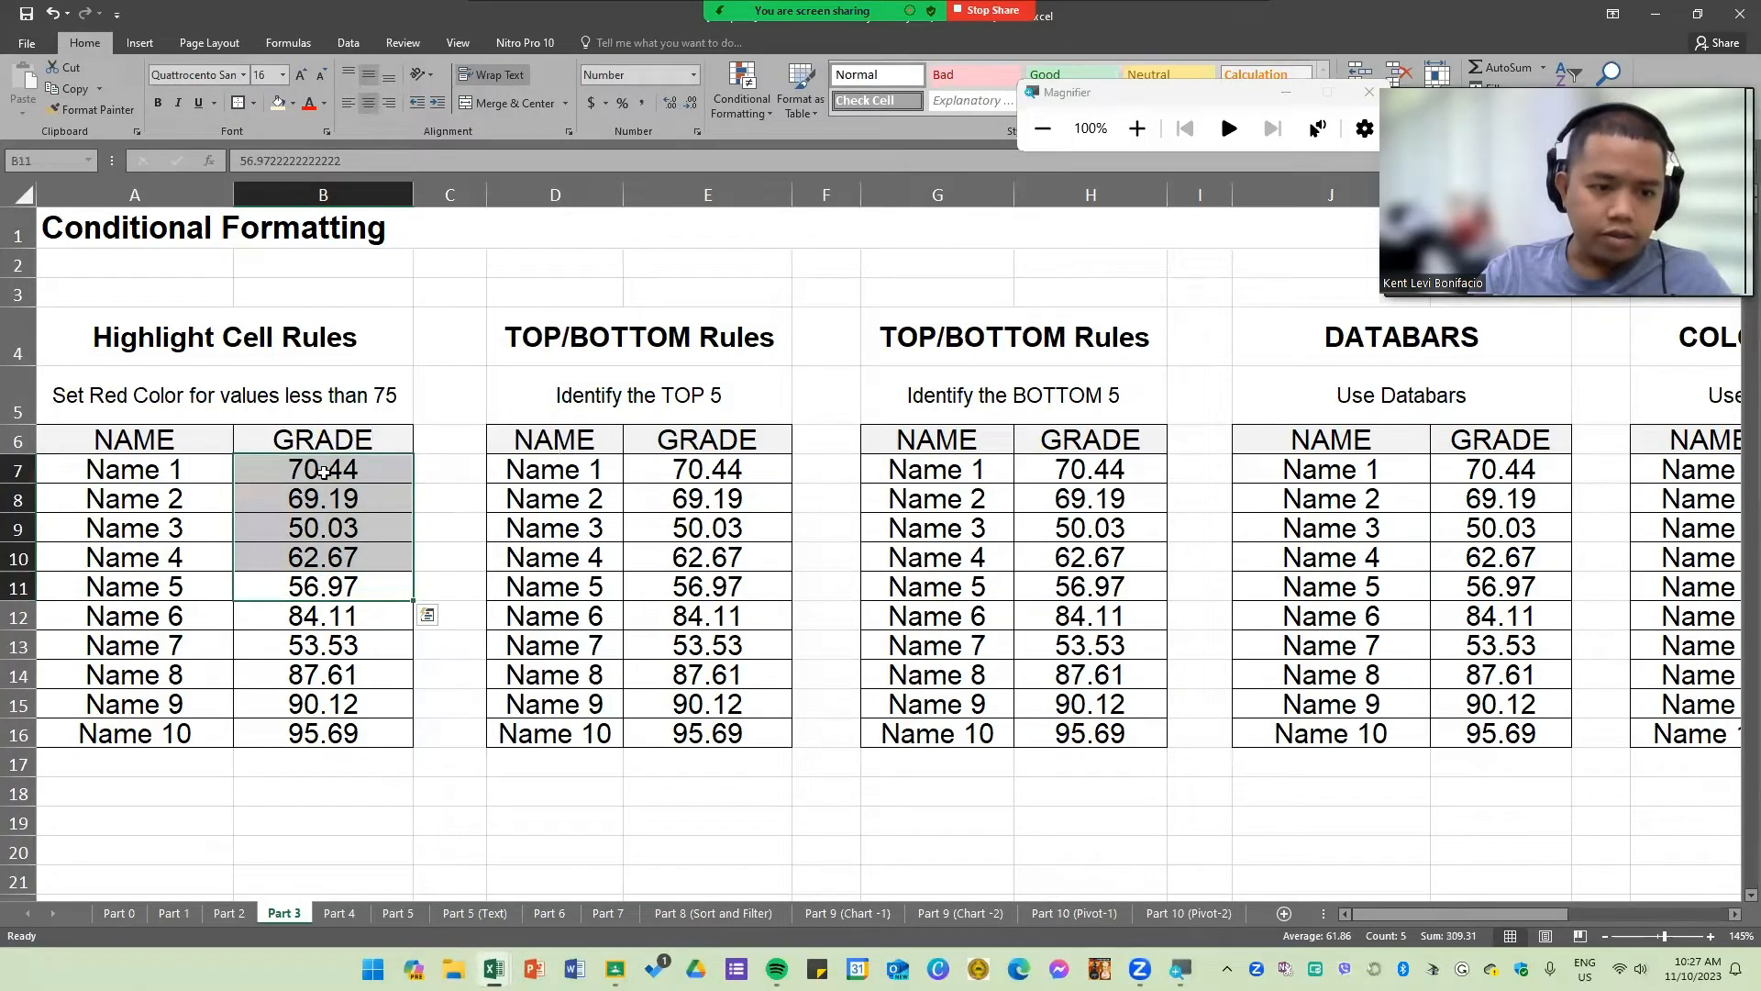
{"action": "right_click", "coordinate": [323, 470]}
{"action": "left_click", "coordinate": [430, 445]}
{"action": "left_click", "coordinate": [322, 675]}
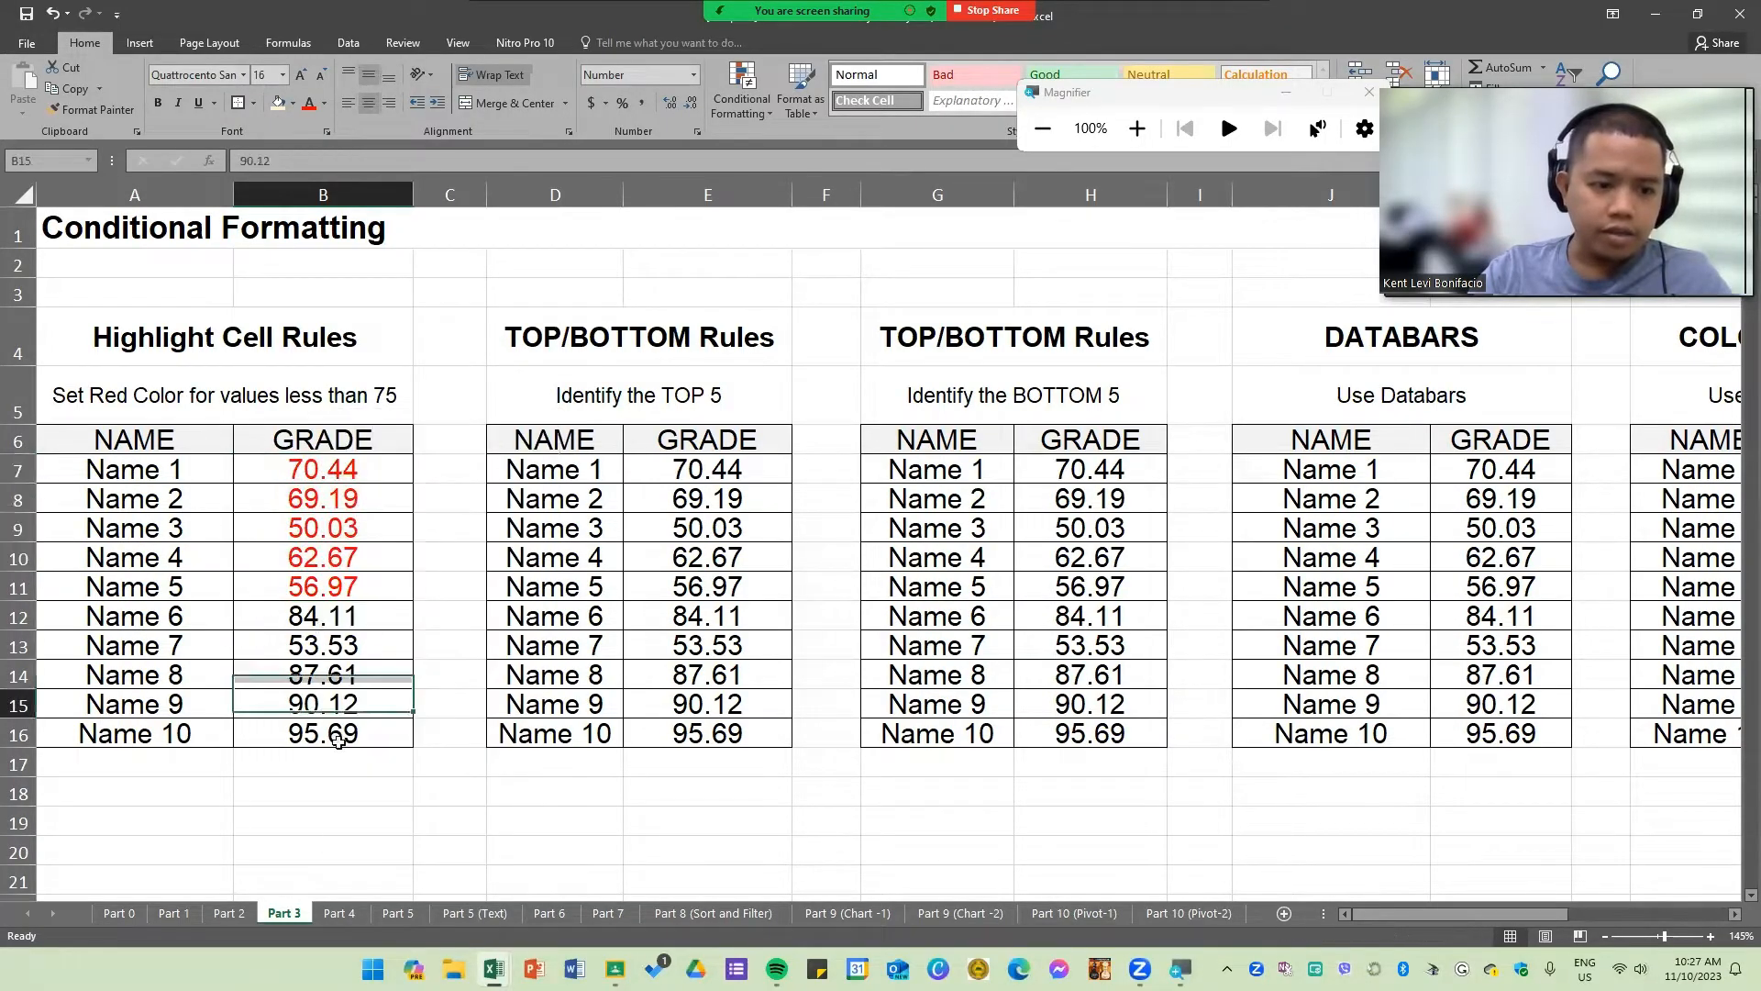
{"action": "left_click", "coordinate": [328, 641]}
{"action": "right_click", "coordinate": [328, 641]}
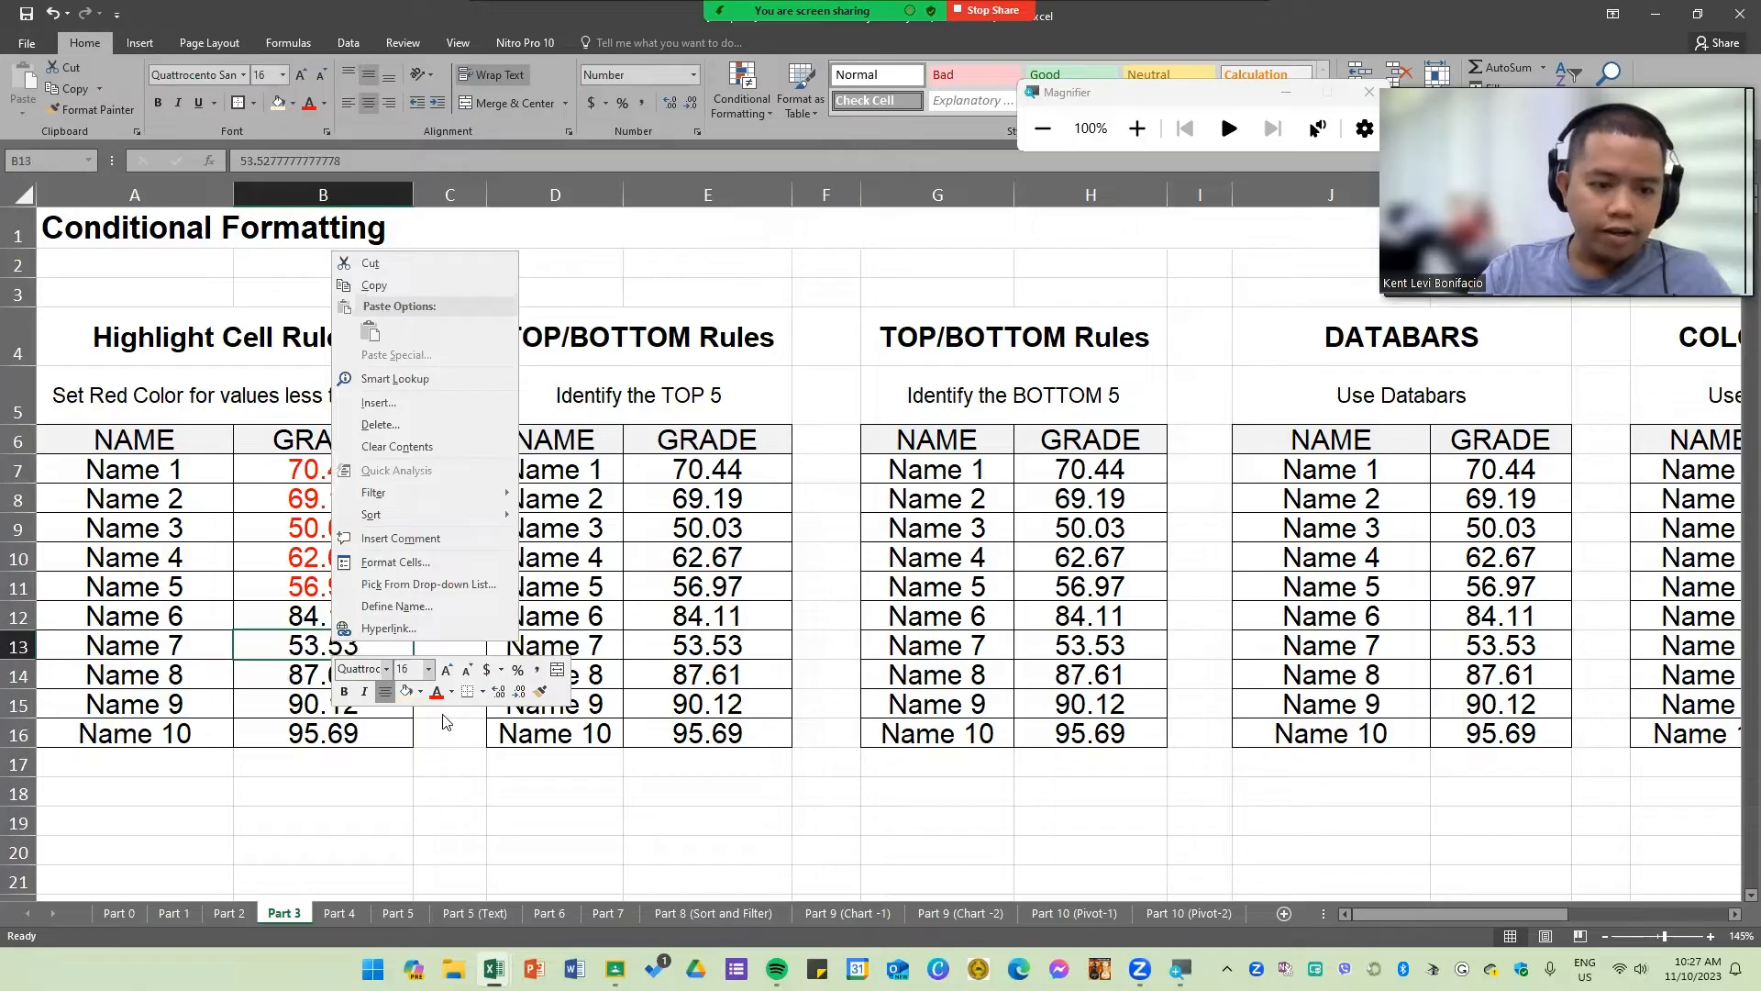
{"action": "left_click", "coordinate": [443, 694]}
{"action": "left_click", "coordinate": [474, 796]}
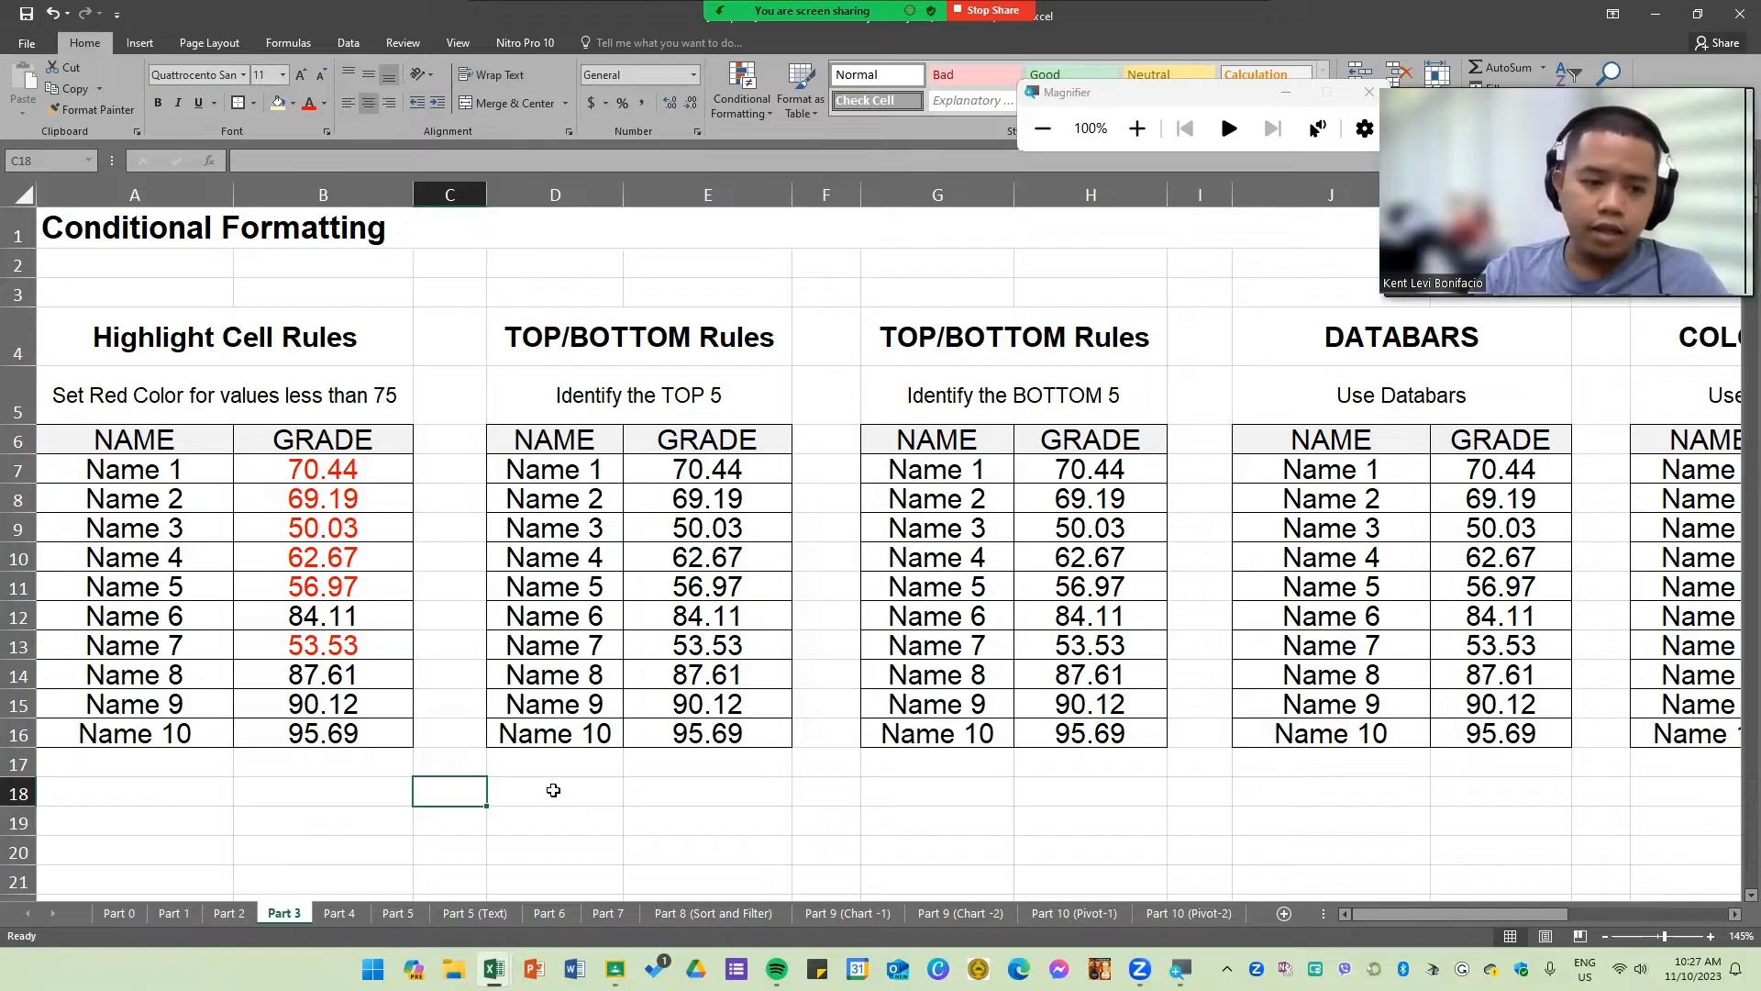
{"action": "key", "text": "ctrl+z"}
{"action": "left_click", "coordinate": [605, 733]}
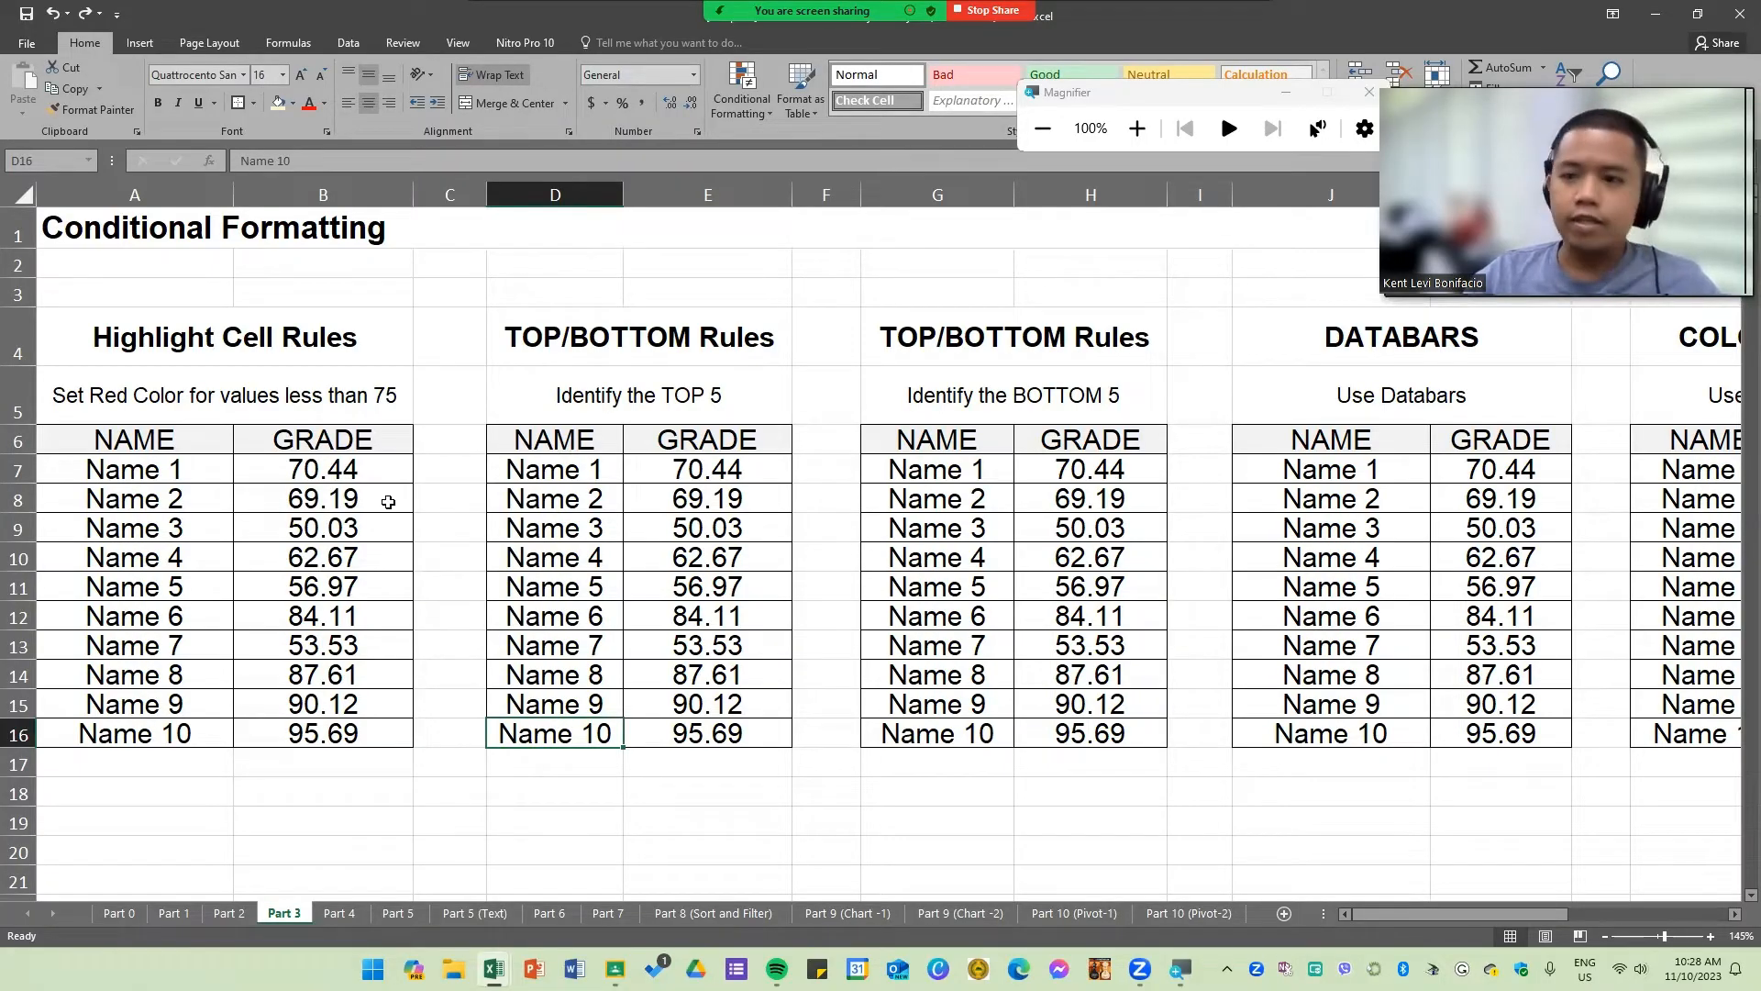
Step: Create a Less Than highlight rule on grades B7:B16 with the value 75
{"action": "left_click", "coordinate": [183, 396]}
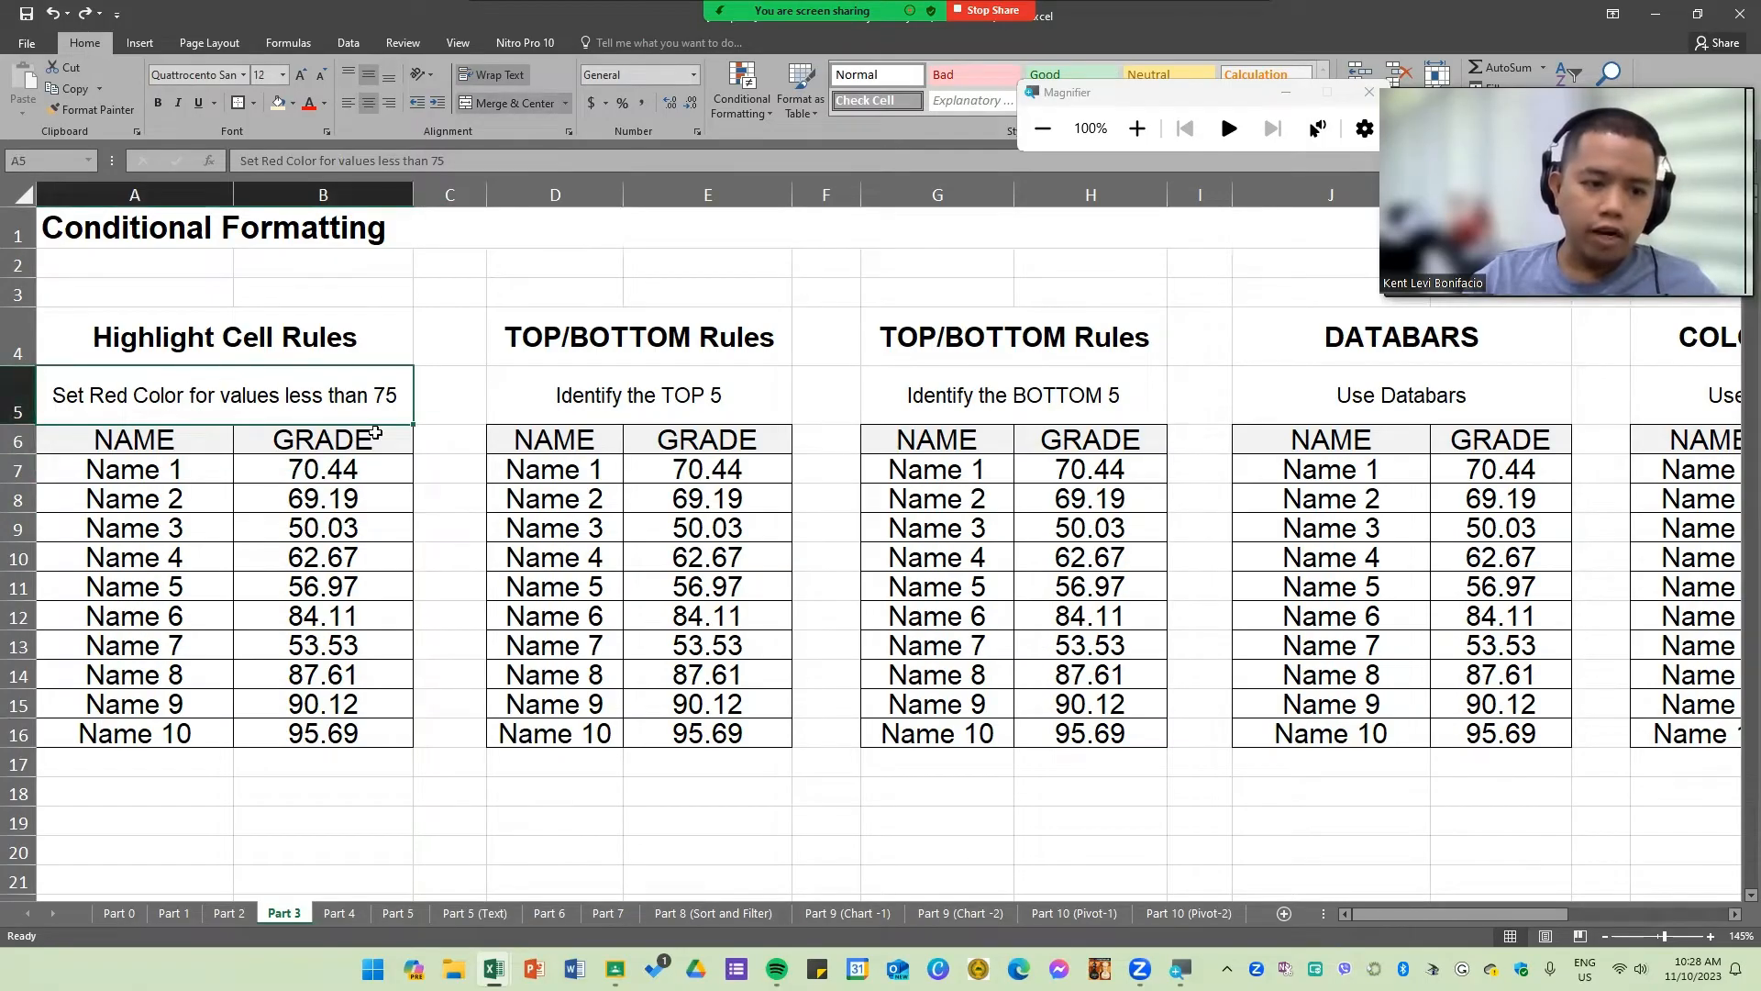
{"action": "left_click_drag", "start_coordinate": [378, 475], "coordinate": [390, 744]}
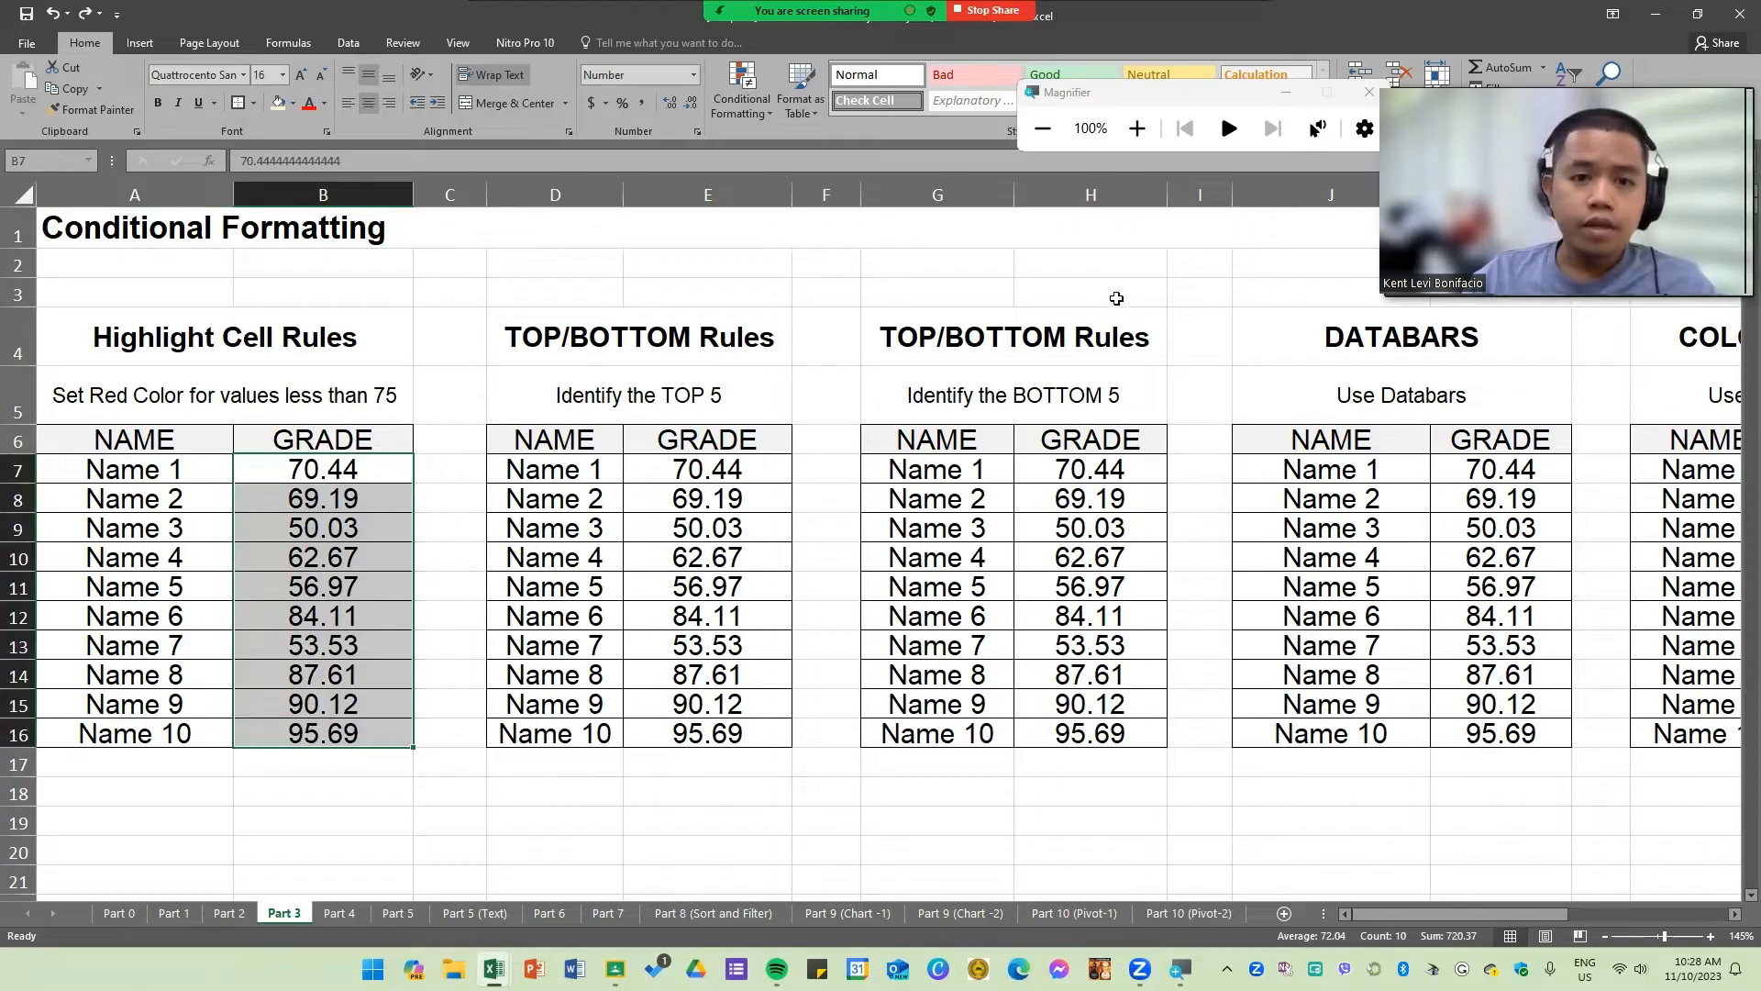
{"action": "left_click", "coordinate": [1137, 130]}
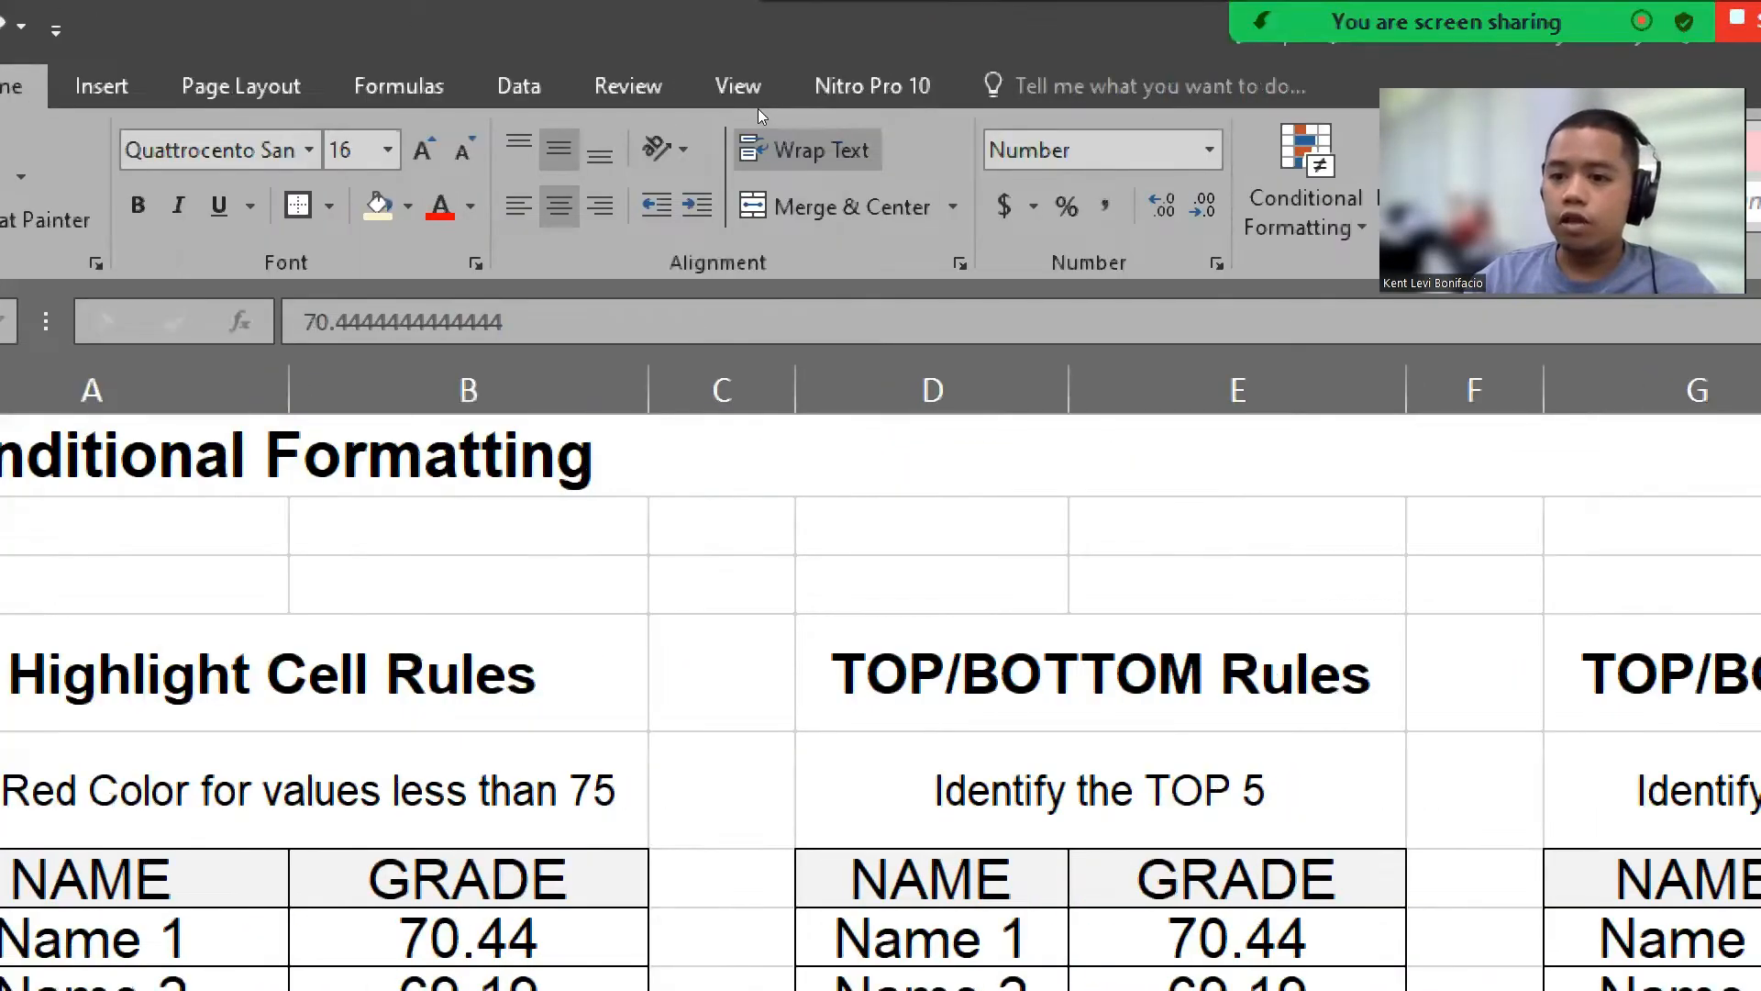
{"action": "left_click", "coordinate": [1338, 217]}
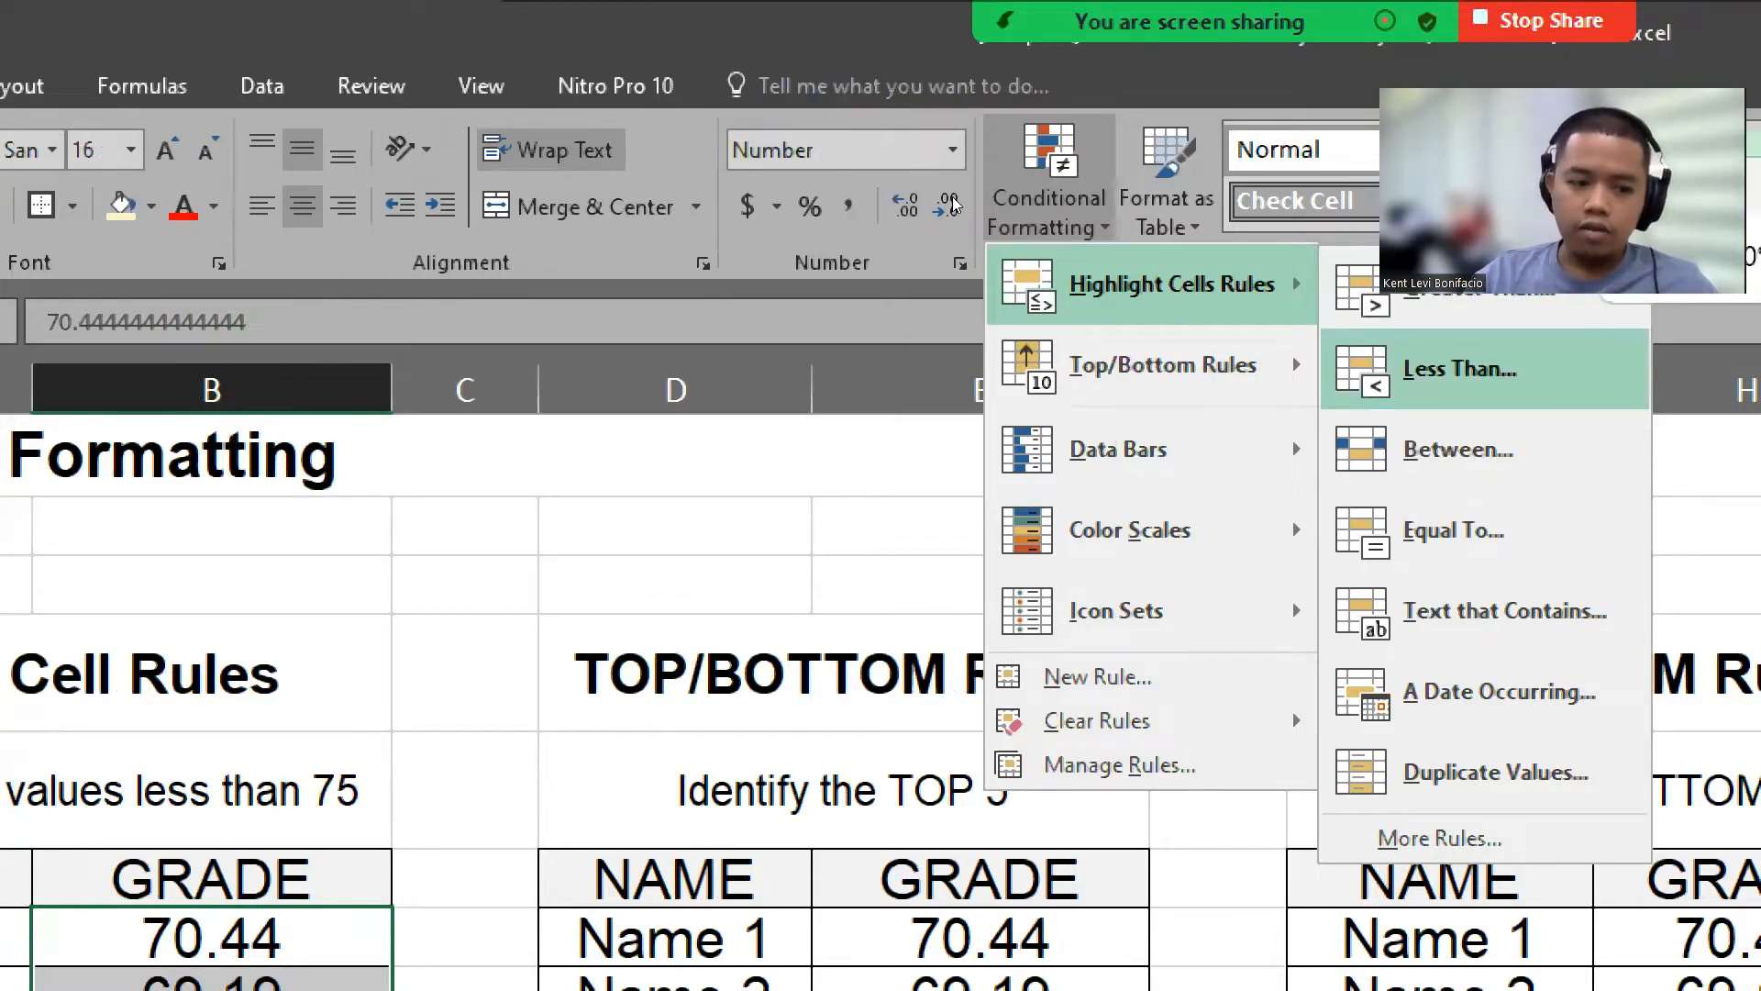
{"action": "left_click", "coordinate": [1460, 369]}
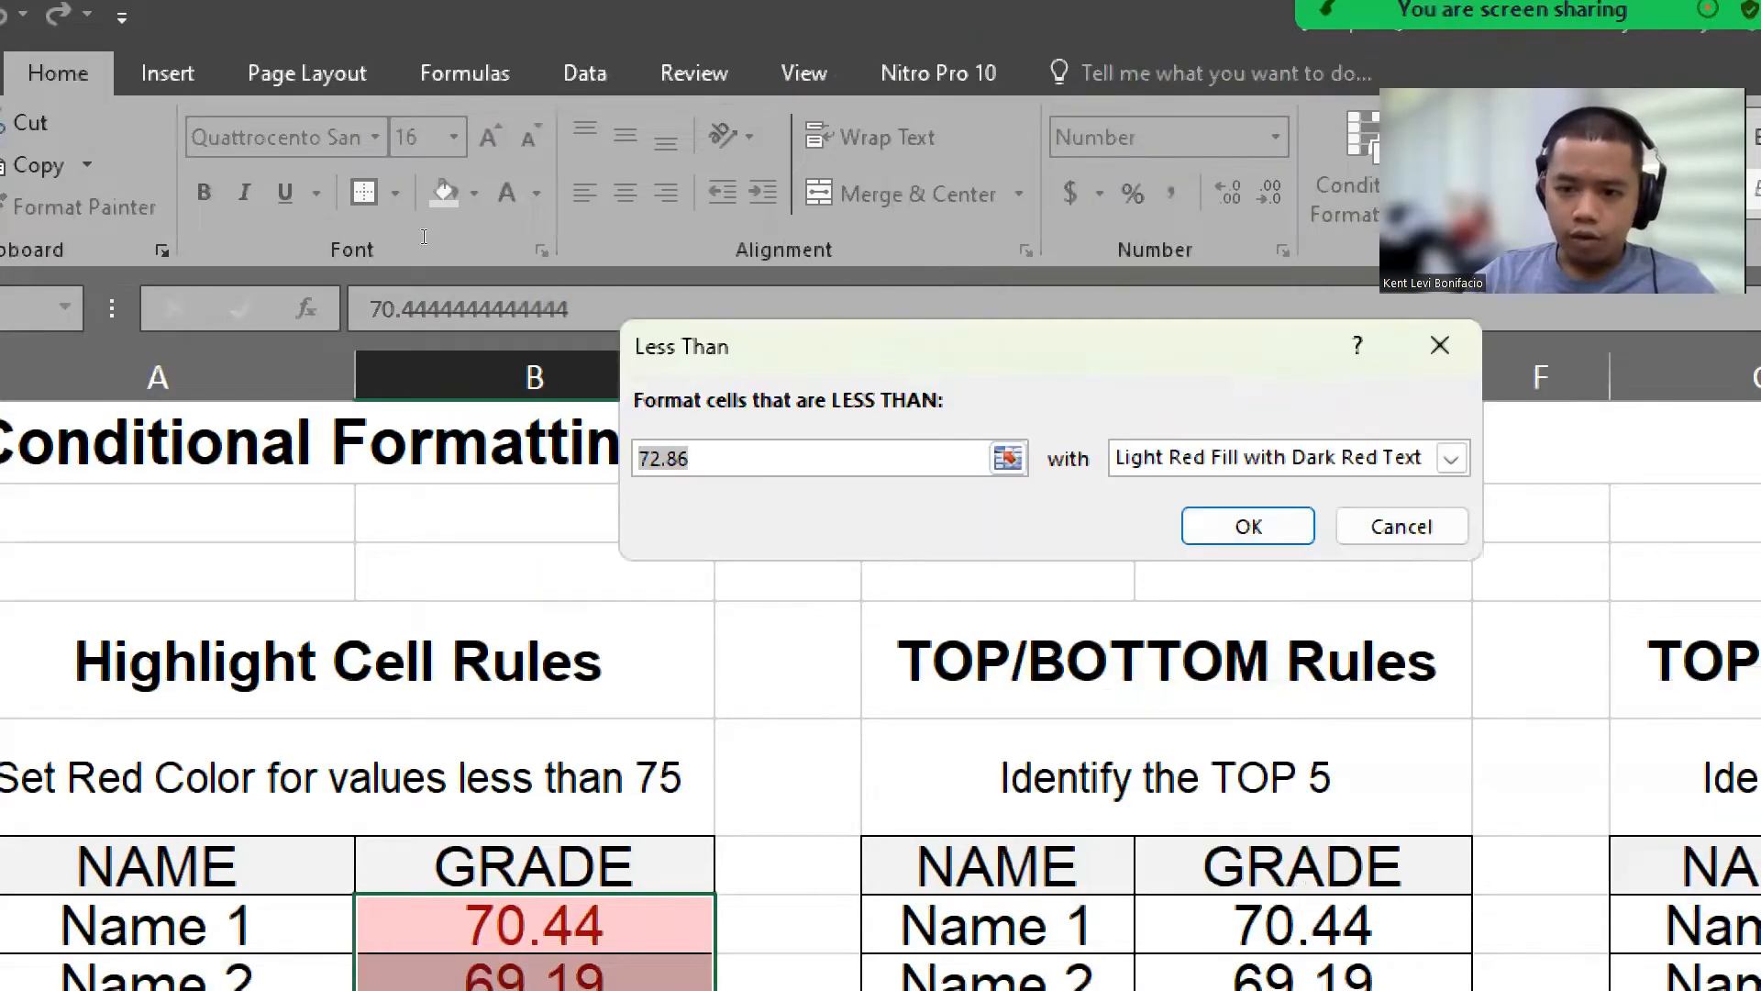
{"action": "type", "text": "75"}
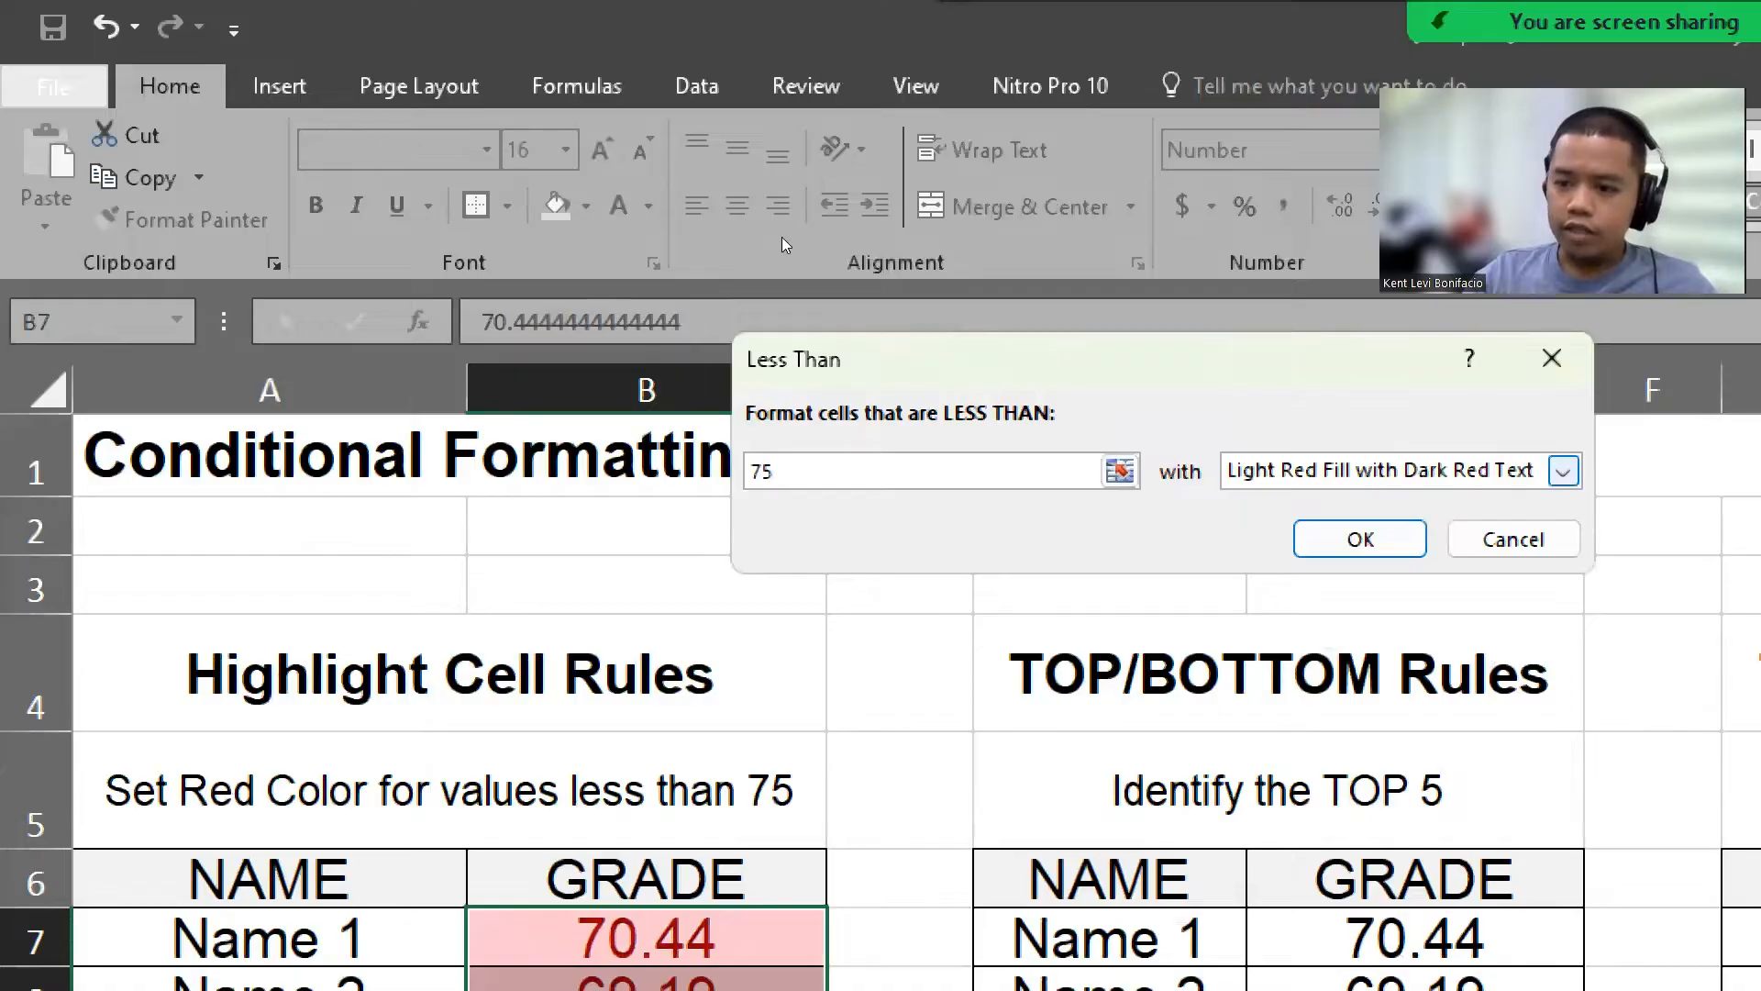
Step: Format the matching grades with Light Red Fill with Dark Red Text and confirm the rule
{"action": "left_click", "coordinate": [1563, 472]}
{"action": "left_click", "coordinate": [1500, 577]}
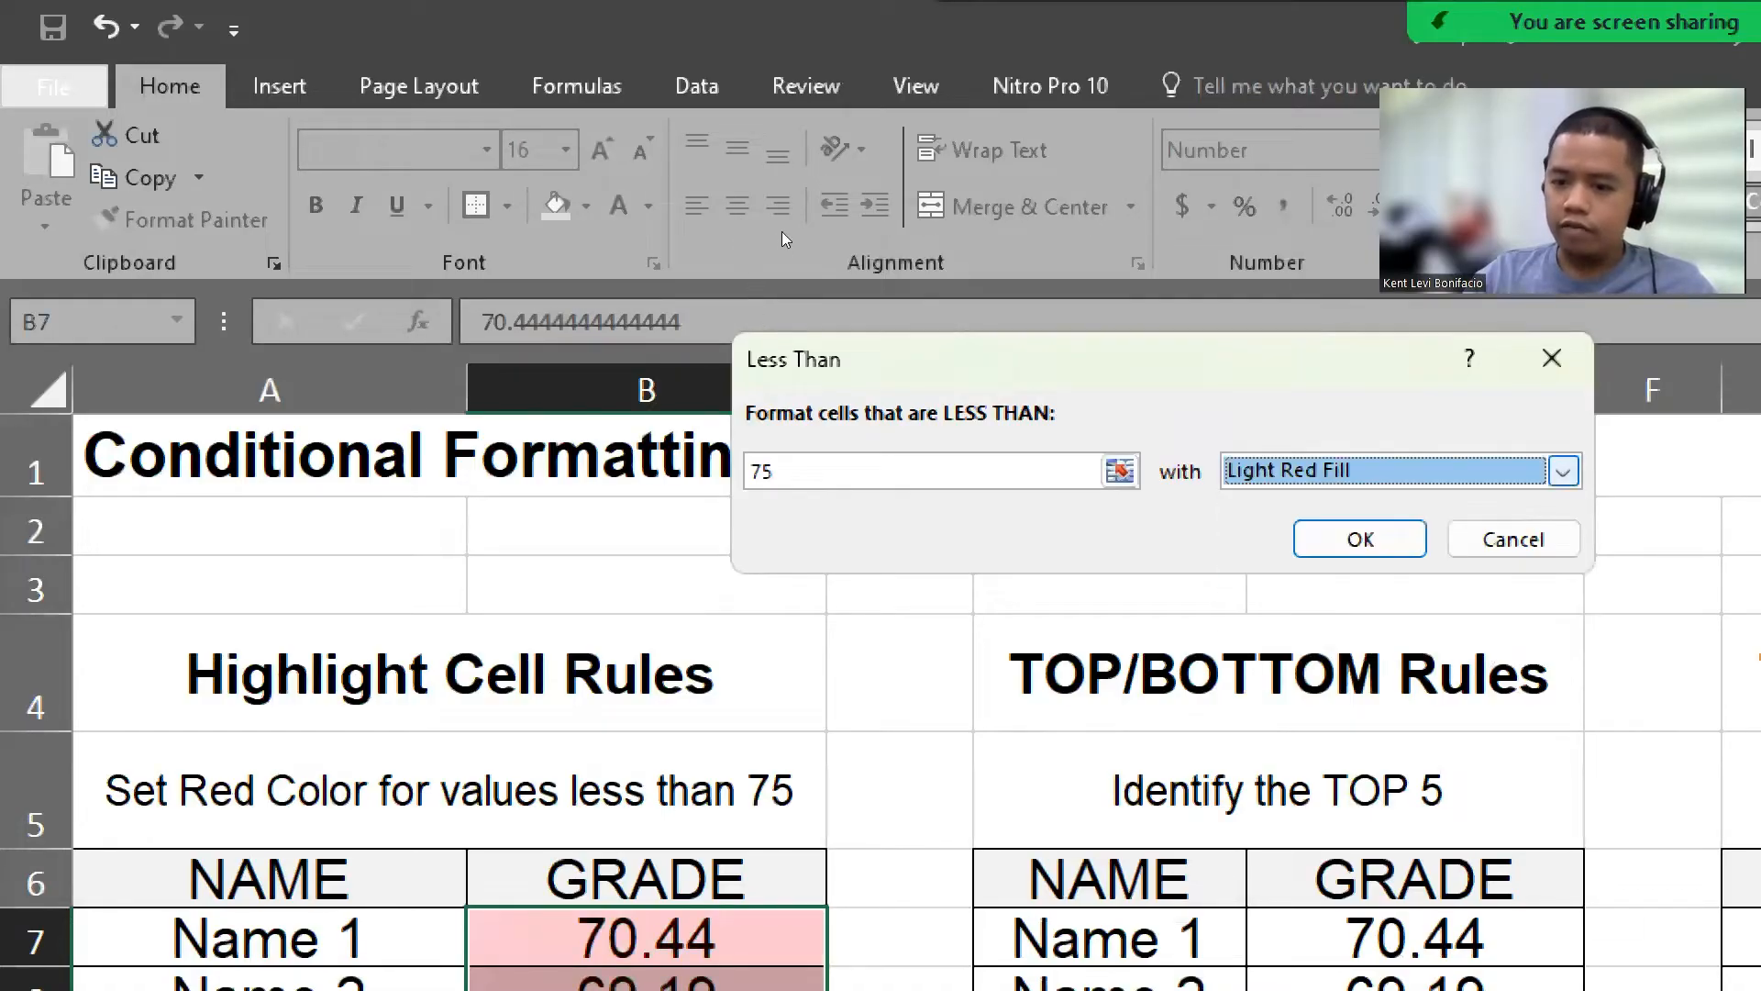
{"action": "left_click", "coordinate": [1562, 471]}
{"action": "left_click", "coordinate": [1532, 505]}
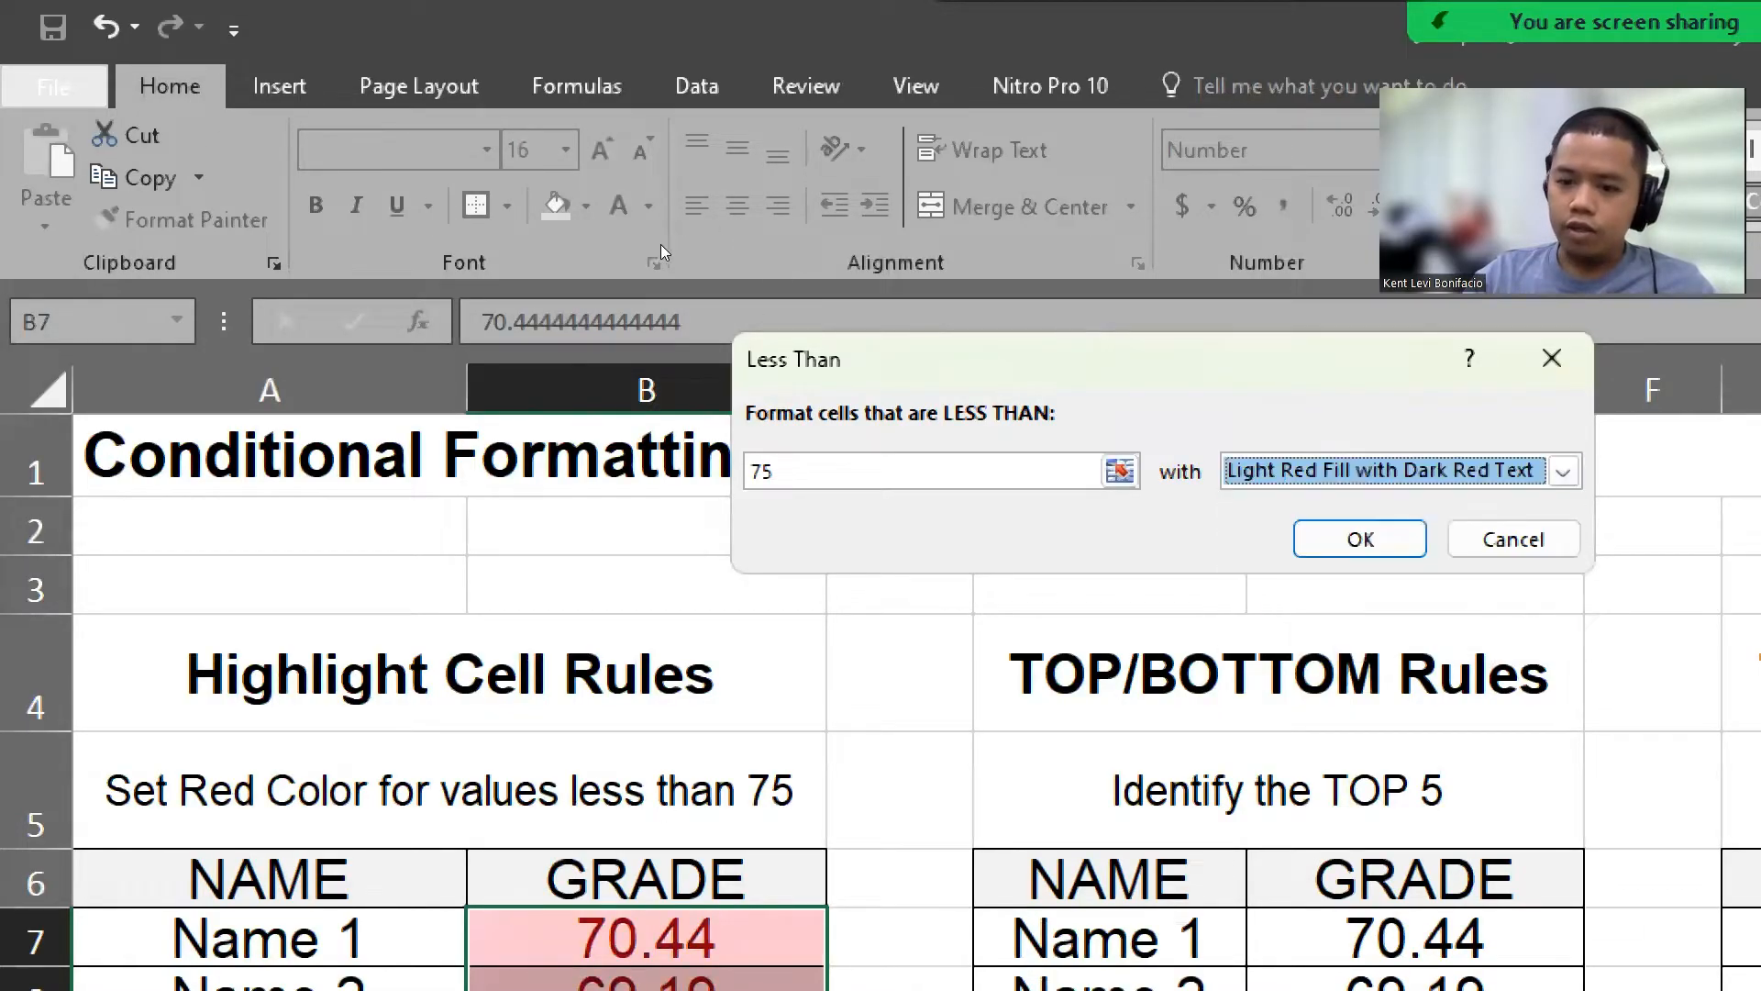
{"action": "left_click", "coordinate": [1564, 470]}
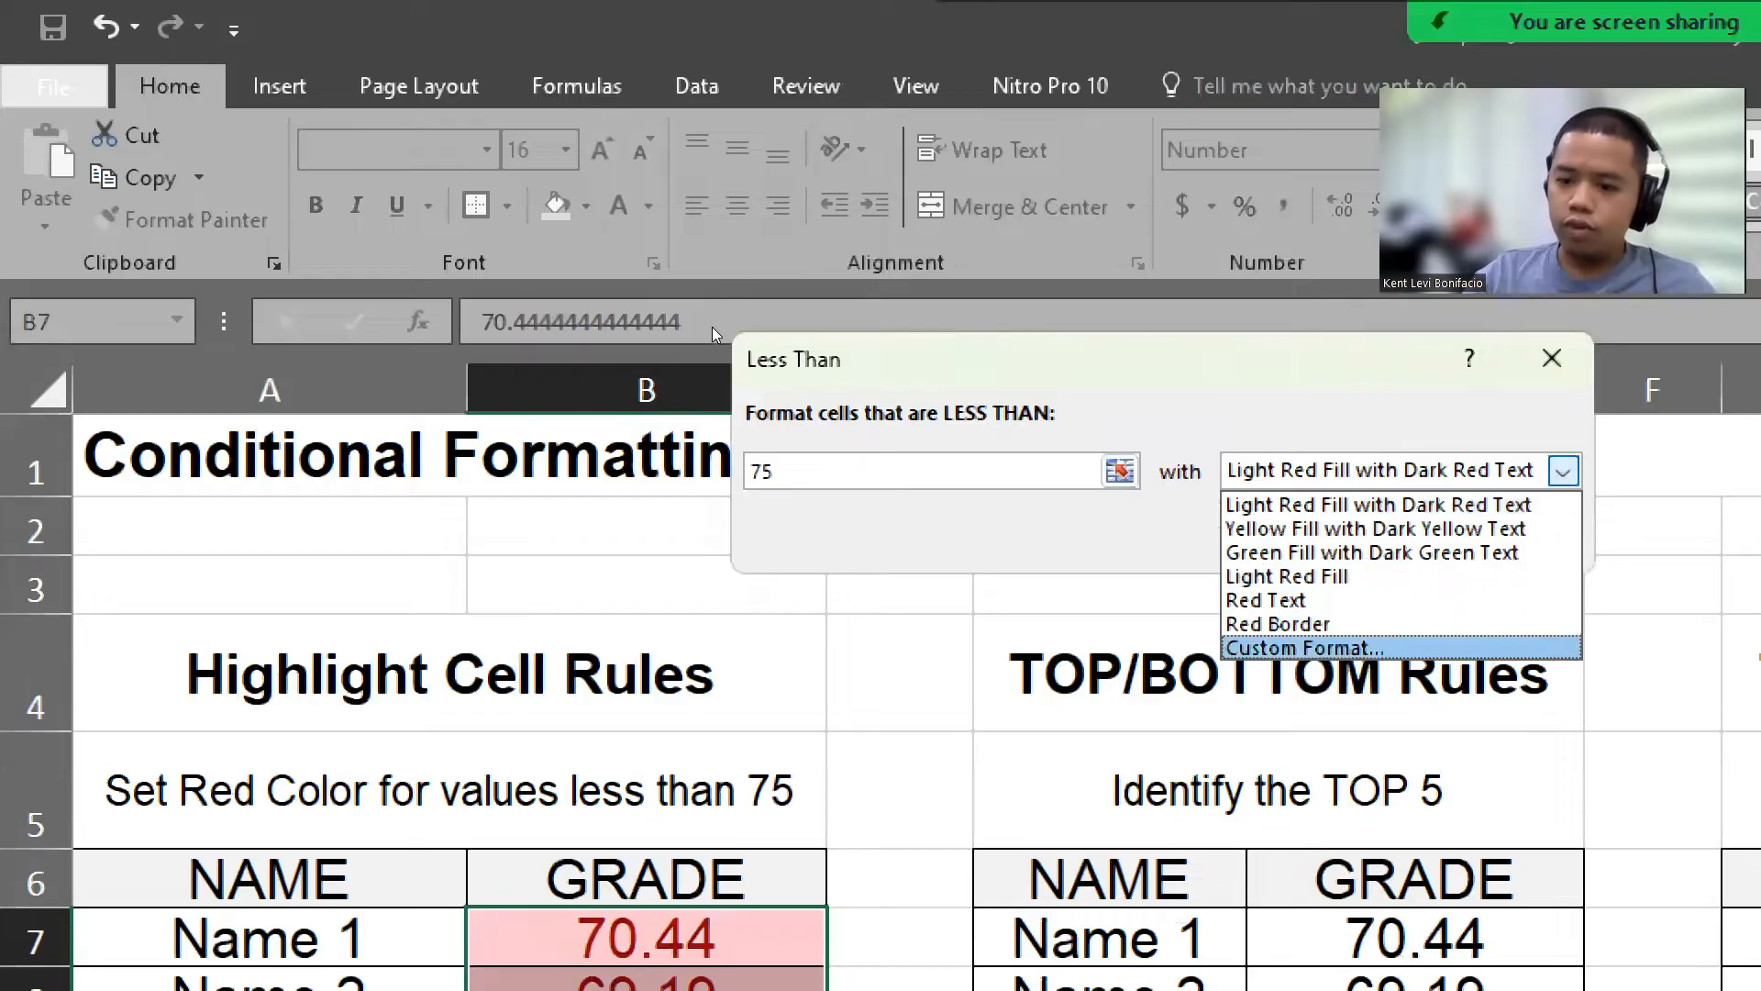
{"action": "key", "text": "Return"}
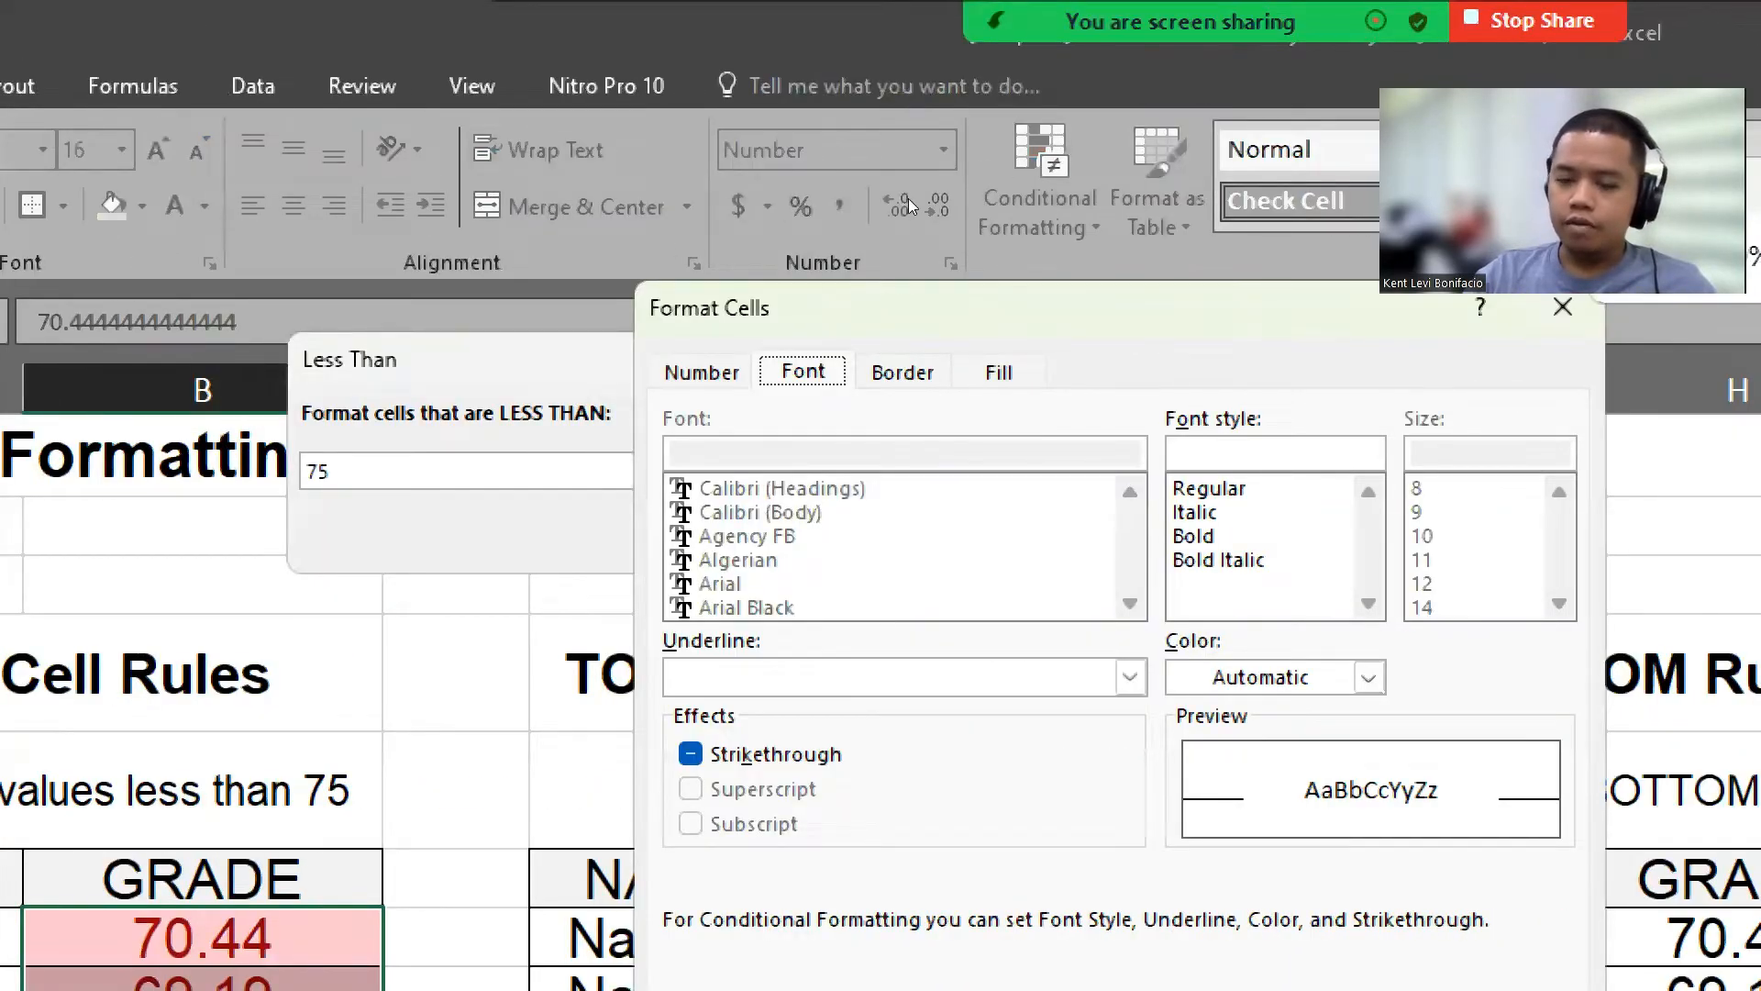
{"action": "left_click", "coordinate": [1563, 307]}
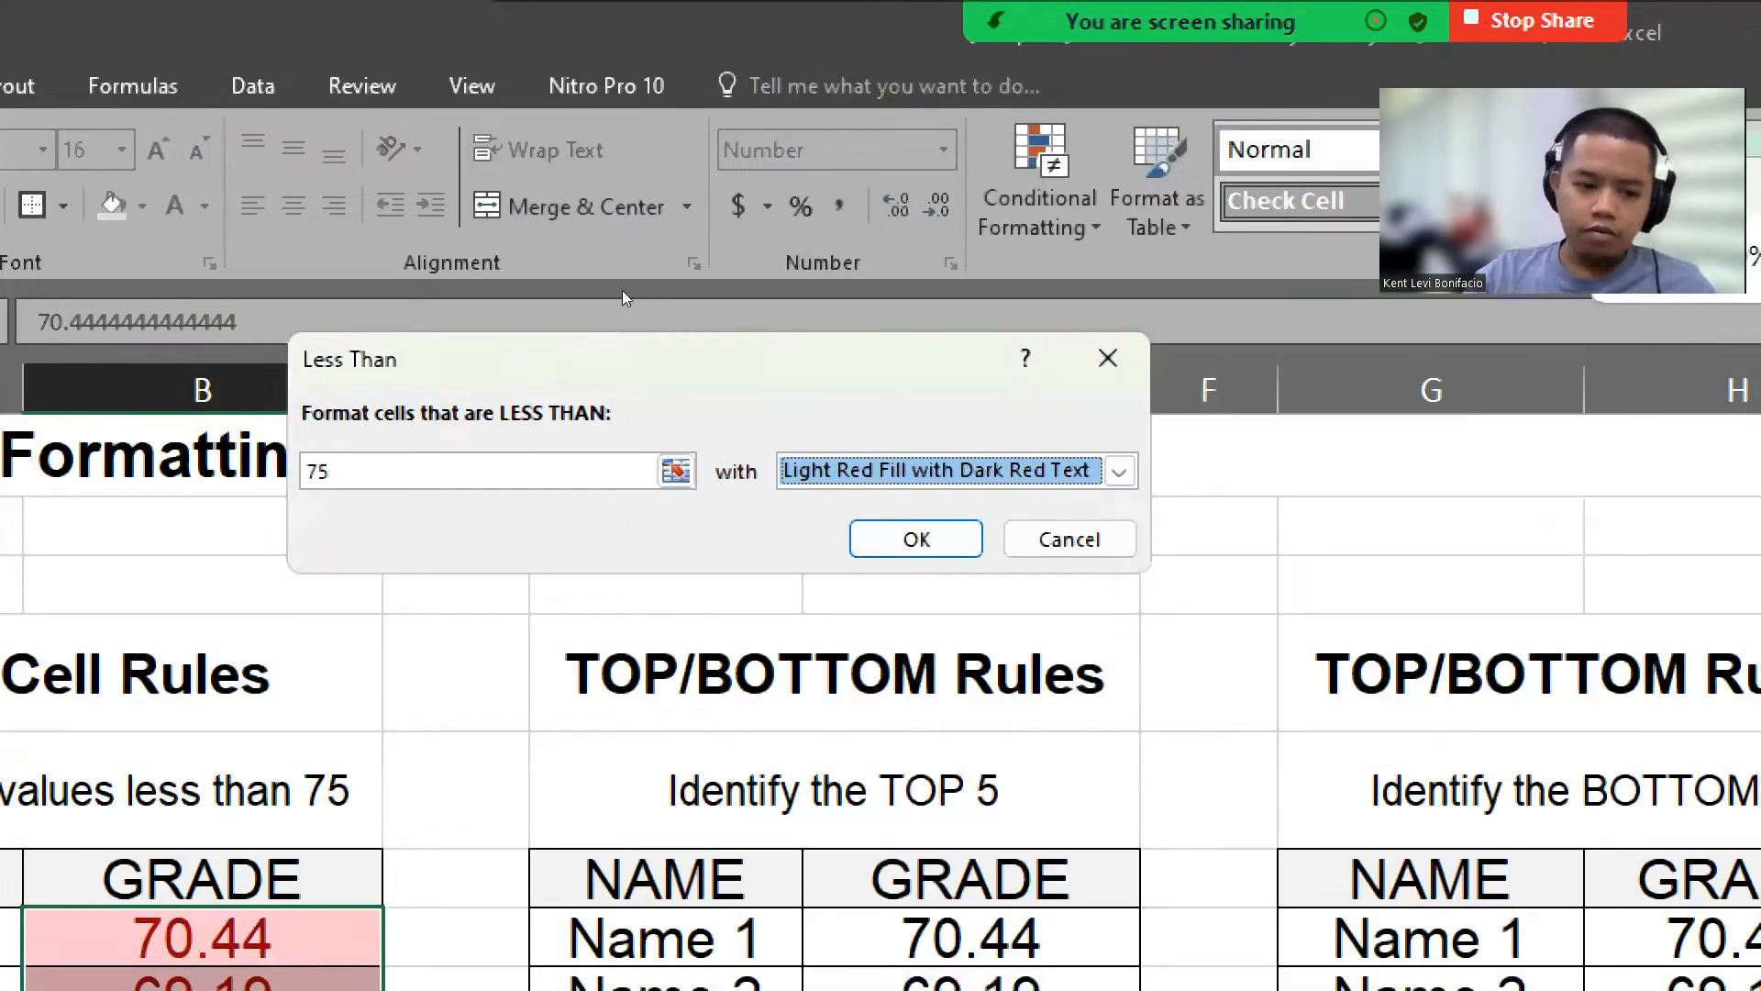
{"action": "left_click", "coordinate": [1119, 471]}
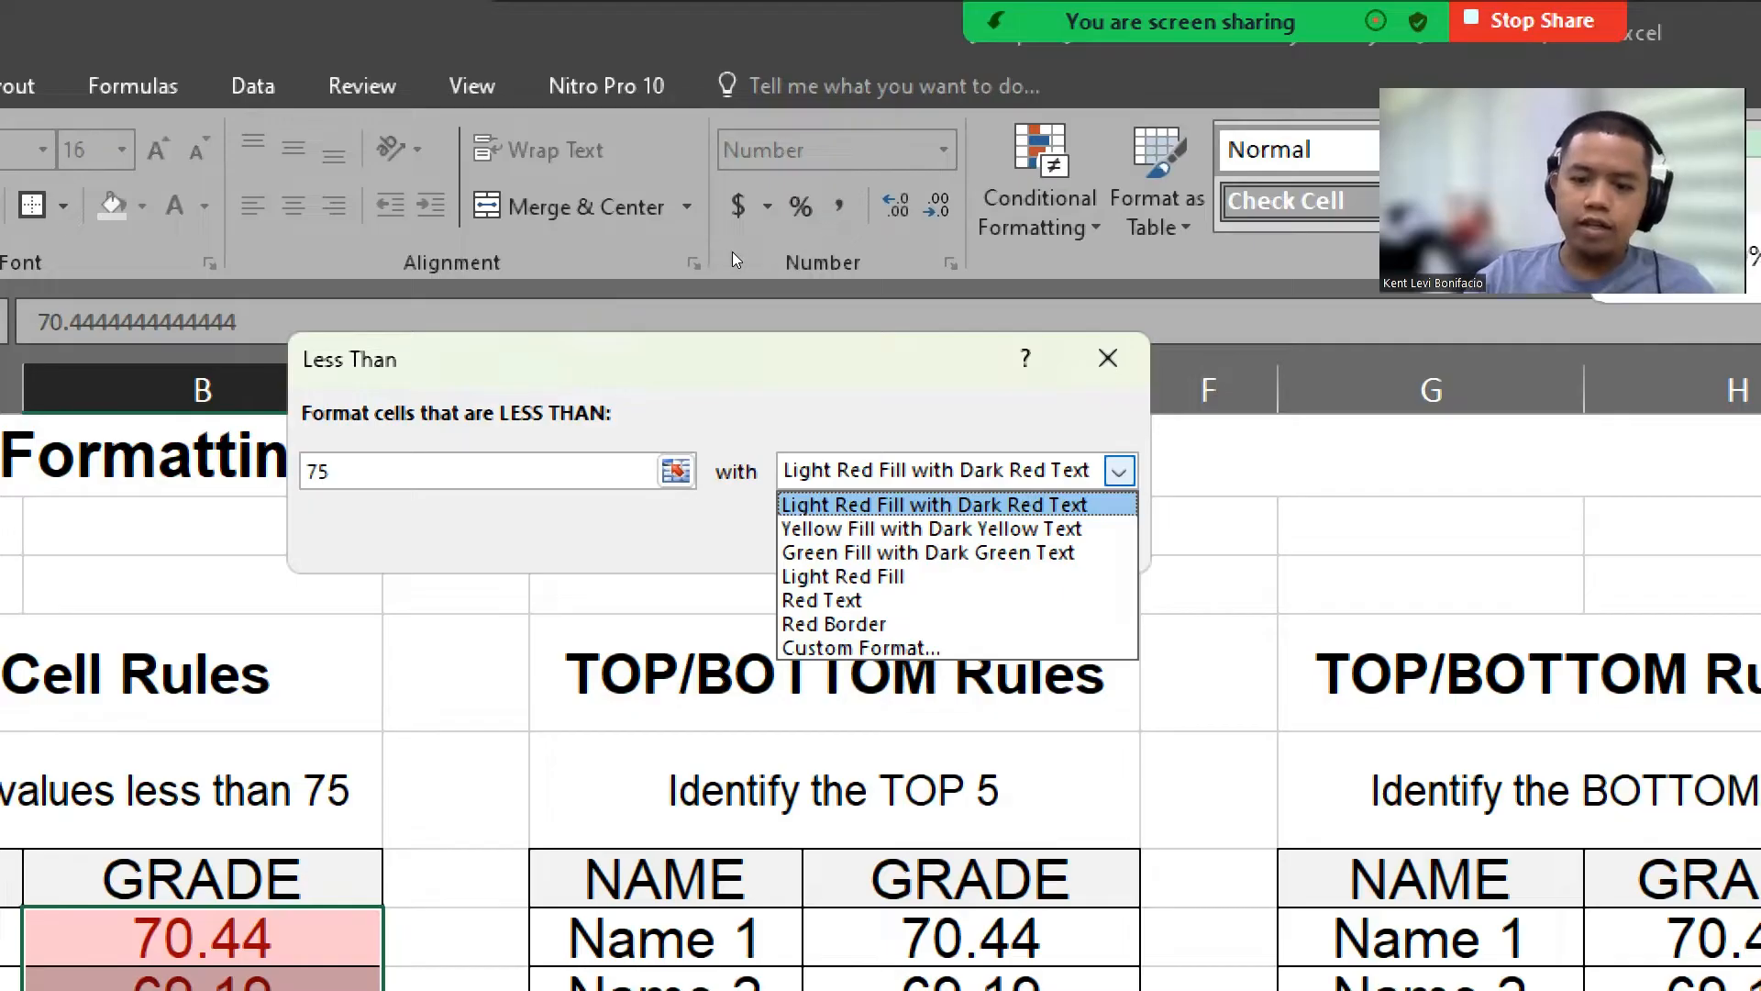
{"action": "key", "text": "Return"}
{"action": "key", "text": "Tab"}
{"action": "key", "text": "Return"}
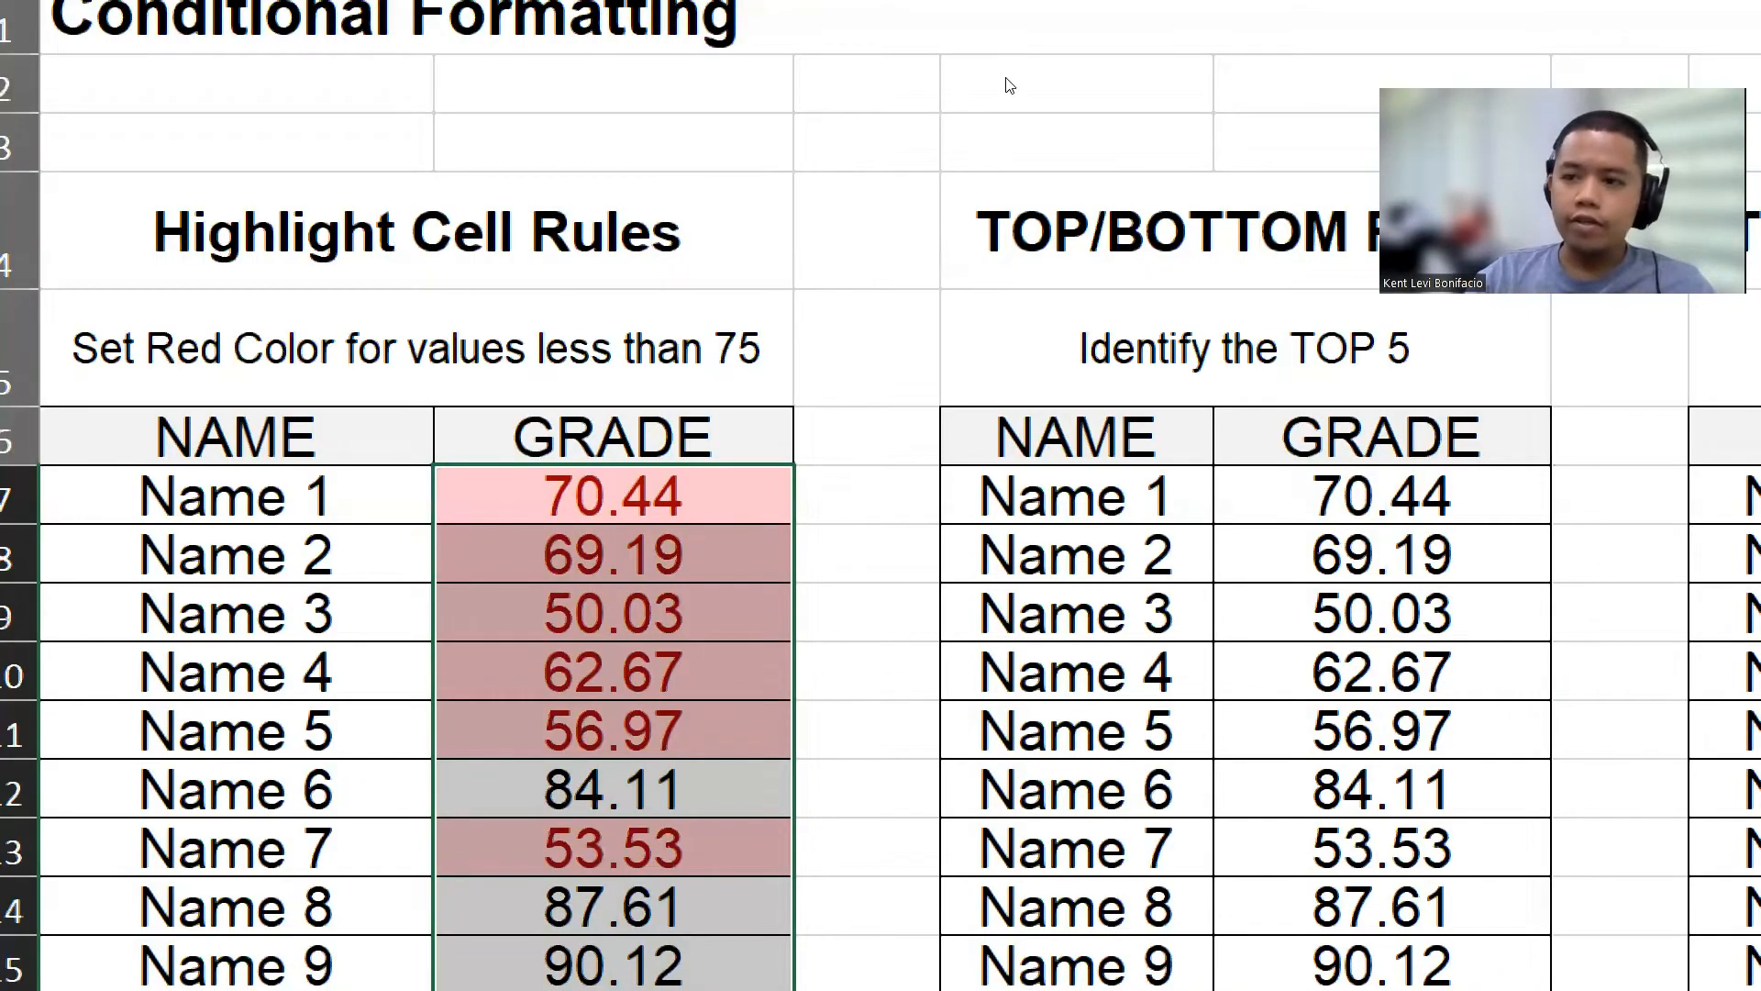
Step: Test the rule by changing B16 to 50, then undo the change
{"action": "key", "text": "super+minus"}
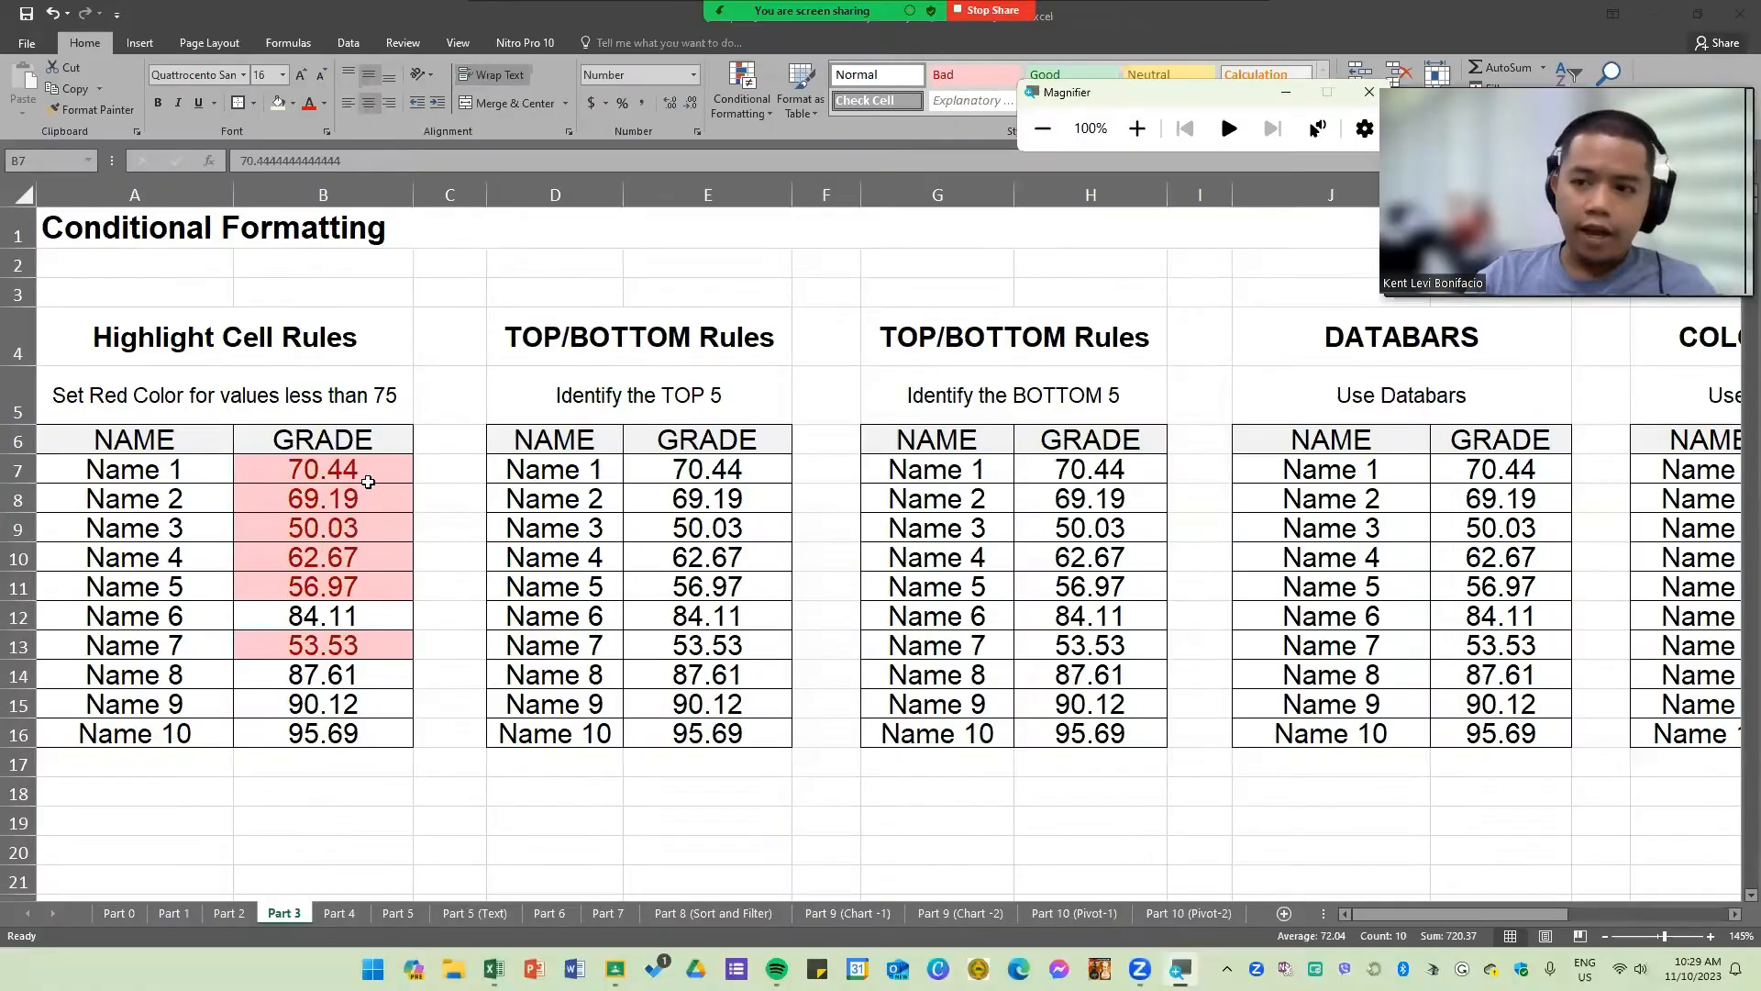
{"action": "left_click", "coordinate": [367, 482]}
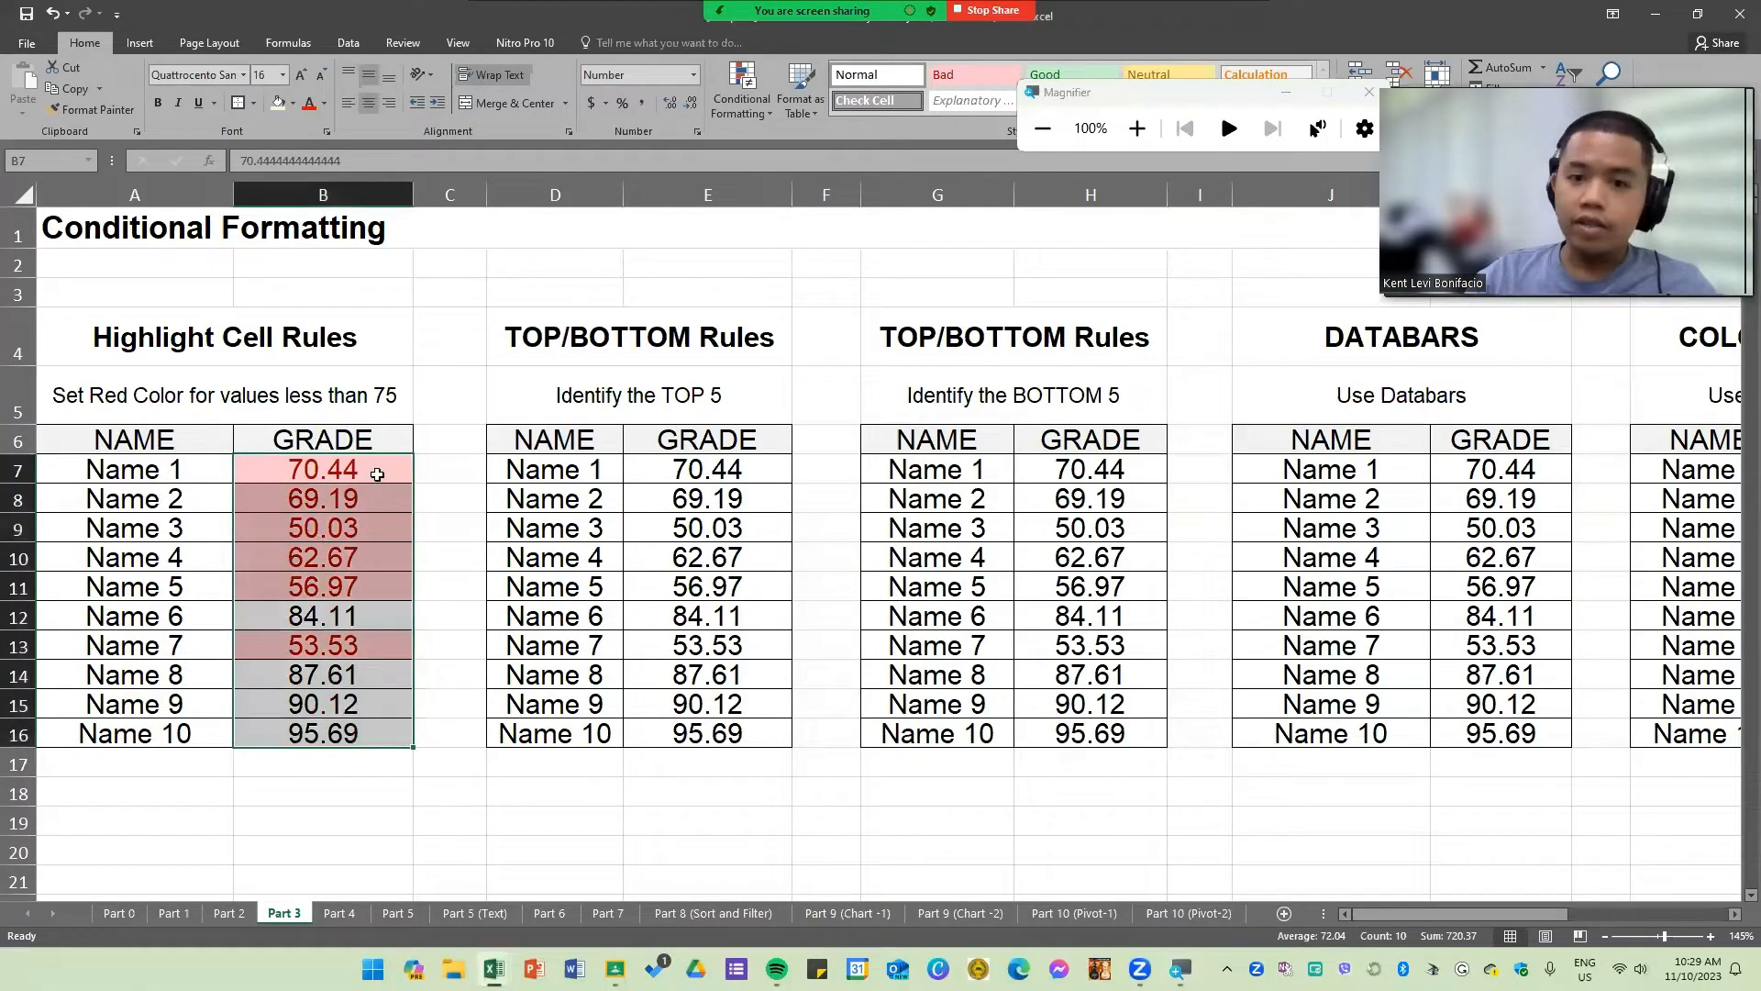
{"action": "left_click_drag", "start_coordinate": [377, 474], "coordinate": [377, 739]}
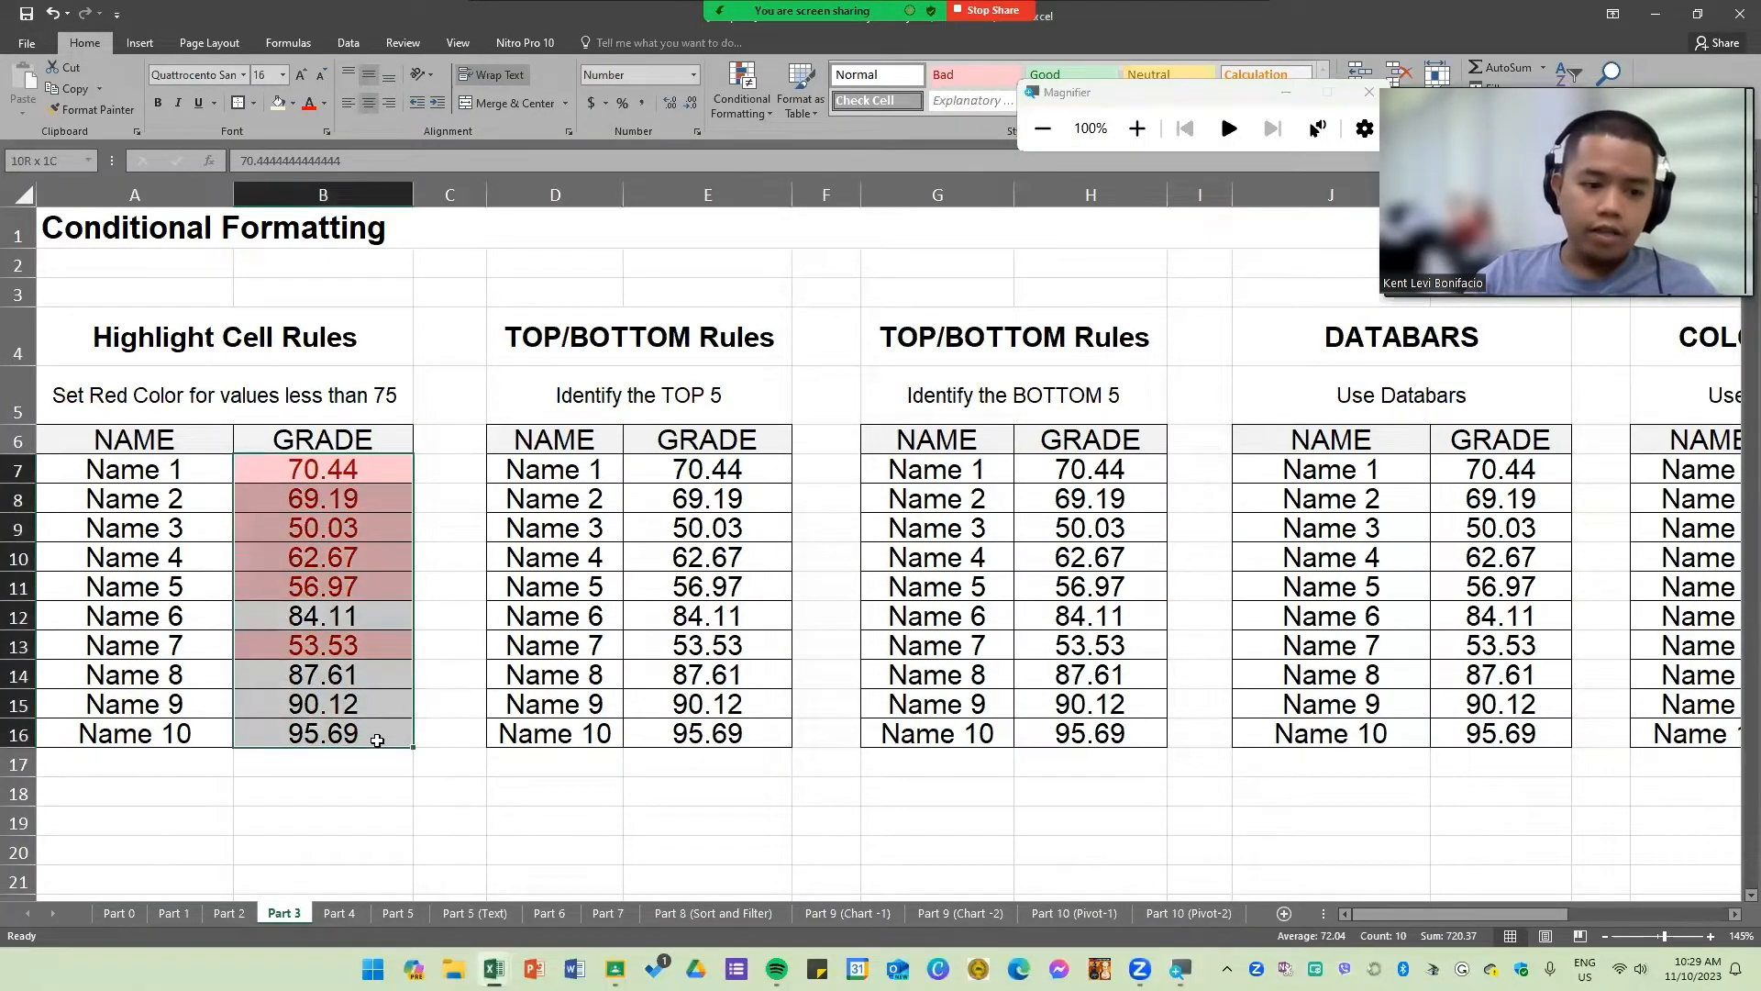
{"action": "left_click", "coordinate": [377, 738]}
{"action": "key", "text": "F2"}
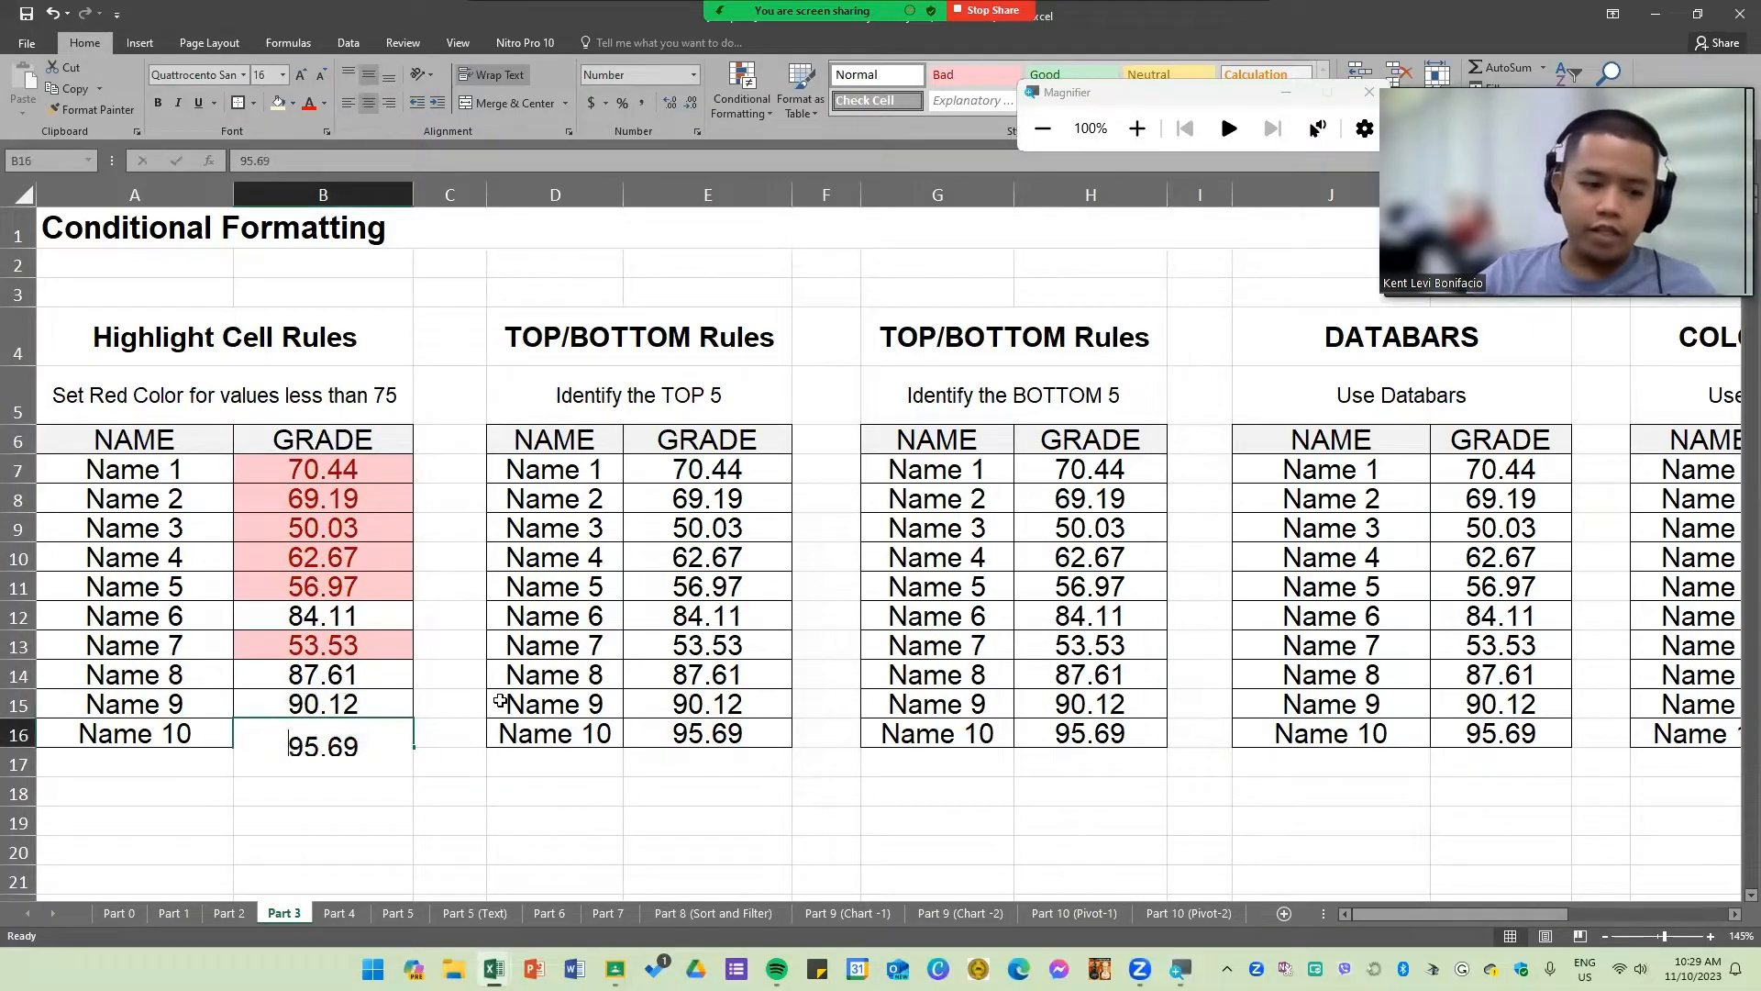
{"action": "type", "text": "50"}
{"action": "key", "text": "Return"}
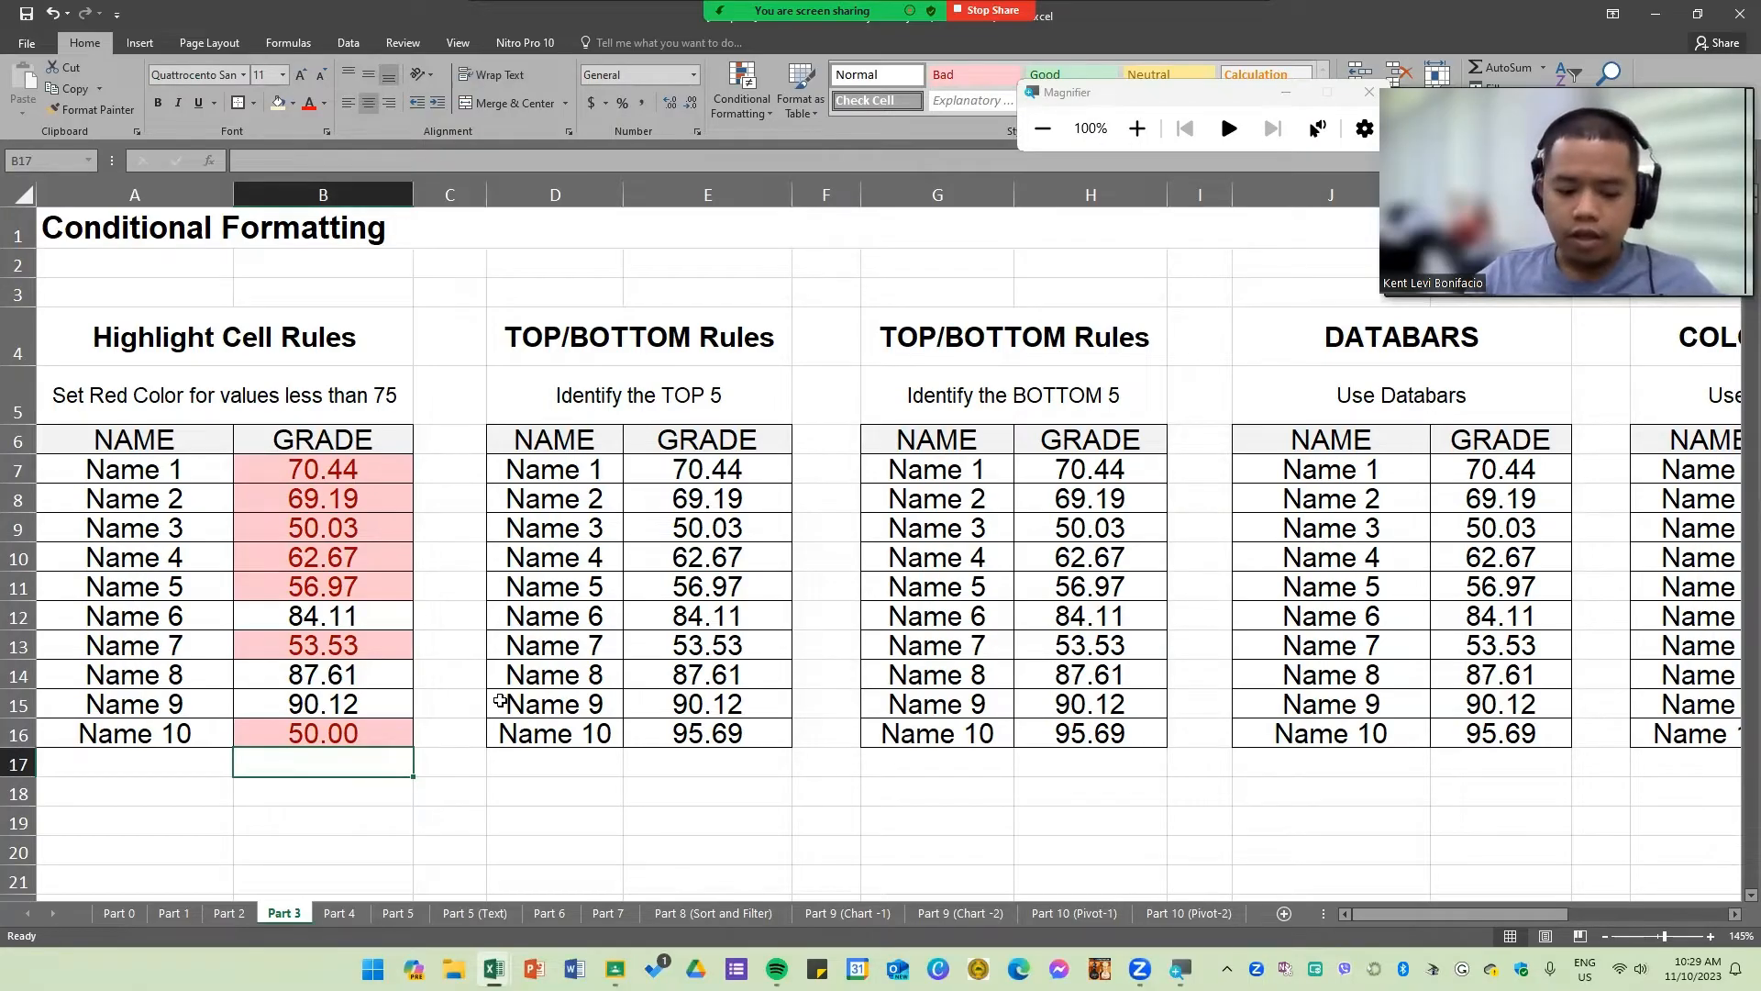
{"action": "key", "text": "ctrl+z"}
Step: Review the Conditional Formatting menu options, including Clear Rules, for the selected grades
{"action": "left_click_drag", "start_coordinate": [376, 466], "coordinate": [384, 722]}
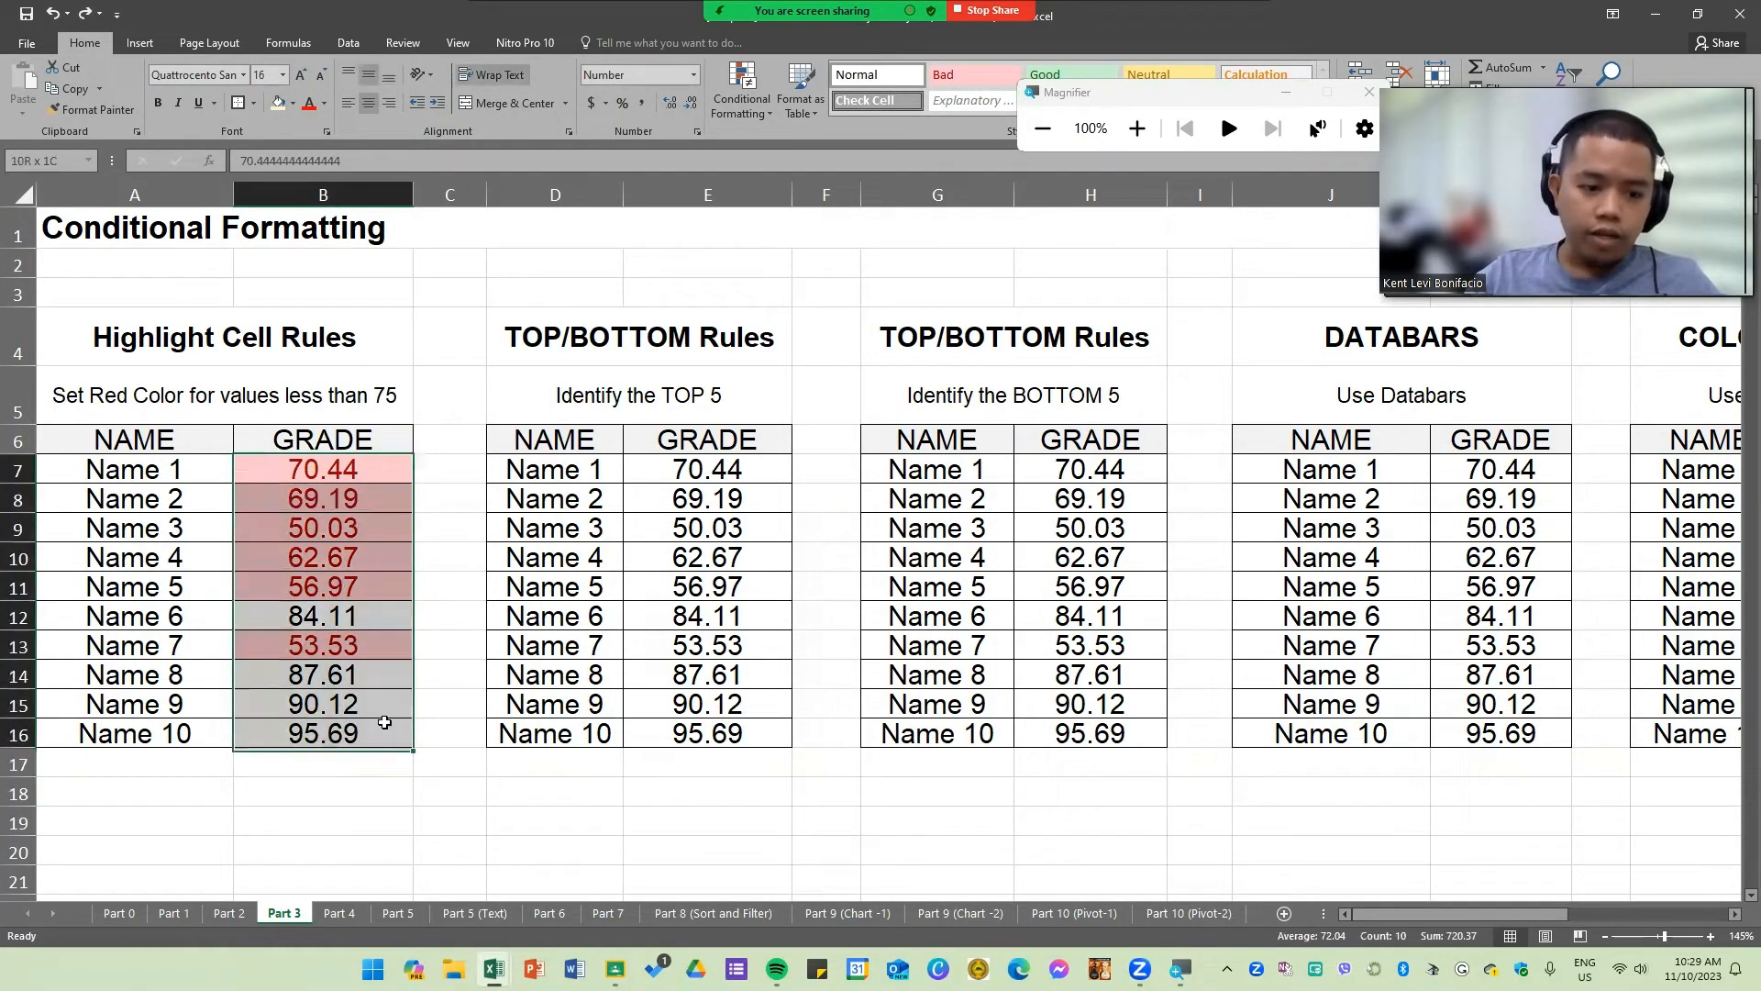
{"action": "left_click", "coordinate": [1140, 132]}
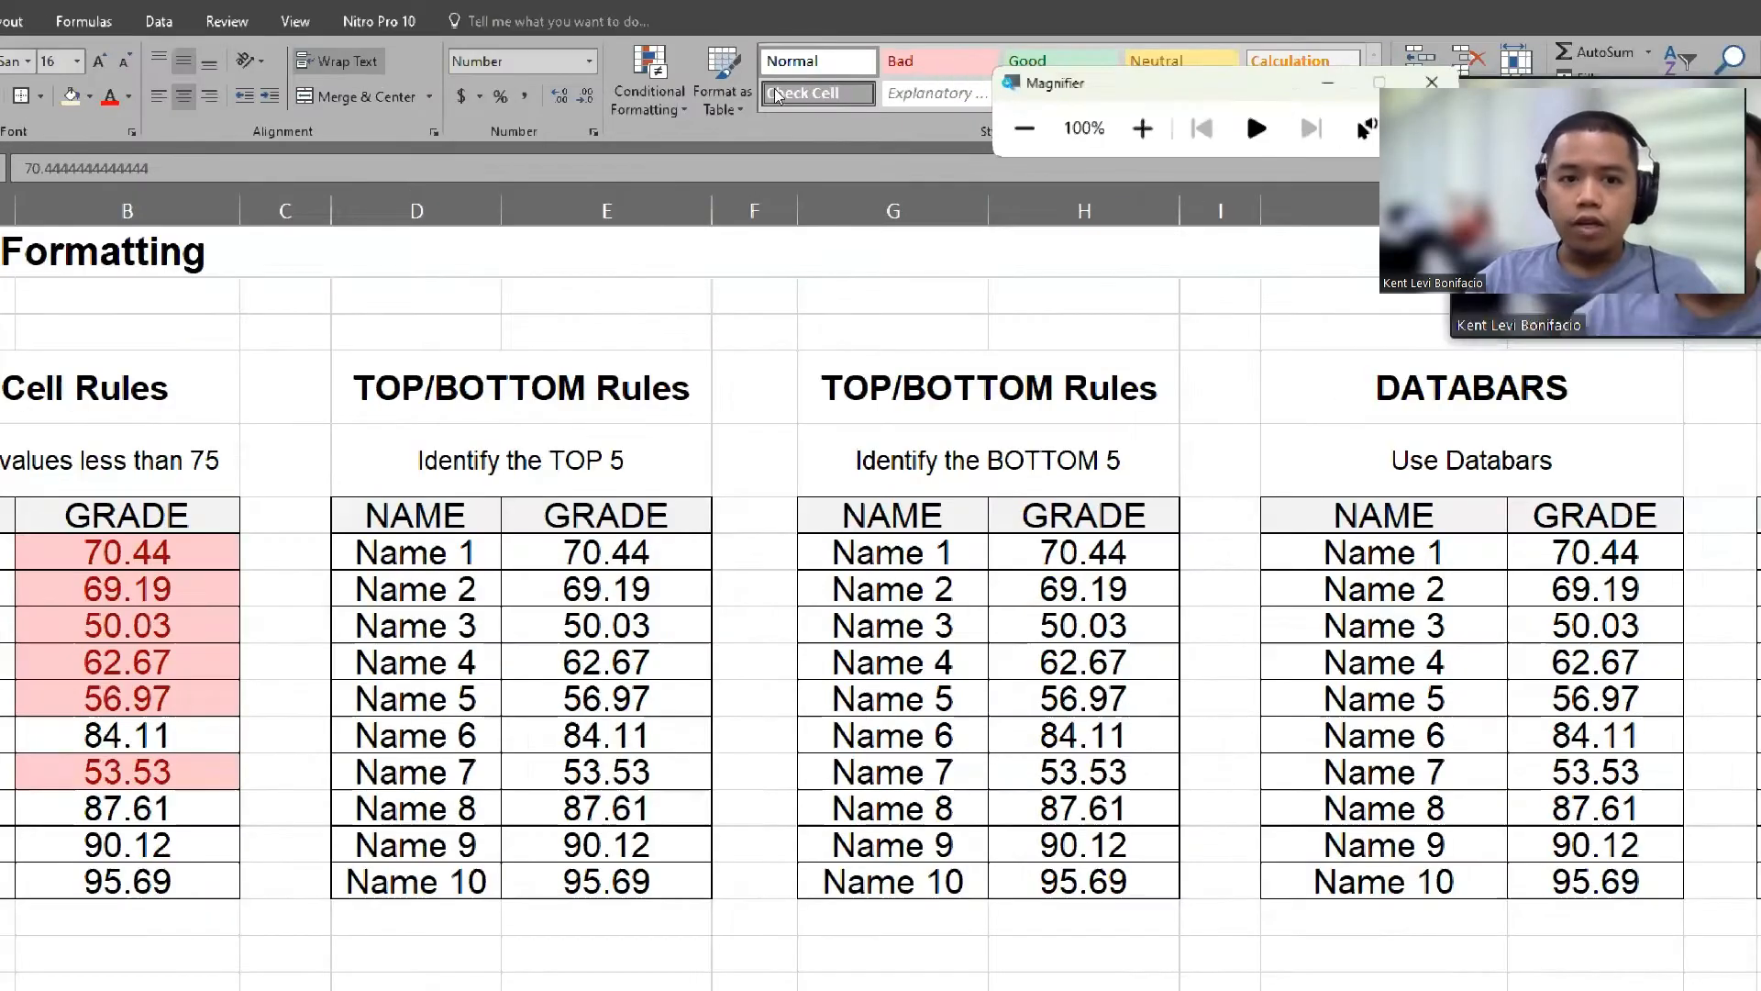
{"action": "left_click", "coordinate": [649, 95]}
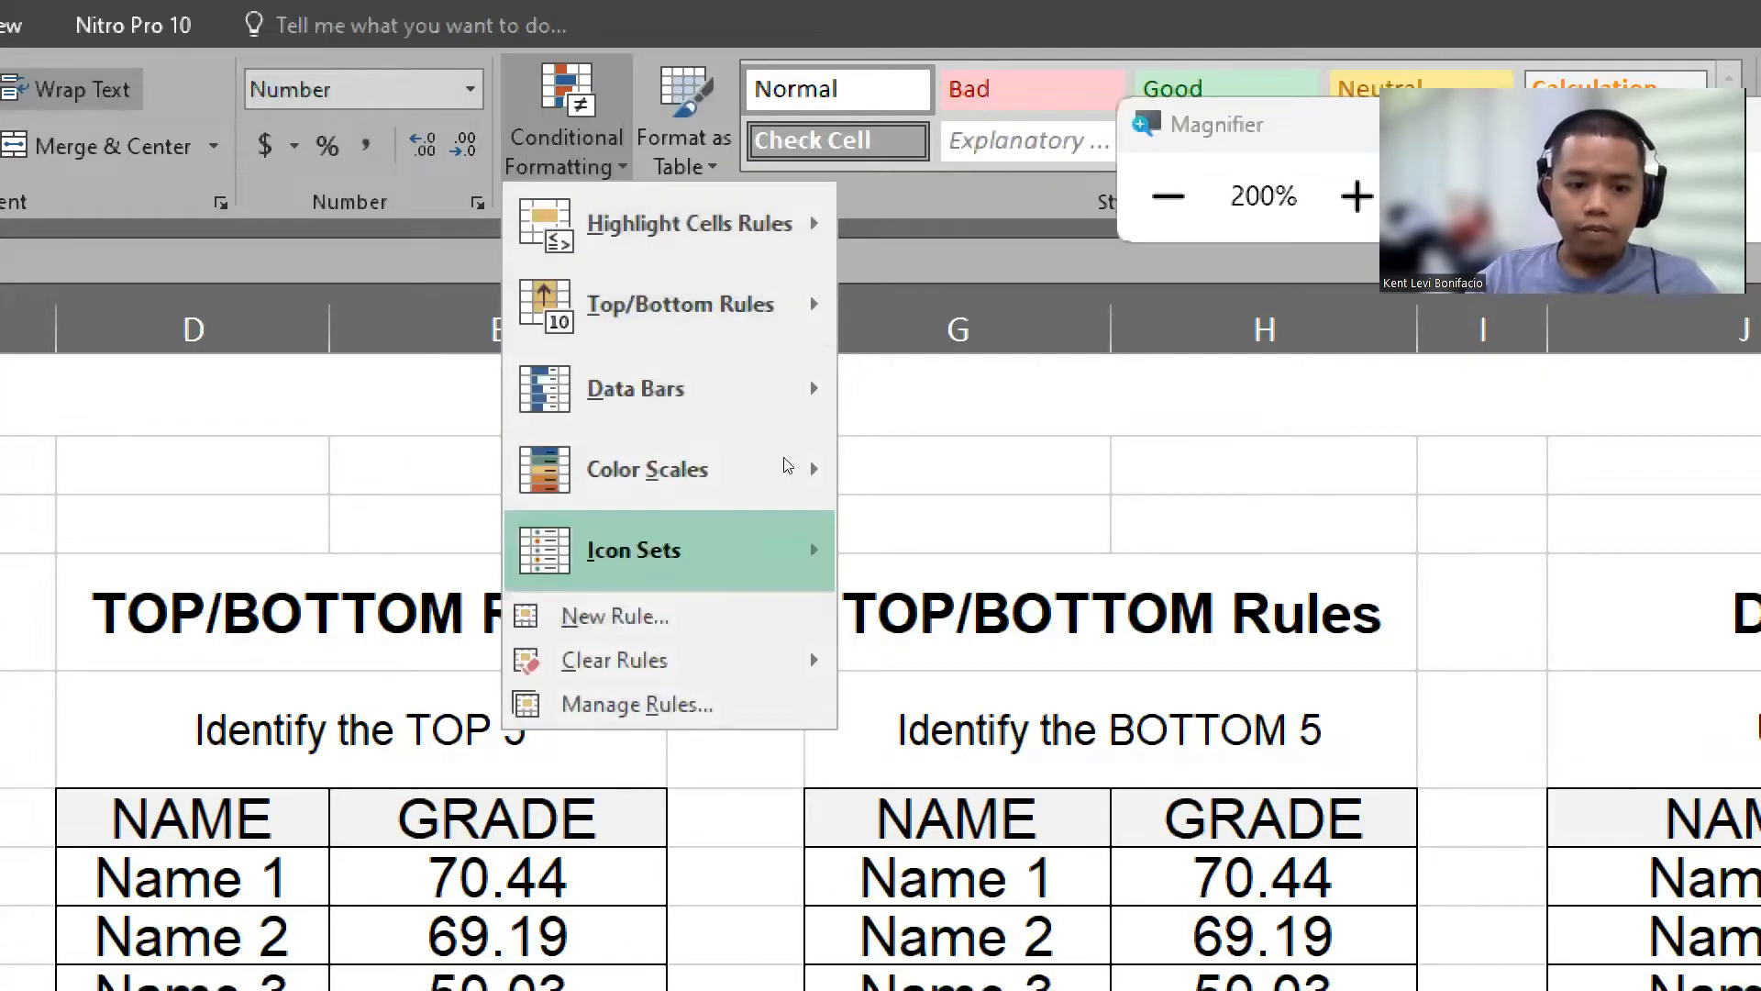
{"action": "mouse_move", "coordinate": [803, 370]}
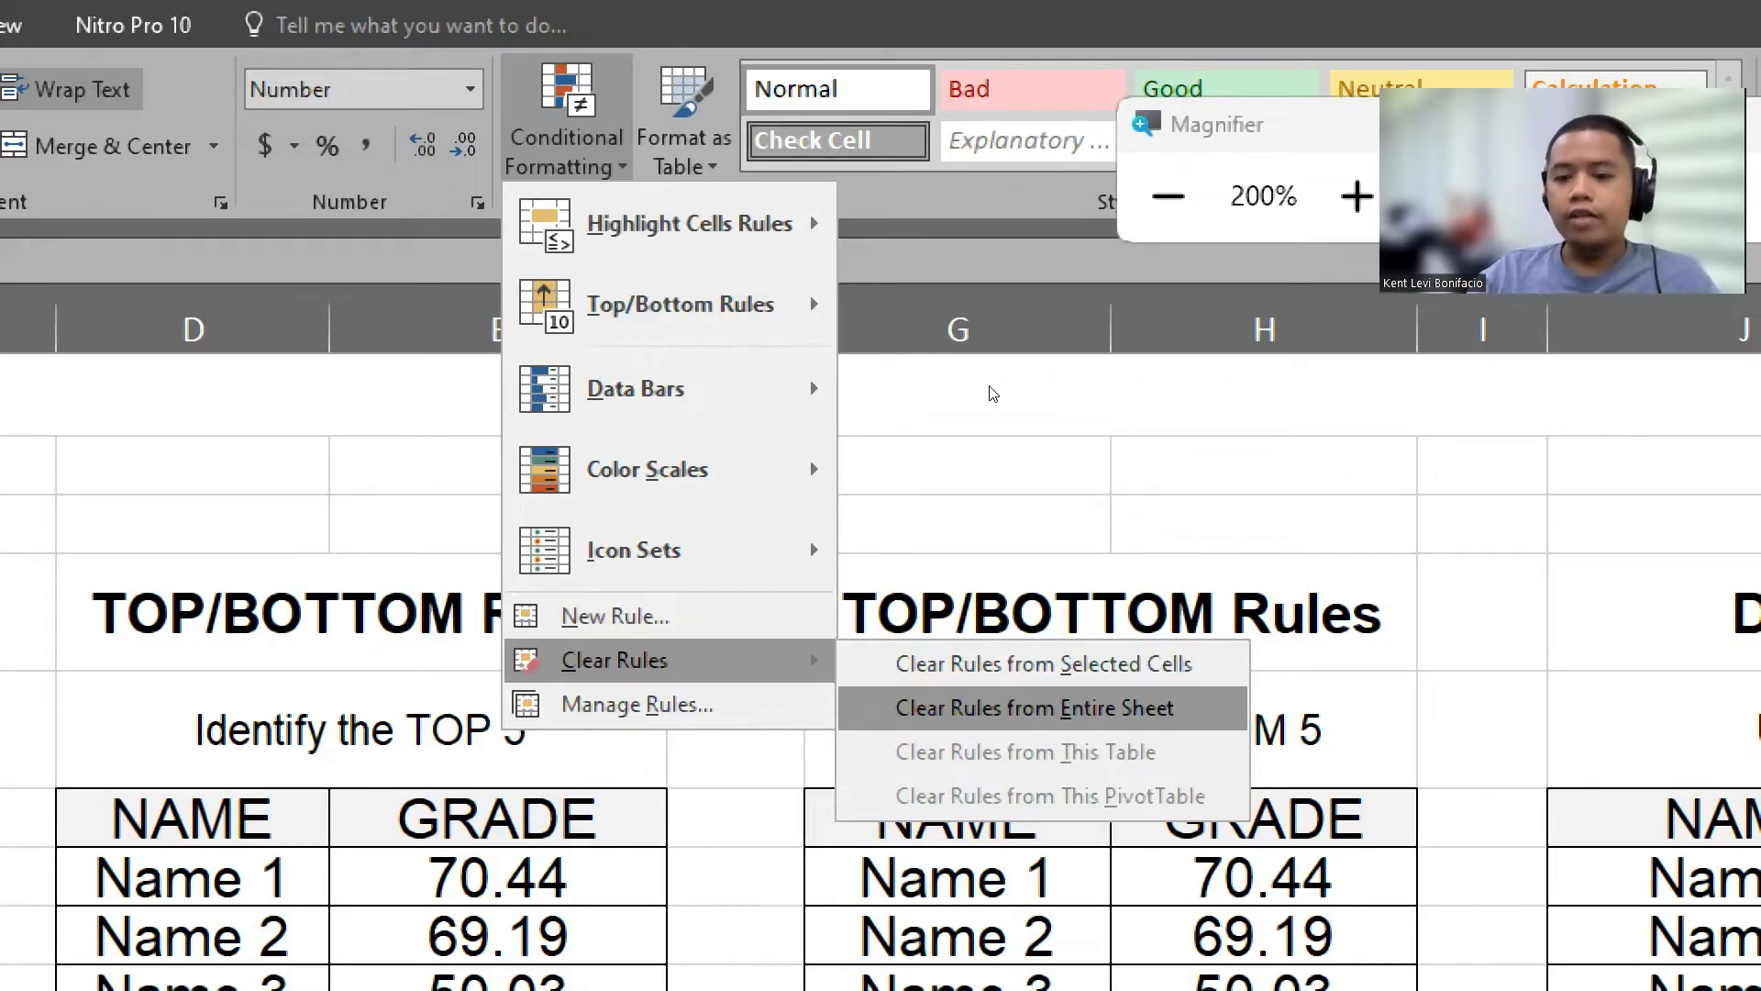
{"action": "left_click", "coordinate": [1169, 196]}
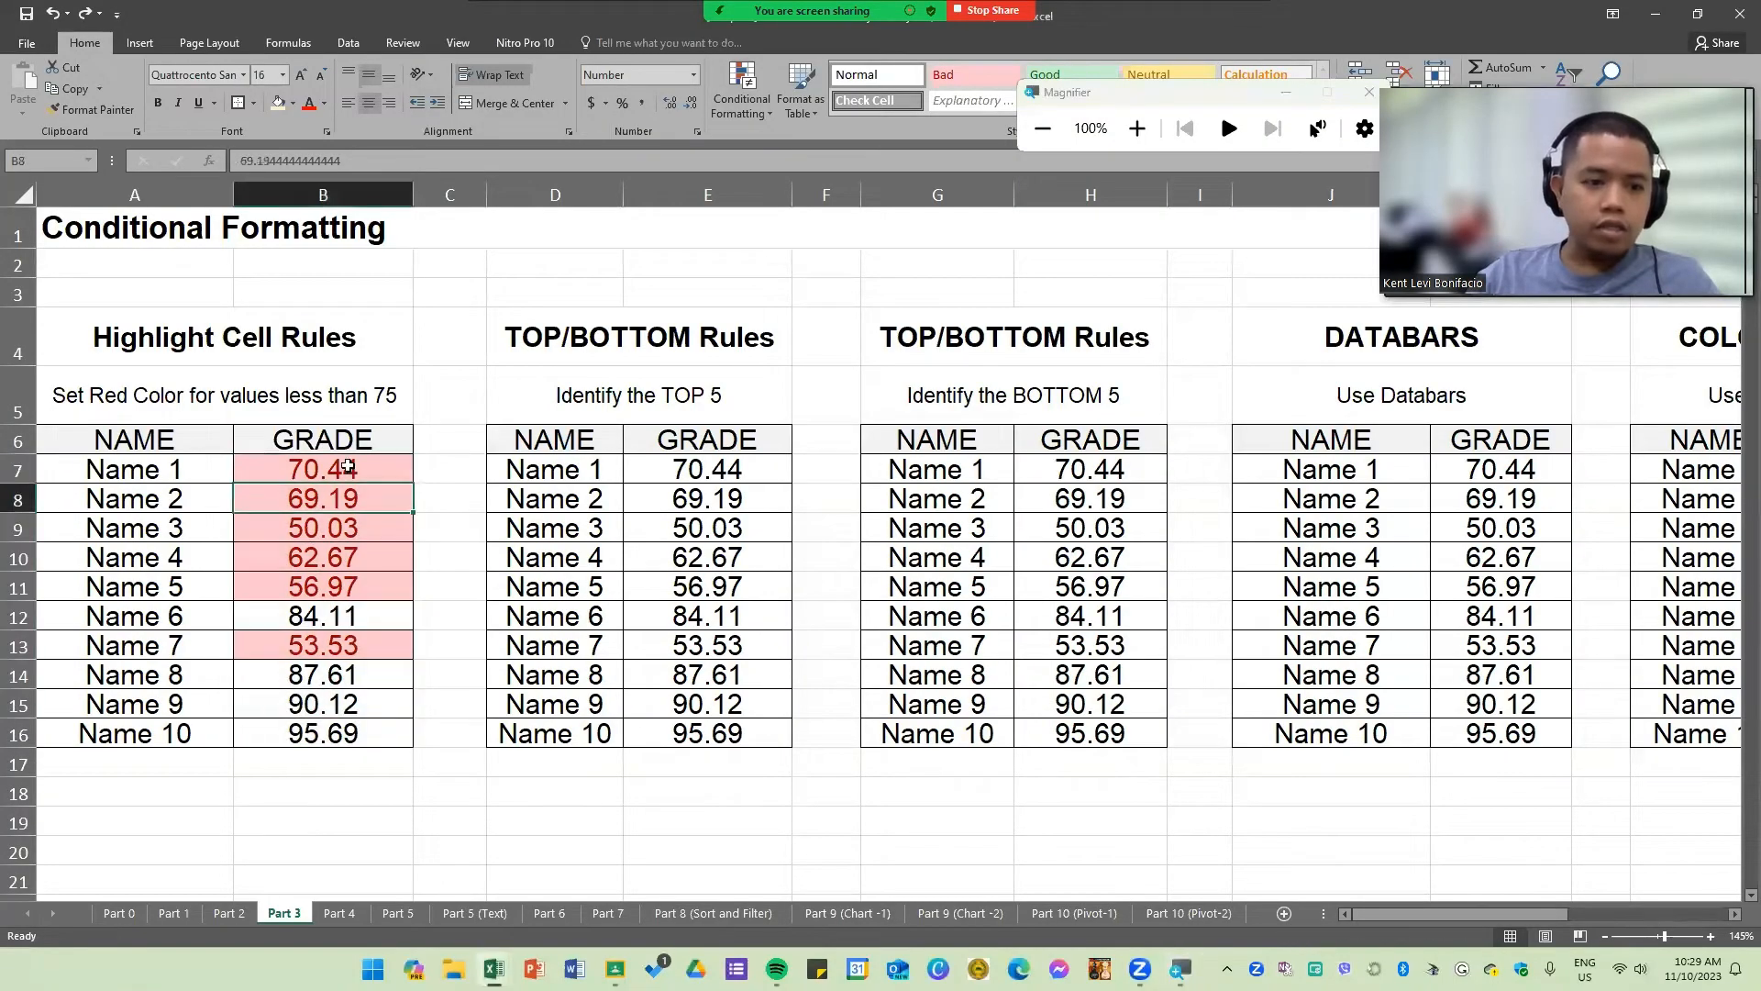
{"action": "left_click", "coordinate": [350, 467]}
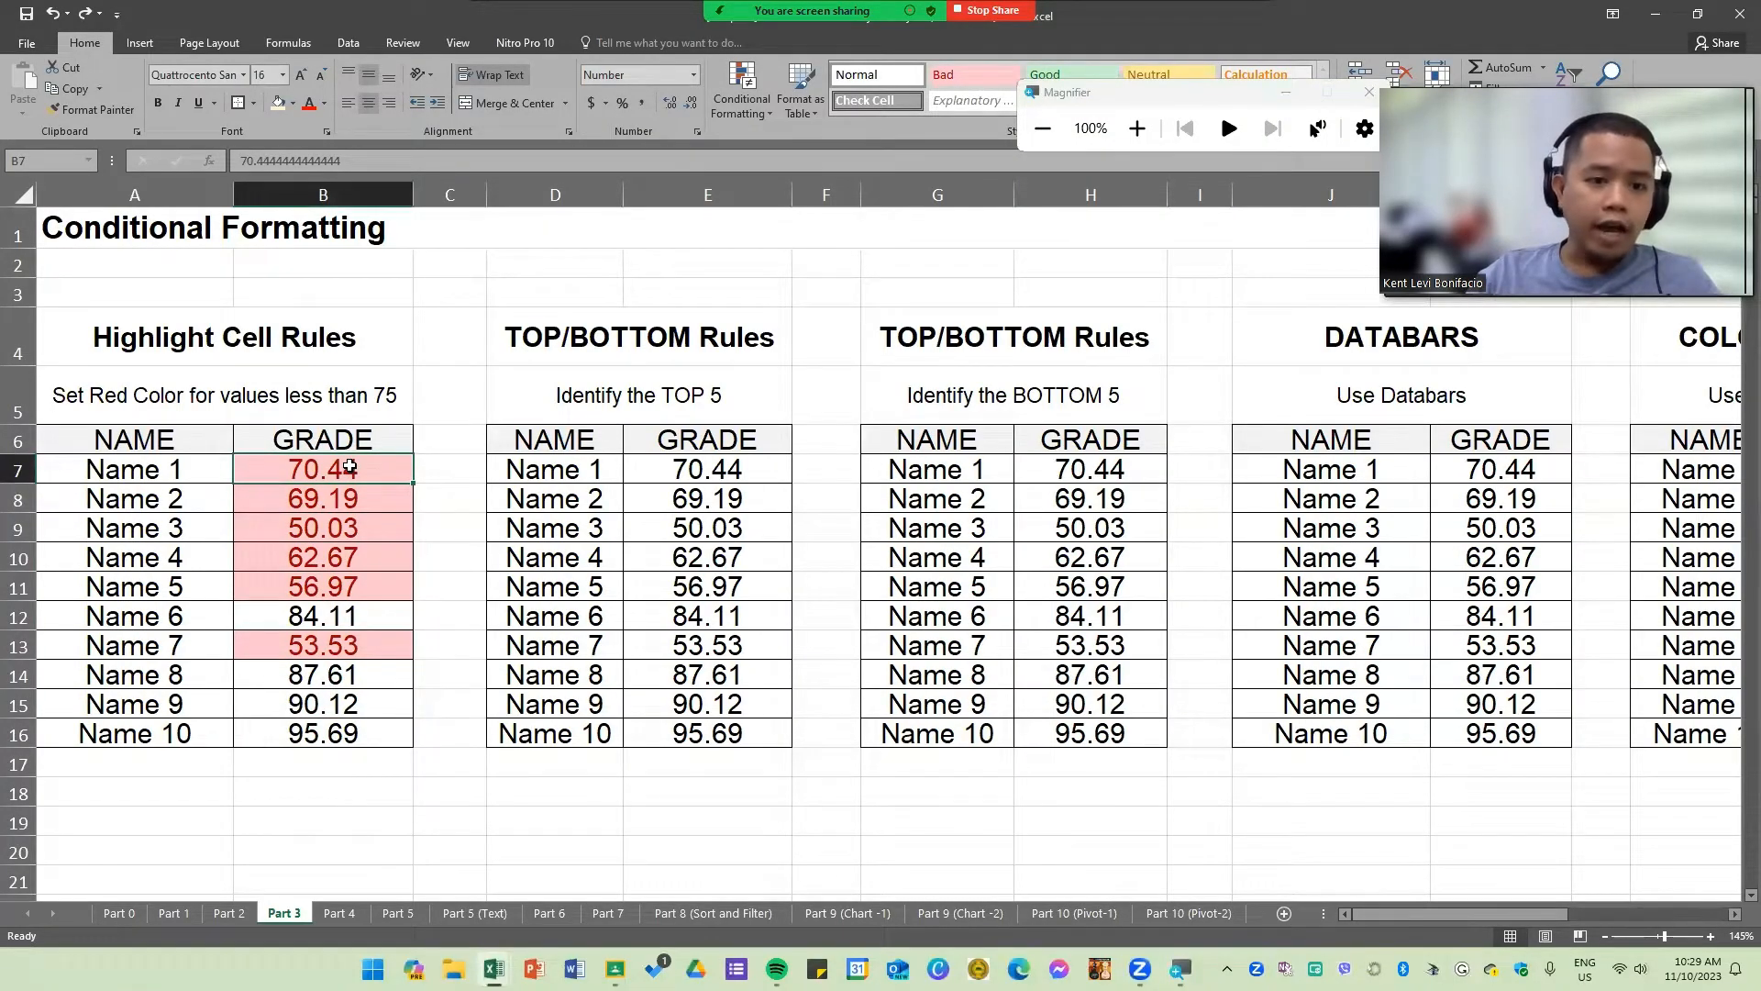
{"action": "left_click_drag", "start_coordinate": [349, 467], "coordinate": [359, 731]}
{"action": "left_click", "coordinate": [628, 679]}
{"action": "left_click", "coordinate": [539, 621]}
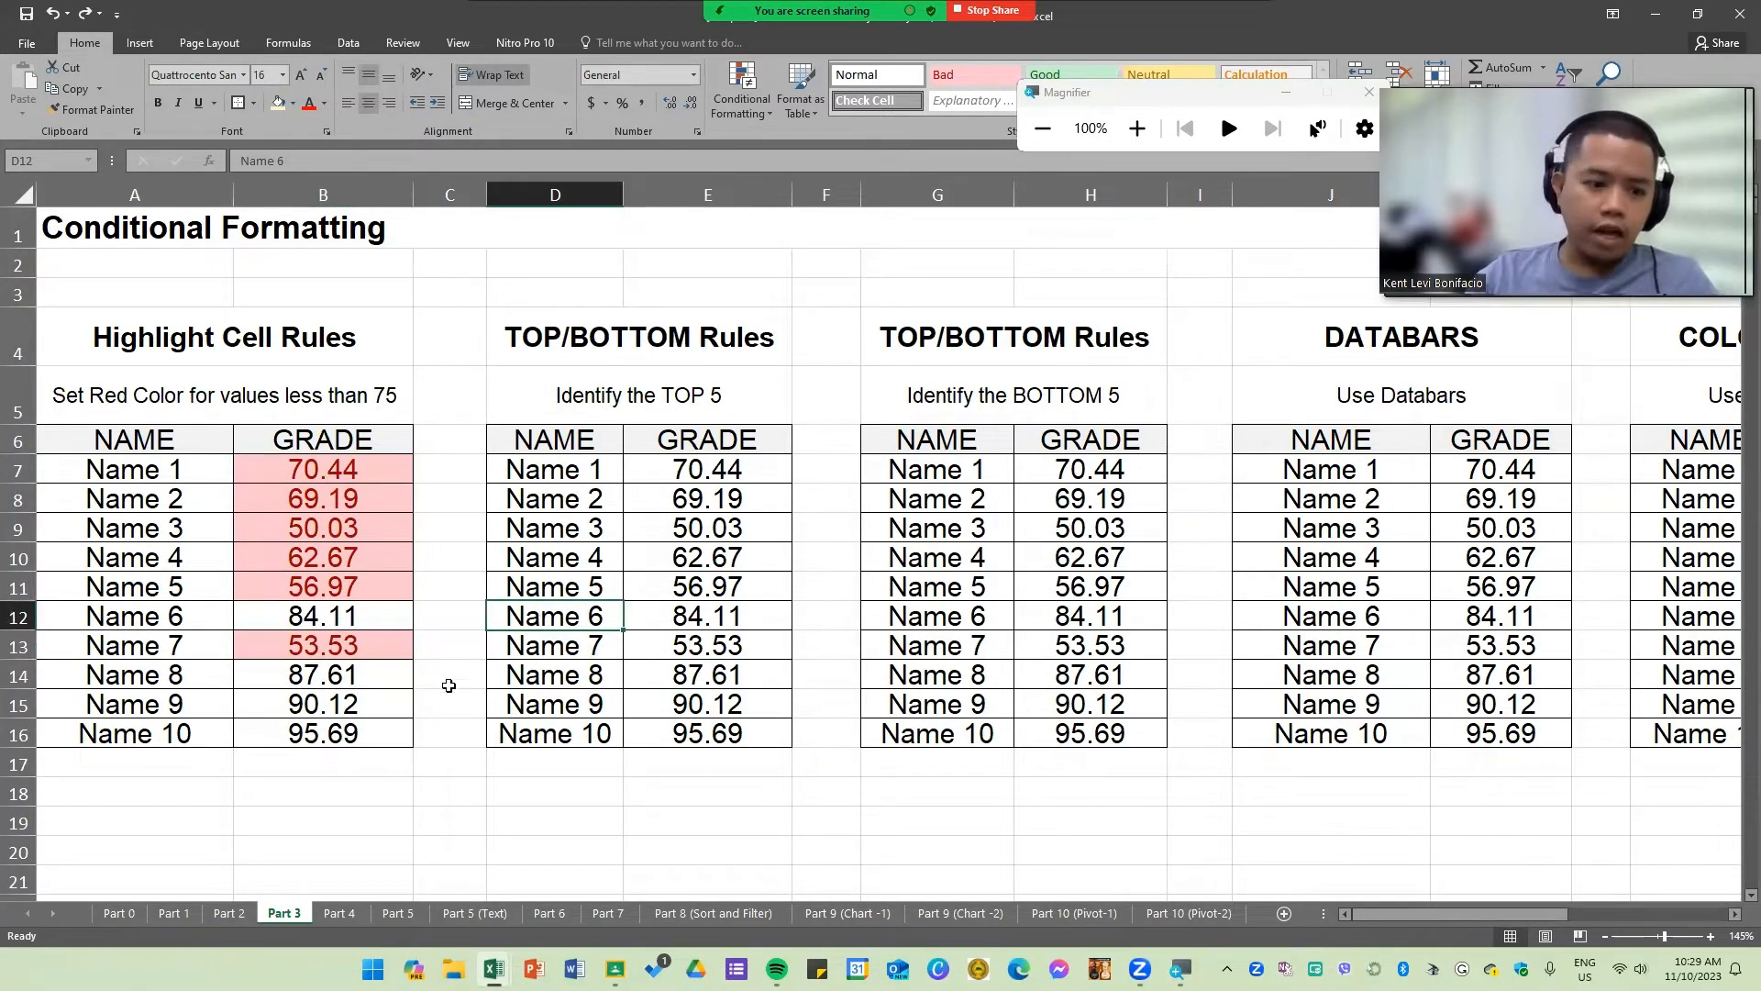
{"action": "left_click", "coordinate": [601, 368]}
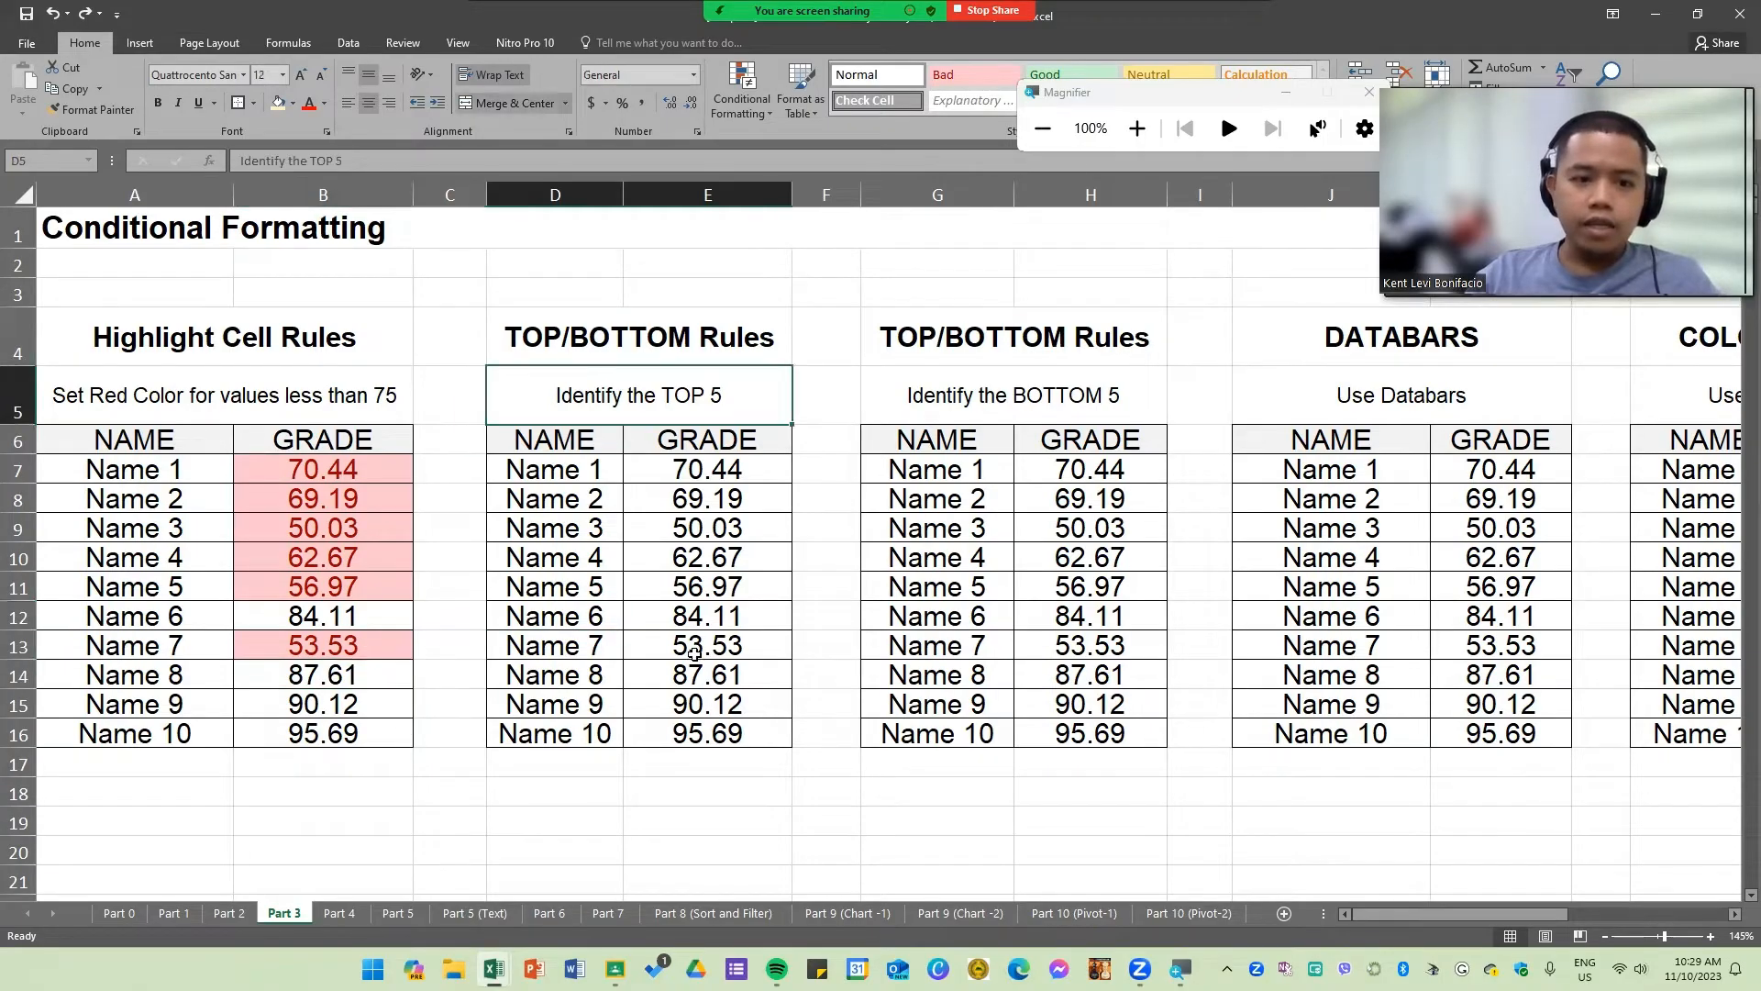
{"action": "left_click", "coordinate": [568, 335]}
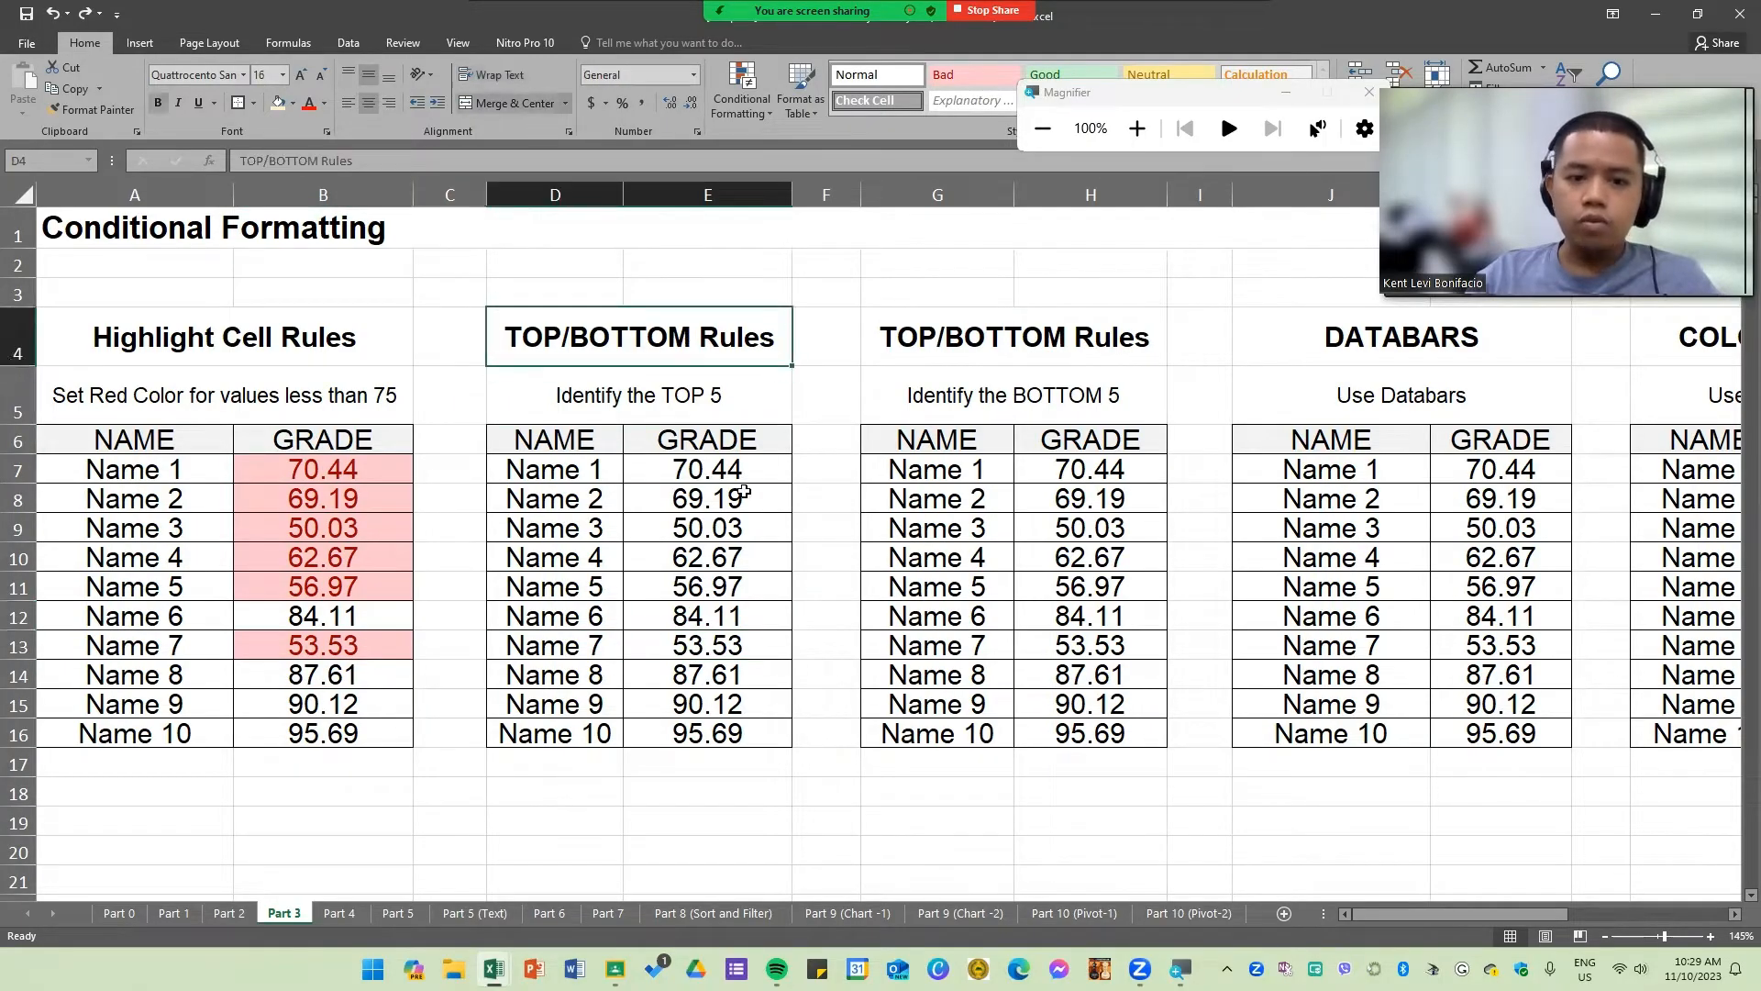
{"action": "left_click", "coordinate": [751, 471]}
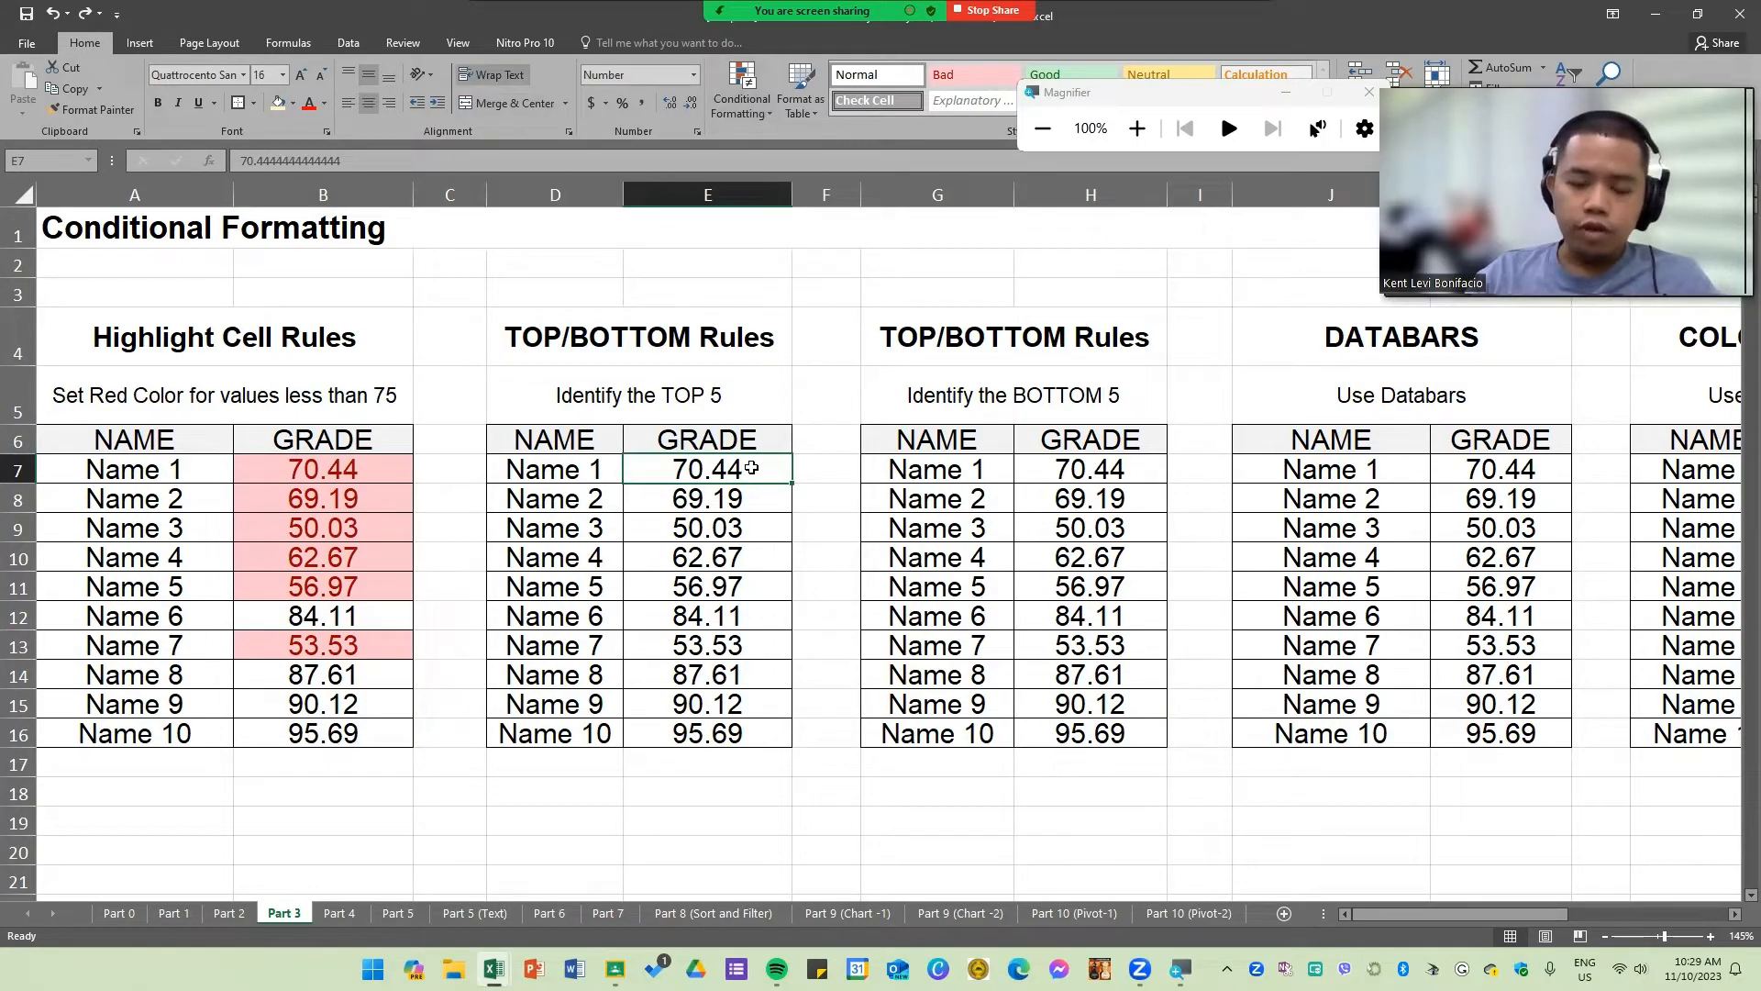
{"action": "left_click_drag", "start_coordinate": [751, 468], "coordinate": [750, 734]}
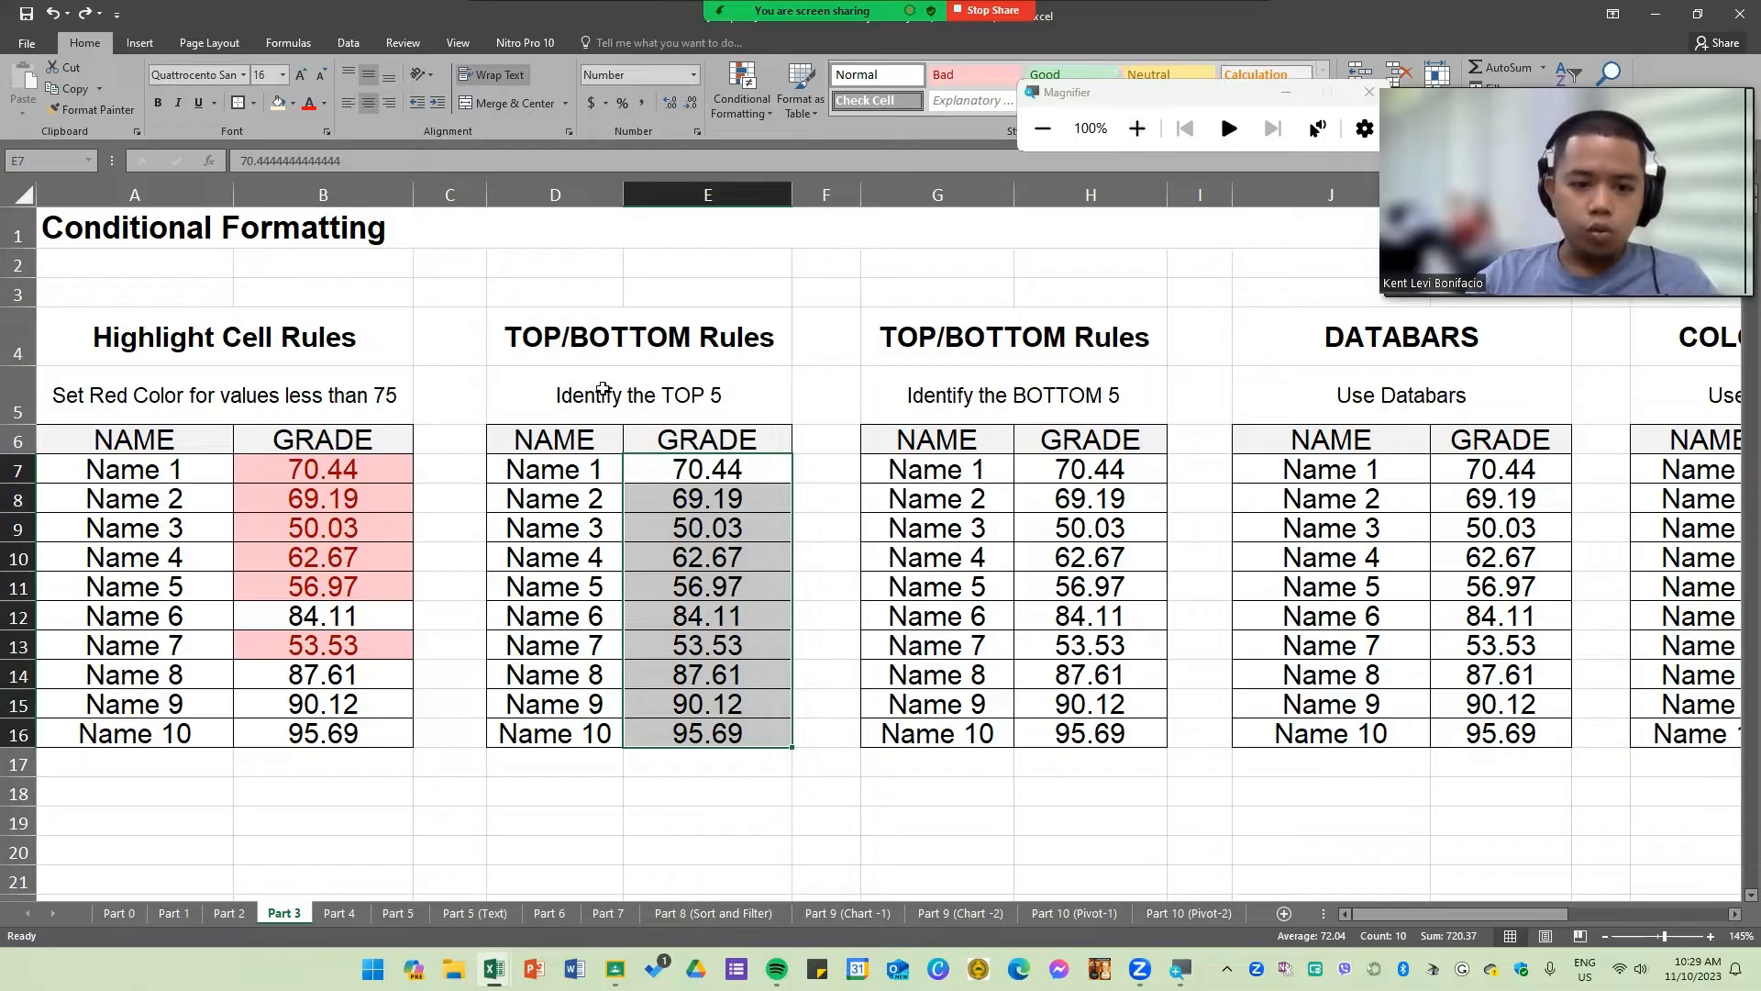
{"action": "left_click", "coordinate": [656, 401]}
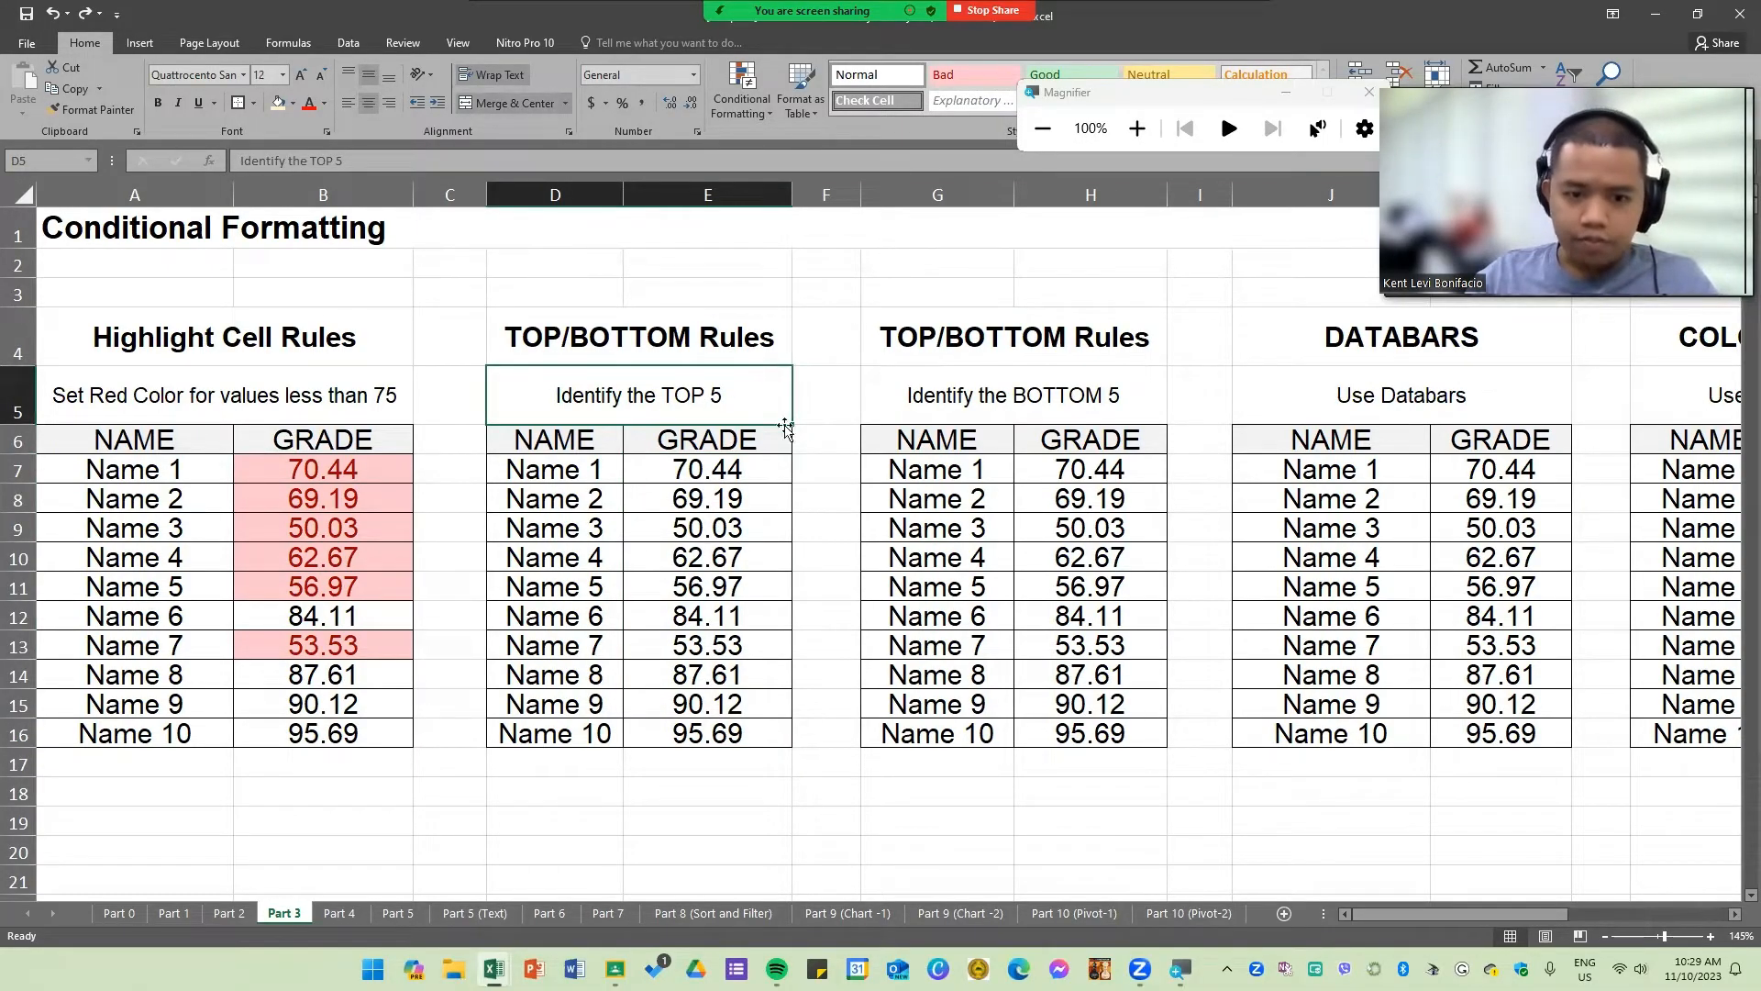
Step: Apply a Top 10 Items rule to grades E7:E16 highlighting the top 5 with Green Fill with Dark Green Text
{"action": "left_click_drag", "start_coordinate": [746, 465], "coordinate": [741, 737]}
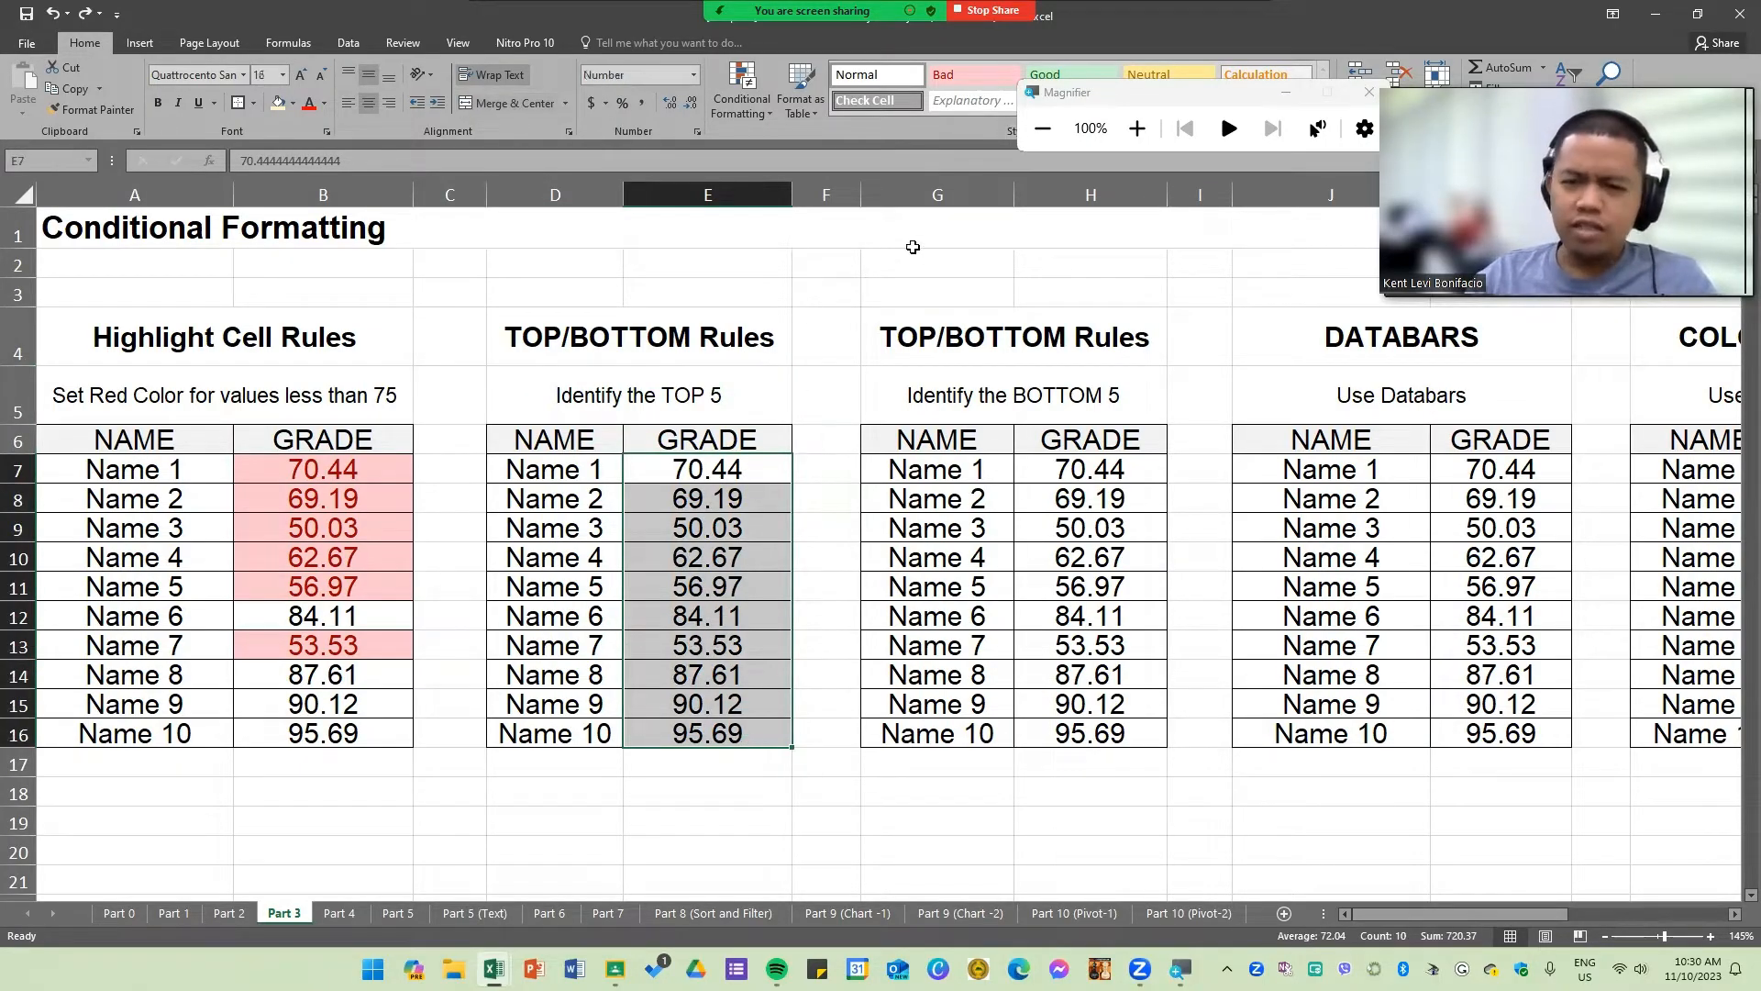
{"action": "left_click", "coordinate": [1139, 136]}
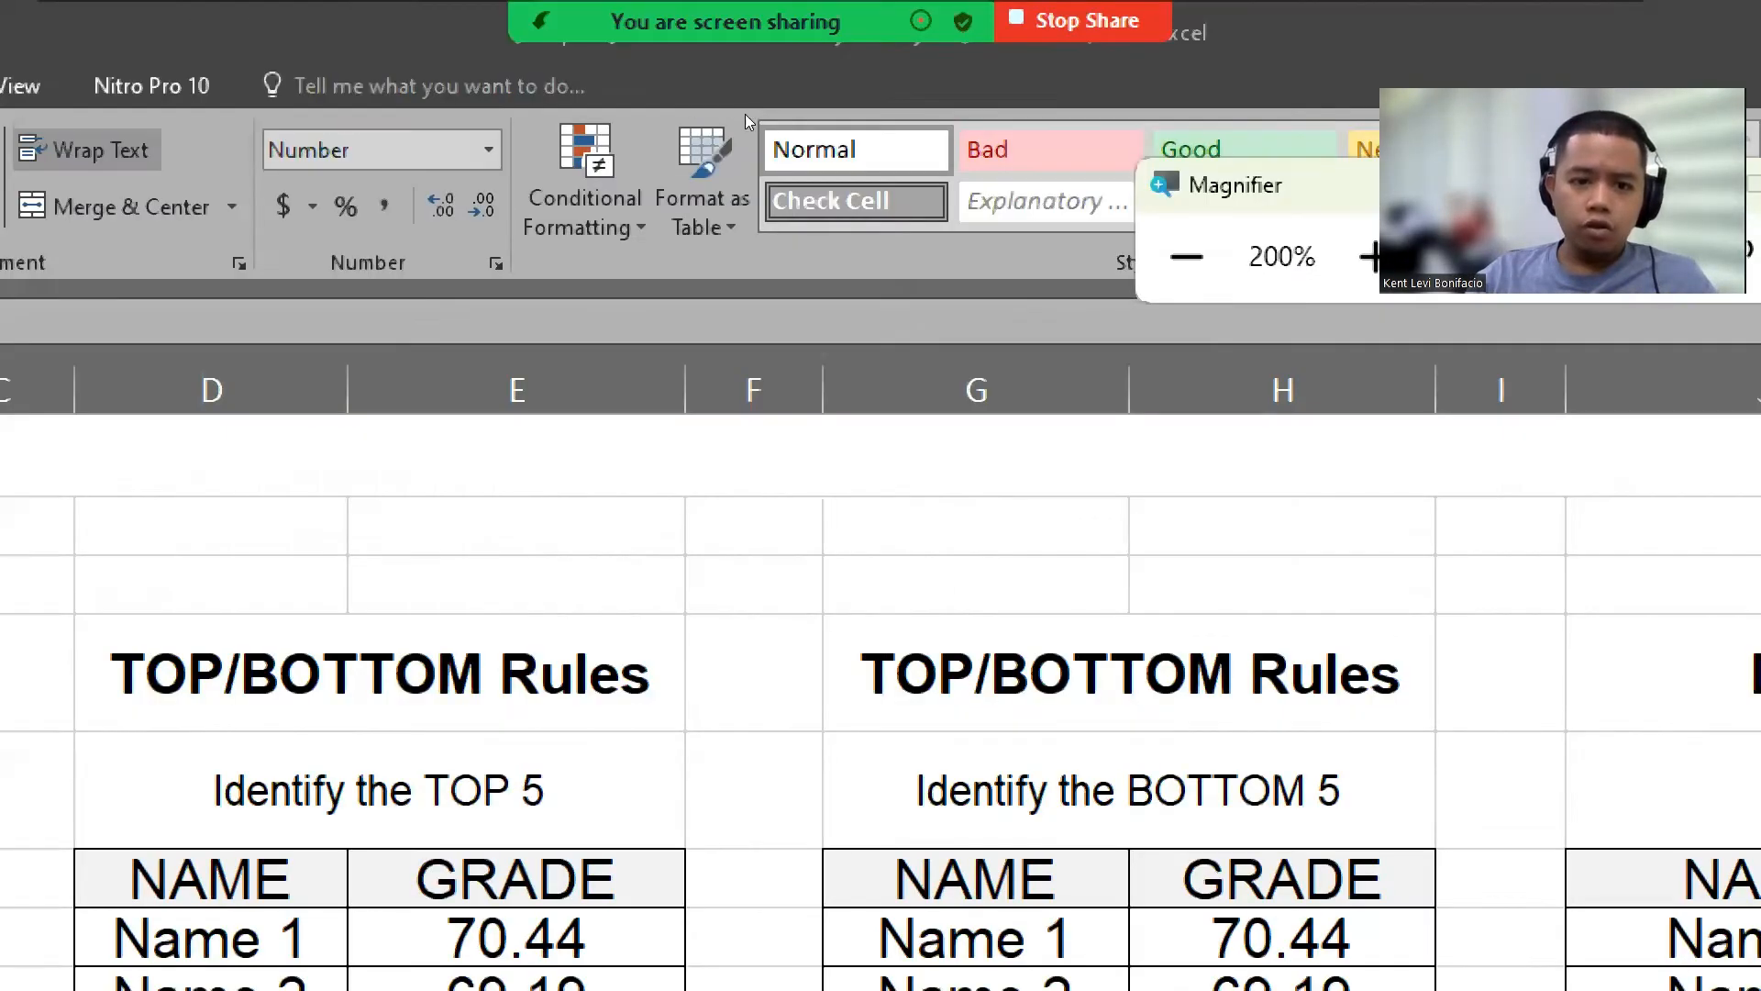
{"action": "left_click", "coordinate": [668, 97]}
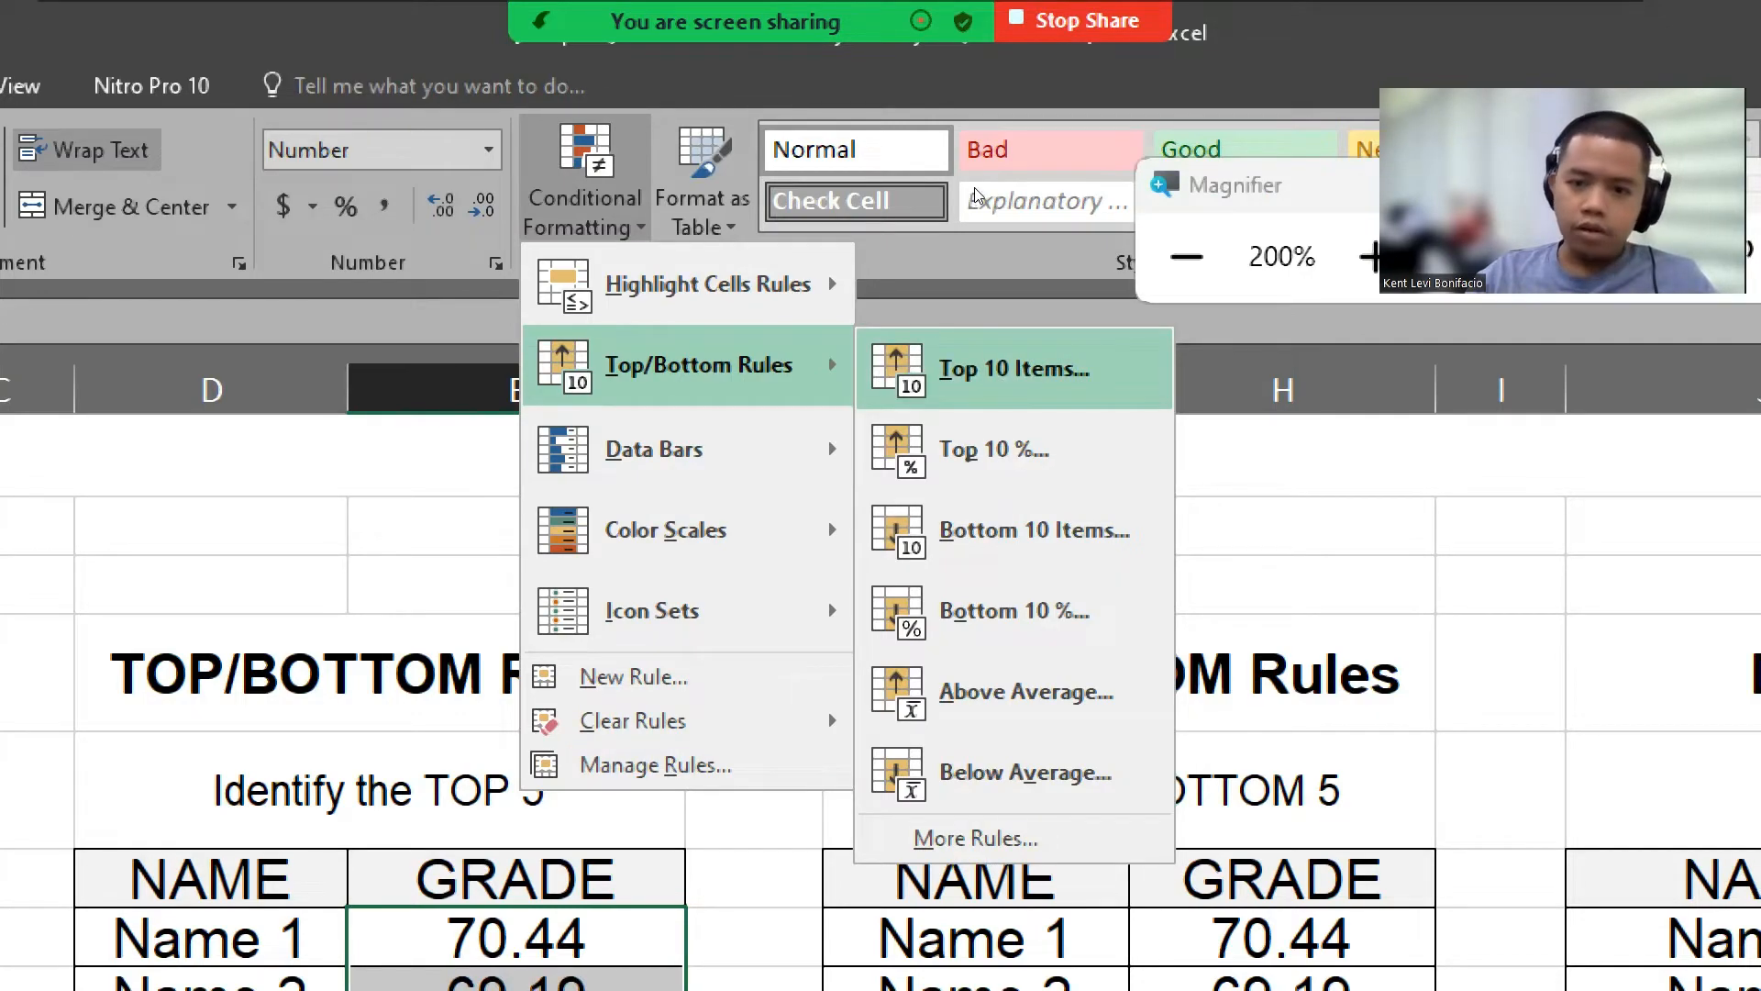
{"action": "left_click", "coordinate": [1009, 368]}
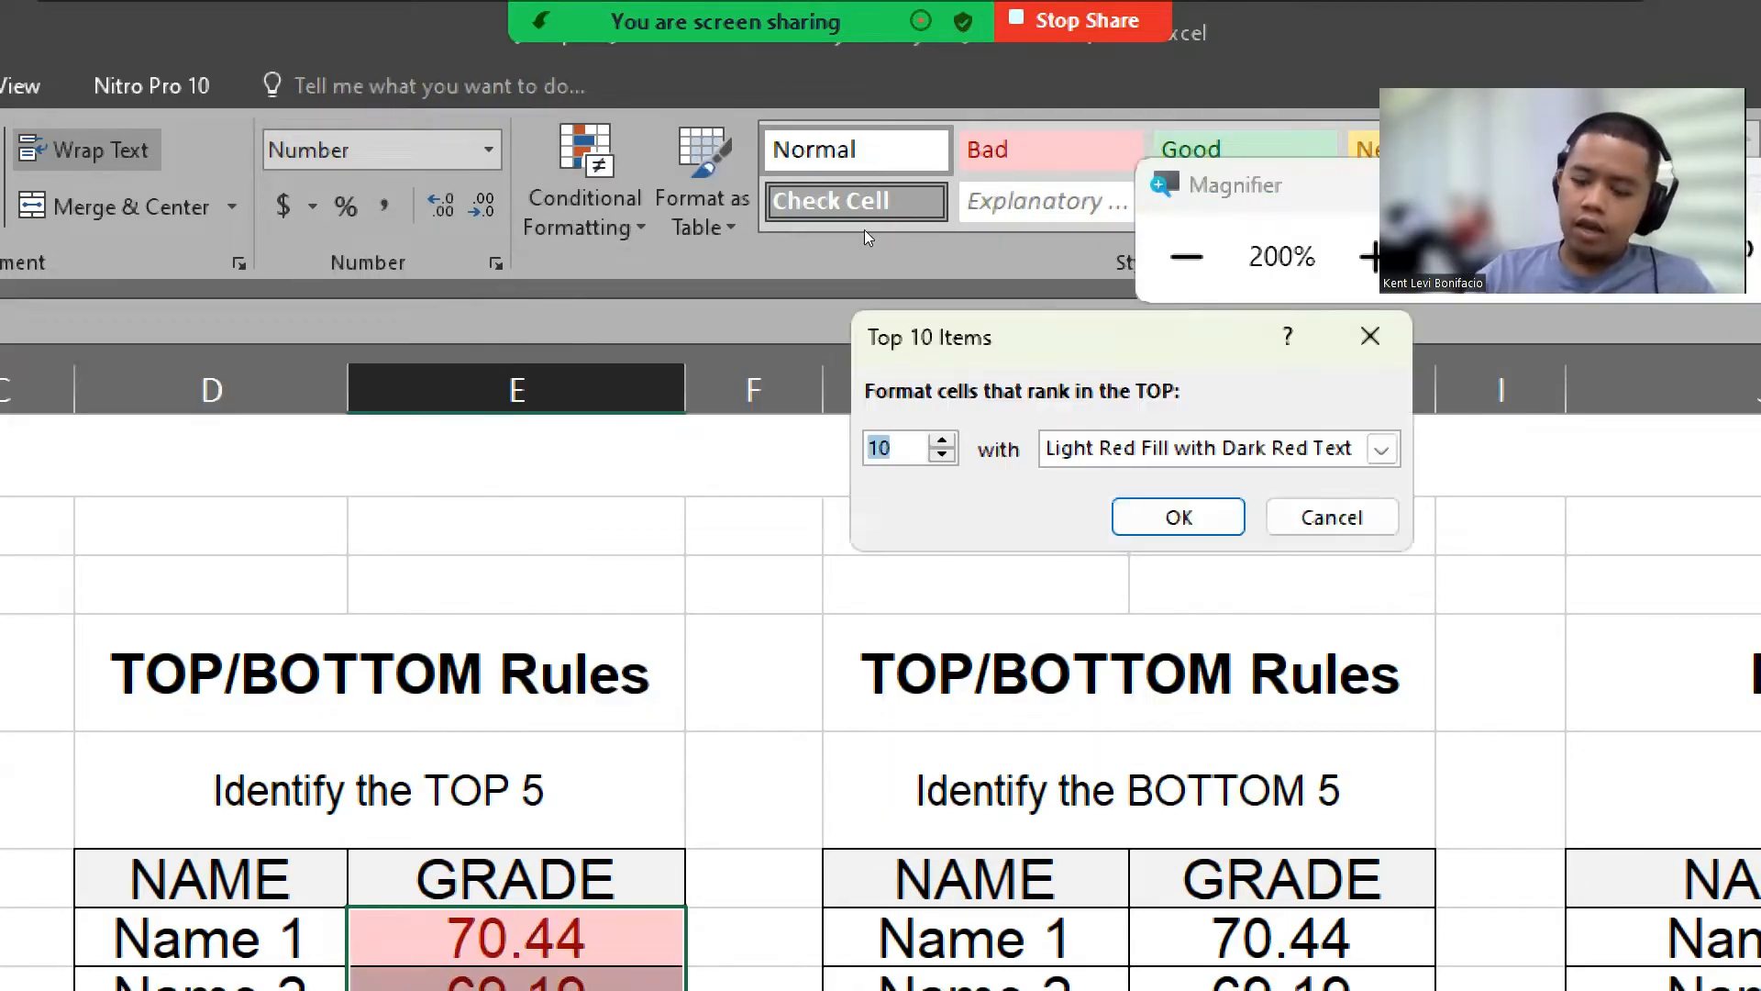
{"action": "type", "text": "5"}
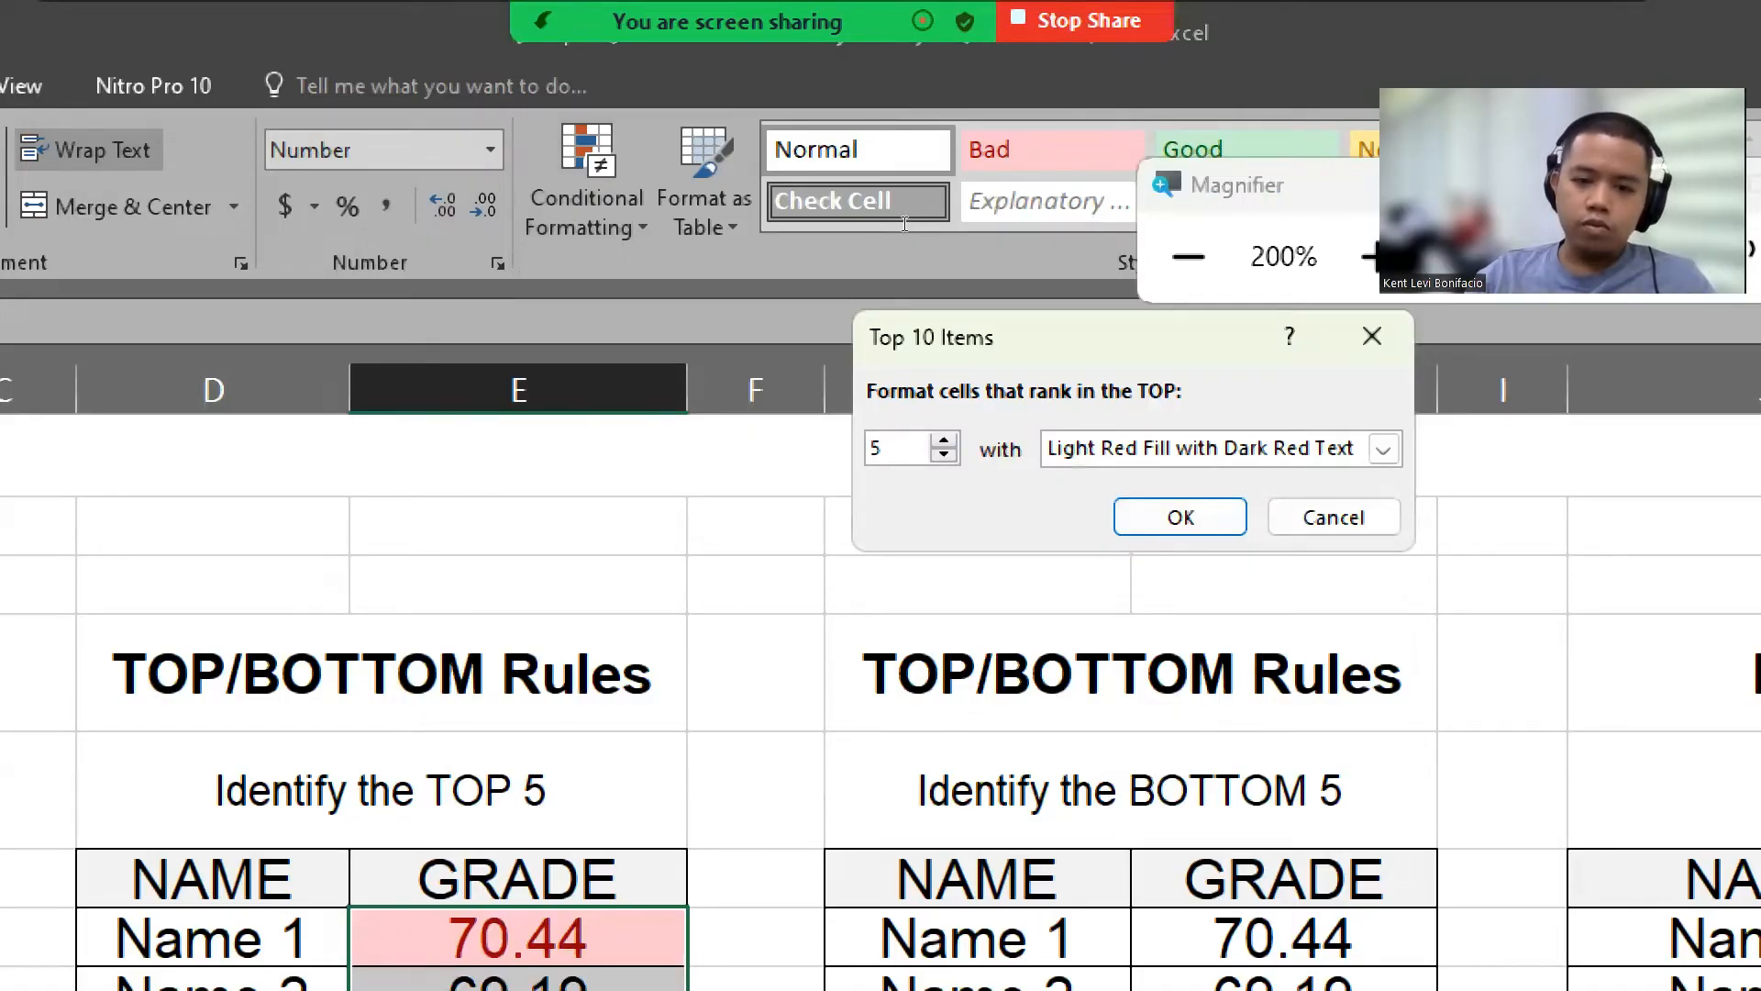
{"action": "key", "text": "Tab"}
{"action": "key", "text": "alt+Down"}
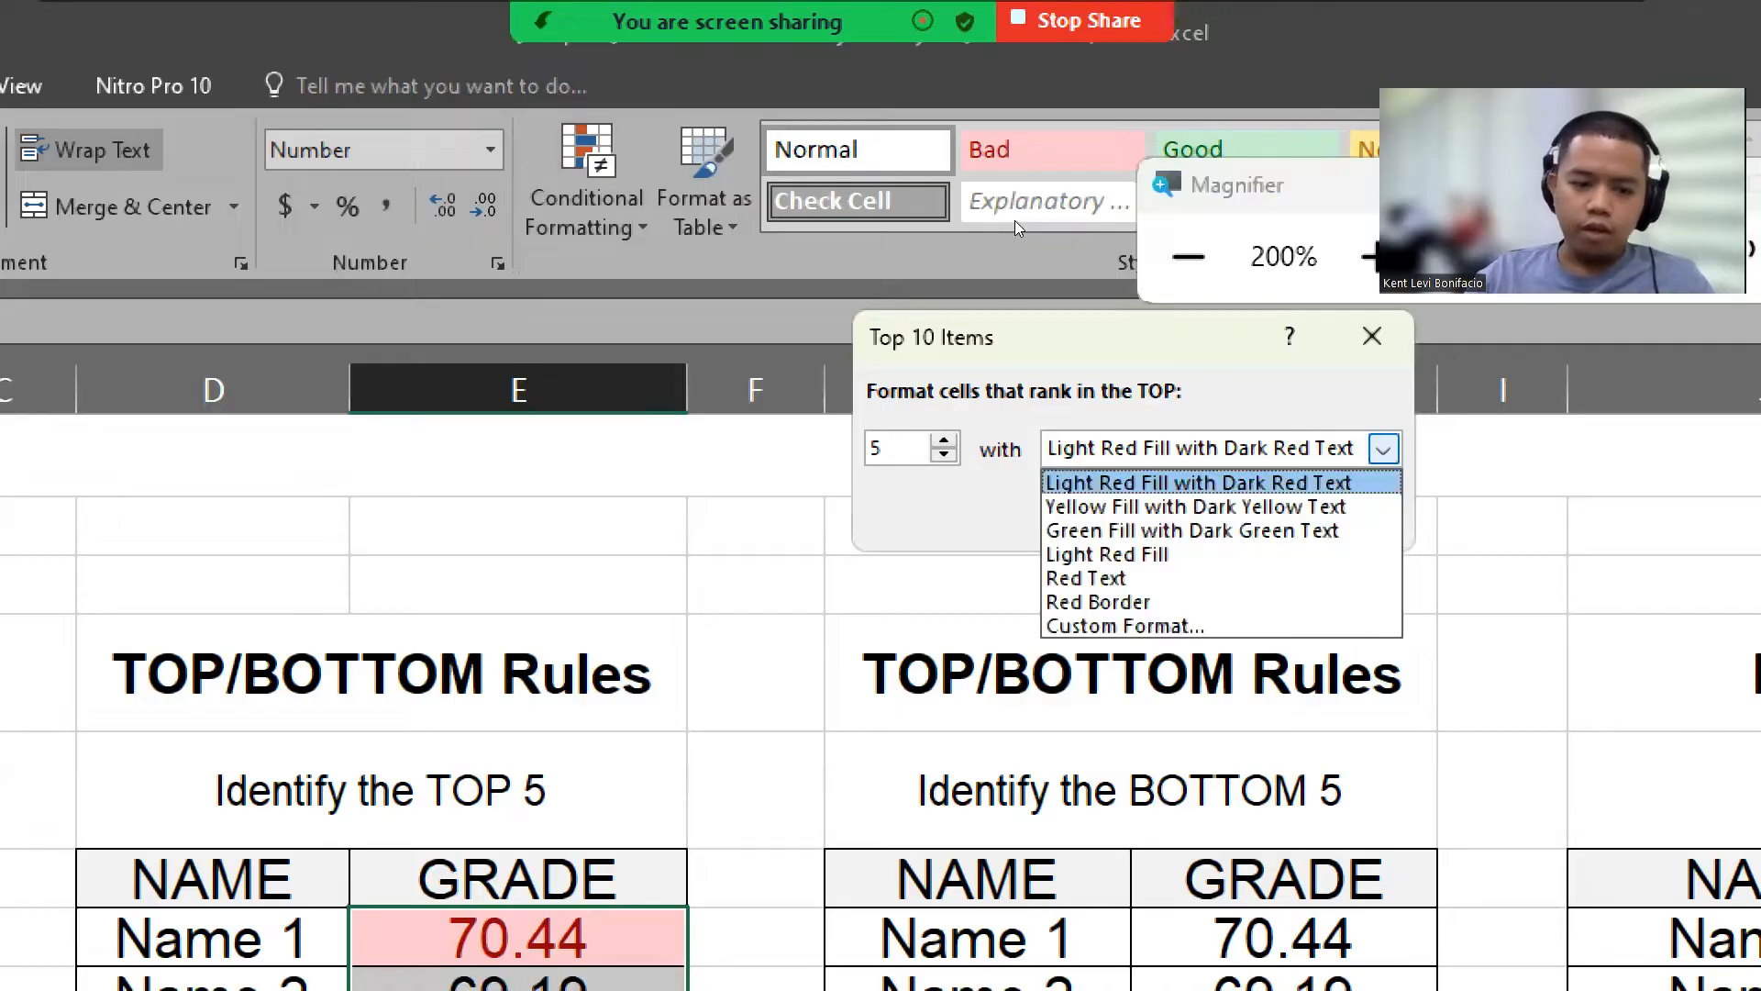
{"action": "key", "text": "Down"}
{"action": "key", "text": "Down"}
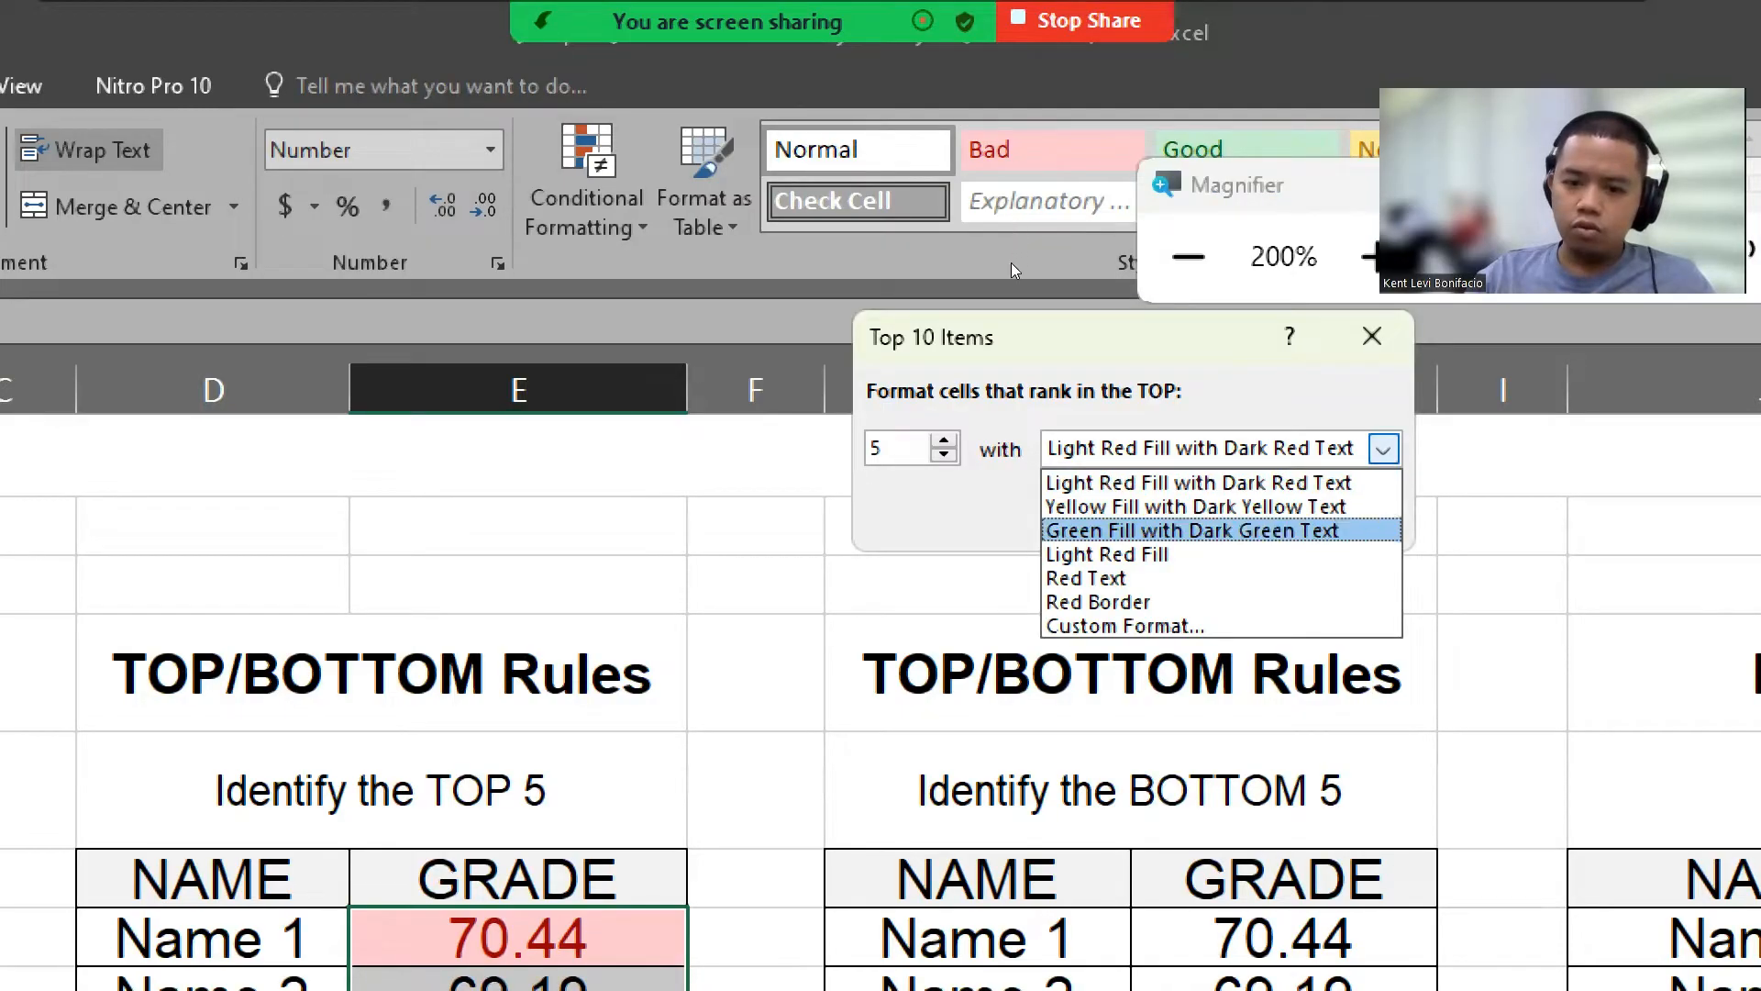
{"action": "key", "text": "Return"}
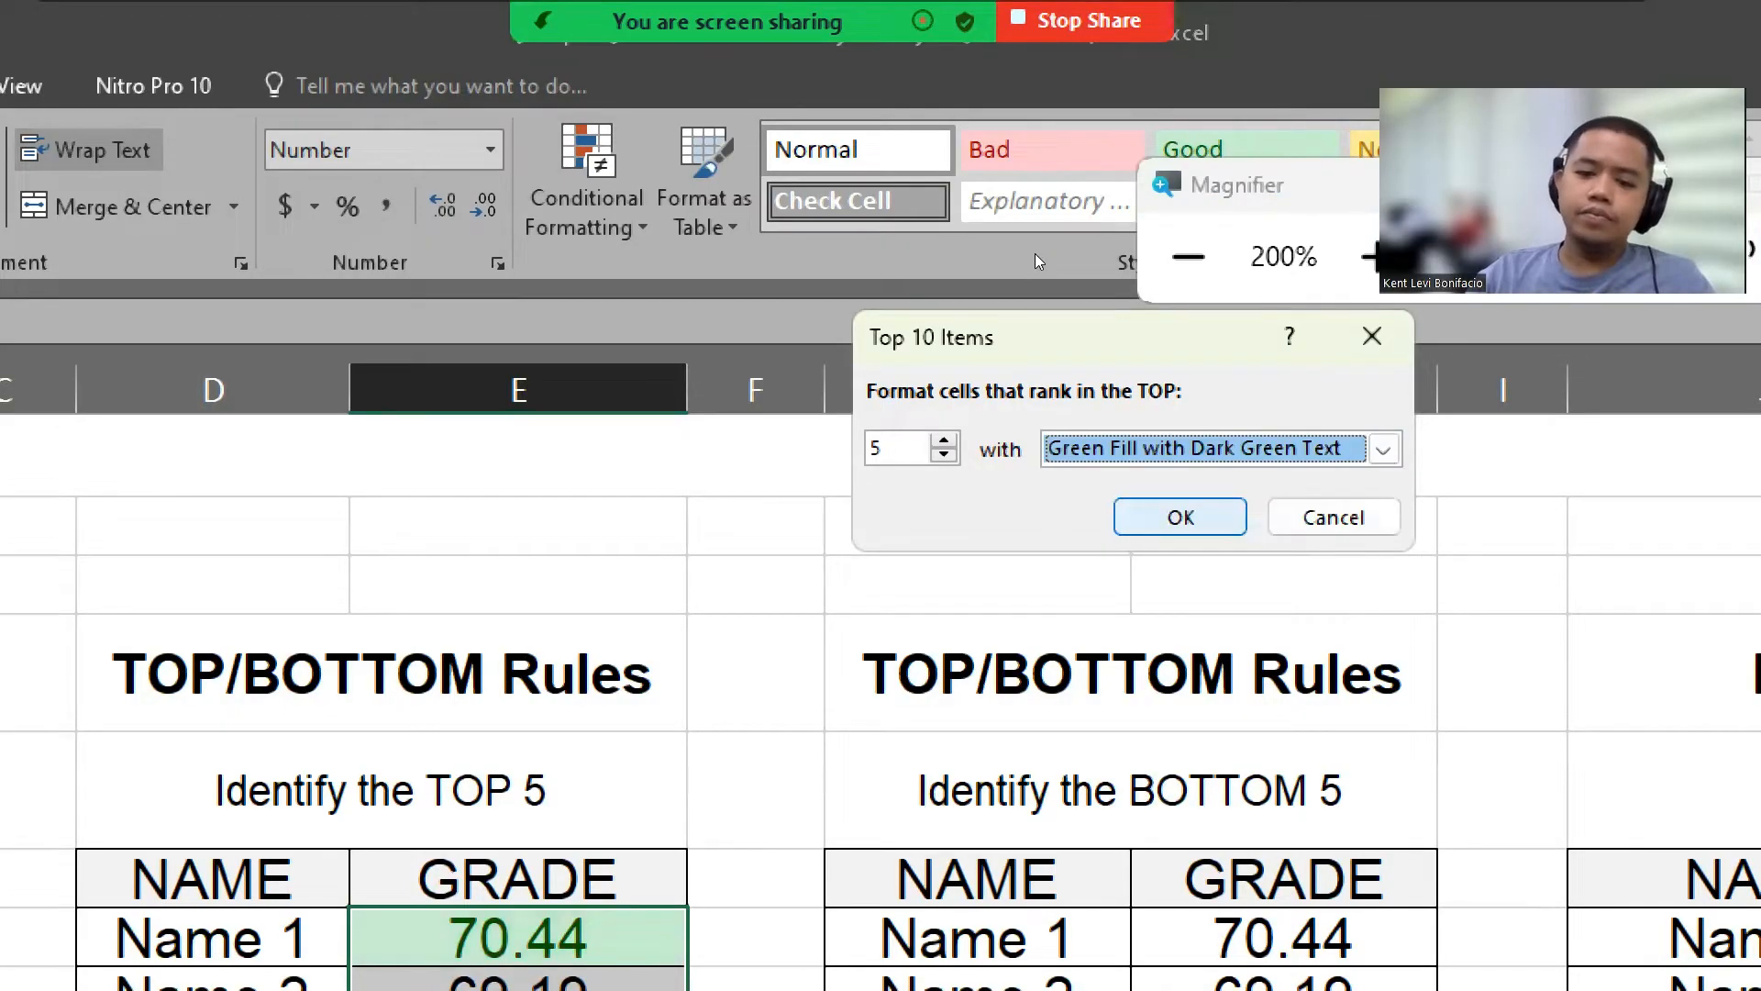
{"action": "left_click", "coordinate": [1181, 517]}
{"action": "left_click", "coordinate": [756, 877]}
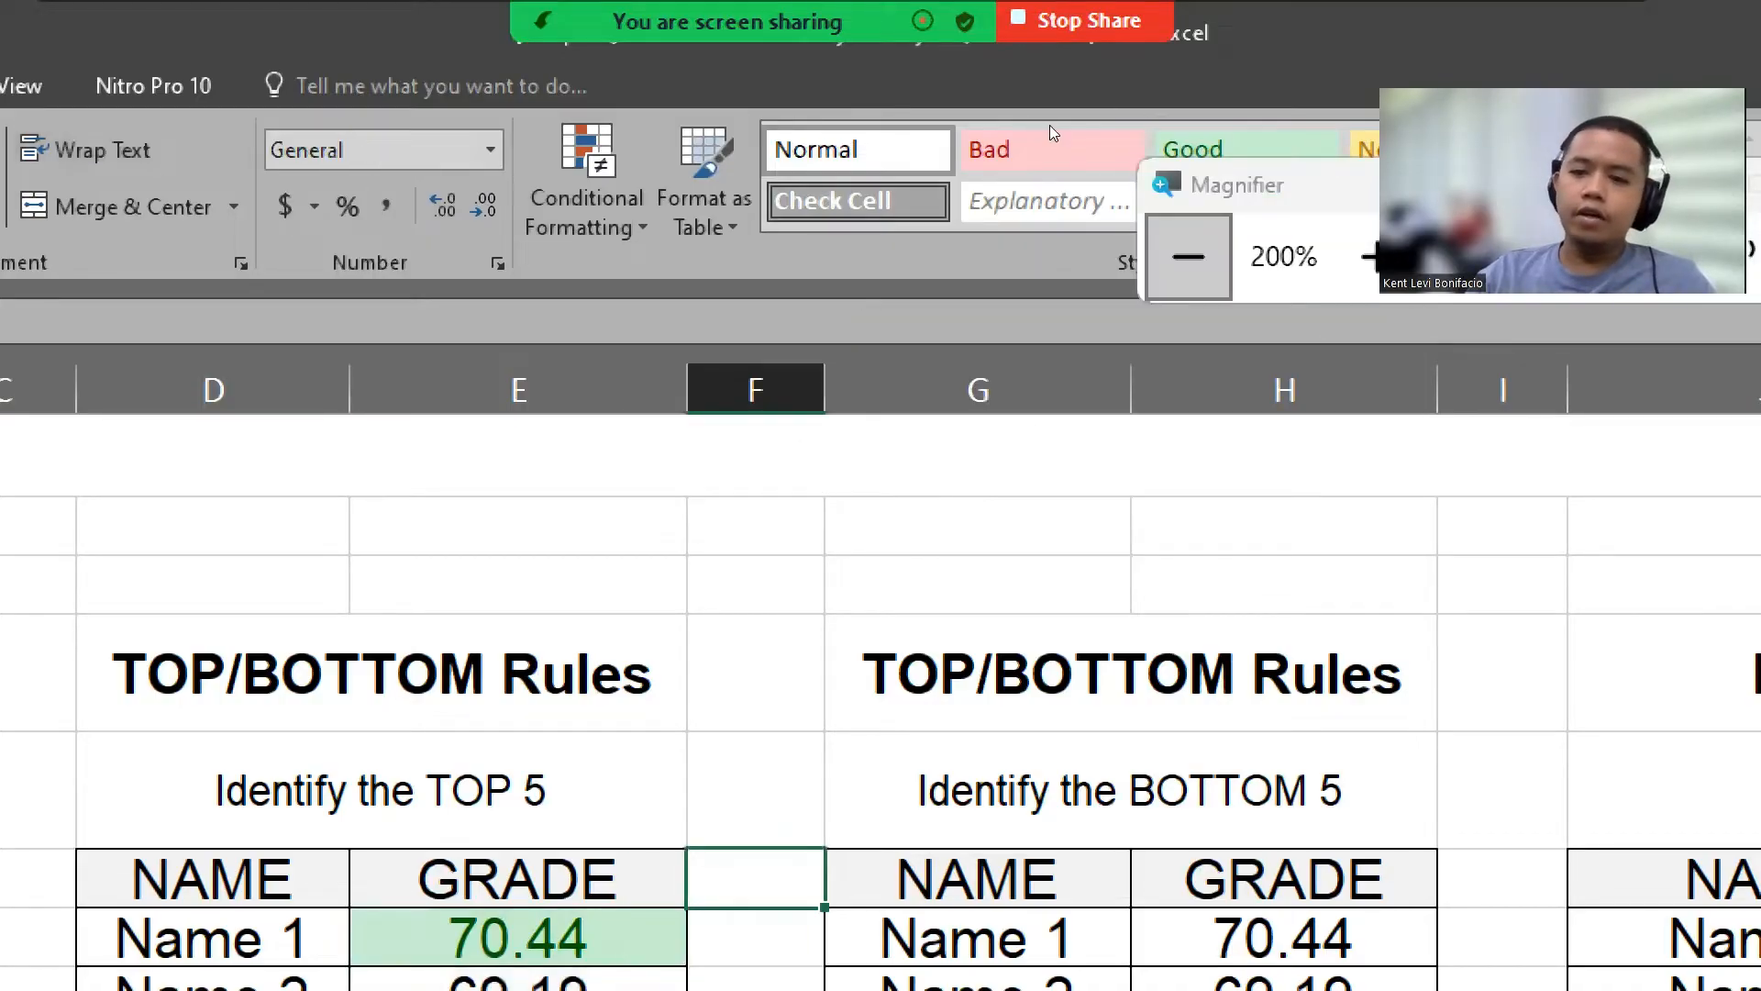
{"action": "left_click", "coordinate": [1188, 256]}
{"action": "left_click", "coordinate": [737, 520]}
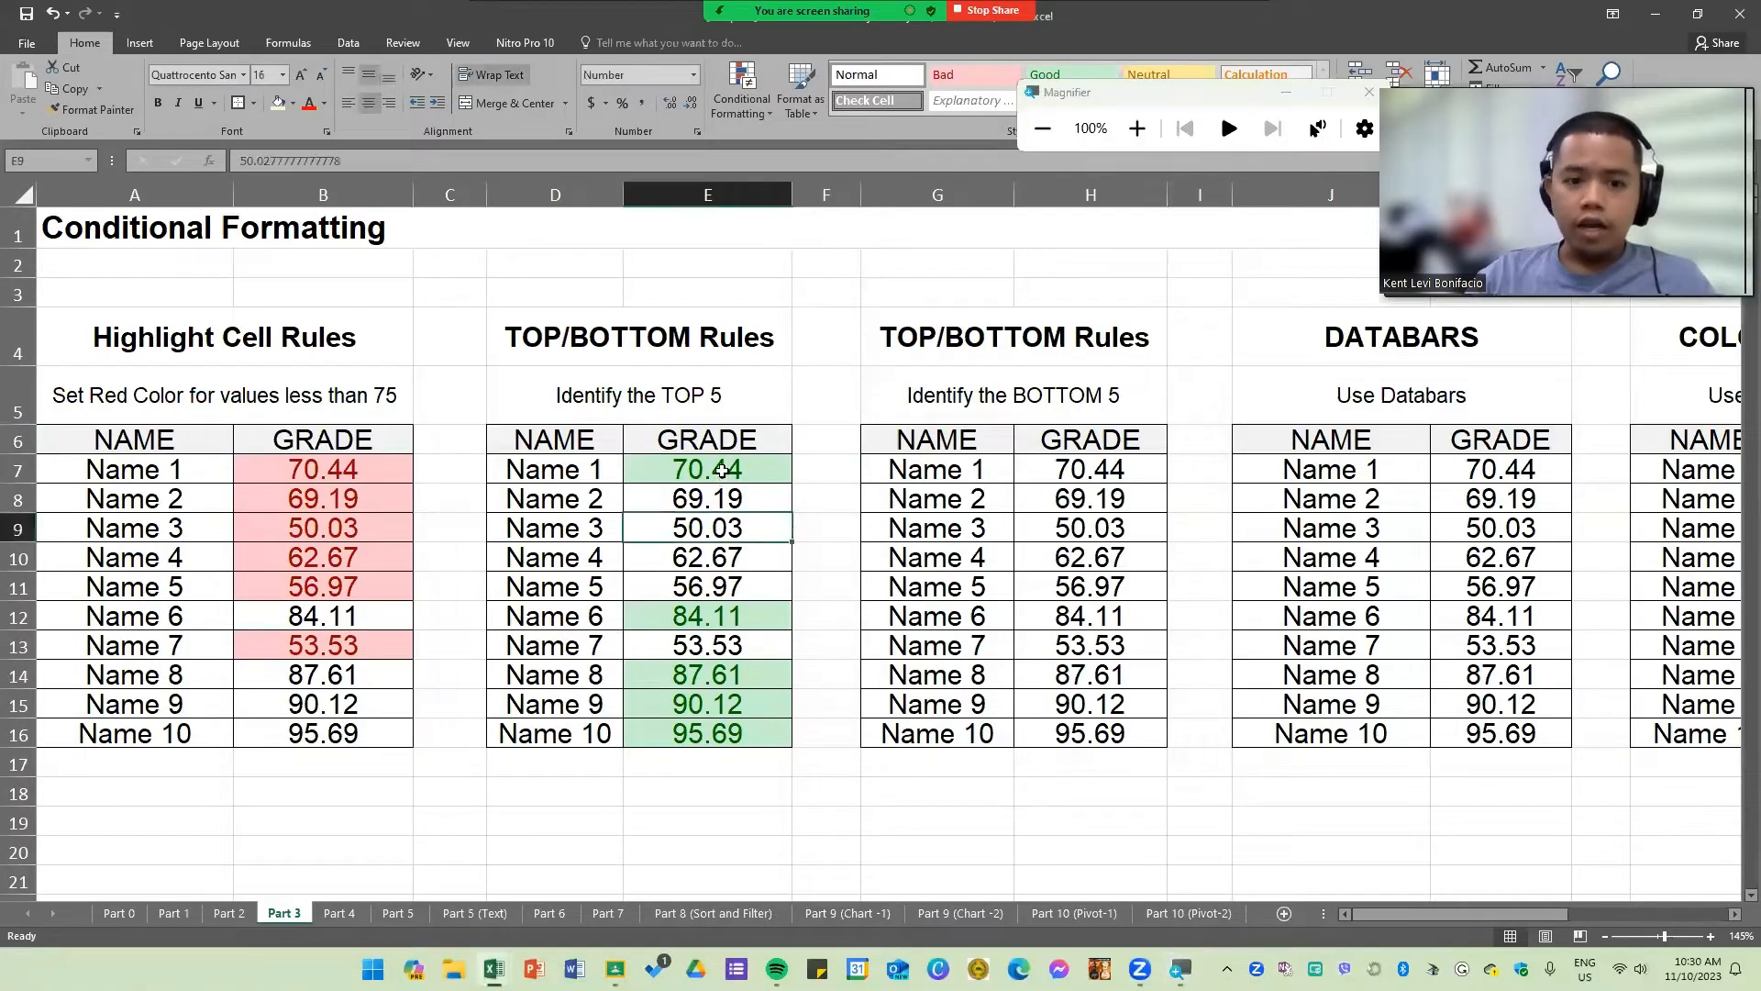
{"action": "left_click_drag", "start_coordinate": [722, 471], "coordinate": [700, 738]}
{"action": "left_click", "coordinate": [683, 633]}
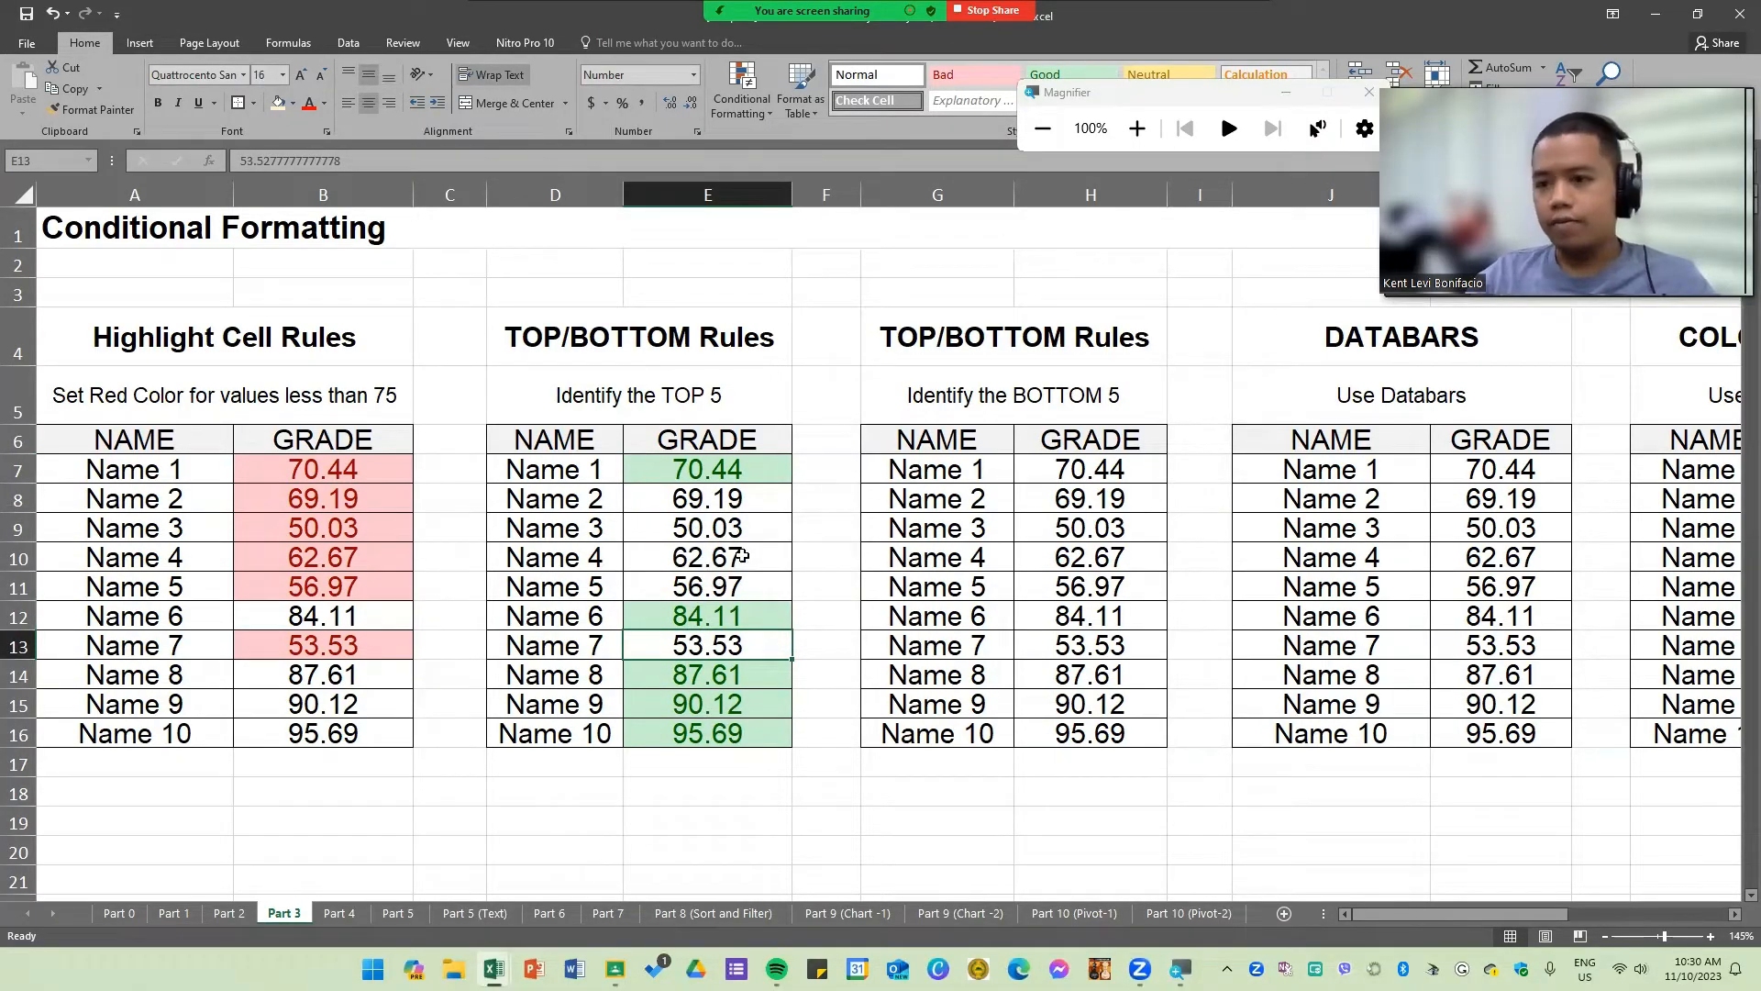
{"action": "left_click_drag", "start_coordinate": [722, 470], "coordinate": [720, 733]}
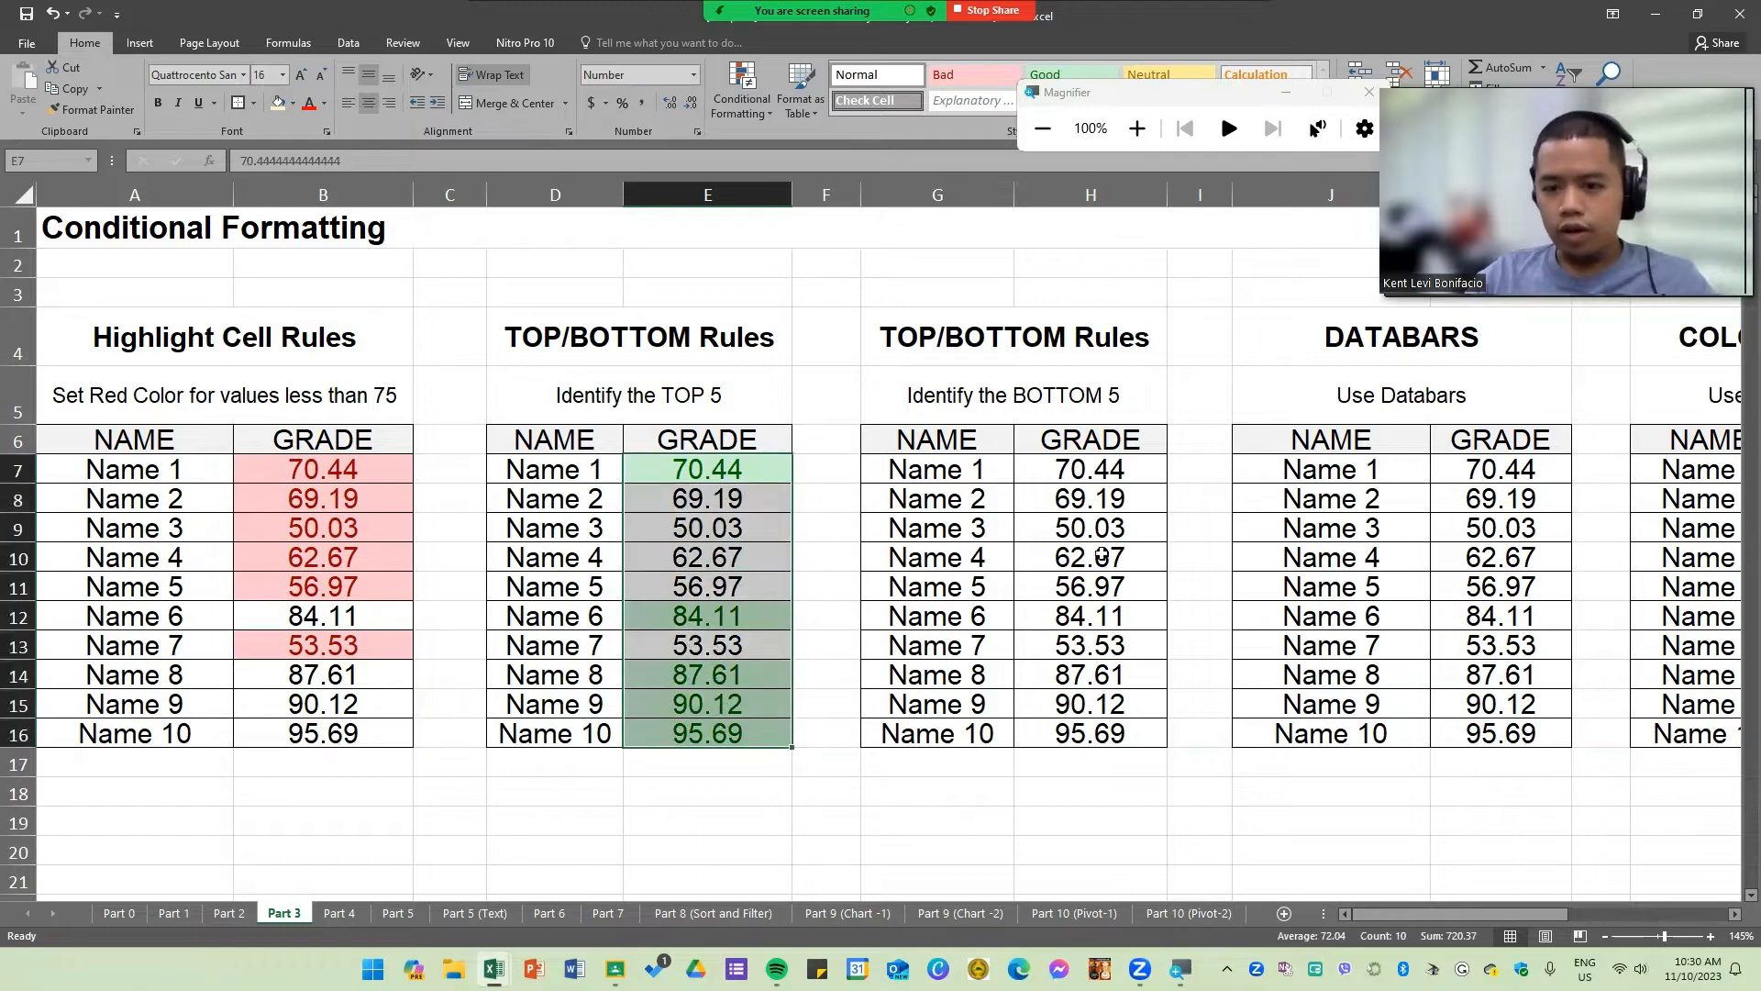
Step: Apply a Bottom 10 Items rule to grades H7:H16 highlighting the bottom 5 with Yellow Fill with Dark Yellow Text
{"action": "left_click_drag", "start_coordinate": [1090, 470], "coordinate": [1090, 731]}
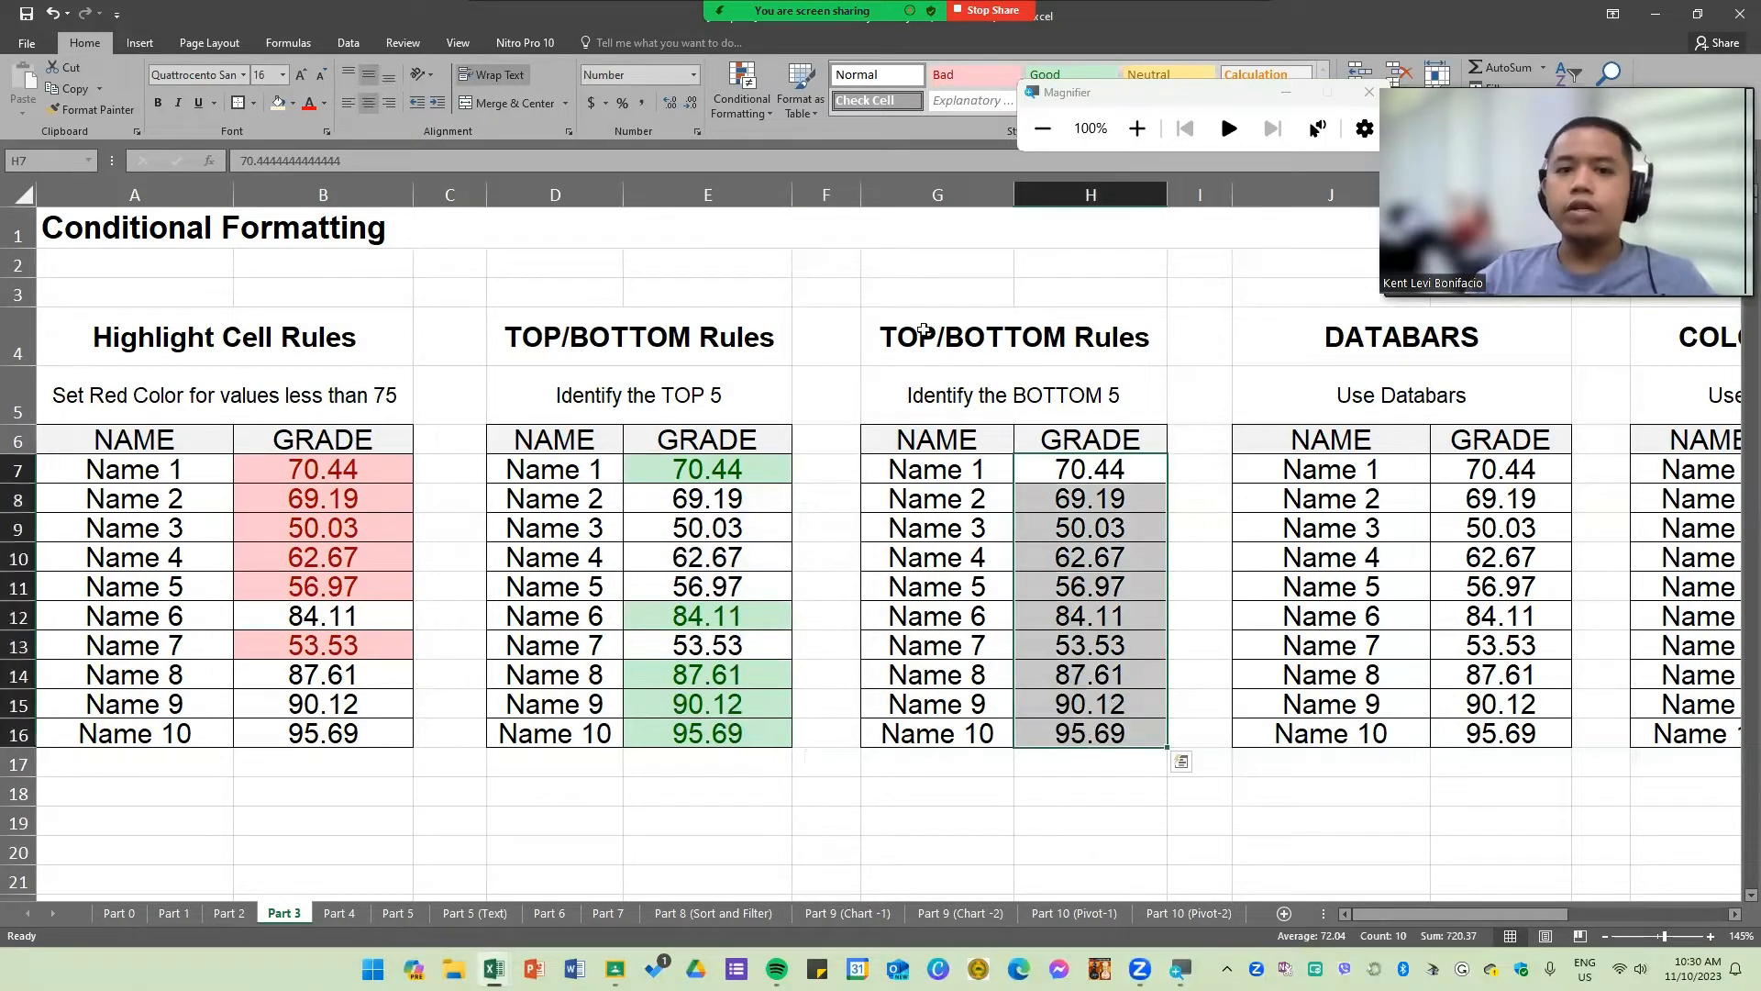
{"action": "left_click", "coordinate": [769, 112]}
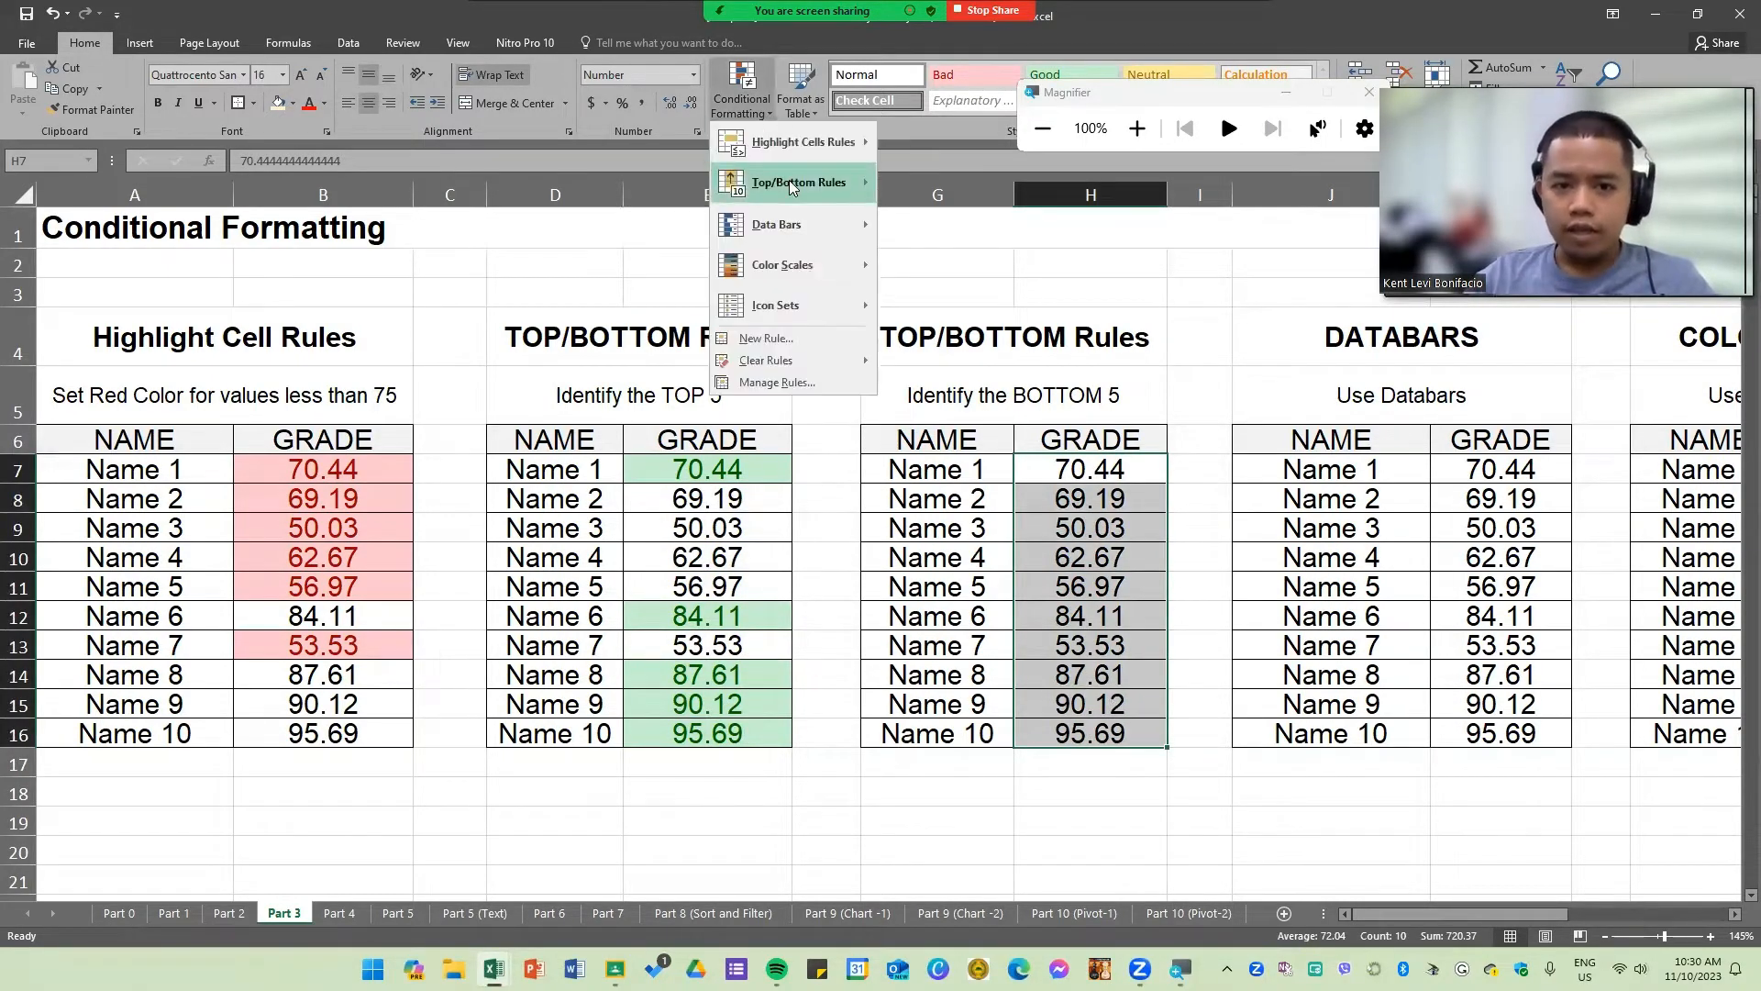
{"action": "mouse_move", "coordinate": [807, 182]}
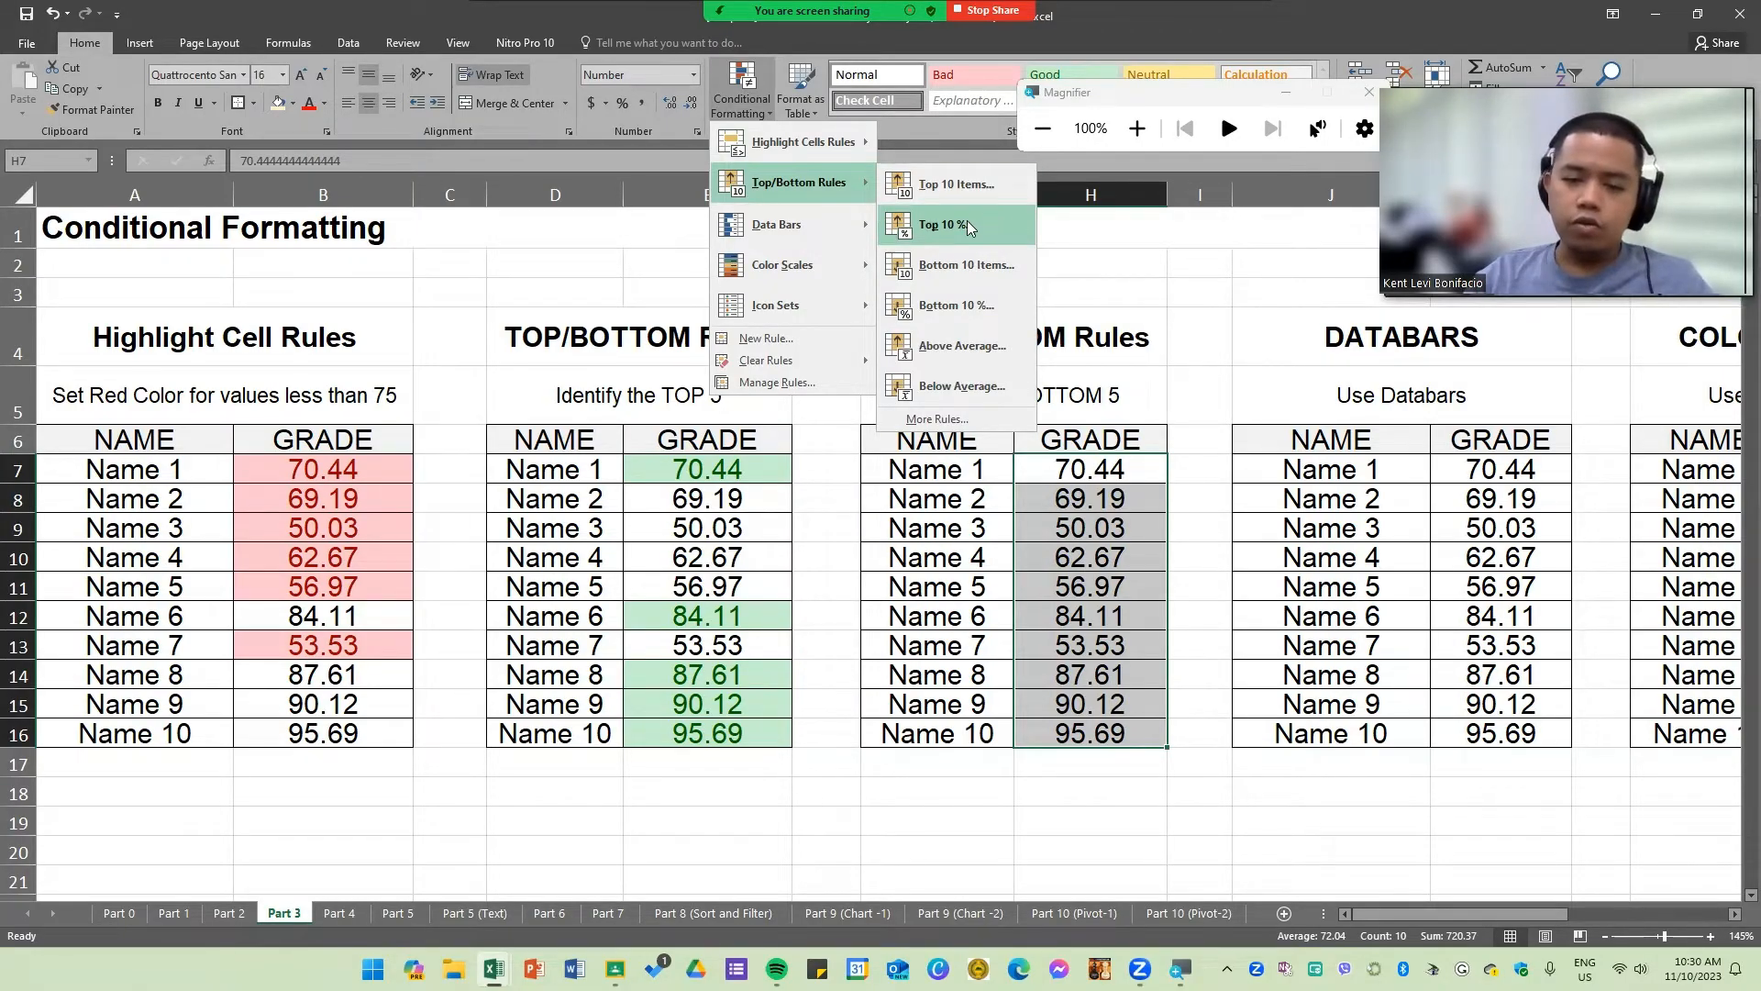
{"action": "left_click", "coordinate": [987, 266]}
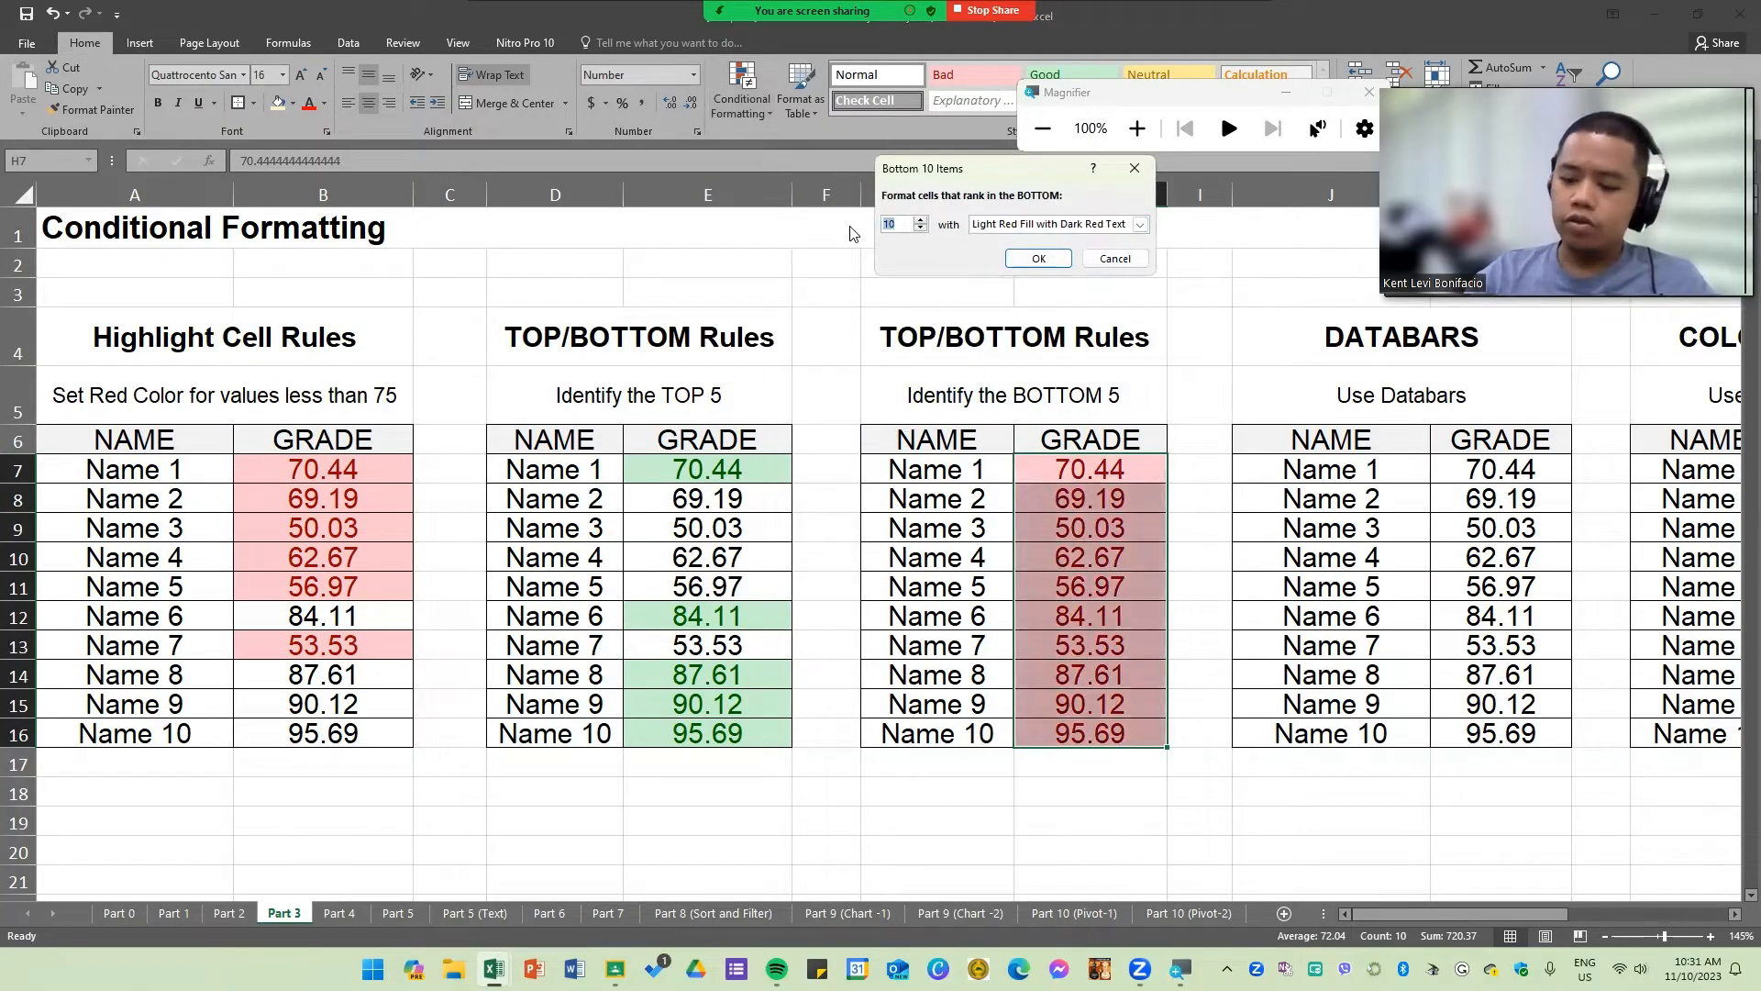
{"action": "type", "text": "5"}
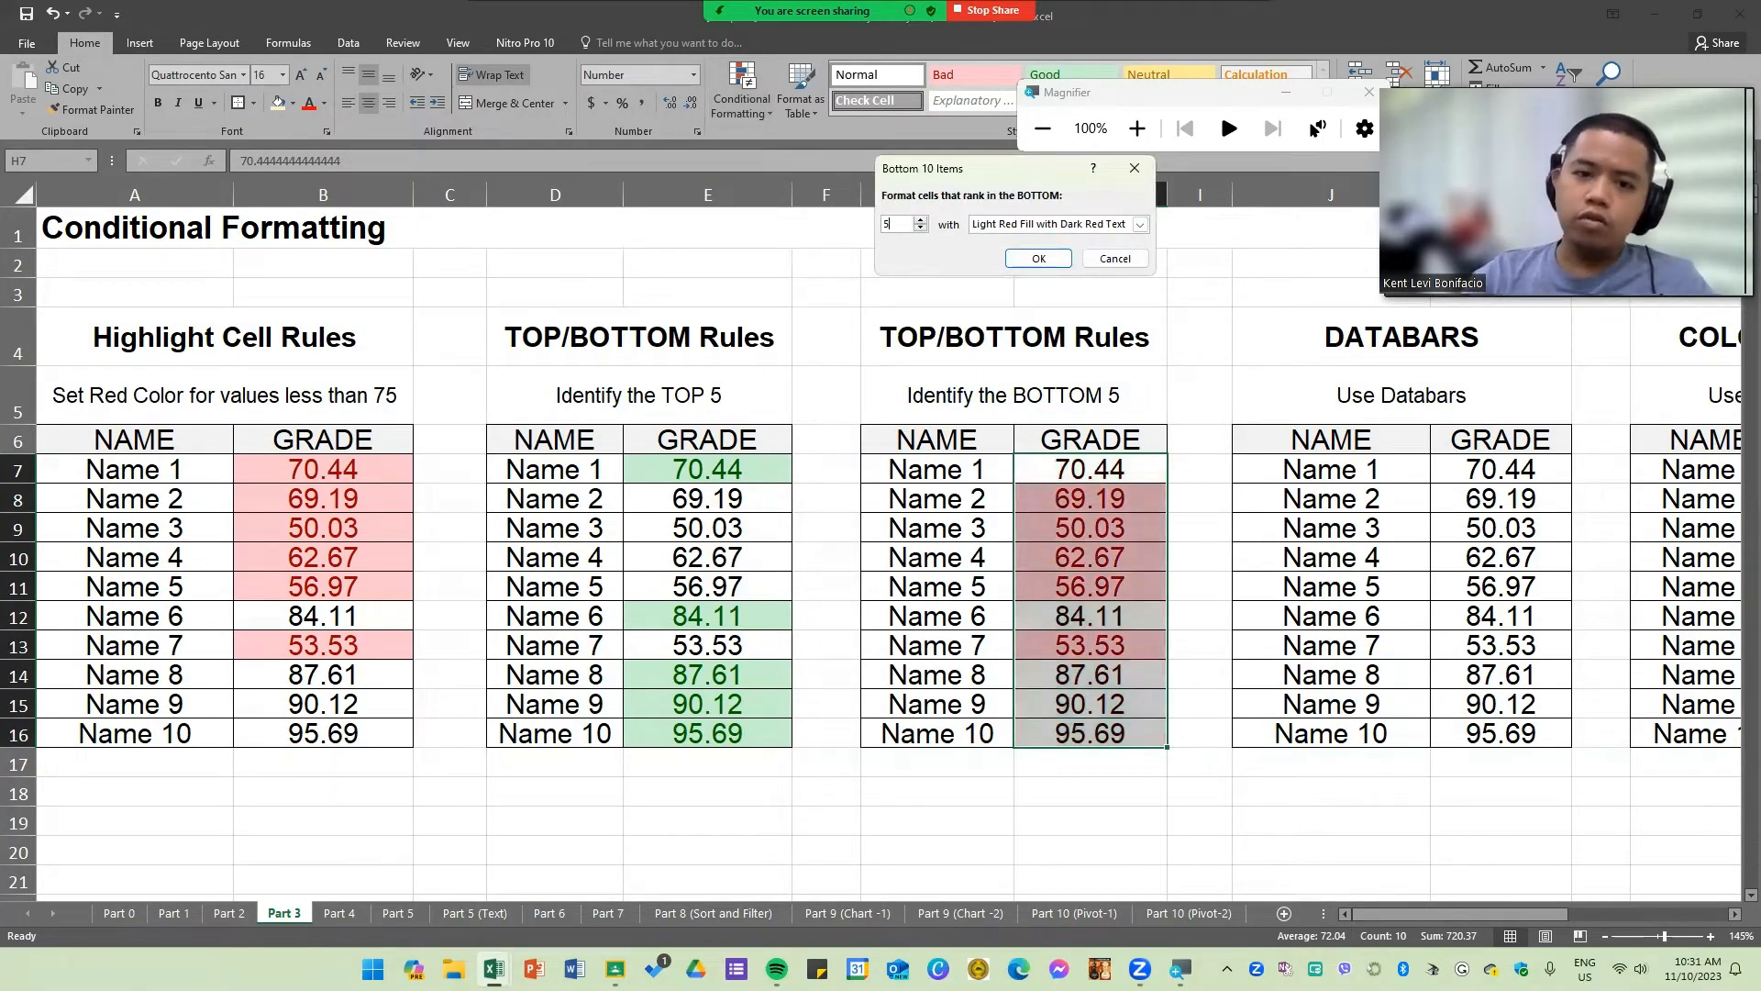
{"action": "left_click", "coordinate": [1083, 229]}
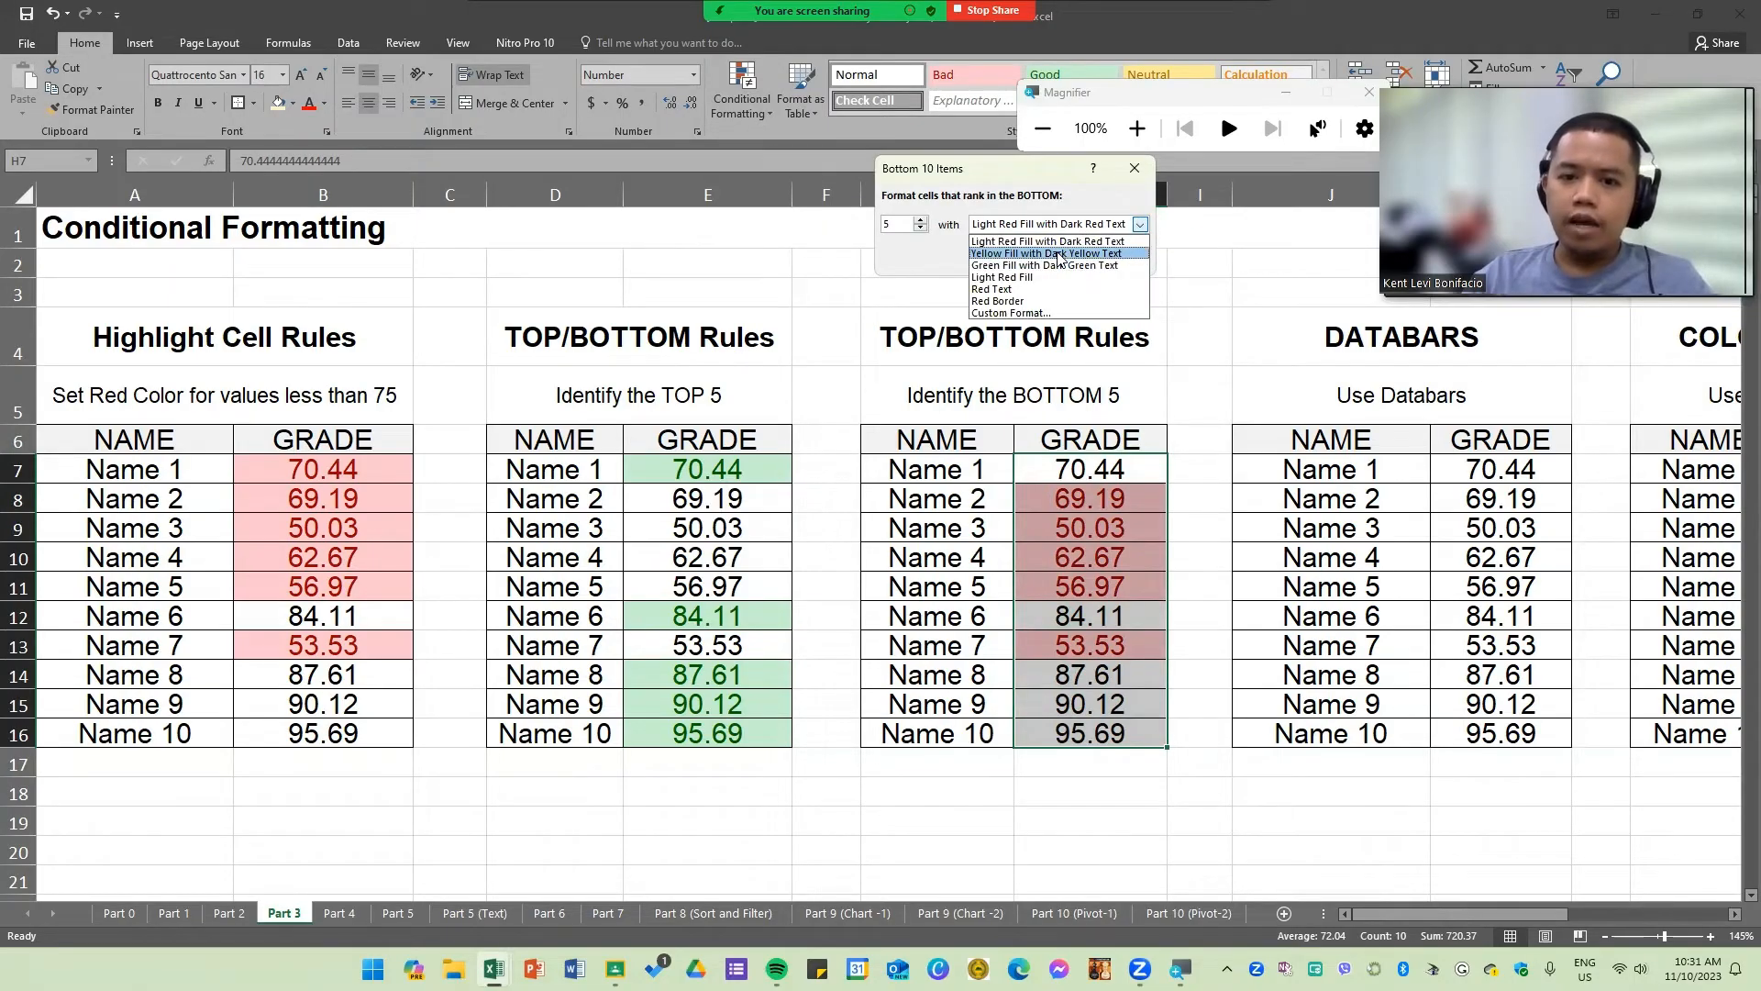
{"action": "left_click", "coordinate": [1060, 254]}
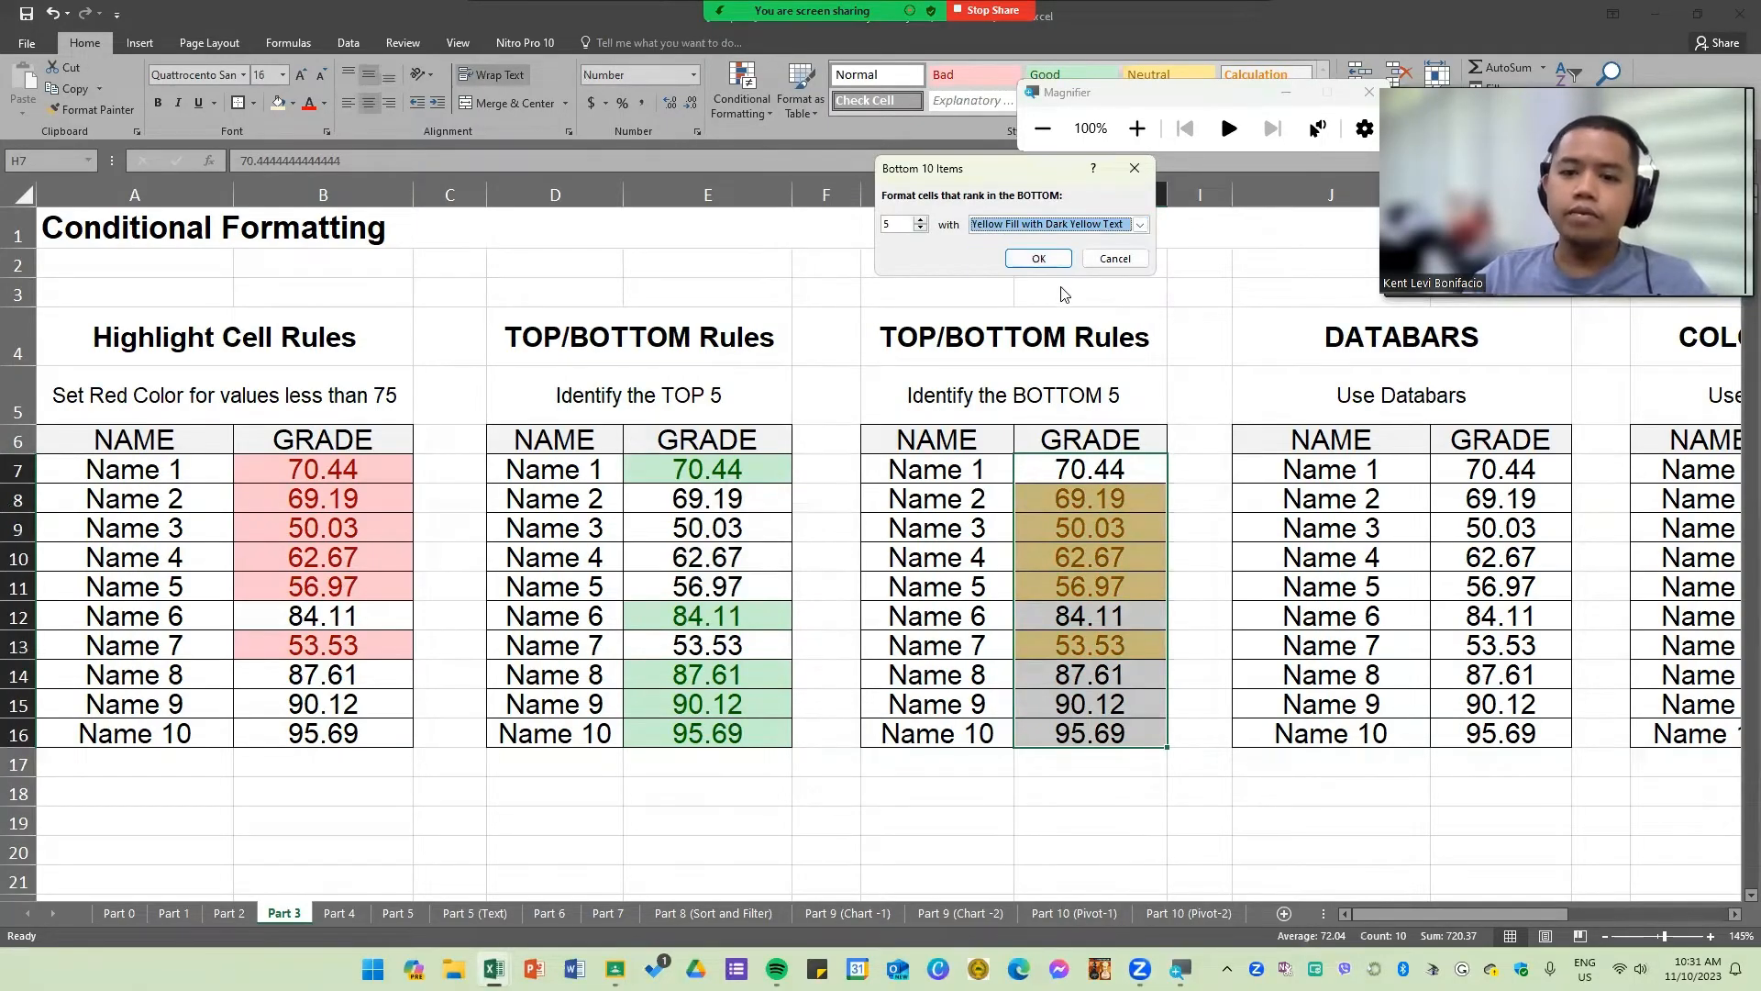
{"action": "left_click", "coordinate": [1058, 266]}
{"action": "left_click", "coordinate": [1258, 585]}
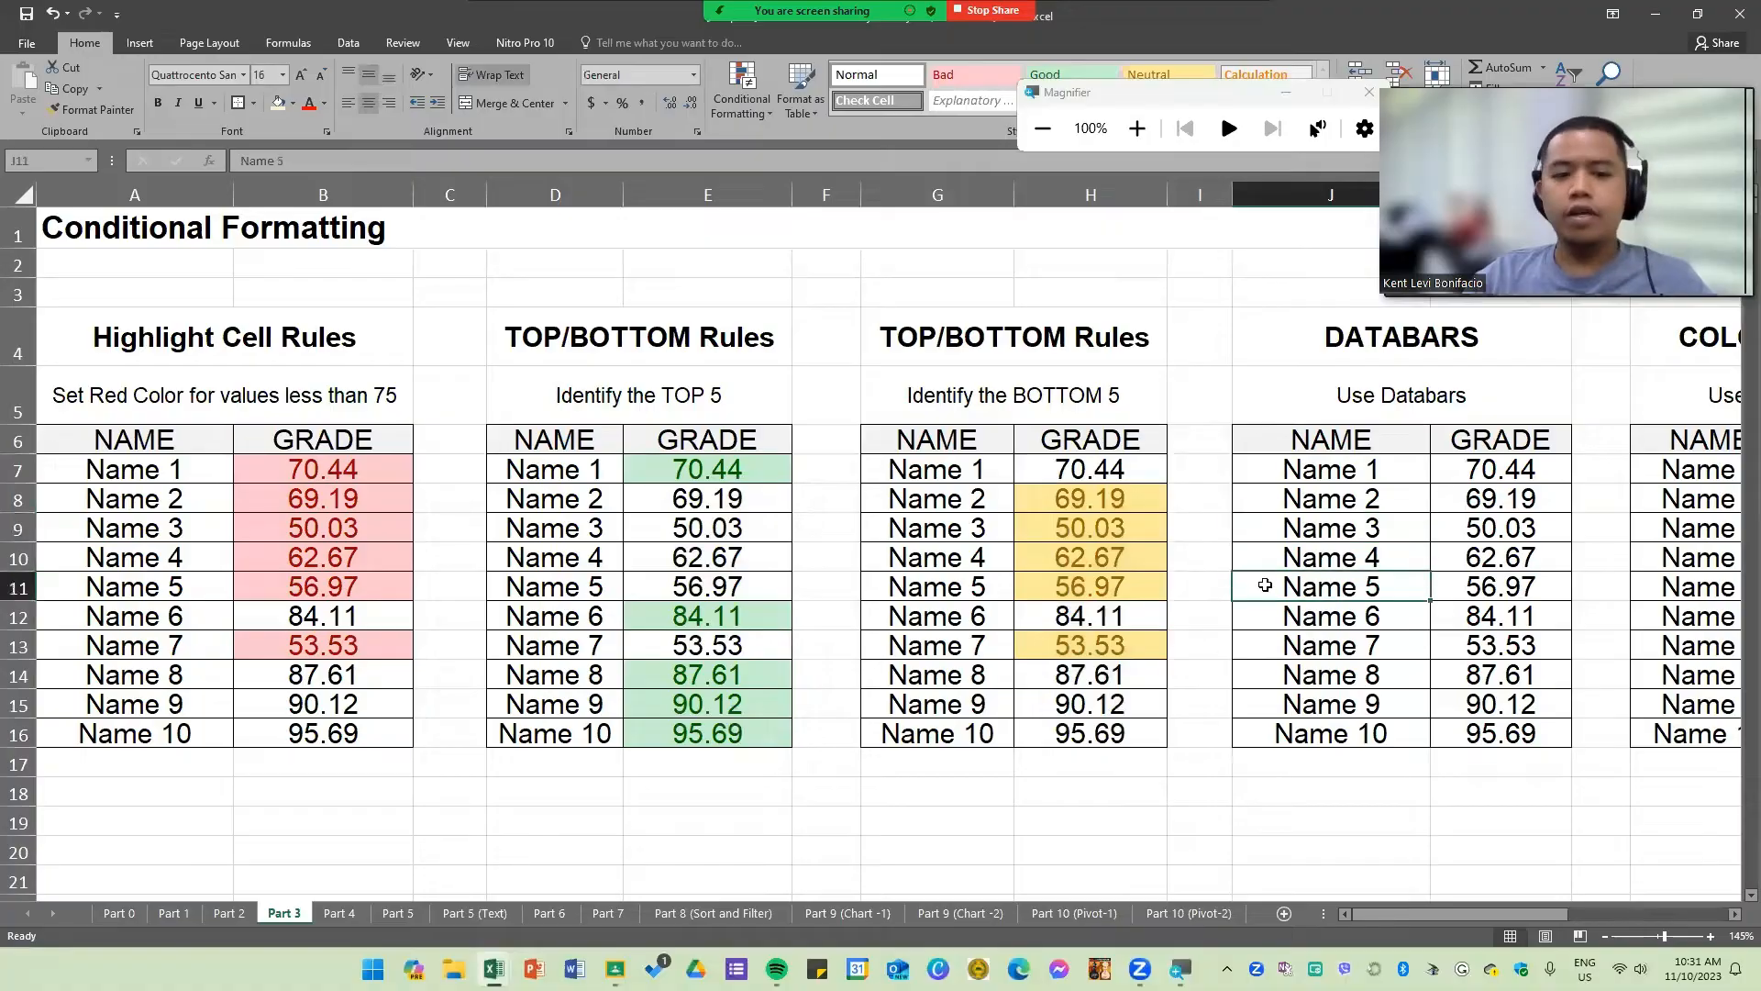
{"action": "left_click", "coordinate": [1024, 562]}
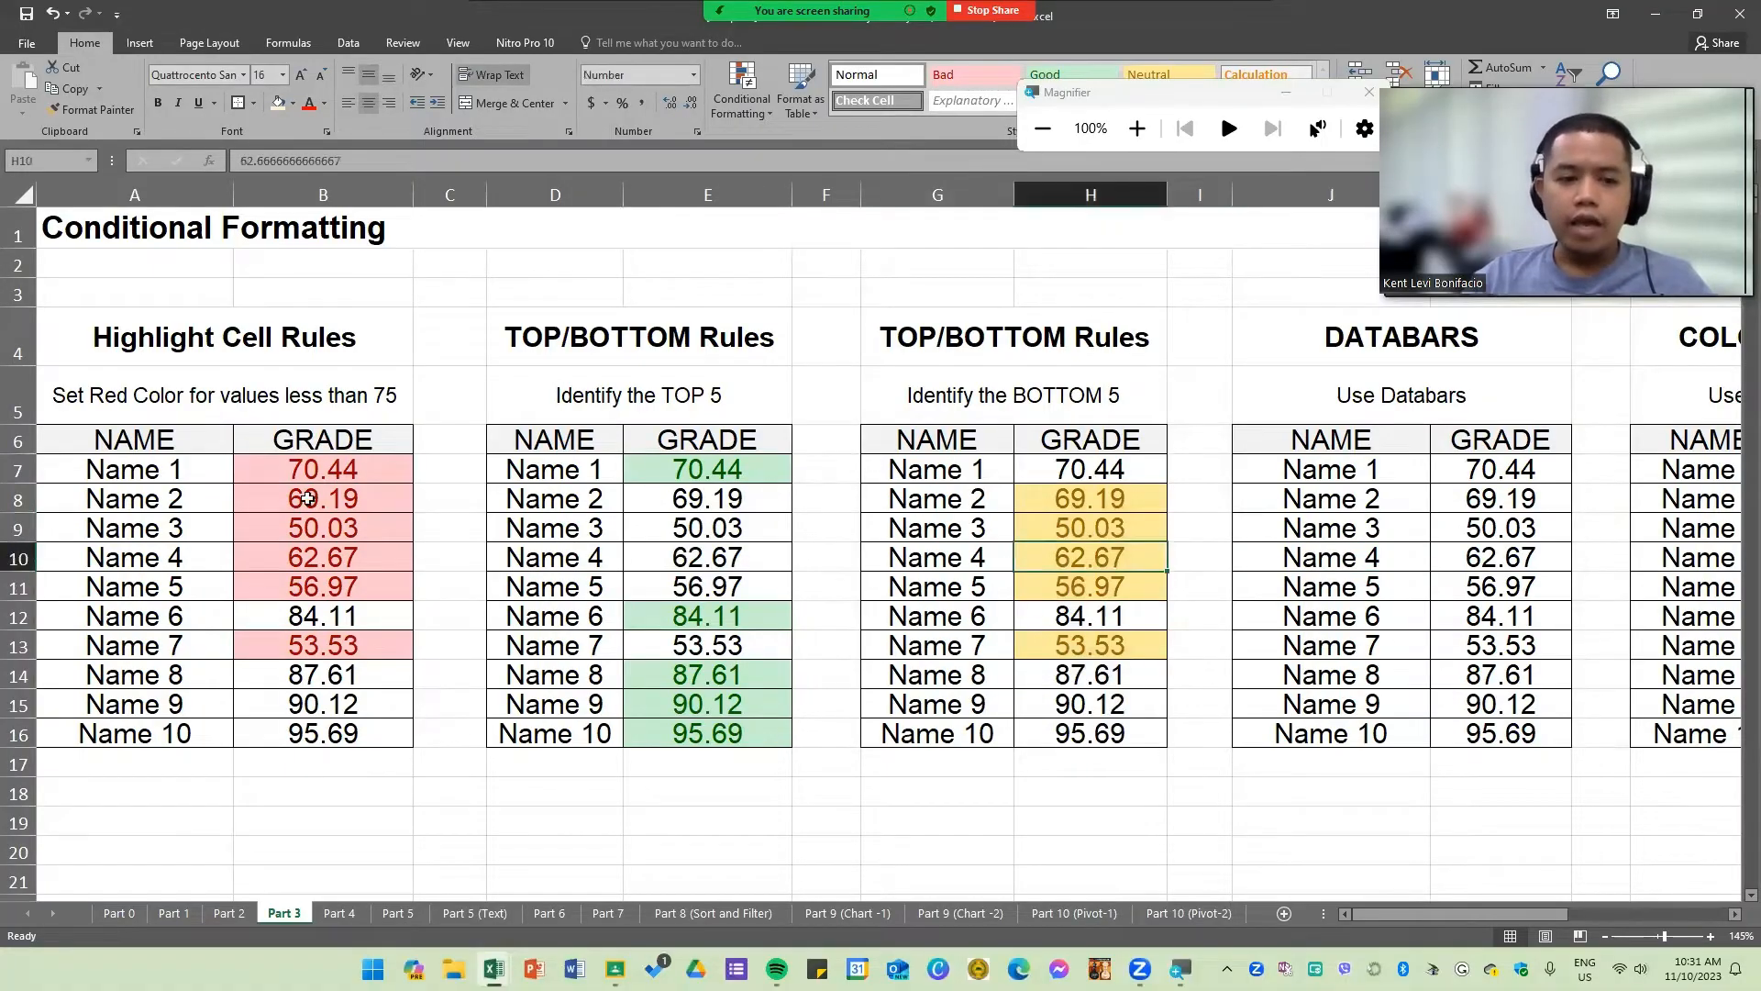
{"action": "left_click_drag", "start_coordinate": [318, 469], "coordinate": [1089, 734]}
{"action": "left_click", "coordinate": [1029, 761]}
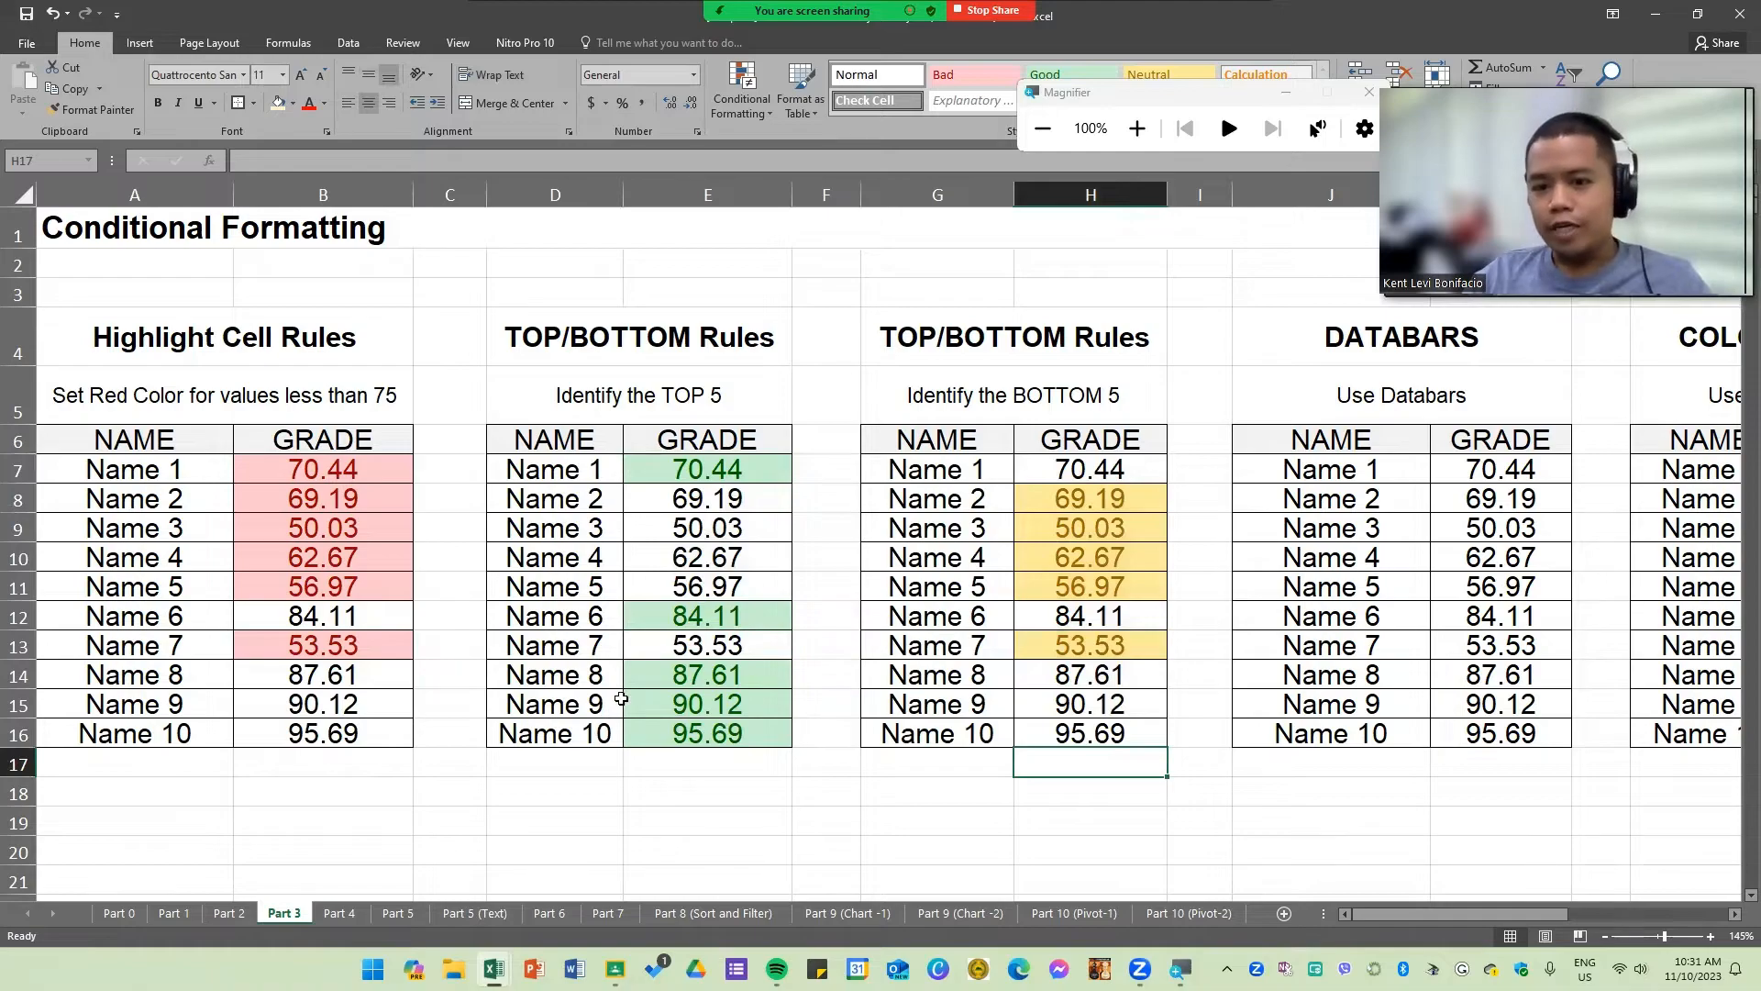
Step: Add solid-fill blue data bars to the grades K7:K16 in the Databars table
{"action": "left_click", "coordinate": [1195, 681]}
{"action": "mouse_move", "coordinate": [1393, 912]}
{"action": "left_mouse_down"}
{"action": "mouse_move", "coordinate": [1510, 902]}
{"action": "mouse_move", "coordinate": [1357, 908]}
{"action": "left_mouse_up"}
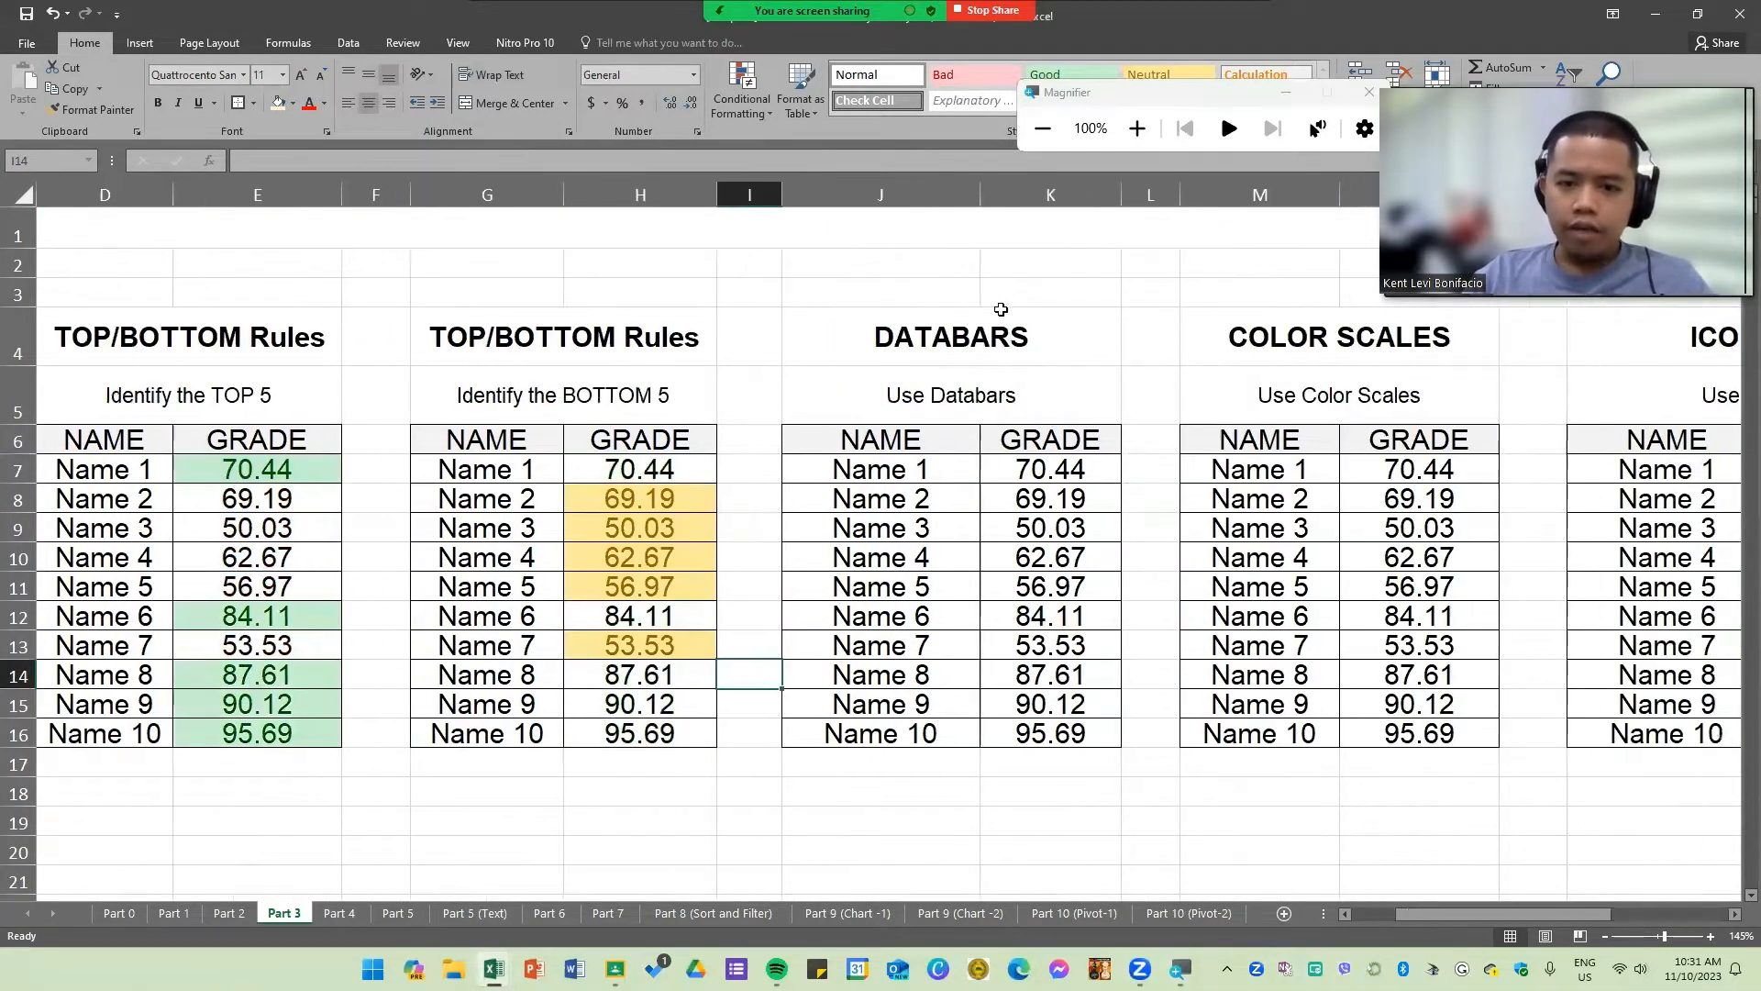
{"action": "left_click", "coordinate": [1000, 312]}
{"action": "left_click_drag", "start_coordinate": [1050, 468], "coordinate": [1055, 734]}
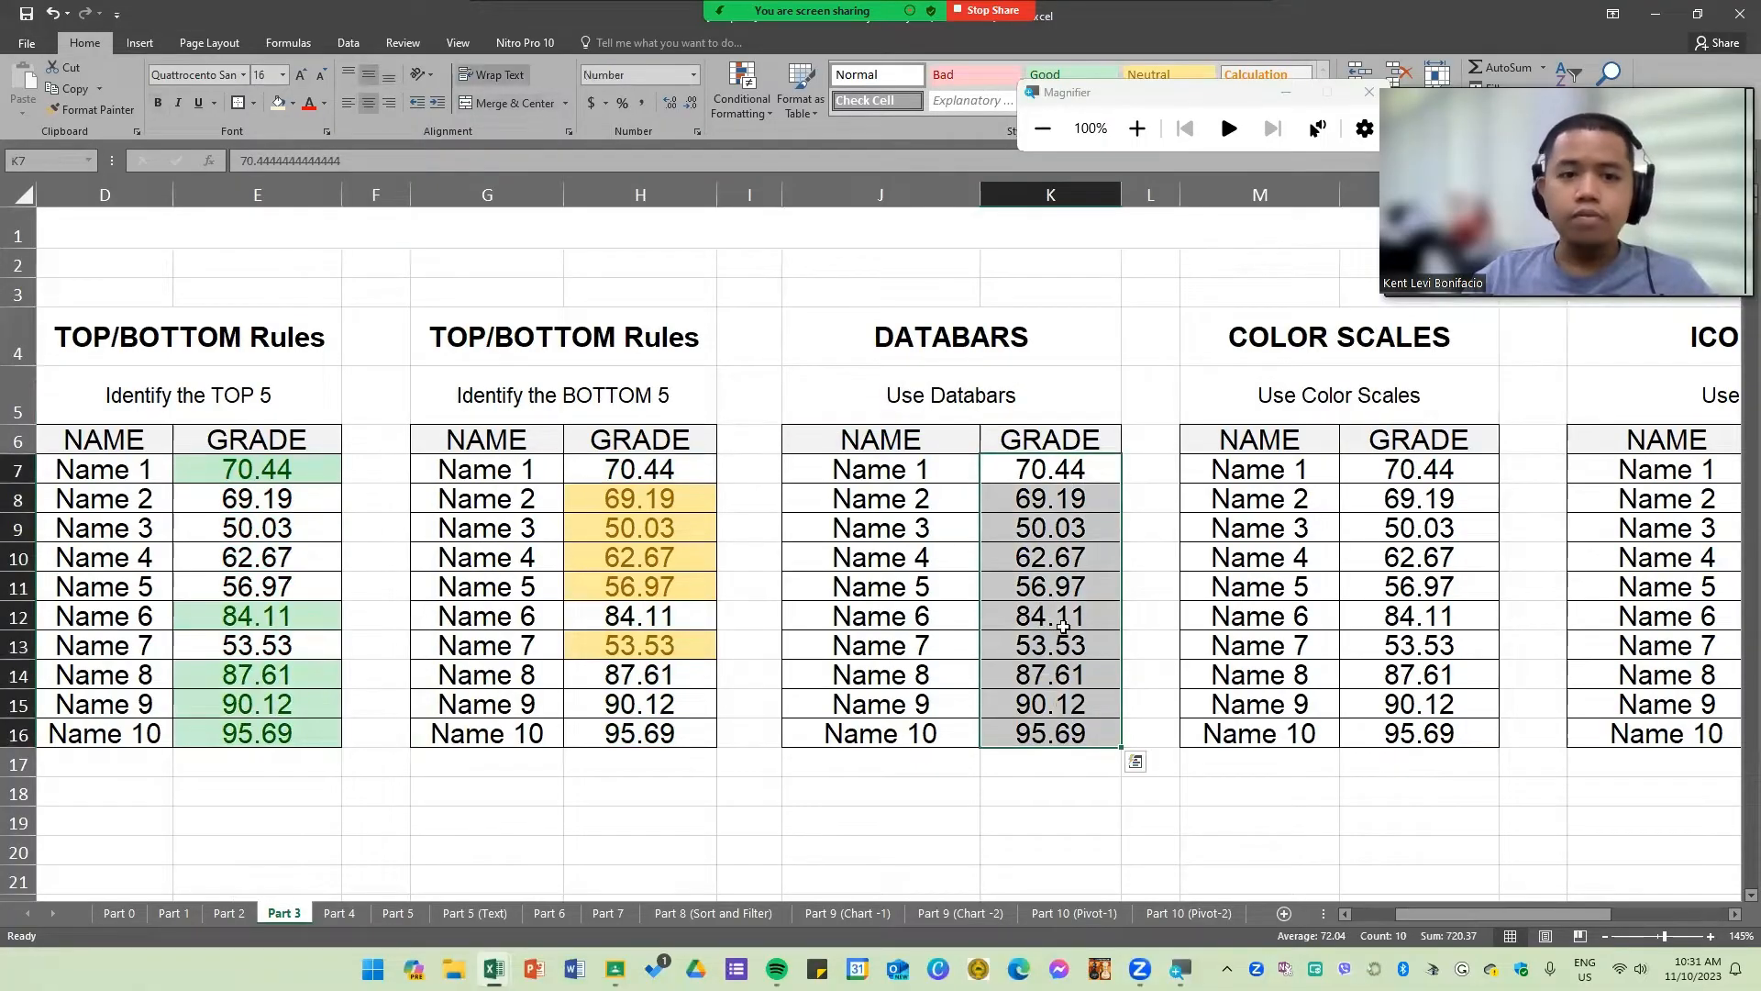
{"action": "left_click", "coordinate": [754, 105]}
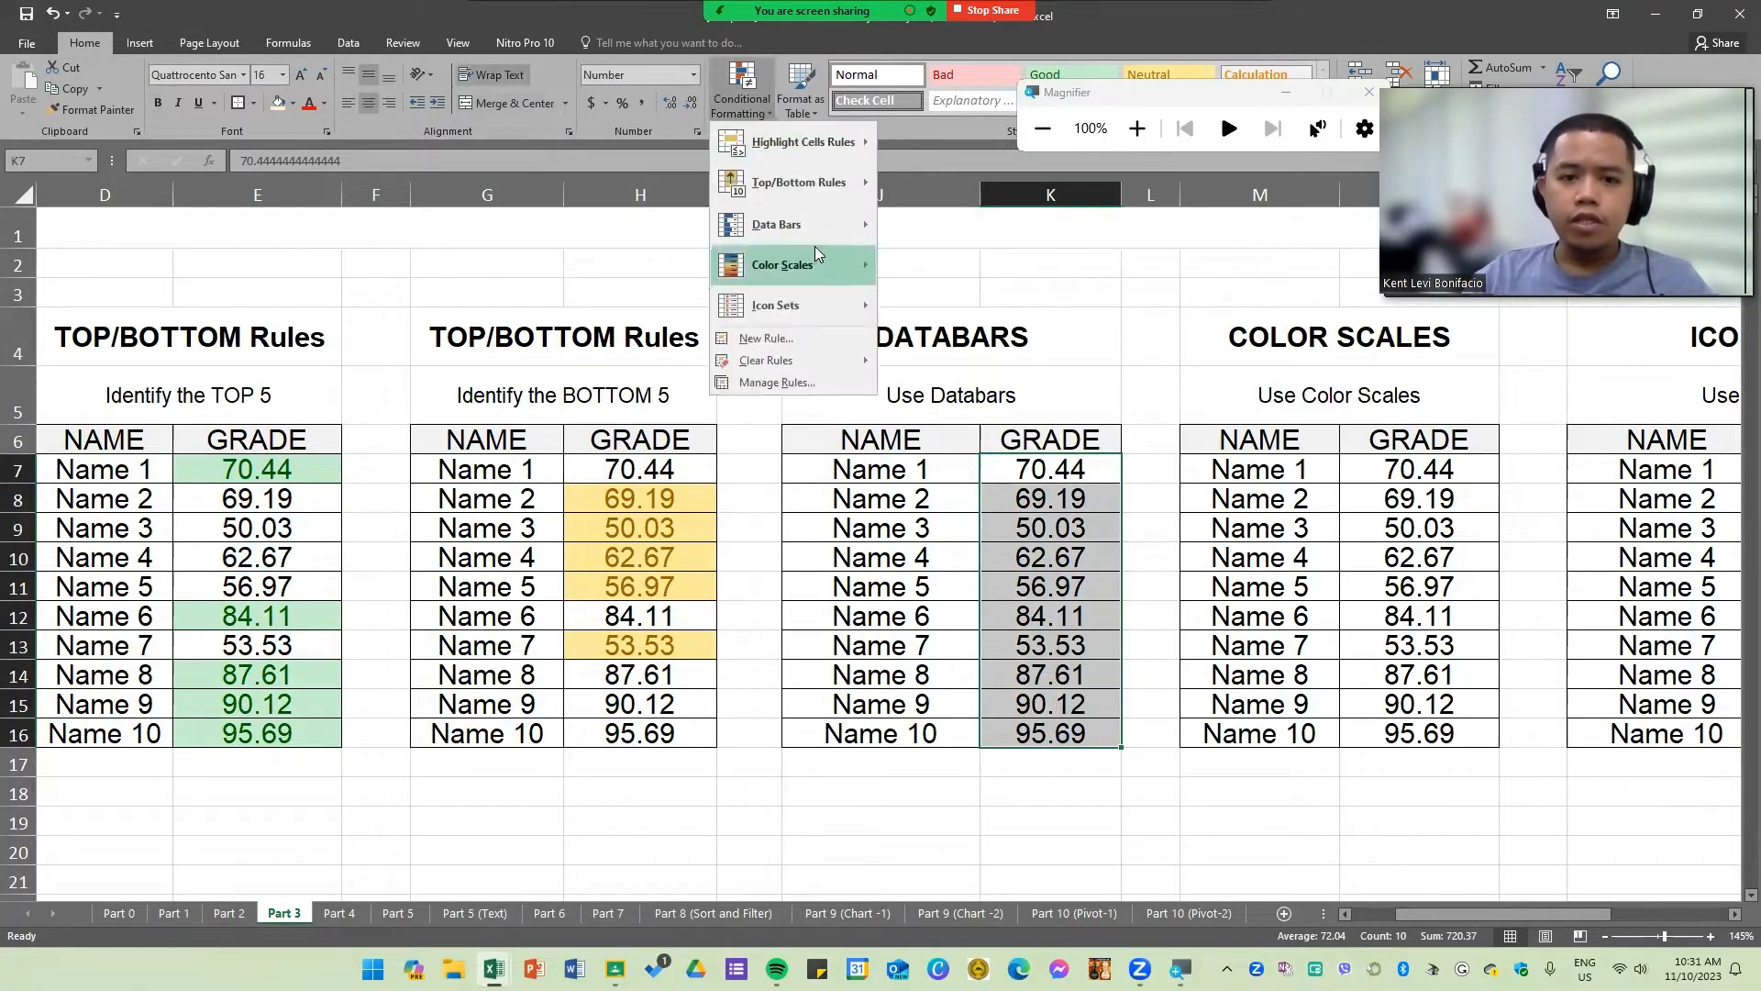
{"action": "mouse_move", "coordinate": [796, 225]}
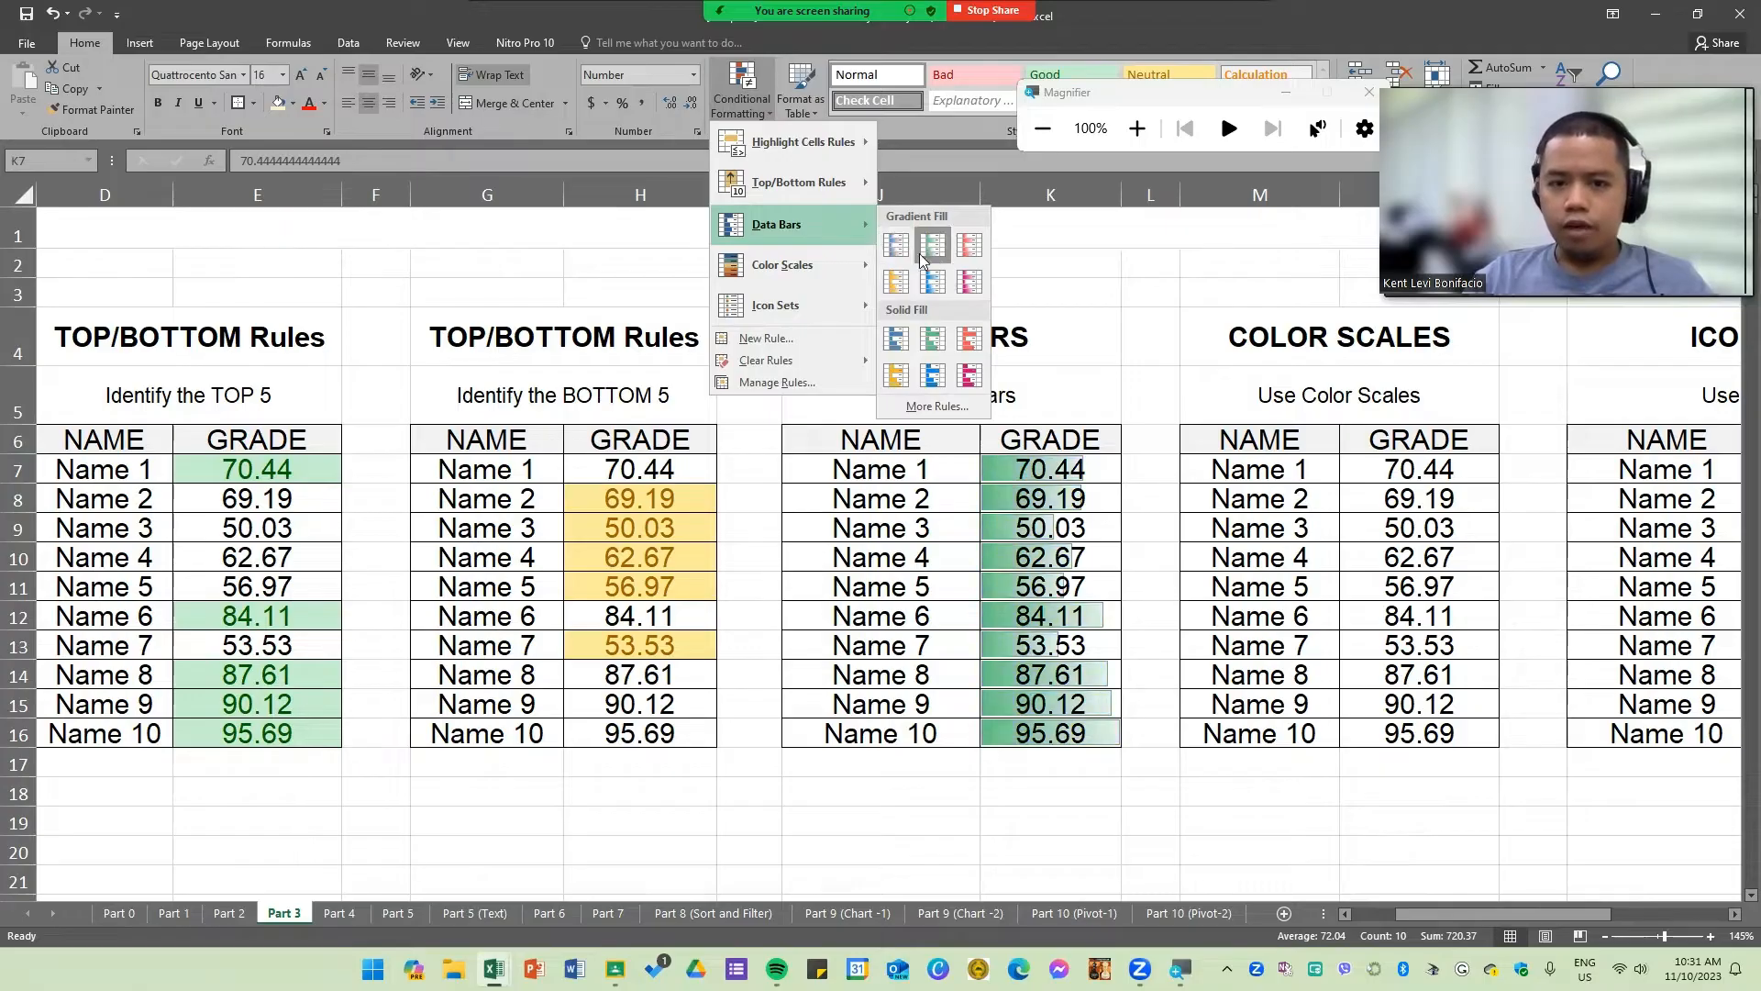
{"action": "left_click", "coordinate": [896, 341]}
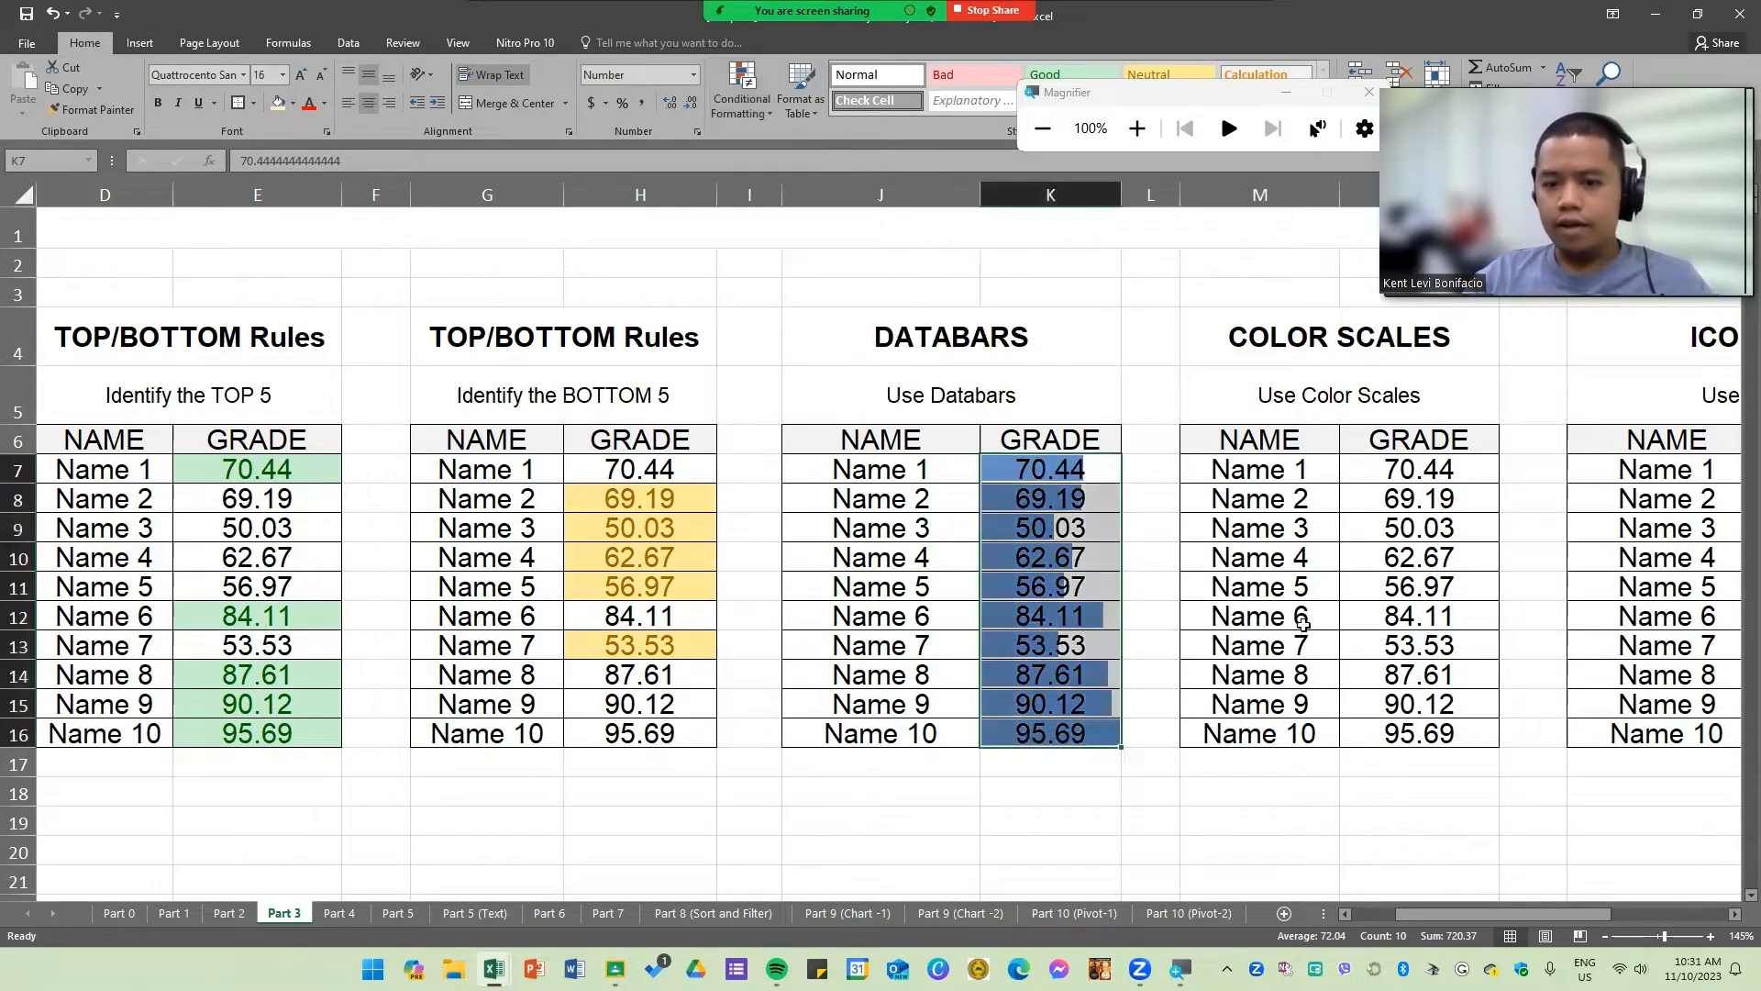
Step: Apply a green-white color scale to the grades N7:N16 in the Color Scales table
{"action": "left_click", "coordinate": [1285, 587]}
{"action": "left_click_drag", "start_coordinate": [1431, 475], "coordinate": [1418, 734]}
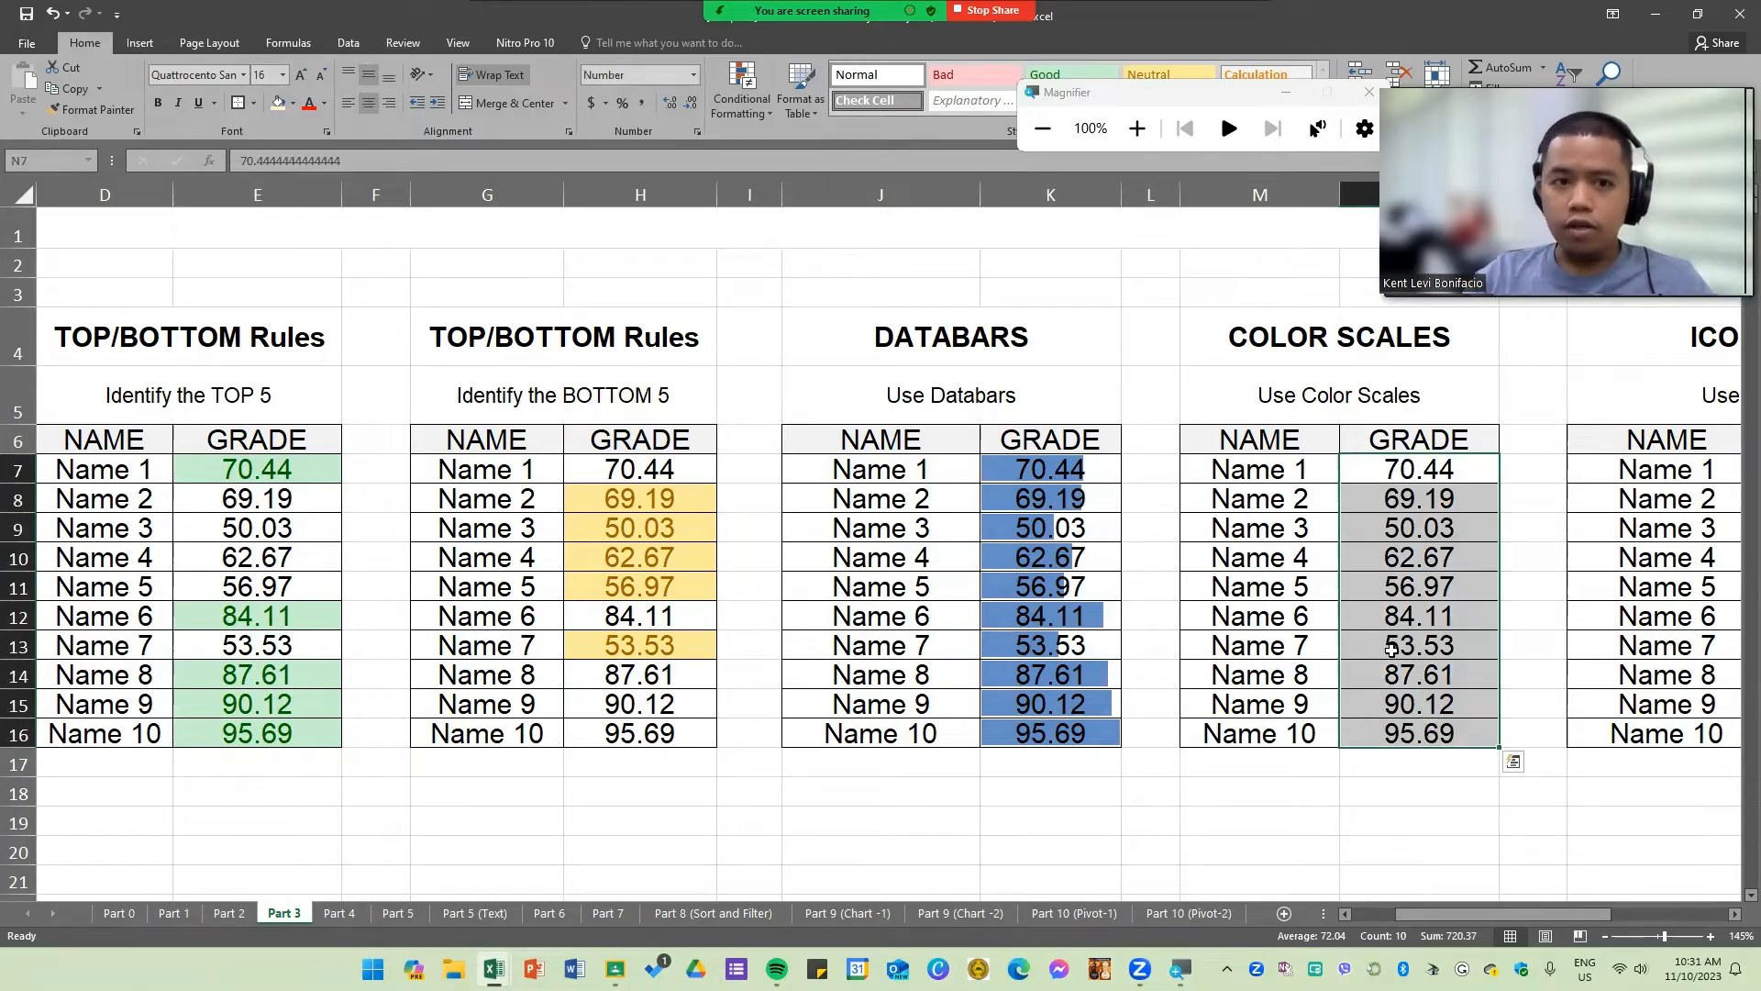
{"action": "left_click", "coordinate": [749, 111]}
{"action": "mouse_move", "coordinate": [804, 269]}
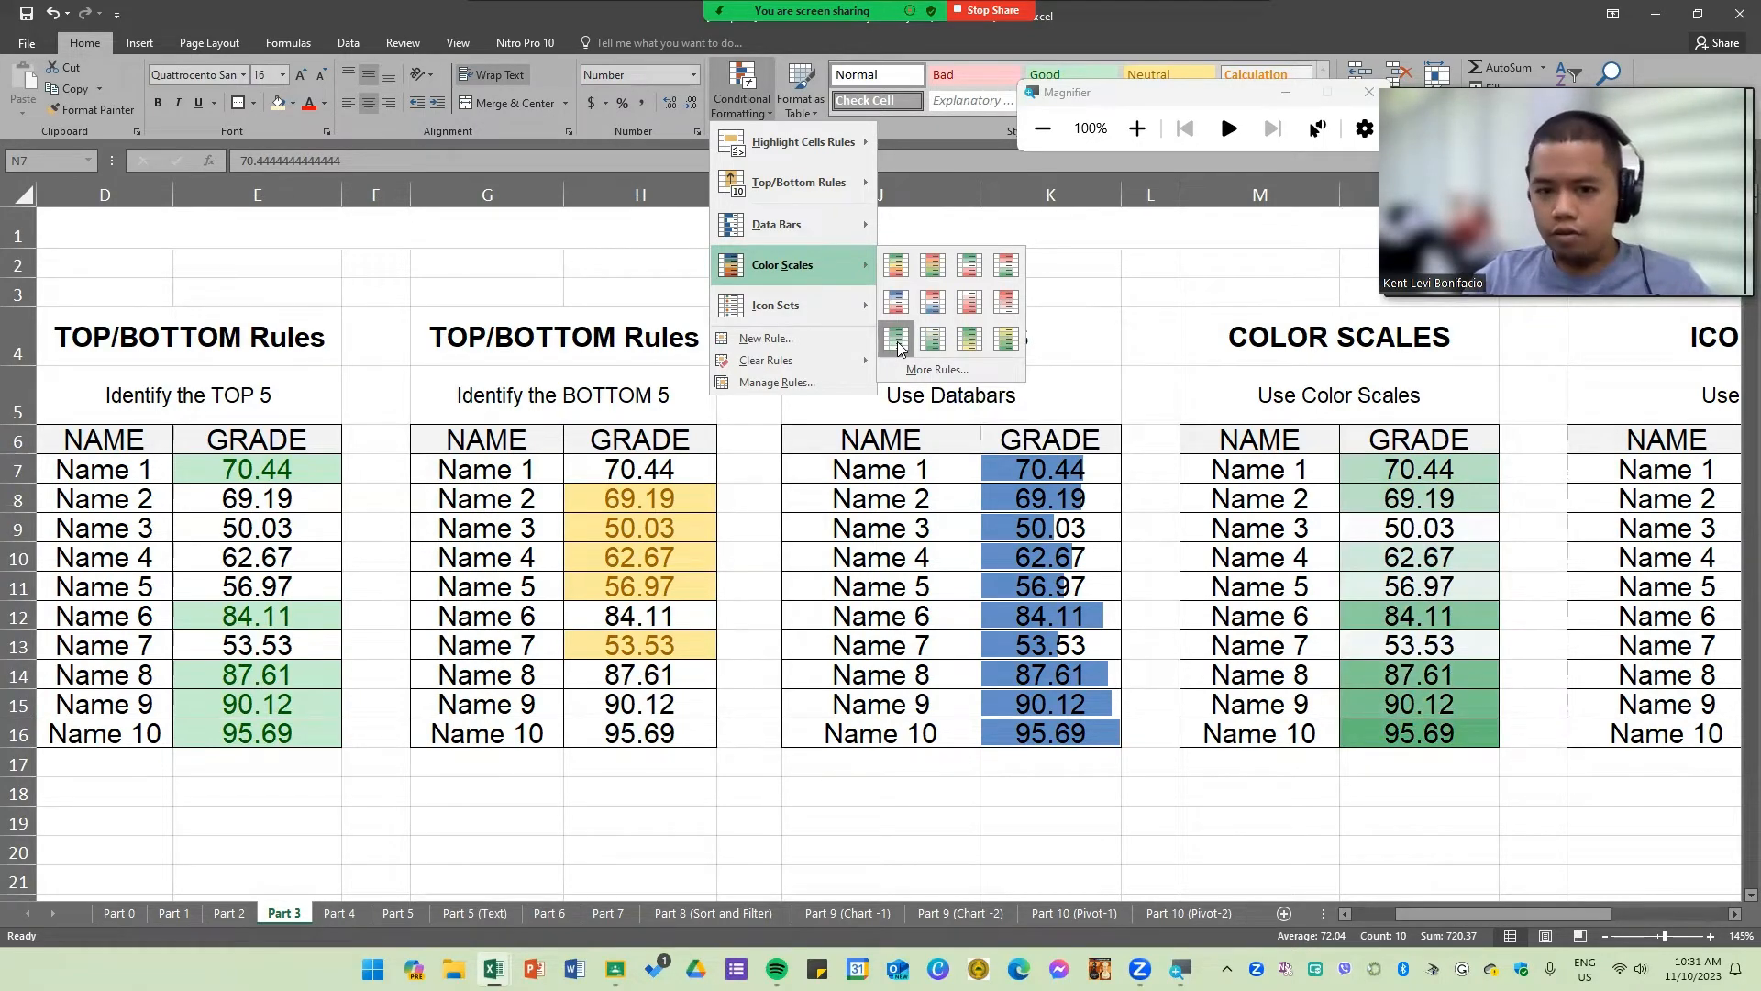
{"action": "left_click", "coordinate": [899, 347]}
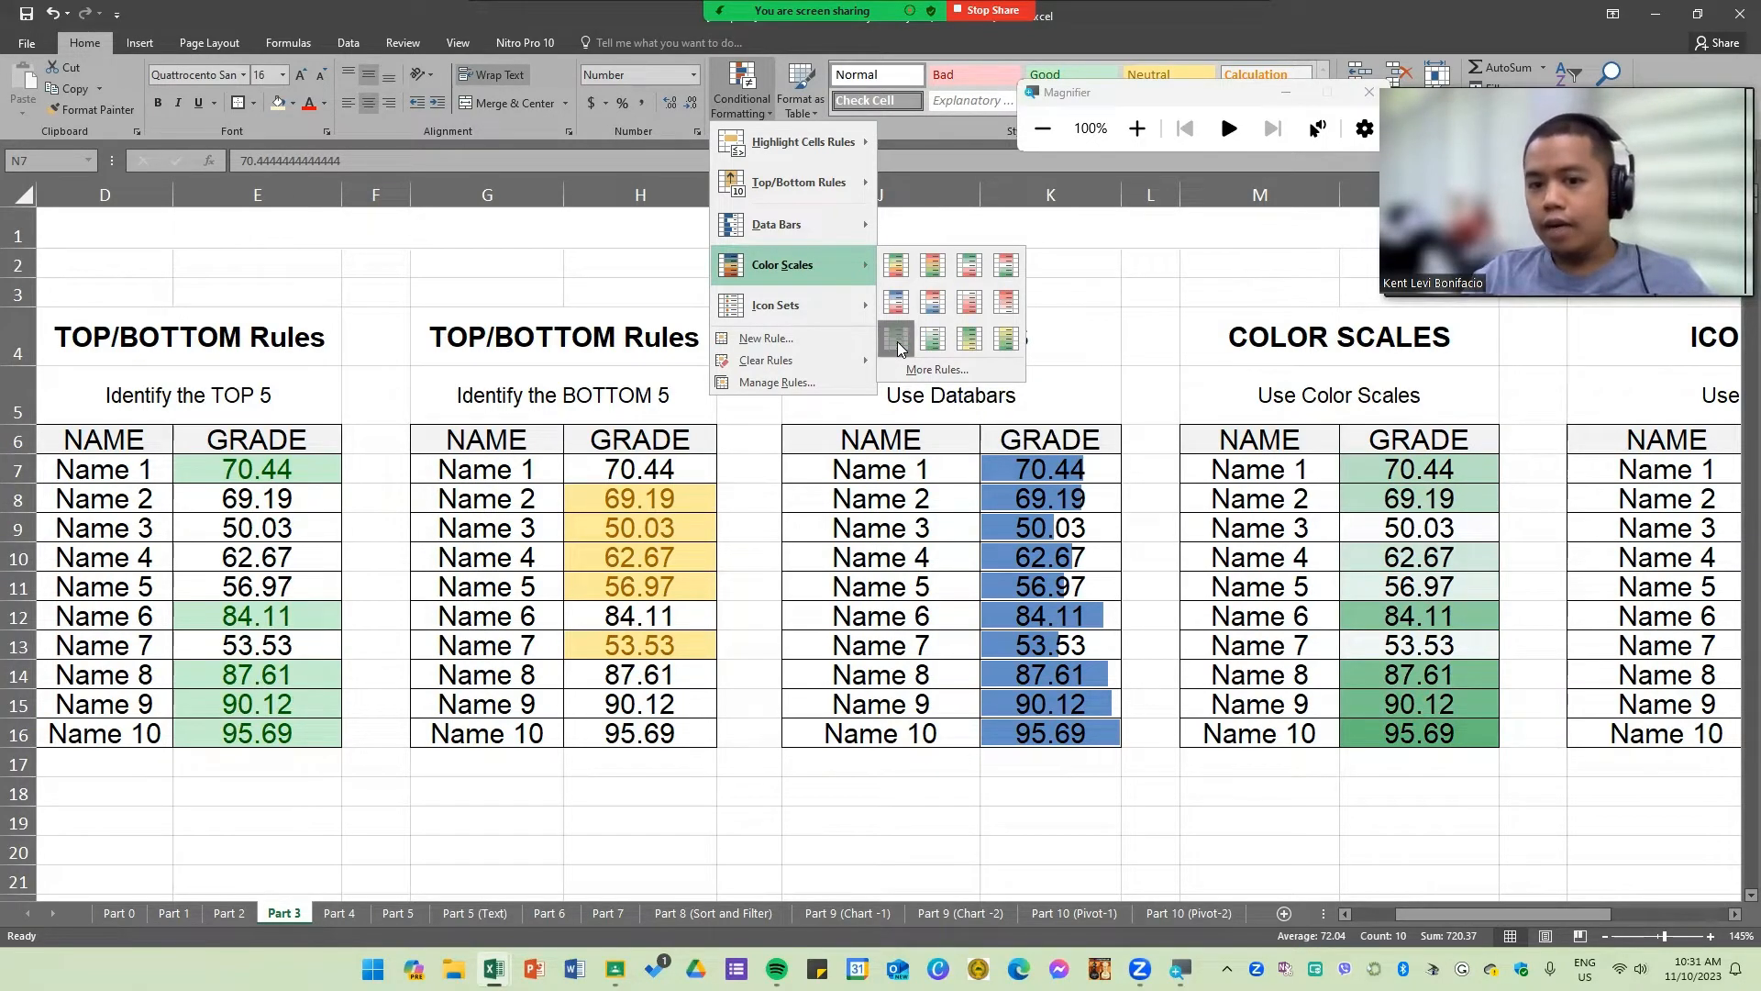
Step: Apply the 3 Triangles icon set to the grades Q7:Q16 in the Icon Sets table
{"action": "left_click_drag", "start_coordinate": [1707, 530], "coordinate": [1711, 560]}
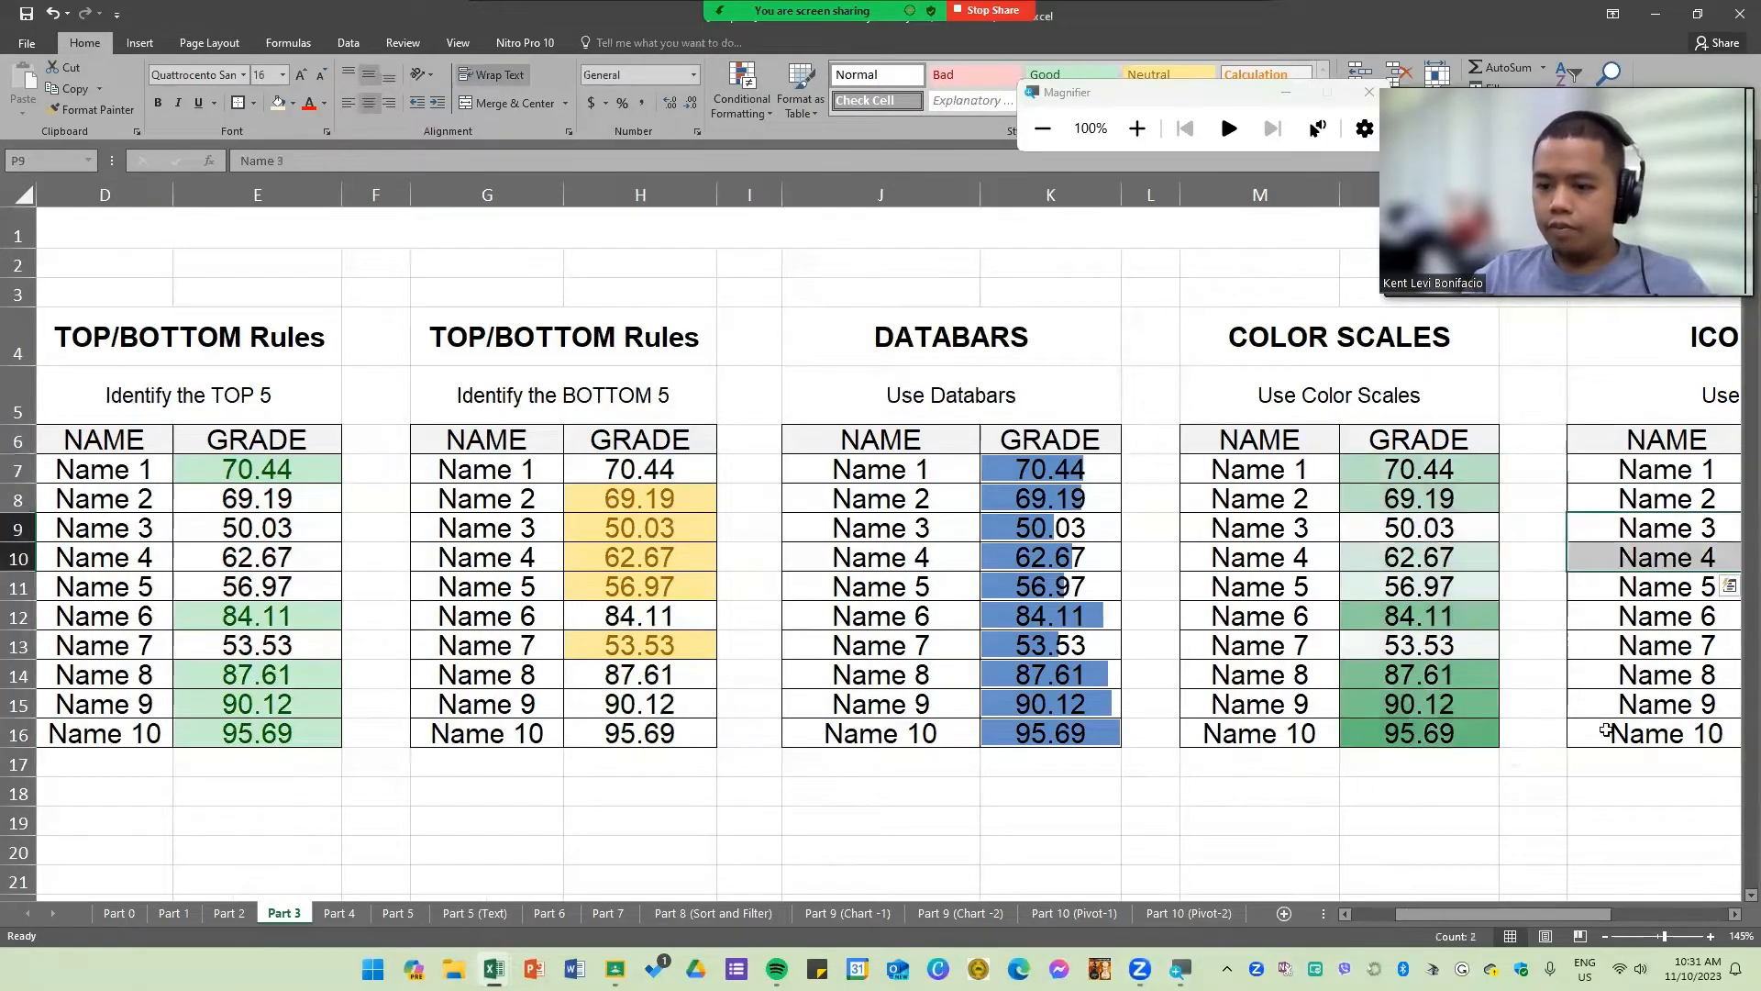
{"action": "scroll", "coordinate": [1553, 912], "scroll_direction": "right", "scroll_amount": 3}
{"action": "scroll", "coordinate": [1513, 739], "scroll_direction": "right", "scroll_amount": 3}
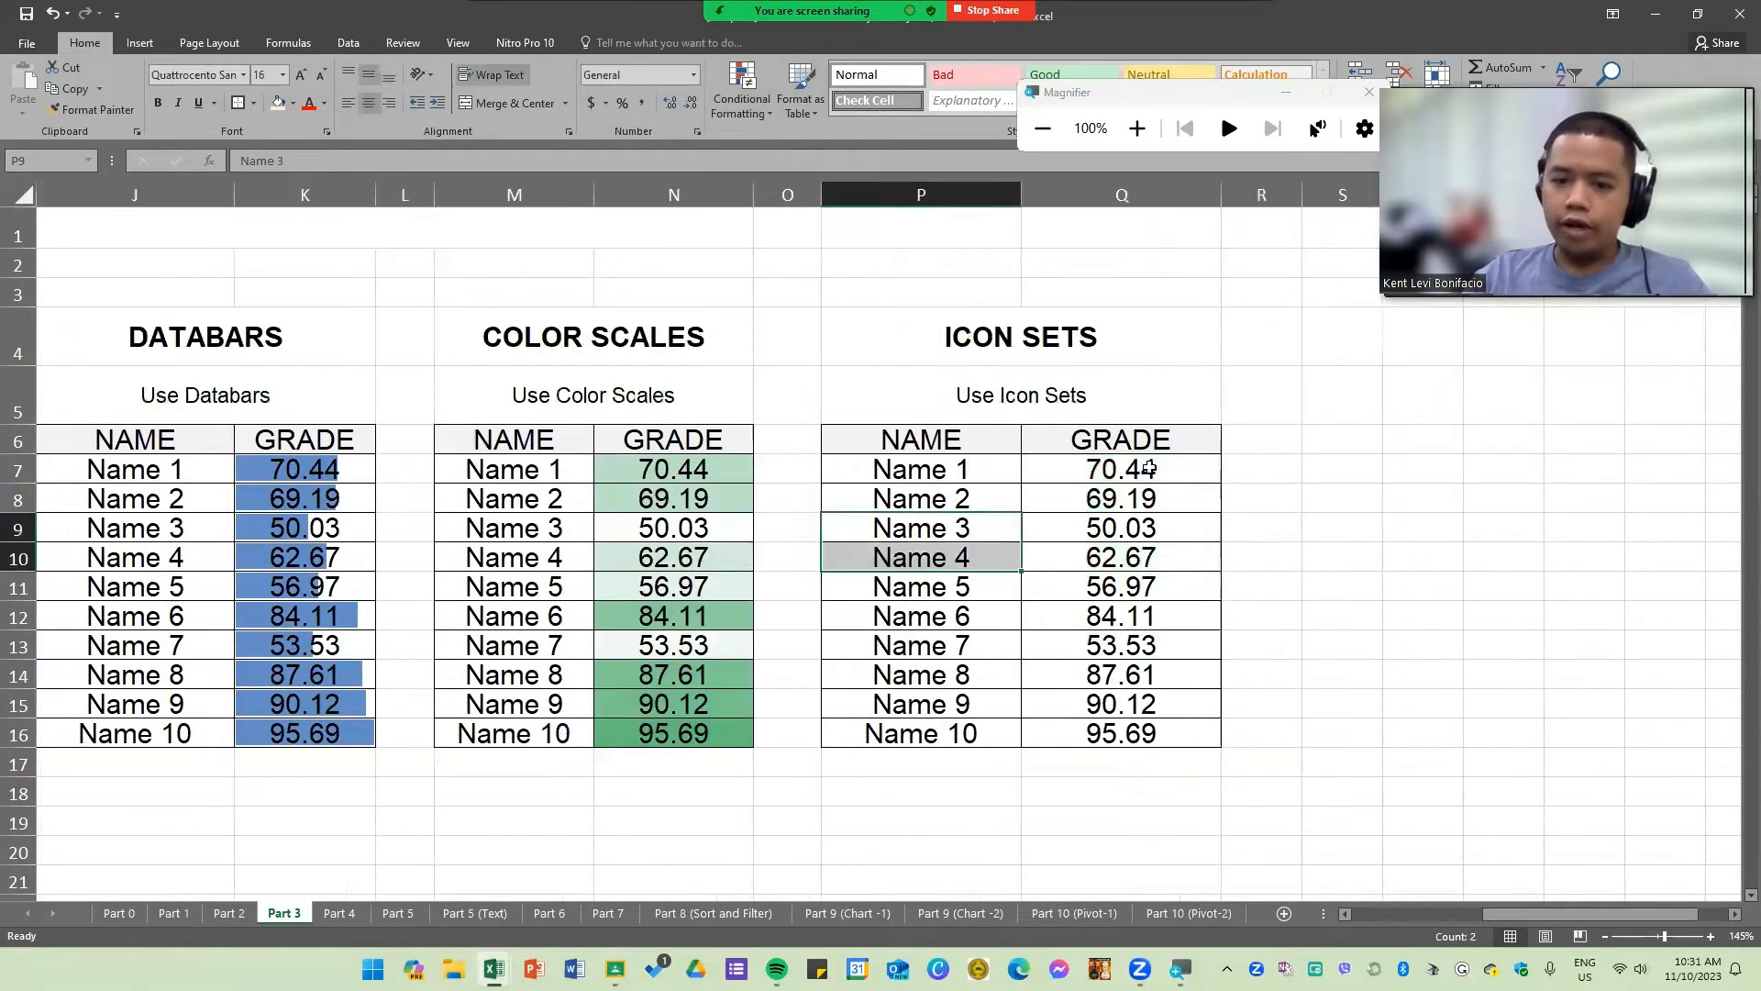
{"action": "left_click_drag", "start_coordinate": [1121, 468], "coordinate": [1229, 745]}
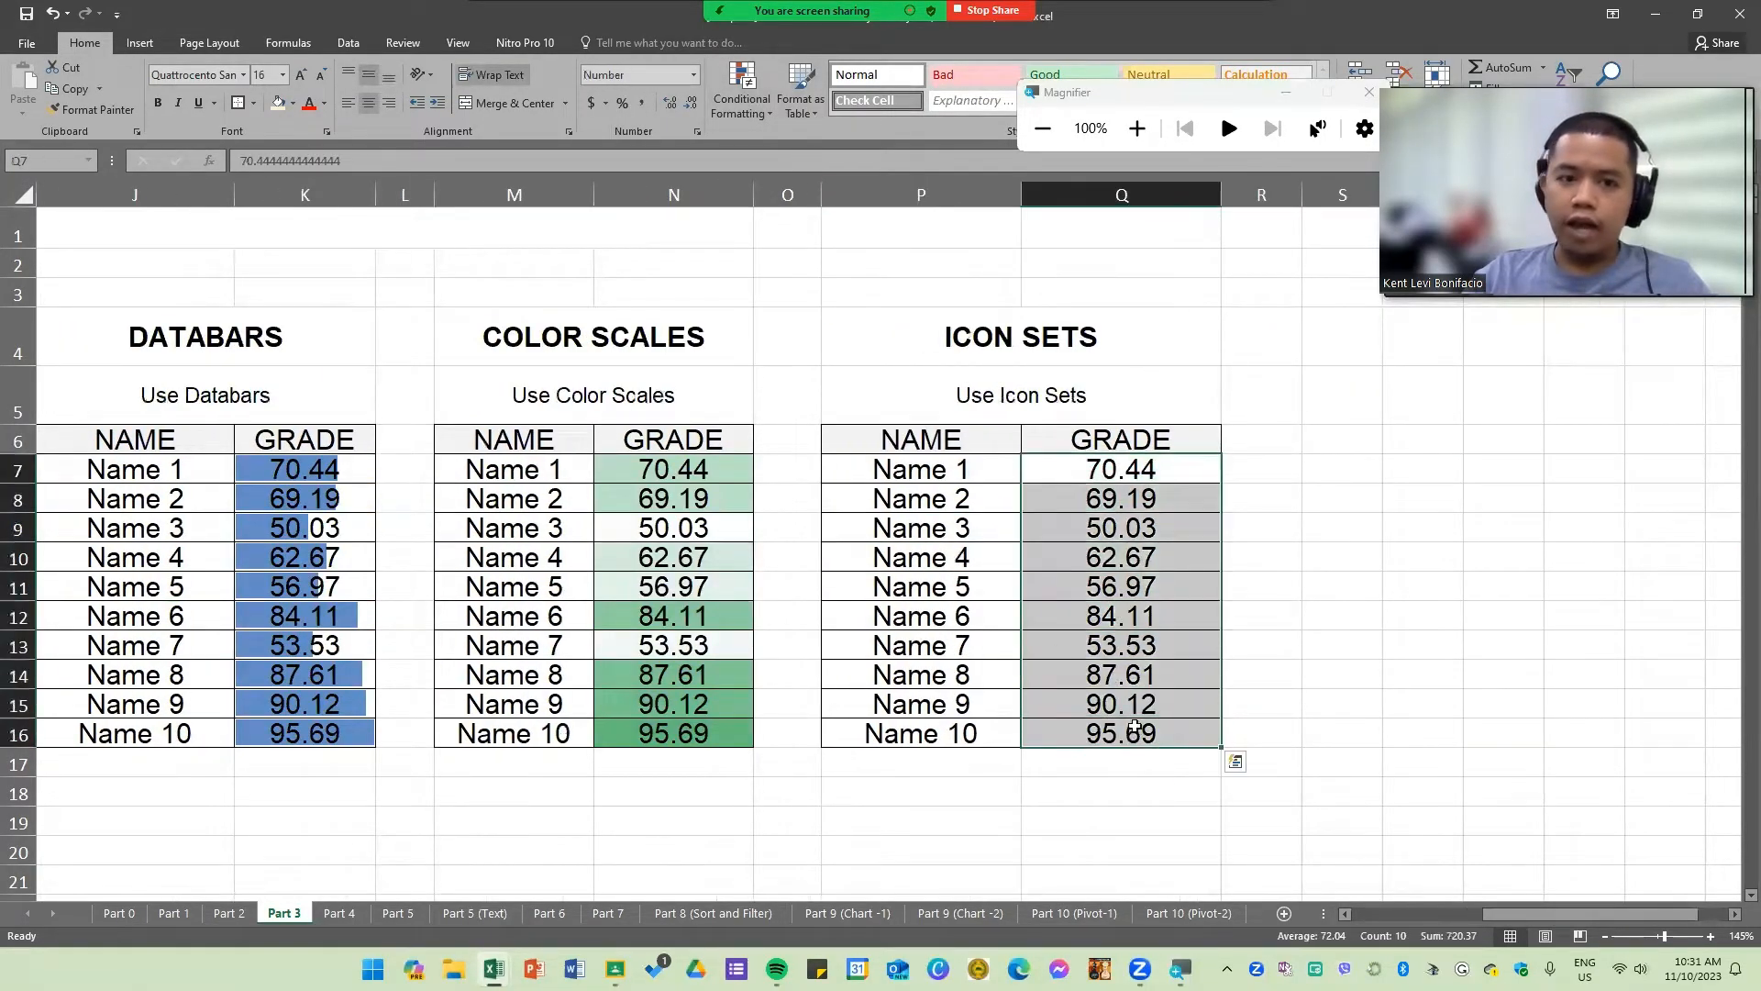
{"action": "left_click", "coordinate": [740, 99]}
{"action": "mouse_move", "coordinate": [829, 304]}
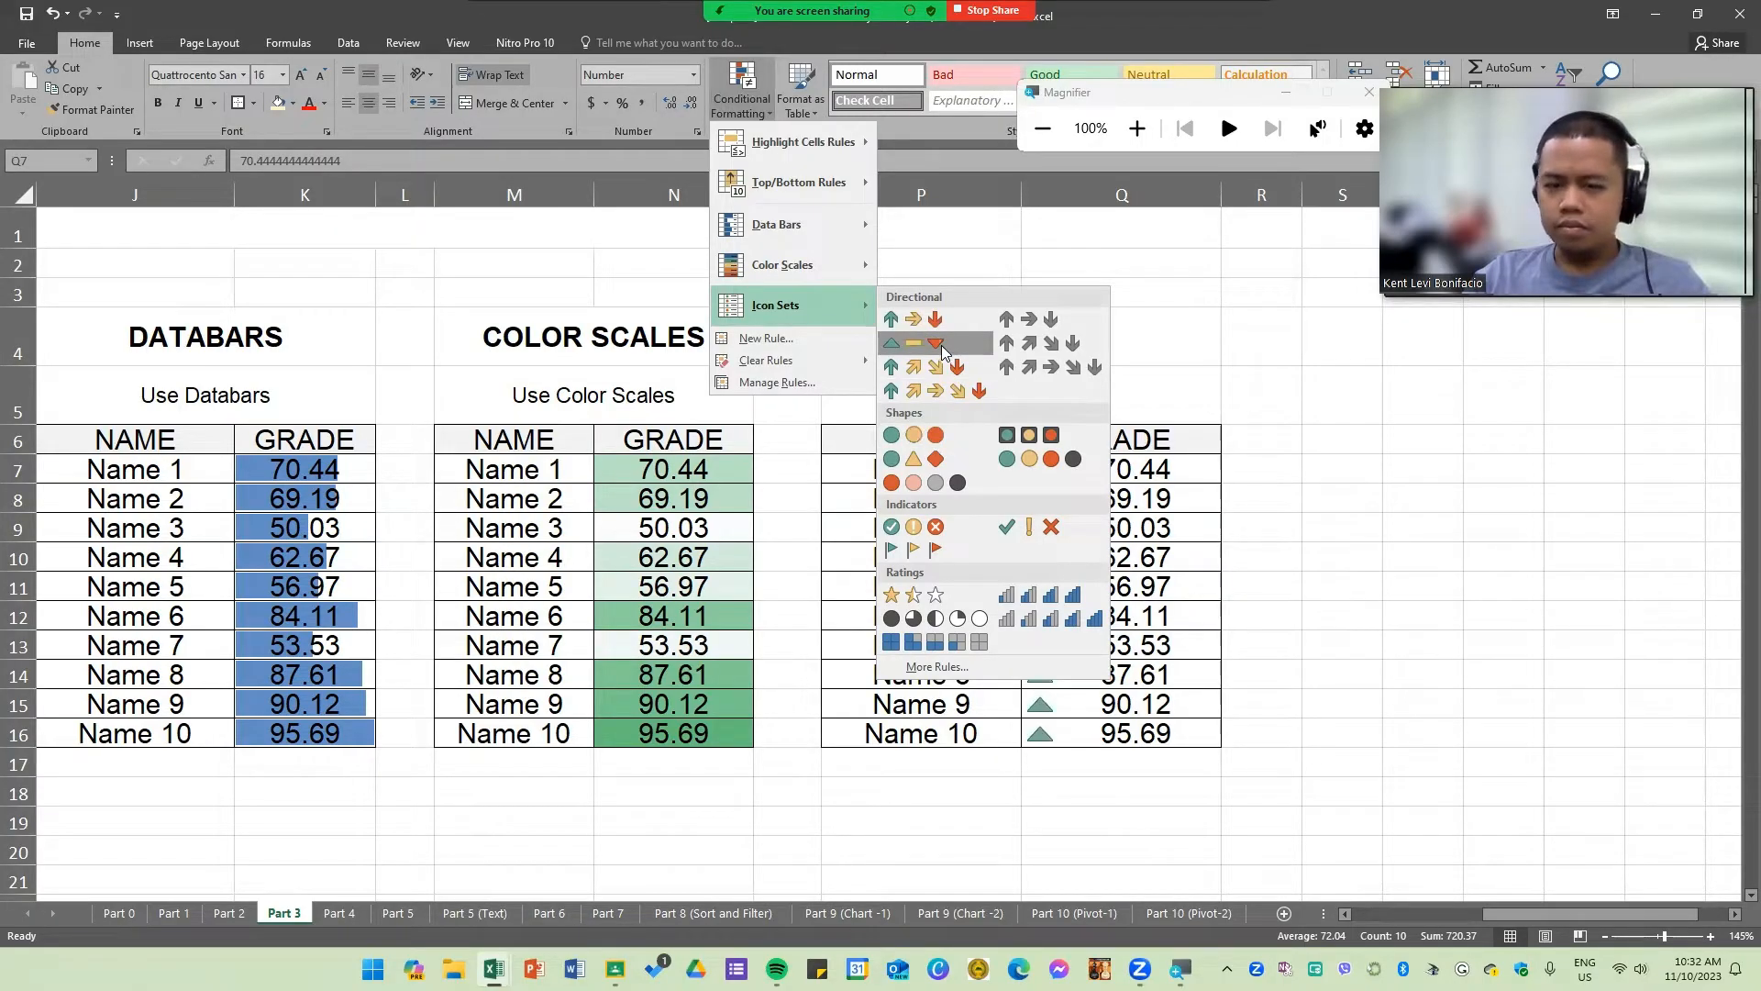
{"action": "left_click", "coordinate": [944, 346]}
{"action": "left_click", "coordinate": [1244, 612]}
{"action": "left_click", "coordinate": [1342, 614]}
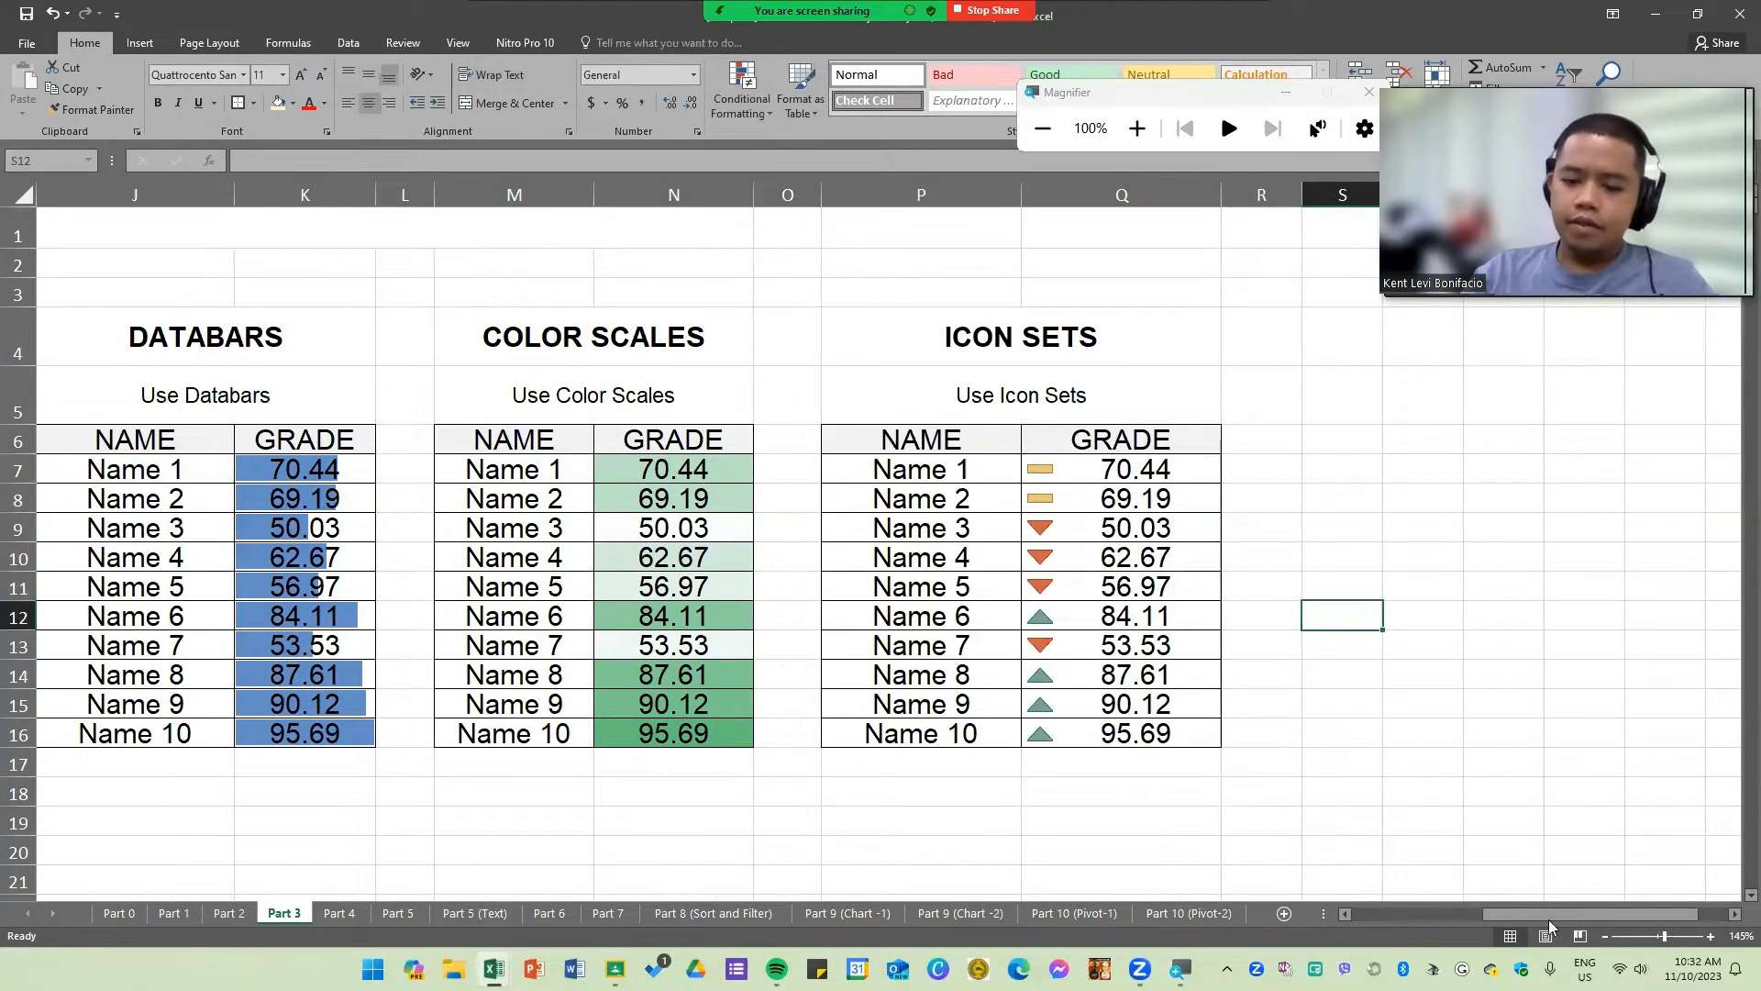
Step: Review the conditional formatting applied across the grade tables on the sheet
{"action": "left_click_drag", "start_coordinate": [1549, 913], "coordinate": [1381, 924]}
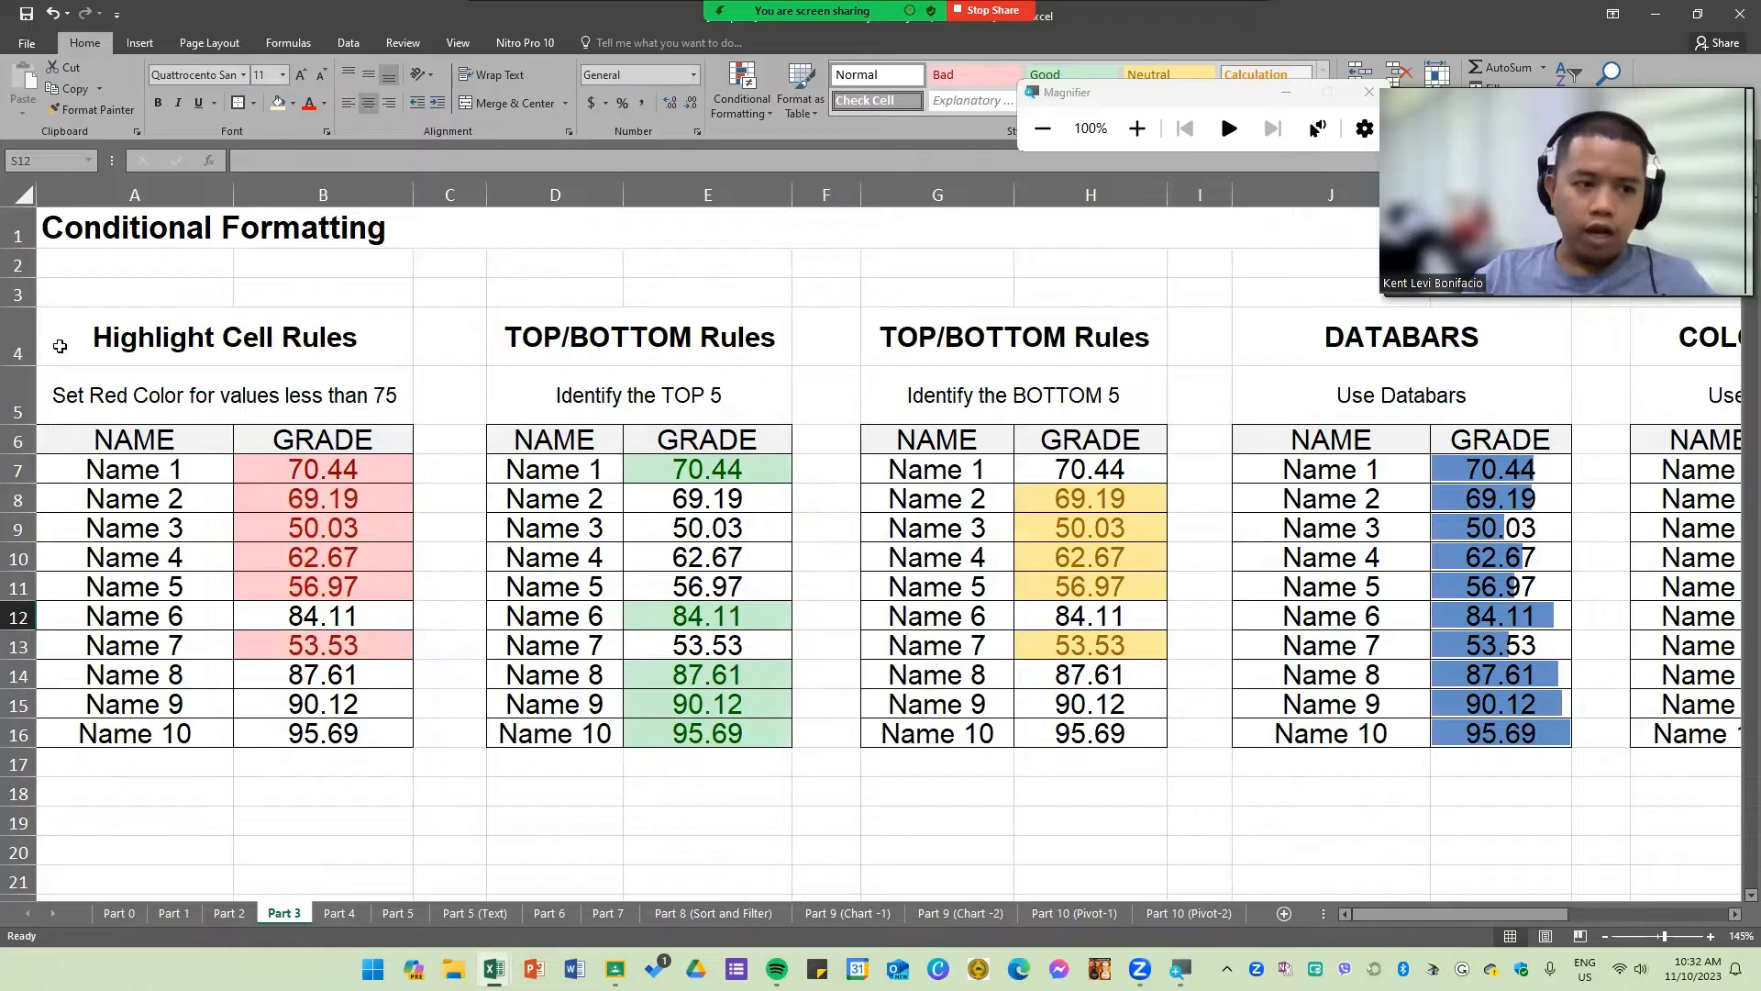
{"action": "left_click_drag", "start_coordinate": [16, 361], "coordinate": [38, 729]}
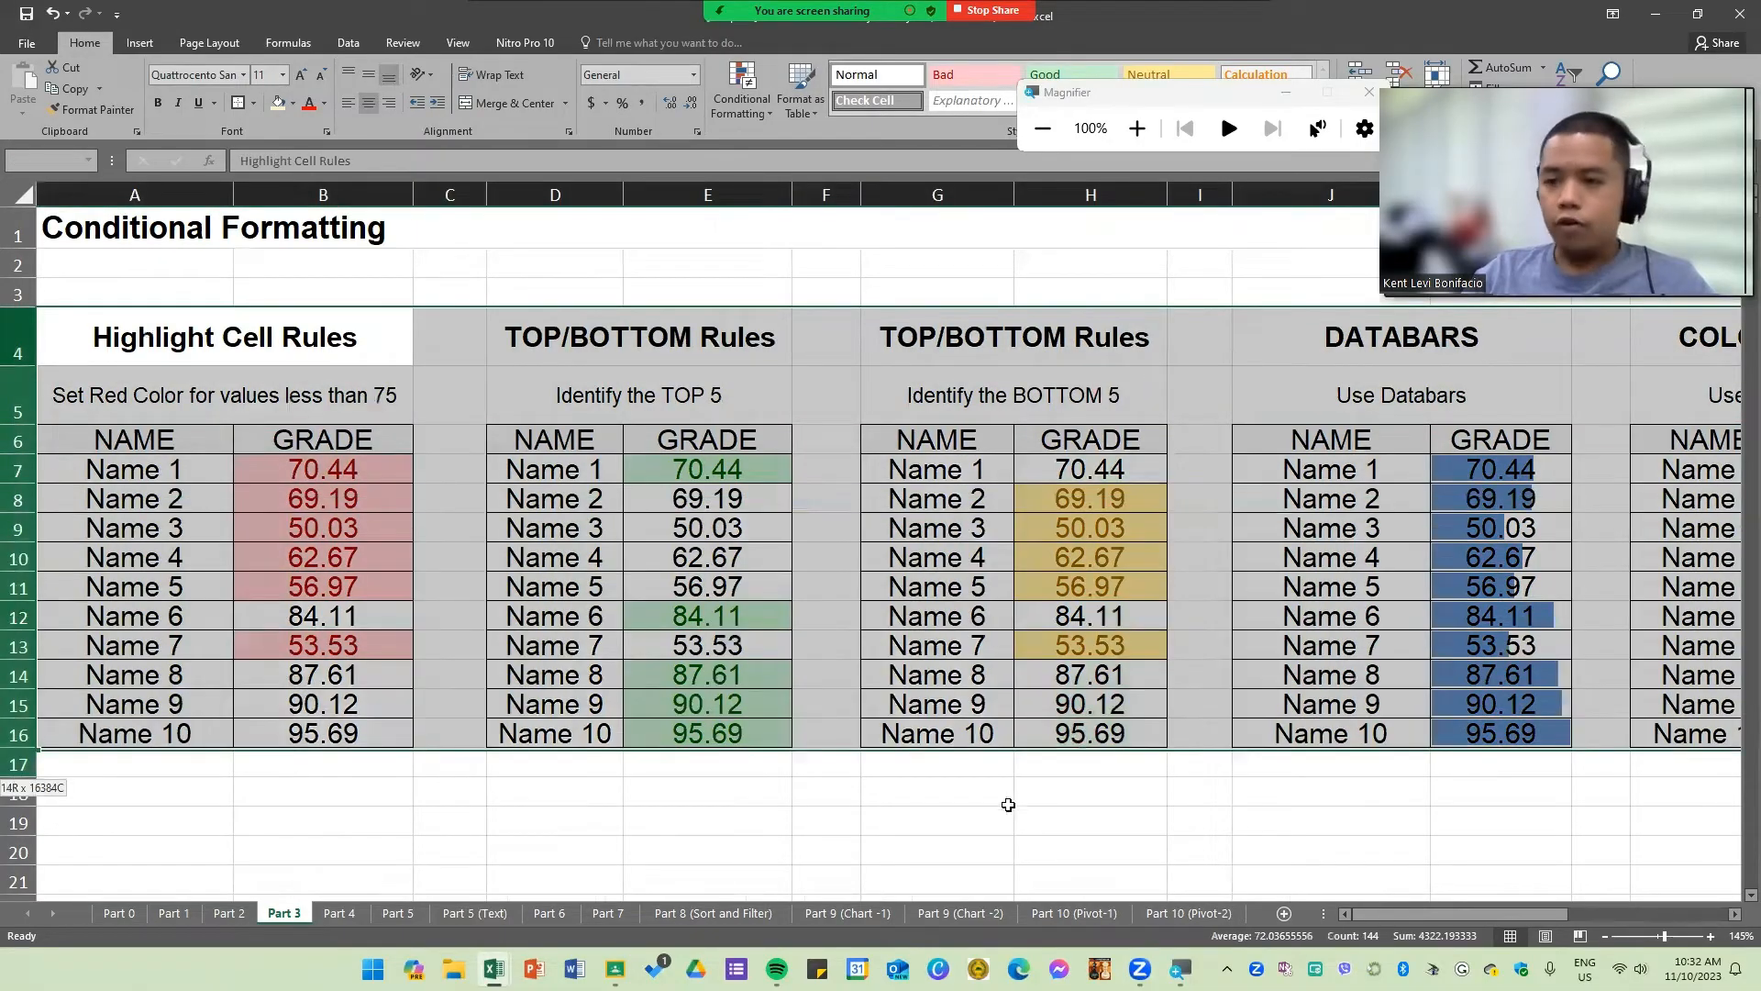
{"action": "left_click", "coordinate": [1091, 803]}
{"action": "left_click_drag", "start_coordinate": [349, 472], "coordinate": [377, 738]}
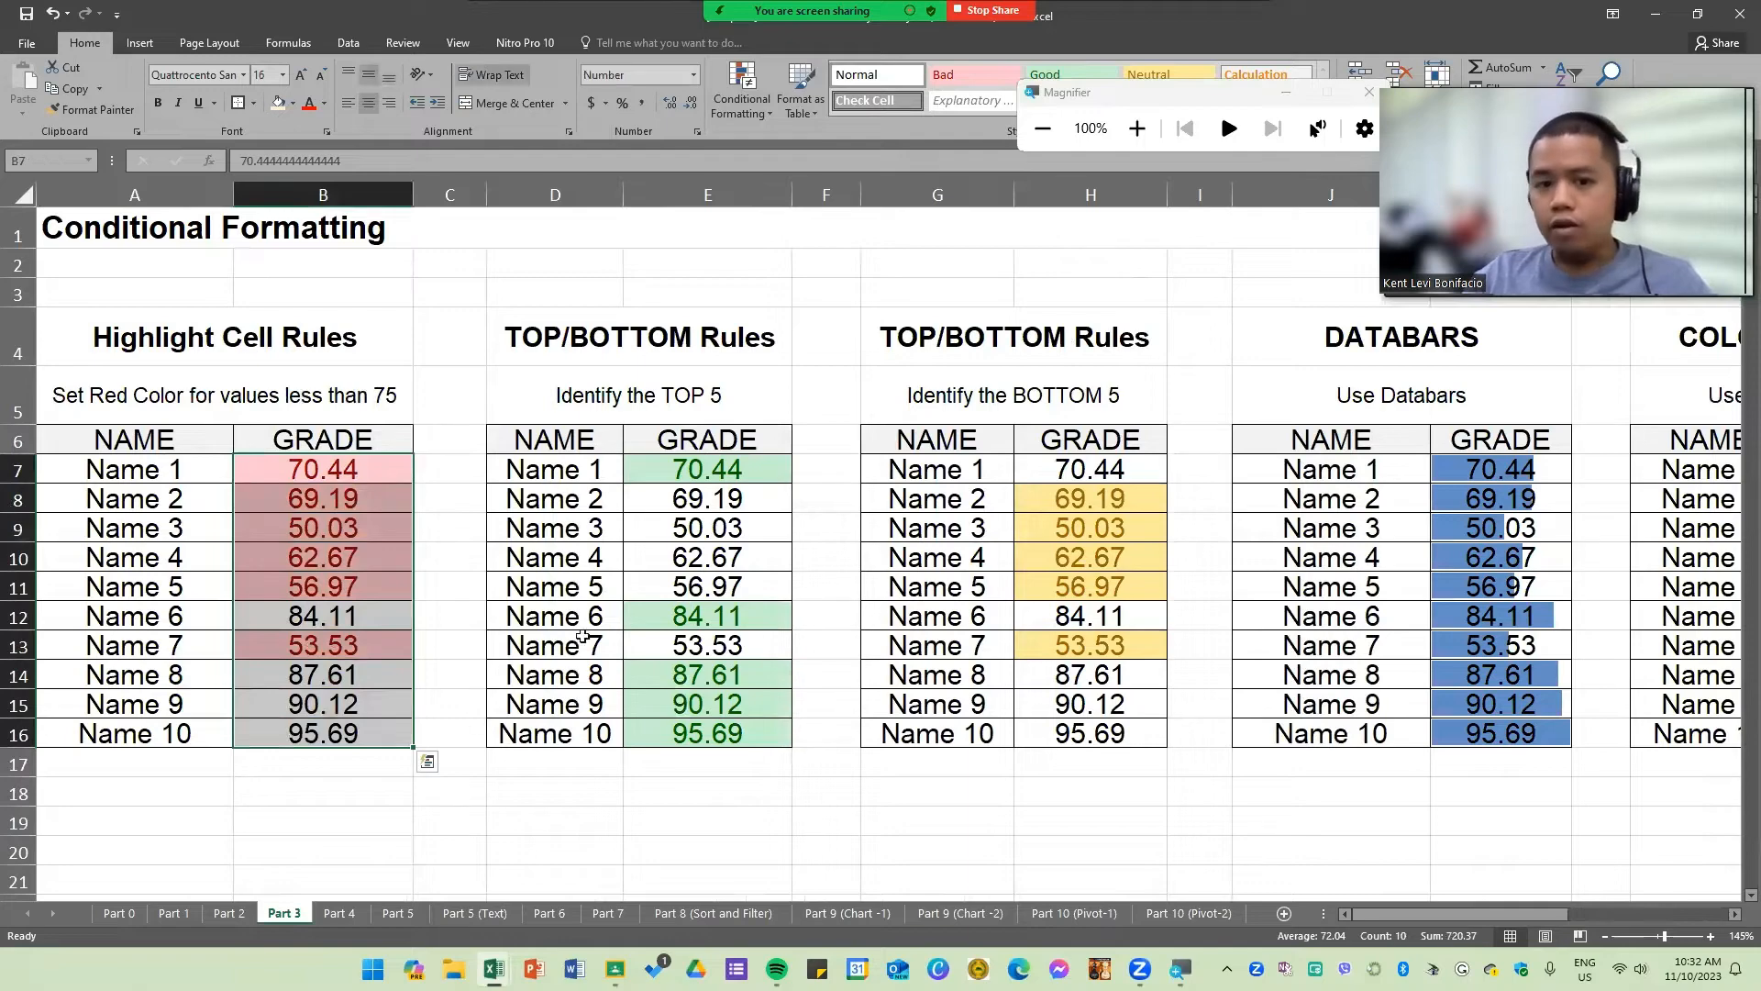
{"action": "left_click_drag", "start_coordinate": [720, 475], "coordinate": [766, 730]}
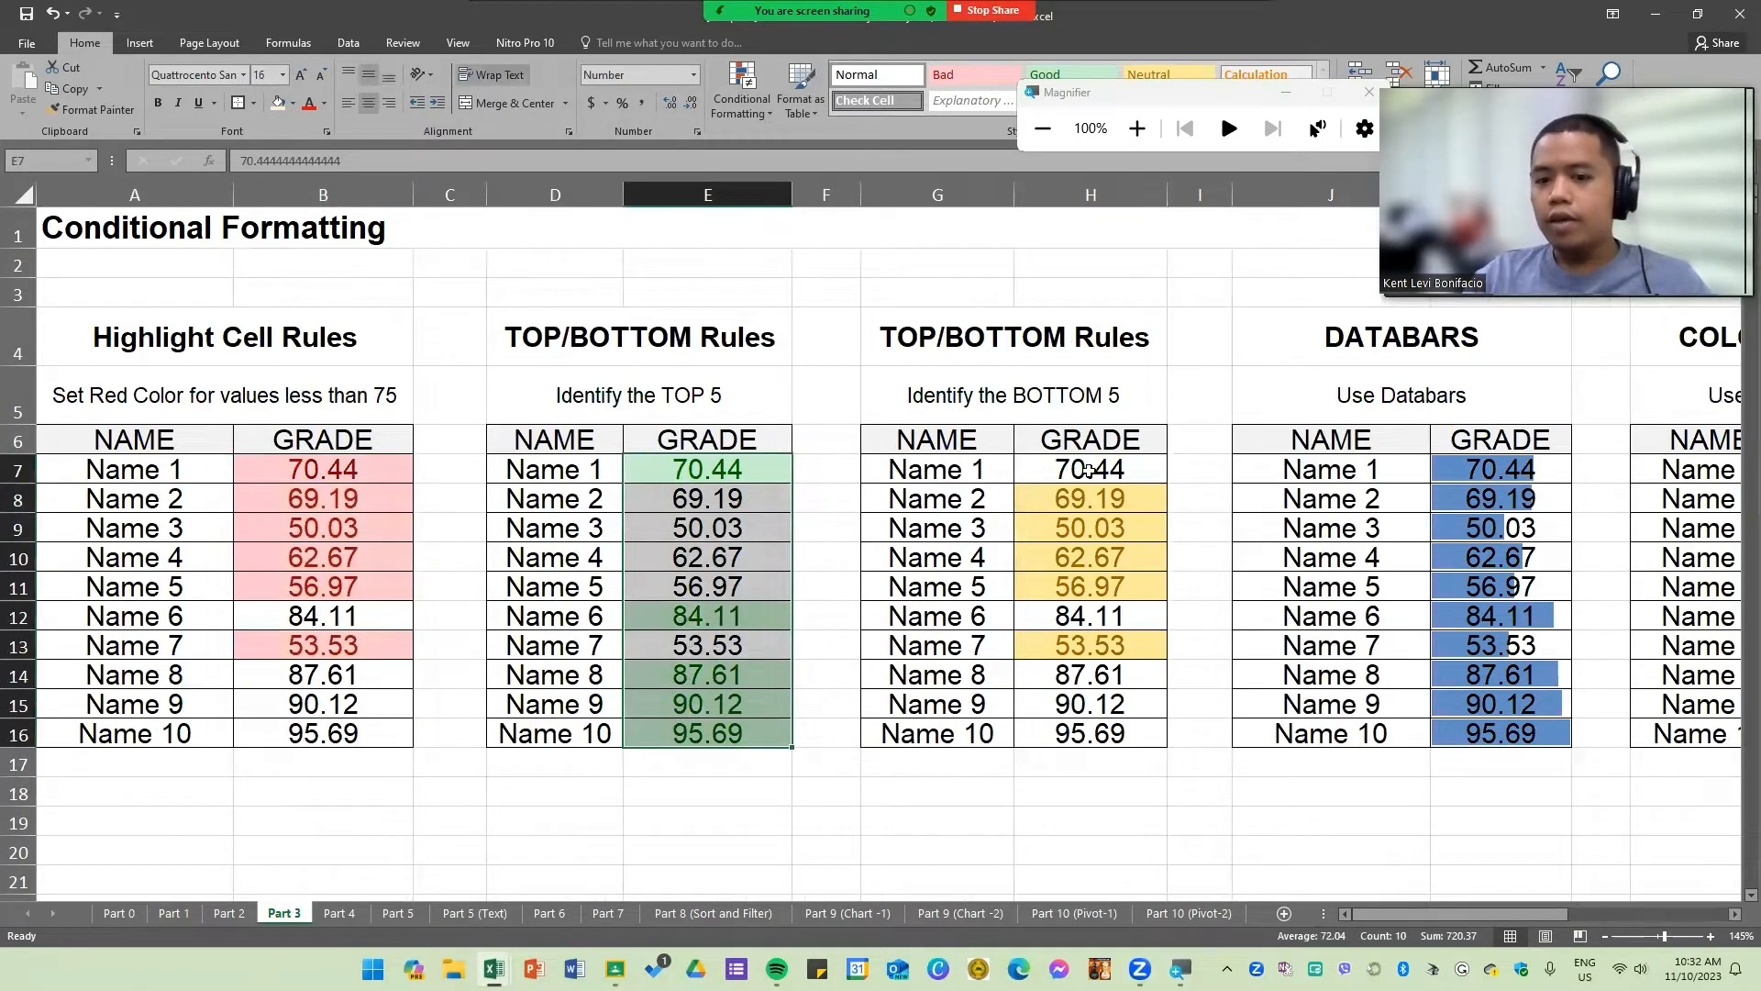
{"action": "left_click_drag", "start_coordinate": [1089, 471], "coordinate": [1094, 738]}
{"action": "left_click", "coordinate": [1384, 766]}
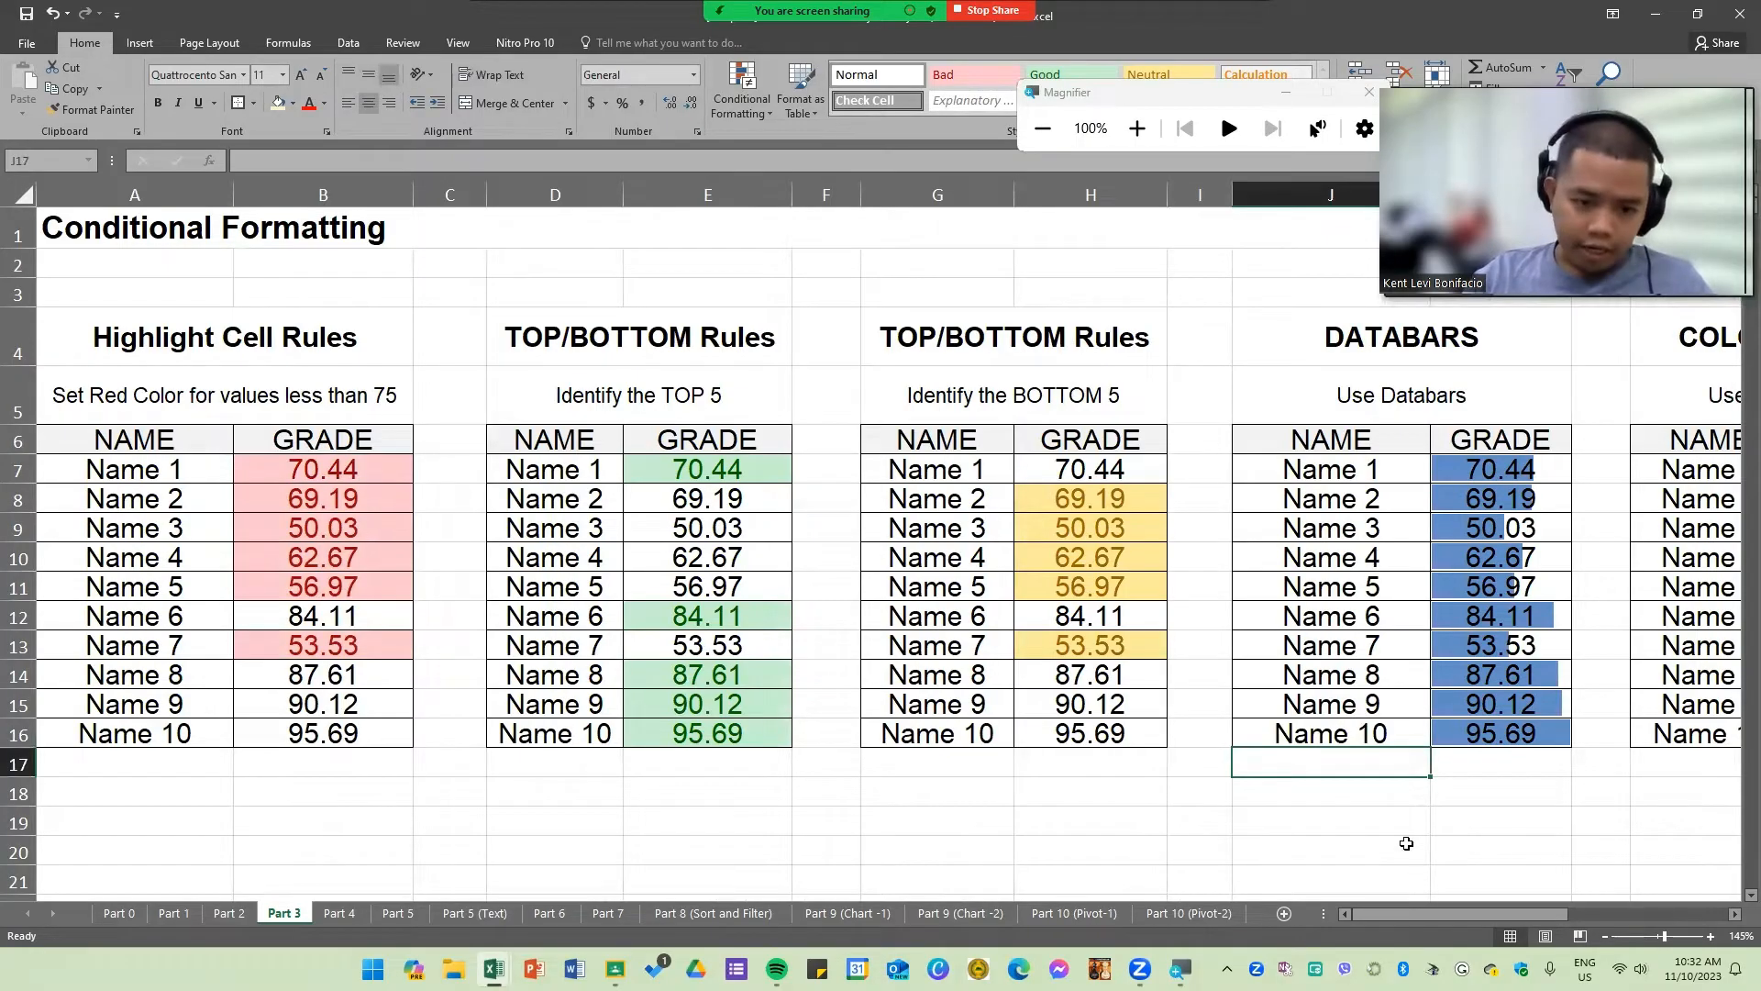
Step: Enter 5 in cell E16 to test the Top 5 rule, then undo the entry
{"action": "left_click", "coordinate": [779, 743]}
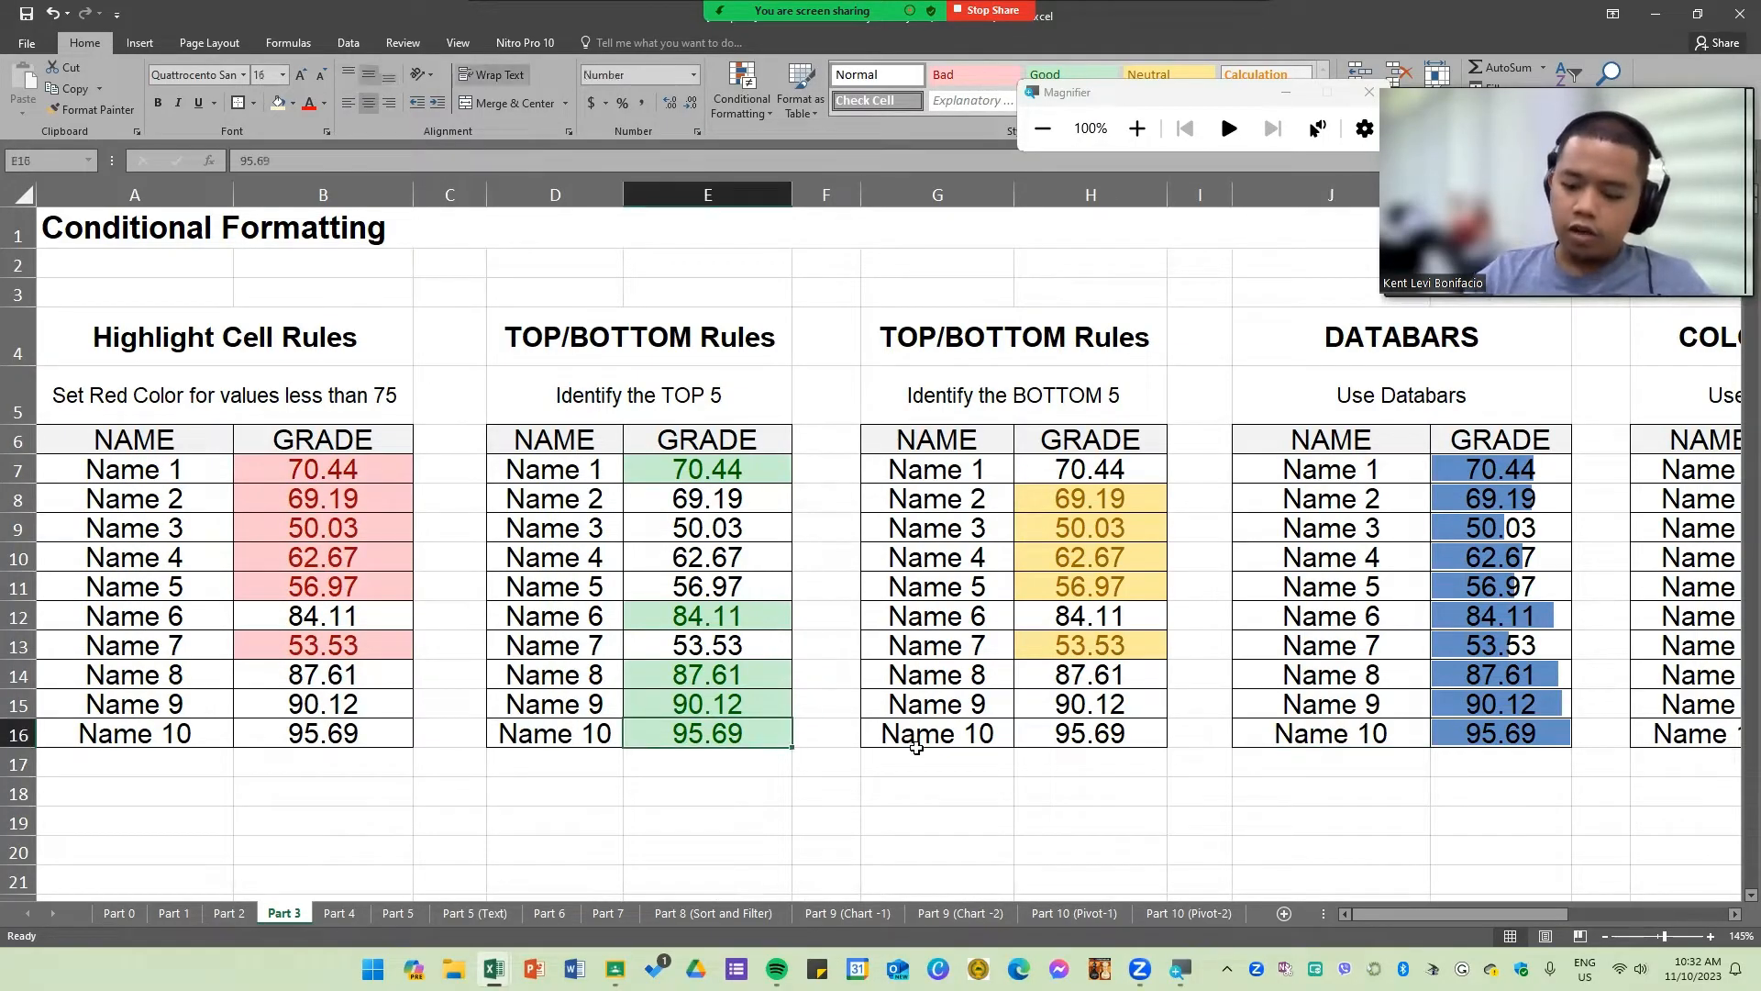
{"action": "type", "text": "5"}
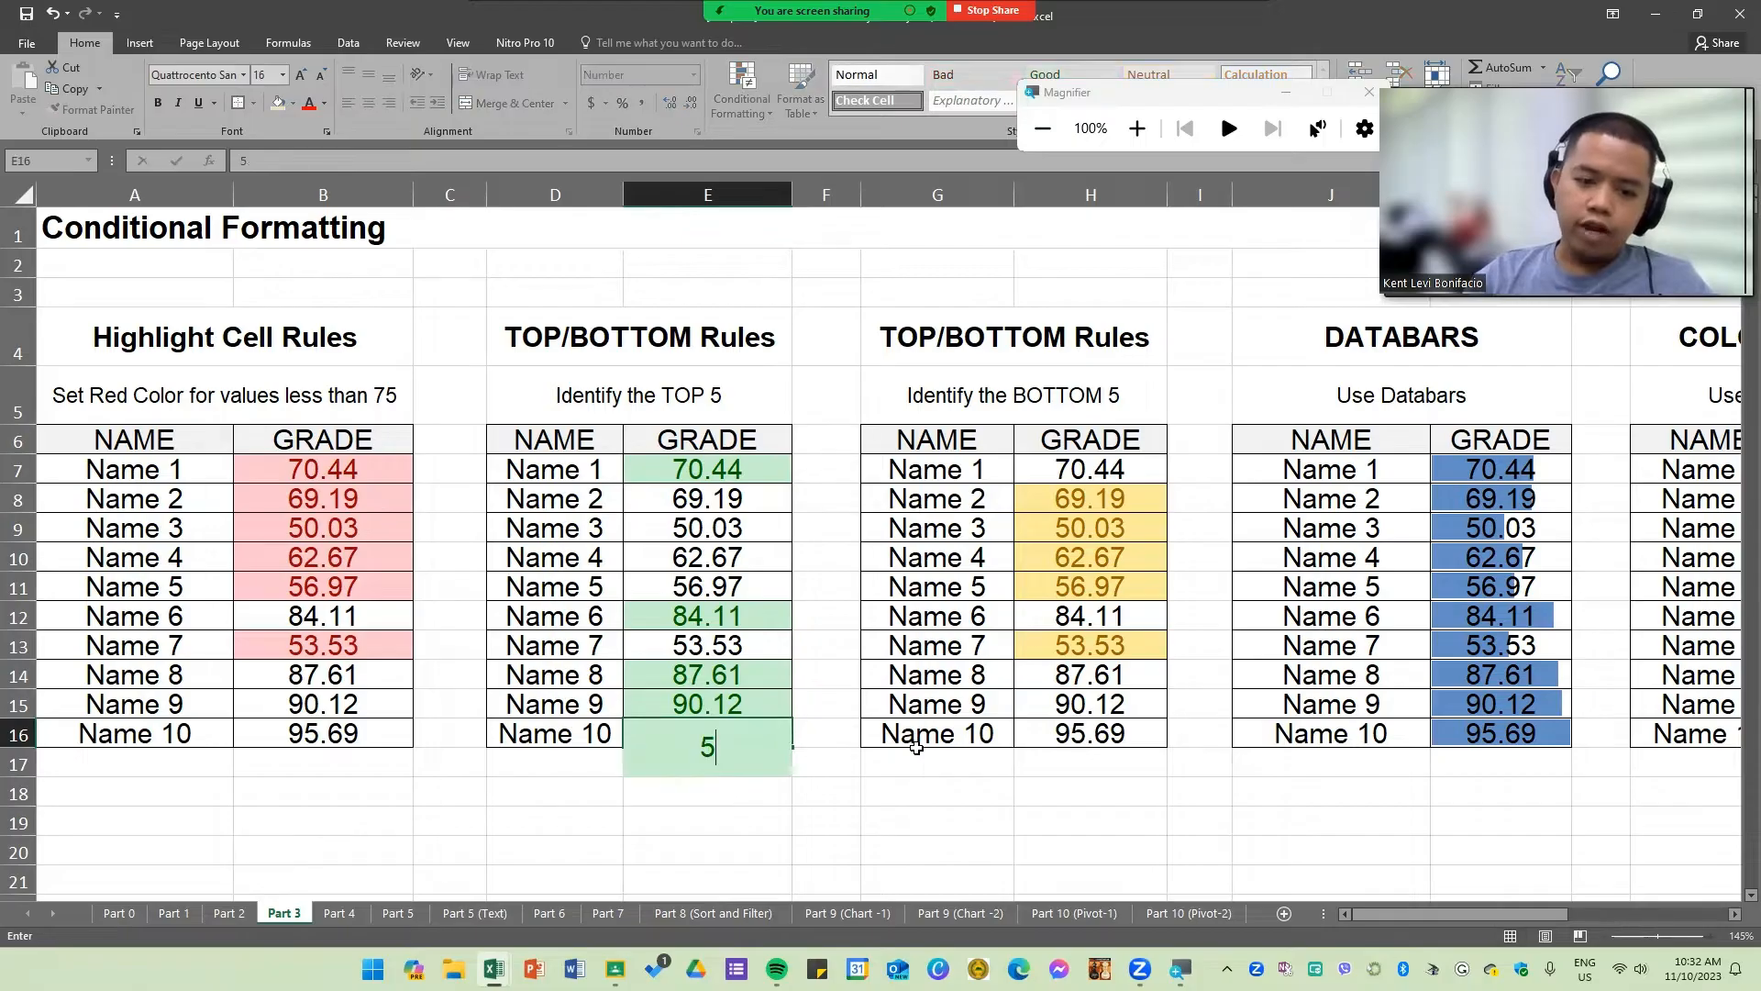
{"action": "key", "text": "Return"}
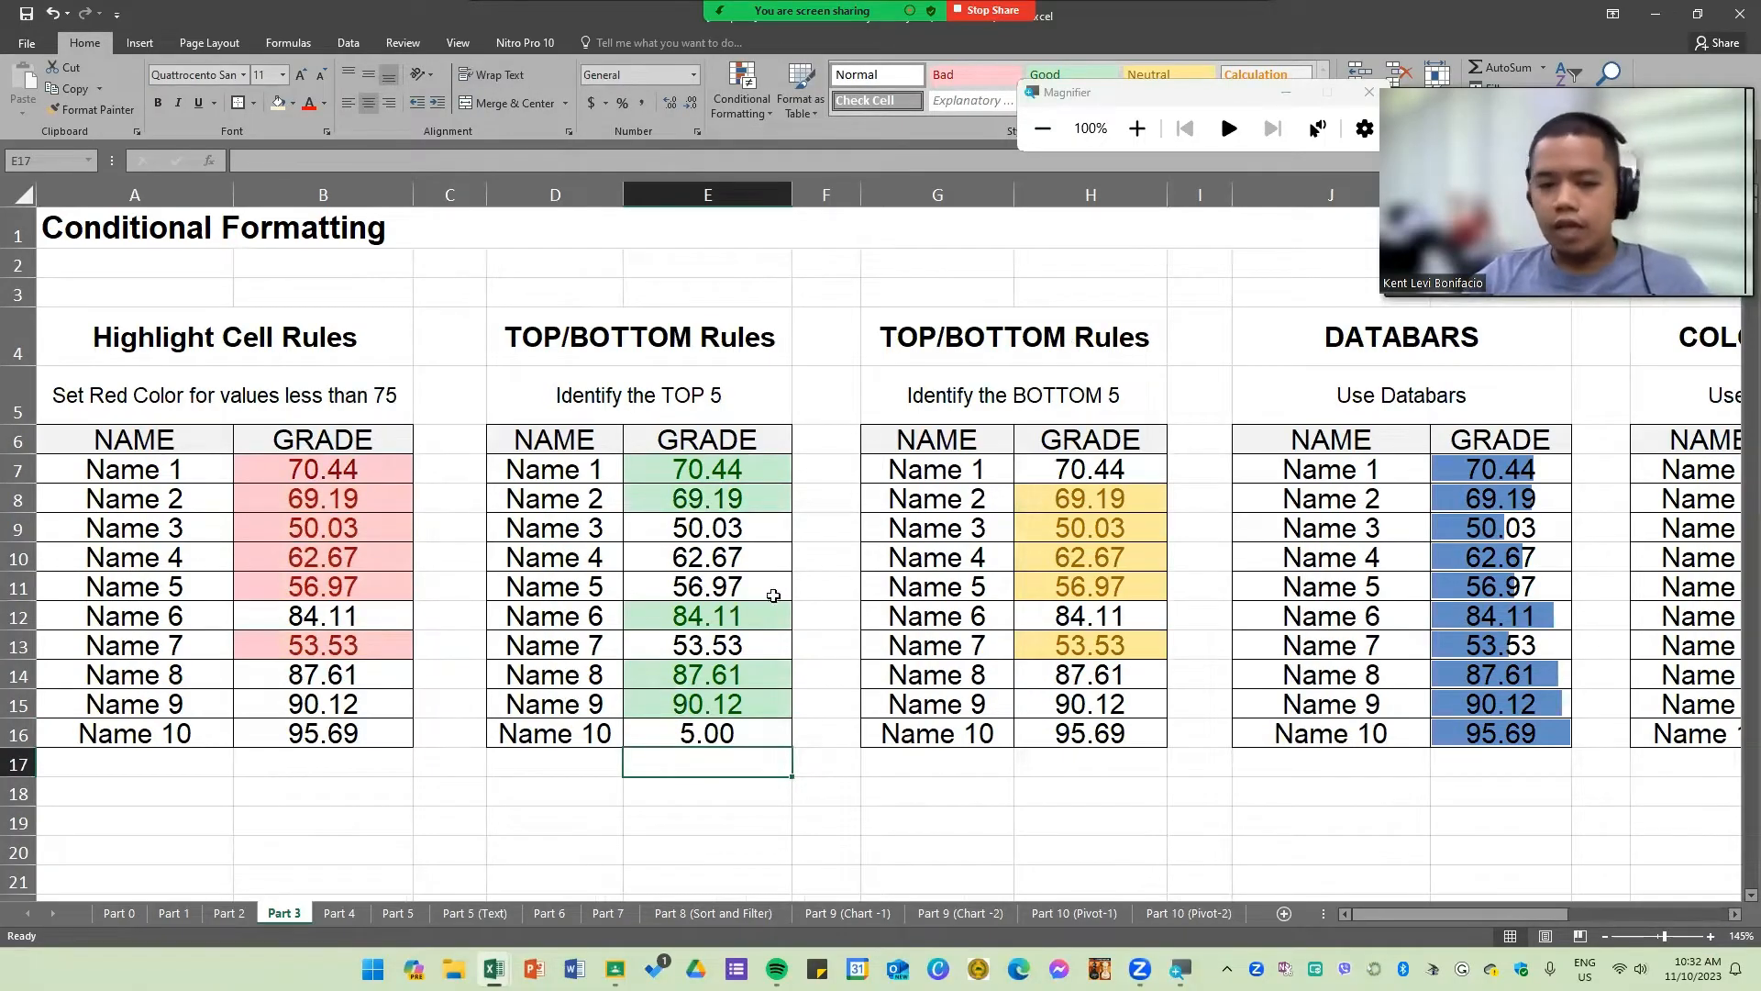
{"action": "left_click_drag", "start_coordinate": [728, 703], "coordinate": [723, 678]}
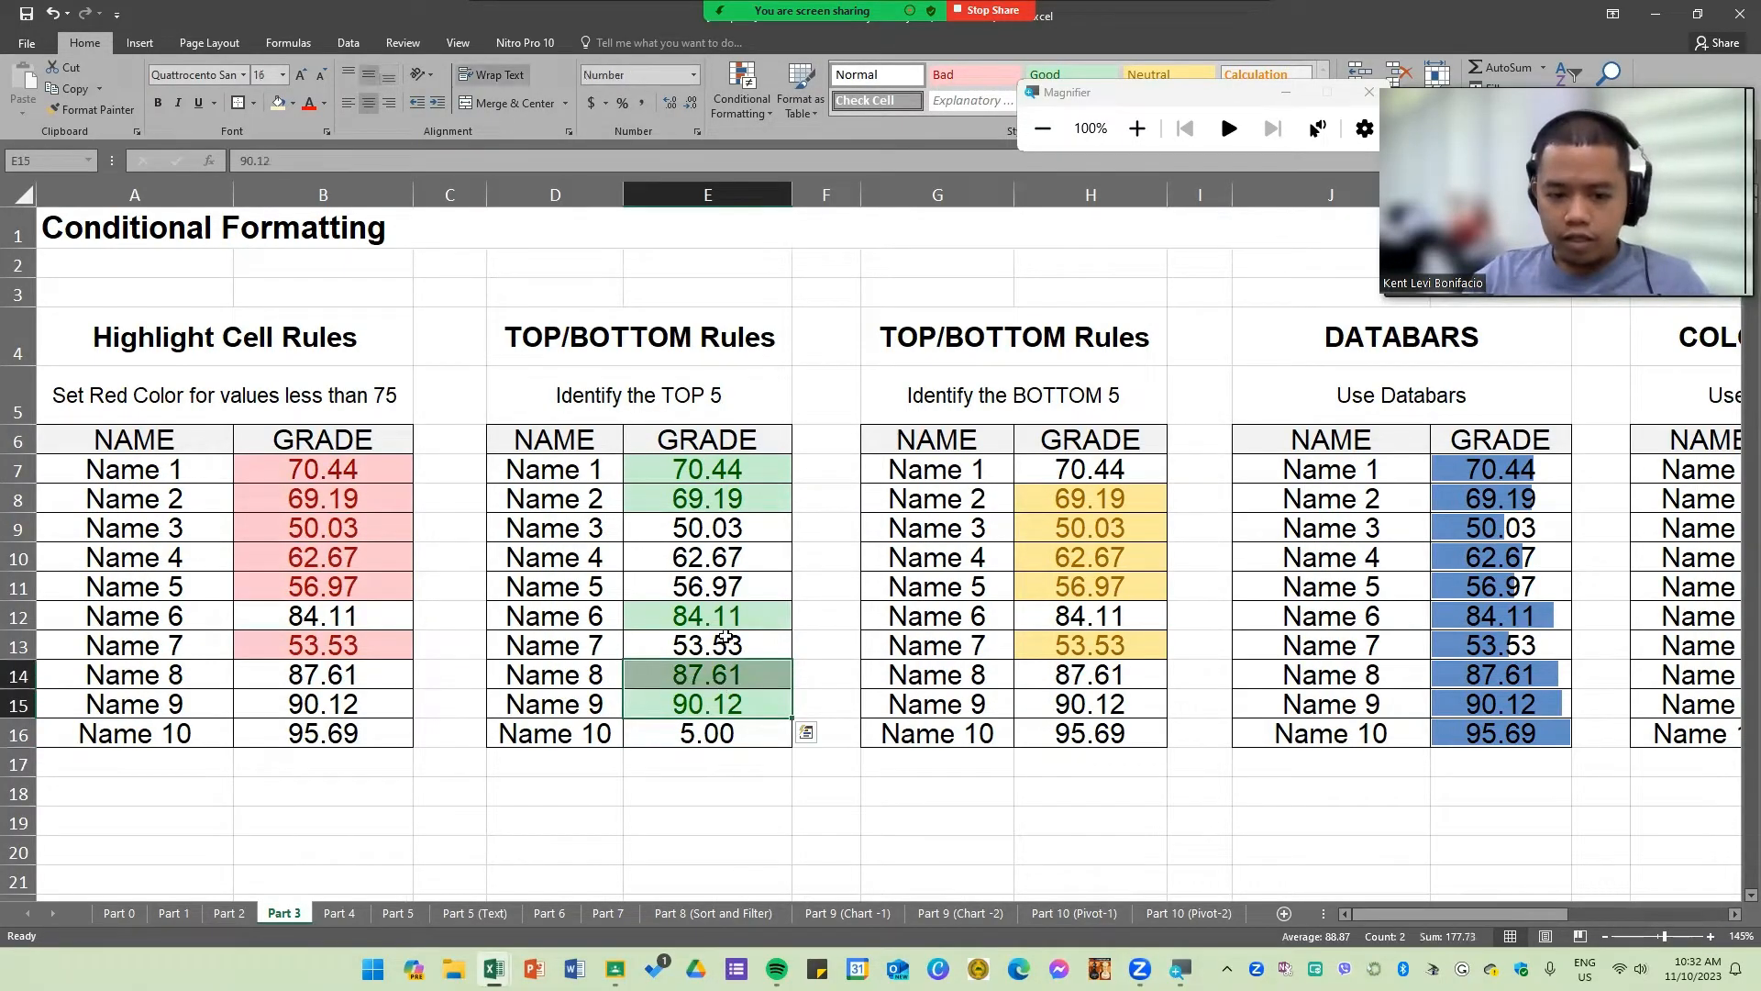
{"action": "left_click", "coordinate": [726, 620]}
{"action": "left_click_drag", "start_coordinate": [729, 497], "coordinate": [727, 471]}
{"action": "left_click", "coordinate": [749, 561]}
{"action": "key", "text": "ctrl+z"}
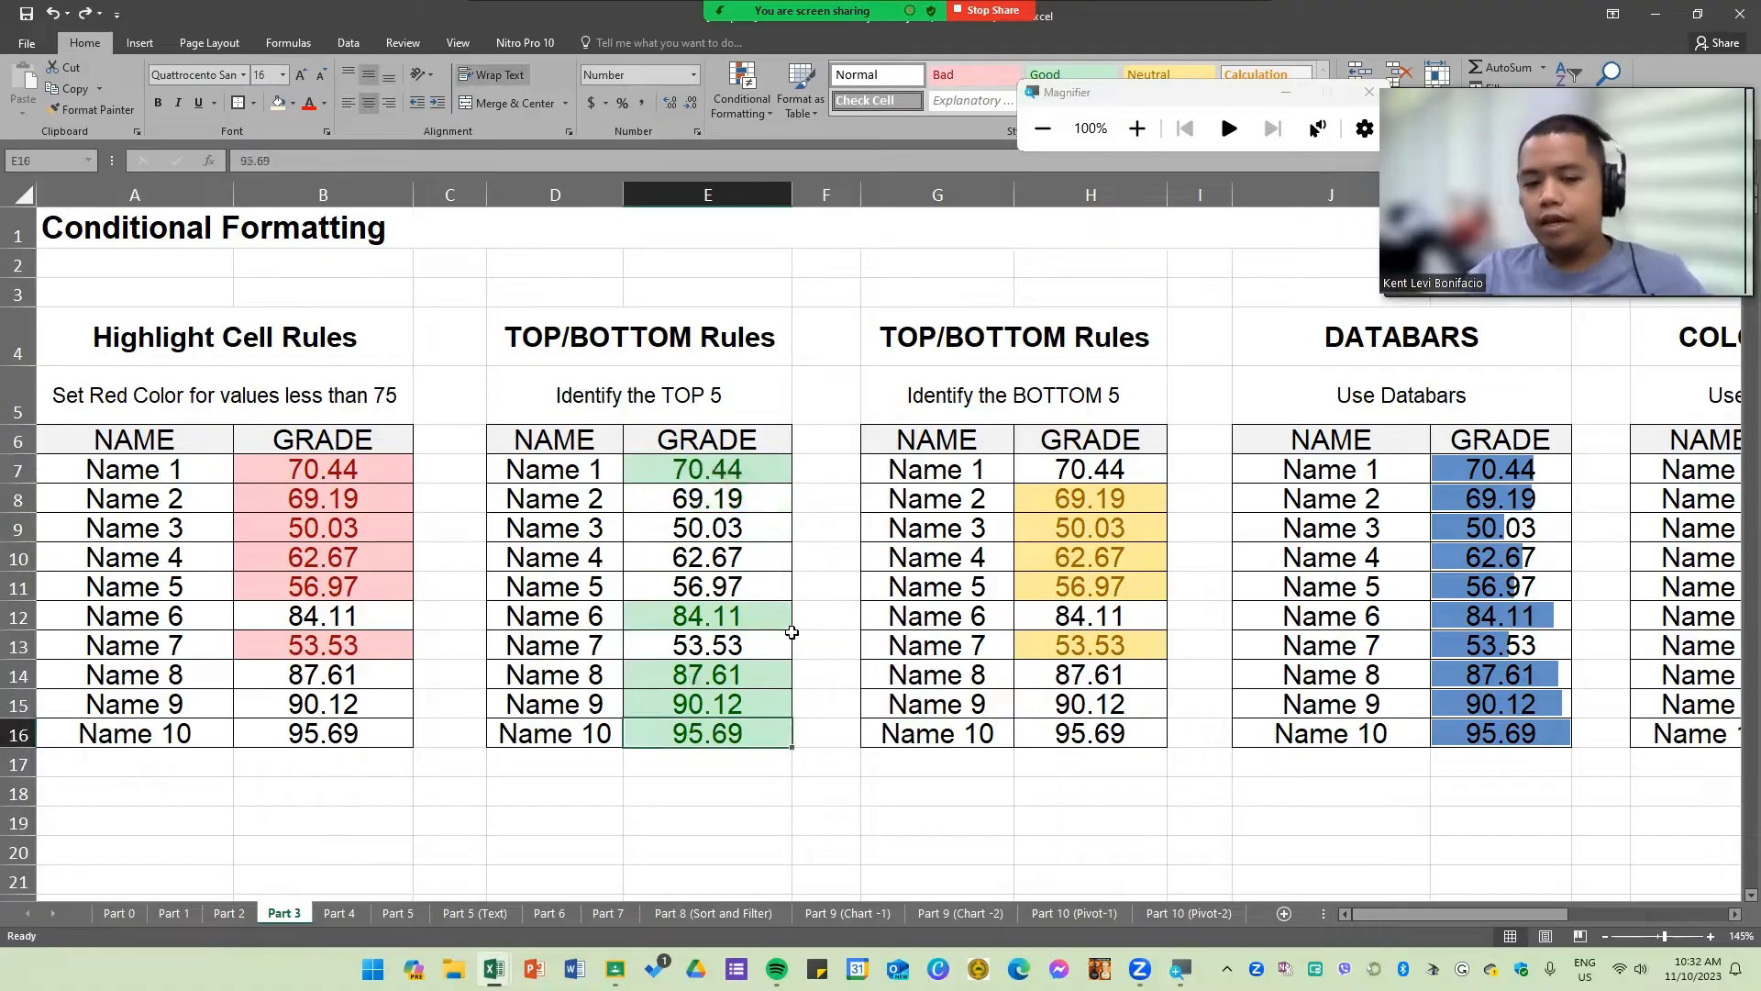
Step: Switch to the Part 4 sheet and examine its Formula and Function – Basics table
{"action": "left_click", "coordinate": [836, 718]}
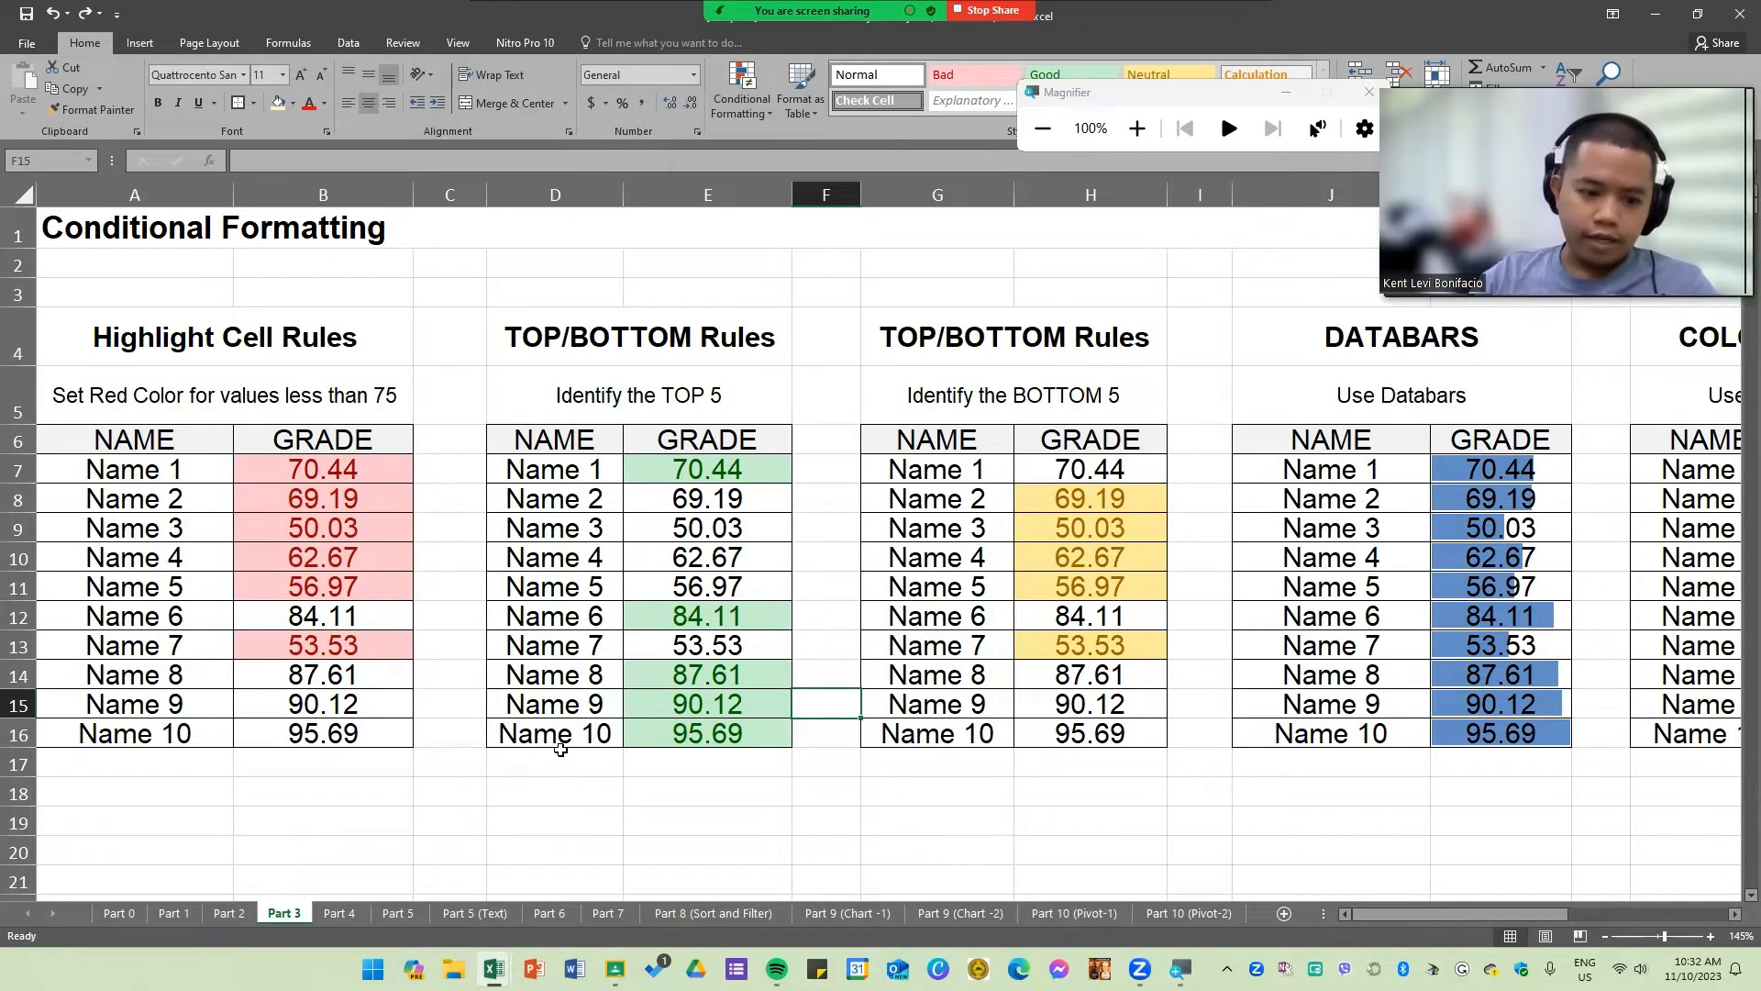
{"action": "left_click", "coordinate": [617, 733]}
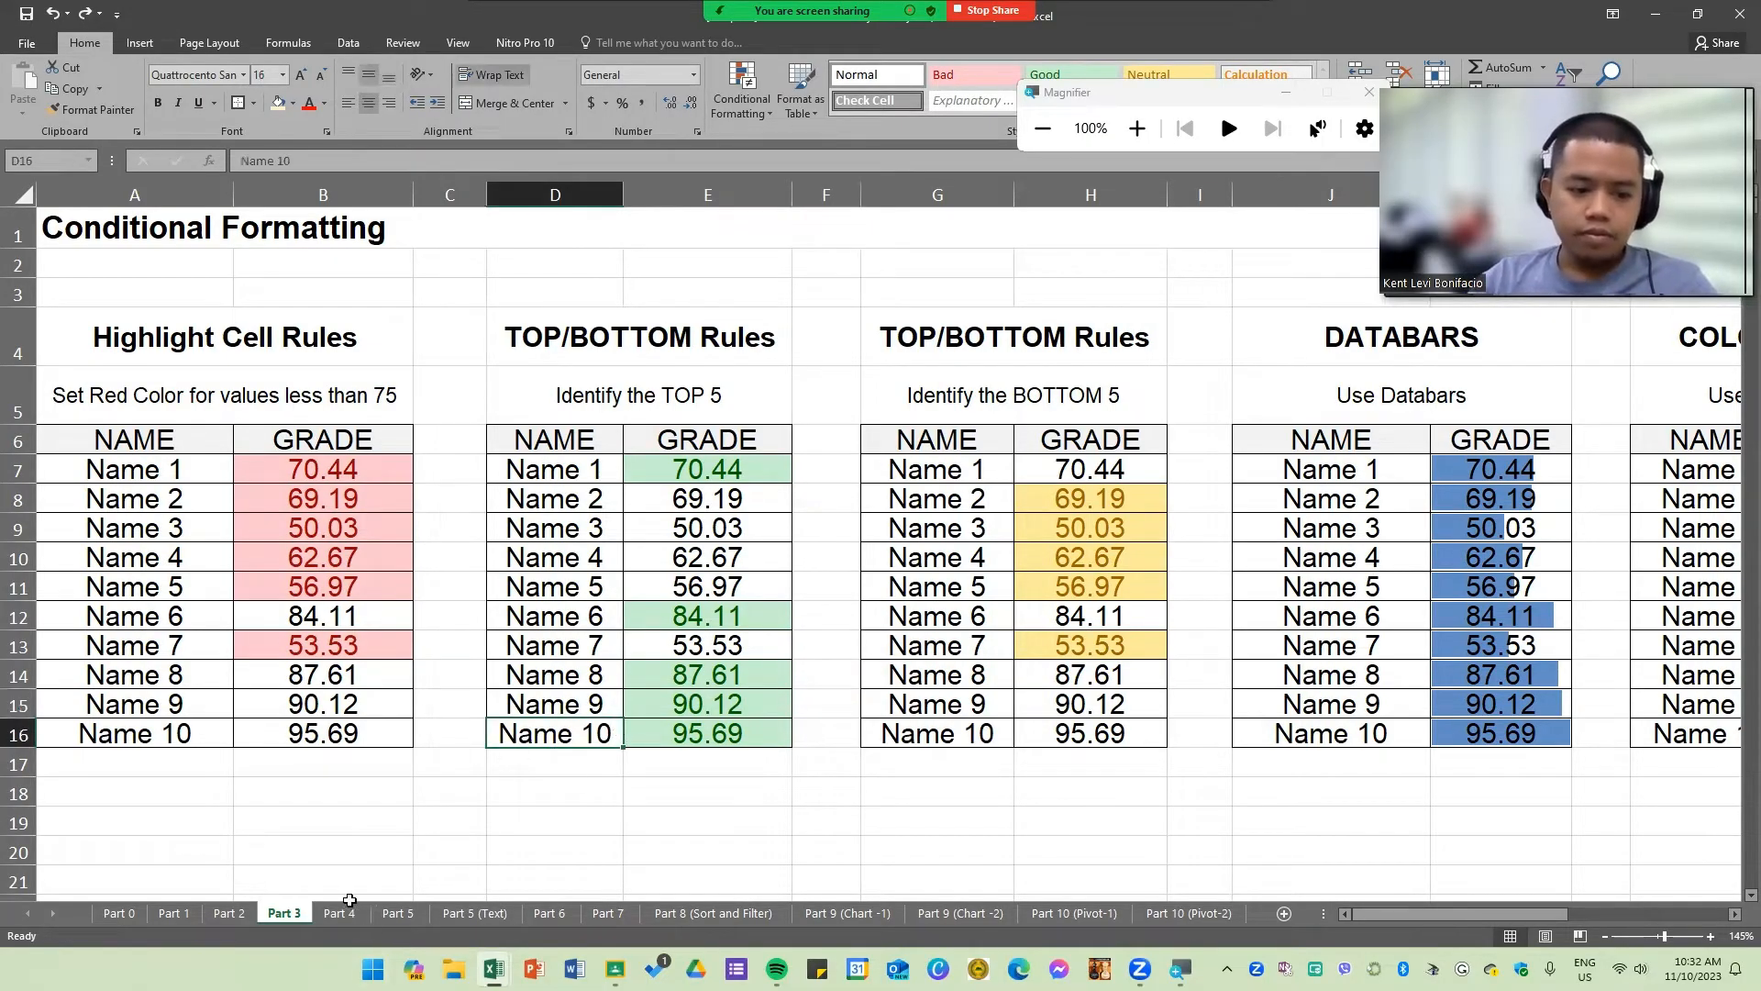
{"action": "left_click", "coordinate": [340, 913]}
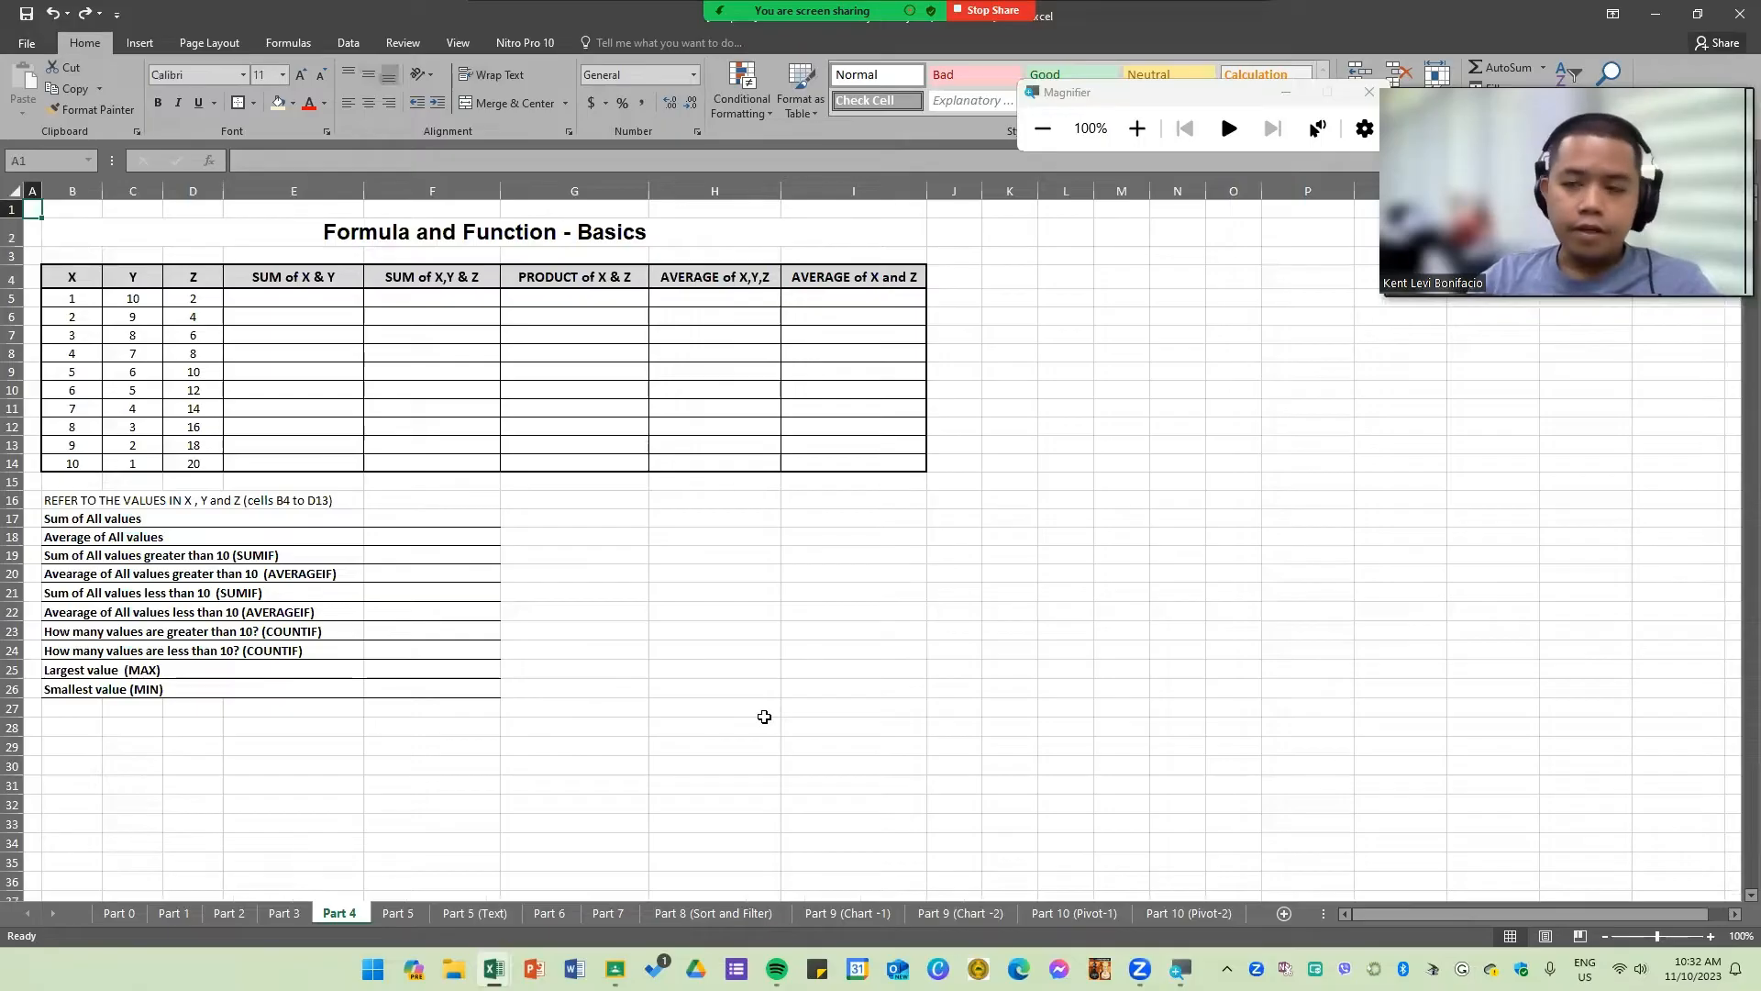
{"action": "left_click_drag", "start_coordinate": [764, 718], "coordinate": [763, 710]}
{"action": "left_click", "coordinate": [365, 687]}
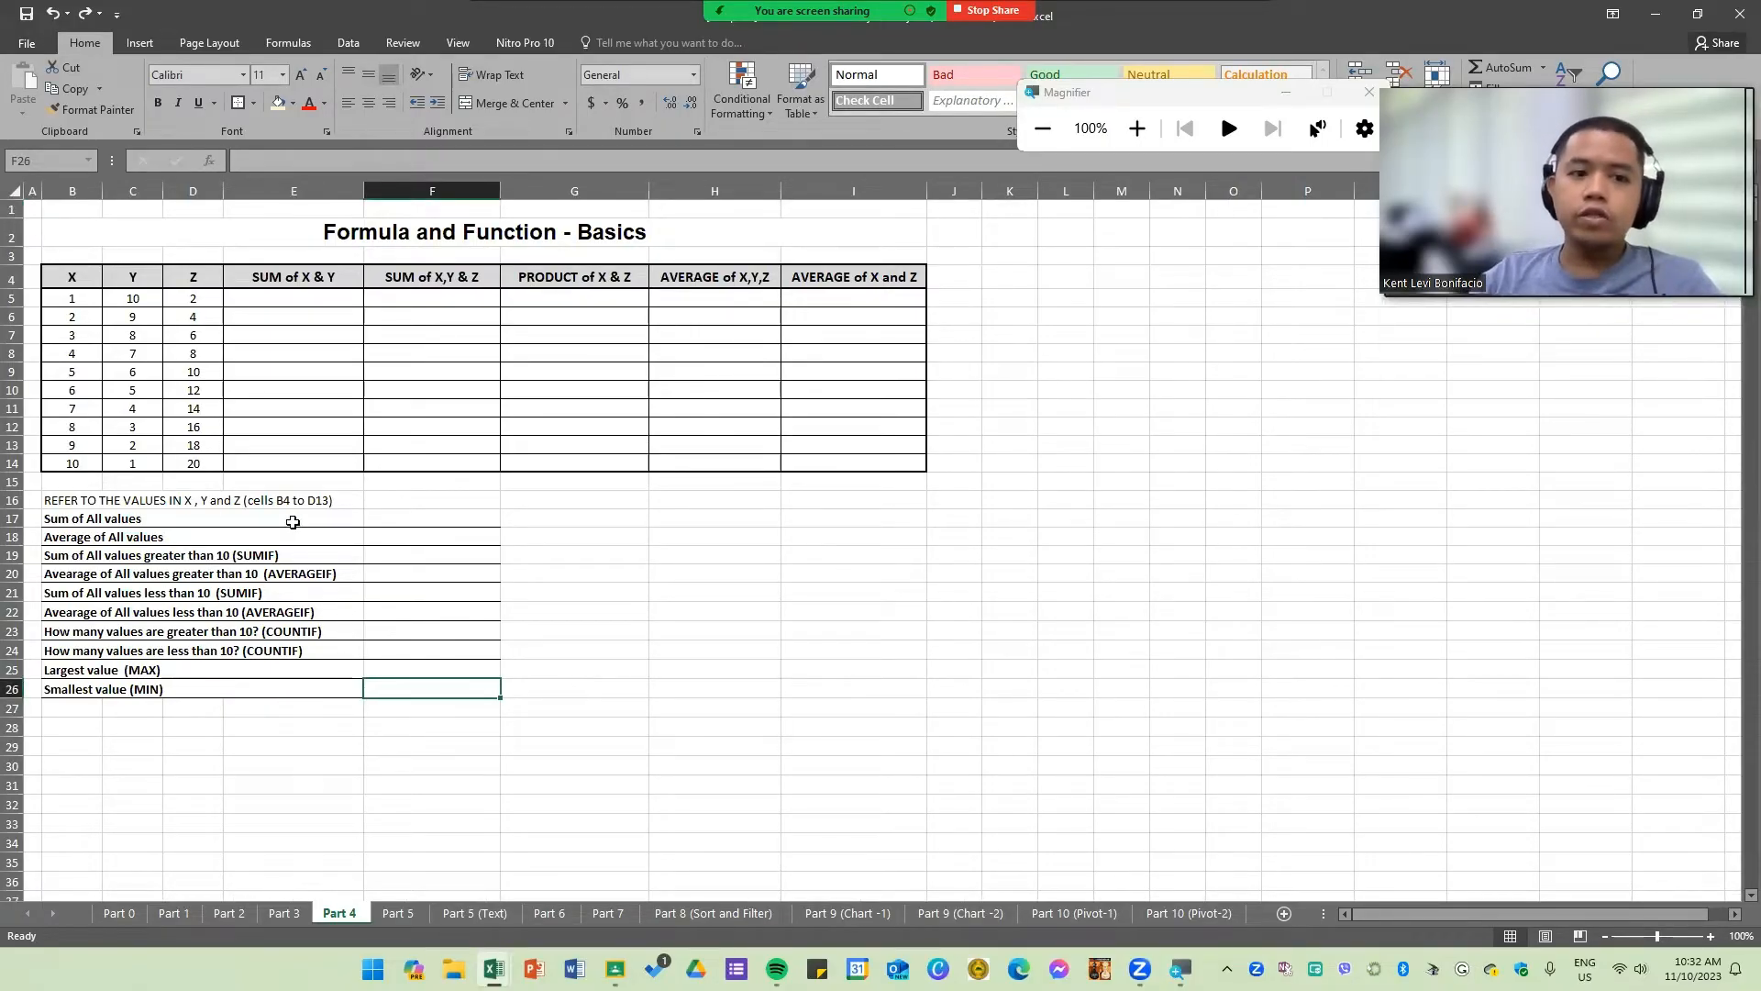
{"action": "left_click", "coordinate": [635, 609]}
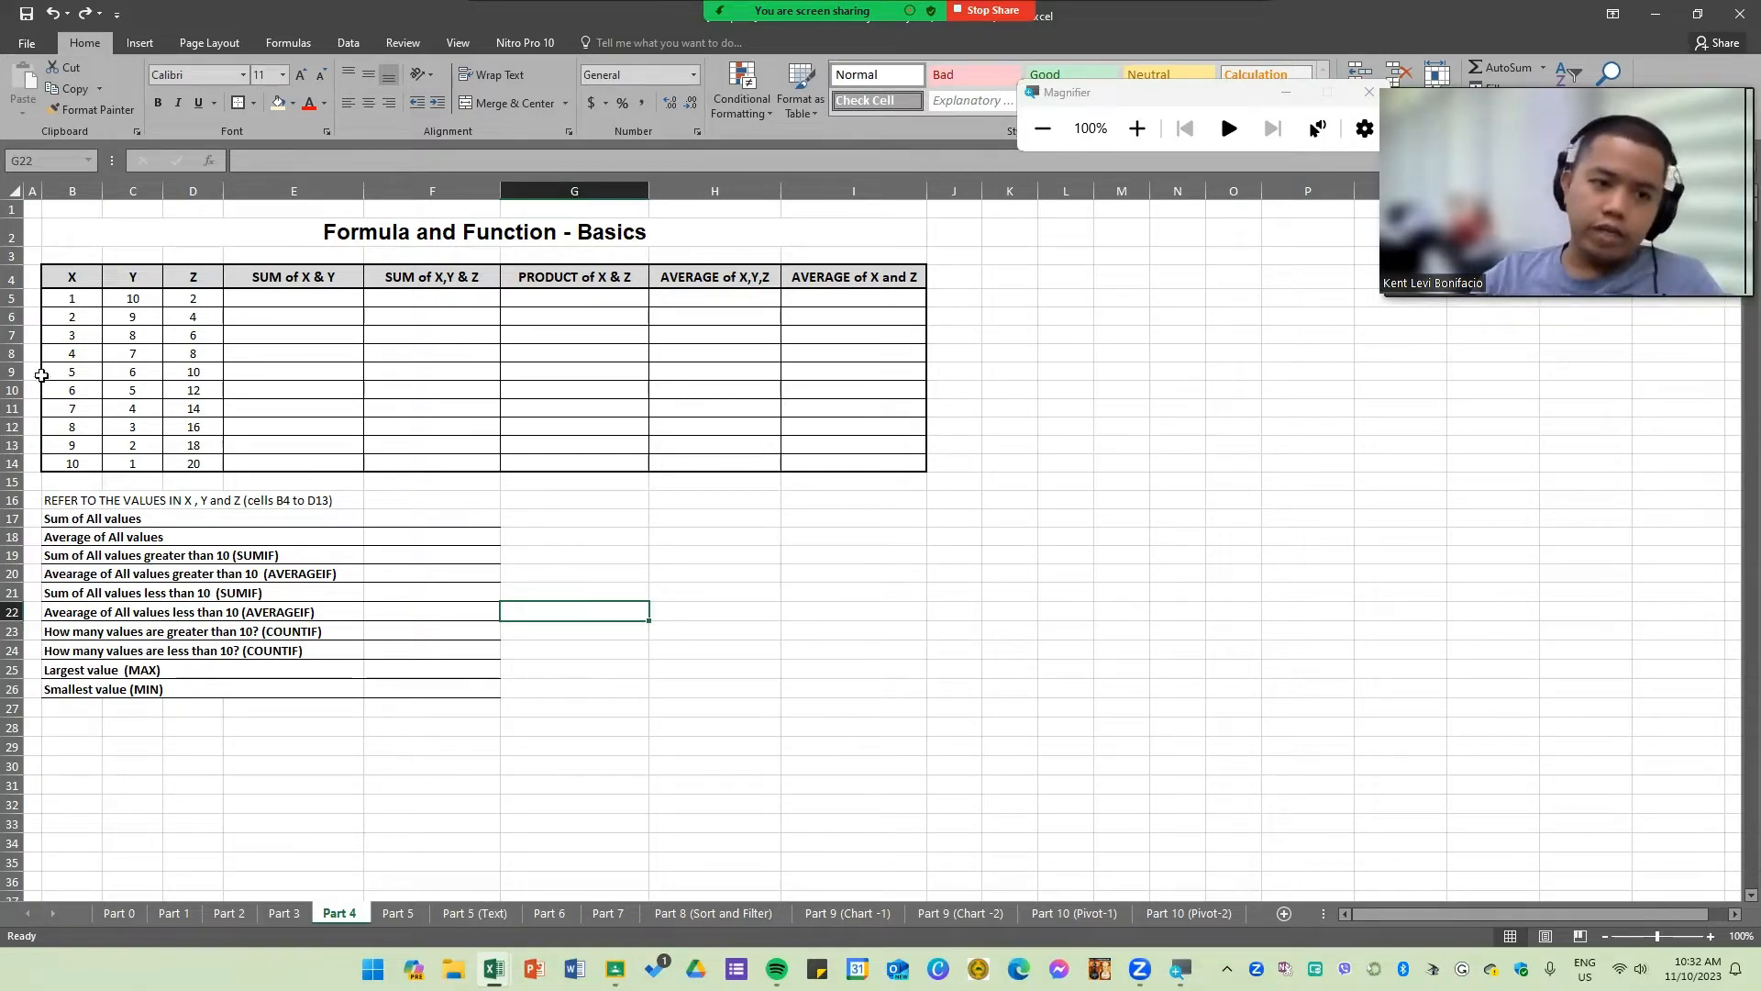
{"action": "left_click", "coordinate": [132, 374]}
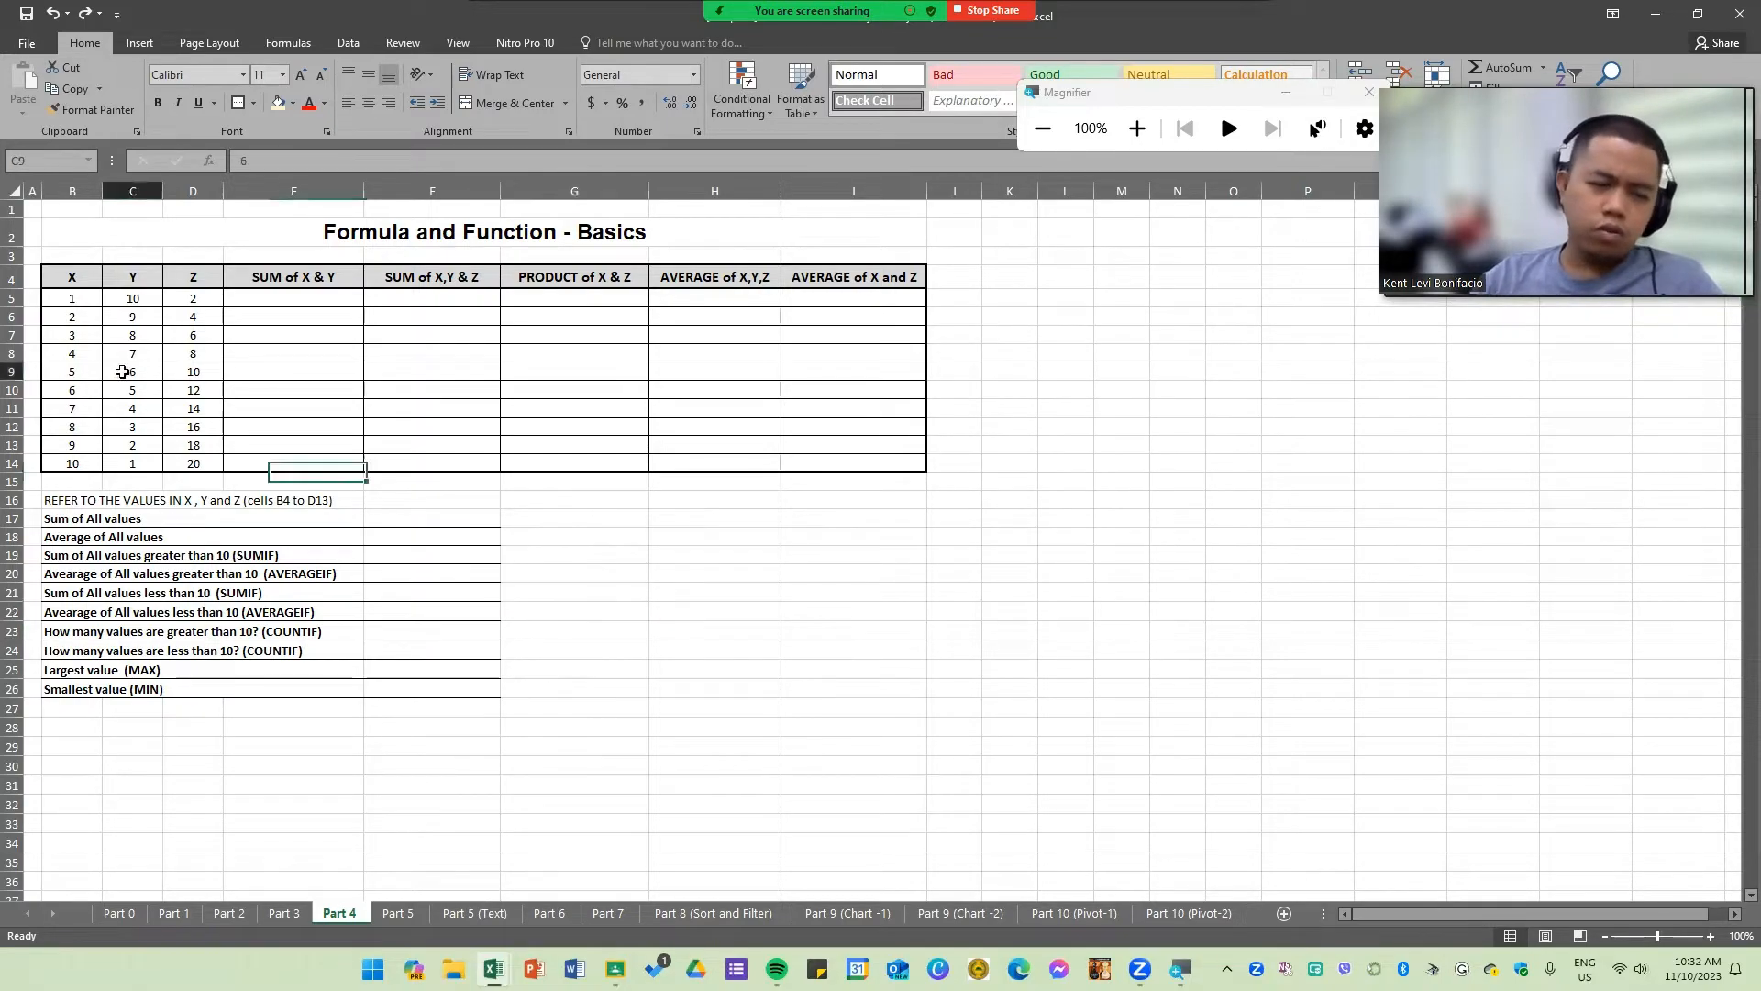
{"action": "scroll", "coordinate": [452, 569], "scroll_direction": "up", "scroll_amount": 4}
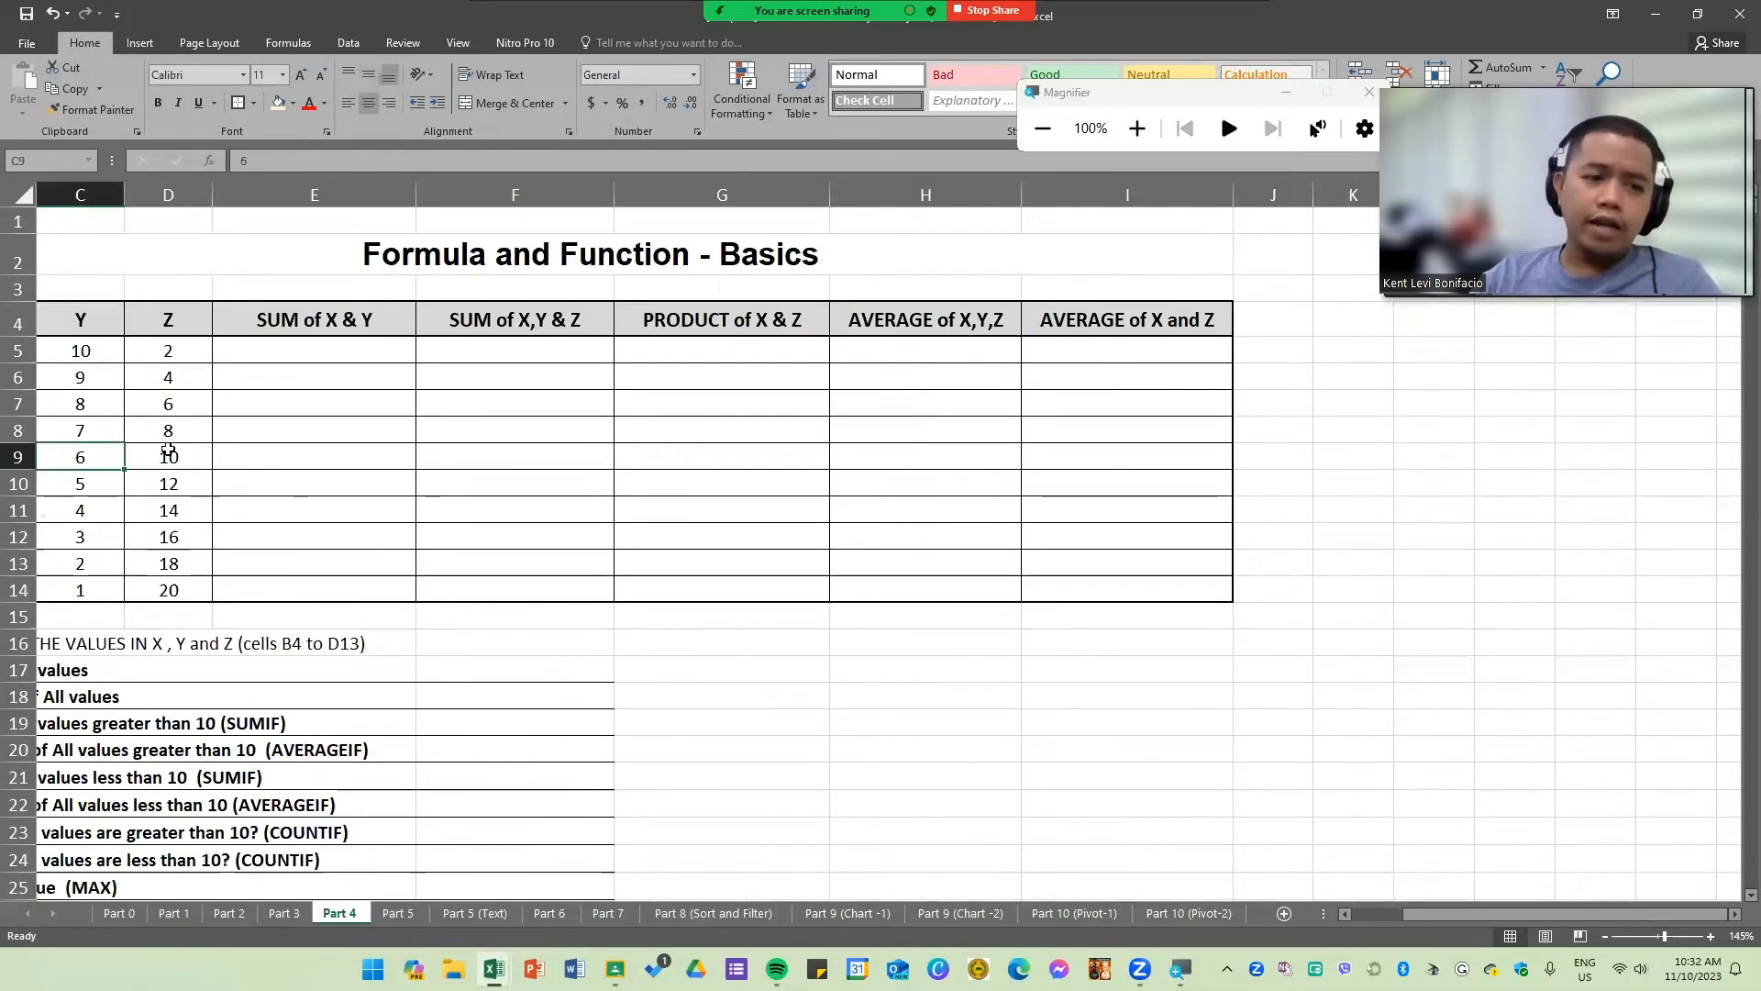
{"action": "left_click_drag", "start_coordinate": [1446, 915], "coordinate": [1376, 910]}
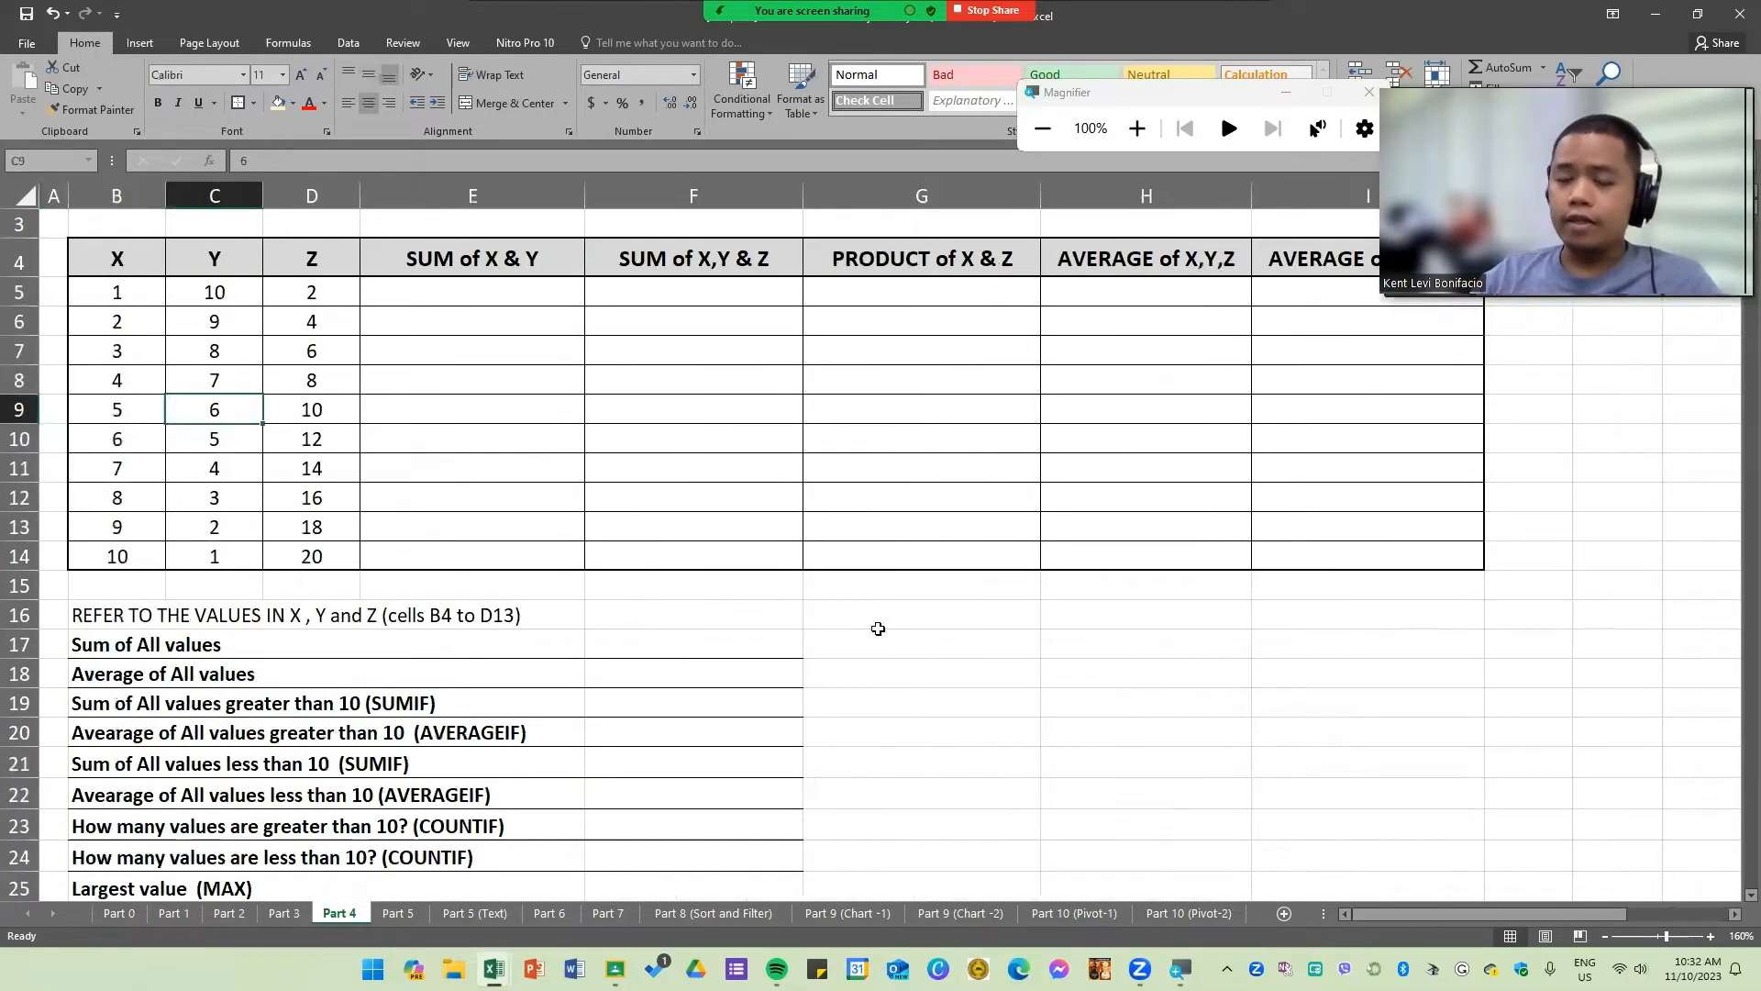
{"action": "left_click", "coordinate": [721, 500]}
{"action": "scroll", "coordinate": [724, 496], "scroll_direction": "up", "scroll_amount": 1}
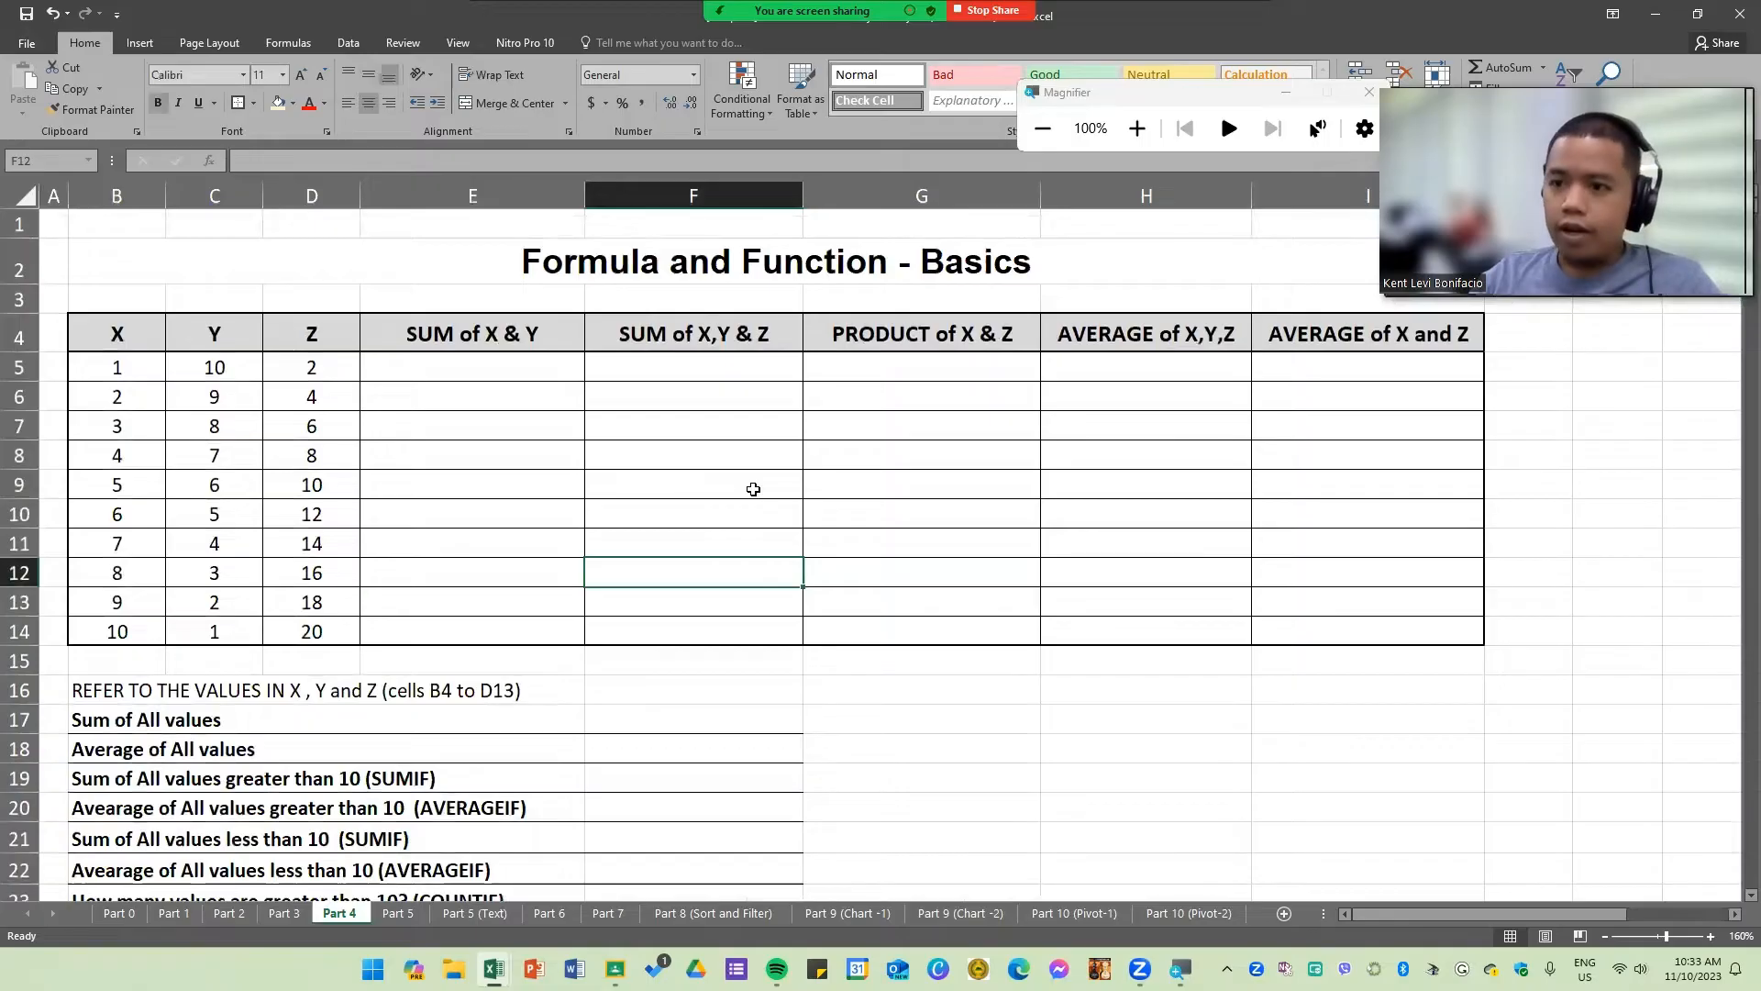
Step: Switch to the Book1 workbook and clear cells A1:A2
{"action": "left_click", "coordinate": [493, 967]}
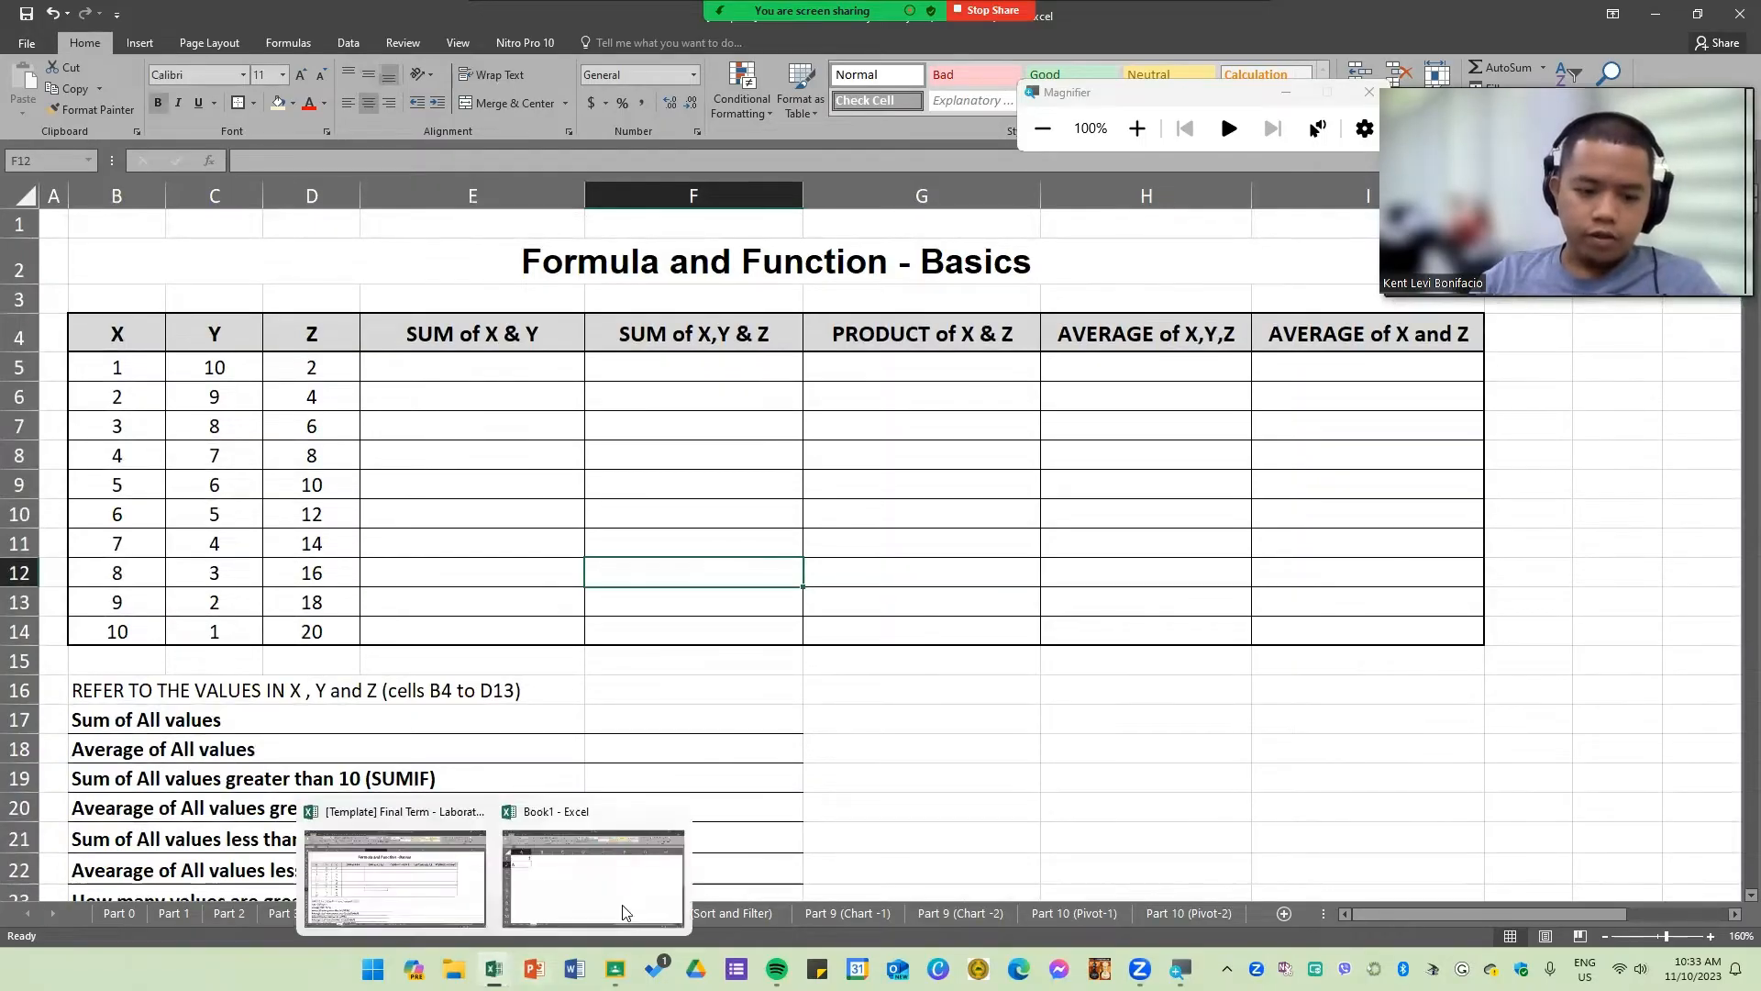
{"action": "left_click", "coordinate": [623, 911]}
{"action": "left_click", "coordinate": [555, 535]}
{"action": "left_click_drag", "start_coordinate": [254, 284], "coordinate": [249, 336]}
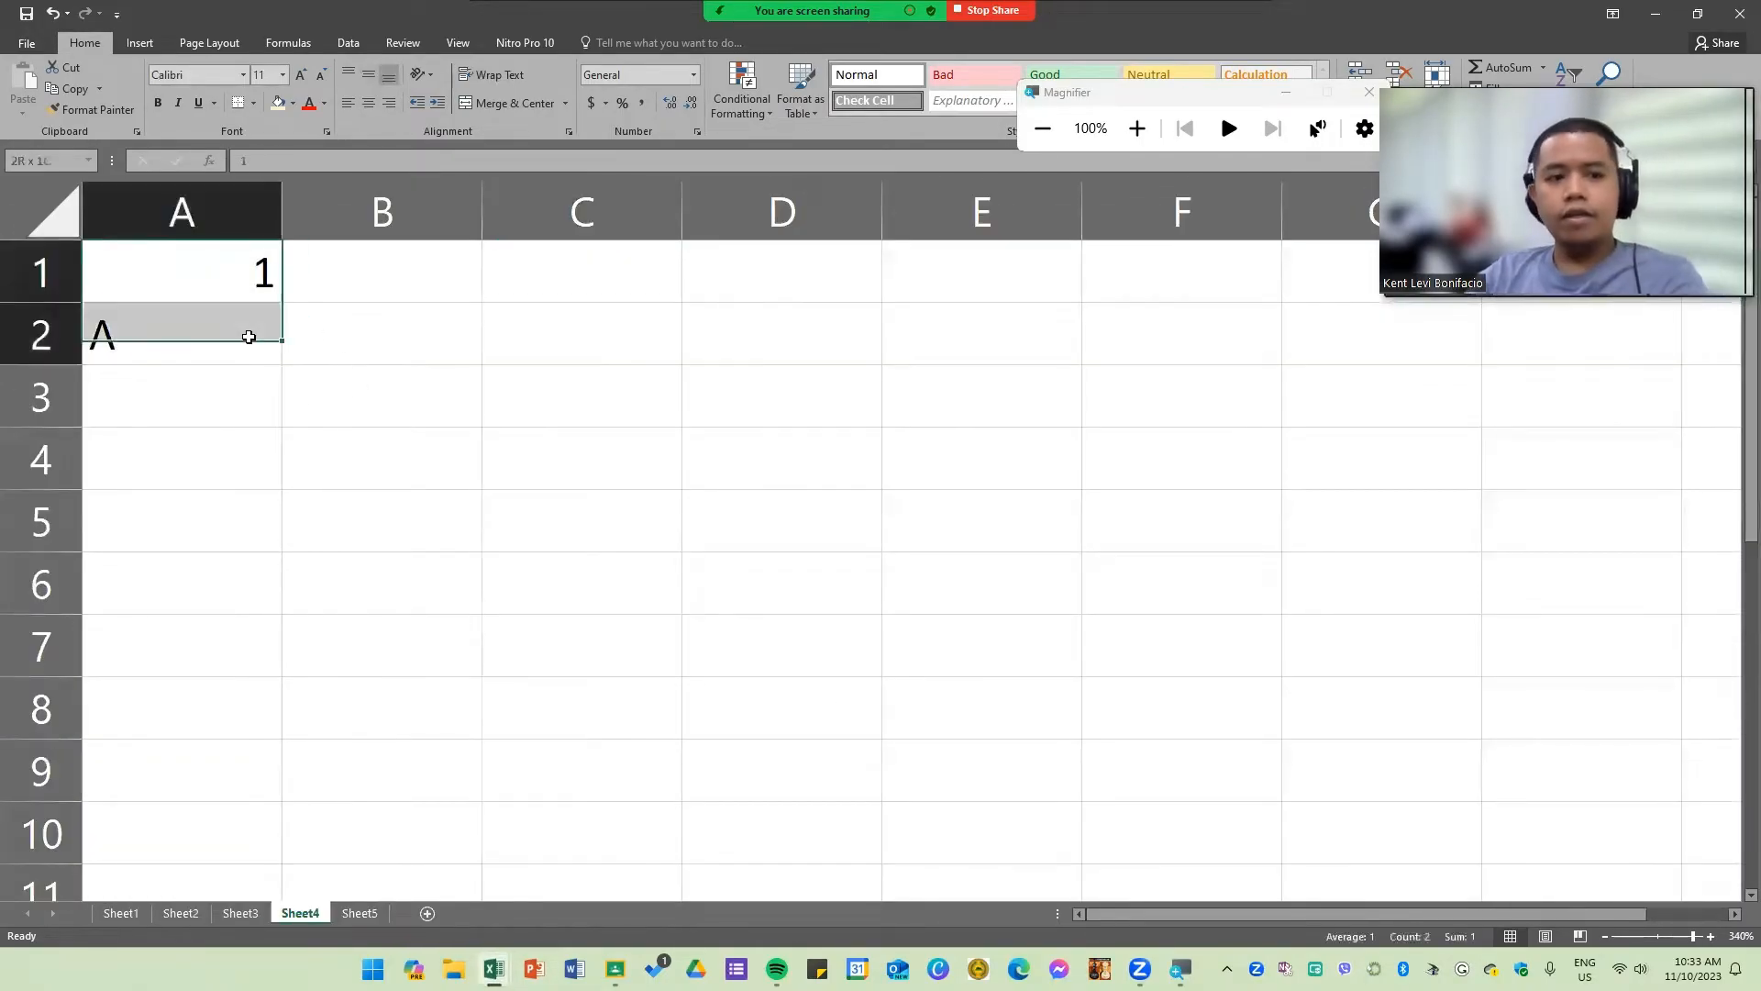
{"action": "key", "text": "Delete"}
Step: Enter the formula =RANDBETWEEN(1,500) in cell A2
{"action": "left_click", "coordinate": [210, 333]}
{"action": "type", "text": "=r"}
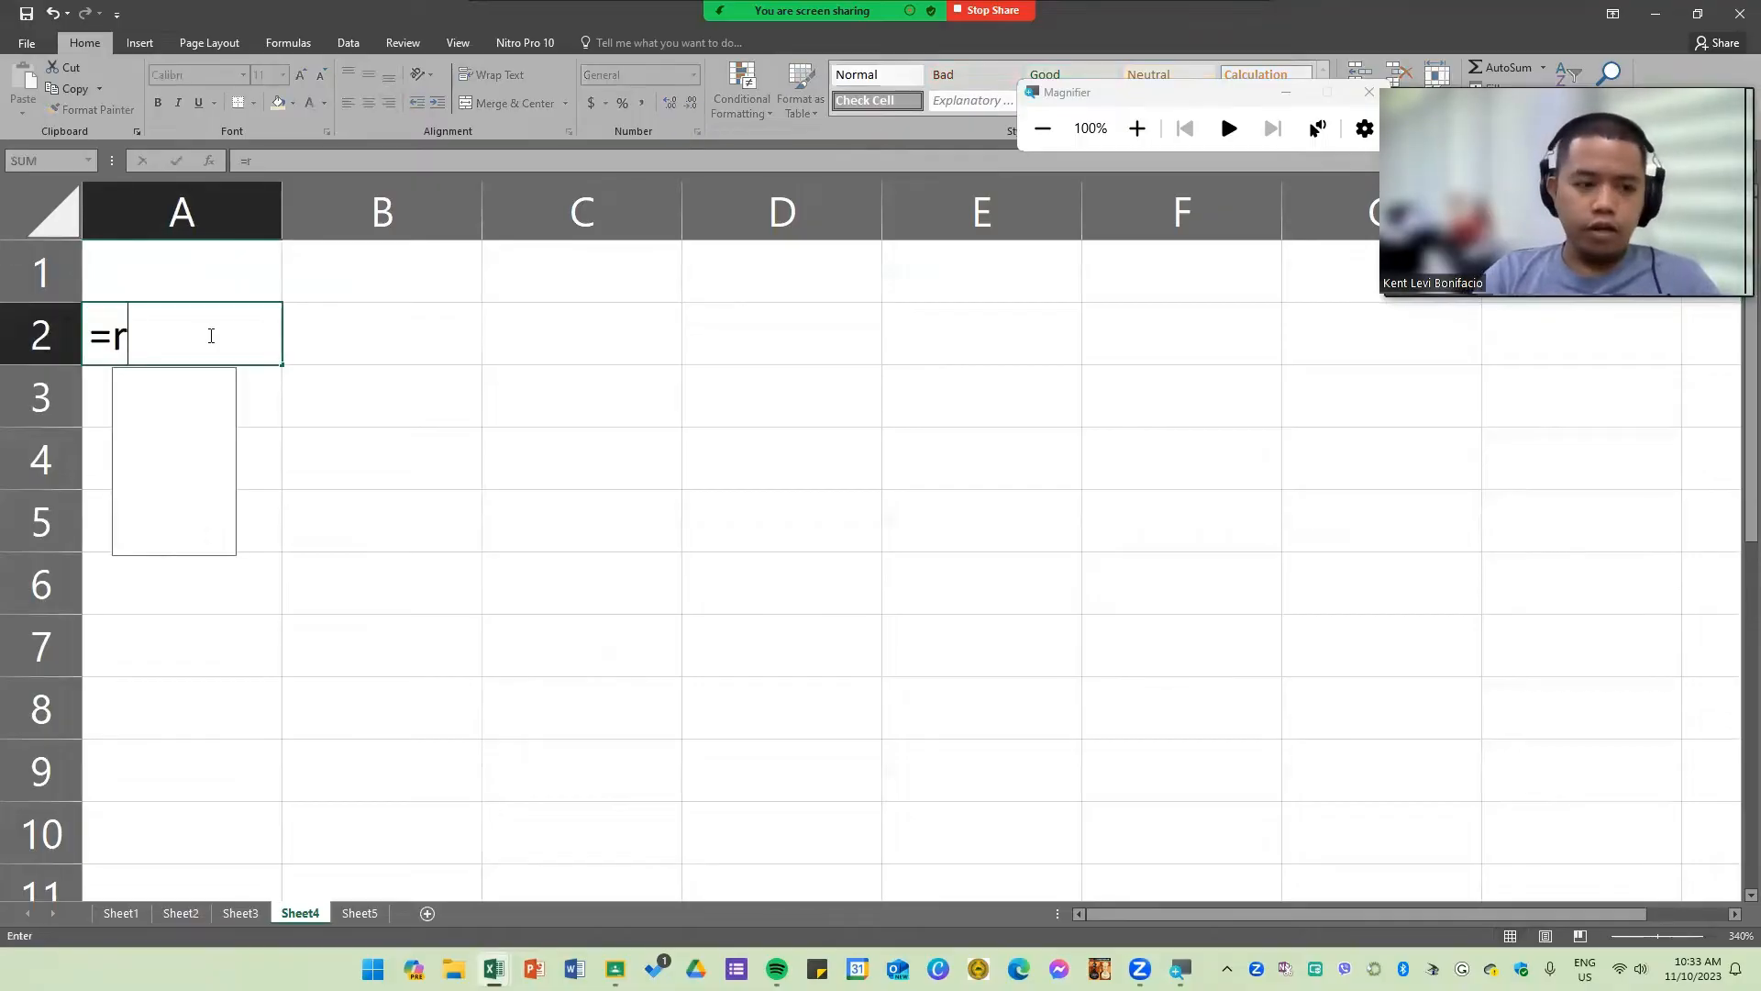
{"action": "type", "text": "and"}
{"action": "key", "text": "Tab"}
{"action": "type", "text": "1"}
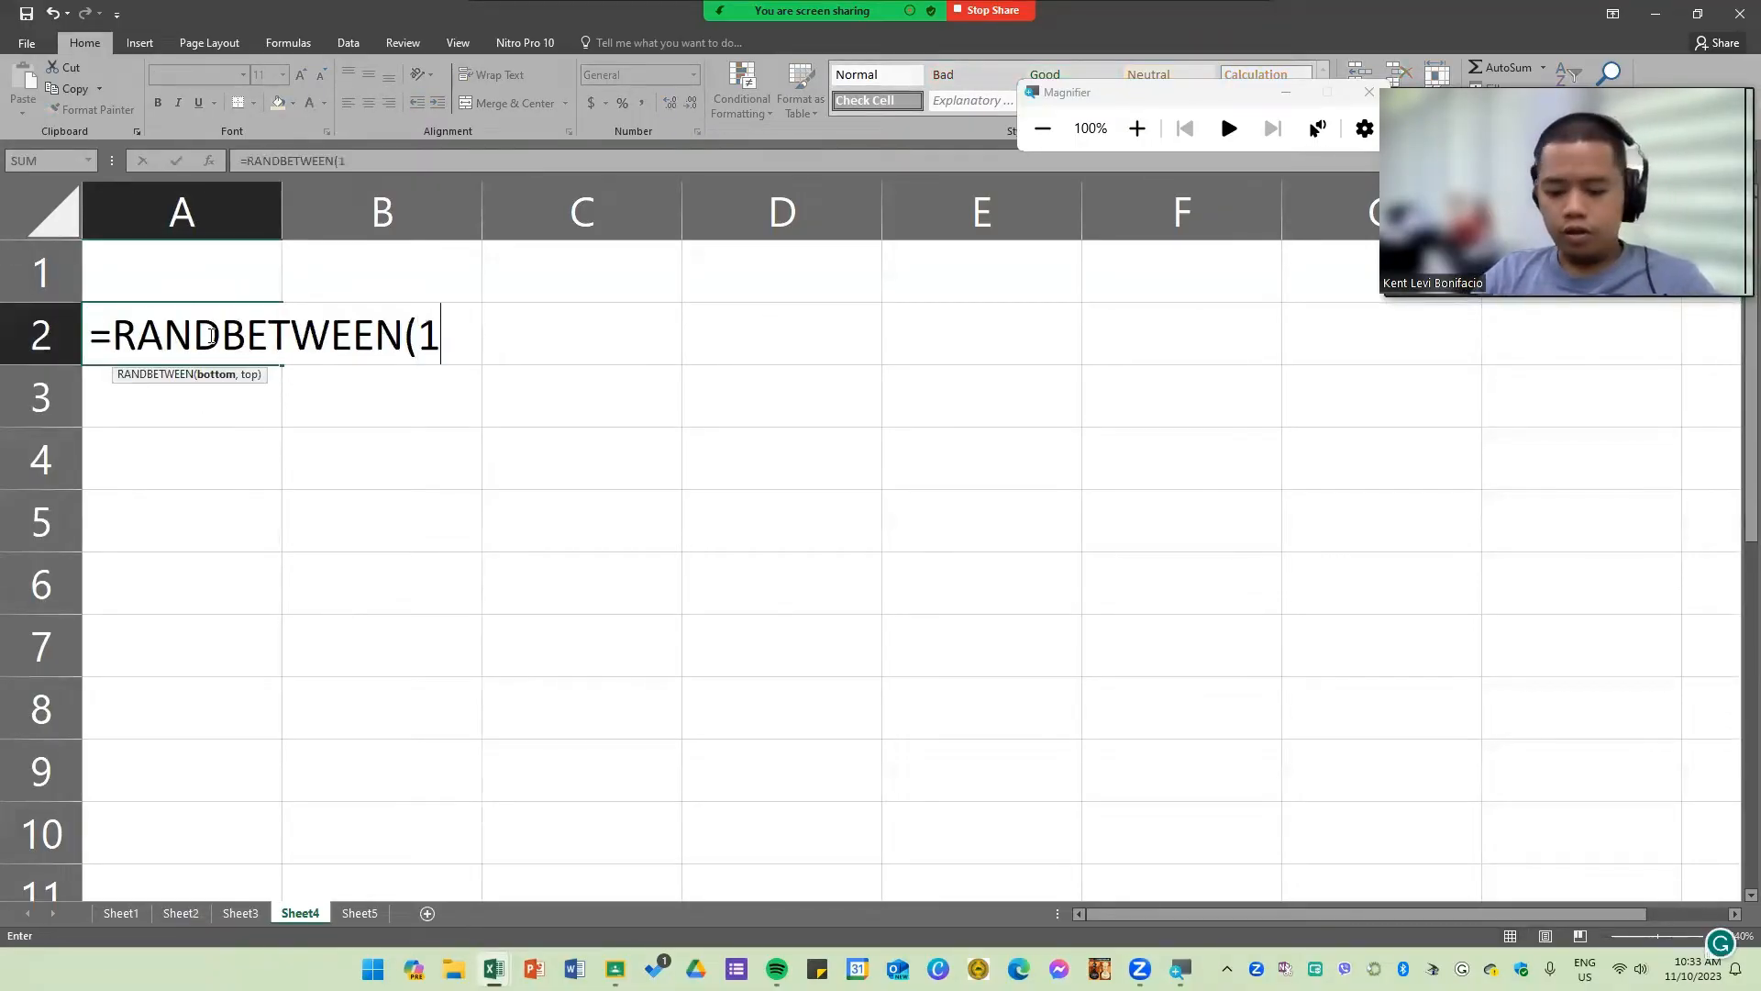
{"action": "type", "text": ",500)"}
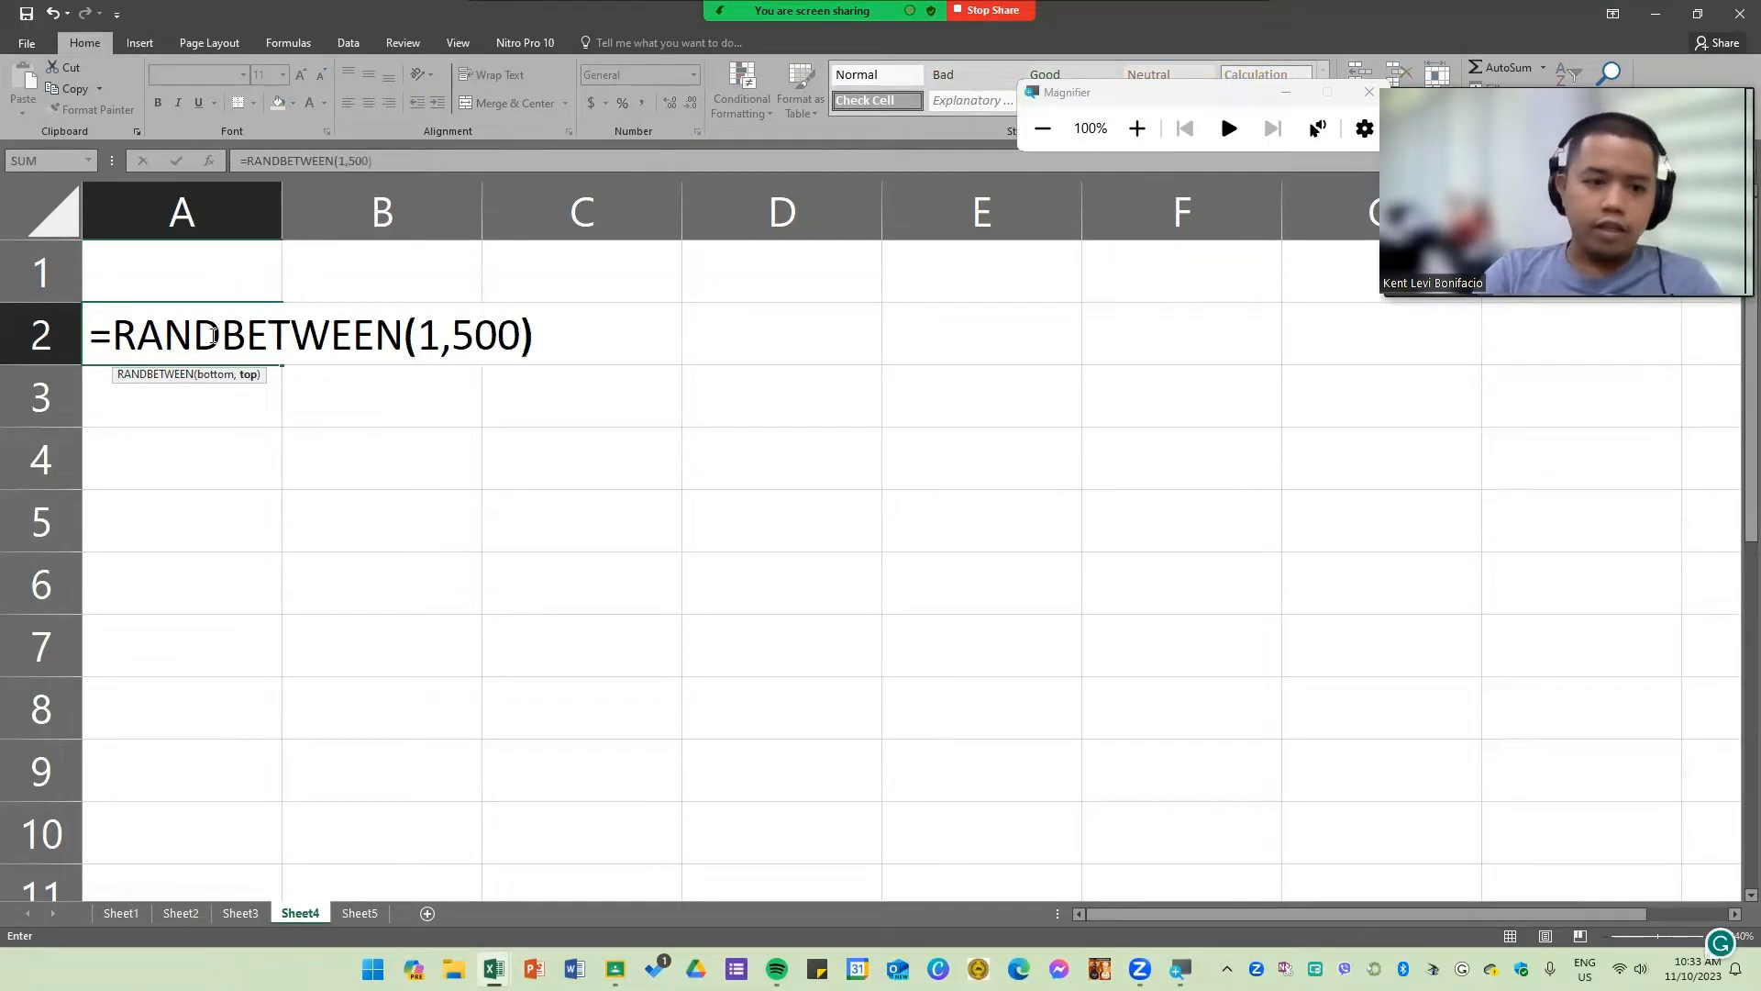
{"action": "key", "text": "Return"}
Step: Fill the RANDBETWEEN formula across the range A2:B6
{"action": "left_click", "coordinate": [307, 335]}
{"action": "left_click", "coordinate": [223, 328]}
{"action": "left_click_drag", "start_coordinate": [283, 365], "coordinate": [483, 611]}
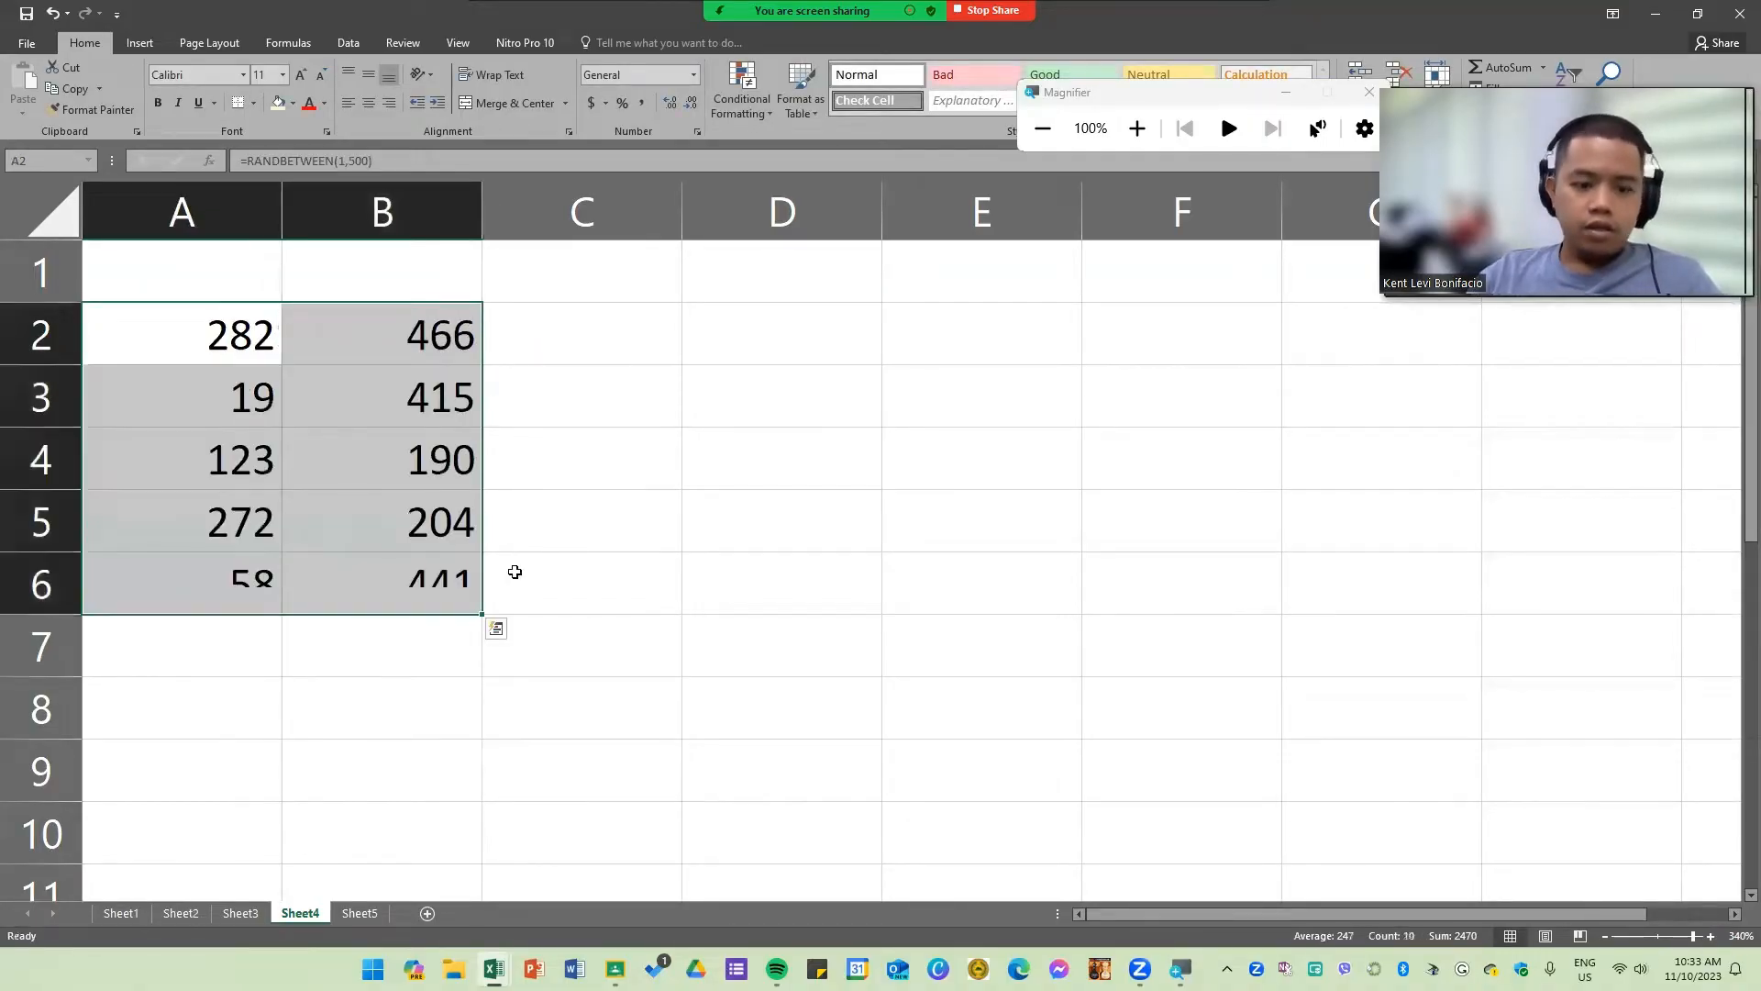
Step: Copy A2:B6 and paste it back in place as values
{"action": "key", "text": "ctrl+c"}
{"action": "right_click", "coordinate": [245, 339]}
{"action": "left_click", "coordinate": [311, 428]}
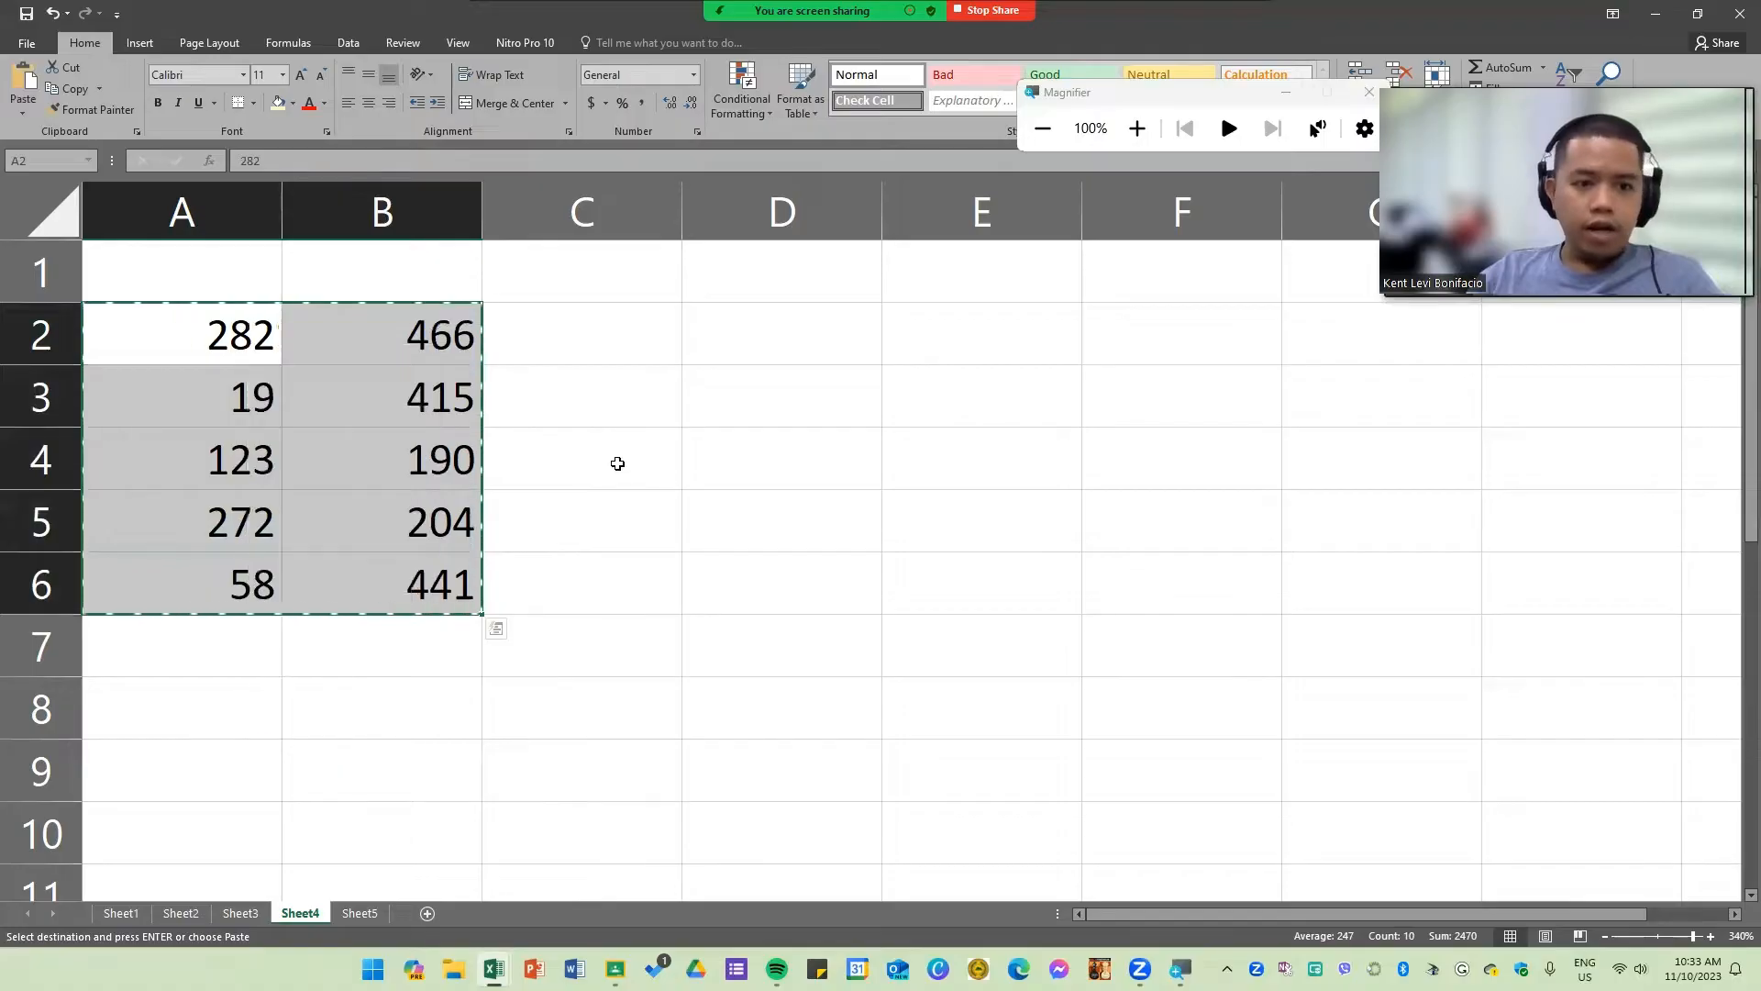
{"action": "left_click", "coordinate": [617, 463]}
{"action": "left_click_drag", "start_coordinate": [727, 501], "coordinate": [735, 480]}
{"action": "left_click", "coordinate": [820, 444]}
{"action": "left_click", "coordinate": [789, 342]}
{"action": "double_click", "coordinate": [786, 342]}
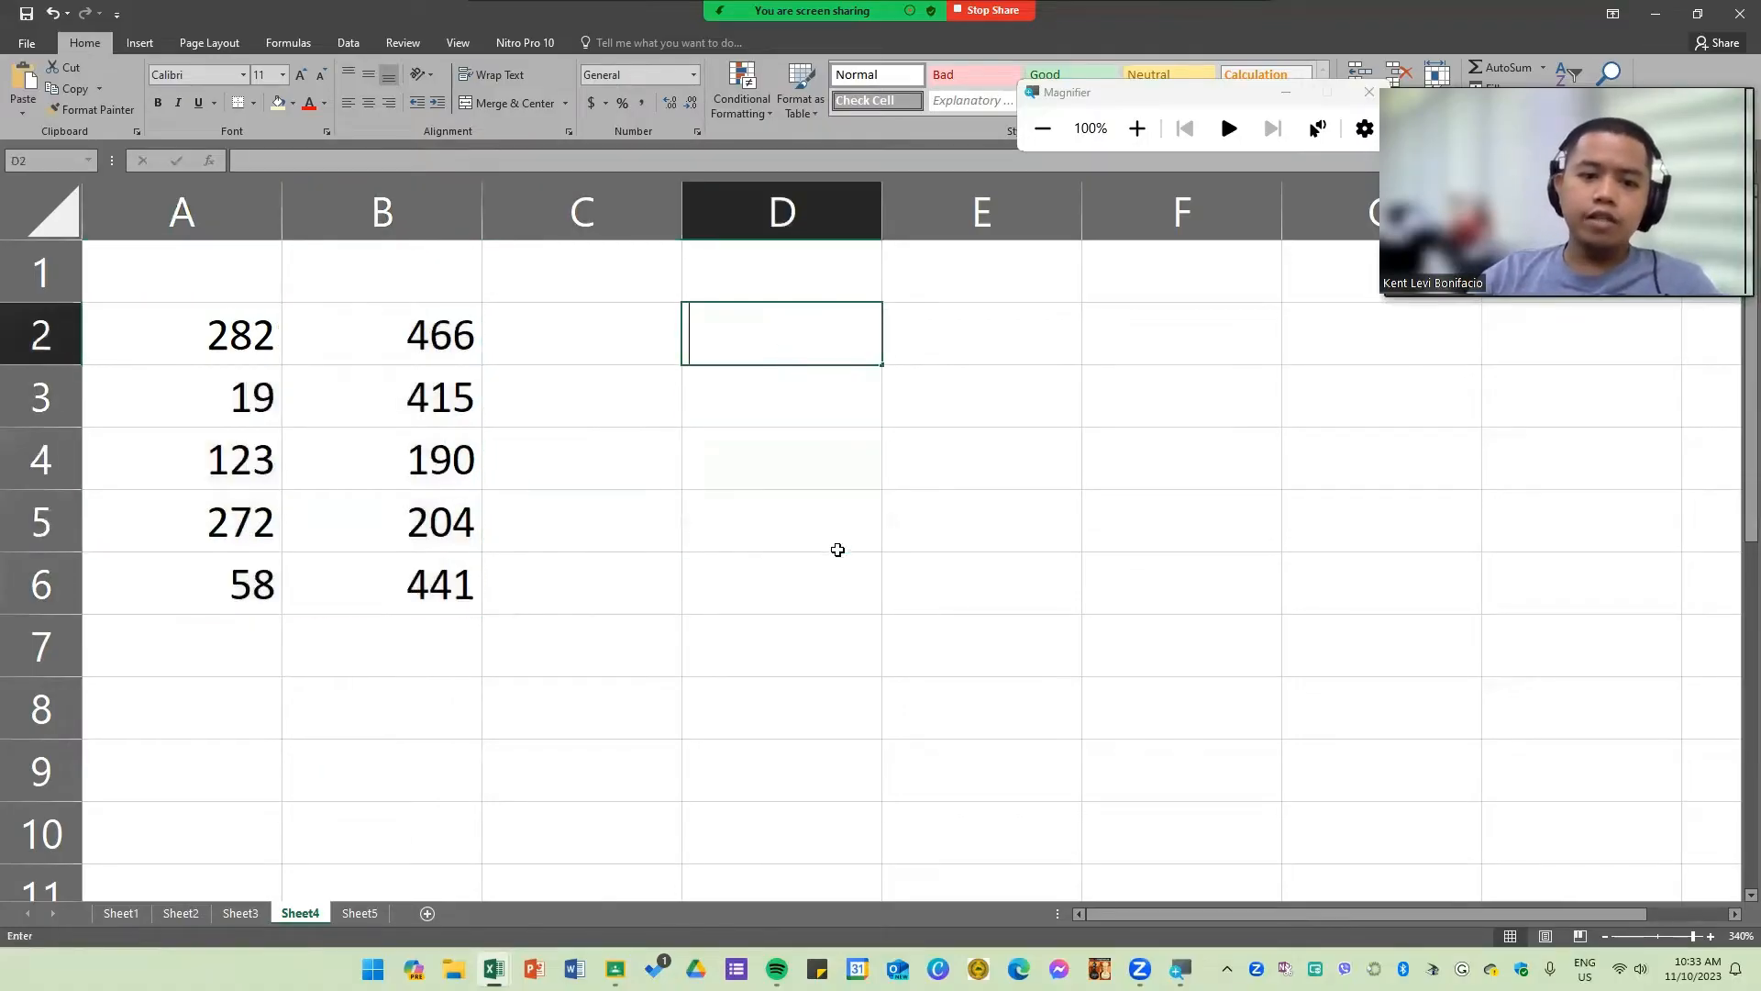
{"action": "left_click", "coordinate": [838, 550]}
Step: Label the columns by entering A in cell A1 and B in cell B1, right-aligning B1
{"action": "left_click", "coordinate": [247, 295]}
{"action": "type", "text": "A"}
{"action": "left_click", "coordinate": [445, 287]}
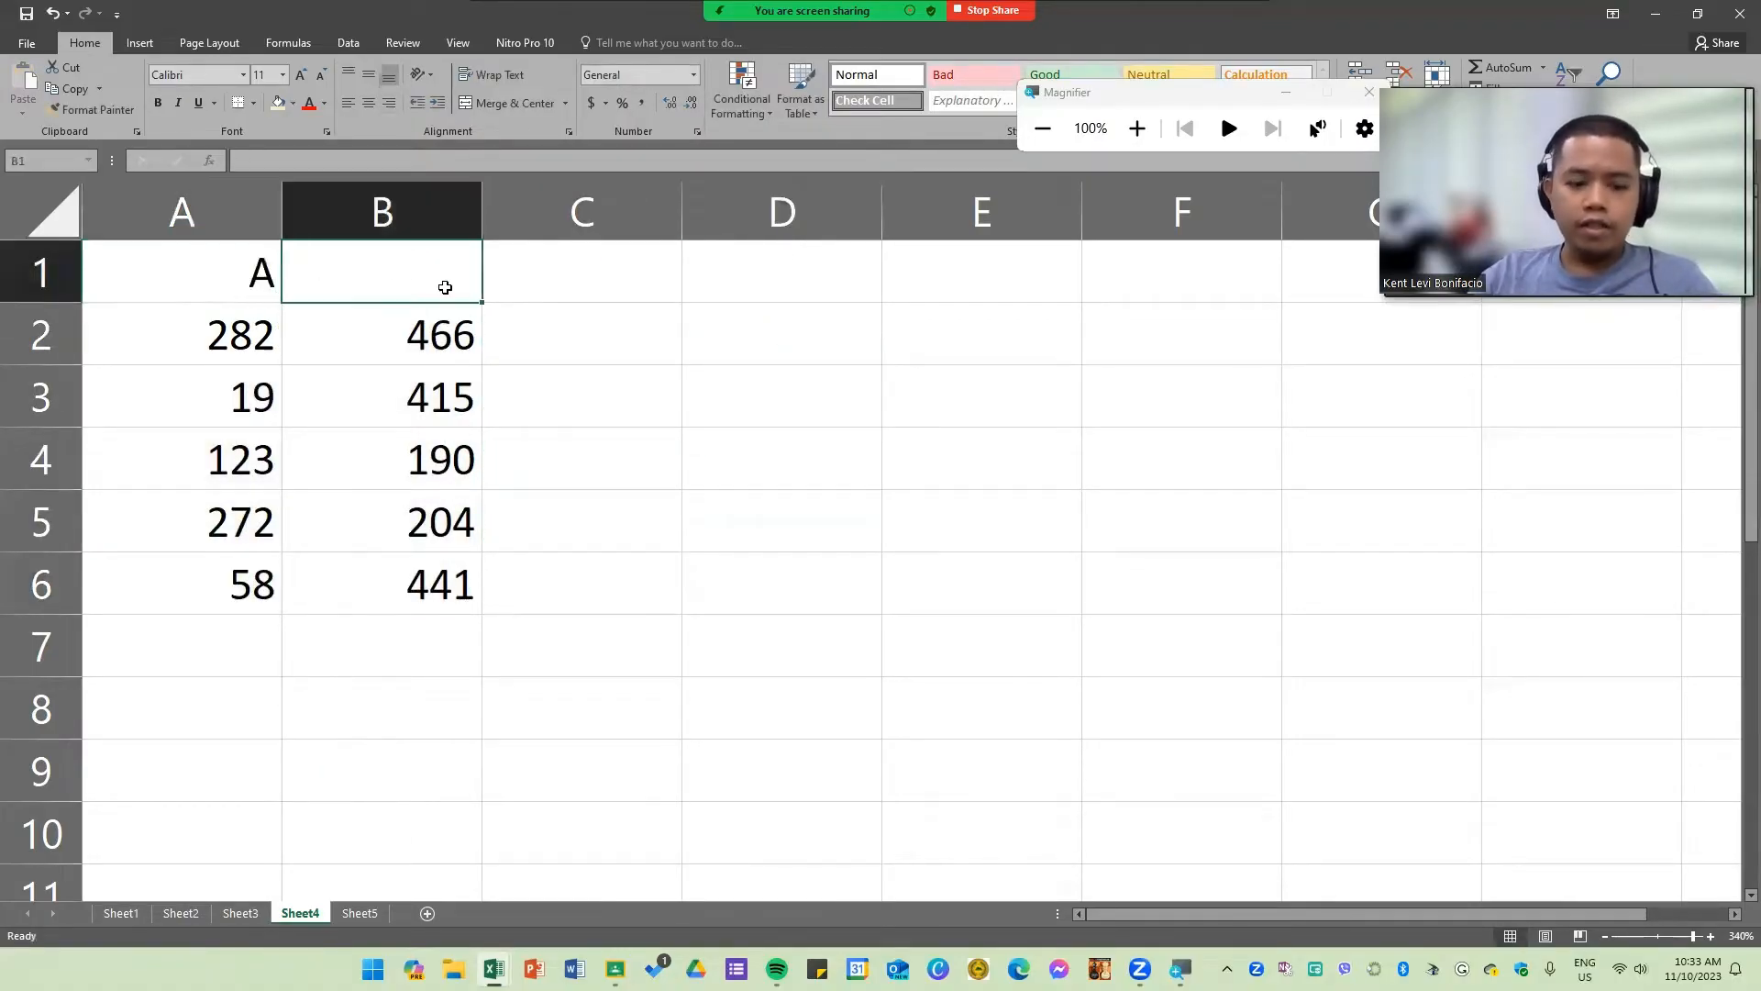
{"action": "type", "text": "B"}
{"action": "left_click", "coordinate": [500, 441]}
{"action": "left_click", "coordinate": [368, 293]}
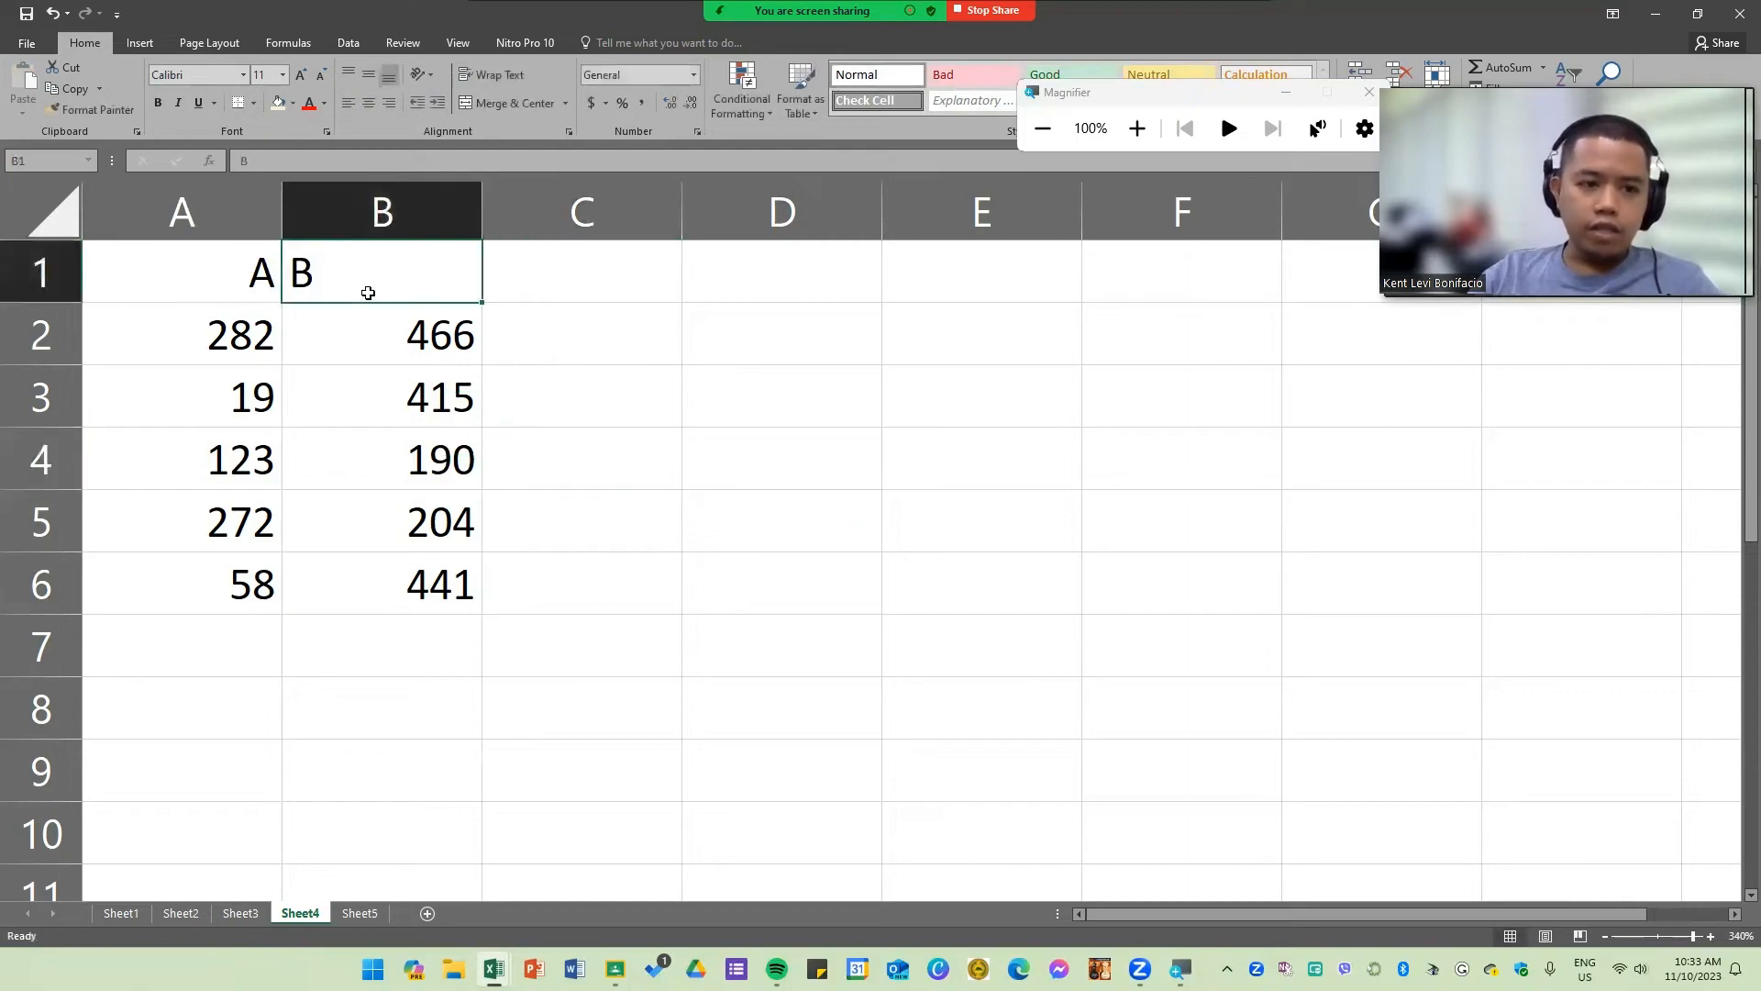
{"action": "left_click", "coordinate": [389, 103]}
{"action": "left_click", "coordinate": [688, 514]}
{"action": "left_click_drag", "start_coordinate": [223, 344], "coordinate": [459, 335]}
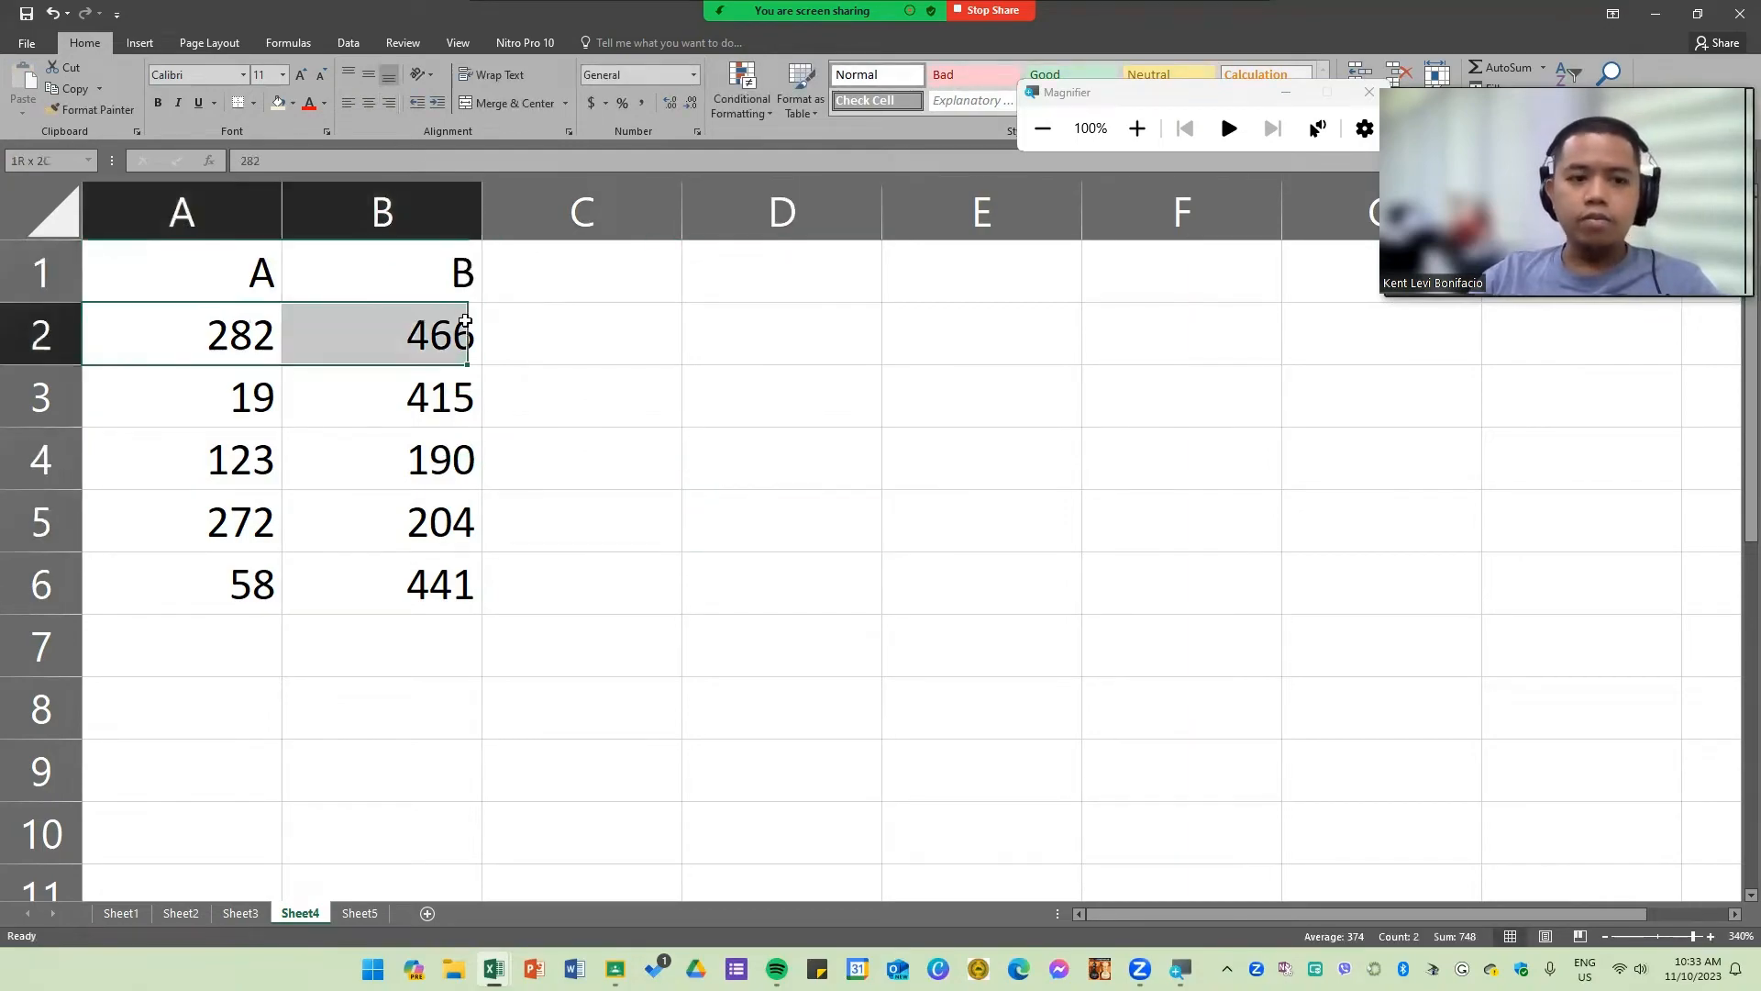
{"action": "left_click", "coordinate": [659, 549]}
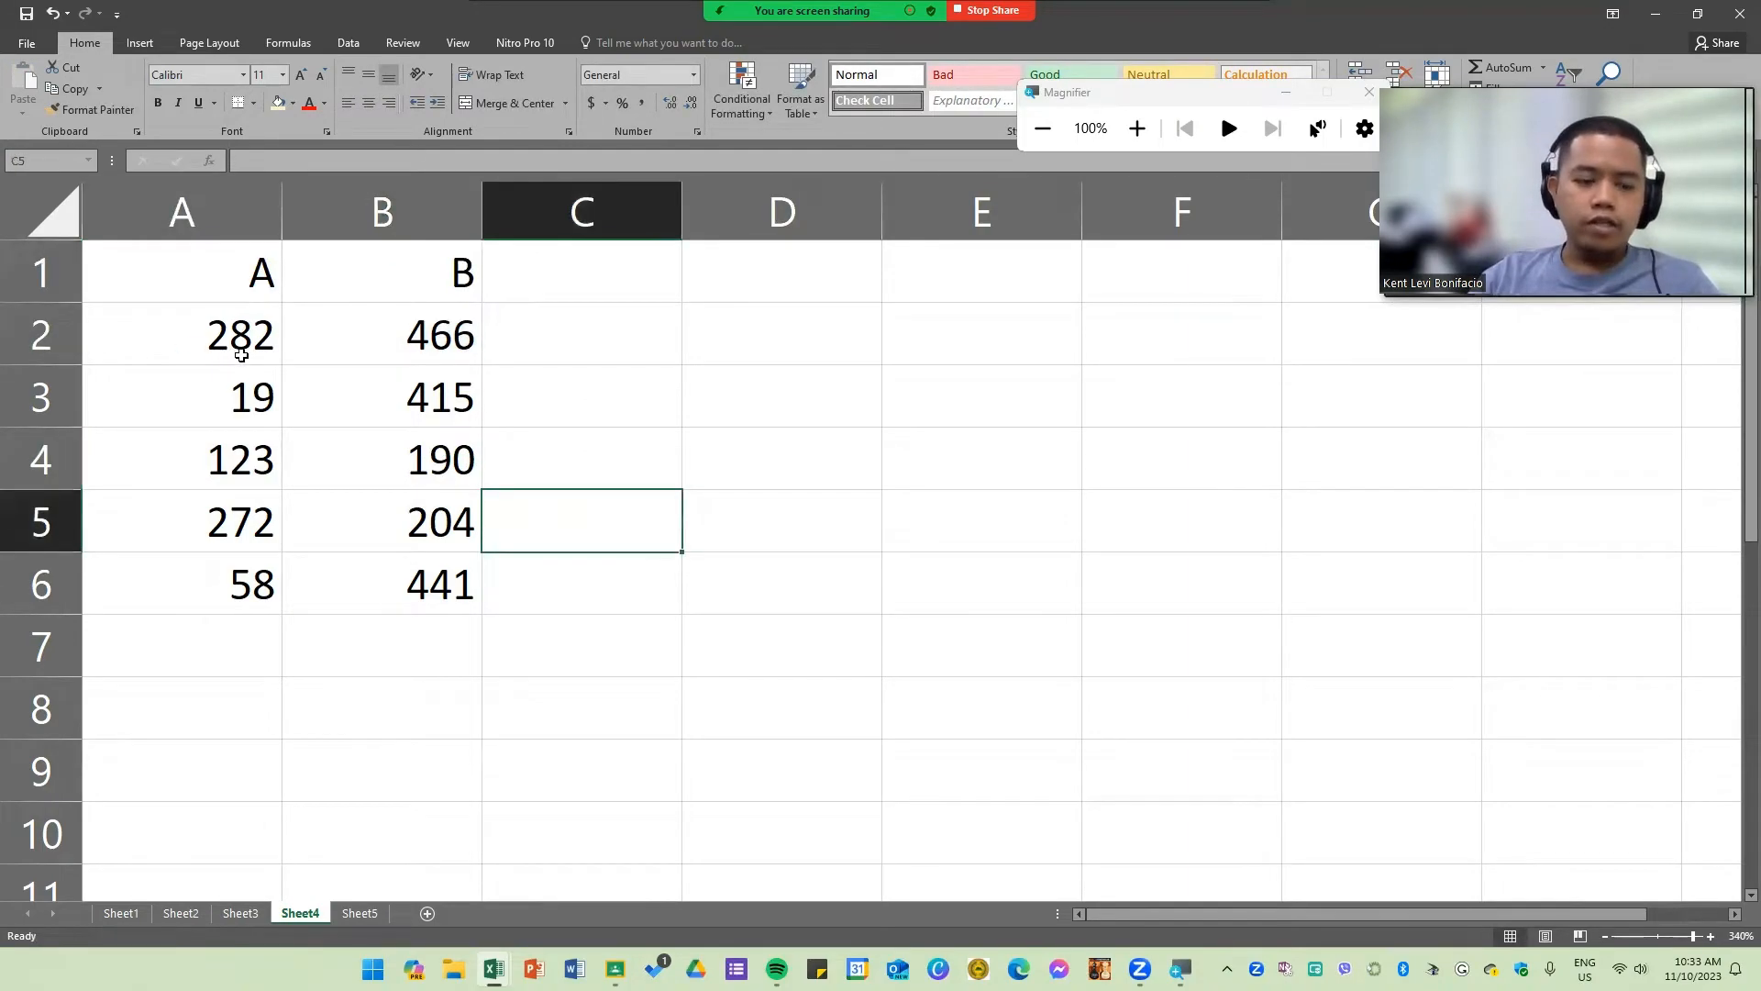
{"action": "left_click", "coordinate": [426, 338]}
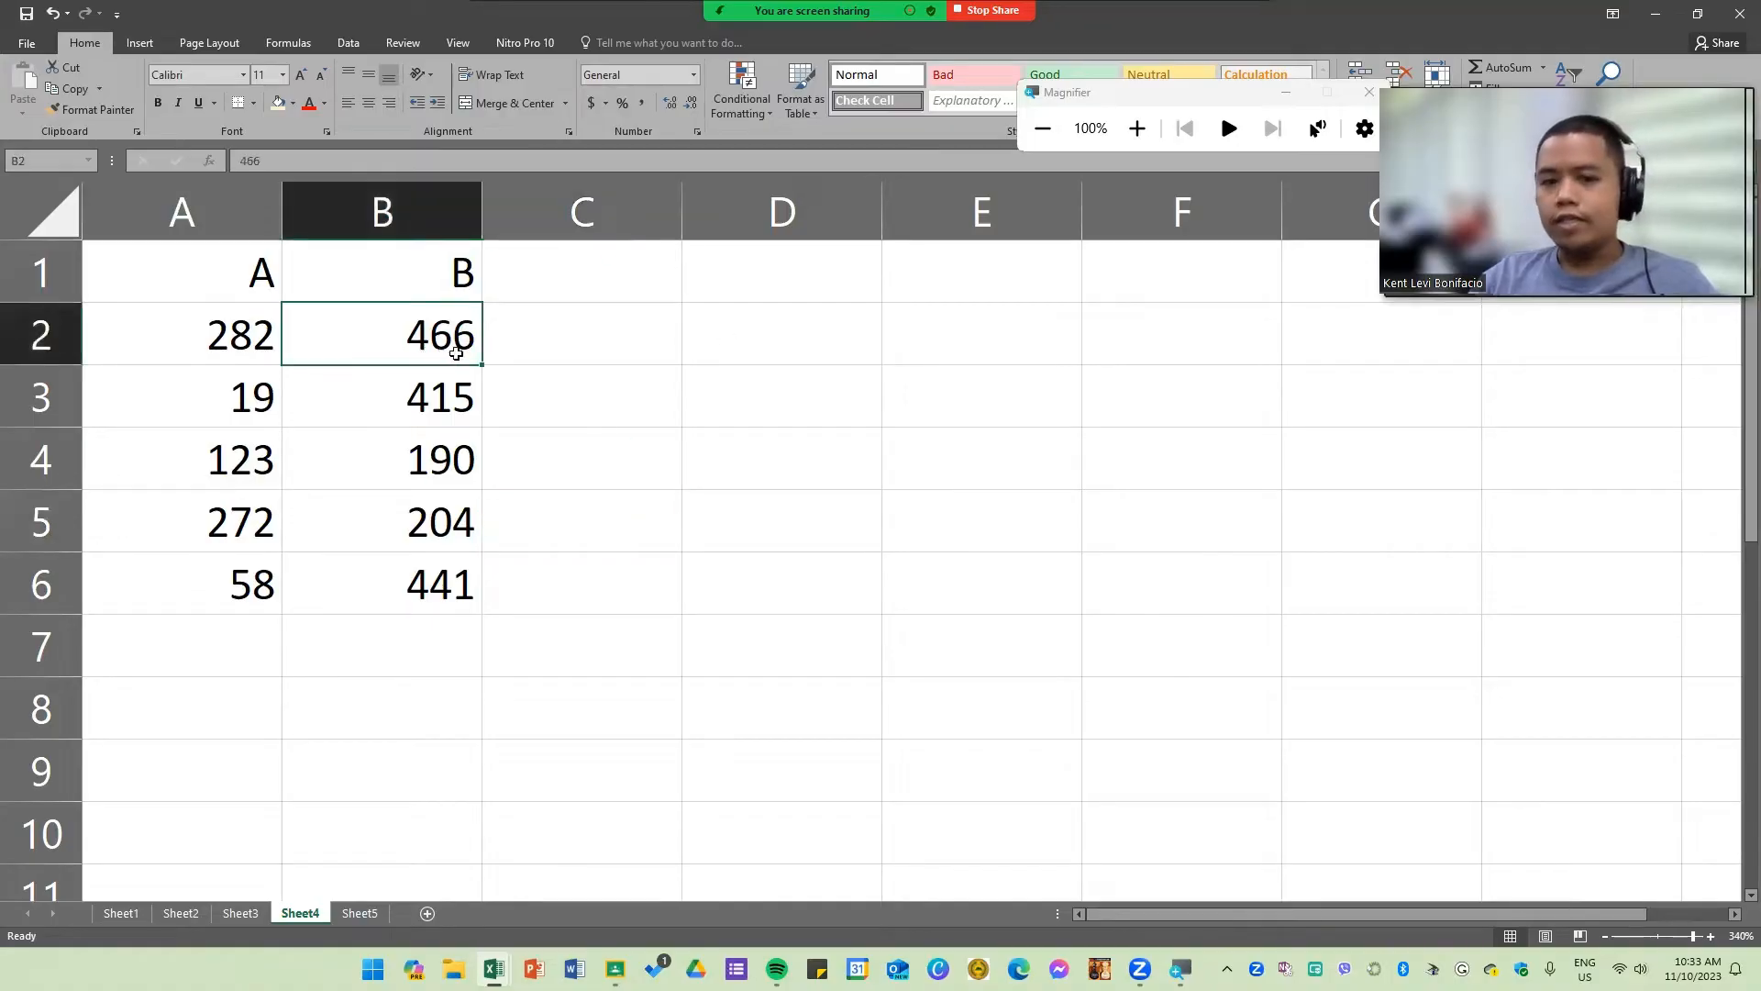
Step: Enter the formula =282+466 in cell D2, adding the two row-2 values directly
{"action": "left_click", "coordinate": [775, 332]}
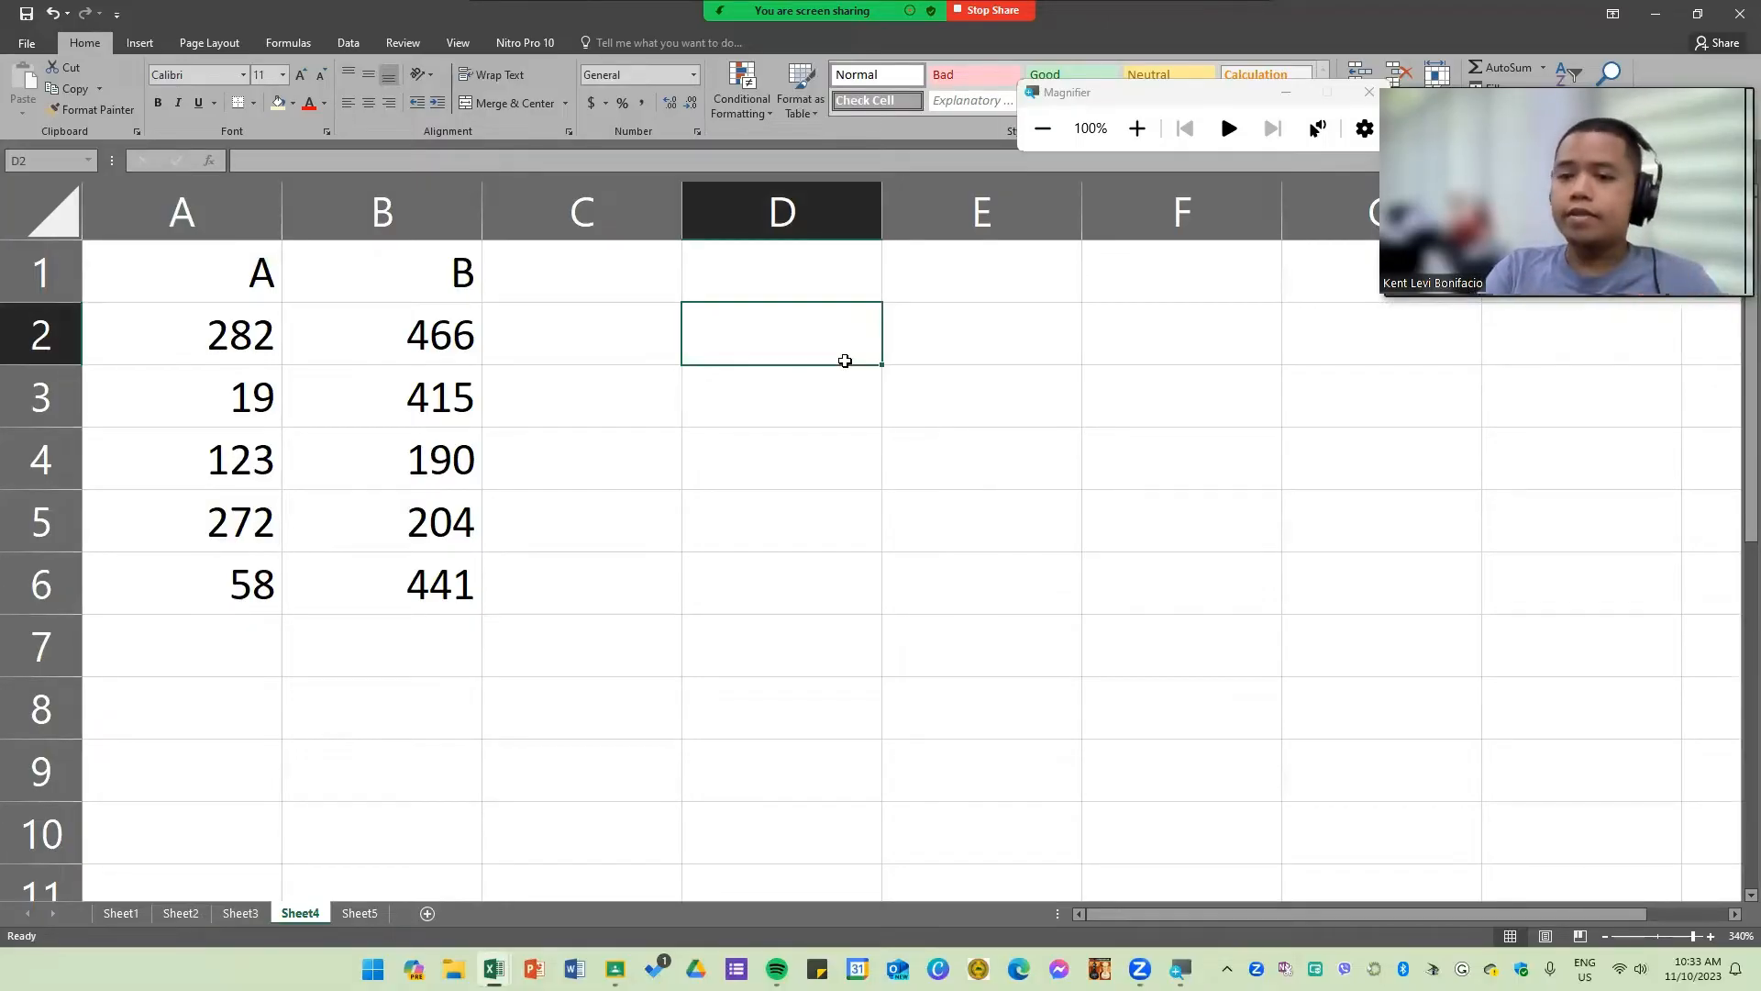
{"action": "type", "text": "=282+466"}
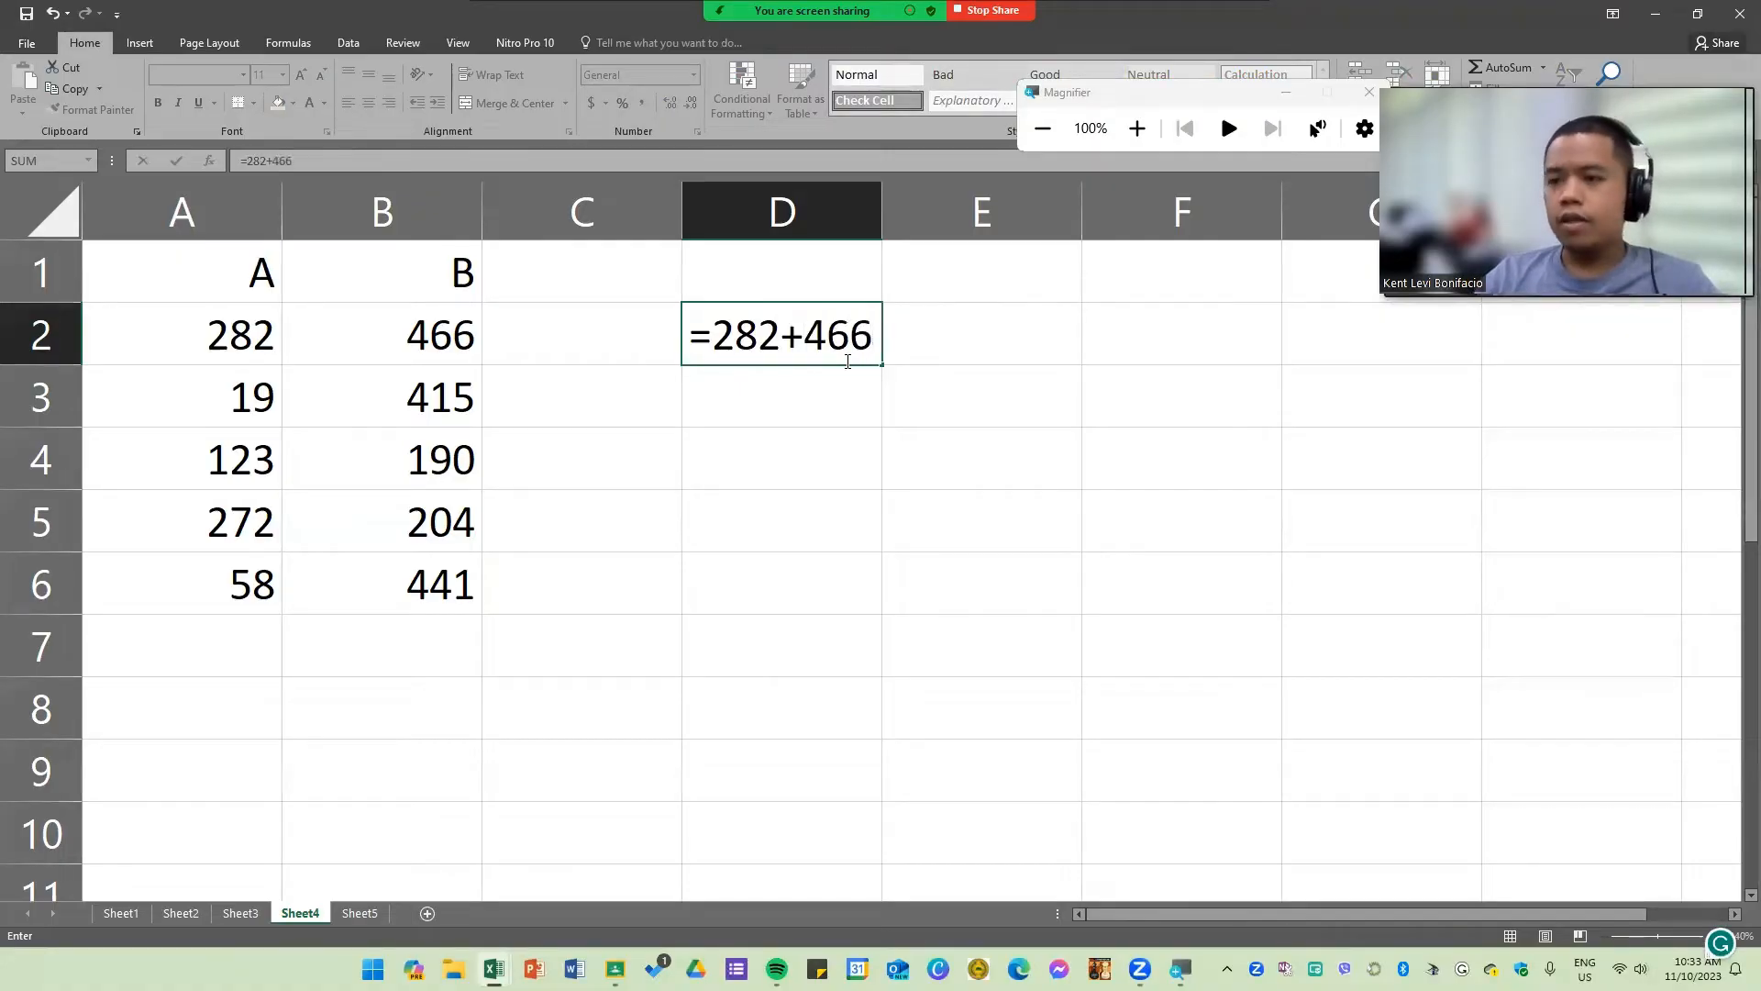
{"action": "key", "text": "Return"}
{"action": "left_click", "coordinate": [838, 341]}
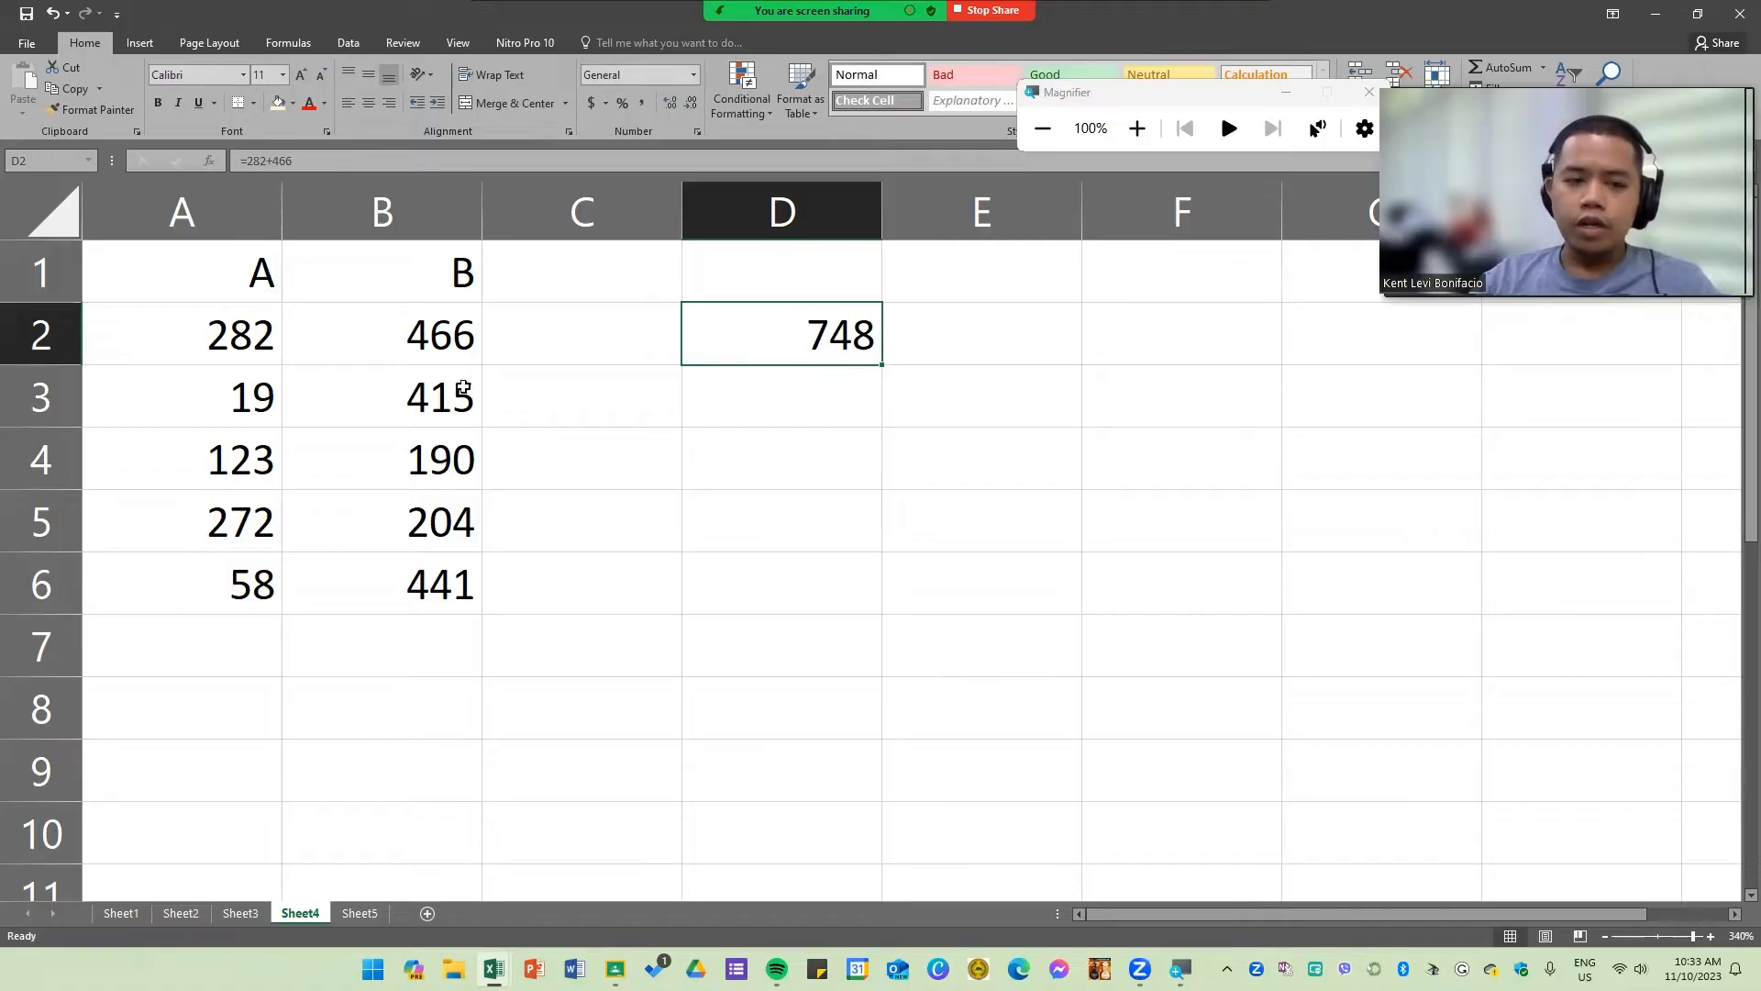
Step: Enter the formula =A2+B2 in cell E2 by referencing cells A2 and B2
{"action": "left_click_drag", "start_coordinate": [205, 347], "coordinate": [353, 360]}
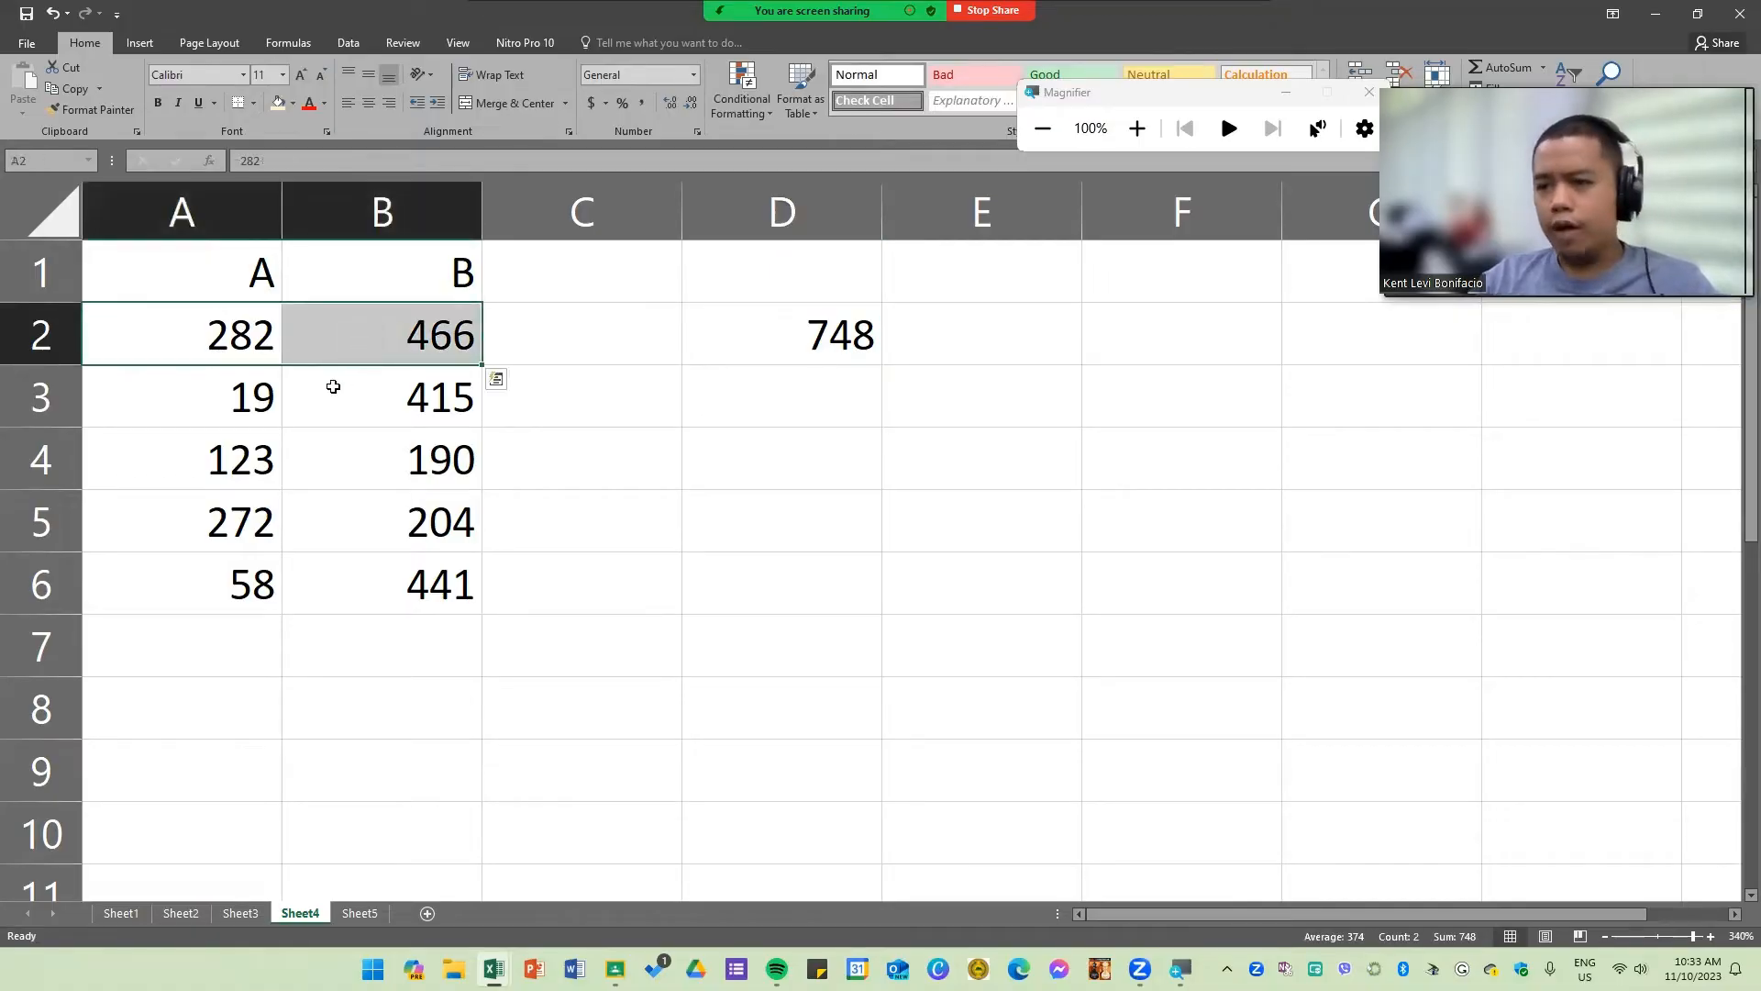
{"action": "left_click", "coordinate": [735, 456]}
{"action": "left_click", "coordinate": [829, 337]}
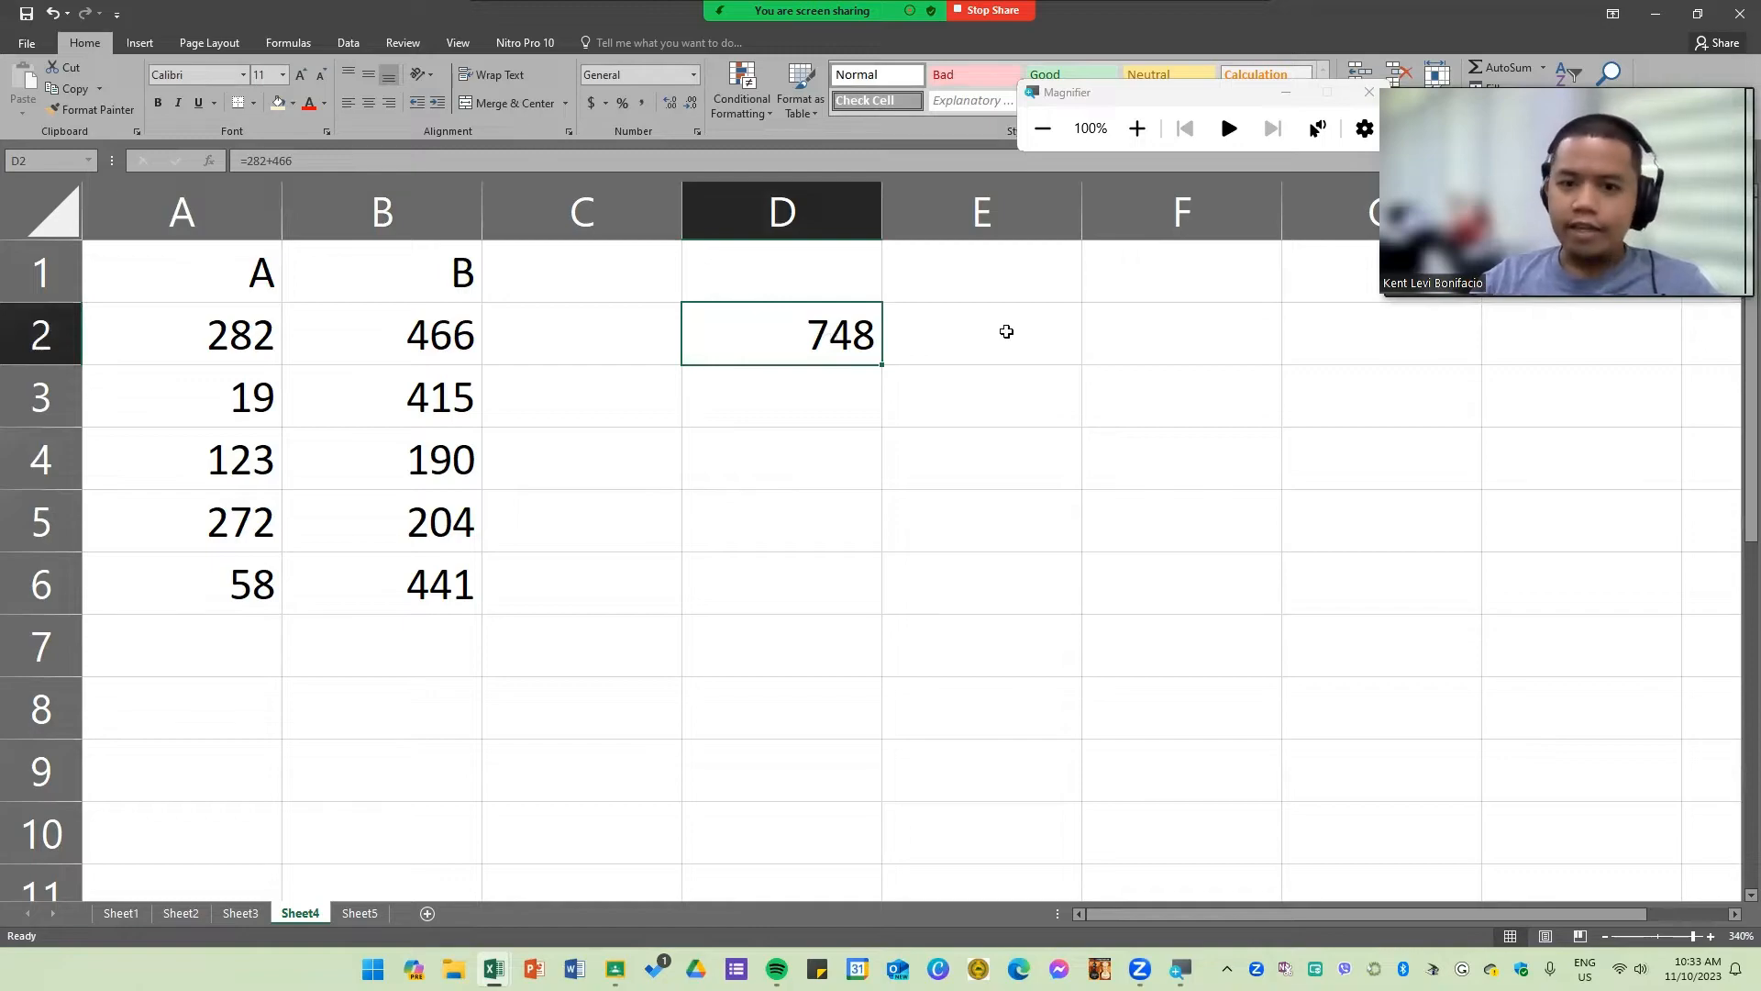
{"action": "left_click", "coordinate": [1005, 334]}
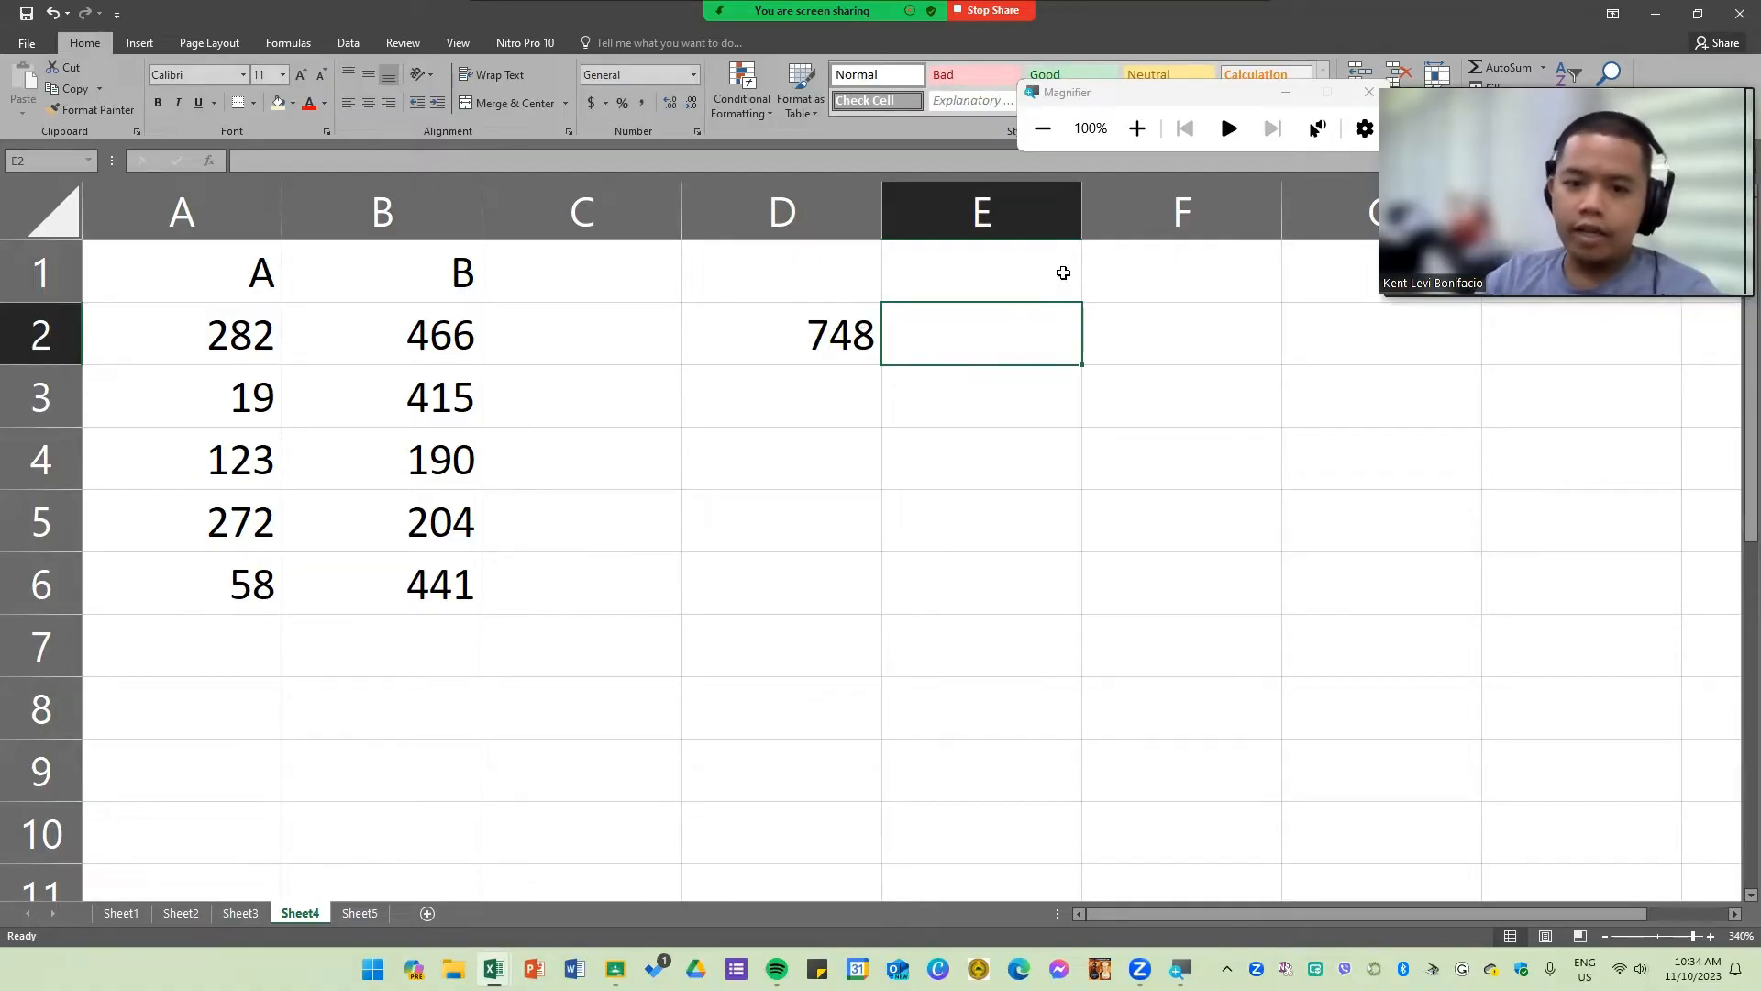
{"action": "double_click", "coordinate": [812, 332]}
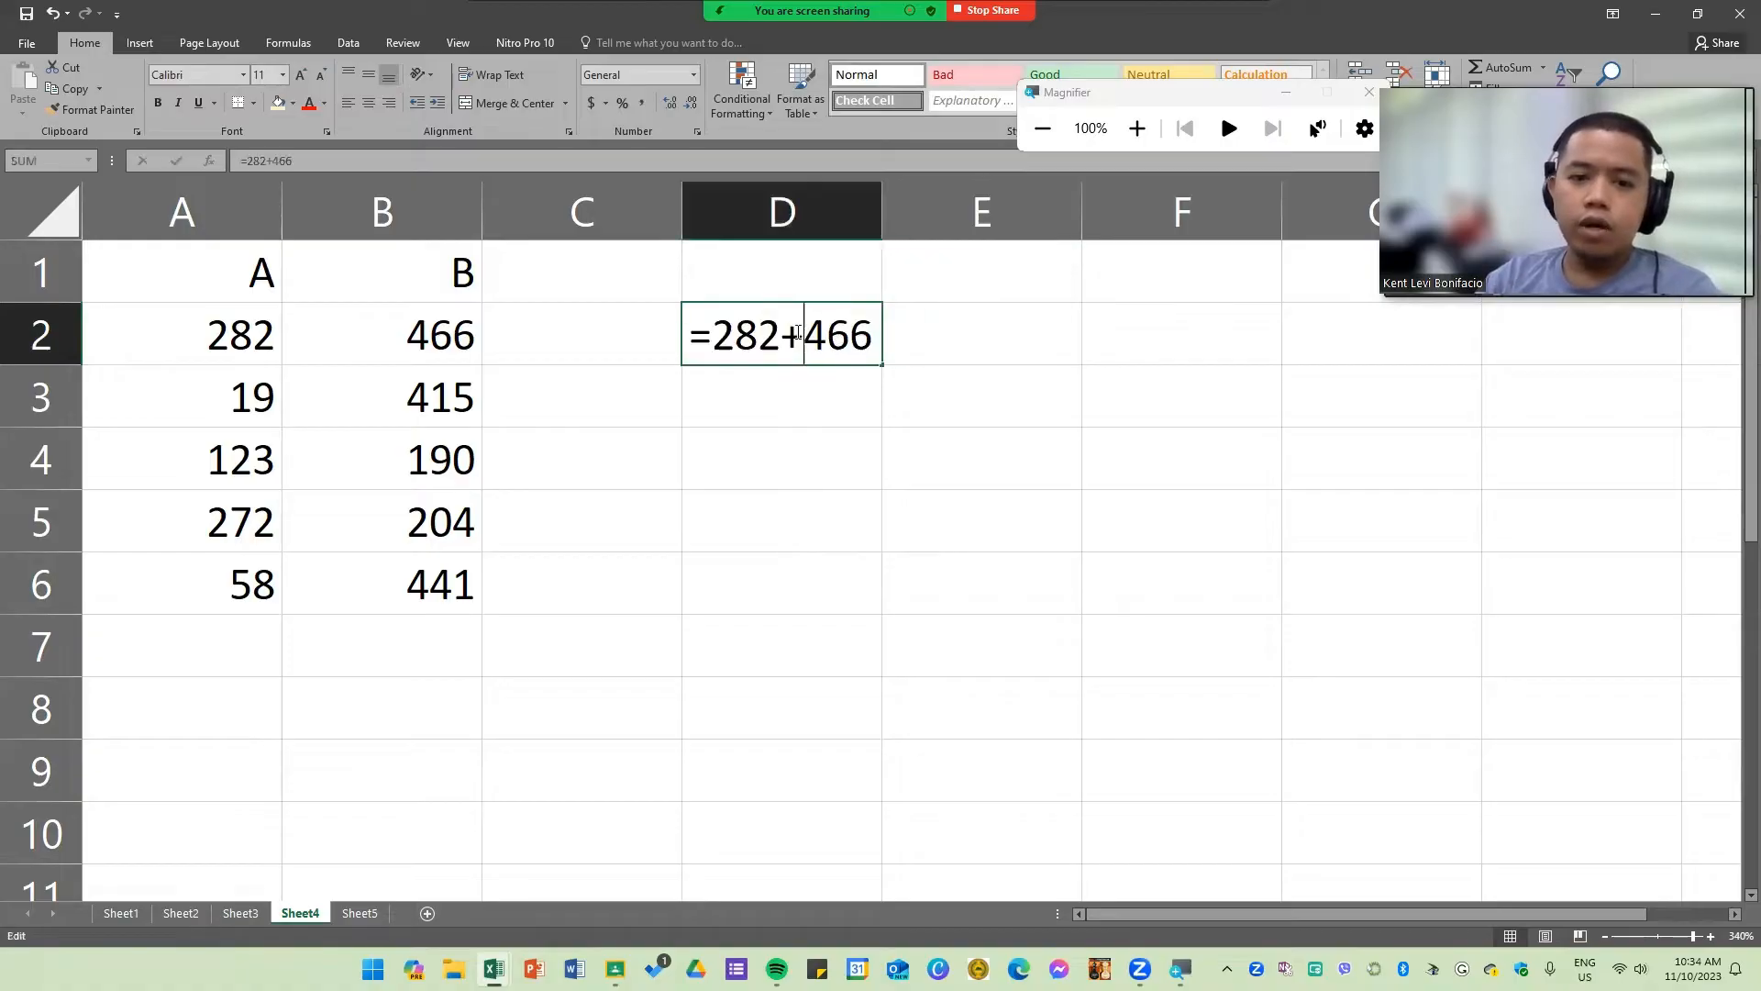
{"action": "left_click", "coordinate": [1011, 335]}
{"action": "type", "text": "="}
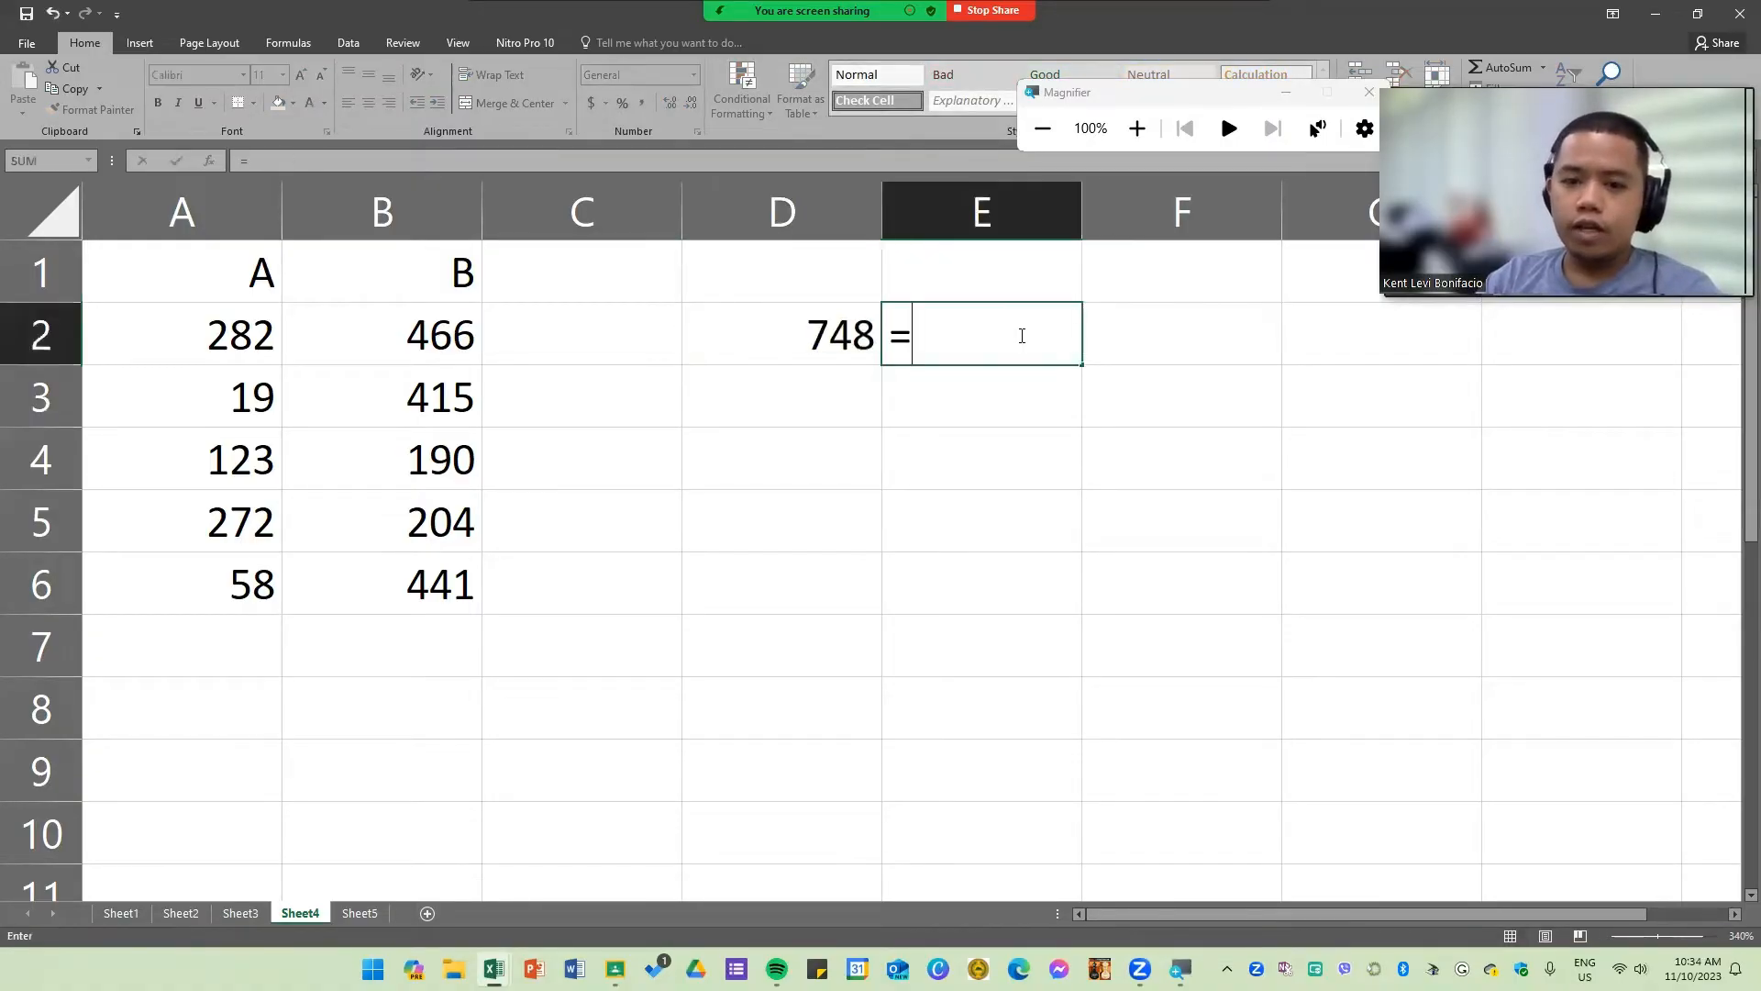
{"action": "left_click", "coordinate": [217, 344]}
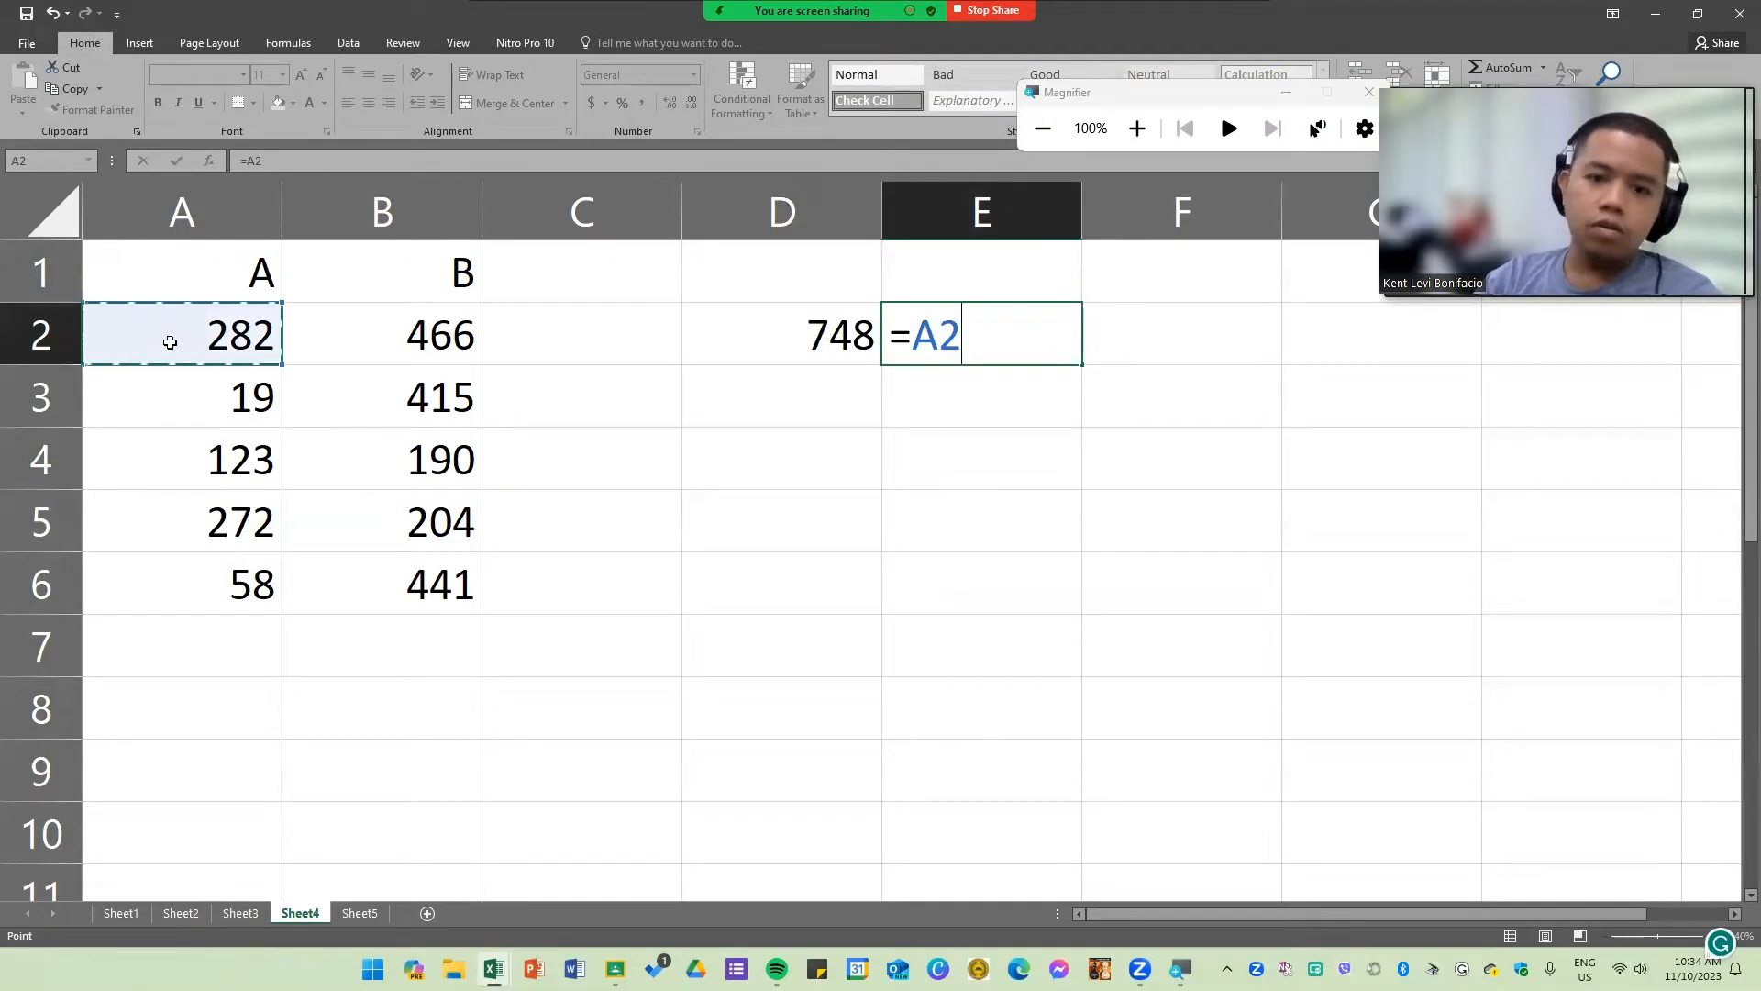
{"action": "type", "text": "+"}
{"action": "left_click", "coordinate": [431, 339]}
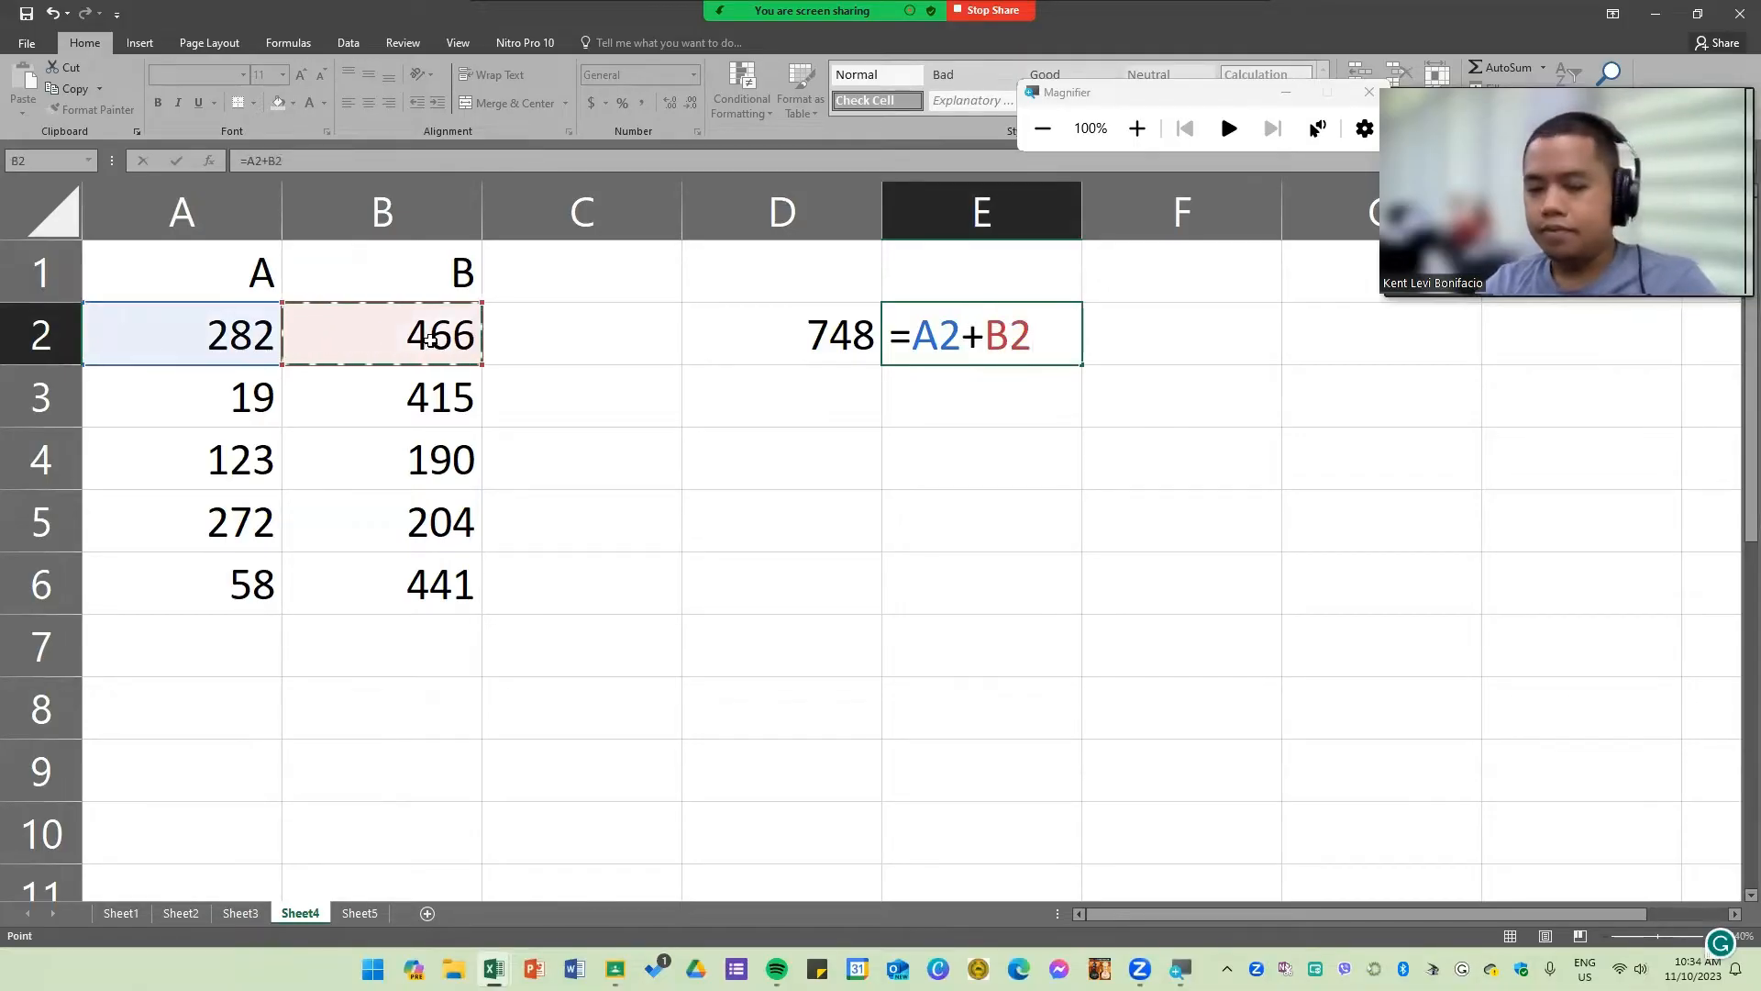
{"action": "key", "text": "Return"}
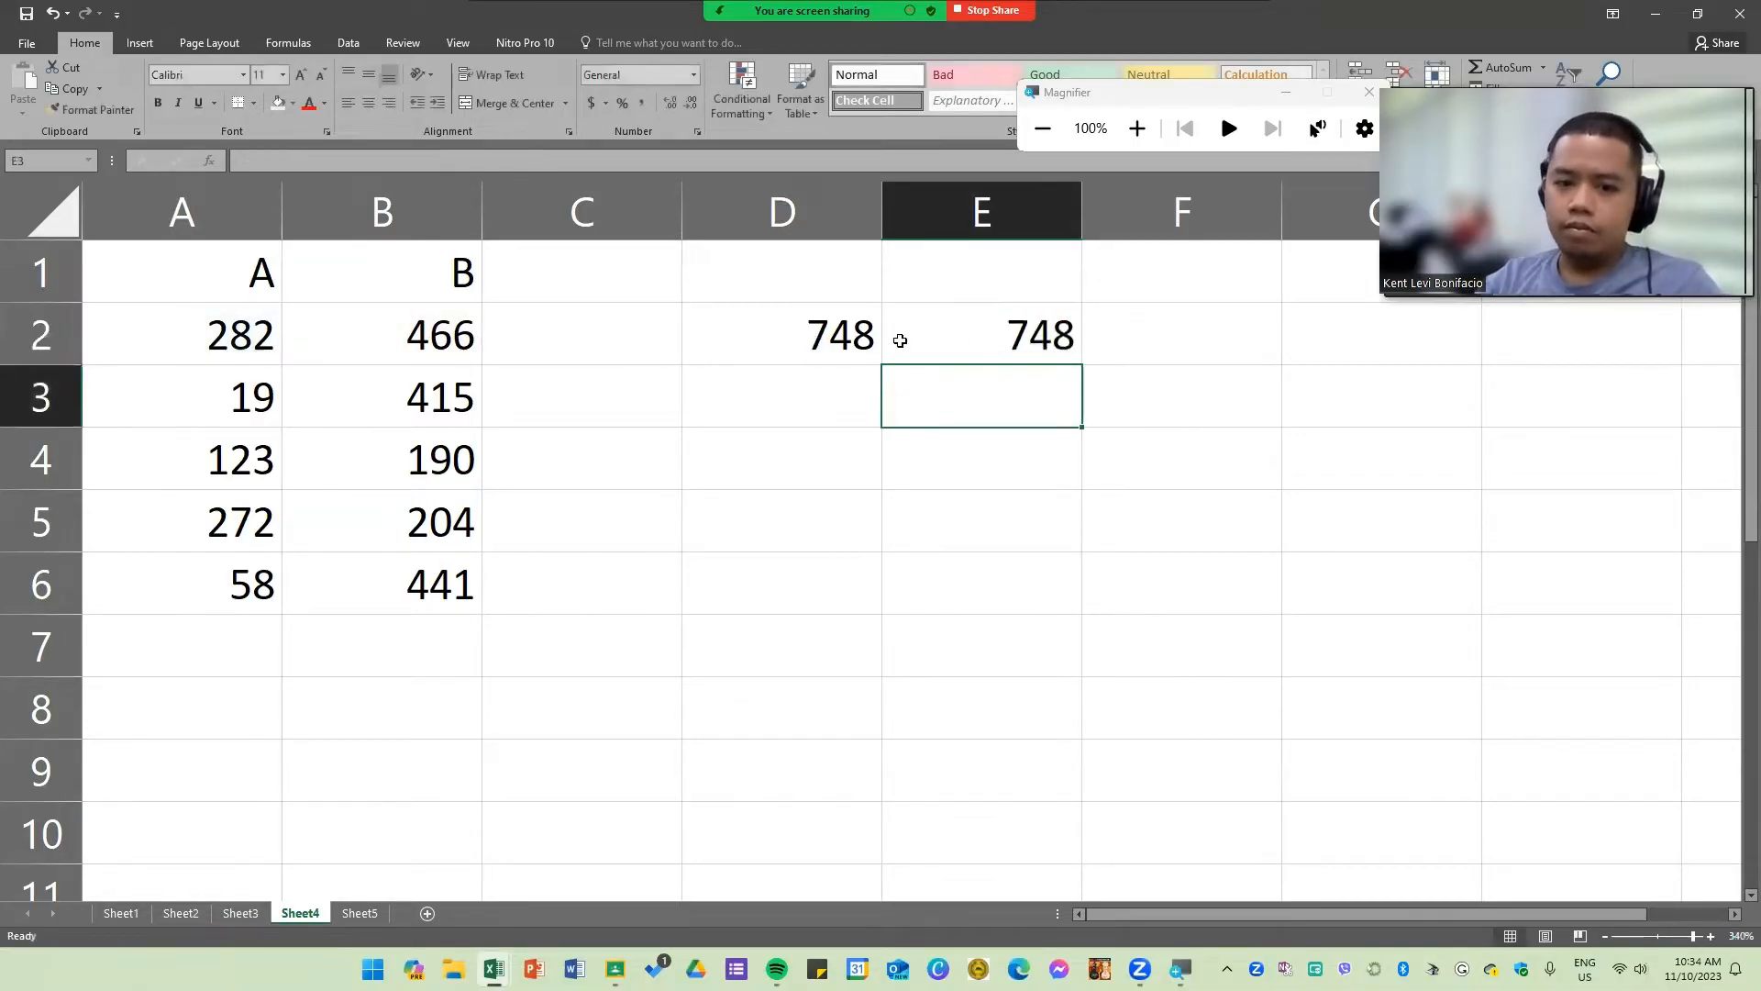
Step: Enter the formula =SUM(A2:B2) in cell F2 using the SUM function over A2:B2
{"action": "left_click_drag", "start_coordinate": [871, 339], "coordinate": [823, 358]}
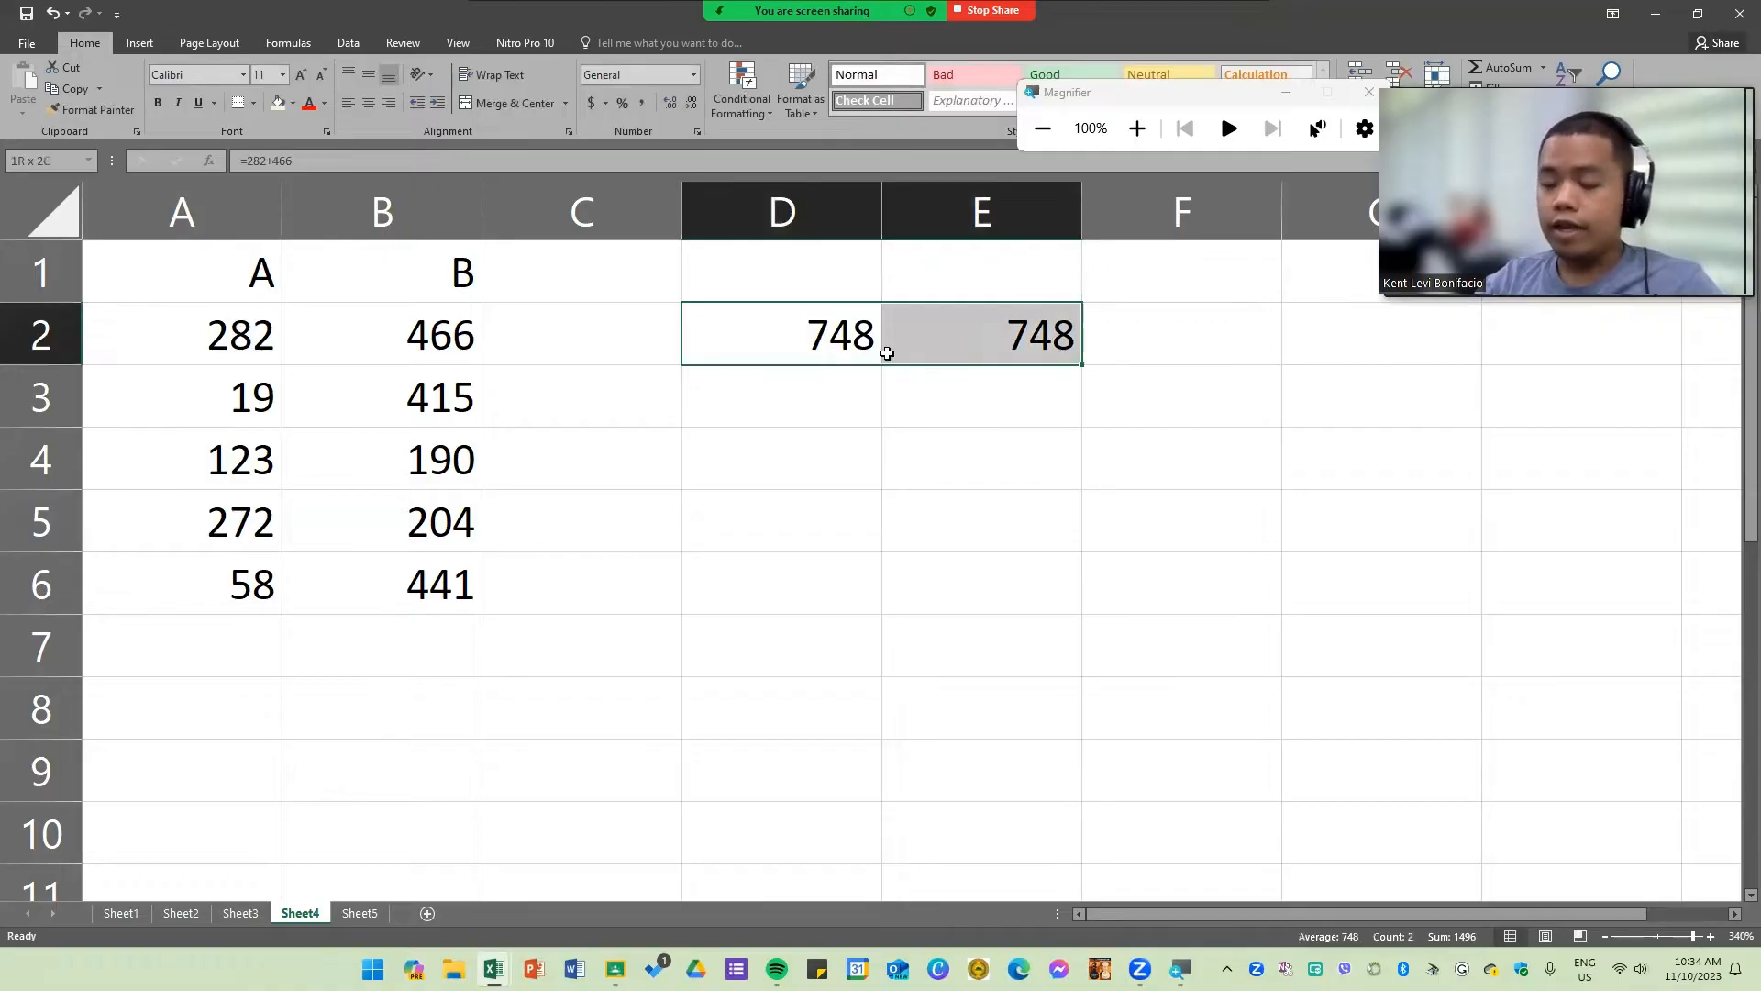
{"action": "left_click", "coordinate": [1220, 347]}
{"action": "type", "text": "="}
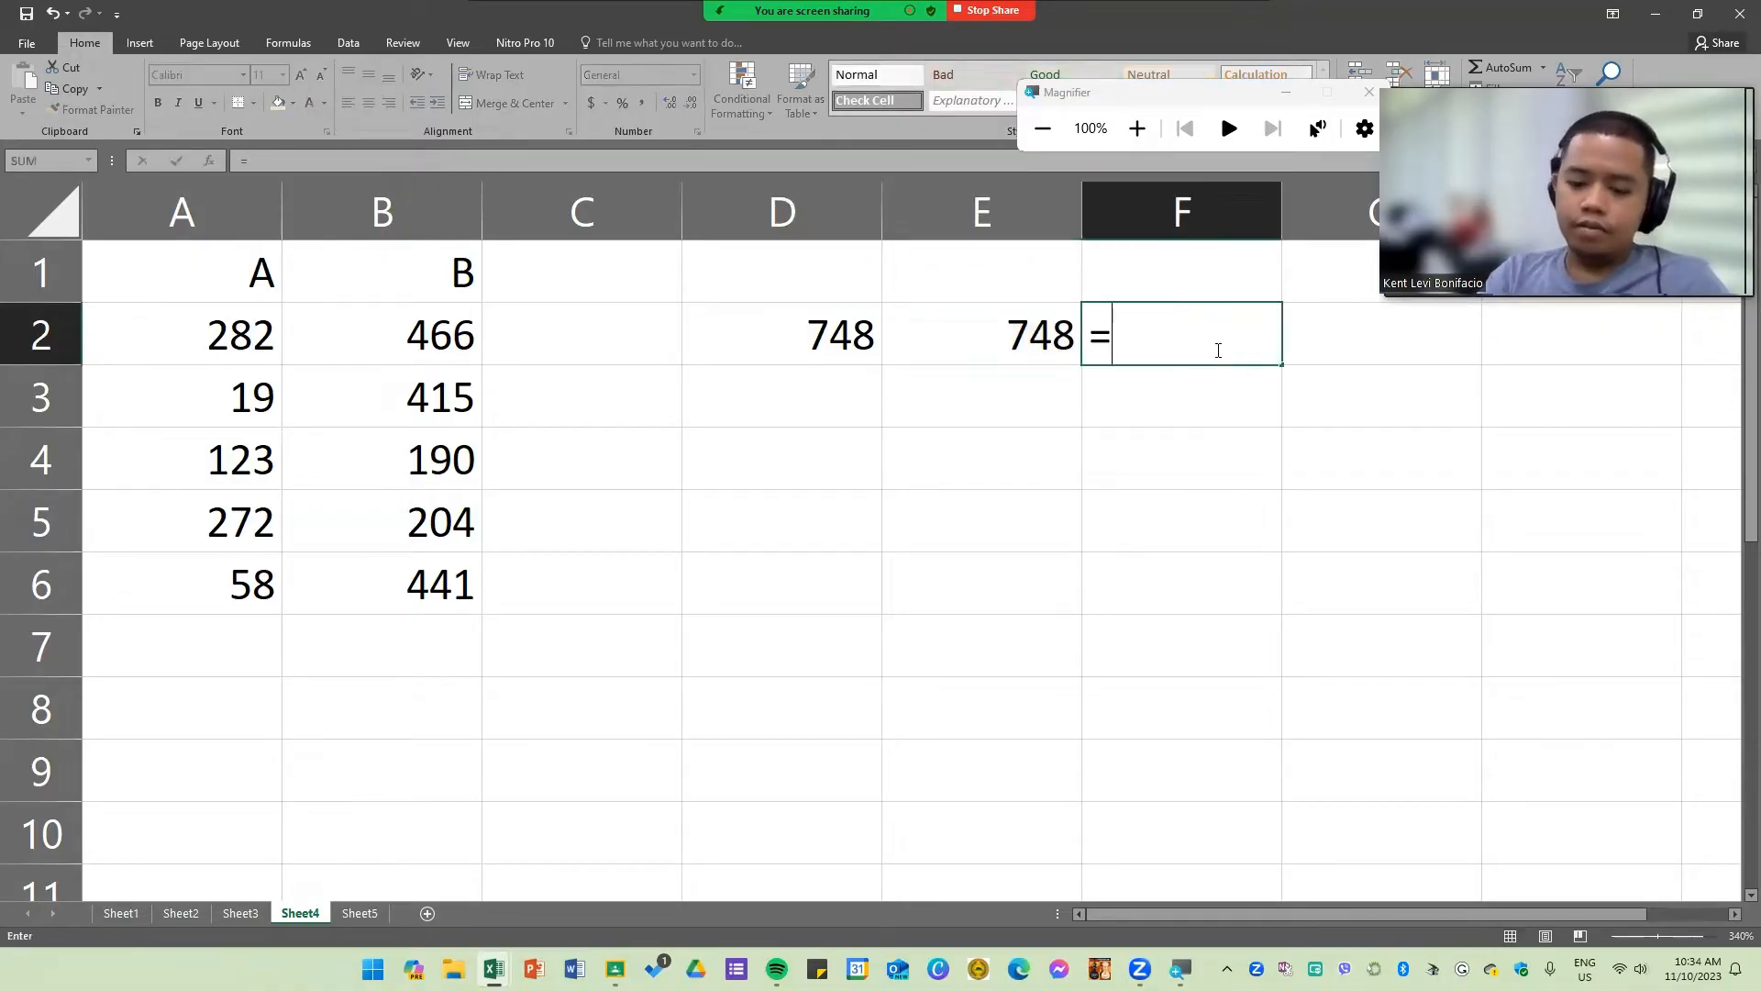
{"action": "type", "text": "sum"}
{"action": "key", "text": "BackSpace"}
{"action": "key", "text": "BackSpace"}
{"action": "key", "text": "BackSpace"}
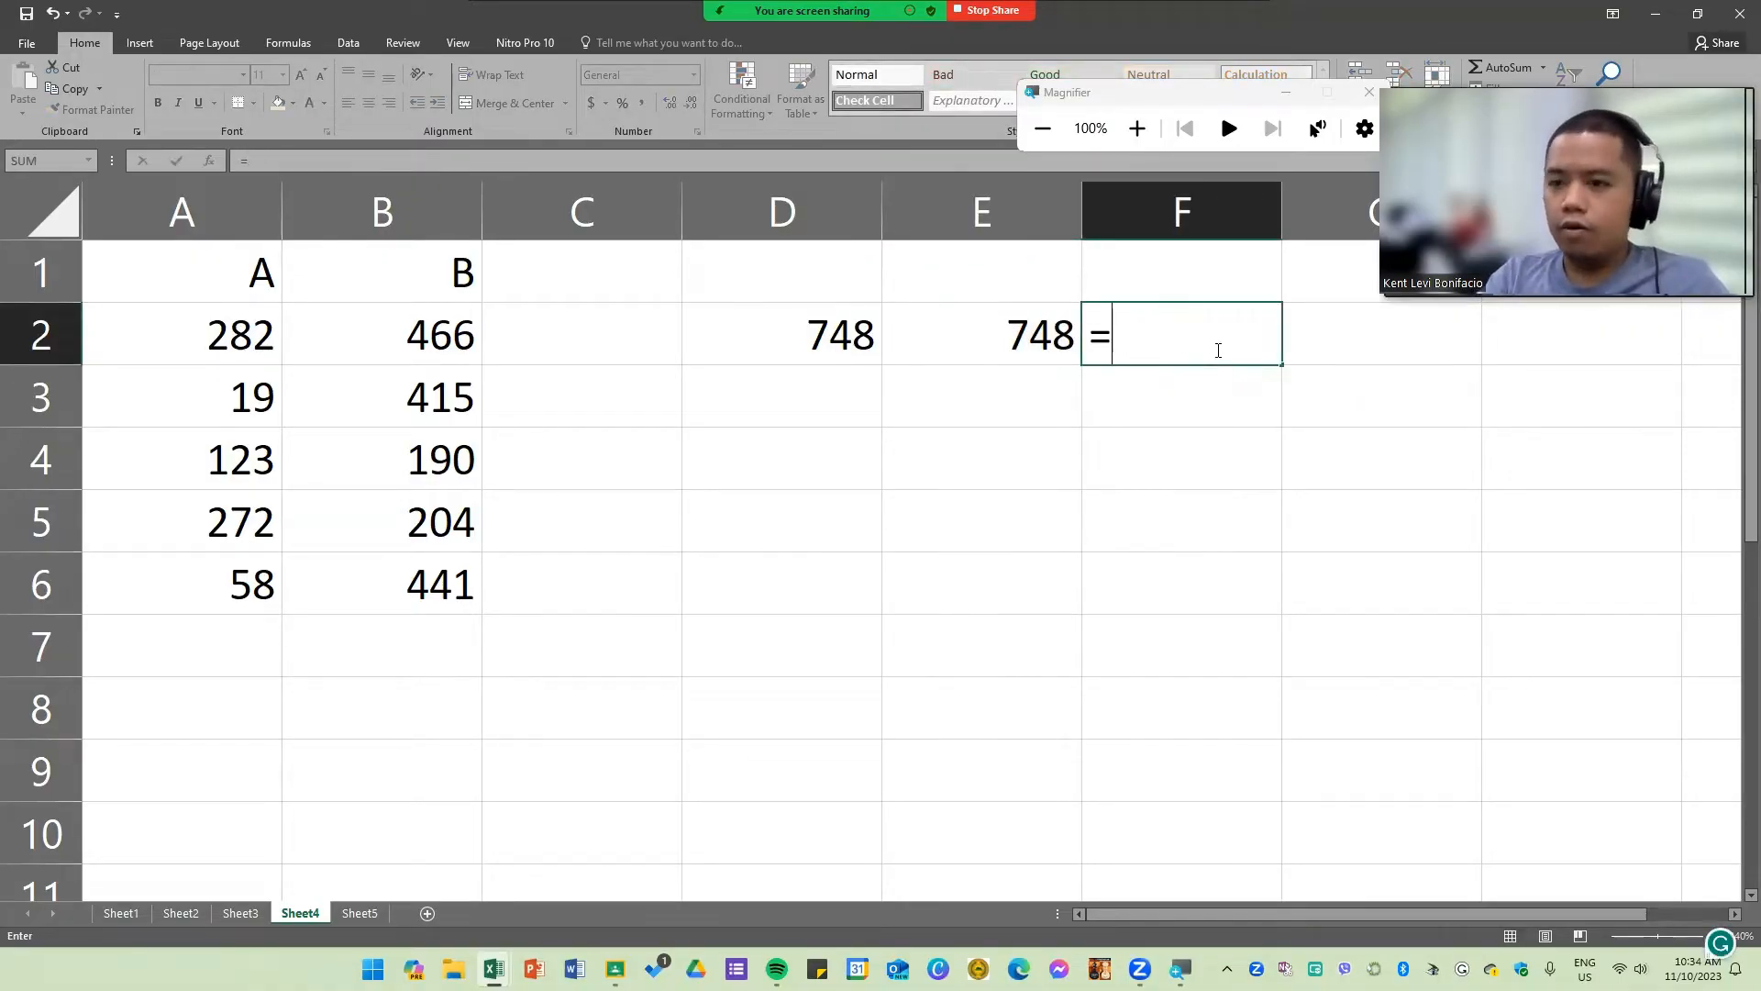
{"action": "type", "text": "SUM"}
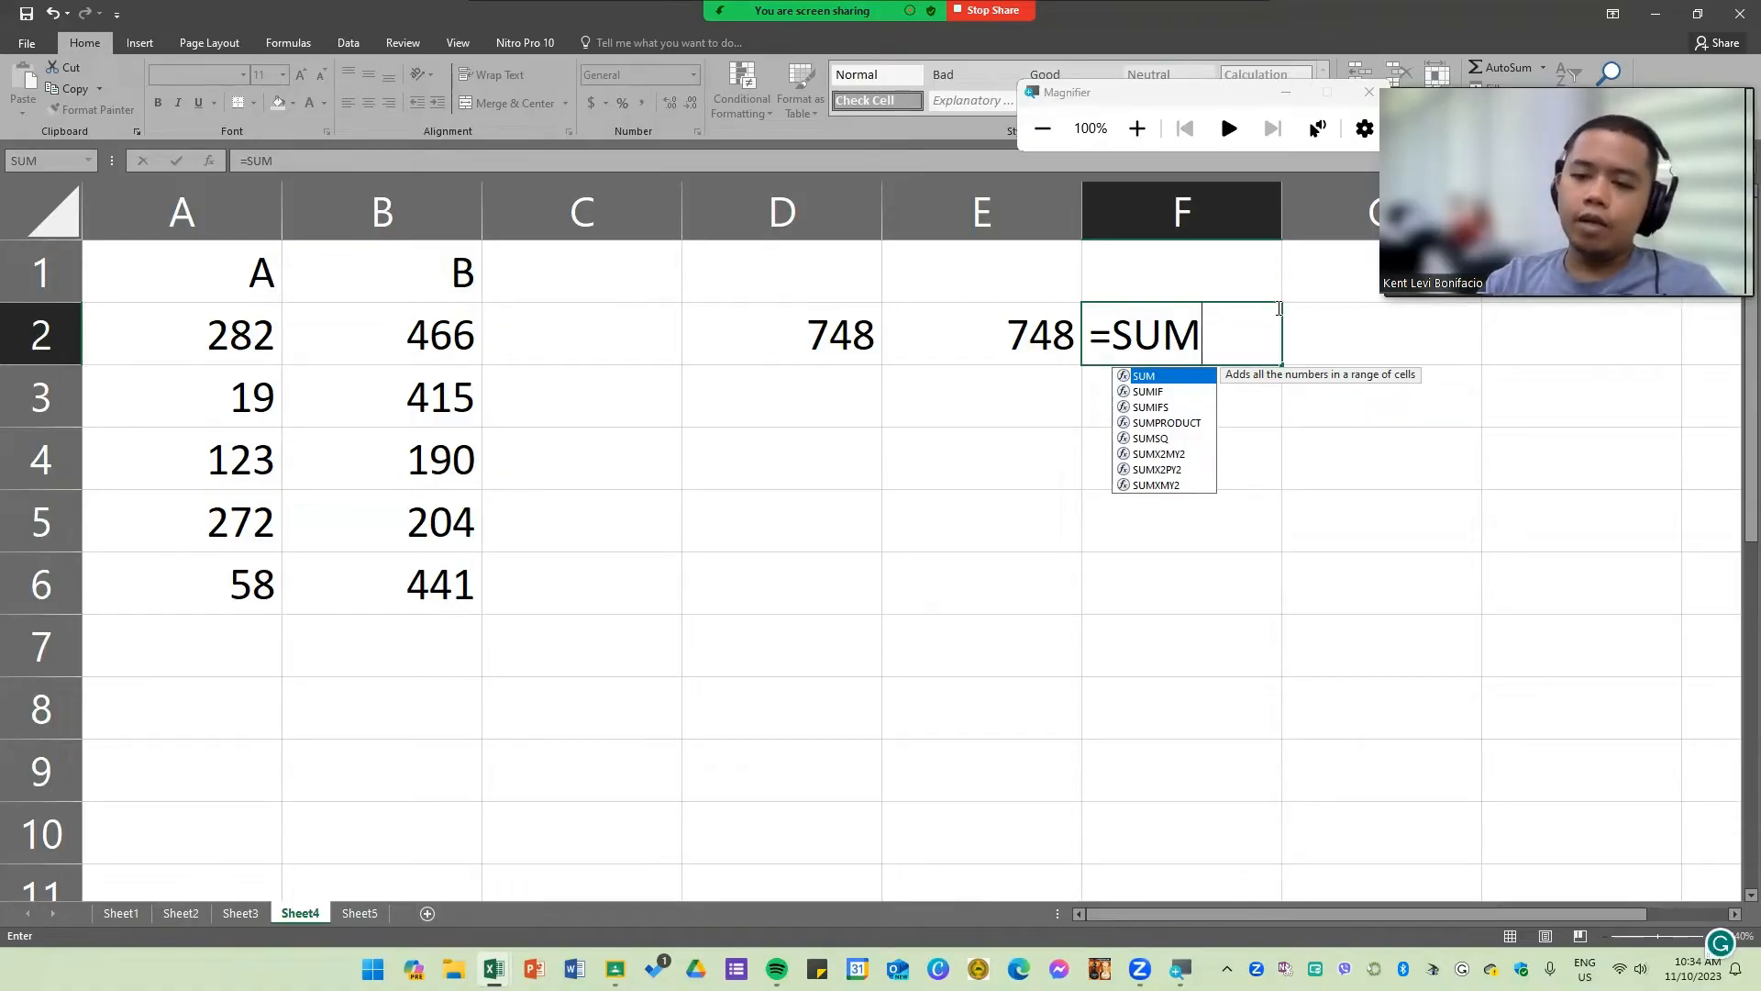
{"action": "key", "text": "BackSpace"}
{"action": "key", "text": "BackSpace"}
{"action": "key", "text": "BackSpace"}
{"action": "key", "text": "BackSpace"}
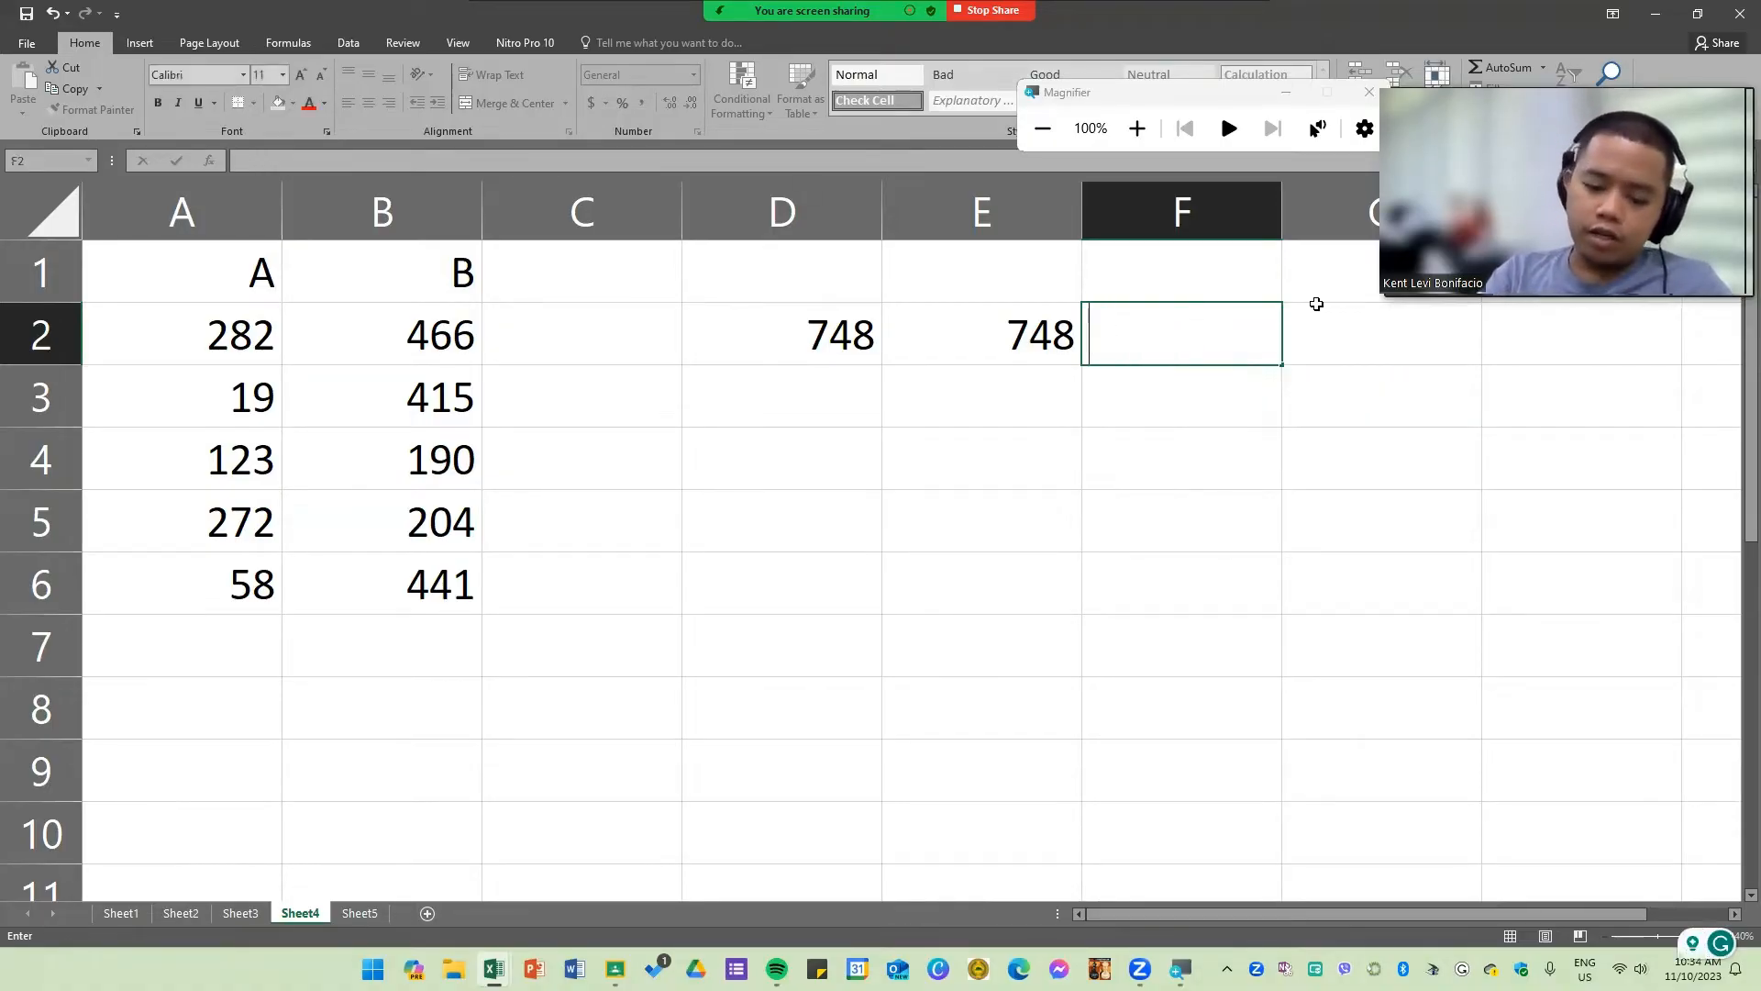
{"action": "type", "text": "="}
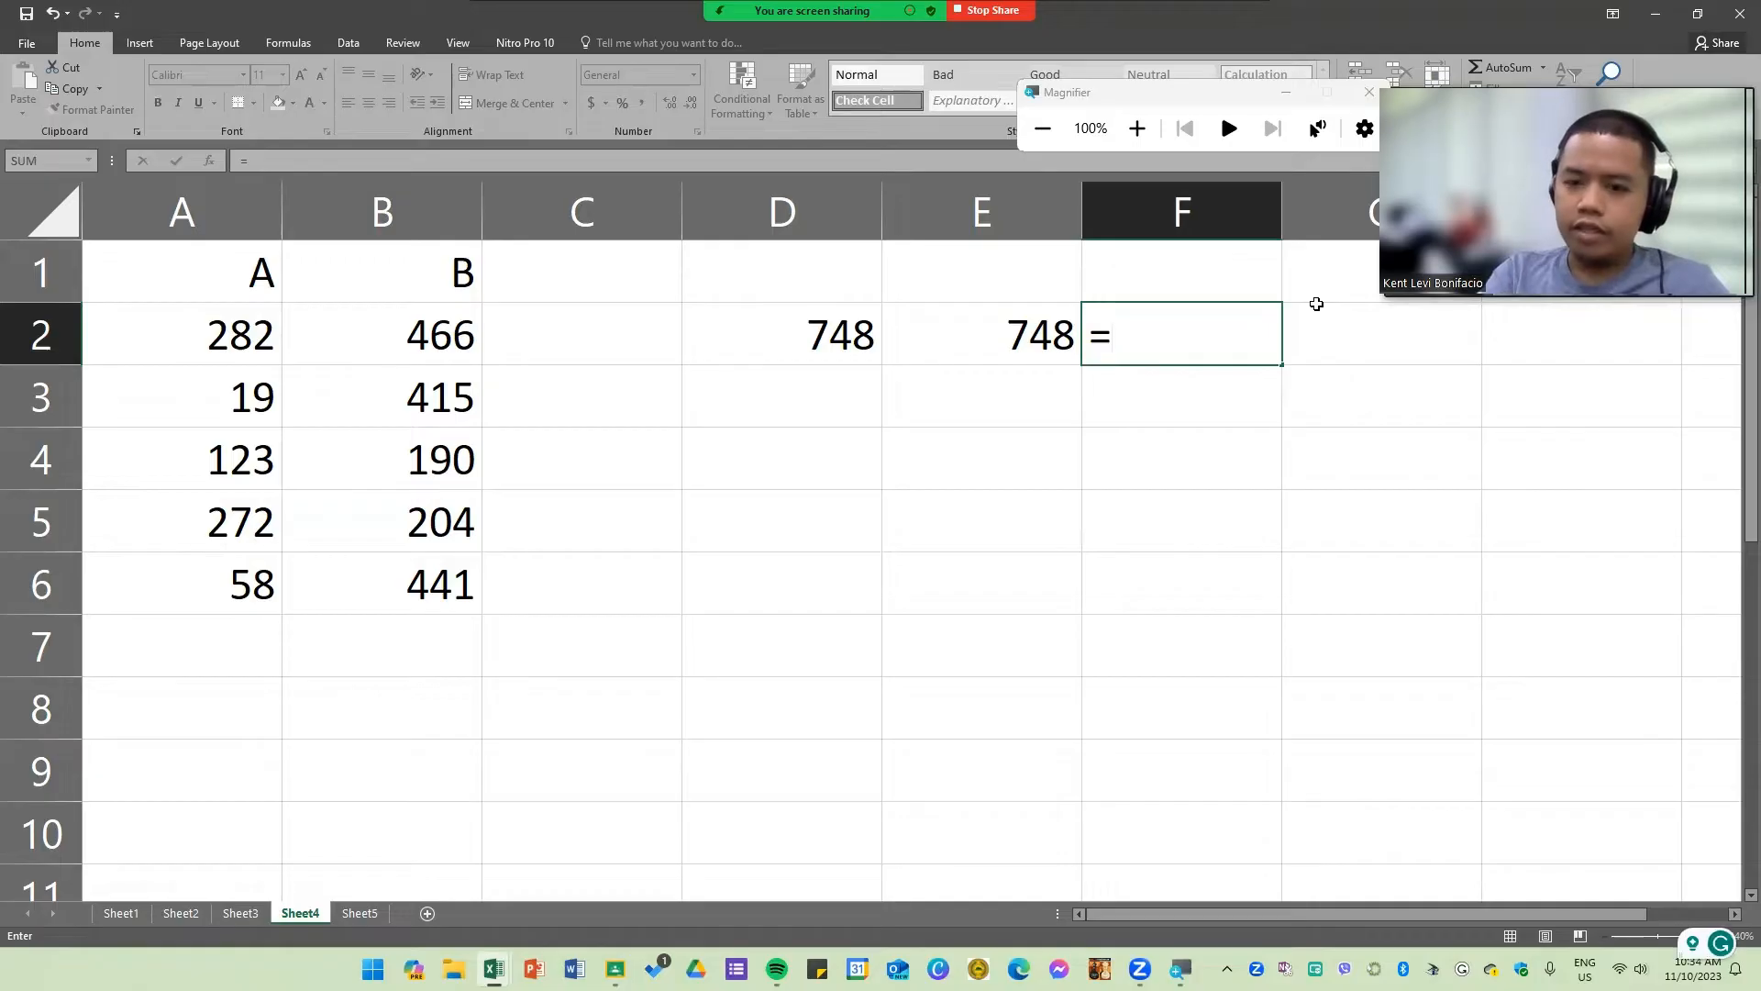
{"action": "type", "text": "sum"}
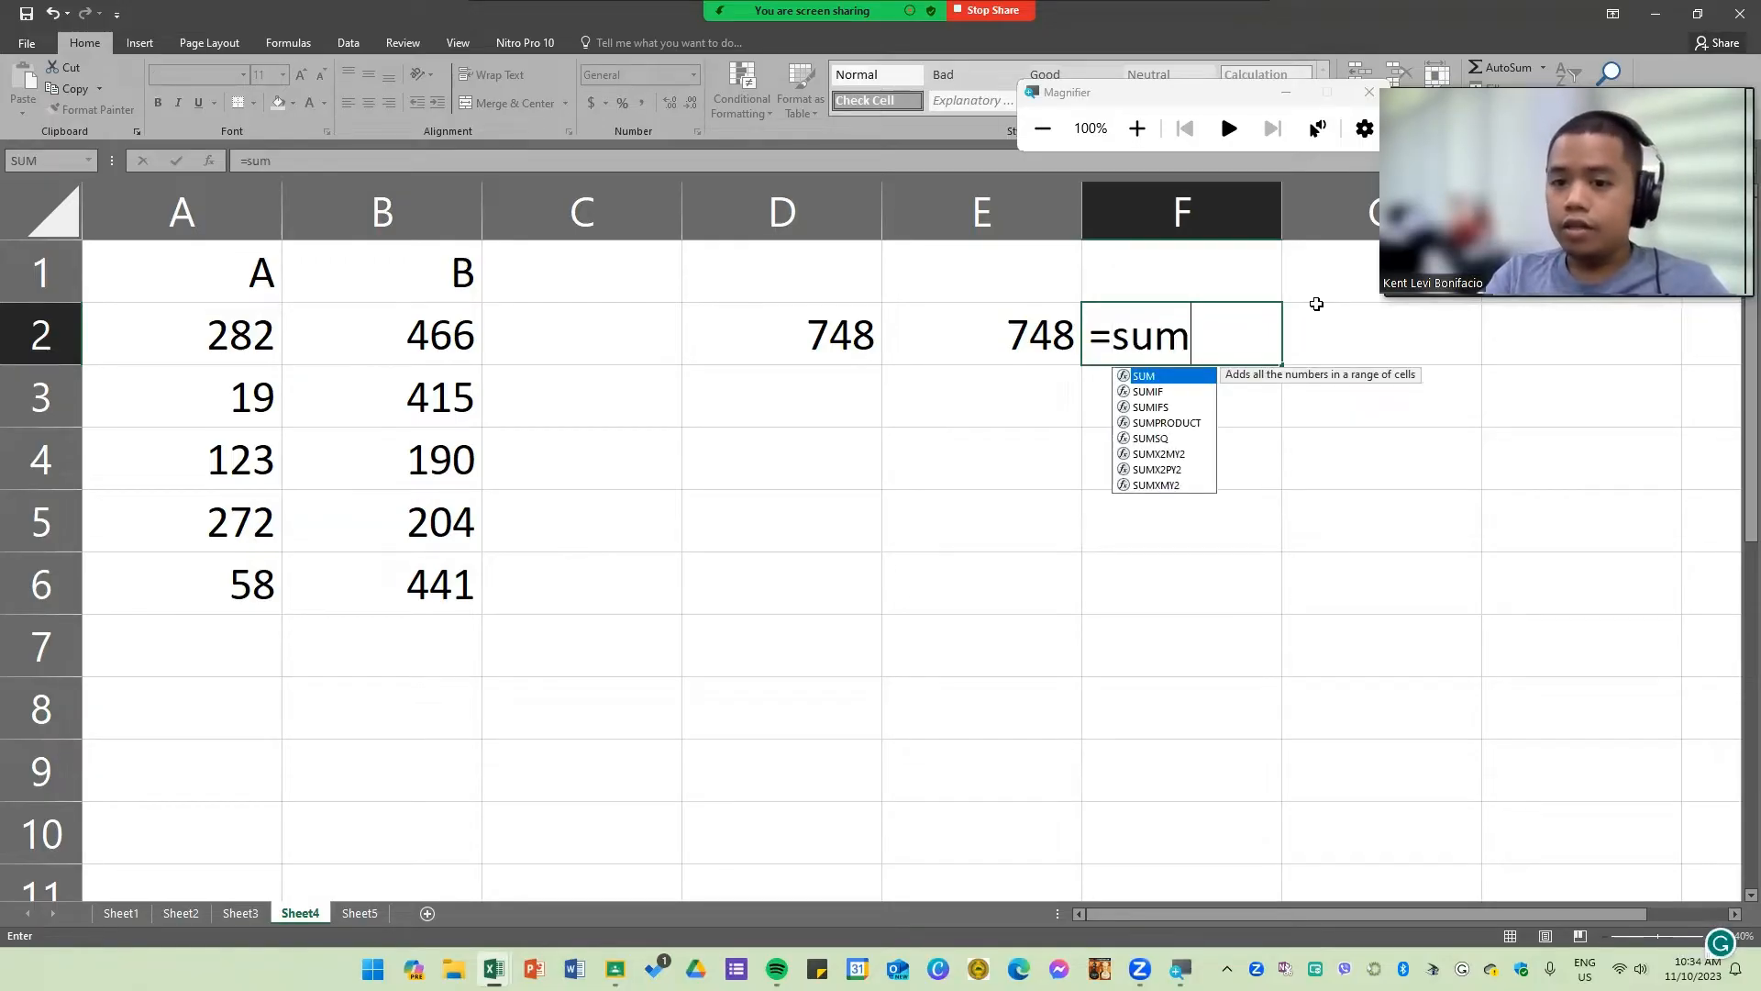
{"action": "key", "text": "Tab"}
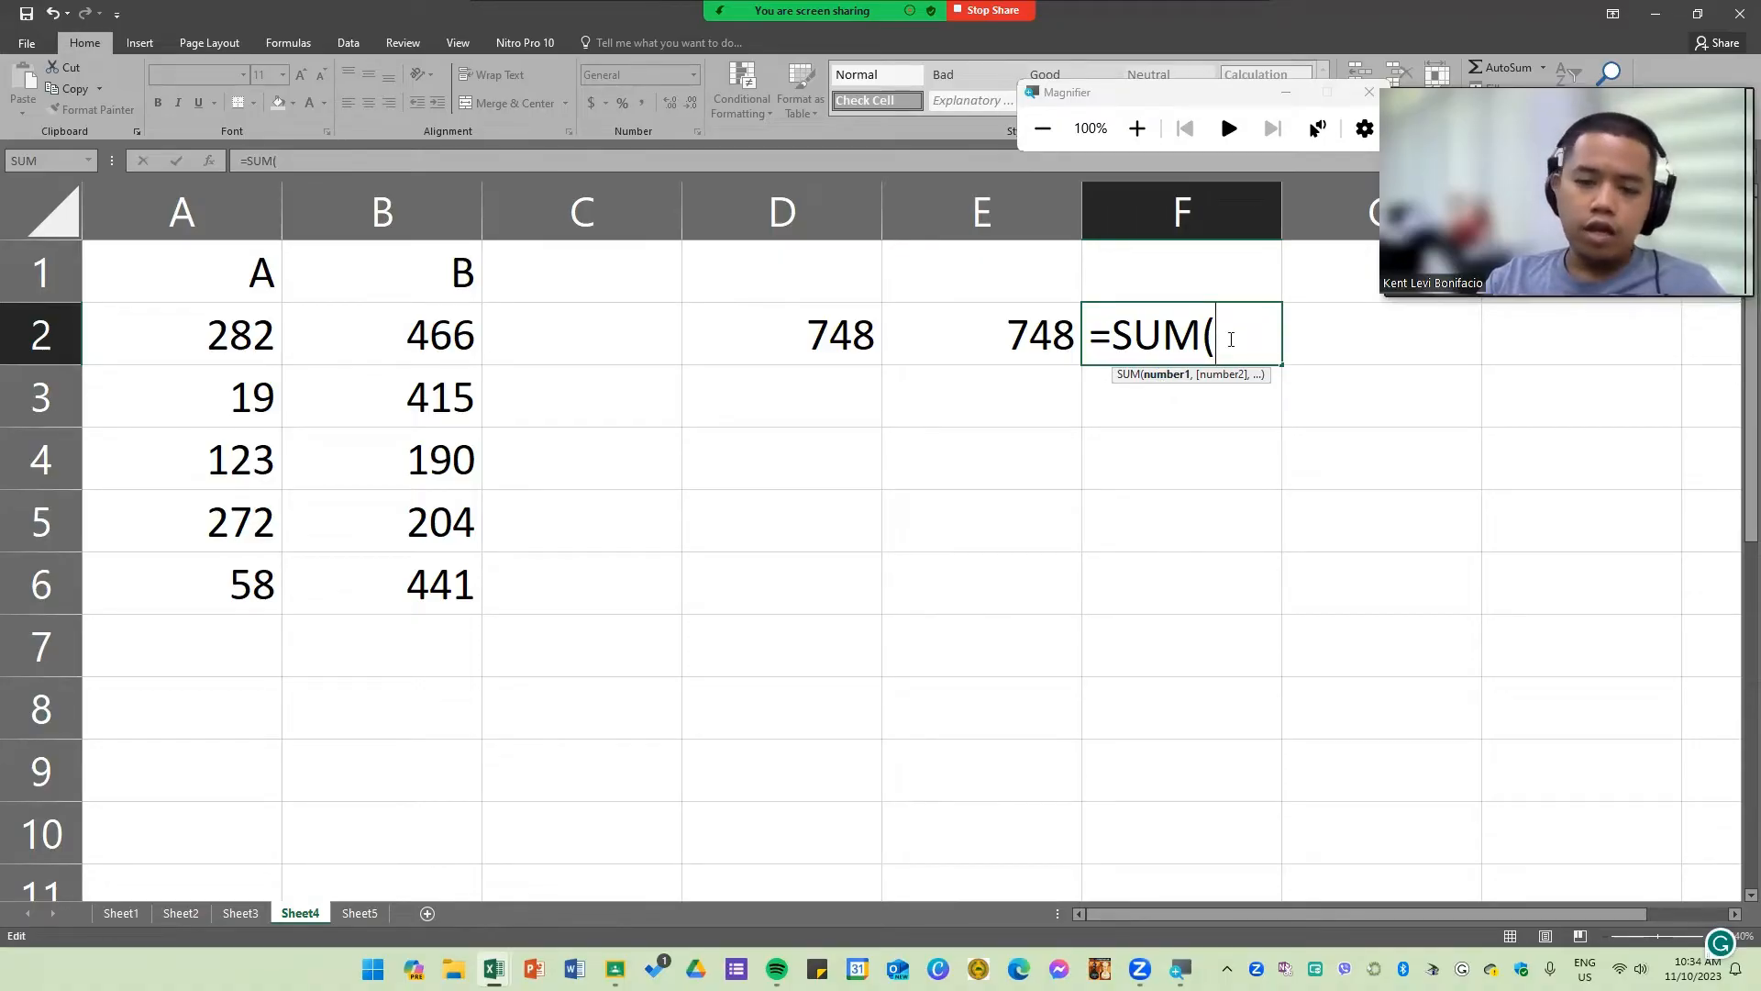
{"action": "left_click_drag", "start_coordinate": [192, 333], "coordinate": [385, 333]}
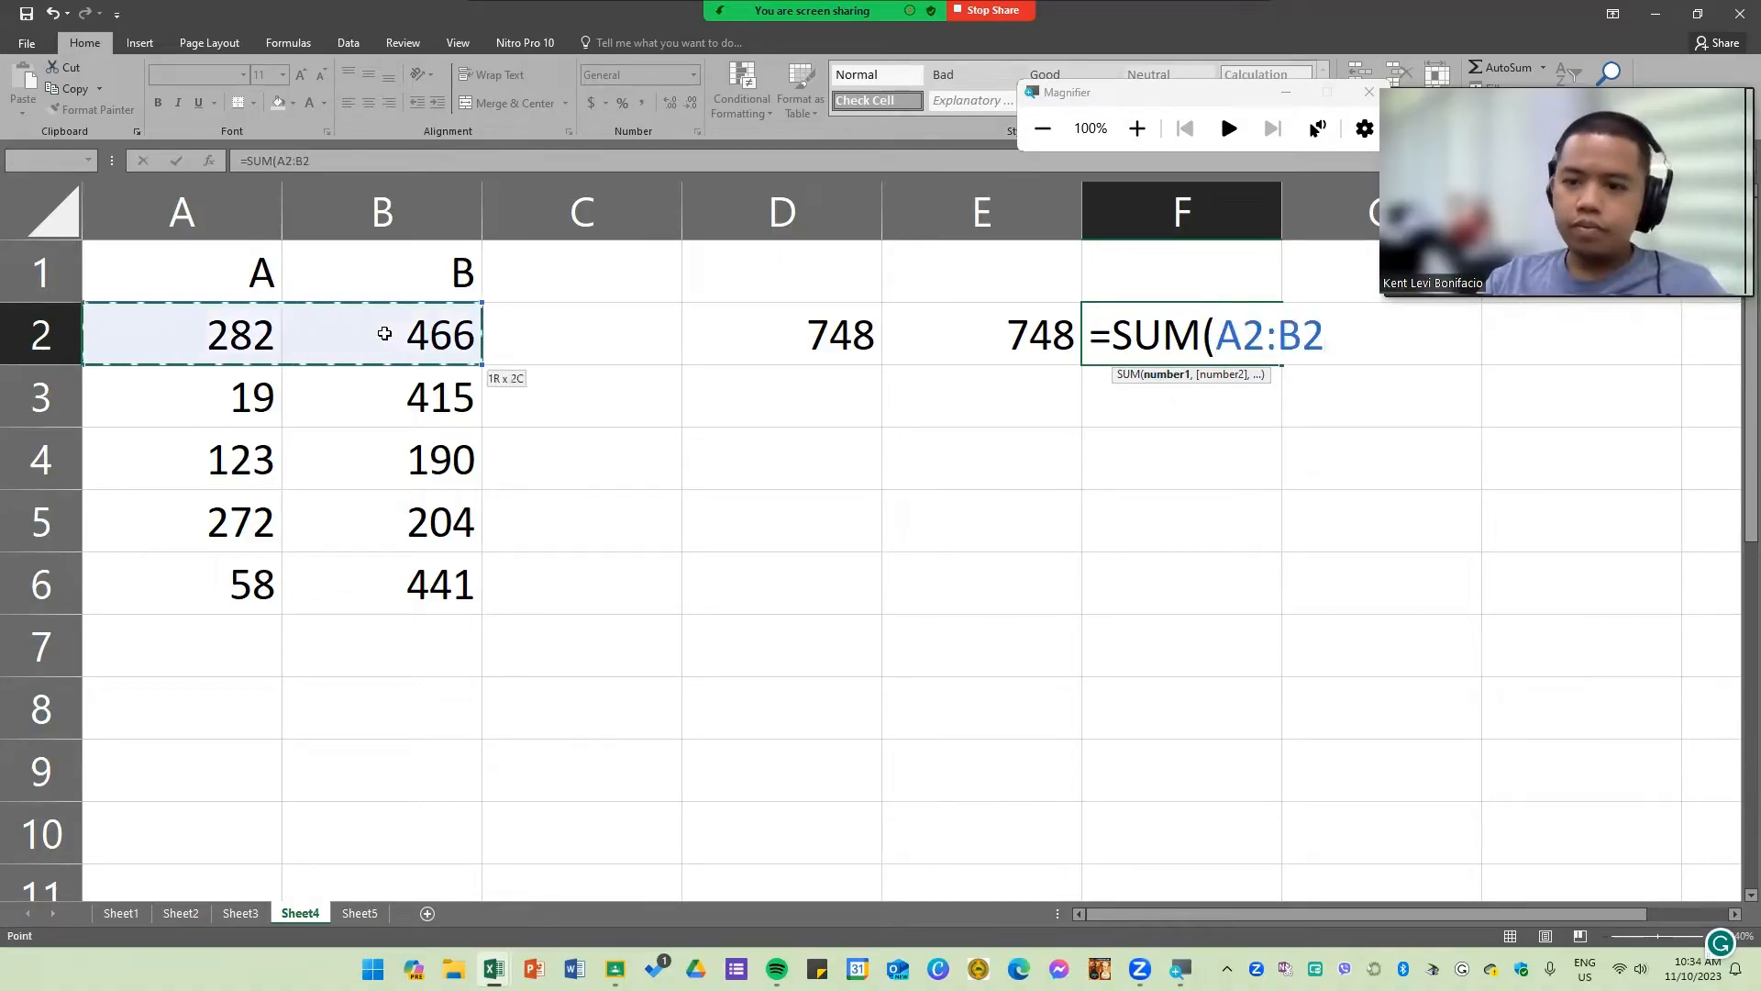
{"action": "key", "text": "Return"}
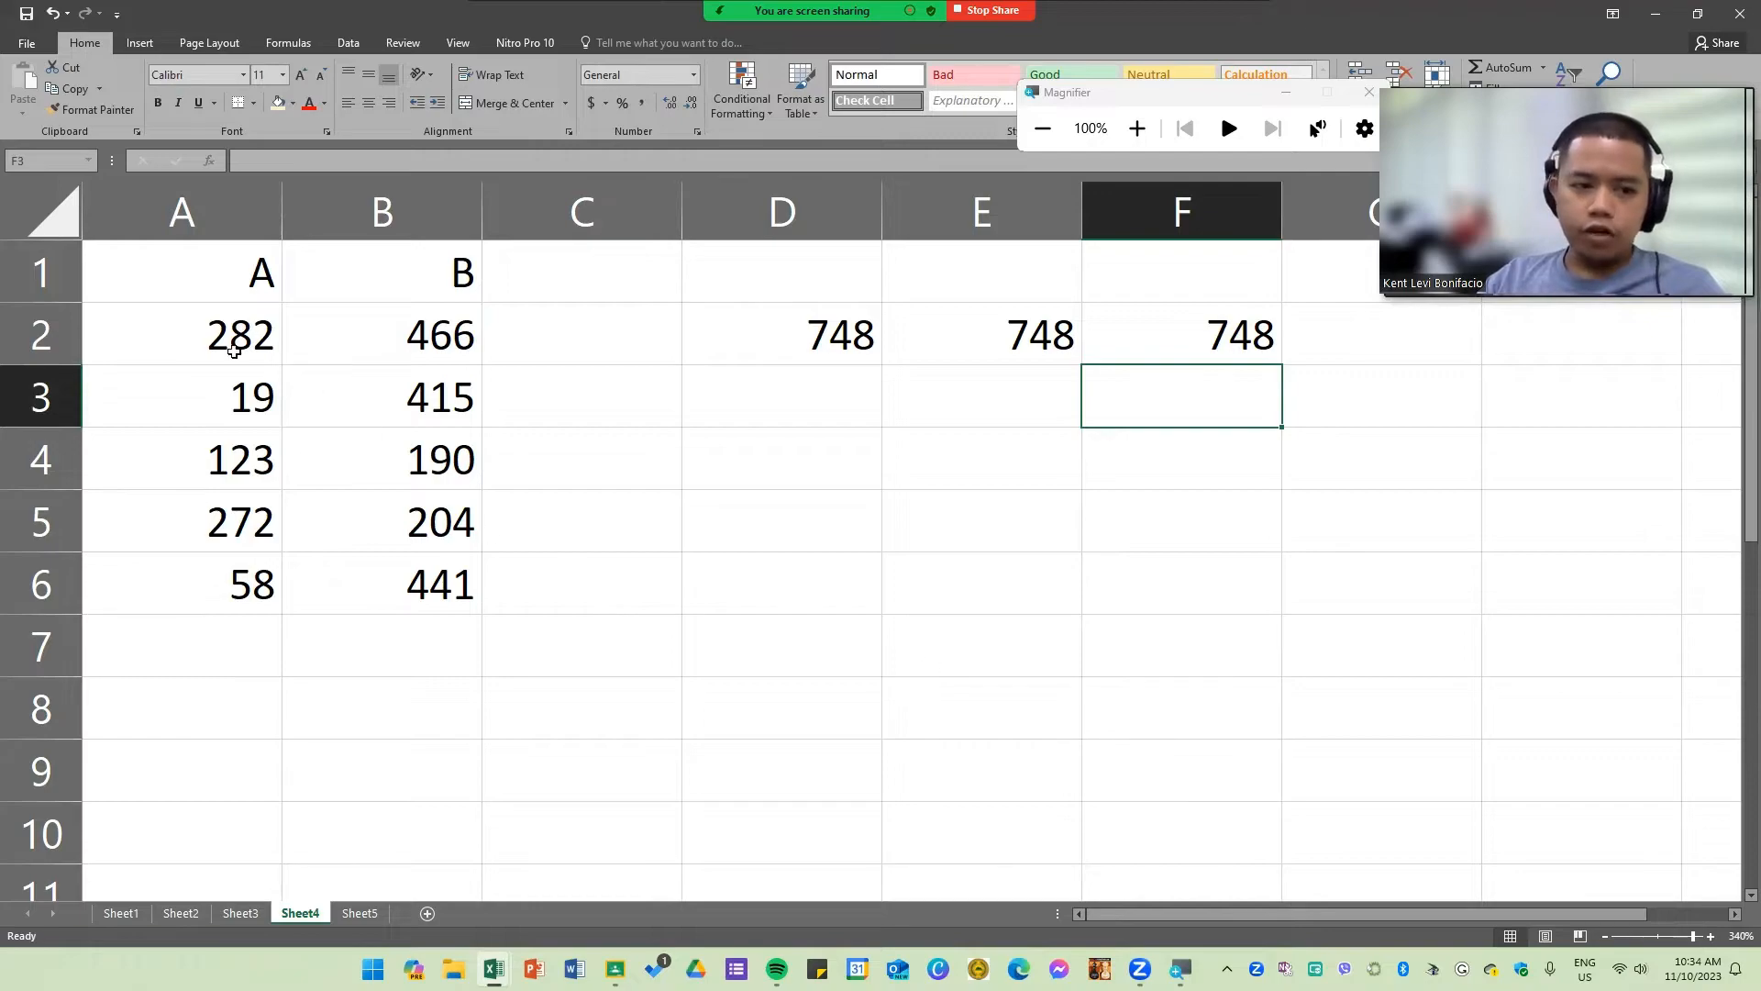
Step: Select the three results in D2:F2 to compare them
{"action": "left_click_drag", "start_coordinate": [235, 351], "coordinate": [985, 315]}
{"action": "left_click", "coordinate": [1009, 513]}
{"action": "left_click_drag", "start_coordinate": [849, 347], "coordinate": [1229, 335]}
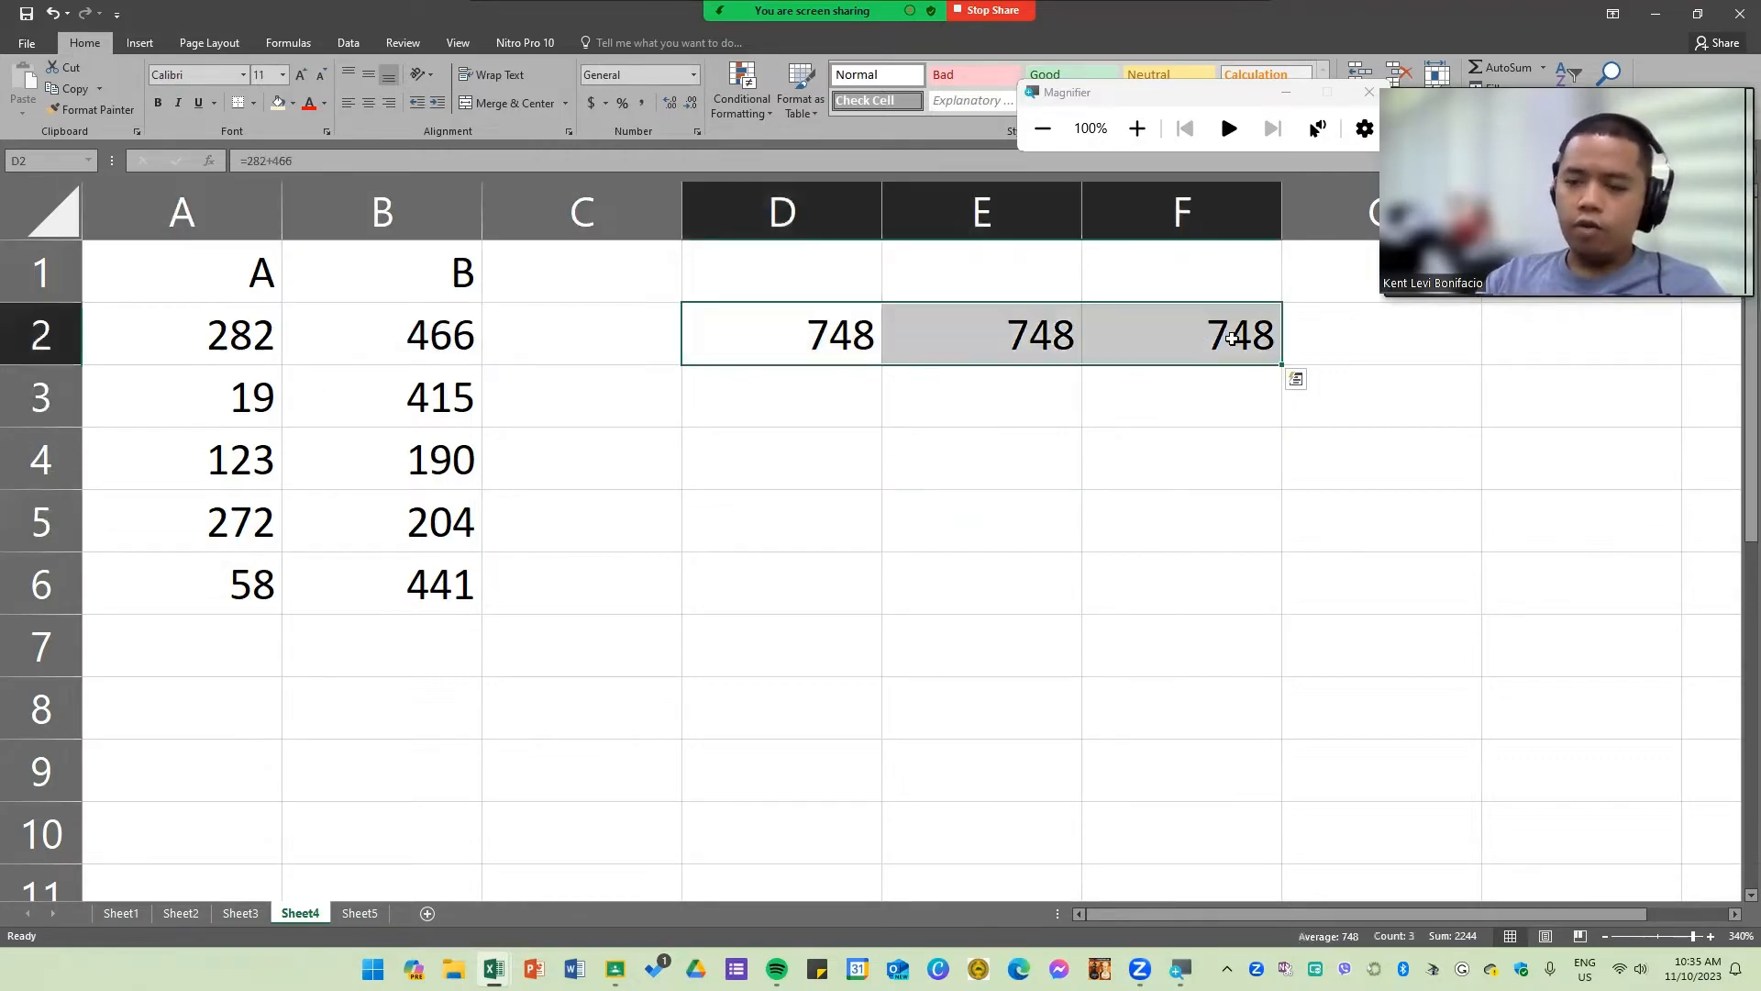
{"action": "left_click", "coordinate": [1101, 466]}
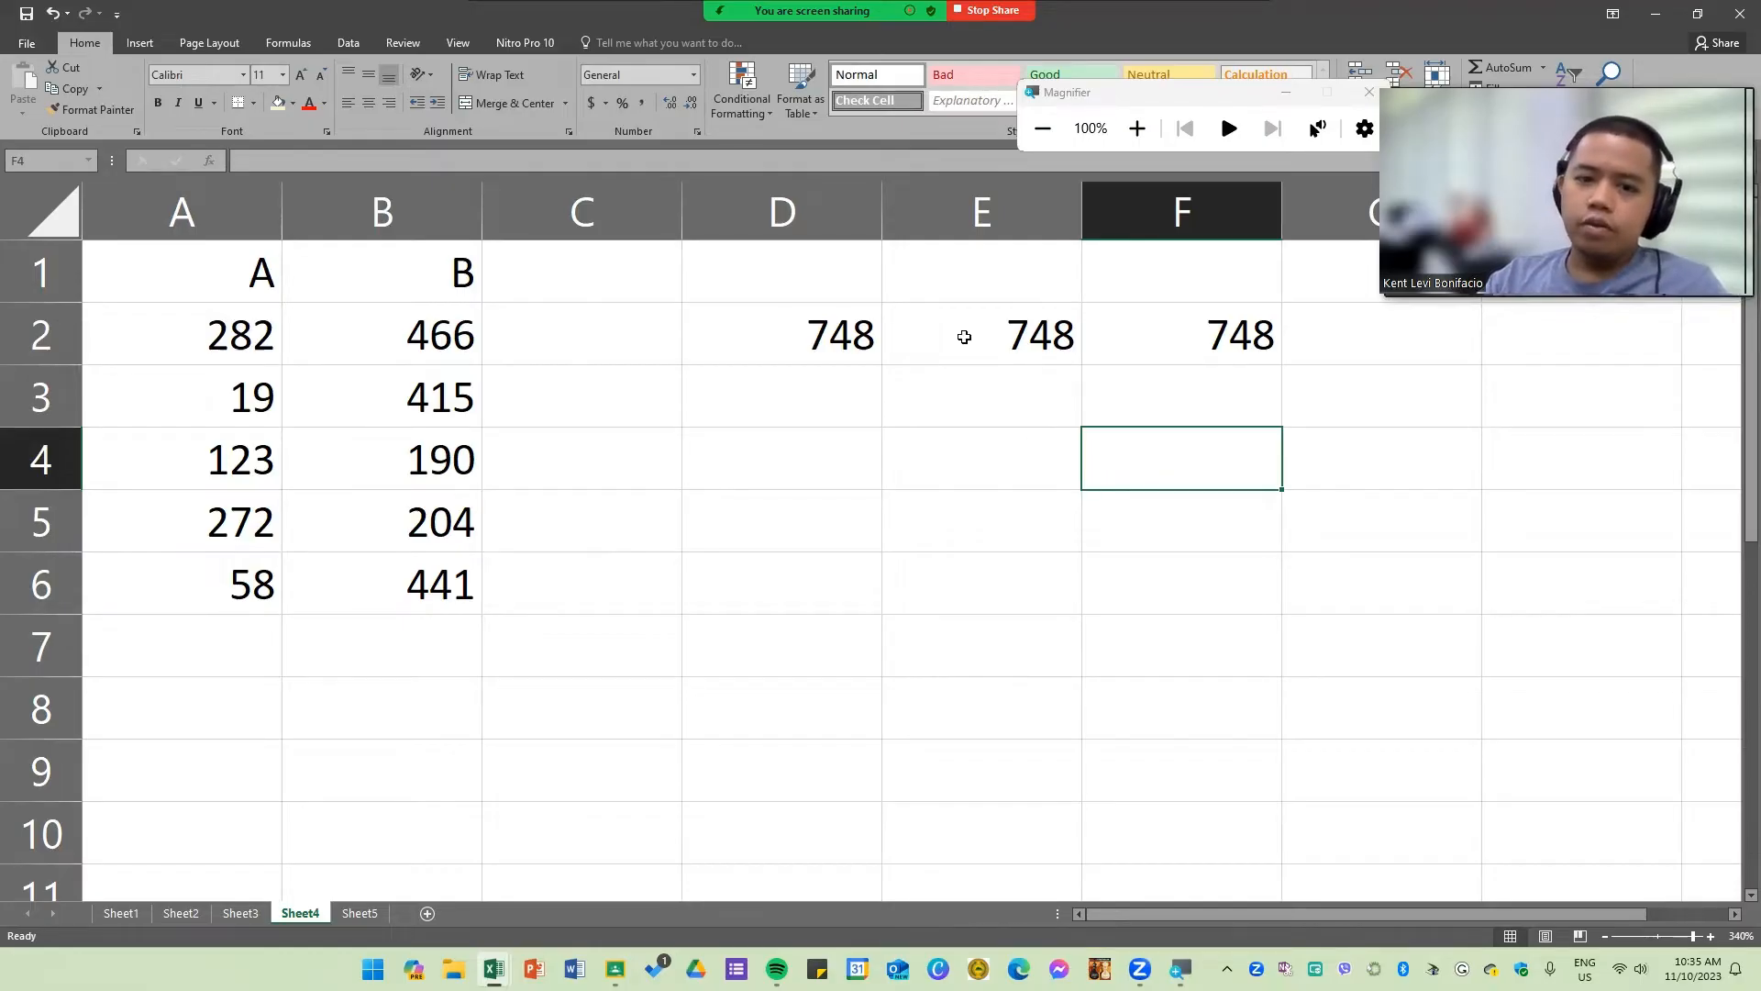
Step: Fill the D2 formula down through D6
{"action": "left_click", "coordinate": [855, 356]}
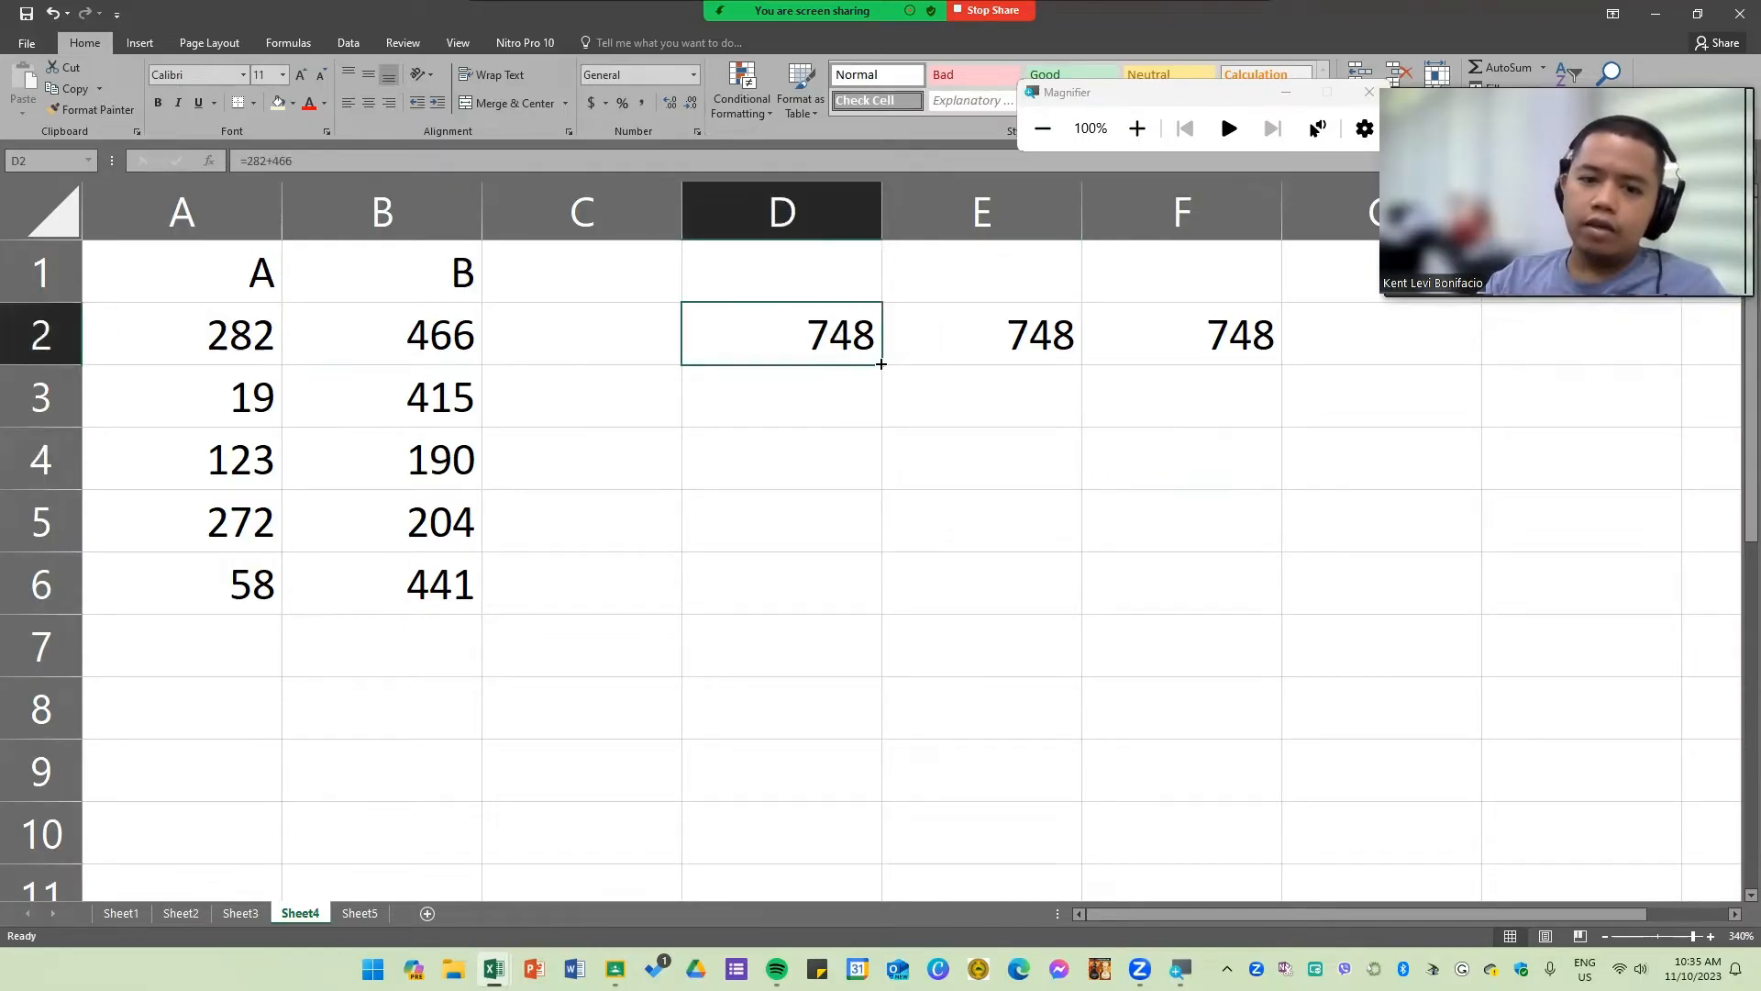
{"action": "left_click_drag", "start_coordinate": [881, 365], "coordinate": [874, 631]}
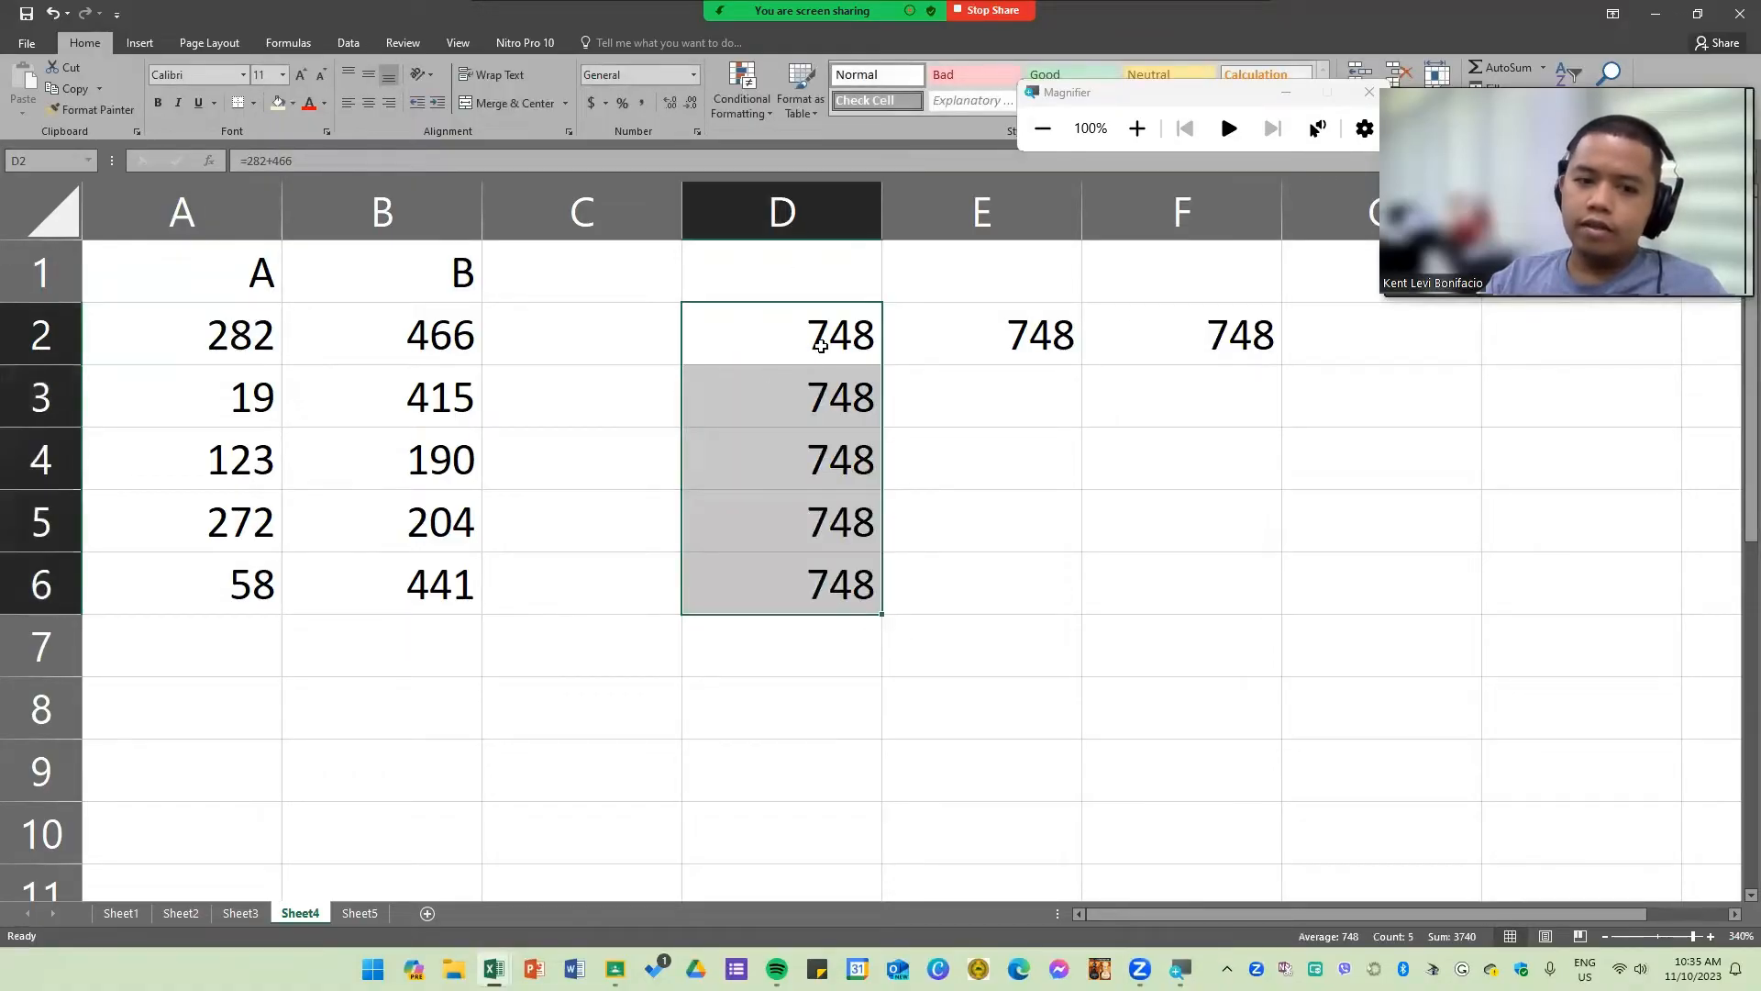
{"action": "left_click", "coordinate": [832, 583]}
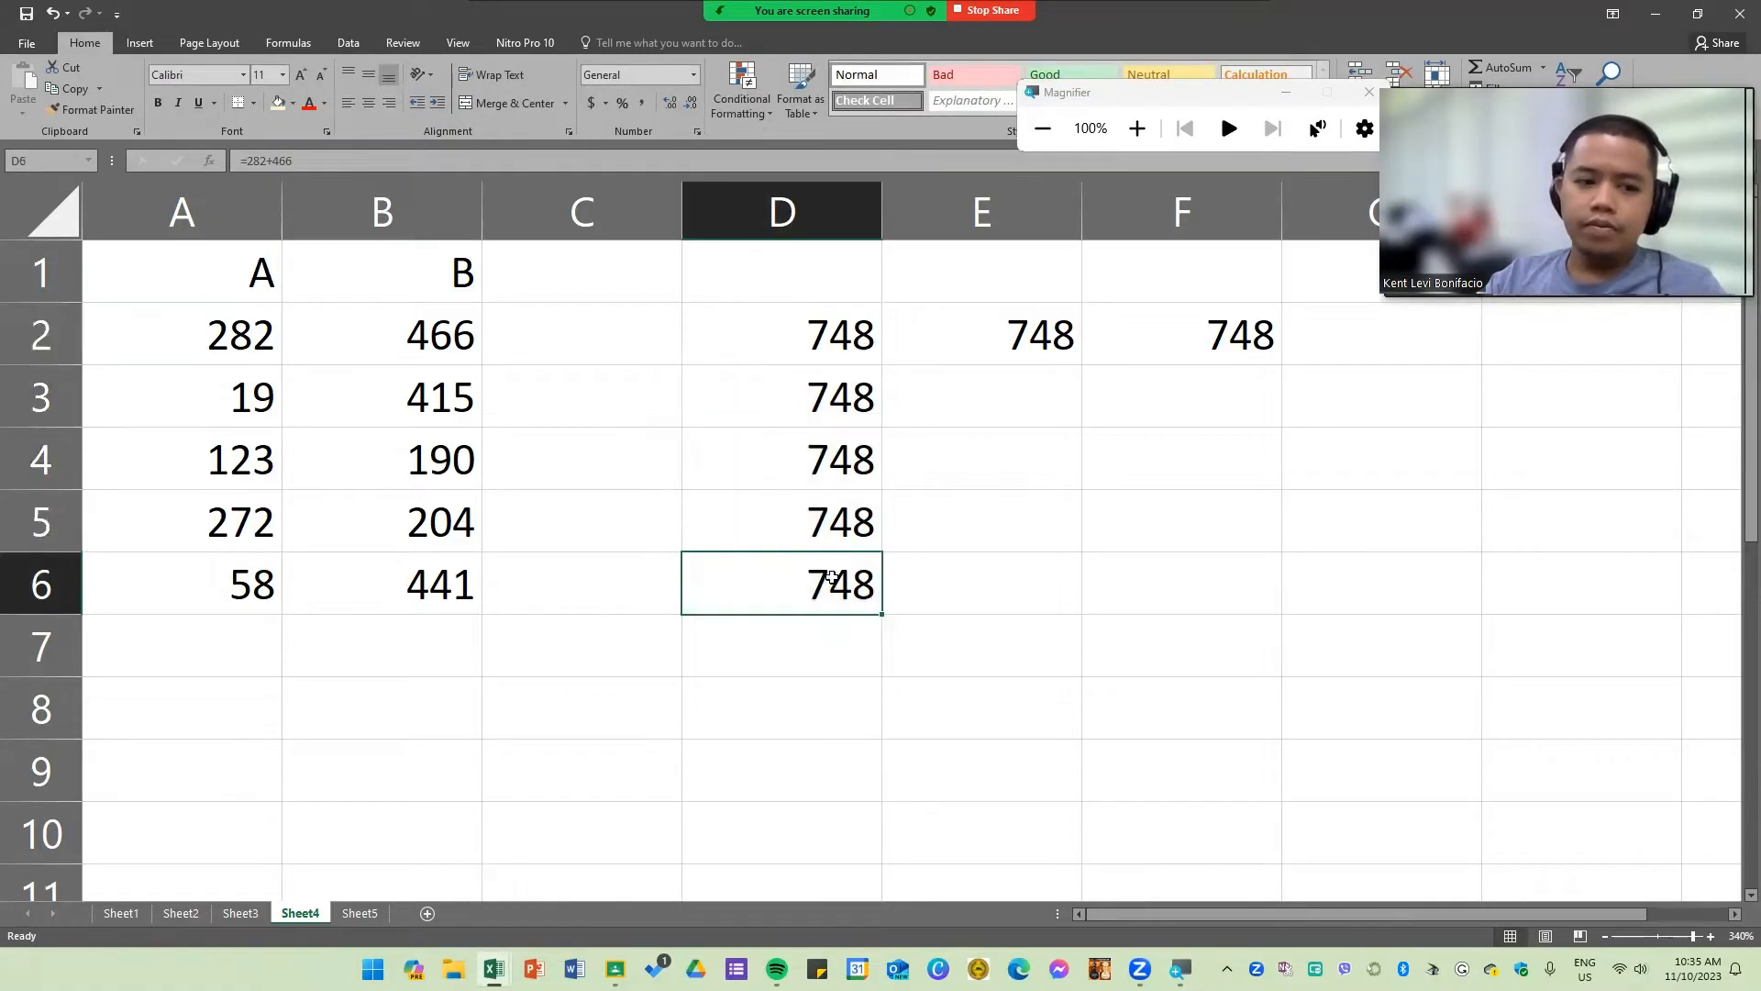
{"action": "left_click", "coordinate": [829, 507]}
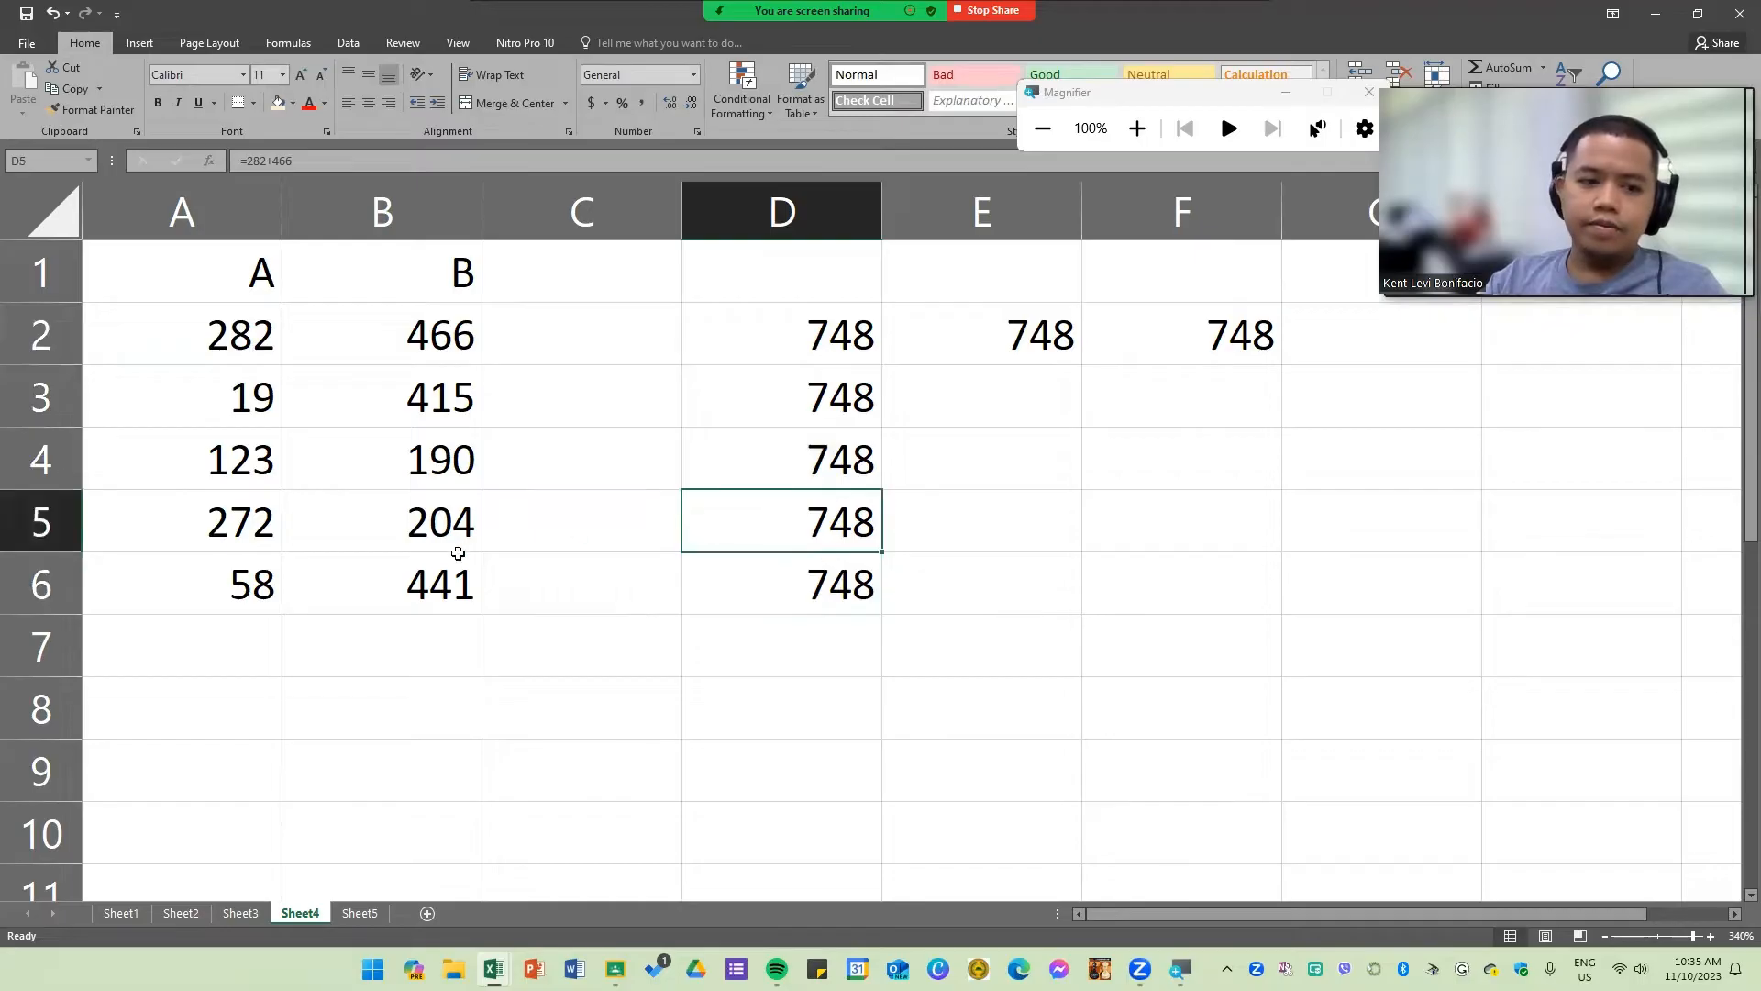
Step: Select A6:B6 to check its values against the filled result in column D
{"action": "left_click", "coordinate": [219, 593]}
{"action": "left_click_drag", "start_coordinate": [222, 597], "coordinate": [456, 591]}
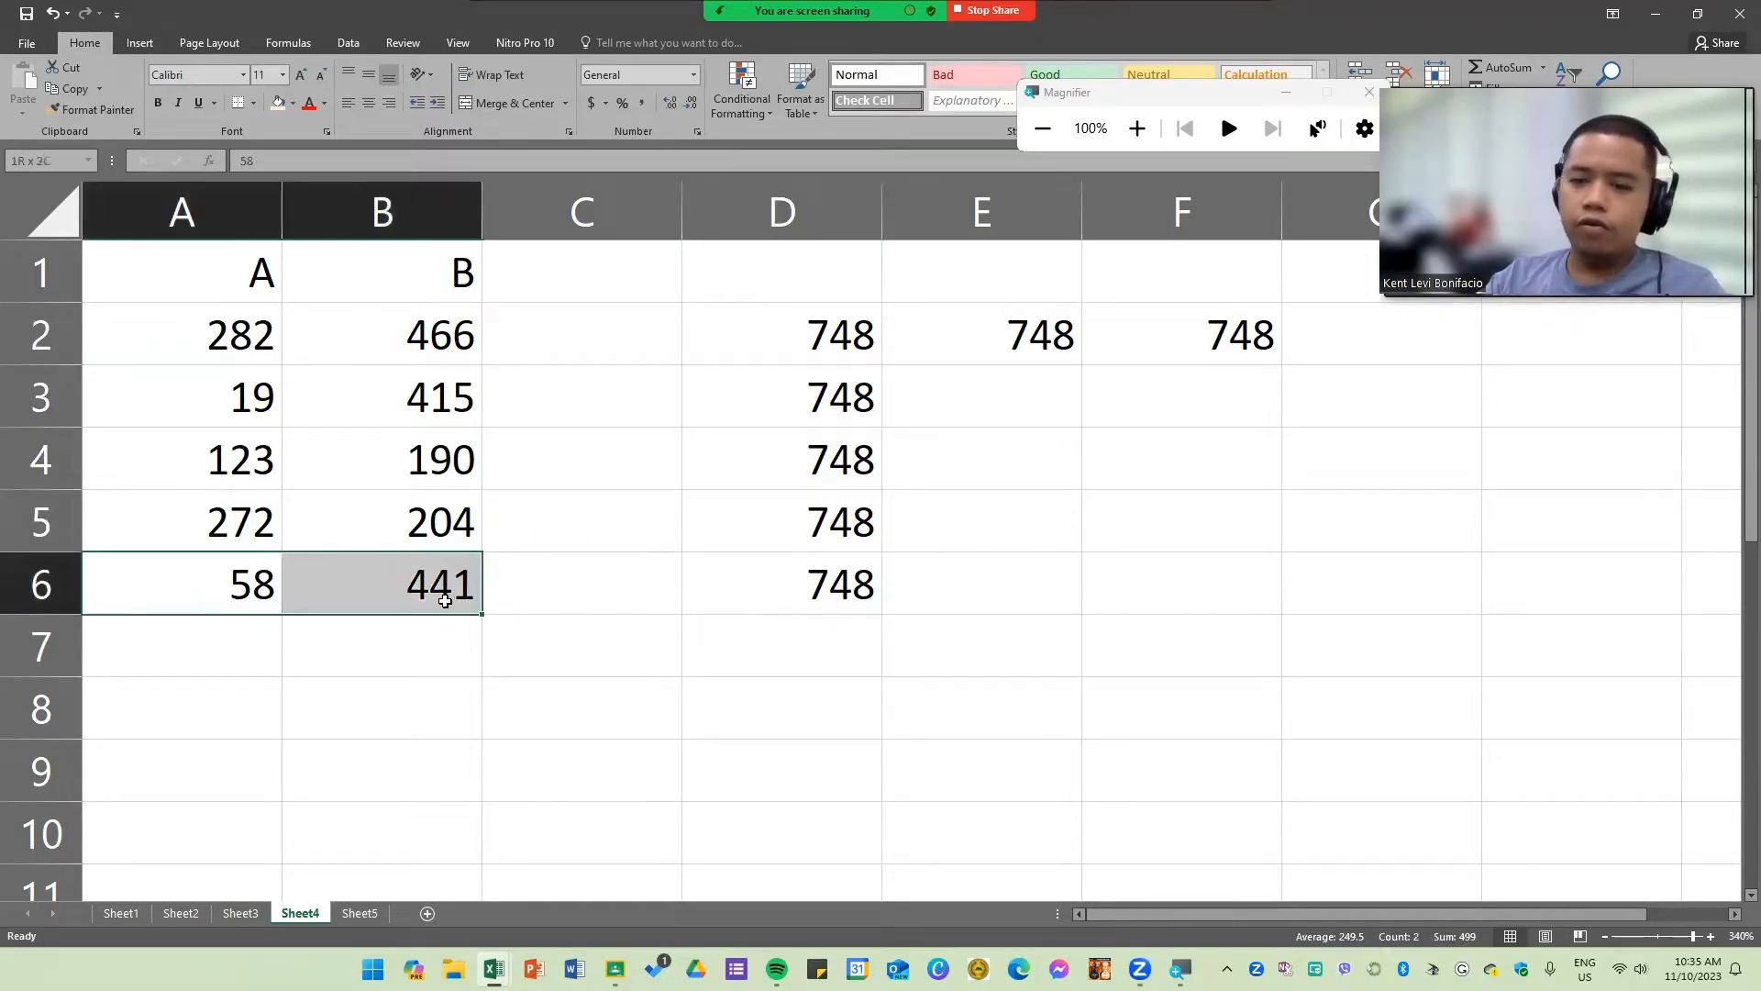
{"action": "left_click", "coordinate": [798, 369]}
{"action": "left_click", "coordinate": [825, 249]}
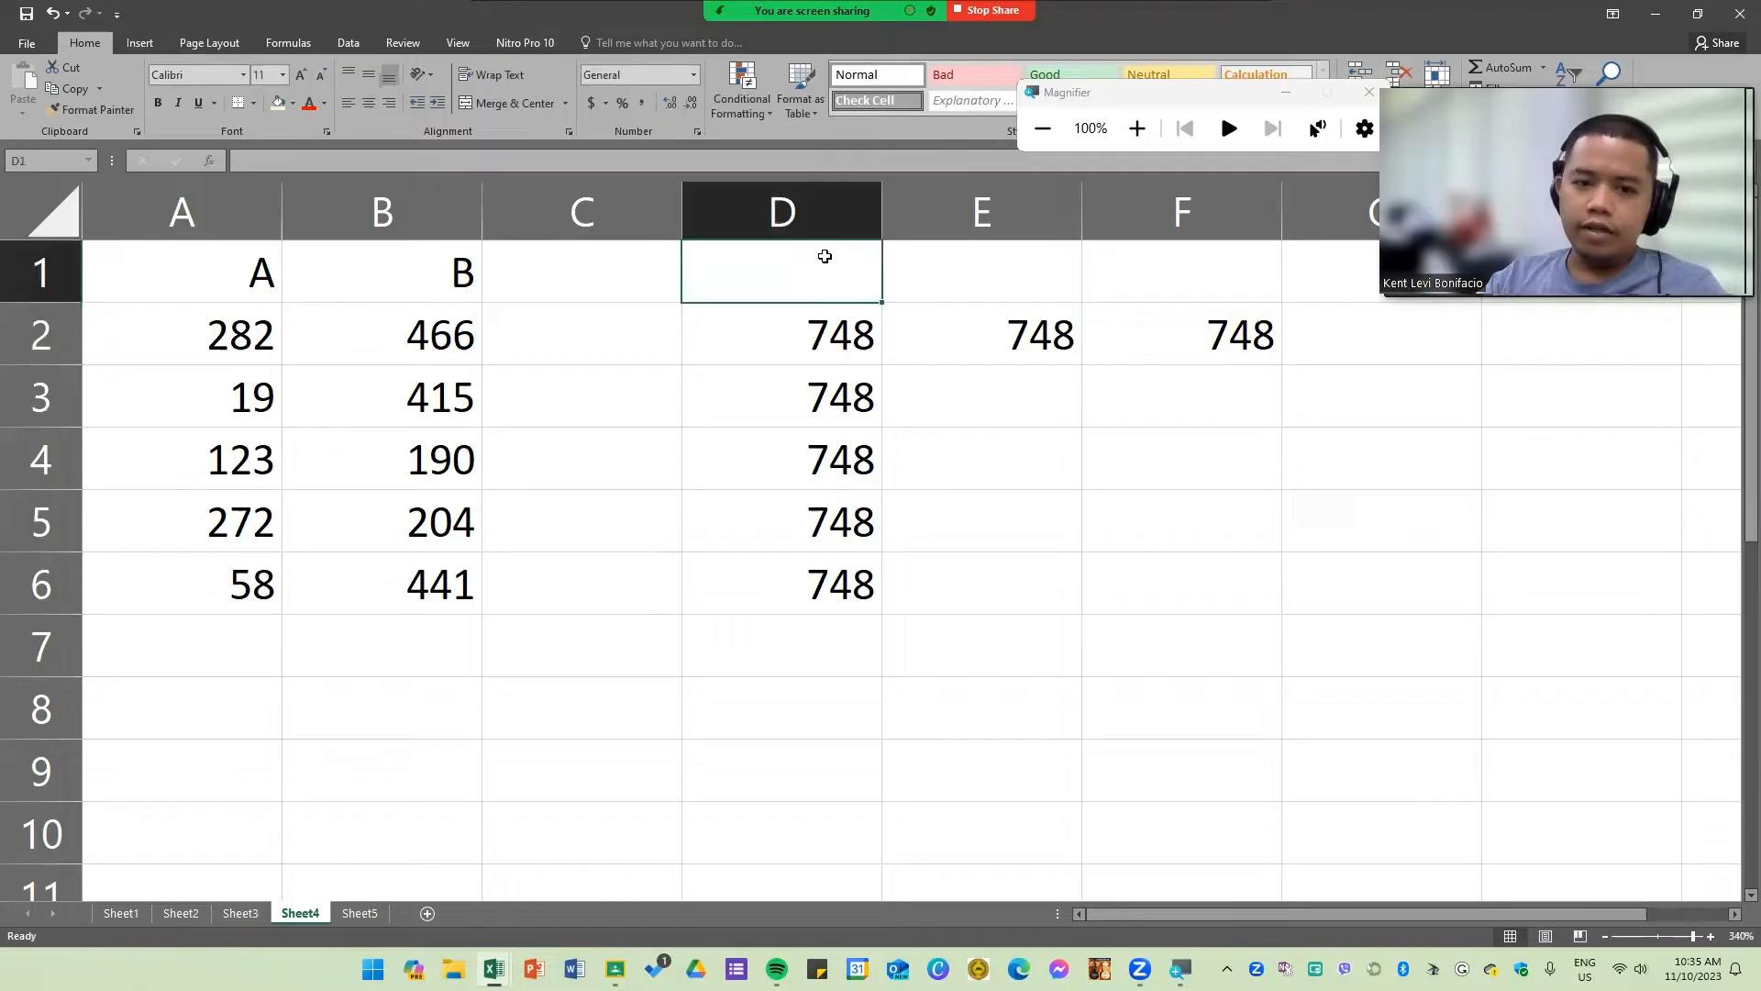
Step: Enter "x" in D7 to mark the typed-value column as incorrect
{"action": "left_click", "coordinate": [810, 644]}
{"action": "type", "text": "x"}
{"action": "left_click", "coordinate": [955, 718]}
{"action": "left_click_drag", "start_coordinate": [955, 718], "coordinate": [975, 672]}
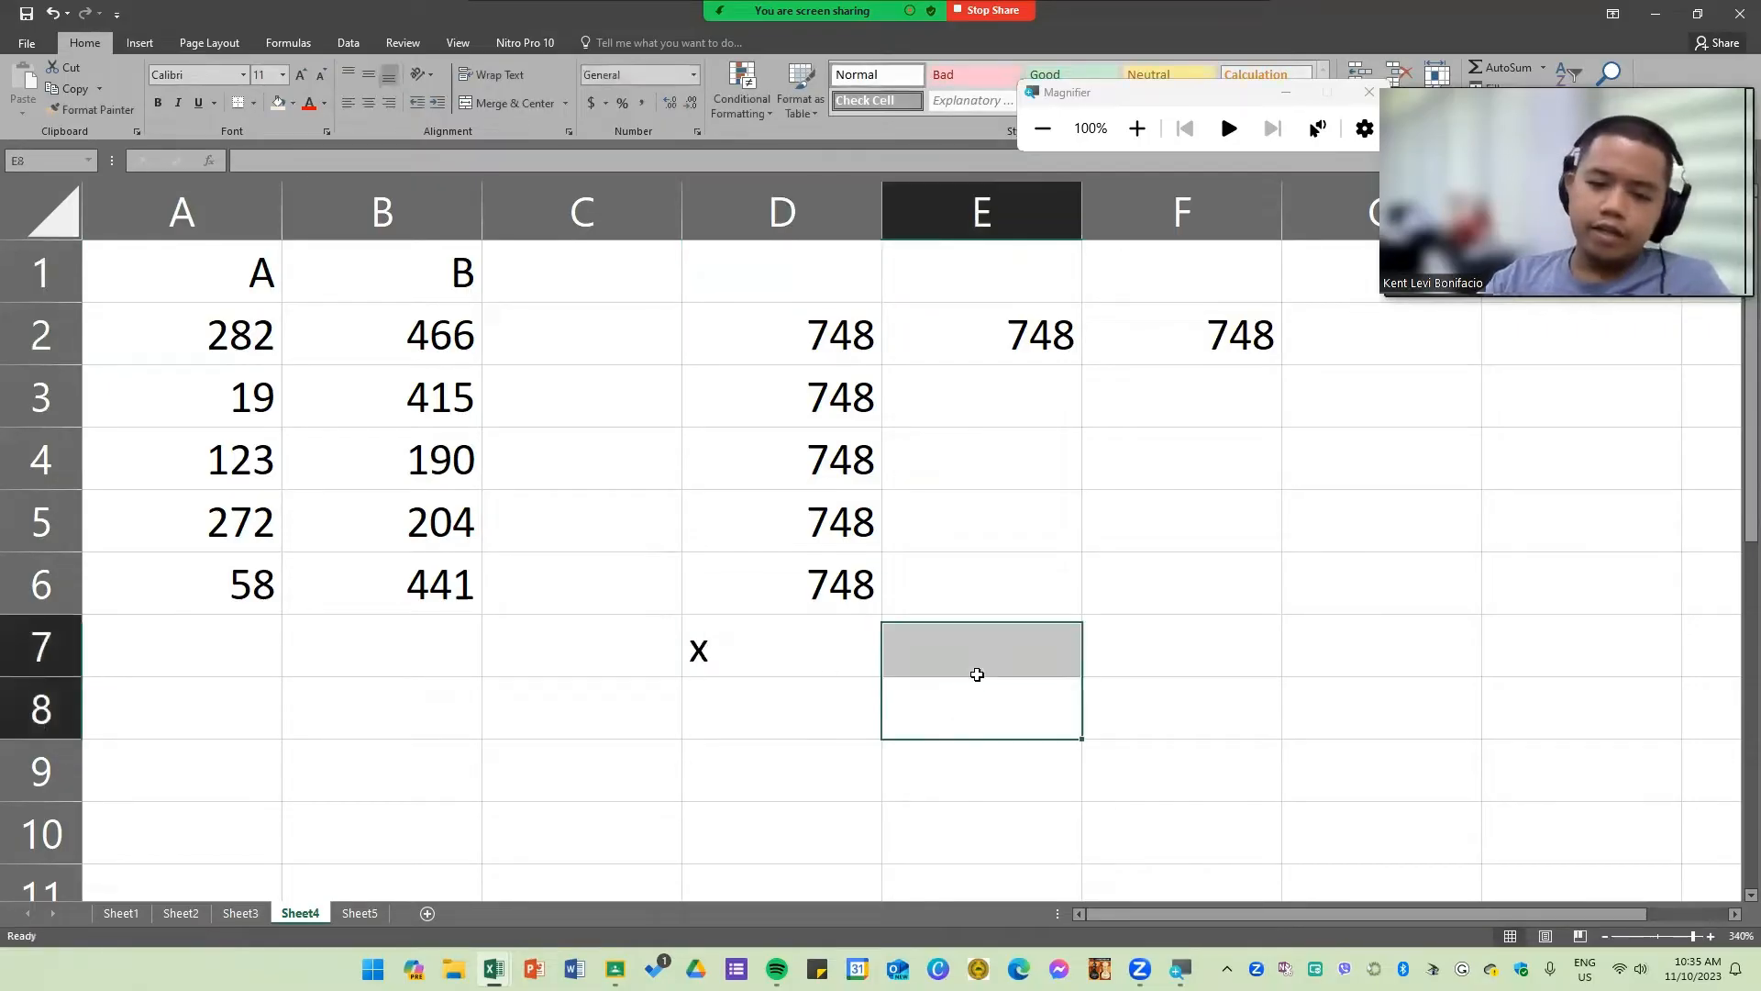
Step: Fill the =A2+B2 formula from E2 down through E6
{"action": "left_click", "coordinate": [1069, 353]}
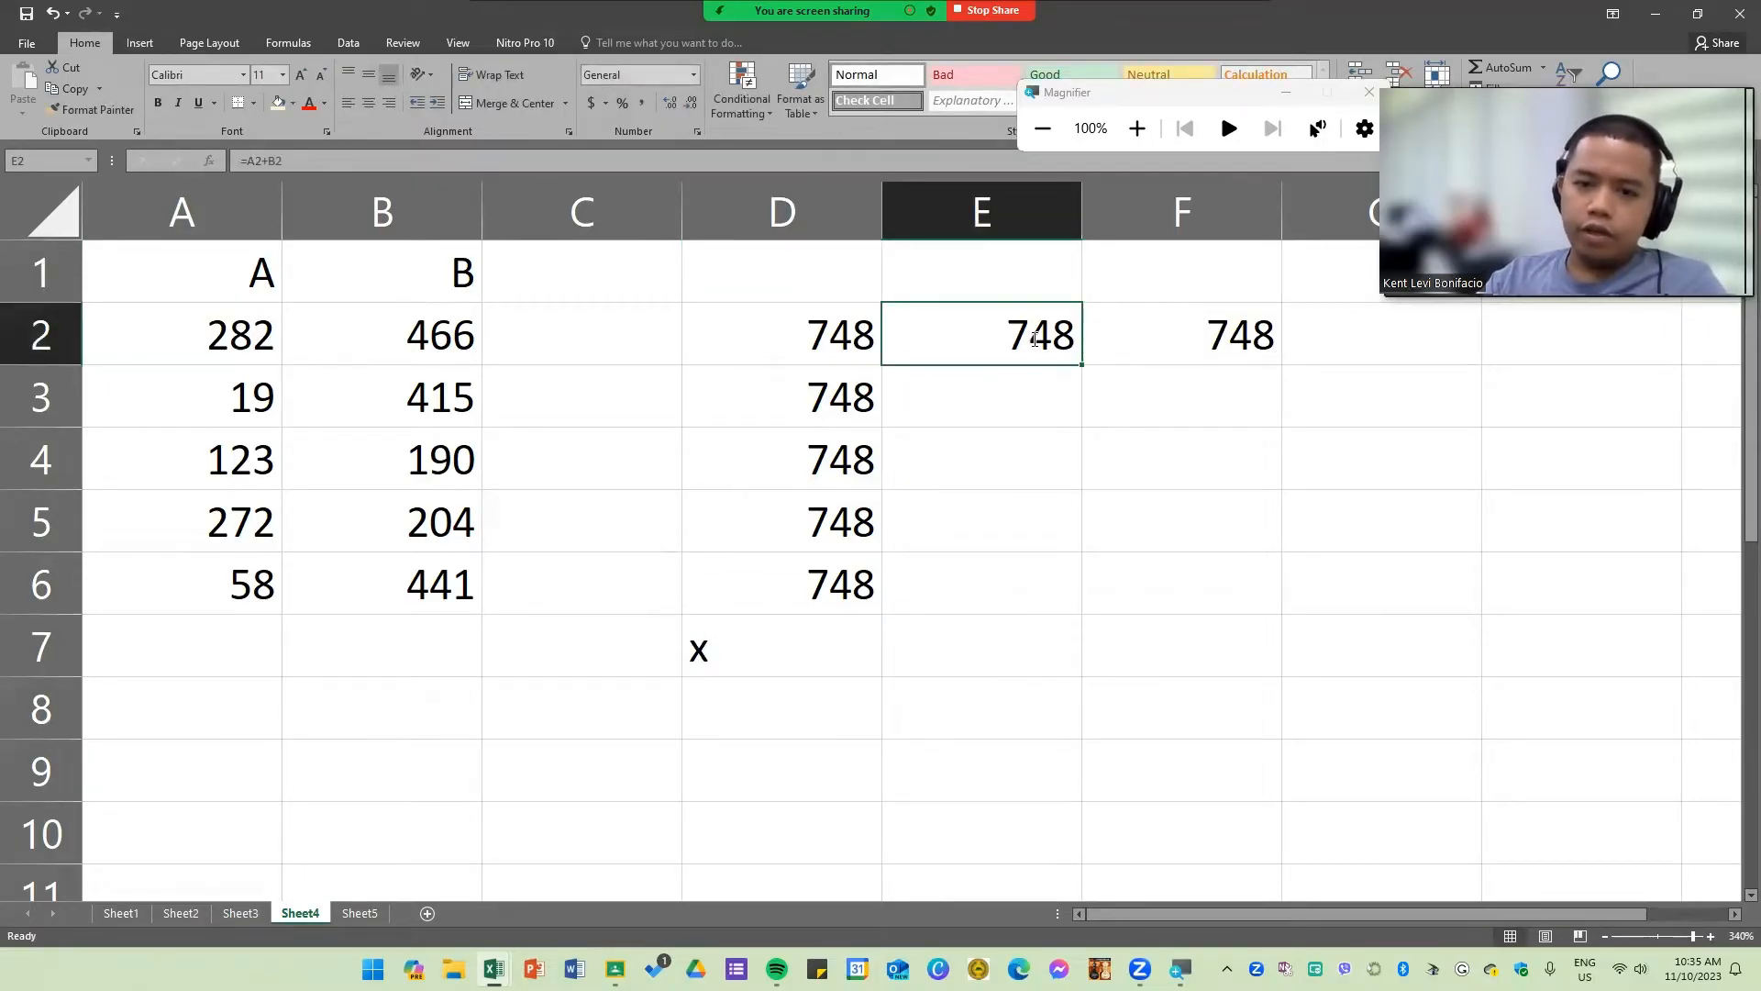
{"action": "double_click", "coordinate": [1035, 339]}
{"action": "key", "text": "Return"}
{"action": "key", "text": "Return"}
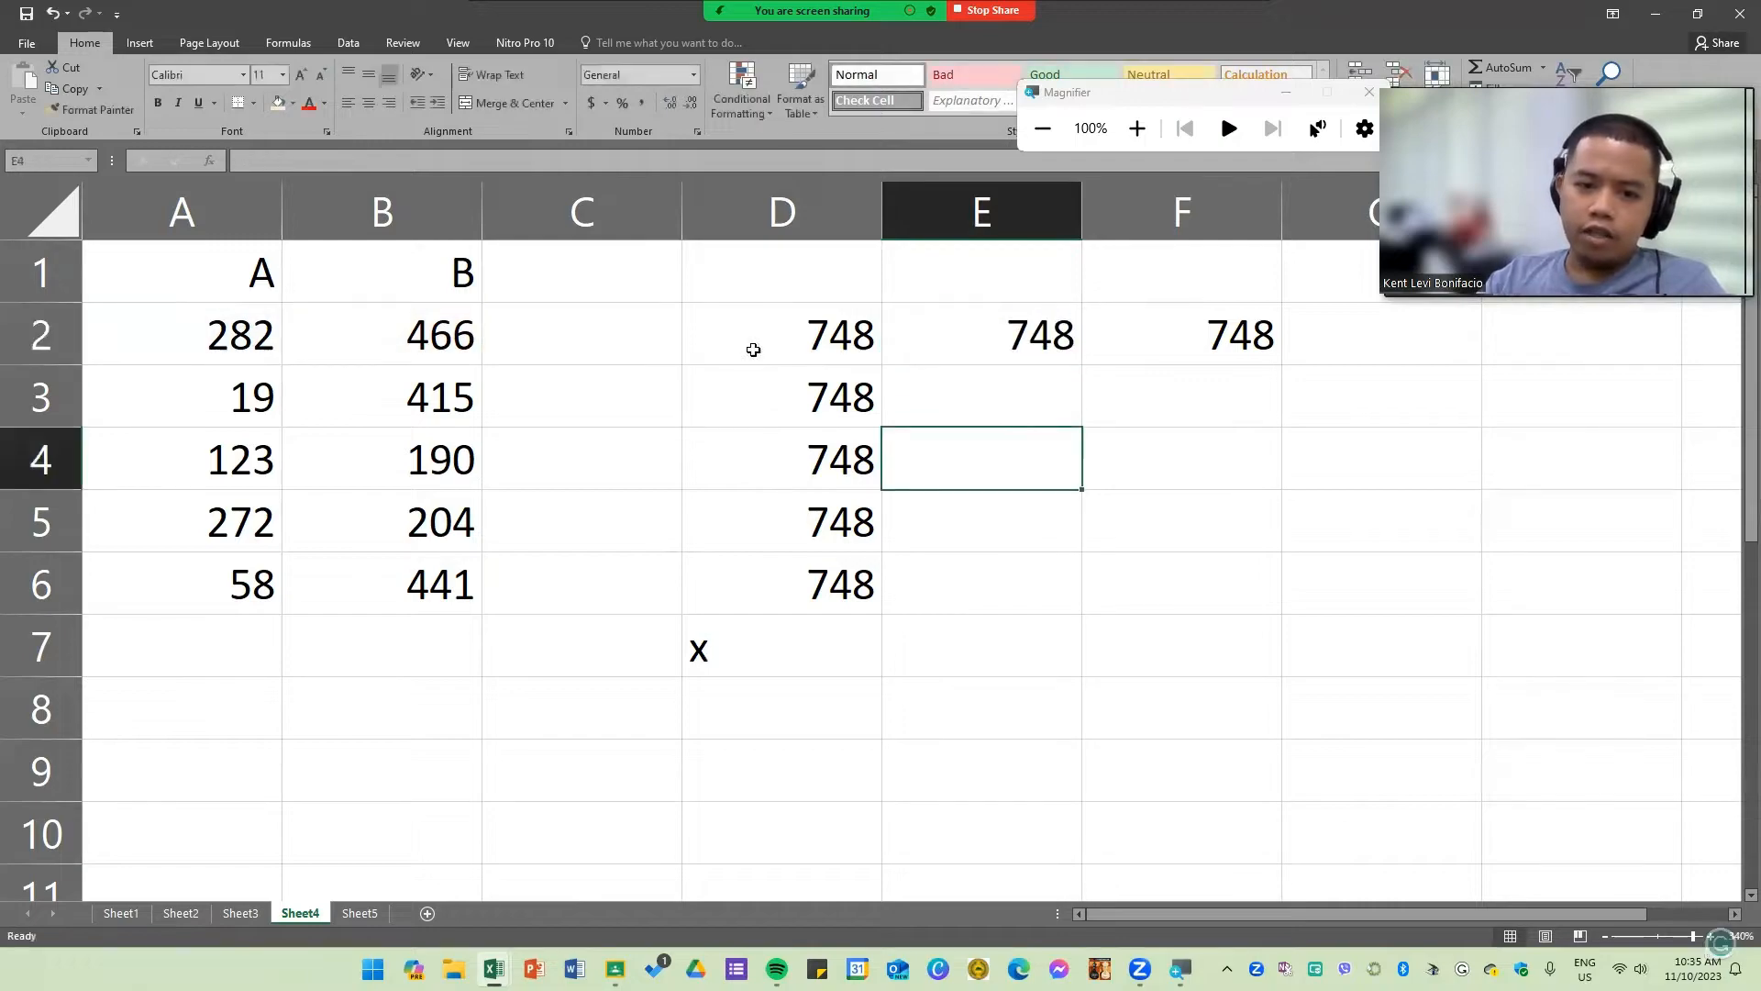
{"action": "double_click", "coordinate": [753, 349]}
{"action": "left_click_drag", "start_coordinate": [713, 335], "coordinate": [863, 330]}
{"action": "key", "text": "Return"}
{"action": "double_click", "coordinate": [921, 328]}
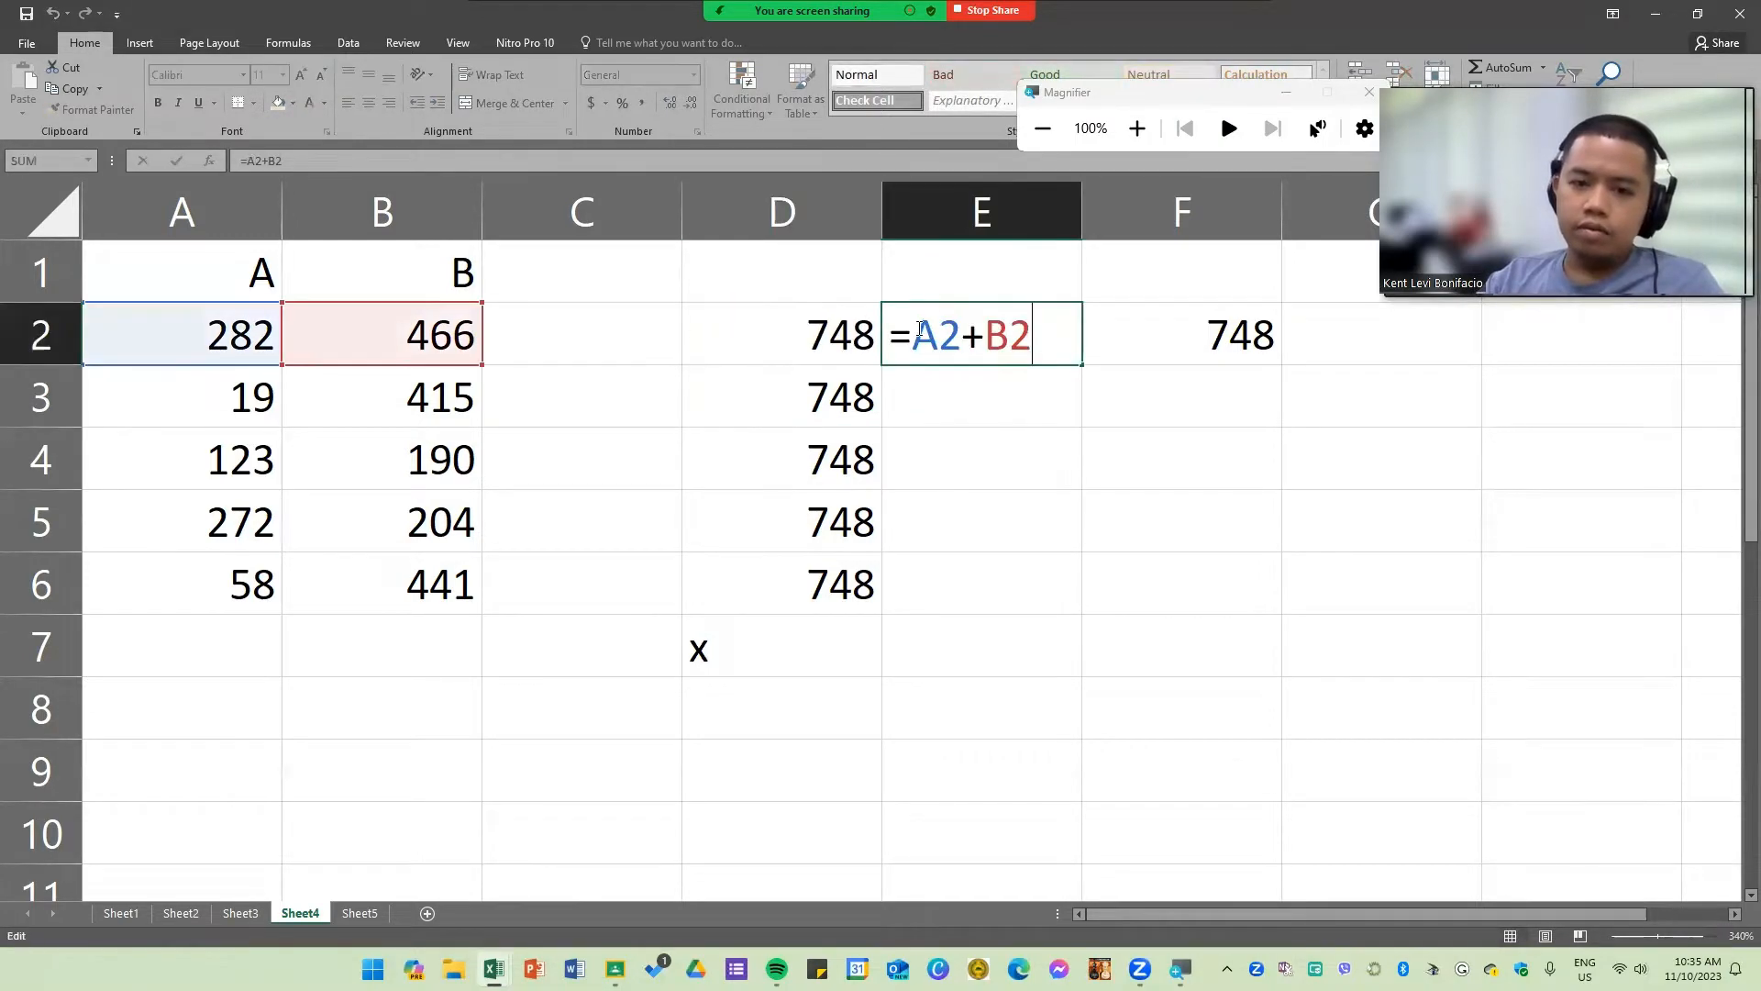
{"action": "left_click_drag", "start_coordinate": [914, 336], "coordinate": [1082, 633]}
{"action": "left_click", "coordinate": [1037, 336]}
{"action": "left_click", "coordinate": [1030, 443]}
{"action": "left_click", "coordinate": [1009, 335]}
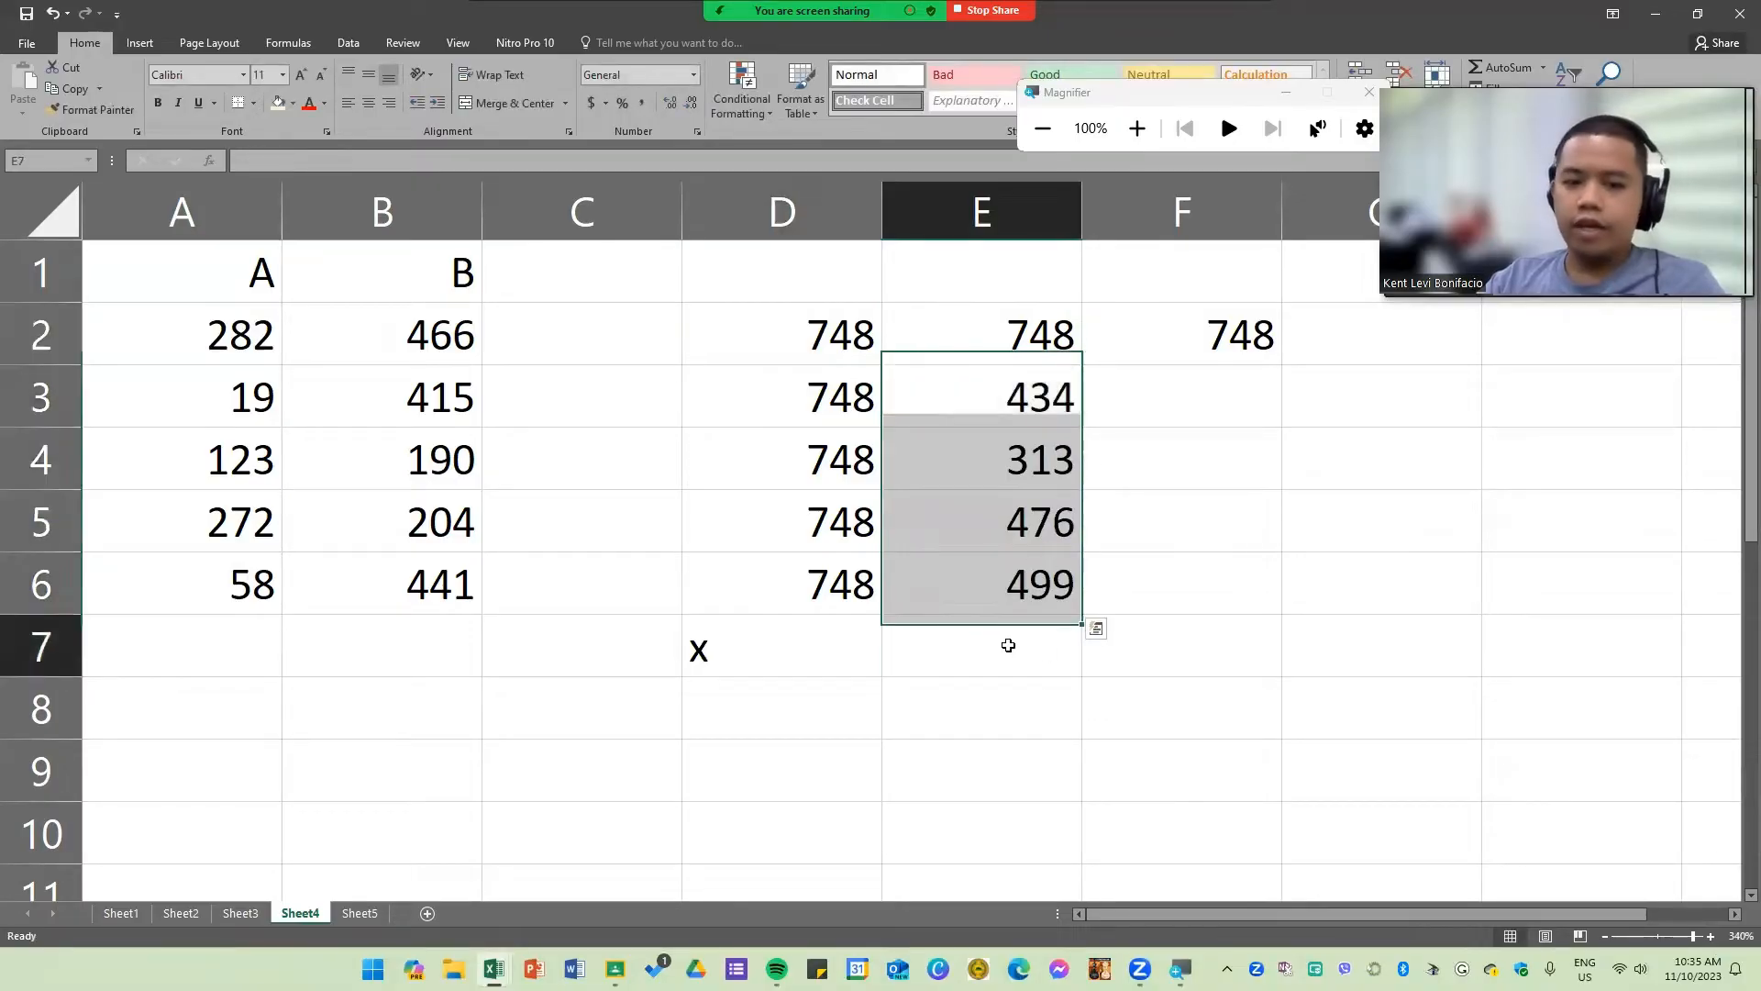
Step: Enter "ok" in E7 to mark the cell-reference column as correct
{"action": "left_click", "coordinate": [1051, 654]}
{"action": "type", "text": "ok"}
{"action": "left_click", "coordinate": [1157, 710]}
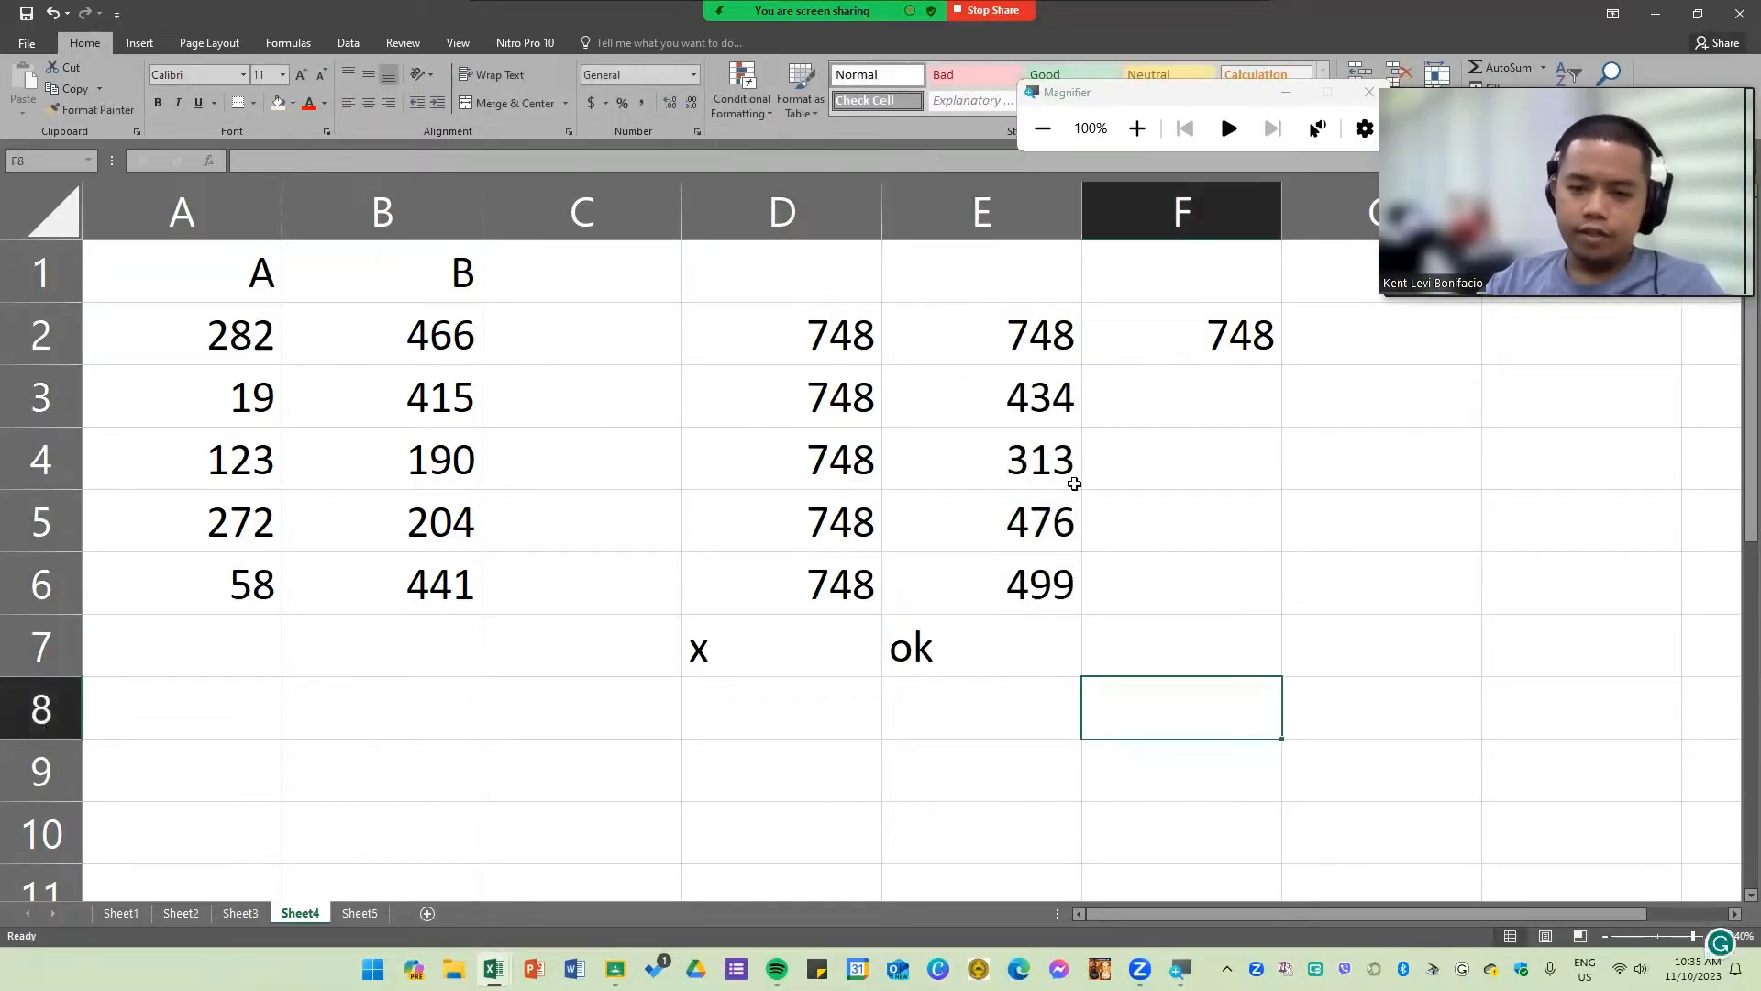
Step: Fill the =SUM(A2:B2) formula from F2 down through F6
{"action": "left_click_drag", "start_coordinate": [1060, 349], "coordinate": [1014, 580]}
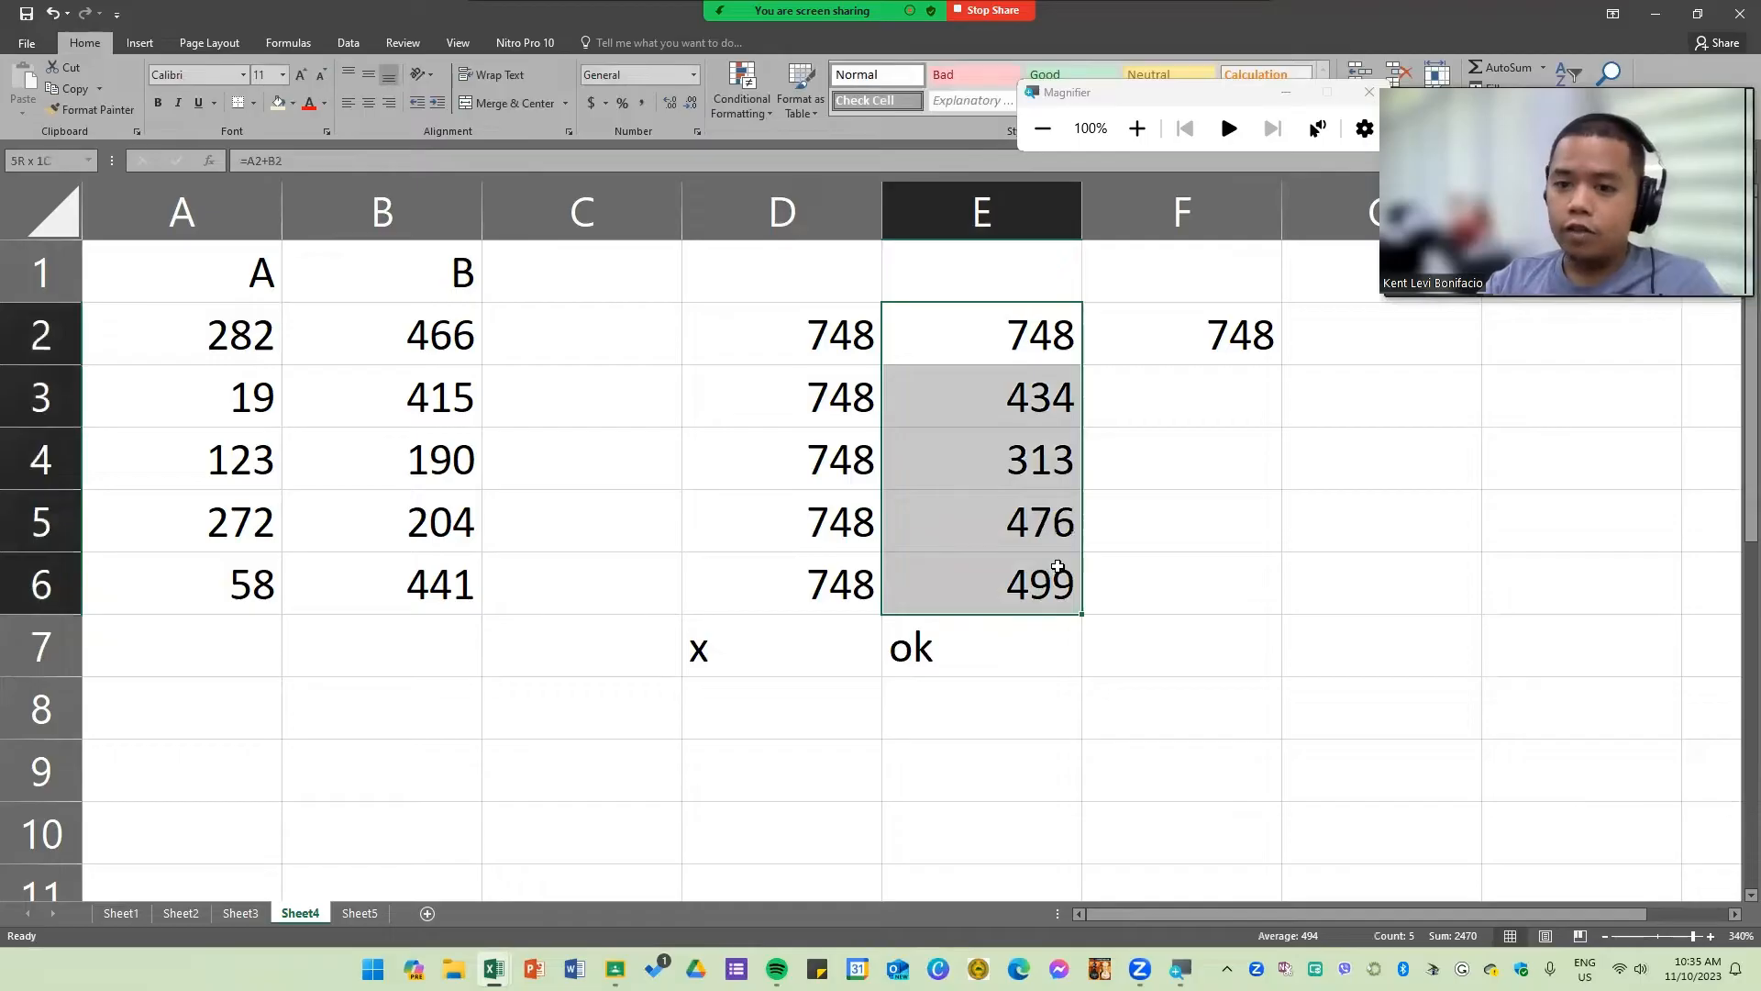
{"action": "double_click", "coordinate": [1041, 353]}
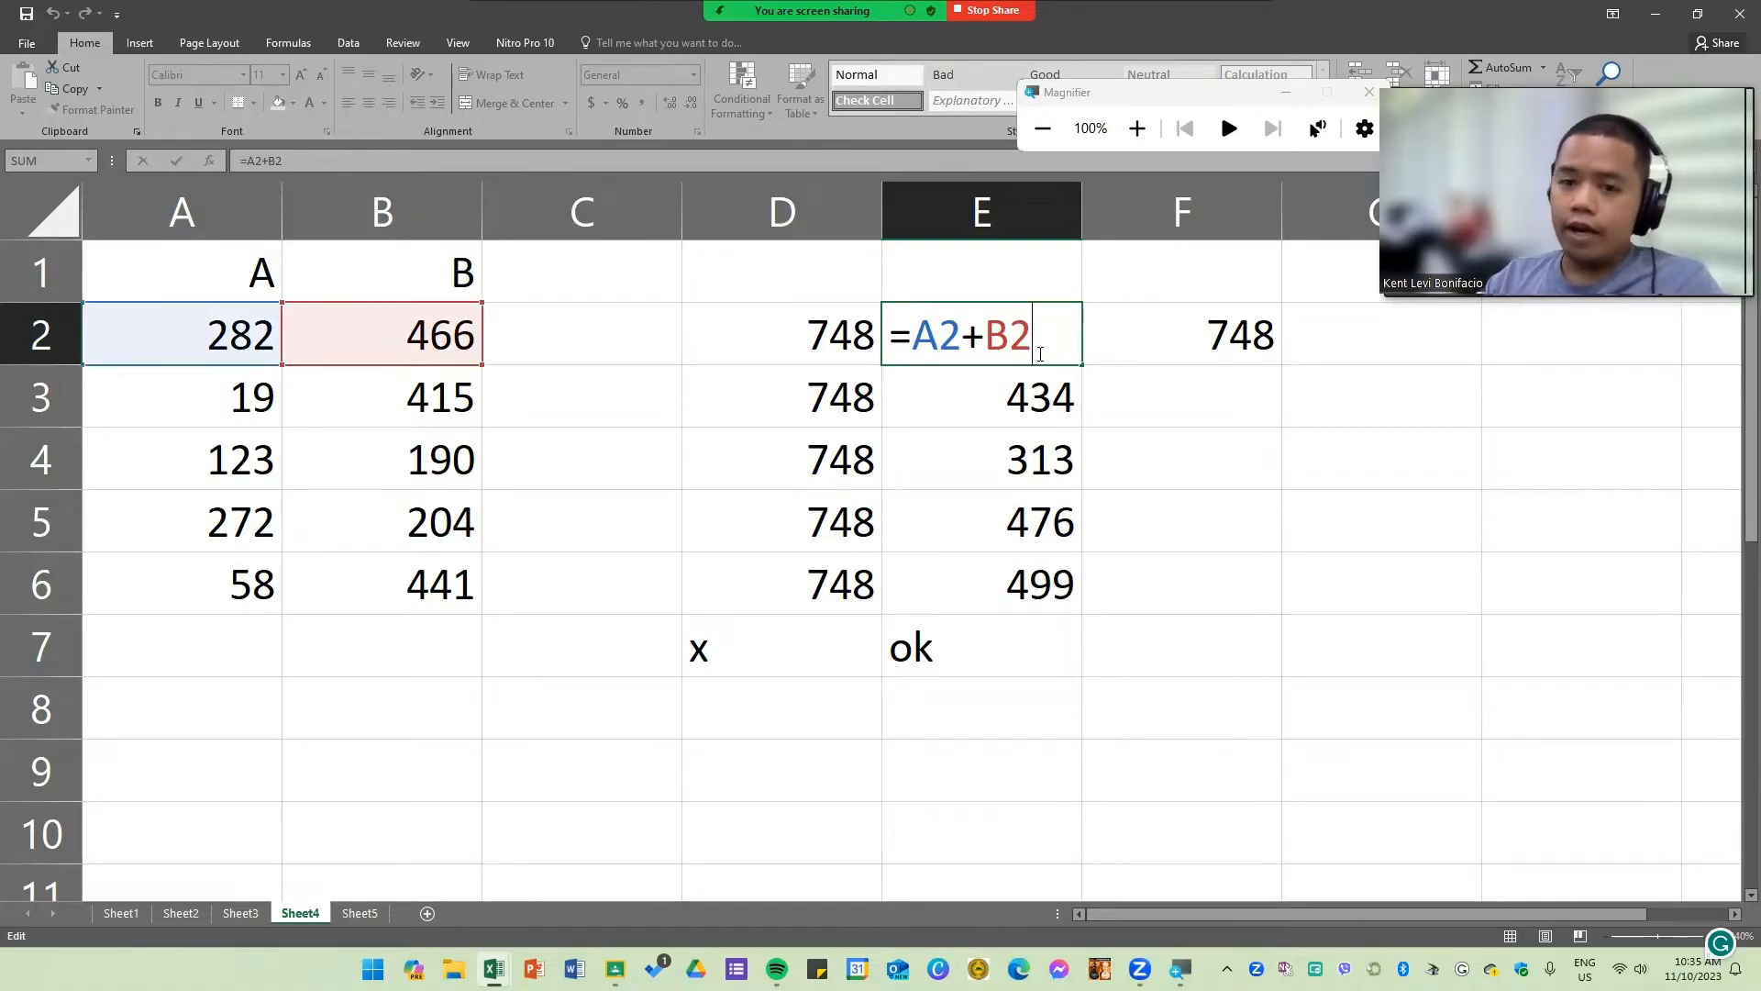
{"action": "key", "text": "Return"}
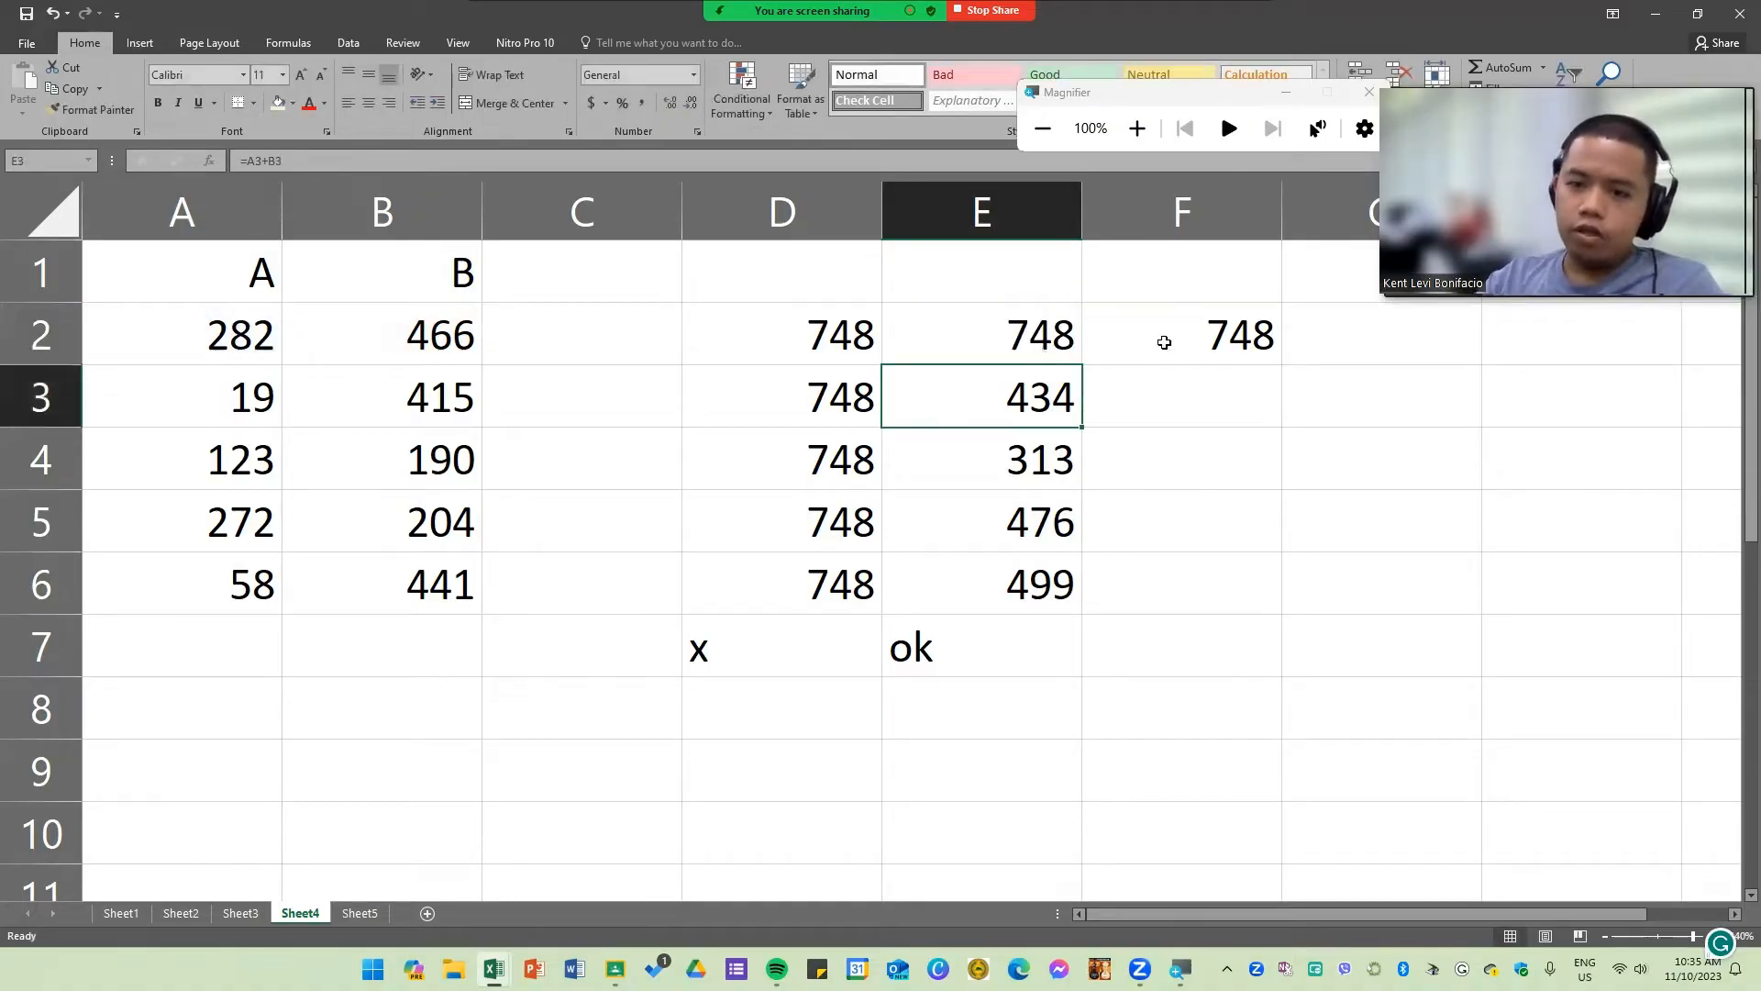
{"action": "key", "text": "Right"}
{"action": "left_click", "coordinate": [1171, 340]}
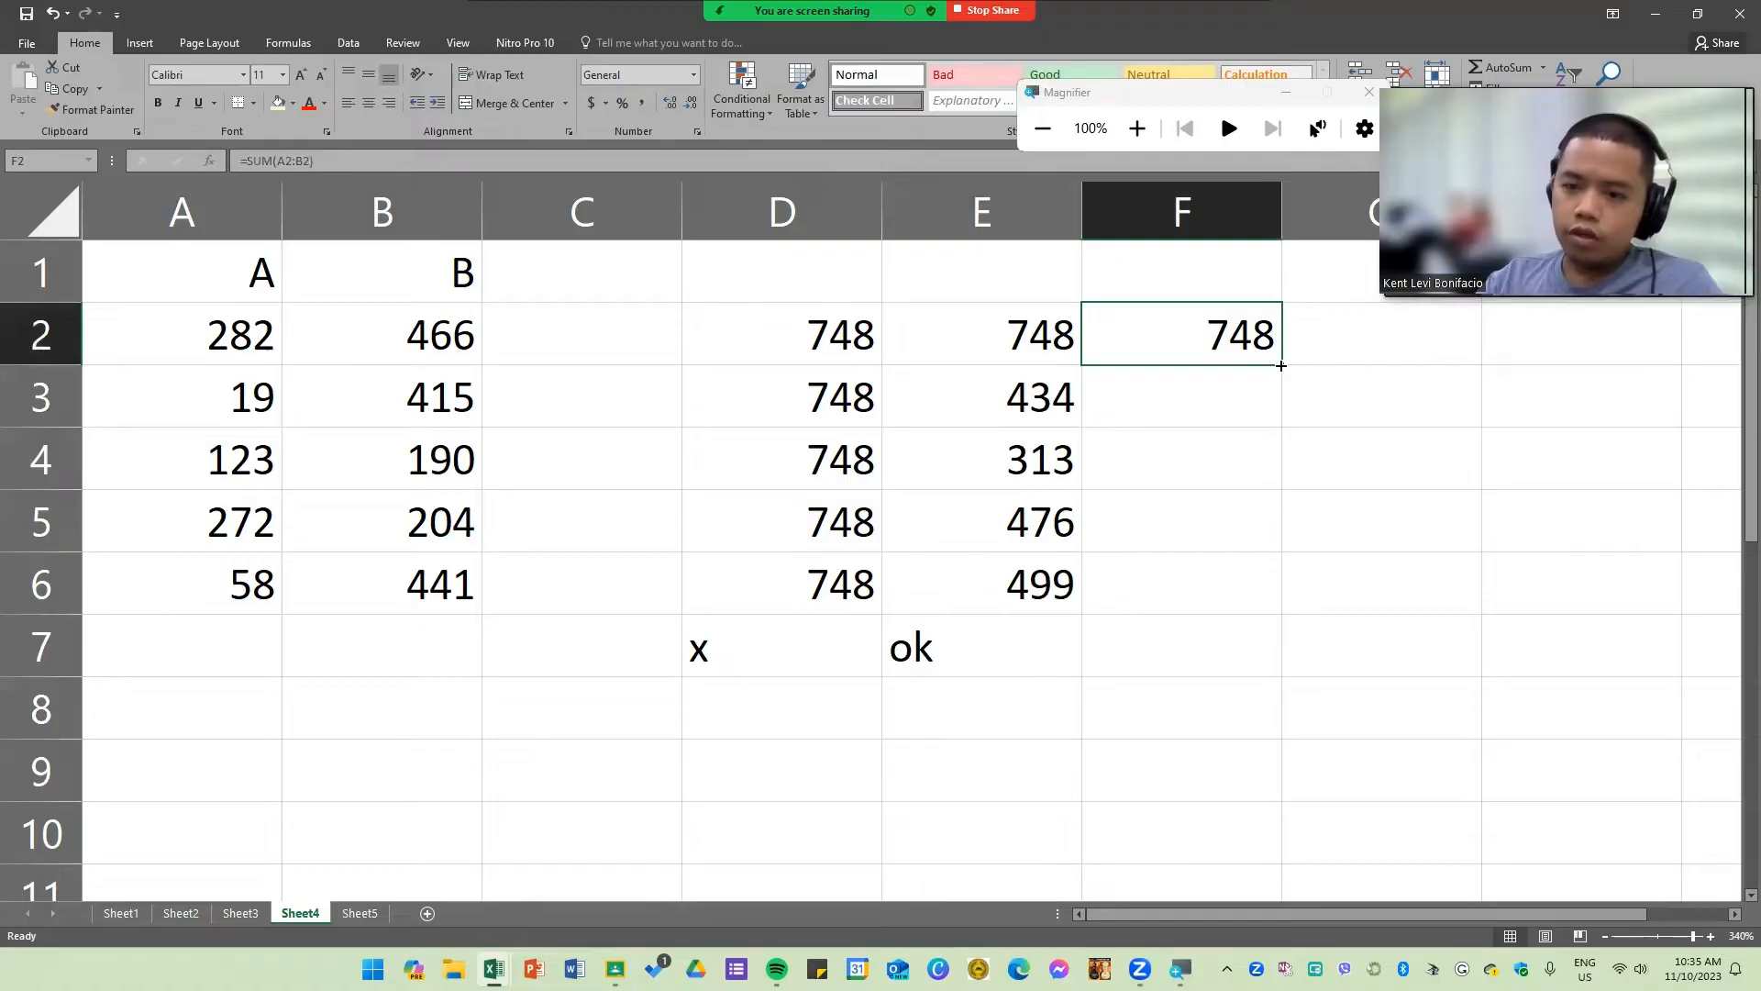
{"action": "left_click_drag", "start_coordinate": [1282, 364], "coordinate": [1280, 608]}
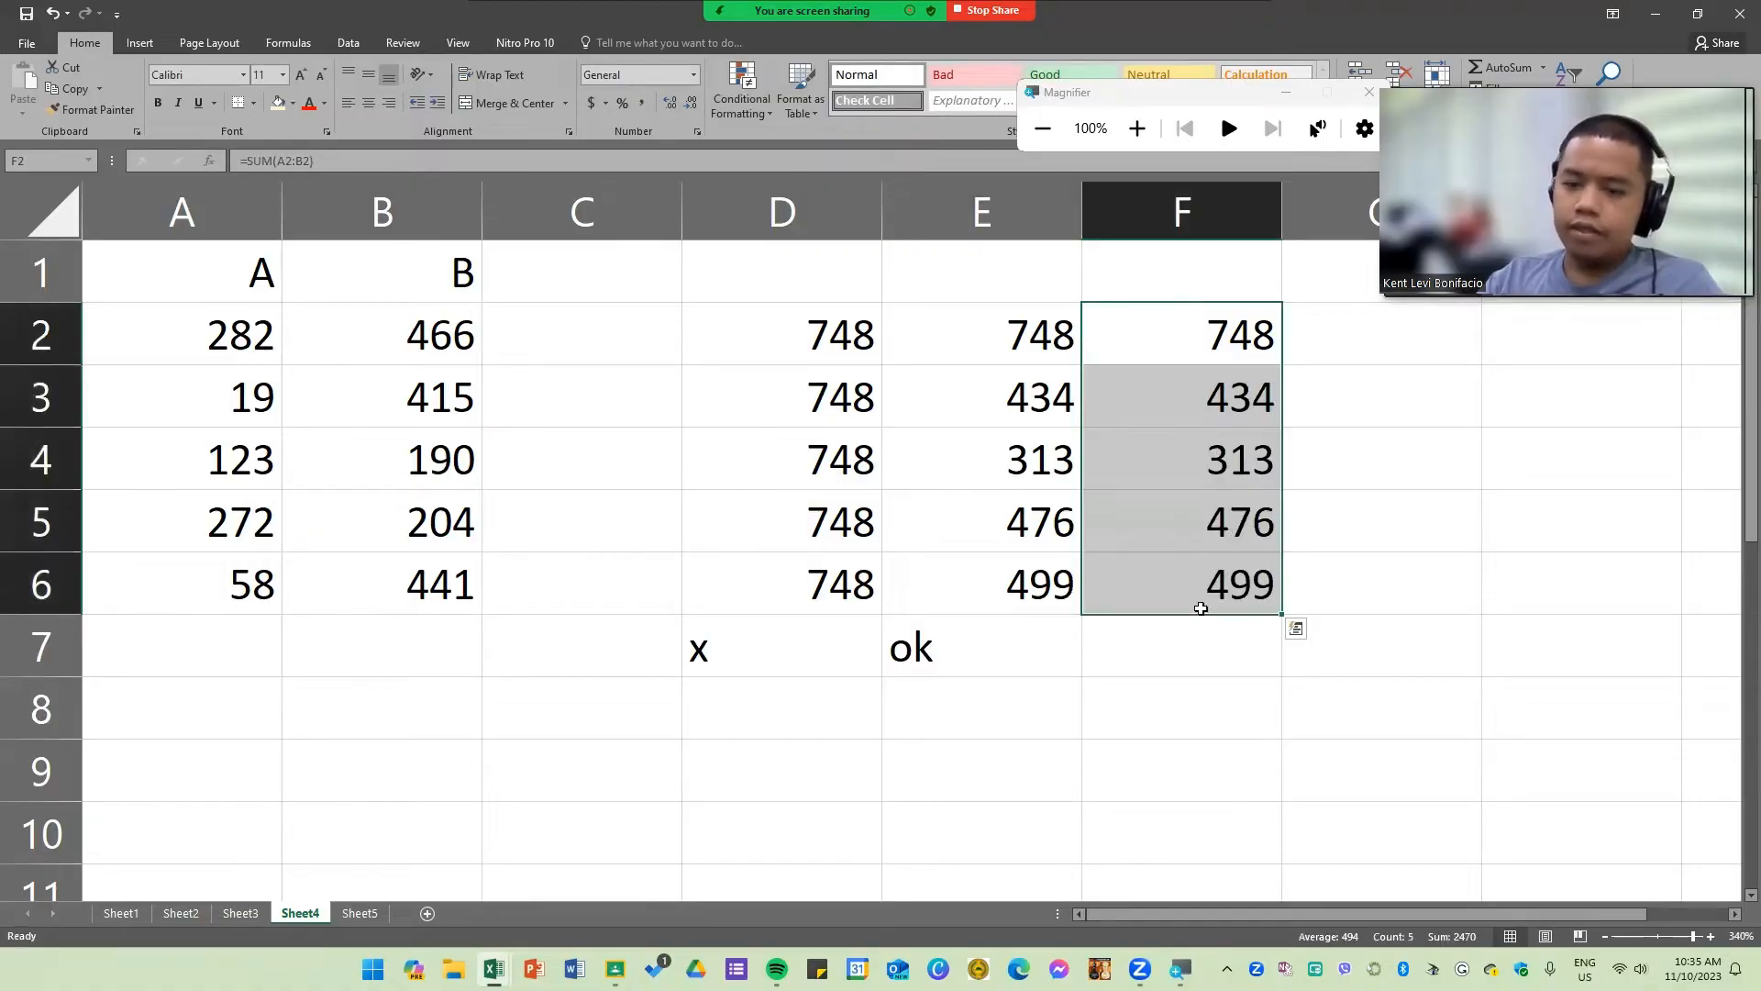
Step: Enter "ok" in F7 to mark the SUM column as correct
{"action": "left_click", "coordinate": [1186, 651]}
{"action": "type", "text": "ok"}
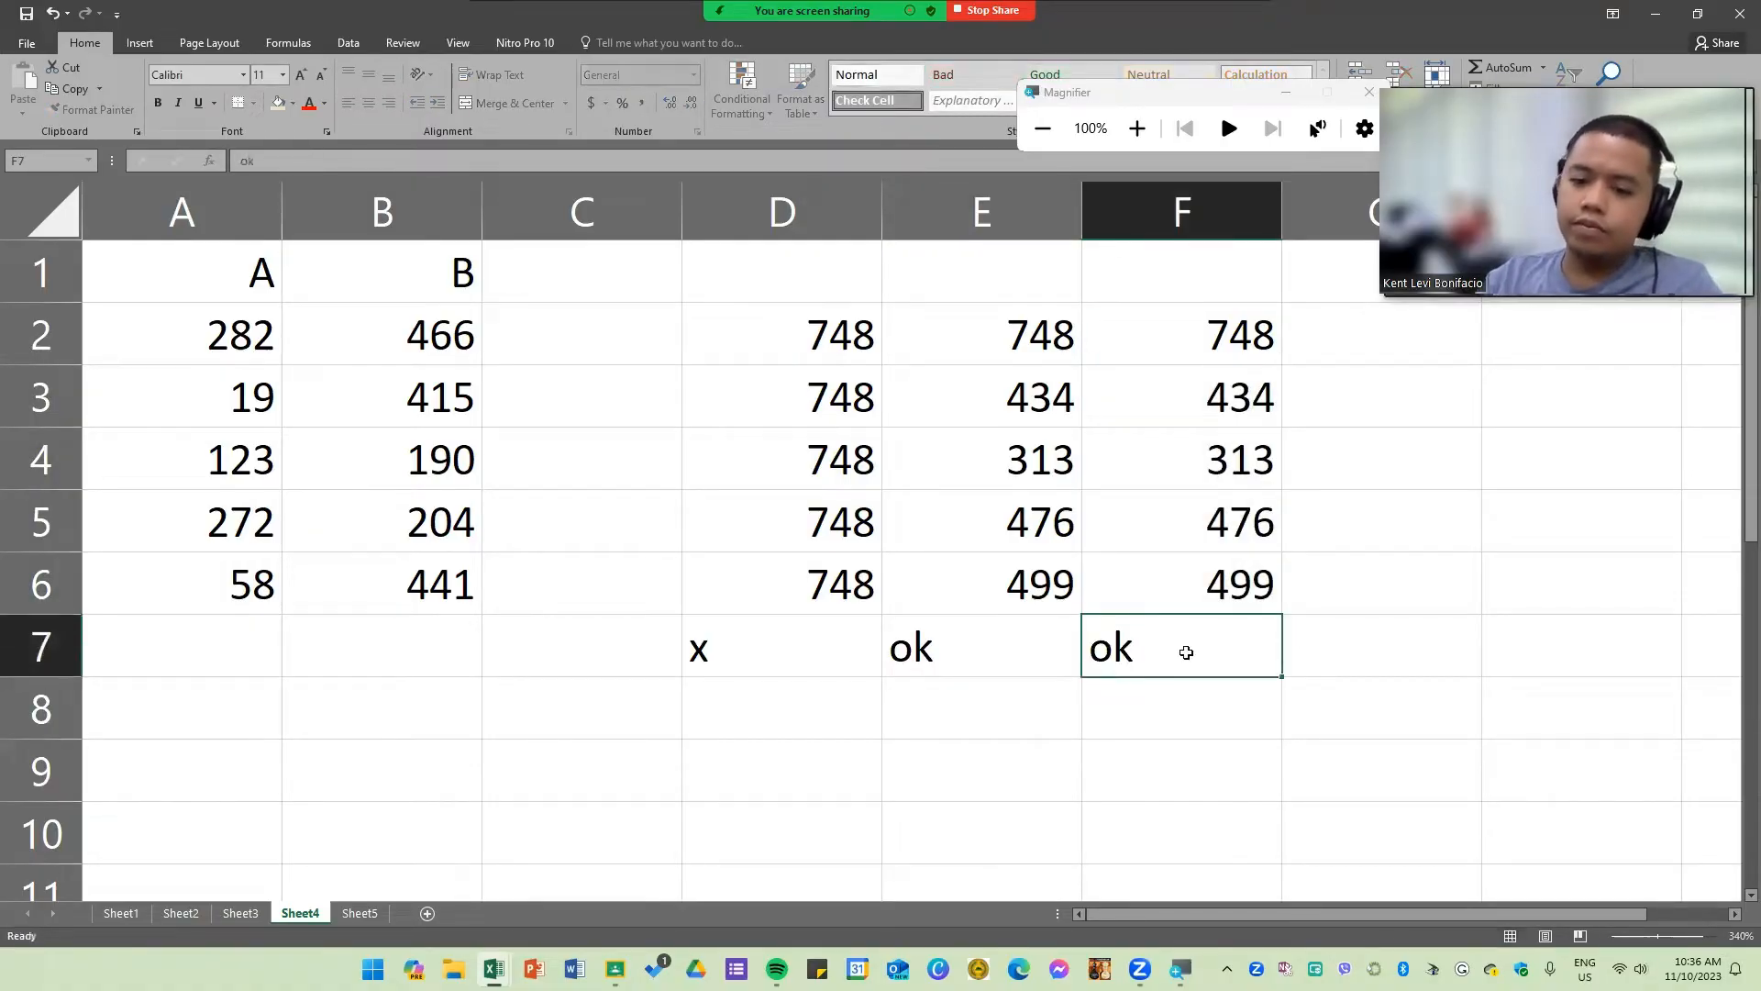
{"action": "key", "text": "Return"}
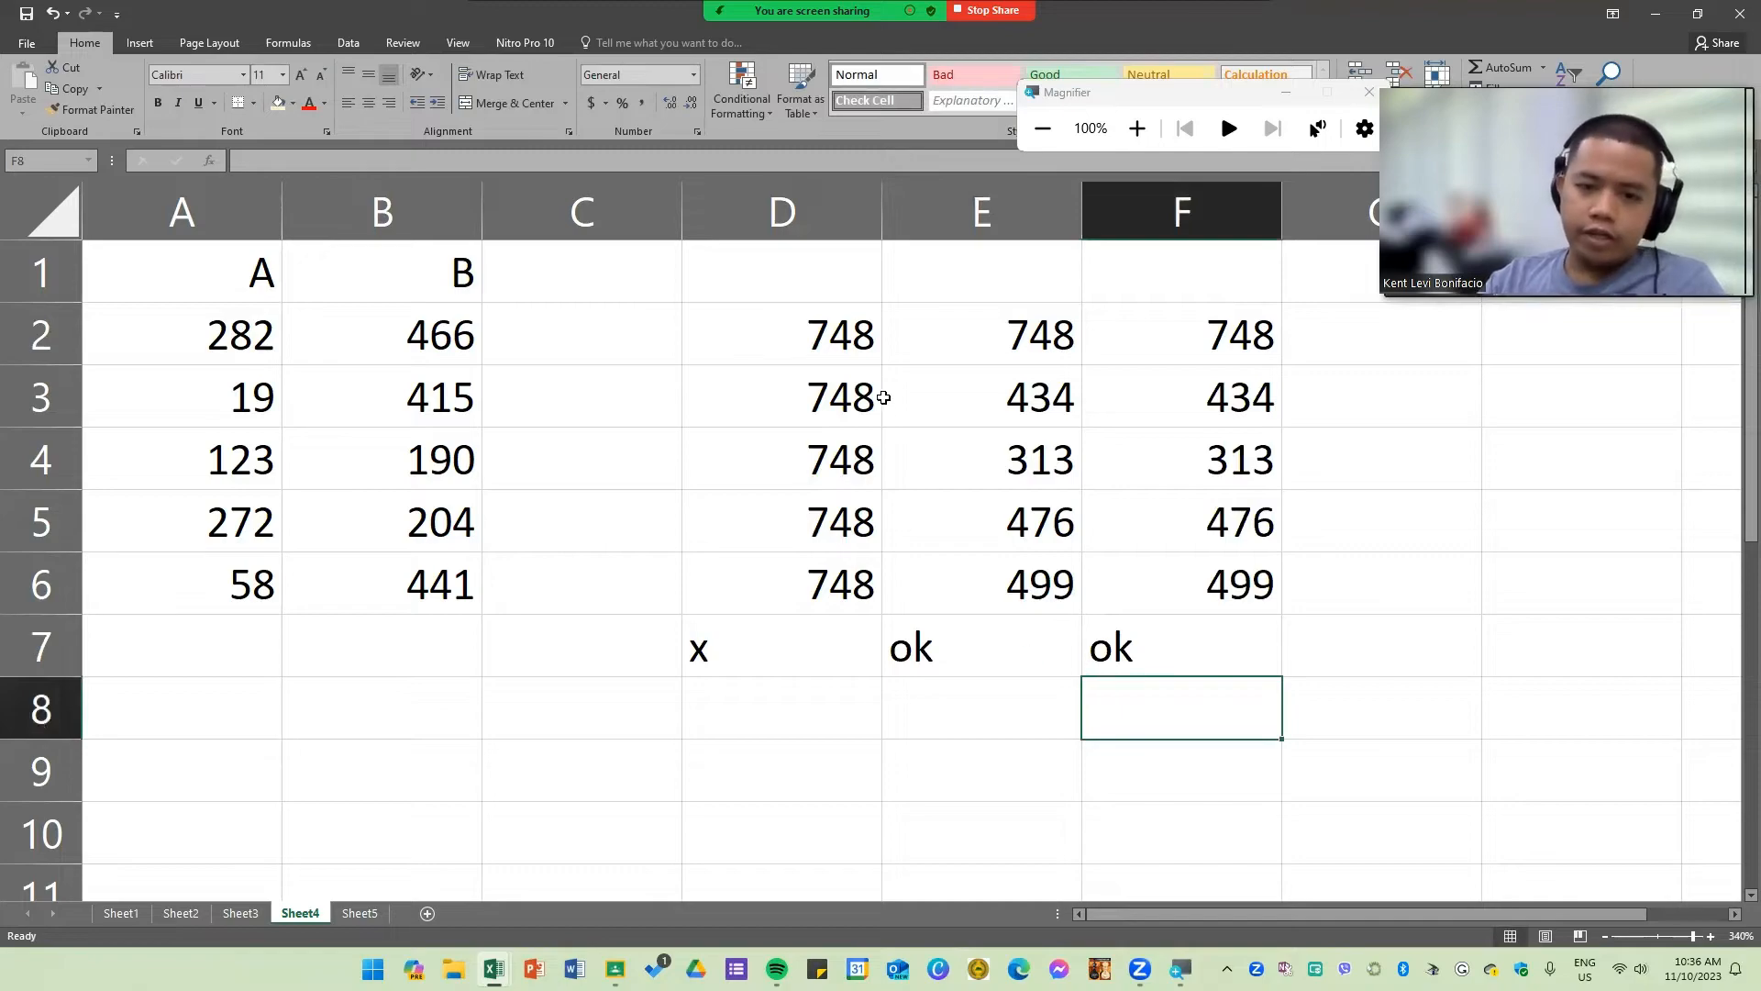
Step: Review D2's formula and compare the results across columns D, E and F
{"action": "double_click", "coordinate": [751, 343]}
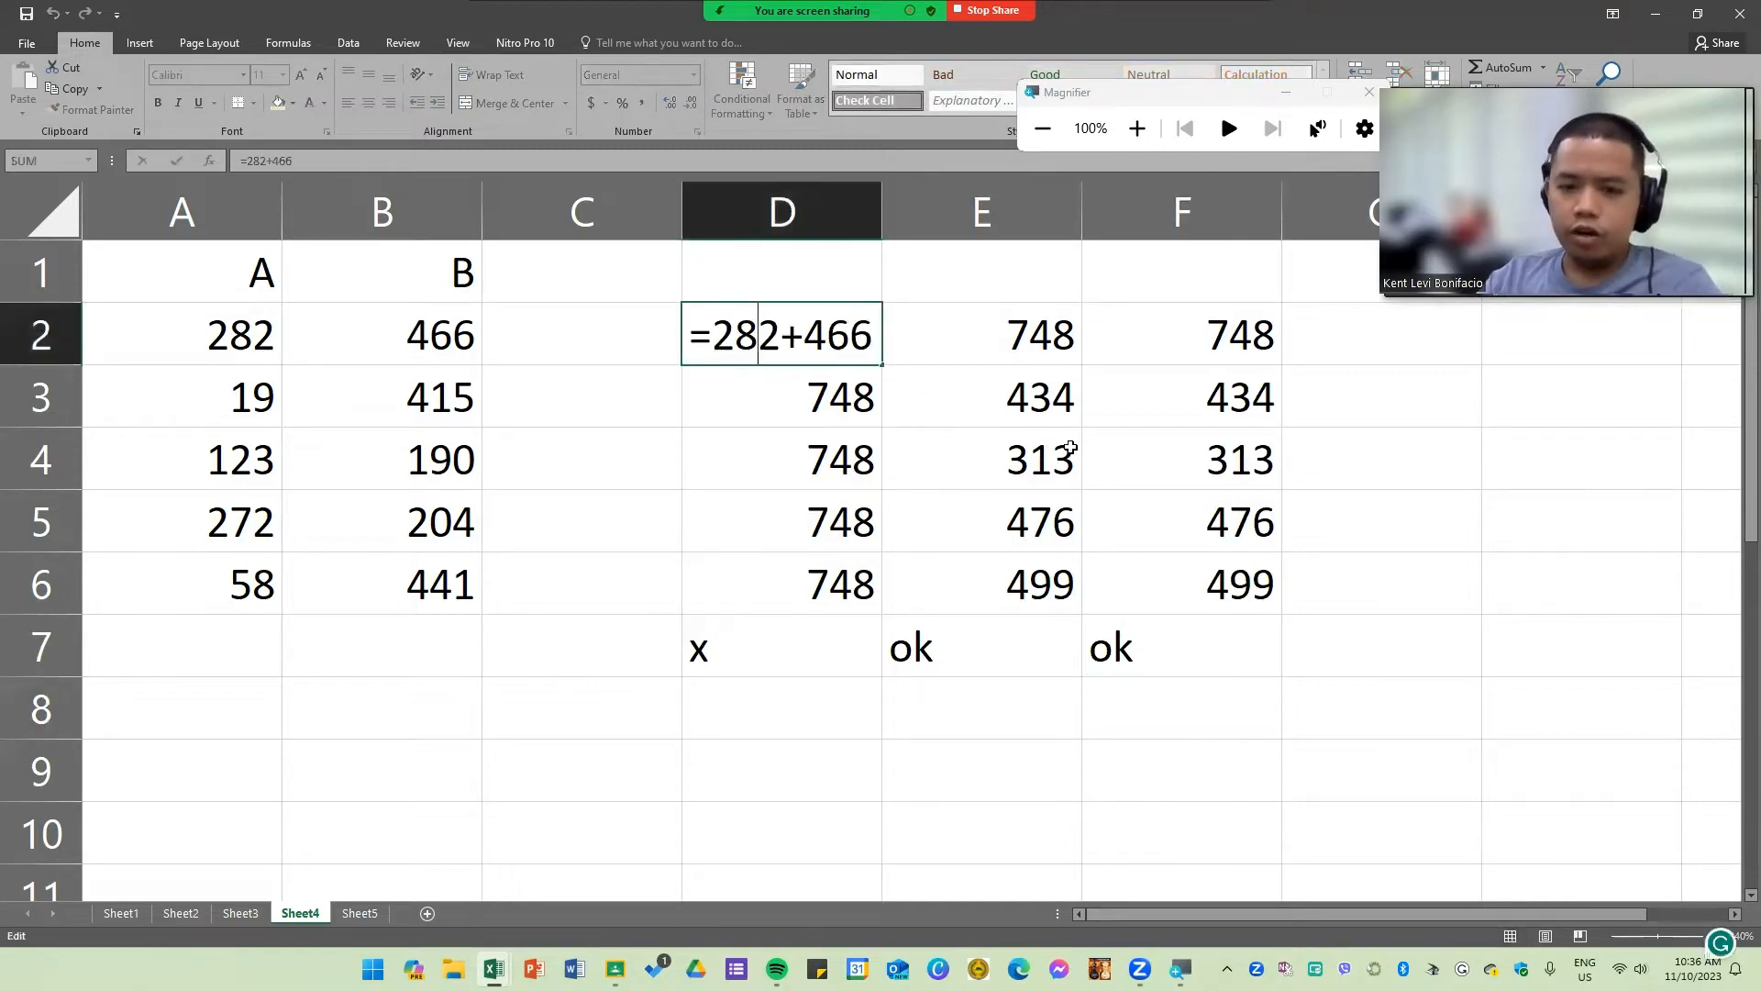
{"action": "key", "text": "Return"}
{"action": "left_click", "coordinate": [794, 207]}
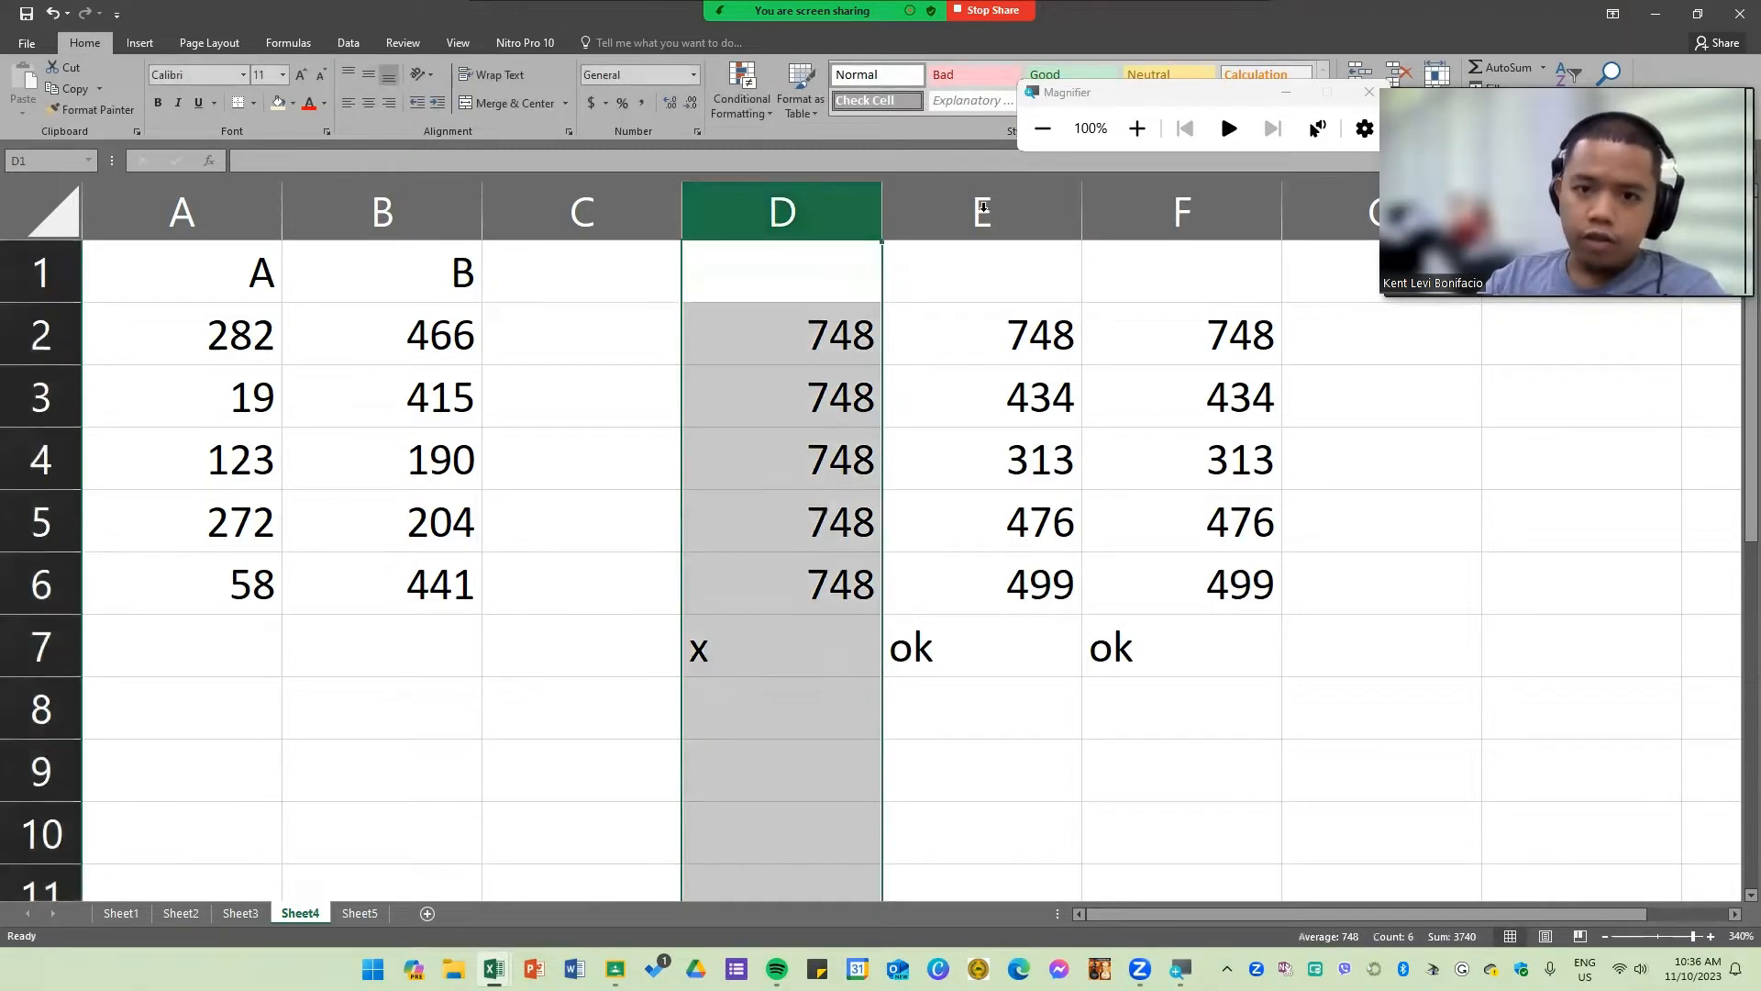
{"action": "left_click", "coordinate": [994, 209]}
{"action": "left_click_drag", "start_coordinate": [995, 209], "coordinate": [1232, 198]}
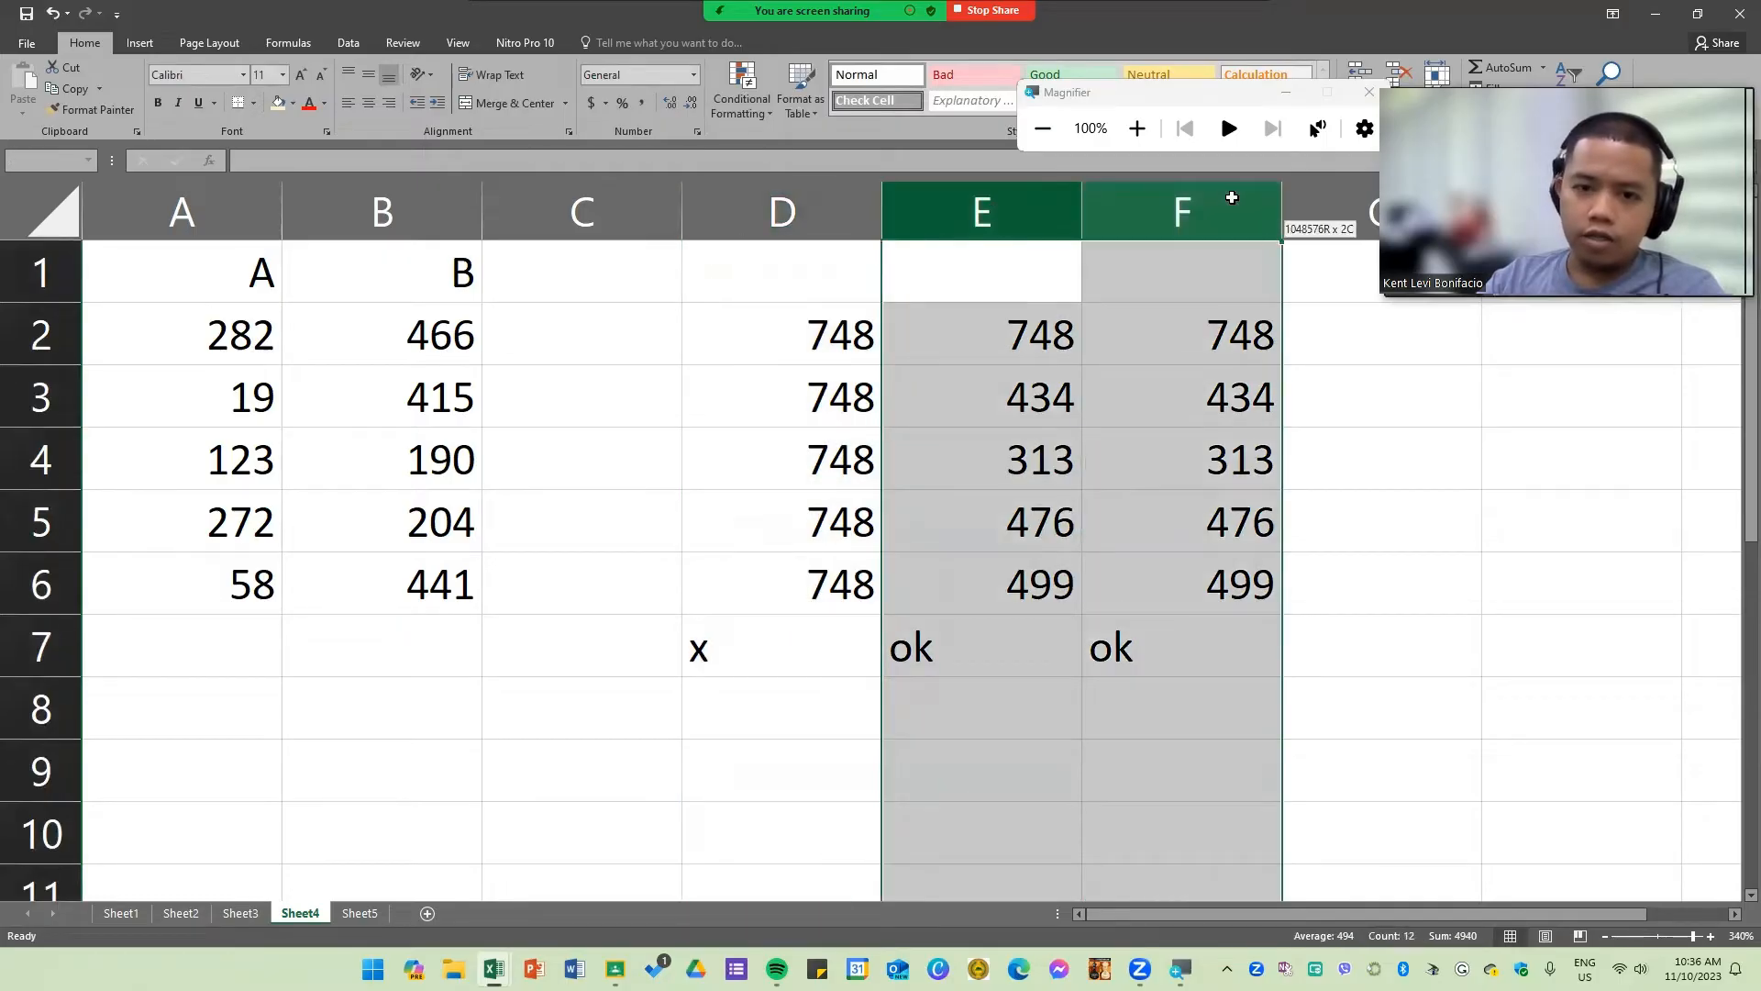
{"action": "left_click", "coordinate": [794, 210]}
{"action": "left_click", "coordinate": [746, 358]}
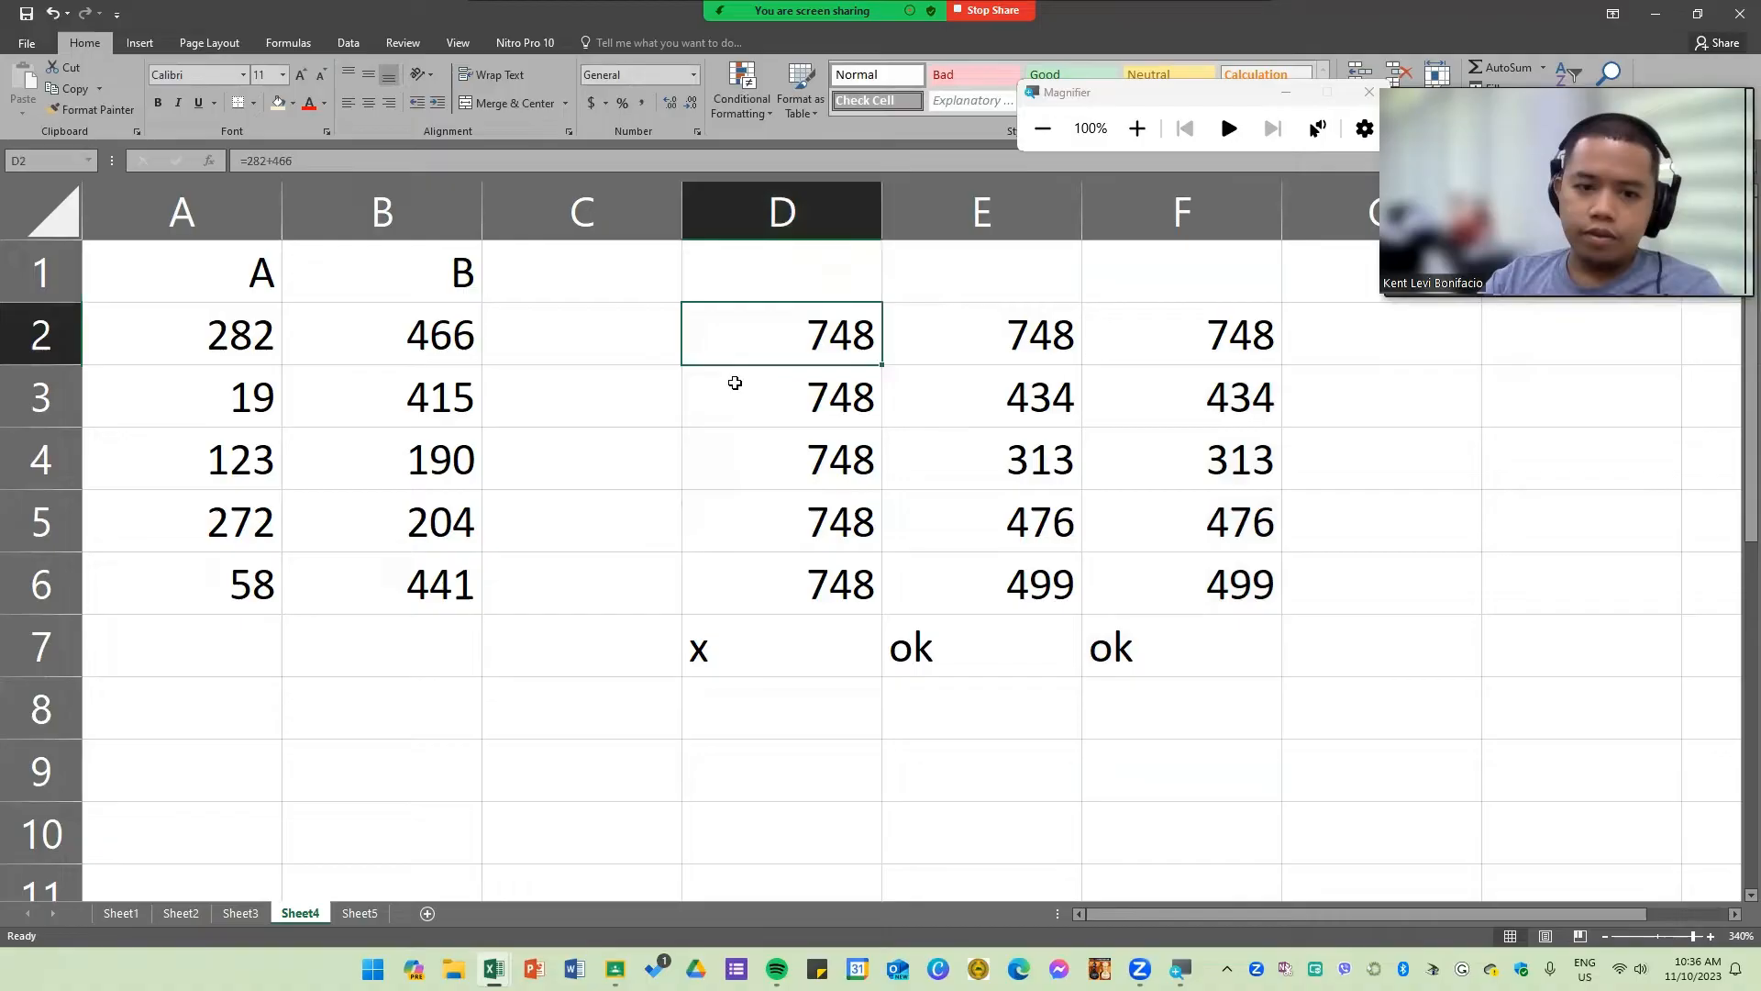
Step: Show D2's formula as text by prefixing it with an apostrophe, and widen column E
{"action": "double_click", "coordinate": [694, 331]}
{"action": "type", "text": "'=282+466"}
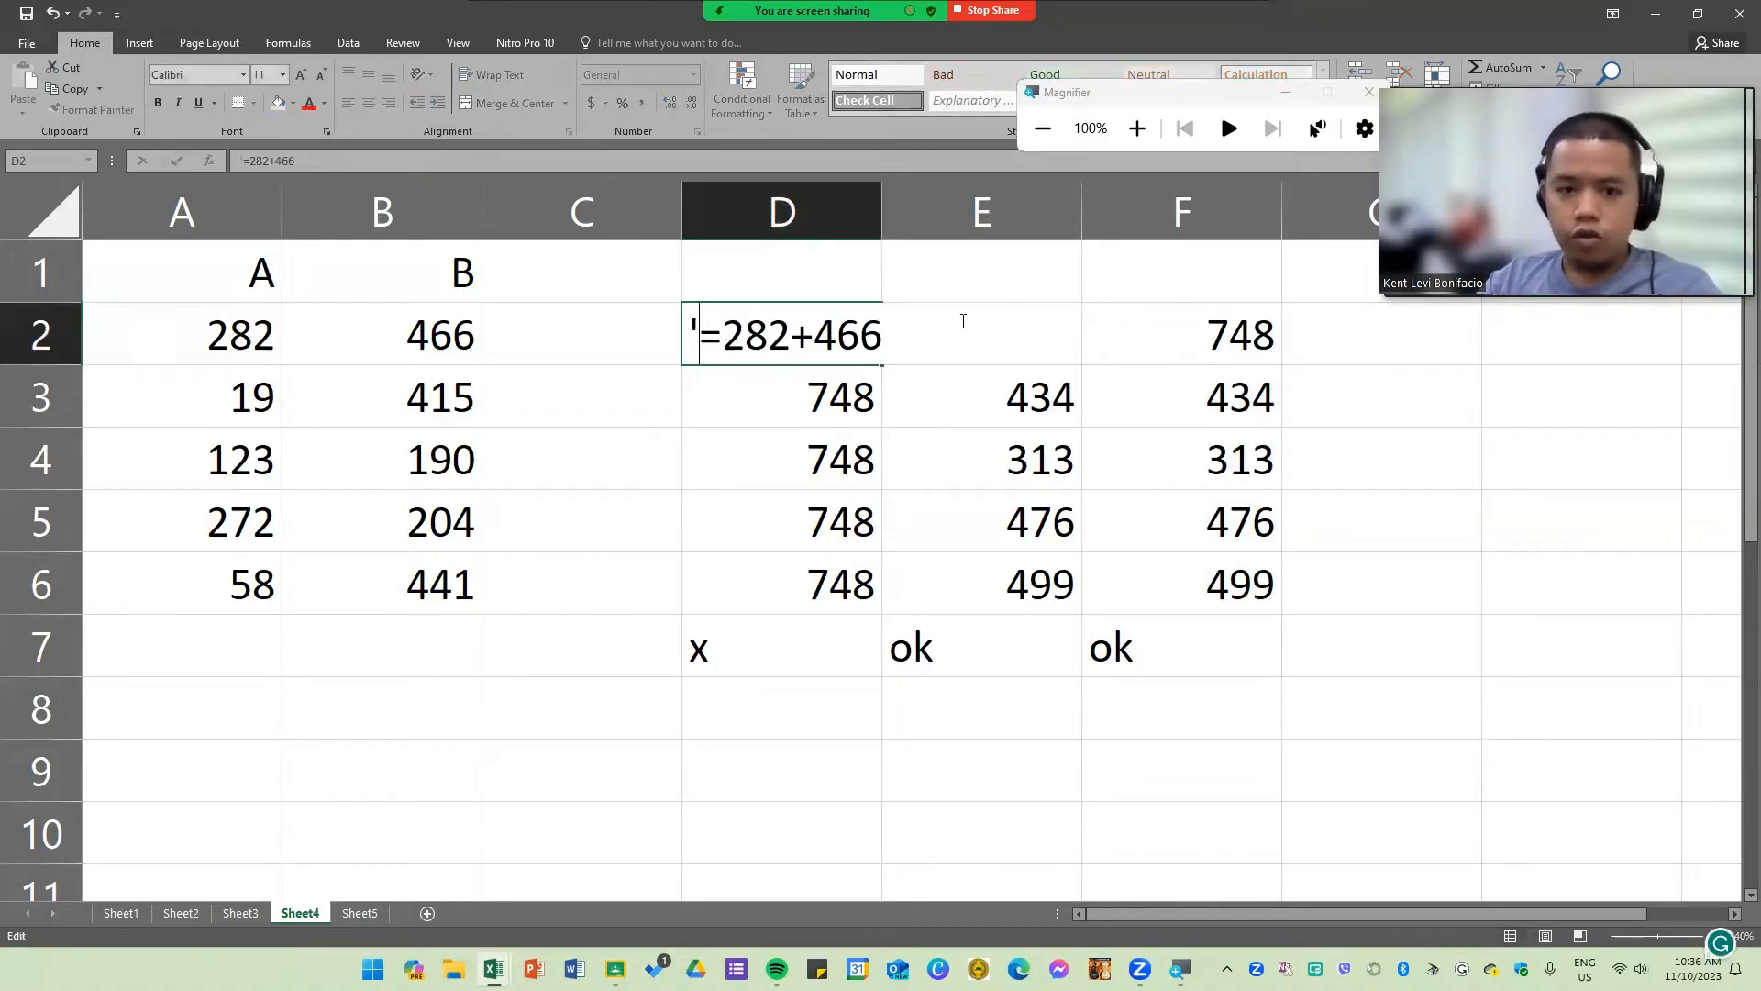
{"action": "double_click", "coordinate": [965, 322]}
{"action": "left_click", "coordinate": [1199, 595]}
{"action": "left_click_drag", "start_coordinate": [1083, 213], "coordinate": [1178, 213]}
Step: Show the formulas in E2 and F2 as text by prefixing each with an apostrophe
{"action": "double_click", "coordinate": [1018, 337]}
{"action": "left_click", "coordinate": [887, 336]}
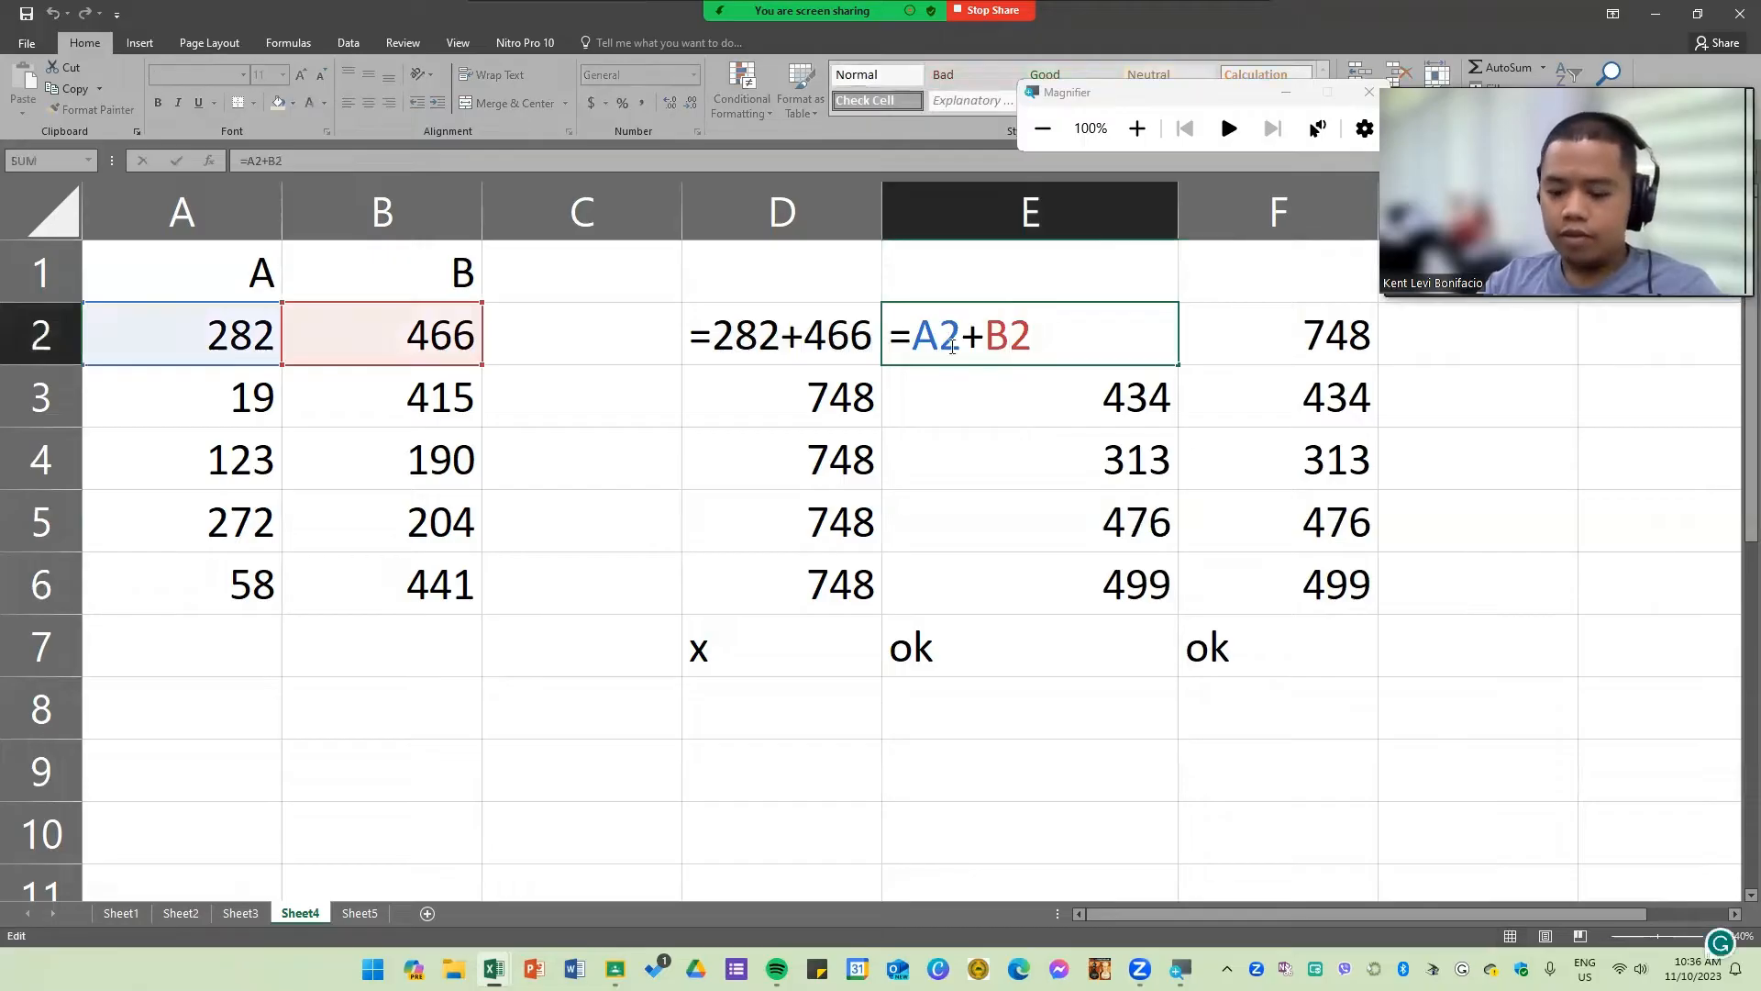
{"action": "type", "text": "'"}
{"action": "double_click", "coordinate": [1259, 337]}
{"action": "left_click", "coordinate": [1183, 337]}
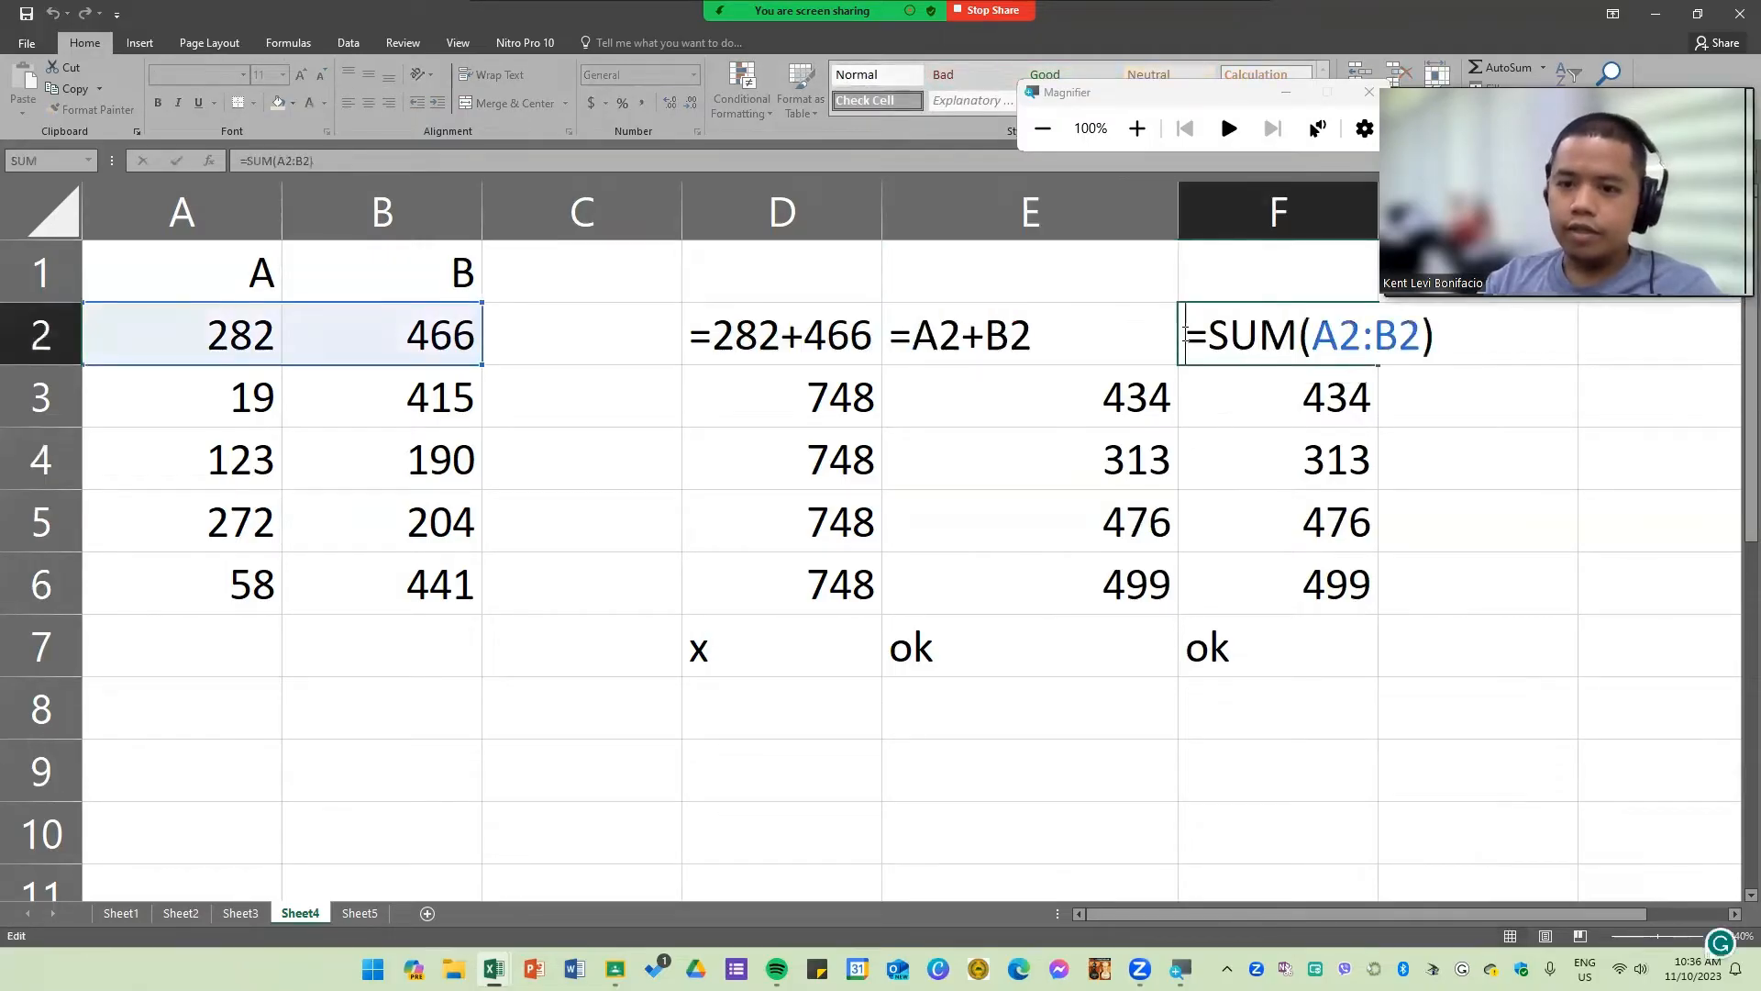
{"action": "type", "text": "'"}
{"action": "key", "text": "Return"}
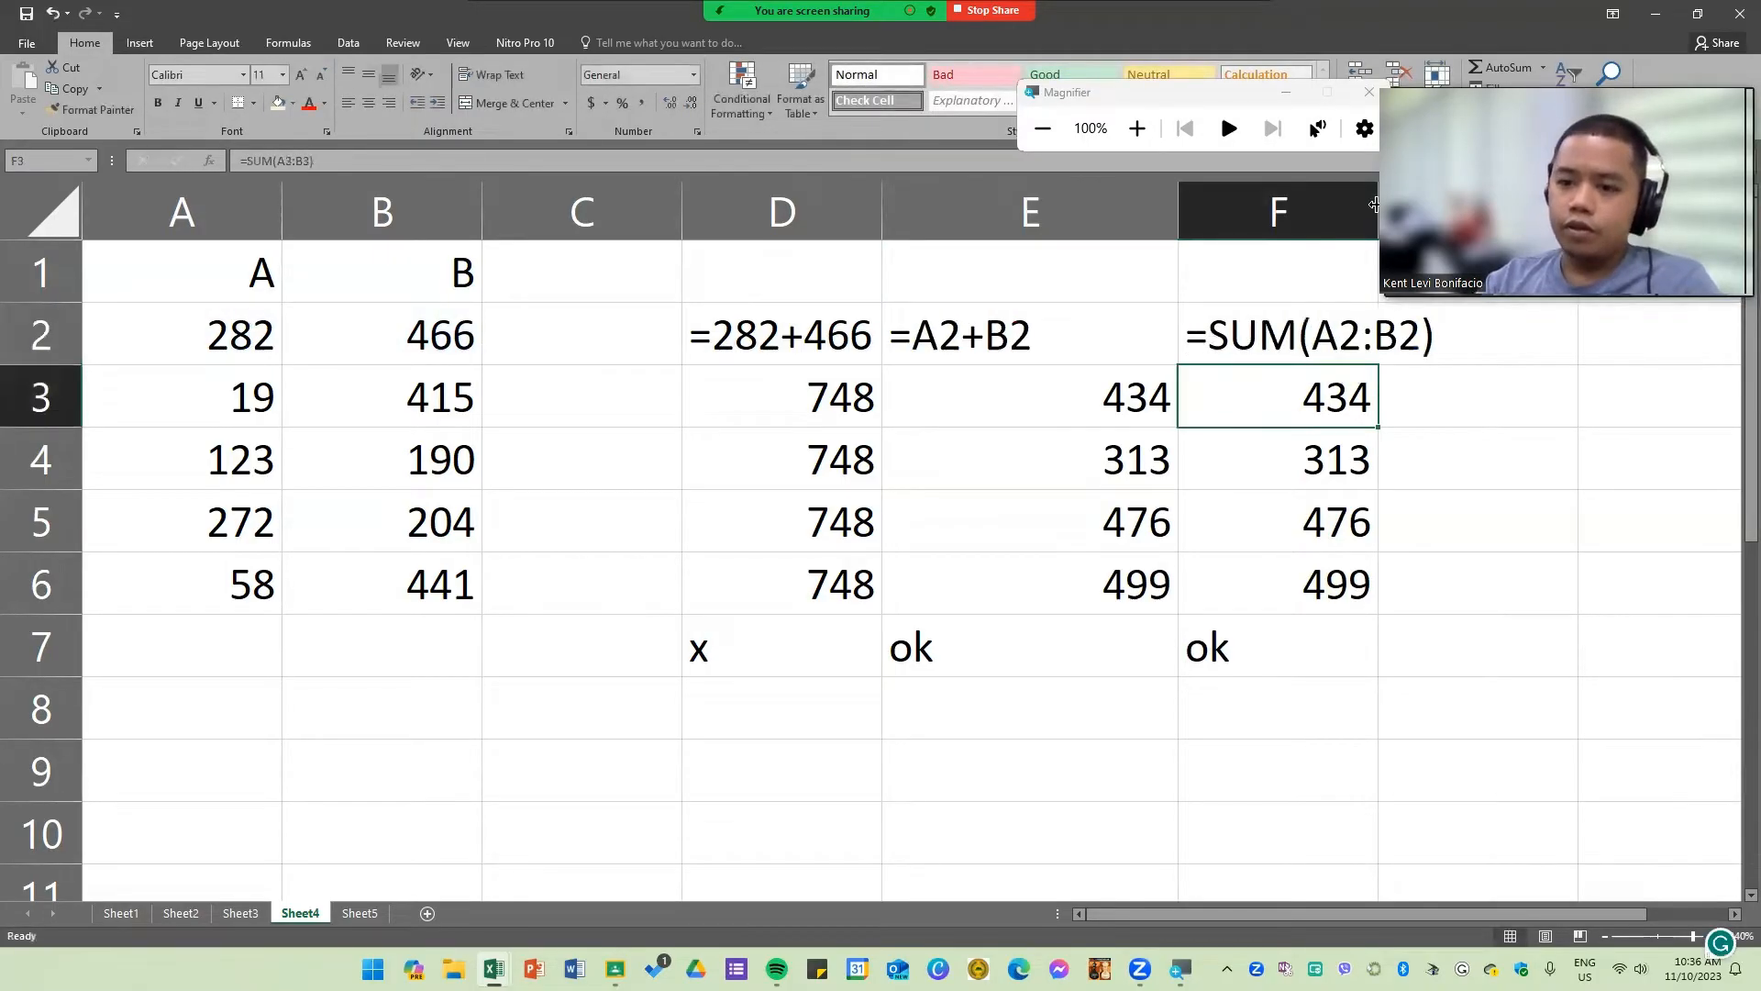
{"action": "left_click", "coordinate": [1340, 557]}
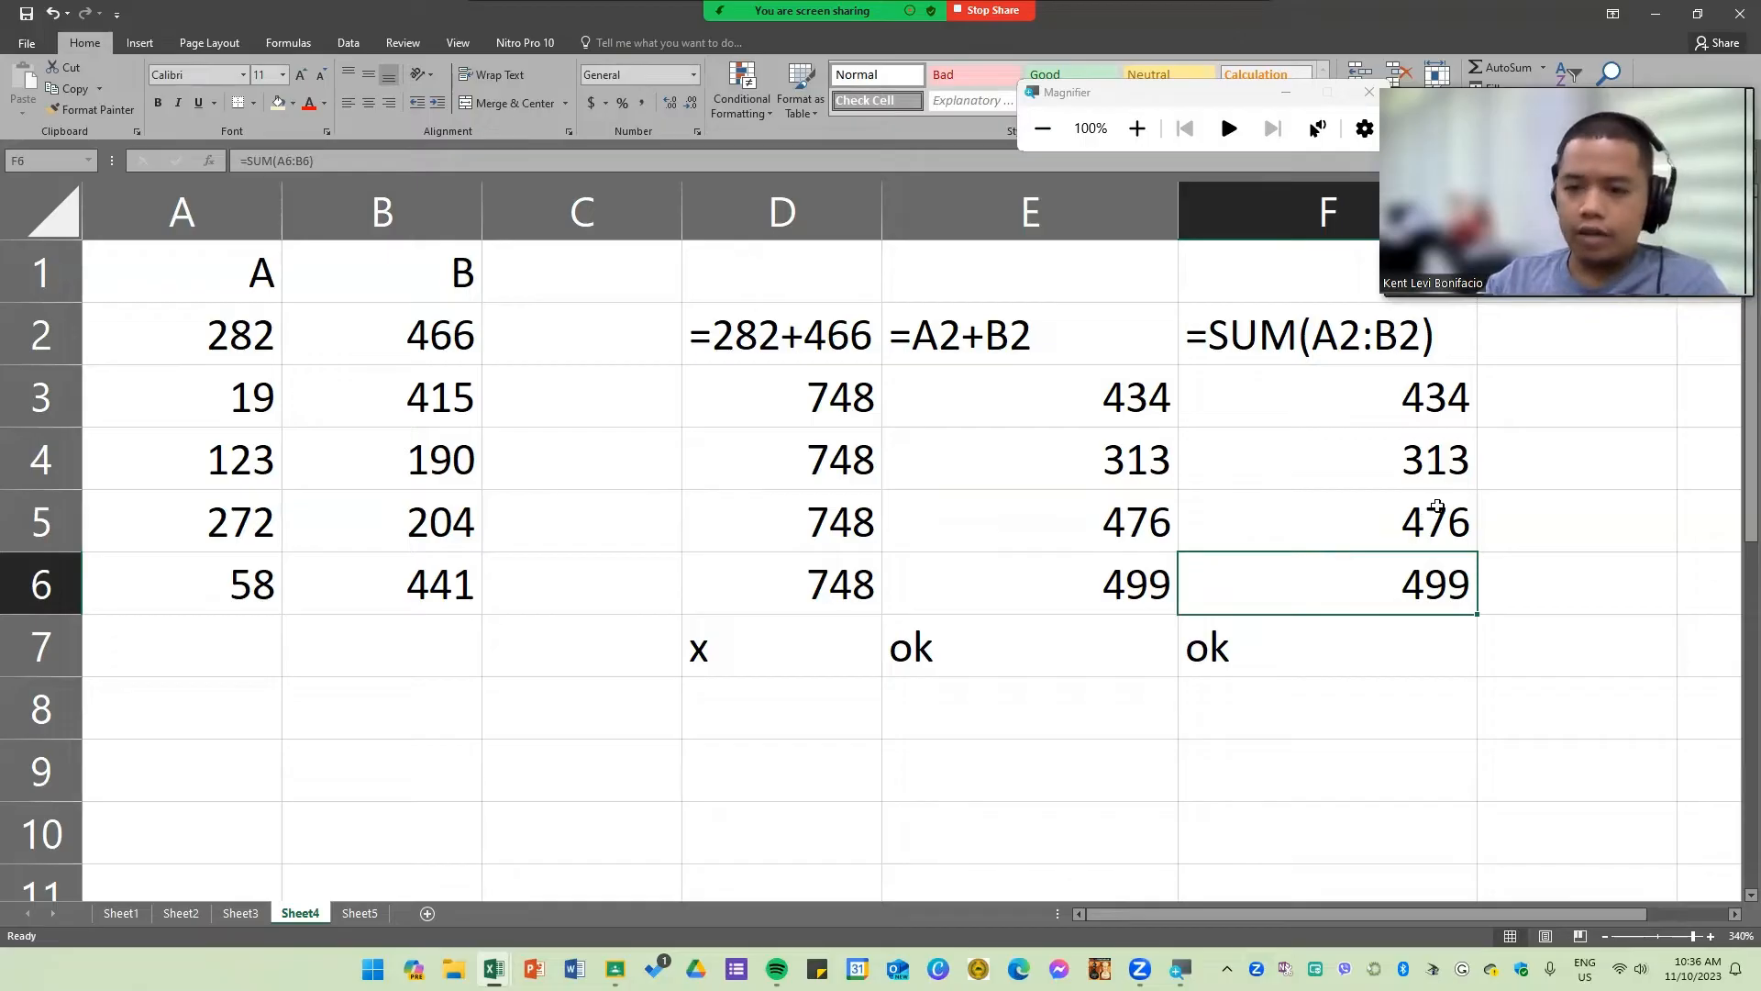
Step: Try to remove the leading apostrophe from D2's formula
{"action": "left_click", "coordinate": [798, 225]}
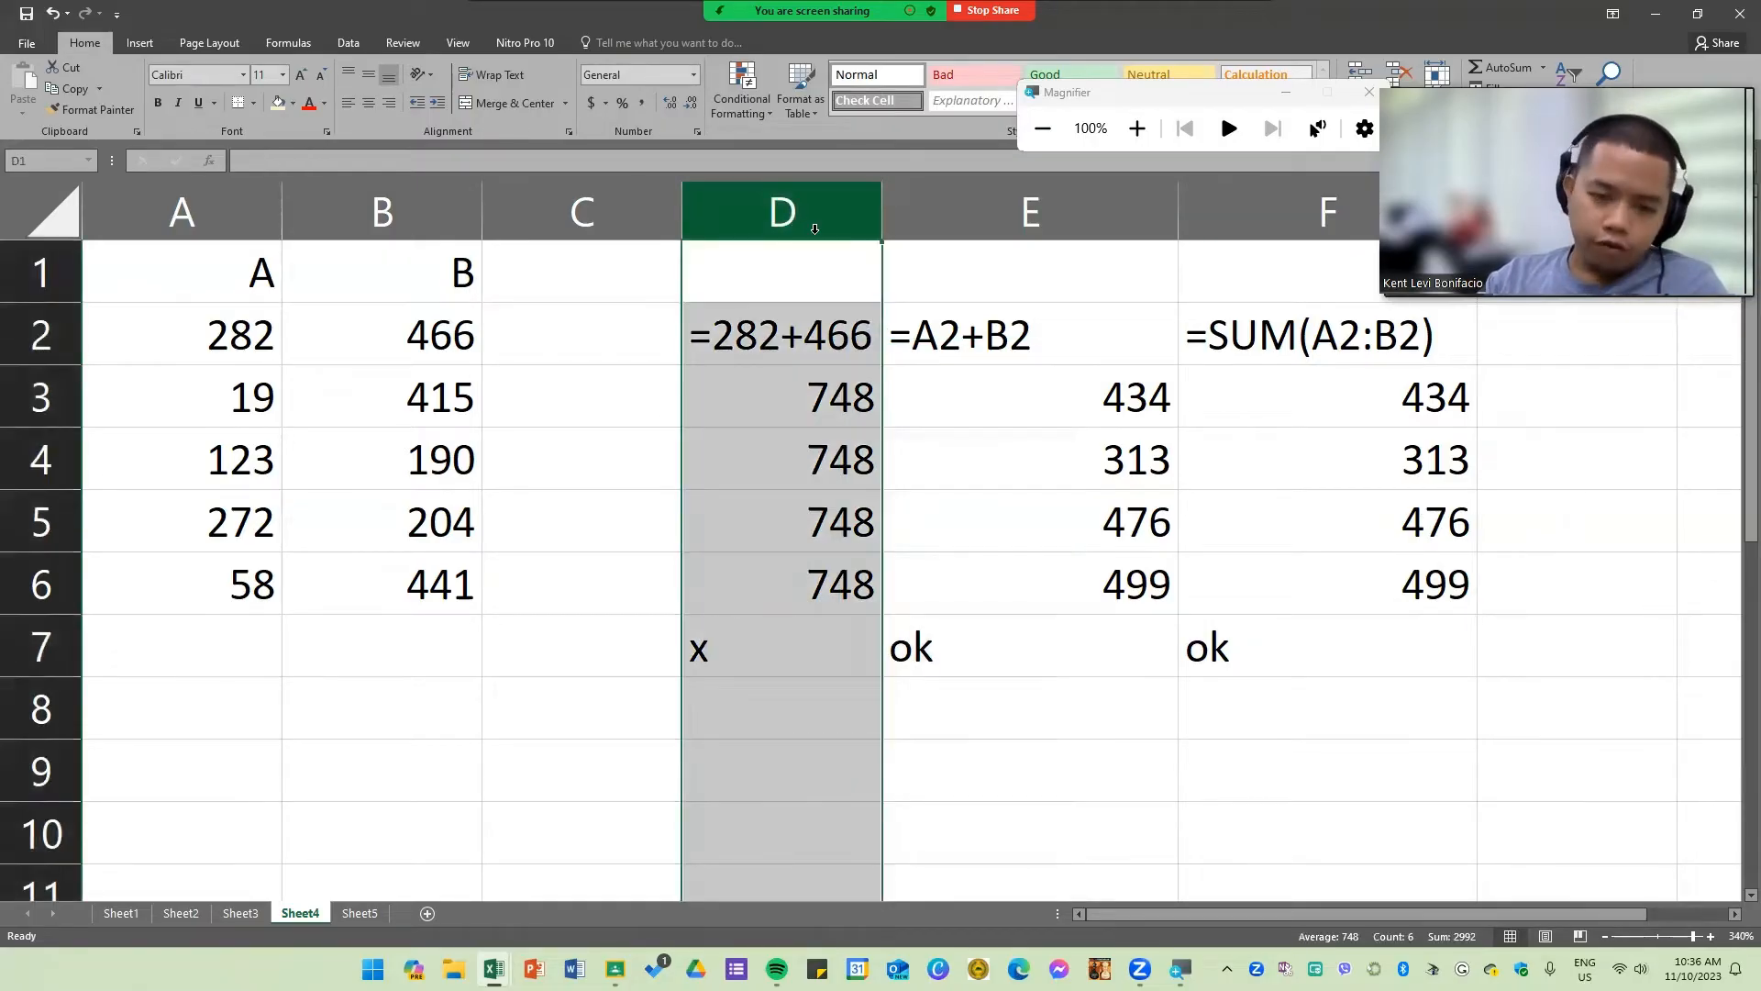
{"action": "double_click", "coordinate": [813, 337]}
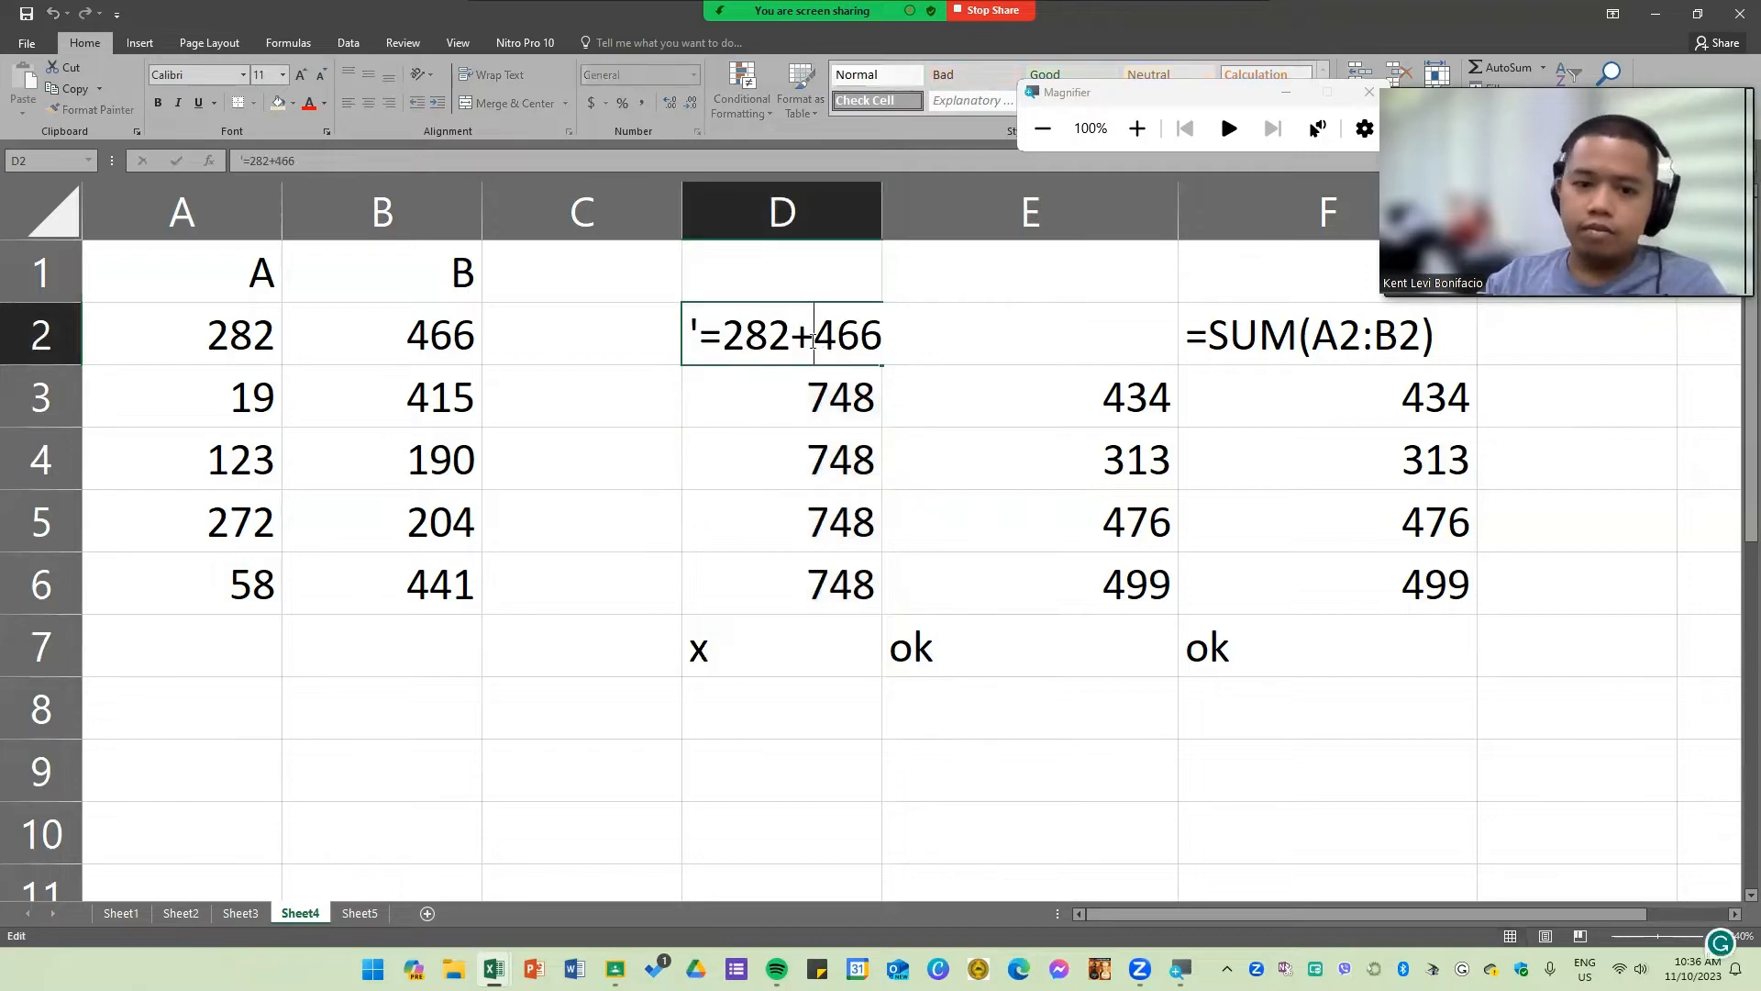
{"action": "key", "text": "Home"}
{"action": "key", "text": "Delete"}
{"action": "key", "text": "Return"}
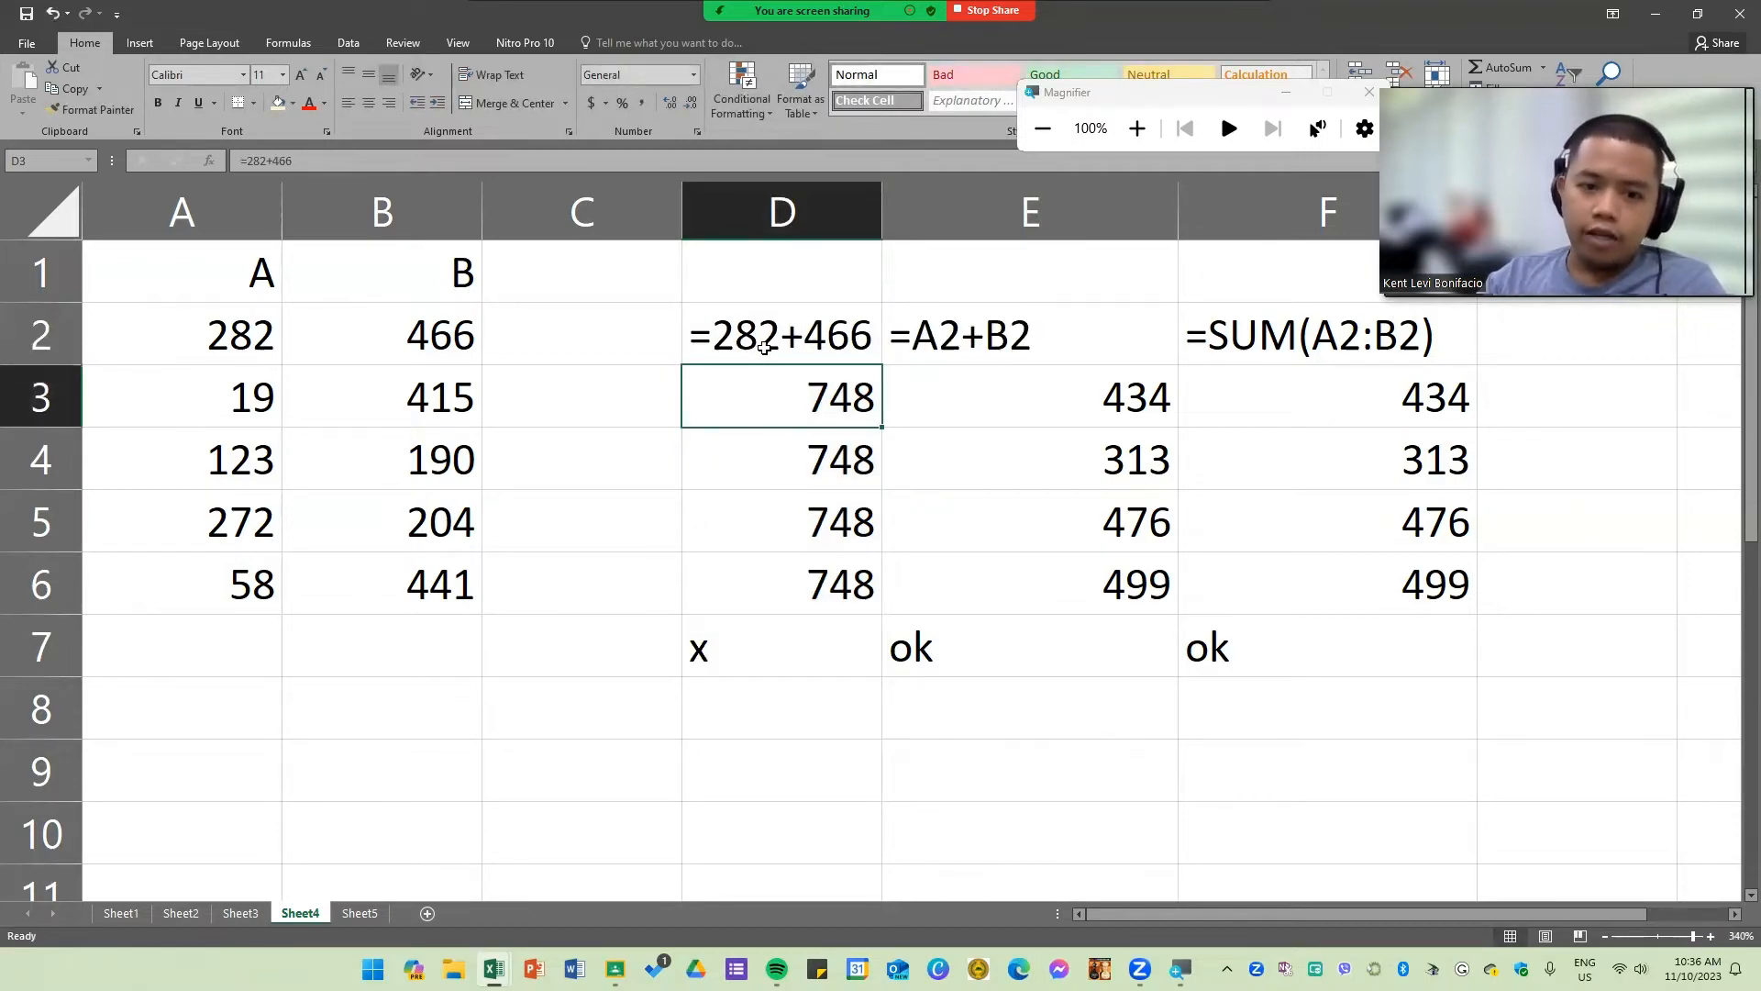
Step: Inspect the filled formulas in D6, E6 and F6 to compare them
{"action": "double_click", "coordinate": [791, 583]}
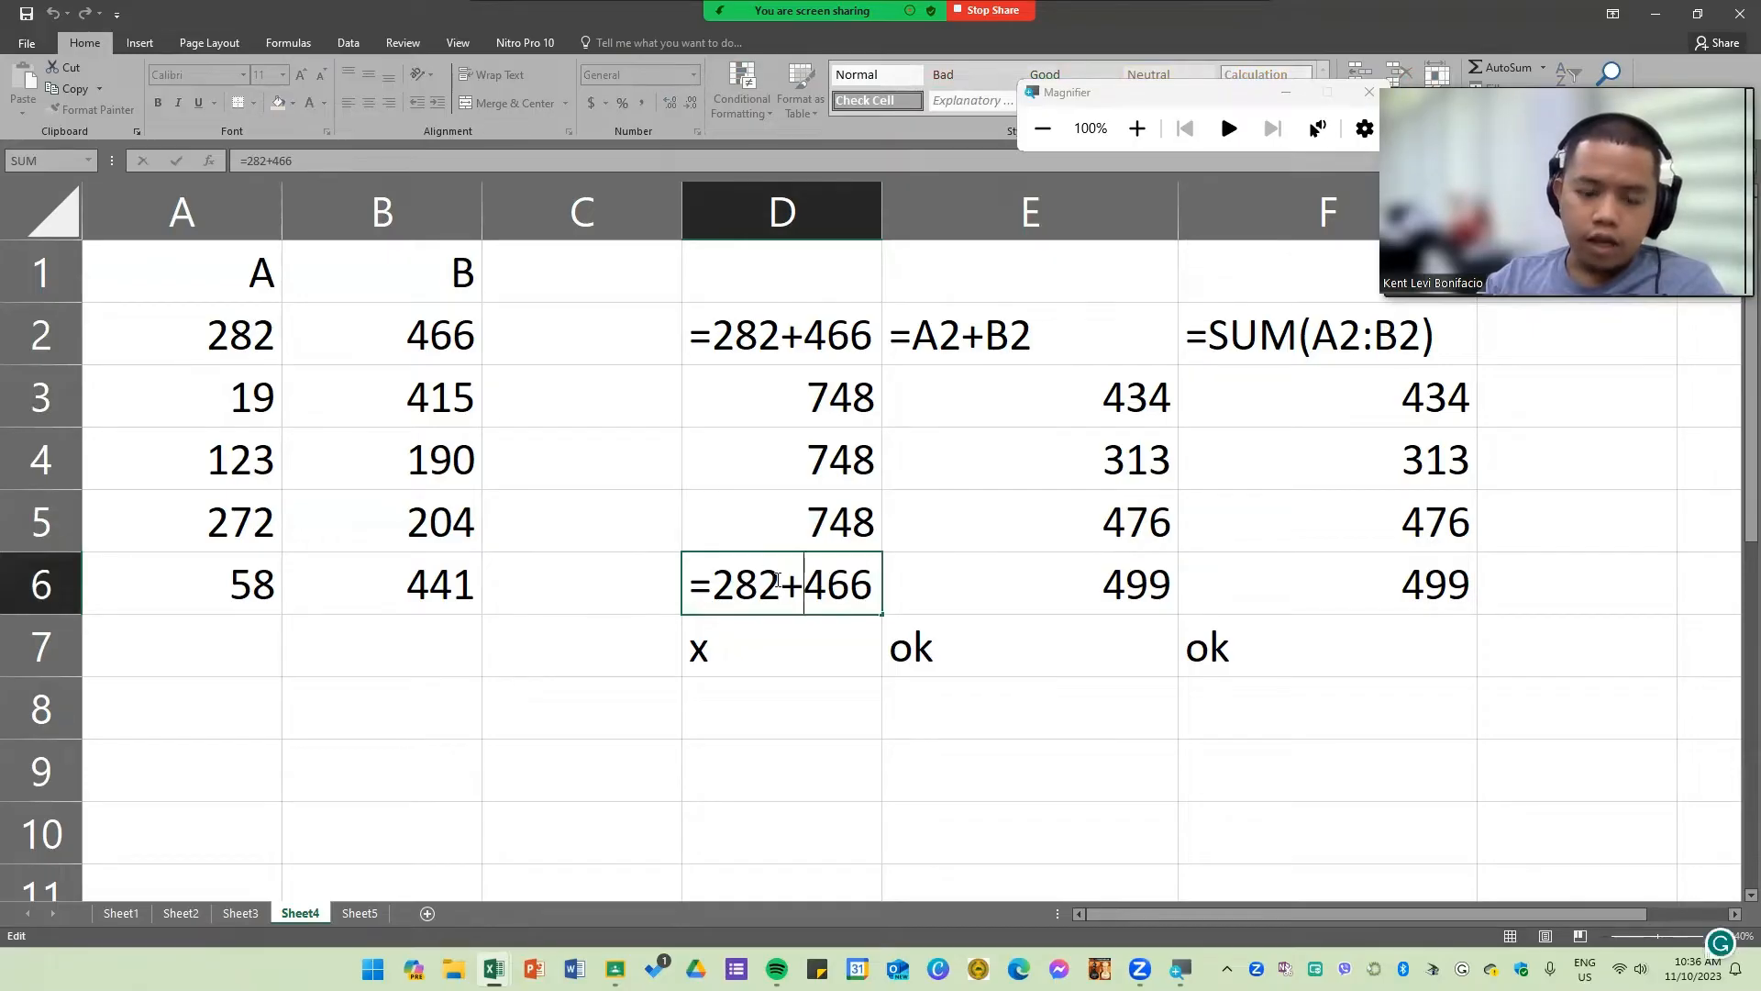
{"action": "double_click", "coordinate": [778, 578]}
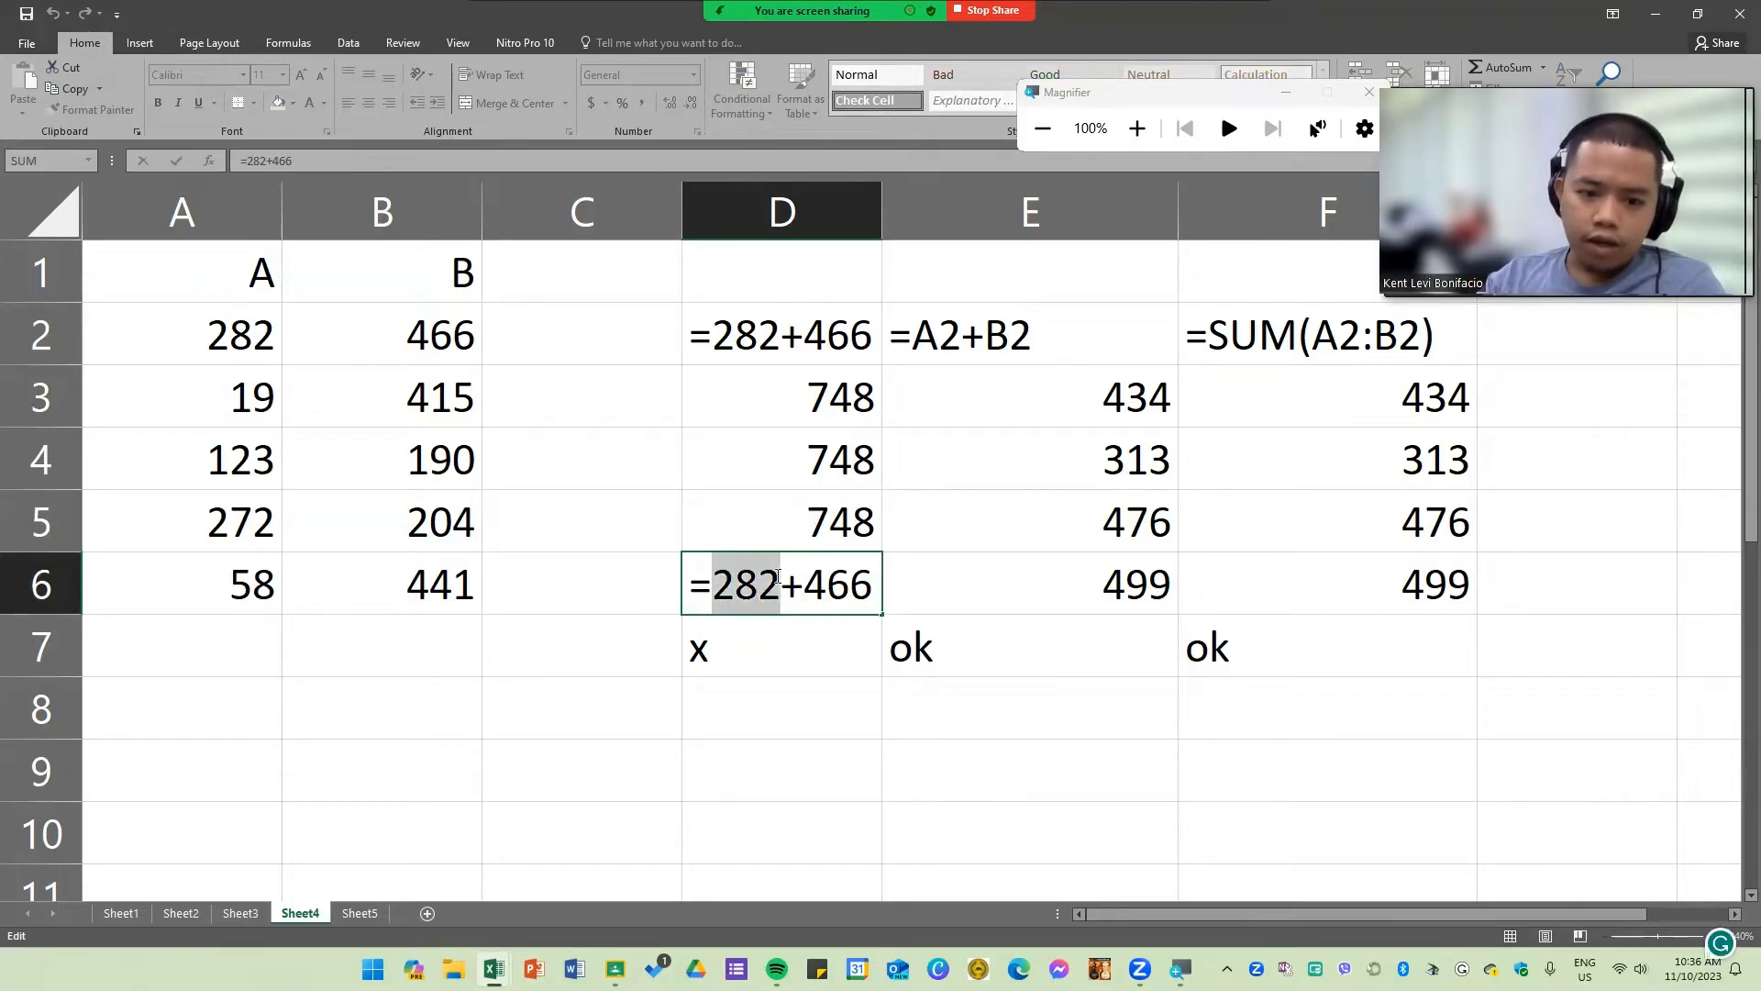
{"action": "left_click_drag", "start_coordinate": [777, 578], "coordinate": [878, 578]}
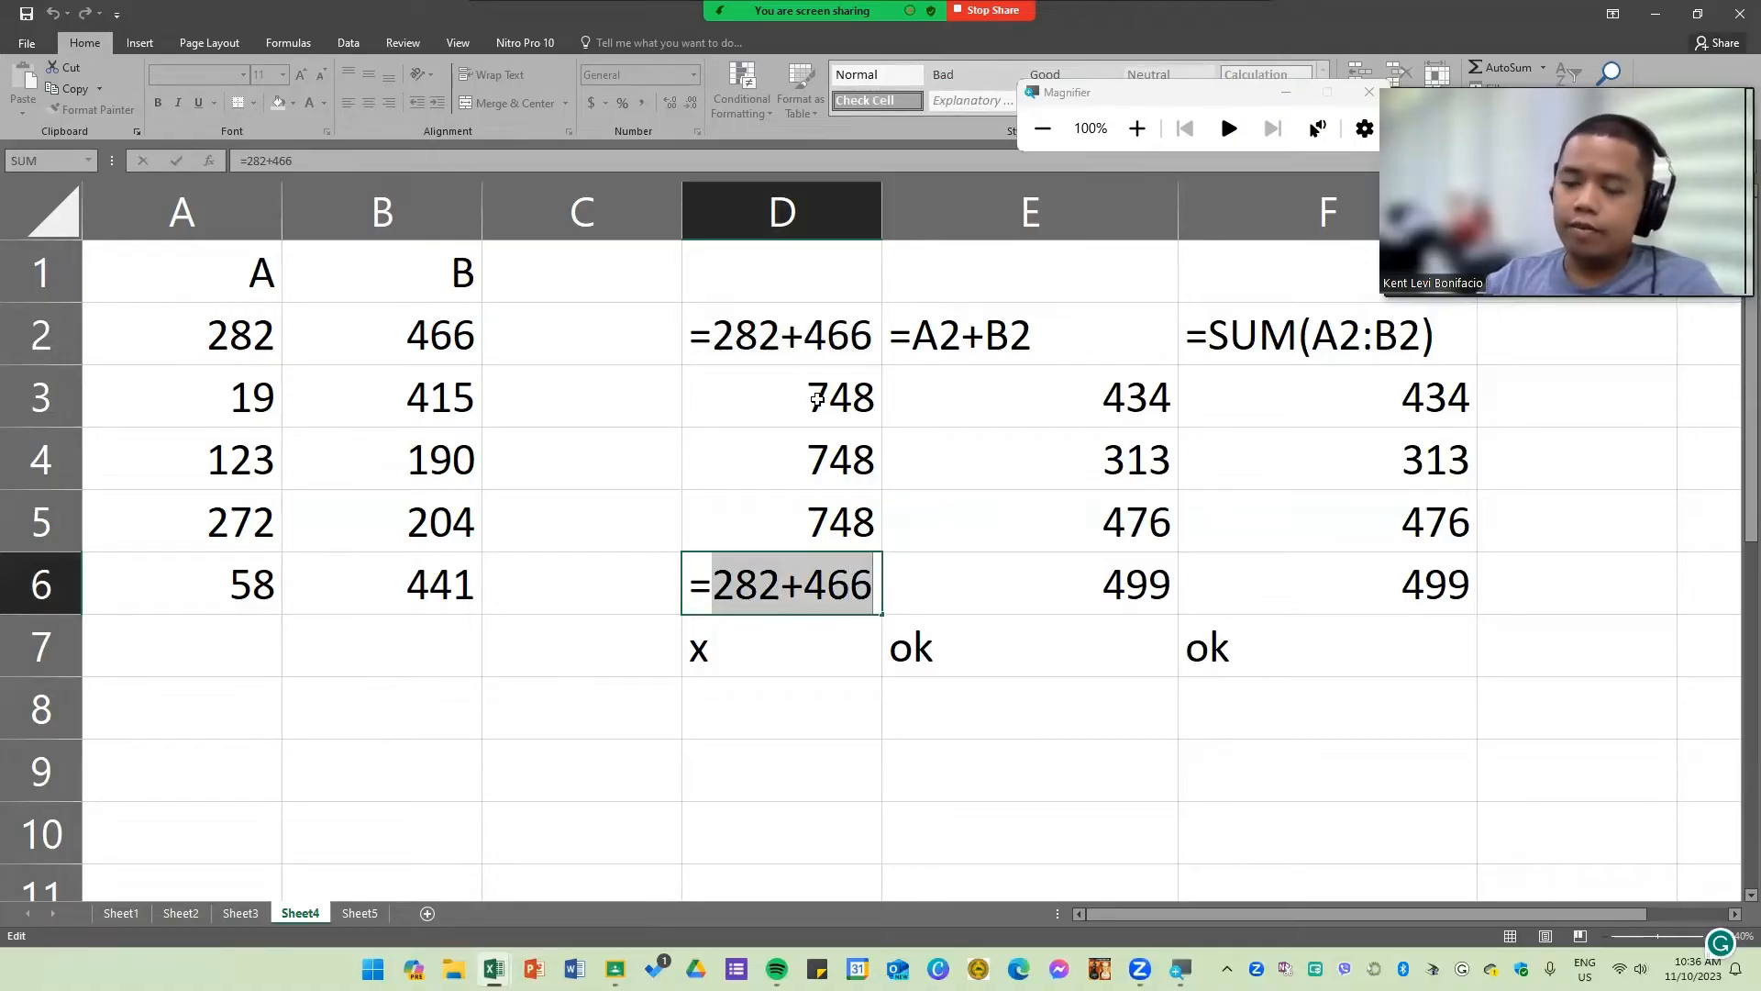
{"action": "key", "text": "Return"}
{"action": "left_click", "coordinate": [1091, 570]}
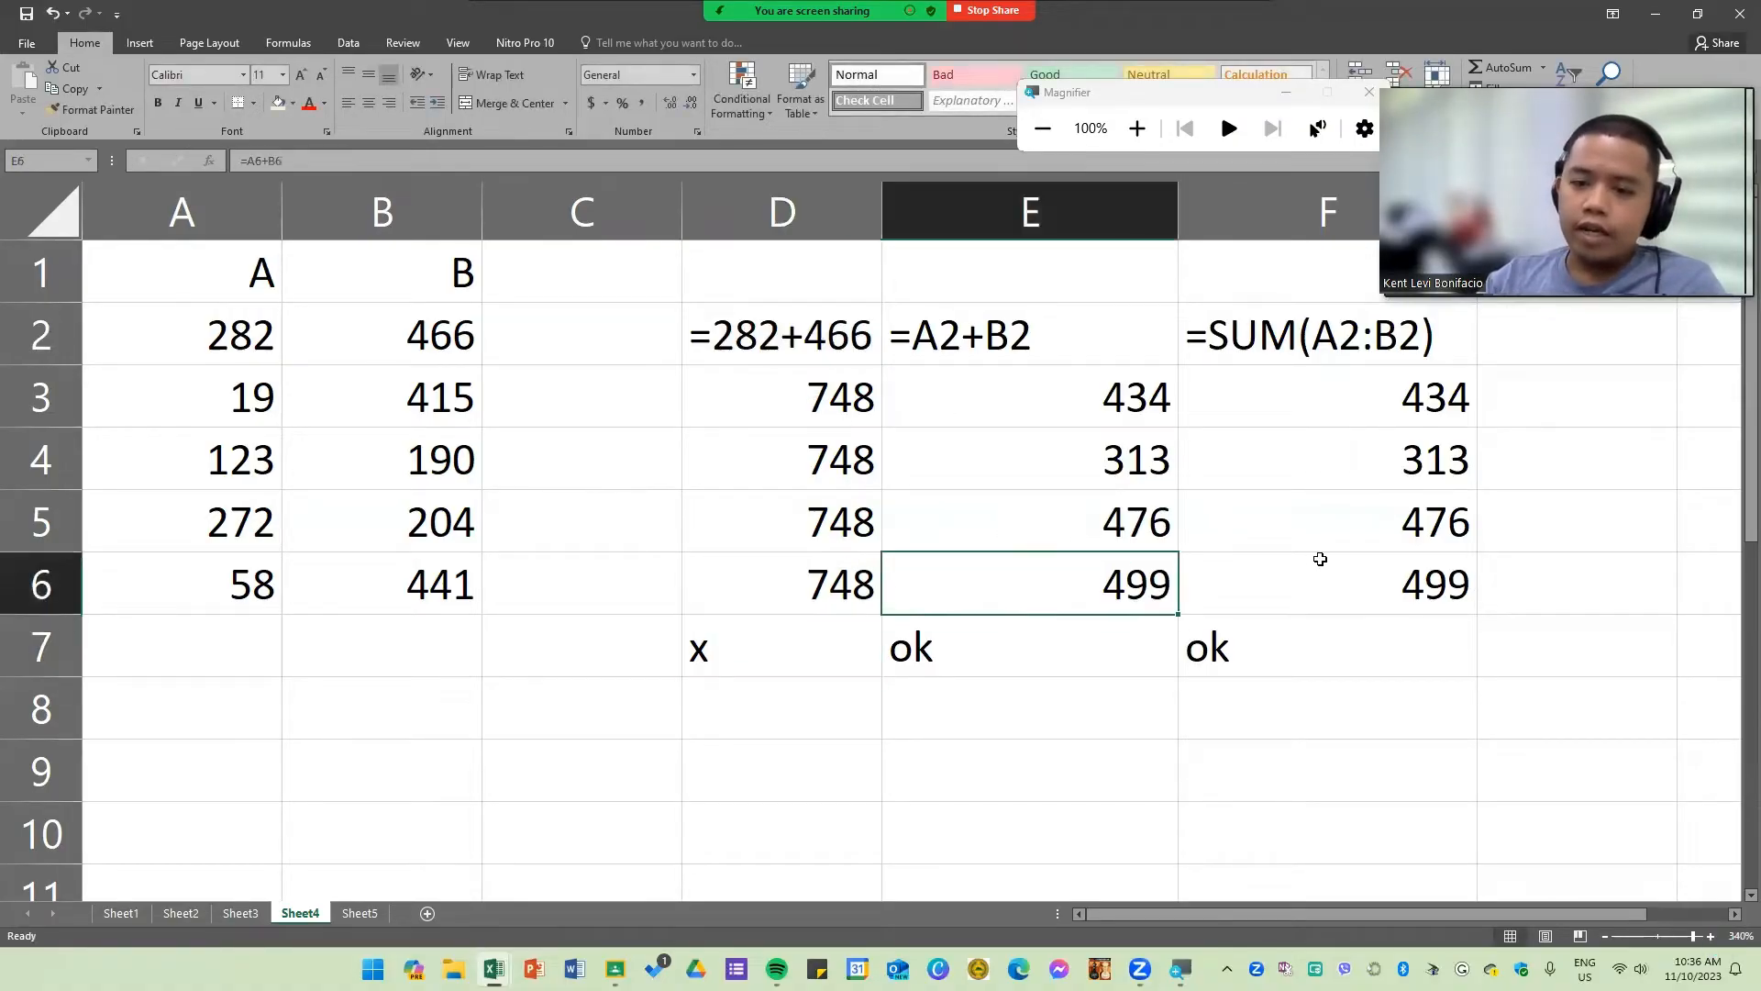
{"action": "left_click", "coordinate": [1322, 559]}
{"action": "left_click", "coordinate": [1069, 569]}
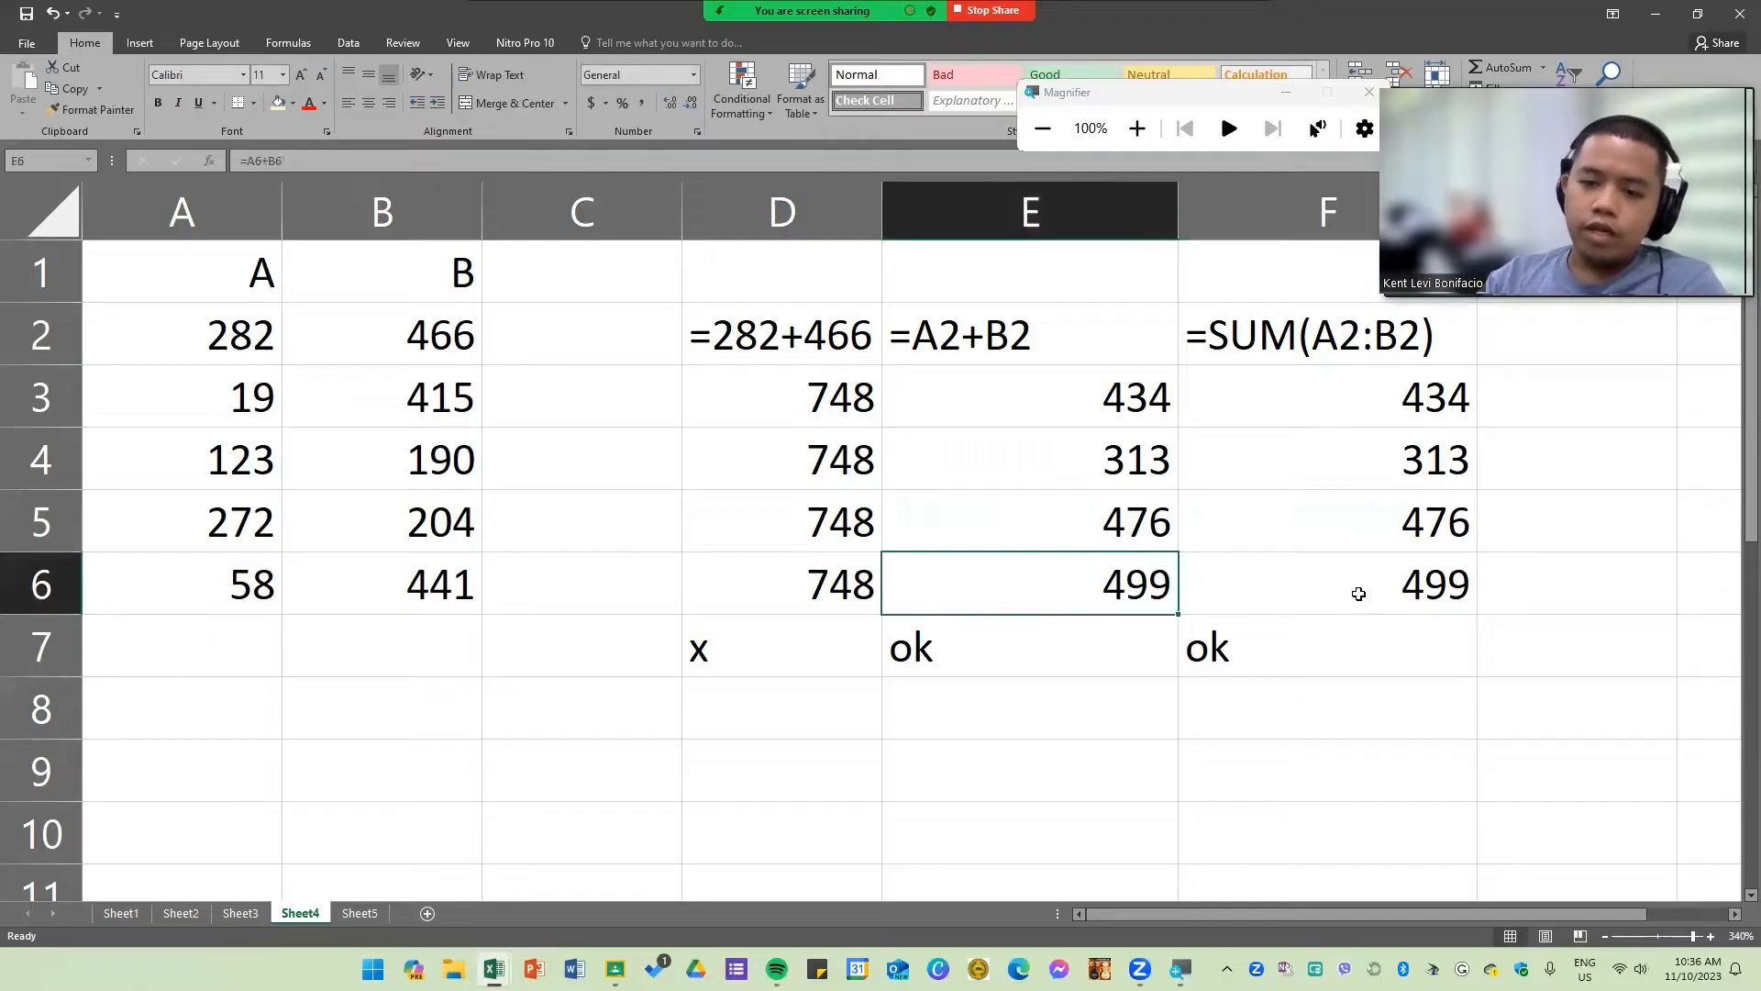
{"action": "left_click", "coordinate": [1356, 591]}
{"action": "left_click", "coordinate": [1105, 584]}
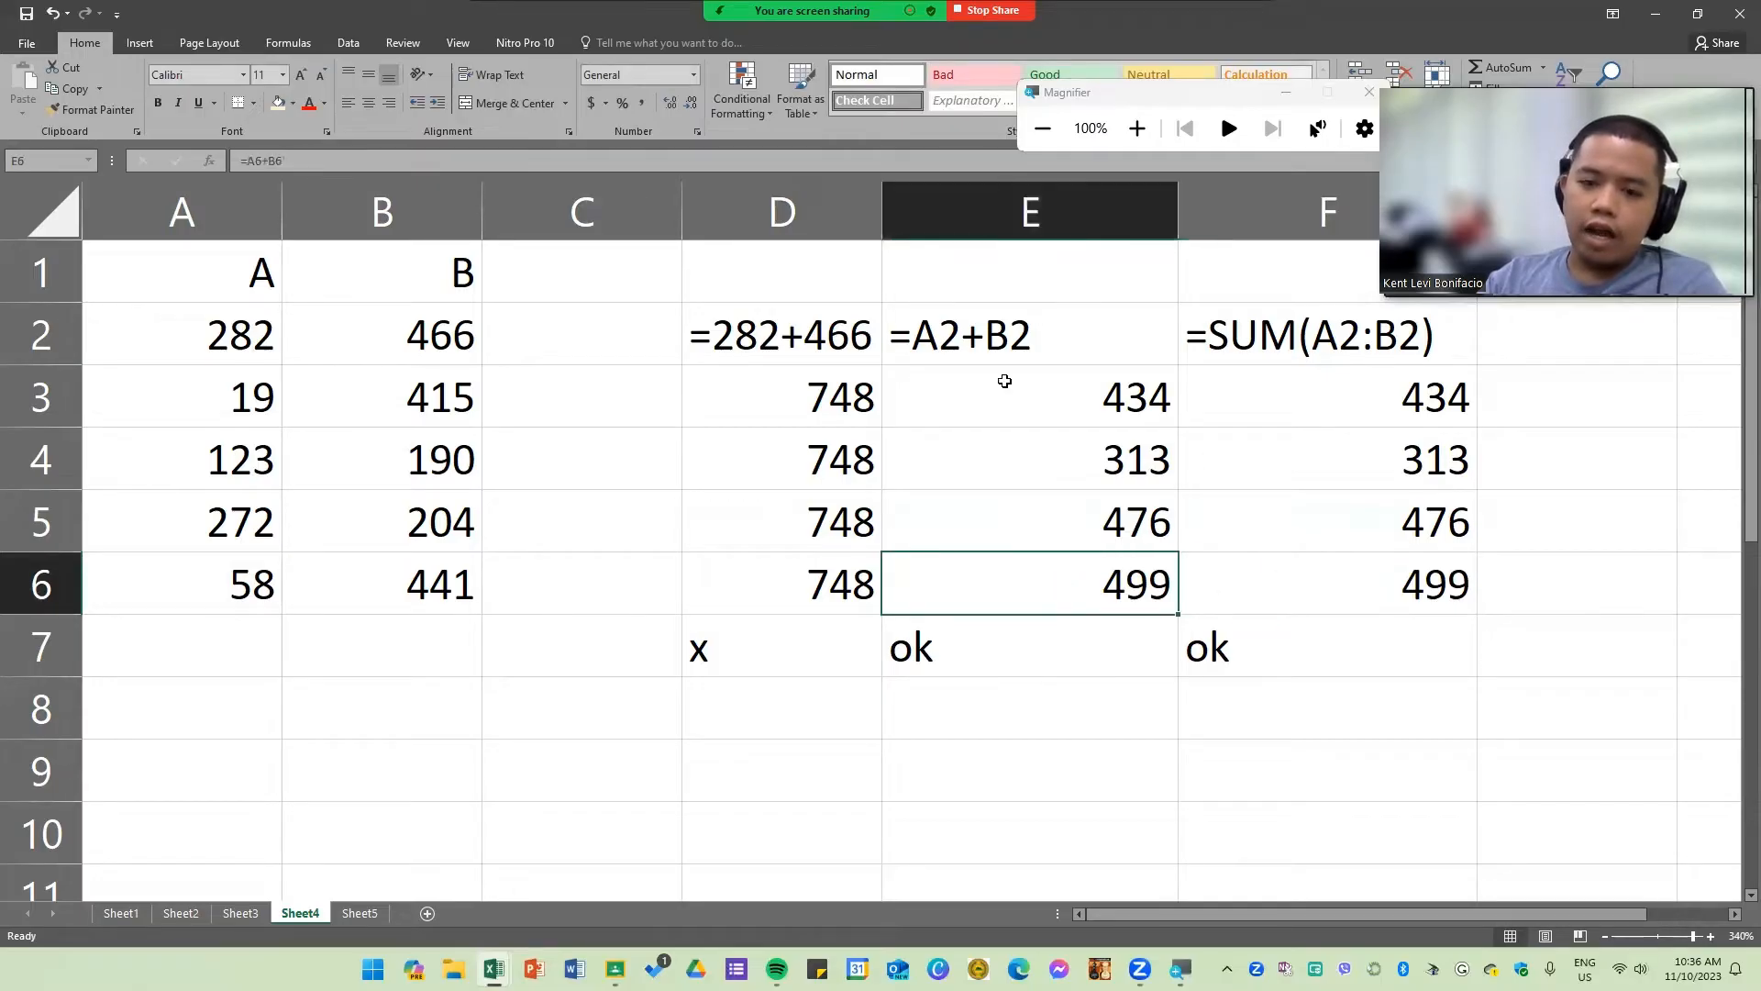
Step: Open E2's text formula and select its A2 reference
{"action": "double_click", "coordinate": [962, 336]}
{"action": "left_click", "coordinate": [970, 335]}
{"action": "left_click_drag", "start_coordinate": [971, 336], "coordinate": [936, 336]}
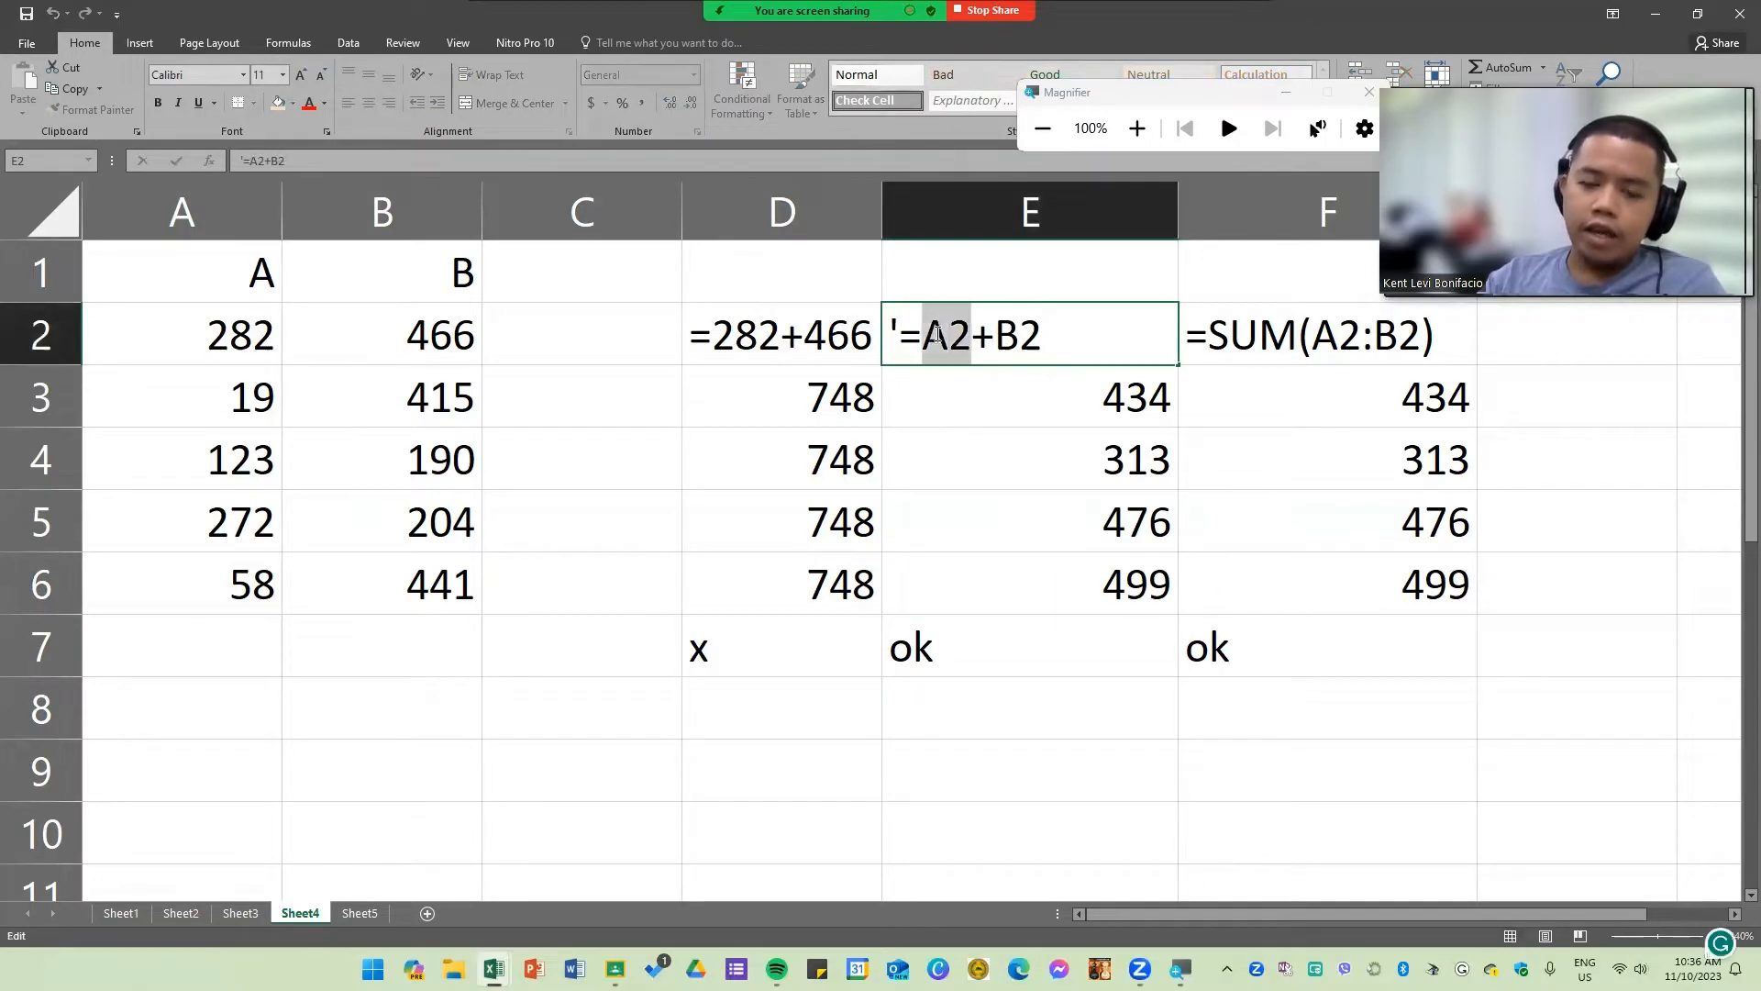
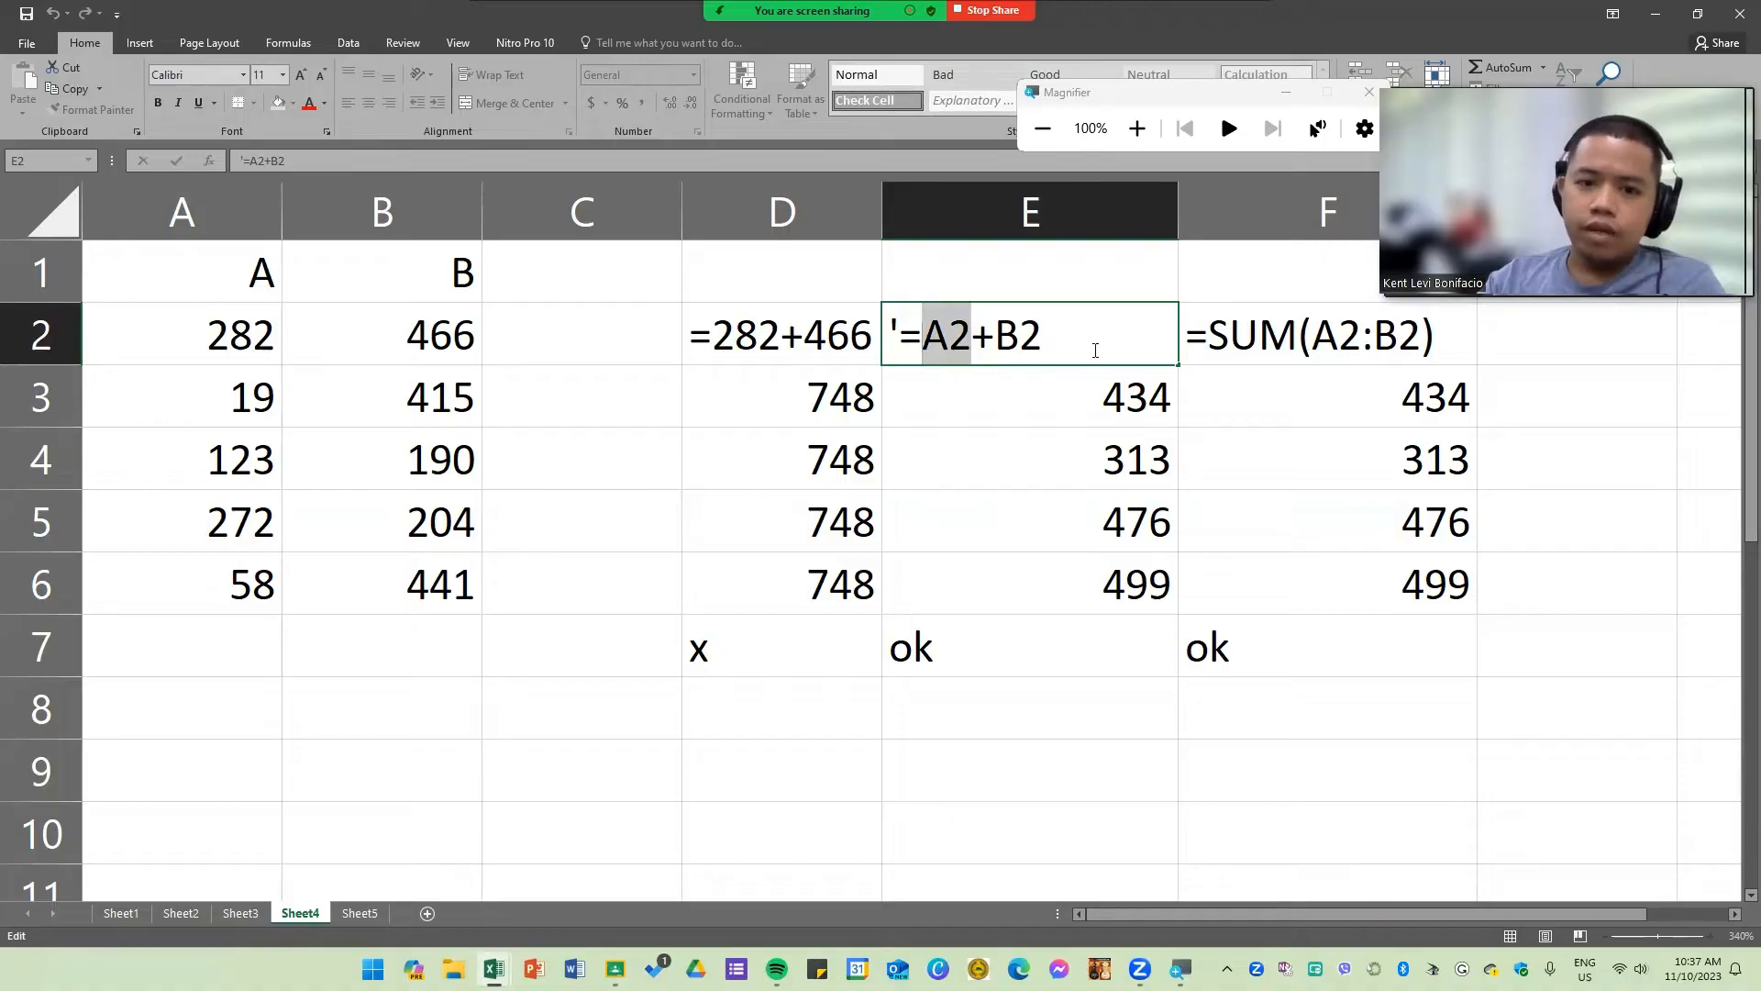
Step: Remove the leading apostrophe from E2's formula, highlighting its A2 and B2 references, and confirm the entry
{"action": "left_click", "coordinate": [901, 314]}
{"action": "key", "text": "BackSpace"}
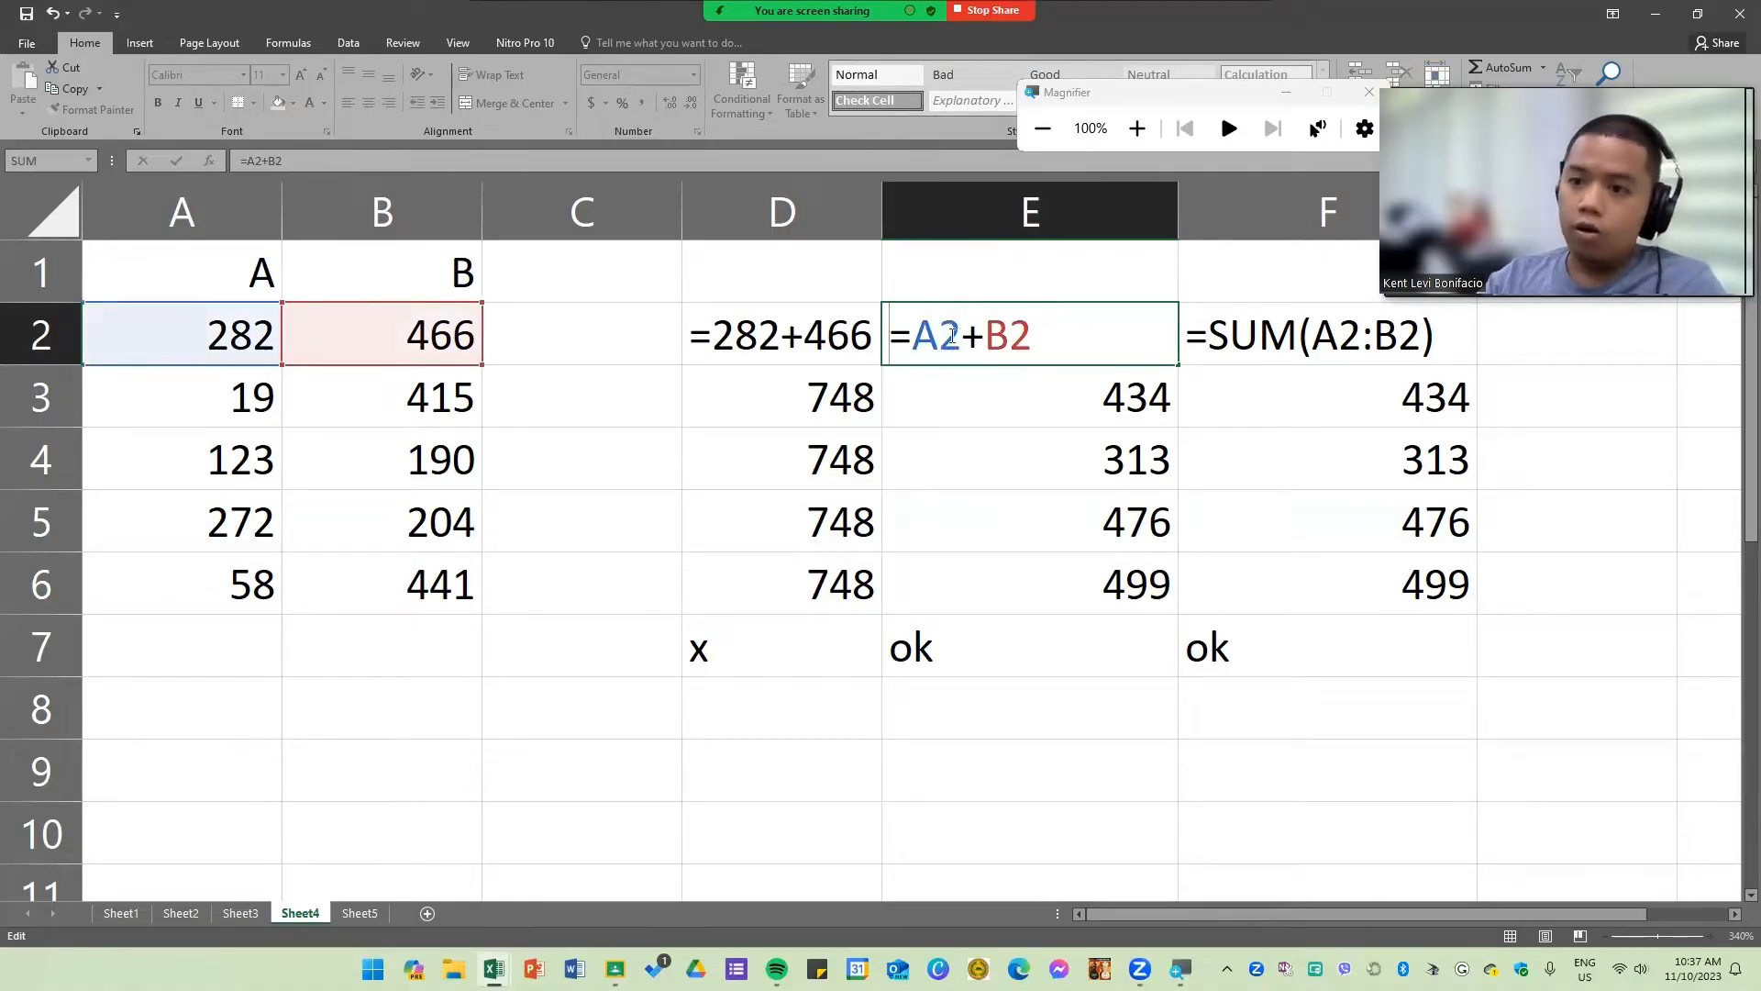
{"action": "left_click_drag", "start_coordinate": [959, 332], "coordinate": [924, 334]}
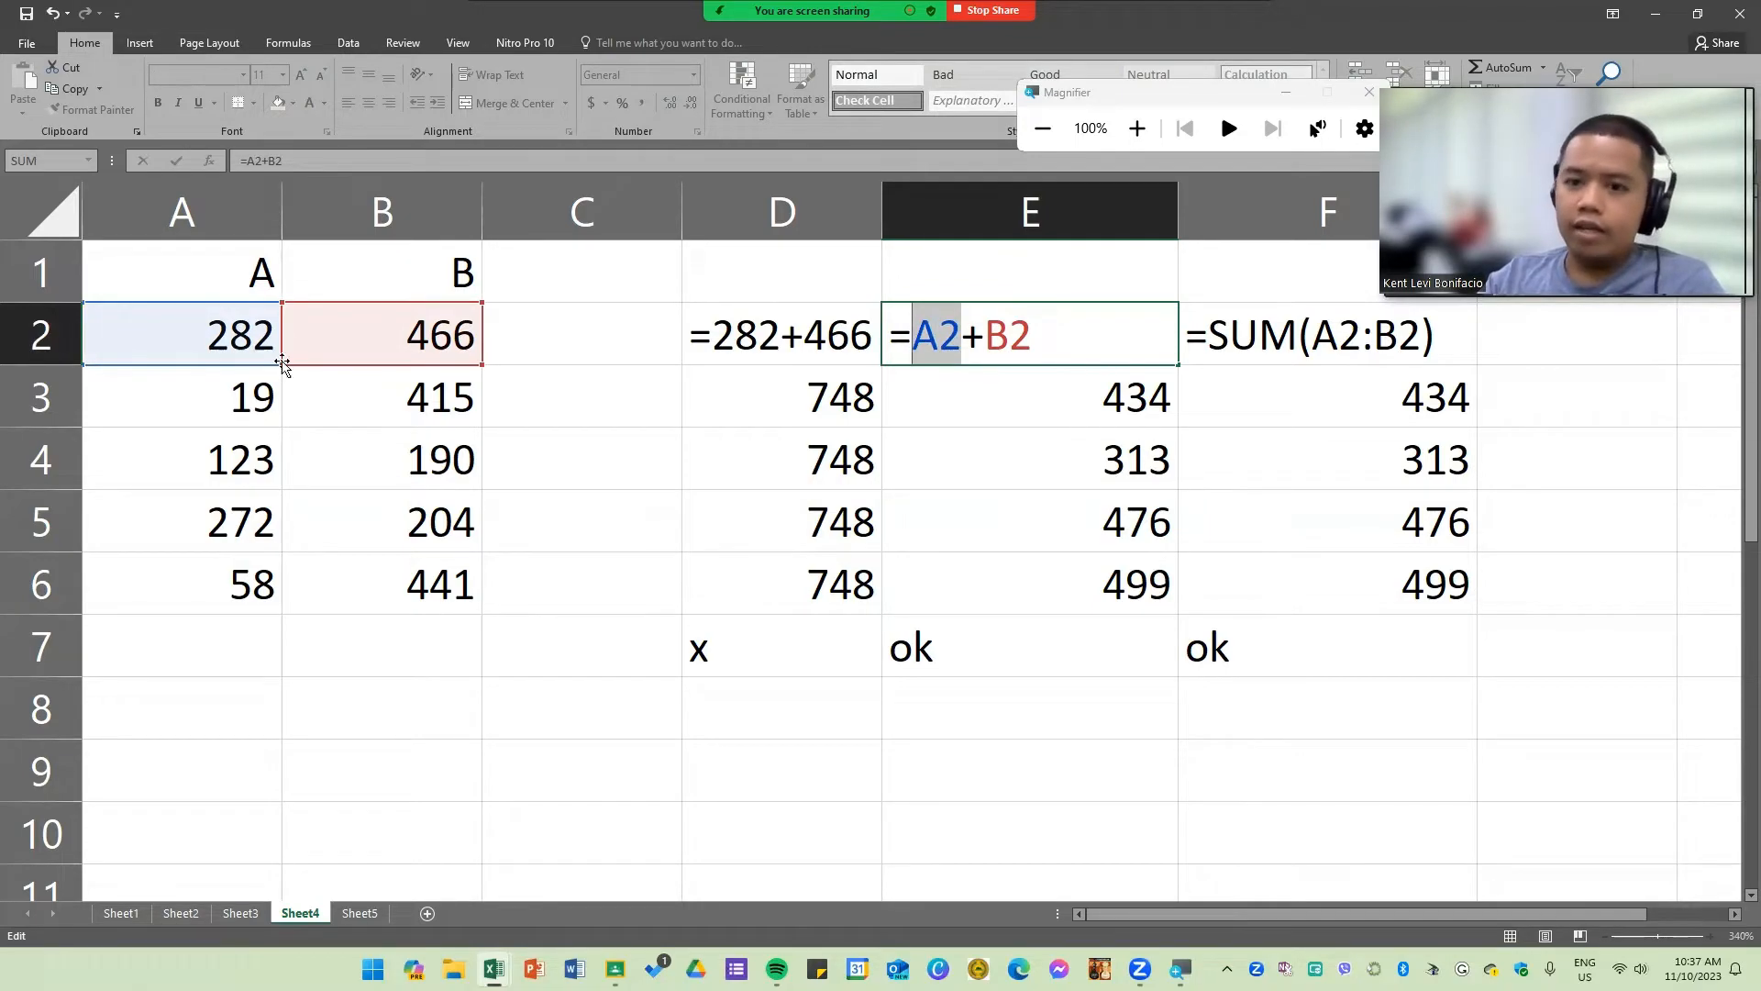
{"action": "left_click_drag", "start_coordinate": [1031, 336], "coordinate": [923, 339]}
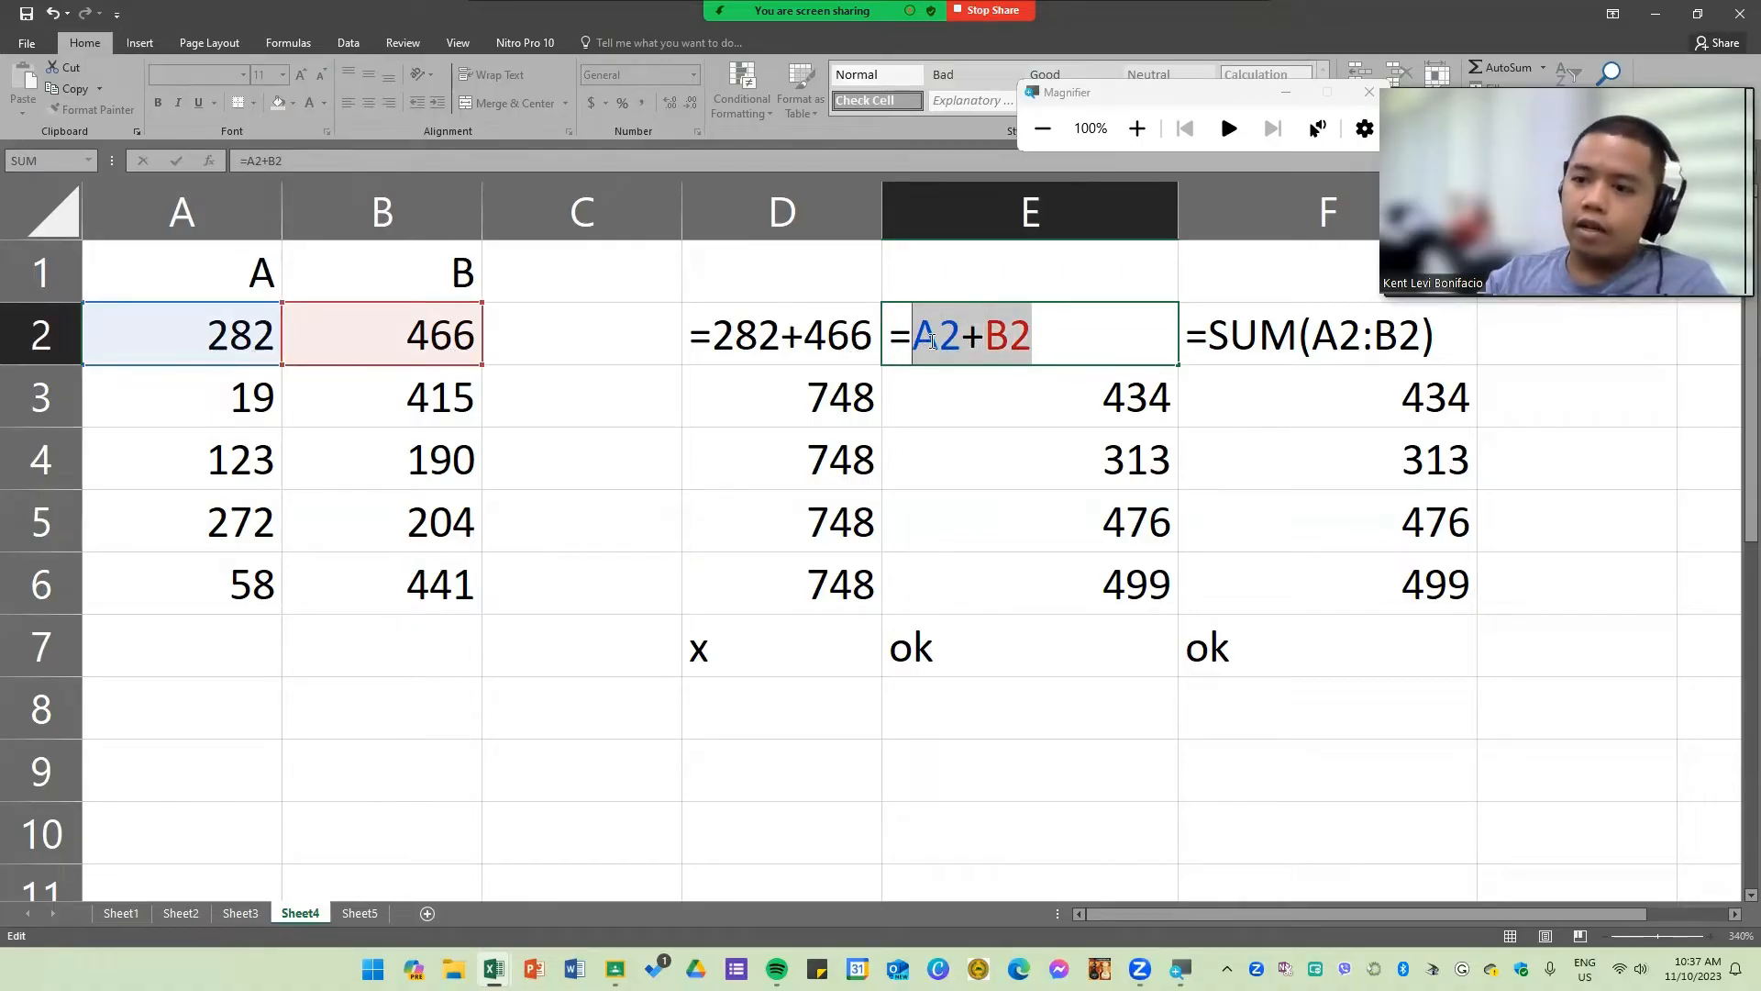
{"action": "left_click", "coordinate": [1046, 336]}
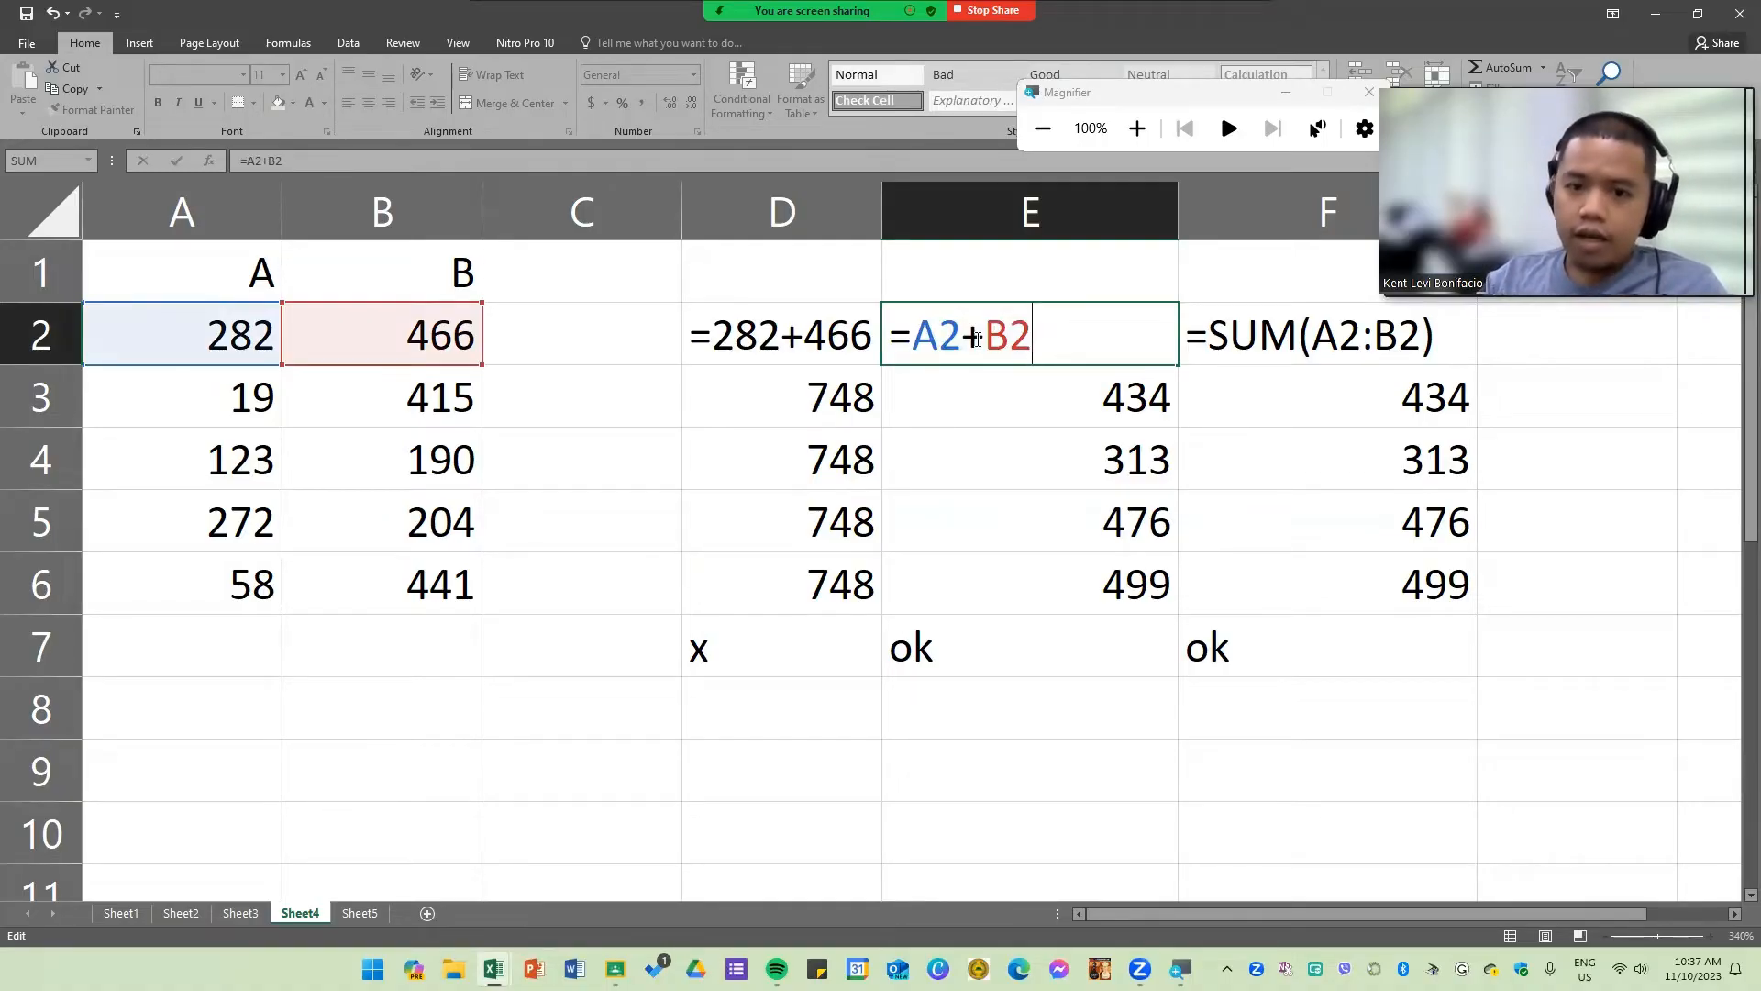
{"action": "double_click", "coordinate": [925, 343]}
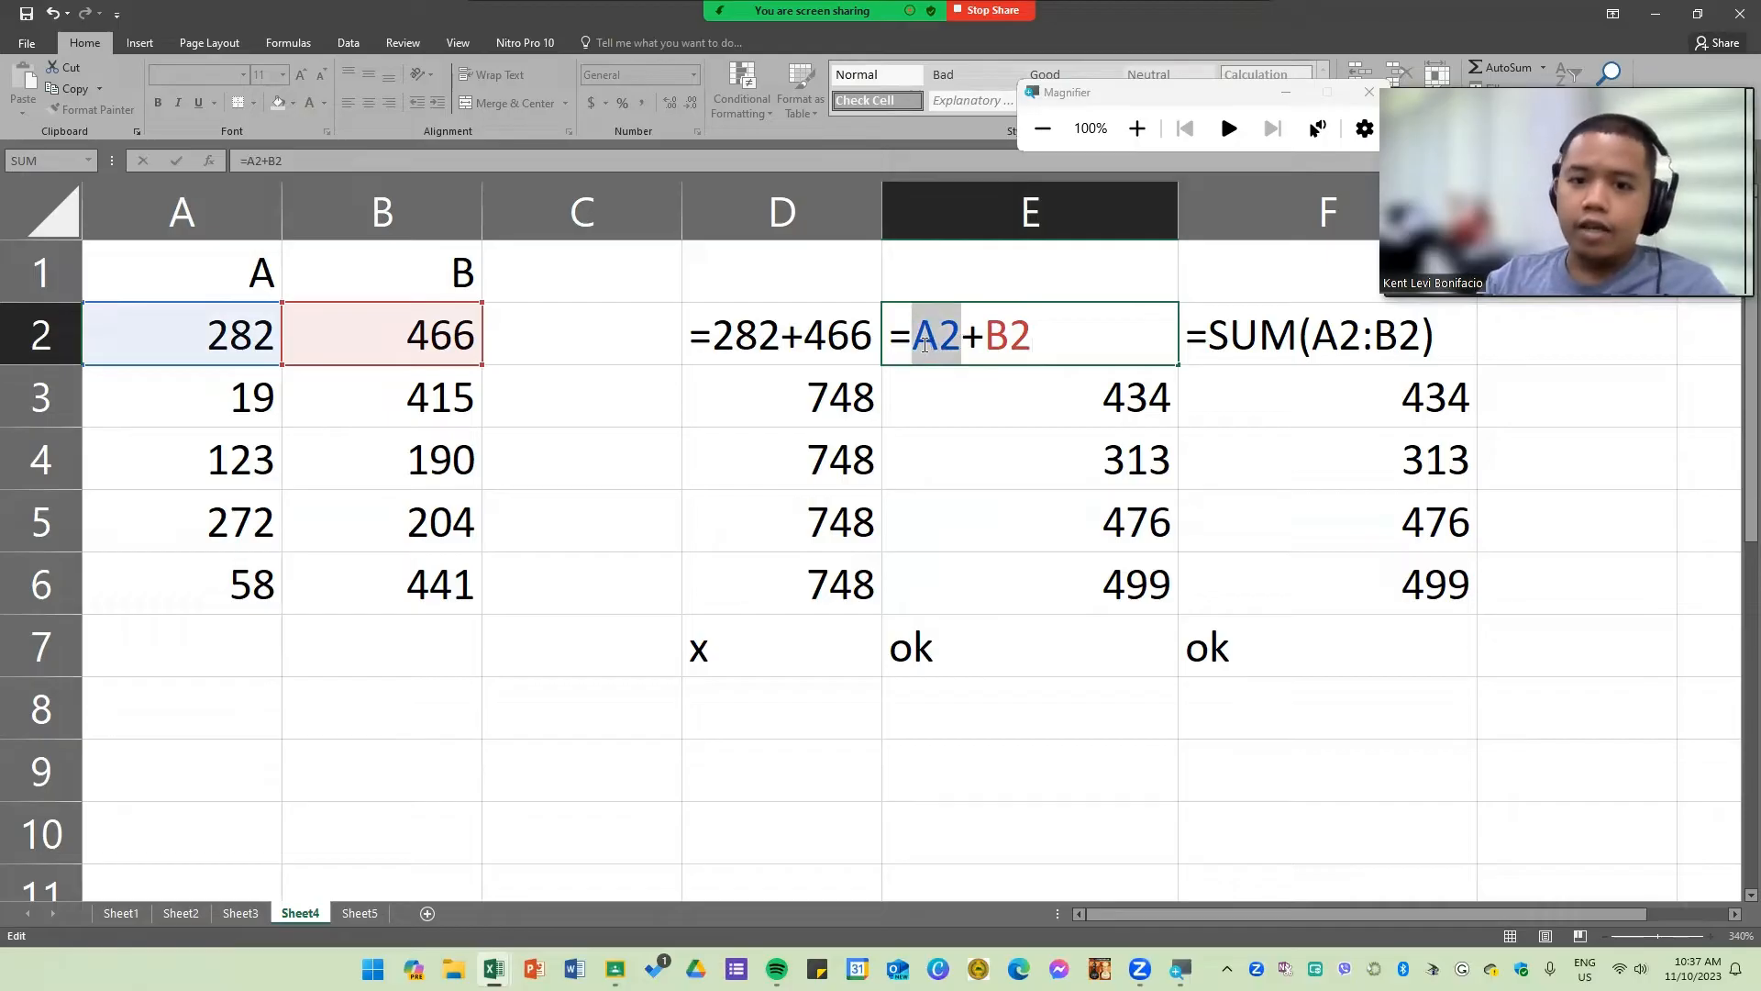
{"action": "double_click", "coordinate": [971, 339]}
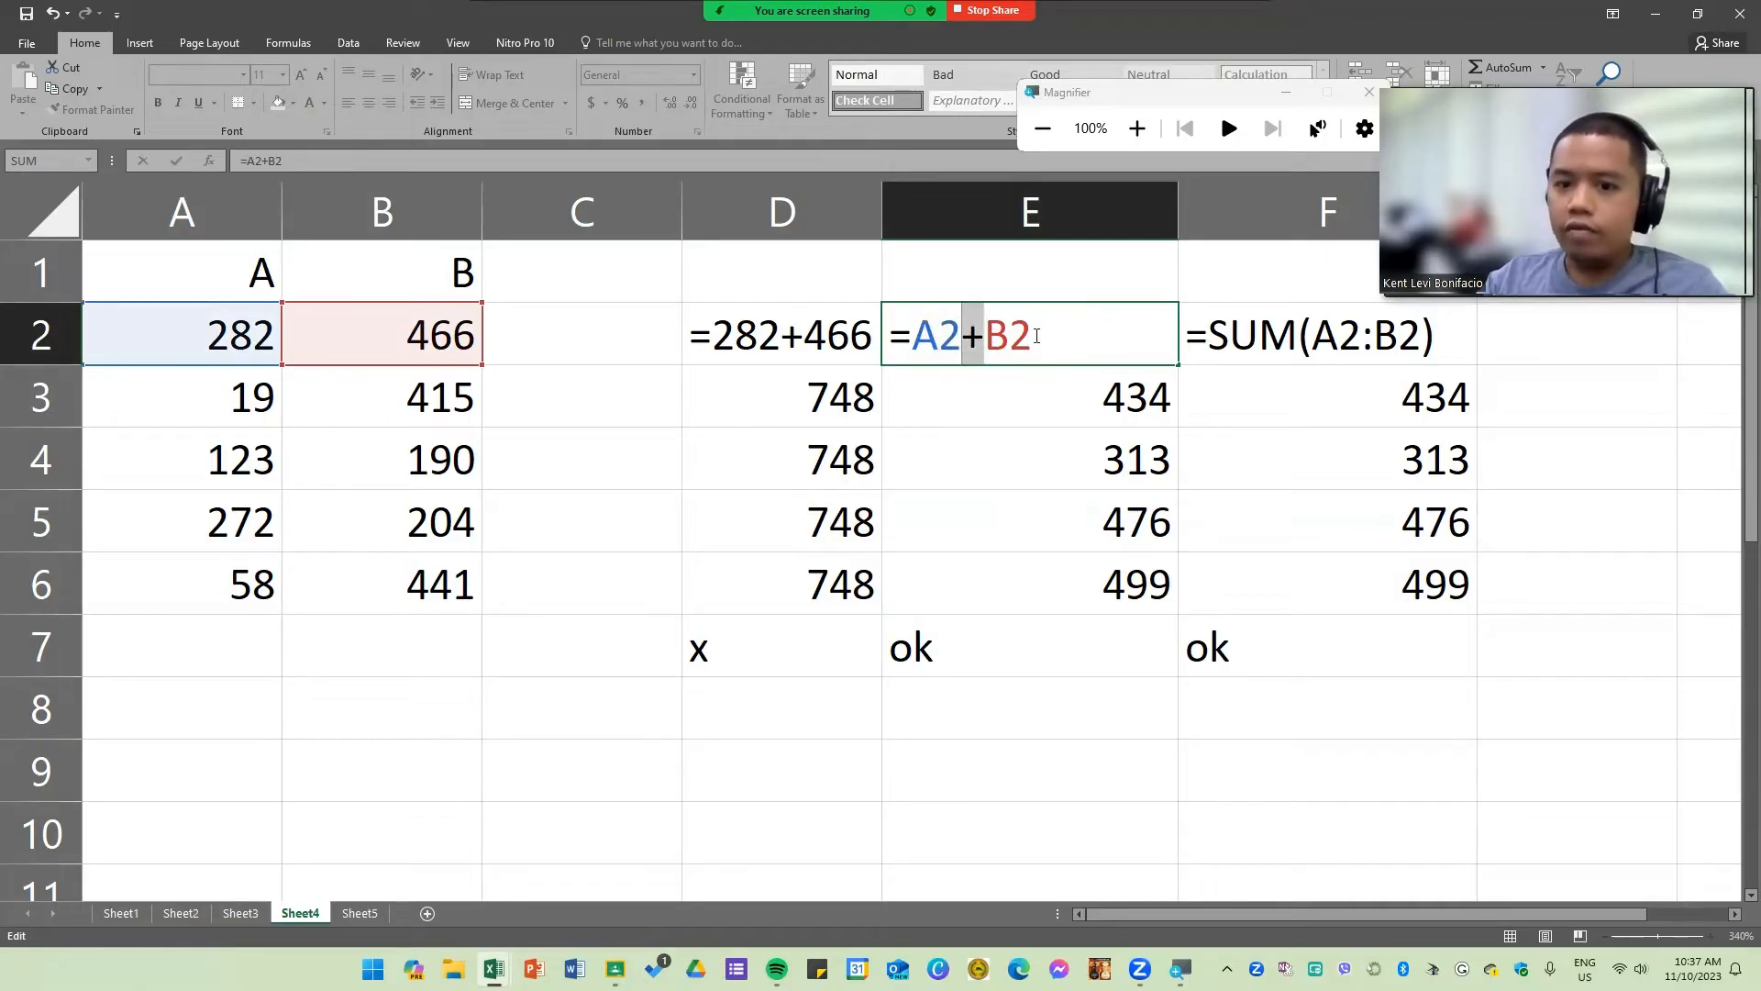
{"action": "left_click_drag", "start_coordinate": [1033, 338], "coordinate": [989, 337]}
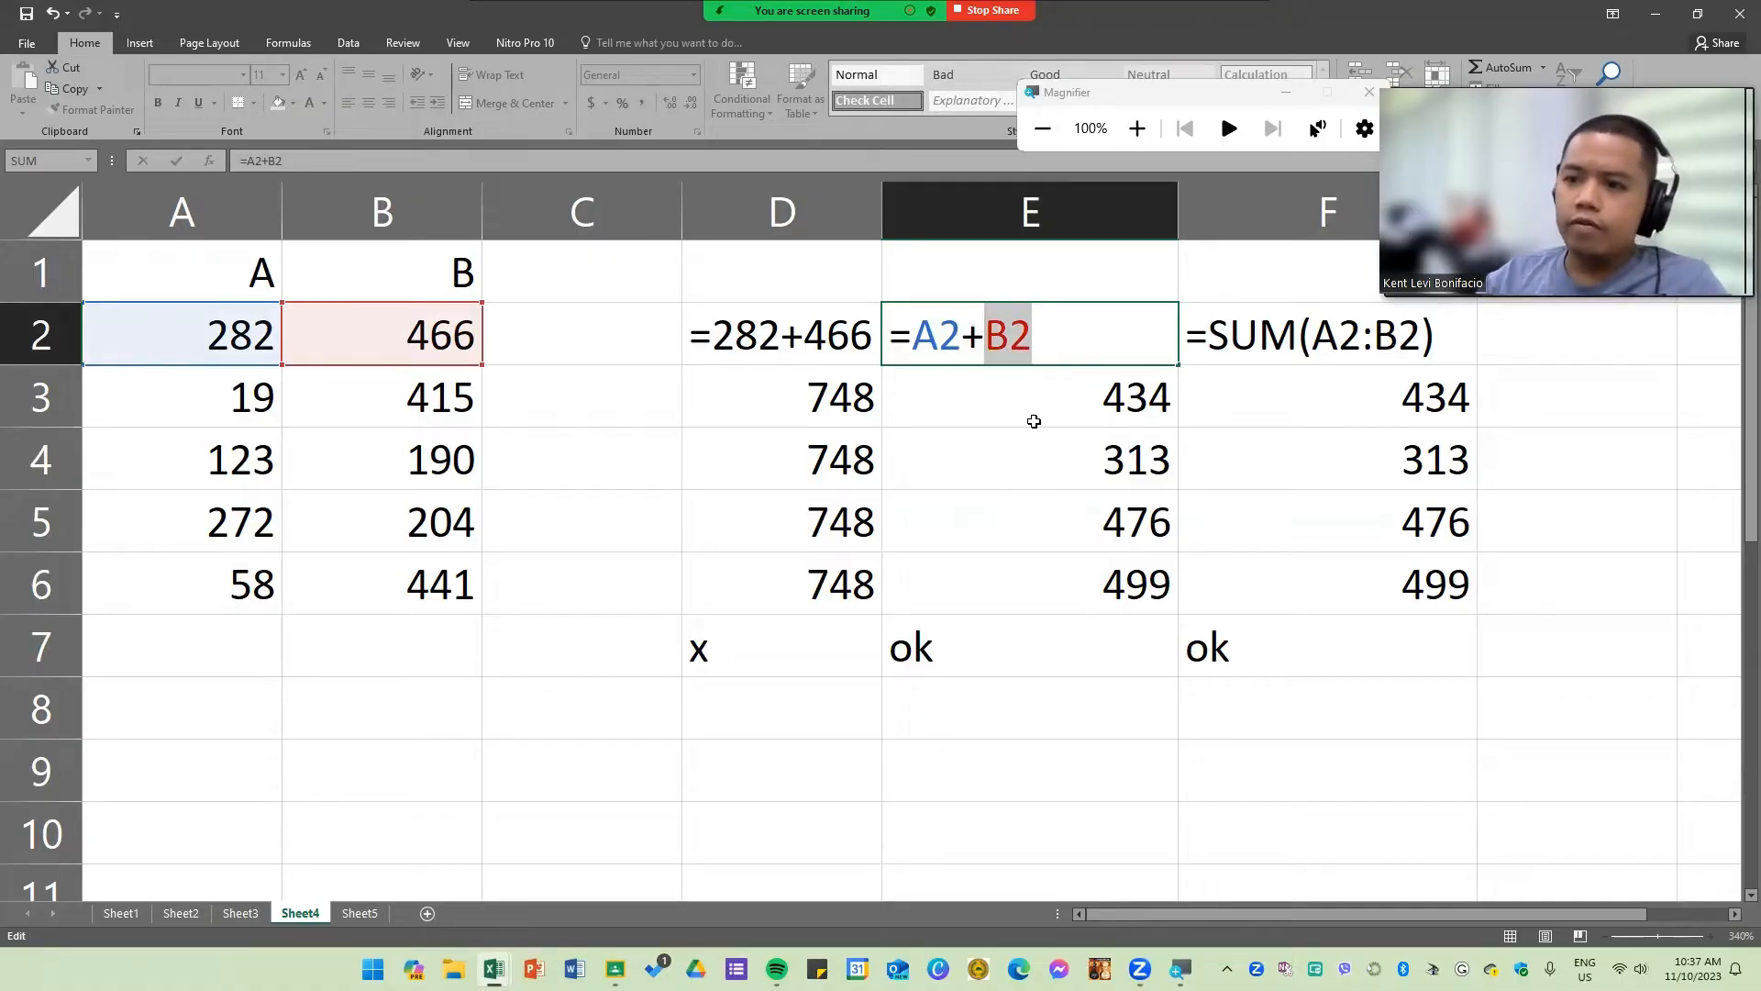
{"action": "key", "text": "Return"}
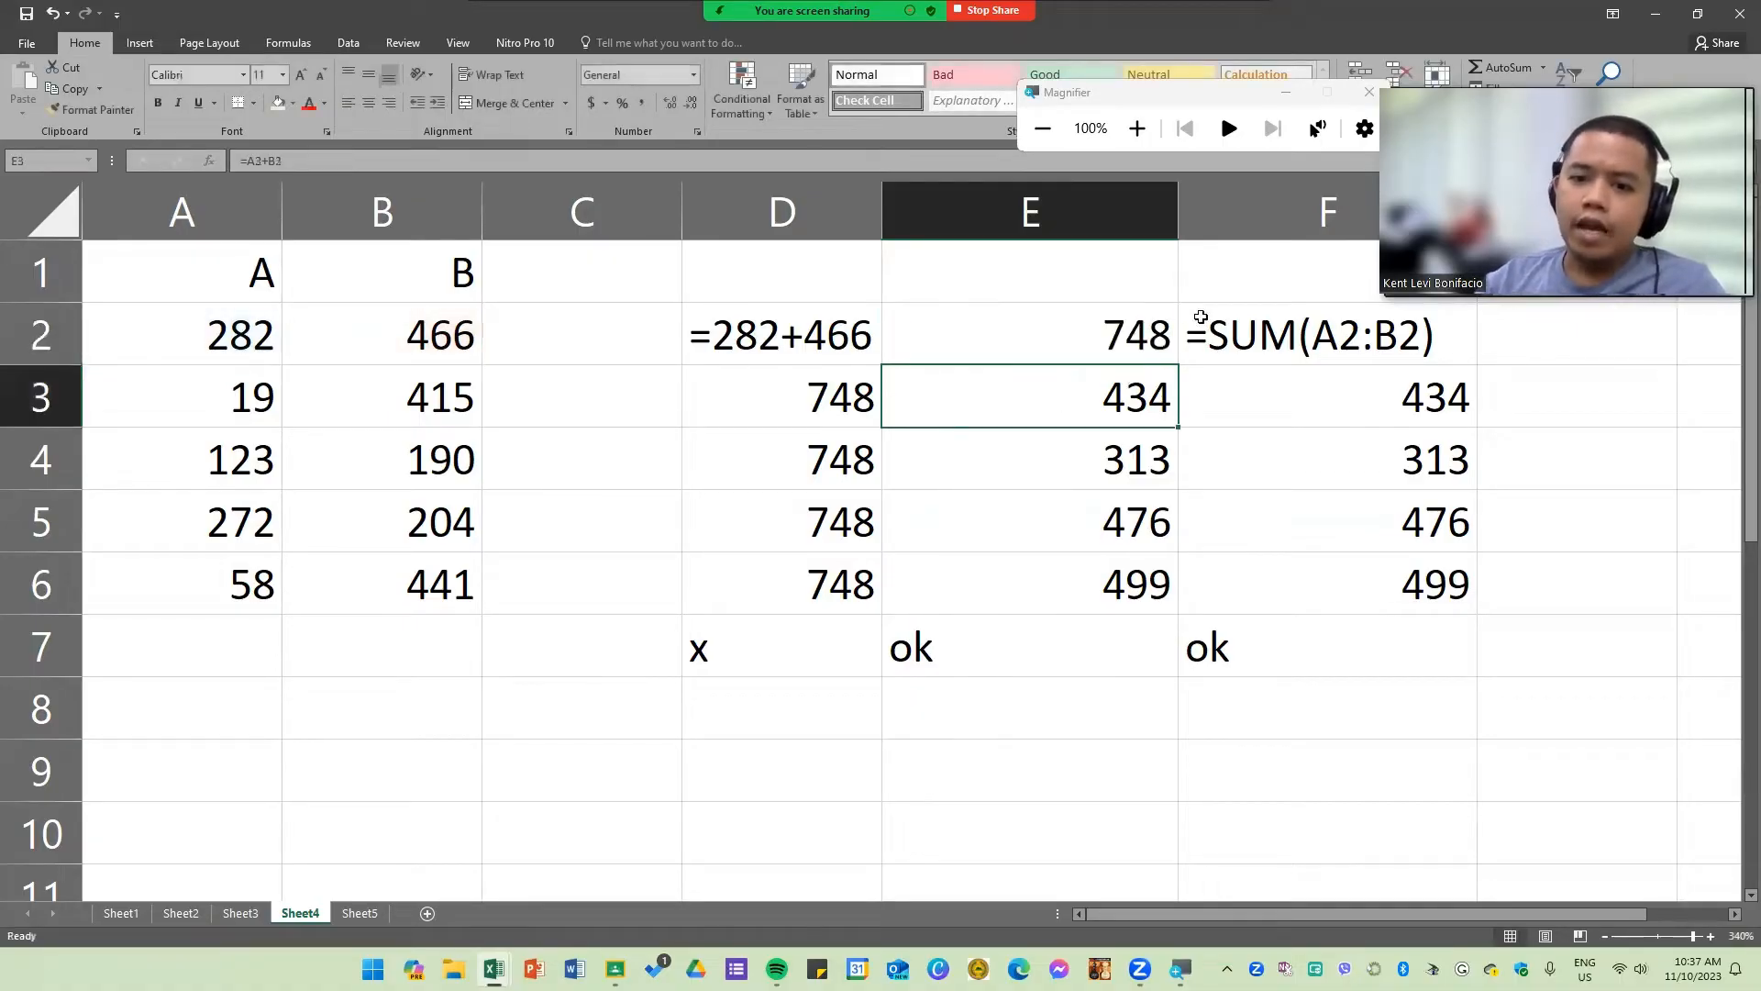
Step: Fill E2's formula down through E6
{"action": "left_click", "coordinate": [1138, 335]}
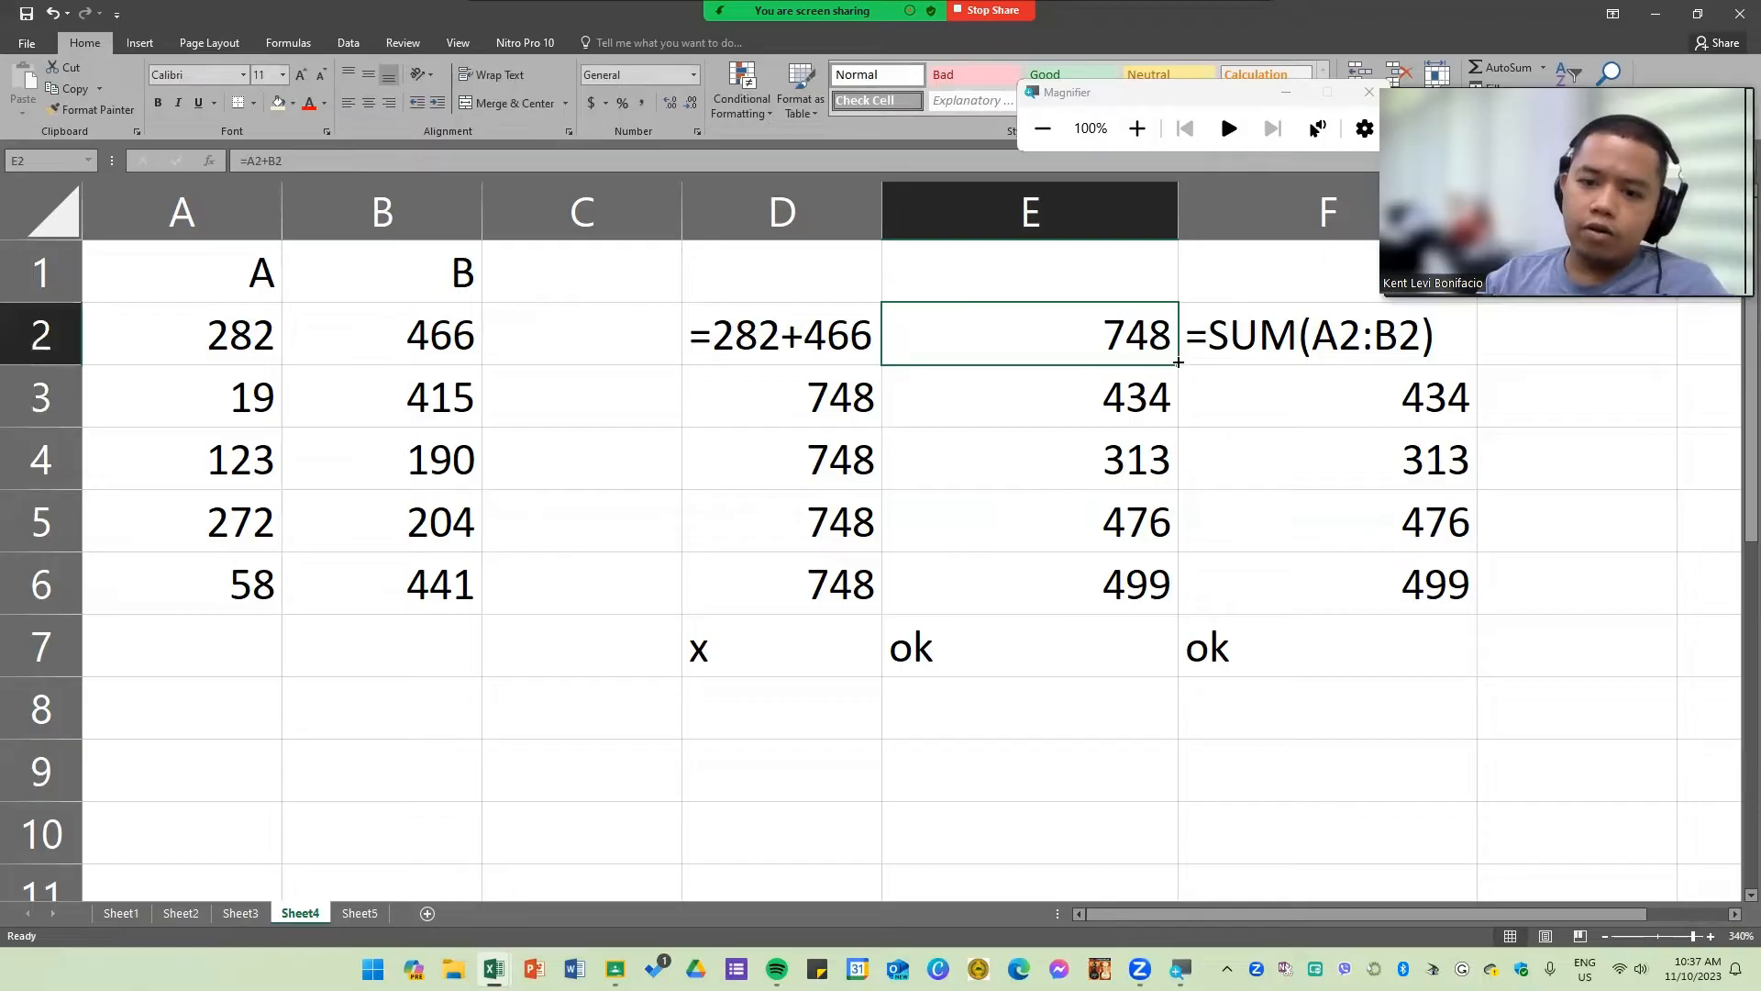
{"action": "left_click_drag", "start_coordinate": [1178, 363], "coordinate": [1147, 630]}
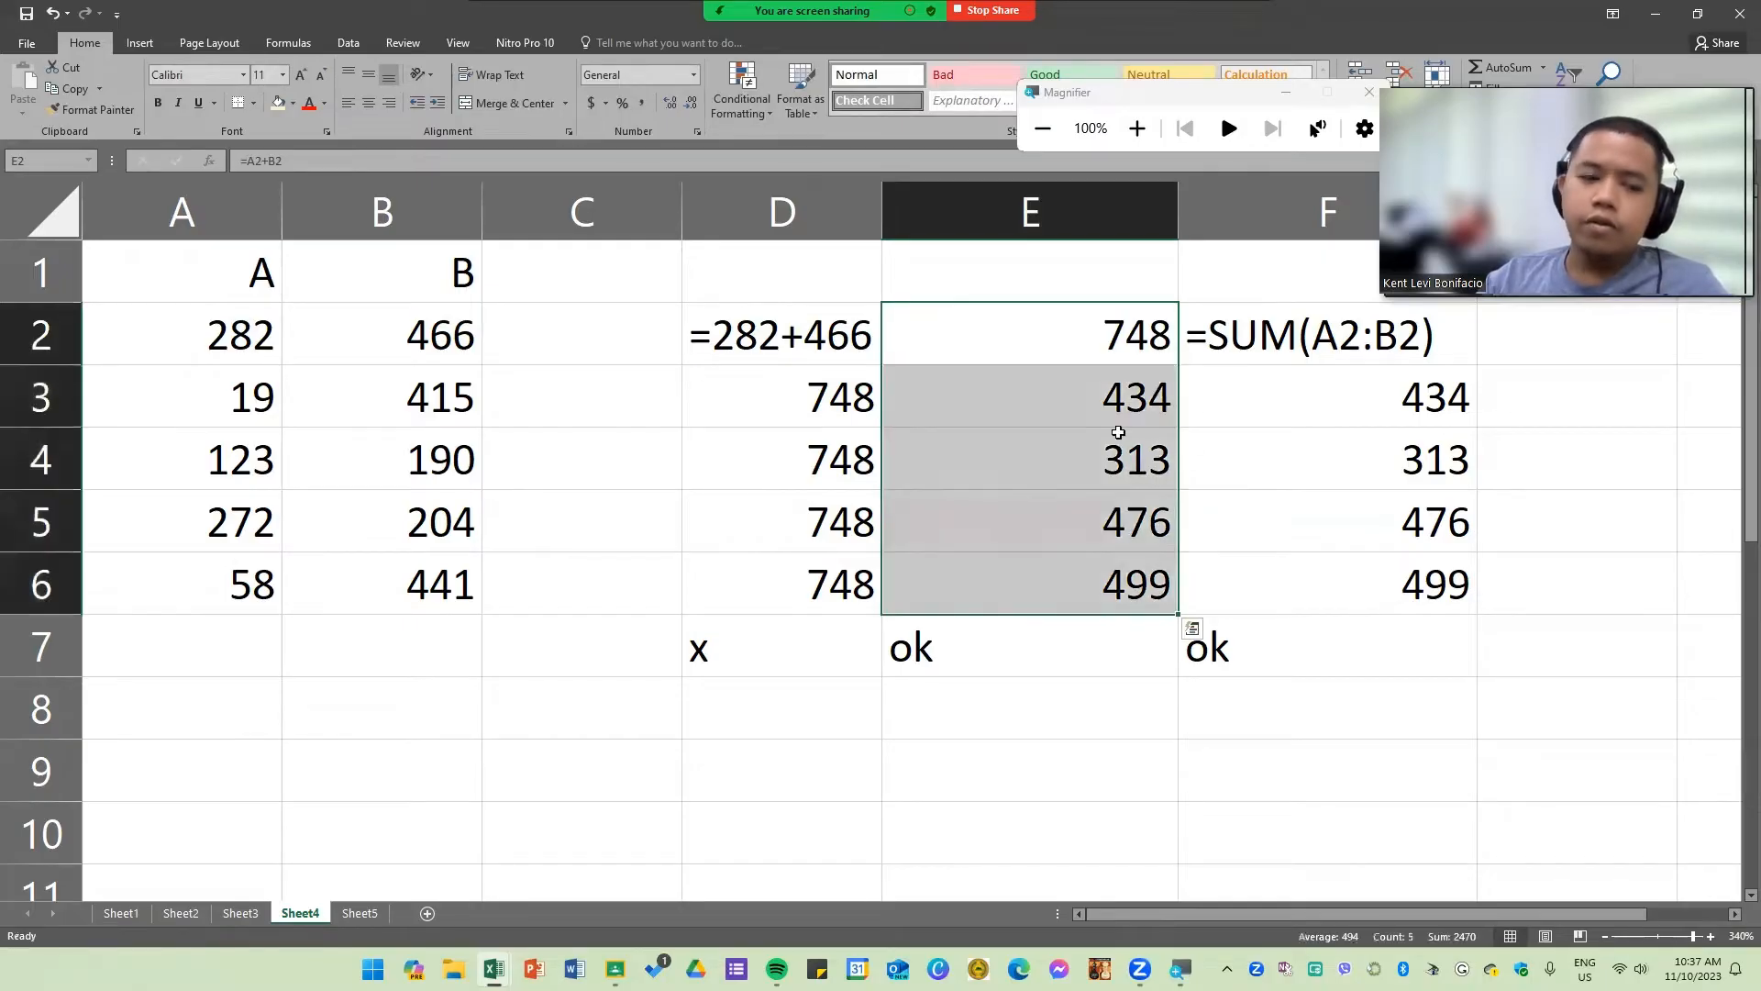
Step: Open the filled formulas in E3 through E6 one by one to inspect their cell references
{"action": "left_click", "coordinate": [1067, 399]}
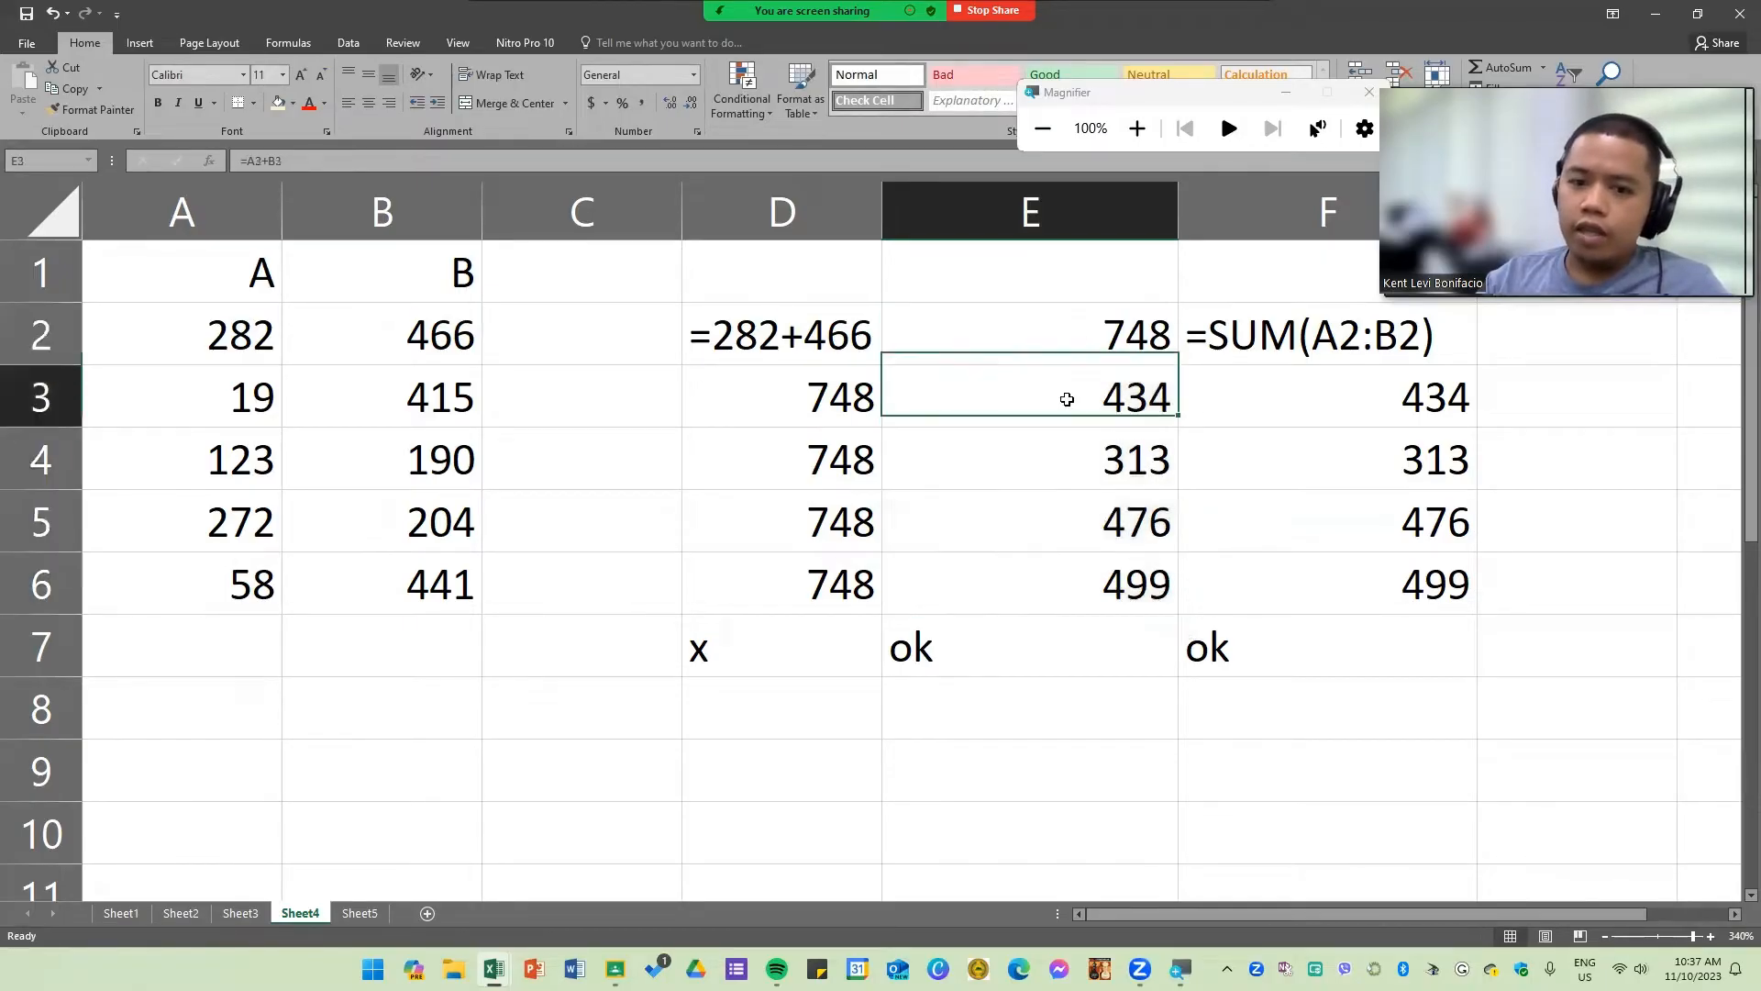
{"action": "double_click", "coordinate": [1067, 399]}
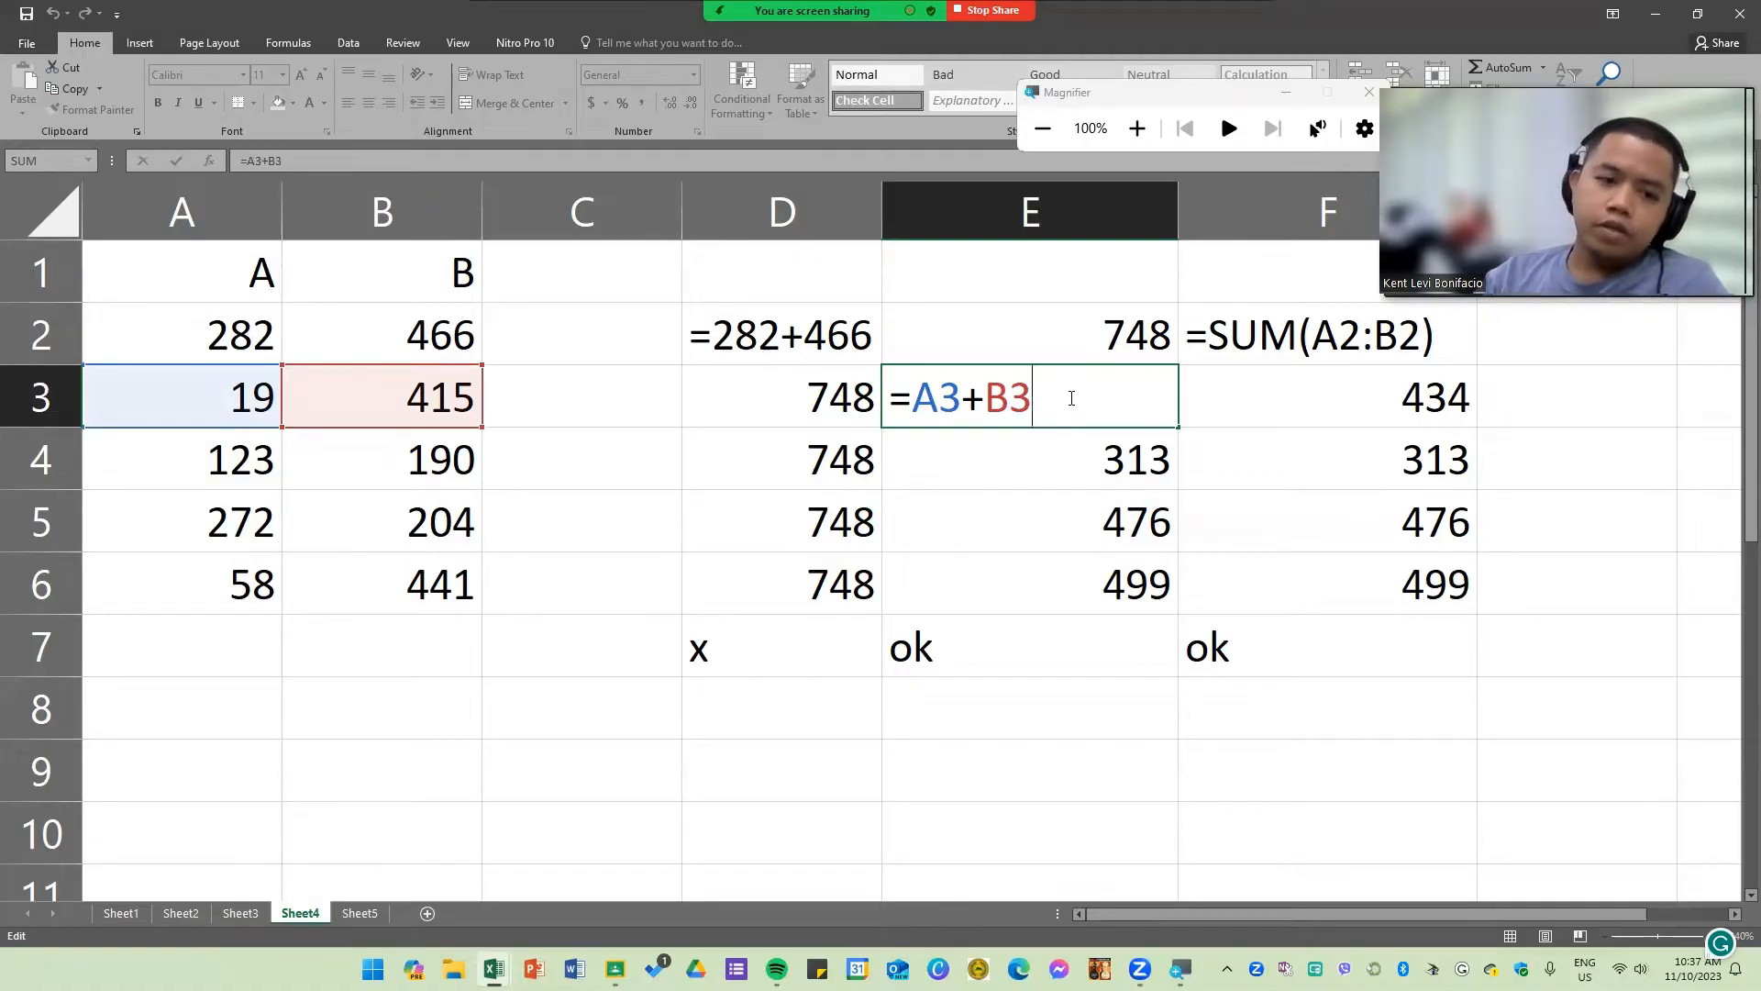
{"action": "left_click_drag", "start_coordinate": [962, 394], "coordinate": [916, 397]}
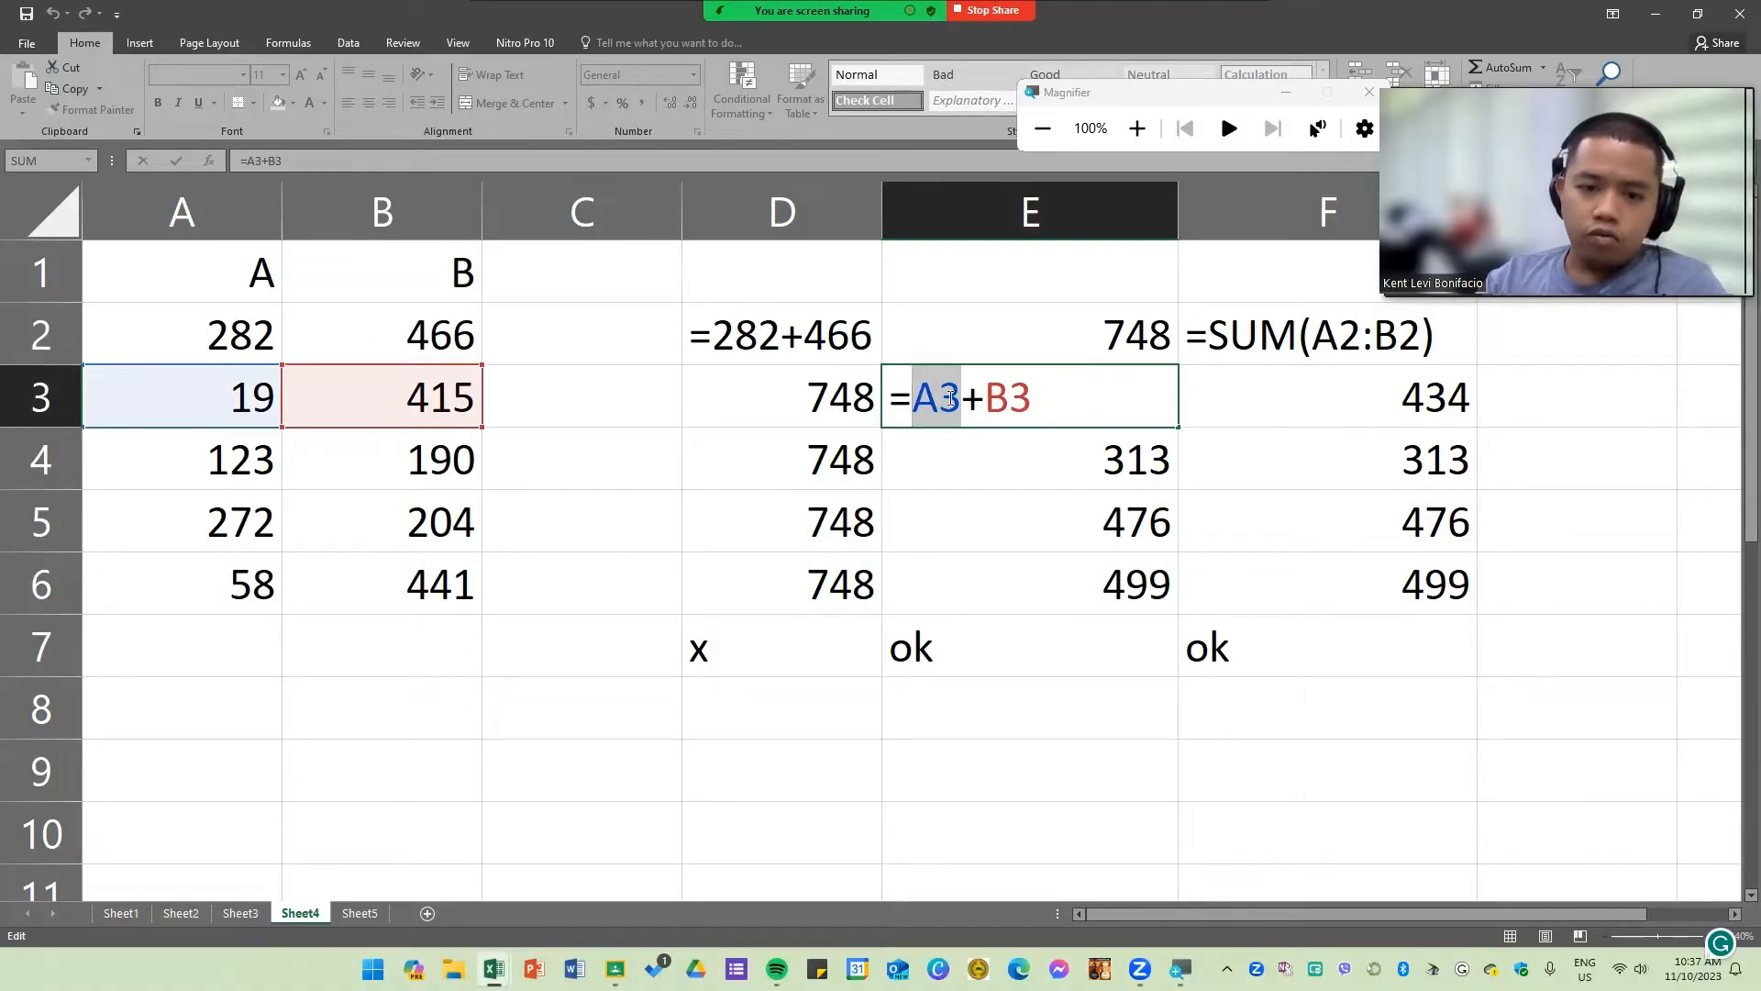
{"action": "left_click", "coordinate": [1026, 397]}
{"action": "double_click", "coordinate": [1027, 460]}
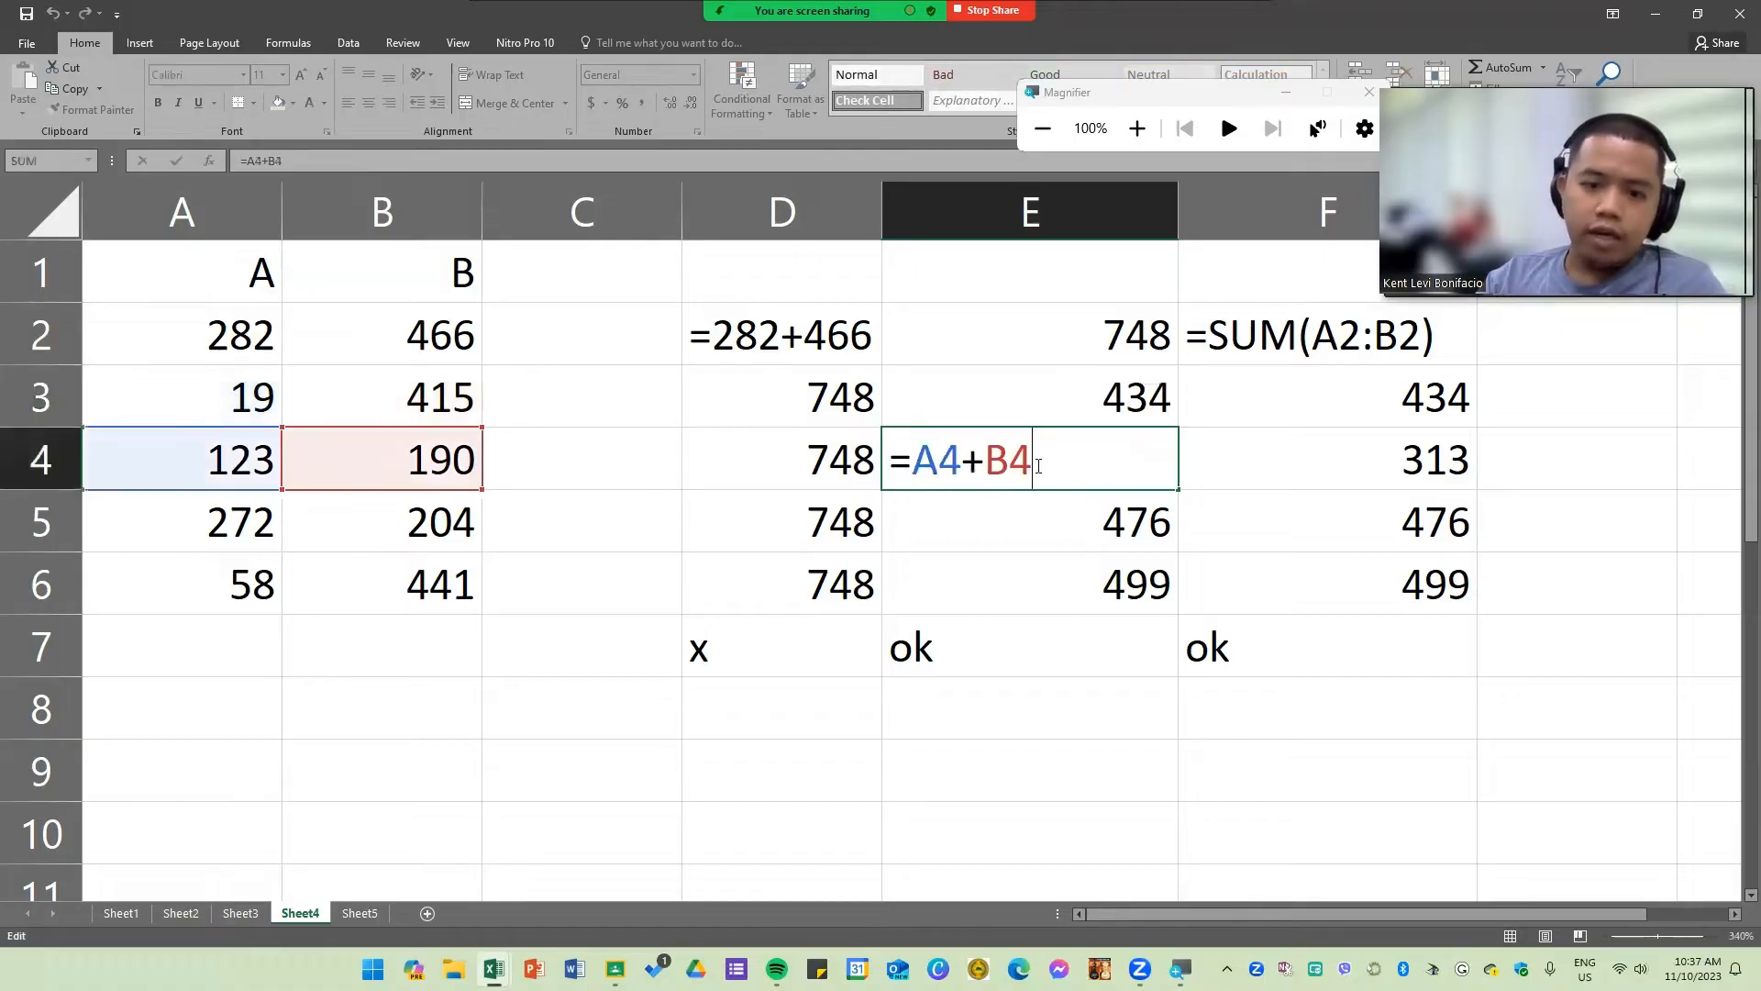
{"action": "double_click", "coordinate": [1092, 523]}
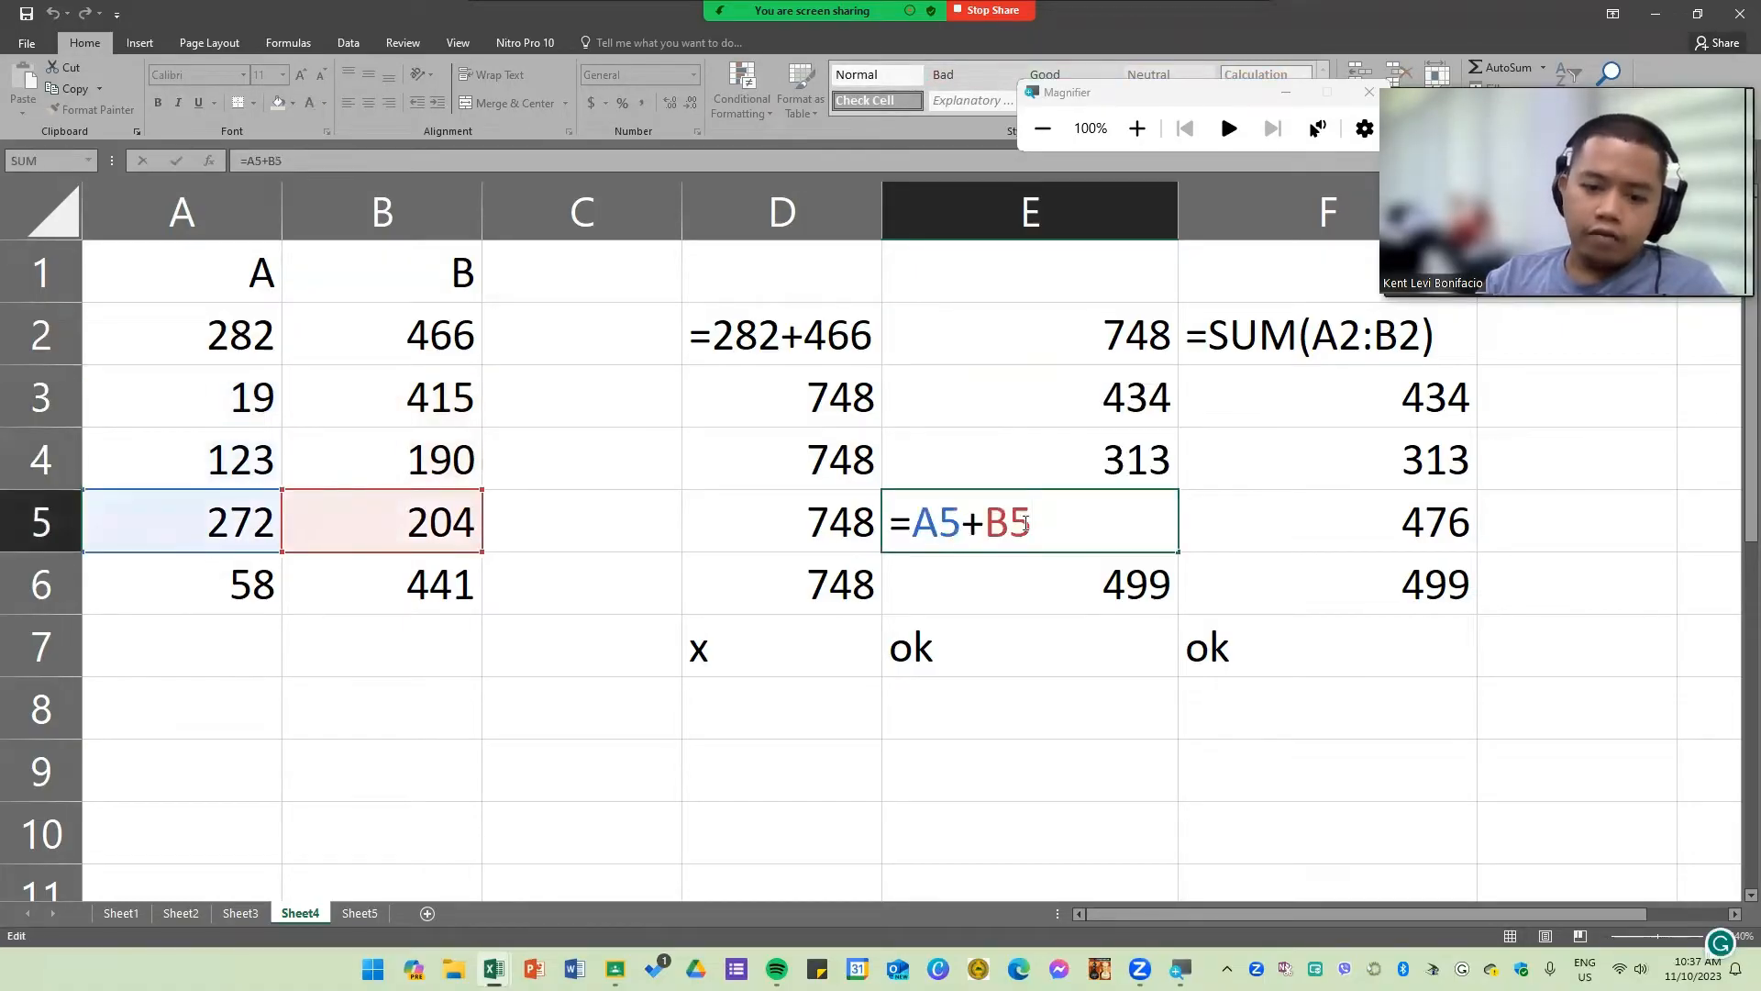
{"action": "double_click", "coordinate": [1092, 584]}
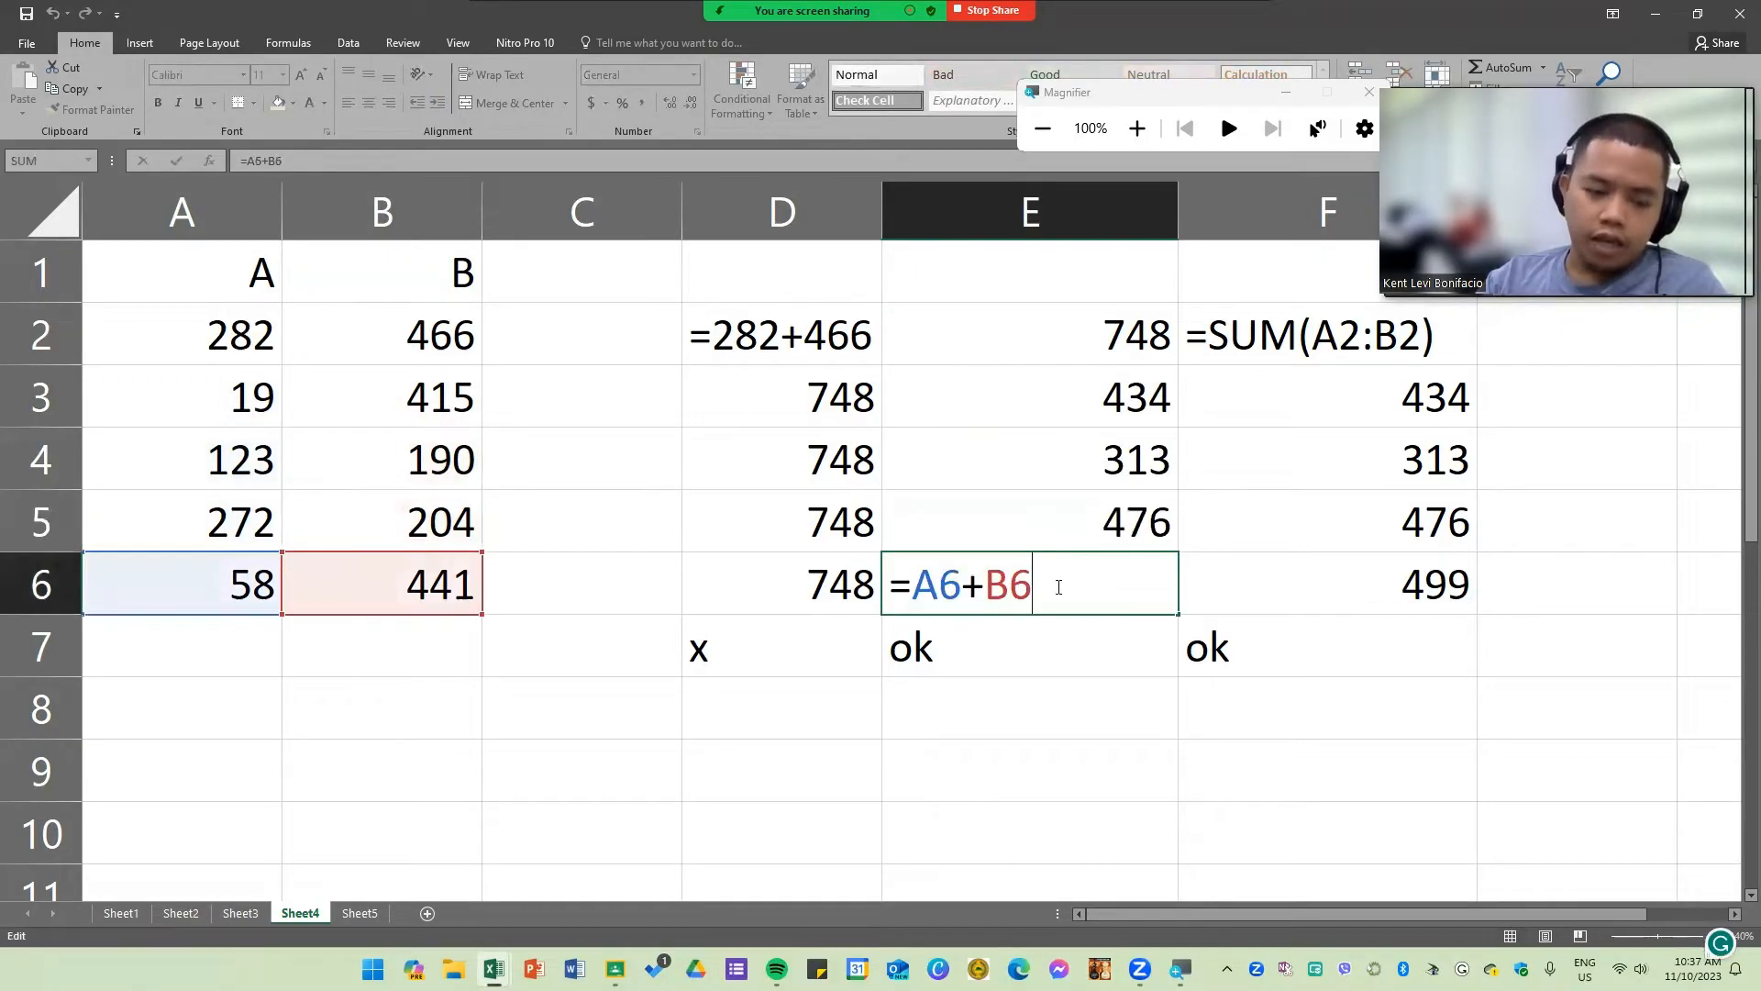
{"action": "key", "text": "Return"}
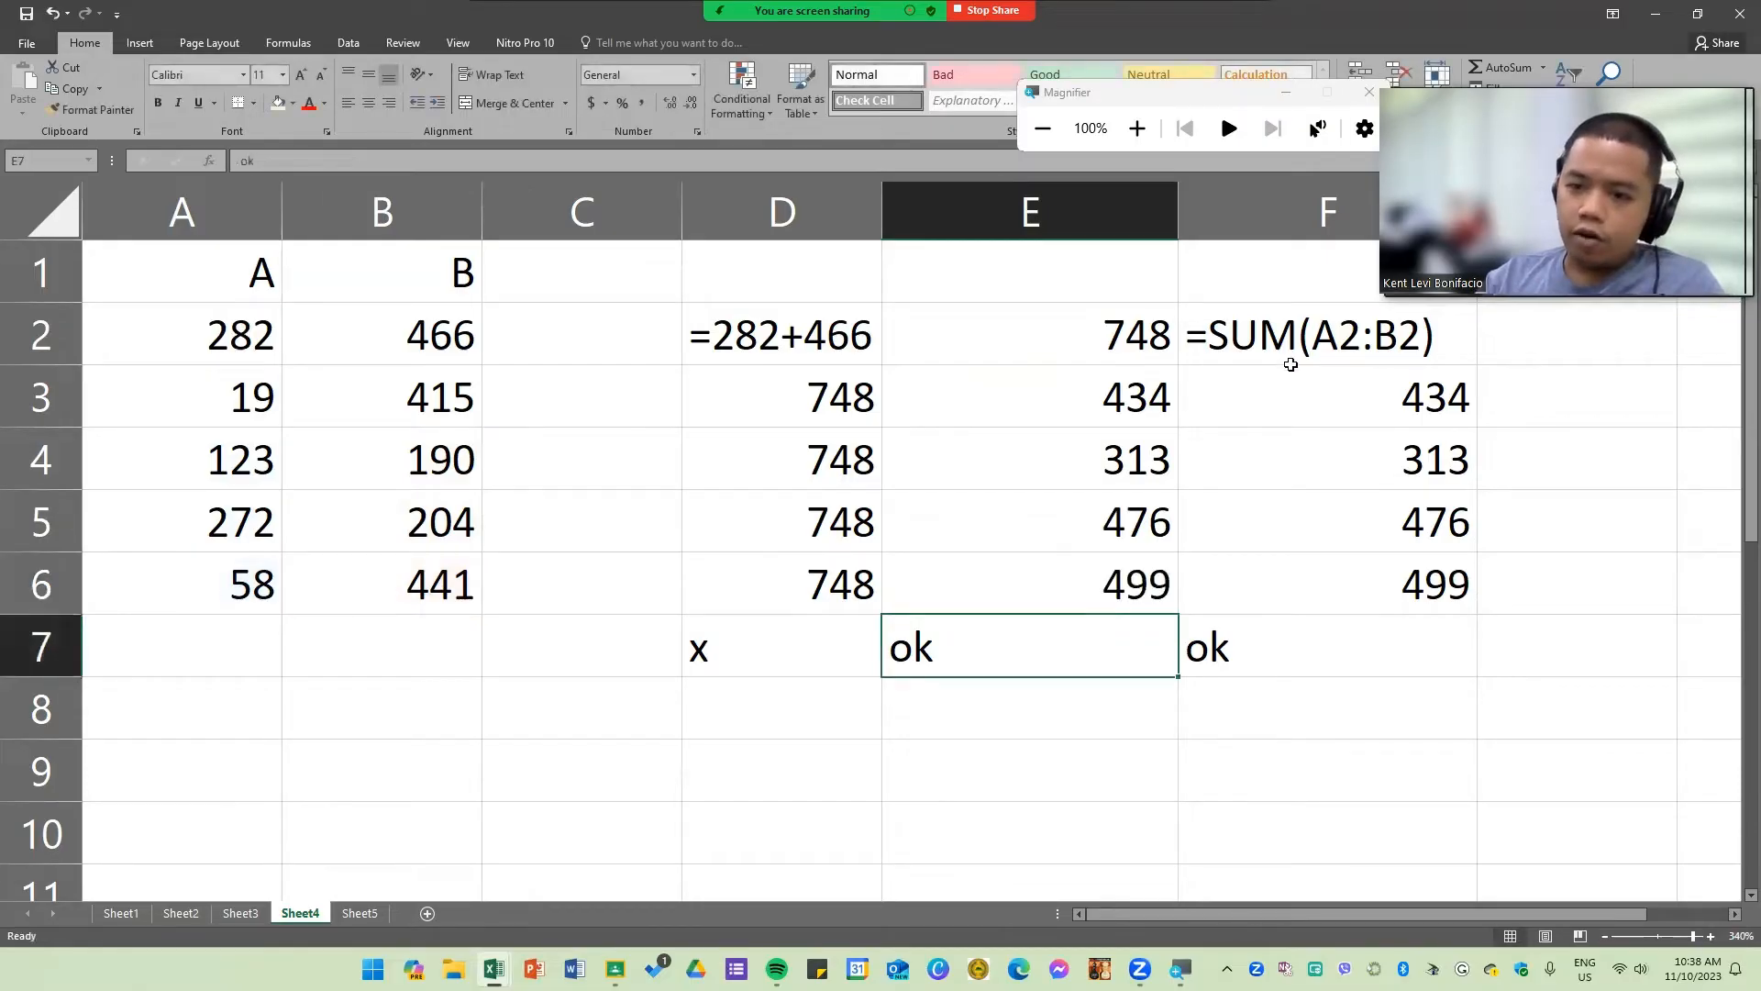
Step: Open the SUM formulas in F6 and F5 to inspect their ranges, then cancel editing
{"action": "double_click", "coordinate": [1285, 586]}
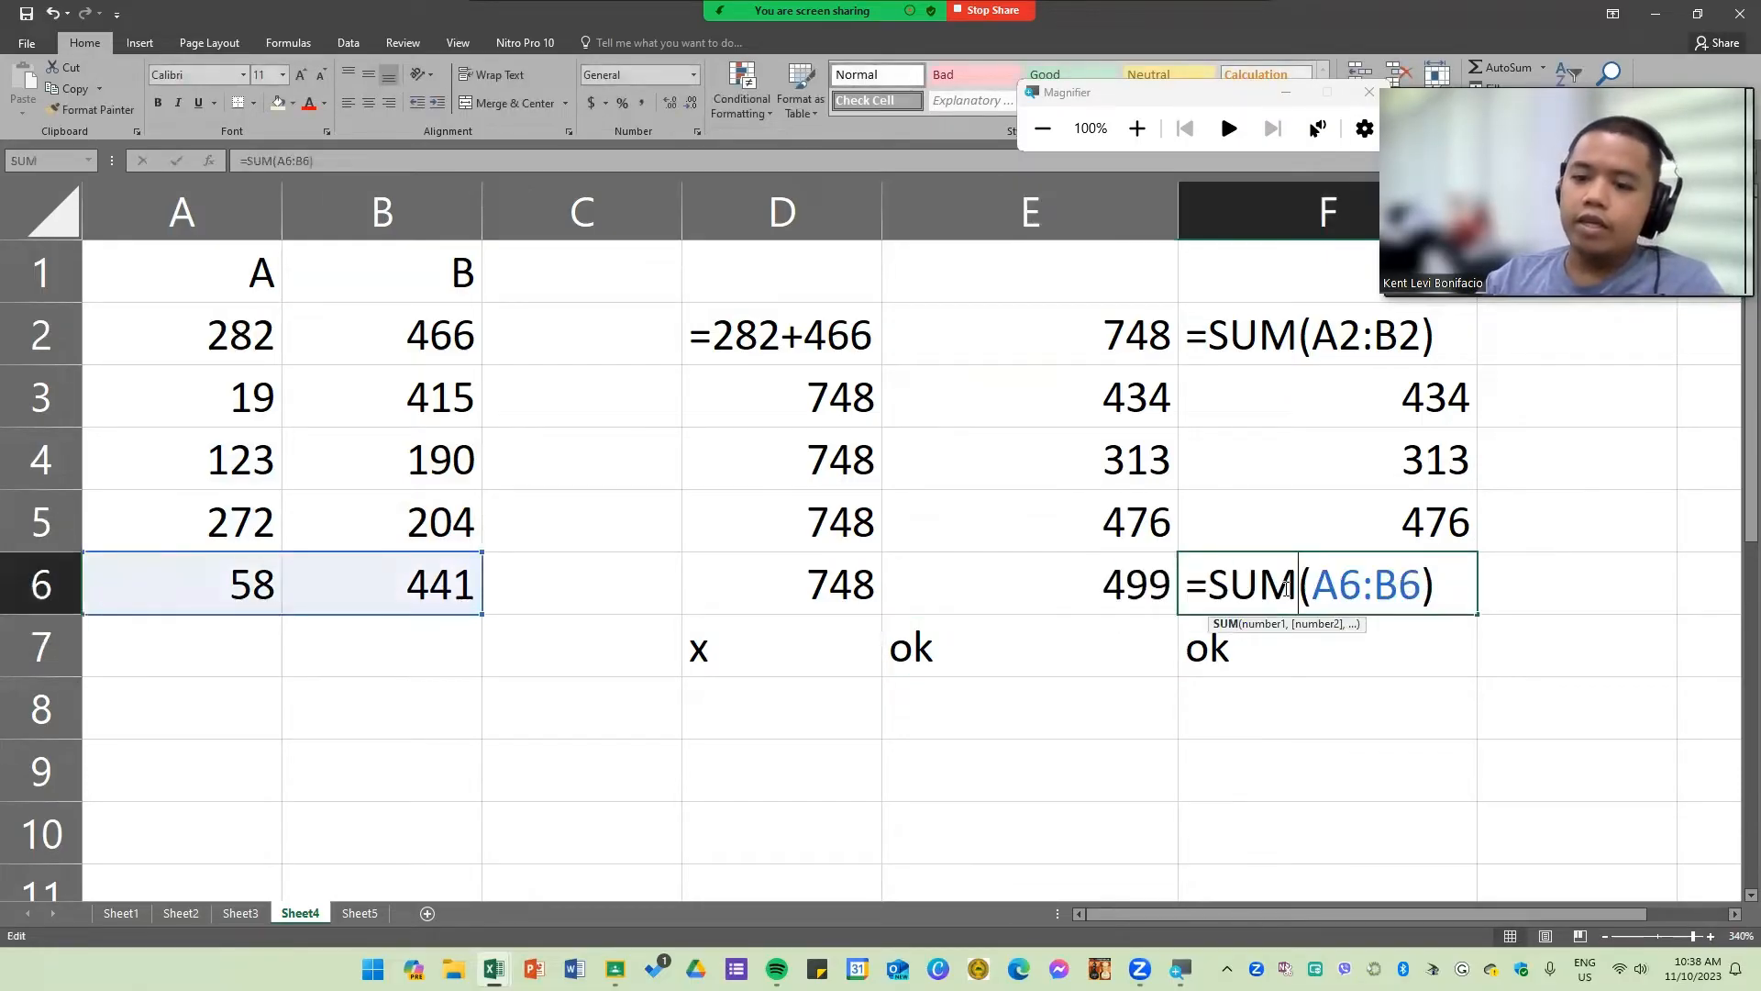
{"action": "double_click", "coordinate": [1324, 529]}
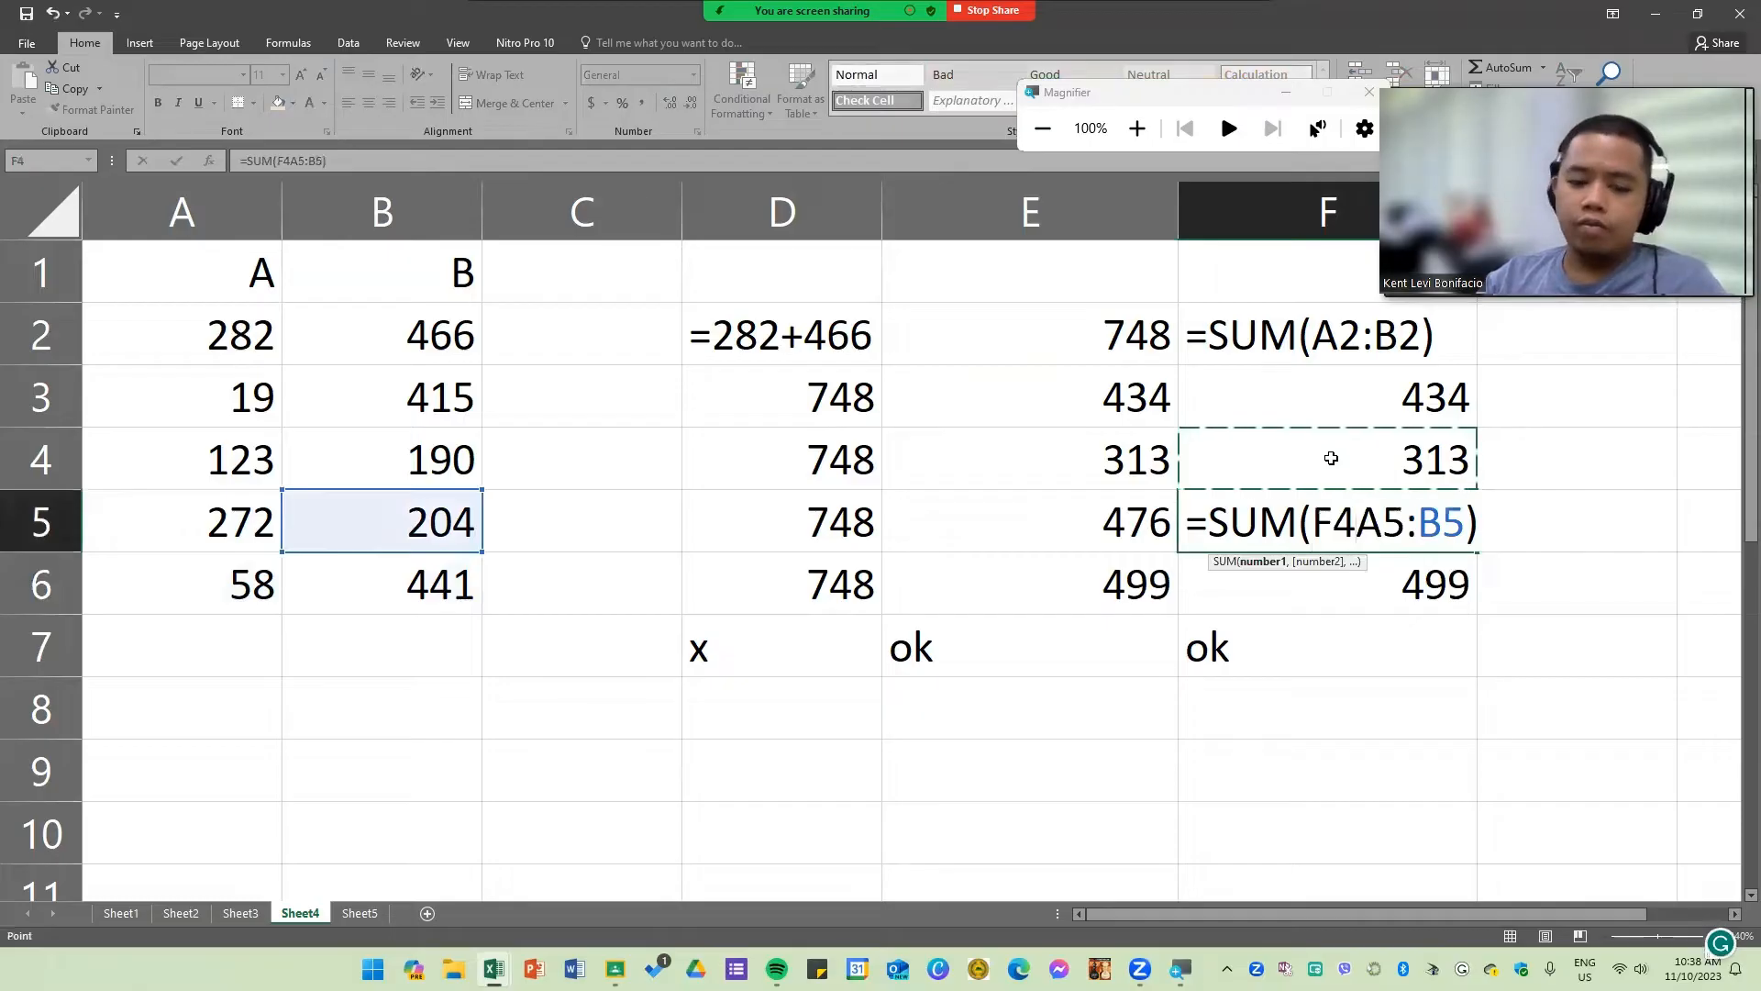
{"action": "key", "text": "Escape"}
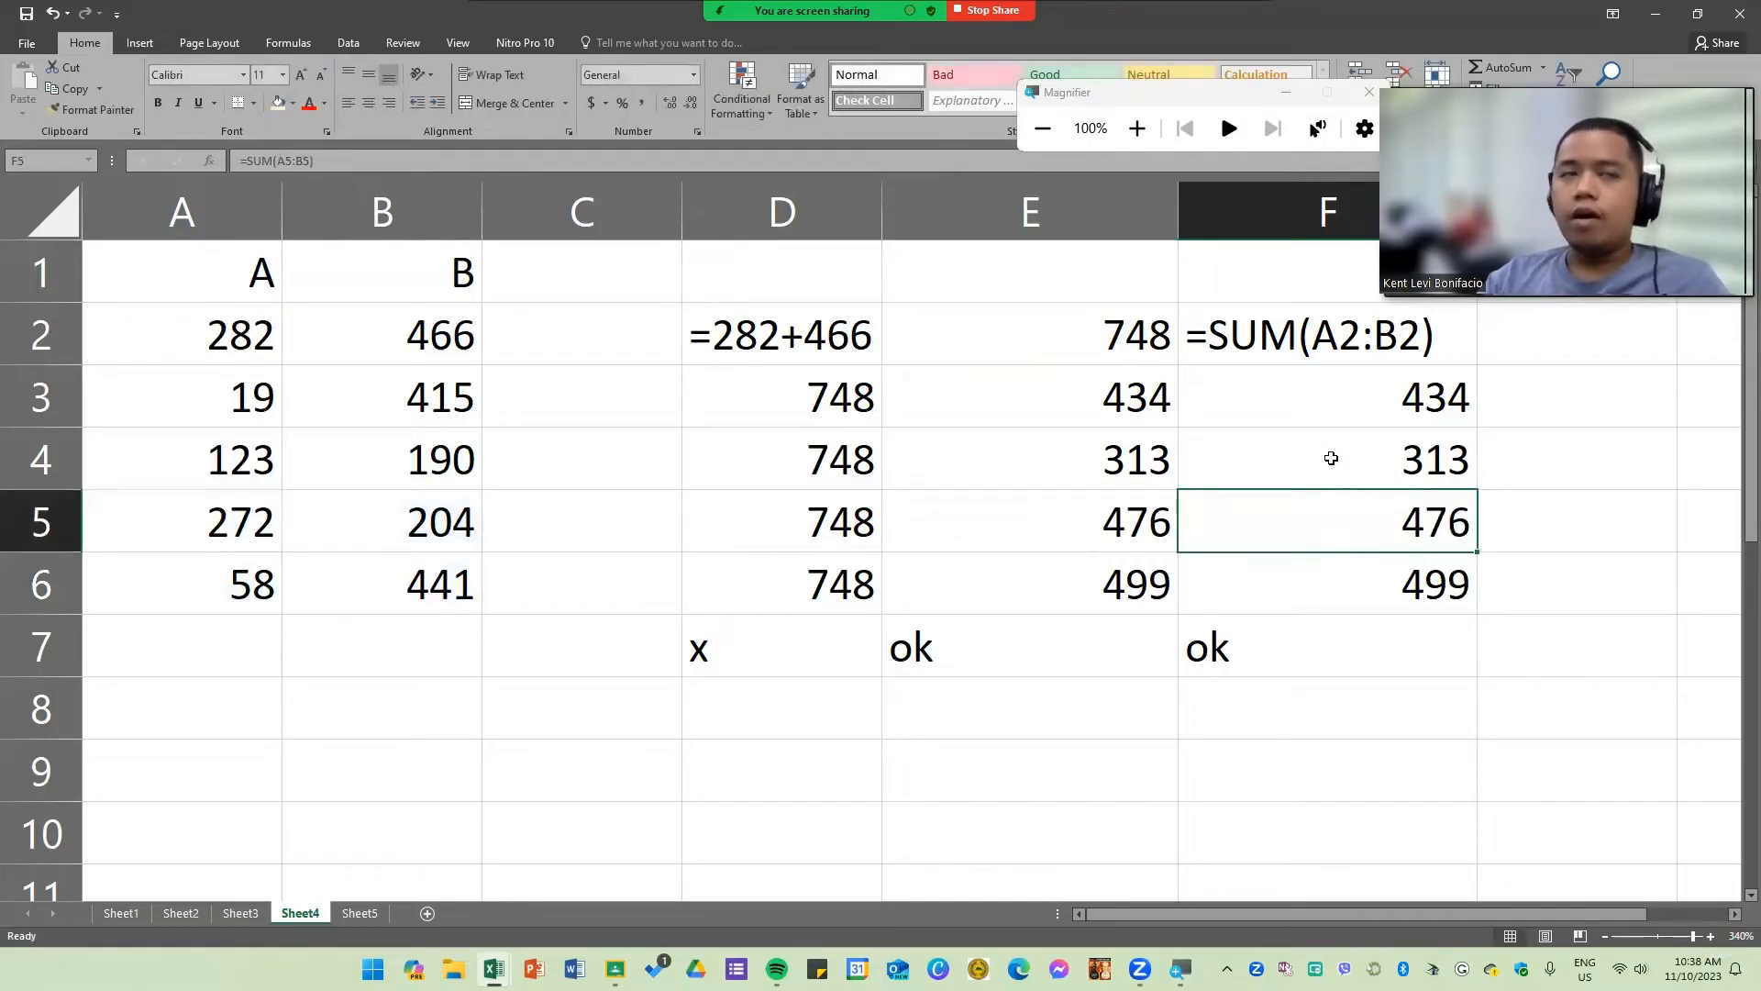
Step: Open D2's text formula and highlight its 282 value
{"action": "double_click", "coordinate": [746, 412]}
{"action": "double_click", "coordinate": [775, 341]}
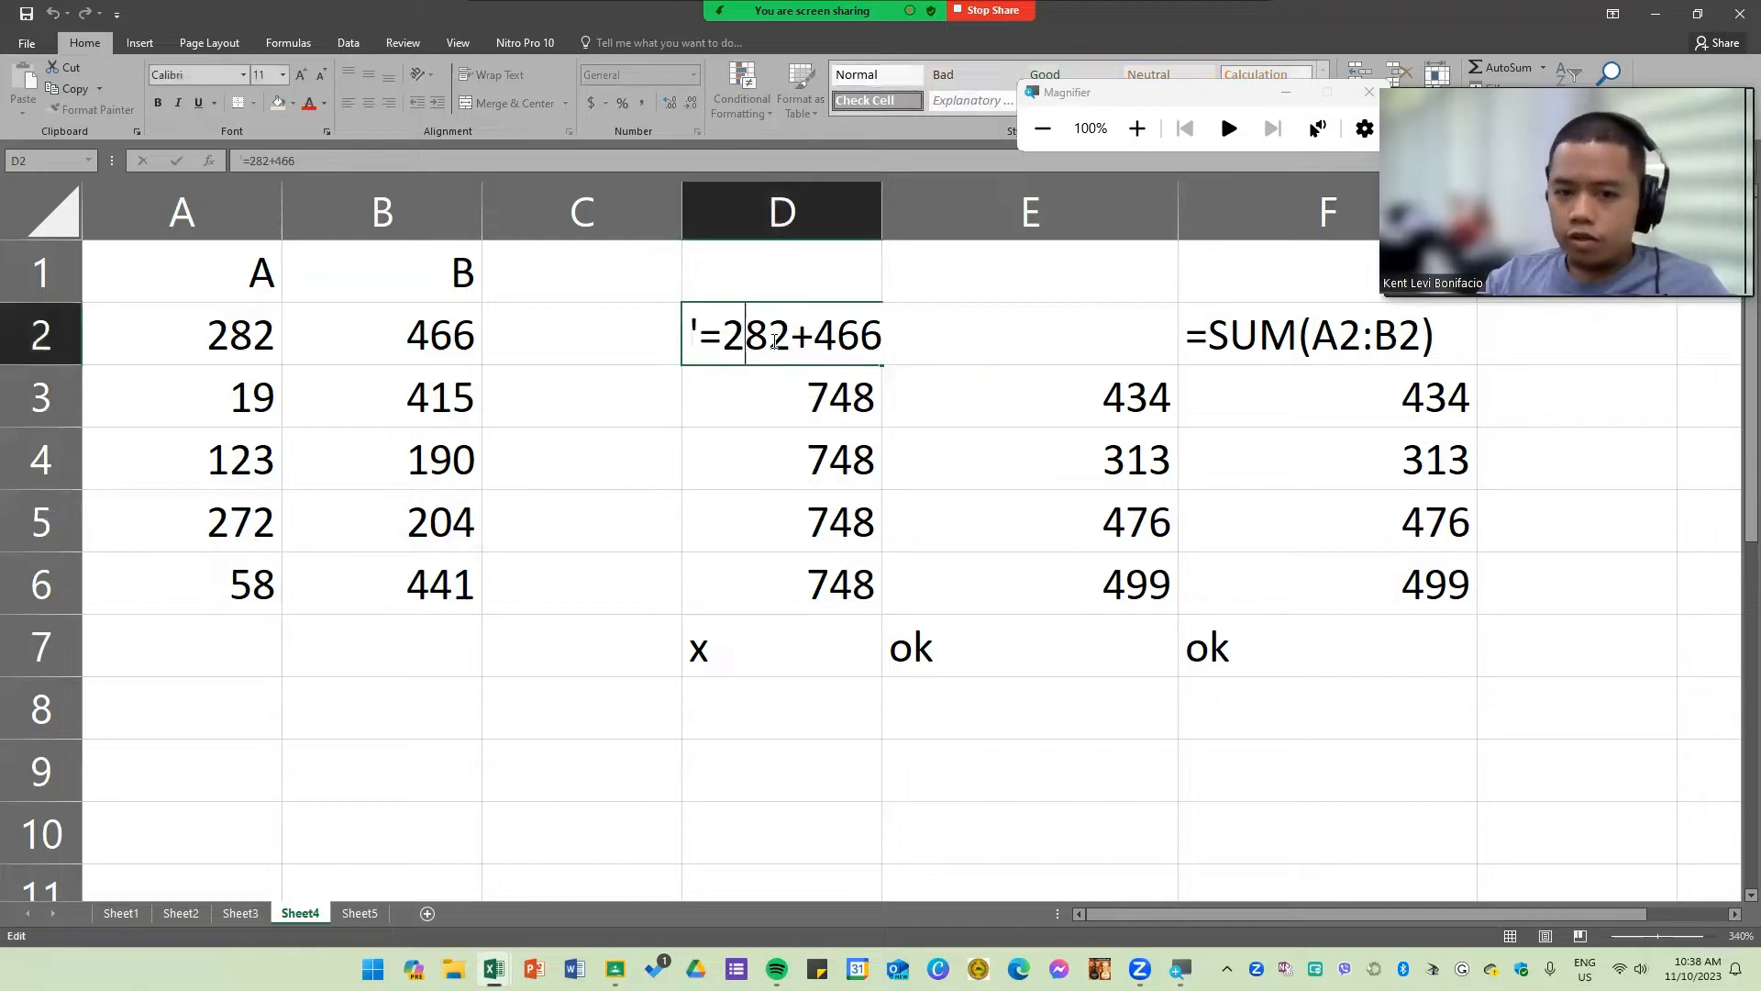
{"action": "double_click", "coordinate": [776, 341]}
{"action": "left_click", "coordinate": [792, 339]}
{"action": "left_click_drag", "start_coordinate": [792, 339], "coordinate": [725, 354]}
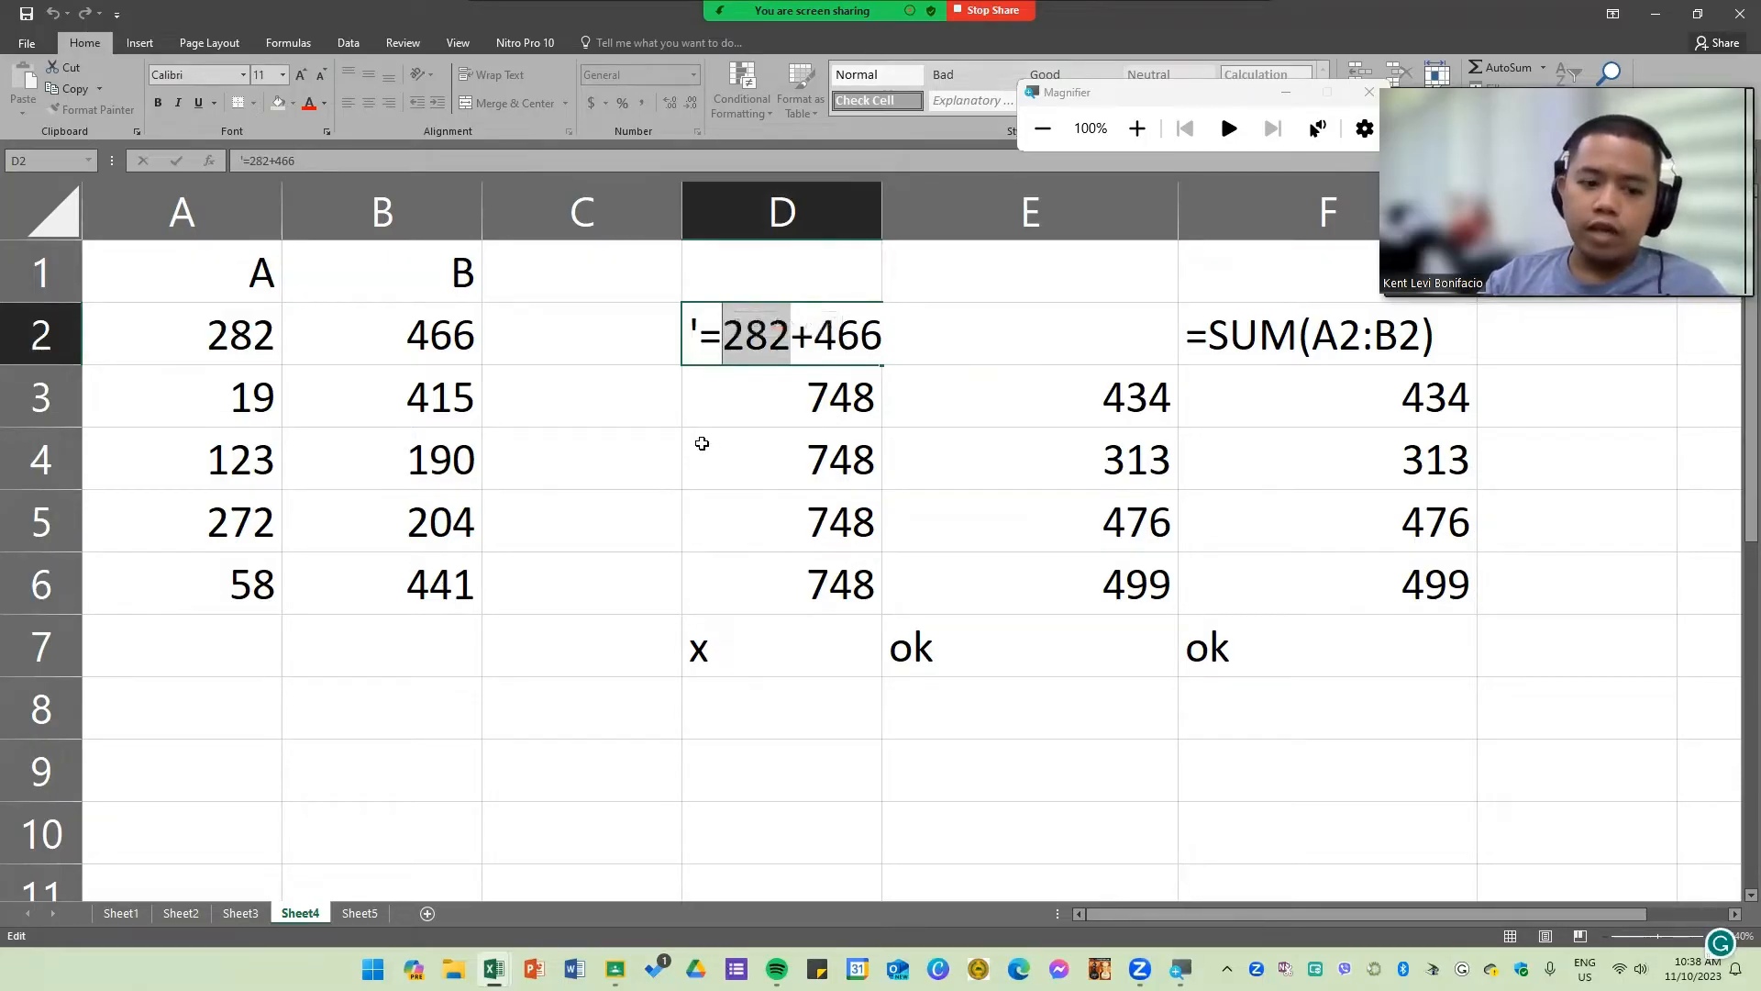
{"action": "key", "text": "Return"}
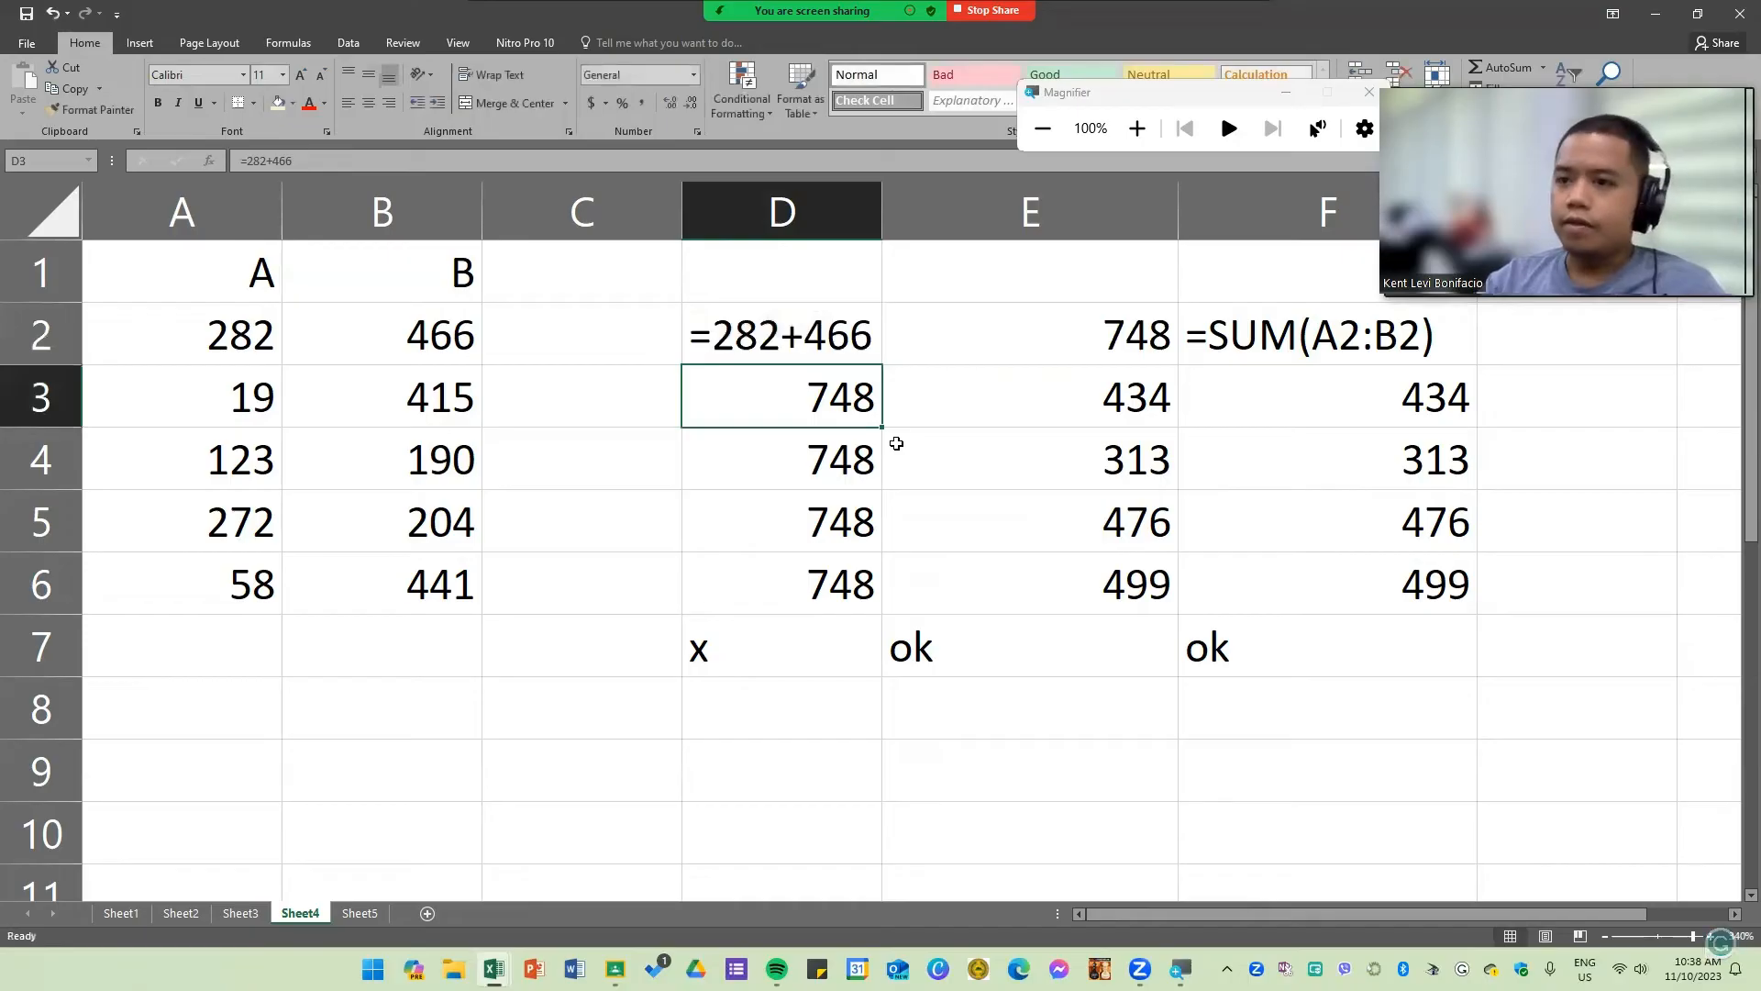
Step: Switch to the Formula and Function - Basics workbook and review the X, Y and Z table on Part 4
{"action": "left_click", "coordinate": [1655, 15]}
{"action": "left_click", "coordinate": [444, 369]}
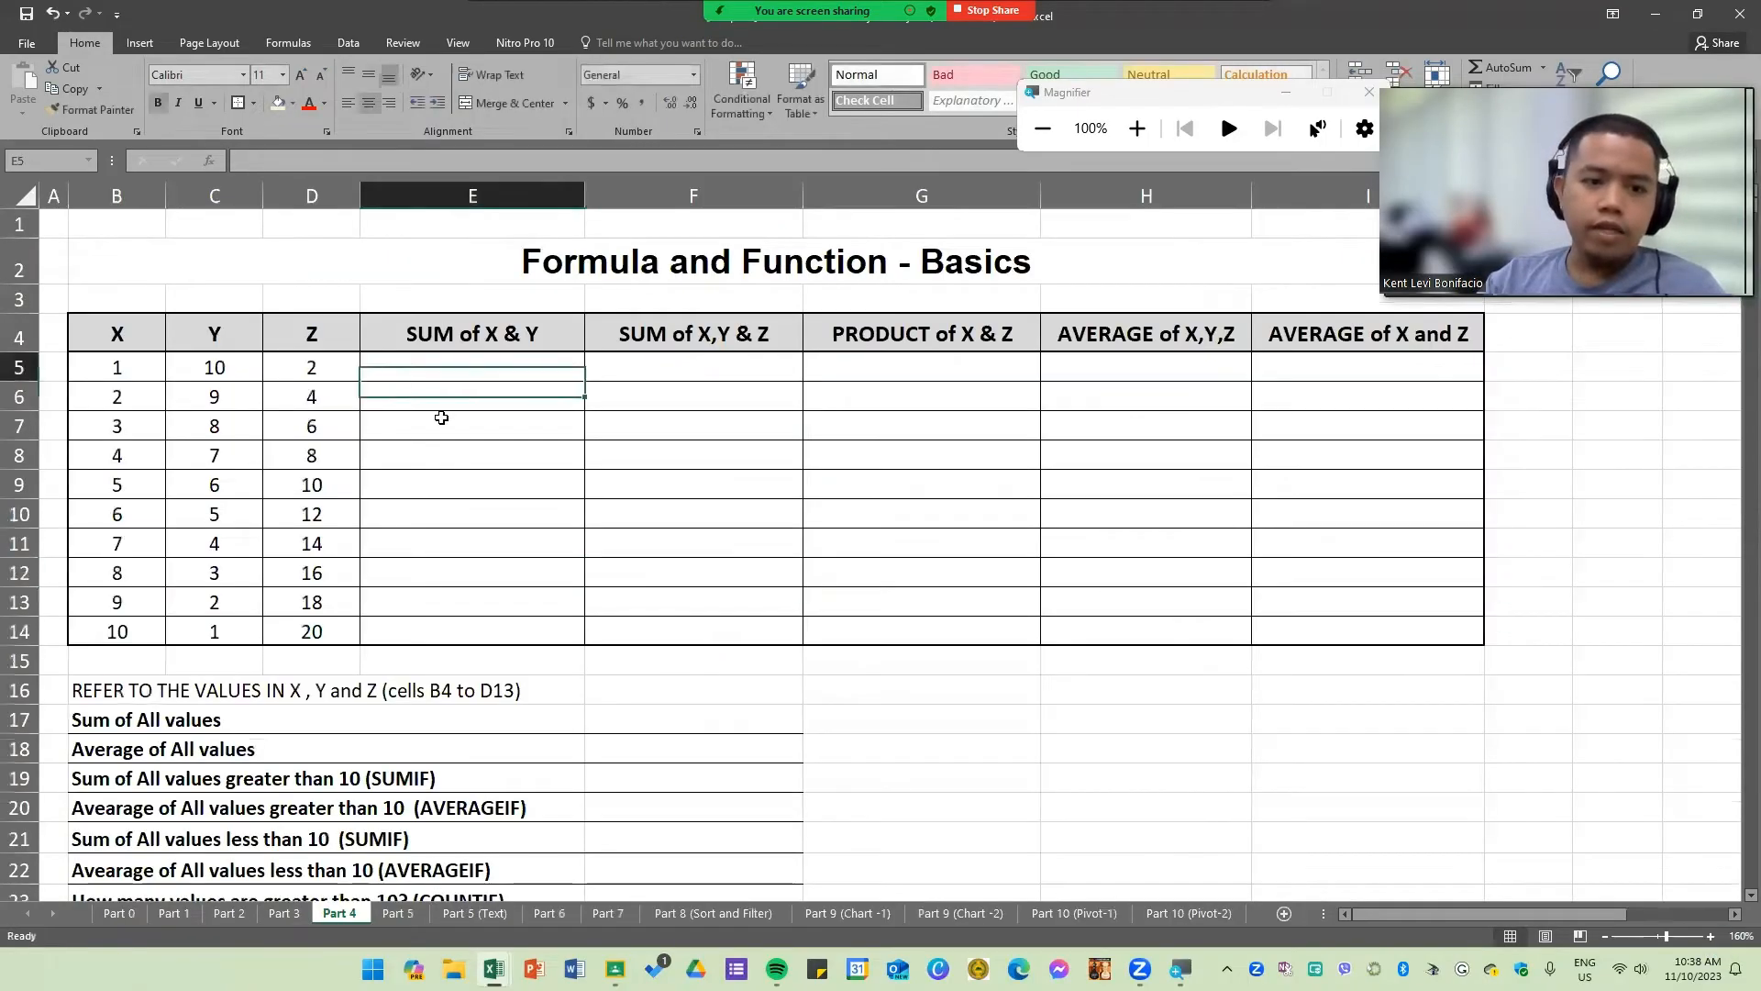
{"action": "left_click", "coordinate": [280, 418]}
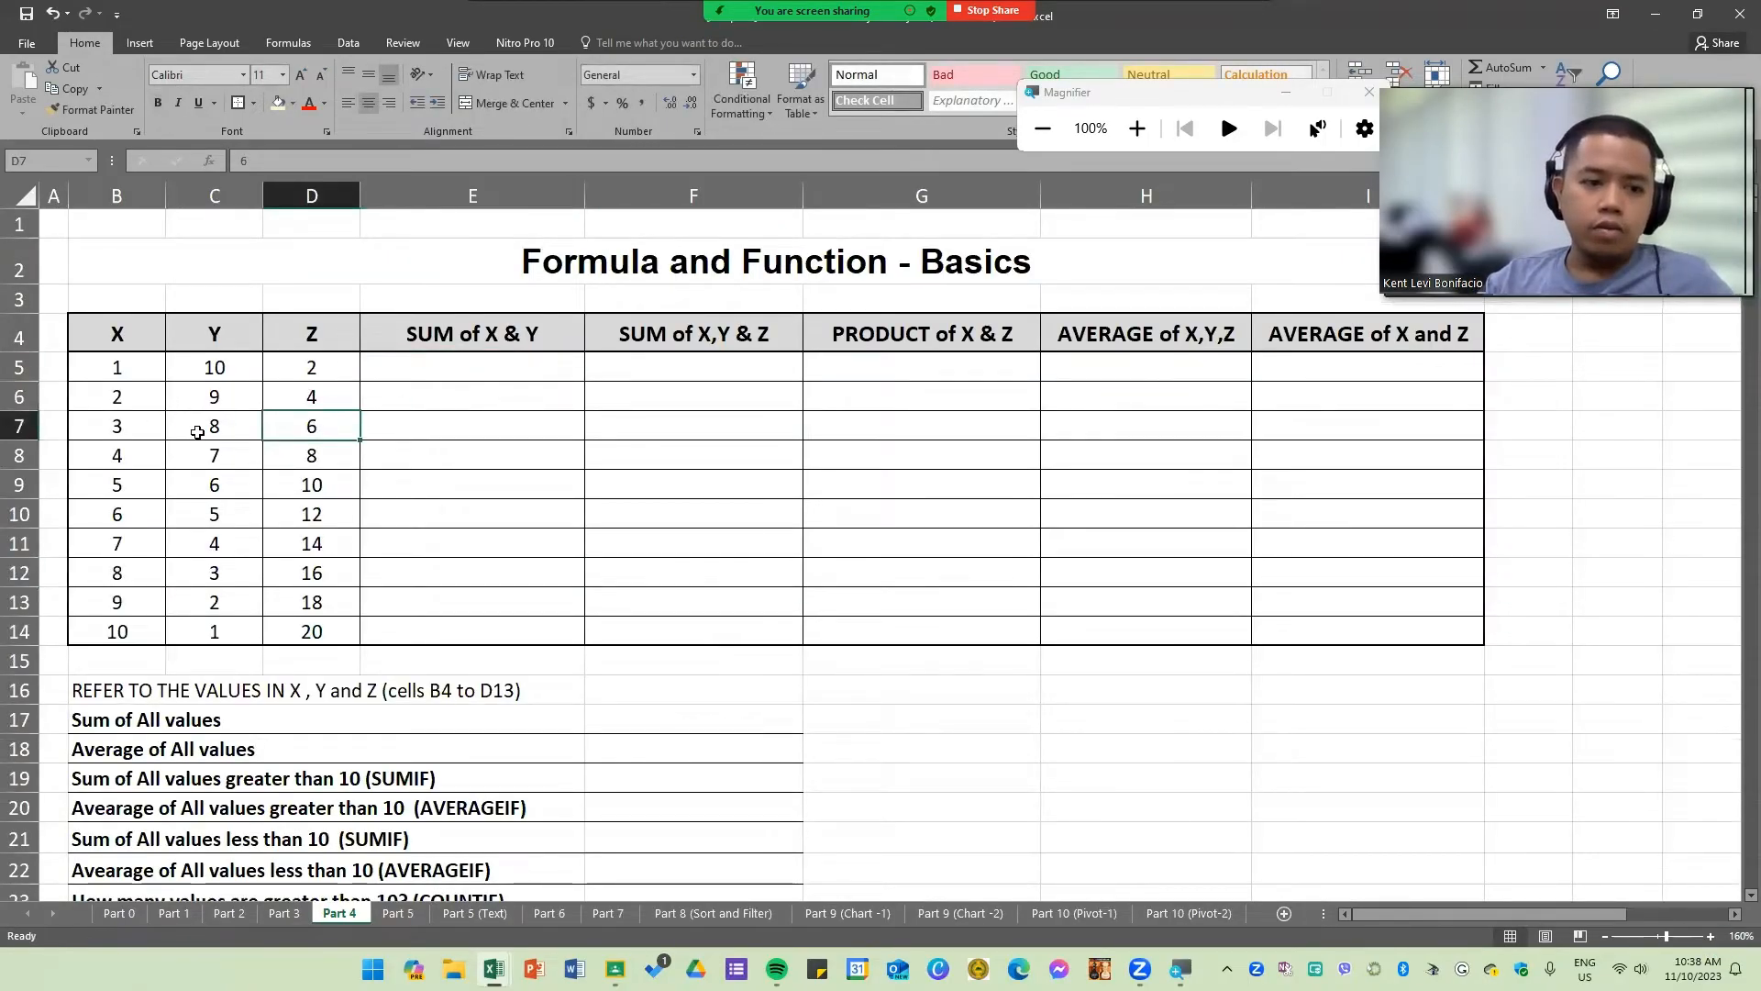
{"action": "scroll", "coordinate": [197, 432], "scroll_direction": "up", "scroll_amount": 3}
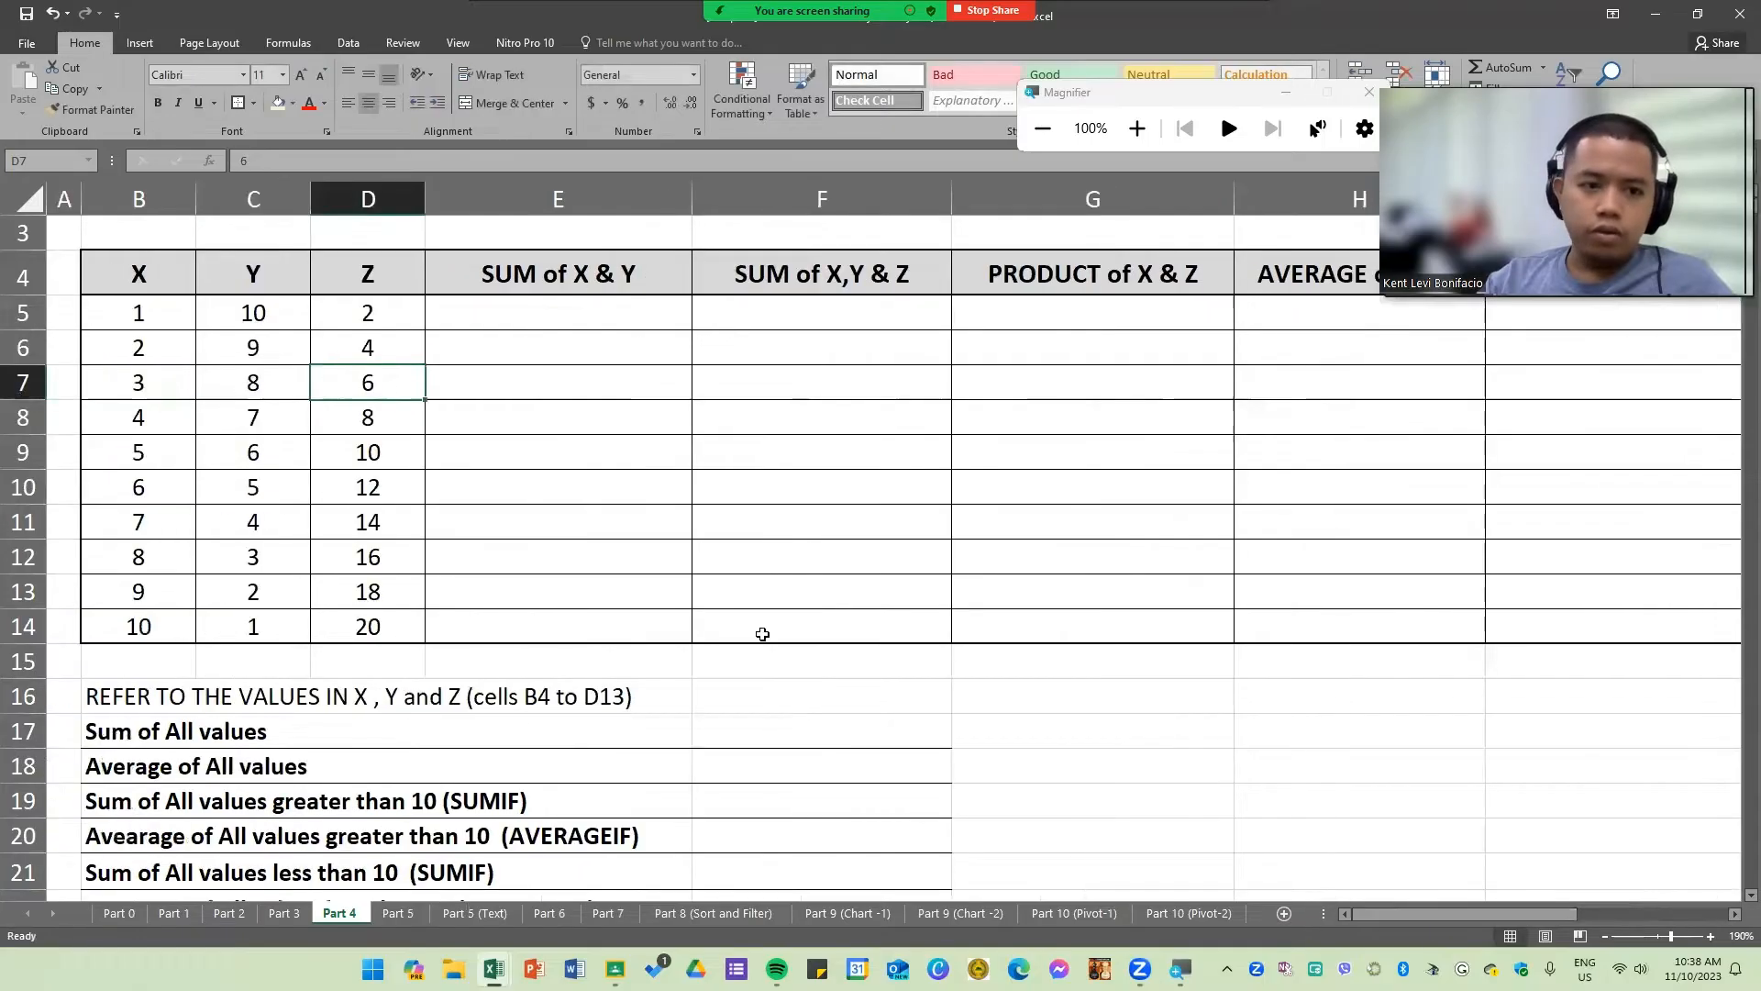
{"action": "scroll", "coordinate": [763, 634], "scroll_direction": "up", "scroll_amount": 1}
{"action": "left_click", "coordinate": [578, 400]}
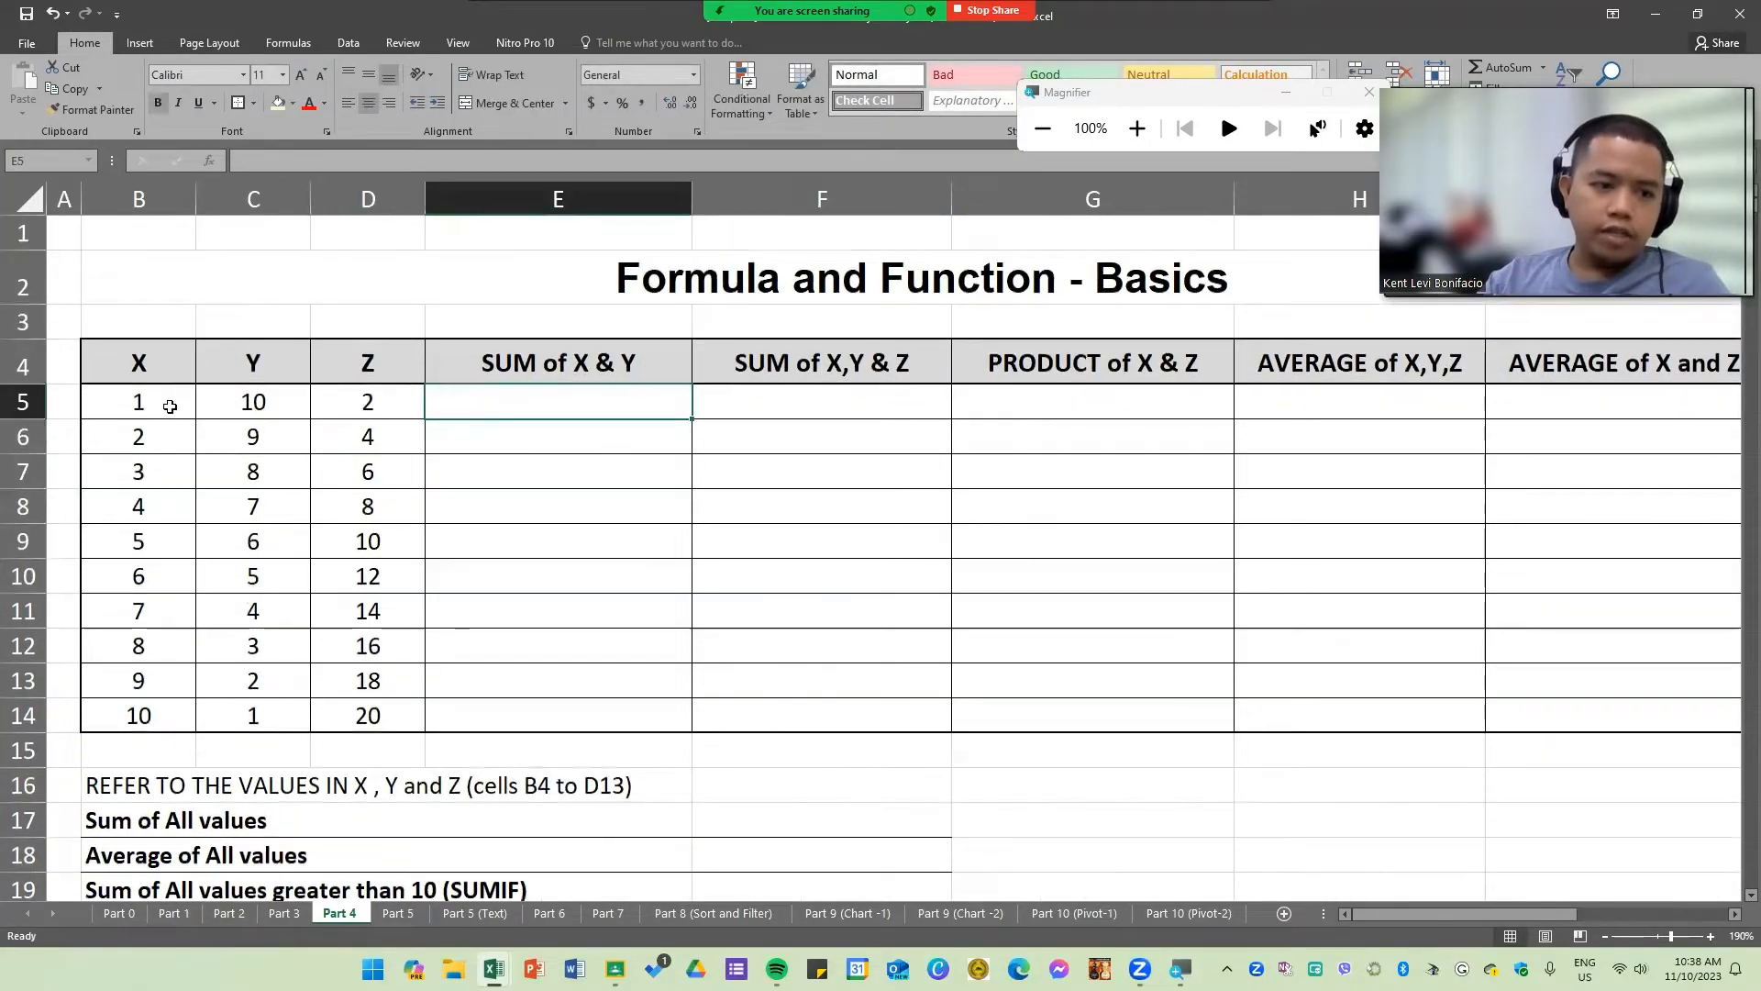
{"action": "left_click_drag", "start_coordinate": [169, 406], "coordinate": [184, 657]}
{"action": "left_click", "coordinate": [507, 646]}
{"action": "left_click", "coordinate": [511, 409]}
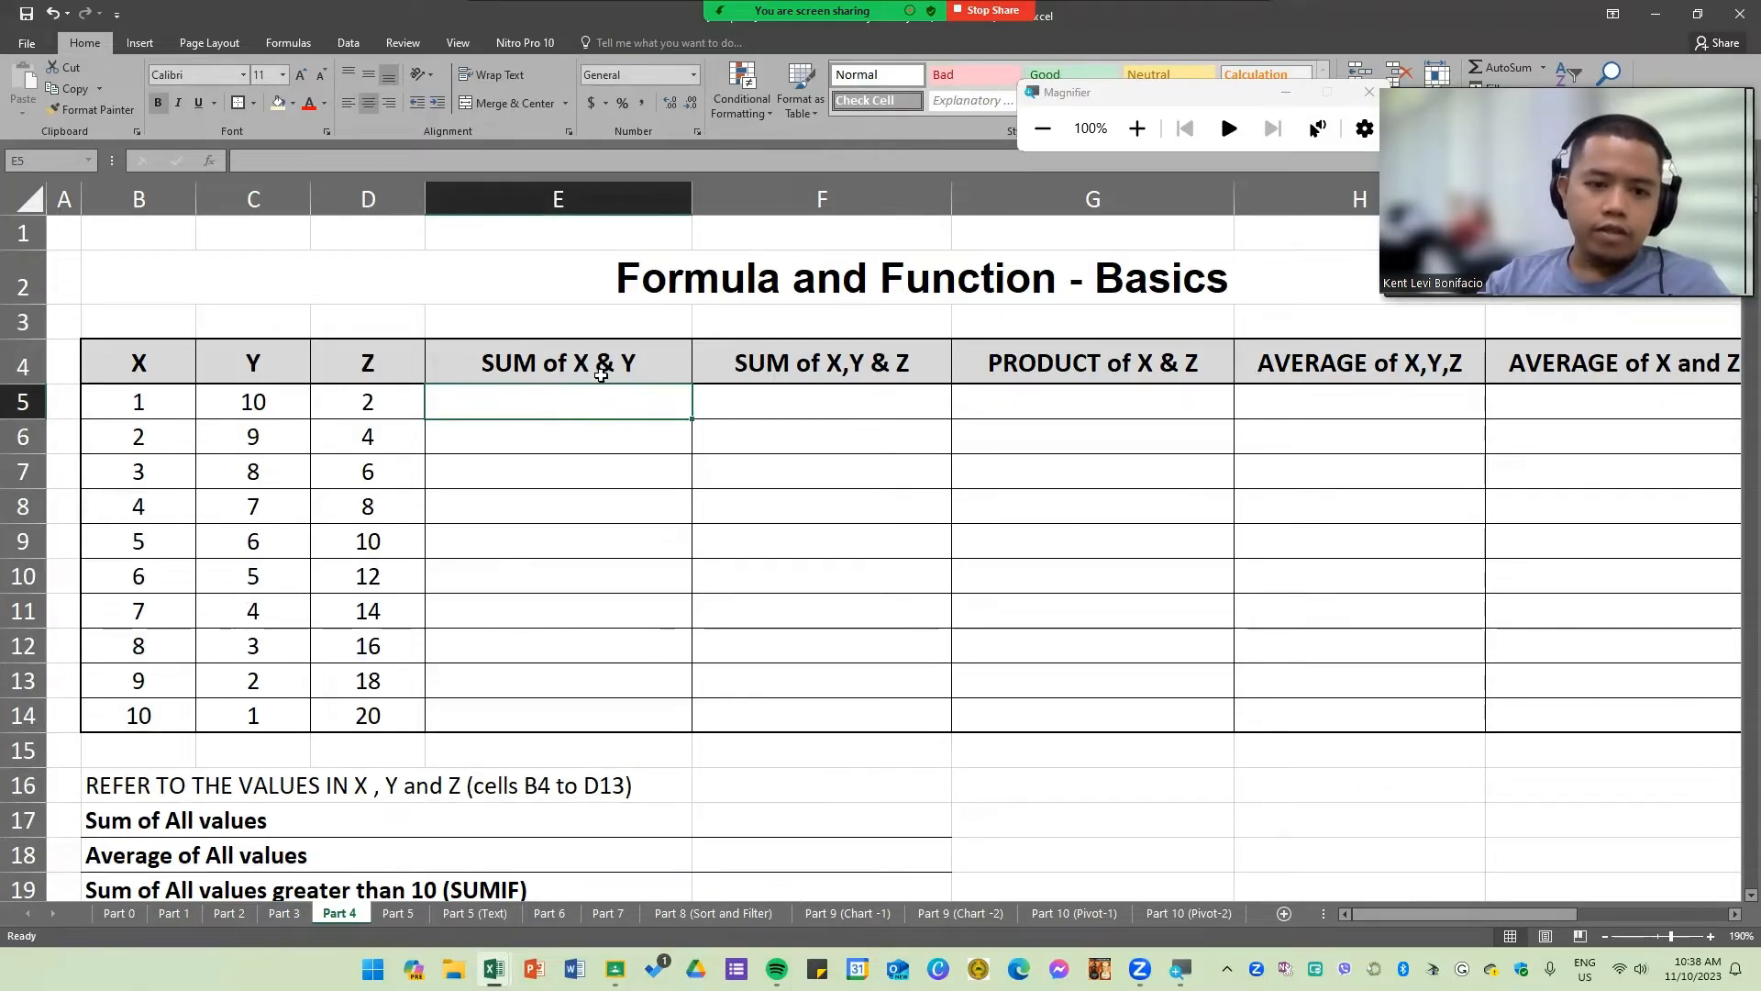
{"action": "left_click", "coordinate": [141, 401]}
{"action": "left_click", "coordinate": [253, 399]}
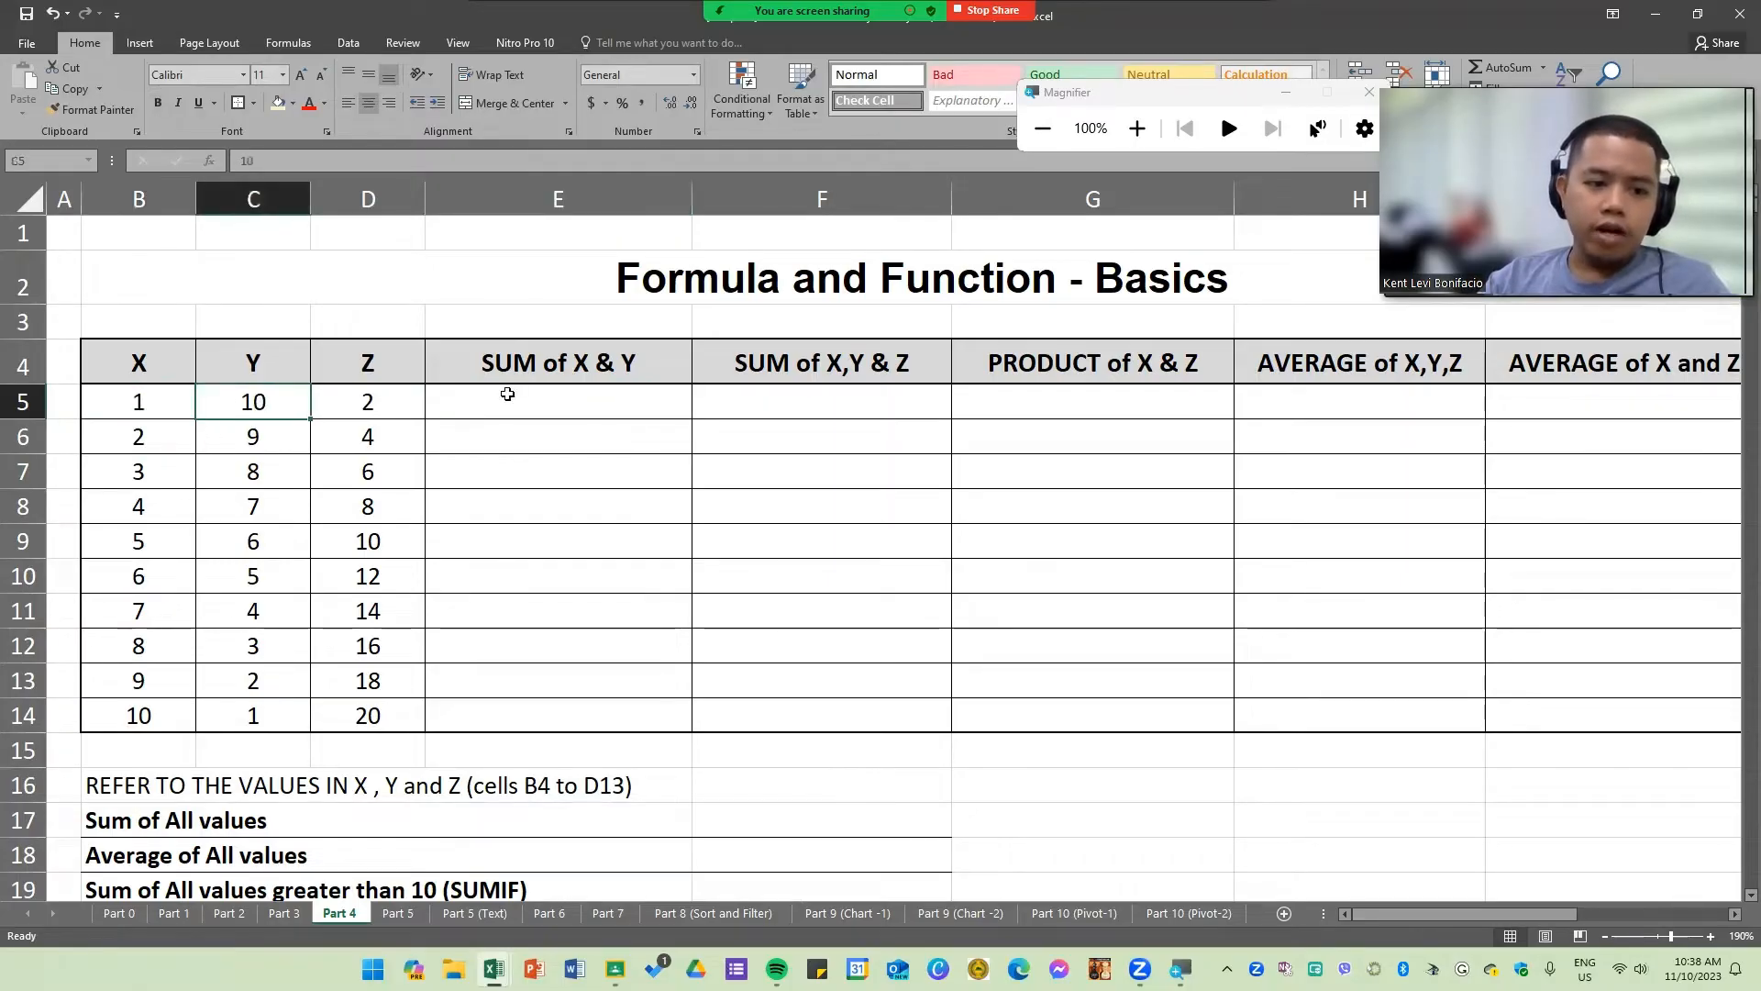
Step: Enter =SUM(B5:C5) in E5 to add X and Y for the first row
{"action": "left_click", "coordinate": [535, 390]}
{"action": "type", "text": "=su"}
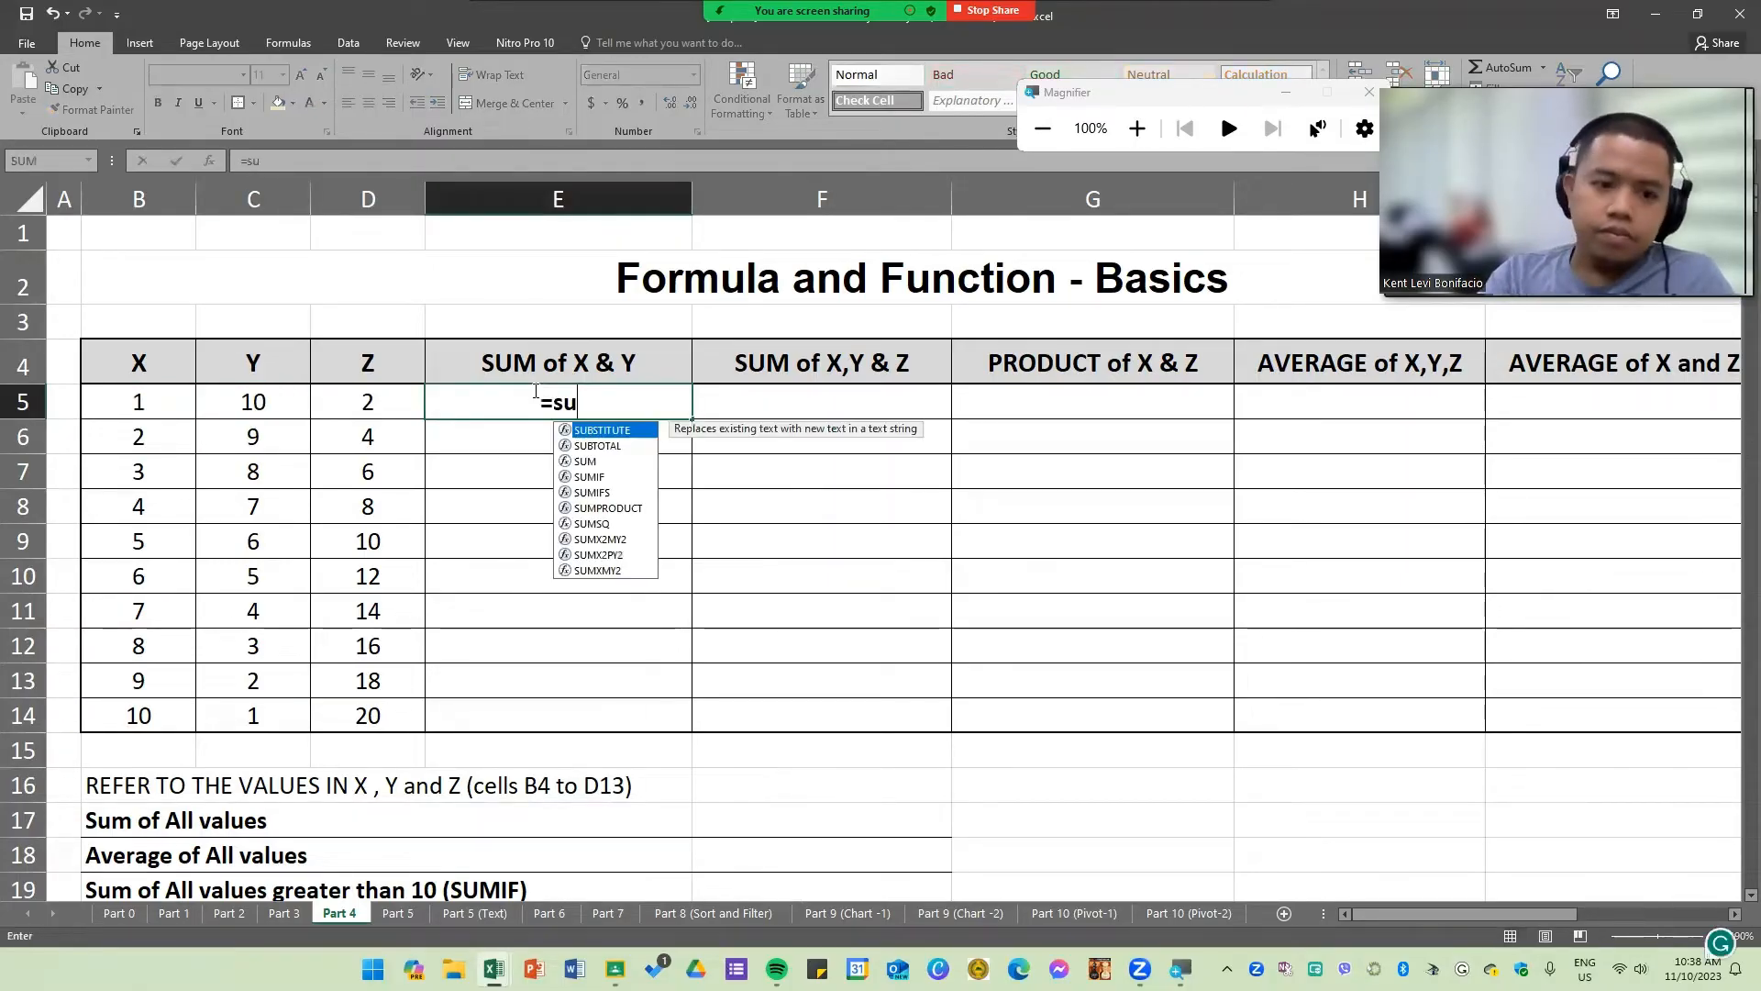
{"action": "key", "text": "Caps_Lock"}
{"action": "key", "text": "Tab"}
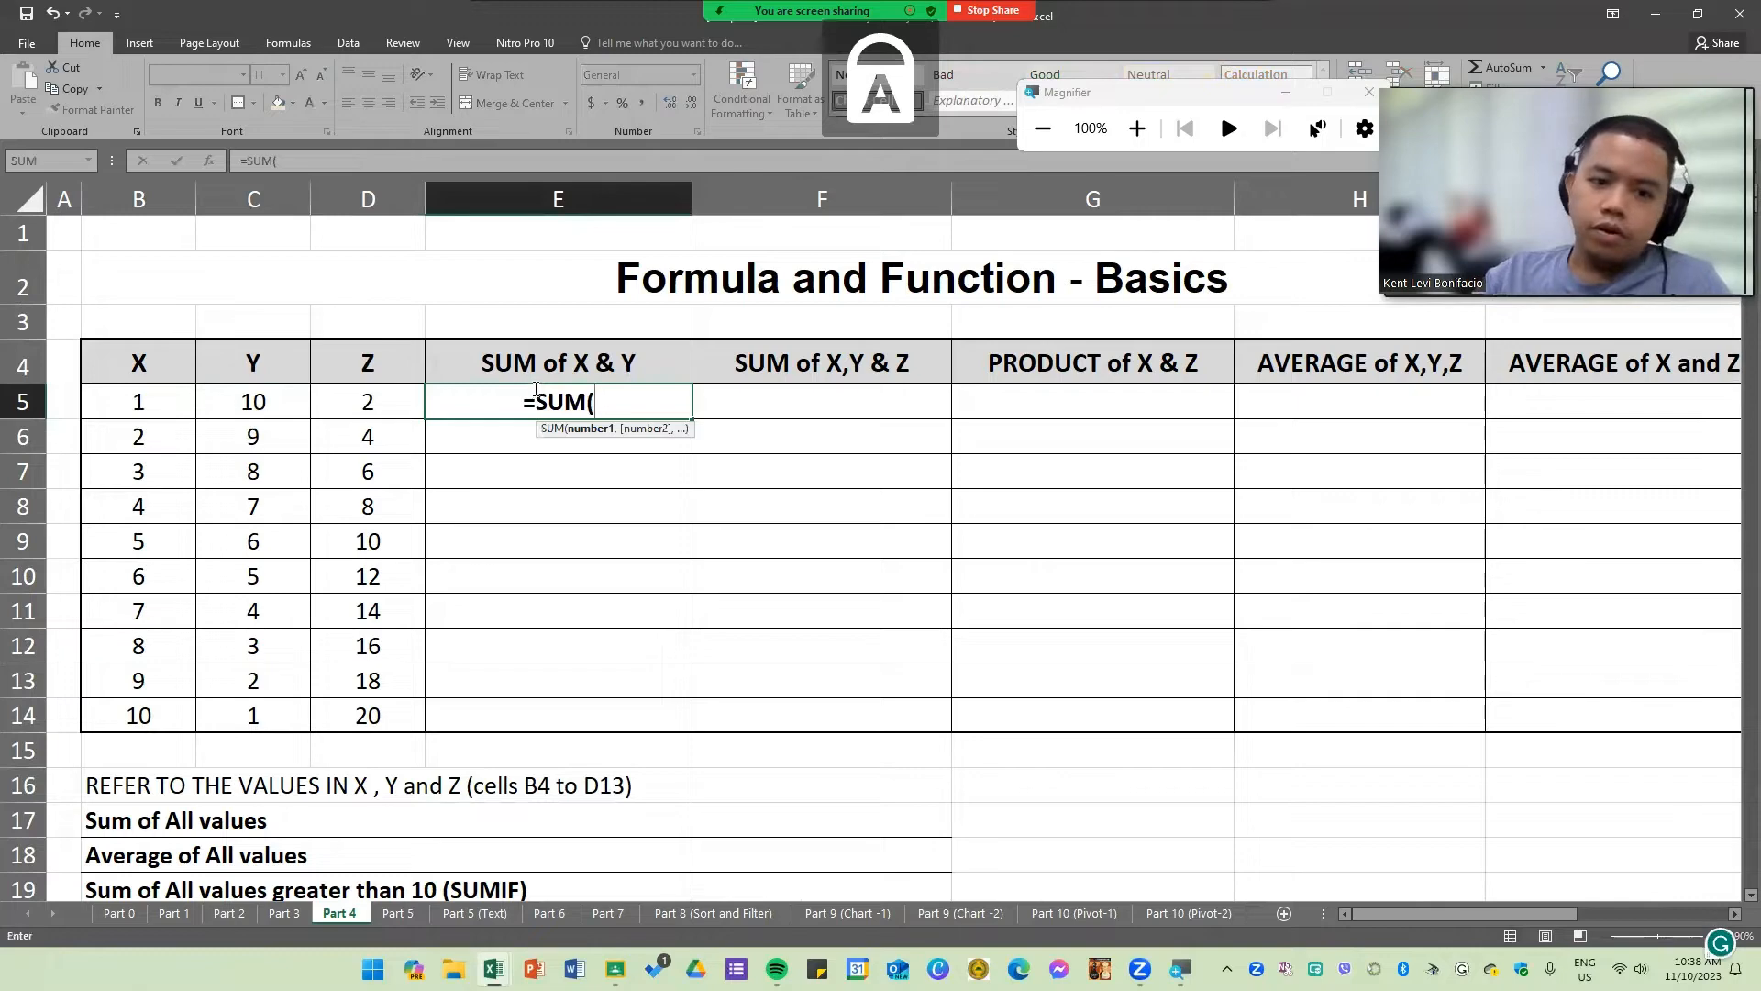
{"action": "left_click", "coordinate": [133, 396]}
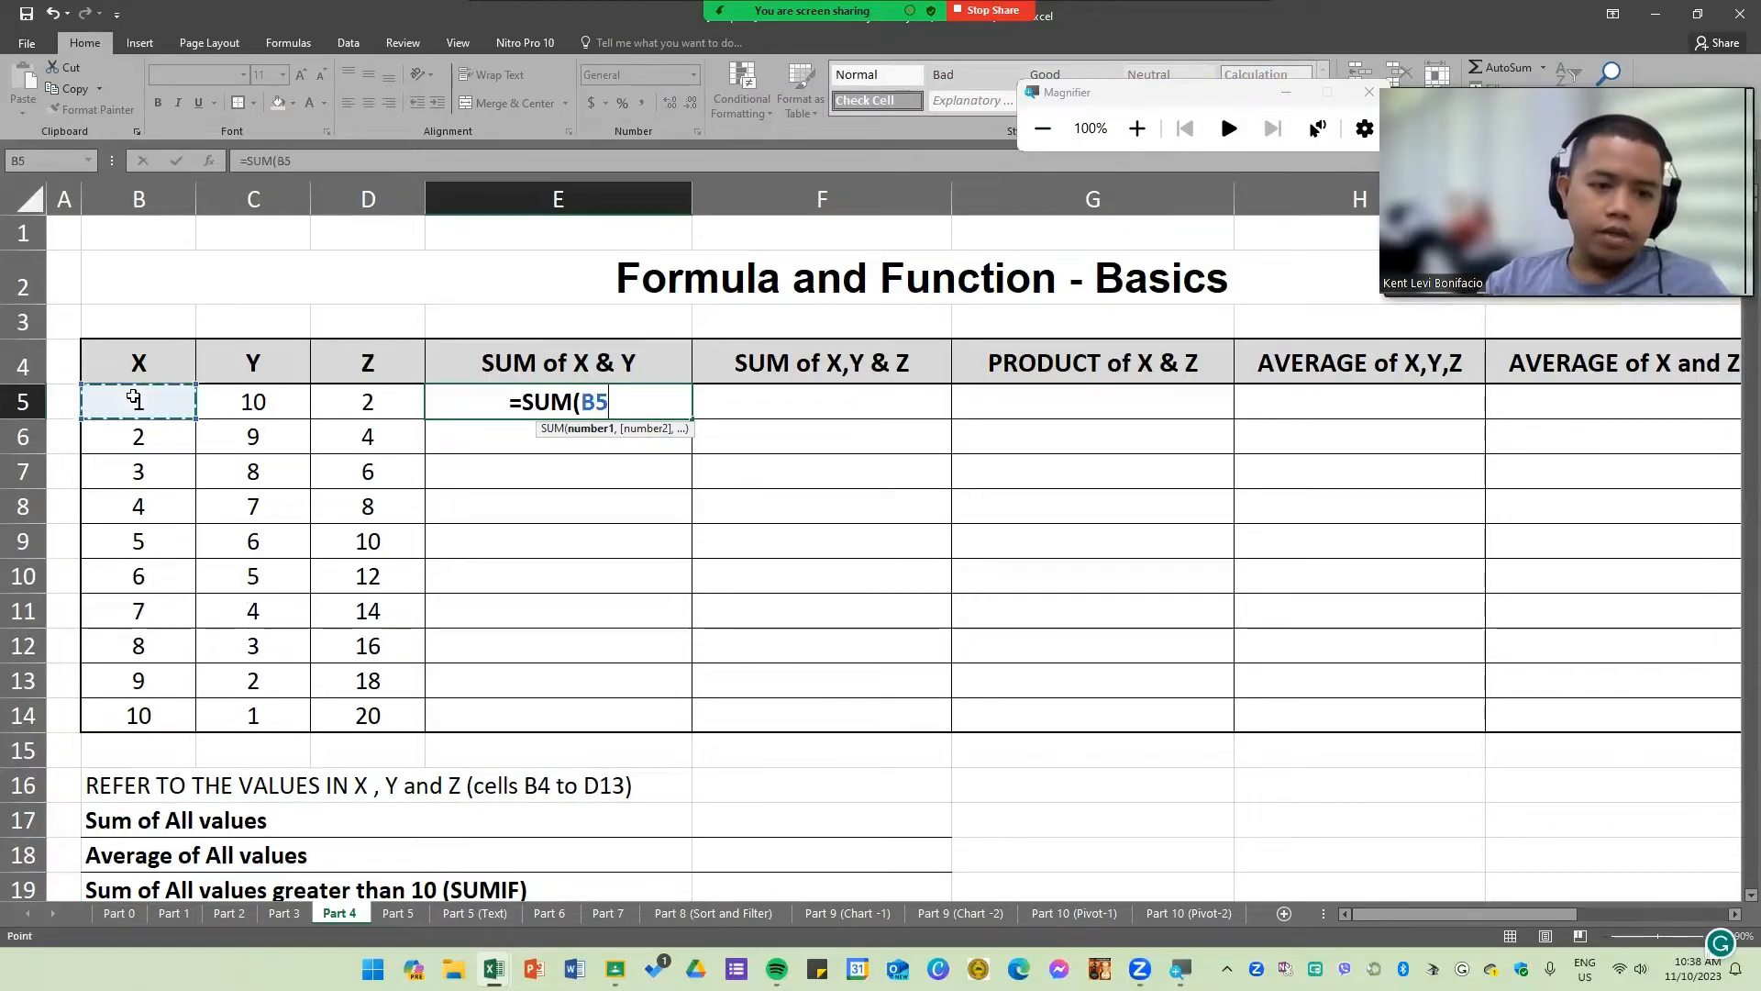
{"action": "left_click_drag", "start_coordinate": [133, 396], "coordinate": [298, 400]}
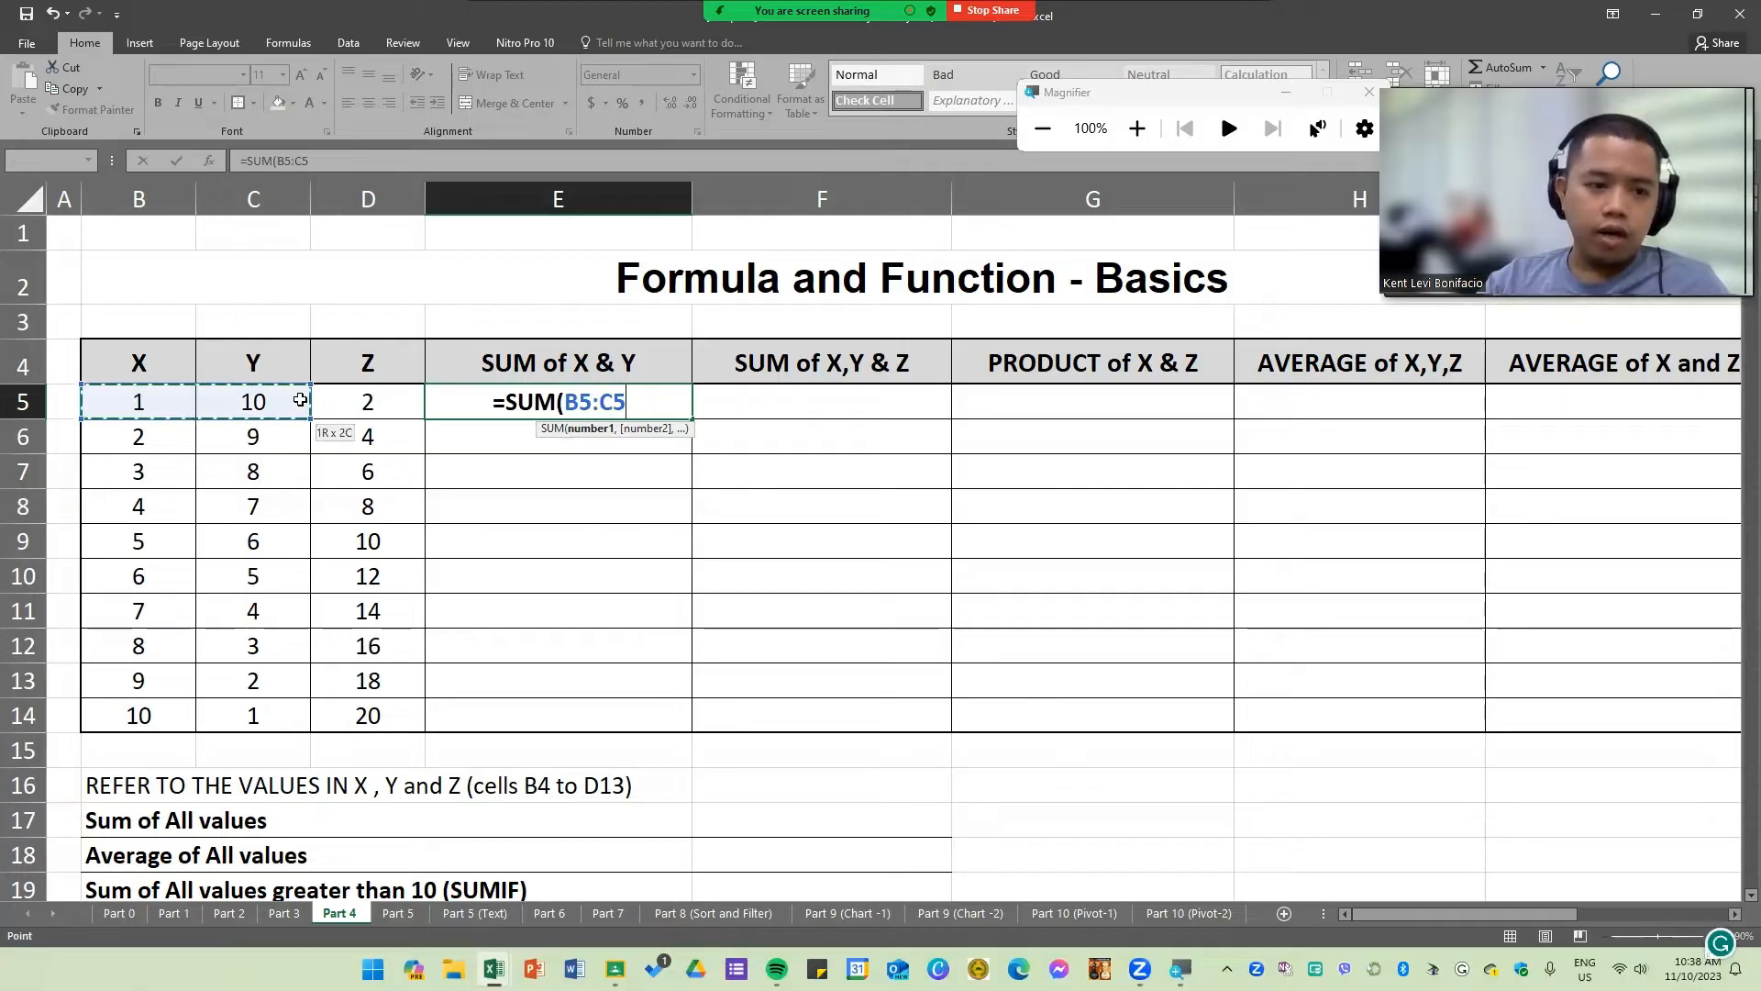
{"action": "key", "text": "Return"}
Step: Fill E5's SUM formula down through E14
{"action": "left_click", "coordinate": [655, 400]}
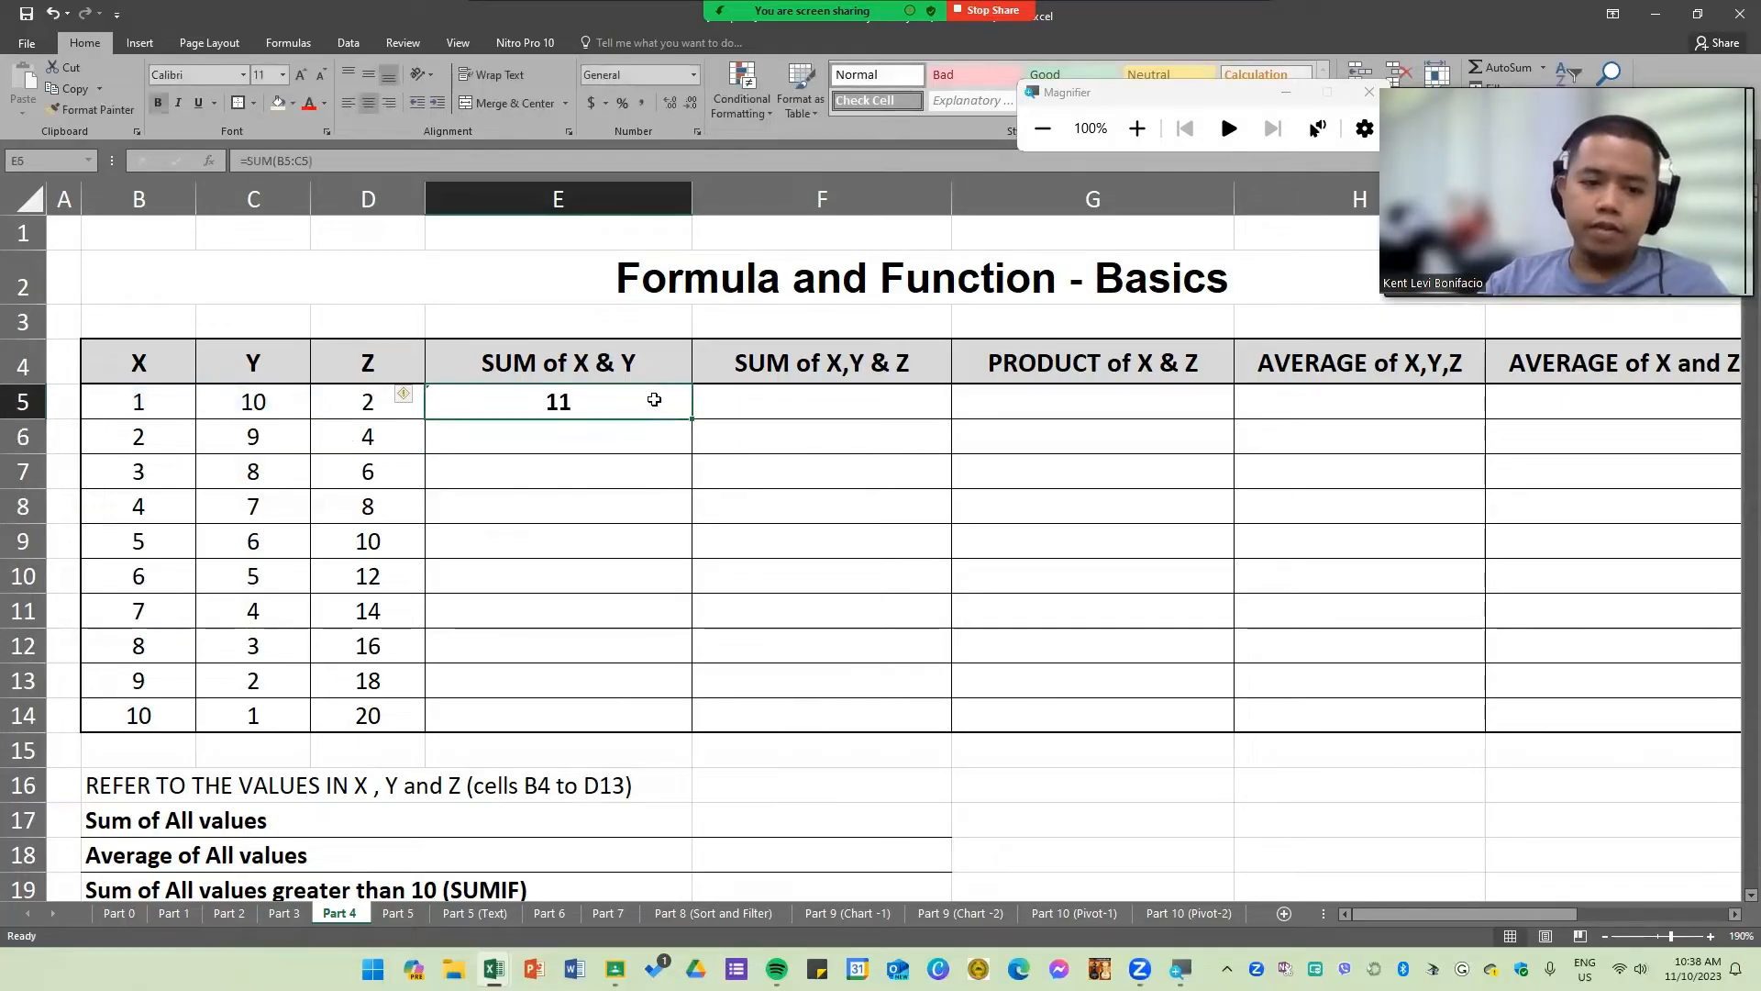
{"action": "left_click_drag", "start_coordinate": [695, 418], "coordinate": [694, 734]}
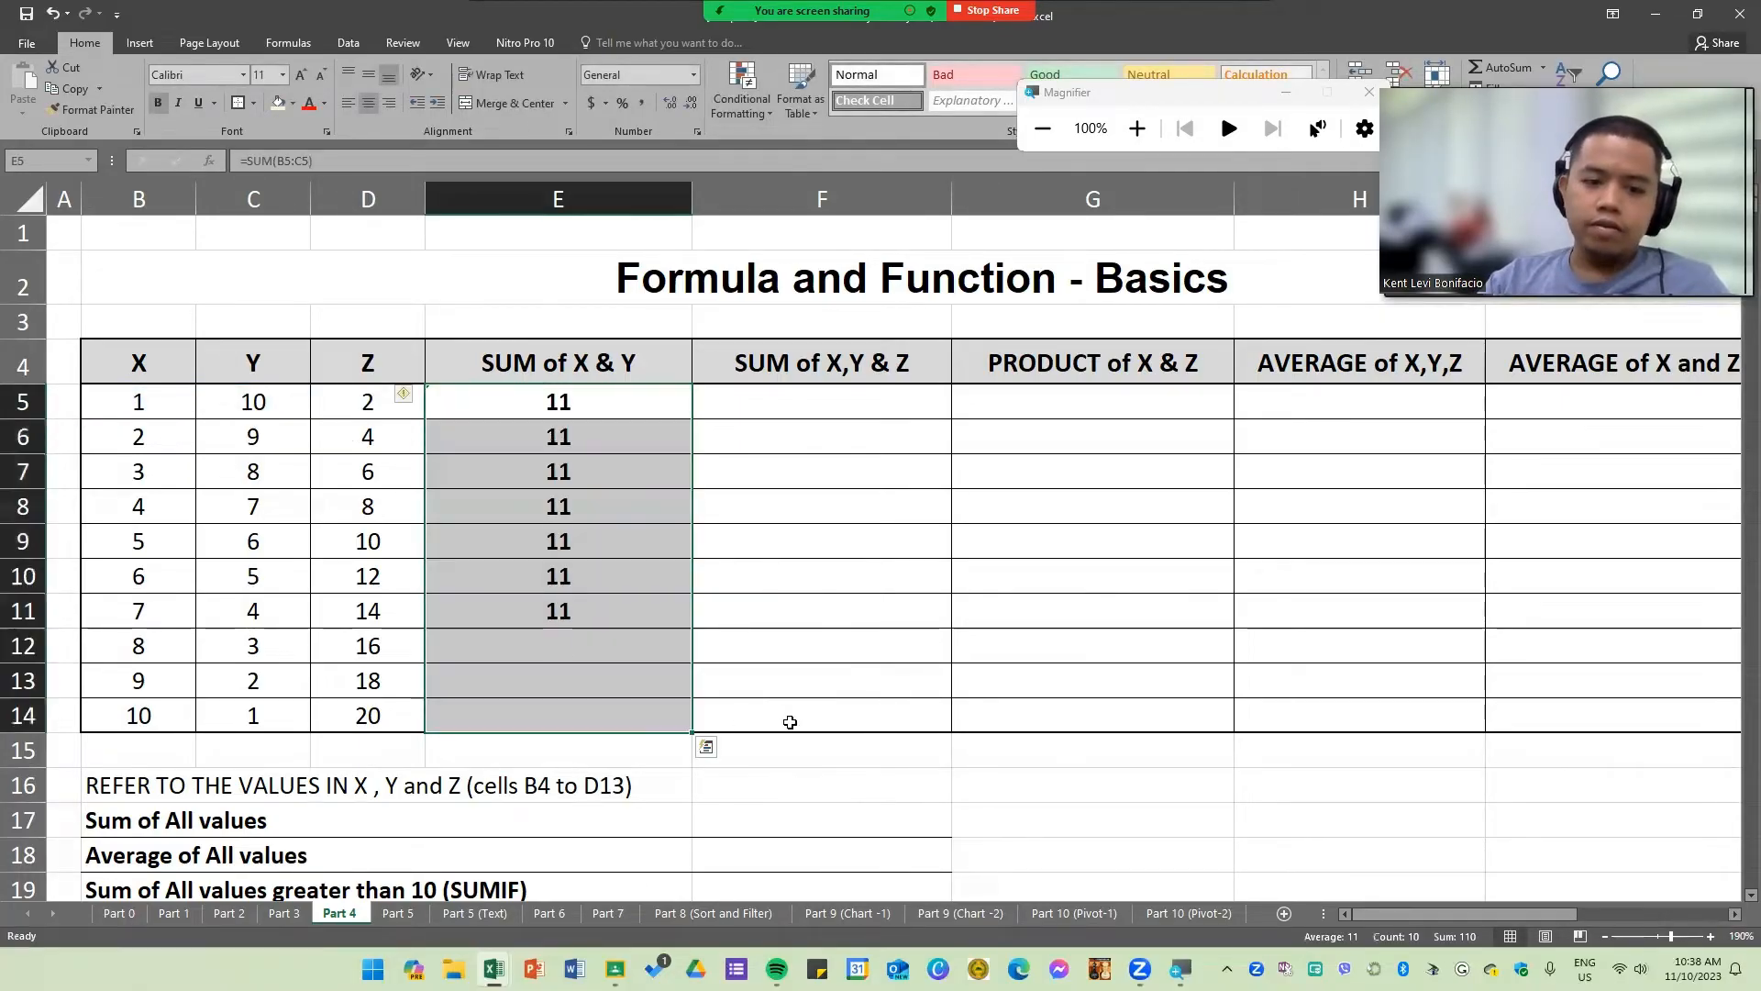
Step: Enter =SUM(B5:D5) in F5 to add X, Y and Z for the first row
{"action": "left_click", "coordinate": [657, 580]}
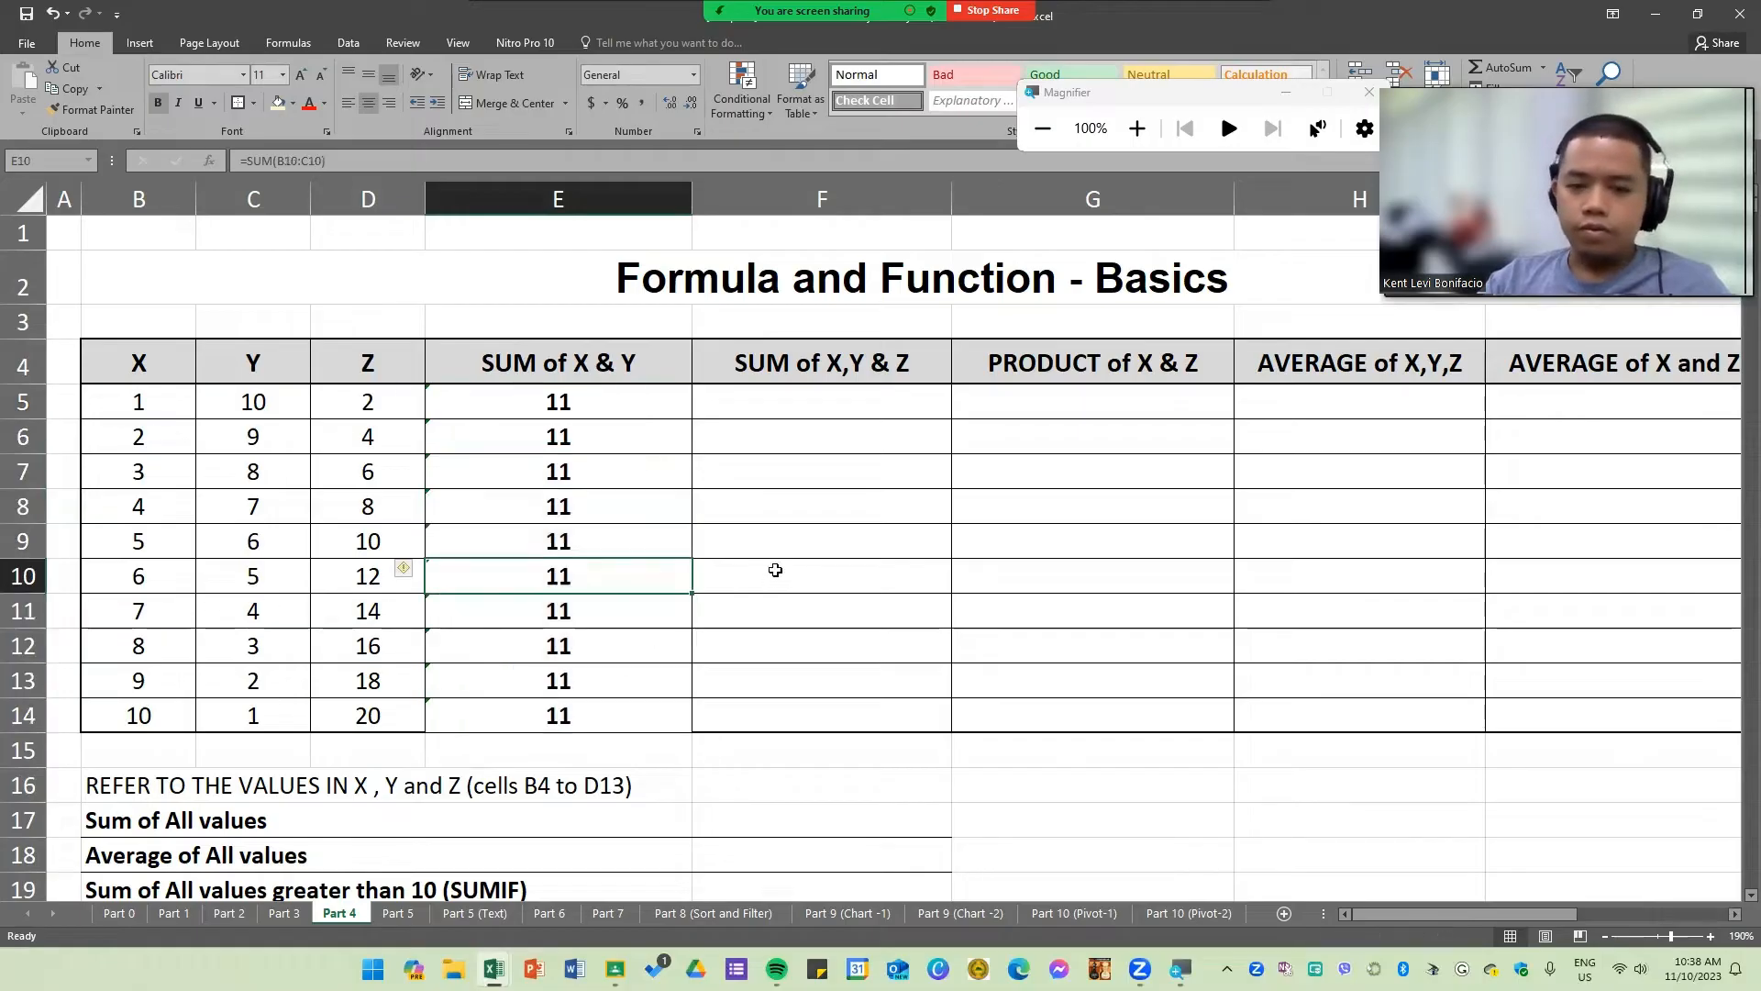
{"action": "left_click", "coordinate": [828, 401]}
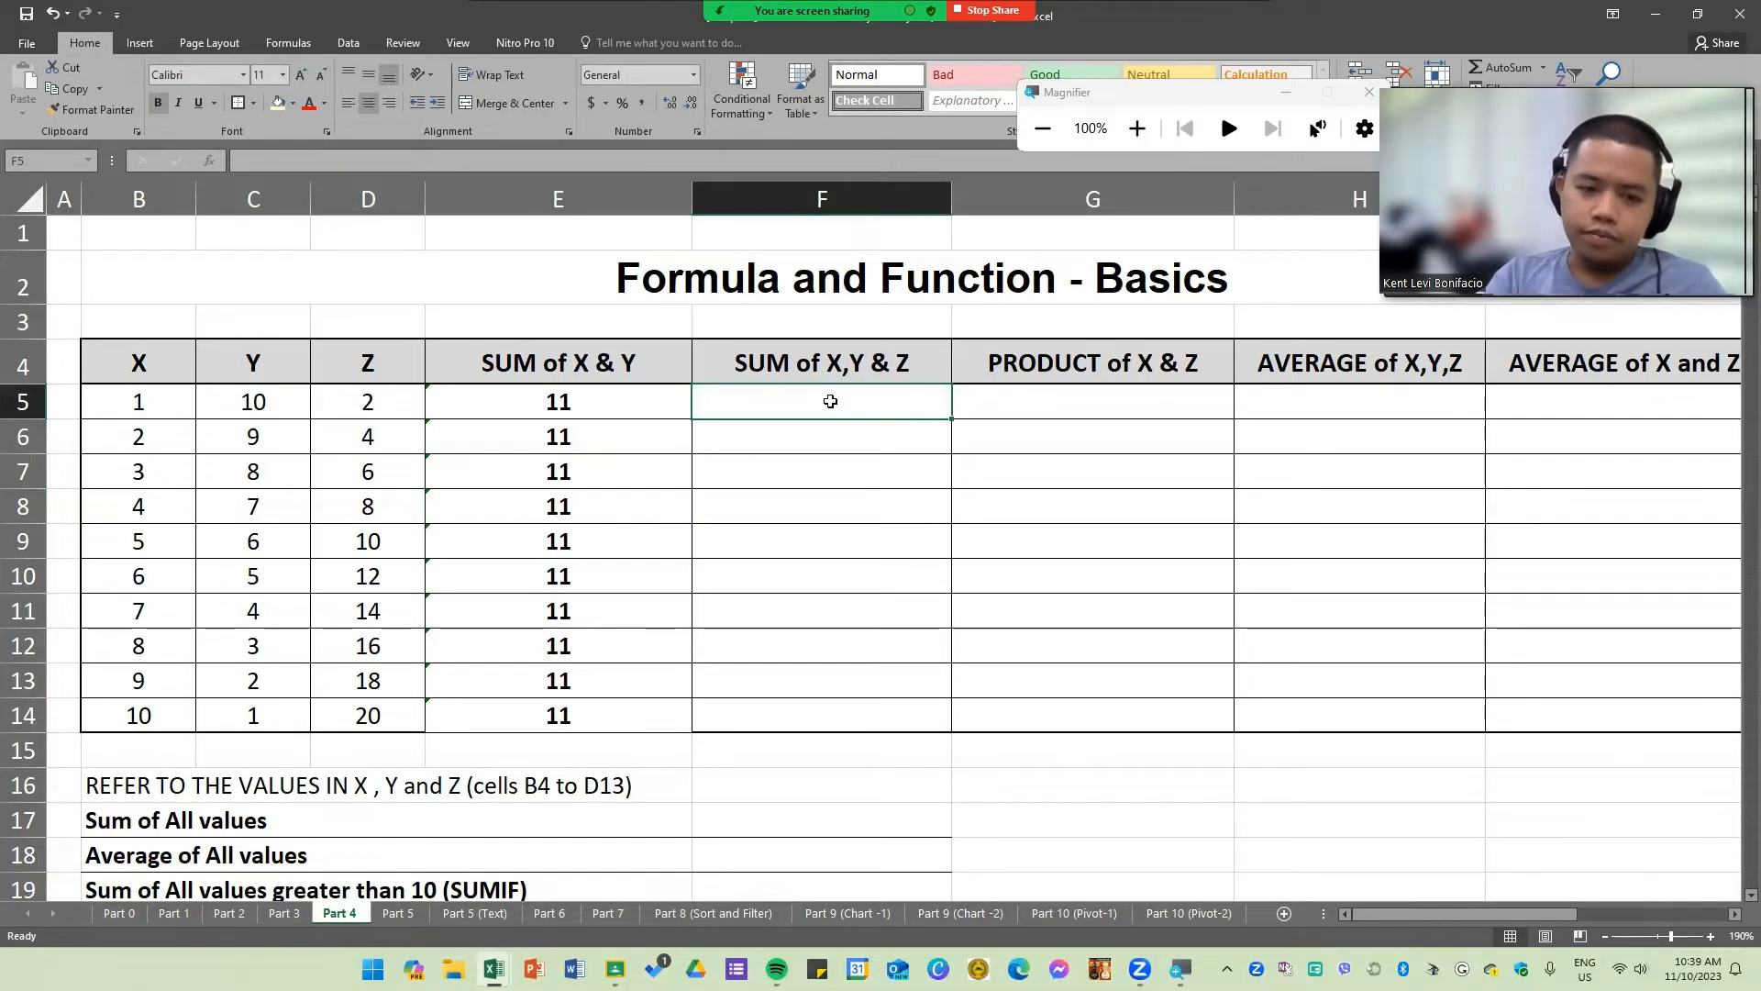
{"action": "type", "text": "="}
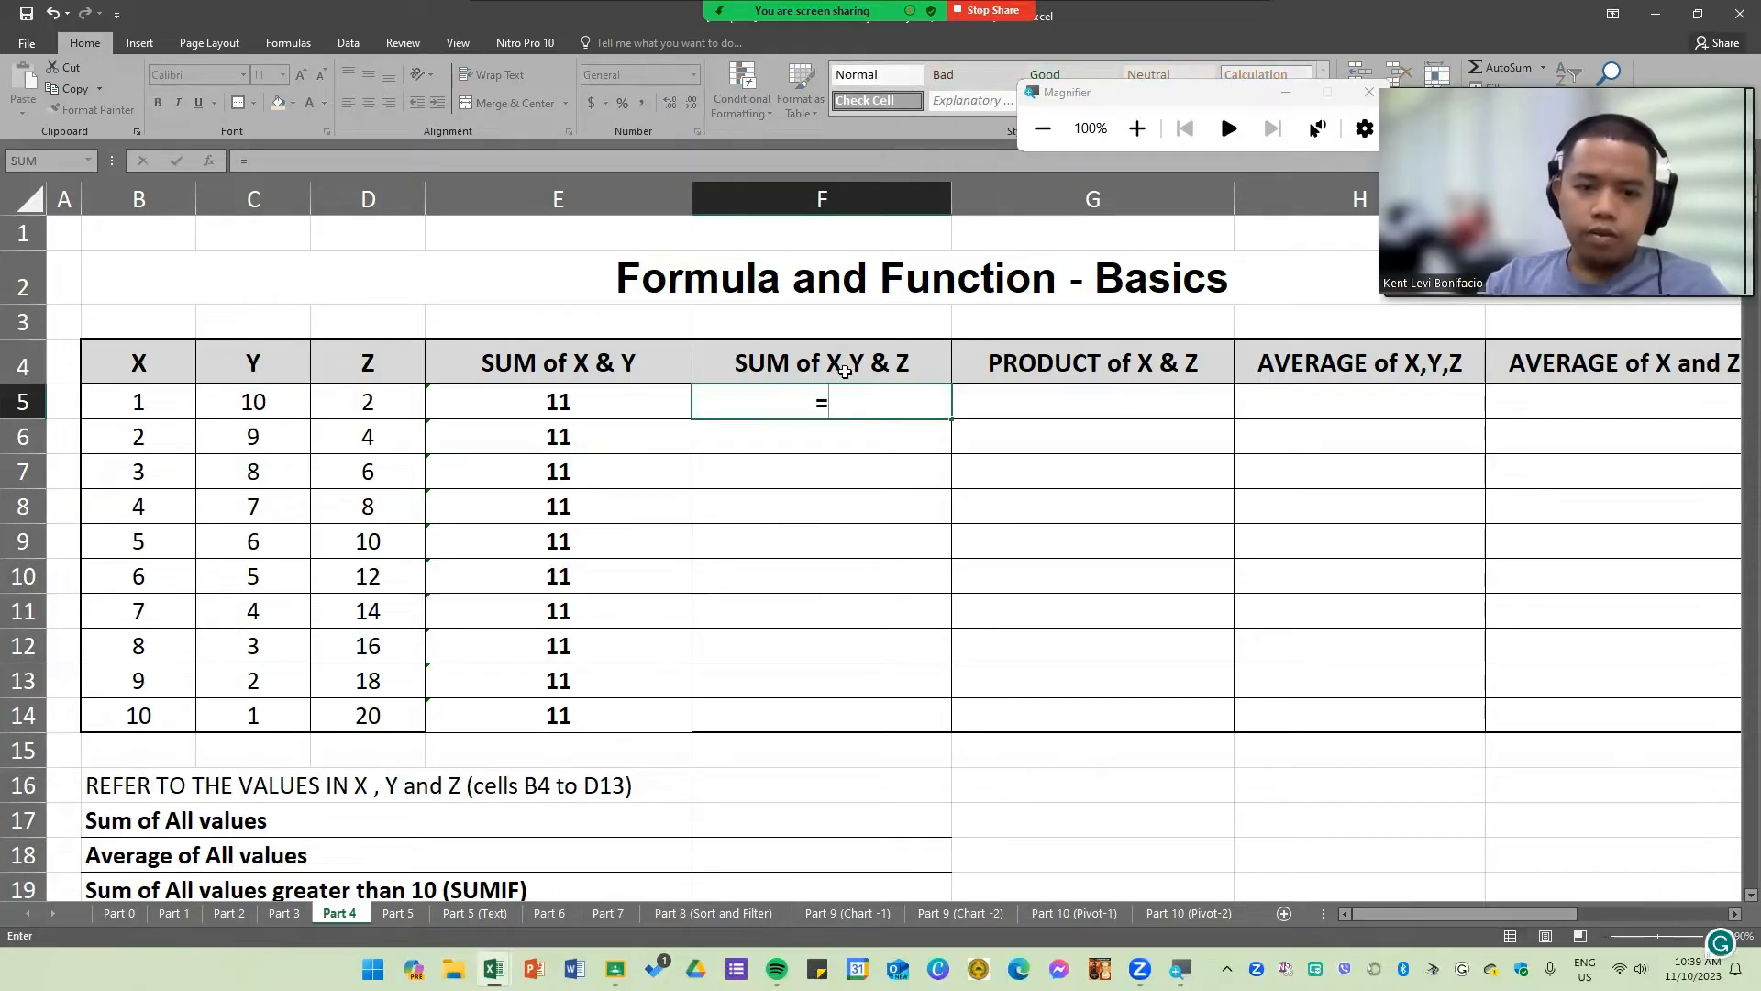
{"action": "type", "text": "SUM("}
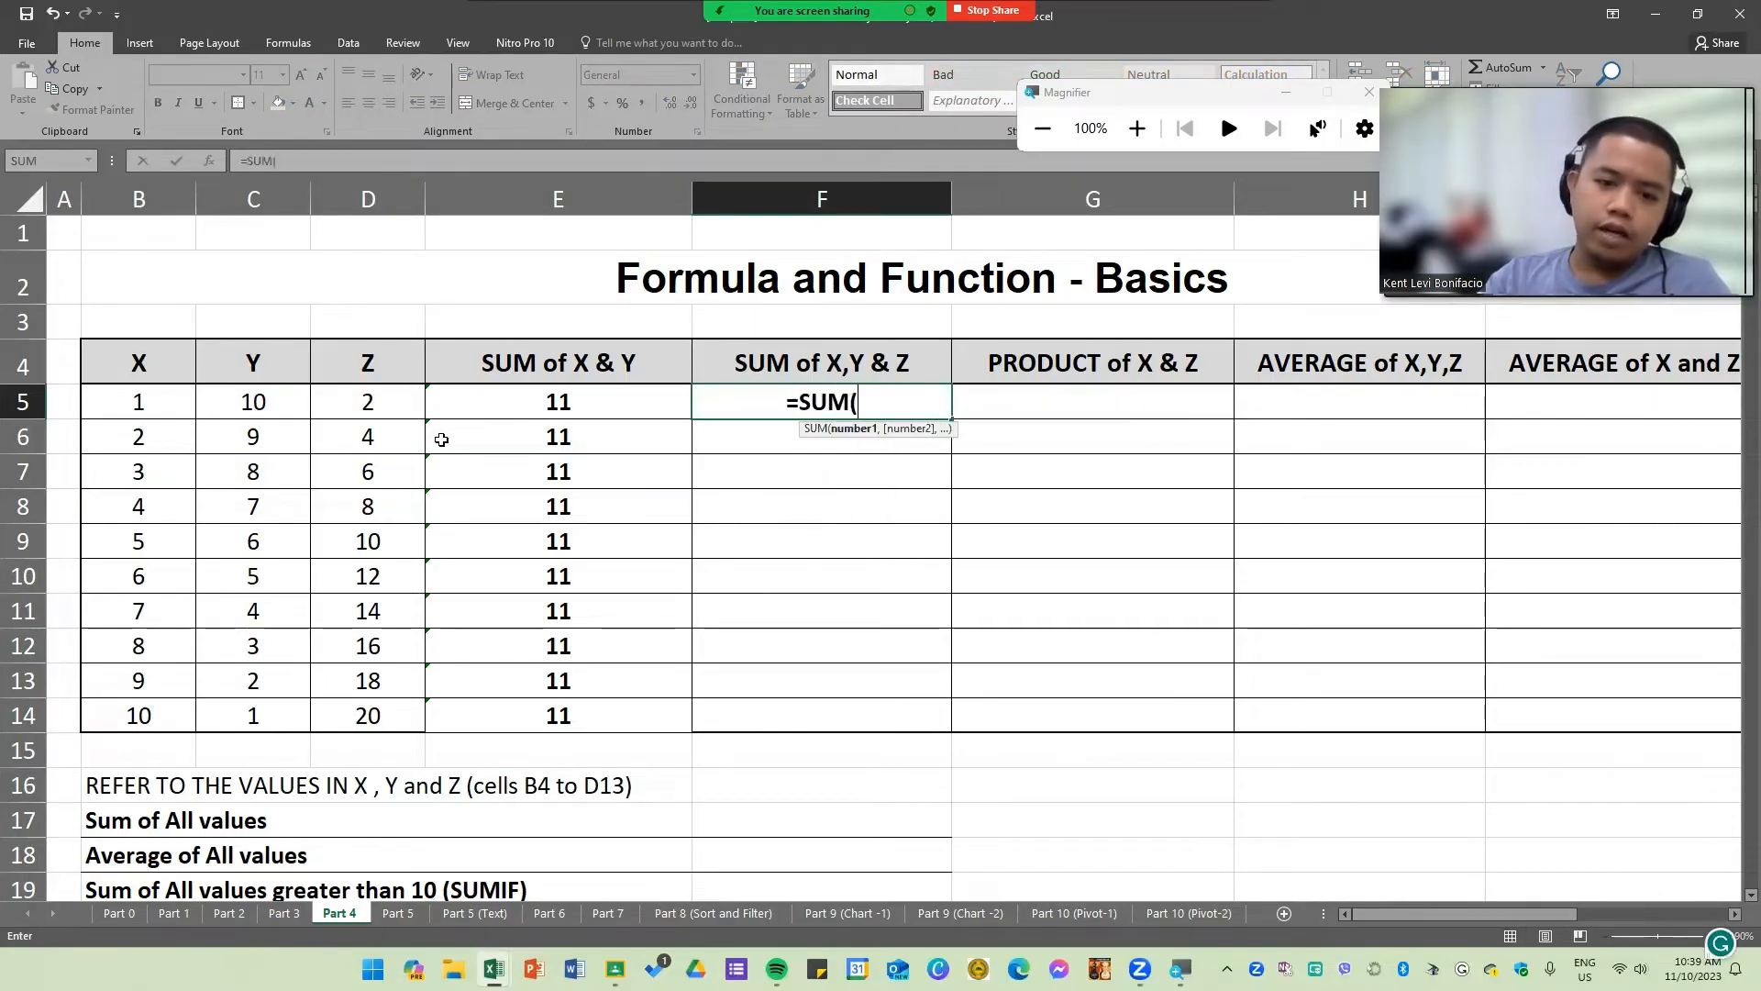
{"action": "left_click_drag", "start_coordinate": [138, 402], "coordinate": [351, 414]}
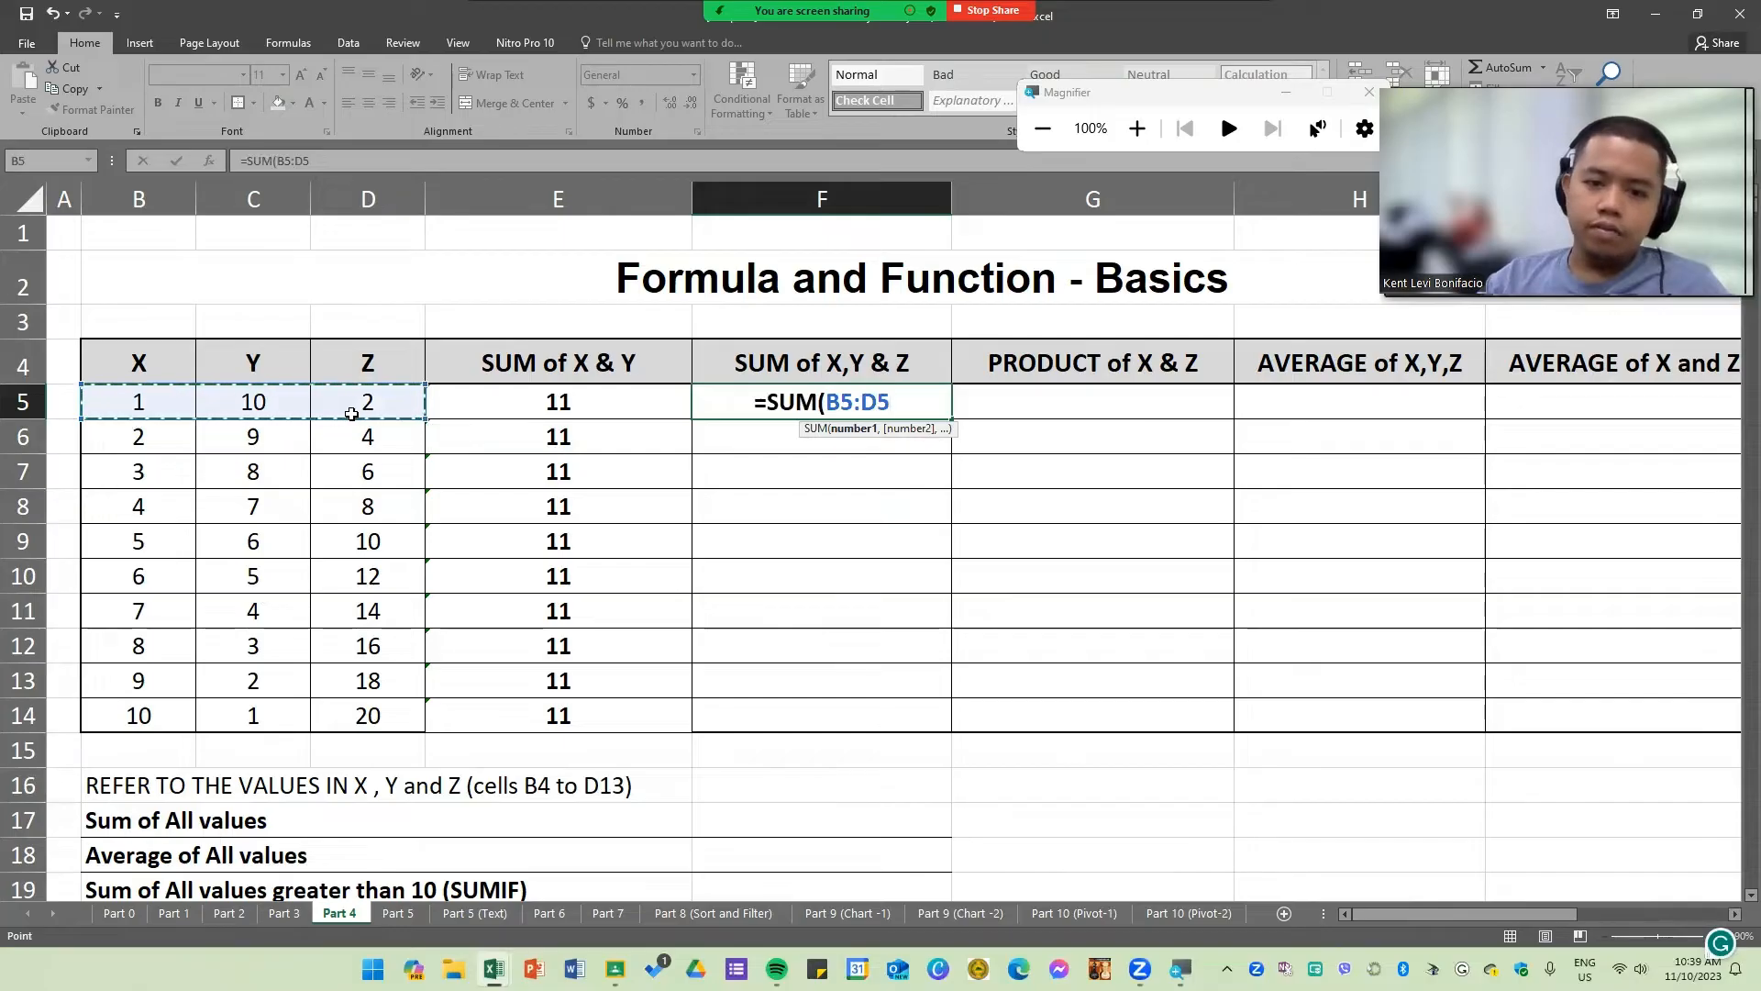
{"action": "key", "text": "Return"}
Step: Fill F5's SUM formula down through F14
{"action": "left_click", "coordinate": [940, 410]}
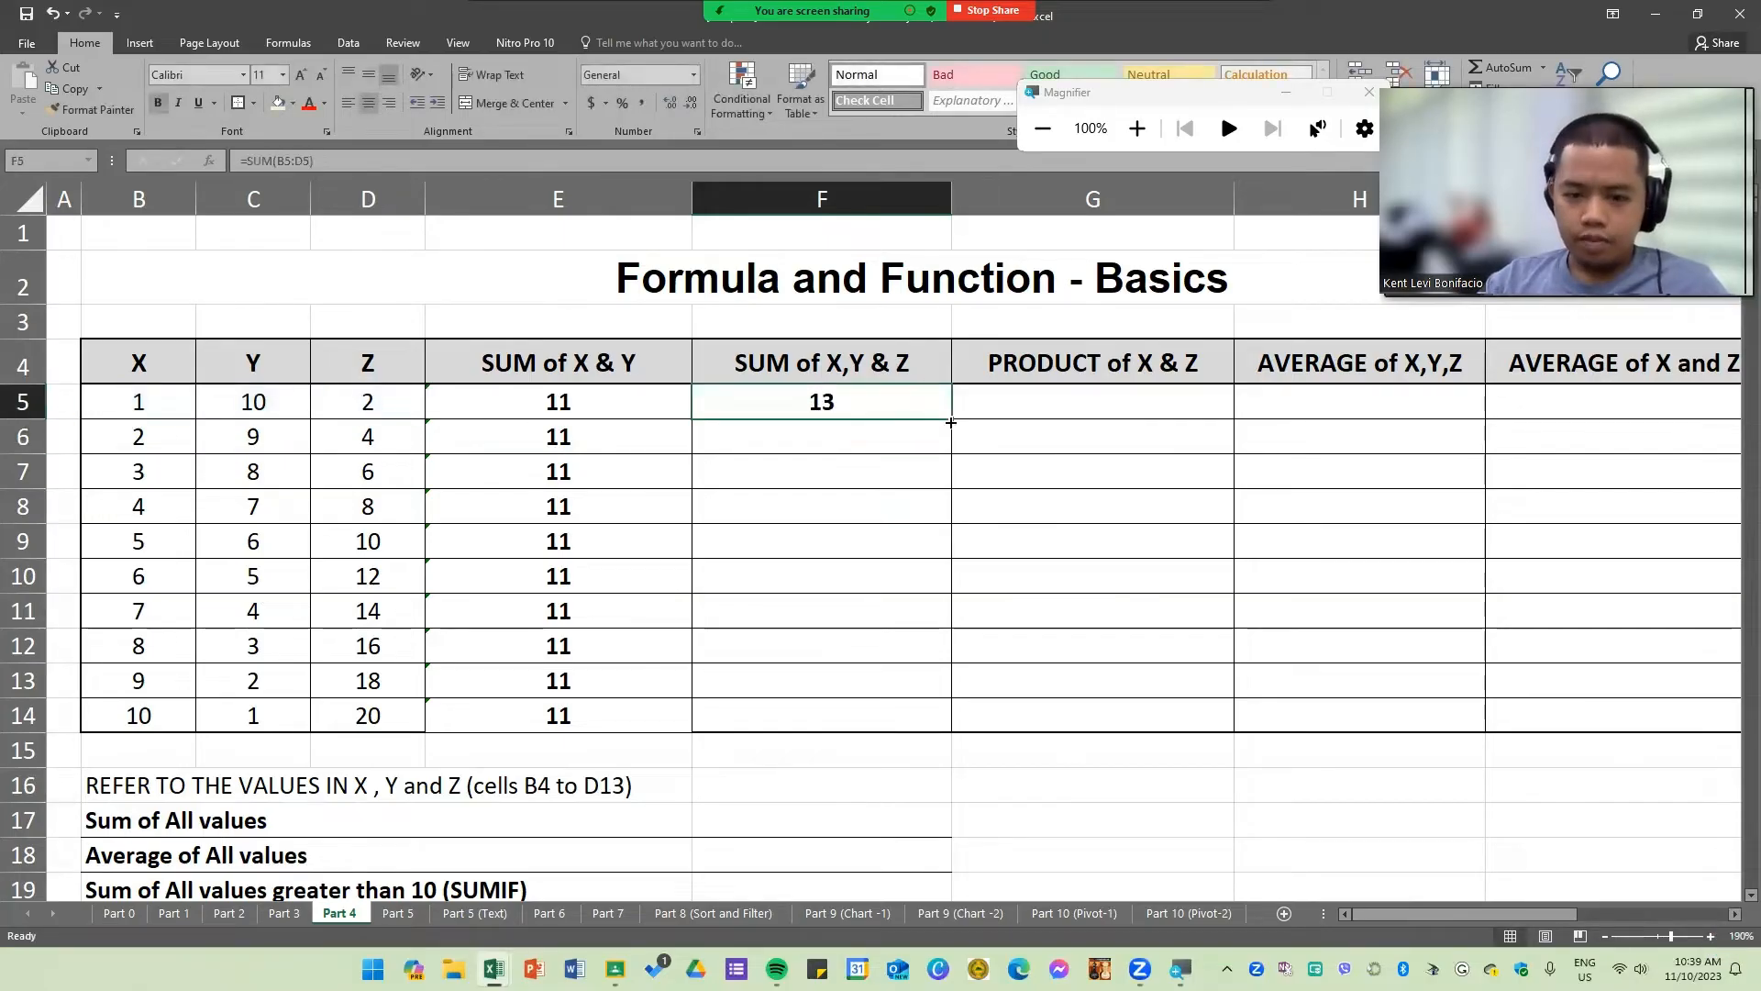
{"action": "left_click_drag", "start_coordinate": [950, 422], "coordinate": [944, 727]}
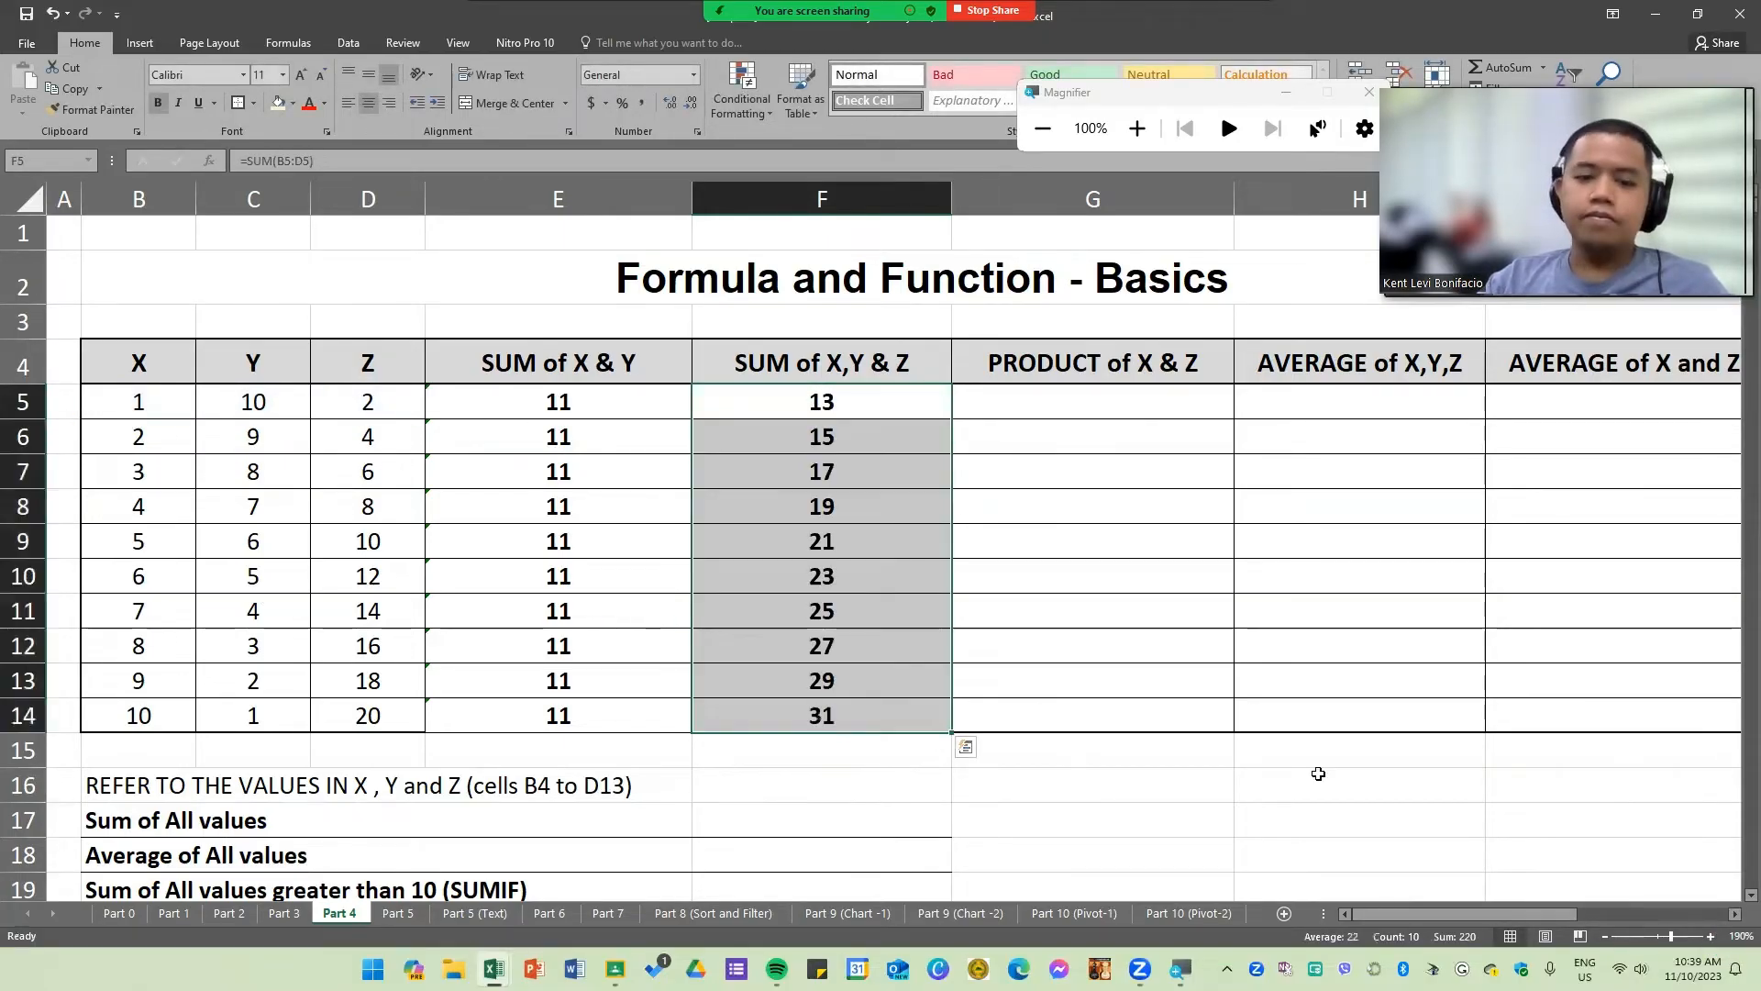
{"action": "left_click", "coordinate": [1109, 616]}
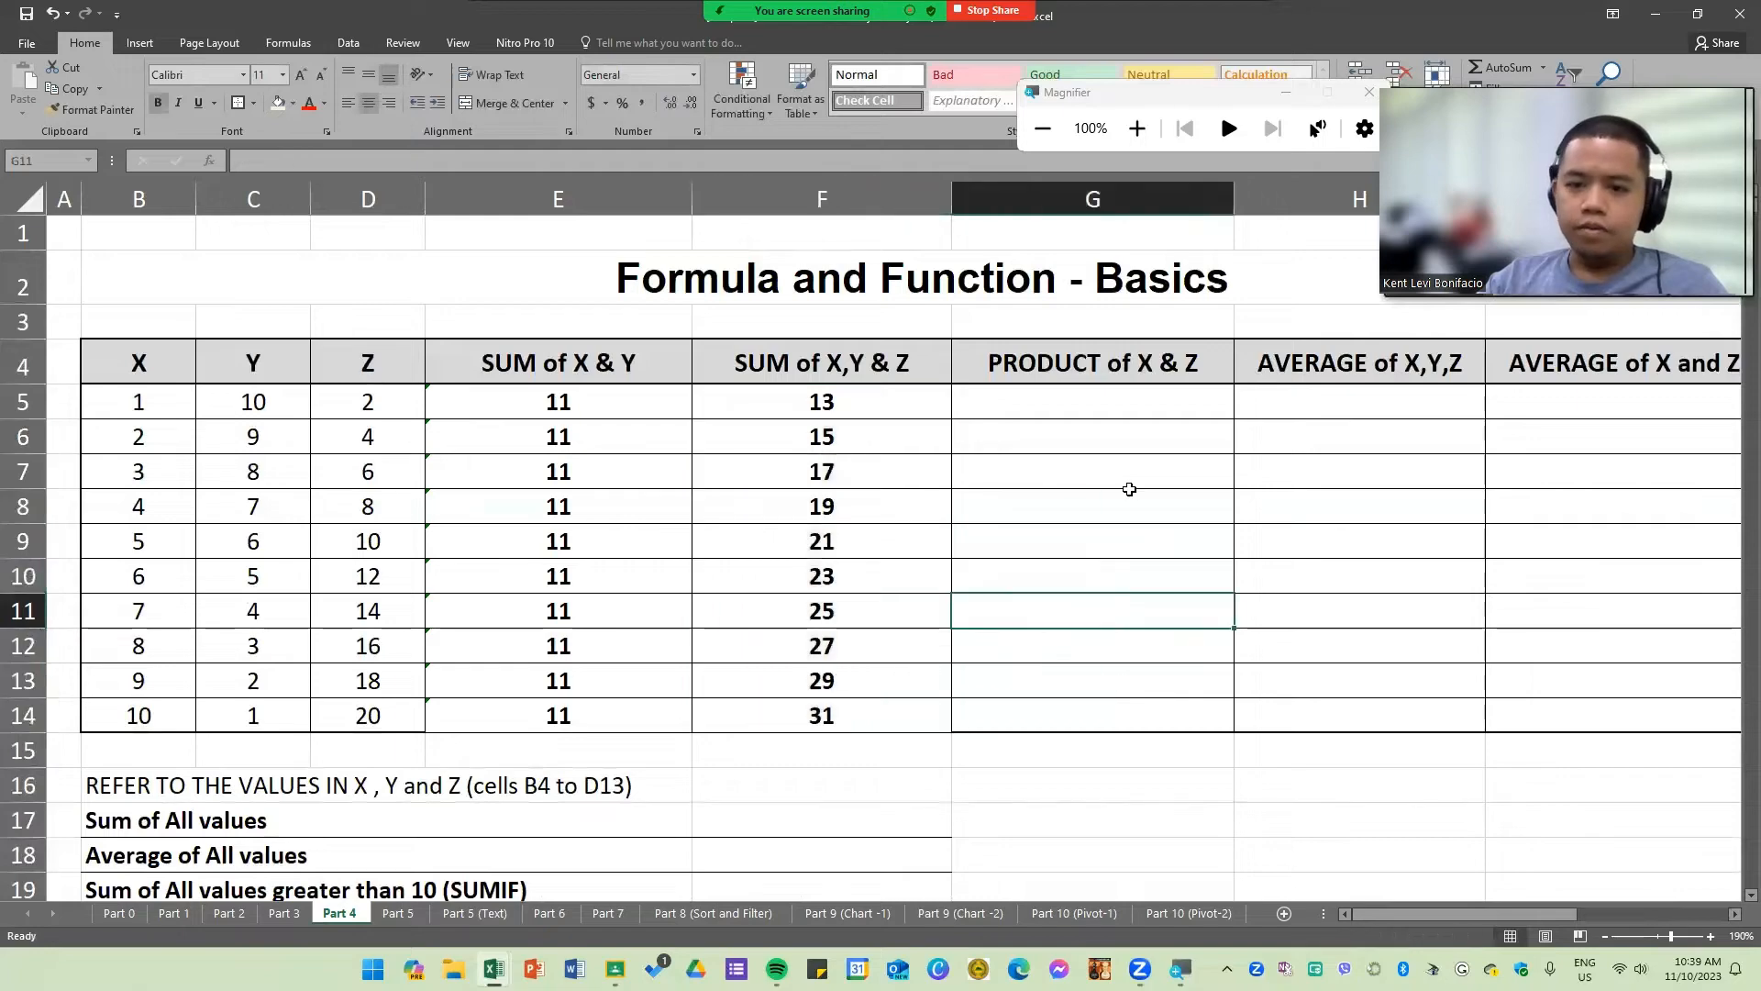
{"action": "left_click", "coordinate": [1116, 403]}
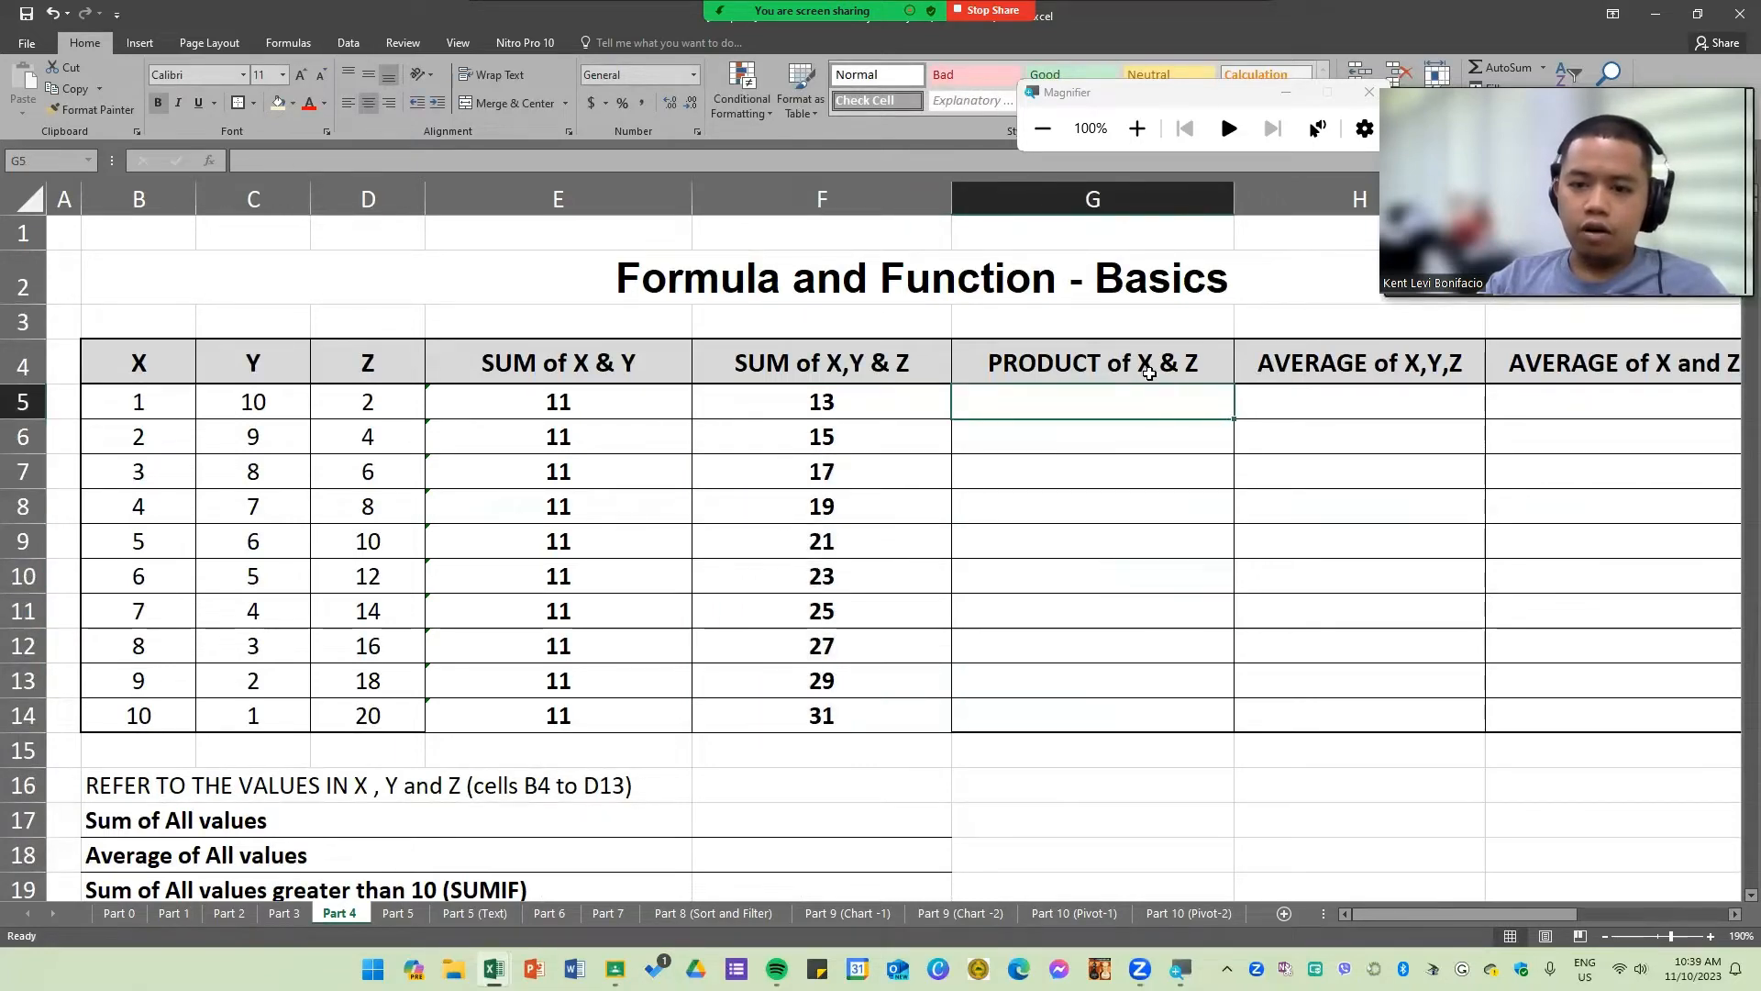
{"action": "left_click", "coordinate": [157, 364]}
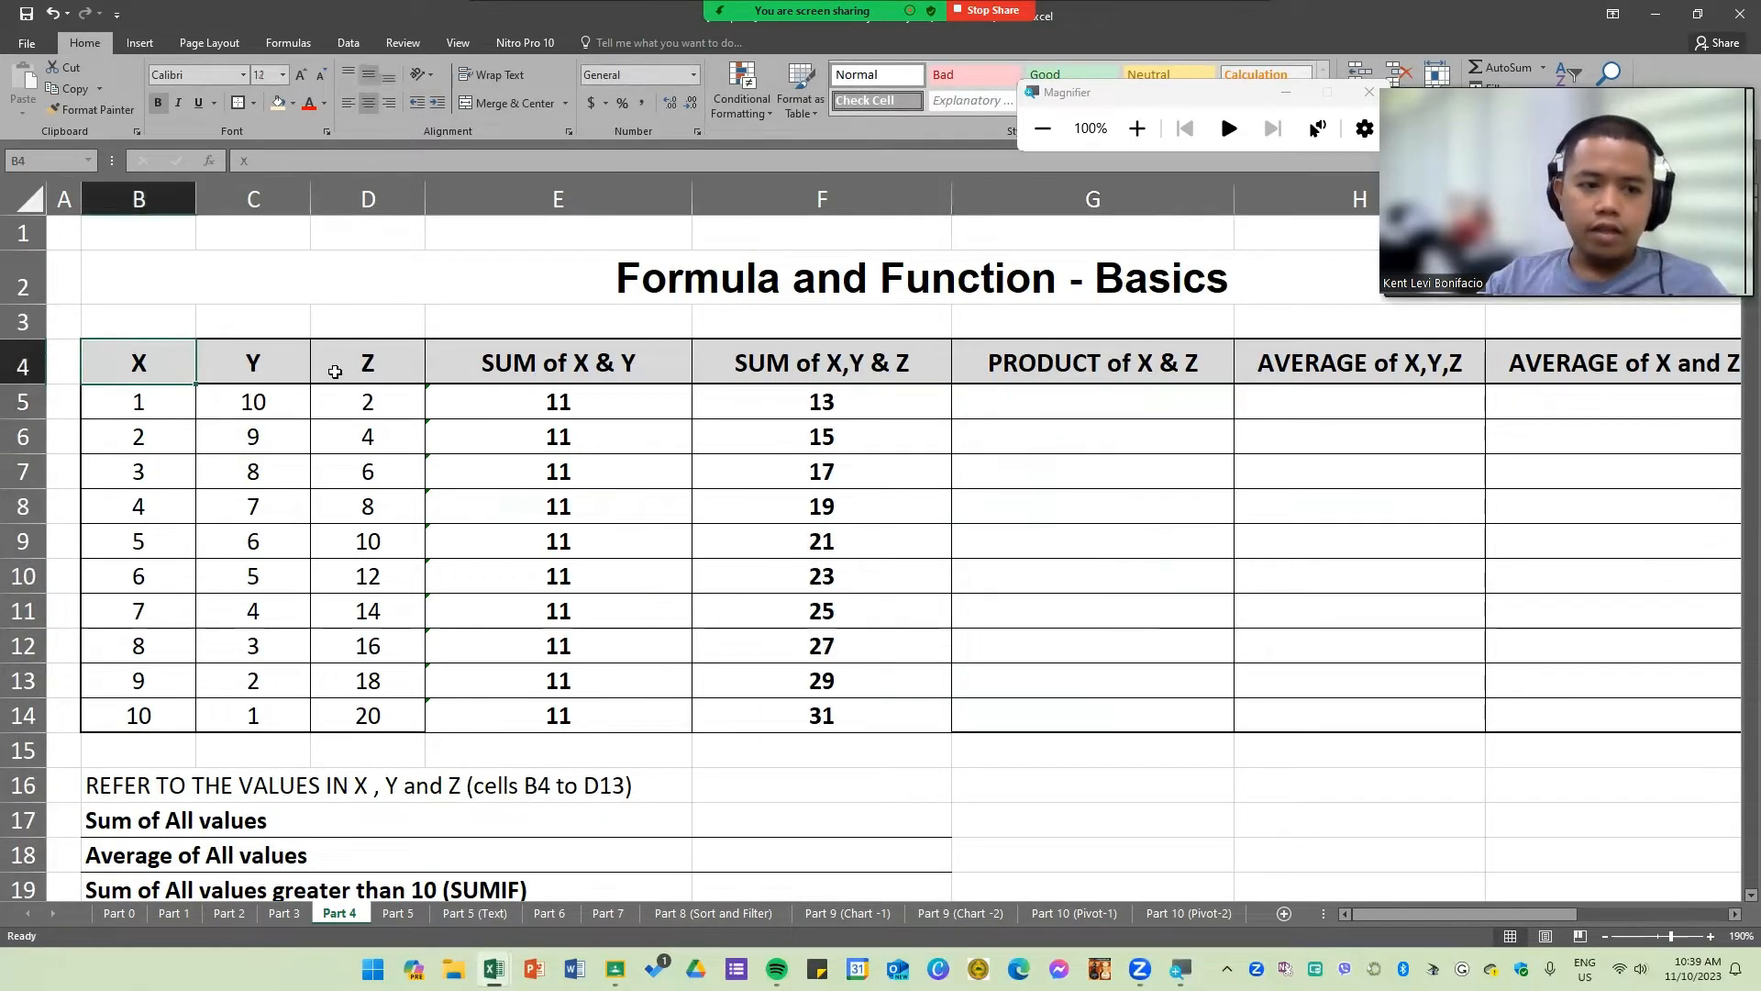
{"action": "left_click", "coordinate": [388, 364]}
{"action": "left_click", "coordinate": [1083, 407]}
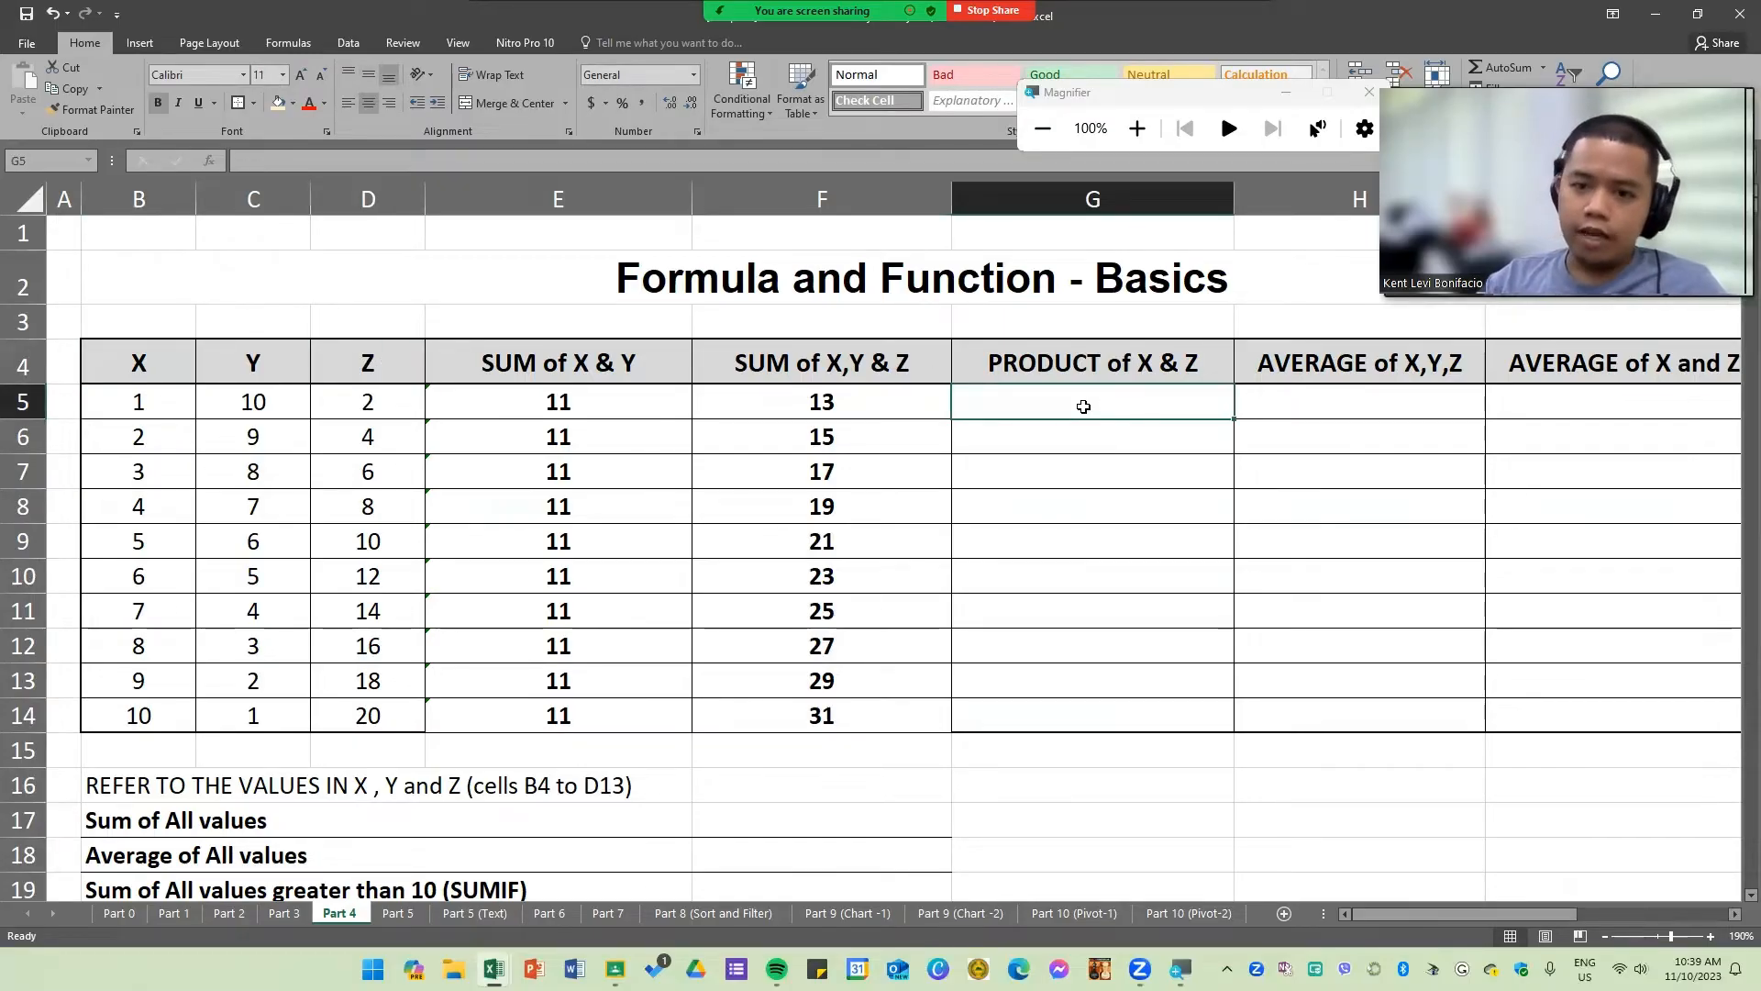
{"action": "type", "text": "="}
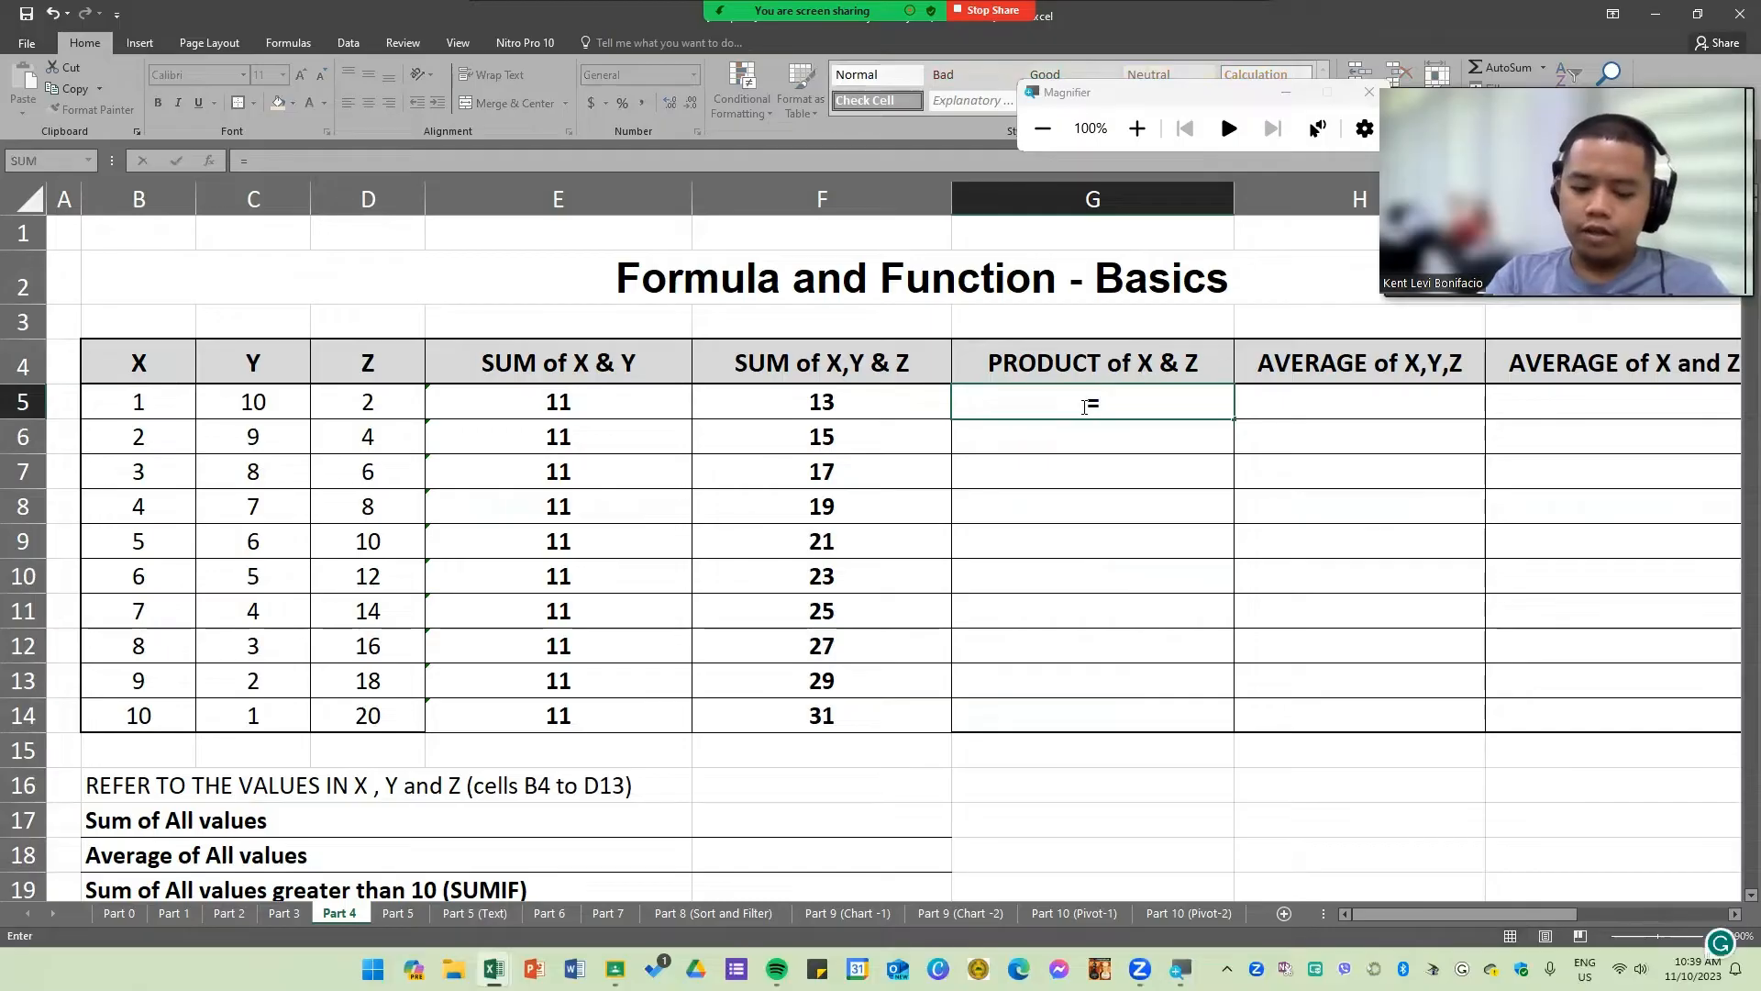
{"action": "type", "text": "PRO"}
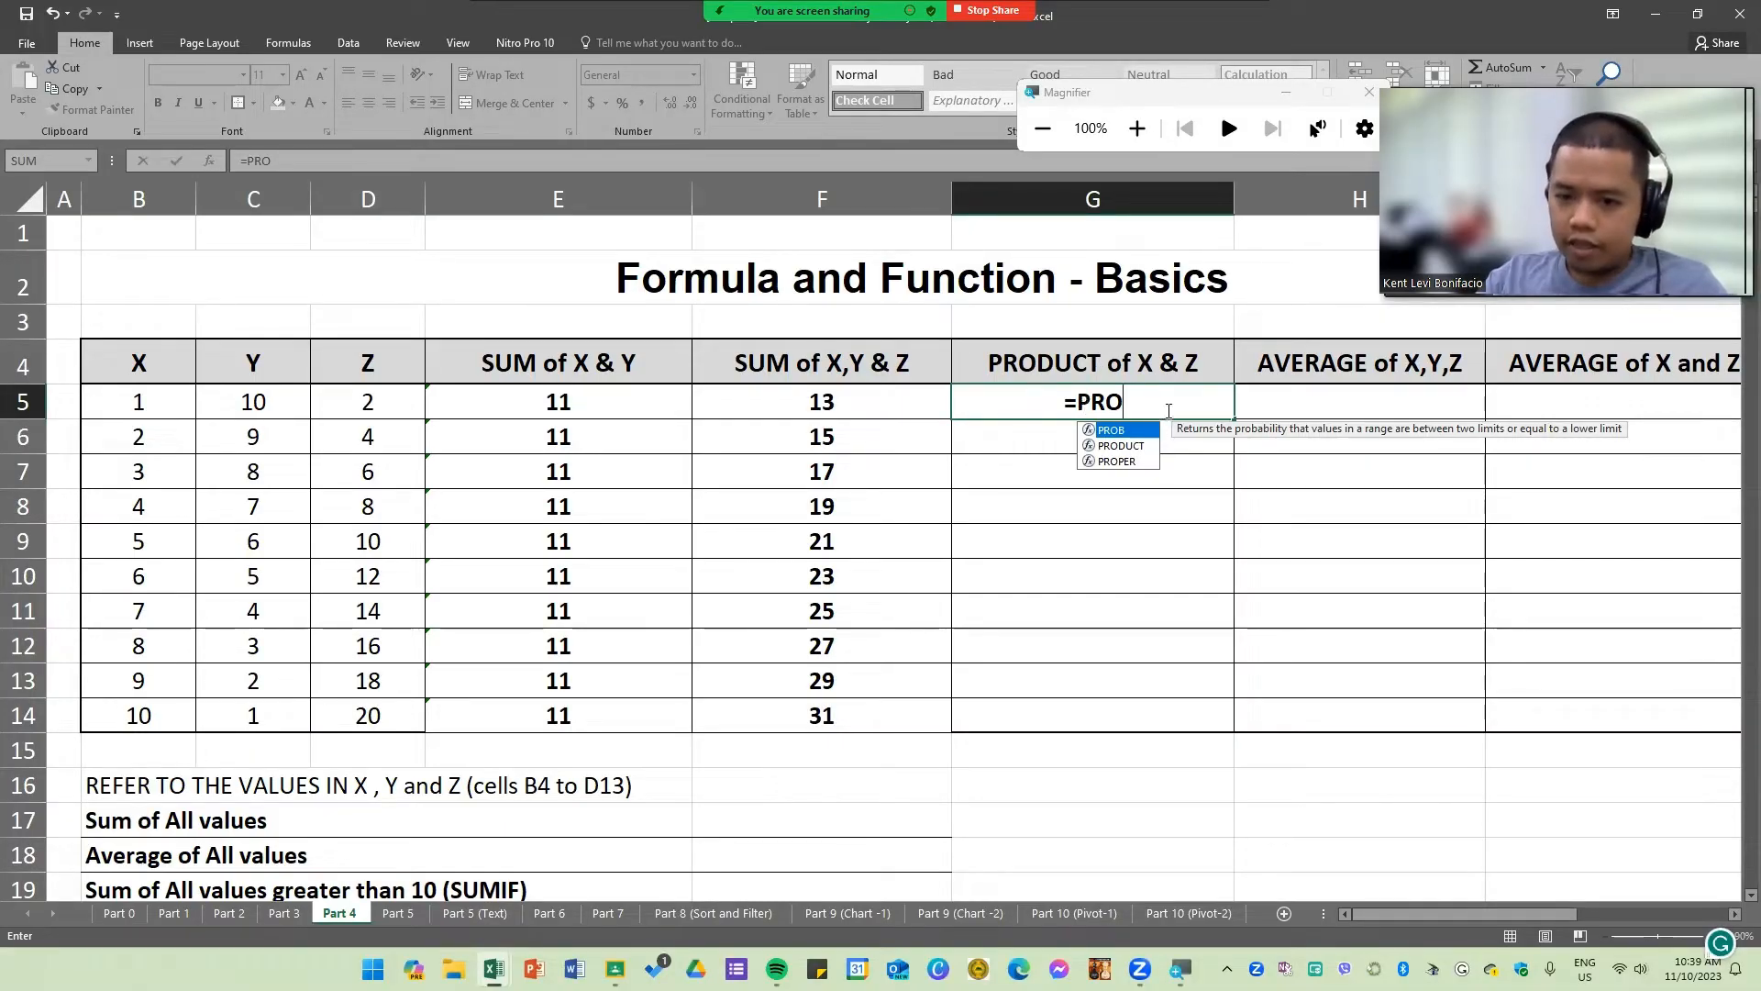
{"action": "key", "text": "BackSpace"}
{"action": "key", "text": "BackSpace"}
{"action": "key", "text": "BackSpace"}
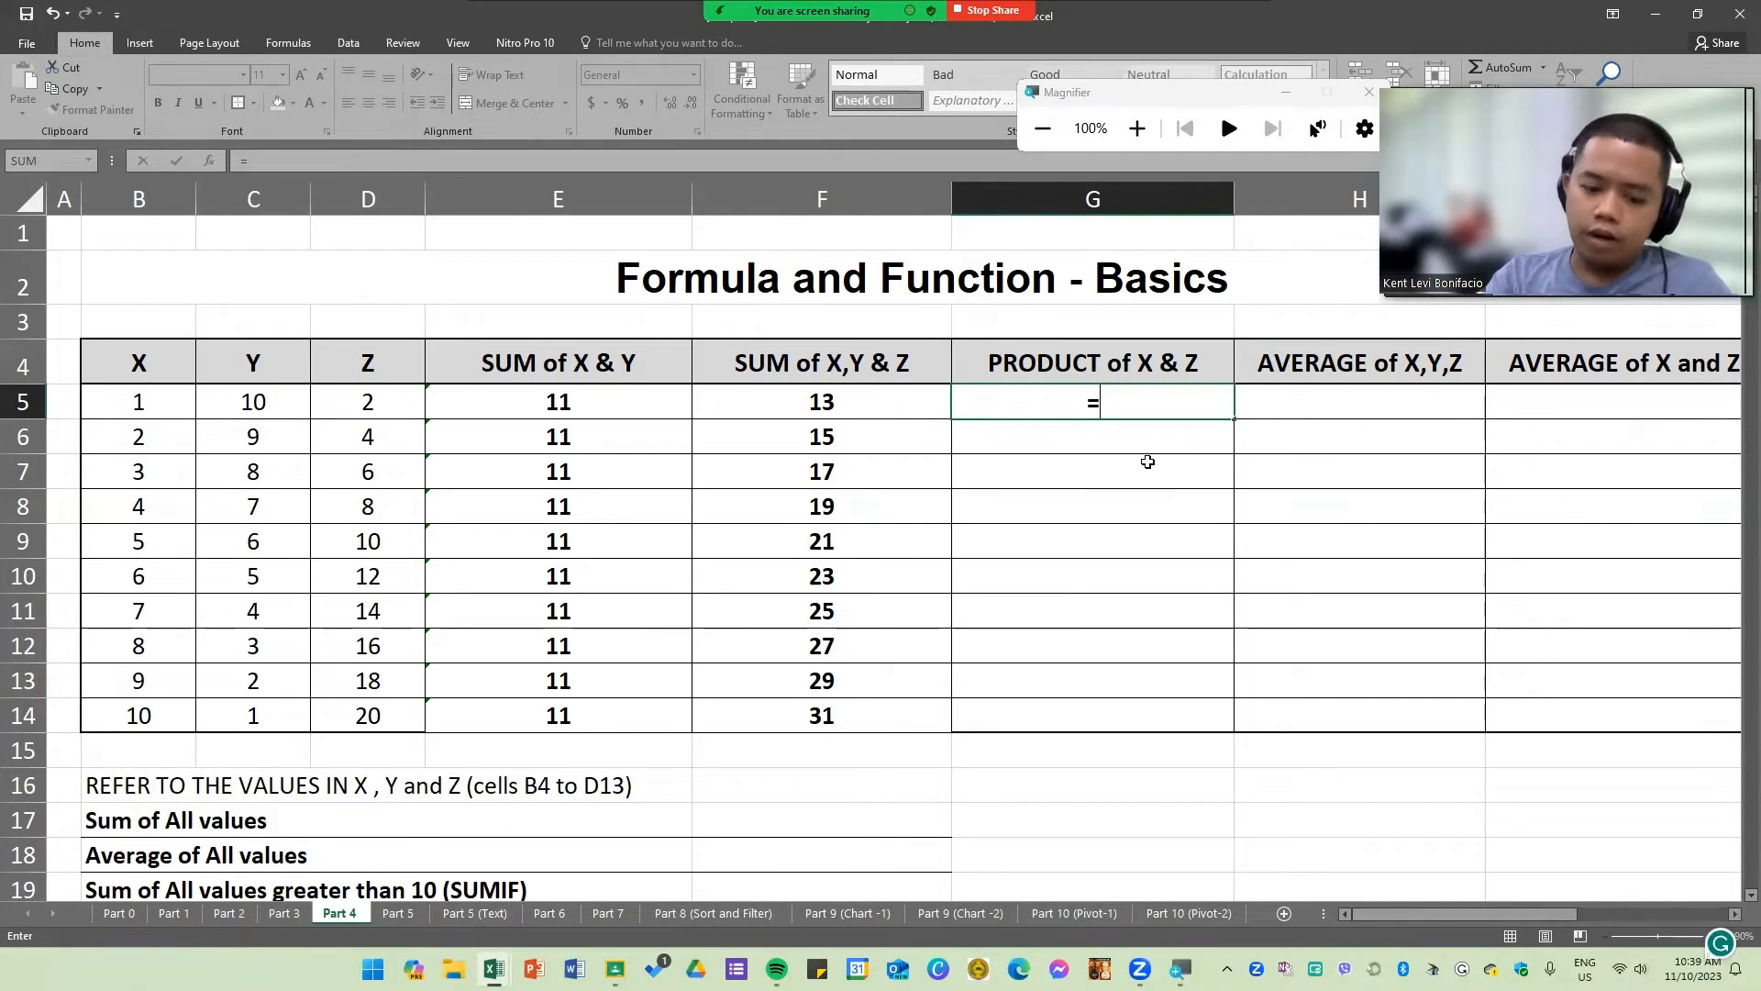
{"action": "type", "text": "WALA"}
{"action": "key", "text": "BackSpace"}
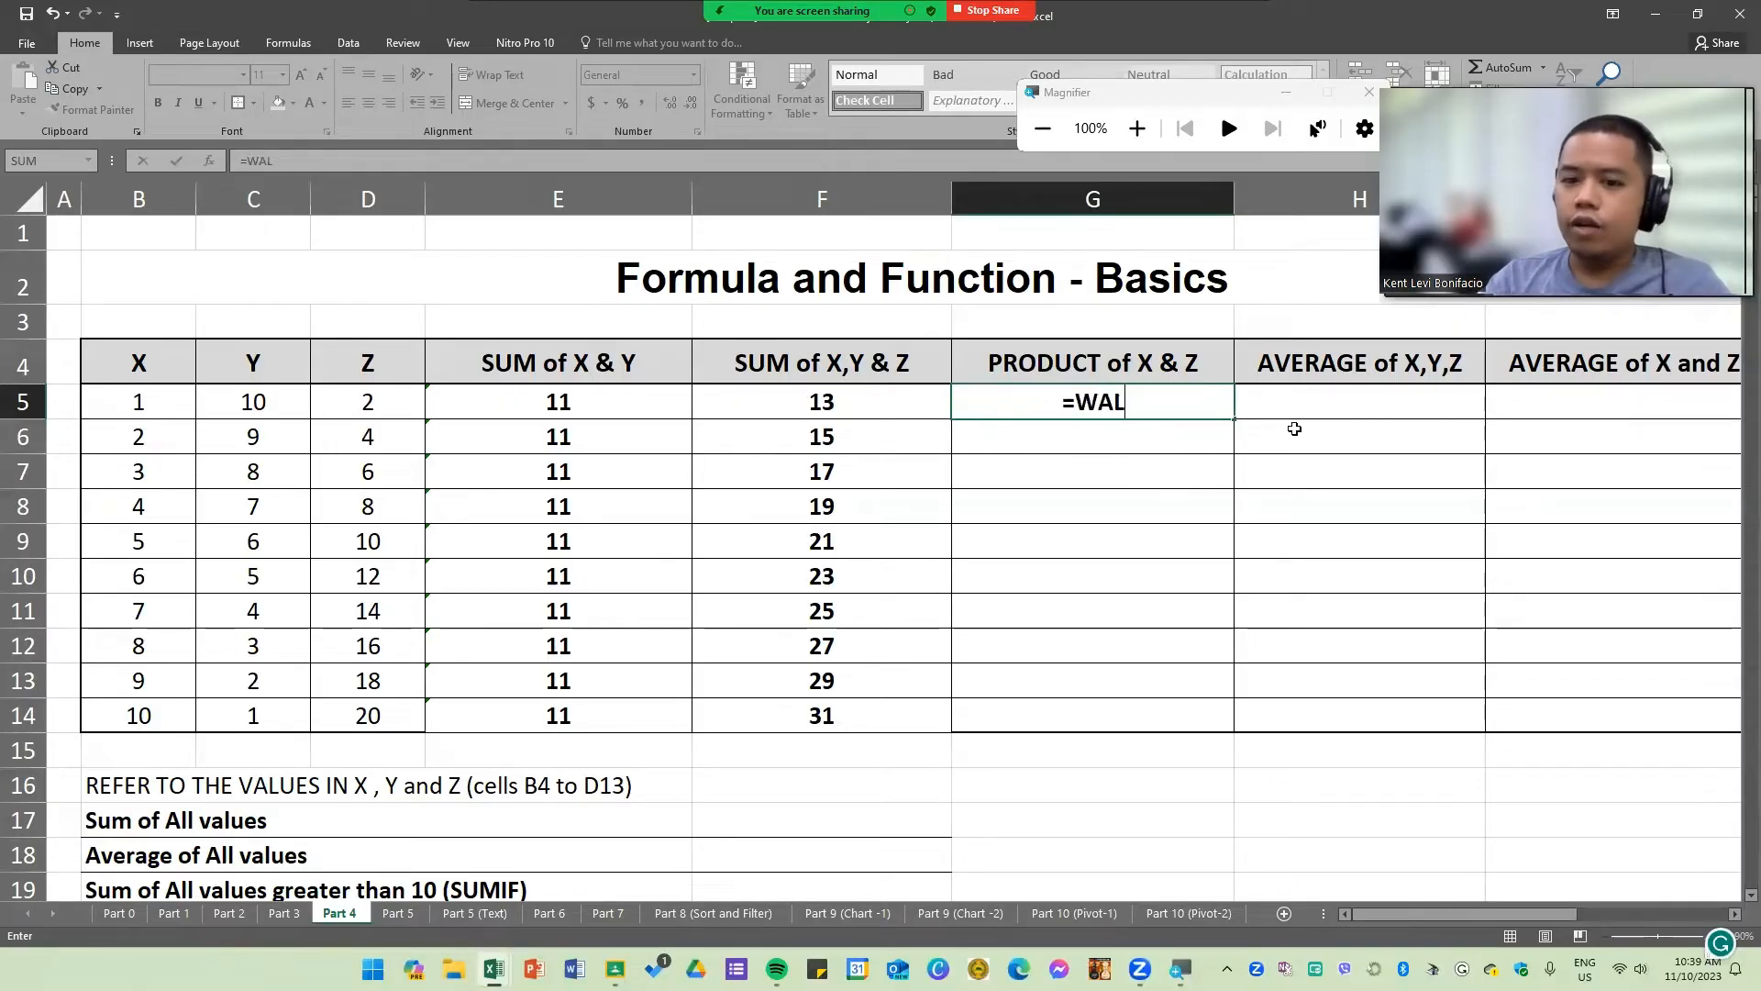
{"action": "key", "text": "BackSpace"}
{"action": "key", "text": "BackSpace"}
{"action": "key", "text": "BackSpace"}
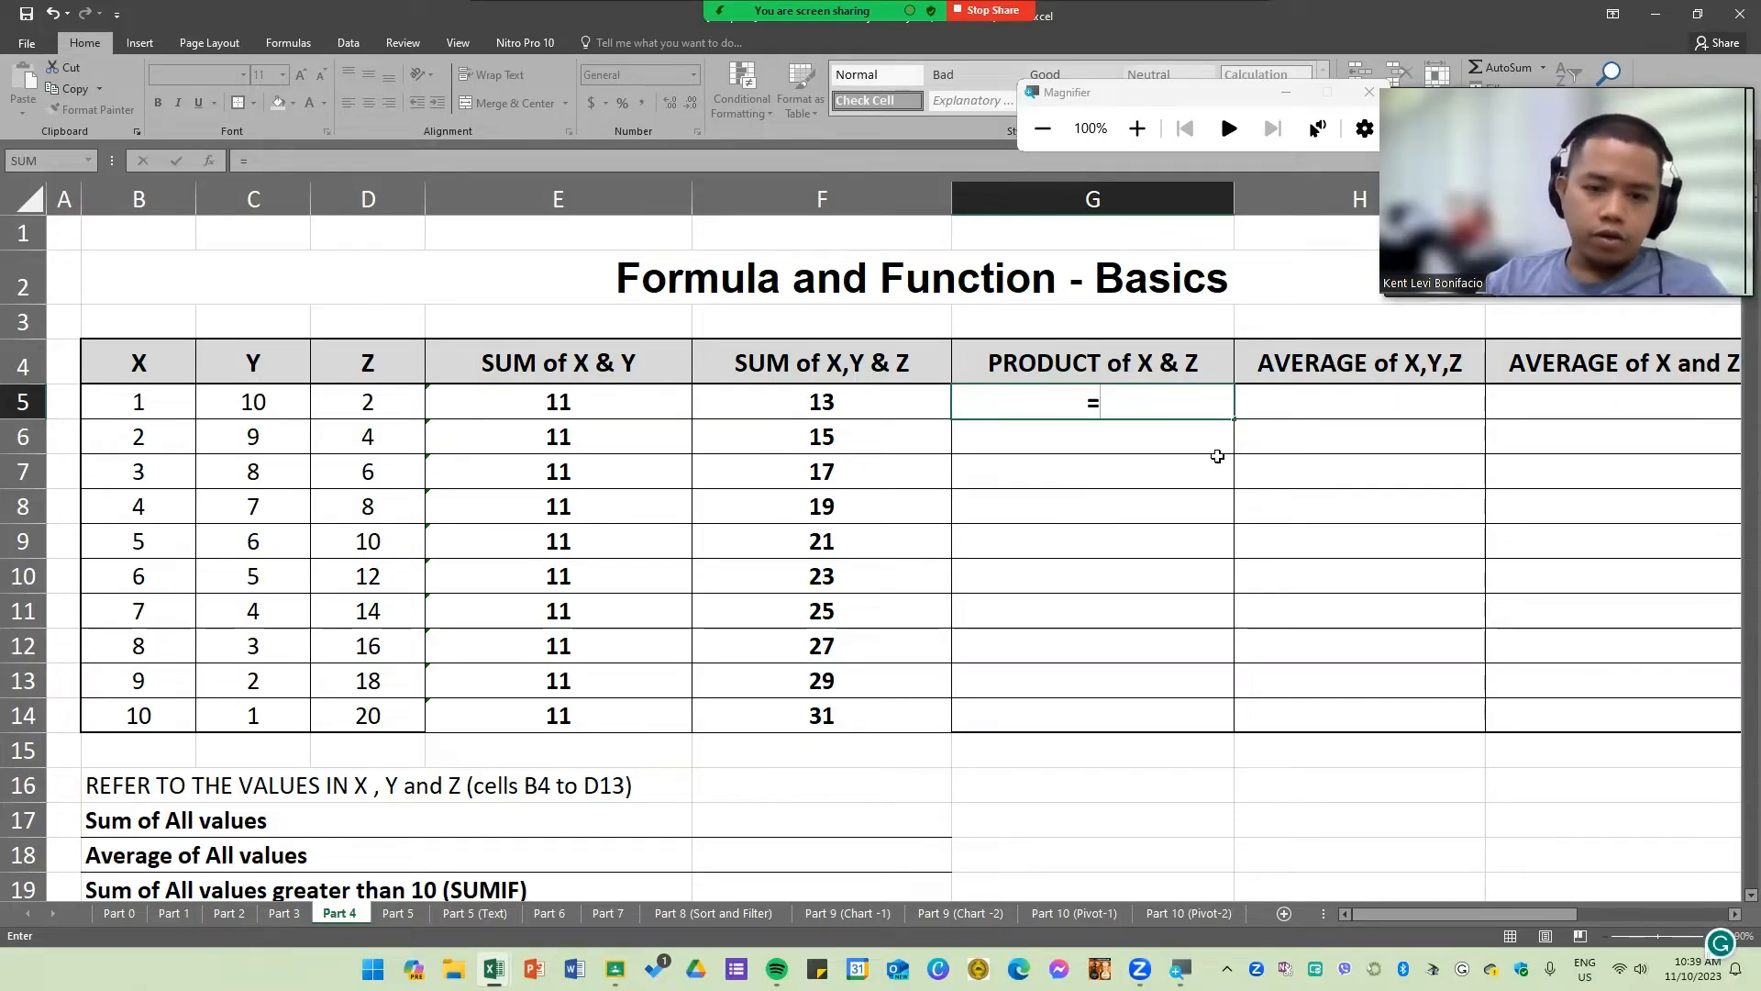
{"action": "type", "text": "pro"}
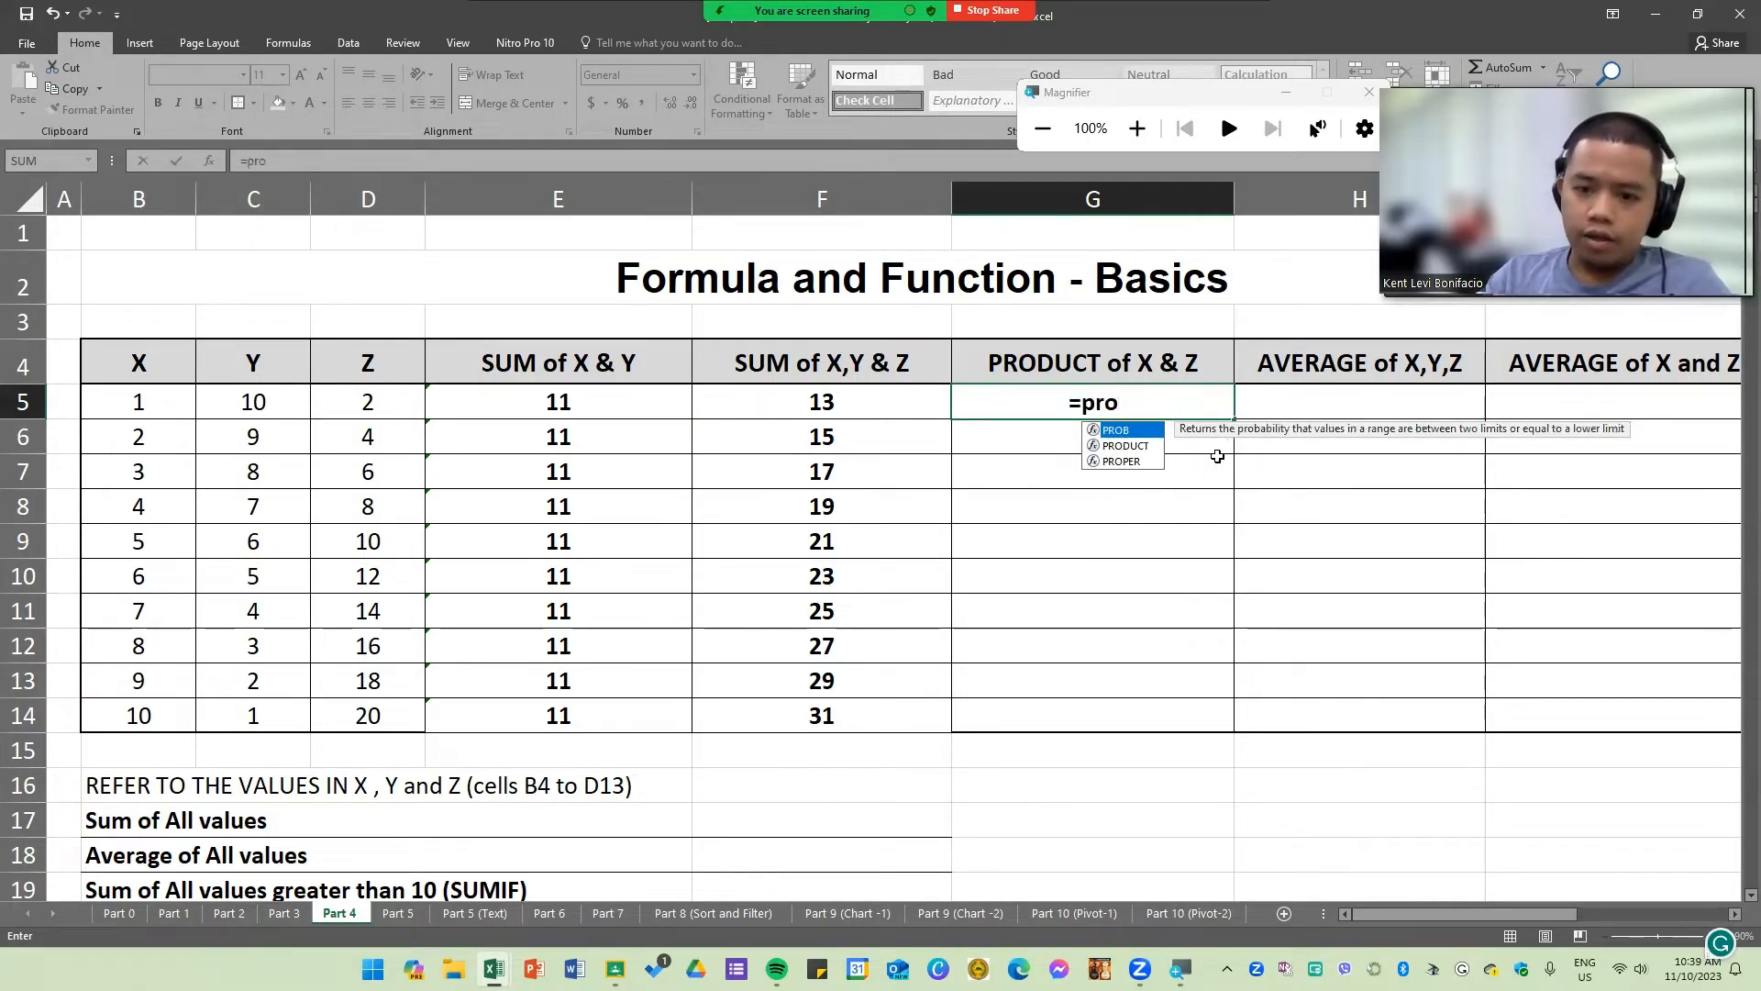
{"action": "key", "text": "Down"}
{"action": "key", "text": "Tab"}
{"action": "left_click_drag", "start_coordinate": [108, 401], "coordinate": [382, 403]}
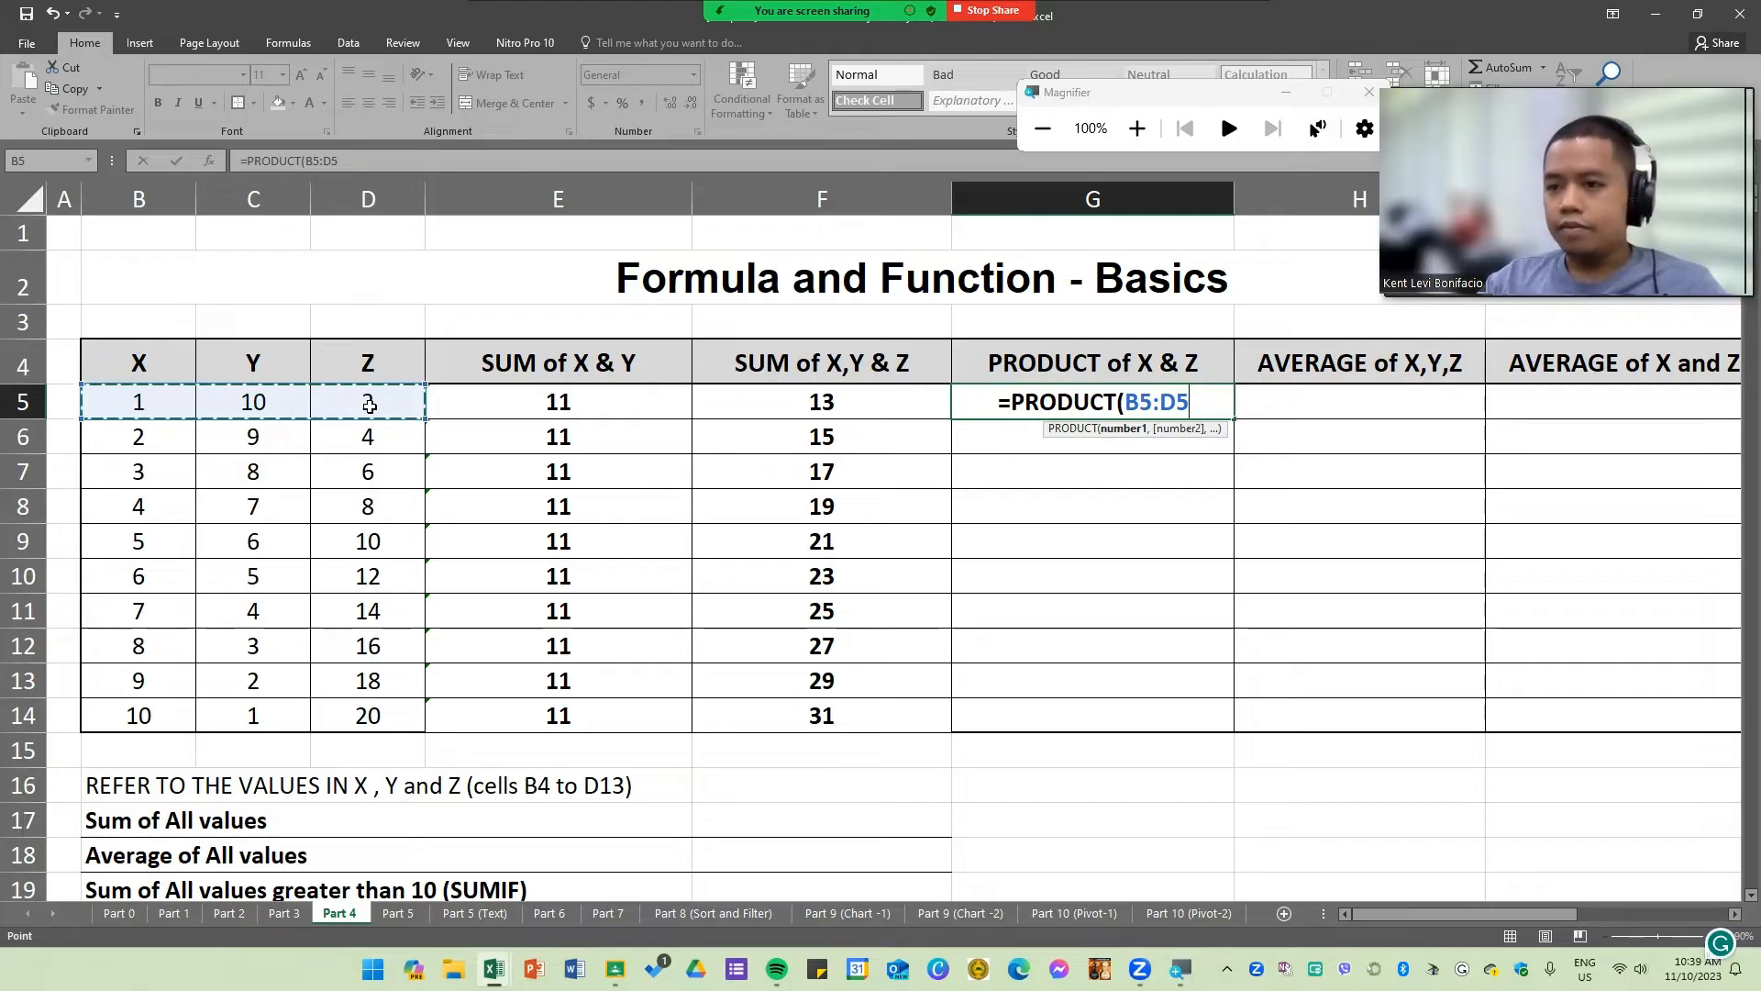
{"action": "key", "text": "Escape"}
Step: Switch to the other workbook and clear the earlier demonstration cells in columns D to F
{"action": "key", "text": "alt+Tab"}
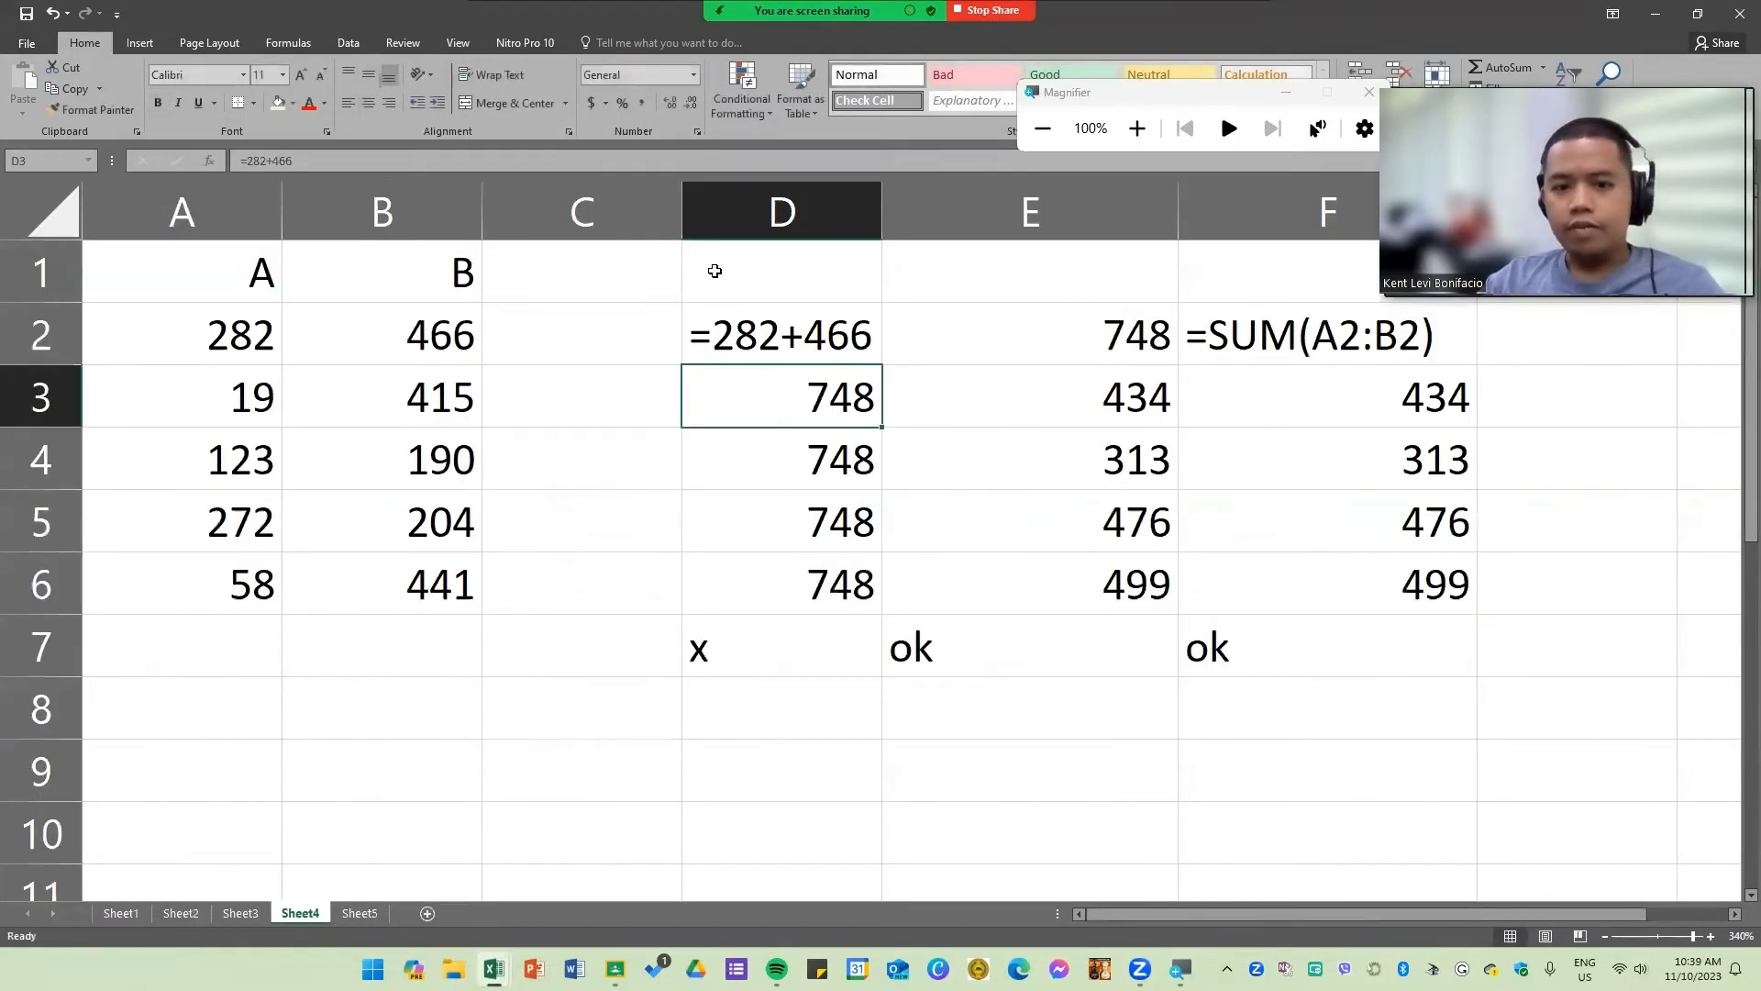
{"action": "left_click_drag", "start_coordinate": [714, 270], "coordinate": [1468, 715]}
{"action": "key", "text": "Delete"}
Step: Enter a comma in D2 and a colon in E2
{"action": "left_click", "coordinate": [1128, 521]}
{"action": "left_click", "coordinate": [872, 346]}
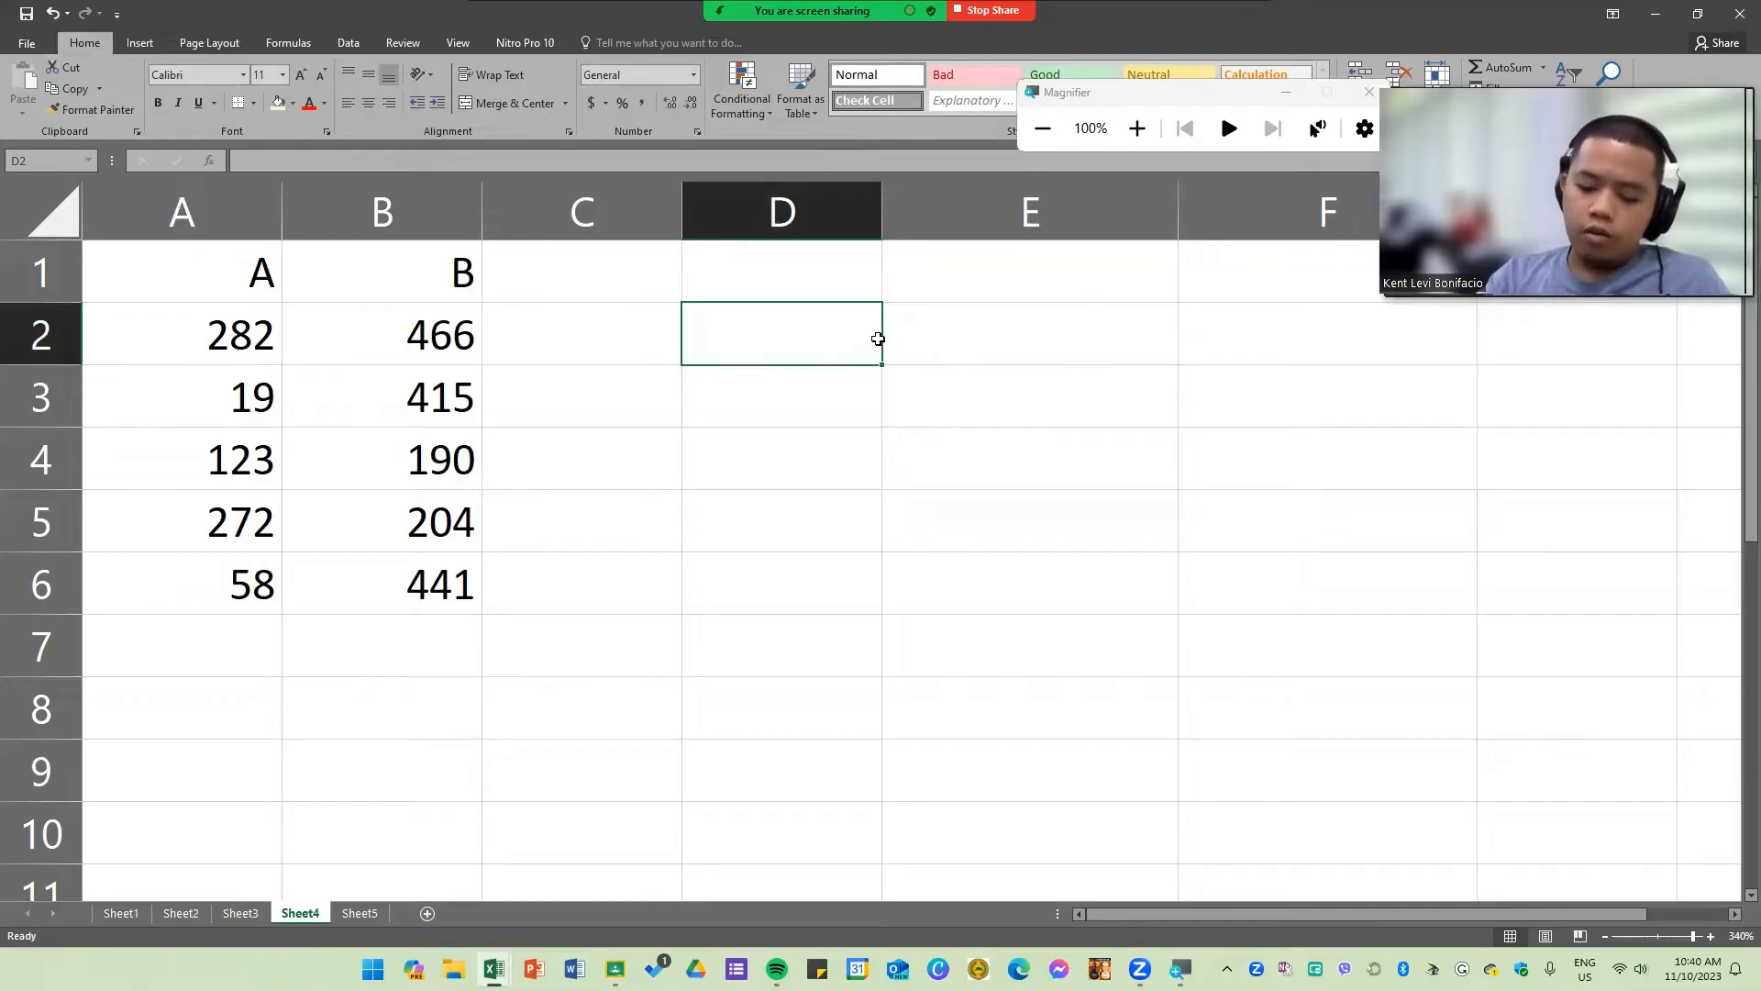
{"action": "type", "text": ","}
{"action": "key", "text": "Tab"}
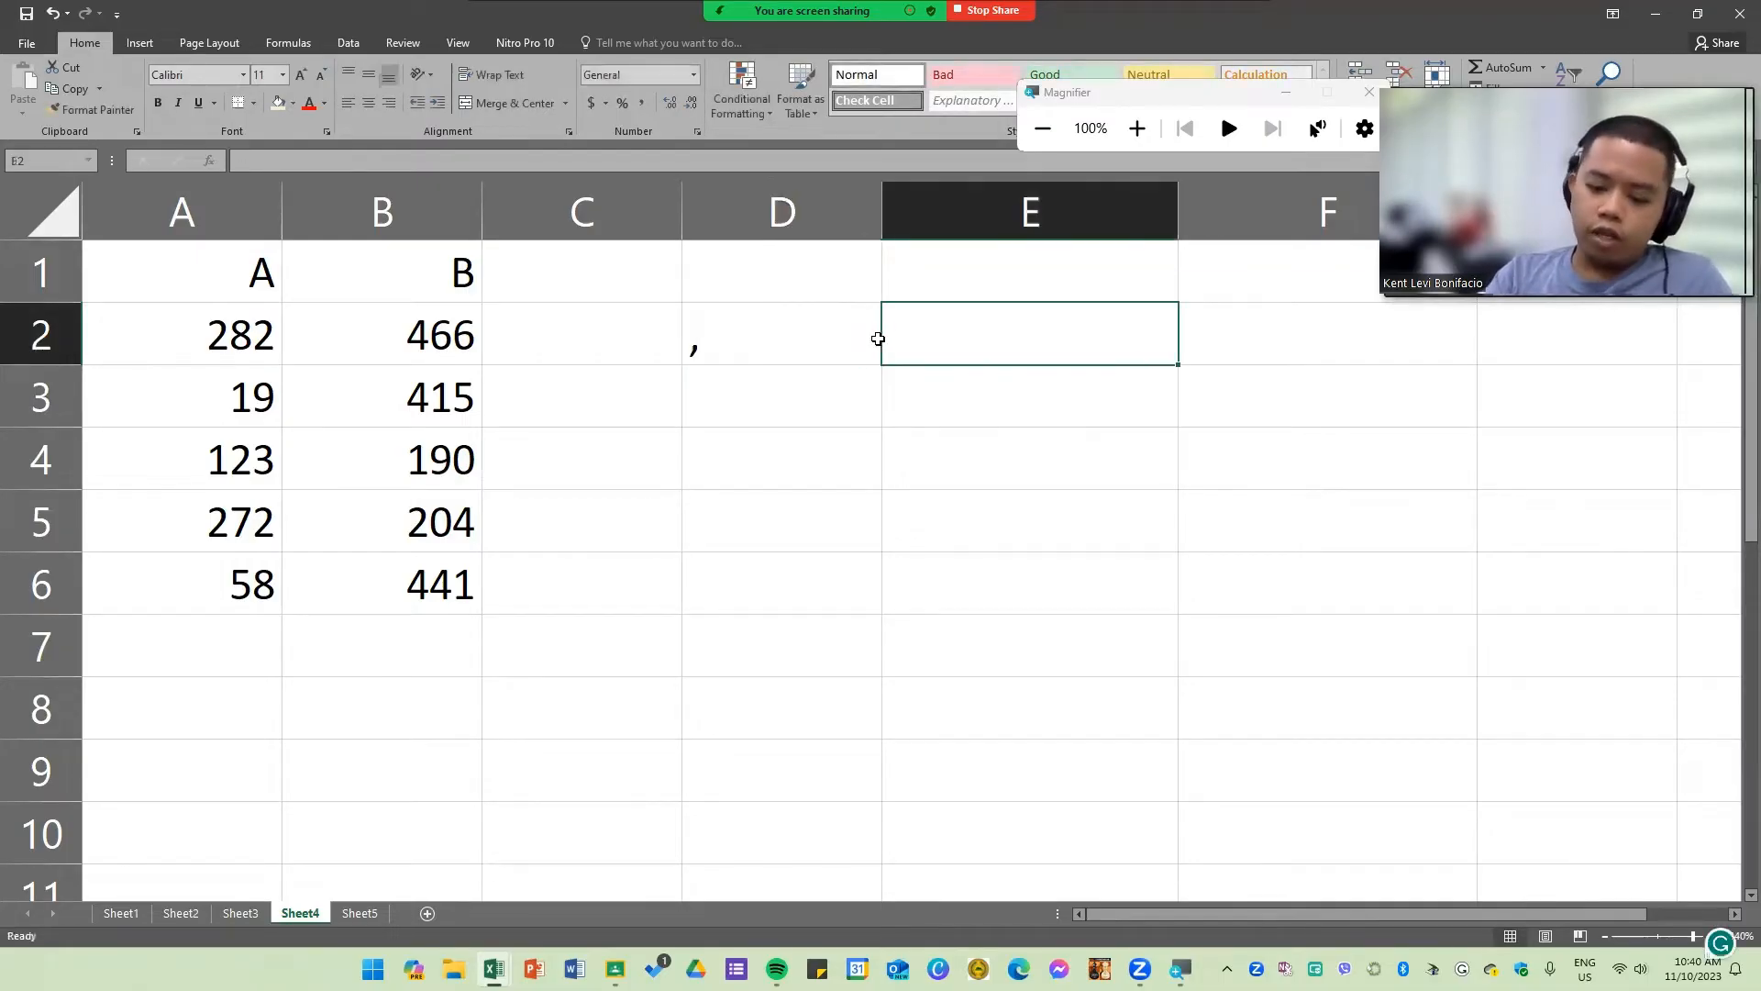
{"action": "type", "text": ":"}
{"action": "key", "text": "Return"}
Step: Label the comma and colon by entering "and" in D1 and "to" in E1
{"action": "left_click", "coordinate": [707, 358]}
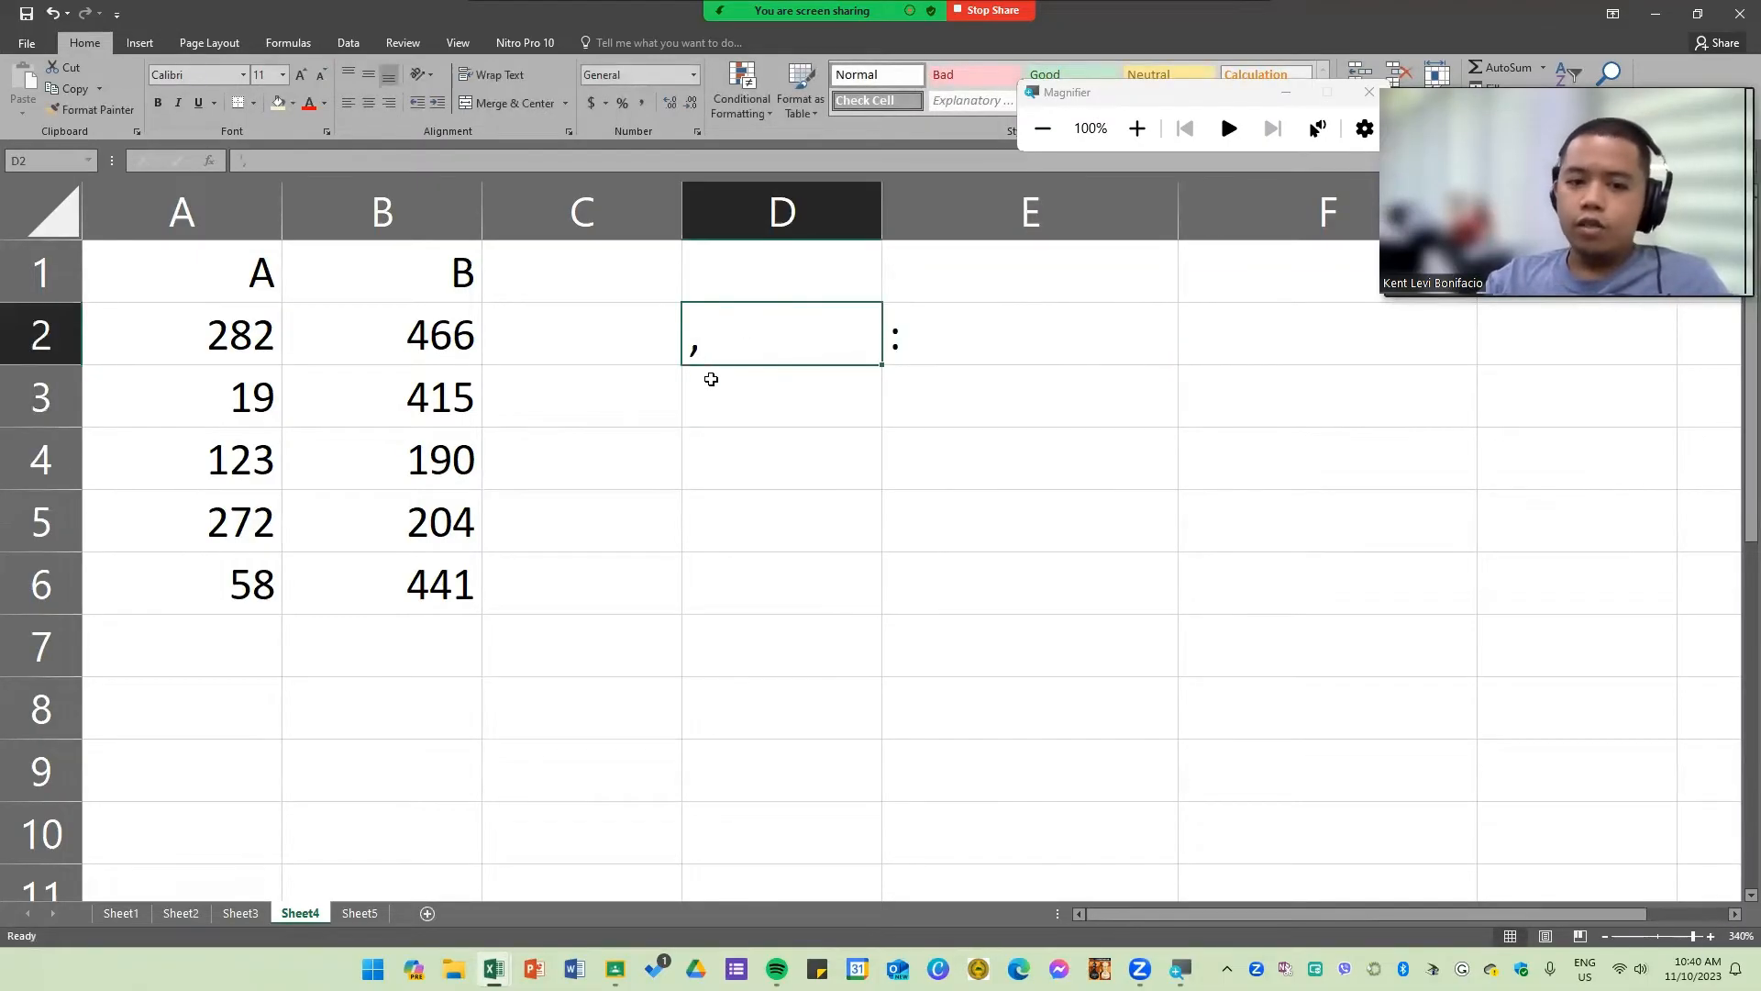
{"action": "left_click", "coordinate": [949, 346]}
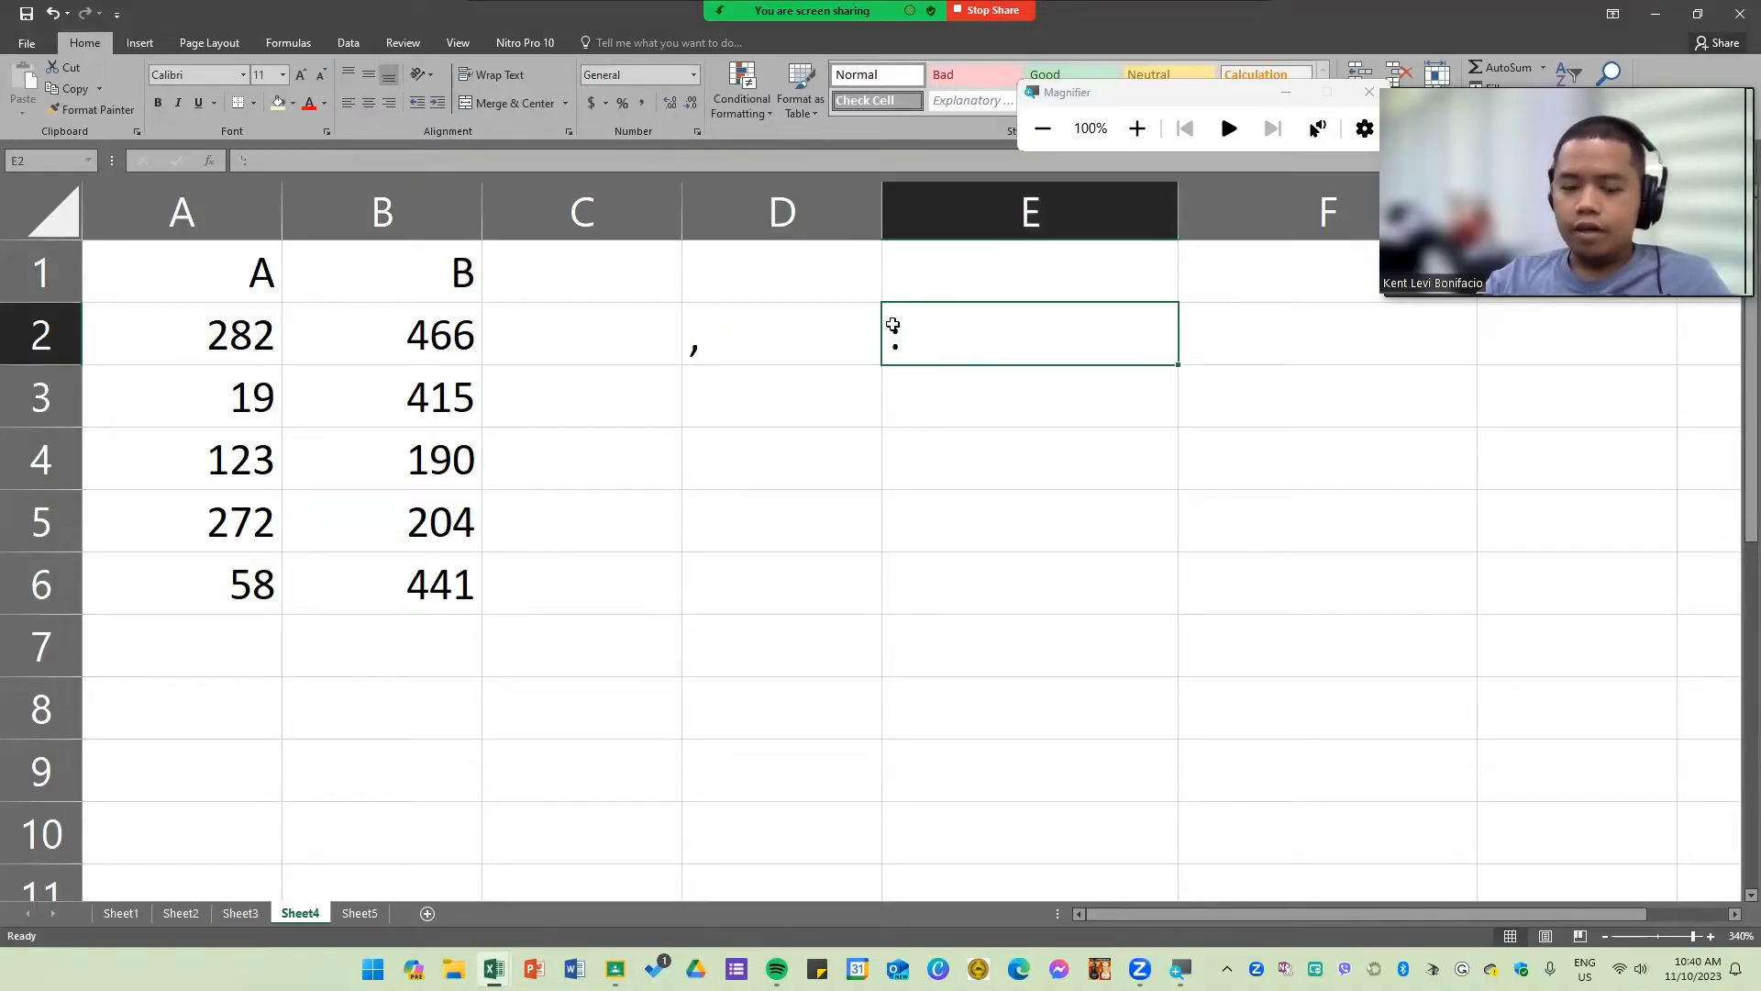
{"action": "left_click", "coordinate": [799, 401]}
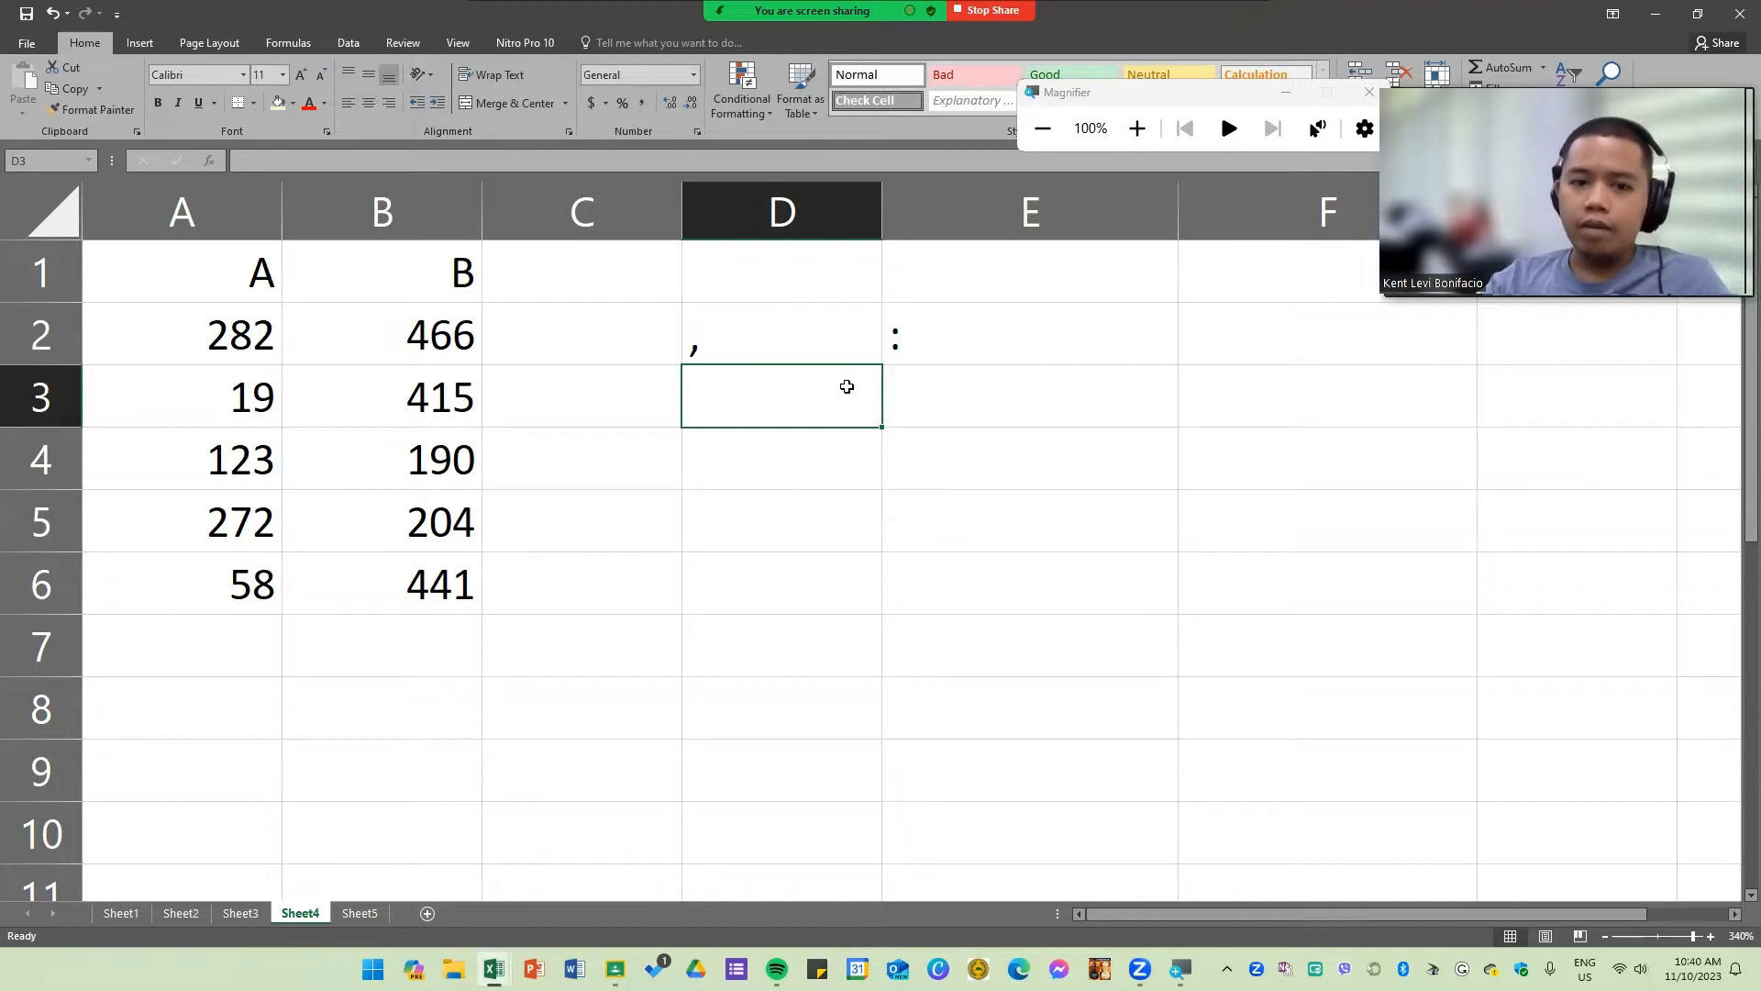
{"action": "left_click", "coordinate": [755, 323]}
{"action": "left_click", "coordinate": [785, 265]}
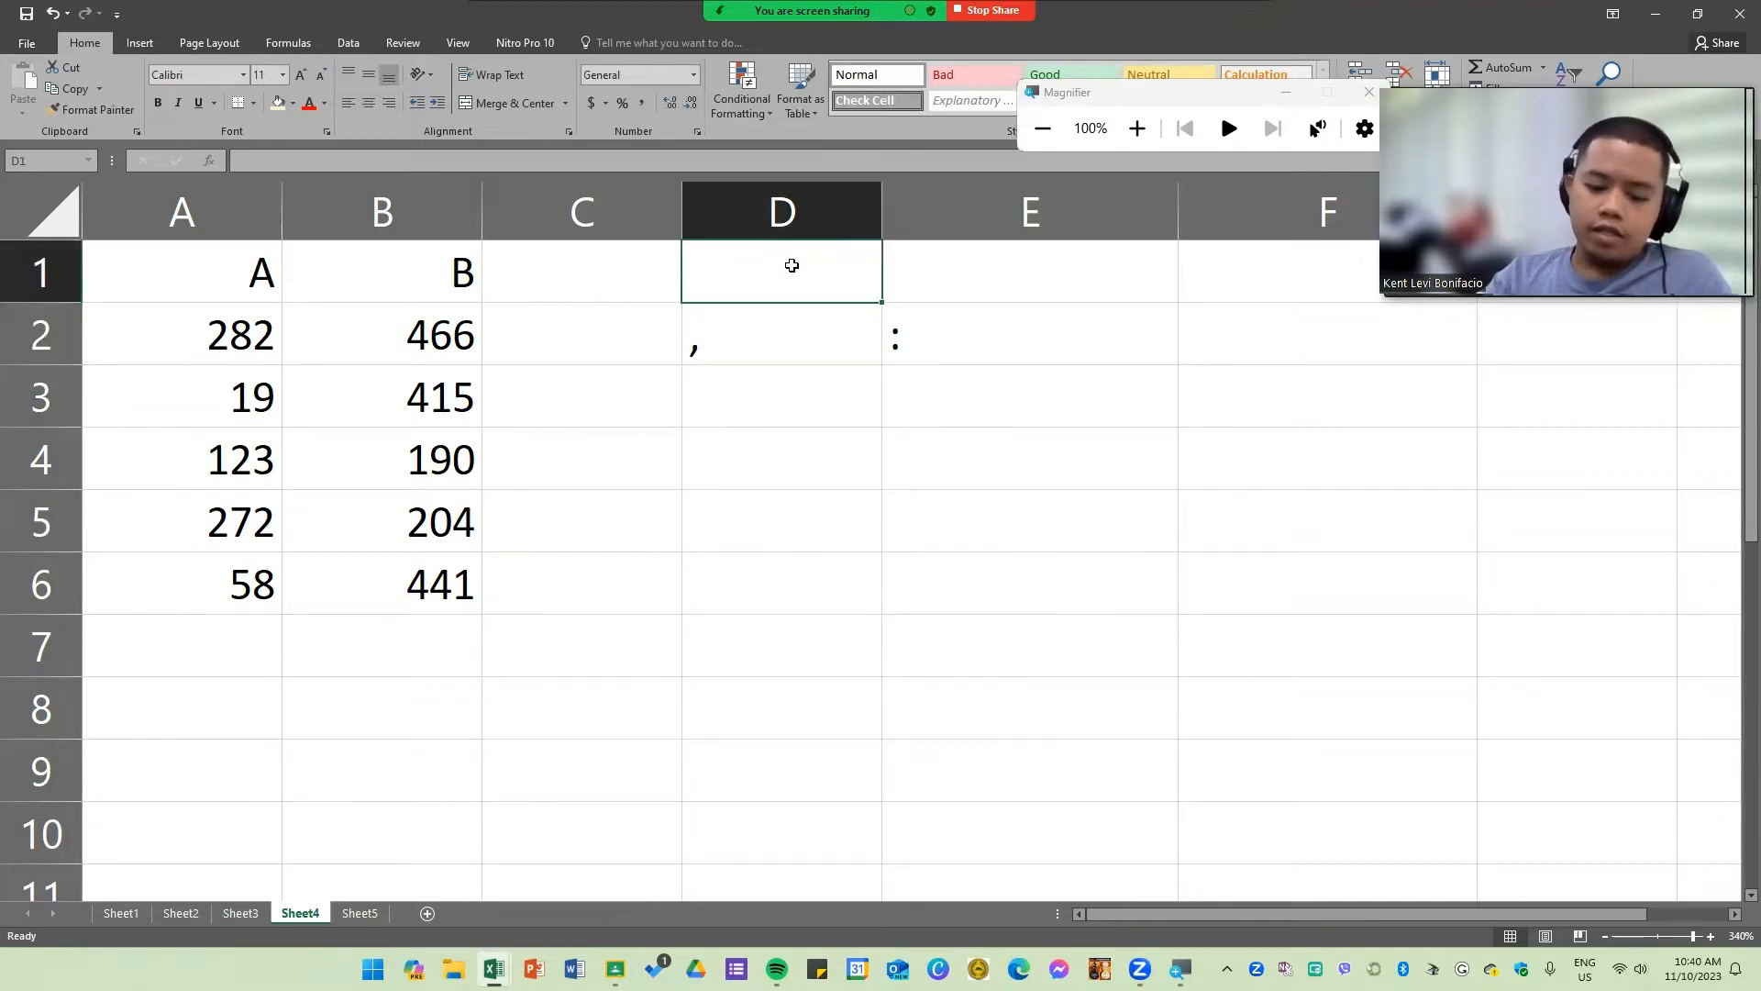
{"action": "type", "text": "and"}
{"action": "key", "text": "Tab"}
{"action": "type", "text": "t"}
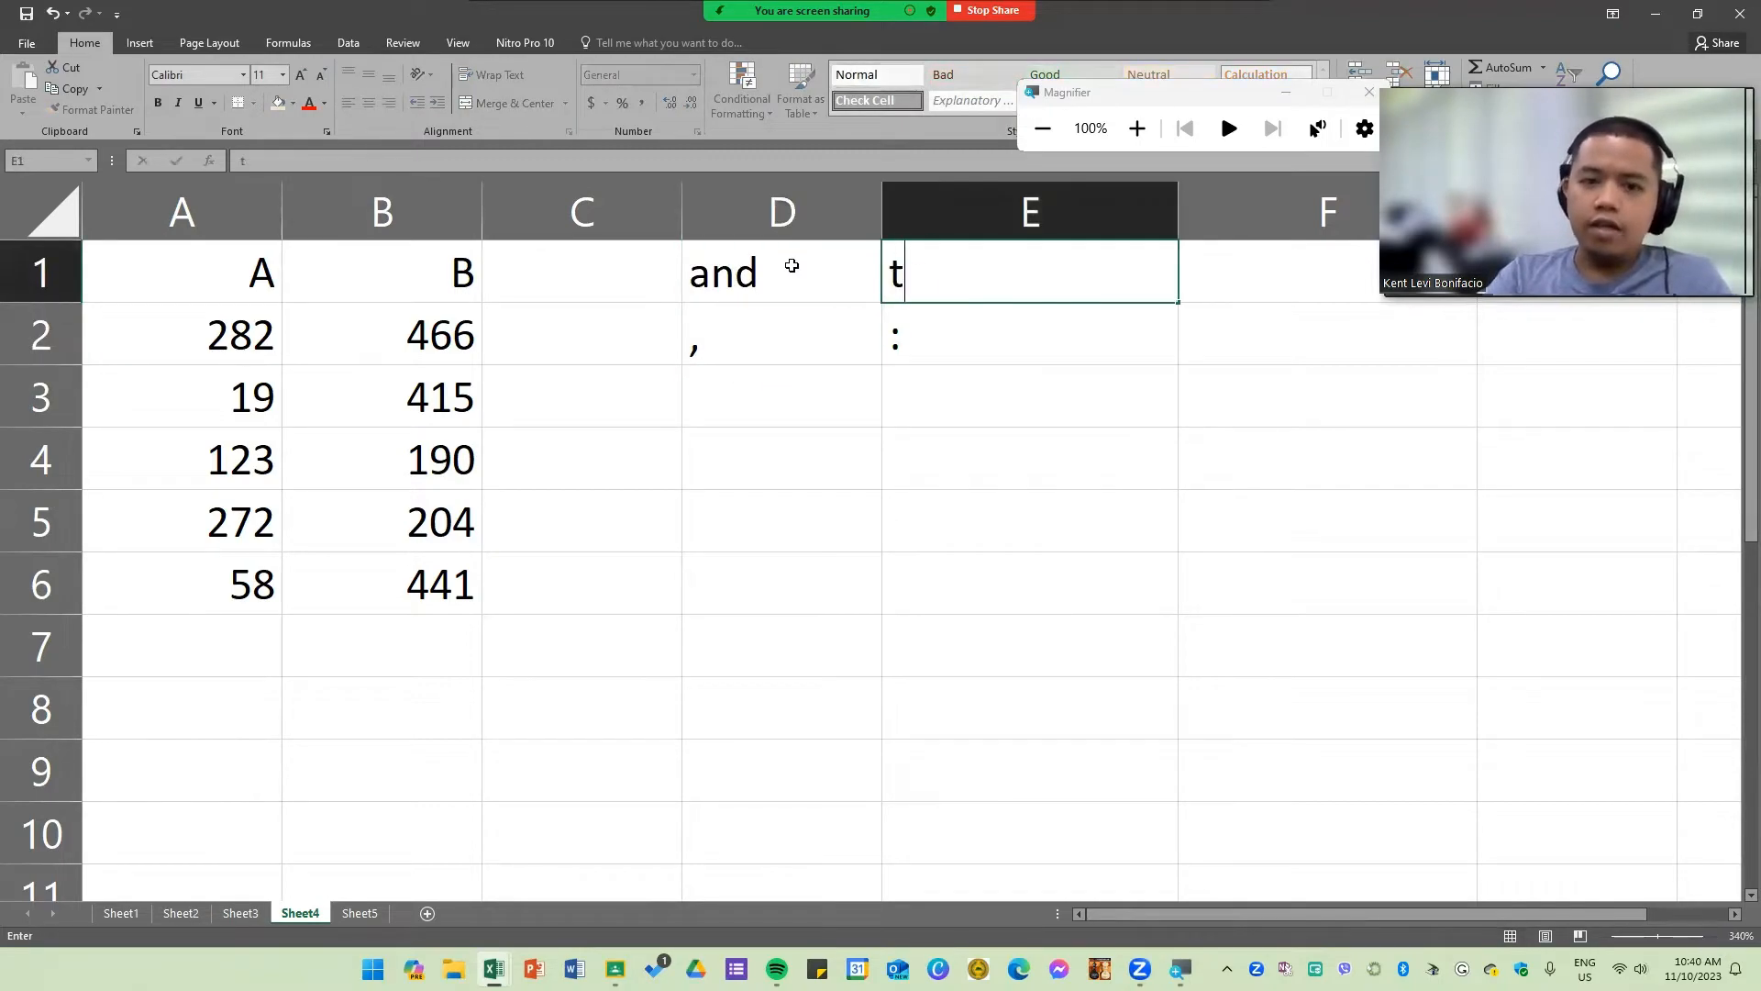
{"action": "type", "text": "o"}
Step: Enter =SUM(A2:B6) in D4 to total both columns
{"action": "left_click", "coordinate": [865, 436]}
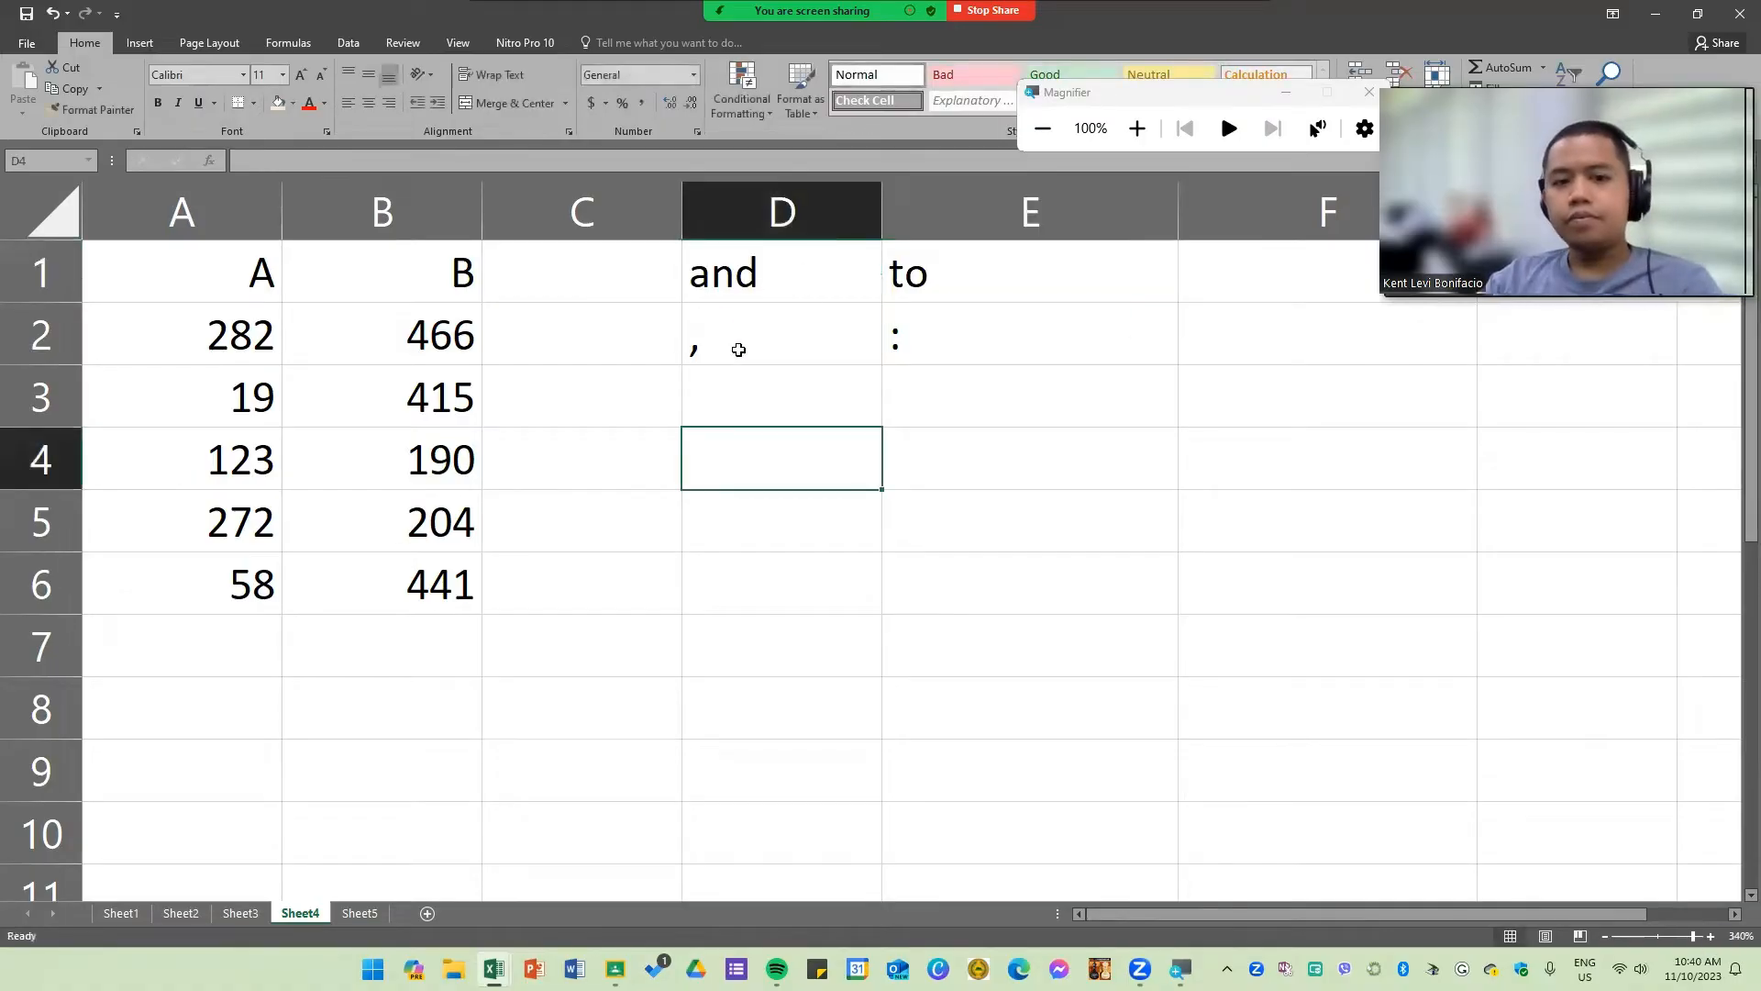
{"action": "type", "text": "=SUM("}
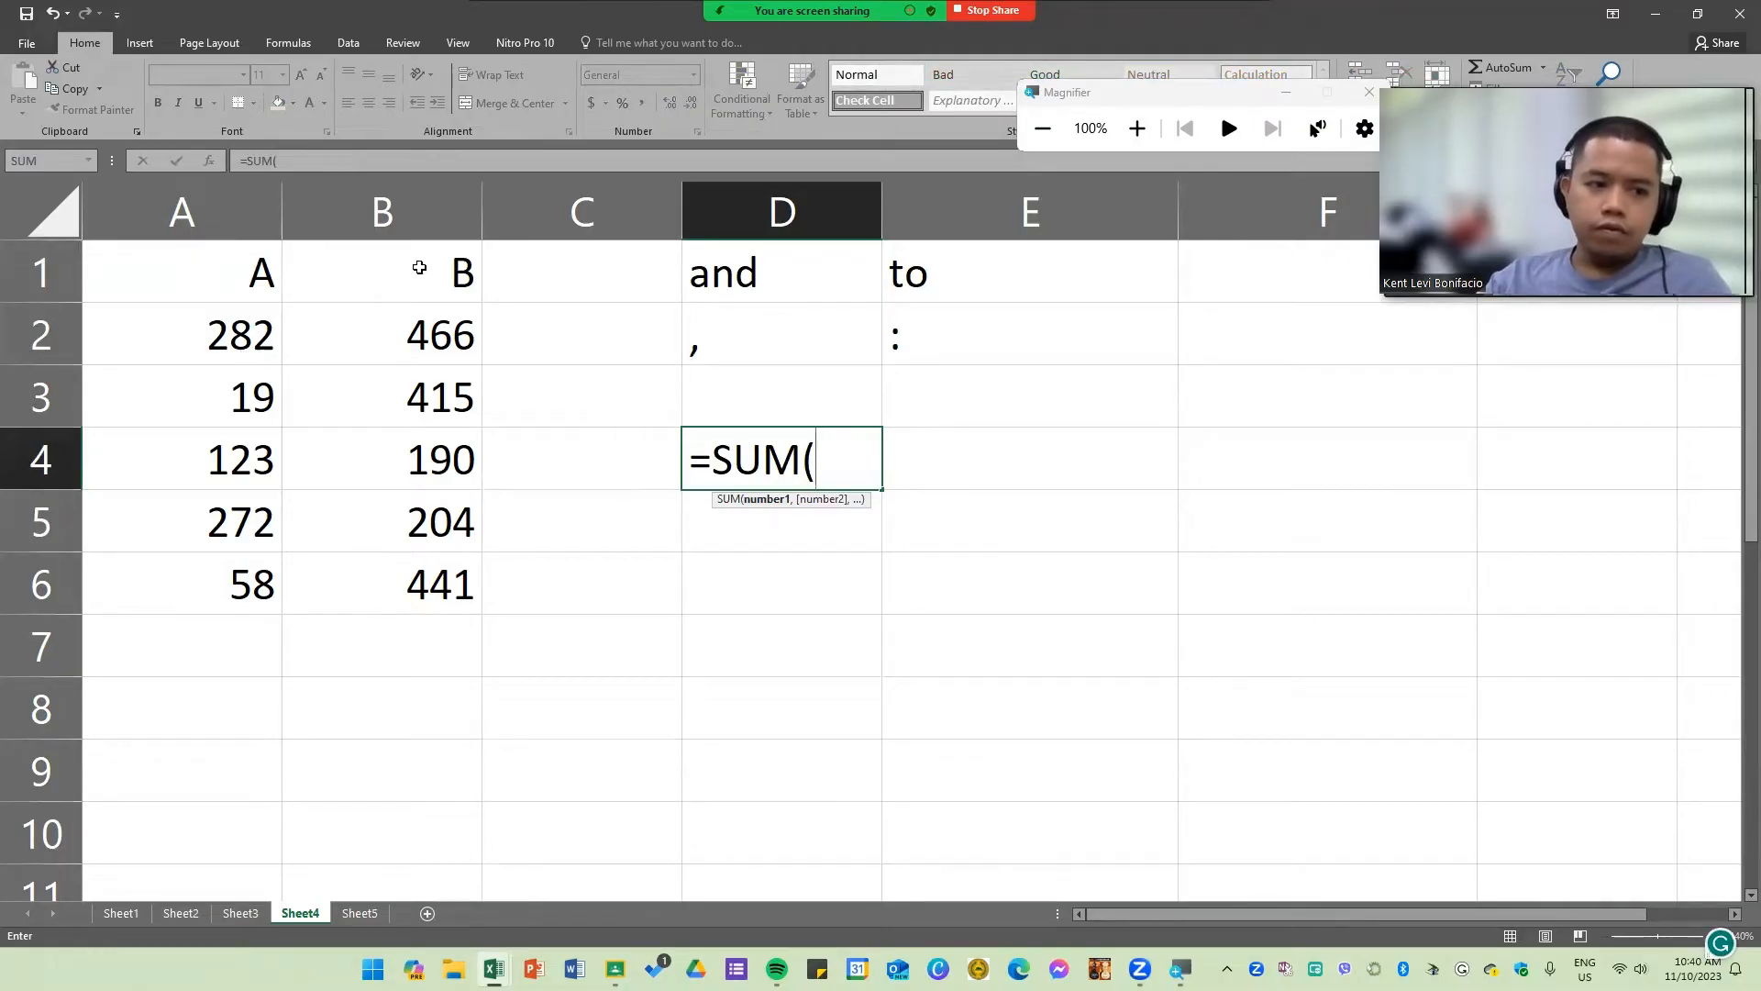
{"action": "left_click", "coordinate": [235, 326]}
{"action": "left_click", "coordinate": [465, 581], "text": "shift"}
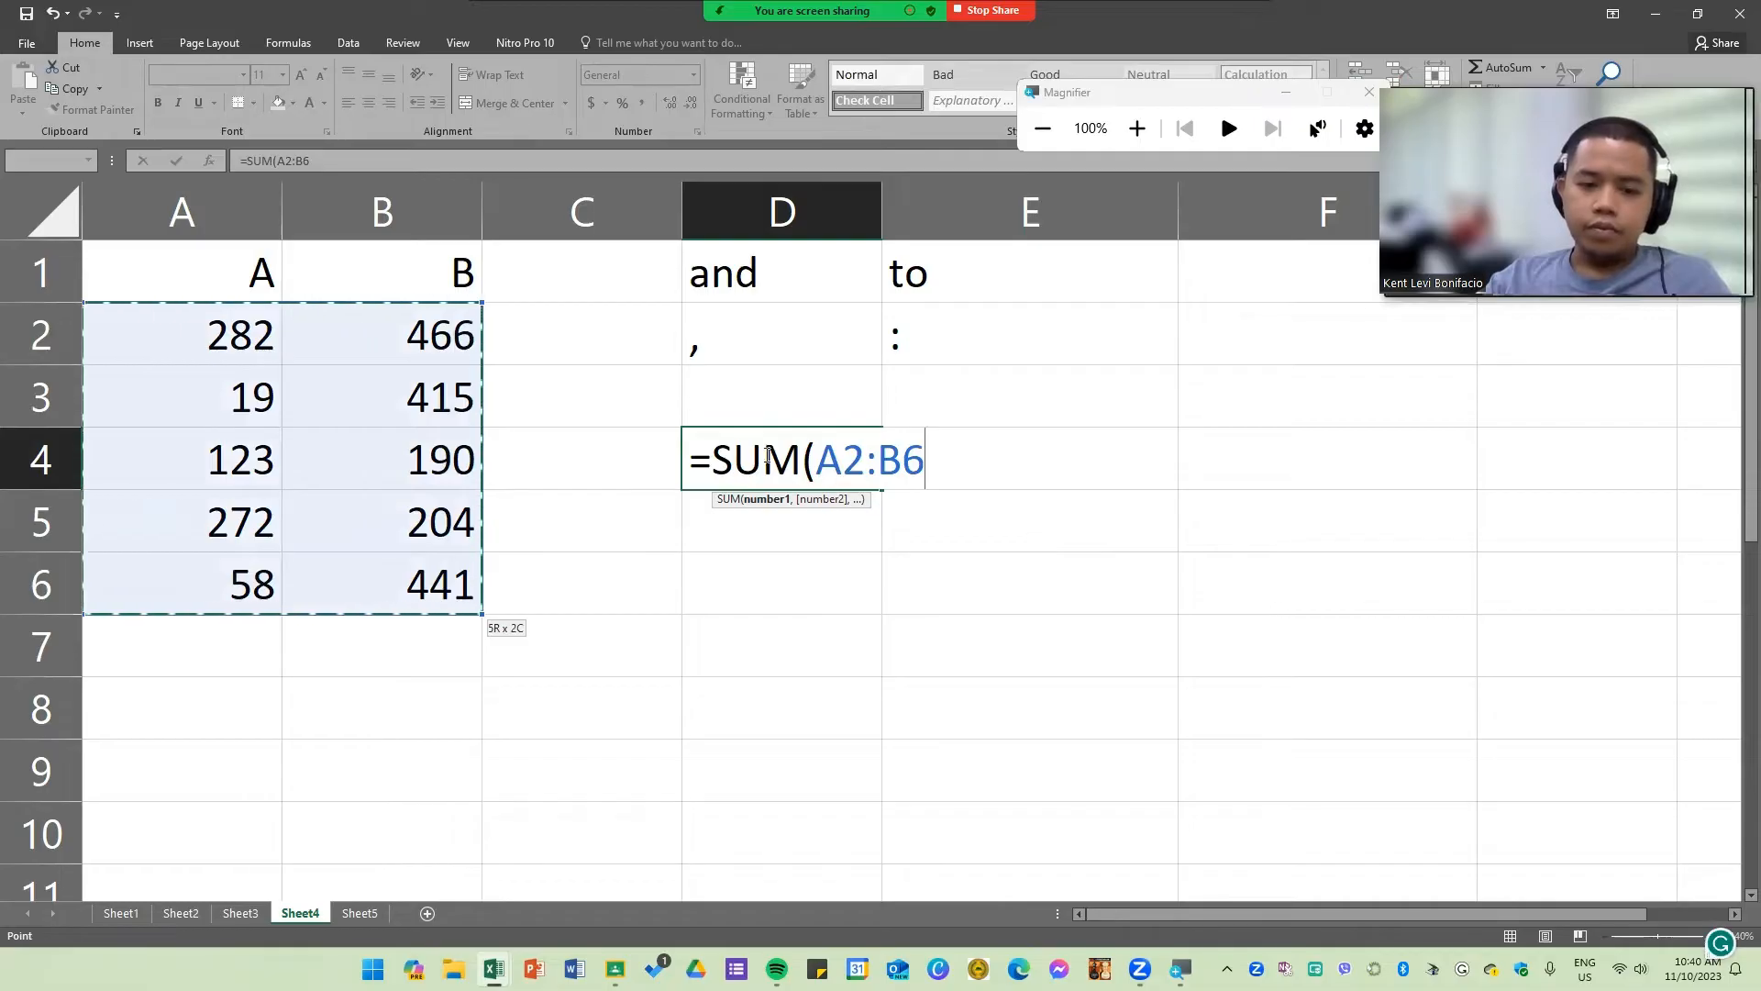
{"action": "key", "text": "Return"}
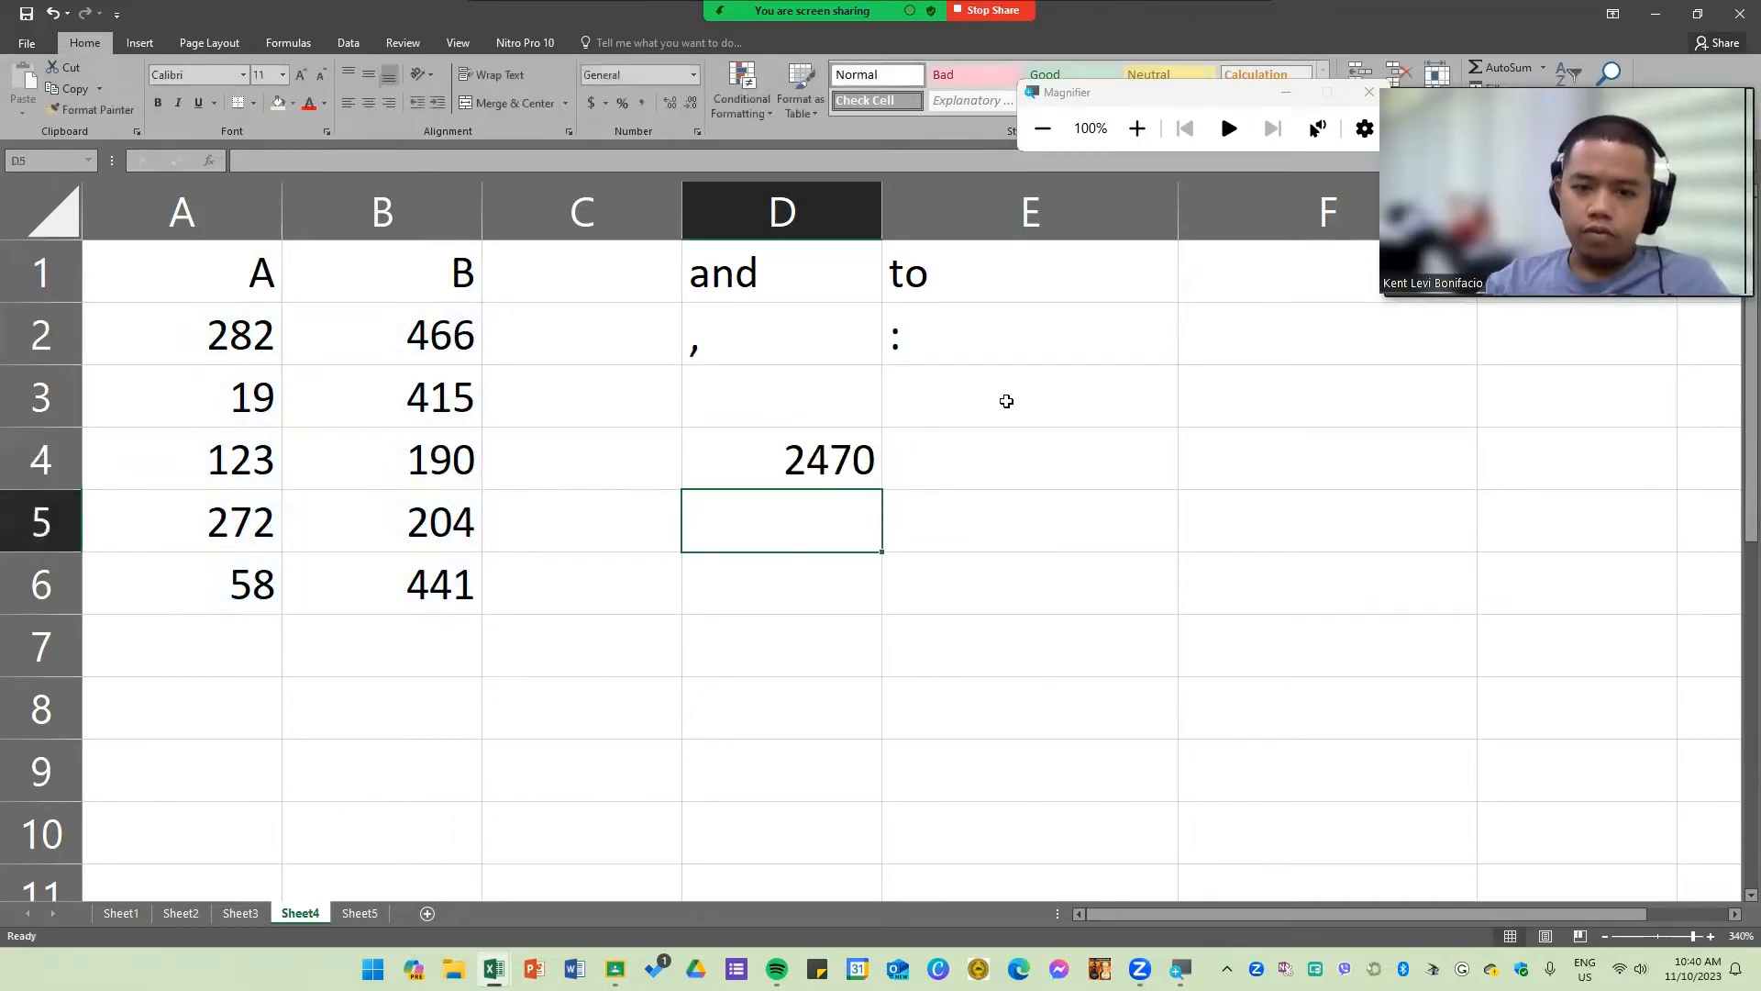
{"action": "left_click", "coordinate": [832, 462]}
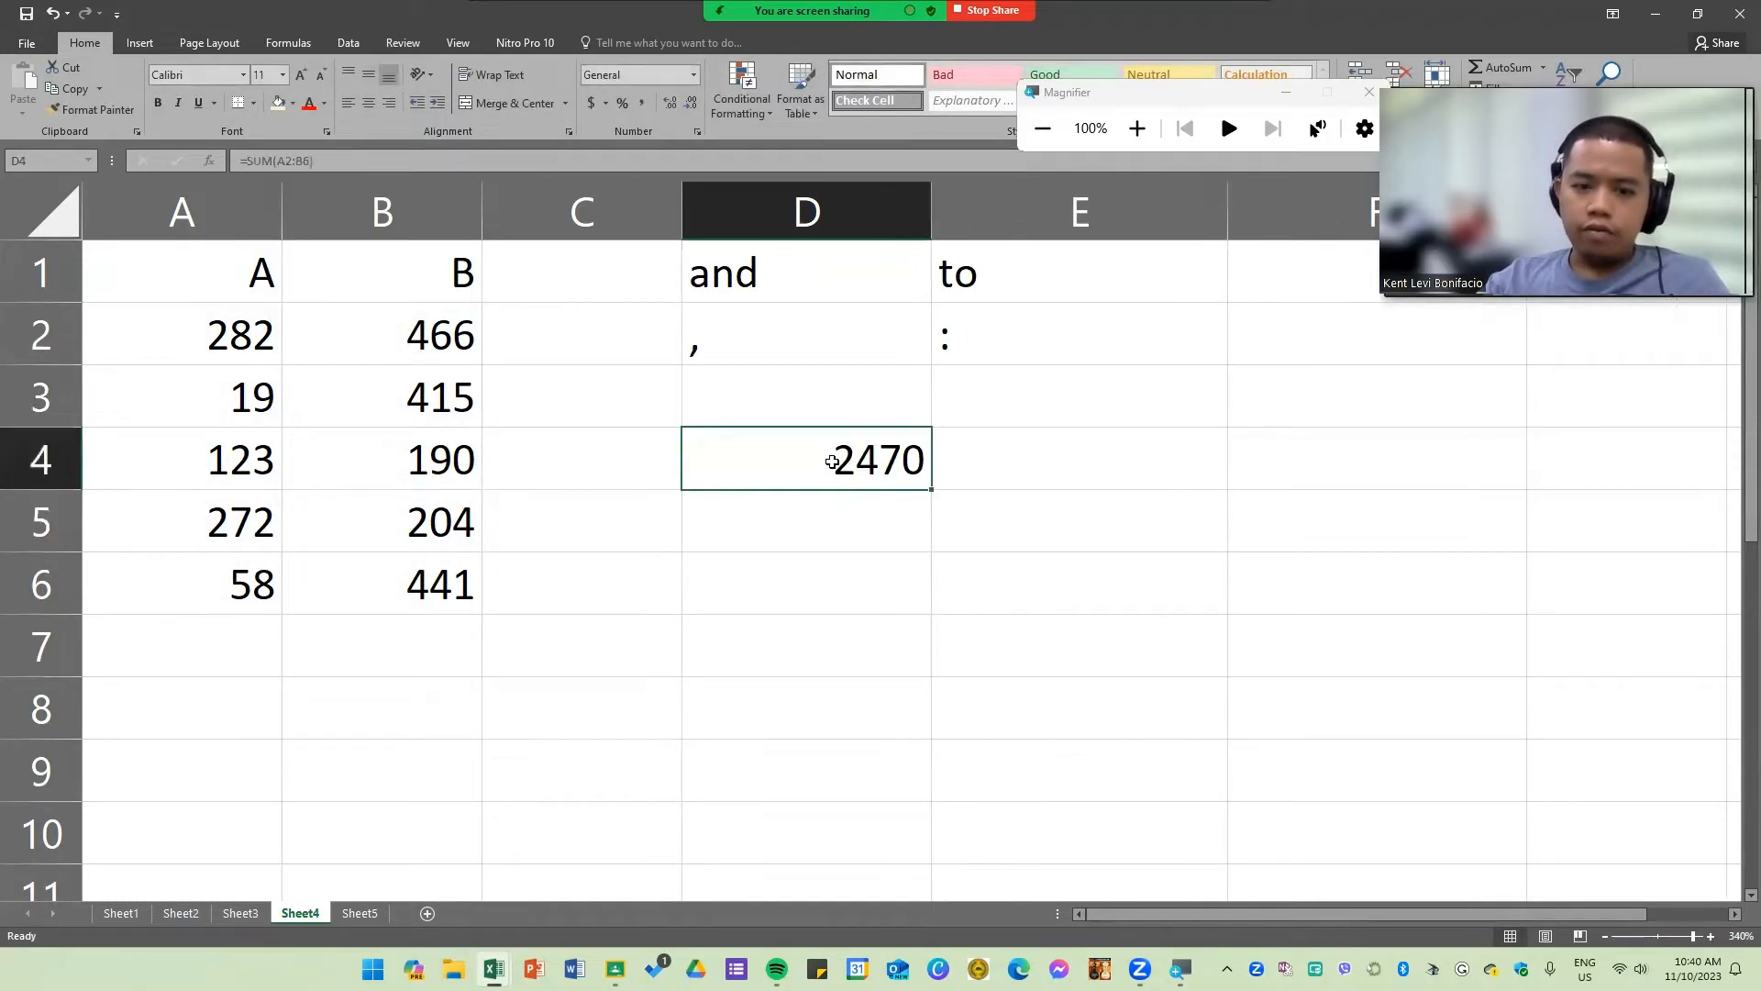
{"action": "key", "text": "ctrl+c"}
{"action": "key", "text": "Escape"}
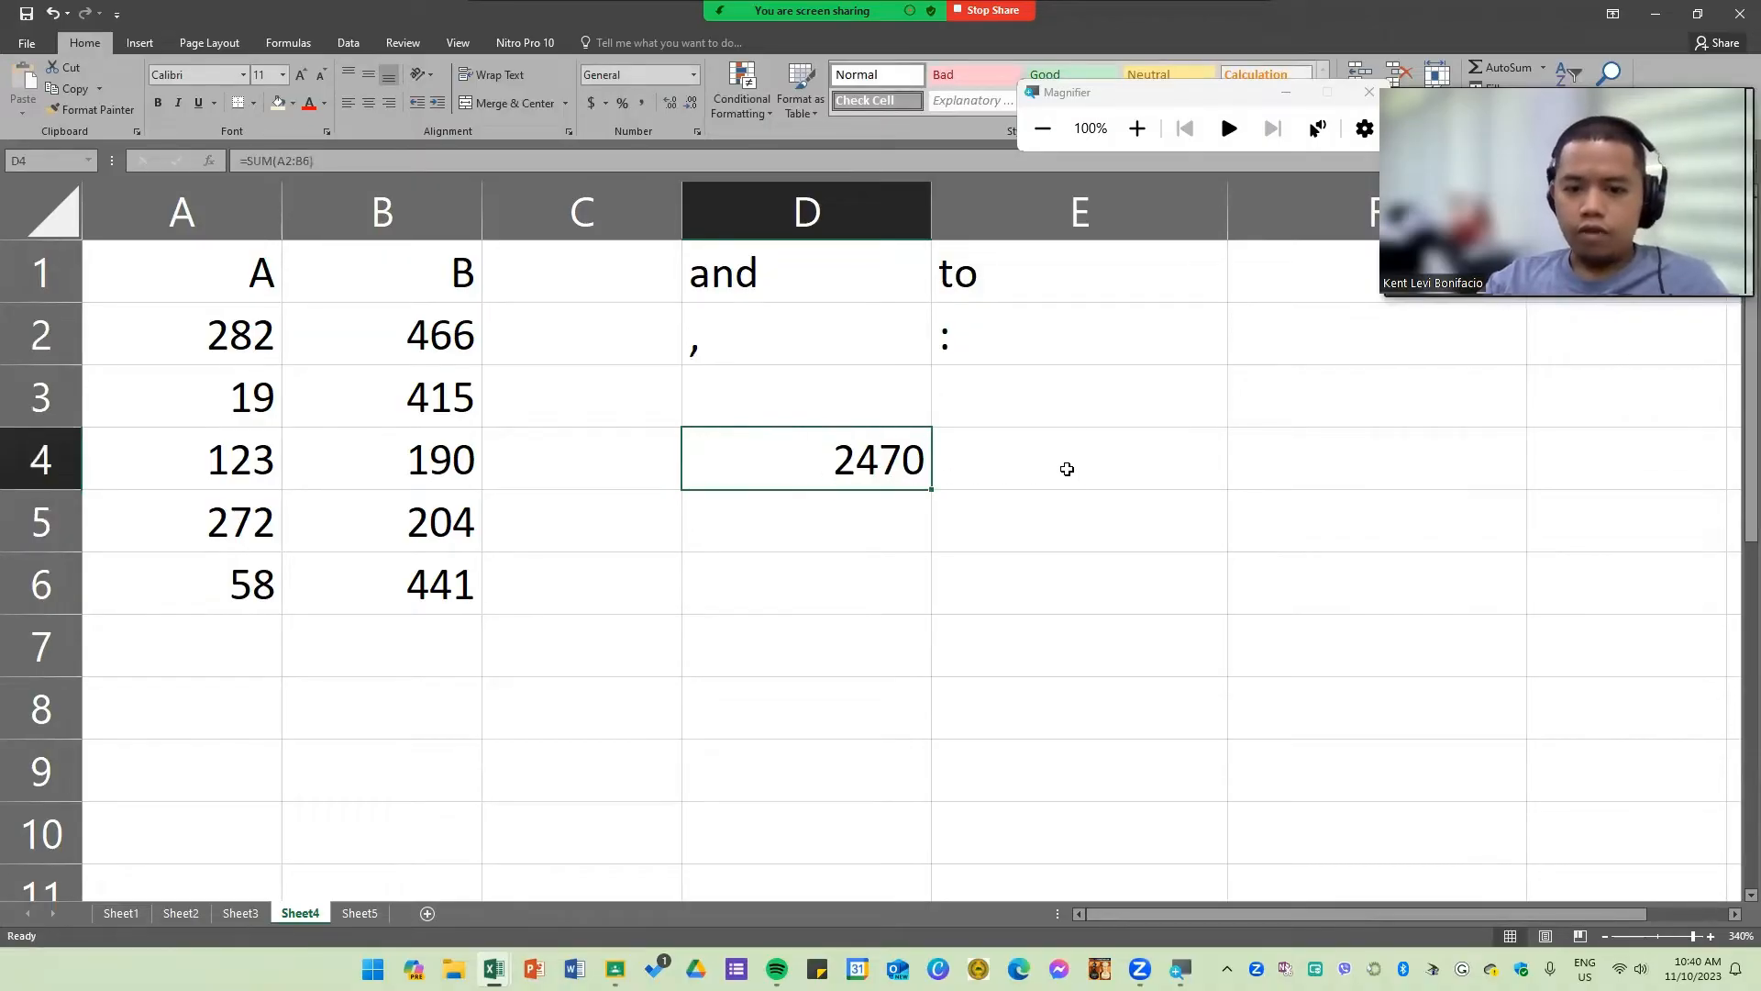
Step: Enter the formula text =SUM(A2:B6 in E4 with a leading apostrophe so it displays as text
{"action": "left_click", "coordinate": [1067, 468]}
{"action": "type", "text": "-"}
{"action": "key", "text": "Escape"}
{"action": "type", "text": "=SUM("}
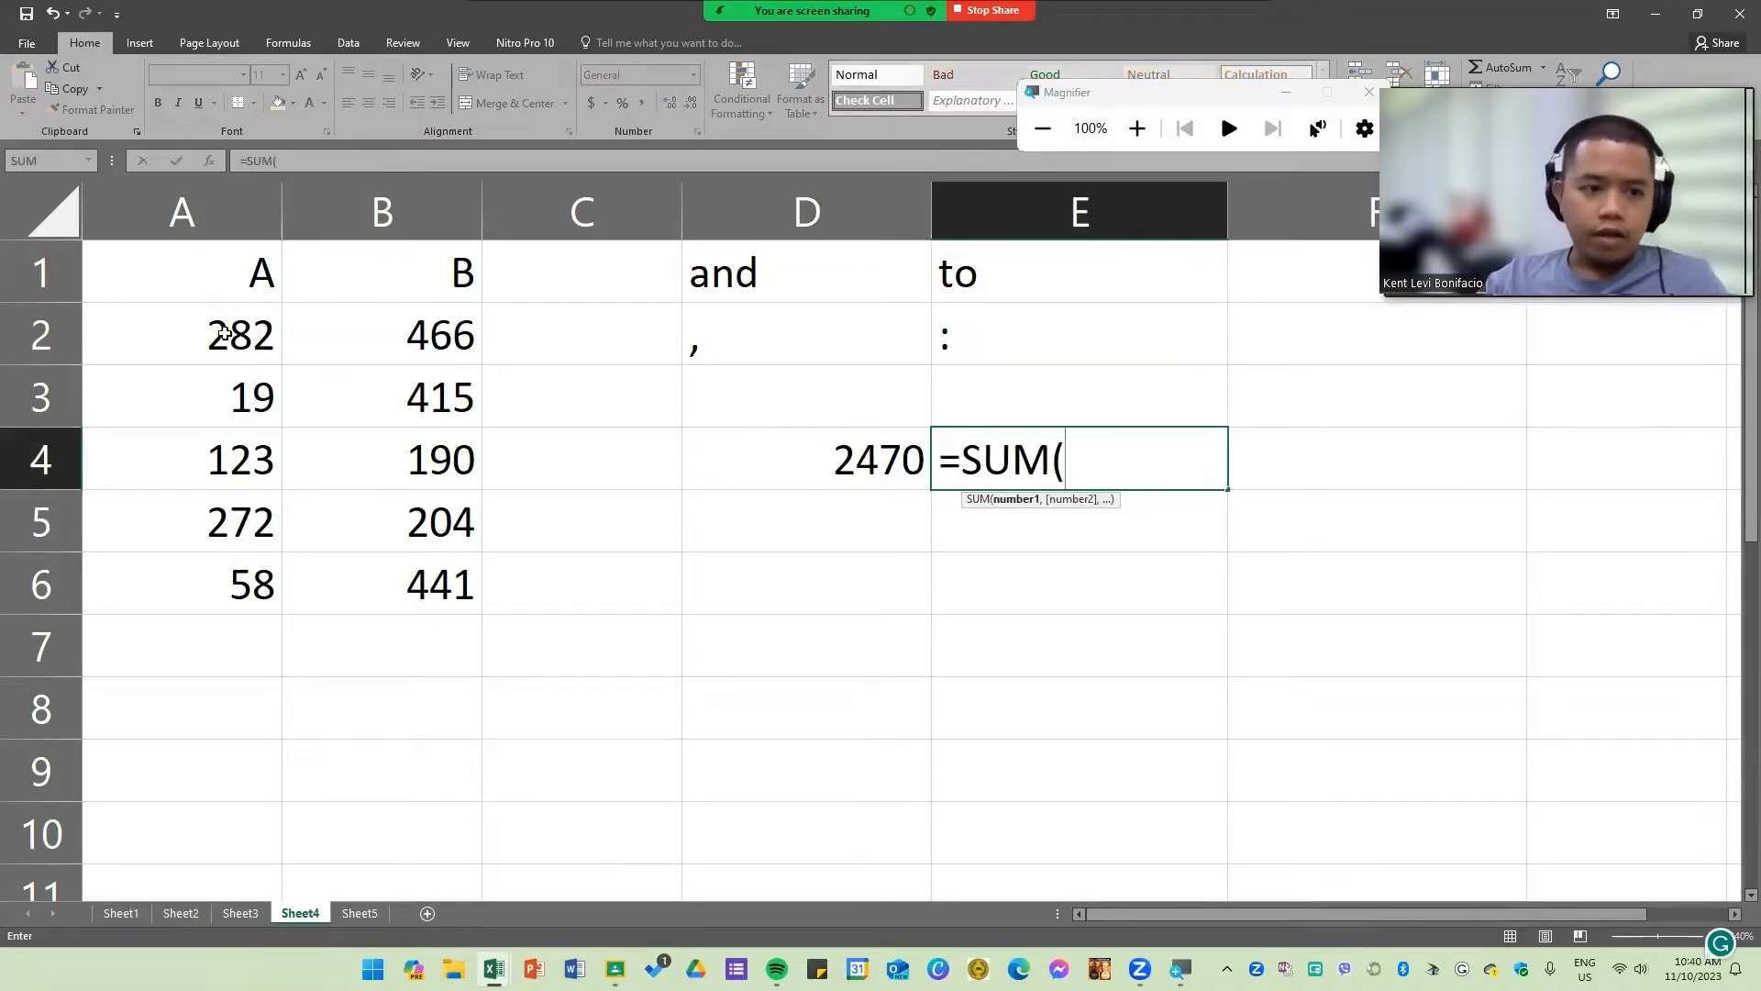
{"action": "left_click_drag", "start_coordinate": [229, 335], "coordinate": [426, 582]}
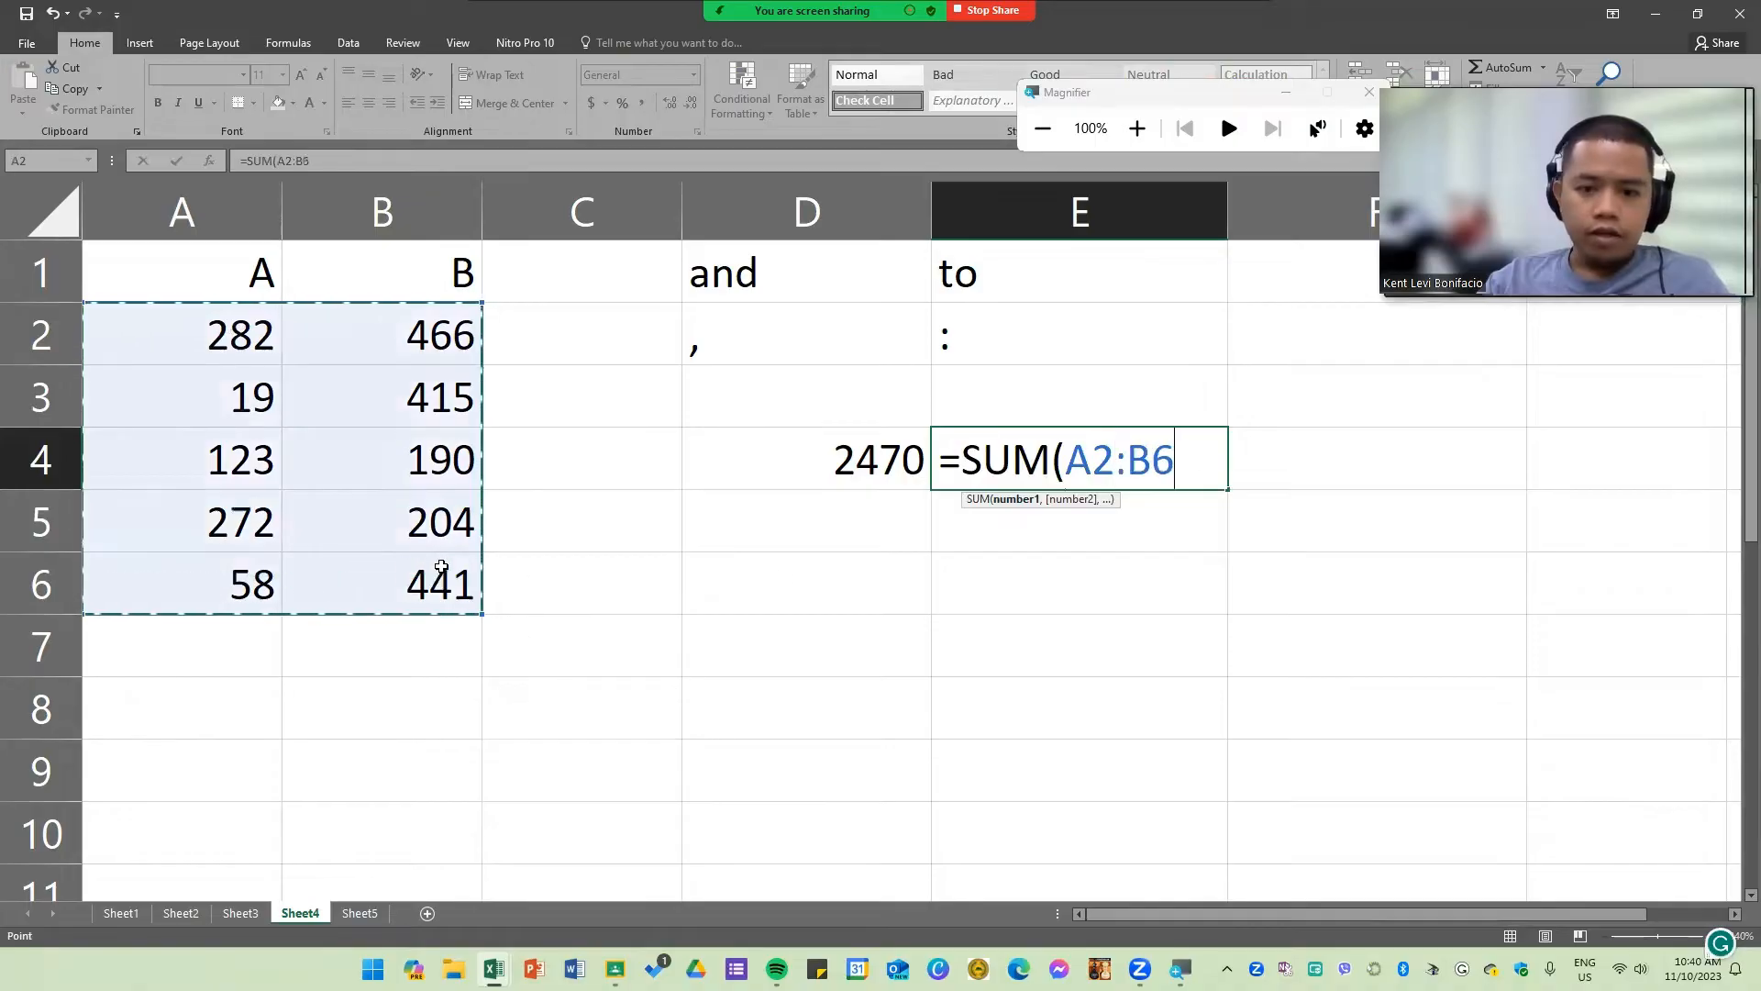
{"action": "left_click", "coordinate": [949, 464]}
{"action": "type", "text": "'"}
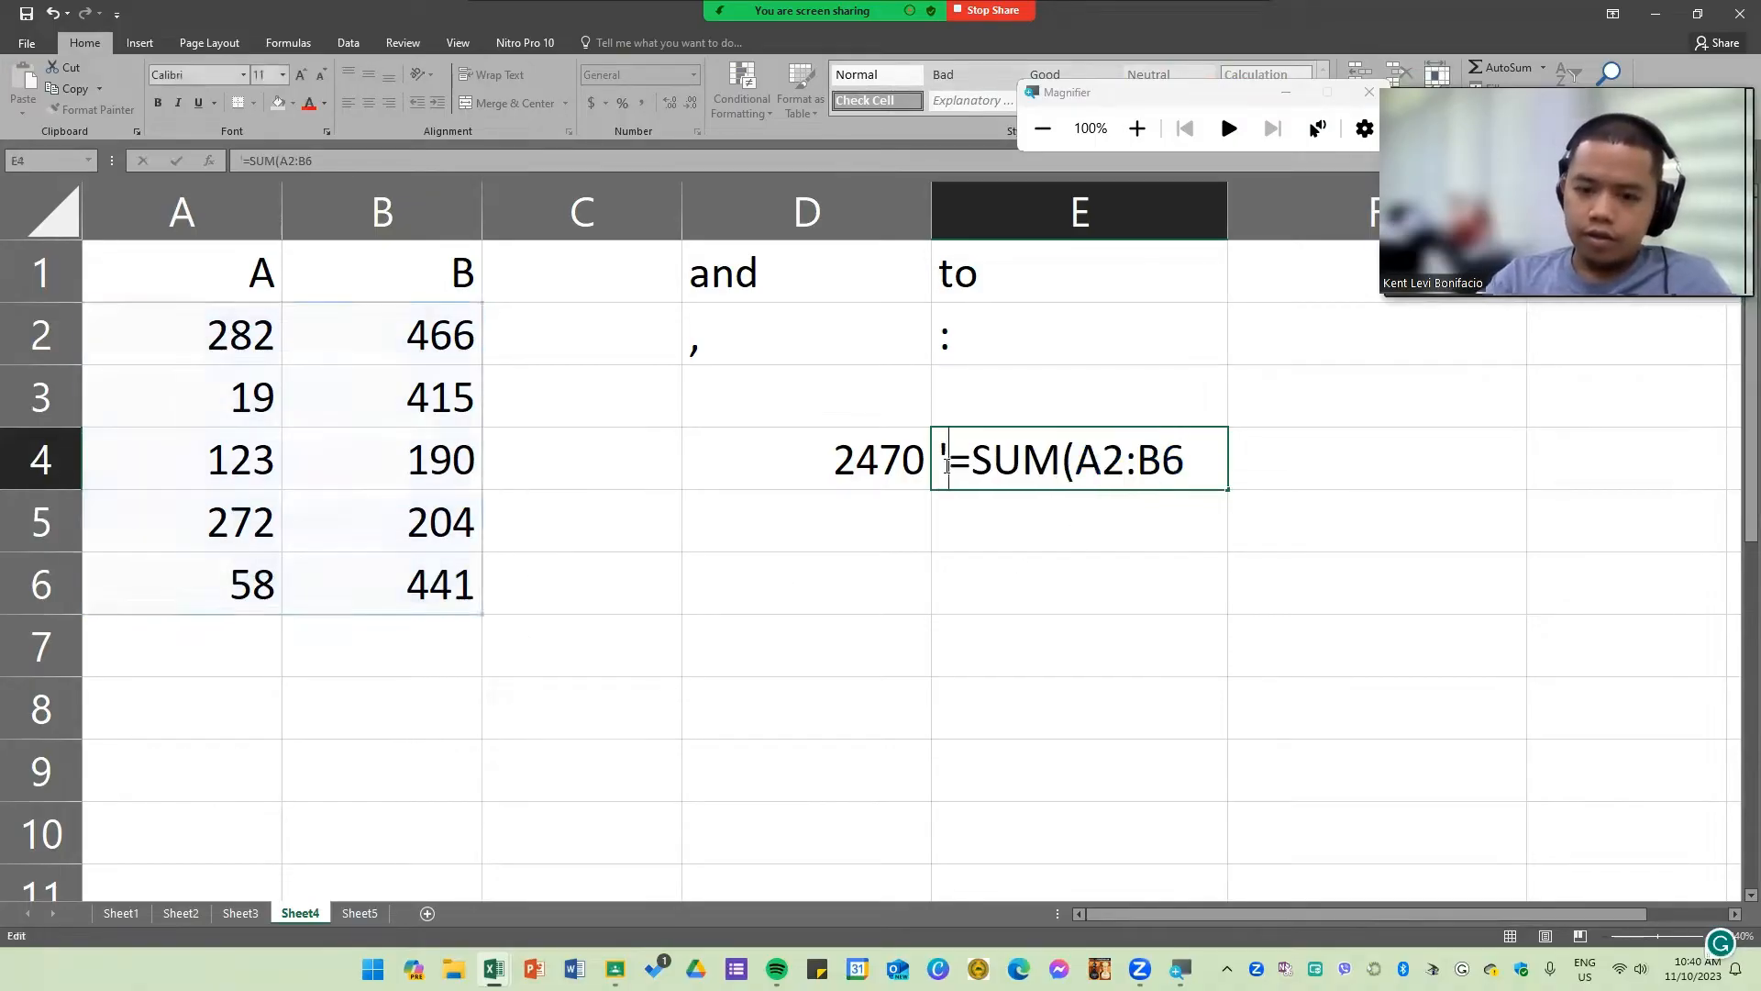
{"action": "key", "text": "Return"}
Step: Add the closing parenthesis to the formula text in E4
{"action": "left_click", "coordinate": [1056, 639]}
{"action": "left_click_drag", "start_coordinate": [881, 462], "coordinate": [1092, 479]}
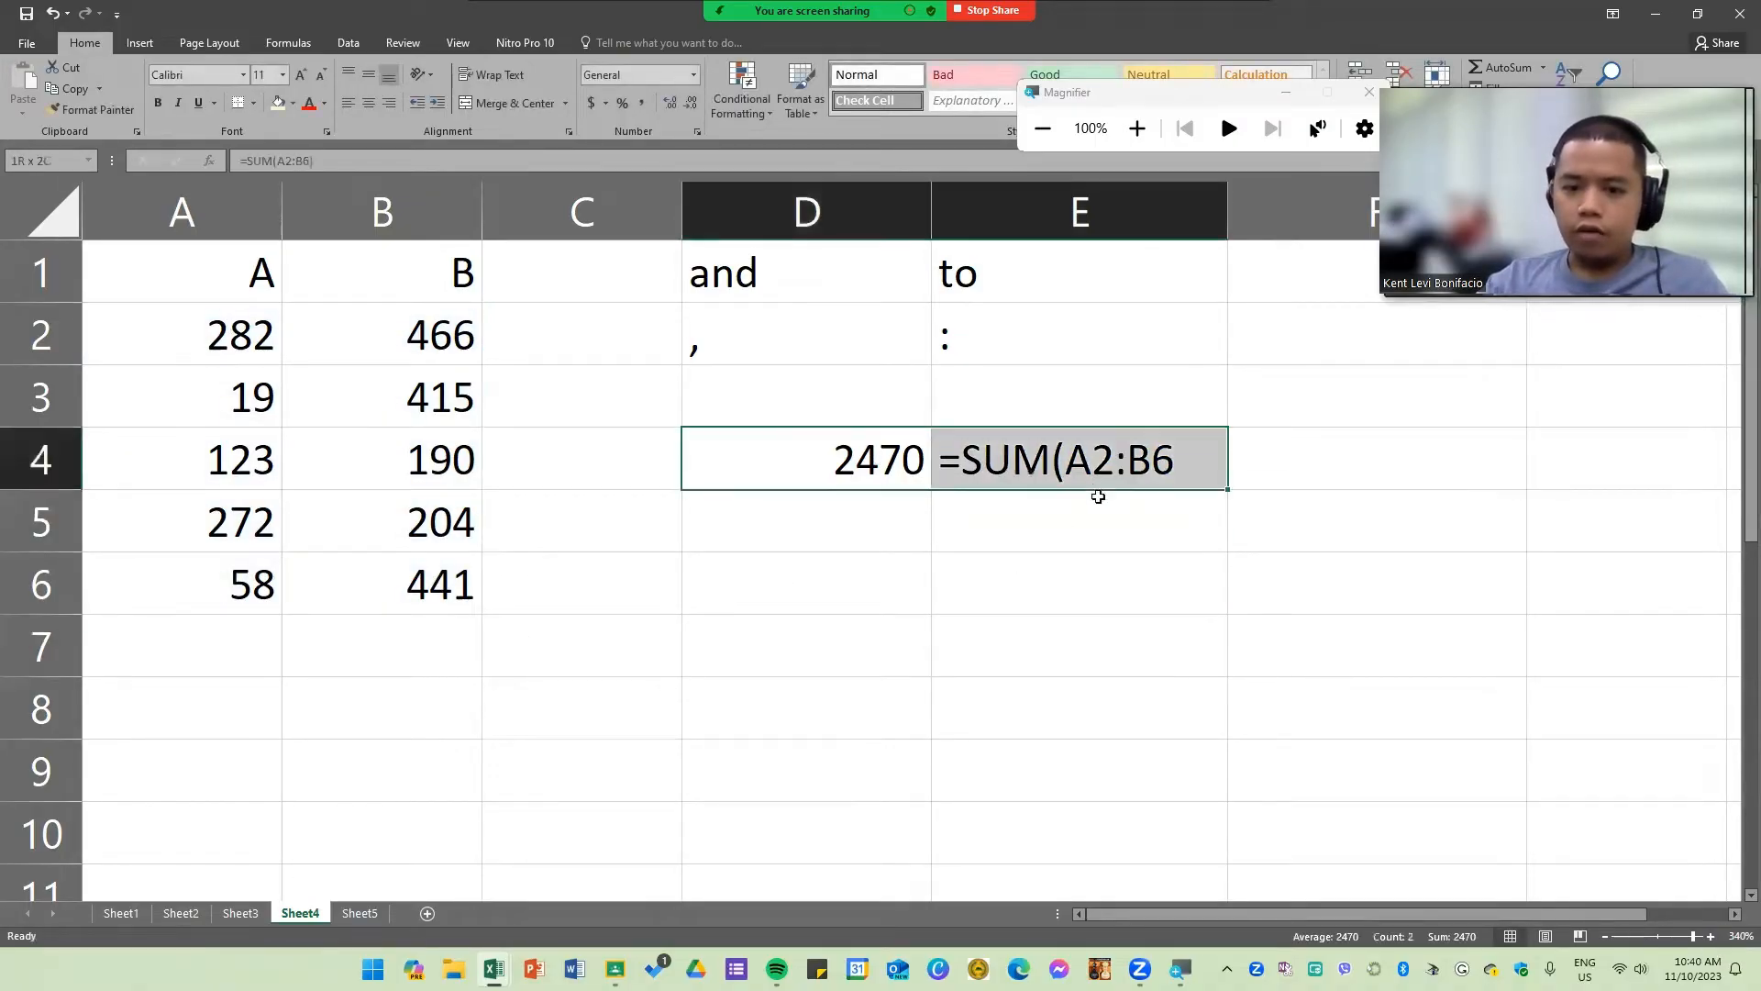
{"action": "left_click", "coordinate": [1096, 514]}
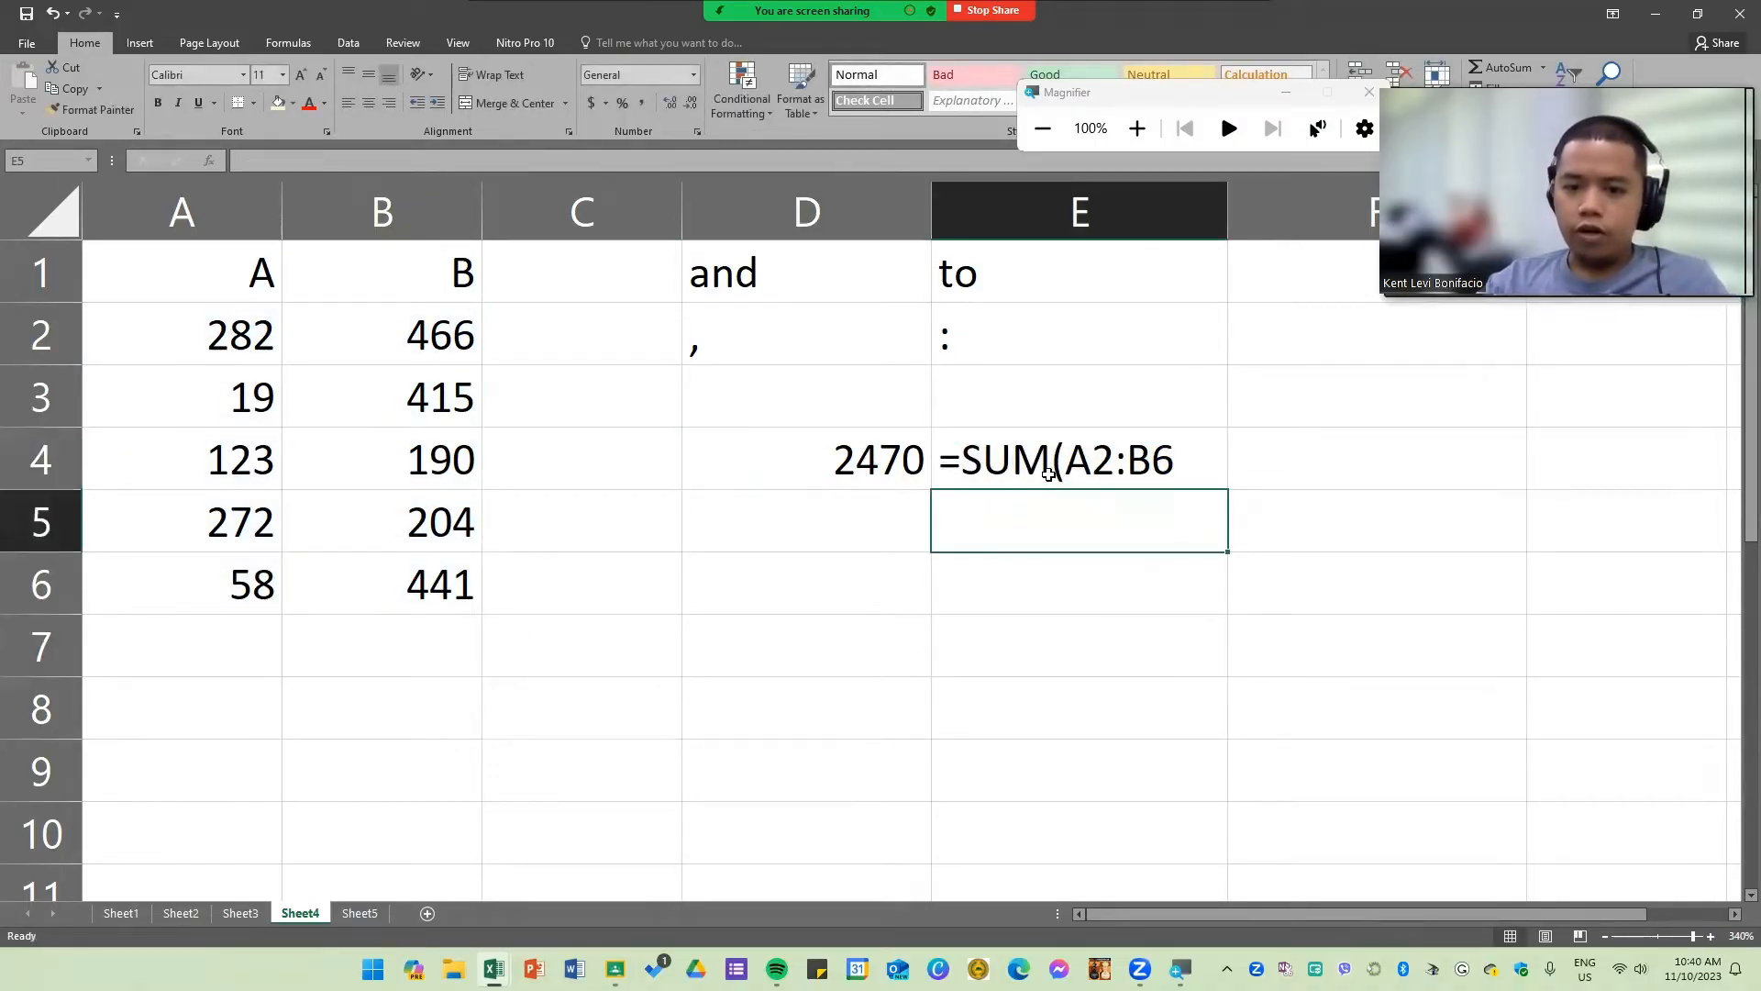
{"action": "left_click", "coordinate": [1126, 473]}
{"action": "double_click", "coordinate": [1200, 461]}
{"action": "type", "text": ")"}
{"action": "key", "text": "Return"}
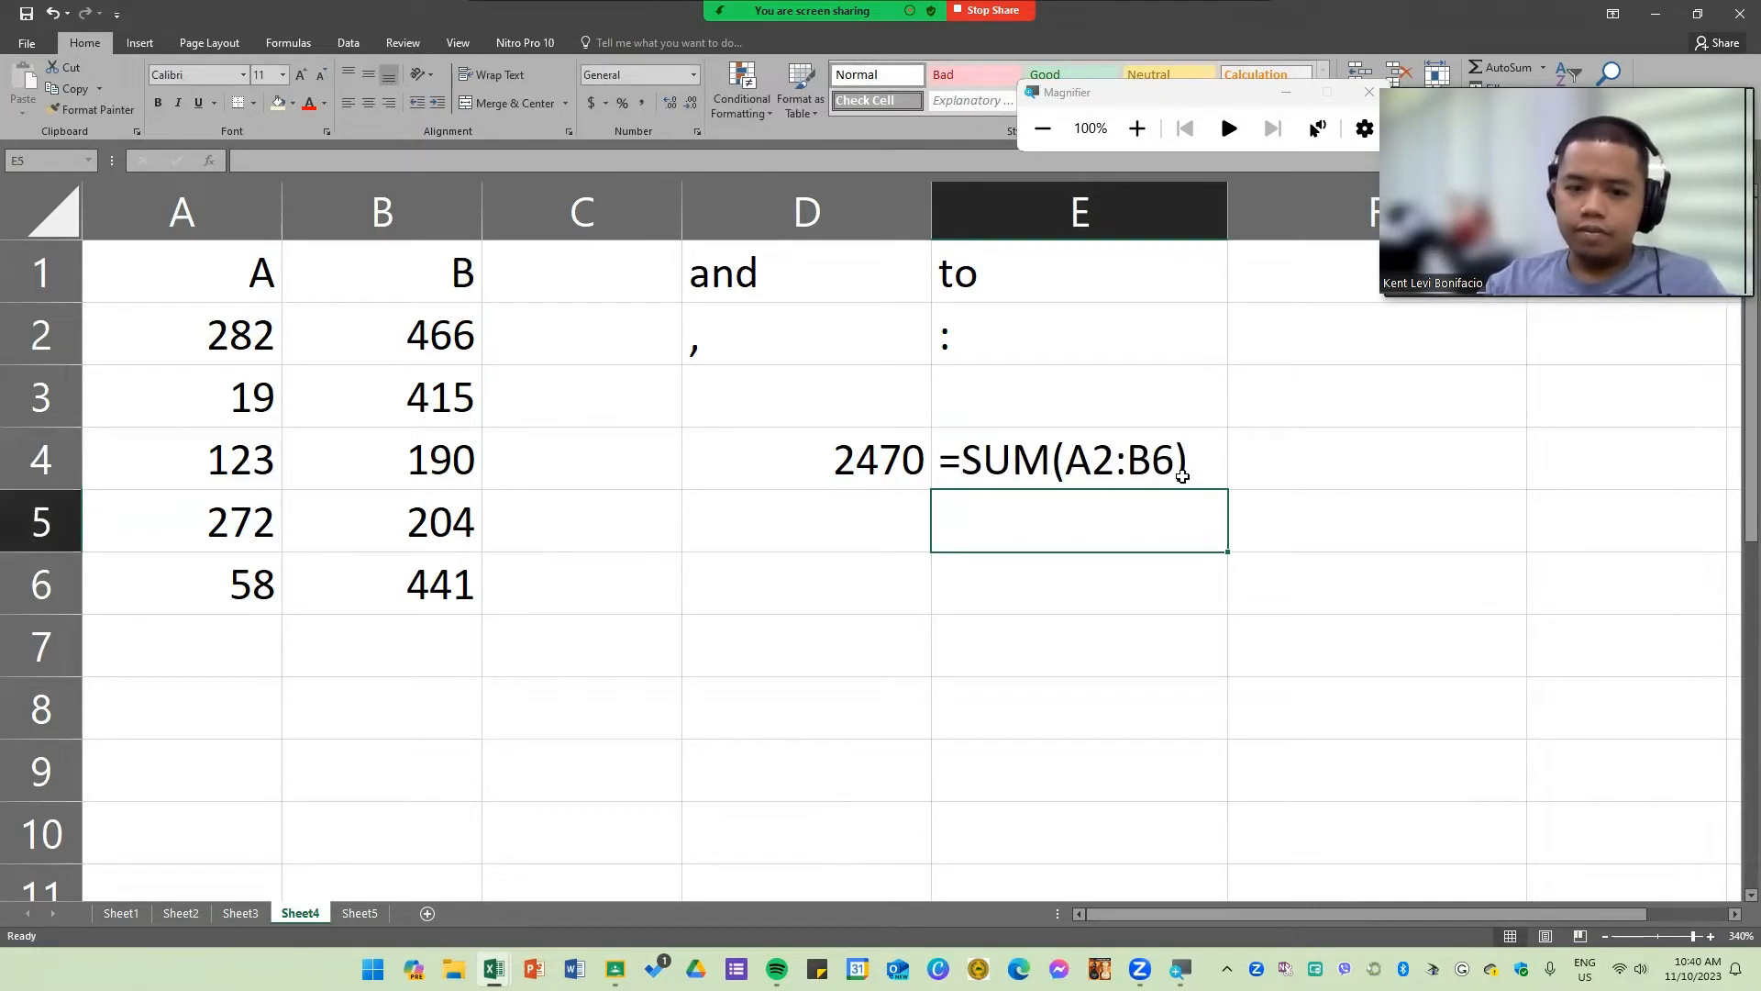
Step: Enter =SUM(A2,B6) in D5 to add only those two cells
{"action": "left_click", "coordinate": [863, 533]}
{"action": "type", "text": "=SUM("}
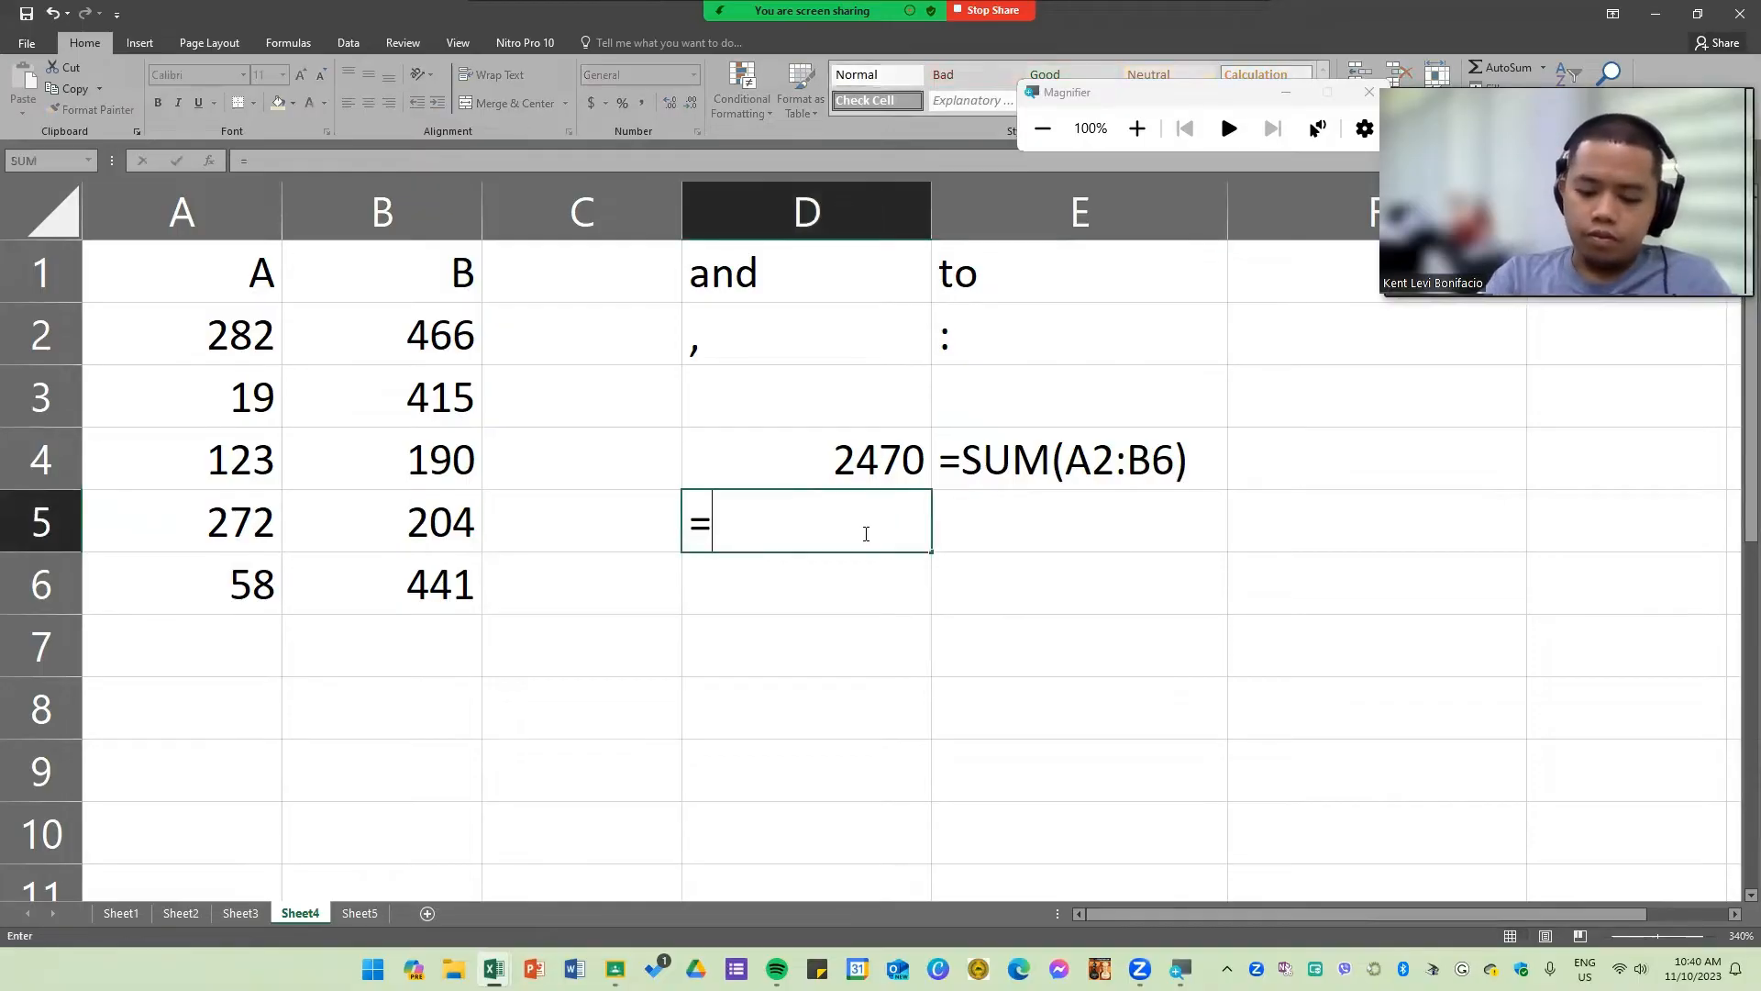
{"action": "left_click", "coordinate": [238, 325]}
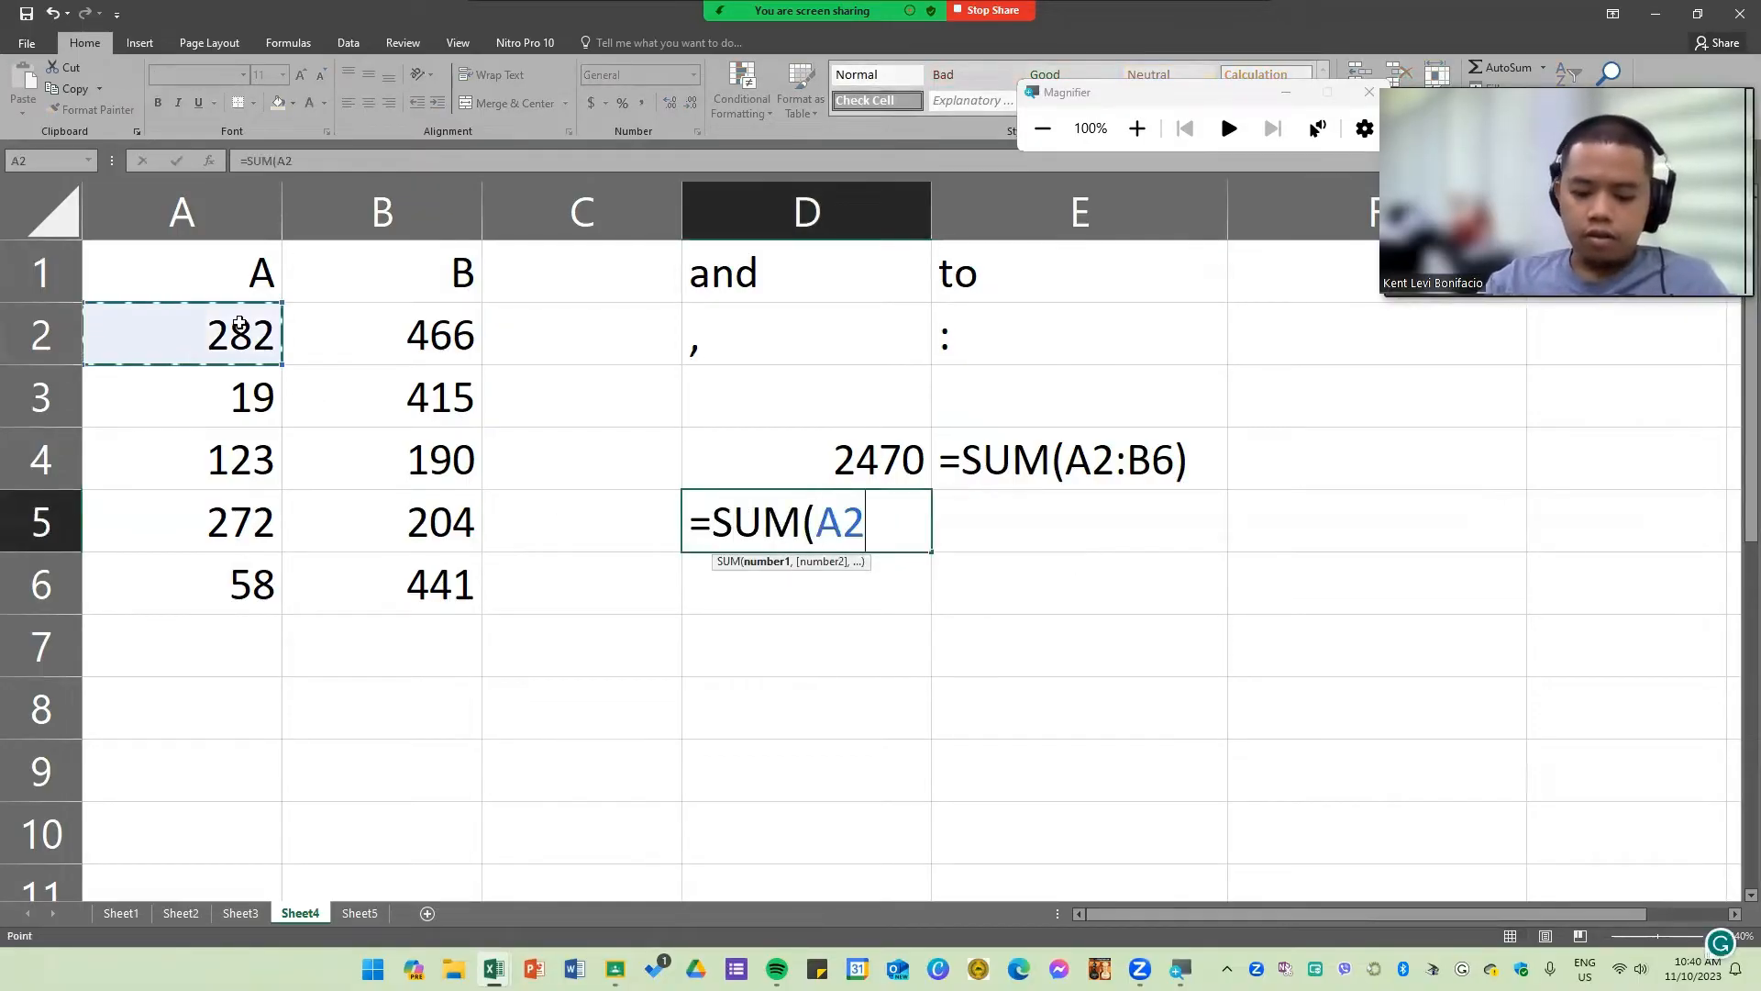
{"action": "type", "text": ","}
{"action": "left_click", "coordinate": [473, 563]}
{"action": "type", "text": ")"}
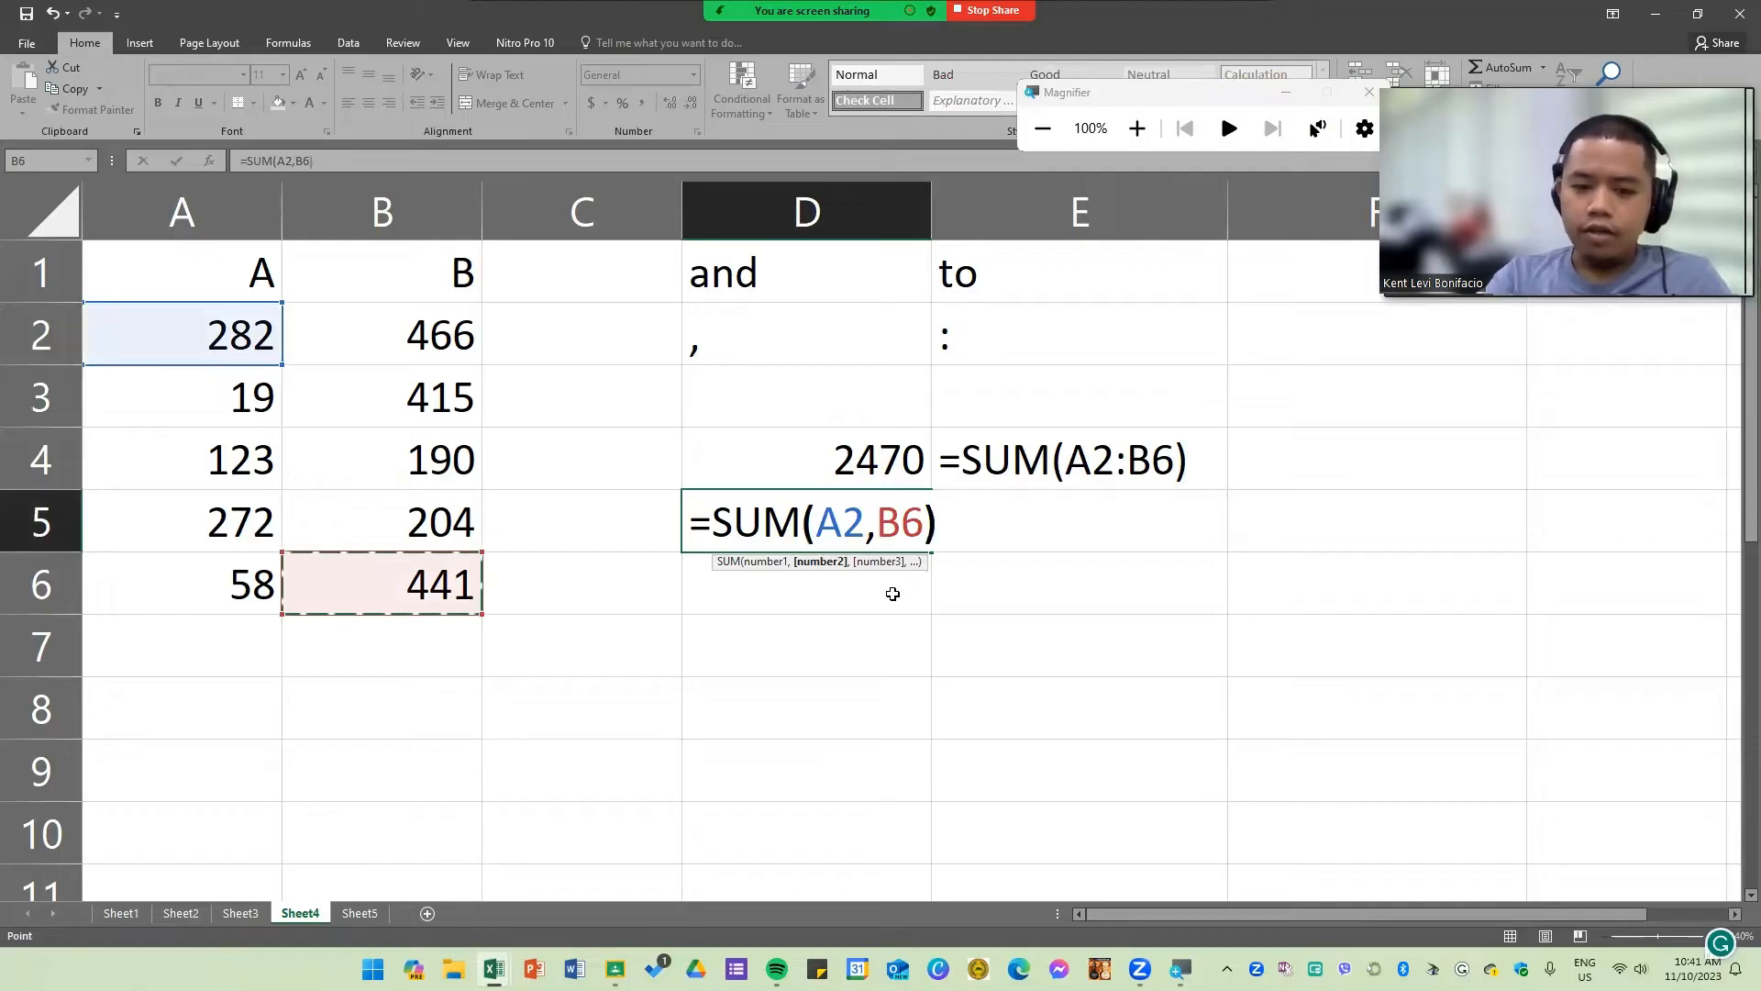
{"action": "key", "text": "Return"}
Step: Show the formula =SUM(A2,B6) as text in E5 by prefixing it with an apostrophe
{"action": "left_click", "coordinate": [1126, 541]}
{"action": "type", "text": "=SUM("}
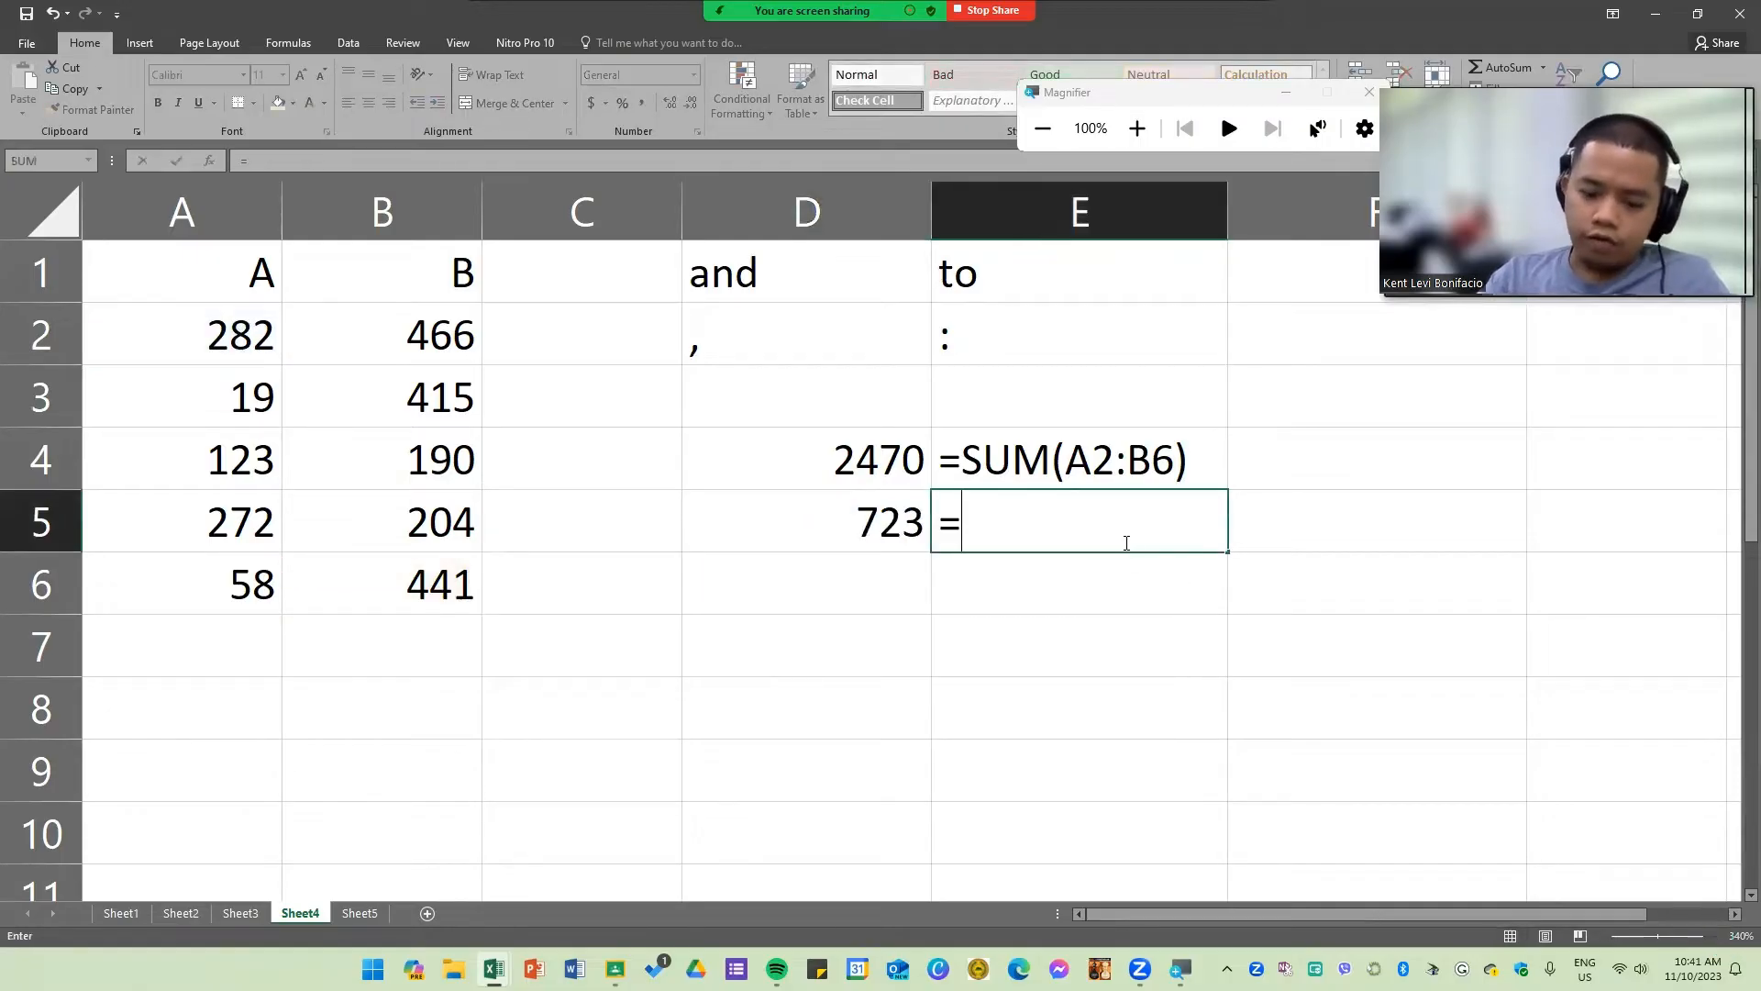
{"action": "left_click", "coordinate": [196, 341]}
{"action": "type", "text": ","}
{"action": "left_click", "coordinate": [410, 588]}
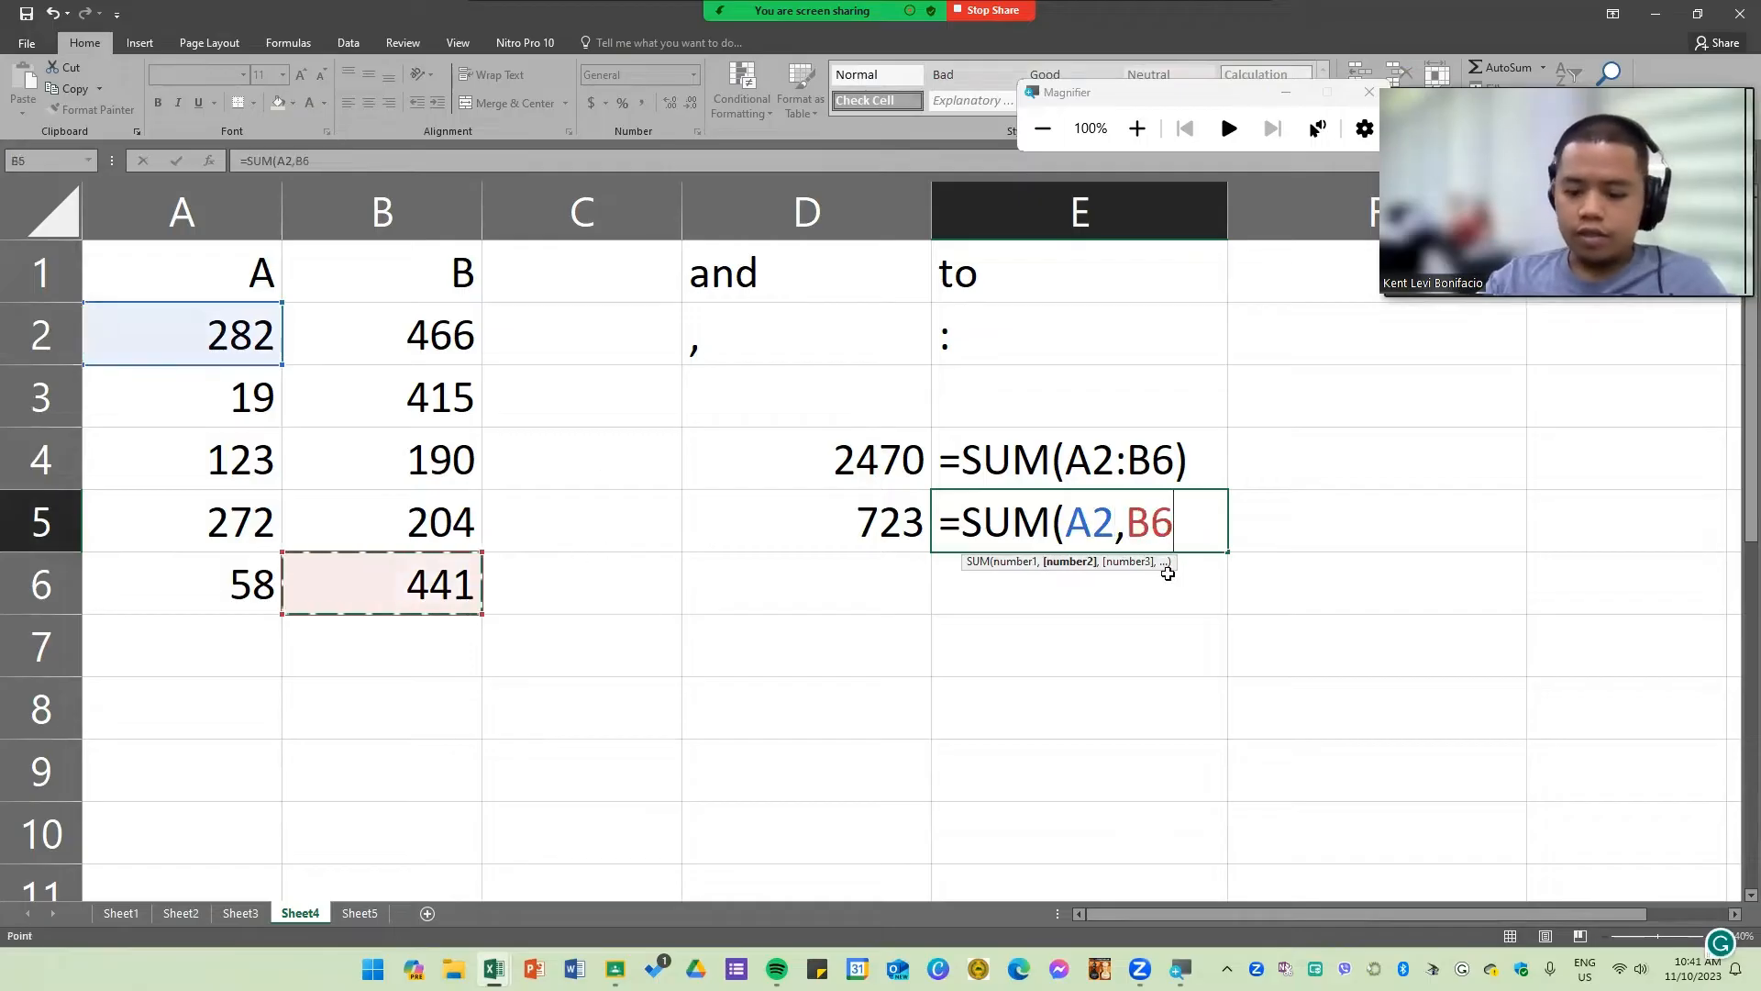
{"action": "type", "text": ")"}
{"action": "left_click", "coordinate": [941, 523]}
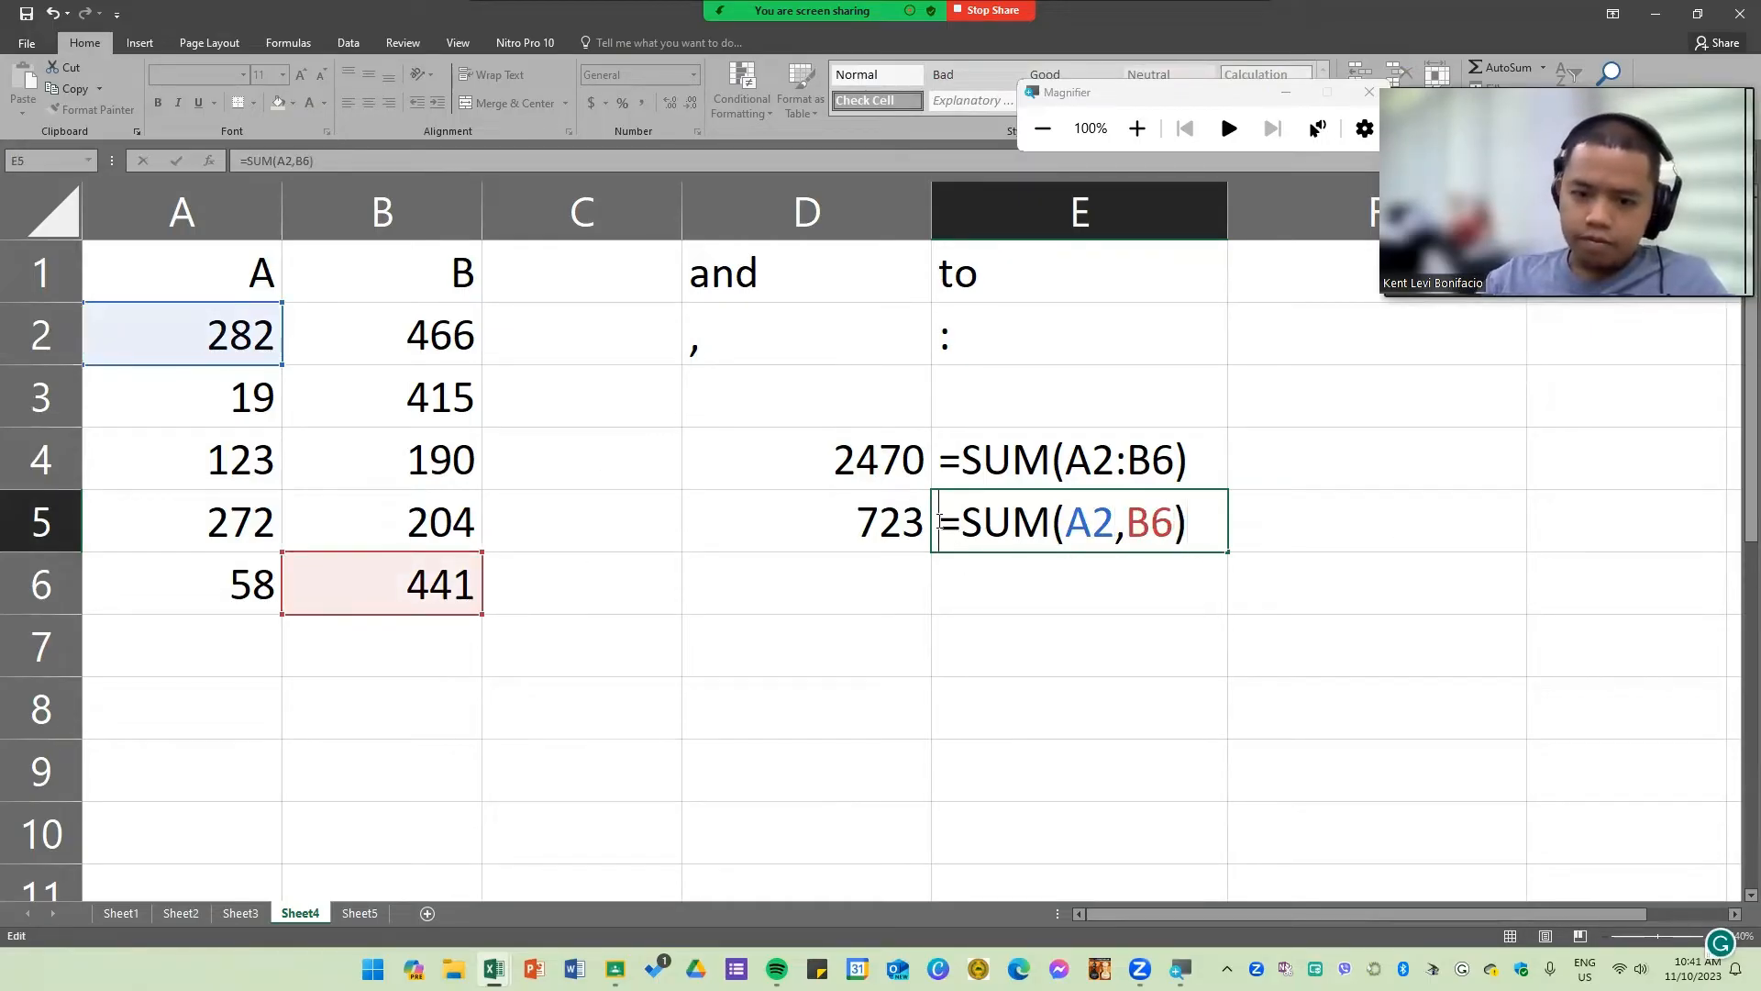
{"action": "type", "text": "'"}
{"action": "key", "text": "Return"}
{"action": "key", "text": "Right"}
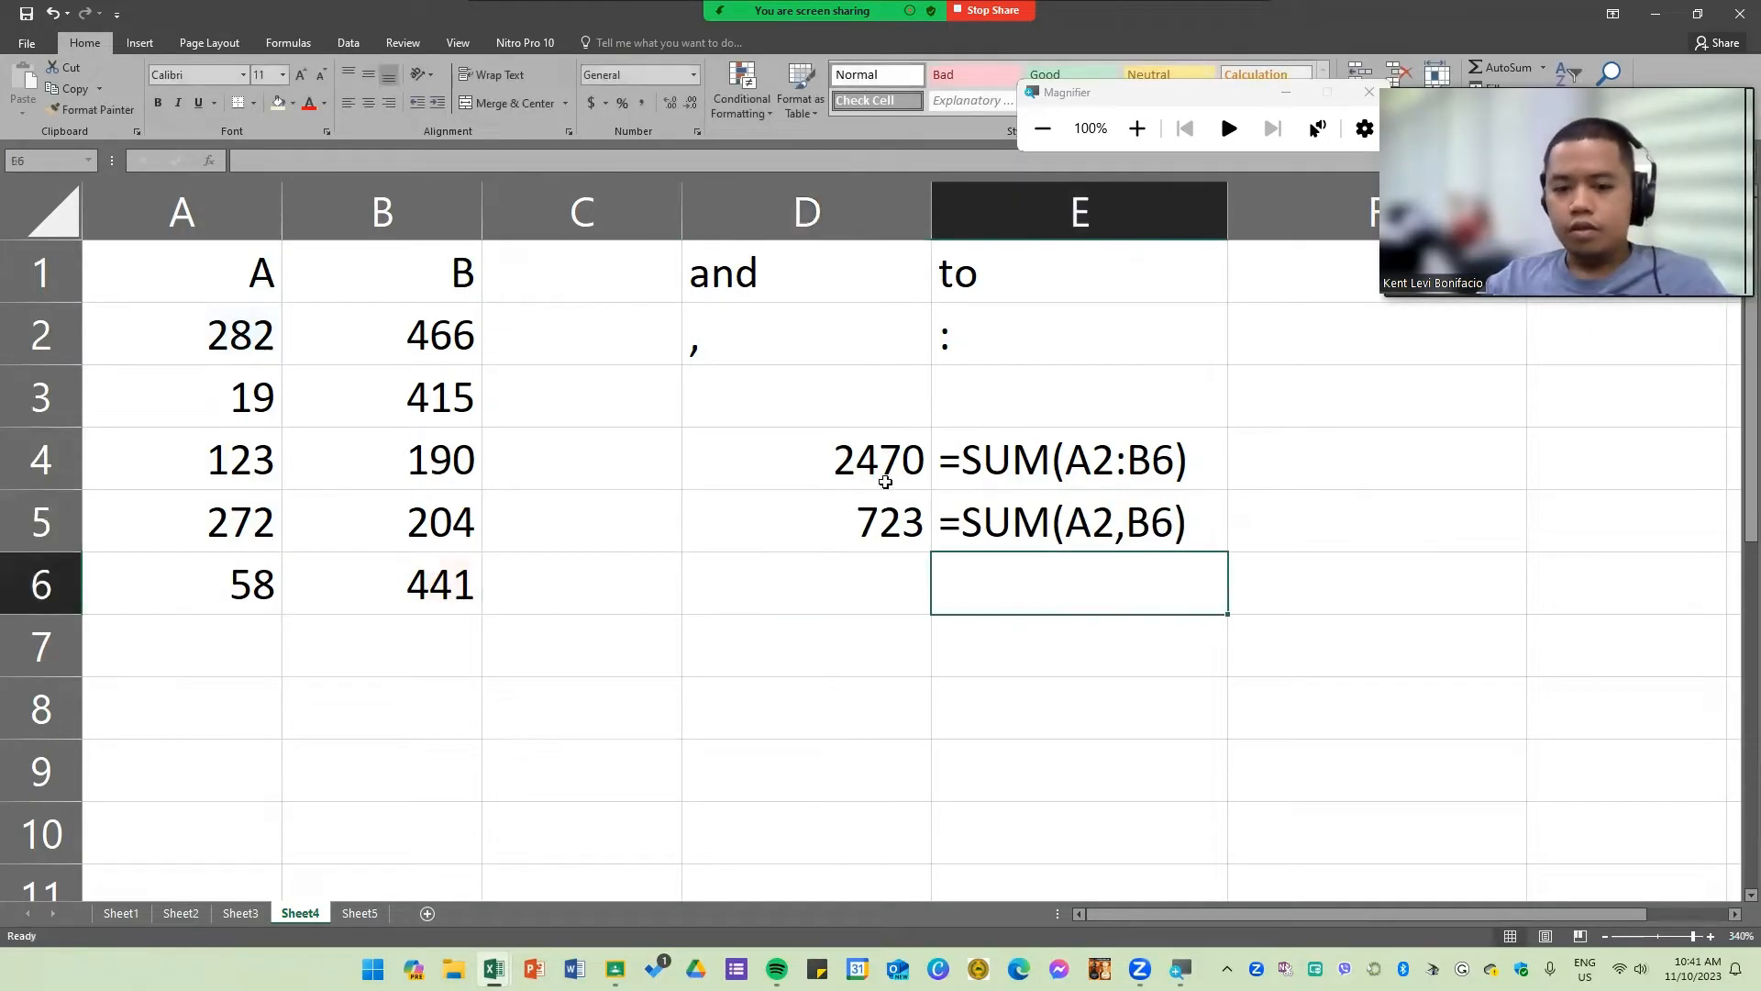
Step: Review the two SUM results, the comma and colon labels, and the cells each formula references
{"action": "left_click_drag", "start_coordinate": [865, 460], "coordinate": [913, 503]}
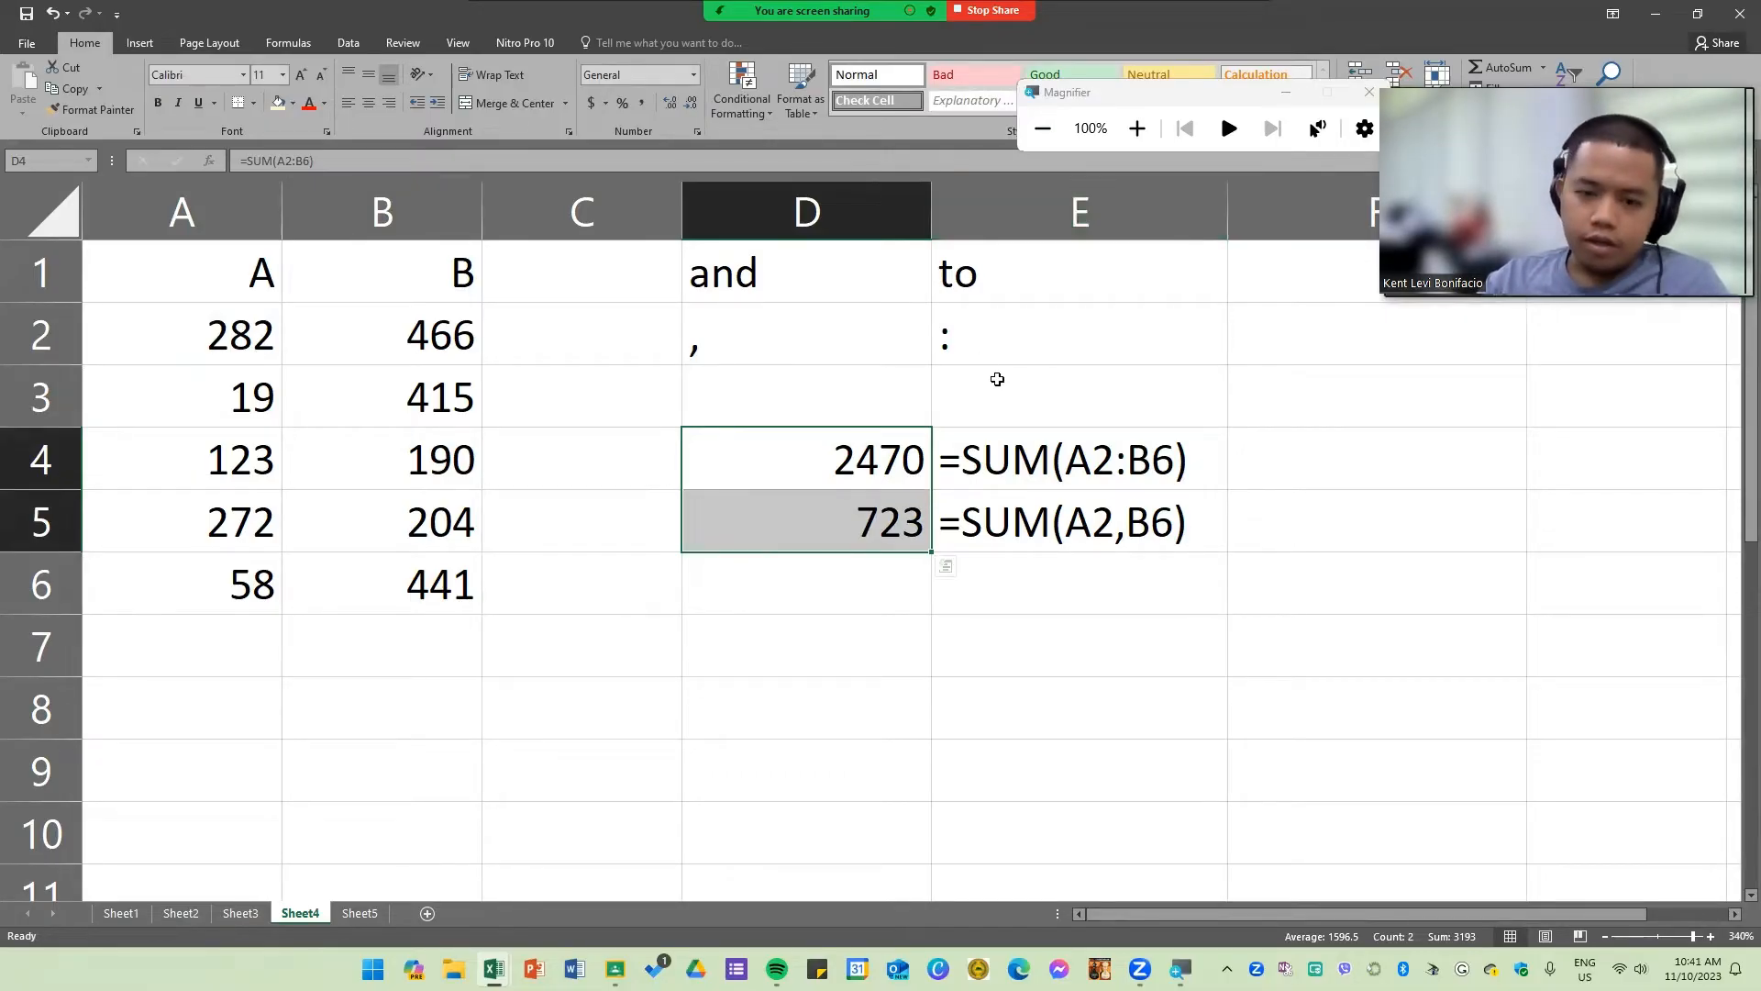
{"action": "left_click", "coordinate": [769, 294]}
{"action": "left_click", "coordinate": [792, 340]}
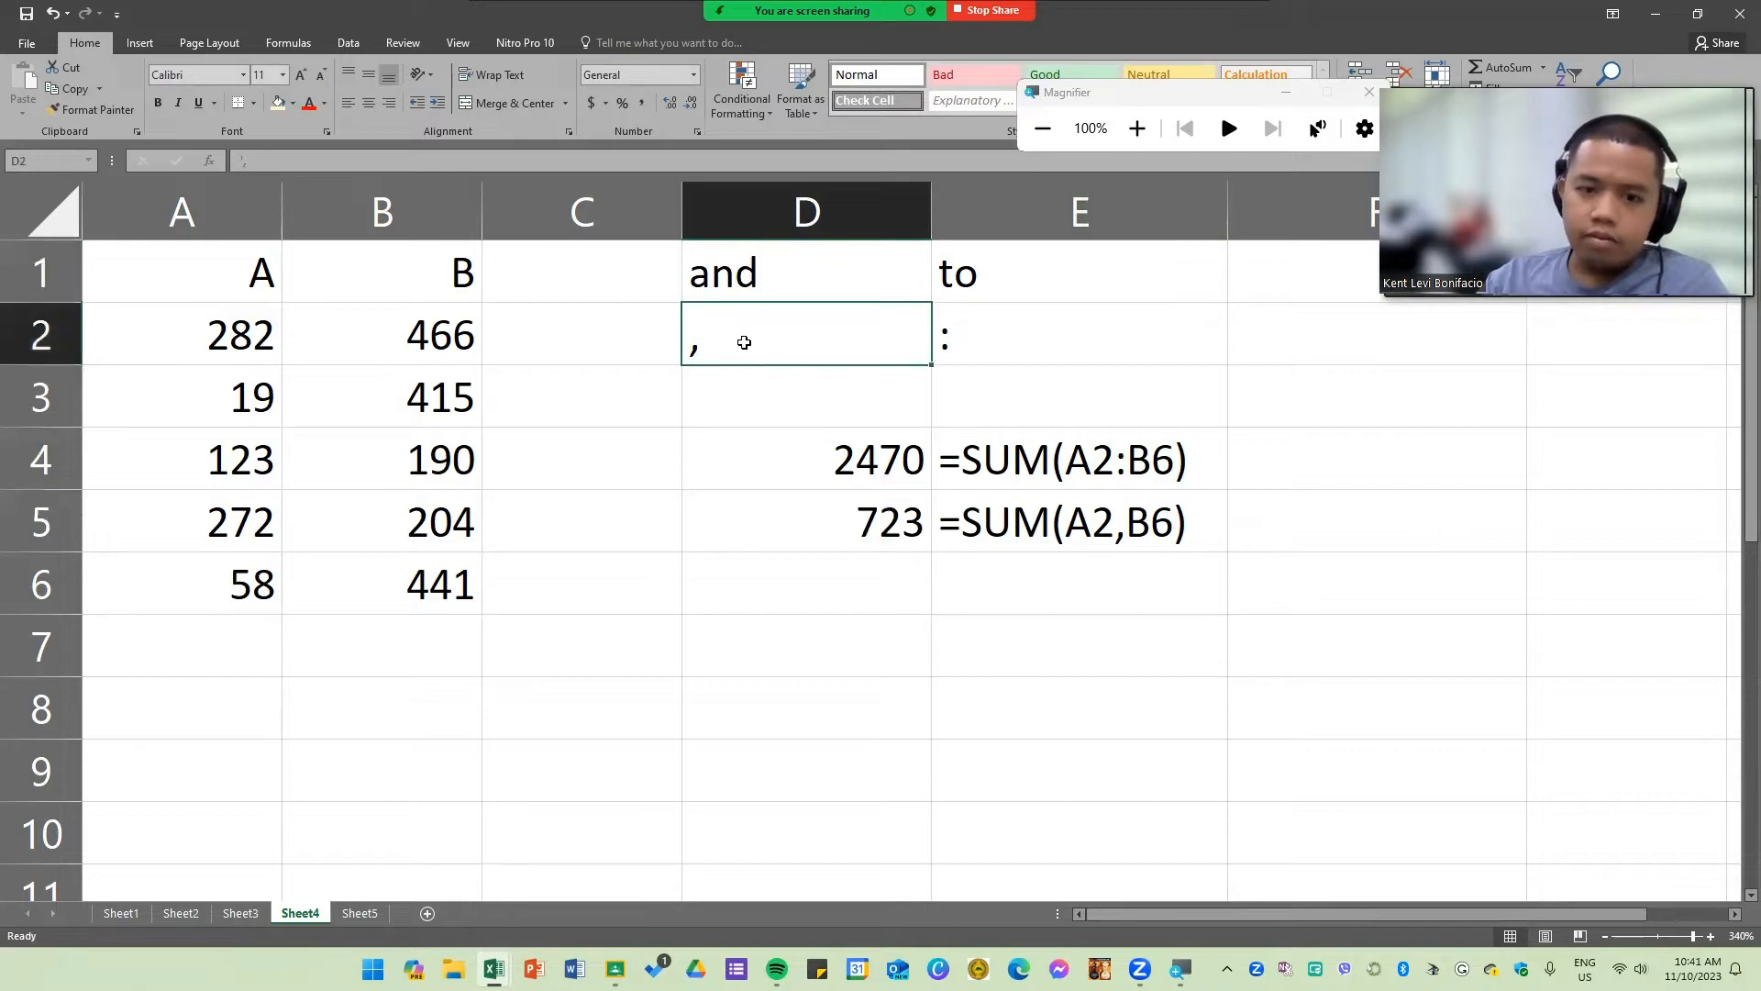
{"action": "left_click_drag", "start_coordinate": [737, 335], "coordinate": [796, 343]}
{"action": "left_click_drag", "start_coordinate": [1000, 330], "coordinate": [1009, 302]}
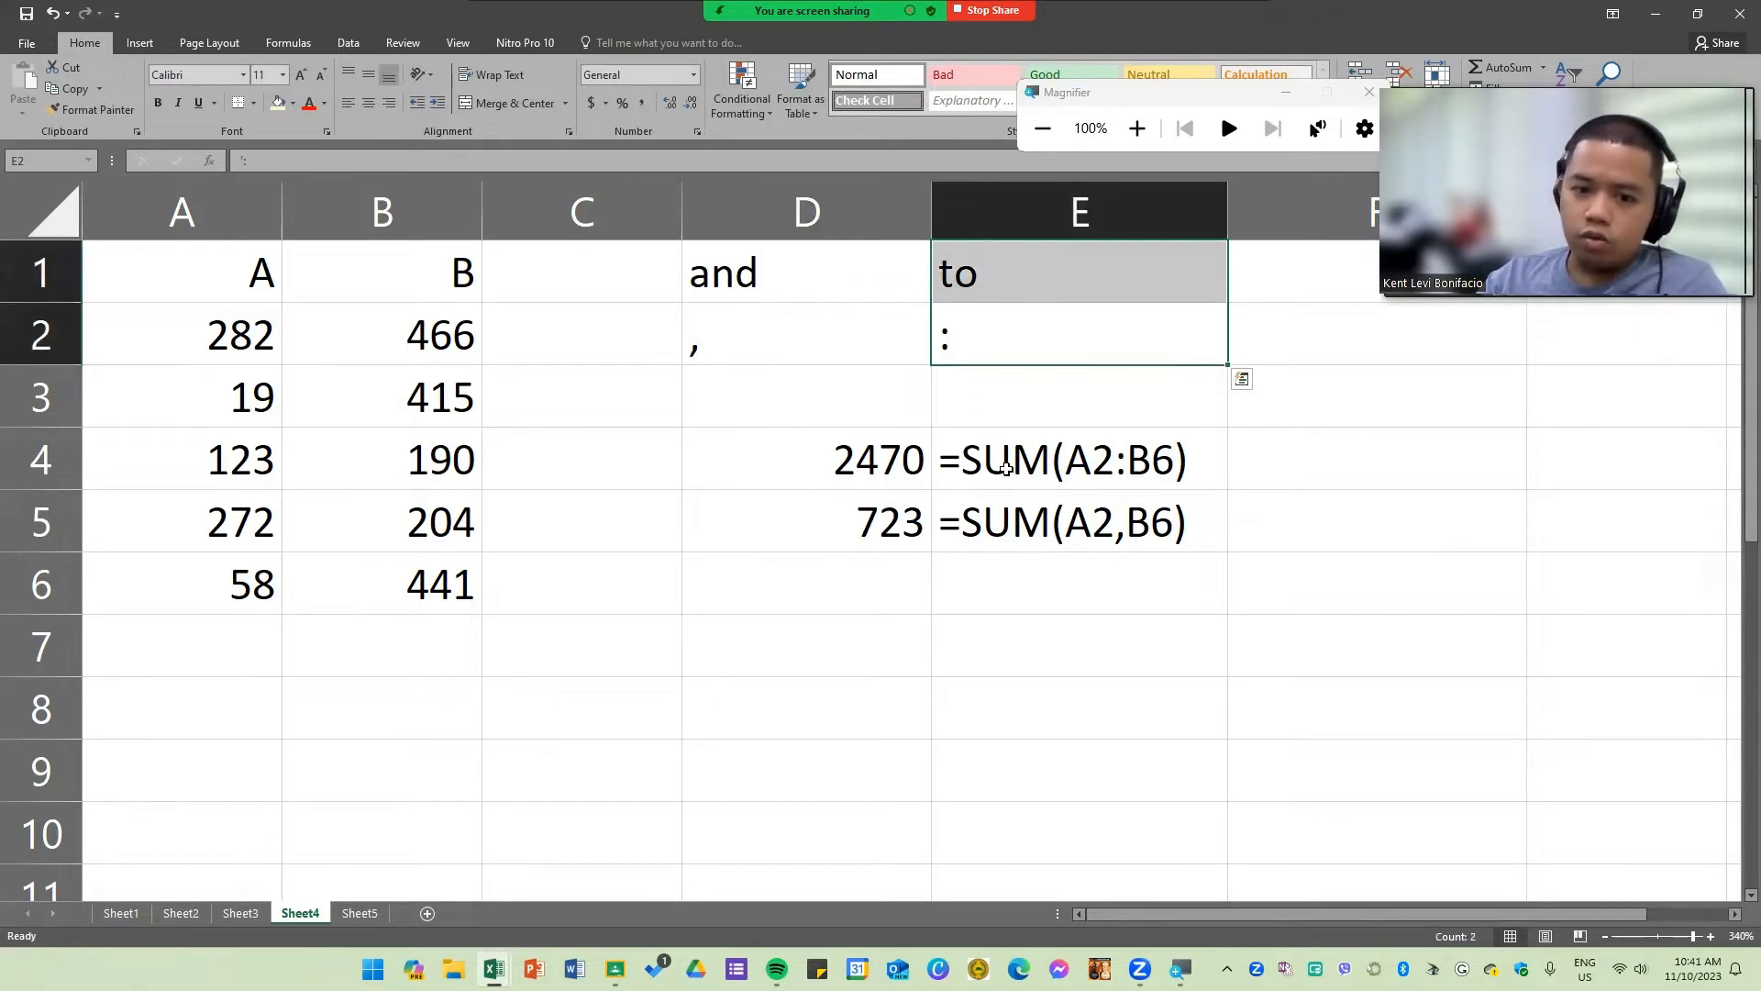
{"action": "left_click", "coordinate": [1029, 477]}
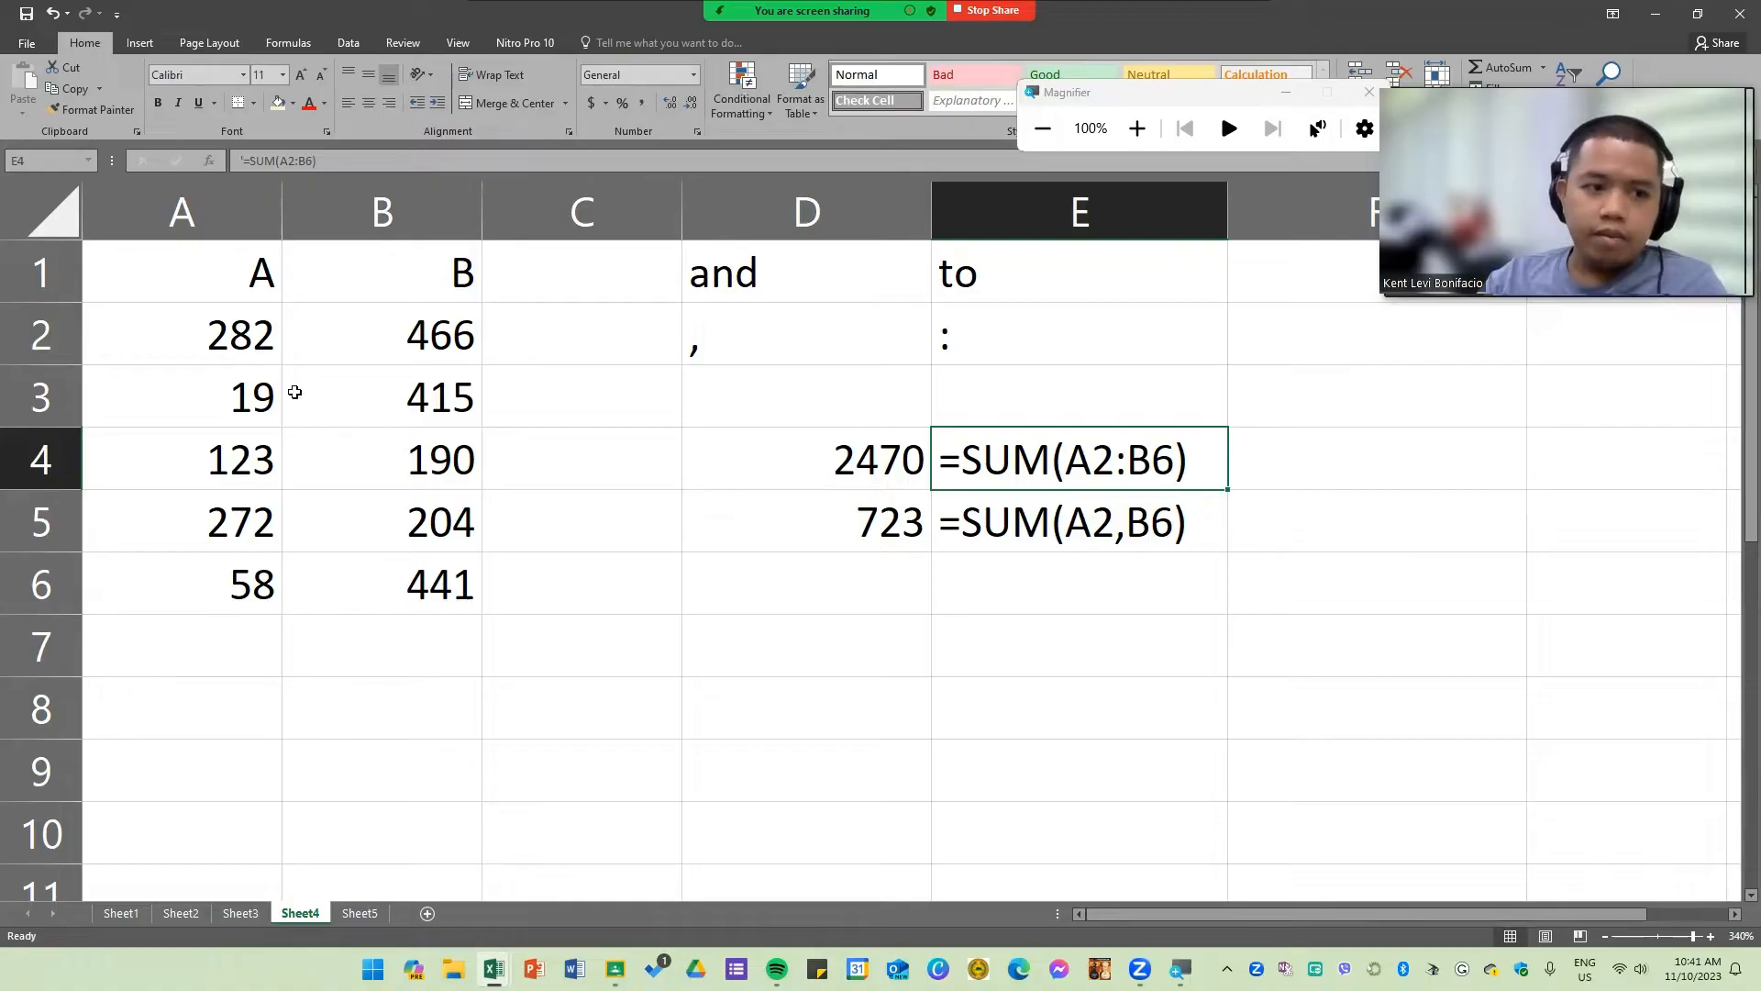
{"action": "left_click_drag", "start_coordinate": [198, 332], "coordinate": [406, 606]}
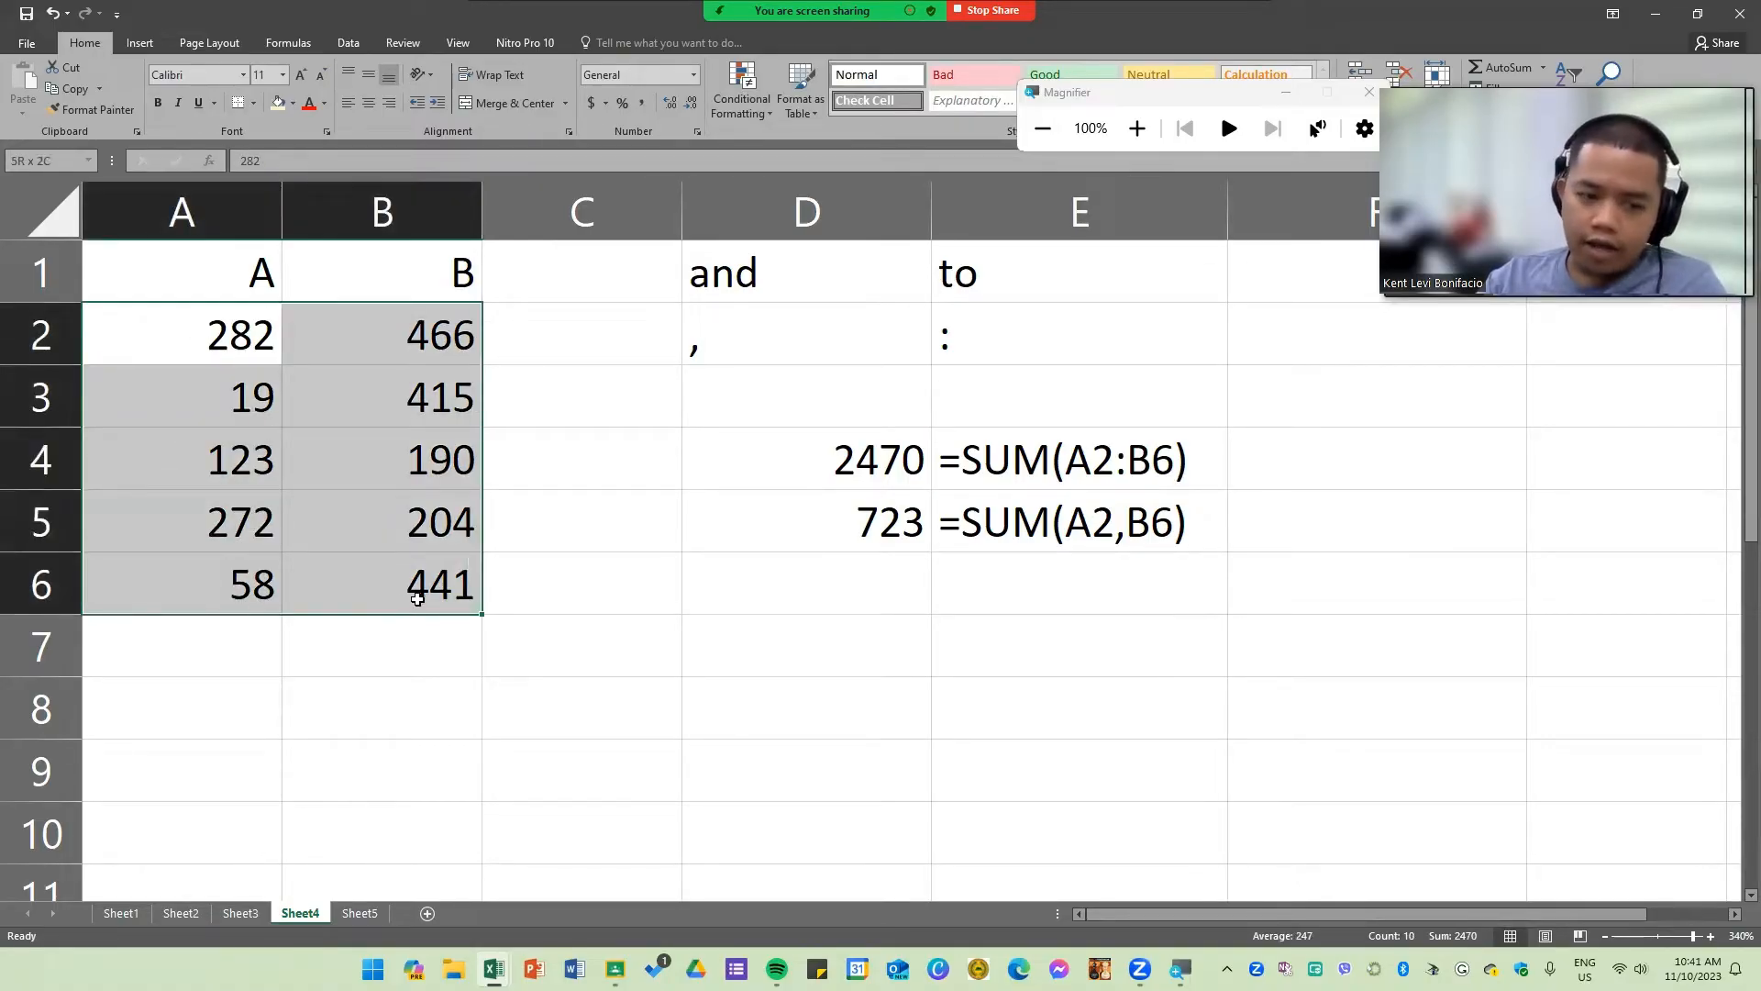
{"action": "left_click", "coordinate": [1000, 536]}
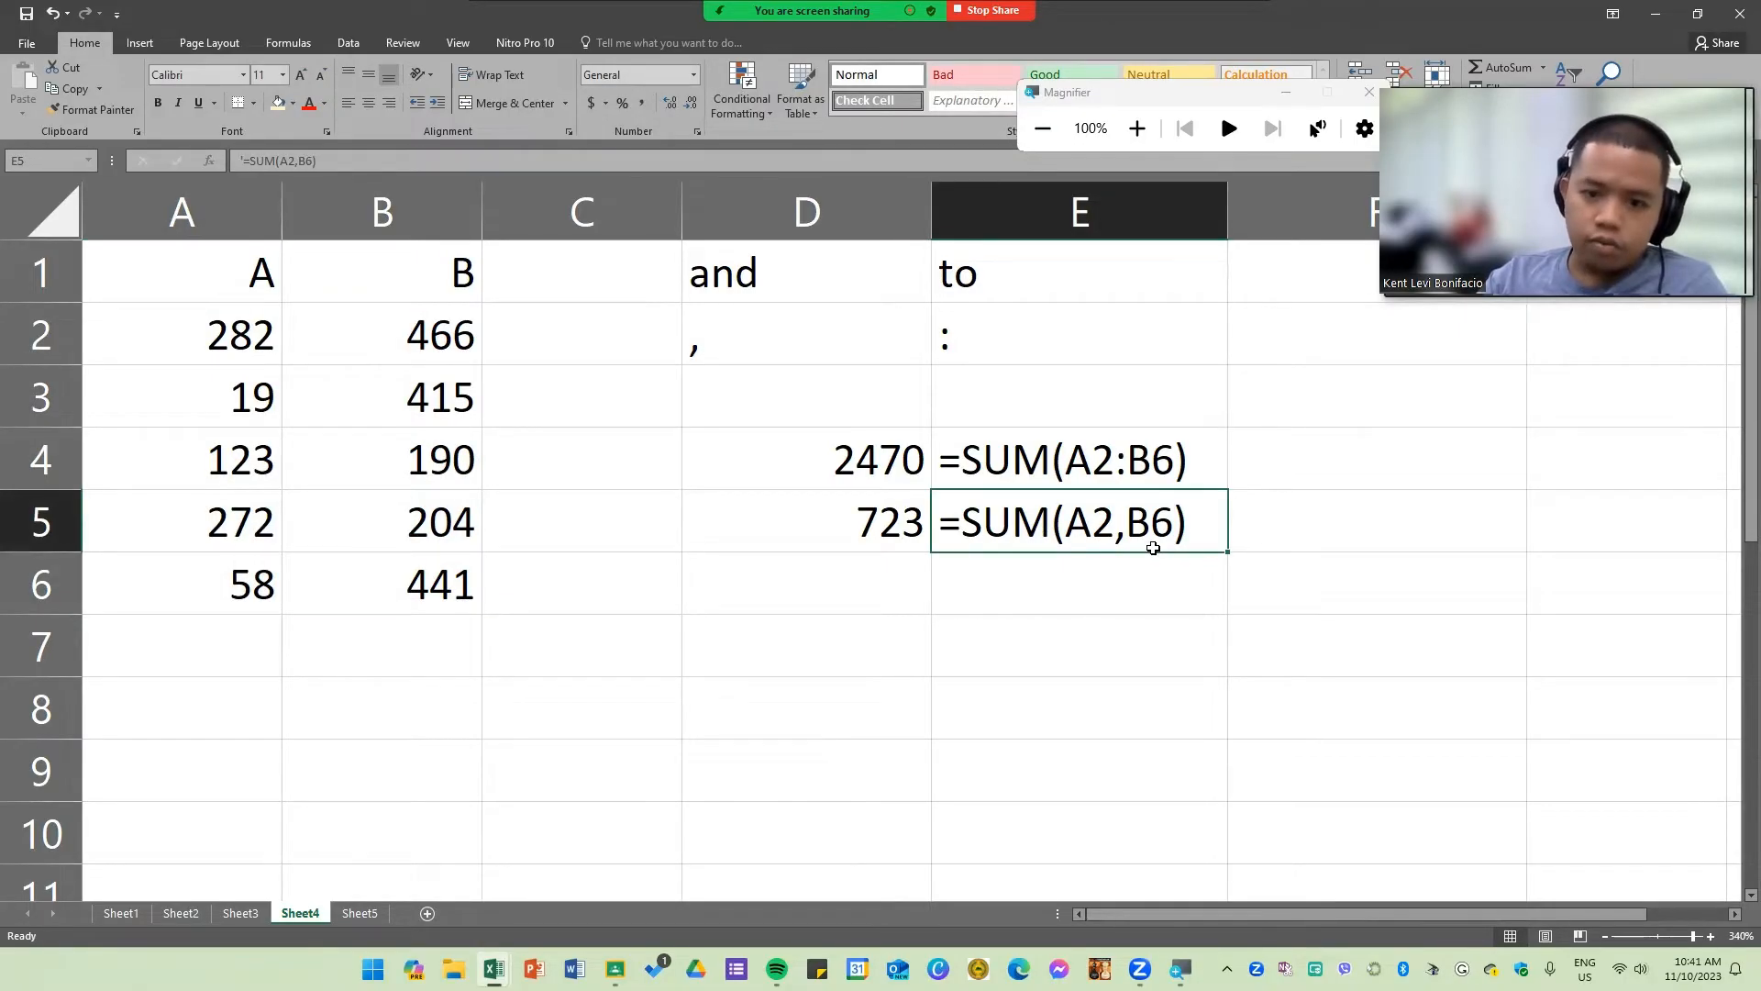
{"action": "double_click", "coordinate": [841, 519]}
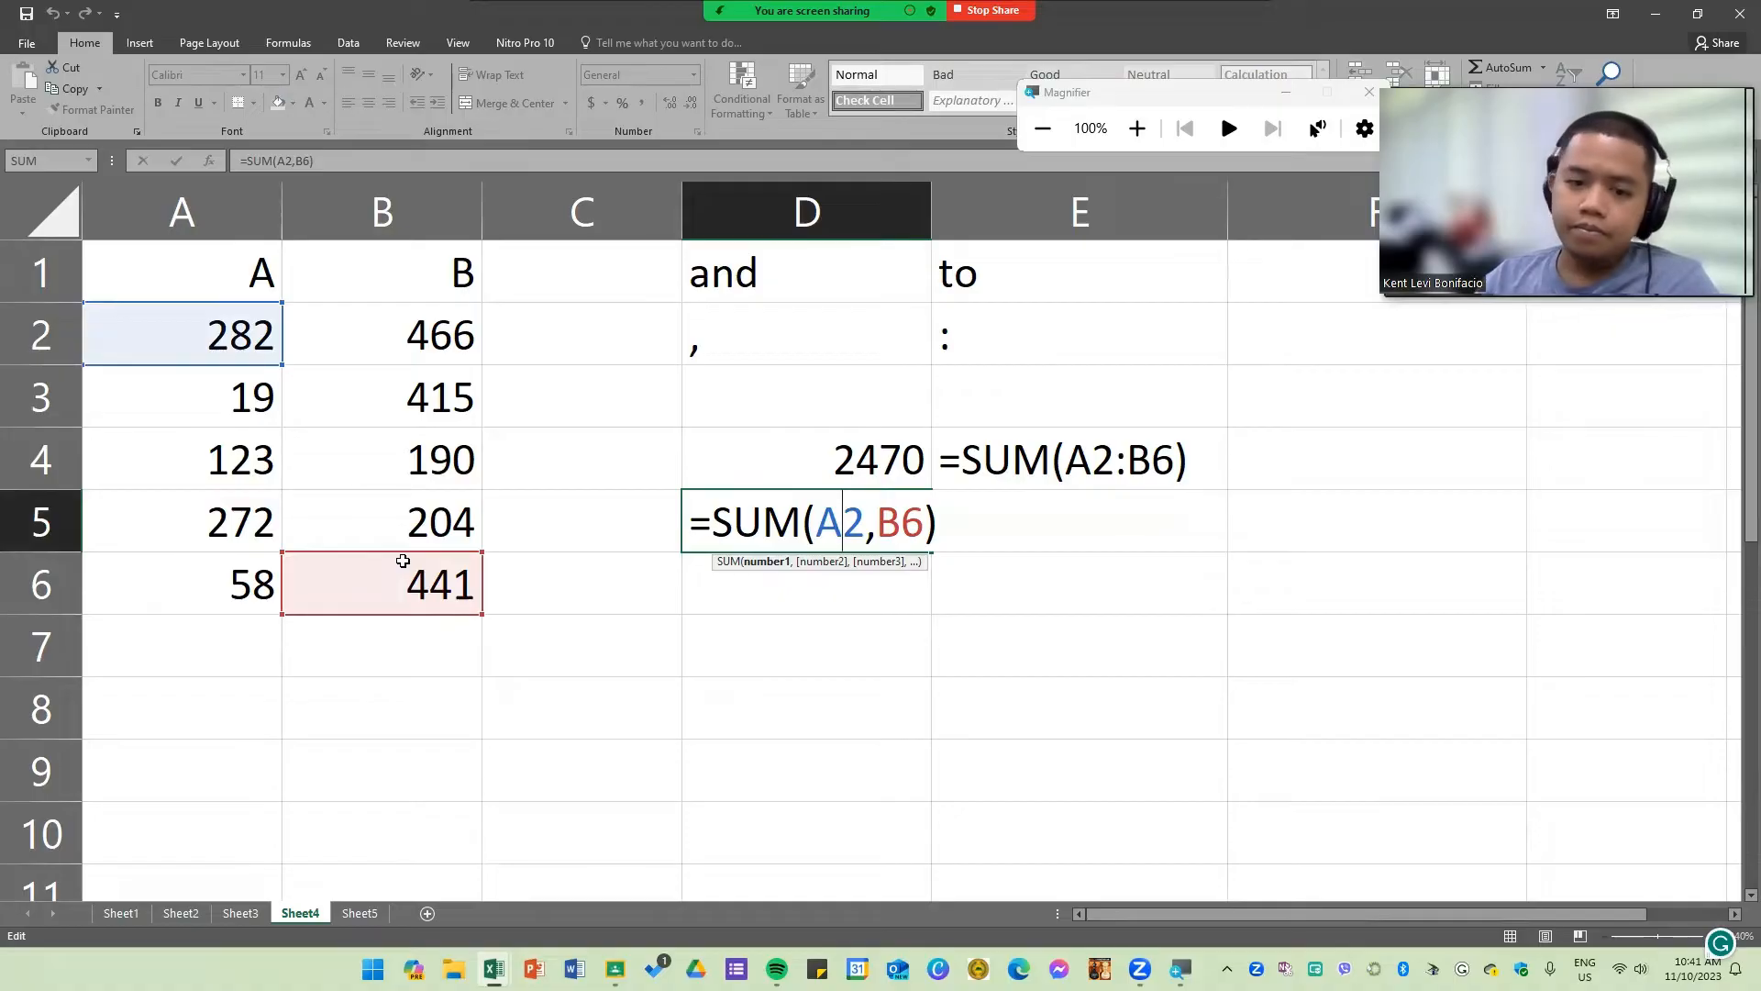
{"action": "key", "text": "Return"}
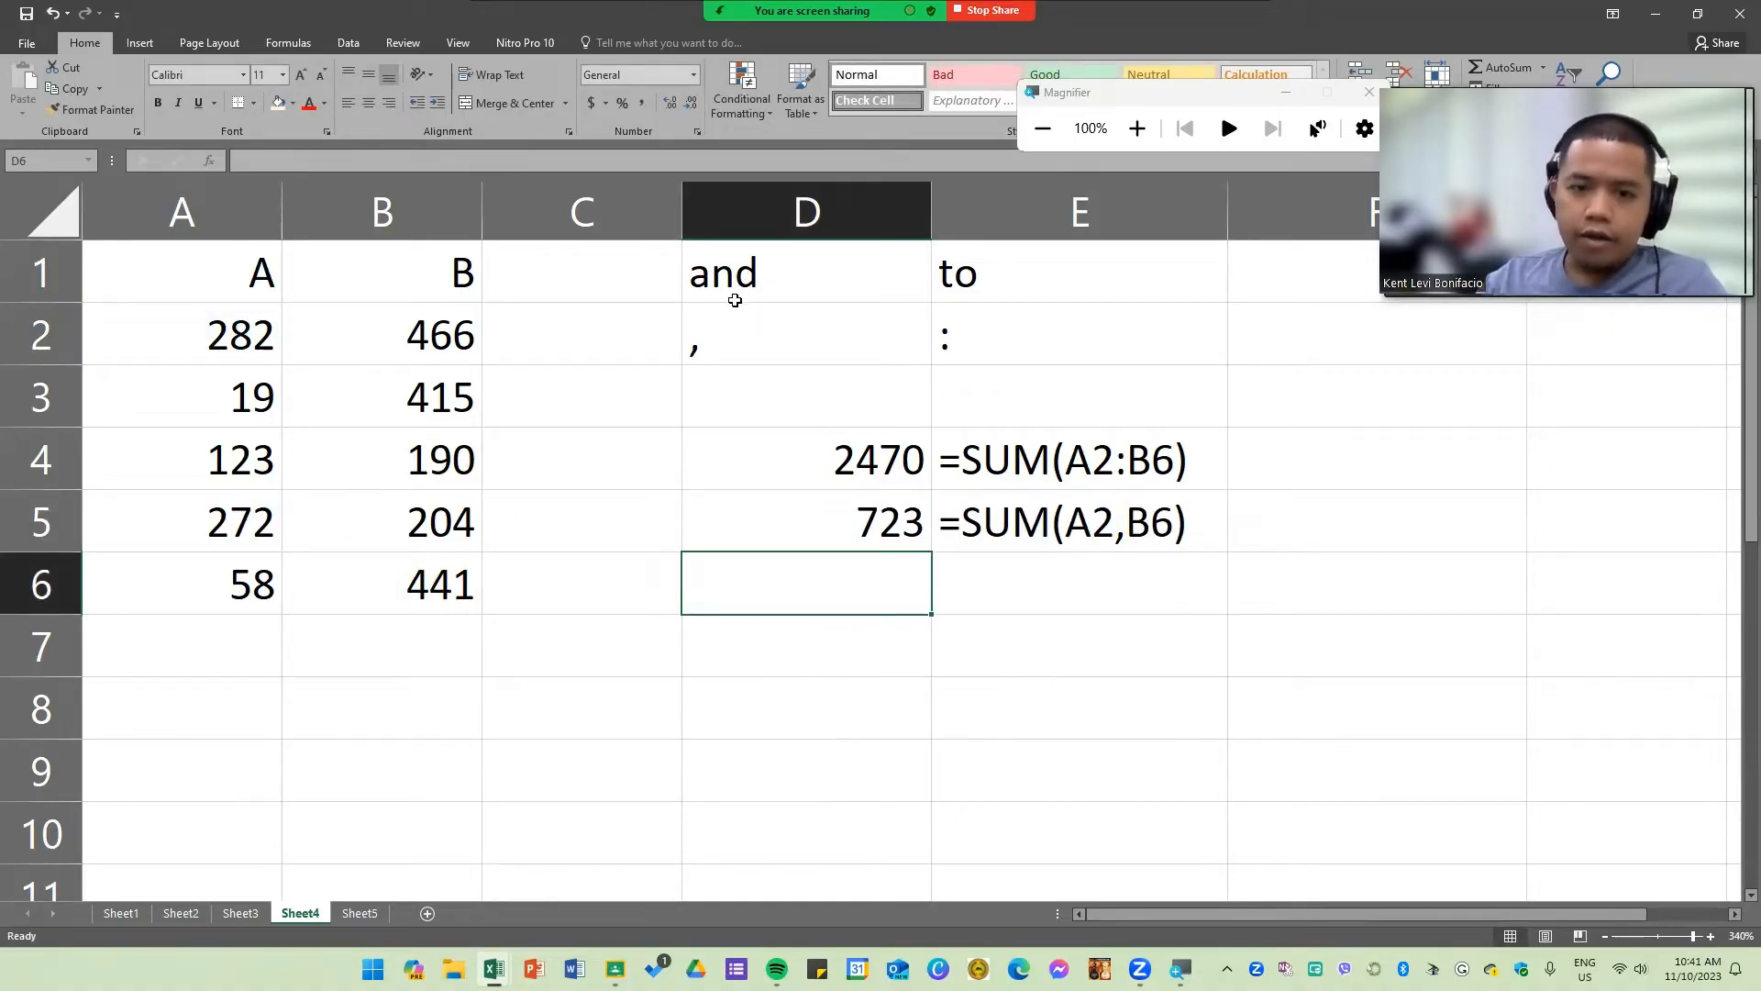
{"action": "left_click_drag", "start_coordinate": [807, 275], "coordinate": [947, 343]}
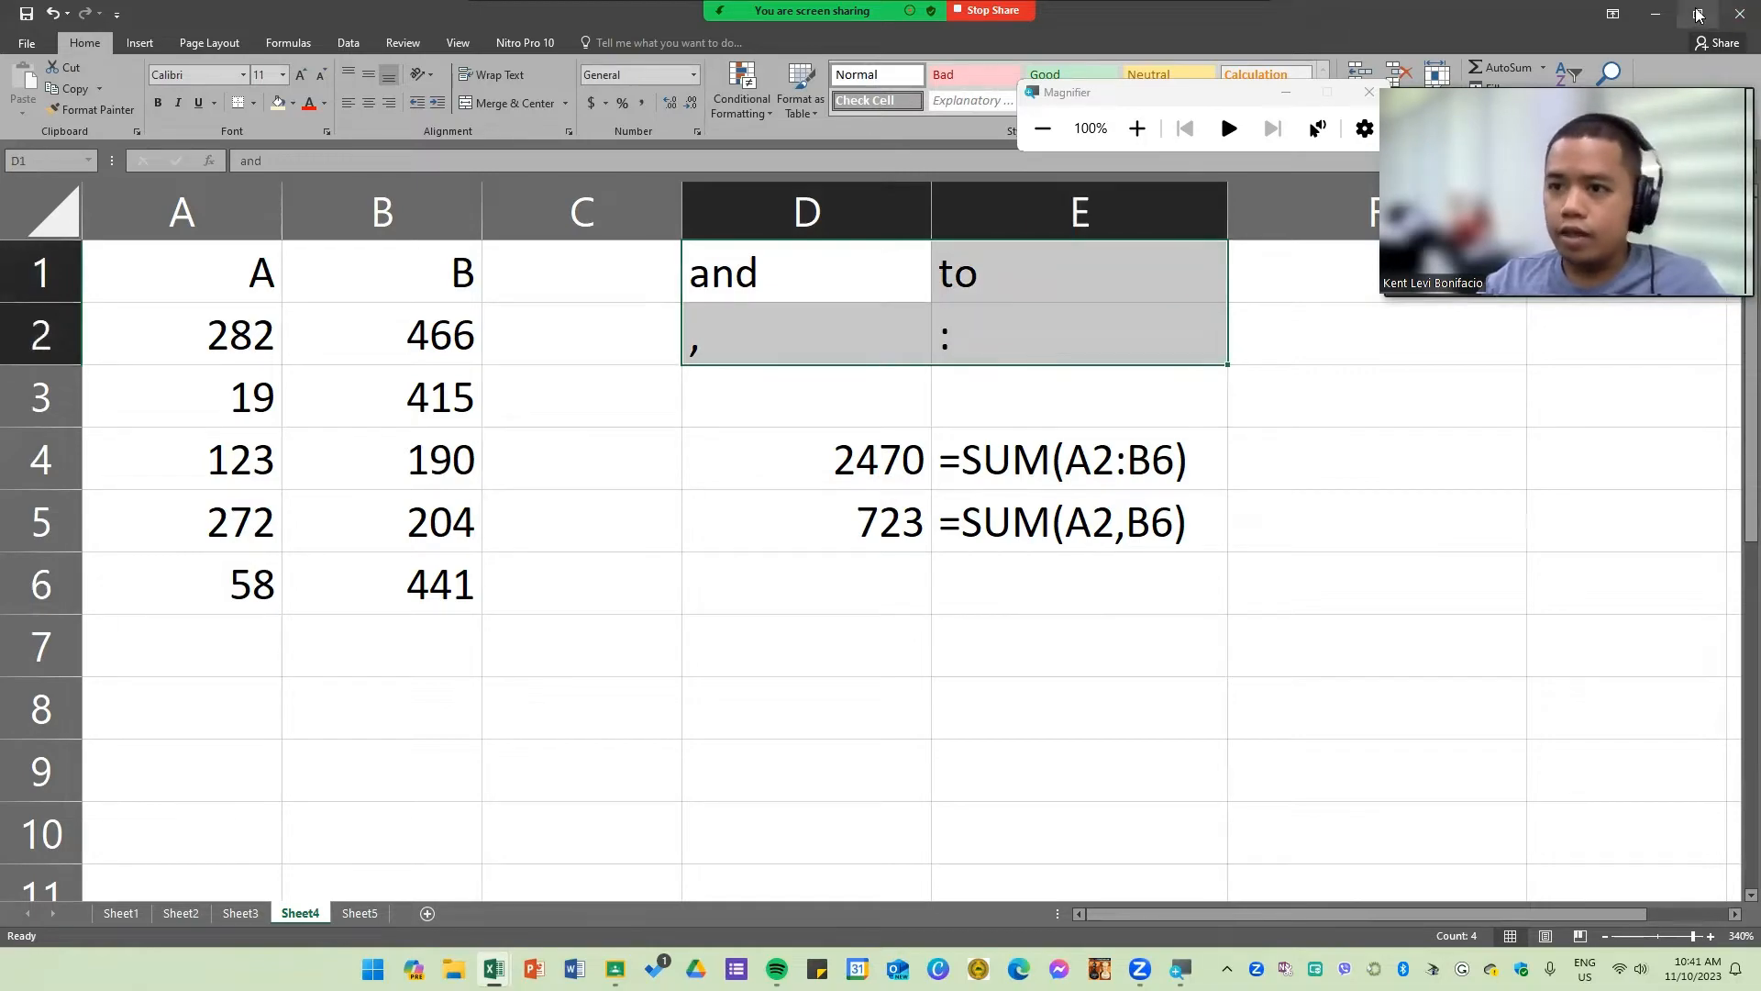
Step: Switch to the Formula and Function Basics workbook and enter =PRODUCT(B5,D5) in G5
{"action": "left_click", "coordinate": [1655, 33]}
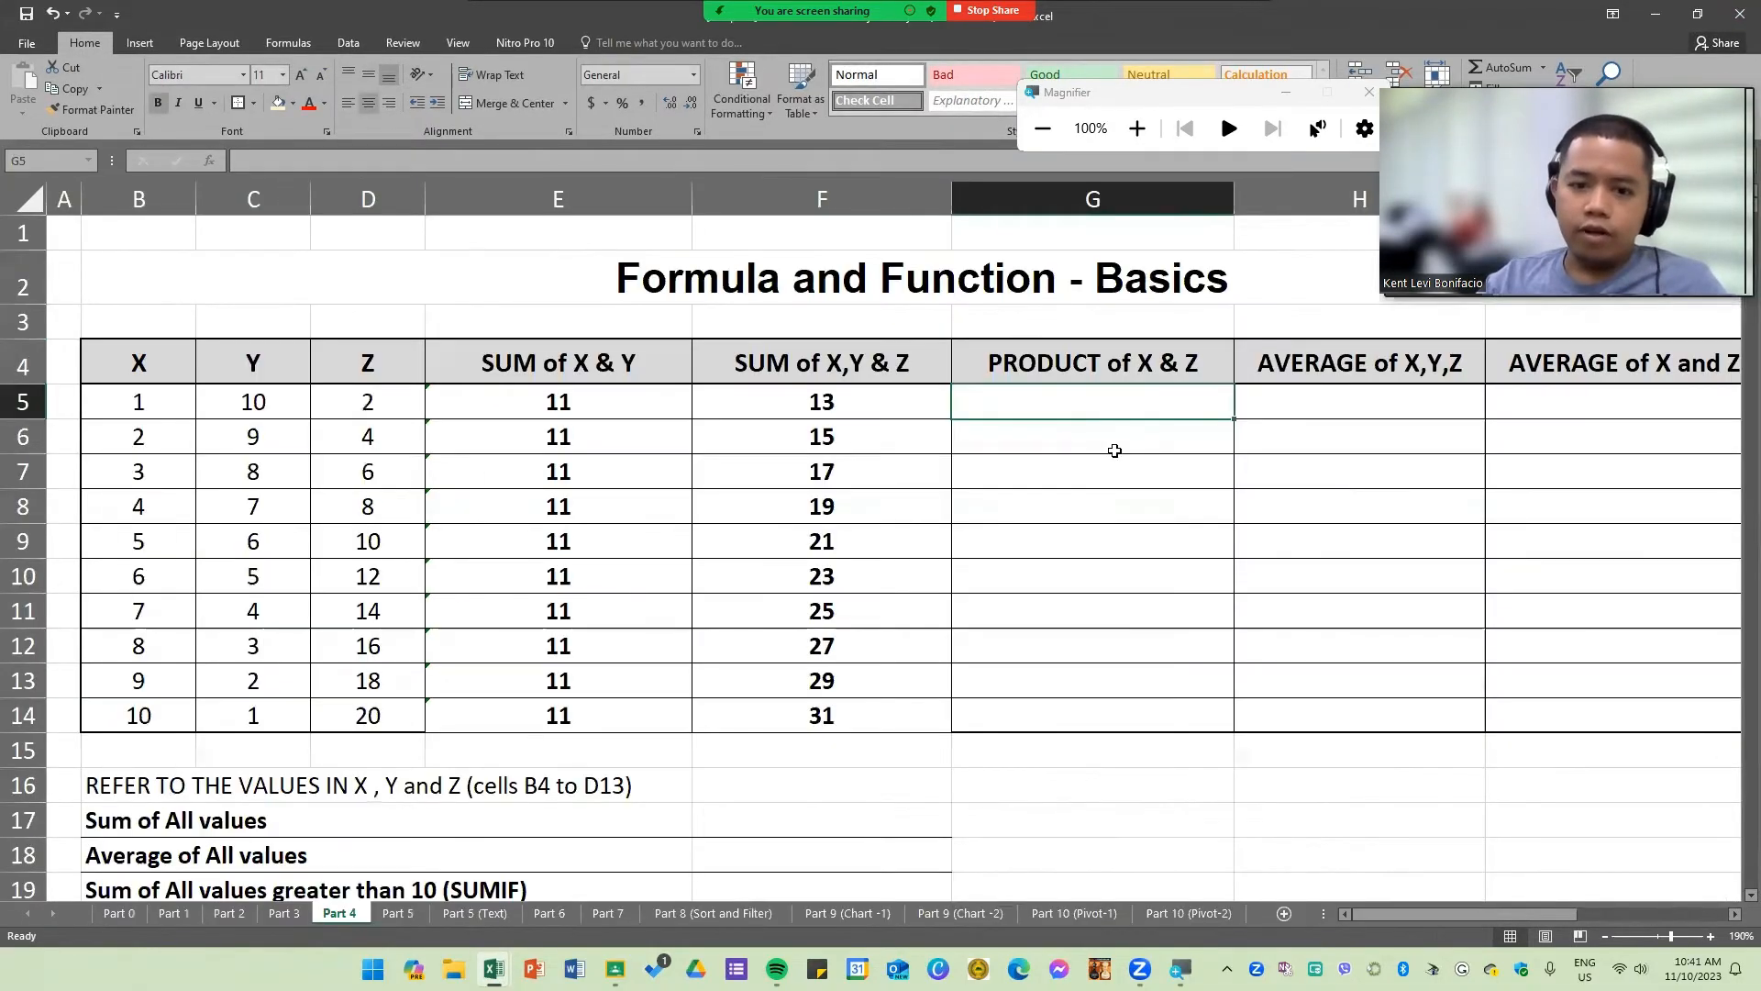
{"action": "type", "text": "=S"}
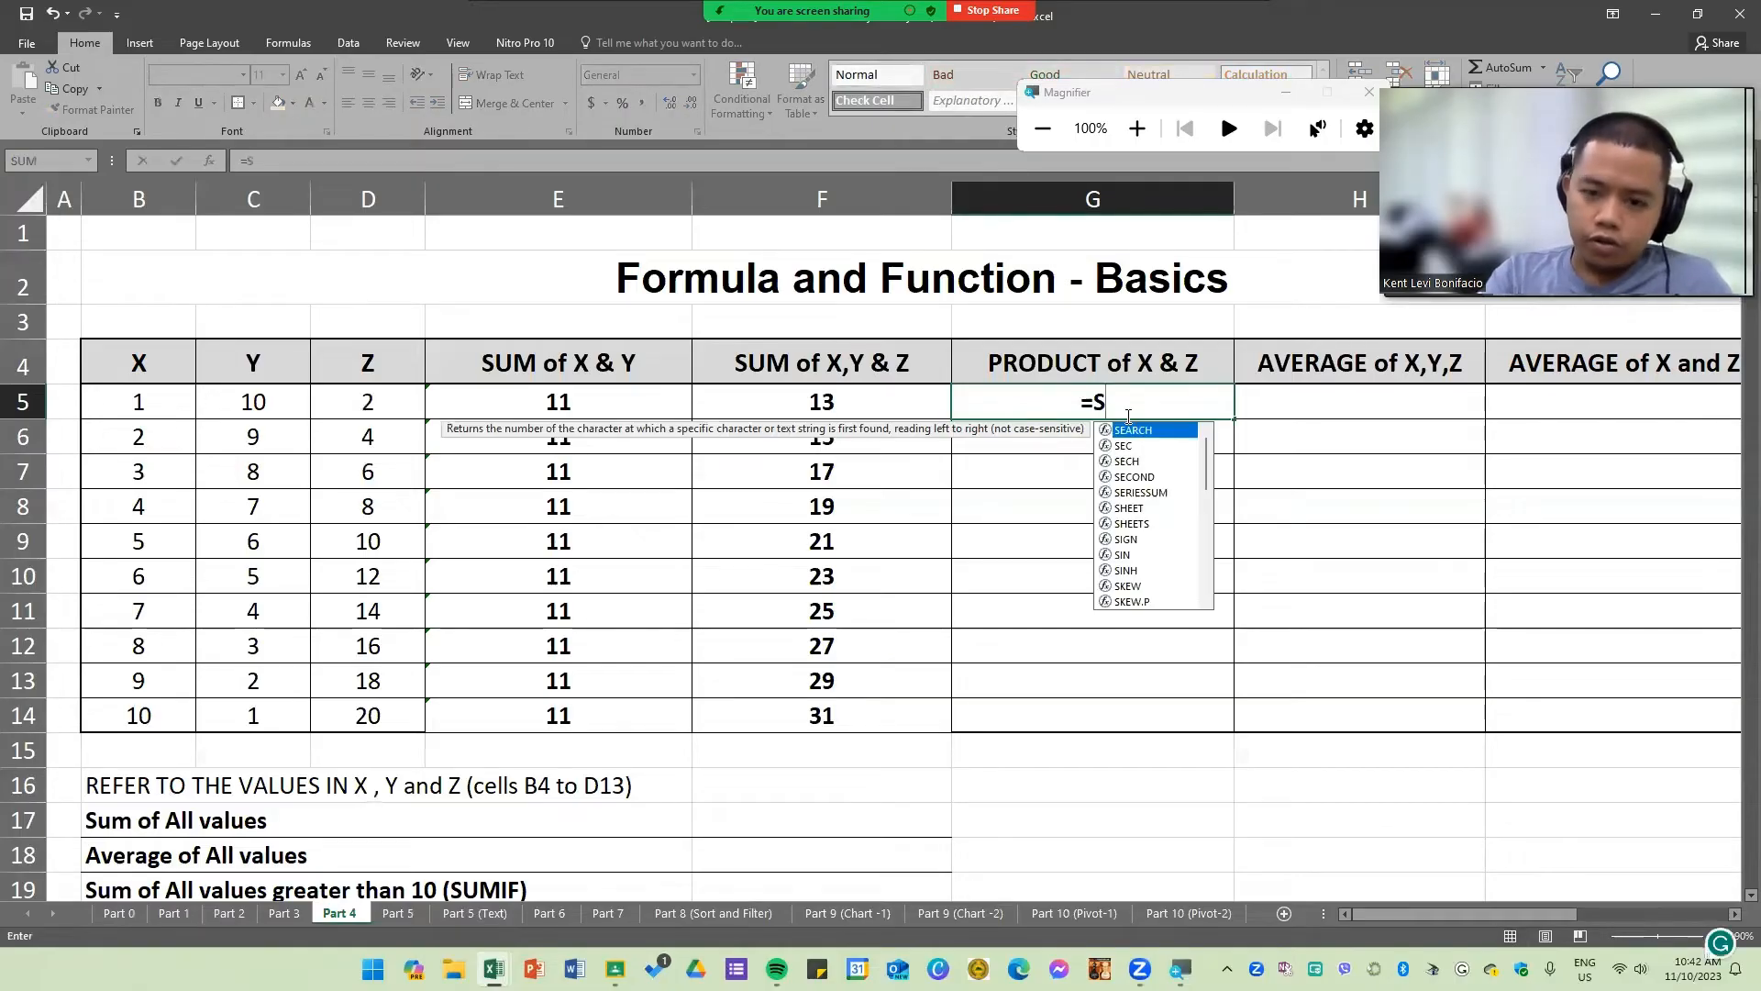
{"action": "key", "text": "BackSpace"}
{"action": "type", "text": "PRO"}
{"action": "key", "text": "Down"}
{"action": "key", "text": "Tab"}
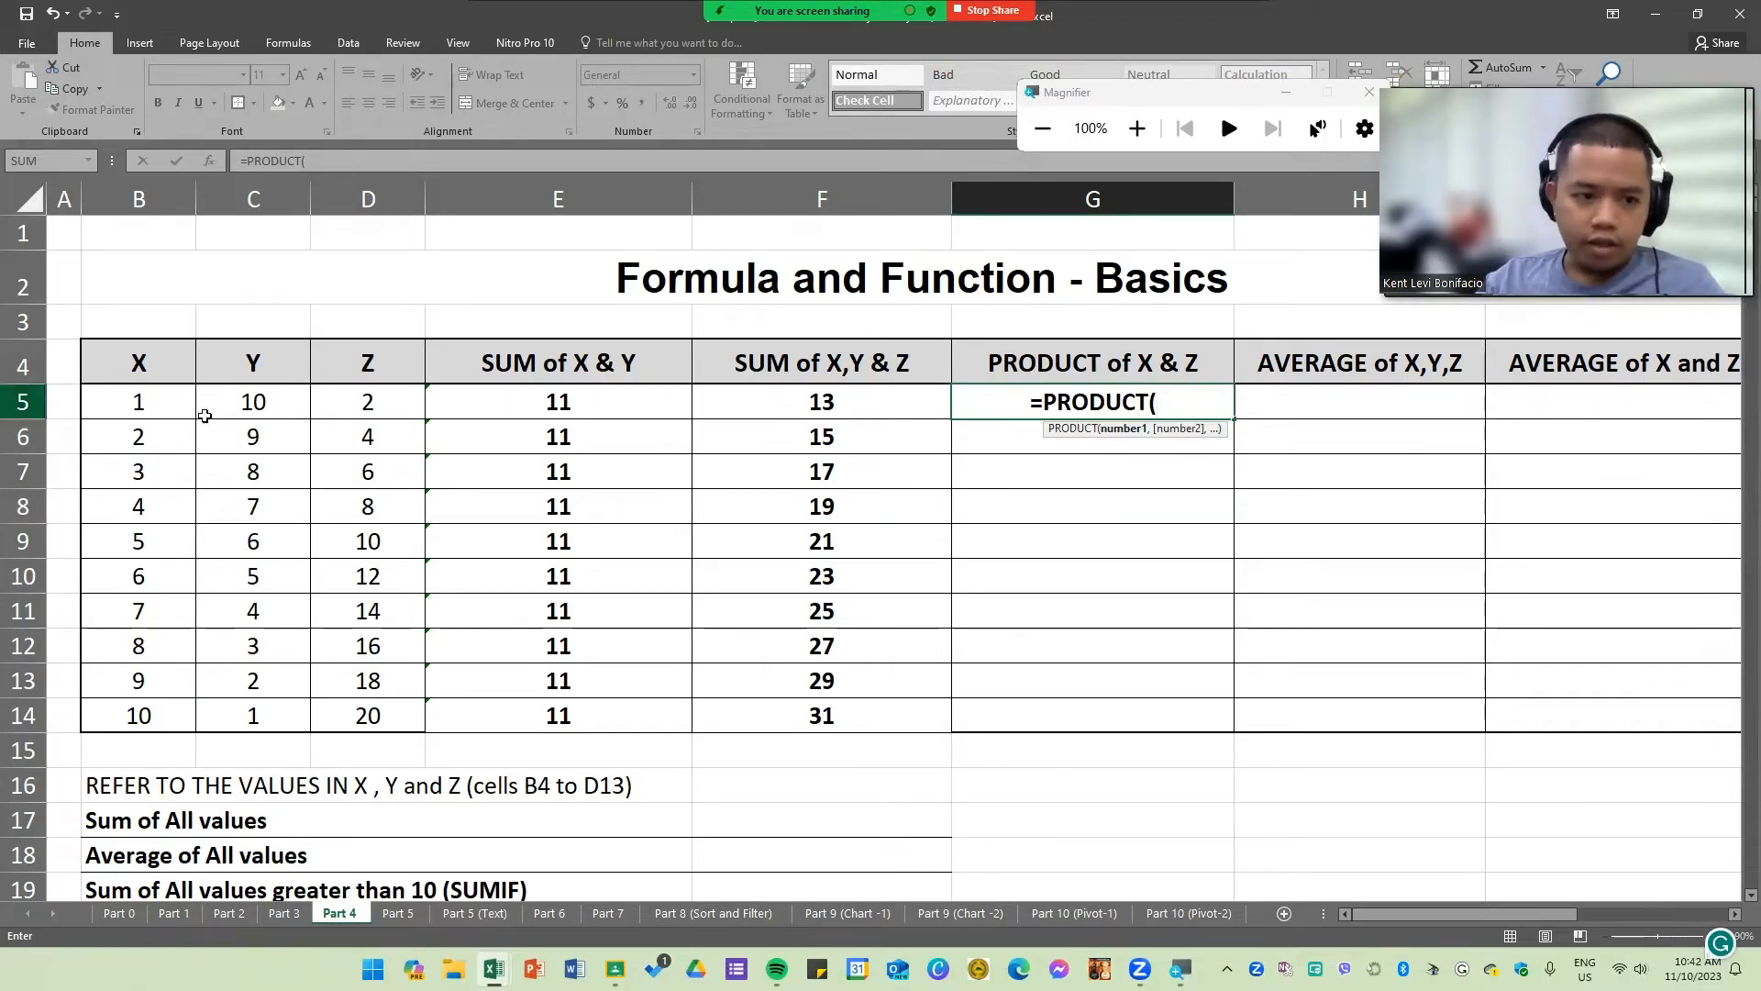
{"action": "left_click", "coordinate": [155, 407]}
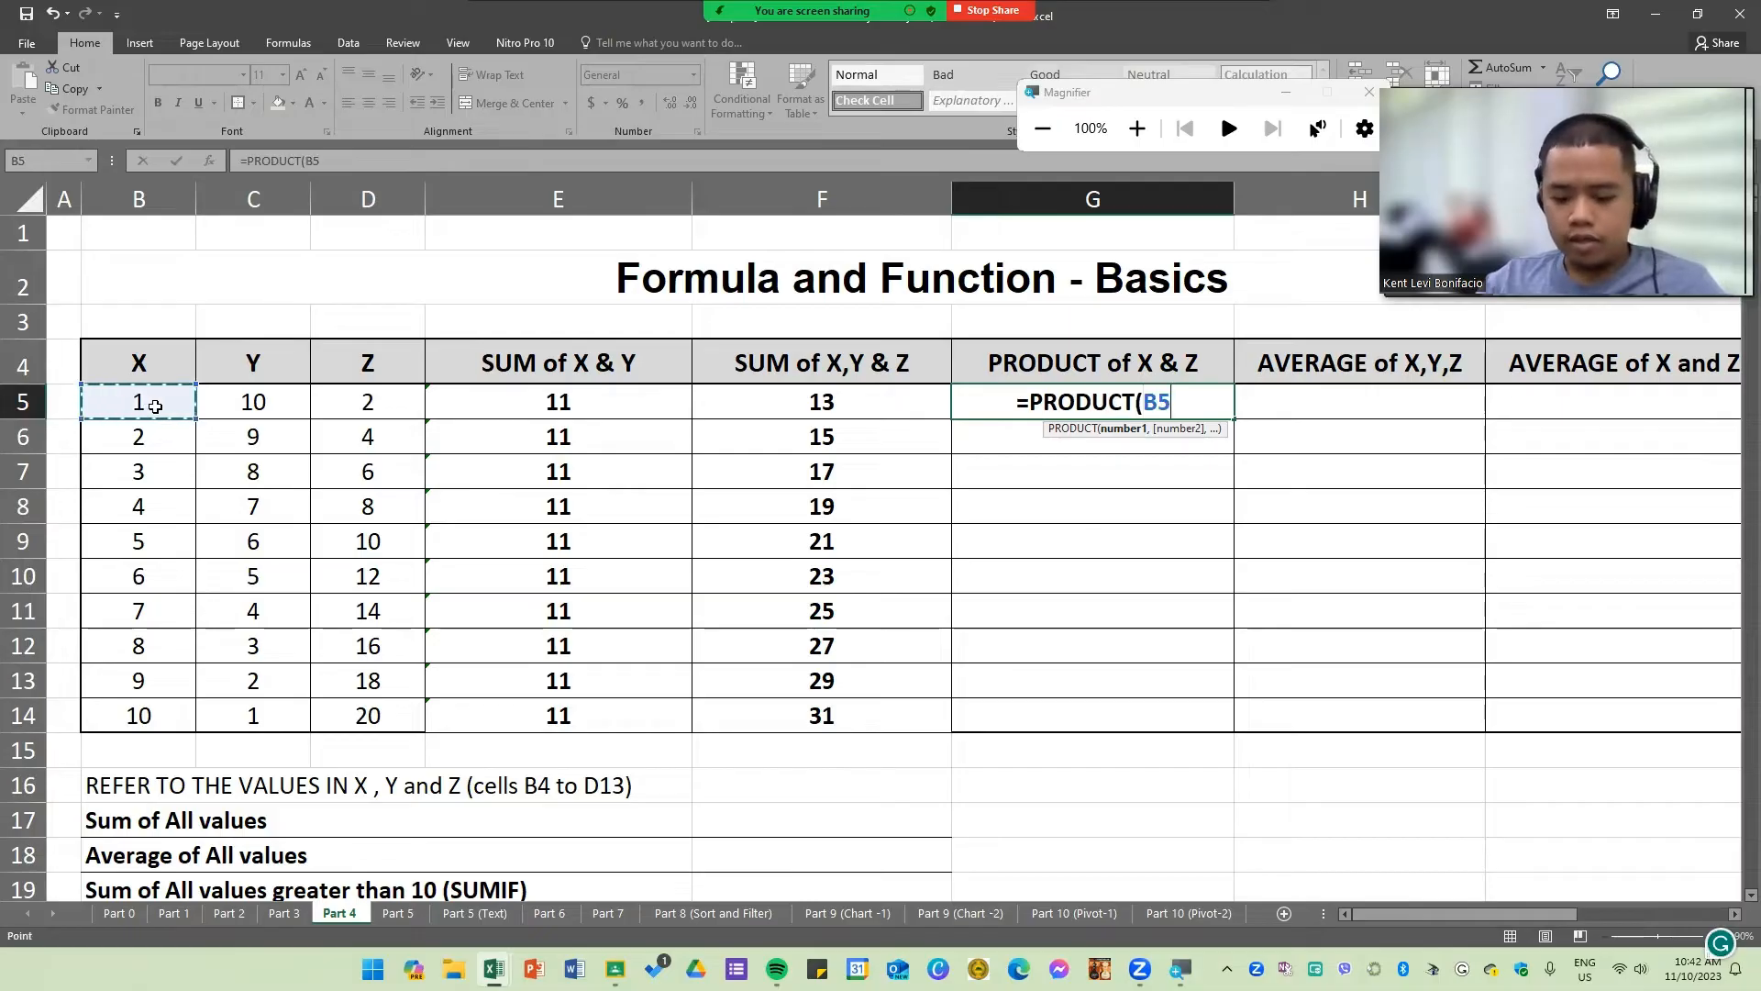
{"action": "type", "text": ","}
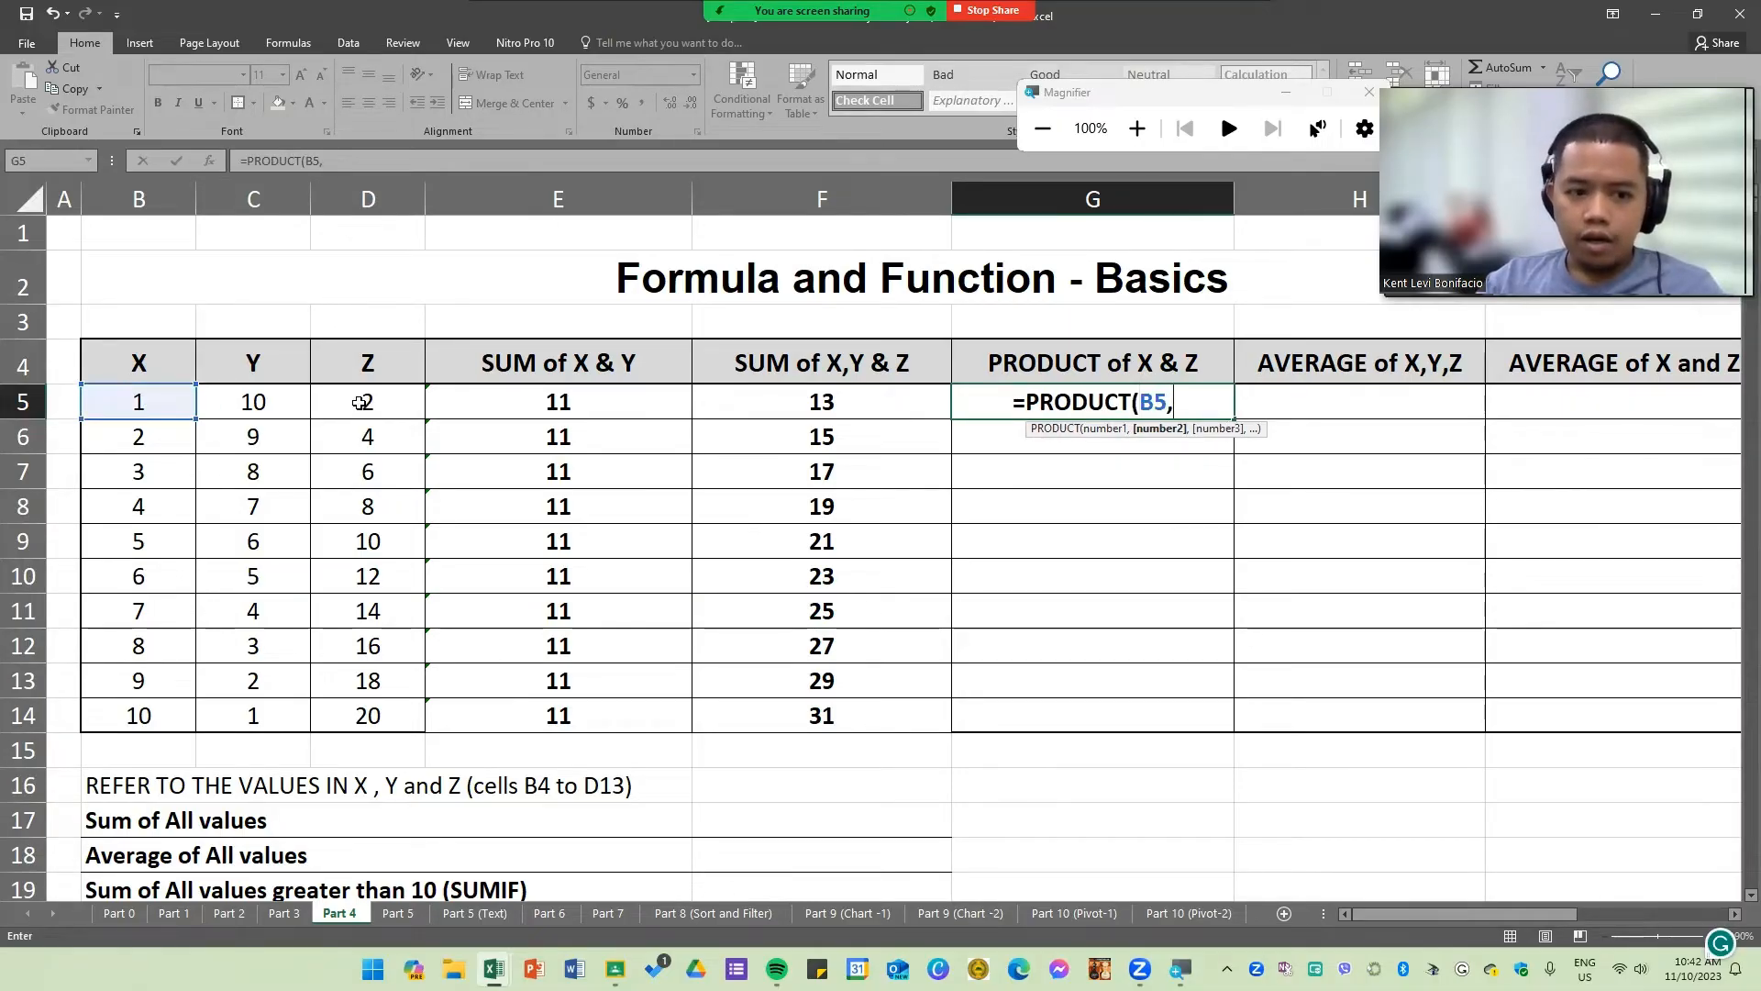
{"action": "left_click", "coordinate": [359, 404]}
{"action": "key", "text": "Return"}
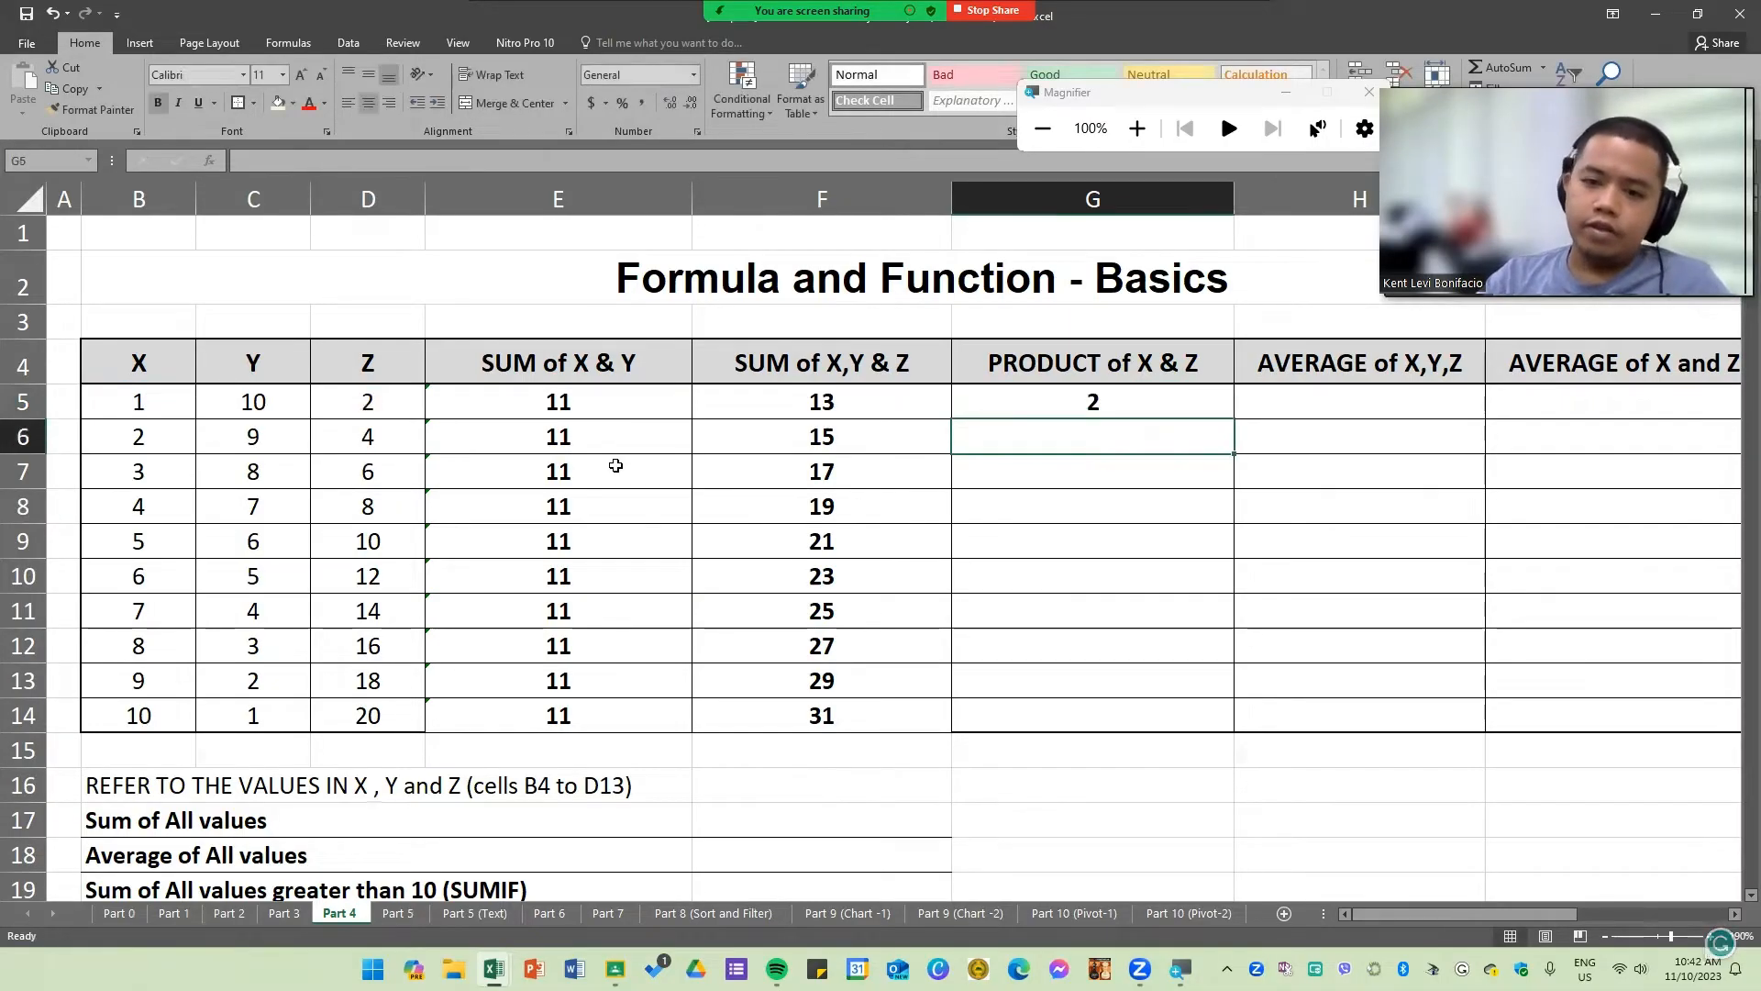
Step: Fill the PRODUCT formula down the column through row 14
{"action": "left_click", "coordinate": [1153, 408]}
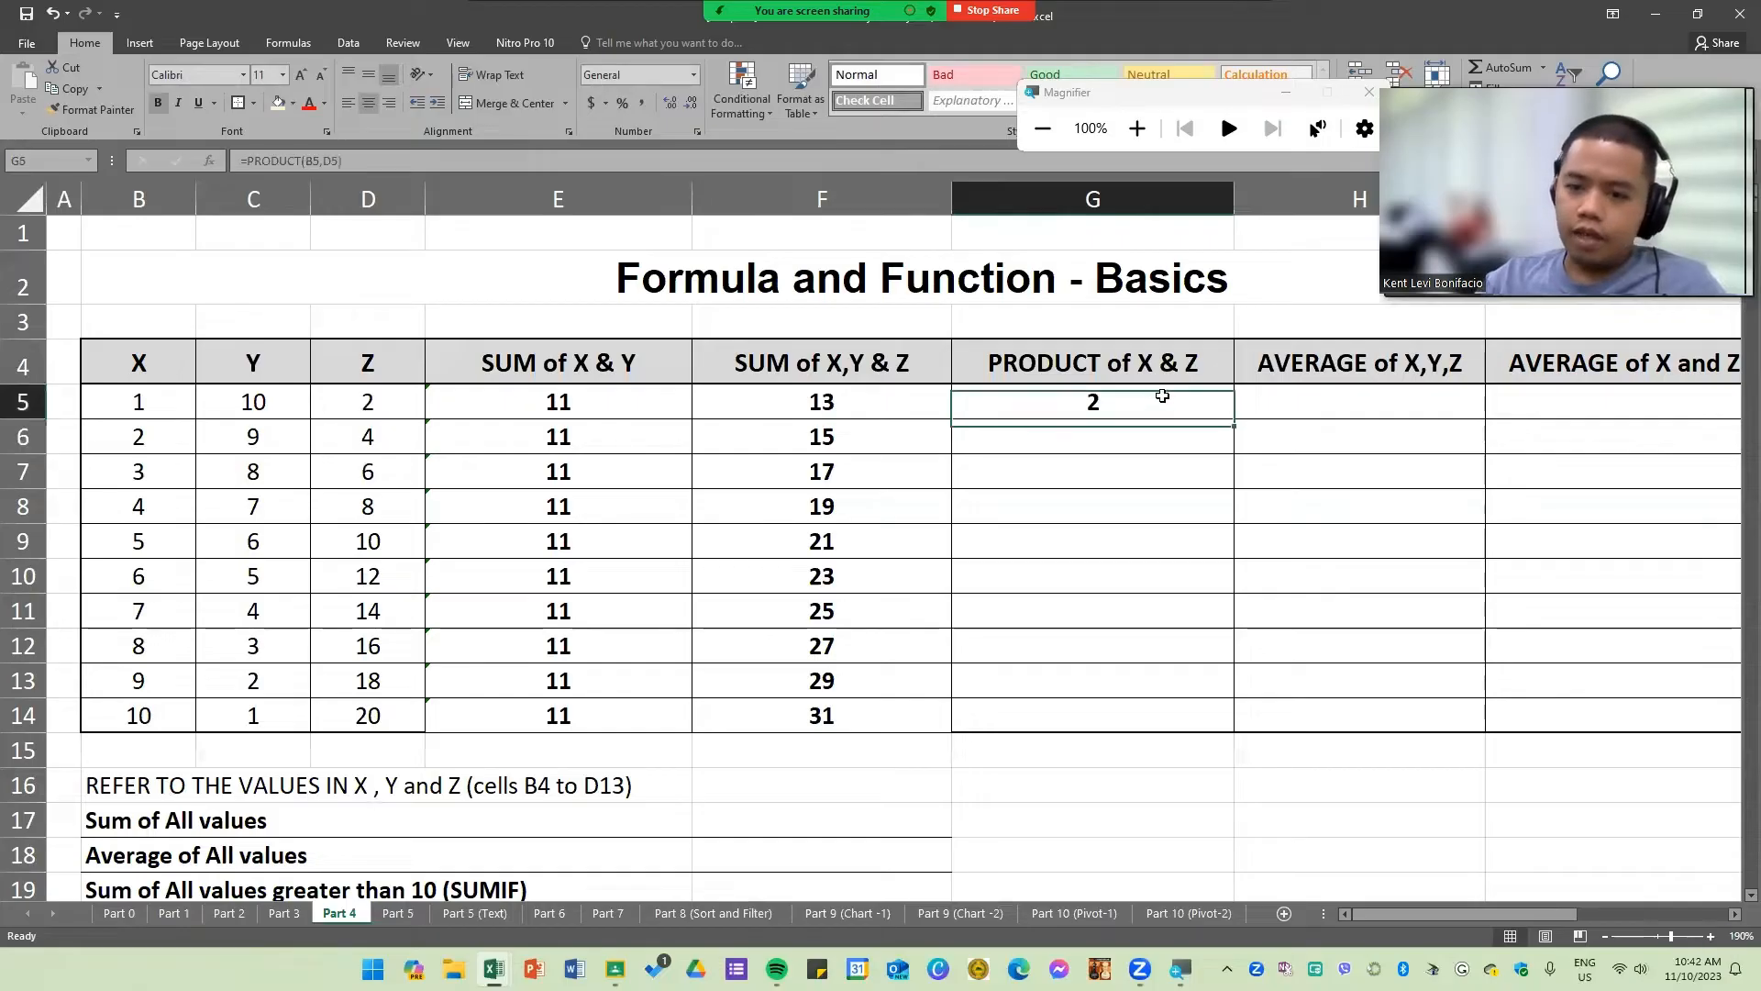
{"action": "double_click", "coordinate": [1231, 420]}
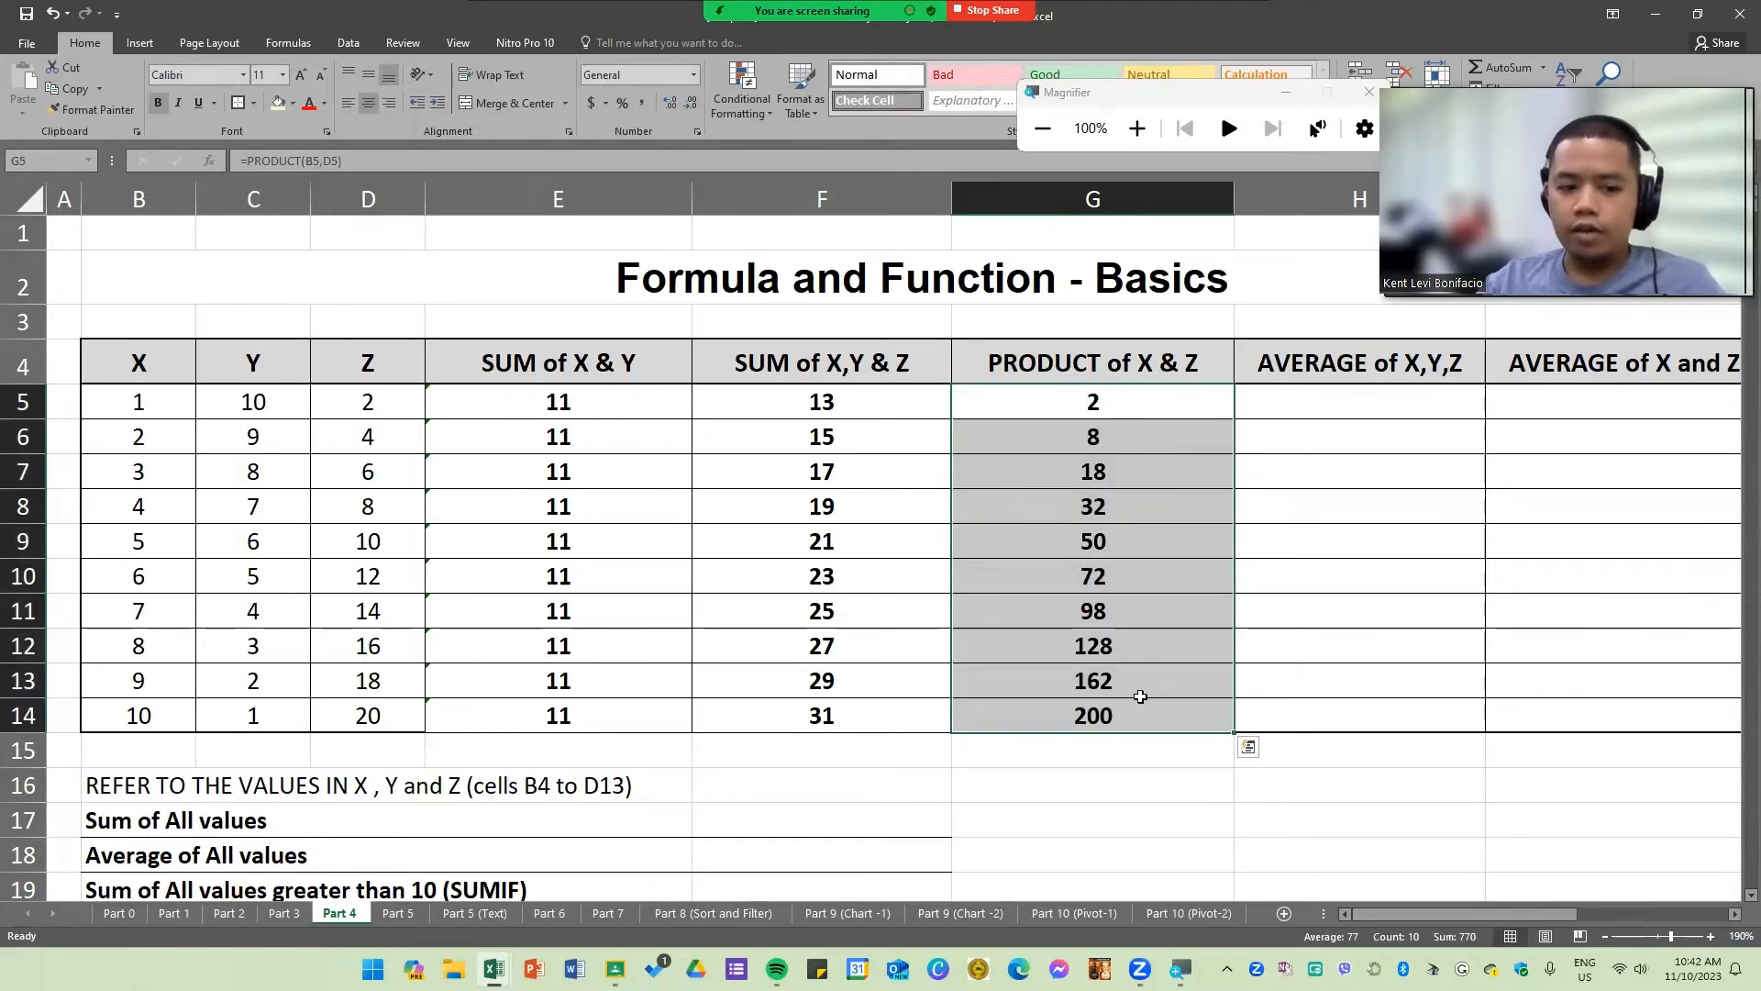
{"action": "left_click", "coordinate": [1376, 592]}
Step: Start an AVERAGE function in H5
{"action": "left_click", "coordinate": [1332, 408]}
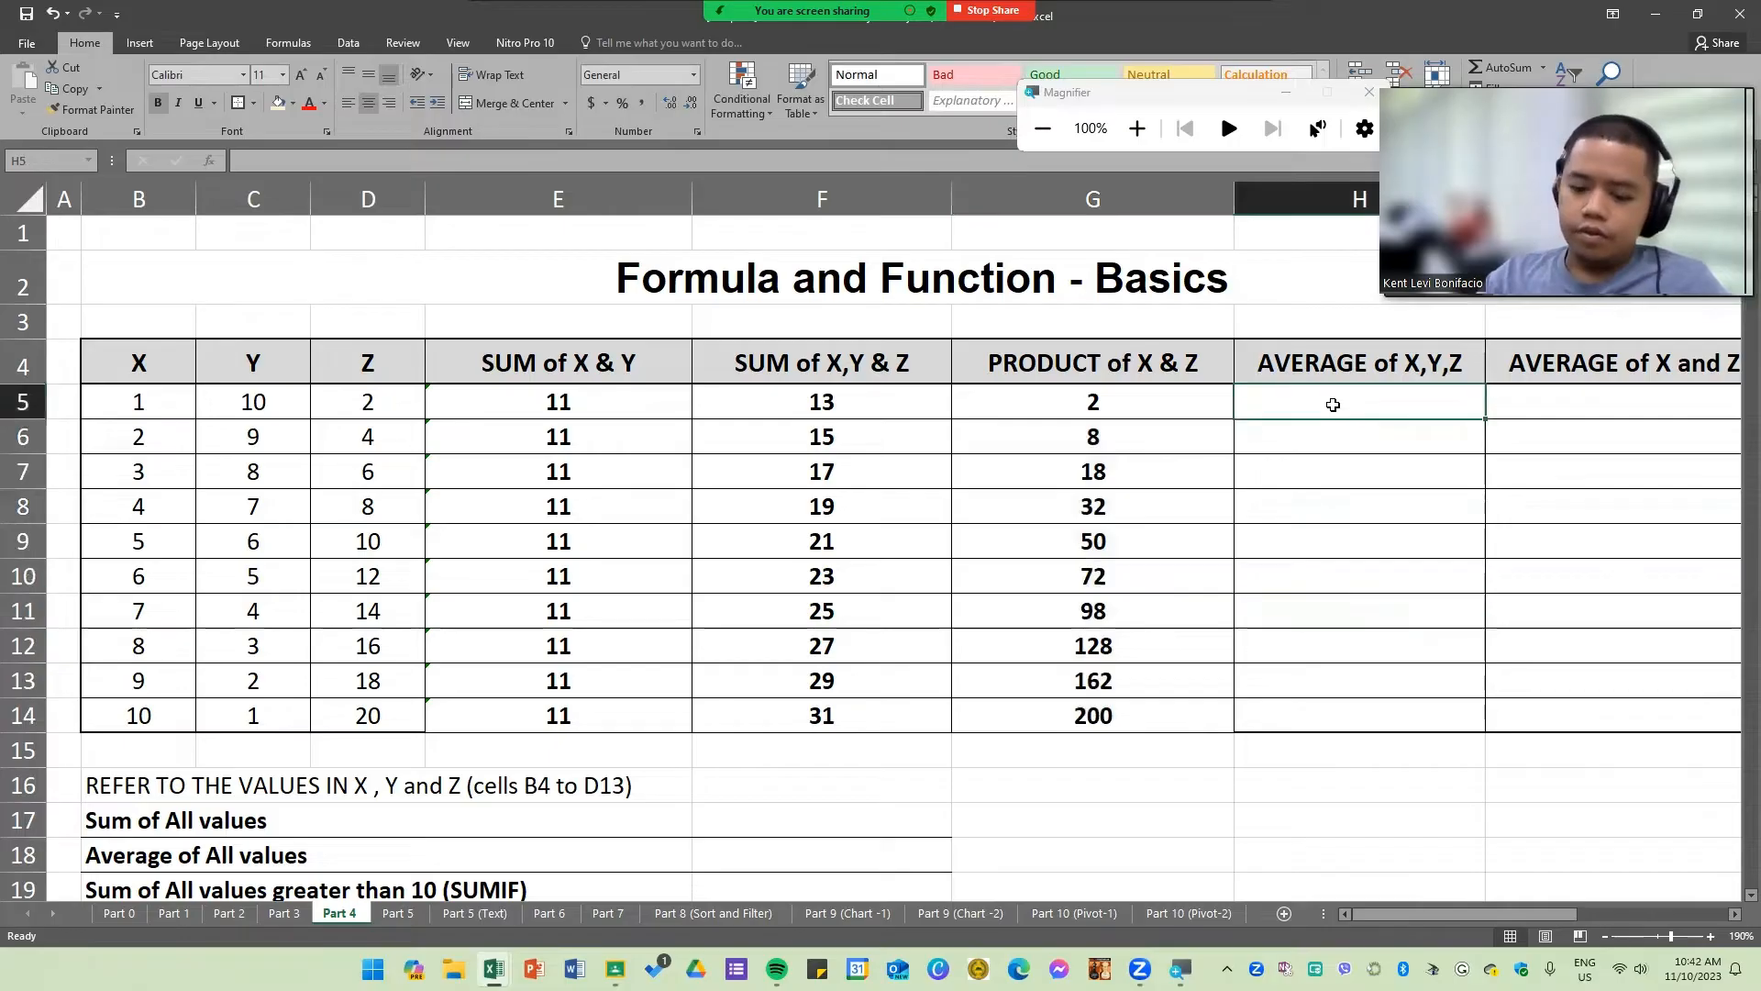
{"action": "type", "text": "=AVE"}
{"action": "key", "text": "Tab"}
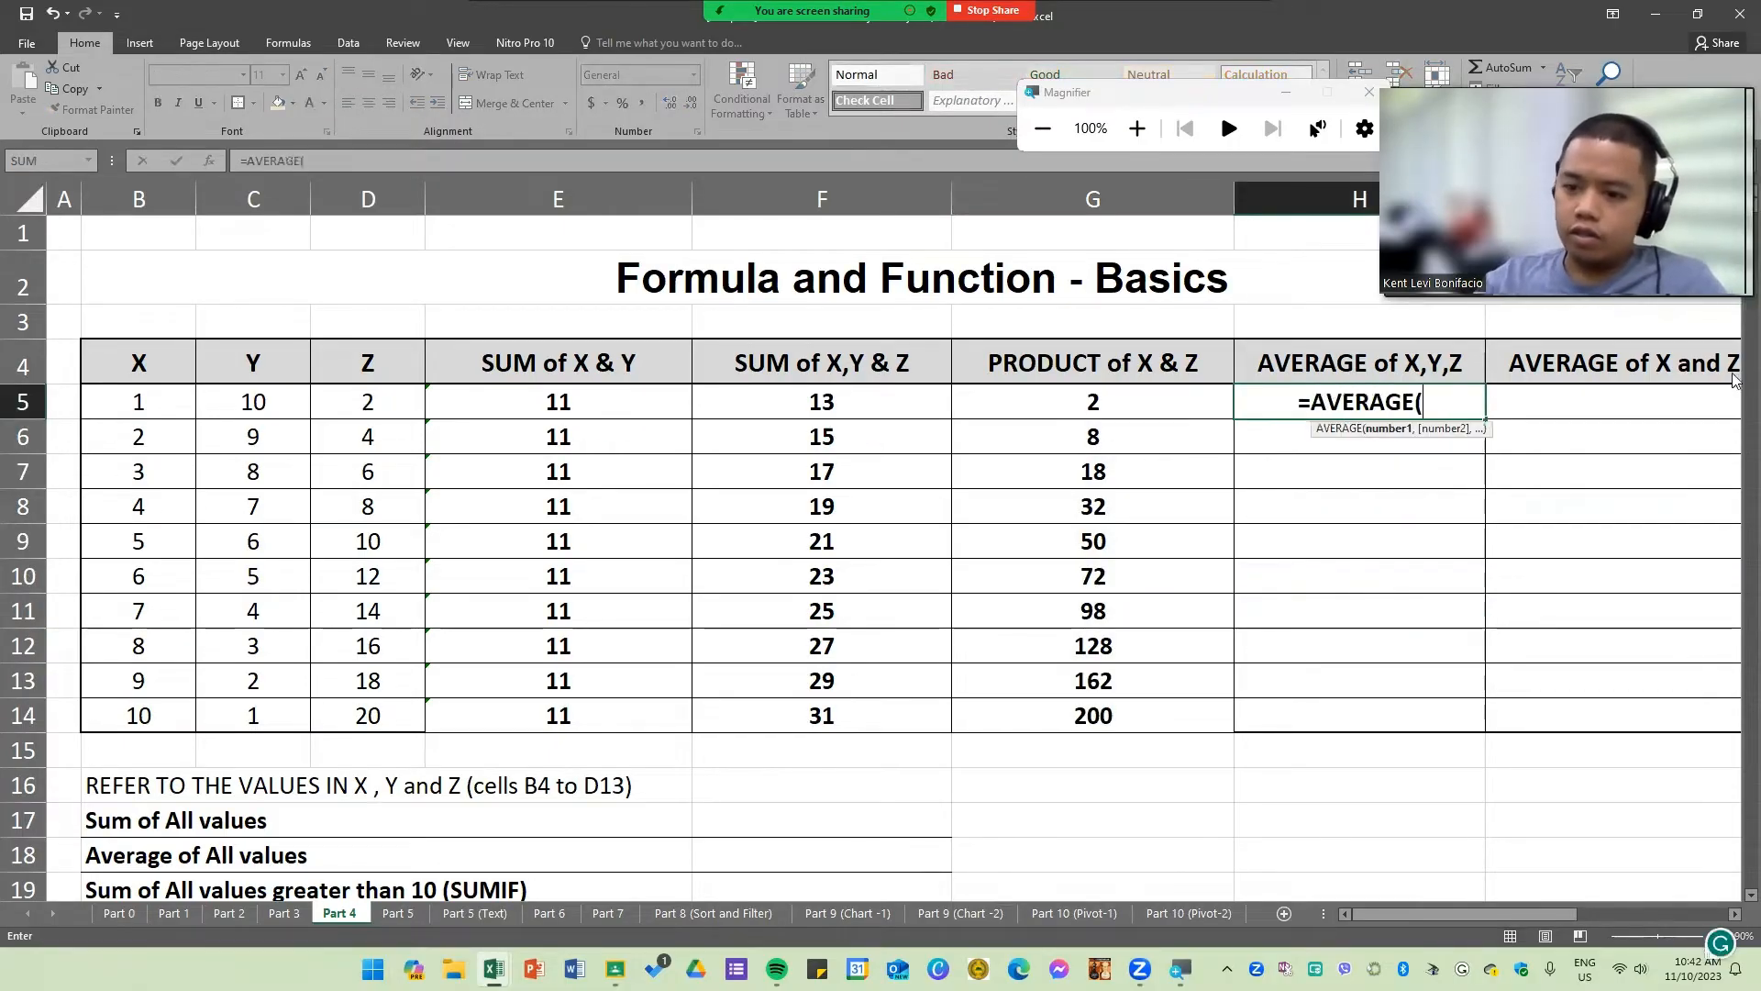
{"action": "left_click", "coordinate": [140, 402]}
{"action": "type", "text": ","}
{"action": "left_click", "coordinate": [266, 403]}
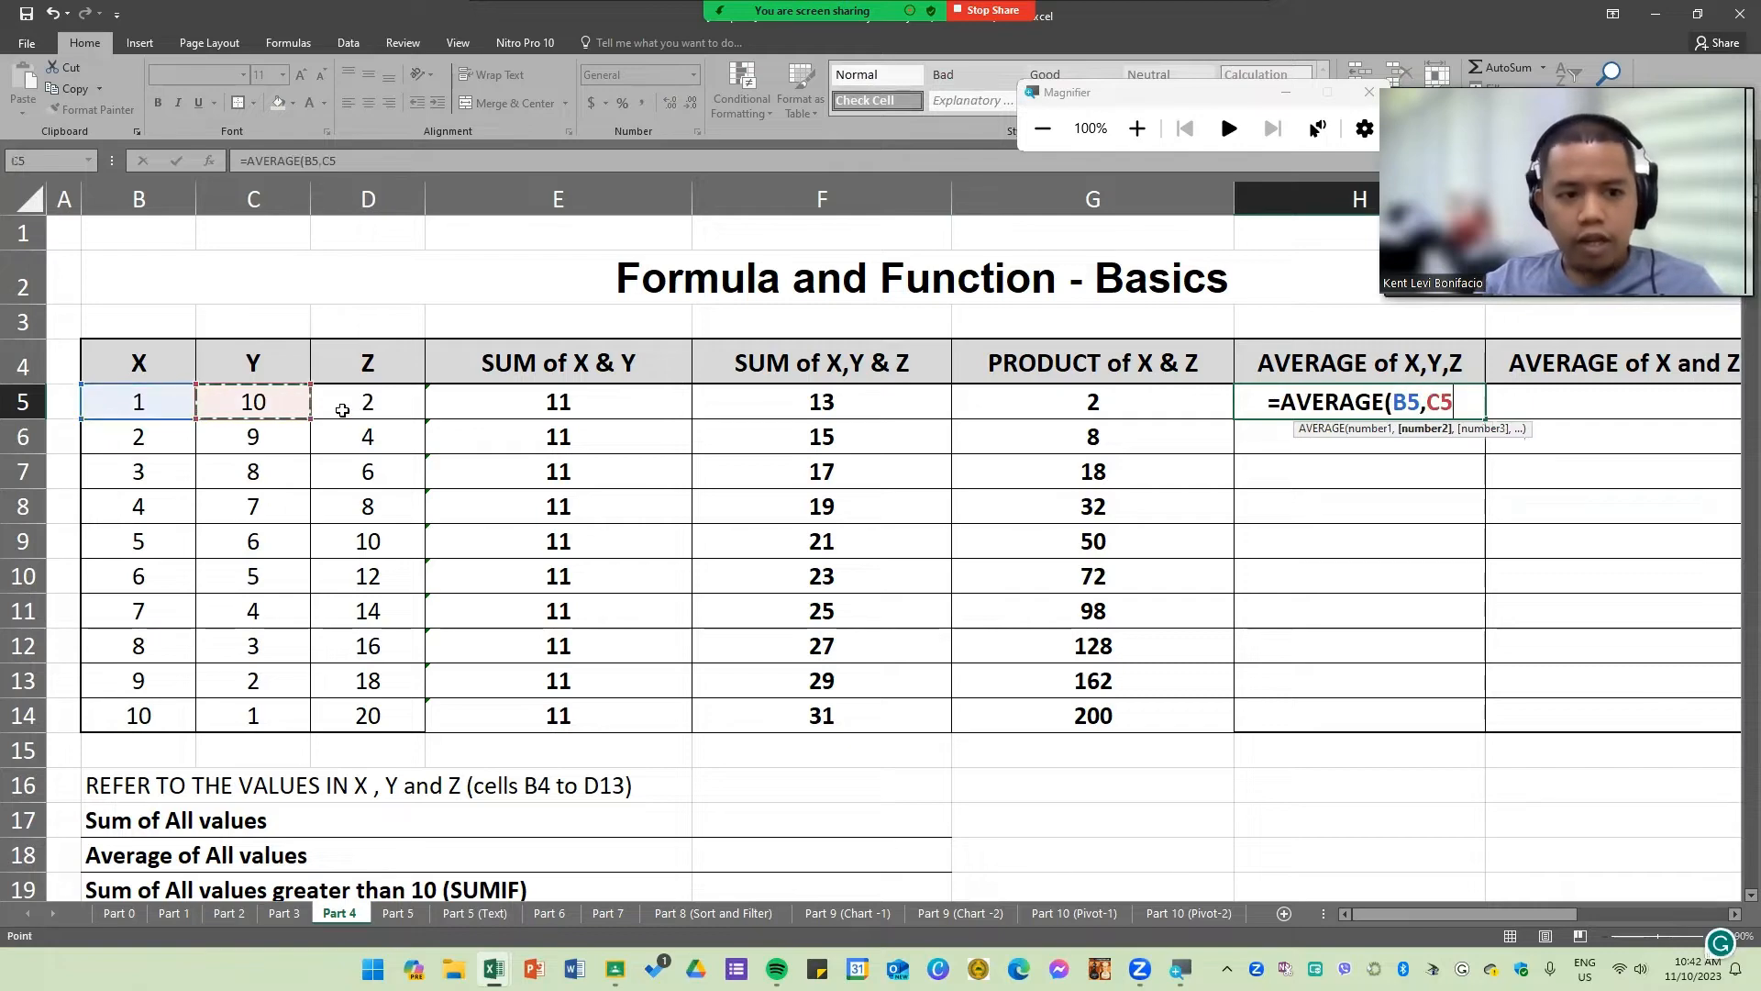
{"action": "type", "text": ","}
{"action": "left_click", "coordinate": [381, 402]}
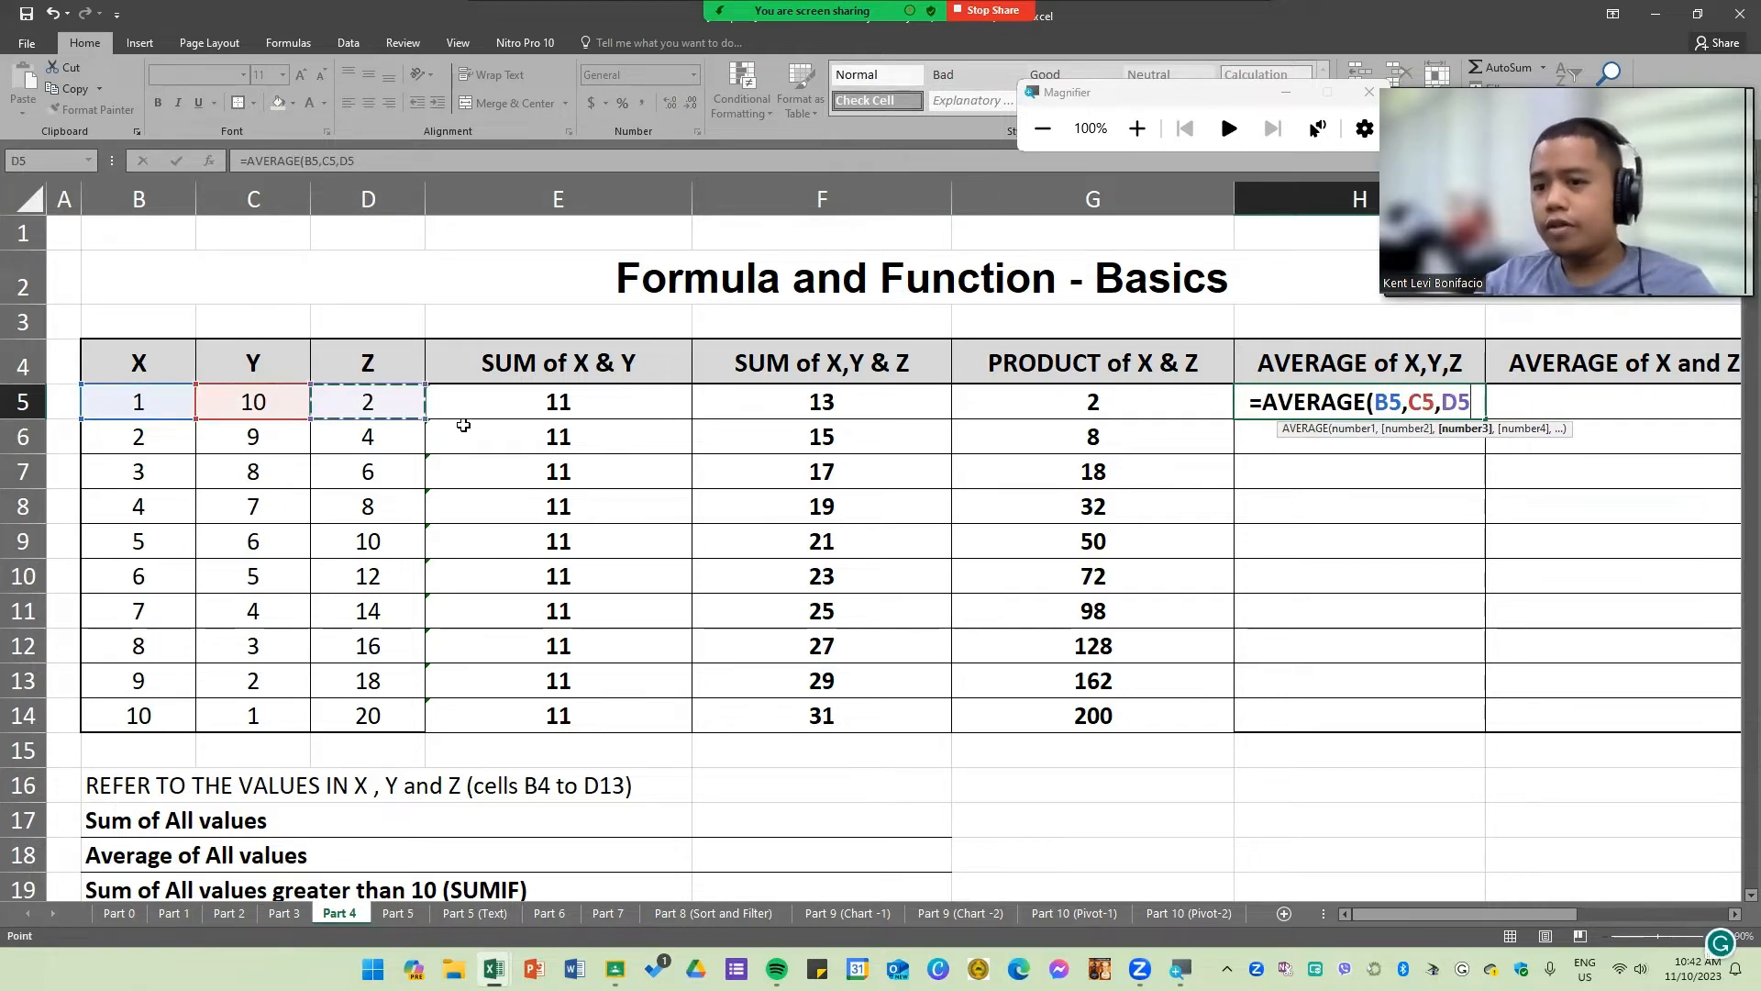
{"action": "key", "text": "BackSpace"}
{"action": "key", "text": "BackSpace"}
{"action": "key", "text": "BackSpace"}
{"action": "key", "text": "BackSpace"}
{"action": "key", "text": "BackSpace"}
{"action": "key", "text": "BackSpace"}
{"action": "key", "text": "BackSpace"}
{"action": "key", "text": "BackSpace"}
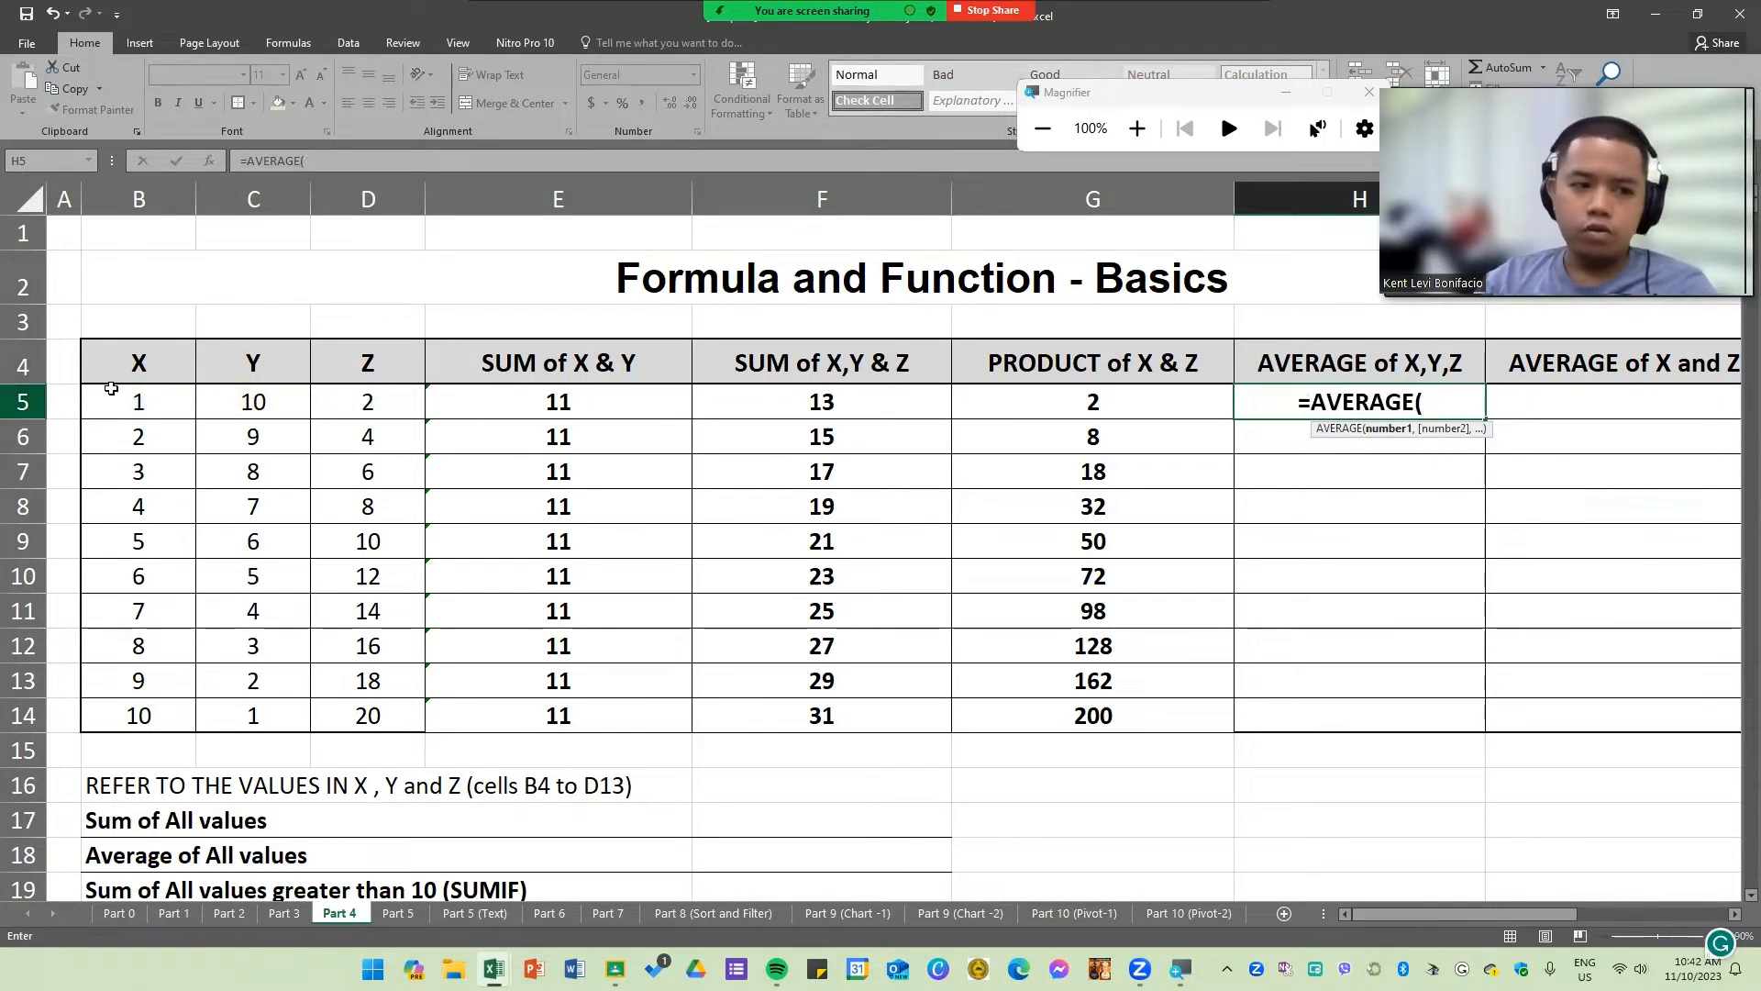
Step: Complete the H5 formula as =AVERAGE(B5:D5) and fill it down the column through row 14
{"action": "left_click_drag", "start_coordinate": [138, 402], "coordinate": [367, 400]}
{"action": "key", "text": "Return"}
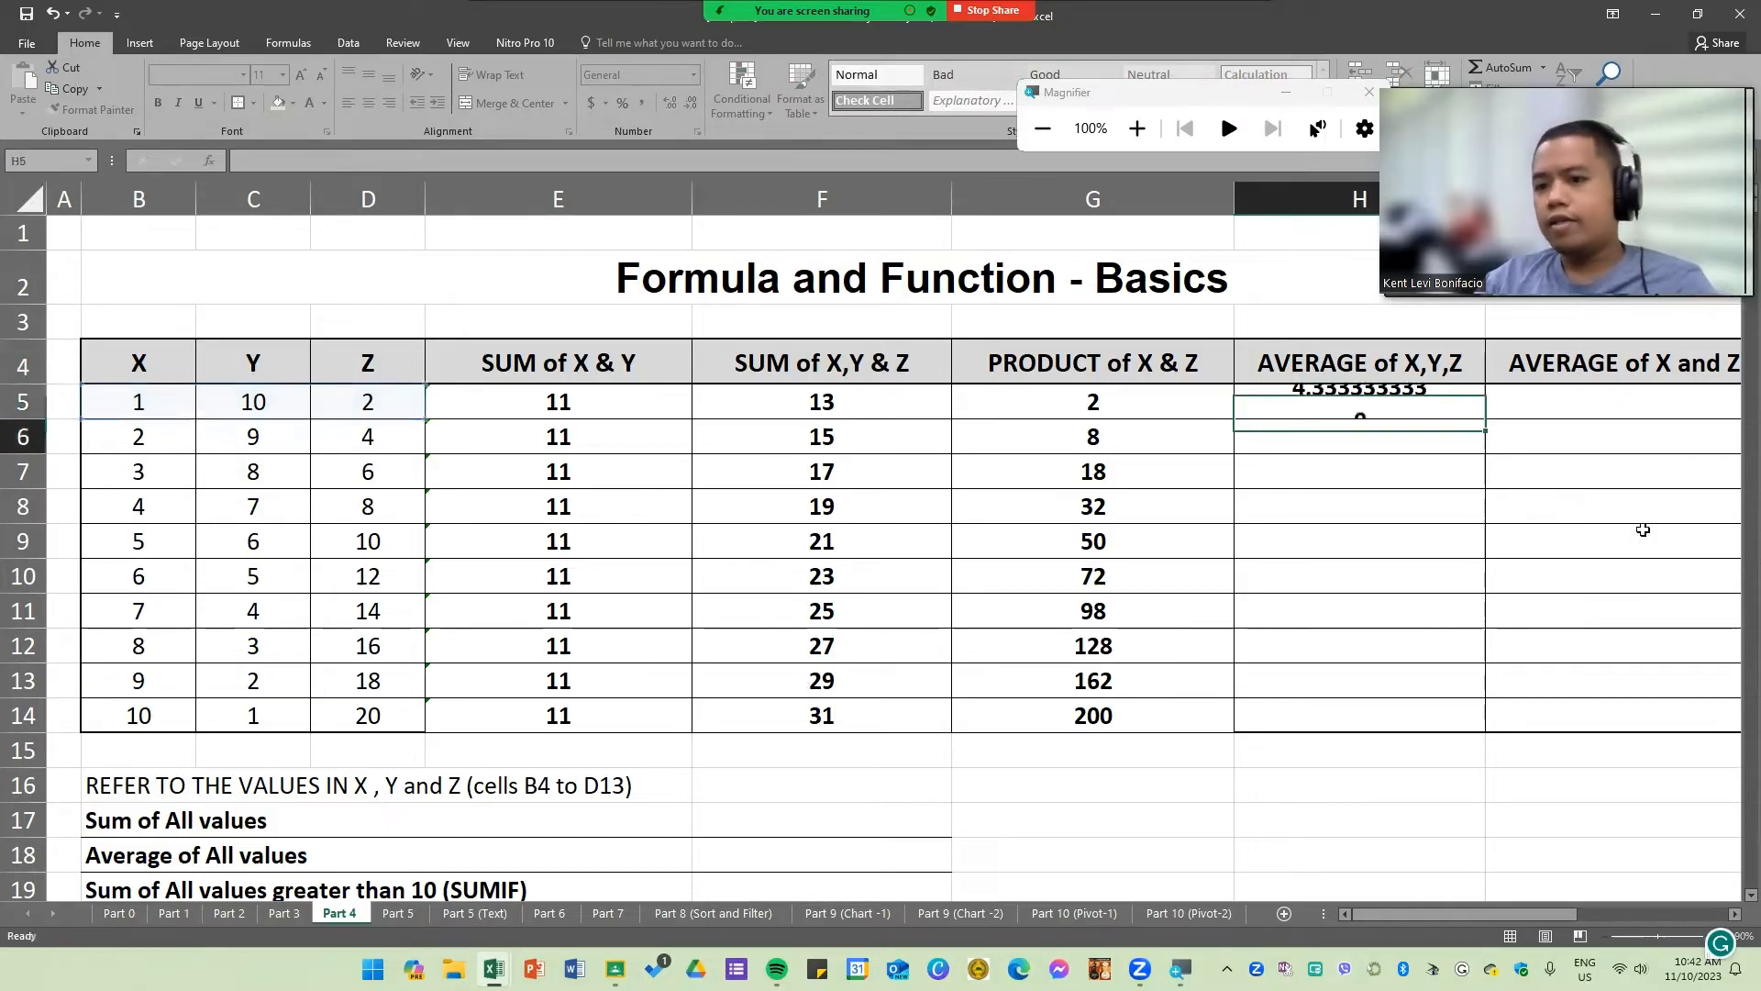
{"action": "left_click", "coordinate": [1417, 410]}
{"action": "double_click", "coordinate": [1496, 422]}
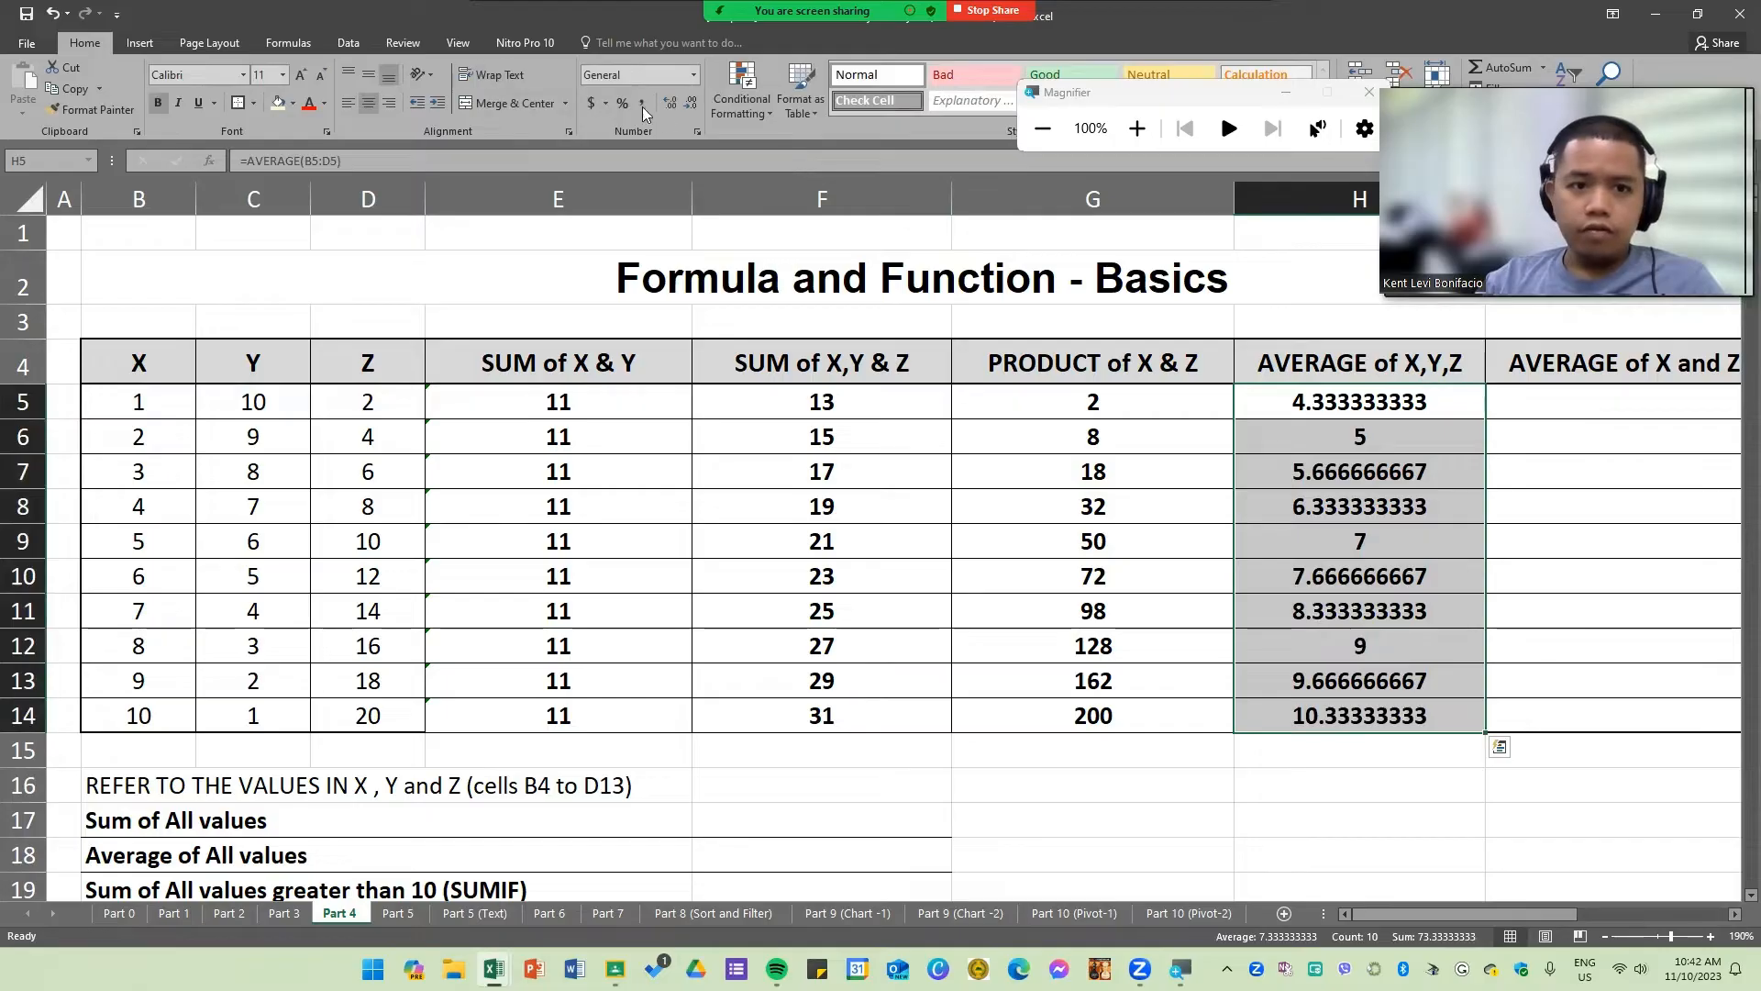
Step: Format the AVERAGE of X,Y,Z results in H5:H14 to show two decimal places
{"action": "left_click", "coordinate": [690, 107]}
{"action": "left_click", "coordinate": [689, 107]}
{"action": "left_click", "coordinate": [690, 107]}
{"action": "left_click", "coordinate": [690, 108]}
{"action": "left_click", "coordinate": [690, 107]}
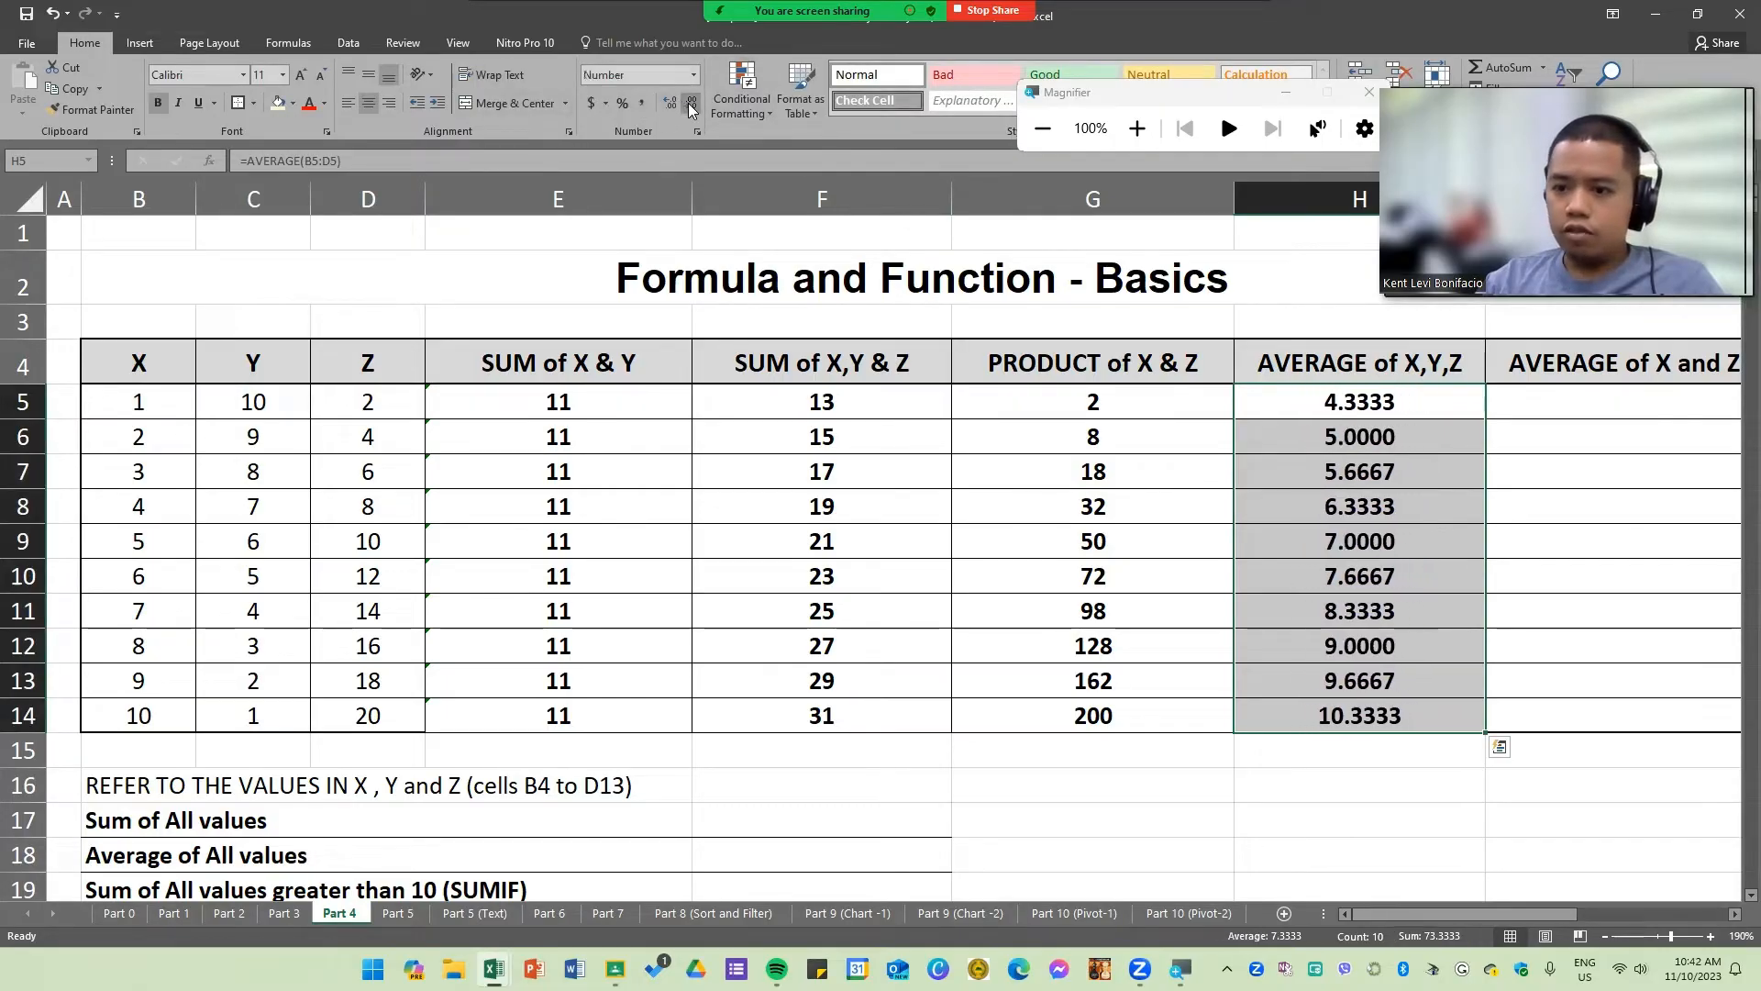
{"action": "left_click", "coordinate": [690, 108]}
{"action": "left_click", "coordinate": [690, 107]}
{"action": "left_click", "coordinate": [1393, 565]}
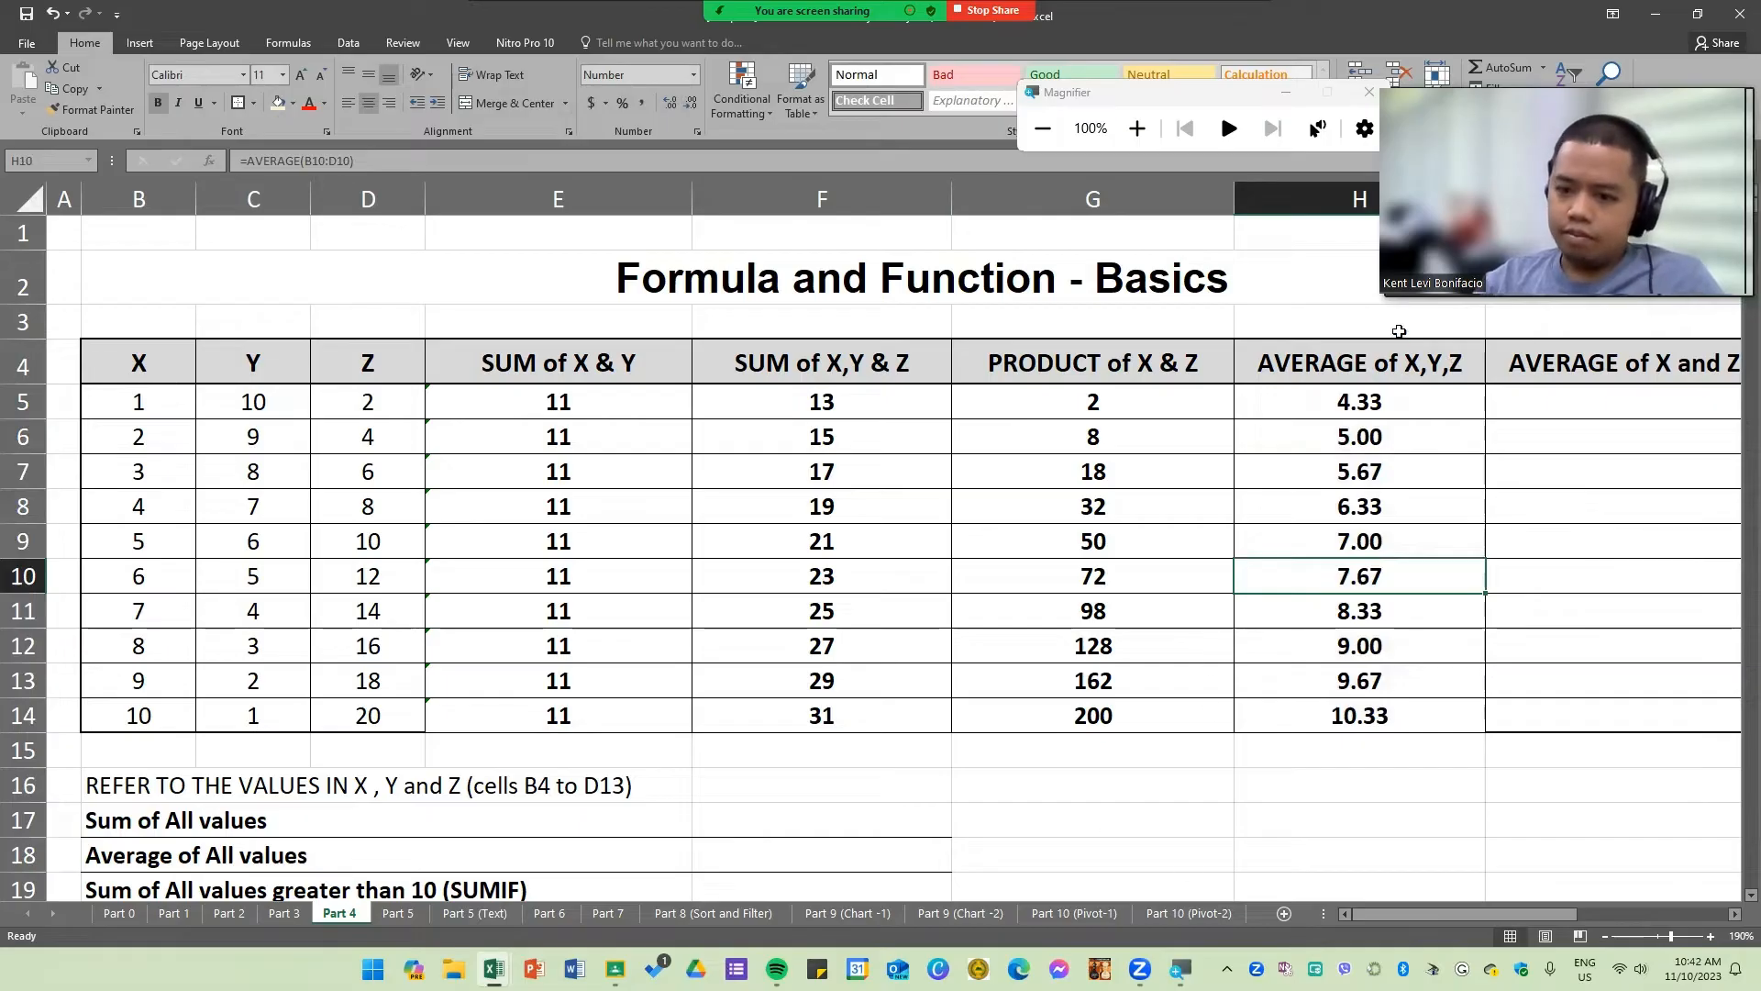
Step: Enter =AVERAGE(B5,D5) in I5 to average the X and Z values
{"action": "scroll", "coordinate": [1159, 671], "scroll_direction": "down", "scroll_amount": 2}
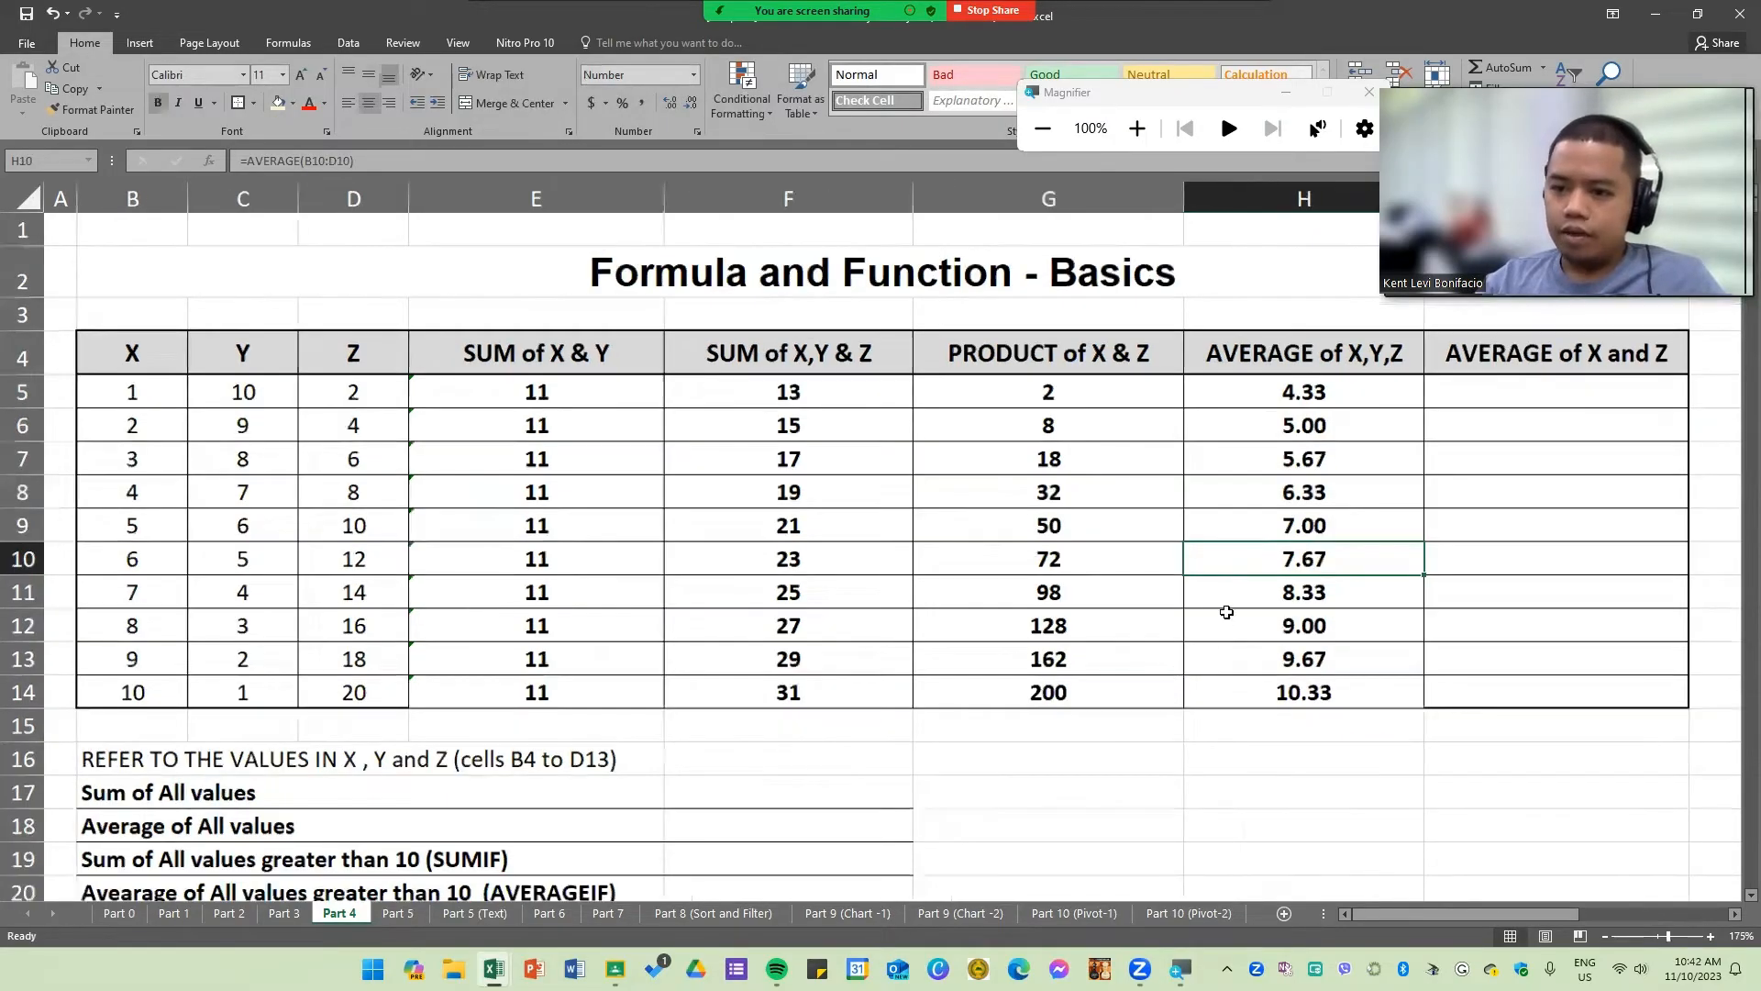
{"action": "left_click", "coordinate": [1435, 381]}
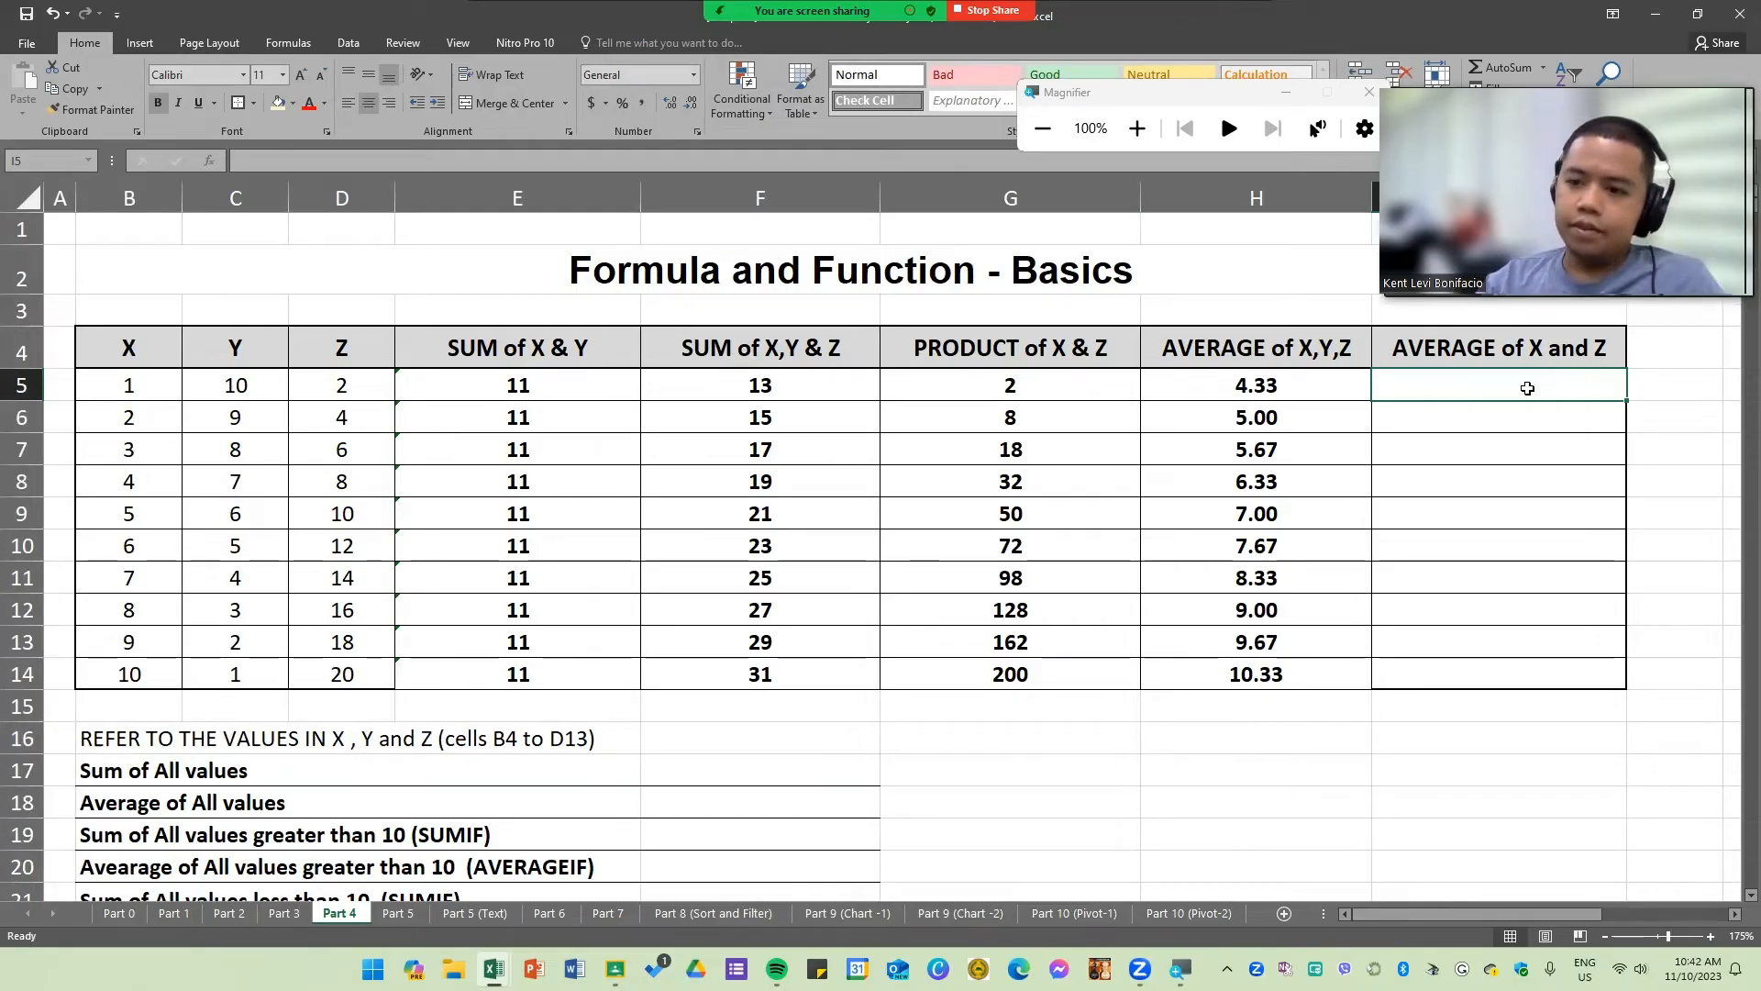
{"action": "type", "text": "=AVE"}
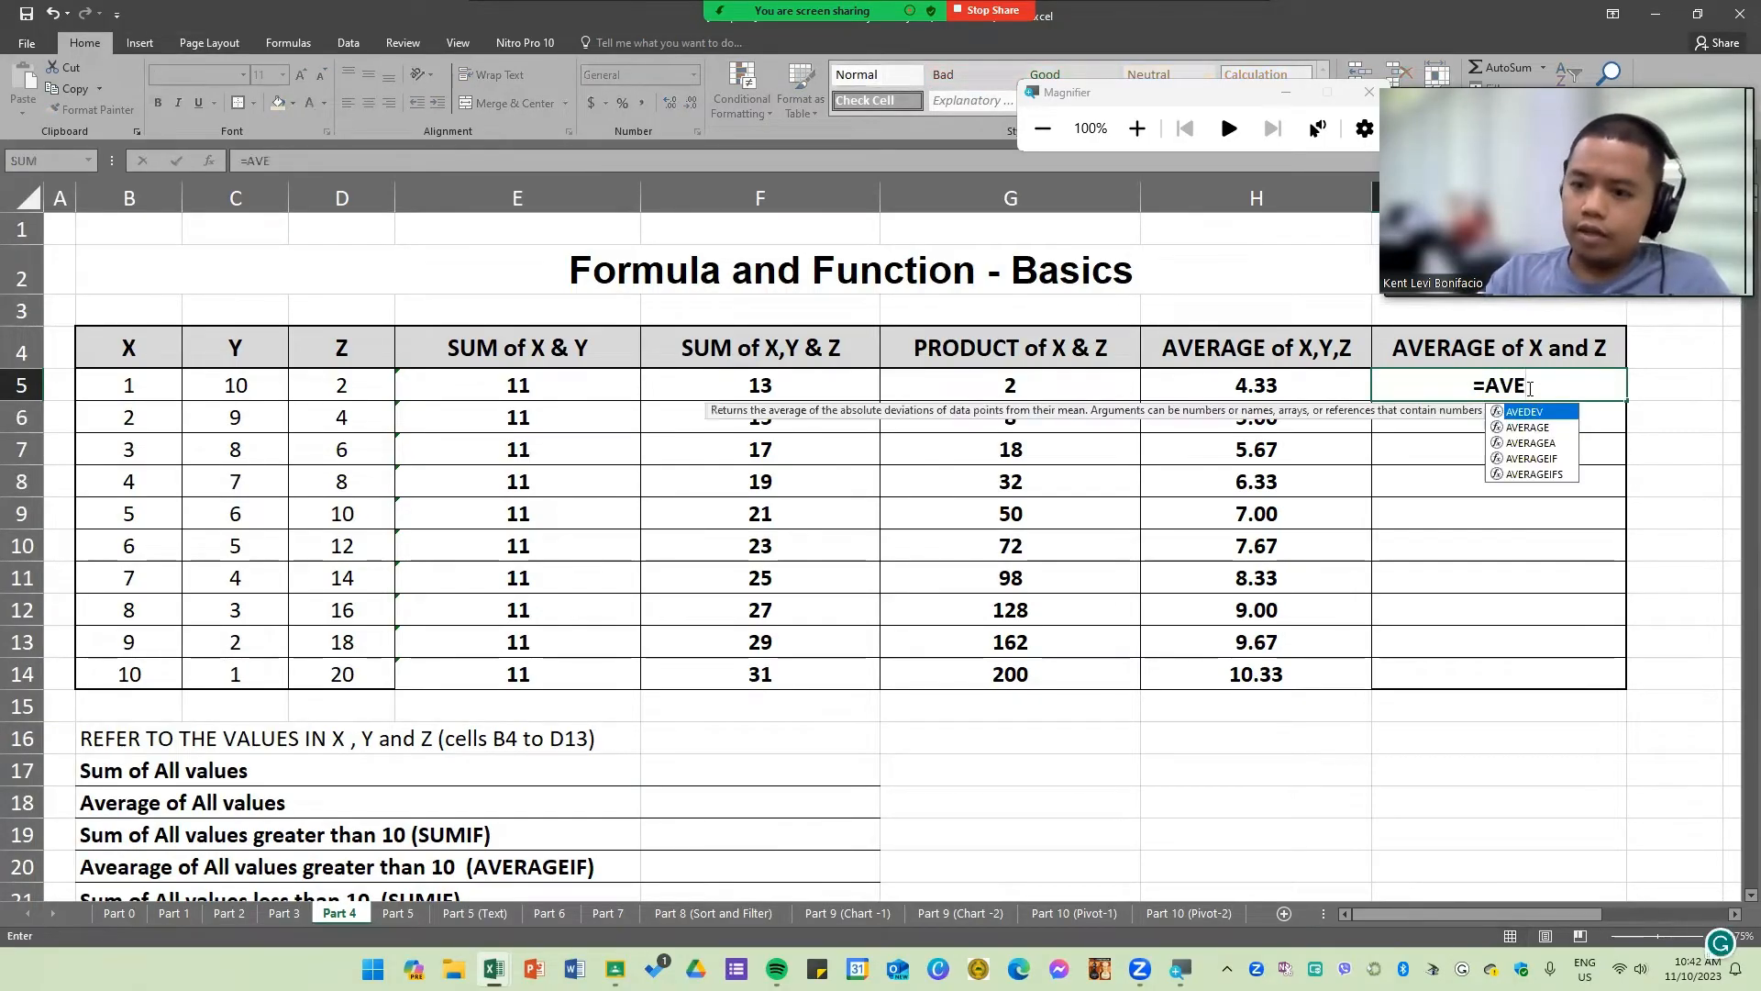
{"action": "key", "text": "Down"}
{"action": "key", "text": "Tab"}
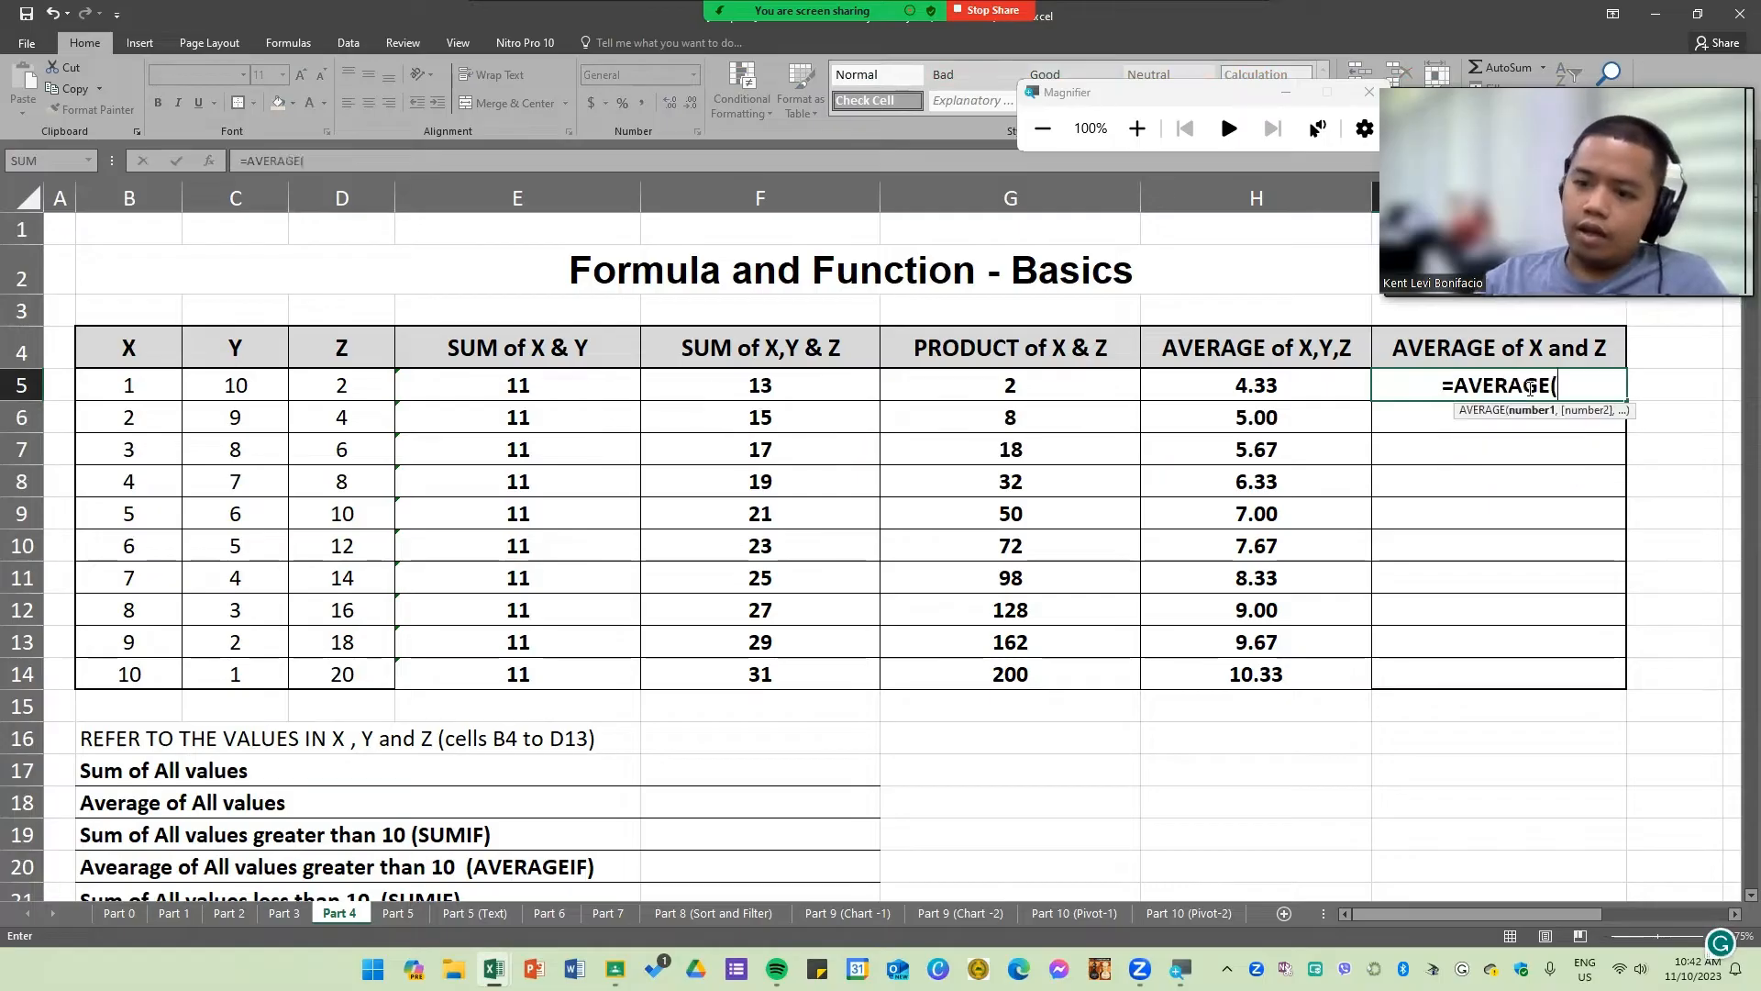
{"action": "left_click", "coordinate": [130, 383]}
{"action": "type", "text": ","}
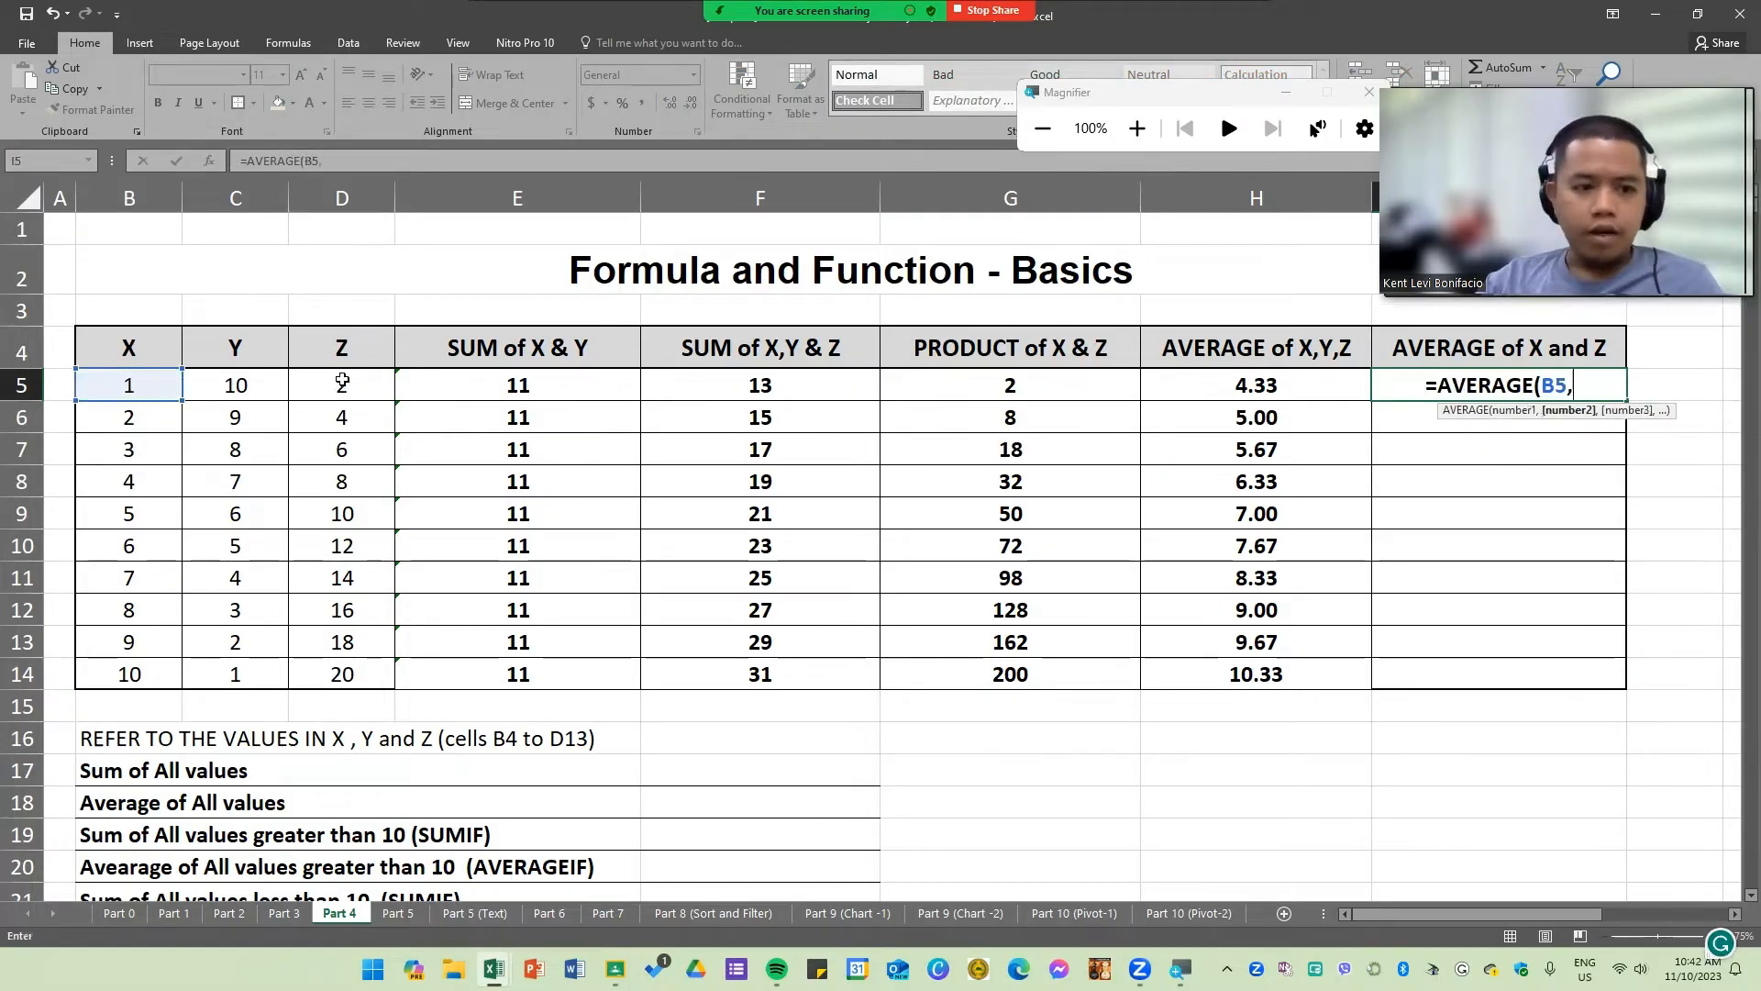
{"action": "left_click", "coordinate": [341, 383]}
{"action": "type", "text": ")"}
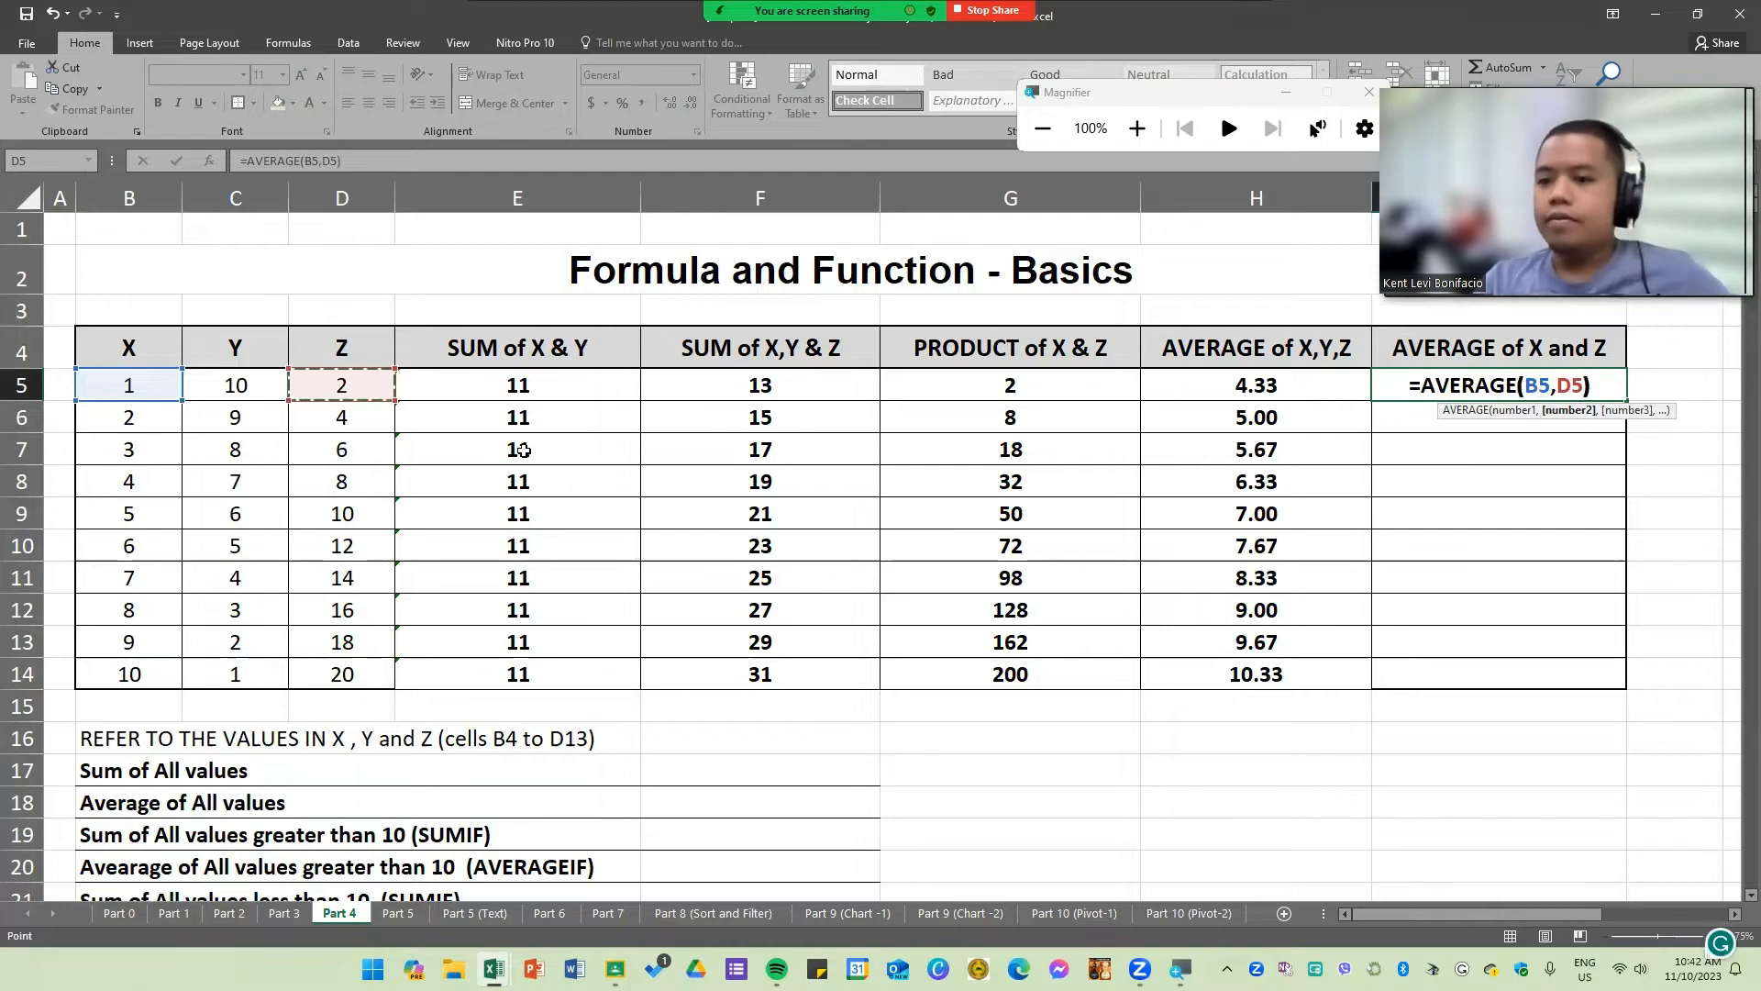
{"action": "key", "text": "Return"}
Step: Fill the X and Z average down through row 14 and show it with two decimal places
{"action": "left_click", "coordinate": [1605, 390]}
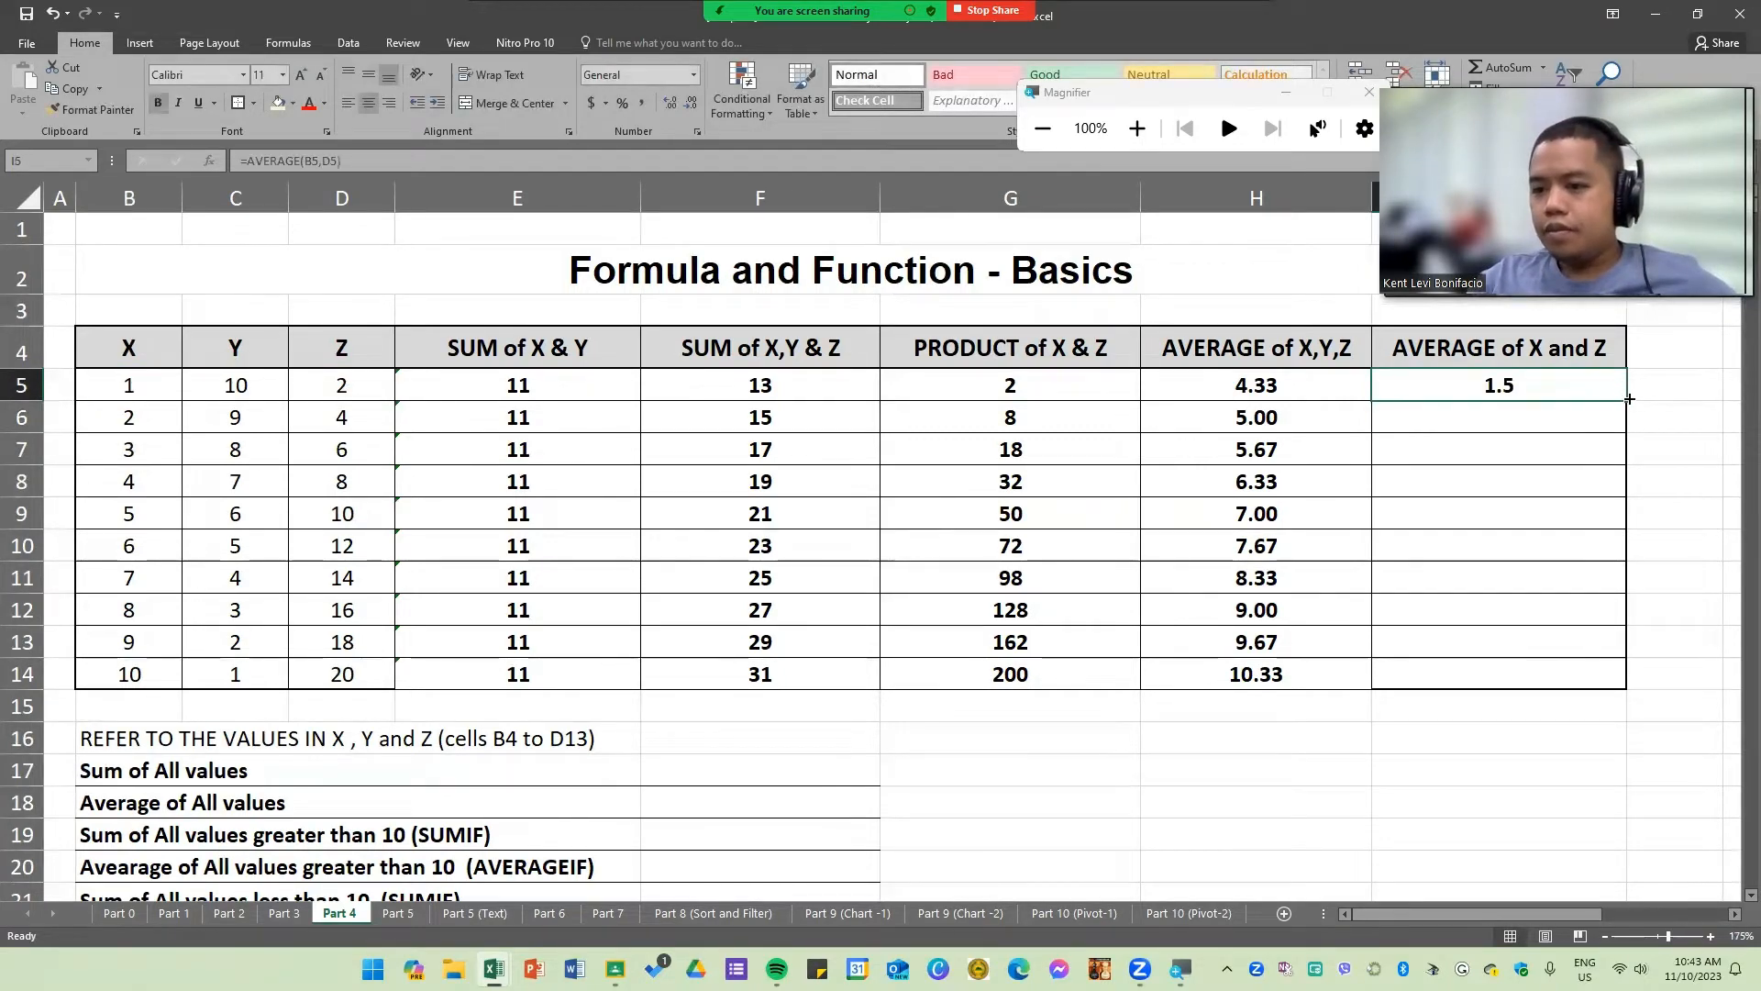
{"action": "double_click", "coordinate": [1628, 398]}
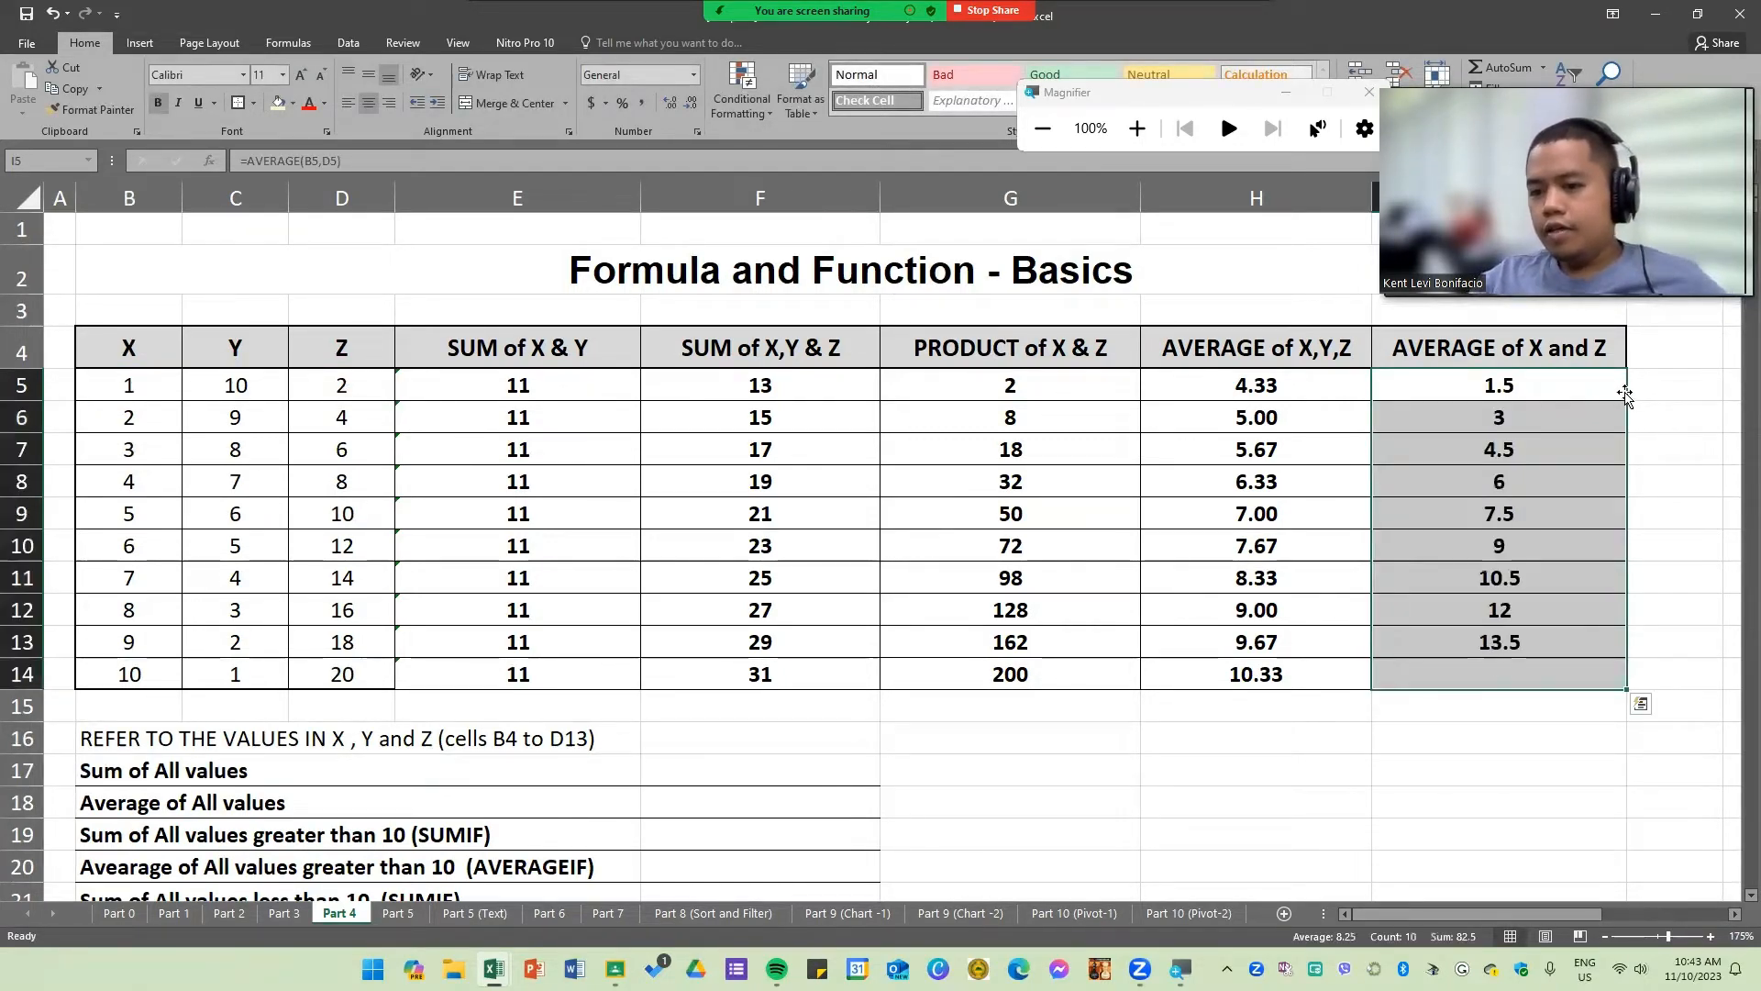
{"action": "left_click", "coordinate": [672, 104]}
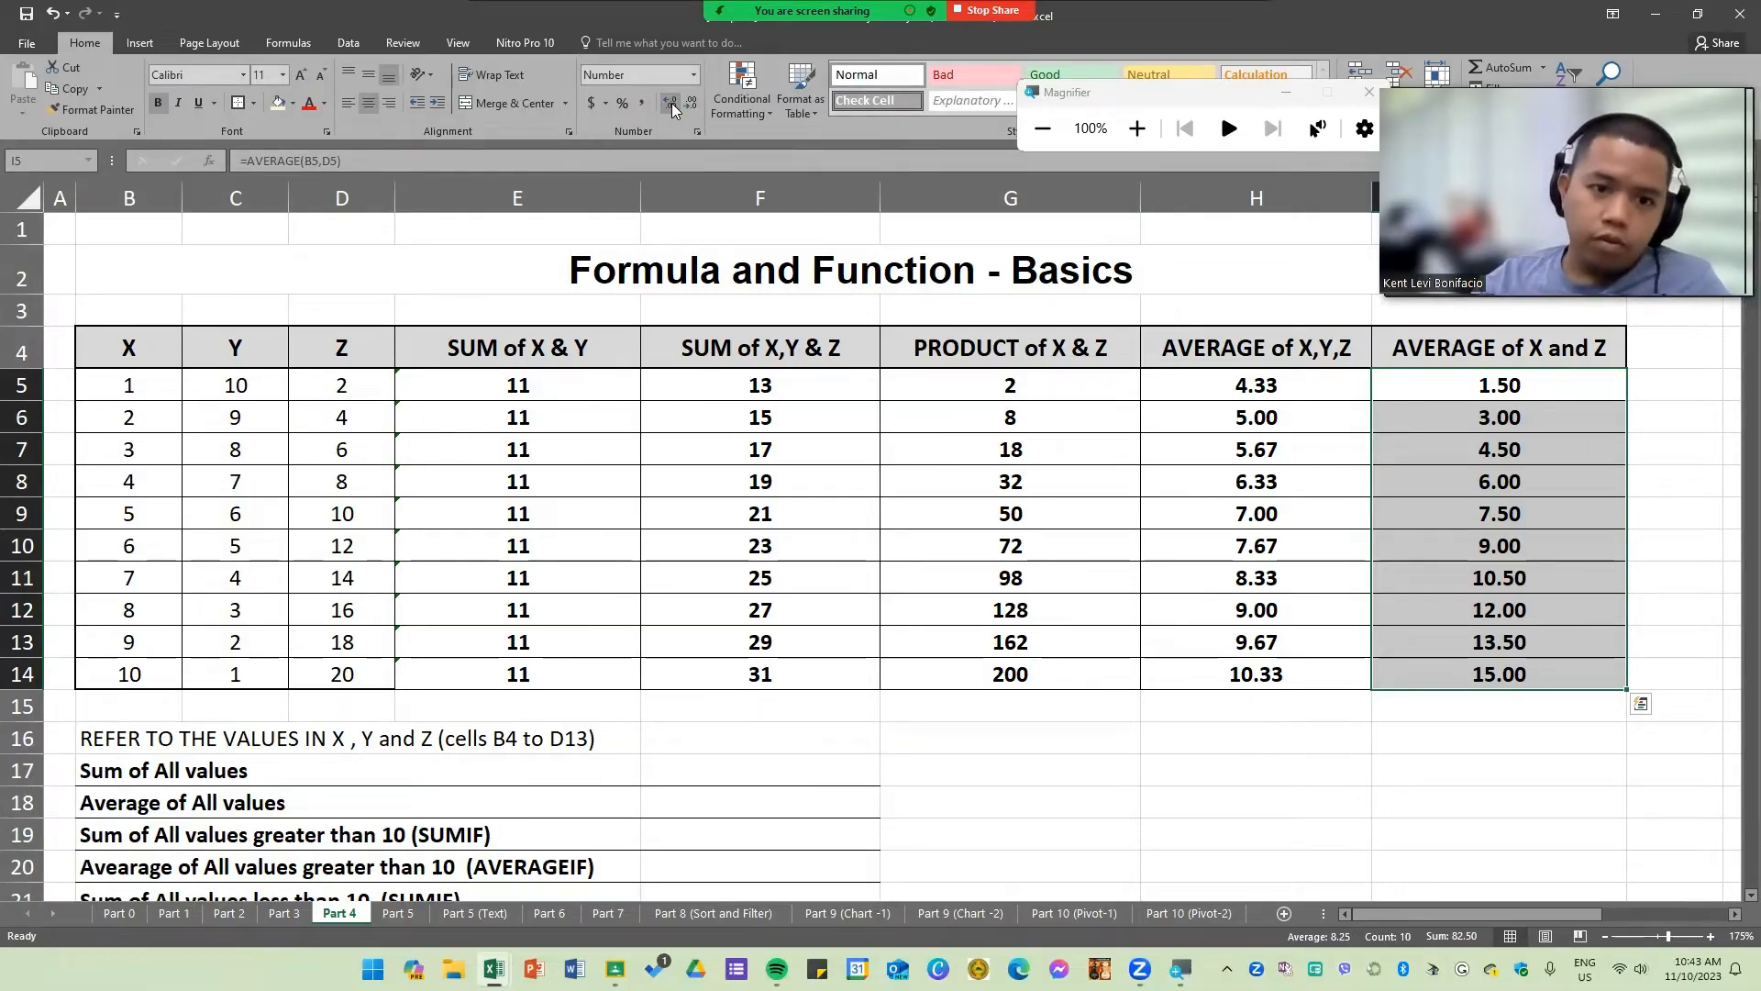
Step: Collapse the ribbon and review the summary questions below the table and the B5:D14 data range they refer to
{"action": "left_click_drag", "start_coordinate": [133, 347], "coordinate": [1552, 668]}
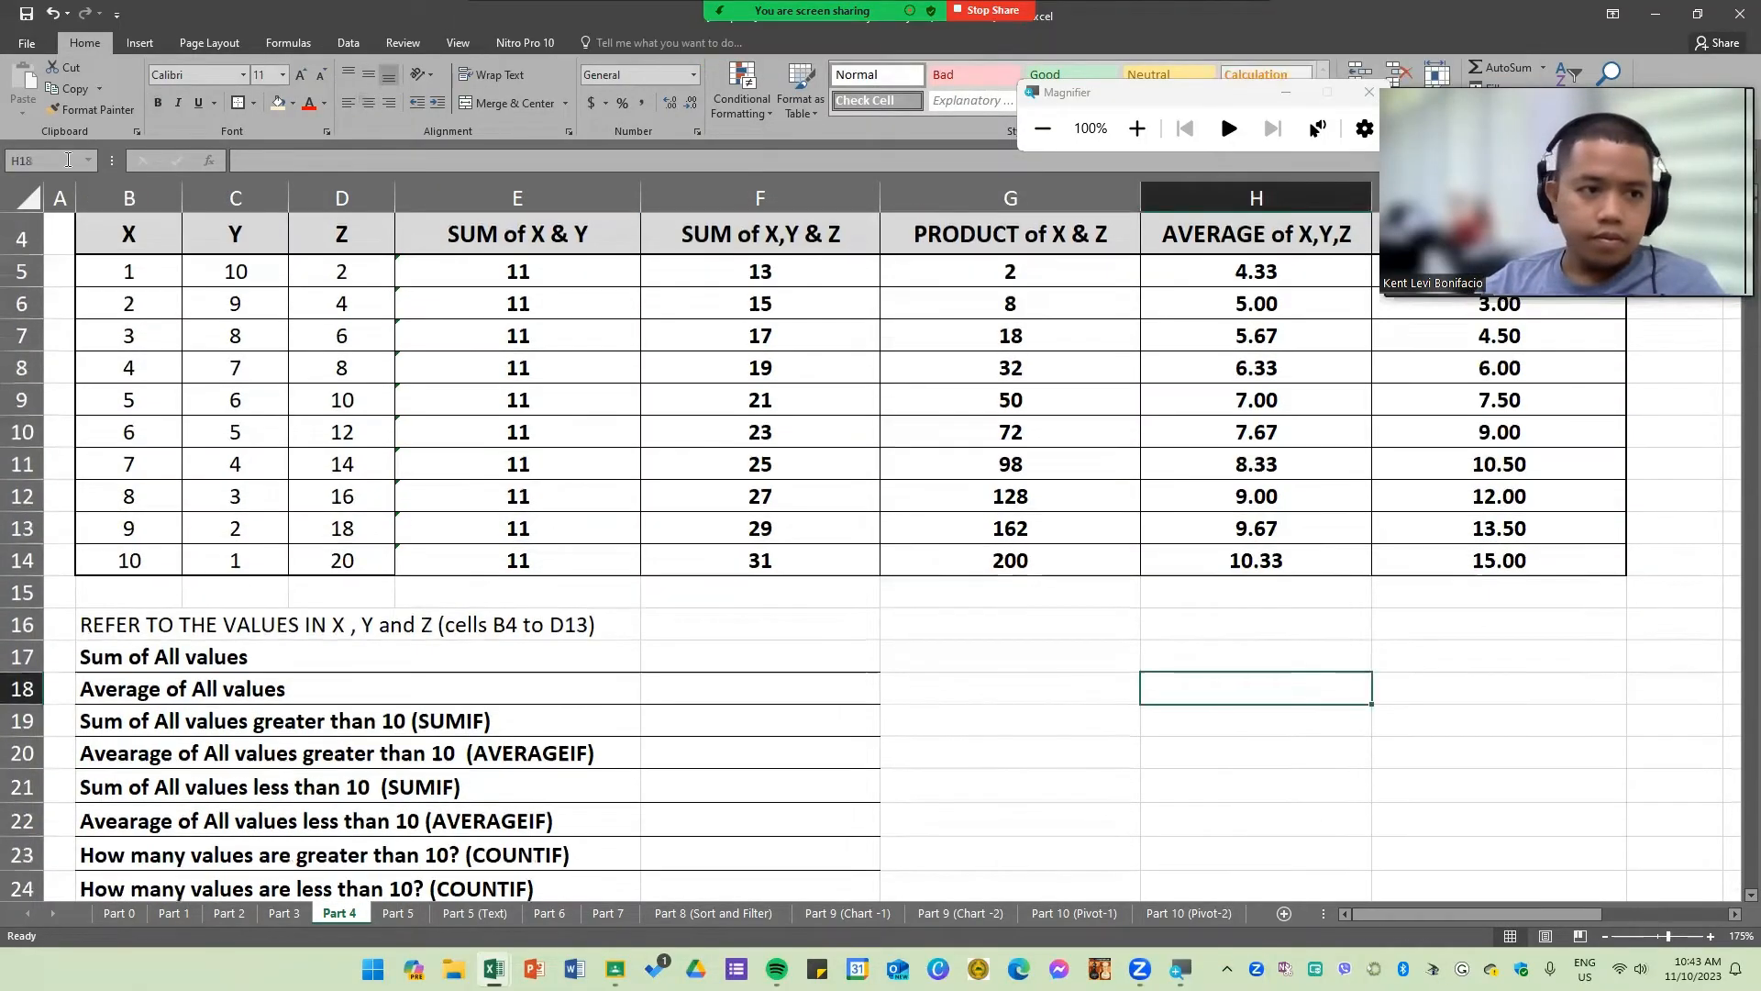
{"action": "key", "text": "ctrl+F1"}
{"action": "left_click", "coordinate": [427, 740]}
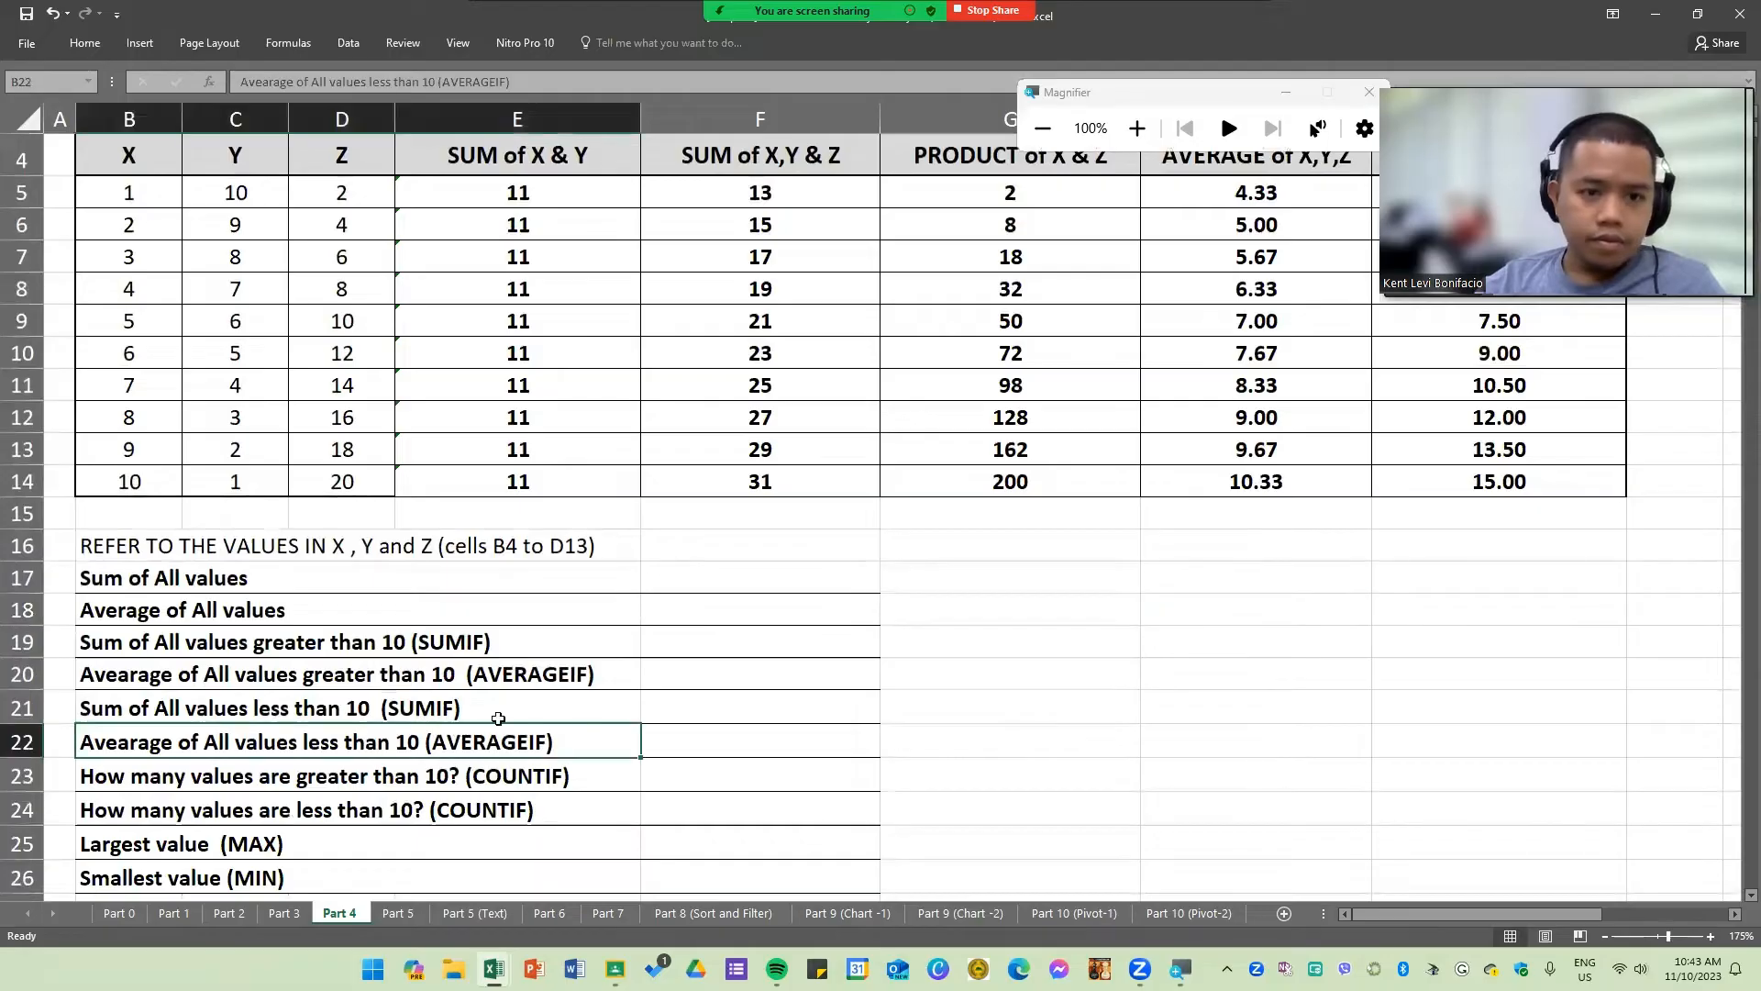
{"action": "left_click_drag", "start_coordinate": [874, 666], "coordinate": [887, 670]}
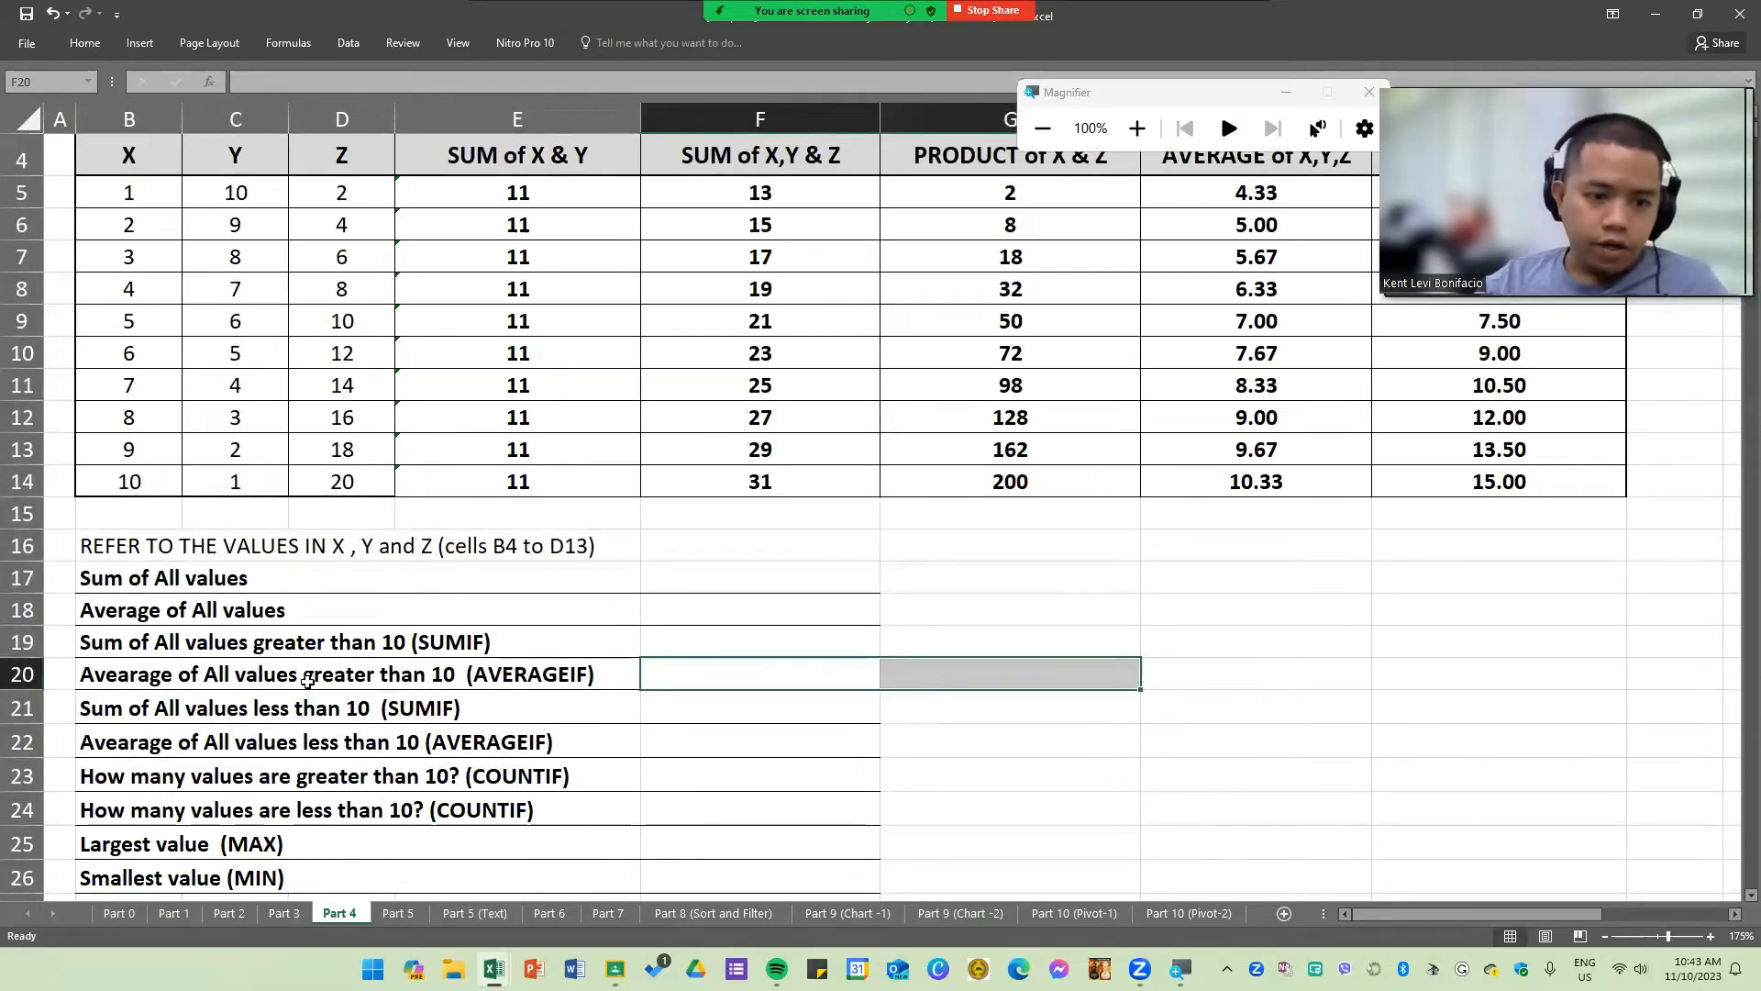
{"action": "scroll", "coordinate": [175, 598], "scroll_direction": "down", "scroll_amount": 1}
{"action": "scroll", "coordinate": [289, 598], "scroll_direction": "up", "scroll_amount": 2}
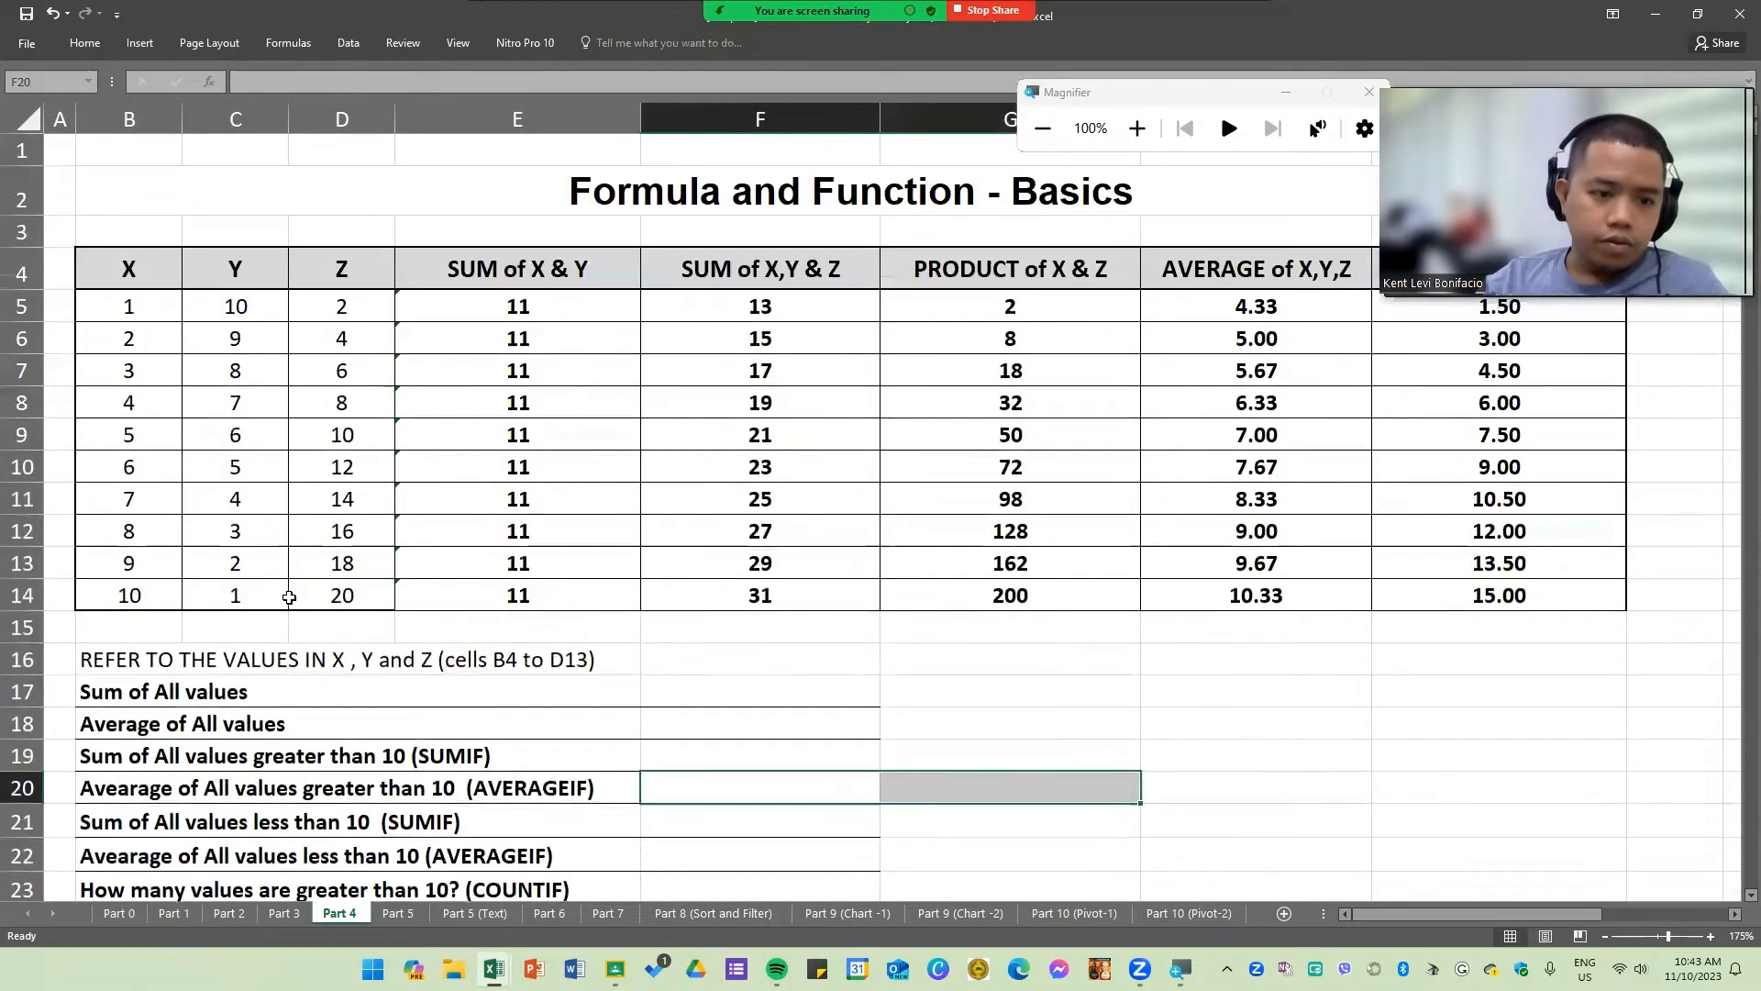
{"action": "scroll", "coordinate": [336, 622], "scroll_direction": "down", "scroll_amount": 1}
{"action": "left_click", "coordinate": [221, 550]}
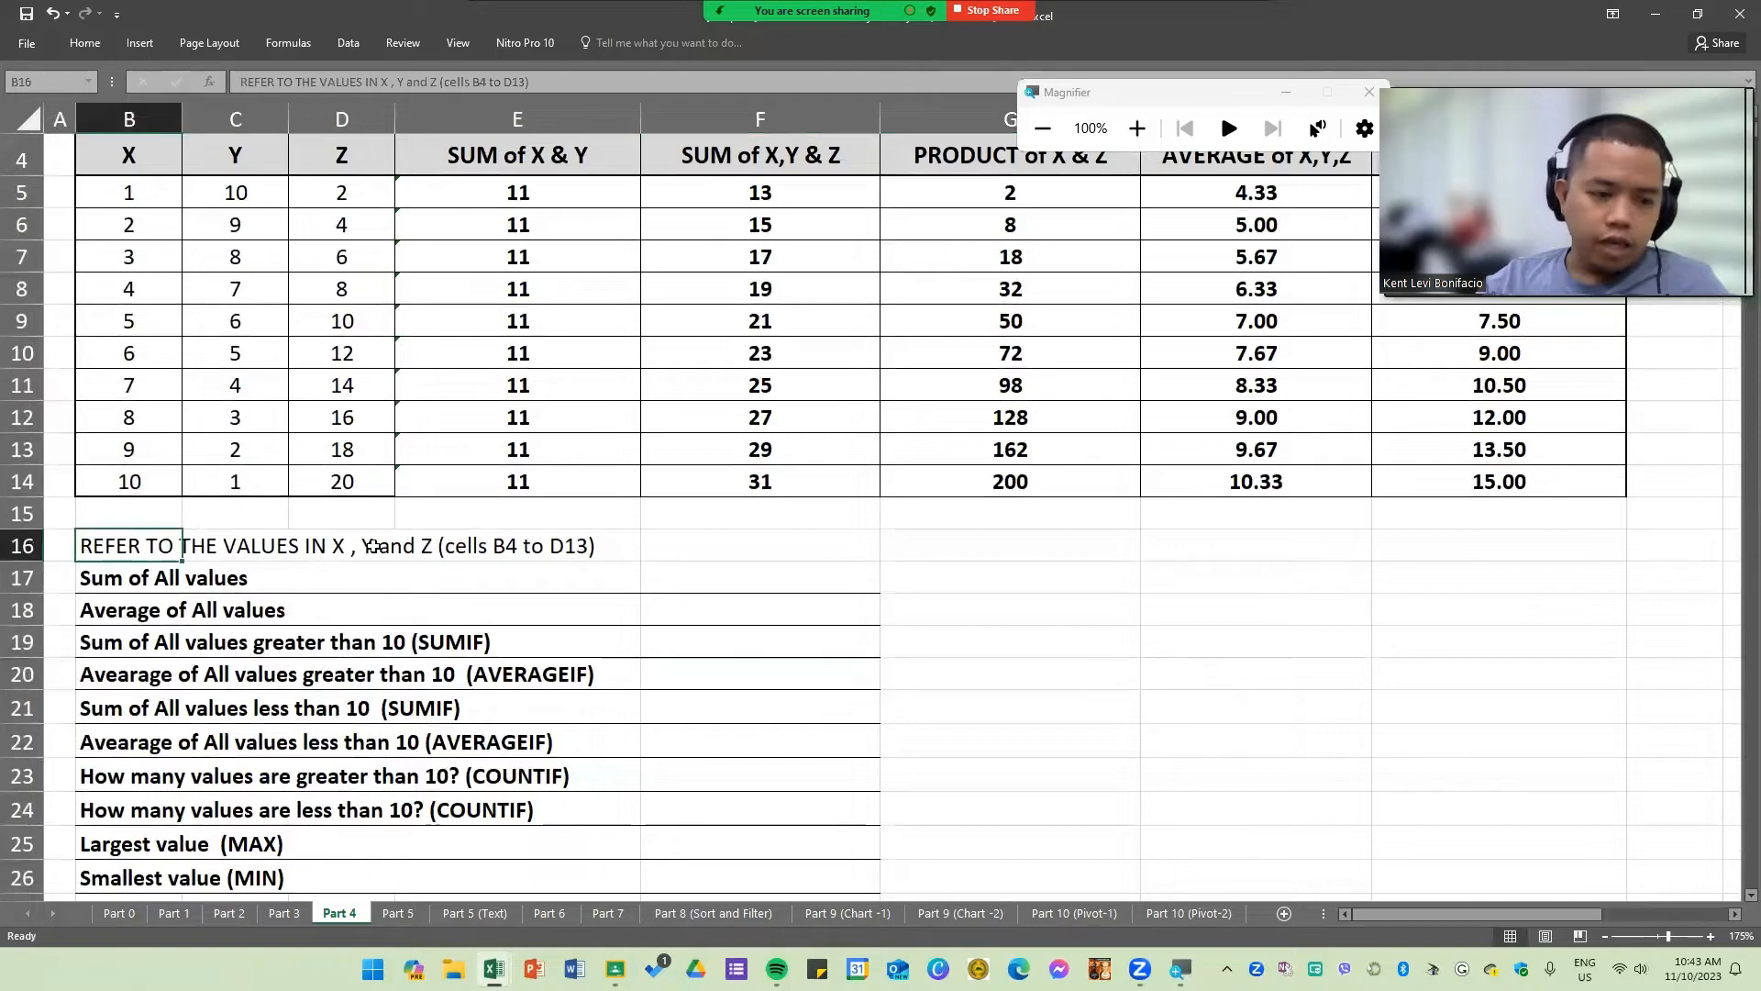
{"action": "left_click_drag", "start_coordinate": [281, 579], "coordinate": [301, 872]}
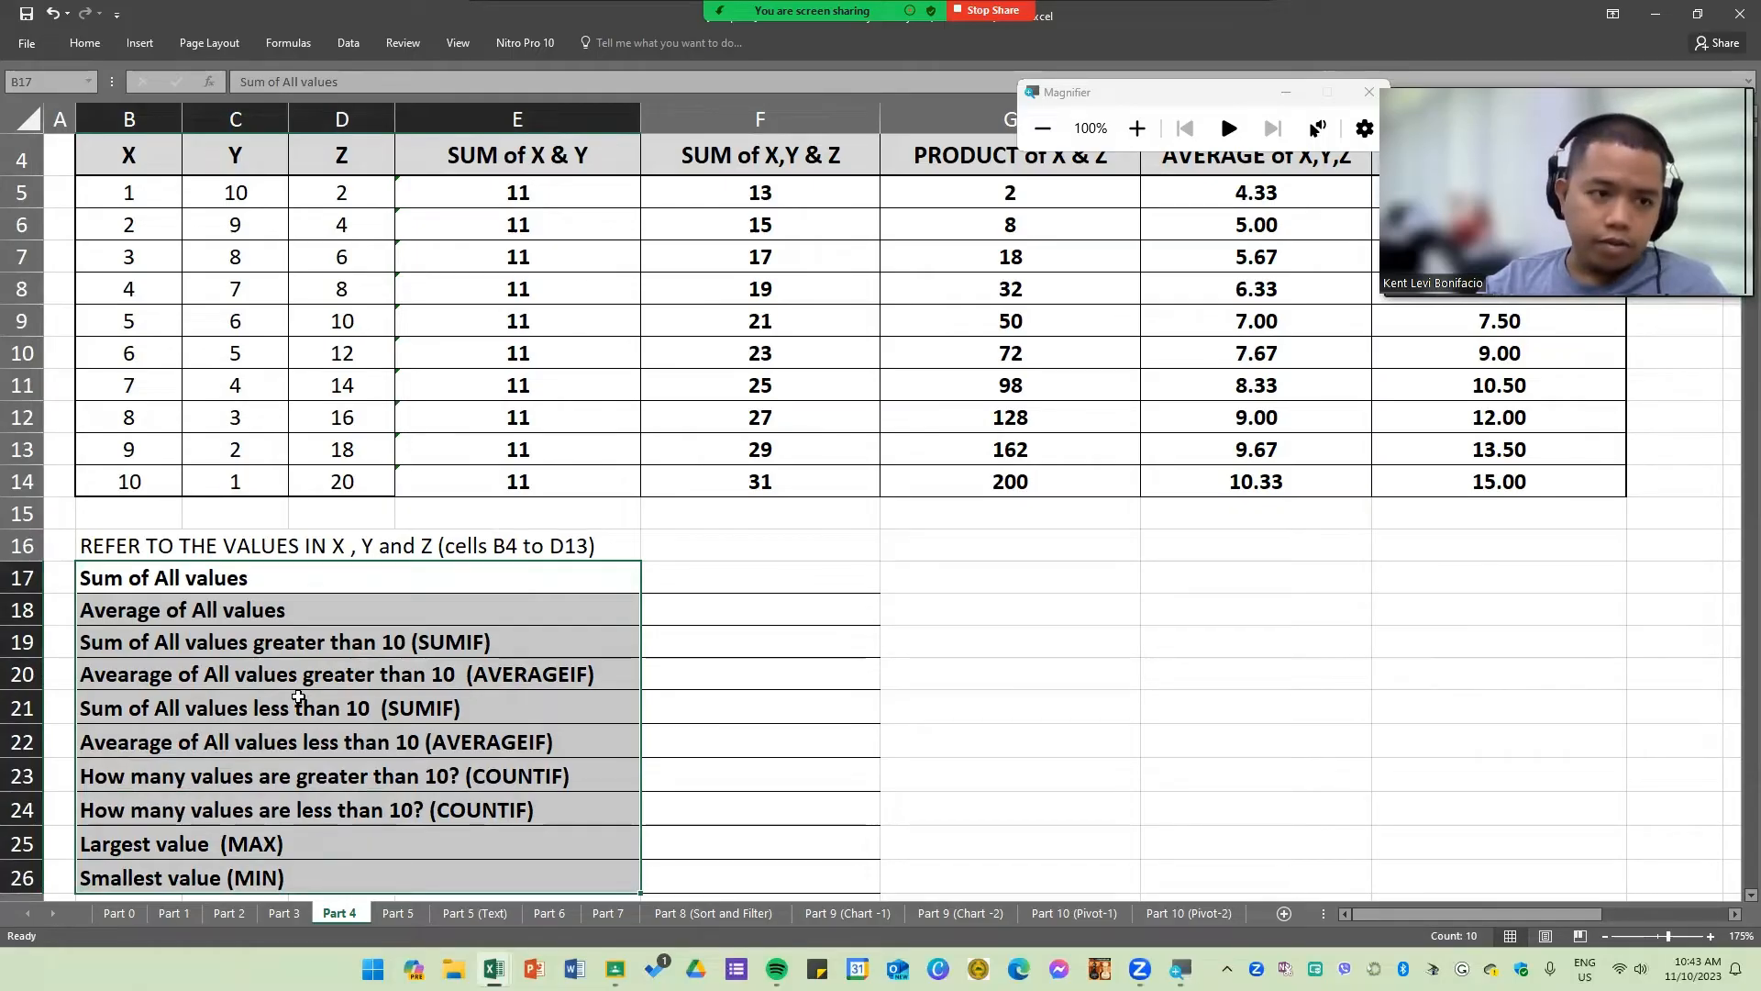
{"action": "left_click", "coordinate": [122, 195]}
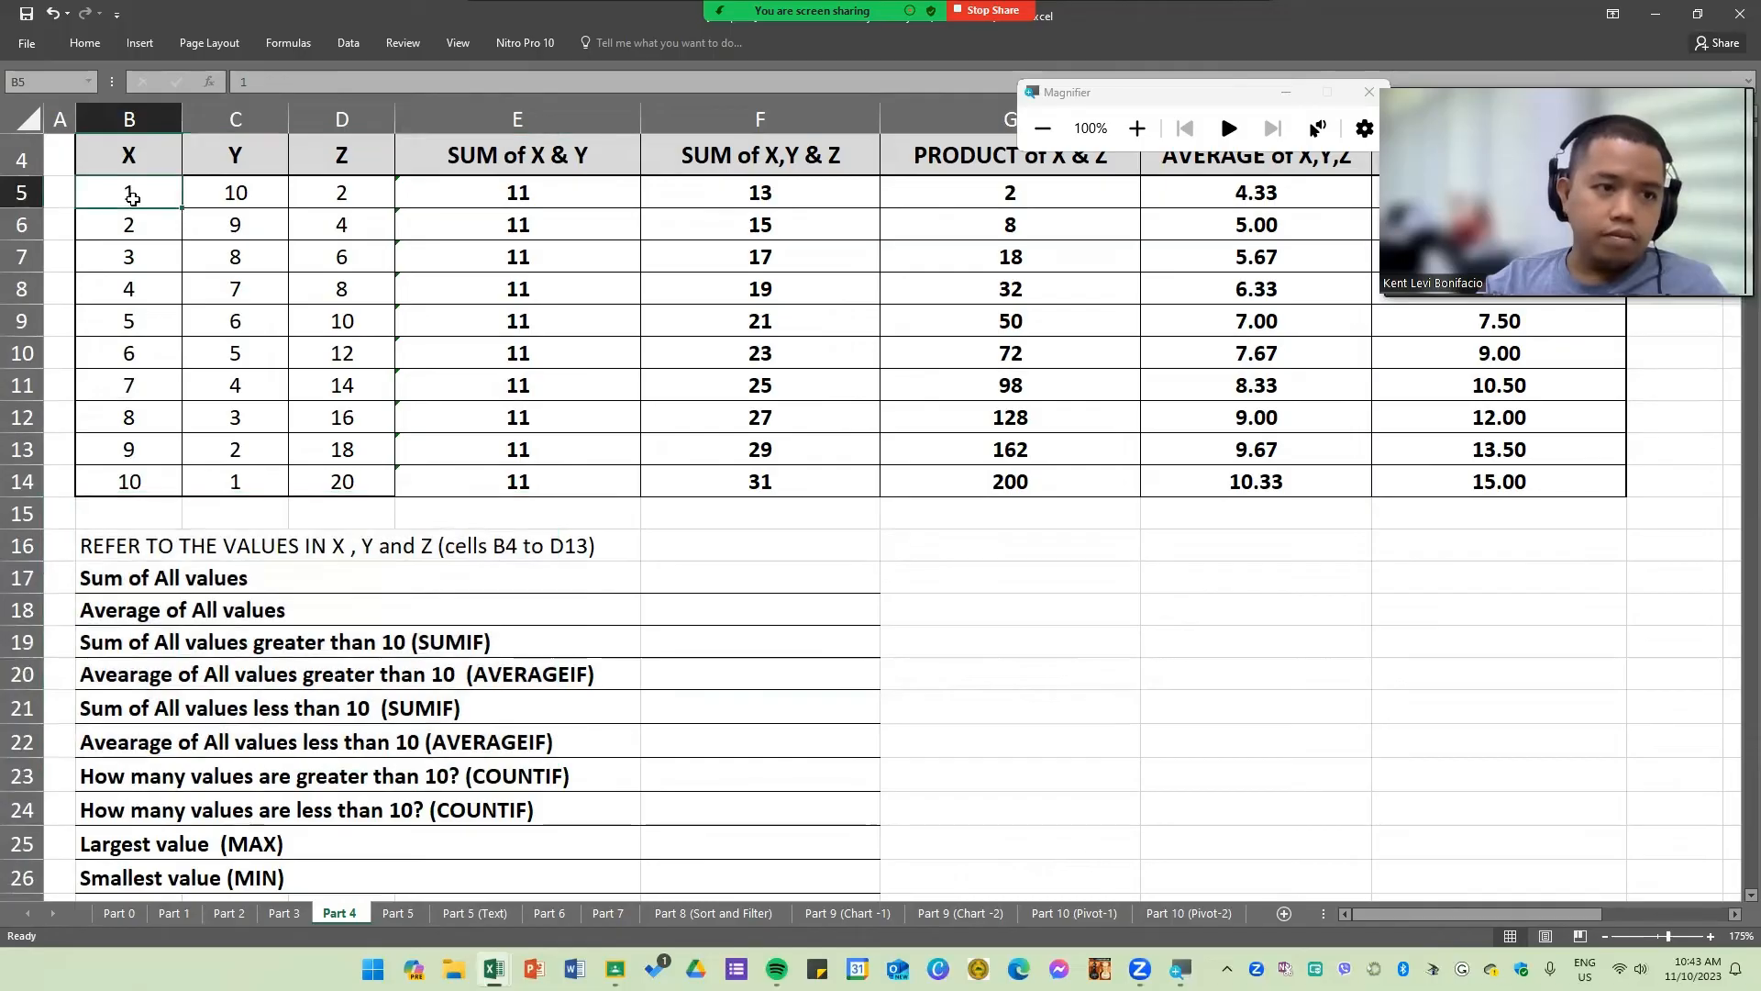
{"action": "left_click", "coordinate": [358, 481]}
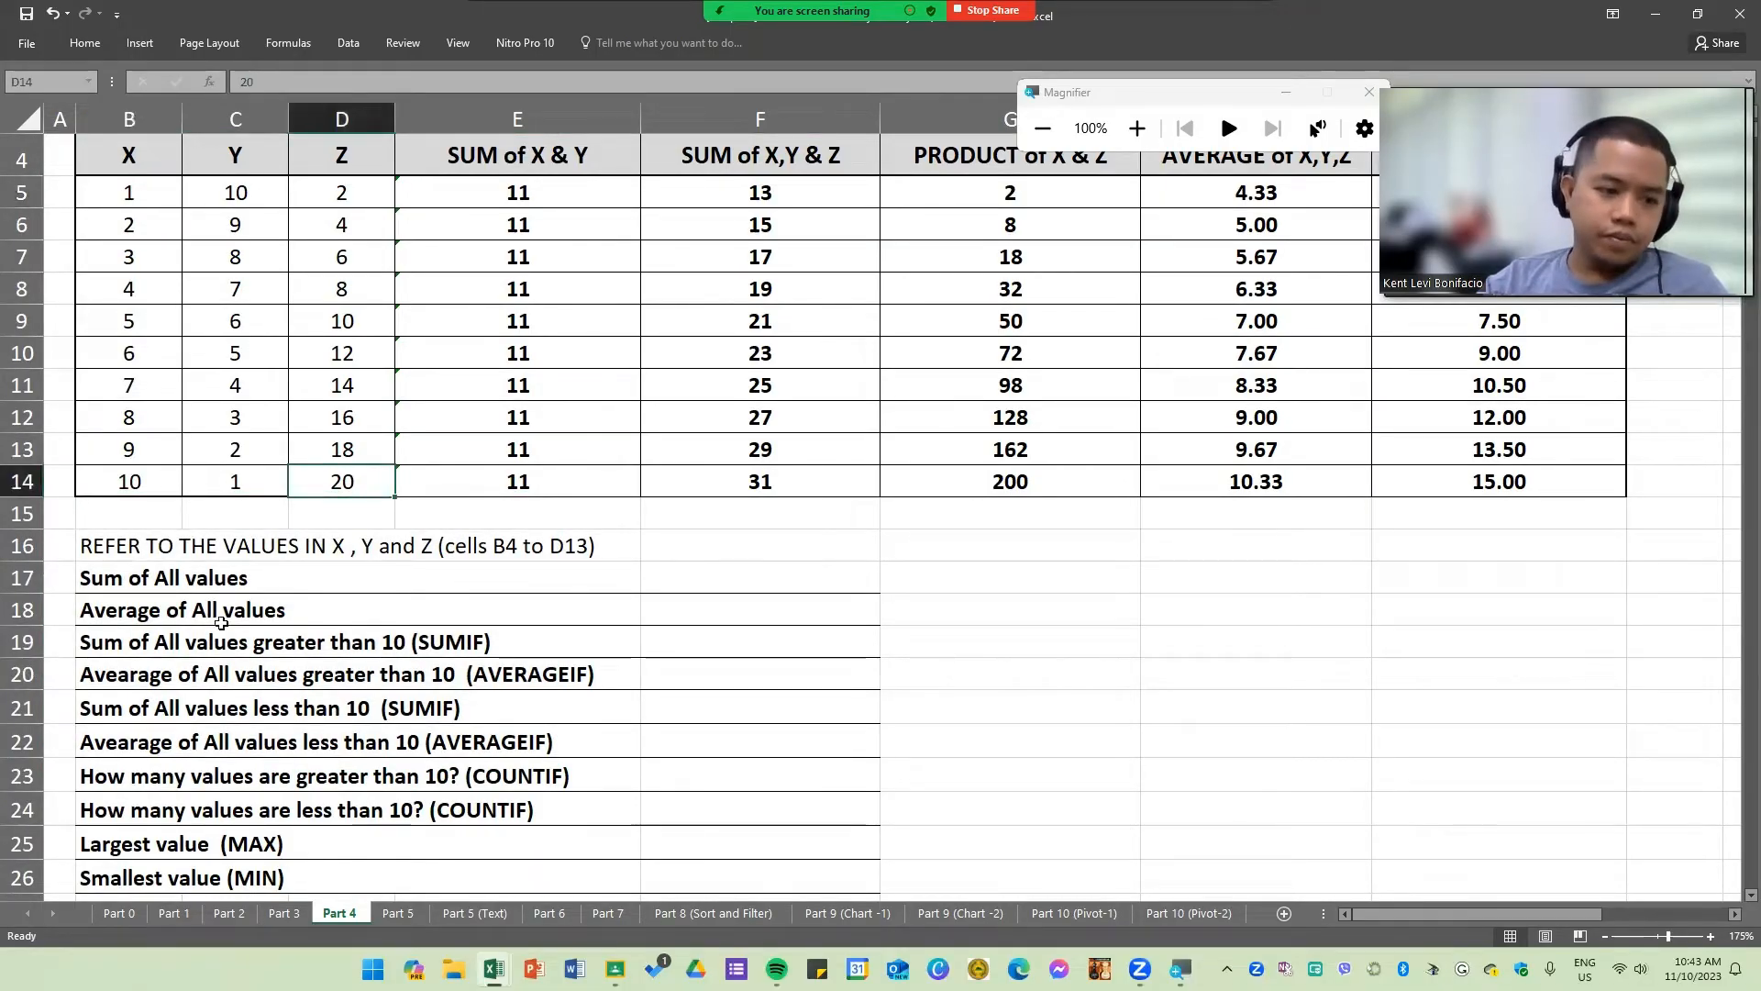
{"action": "left_click", "coordinate": [83, 580]}
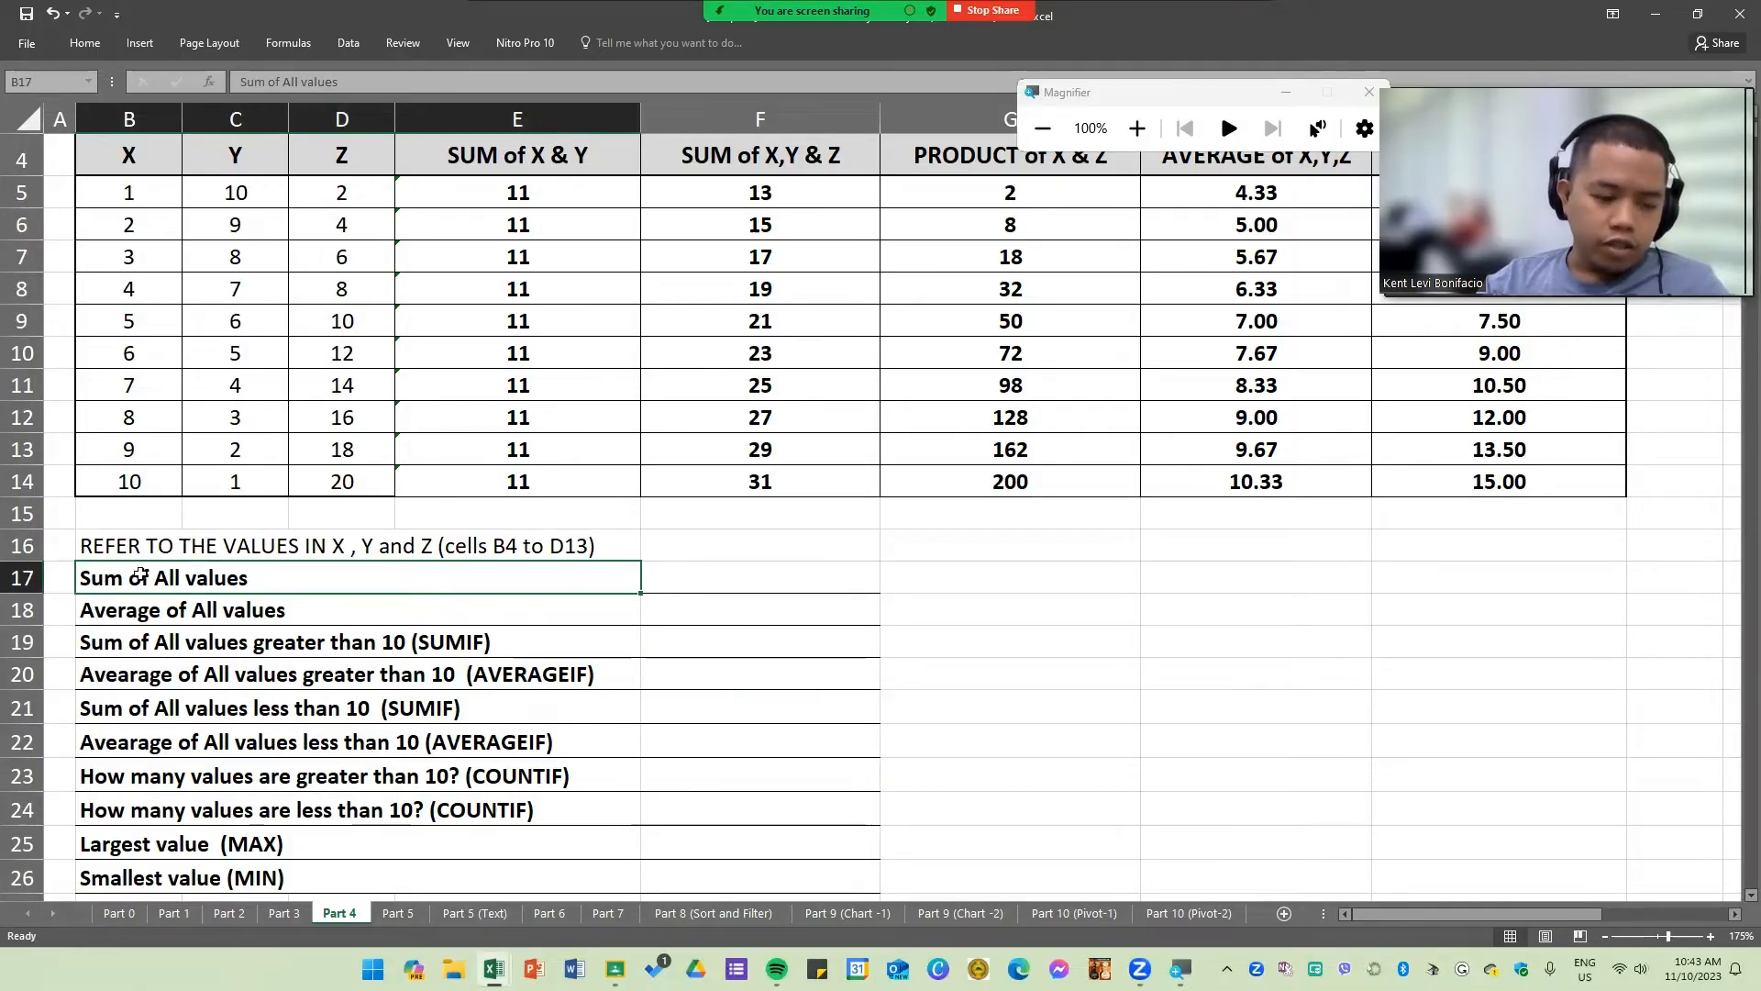
Step: Enter =SUM(B5:D14) in F17 to total all X, Y and Z values
{"action": "left_click", "coordinate": [746, 573]}
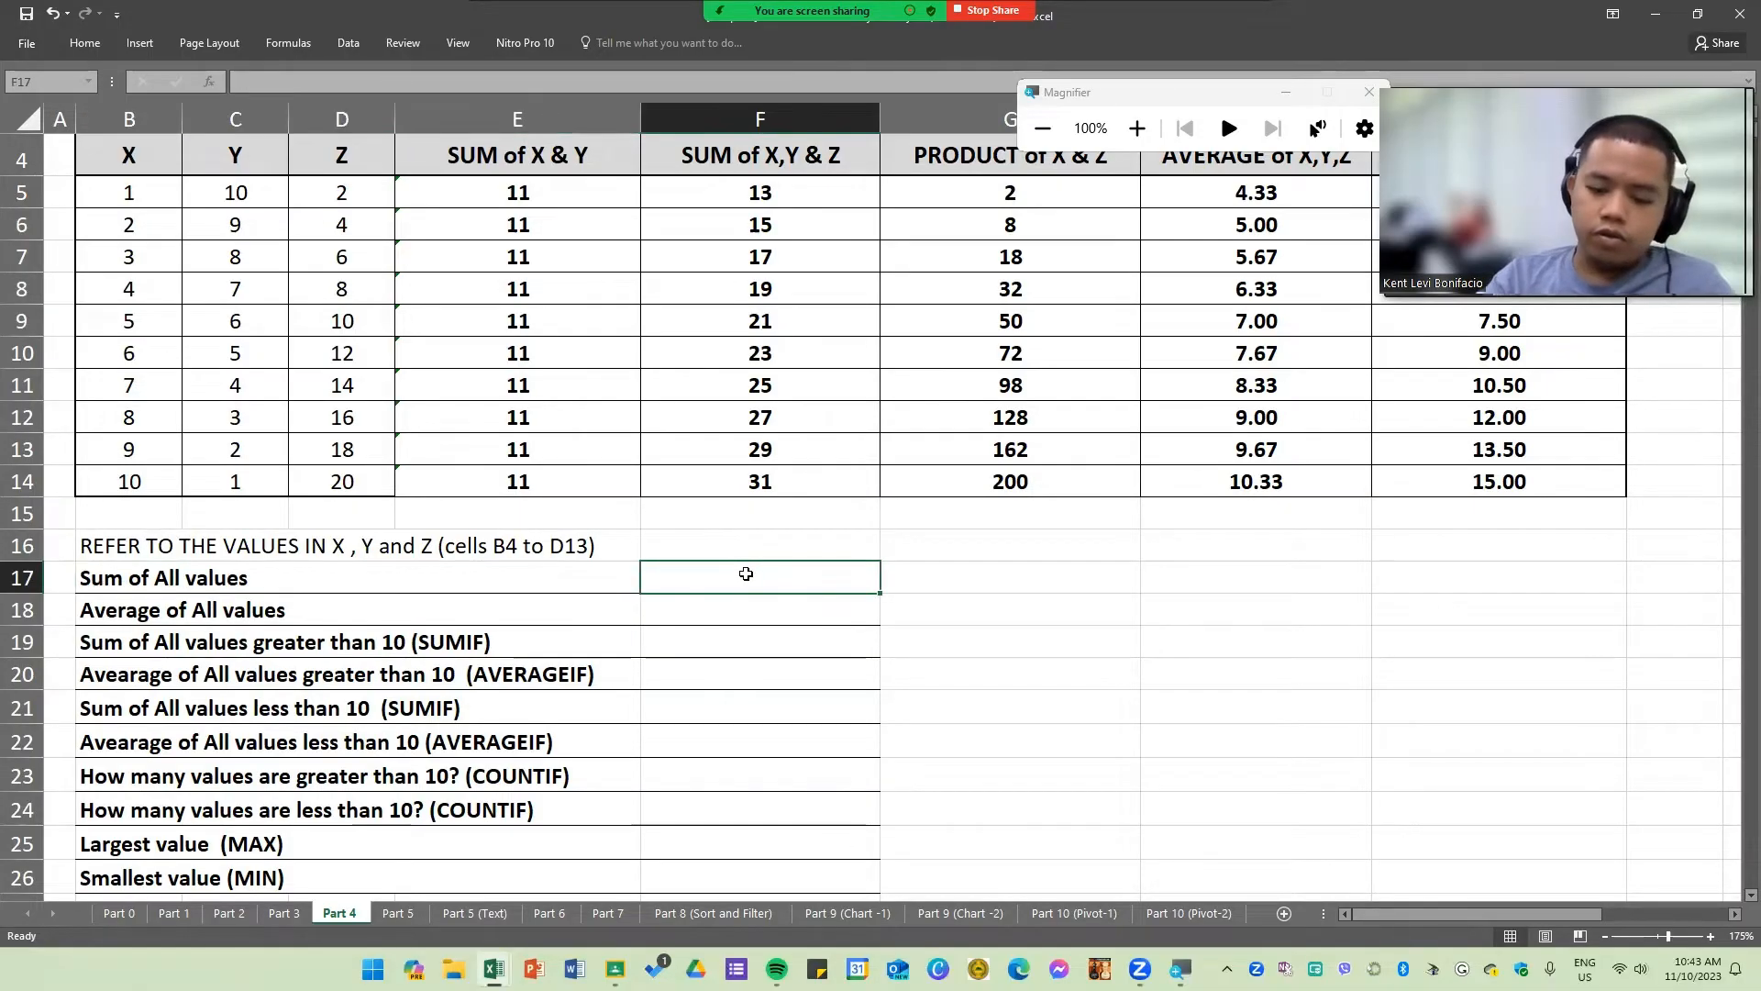
{"action": "type", "text": "=SUM("}
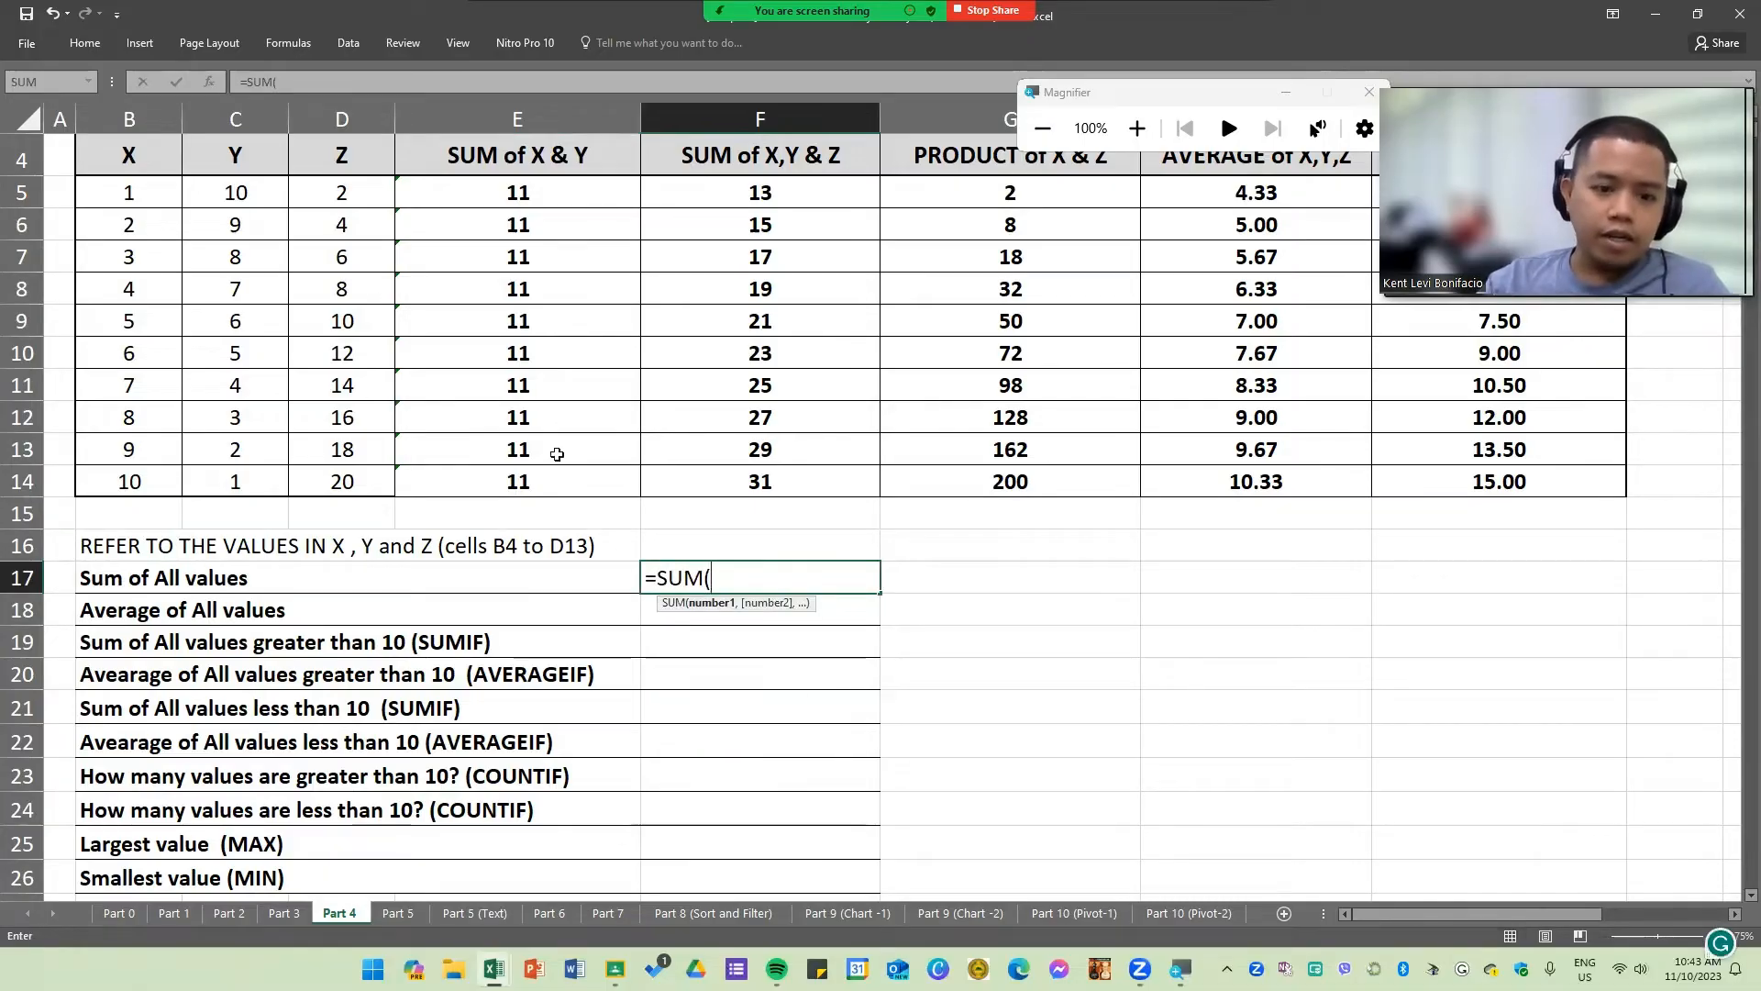
{"action": "left_click", "coordinate": [123, 191]}
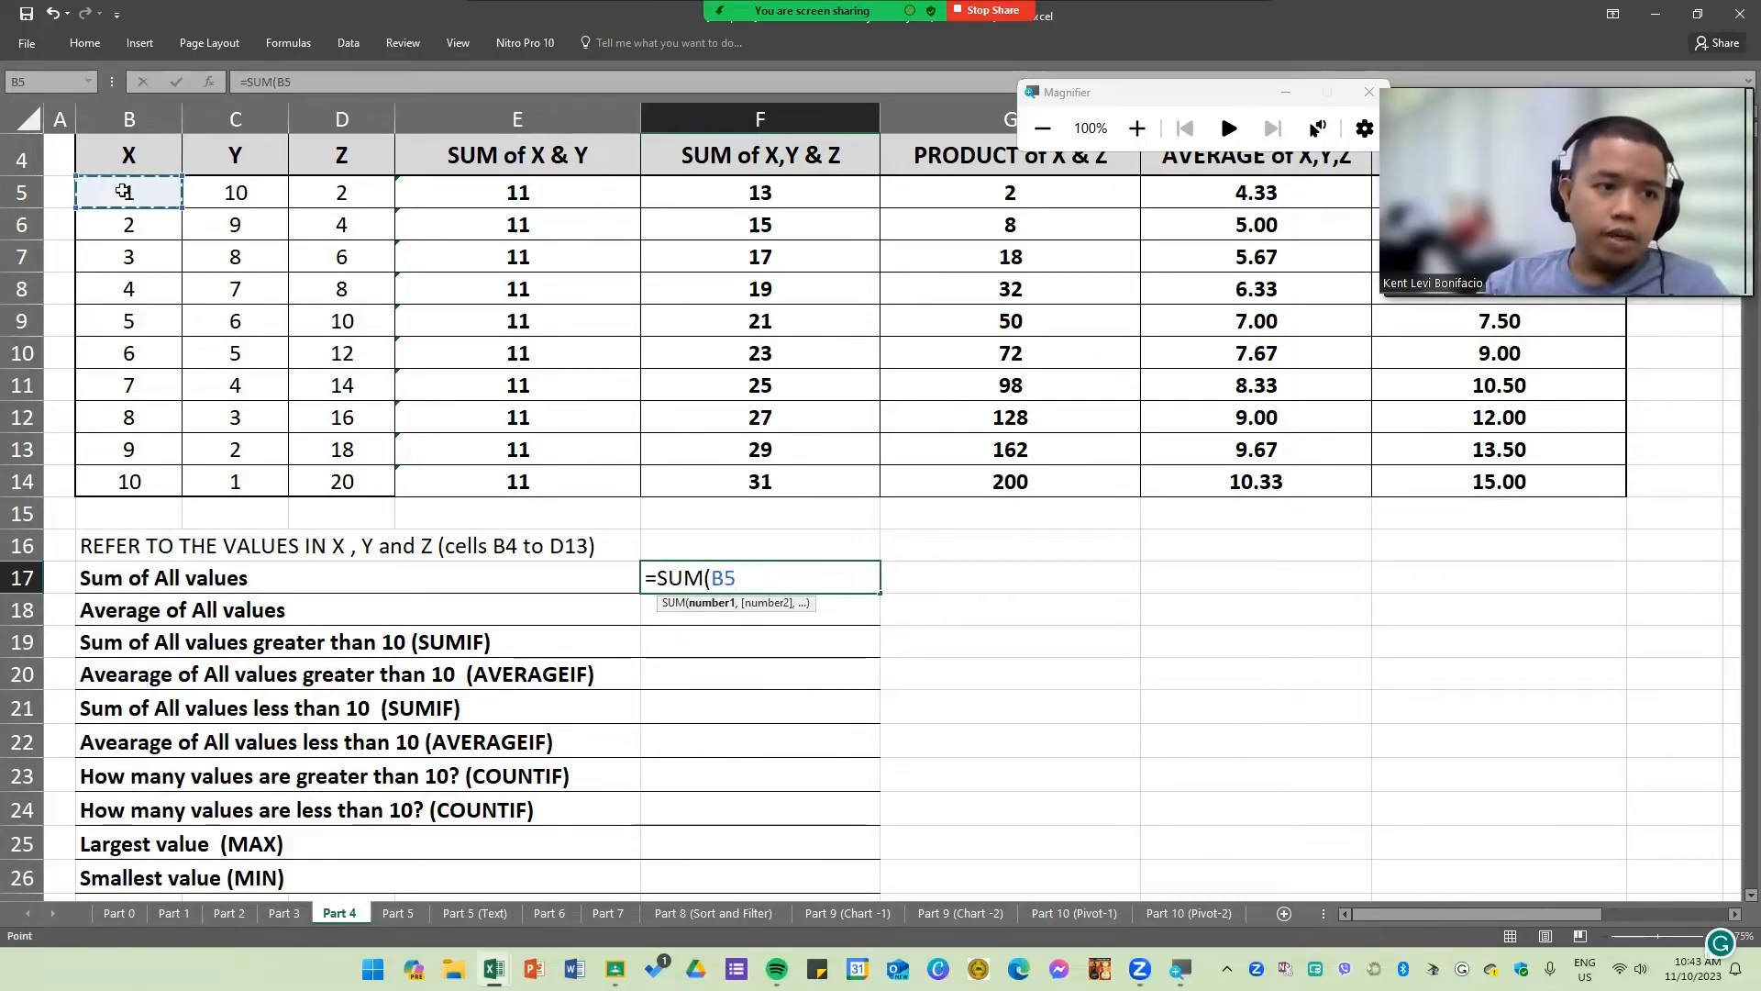
{"action": "left_click_drag", "start_coordinate": [123, 191], "coordinate": [362, 485]}
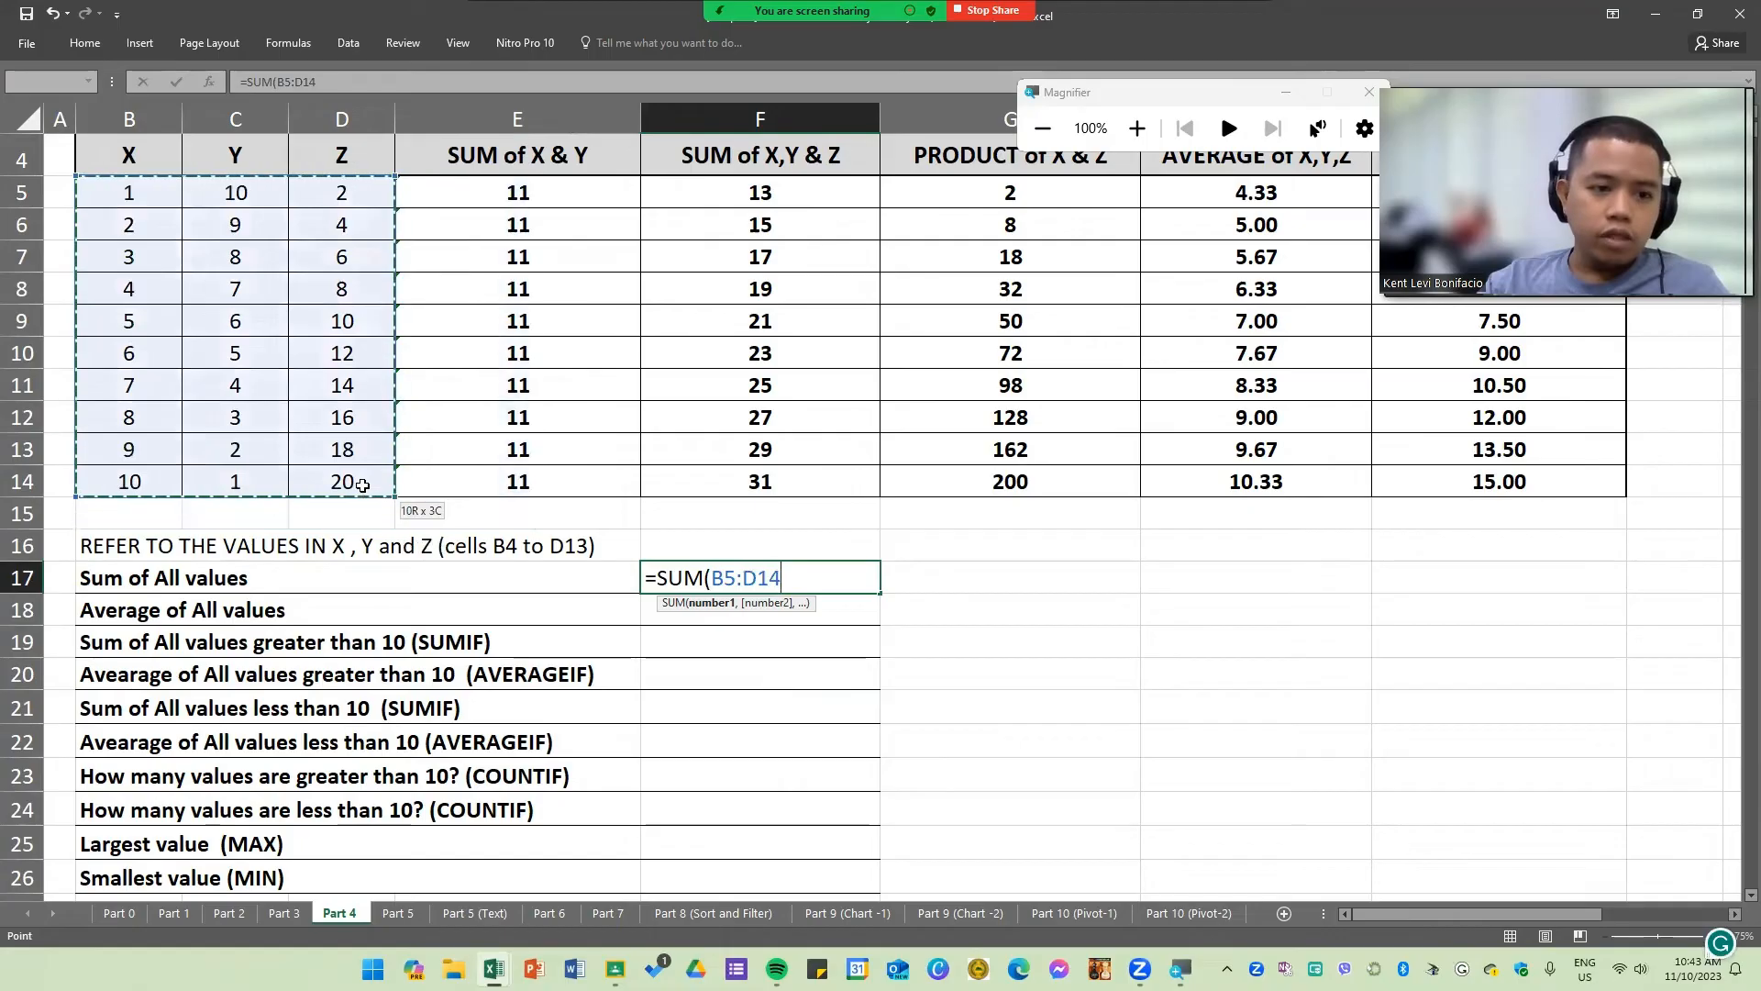
{"action": "key", "text": "ctrl+Return"}
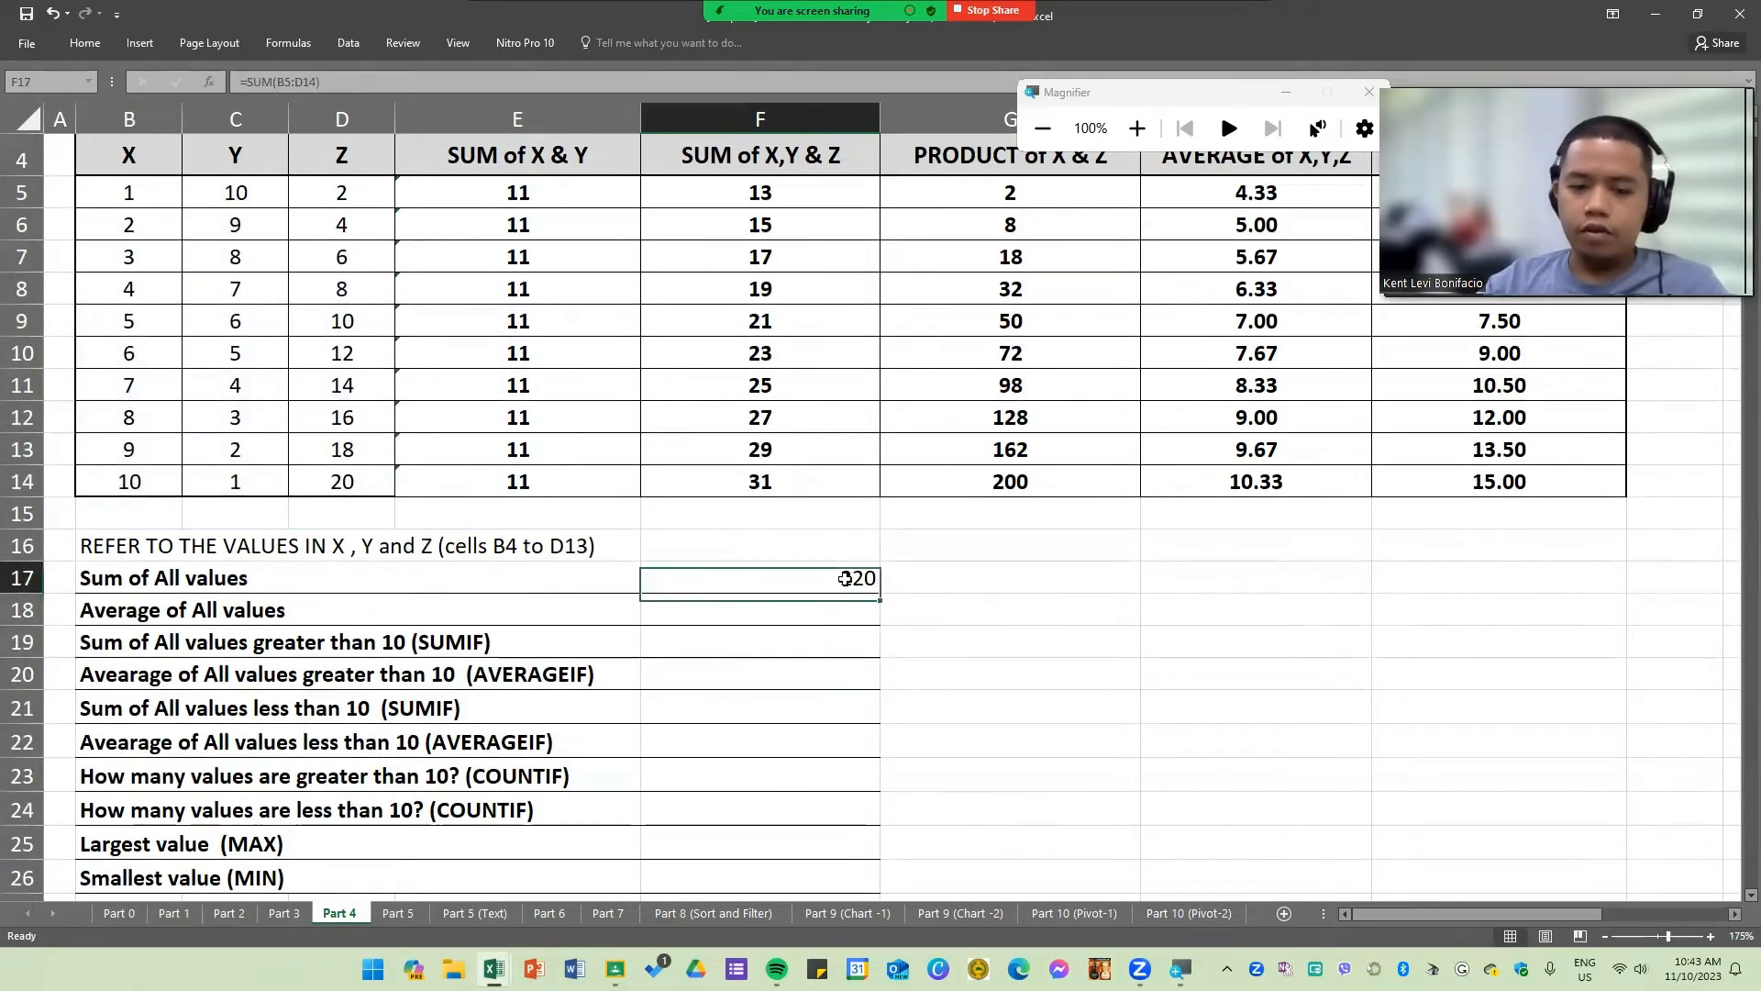
Step: Enter =AVERAGE(B5:D14) in F18 to average all X, Y and Z values
{"action": "left_click", "coordinate": [842, 619]}
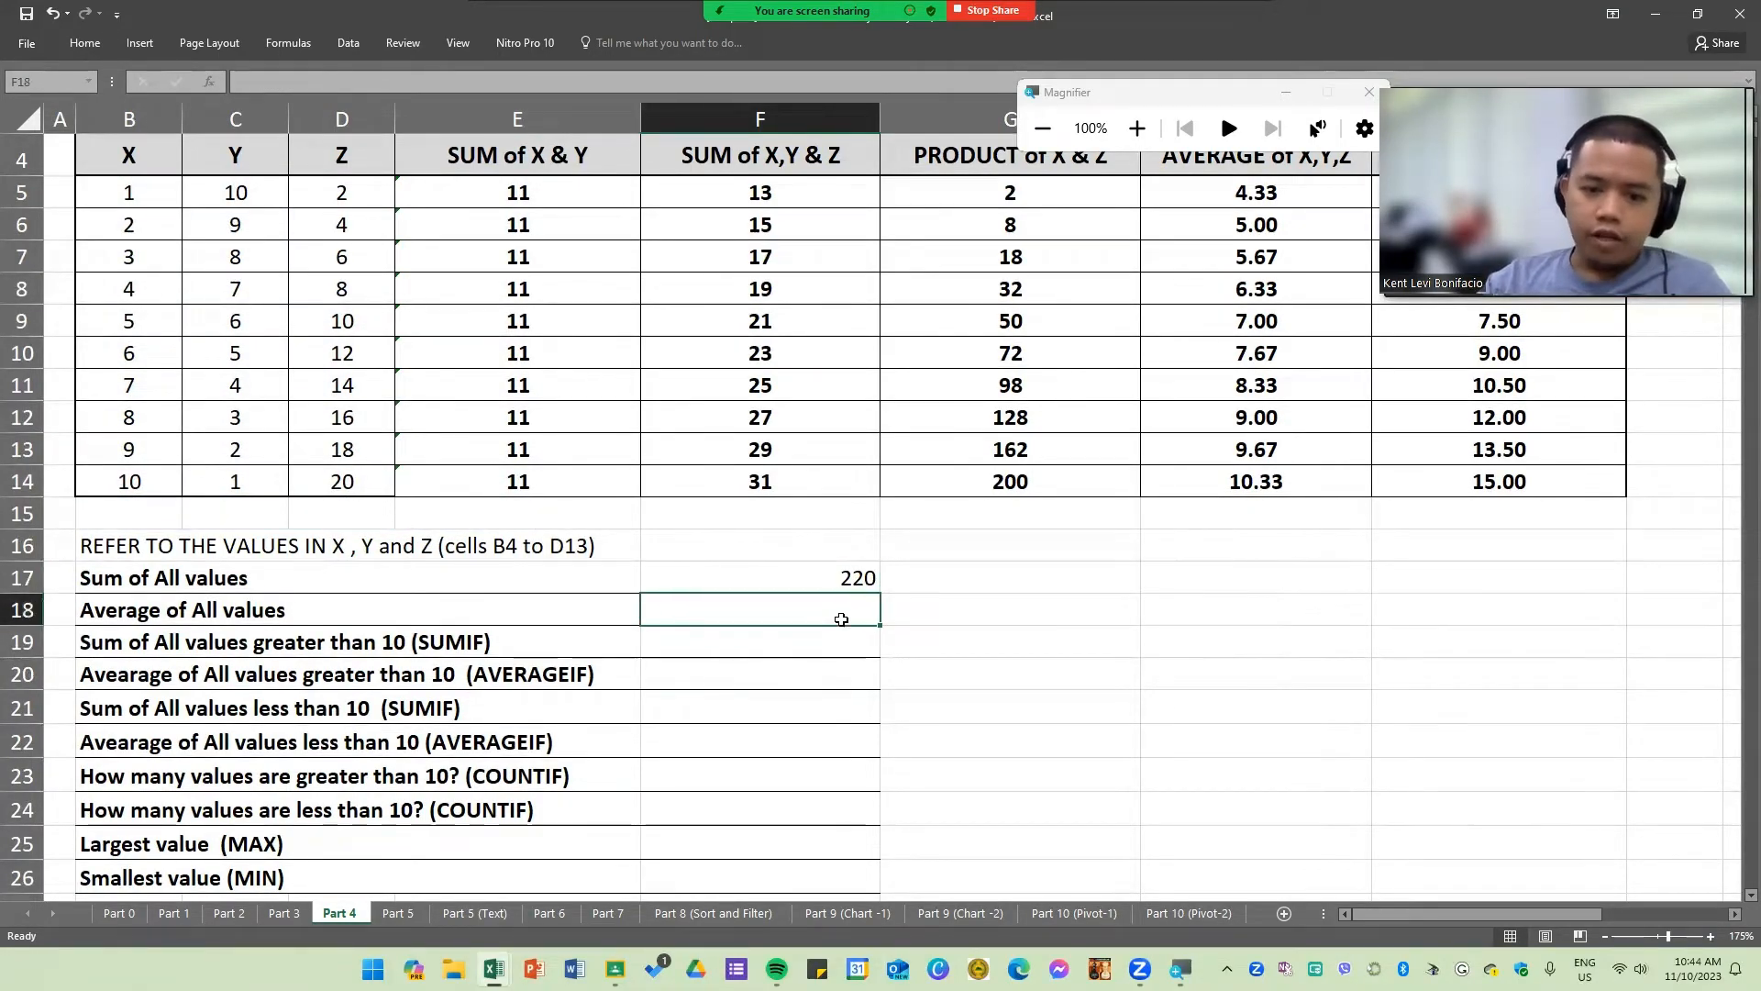
{"action": "type", "text": "=AB"}
{"action": "key", "text": "BackSpace"}
{"action": "type", "text": "VE"}
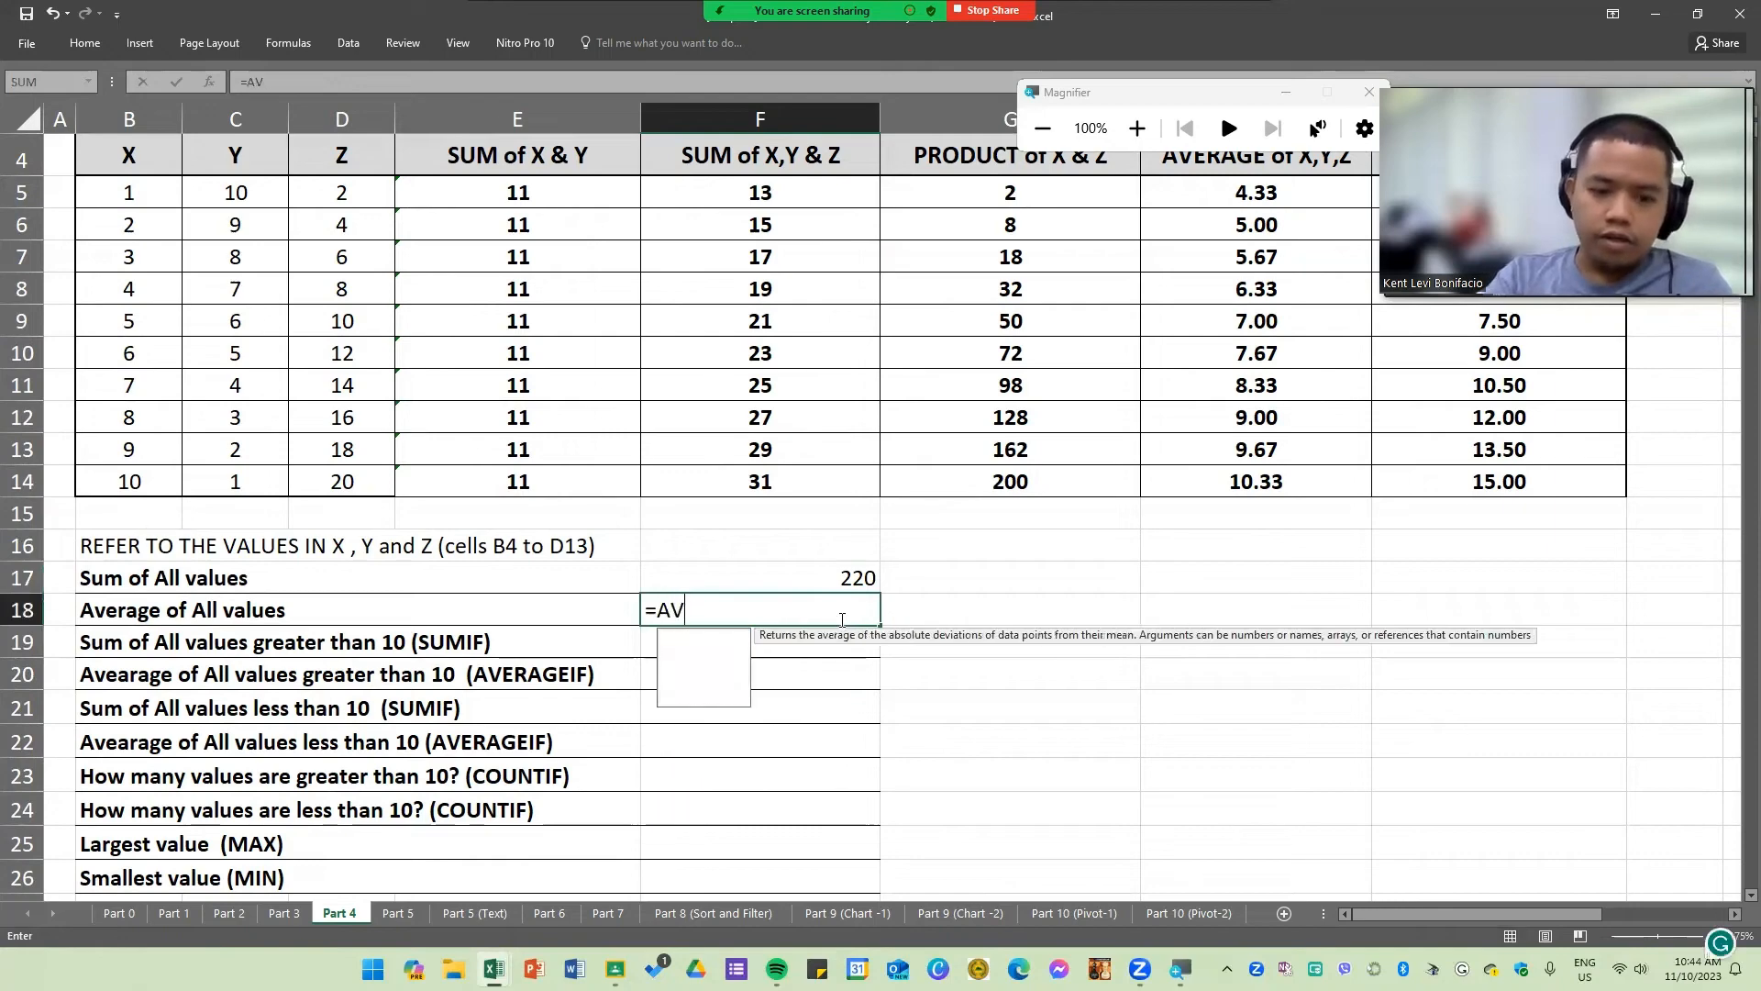
{"action": "key", "text": "Tab"}
{"action": "key", "text": "BackSpace"}
{"action": "key", "text": "BackSpace"}
{"action": "key", "text": "BackSpace"}
{"action": "key", "text": "BackSpace"}
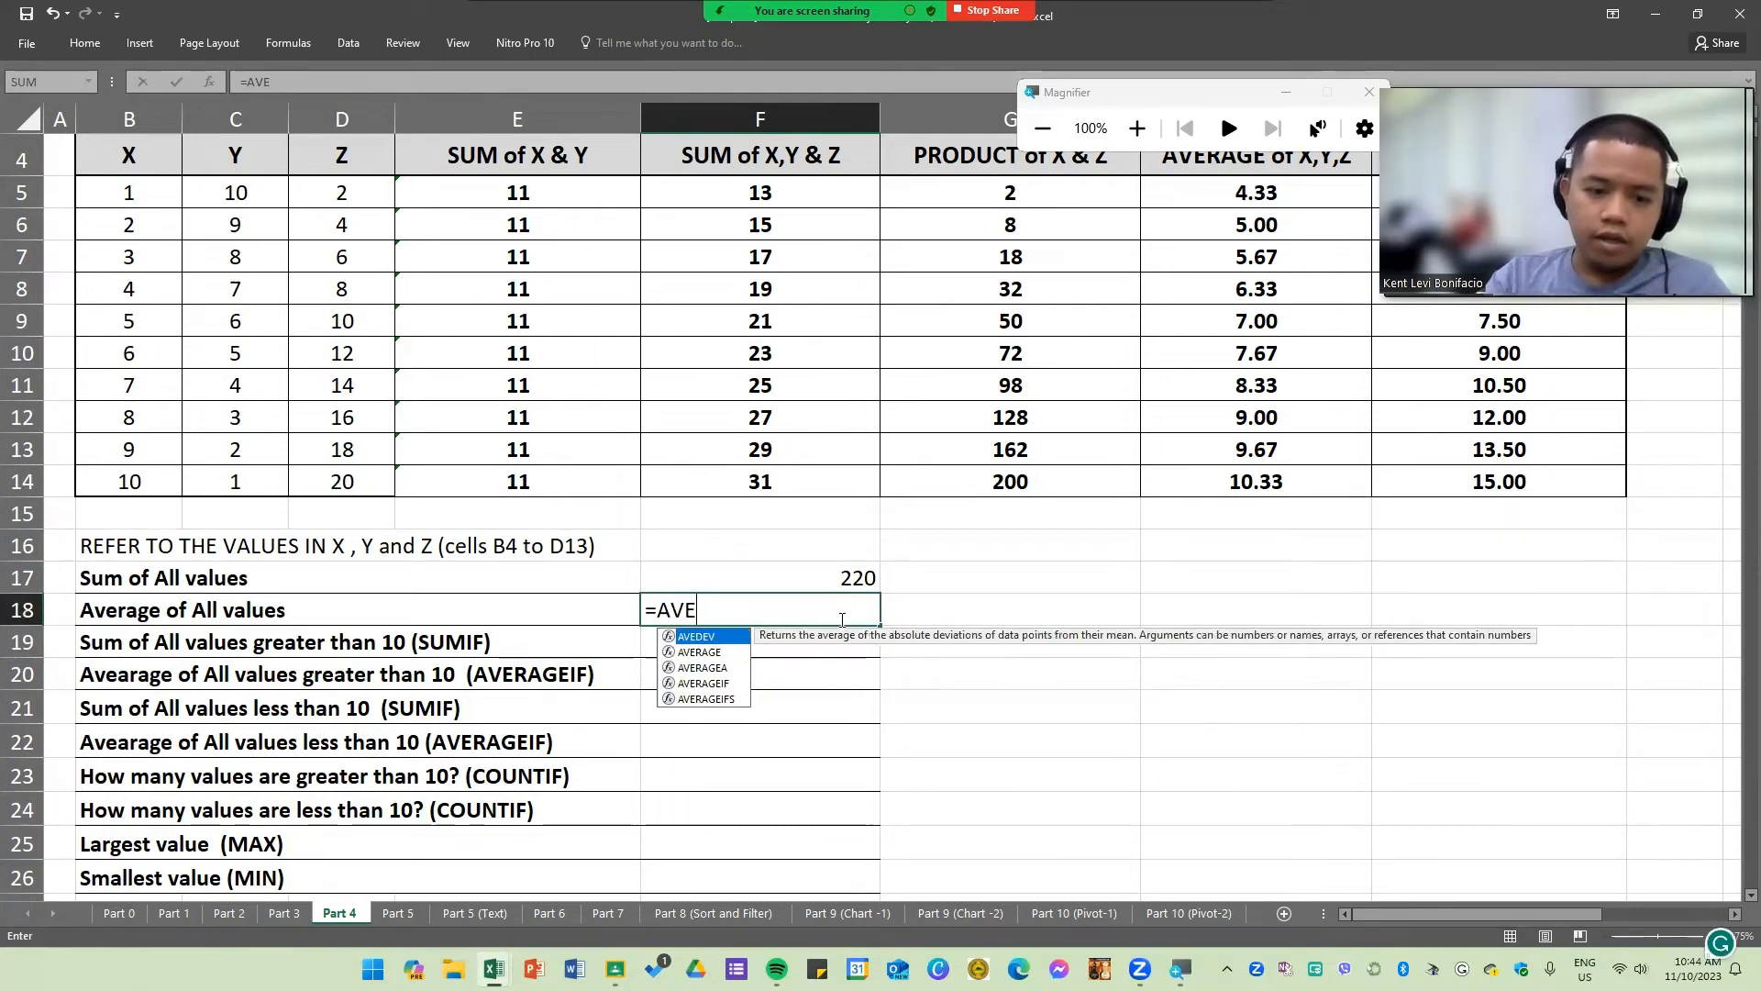
{"action": "key", "text": "BackSpace"}
{"action": "key", "text": "Down"}
{"action": "key", "text": "Tab"}
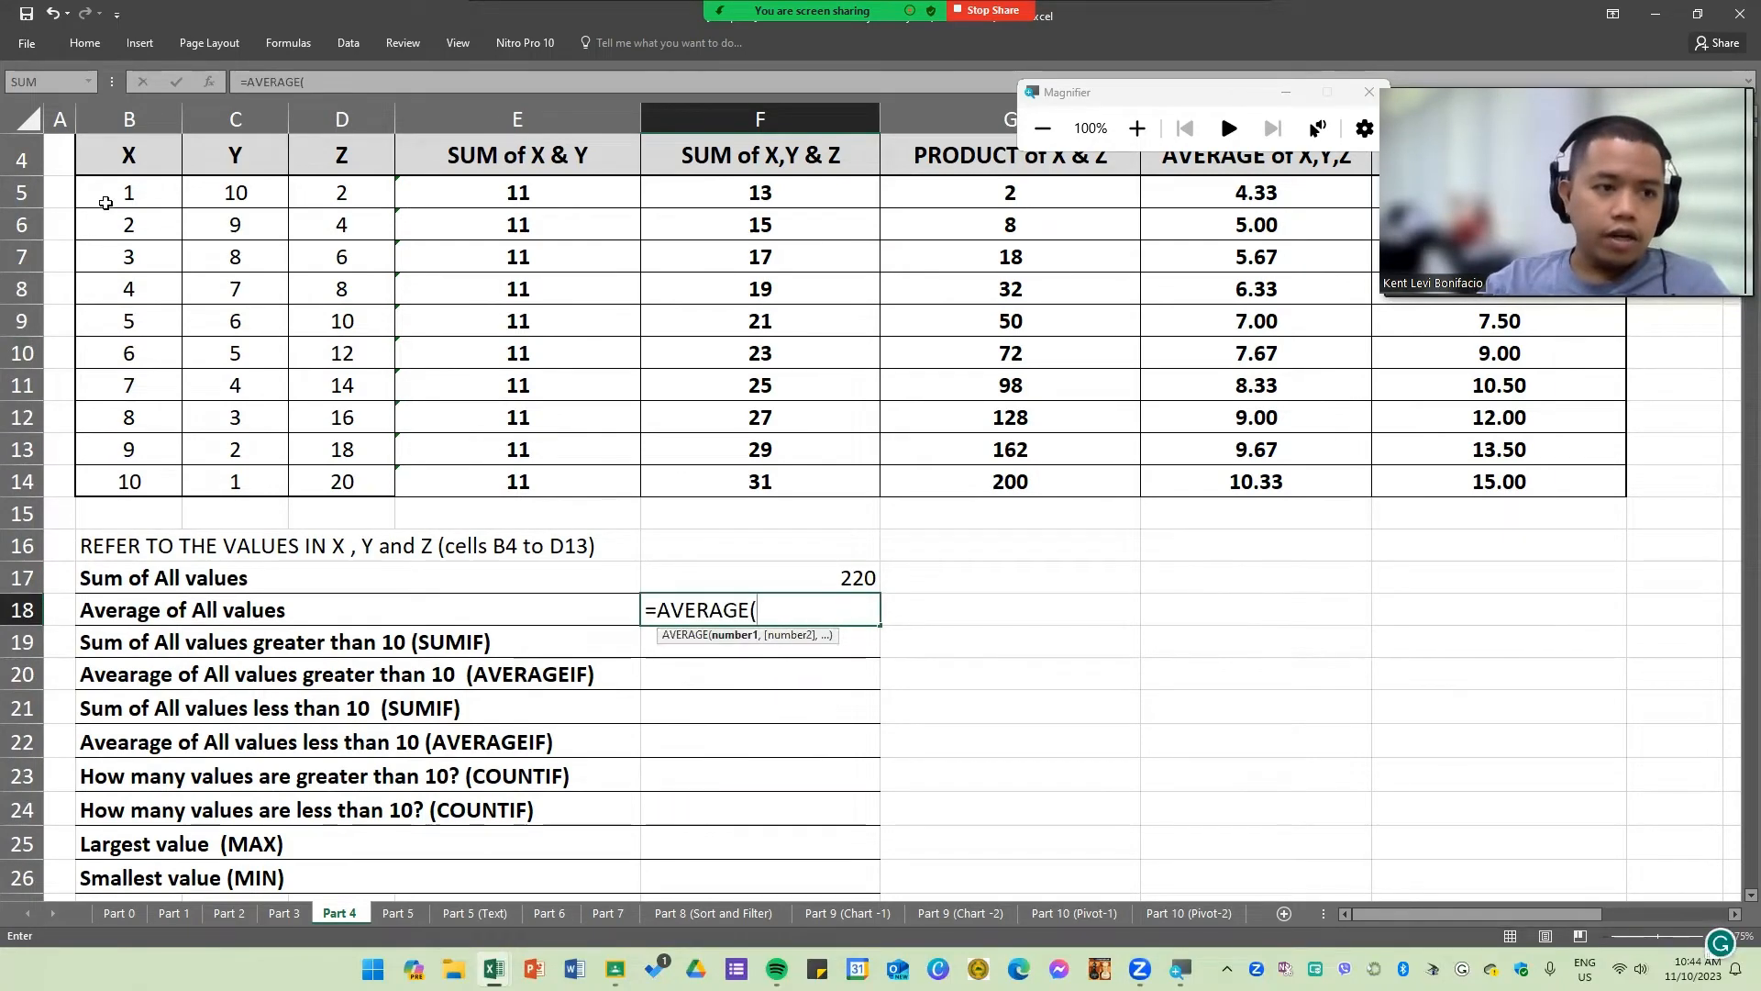
{"action": "left_click_drag", "start_coordinate": [106, 202], "coordinate": [345, 479]}
{"action": "key", "text": "Return"}
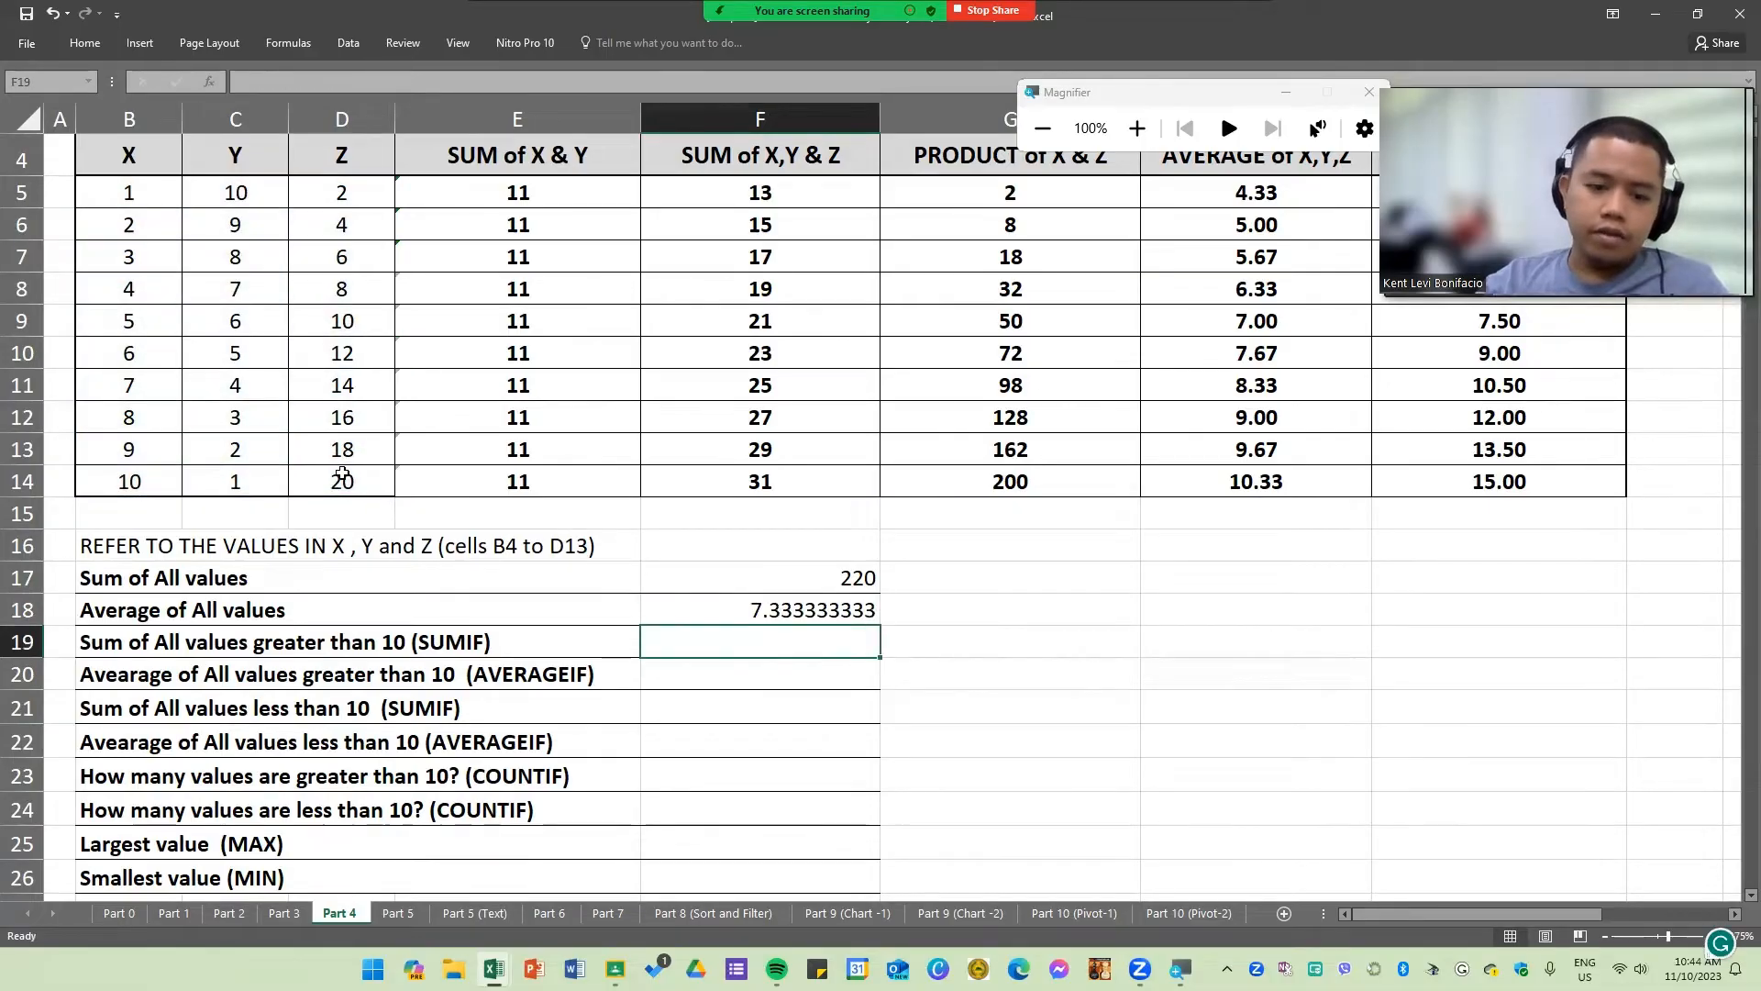
Step: Show the all-values average in F18 with two decimal places
{"action": "left_click", "coordinate": [859, 612]}
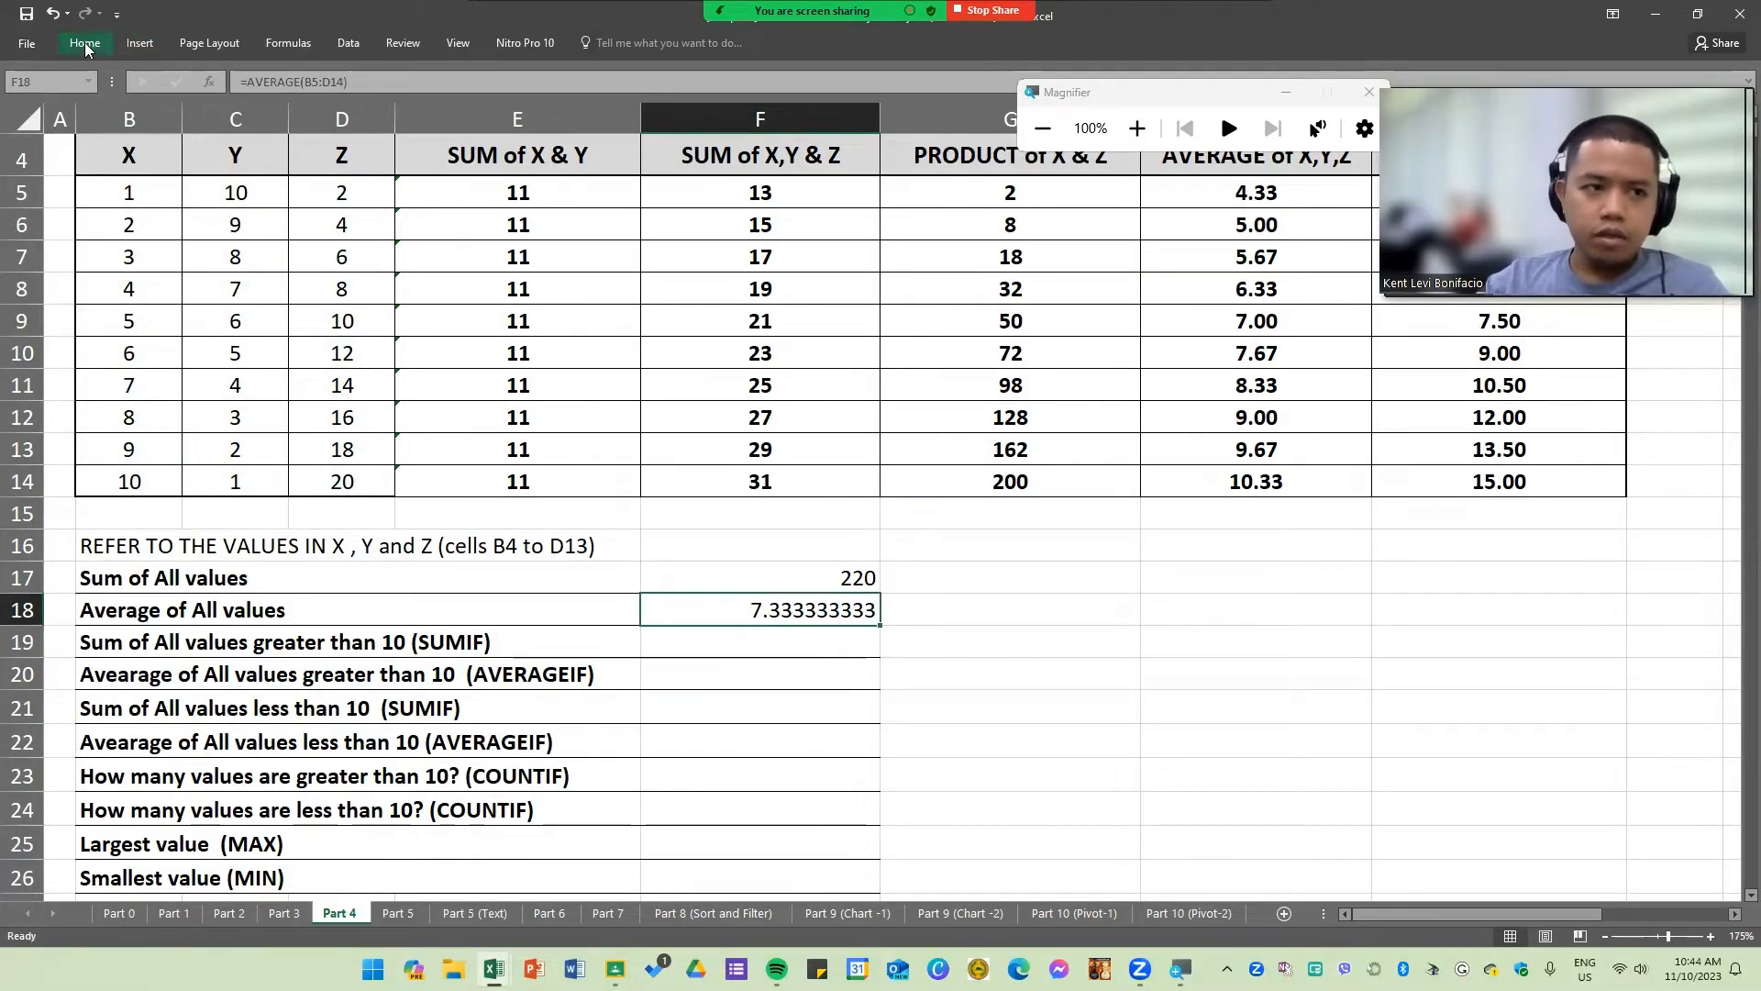
{"action": "left_click", "coordinate": [84, 43]}
{"action": "left_click", "coordinate": [691, 103]}
{"action": "left_click", "coordinate": [691, 103]}
{"action": "left_click", "coordinate": [692, 103]}
{"action": "left_click", "coordinate": [691, 103]}
{"action": "left_click", "coordinate": [692, 102]}
{"action": "left_click", "coordinate": [691, 103]}
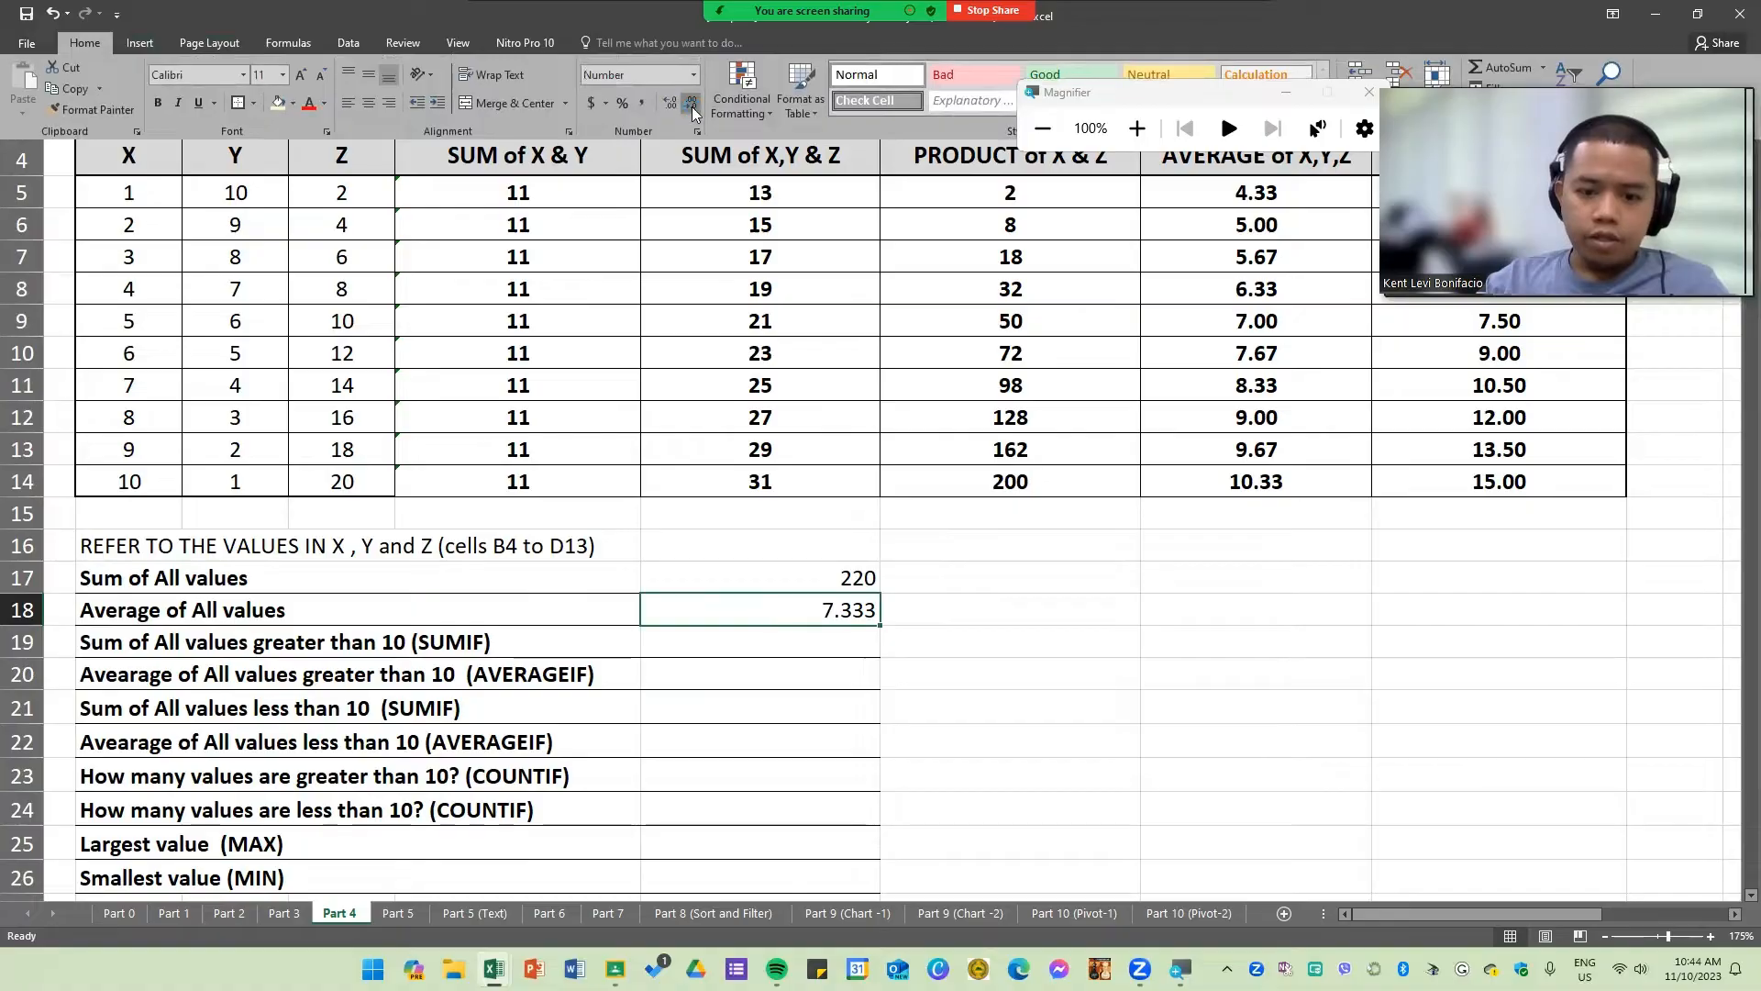
{"action": "left_click", "coordinate": [692, 102]}
Step: Read the SUMIF and AVERAGEIF questions in rows 19 and 20 of the summary section
{"action": "left_click", "coordinate": [766, 649]}
{"action": "left_click", "coordinate": [766, 646]}
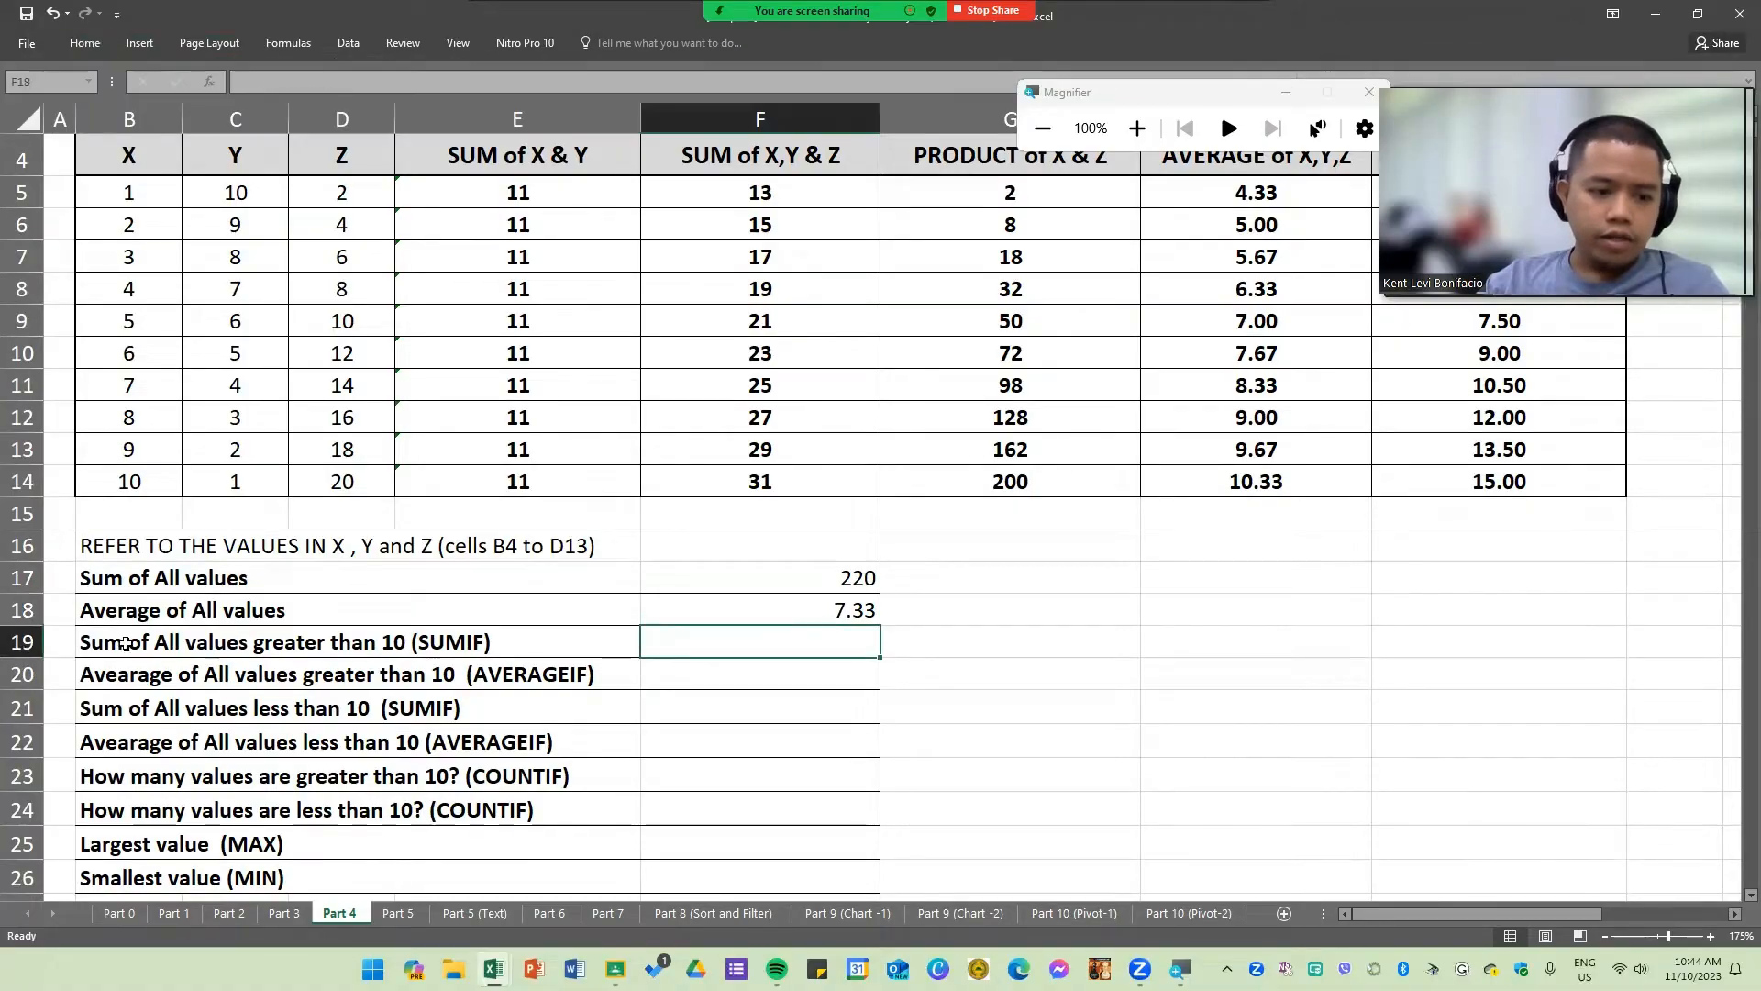
{"action": "left_click", "coordinate": [396, 645]}
{"action": "left_click", "coordinate": [238, 665]}
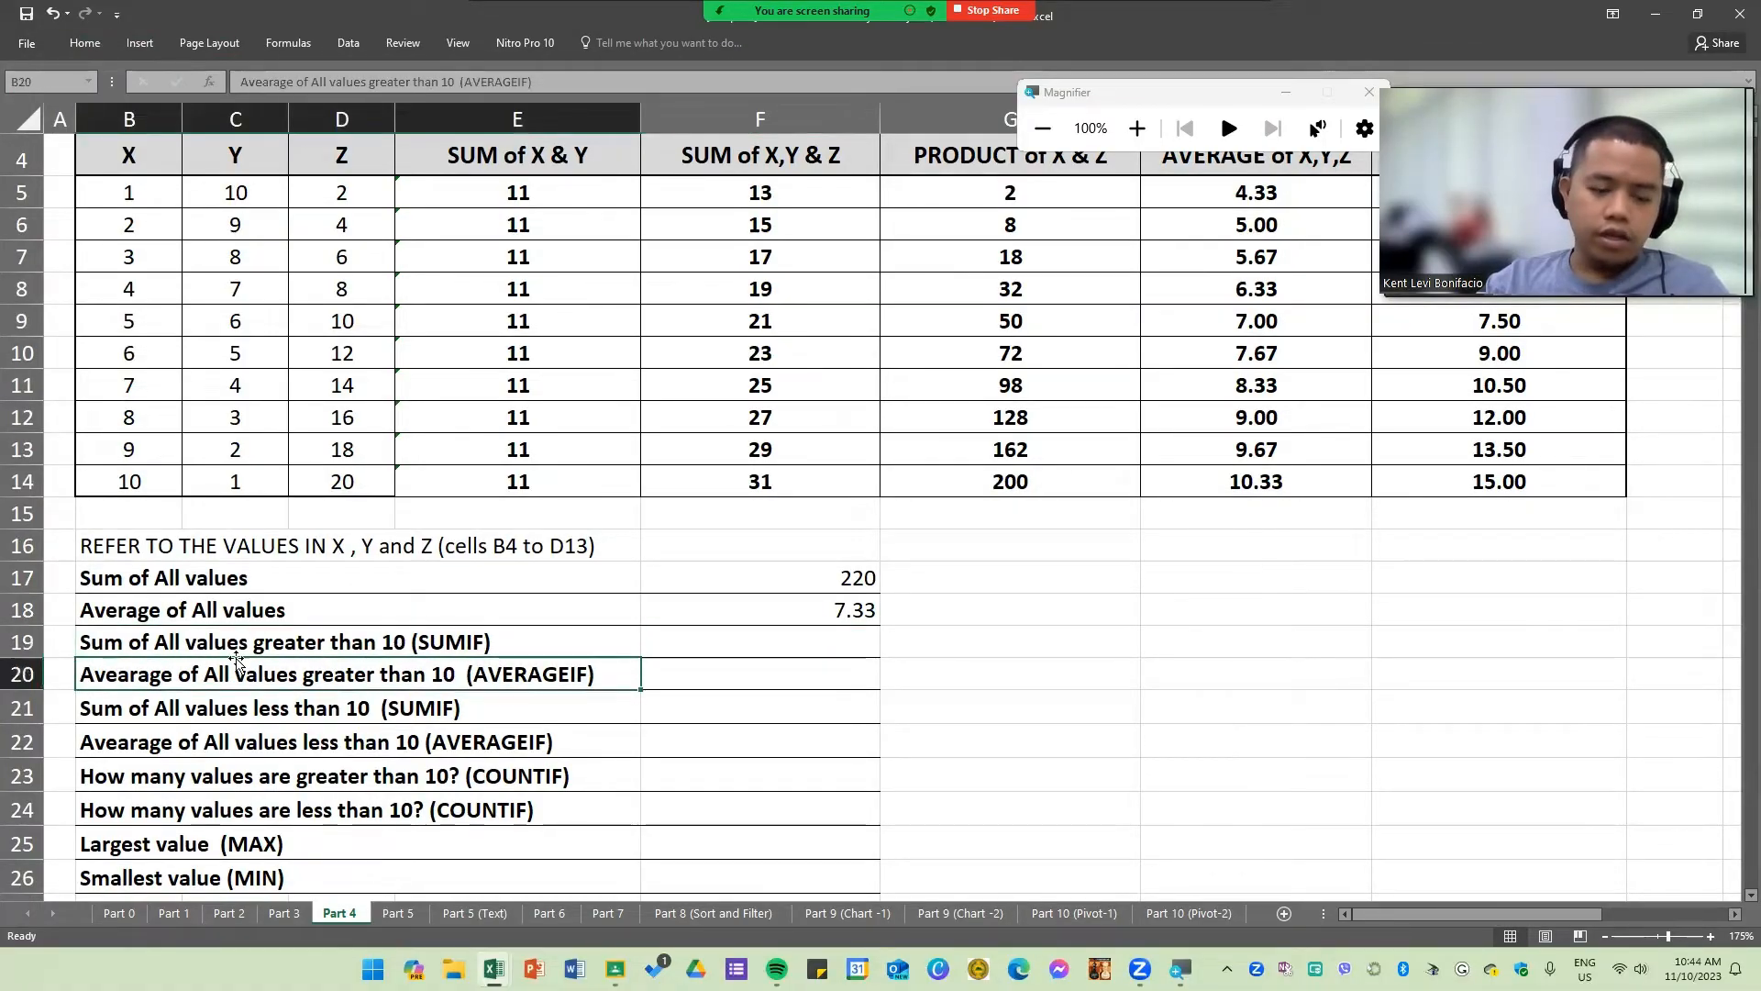
{"action": "scroll", "coordinate": [301, 664], "scroll_direction": "down", "scroll_amount": 1}
{"action": "scroll", "coordinate": [304, 664], "scroll_direction": "up", "scroll_amount": 1}
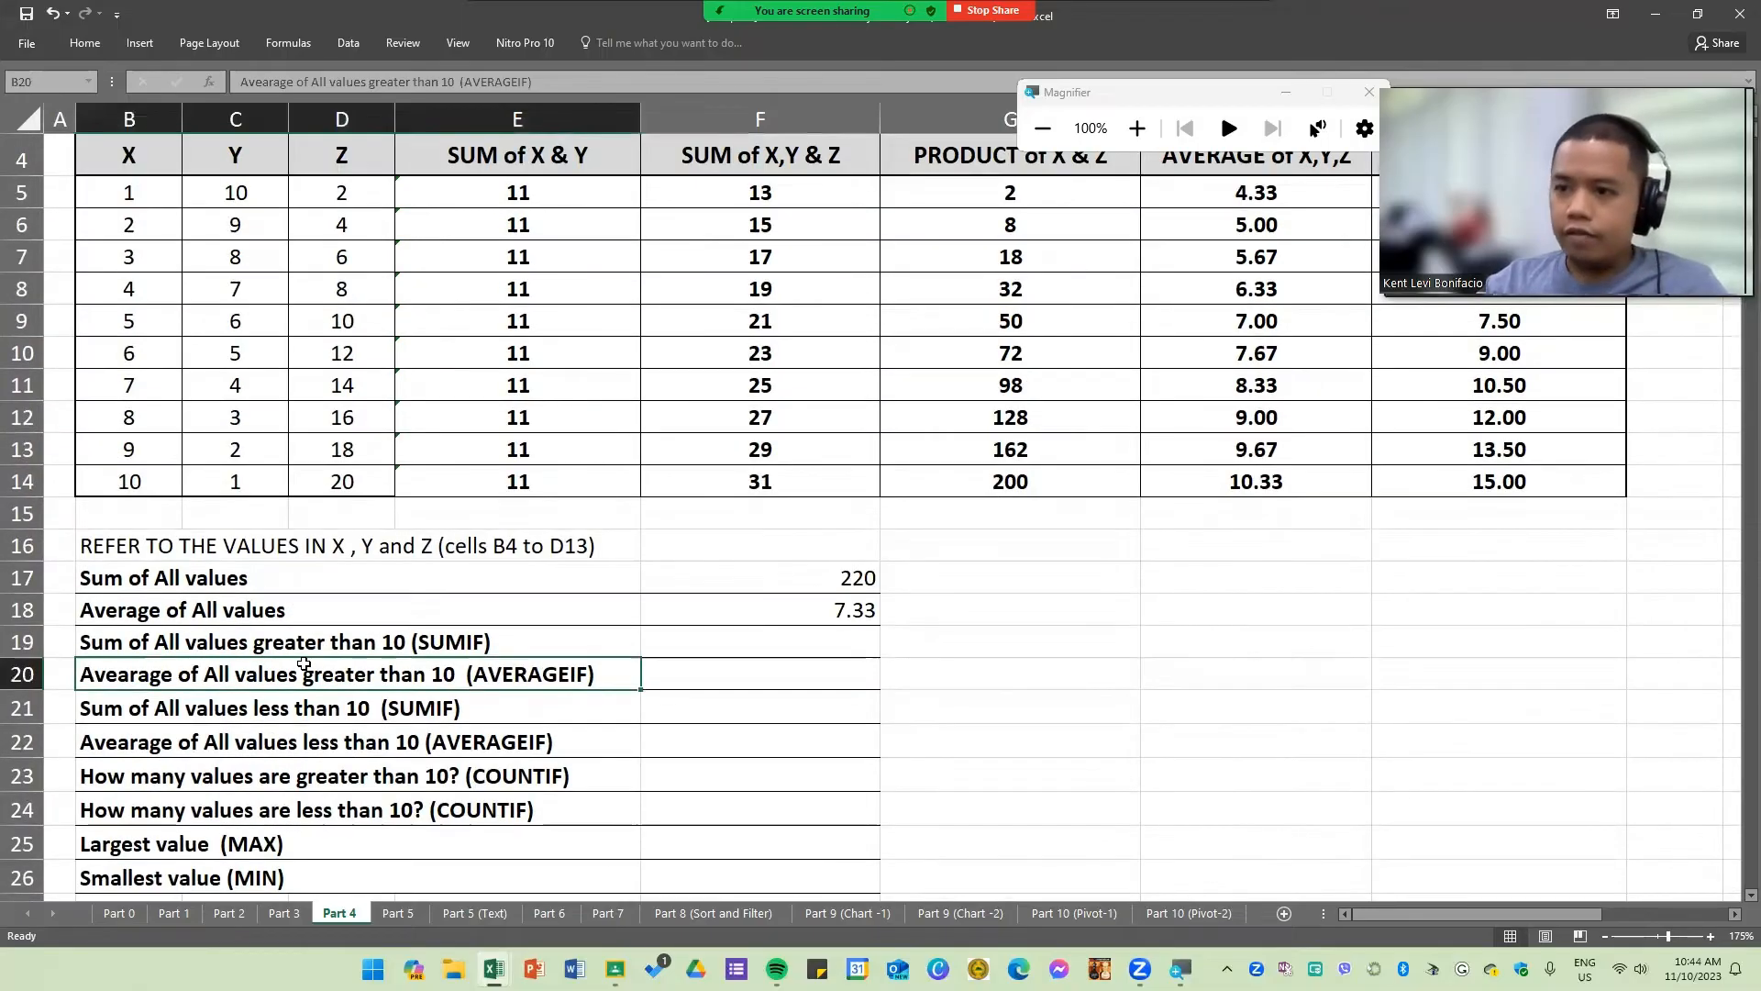
{"action": "left_click", "coordinate": [153, 649]}
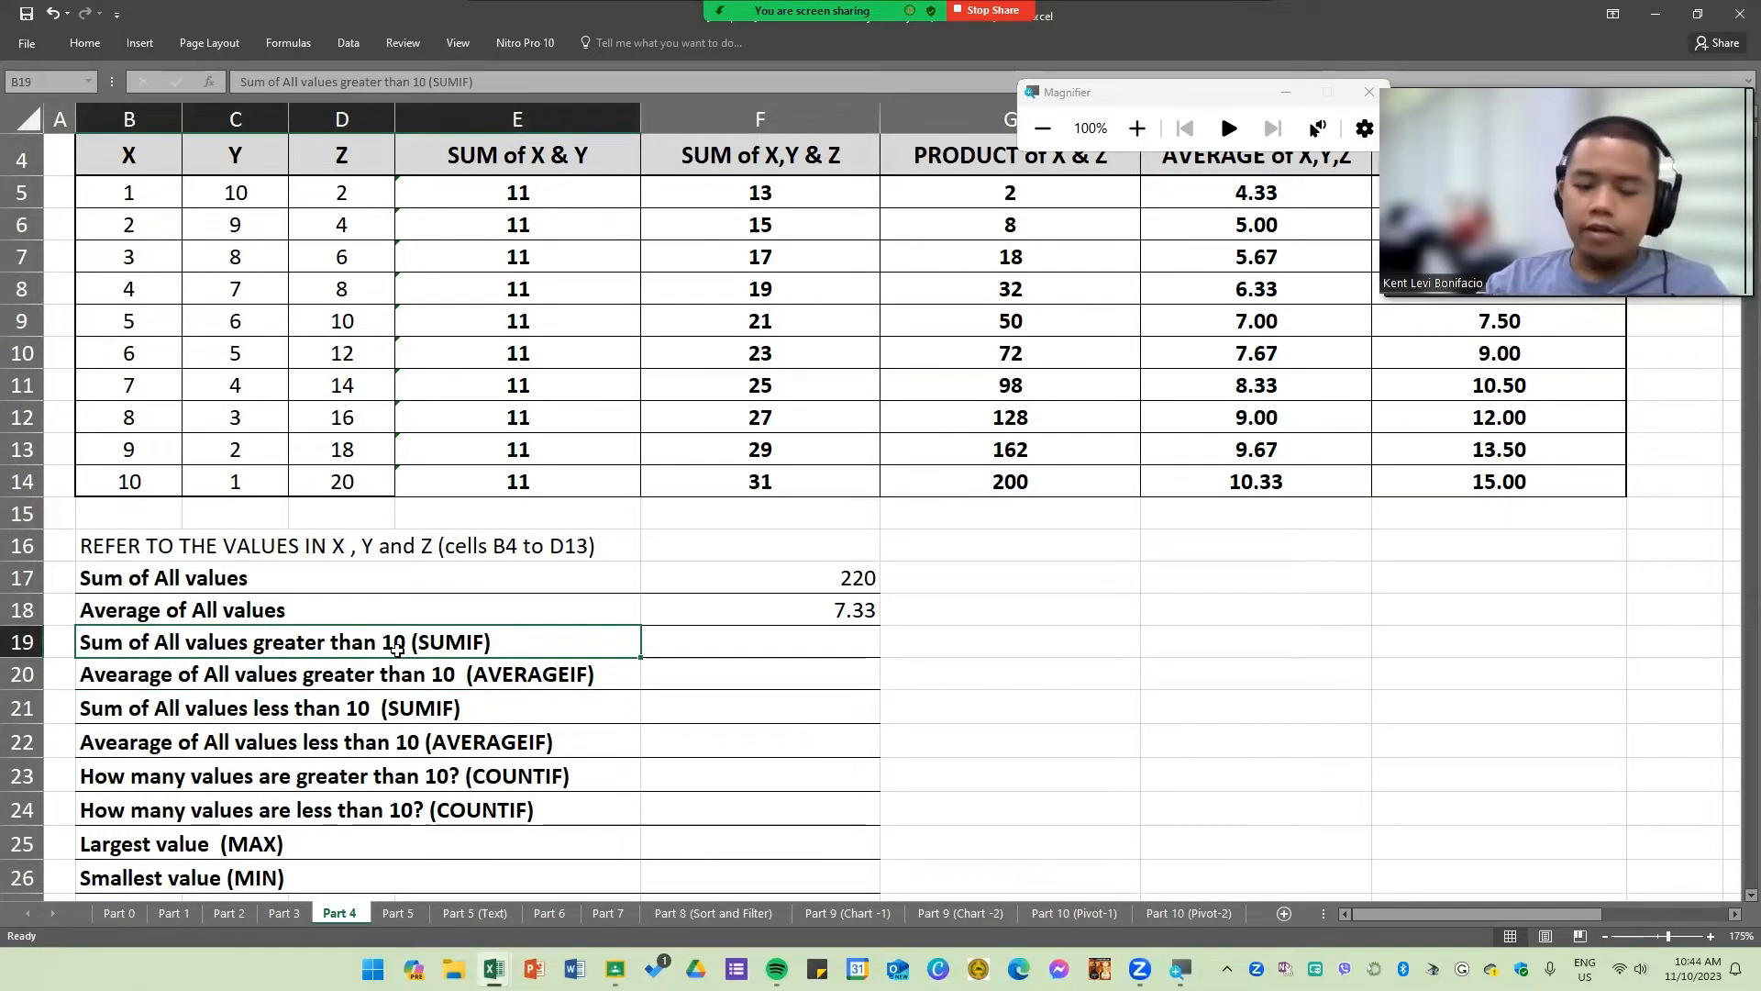
{"action": "double_click", "coordinate": [507, 640]}
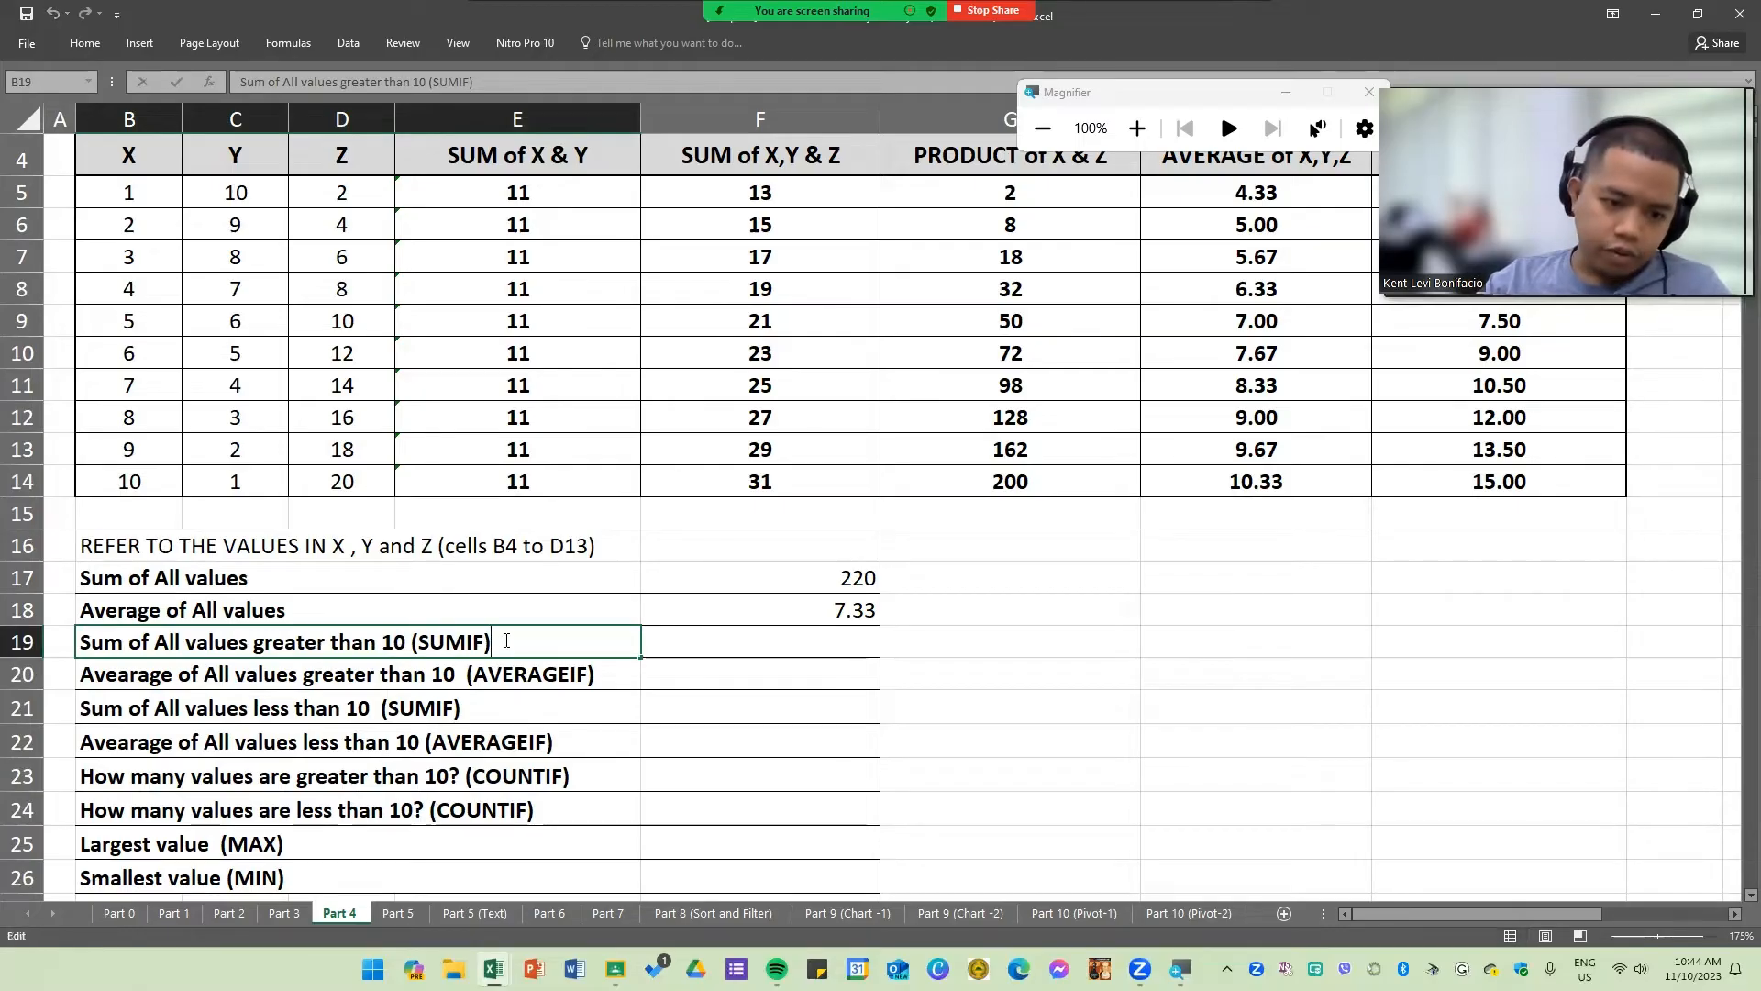
{"action": "left_click", "coordinate": [867, 642]}
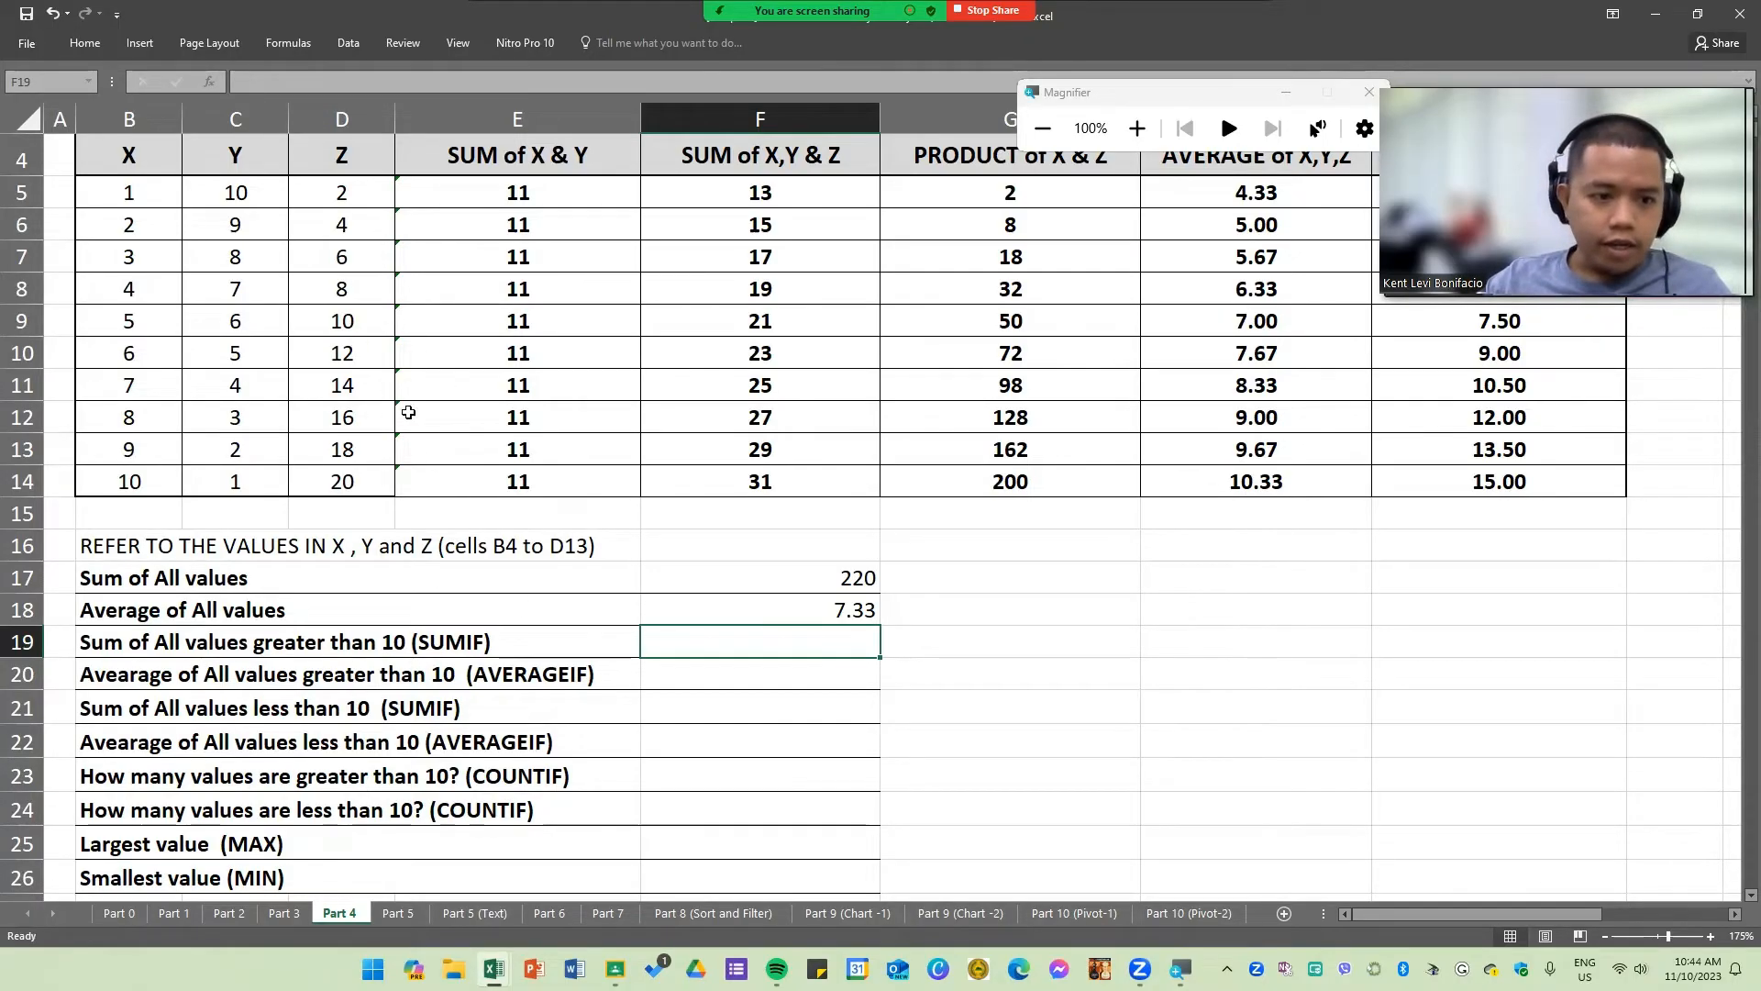
{"action": "left_click_drag", "start_coordinate": [360, 355], "coordinate": [362, 482]}
{"action": "left_click", "coordinate": [748, 655]}
{"action": "type", "text": "="}
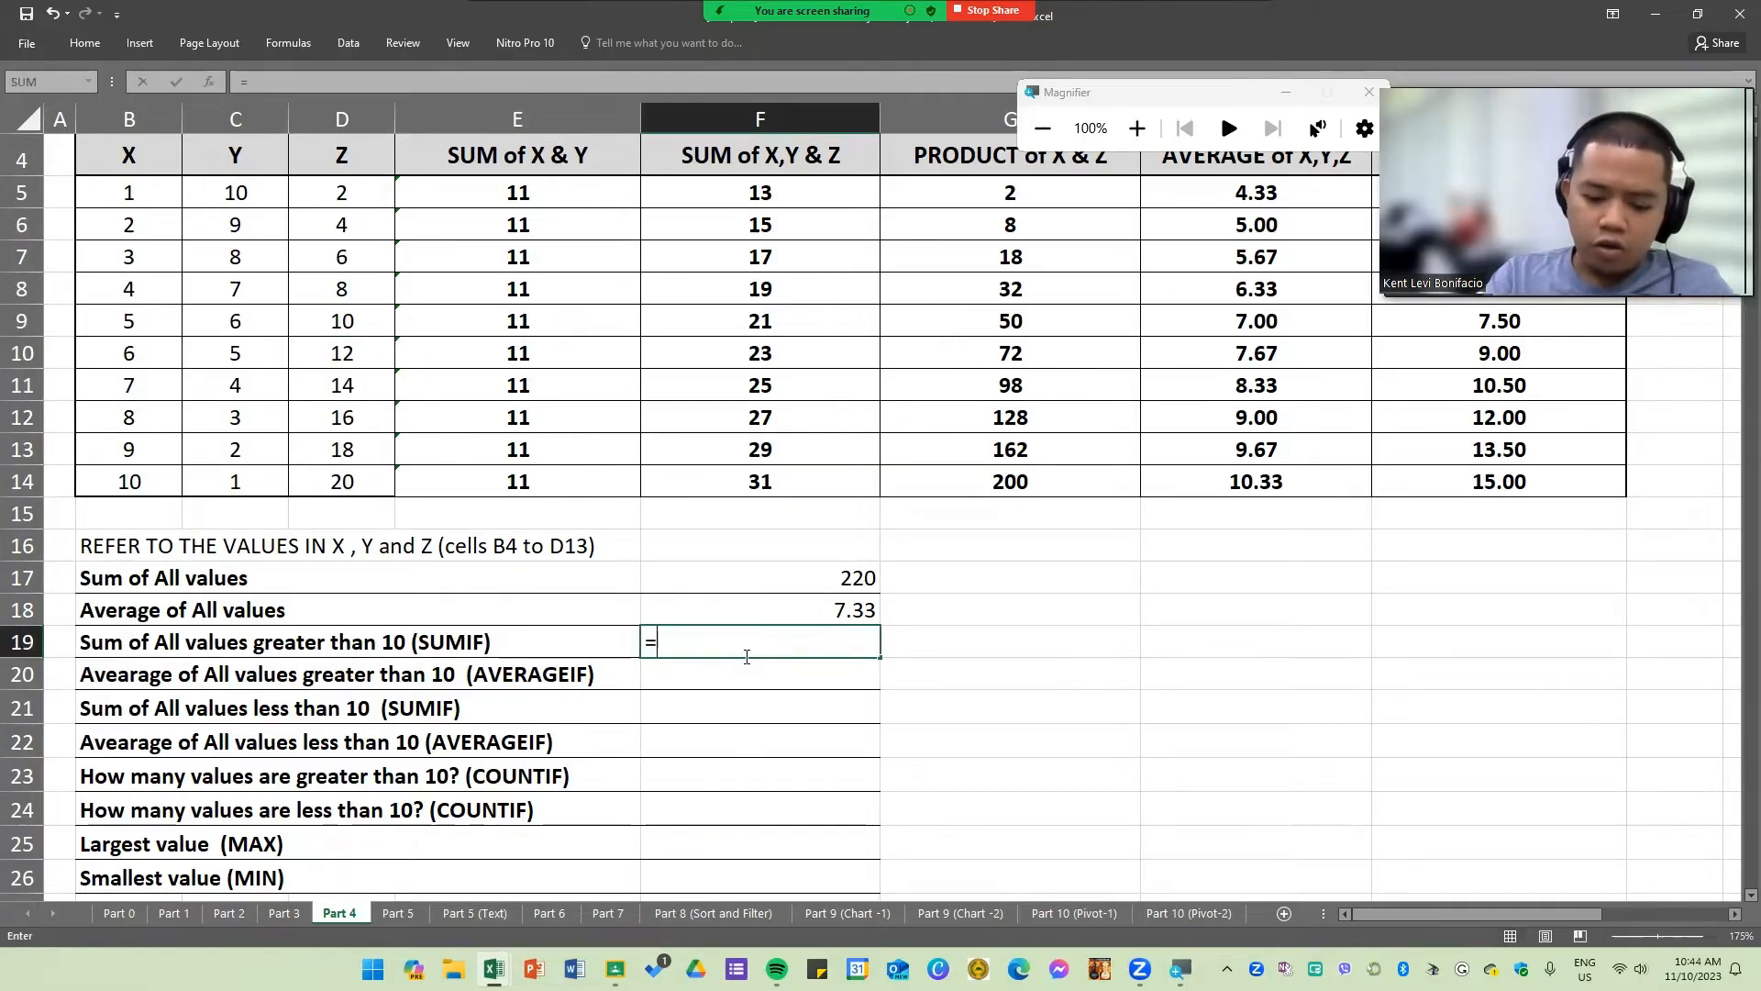
{"action": "type", "text": "SUM("}
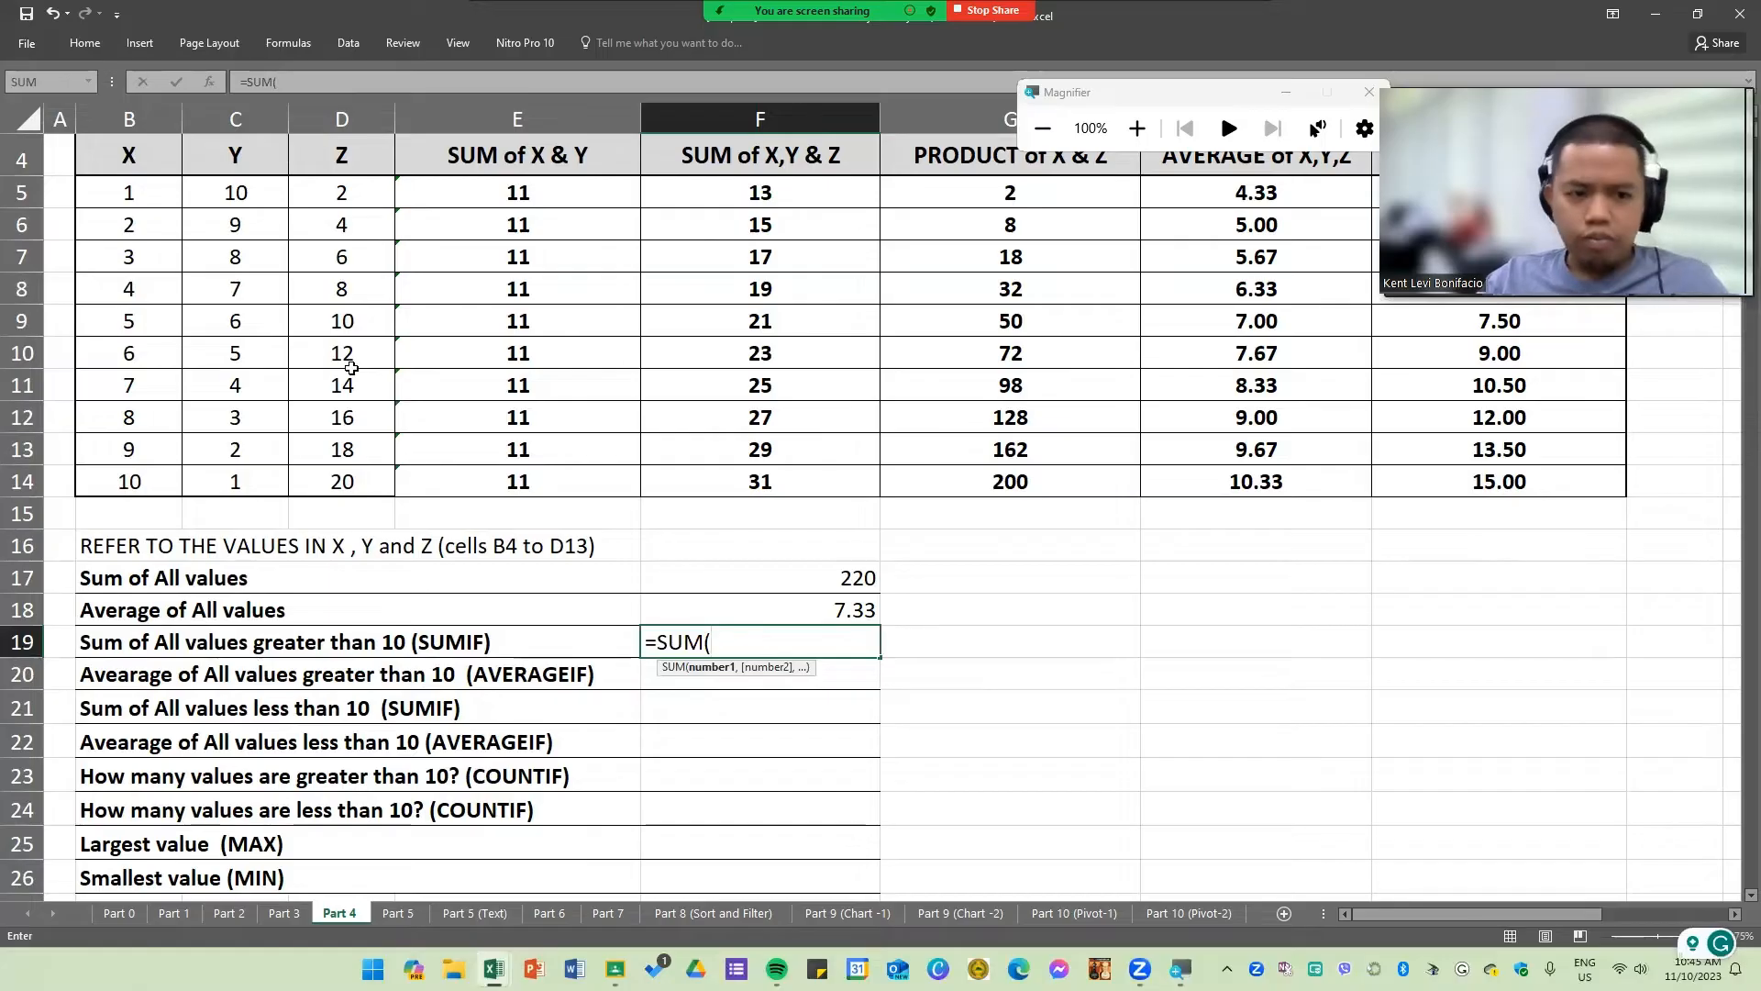
{"action": "left_click_drag", "start_coordinate": [358, 355], "coordinate": [360, 475]}
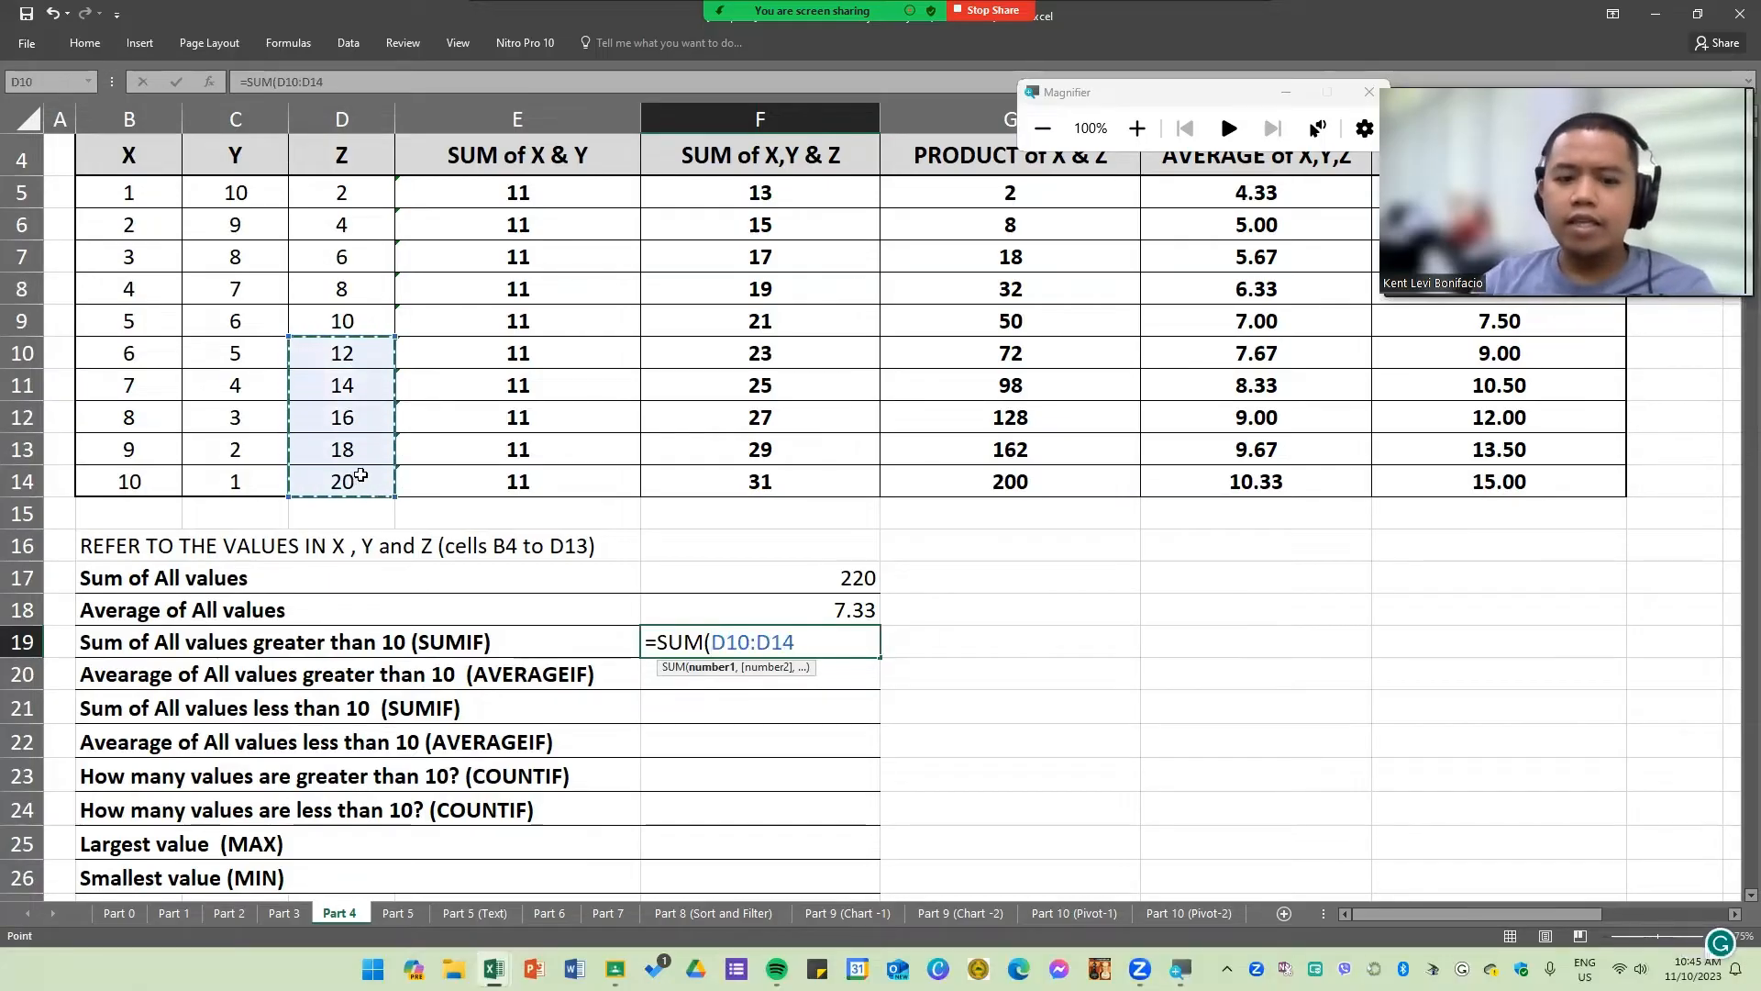
{"action": "key", "text": "Return"}
{"action": "left_click", "coordinate": [830, 642]}
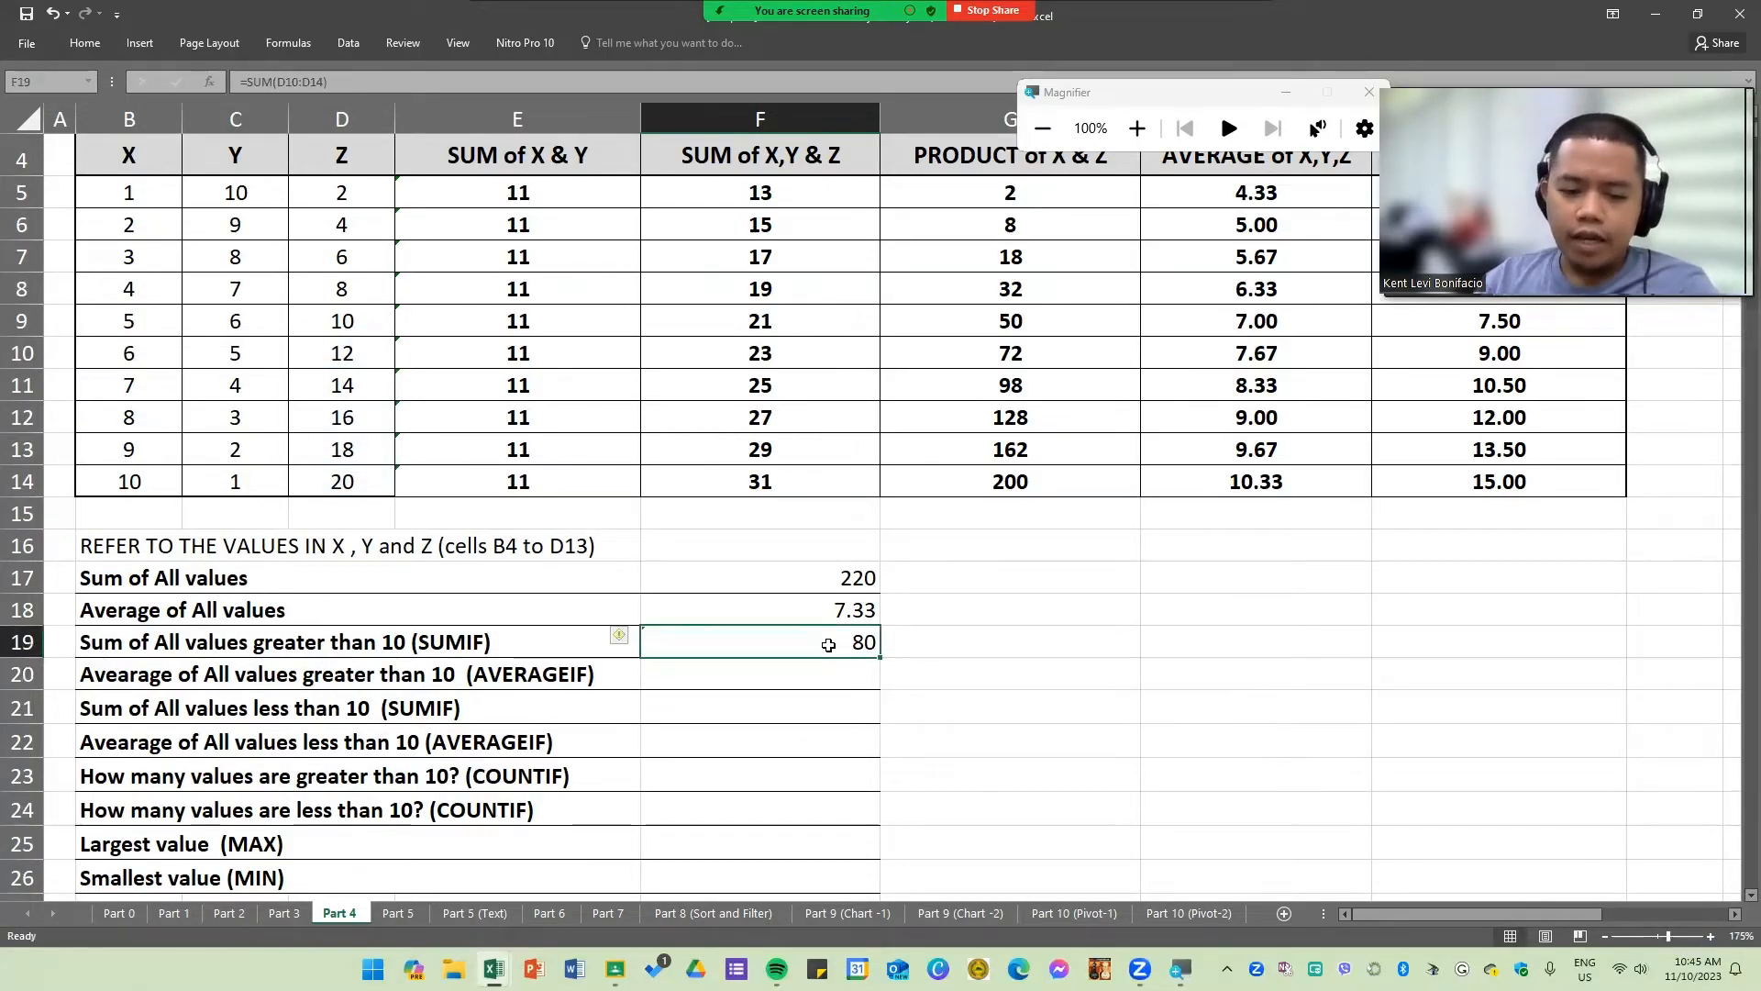
{"action": "key", "text": "Delete"}
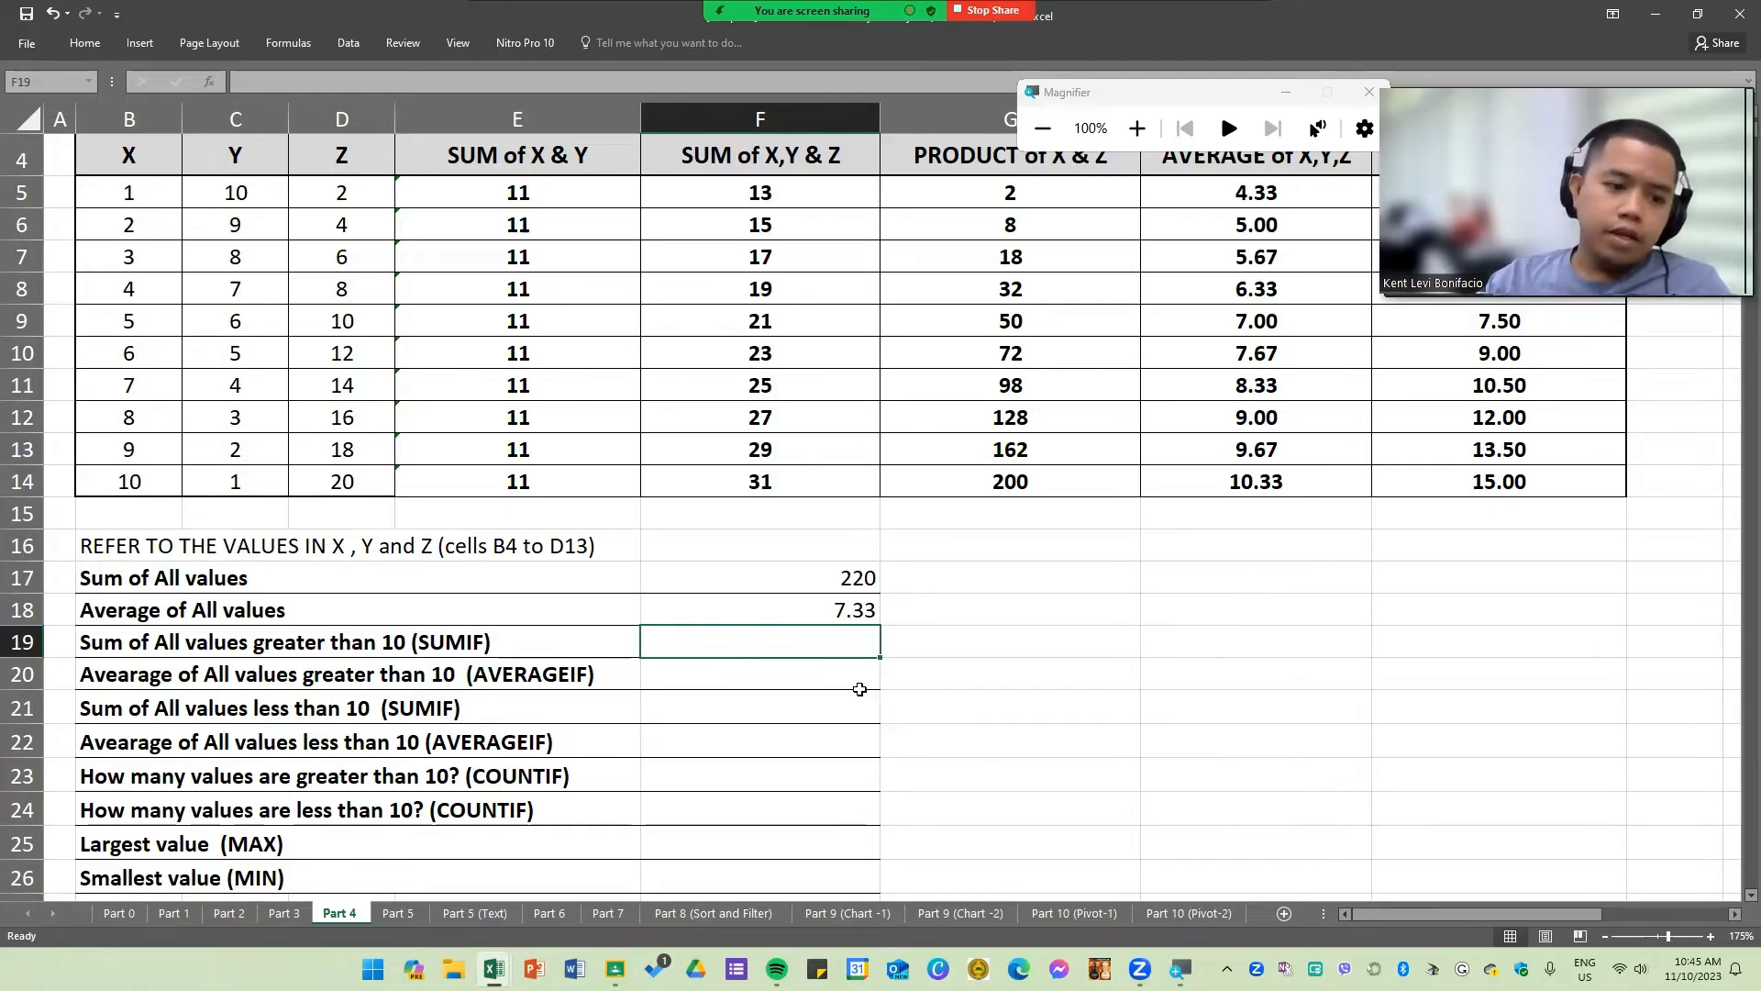
Step: Build a SUMIF formula in F19 over range B5:D14 with the criterion ">10" to total values greater than 10
{"action": "left_click", "coordinate": [458, 640]}
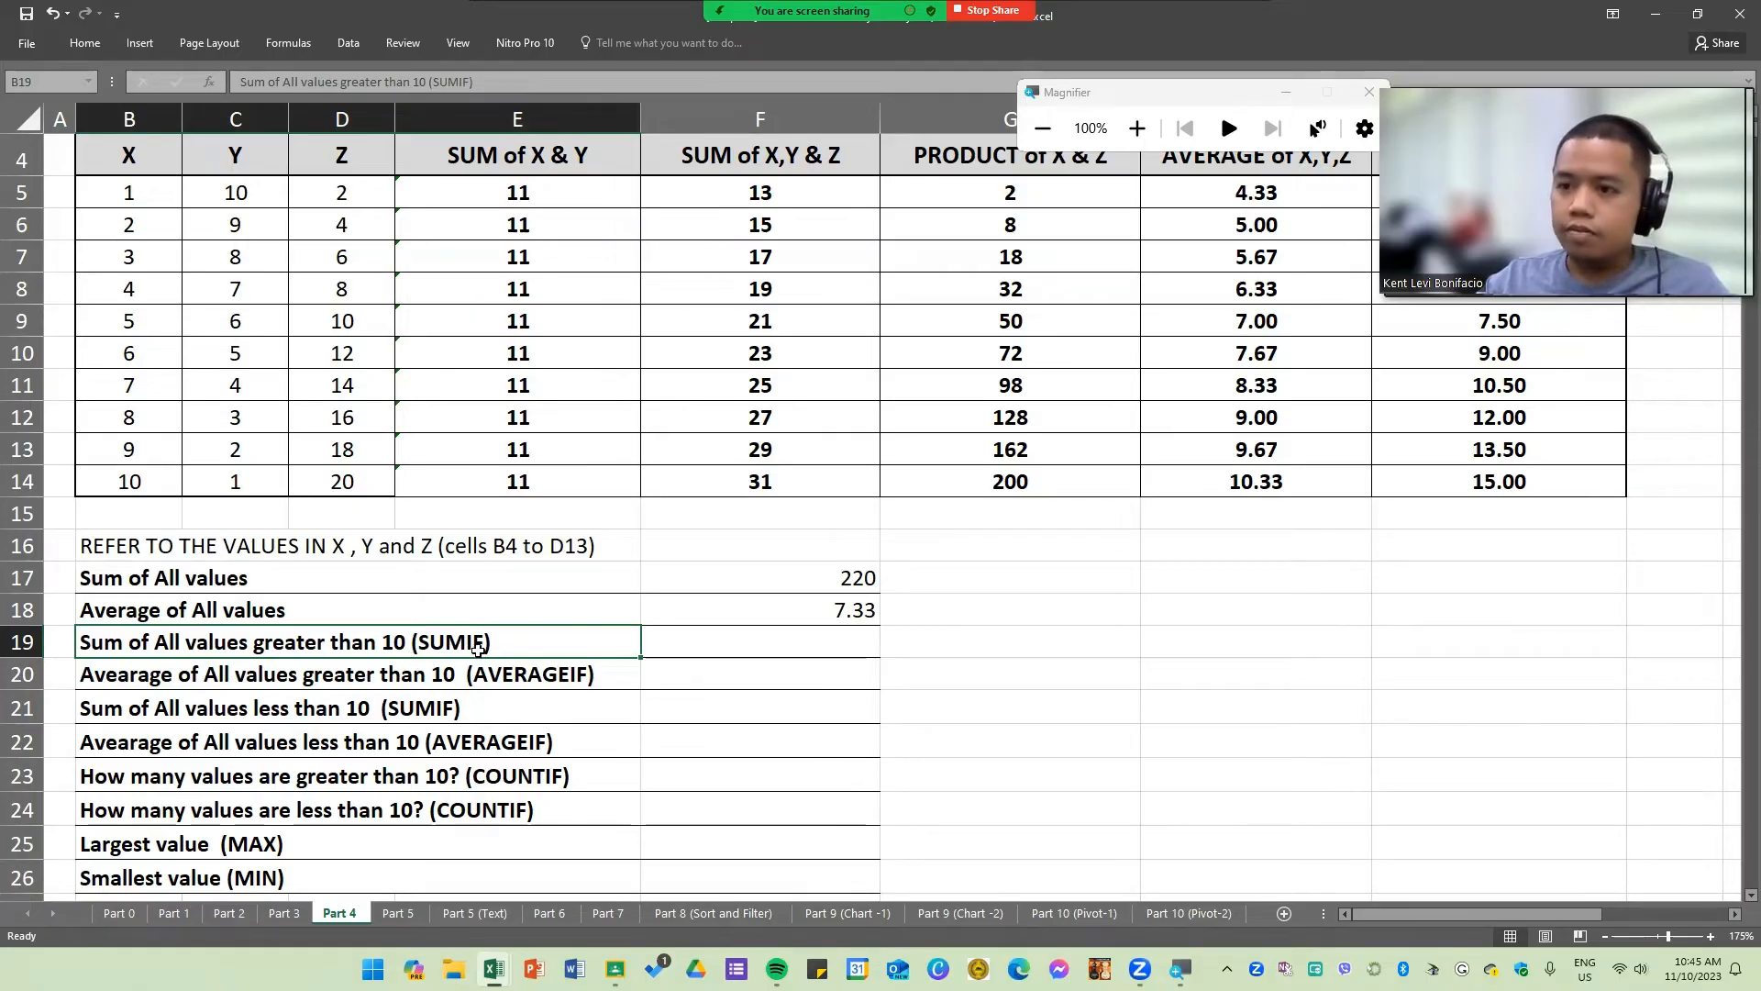
{"action": "left_click", "coordinate": [759, 640]}
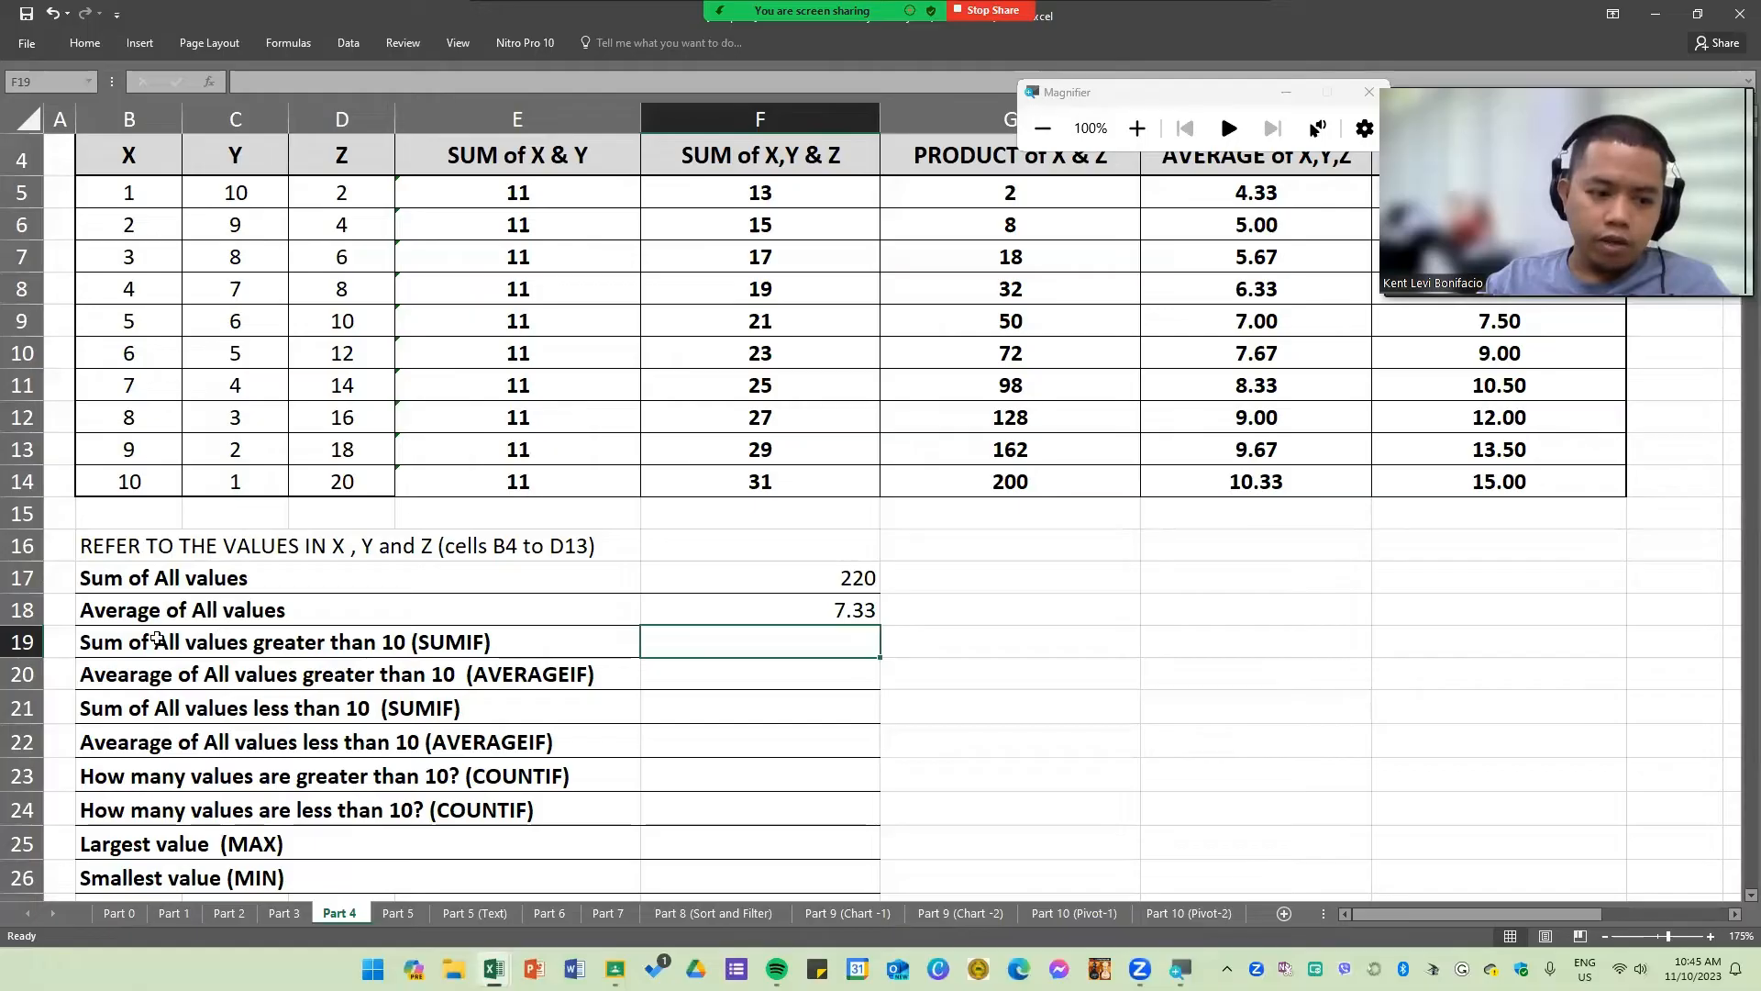
{"action": "type", "text": "="}
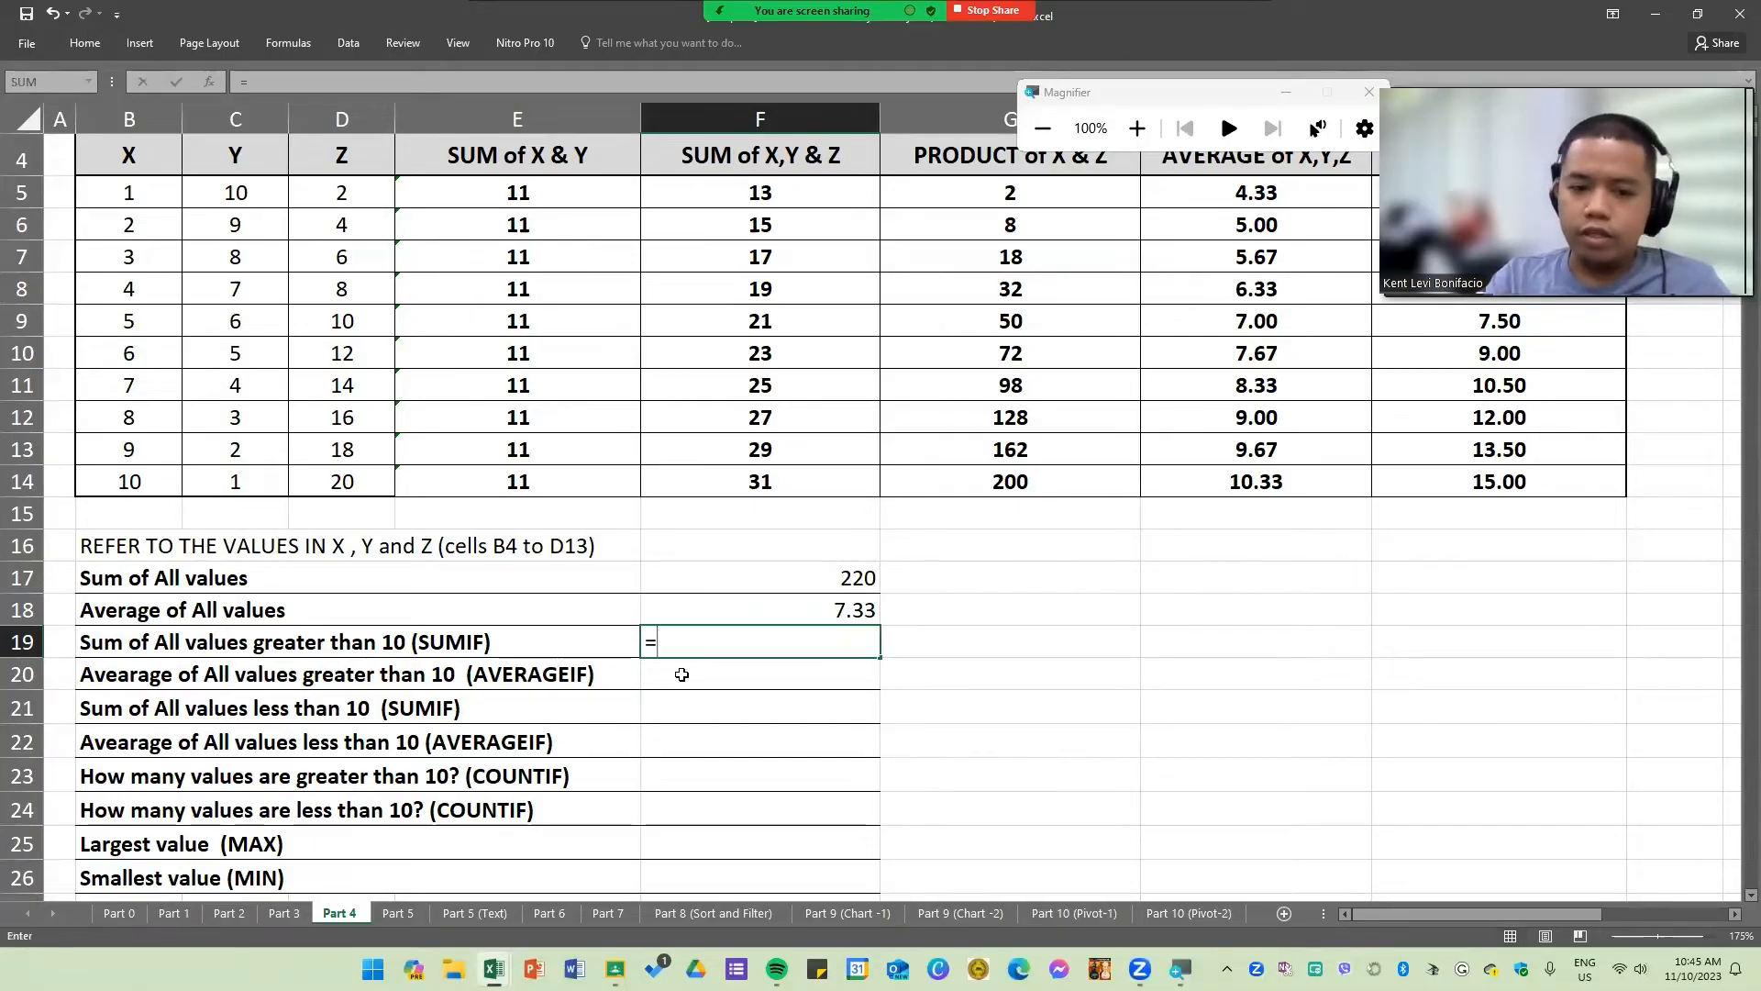
{"action": "type", "text": "SUMIF("}
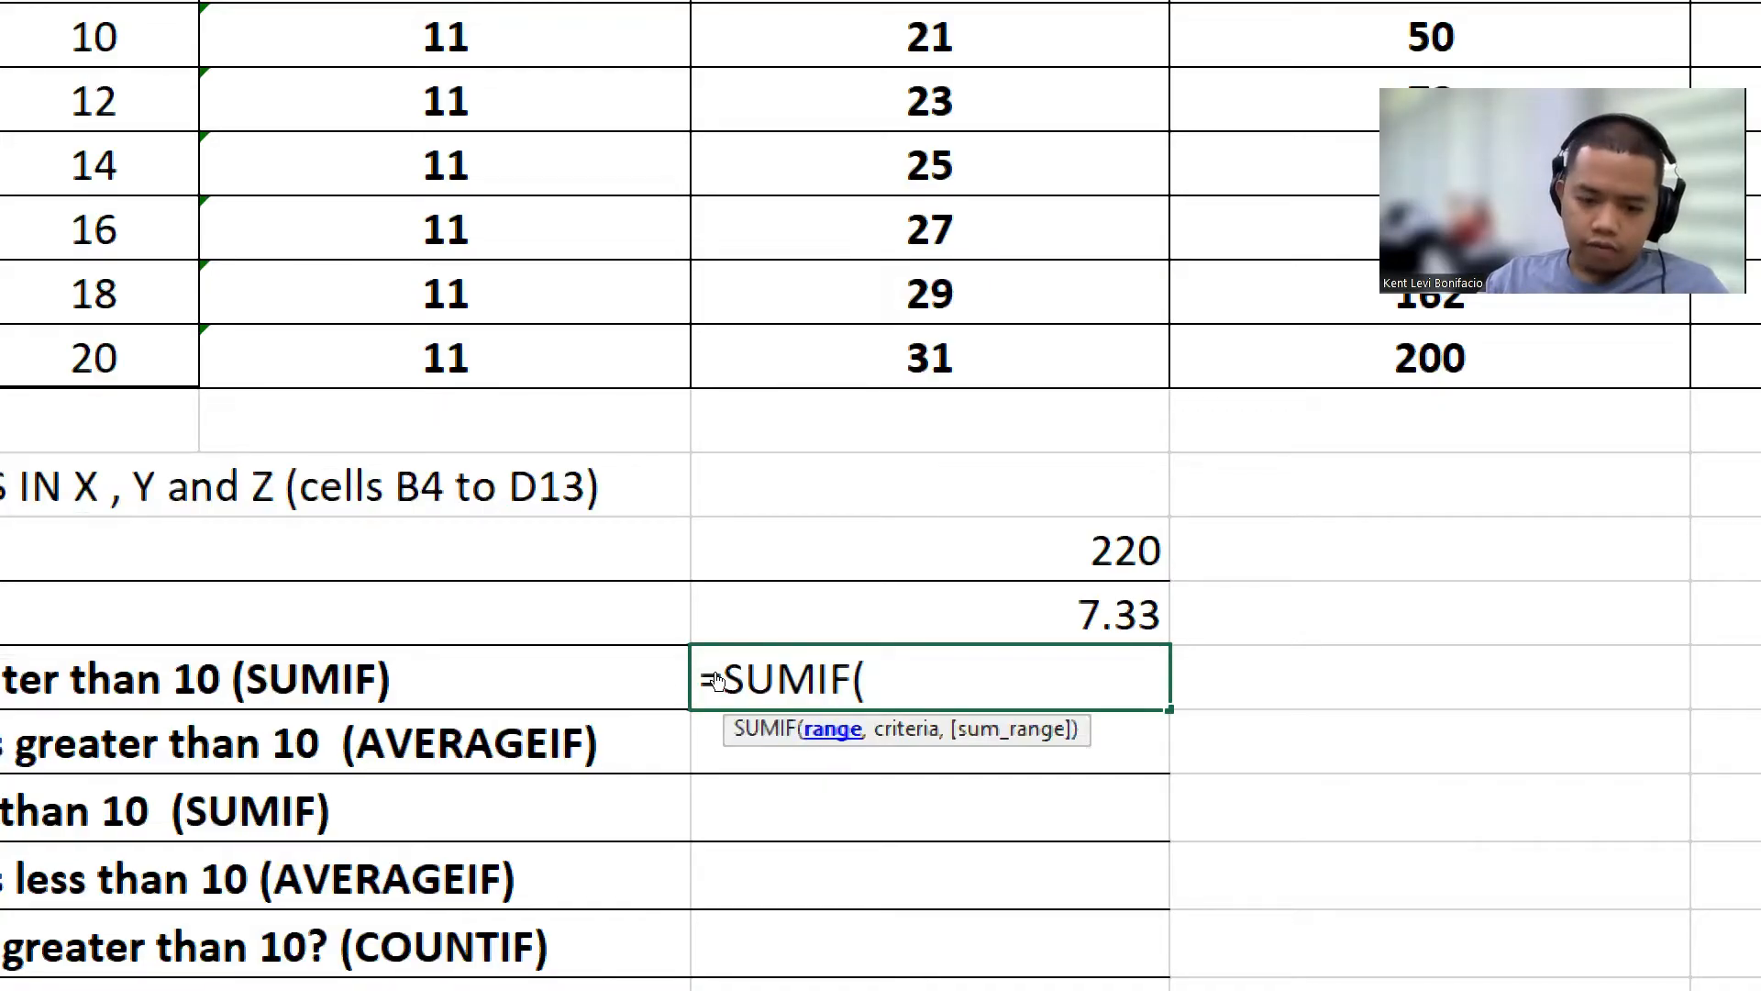
{"action": "key", "text": "BackSpace"}
{"action": "key", "text": "BackSpace"}
{"action": "key", "text": "BackSpace"}
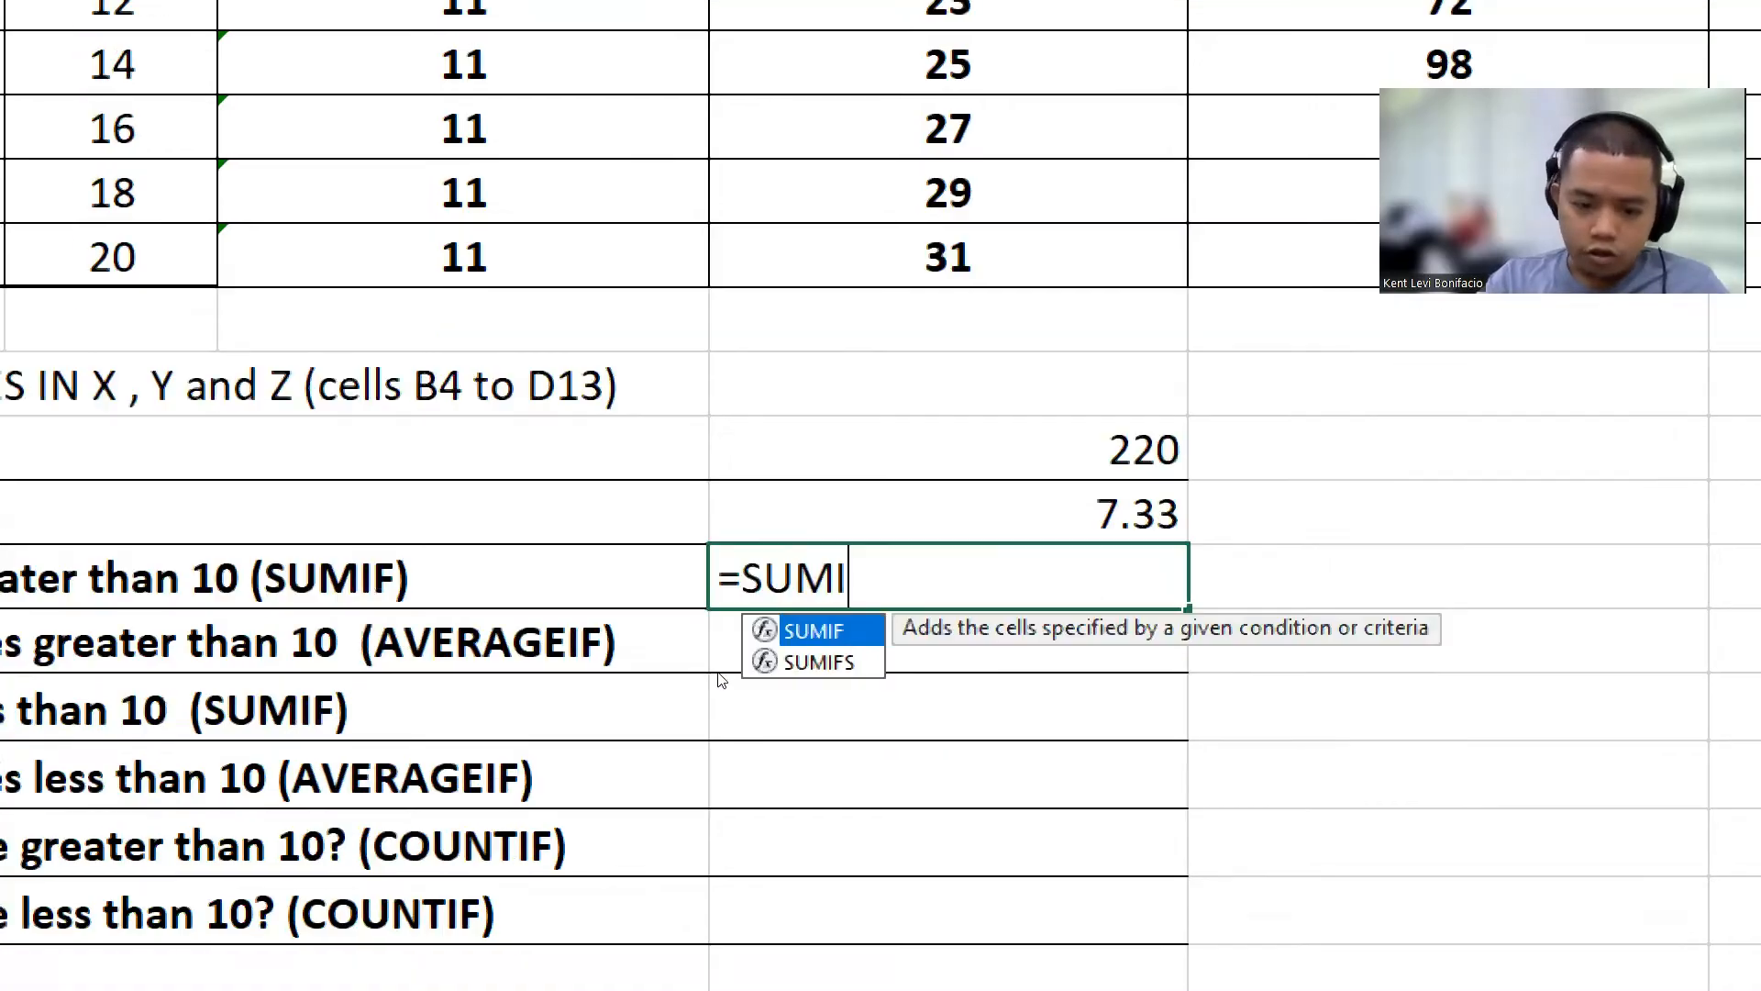
{"action": "type", "text": "("}
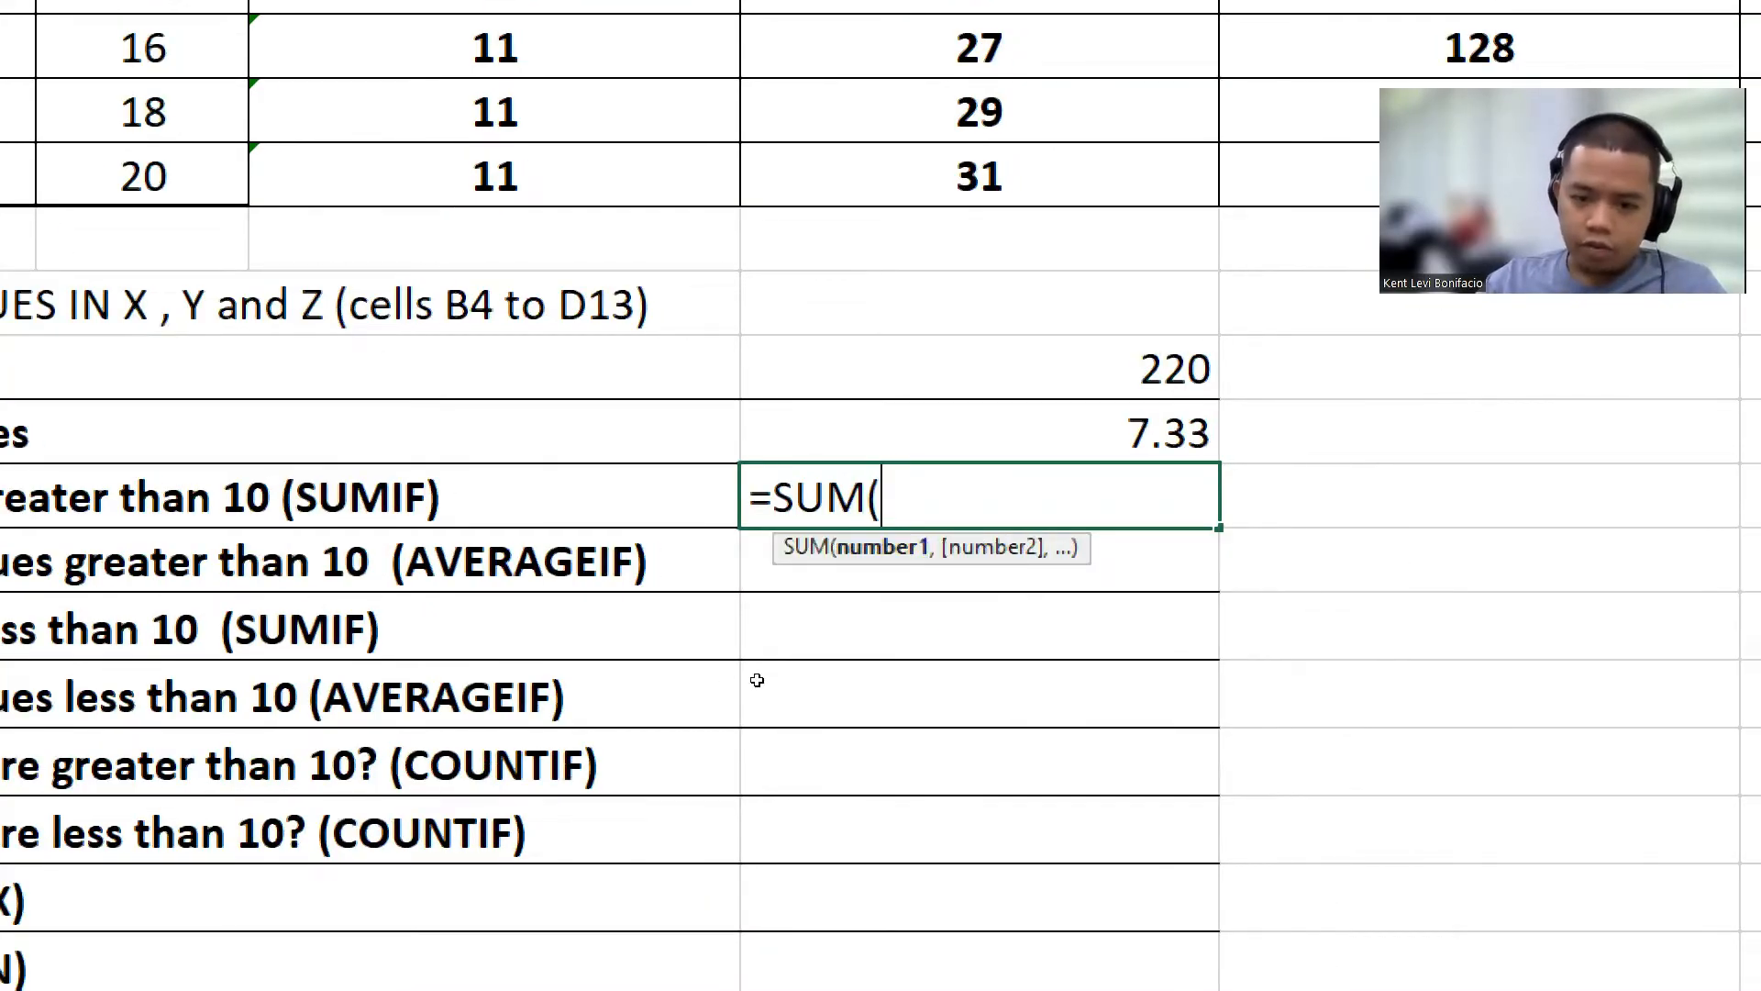
{"action": "key", "text": "BackSpace"}
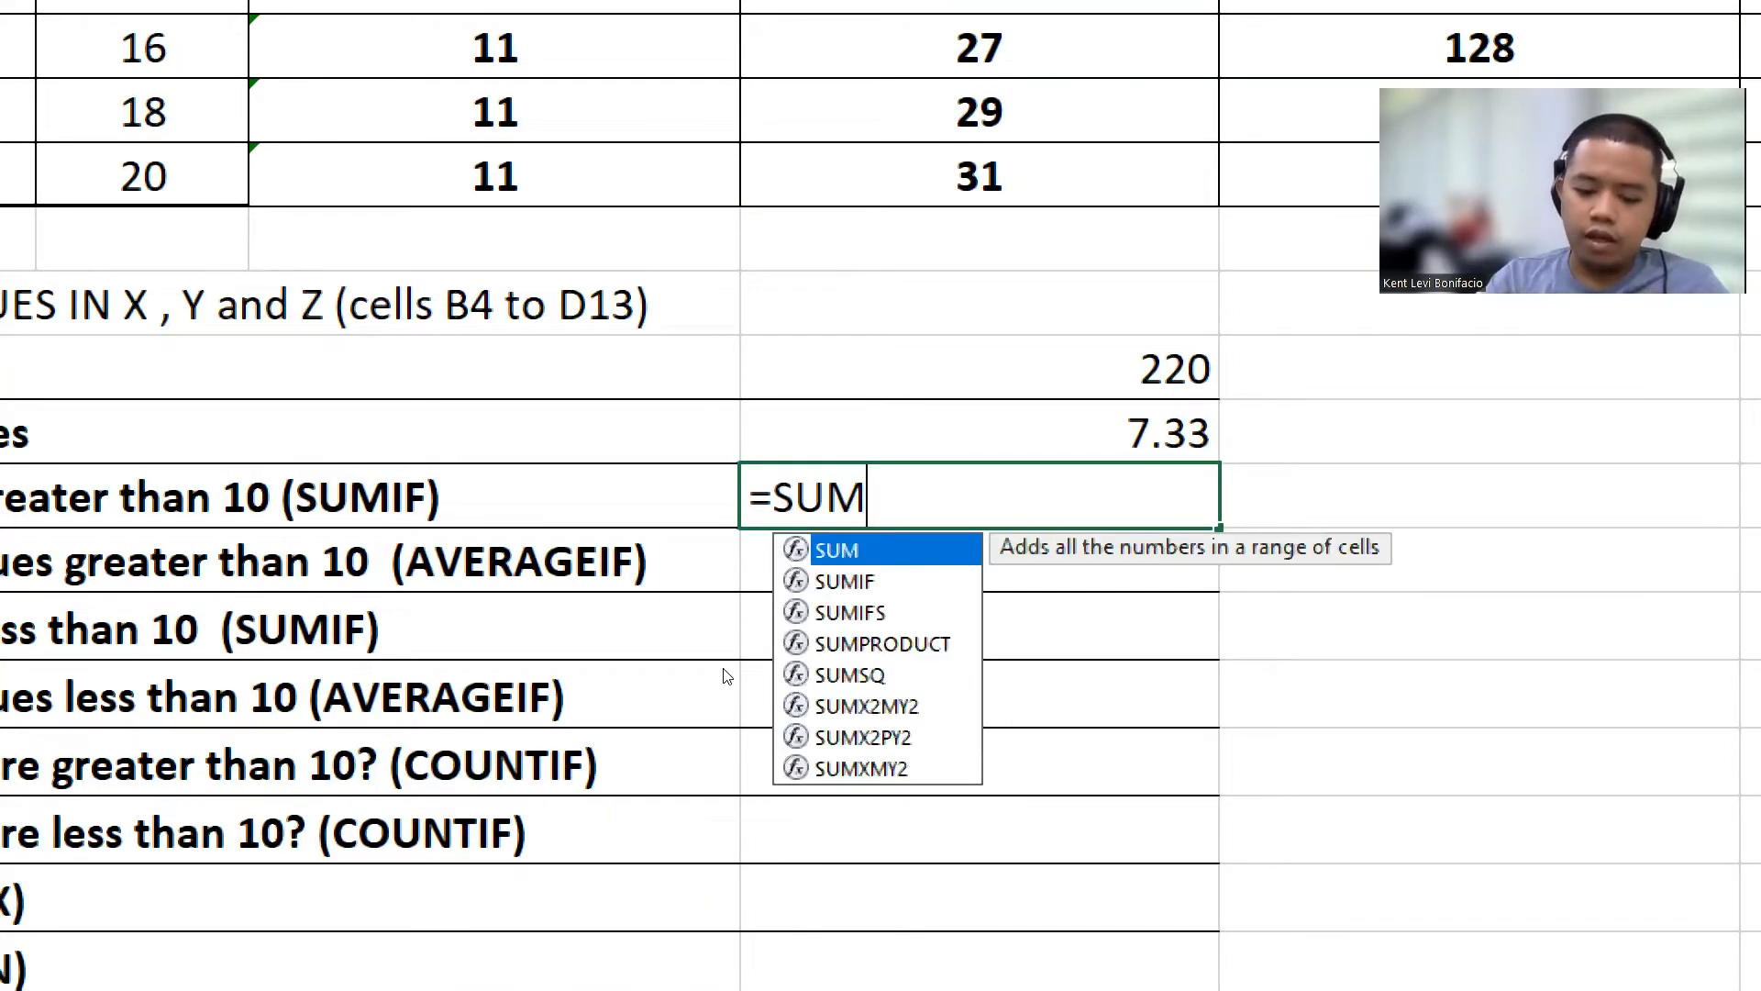
{"action": "type", "text": "if("}
{"action": "key", "text": "BackSpace"}
{"action": "key", "text": "BackSpace"}
{"action": "key", "text": "BackSpace"}
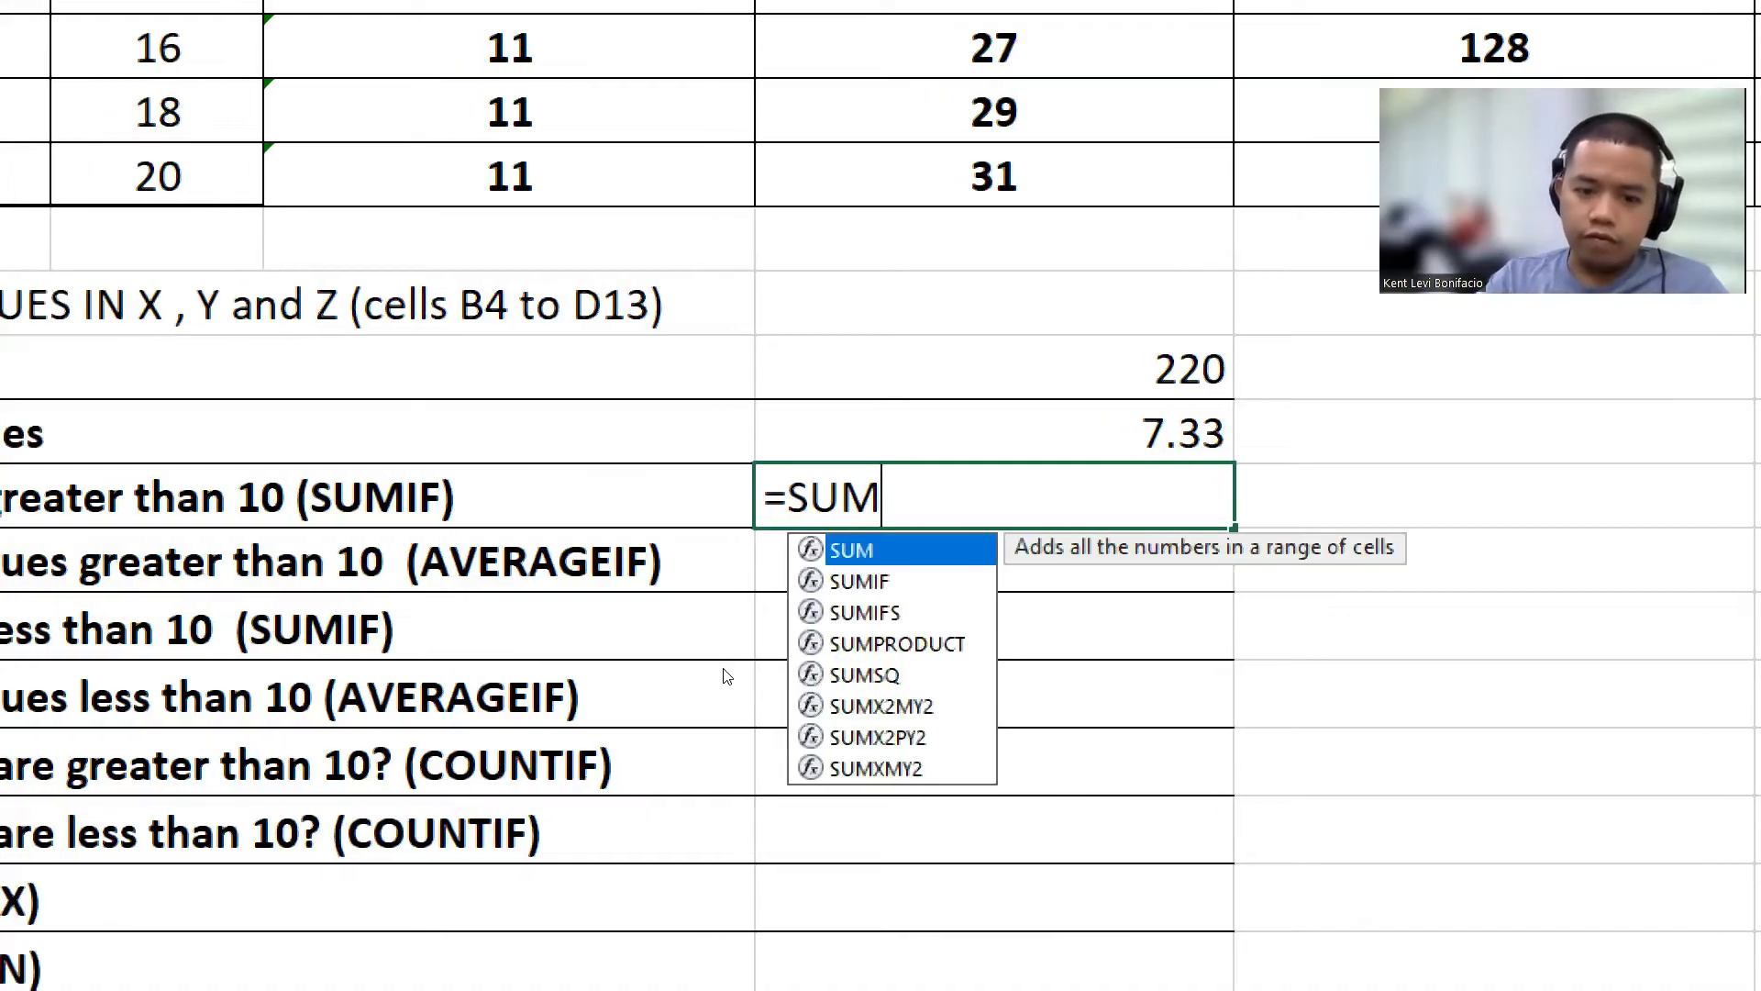
{"action": "key", "text": "Down"}
{"action": "key", "text": "Tab"}
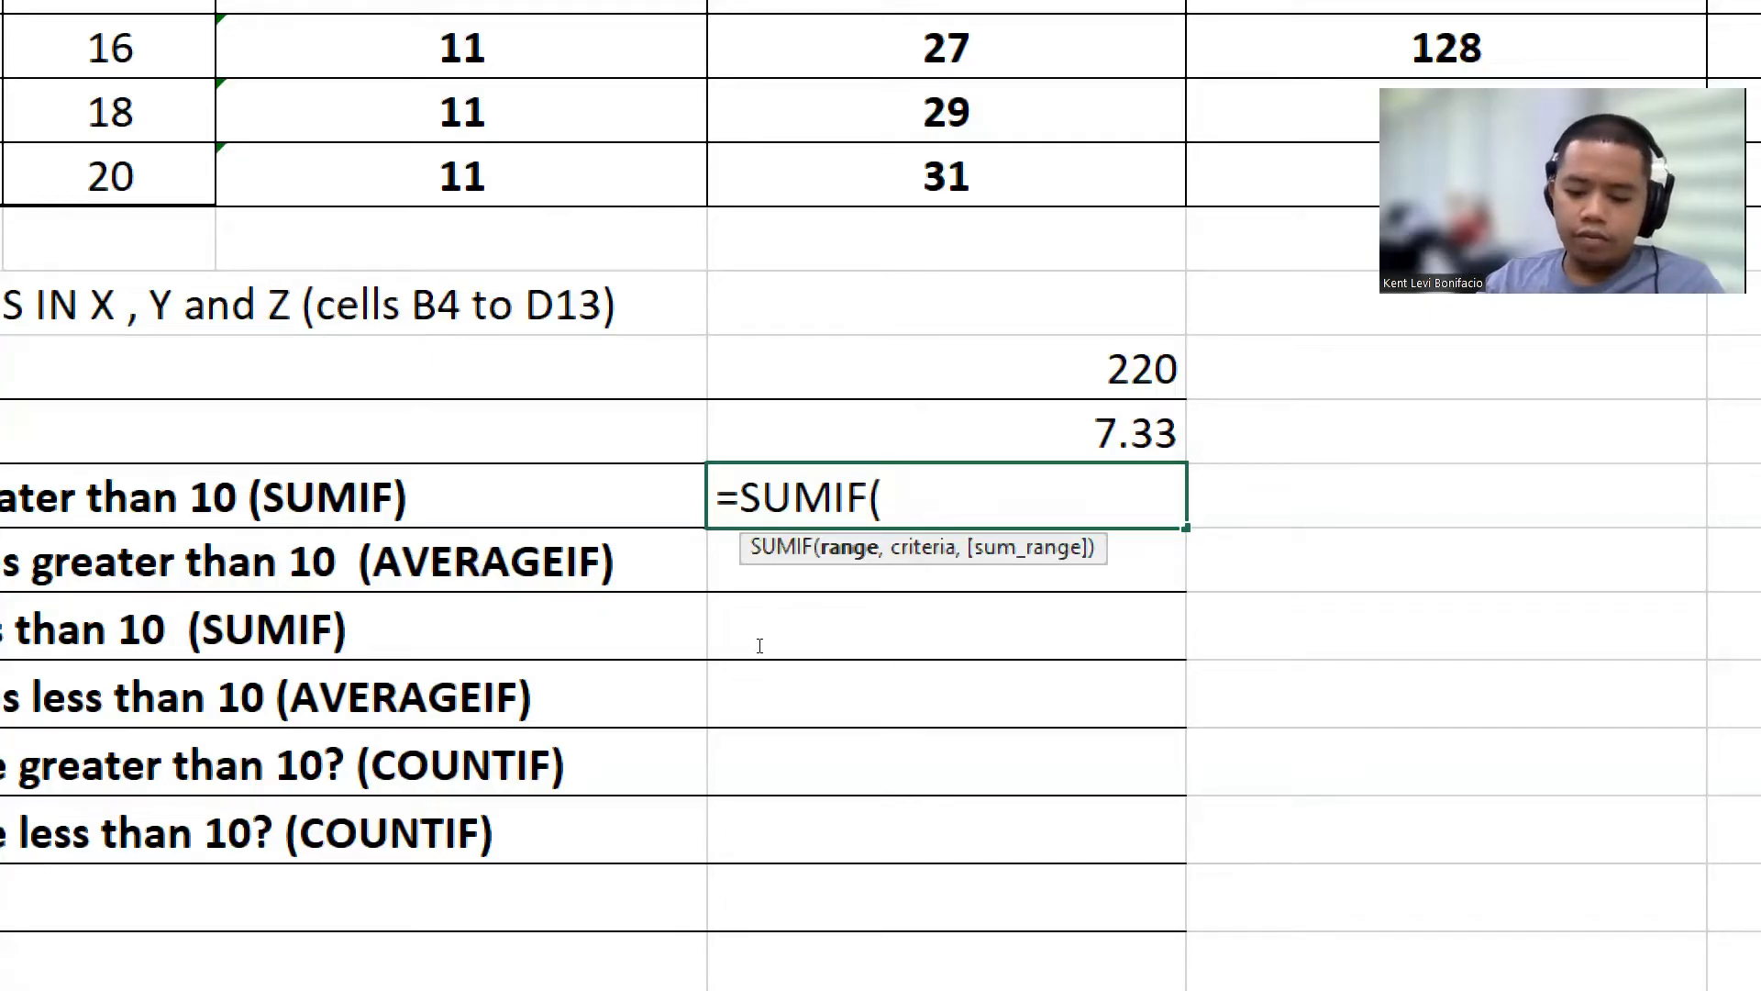
{"action": "type", "text": ","}
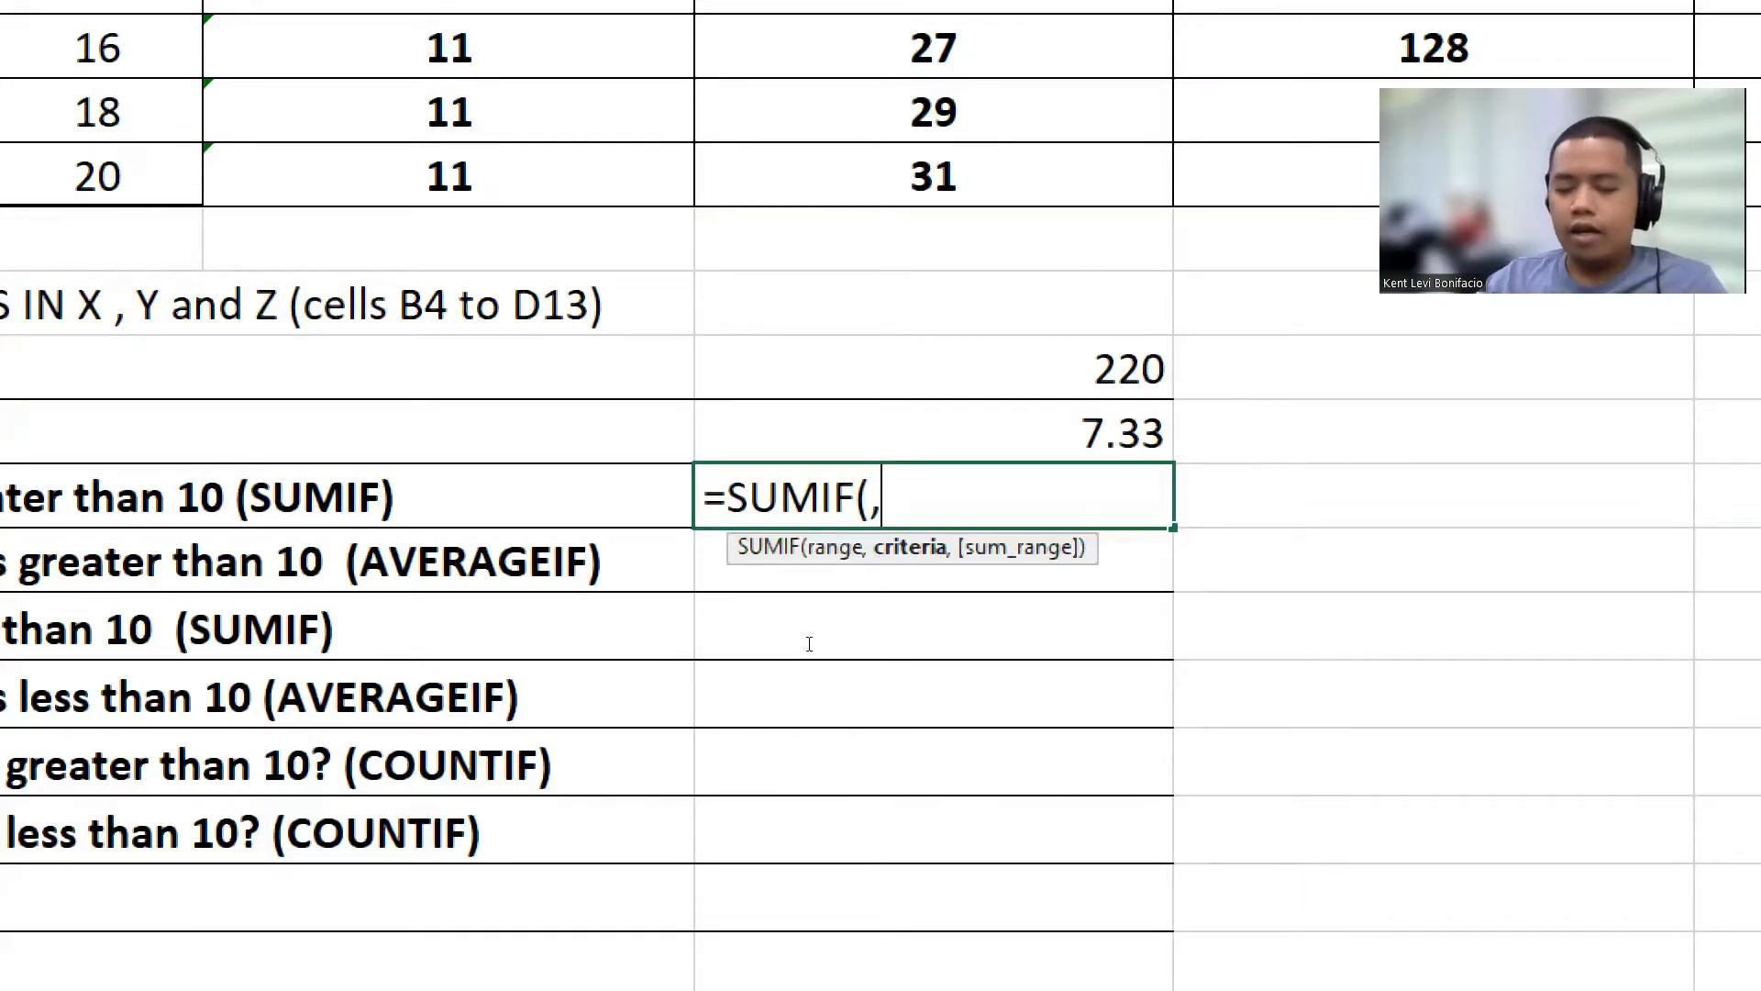
{"action": "type", "text": ","}
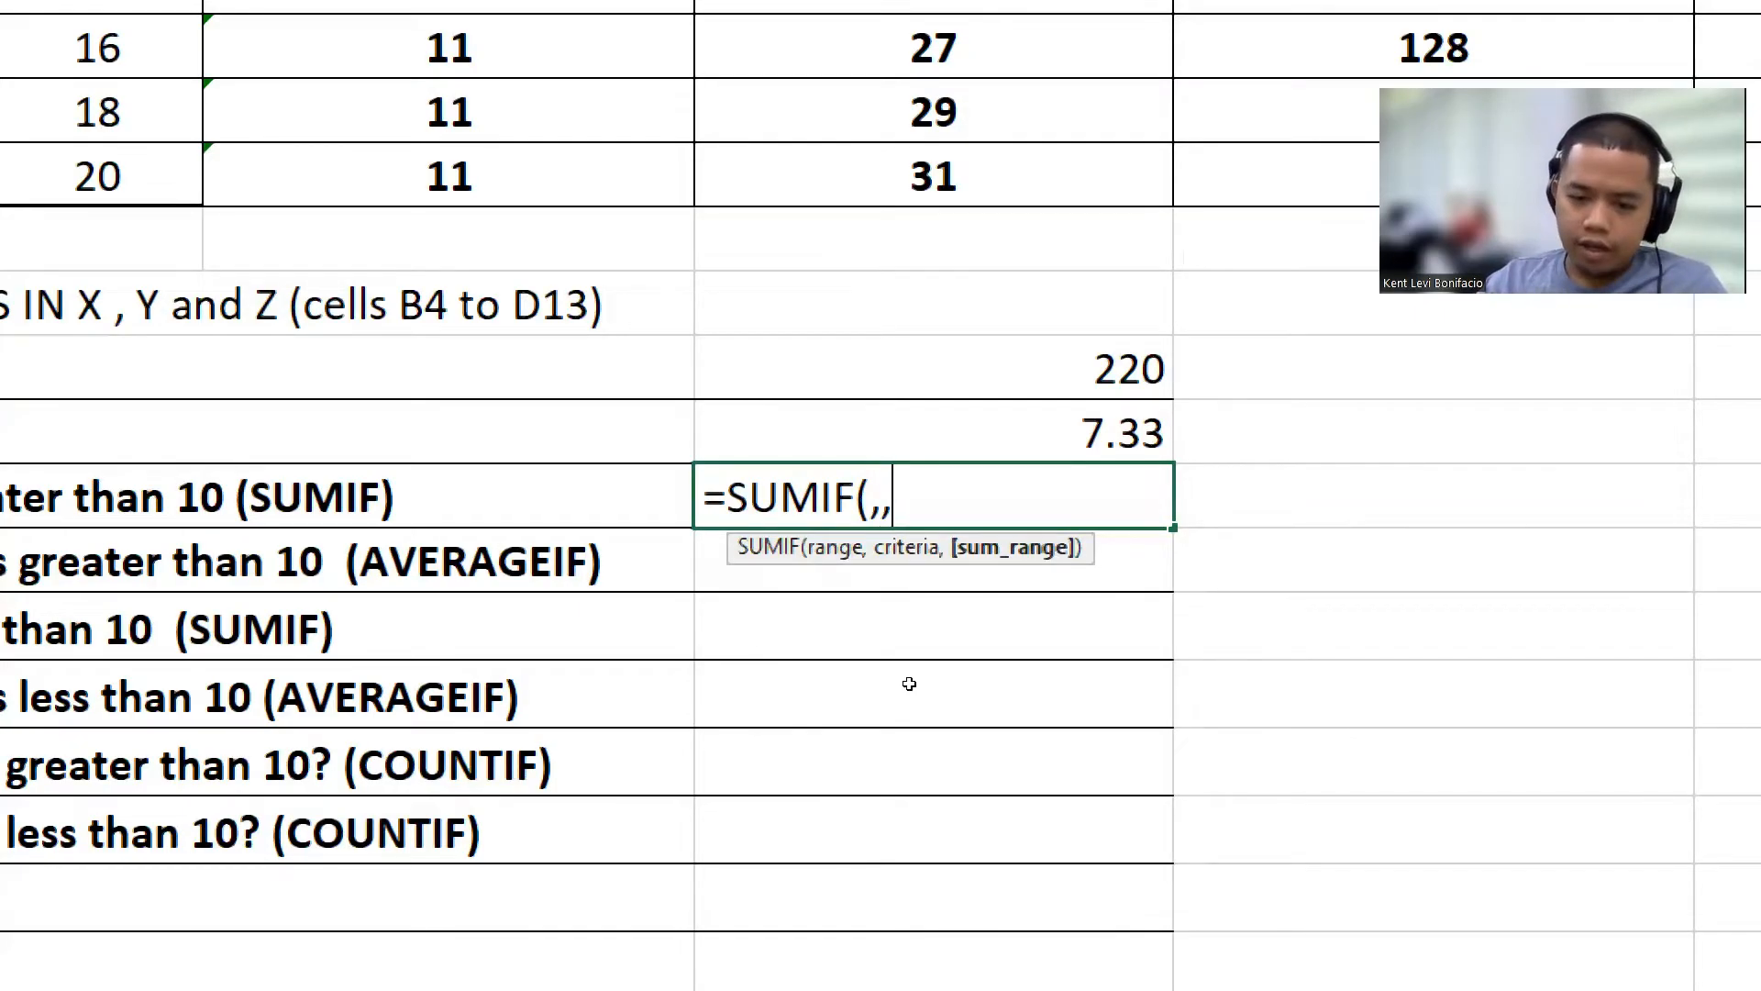
{"action": "key", "text": "BackSpace"}
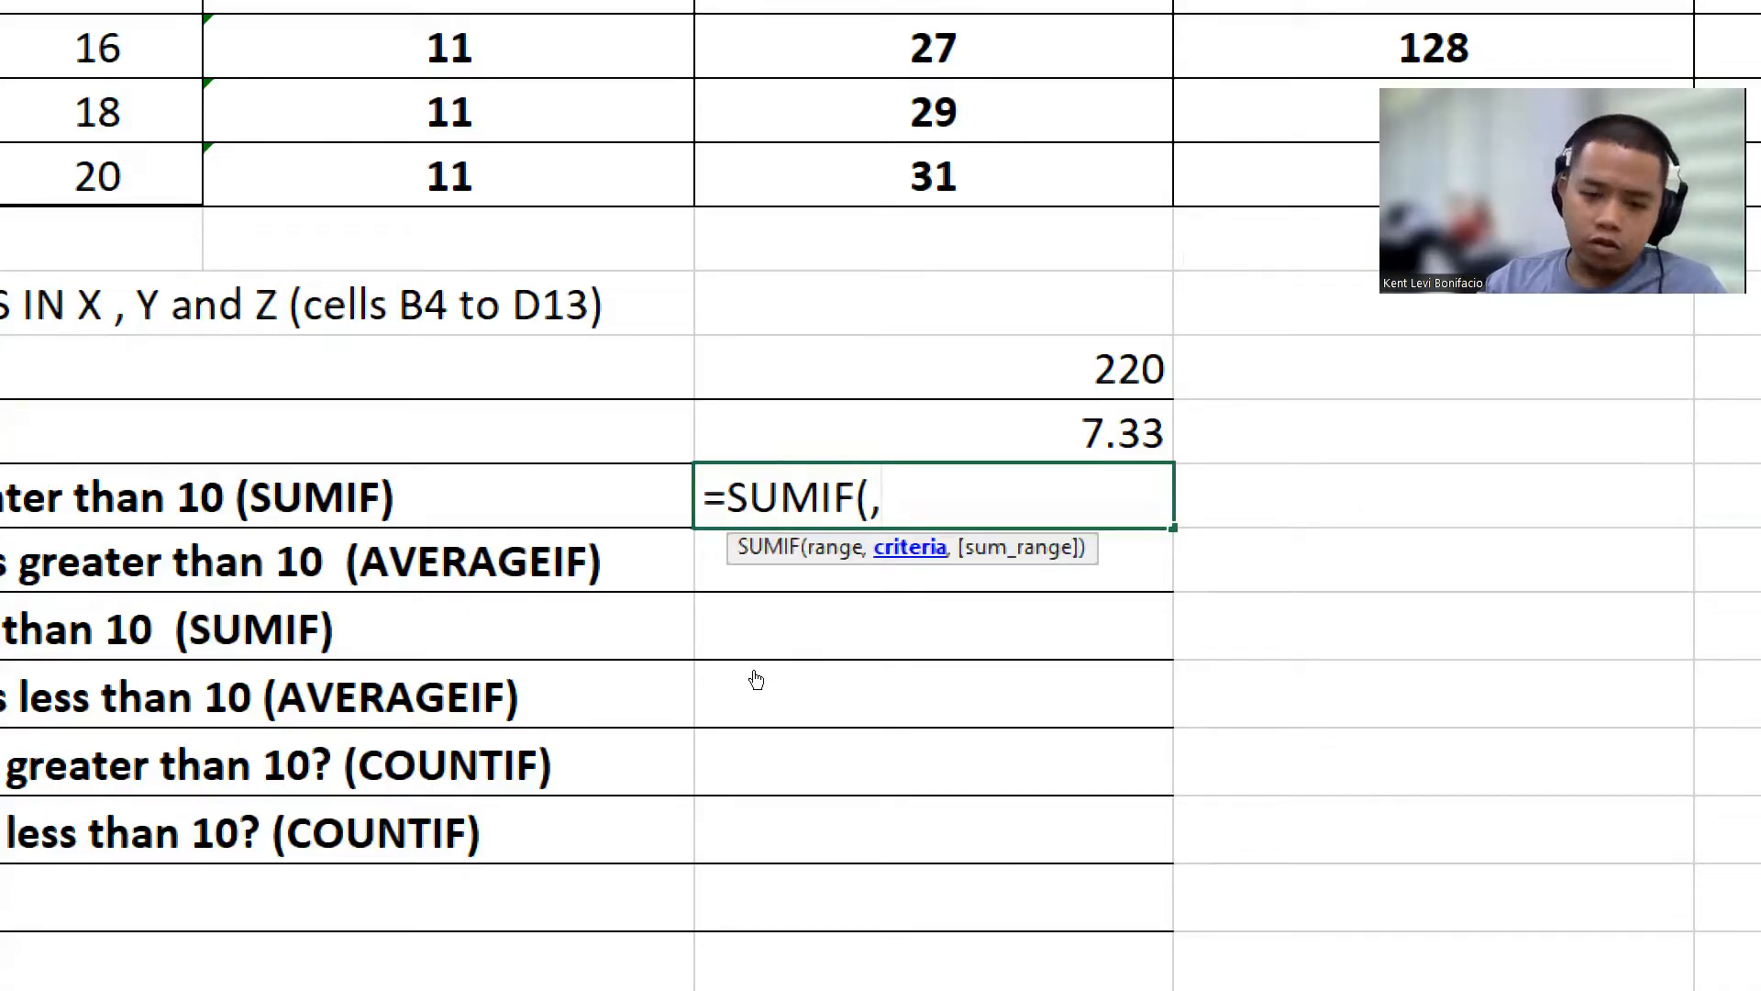
{"action": "key", "text": "BackSpace"}
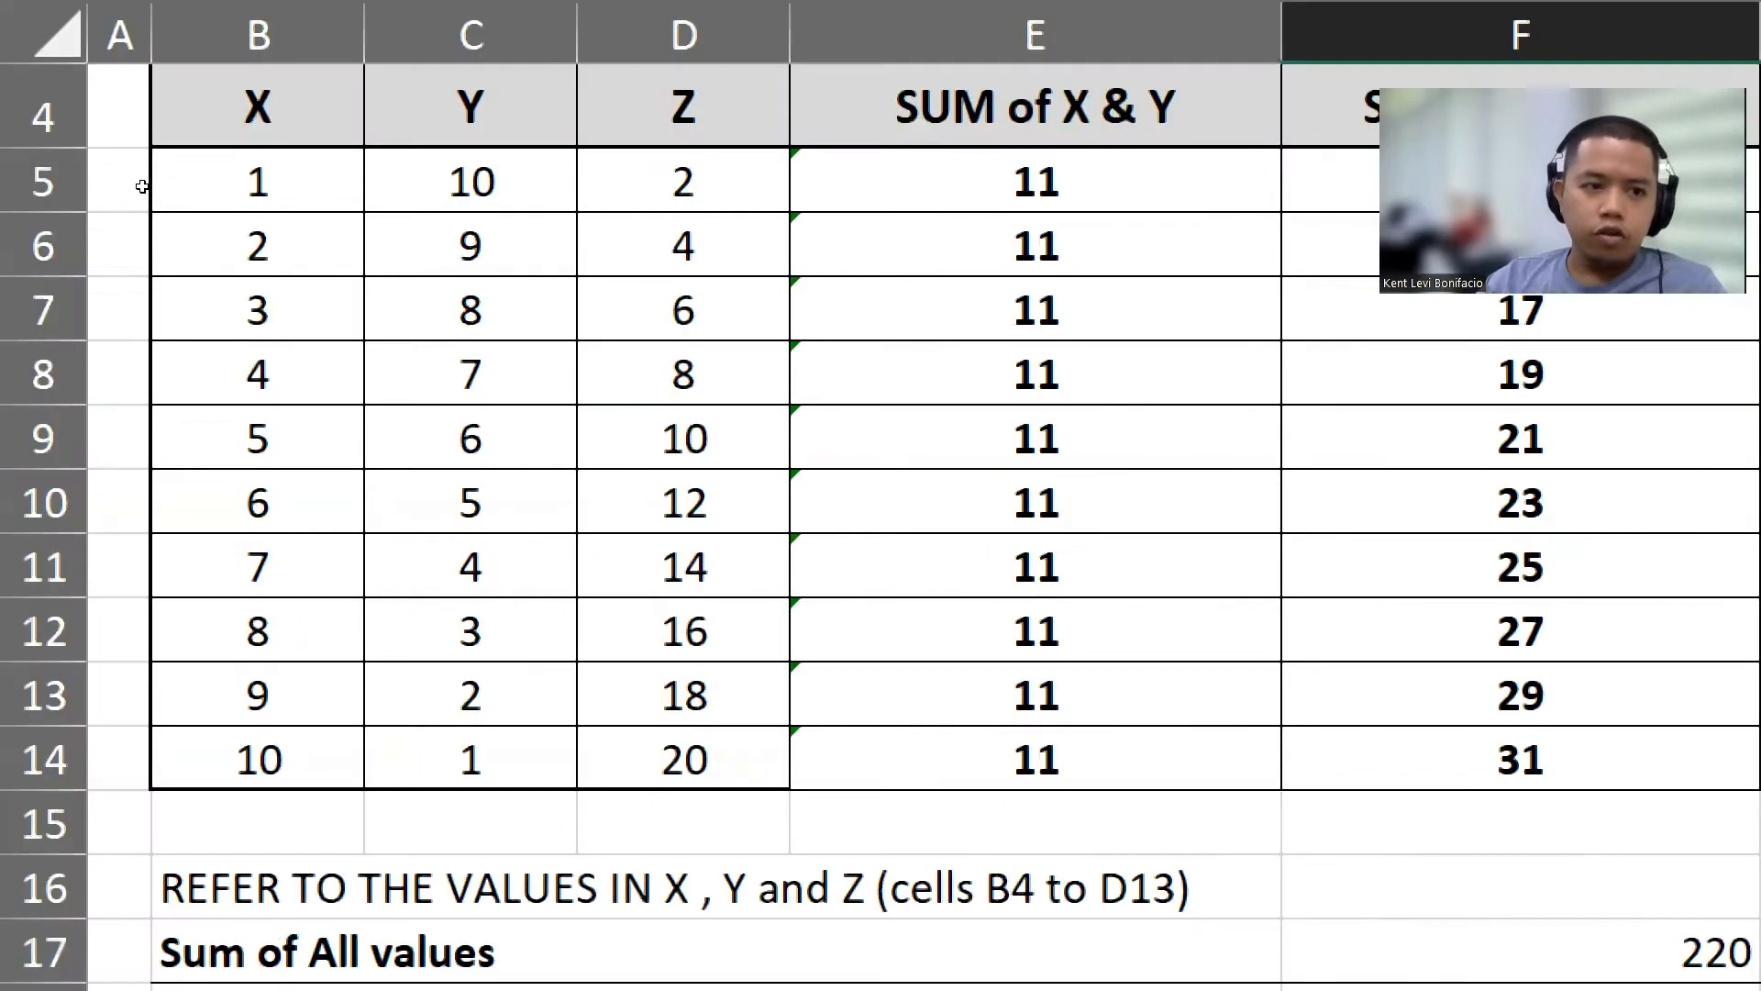
{"action": "left_click_drag", "start_coordinate": [257, 182], "coordinate": [683, 759]}
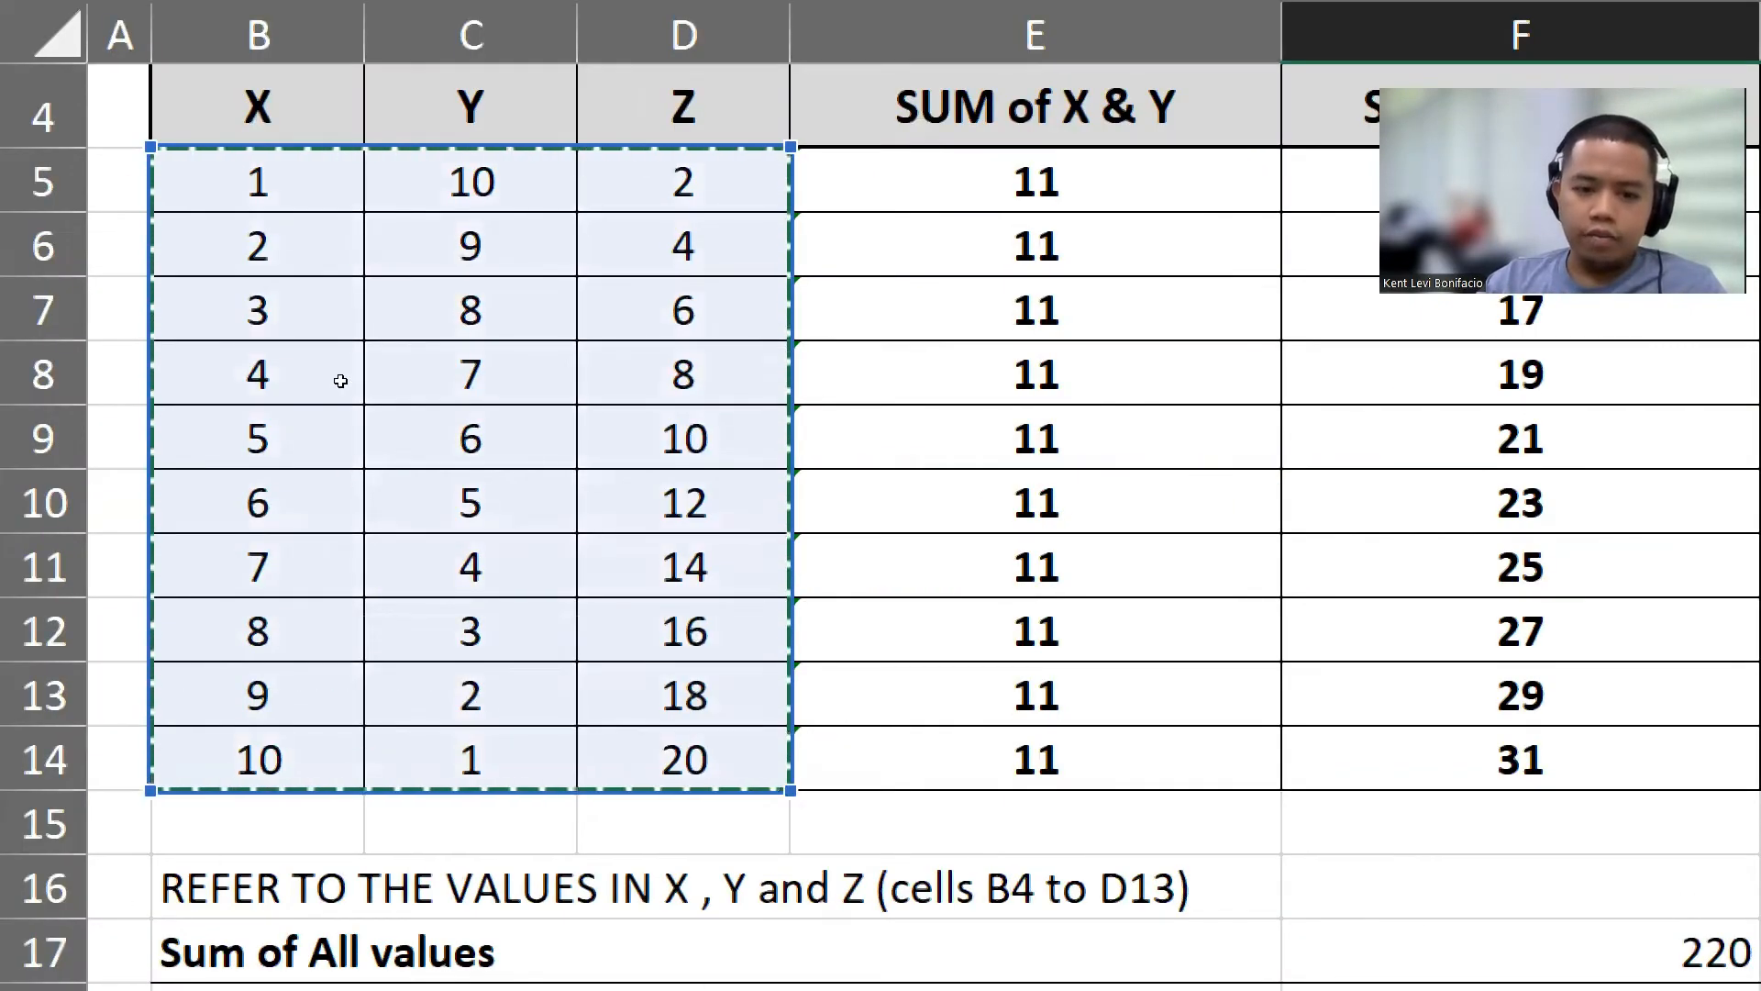
{"action": "left_click_drag", "start_coordinate": [683, 503], "coordinate": [683, 759]}
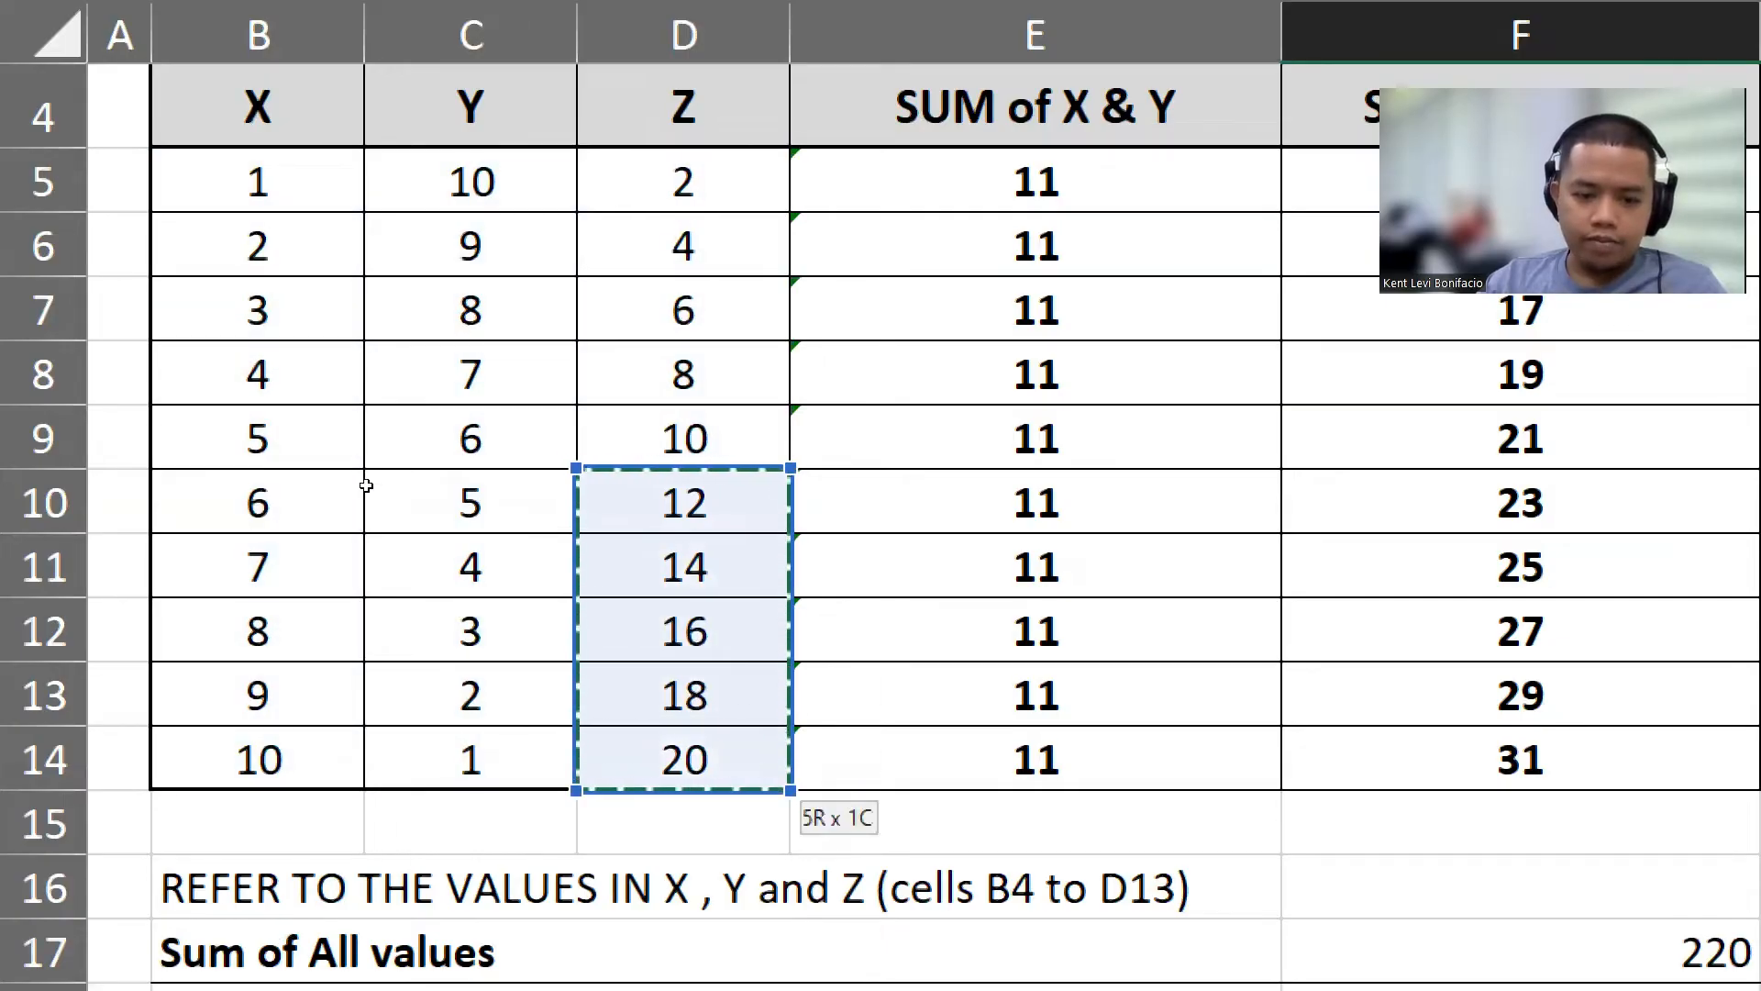
{"action": "left_click_drag", "start_coordinate": [258, 182], "coordinate": [684, 760]}
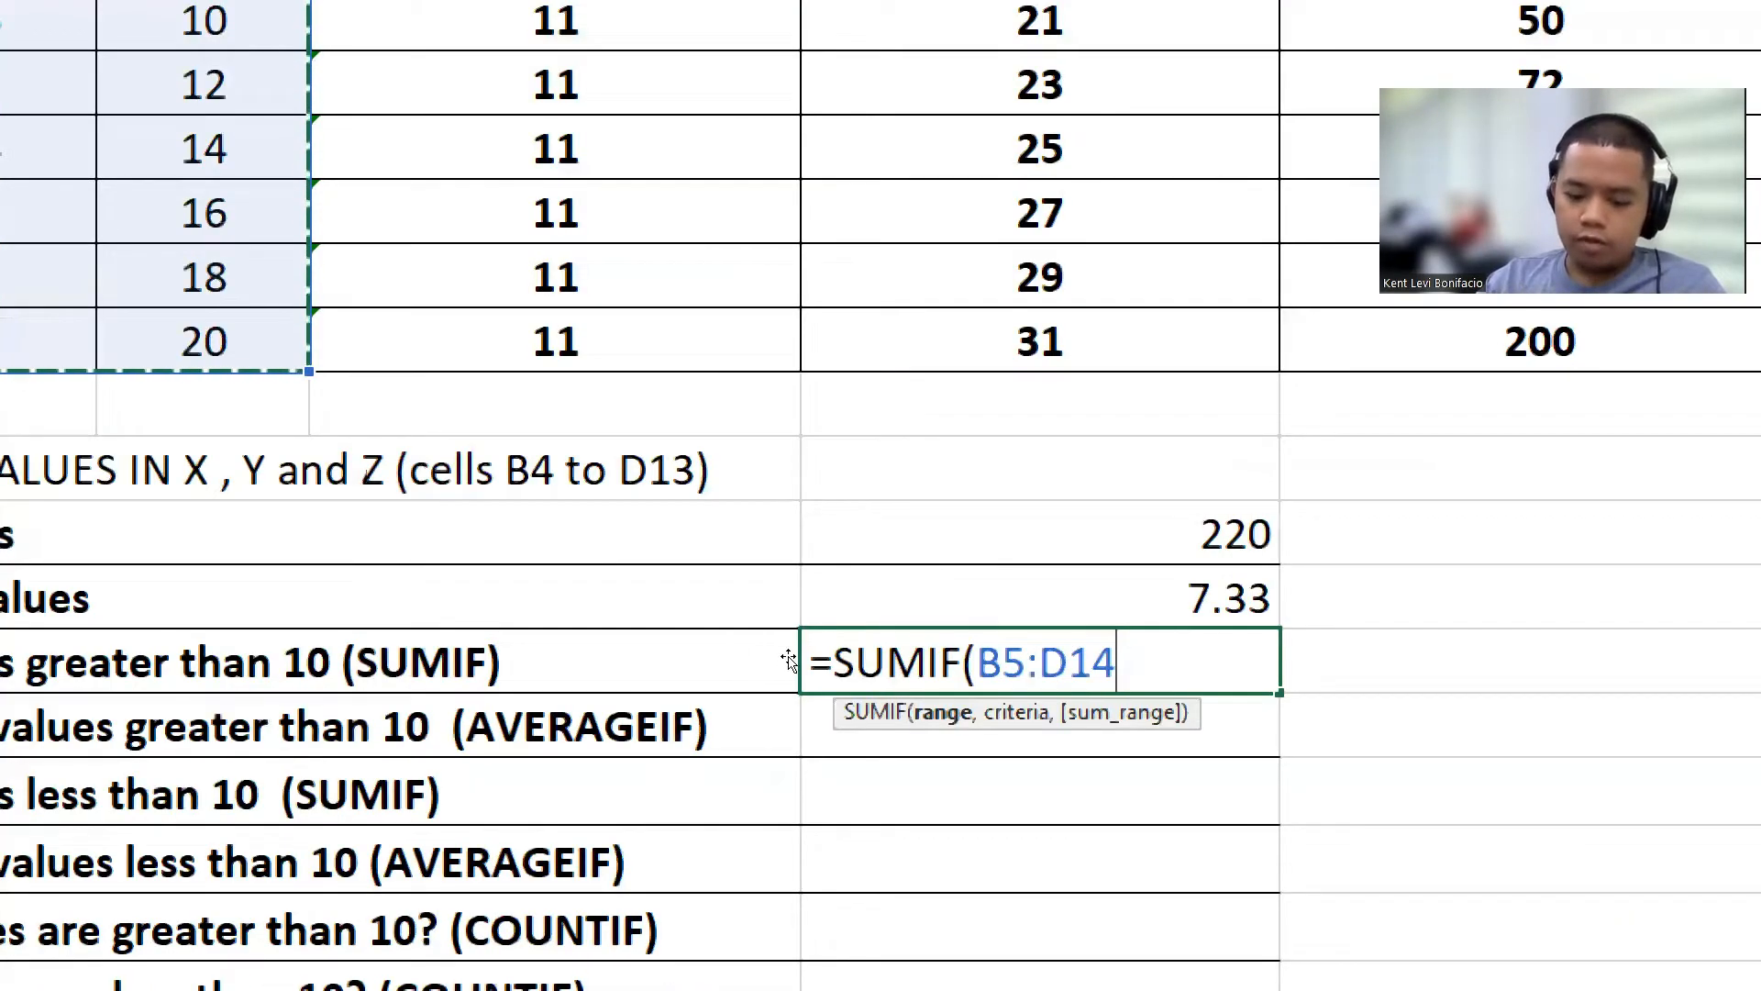
{"action": "type", "text": ","}
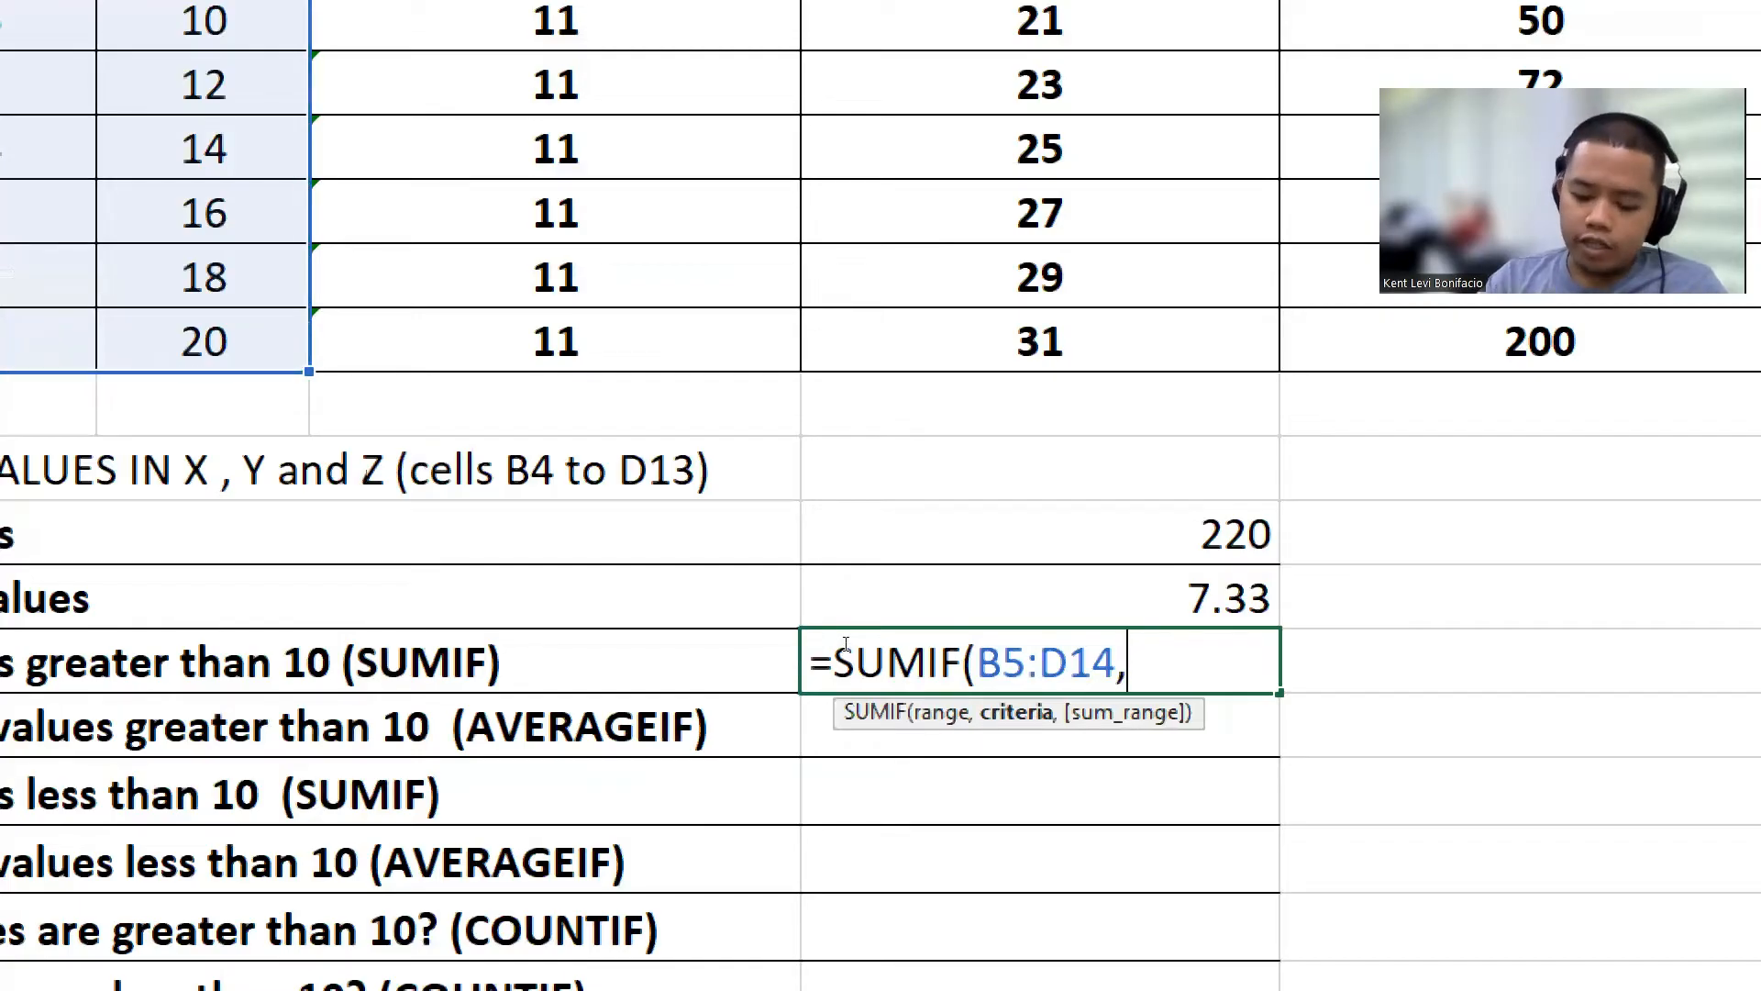
{"action": "type", "text": "\""}
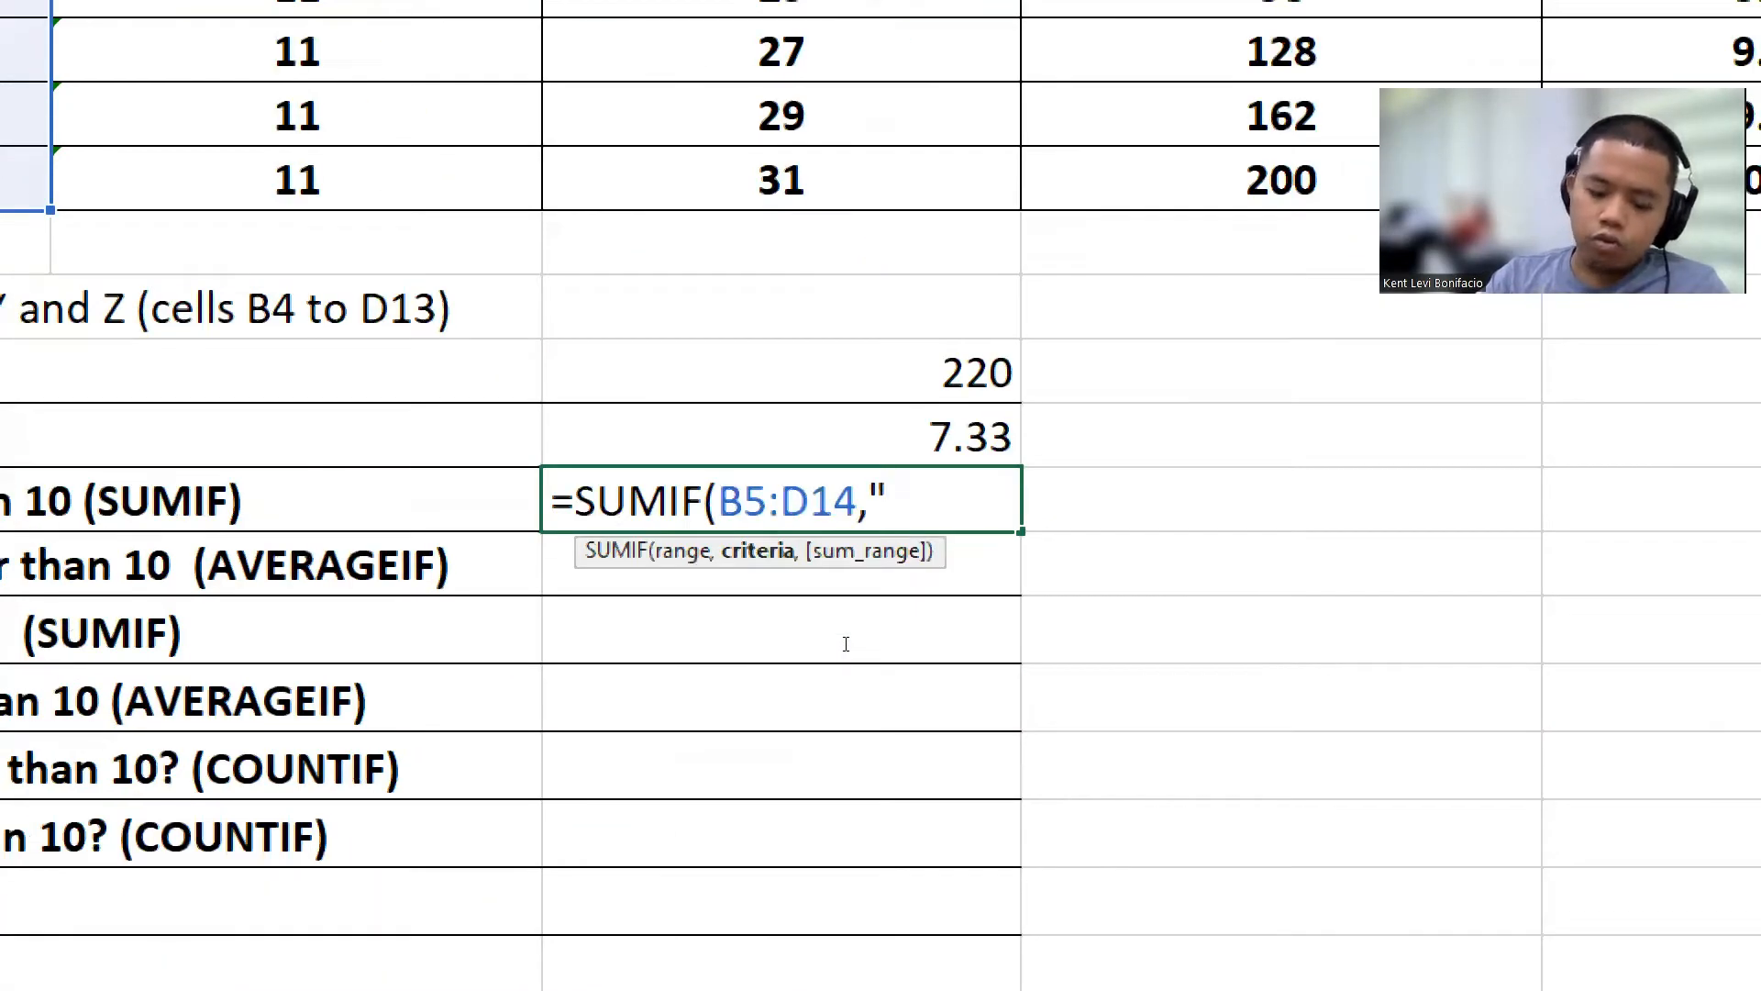
{"action": "type", "text": ">10"}
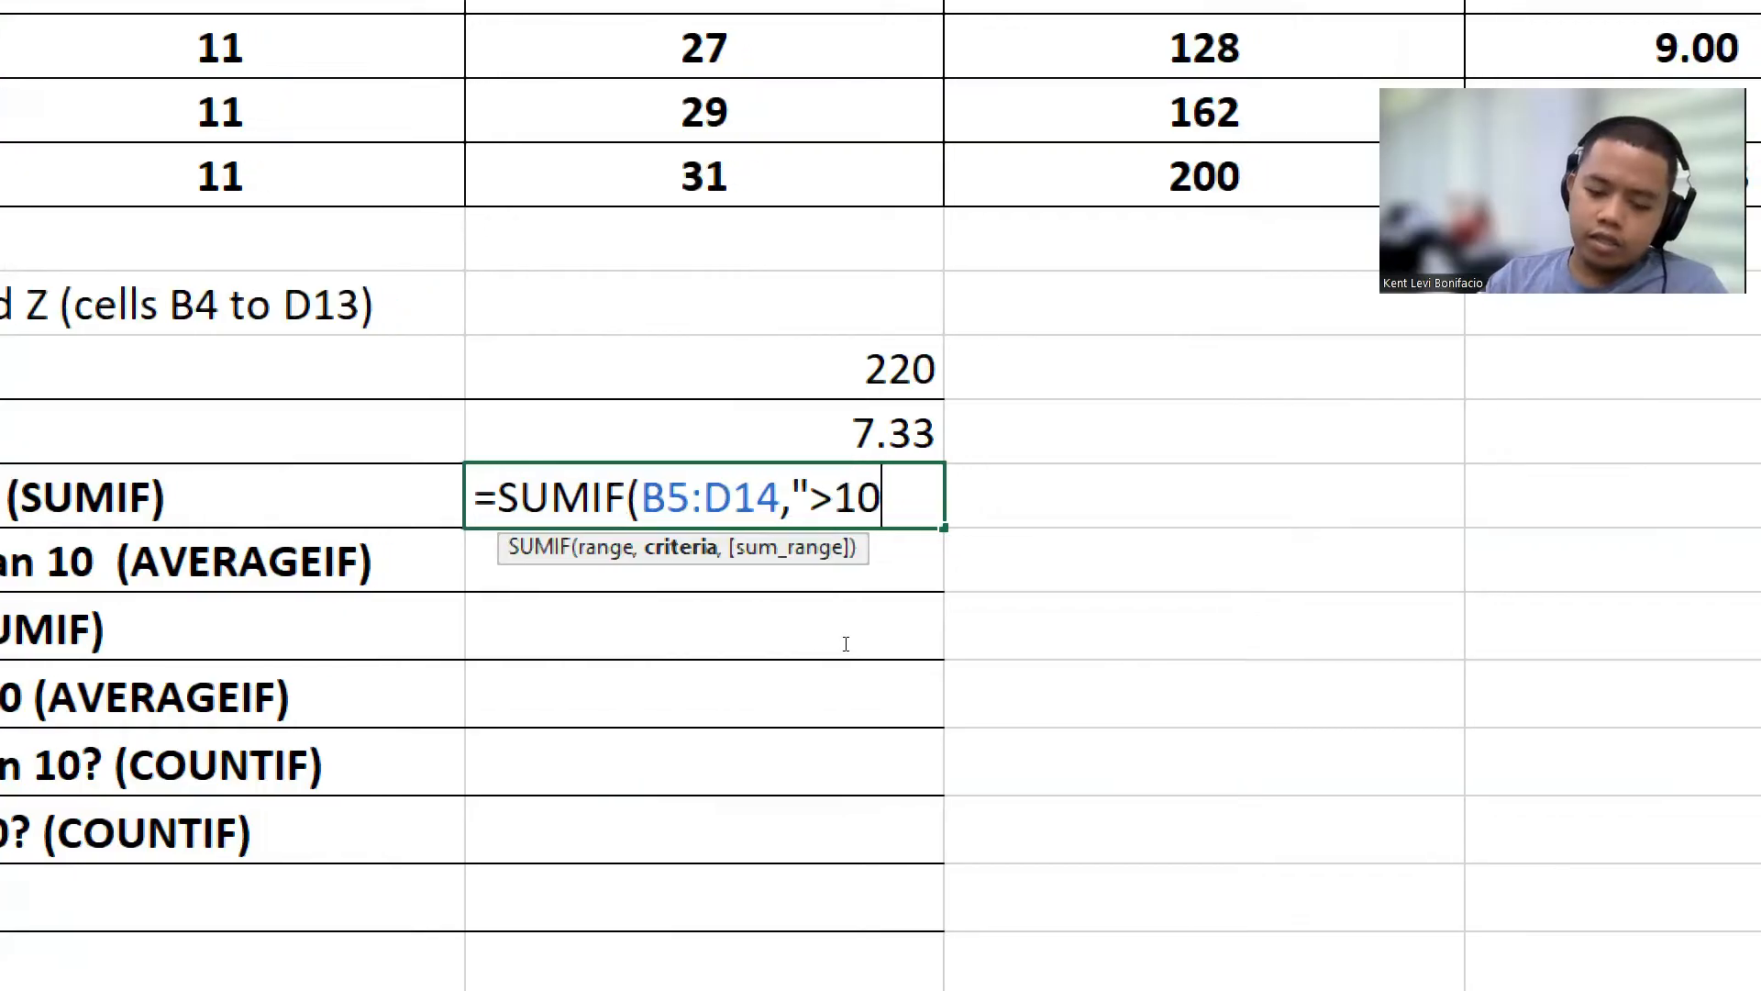
{"action": "type", "text": "\""}
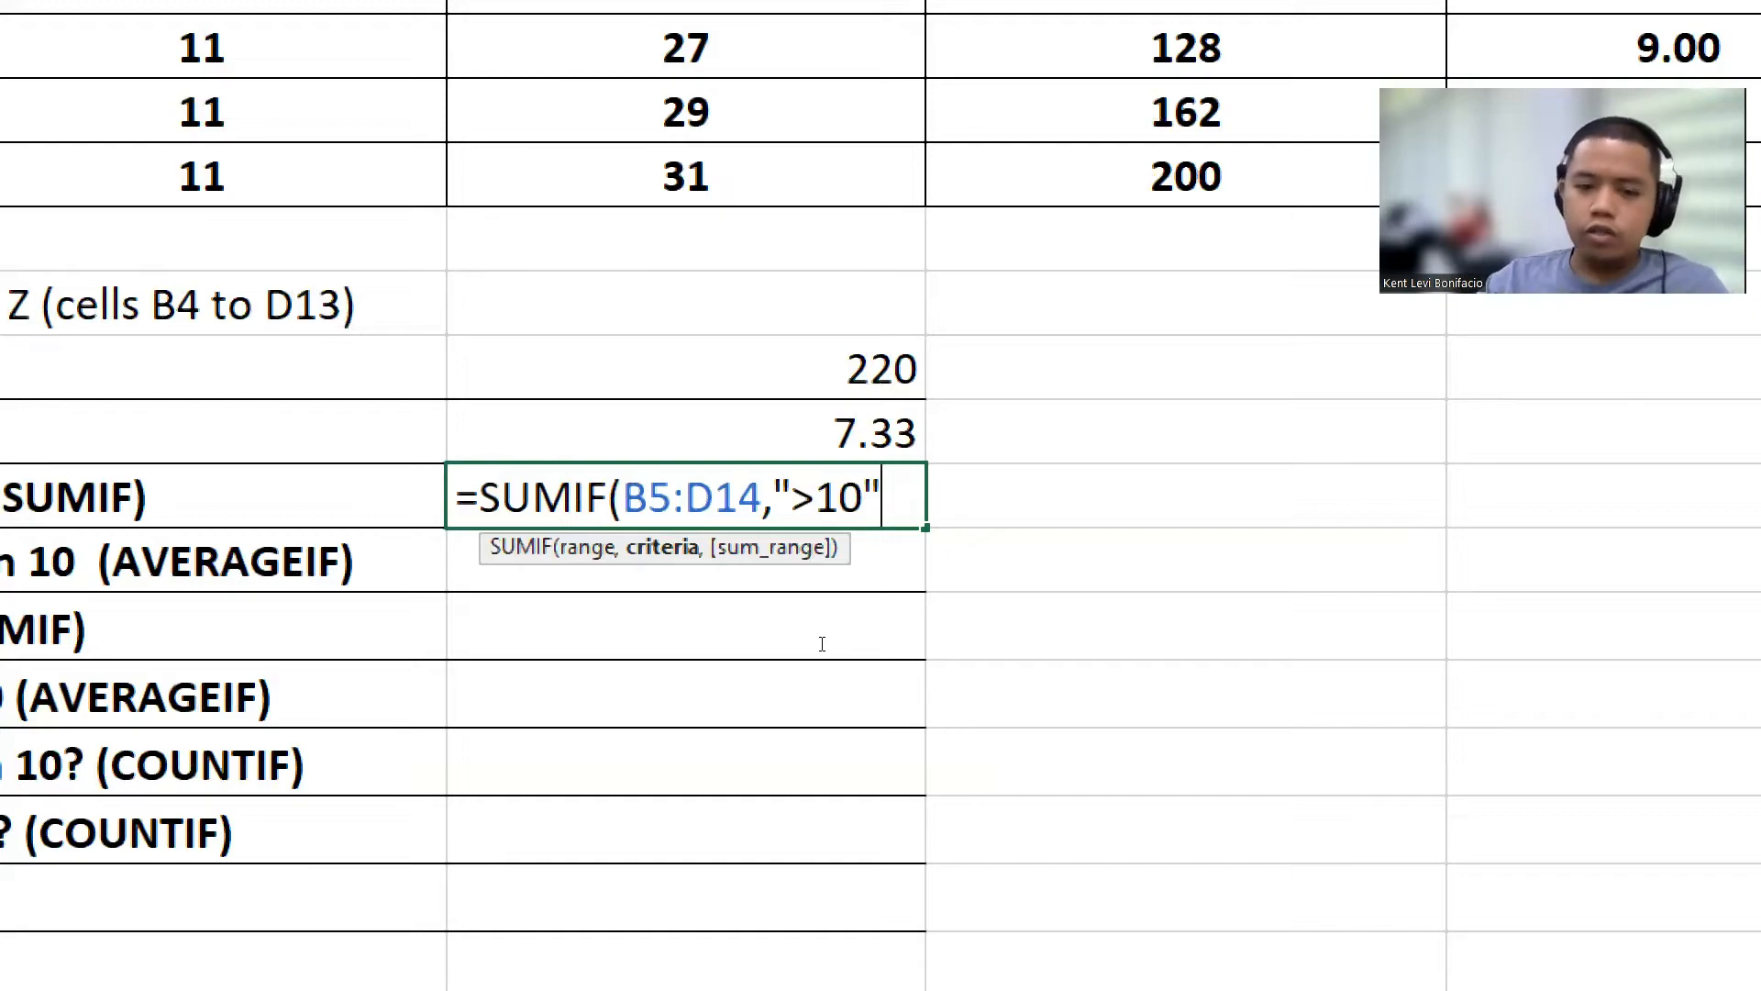
{"action": "mouse_move", "coordinate": [825, 647]}
{"action": "left_mouse_down"}
{"action": "mouse_move", "coordinate": [845, 646]}
{"action": "mouse_move", "coordinate": [830, 642]}
{"action": "left_mouse_up"}
{"action": "left_click", "coordinate": [826, 647]}
{"action": "key", "text": "BackSpace"}
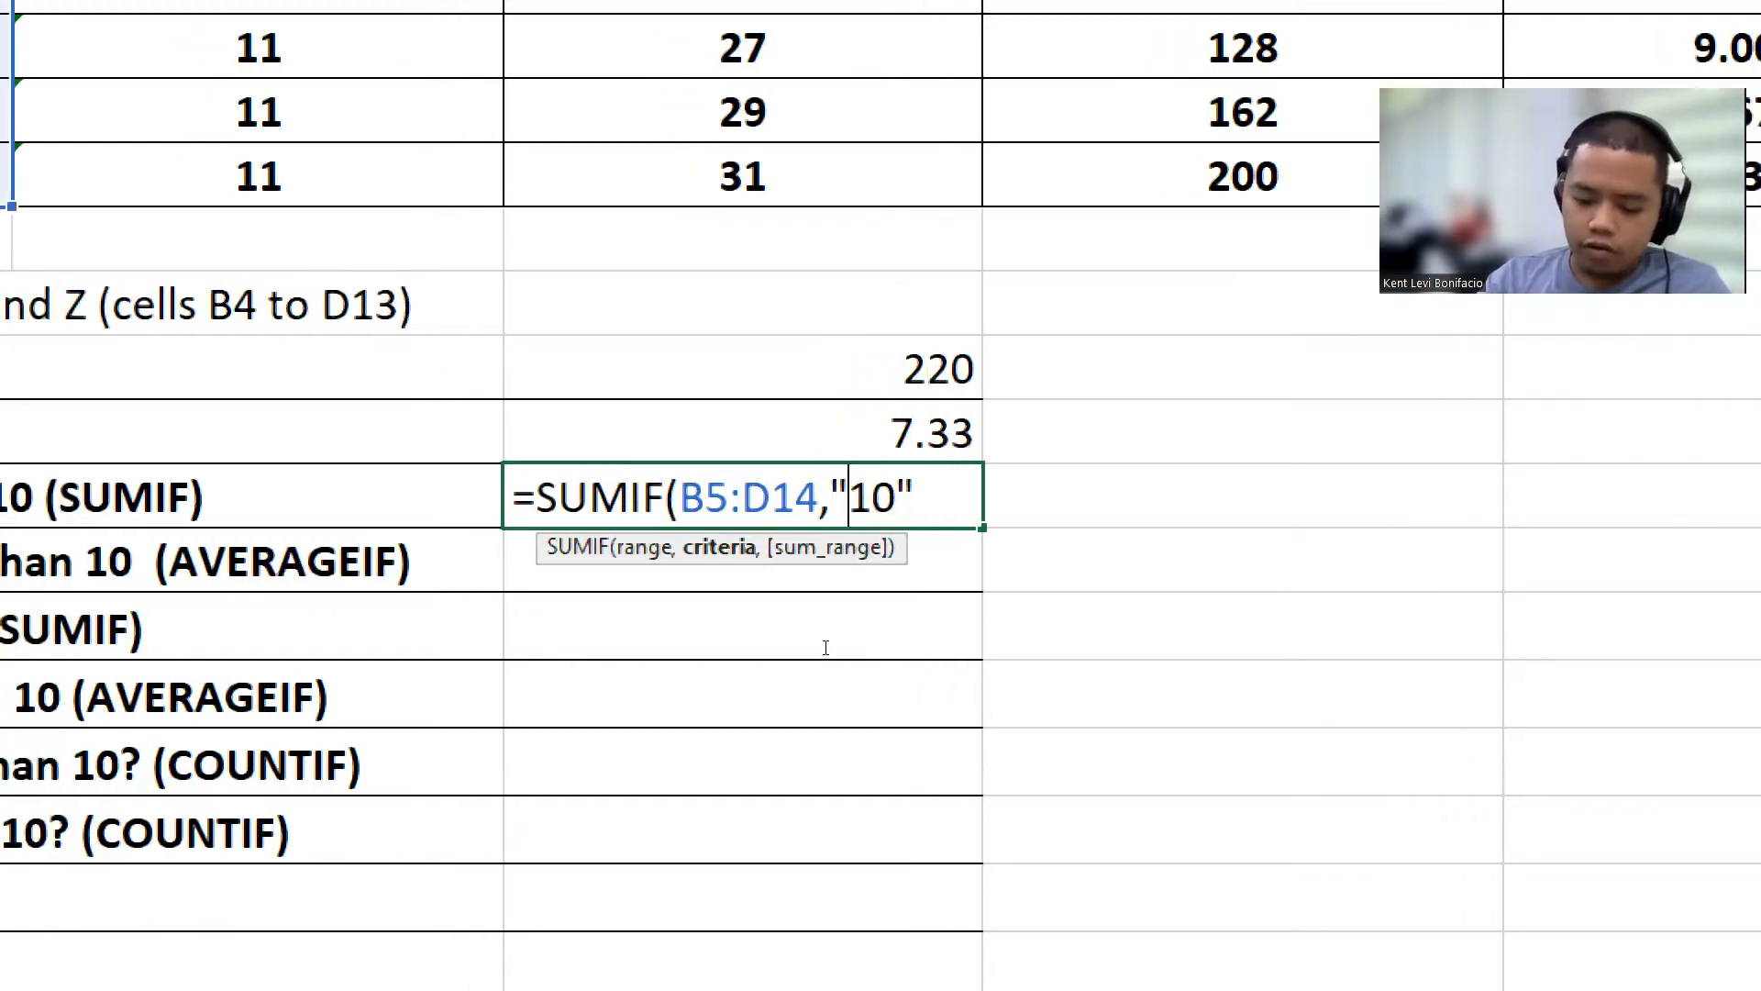
{"action": "type", "text": "<"}
{"action": "key", "text": "BackSpace"}
{"action": "type", "text": ">10\""}
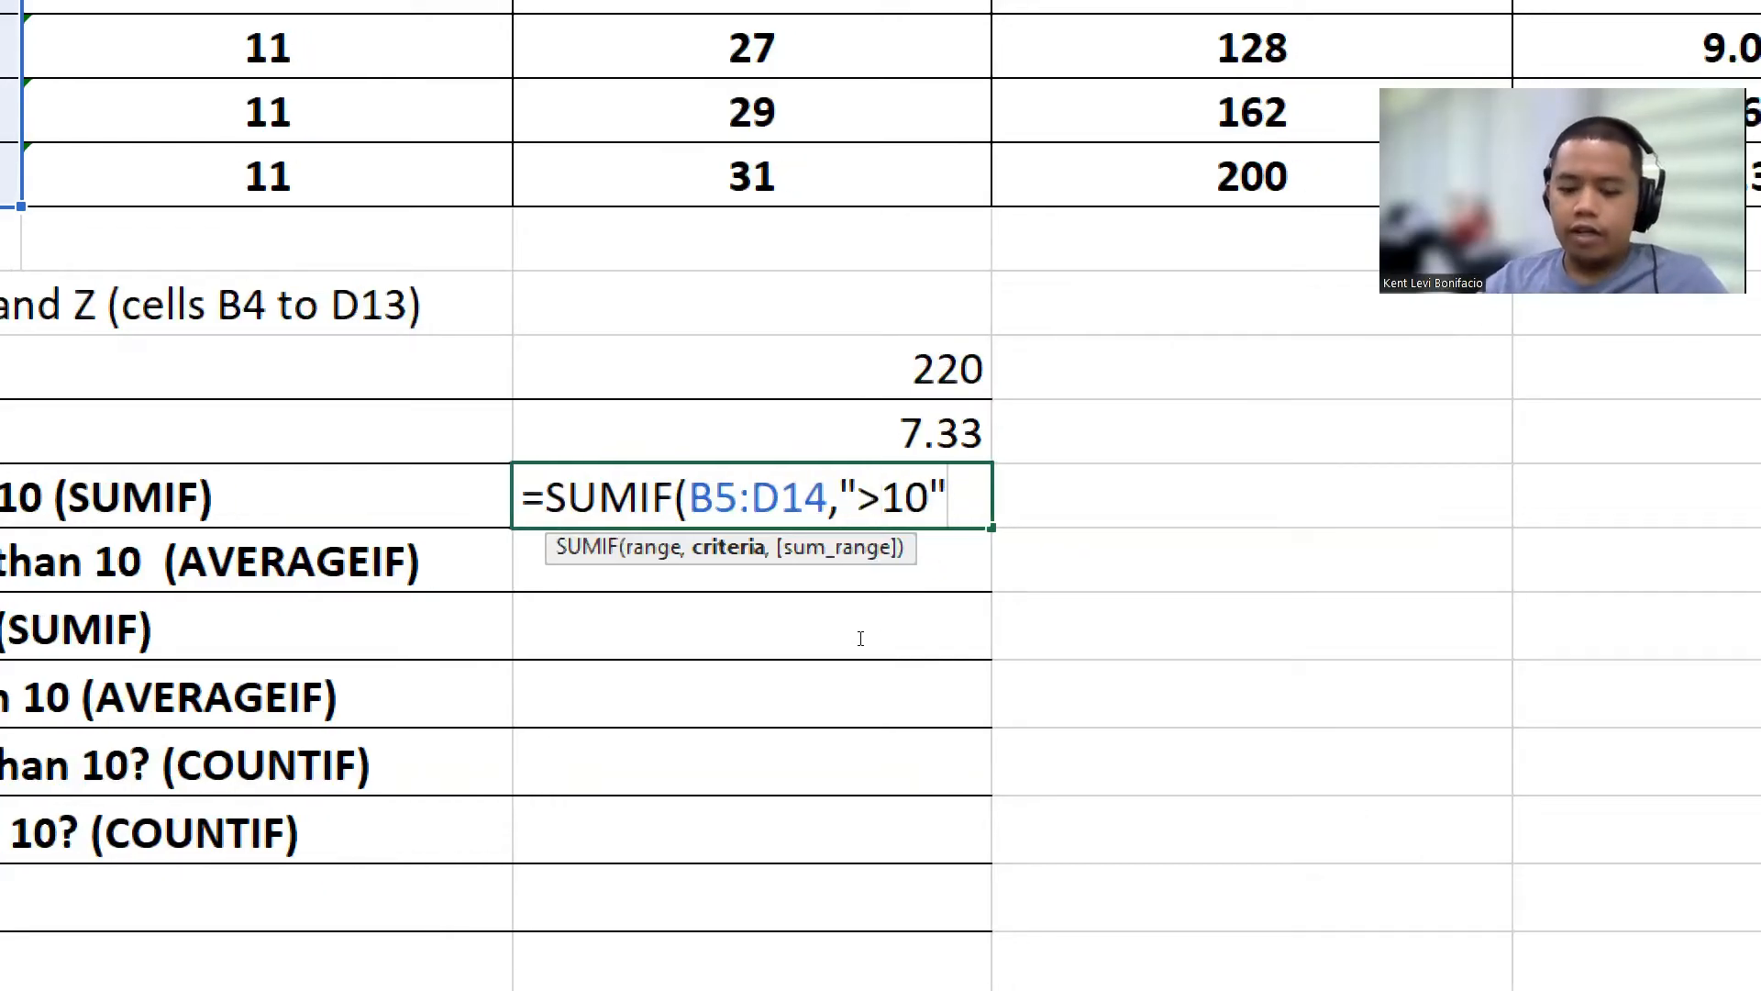
{"action": "type", "text": ","}
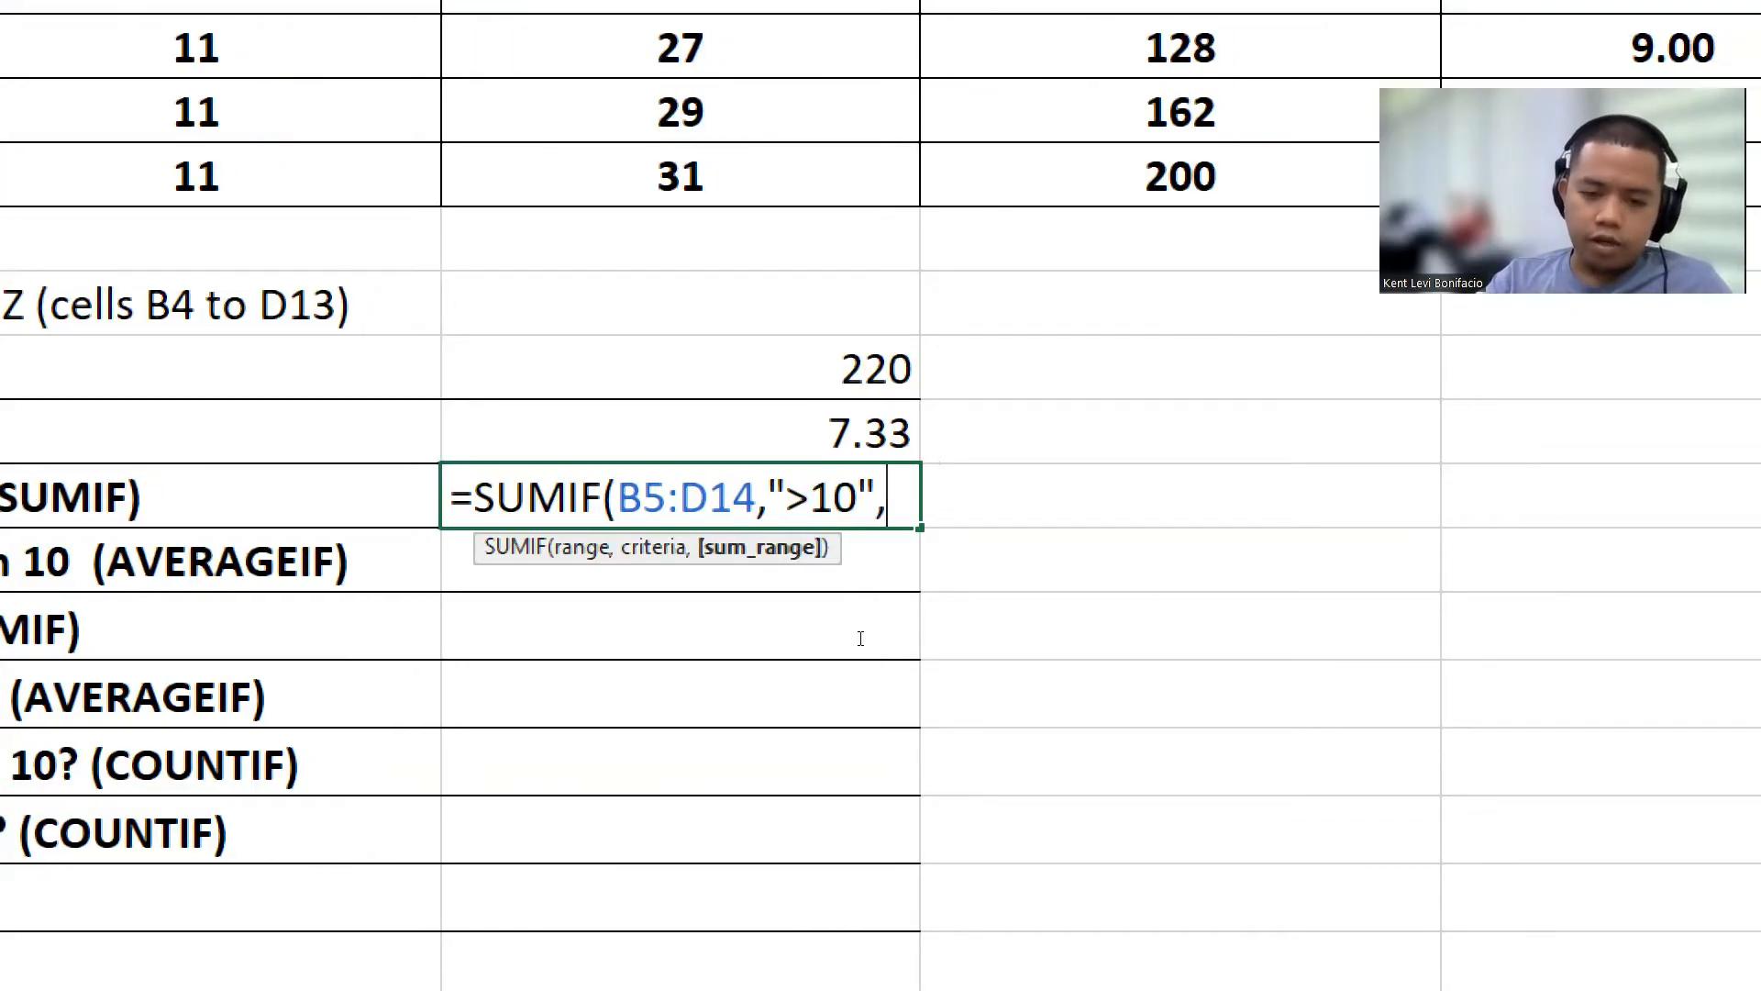
Step: Close the SUMIF formula in F19 with its final parenthesis and enter it
{"action": "key", "text": "BackSpace"}
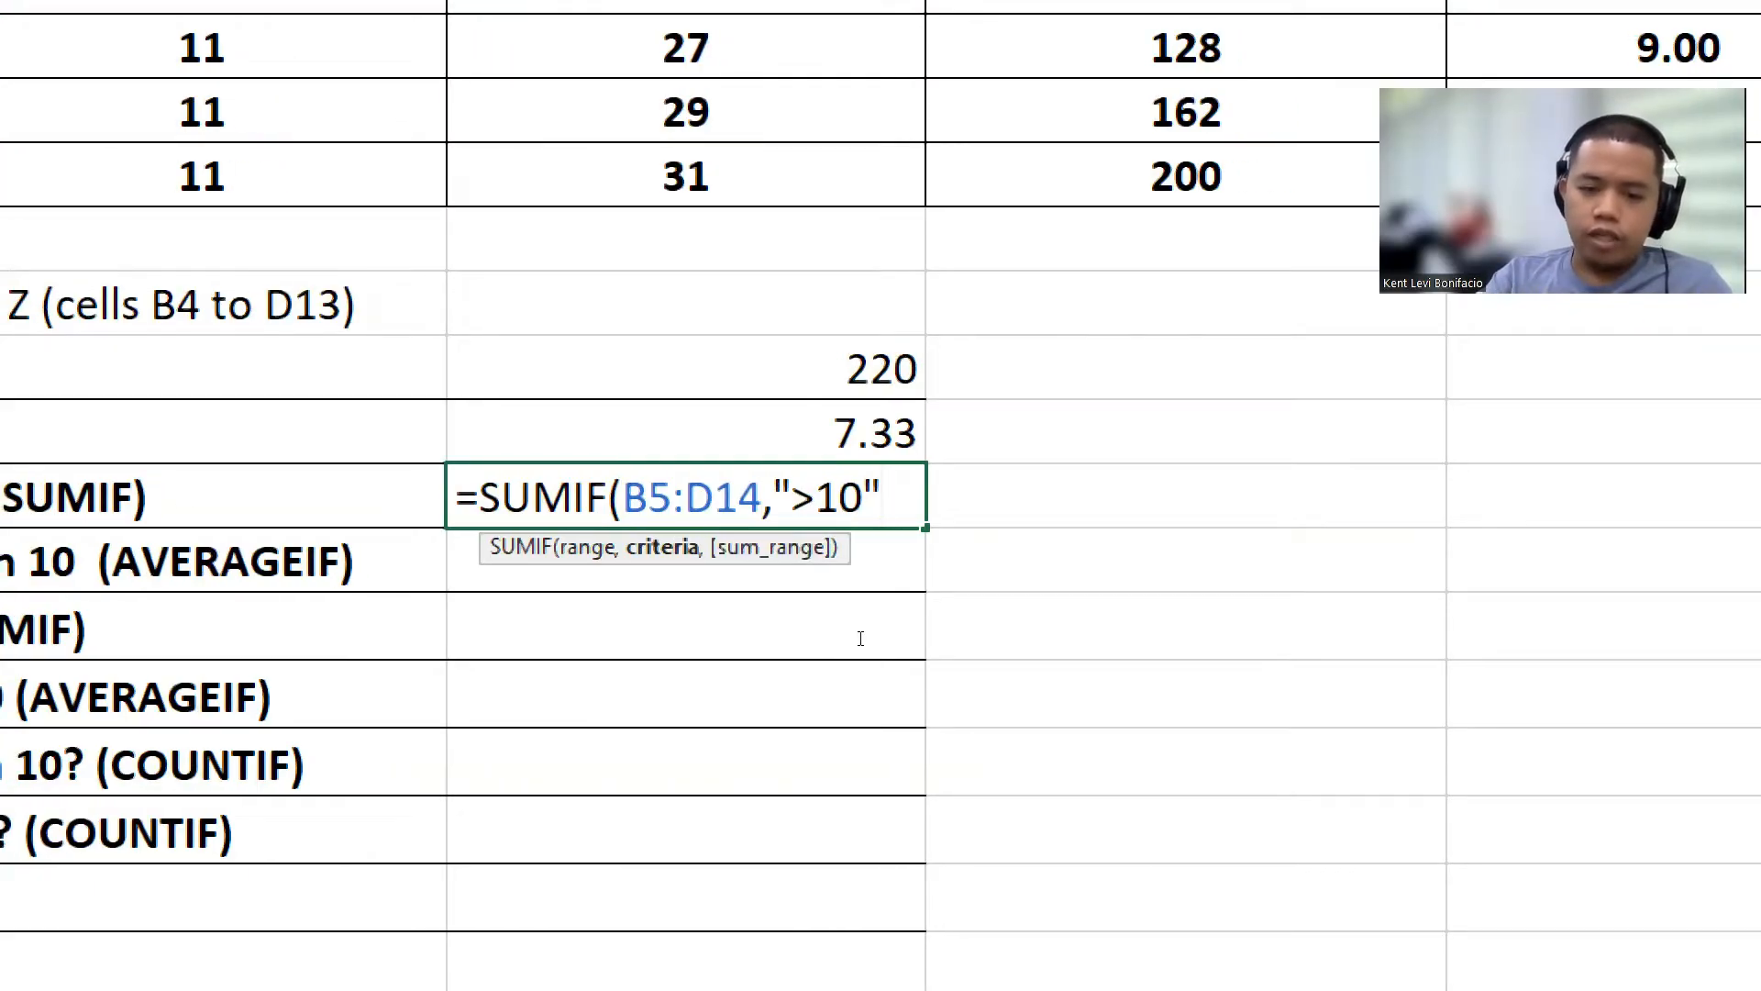
{"action": "type", "text": ")"}
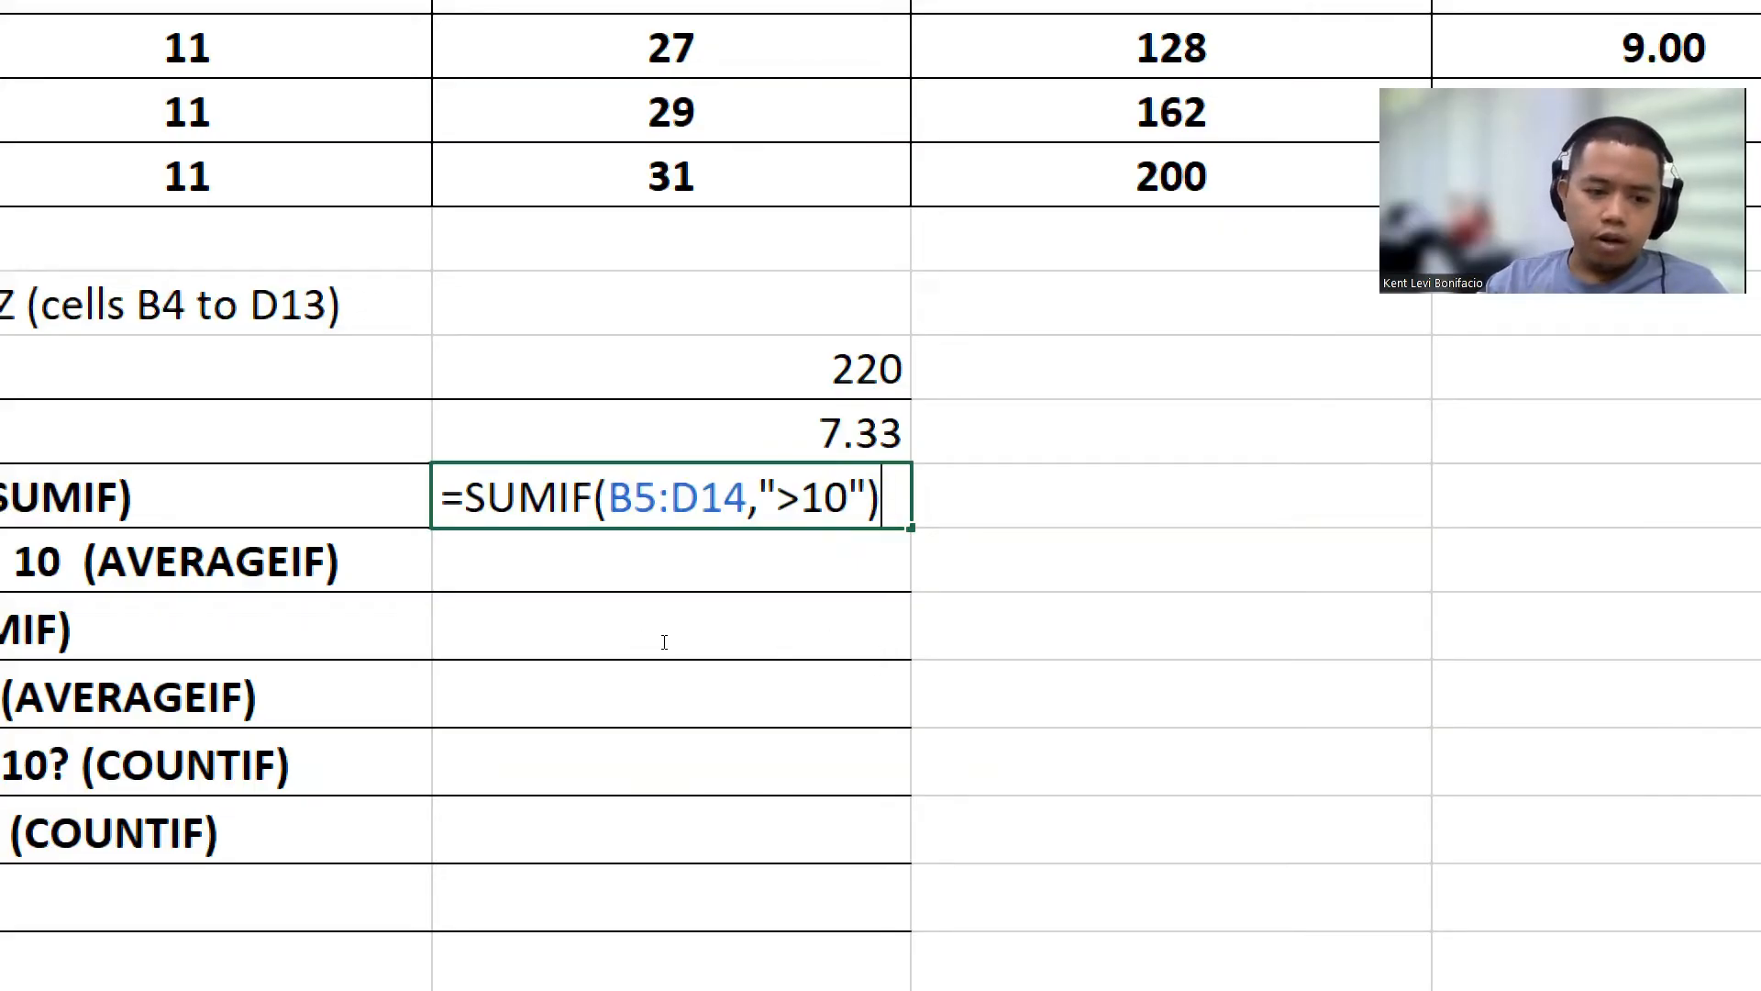
{"action": "left_click", "coordinate": [743, 642]}
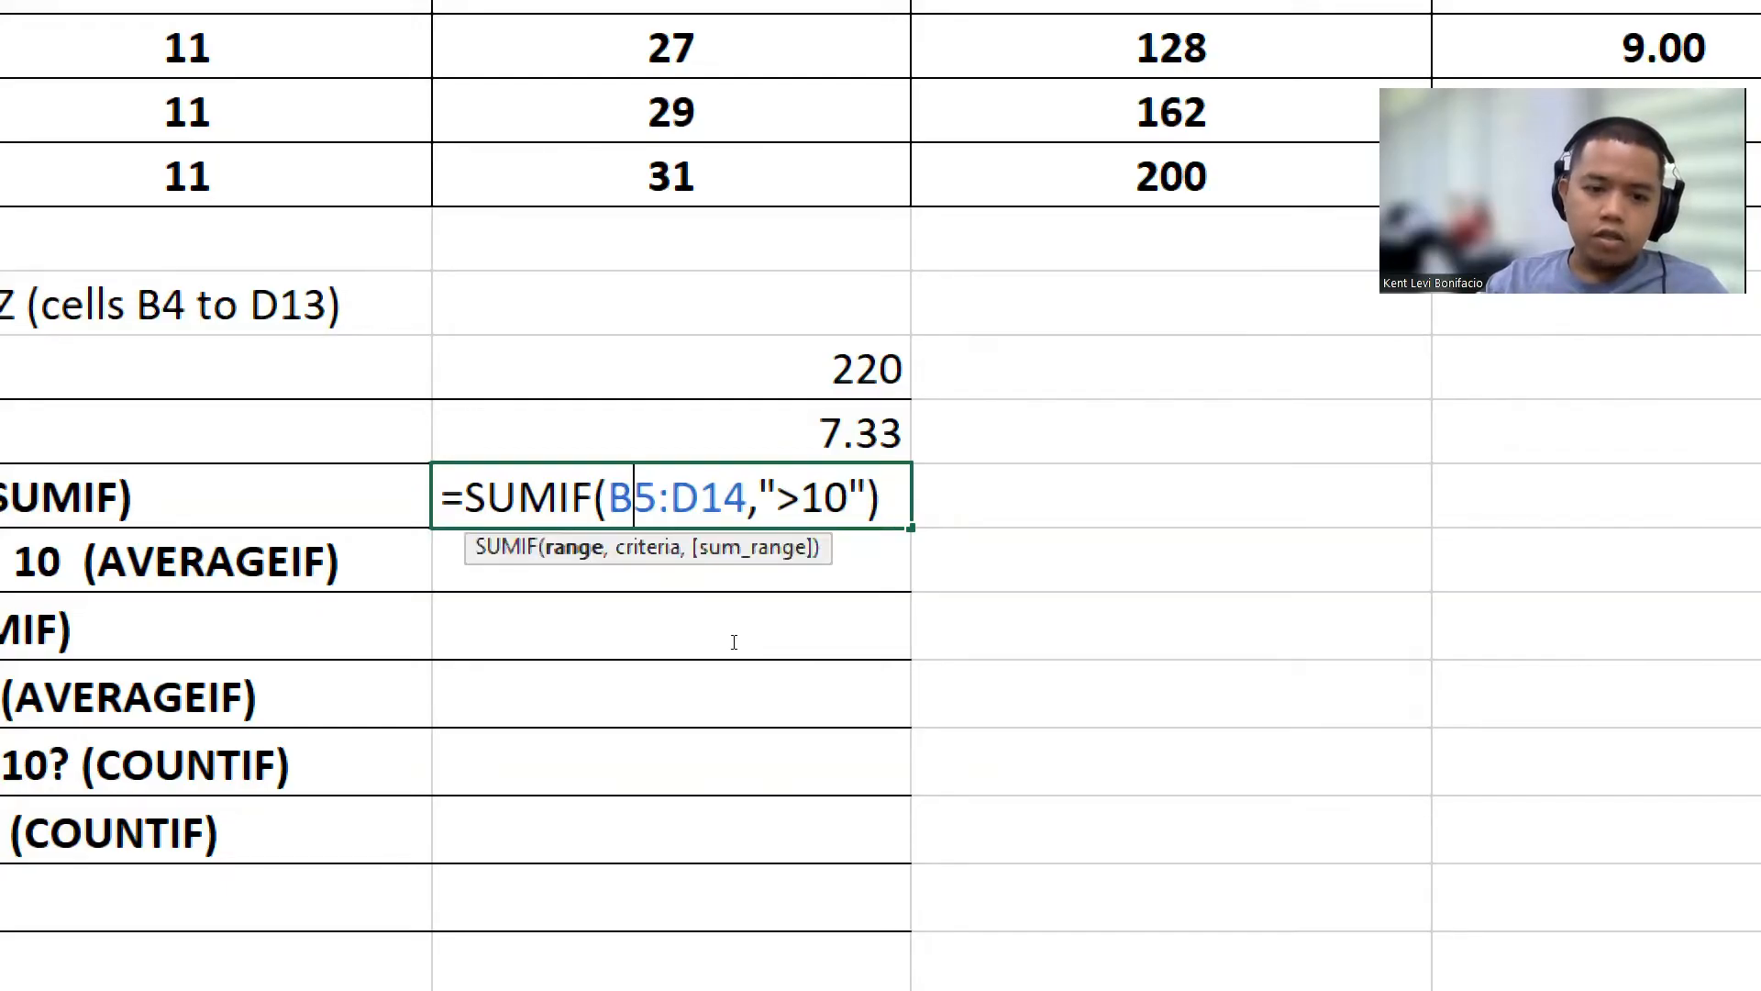
{"action": "left_click_drag", "start_coordinate": [734, 641], "coordinate": [858, 641]}
{"action": "left_click", "coordinate": [796, 641]}
{"action": "left_click", "coordinate": [807, 638]}
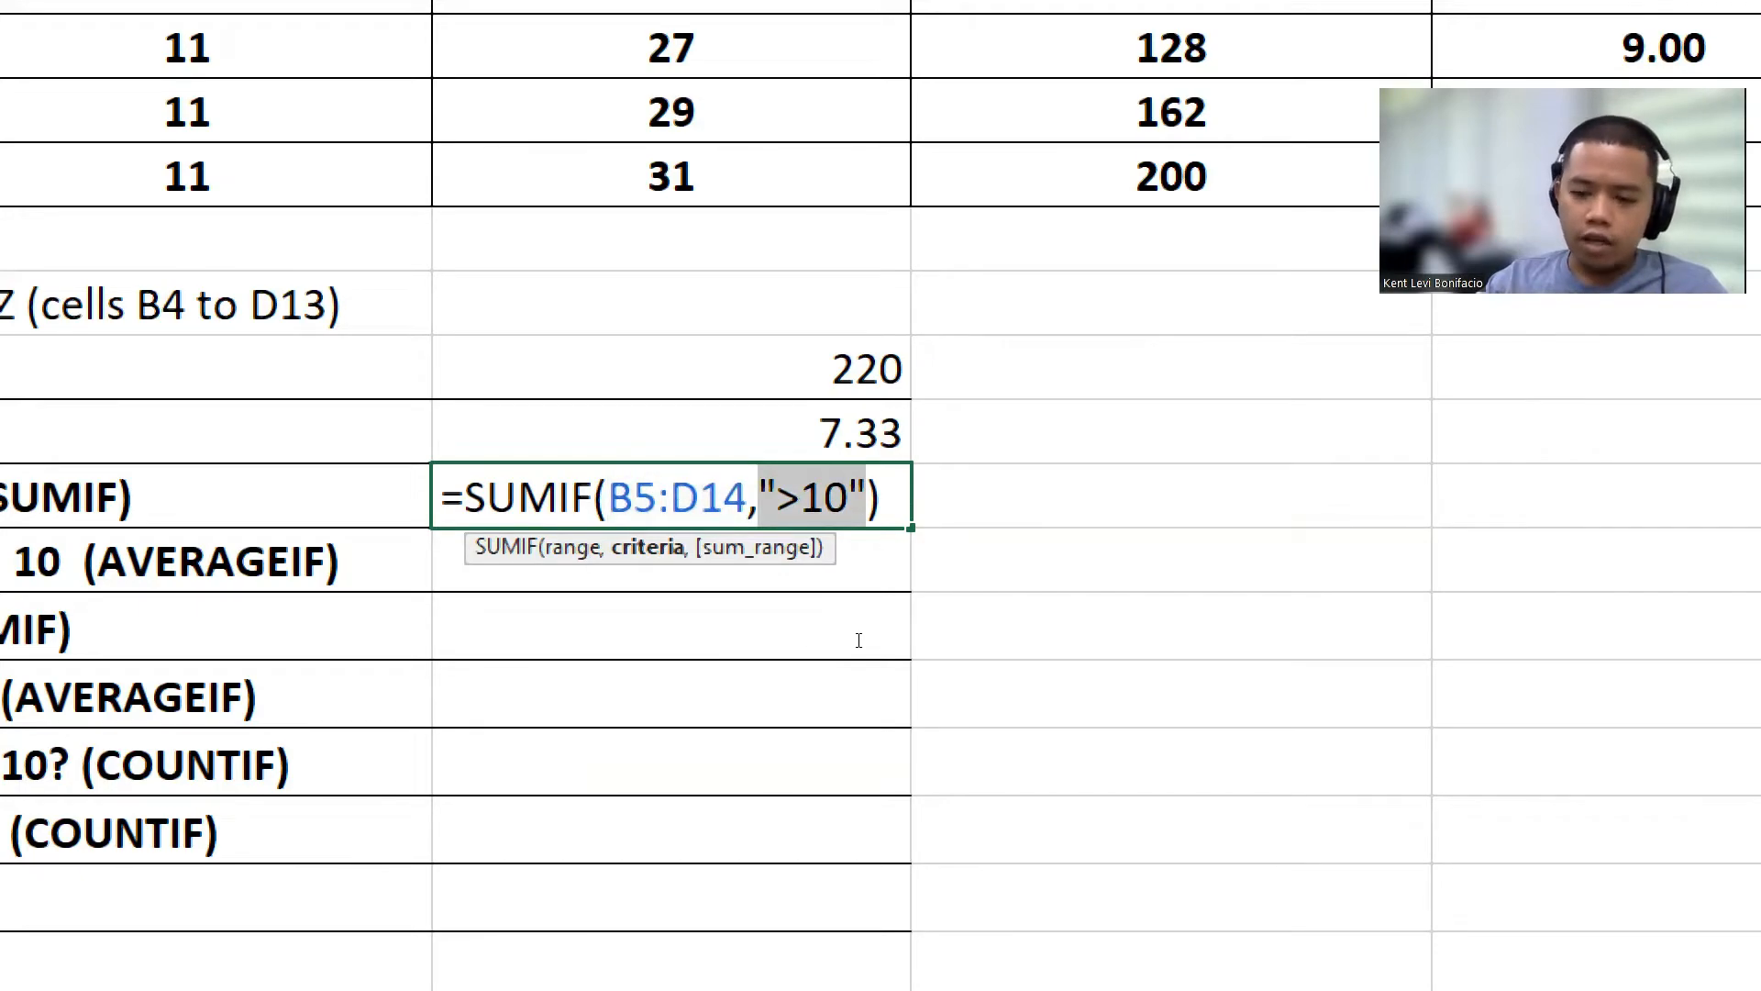
{"action": "left_click", "coordinate": [846, 636]}
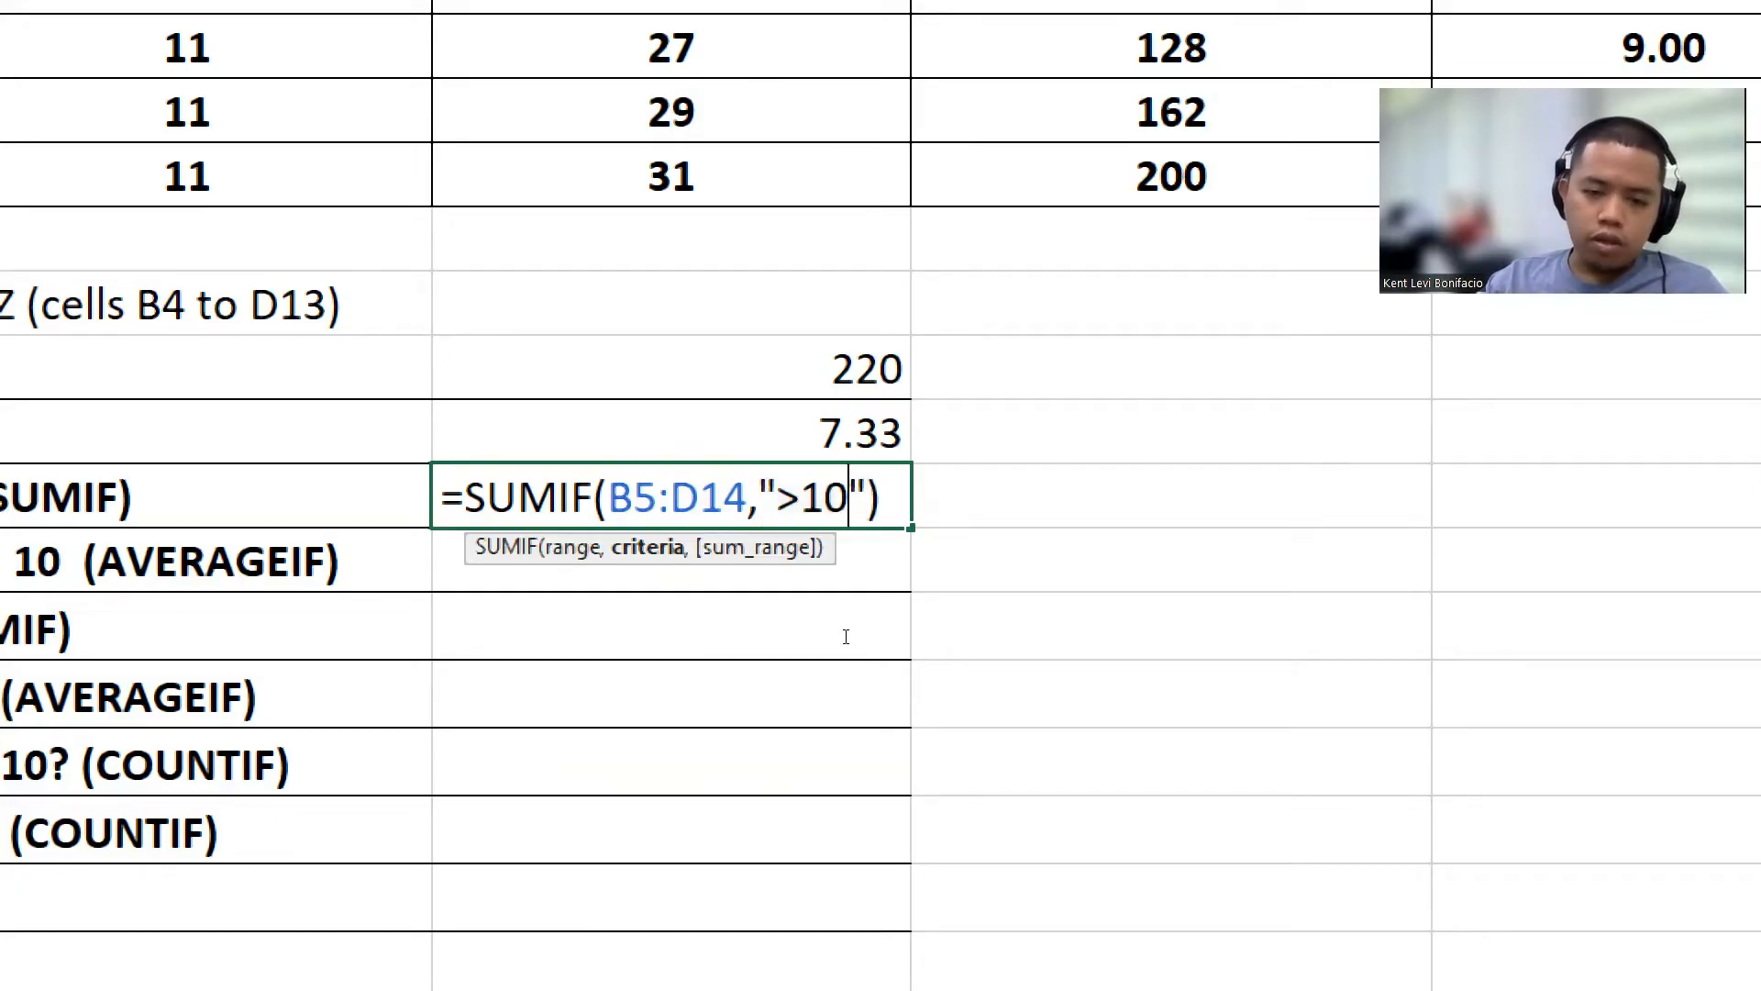
{"action": "left_click_drag", "start_coordinate": [846, 638], "coordinate": [819, 641]}
{"action": "left_click", "coordinate": [819, 643]}
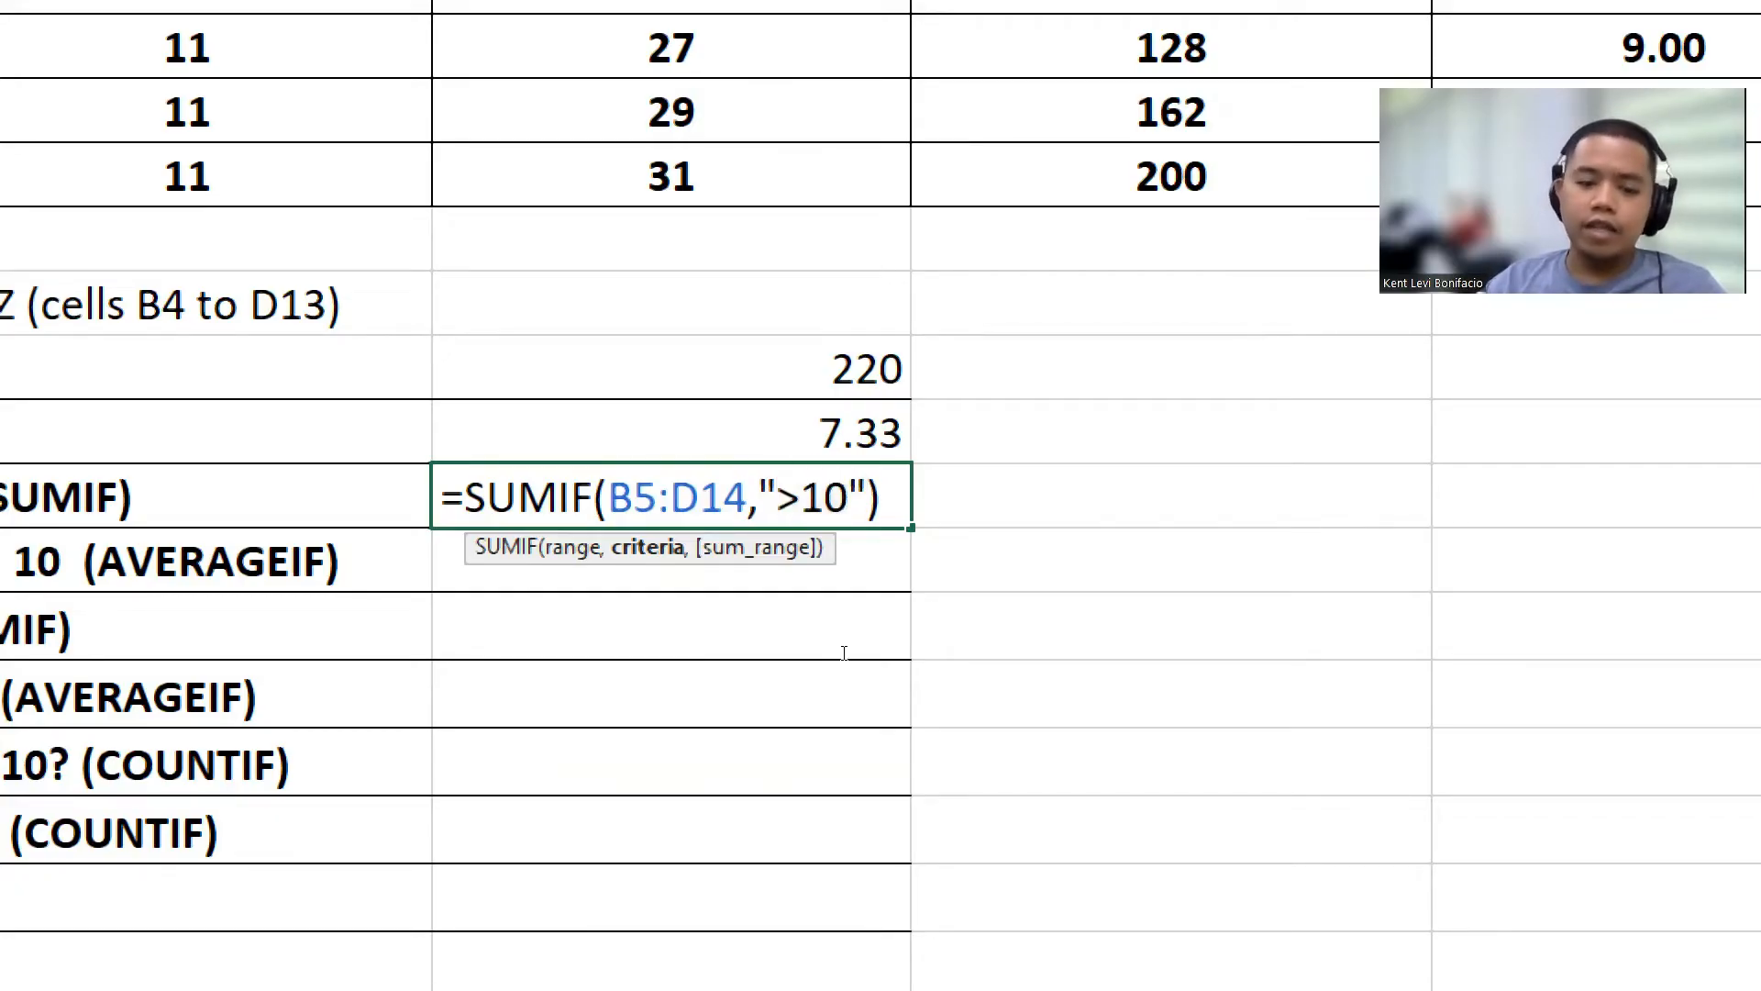
{"action": "key", "text": "Return"}
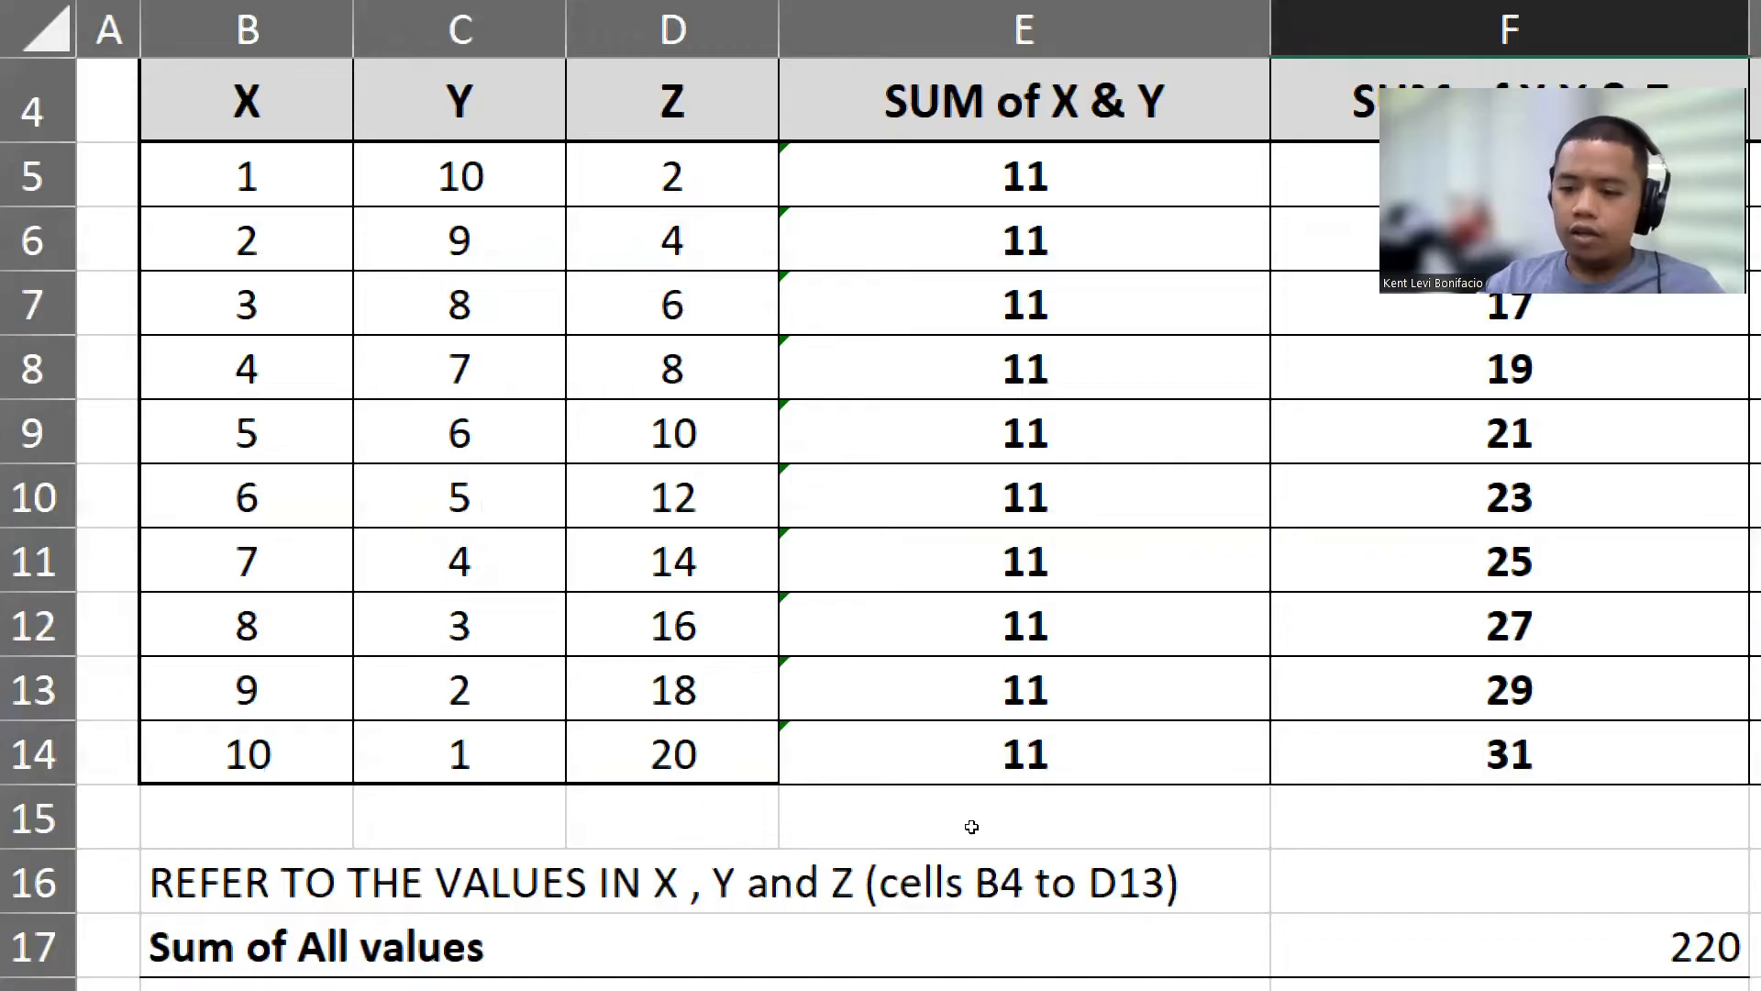
Step: Review the SUMIF formula in F19 and the remaining summary questions in rows 20 to 26
{"action": "key", "text": "Up"}
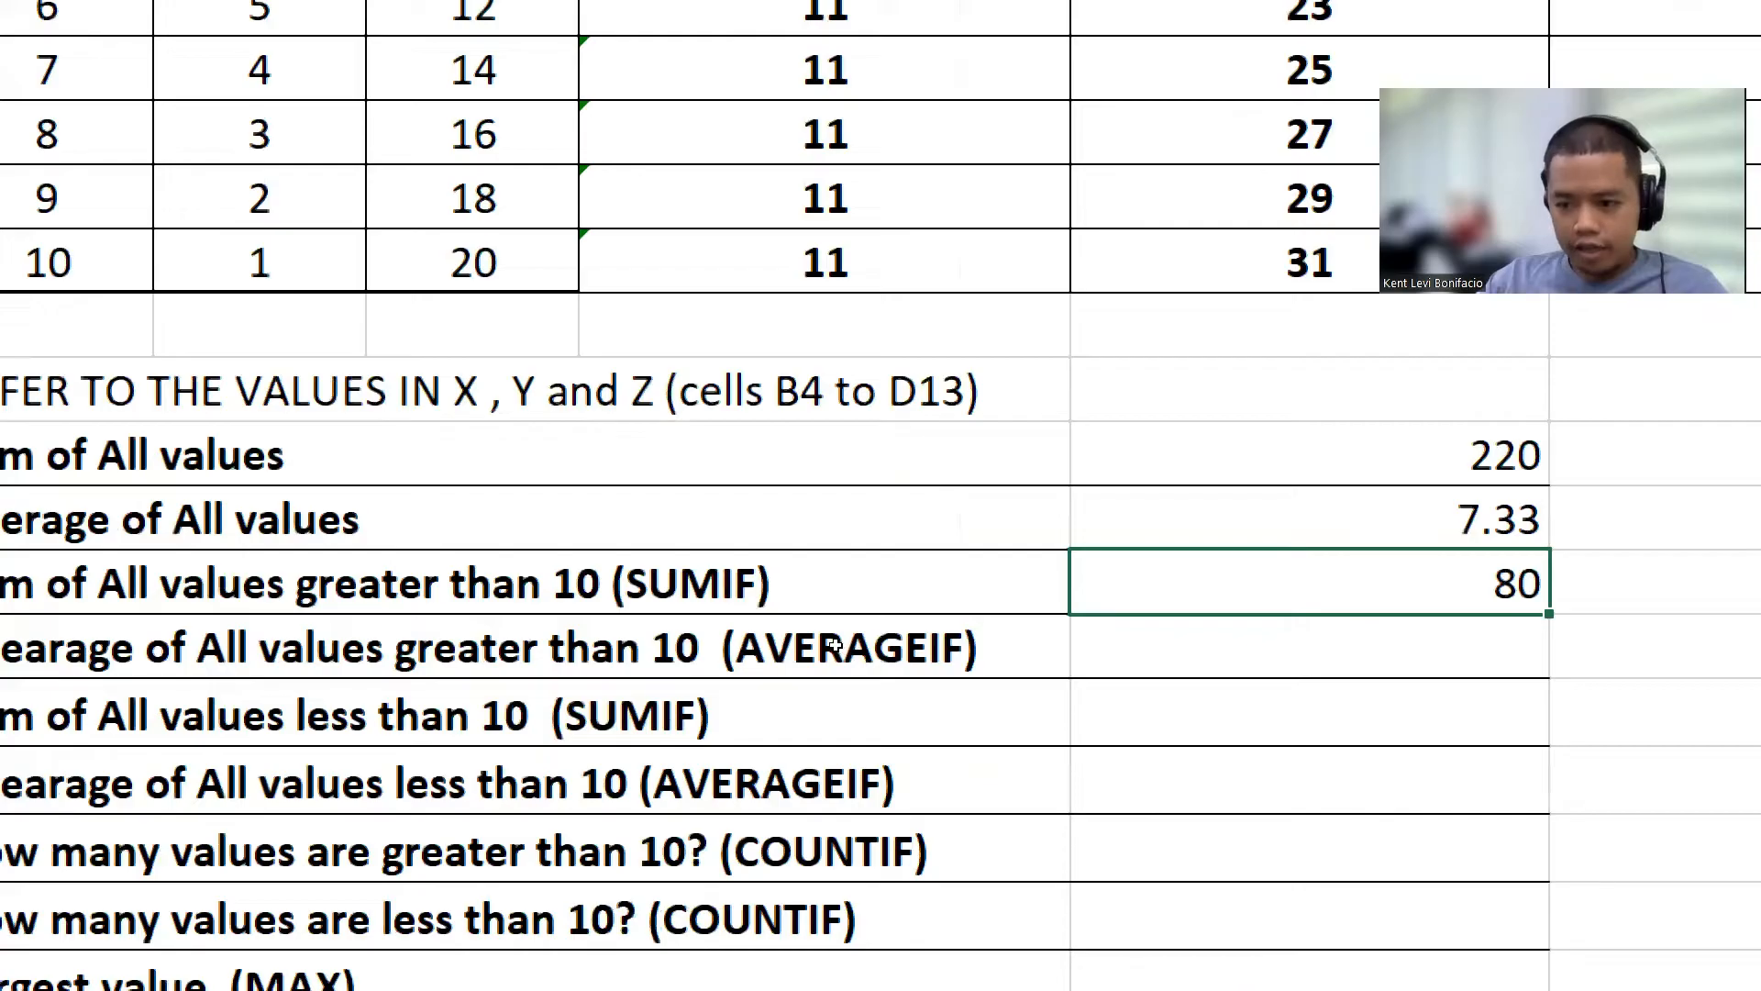
{"action": "key", "text": "F2"}
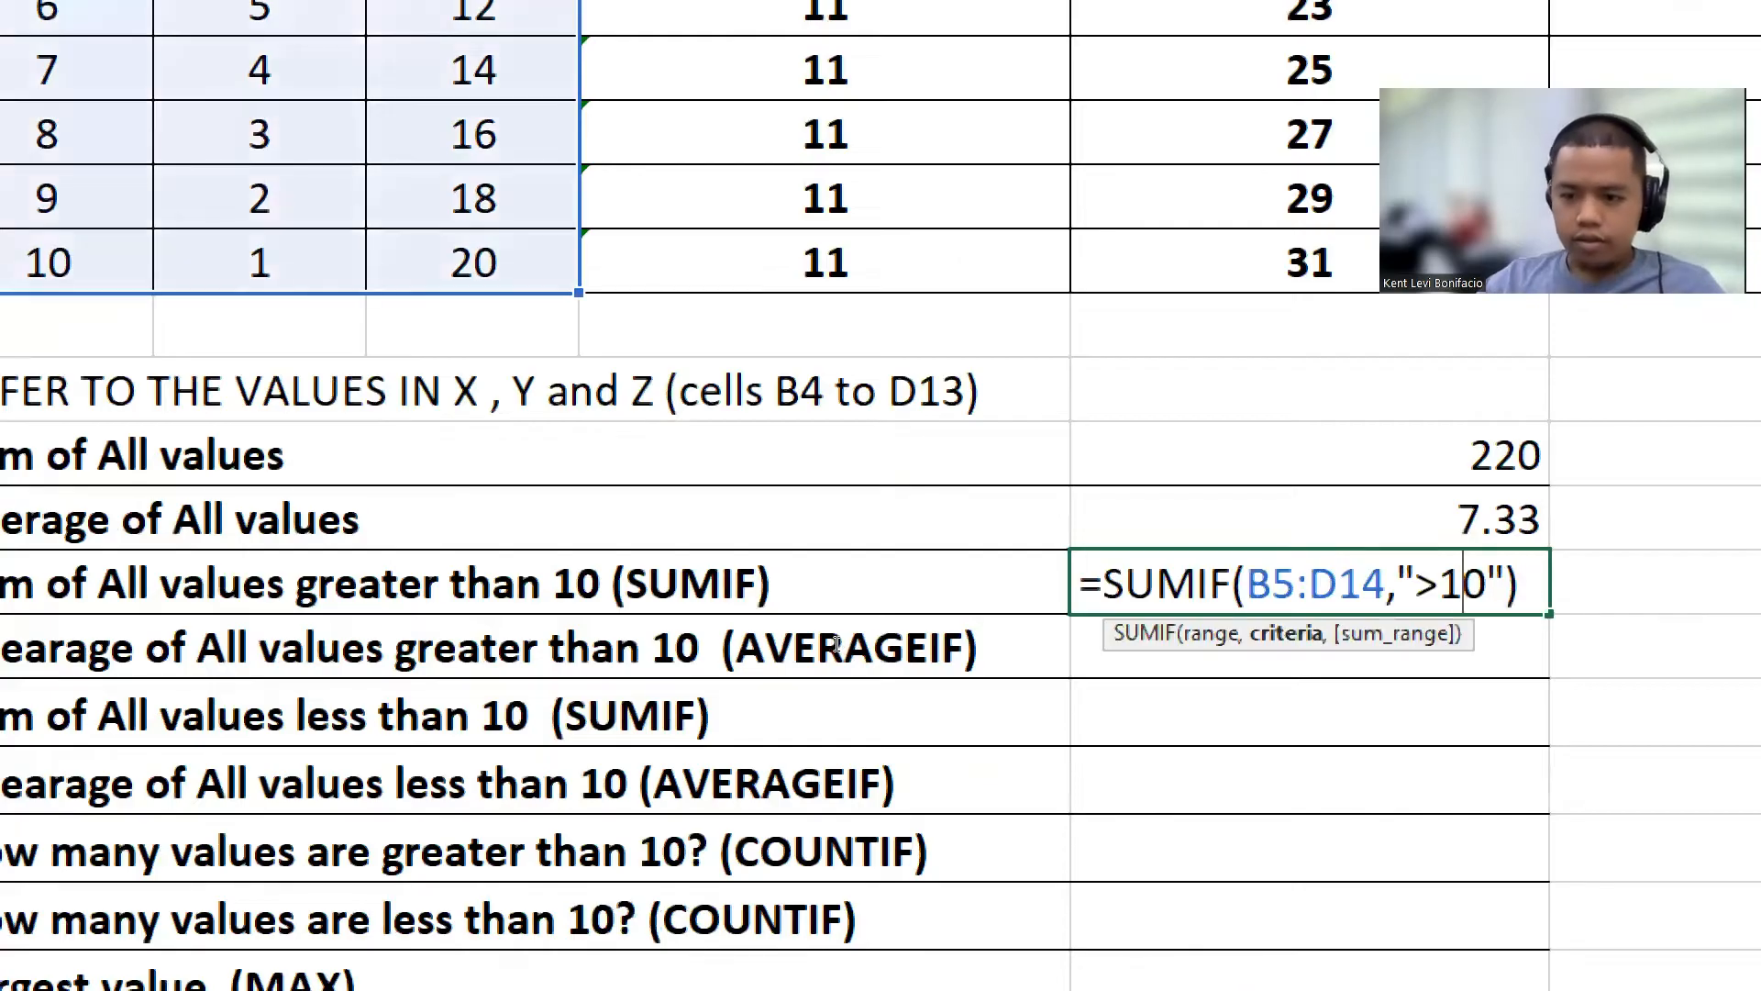
{"action": "key", "text": "Return"}
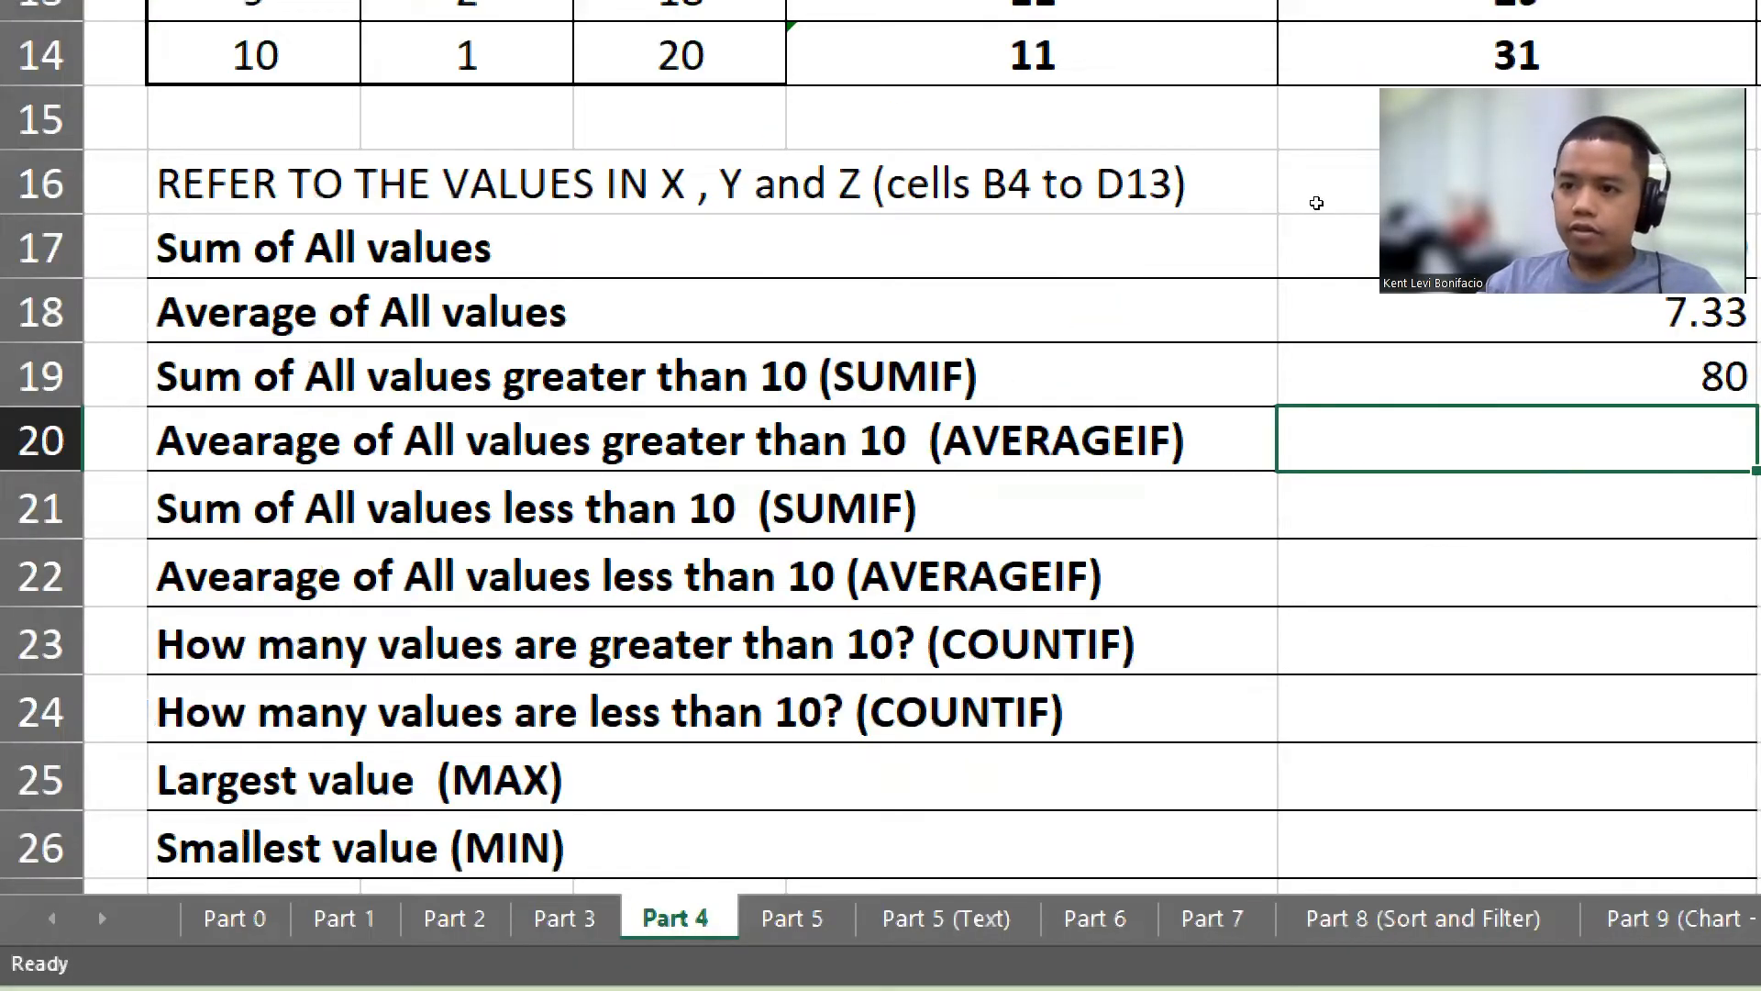
{"action": "key", "text": "super+minus"}
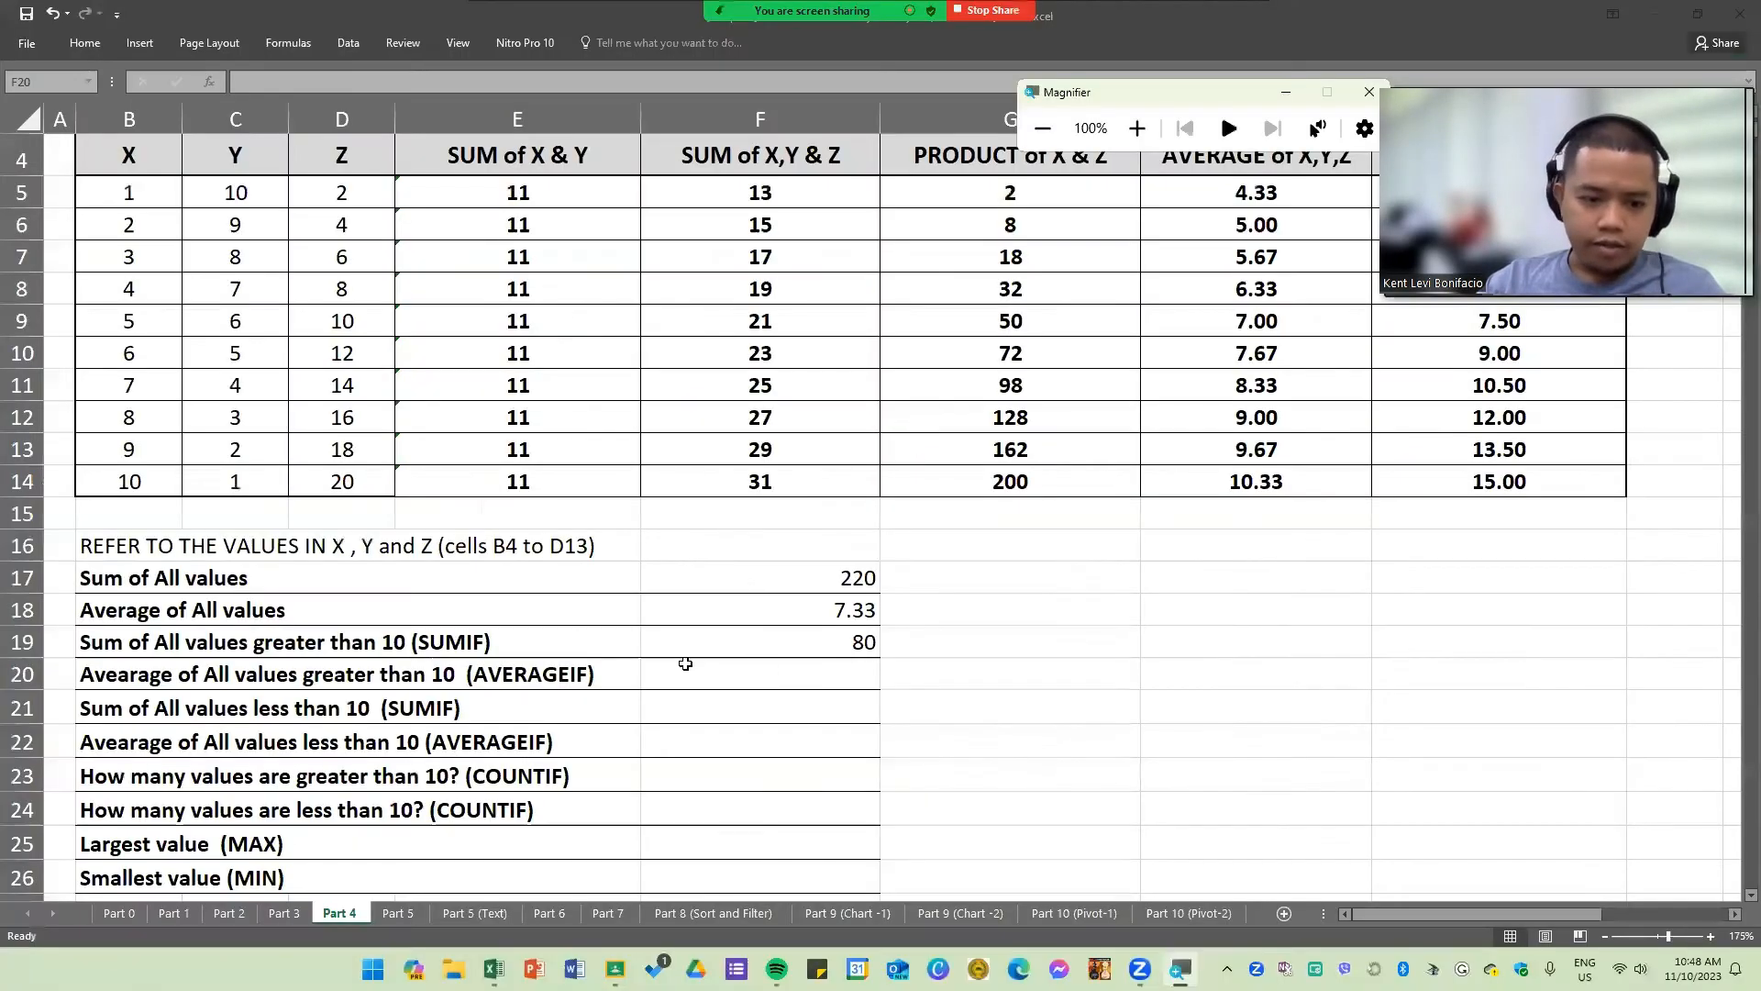
{"action": "left_click_drag", "start_coordinate": [746, 637], "coordinate": [732, 803]}
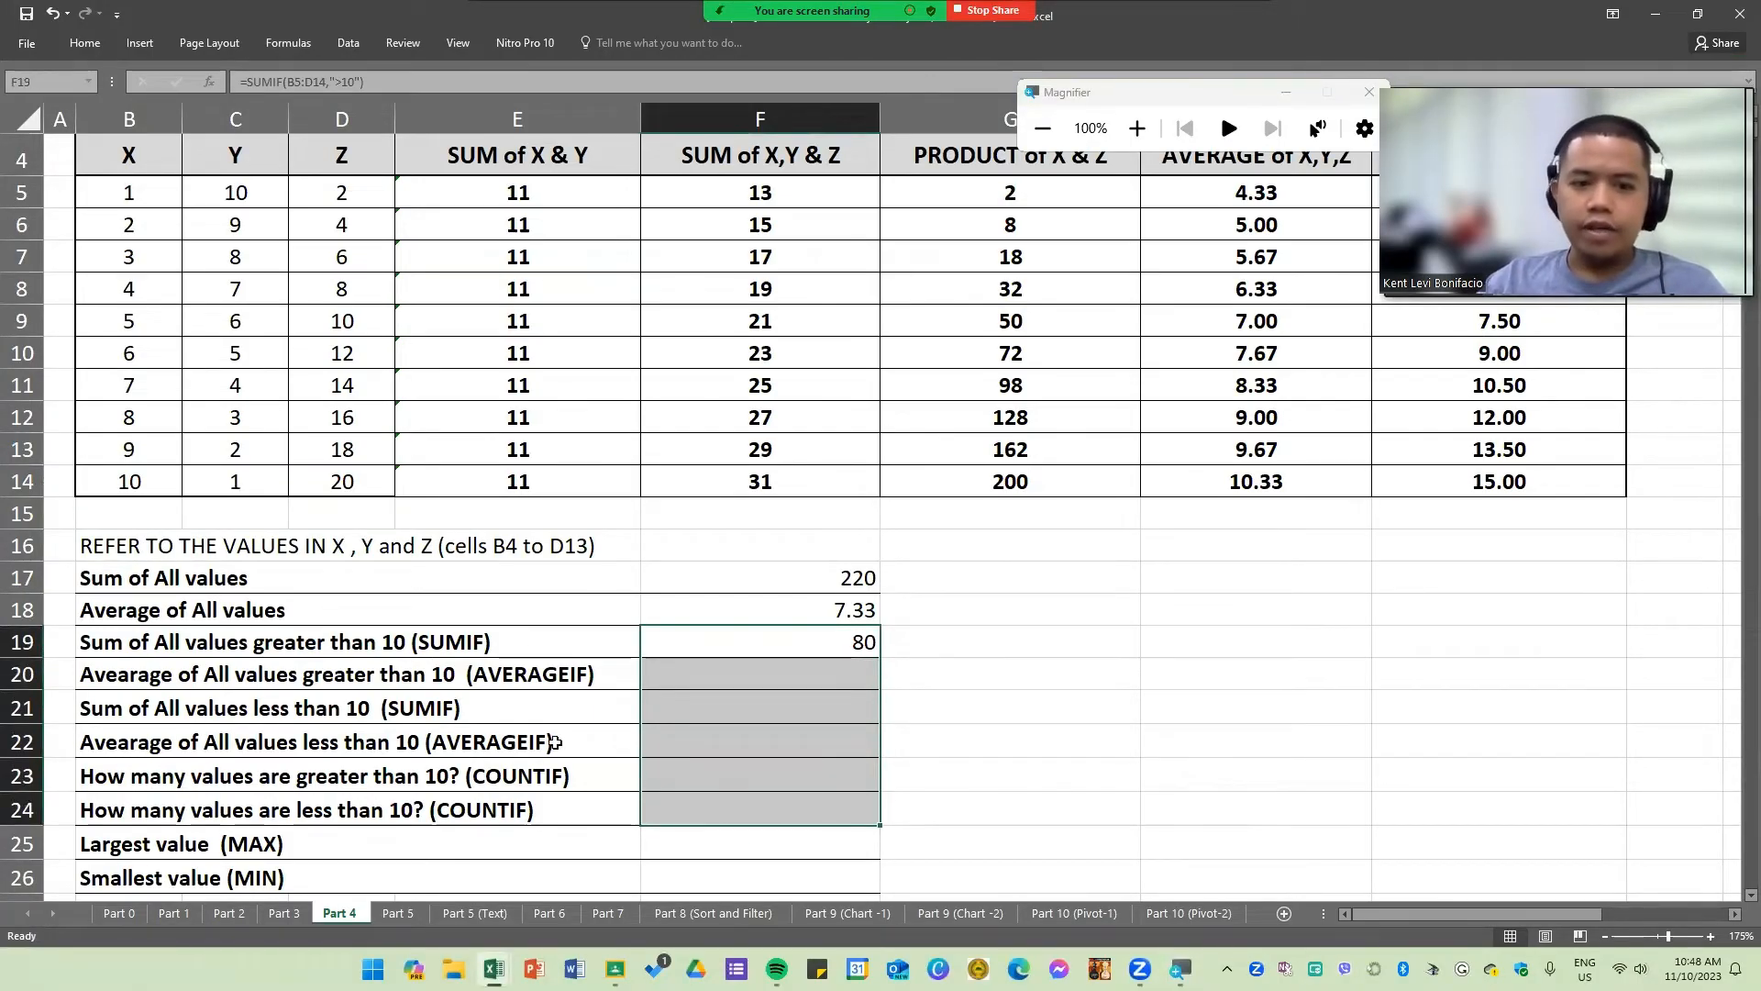
{"action": "left_click", "coordinate": [239, 741]}
{"action": "scroll", "coordinate": [229, 569], "scroll_direction": "down", "scroll_amount": 4}
{"action": "scroll", "coordinate": [265, 594], "scroll_direction": "up", "scroll_amount": 2}
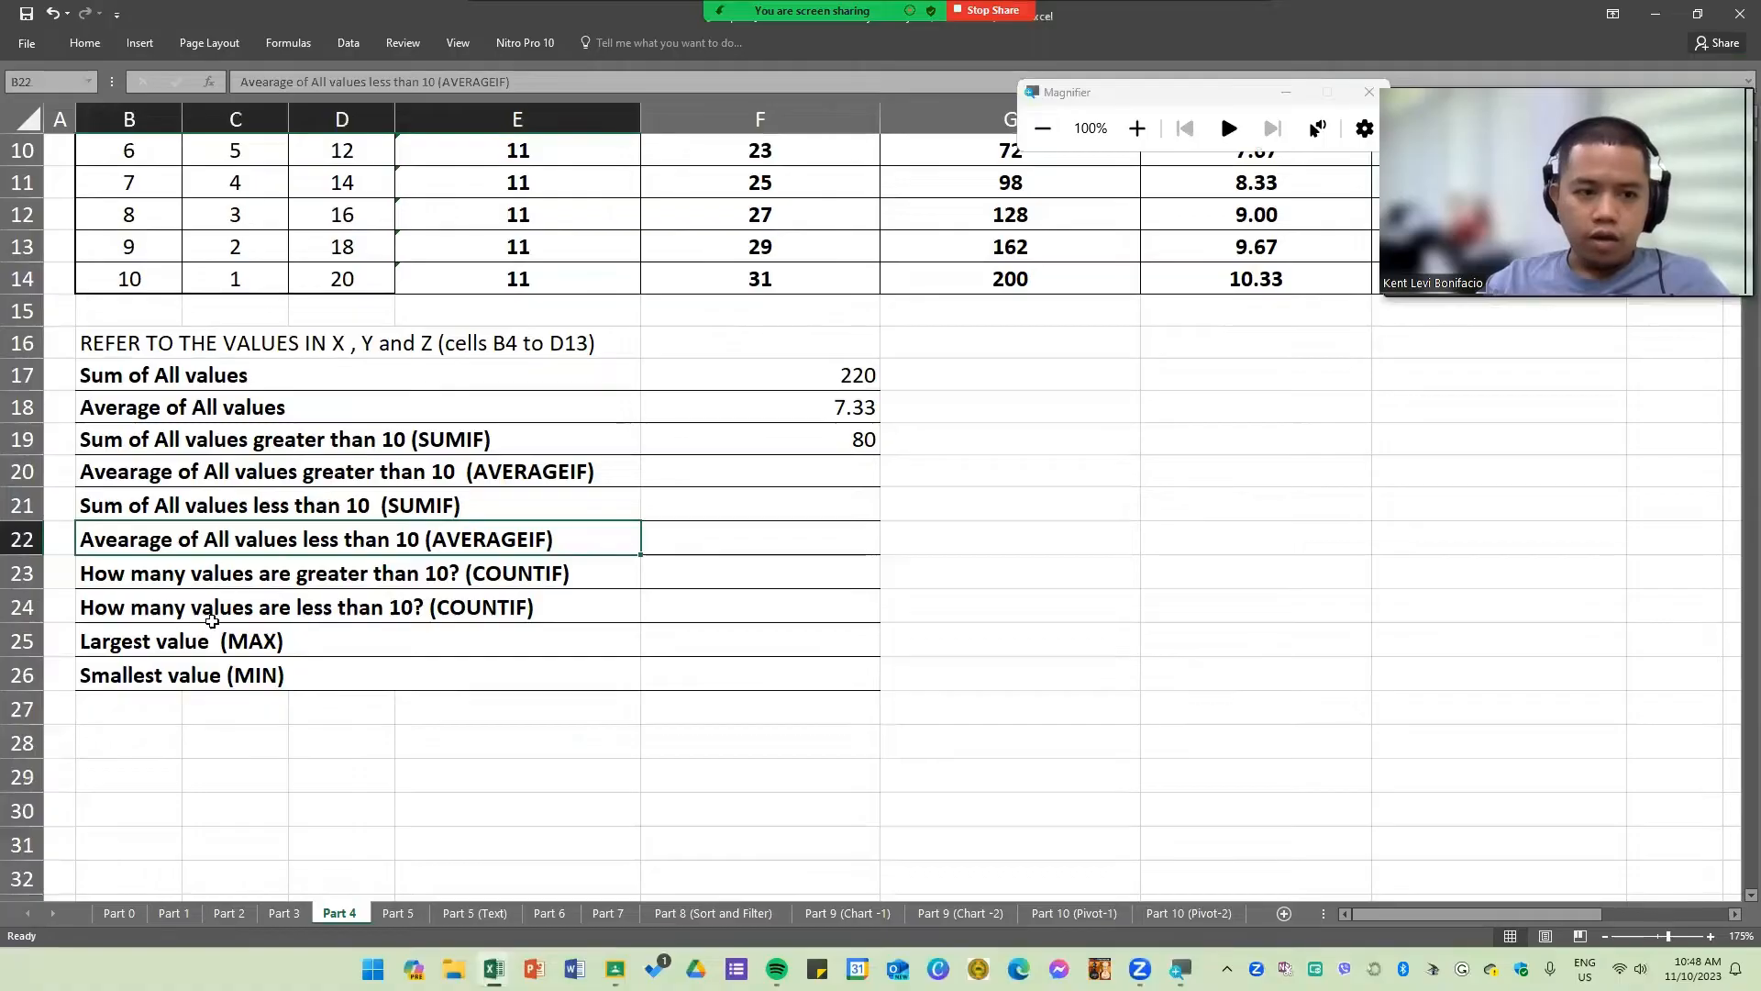
{"action": "scroll", "coordinate": [295, 629], "scroll_direction": "up", "scroll_amount": 2}
{"action": "left_click", "coordinate": [551, 645]}
{"action": "scroll", "coordinate": [561, 645], "scroll_direction": "up", "scroll_amount": 2}
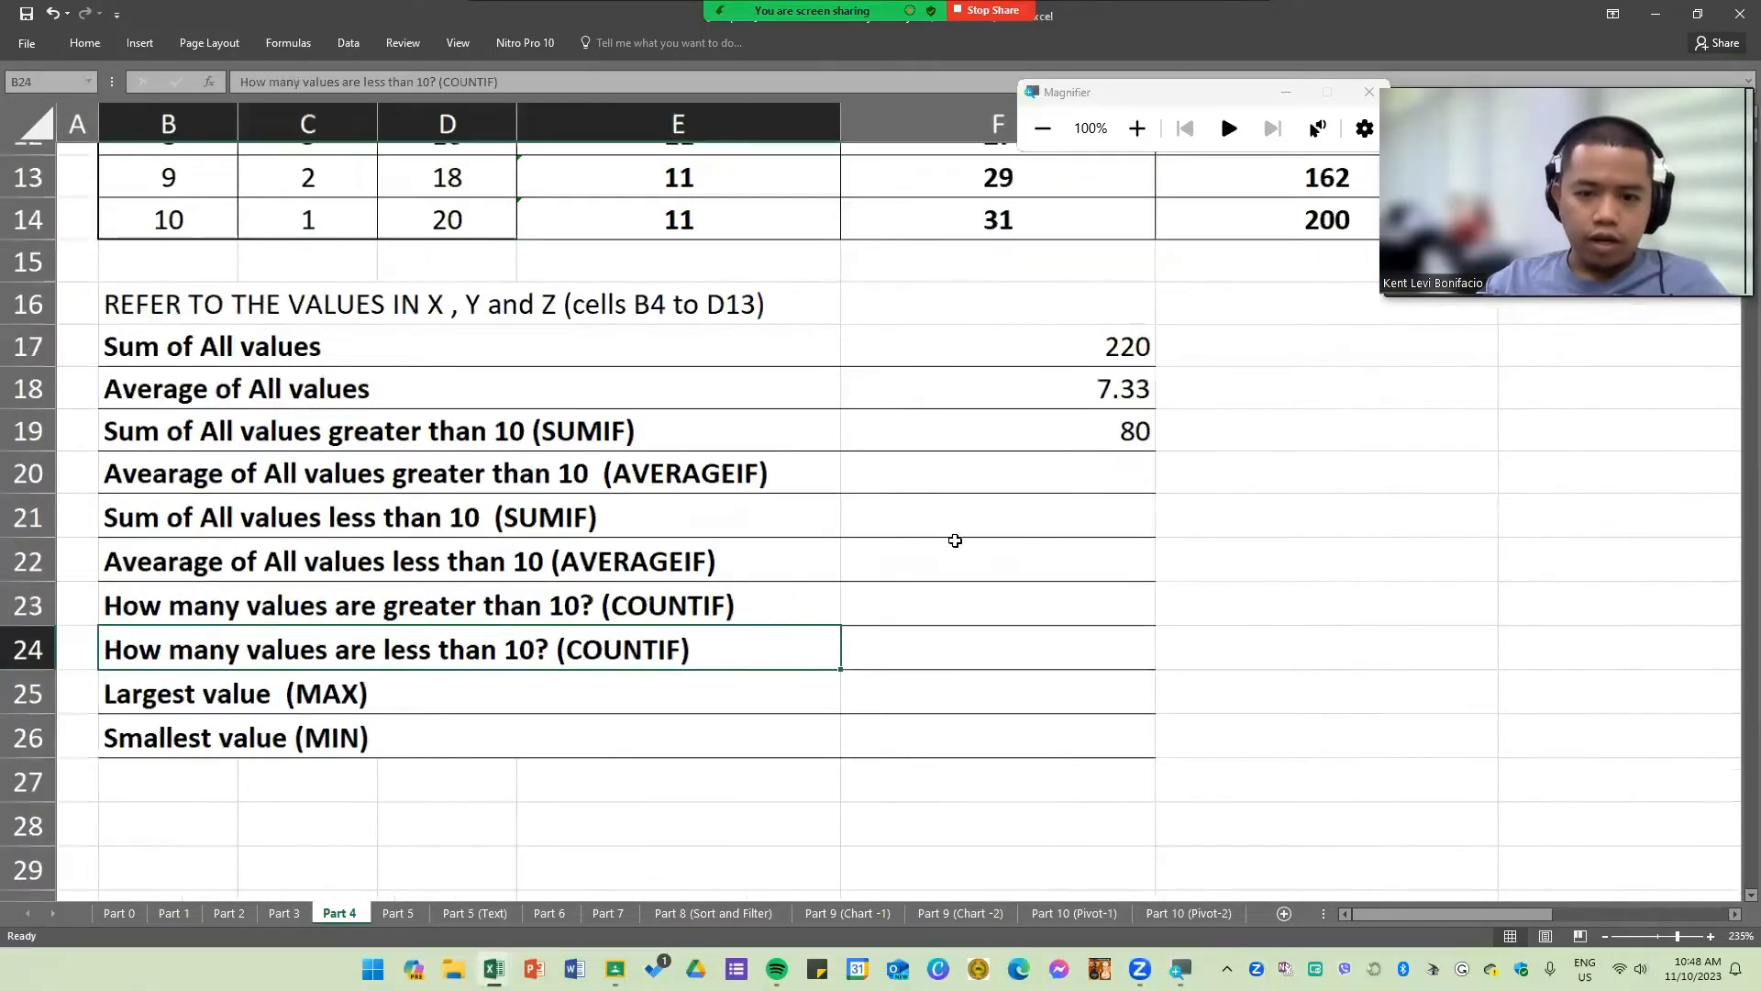
Step: Enter =AVERAGEIF(B5:D14,">10") in F20 to average all values greater than 10
{"action": "left_click", "coordinate": [1032, 470]}
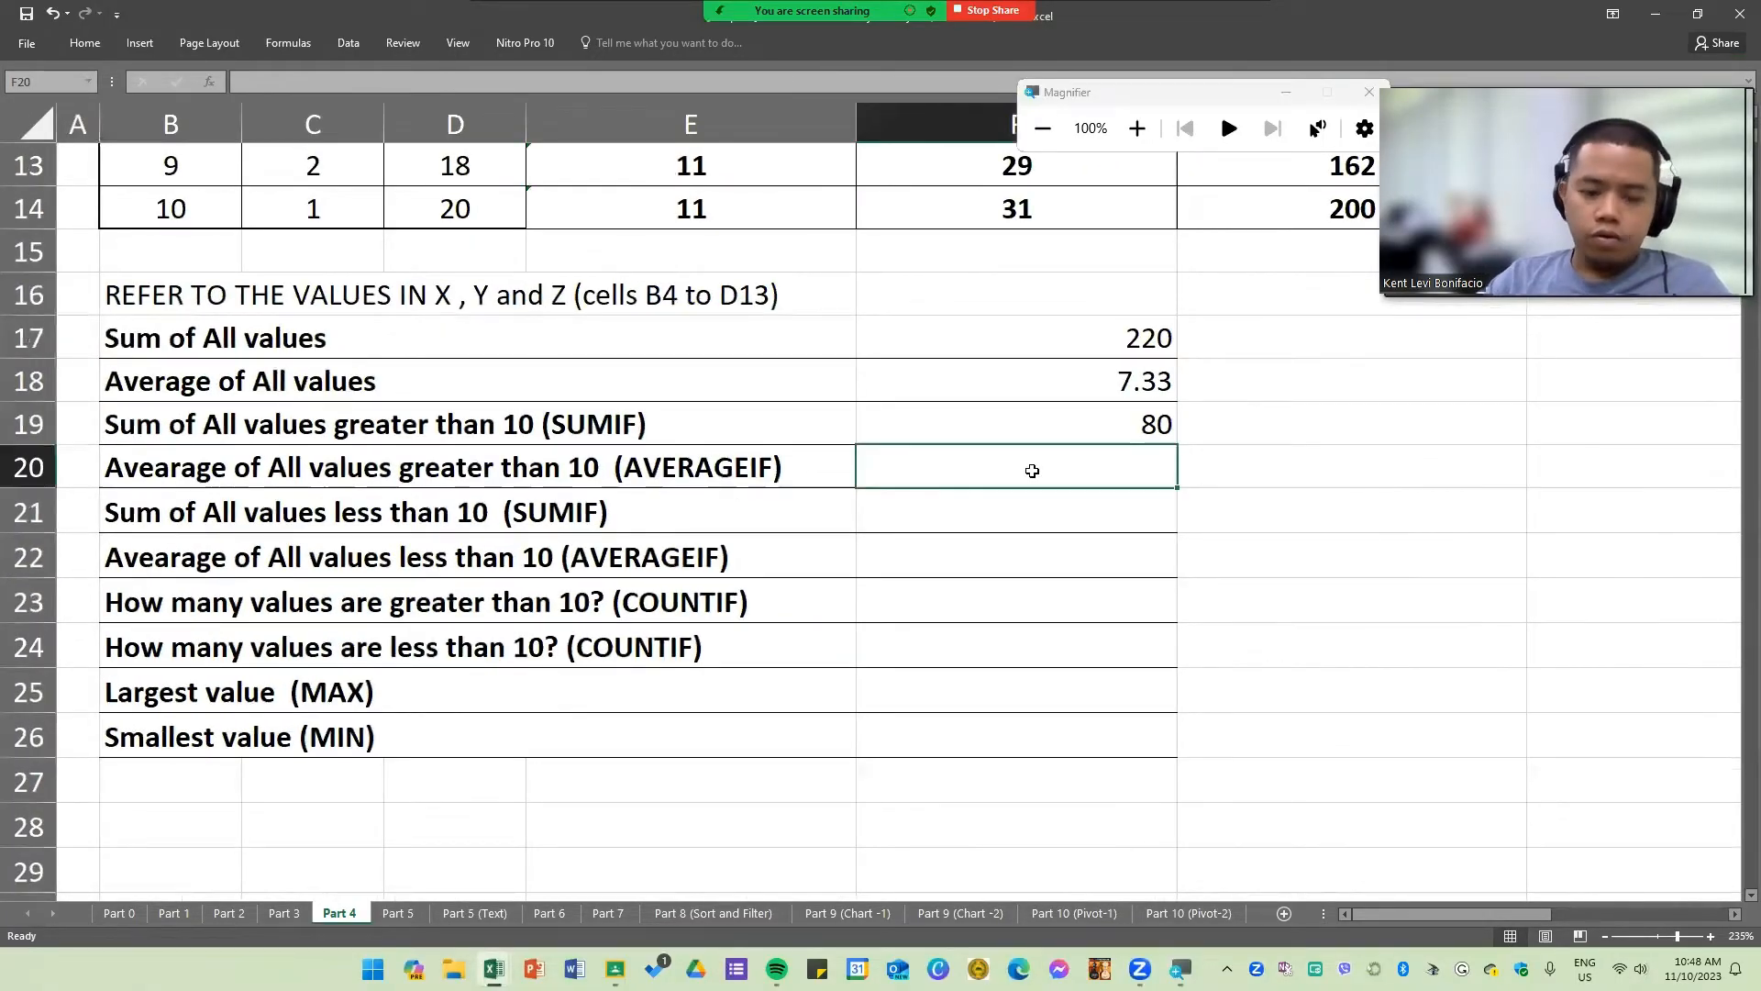
{"action": "type", "text": "=AV"}
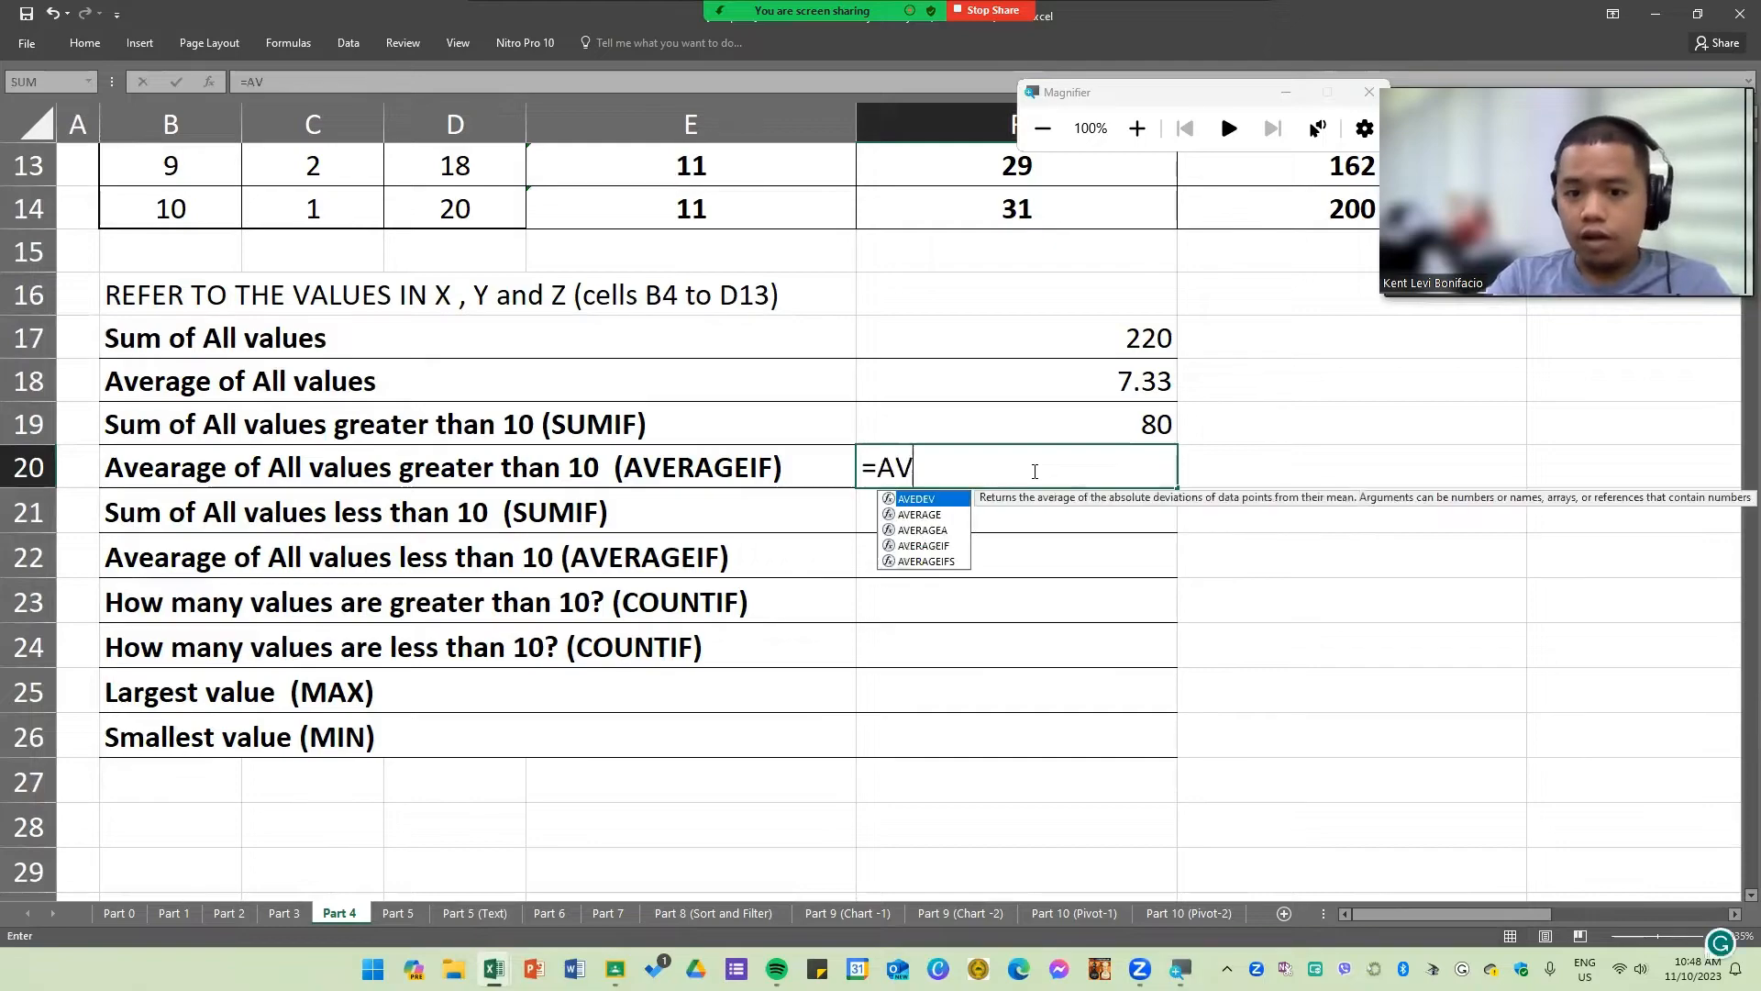
{"action": "key", "text": "Down"}
{"action": "key", "text": "Down"}
{"action": "key", "text": "Down"}
{"action": "key", "text": "Tab"}
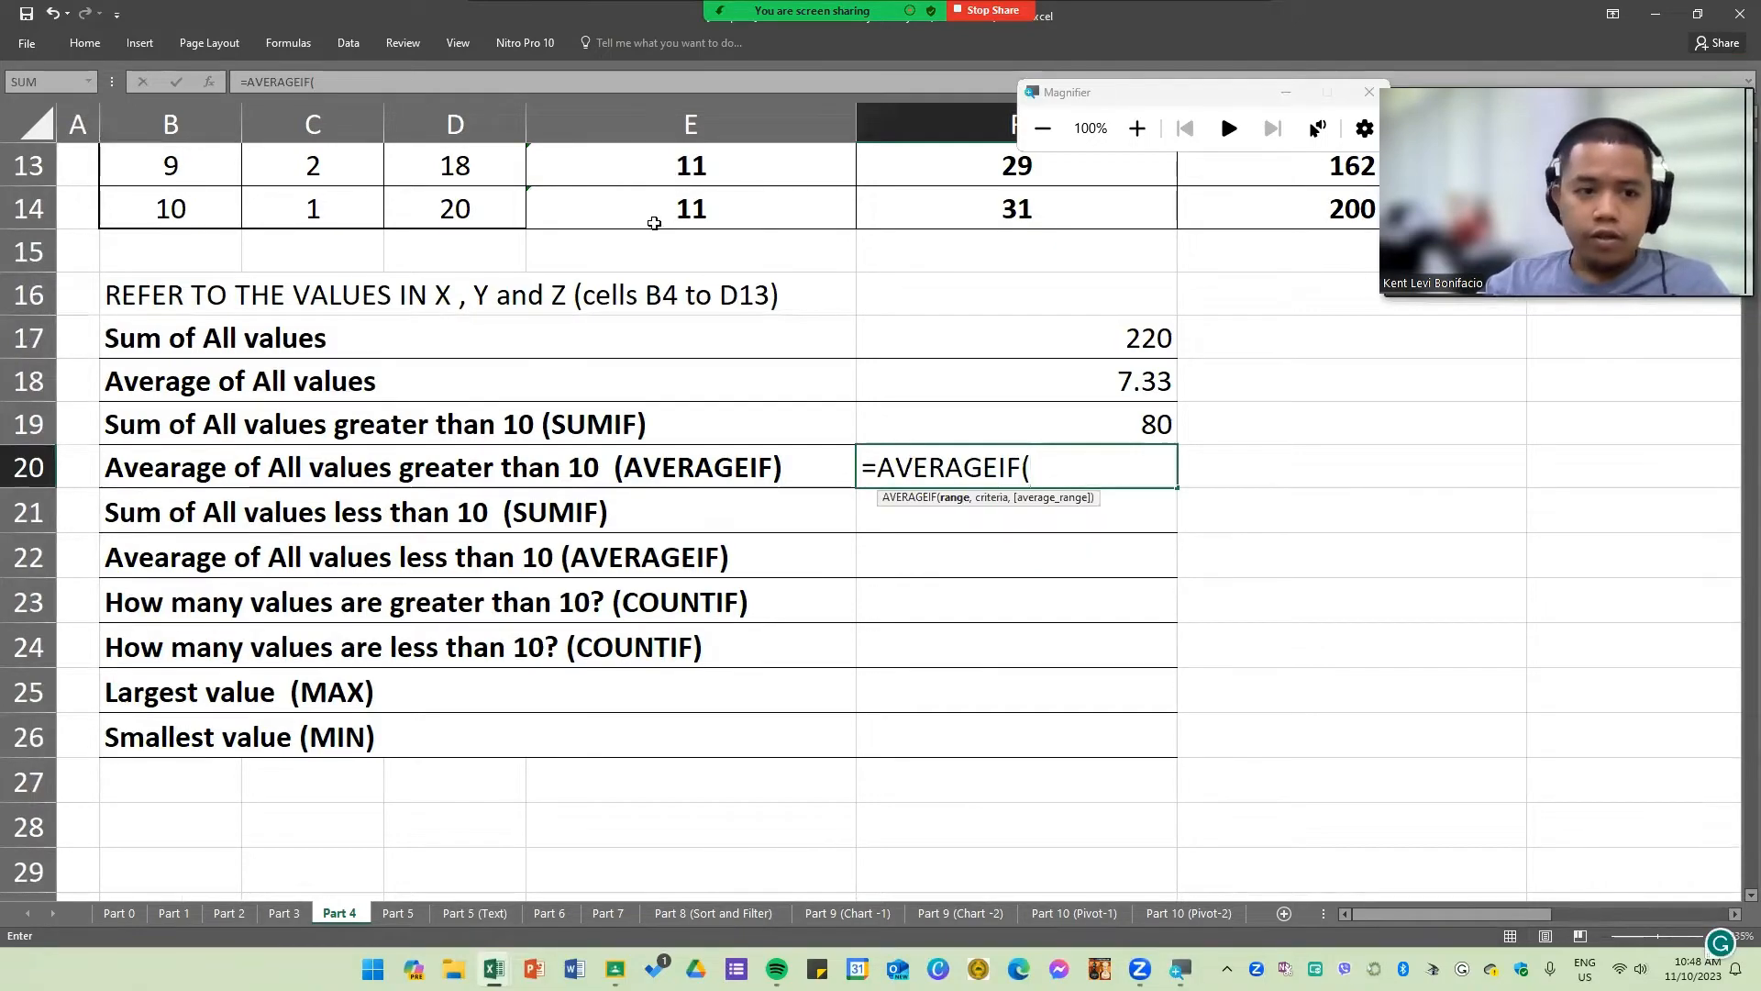
{"action": "scroll", "coordinate": [655, 223], "scroll_direction": "up", "scroll_amount": 3}
{"action": "left_click_drag", "start_coordinate": [170, 221], "coordinate": [458, 609]}
{"action": "scroll", "coordinate": [1270, 814], "scroll_direction": "down", "scroll_amount": 3}
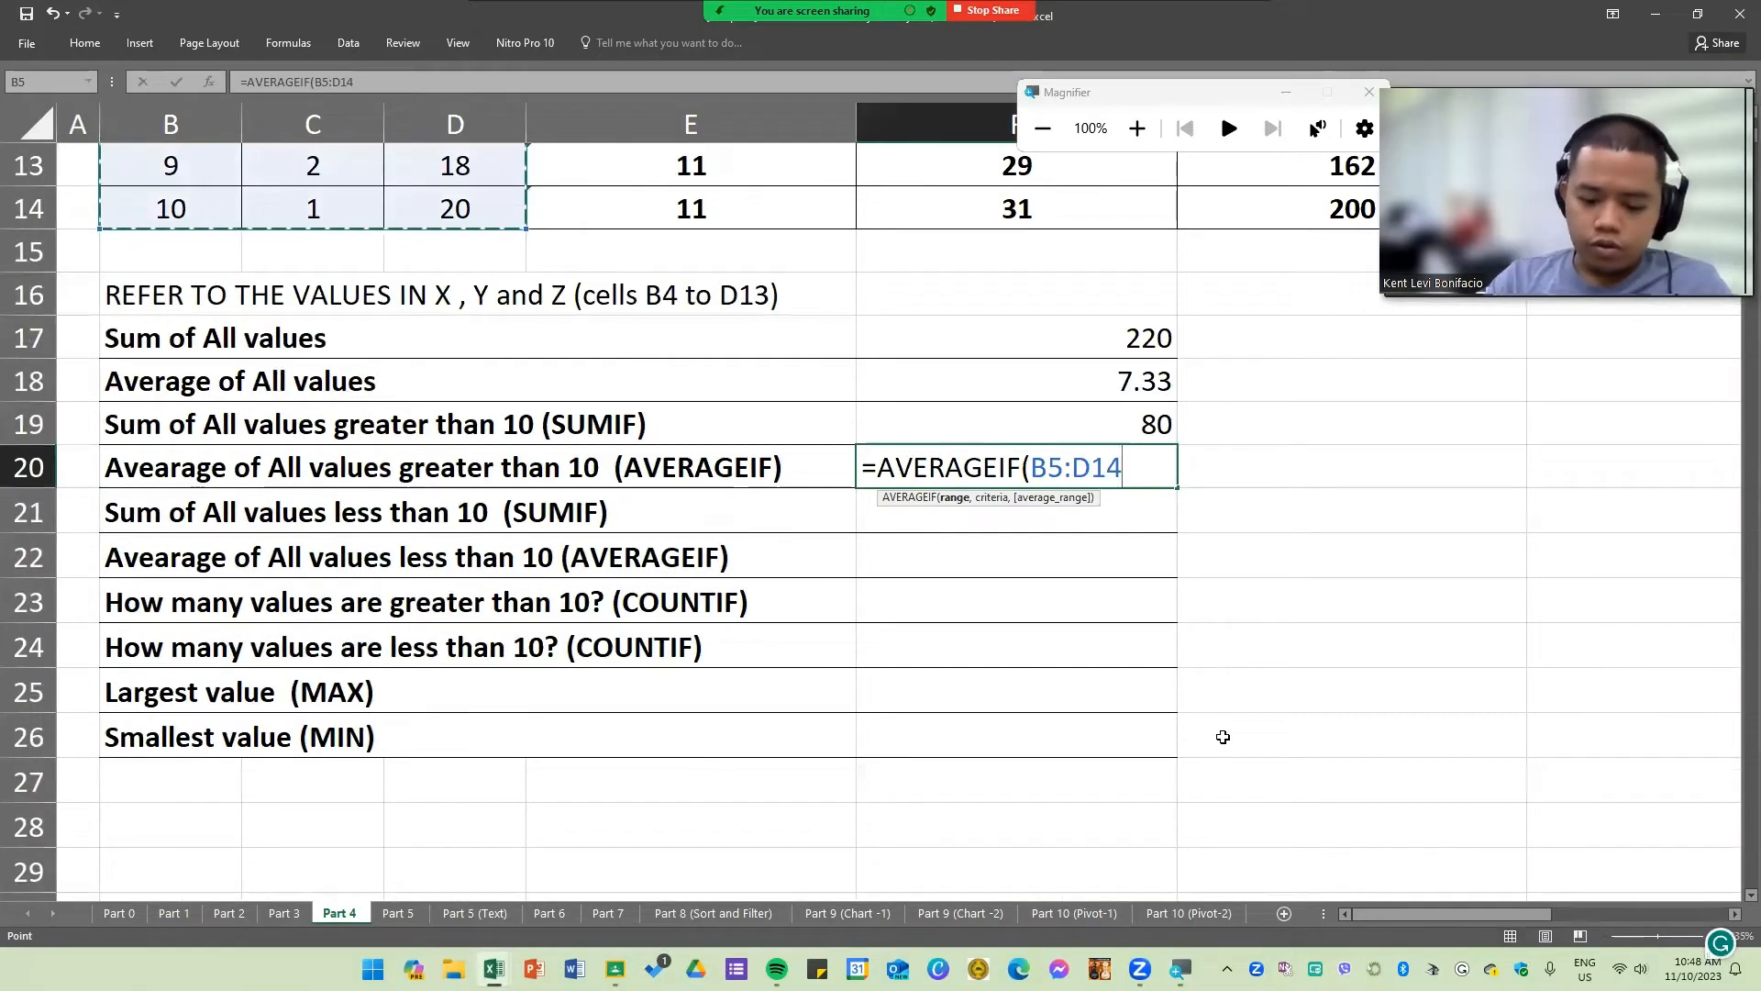
{"action": "type", "text": ",\">10"}
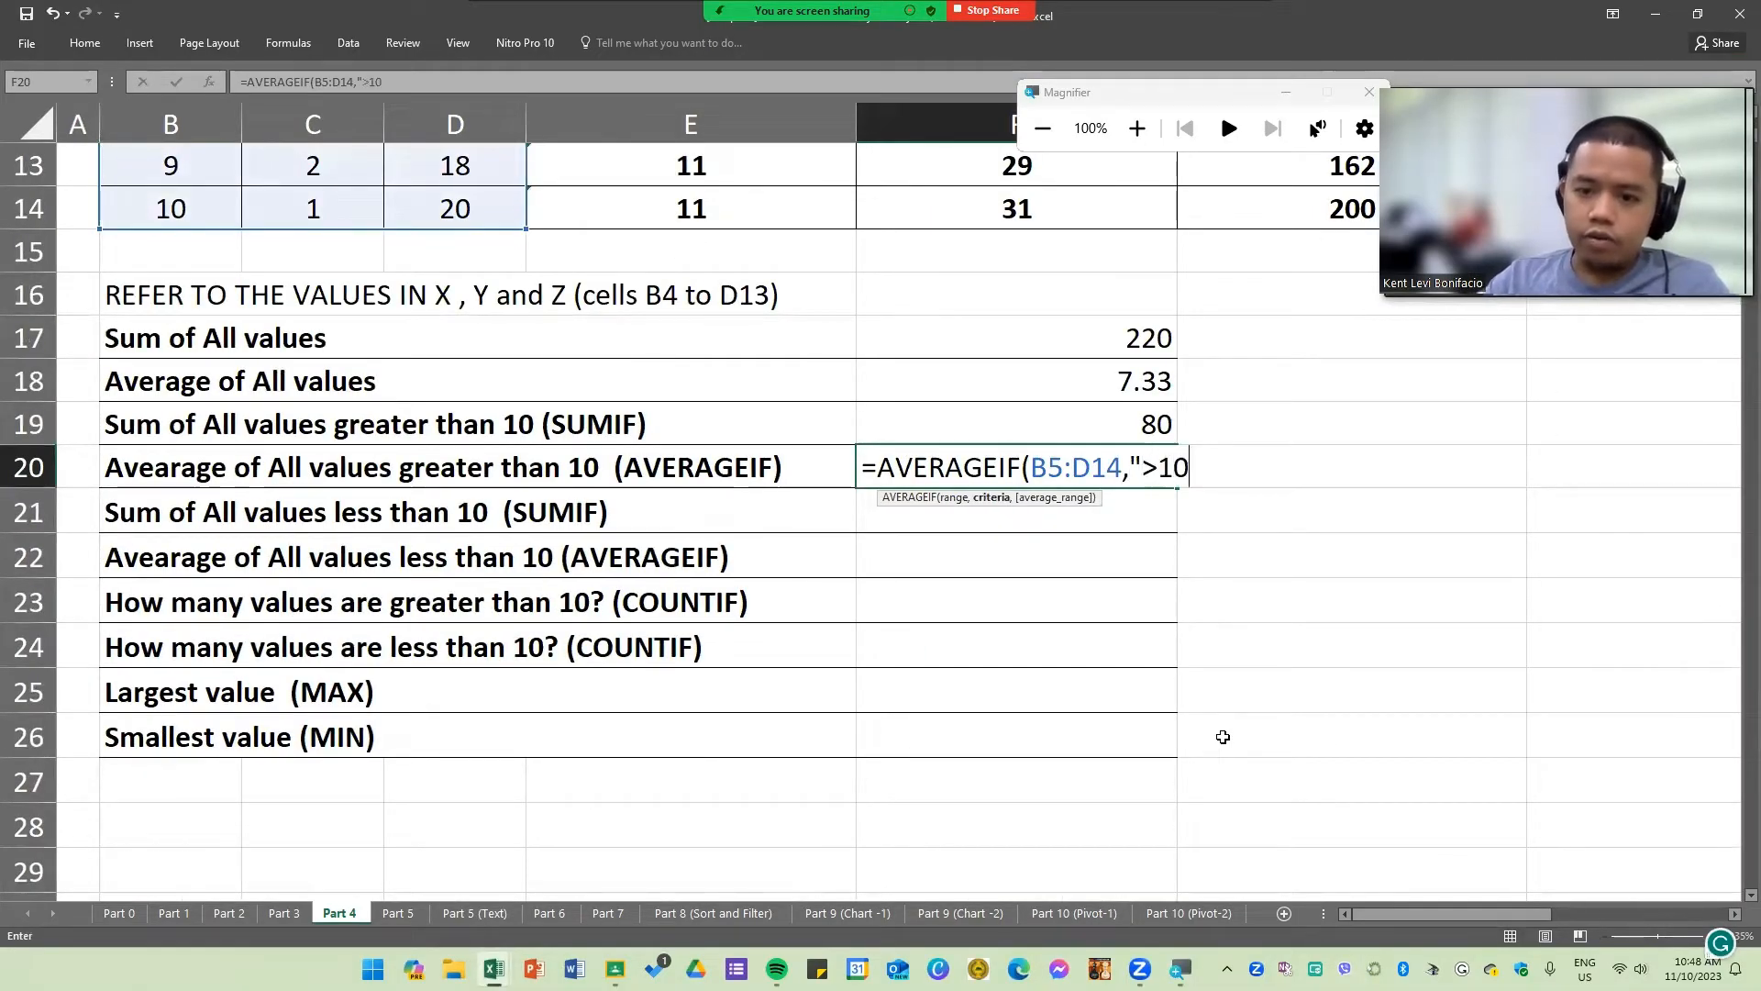
{"action": "type", "text": "\""}
{"action": "key", "text": "Return"}
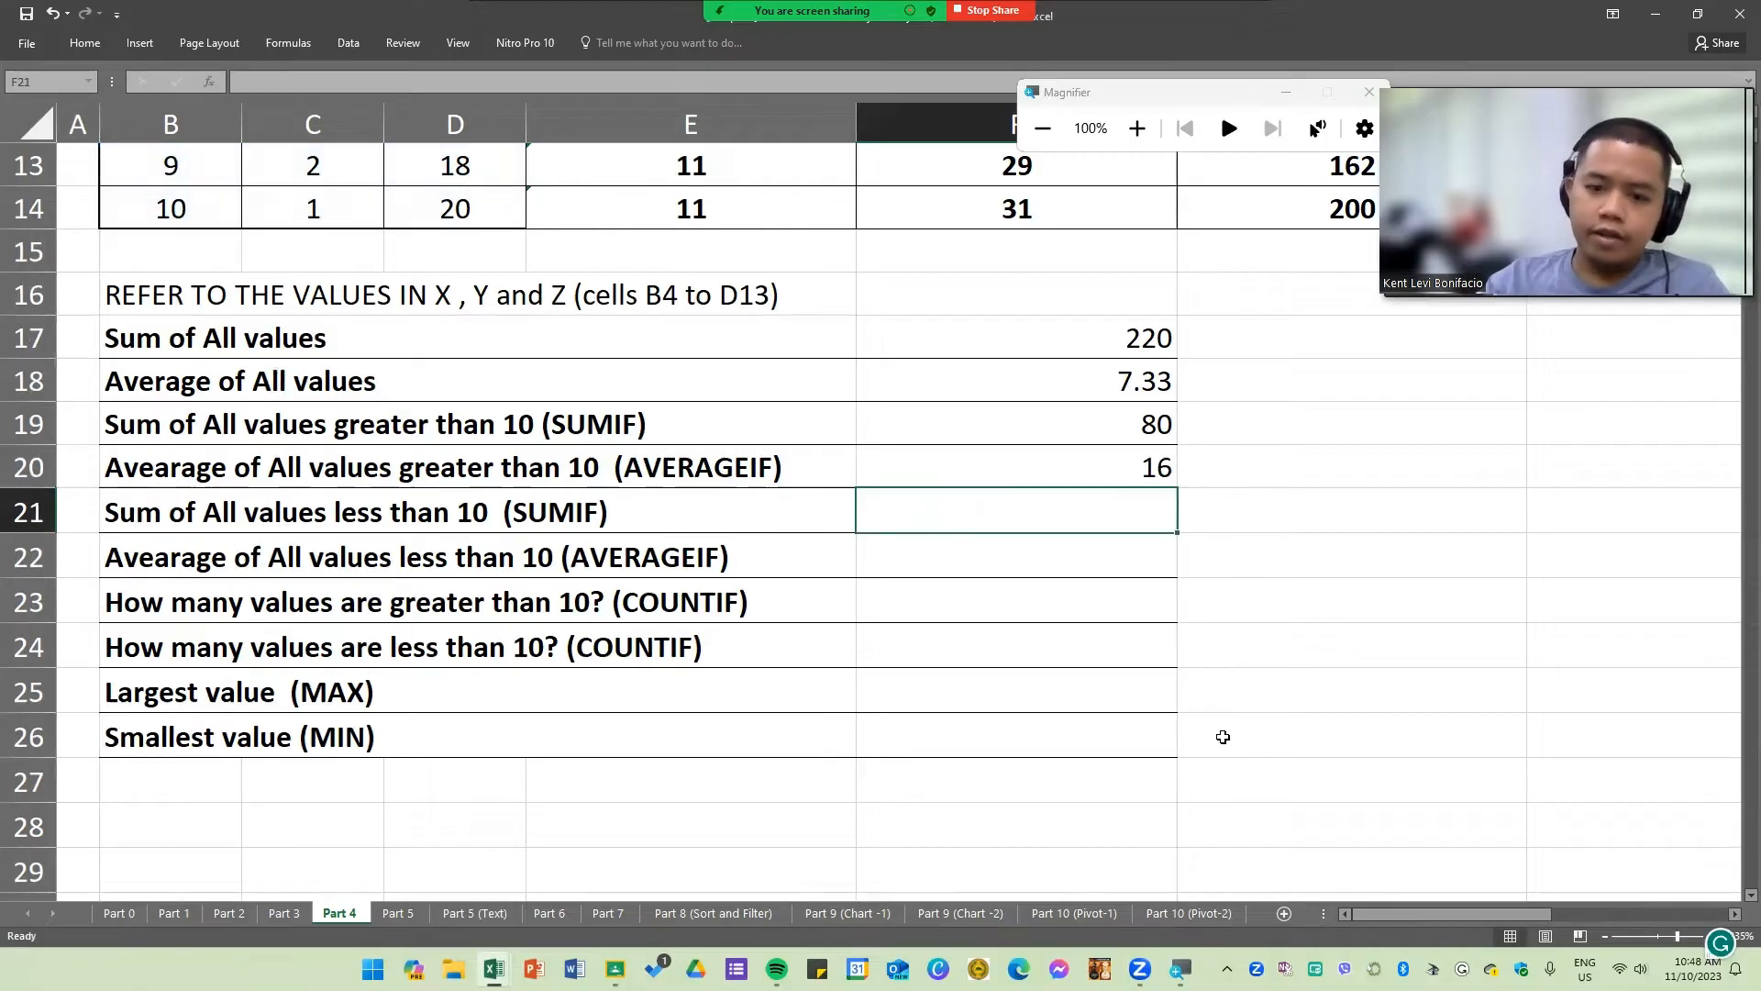
{"action": "left_click", "coordinate": [1054, 459]}
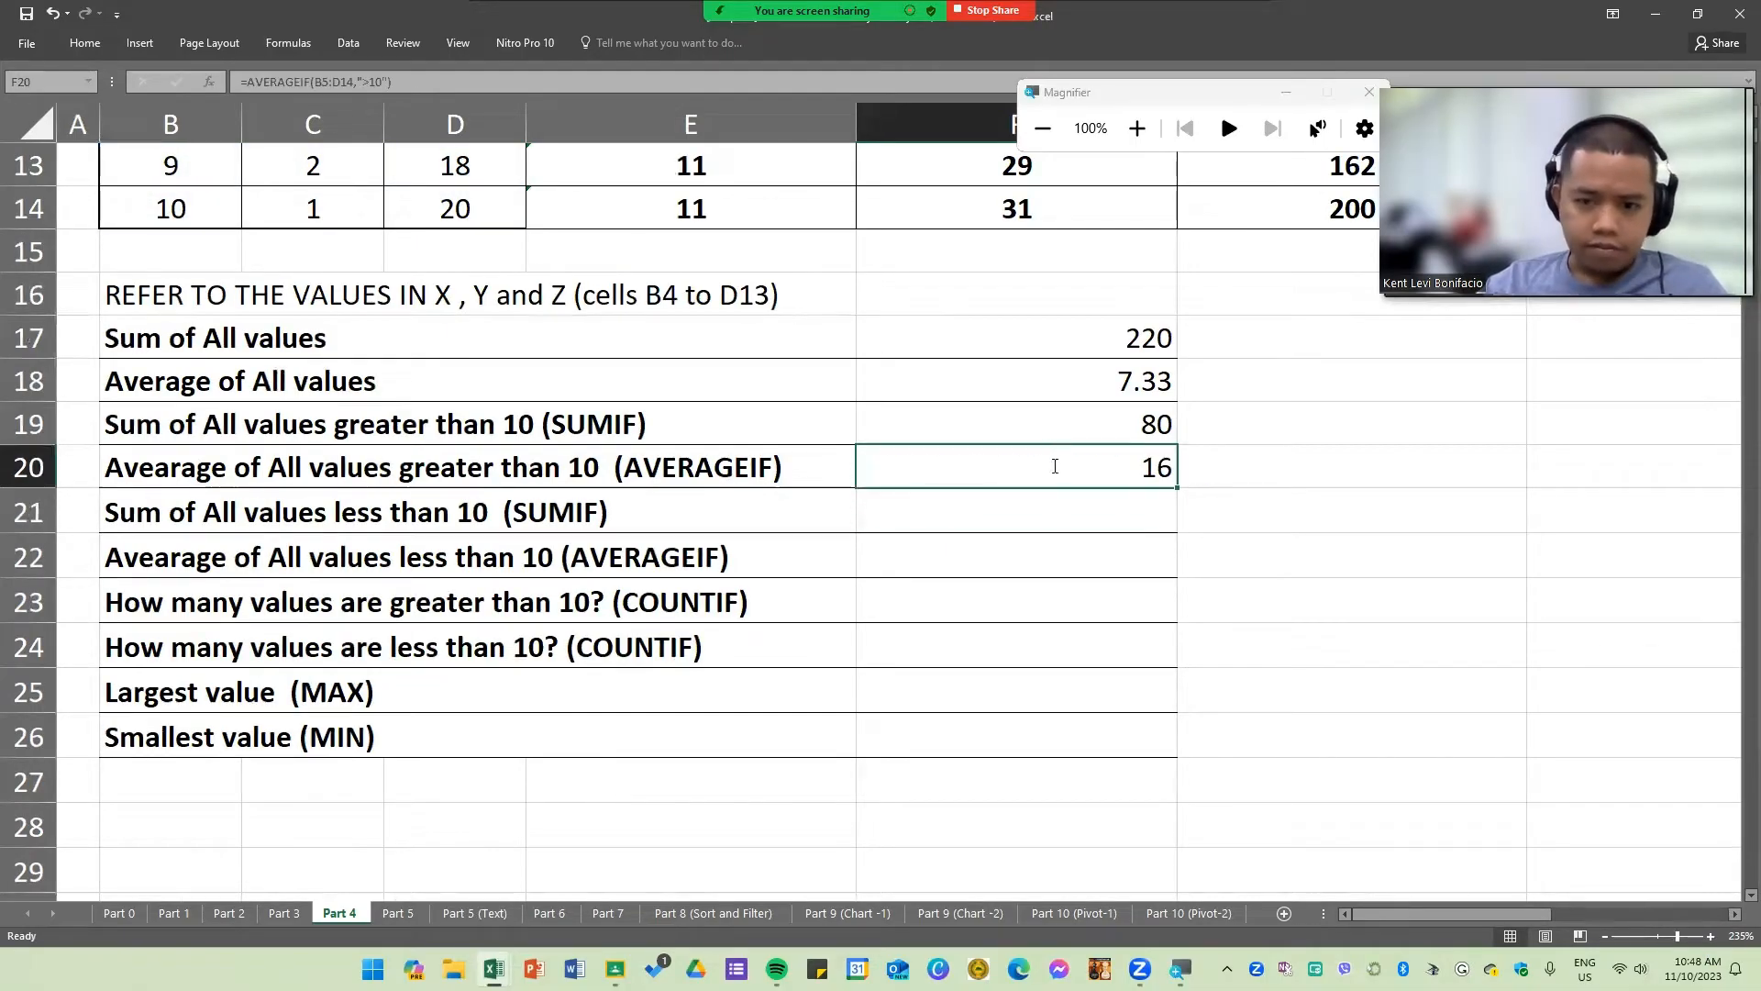
{"action": "double_click", "coordinate": [1054, 461]}
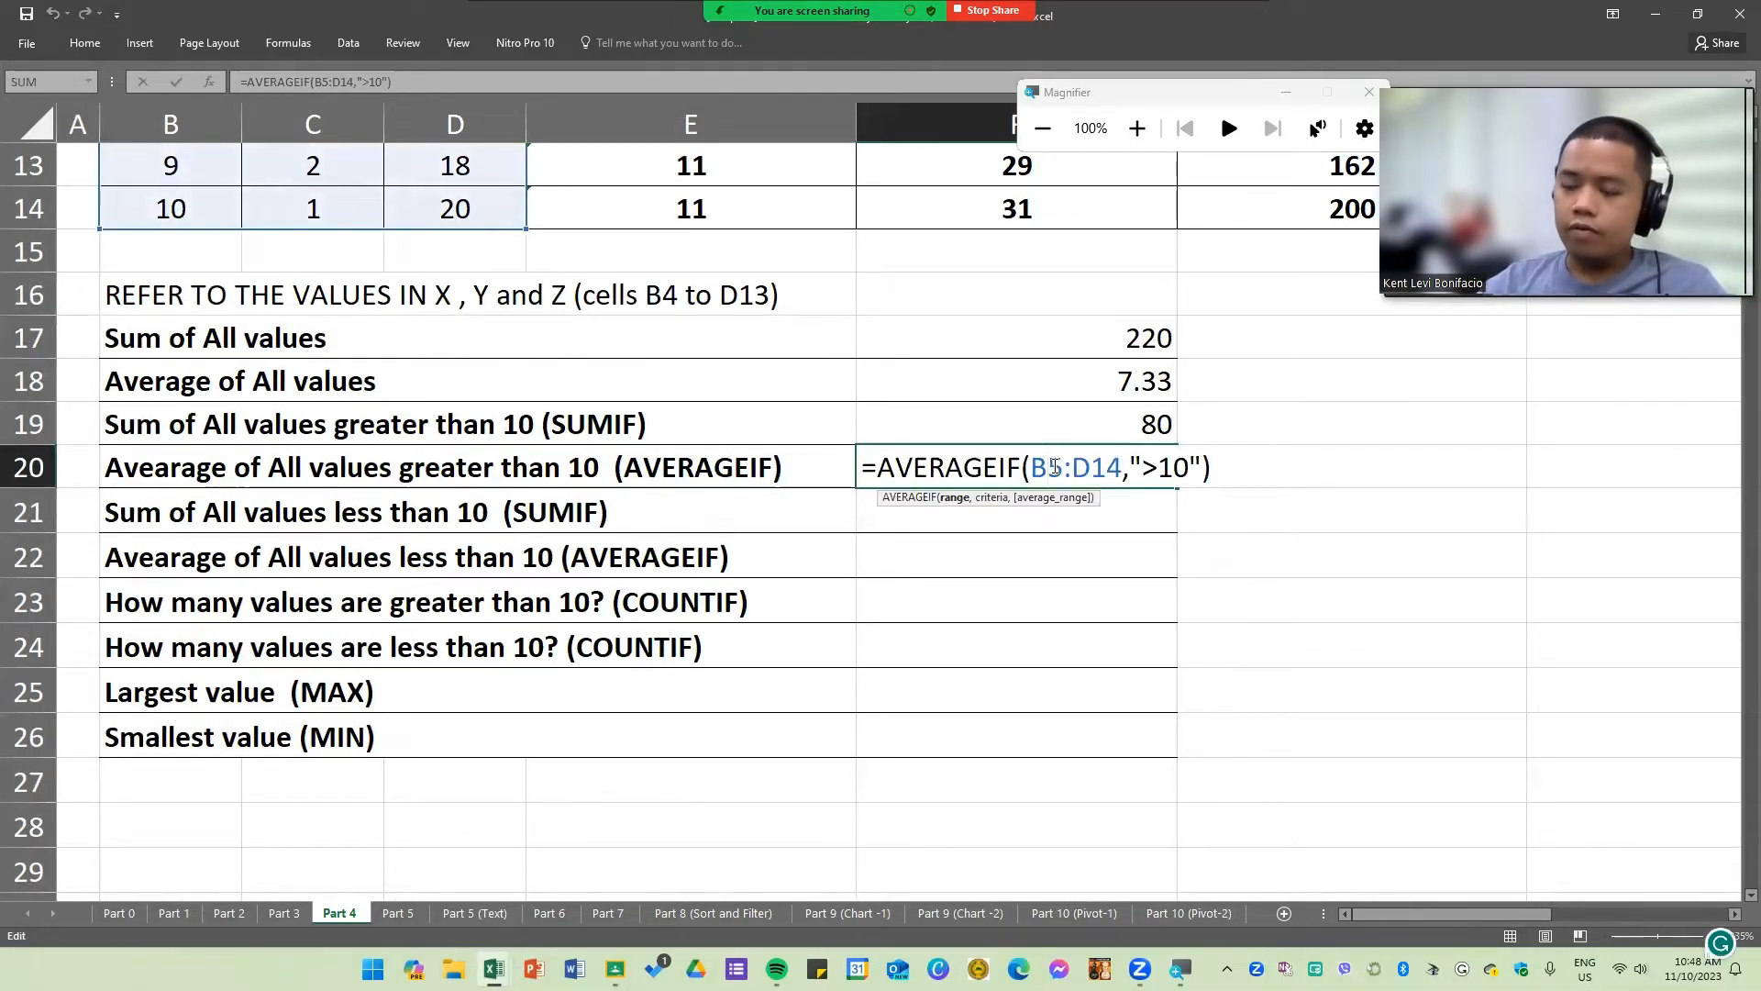
{"action": "key", "text": "Return"}
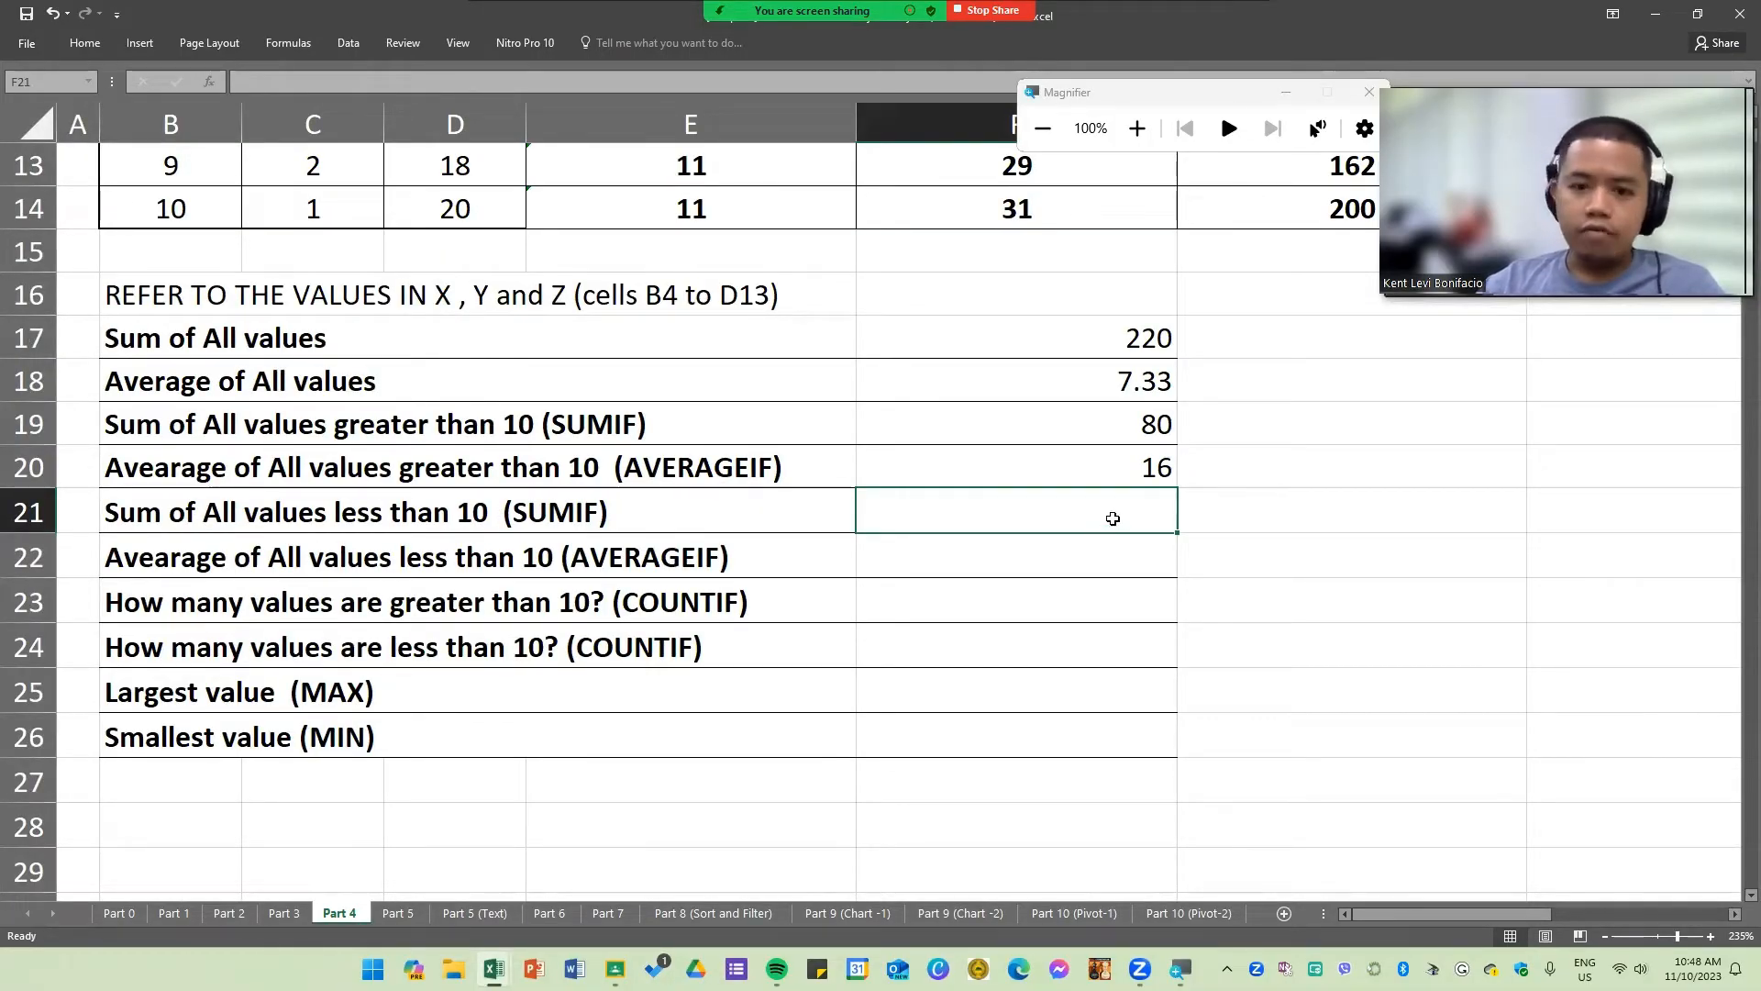
Step: Enter =SUMIF(B5:D14,"<10") in F21 to total all values less than 10
{"action": "type", "text": "=SUMIF("}
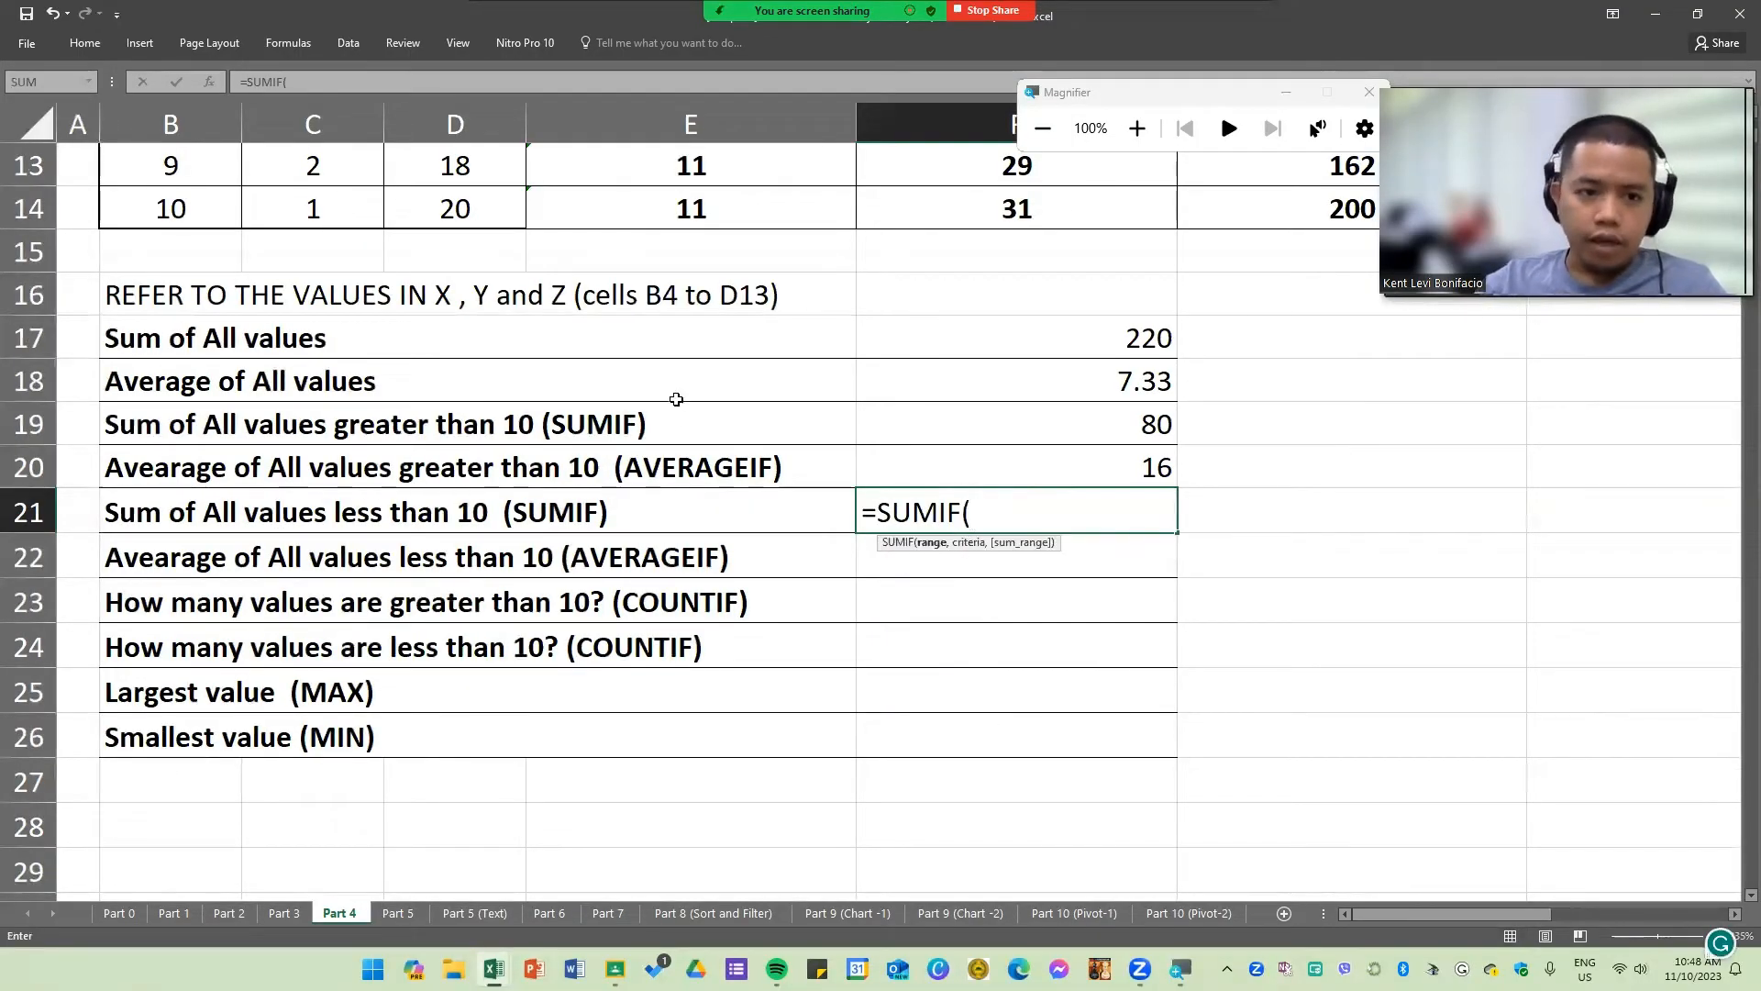
{"action": "scroll", "coordinate": [358, 284], "scroll_direction": "up", "scroll_amount": 4}
{"action": "left_click_drag", "start_coordinate": [191, 367], "coordinate": [465, 747]}
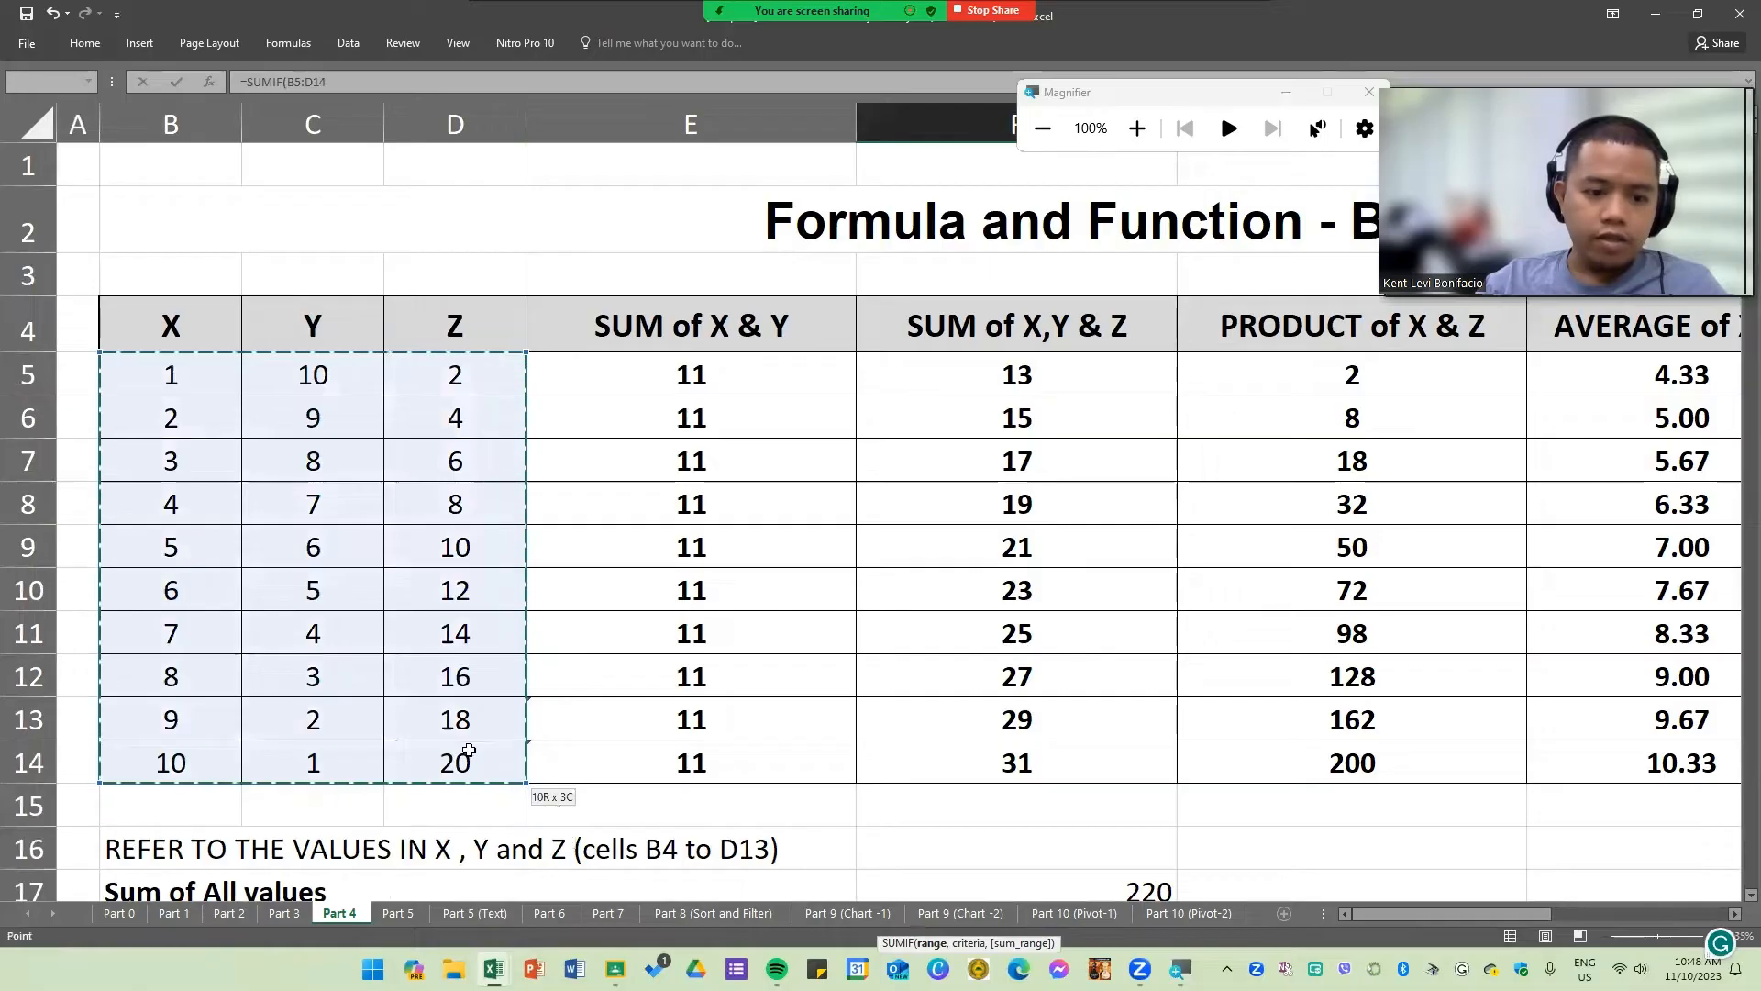
{"action": "scroll", "coordinate": [1147, 712], "scroll_direction": "down", "scroll_amount": 6}
{"action": "scroll", "coordinate": [1105, 654], "scroll_direction": "up", "scroll_amount": 1}
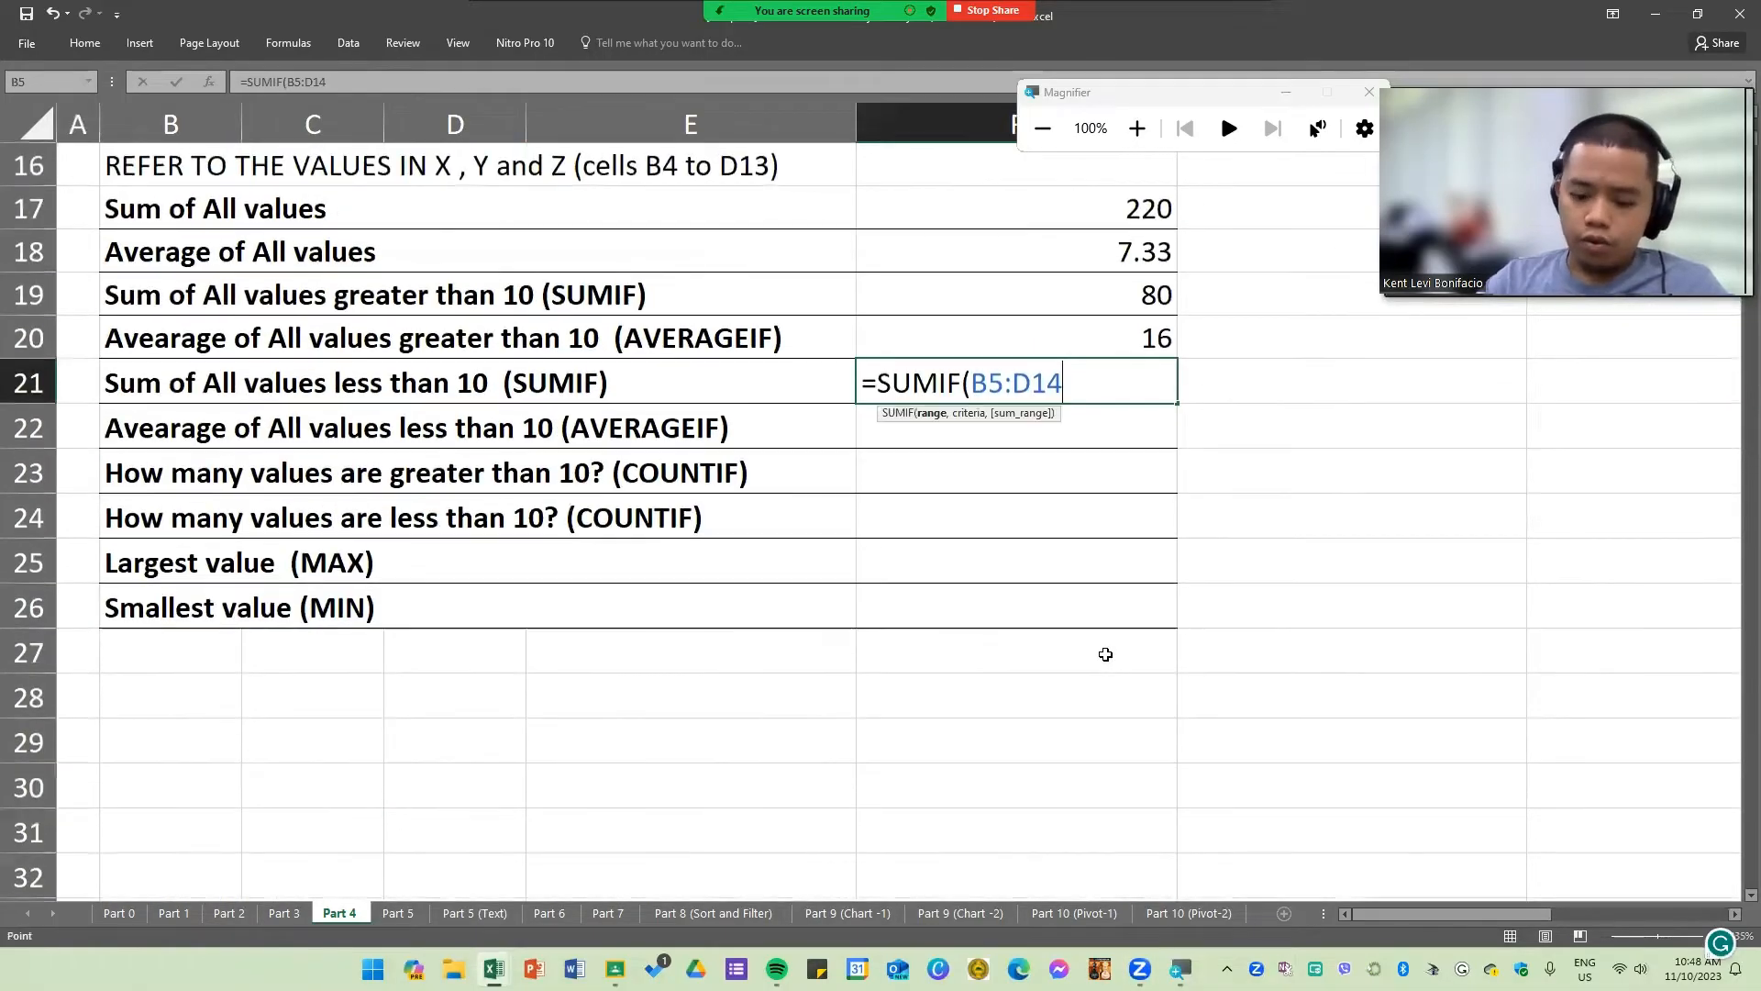
{"action": "type", "text": ",\"<10\")"}
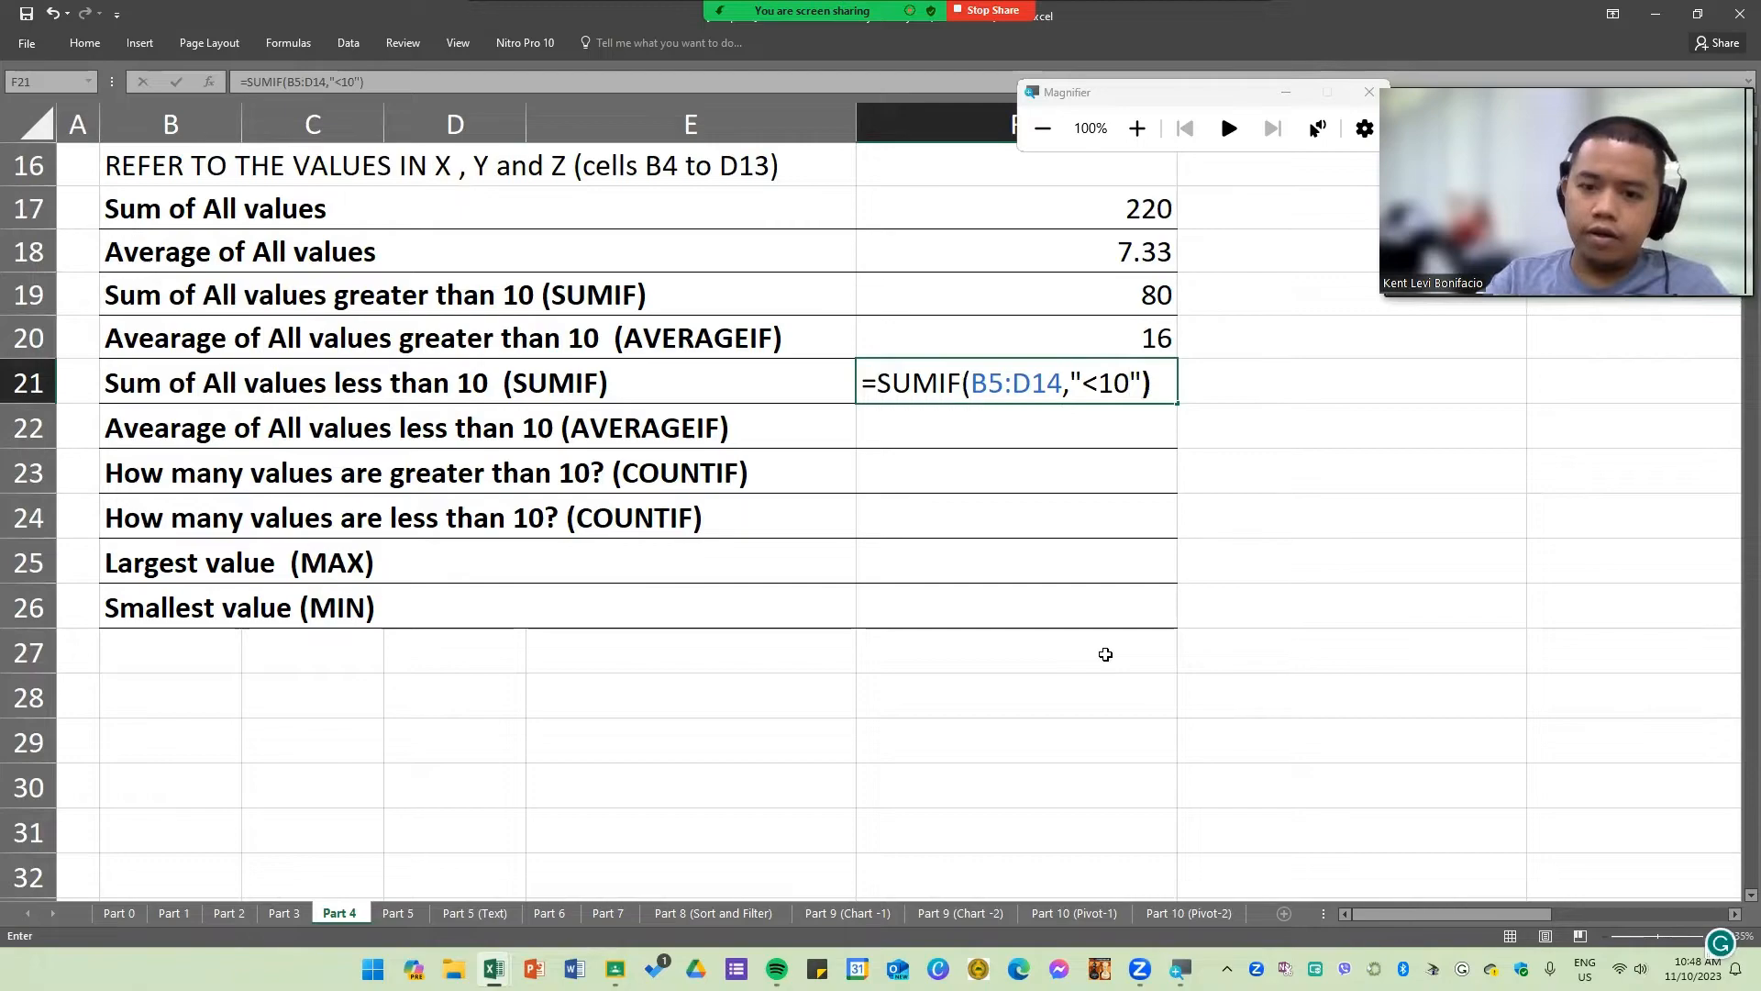
{"action": "key", "text": "Return"}
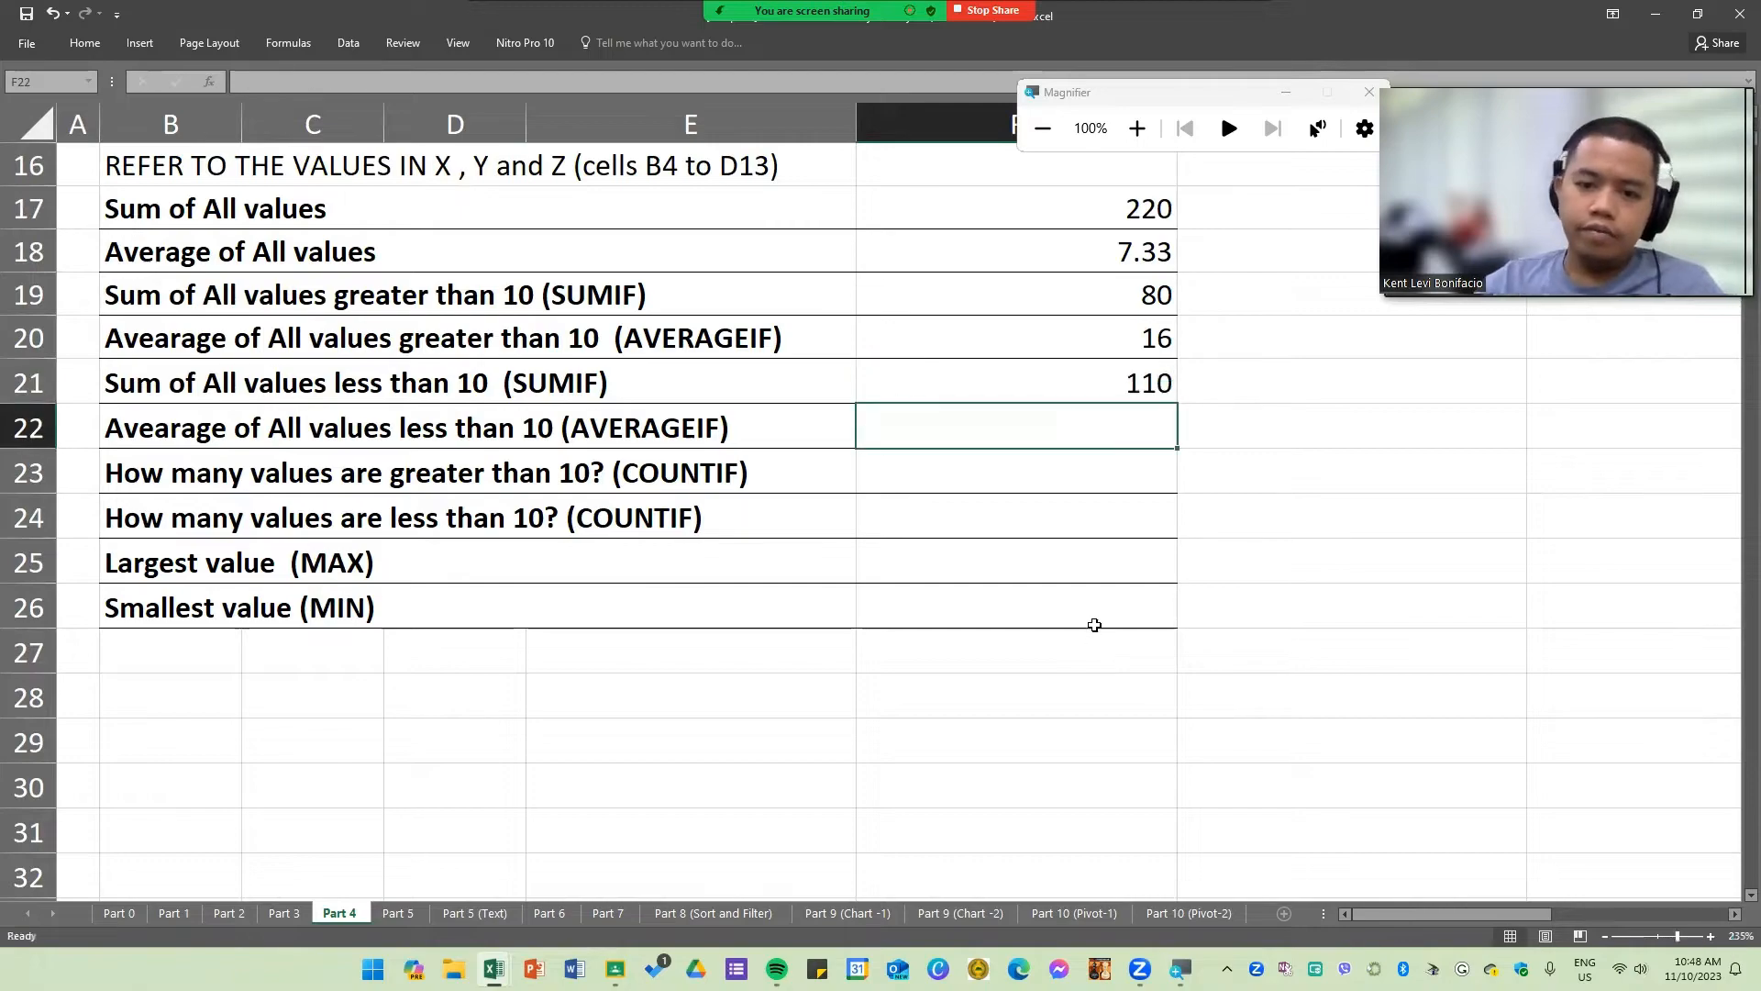
Step: Enter =AVERAGEIF(B5:D14,"<10") in F22 to average all values less than 10, accepting the suggested correction
{"action": "left_click", "coordinate": [293, 443]}
{"action": "left_click", "coordinate": [905, 429]}
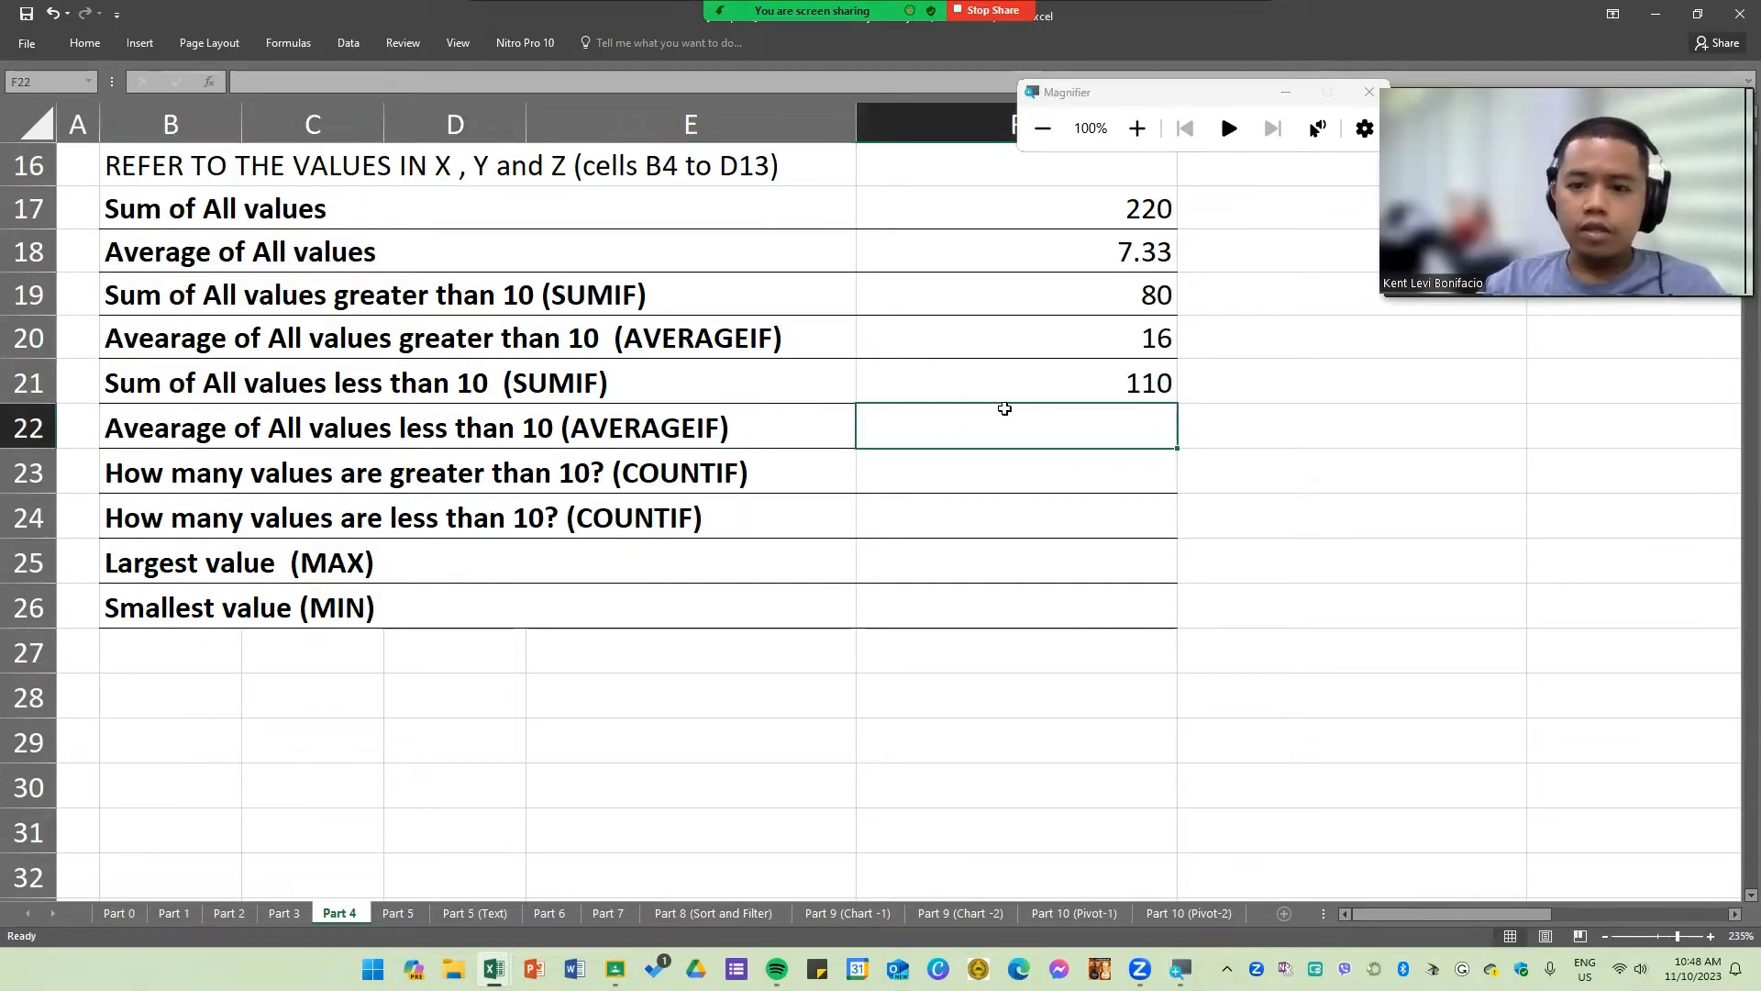
{"action": "left_click", "coordinate": [1075, 338]}
{"action": "left_click", "coordinate": [1037, 434]}
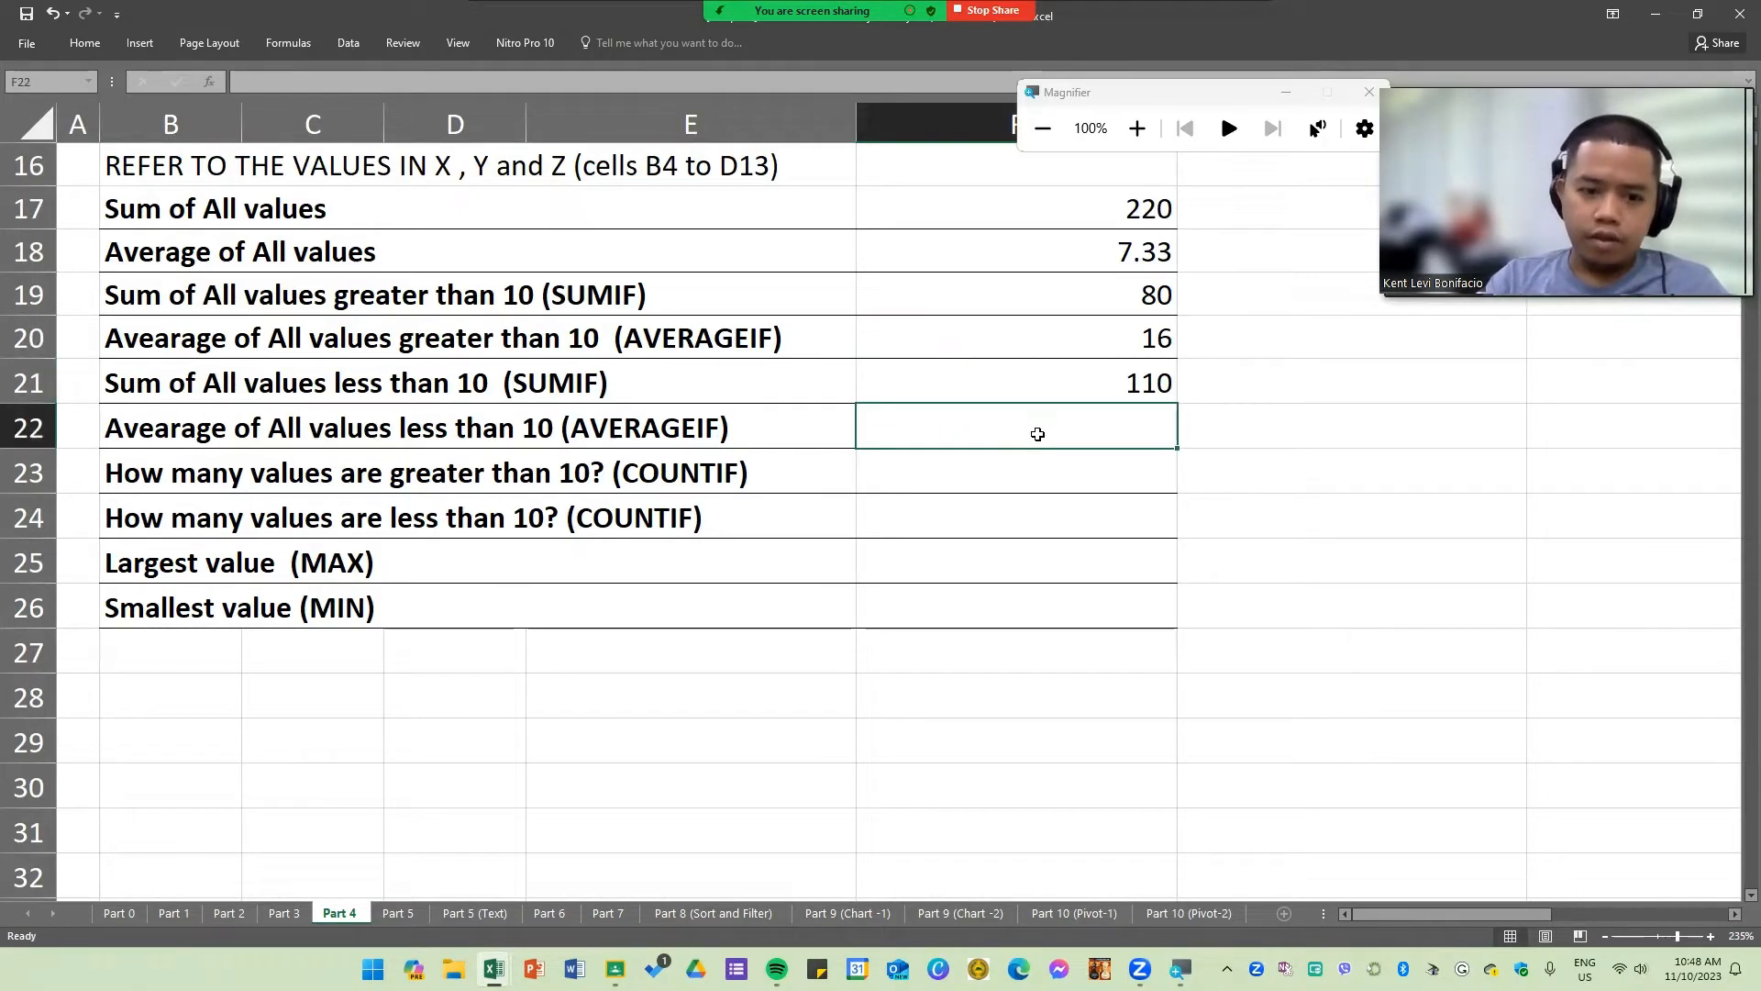
{"action": "type", "text": "=AVE"}
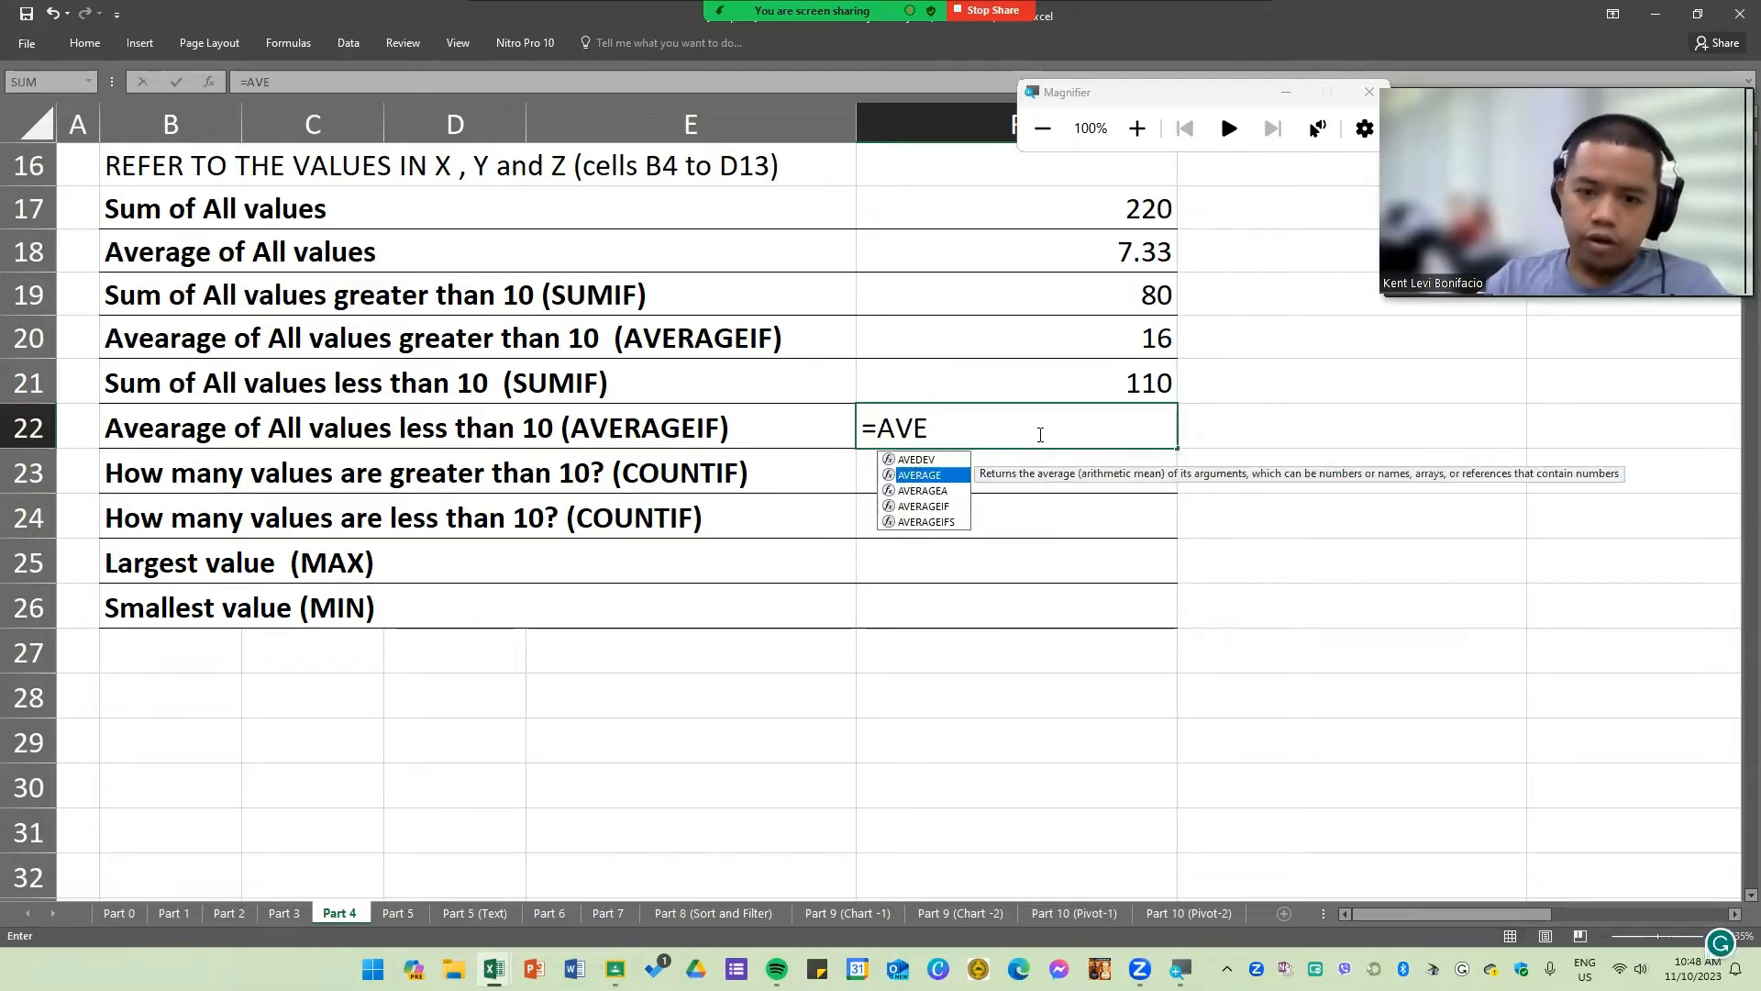
{"action": "key", "text": "Down"}
{"action": "key", "text": "Down"}
{"action": "key", "text": "Tab"}
{"action": "scroll", "coordinate": [739, 452], "scroll_direction": "up", "scroll_amount": 5}
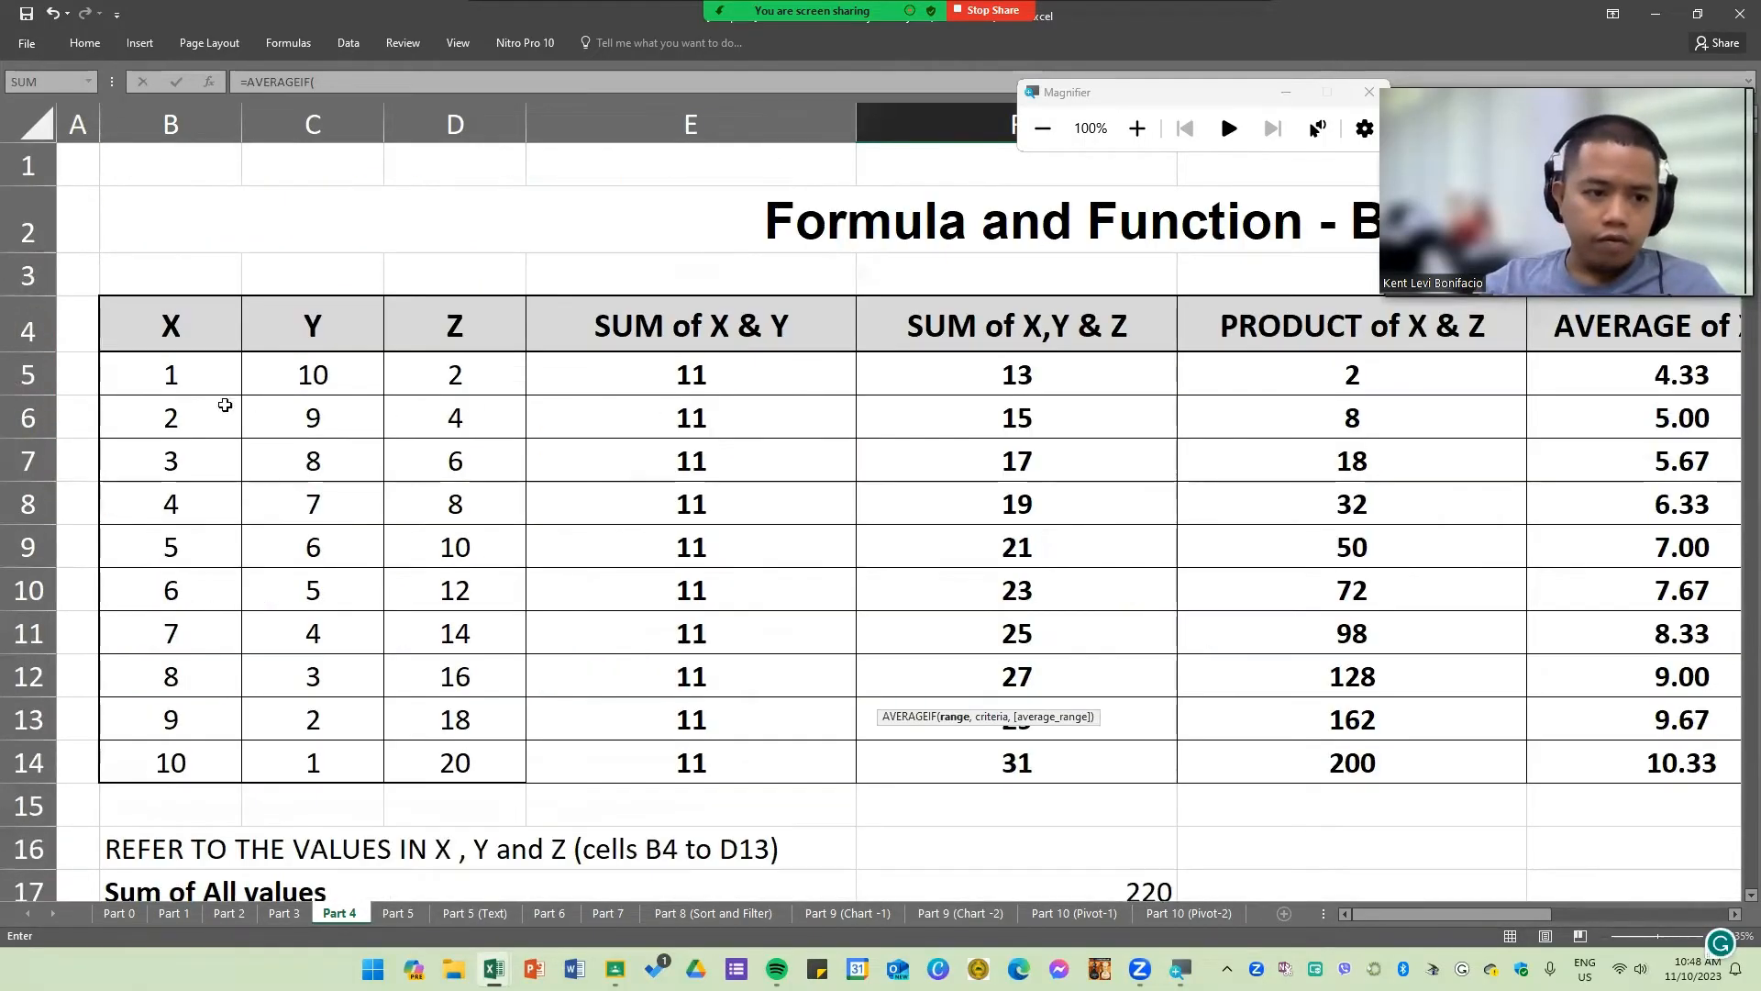
{"action": "left_click_drag", "start_coordinate": [220, 390], "coordinate": [444, 767]}
{"action": "scroll", "coordinate": [1109, 808], "scroll_direction": "down", "scroll_amount": 5}
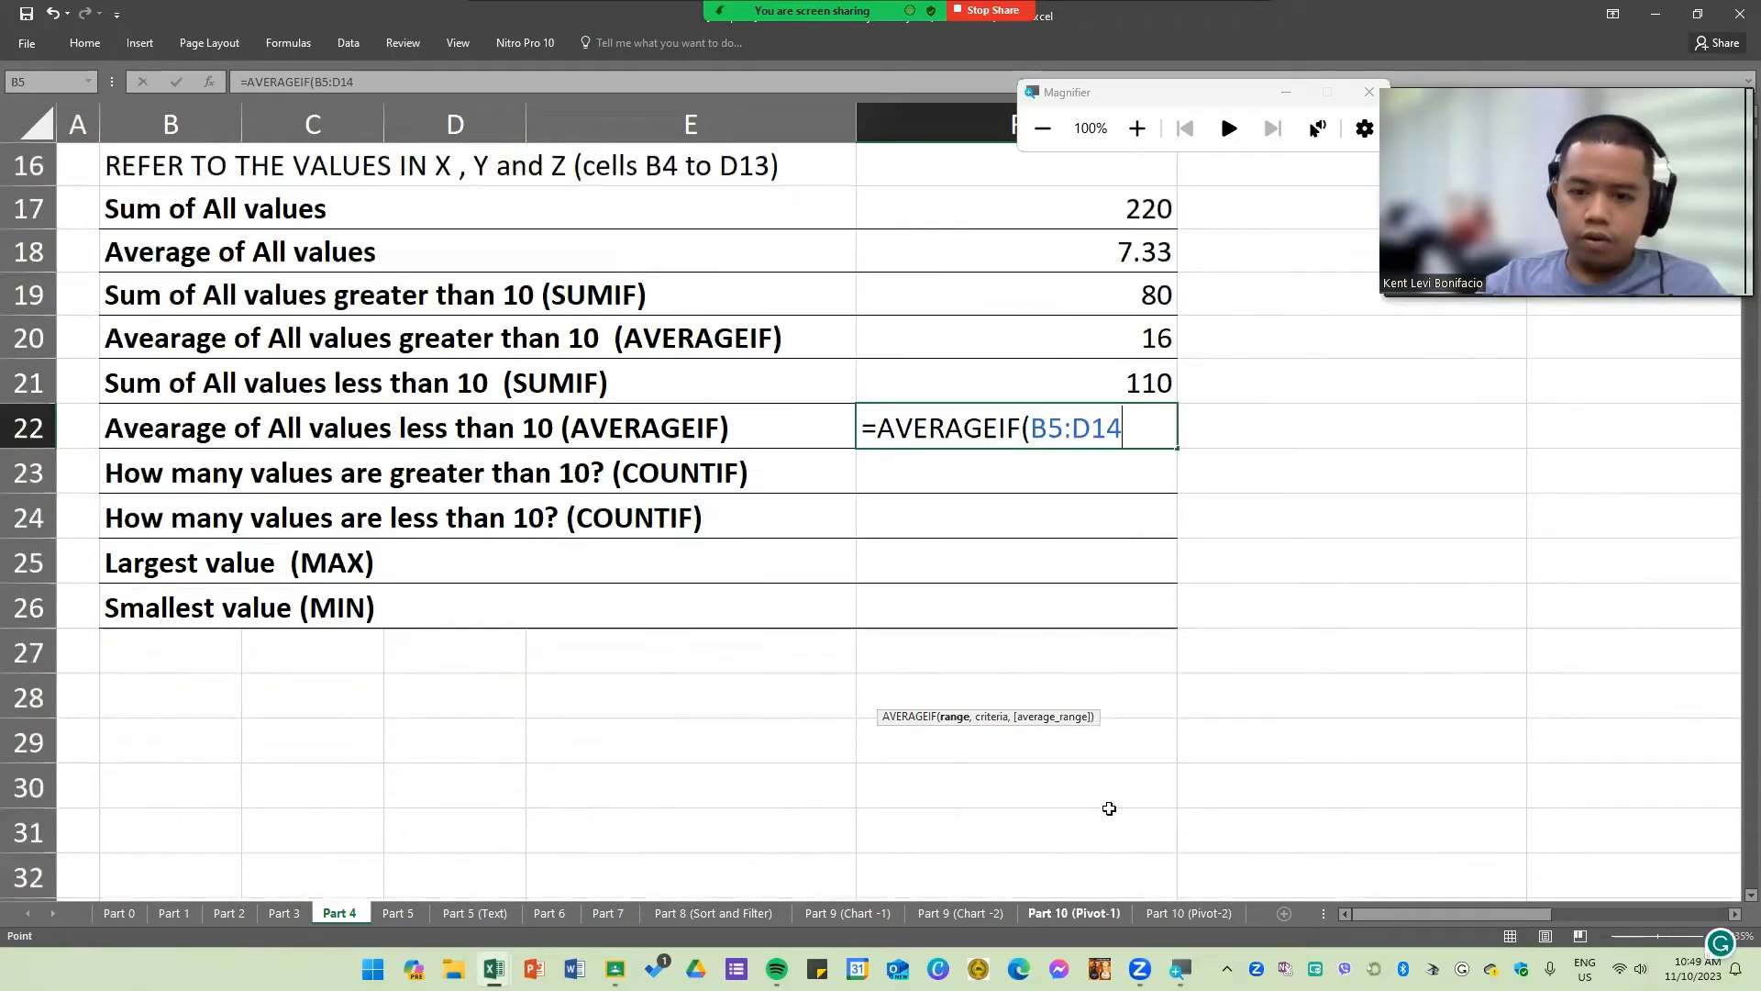
{"action": "scroll", "coordinate": [1109, 808], "scroll_direction": "down", "scroll_amount": 1}
{"action": "type", "text": ",\"<"}
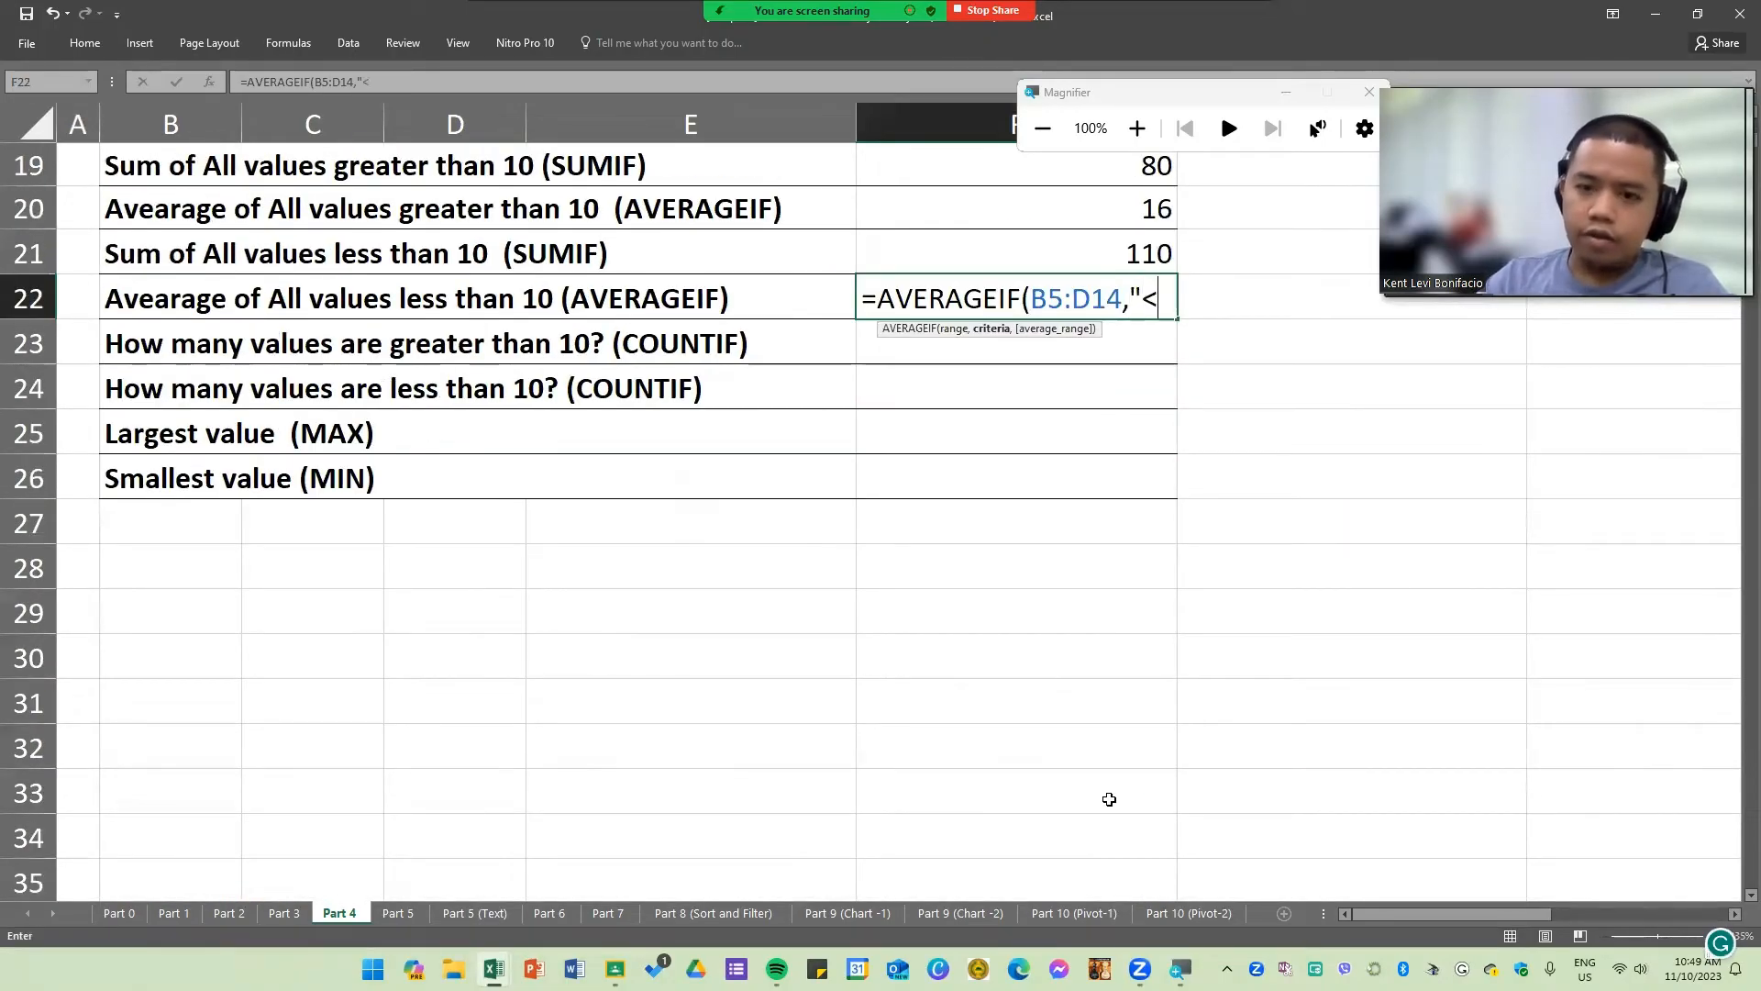
{"action": "type", "text": "10\")\\"}
{"action": "key", "text": "Return"}
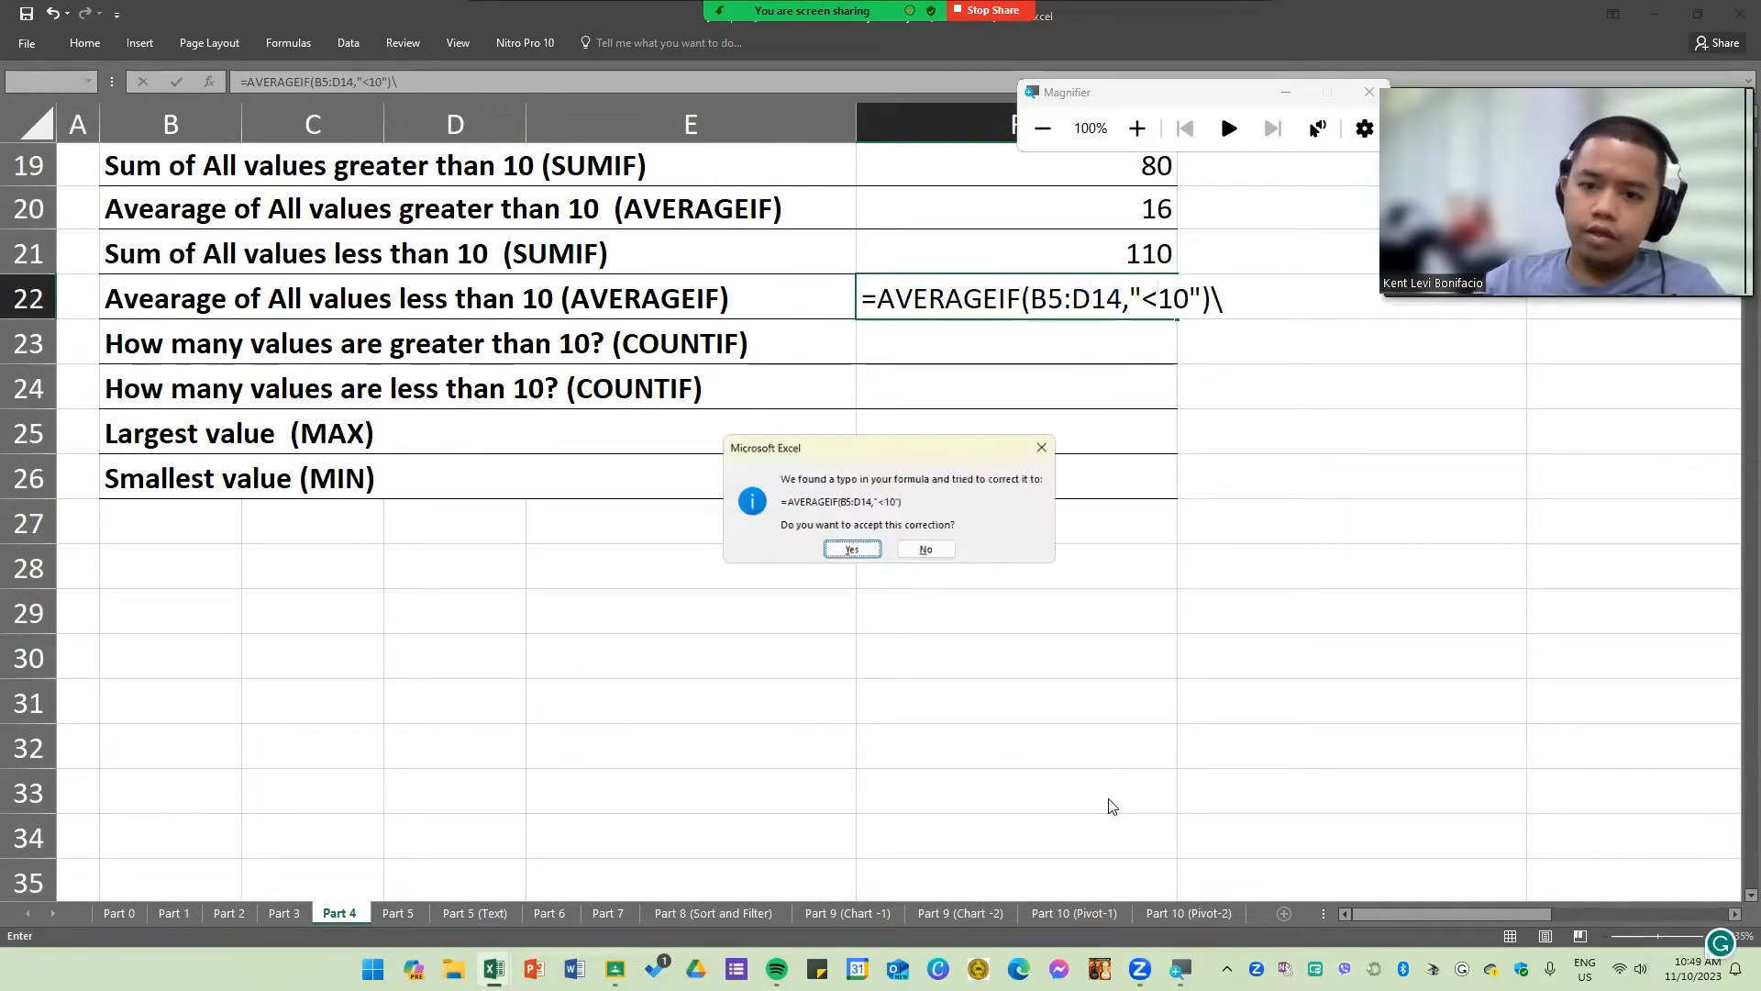
{"action": "key", "text": "Return"}
{"action": "key", "text": "Up"}
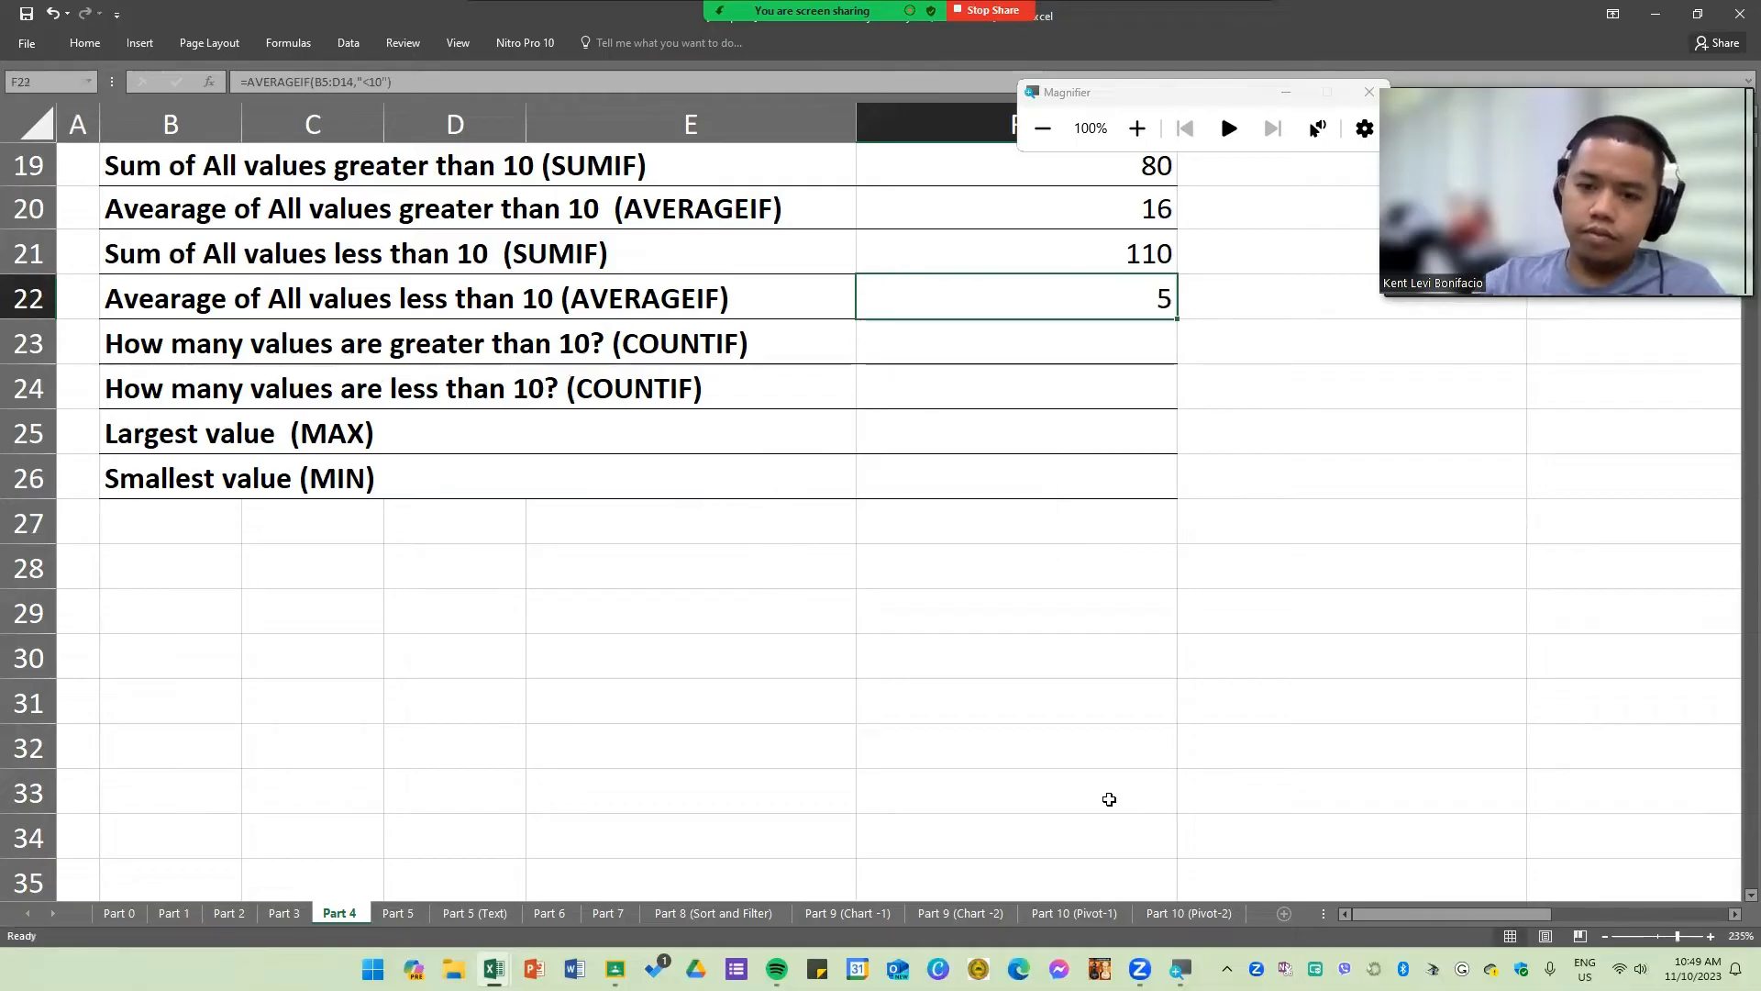
Step: Review the AVERAGEIF formula in F22 and the COUNTIF questions in rows 23 and 24
{"action": "double_click", "coordinate": [1113, 303]}
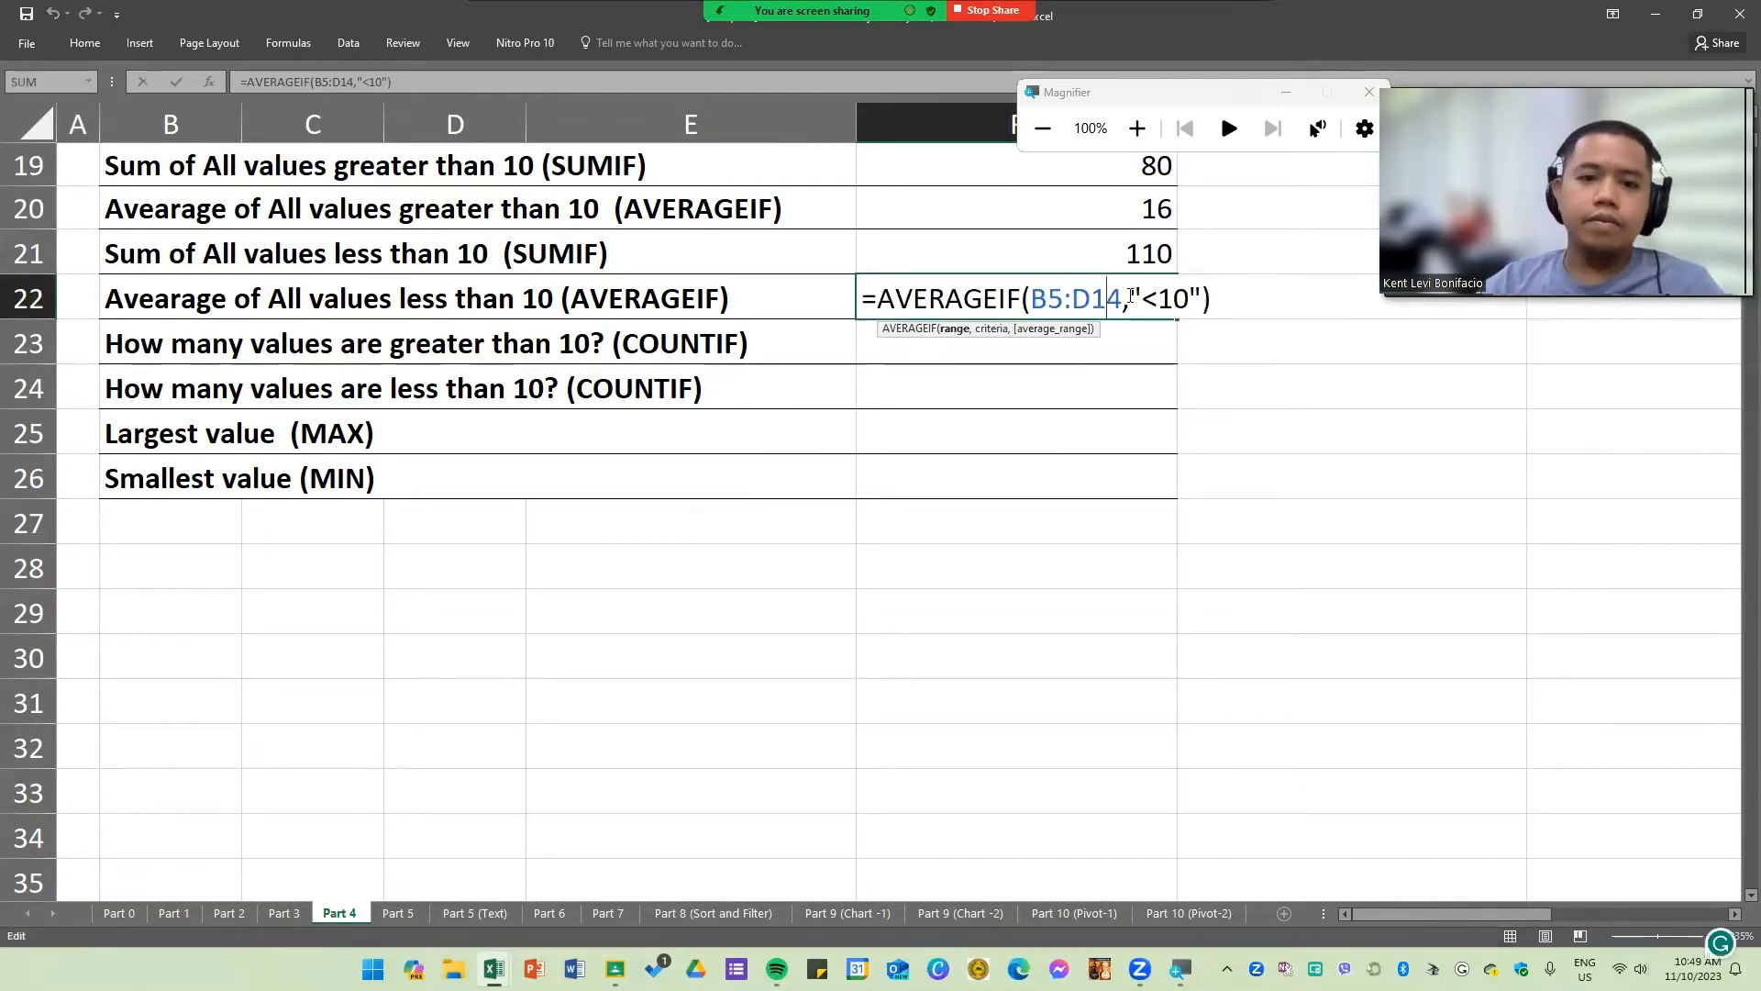
{"action": "key", "text": "Return"}
{"action": "left_click", "coordinate": [250, 358]}
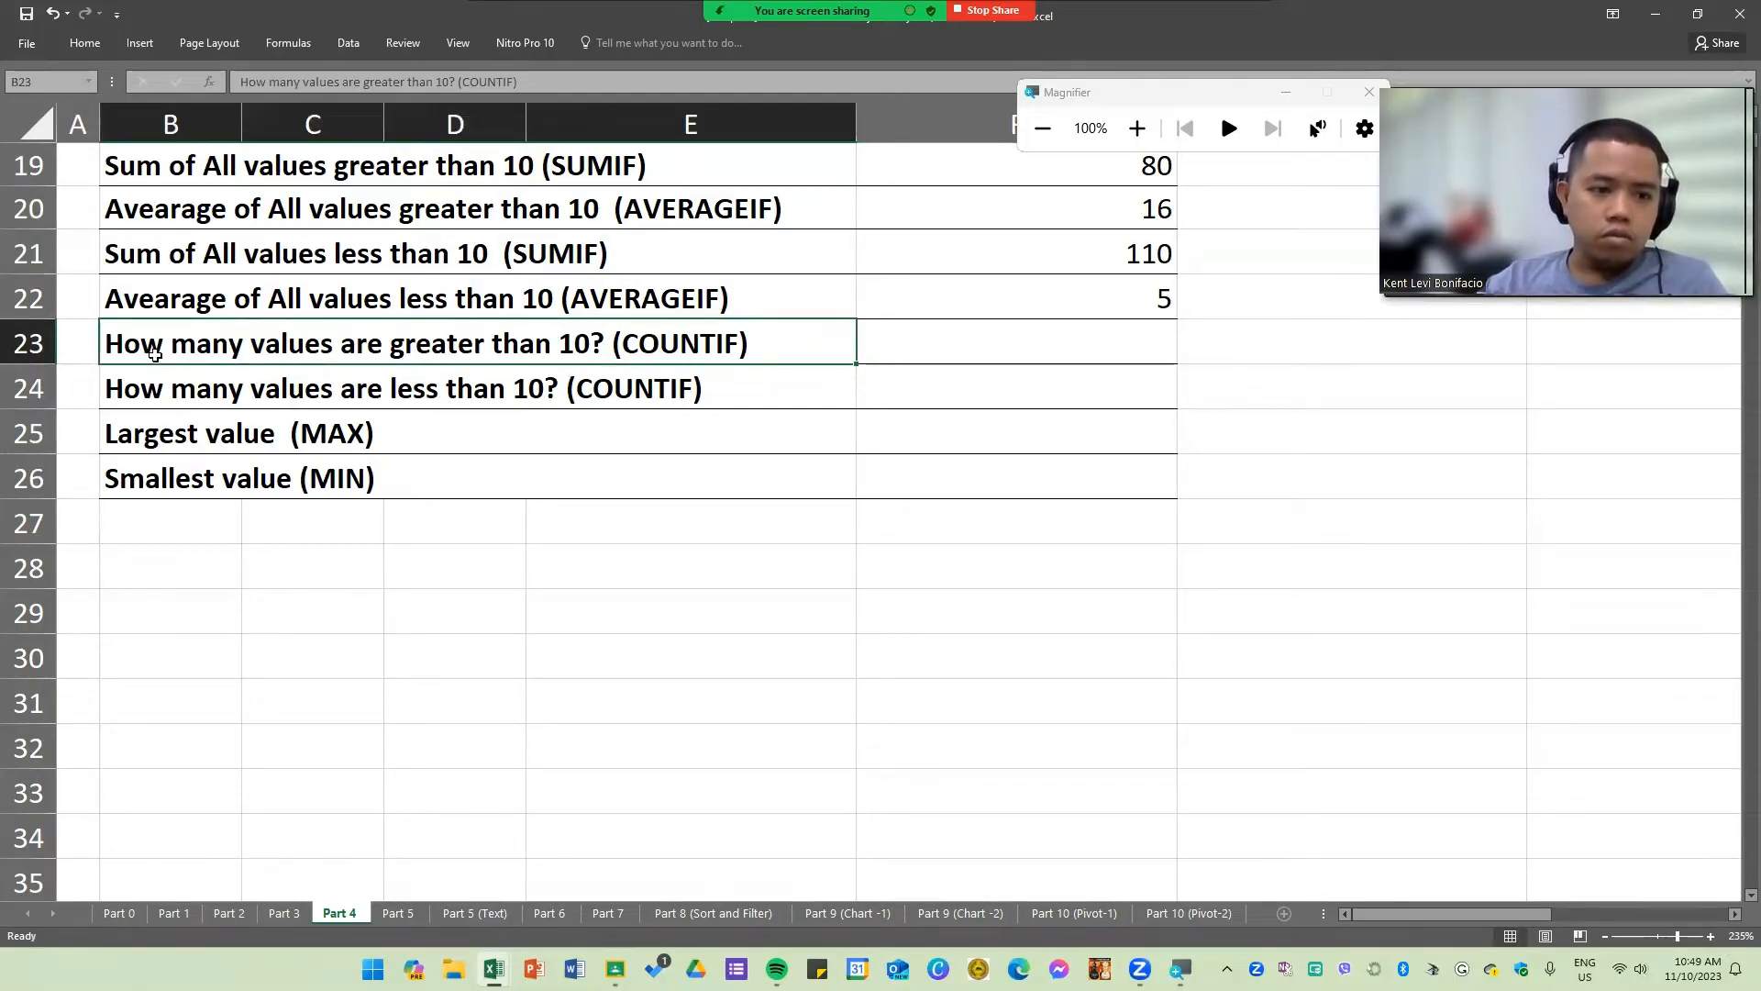
{"action": "left_click", "coordinate": [394, 385]}
{"action": "left_click", "coordinate": [980, 343]}
{"action": "scroll", "coordinate": [1105, 468], "scroll_direction": "up", "scroll_amount": 2}
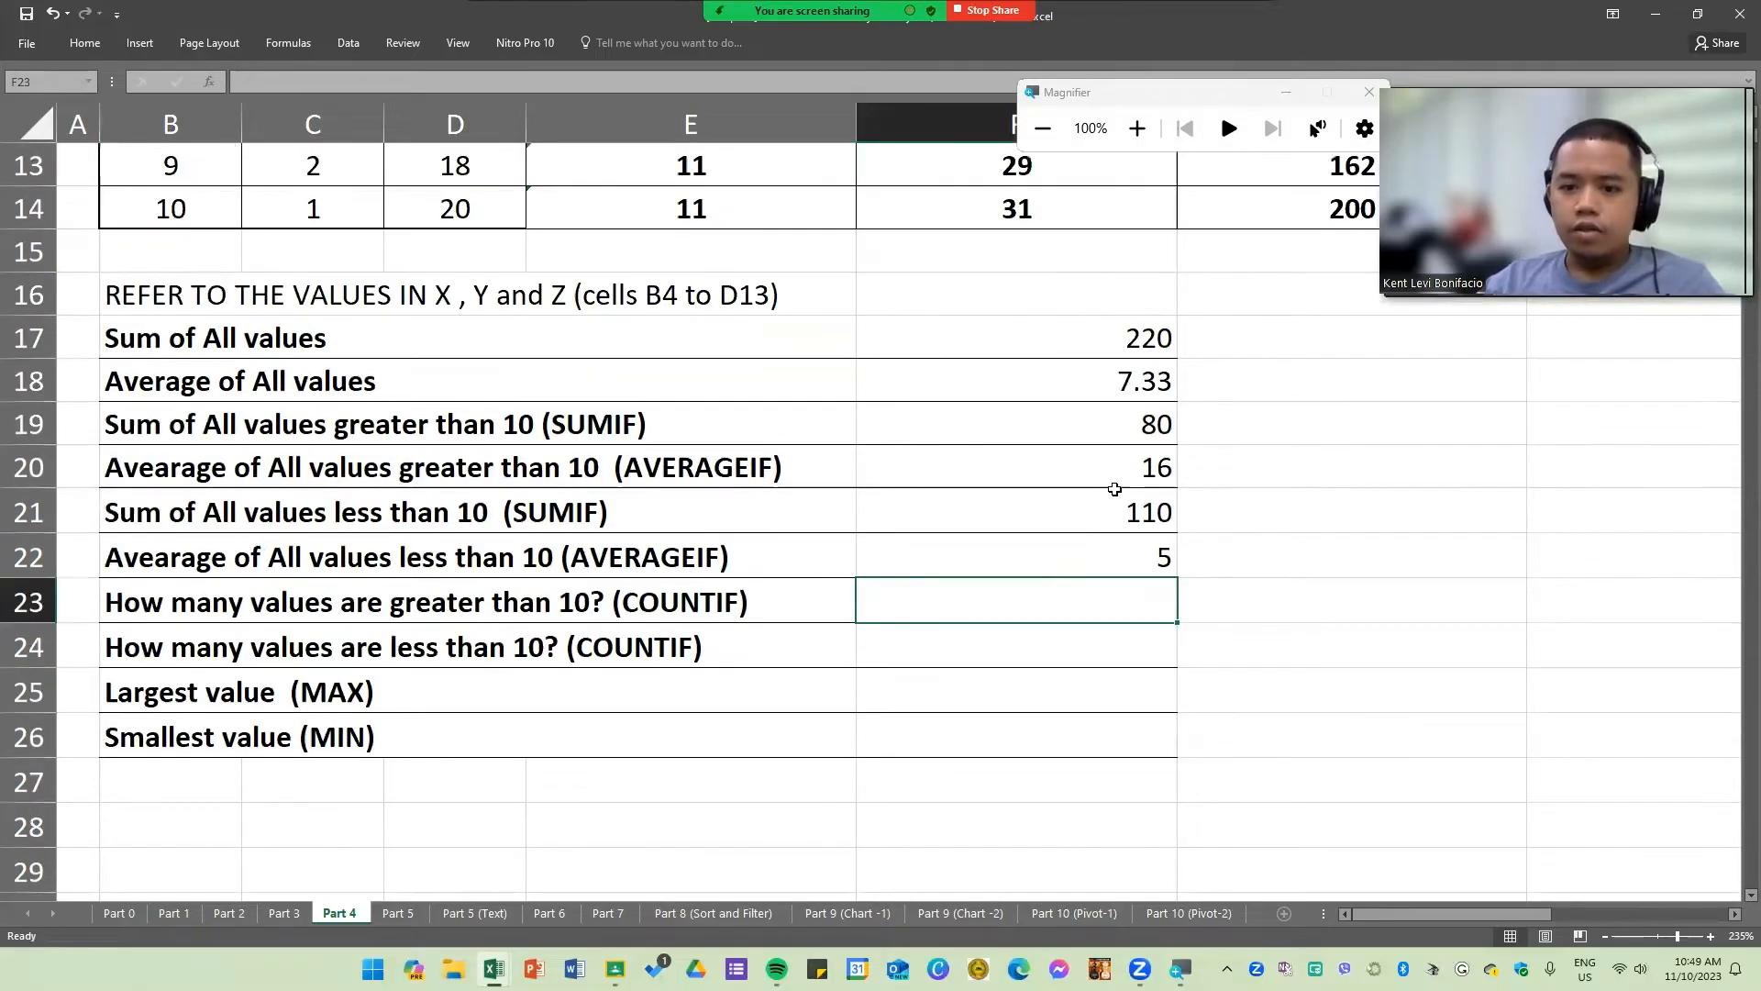
{"action": "left_click", "coordinate": [1308, 603]}
{"action": "type", "text": "=COU"}
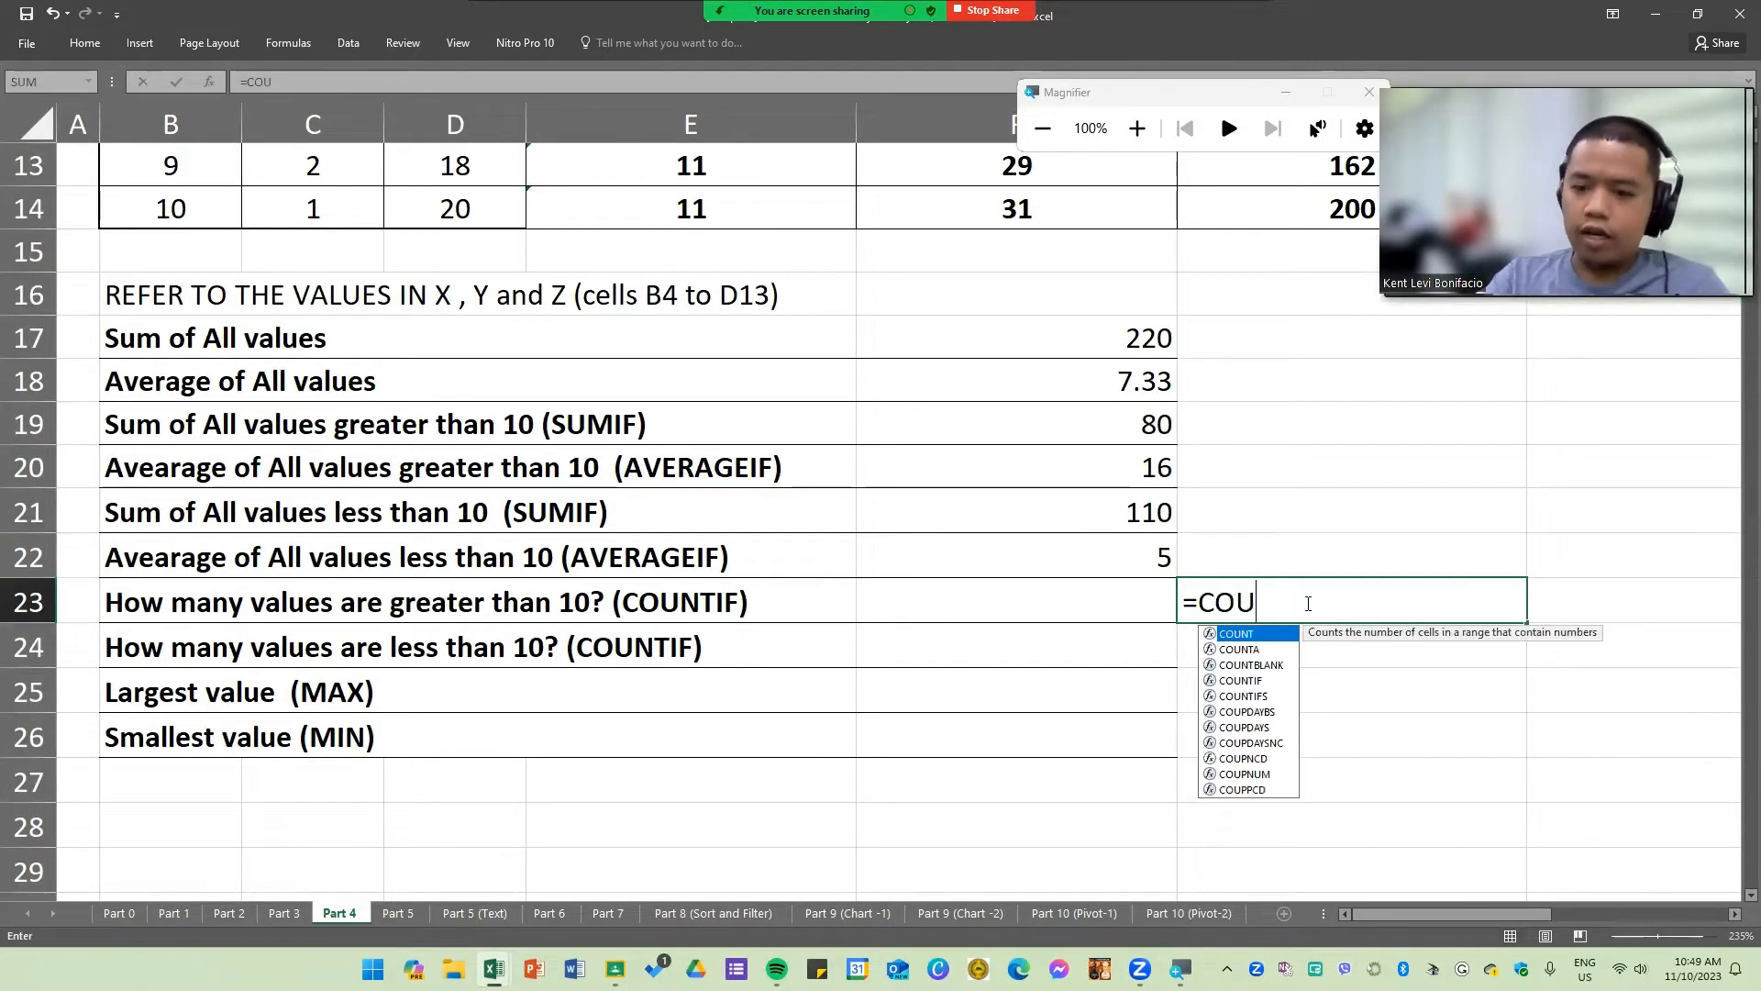
{"action": "type", "text": "NT"}
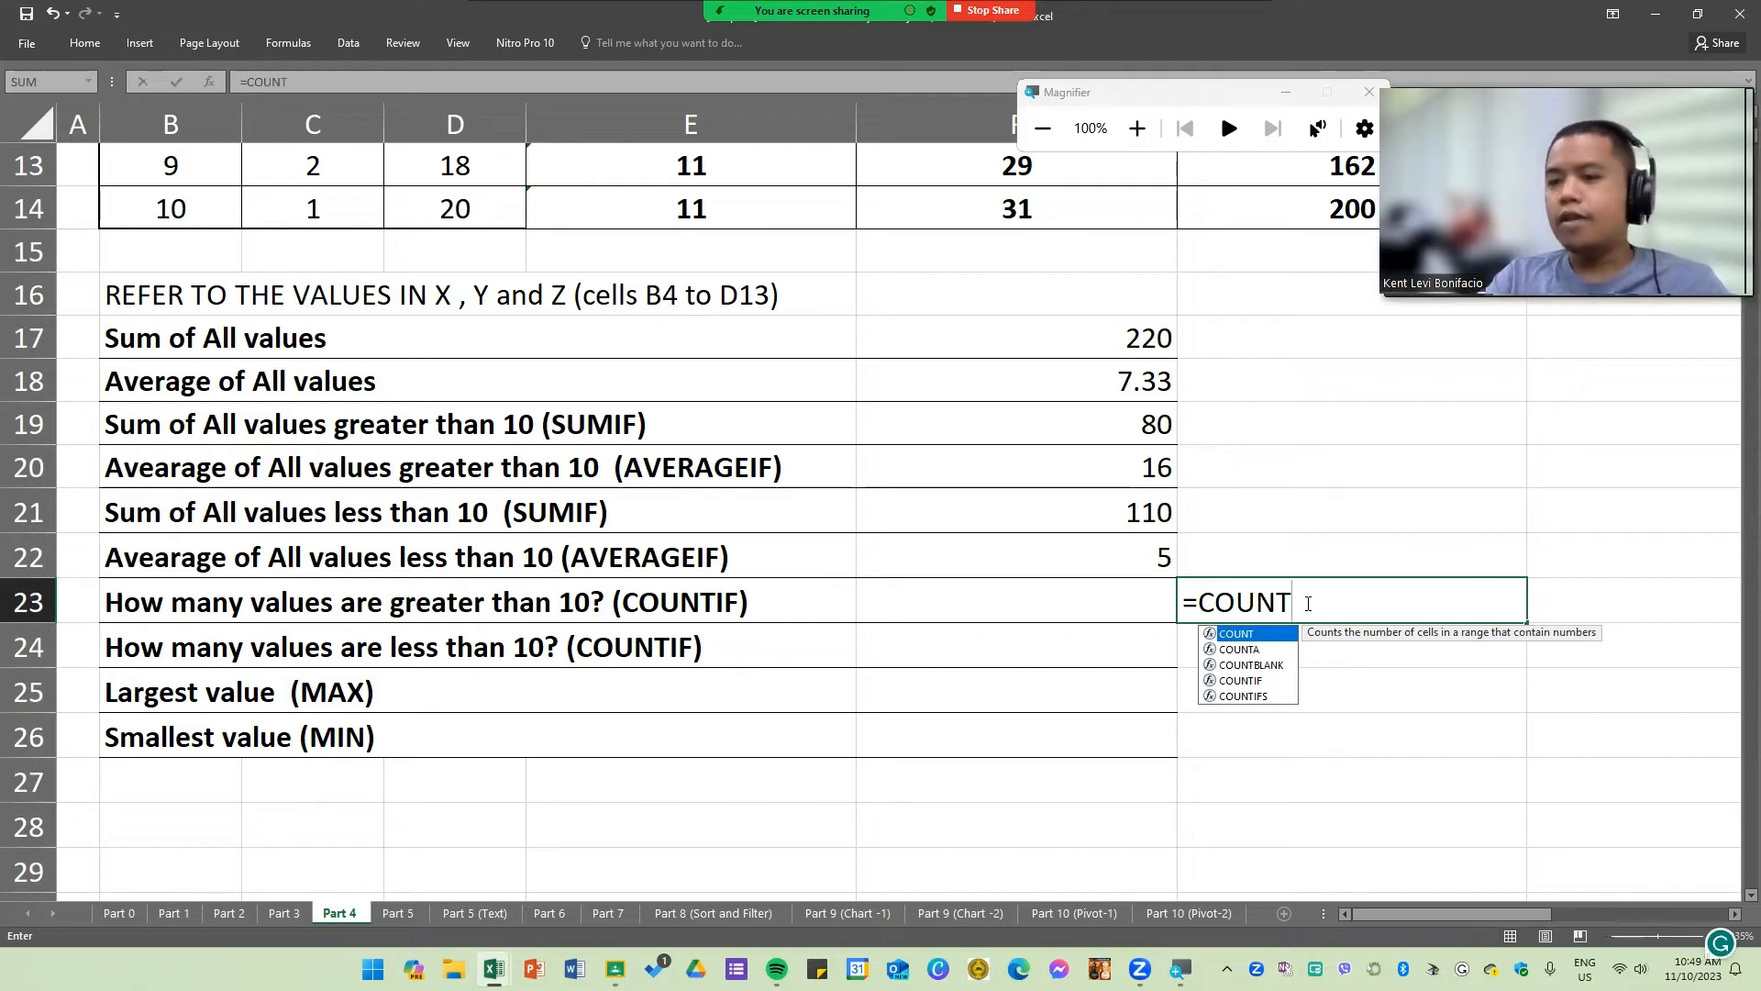
{"action": "key", "text": "BackSpace"}
{"action": "key", "text": "BackSpace"}
{"action": "key", "text": "BackSpace"}
{"action": "key", "text": "BackSpace"}
{"action": "key", "text": "BackSpace"}
{"action": "key", "text": "BackSpace"}
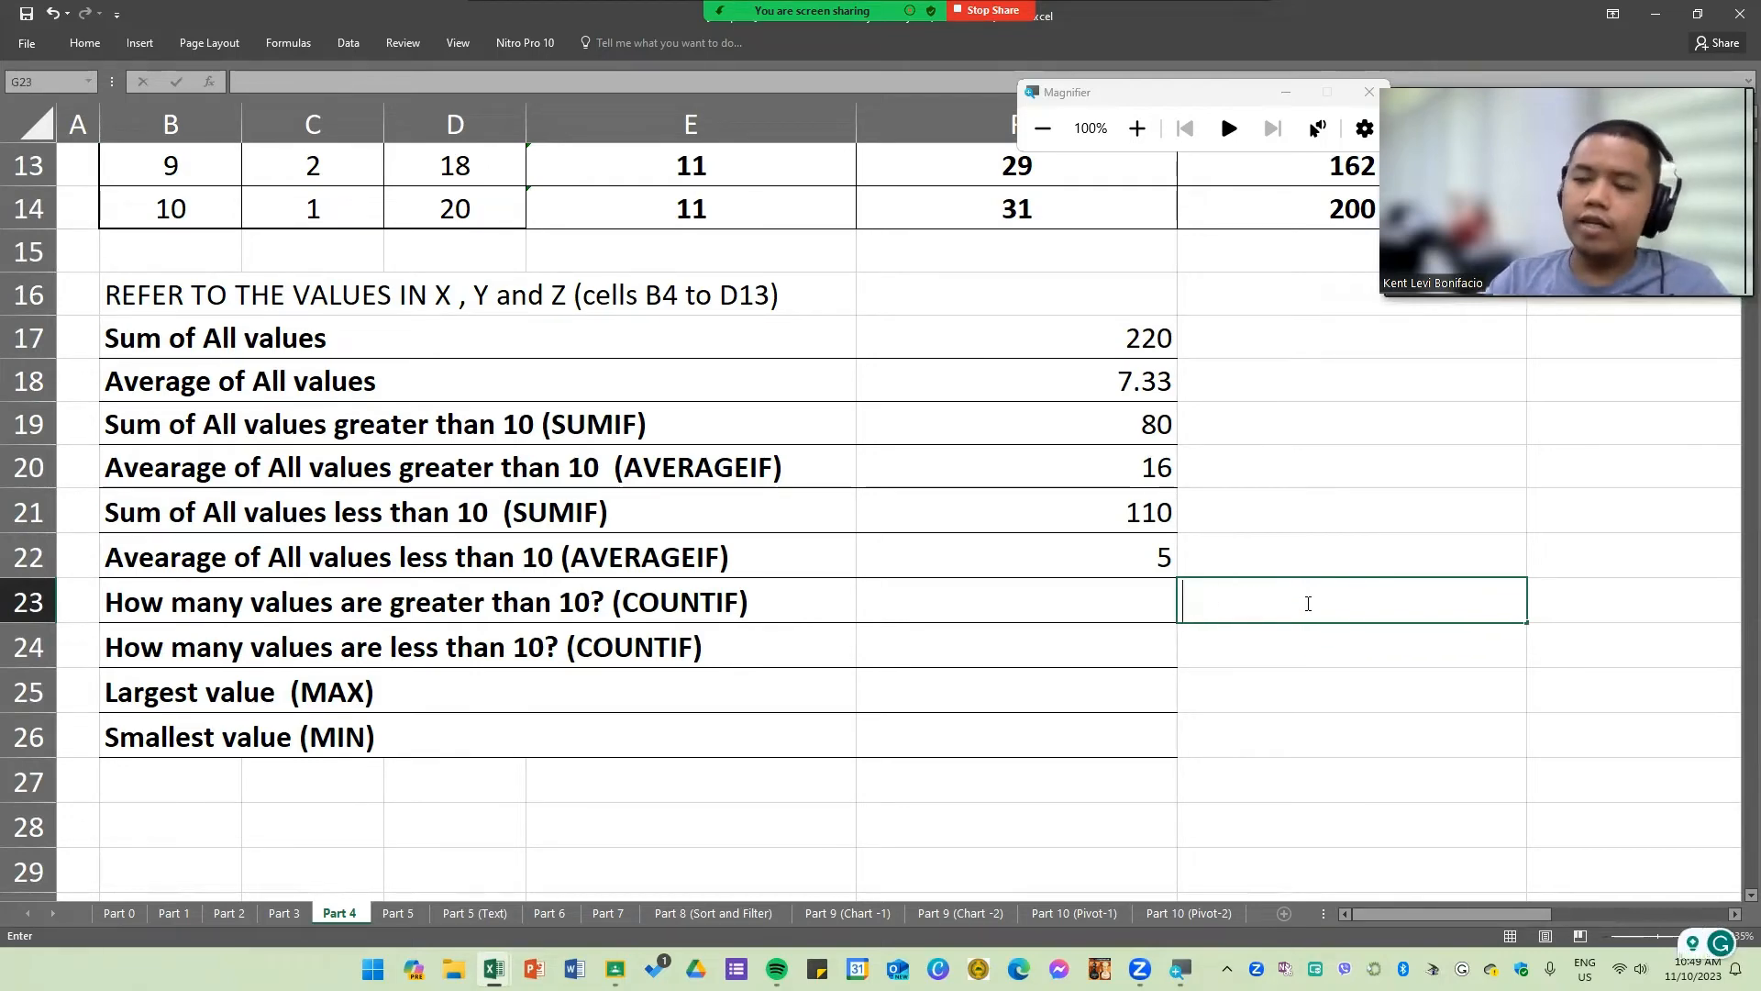
Step: Enter =COUNTIF(B5:D14,">10") in F23 to count how many values are greater than 10
{"action": "key", "text": "Left"}
{"action": "type", "text": "=CO"}
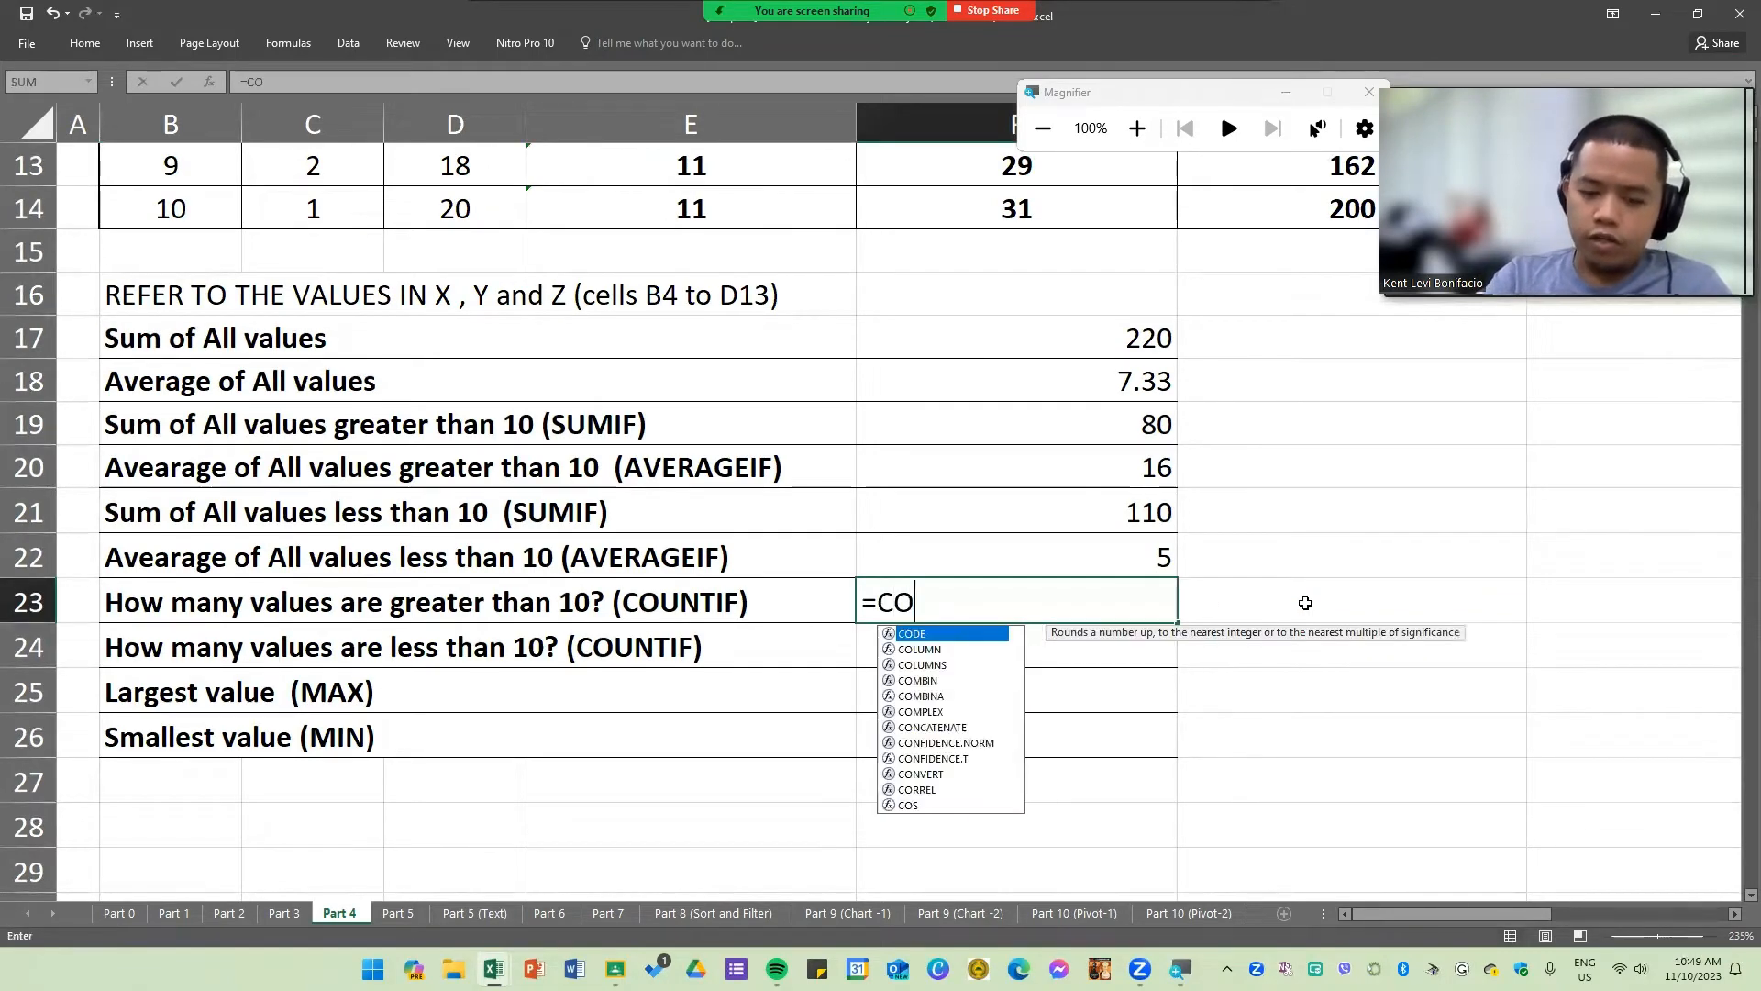
{"action": "type", "text": "UNT"}
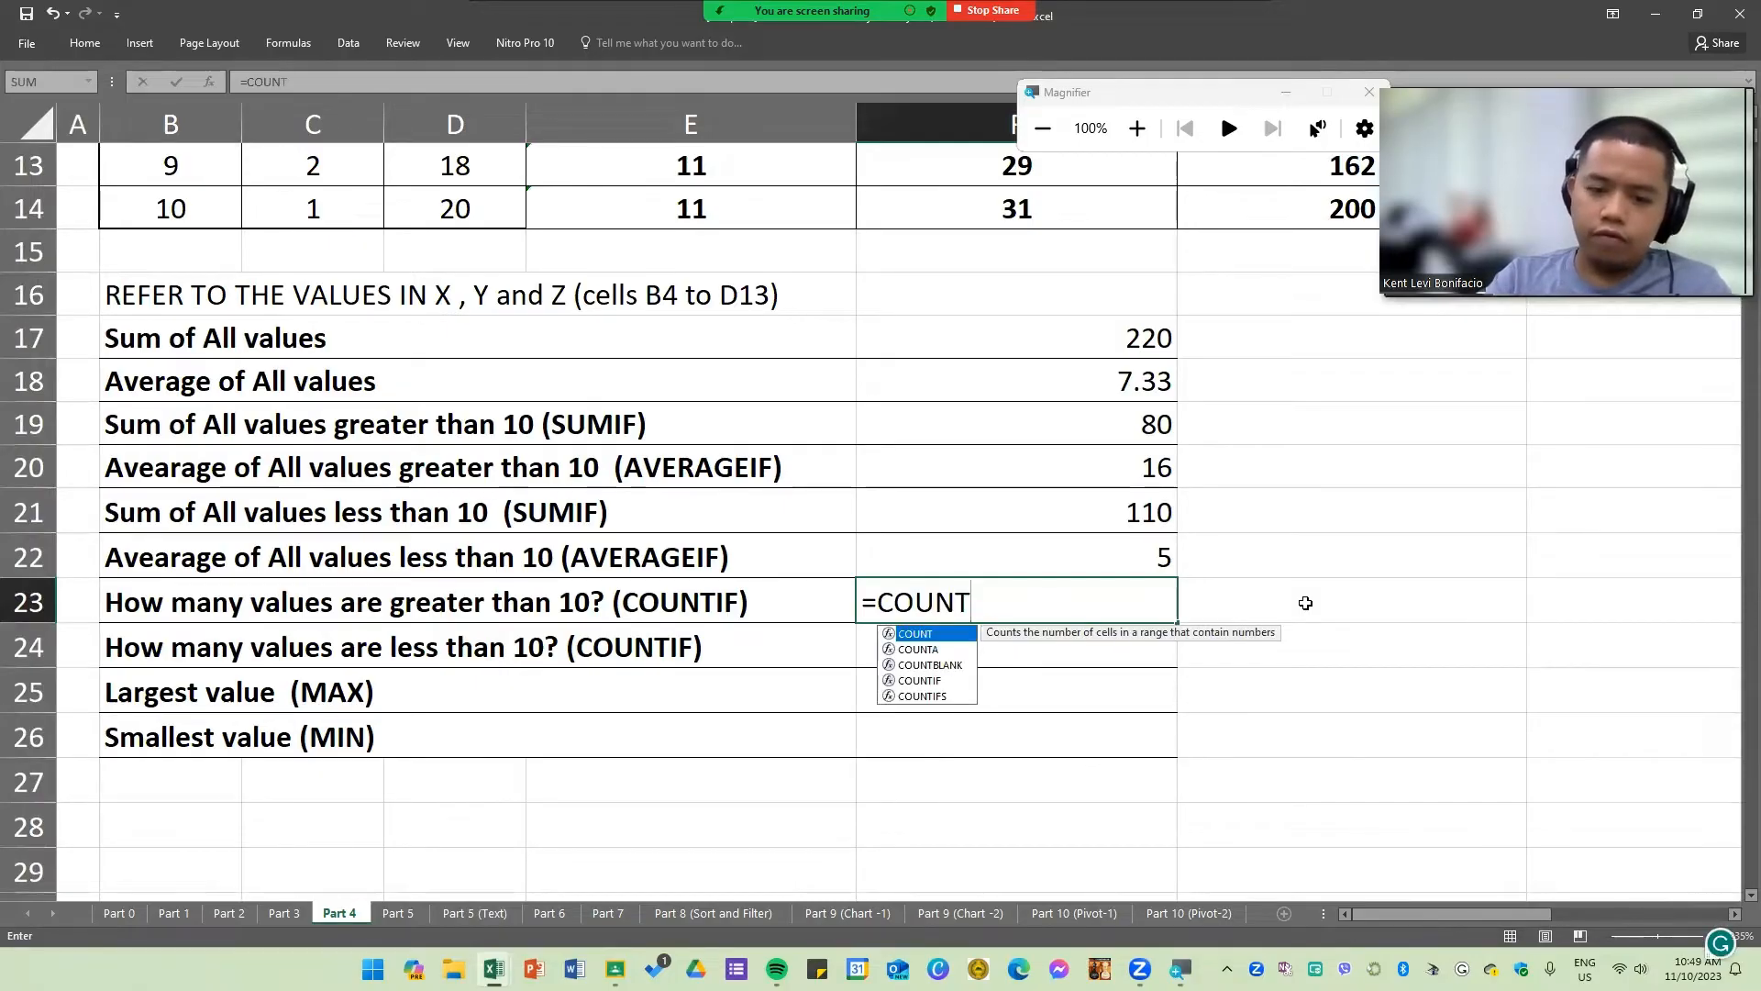
{"action": "key", "text": "Down"}
{"action": "key", "text": "Down"}
{"action": "key", "text": "Down"}
{"action": "key", "text": "Tab"}
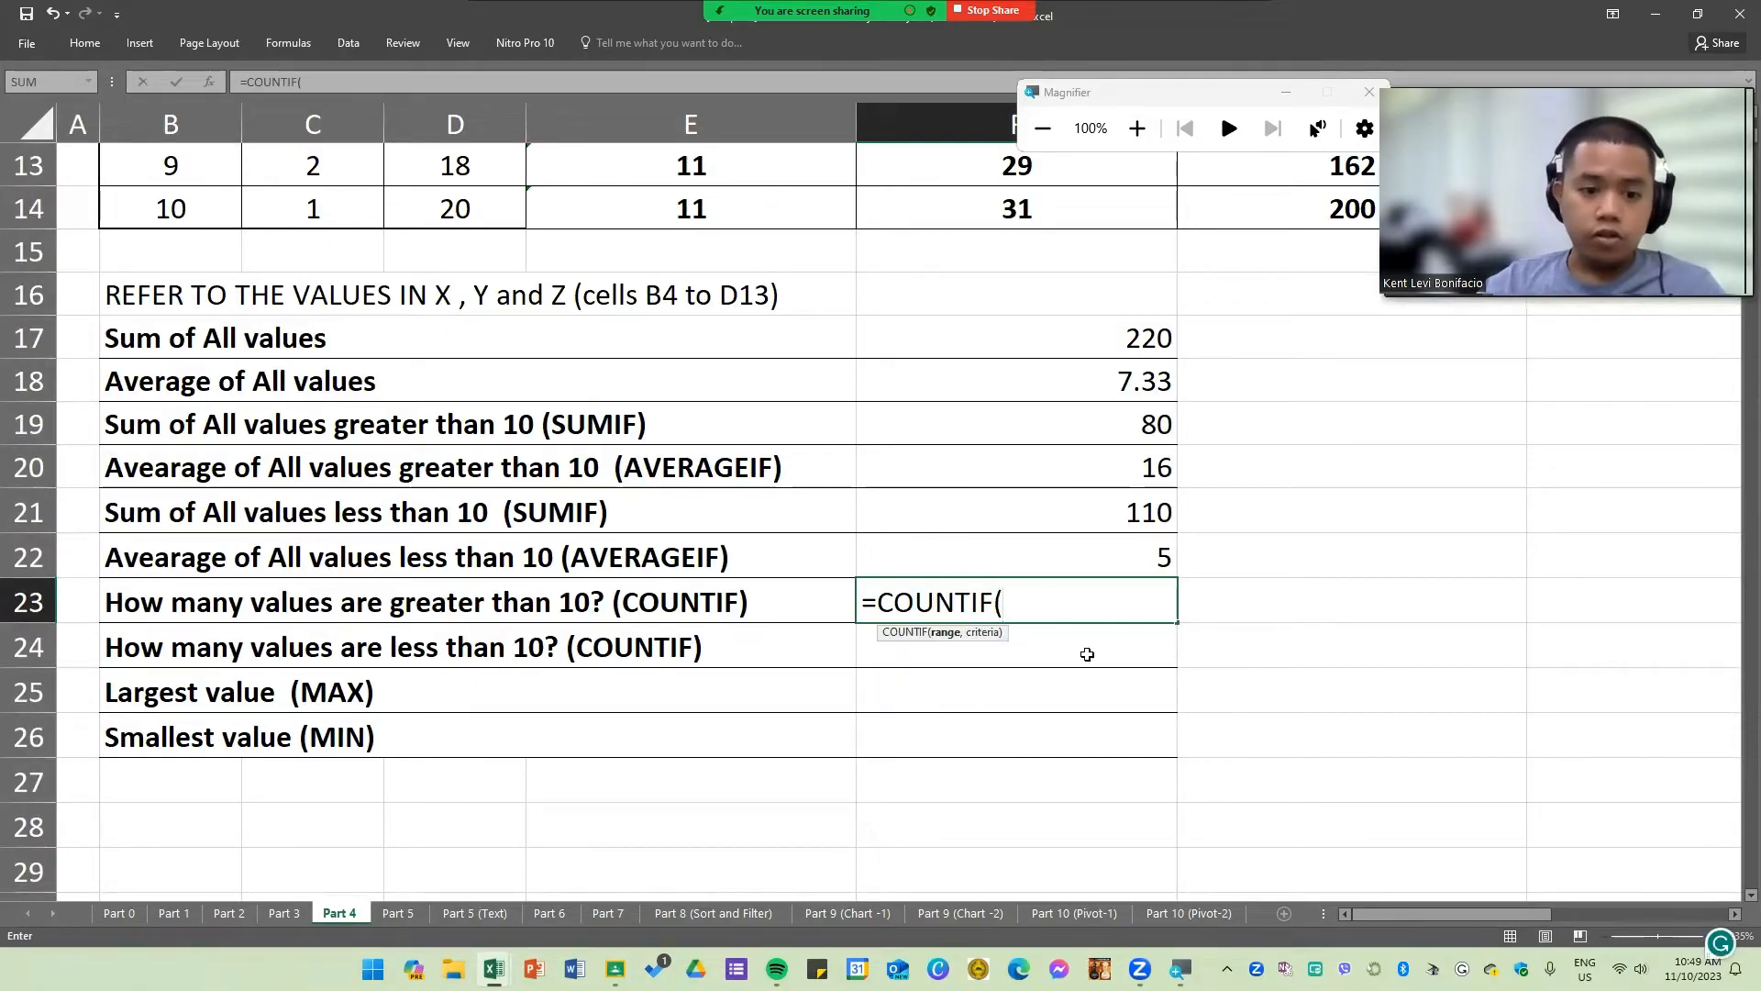
{"action": "scroll", "coordinate": [1047, 635], "scroll_direction": "up", "scroll_amount": 4}
{"action": "left_click_drag", "start_coordinate": [162, 373], "coordinate": [417, 762]}
{"action": "scroll", "coordinate": [1174, 661], "scroll_direction": "down", "scroll_amount": 6}
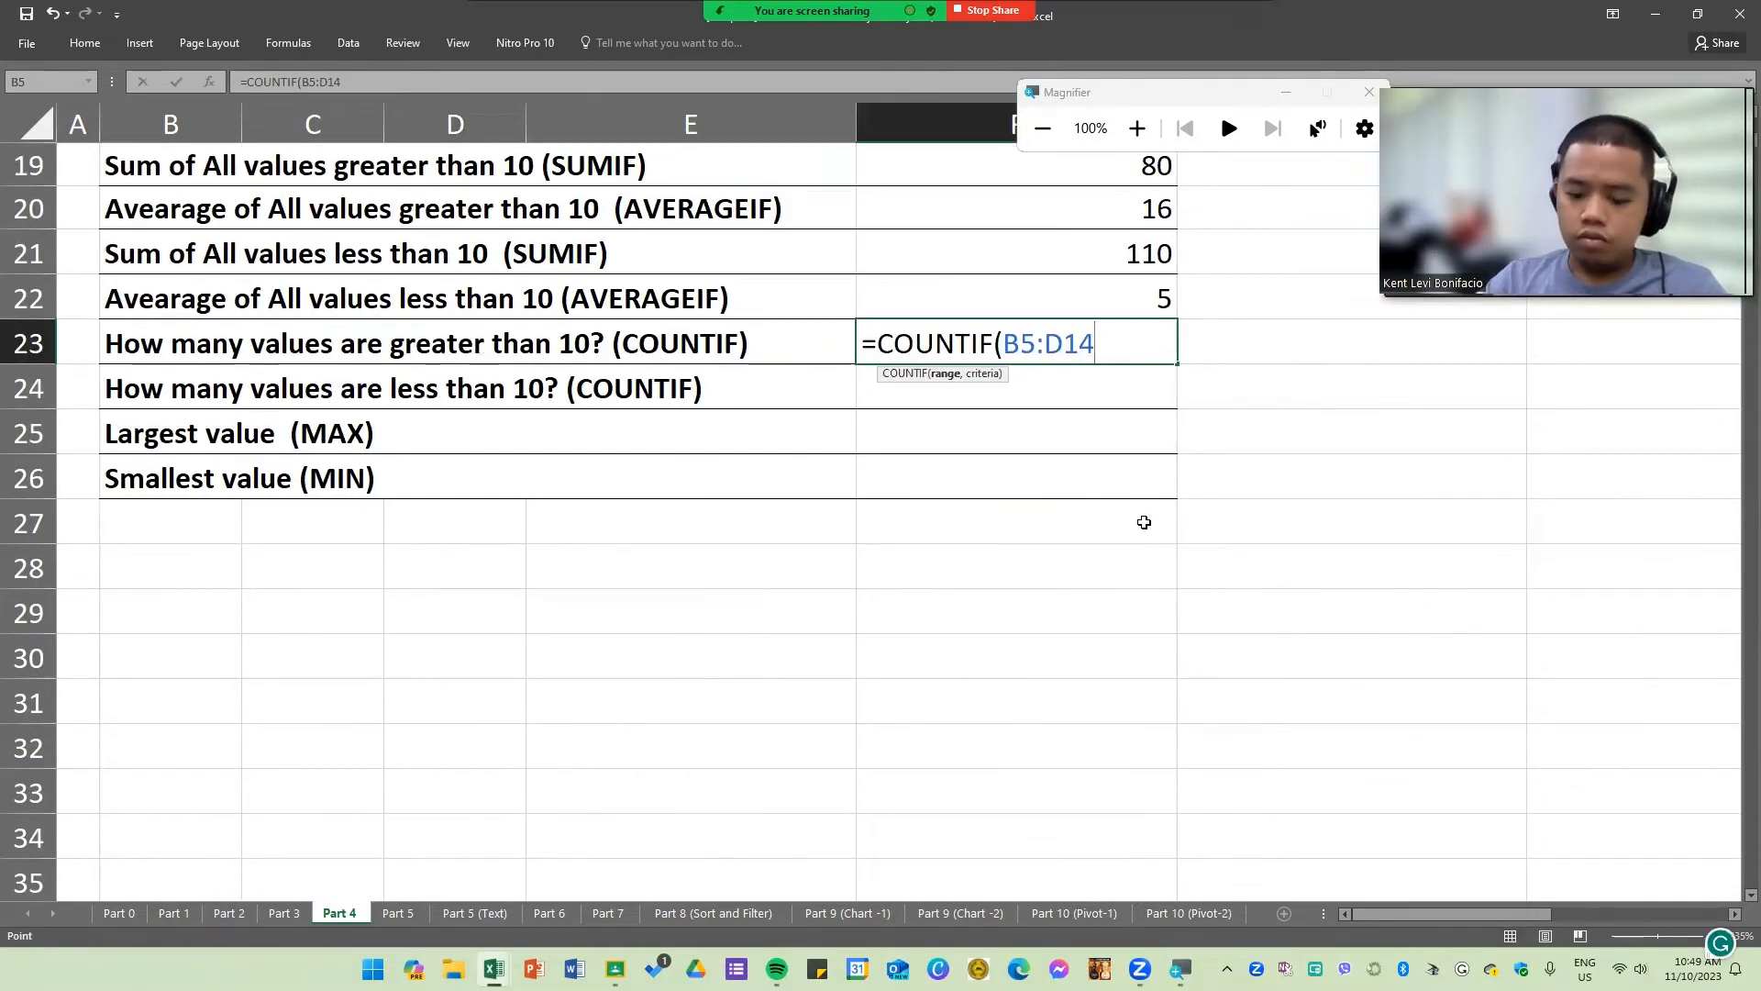
{"action": "type", "text": ",\">"}
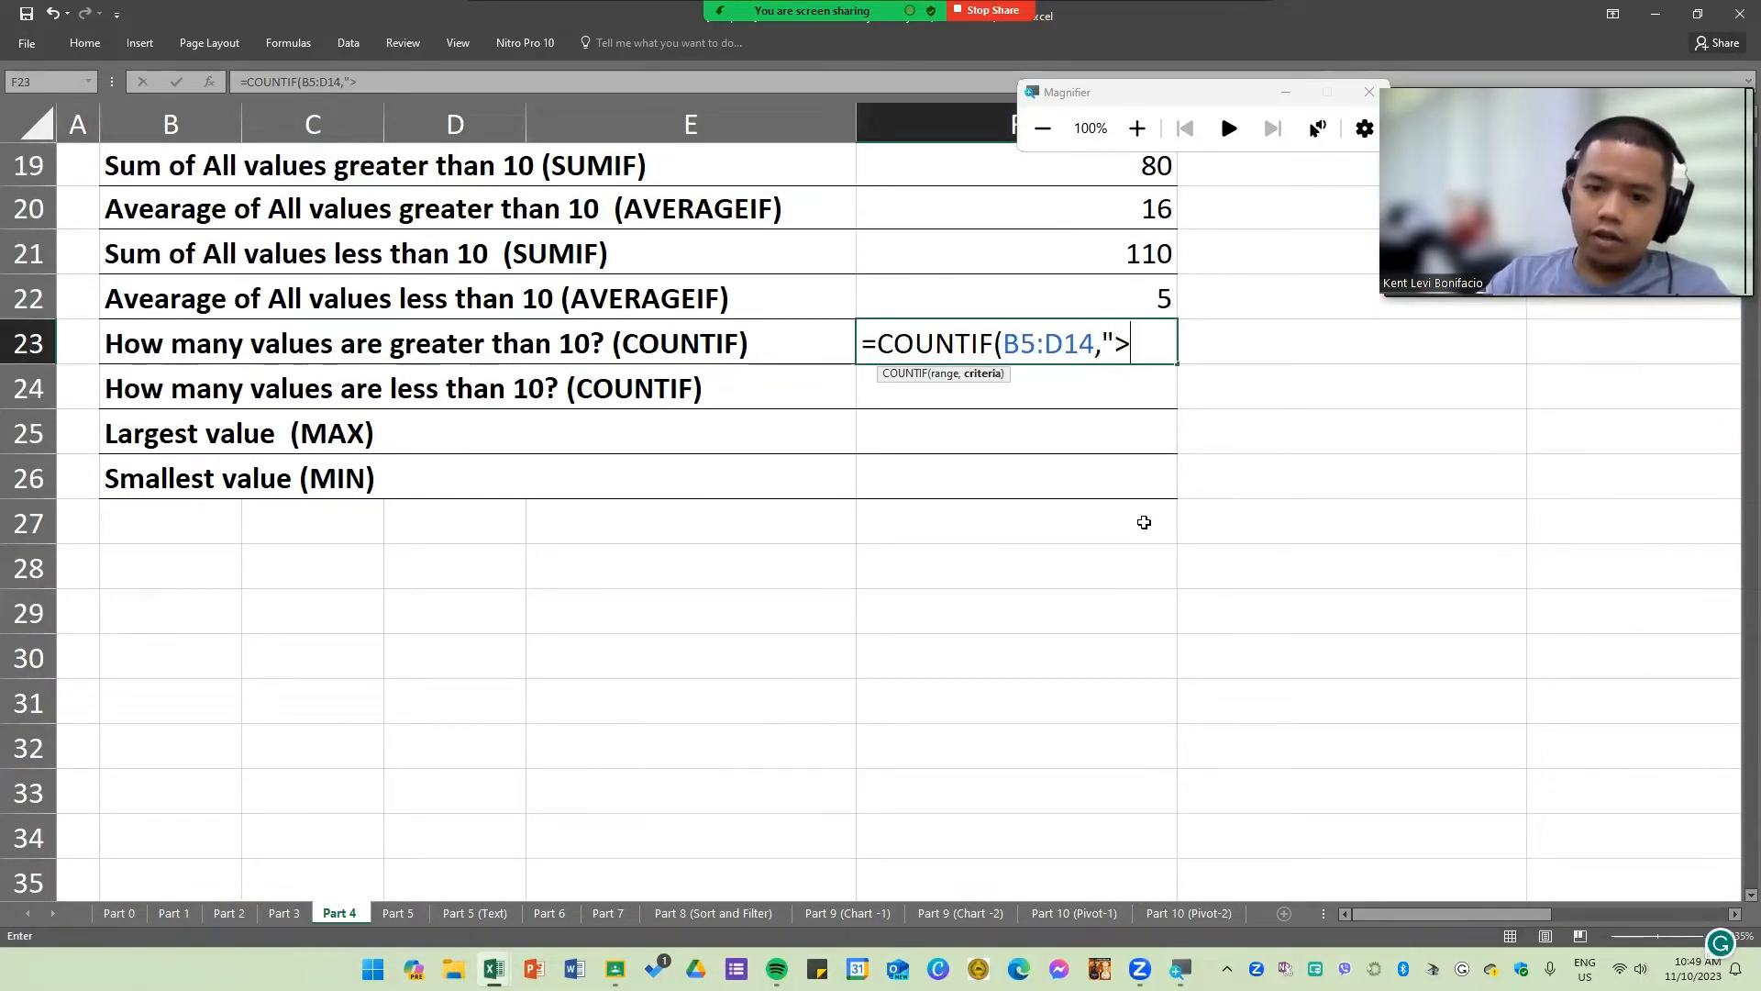
{"action": "type", "text": "10\")"}
{"action": "key", "text": "Return"}
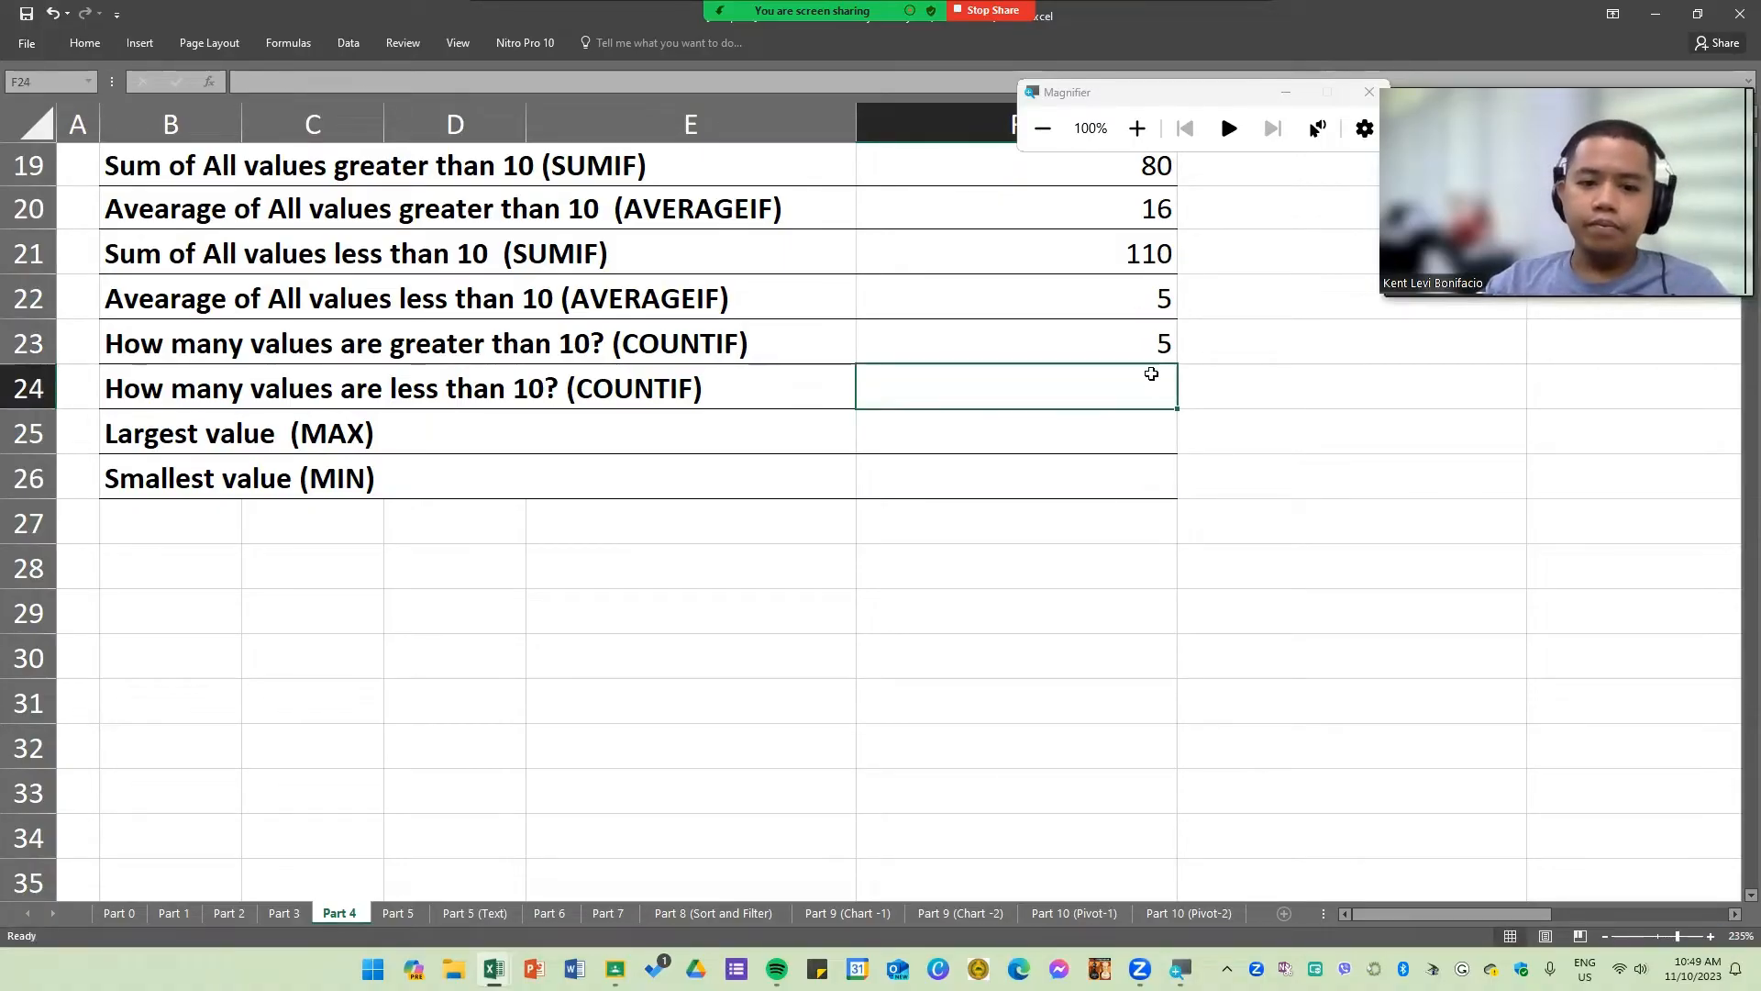
Step: Enter =COUNTIF(B5:D14,"<10") in F24 to count how many values are less than 10
{"action": "type", "text": "=COUN"}
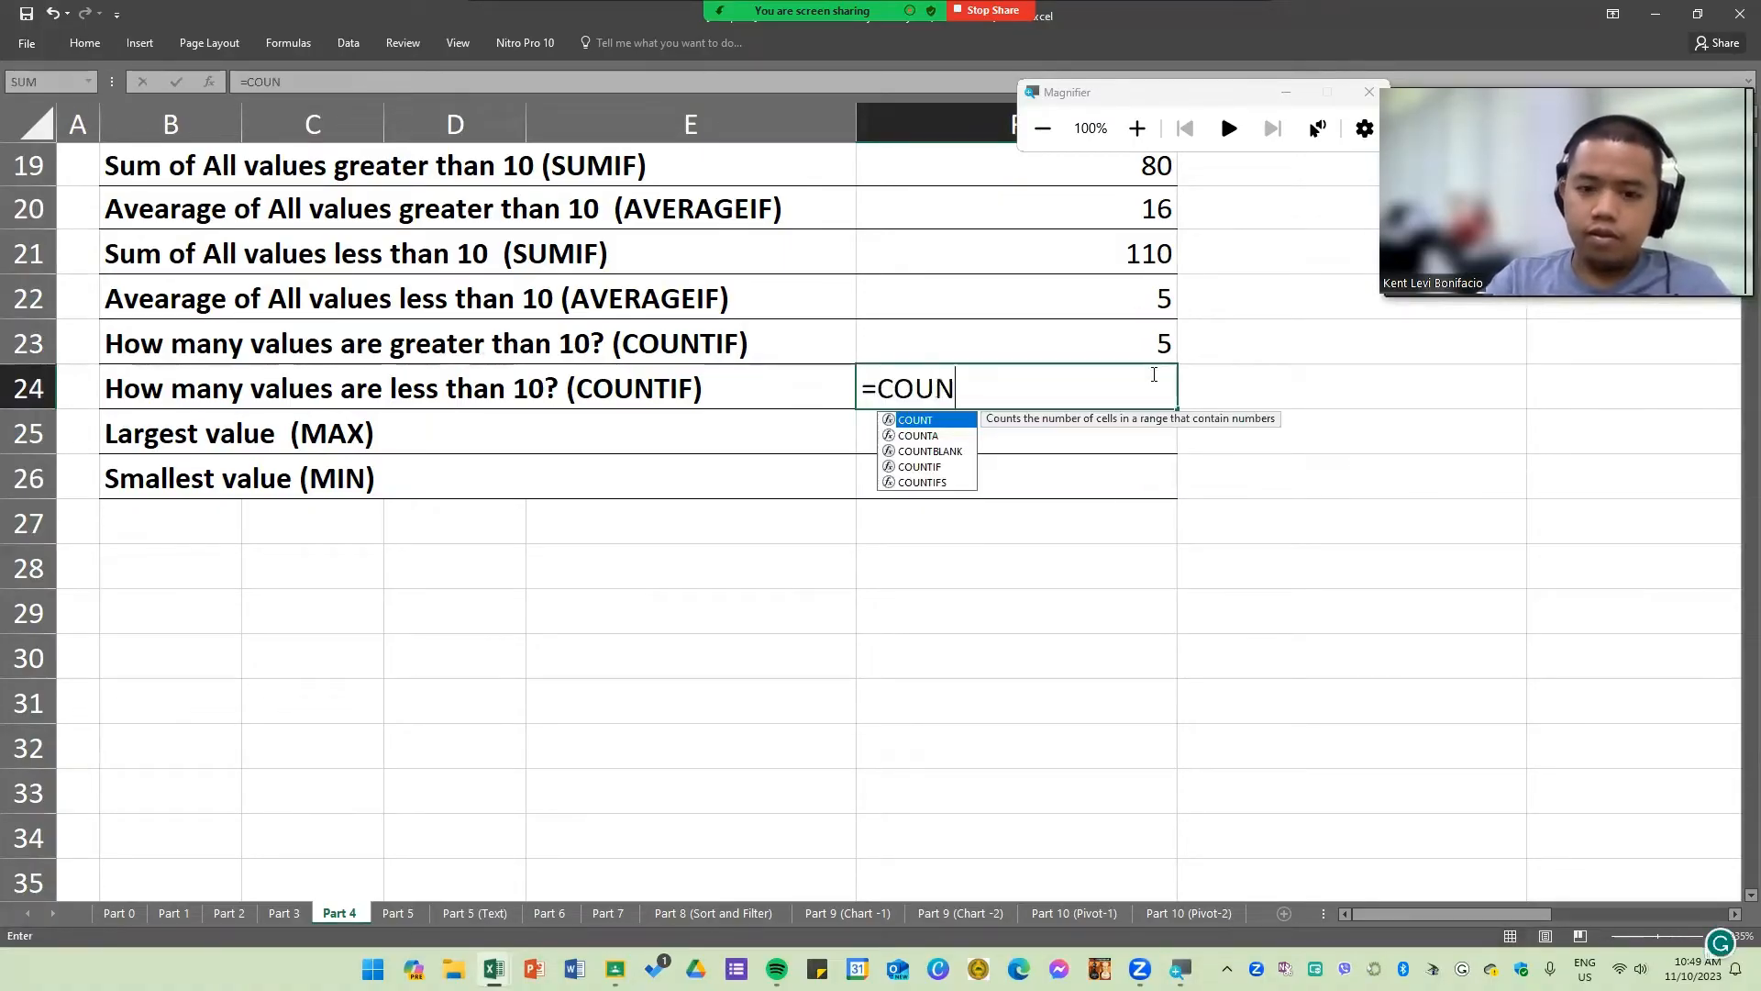
{"action": "key", "text": "Down"}
{"action": "key", "text": "Down"}
{"action": "key", "text": "Down"}
{"action": "key", "text": "Tab"}
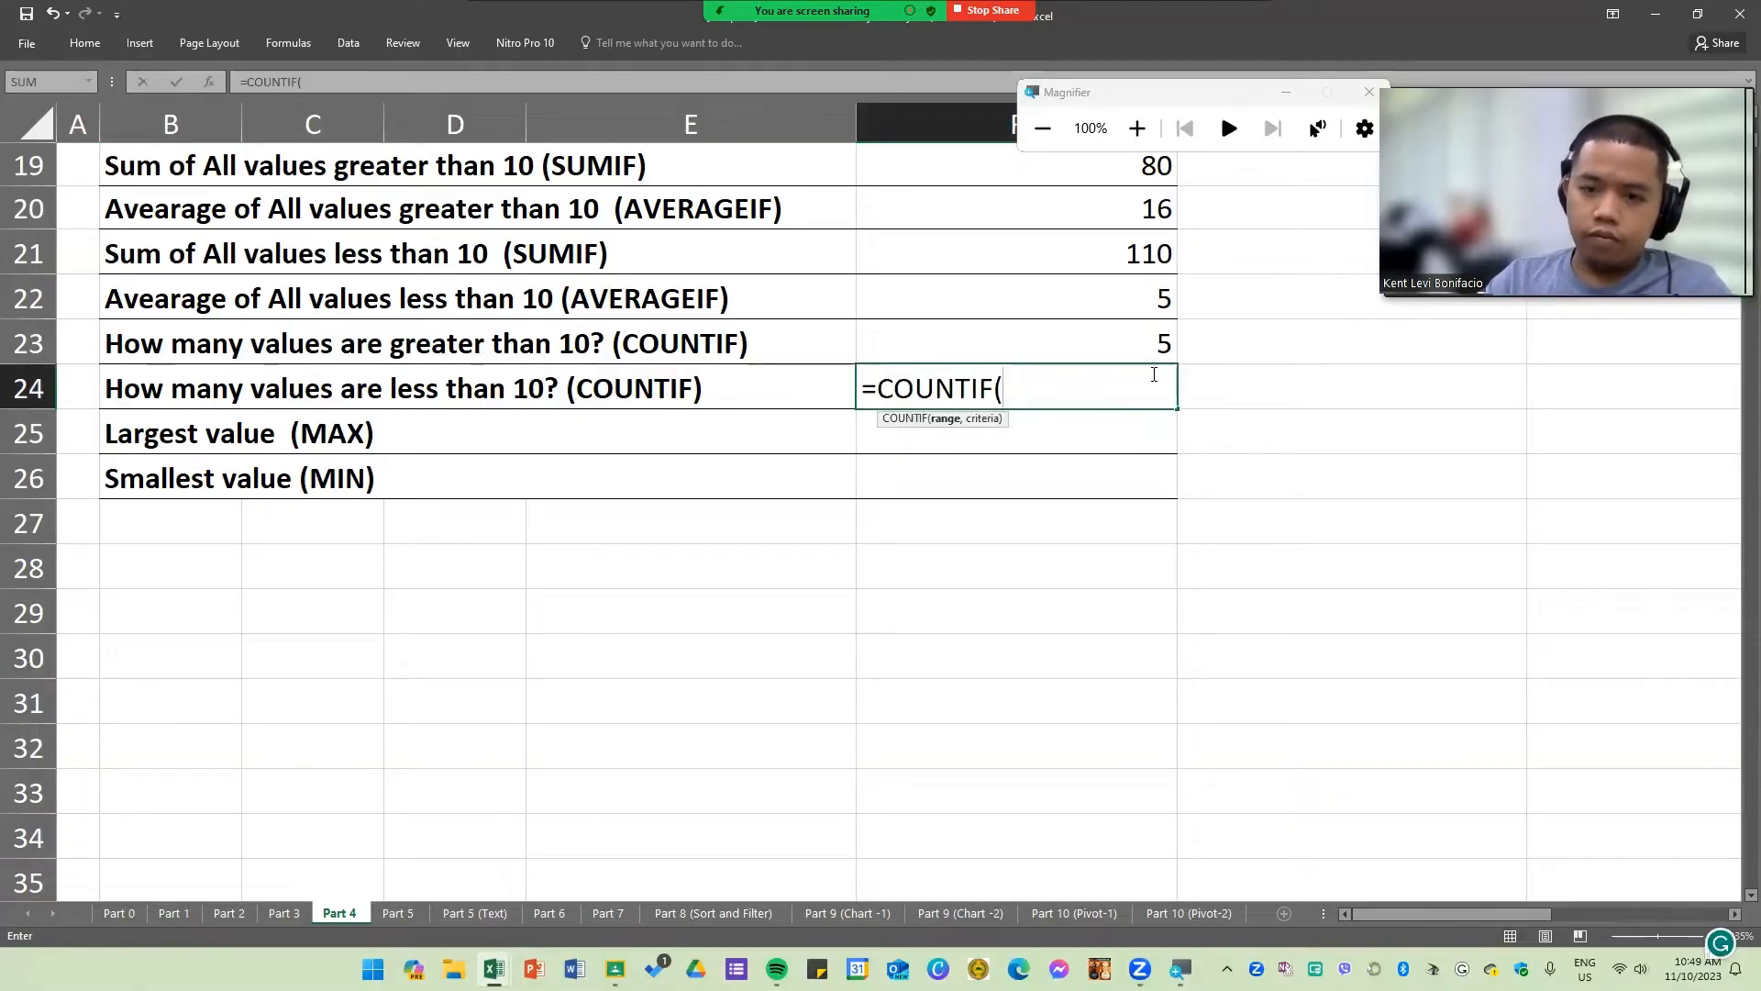
{"action": "scroll", "coordinate": [550, 354], "scroll_direction": "up", "scroll_amount": 5}
{"action": "left_click_drag", "start_coordinate": [176, 220], "coordinate": [449, 596]}
{"action": "scroll", "coordinate": [1171, 748], "scroll_direction": "down", "scroll_amount": 4}
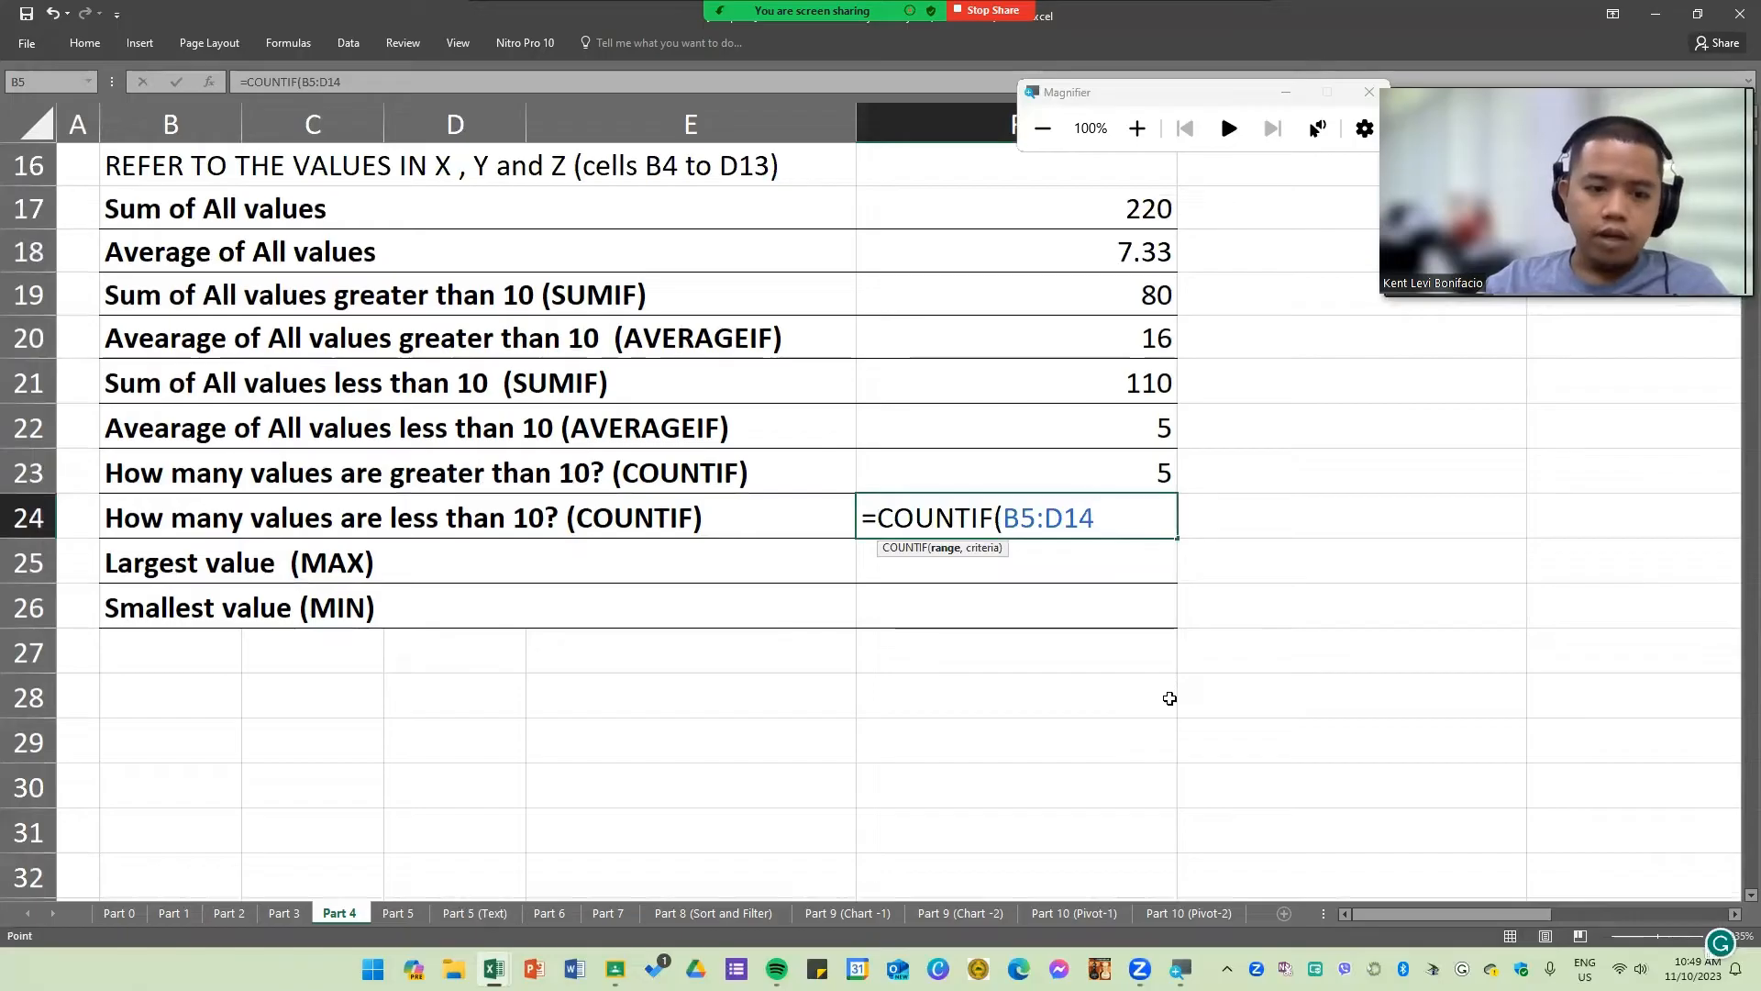
{"action": "type", "text": ",\"<10"}
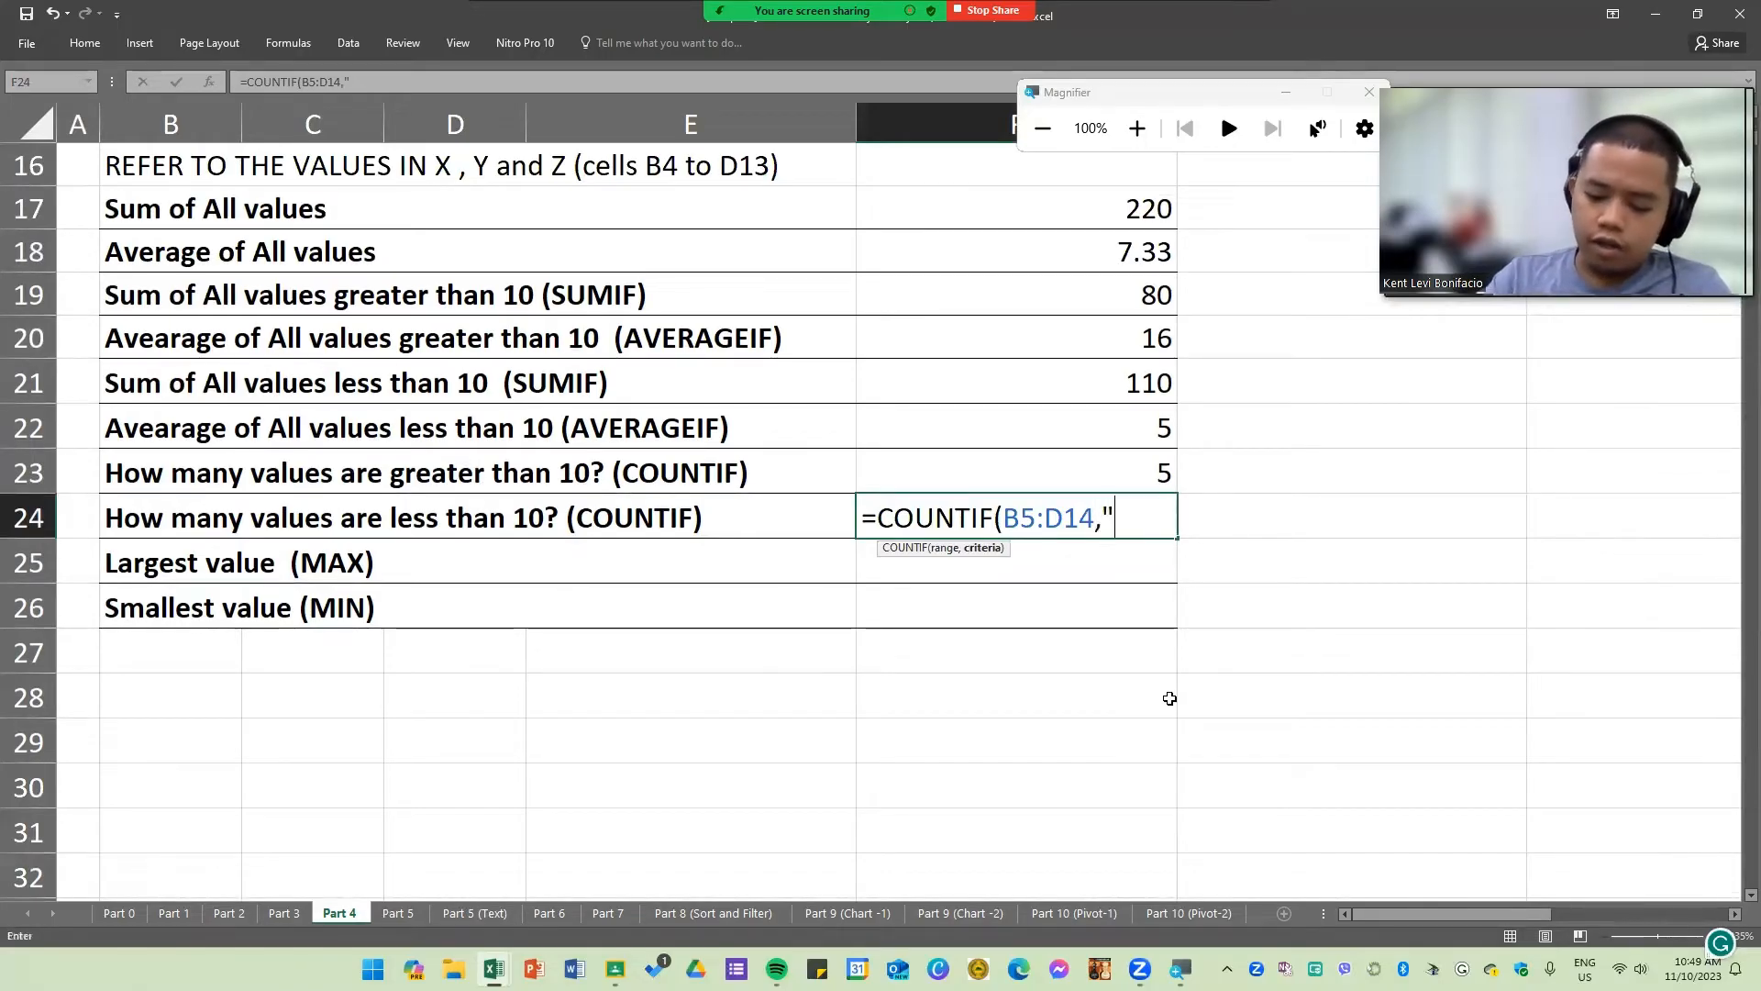
{"action": "type", "text": "\")"}
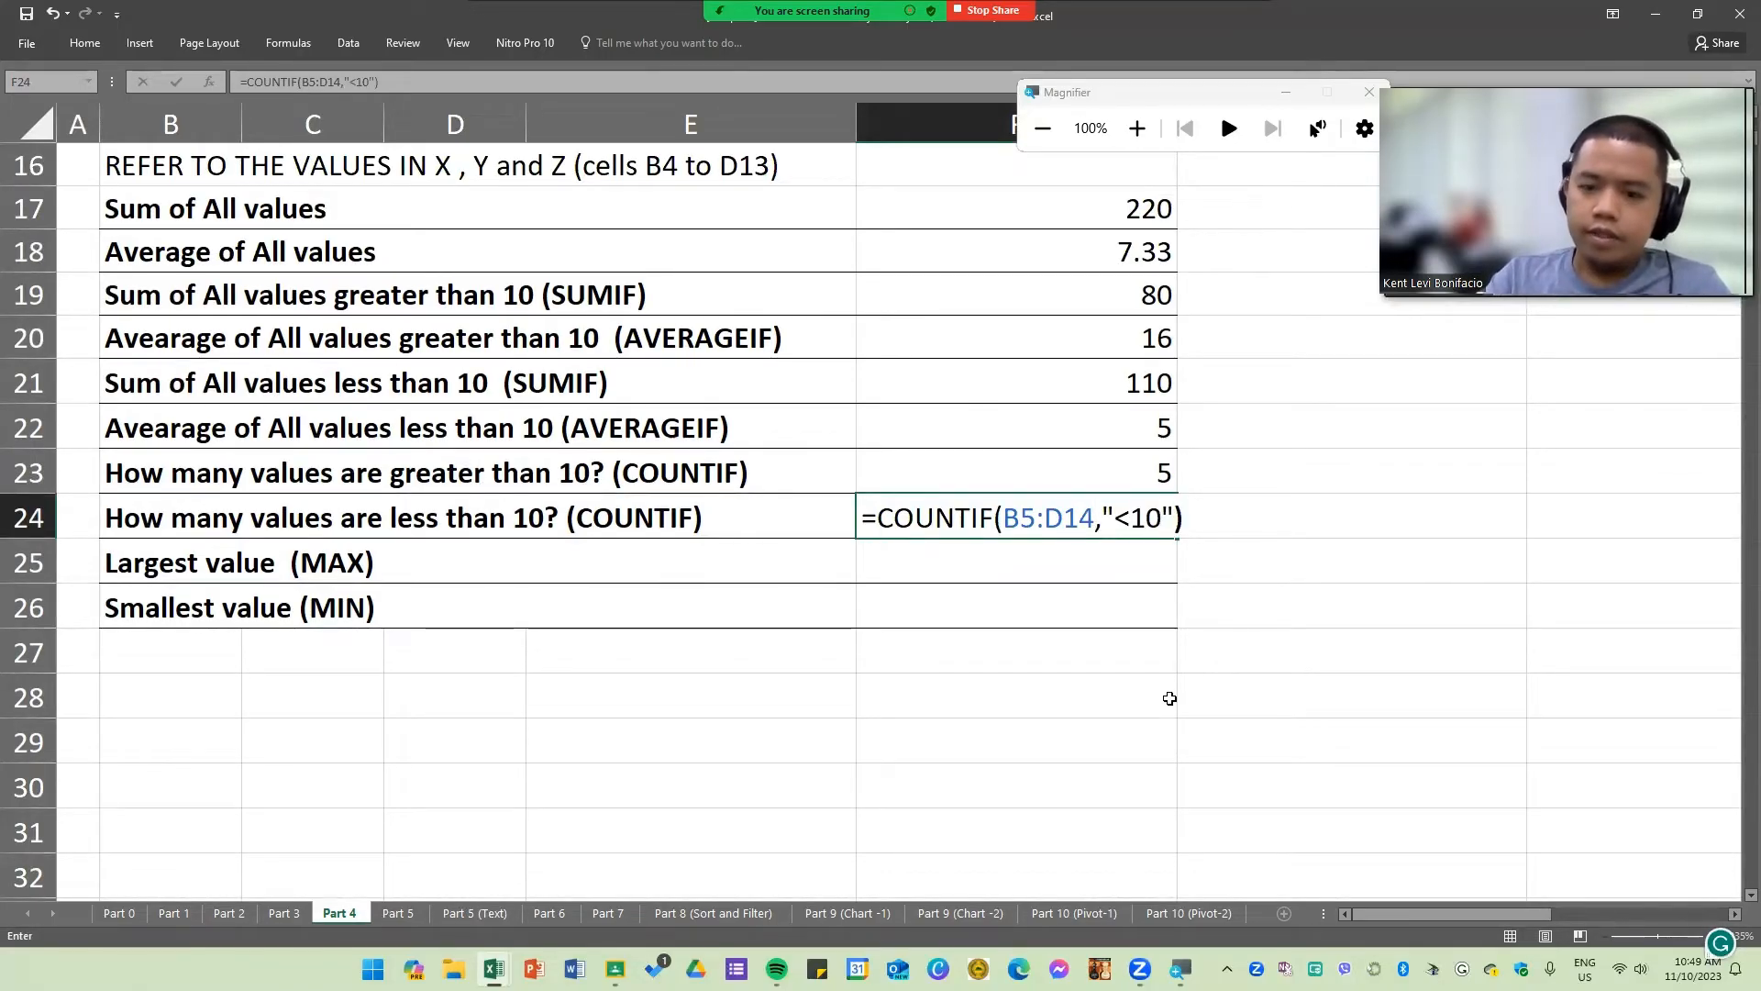
{"action": "key", "text": "Return"}
Step: Select the X, Y and Z values in B5:D14 and review the summary results in column F
{"action": "left_click", "coordinate": [1145, 513]}
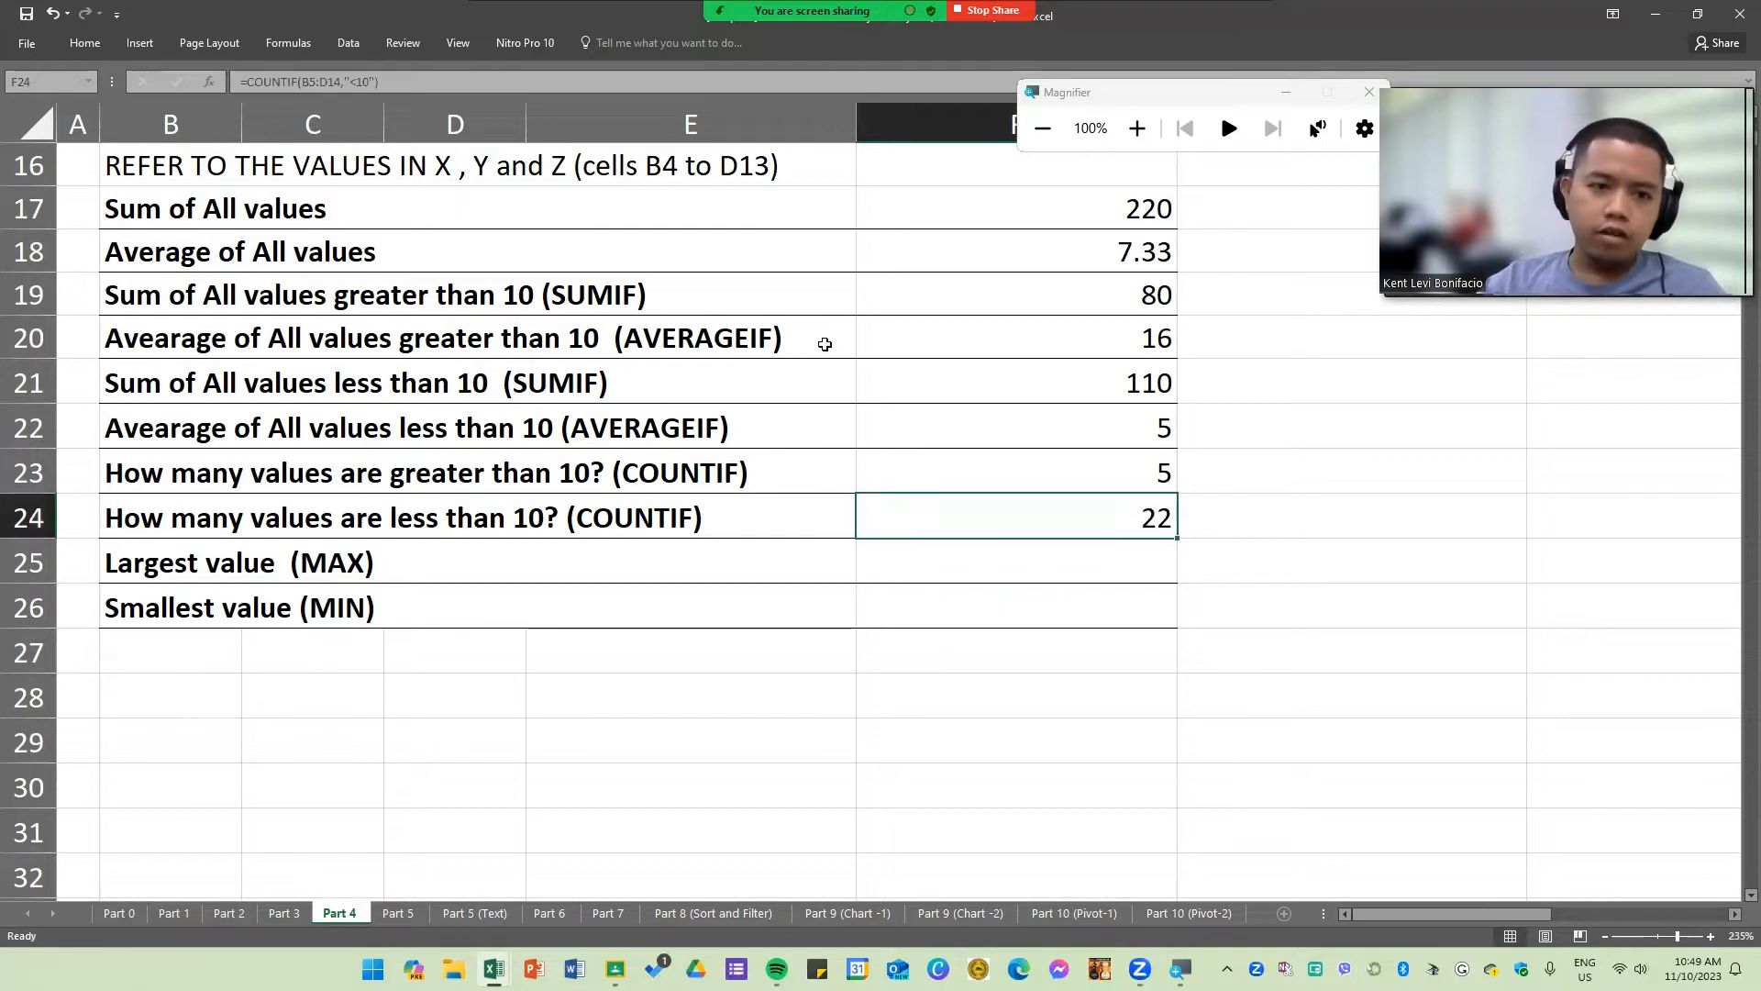
{"action": "scroll", "coordinate": [688, 428], "scroll_direction": "up", "scroll_amount": 4}
{"action": "left_click_drag", "start_coordinate": [168, 222], "coordinate": [450, 612]}
{"action": "left_click", "coordinate": [1126, 738]}
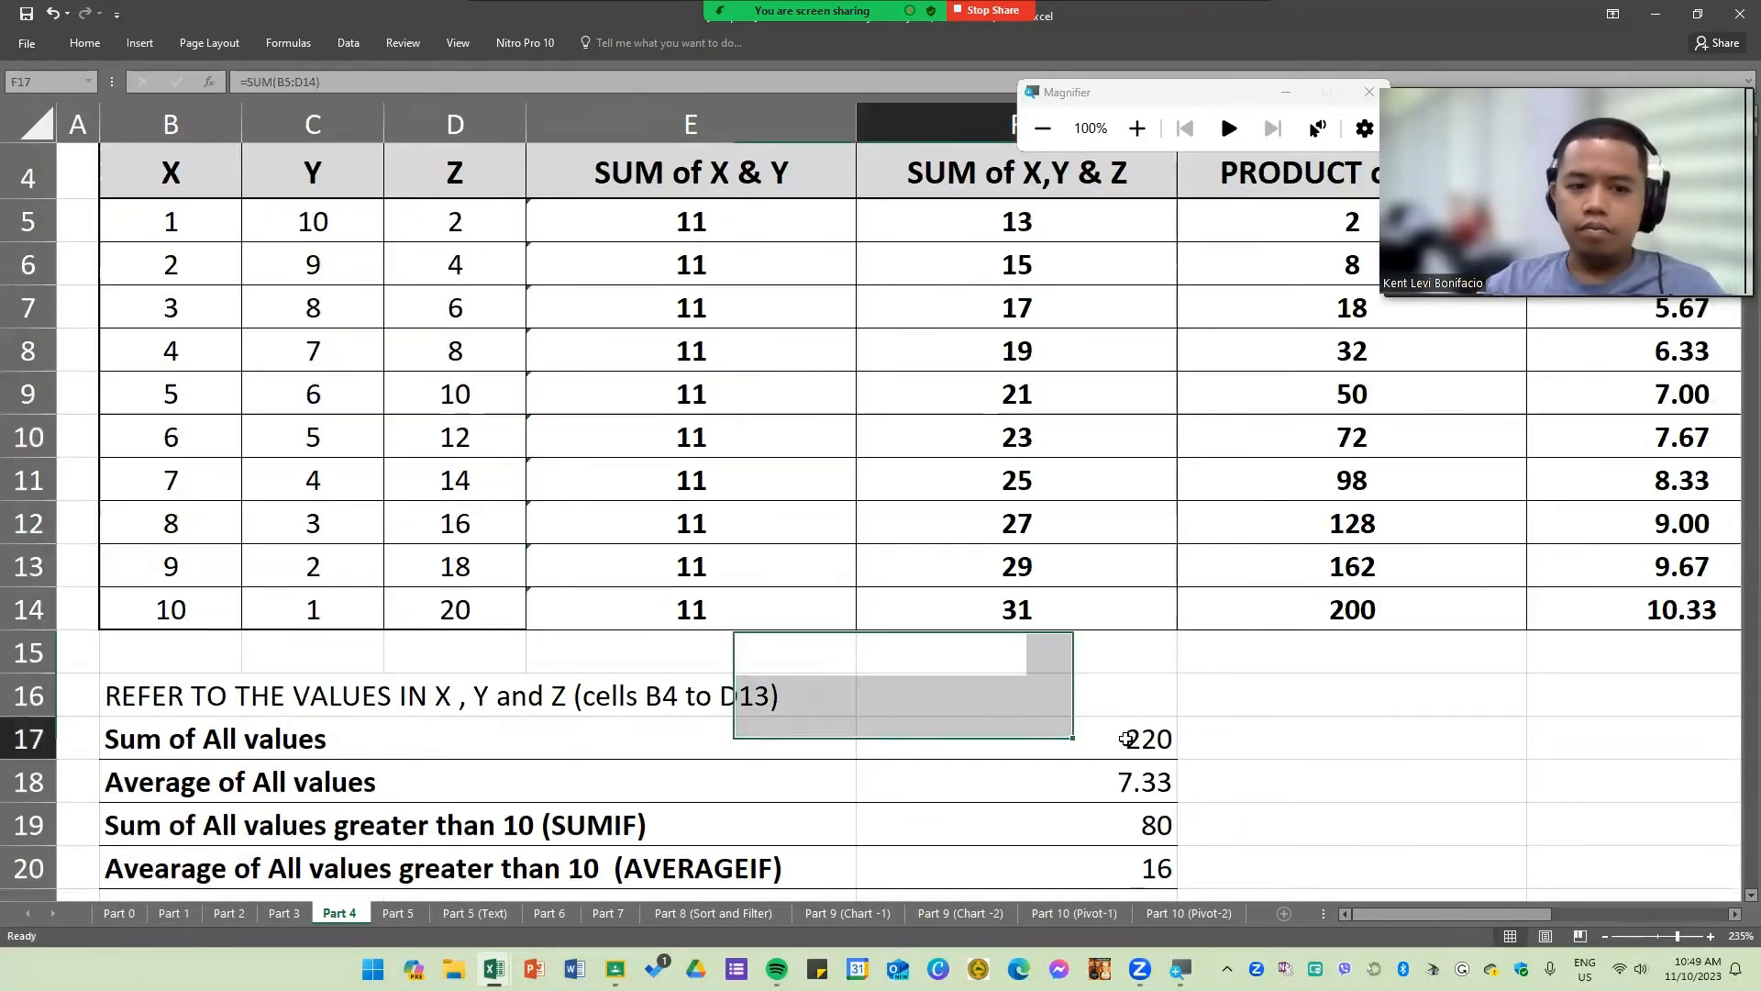
{"action": "scroll", "coordinate": [1127, 739], "scroll_direction": "down", "scroll_amount": 4}
{"action": "left_click", "coordinate": [1147, 295]}
{"action": "left_click", "coordinate": [1150, 590]}
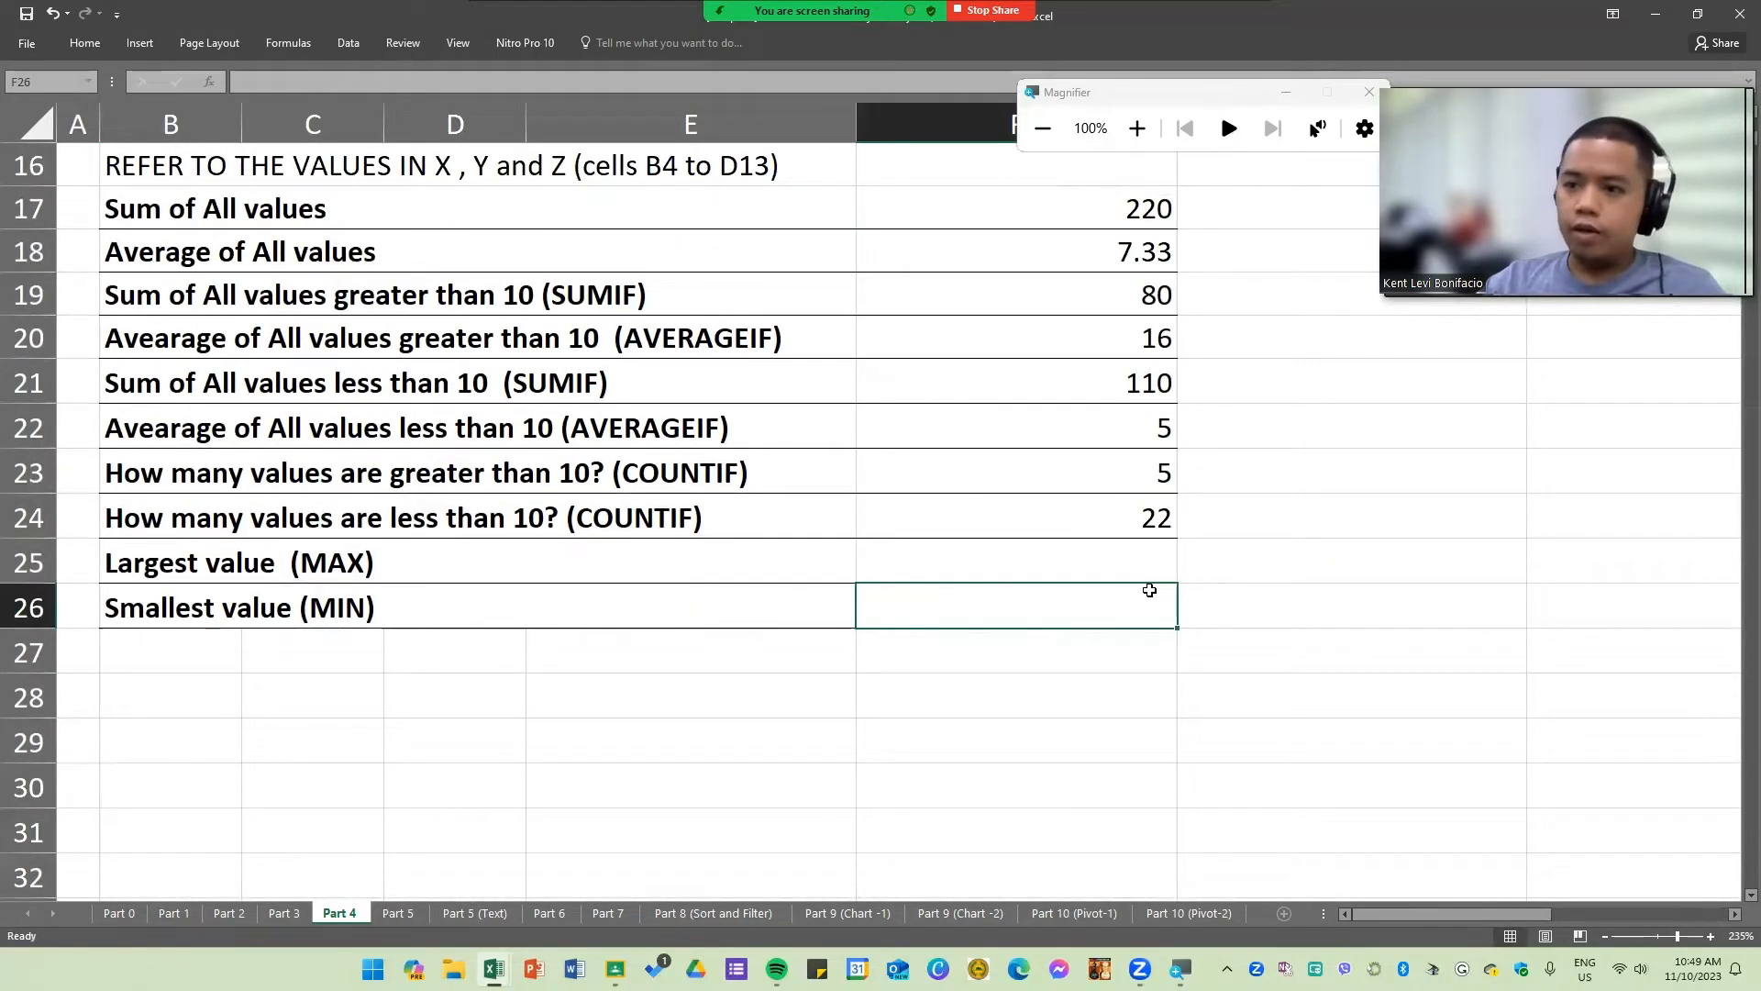
{"action": "left_click", "coordinate": [283, 597]}
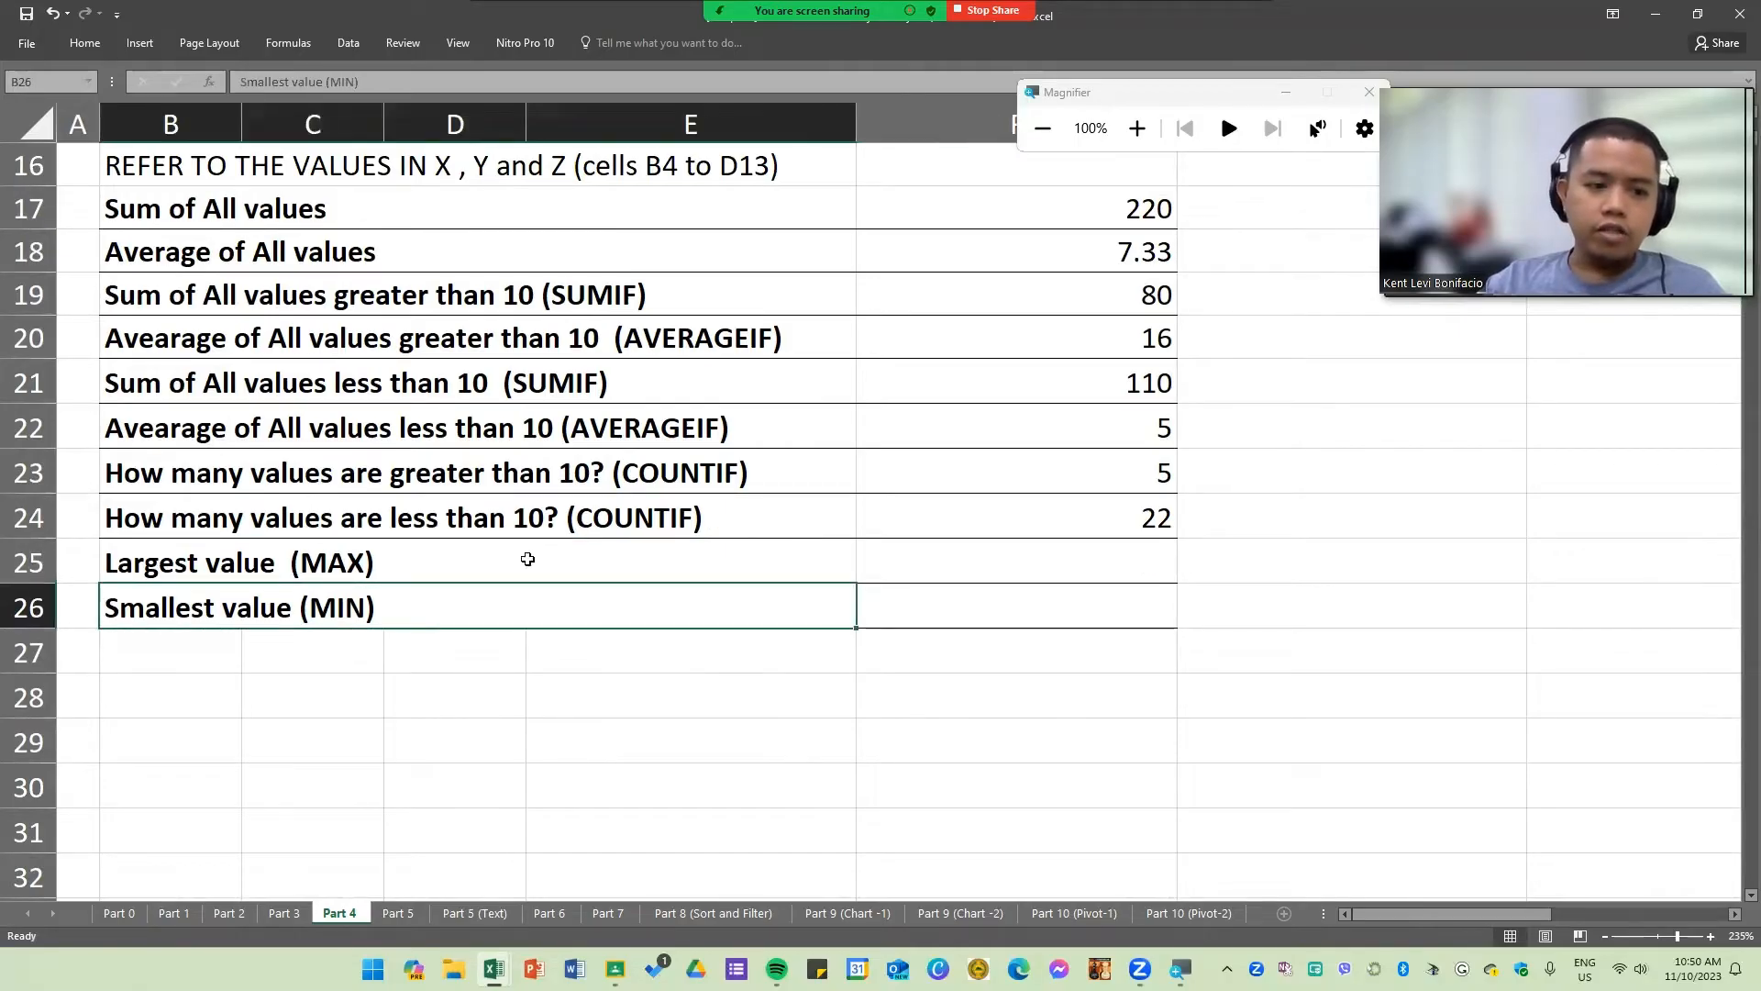
Step: Enter =MAX(B5:D14) in F25 to find the largest value
{"action": "left_click", "coordinate": [998, 541]}
{"action": "type", "text": "="}
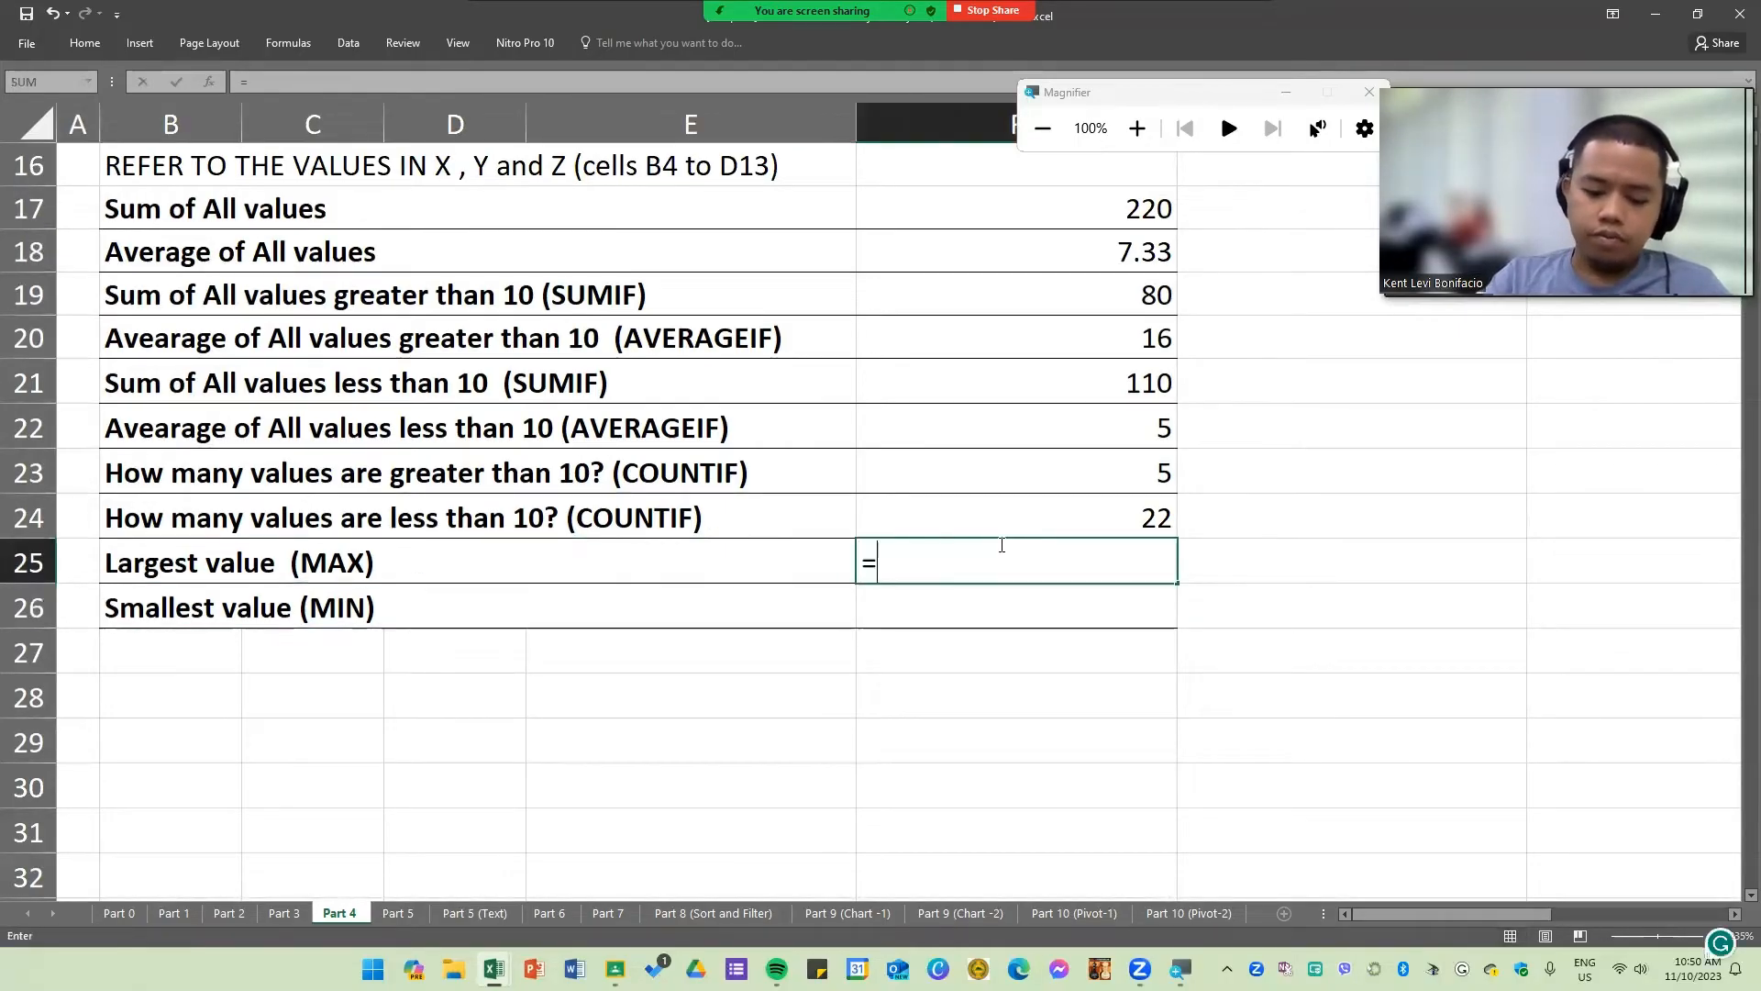
{"action": "type", "text": "MAX("}
{"action": "key", "text": "Return"}
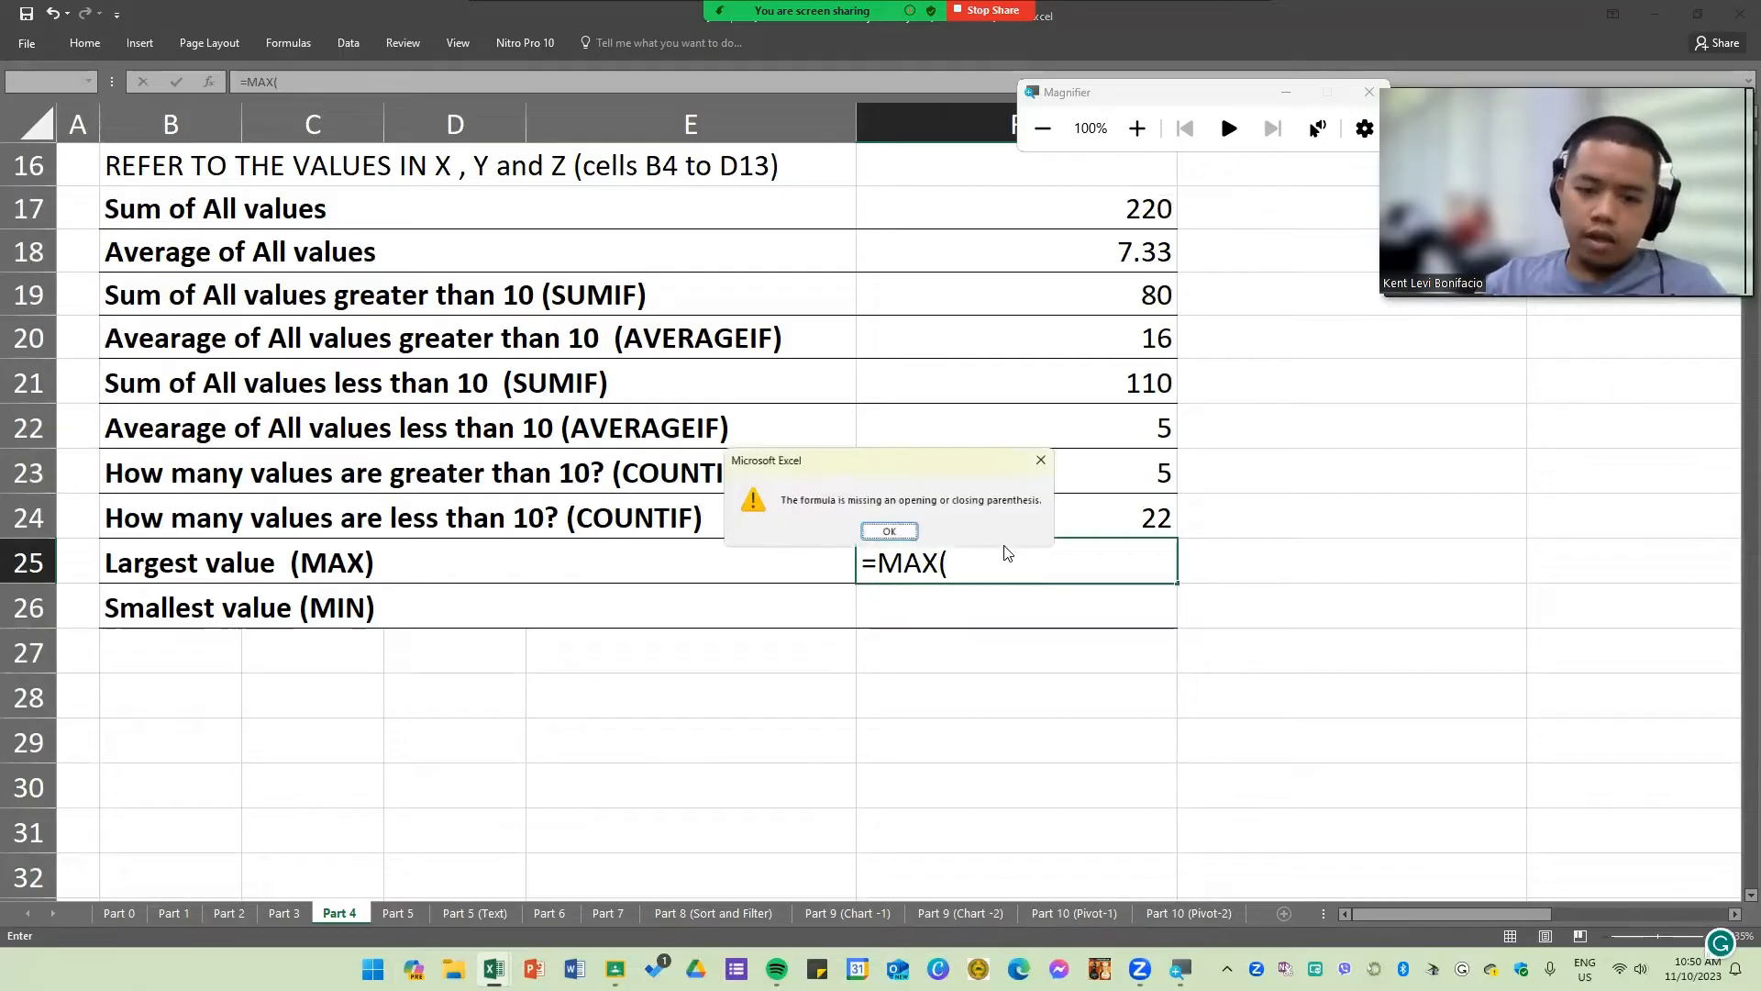
{"action": "left_click", "coordinate": [888, 531]}
{"action": "scroll", "coordinate": [660, 564], "scroll_direction": "up", "scroll_amount": 5}
{"action": "scroll", "coordinate": [661, 565], "scroll_direction": "down", "scroll_amount": 3}
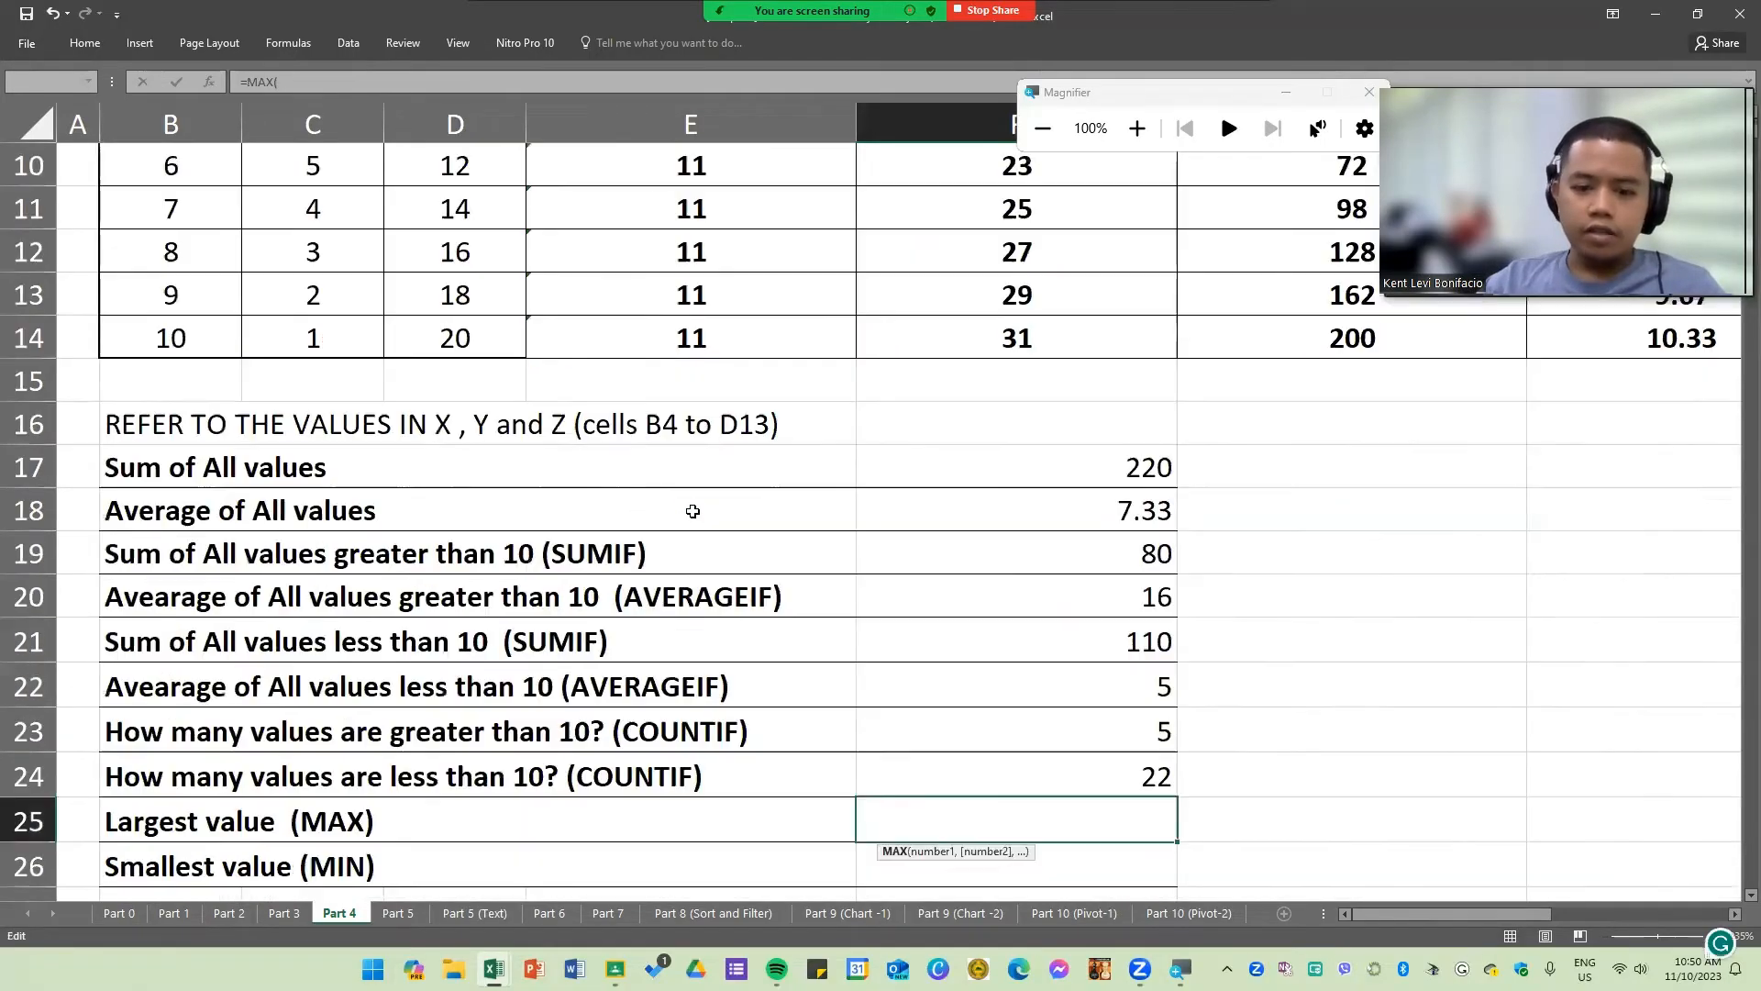
{"action": "scroll", "coordinate": [755, 529], "scroll_direction": "down", "scroll_amount": 1}
{"action": "scroll", "coordinate": [755, 529], "scroll_direction": "up", "scroll_amount": 3}
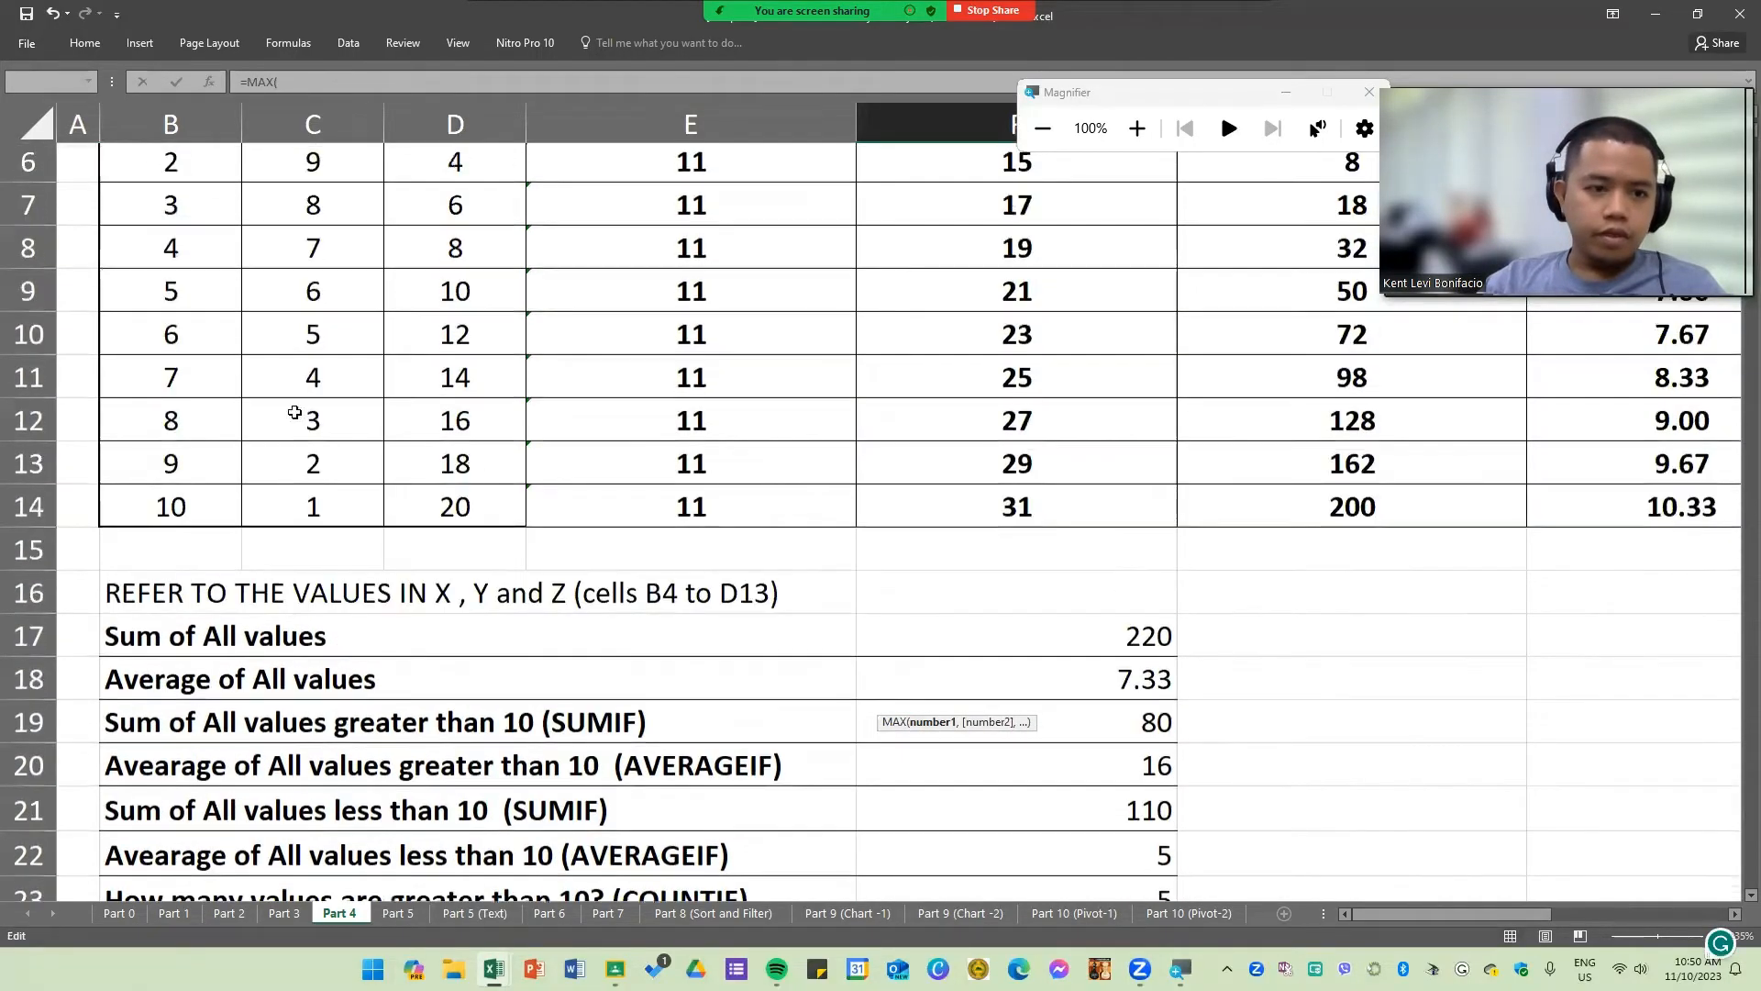
{"action": "left_click_drag", "start_coordinate": [220, 224], "coordinate": [450, 593]}
{"action": "key", "text": "Return"}
Step: Enter =MIN(B5:D14) in F26 to find the smallest value
{"action": "scroll", "coordinate": [1069, 755], "scroll_direction": "down", "scroll_amount": 1}
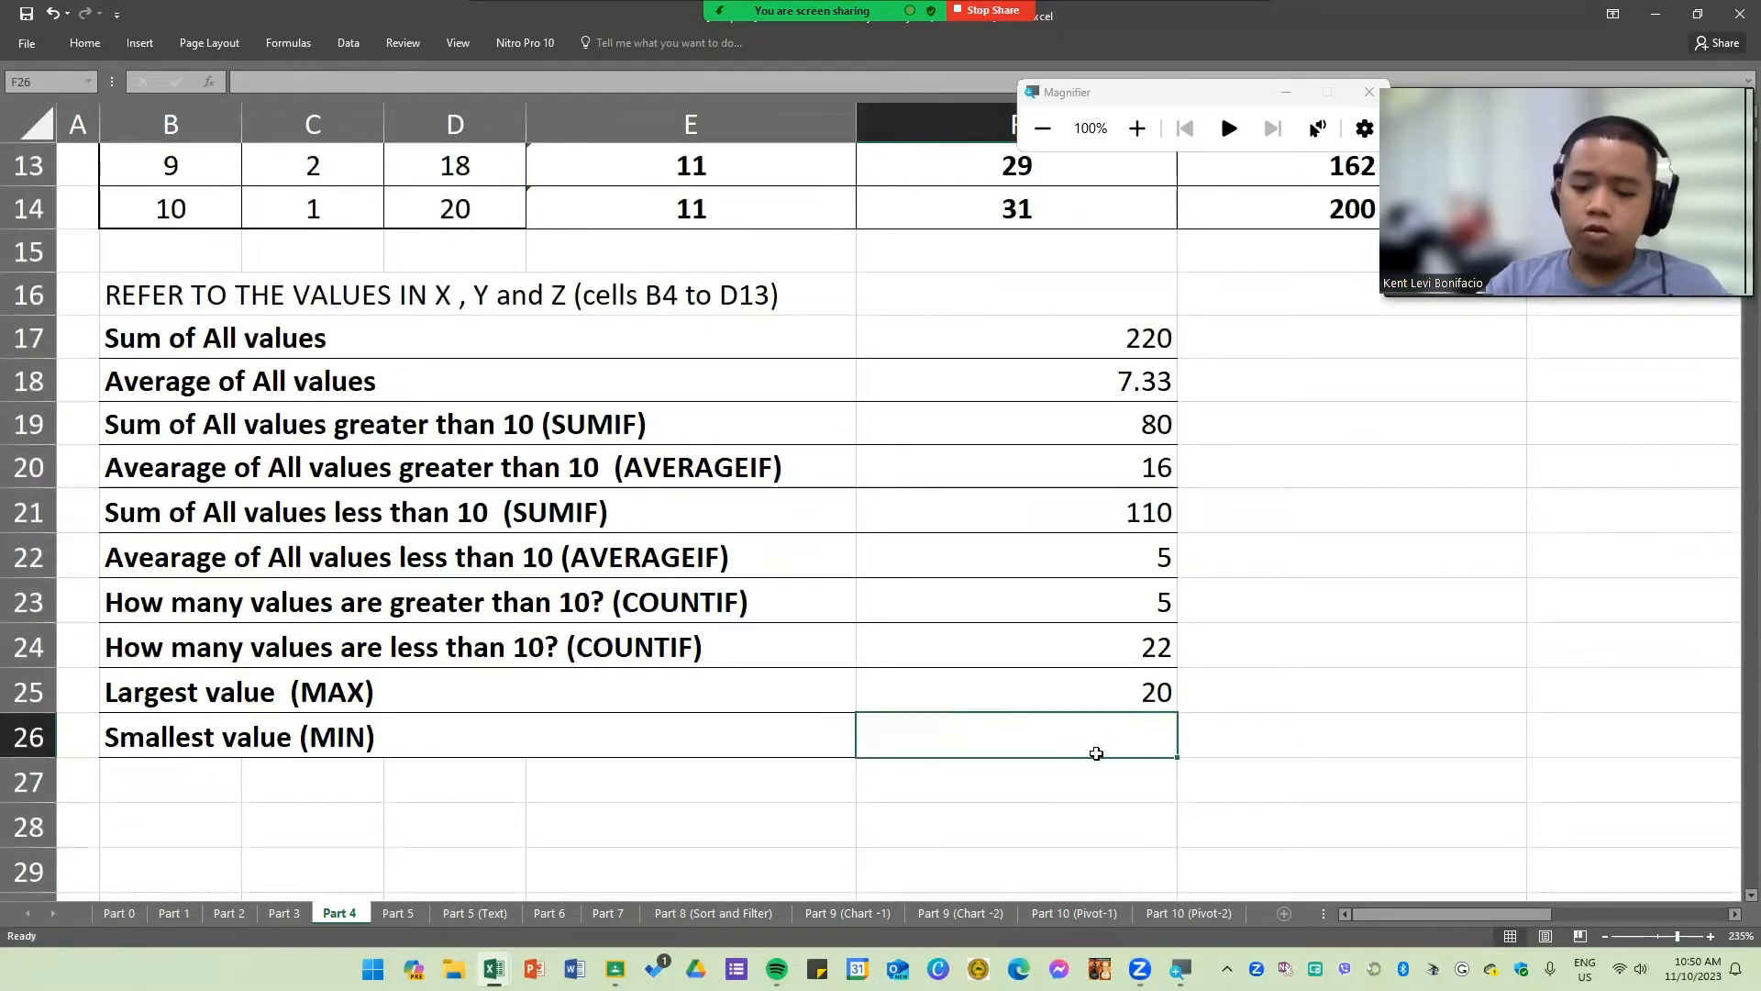
{"action": "type", "text": "=MIN"}
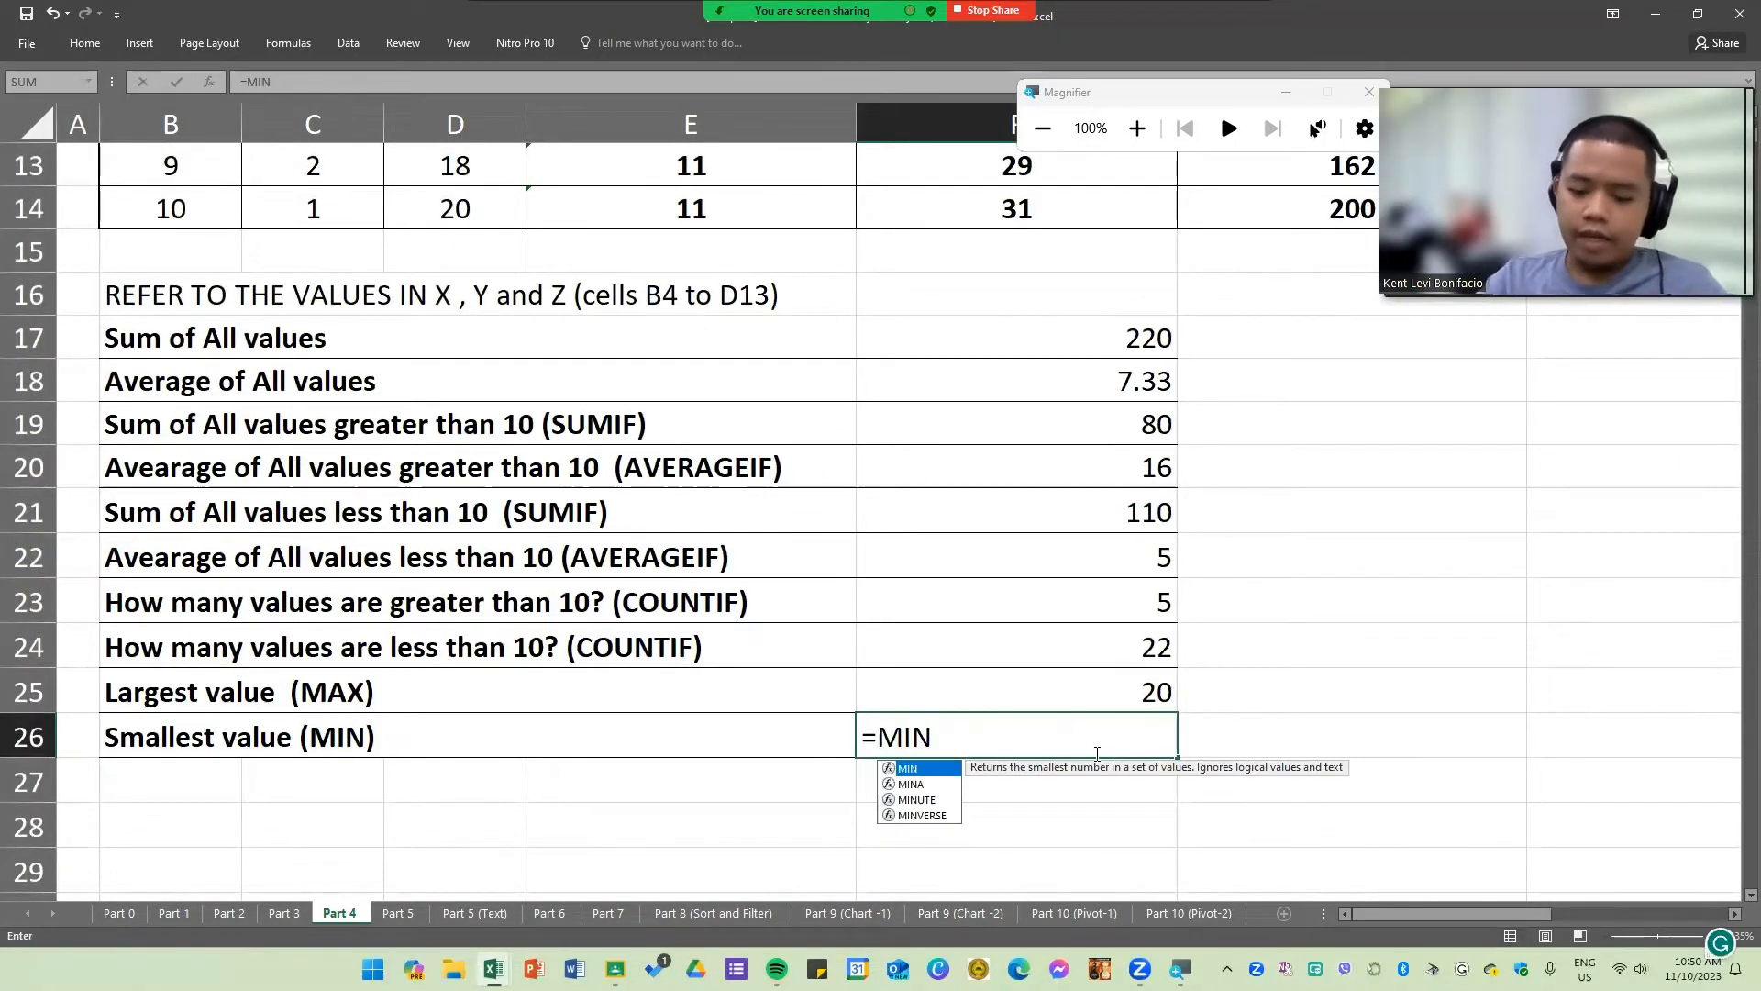
{"action": "type", "text": "("}
{"action": "scroll", "coordinate": [727, 690], "scroll_direction": "up", "scroll_amount": 4}
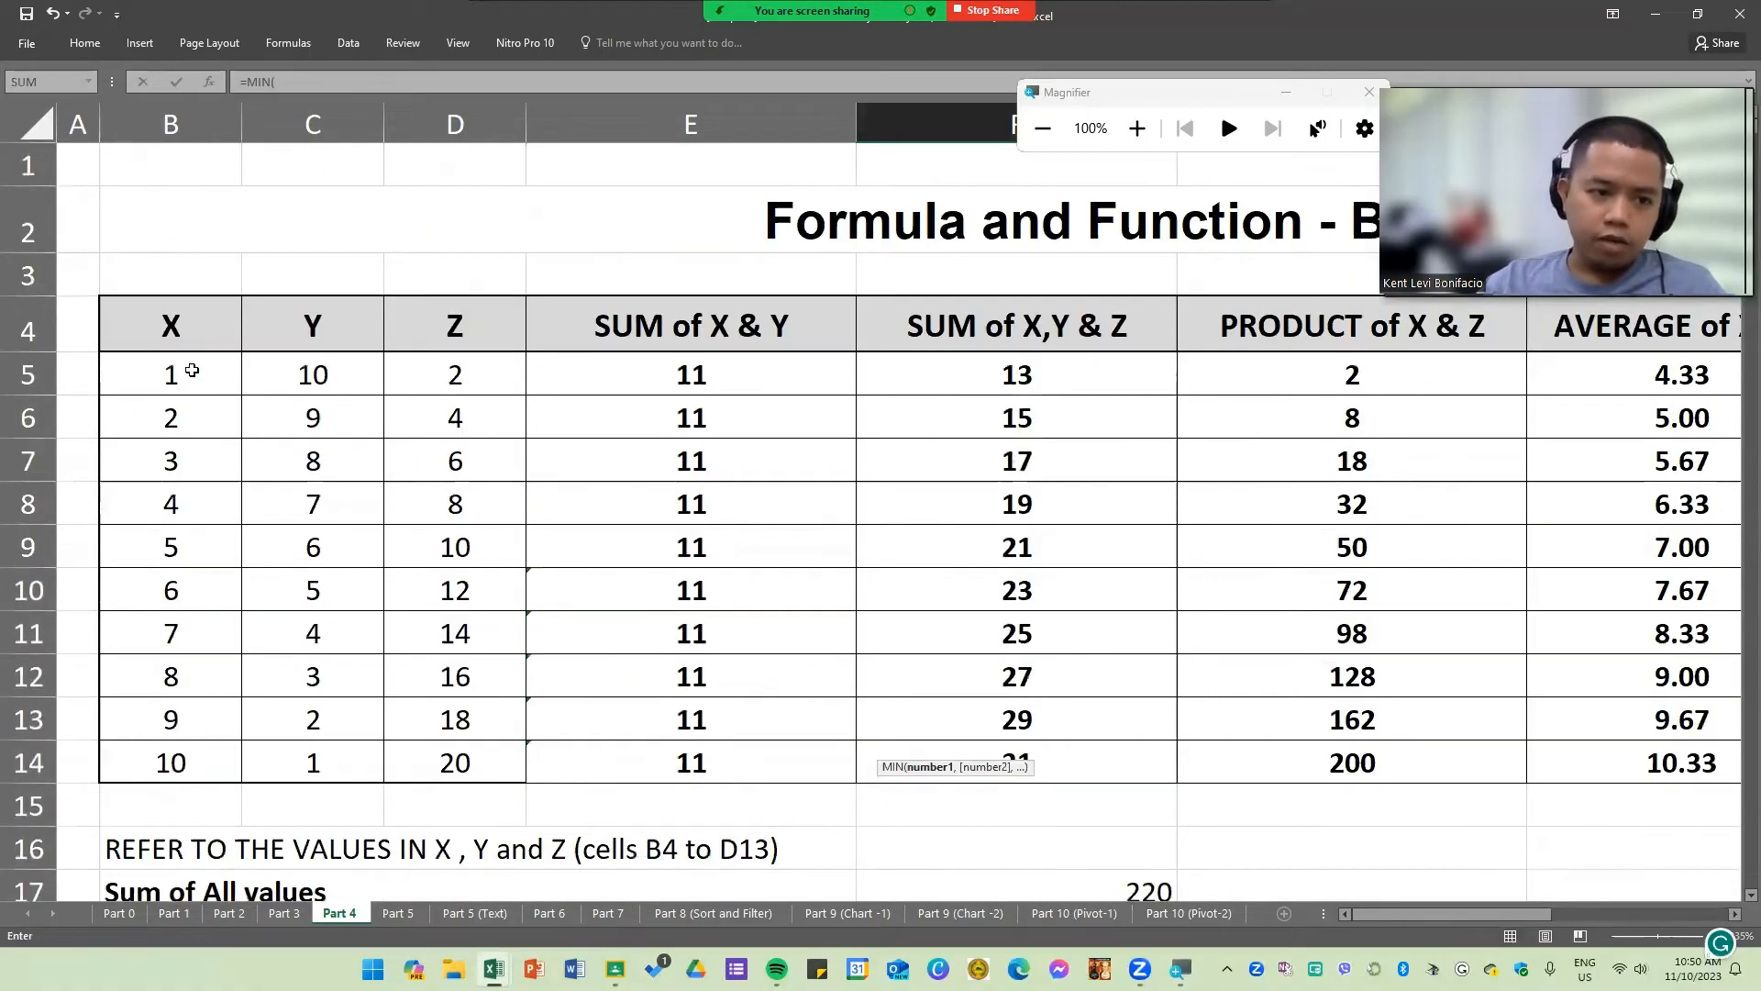
{"action": "left_click_drag", "start_coordinate": [192, 370], "coordinate": [454, 763]}
{"action": "key", "text": "Return"}
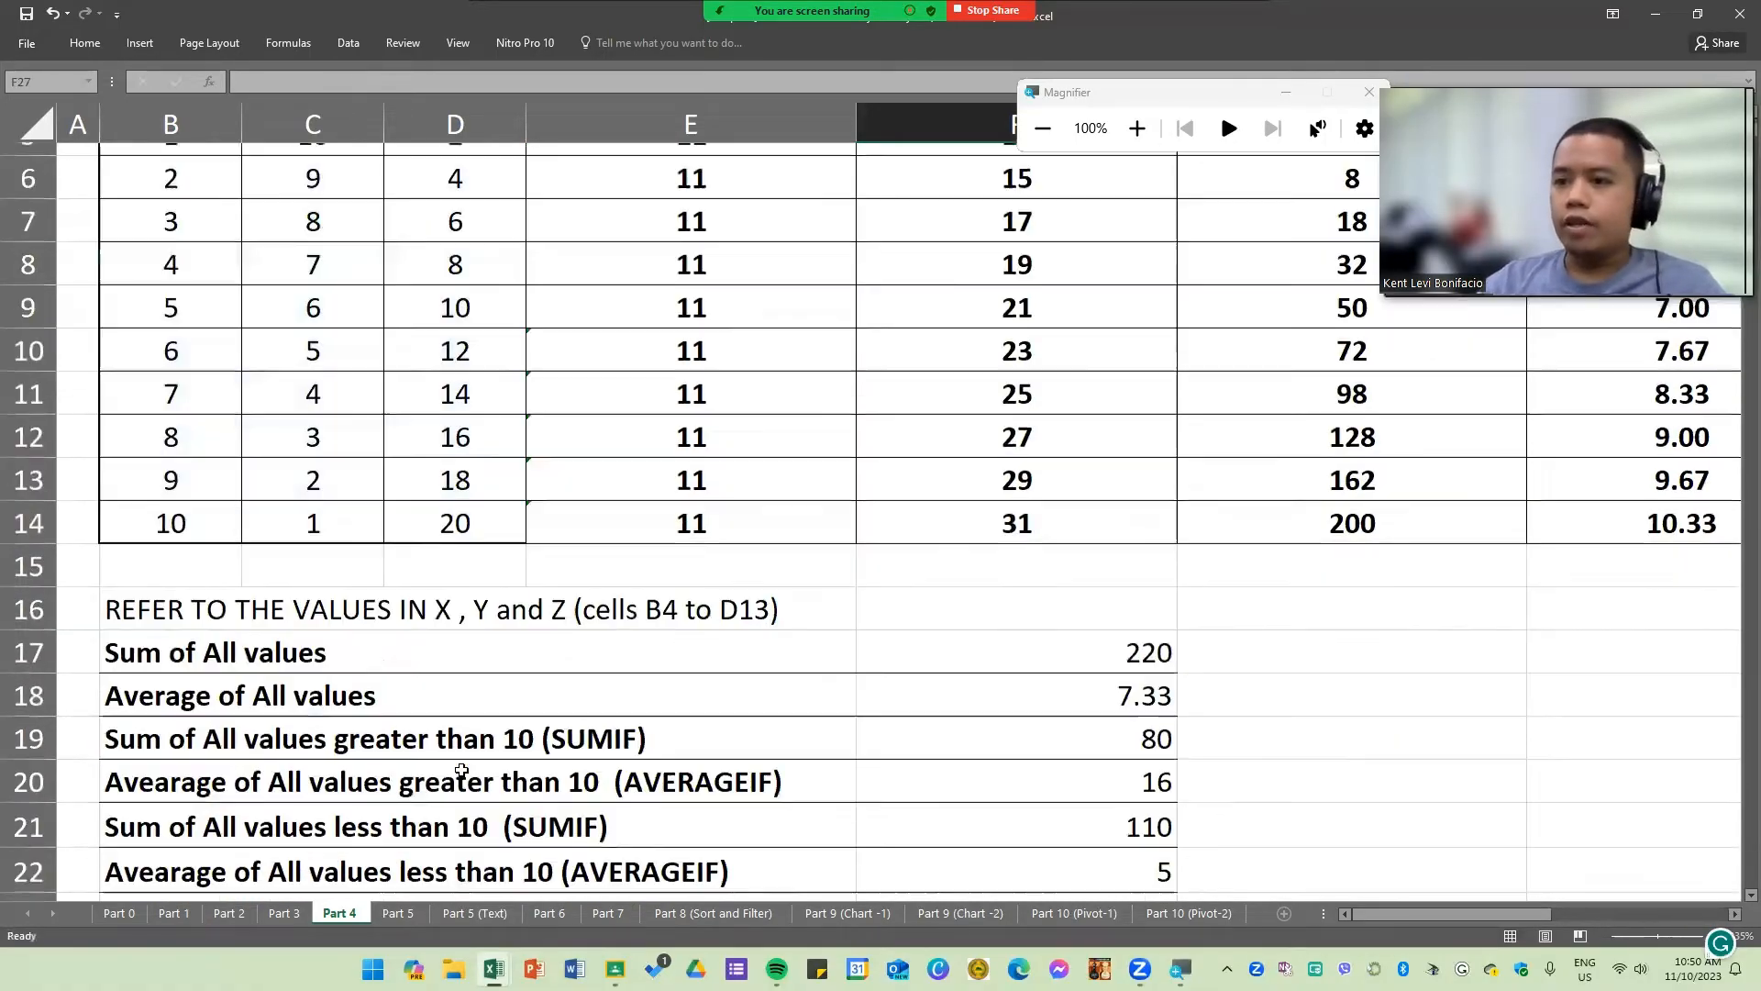
Step: Review the summary formulas and their results in column F
{"action": "scroll", "coordinate": [461, 771], "scroll_direction": "down", "scroll_amount": 2}
{"action": "left_click", "coordinate": [1230, 613]}
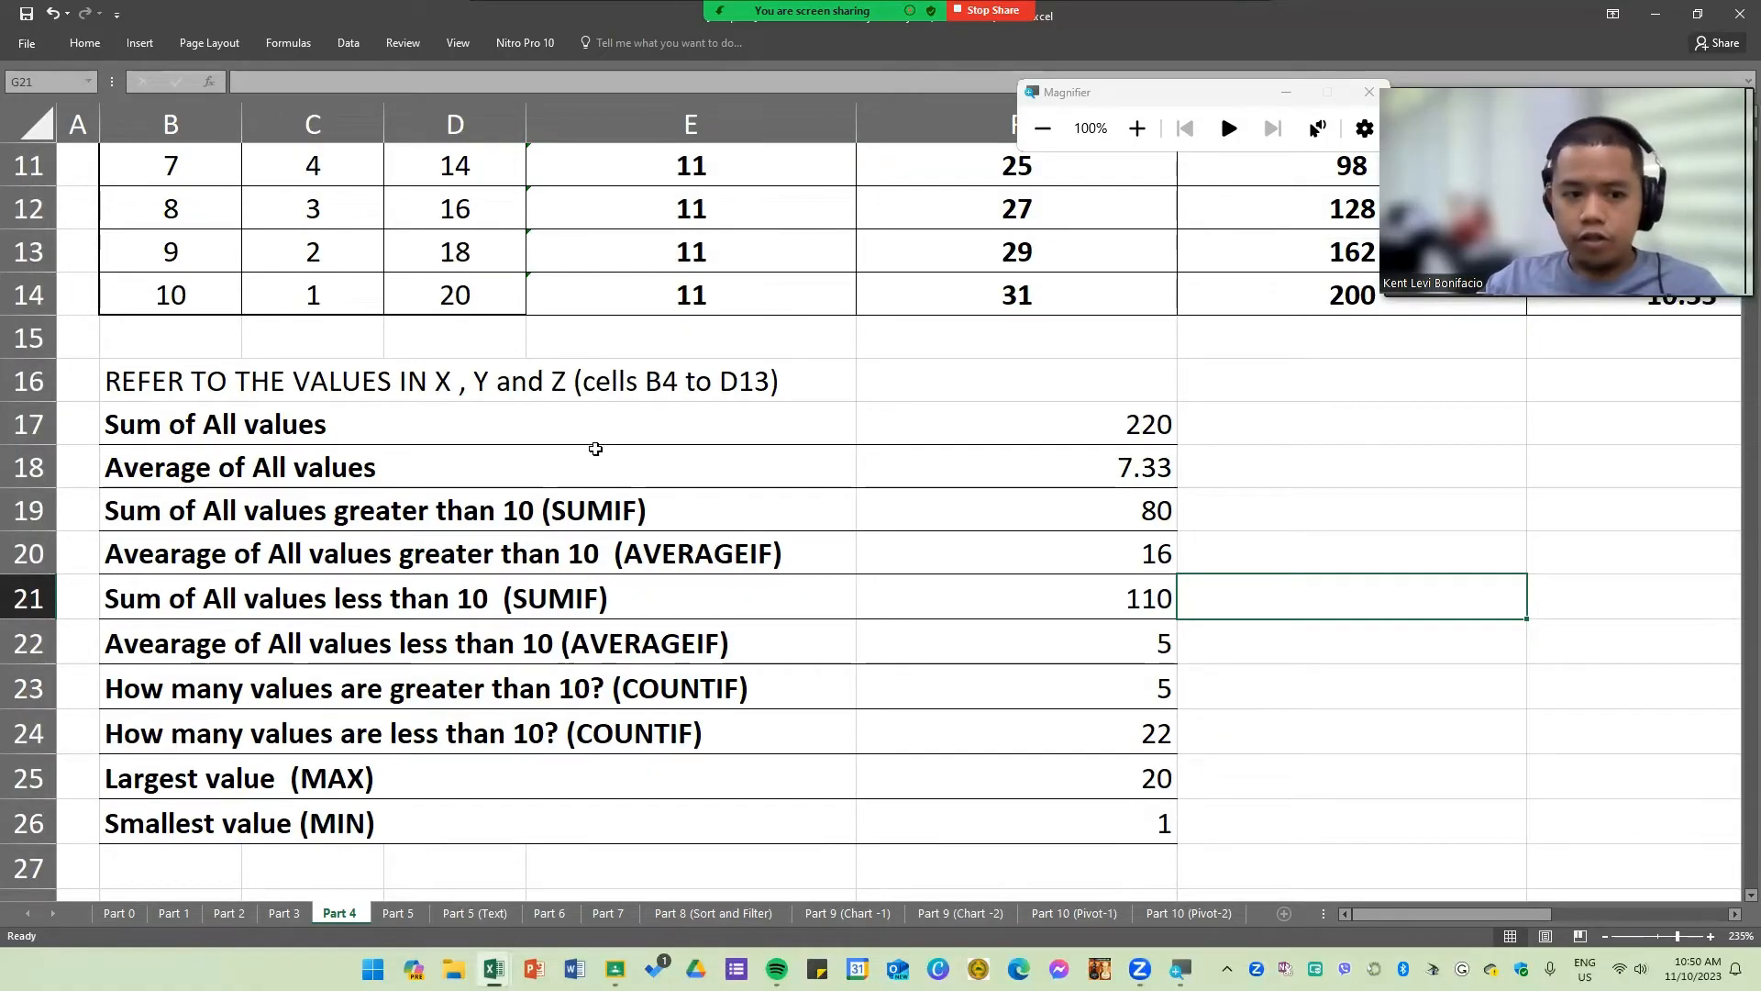
{"action": "left_click_drag", "start_coordinate": [642, 424], "coordinate": [1356, 812]}
{"action": "left_click", "coordinate": [1343, 674]}
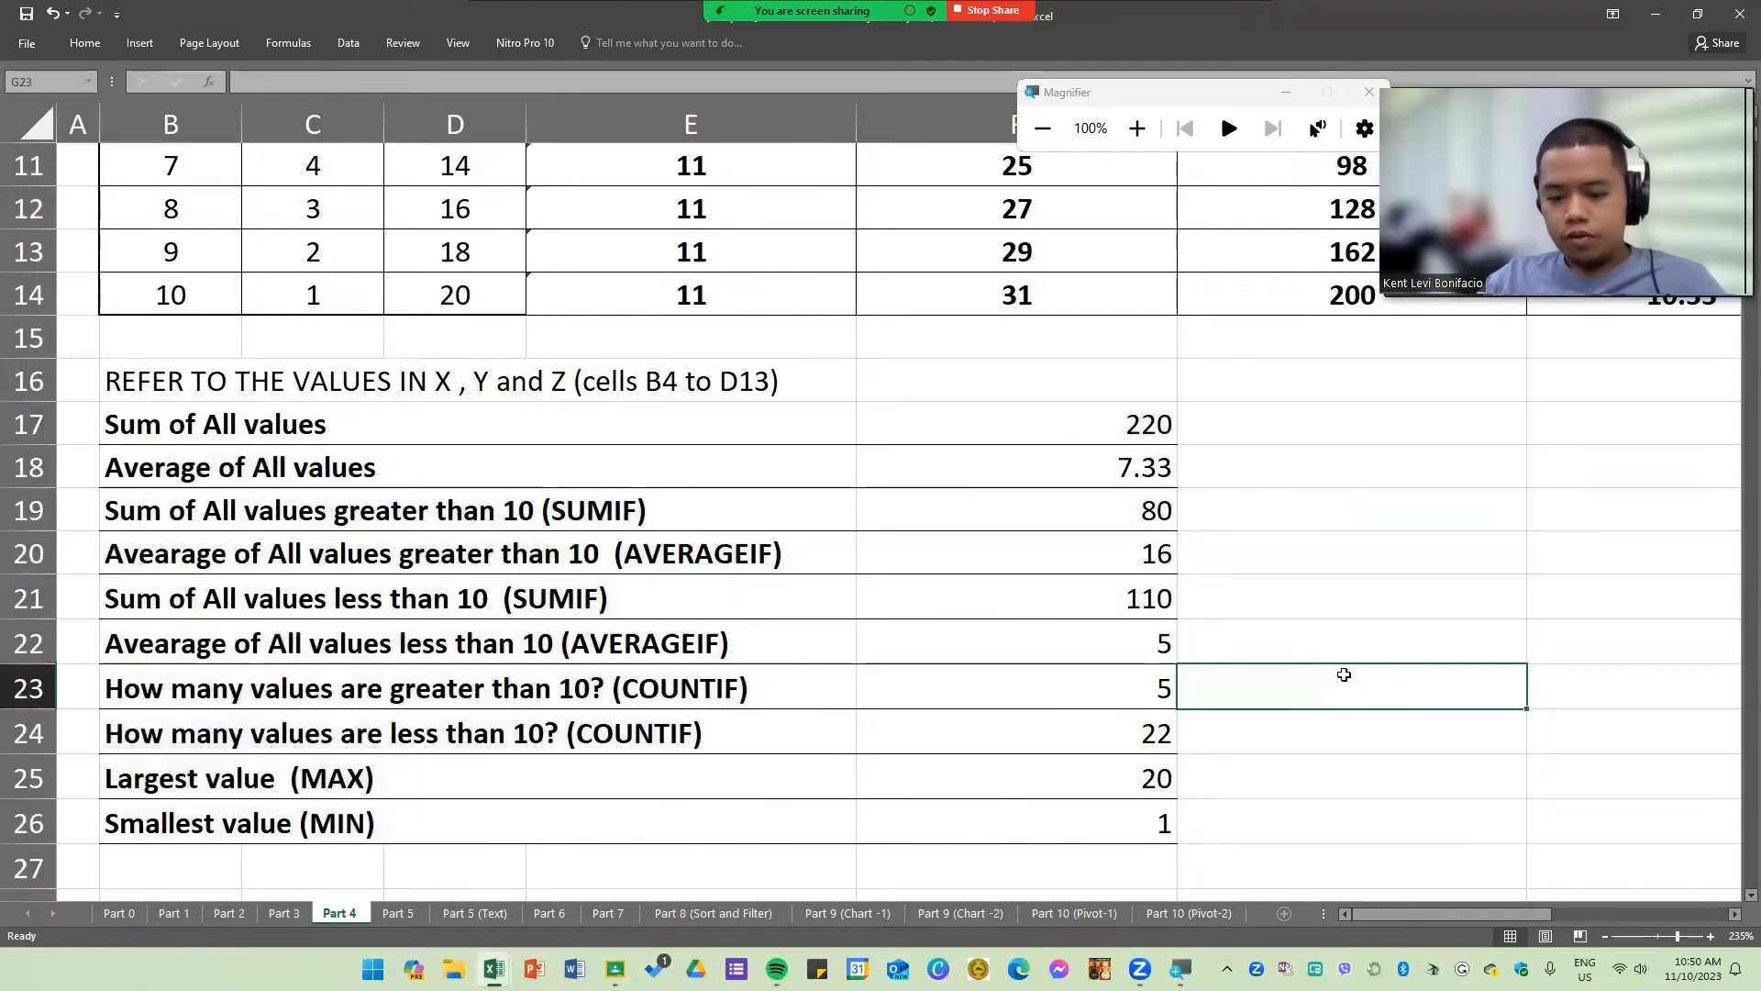
{"action": "left_click", "coordinate": [1044, 523]}
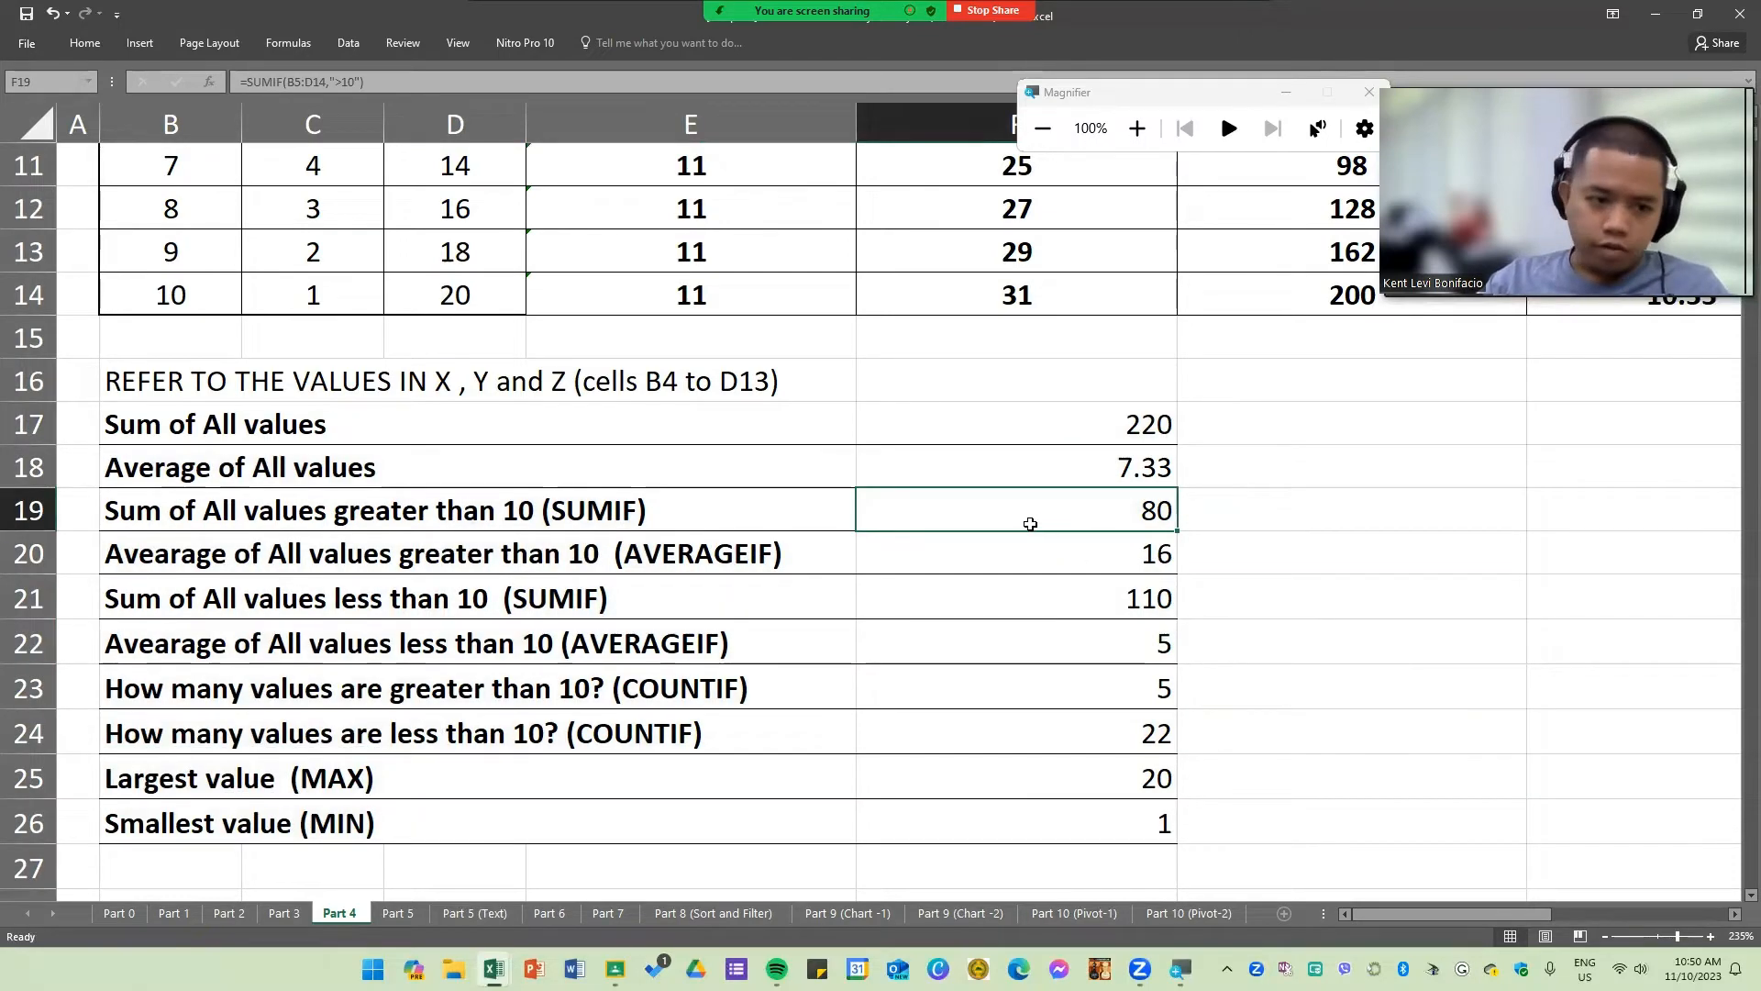
{"action": "left_click", "coordinate": [338, 424]}
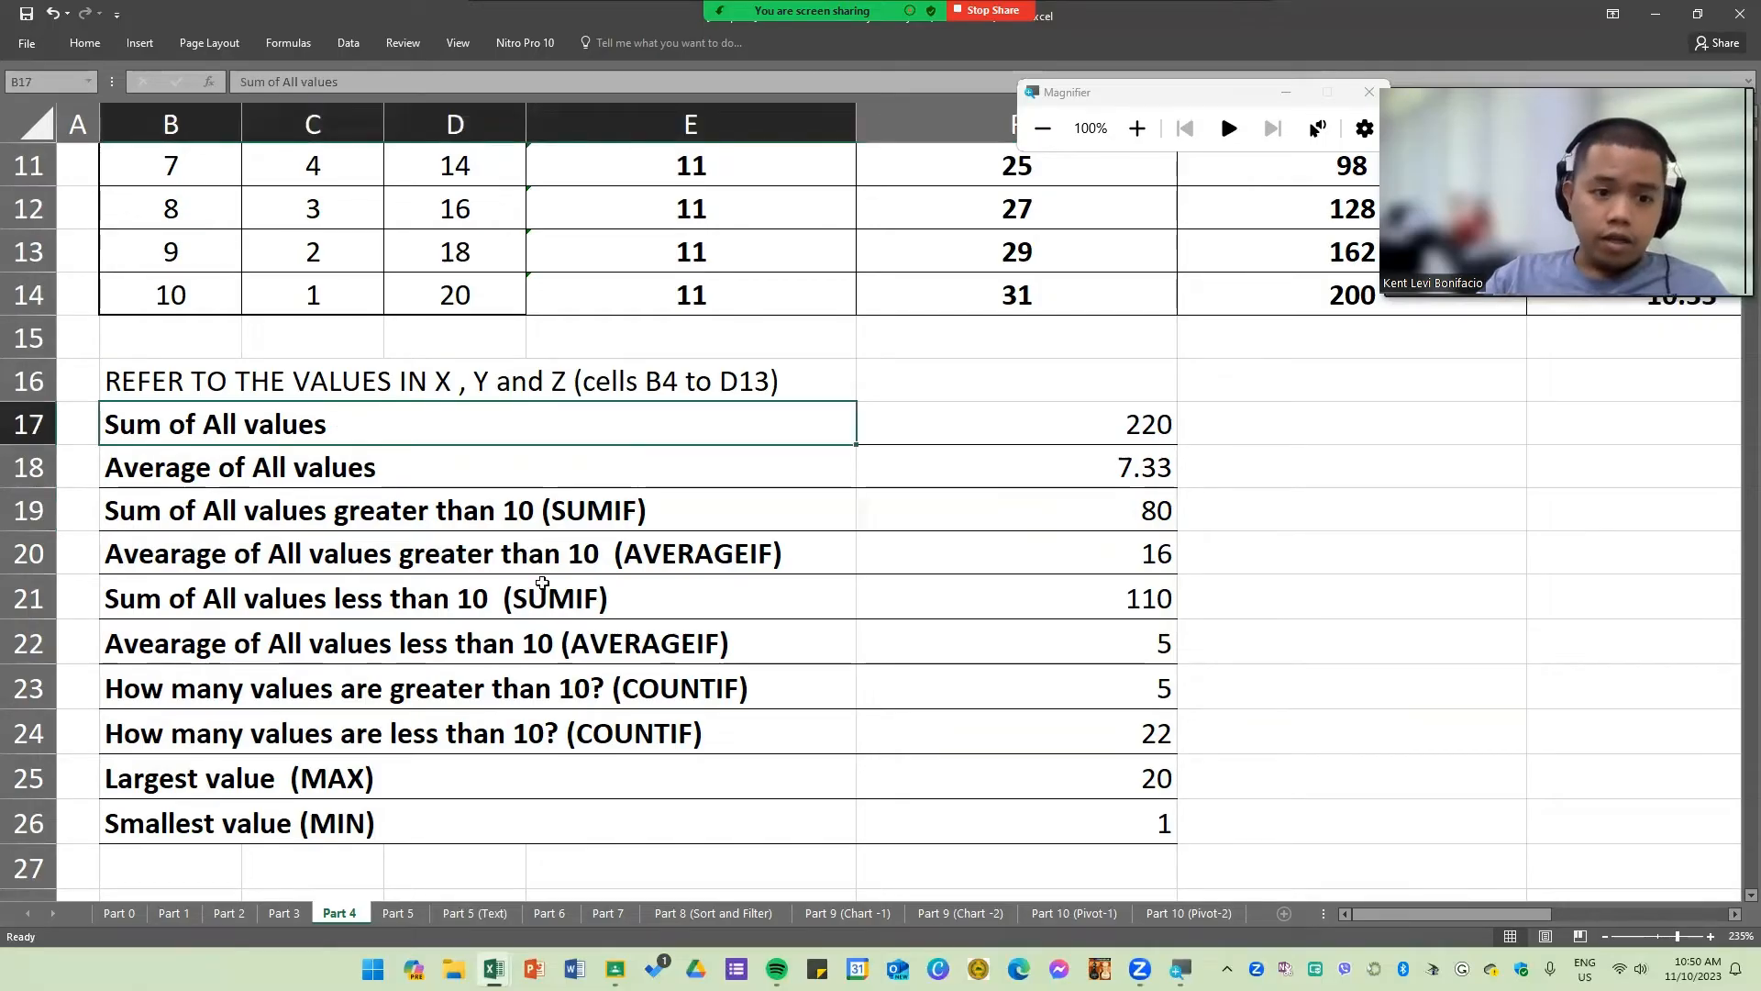
{"action": "left_click_drag", "start_coordinate": [542, 583], "coordinate": [1019, 810]}
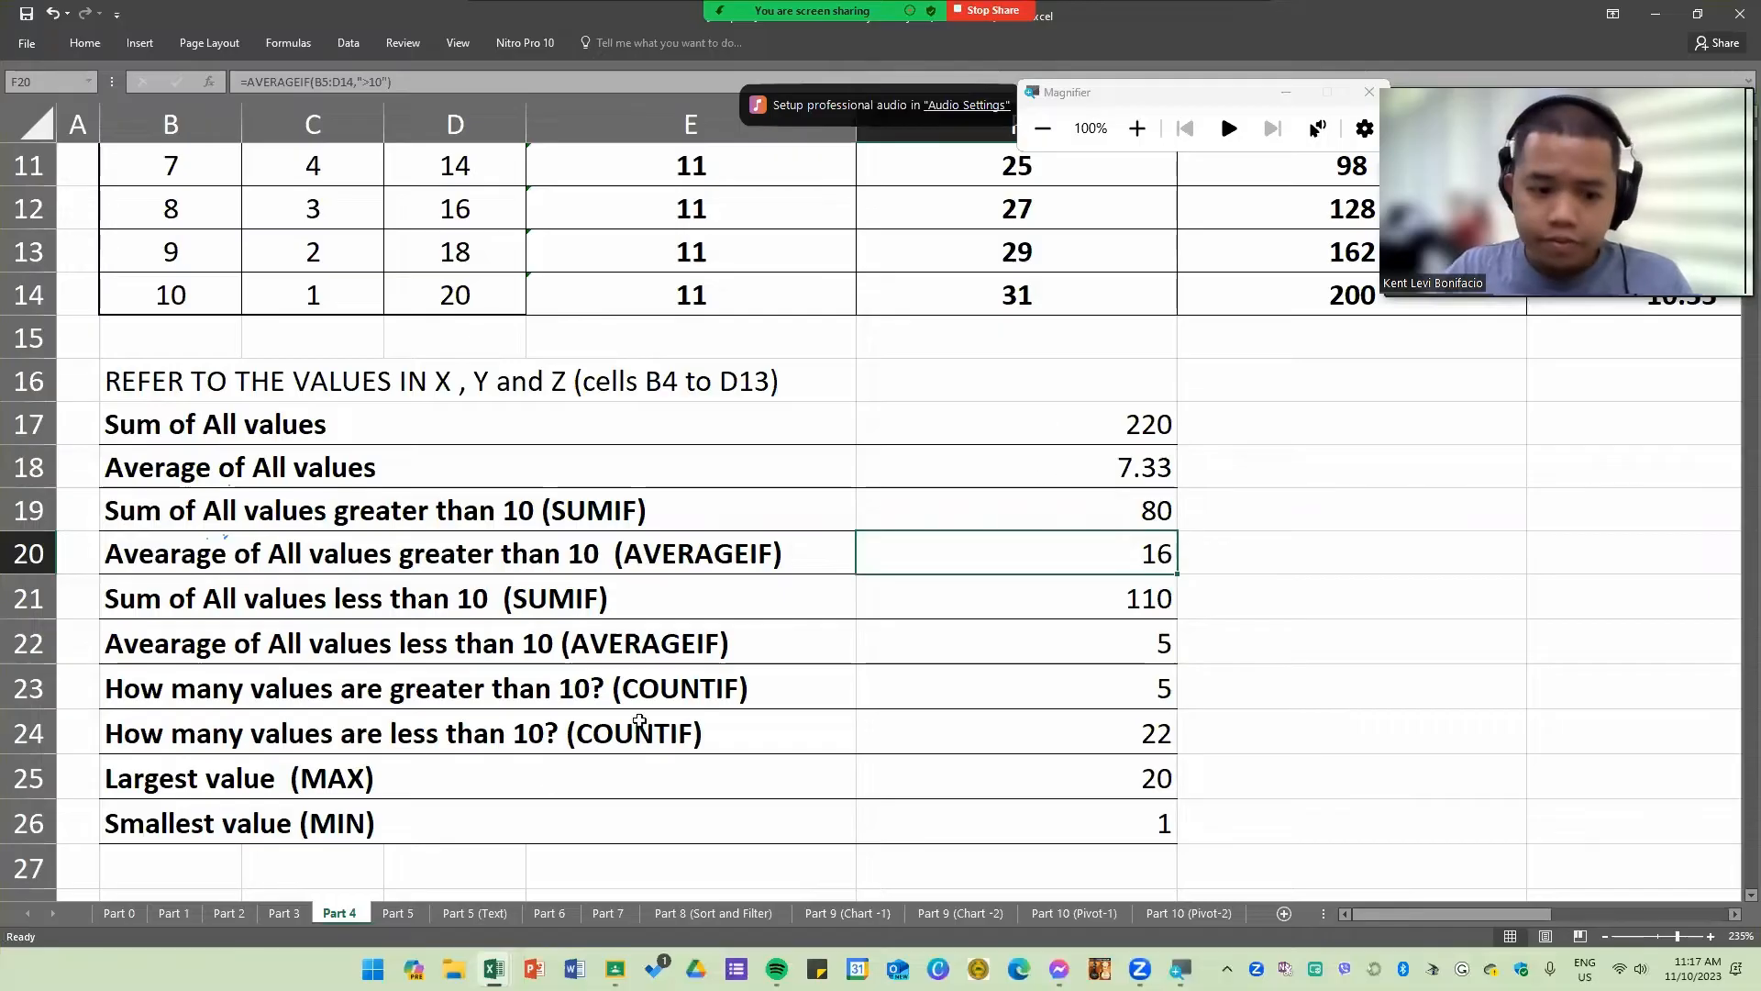
Step: Switch to the Part 5 sheet and enter =SUM(E4:E25) in J4 for TOTAL UNITS SOLD
{"action": "left_click", "coordinate": [398, 915]}
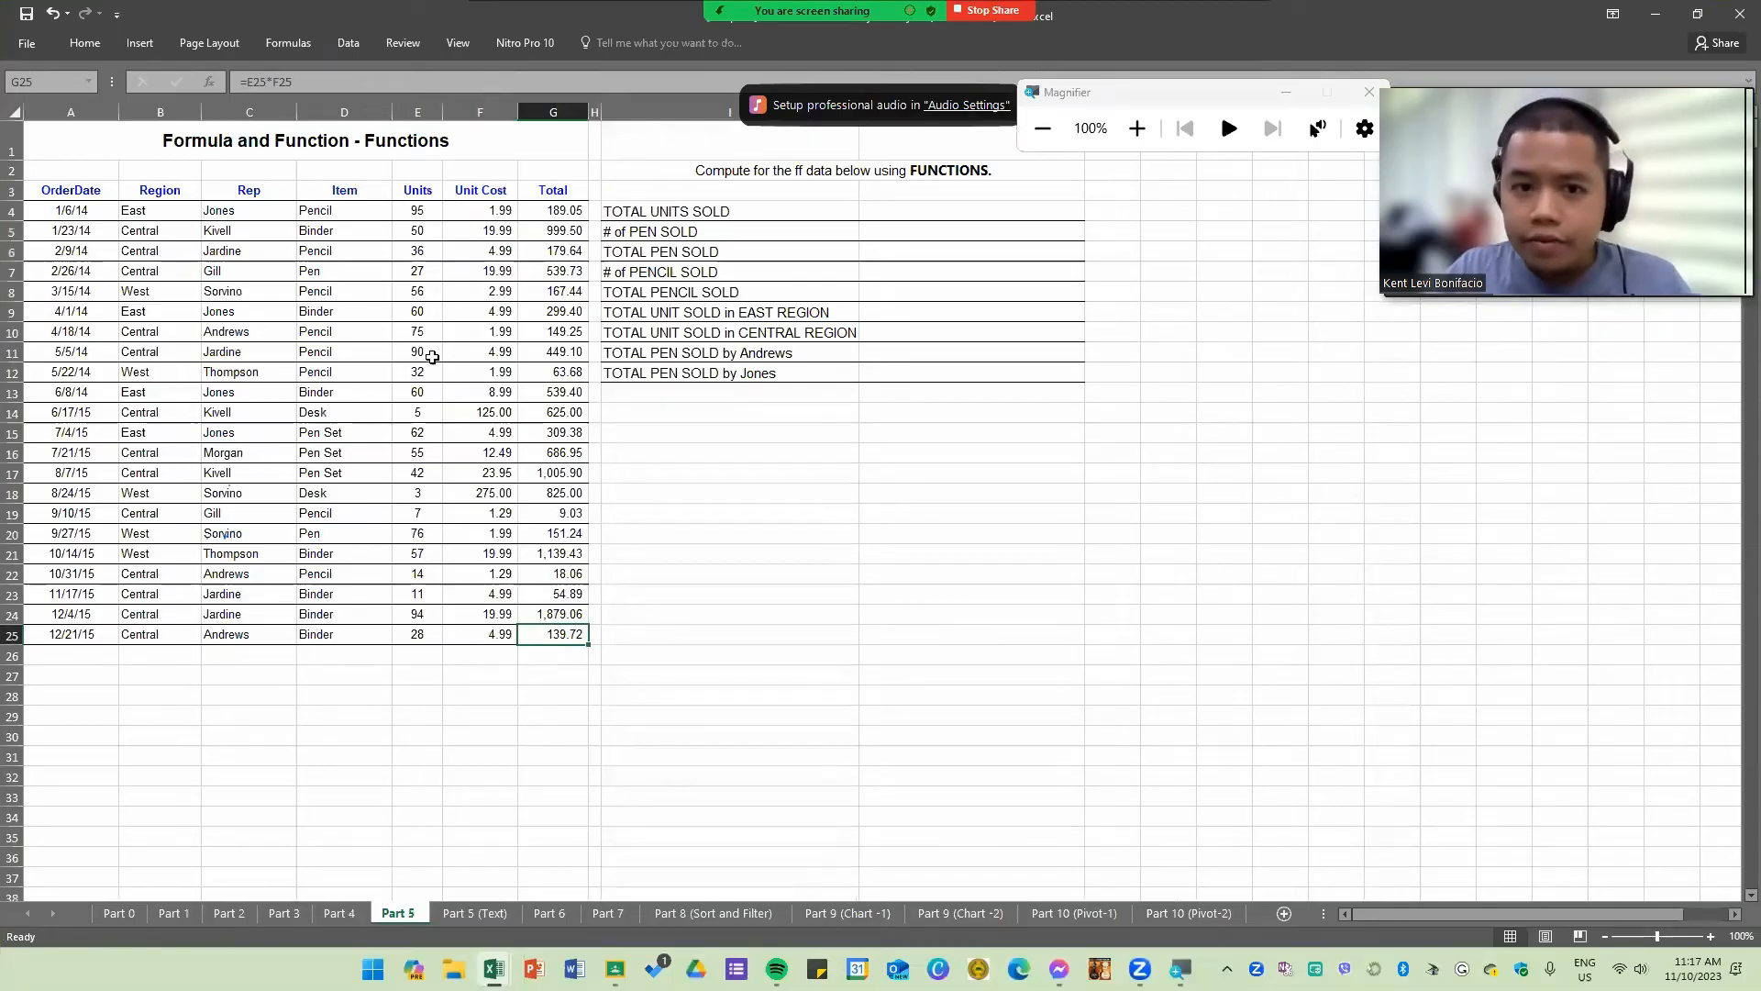
{"action": "scroll", "coordinate": [598, 487], "scroll_direction": "up", "scroll_amount": 3}
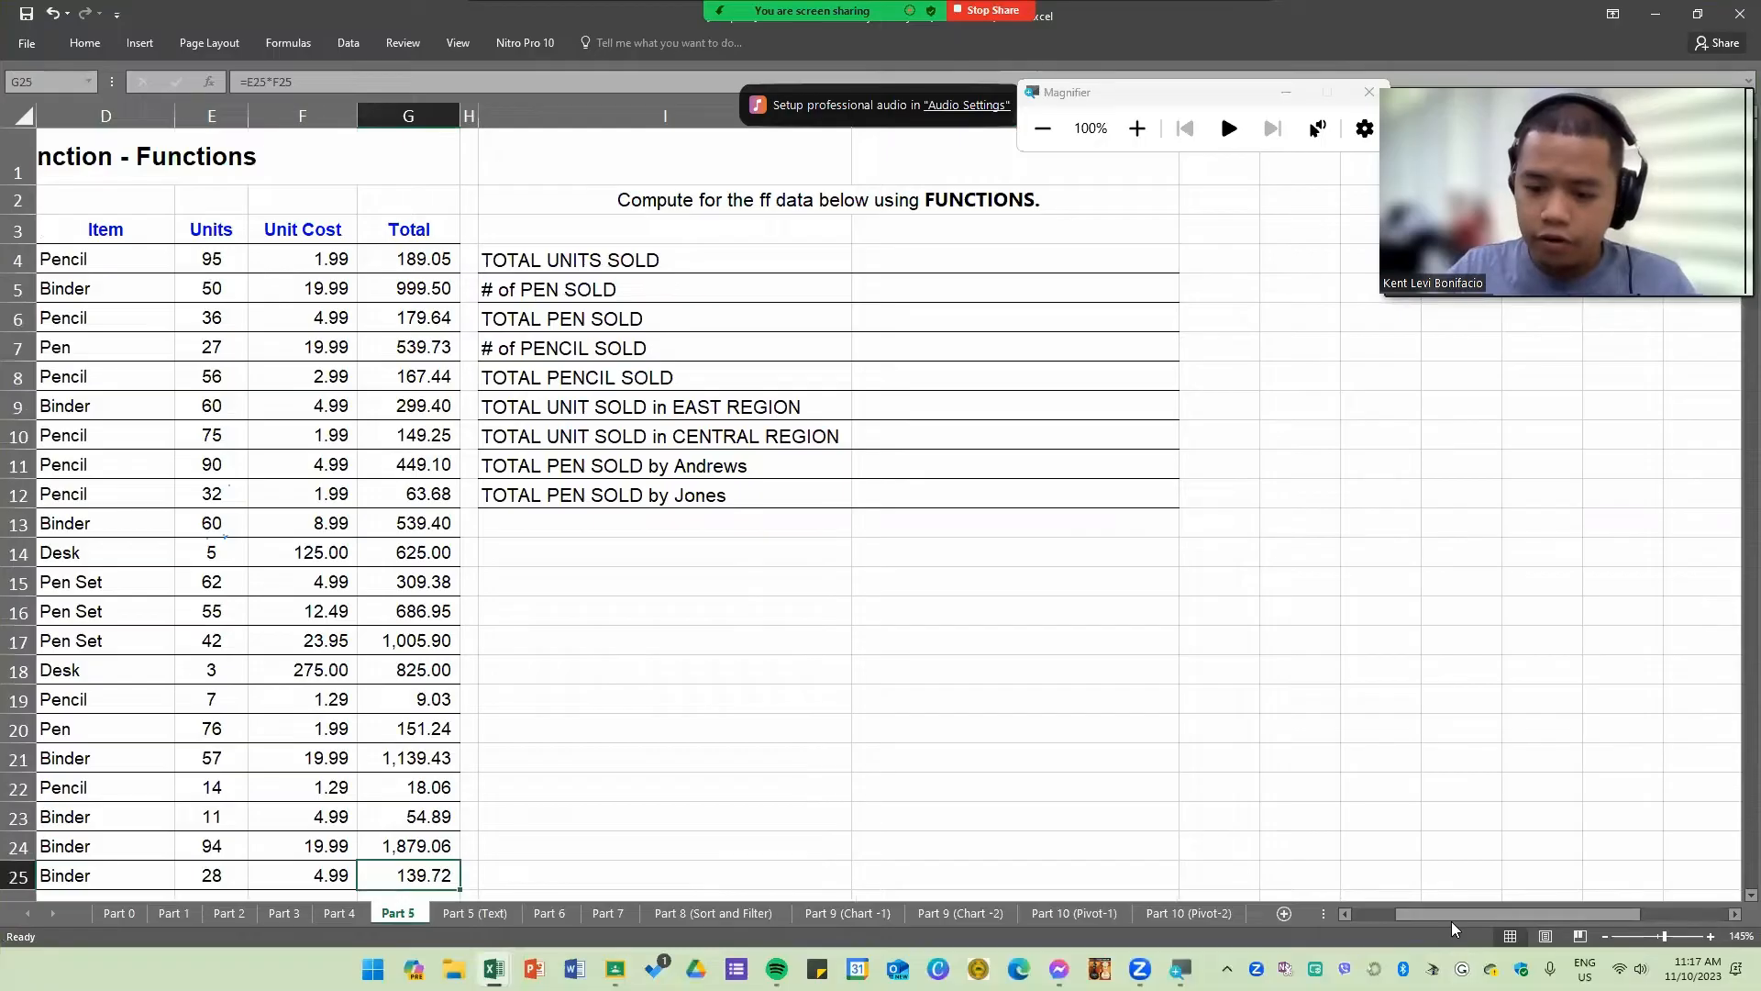
{"action": "left_click_drag", "start_coordinate": [1444, 915], "coordinate": [1321, 899]}
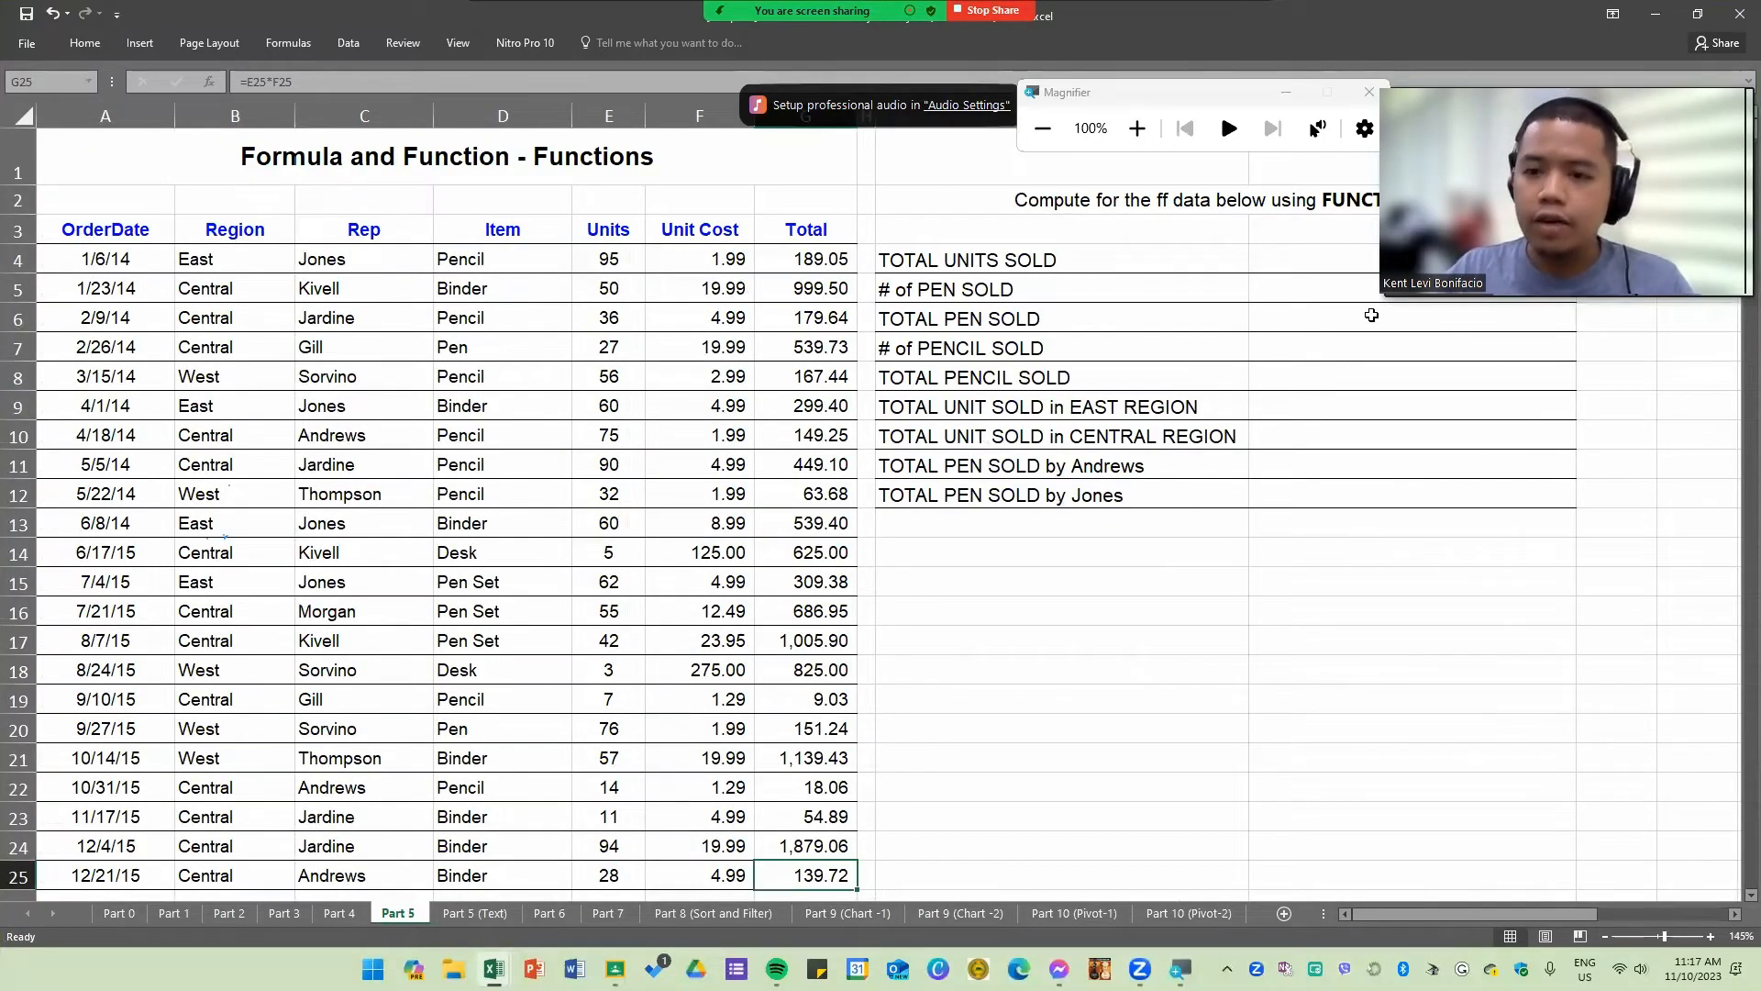
{"action": "left_click_drag", "start_coordinate": [1019, 468], "coordinate": [1083, 497]}
{"action": "left_click", "coordinate": [1093, 603]}
{"action": "left_click", "coordinate": [965, 262]}
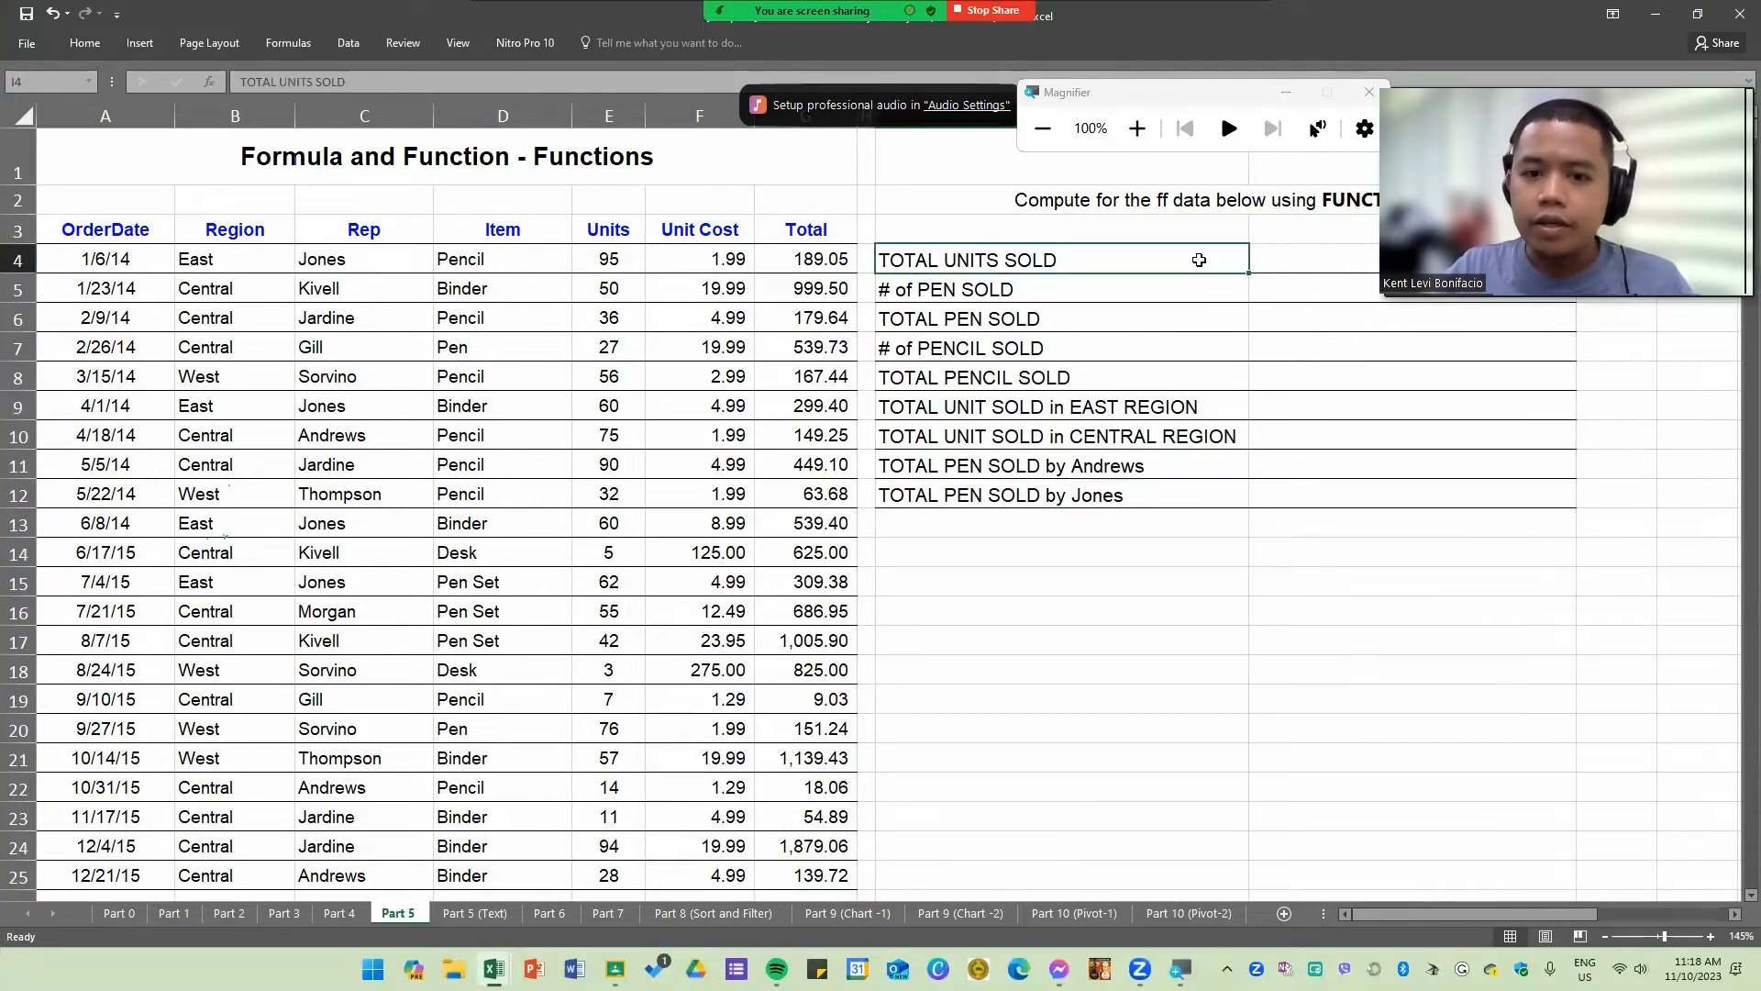
{"action": "left_click", "coordinate": [1307, 266]}
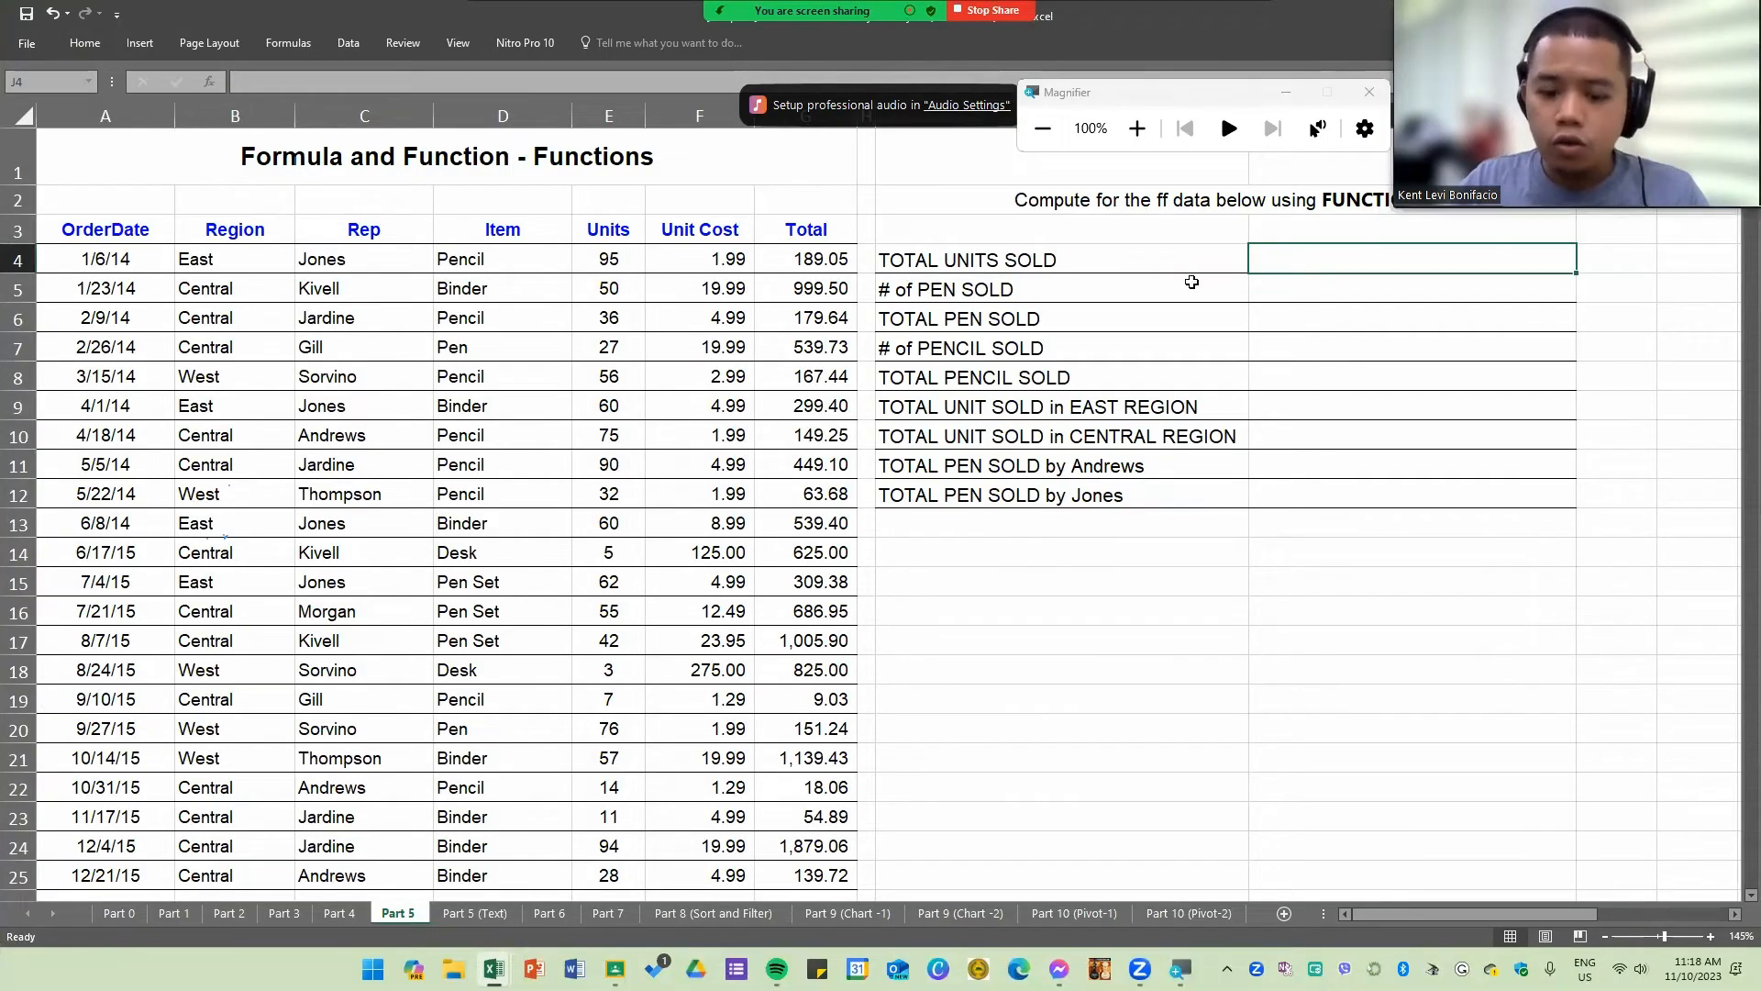
{"action": "type", "text": "=SU"}
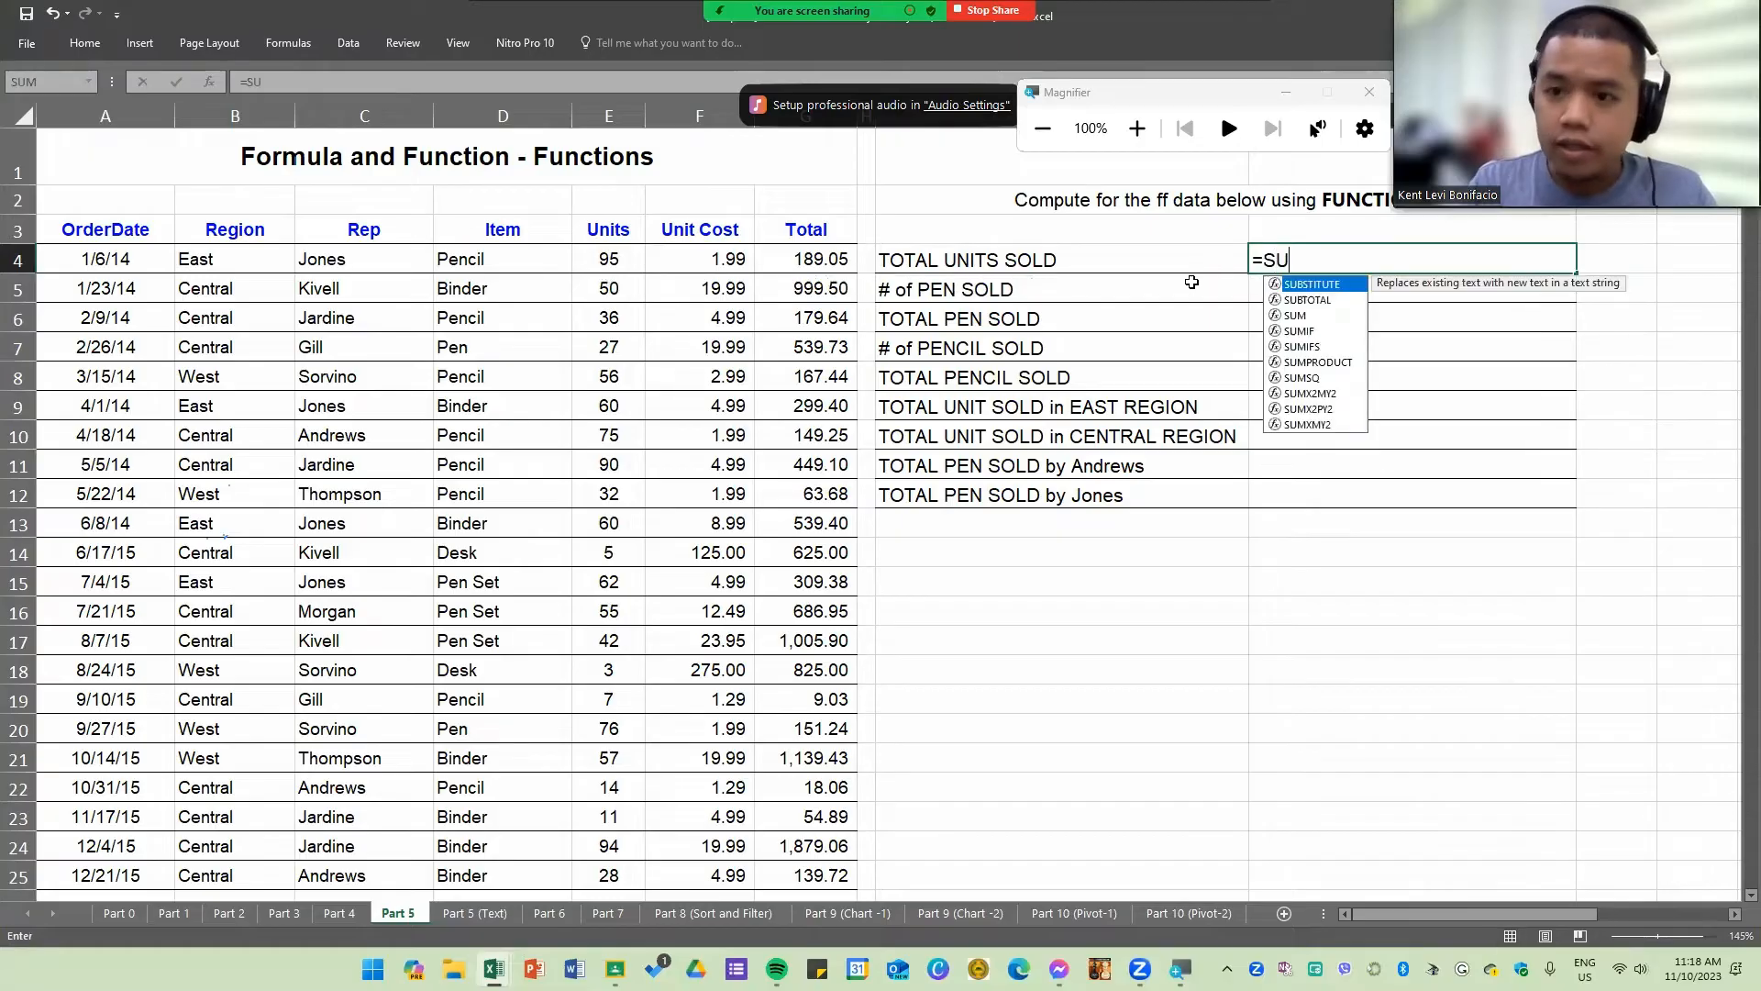
{"action": "type", "text": "M("}
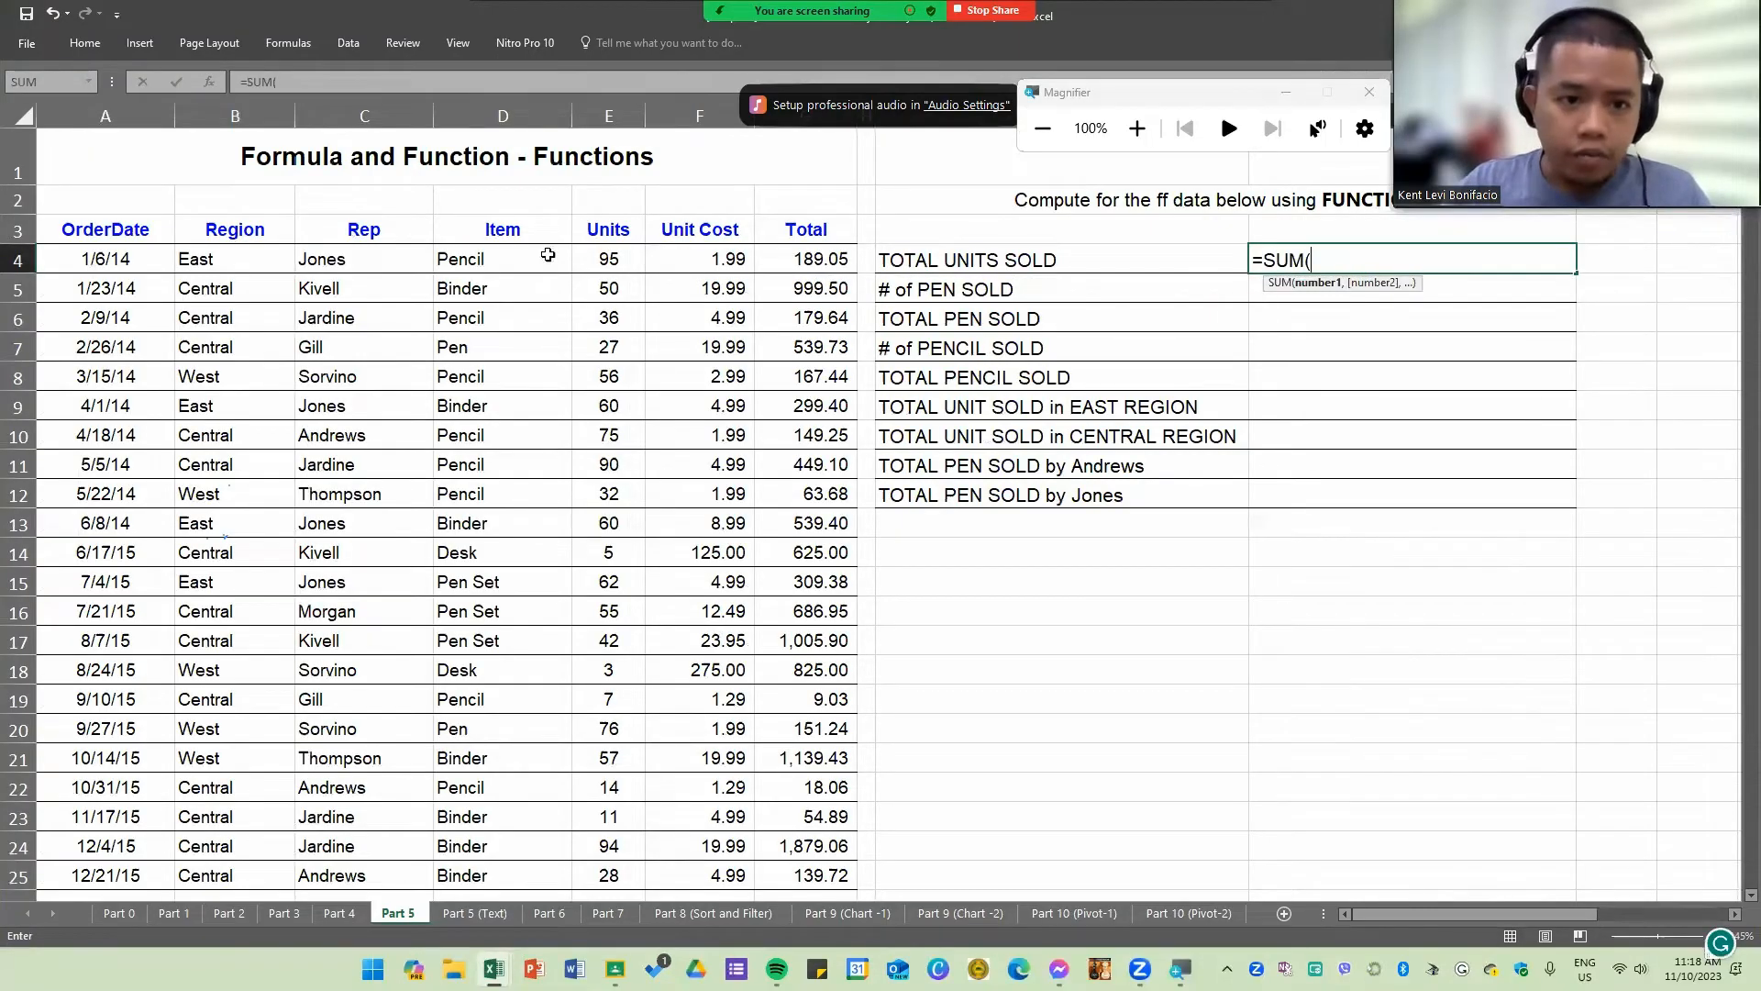
{"action": "left_click_drag", "start_coordinate": [597, 260], "coordinate": [613, 172]}
{"action": "key", "text": "Return"}
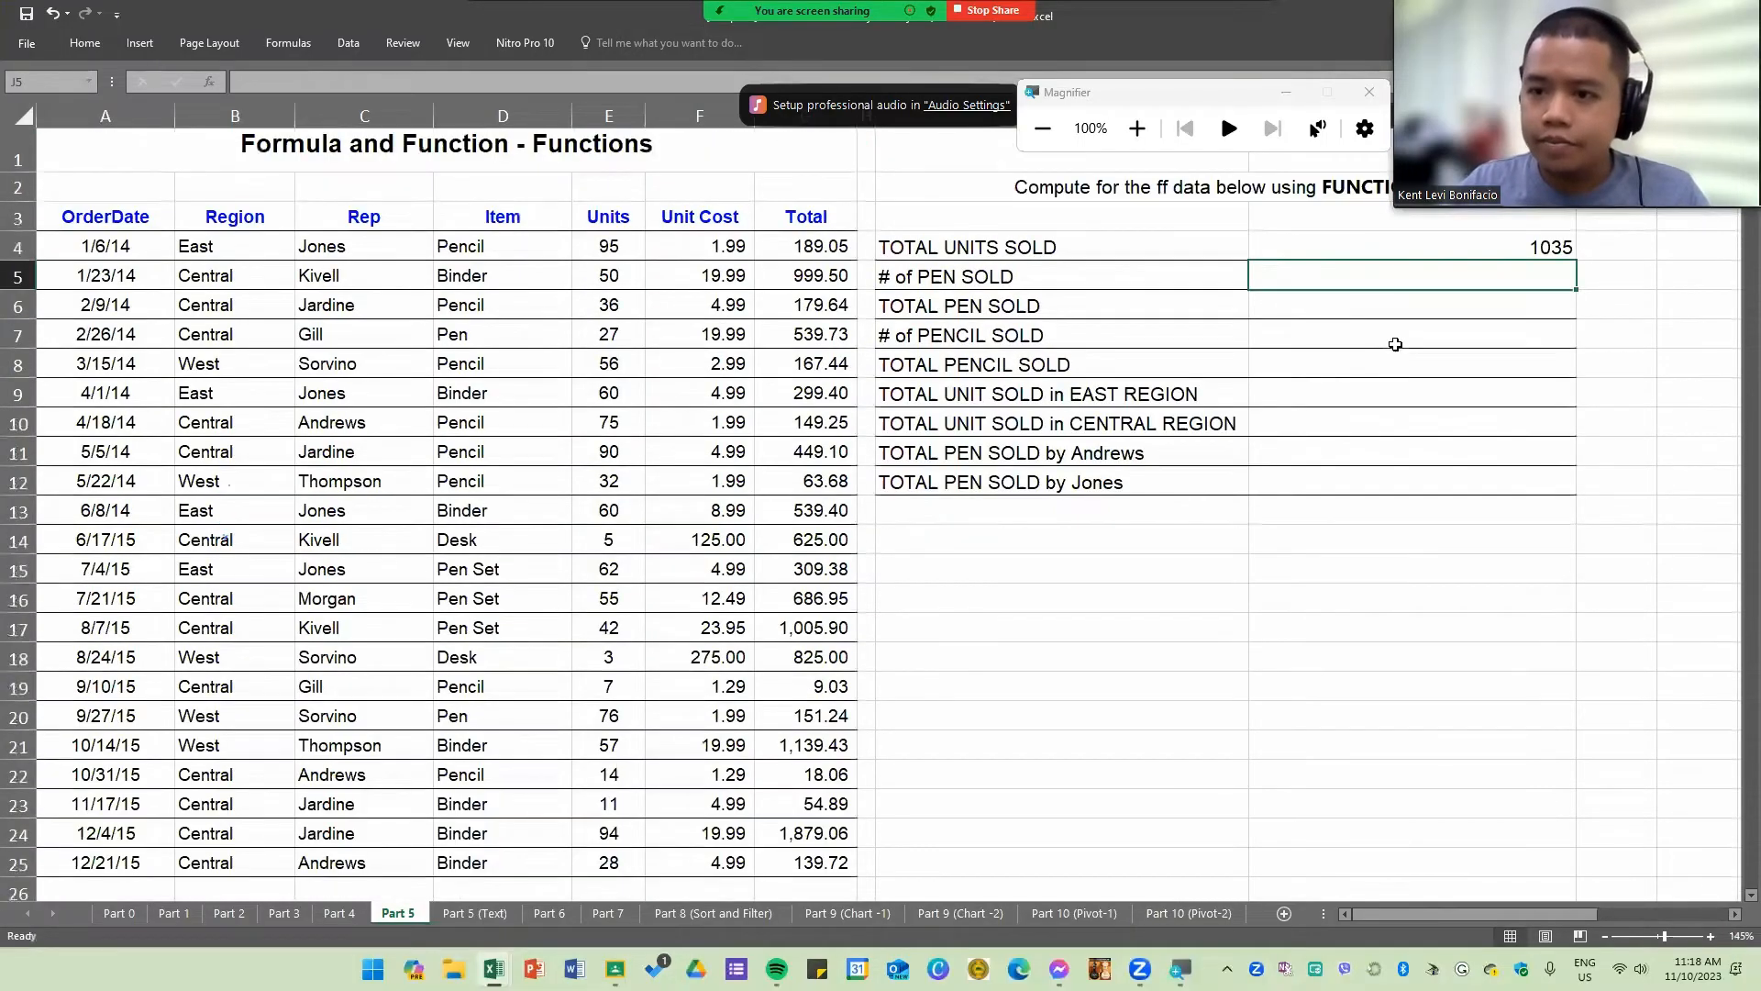
Step: Format the J4 total with comma style and no decimal places
{"action": "left_click", "coordinate": [1475, 261]}
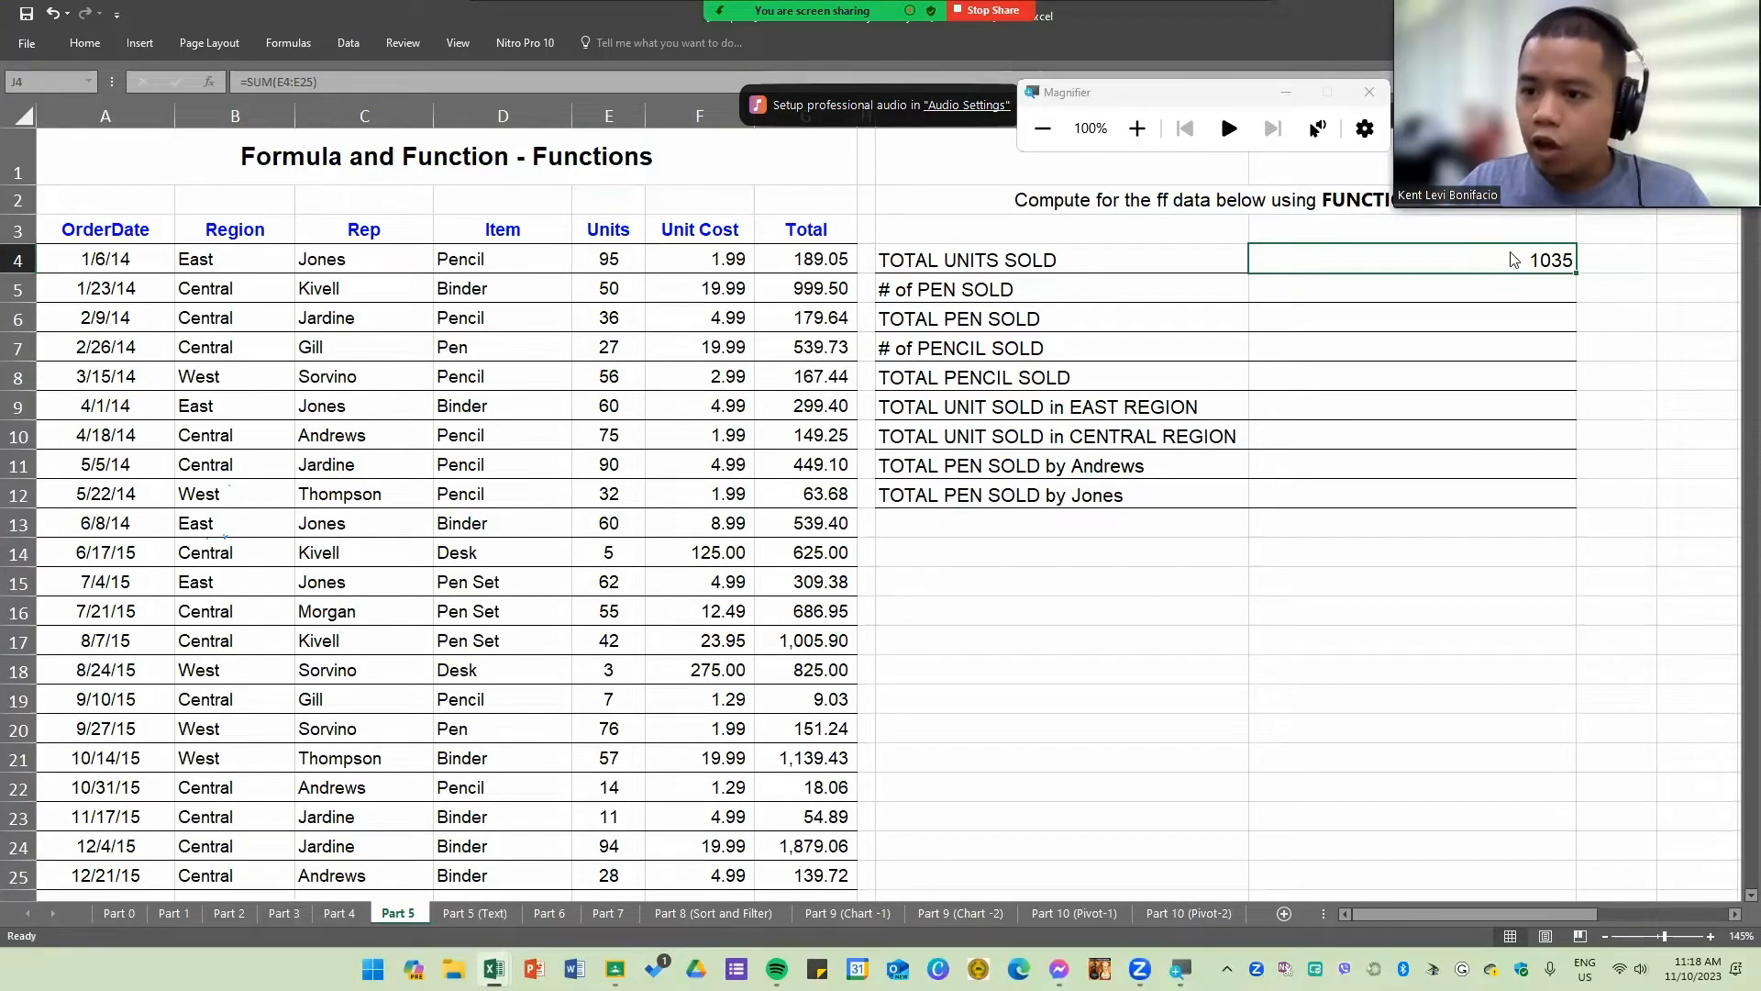
{"action": "right_click", "coordinate": [1513, 260]}
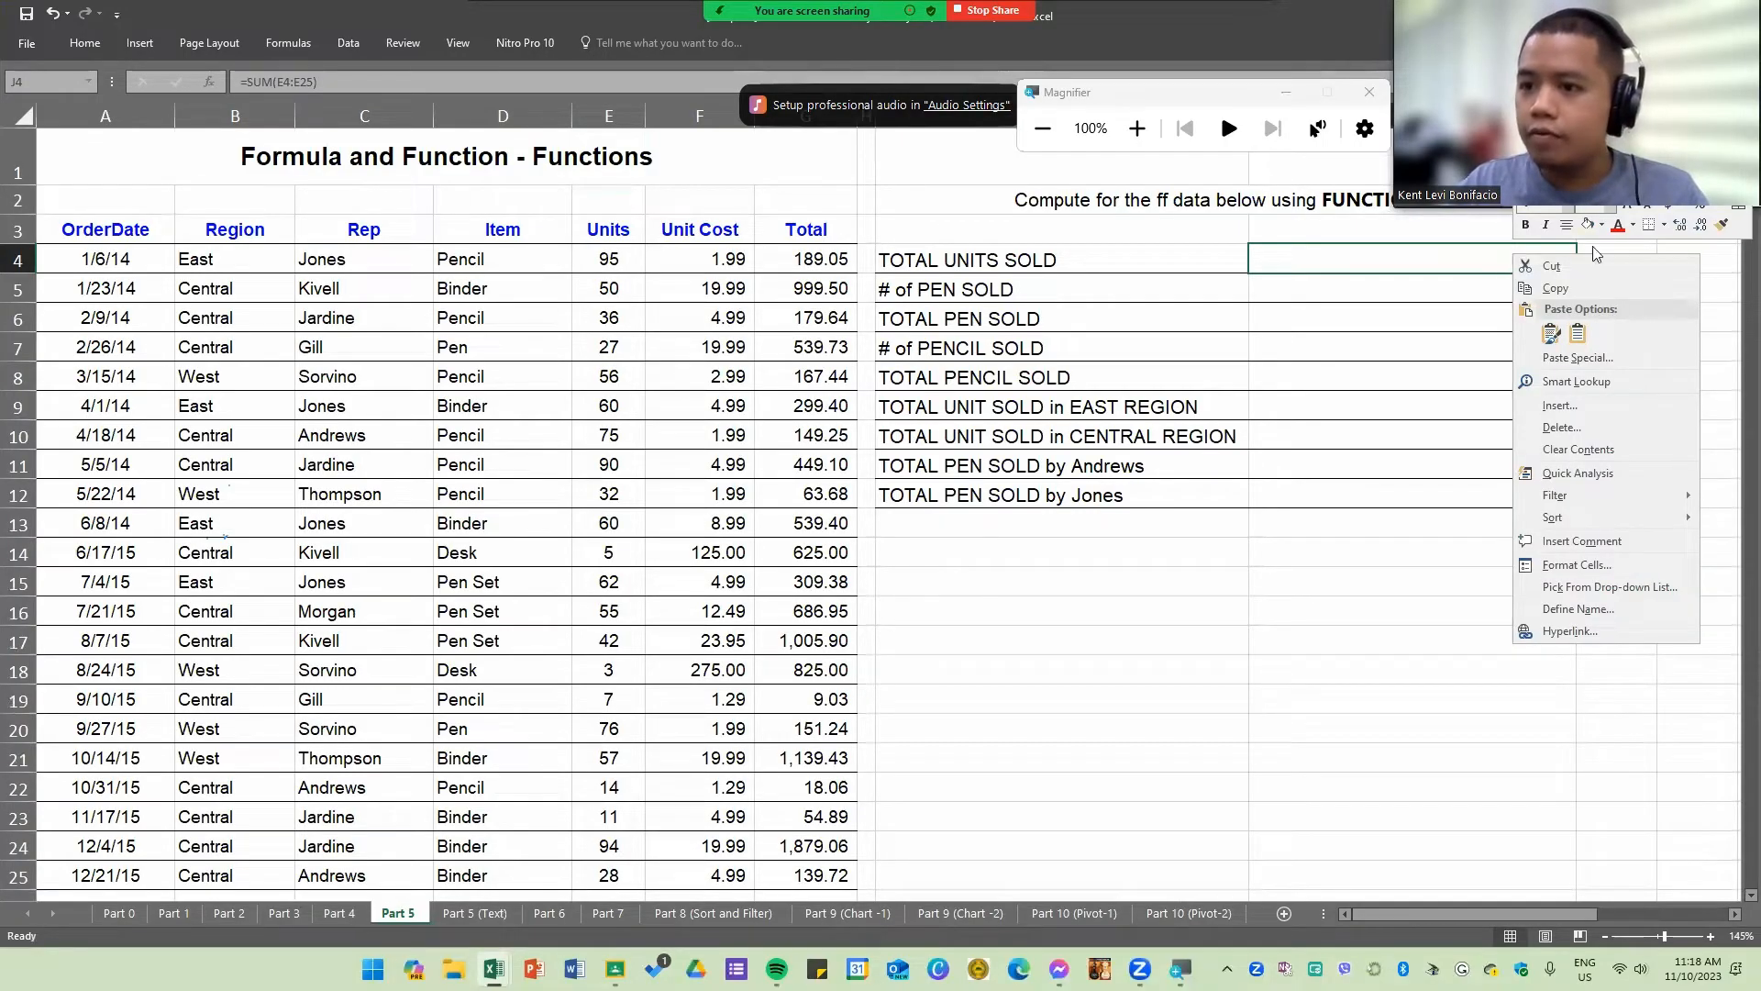
{"action": "left_click", "coordinate": [1355, 266]}
{"action": "left_click", "coordinate": [88, 45]}
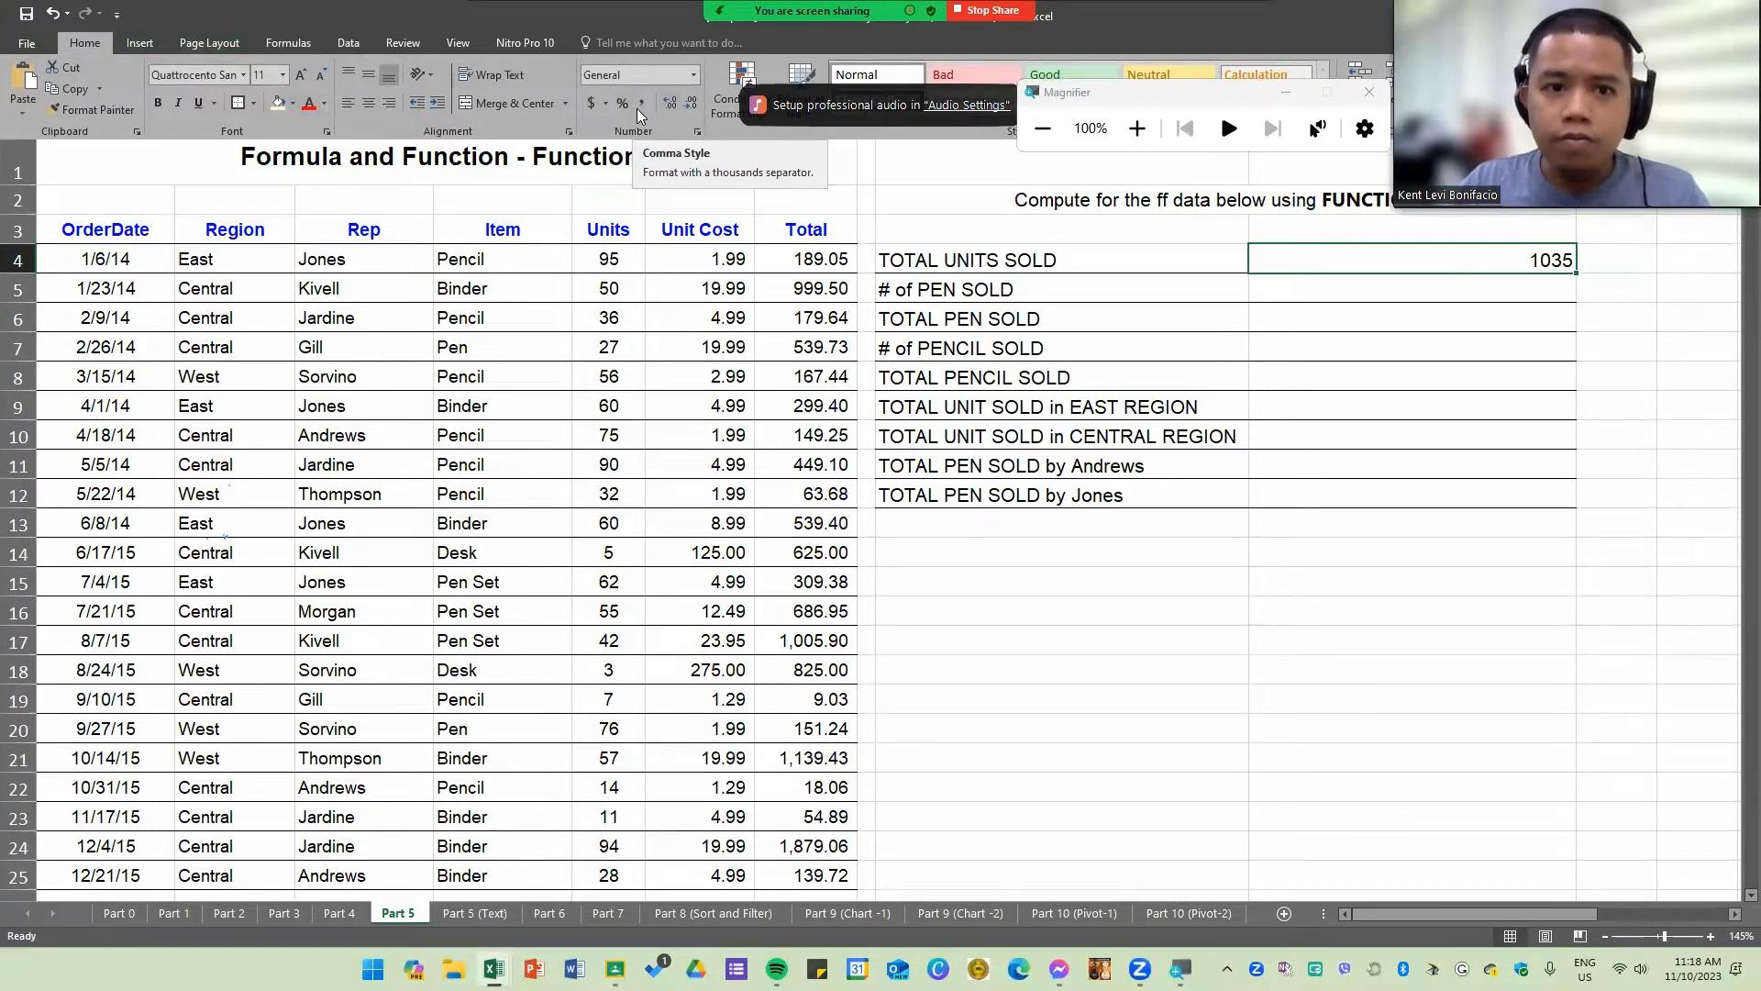
{"action": "key", "text": "super+plus"}
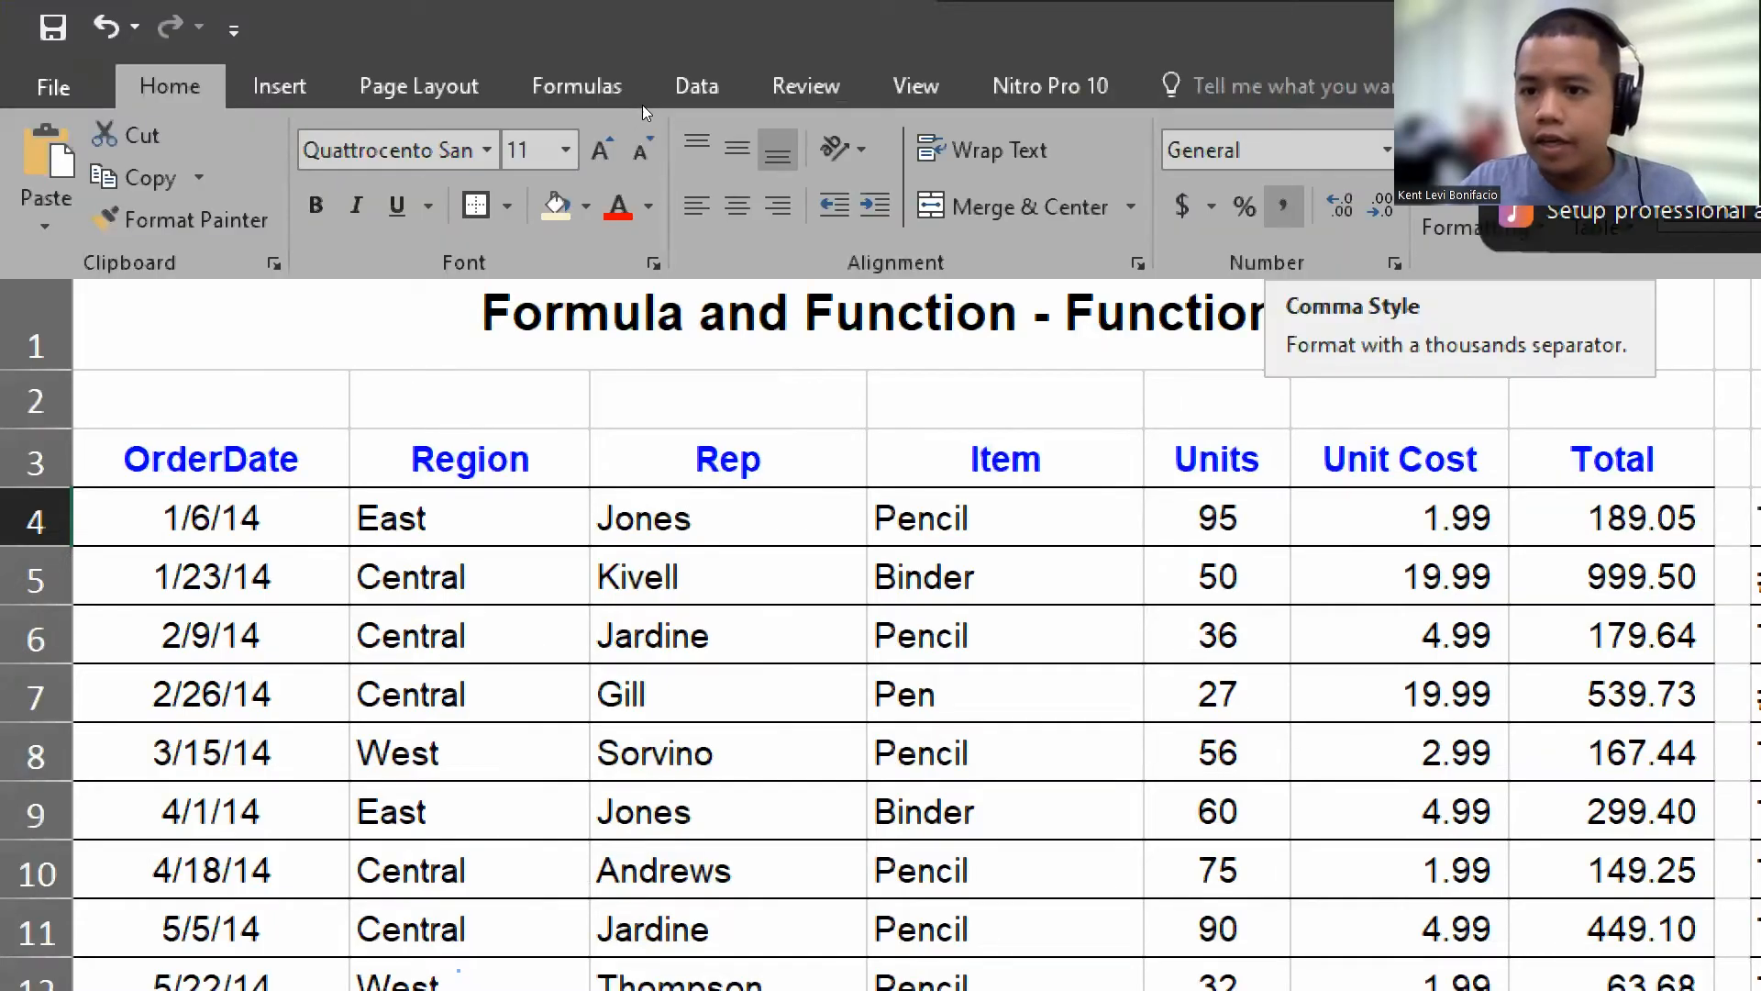
{"action": "left_click", "coordinate": [1282, 206]}
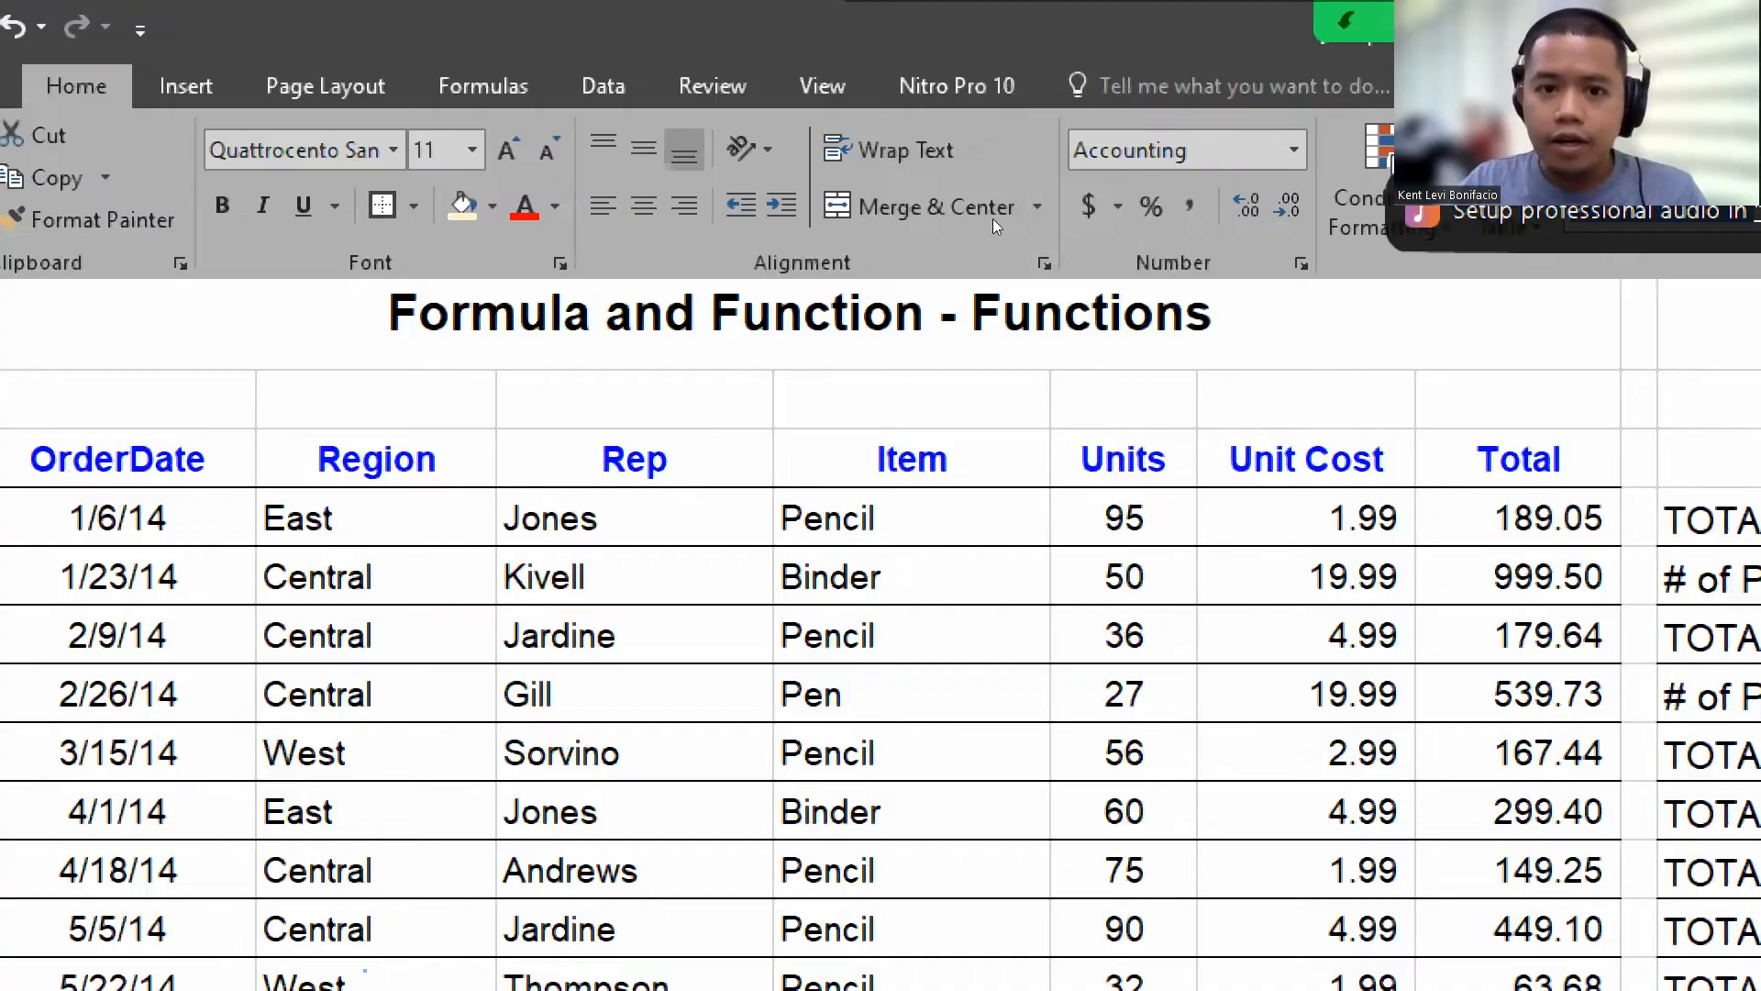
{"action": "key", "text": "super+minus"}
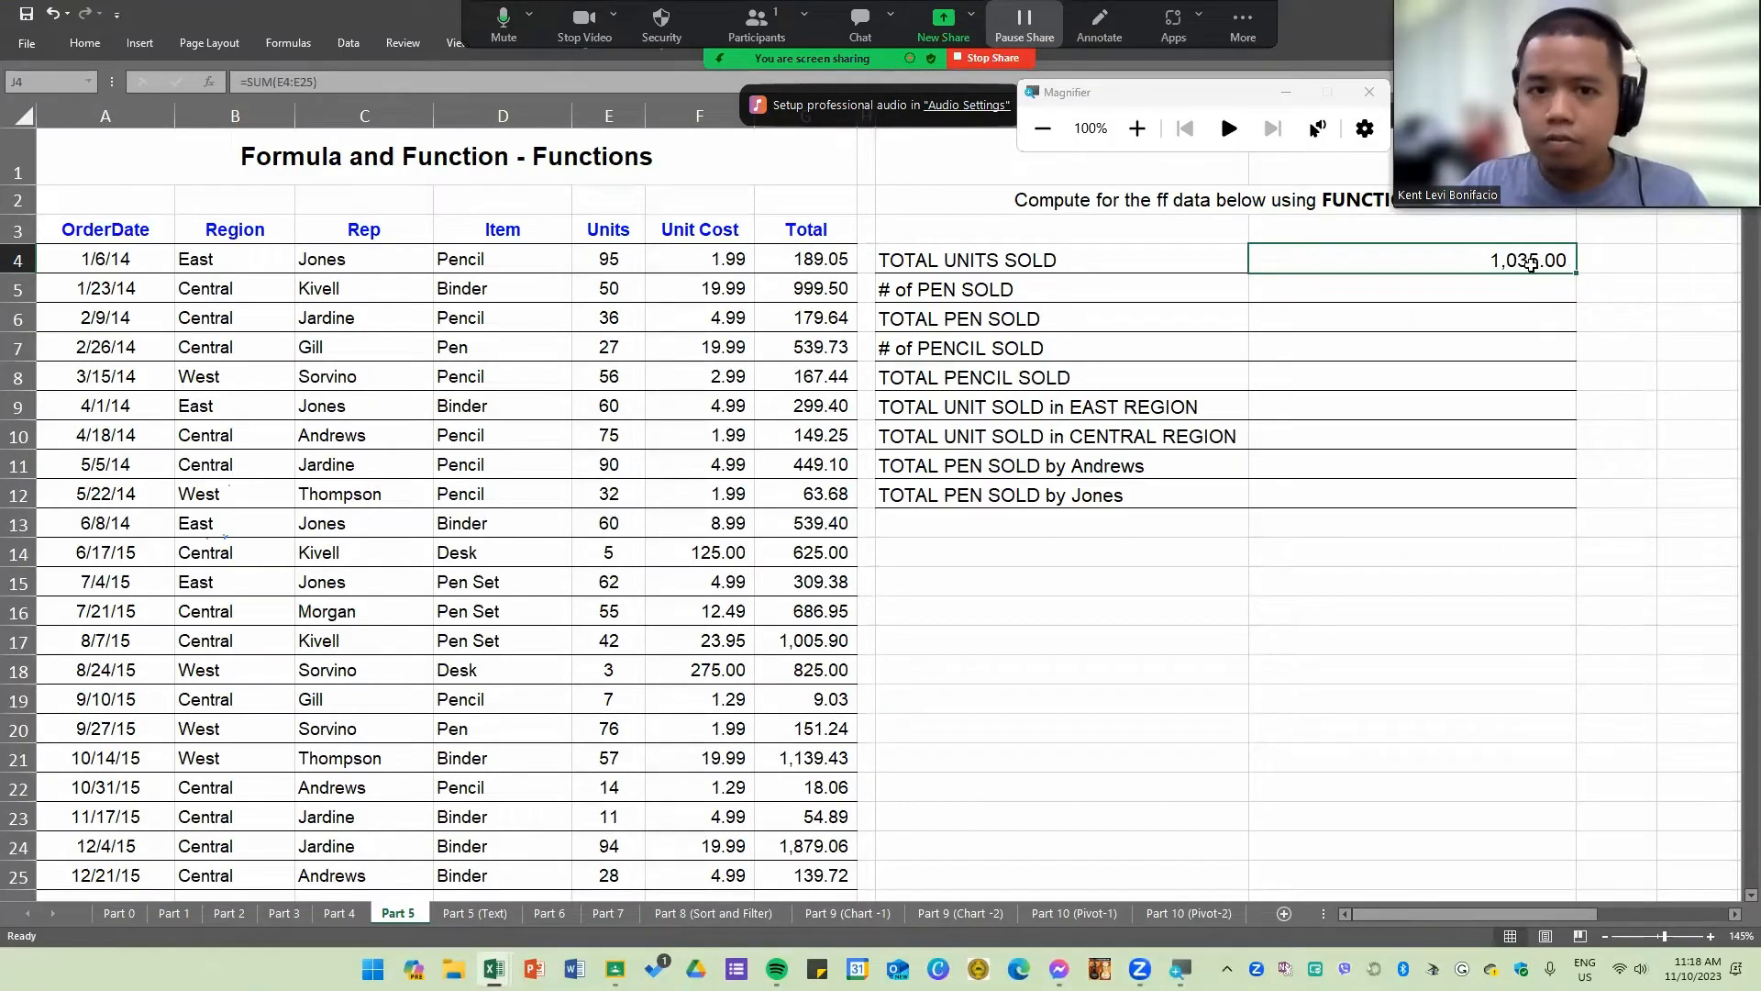
{"action": "right_click", "coordinate": [1546, 266]}
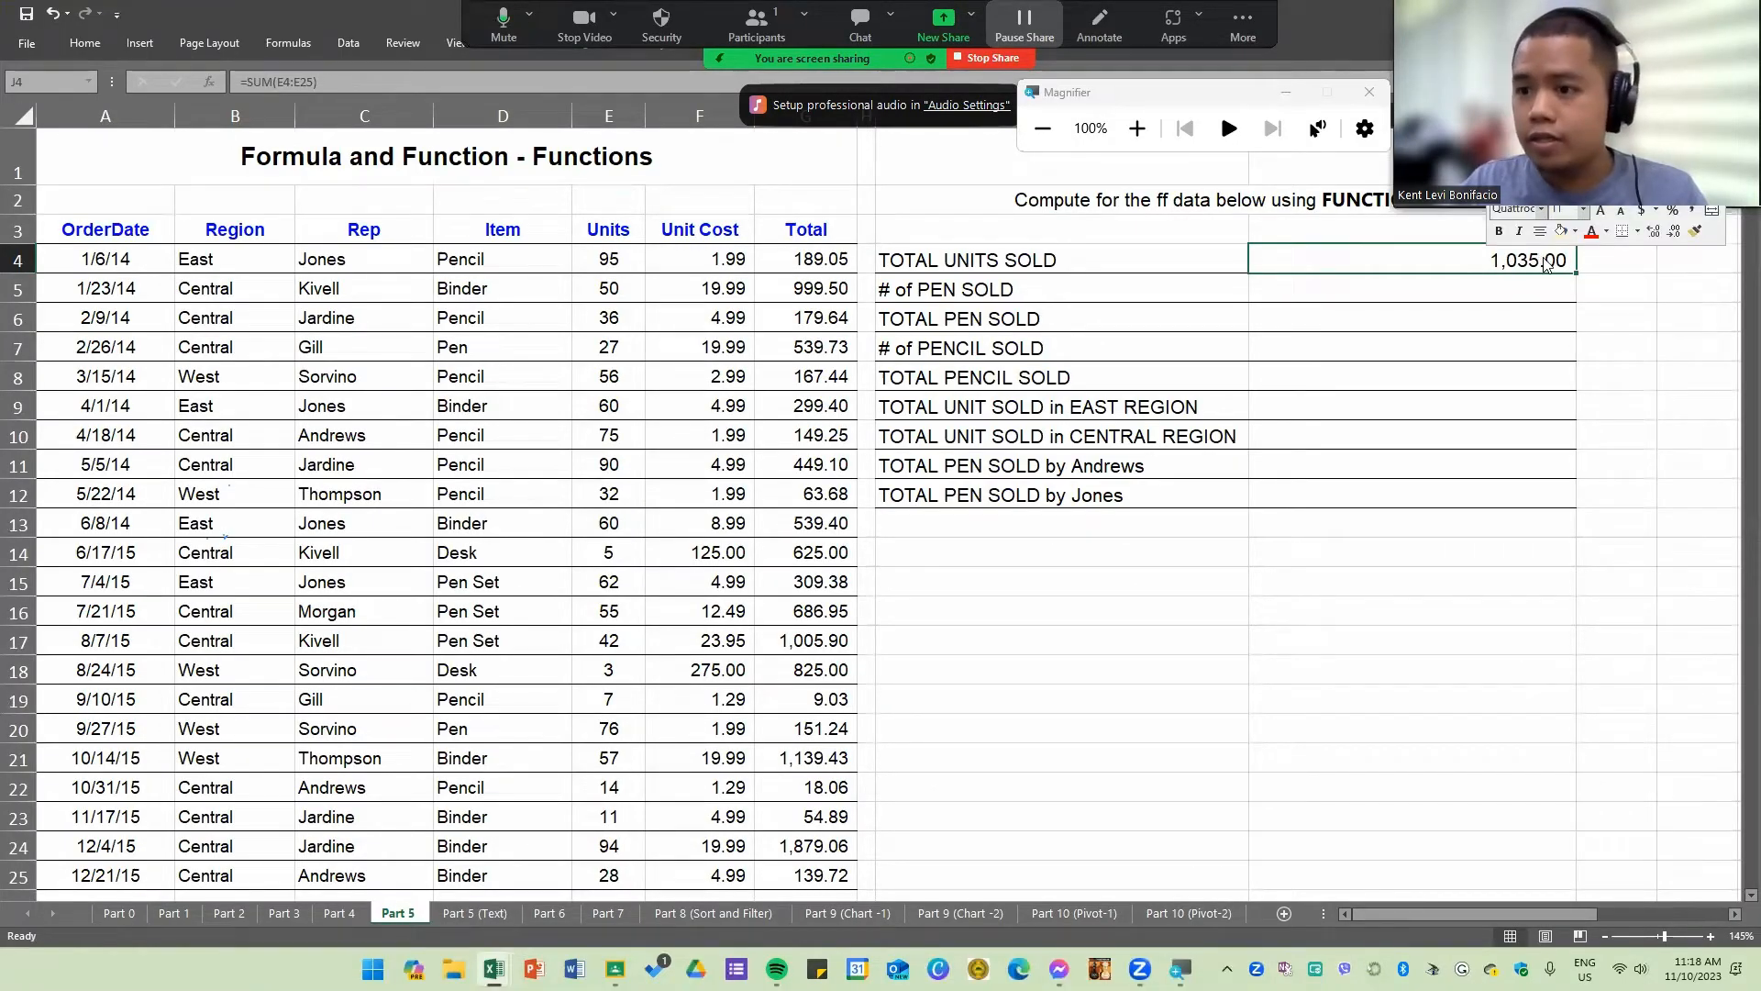
{"action": "left_click", "coordinate": [1674, 231]}
{"action": "left_click", "coordinate": [1674, 231]}
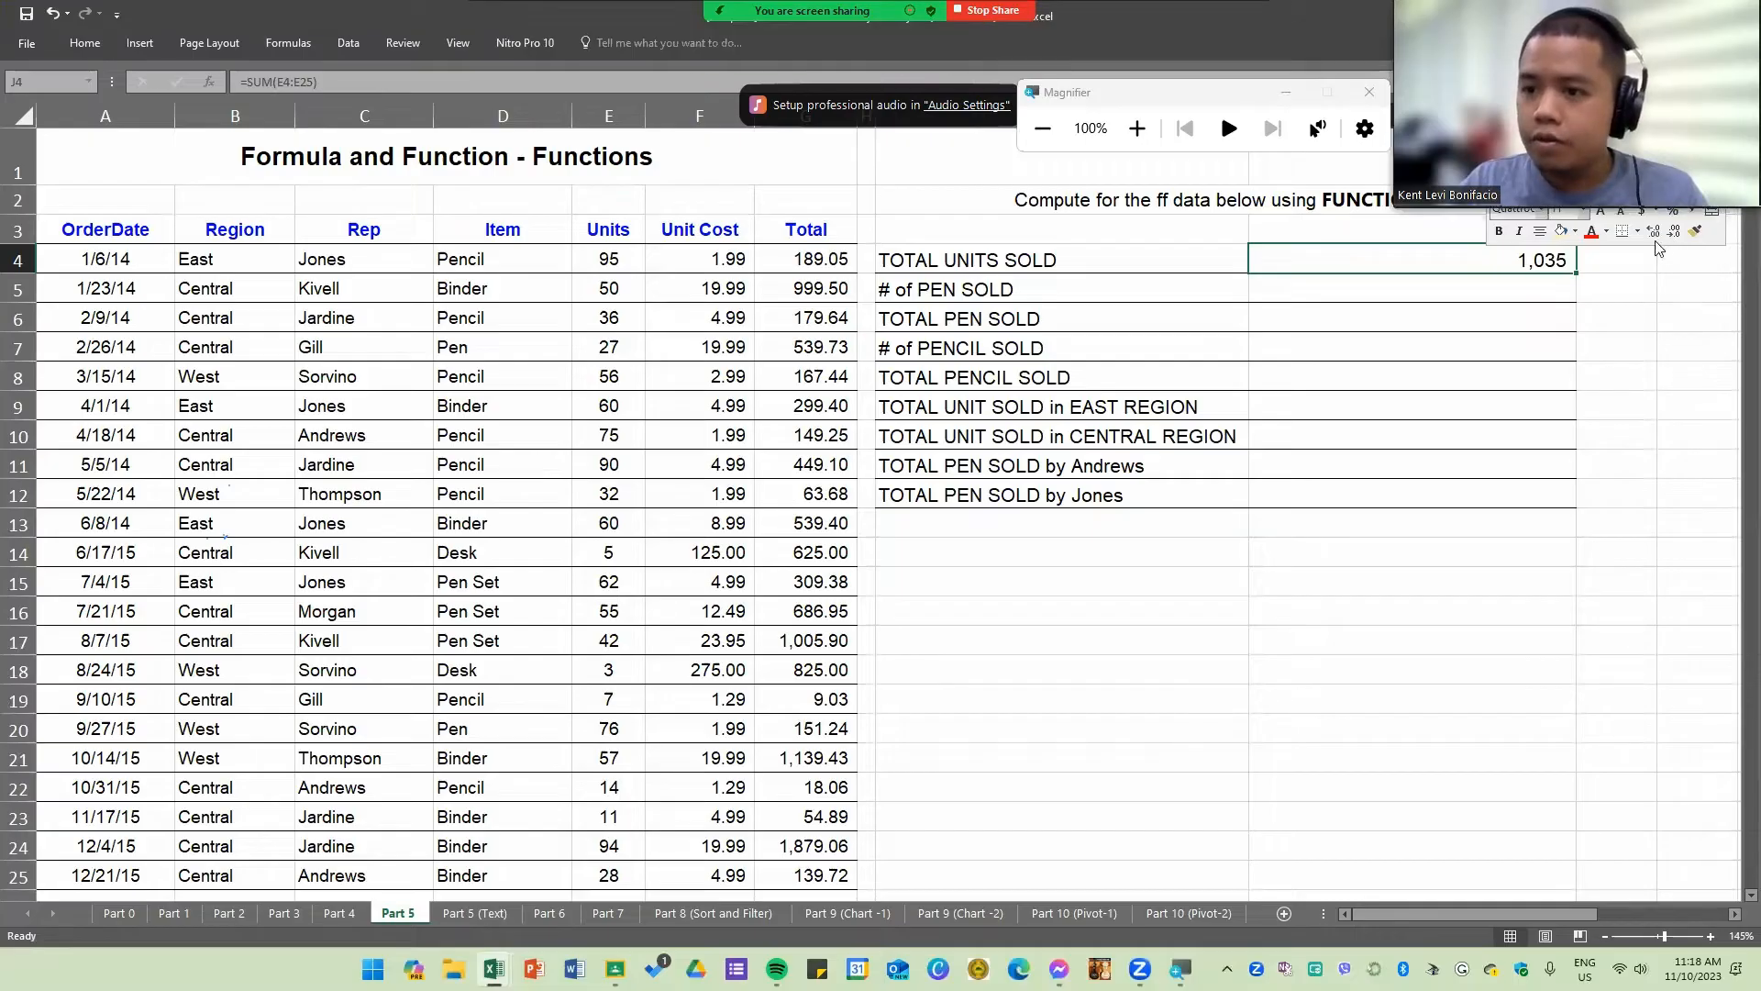
{"action": "left_click", "coordinate": [1385, 350]}
{"action": "left_click", "coordinate": [1343, 299]}
{"action": "left_click", "coordinate": [1352, 282]}
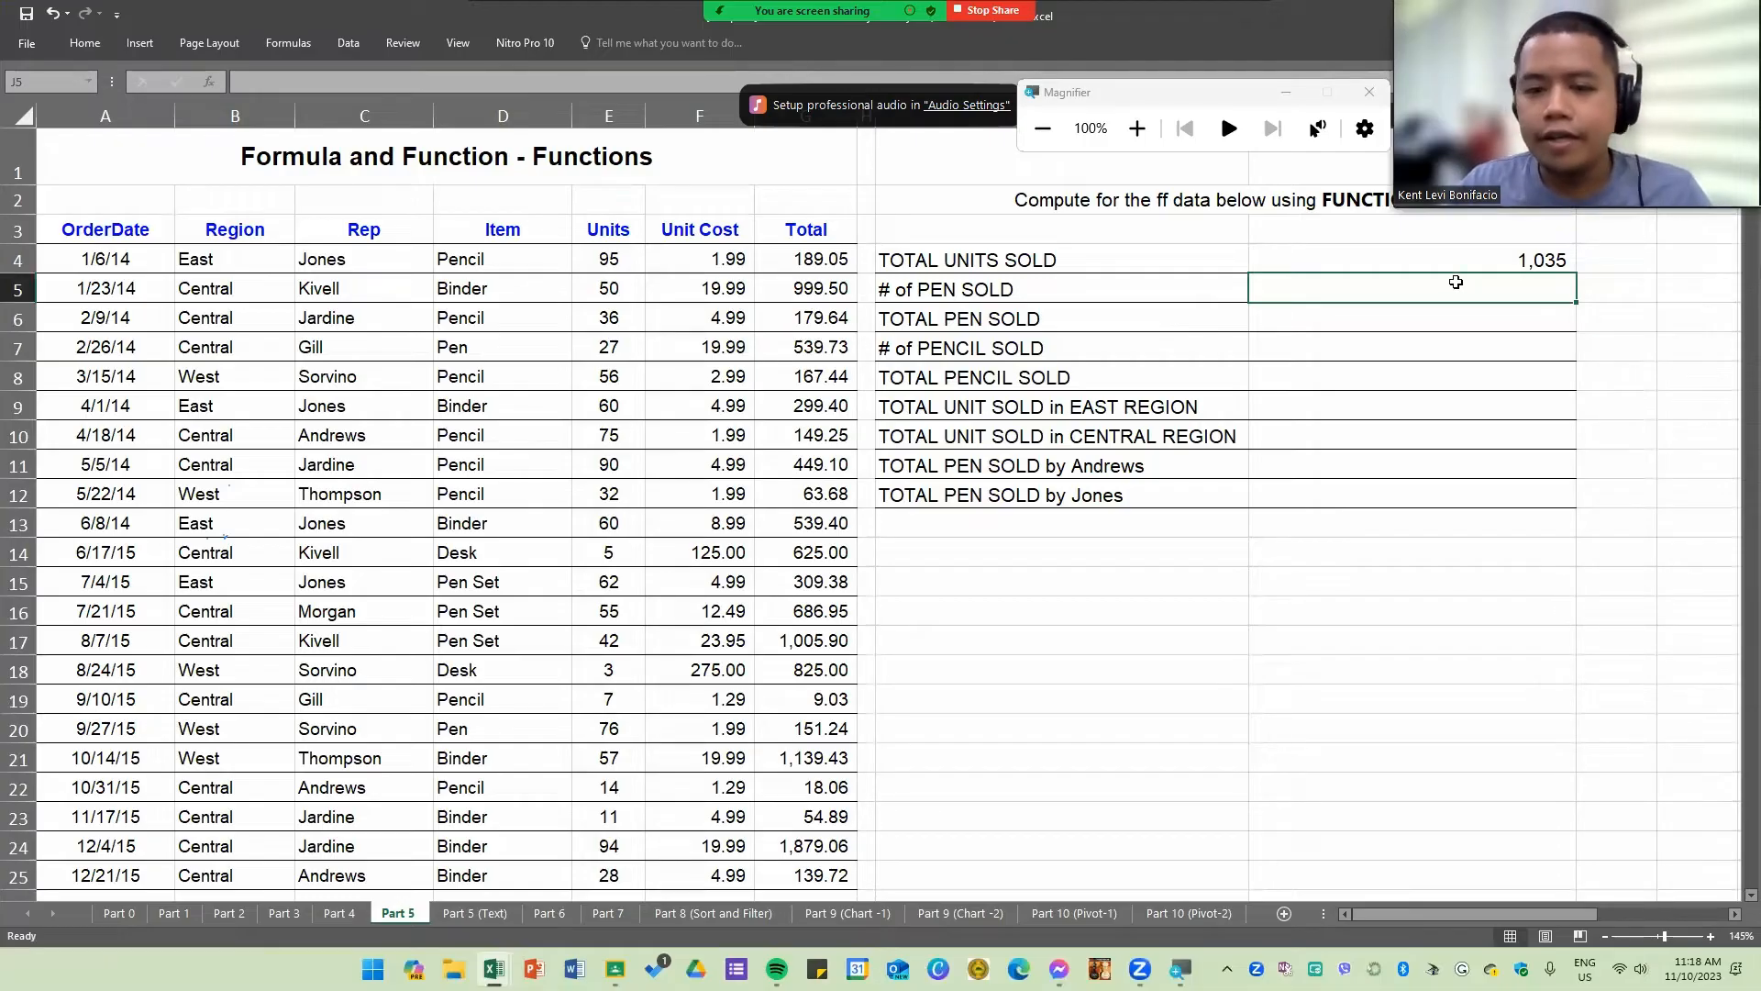
{"action": "left_click", "coordinate": [1013, 299]}
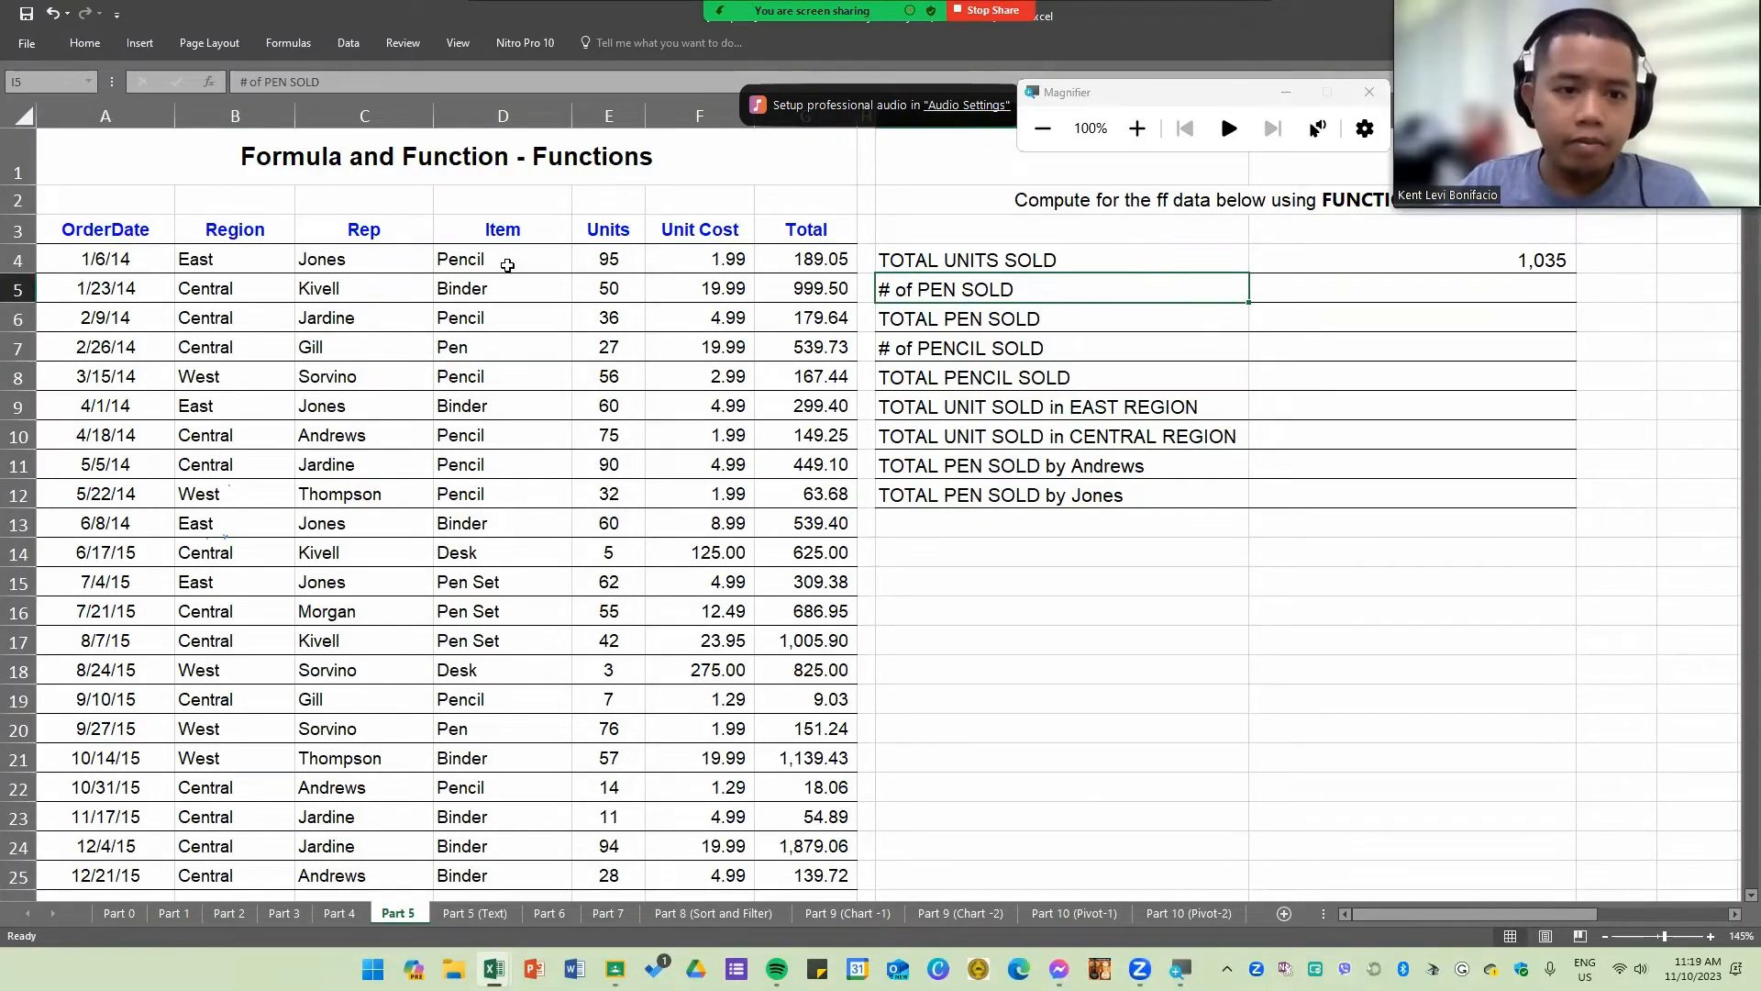
{"action": "left_click", "coordinate": [1450, 289]}
{"action": "type", "text": "="}
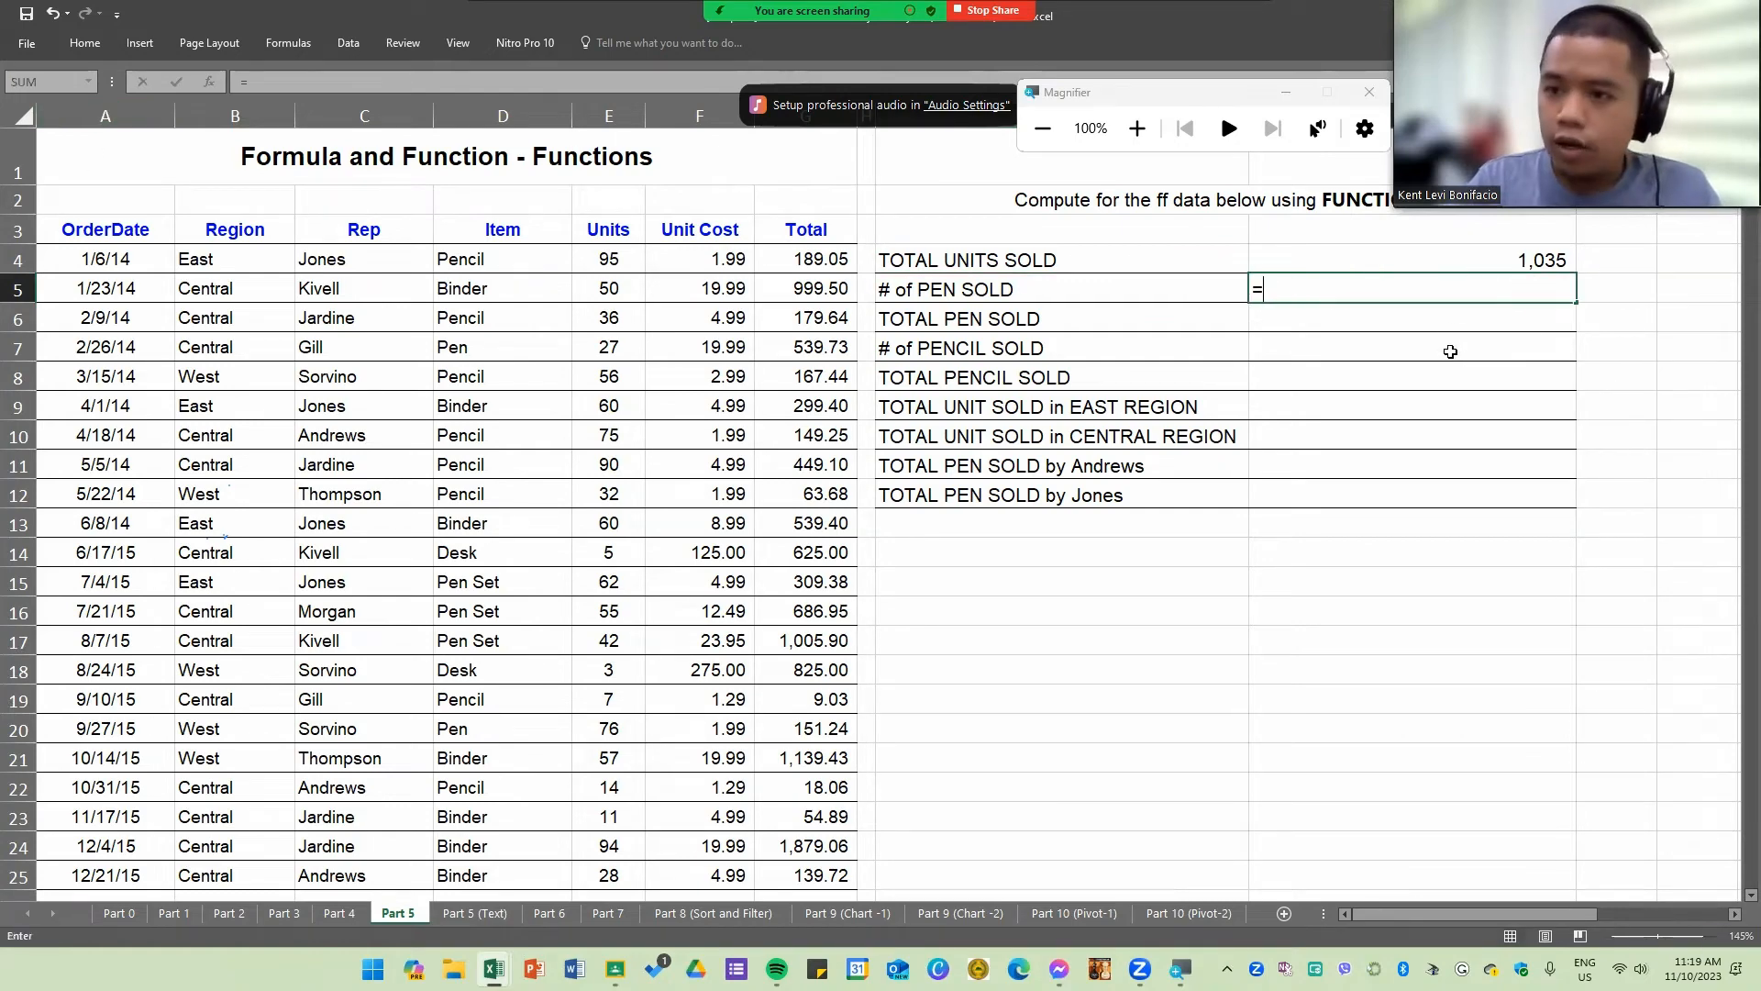
{"action": "type", "text": "SUM("}
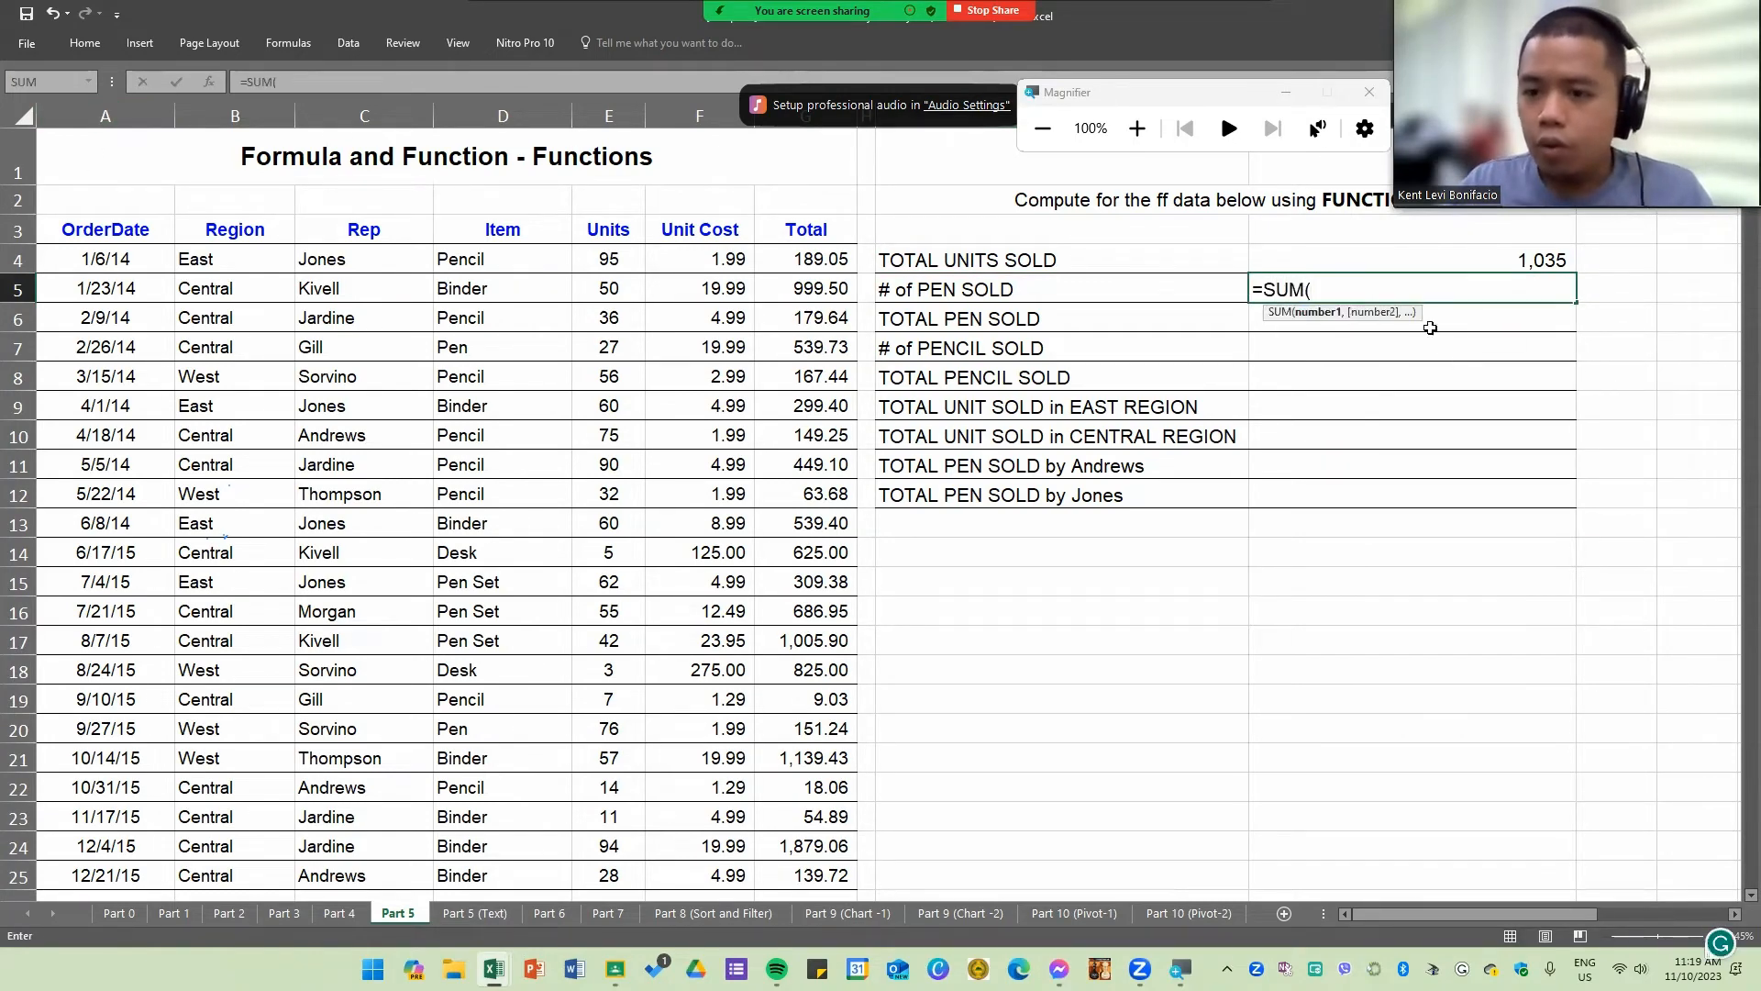
{"action": "key", "text": "BackSpace"}
{"action": "type", "text": "if"}
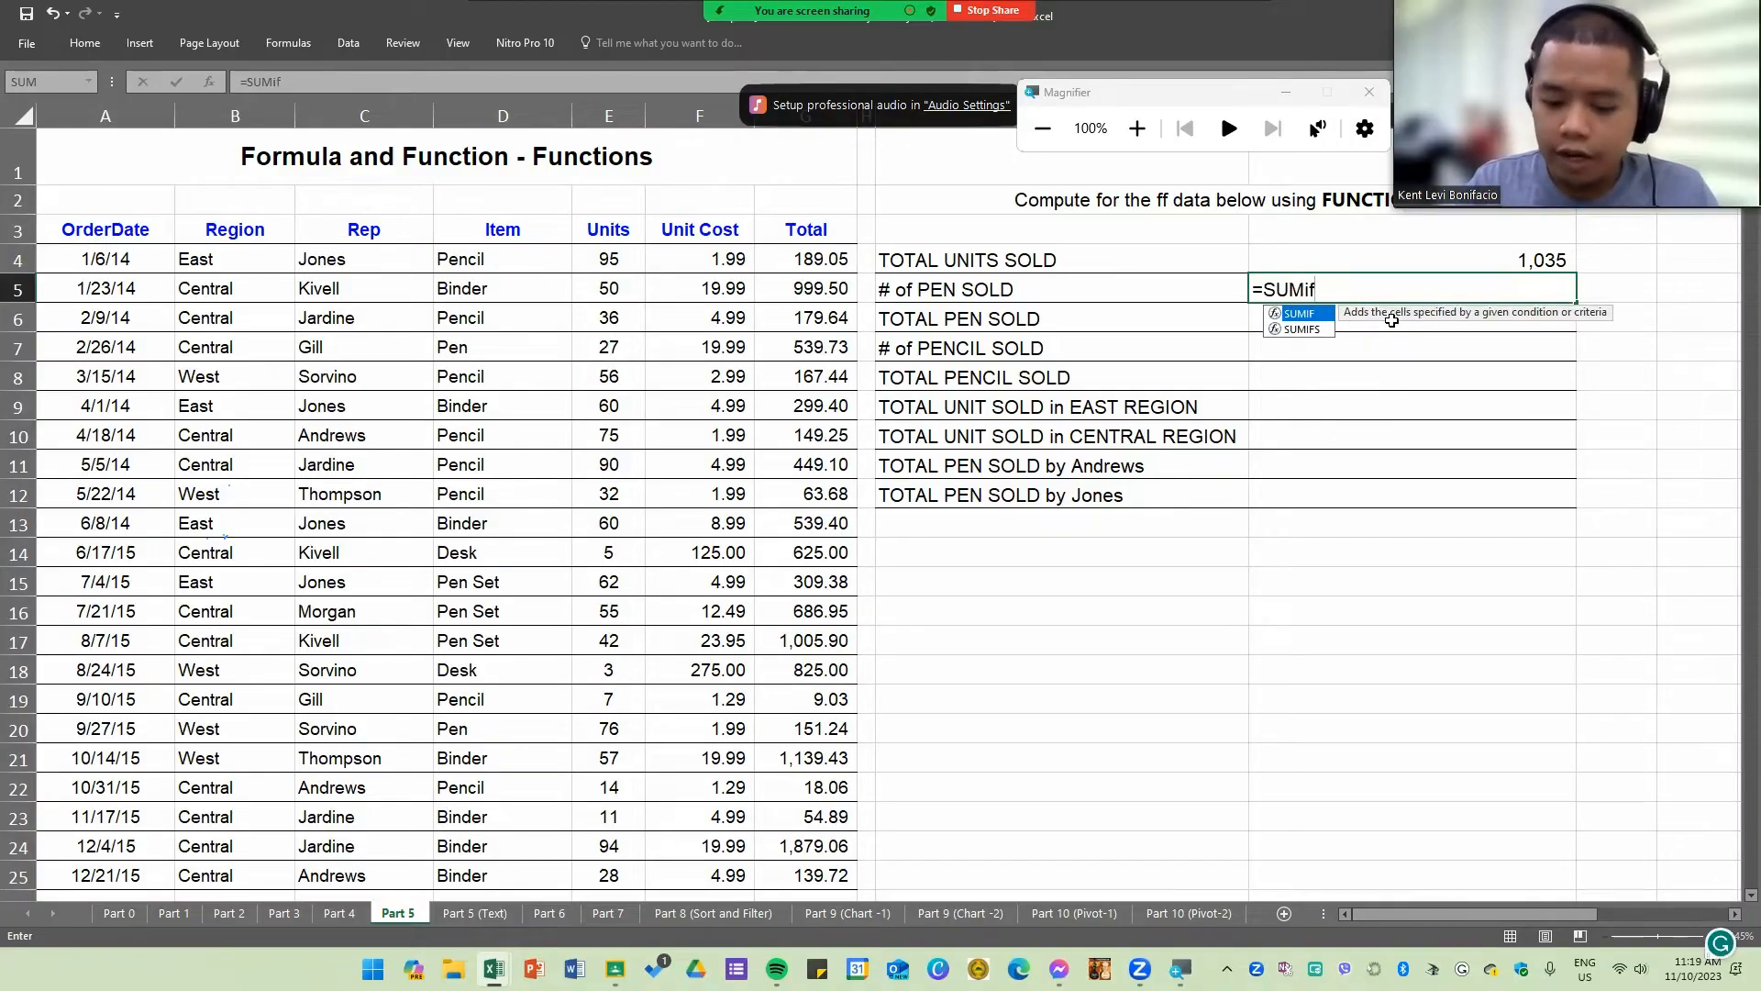
{"action": "key", "text": "BackSpace"}
{"action": "key", "text": "BackSpace"}
{"action": "type", "text": "IF("}
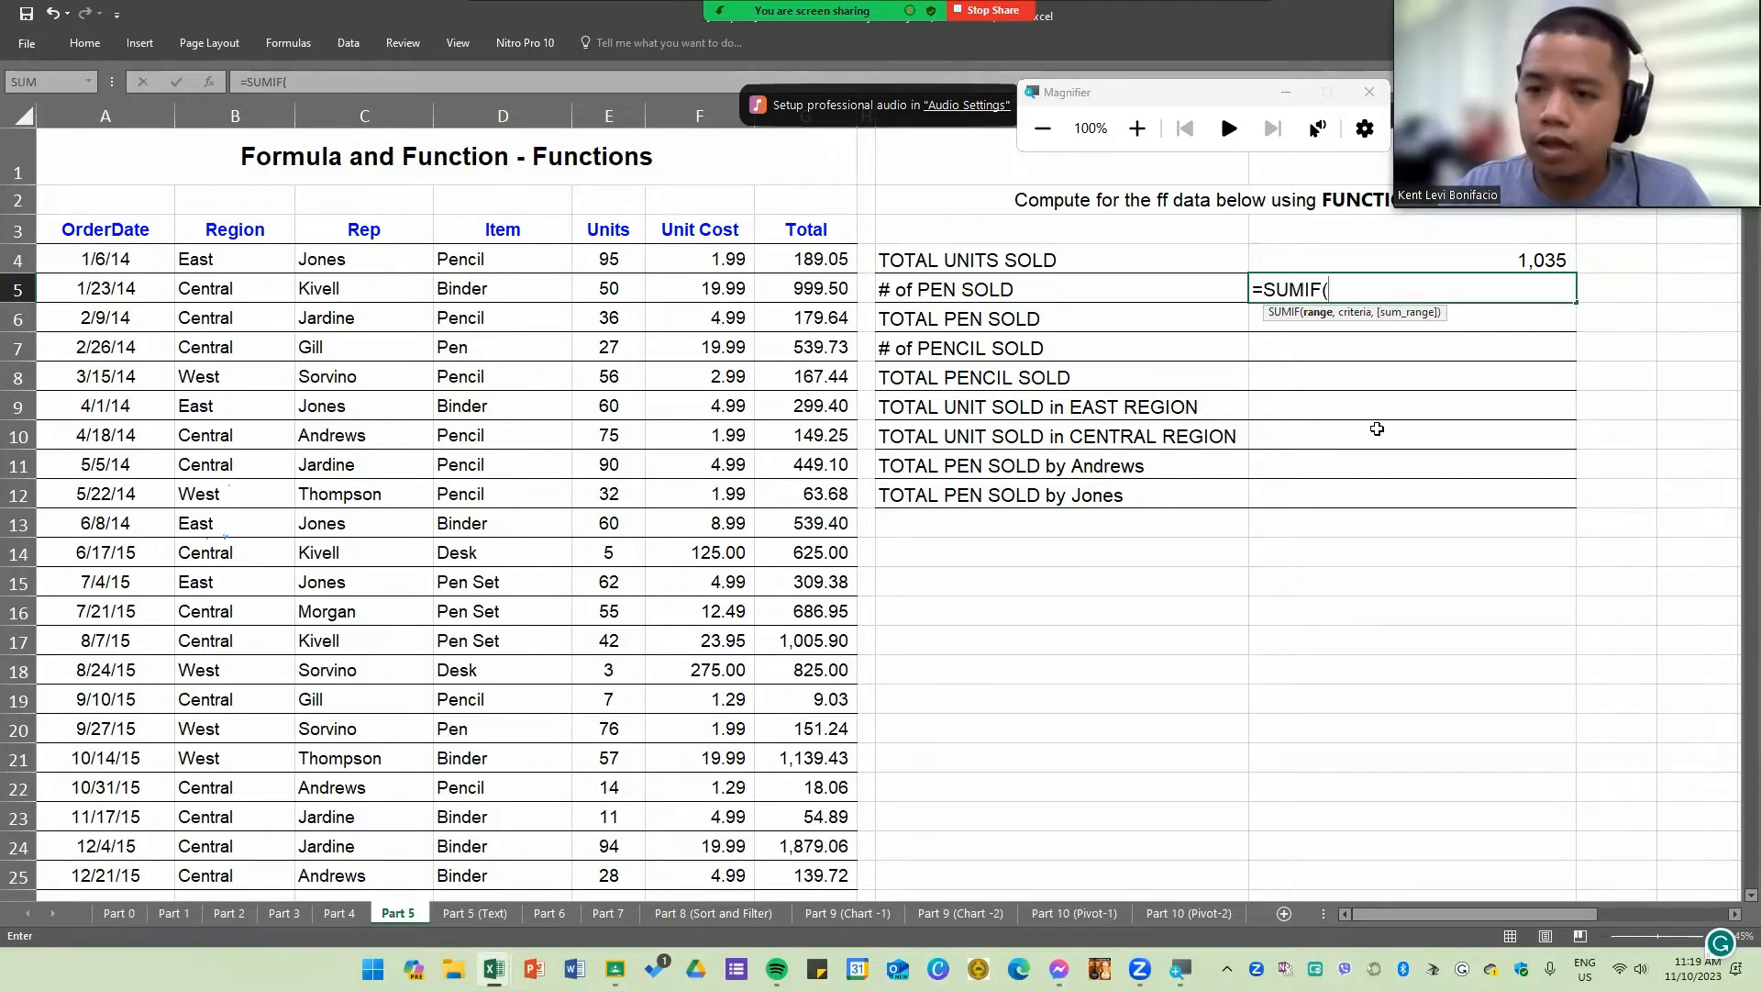
{"action": "left_click_drag", "start_coordinate": [1309, 288], "coordinate": [1305, 288]}
{"action": "left_click", "coordinate": [1316, 288]}
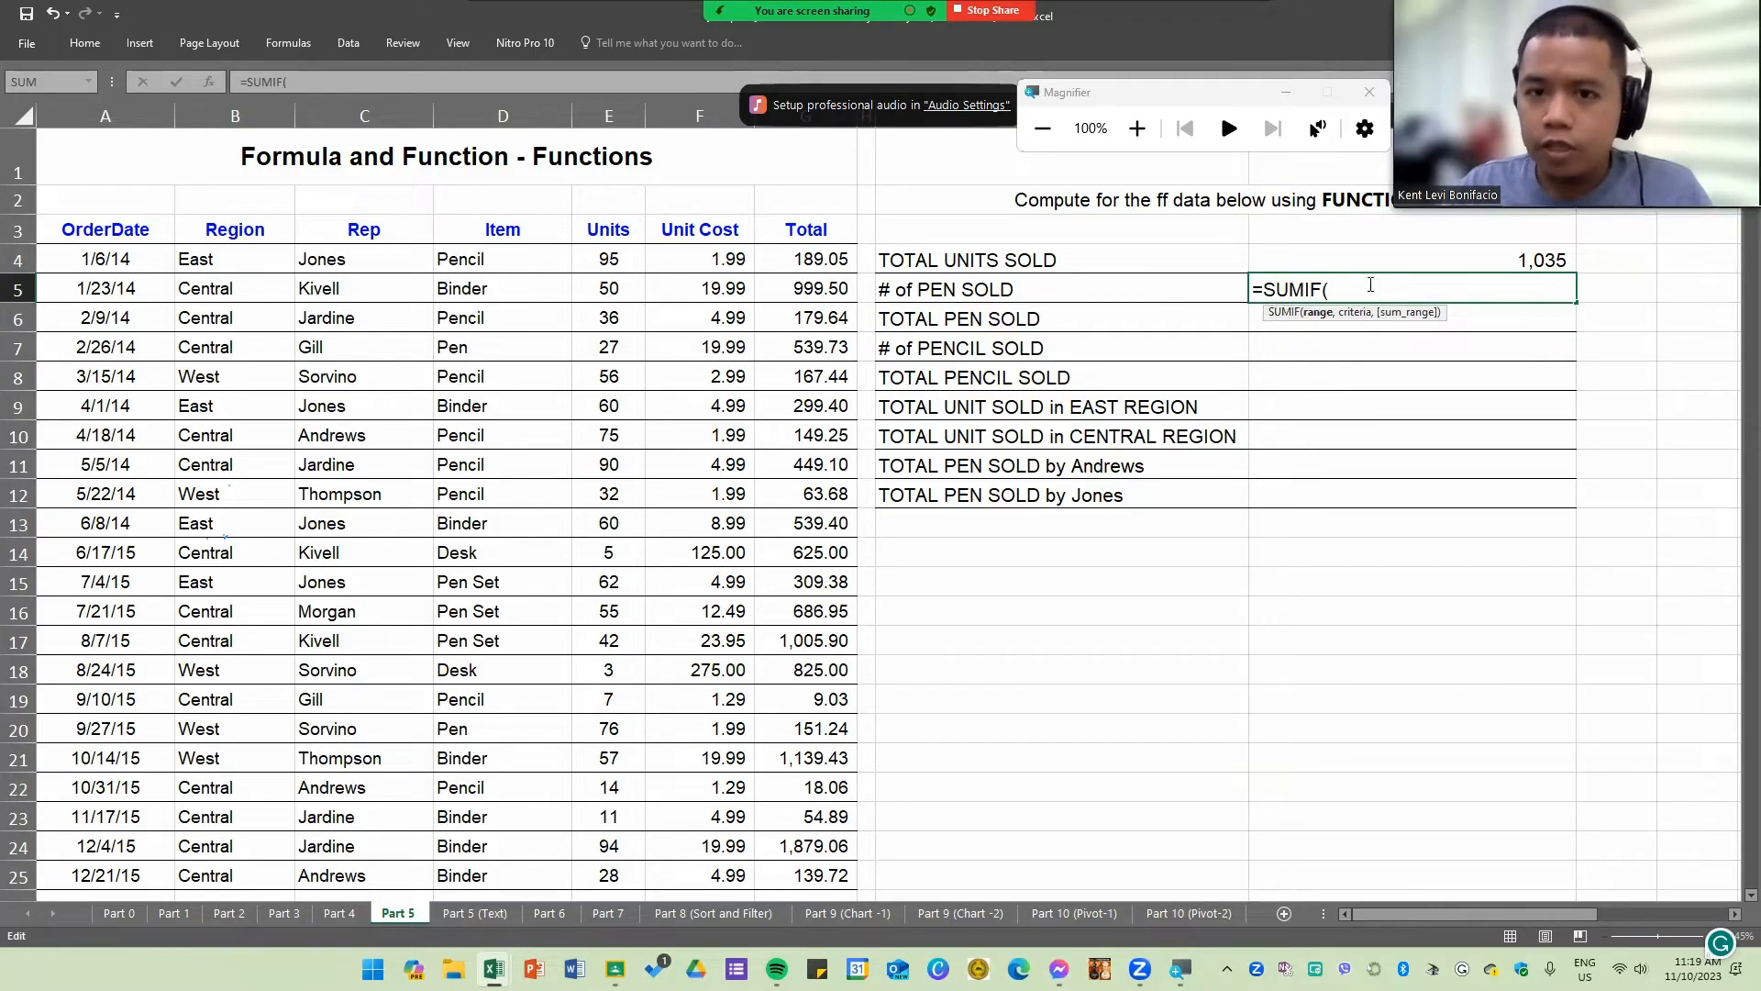
{"action": "left_click", "coordinate": [1140, 133]}
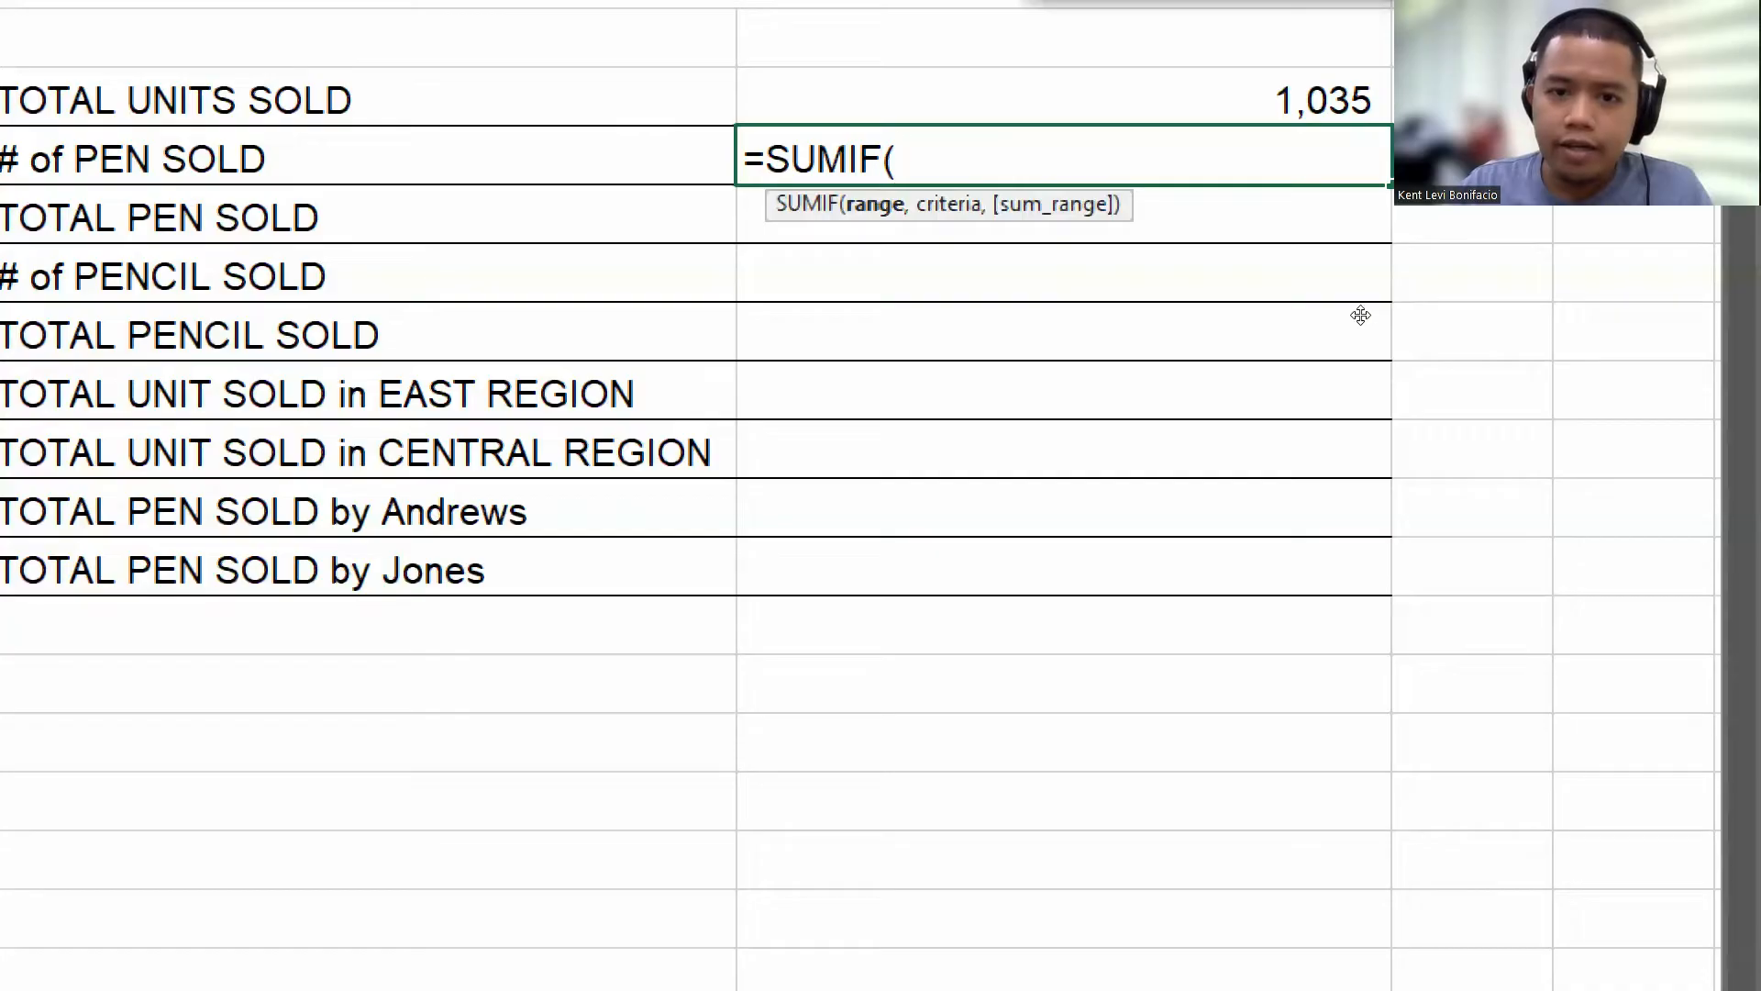
{"action": "type", "text": ","}
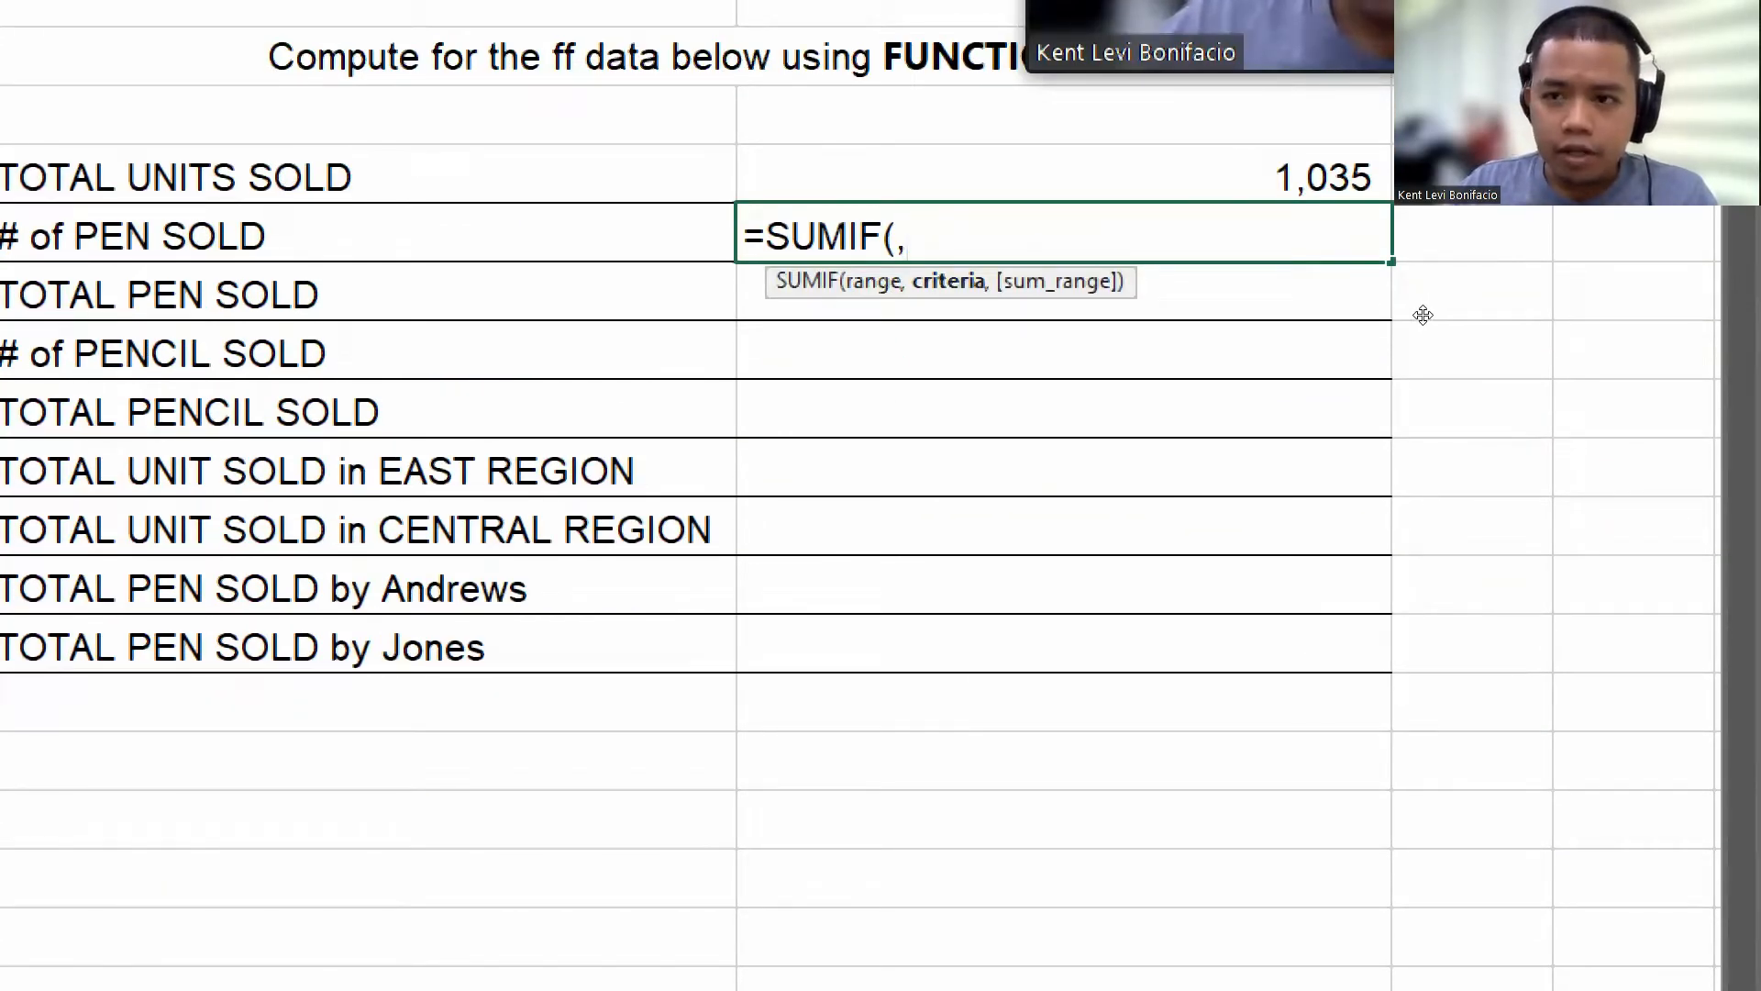
{"action": "key", "text": "BackSpace"}
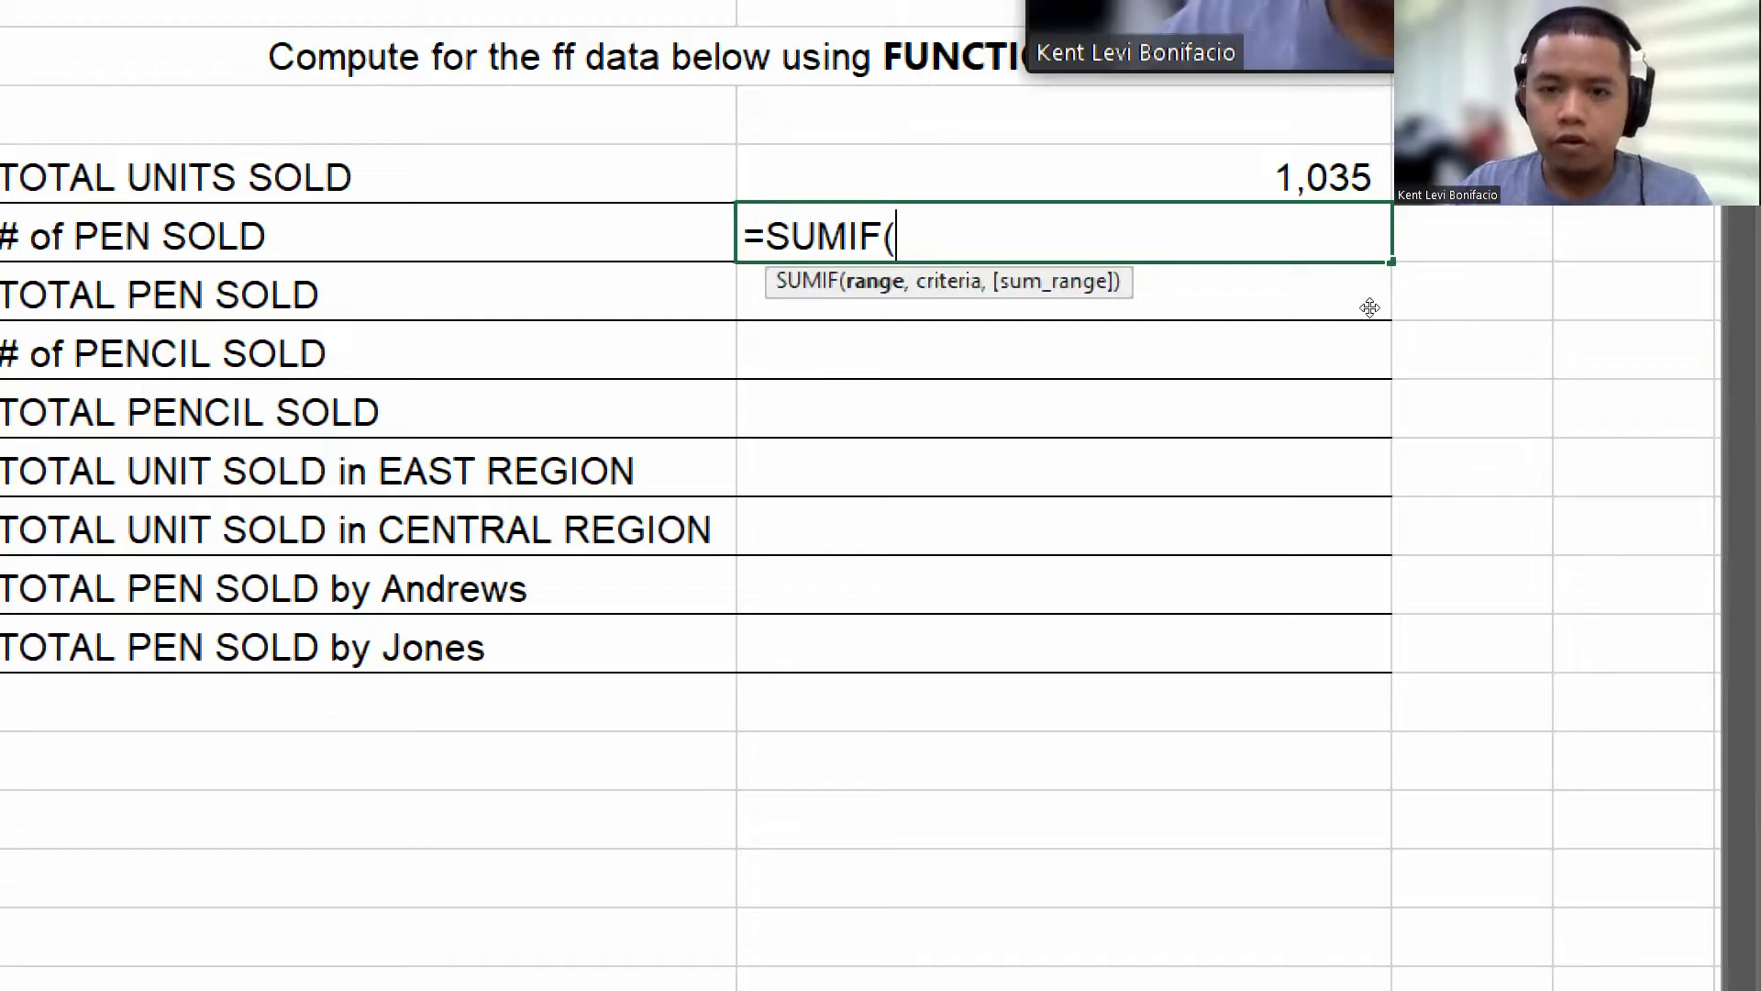
{"action": "key", "text": "super+minus"}
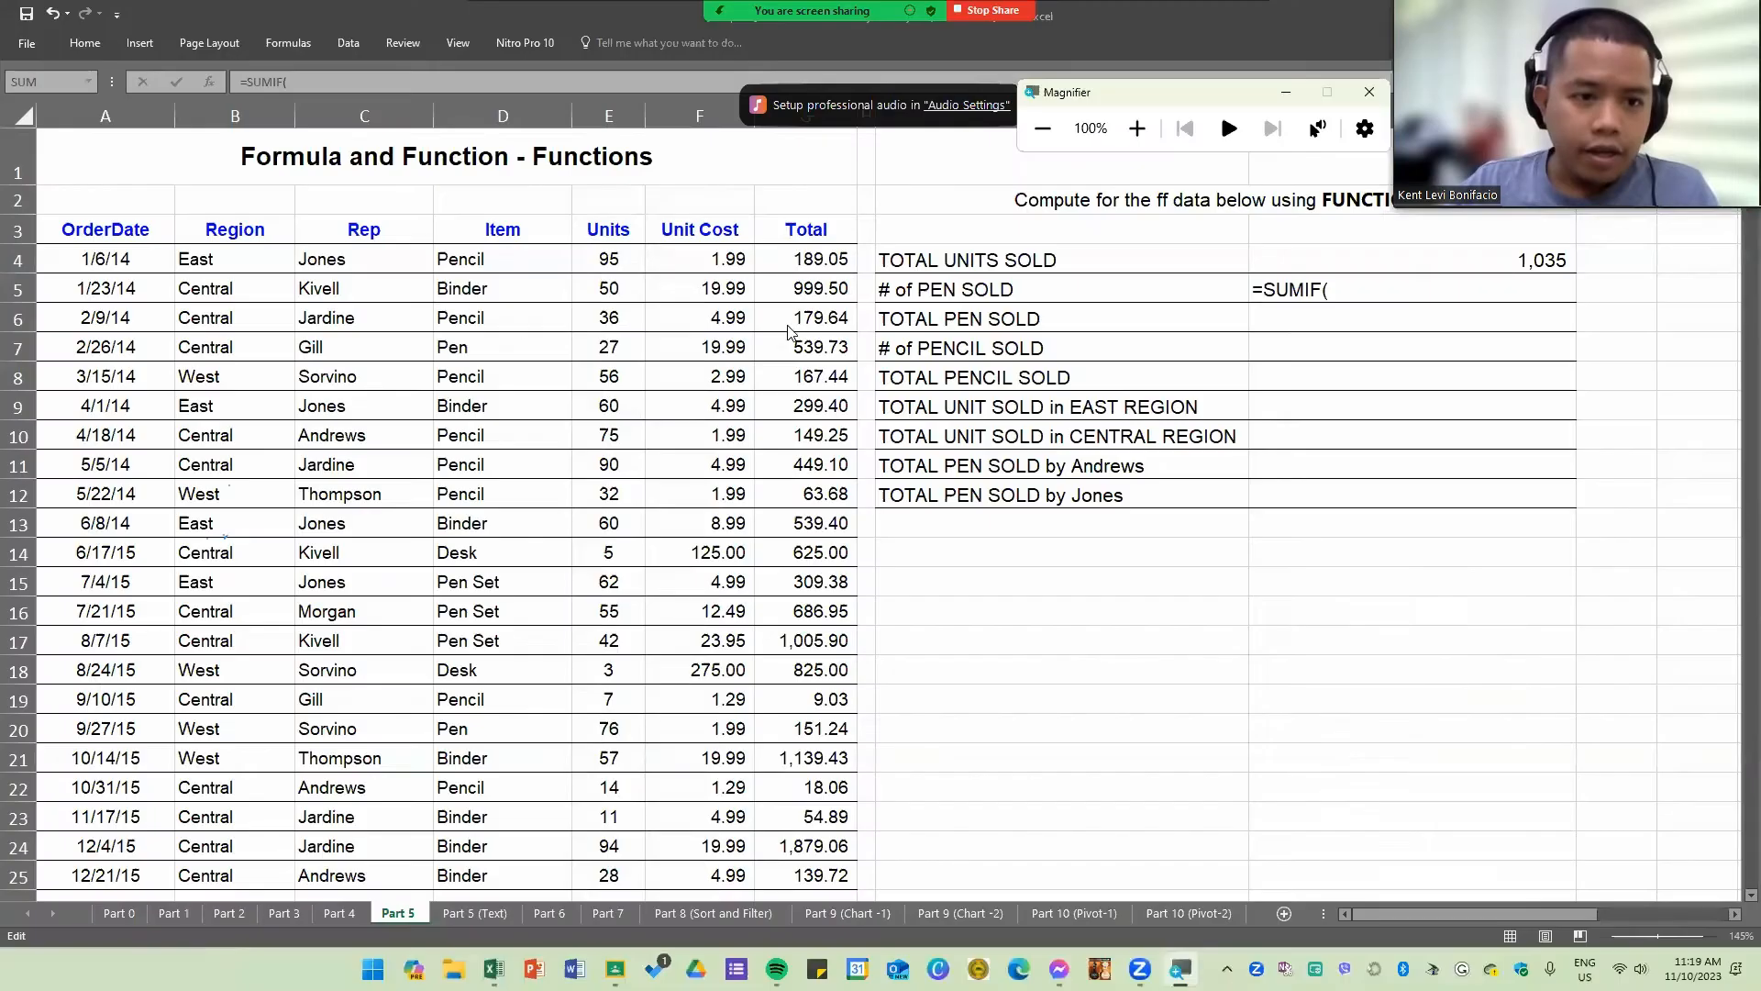
{"action": "left_click", "coordinate": [490, 260]}
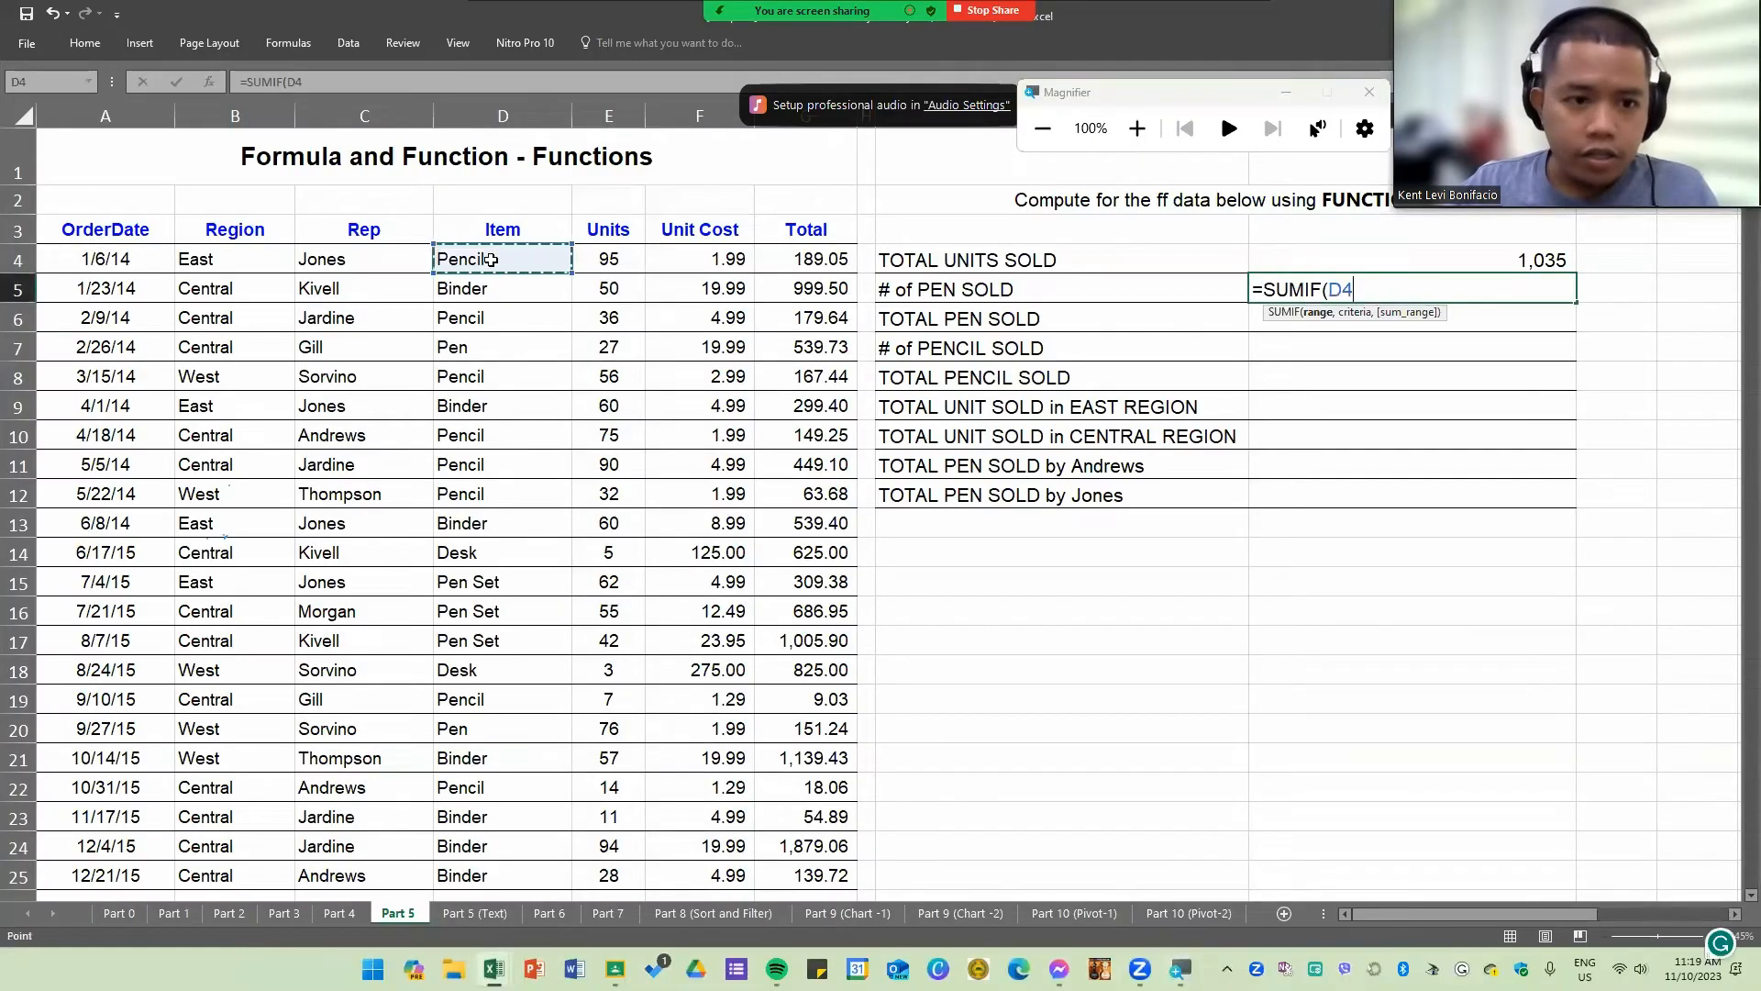
{"action": "left_click_drag", "start_coordinate": [490, 266], "coordinate": [499, 553]}
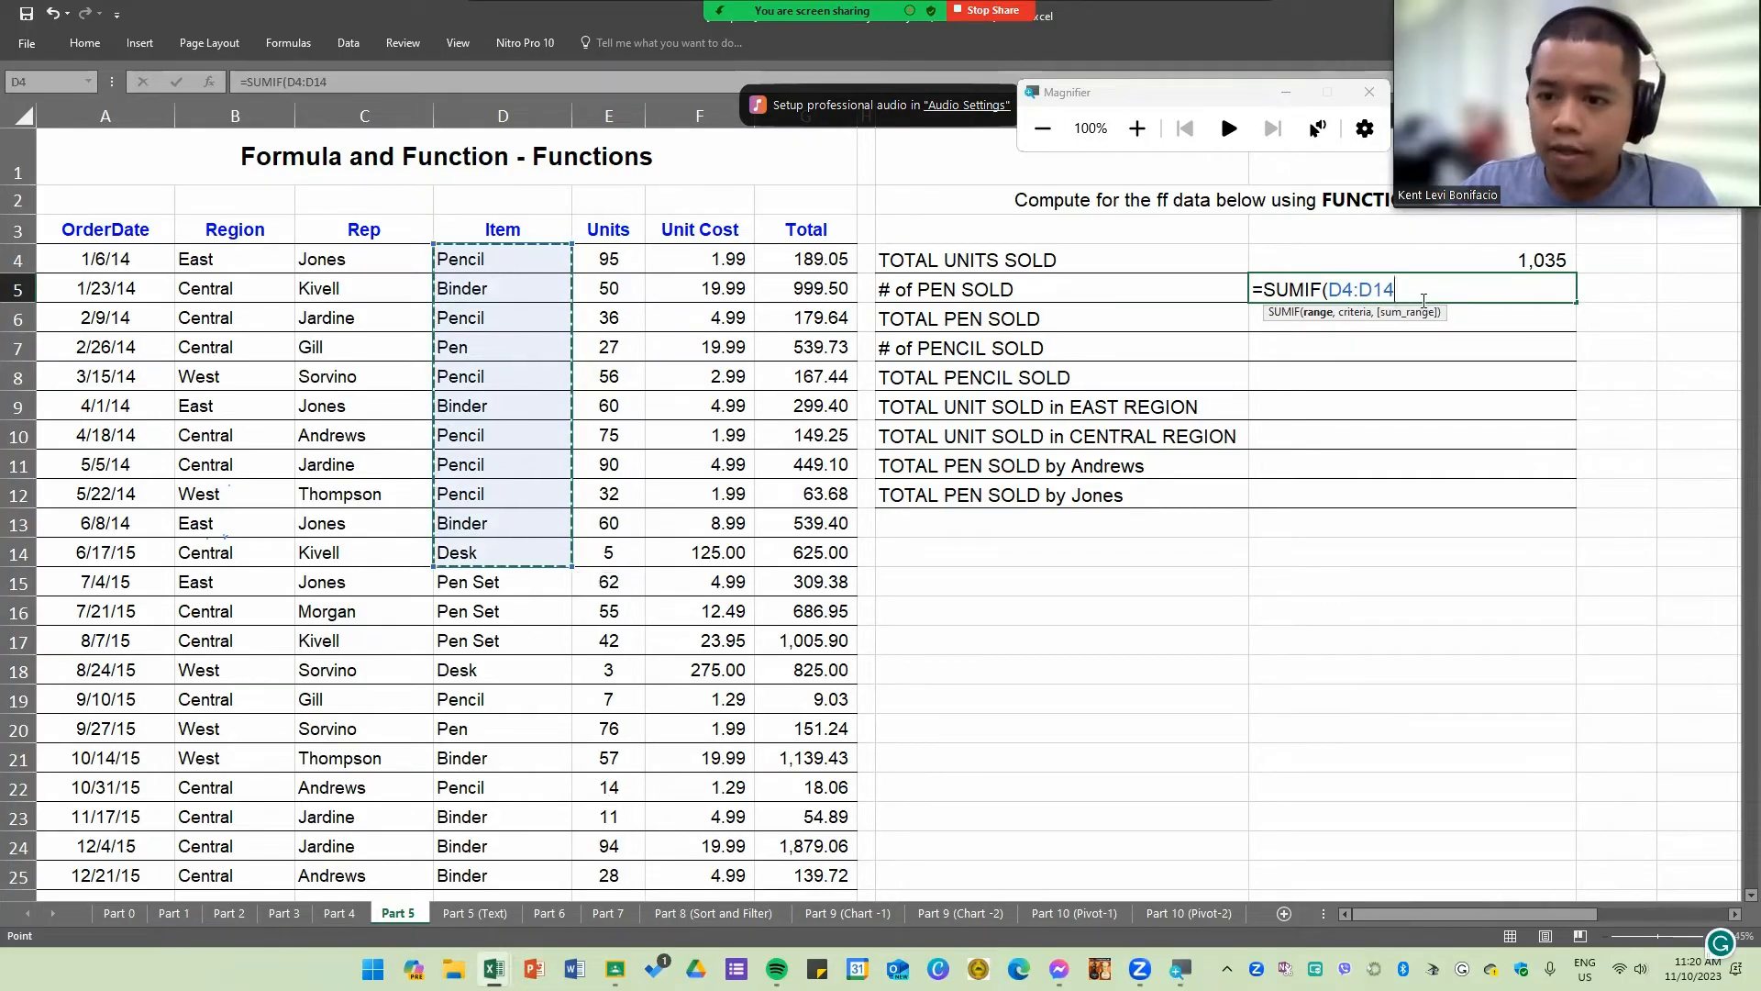
{"action": "left_click_drag", "start_coordinate": [1396, 290], "coordinate": [1329, 290]}
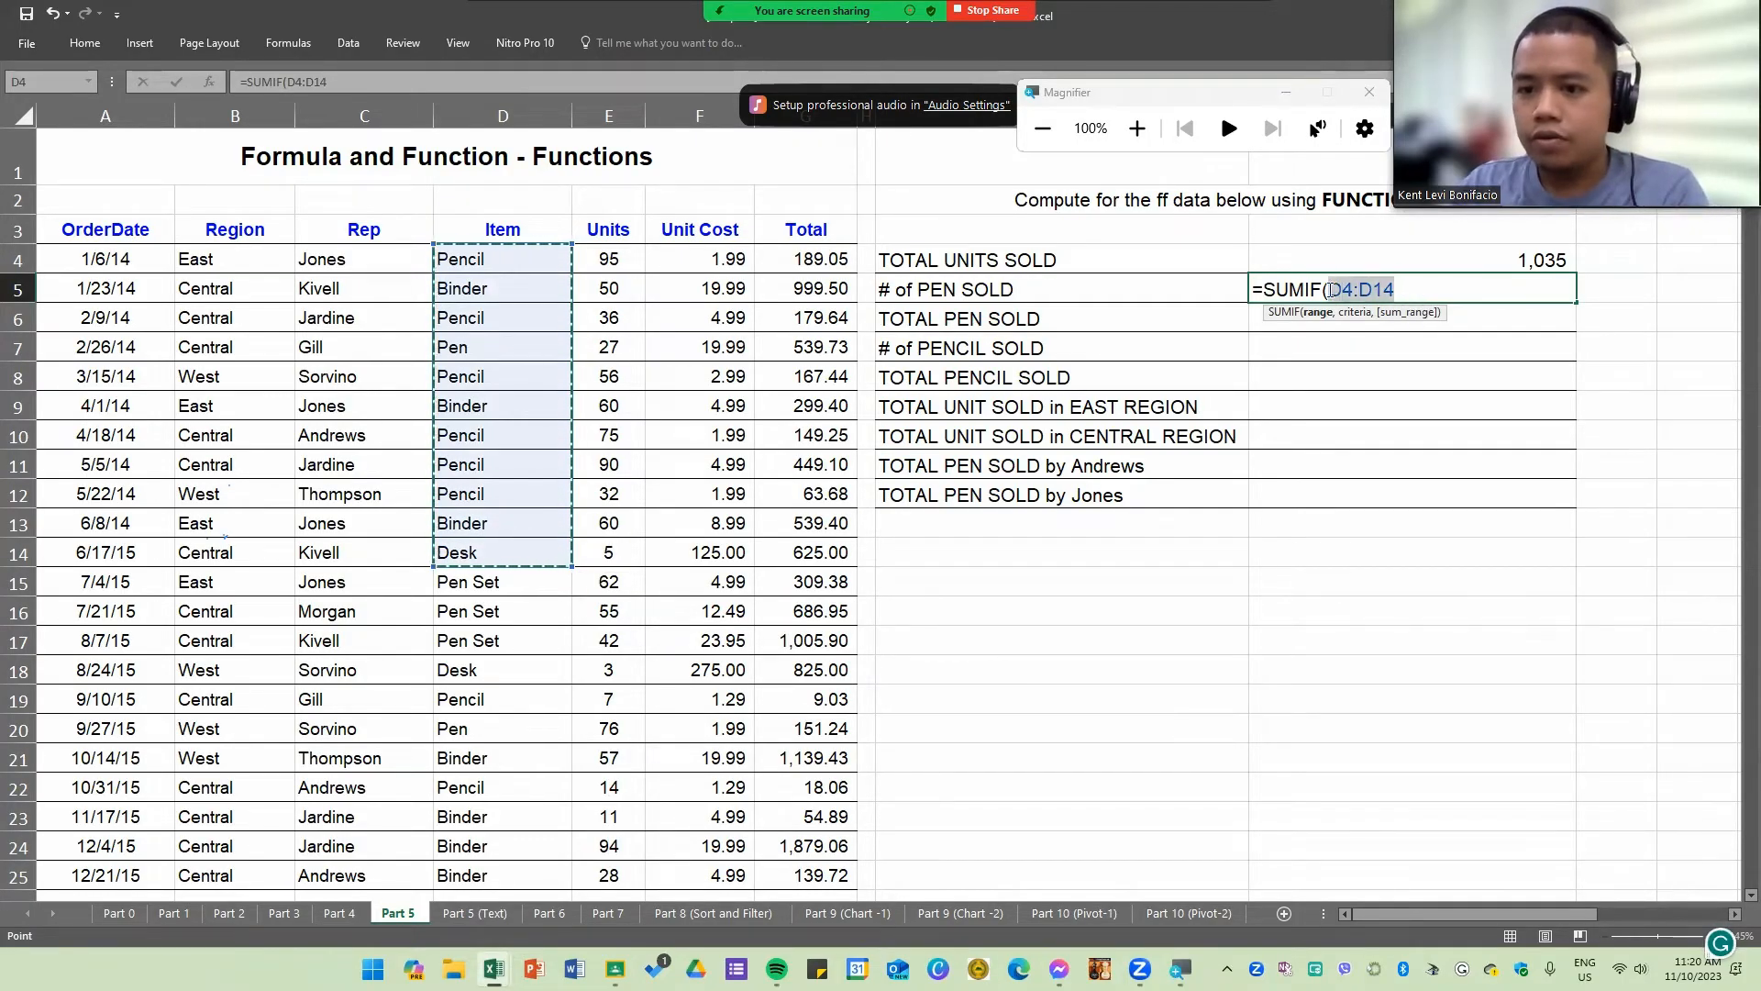
{"action": "key", "text": "BackSpace"}
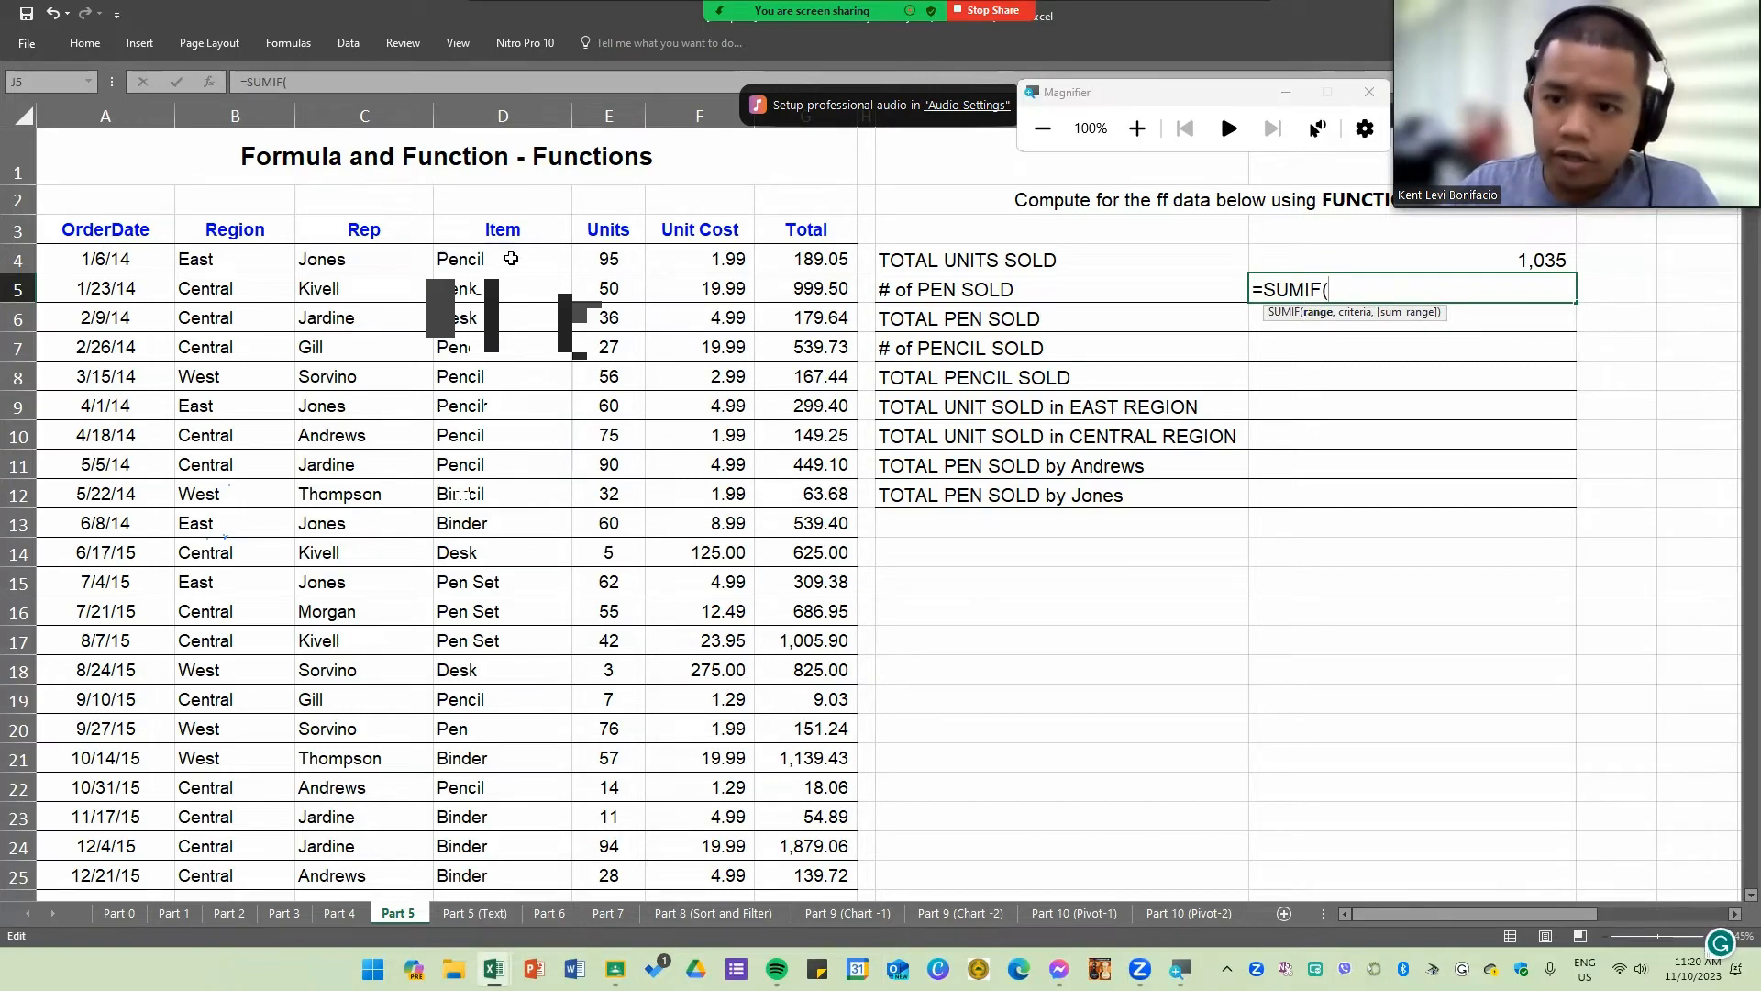
{"action": "left_click_drag", "start_coordinate": [511, 259], "coordinate": [509, 759]}
{"action": "scroll", "coordinate": [472, 532], "scroll_direction": "up", "scroll_amount": 2}
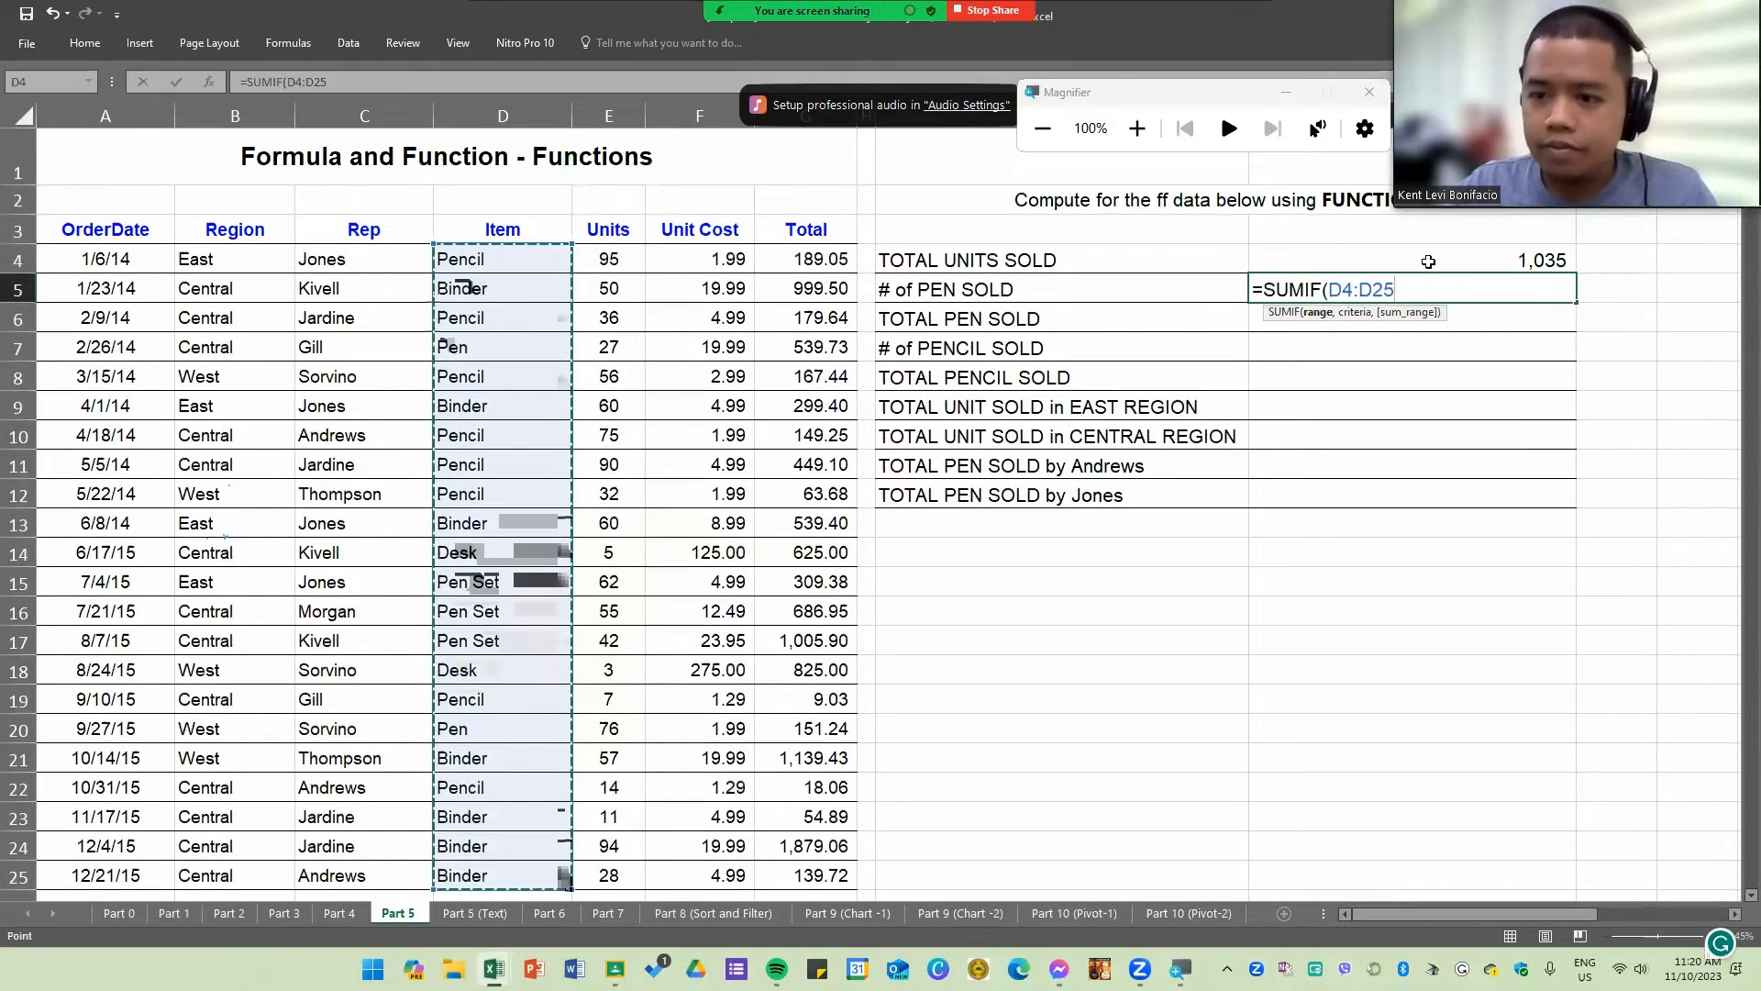
{"action": "key", "text": "Escape"}
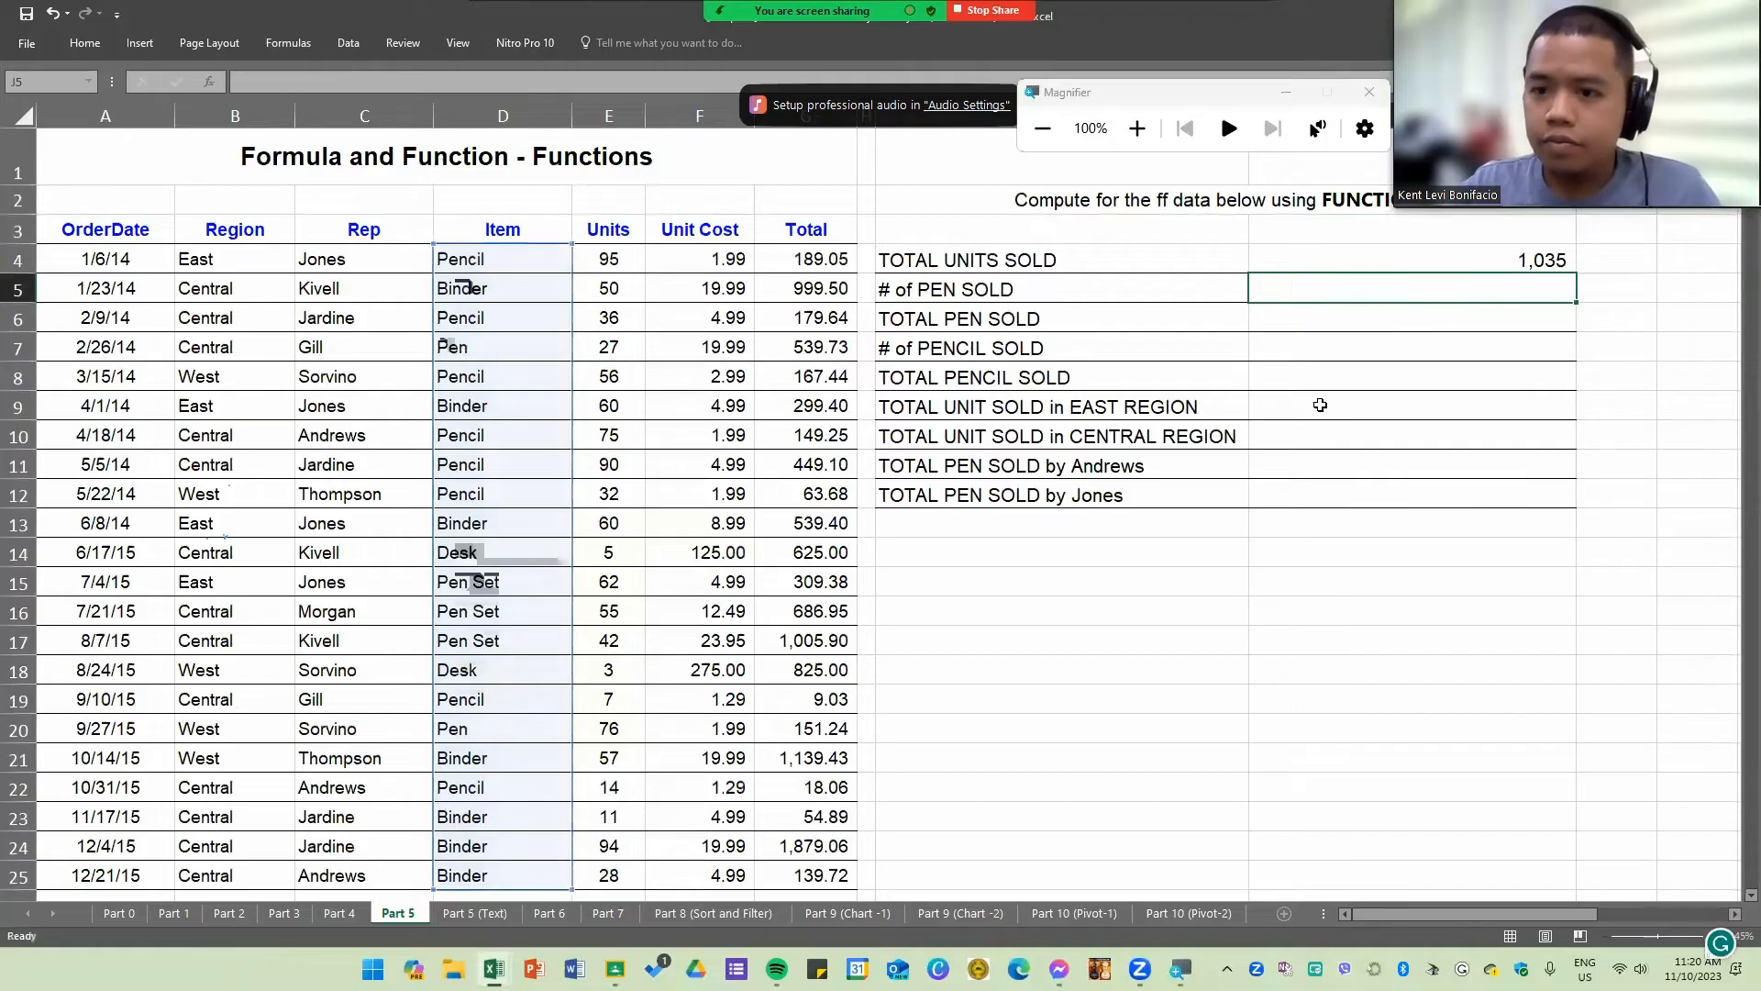
Step: Start a SUMIF formula in J5 for # of PEN SOLD, using the Item column D4:D25 as the range
{"action": "scroll", "coordinate": [1385, 369], "scroll_direction": "up", "scroll_amount": 3, "text": "ctrl"}
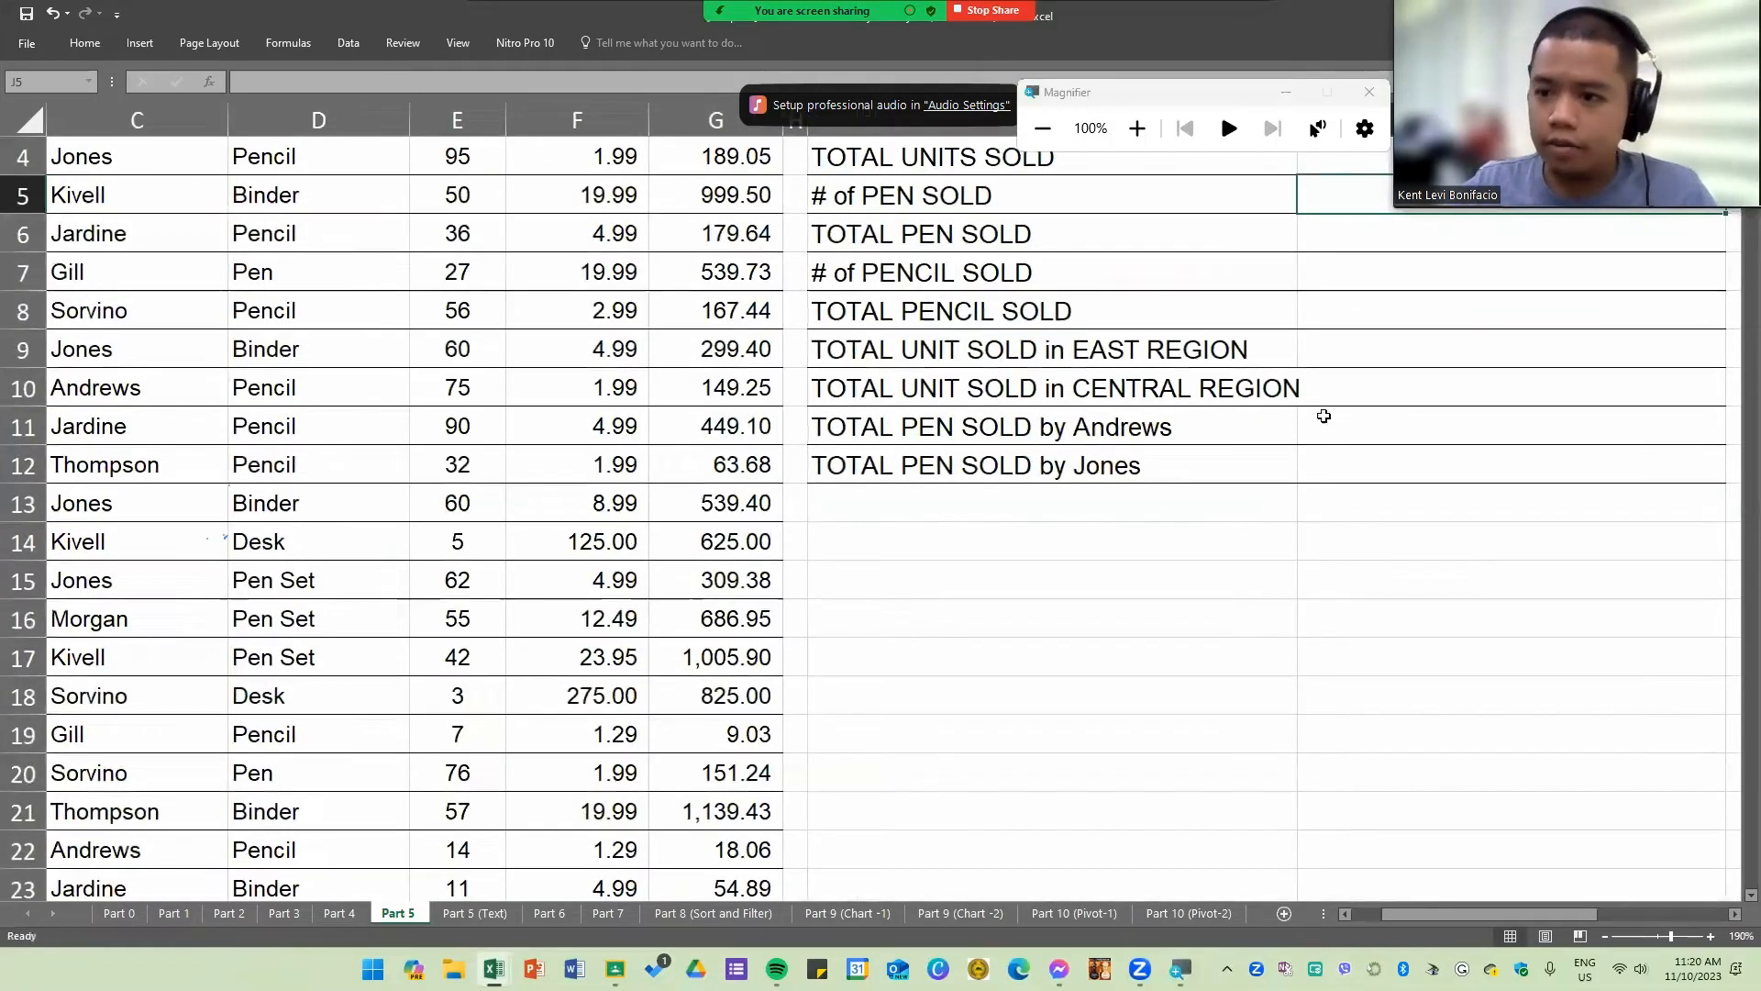
{"action": "scroll", "coordinate": [1371, 465], "scroll_direction": "up", "scroll_amount": 3, "text": "ctrl"}
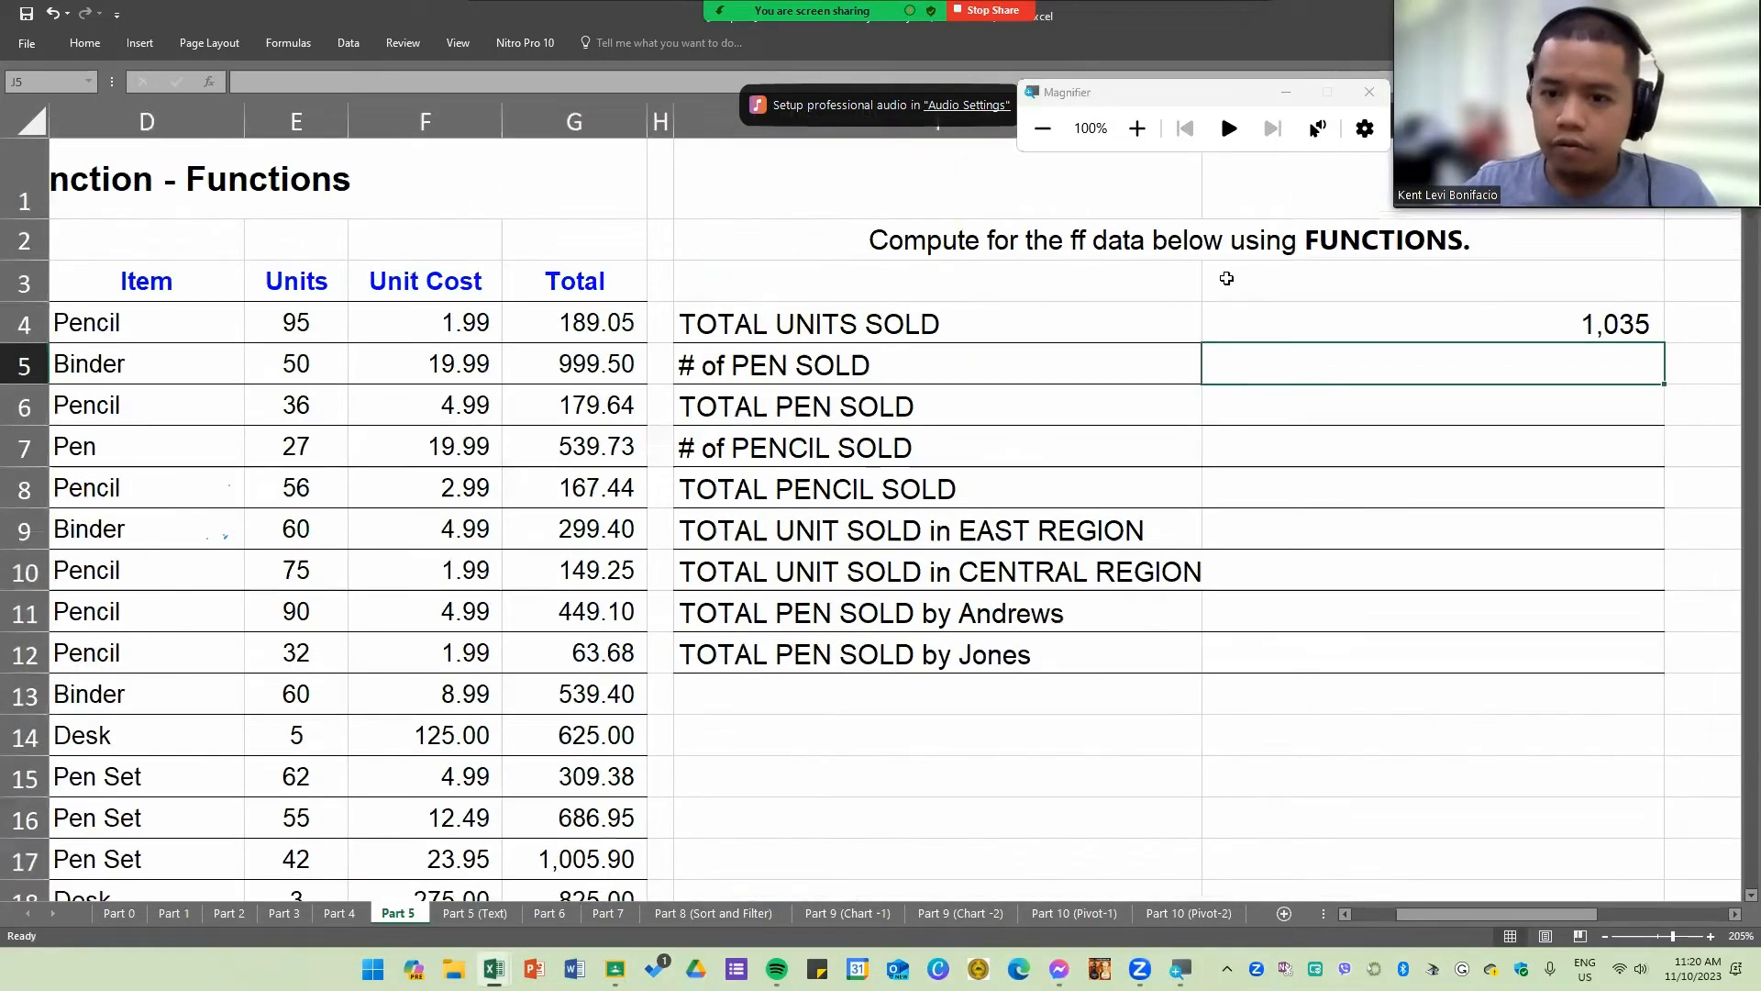
{"action": "type", "text": "=SUMIF("}
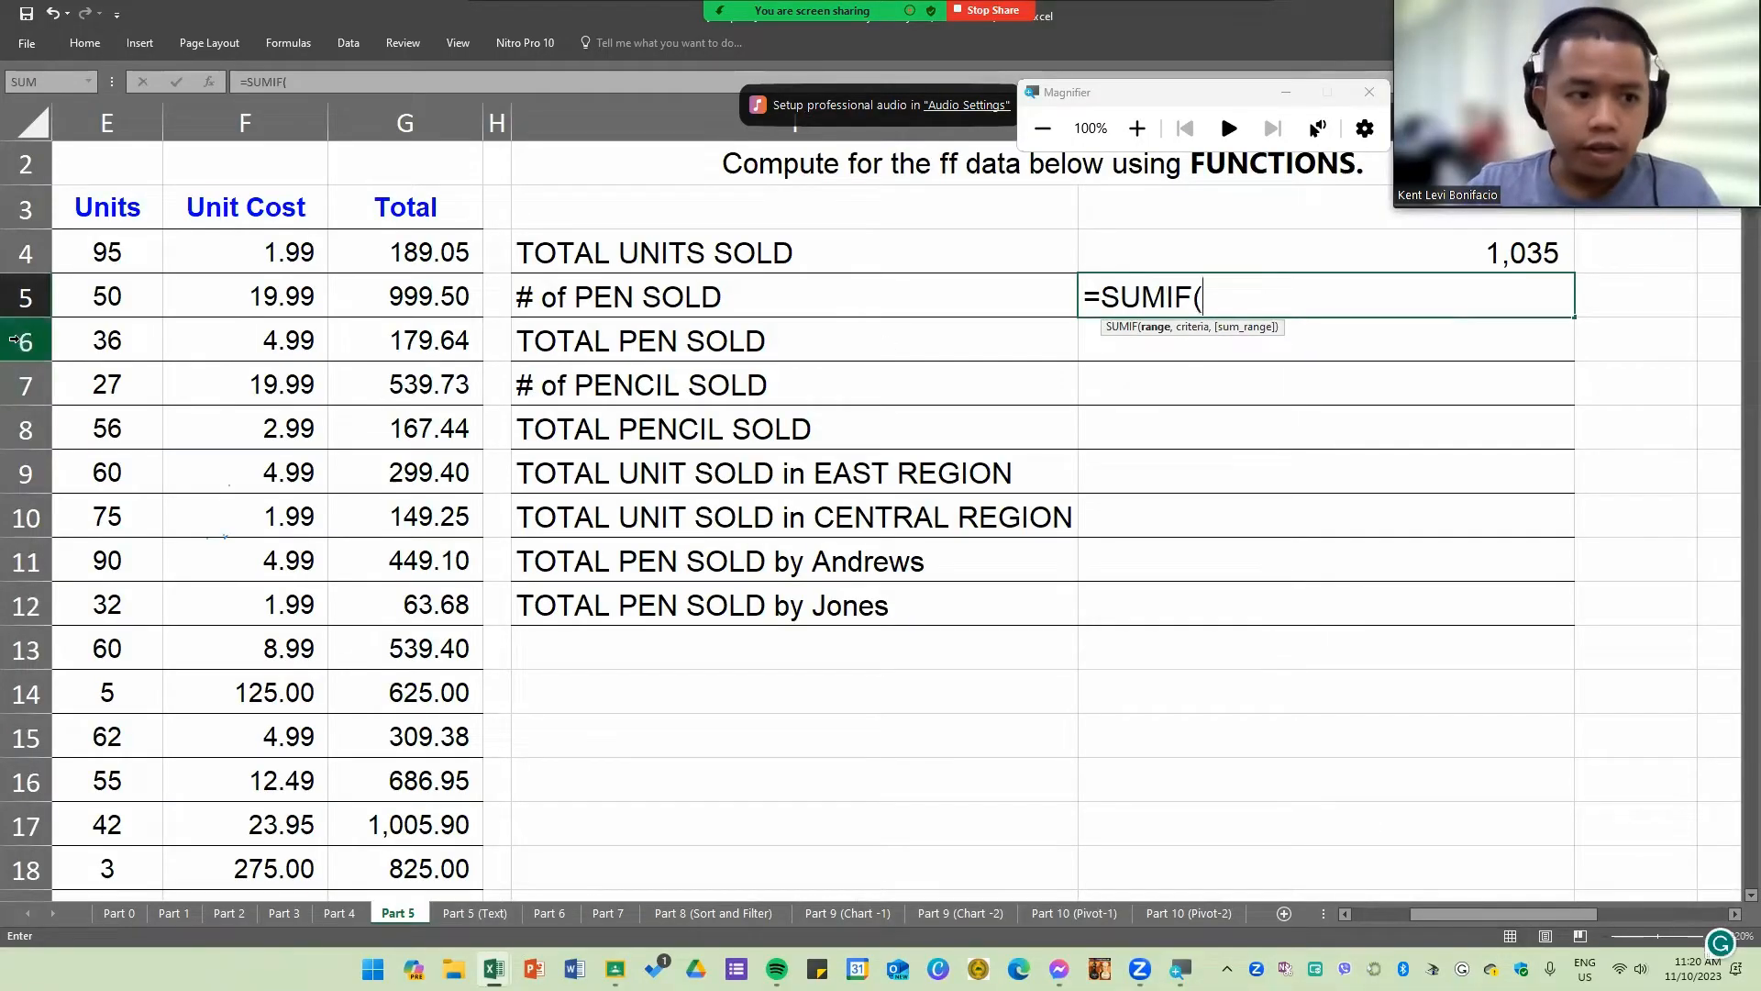
{"action": "left_click_drag", "start_coordinate": [1468, 919], "coordinate": [1438, 912]}
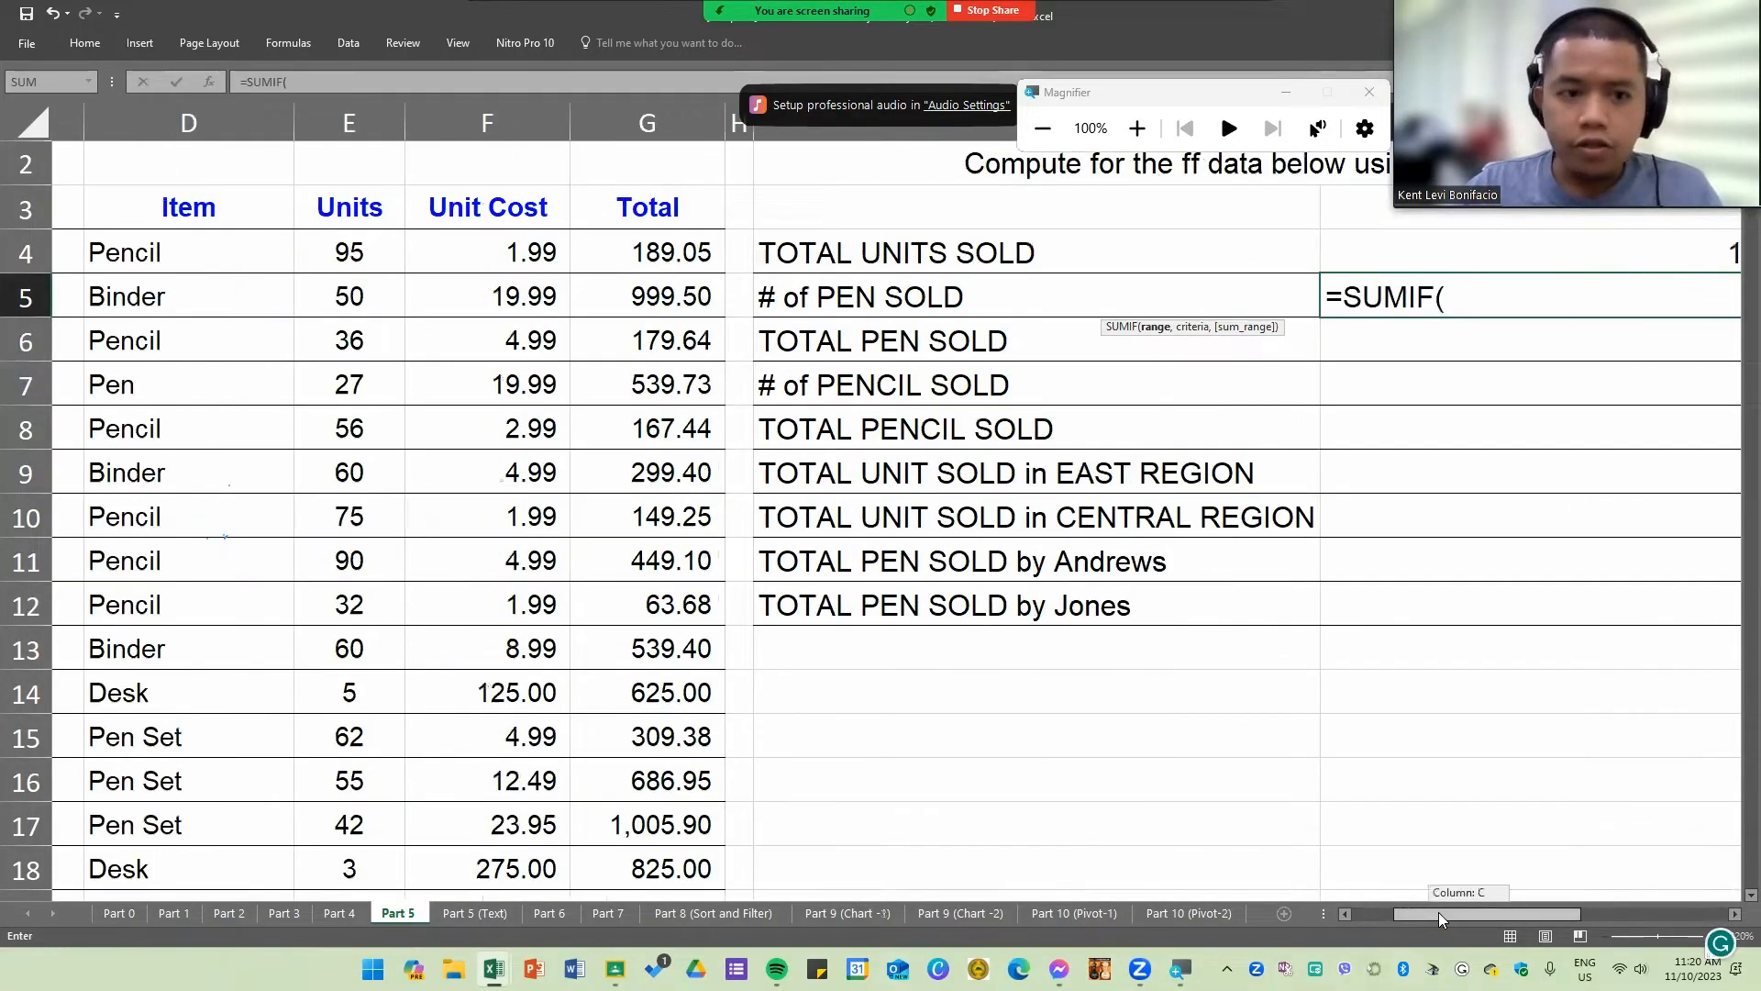
{"action": "left_click", "coordinate": [401, 254]}
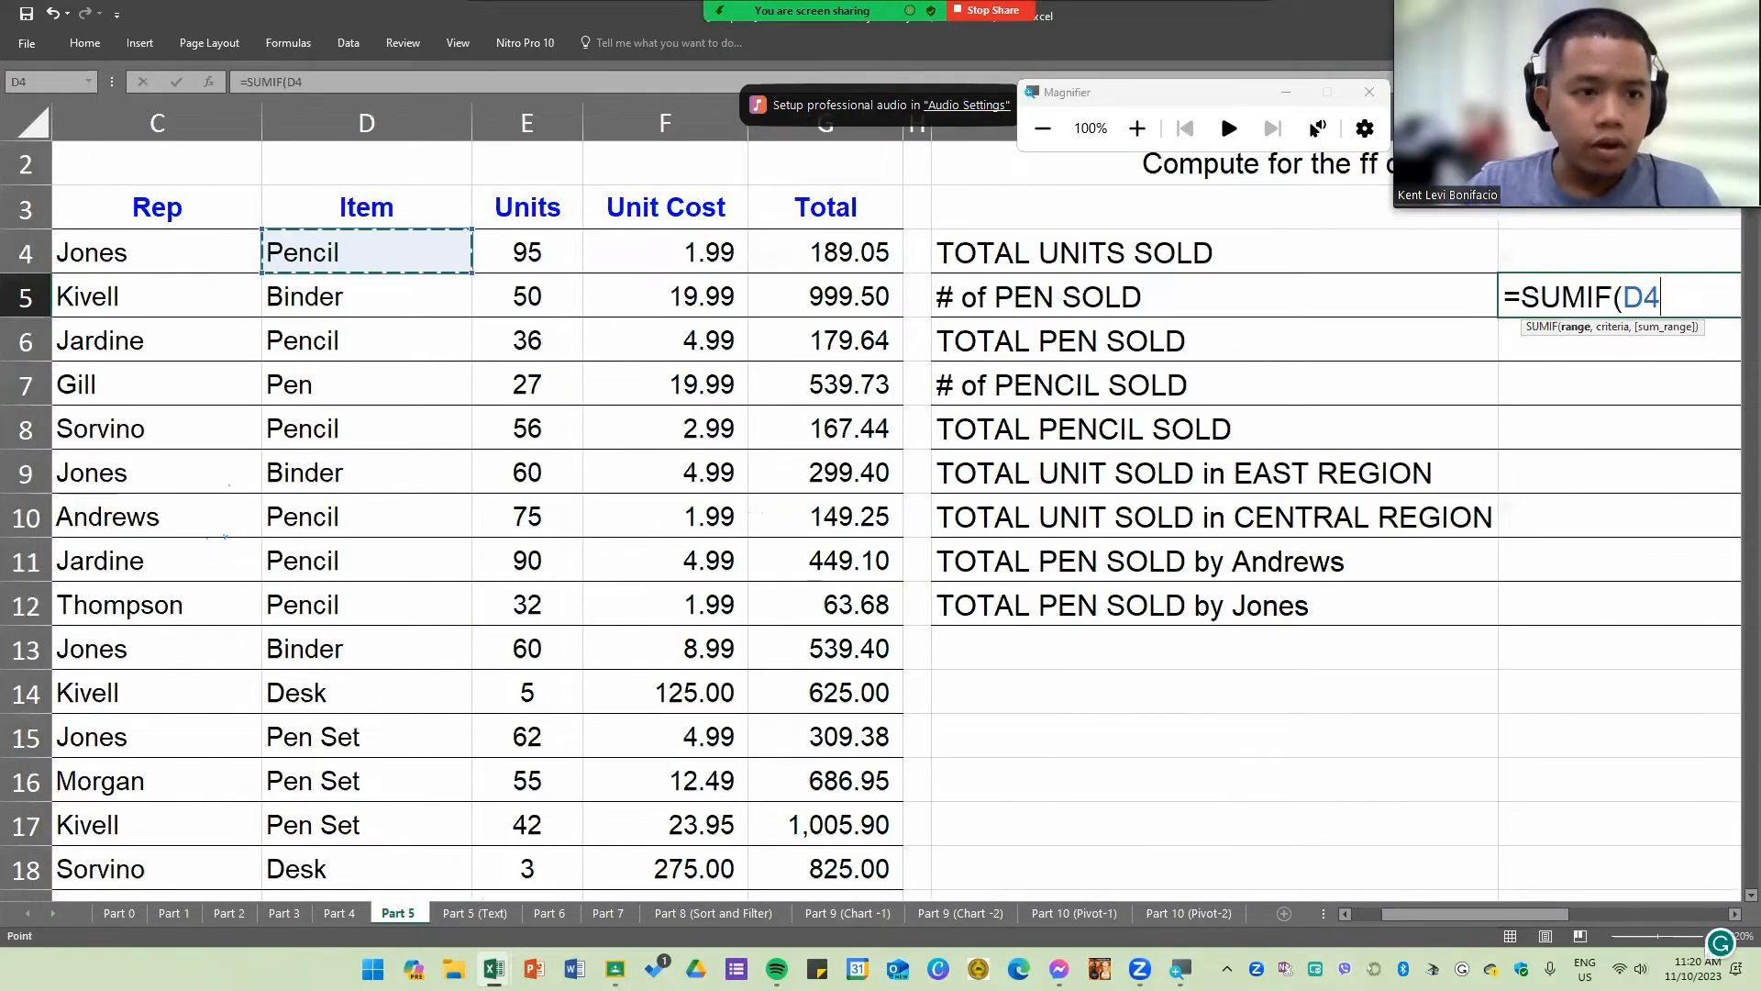
{"action": "left_click_drag", "start_coordinate": [402, 254], "coordinate": [337, 828]}
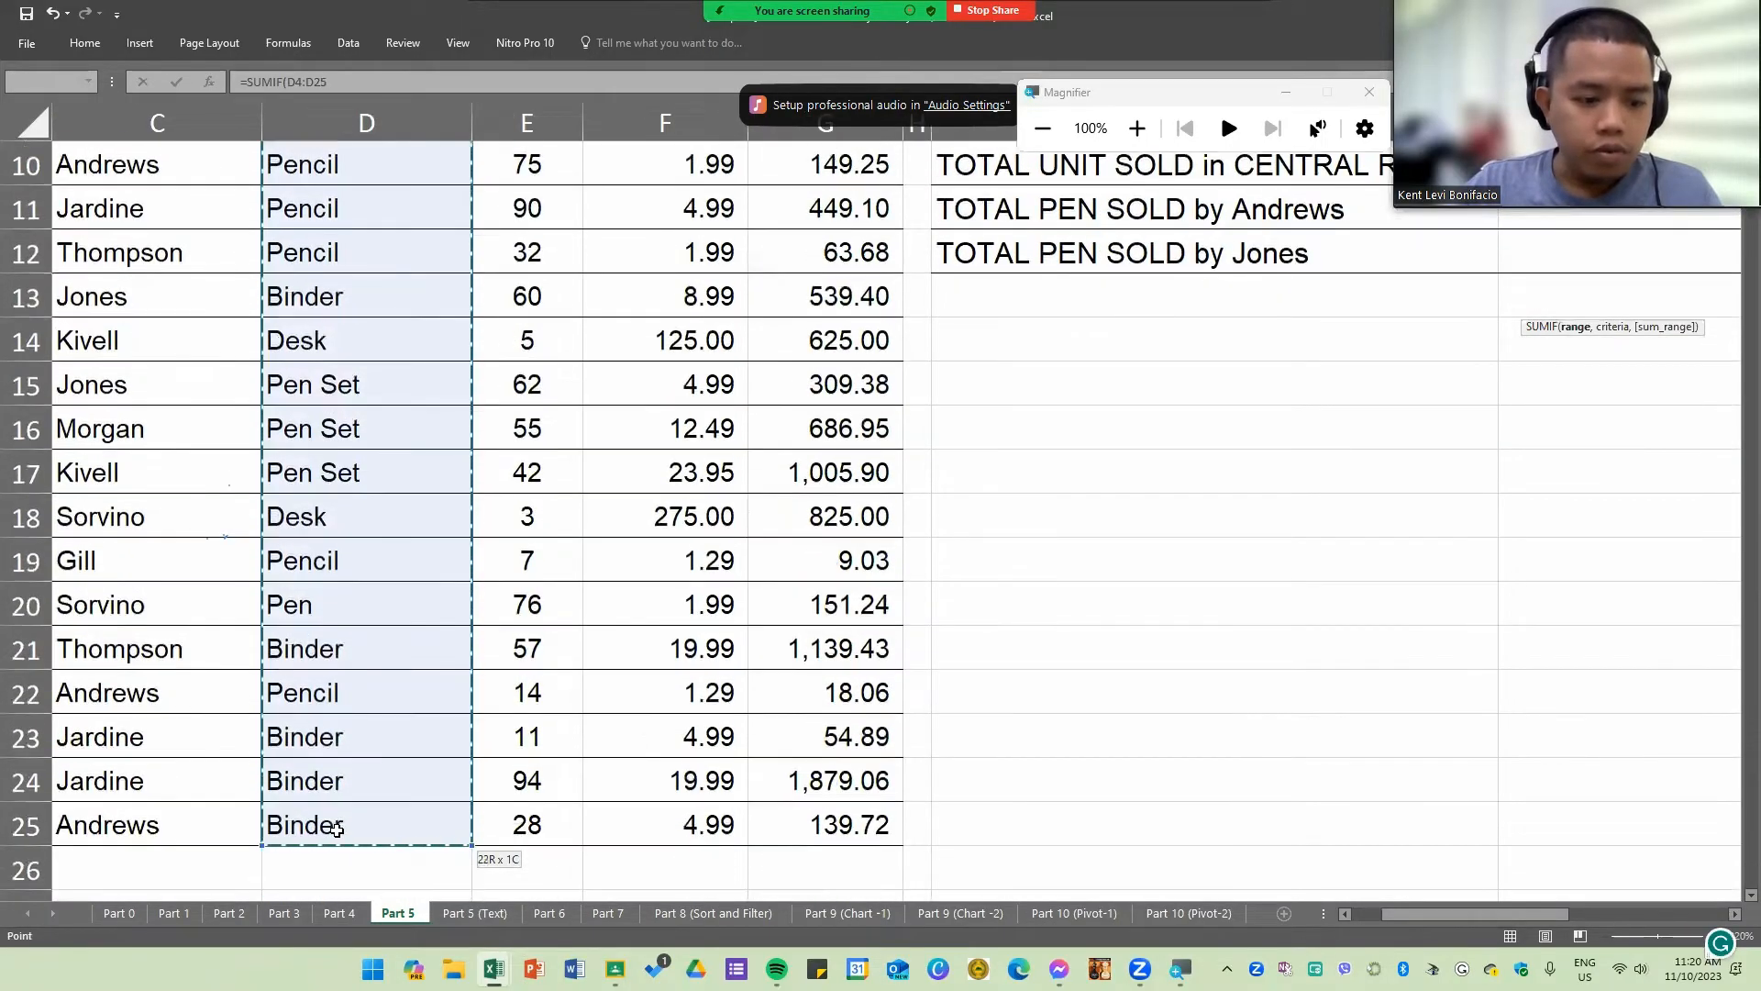
{"action": "scroll", "coordinate": [346, 621], "scroll_direction": "up", "scroll_amount": 3}
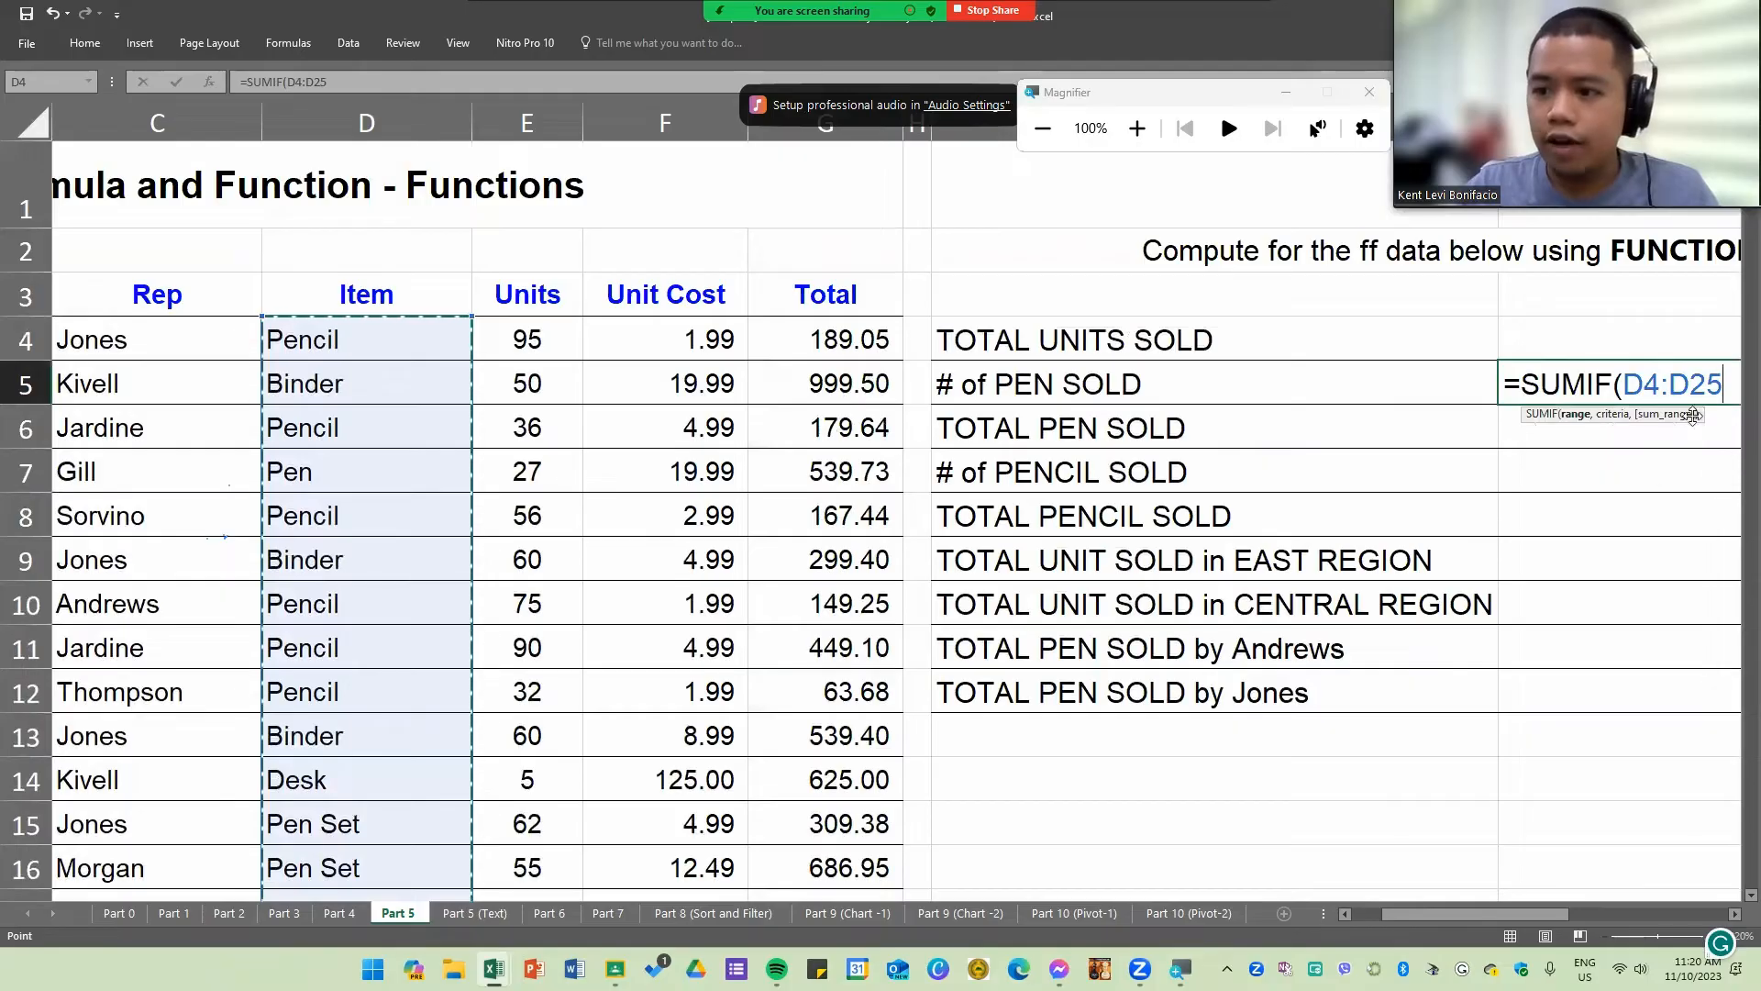
{"action": "left_click_drag", "start_coordinate": [1405, 916], "coordinate": [1543, 908]}
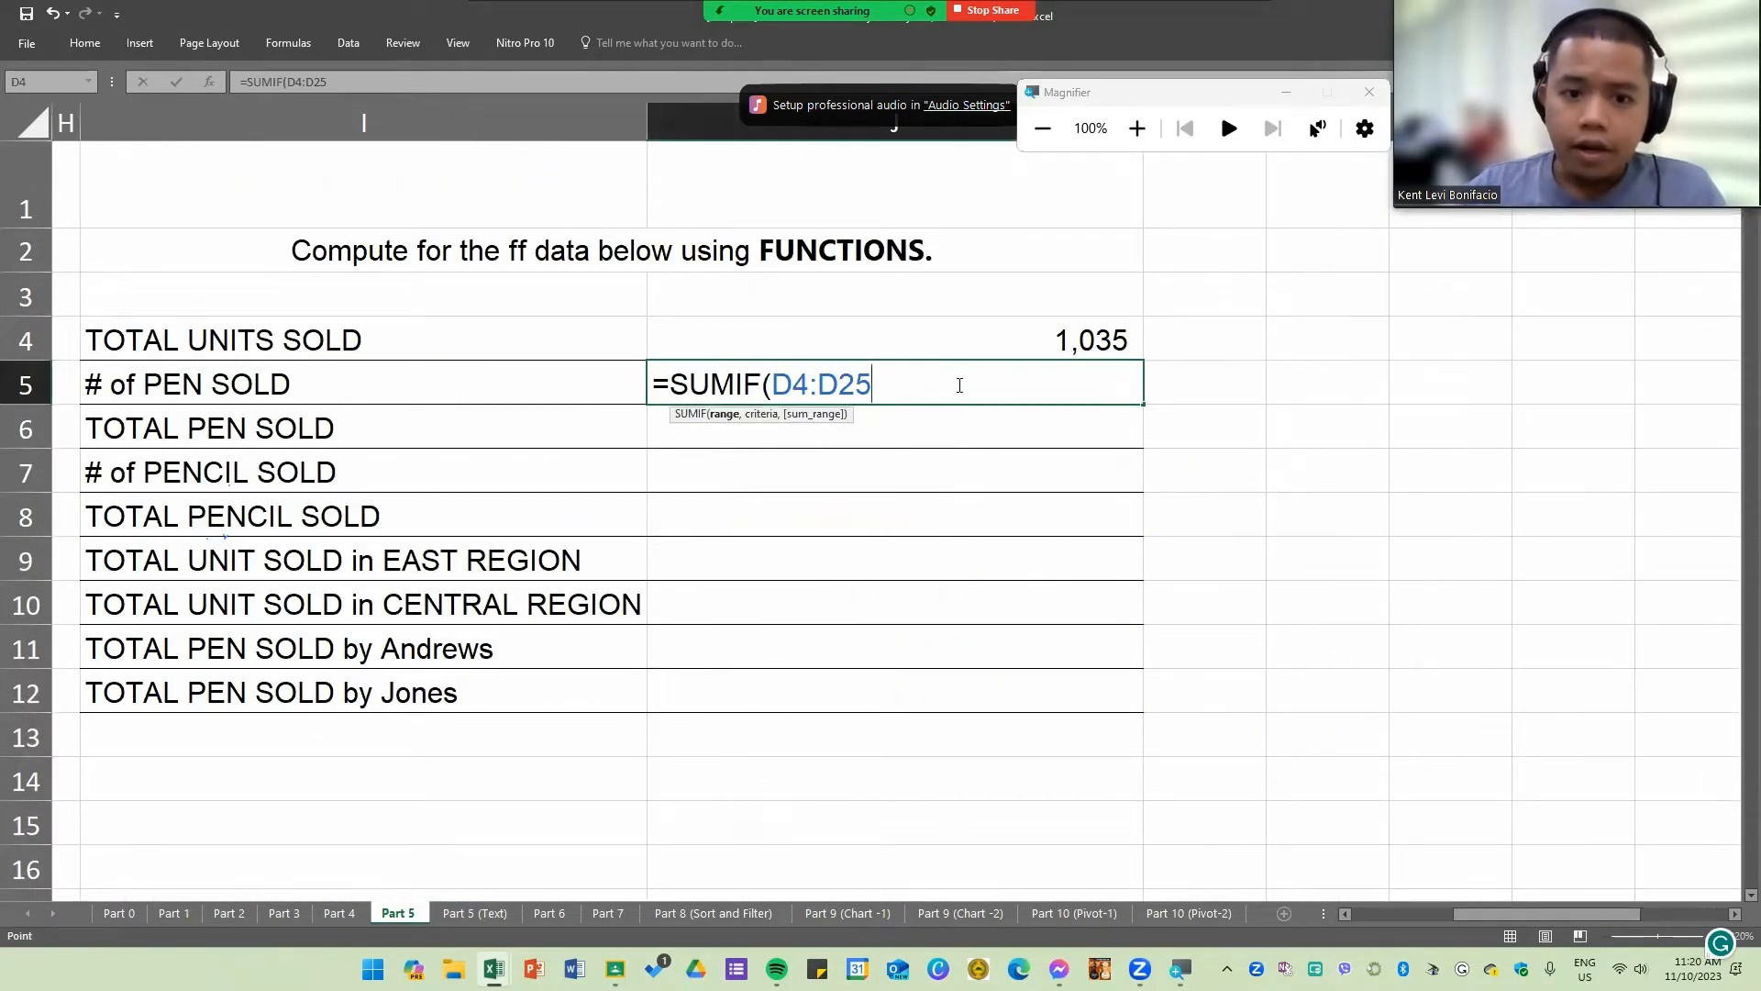
Step: Add "Pen" as the SUMIF criterion and begin the sum_range argument
{"action": "type", "text": ","}
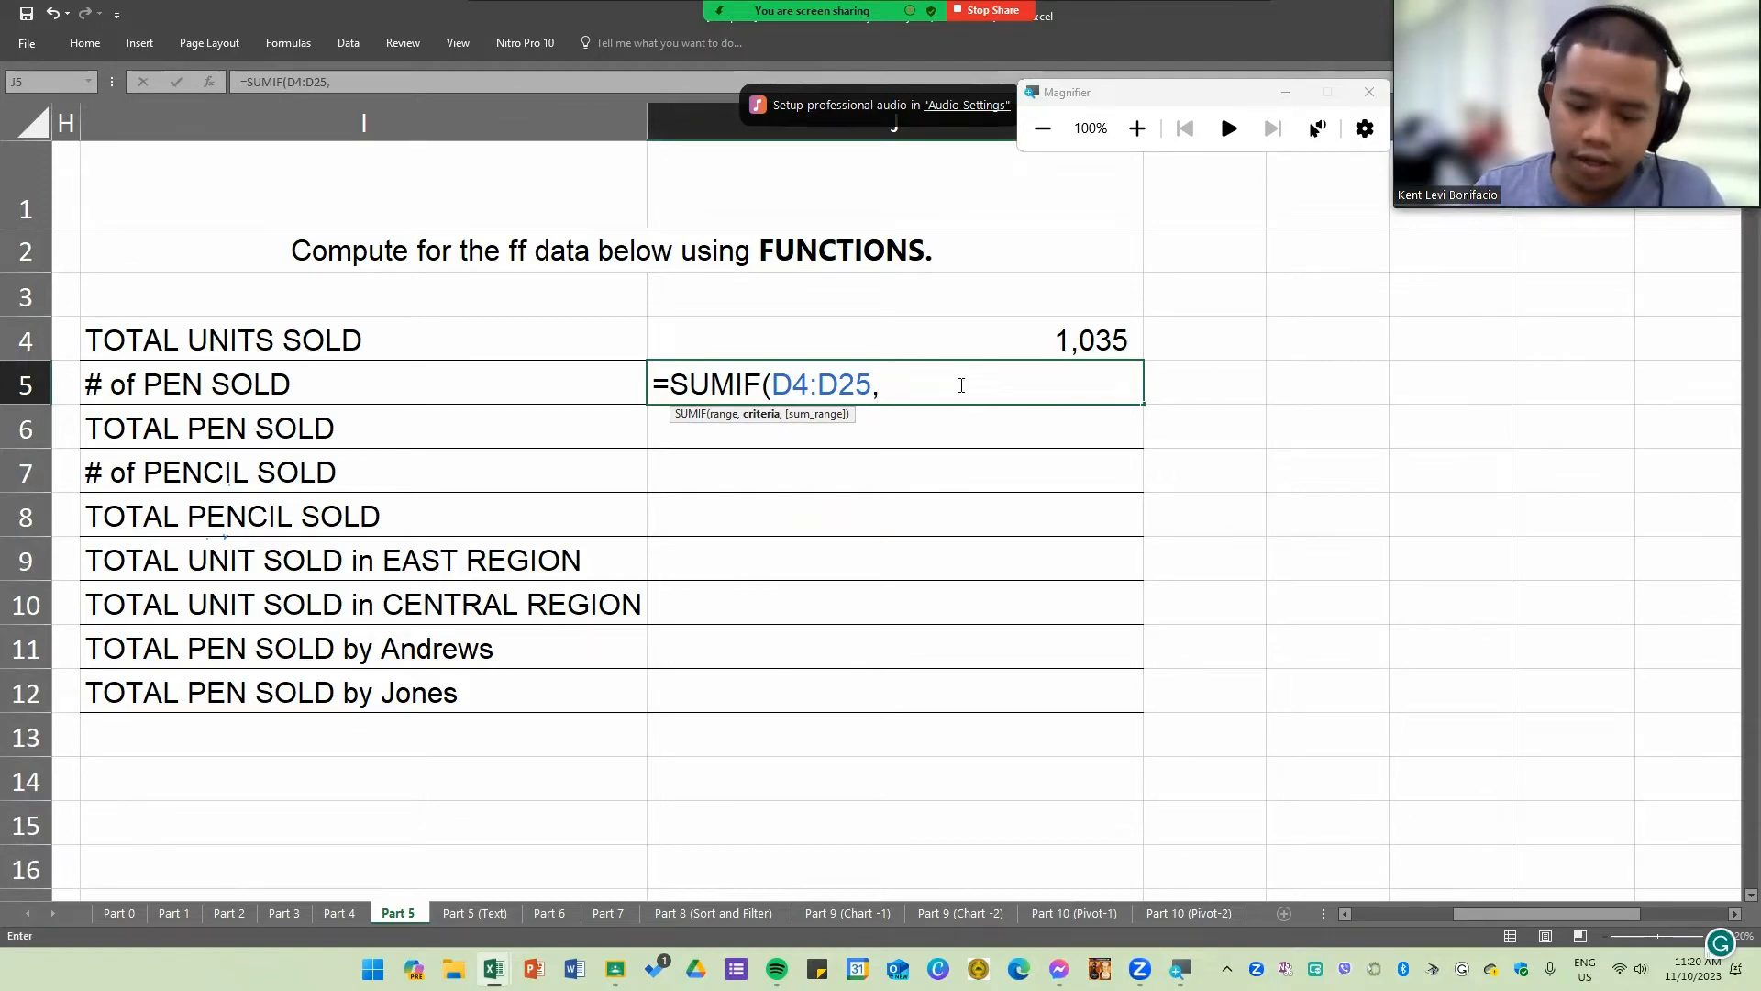
{"action": "type", "text": "\"pEN"}
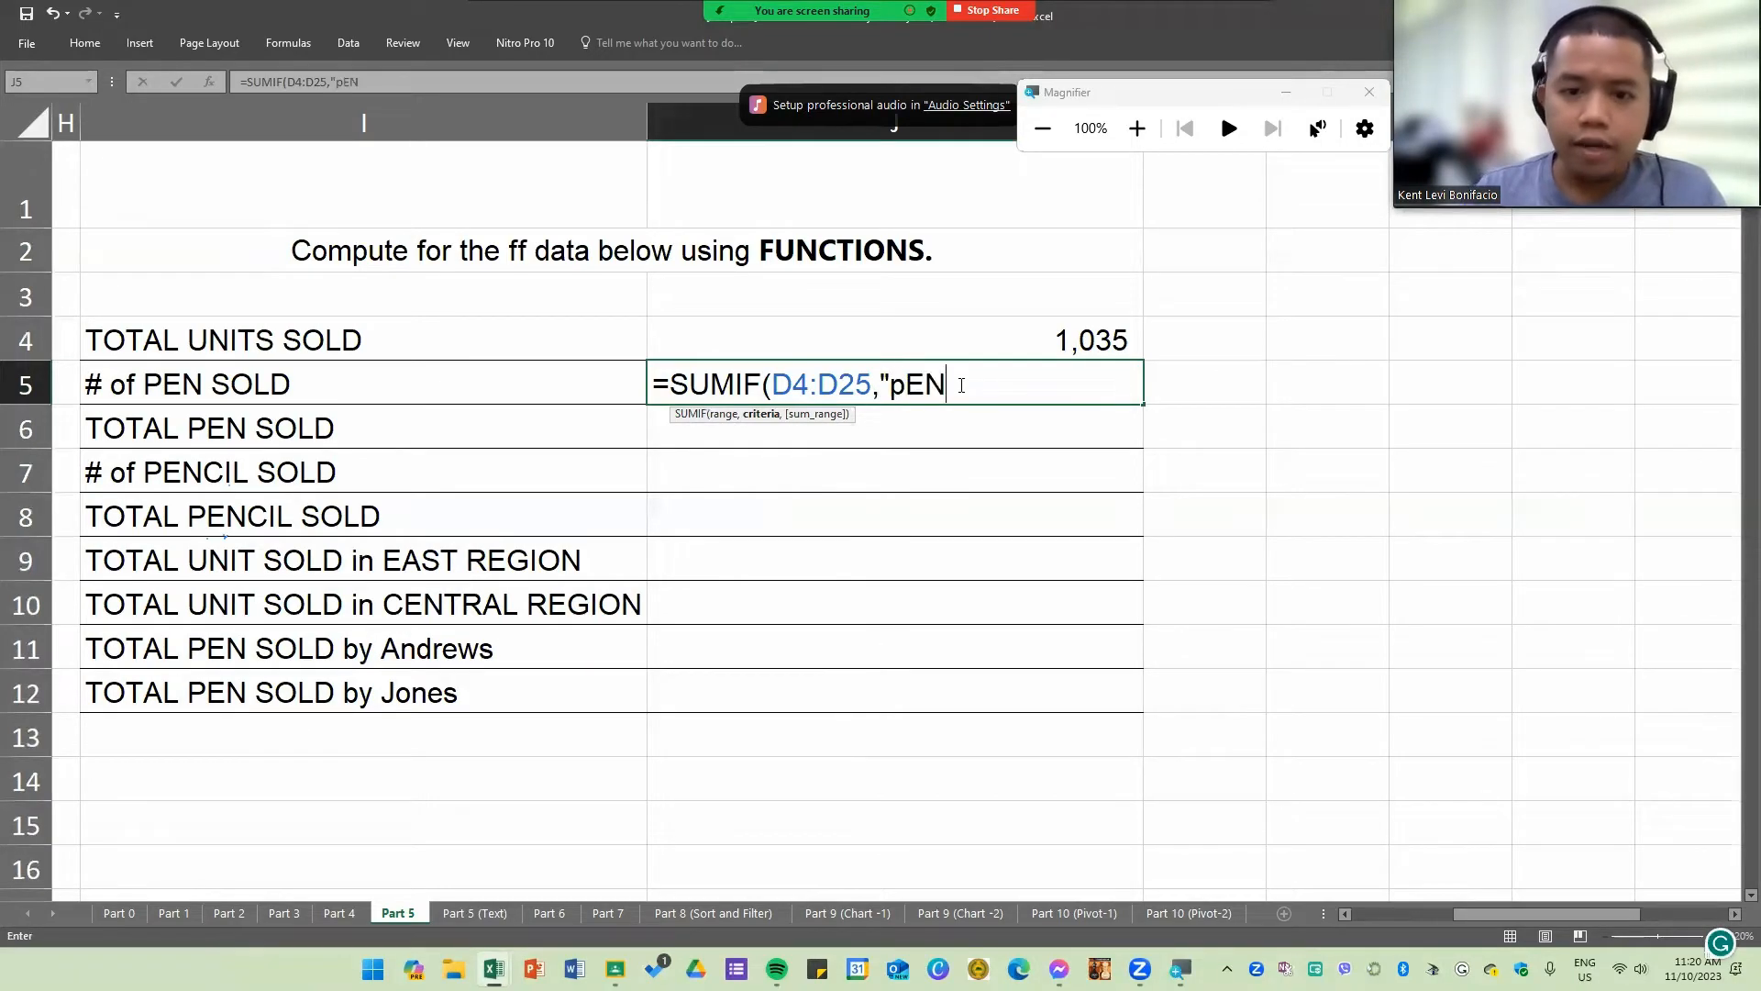
{"action": "key", "text": "BackSpace"}
{"action": "key", "text": "BackSpace"}
{"action": "key", "text": "BackSpace"}
{"action": "key", "text": "Caps_Lock"}
{"action": "type", "text": "Pen"}
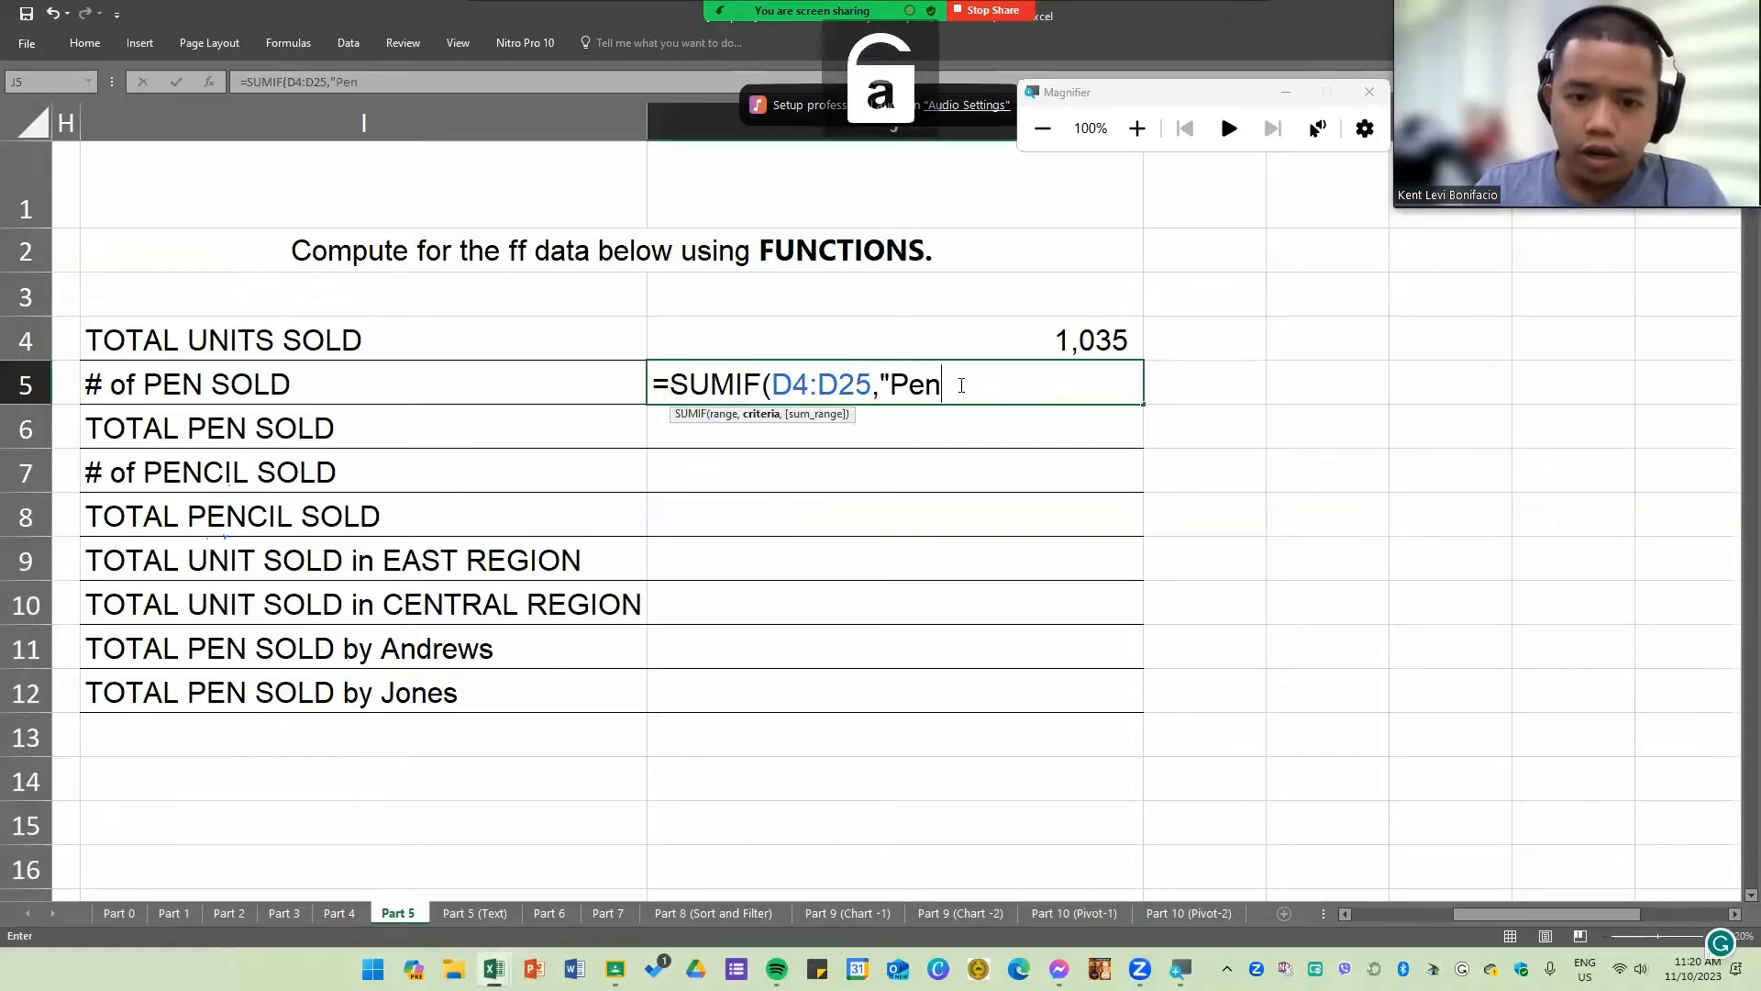
{"action": "type", "text": "\""}
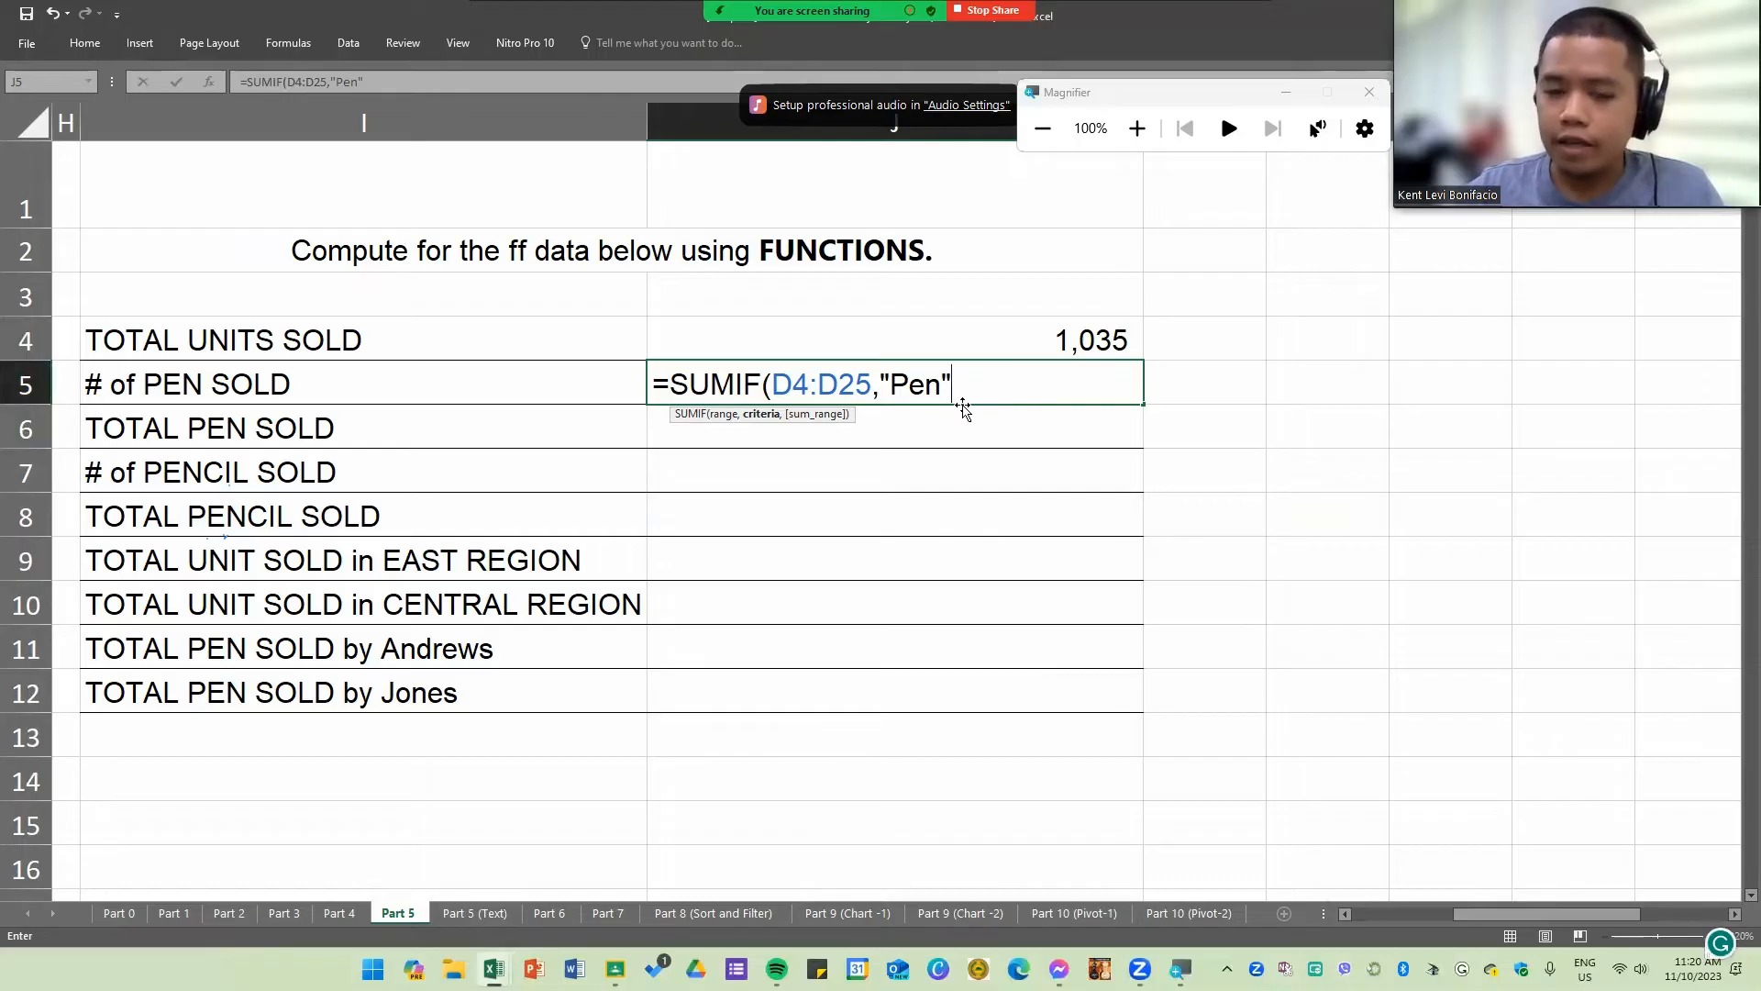
{"action": "left_click_drag", "start_coordinate": [1481, 915], "coordinate": [1391, 914]}
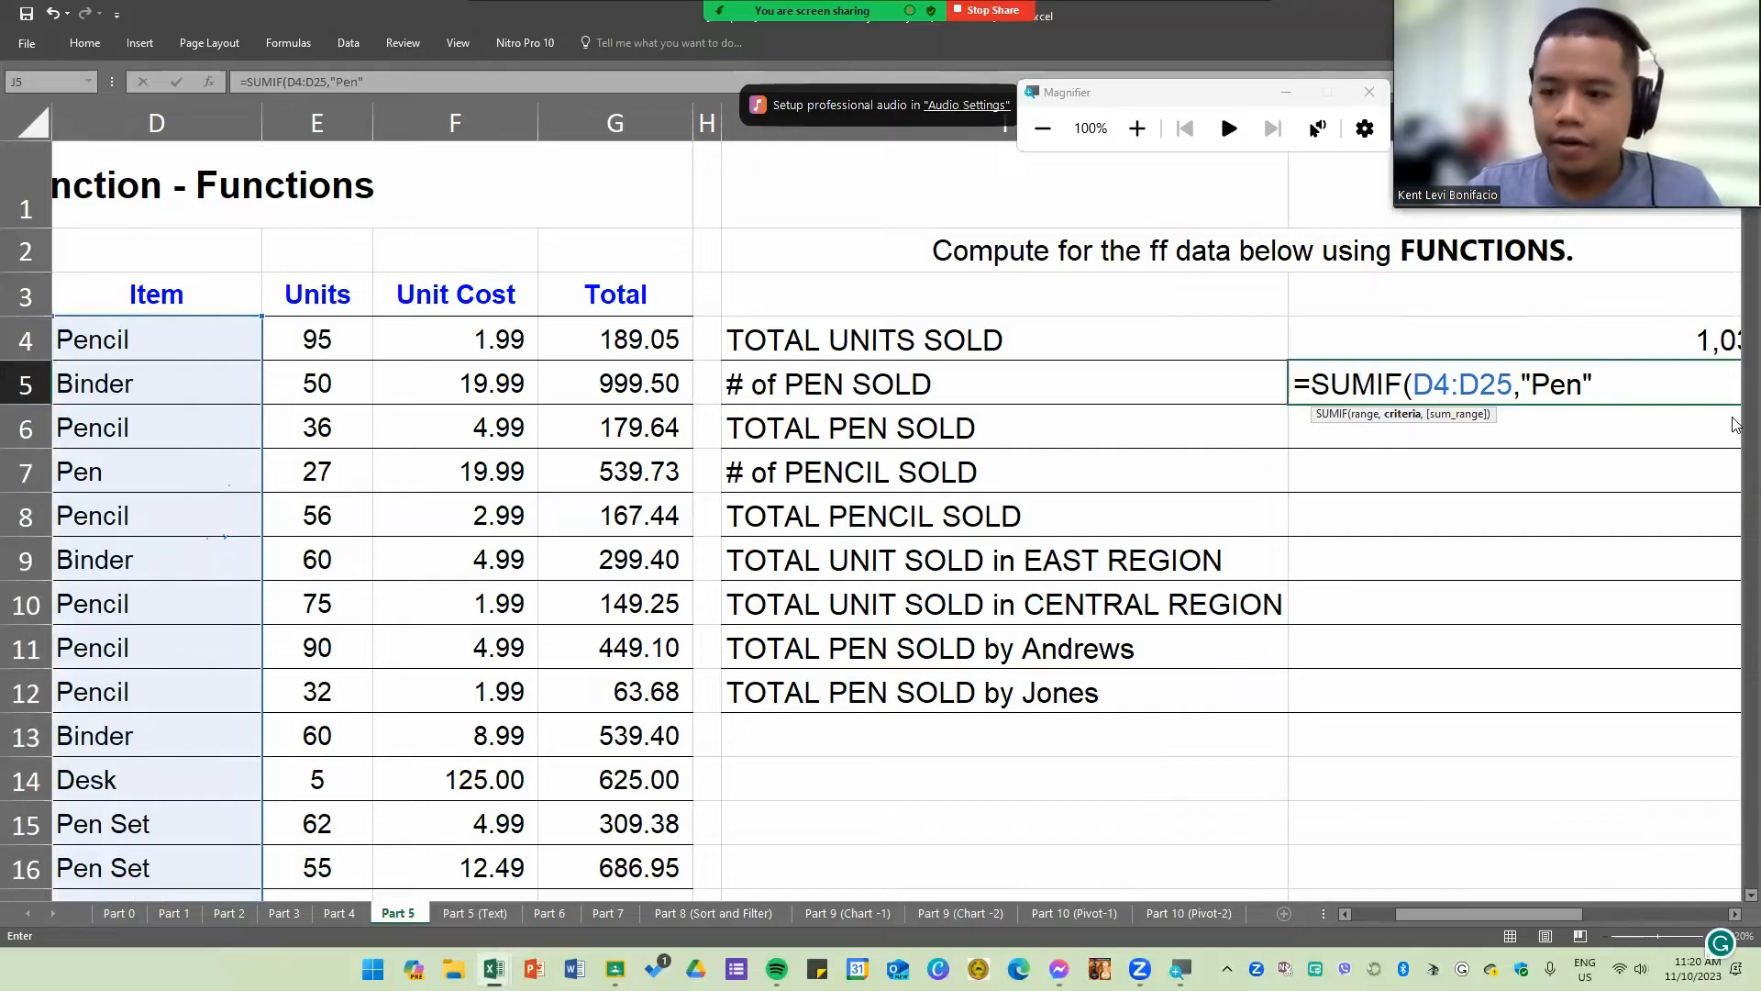
{"action": "type", "text": ","}
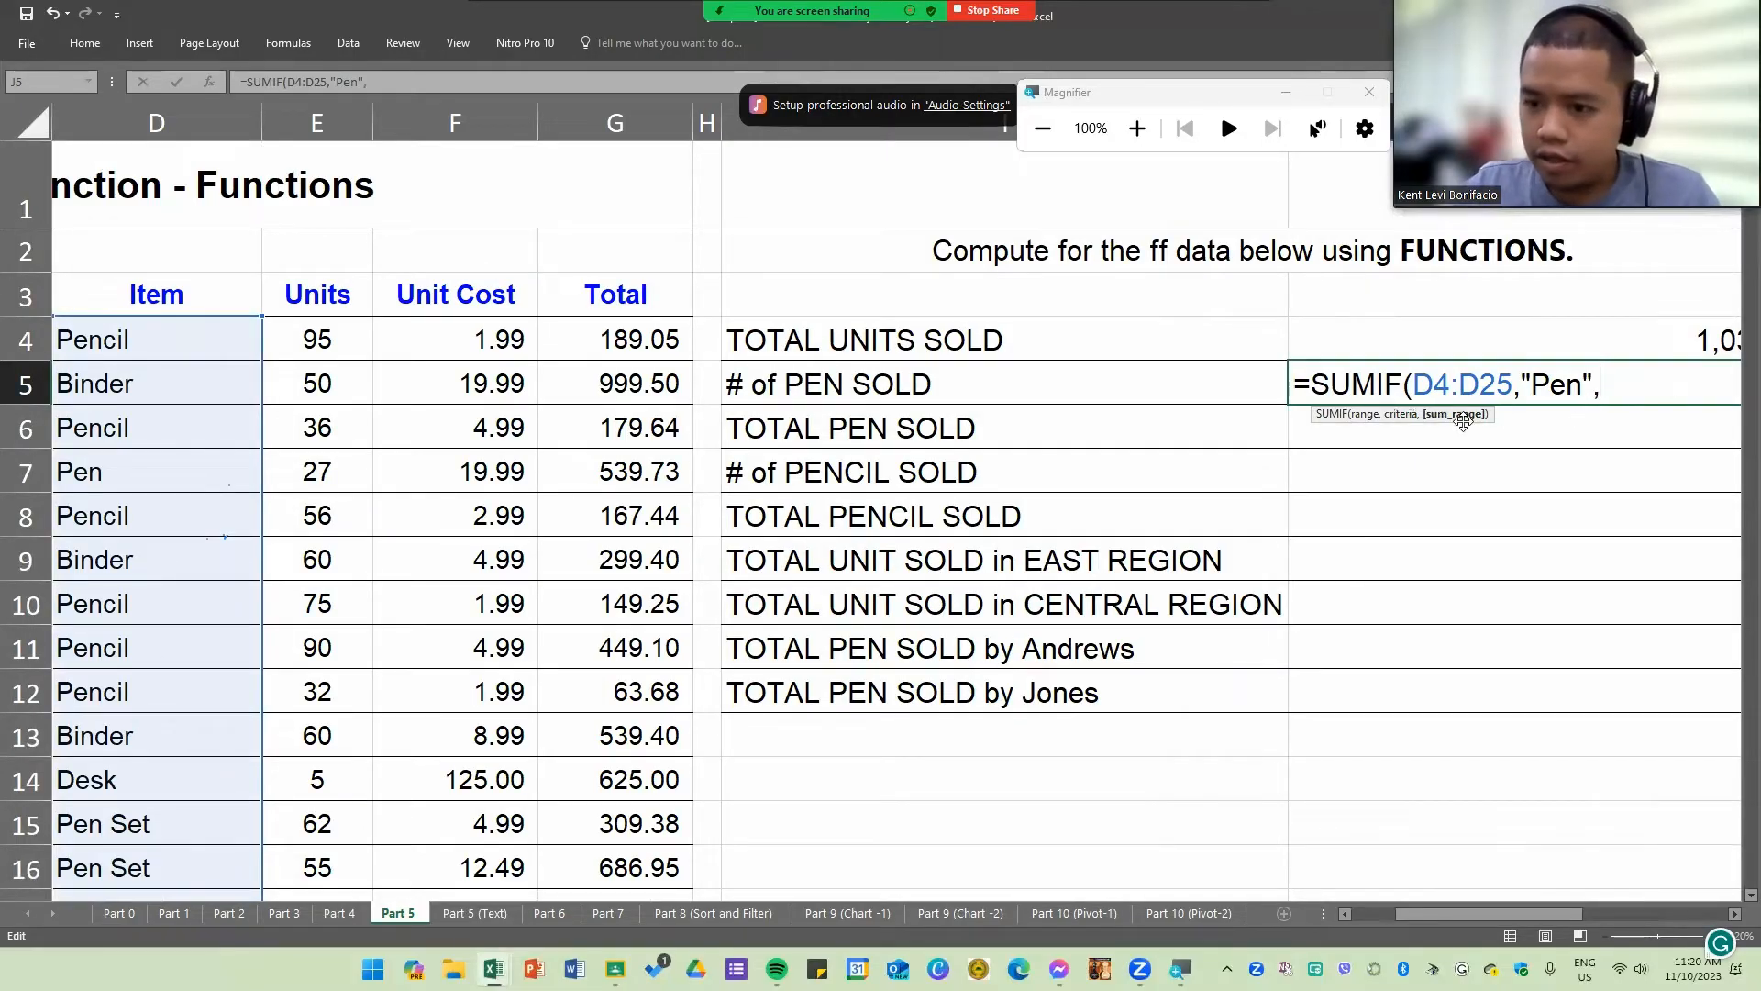
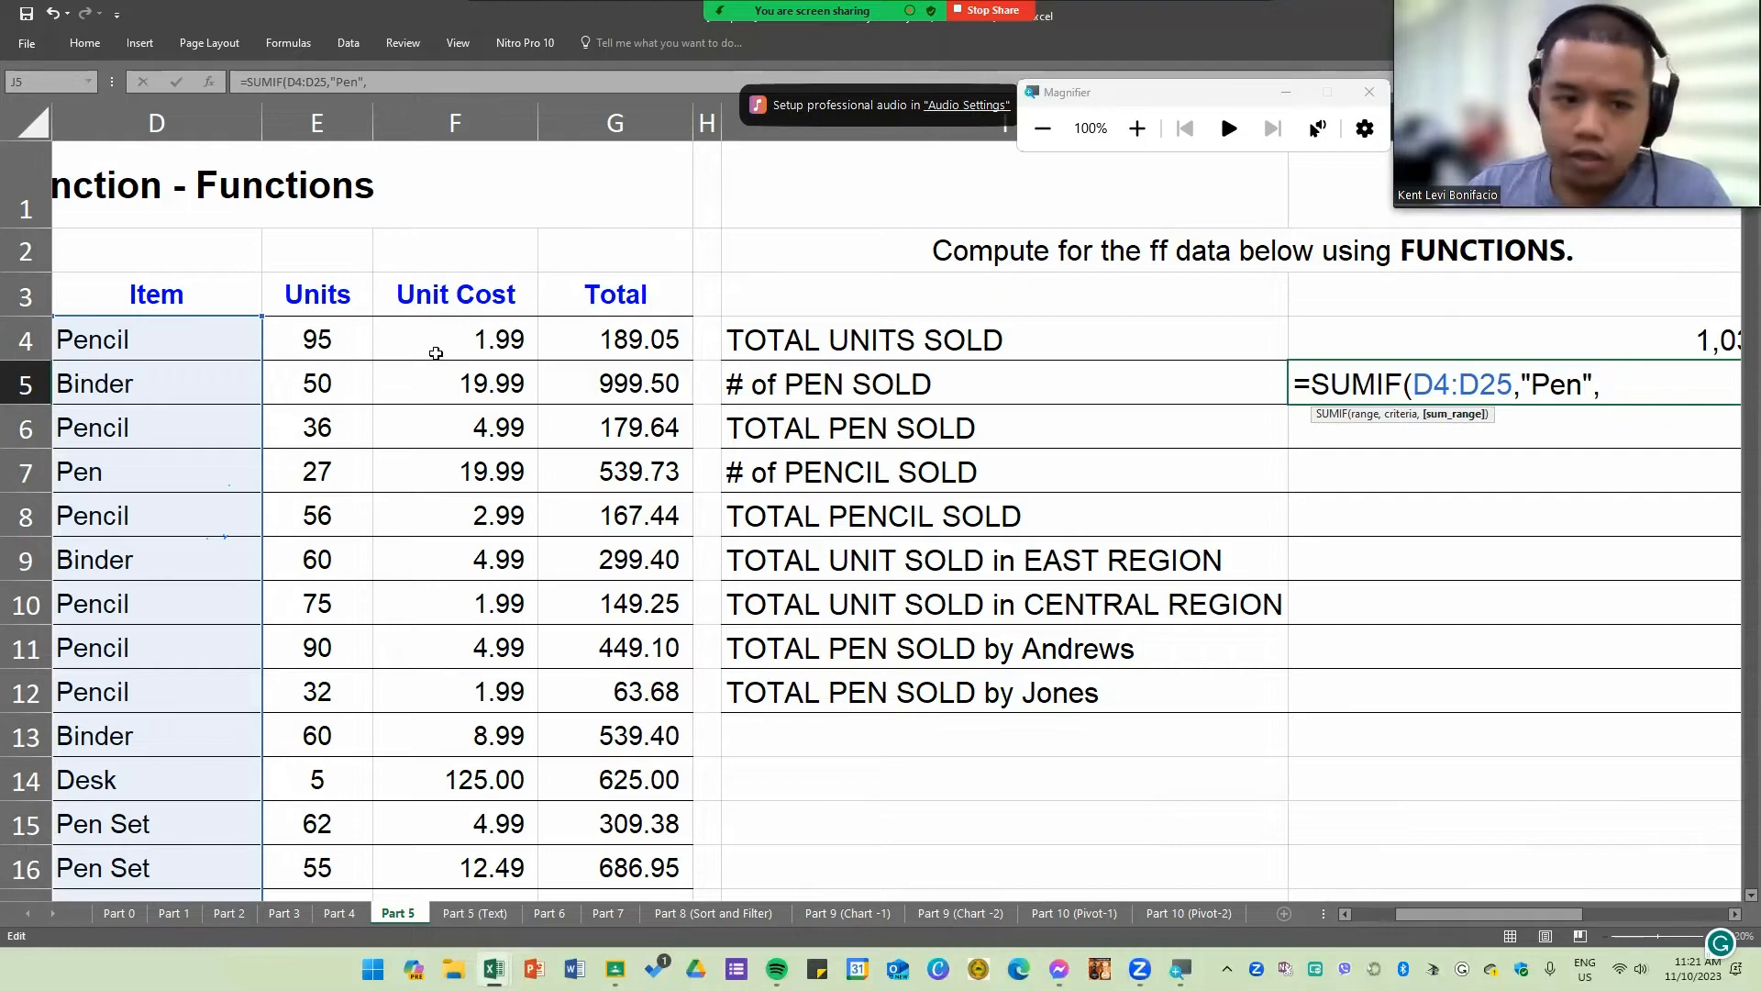
Step: Complete the # of PEN SOLD SUMIF in J5 with the Units column E4:E25 as sum_range and close the parenthesis
{"action": "left_click", "coordinate": [330, 338]}
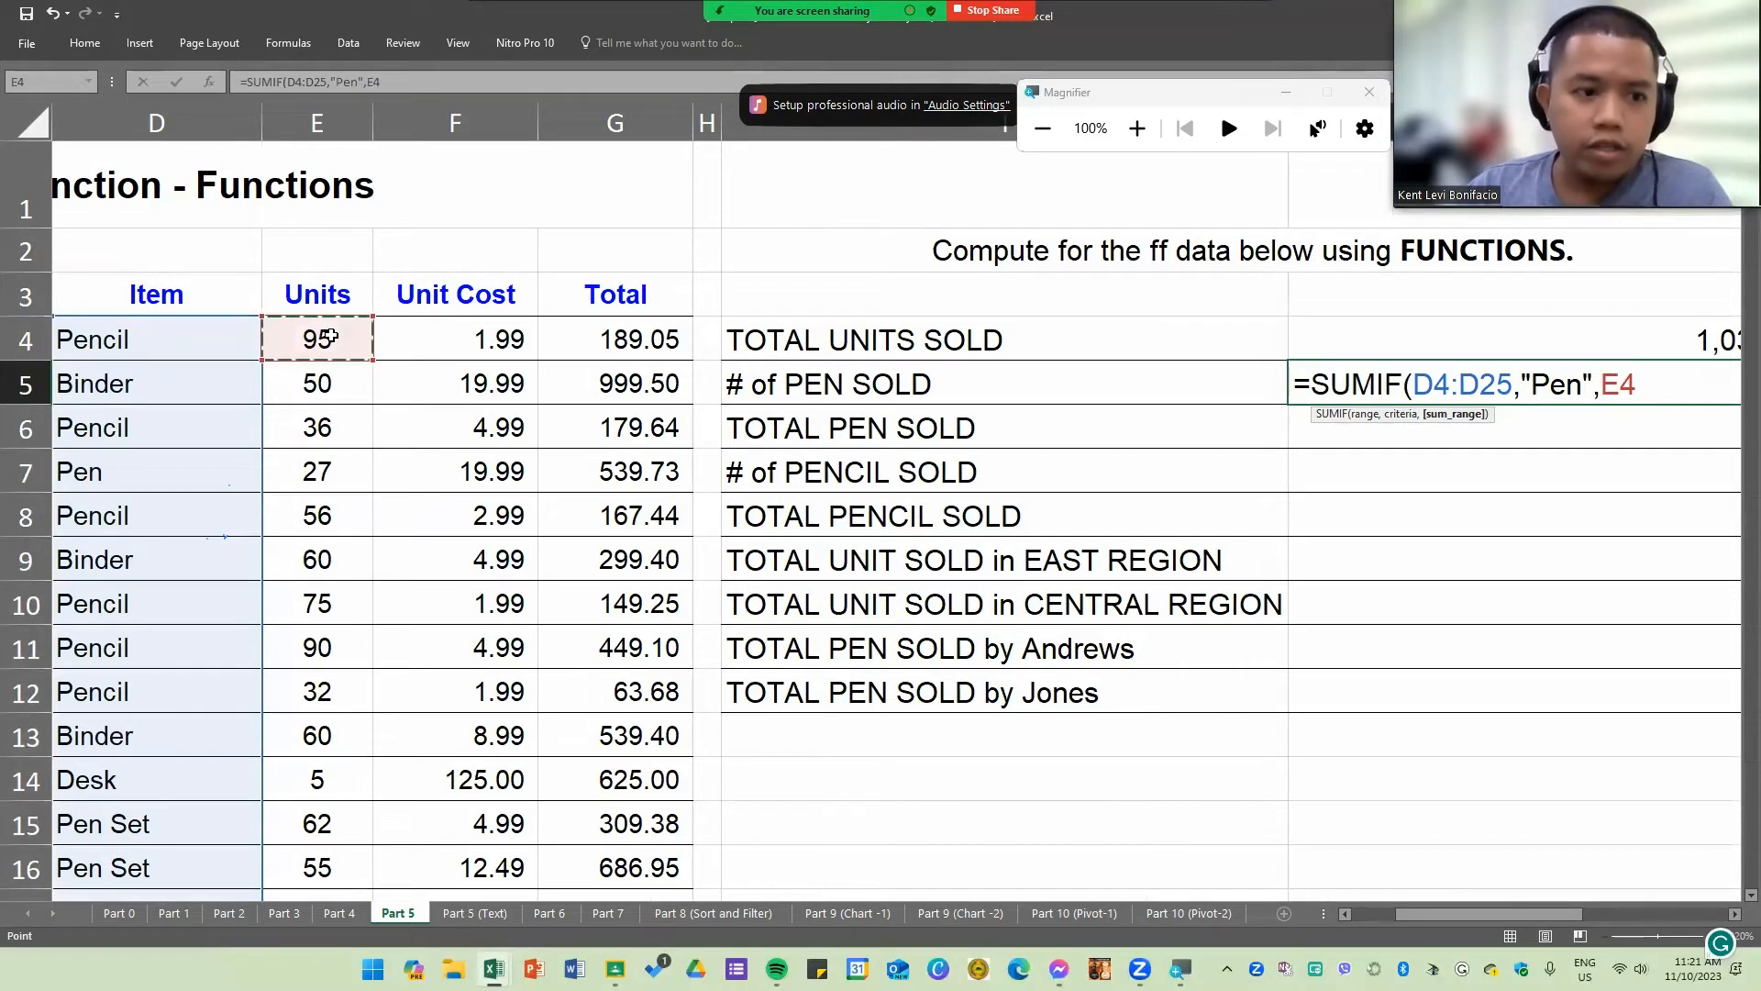
{"action": "left_click_drag", "start_coordinate": [327, 337], "coordinate": [312, 839]}
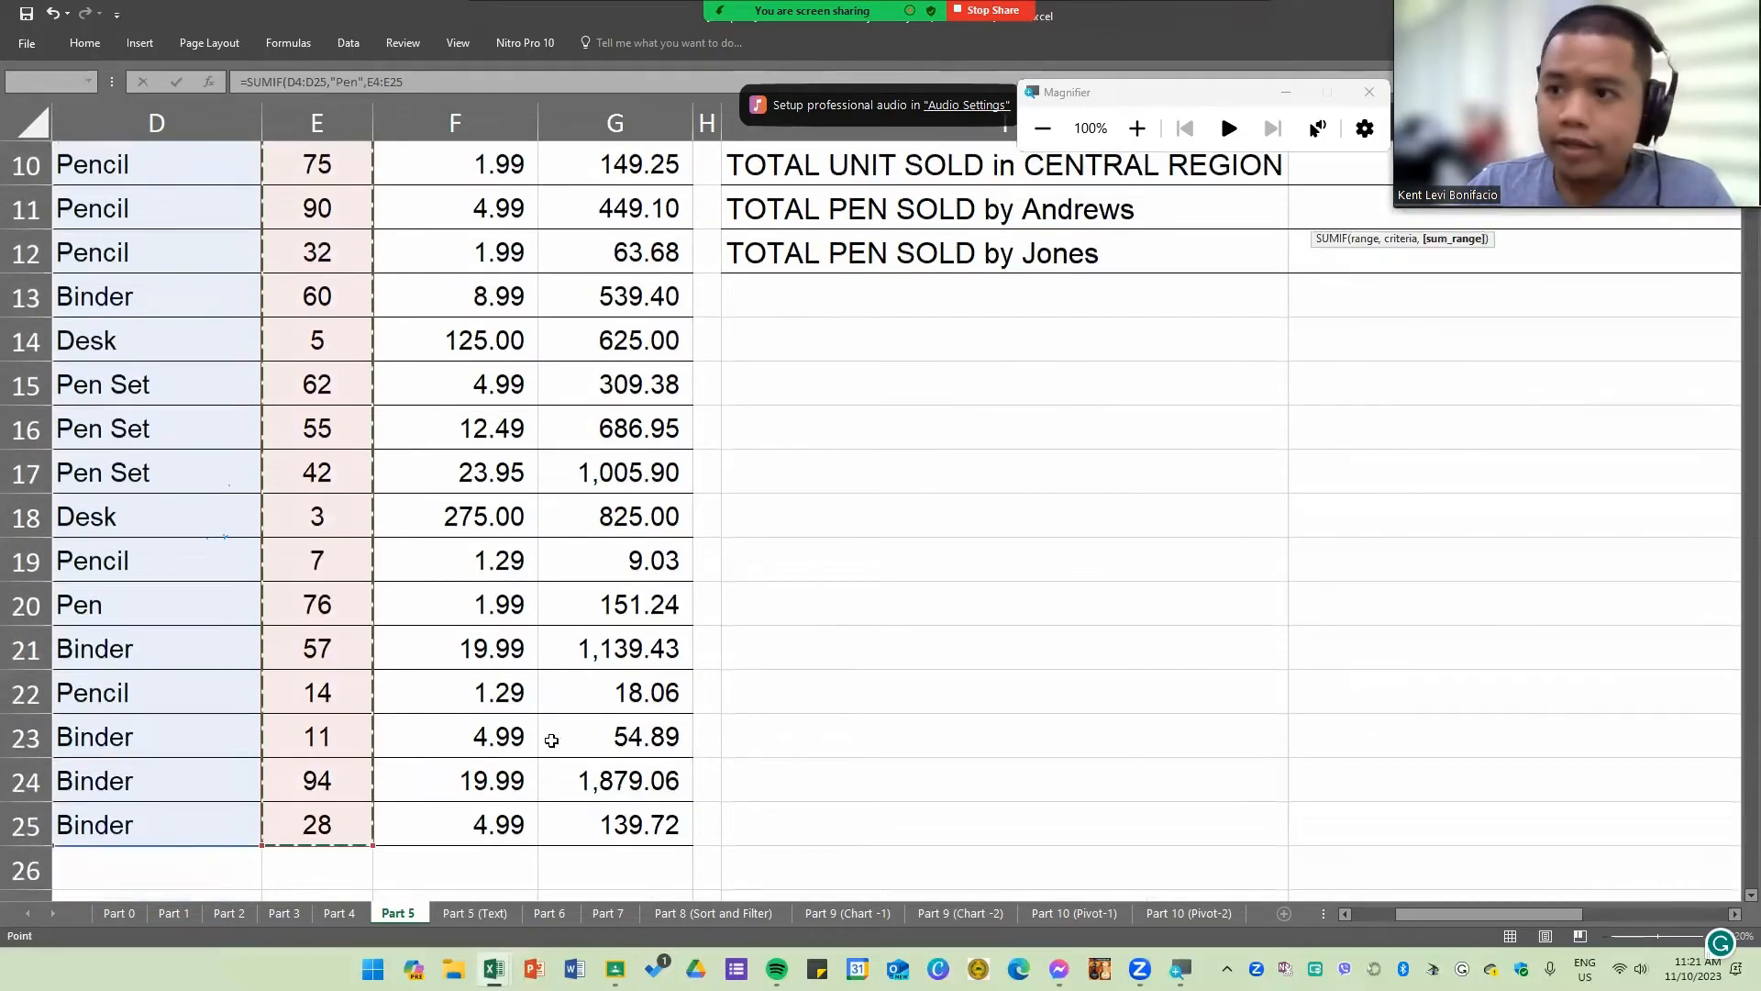
{"action": "scroll", "coordinate": [1634, 444], "scroll_direction": "up", "scroll_amount": 3}
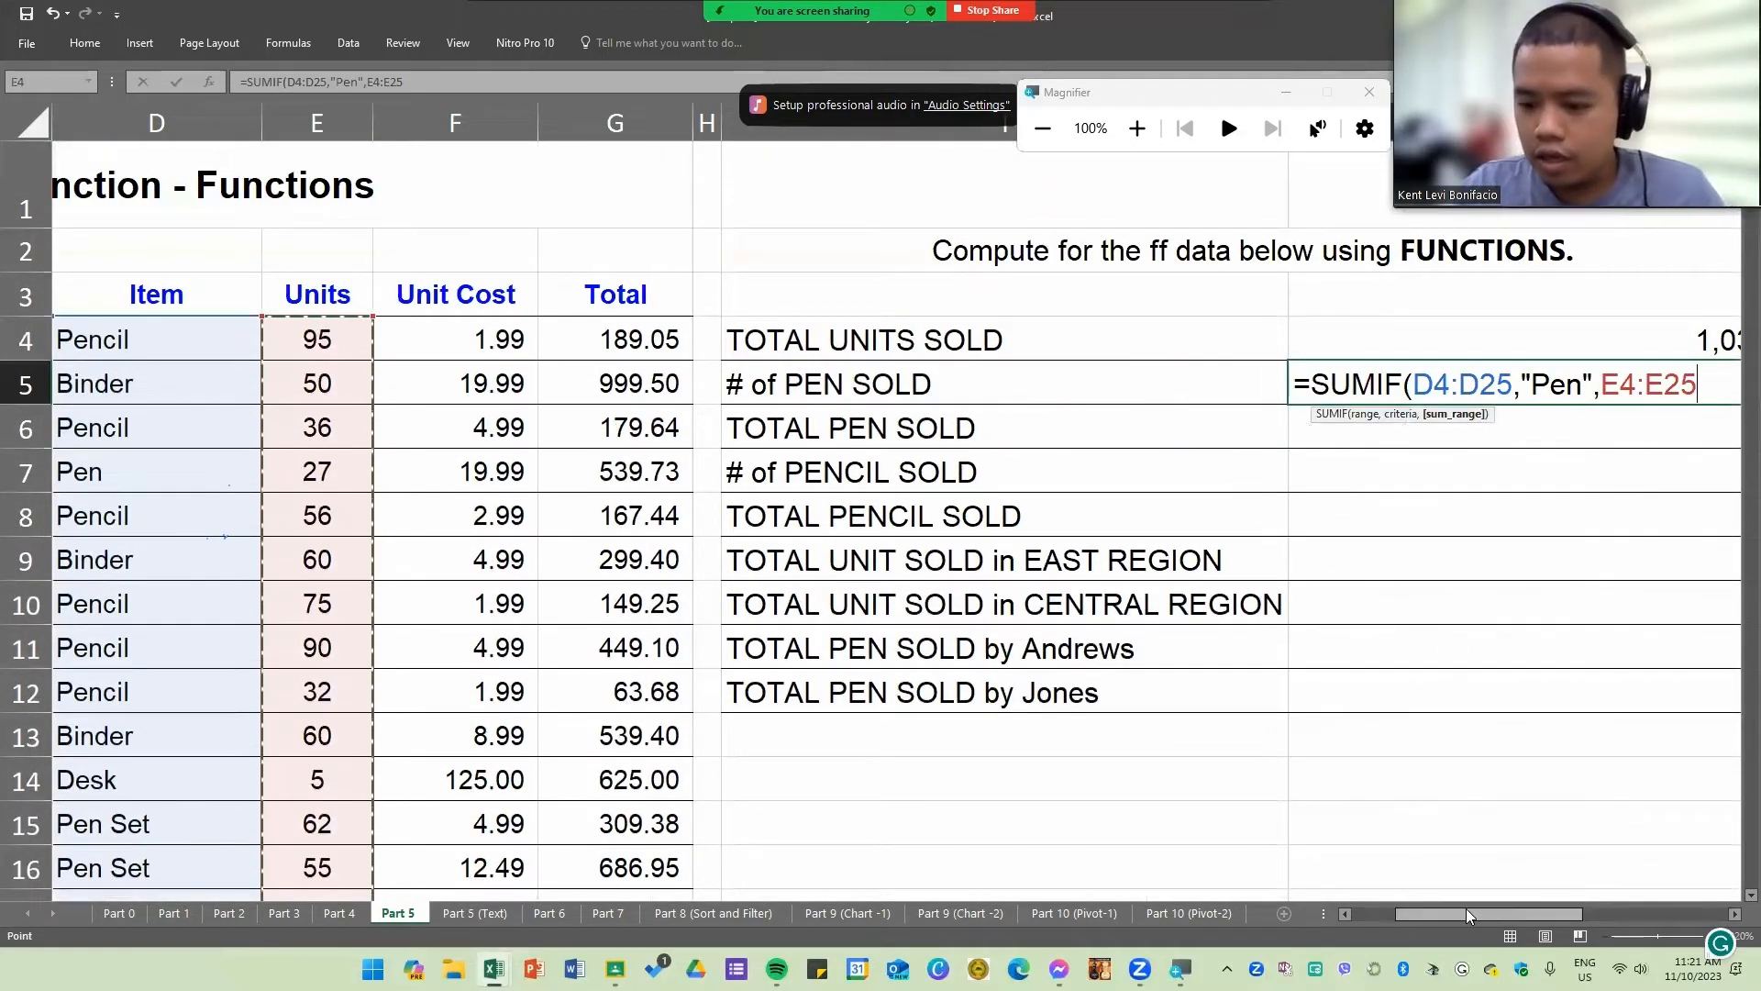
{"action": "left_click_drag", "start_coordinate": [1466, 908], "coordinate": [1528, 914]}
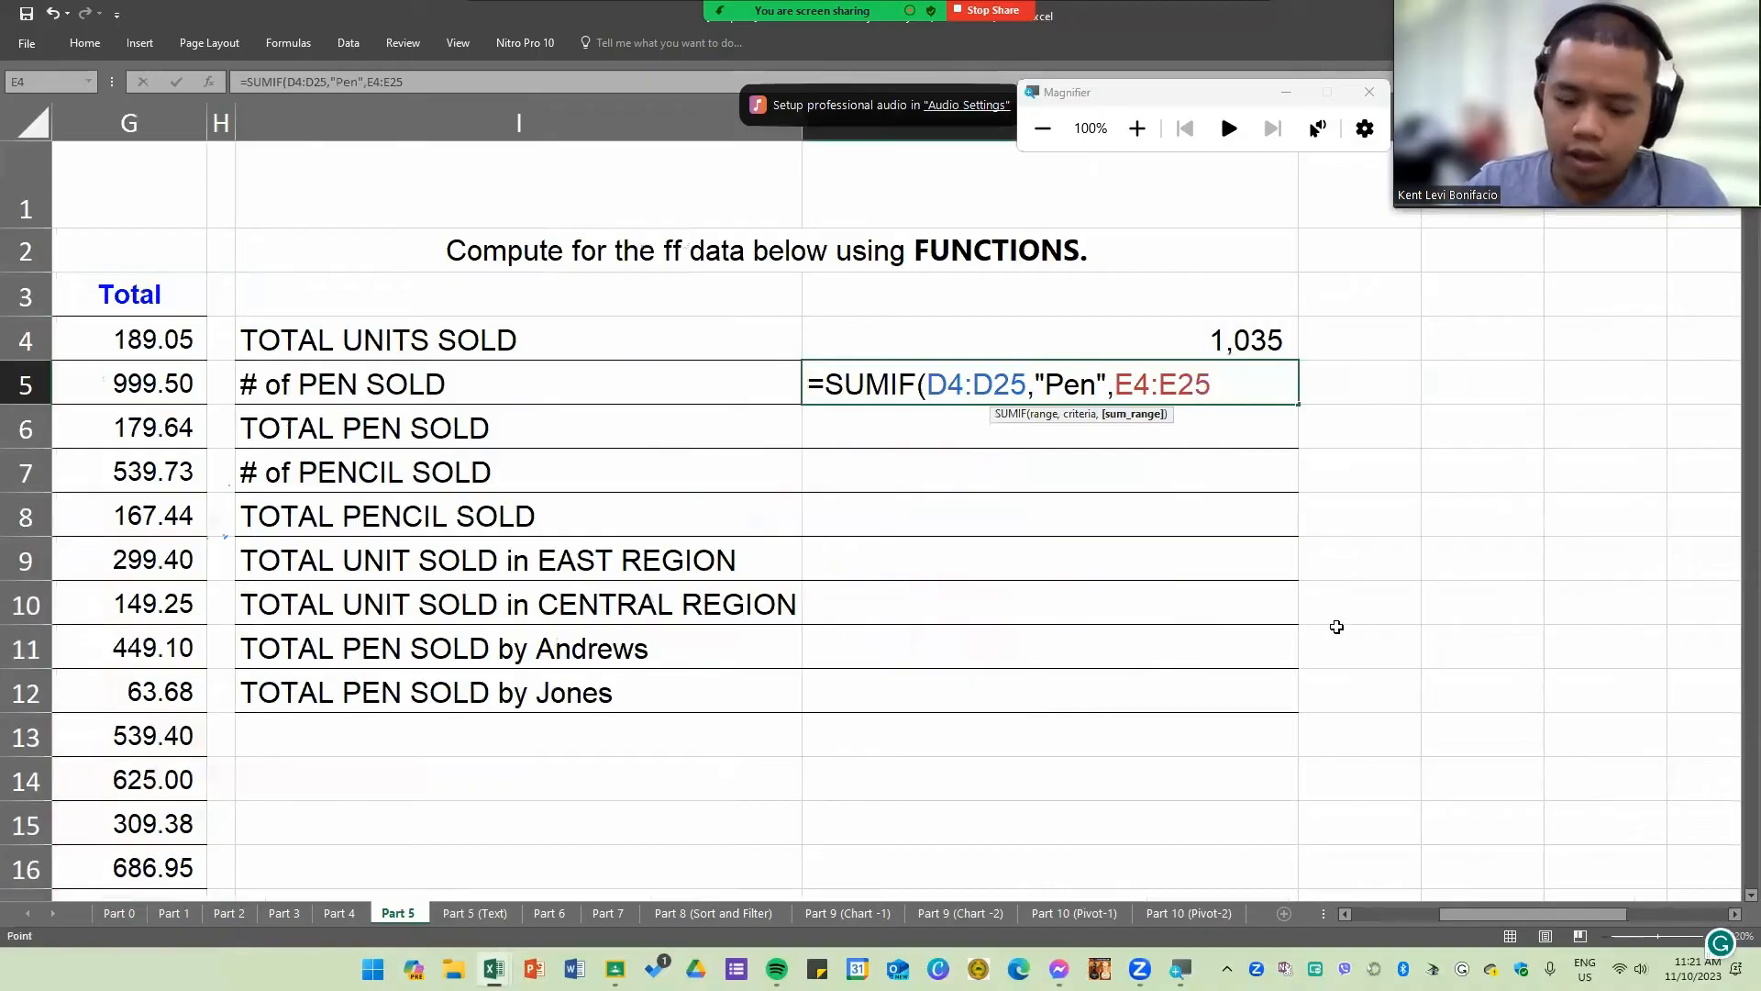
{"action": "type", "text": ")"}
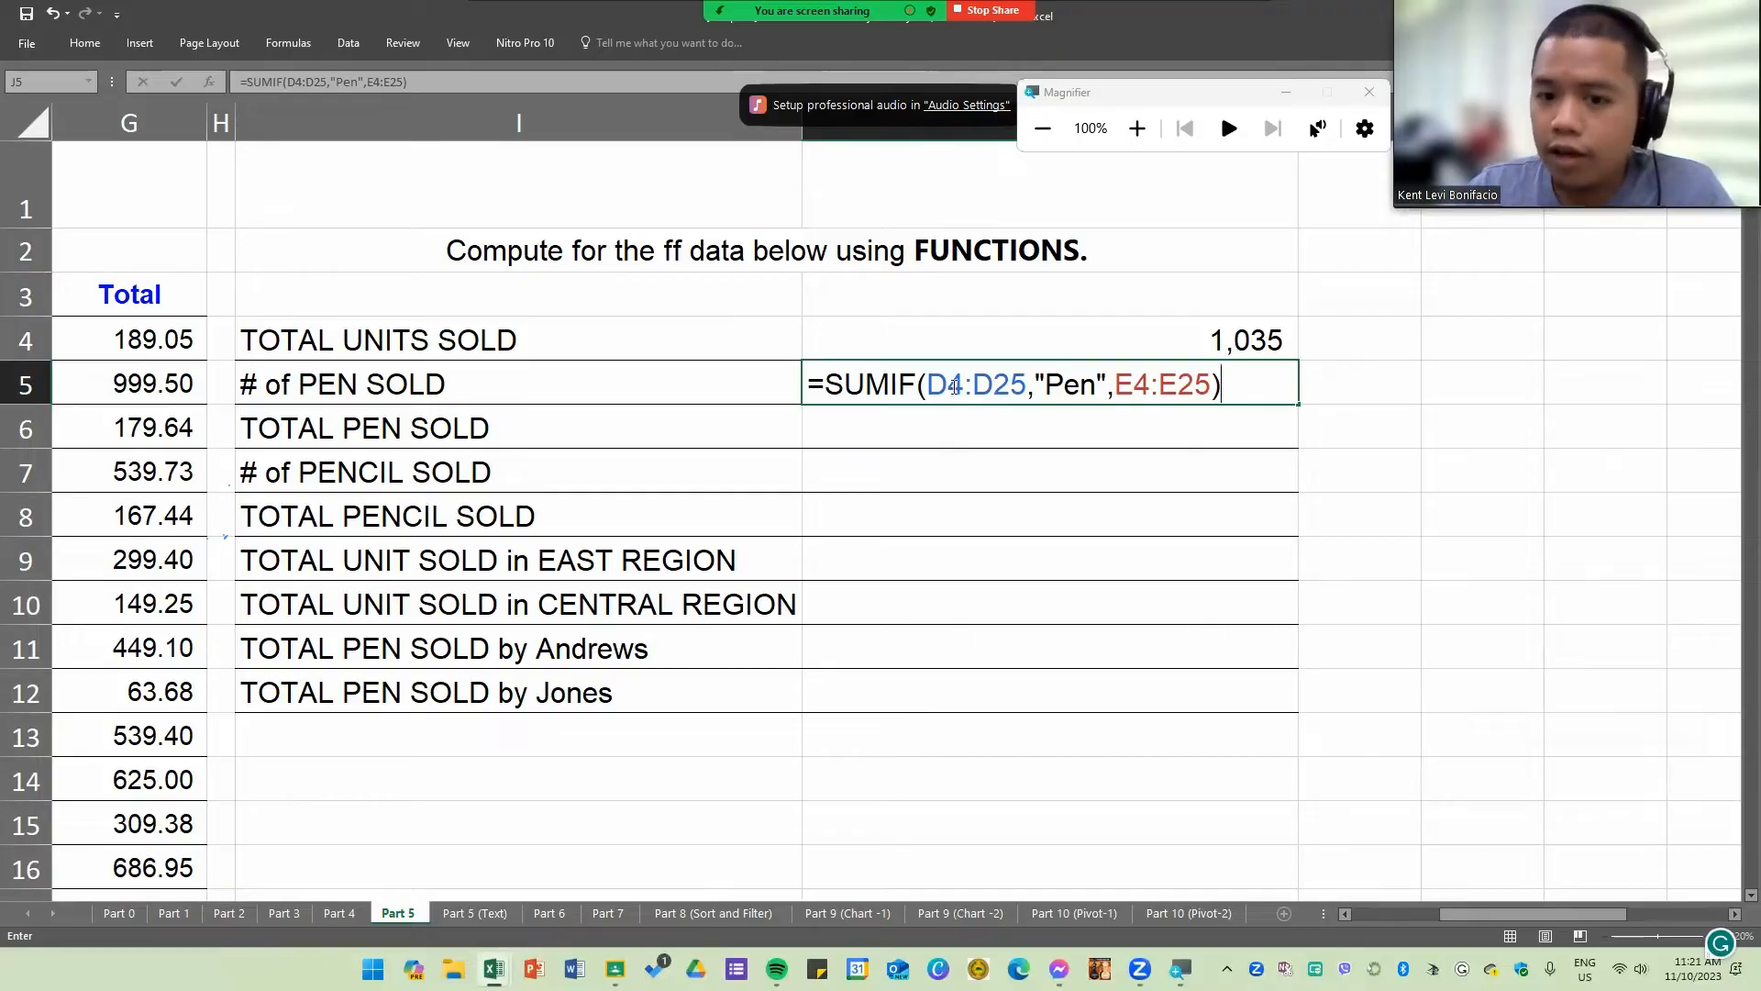
Step: Check the range and sum_range arguments of the J5 SUMIF formula and enter it
{"action": "left_click_drag", "start_coordinate": [926, 387], "coordinate": [1202, 384]}
{"action": "left_click", "coordinate": [1193, 385]}
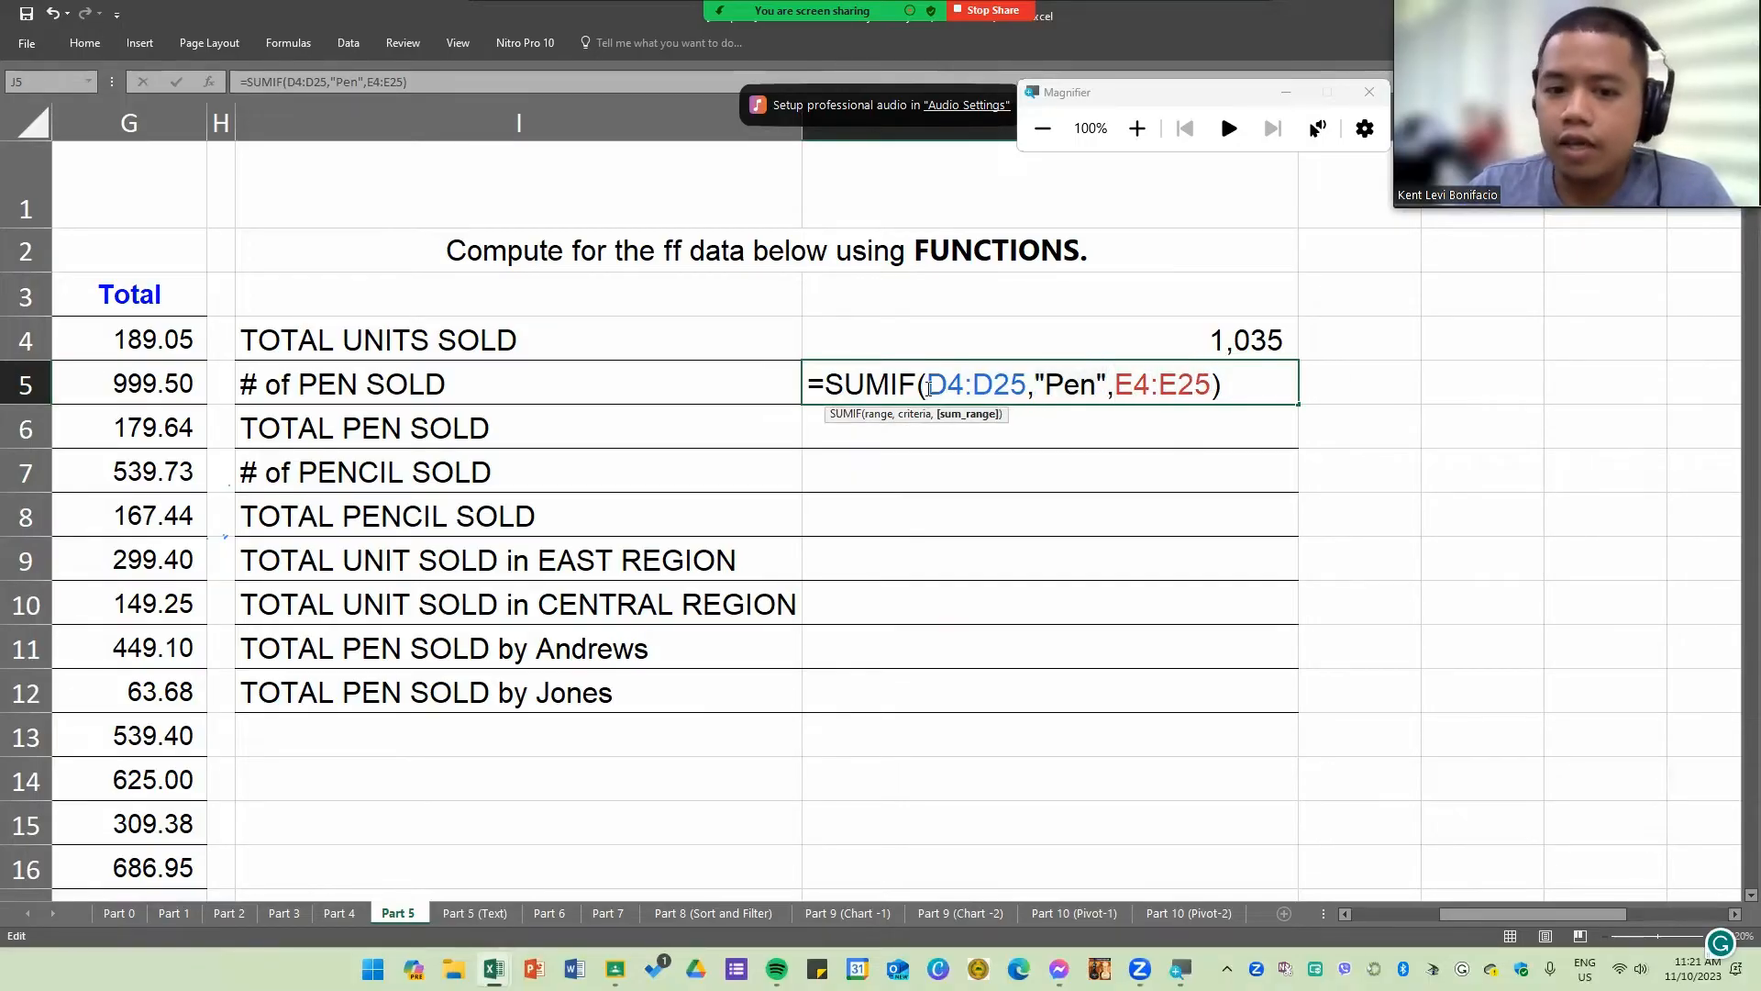
{"action": "left_click_drag", "start_coordinate": [932, 385], "coordinate": [1211, 384]}
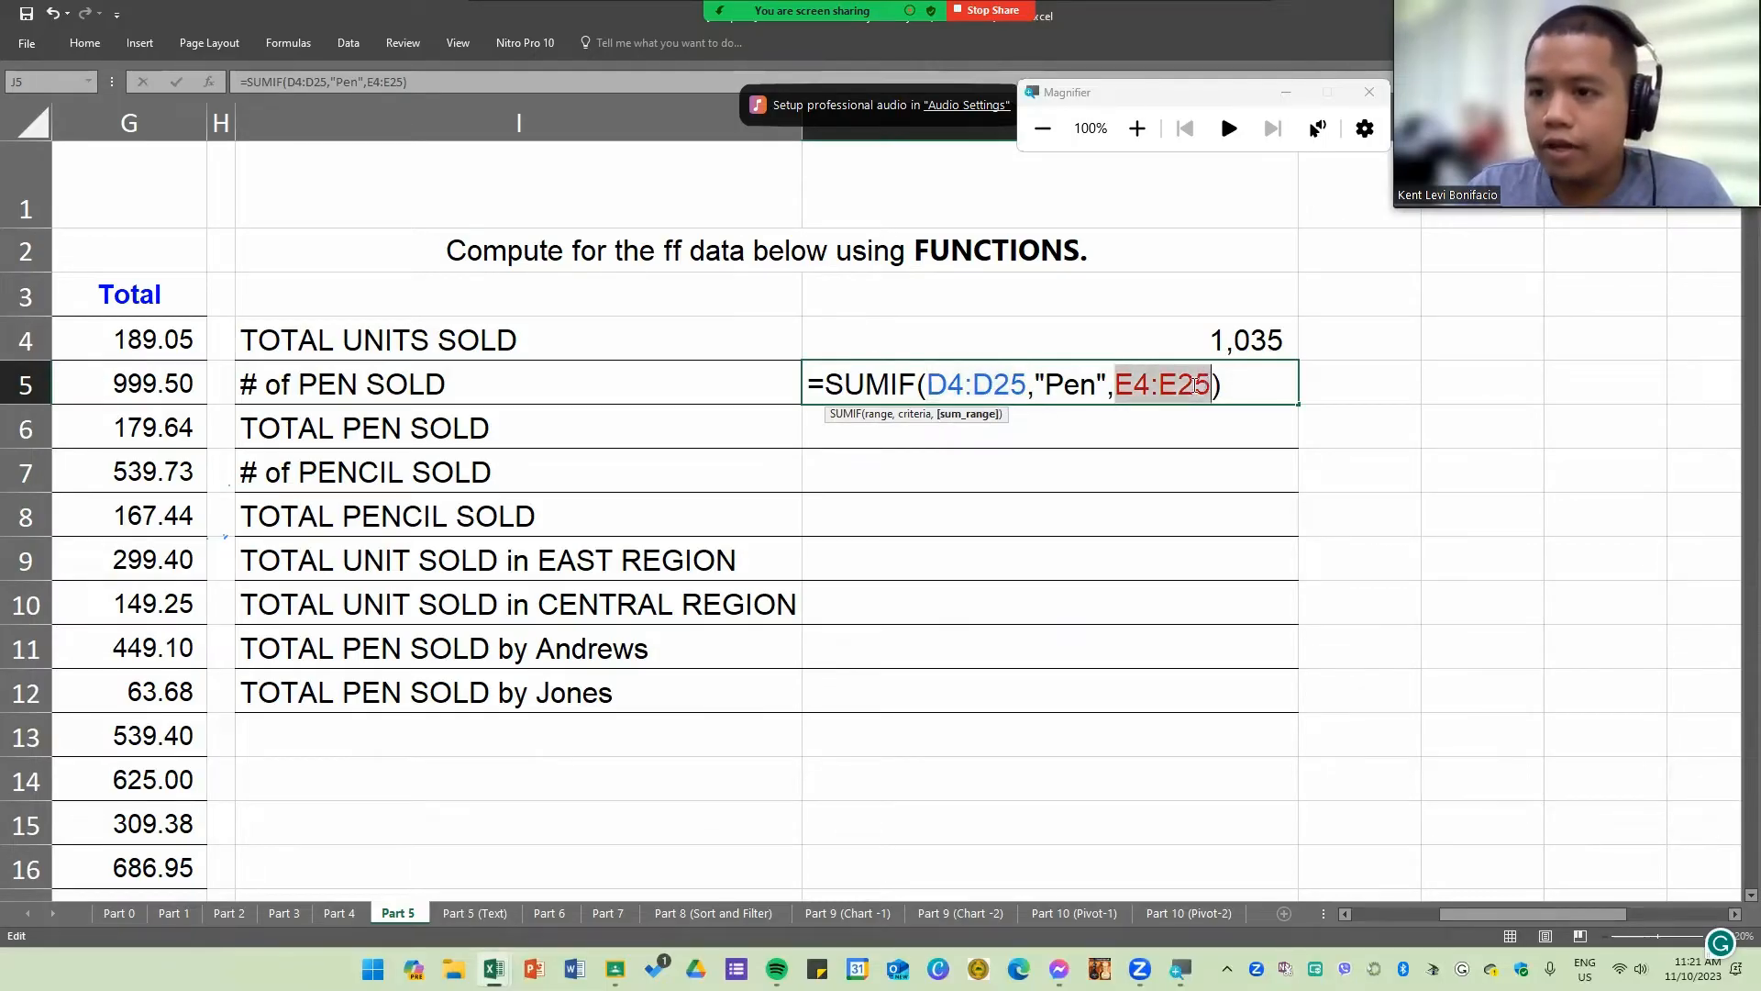
{"action": "left_click", "coordinate": [1190, 385]}
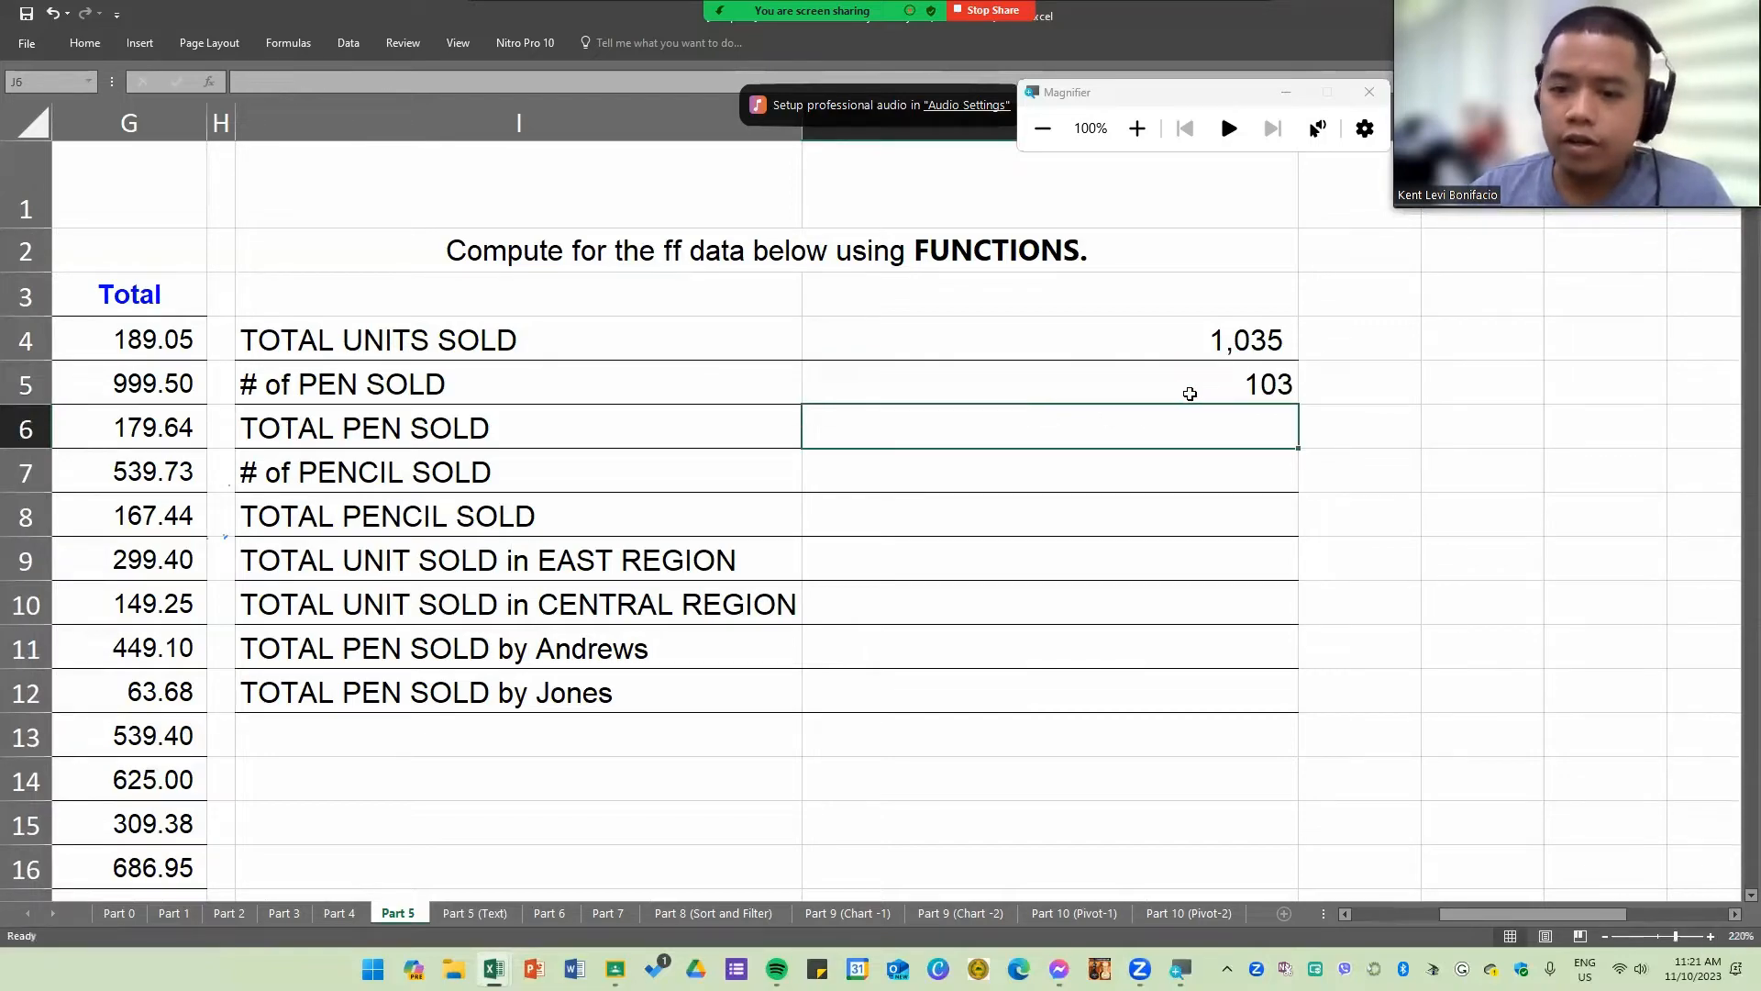
{"action": "left_click", "coordinate": [1189, 389]}
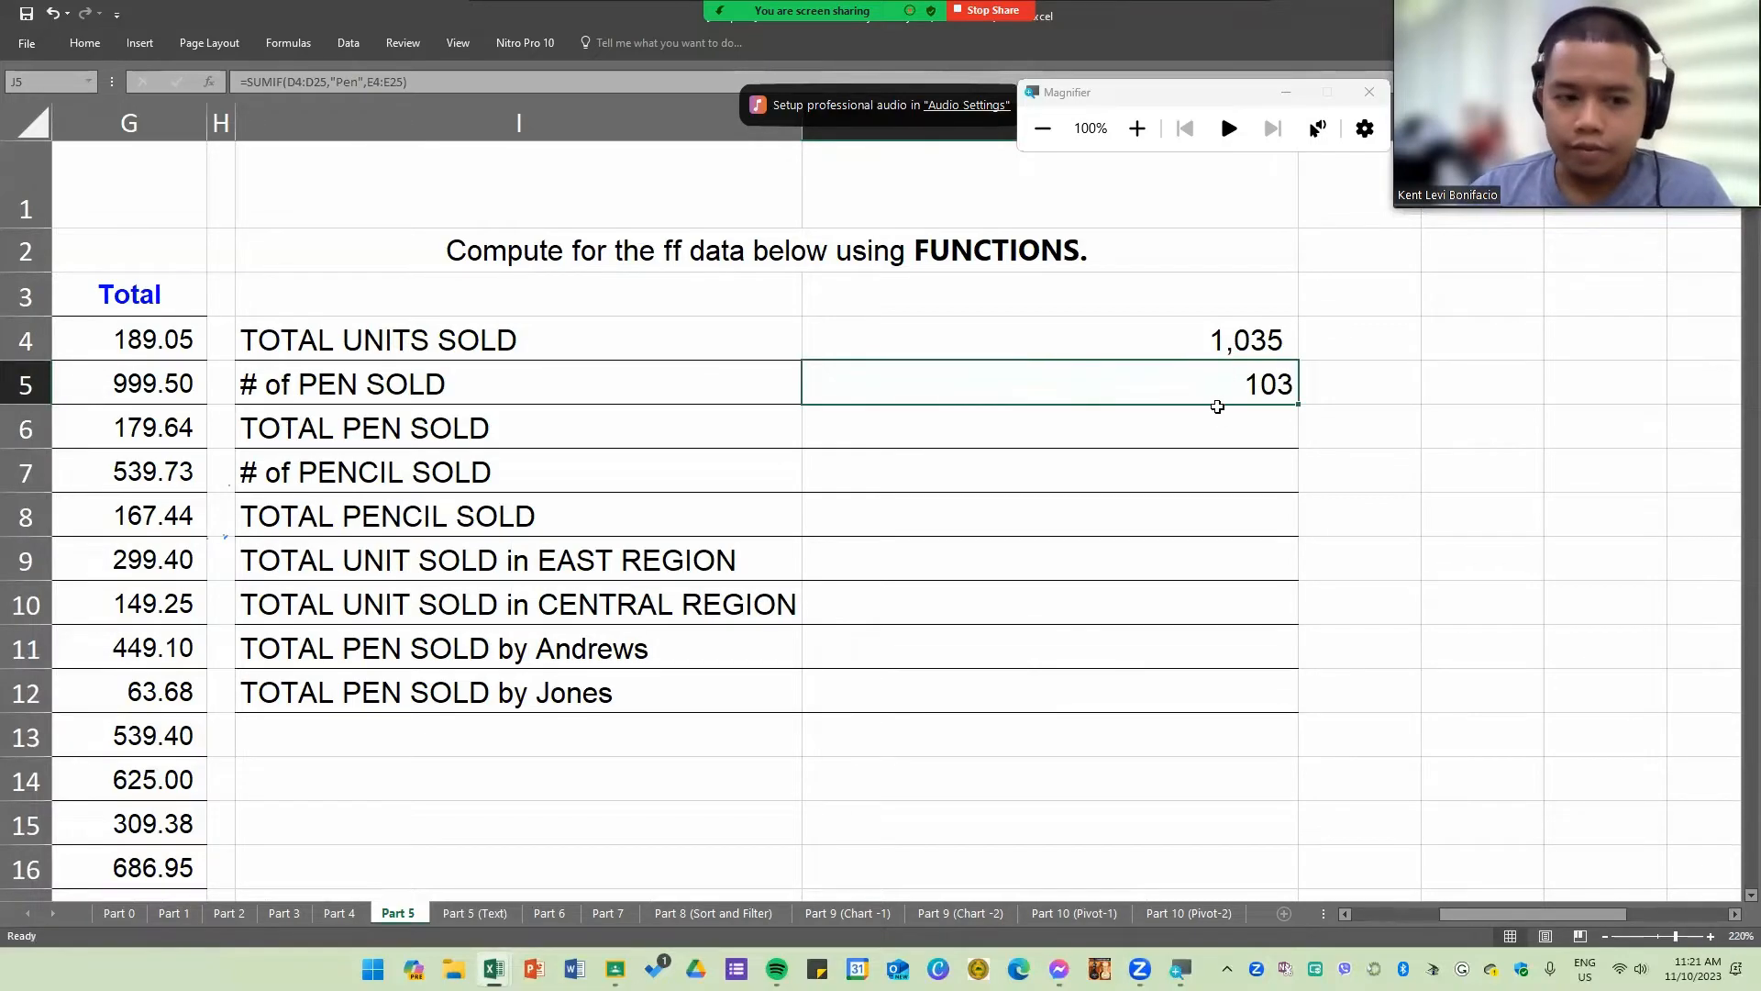
Step: Start a SUMIF formula in J6 for TOTAL PEN SOLD, using the Item column D4:D25 as the range
{"action": "left_click", "coordinate": [352, 428]}
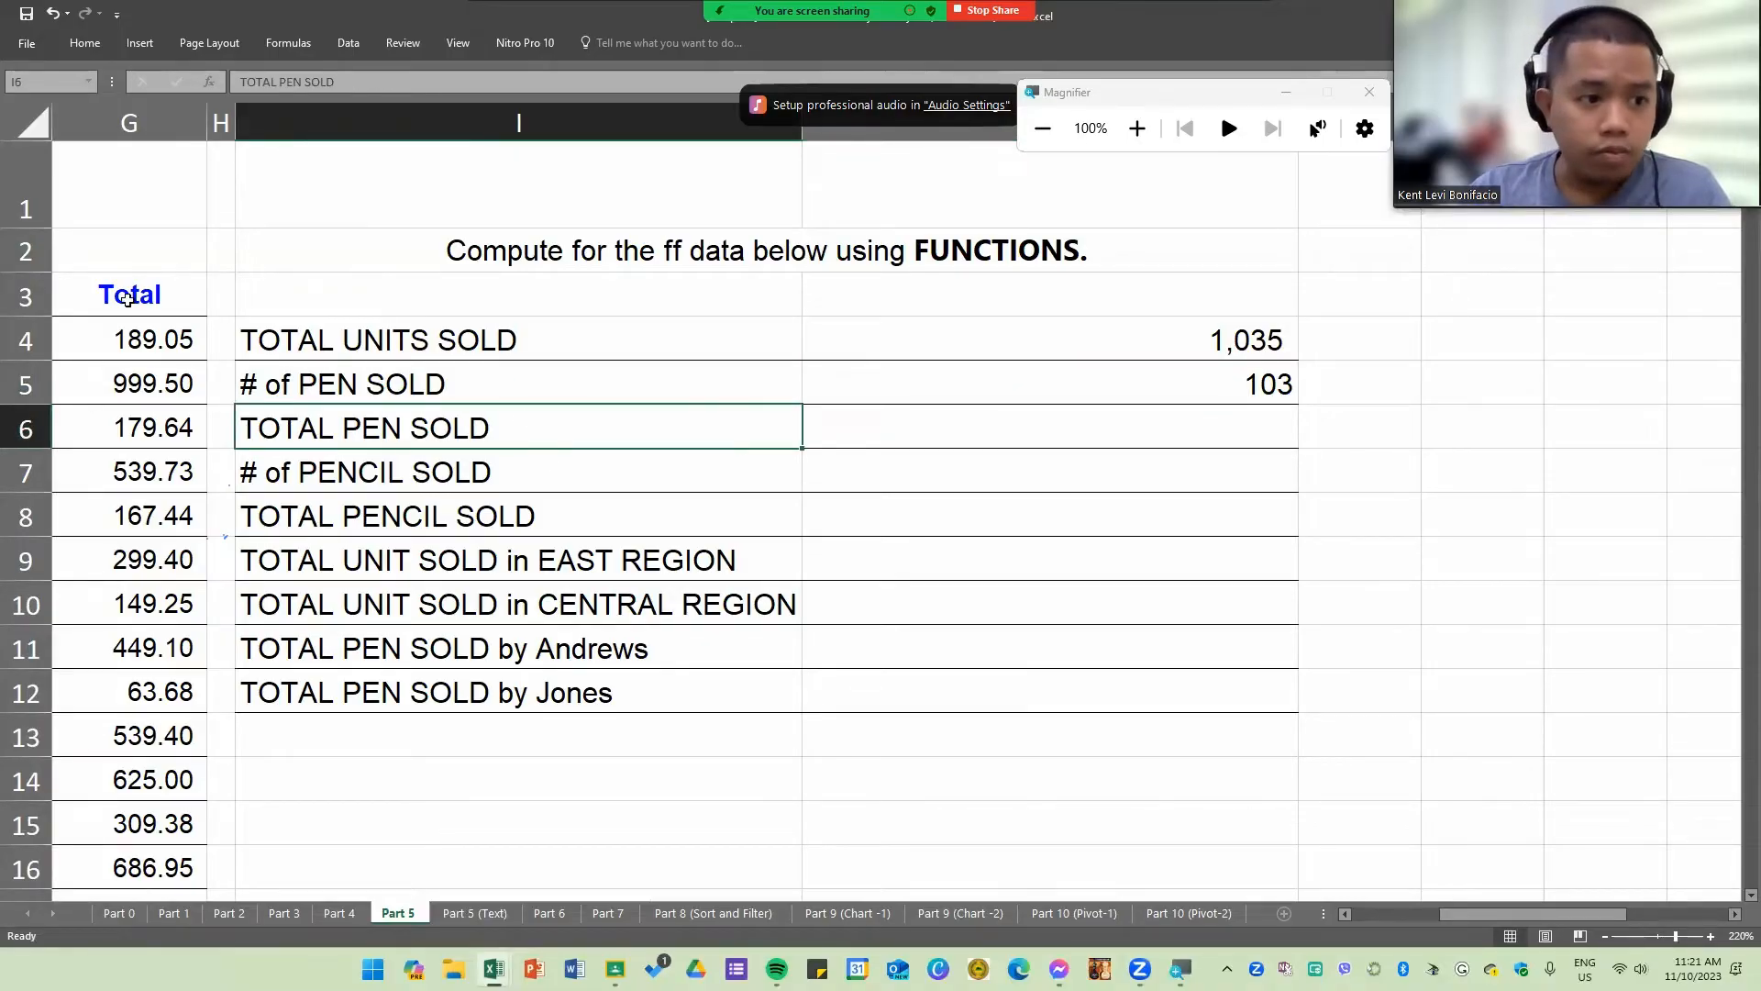
{"action": "left_click", "coordinate": [1073, 423]}
{"action": "type", "text": "="}
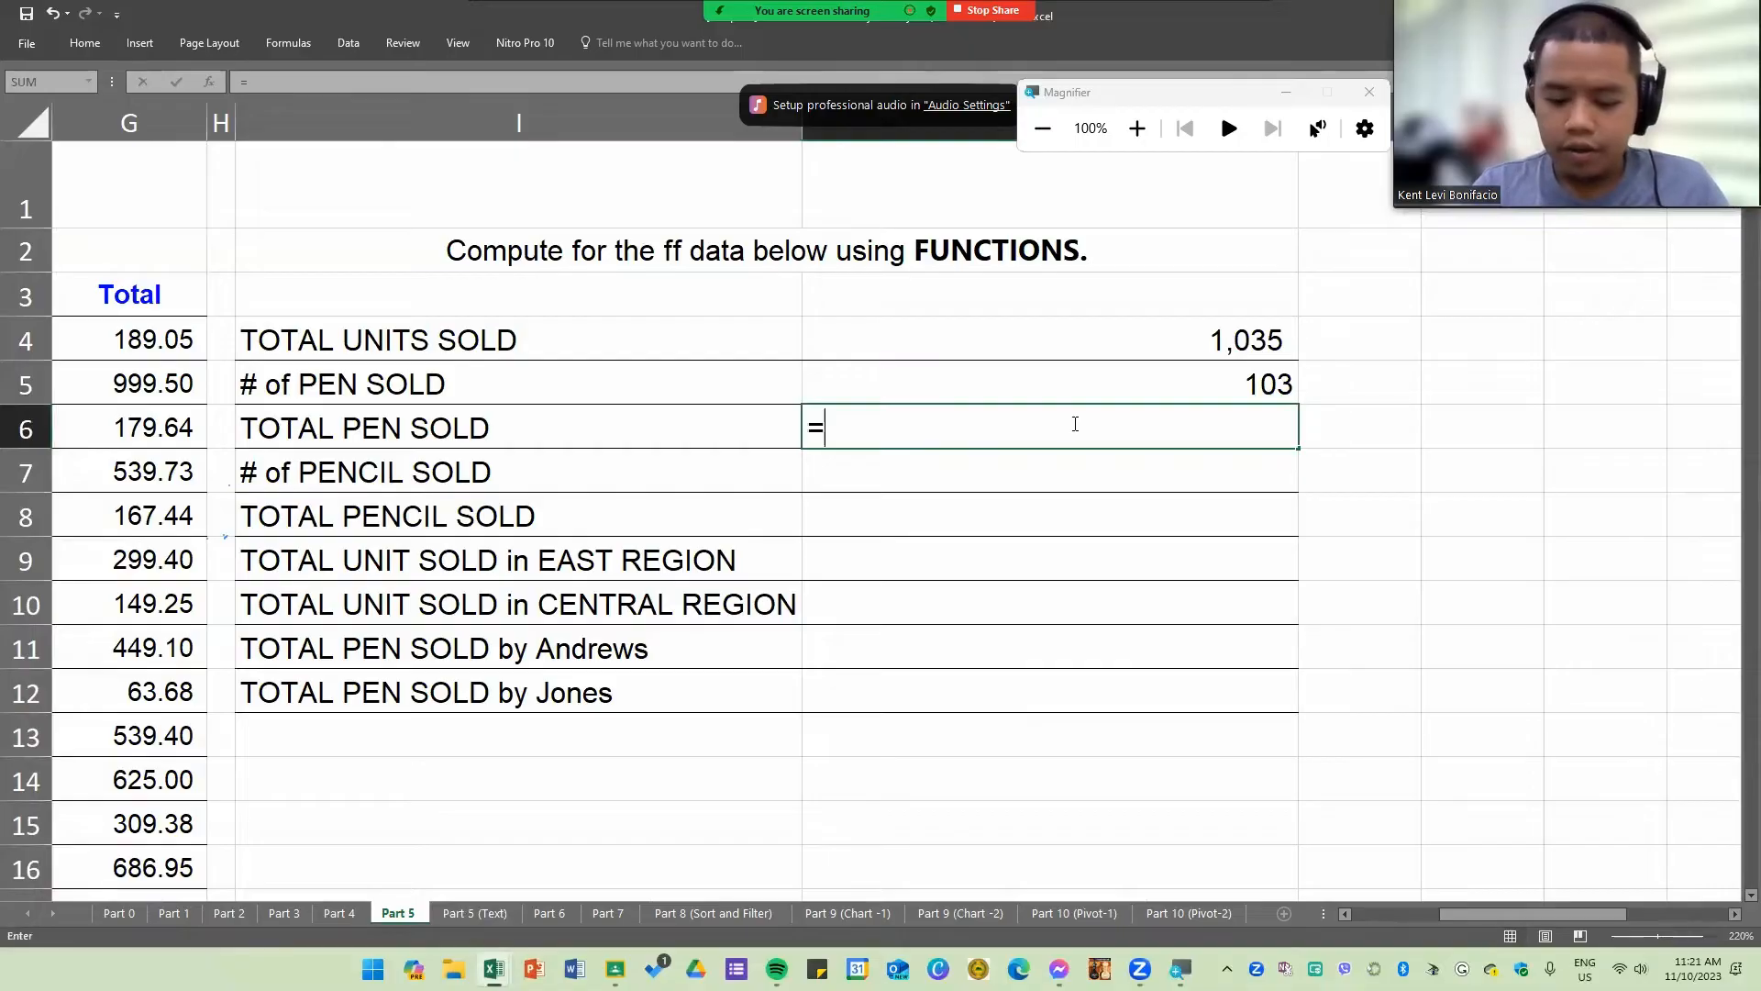
{"action": "type", "text": "sumif("}
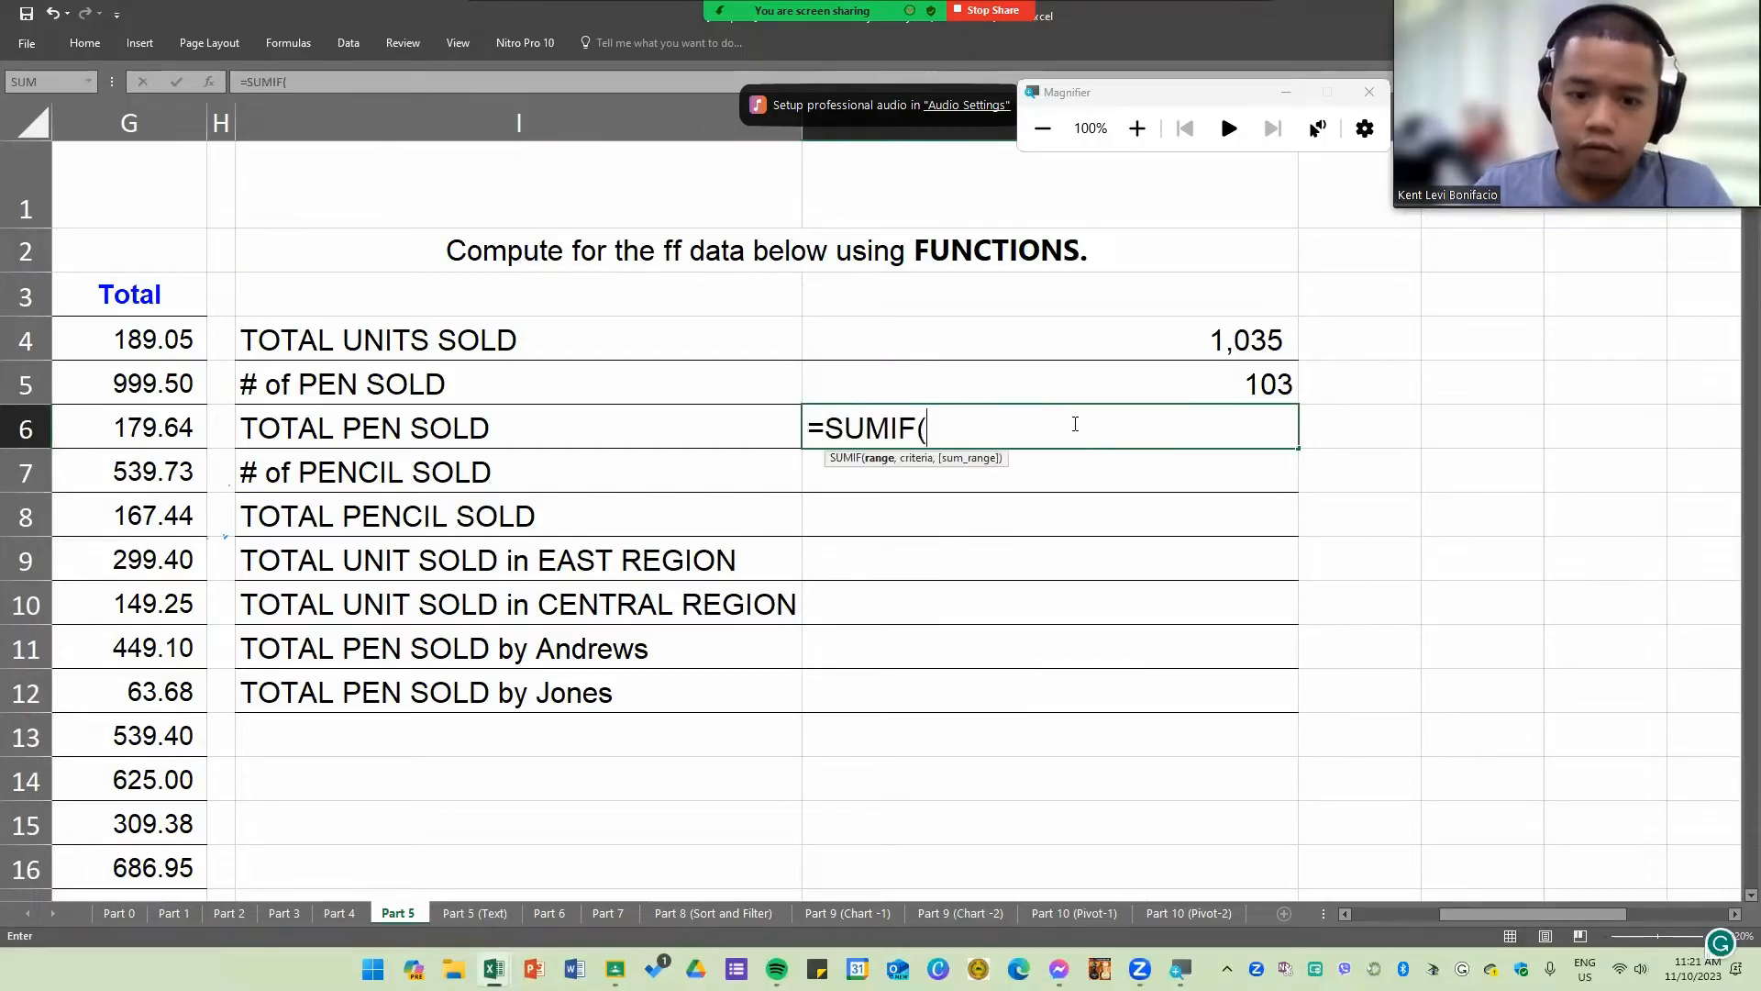
{"action": "left_click_drag", "start_coordinate": [1469, 910], "coordinate": [1396, 915]}
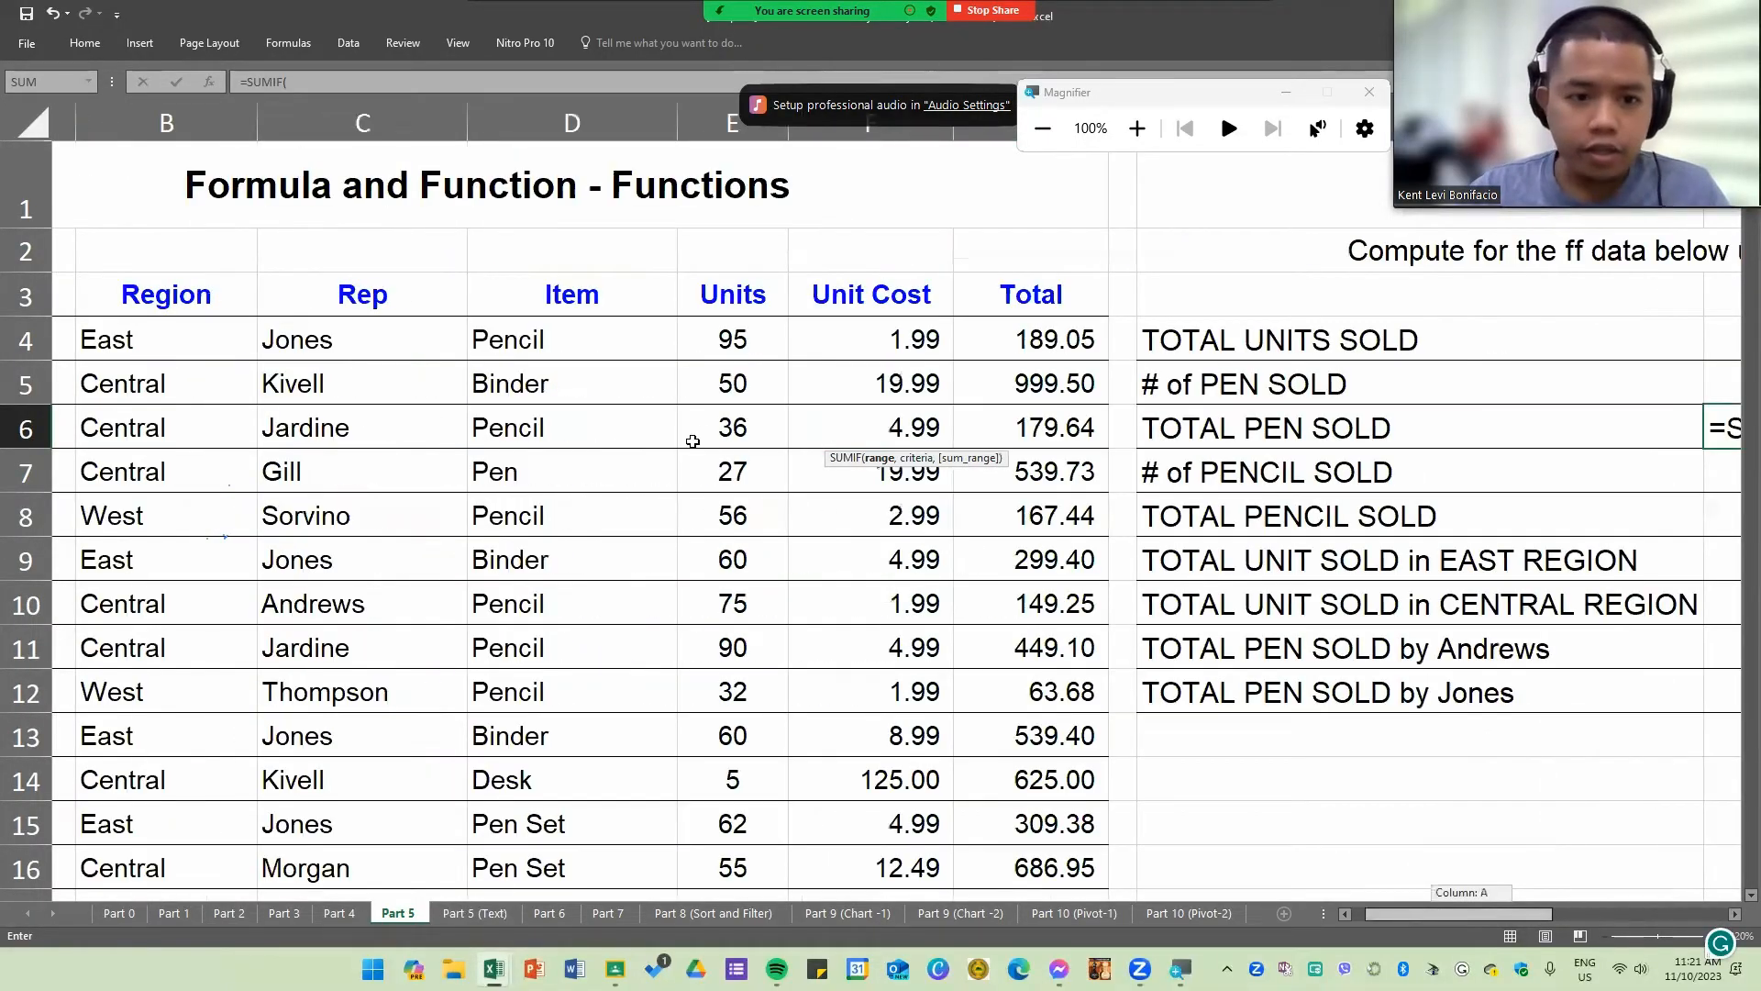
{"action": "left_click_drag", "start_coordinate": [585, 339], "coordinate": [543, 853]}
{"action": "scroll", "coordinate": [597, 523], "scroll_direction": "up", "scroll_amount": 3}
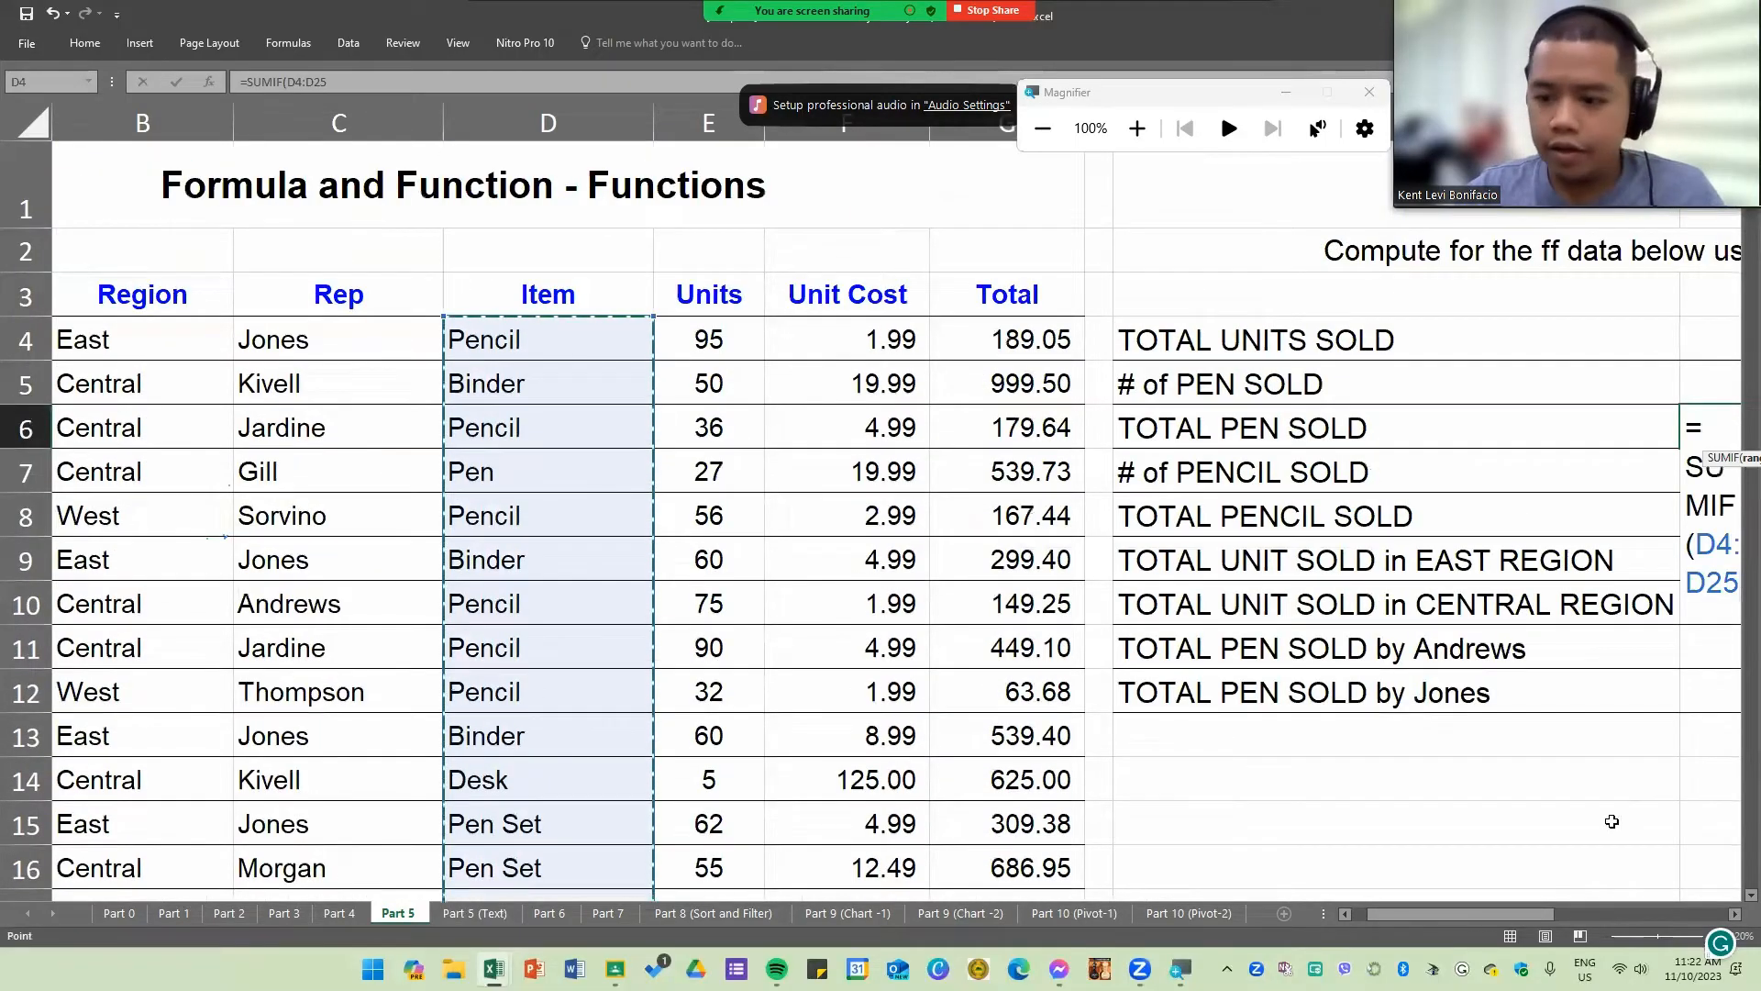
{"action": "left_click_drag", "start_coordinate": [1523, 908], "coordinate": [1600, 901]}
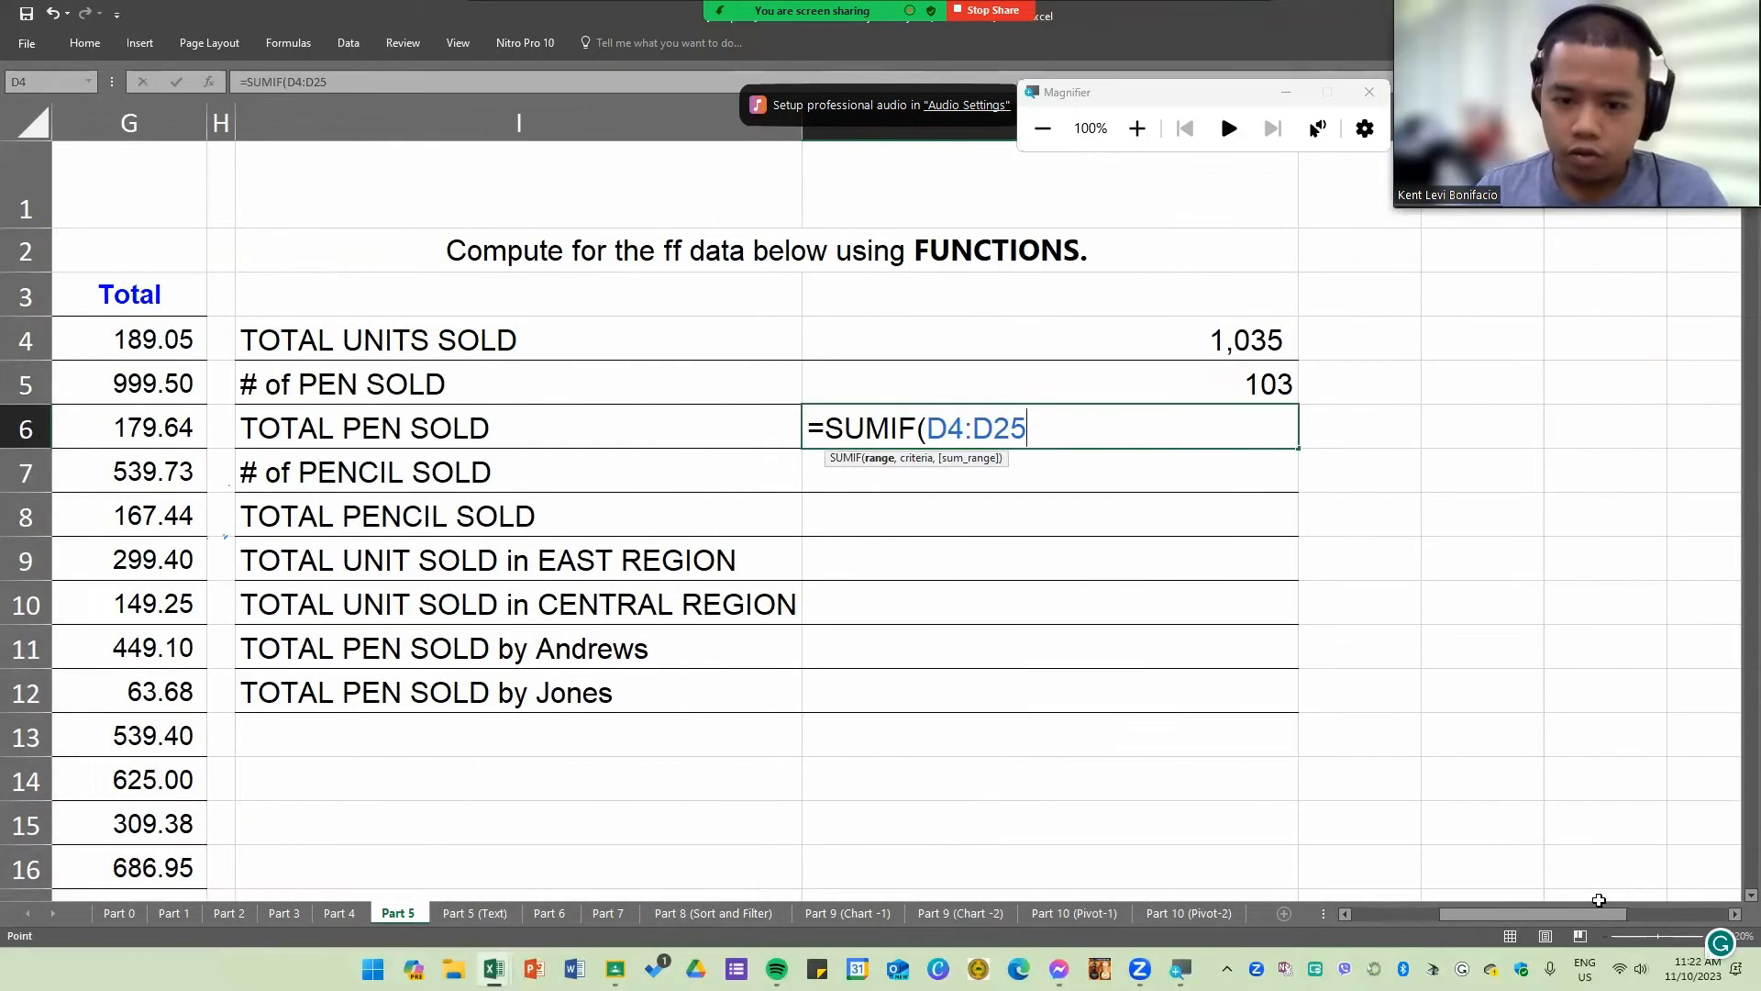
Step: Add "Pen" as the criterion of the J6 SUMIF and begin its sum_range argument
{"action": "type", "text": ",\""}
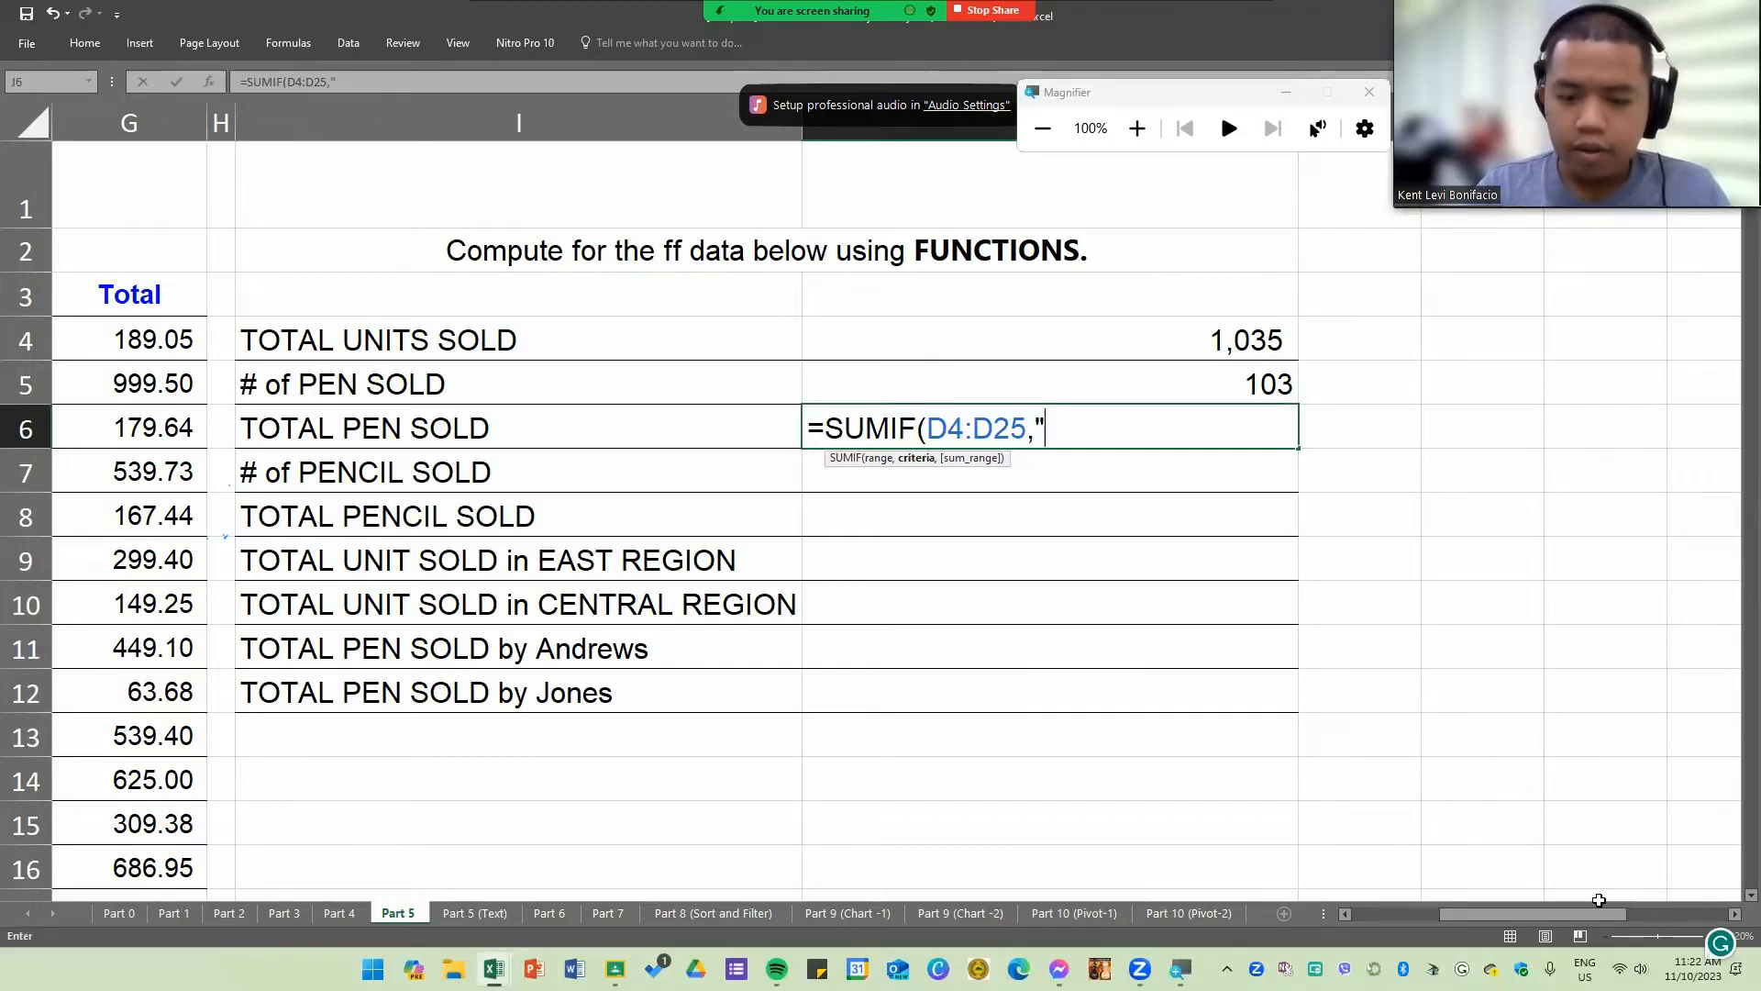
{"action": "type", "text": "Pen\""}
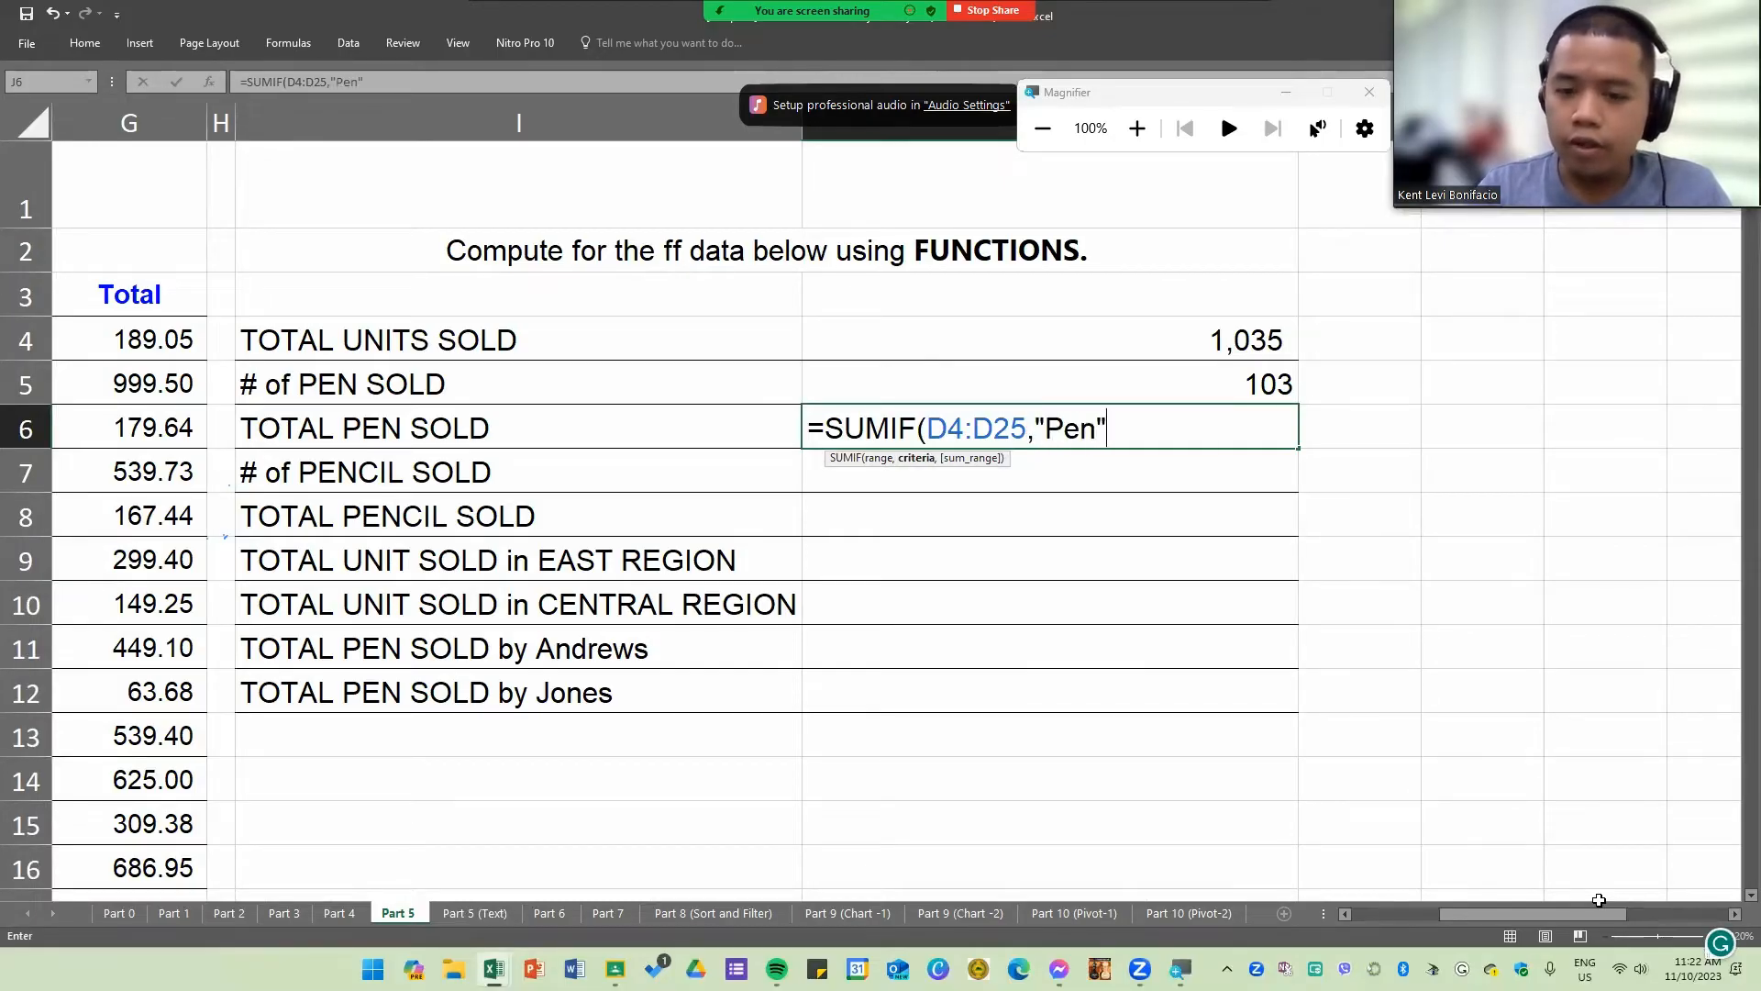
{"action": "type", "text": ","}
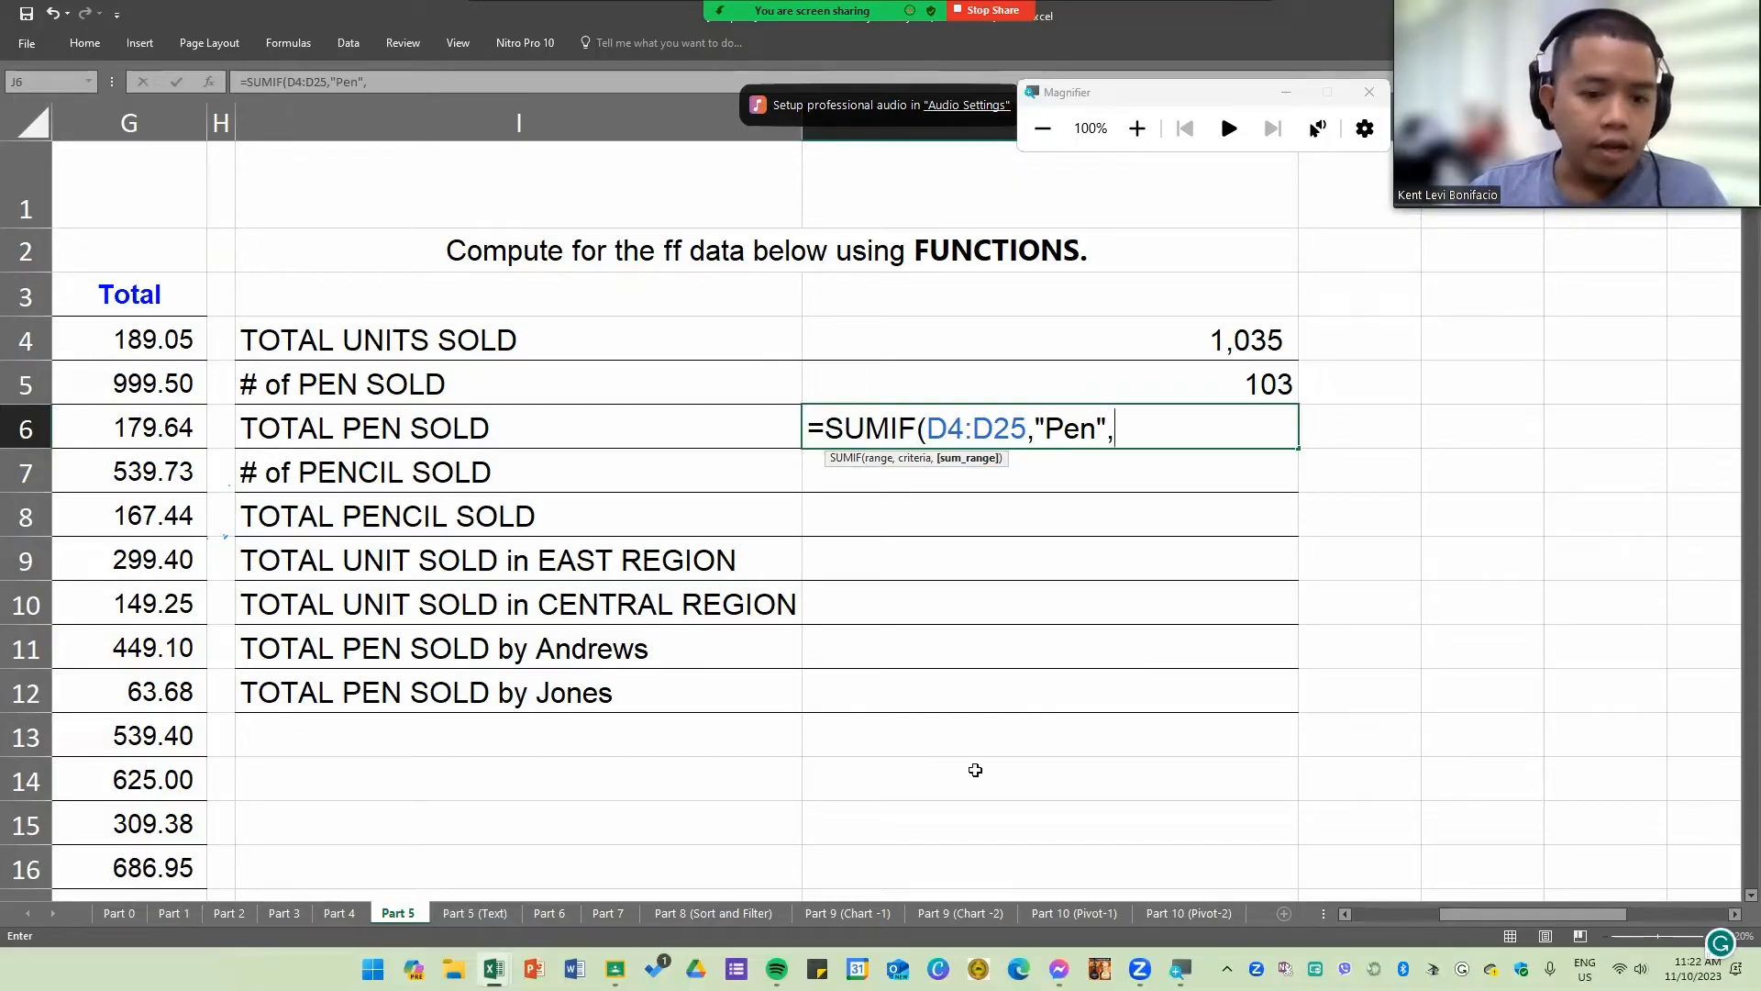
Step: Use the Total column G4:G25 as the sum_range of the J6 SUMIF and enter the formula
{"action": "left_click_drag", "start_coordinate": [1453, 915], "coordinate": [1434, 906]}
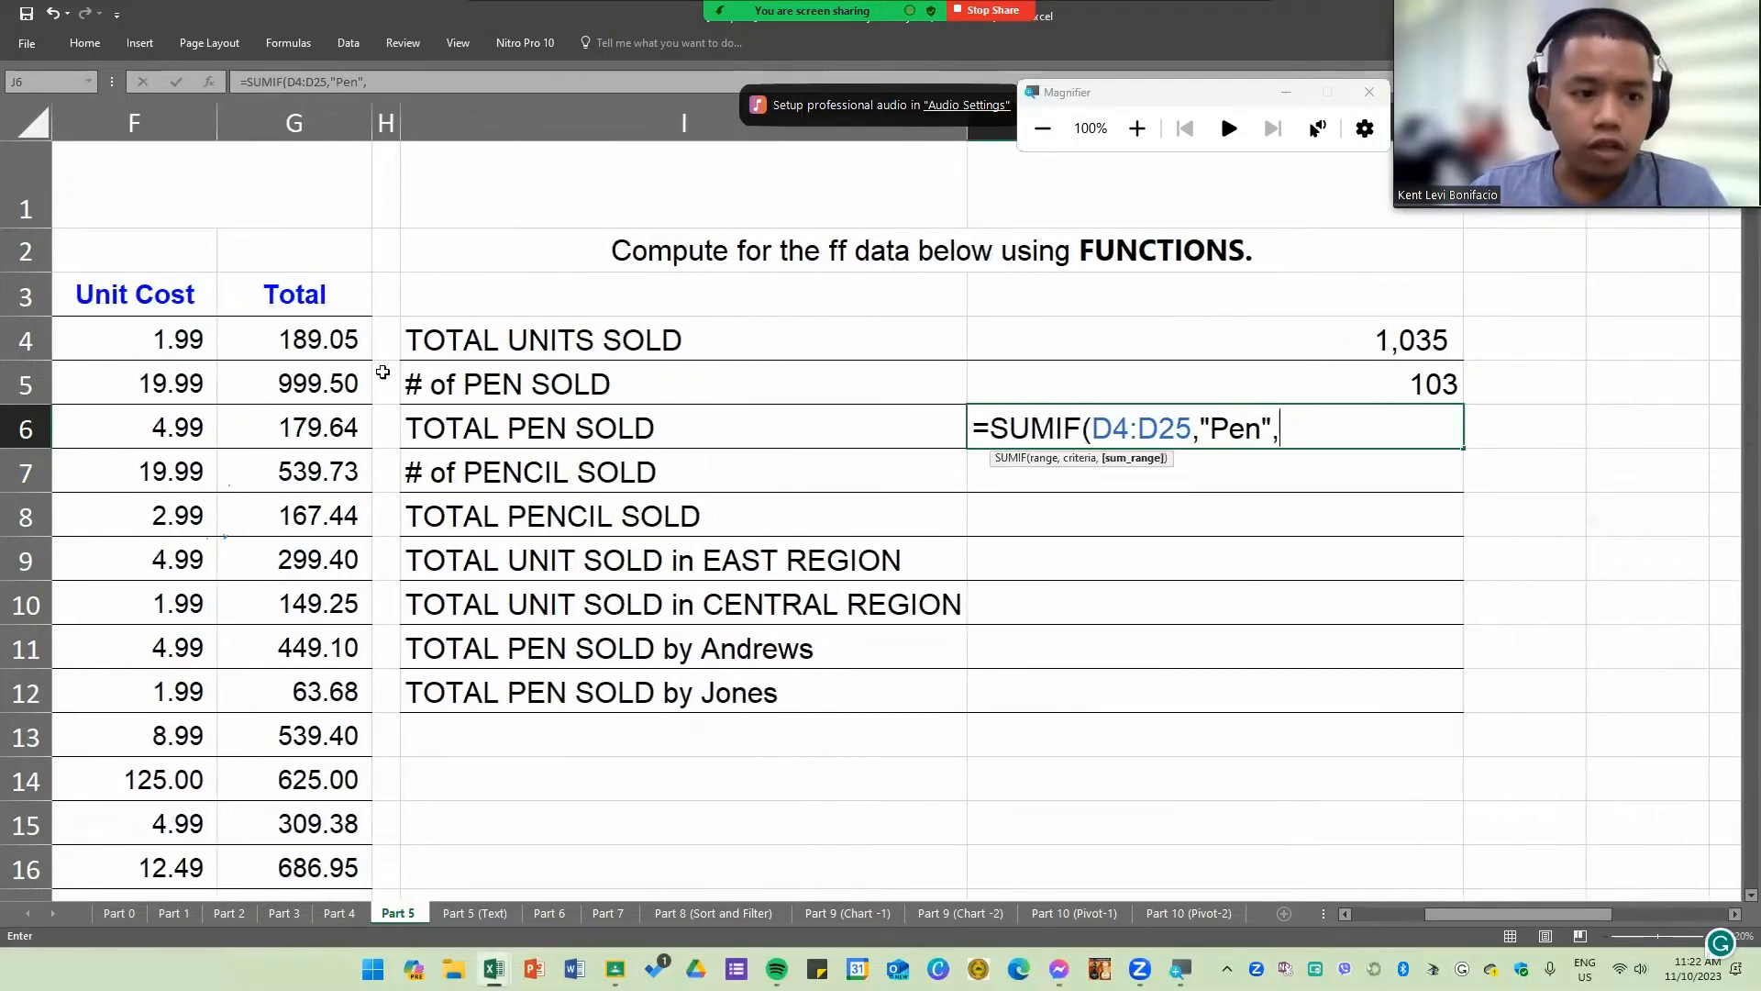
{"action": "left_click_drag", "start_coordinate": [333, 335], "coordinate": [312, 822]}
{"action": "scroll", "coordinate": [1239, 511], "scroll_direction": "up", "scroll_amount": 3}
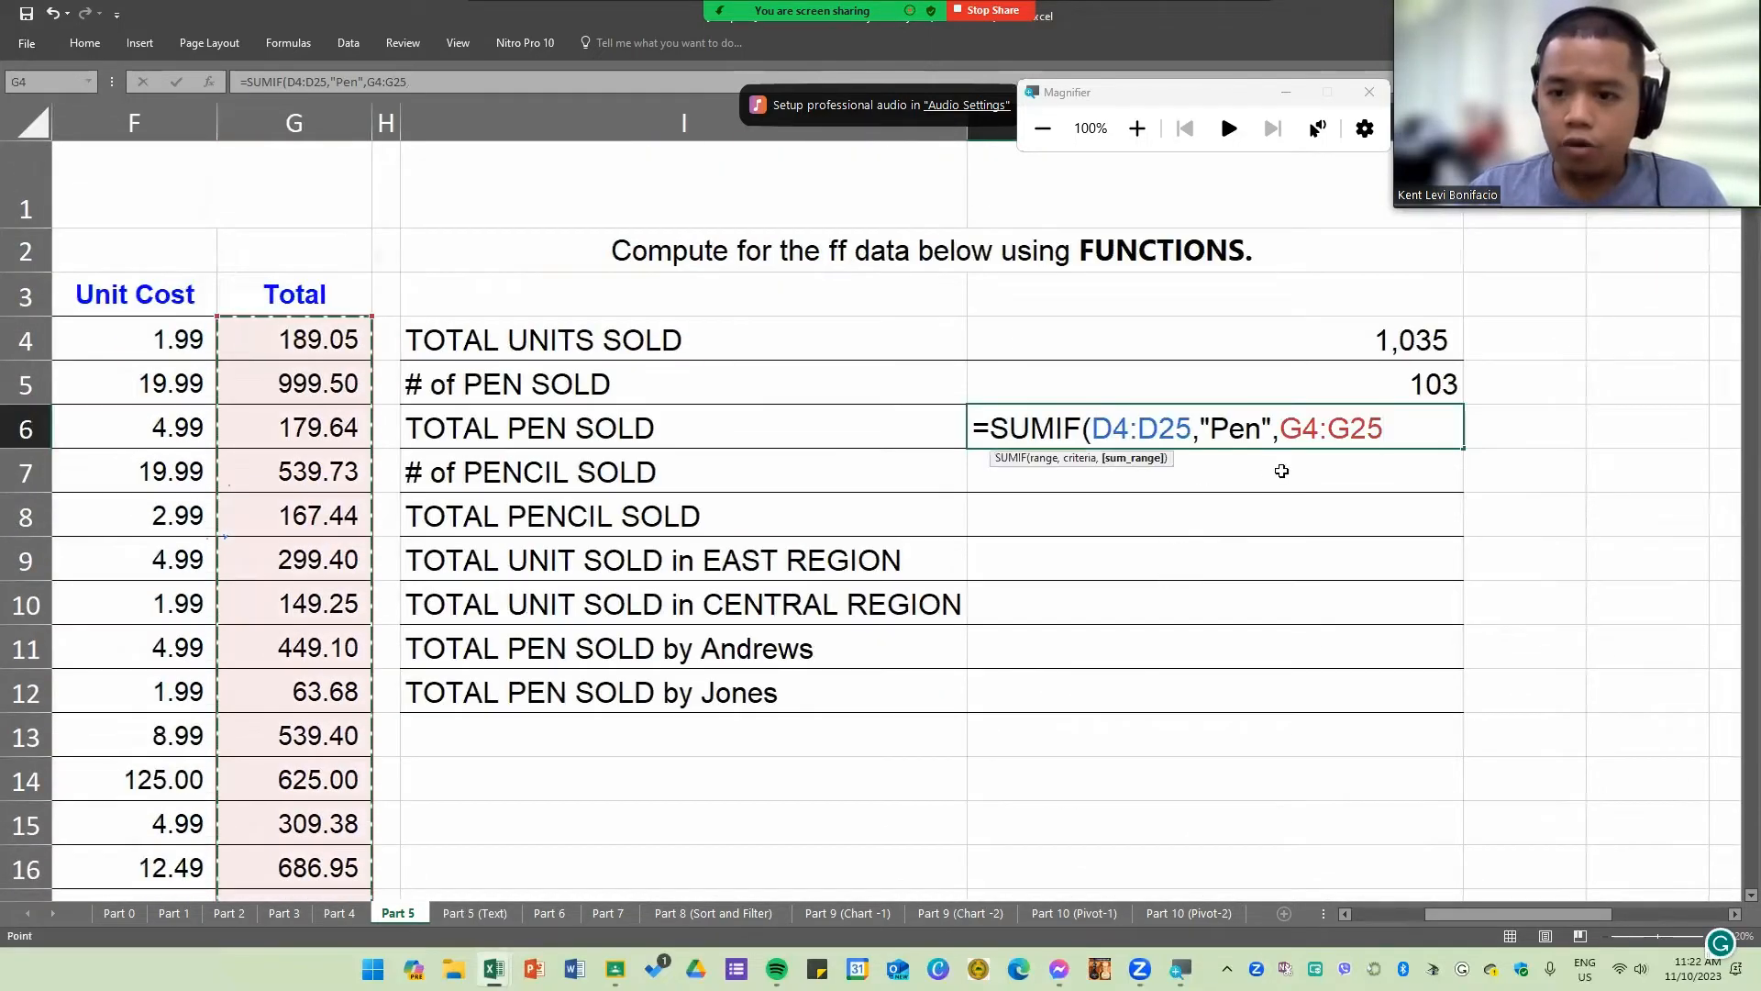
{"action": "key", "text": "Return"}
{"action": "left_click", "coordinate": [1366, 440]}
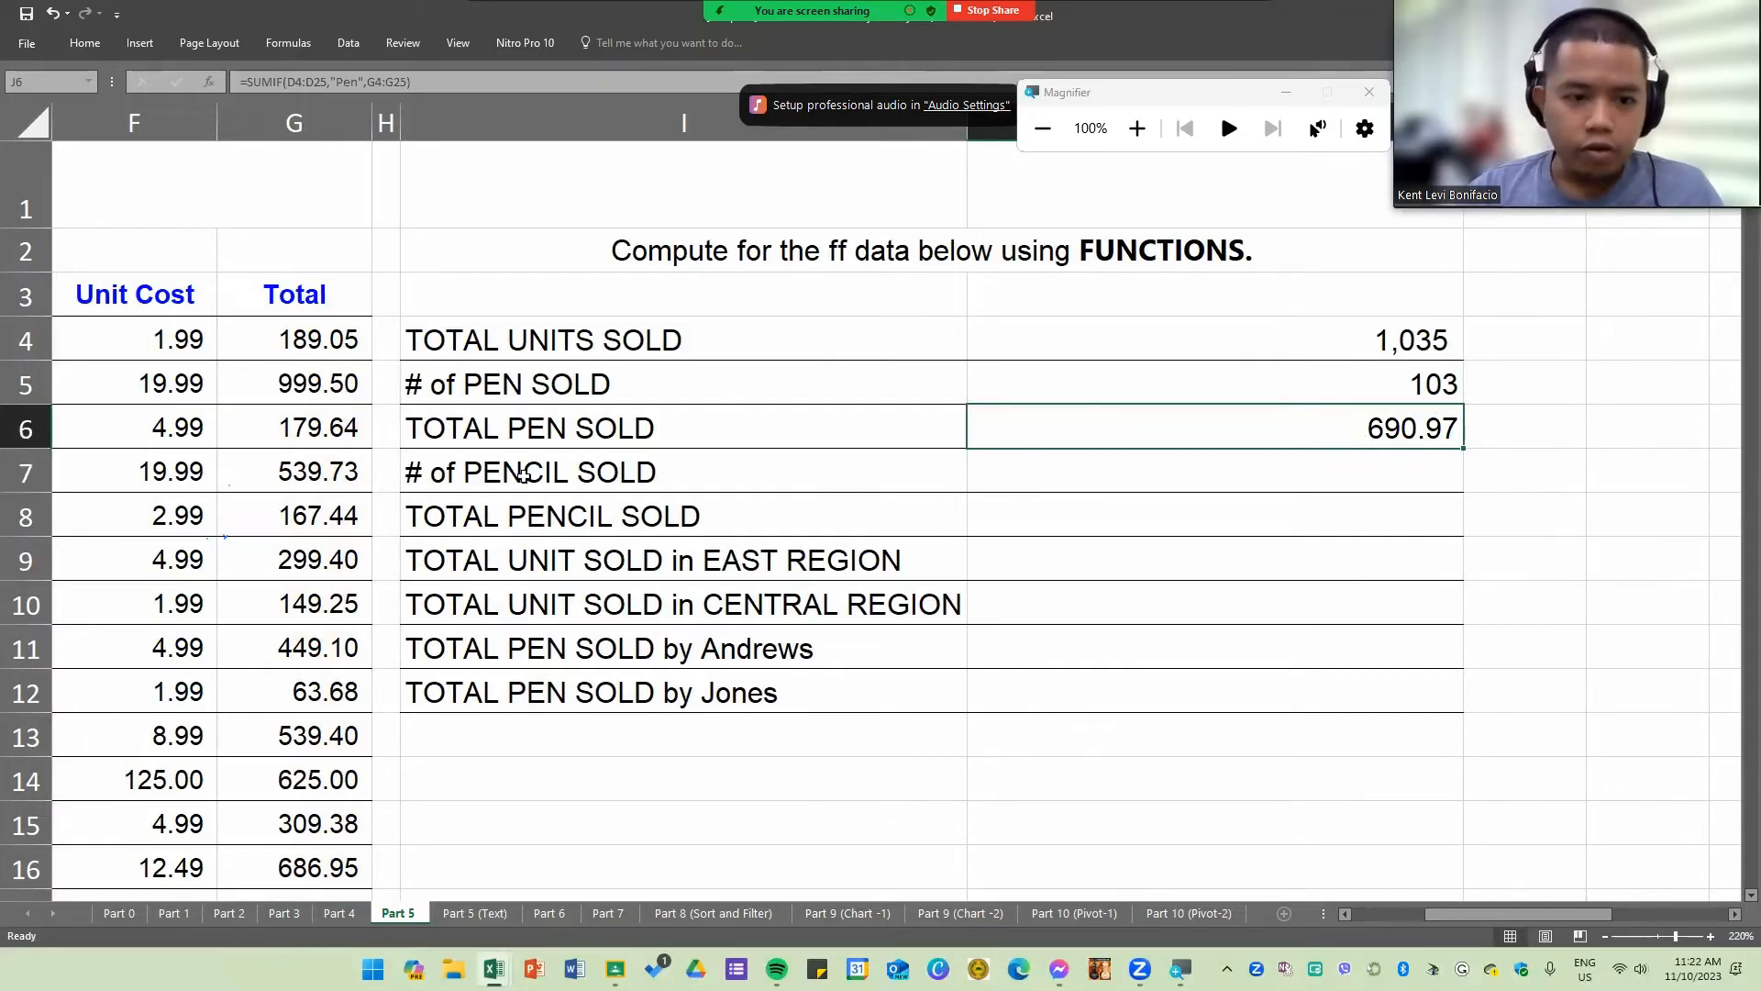
{"action": "mouse_move", "coordinate": [523, 476]}
{"action": "left_mouse_down"}
{"action": "mouse_move", "coordinate": [1109, 491]}
{"action": "mouse_move", "coordinate": [1097, 484]}
{"action": "left_mouse_up"}
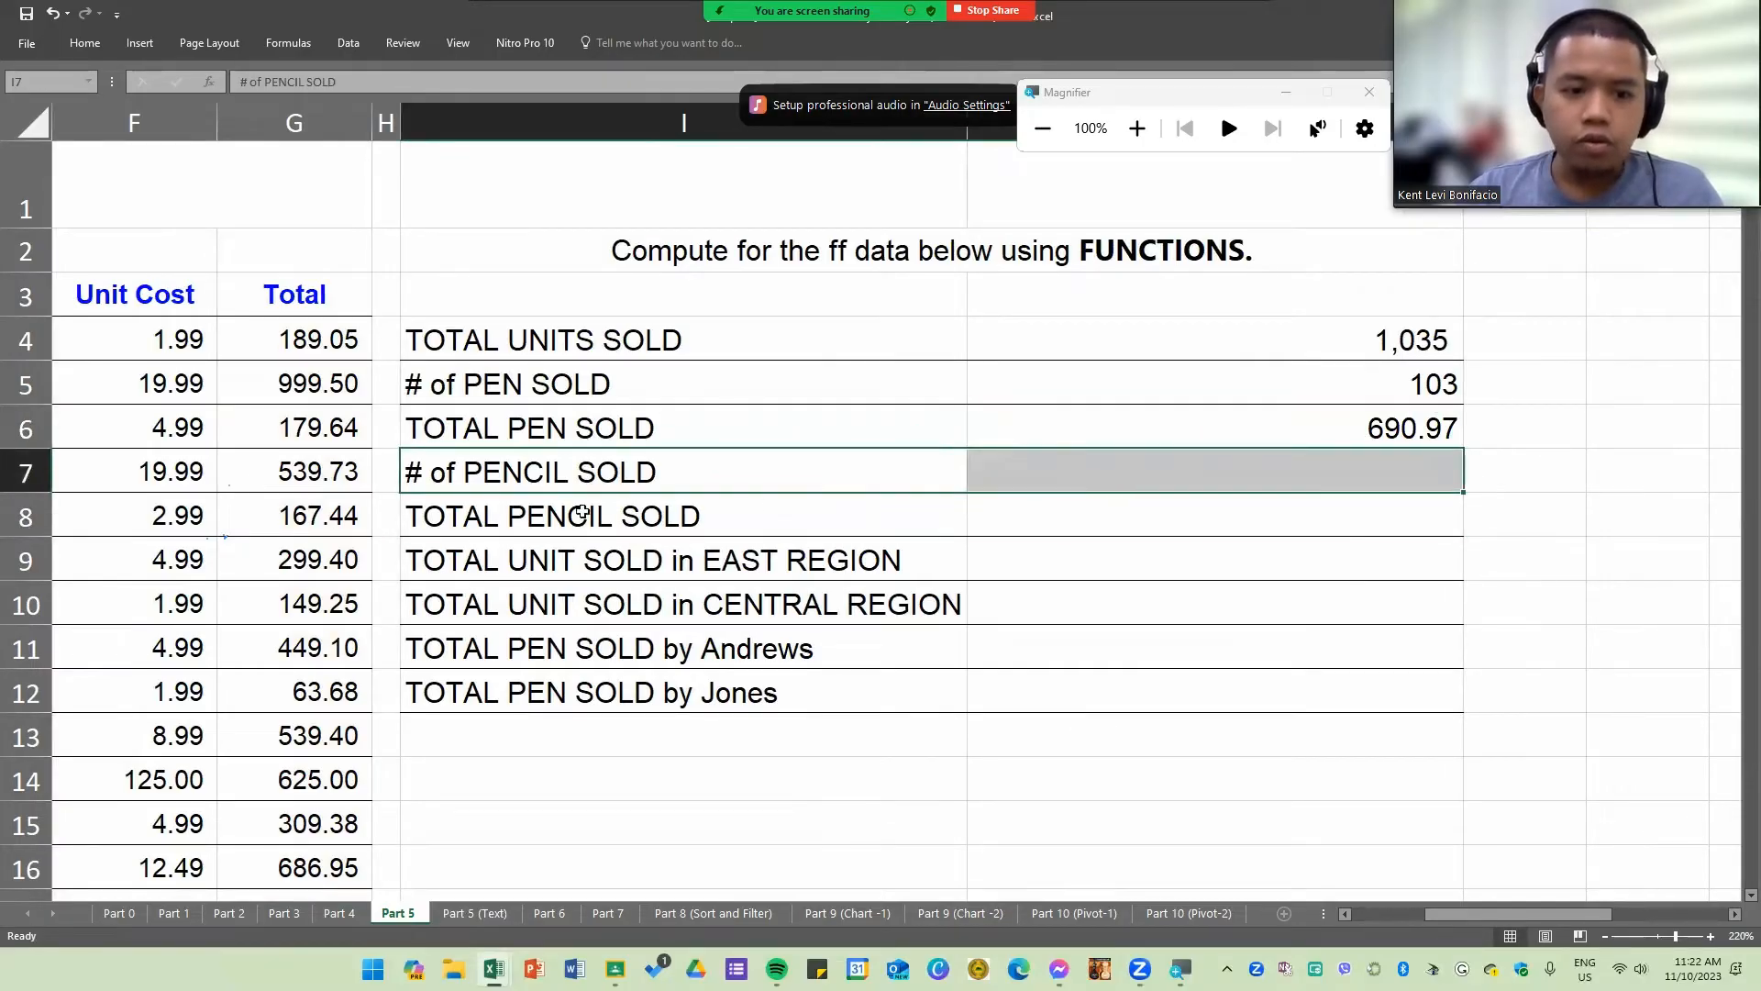
{"action": "left_click_drag", "start_coordinate": [581, 513], "coordinate": [1054, 511]}
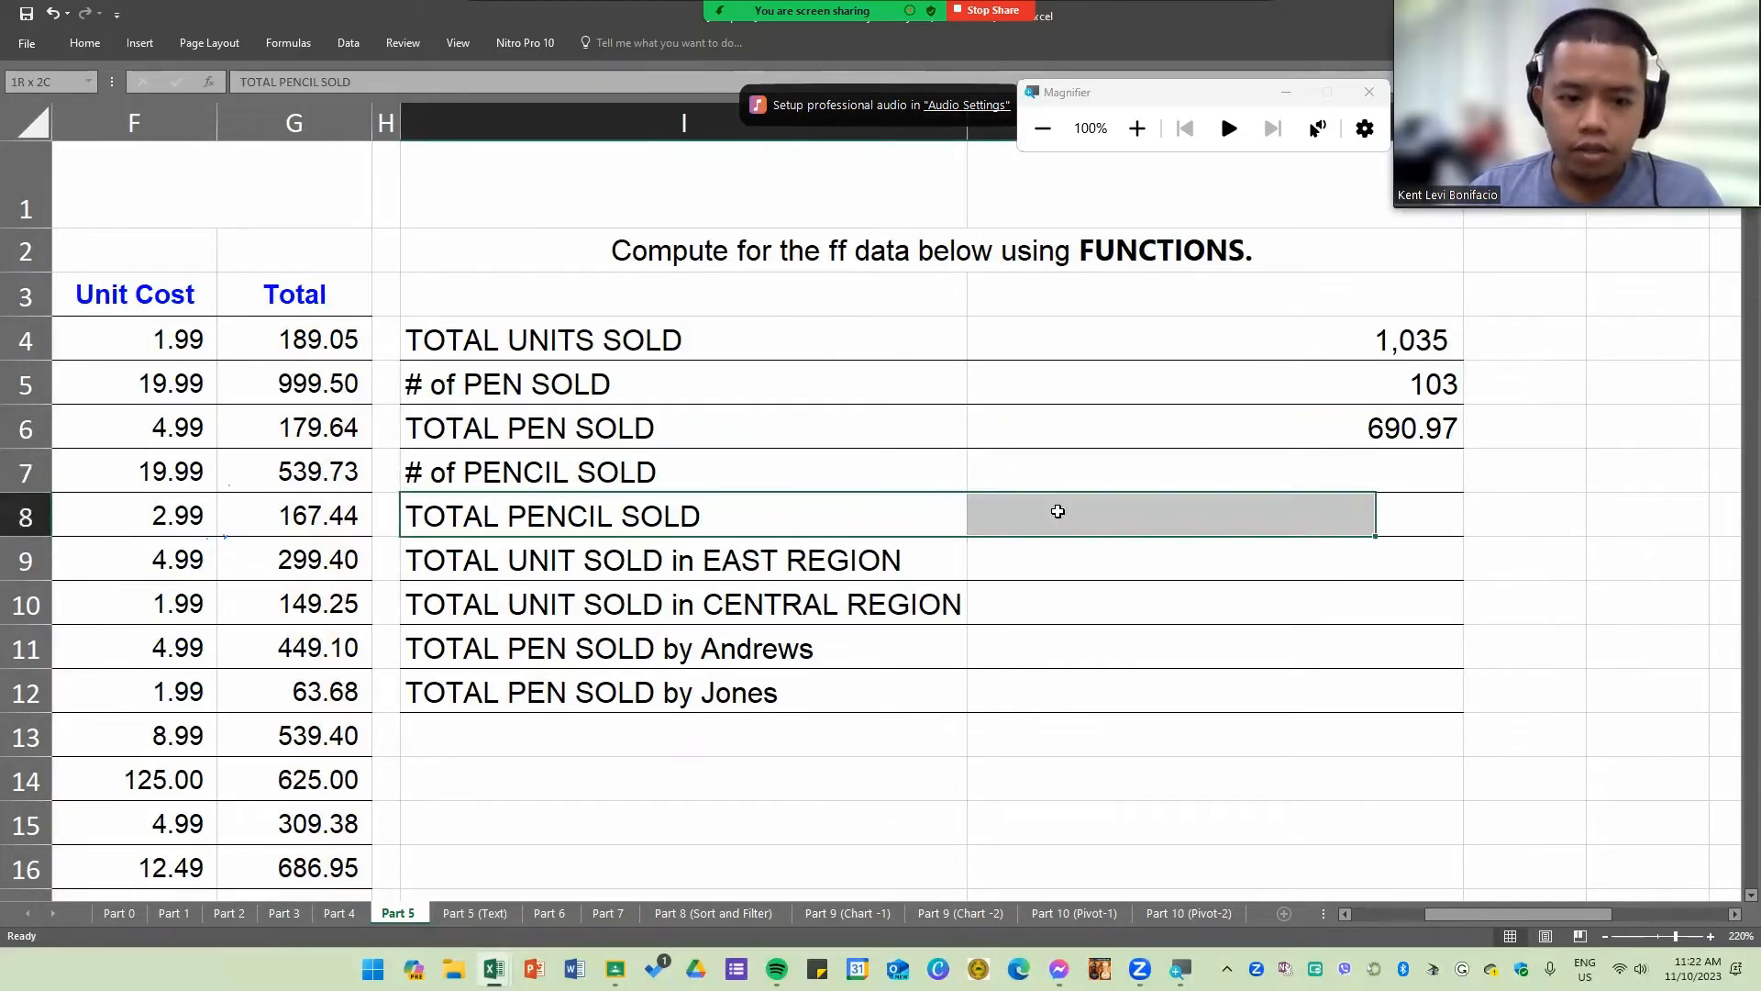
{"action": "left_click", "coordinate": [504, 566]}
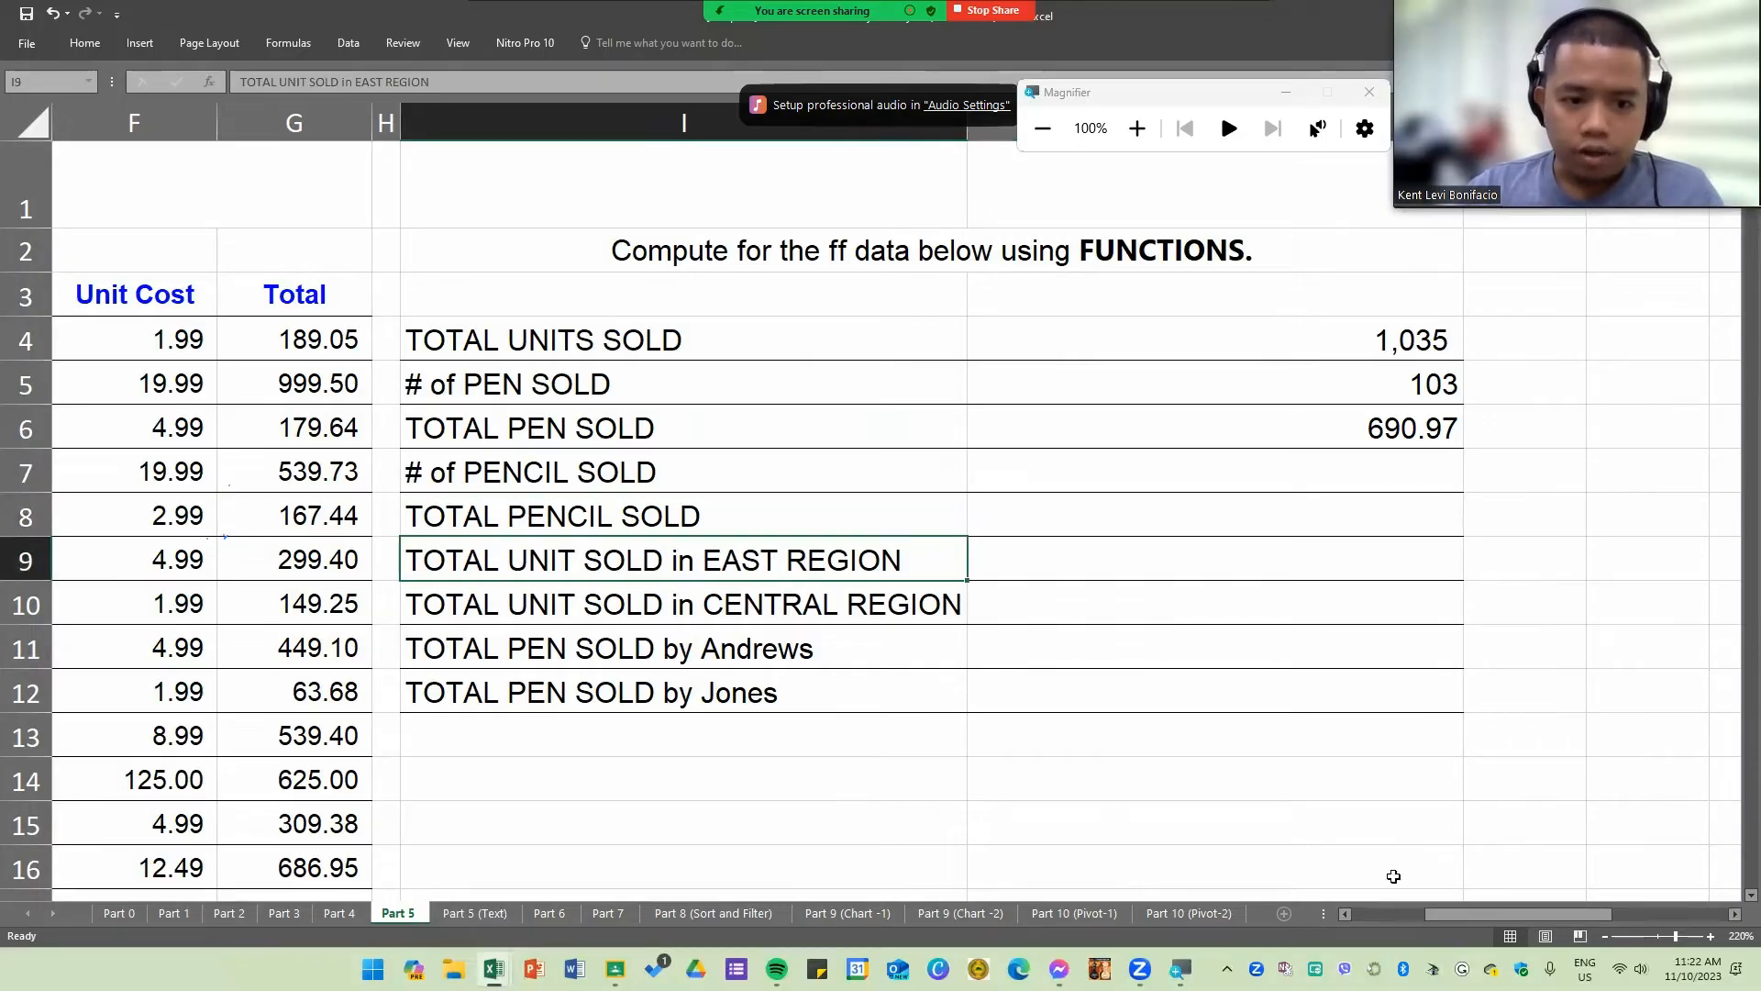
{"action": "left_click_drag", "start_coordinate": [1494, 916], "coordinate": [1477, 919]}
{"action": "left_click_drag", "start_coordinate": [113, 303], "coordinate": [156, 431]}
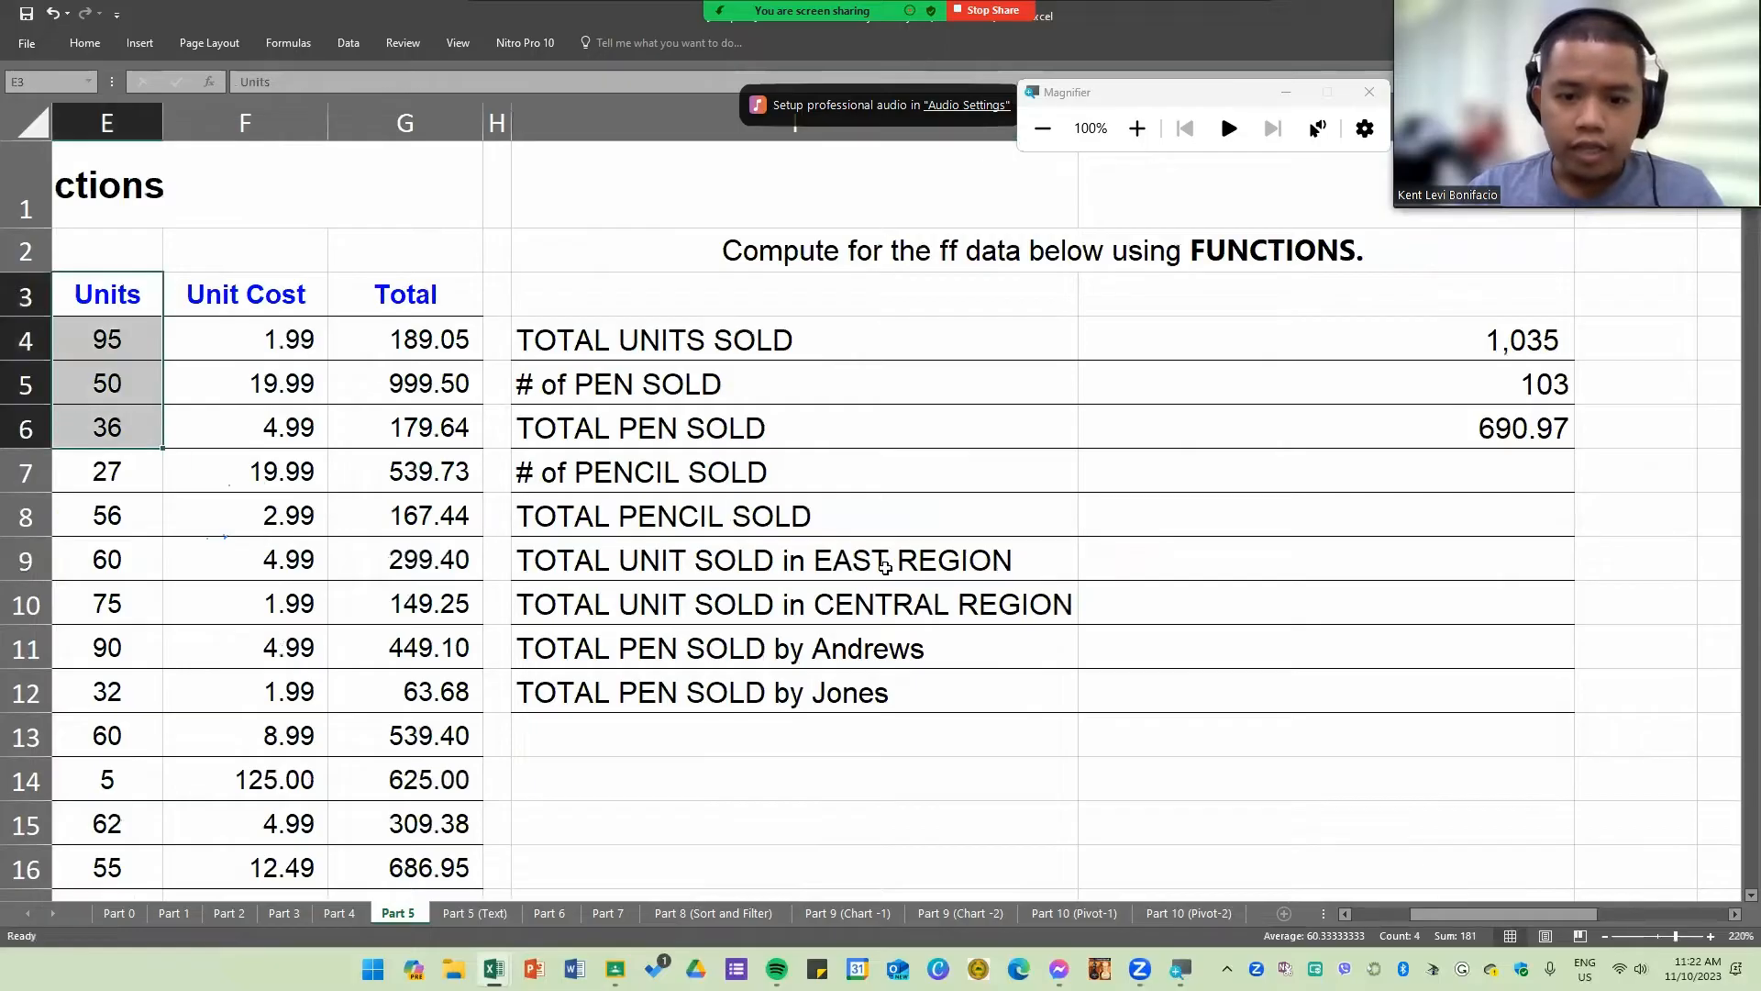
{"action": "left_click", "coordinate": [886, 569]}
Step: Start a SUMIF formula in J9 for TOTAL UNIT SOLD in EAST REGION, using the Region column B4:B25 as the range
{"action": "left_click", "coordinate": [1137, 557]}
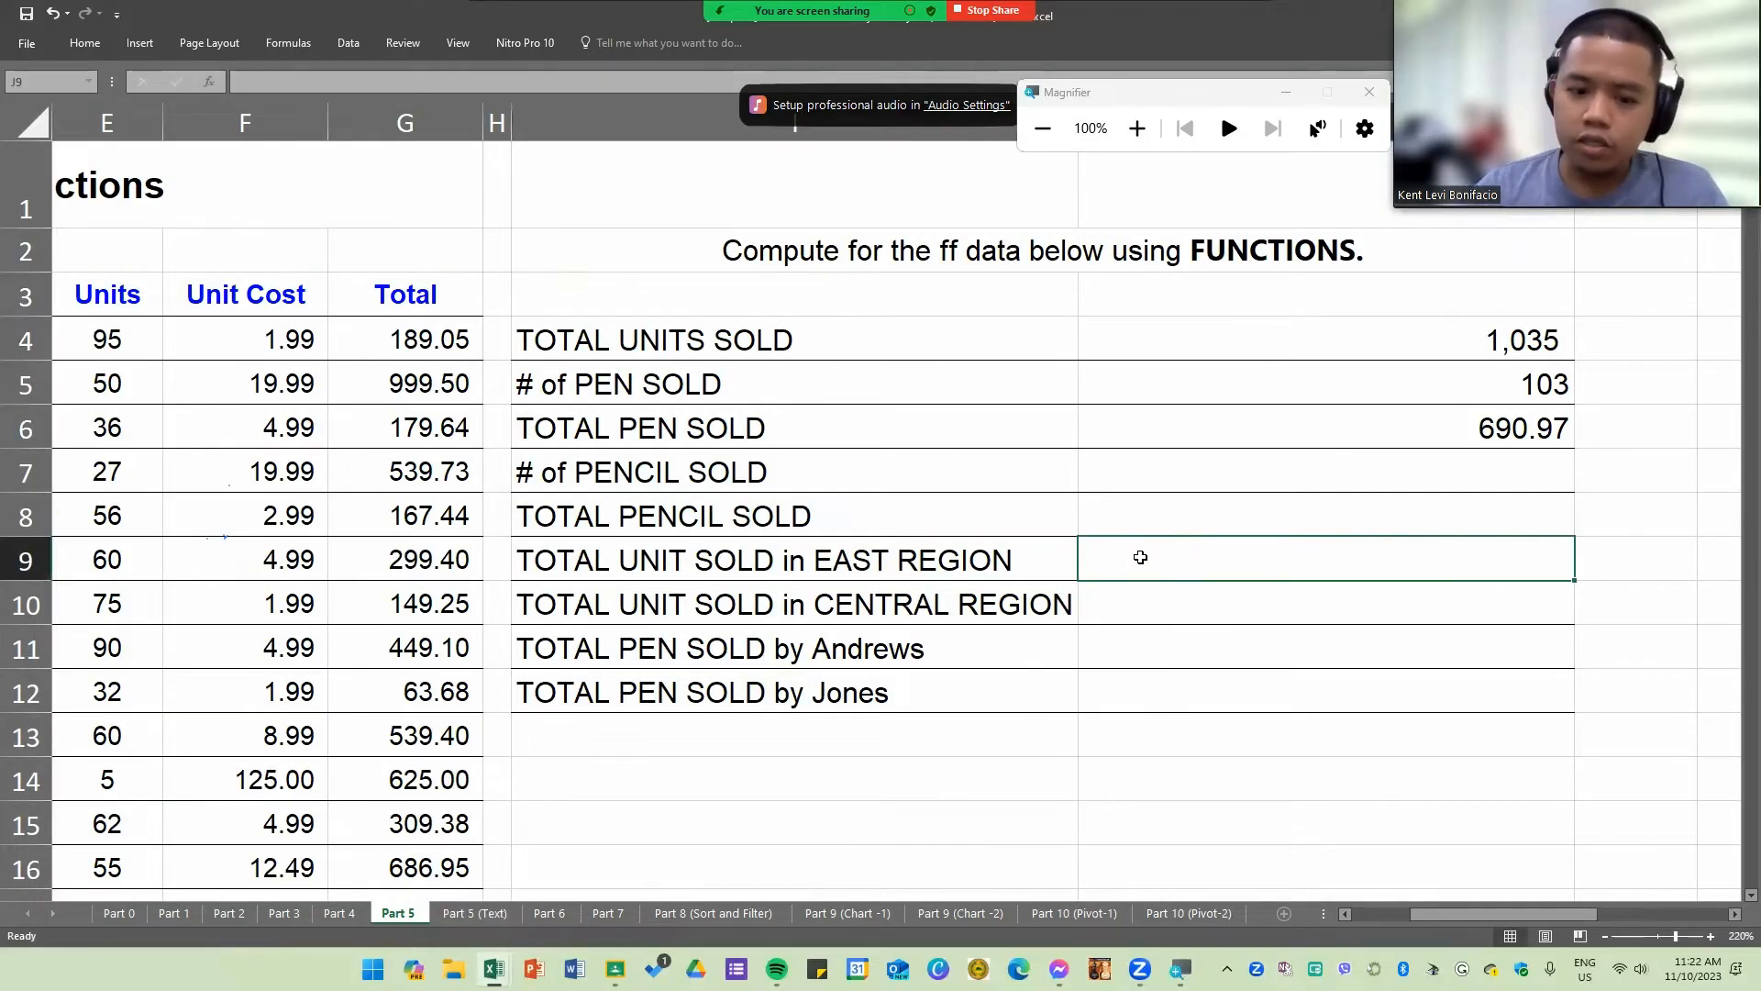
{"action": "type", "text": "="}
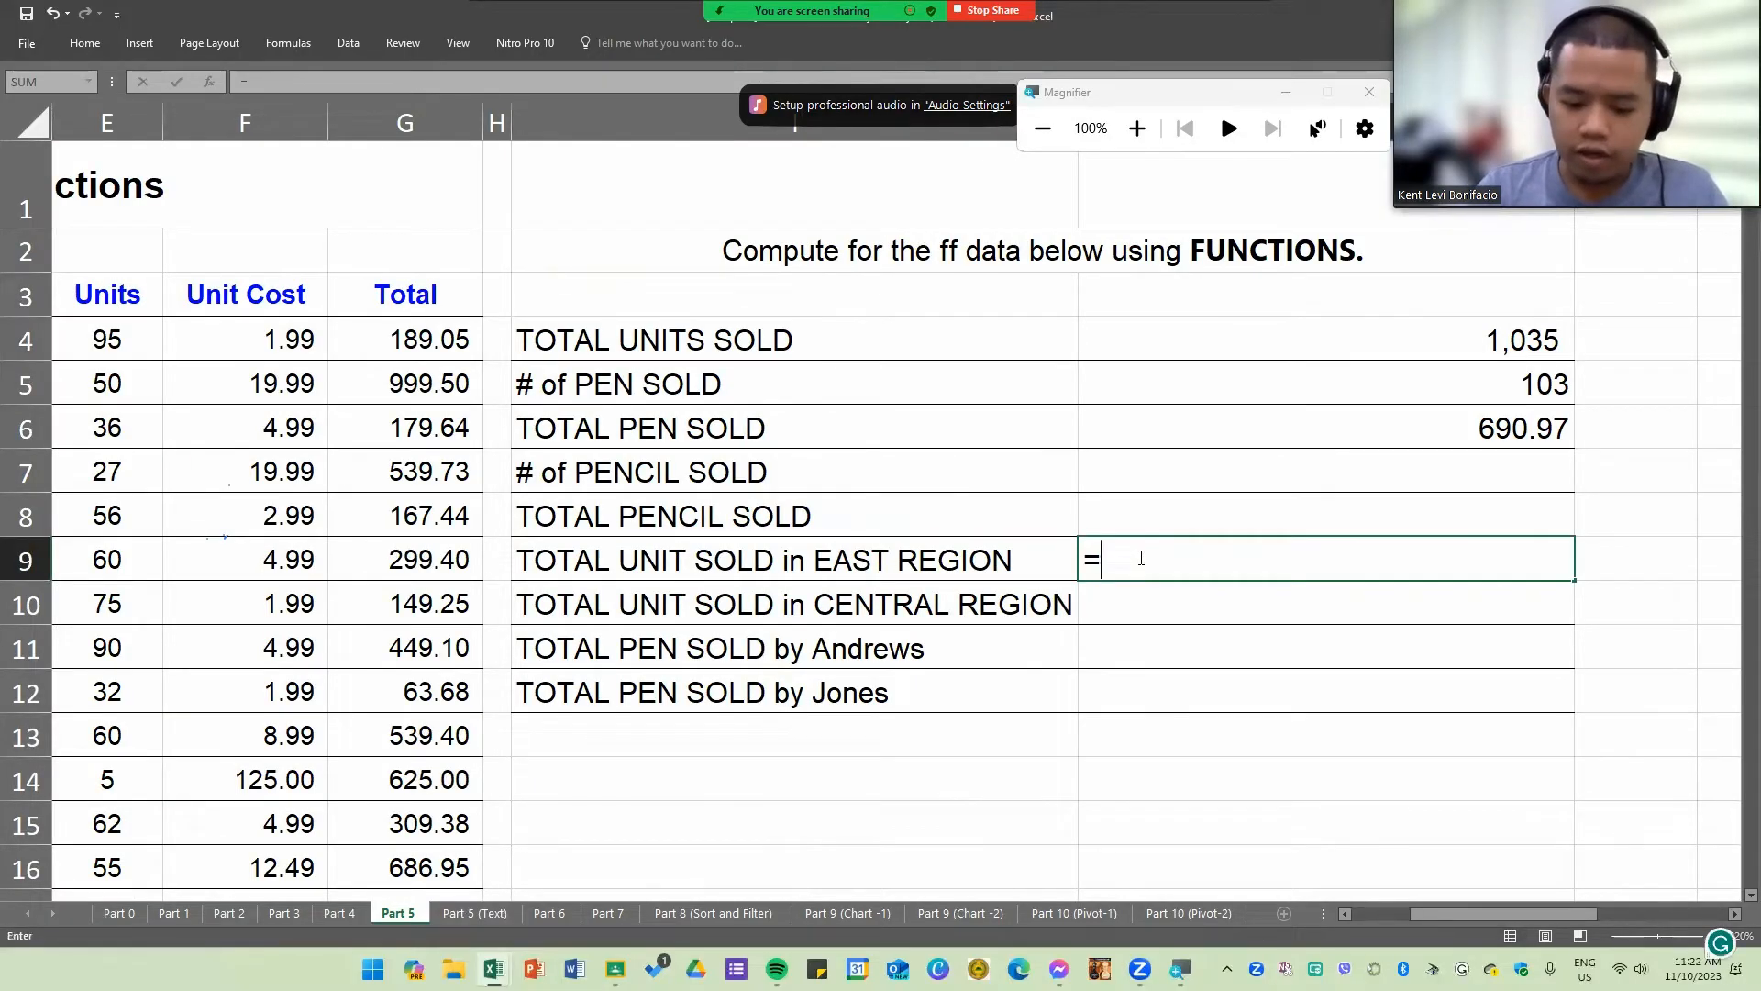
{"action": "type", "text": "sumi"}
{"action": "key", "text": "Tab"}
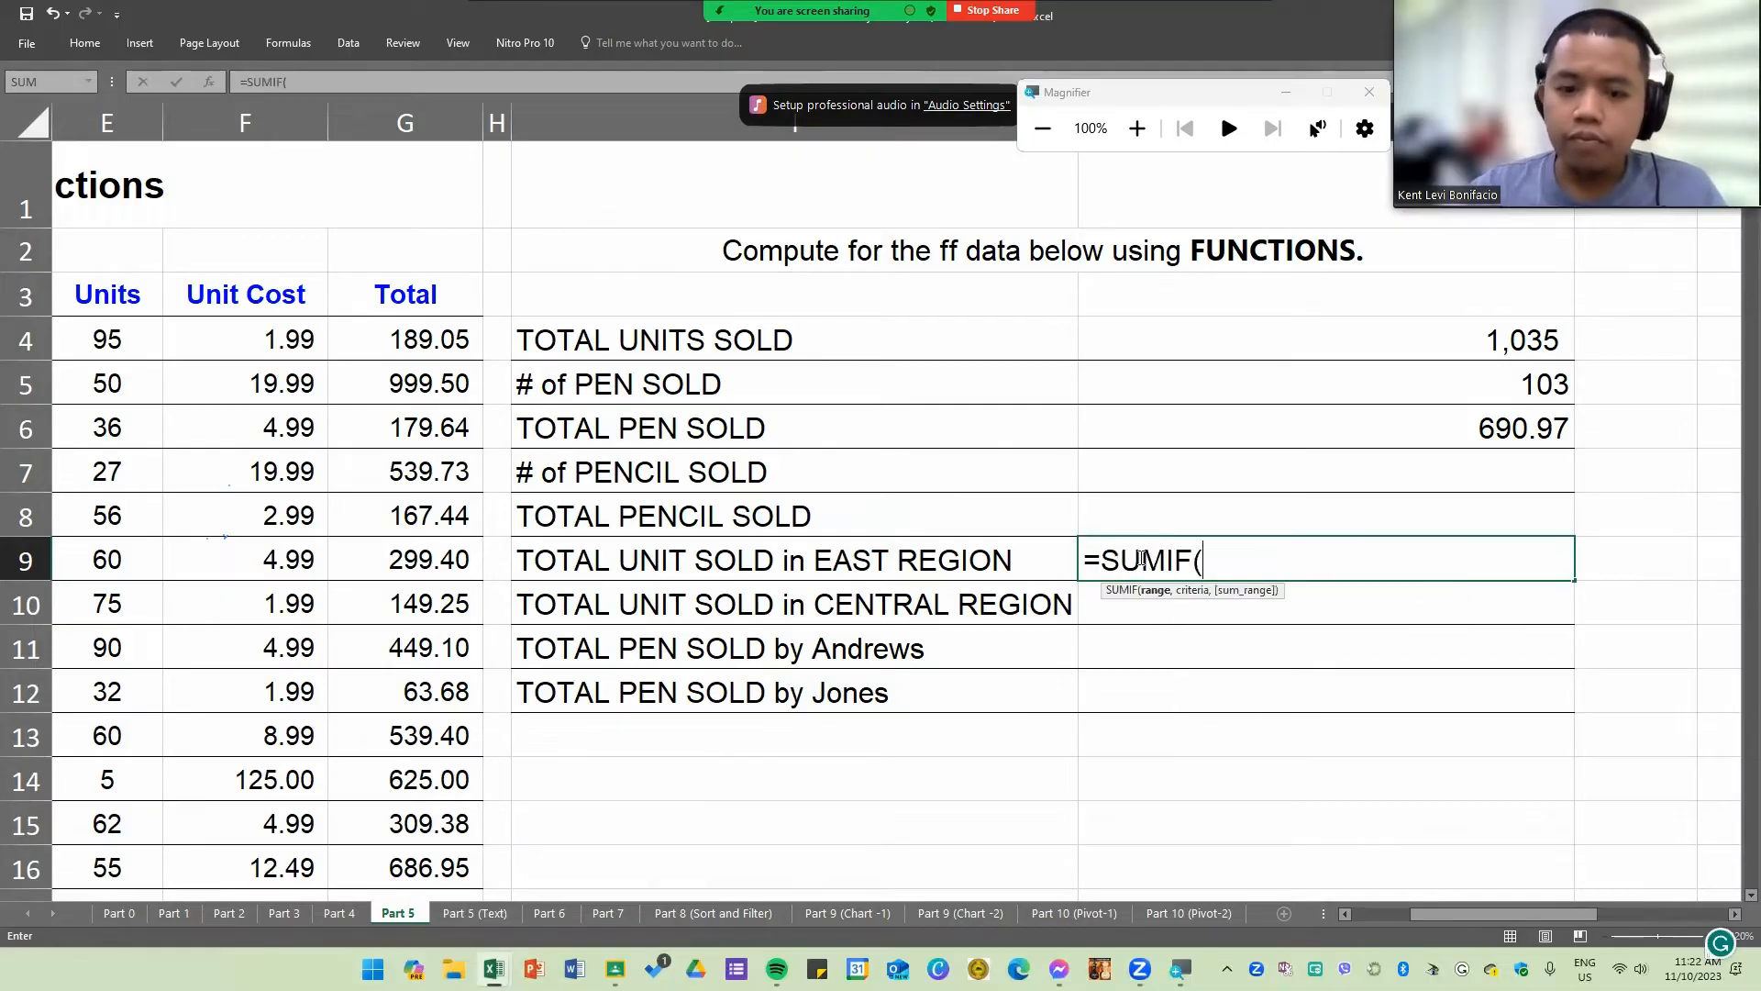
{"action": "left_click_drag", "start_coordinate": [1455, 917], "coordinate": [1358, 910]}
{"action": "left_click_drag", "start_coordinate": [351, 339], "coordinate": [327, 832]}
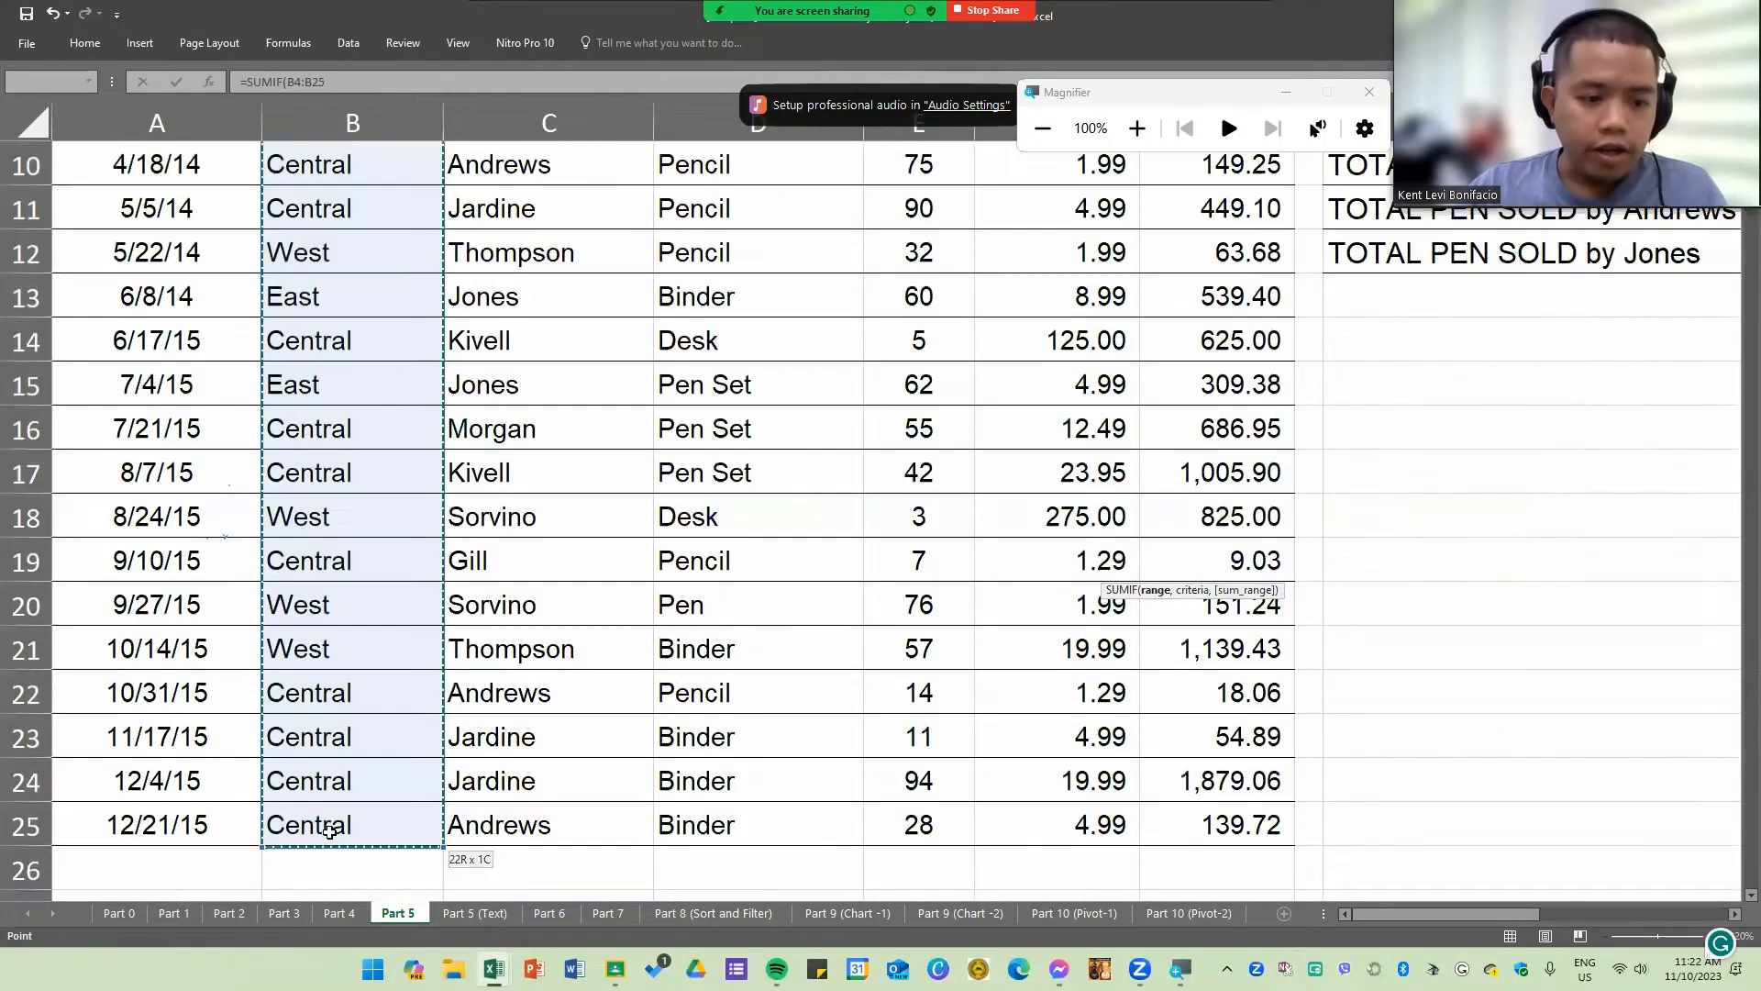
{"action": "scroll", "coordinate": [909, 578], "scroll_direction": "up", "scroll_amount": 4}
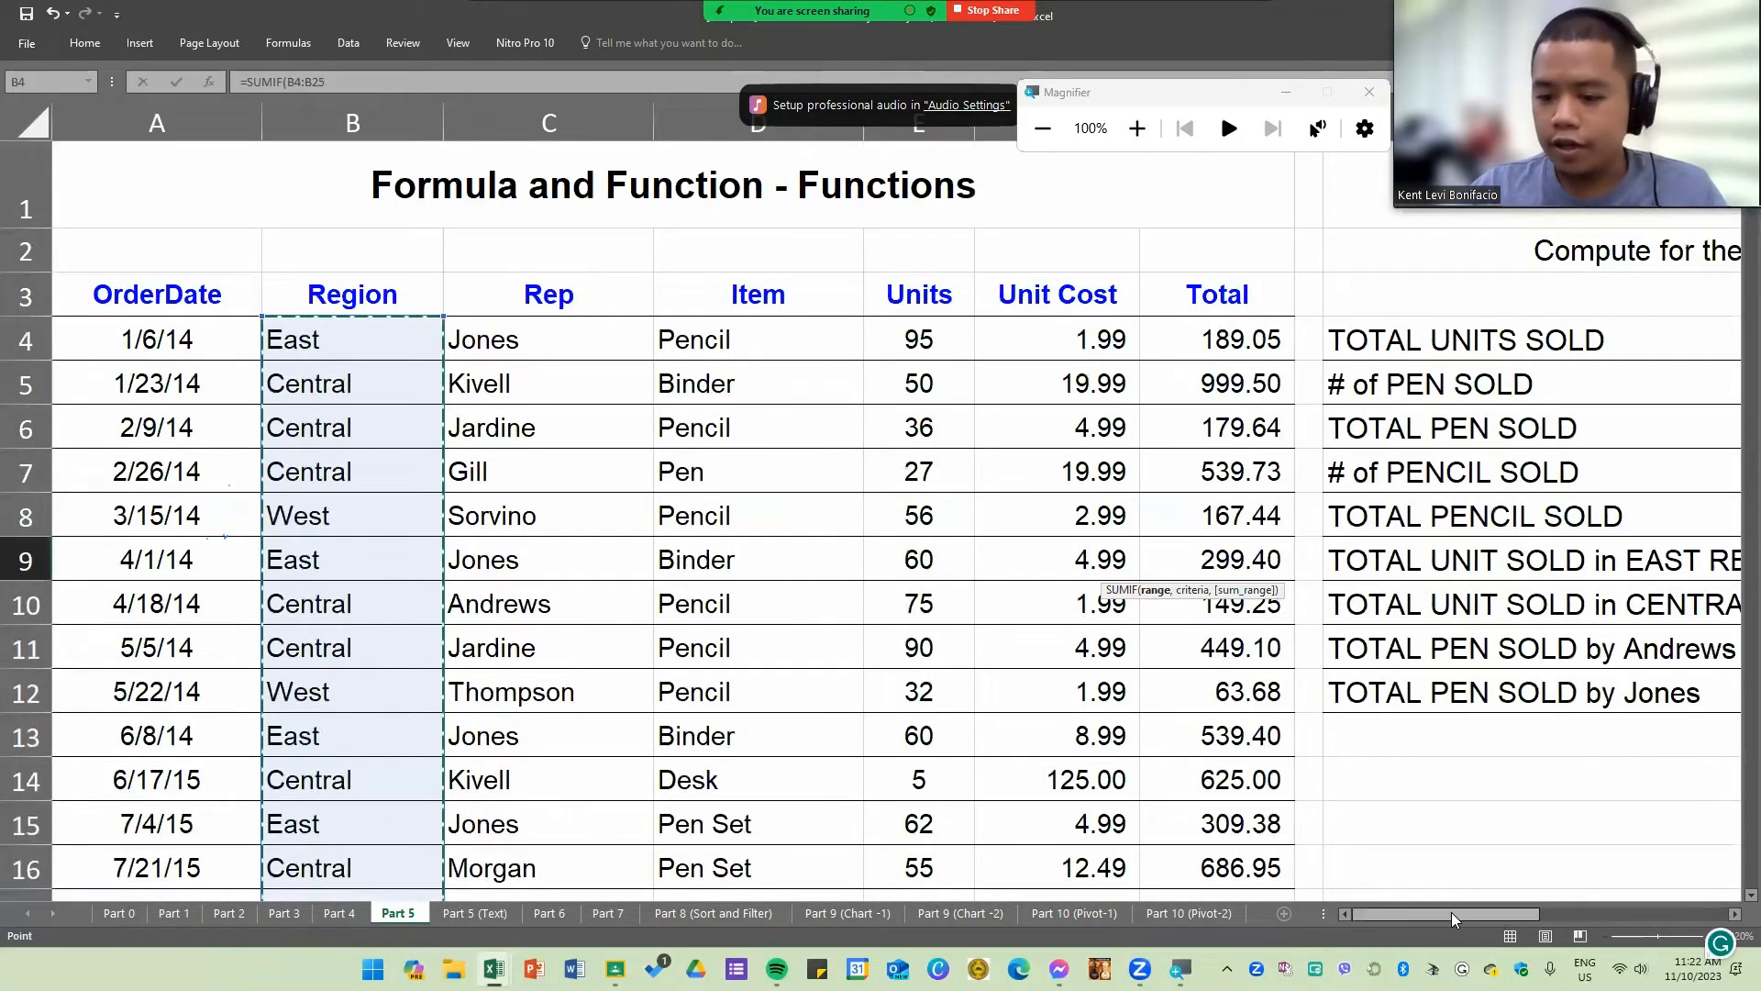
{"action": "left_click_drag", "start_coordinate": [1451, 912], "coordinate": [1538, 914]}
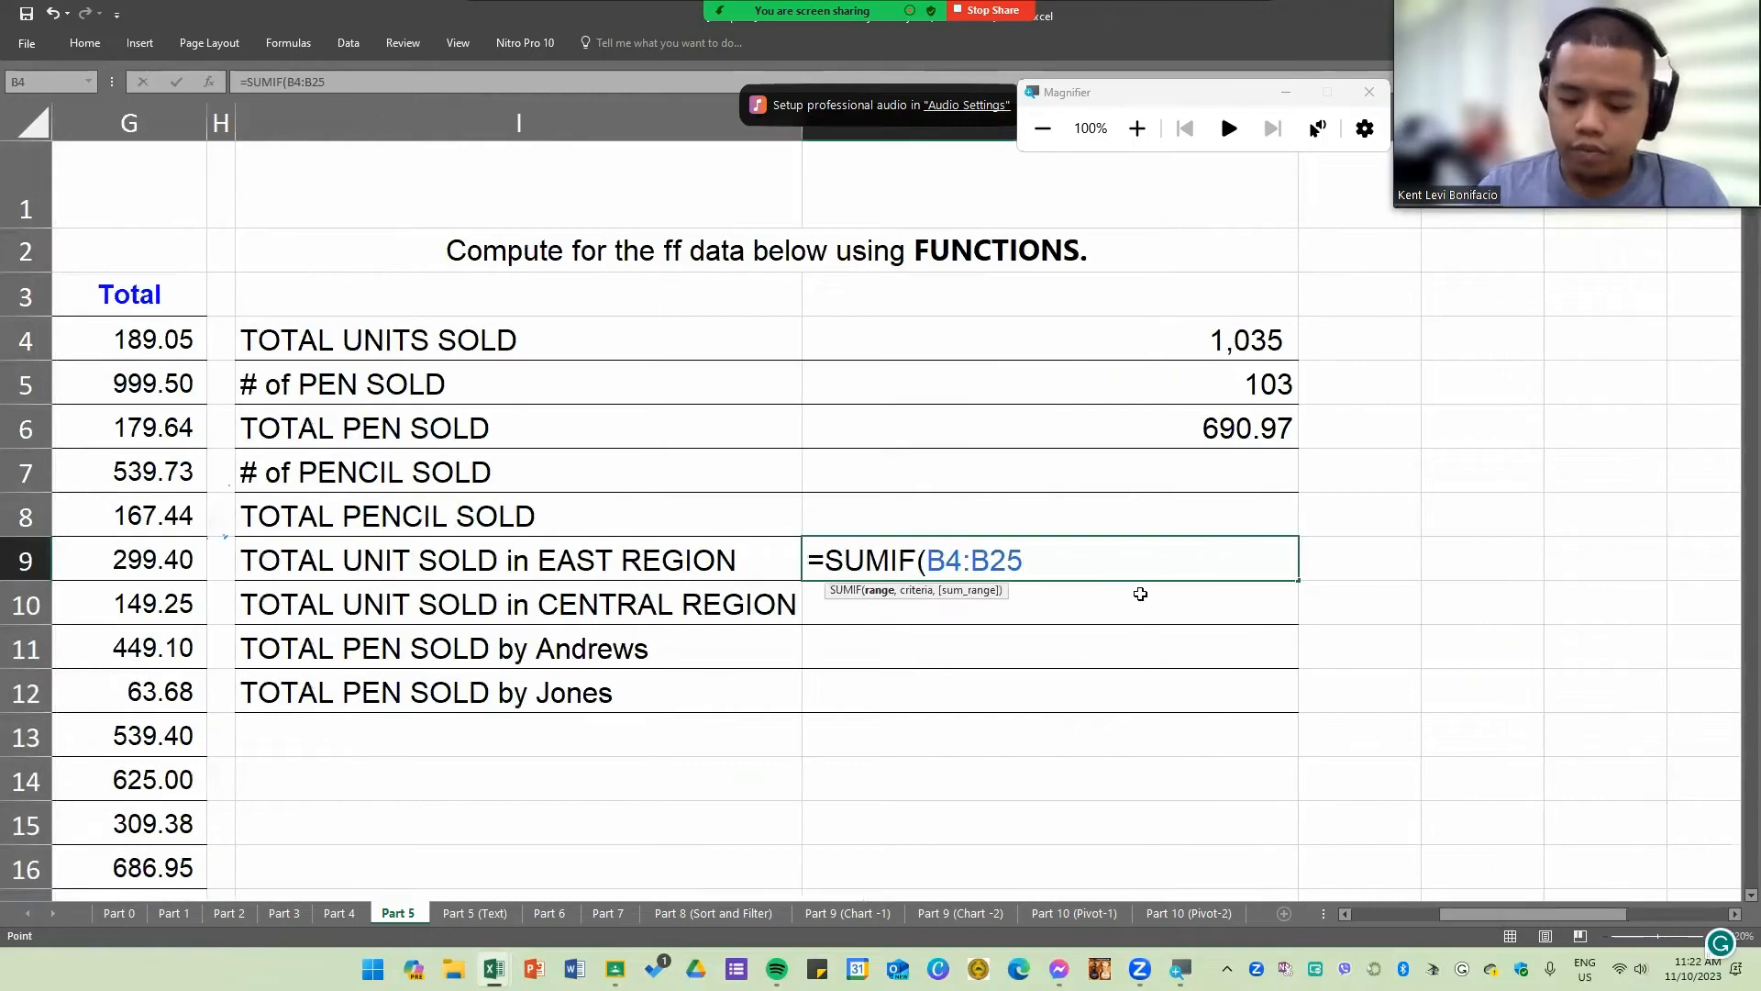
Step: Add "East" as the criterion of the J9 SUMIF and begin its sum_range argument
{"action": "type", "text": ",\"East"}
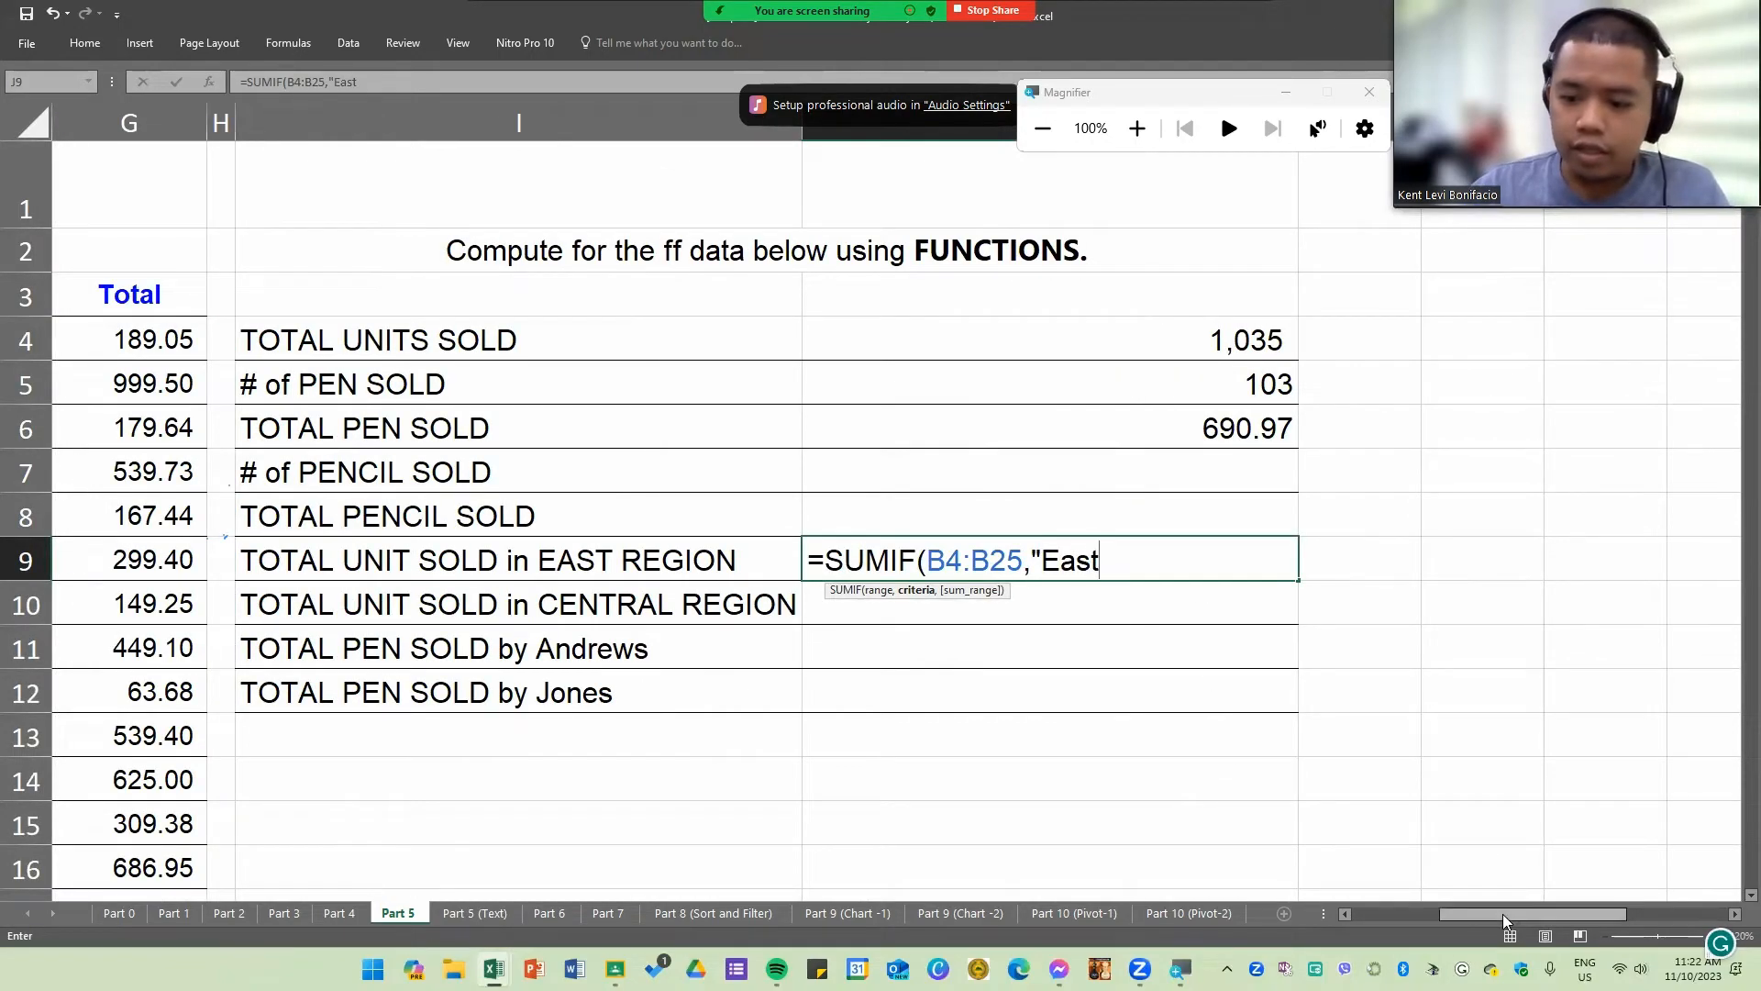
{"action": "left_click_drag", "start_coordinate": [1502, 914], "coordinate": [1424, 921]}
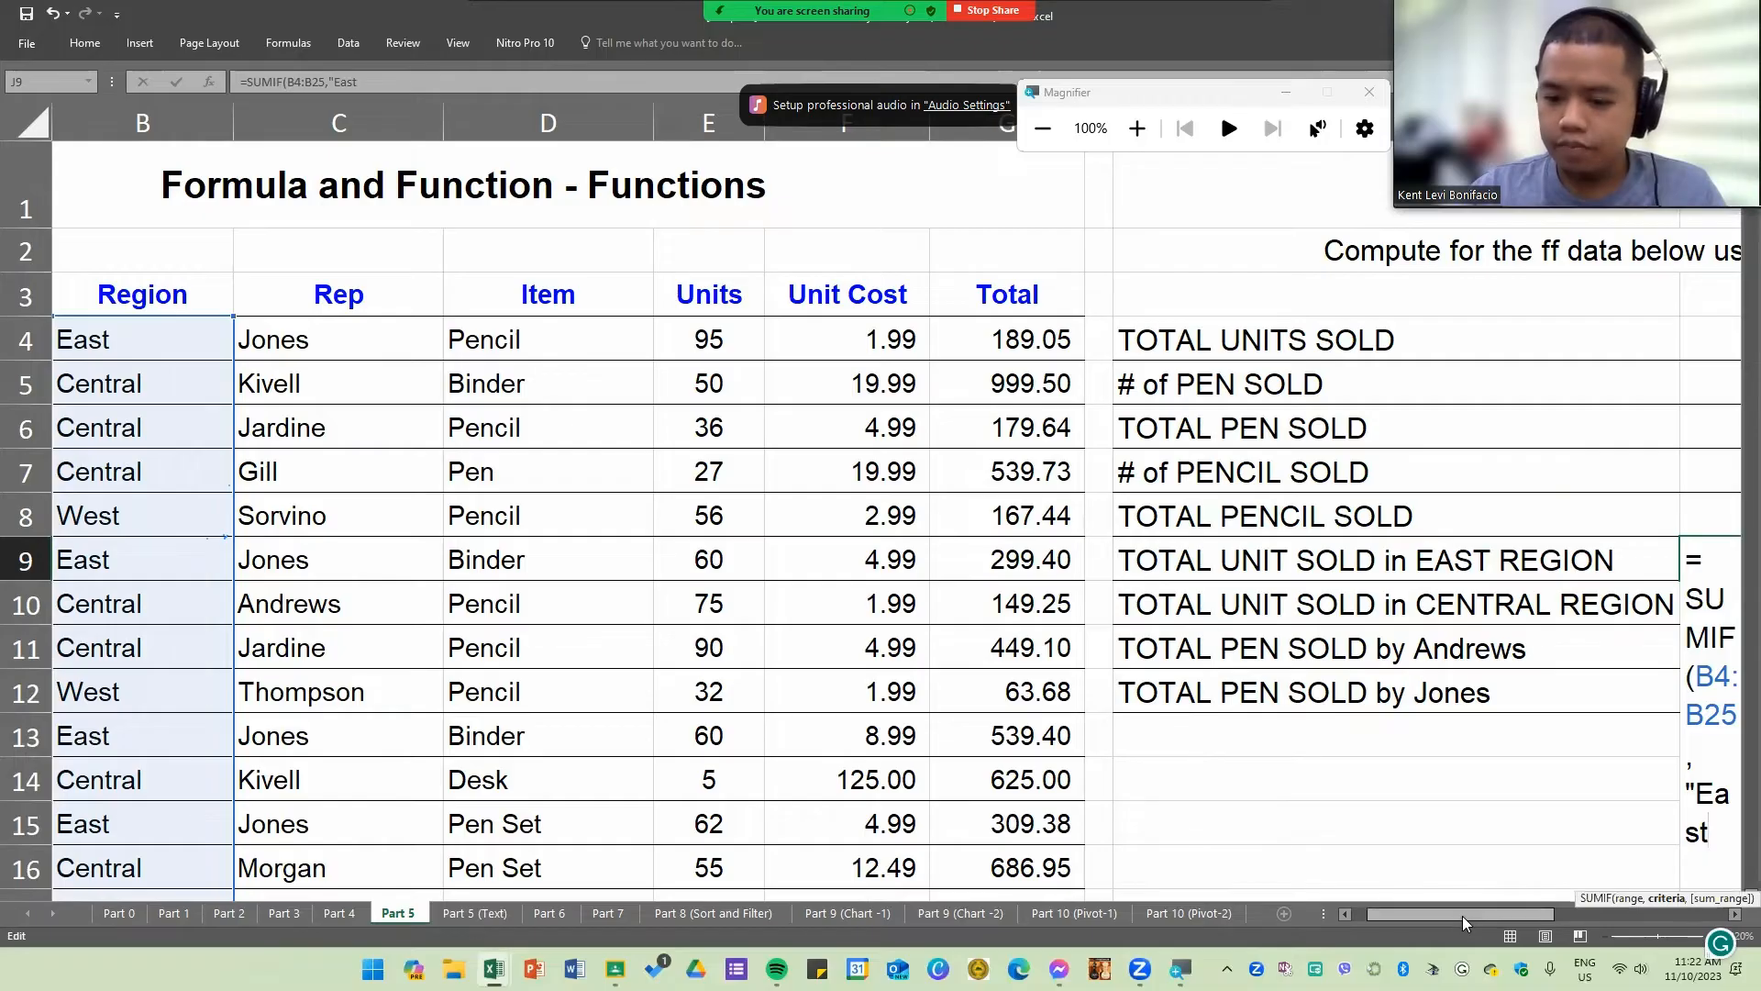
{"action": "left_click_drag", "start_coordinate": [1463, 915], "coordinate": [1519, 911]}
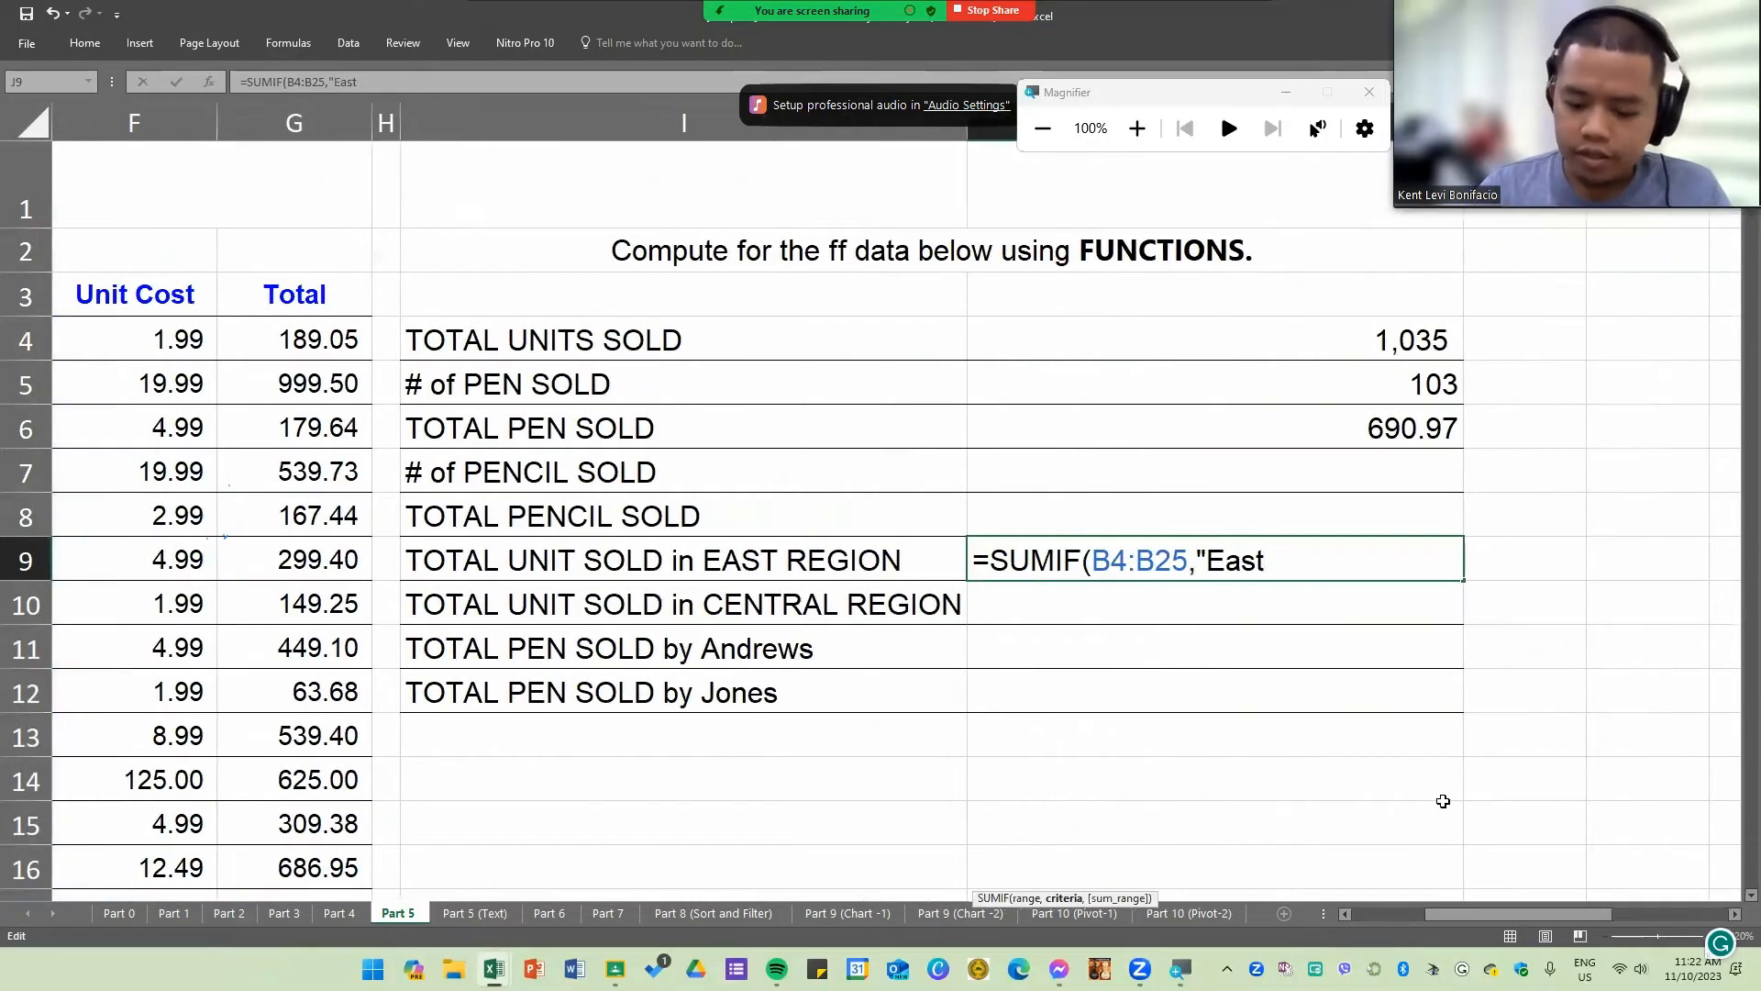
{"action": "type", "text": "\","}
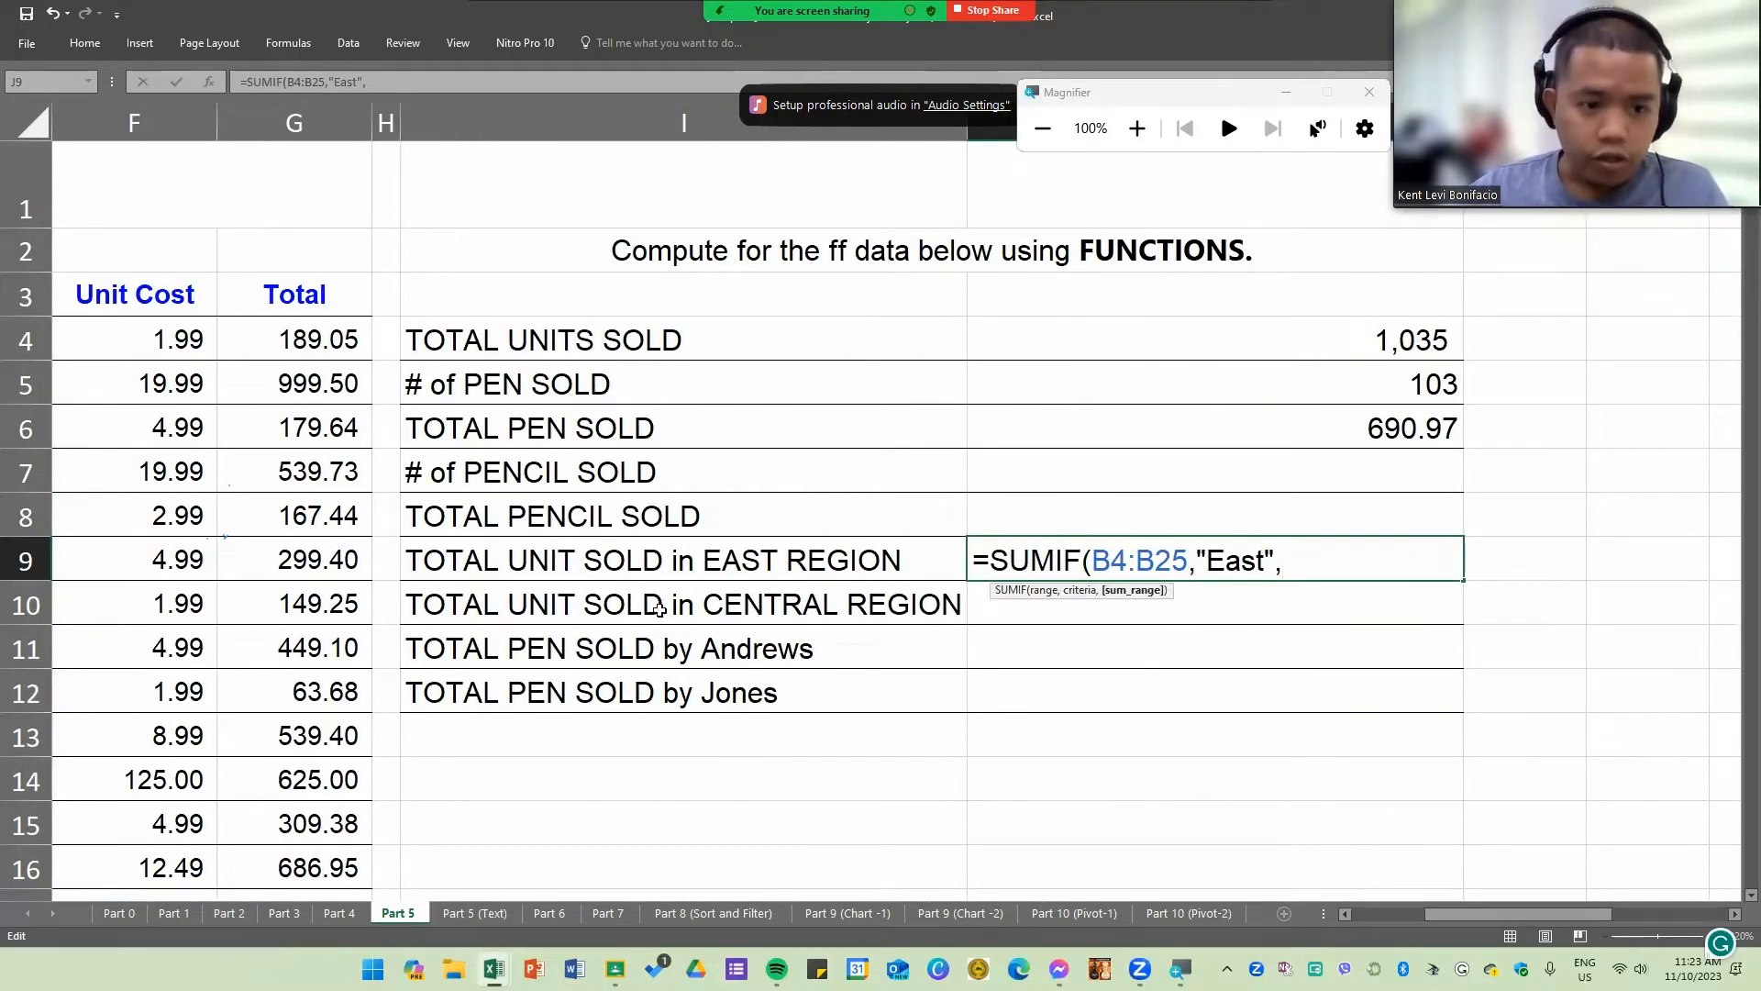
Step: Use the Units column E4:E25 as the sum_range of the J9 SUMIF and enter the formula
{"action": "left_click_drag", "start_coordinate": [1471, 918], "coordinate": [1450, 913]}
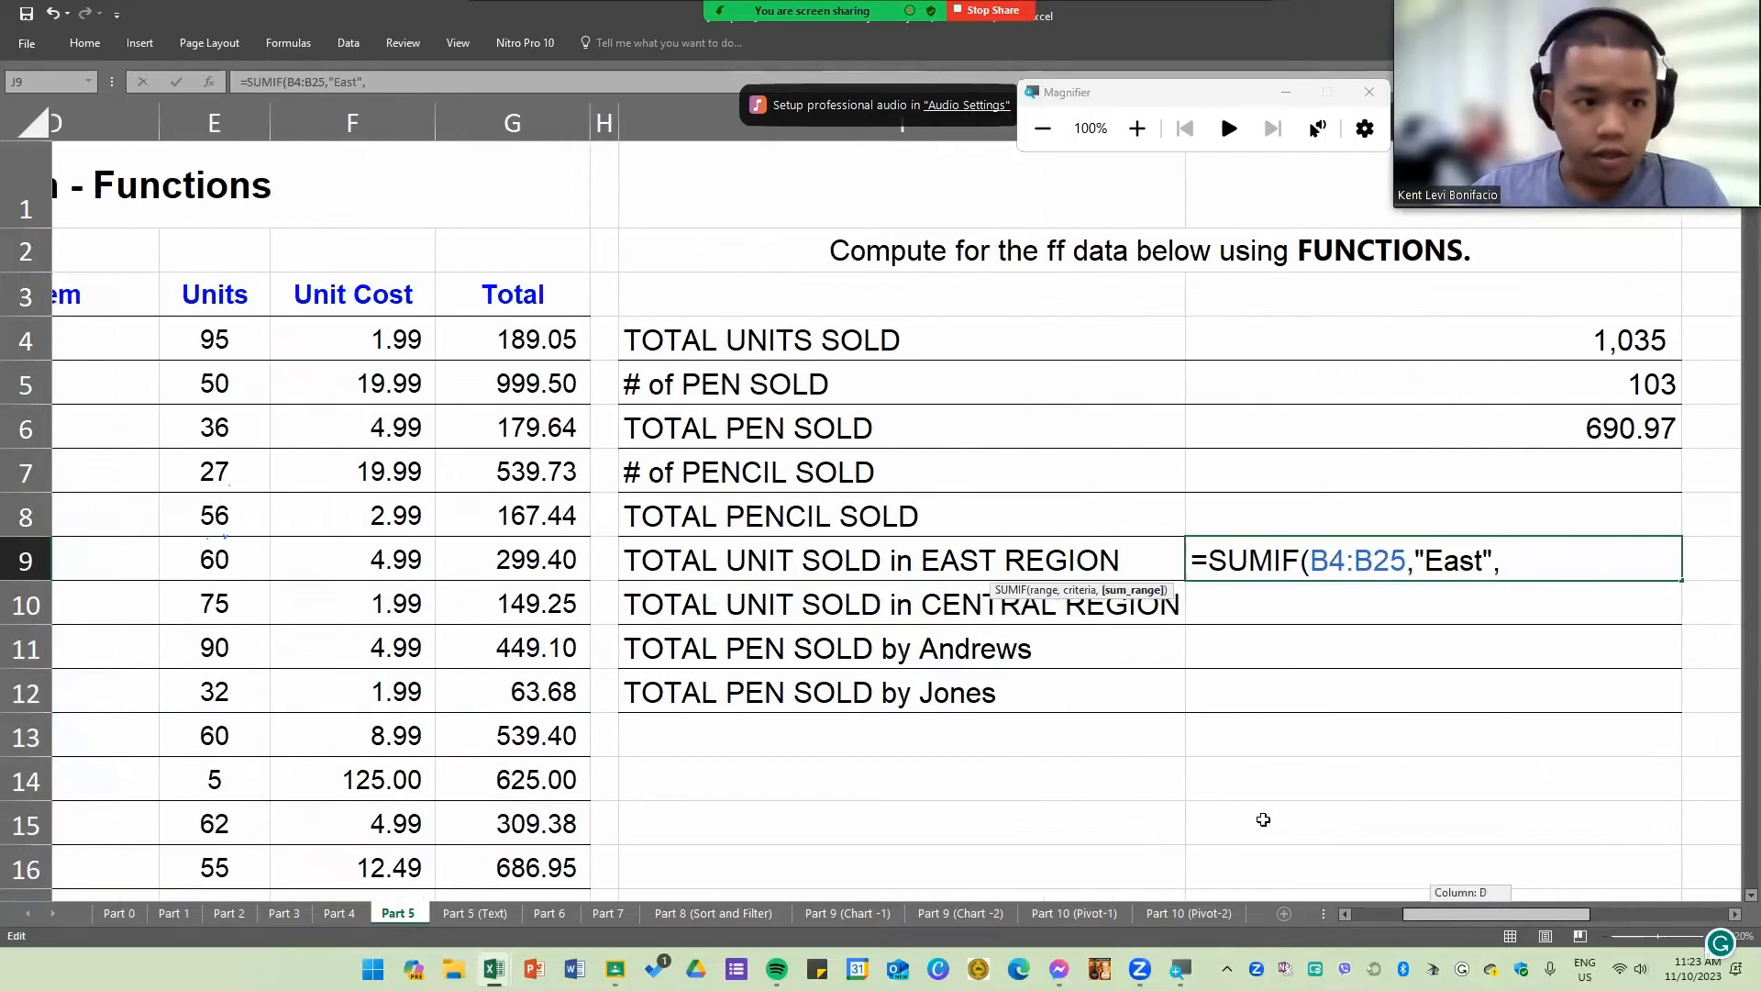
{"action": "left_click_drag", "start_coordinate": [353, 346], "coordinate": [349, 830]}
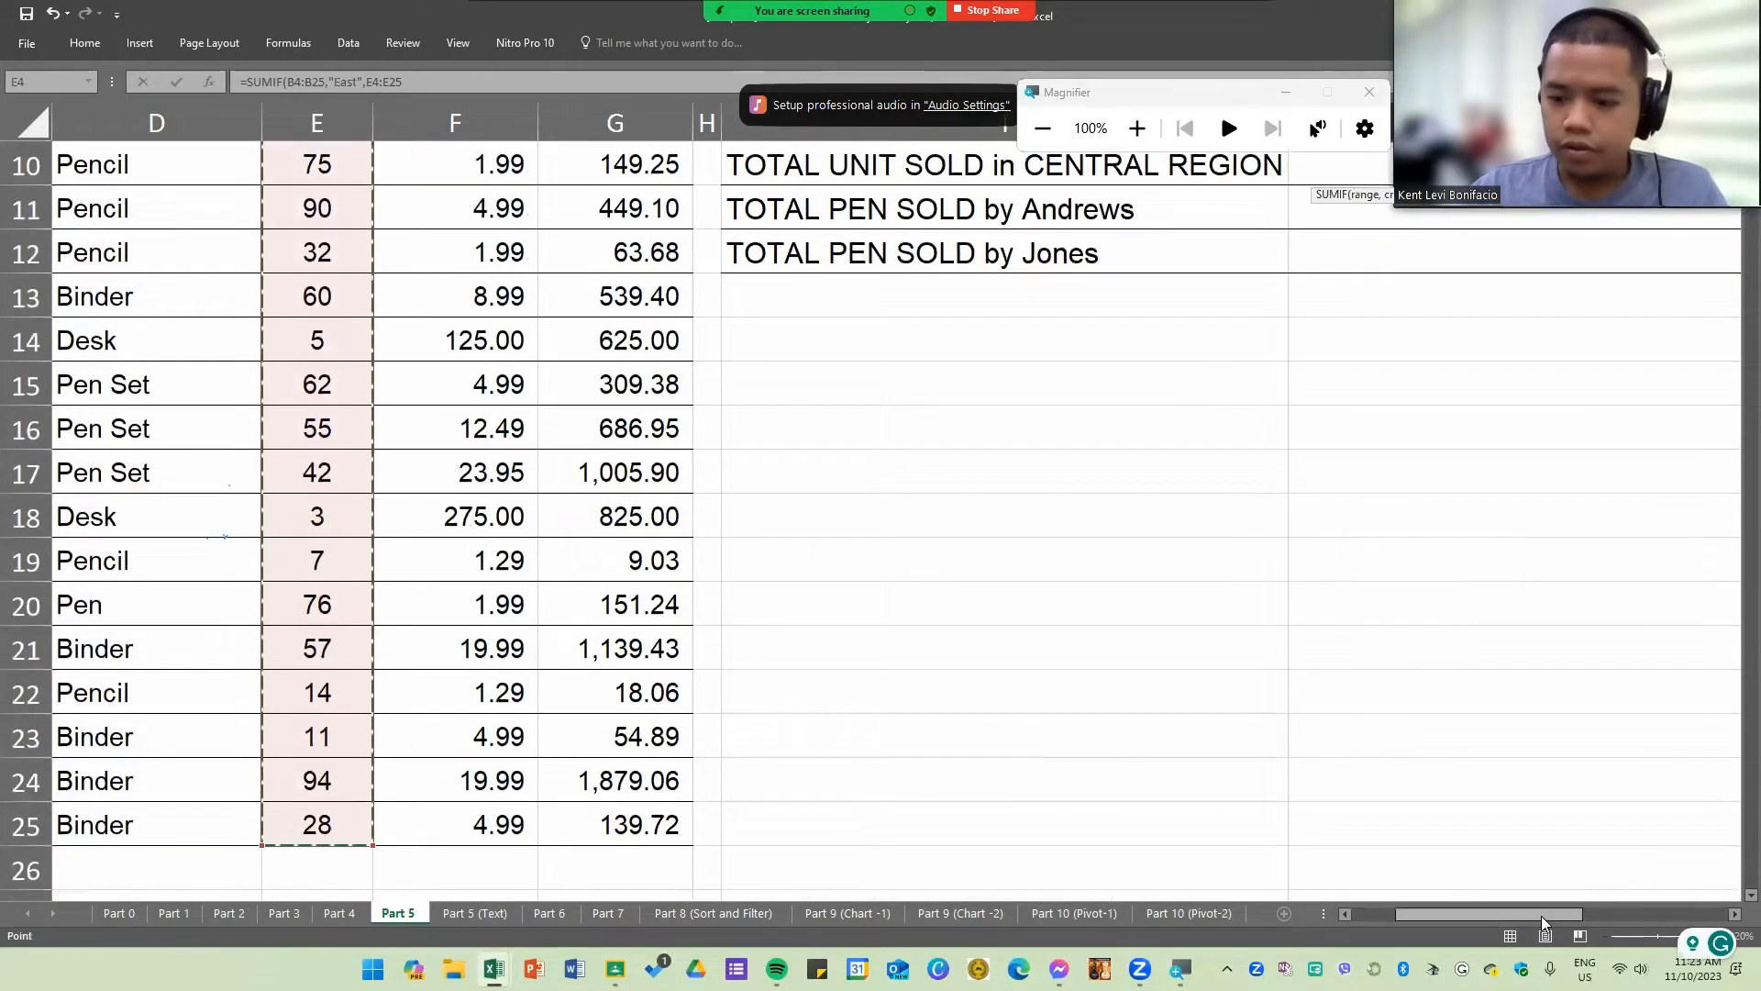
{"action": "left_click_drag", "start_coordinate": [1541, 915], "coordinate": [1580, 910]}
{"action": "scroll", "coordinate": [1248, 711], "scroll_direction": "up", "scroll_amount": 3}
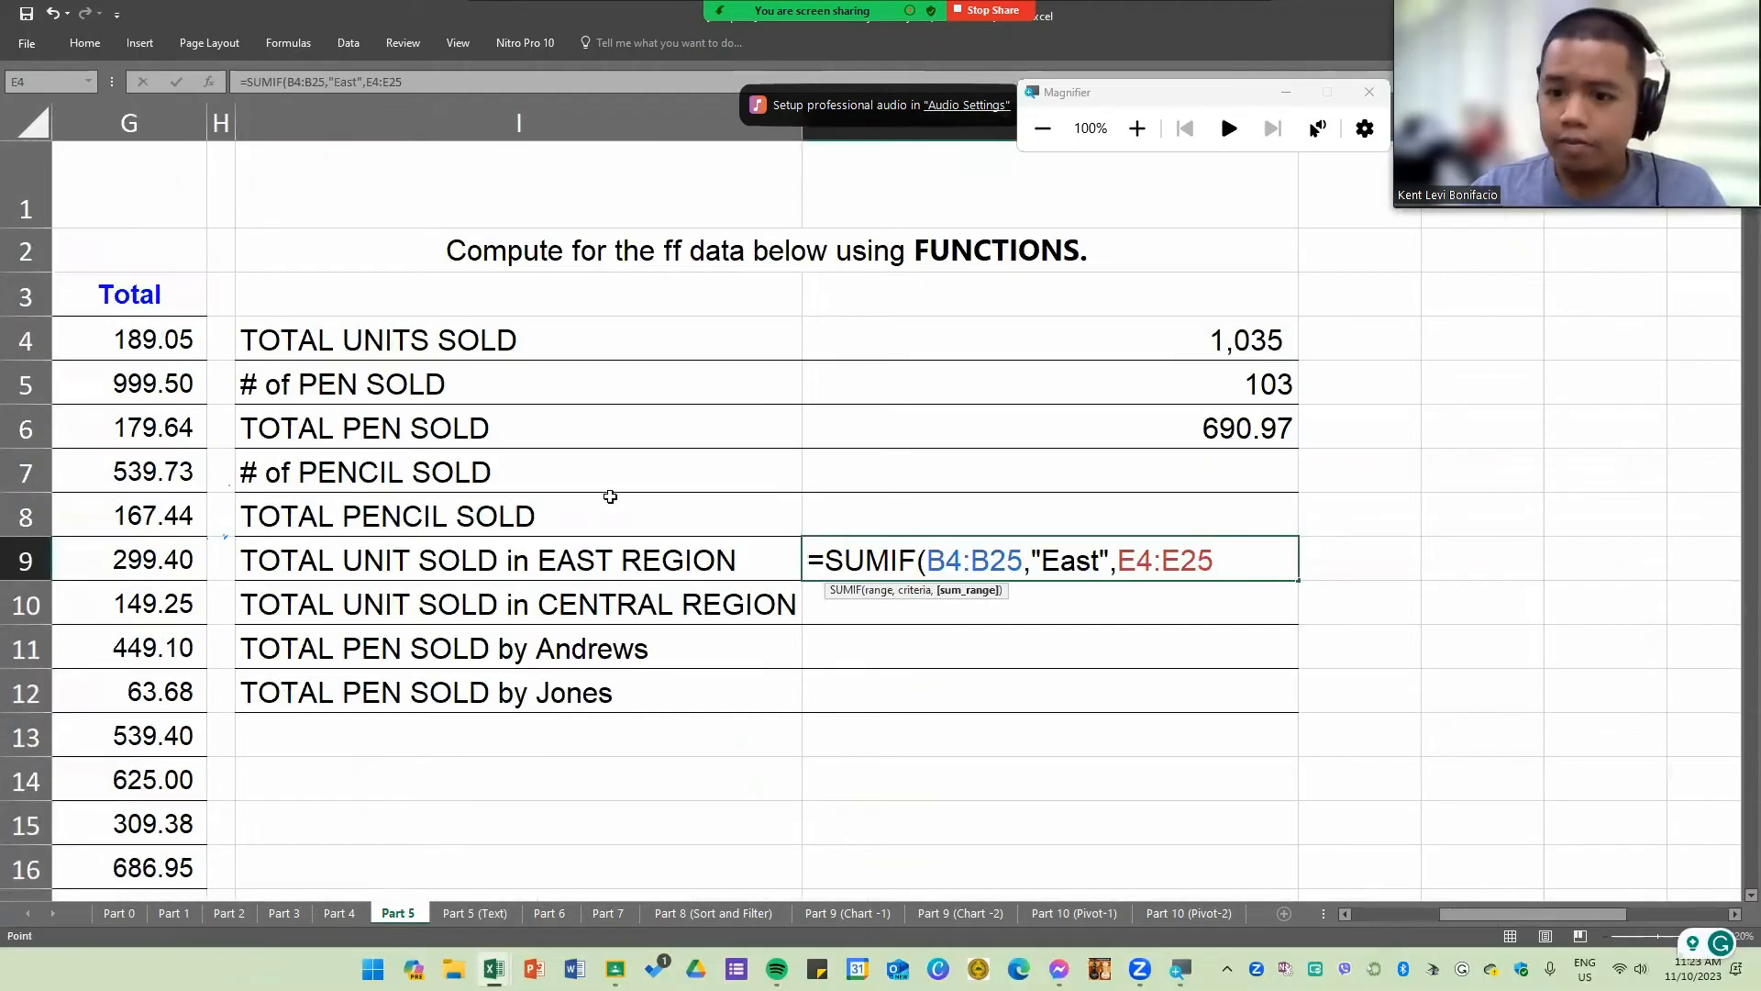
{"action": "key", "text": "Return"}
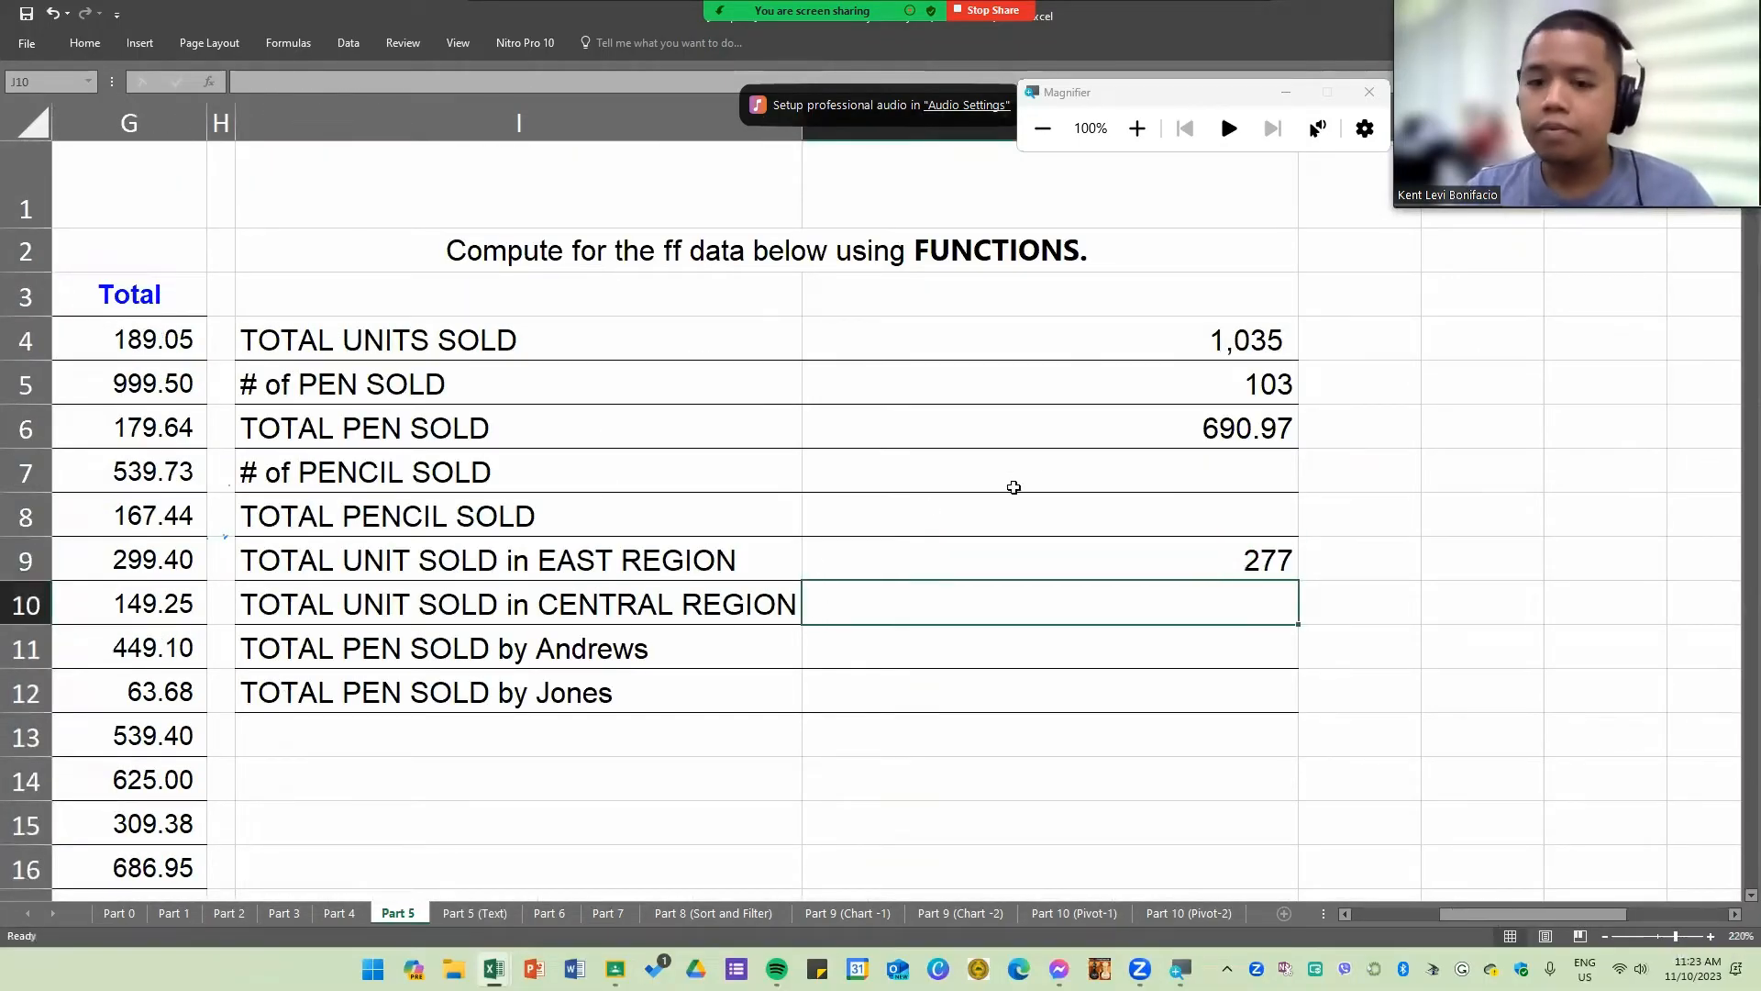
{"action": "left_click", "coordinate": [952, 560]}
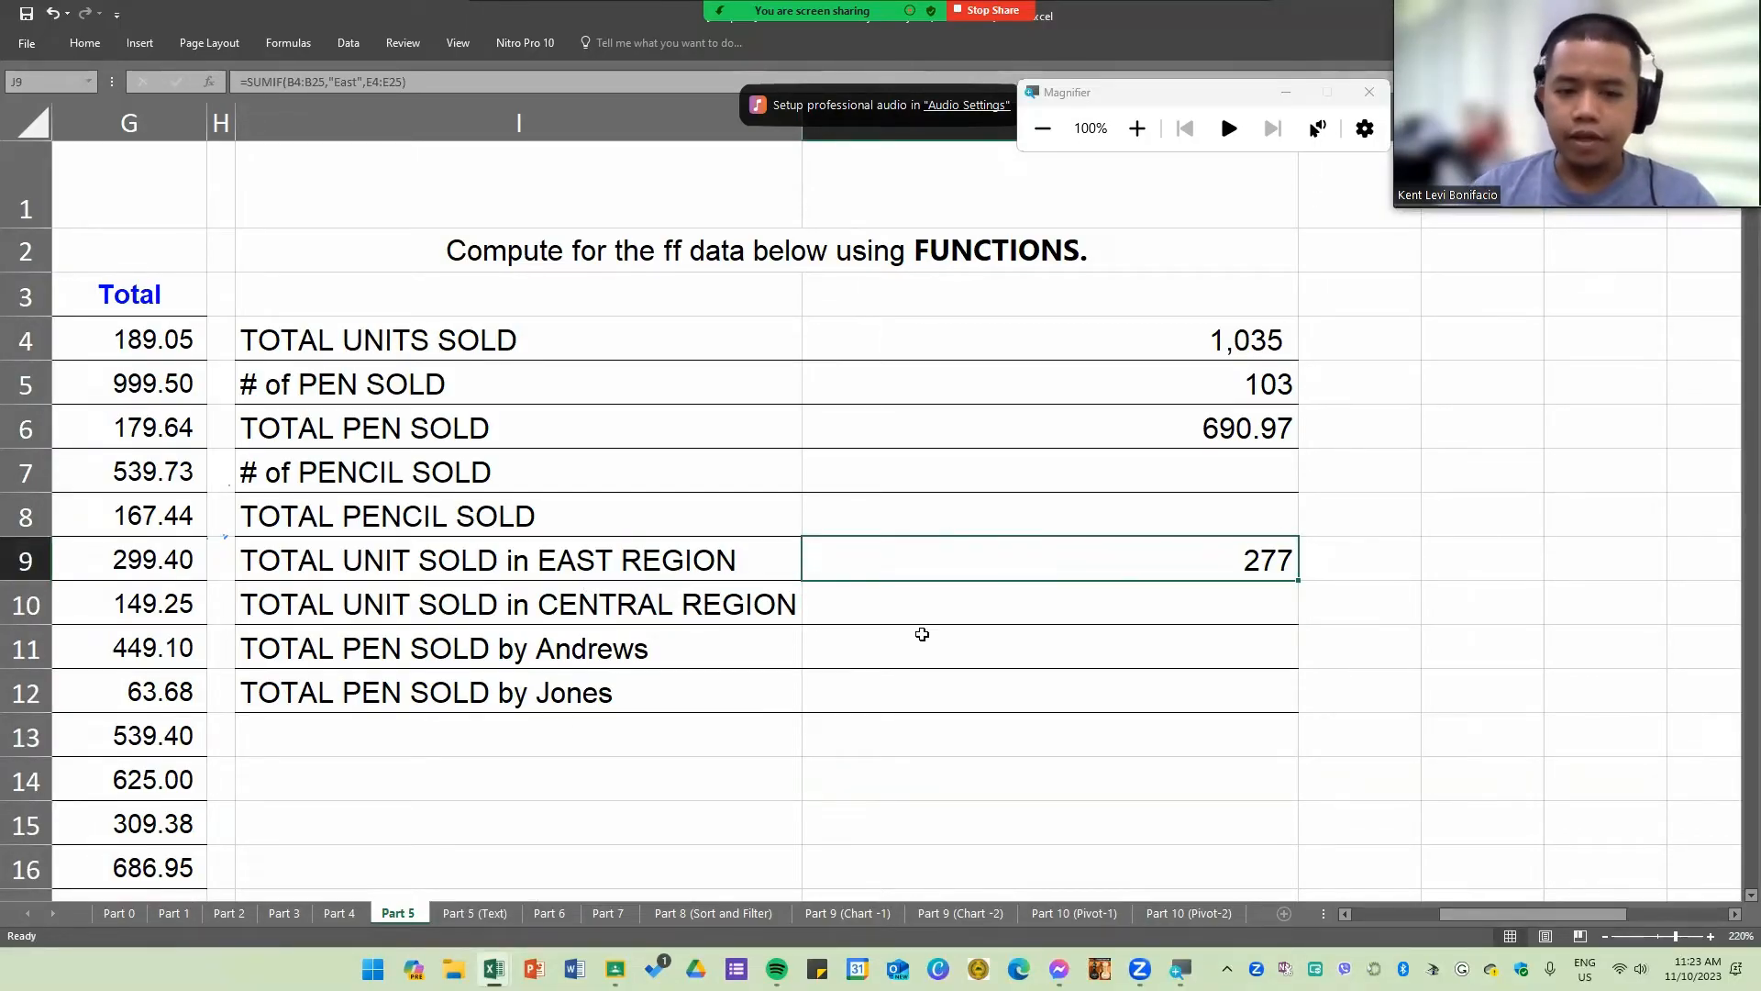
Step: Review the tasks in rows 10 and 11 and compare the Rep and Item entries in the upper rows of the sales table
{"action": "left_click", "coordinate": [1147, 611]}
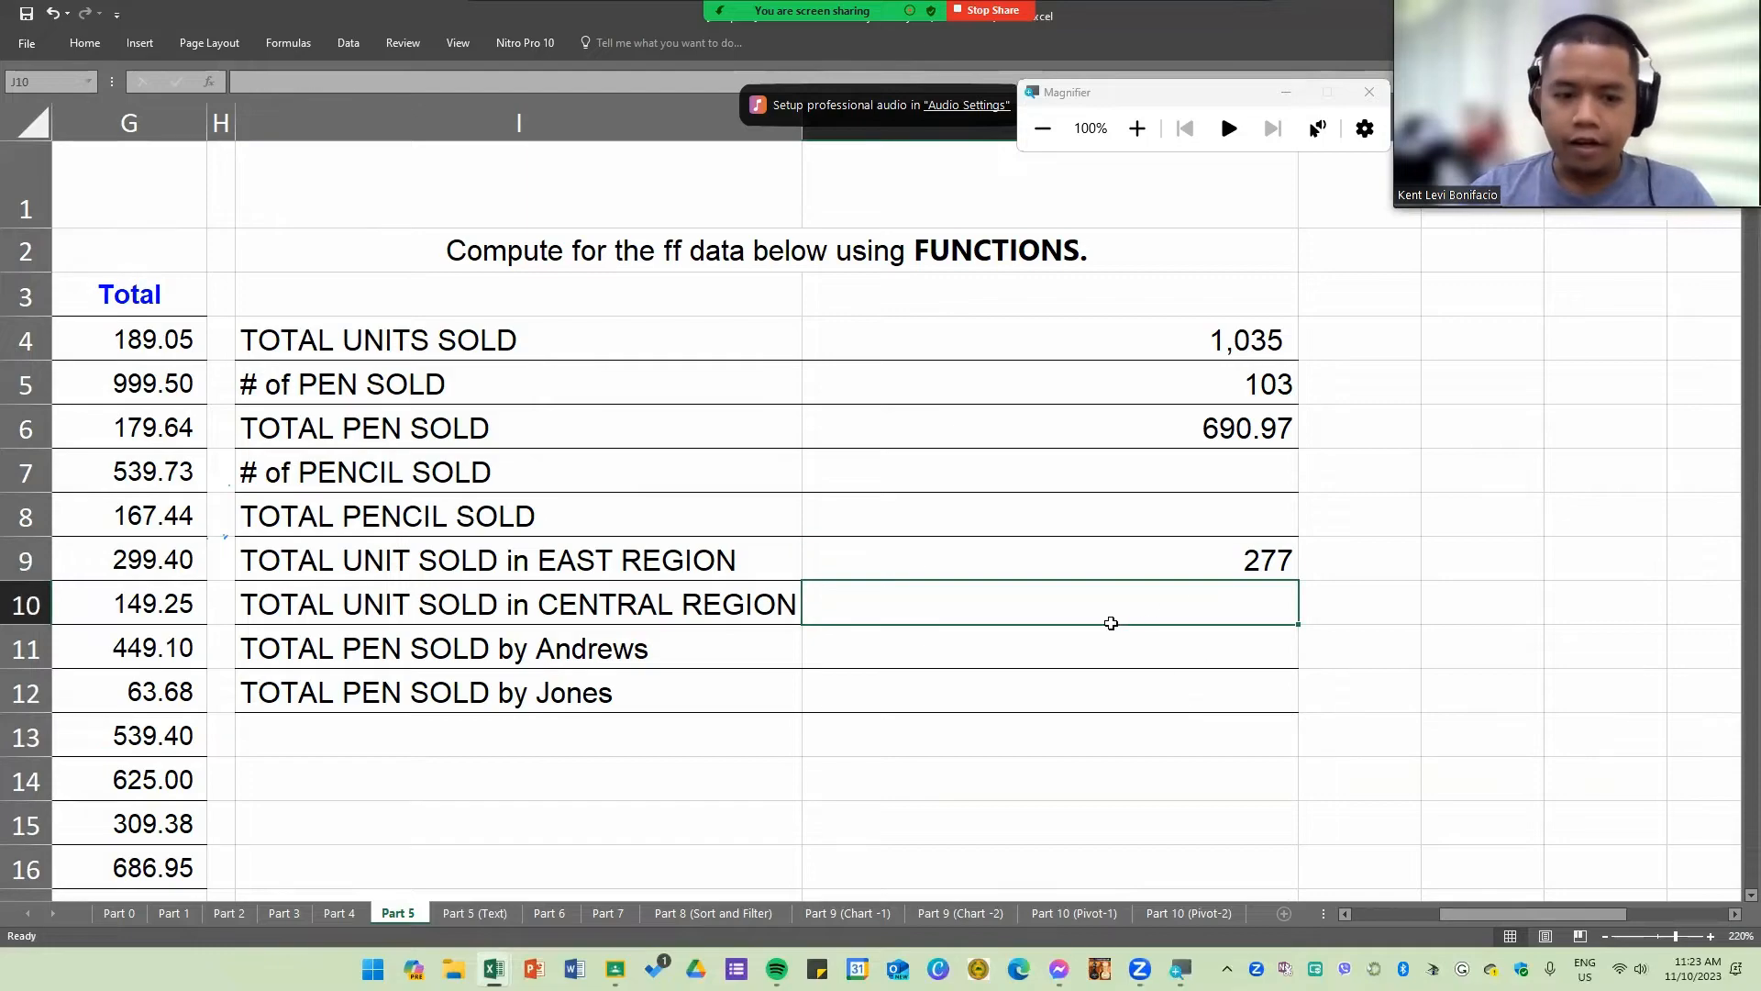
{"action": "left_click_drag", "start_coordinate": [1111, 623], "coordinate": [1110, 642]}
{"action": "left_click", "coordinate": [635, 603]}
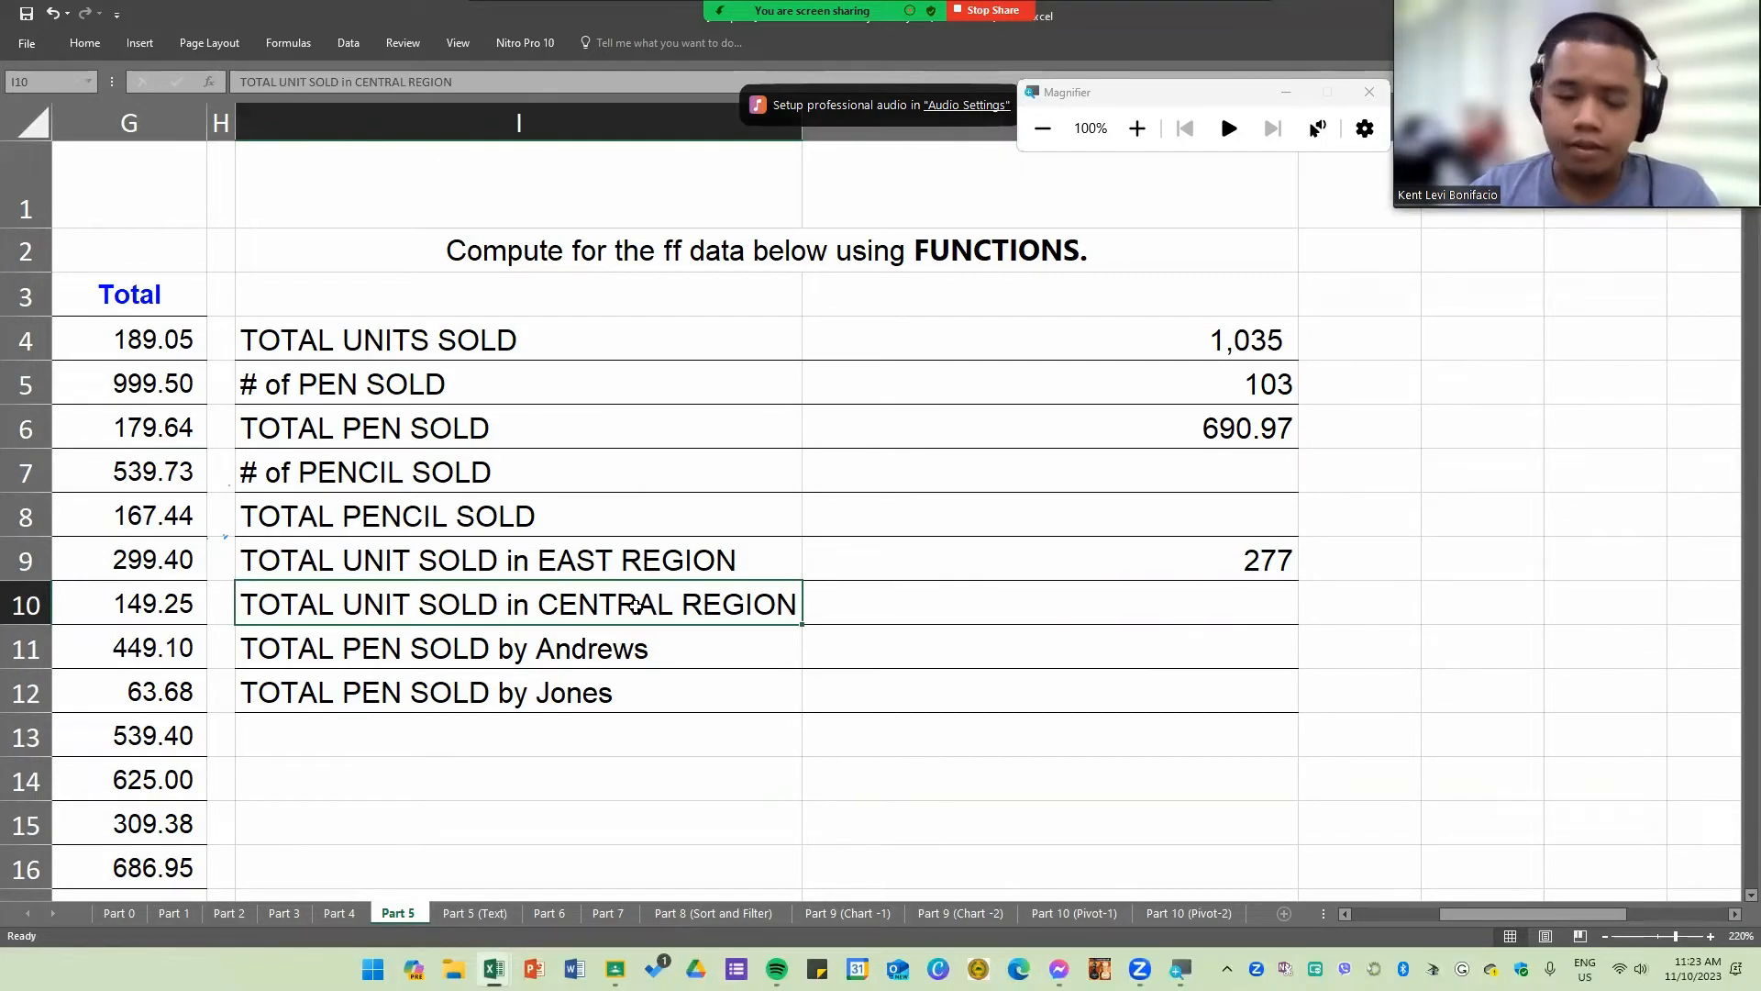
{"action": "left_click", "coordinate": [436, 651]}
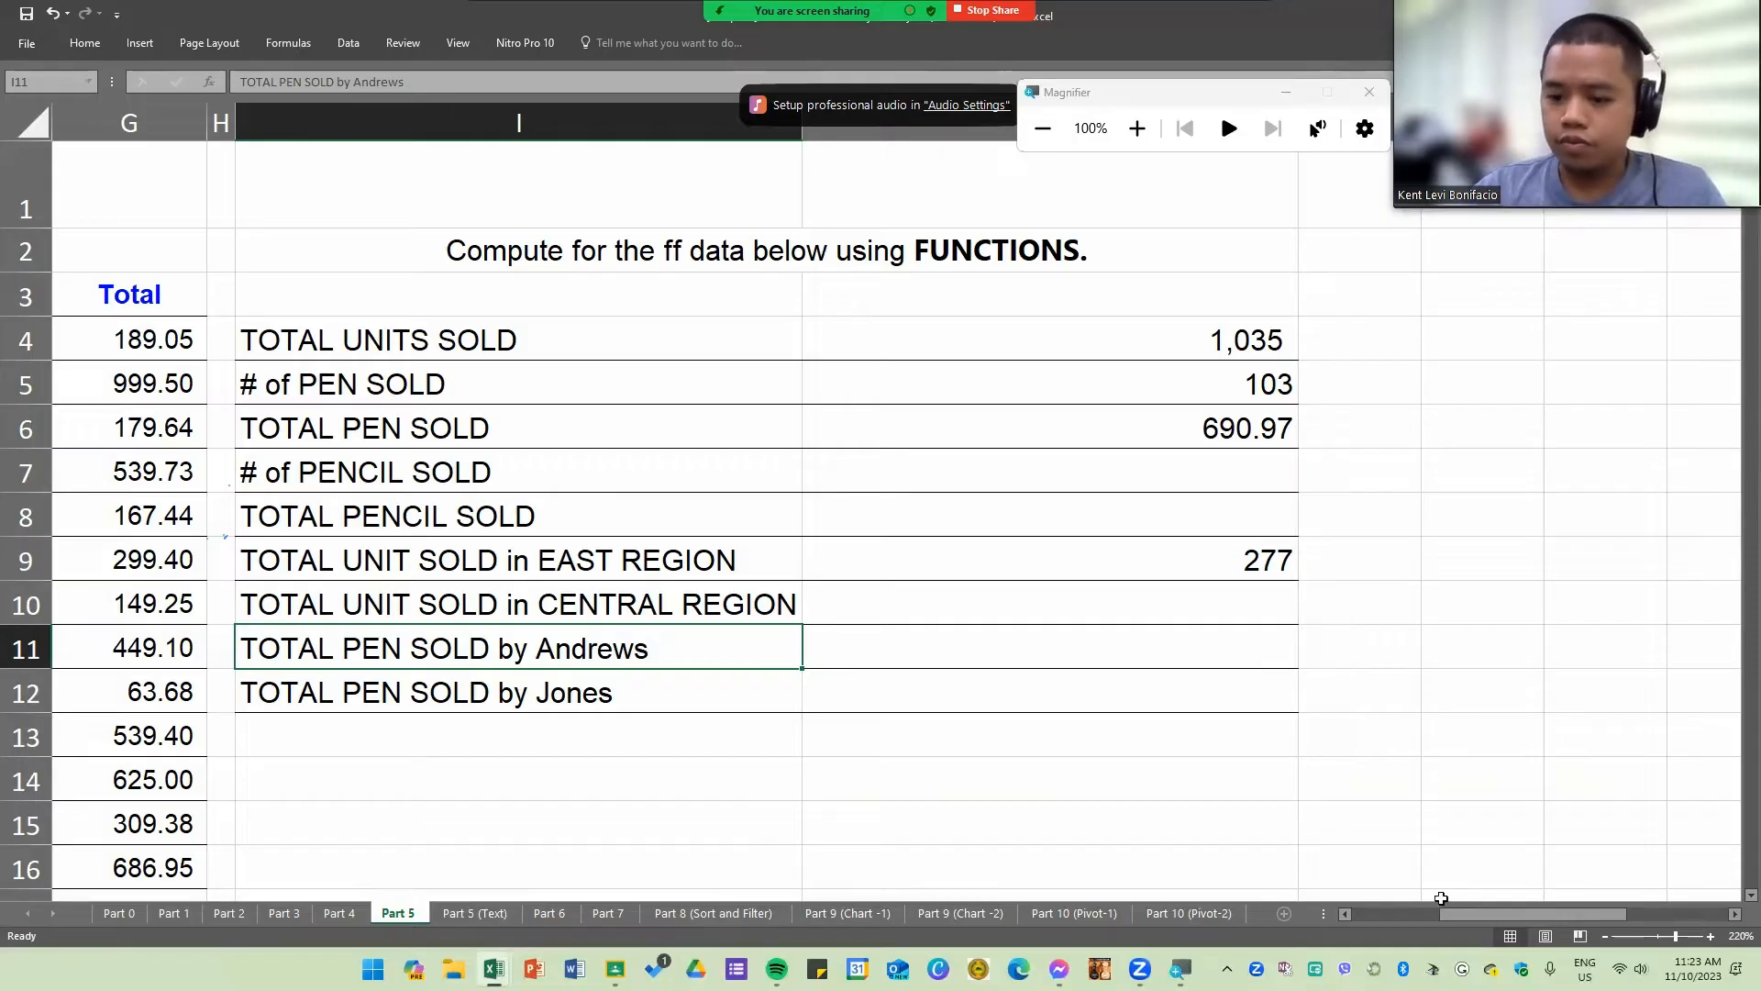
{"action": "left_click_drag", "start_coordinate": [1497, 912], "coordinate": [1370, 919]}
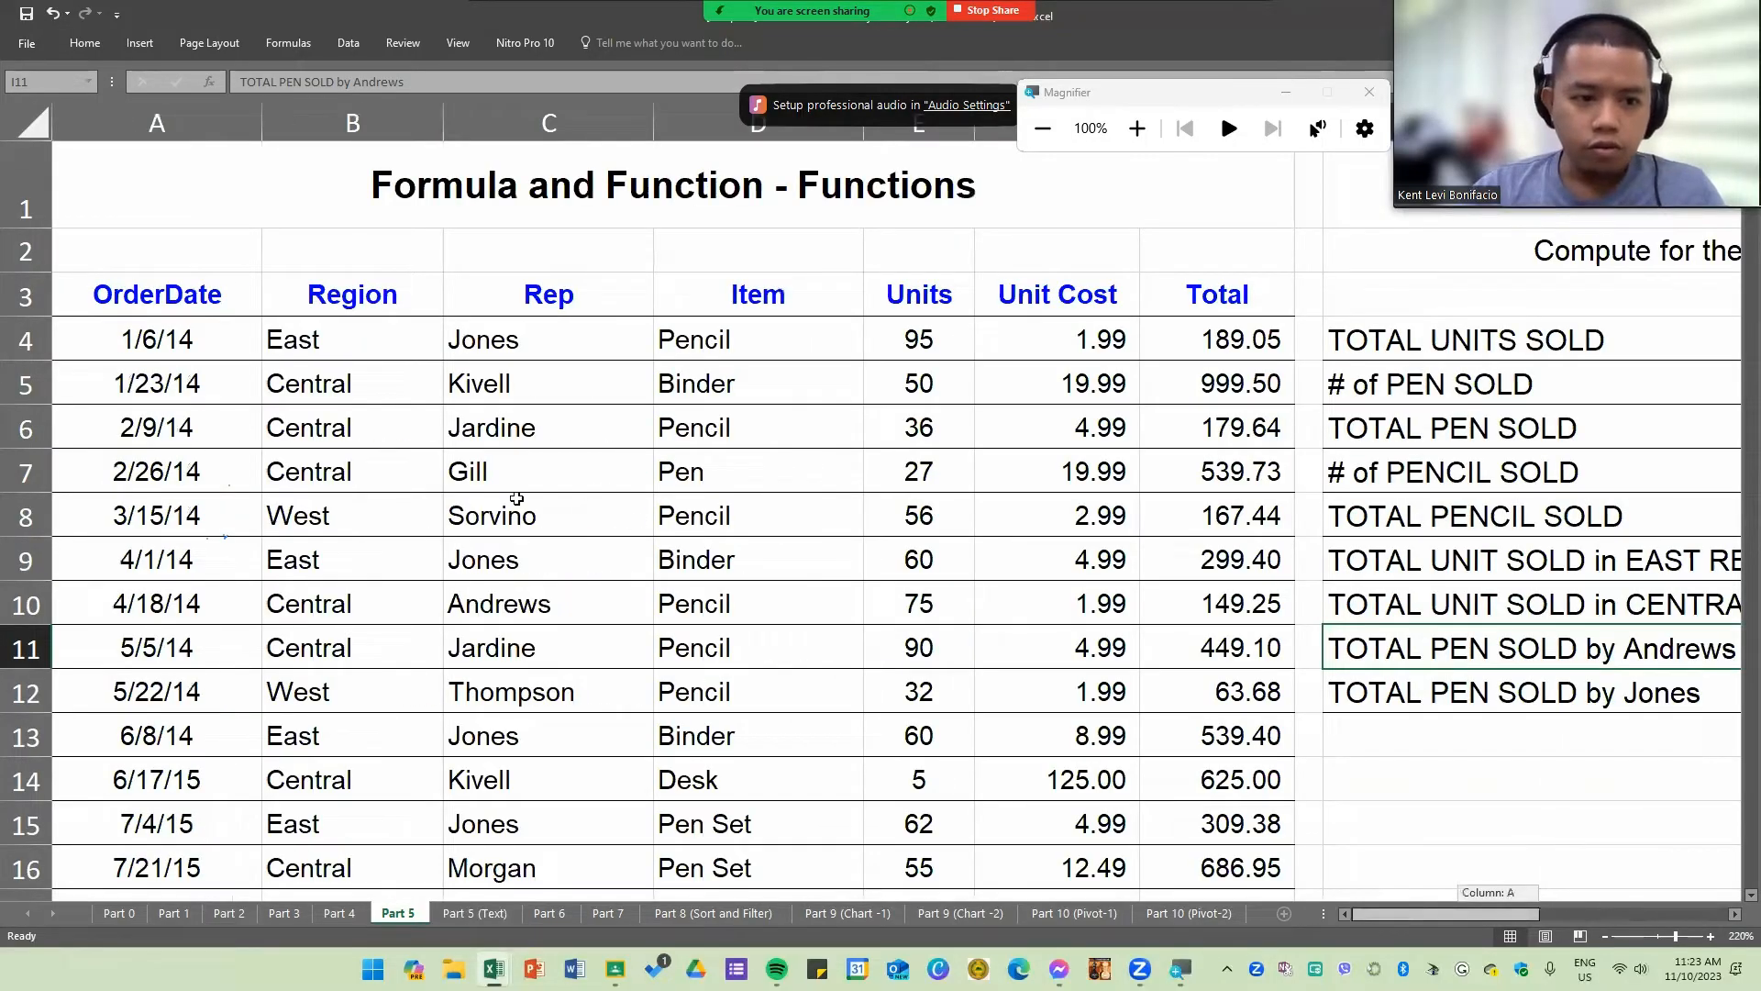
{"action": "left_click", "coordinate": [701, 469]}
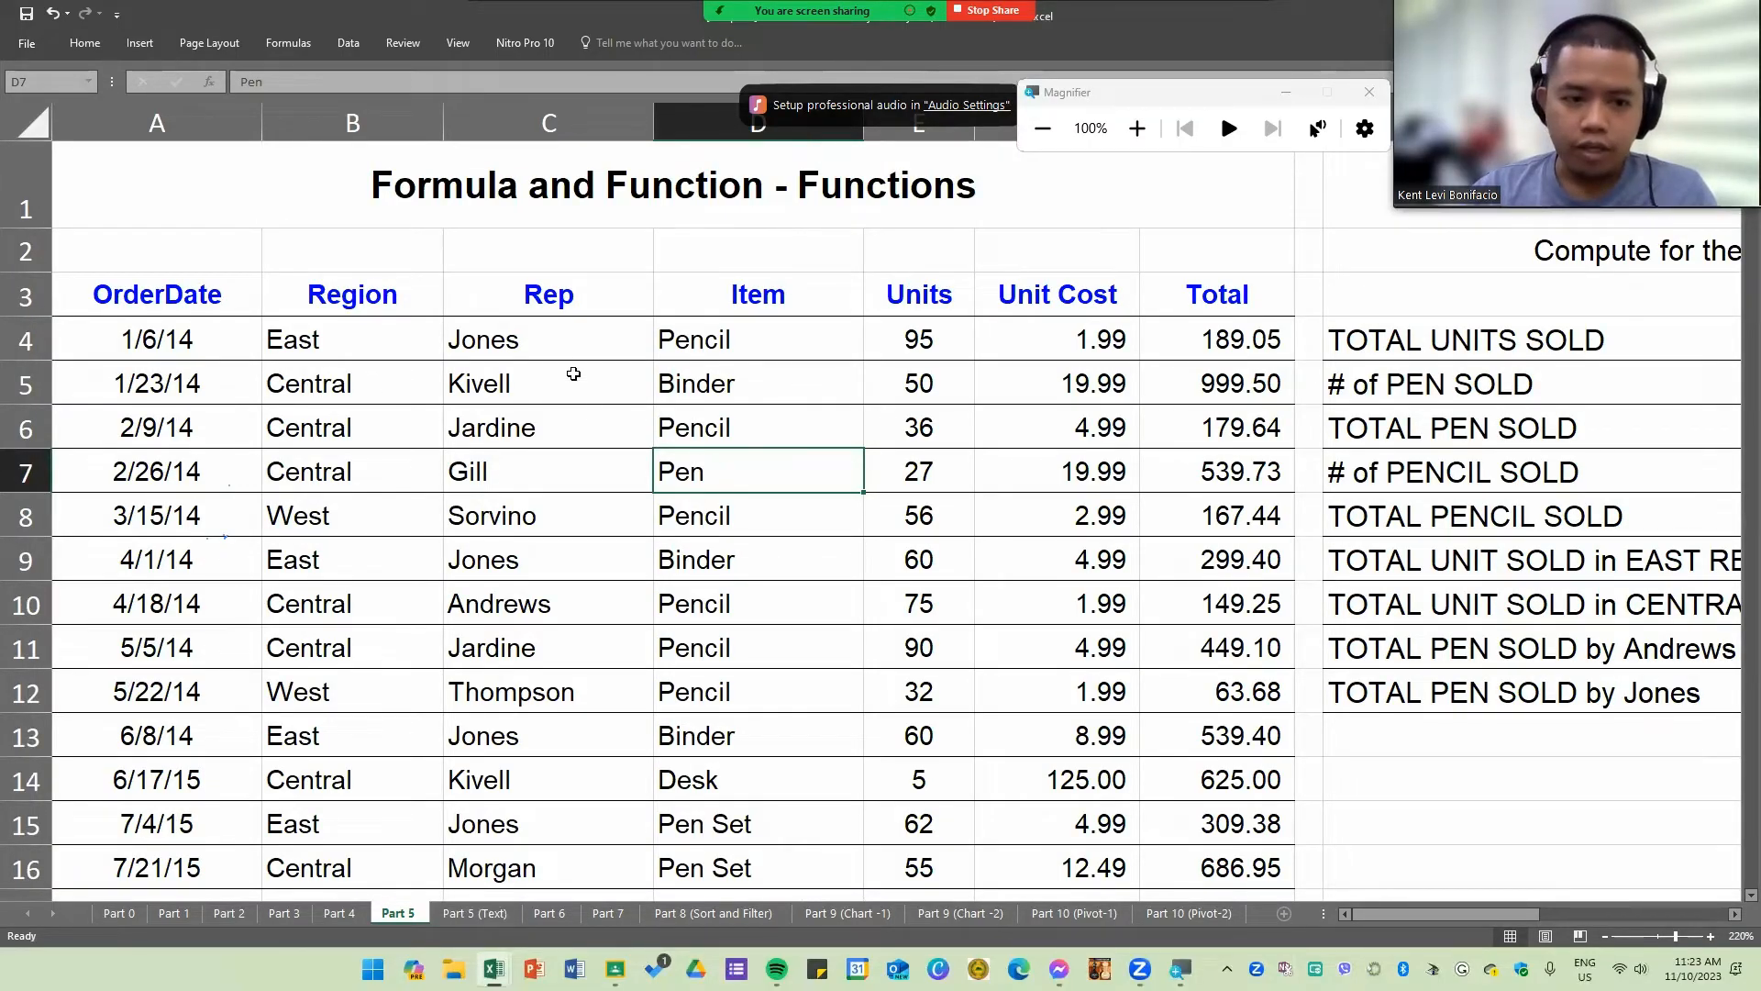
{"action": "left_click_drag", "start_coordinate": [495, 347], "coordinate": [693, 388]}
{"action": "left_click", "coordinate": [629, 471]}
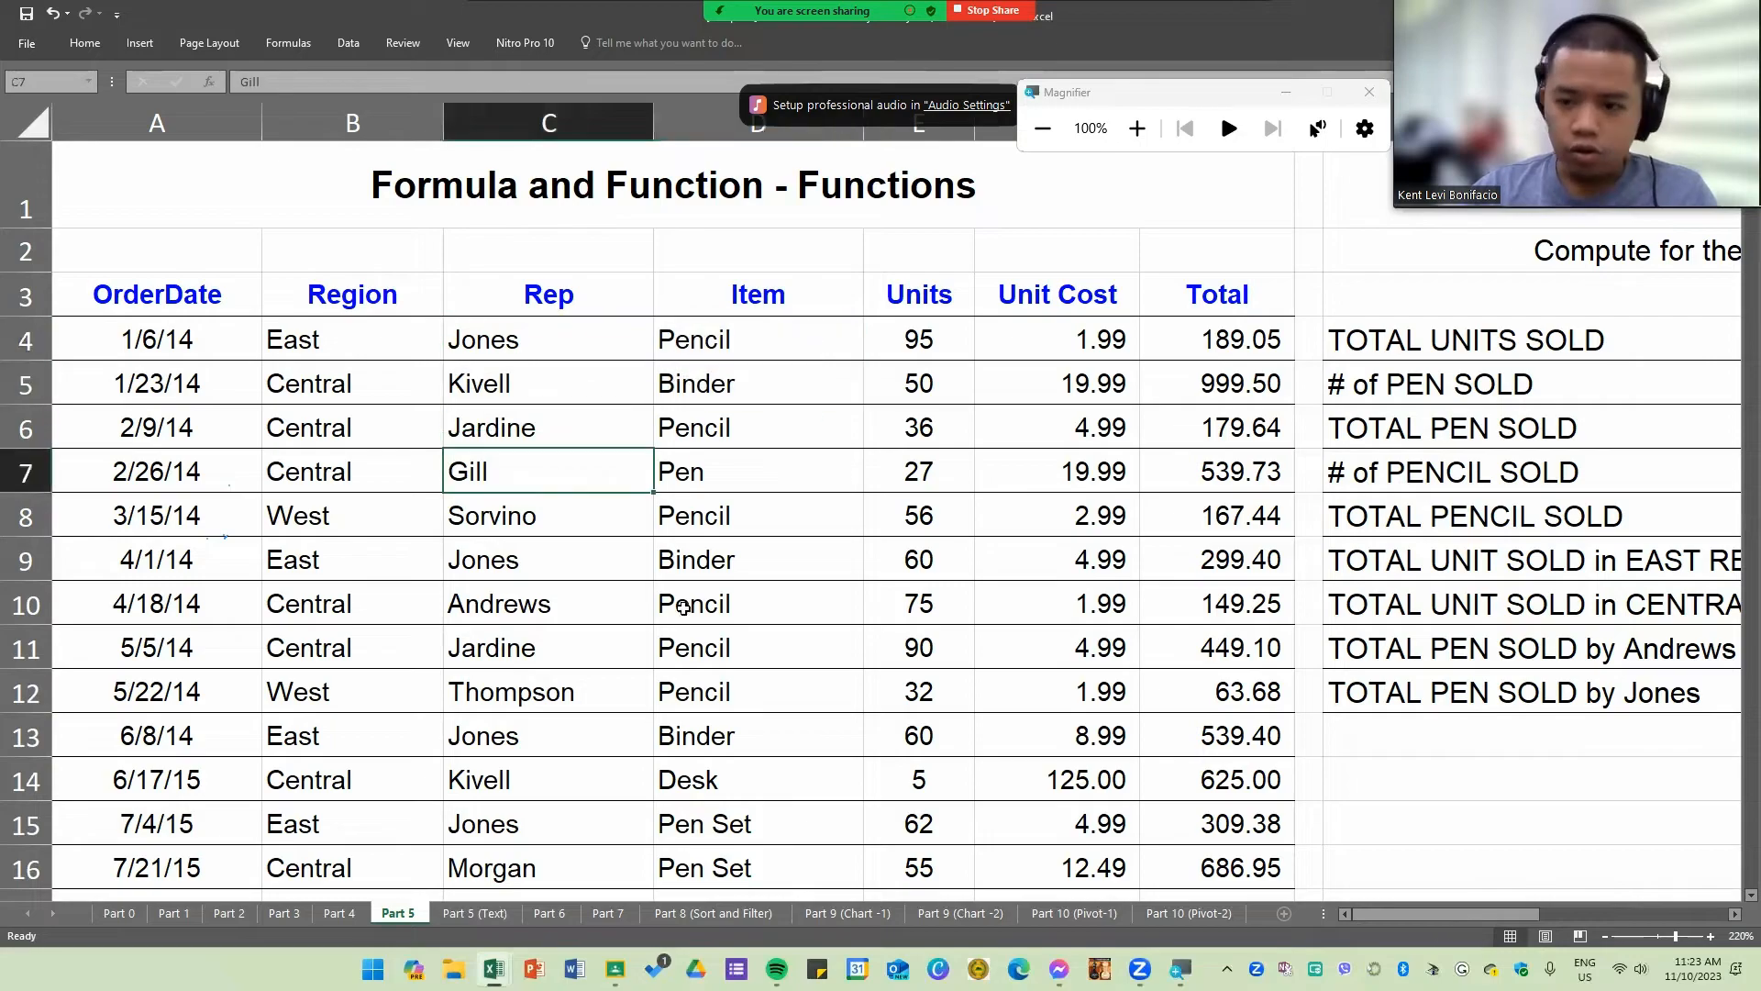
{"action": "scroll", "coordinate": [559, 554], "scroll_direction": "down", "scroll_amount": 1}
{"action": "scroll", "coordinate": [509, 592], "scroll_direction": "up", "scroll_amount": 1}
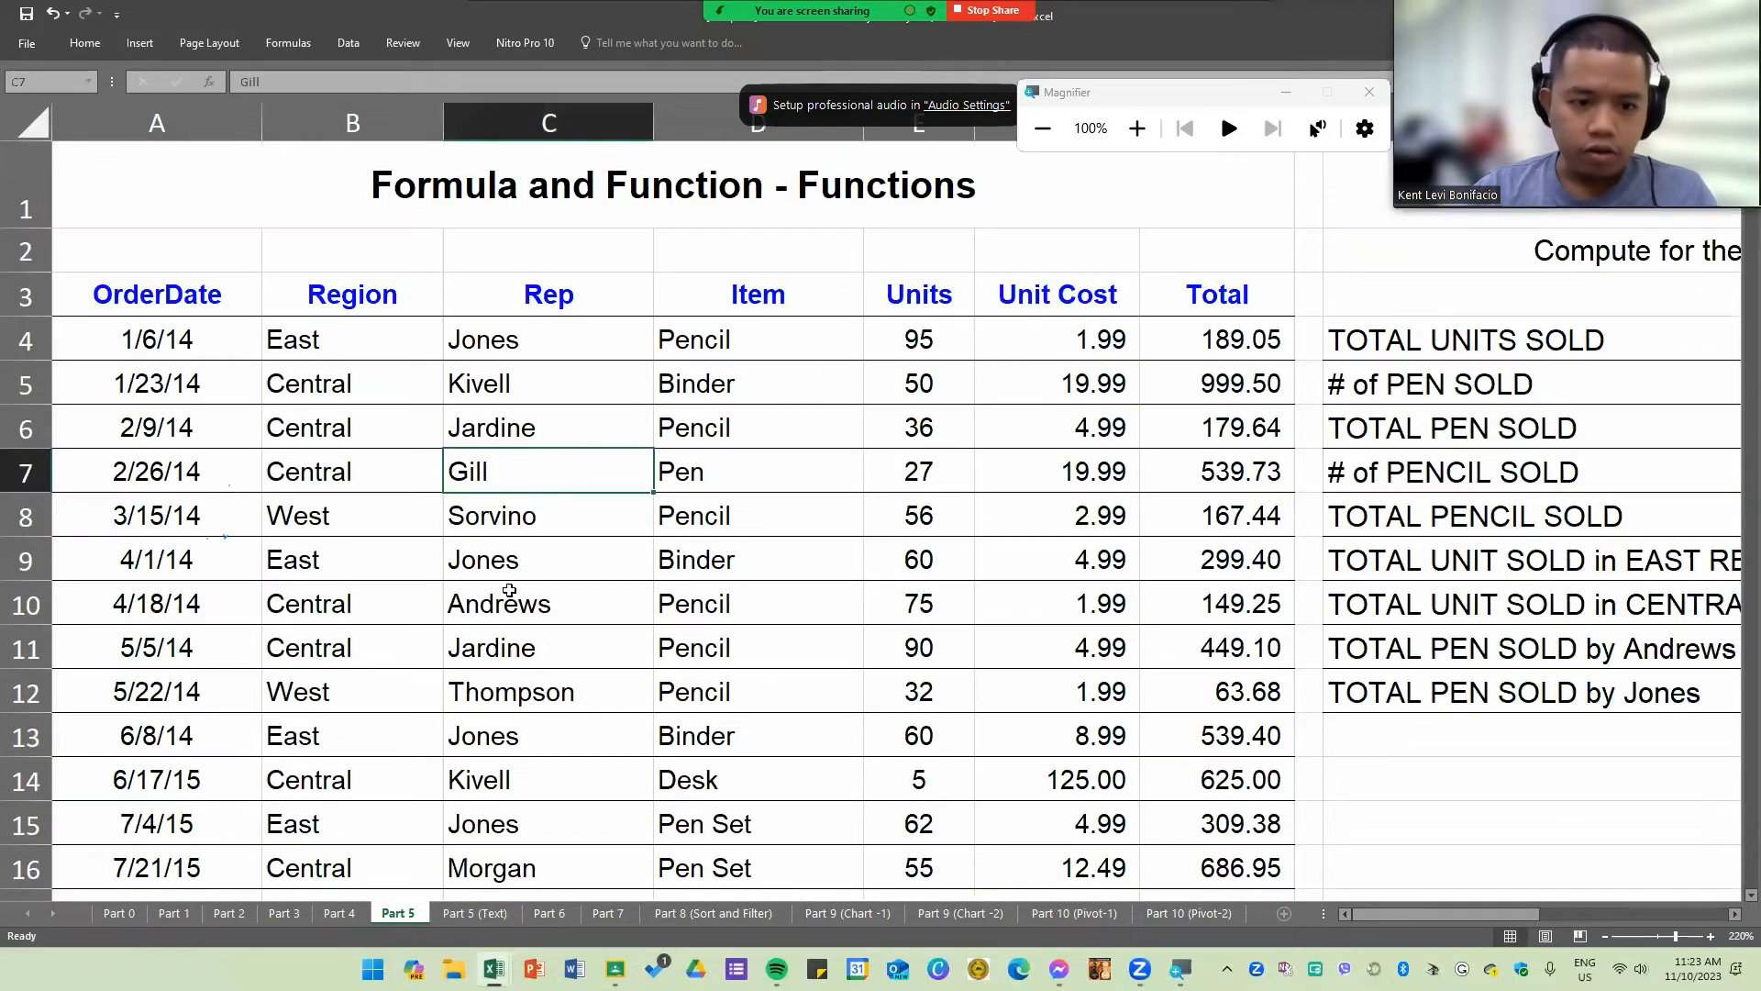
{"action": "left_click", "coordinate": [495, 516]}
{"action": "mouse_move", "coordinate": [487, 606]}
{"action": "left_mouse_down"}
{"action": "mouse_move", "coordinate": [880, 610]}
{"action": "mouse_move", "coordinate": [489, 606]}
{"action": "left_mouse_up"}
{"action": "left_click", "coordinate": [747, 605]}
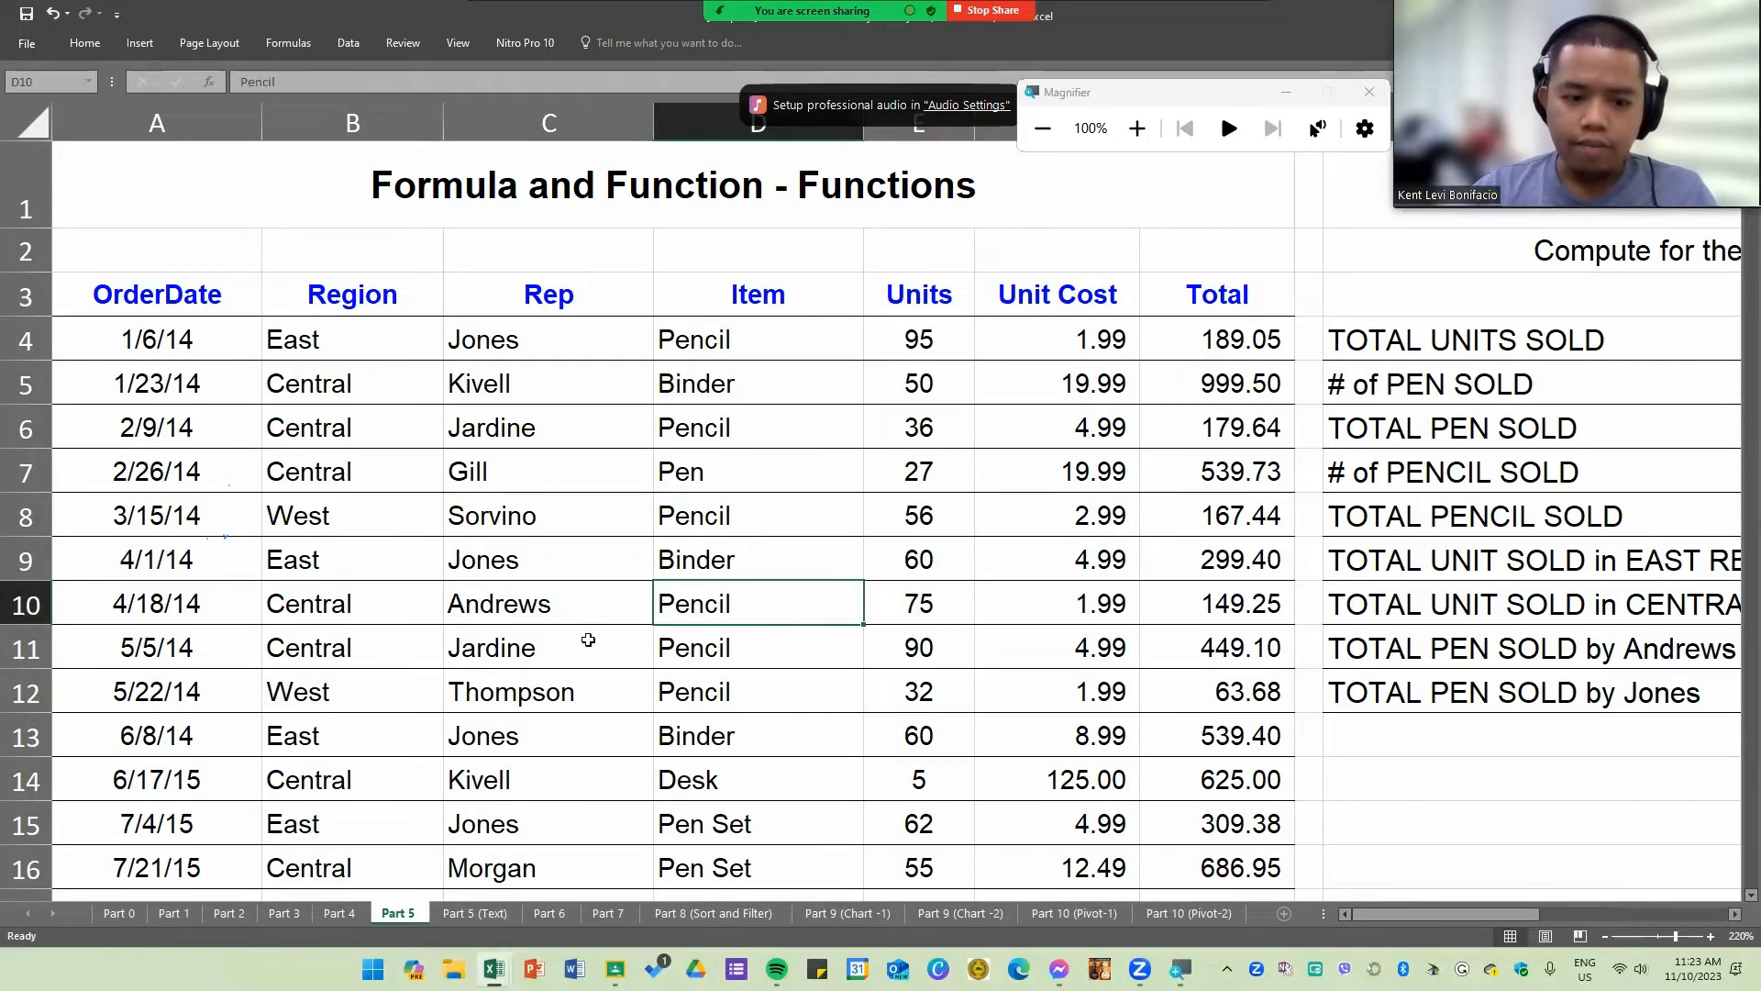
Step: Check which Item stands beside each entry of the rep named in I11, through row 25 of the sales table
{"action": "scroll", "coordinate": [584, 633], "scroll_direction": "down", "scroll_amount": 3}
{"action": "scroll", "coordinate": [637, 656], "scroll_direction": "down", "scroll_amount": 1}
{"action": "scroll", "coordinate": [1009, 753], "scroll_direction": "up", "scroll_amount": 3}
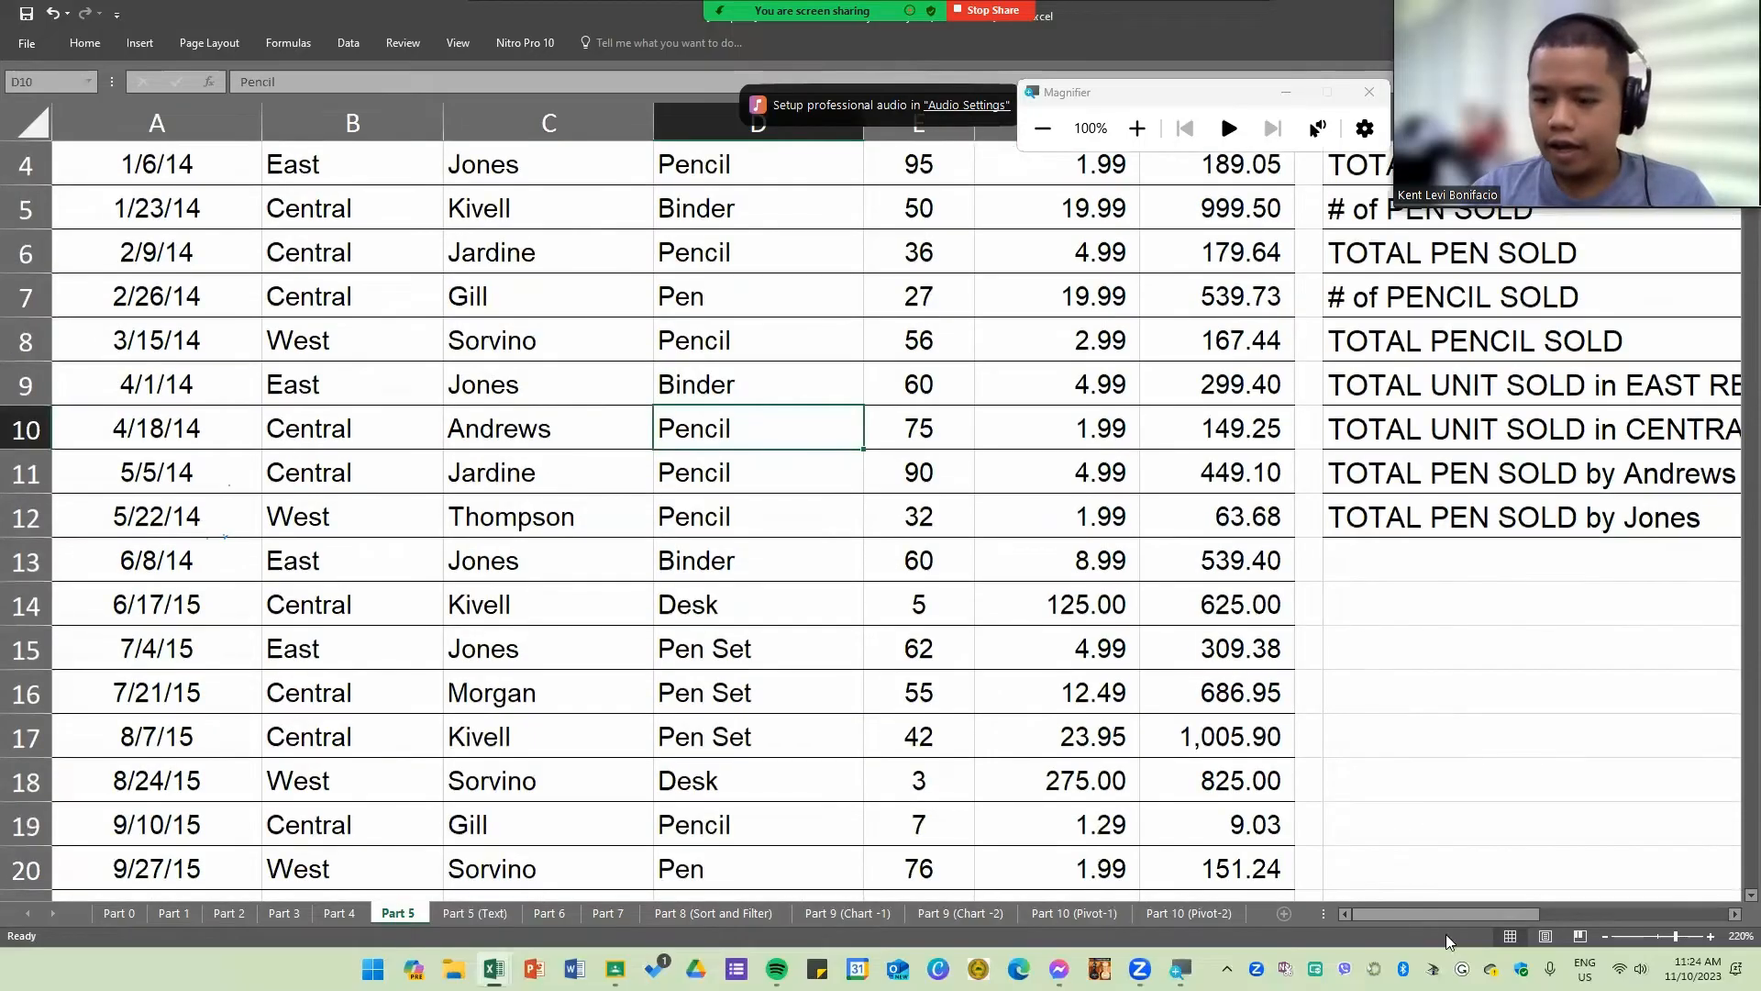
{"action": "scroll", "coordinate": [658, 703], "scroll_direction": "down", "scroll_amount": 1}
{"action": "scroll", "coordinate": [658, 703], "scroll_direction": "down", "scroll_amount": 1}
{"action": "left_click_drag", "start_coordinate": [581, 826], "coordinate": [786, 826]}
{"action": "scroll", "coordinate": [786, 782], "scroll_direction": "down", "scroll_amount": 1}
{"action": "scroll", "coordinate": [786, 782], "scroll_direction": "down", "scroll_amount": 5}
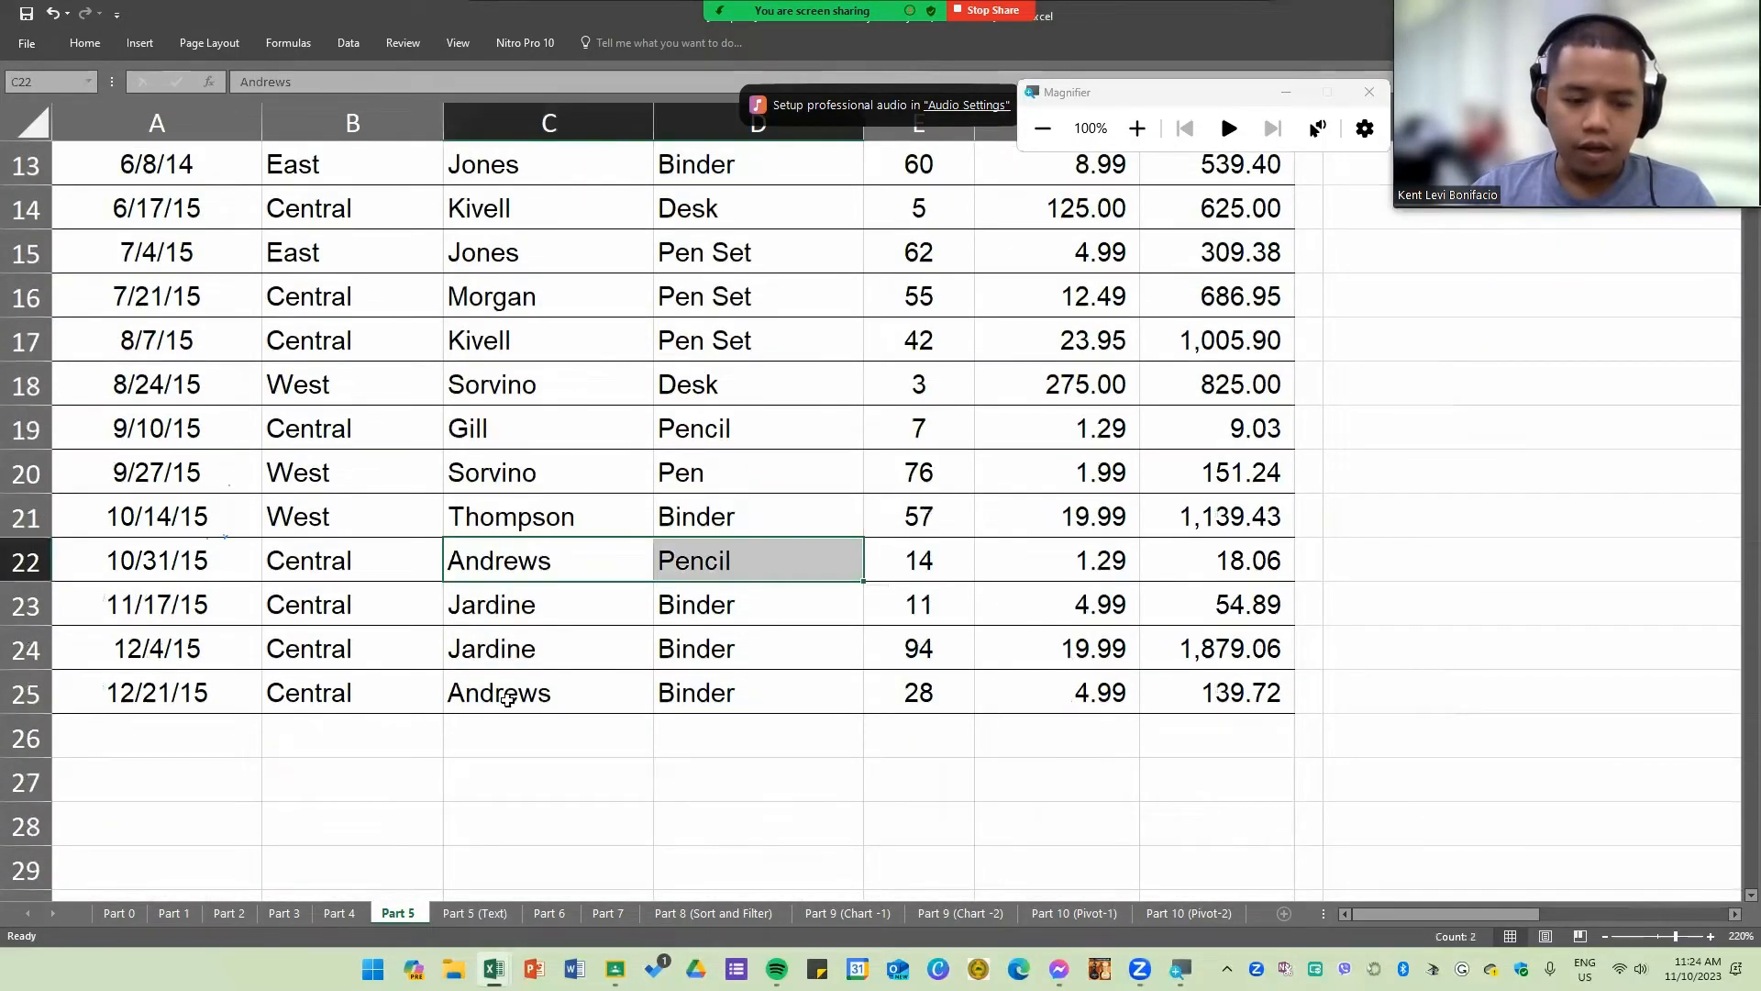
{"action": "left_click_drag", "start_coordinate": [507, 701], "coordinate": [706, 716]}
{"action": "scroll", "coordinate": [648, 754], "scroll_direction": "up", "scroll_amount": 3}
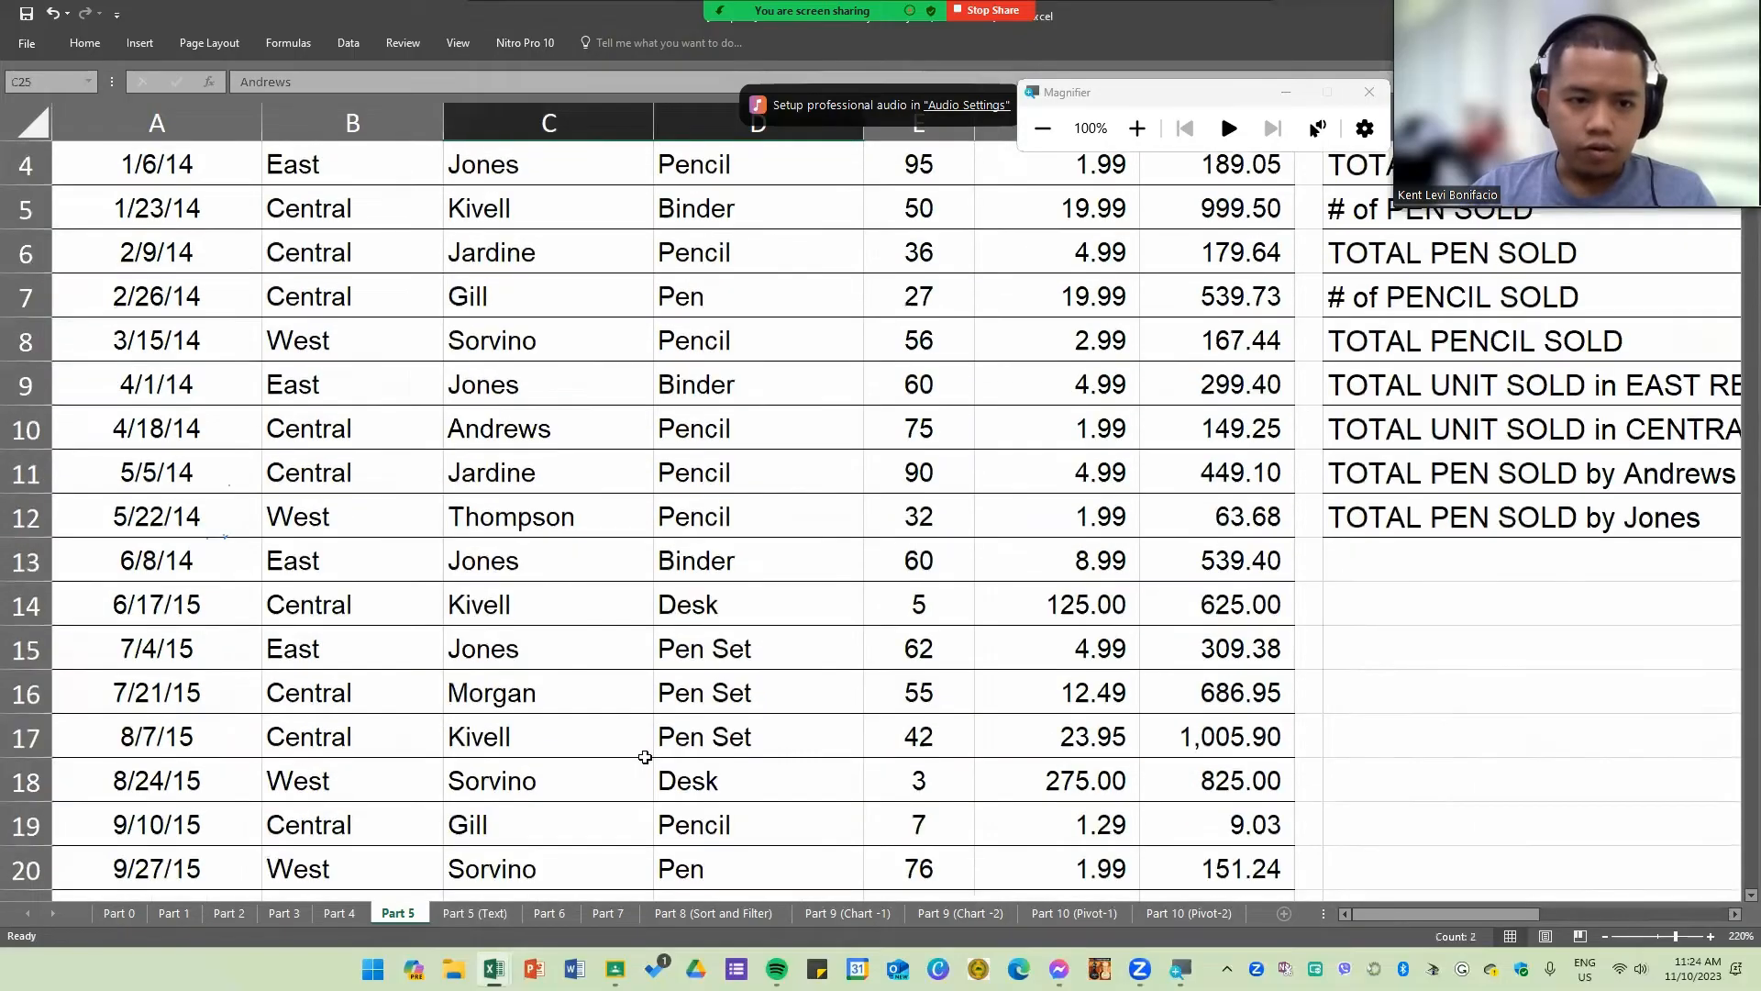
{"action": "scroll", "coordinate": [509, 446], "scroll_direction": "up", "scroll_amount": 1}
{"action": "scroll", "coordinate": [496, 652], "scroll_direction": "down", "scroll_amount": 3}
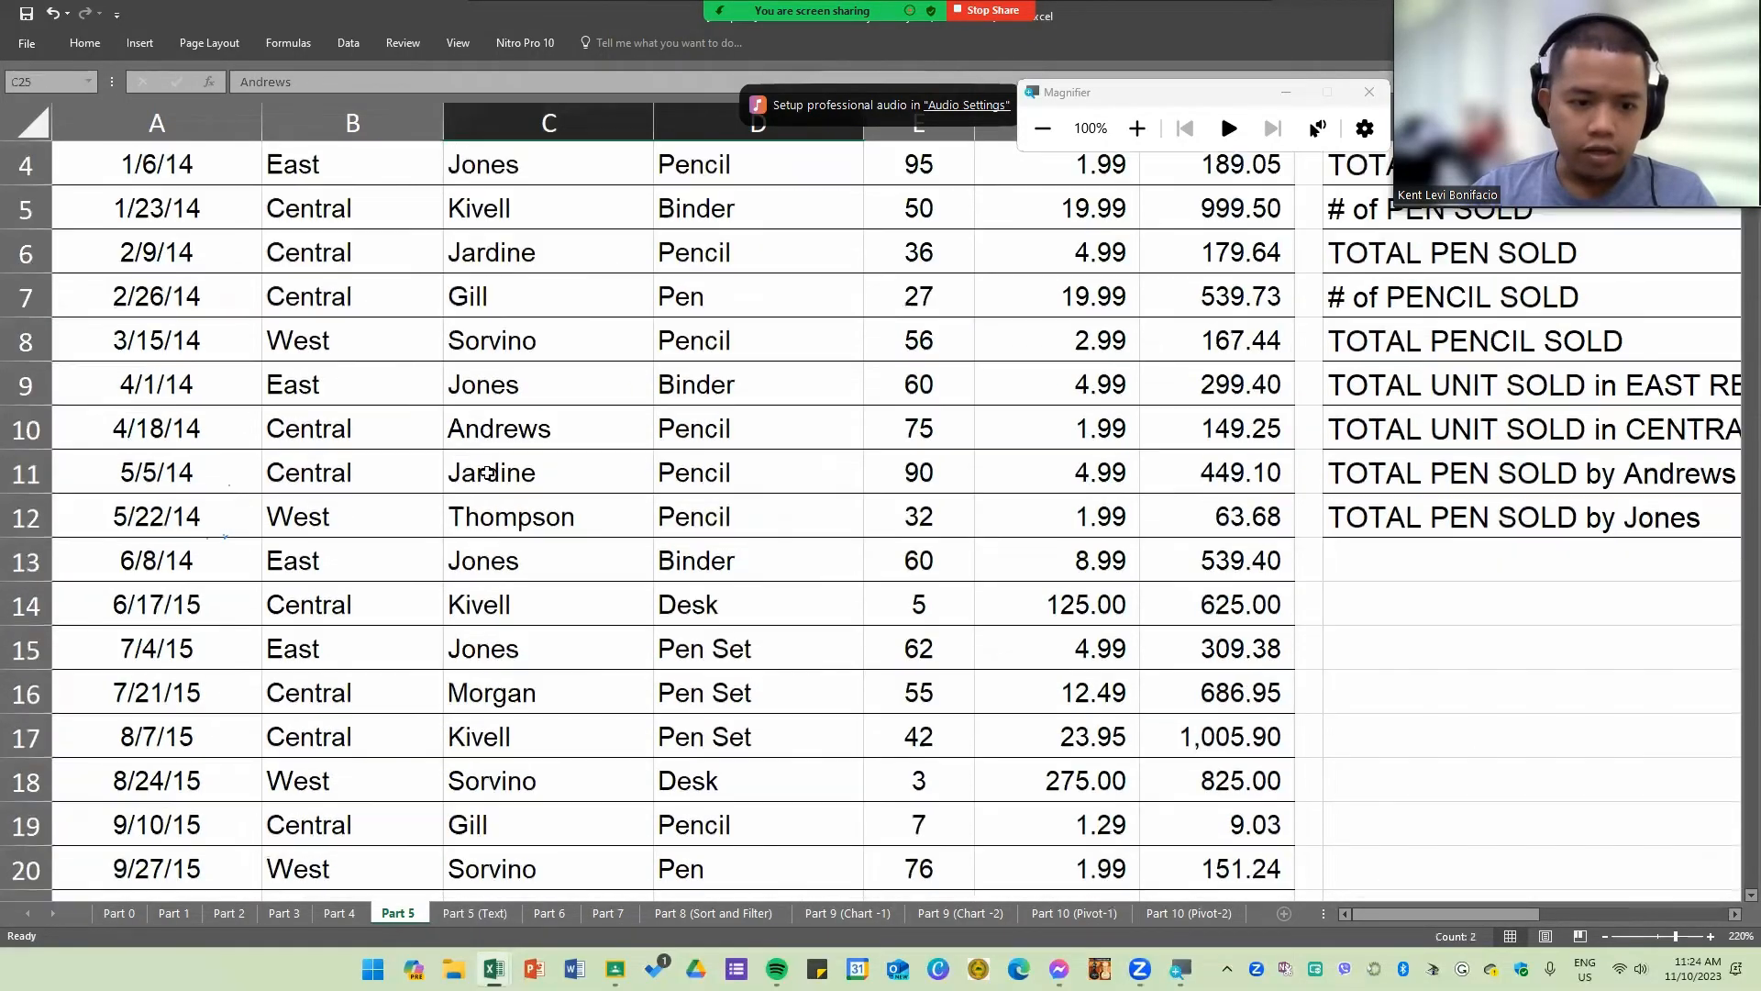
{"action": "left_click_drag", "start_coordinate": [581, 440], "coordinate": [704, 460]}
{"action": "scroll", "coordinate": [489, 602], "scroll_direction": "down", "scroll_amount": 2}
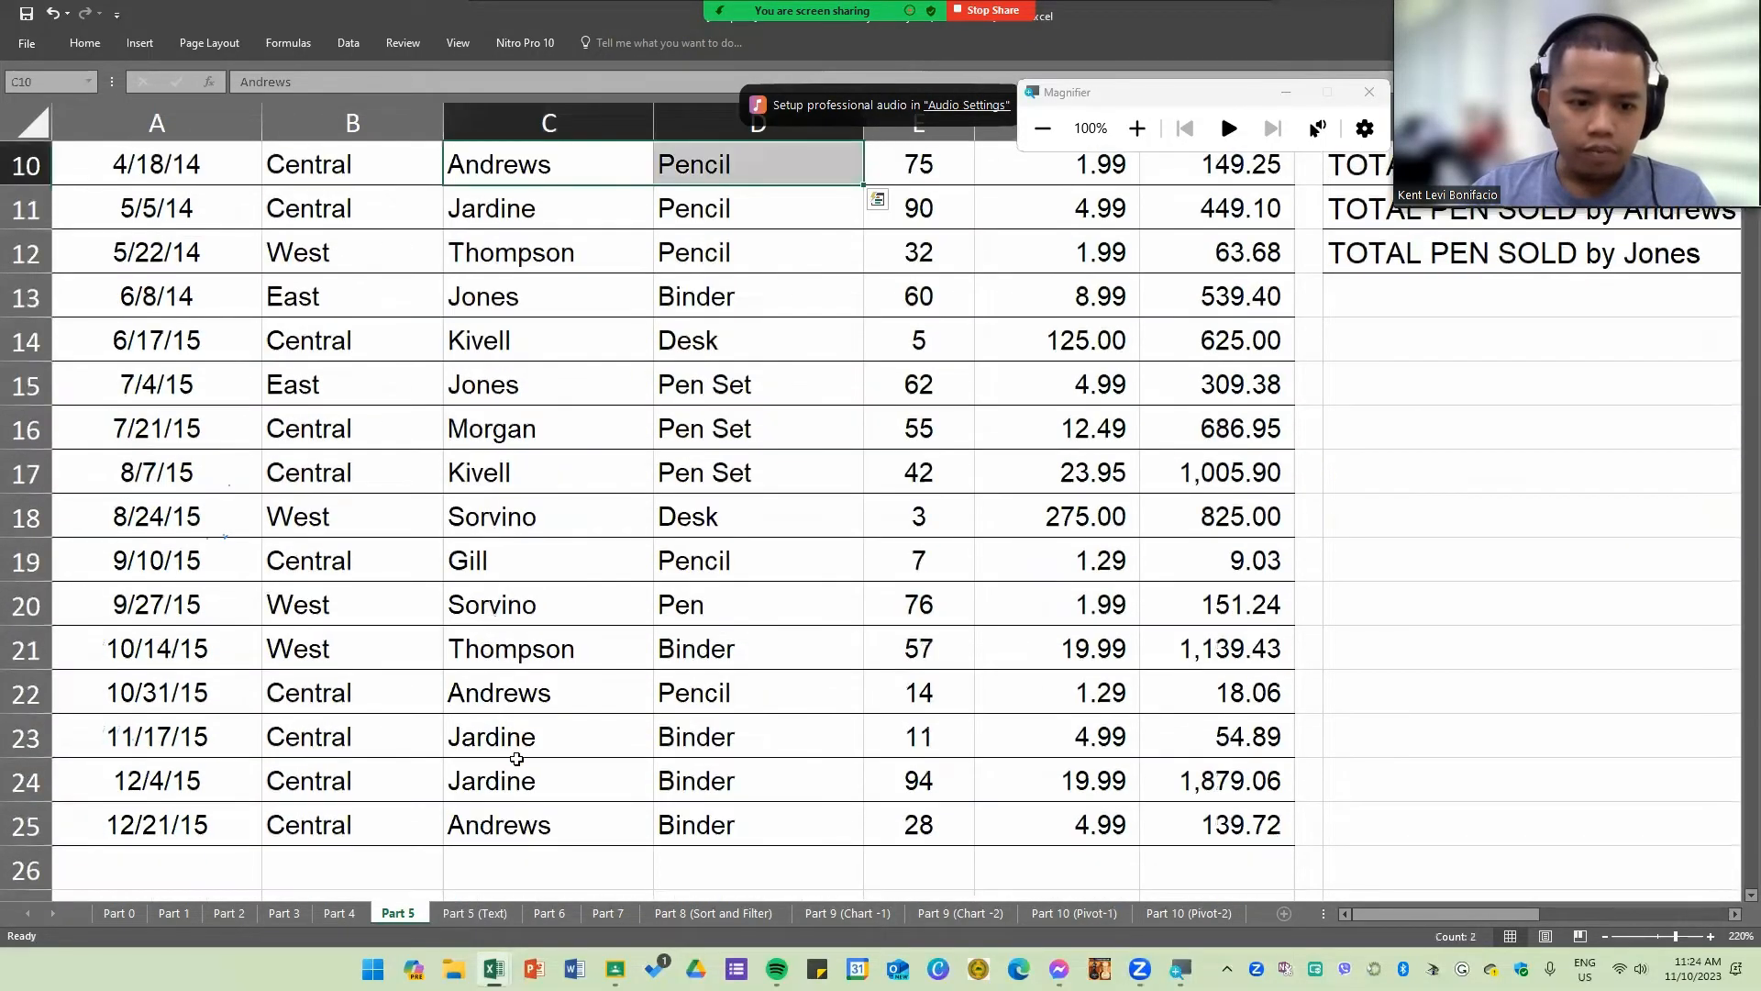
{"action": "left_click_drag", "start_coordinate": [487, 697], "coordinate": [697, 695]}
{"action": "left_click_drag", "start_coordinate": [509, 825], "coordinate": [705, 829]}
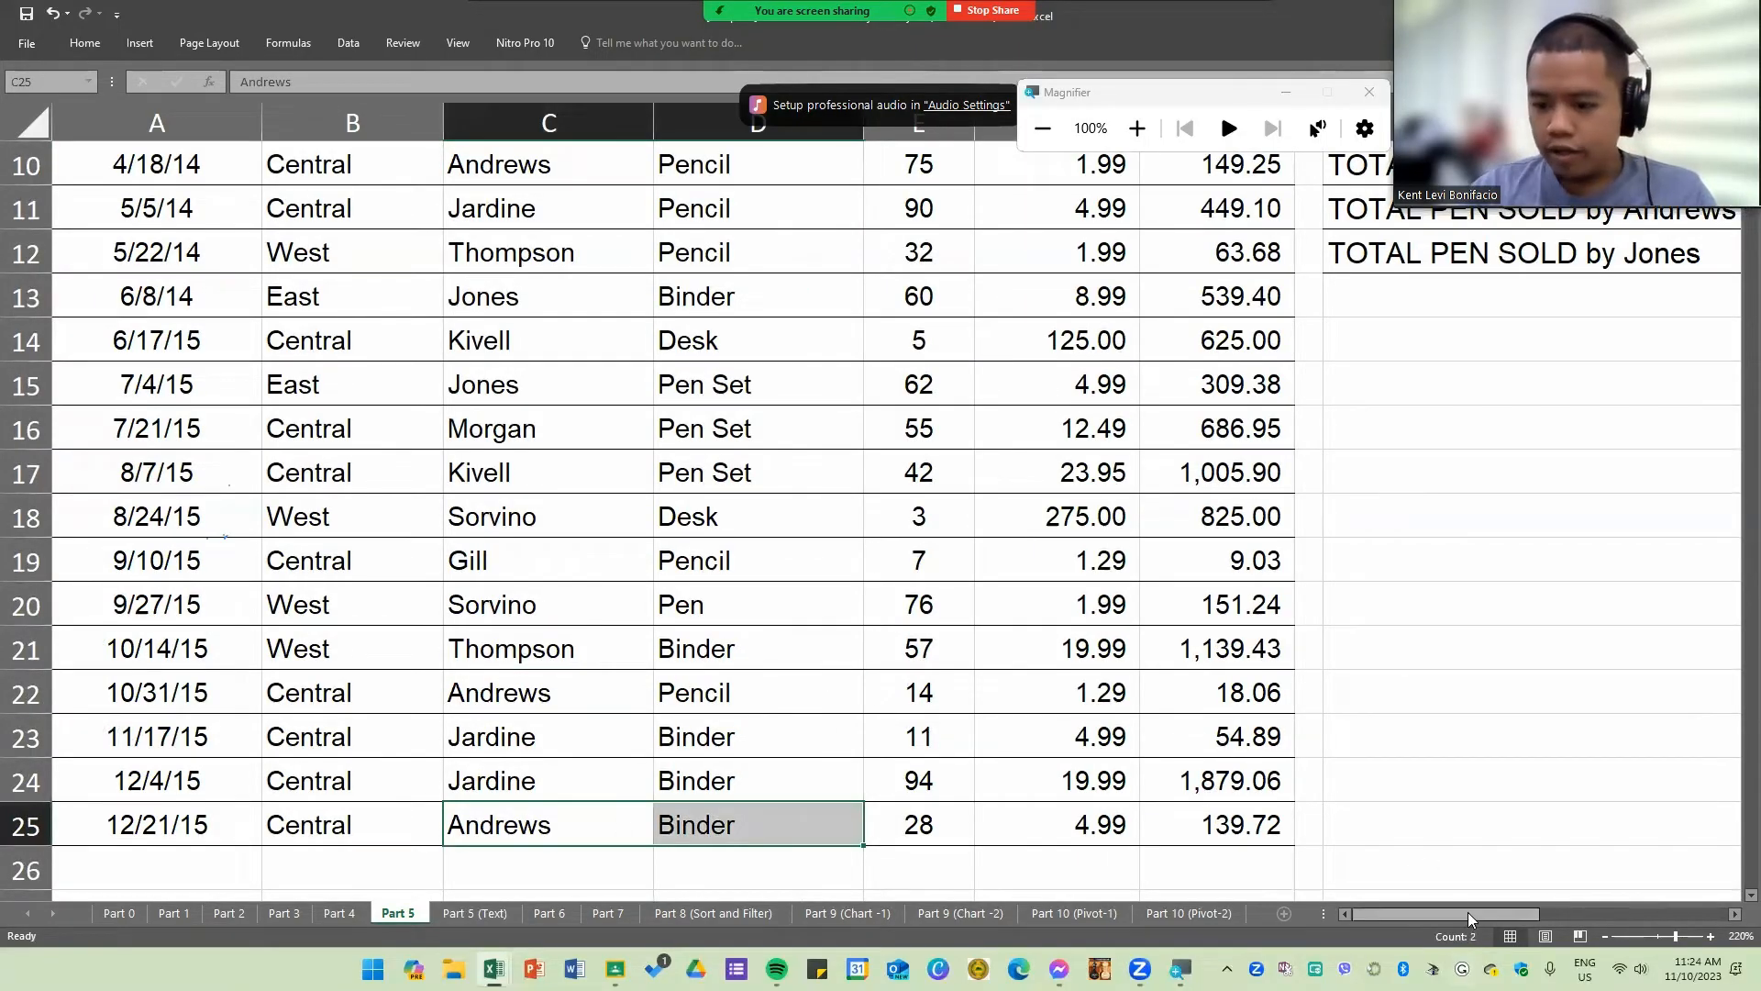
{"action": "left_click_drag", "start_coordinate": [1467, 912], "coordinate": [1539, 910]}
{"action": "scroll", "coordinate": [1120, 728], "scroll_direction": "up", "scroll_amount": 2}
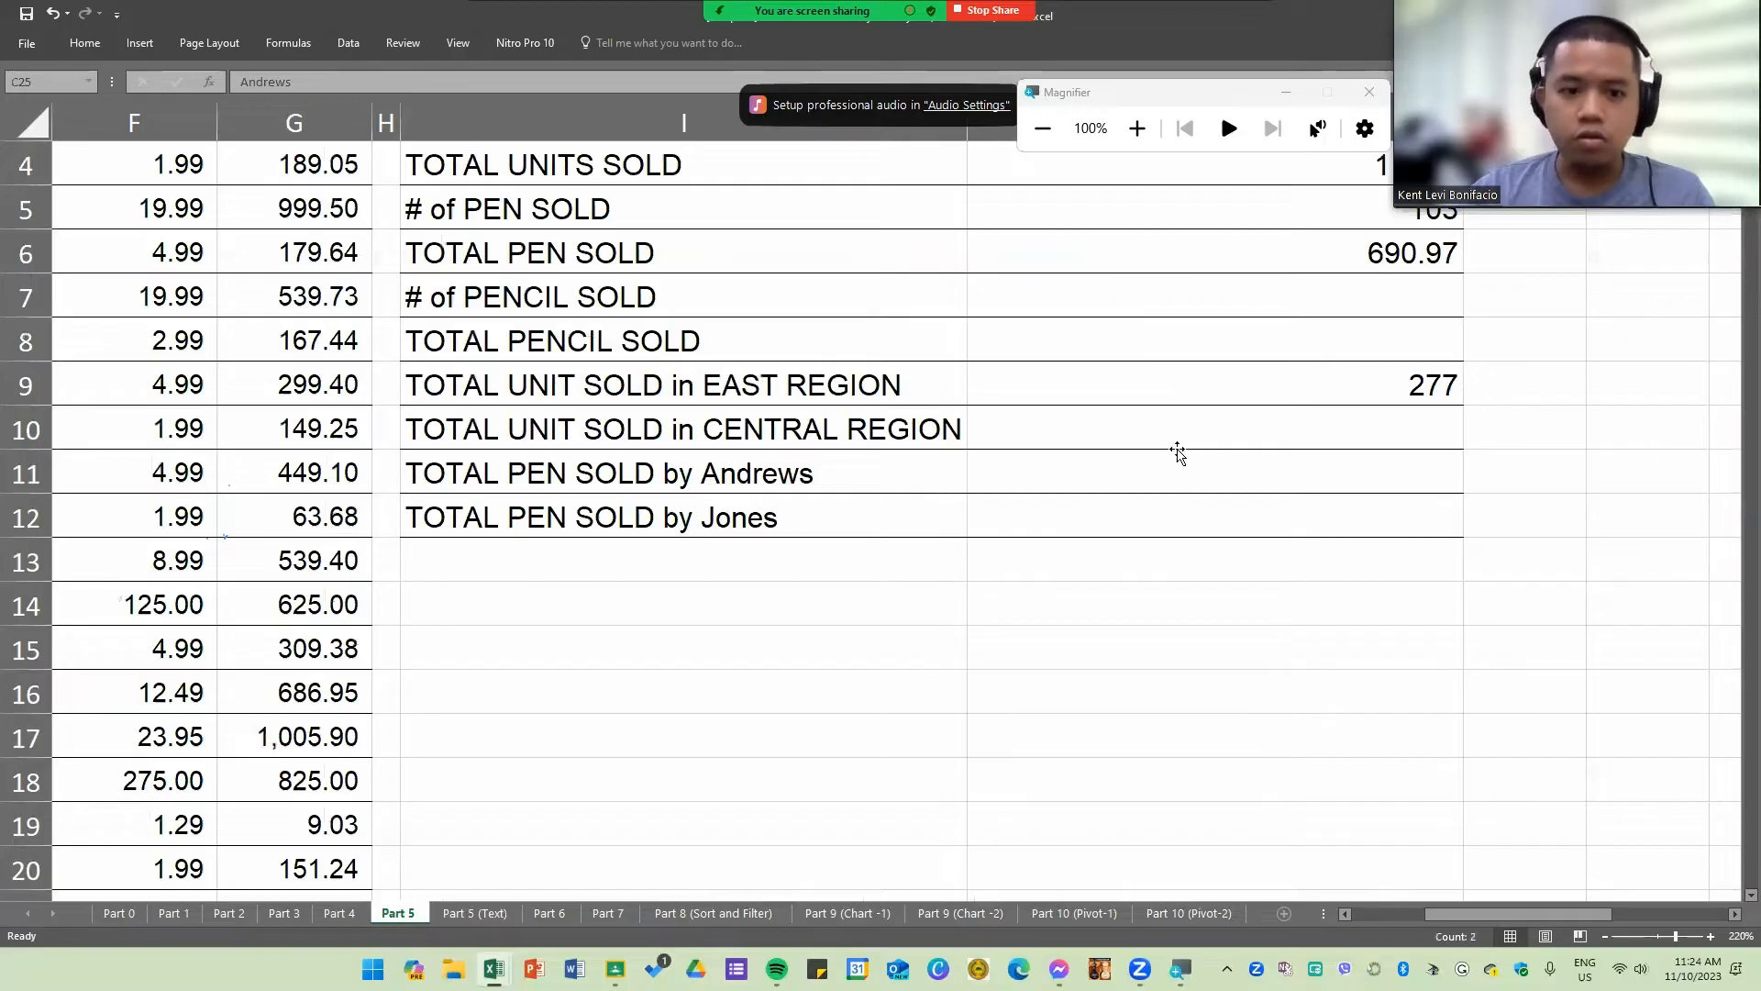
{"action": "left_click", "coordinate": [1177, 455]}
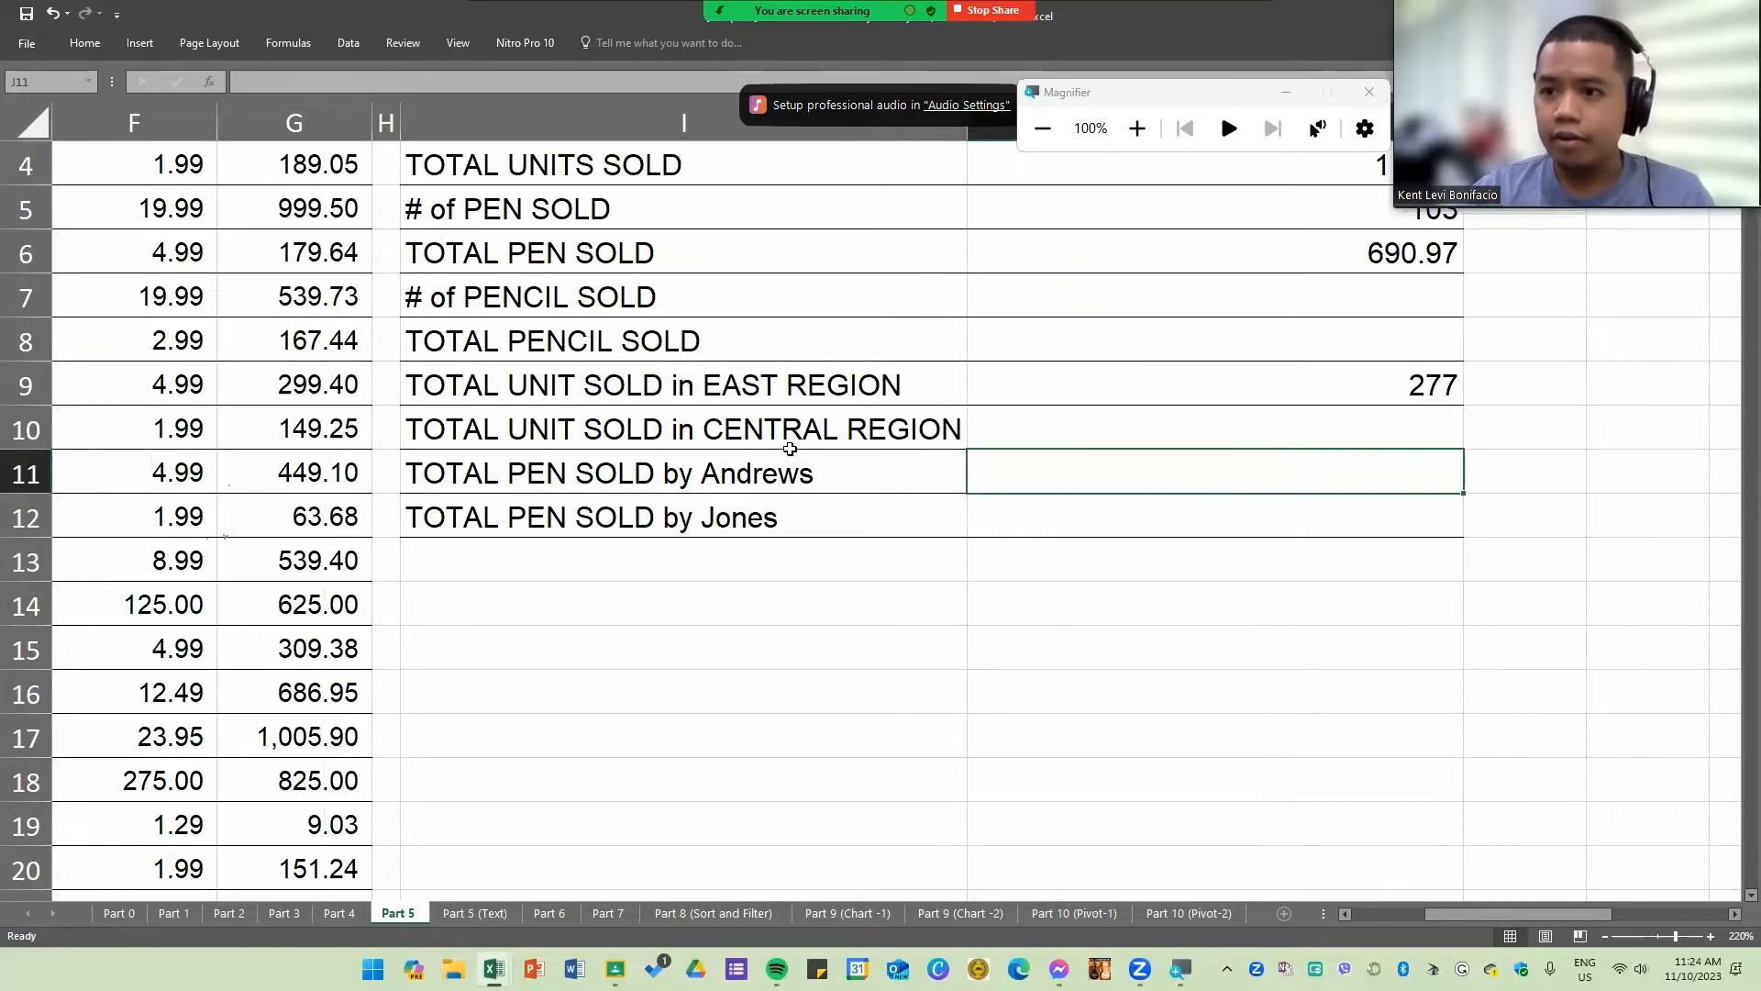
{"action": "type", "text": "="}
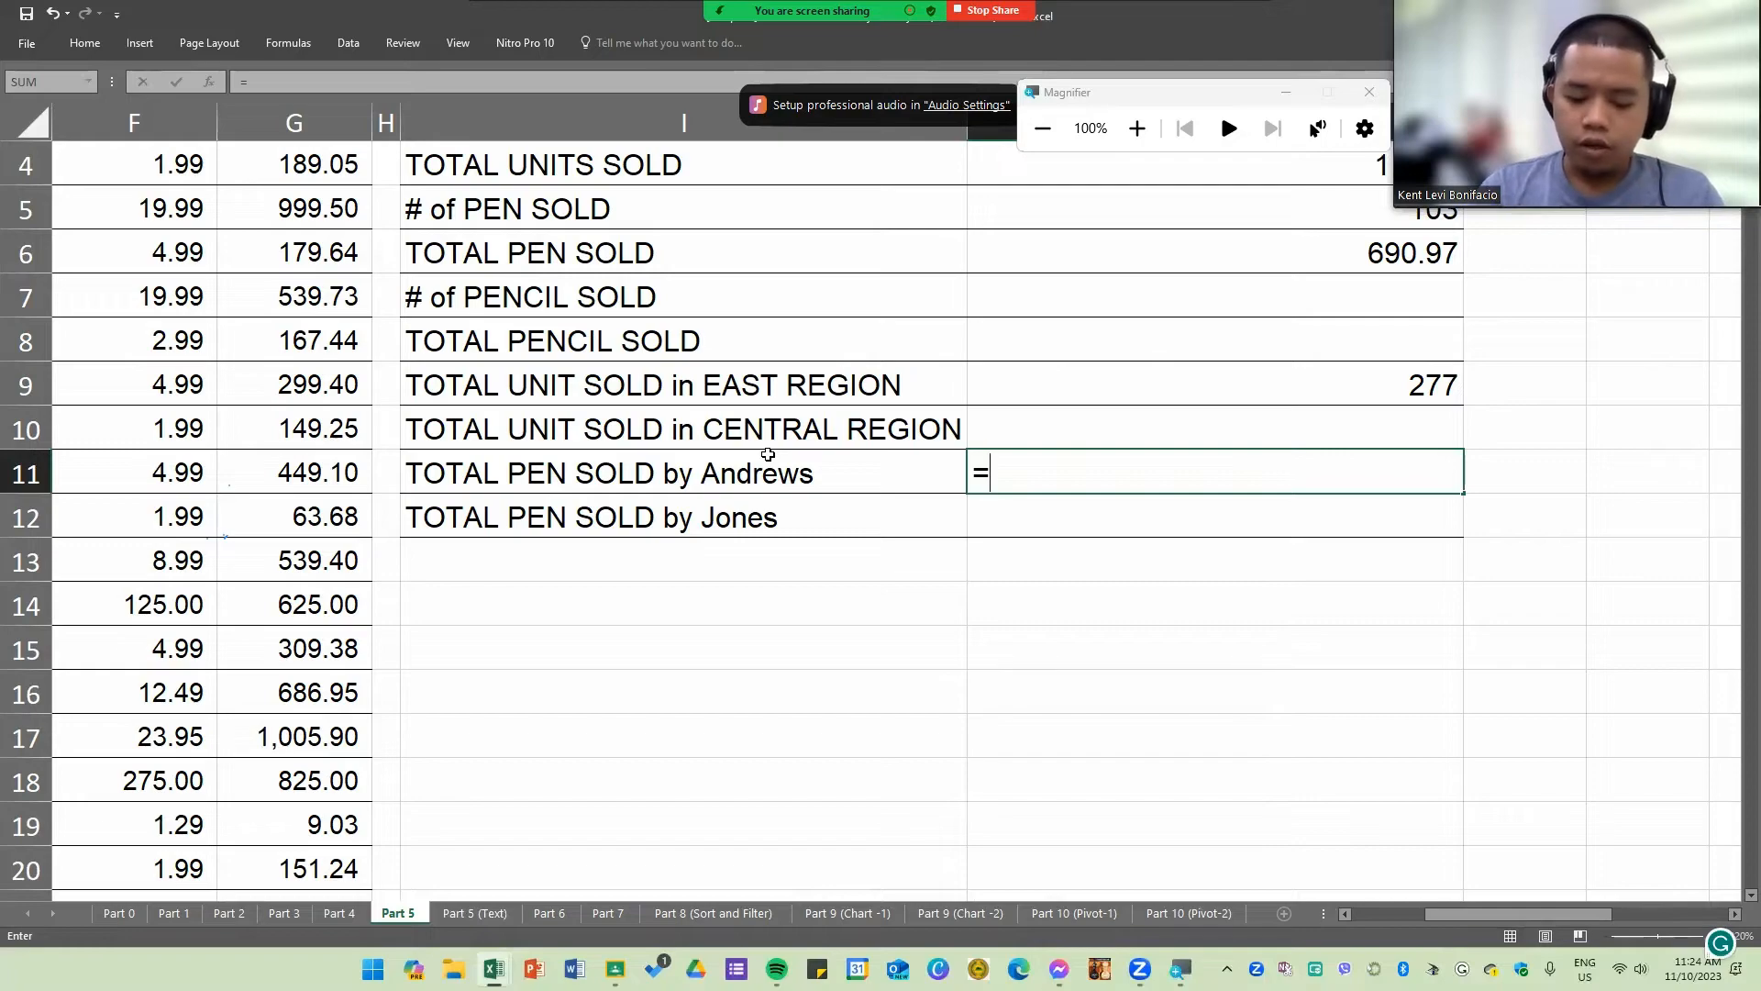
{"action": "type", "text": "SUMF"}
{"action": "key", "text": "BackSpace"}
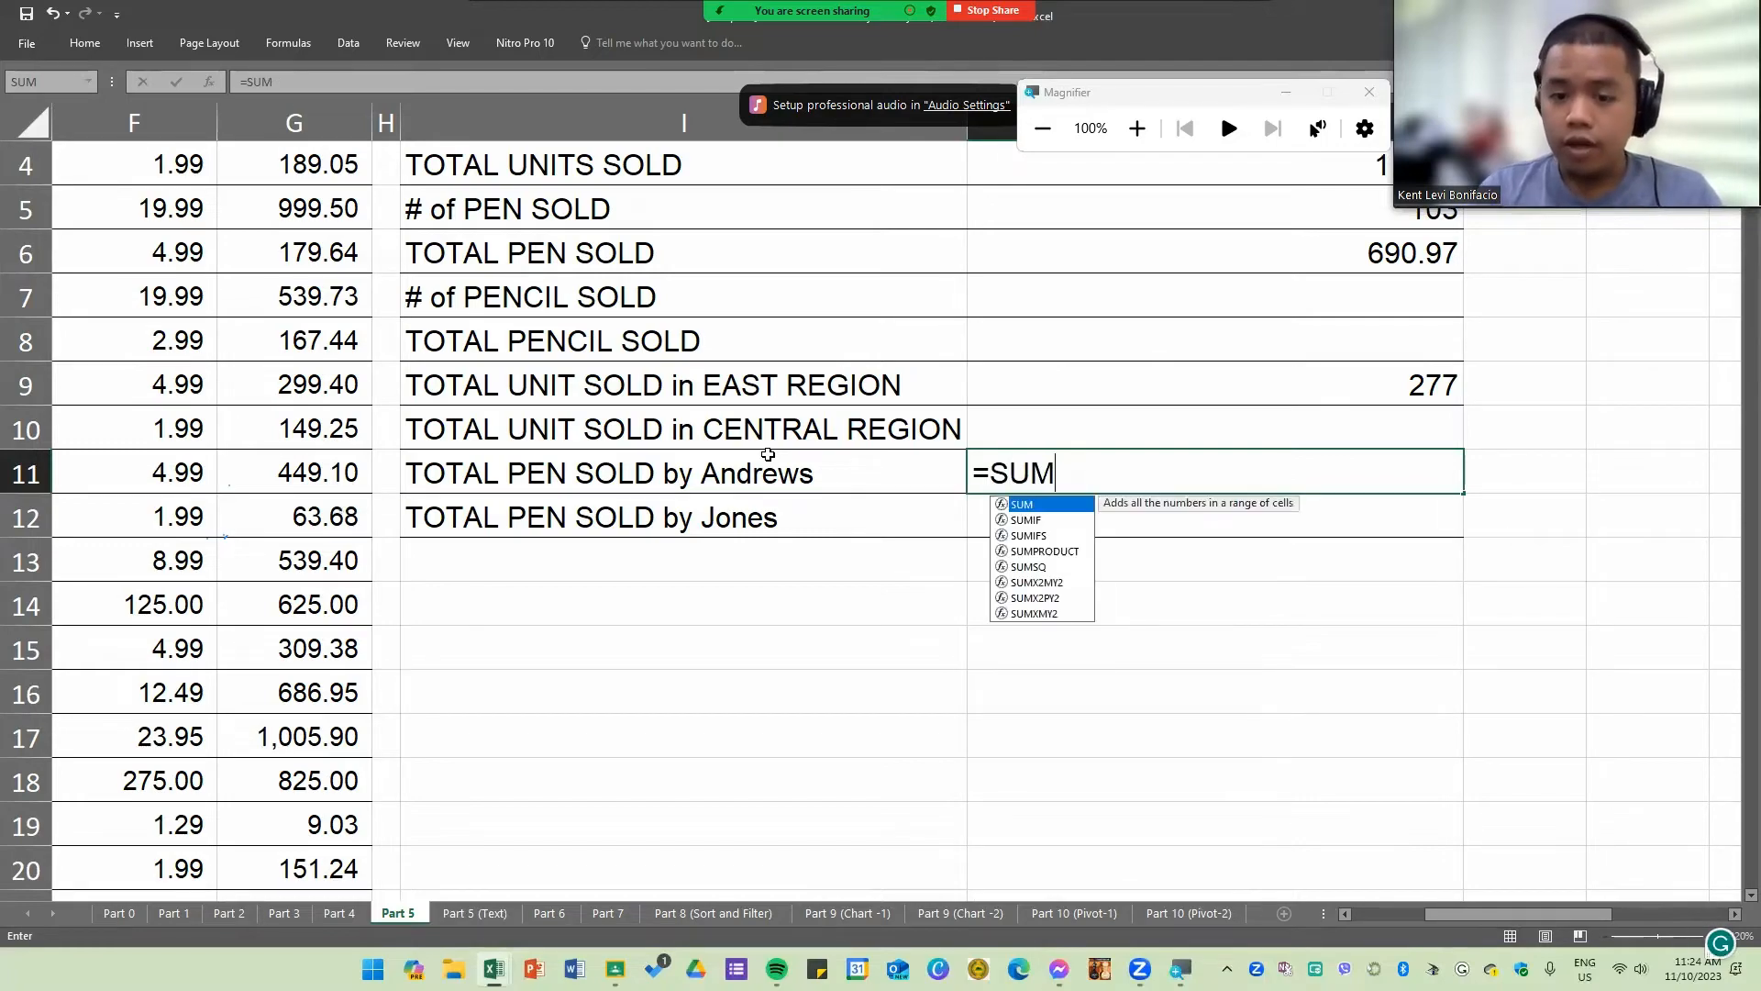
{"action": "type", "text": "OF"}
{"action": "key", "text": "BackSpace"}
{"action": "key", "text": "BackSpace"}
{"action": "type", "text": "IF"}
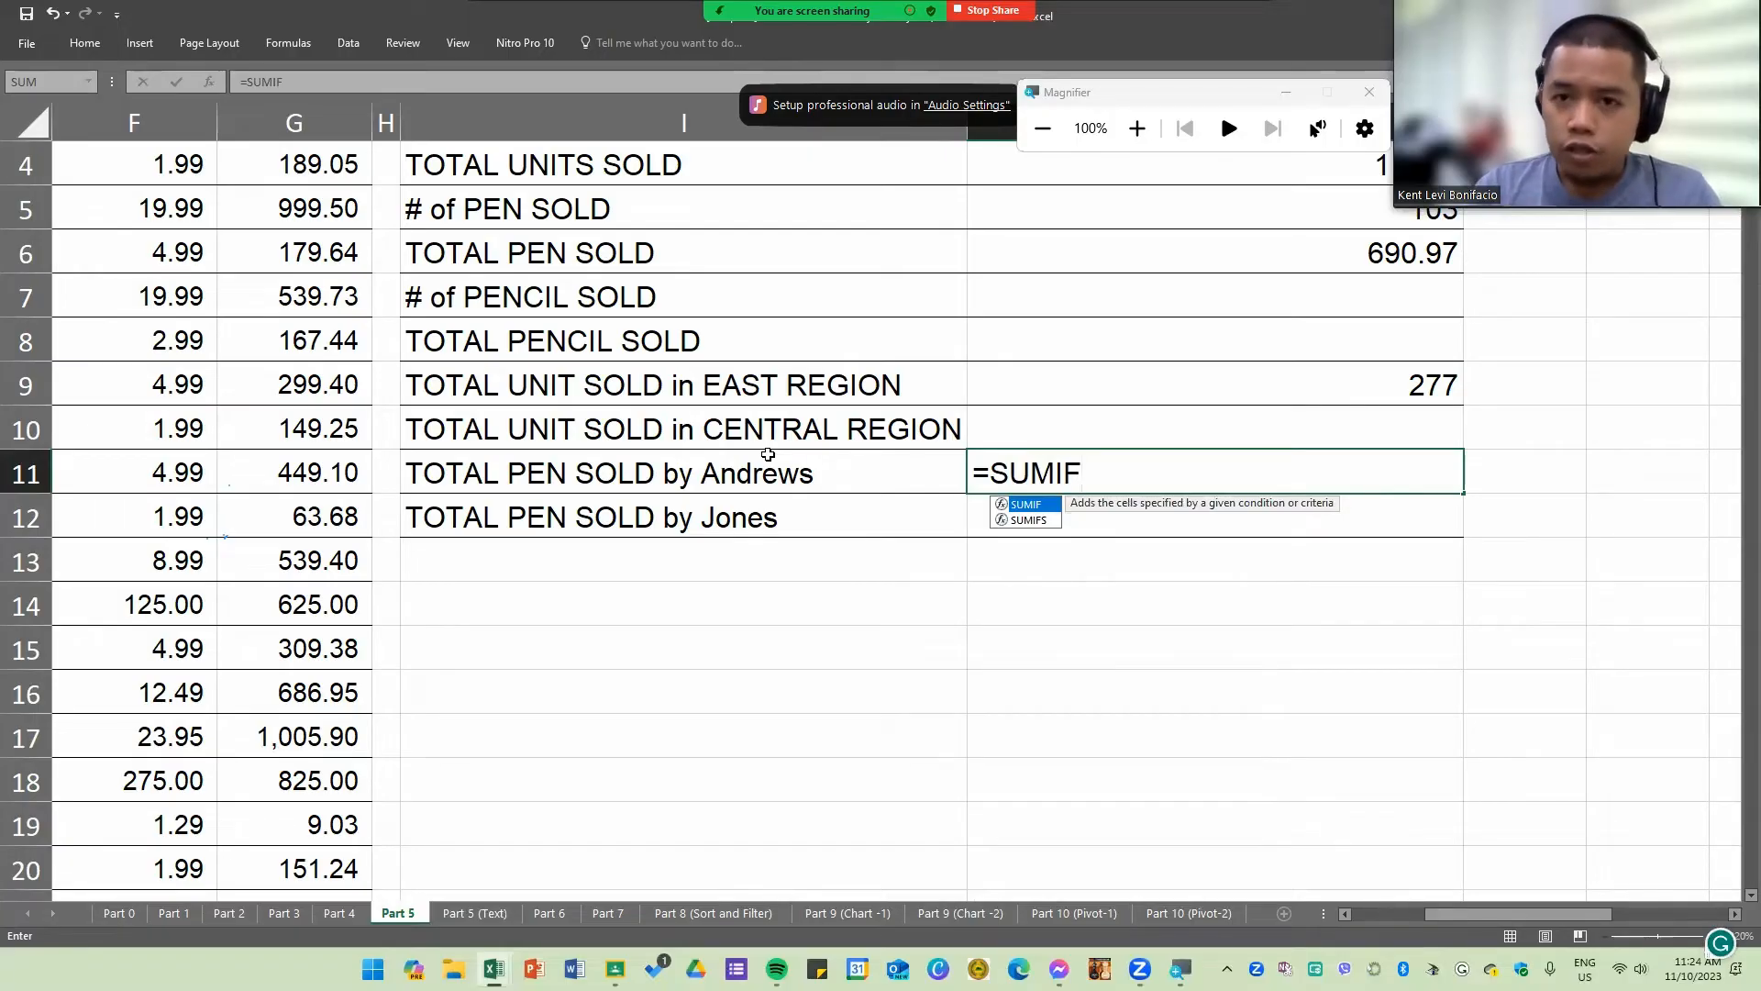
{"action": "type", "text": "S"}
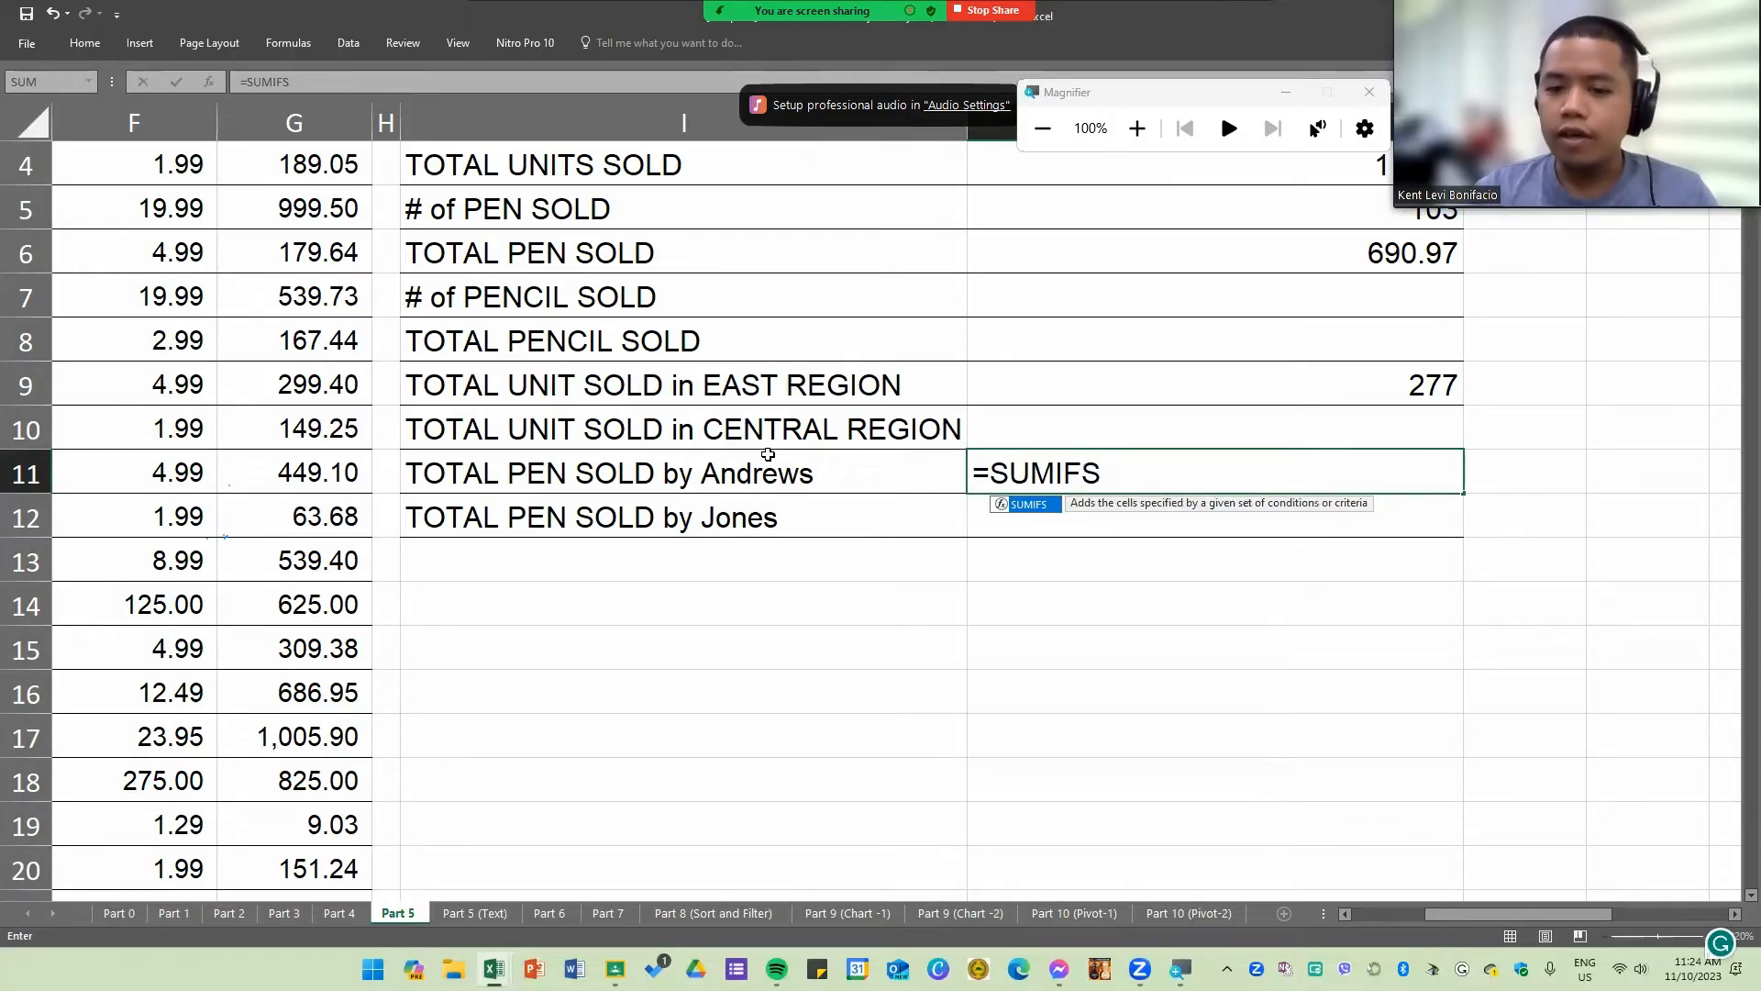
{"action": "double_click", "coordinate": [1055, 507]}
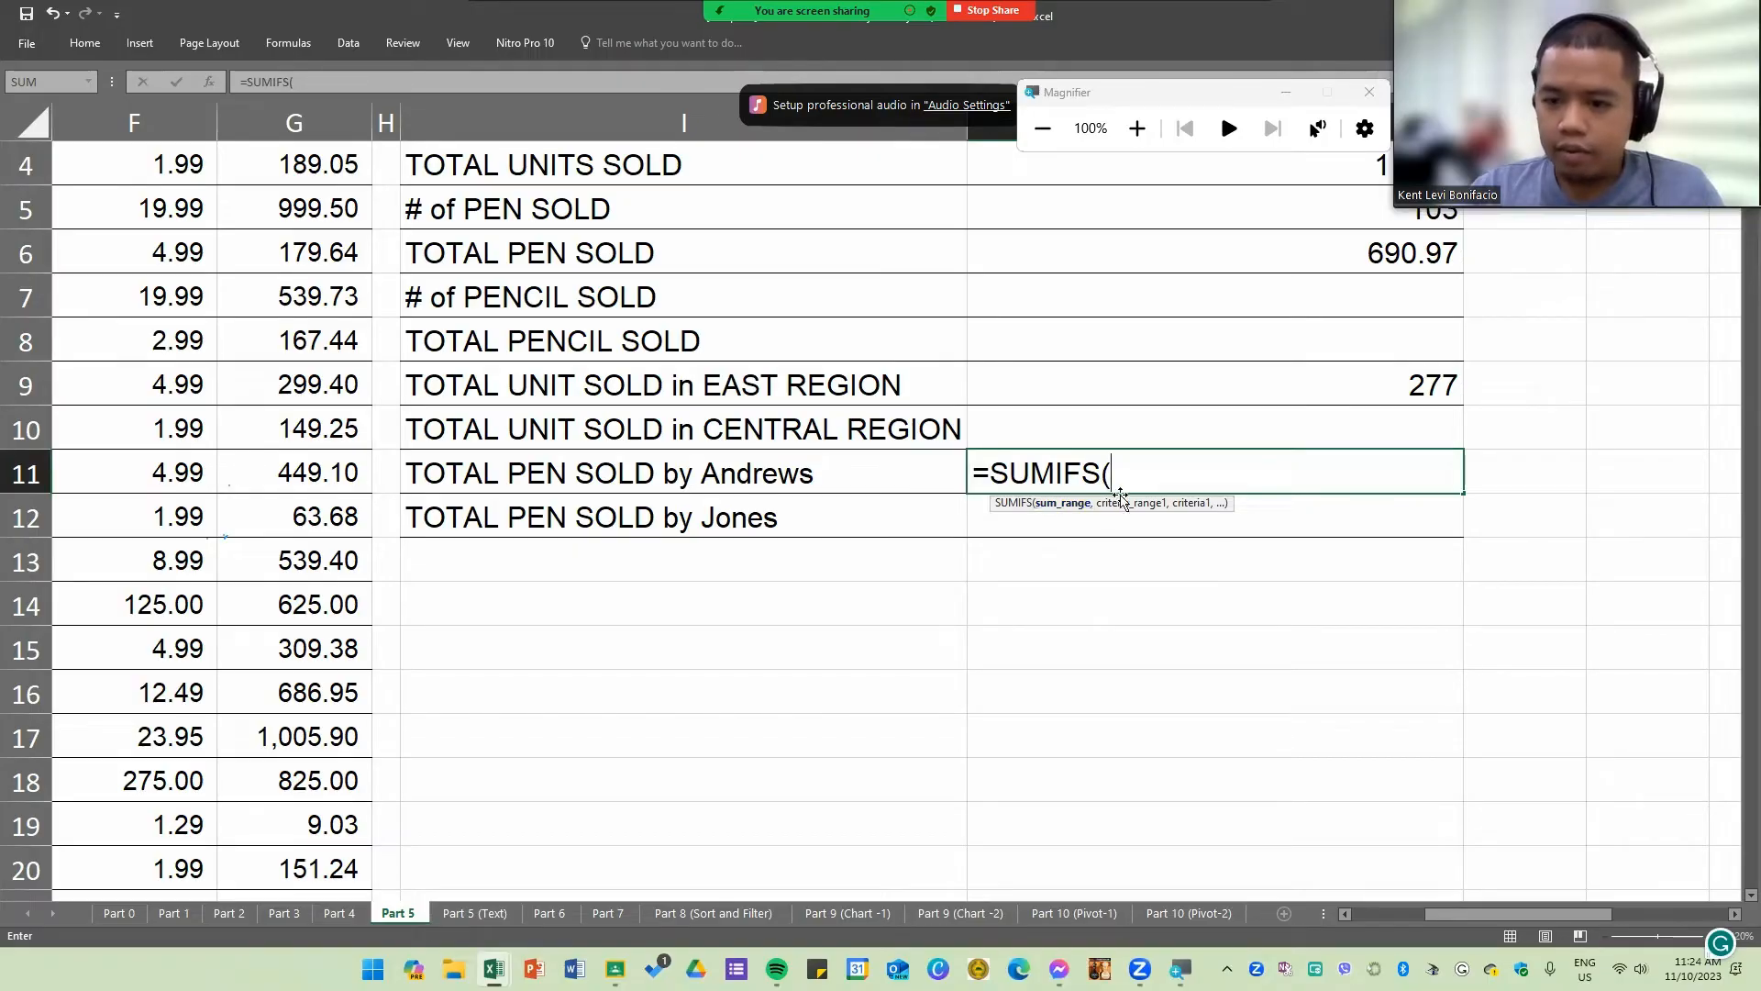
{"action": "key", "text": "Escape"}
Step: Review the argument order of the J9 SUMIF formula, especially where its sum_range E4:E25 stands
{"action": "double_click", "coordinate": [1108, 389]}
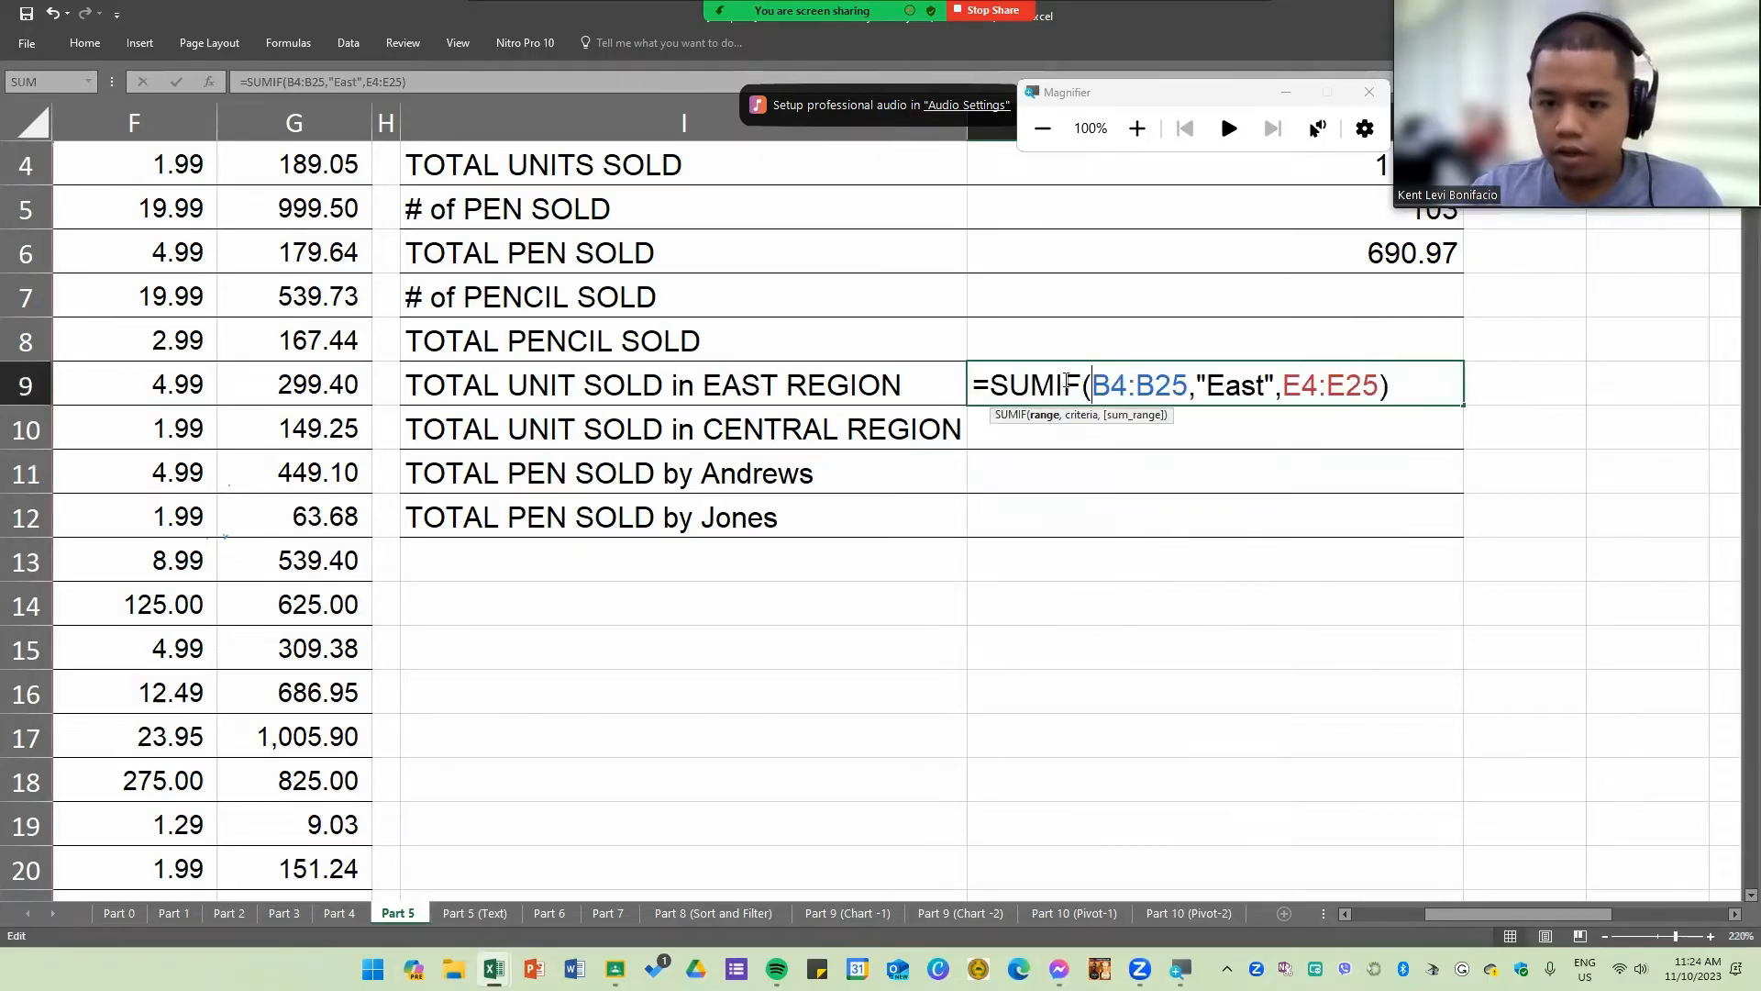
{"action": "left_click", "coordinate": [979, 385]}
{"action": "left_click_drag", "start_coordinate": [1284, 385], "coordinate": [1366, 384]}
{"action": "left_click", "coordinate": [1322, 392]}
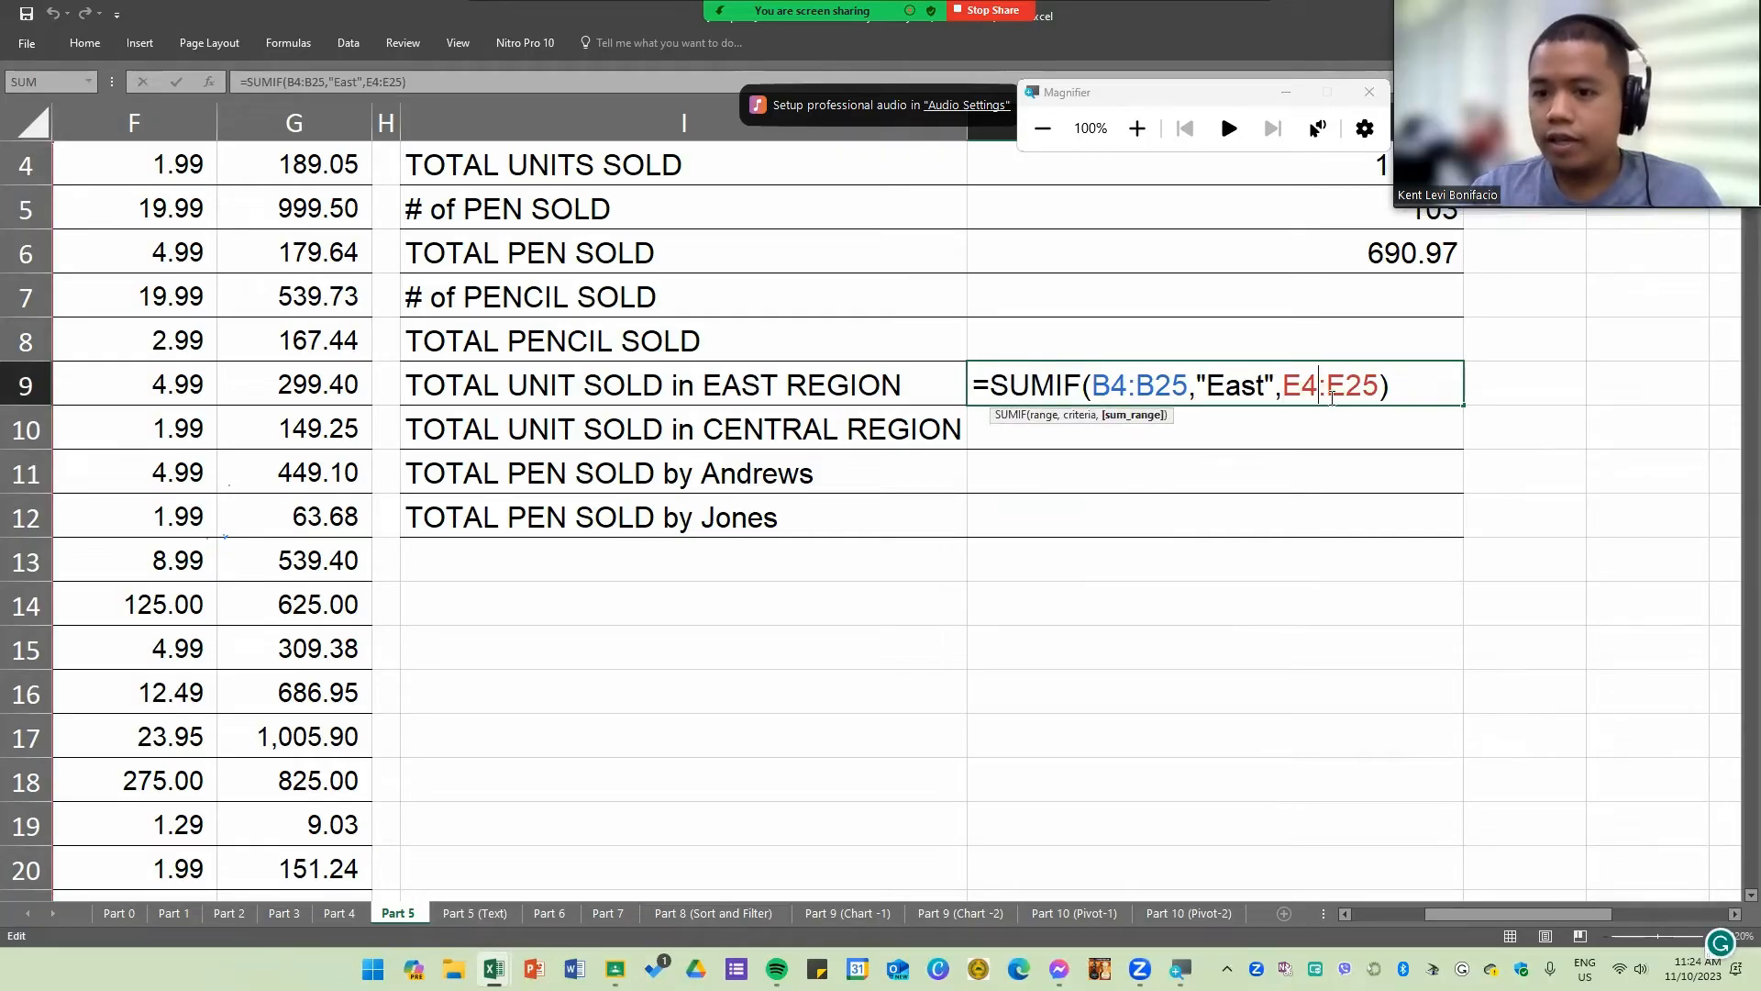
{"action": "key", "text": "Return"}
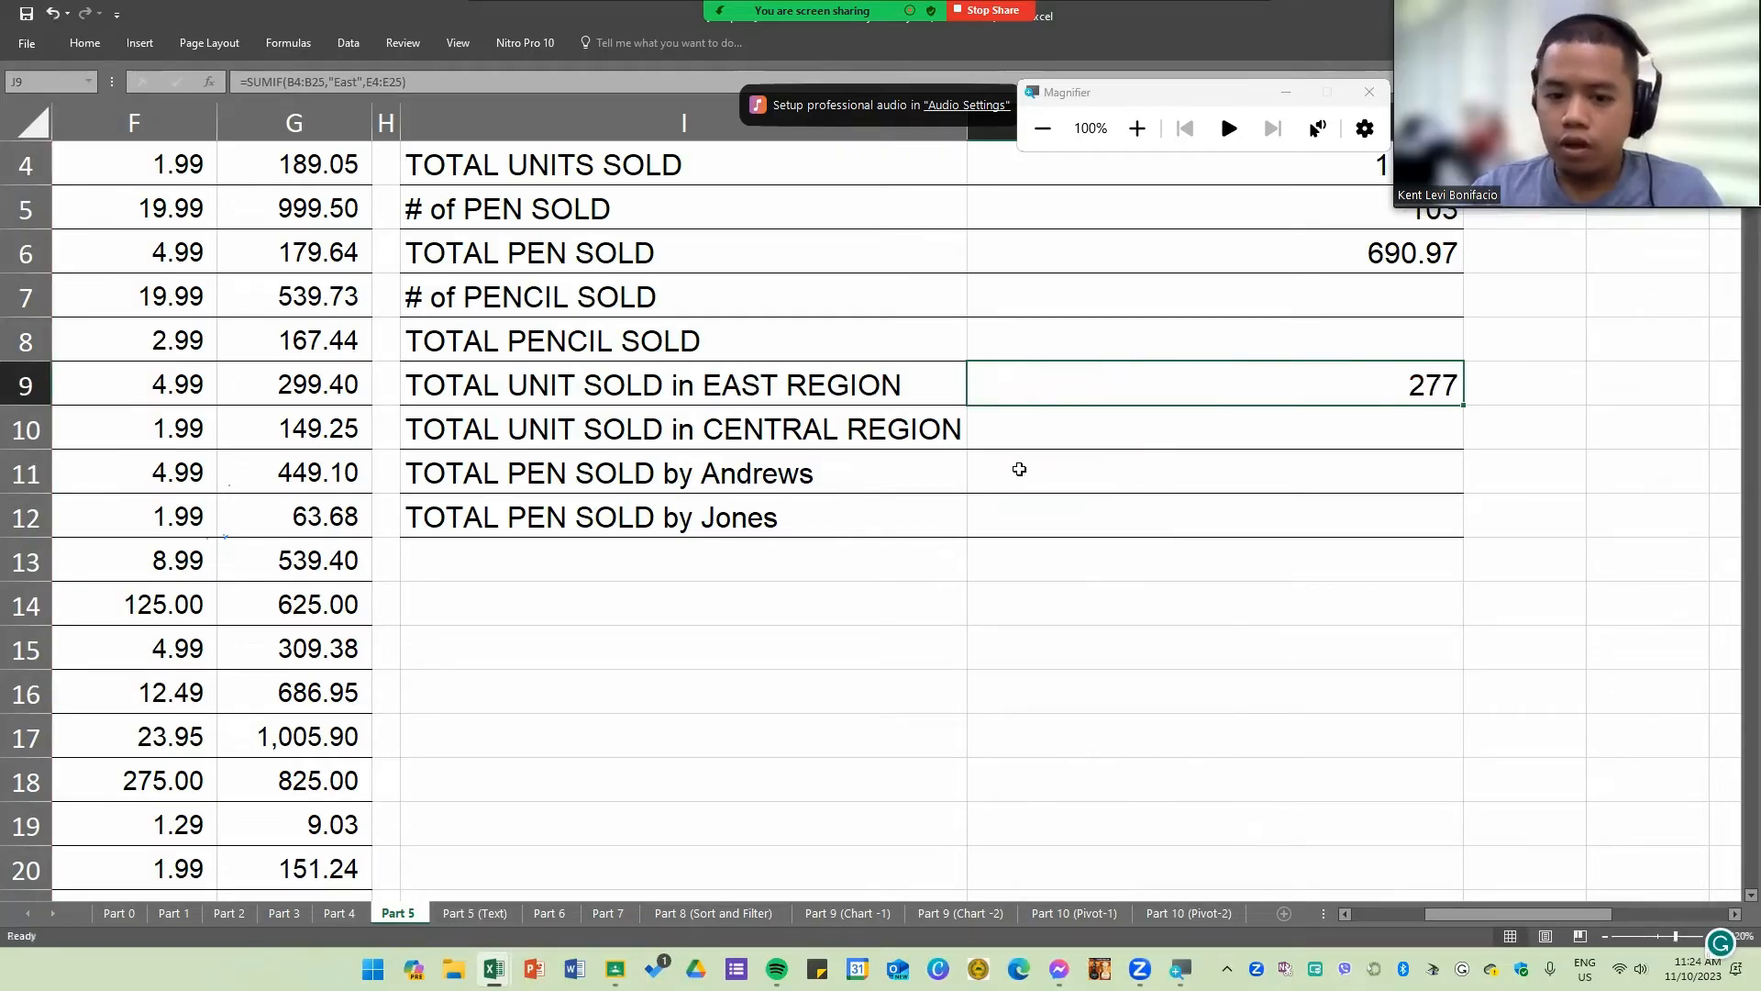
Step: Start a SUMIFS formula in J11 for TOTAL PEN SOLD by the rep named in that row
{"action": "left_click", "coordinate": [1018, 468]}
{"action": "type", "text": "=sumi"}
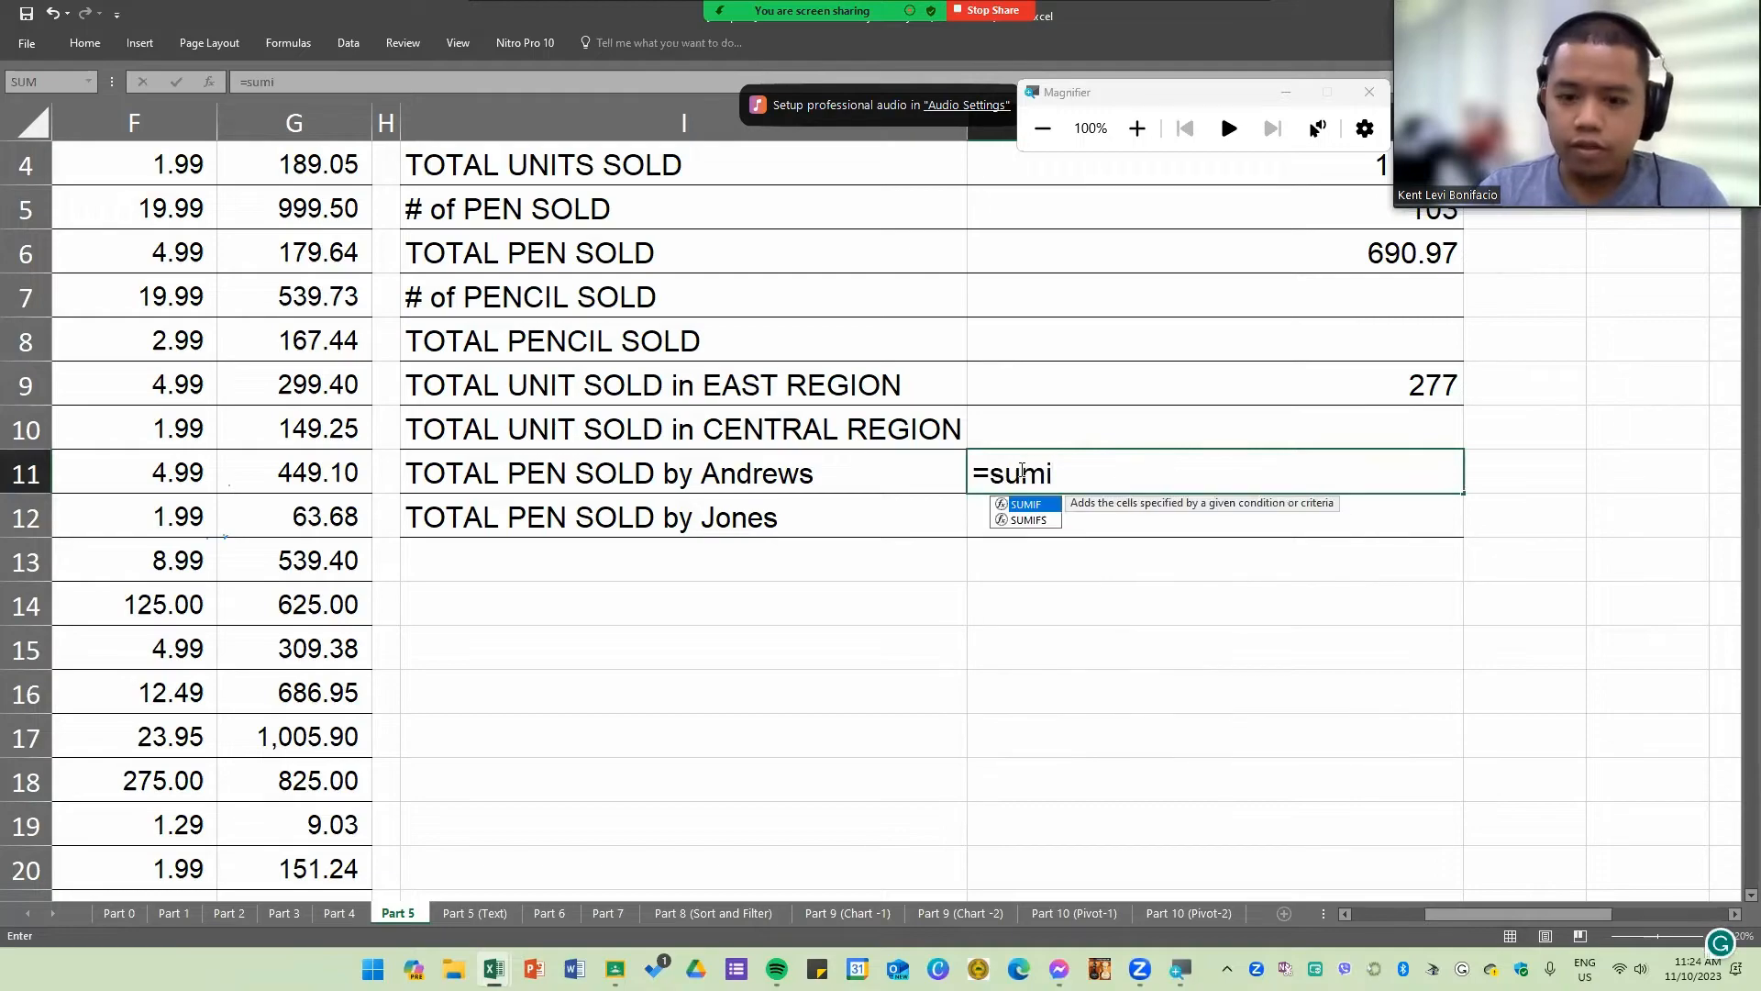
{"action": "key", "text": "Down"}
{"action": "key", "text": "Tab"}
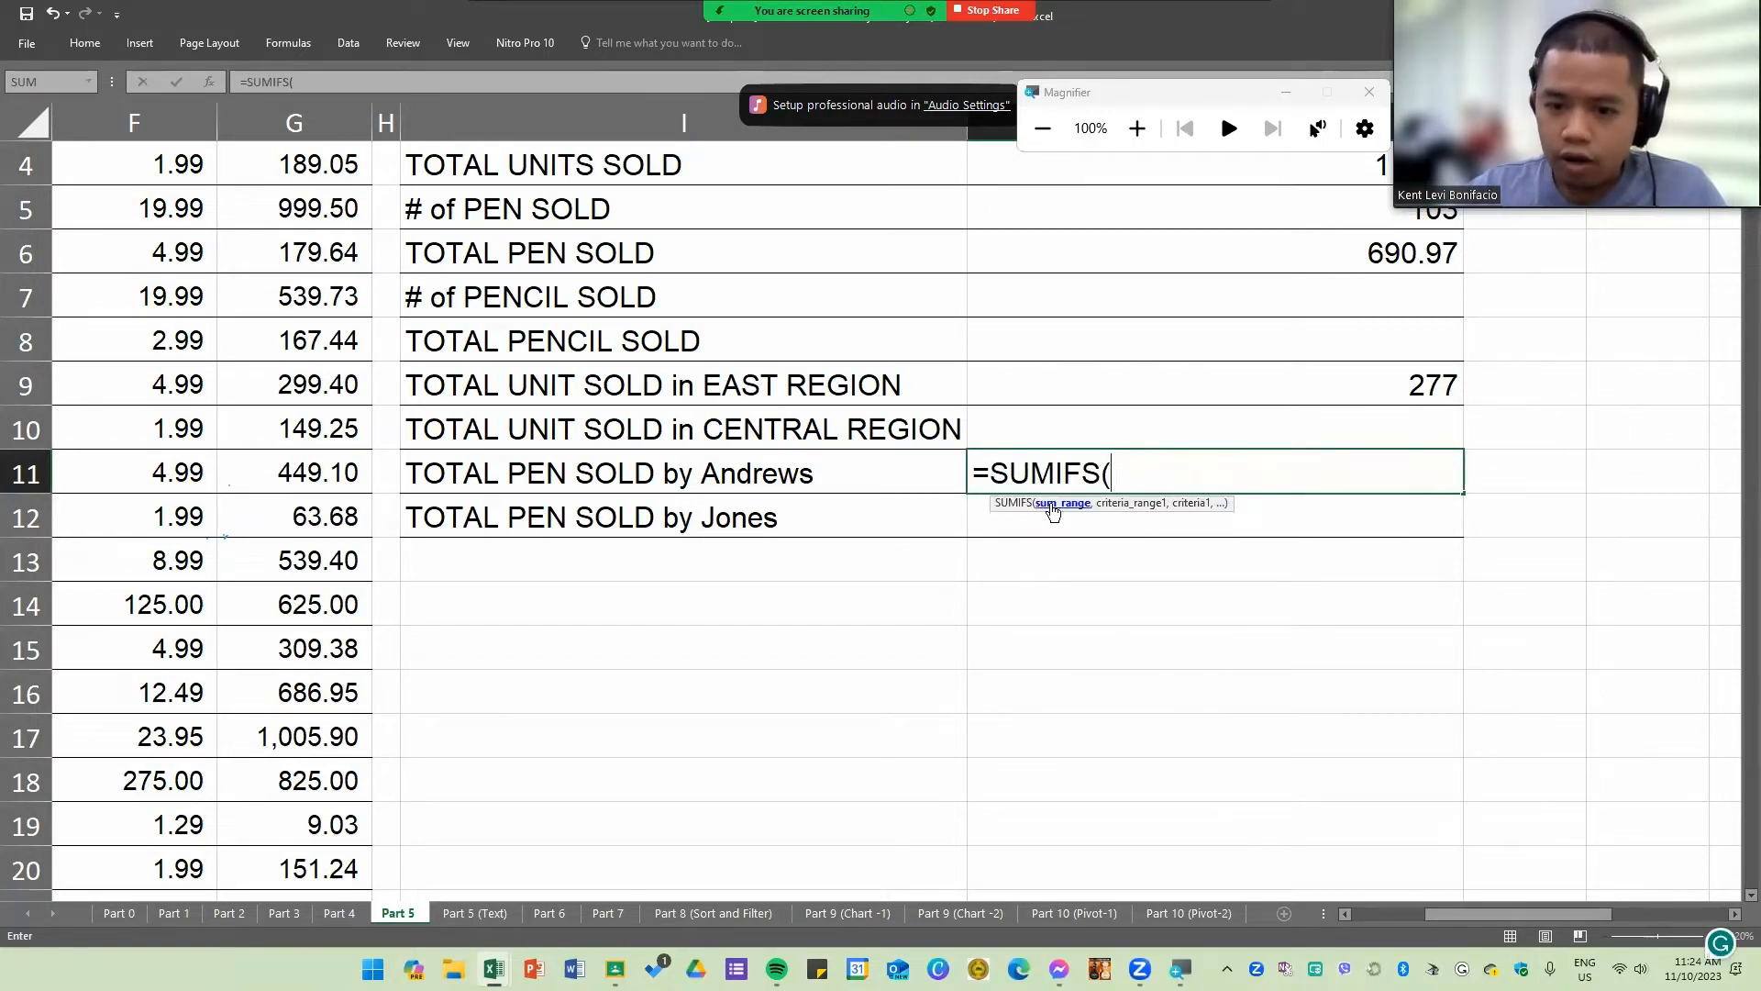
Step: Use the Units column E4:E25 as the sum_range of the J11 SUMIFS formula
{"action": "scroll", "coordinate": [410, 408], "scroll_direction": "up", "scroll_amount": 2}
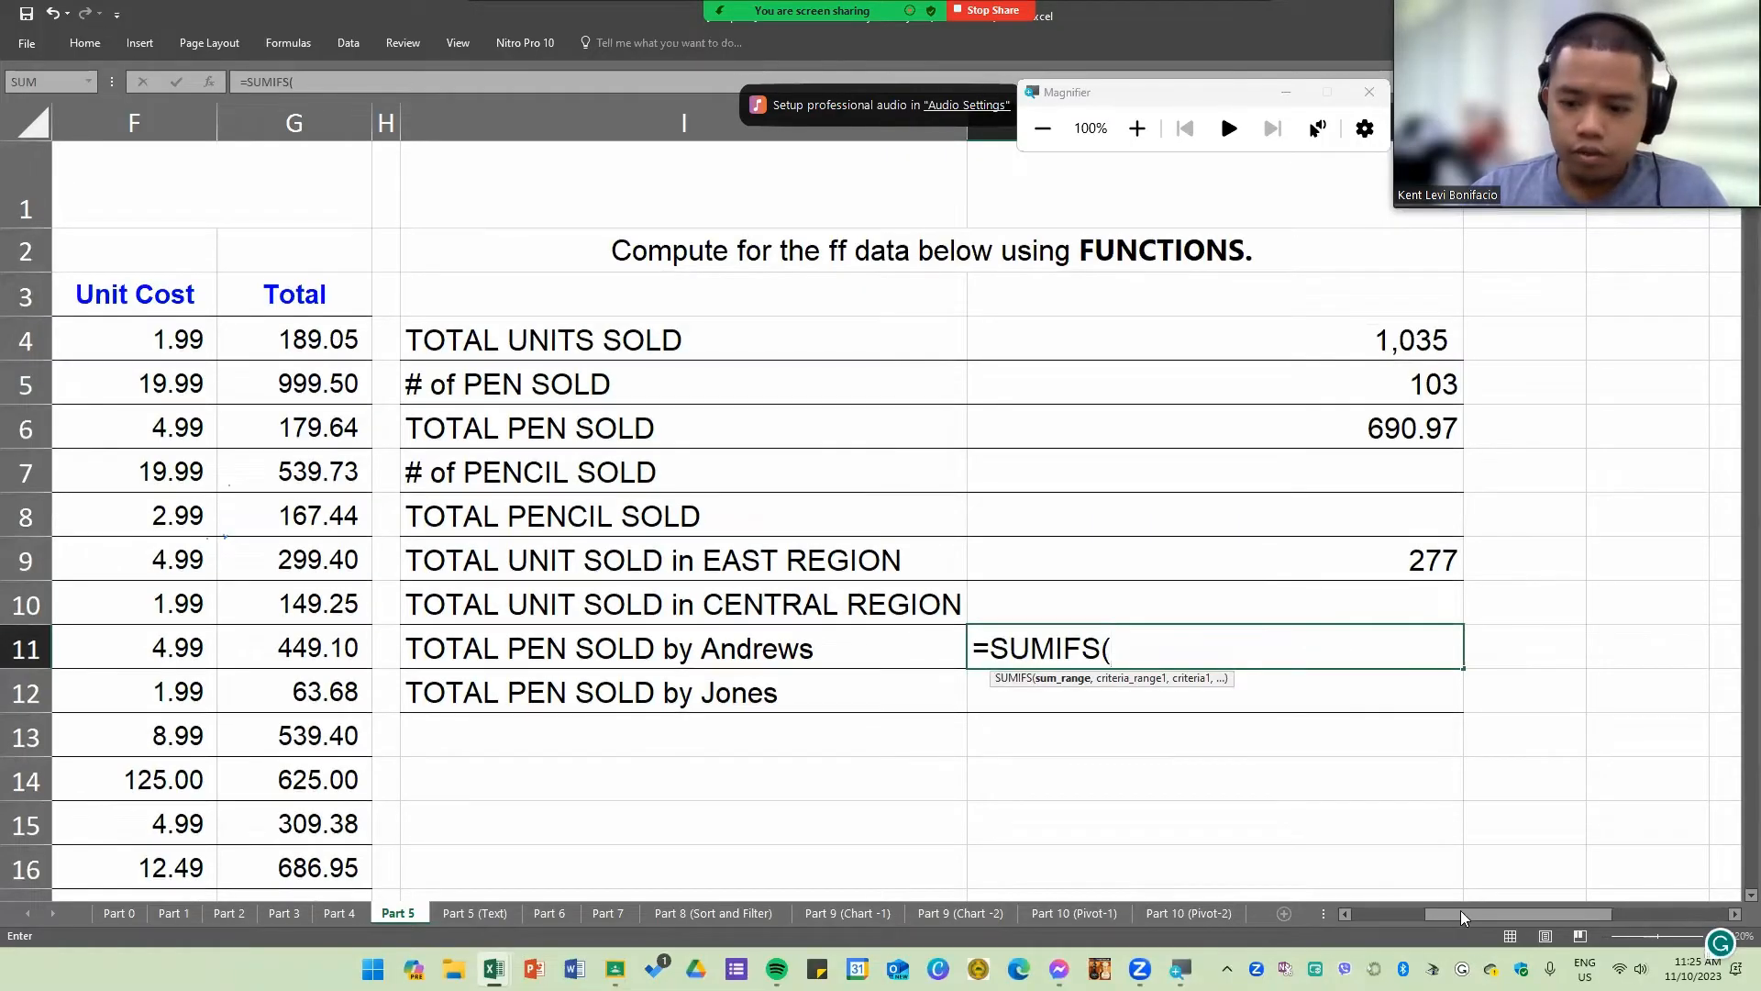
{"action": "left_click_drag", "start_coordinate": [1460, 914], "coordinate": [1427, 914]}
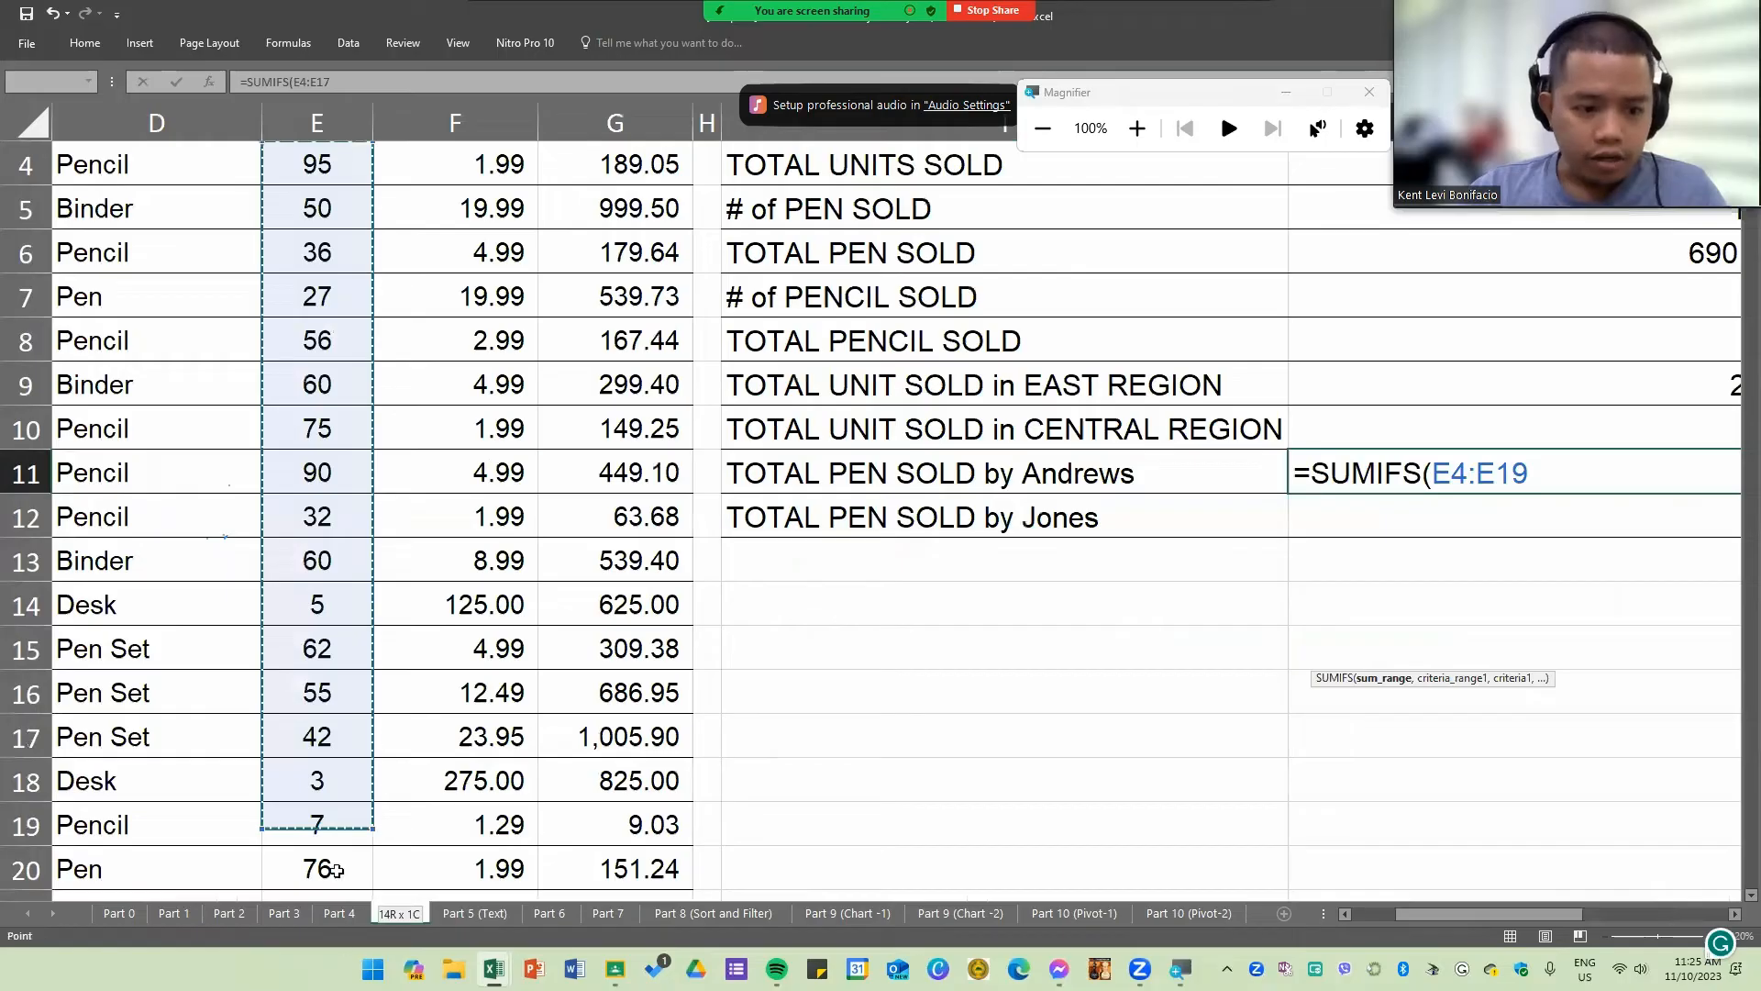
{"action": "mouse_move", "coordinate": [337, 870]}
{"action": "left_mouse_down"}
{"action": "mouse_move", "coordinate": [303, 822]}
{"action": "mouse_move", "coordinate": [316, 881]}
{"action": "left_mouse_up"}
{"action": "scroll", "coordinate": [1501, 710], "scroll_direction": "up", "scroll_amount": 3}
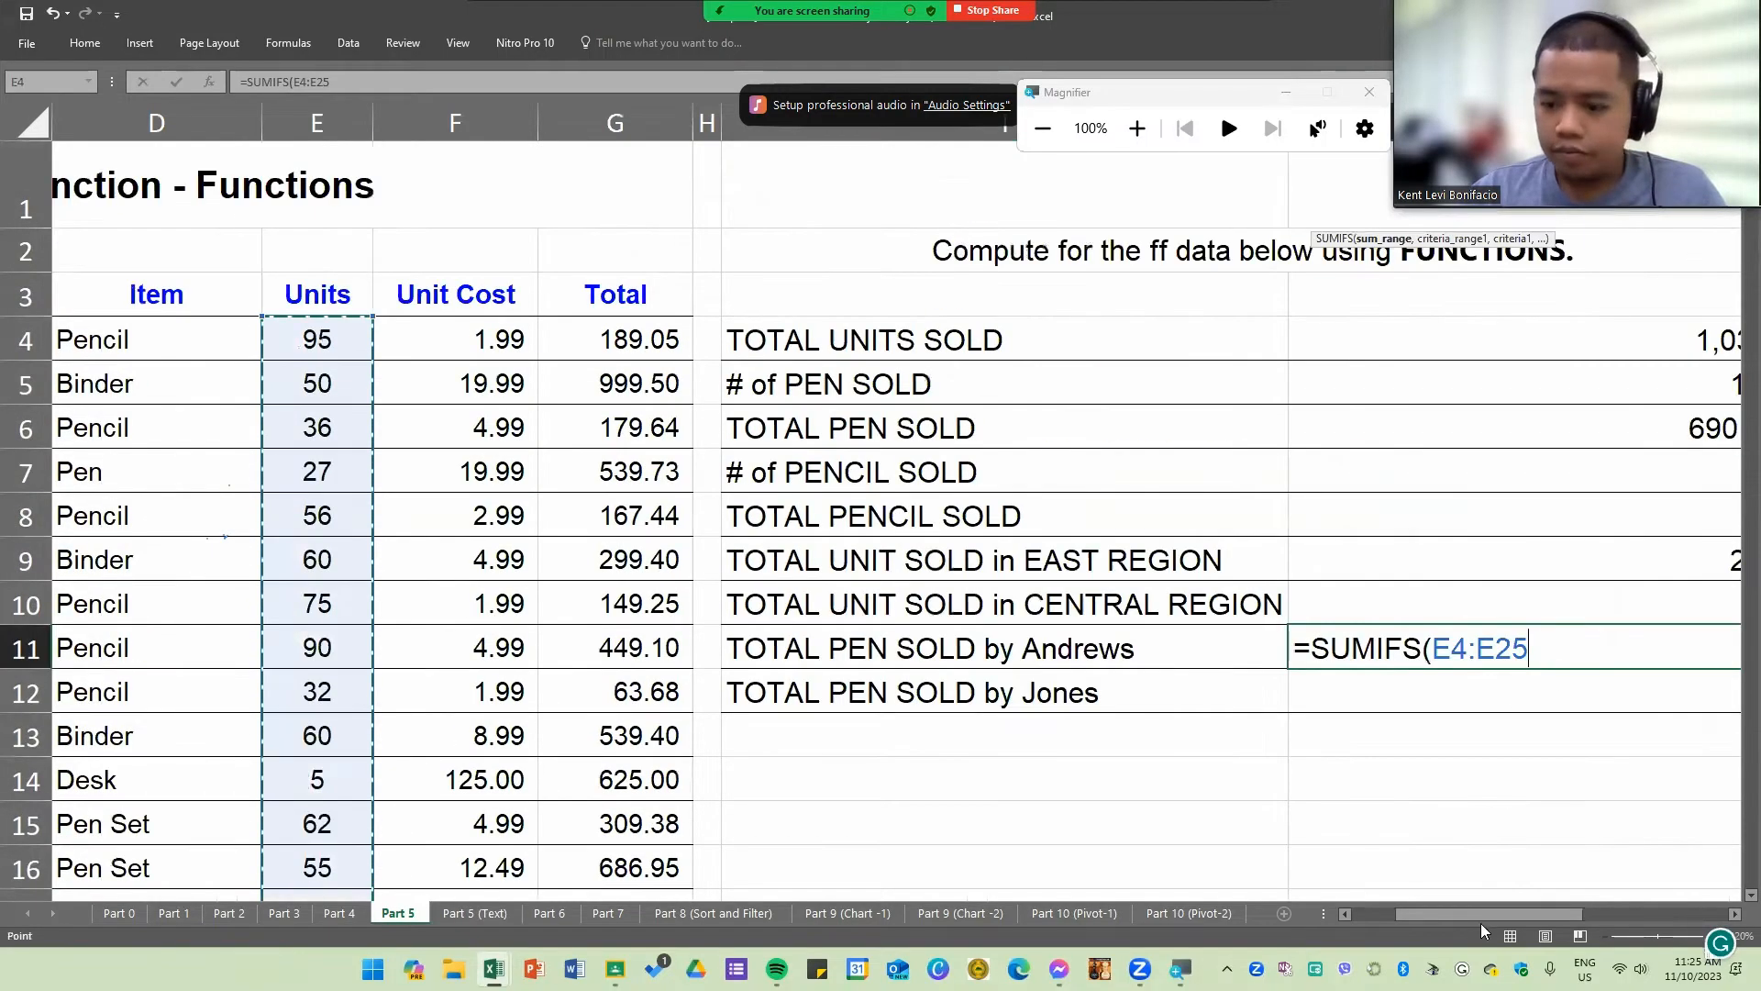
{"action": "scroll", "coordinate": [1352, 801], "scroll_direction": "right", "scroll_amount": 4}
{"action": "scroll", "coordinate": [1142, 697], "scroll_direction": "down", "scroll_amount": 1}
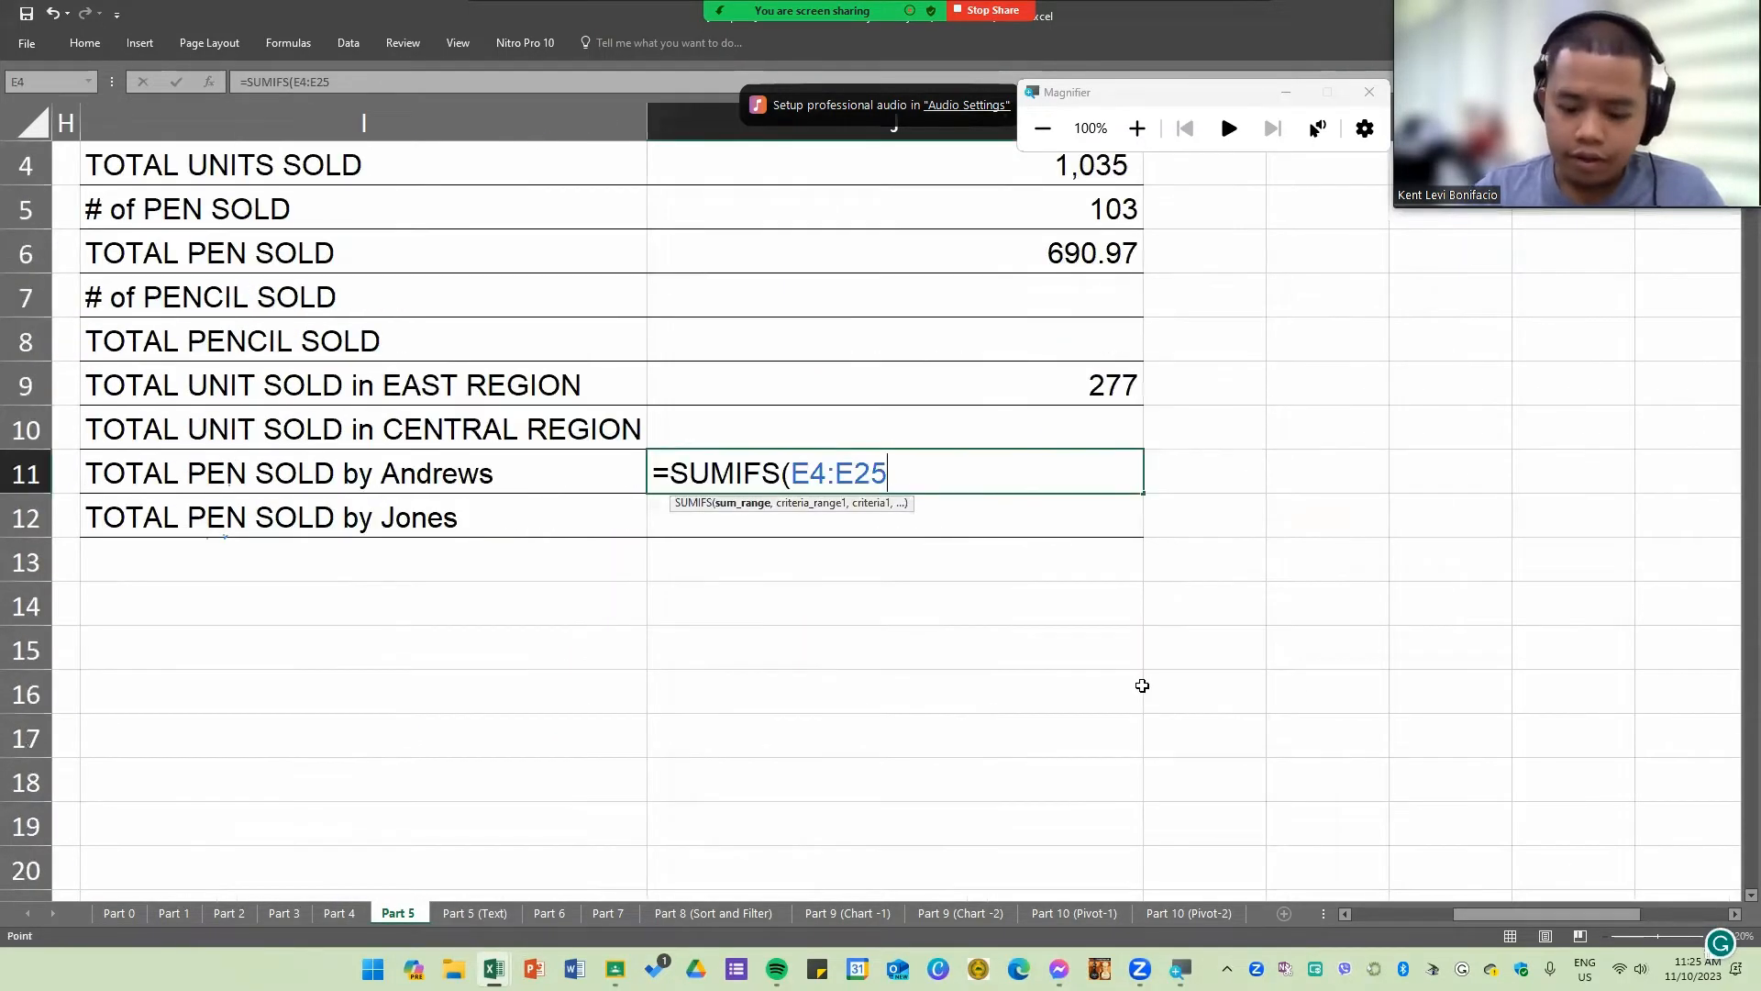
Step: Add the Item column D4:D25 with the criterion "Pen" as the first condition of the J11 SUMIFS formula
{"action": "type", "text": ","}
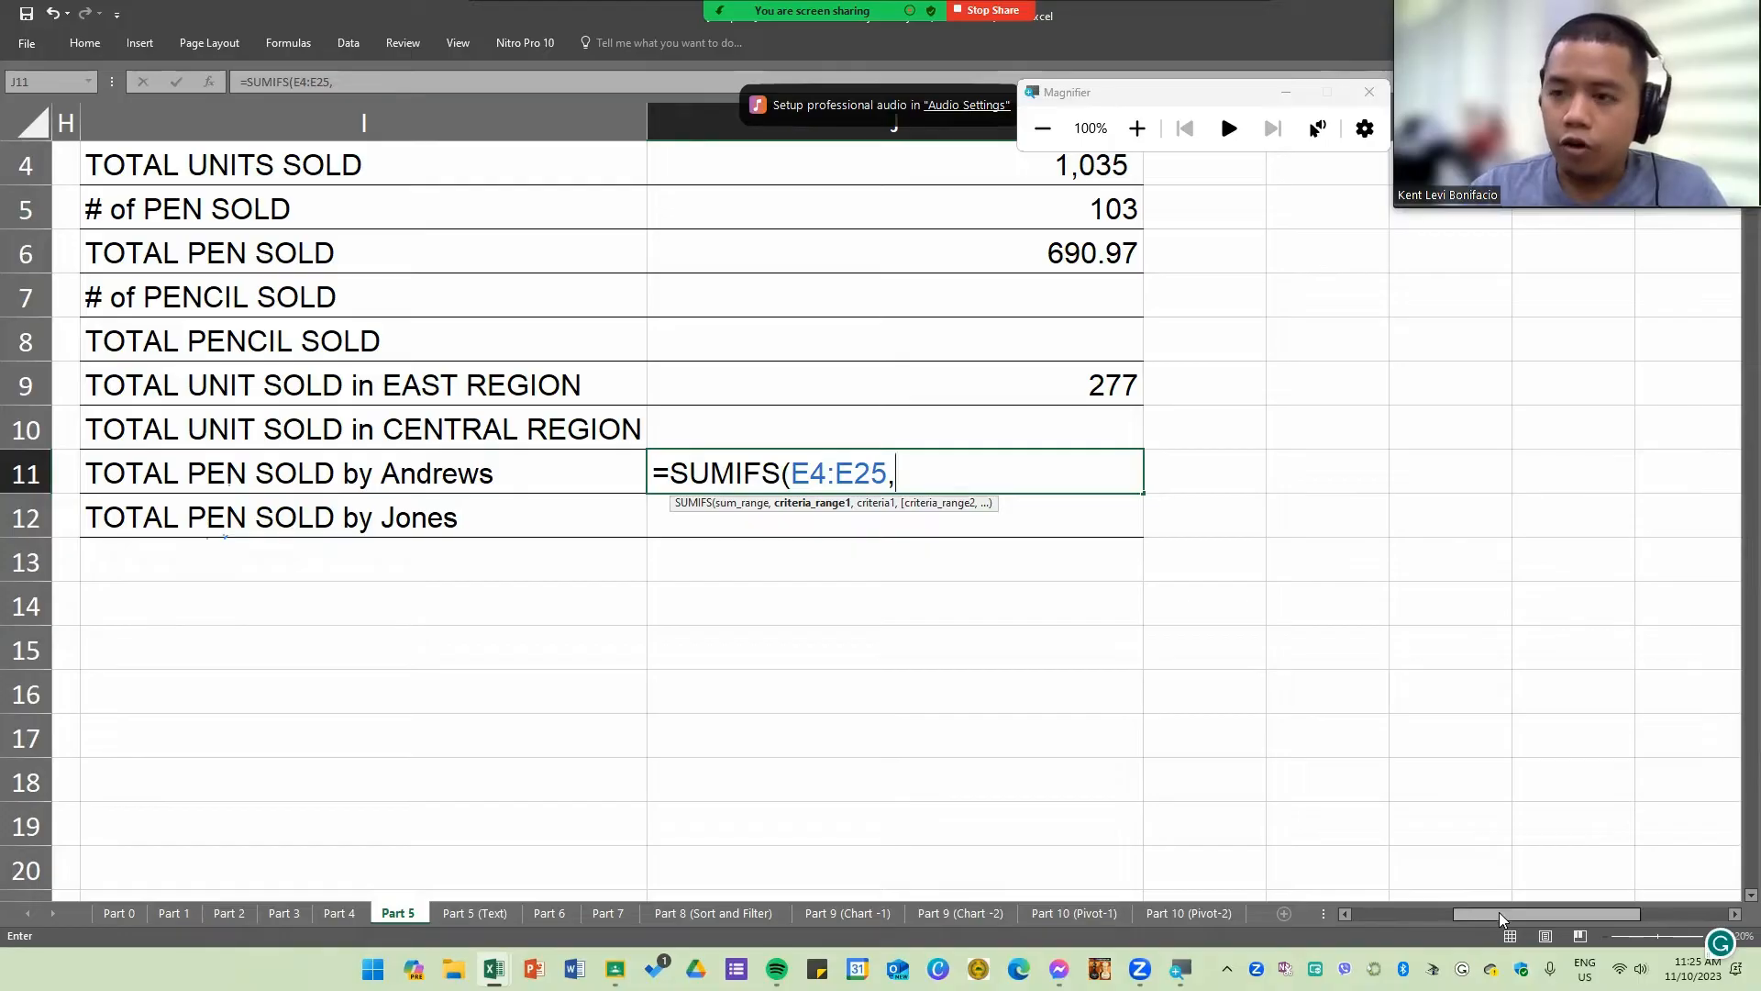
{"action": "left_click_drag", "start_coordinate": [1503, 918], "coordinate": [1367, 917]}
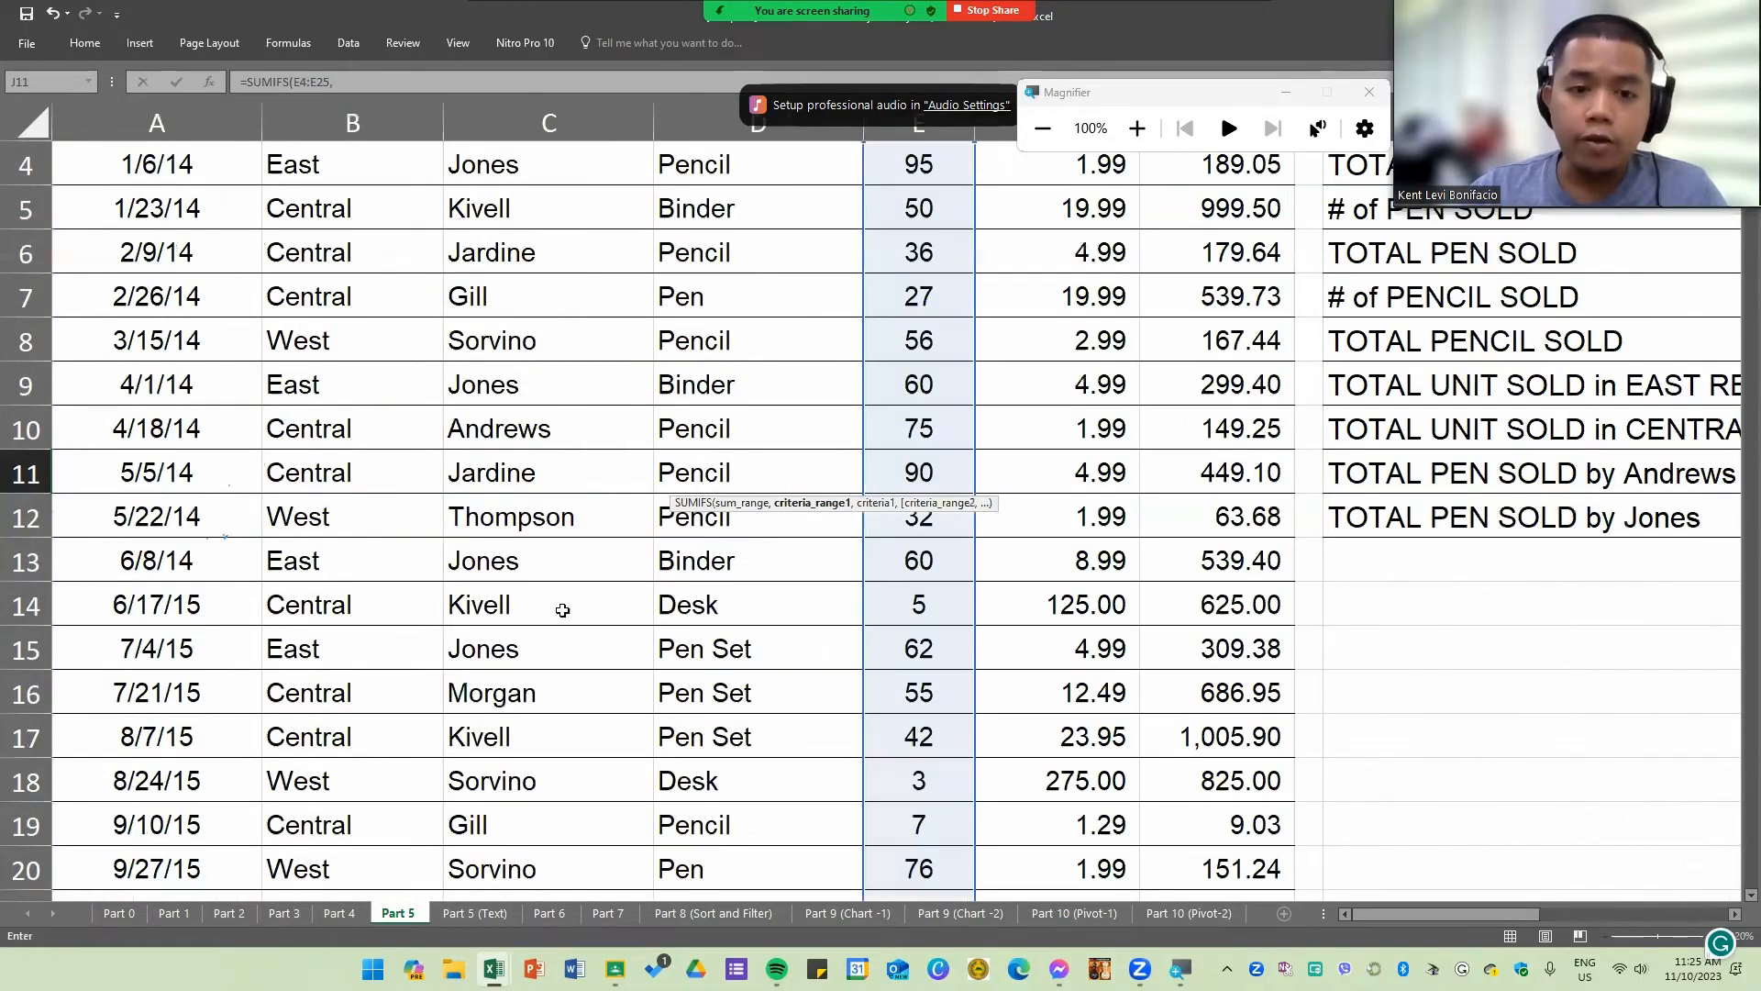
{"action": "scroll", "coordinate": [715, 332], "scroll_direction": "up", "scroll_amount": 1}
{"action": "left_click_drag", "start_coordinate": [718, 335], "coordinate": [775, 347]}
{"action": "mouse_move", "coordinate": [785, 721]}
{"action": "left_mouse_down"}
{"action": "mouse_move", "coordinate": [761, 858]}
{"action": "mouse_move", "coordinate": [779, 750]}
{"action": "left_mouse_up"}
{"action": "left_click_drag", "start_coordinate": [1515, 908], "coordinate": [1602, 894]}
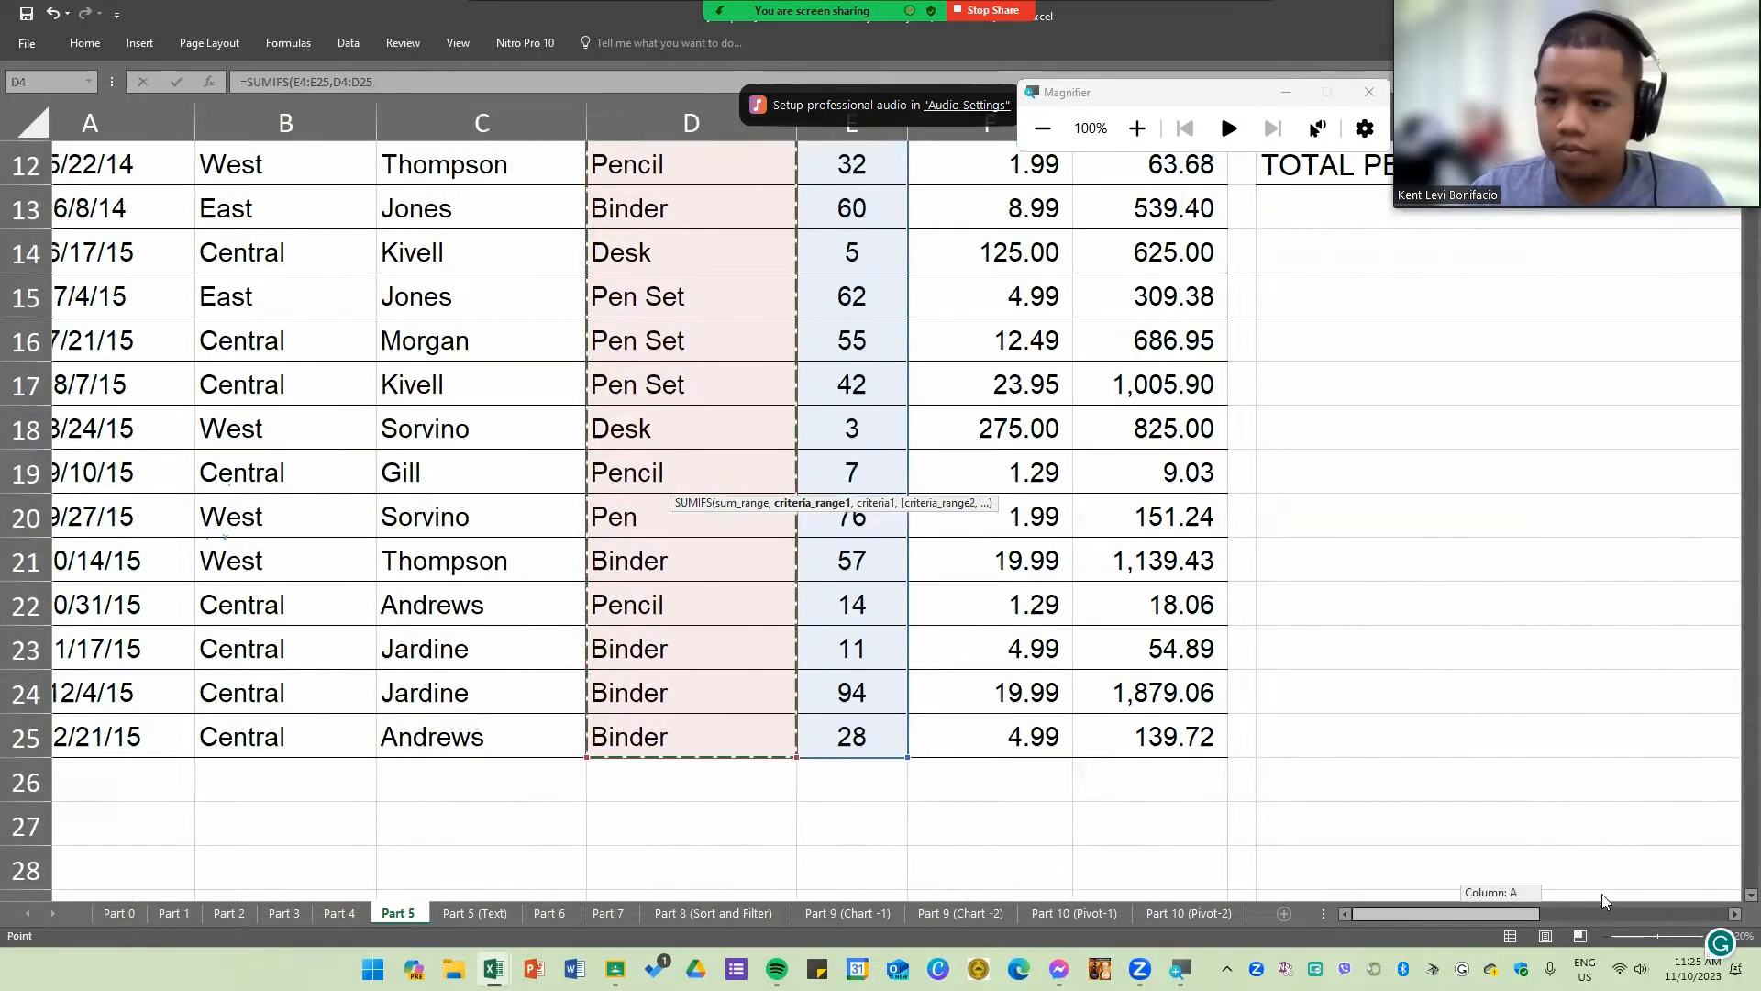
{"action": "scroll", "coordinate": [982, 496], "scroll_direction": "up", "scroll_amount": 2}
{"action": "type", "text": ","}
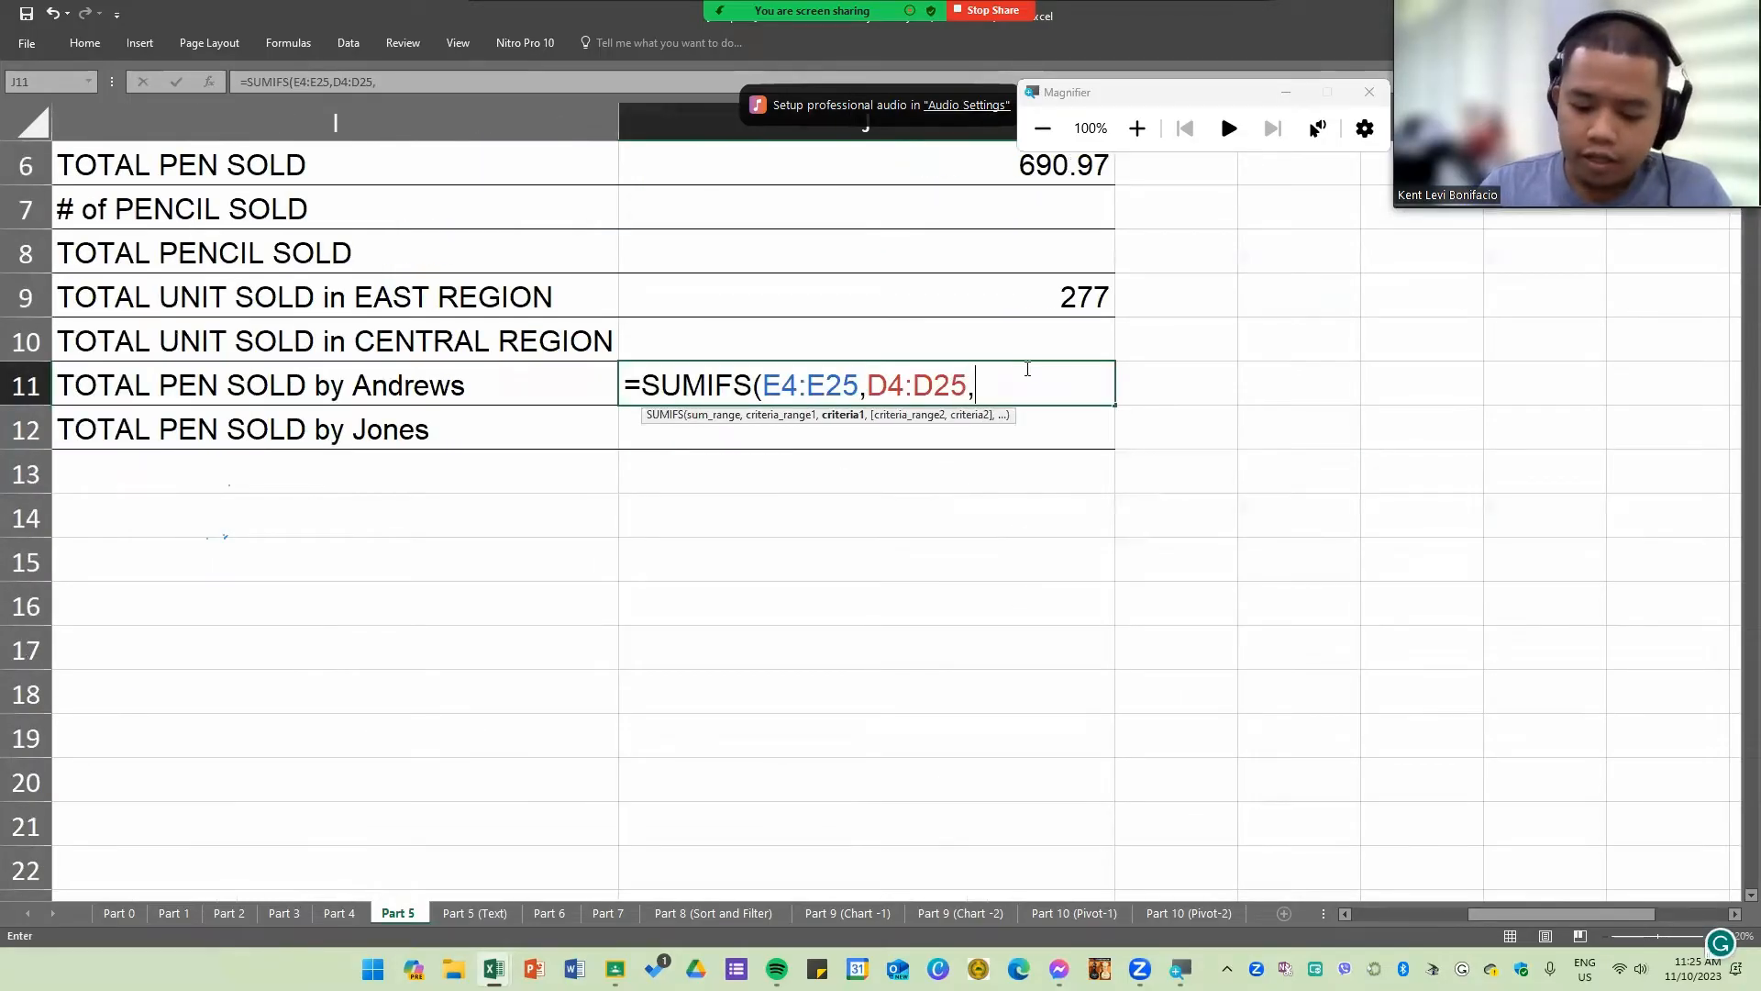
{"action": "type", "text": "\"Pen\","}
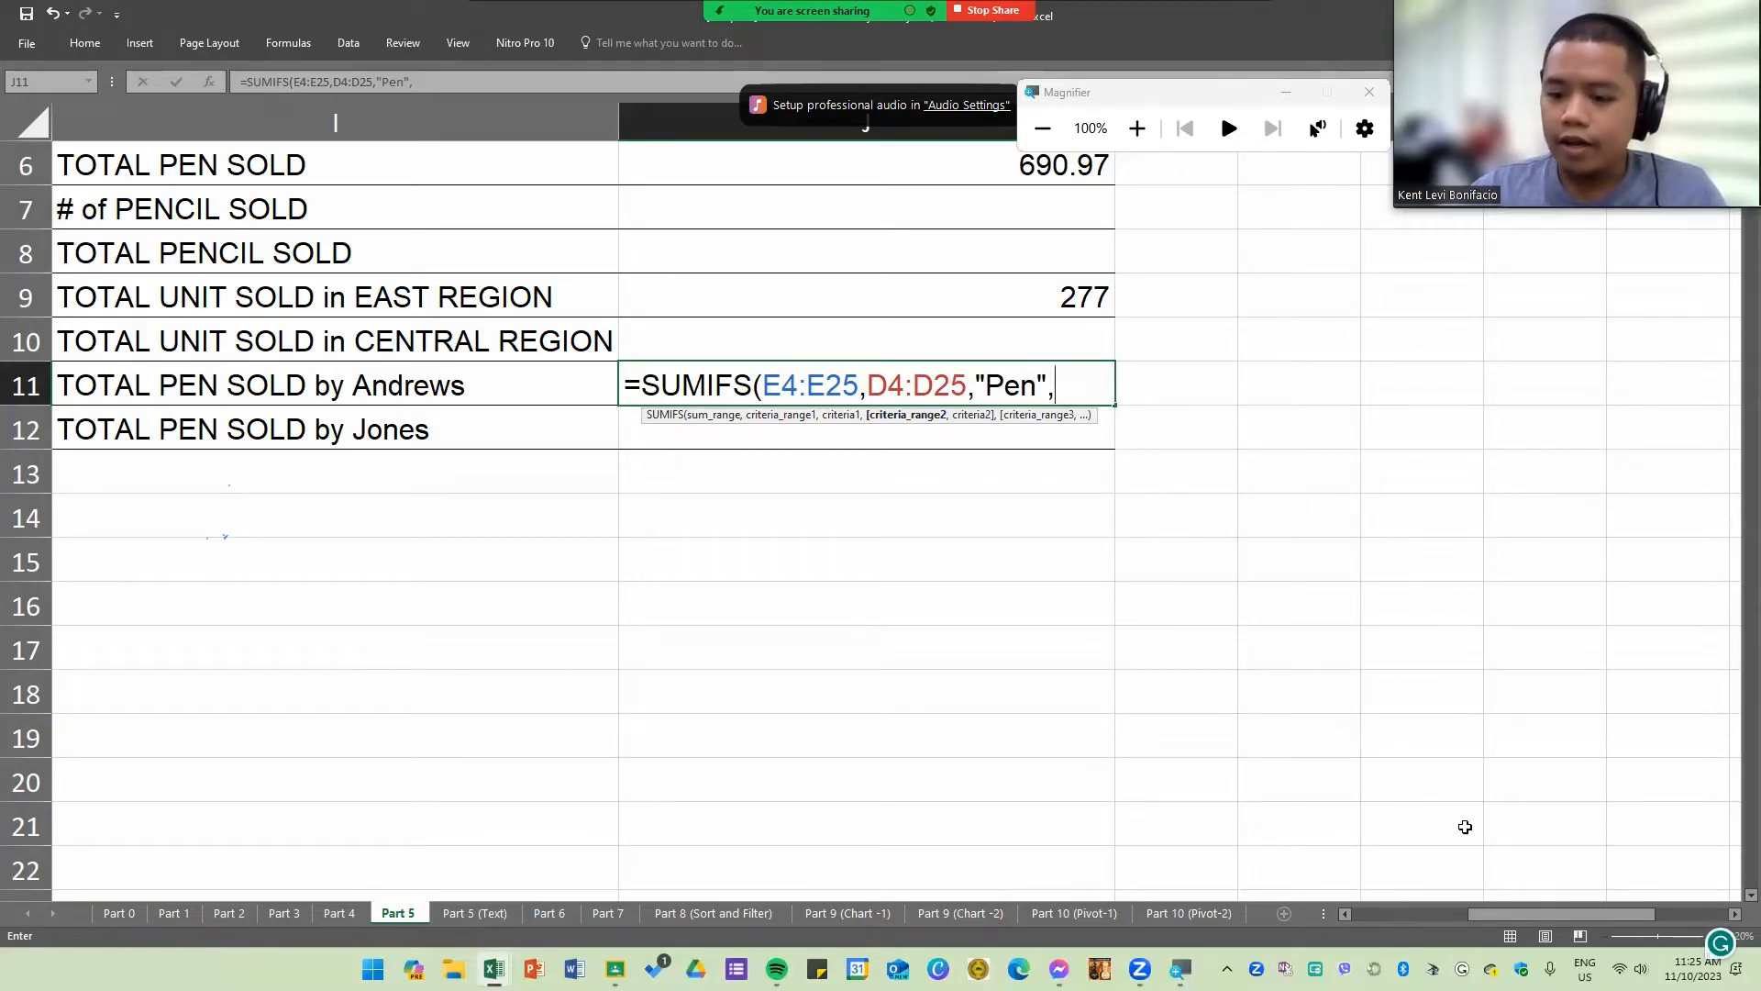
Step: Add the Rep column C4:C25 with the rep's name from I11 as the second condition and close the J11 formula
{"action": "left_click_drag", "start_coordinate": [1508, 914], "coordinate": [1382, 906]}
{"action": "scroll", "coordinate": [113, 456], "scroll_direction": "up", "scroll_amount": 2}
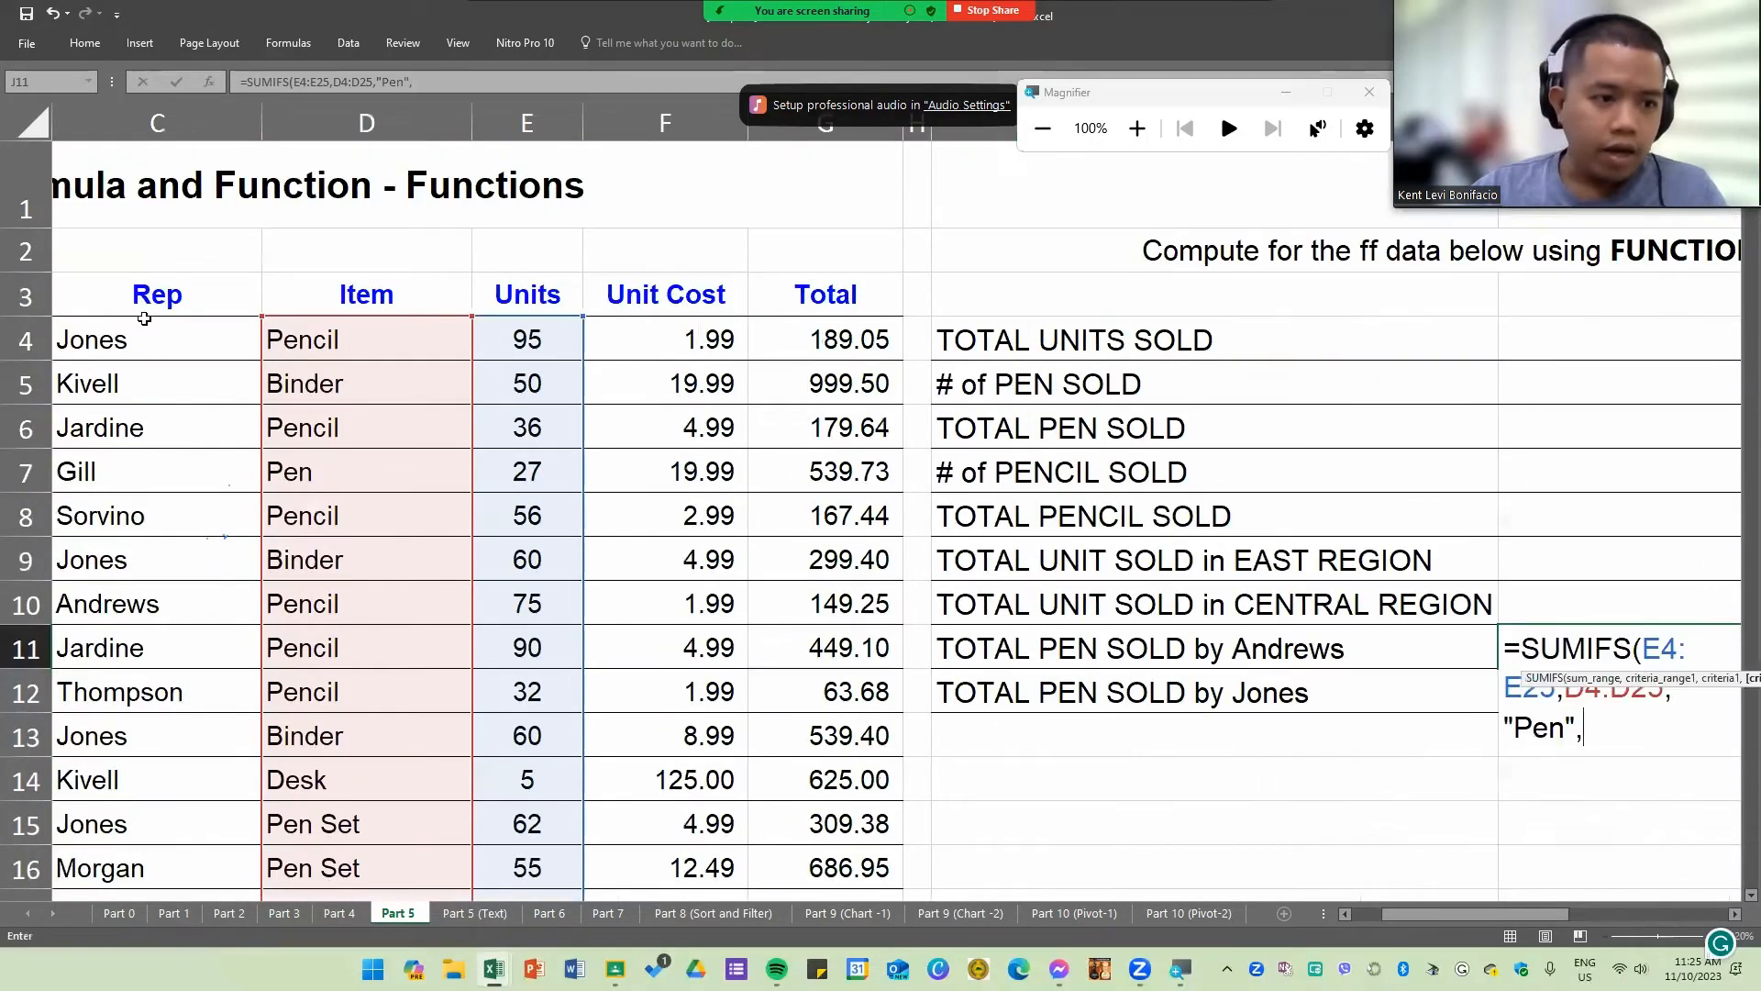
{"action": "left_click_drag", "start_coordinate": [129, 341], "coordinate": [257, 899]}
{"action": "left_click_drag", "start_coordinate": [151, 912], "coordinate": [148, 828]}
{"action": "left_click_drag", "start_coordinate": [1565, 909], "coordinate": [1605, 901]}
{"action": "scroll", "coordinate": [1468, 680], "scroll_direction": "up", "scroll_amount": 1}
{"action": "scroll", "coordinate": [1516, 656], "scroll_direction": "up", "scroll_amount": 1}
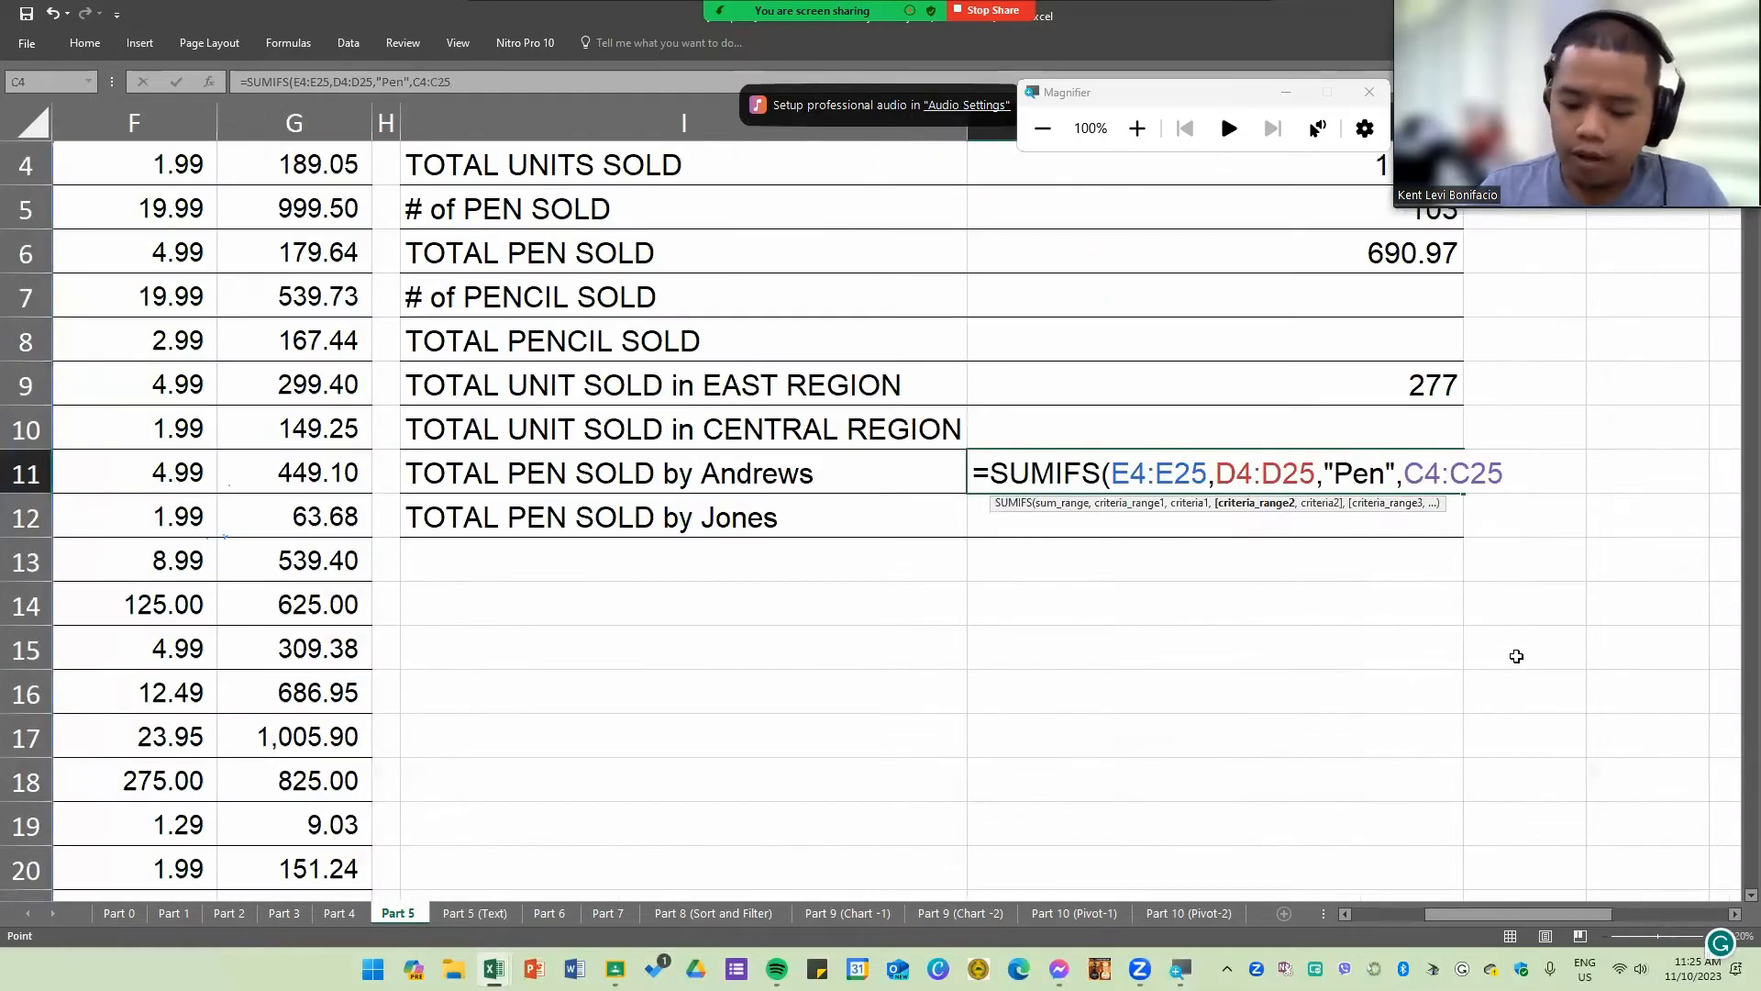
{"action": "type", "text": ",\"Andrew"}
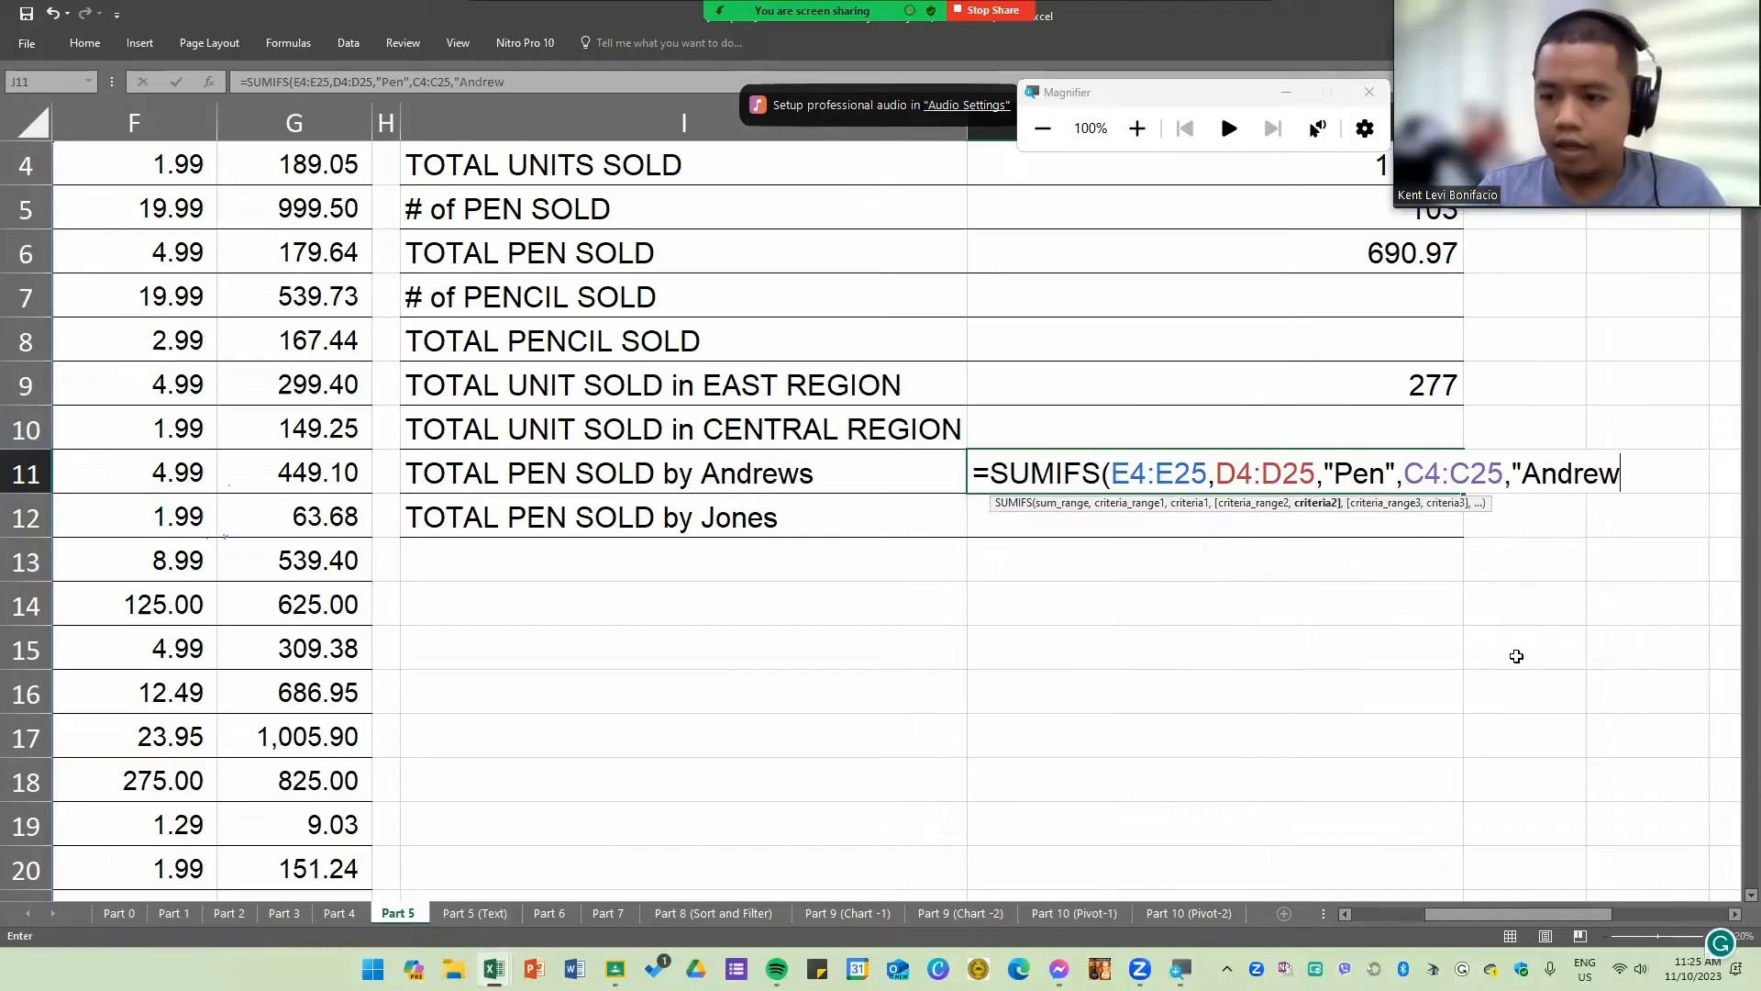
{"action": "type", "text": "s\""}
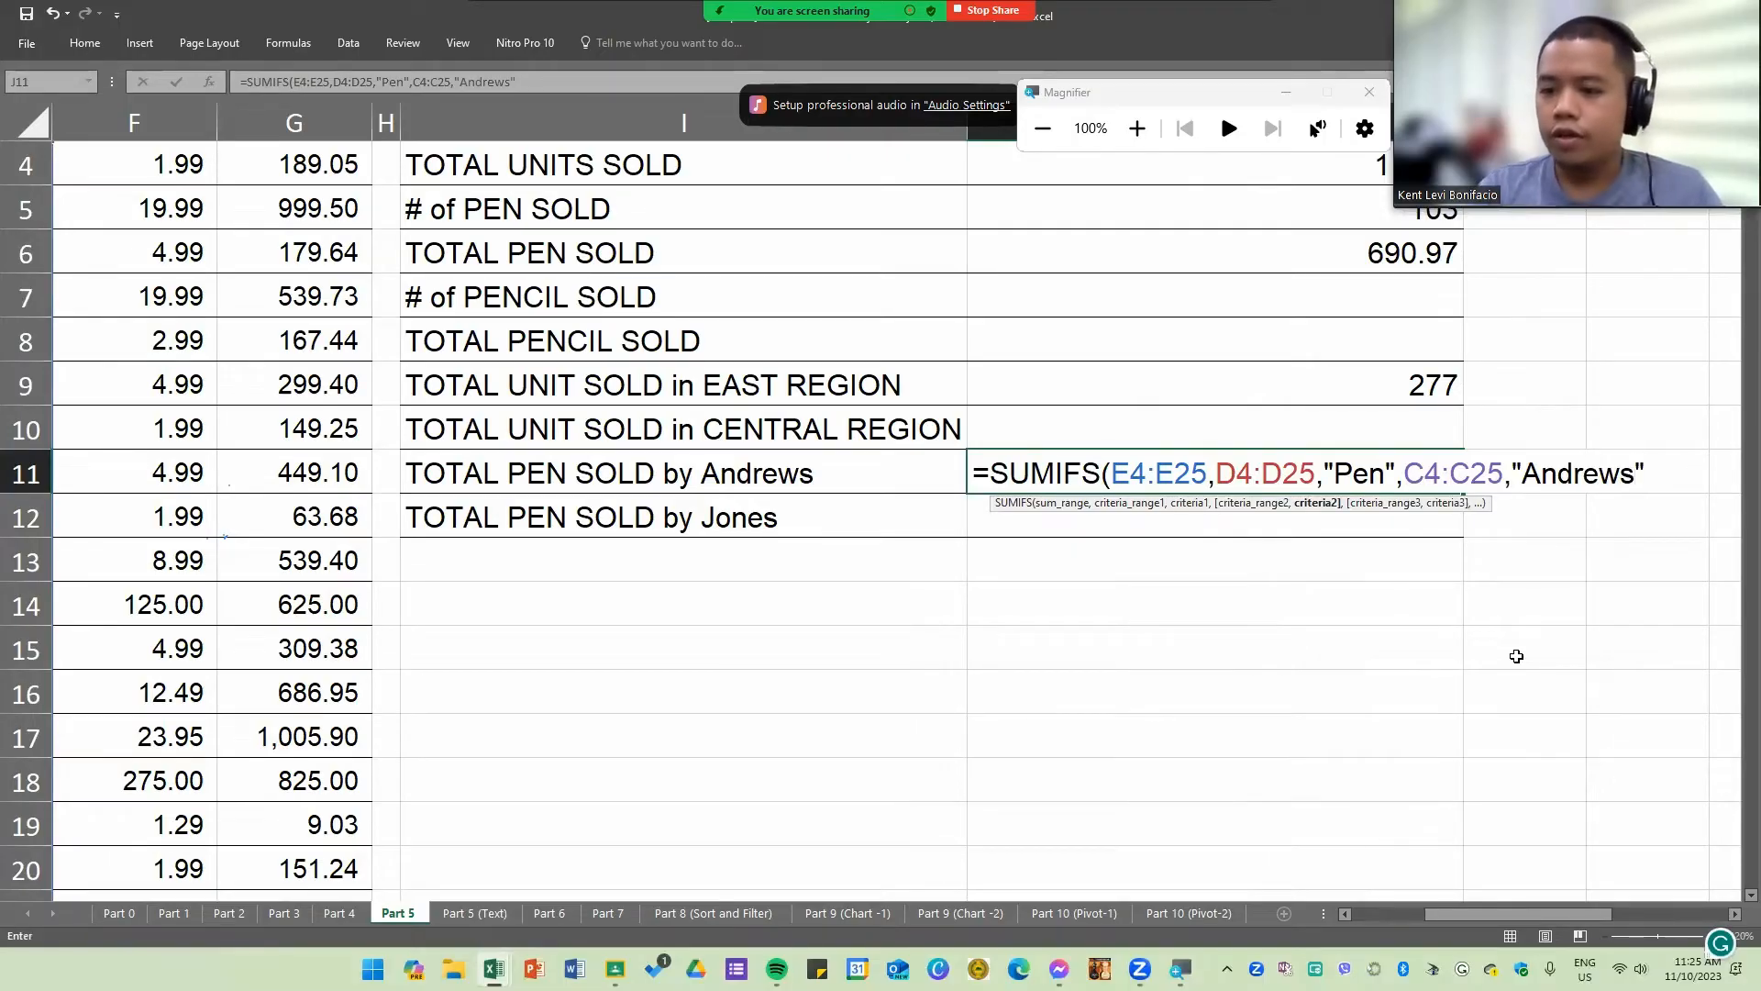
{"action": "type", "text": ")"}
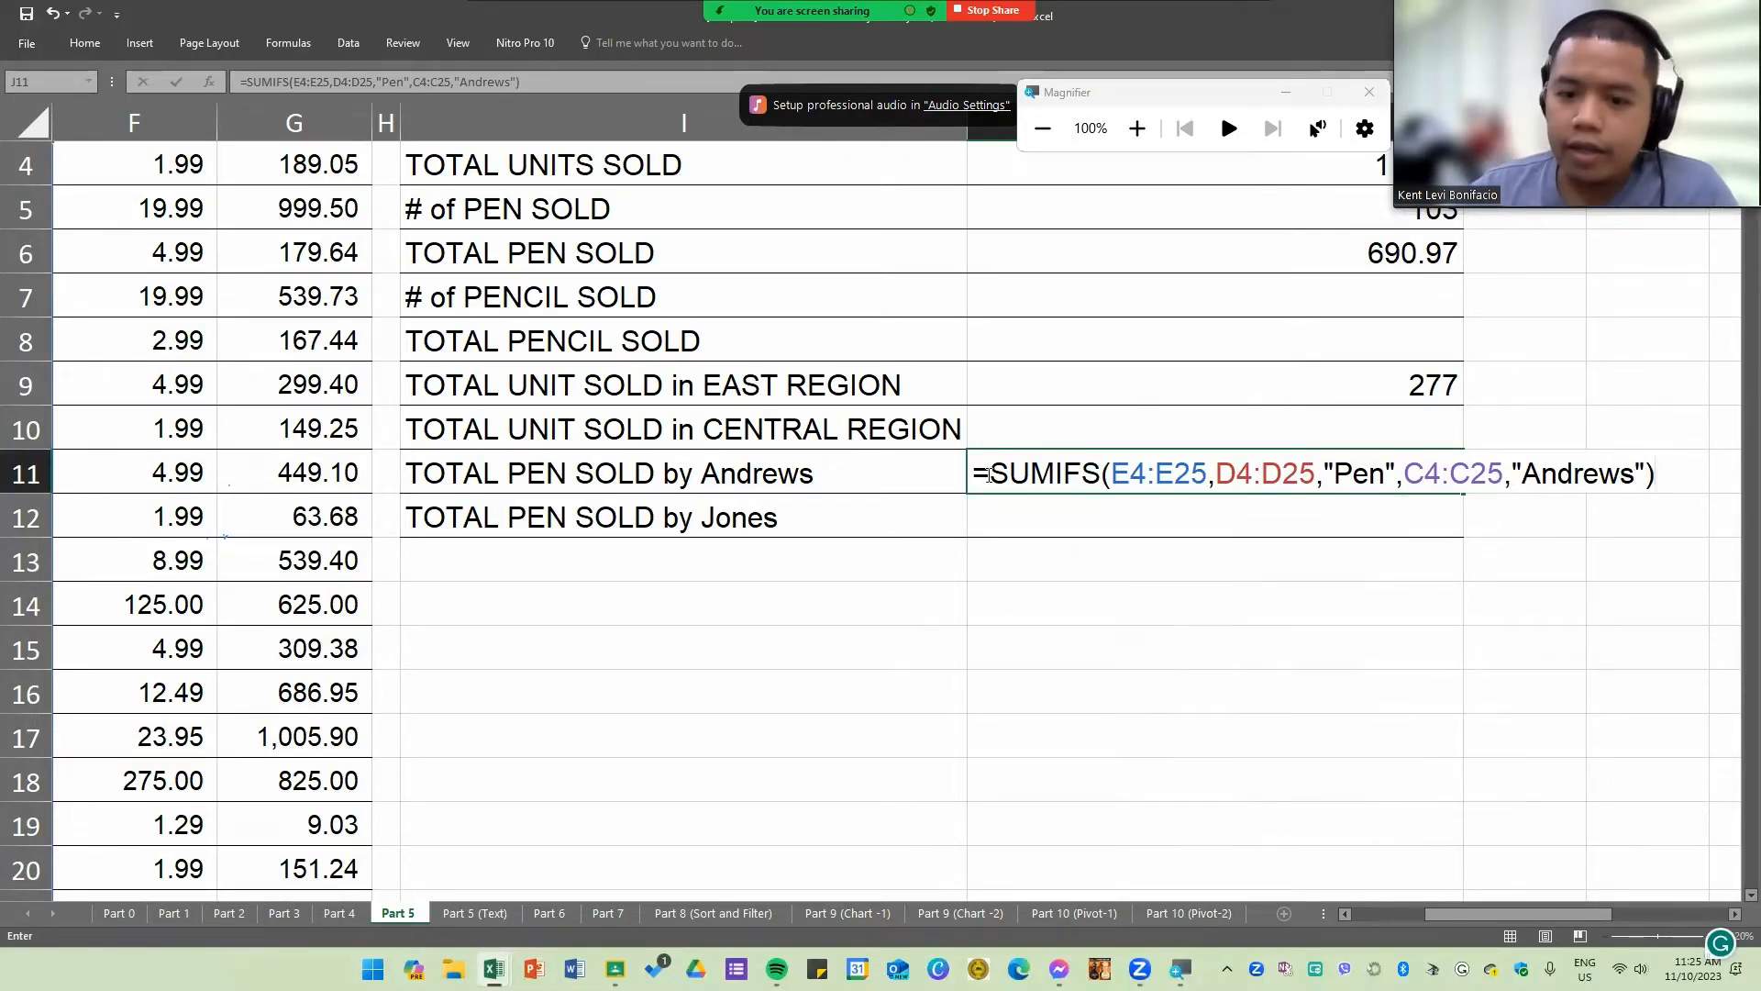
Step: Review the sum range and both range-criterion pairs of the J11 SUMIFS formula and enter it
{"action": "left_click", "coordinate": [1027, 472]}
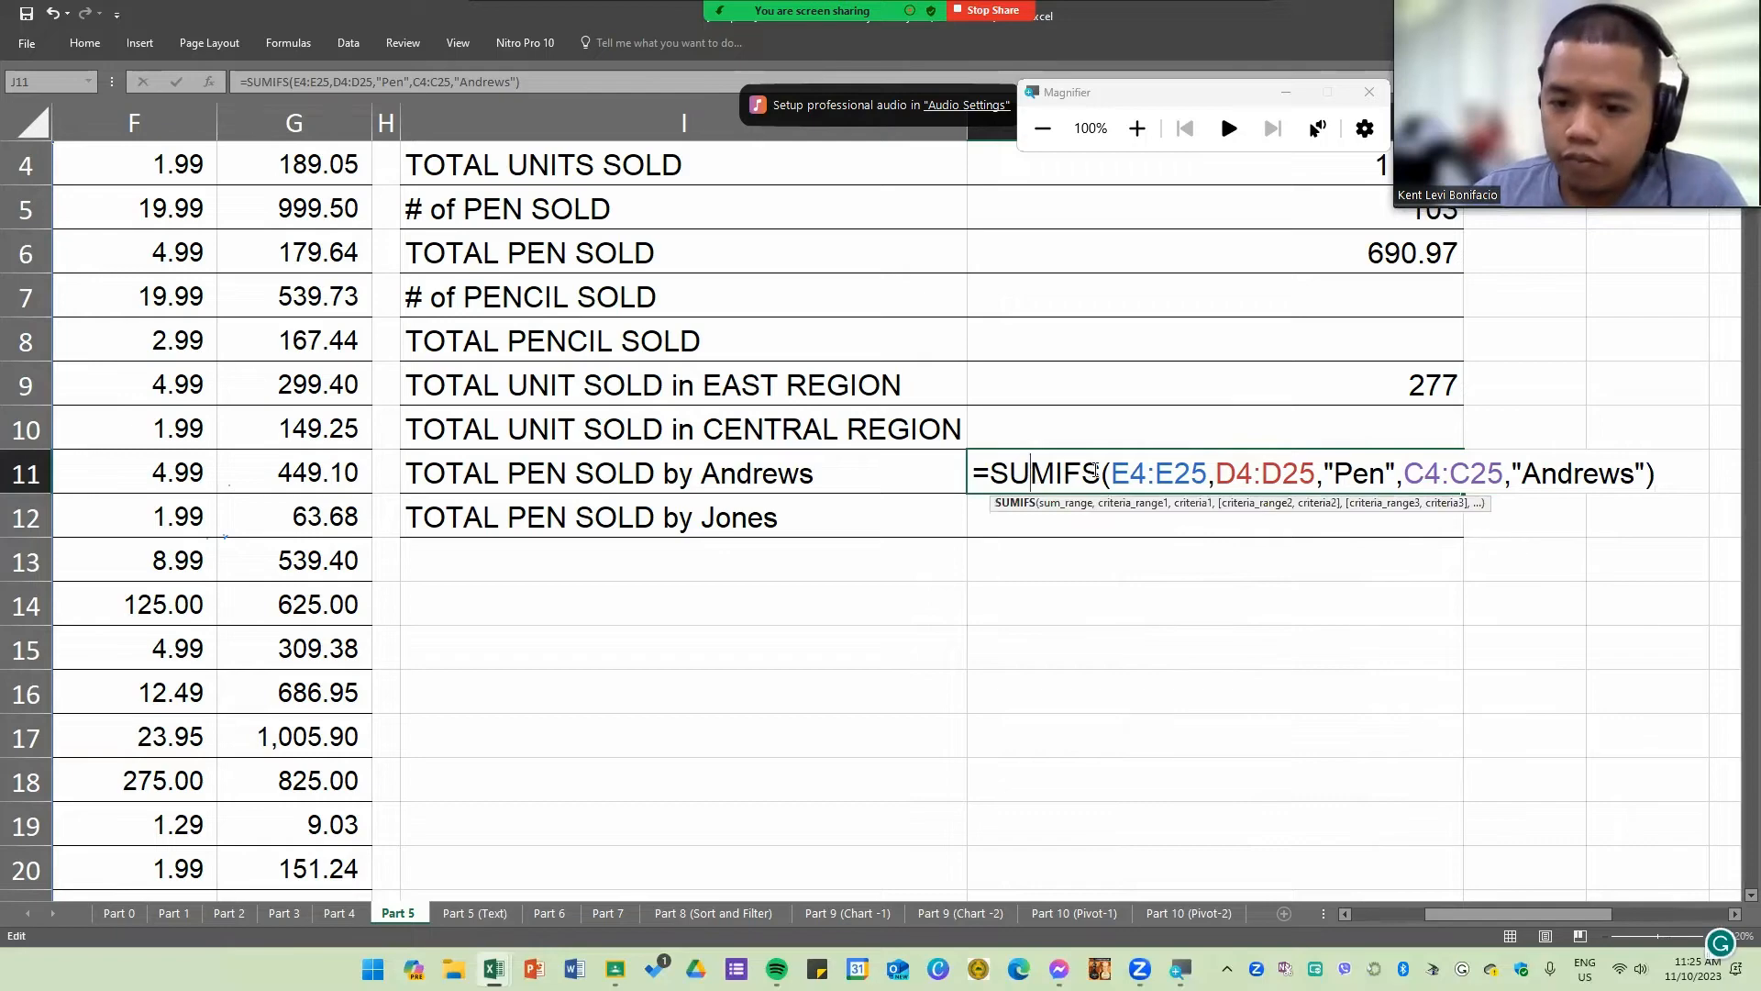
{"action": "left_click_drag", "start_coordinate": [1110, 473], "coordinate": [1396, 470]}
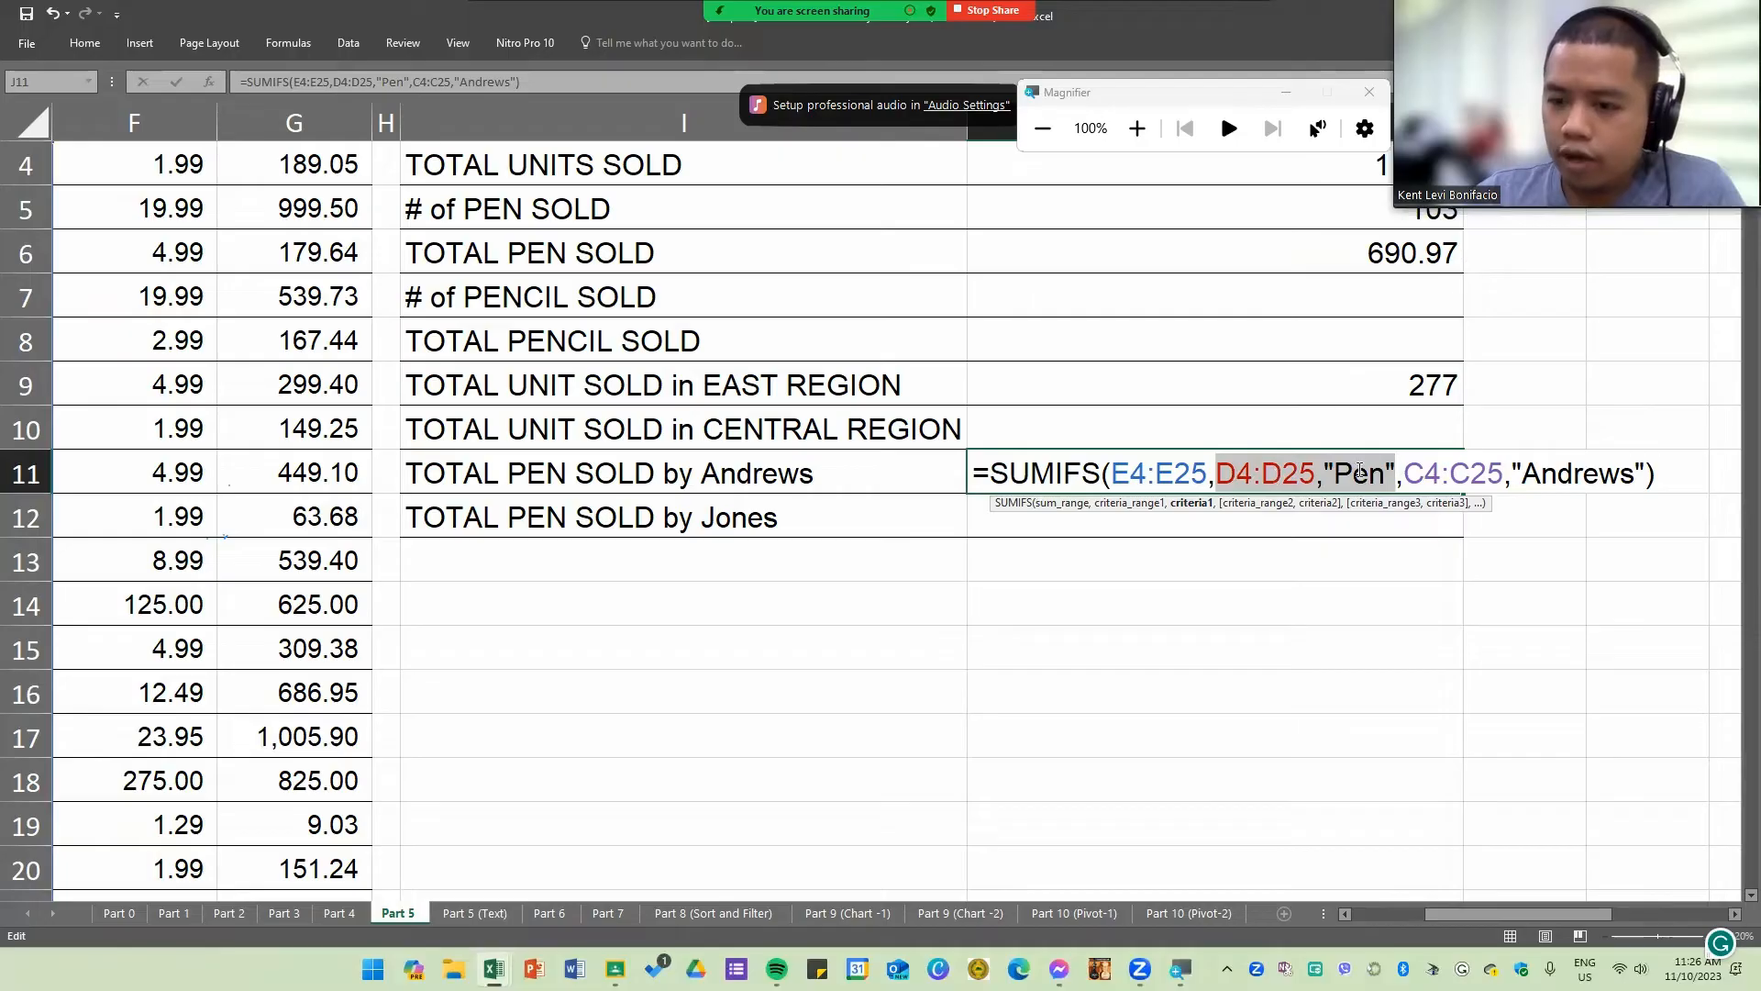
{"action": "left_click_drag", "start_coordinate": [1404, 473], "coordinate": [1634, 472]}
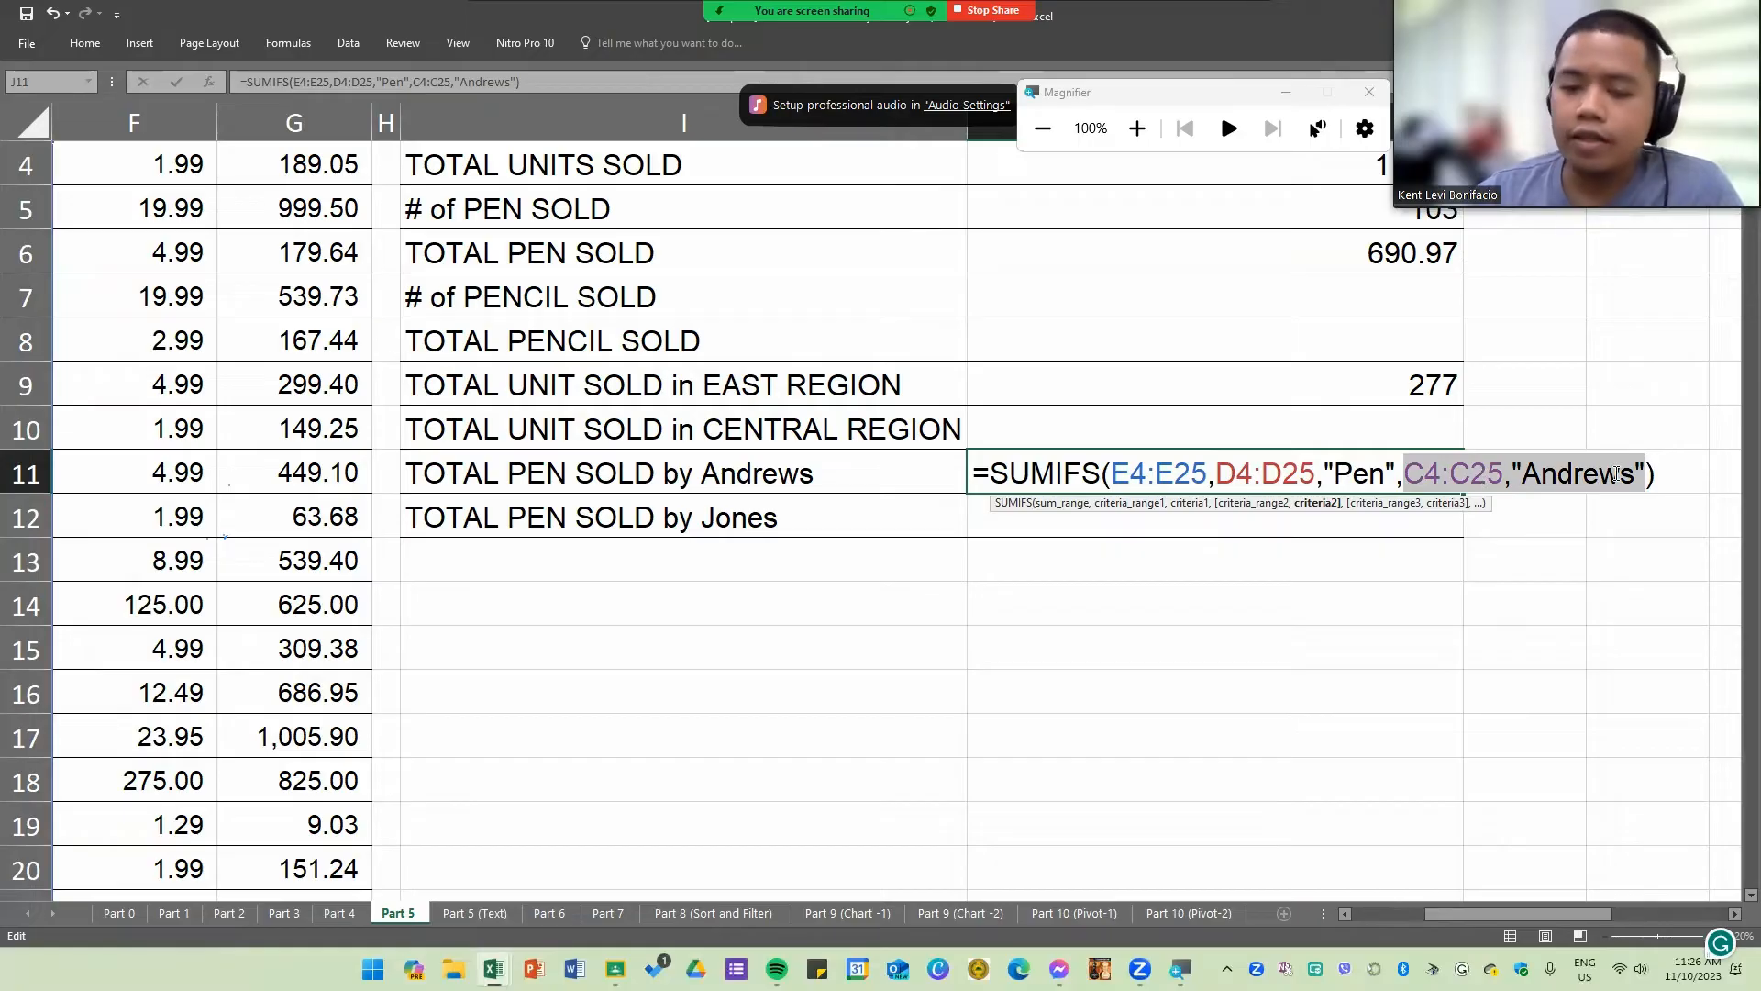
{"action": "left_click", "coordinate": [1367, 476]}
{"action": "key", "text": "Return"}
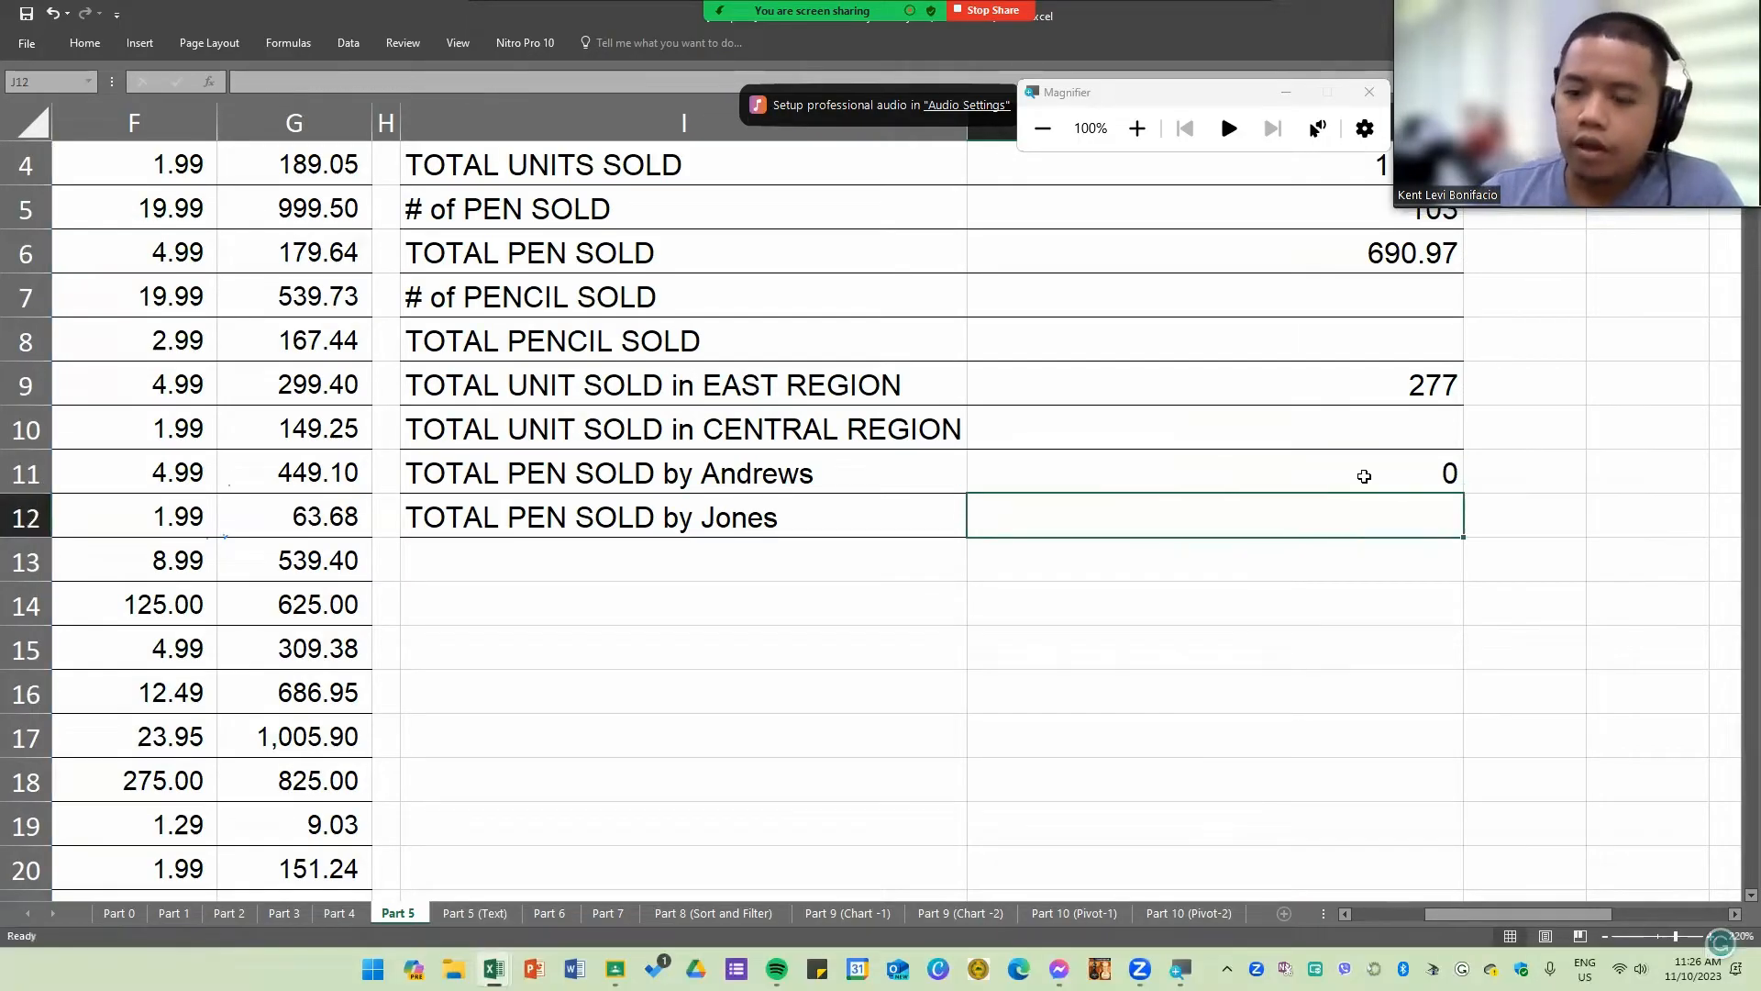
Step: Try "Pencil" as the item criterion of the J11 SUMIFS formula
{"action": "left_click", "coordinate": [1426, 470]}
{"action": "double_click", "coordinate": [1426, 471]}
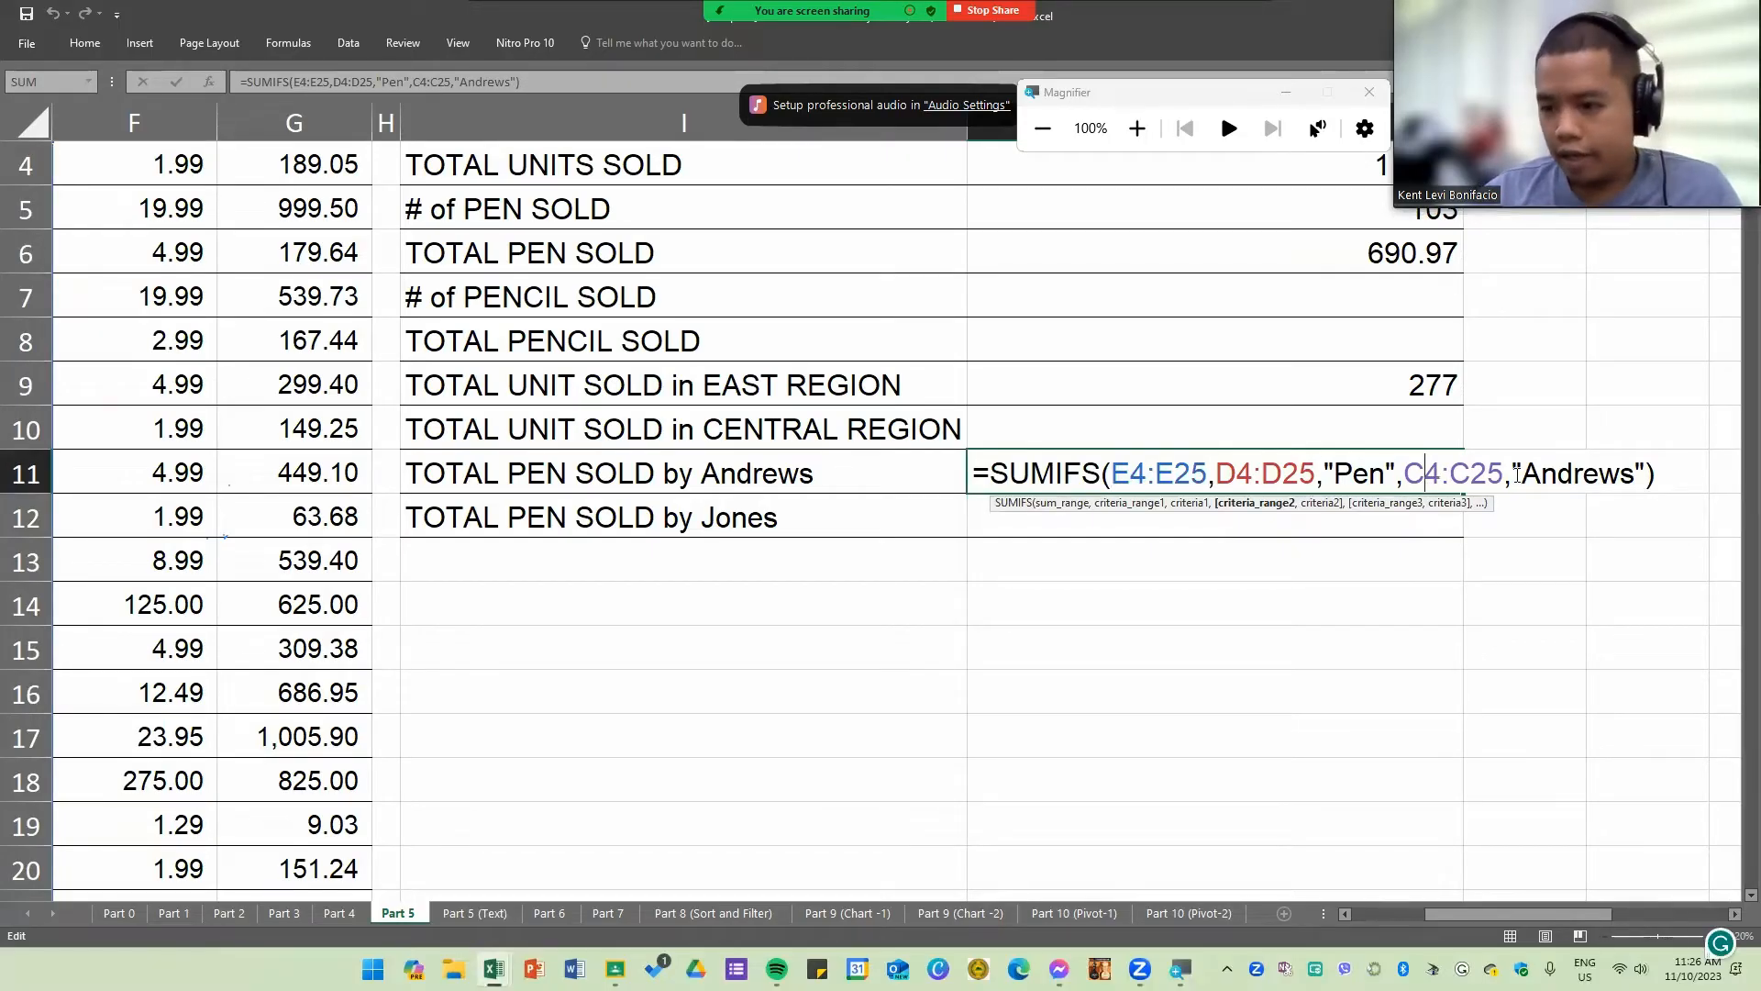
{"action": "left_click", "coordinate": [1380, 477]}
{"action": "type", "text": "cil"}
{"action": "key", "text": "ctrl+Return"}
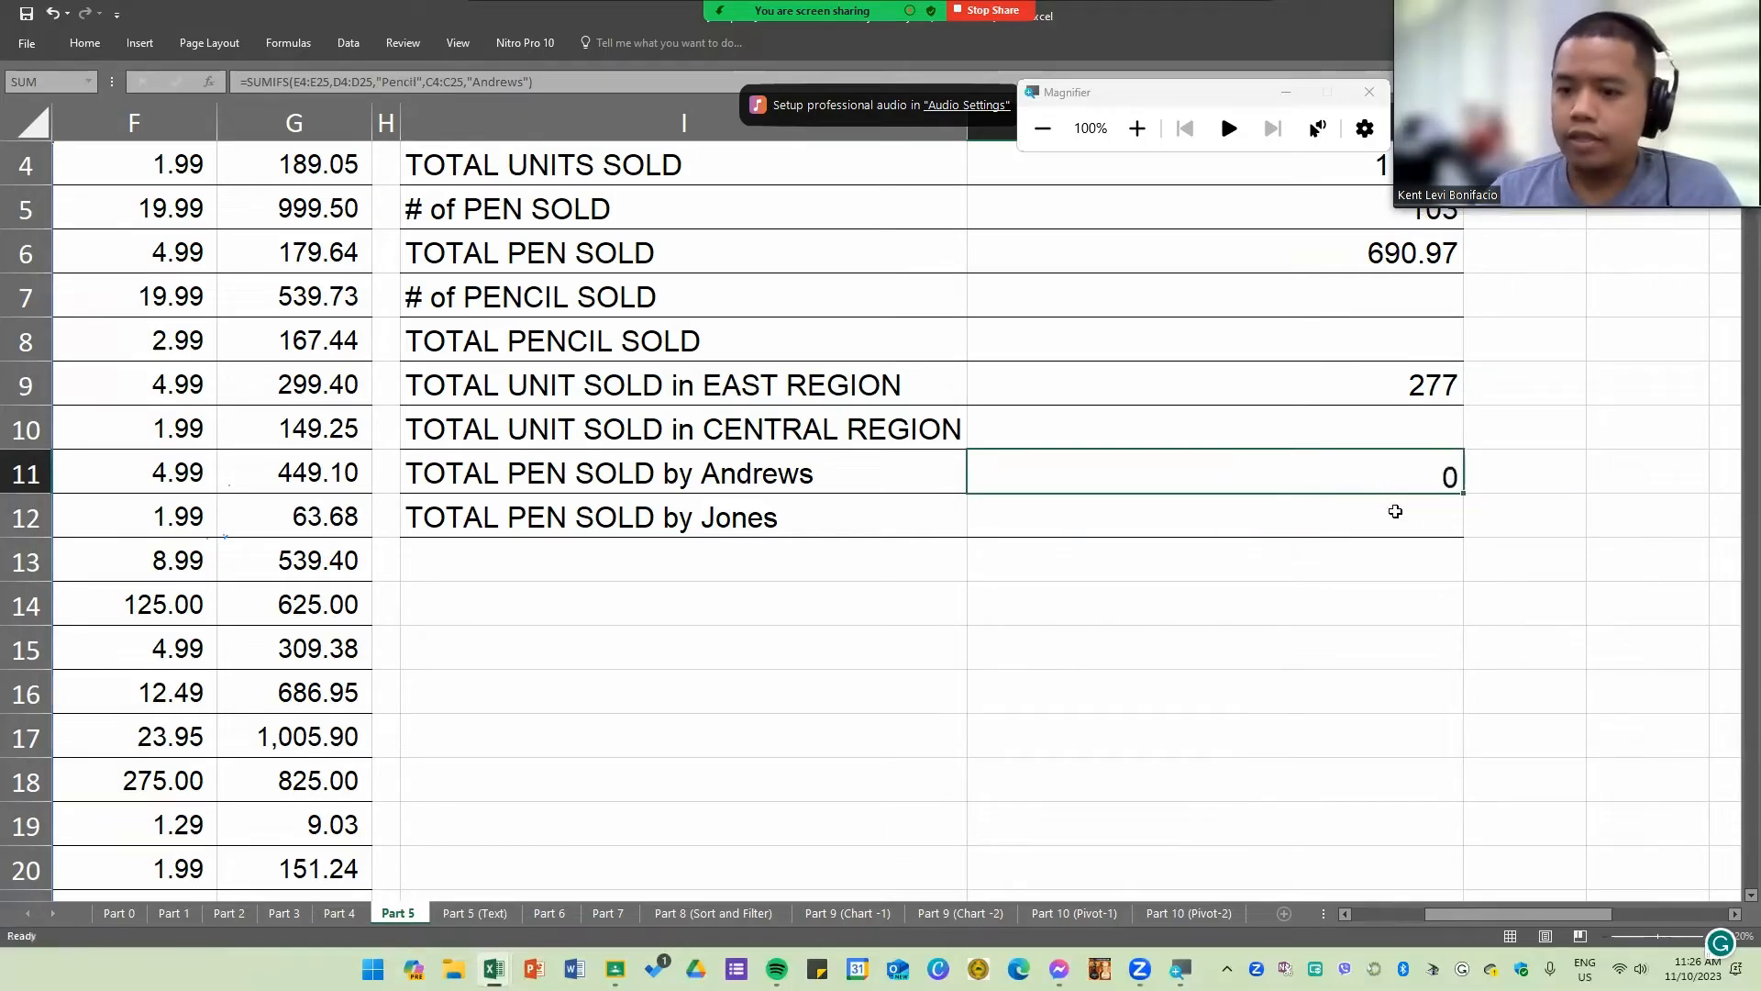
{"action": "left_click", "coordinate": [1421, 476]}
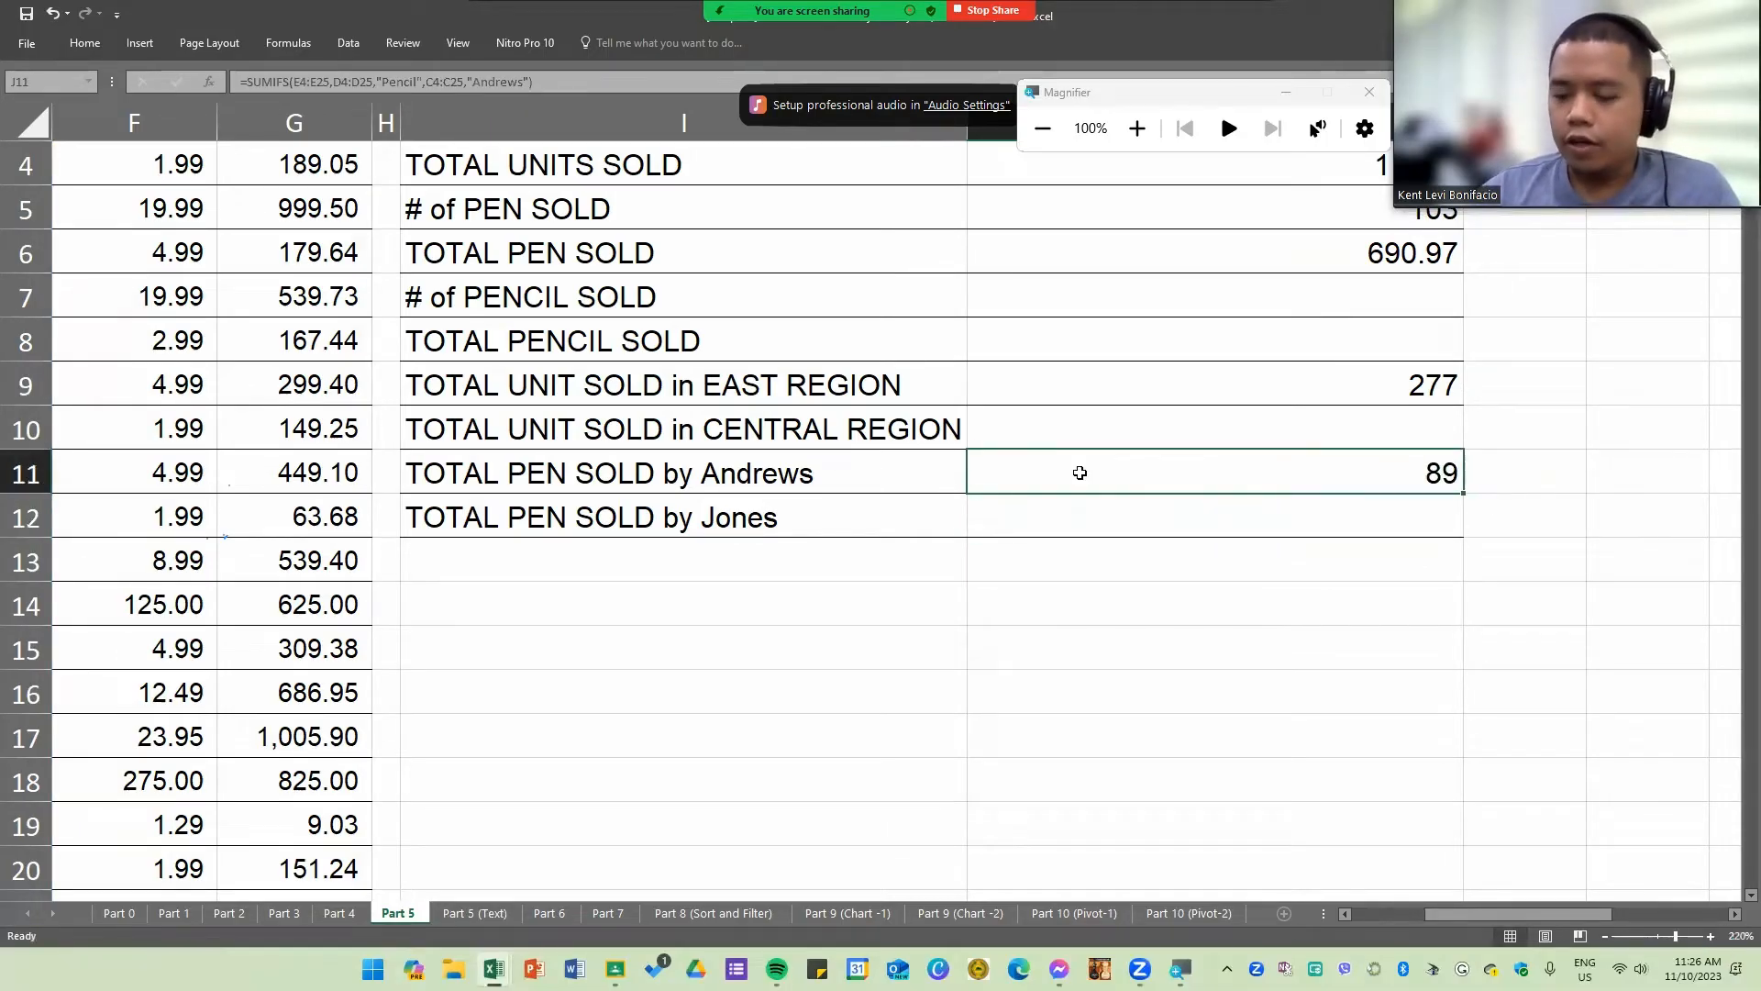
Step: Set the item criterion of the J11 SUMIFS formula back to "Pen"
{"action": "double_click", "coordinate": [1333, 475]}
{"action": "left_click", "coordinate": [1412, 477]}
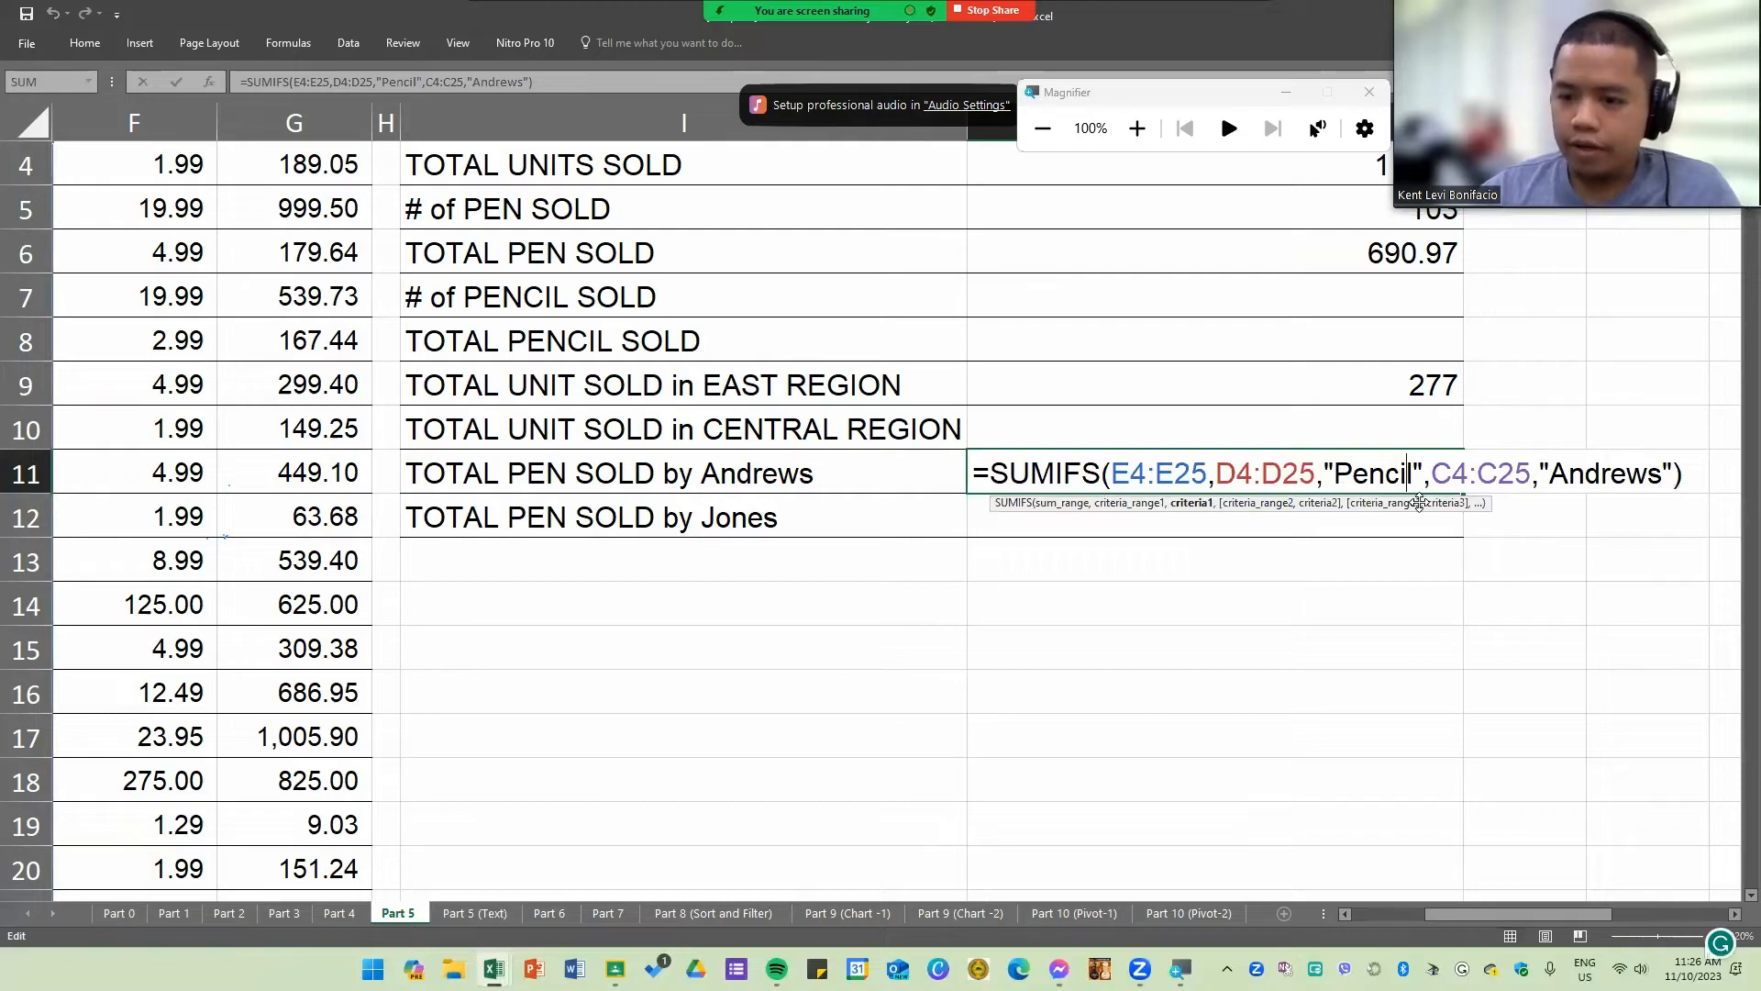
{"action": "key", "text": "BackSpace"}
{"action": "key", "text": "BackSpace"}
{"action": "key", "text": "BackSpace"}
{"action": "key", "text": "Return"}
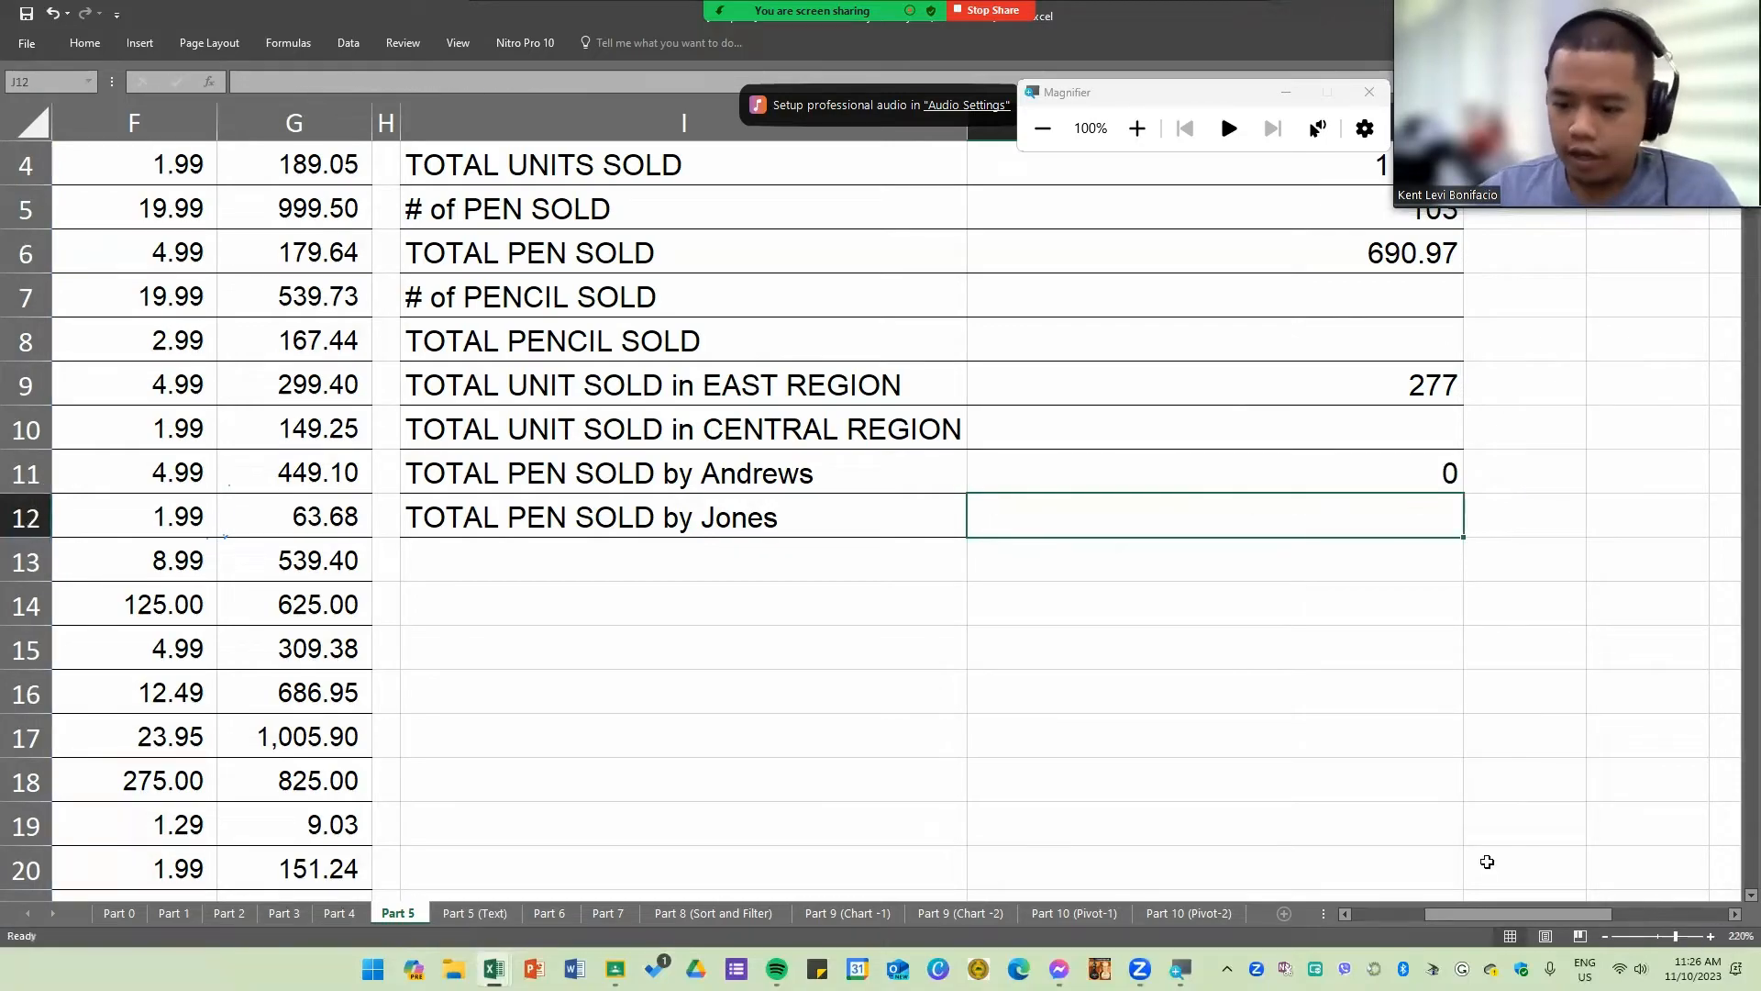
Step: Check the Item and Units beside the rep from I11 in rows 10 and 22 of the sales table
{"action": "left_click_drag", "start_coordinate": [1479, 908], "coordinate": [1284, 914]}
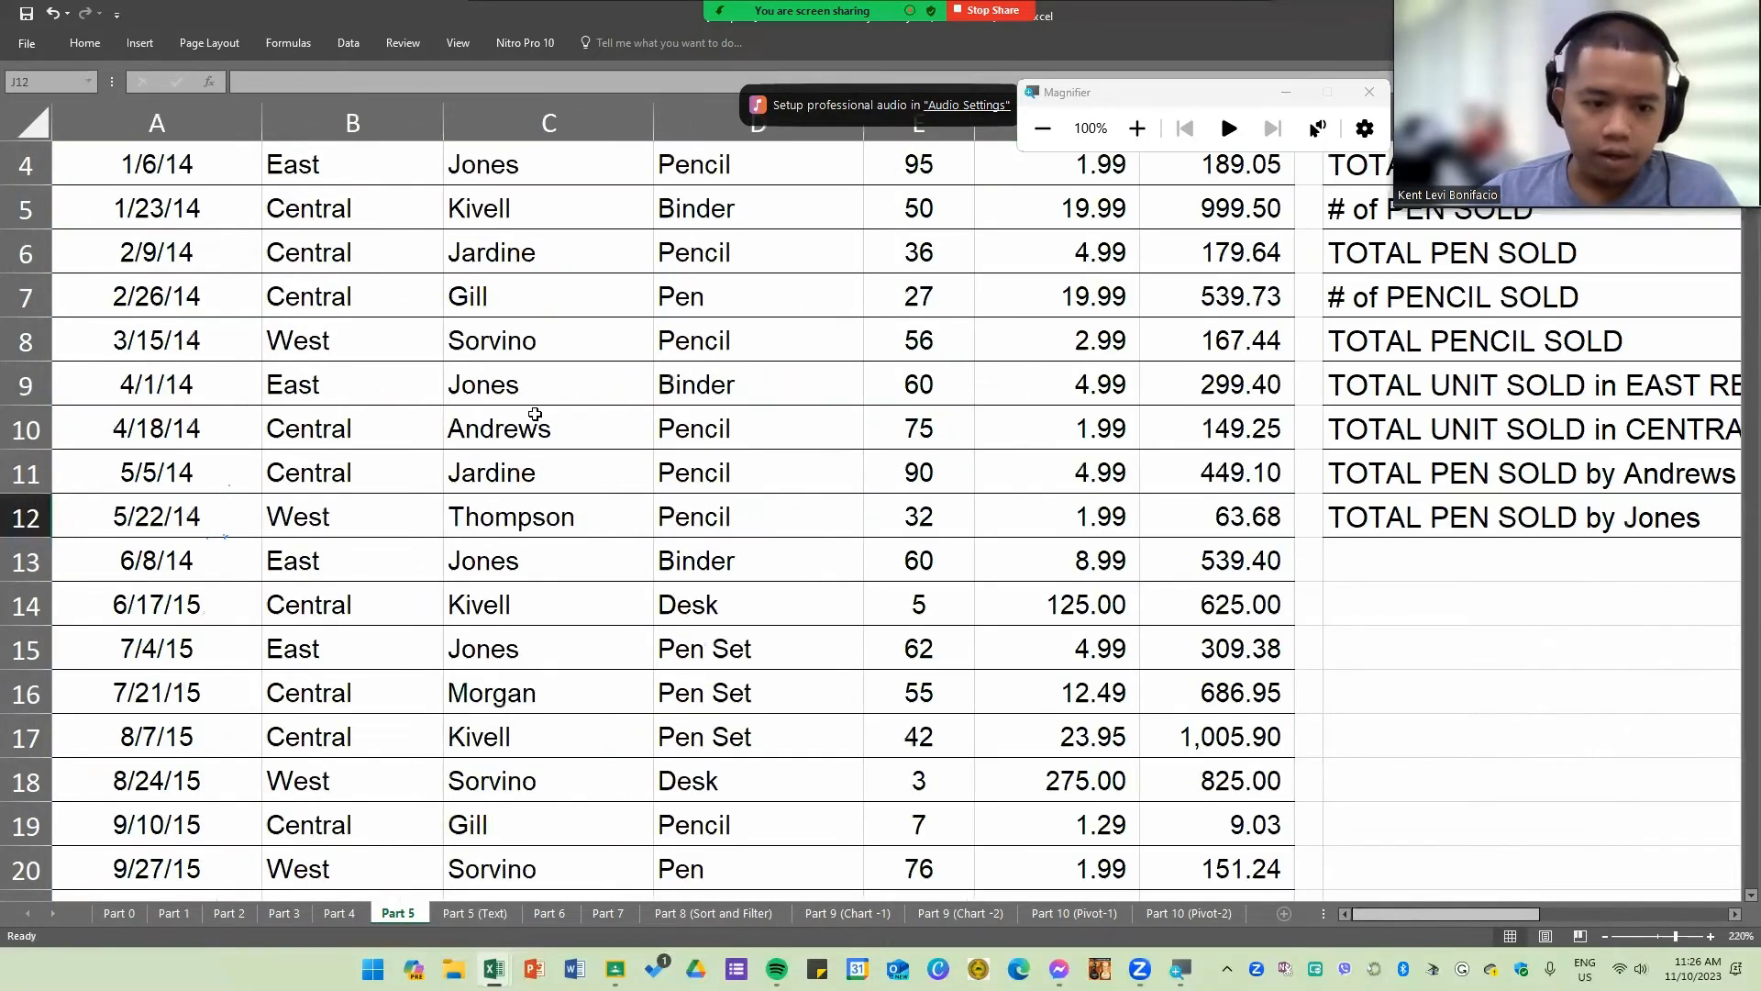
{"action": "left_click_drag", "start_coordinate": [528, 426], "coordinate": [917, 428]}
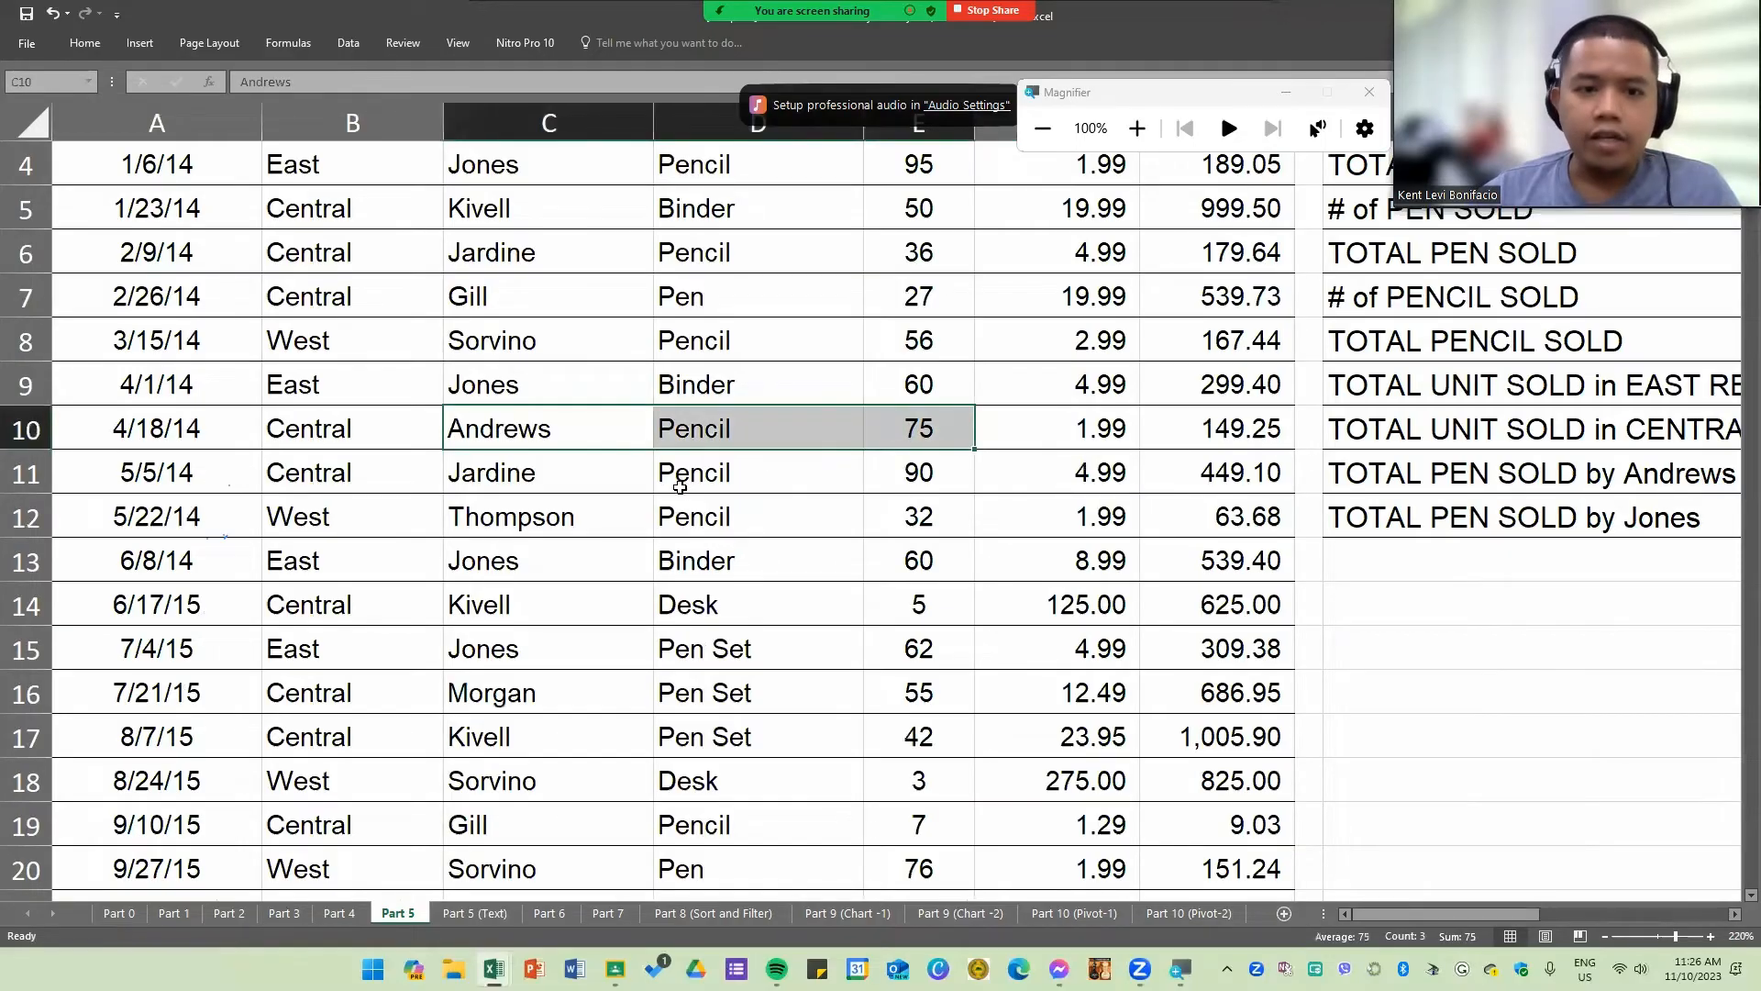
{"action": "scroll", "coordinate": [685, 489], "scroll_direction": "down", "scroll_amount": 1}
{"action": "scroll", "coordinate": [586, 663], "scroll_direction": "down", "scroll_amount": 3}
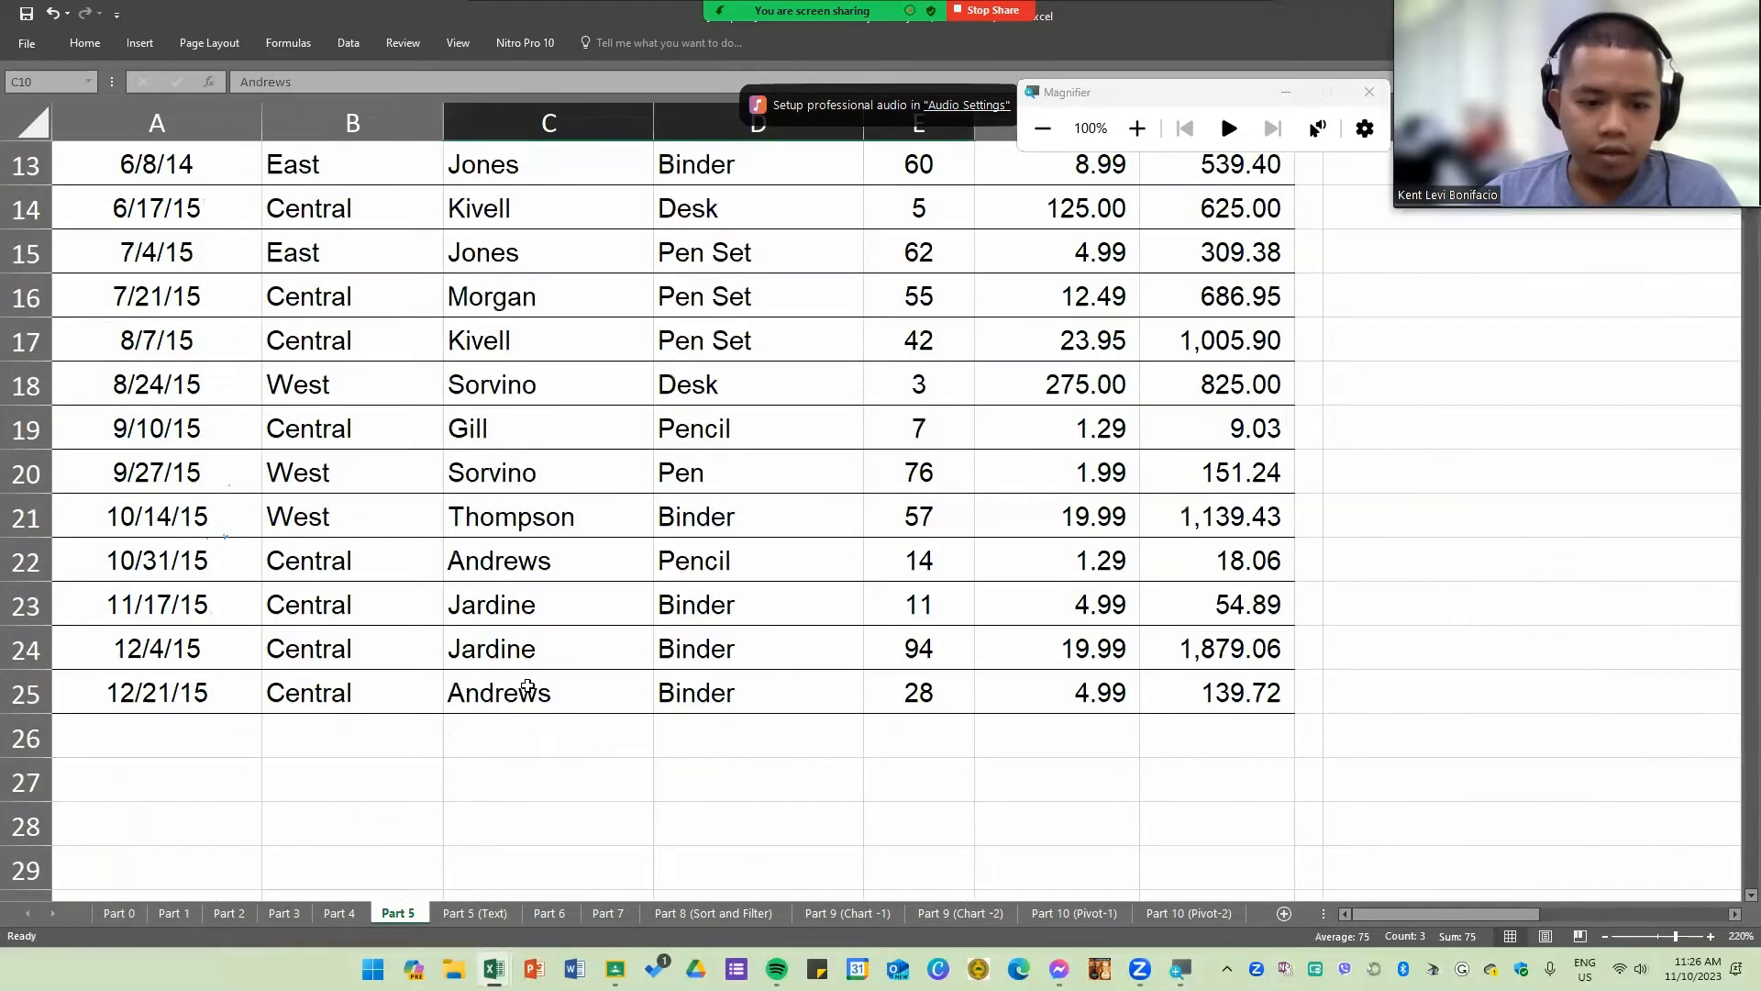
{"action": "left_click_drag", "start_coordinate": [491, 564], "coordinate": [896, 566]}
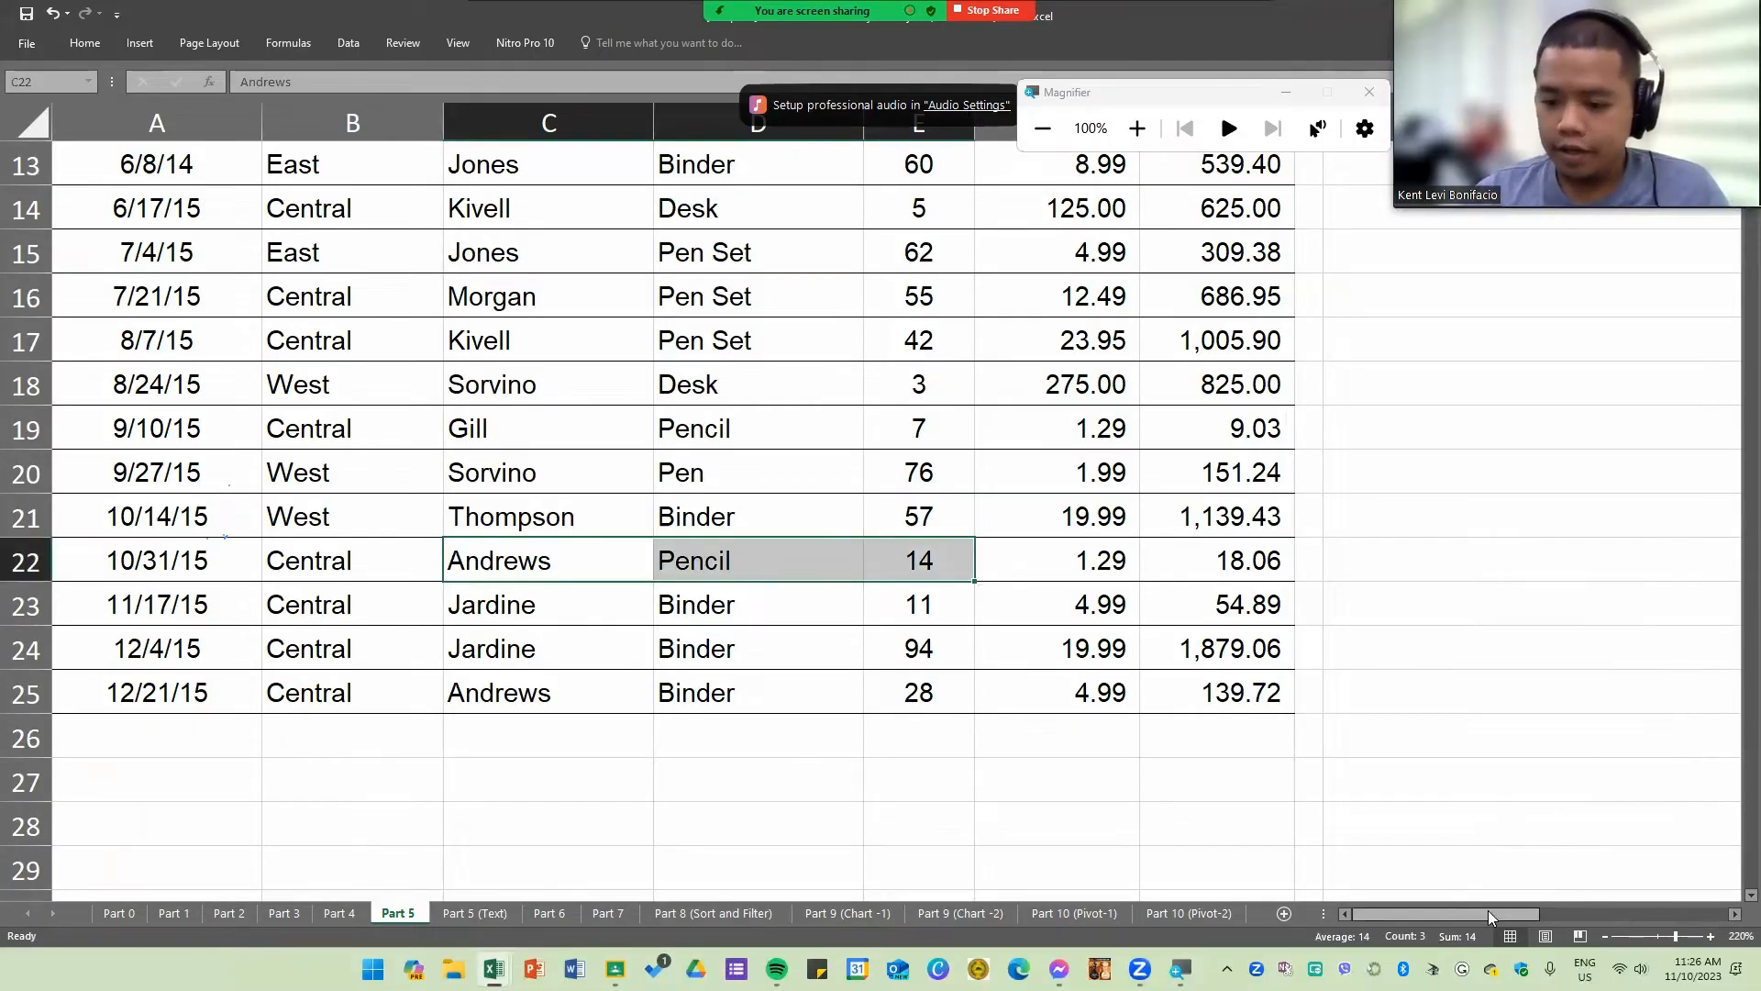
{"action": "left_click_drag", "start_coordinate": [1488, 910], "coordinate": [1548, 897]}
{"action": "scroll", "coordinate": [1136, 830], "scroll_direction": "up", "scroll_amount": 3}
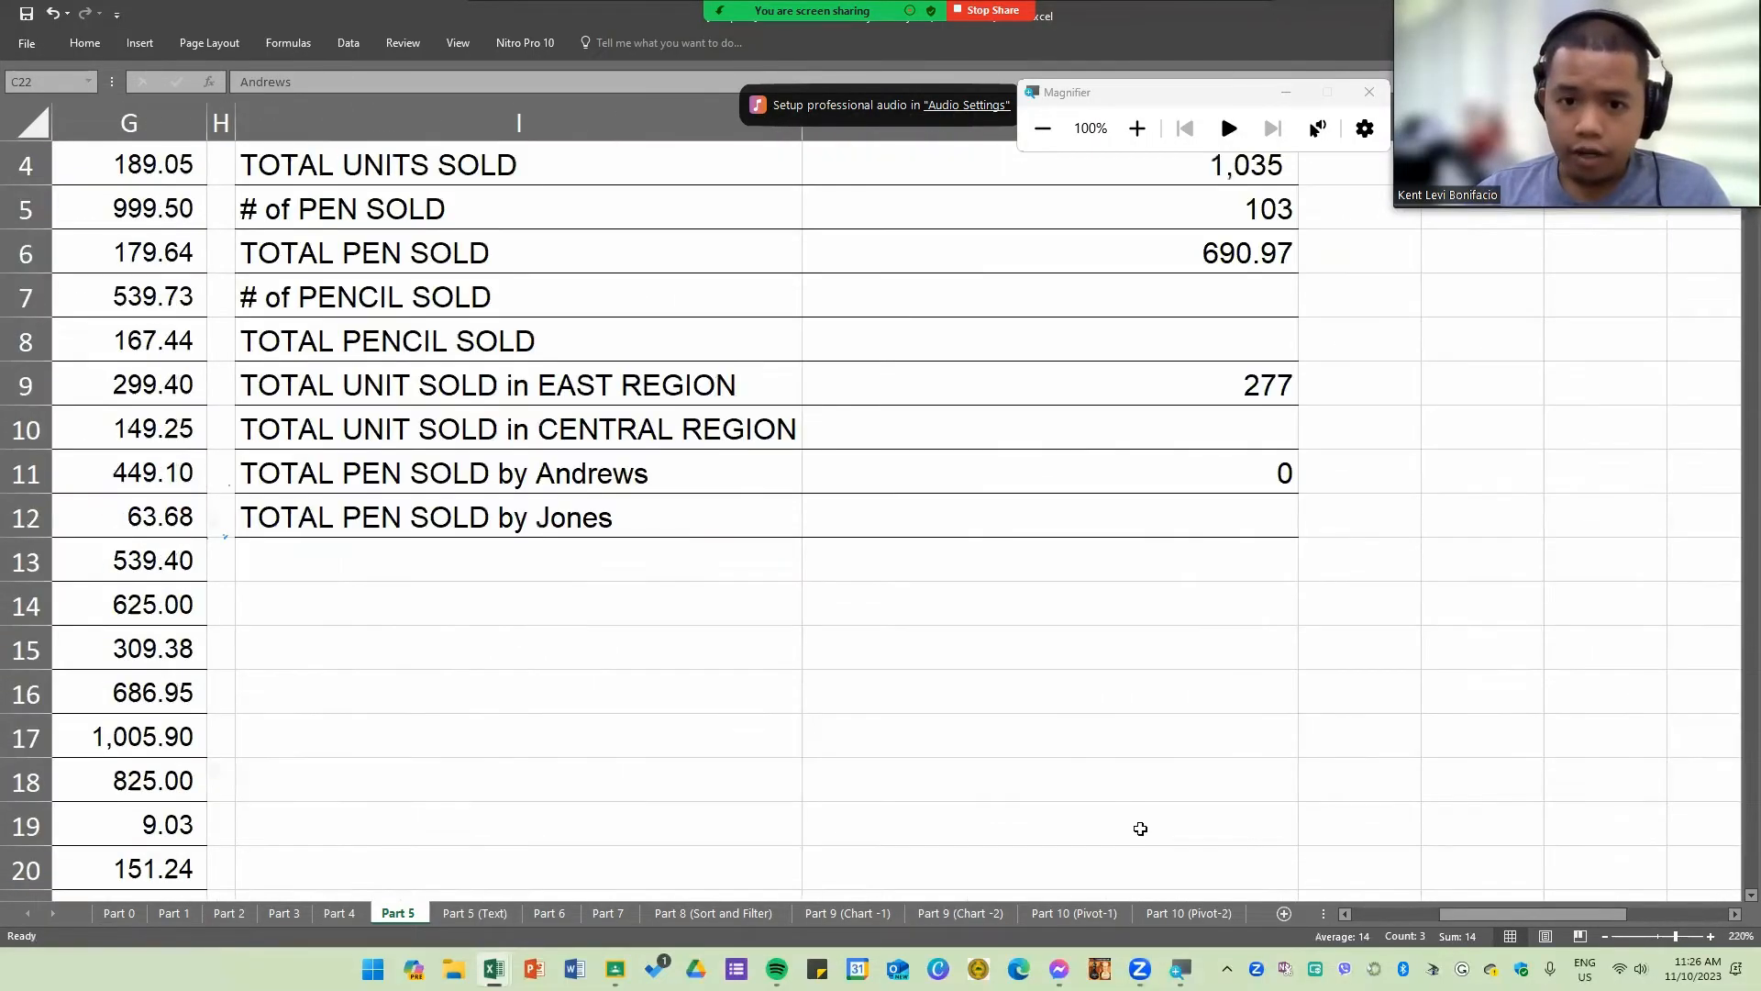
Step: Review each argument of the J11 SUMIFS formula in order, from the sum range to the rep criterion, keeping the formula as it is
{"action": "double_click", "coordinate": [1034, 463]}
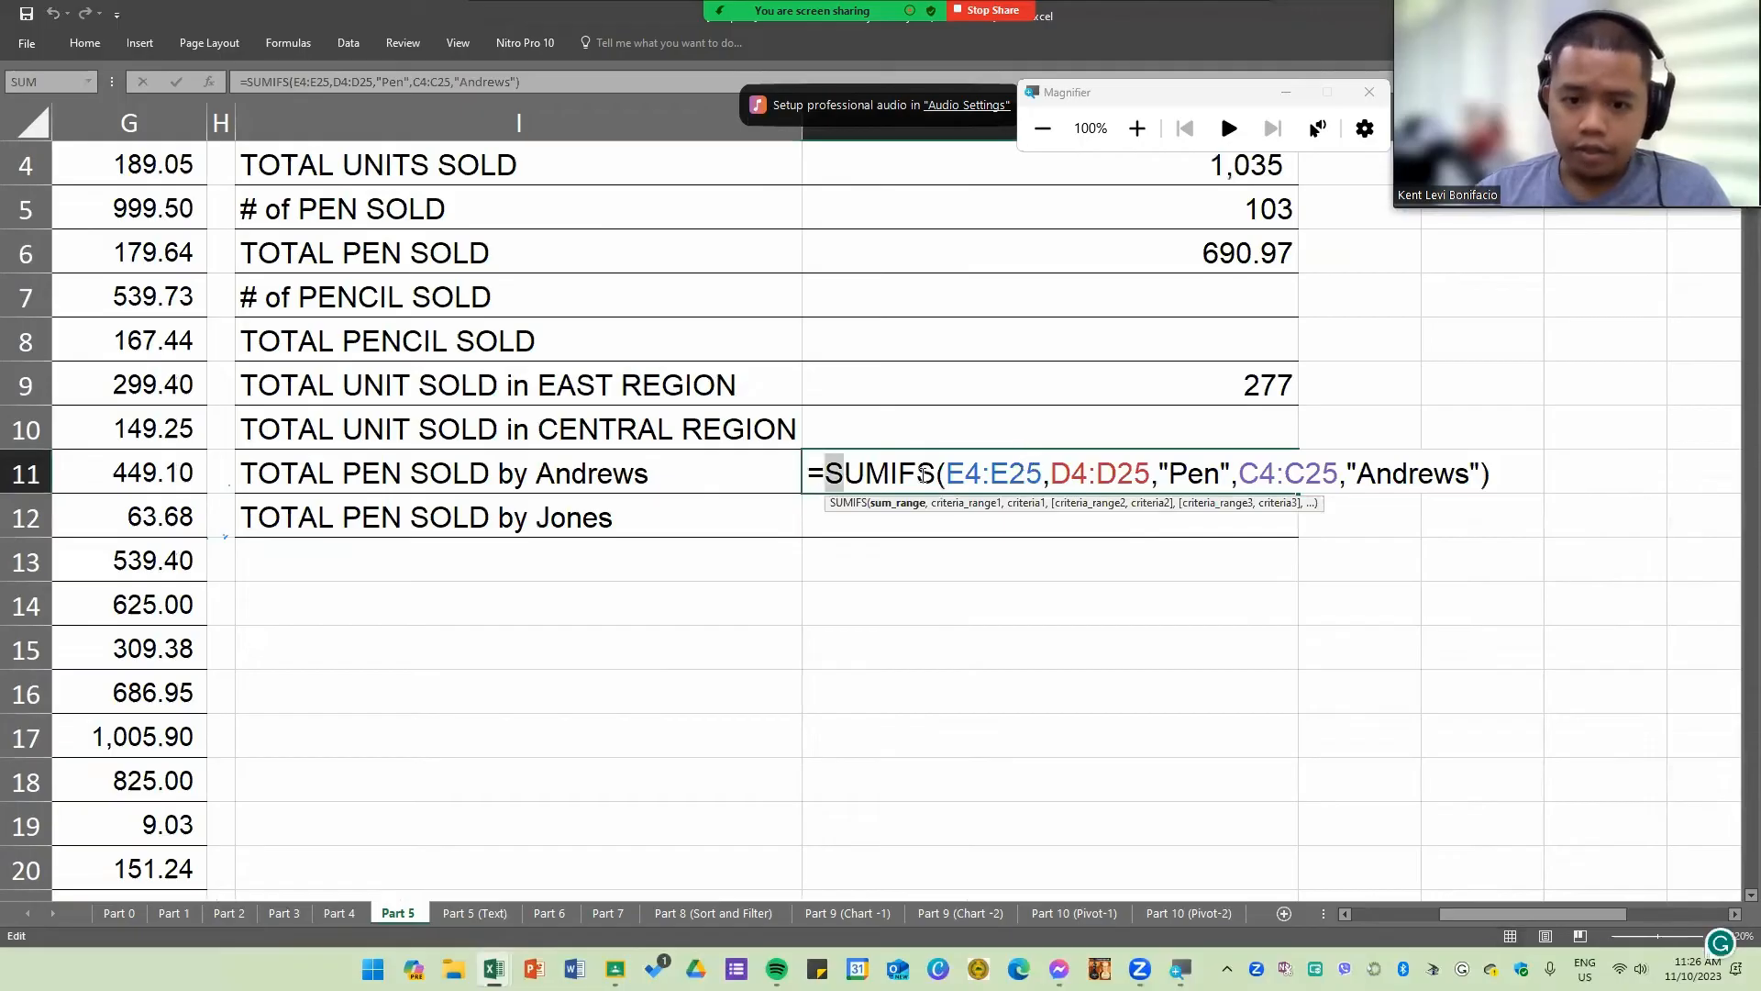
{"action": "left_click_drag", "start_coordinate": [822, 475], "coordinate": [1157, 473]}
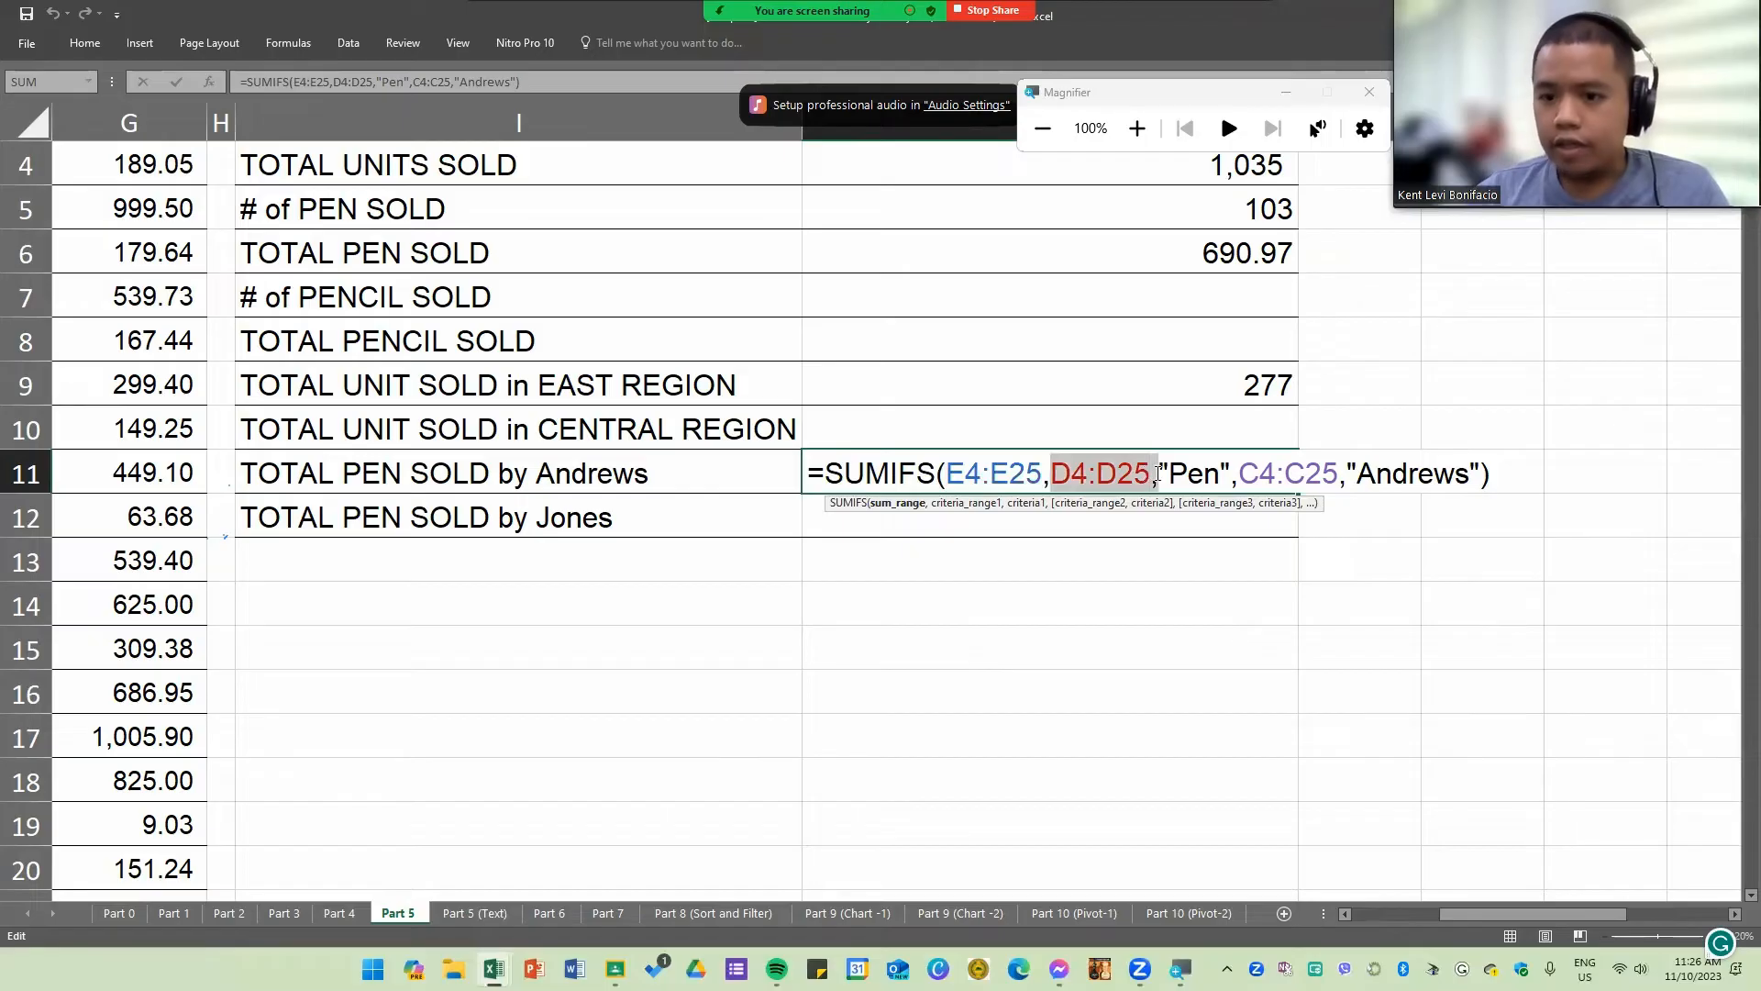
{"action": "double_click", "coordinate": [1202, 473]}
{"action": "left_click_drag", "start_coordinate": [1255, 474], "coordinate": [1336, 474]}
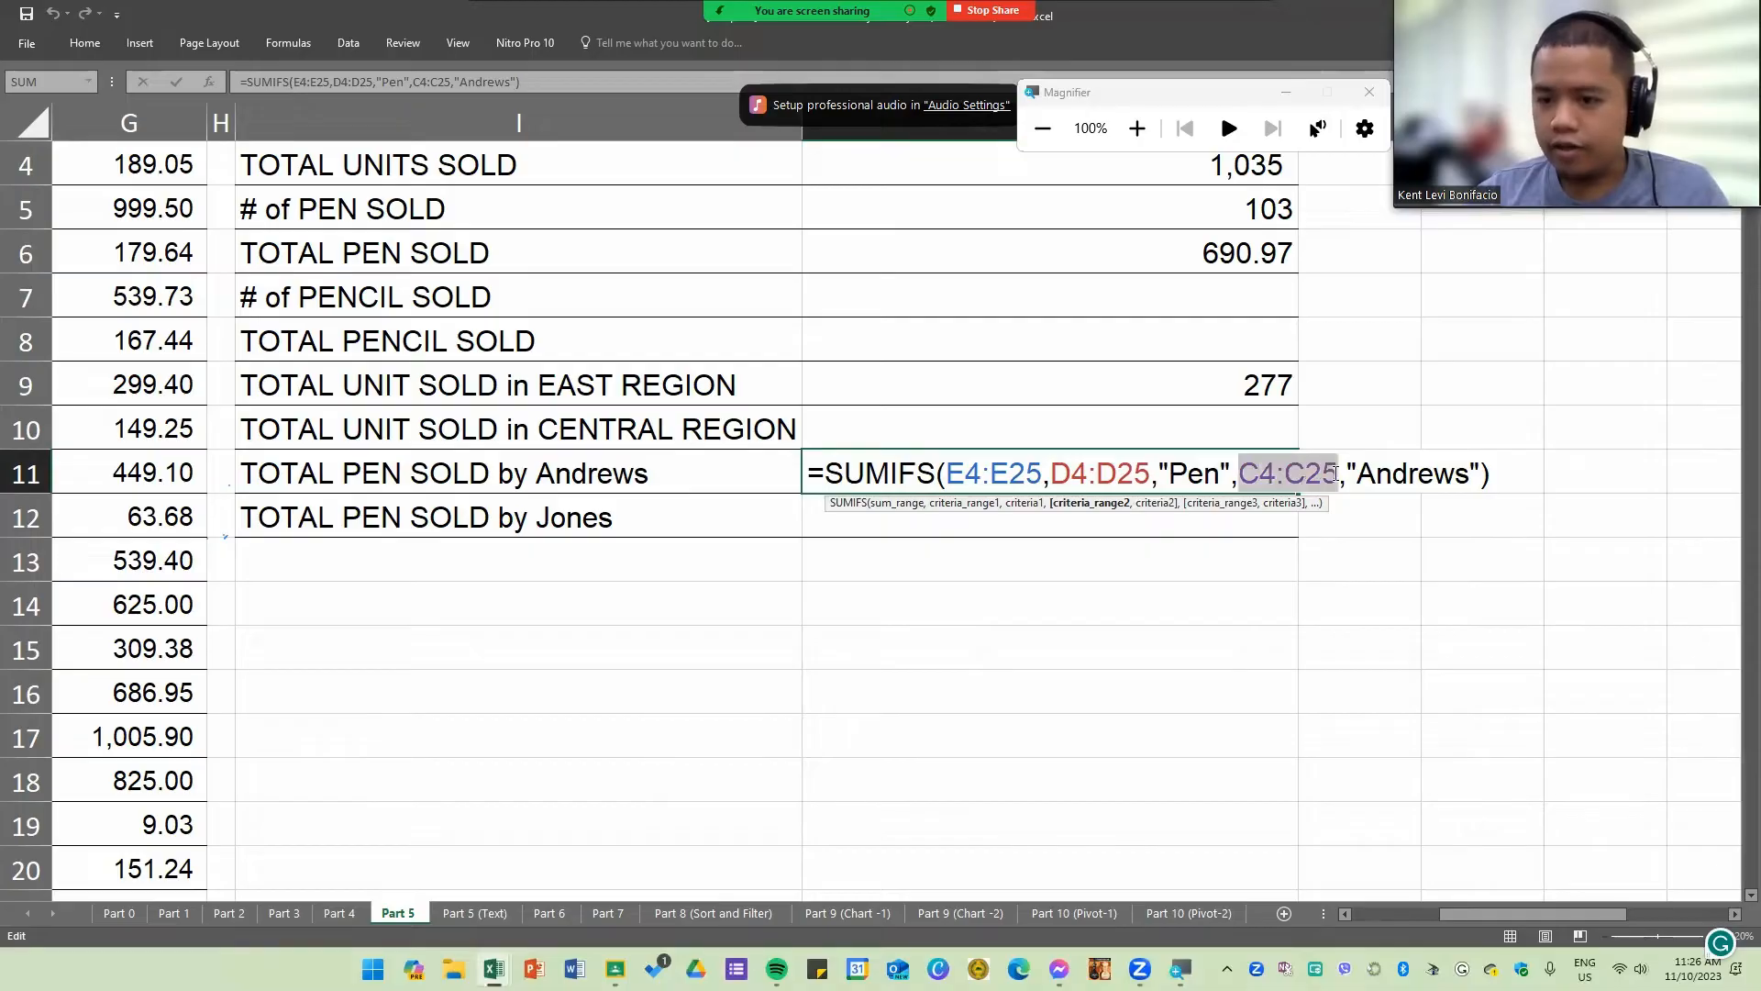
{"action": "double_click", "coordinate": [1405, 474]}
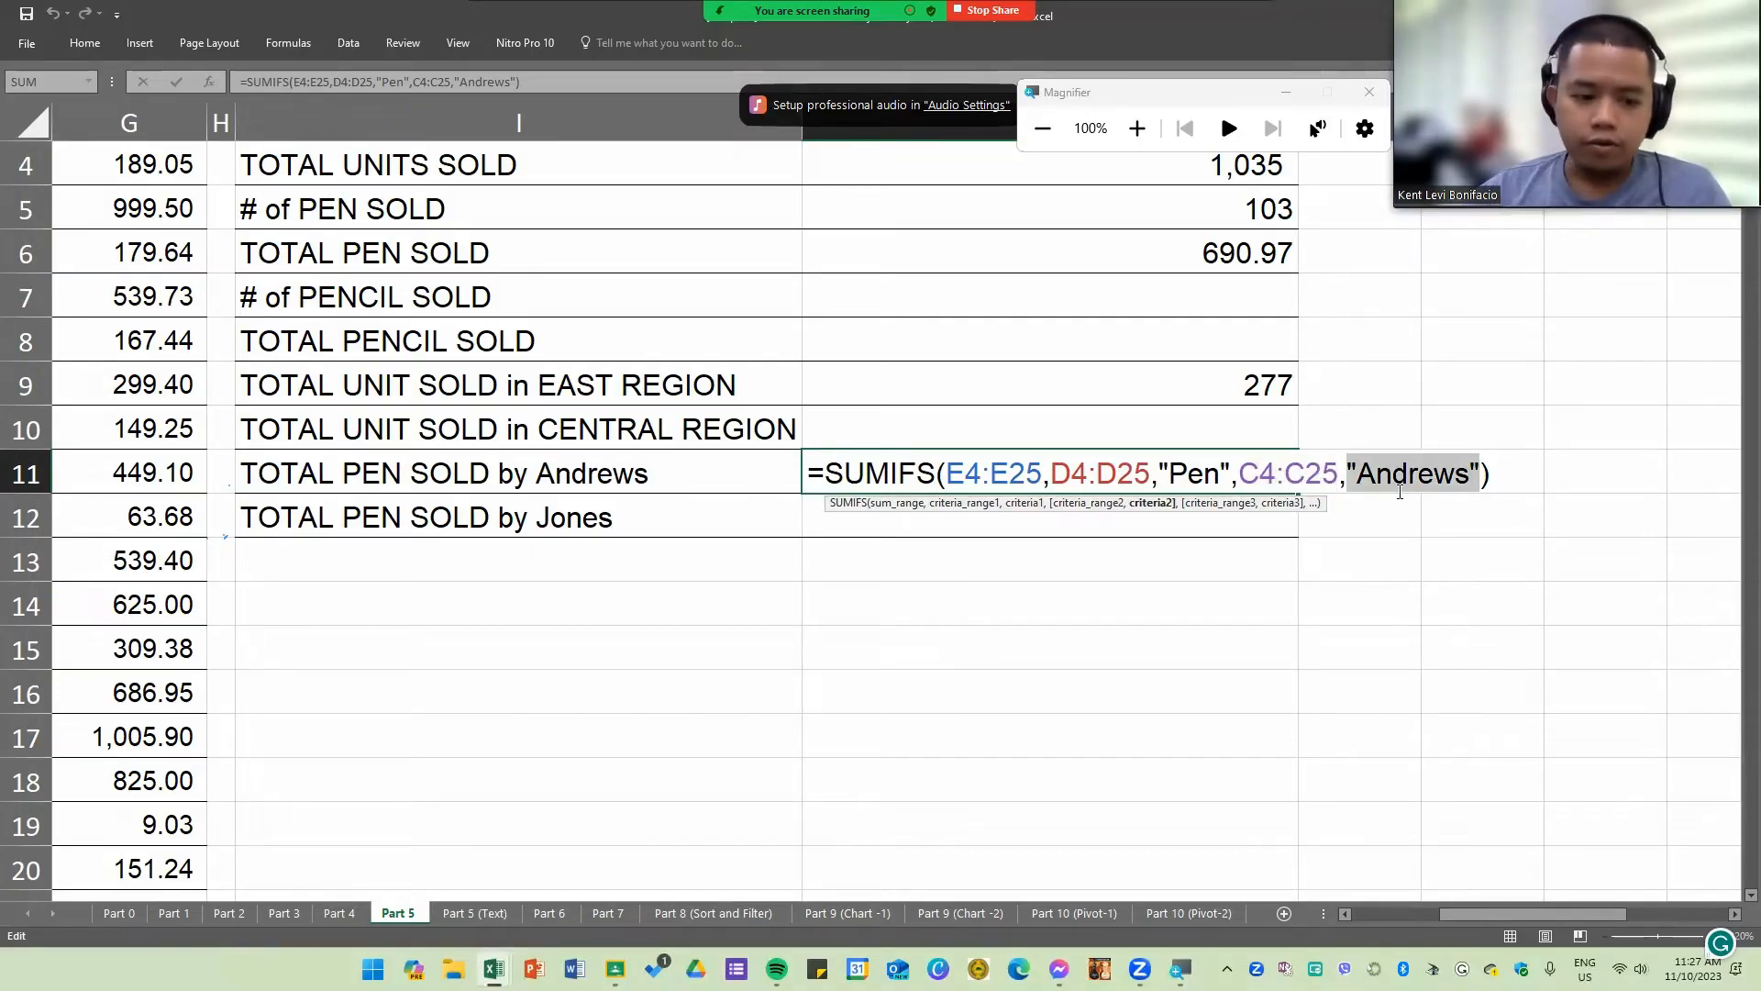
{"action": "left_click", "coordinate": [1256, 561]}
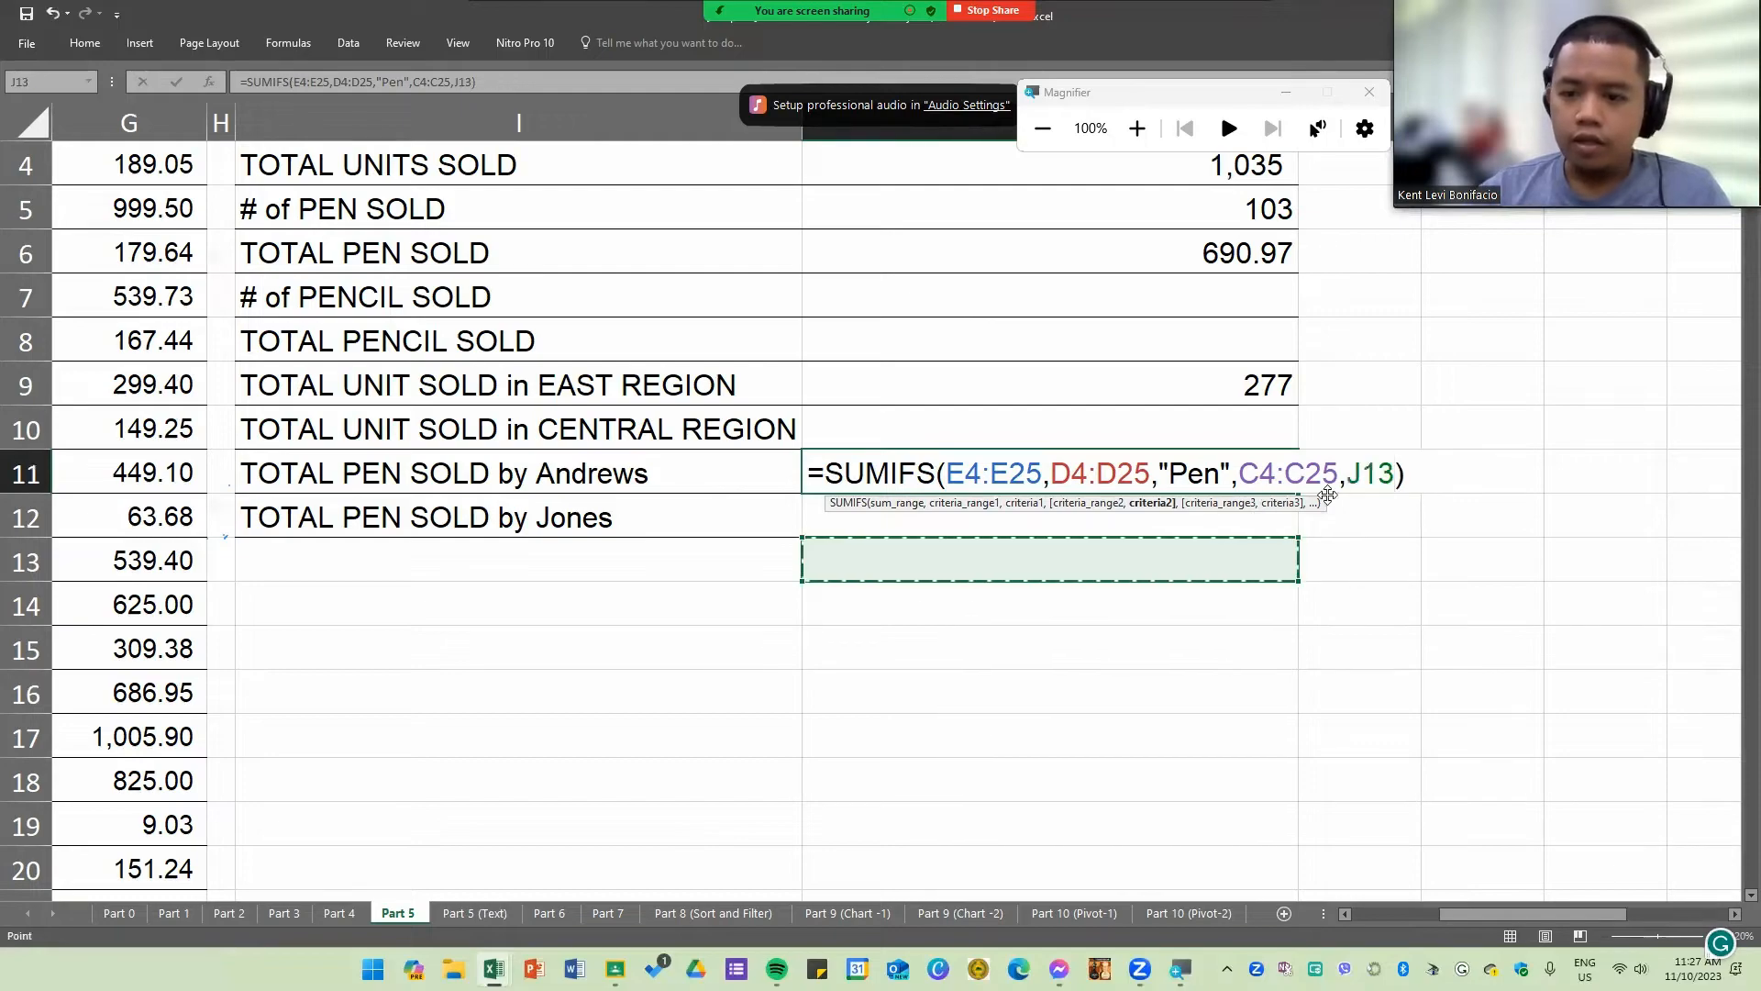
{"action": "key", "text": "ctrl+z"}
{"action": "left_click", "coordinate": [1425, 474]}
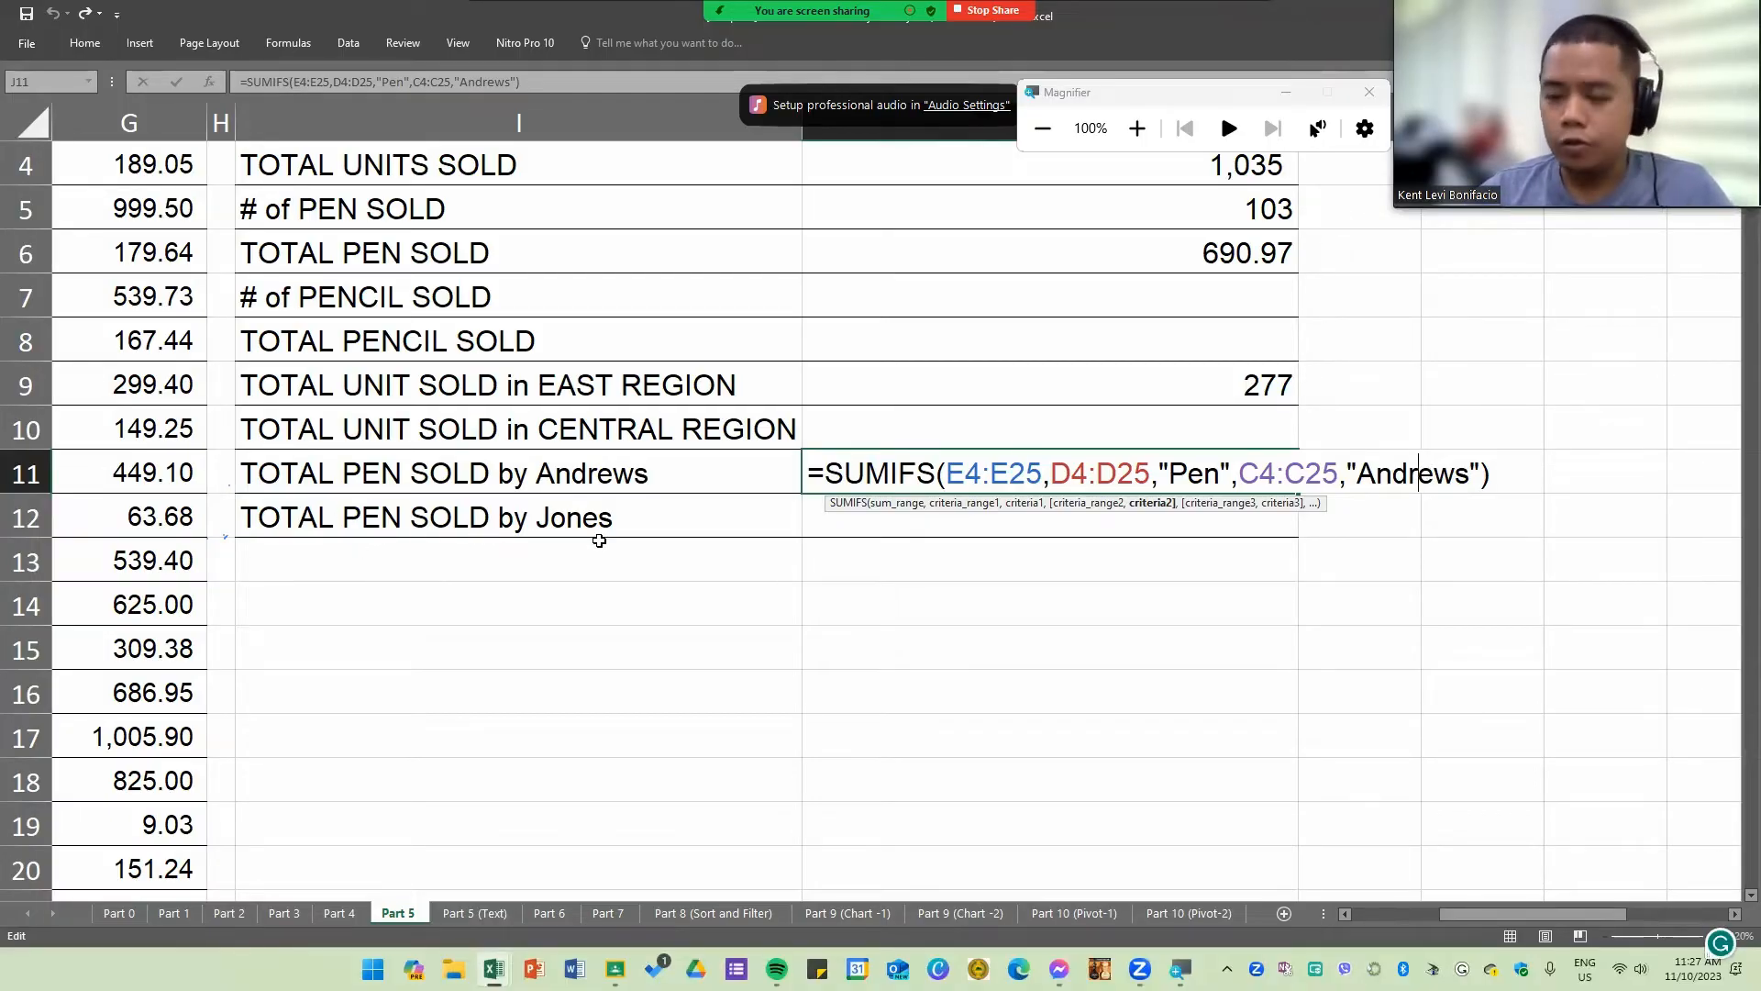
{"action": "key", "text": "Return"}
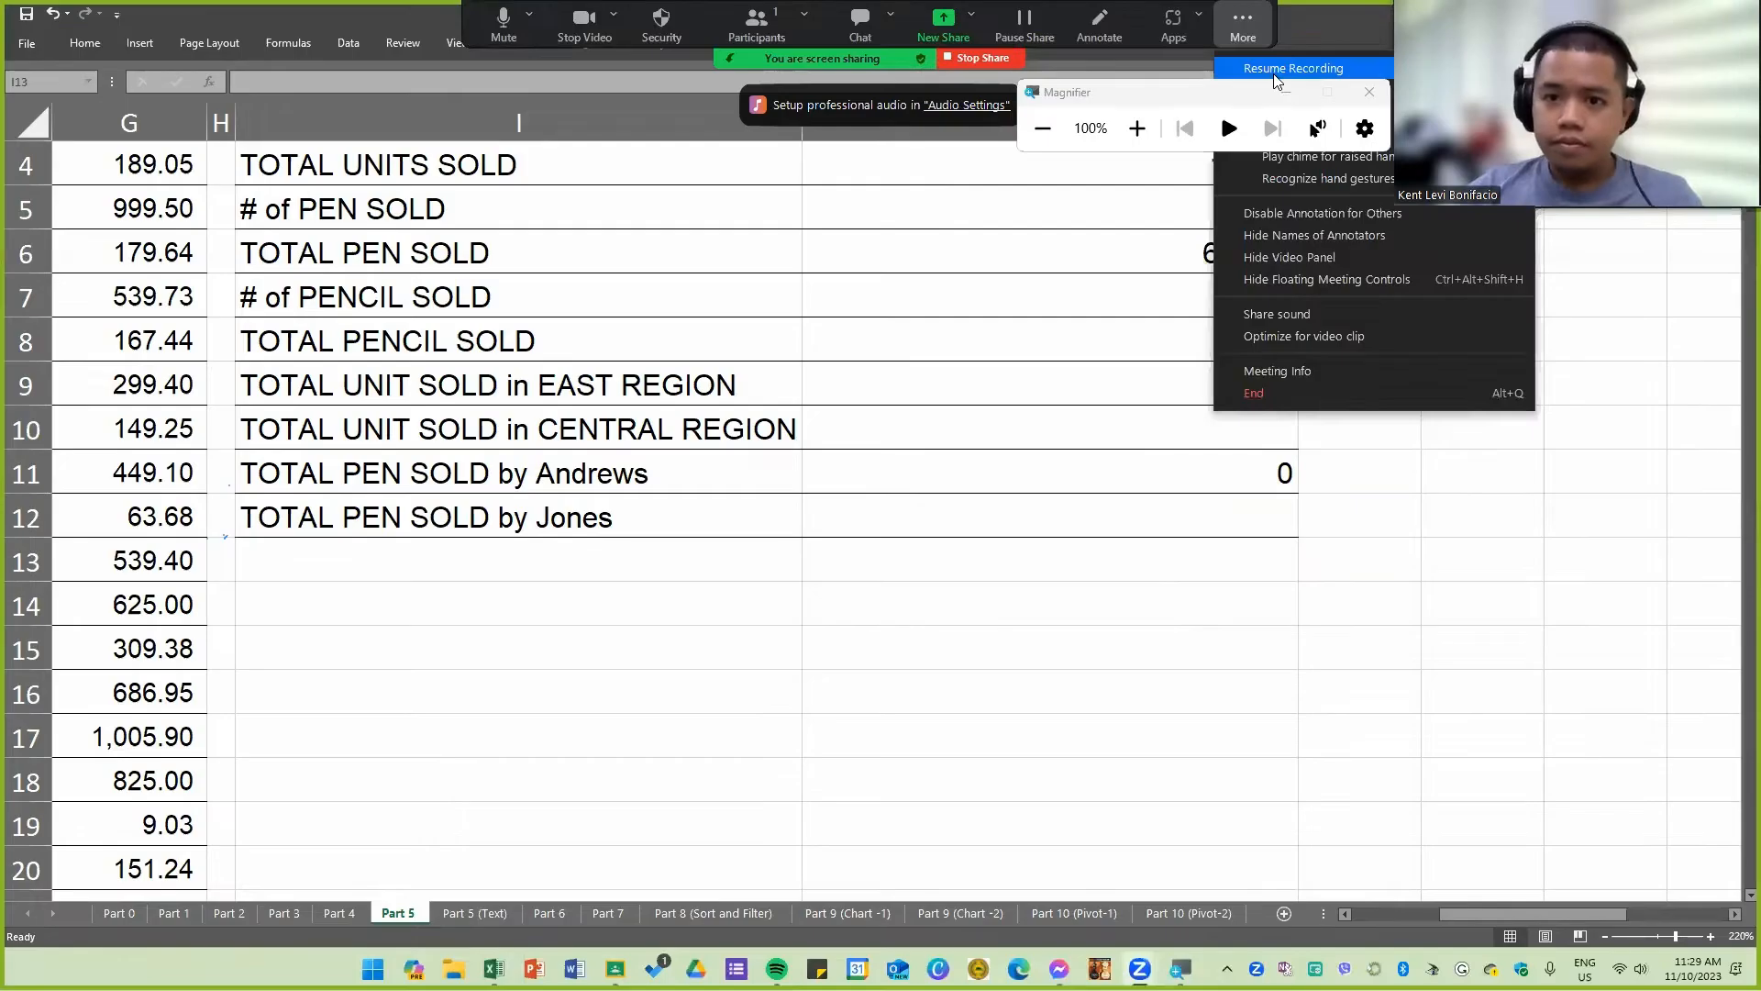
Step: Open the Part 5 (Text) sheet and select cell A8 in the Names column
{"action": "left_click", "coordinate": [484, 915]}
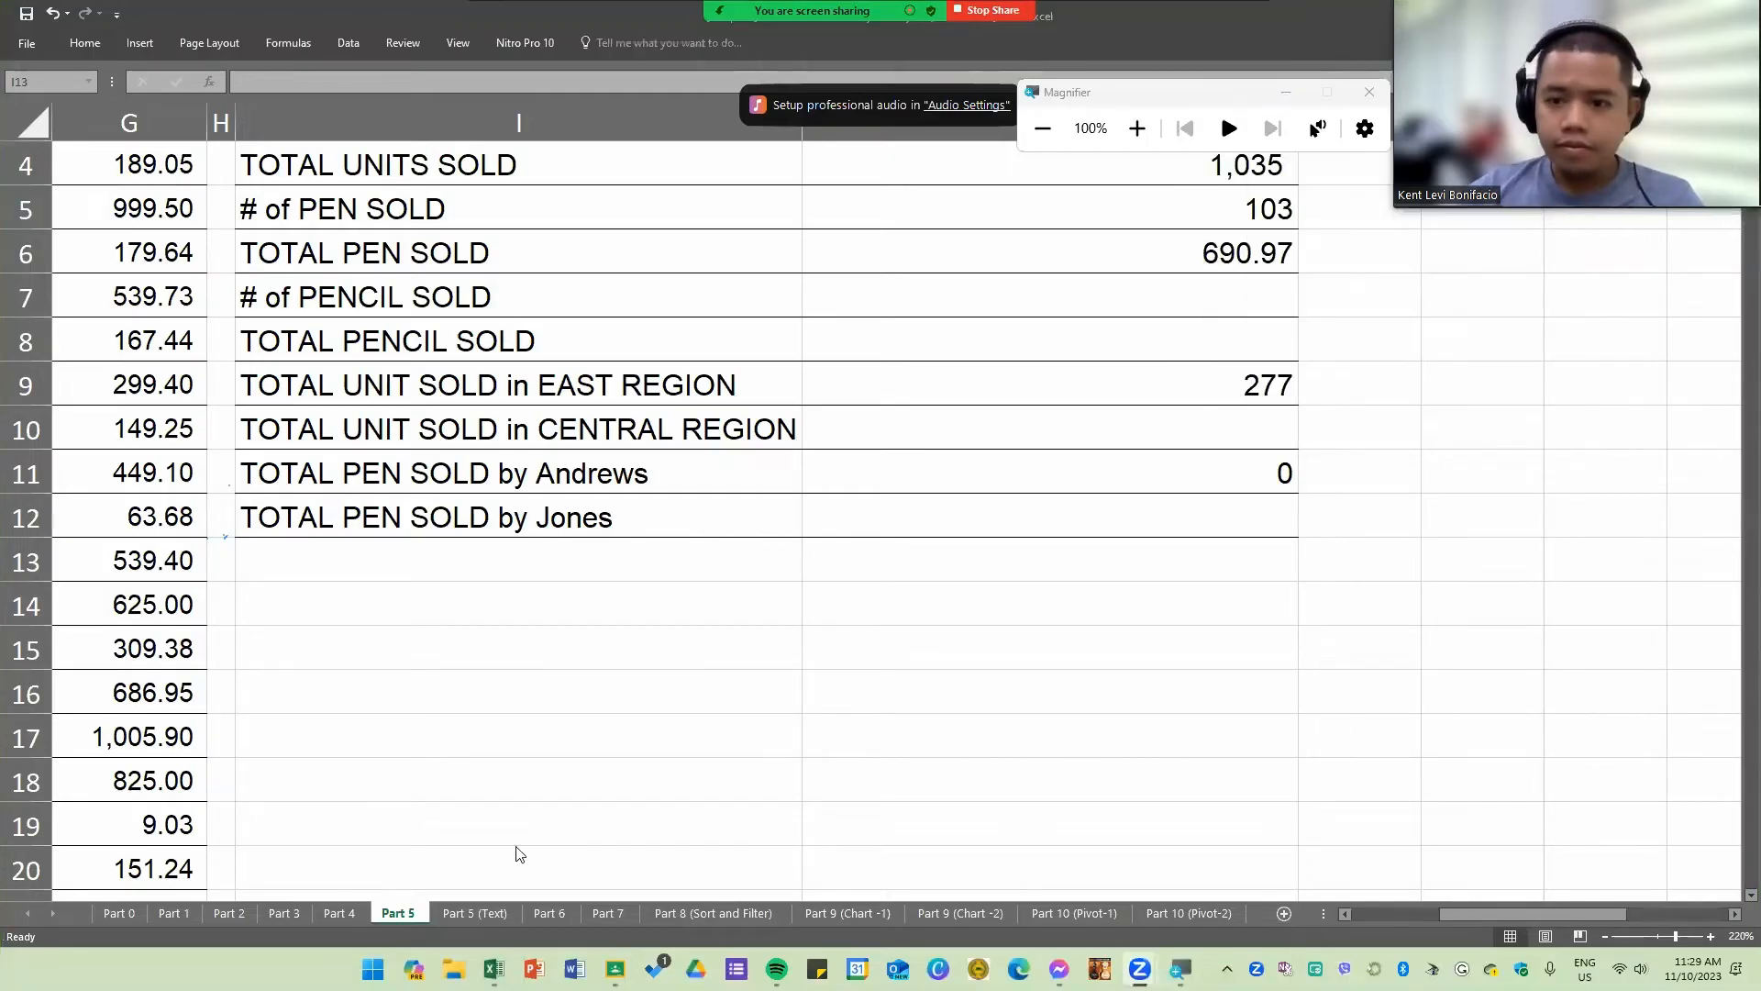
{"action": "left_click", "coordinate": [477, 914]}
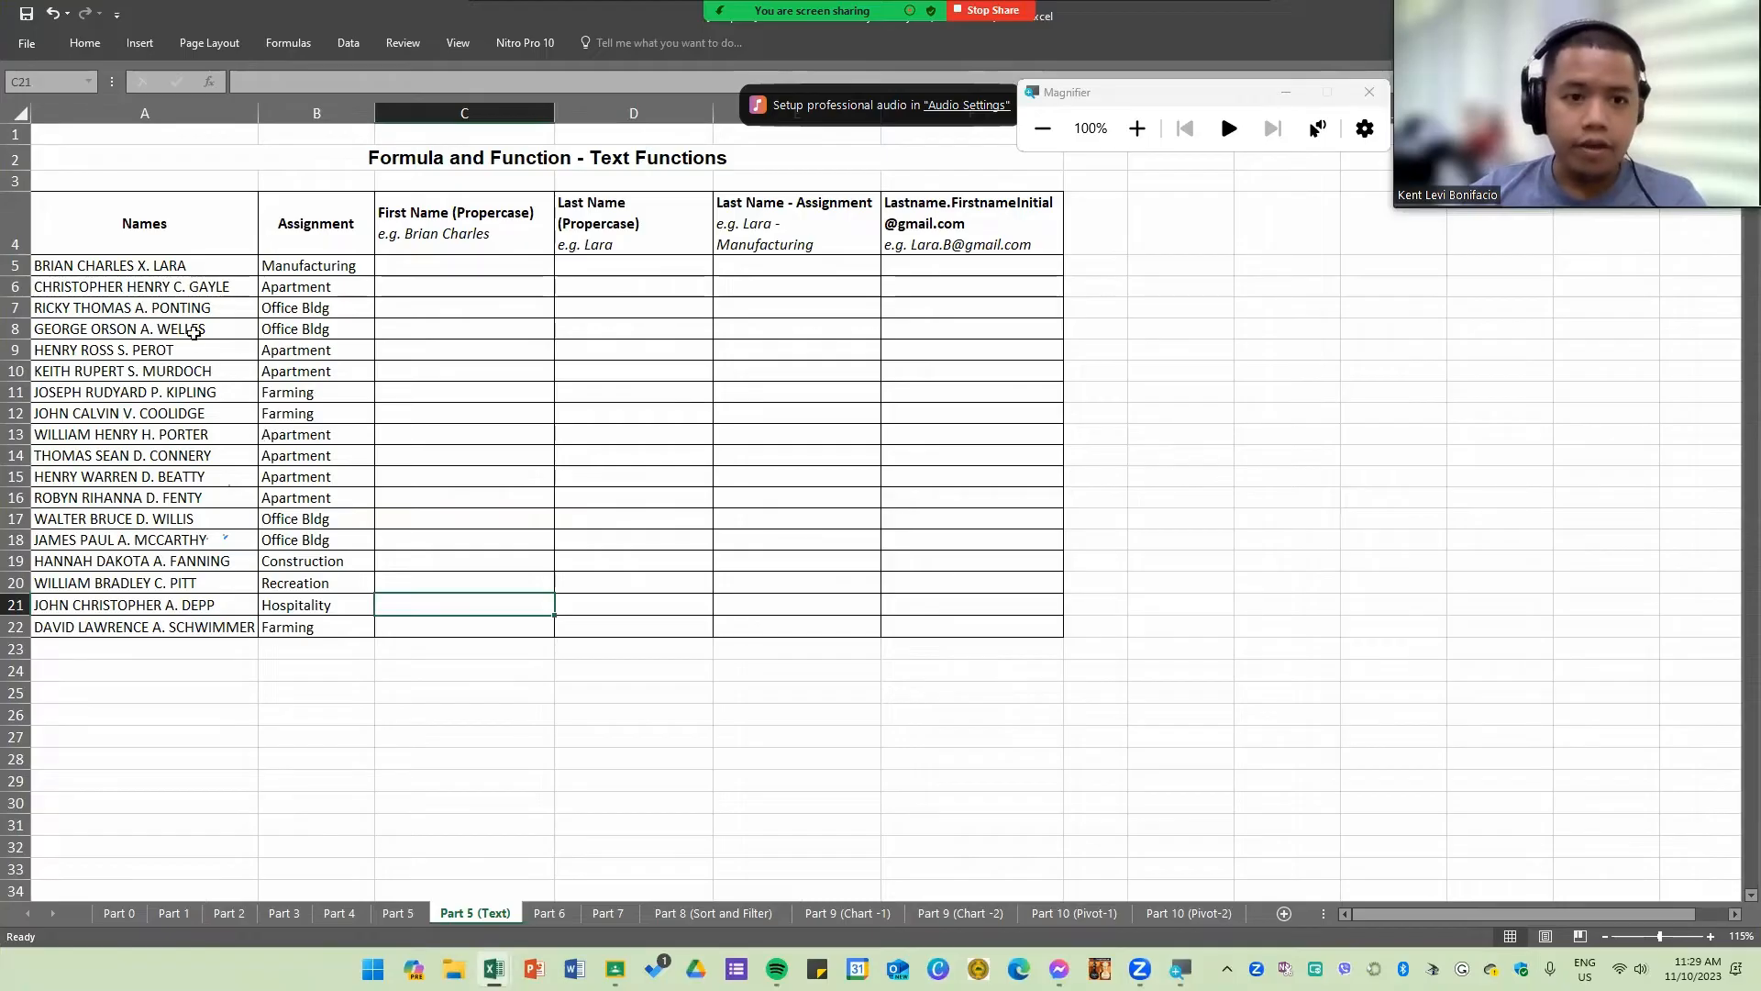
{"action": "scroll", "coordinate": [259, 388], "scroll_direction": "up", "scroll_amount": 2}
{"action": "scroll", "coordinate": [1016, 832], "scroll_direction": "up", "scroll_amount": 1}
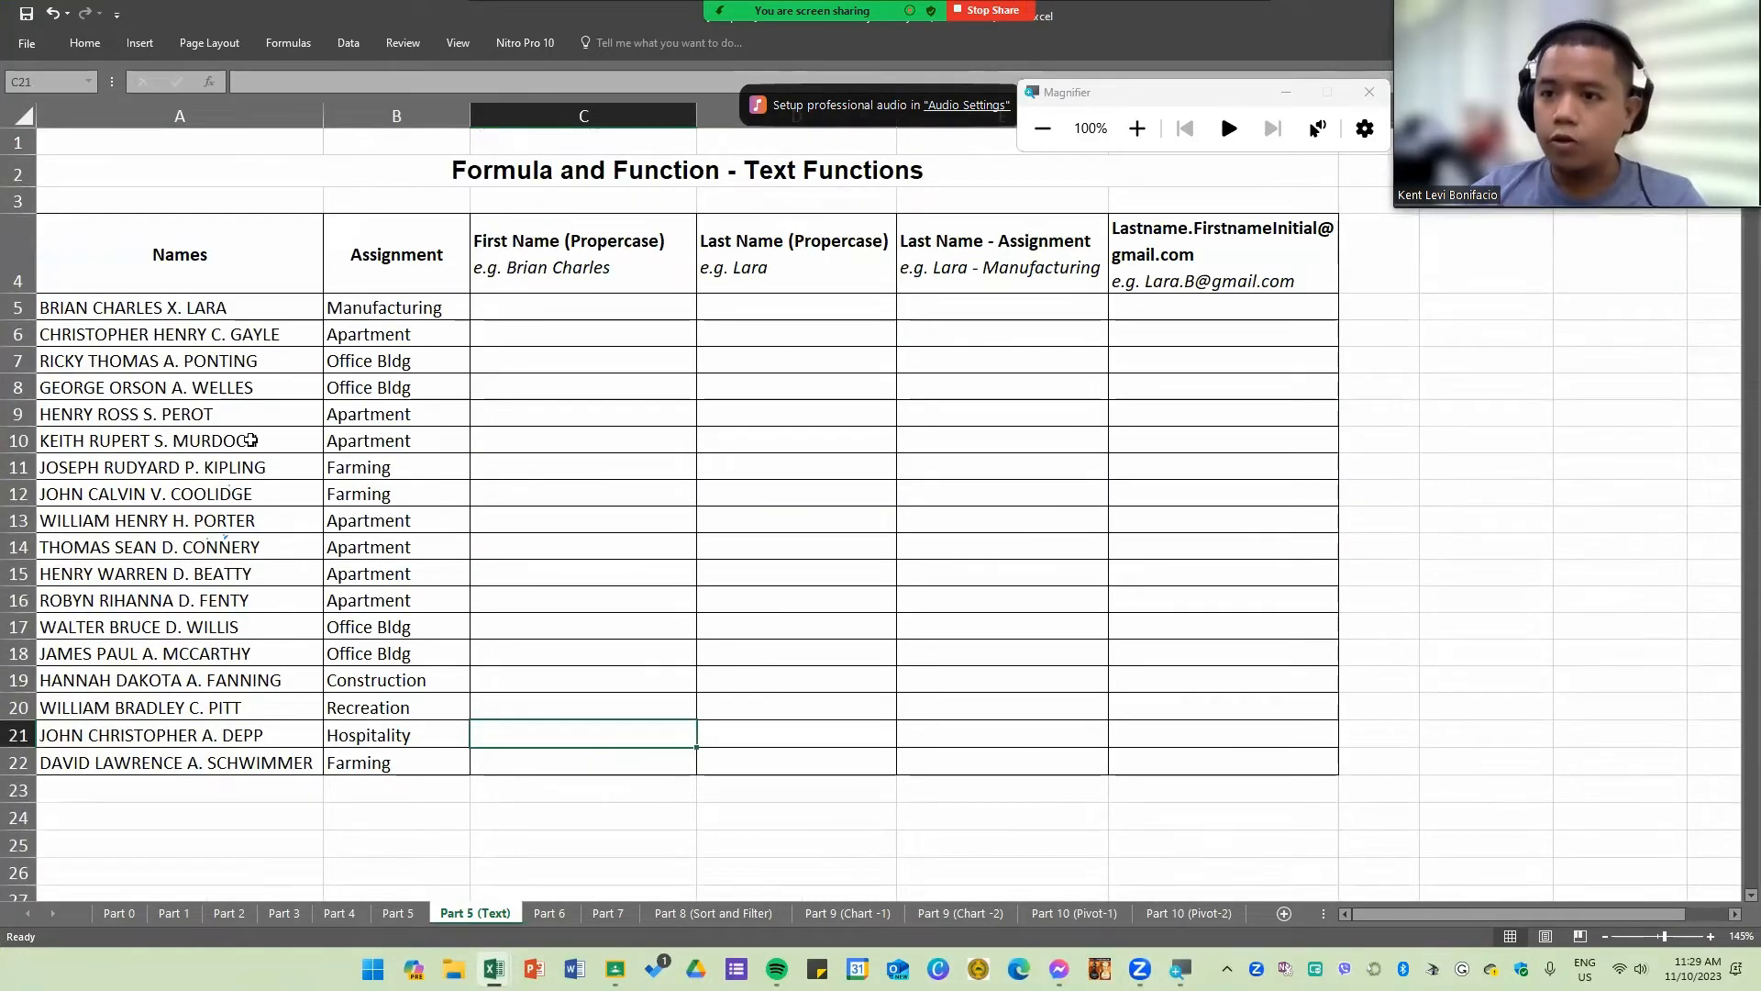
{"action": "left_click", "coordinate": [210, 376]}
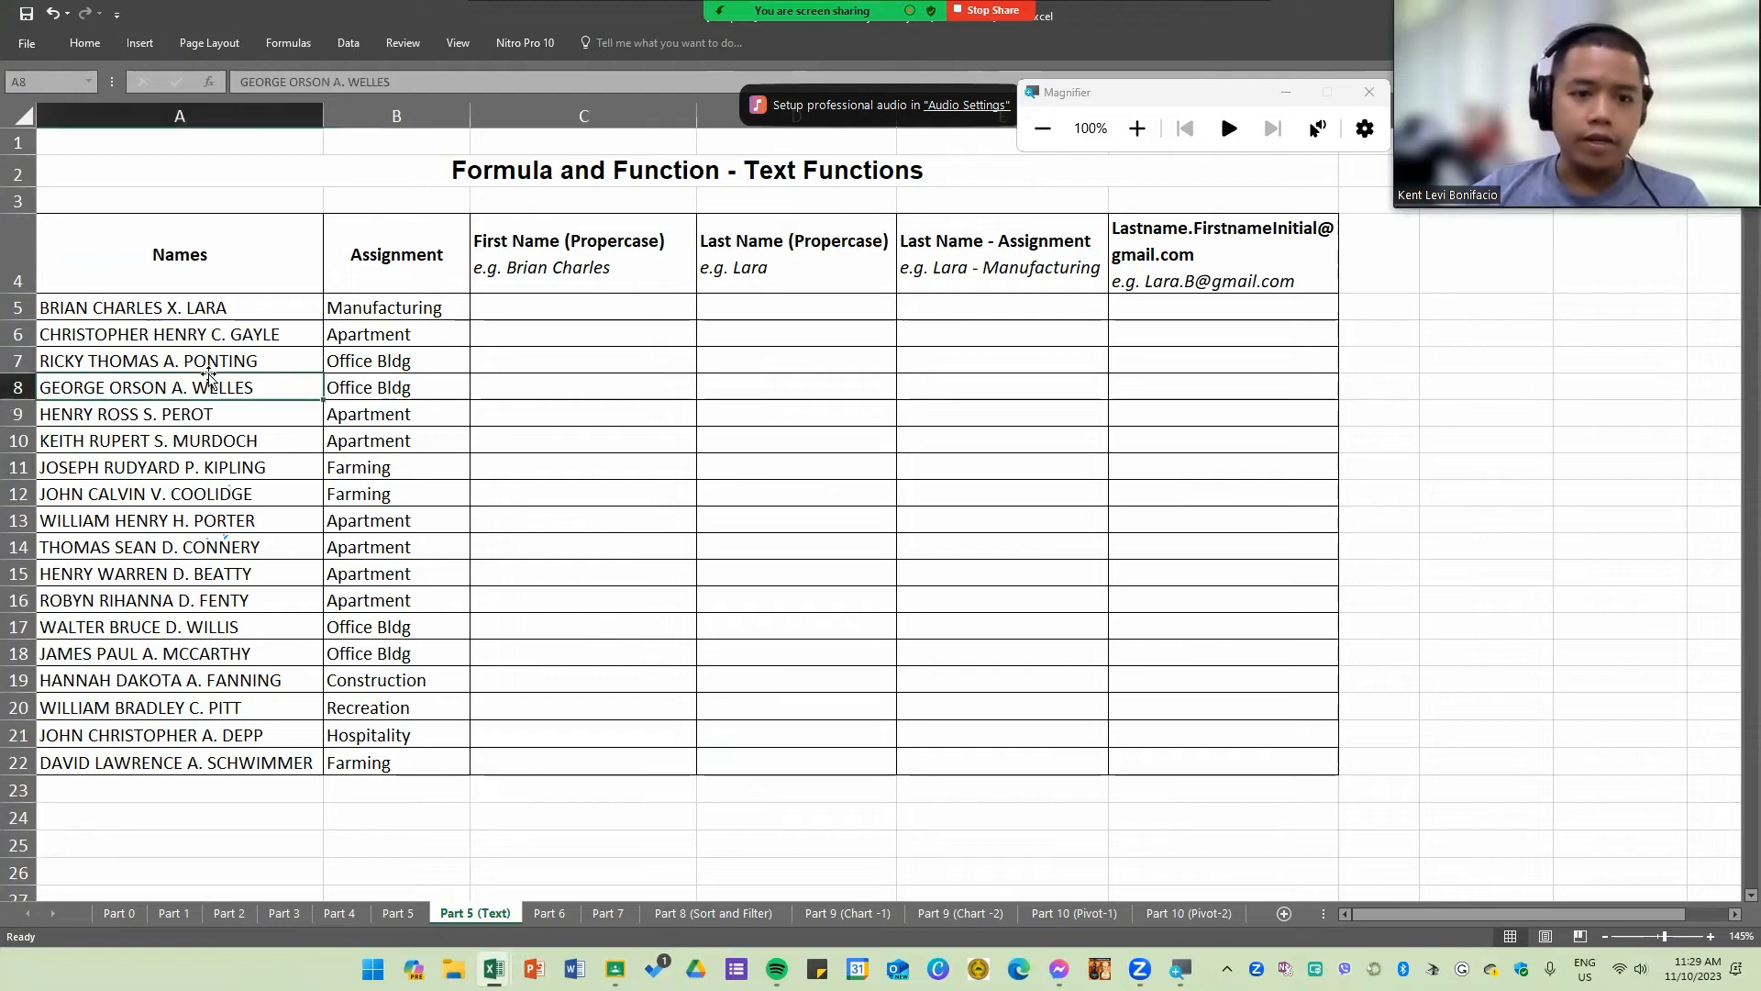
Step: Examine the Names and Assignment entries and the row 4 headings from First Name (Propercase) to the Gmail address column
{"action": "left_click_drag", "start_coordinate": [578, 253], "coordinate": [743, 253]}
{"action": "left_click", "coordinate": [991, 257]}
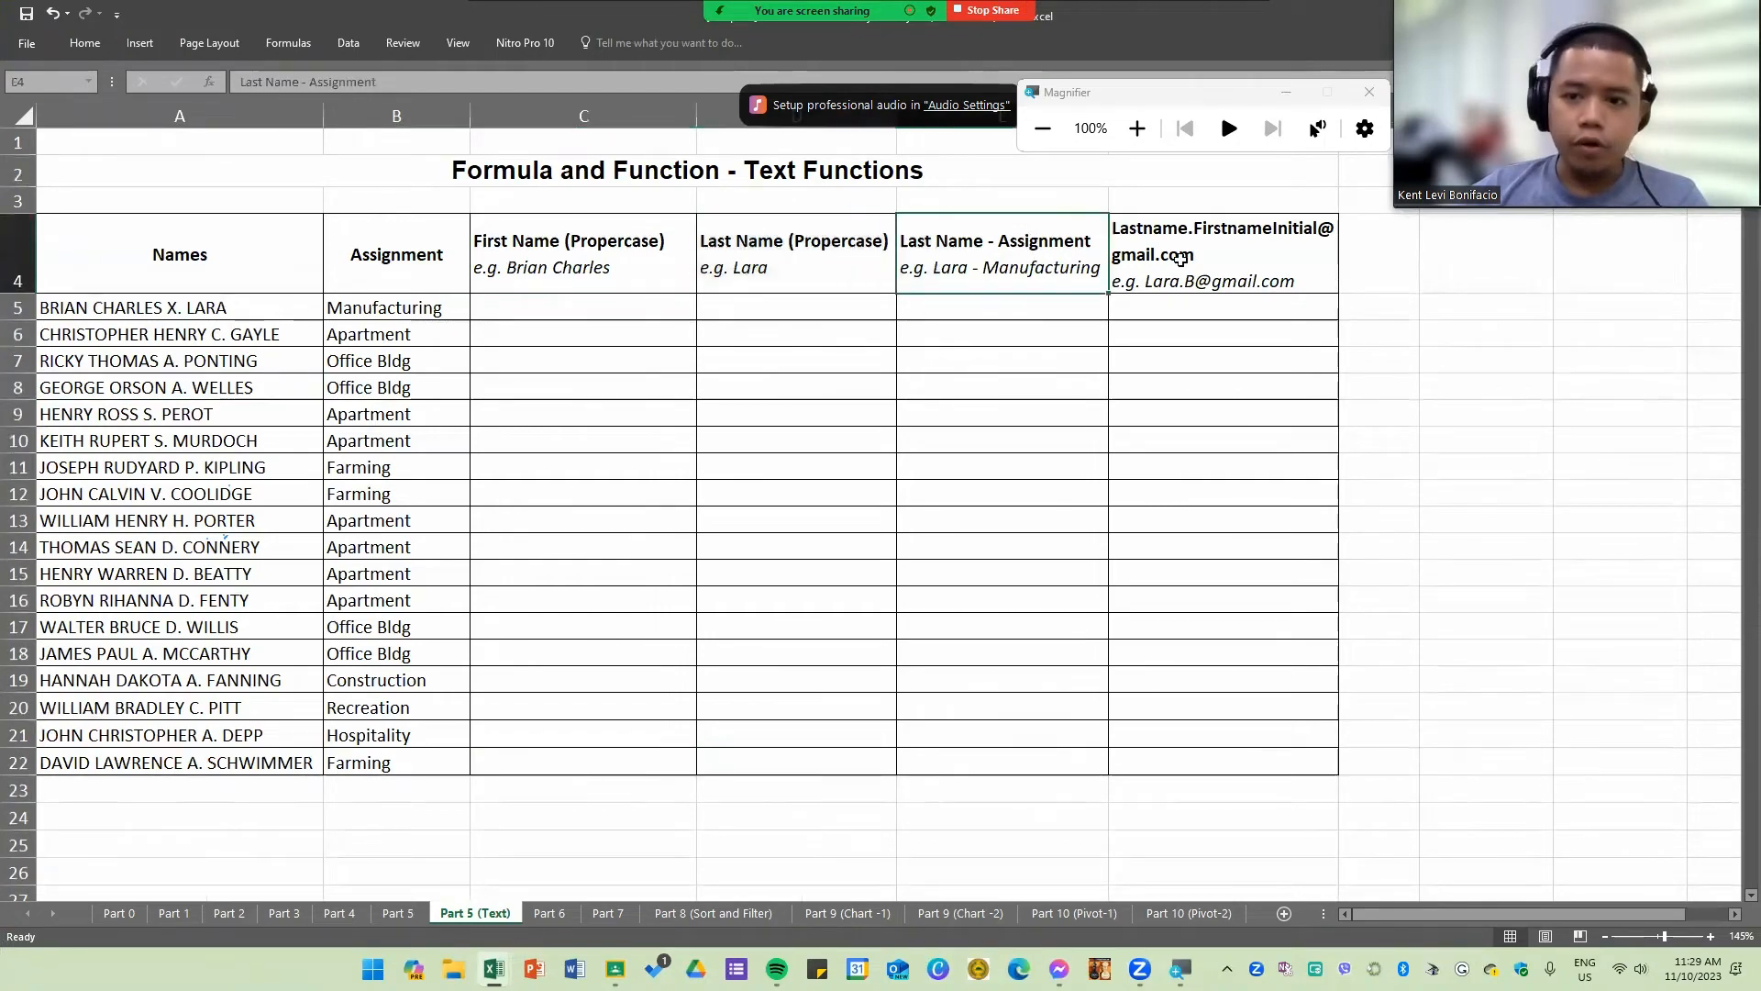
{"action": "left_click", "coordinate": [1185, 260]}
{"action": "left_click", "coordinate": [647, 252]}
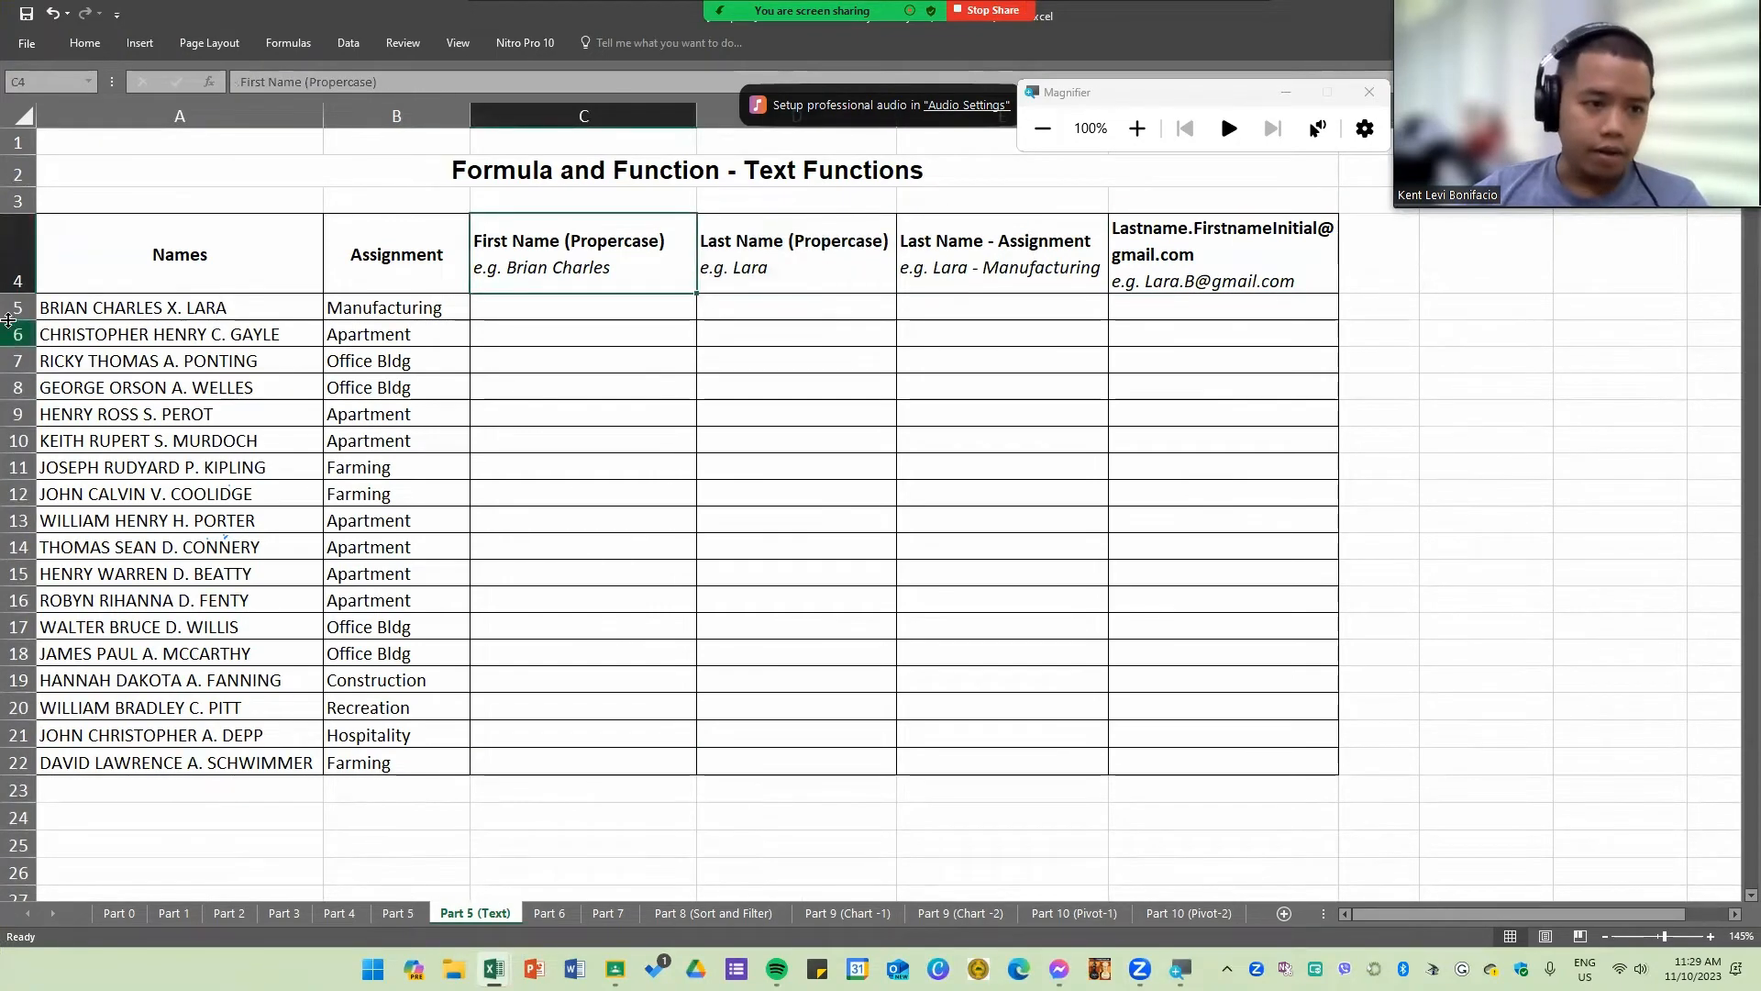
{"action": "left_click_drag", "start_coordinate": [160, 305], "coordinate": [147, 769]}
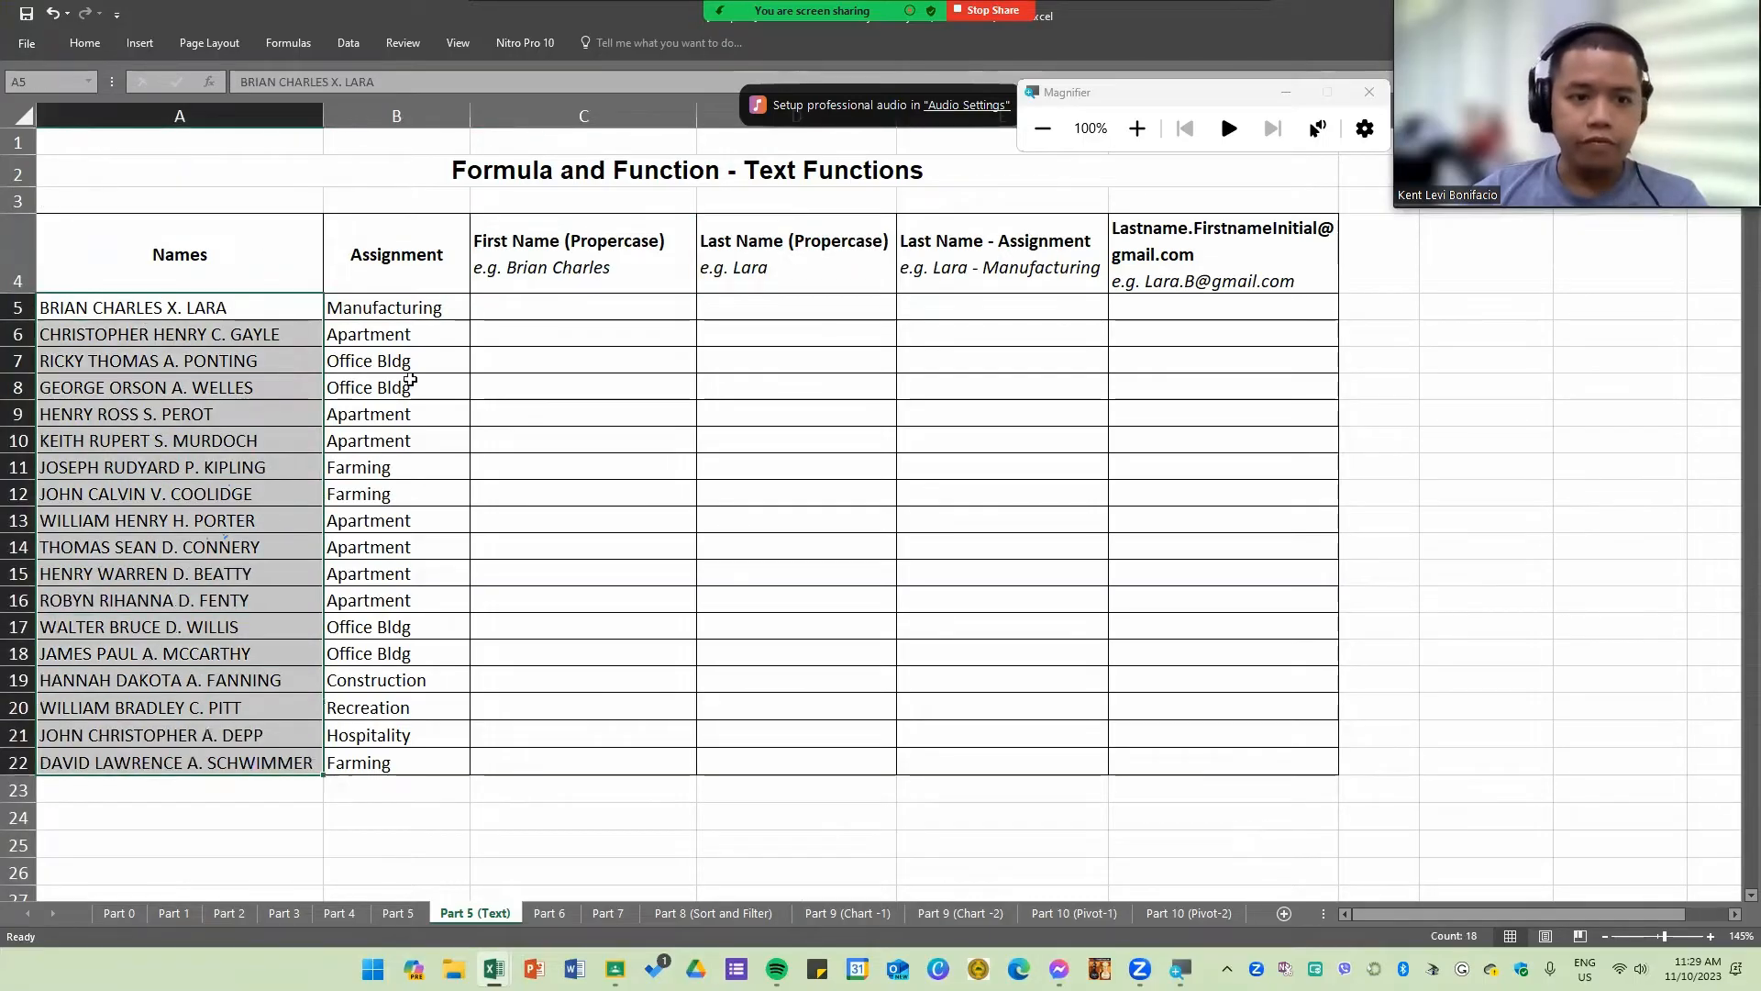
{"action": "left_click_drag", "start_coordinate": [399, 312], "coordinate": [429, 768]}
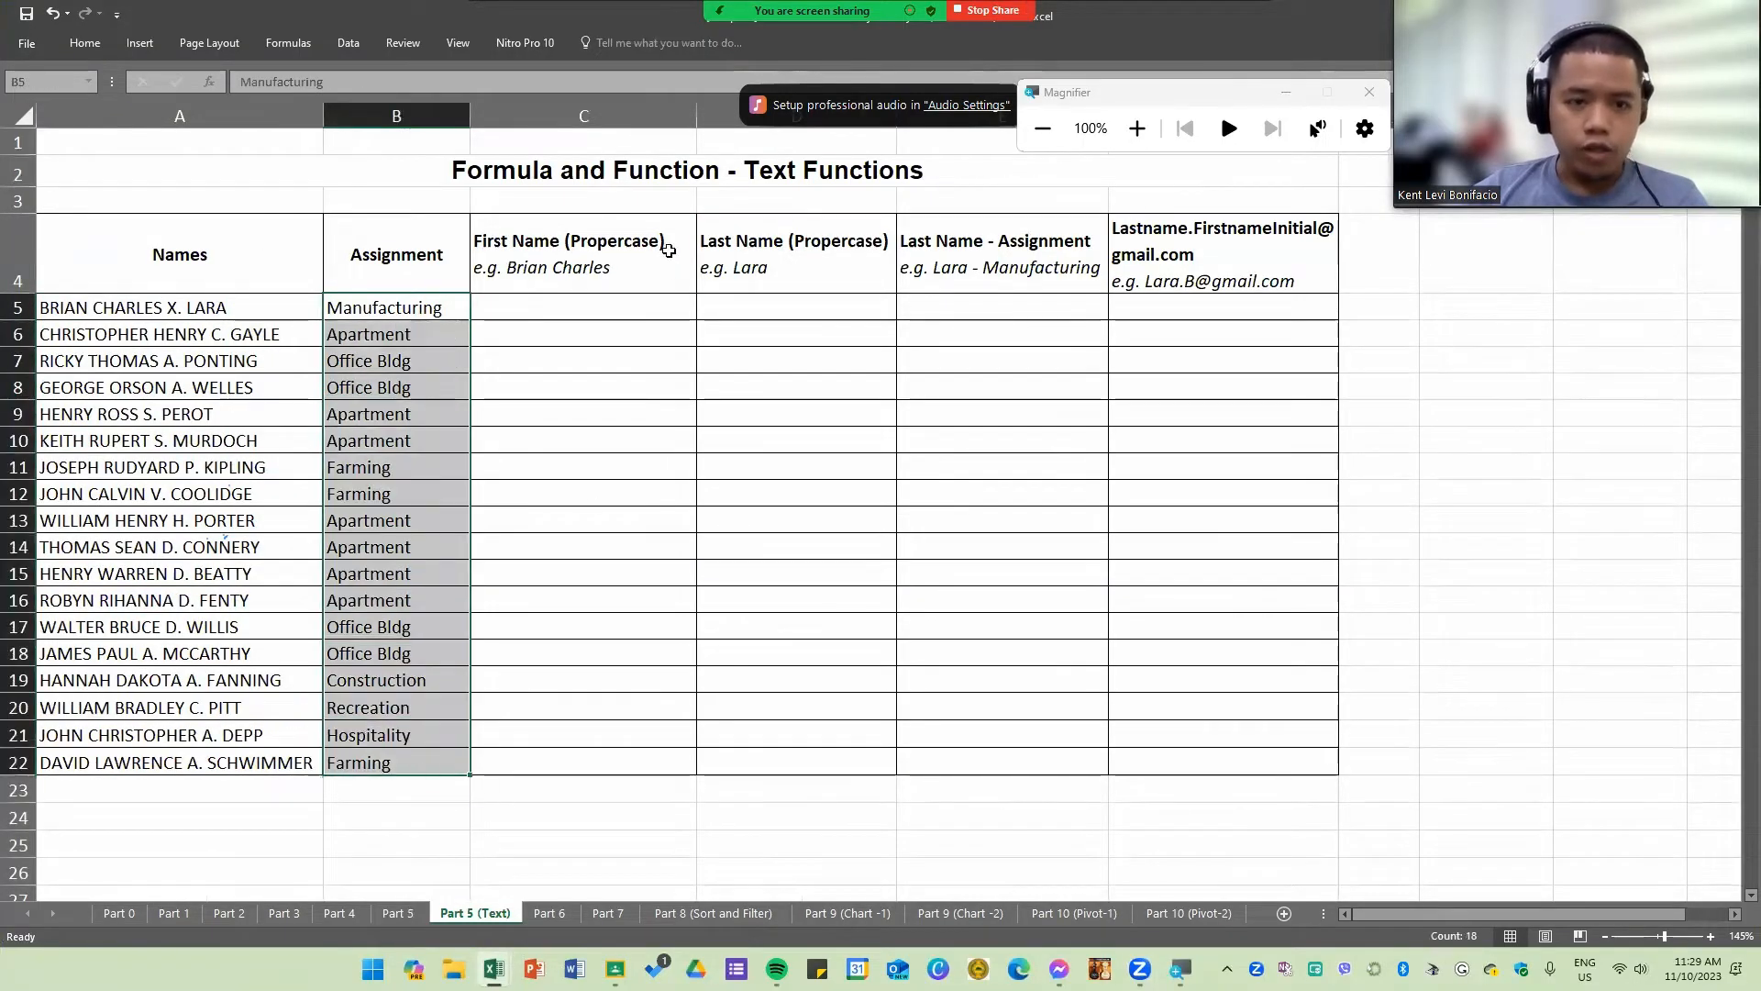
{"action": "left_click", "coordinate": [605, 302]}
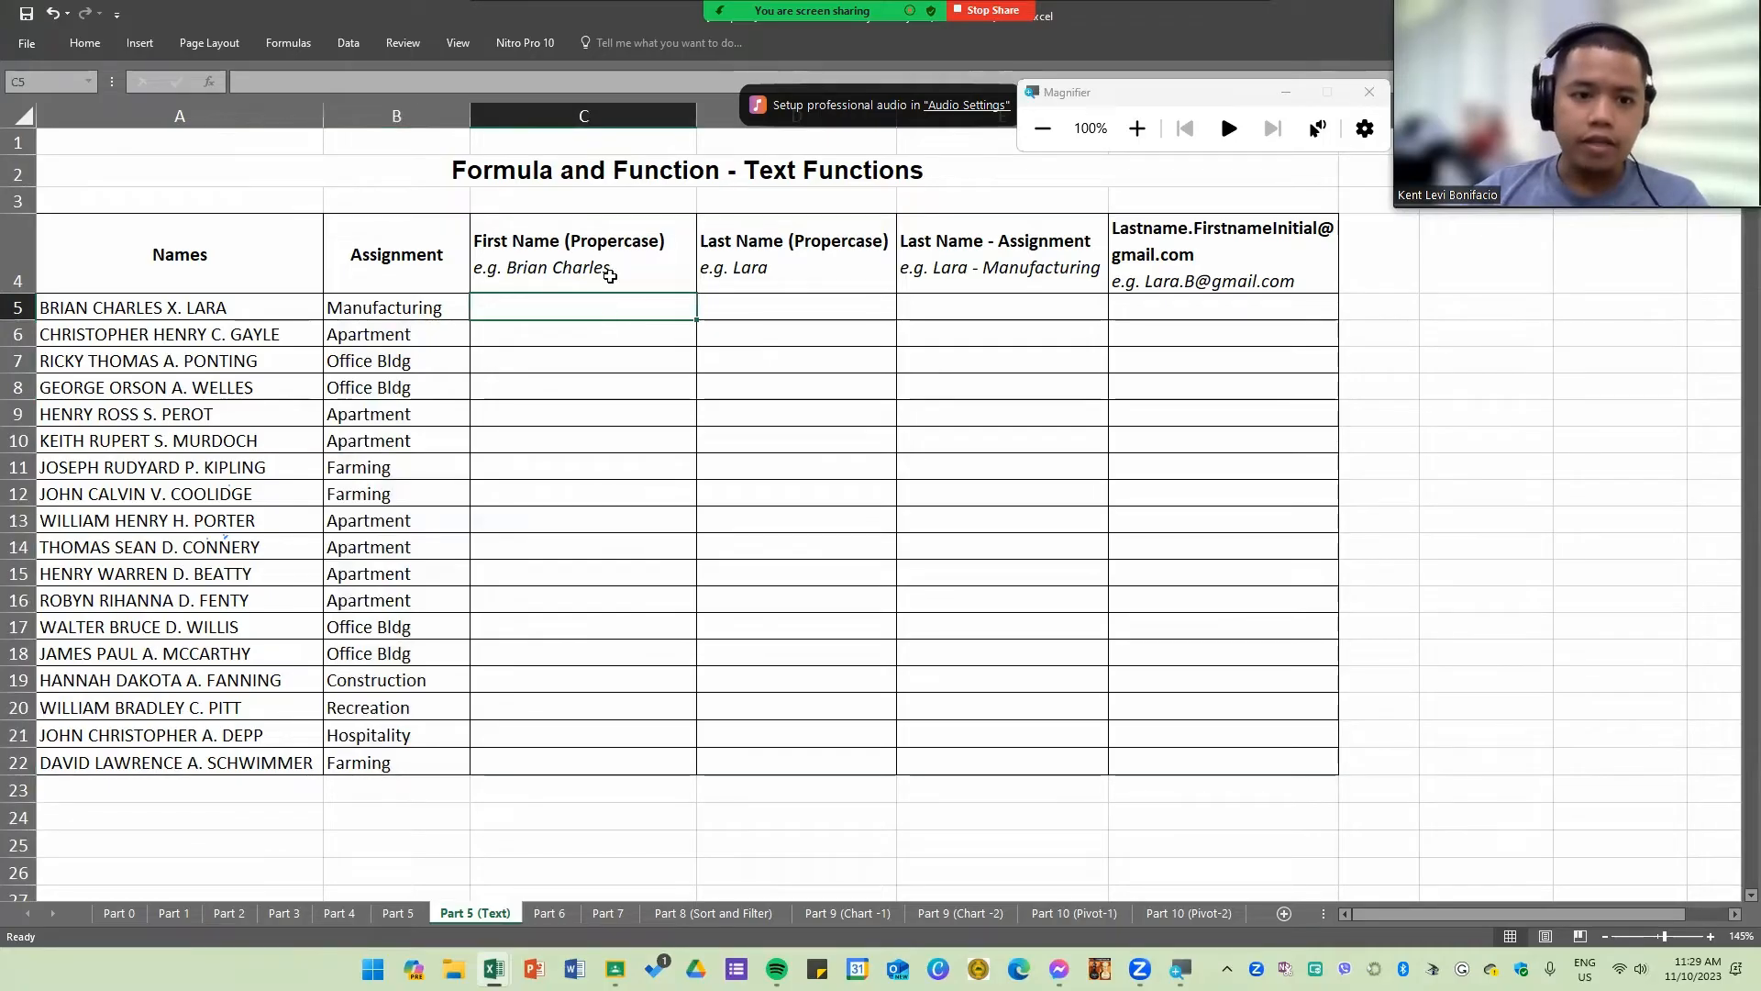
{"action": "left_click_drag", "start_coordinate": [594, 253], "coordinate": [1278, 275]}
{"action": "left_click", "coordinate": [627, 264]}
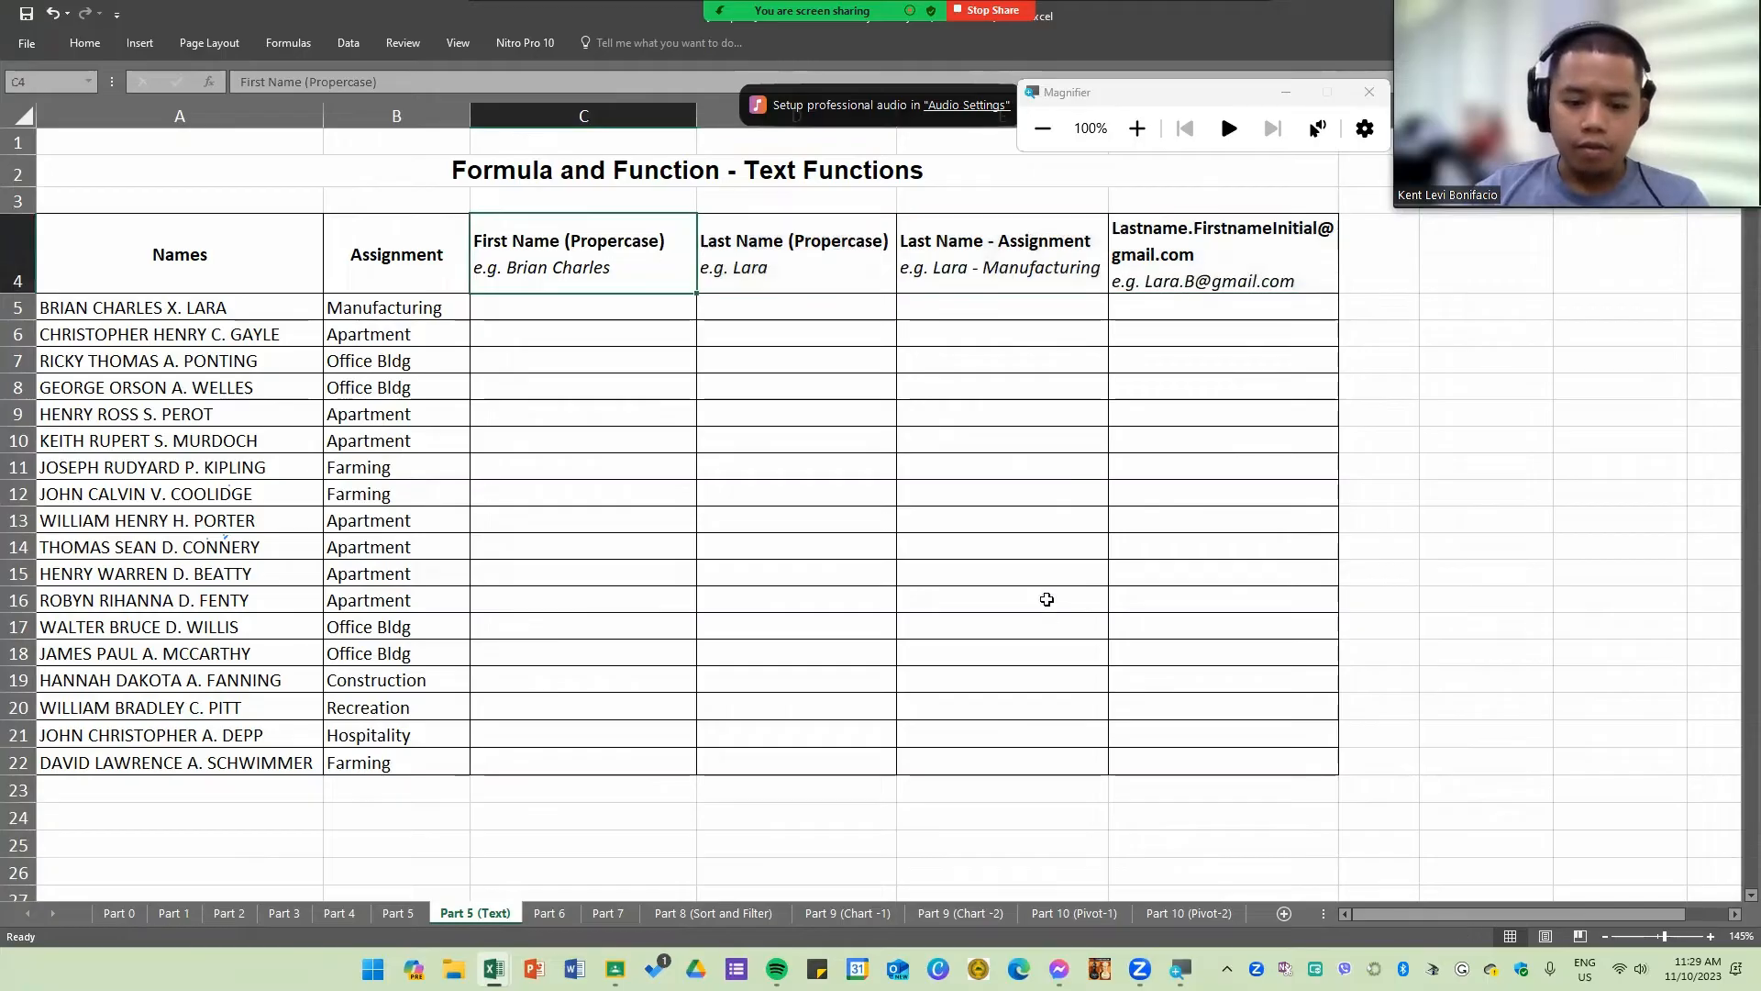
Step: Switch to the other open practice workbook and open its blank Sheet2
{"action": "mouse_move", "coordinate": [494, 969]}
{"action": "left_click", "coordinate": [713, 908]}
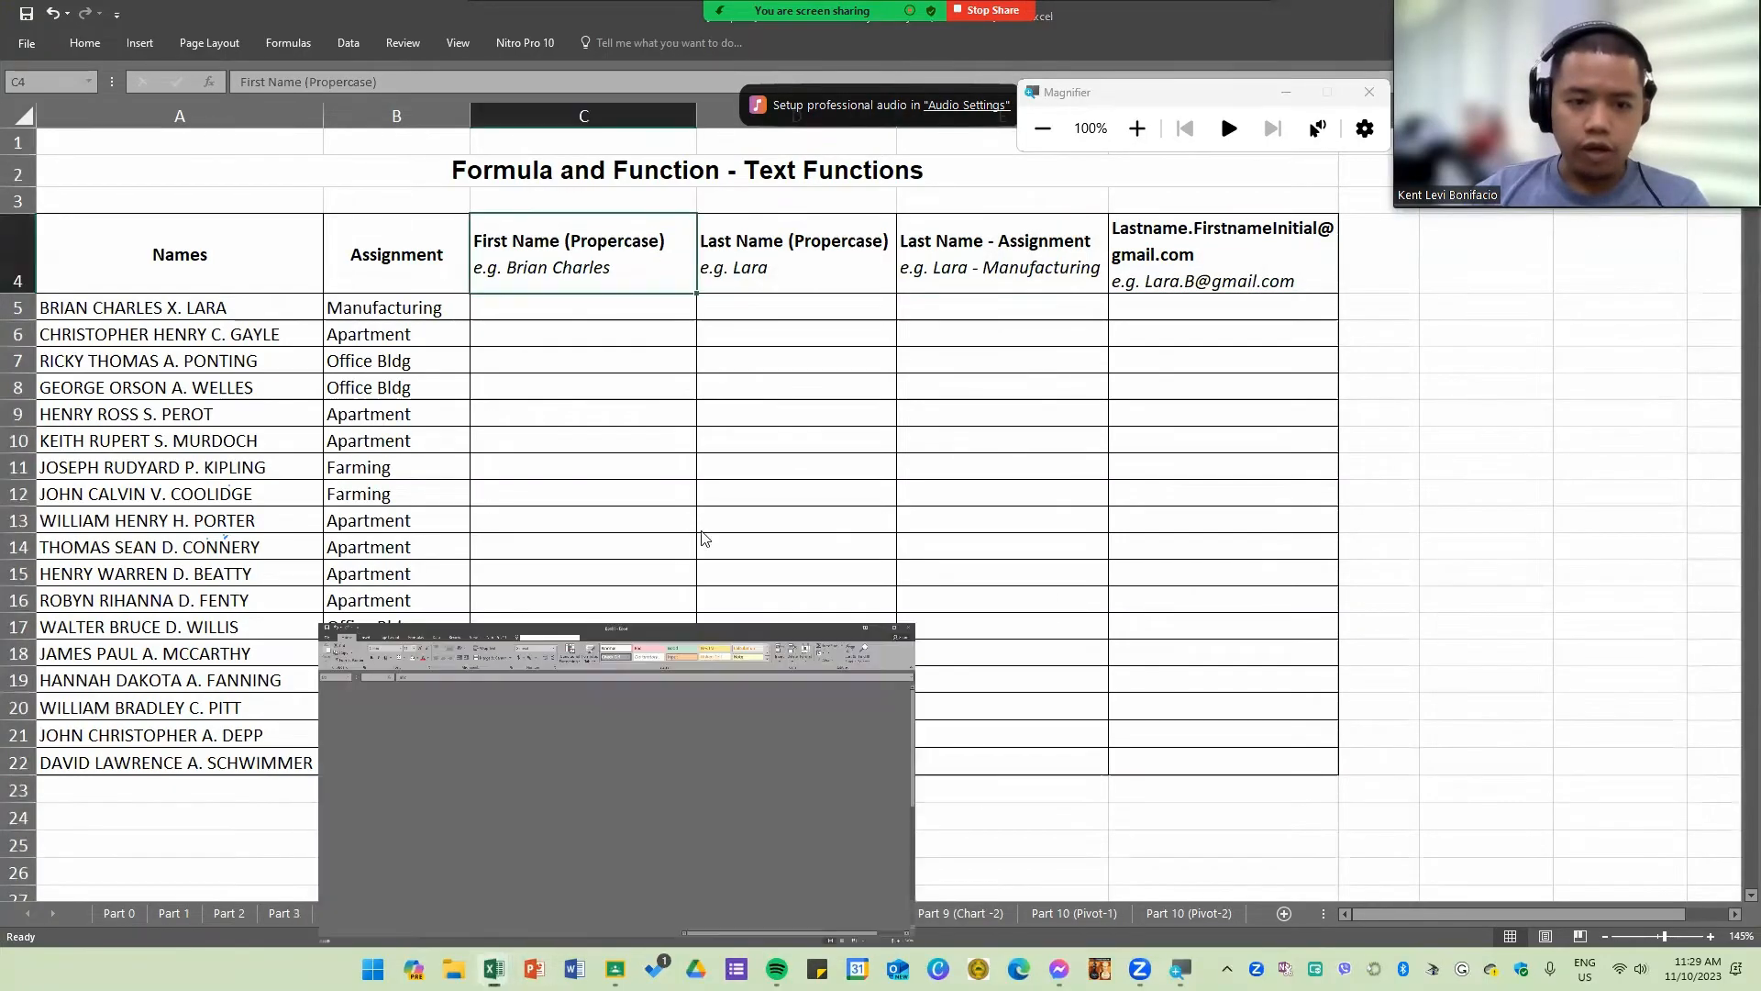
{"action": "left_click", "coordinate": [360, 913]}
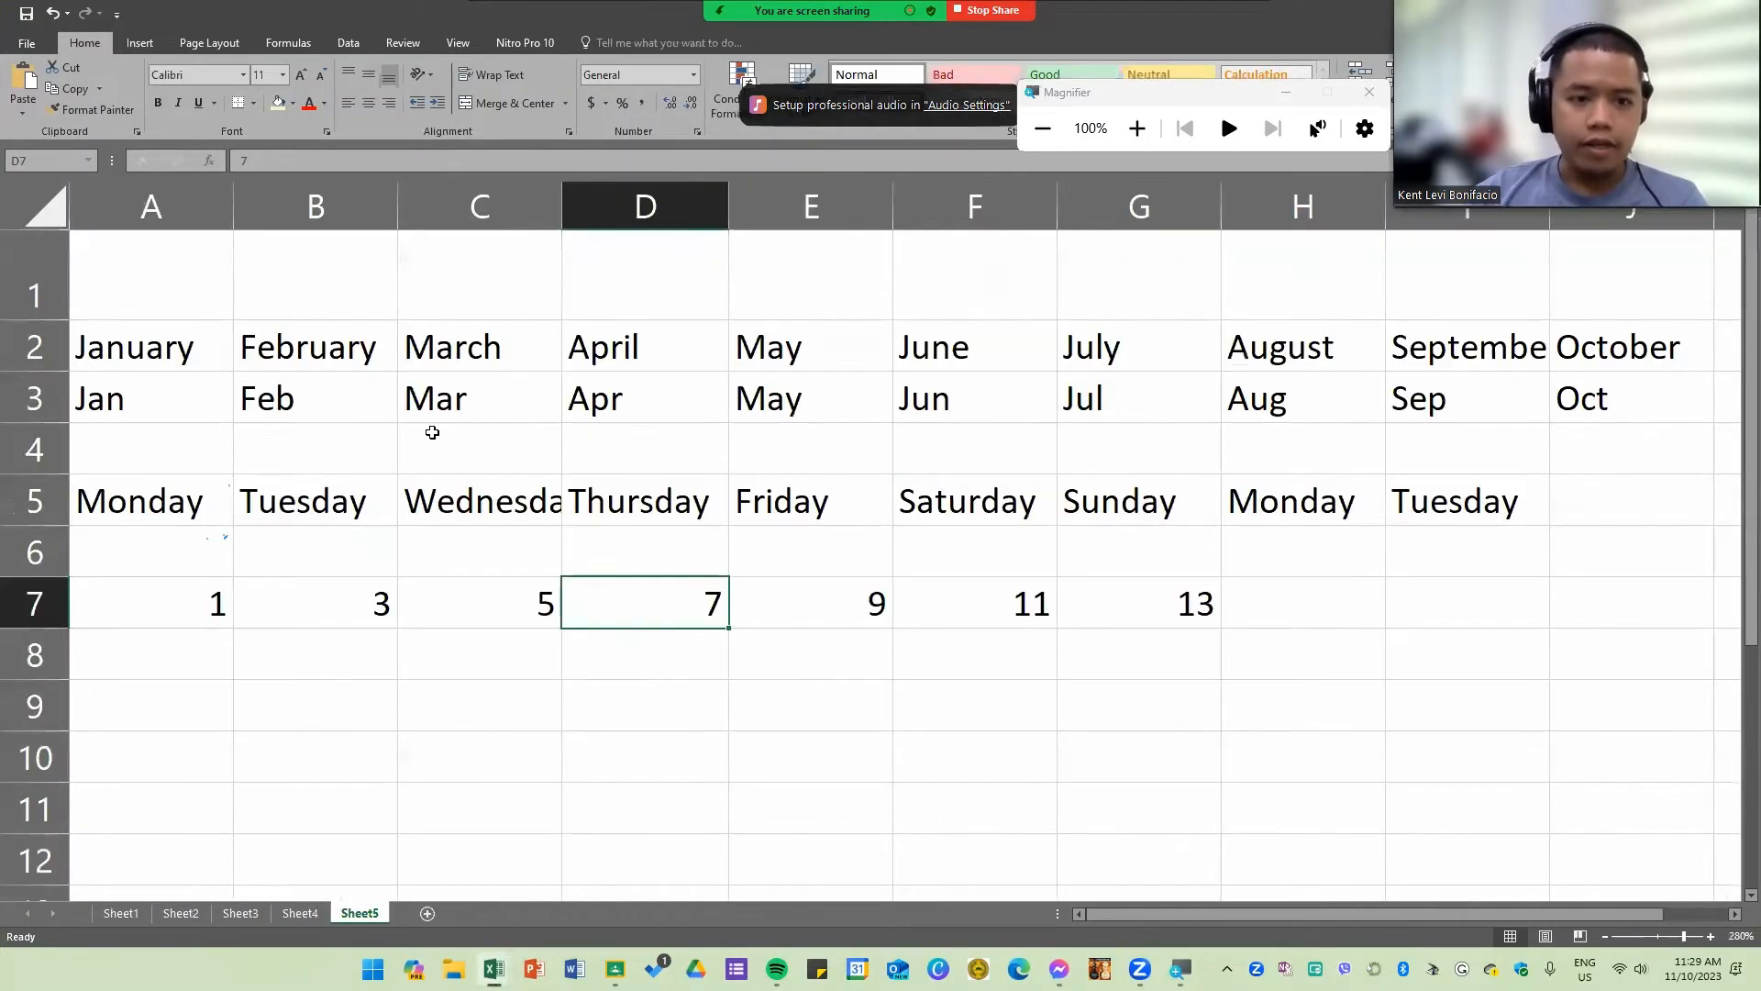
{"action": "left_click", "coordinate": [181, 913]}
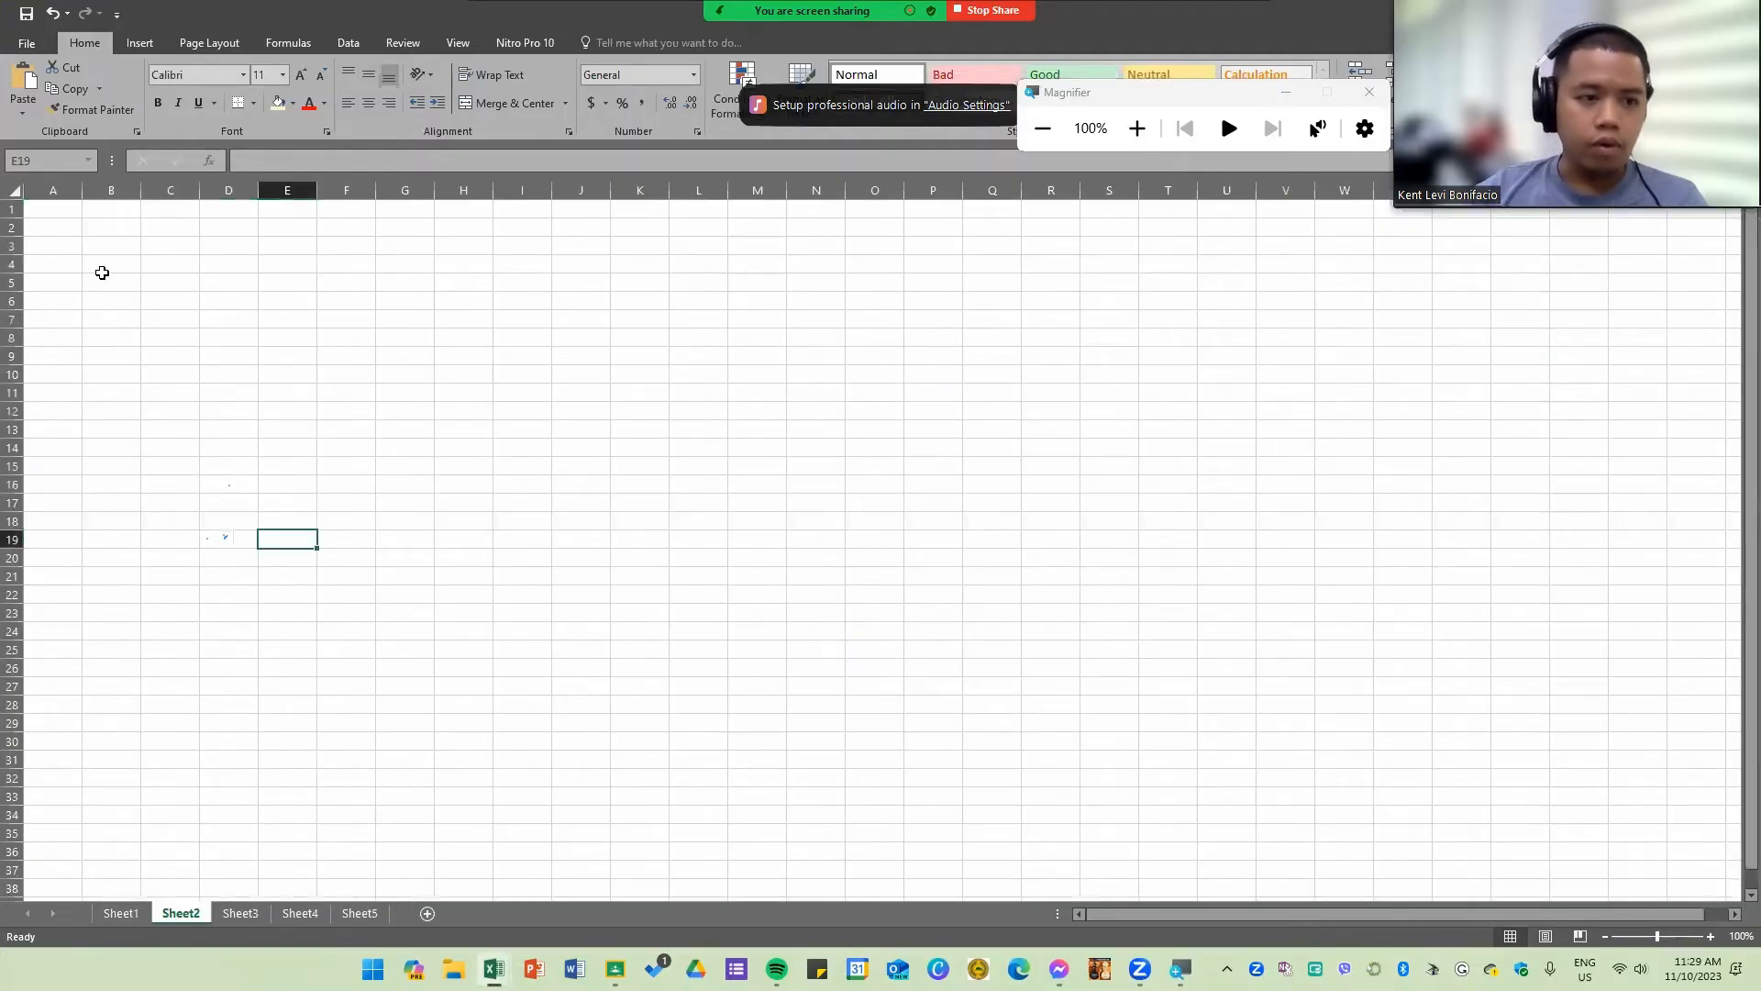
Step: Widen column A and enter a sample full name with several first names, a middle initial and a surname in A2
{"action": "scroll", "coordinate": [201, 344], "scroll_direction": "up", "scroll_amount": 9, "text": "ctrl"}
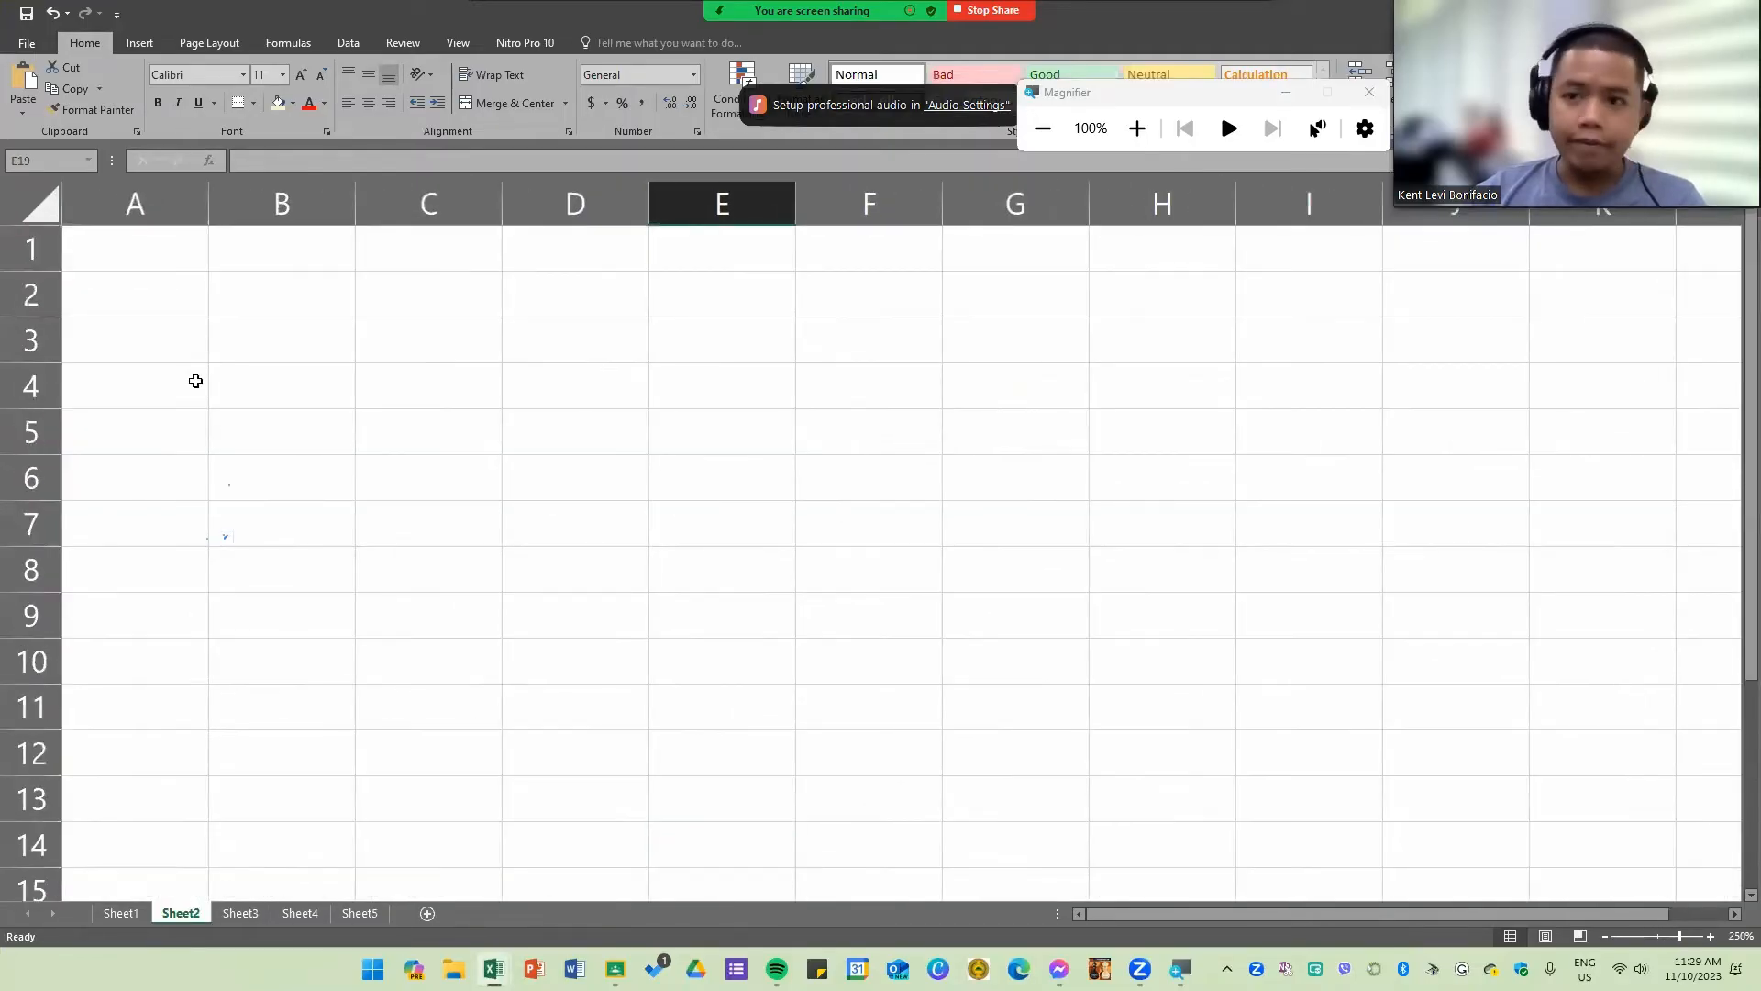
{"action": "left_click", "coordinate": [190, 301]}
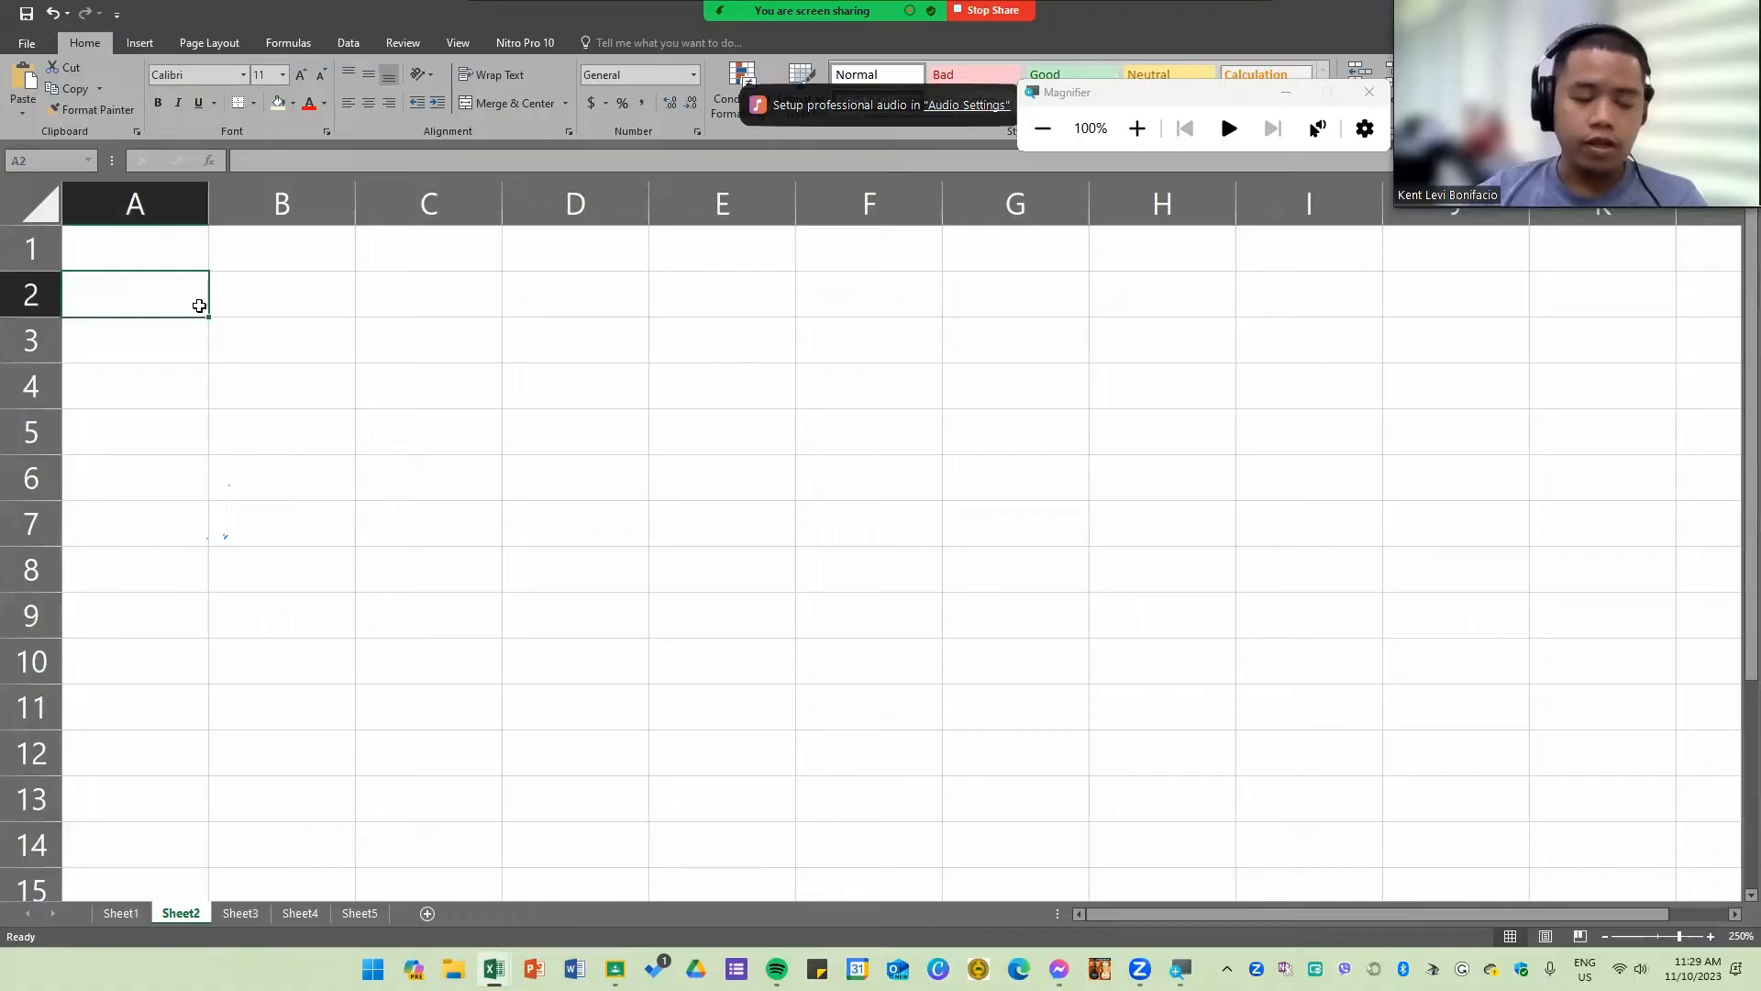
{"action": "scroll", "coordinate": [199, 332], "scroll_direction": "up", "scroll_amount": 3, "text": "ctrl"}
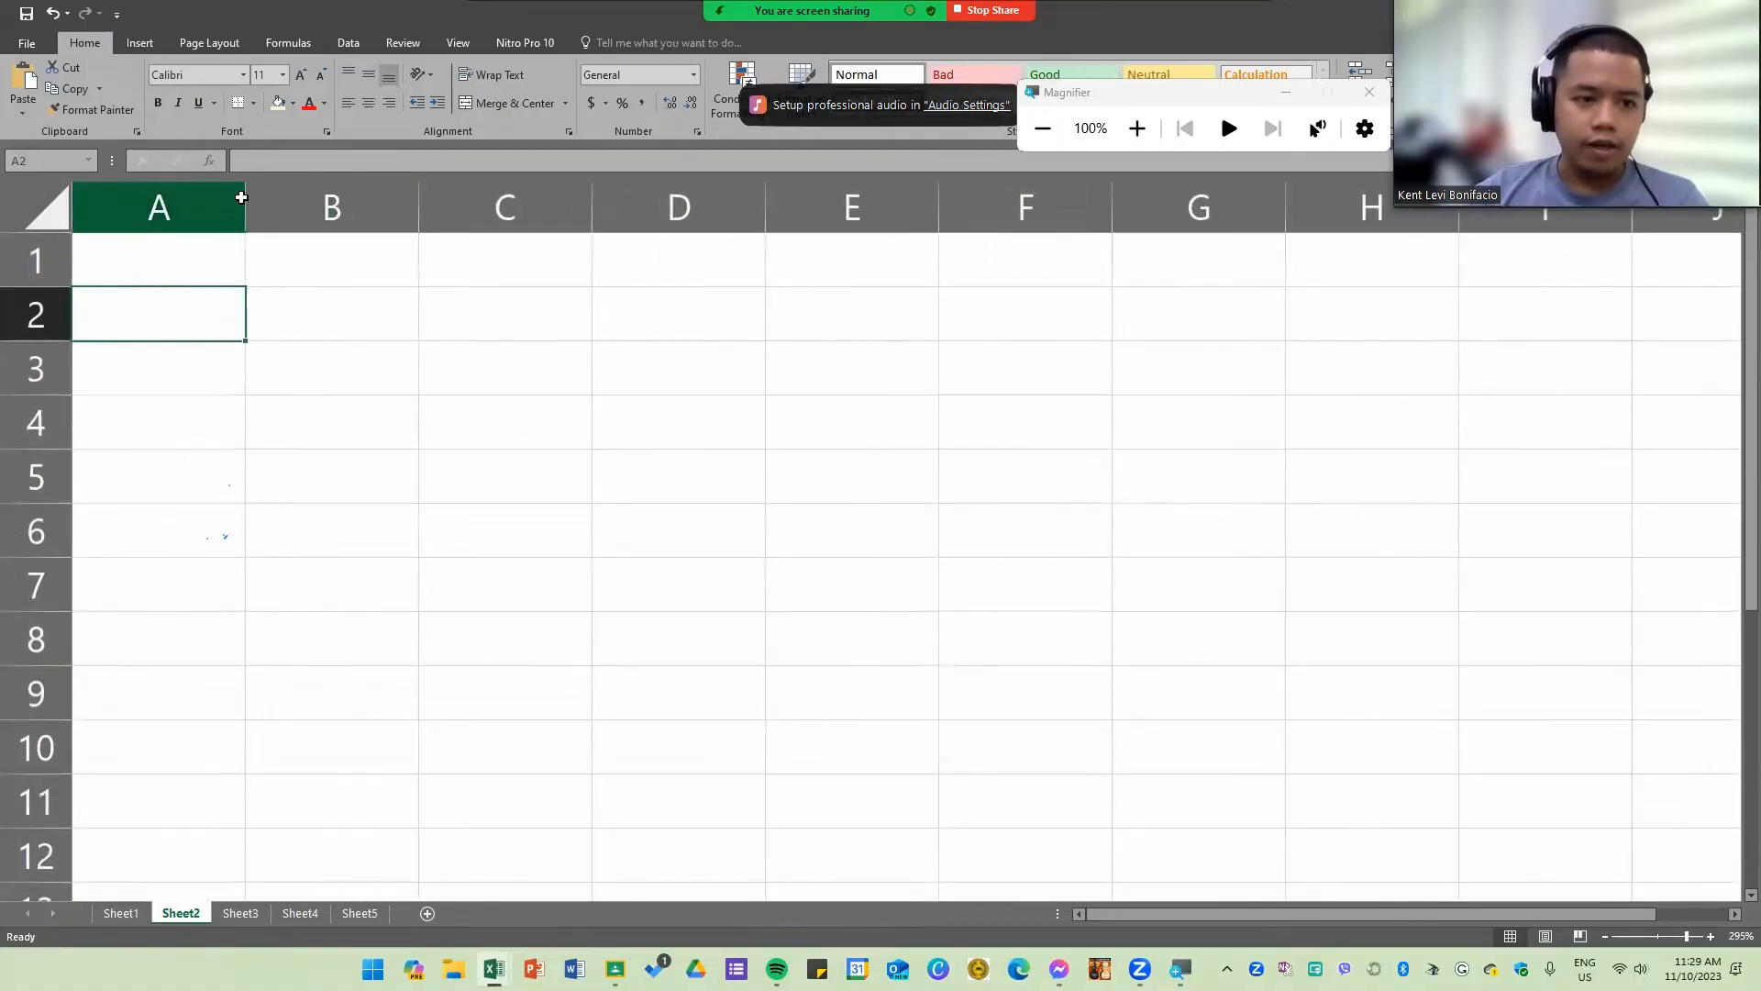
{"action": "left_click_drag", "start_coordinate": [237, 199], "coordinate": [410, 220]}
{"action": "left_click", "coordinate": [299, 302]}
{"action": "left_click", "coordinate": [331, 314]}
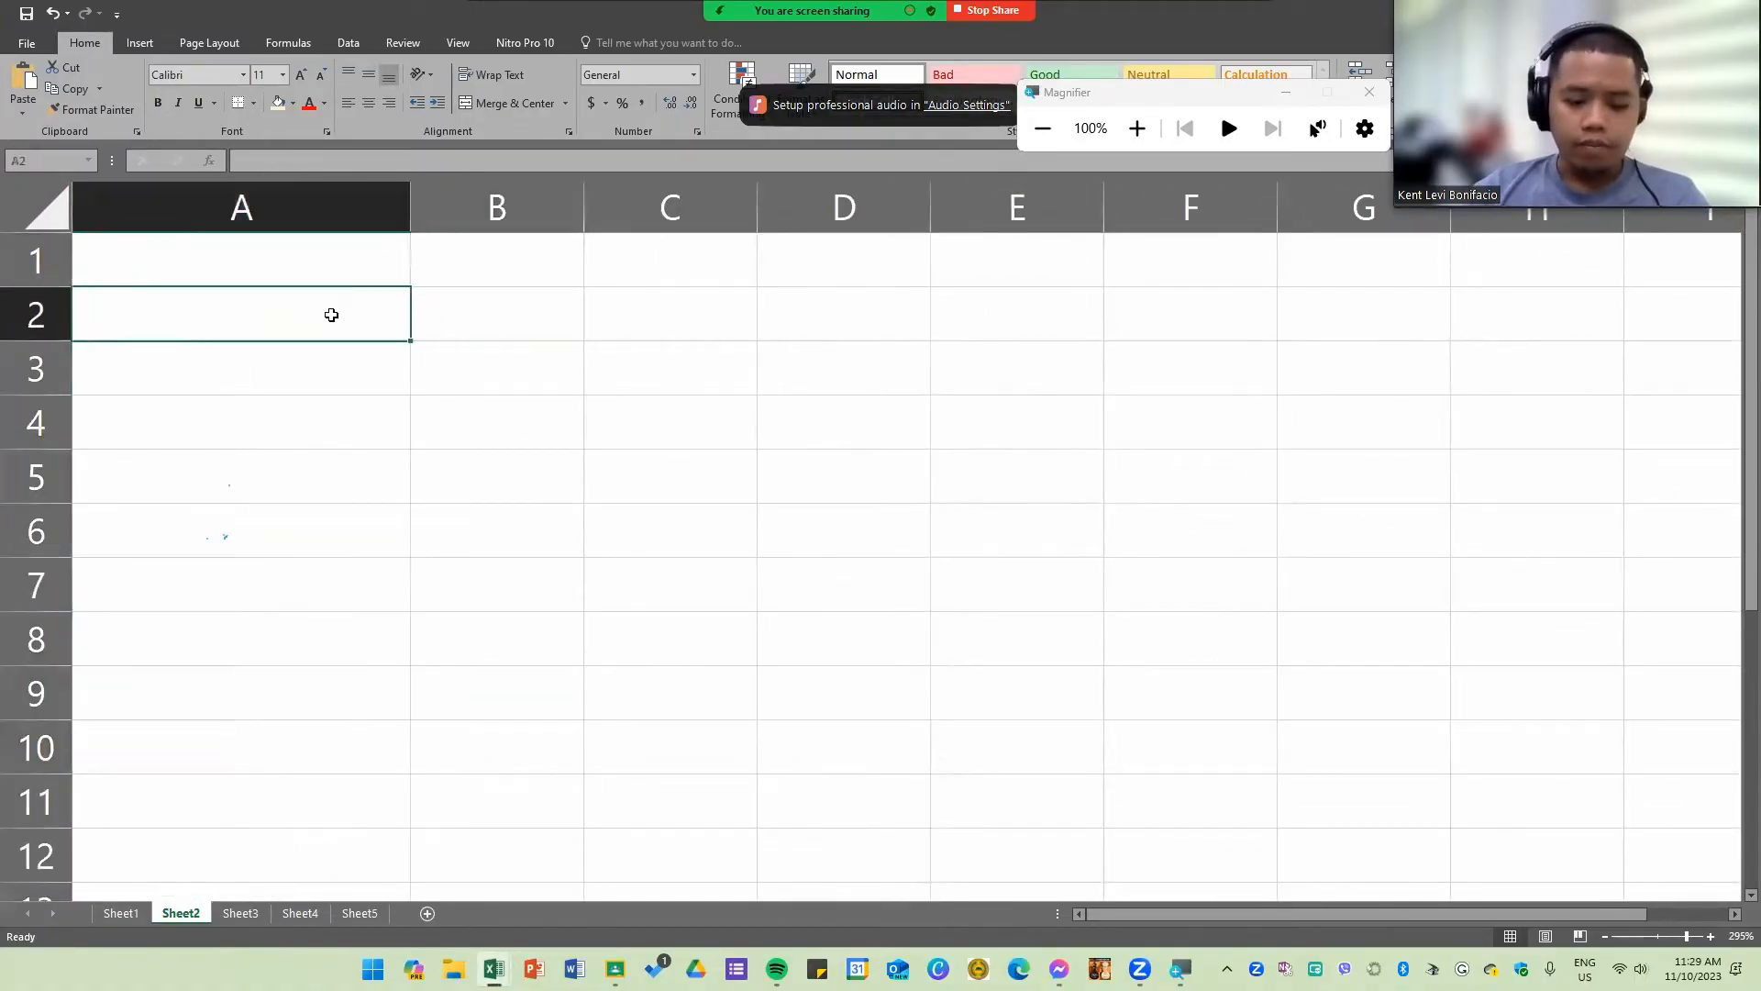
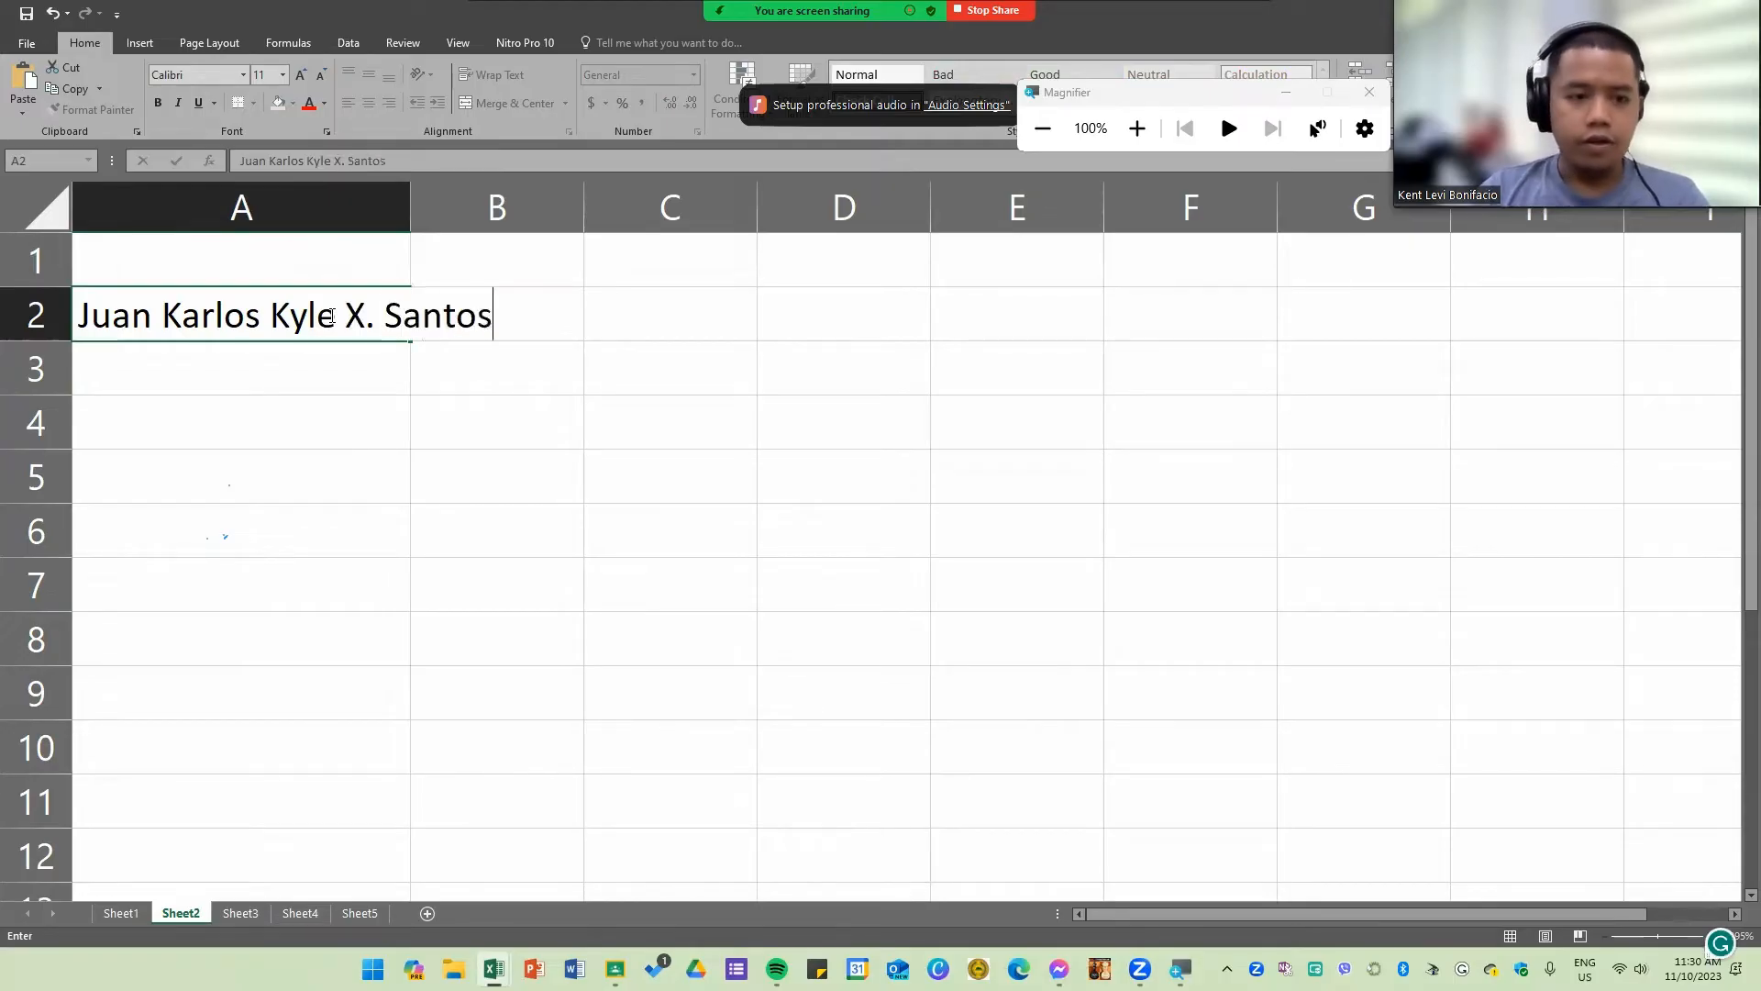
{"action": "key", "text": "Return"}
Step: Widen columns A and B so that each has room for the full name
{"action": "left_click_drag", "start_coordinate": [410, 206], "coordinate": [559, 207]}
{"action": "left_click", "coordinate": [651, 401]}
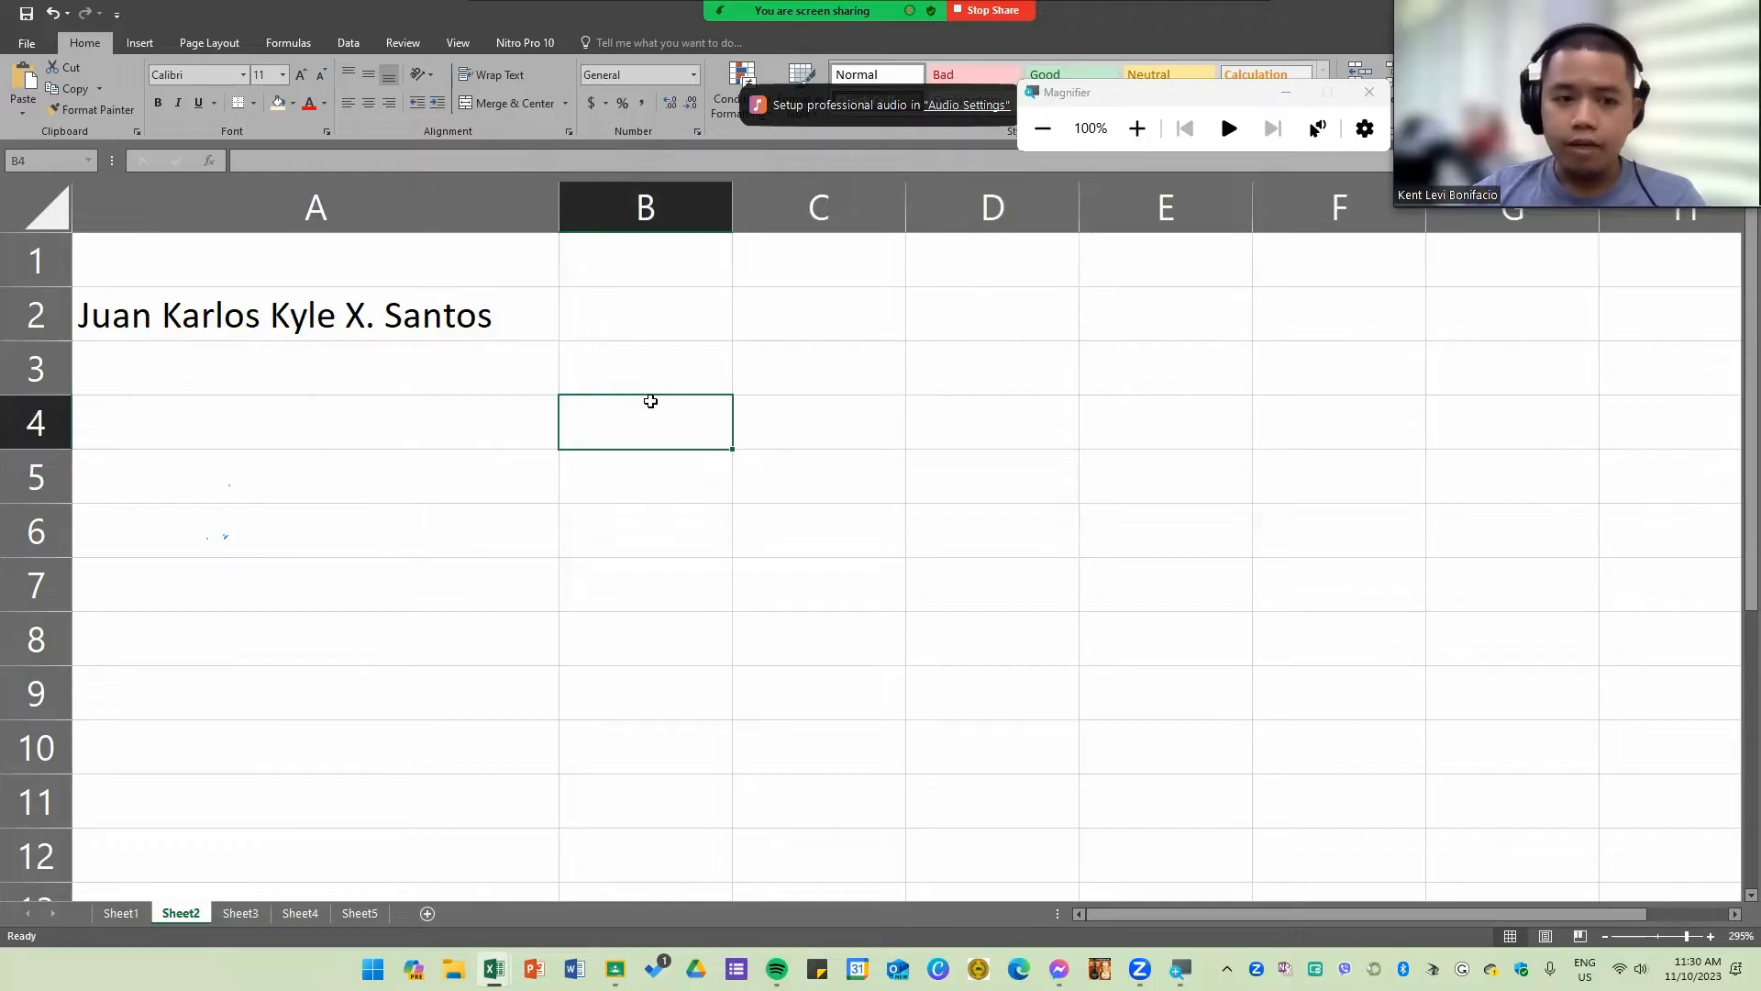
{"action": "left_click", "coordinate": [450, 443]}
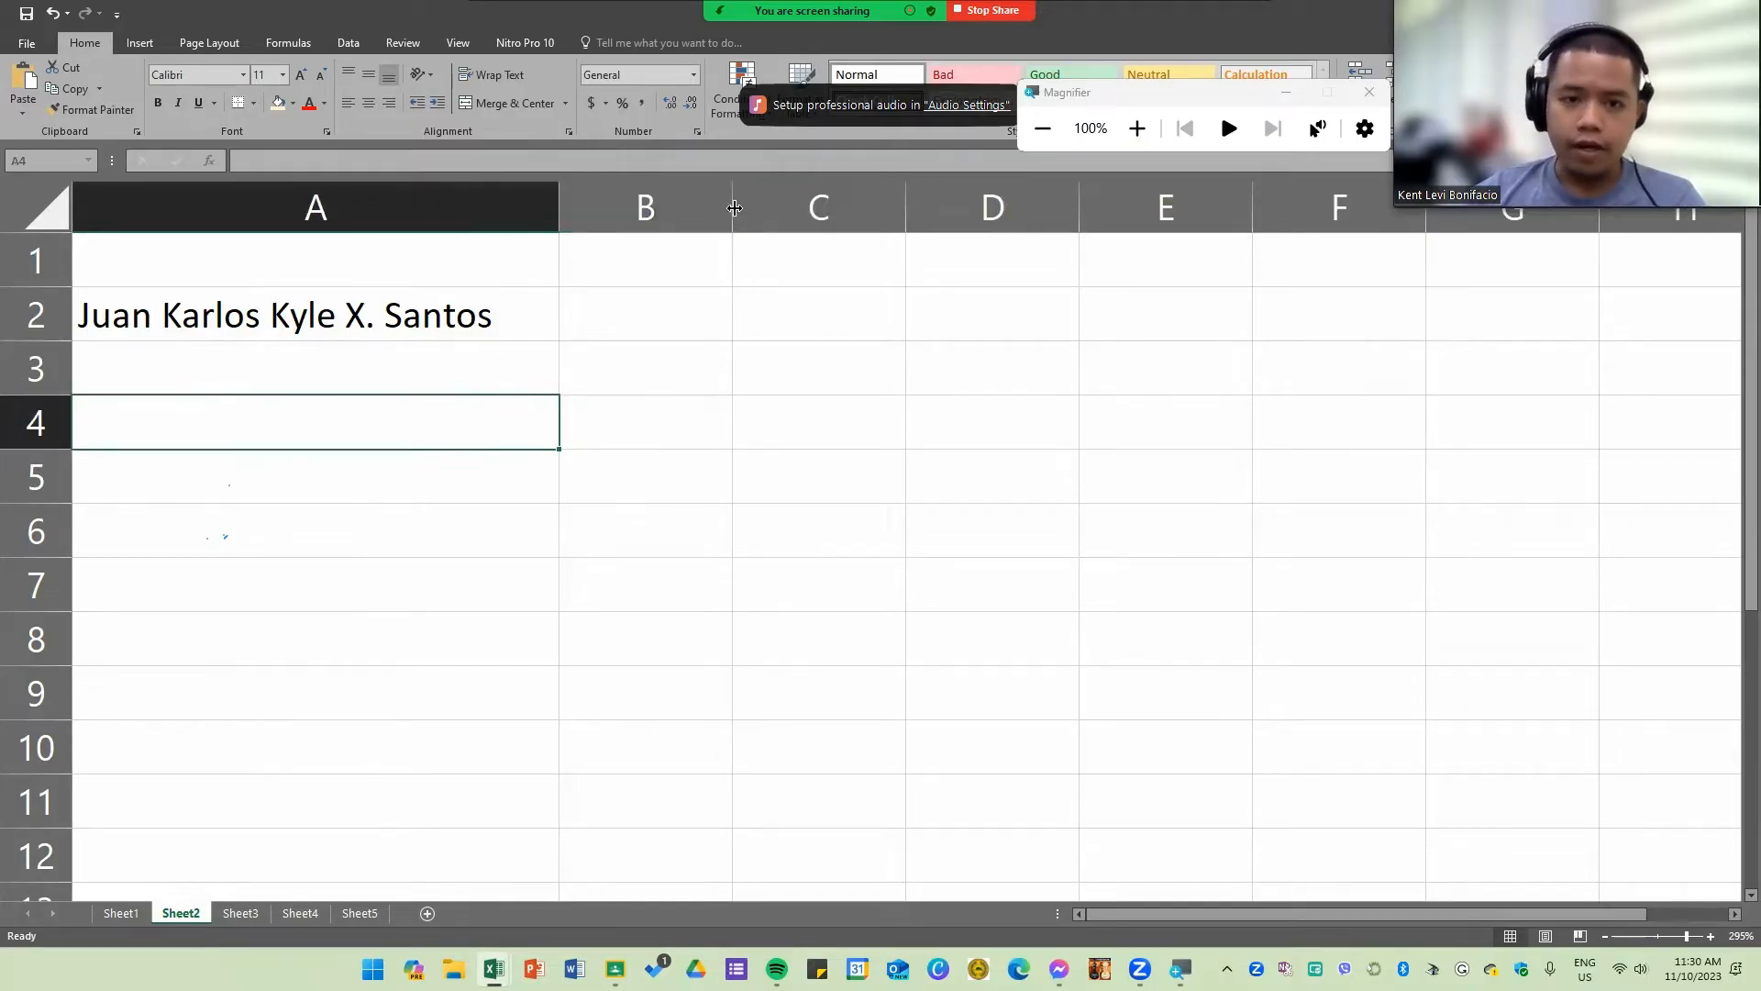
{"action": "left_click_drag", "start_coordinate": [733, 208], "coordinate": [1097, 209]}
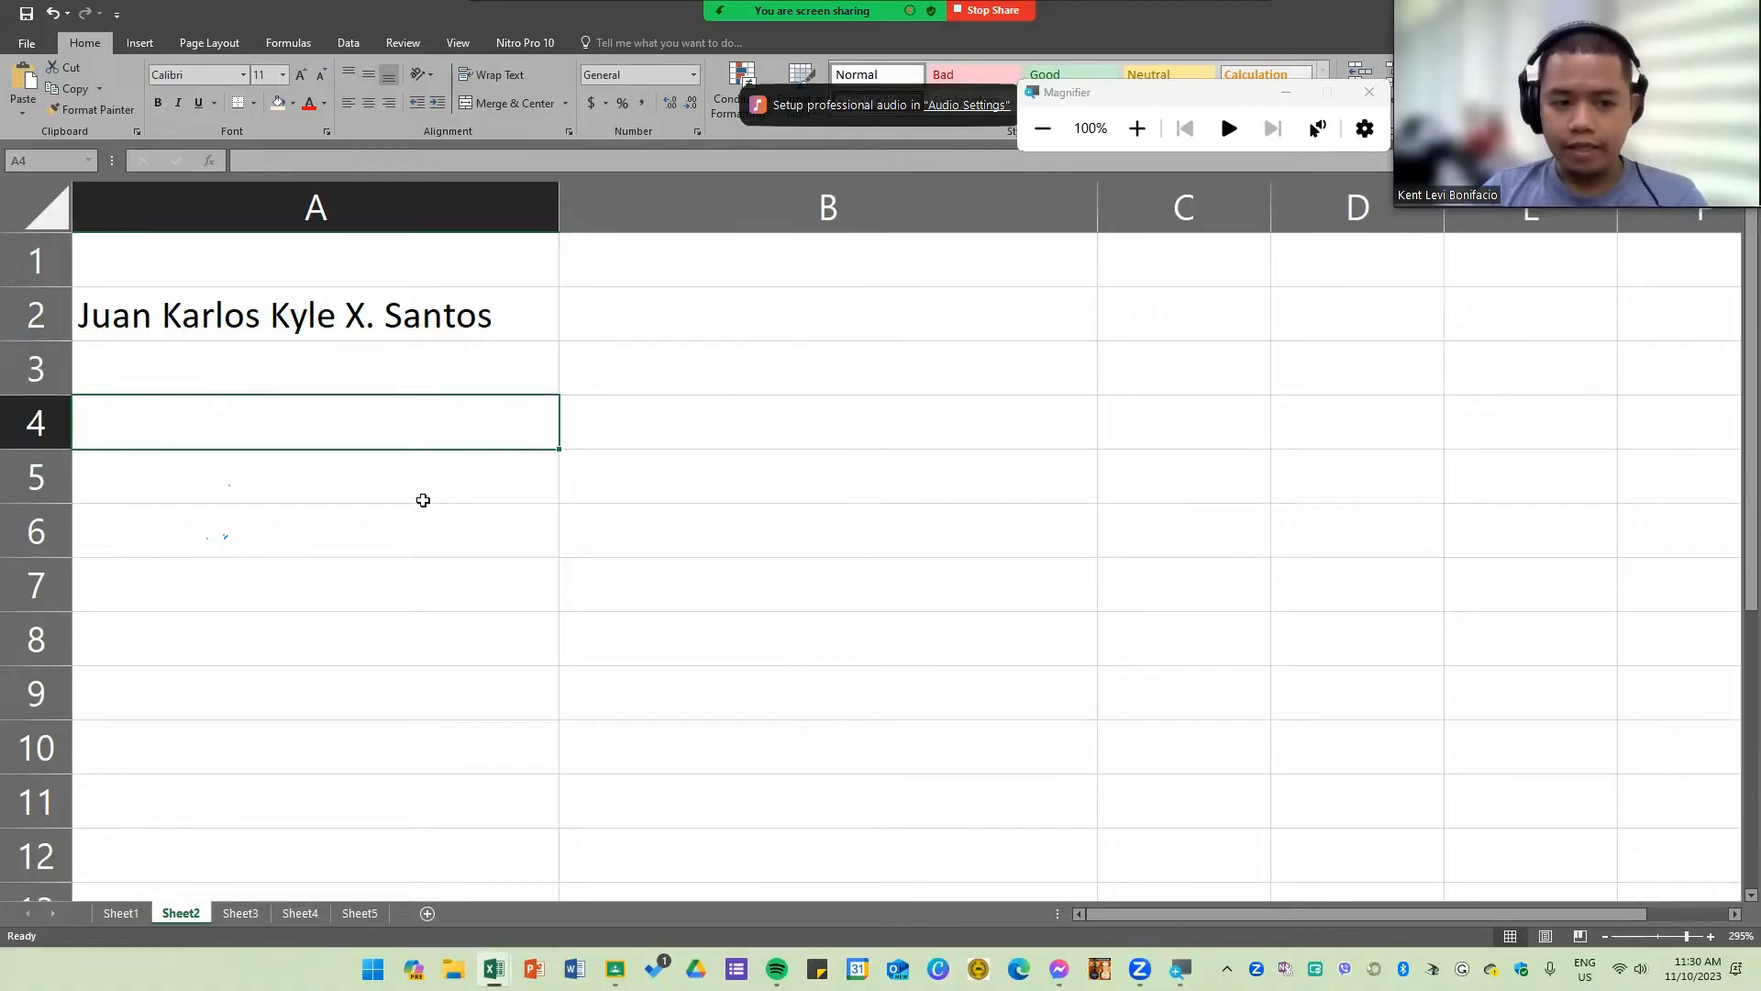
Step: Label A4 "PROPER" and enter a PROPER formula in B4 that refers to the name in A2
{"action": "type", "text": "PROPER"}
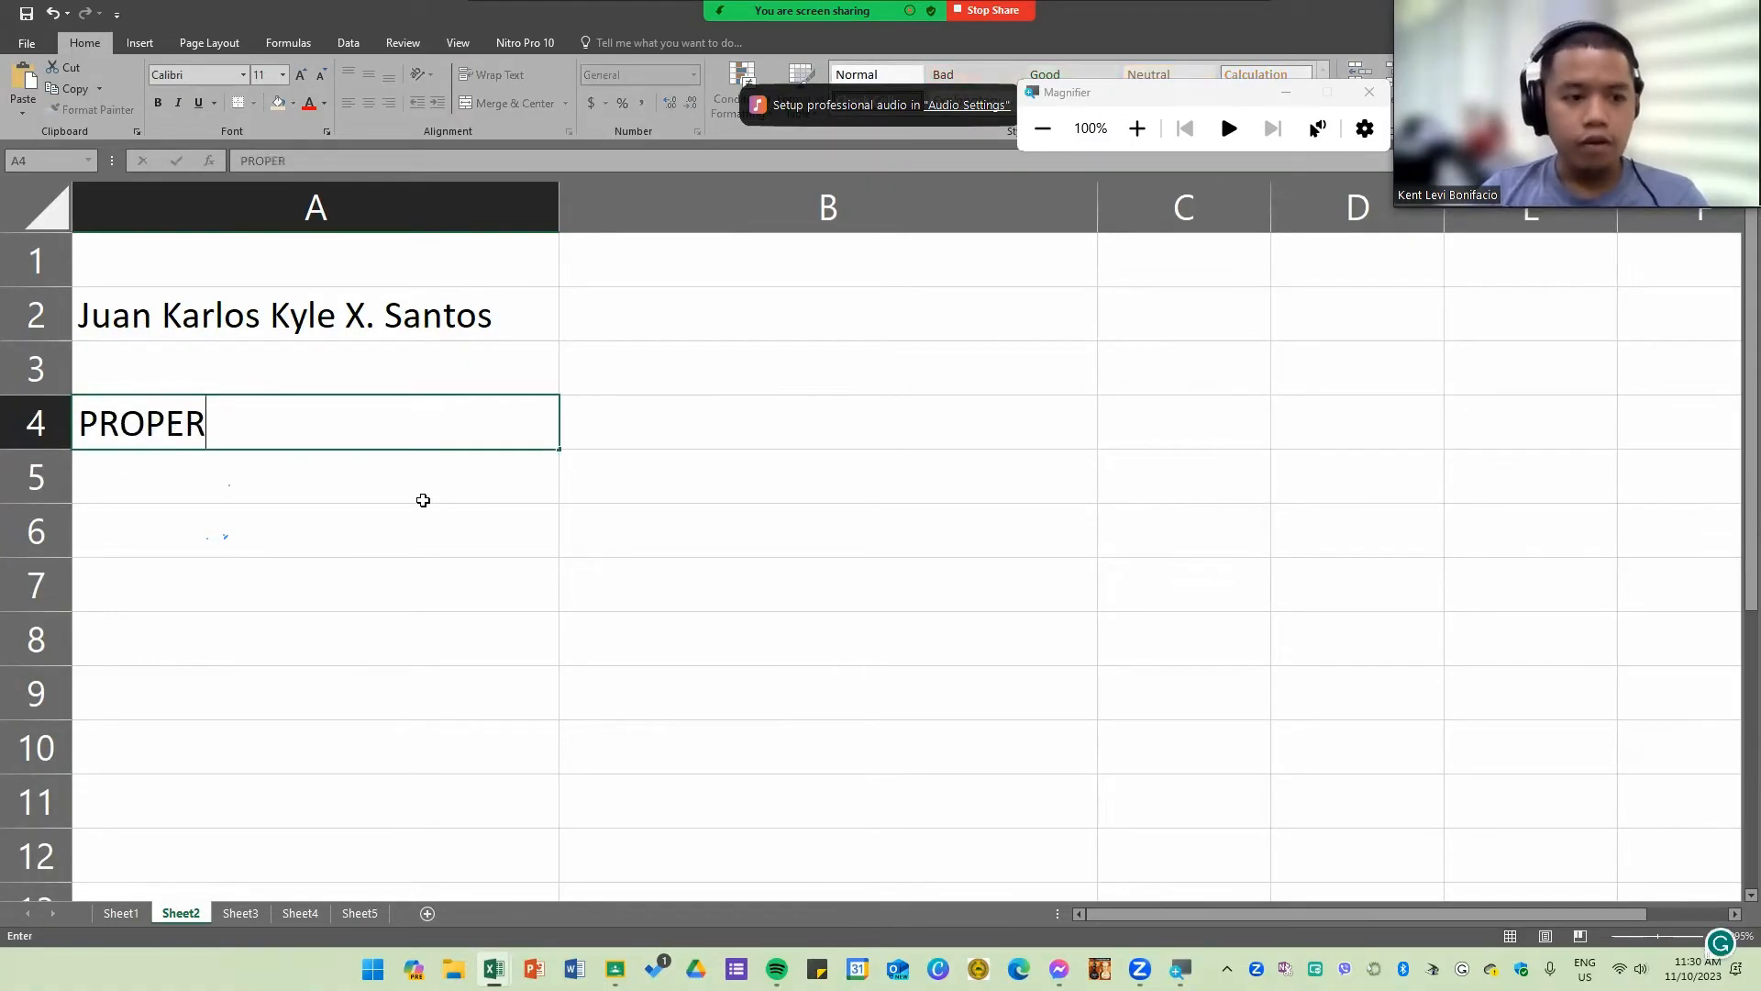
{"action": "key", "text": "Tab"}
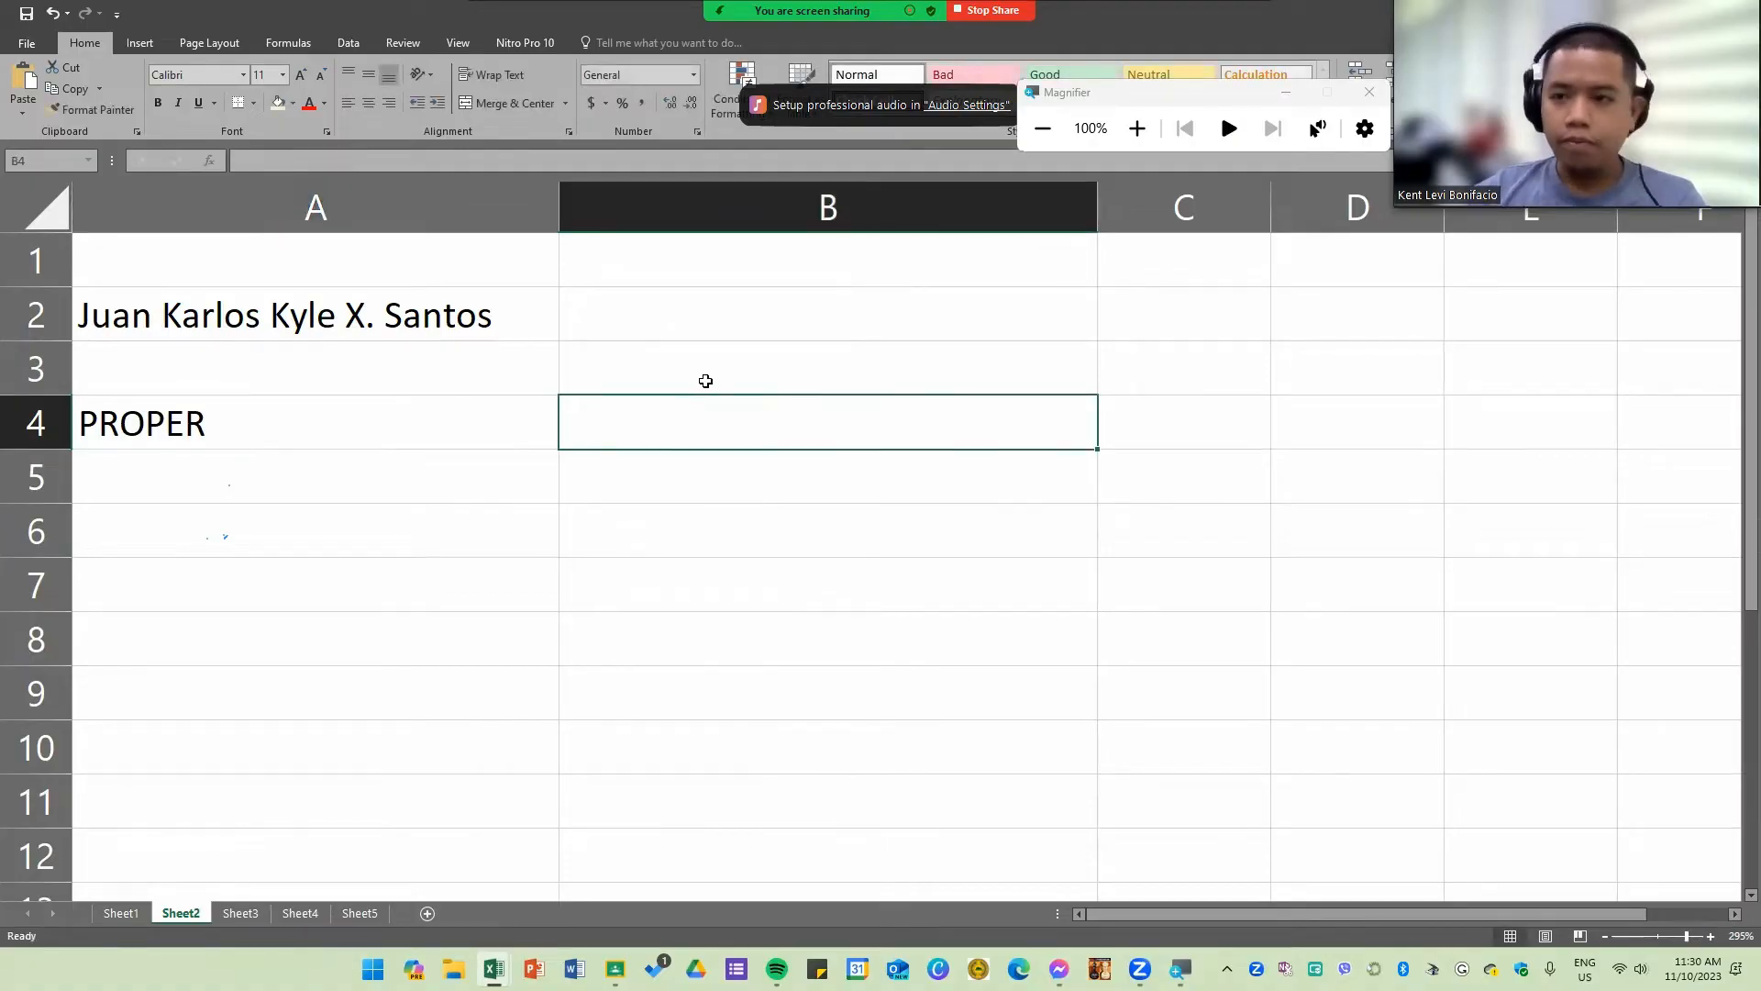
{"action": "type", "text": "="}
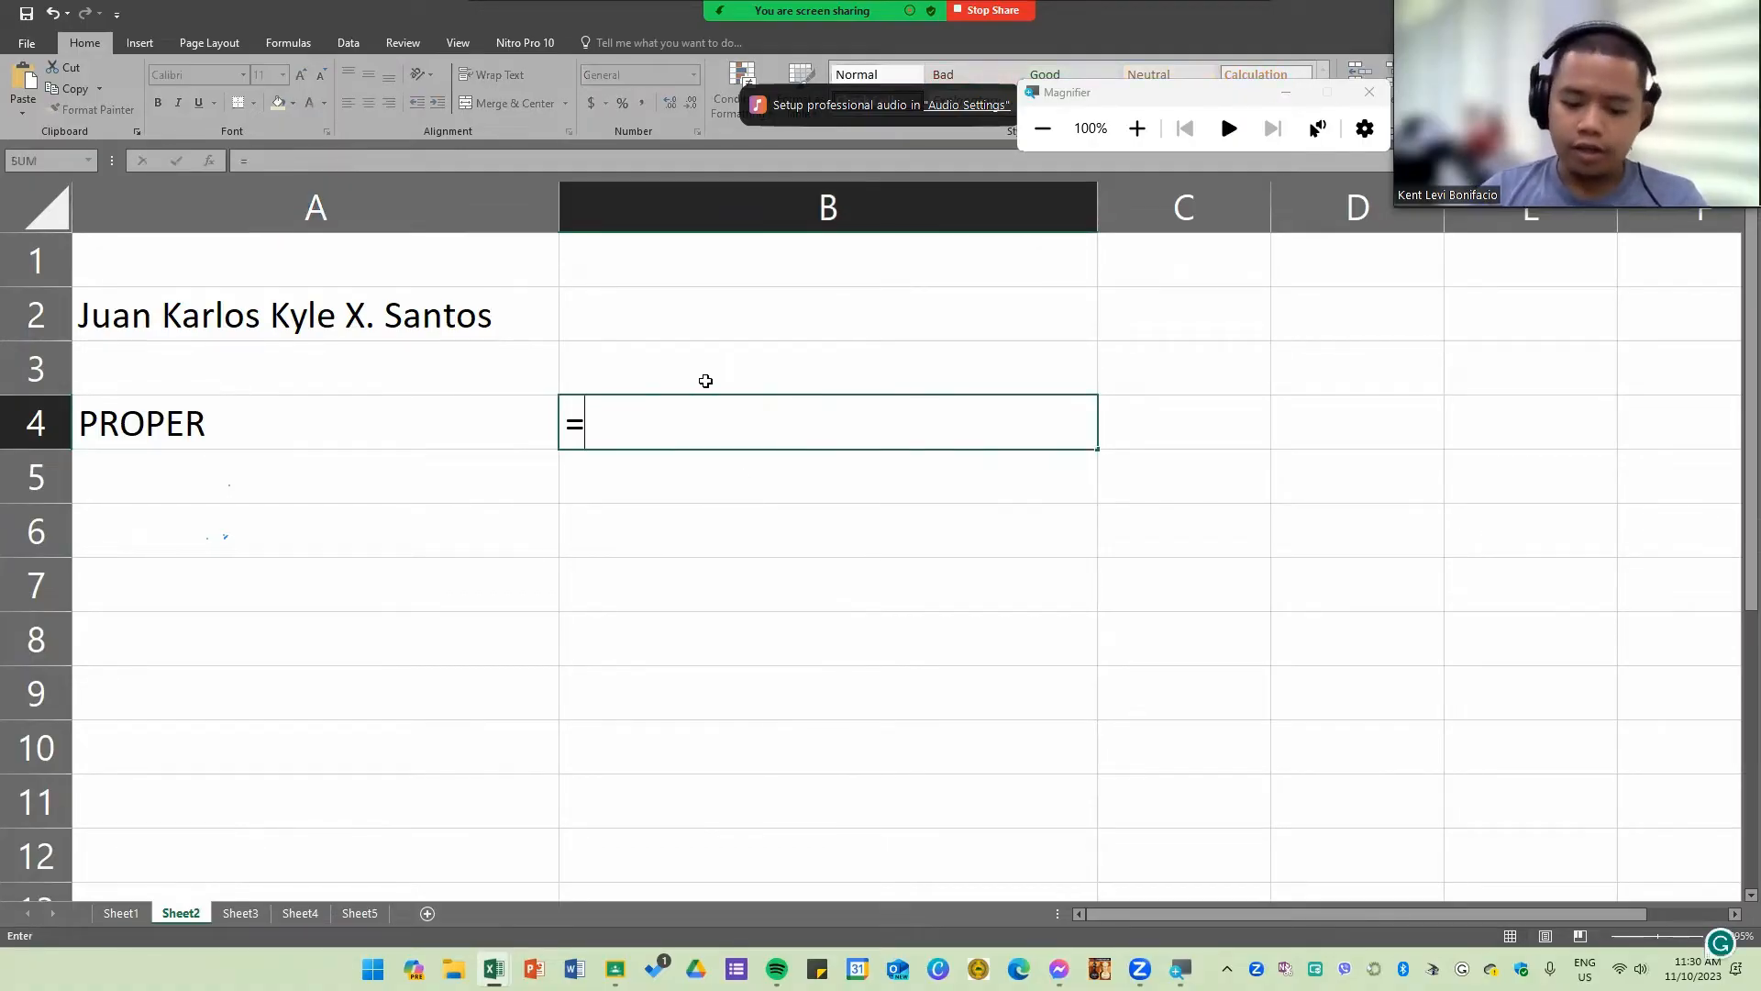
{"action": "type", "text": "pro"}
{"action": "key", "text": "Down"}
{"action": "key", "text": "Down"}
{"action": "key", "text": "Tab"}
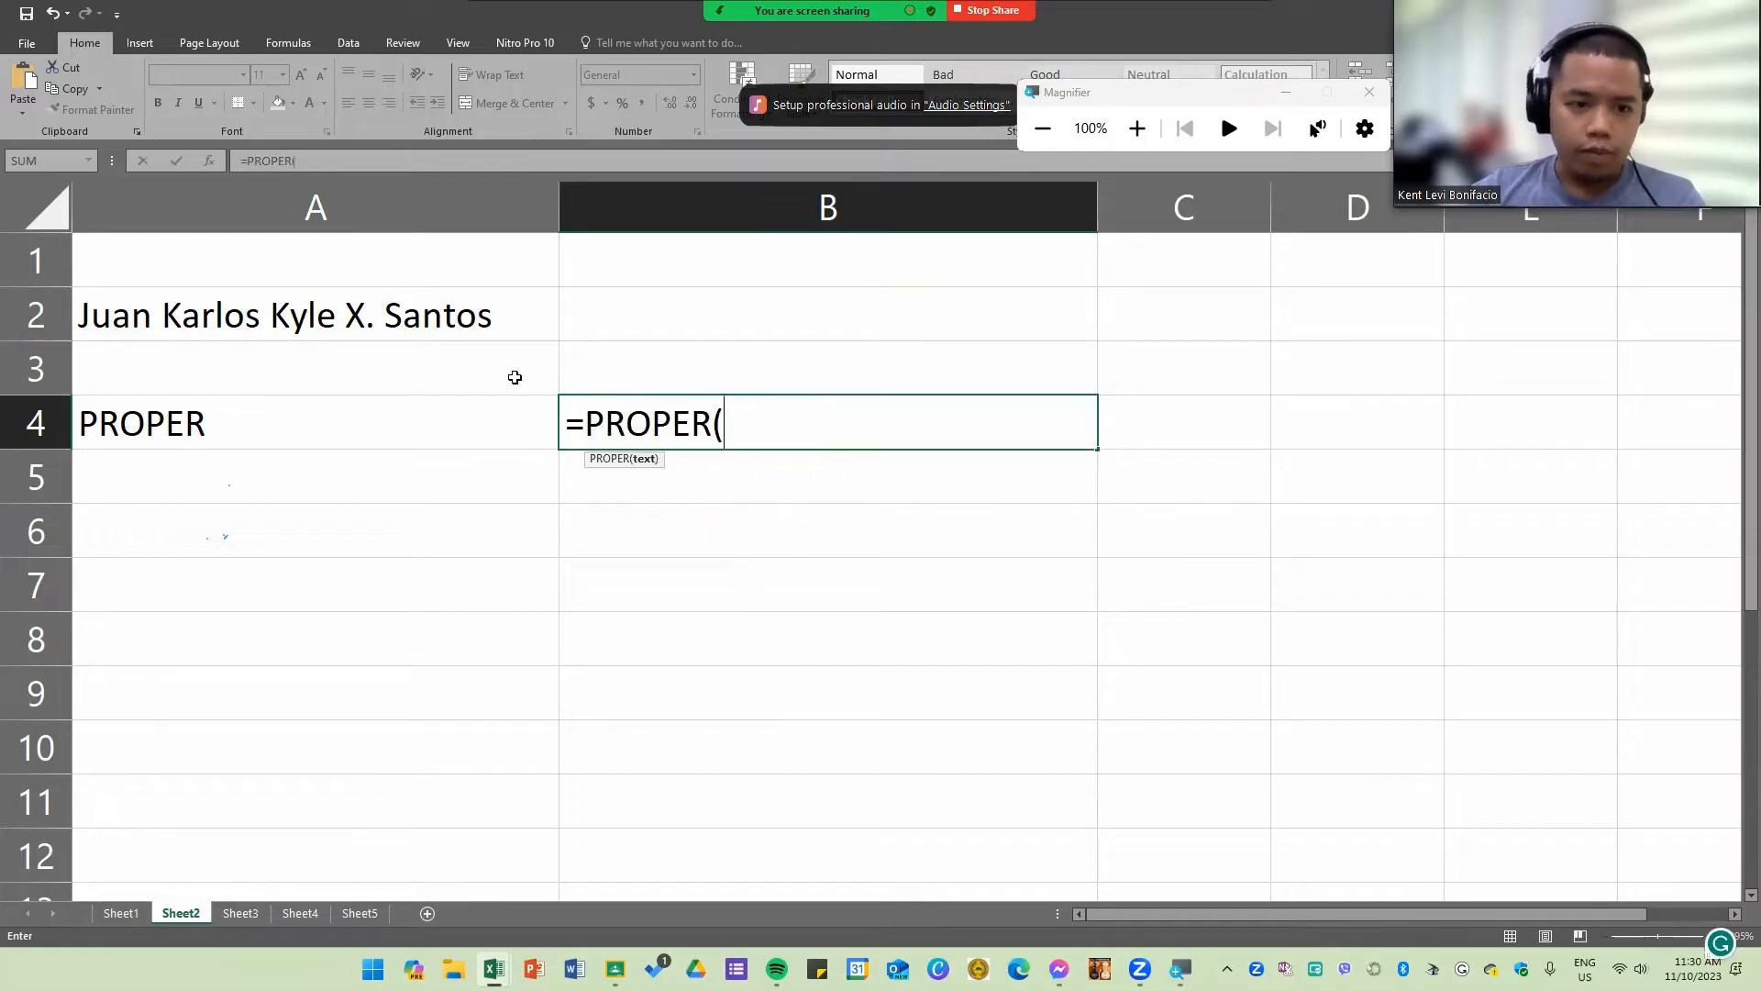
{"action": "left_click", "coordinate": [399, 310]}
{"action": "key", "text": "Return"}
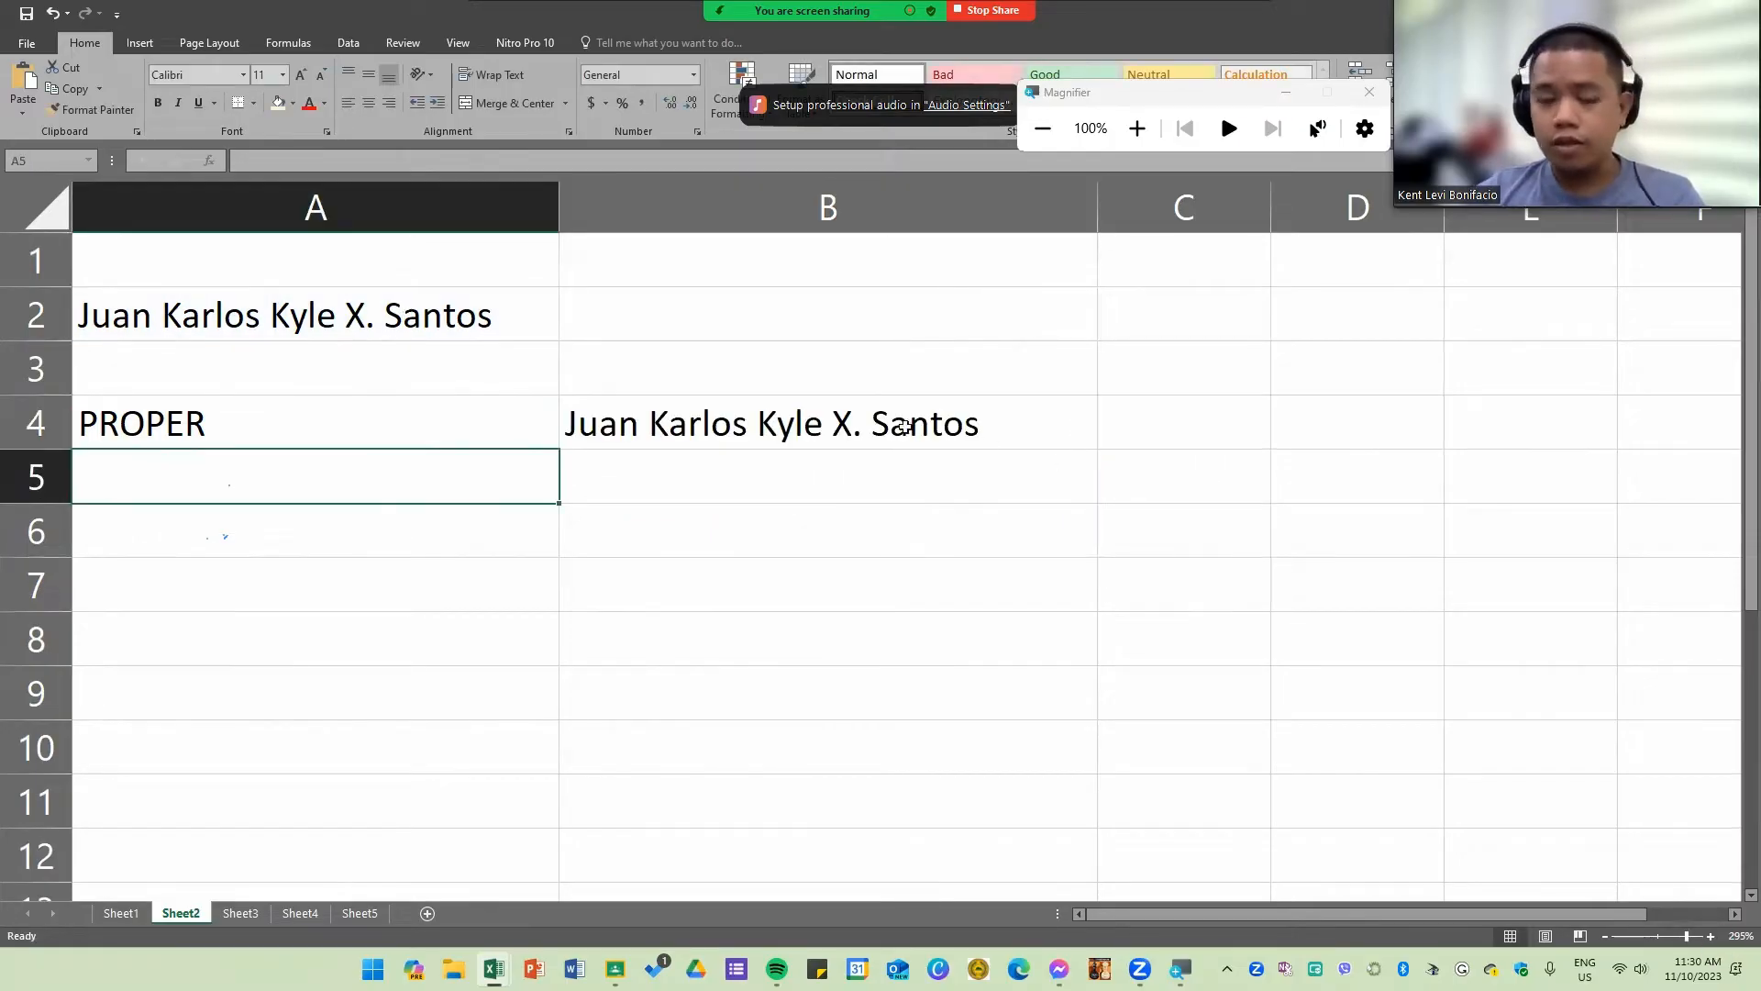
Step: Test the PROPER formula by making the first letter of the A2 name lowercase, and undo that edit
{"action": "double_click", "coordinate": [90, 322]}
{"action": "key", "text": "BackSpace"}
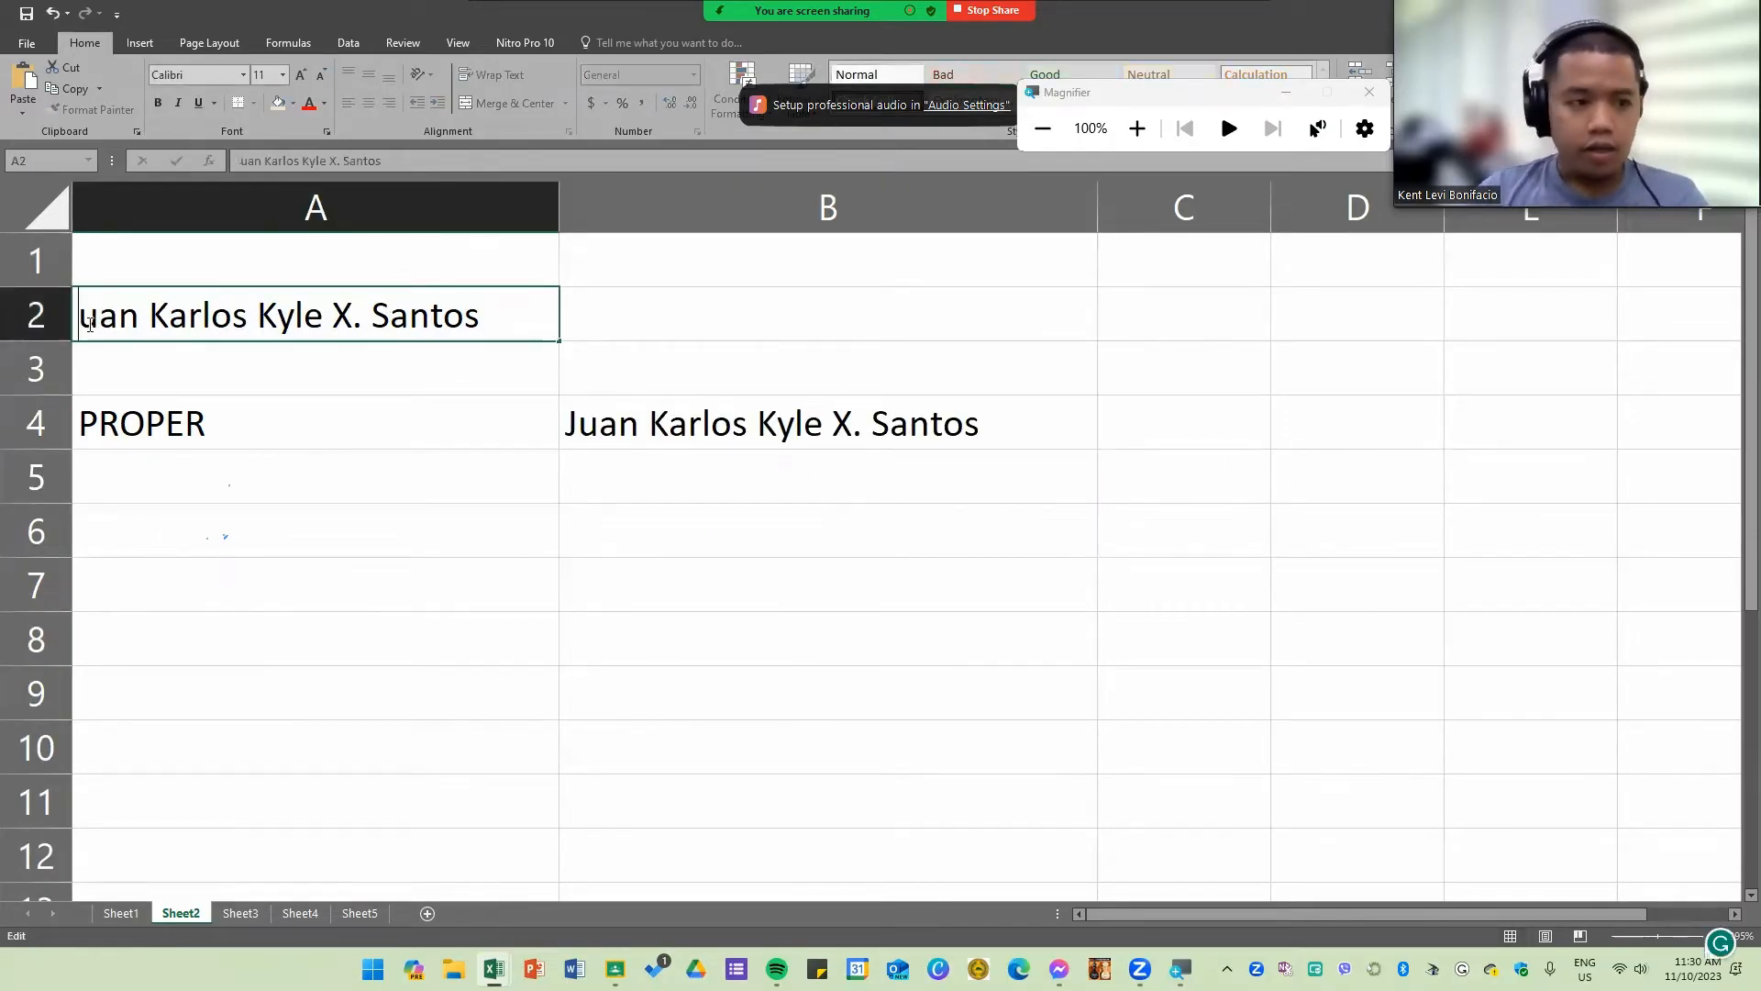
{"action": "type", "text": "j"}
{"action": "key", "text": "Return"}
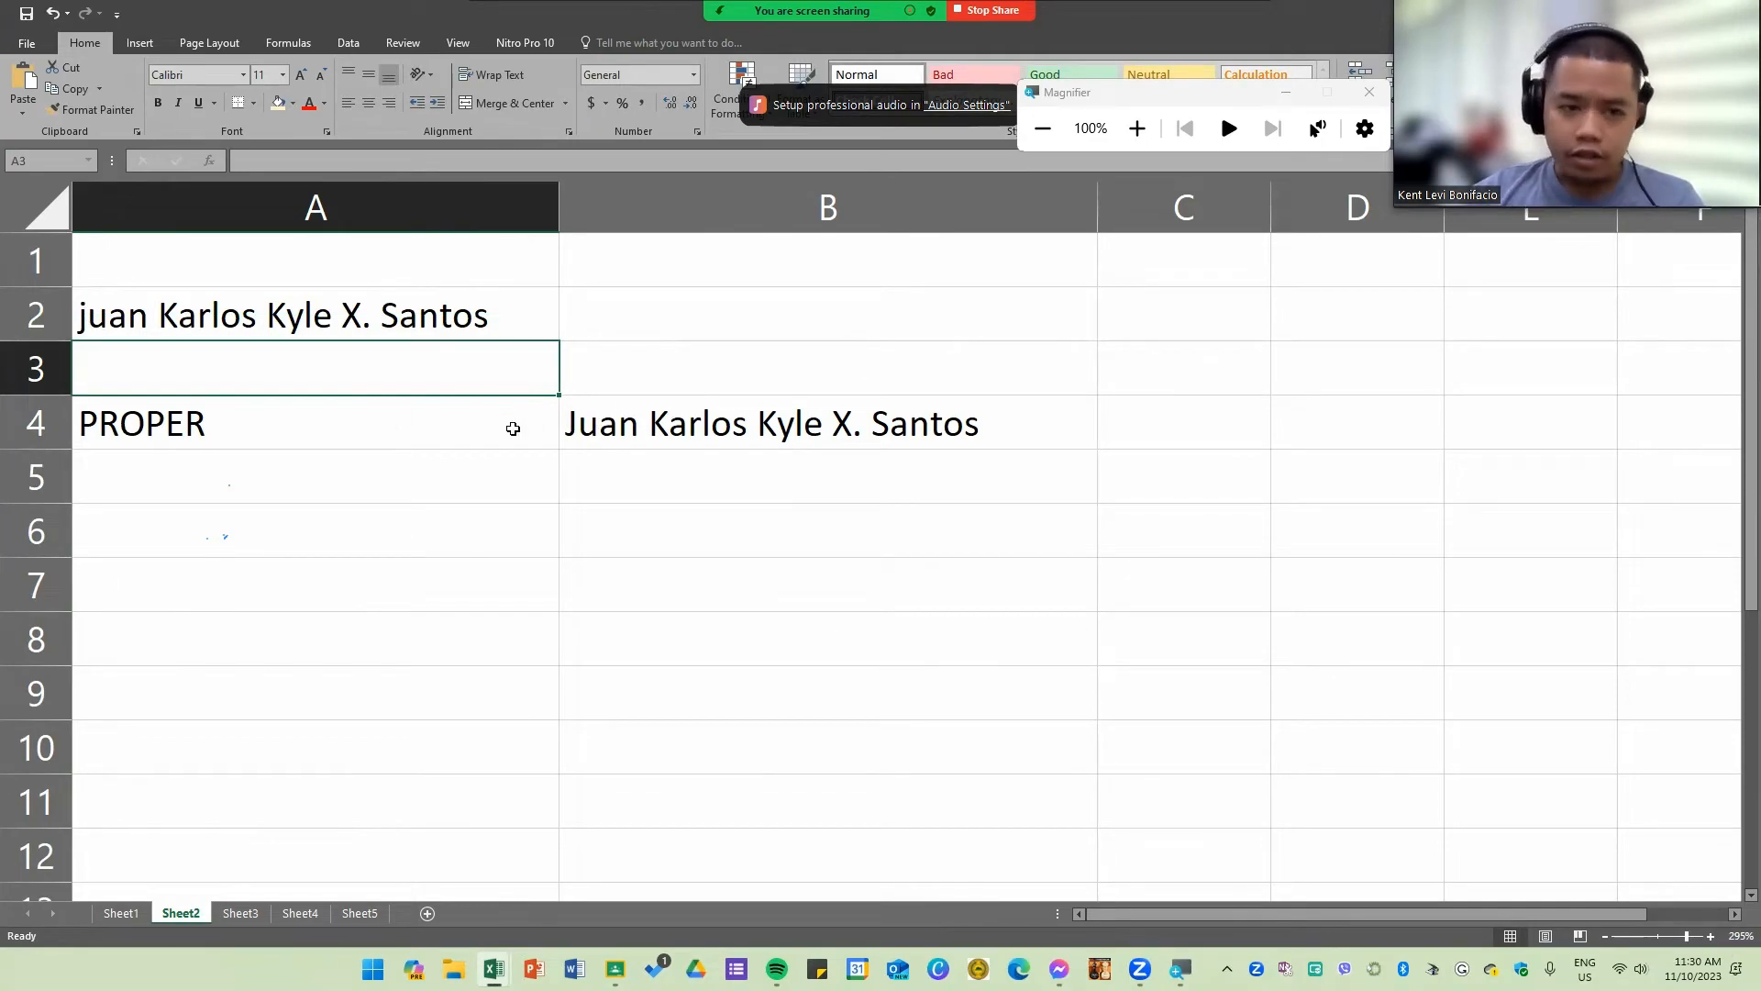
{"action": "key", "text": "ctrl+z"}
Step: Label A5 "LOWER" and enter a LOWER formula in B5 that refers to the name in A2
{"action": "left_click", "coordinate": [215, 492]}
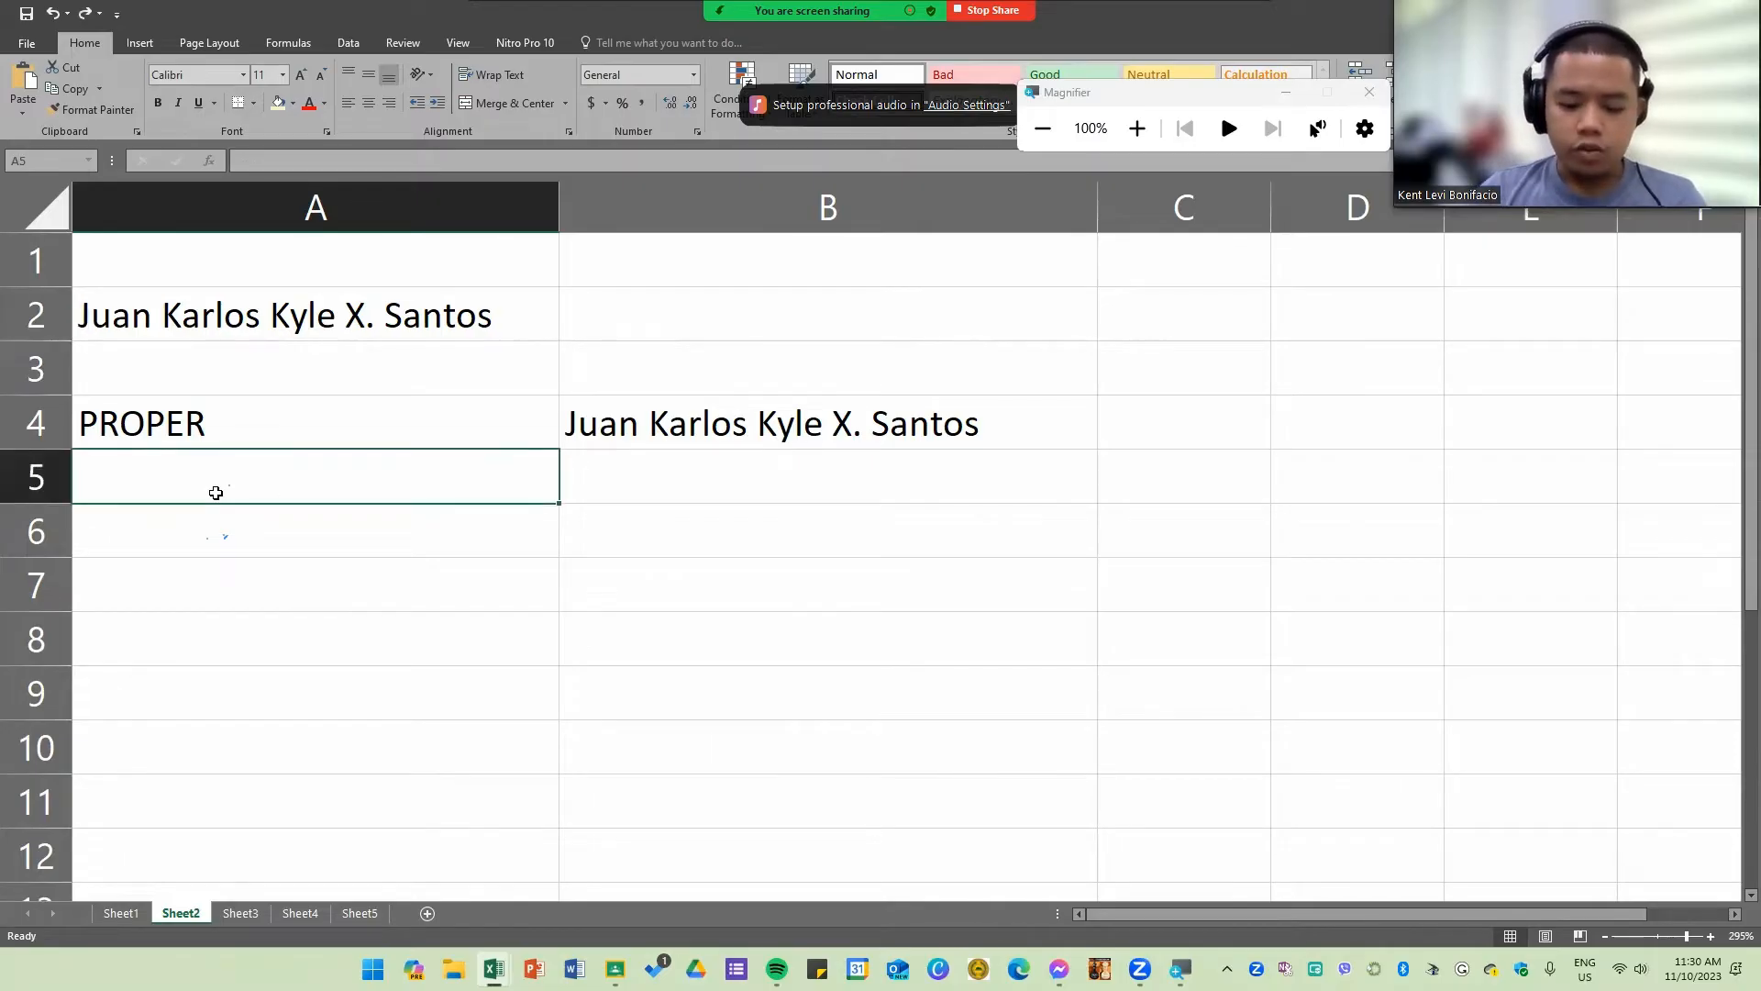
{"action": "type", "text": "LOWER"}
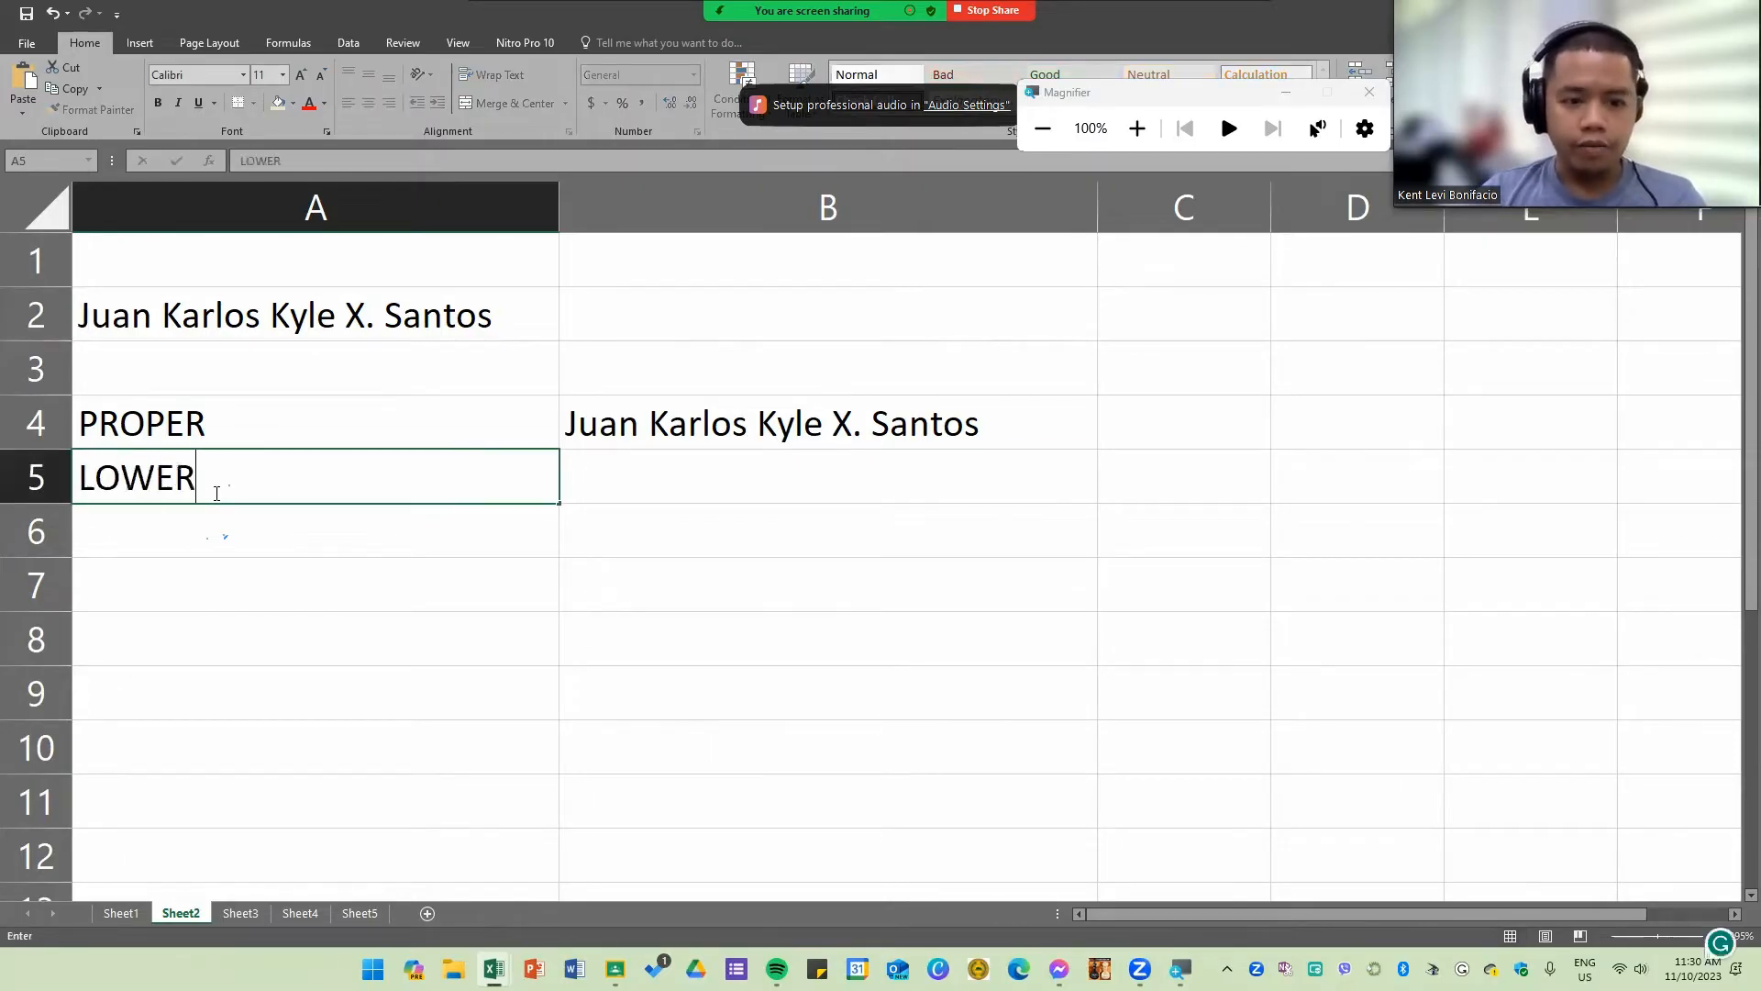
{"action": "key", "text": "Tab"}
{"action": "type", "text": "=lo"}
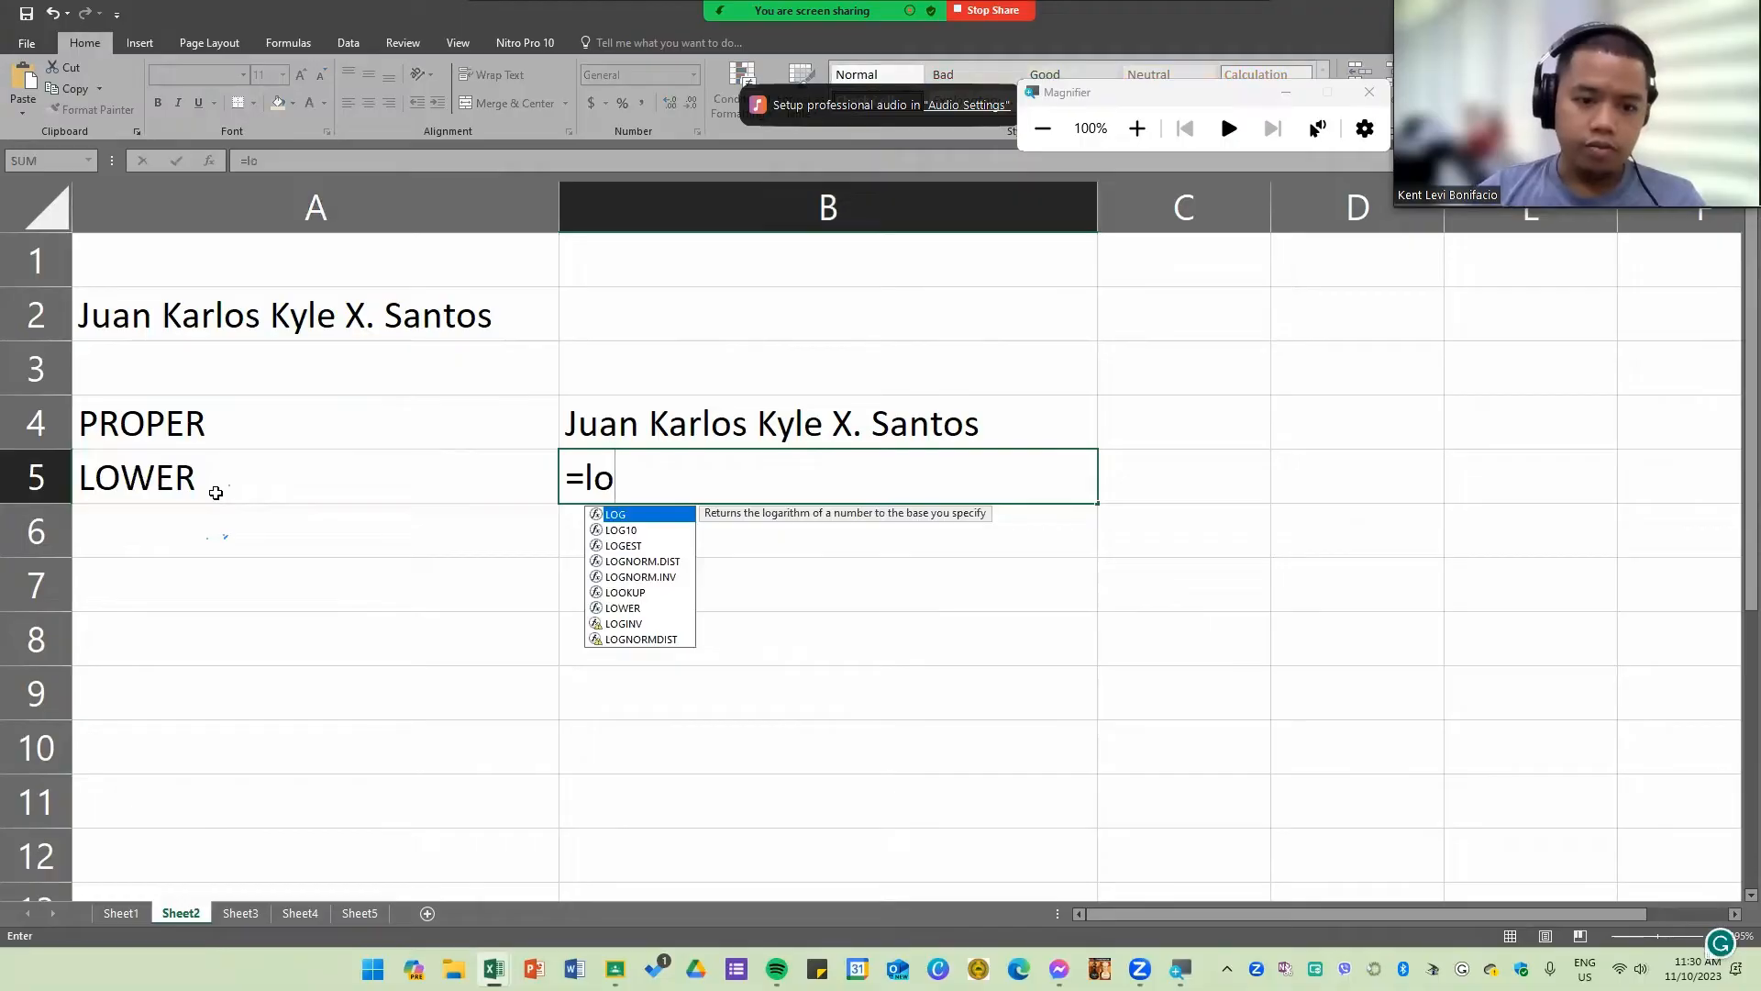
{"action": "type", "text": "we"}
{"action": "key", "text": "Tab"}
{"action": "left_click", "coordinate": [227, 319]}
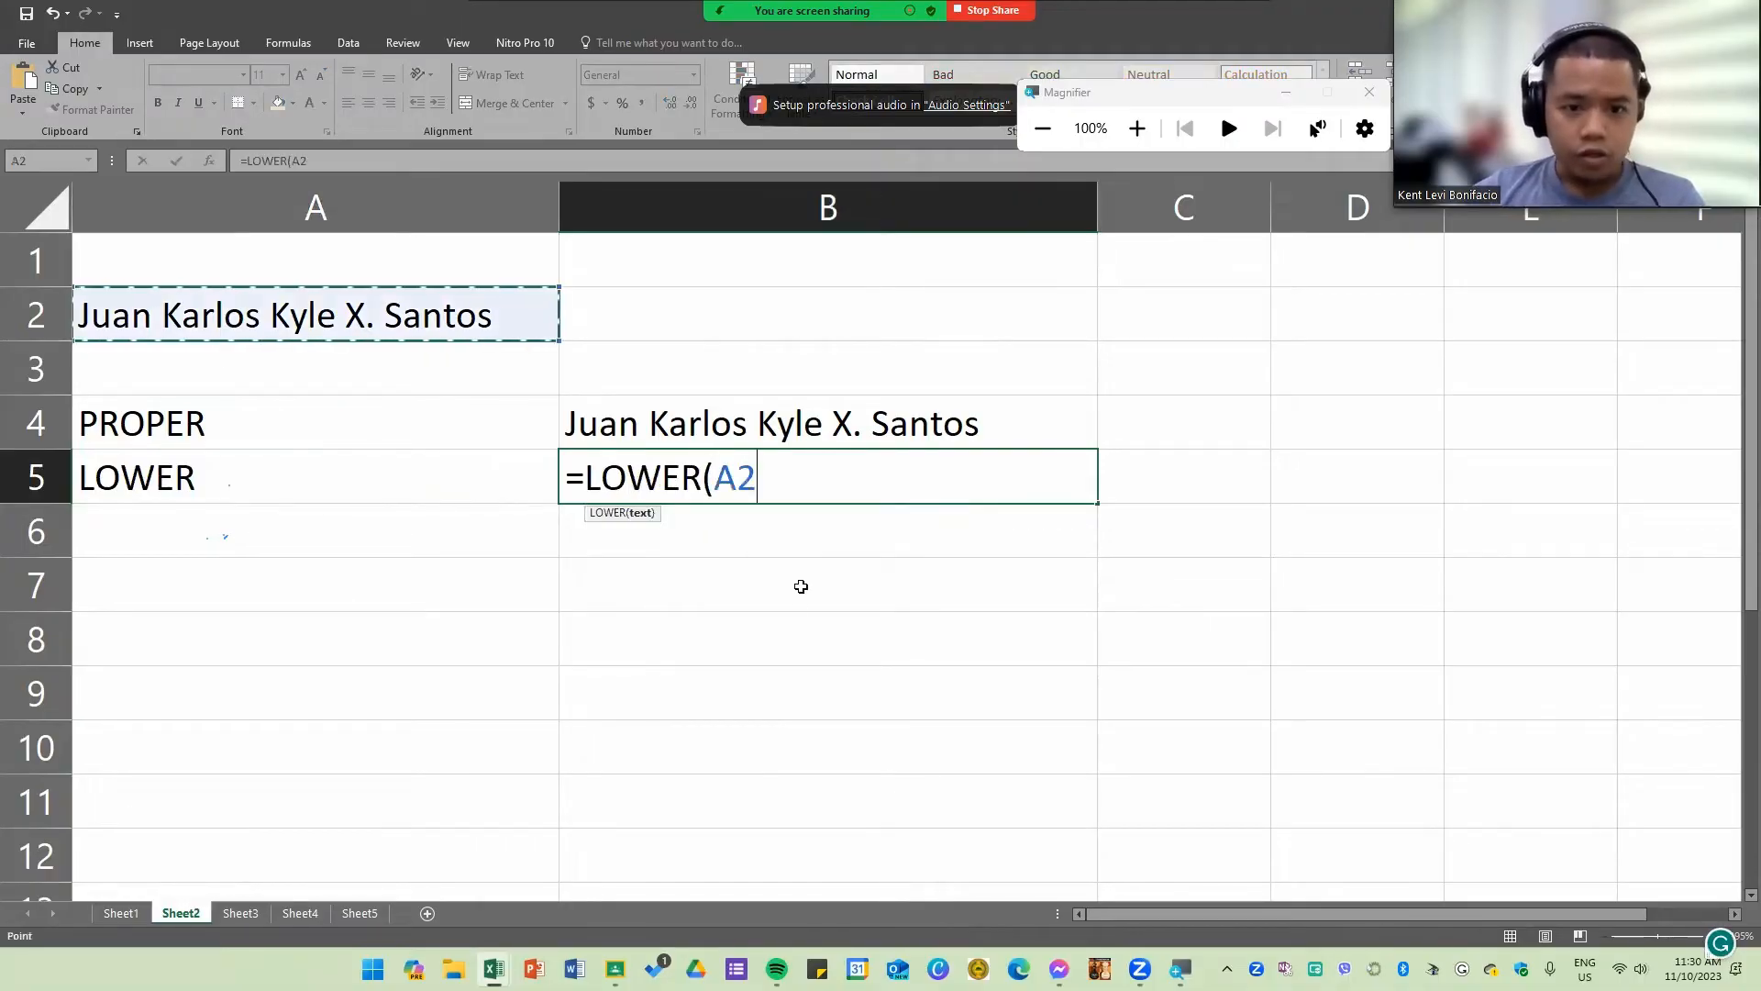
{"action": "key", "text": "Return"}
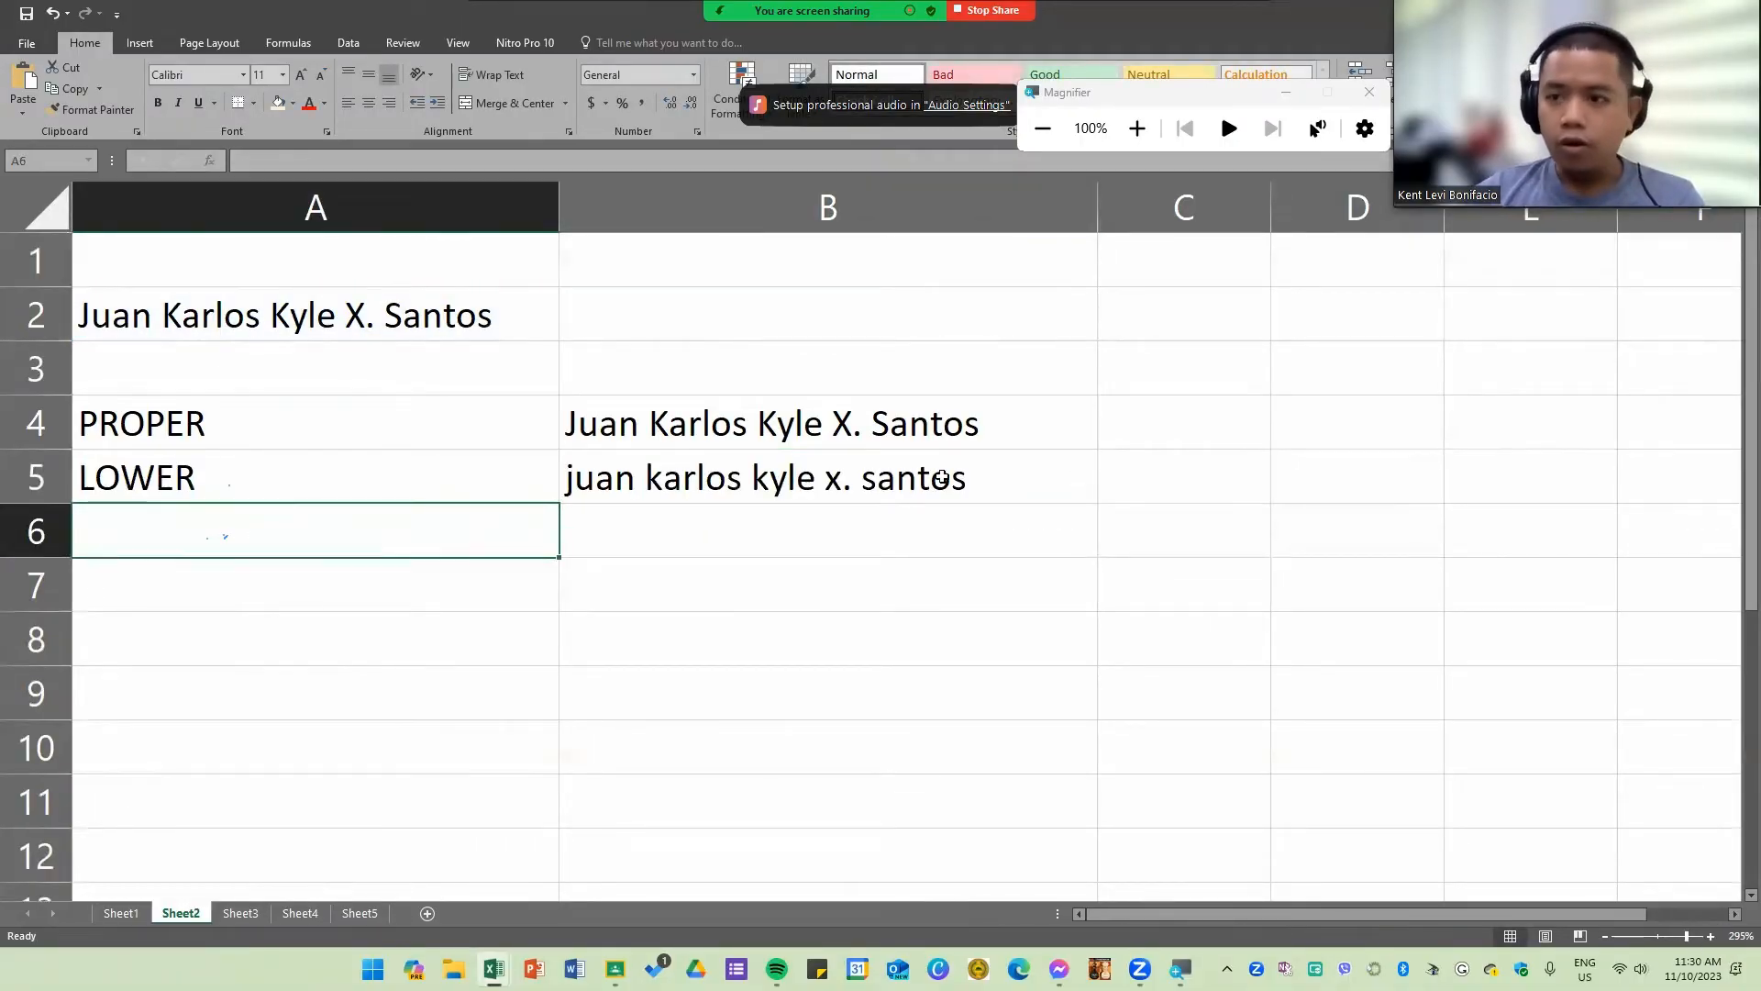
Step: Label A6 "UPPER" and enter an UPPER formula in B6 that refers to the name in A2
{"action": "type", "text": "UPPER"}
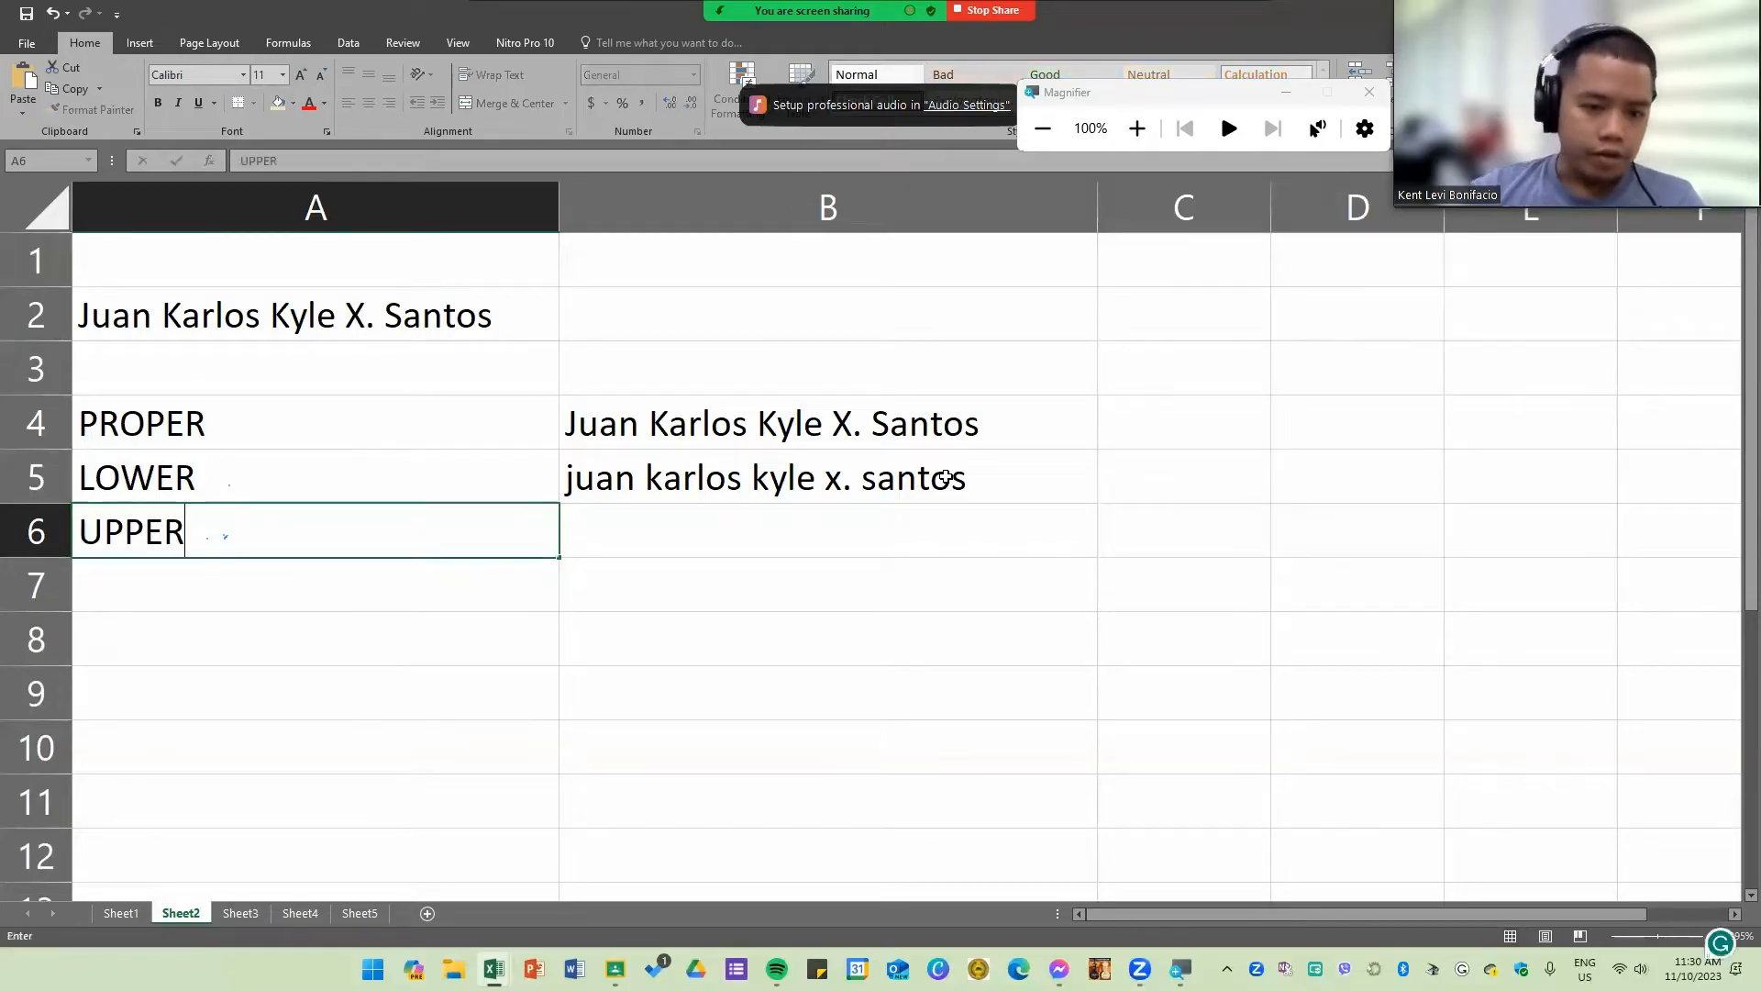
{"action": "key", "text": "Tab"}
{"action": "type", "text": "="}
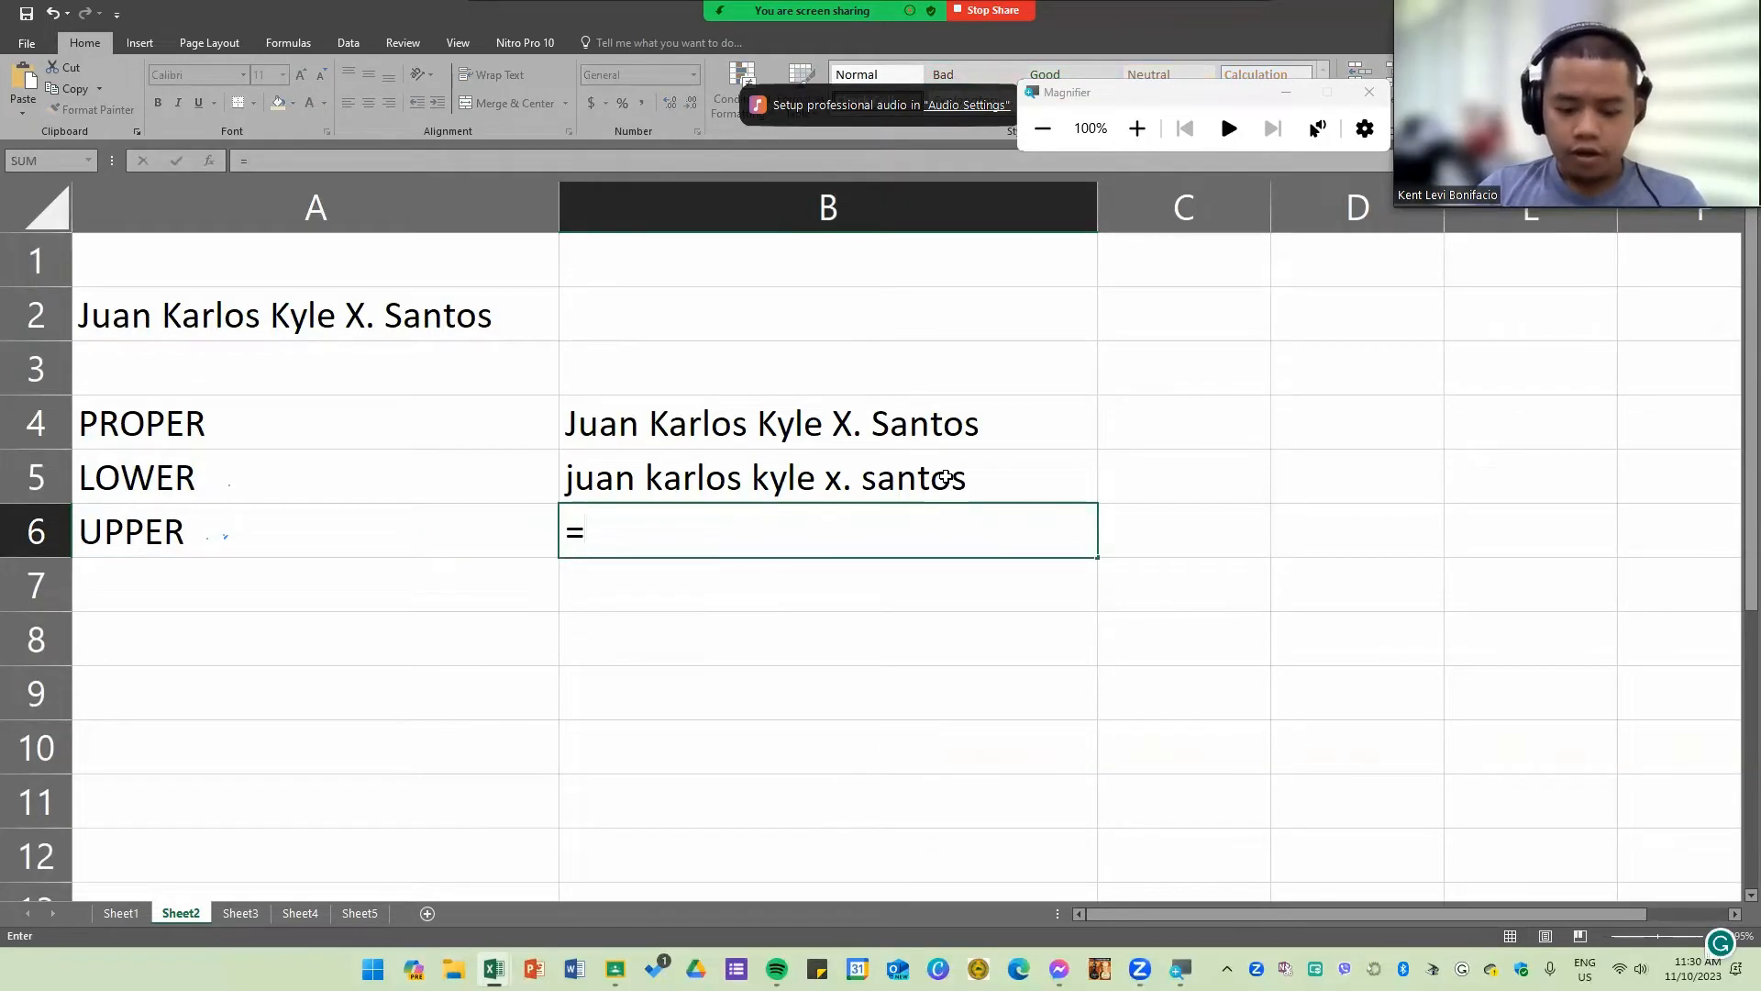
{"action": "type", "text": "upper"}
{"action": "key", "text": "Tab"}
{"action": "left_click", "coordinate": [422, 327]}
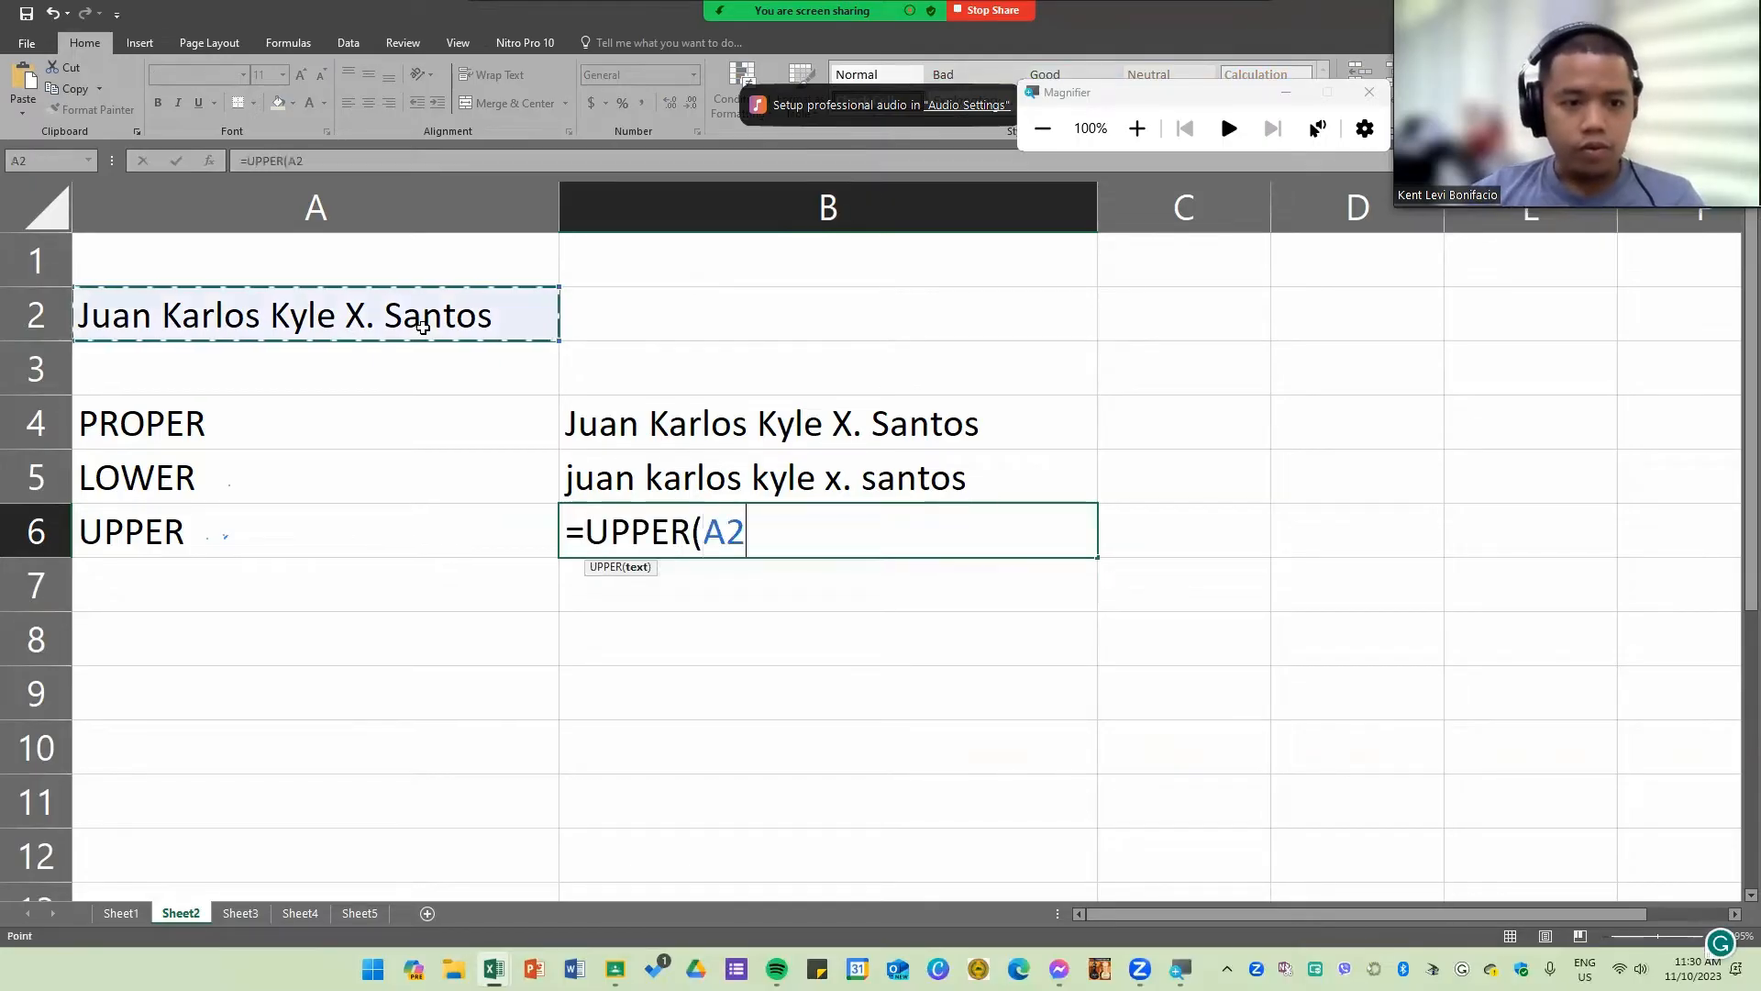
{"action": "key", "text": "Return"}
{"action": "left_click", "coordinate": [980, 552]}
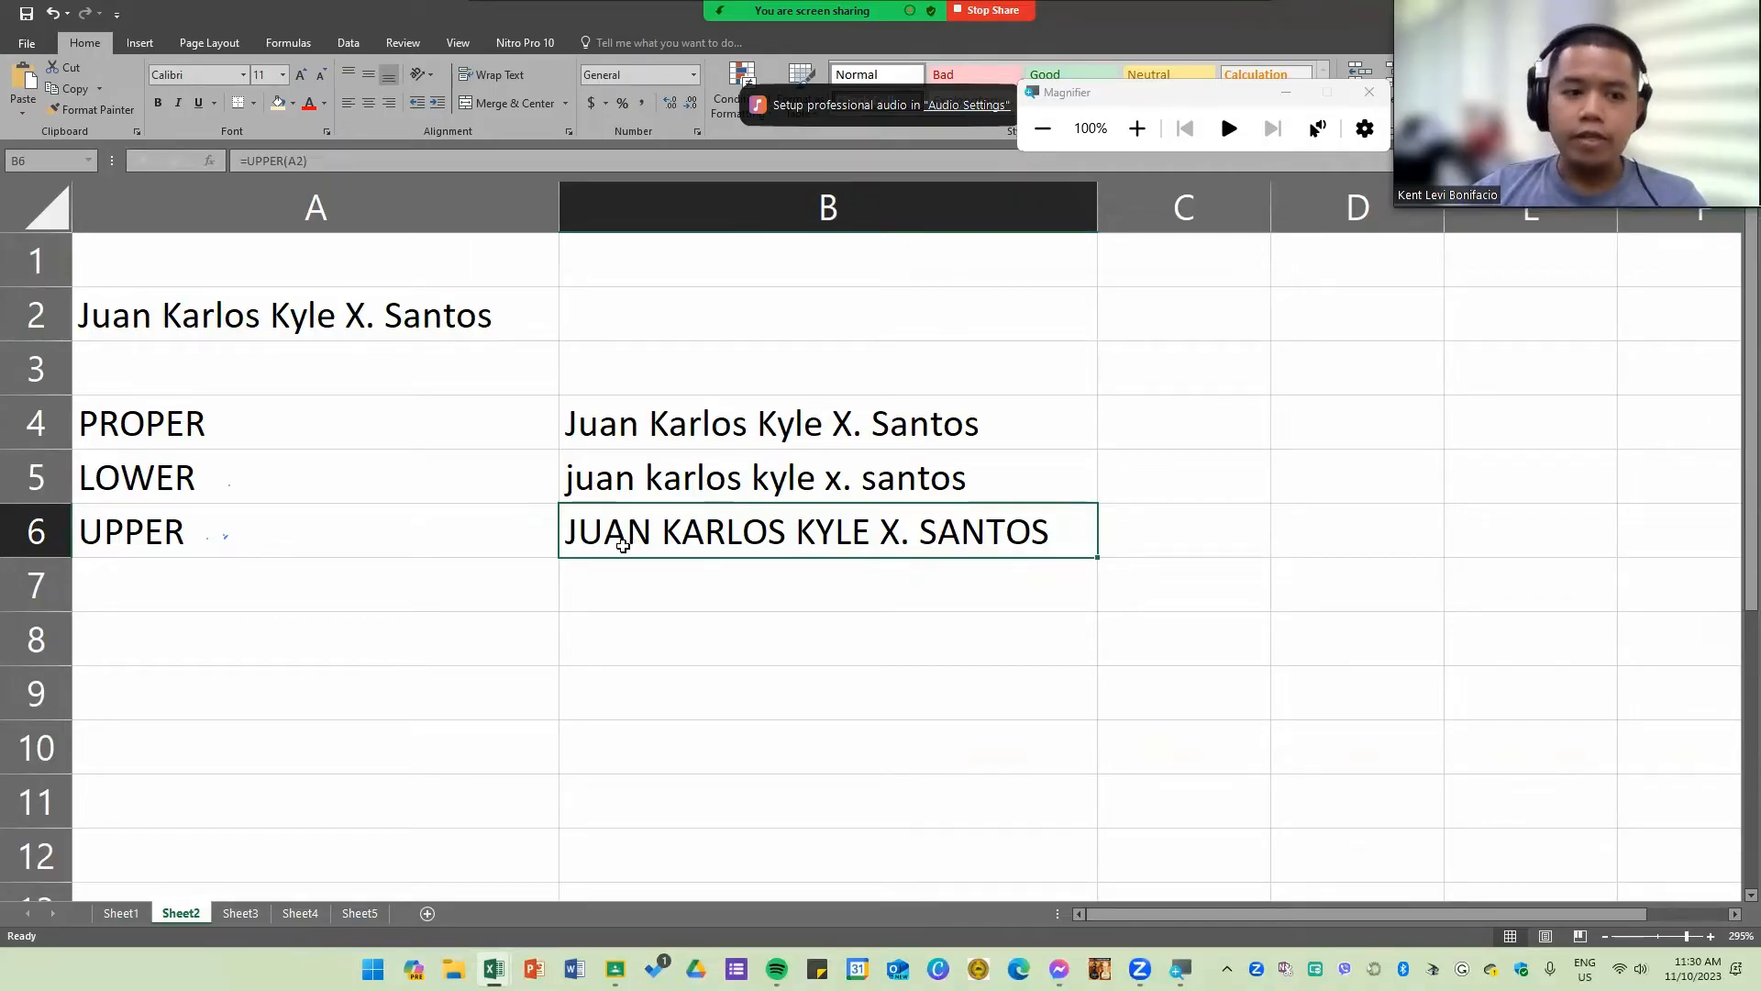
{"action": "left_click", "coordinate": [190, 425]}
{"action": "left_click", "coordinate": [182, 484]}
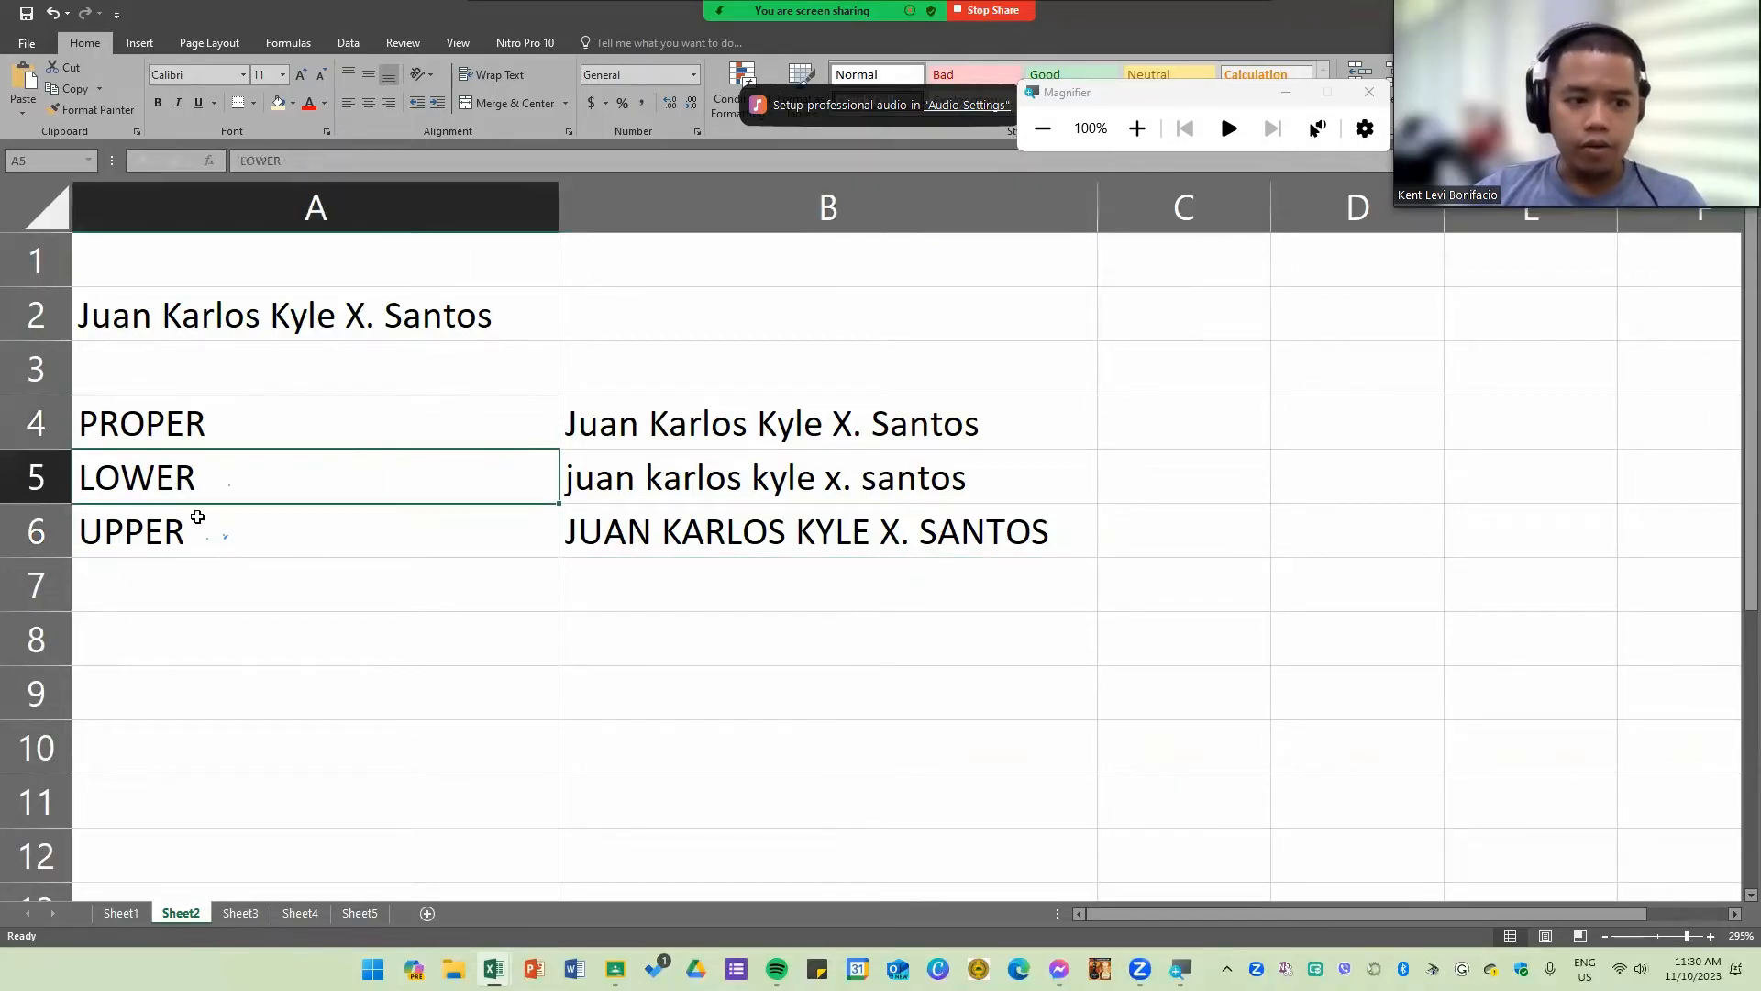
{"action": "left_click", "coordinate": [200, 535]}
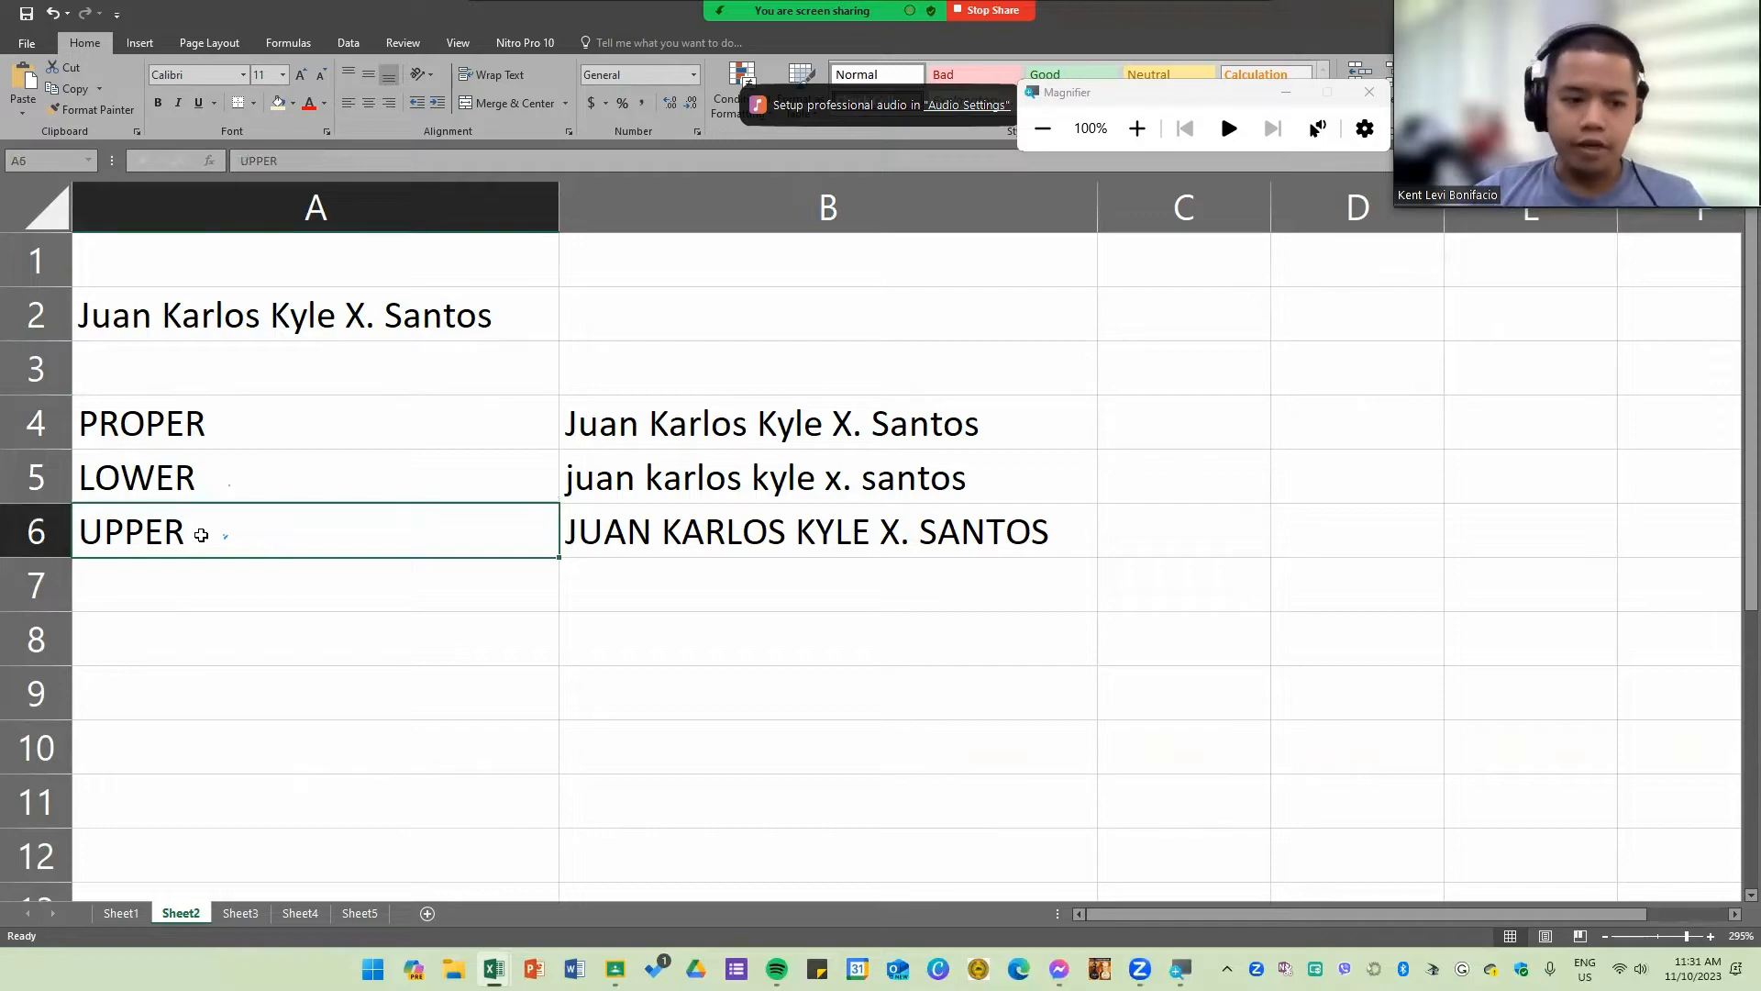
Step: Label A8 "LEN" and enter the formula =LEN(A2) in B8 to count the characters of the name
{"action": "left_click", "coordinate": [186, 643]}
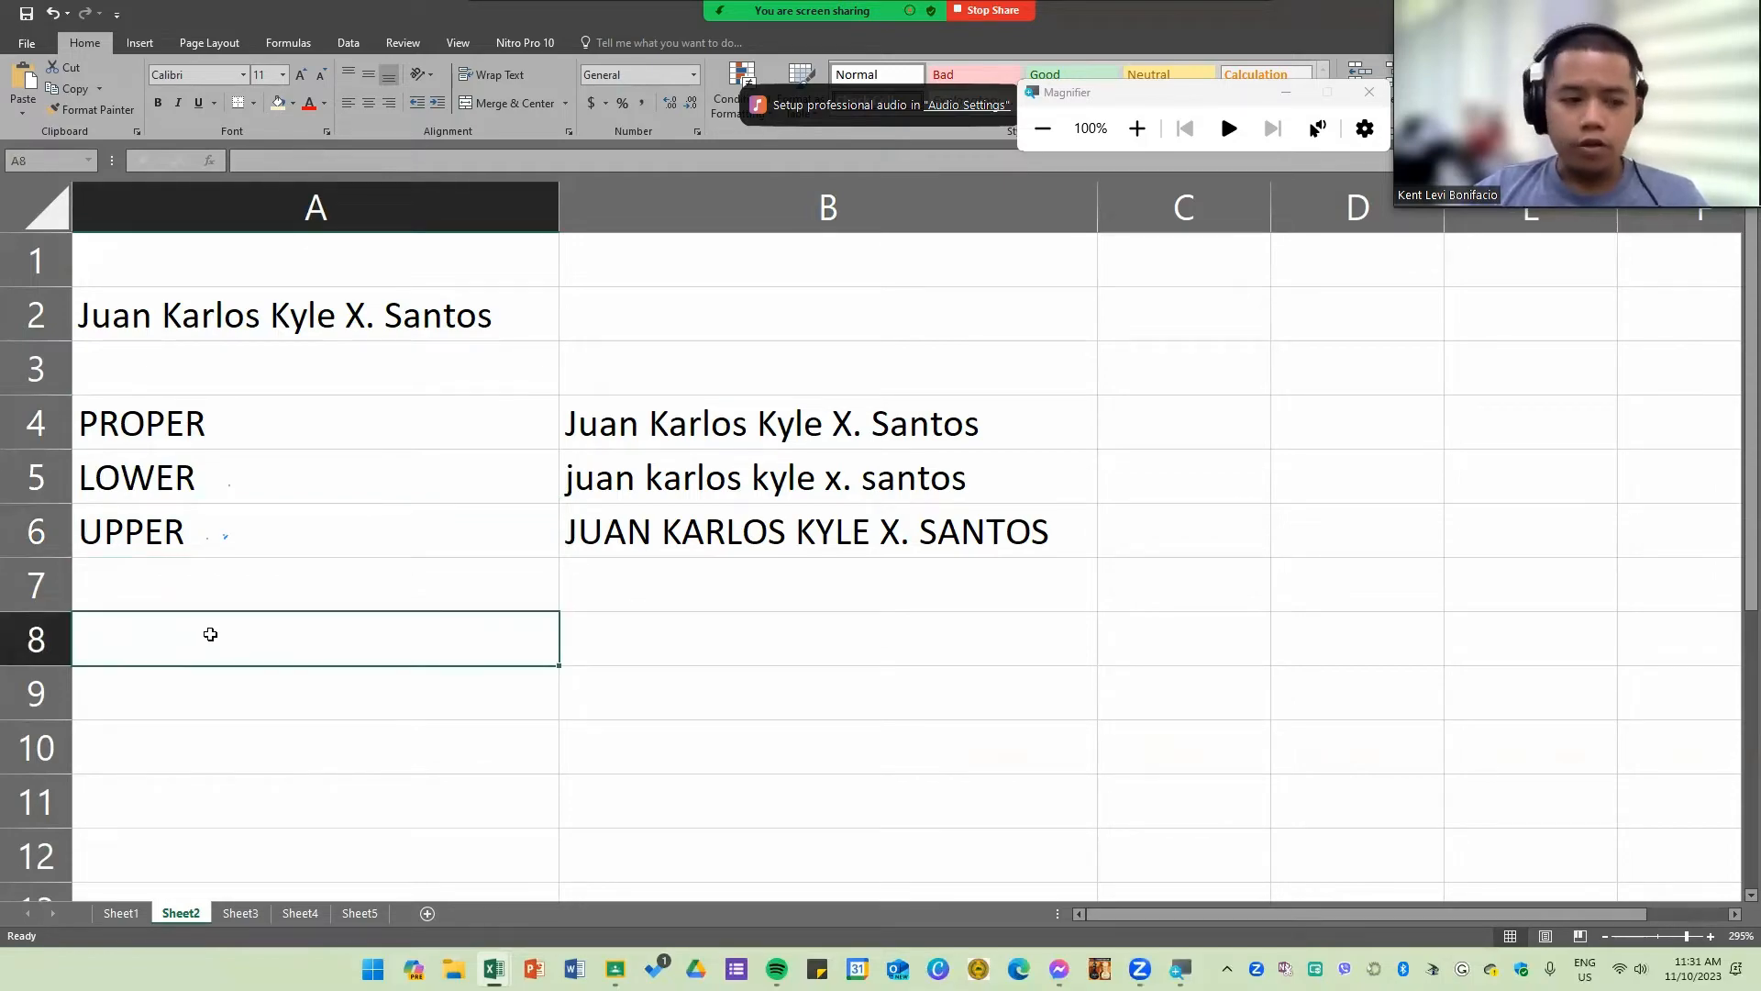
{"action": "type", "text": "LEN"}
{"action": "key", "text": "Tab"}
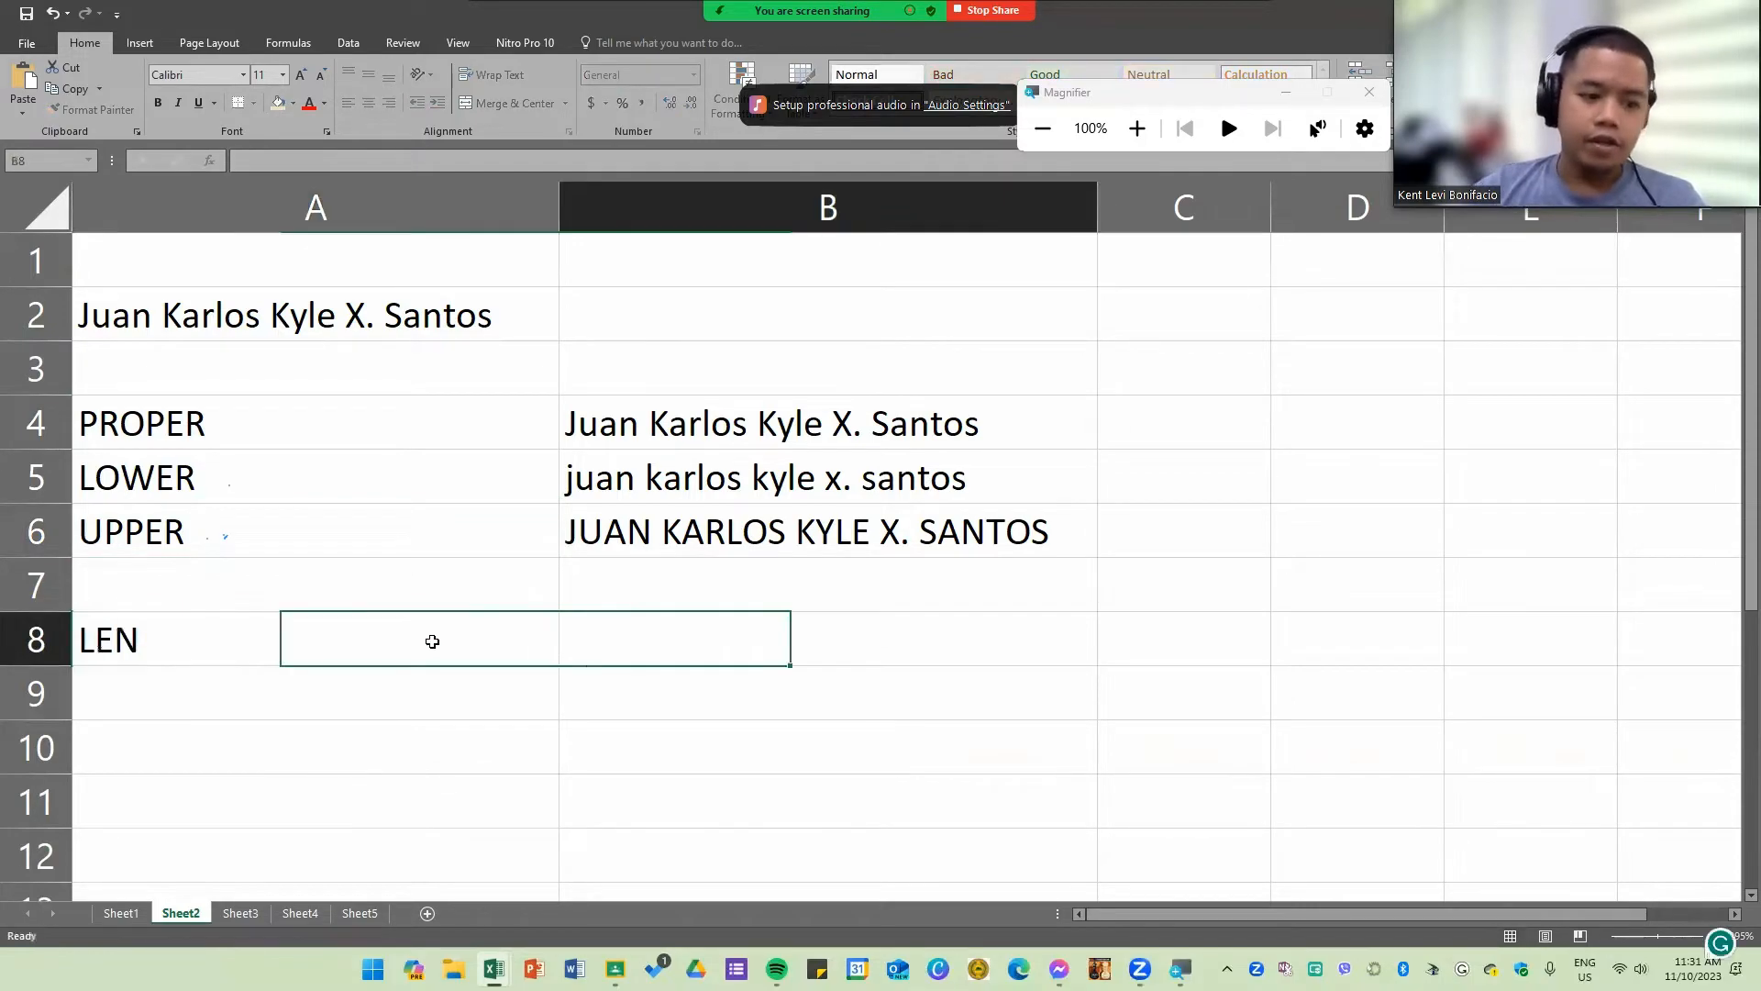
{"action": "type", "text": "=LEN("}
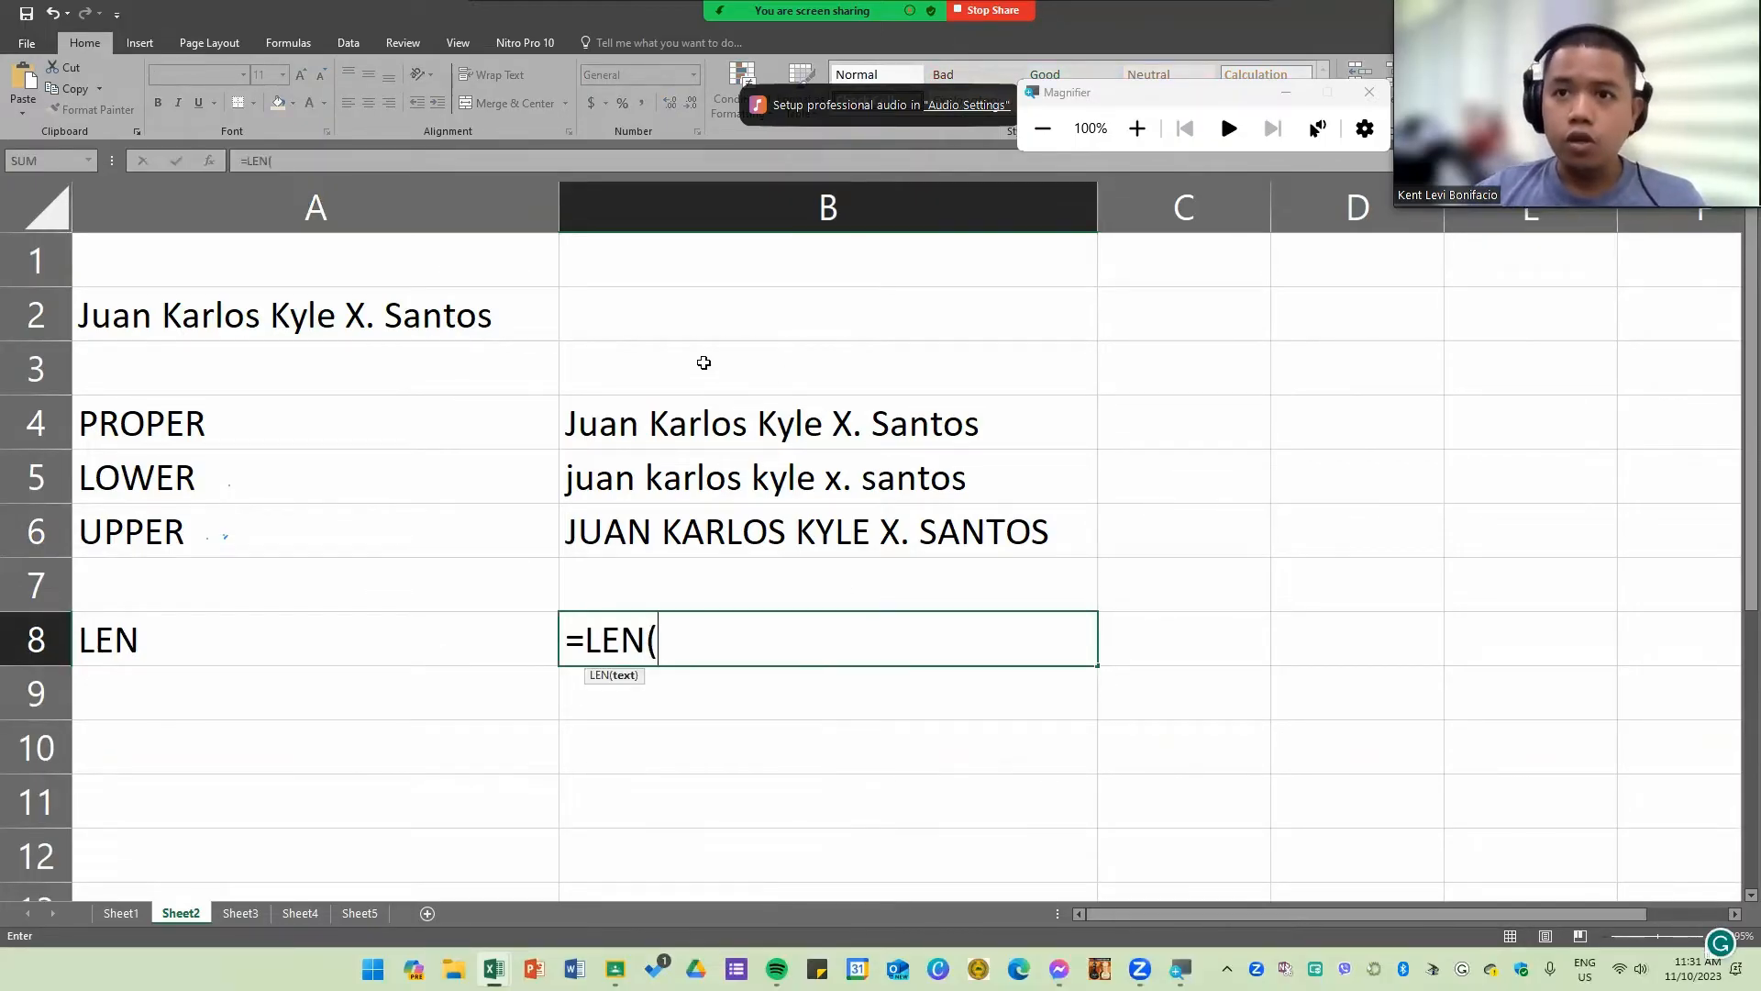
{"action": "left_click", "coordinate": [285, 323]}
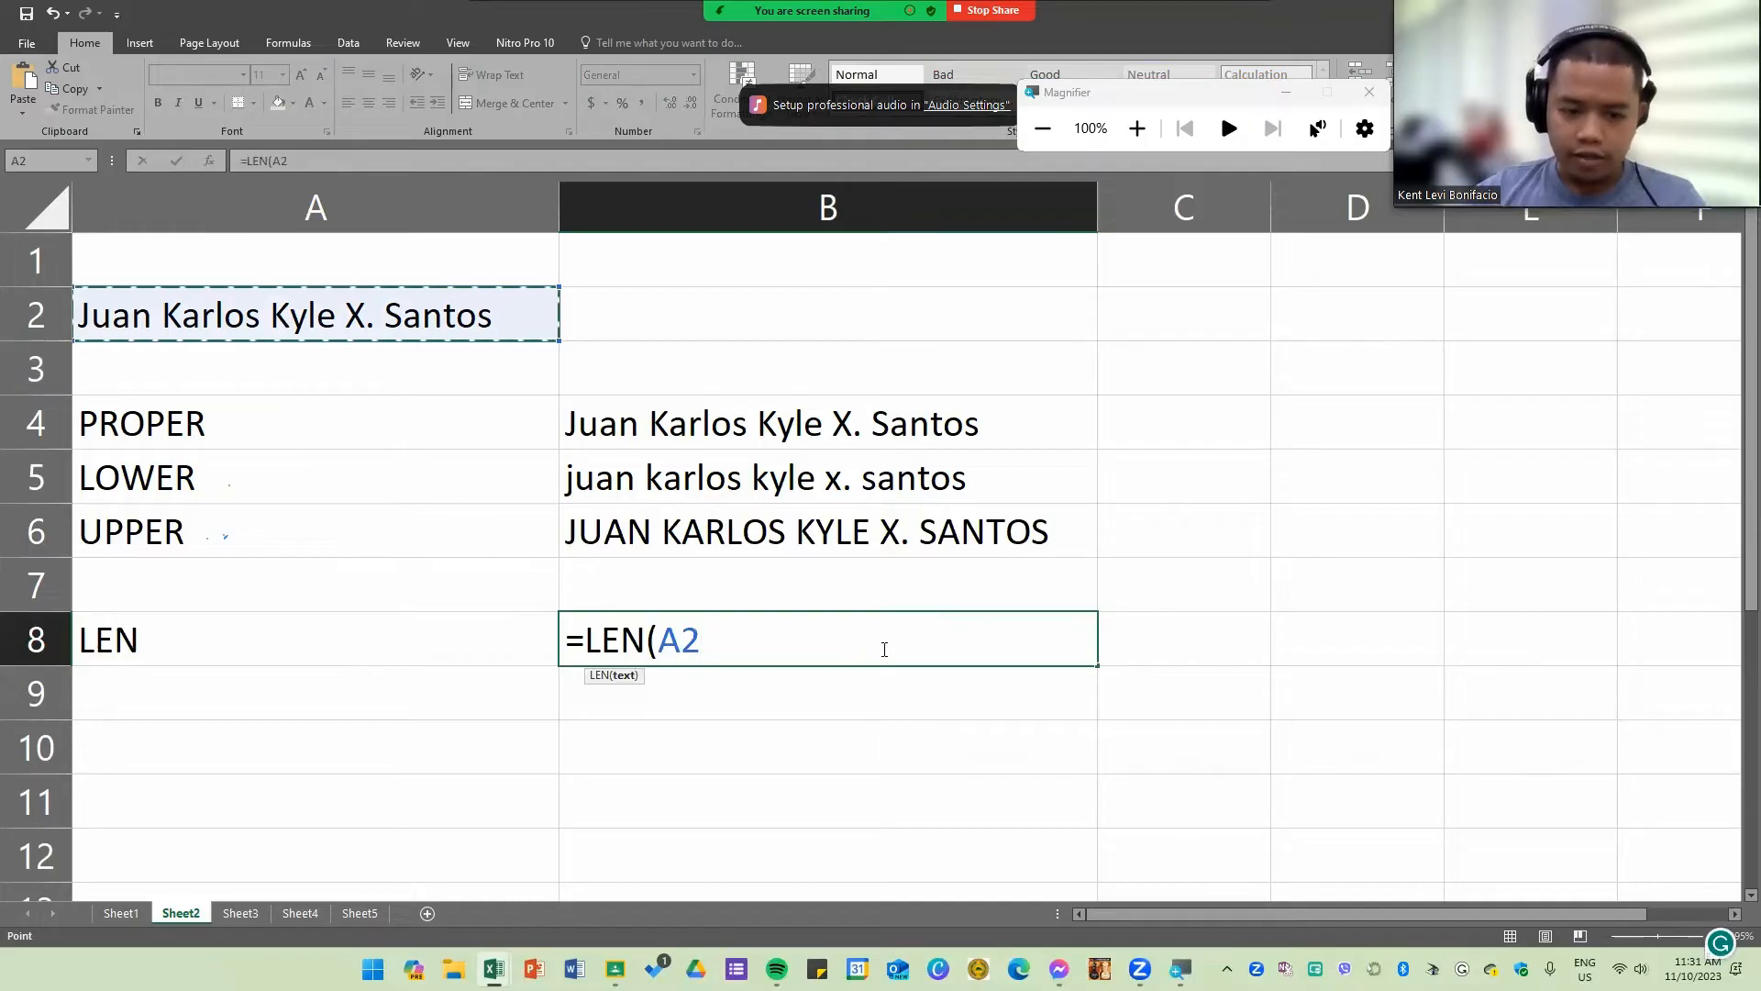
{"action": "key", "text": "BackSpace"}
{"action": "key", "text": "BackSpace"}
{"action": "key", "text": "BackSpace"}
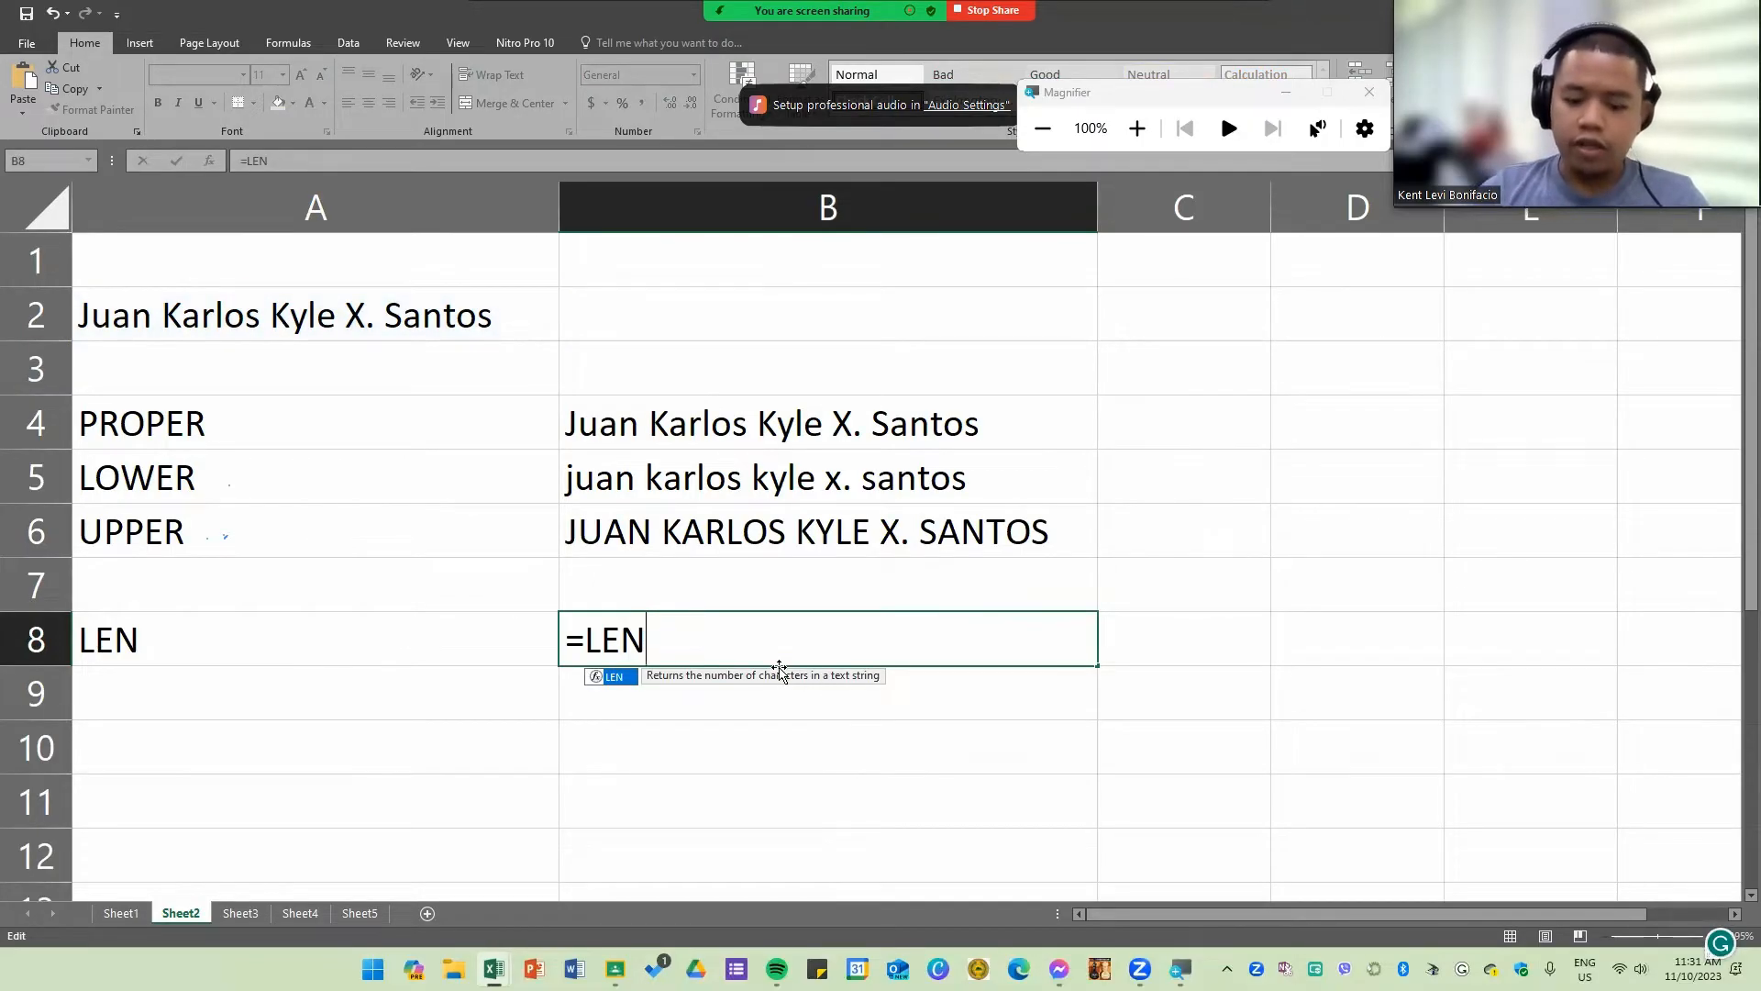
{"action": "type", "text": "("}
{"action": "left_click", "coordinate": [296, 315]}
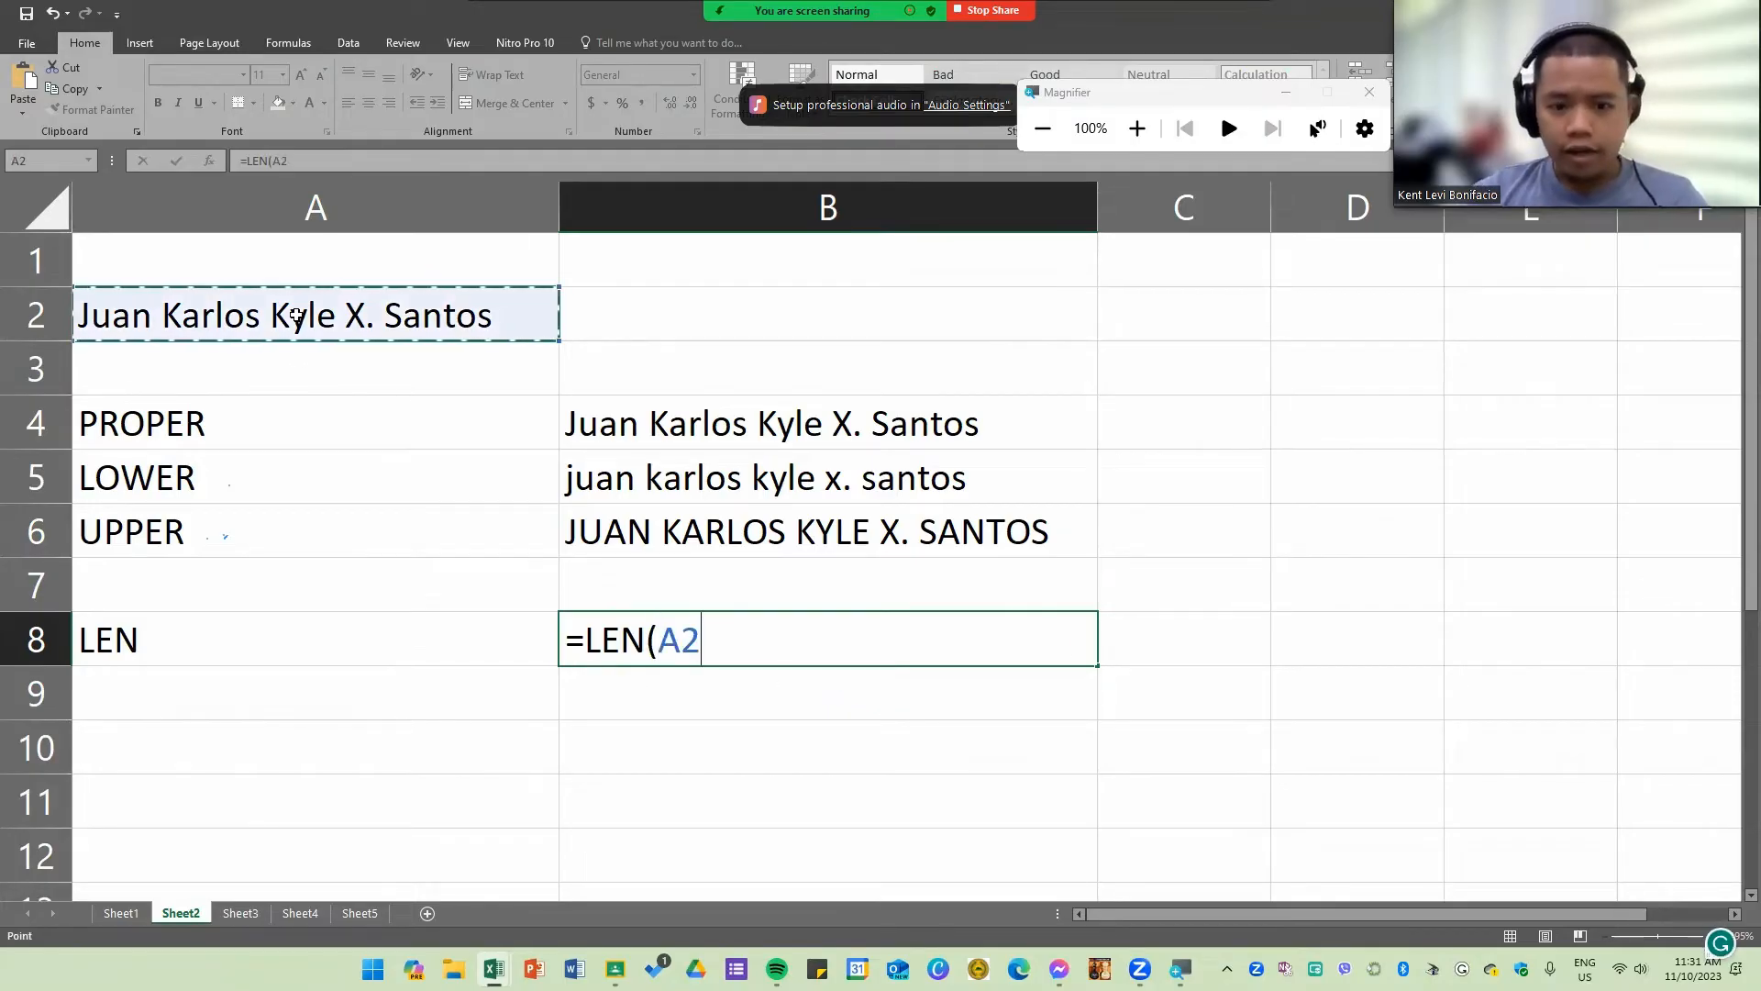
{"action": "key", "text": "Return"}
{"action": "left_click", "coordinate": [913, 627]}
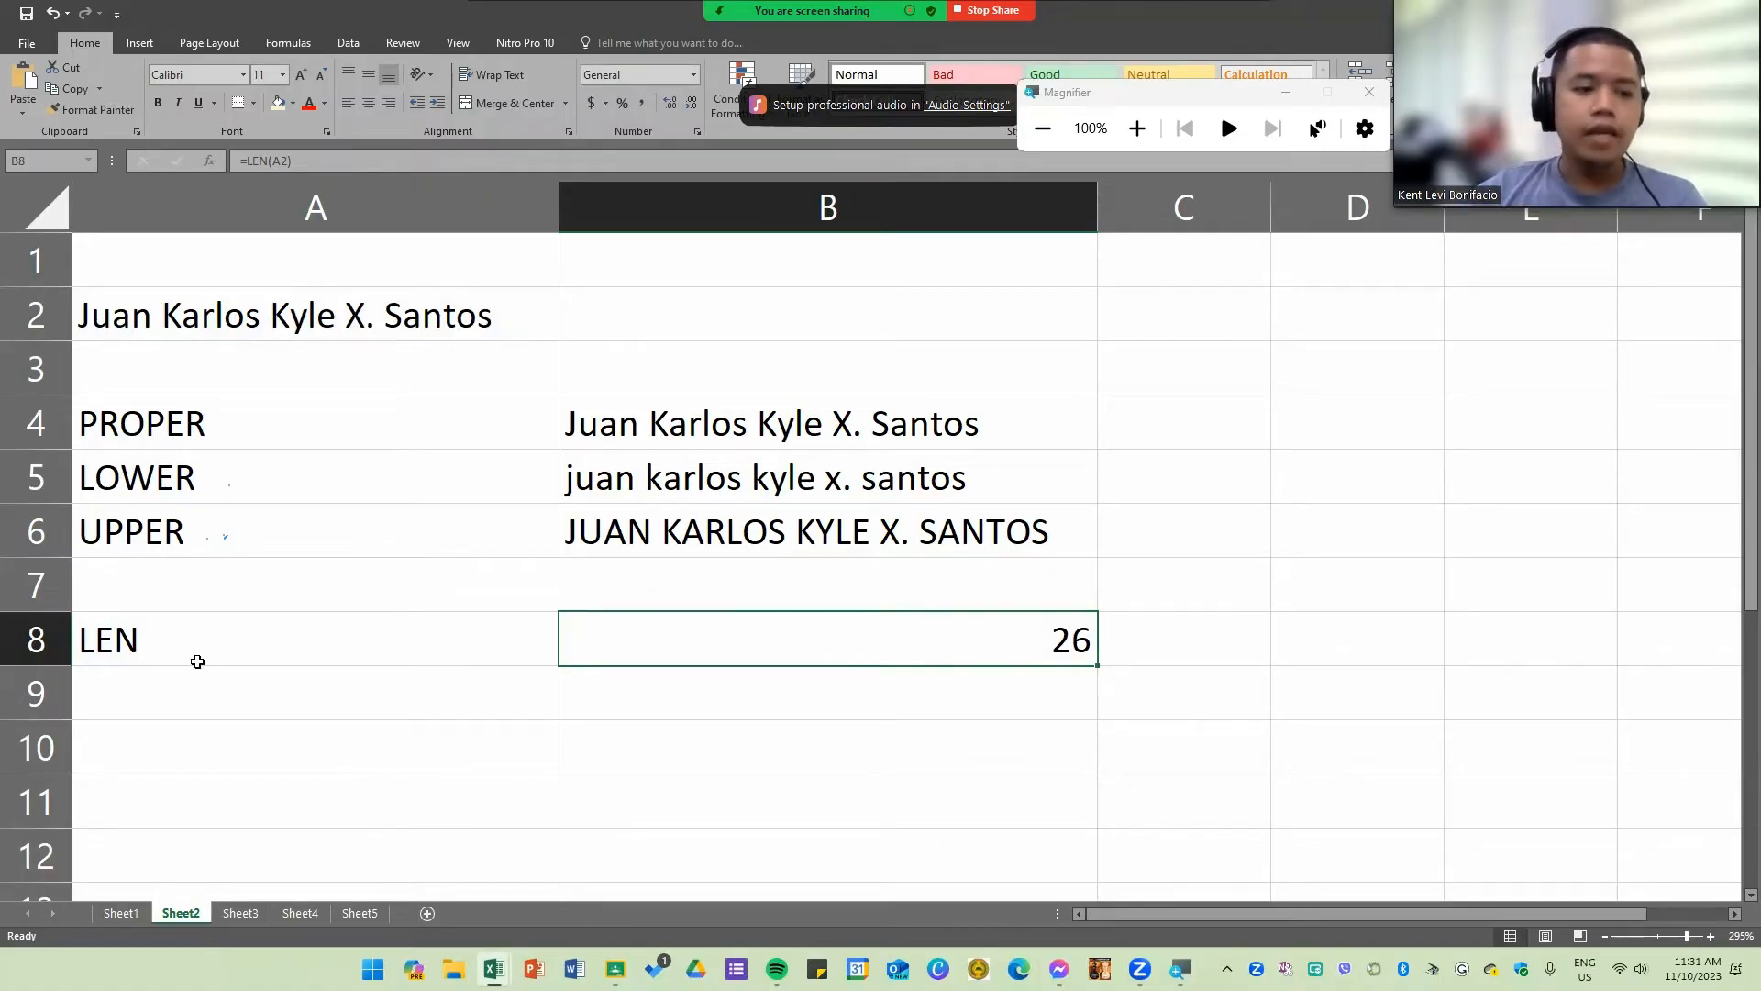
Step: Label A9 "LEFT" and enter a LEFT formula in B9 that extracts the first 2 characters of A2
{"action": "left_click", "coordinate": [201, 700]}
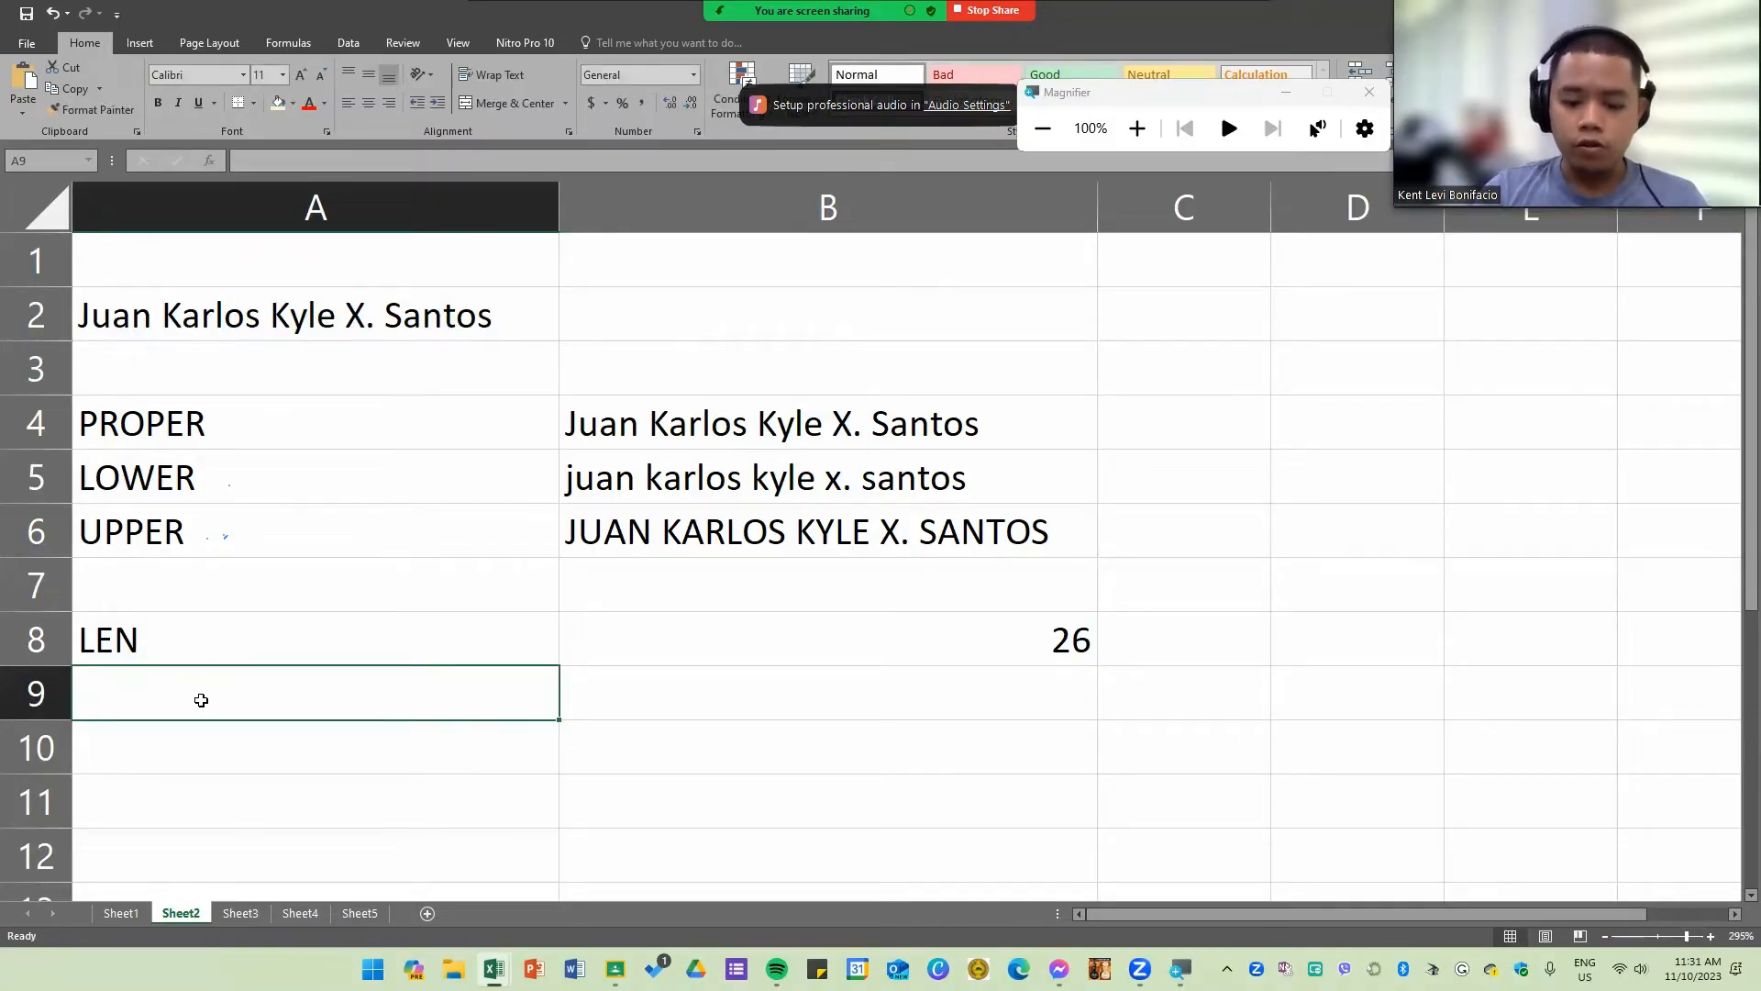
{"action": "type", "text": "LEFT"}
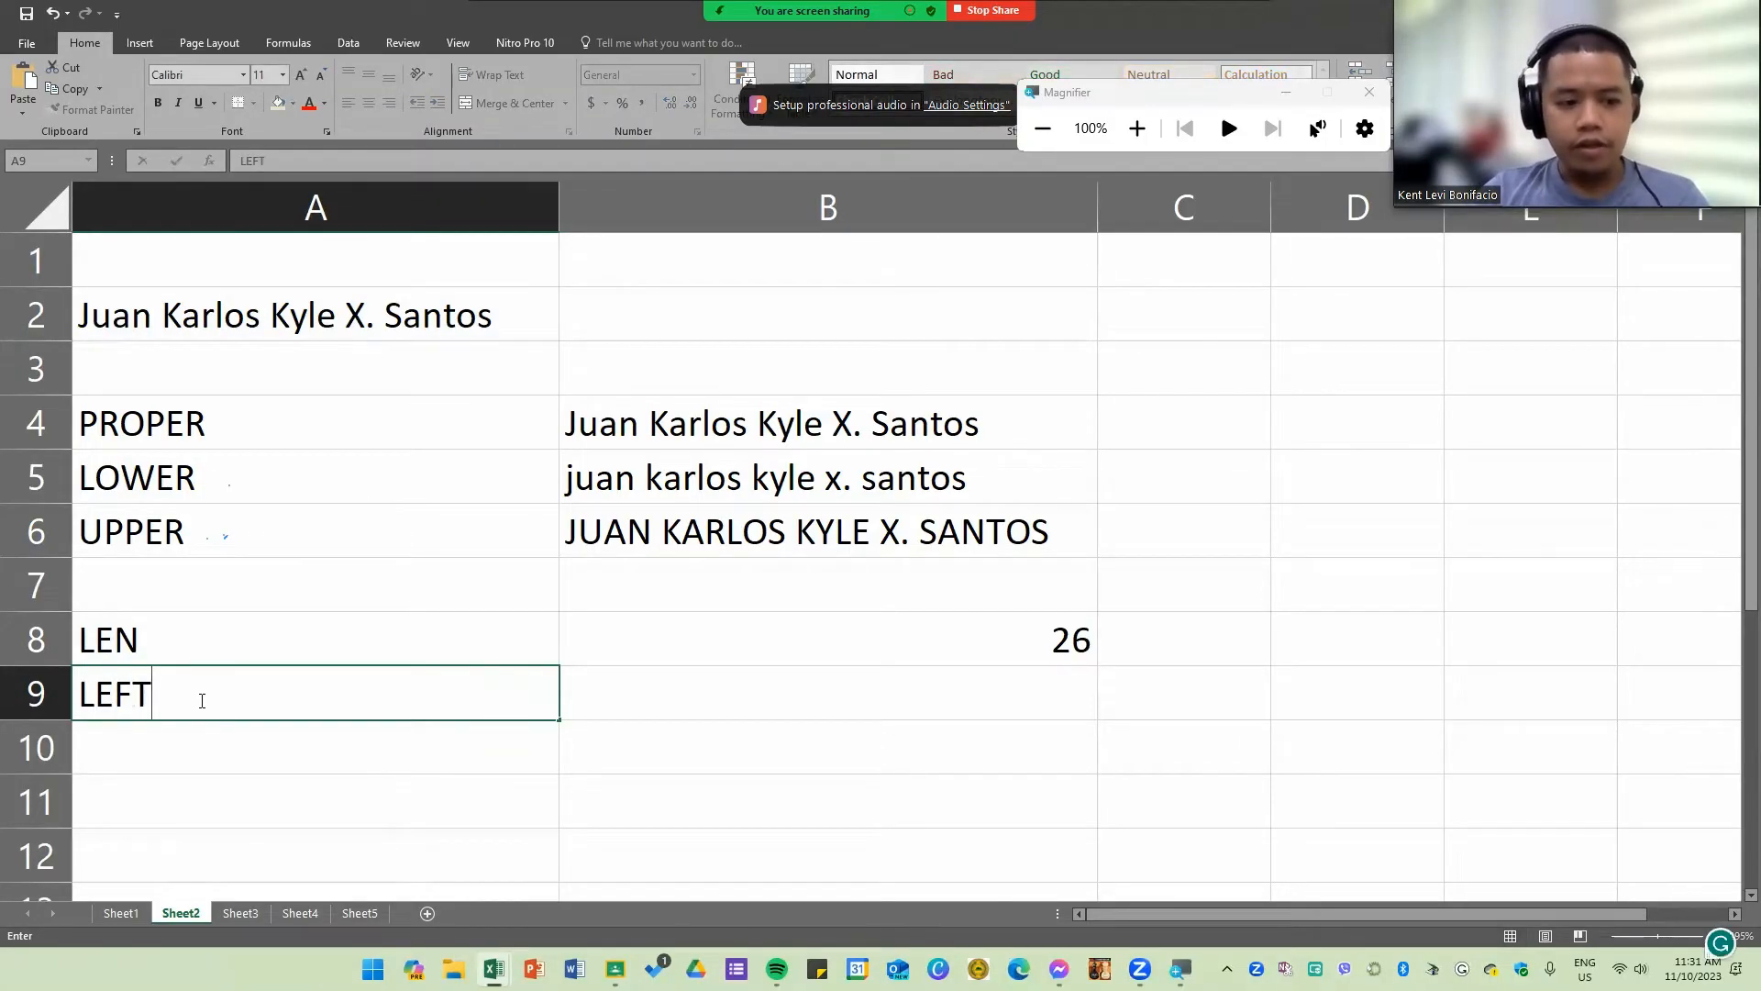
{"action": "key", "text": "Tab"}
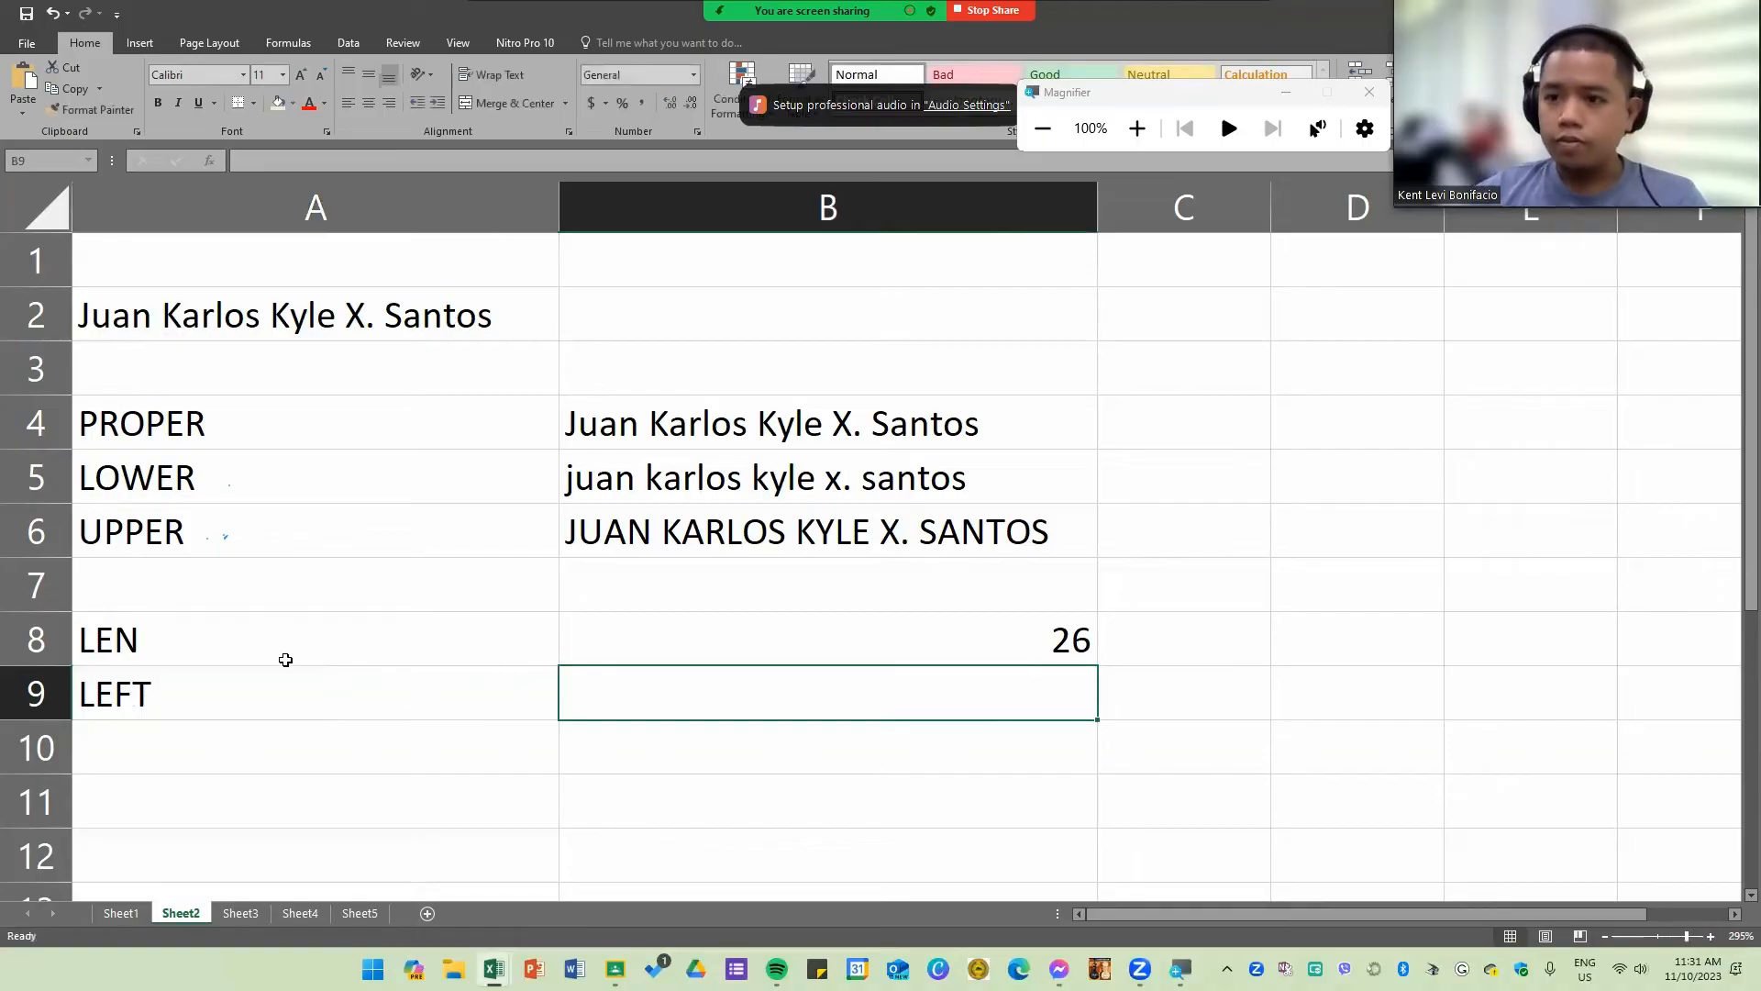
{"action": "type", "text": "=LEFT("}
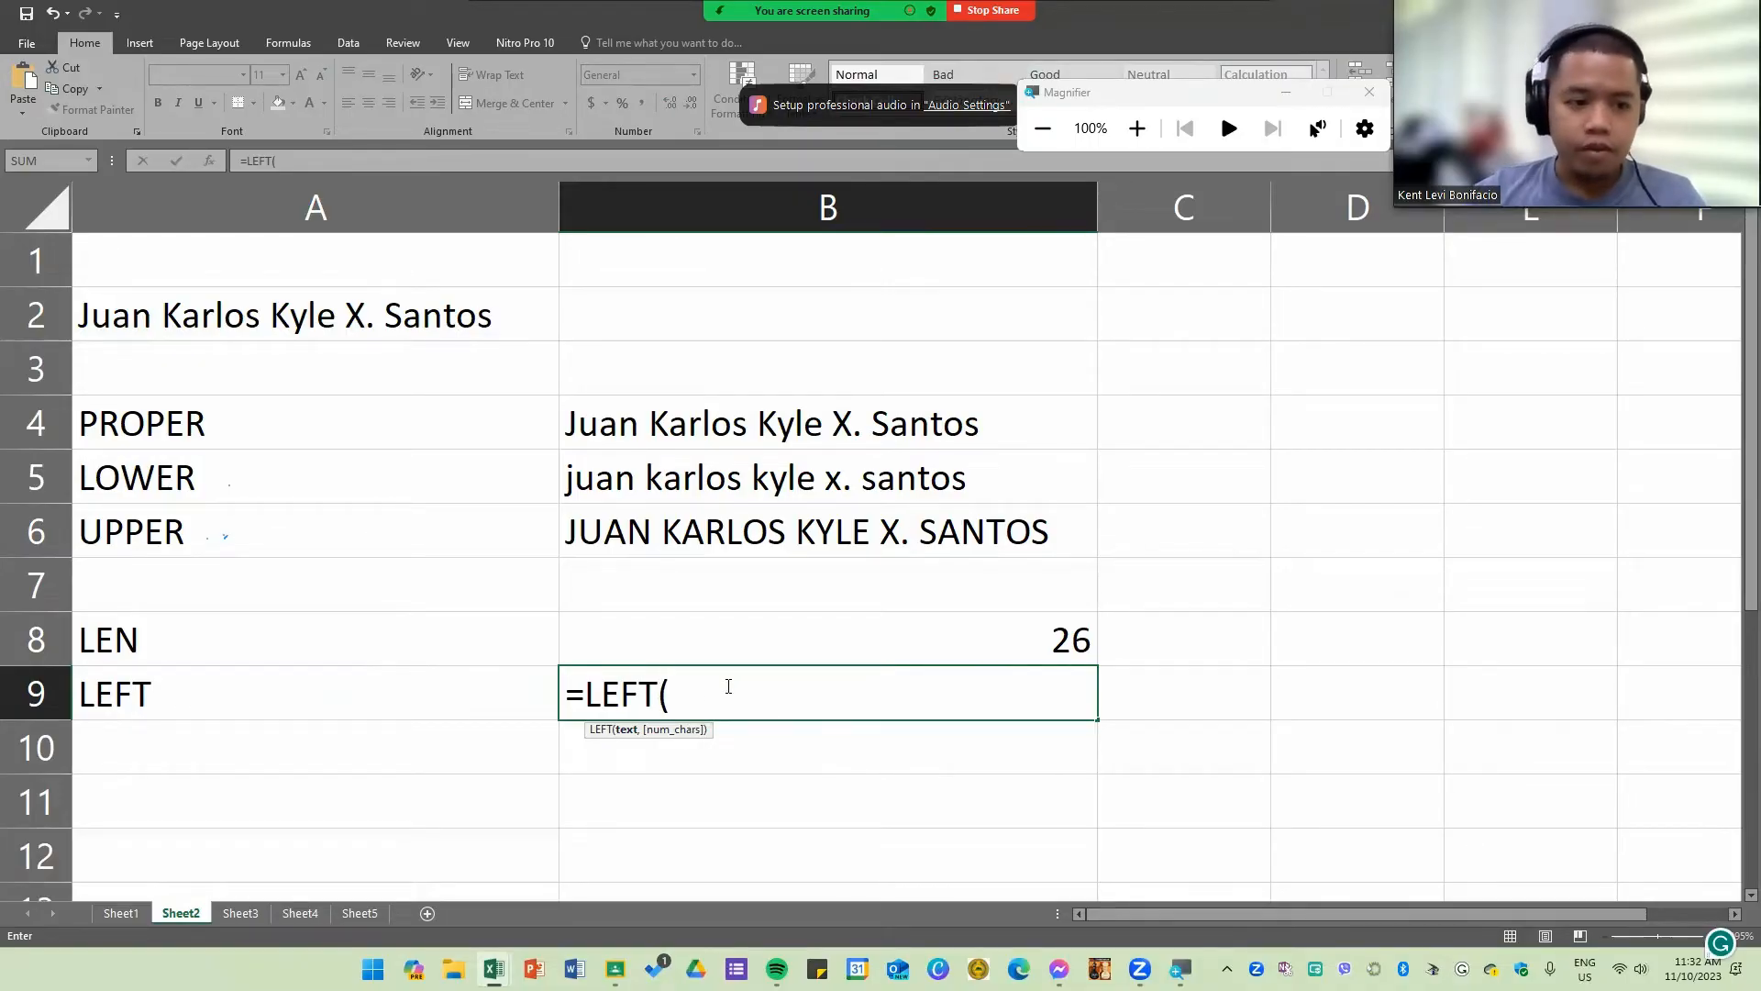
{"action": "left_click", "coordinate": [285, 321]}
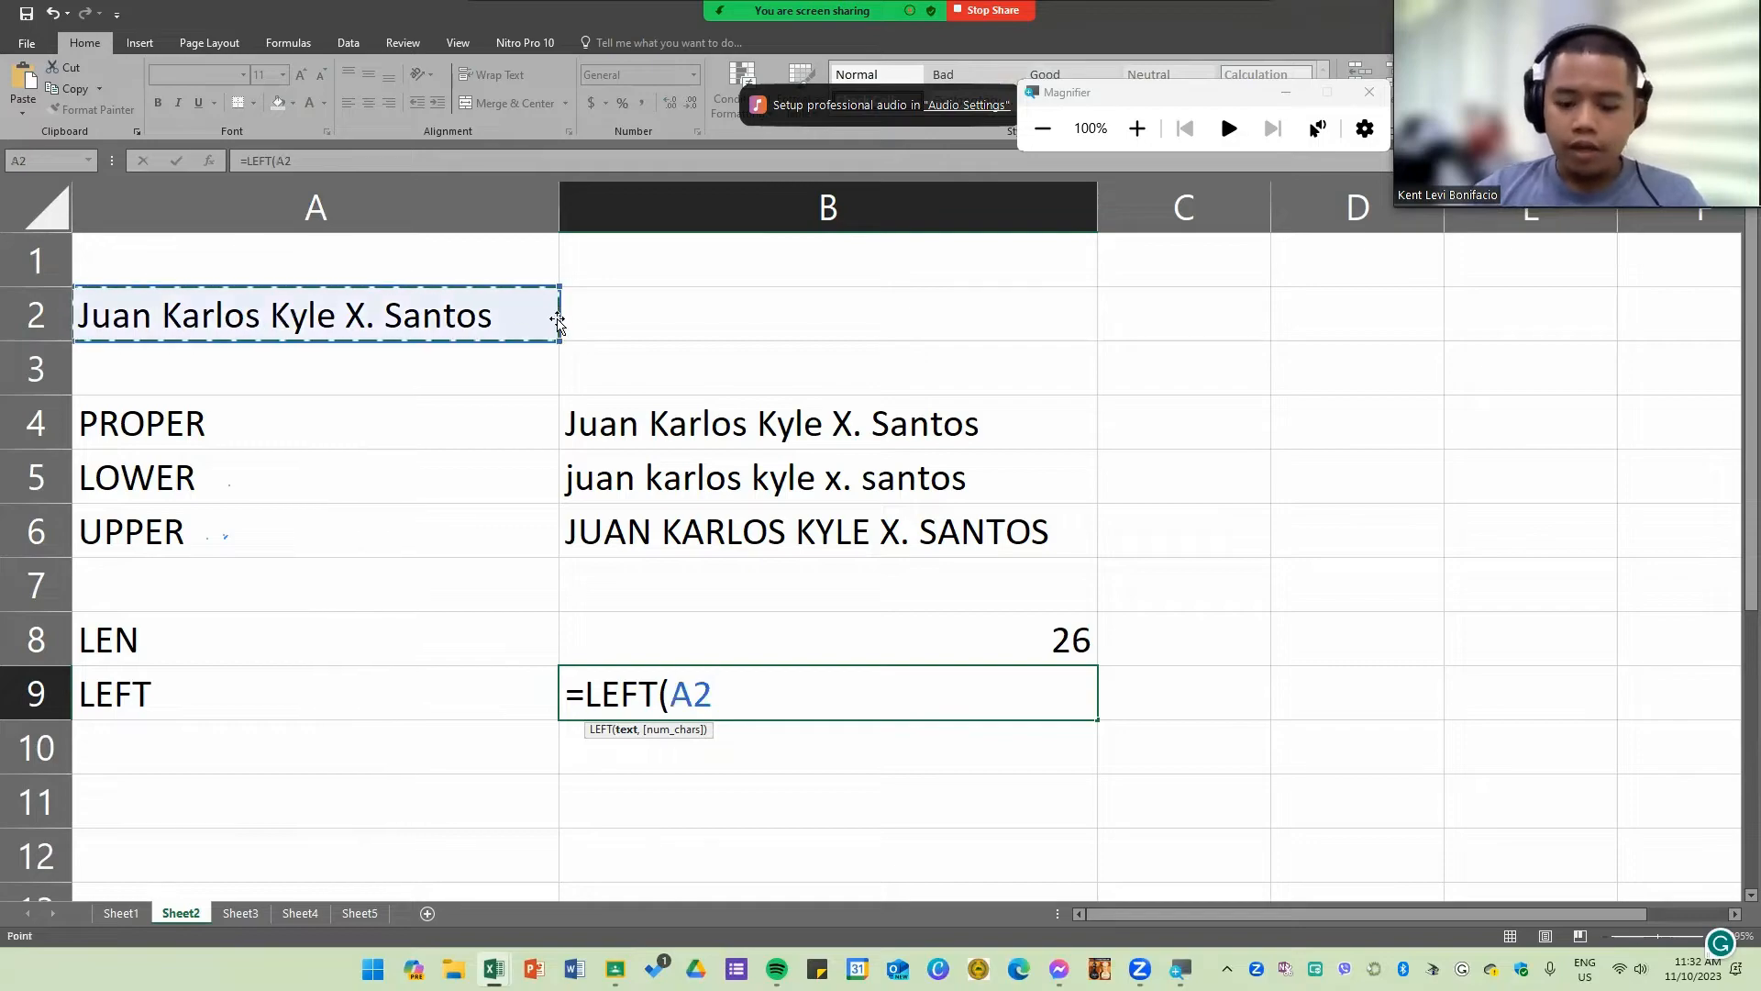
{"action": "type", "text": ",2"}
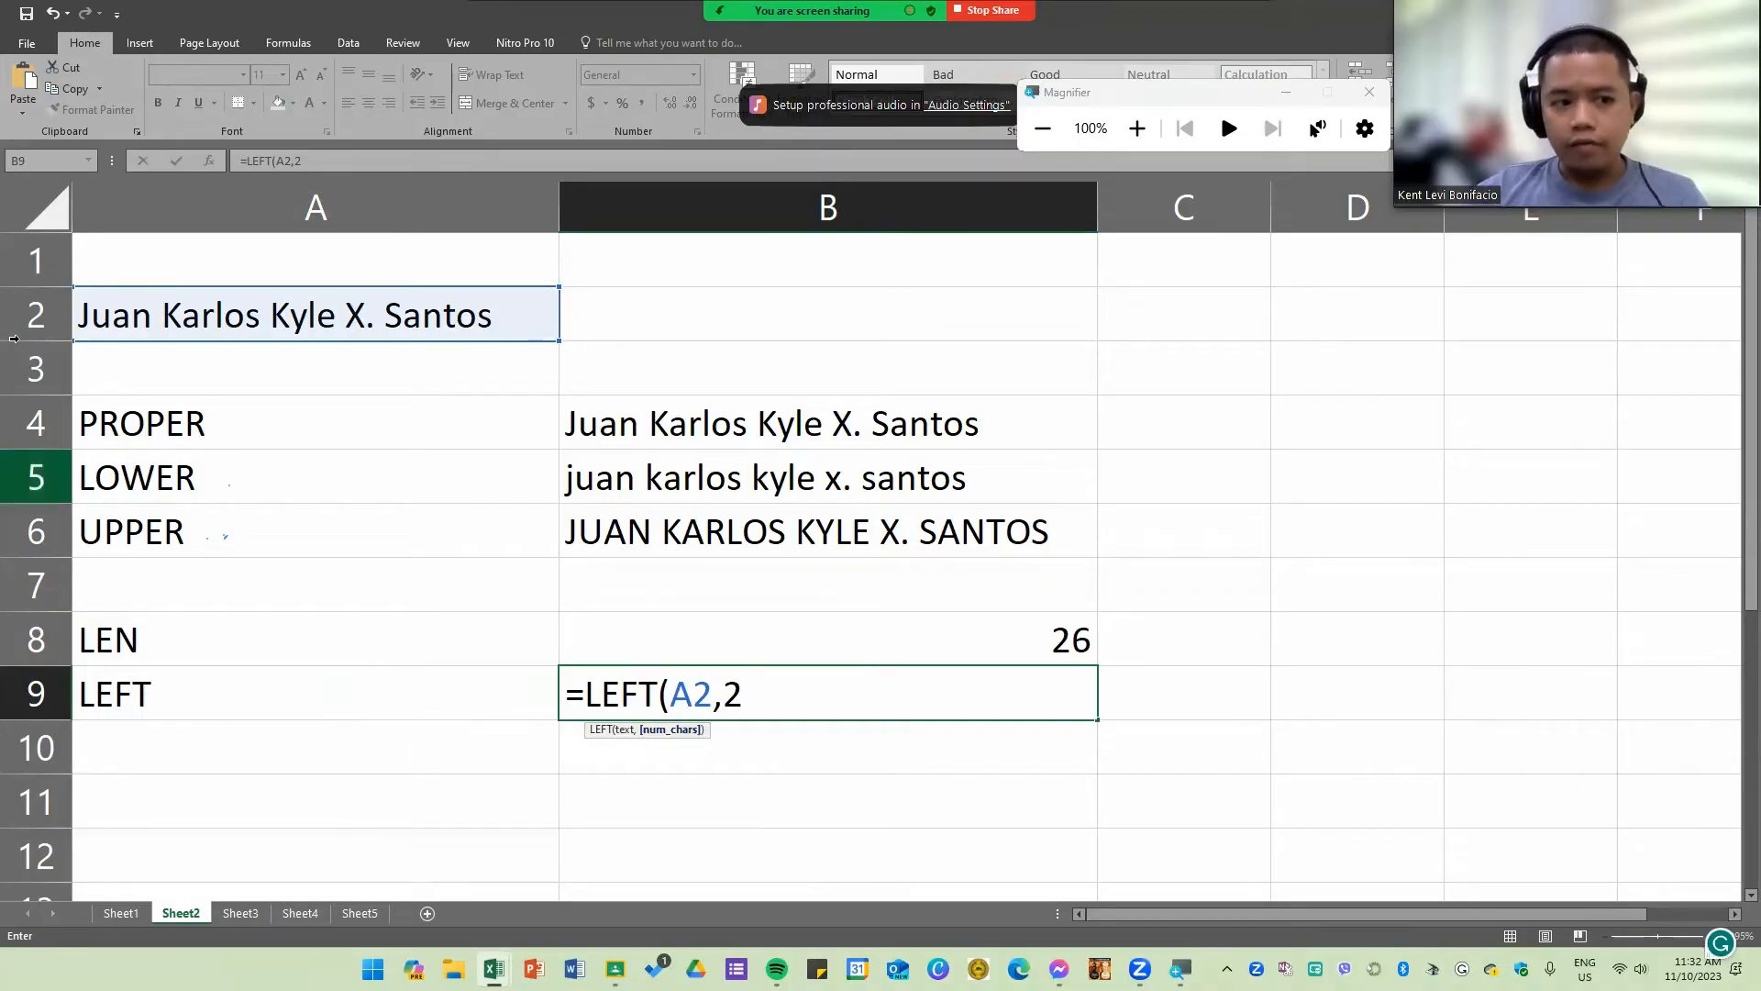
{"action": "key", "text": "Return"}
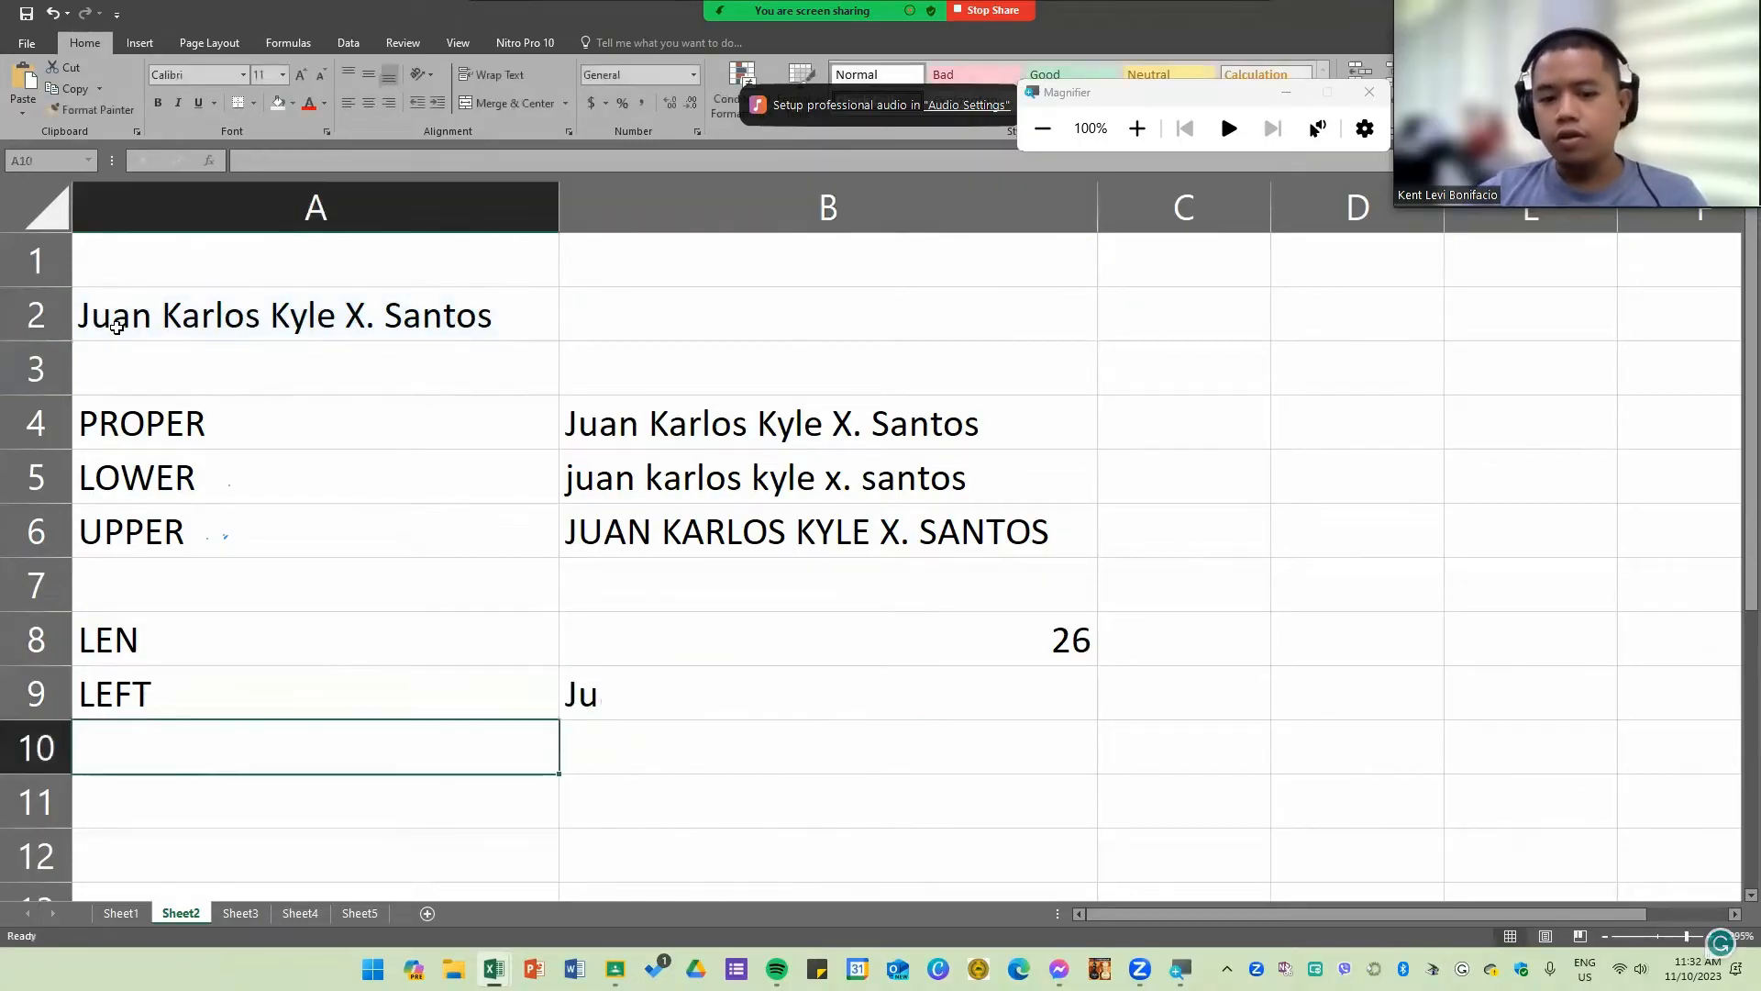
Step: Change the number of characters in the B9 LEFT formula to 25
{"action": "double_click", "coordinate": [694, 693]}
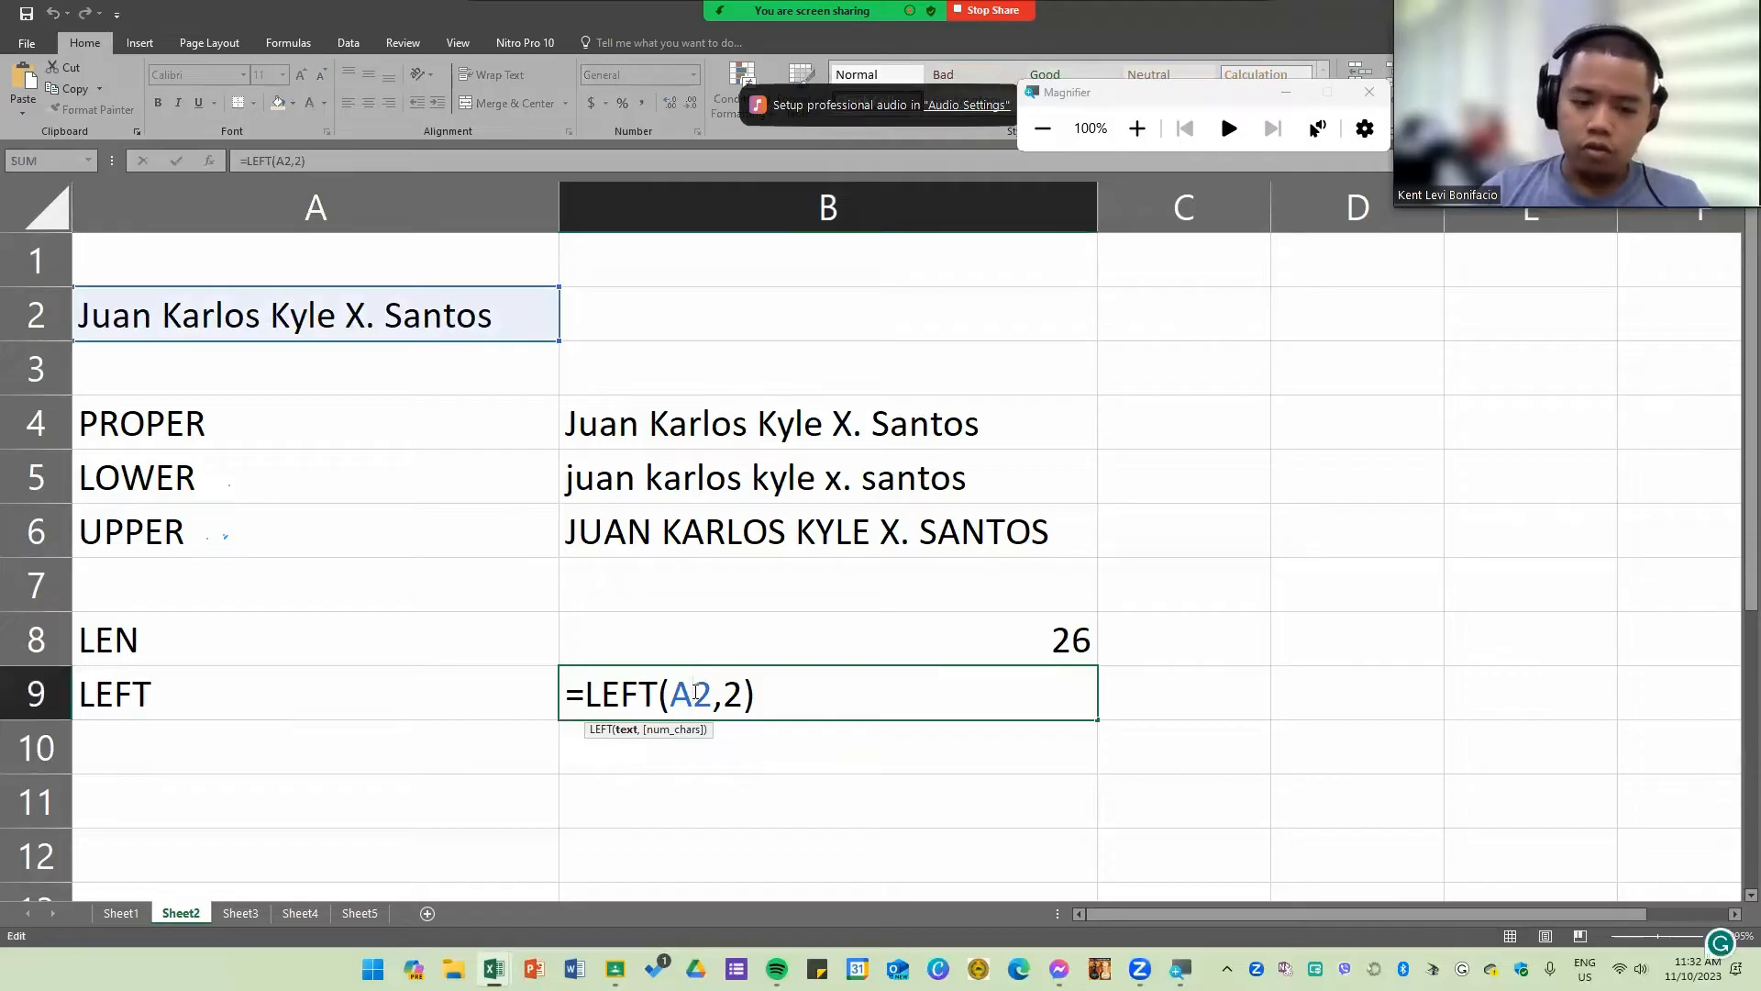
{"action": "key", "text": "Right"}
{"action": "key", "text": "Right"}
{"action": "key", "text": "Right"}
{"action": "key", "text": "BackSpace"}
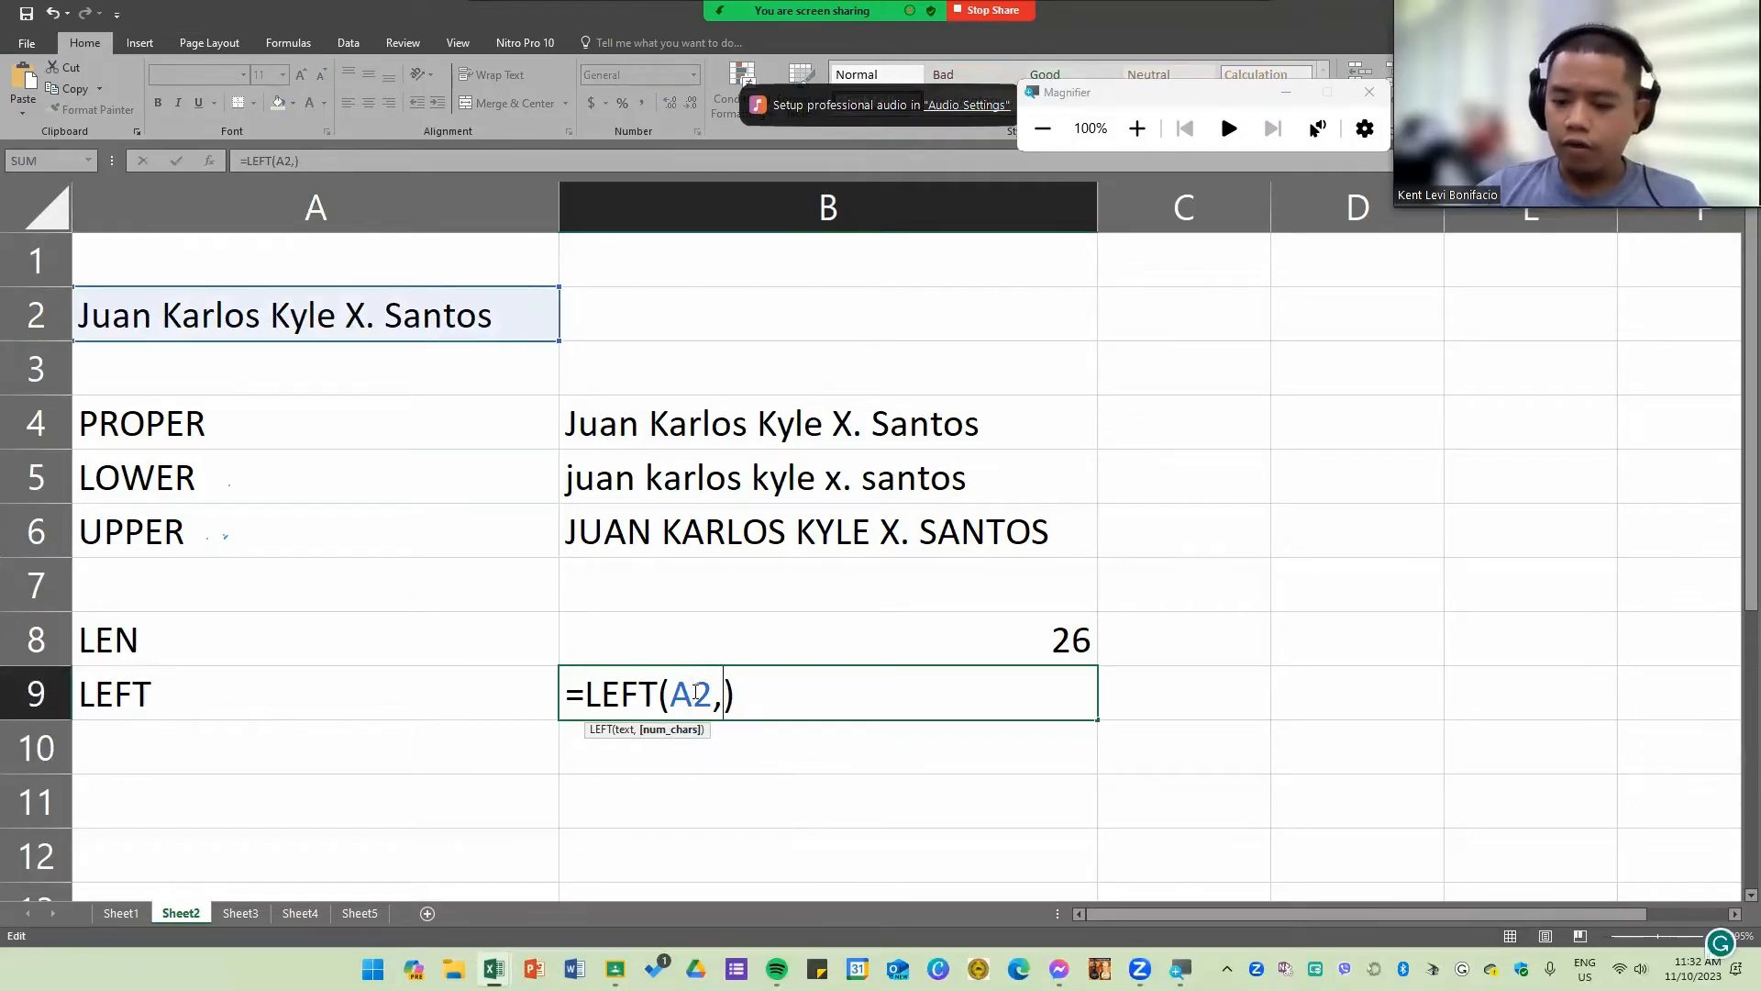
{"action": "type", "text": "25"}
{"action": "key", "text": "Return"}
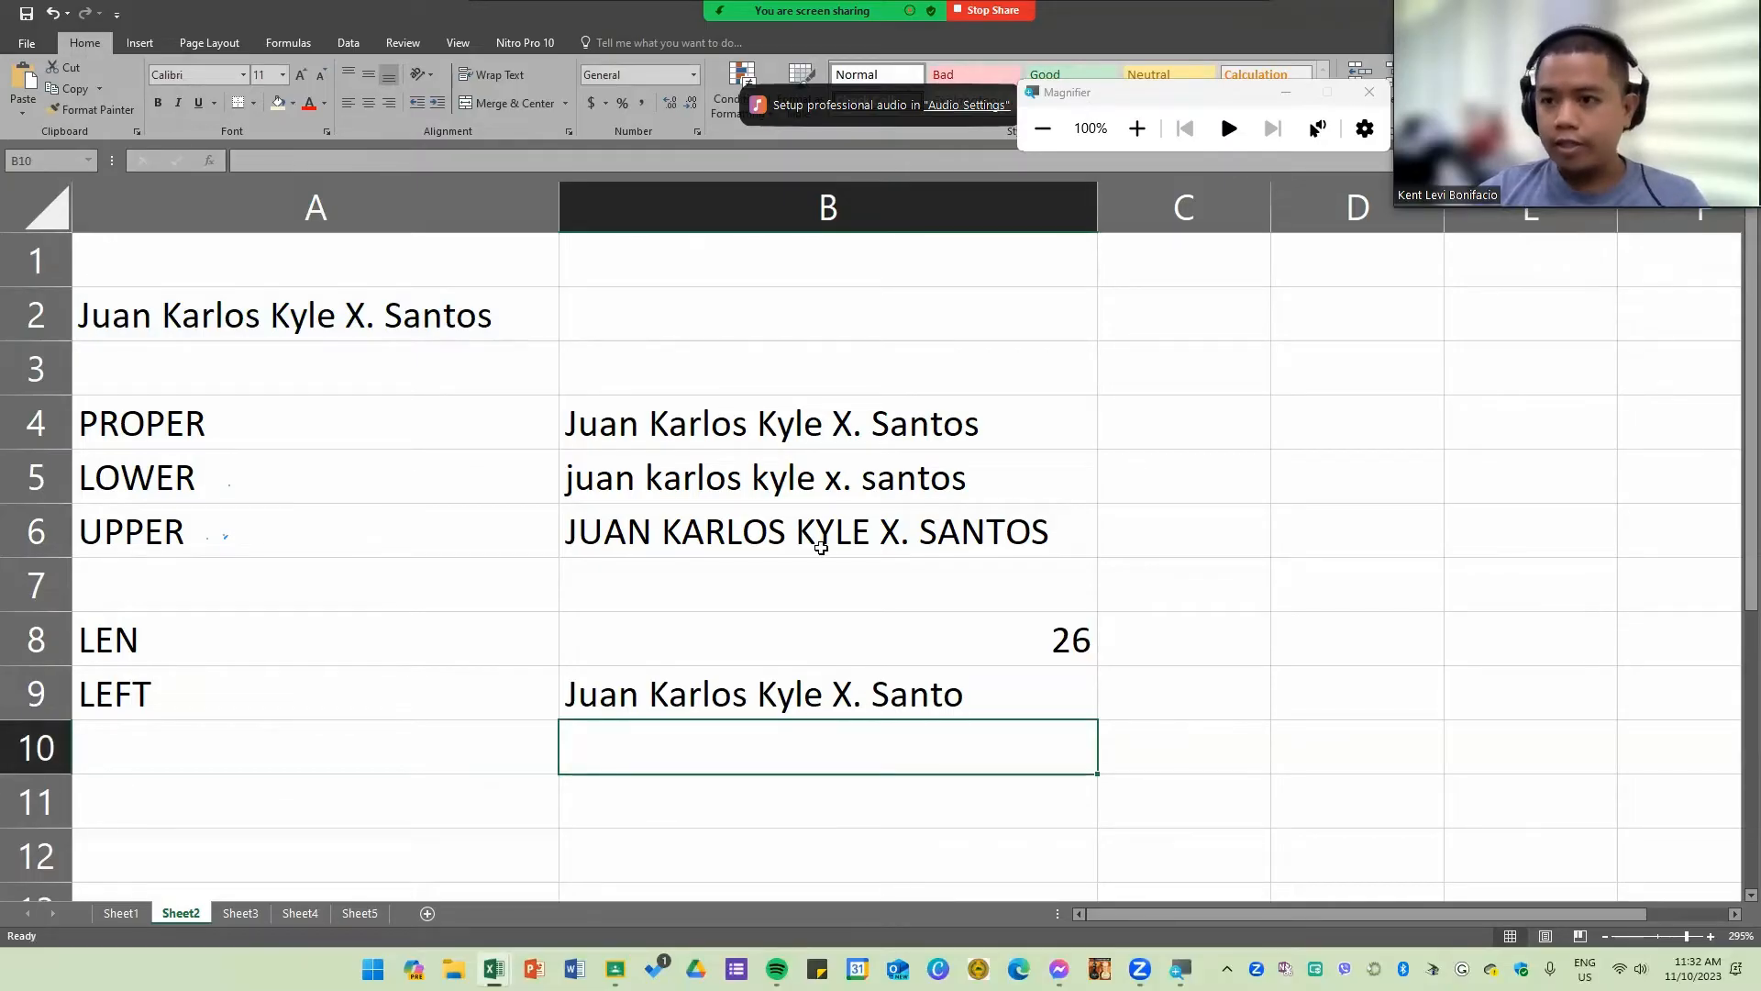
Step: Set the character count of the LEFT formula in B9 to 4
{"action": "double_click", "coordinate": [852, 699]}
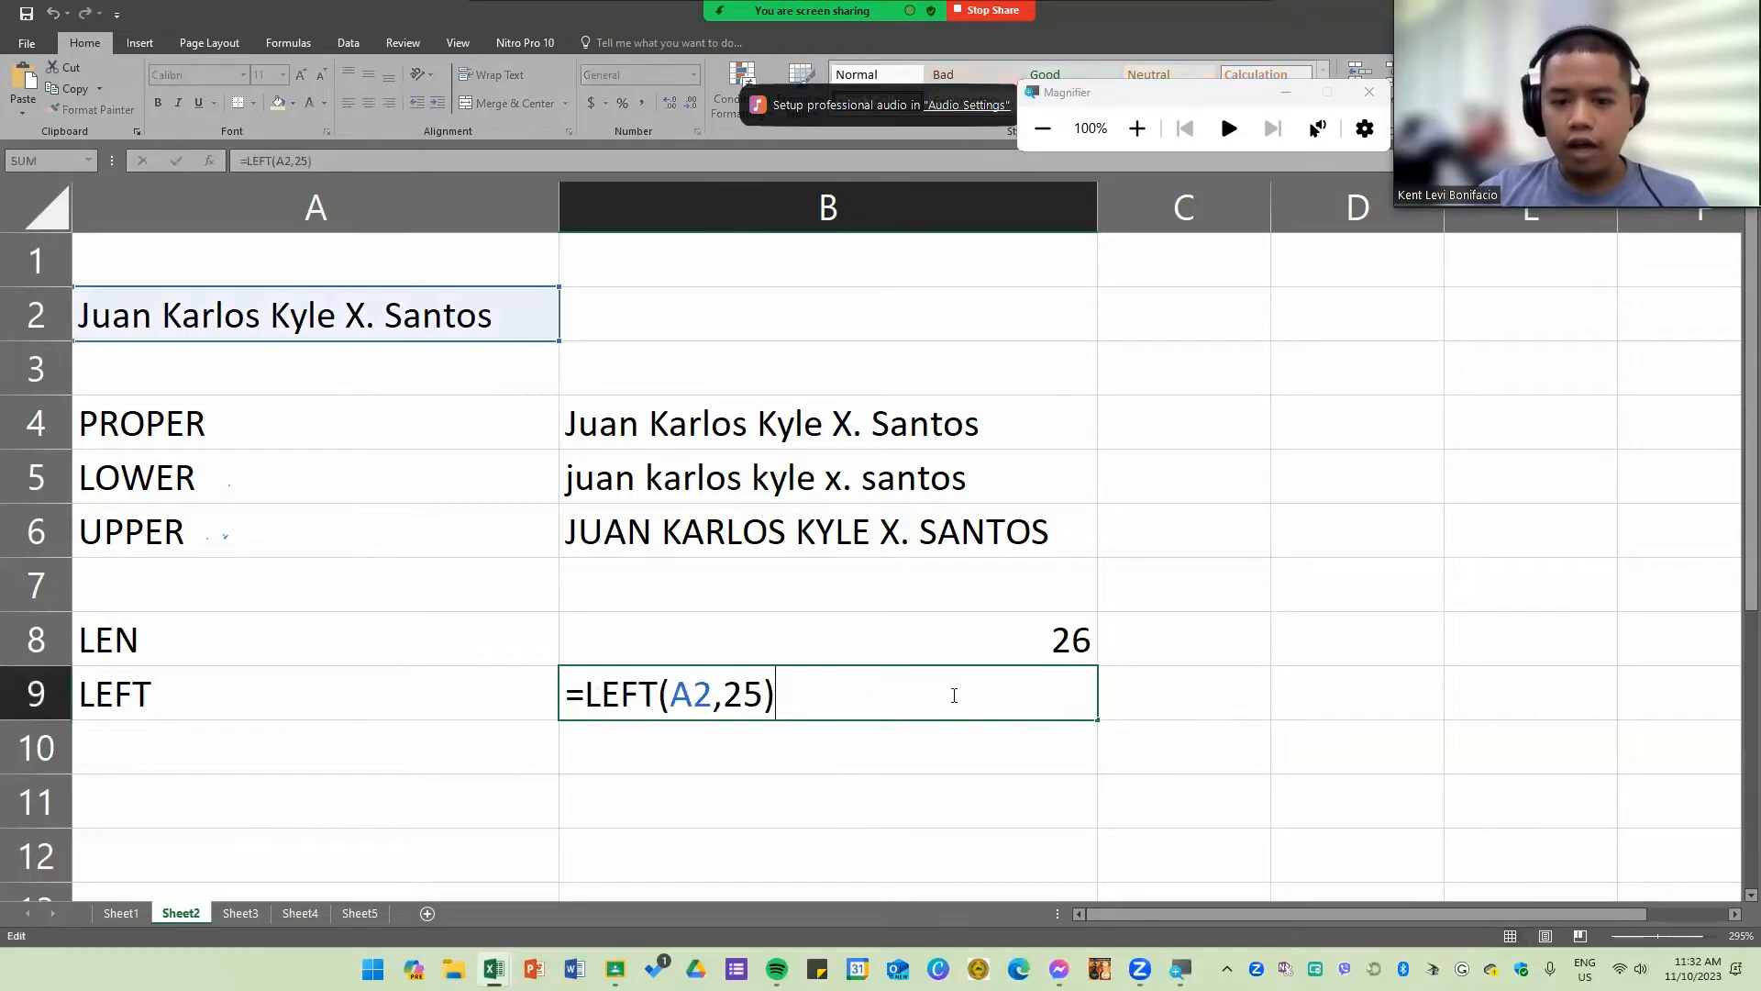
{"action": "left_click", "coordinate": [764, 695]}
{"action": "key", "text": "BackSpace"}
{"action": "key", "text": "BackSpace"}
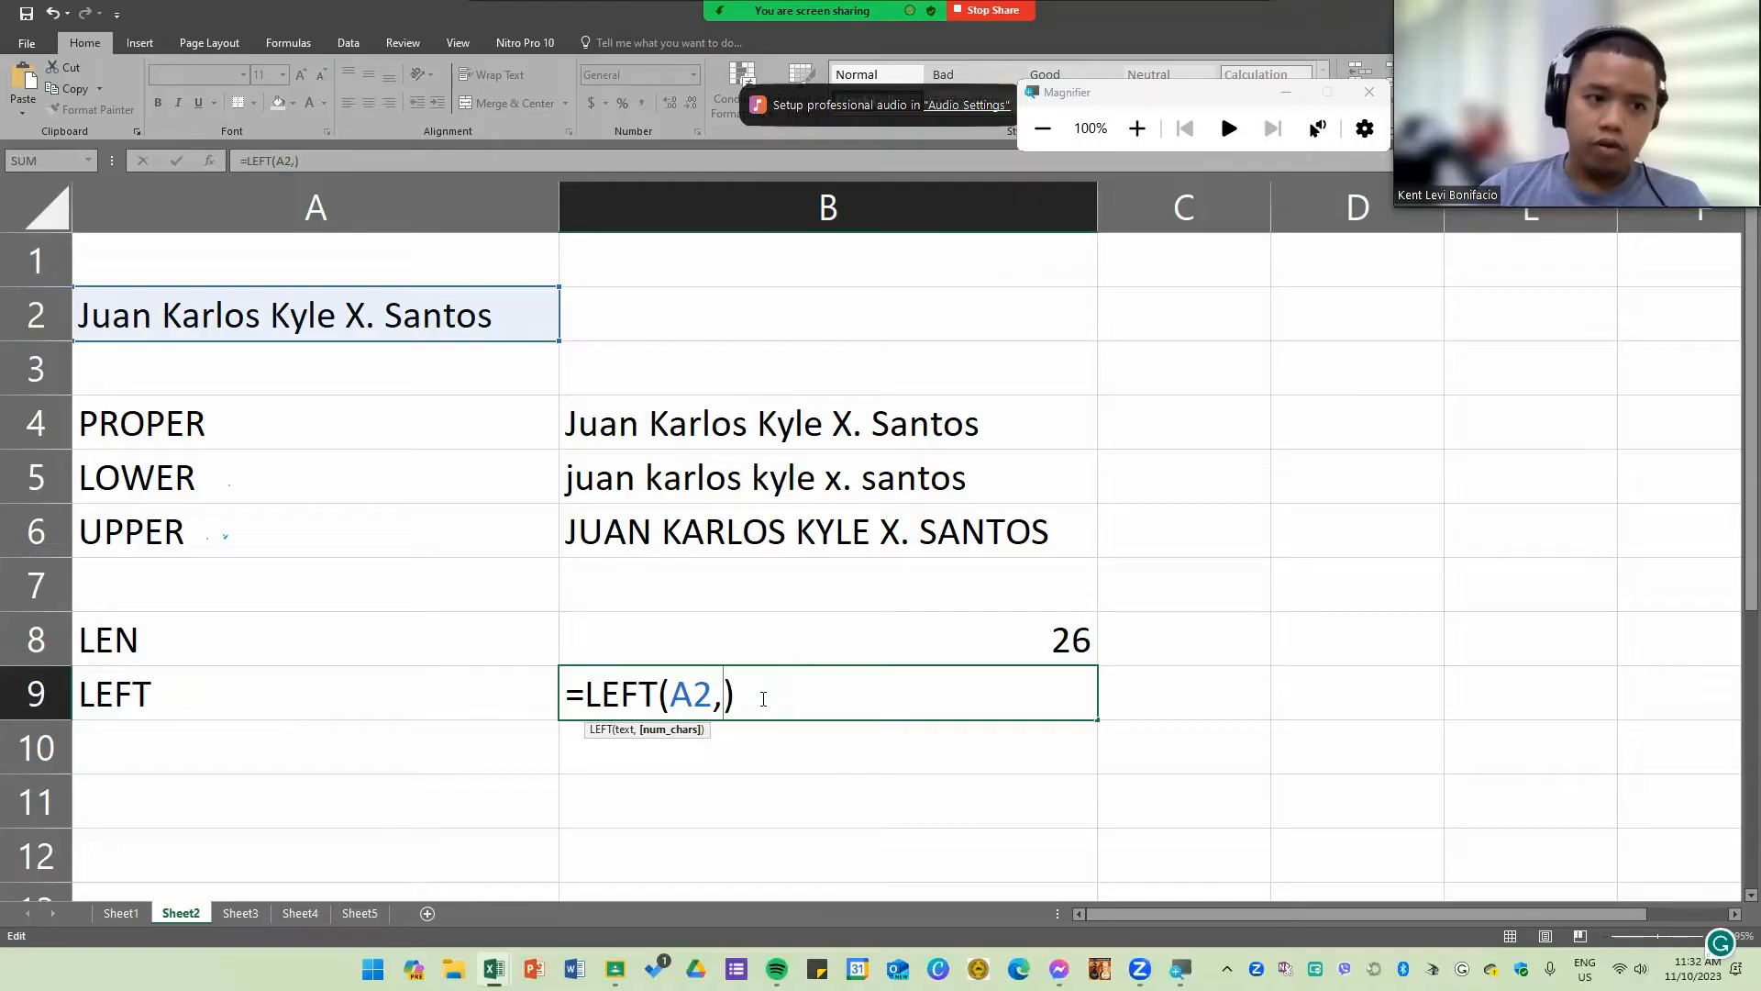
{"action": "type", "text": "4"}
{"action": "key", "text": "Return"}
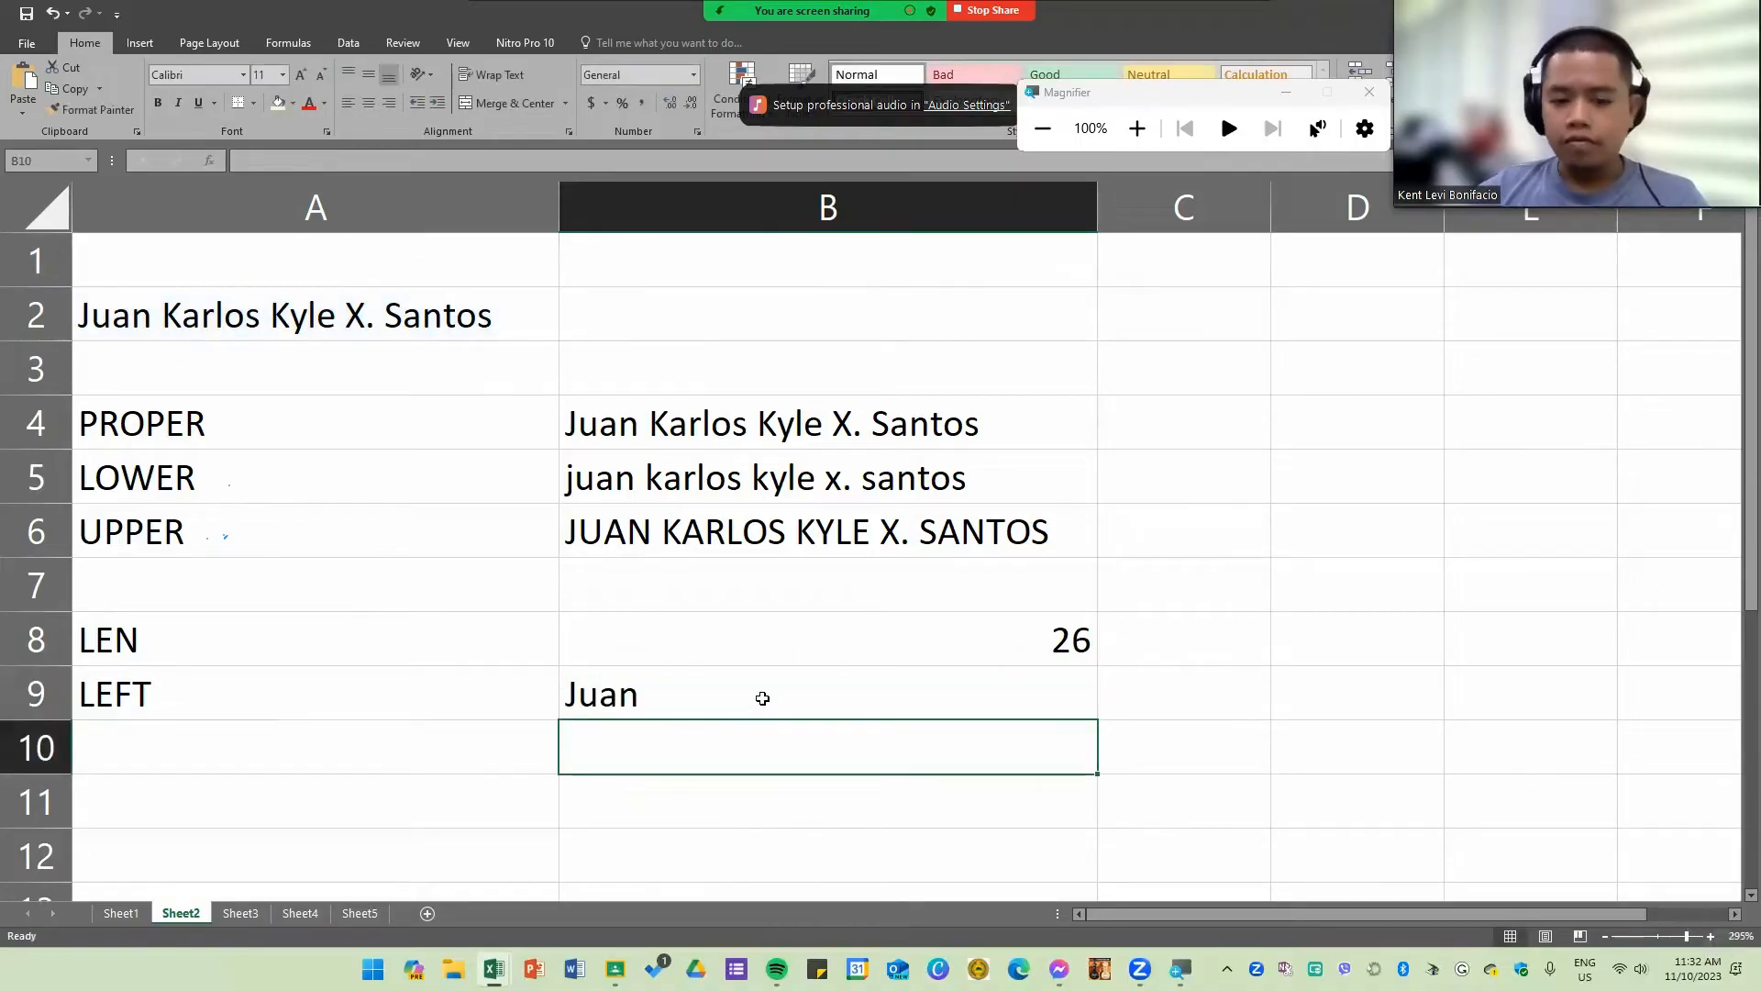
Step: Edit the LEFT formula in B9 so that it extracts 5 characters from A2
{"action": "double_click", "coordinate": [768, 698]}
{"action": "key", "text": "Left"}
{"action": "key", "text": "BackSpace"}
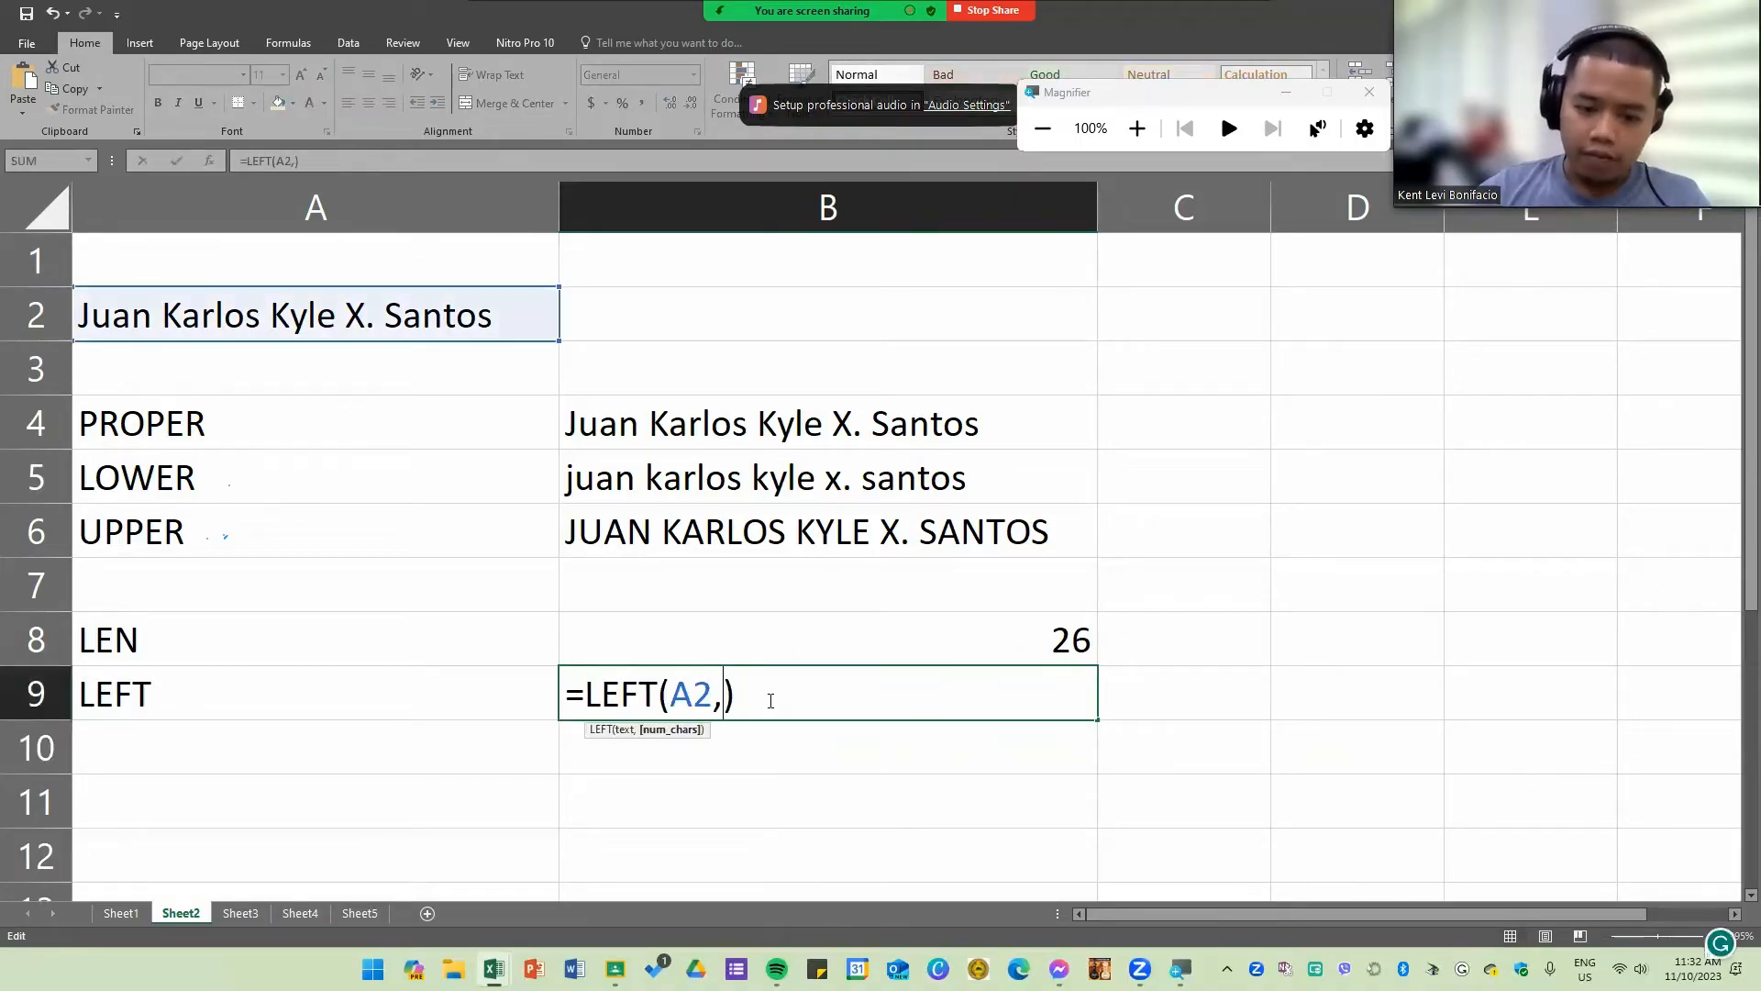
{"action": "type", "text": "5"}
{"action": "key", "text": "Return"}
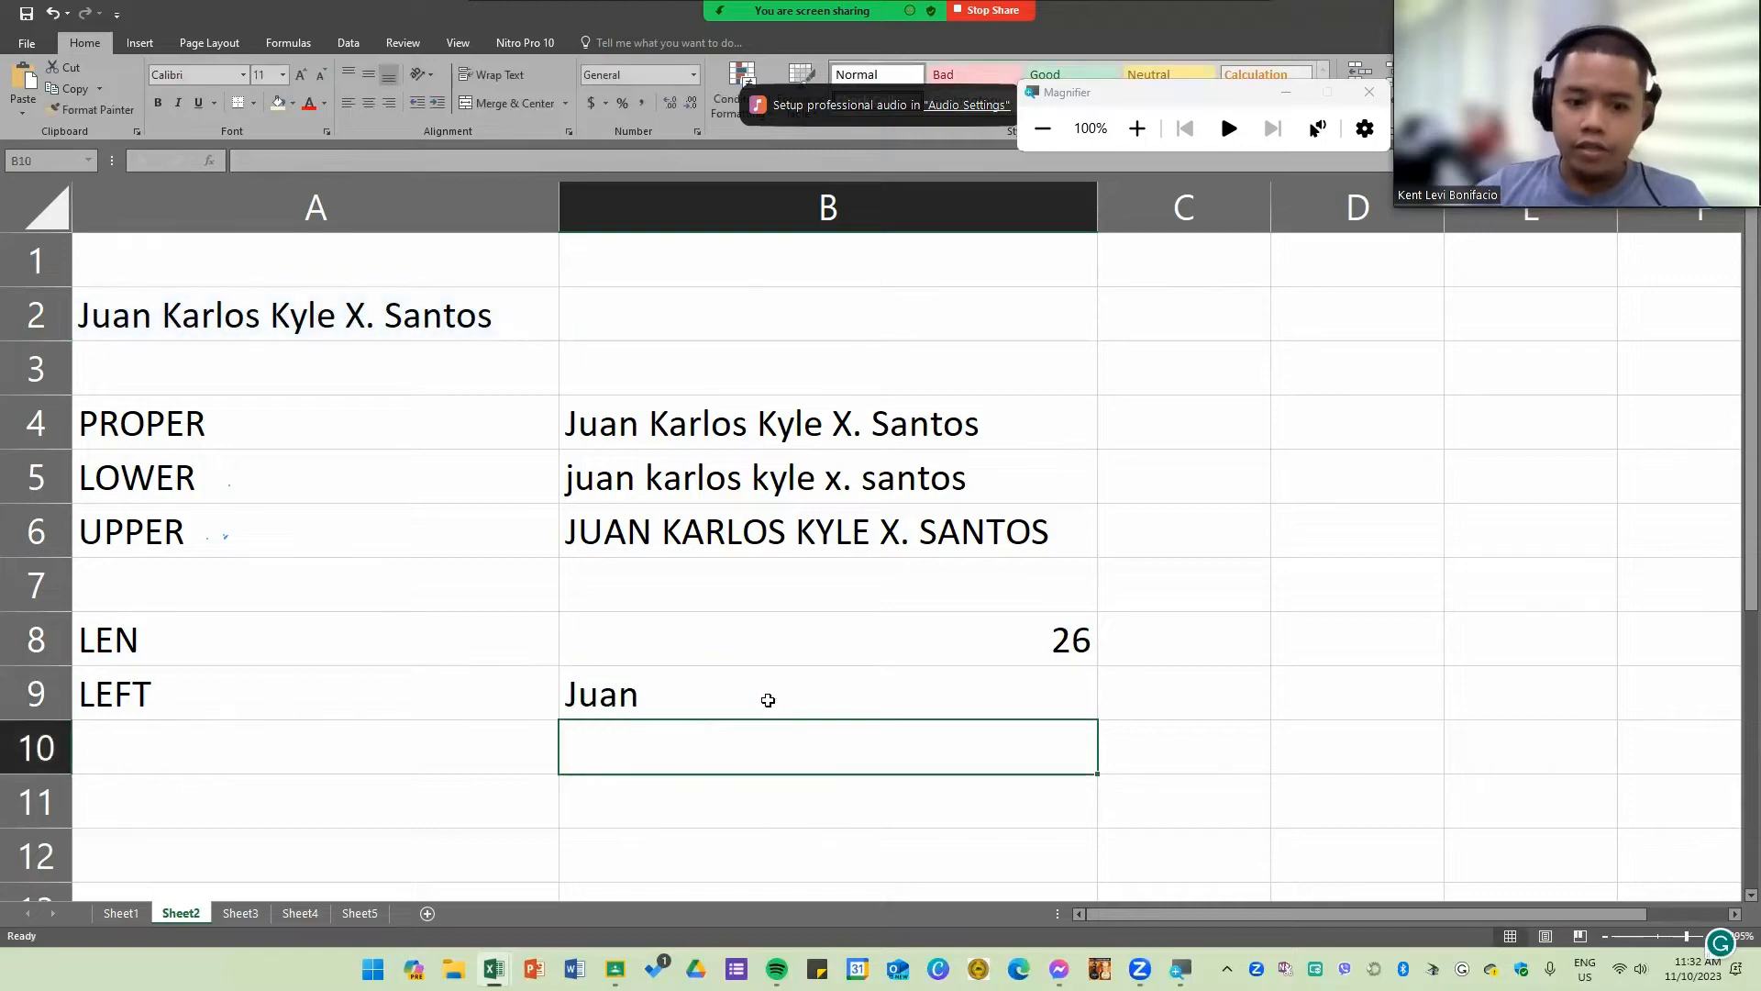
{"action": "double_click", "coordinate": [653, 697]}
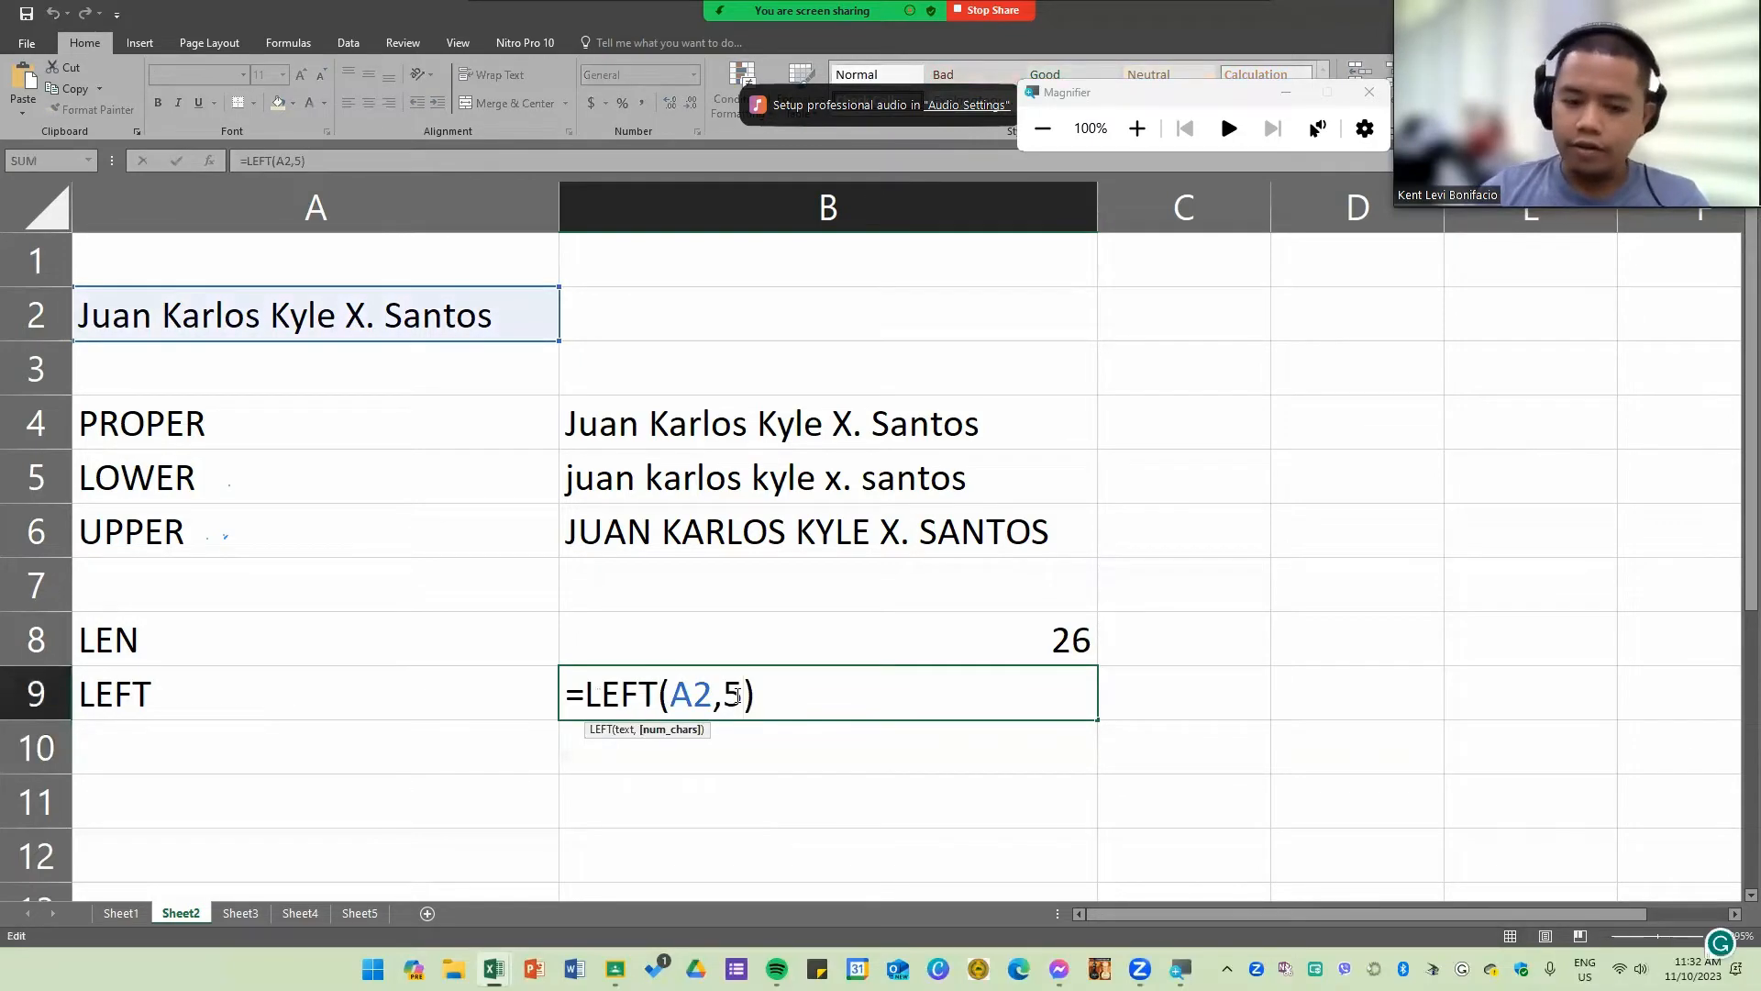
{"action": "key", "text": "Return"}
Step: Label A10 "RIGHT" and enter a RIGHT formula in B10 that extracts the last 5 characters of A2
{"action": "left_click", "coordinate": [320, 743]}
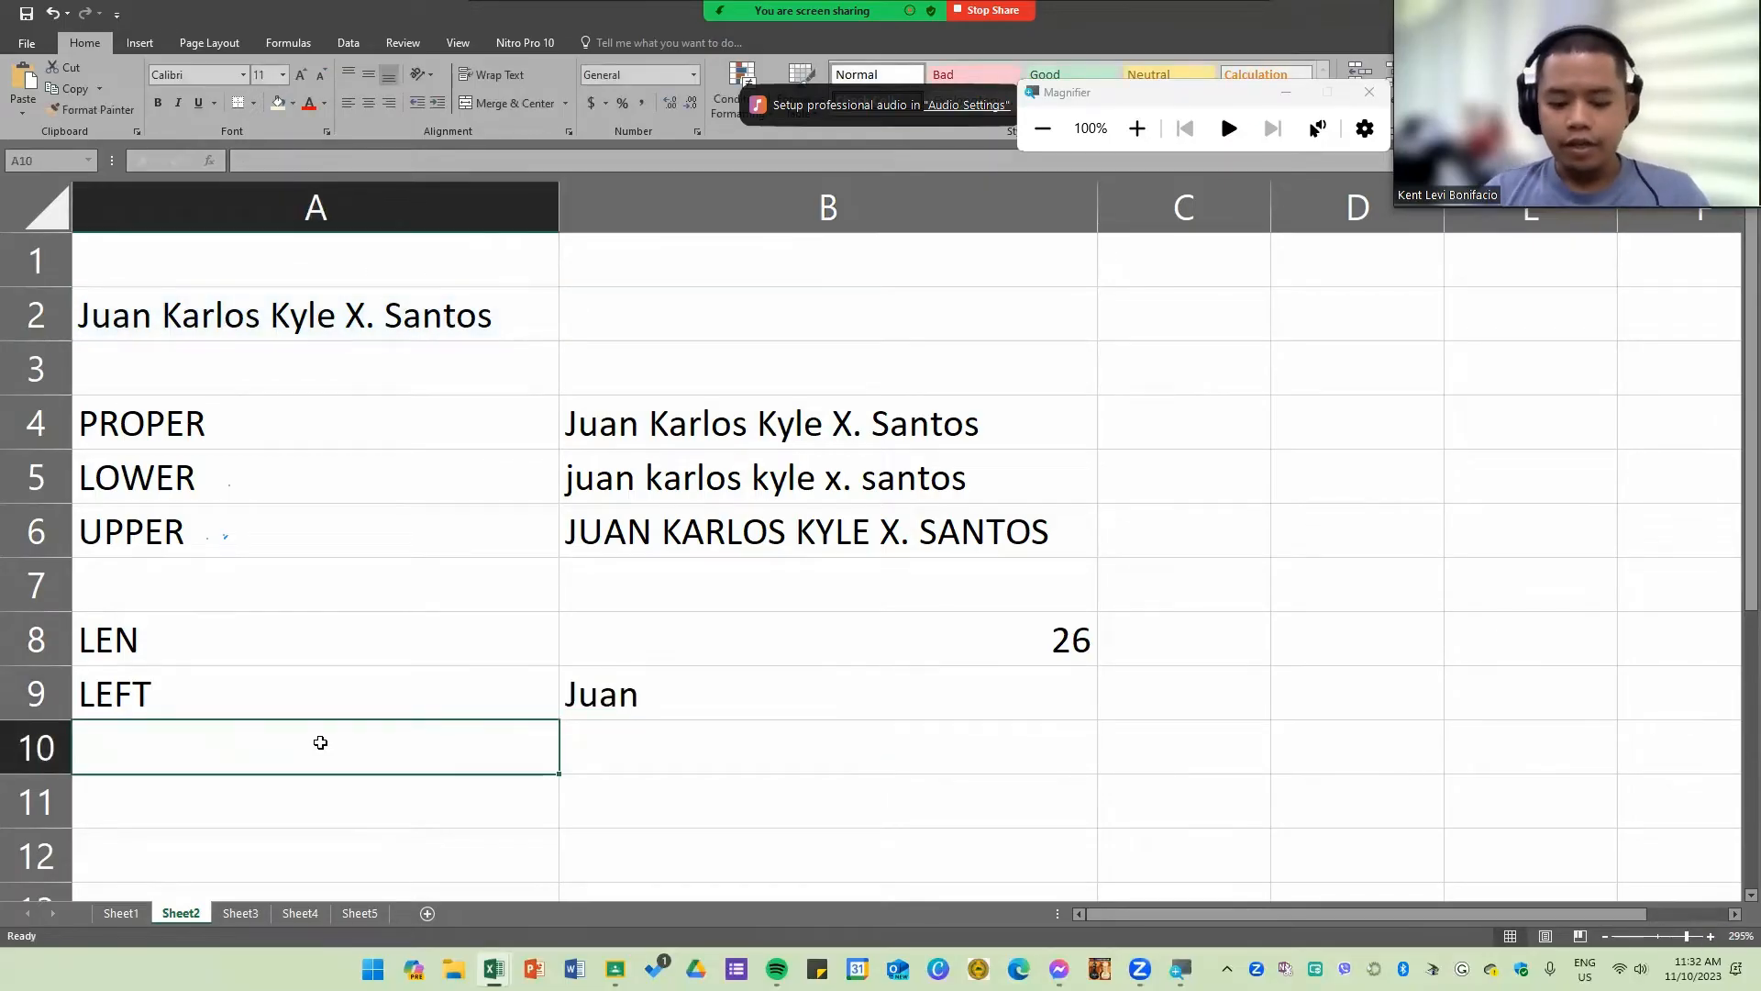
{"action": "type", "text": "RI"}
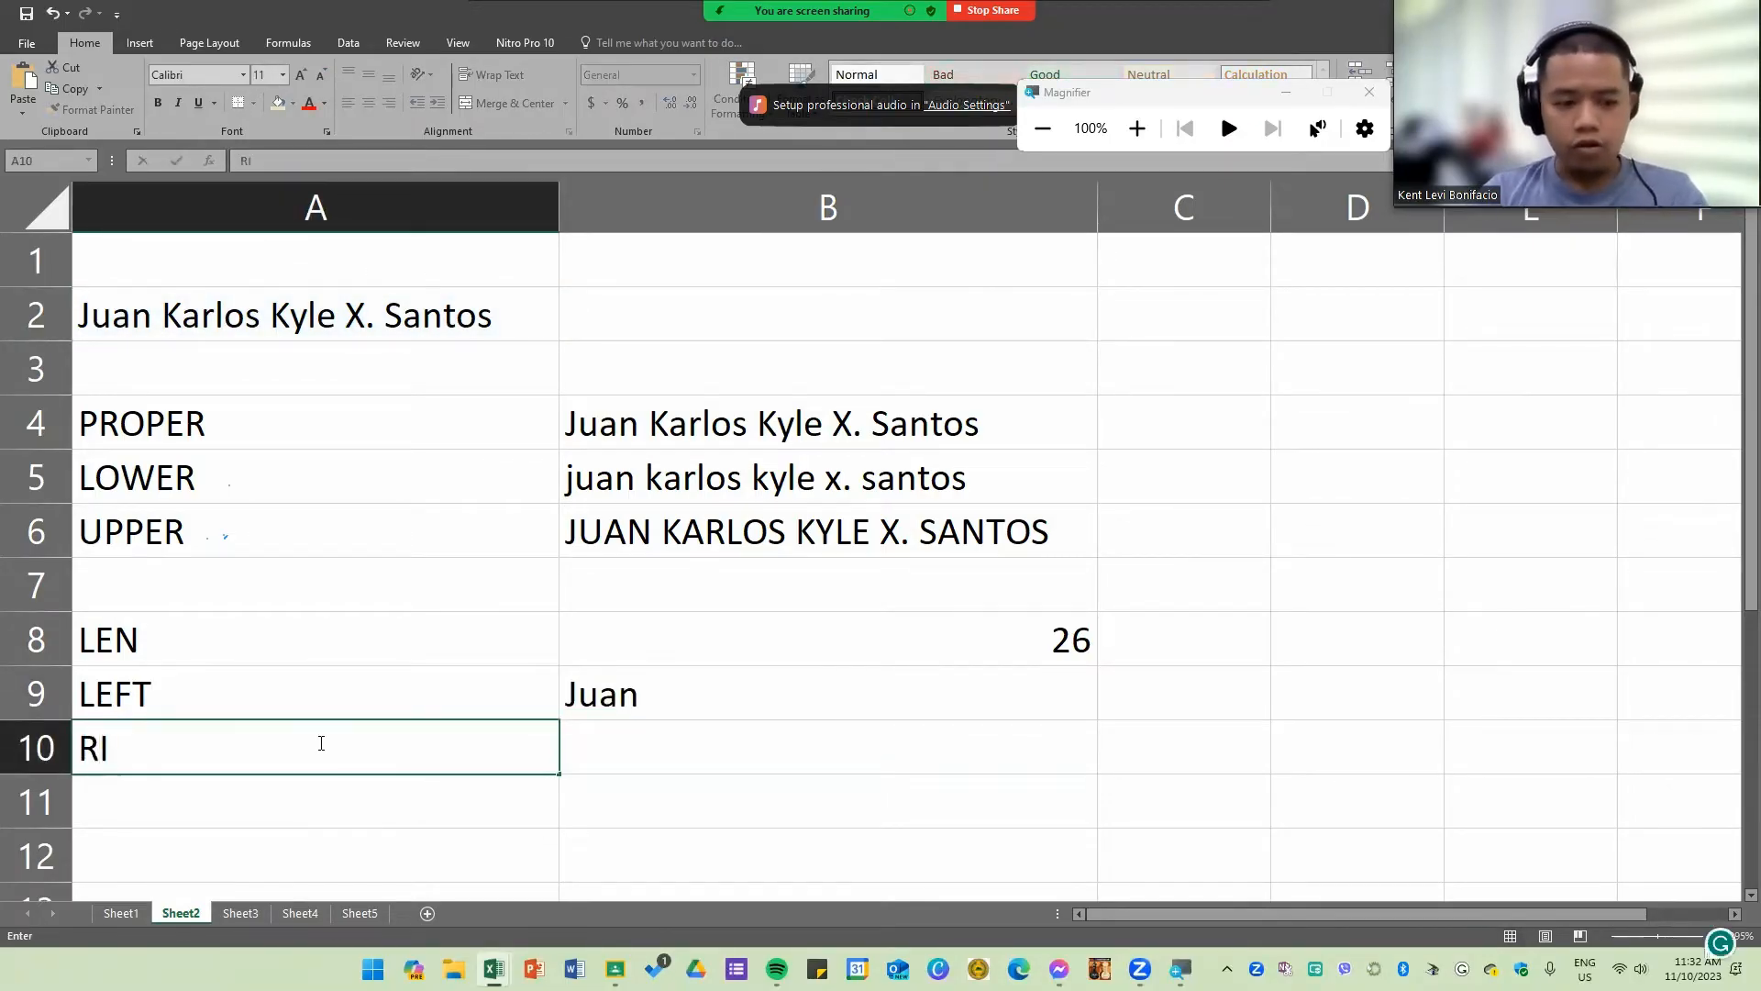
{"action": "type", "text": "GHT"}
{"action": "key", "text": "Tab"}
{"action": "type", "text": "=ri"}
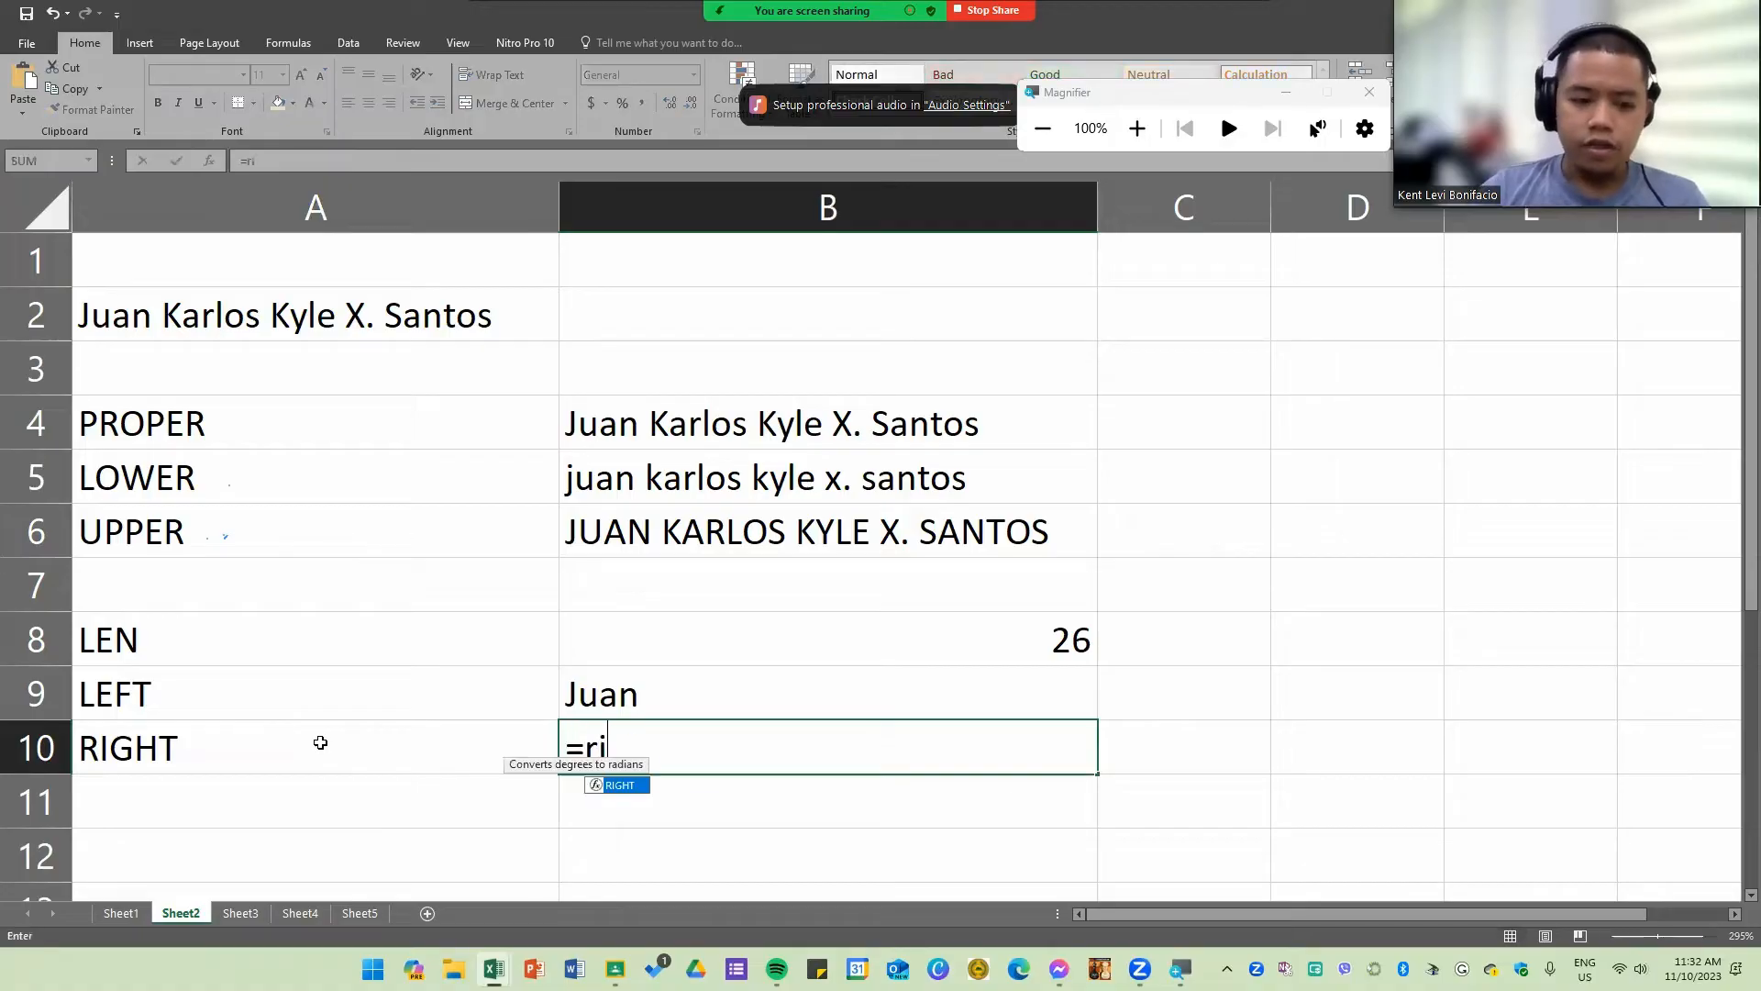
{"action": "key", "text": "Tab"}
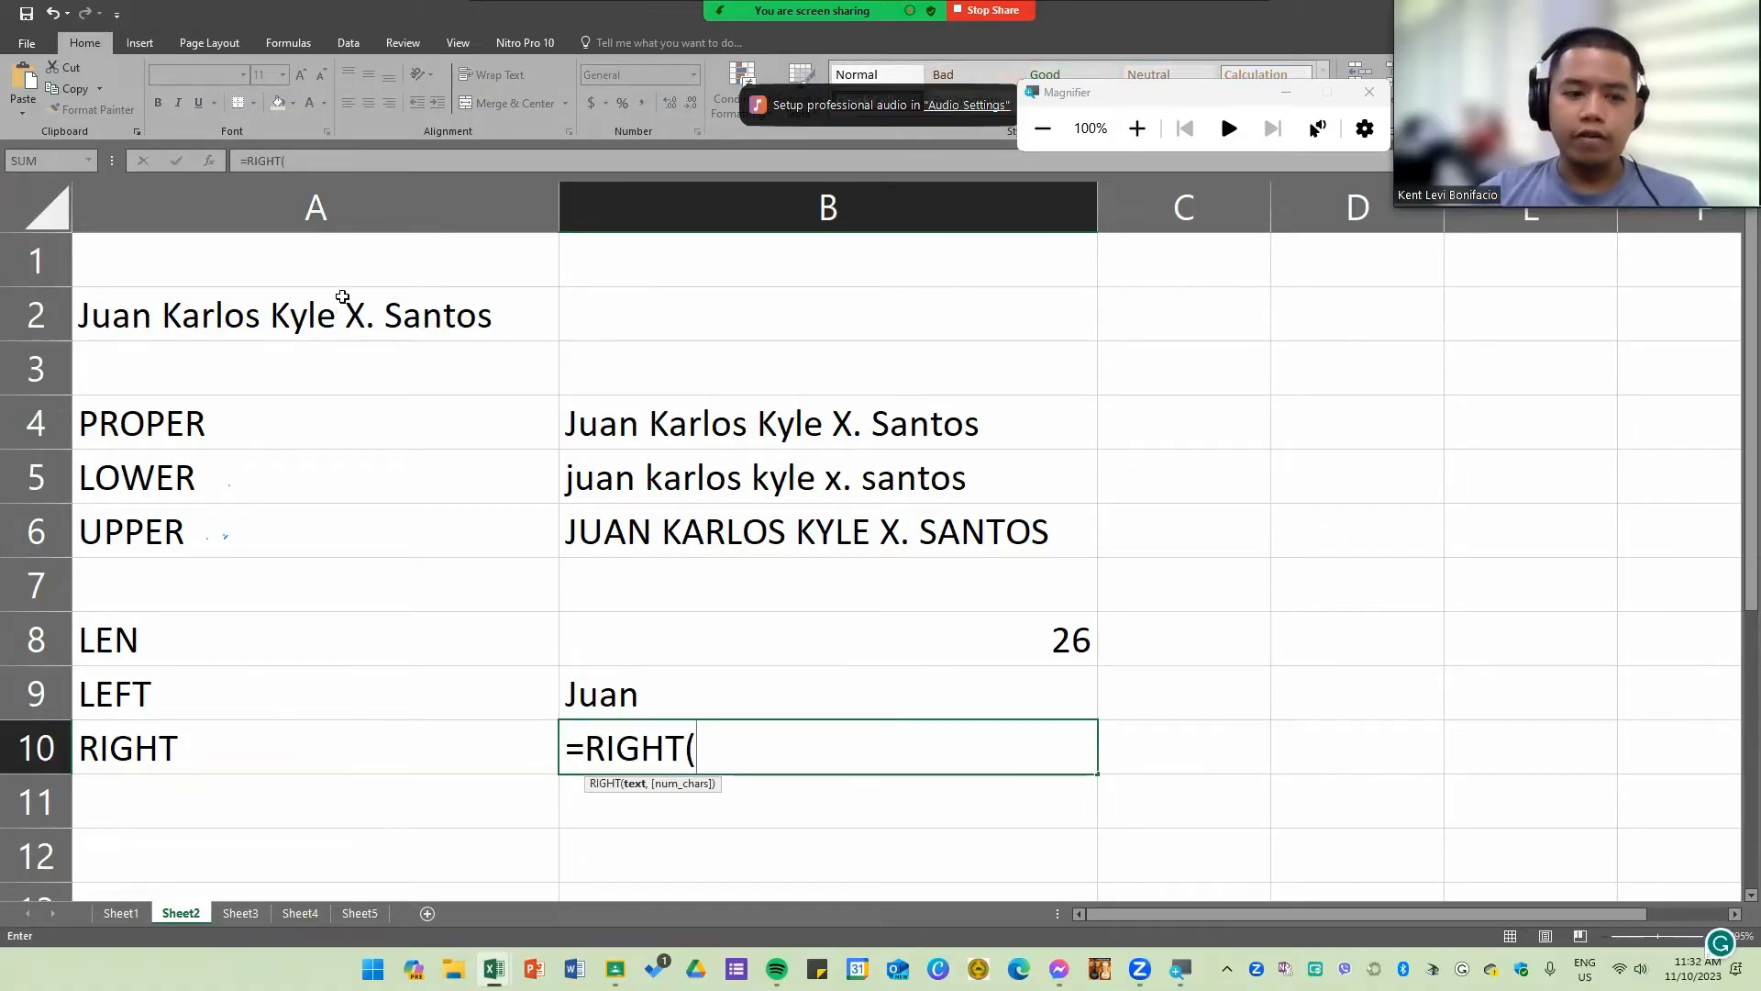
{"action": "left_click", "coordinate": [316, 317]}
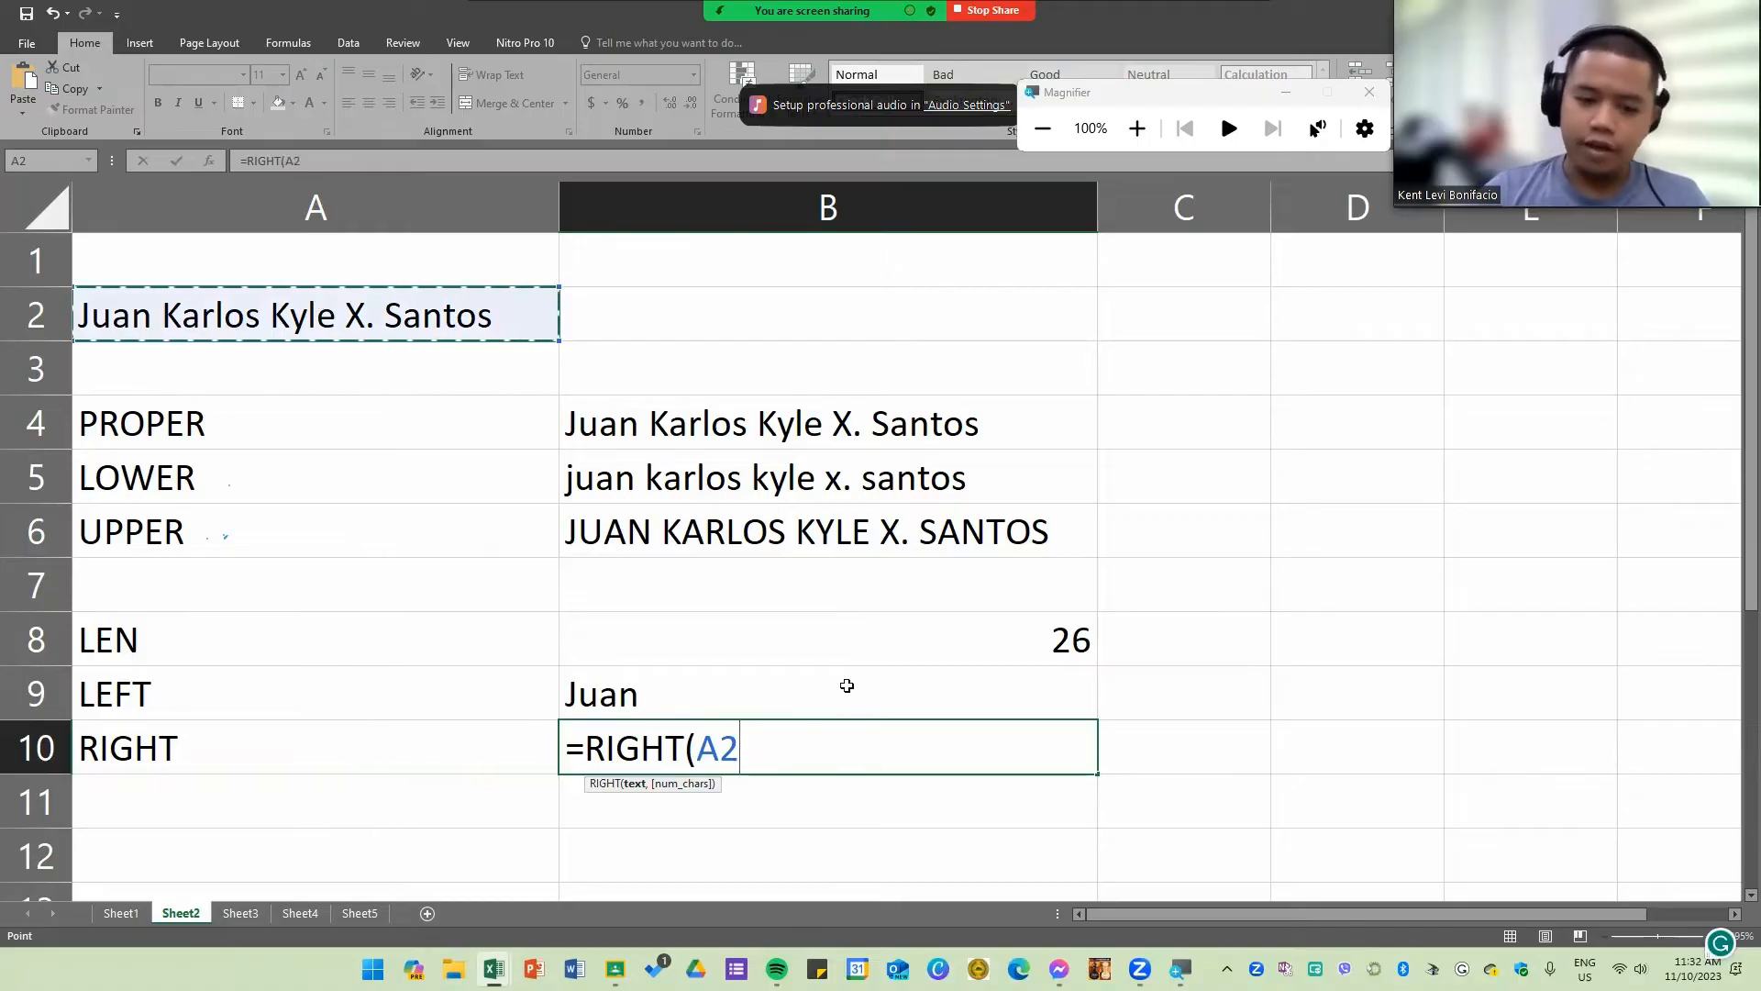
{"action": "type", "text": ",5"}
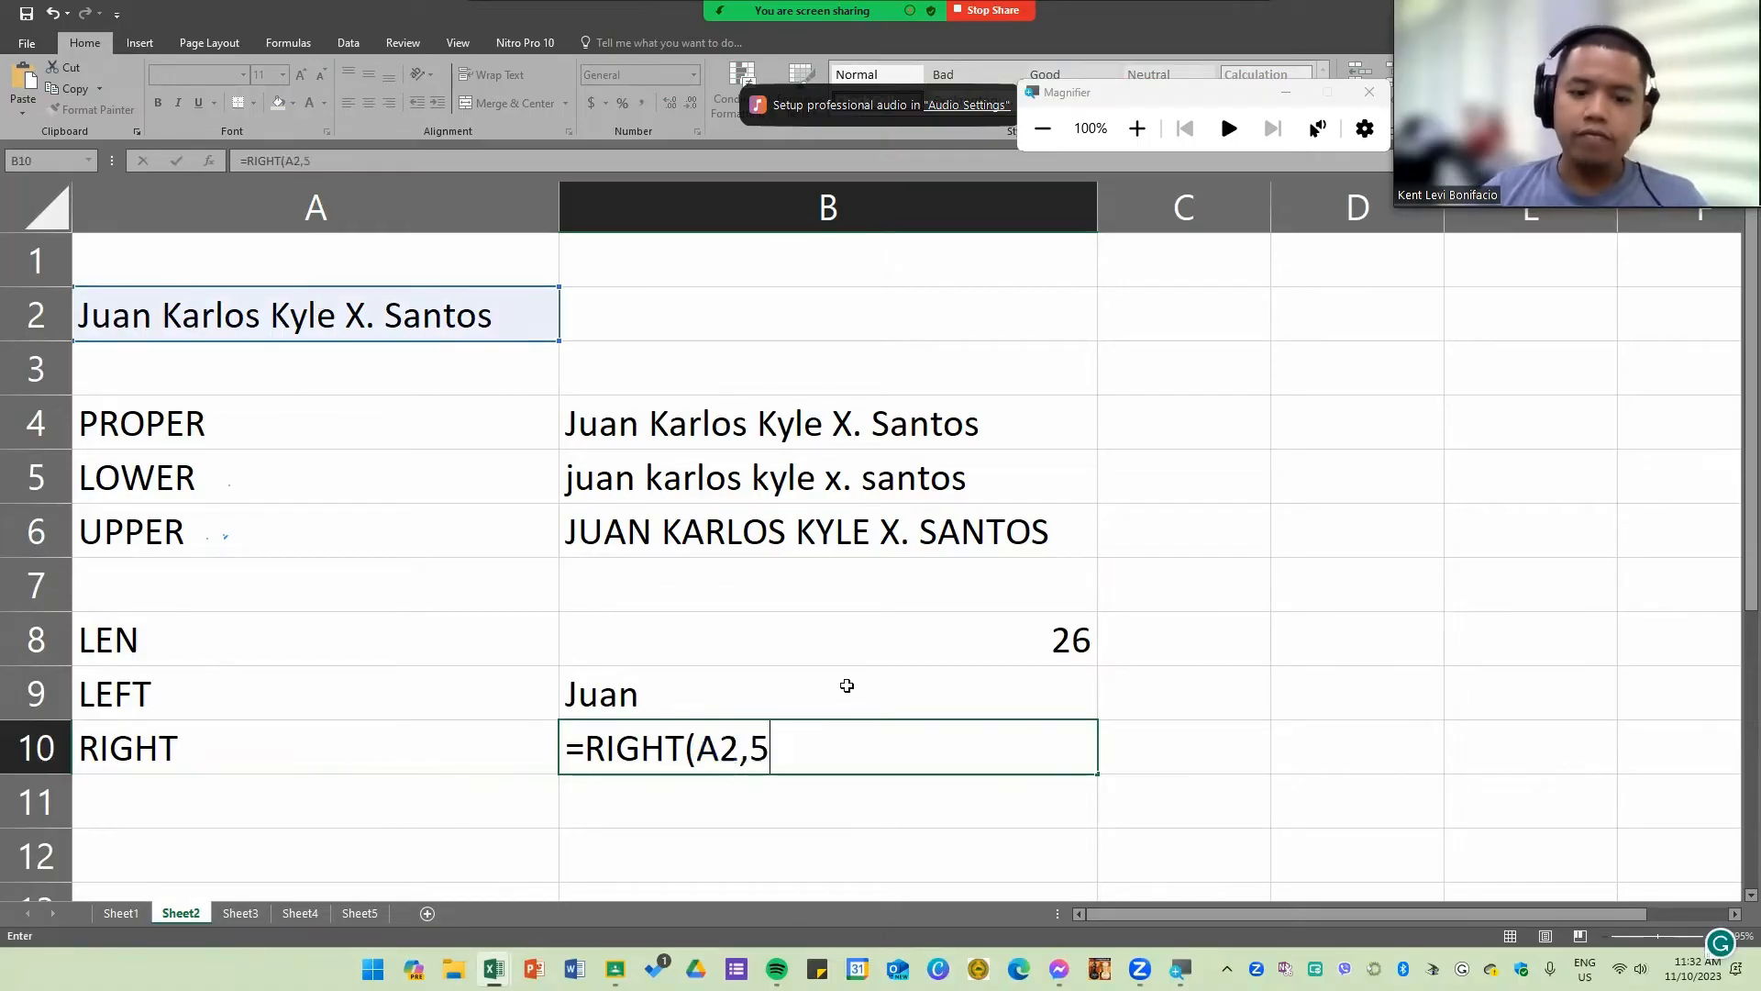
{"action": "key", "text": "Return"}
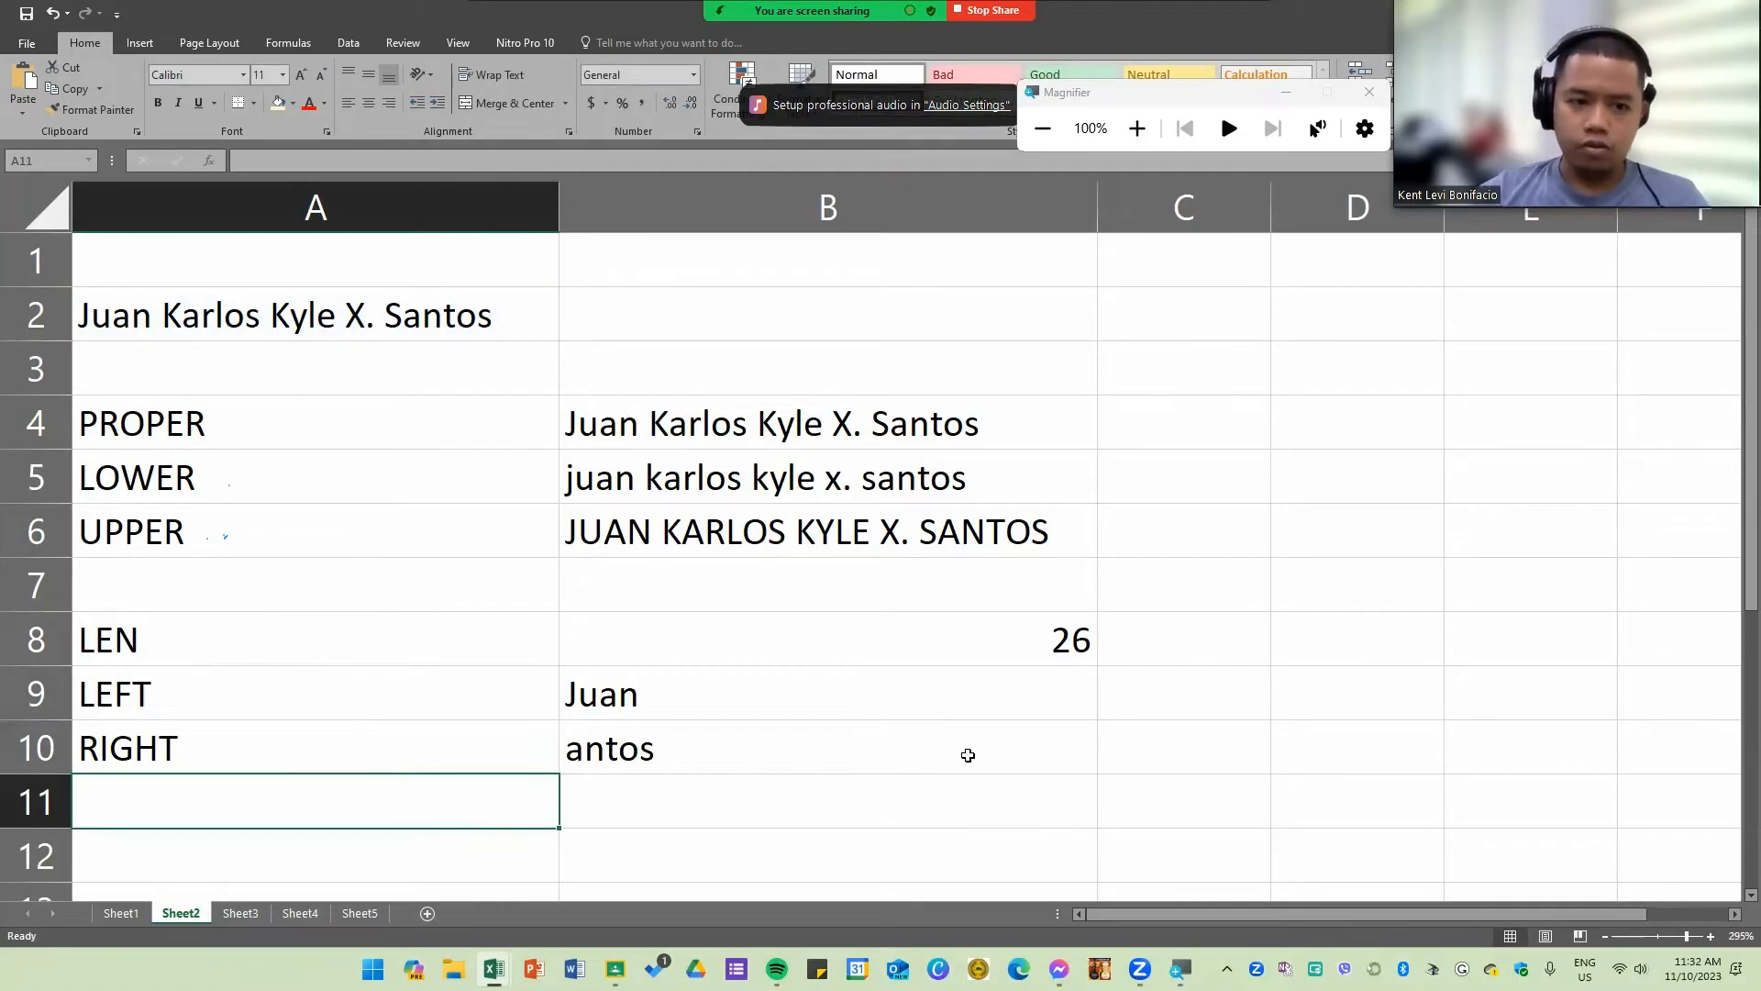
Step: Change the number of characters in the B10 RIGHT formula to 10
{"action": "double_click", "coordinate": [615, 750]}
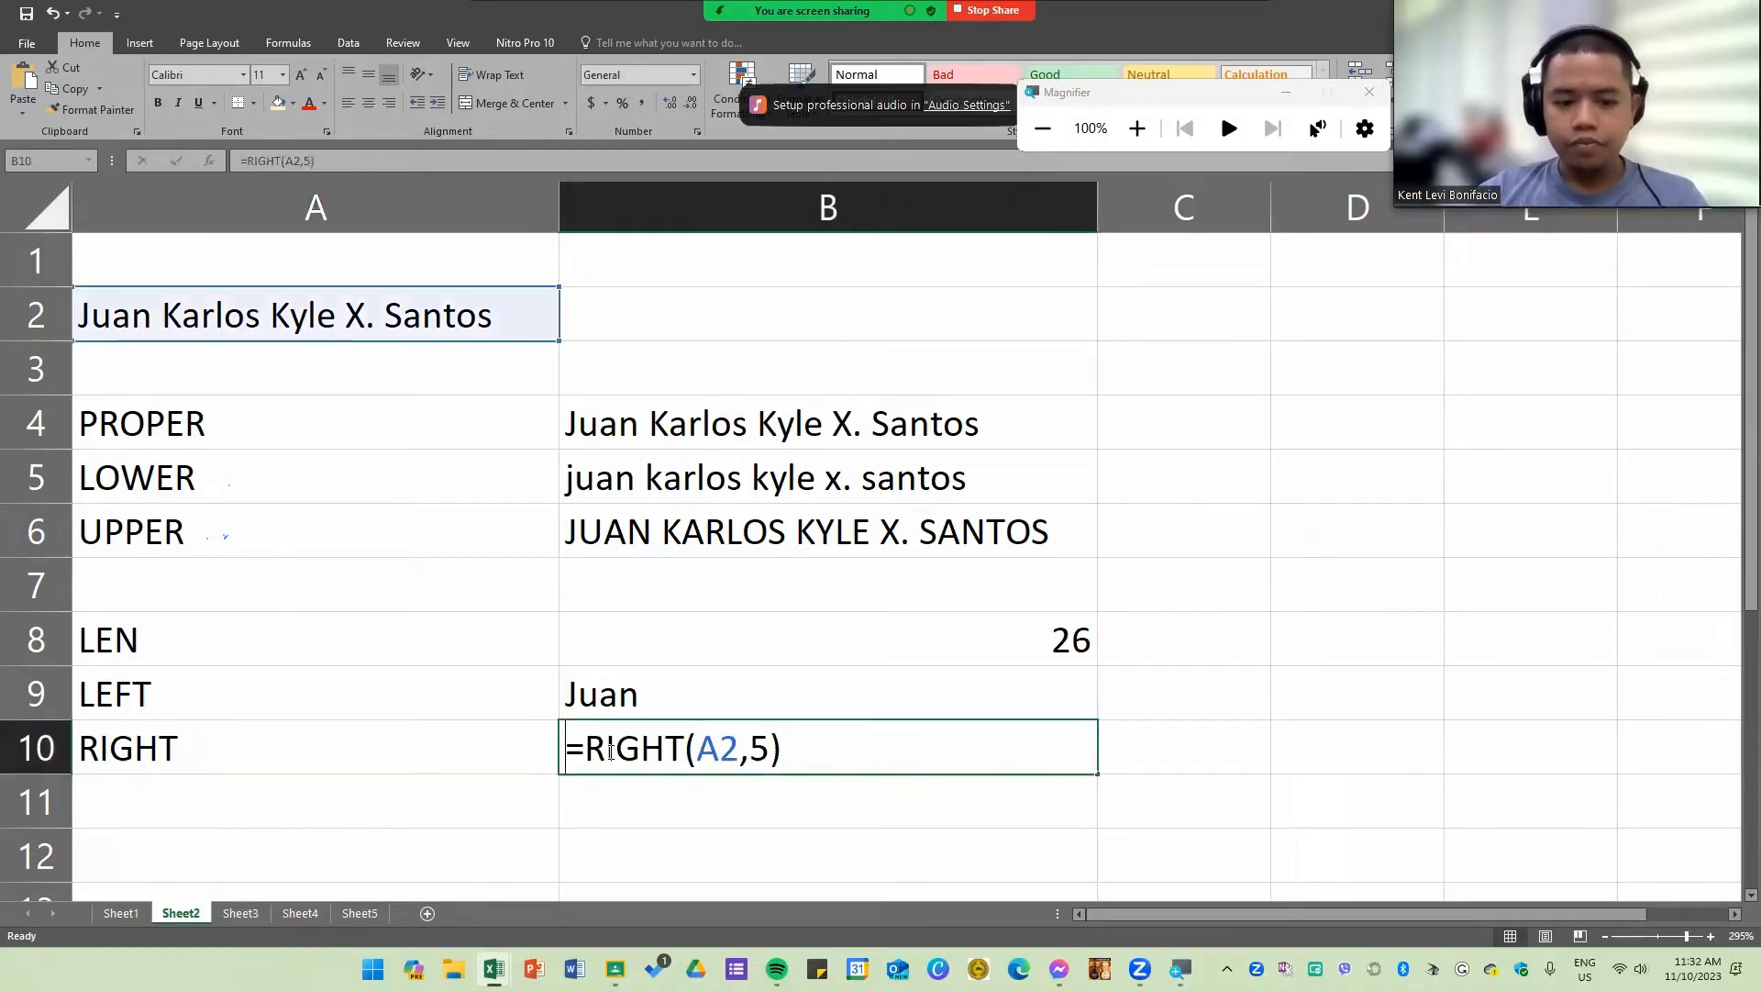
{"action": "left_click", "coordinate": [769, 747]}
{"action": "key", "text": "BackSpace"}
{"action": "type", "text": "10"}
{"action": "key", "text": "Return"}
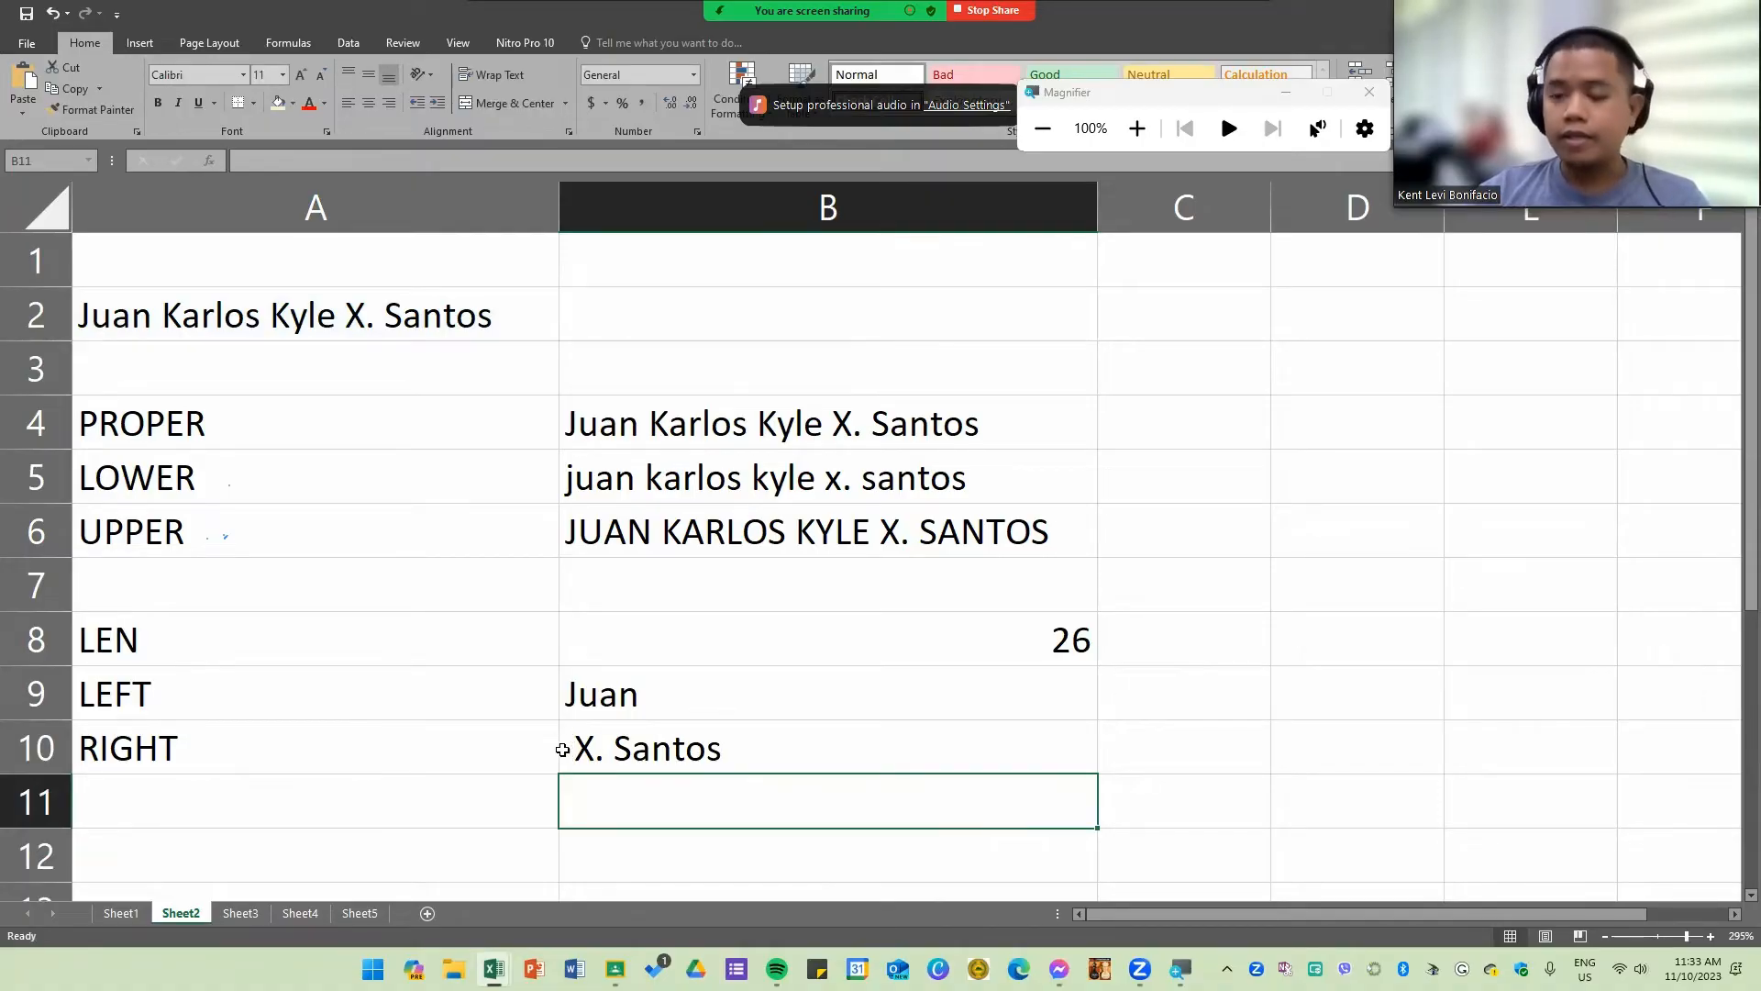
Step: Label cell A11 "FIND" below the RIGHT row
{"action": "left_click", "coordinate": [218, 815]}
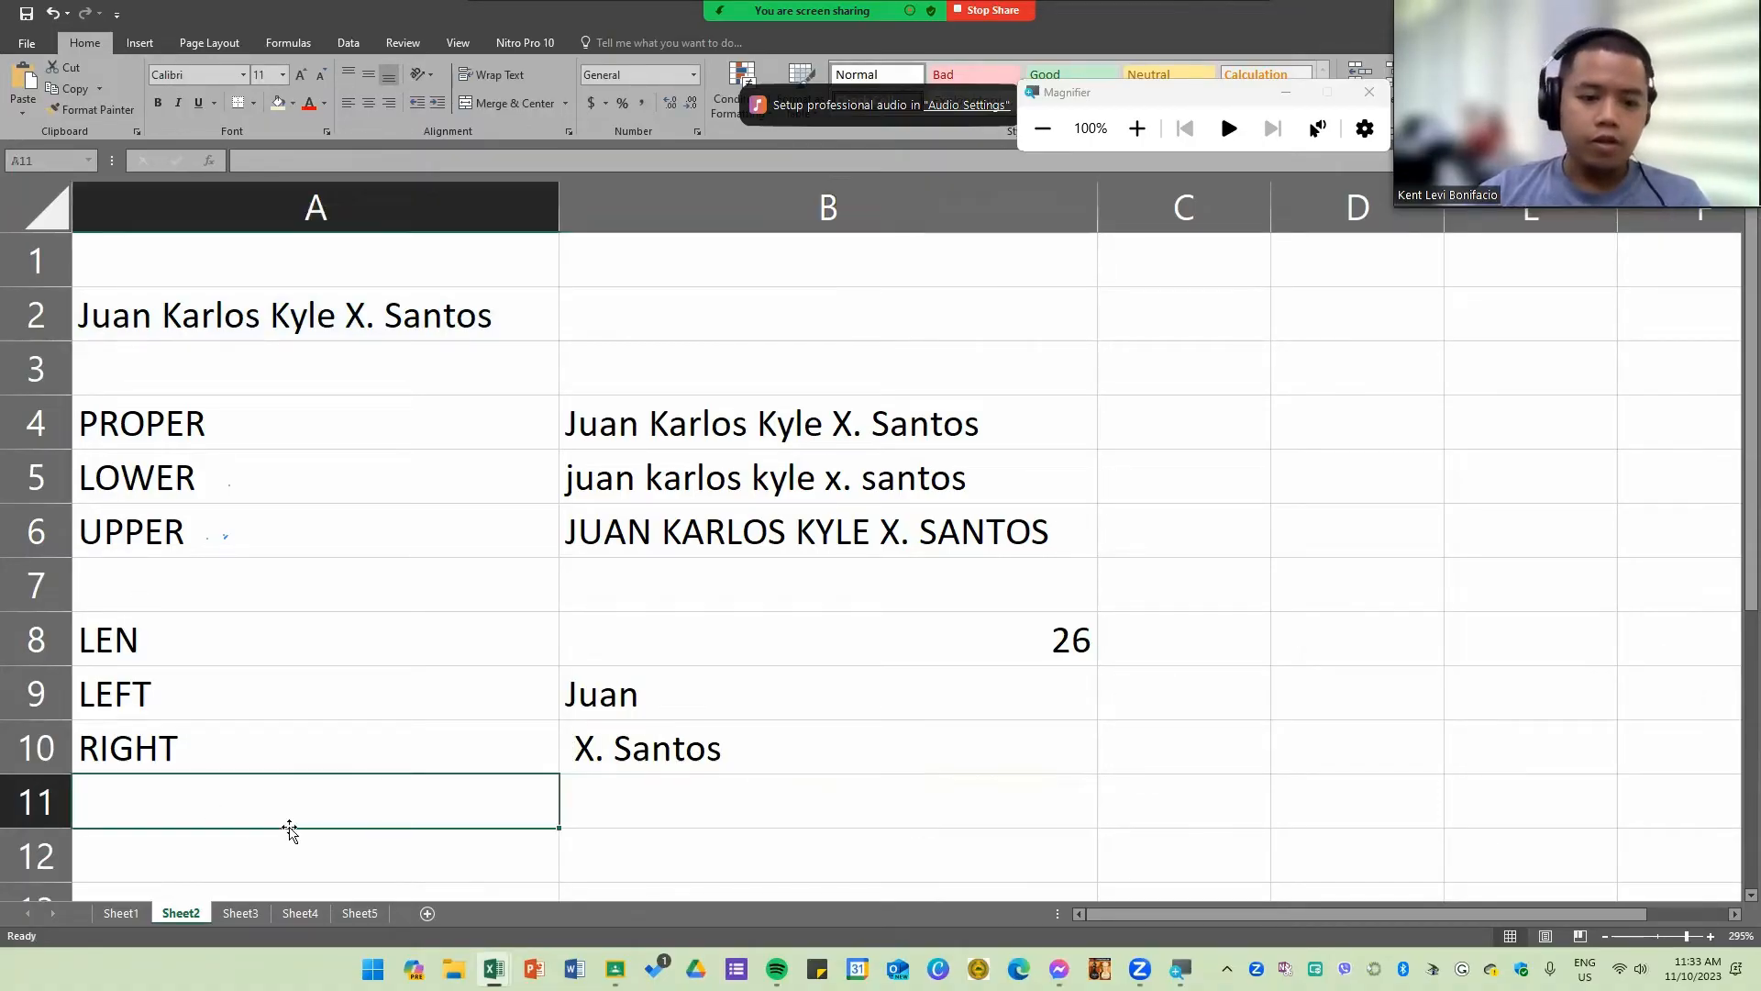
{"action": "left_click", "coordinate": [144, 687]}
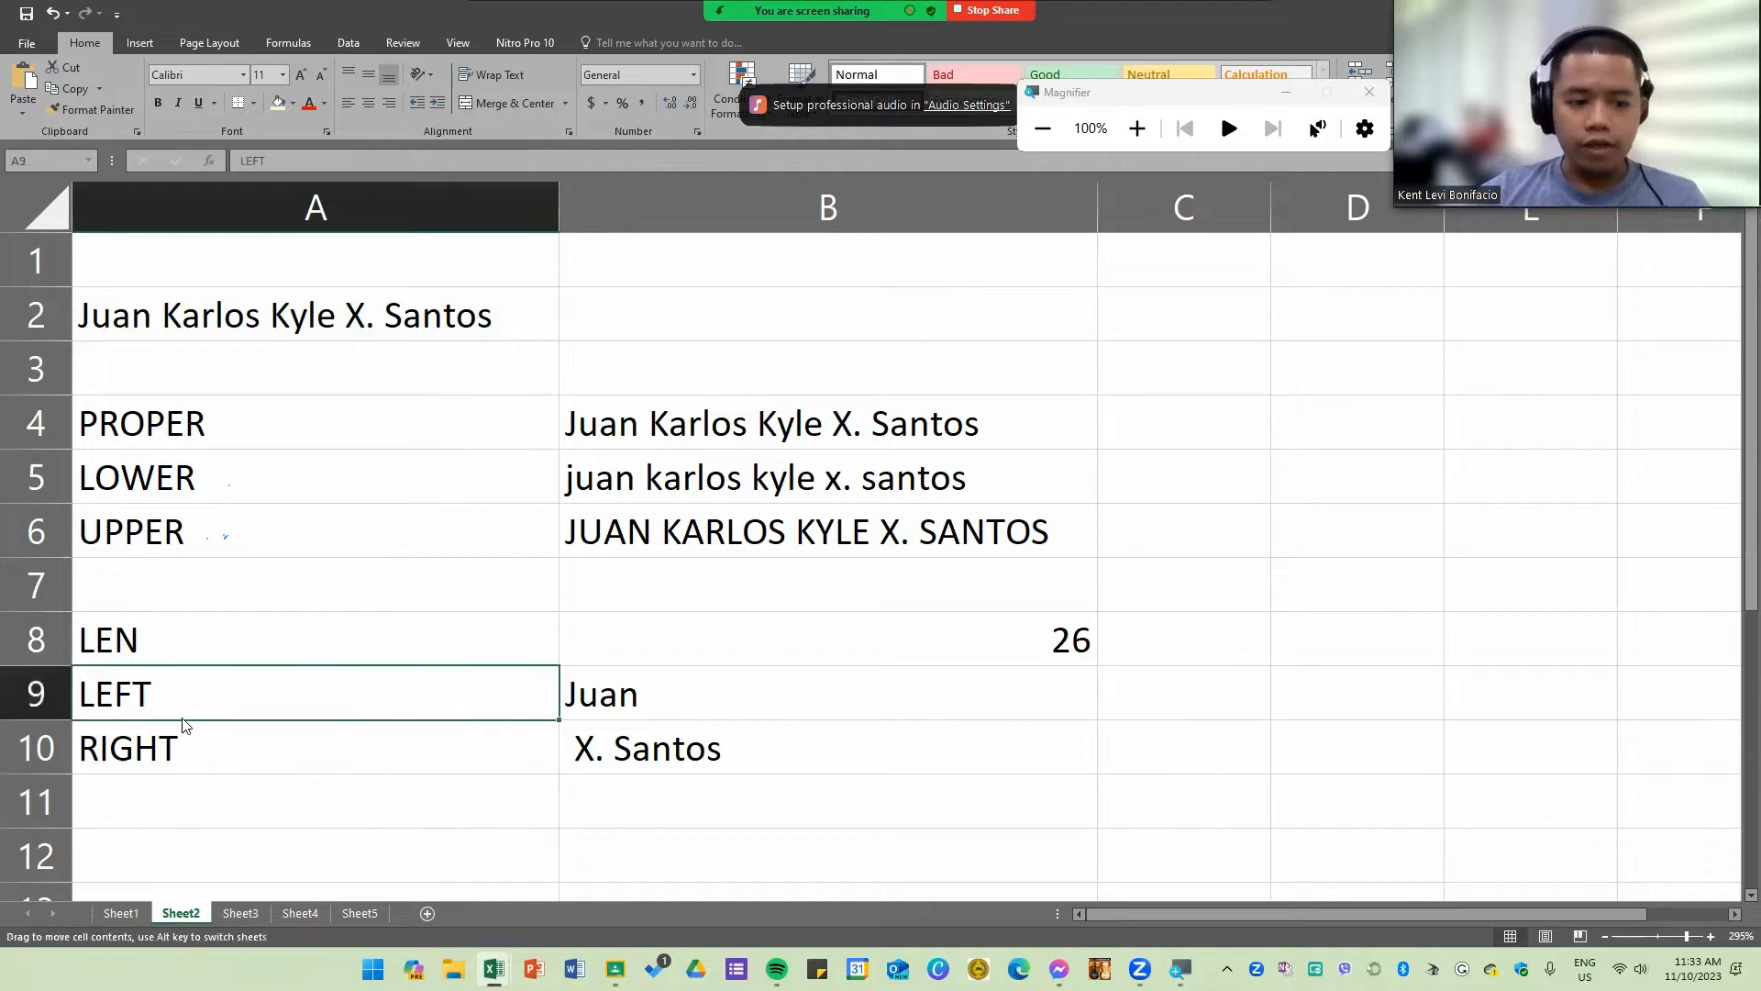
{"action": "left_click", "coordinate": [186, 749]}
{"action": "left_click", "coordinate": [246, 812]}
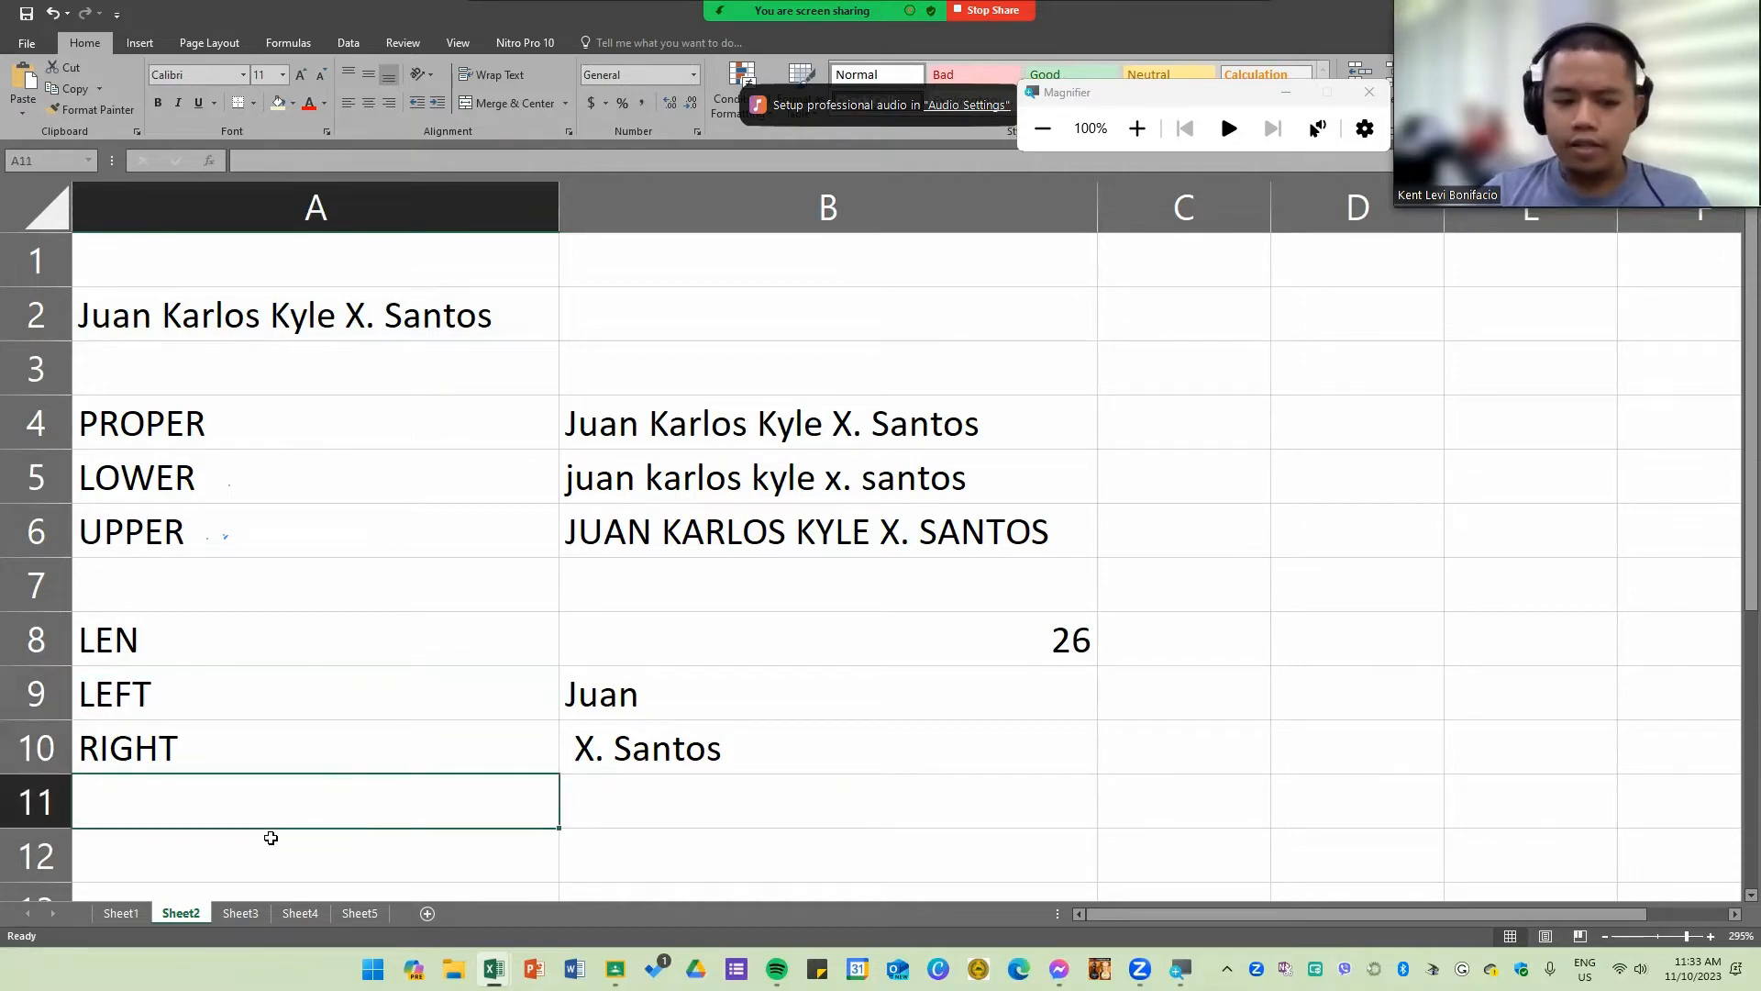
{"action": "type", "text": "FIND"}
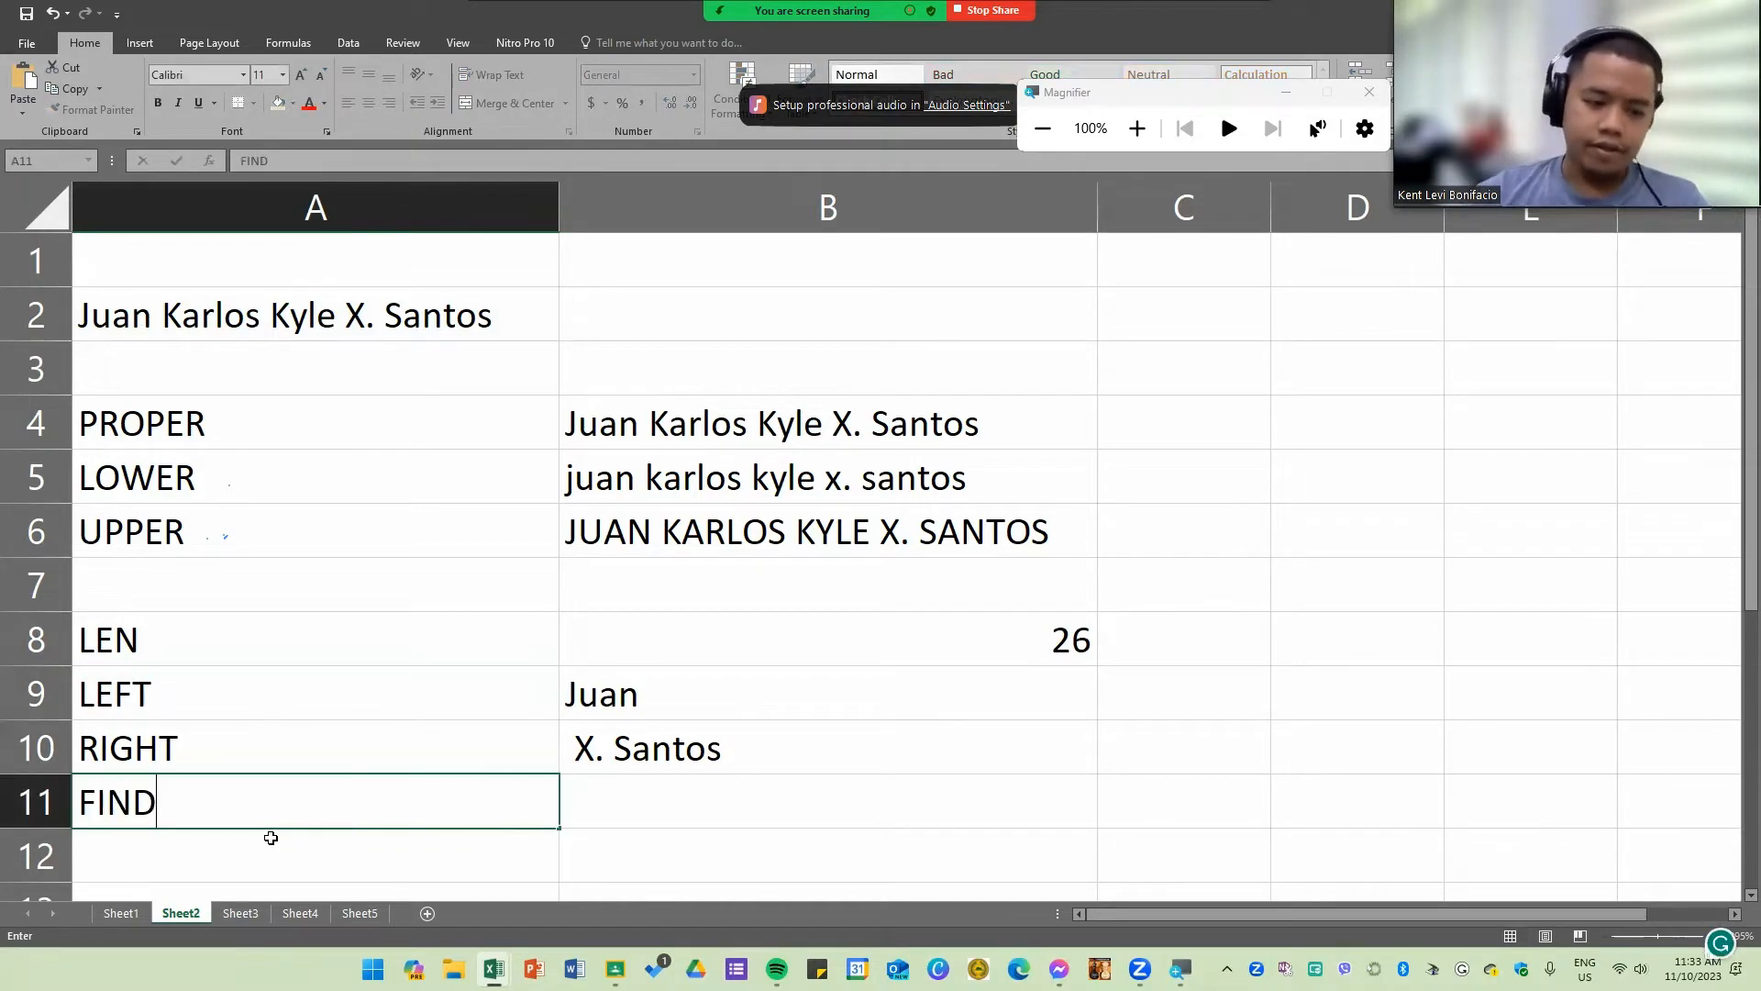
{"action": "key", "text": "Tab"}
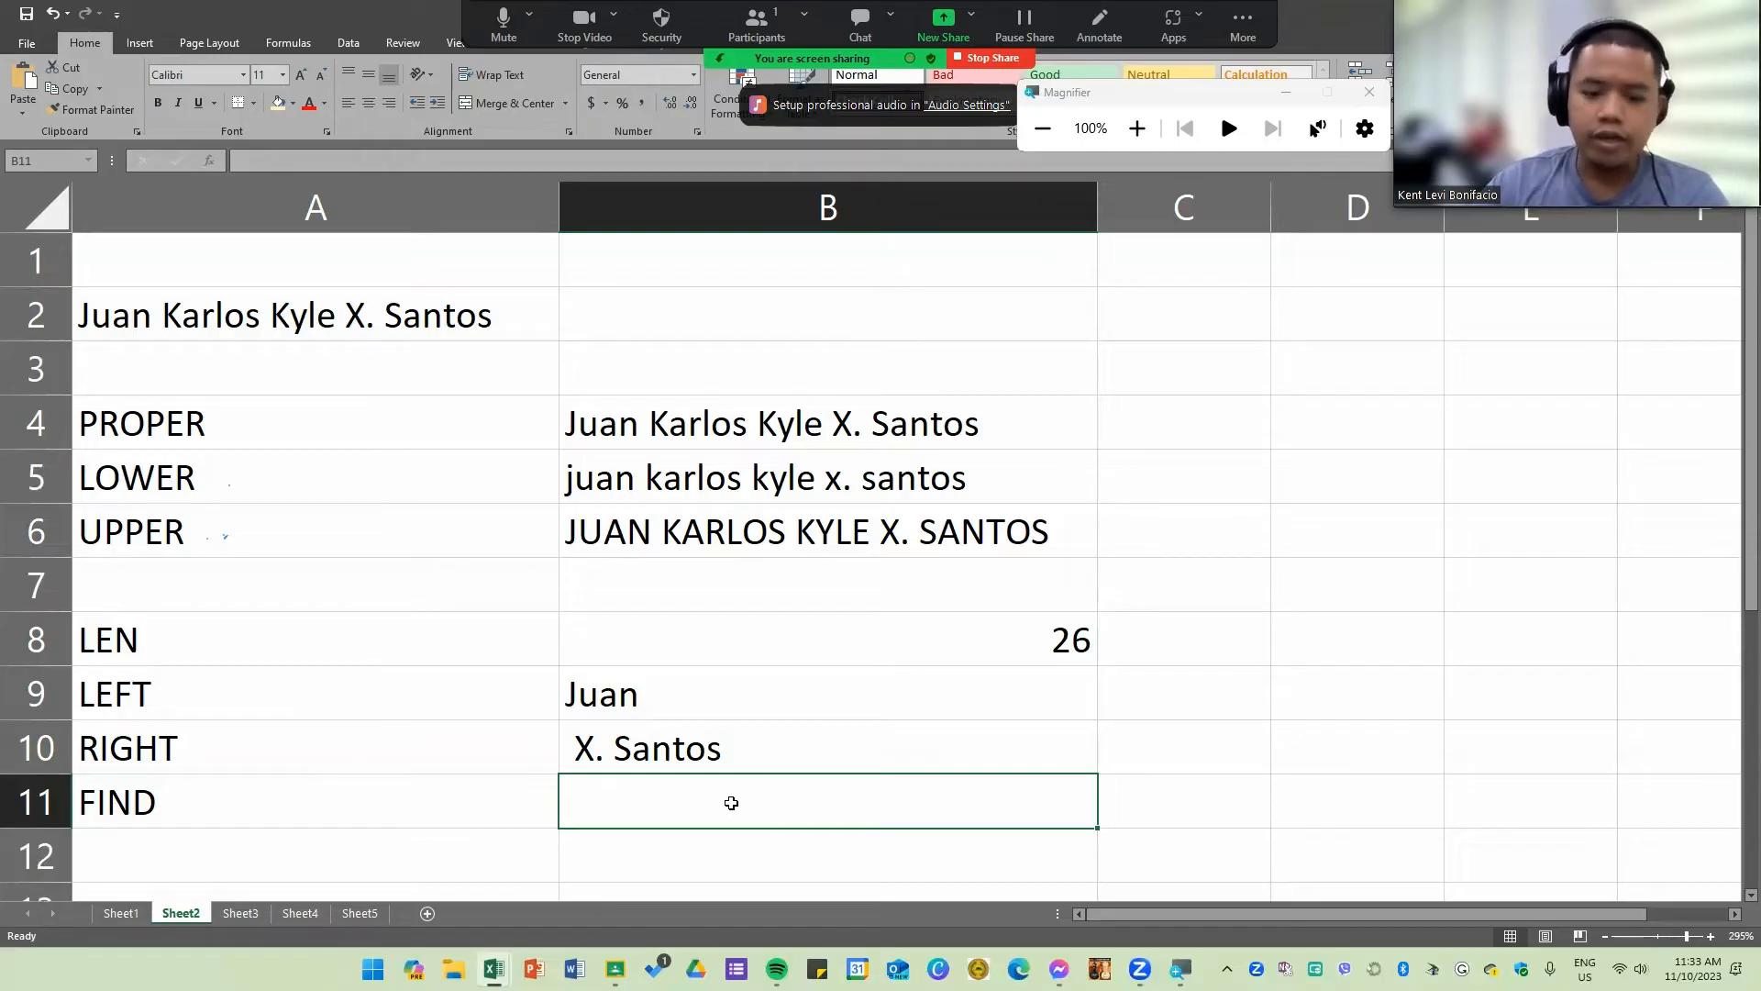
Step: Enter a FIND formula in B11 that locates the letter "u" within A2
{"action": "type", "text": "=FIND("}
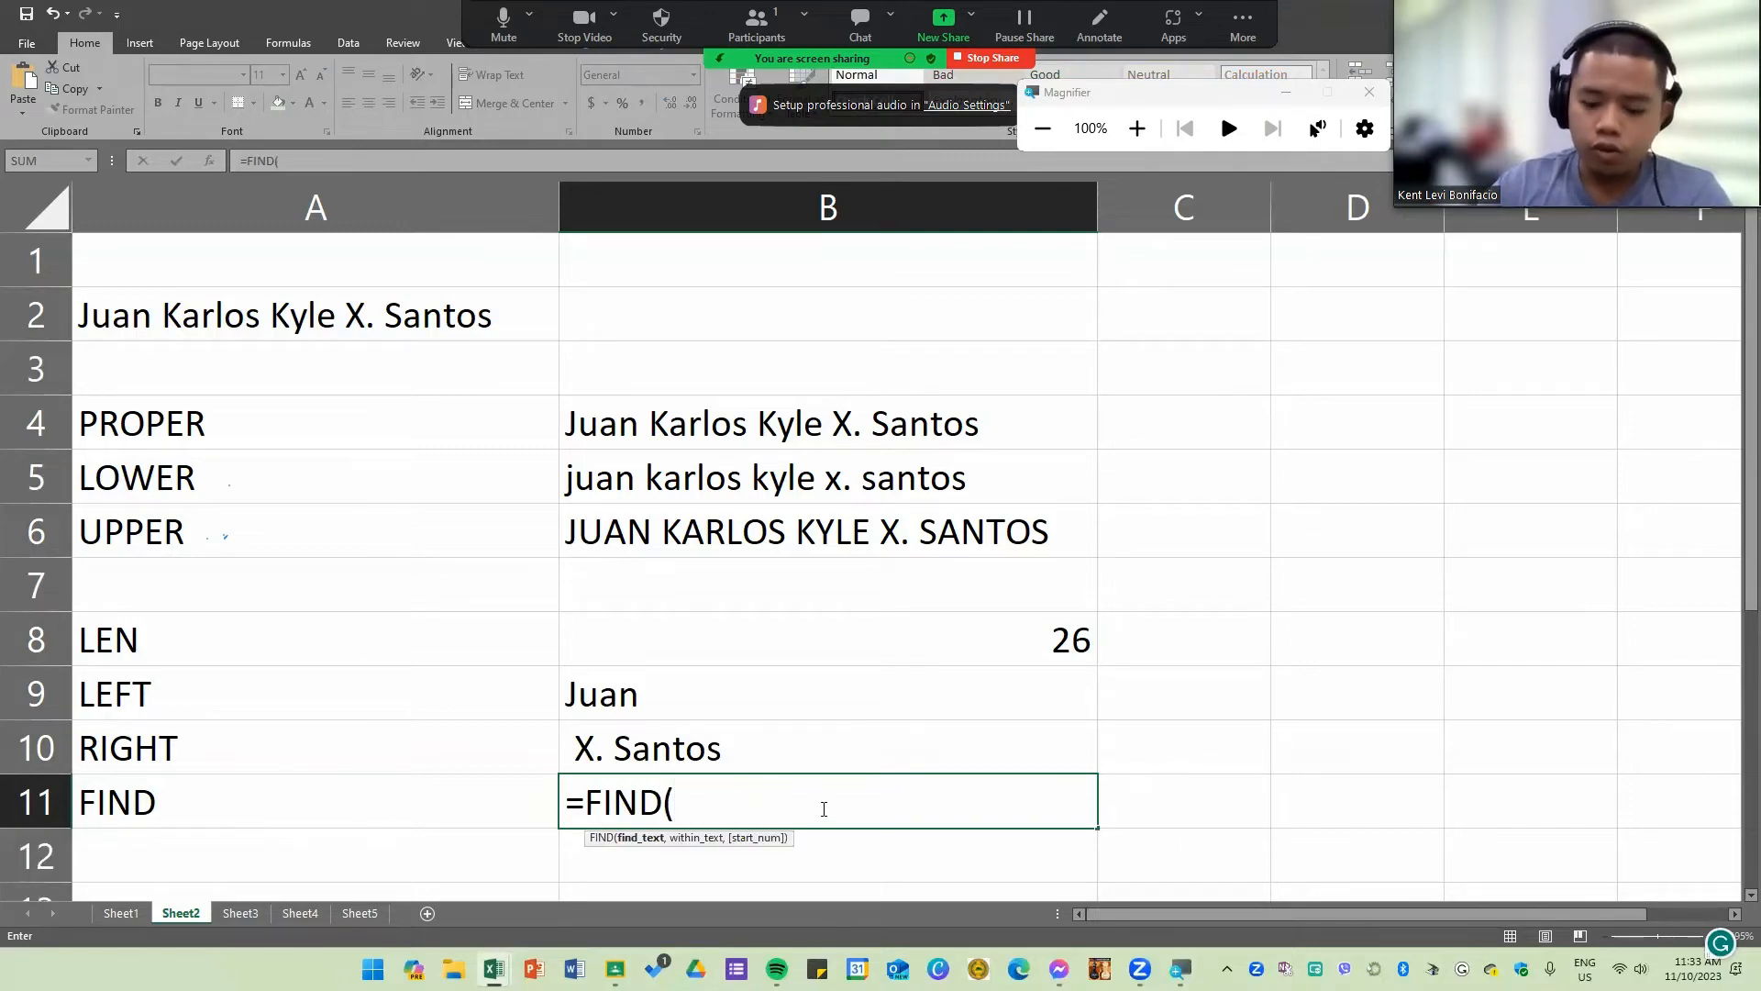
{"action": "type", "text": "\"u"}
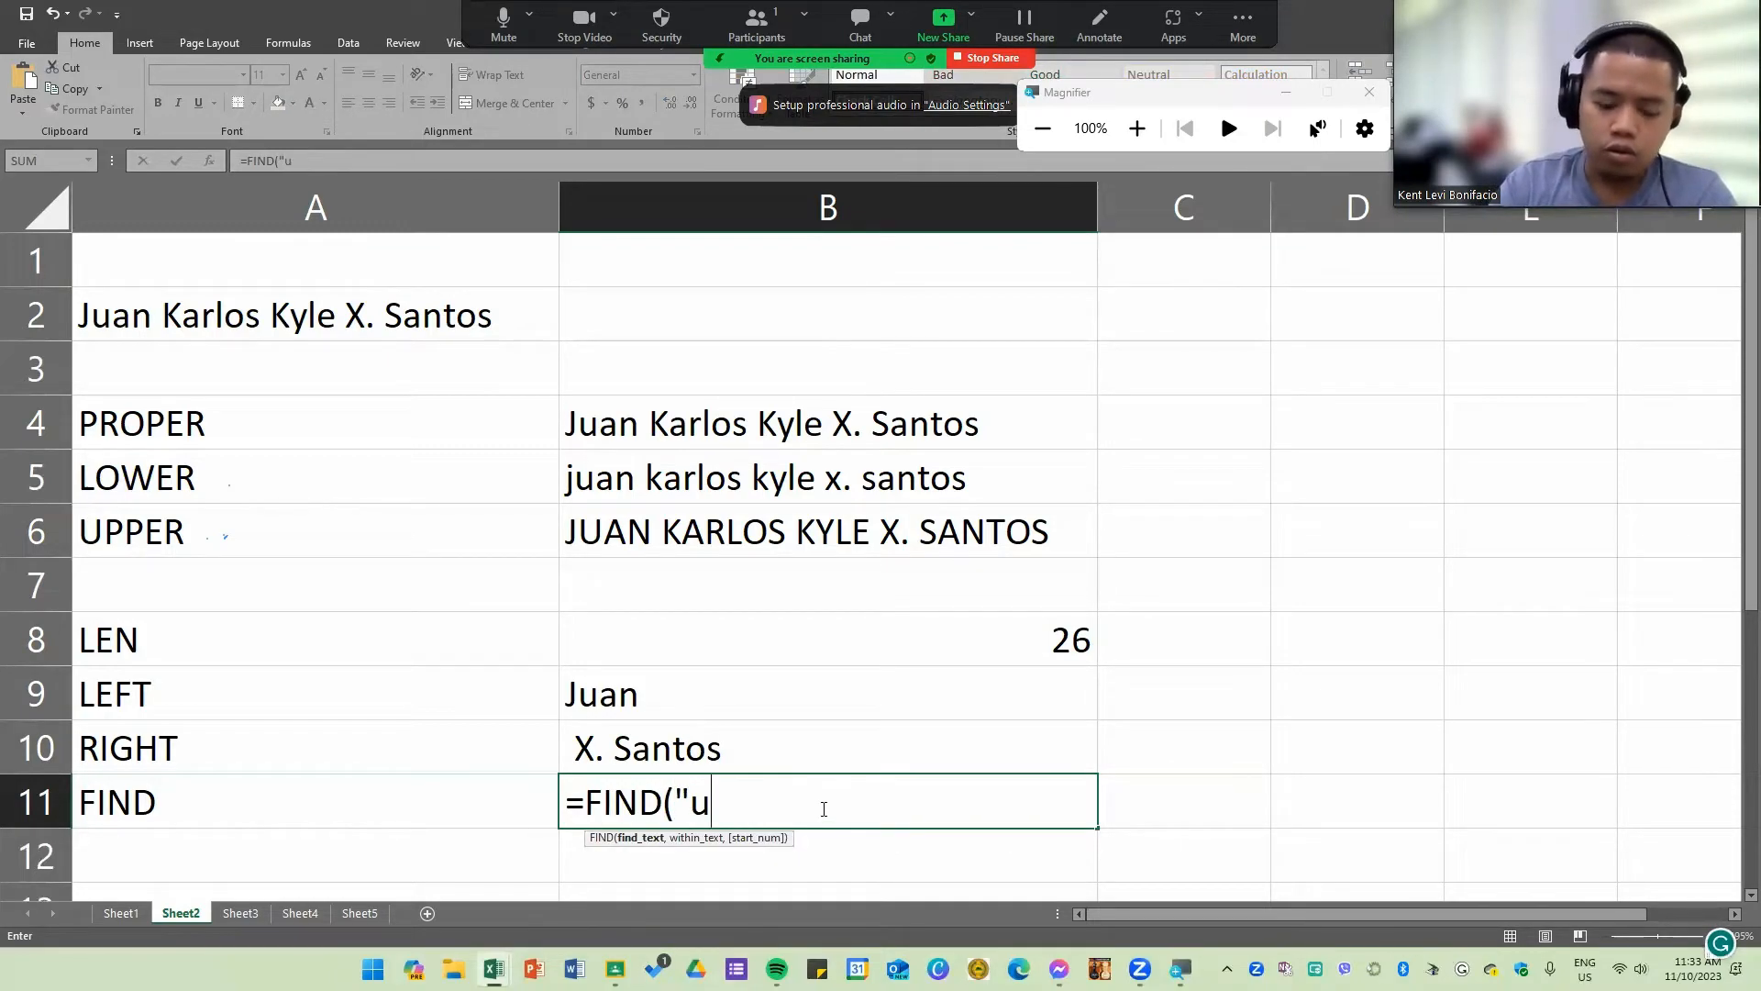
{"action": "type", "text": "\","}
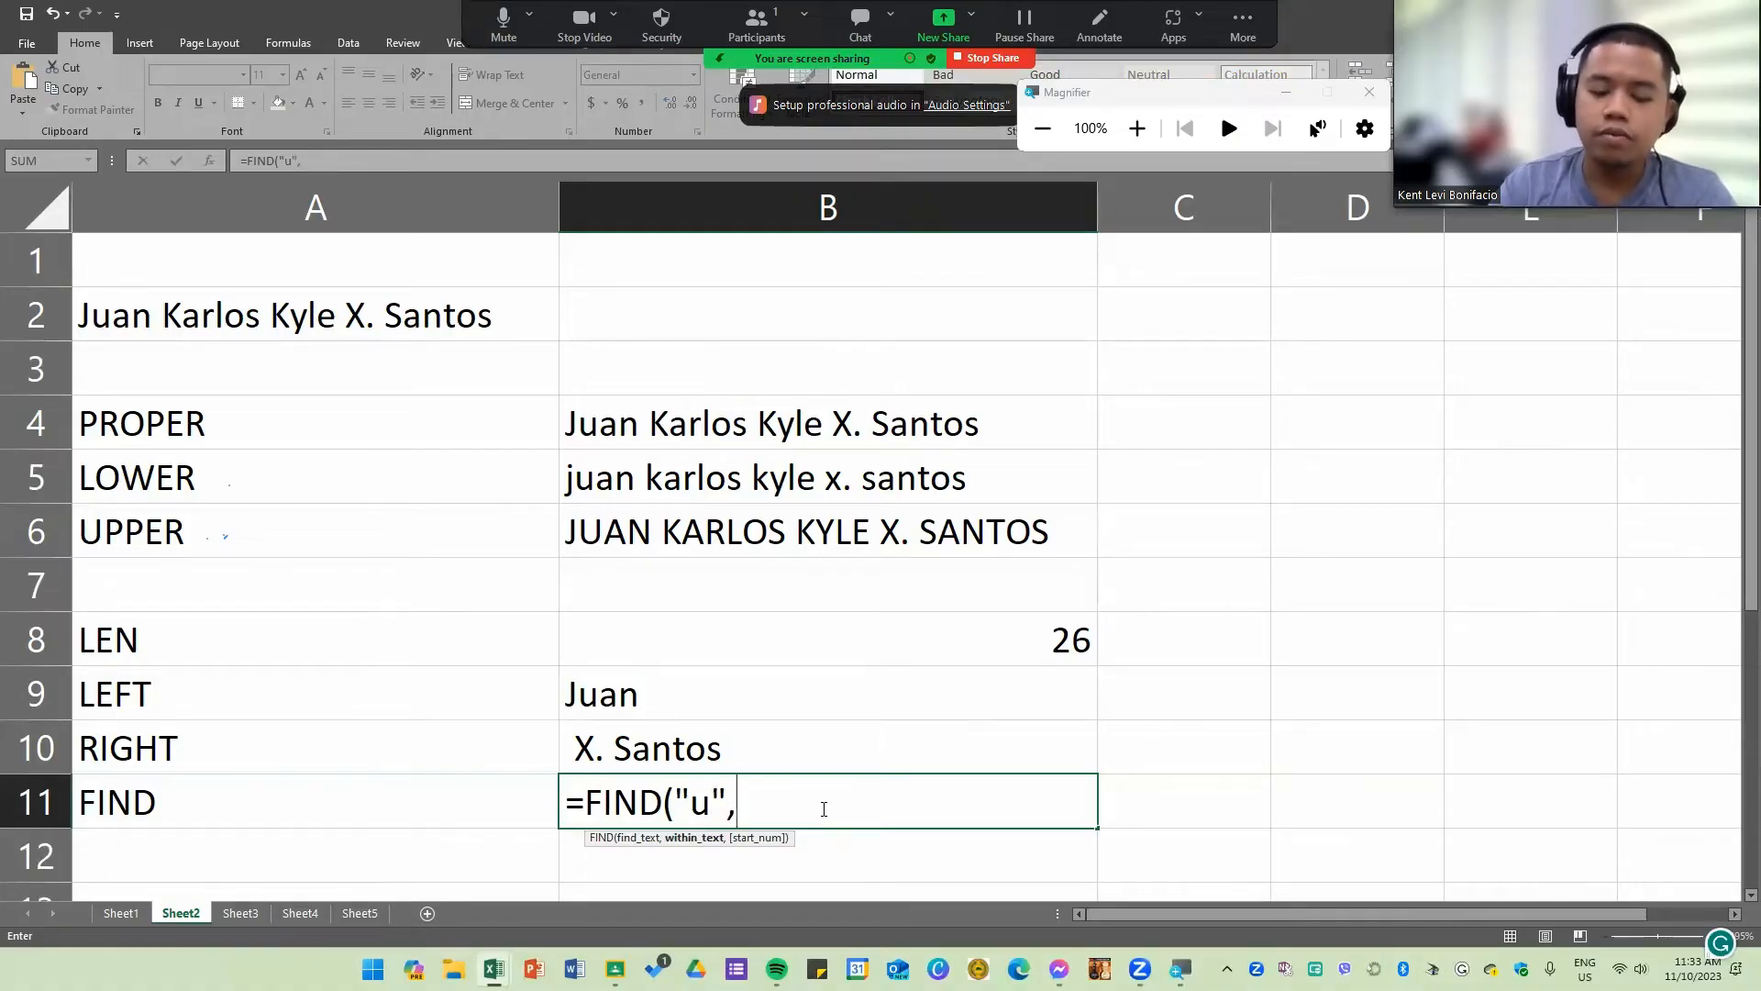
{"action": "left_click", "coordinate": [286, 327]}
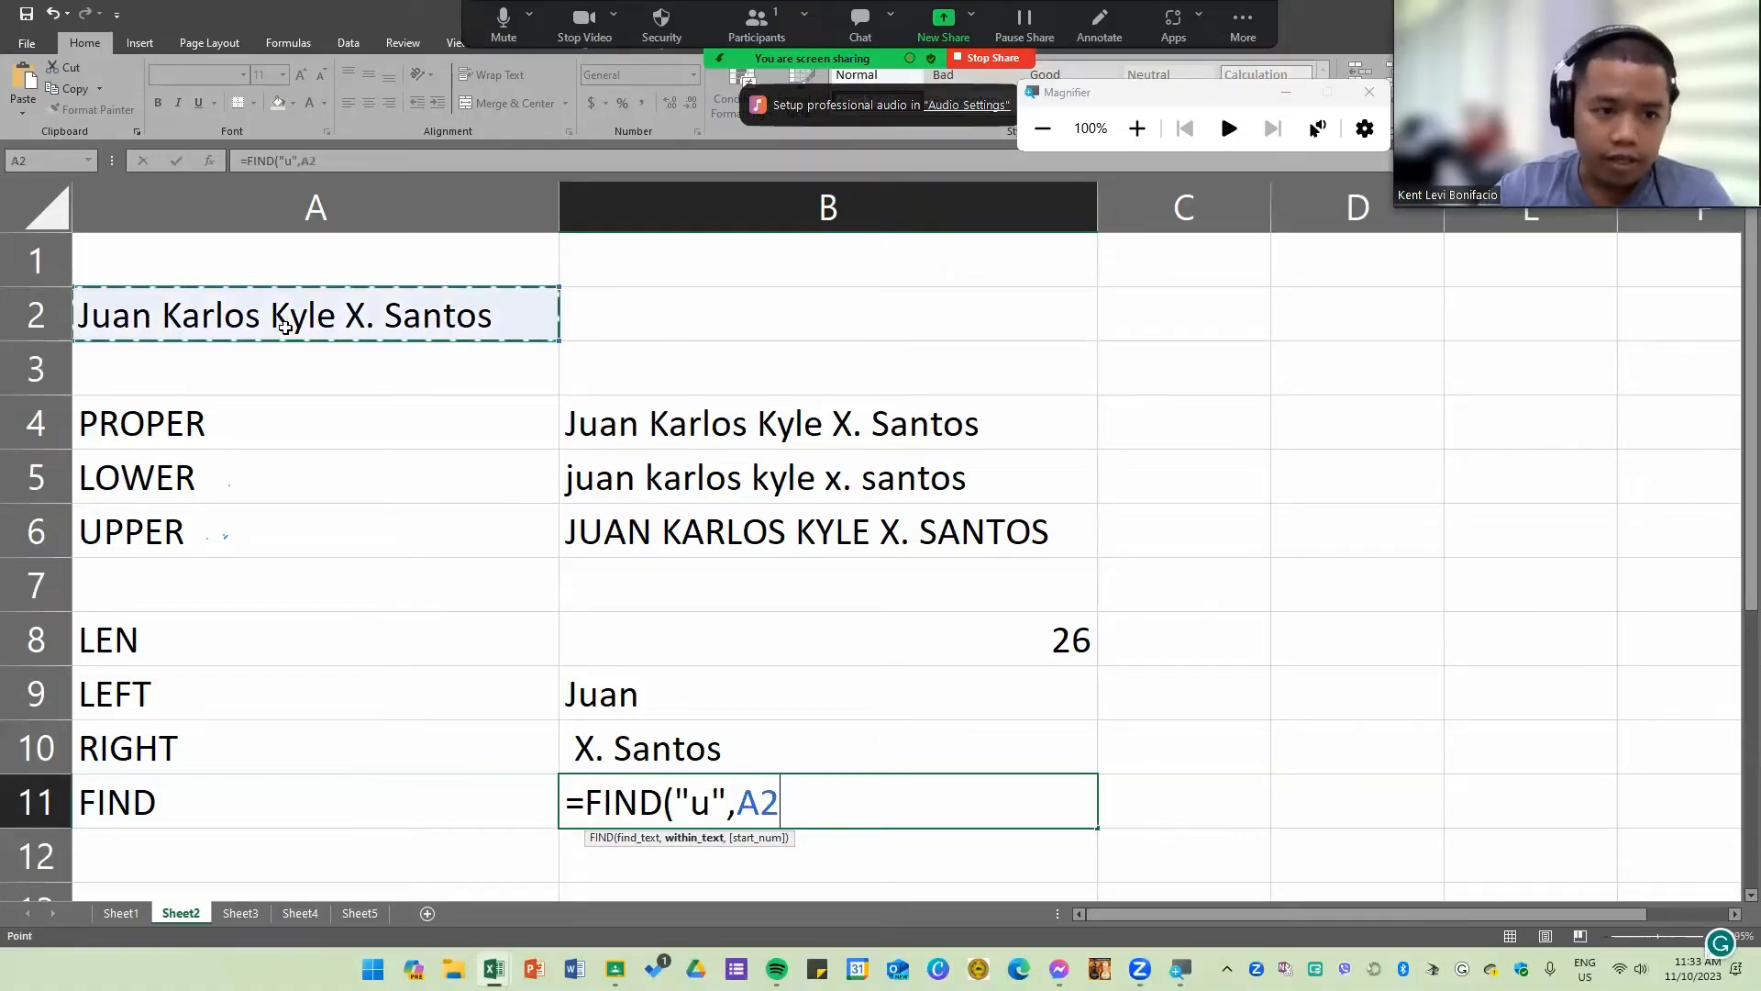
{"action": "type", "text": ")"}
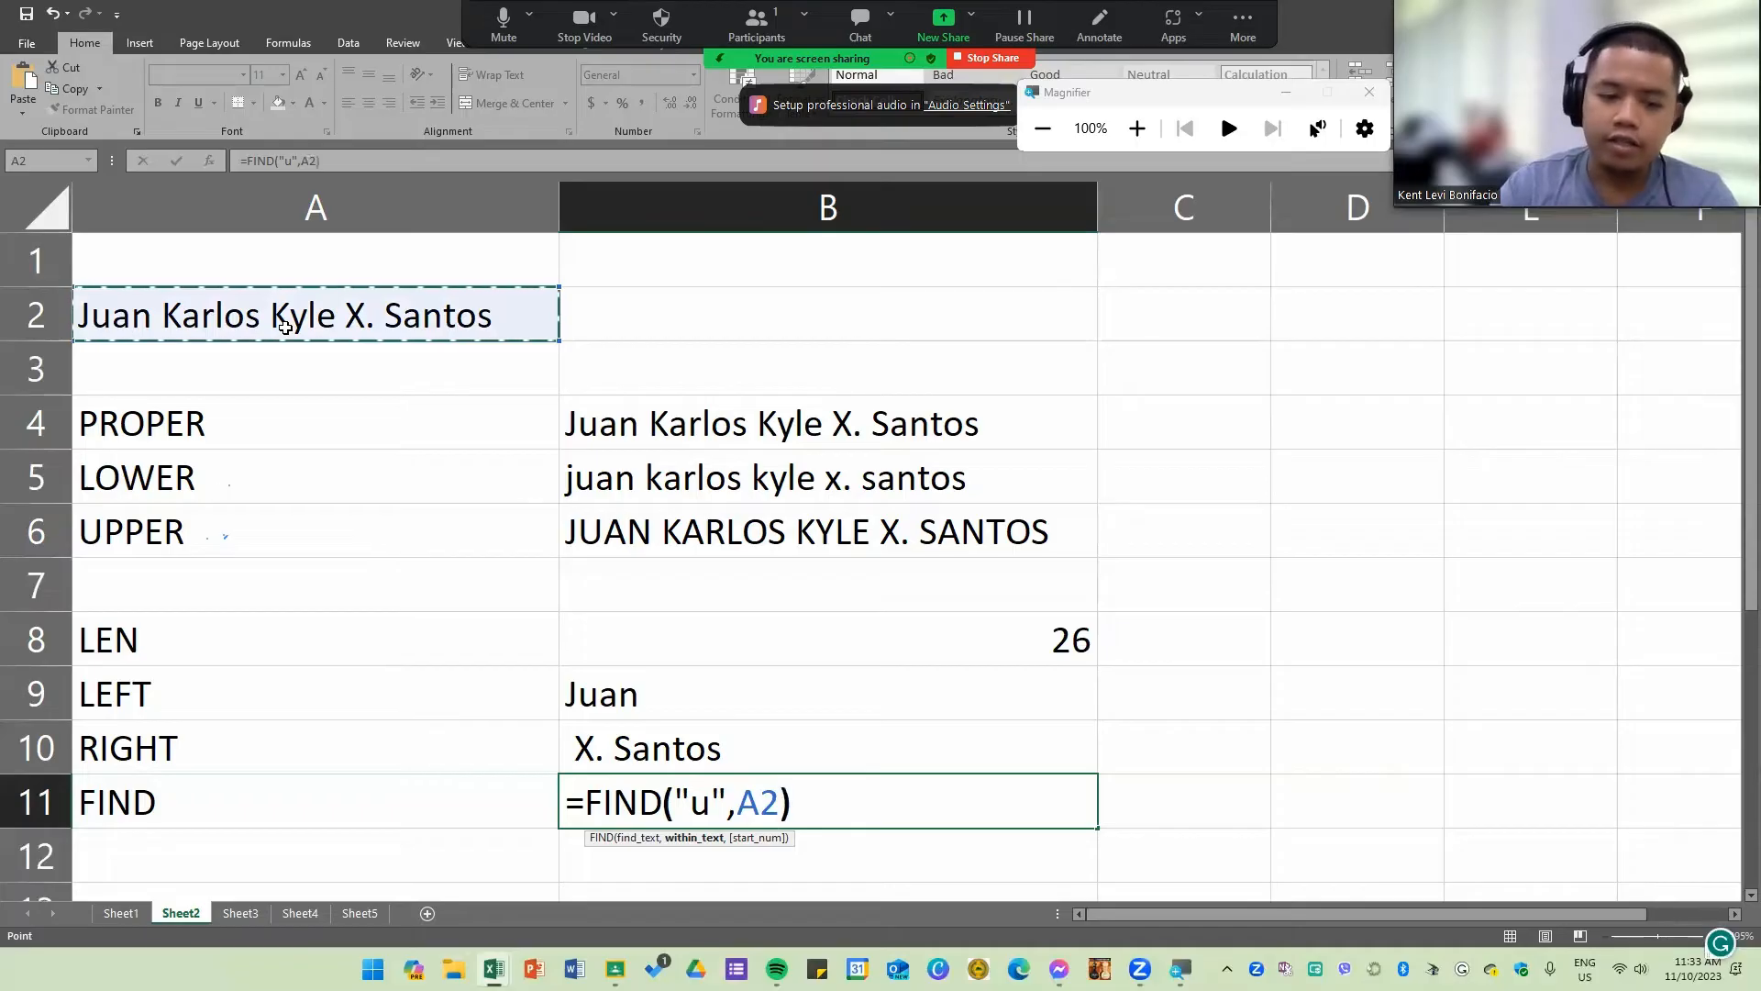
{"action": "key", "text": "Return"}
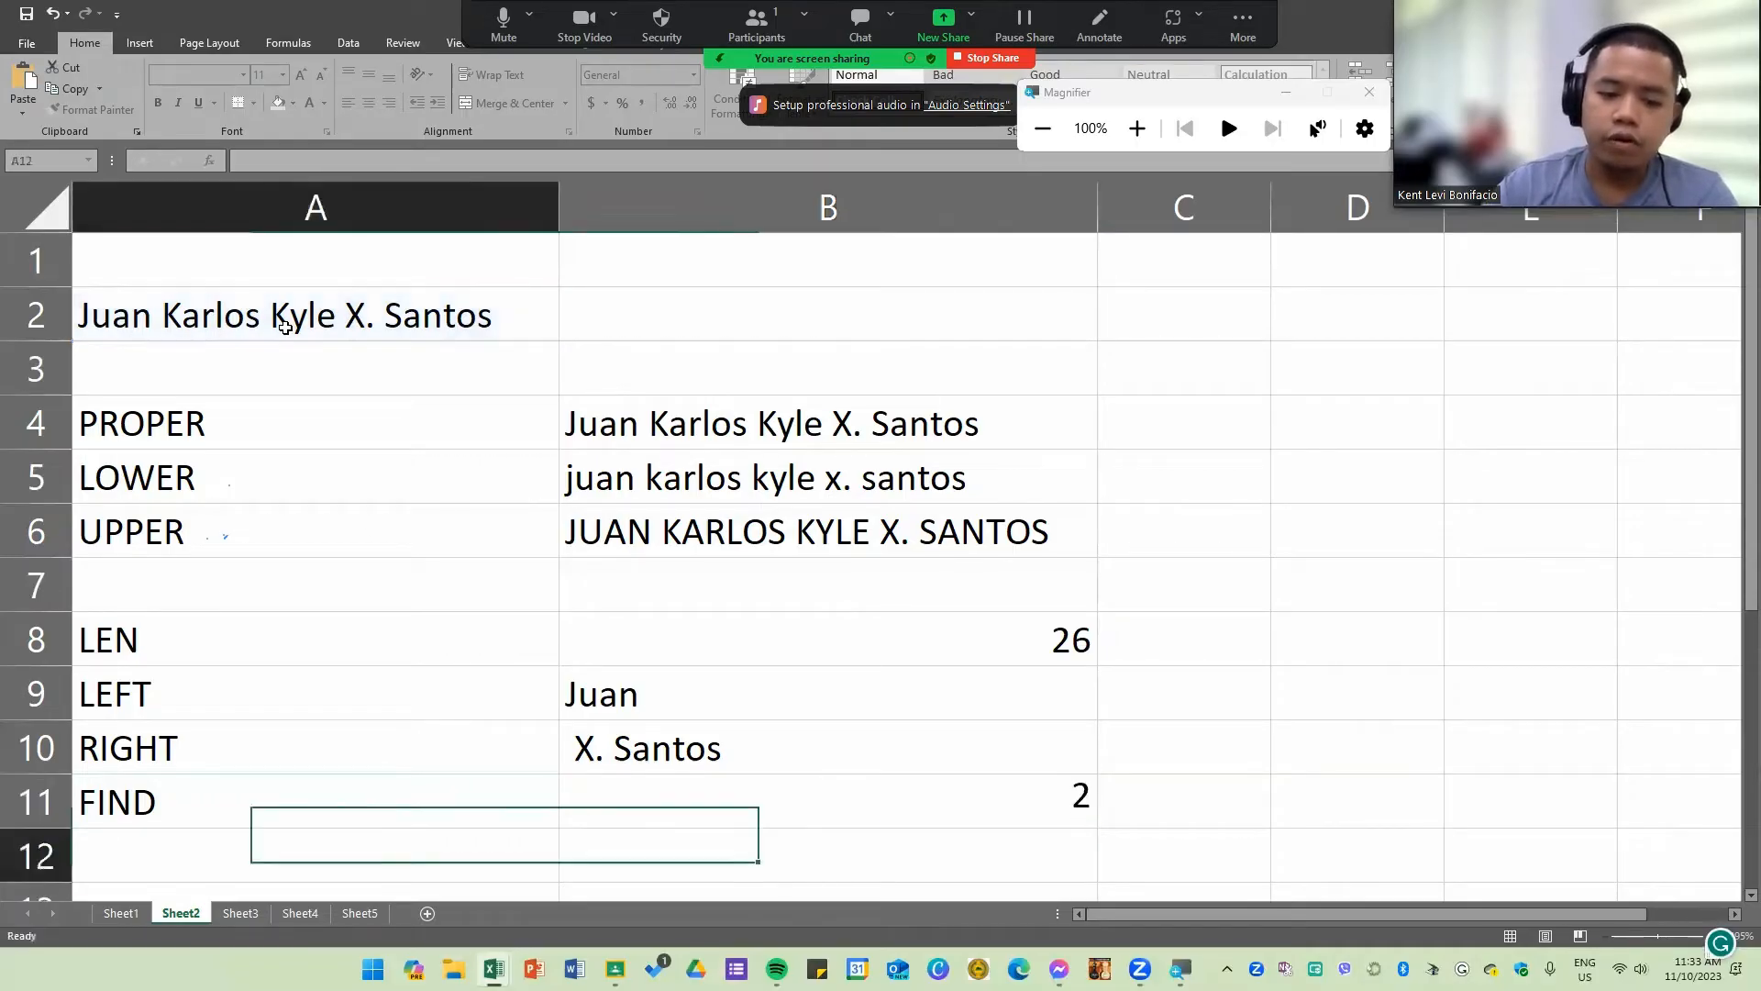
Step: Change the search text of the FIND formula in B11 to lowercase "k"
{"action": "left_click", "coordinate": [1053, 802]}
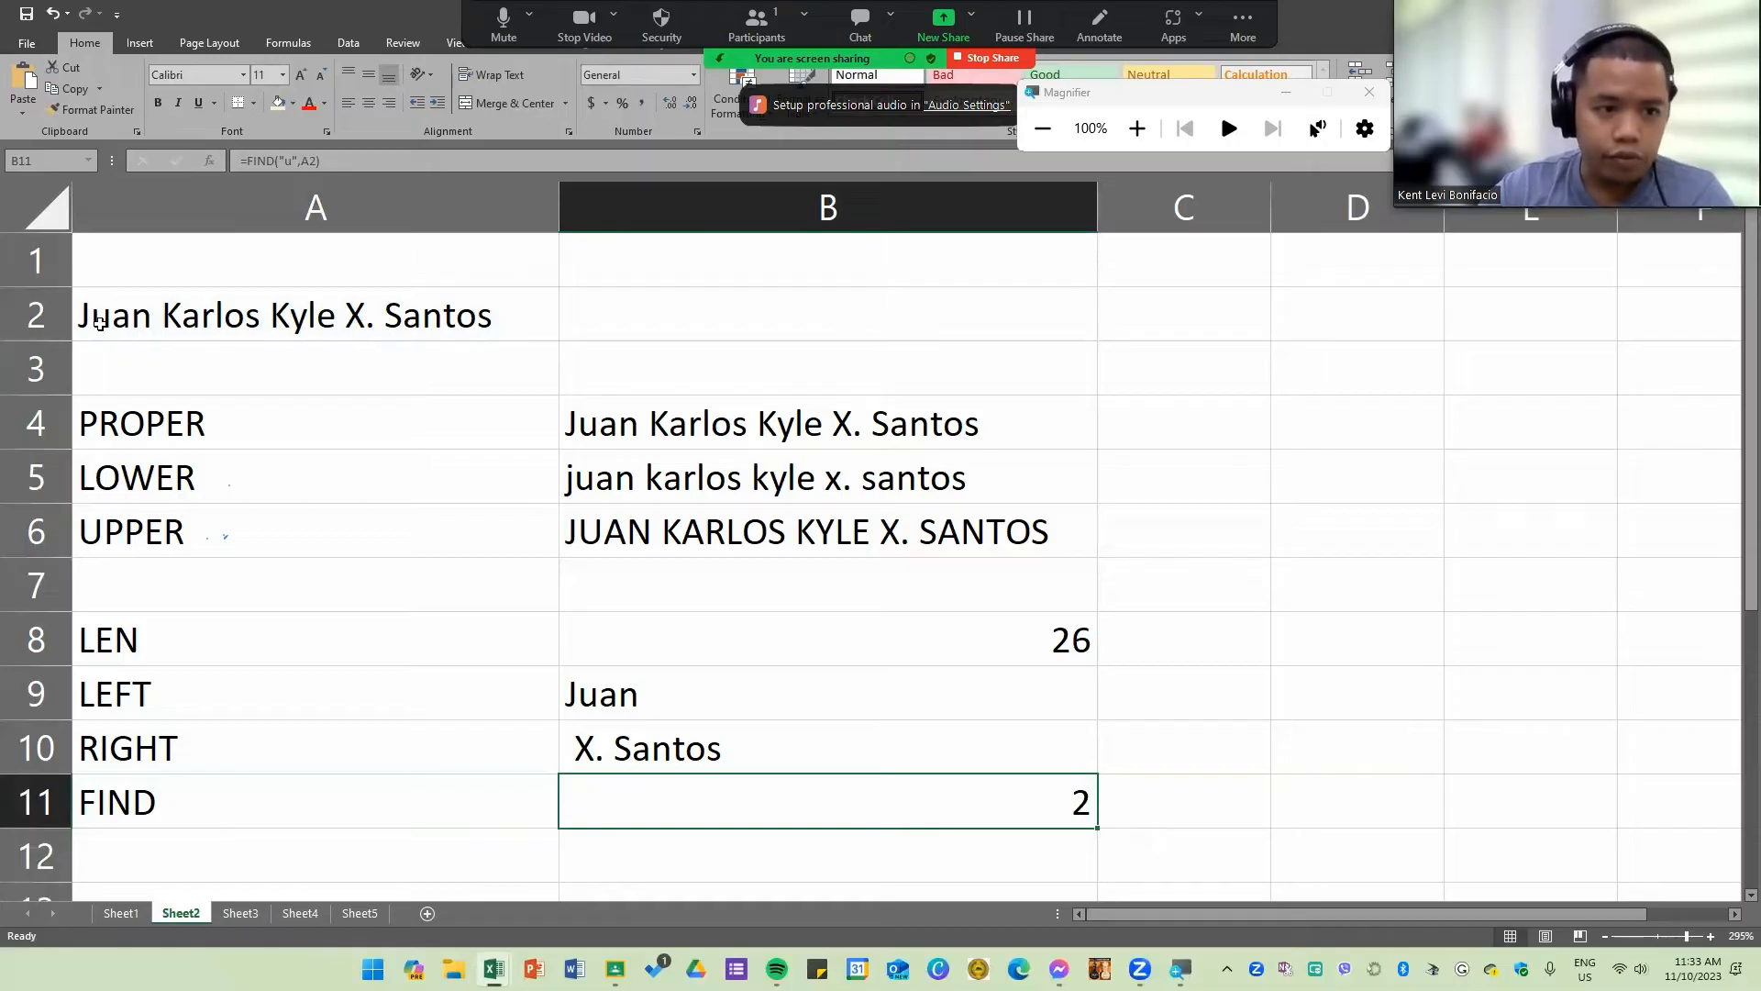
{"action": "double_click", "coordinate": [861, 788]}
{"action": "left_click", "coordinate": [711, 802]}
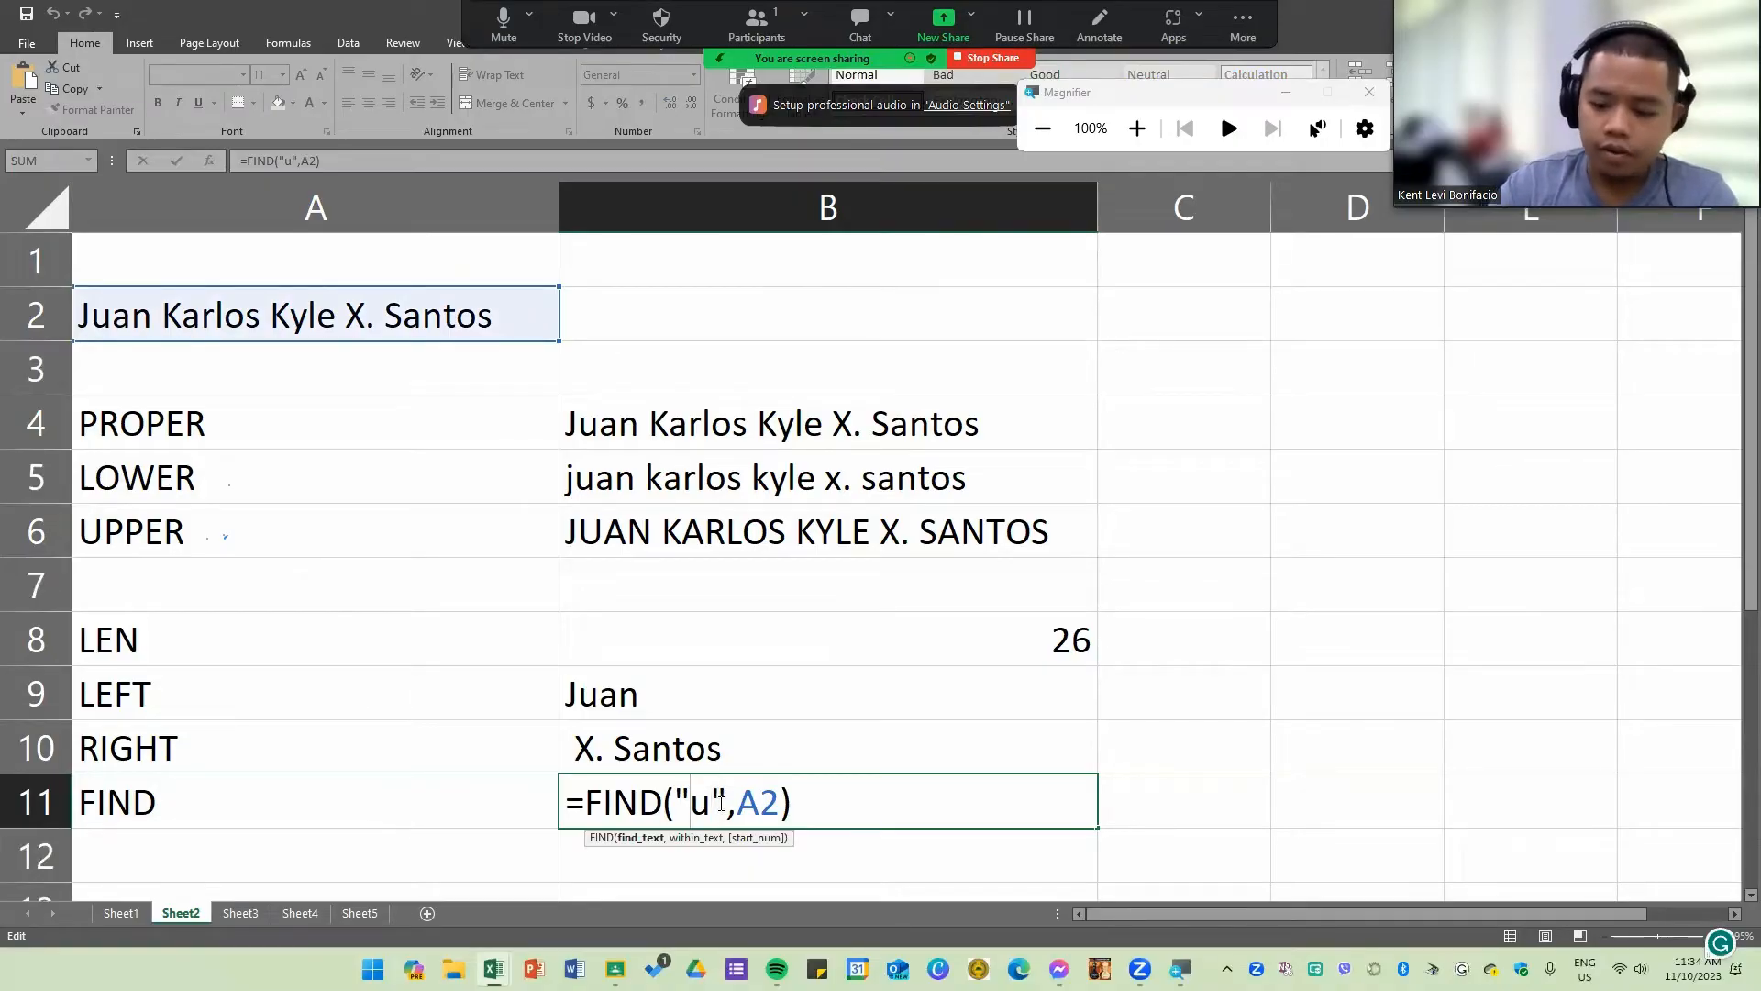
{"action": "key", "text": "Delete"}
{"action": "type", "text": "k"}
{"action": "key", "text": "Return"}
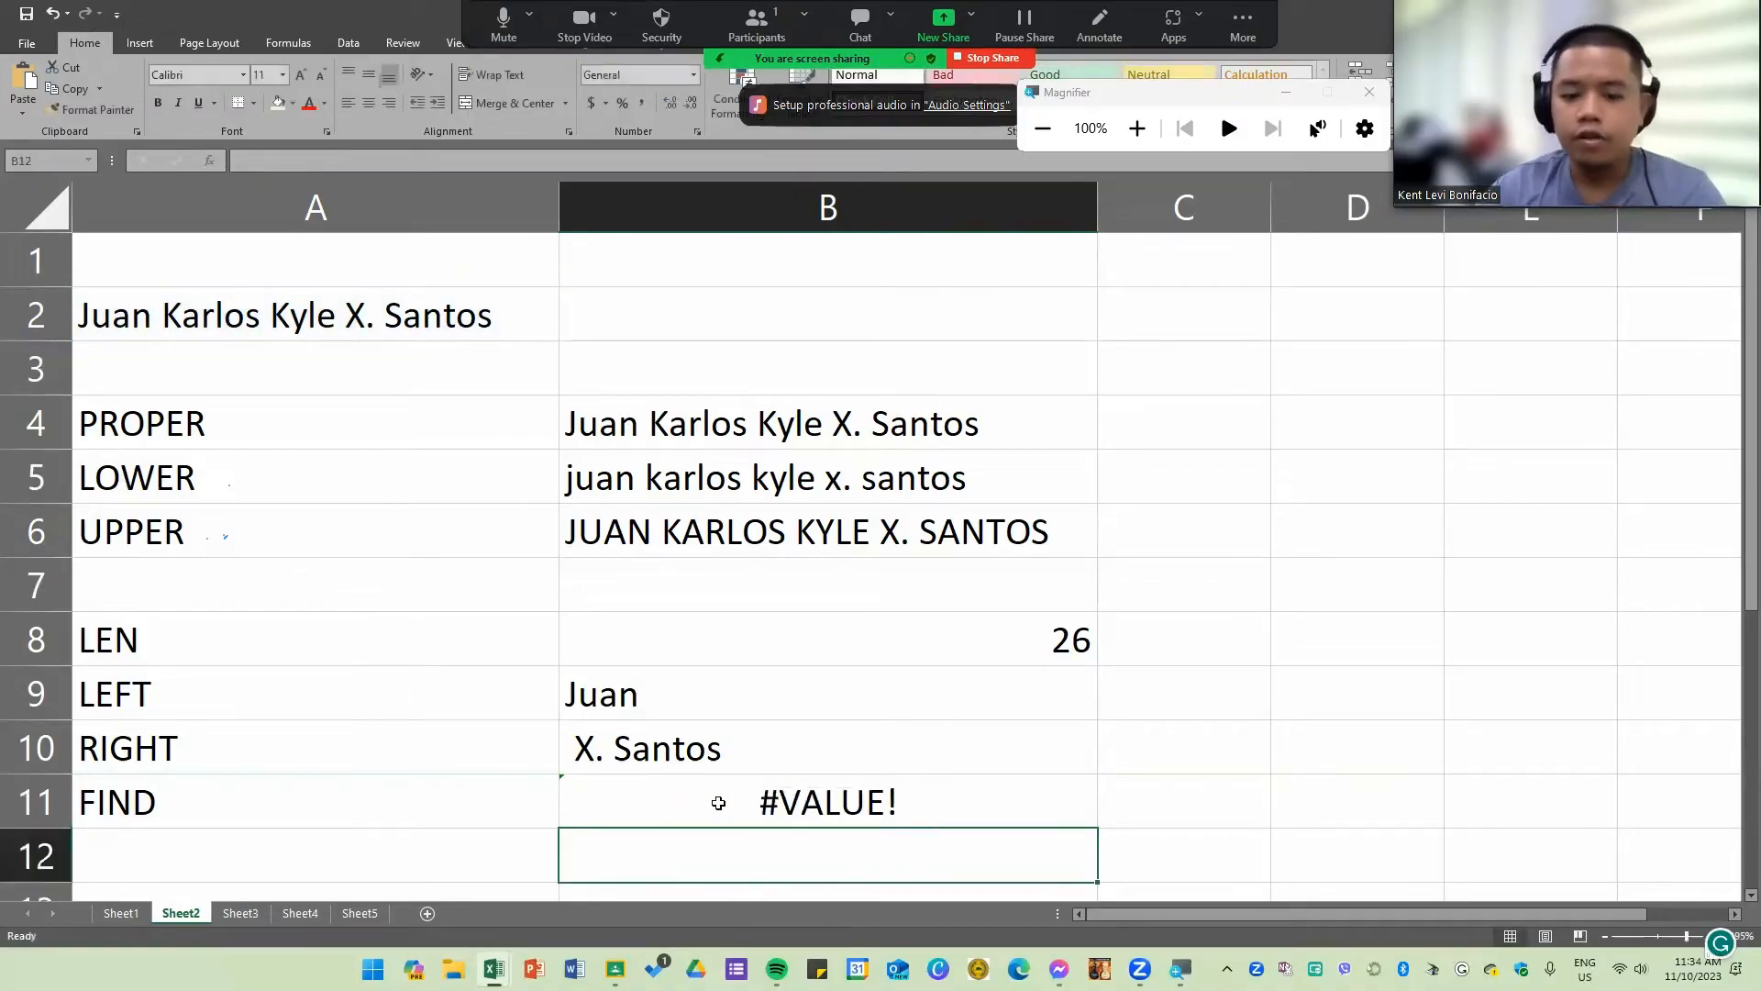
Step: Replace the search text in the B11 FIND formula with uppercase "K"
{"action": "double_click", "coordinate": [844, 804]}
{"action": "left_click", "coordinate": [713, 804]}
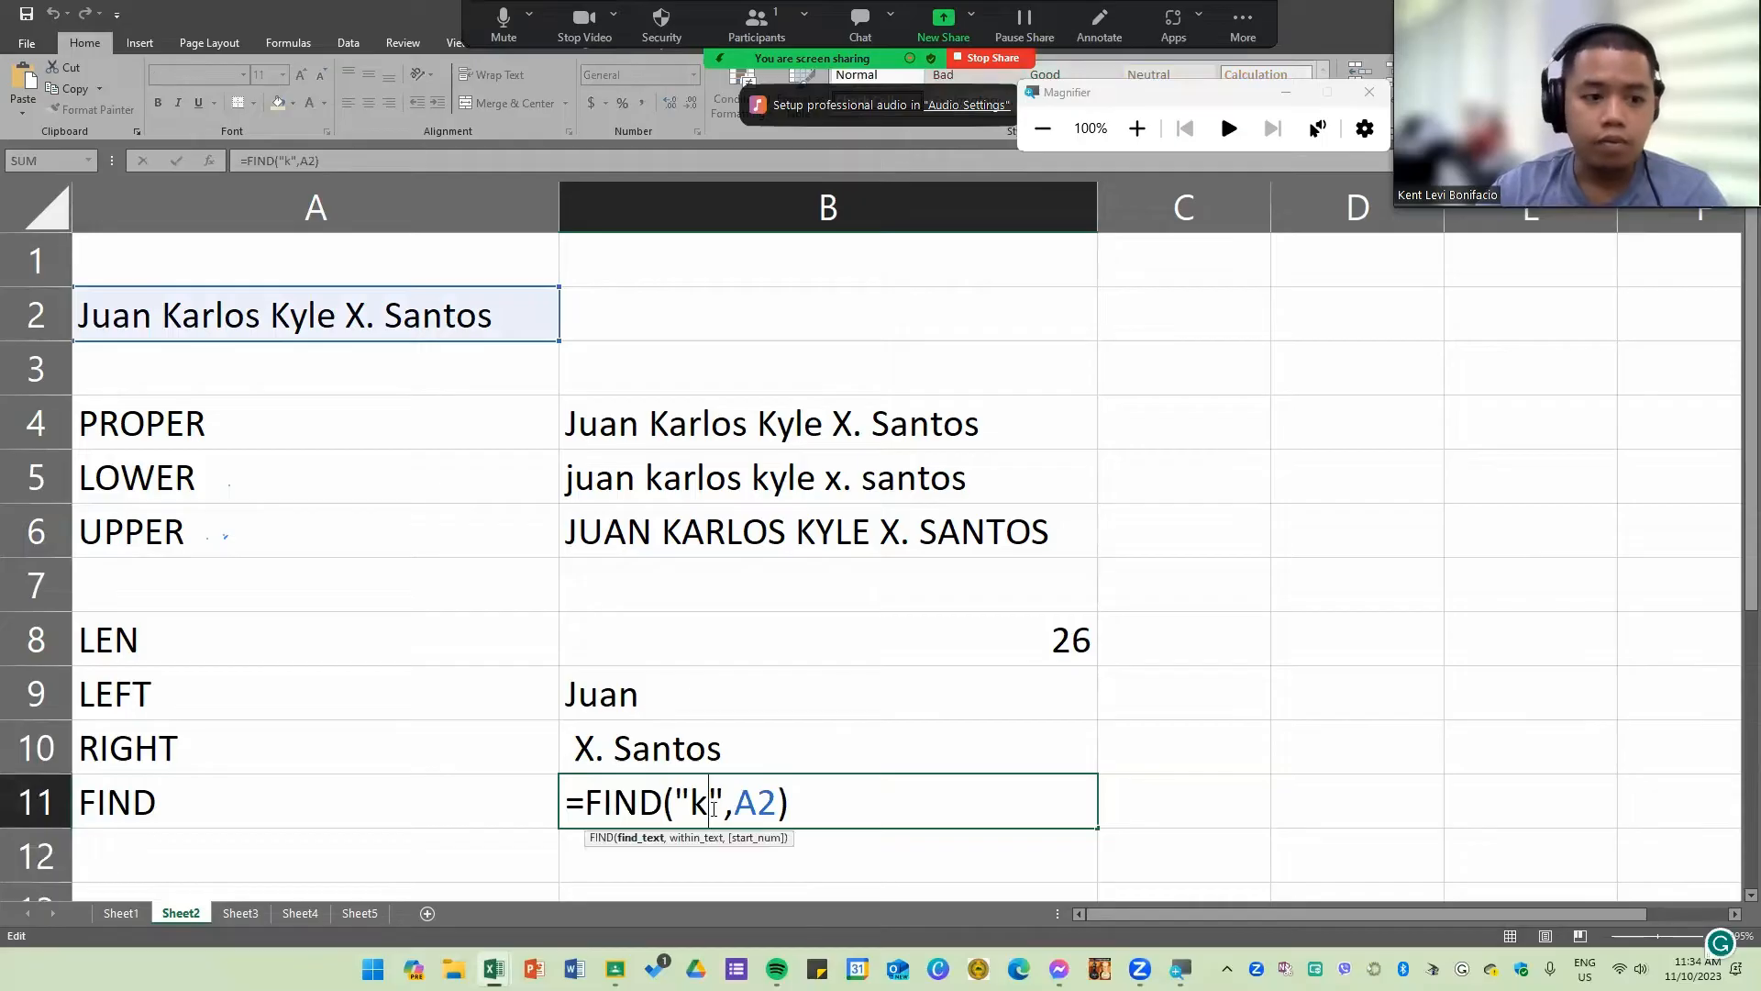
{"action": "key", "text": "BackSpace"}
{"action": "type", "text": "K"}
{"action": "key", "text": "Return"}
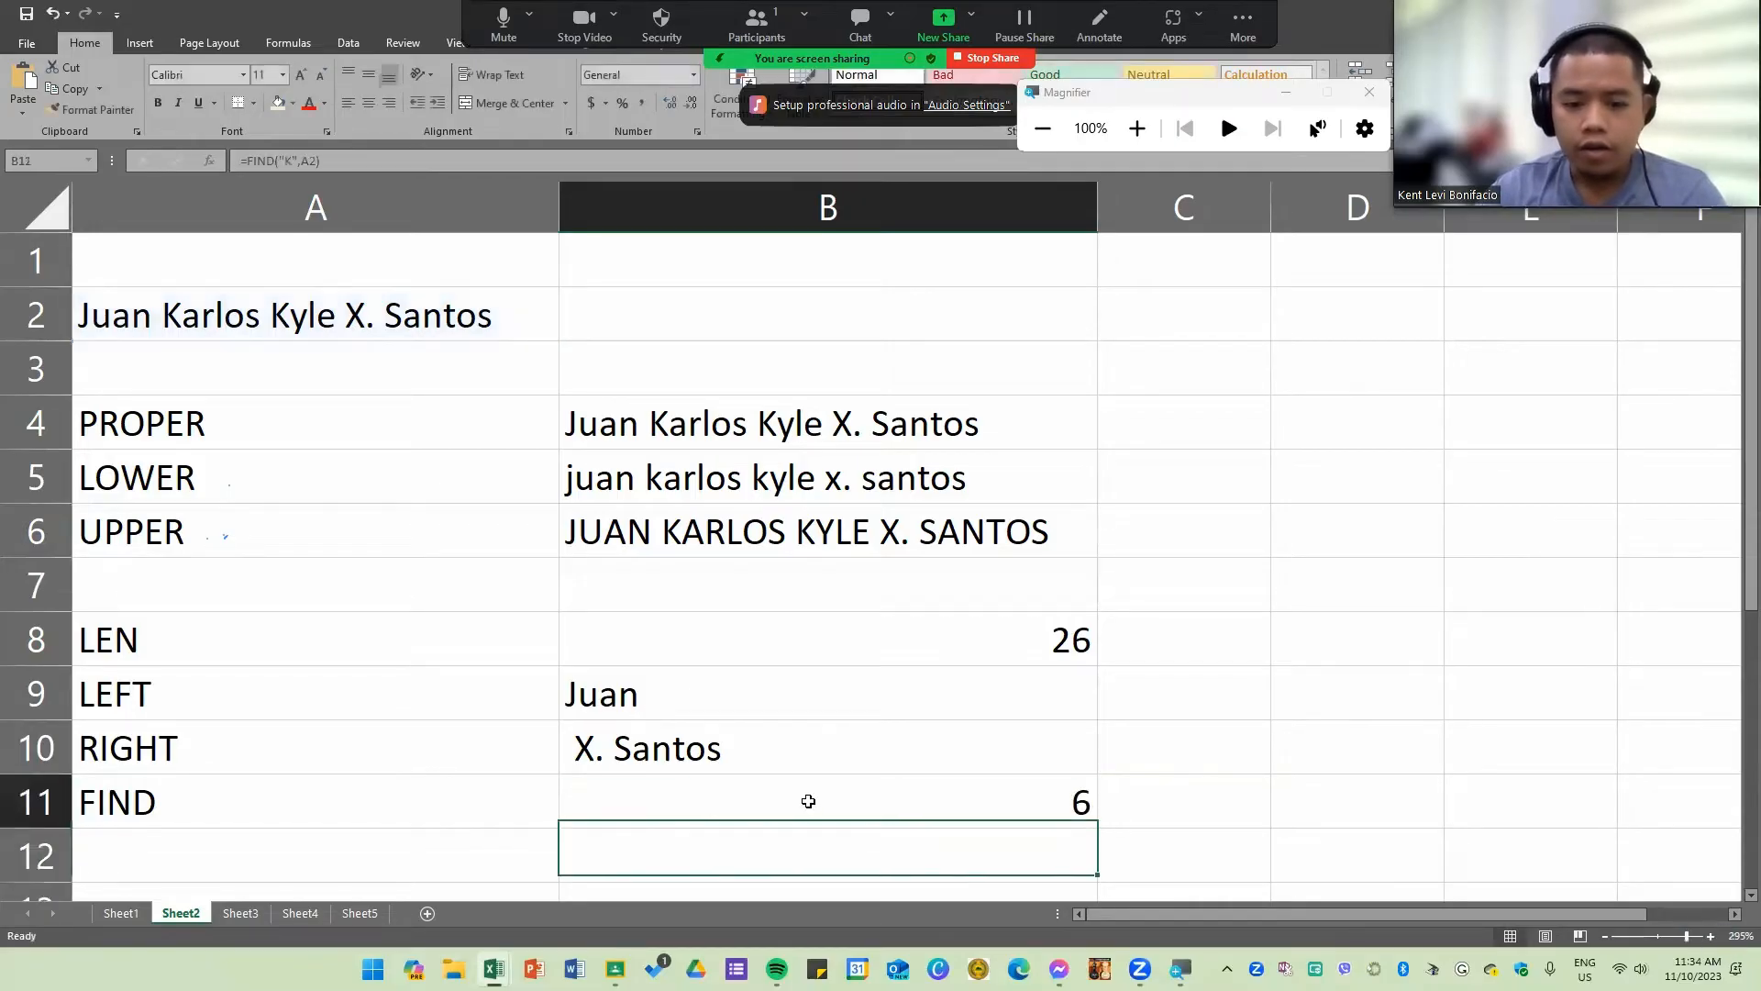
{"action": "left_click", "coordinate": [808, 801]}
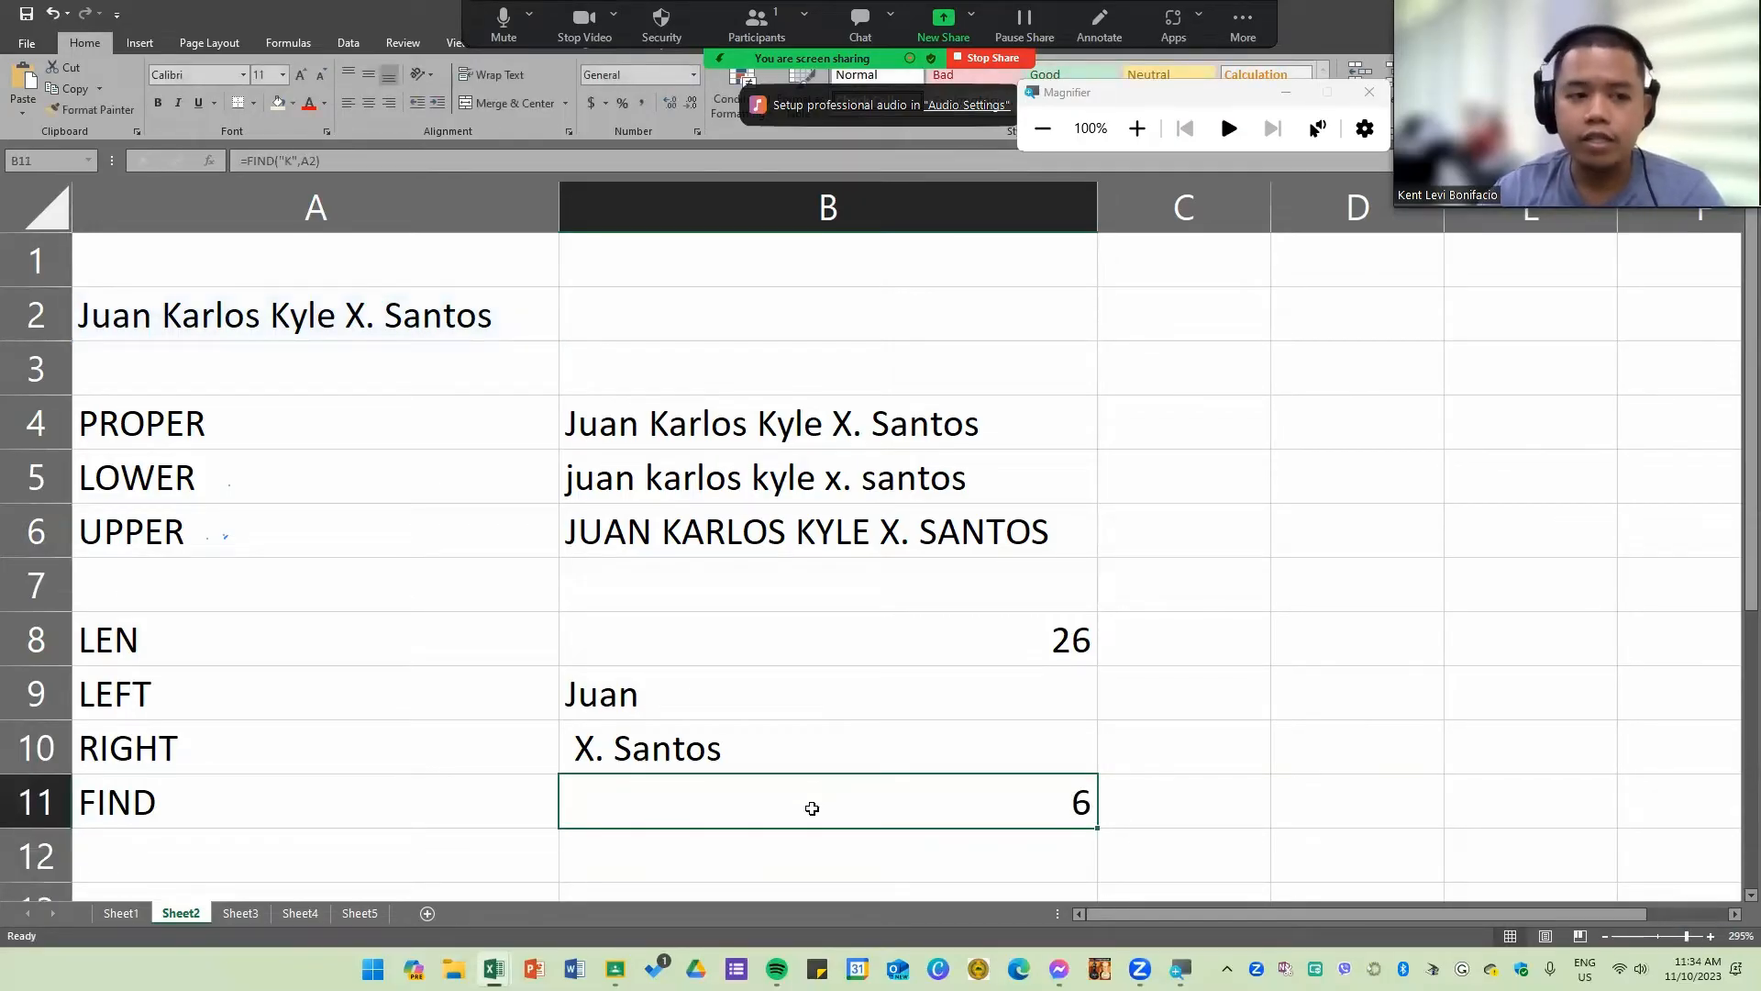
{"action": "double_click", "coordinate": [1053, 797]}
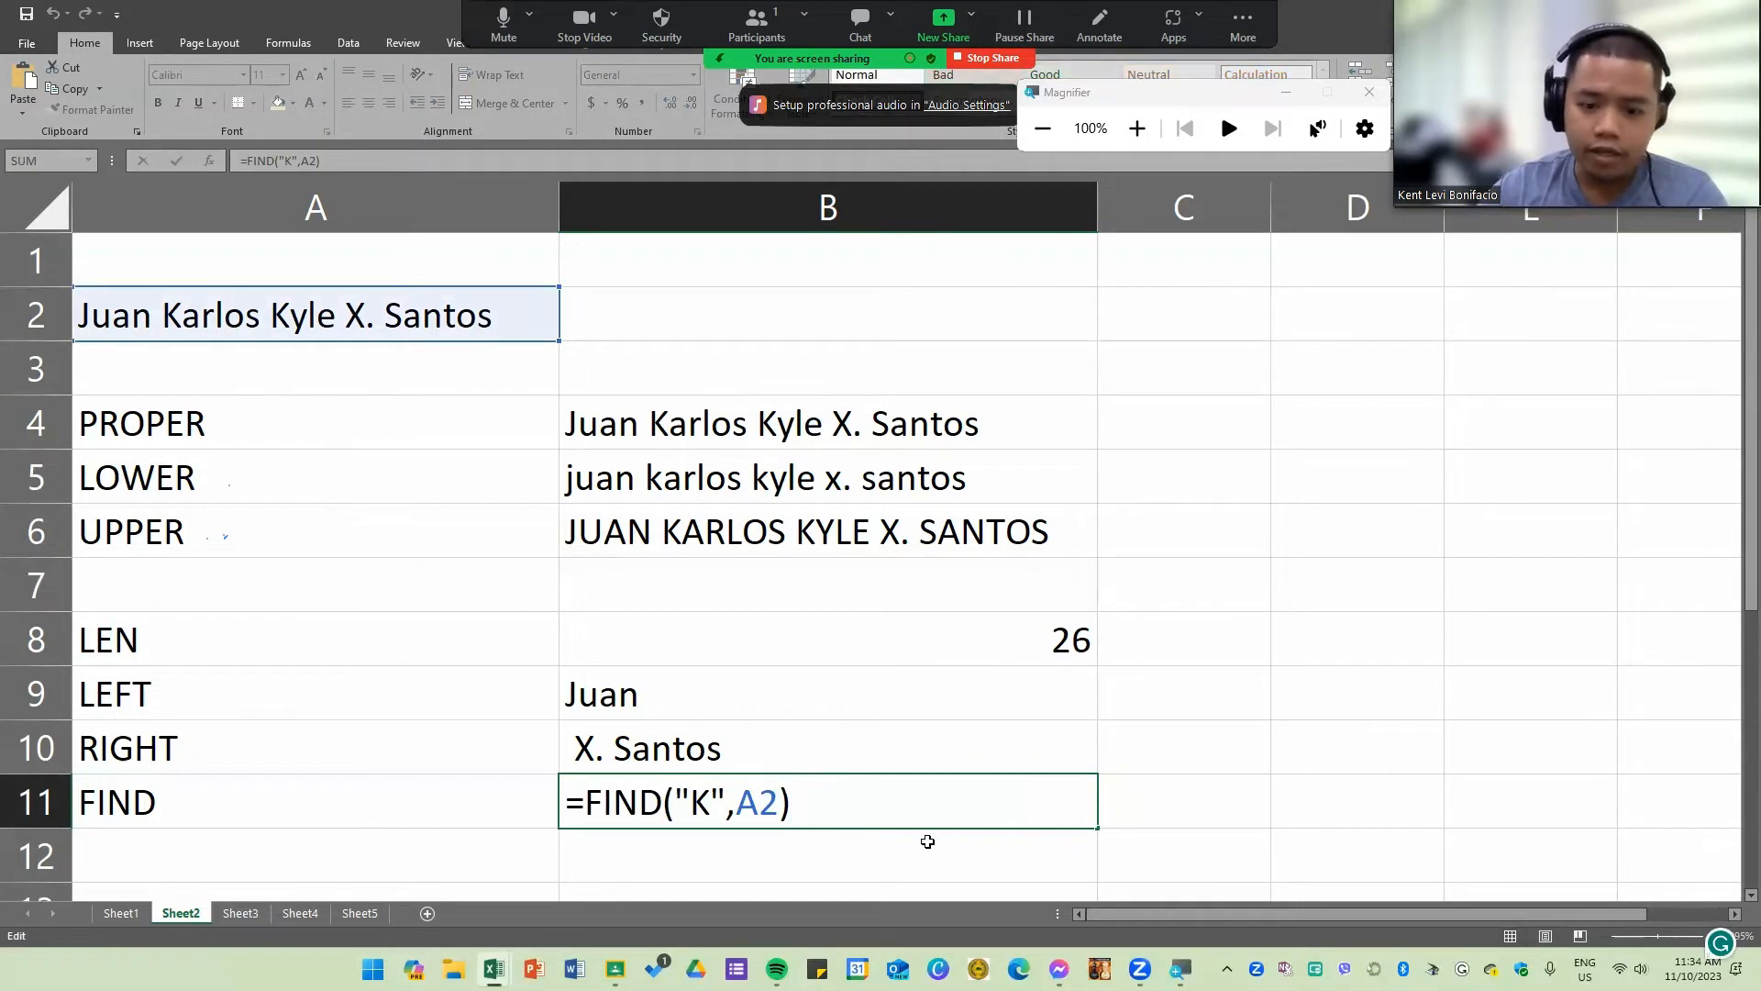
{"action": "key", "text": "Return"}
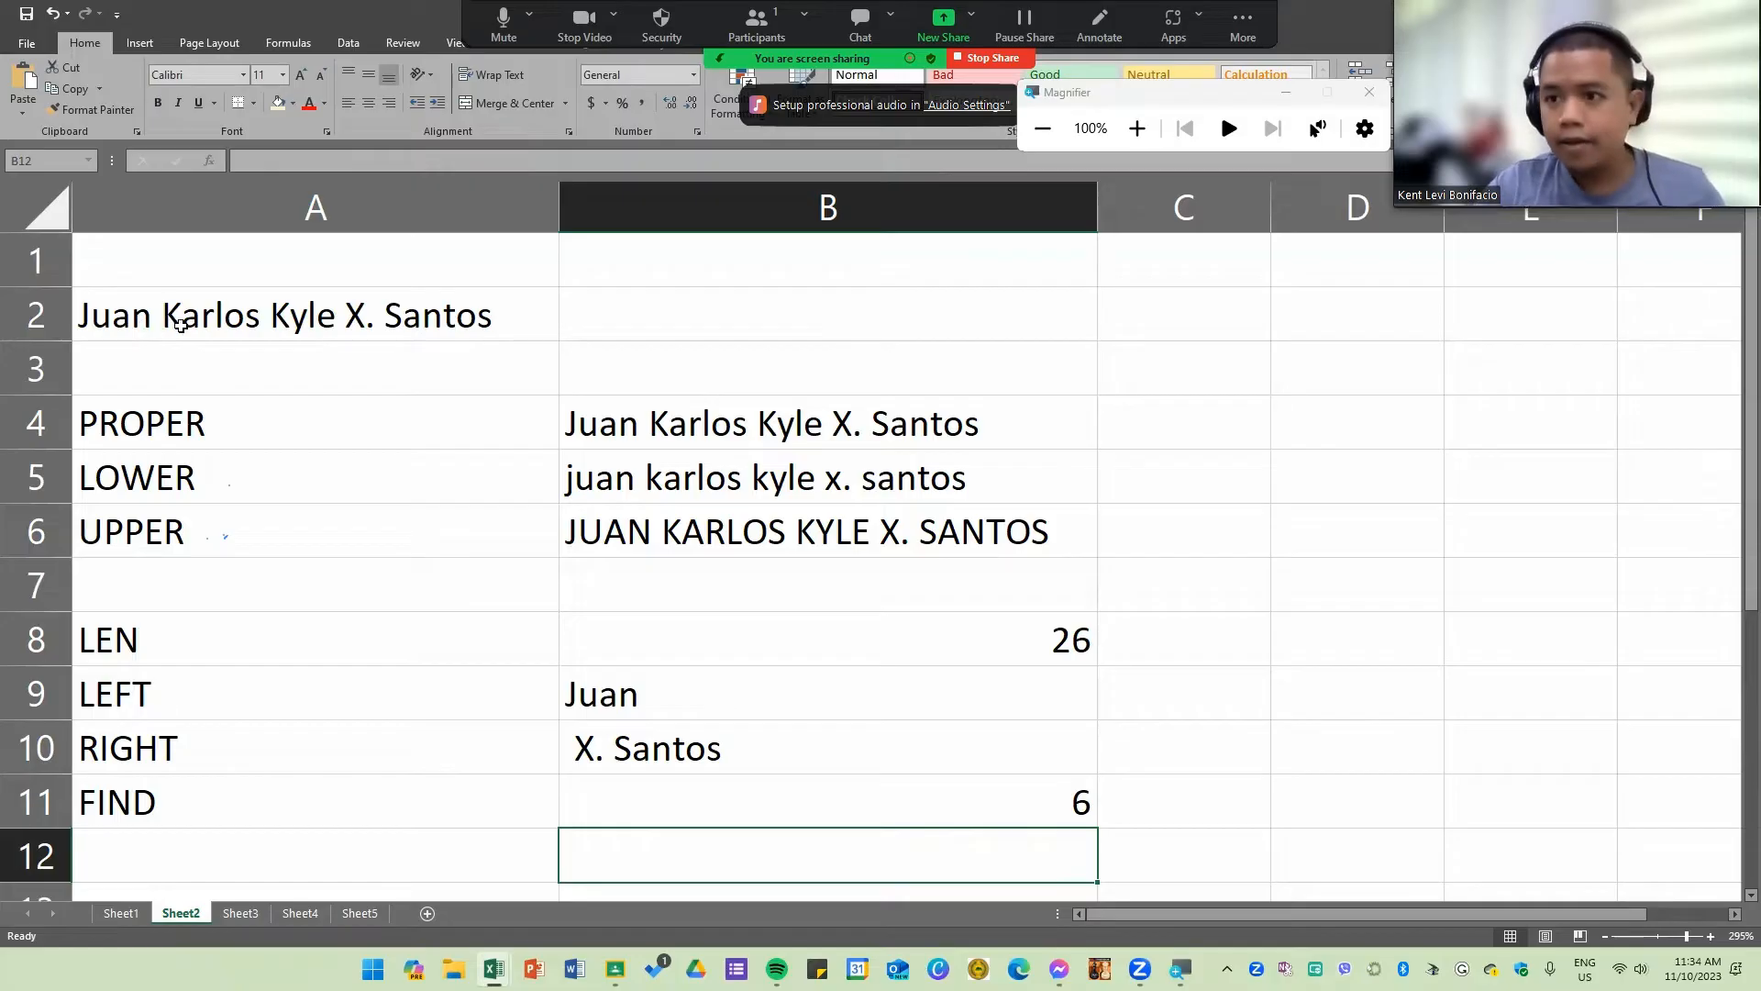
{"action": "double_click", "coordinate": [850, 804]}
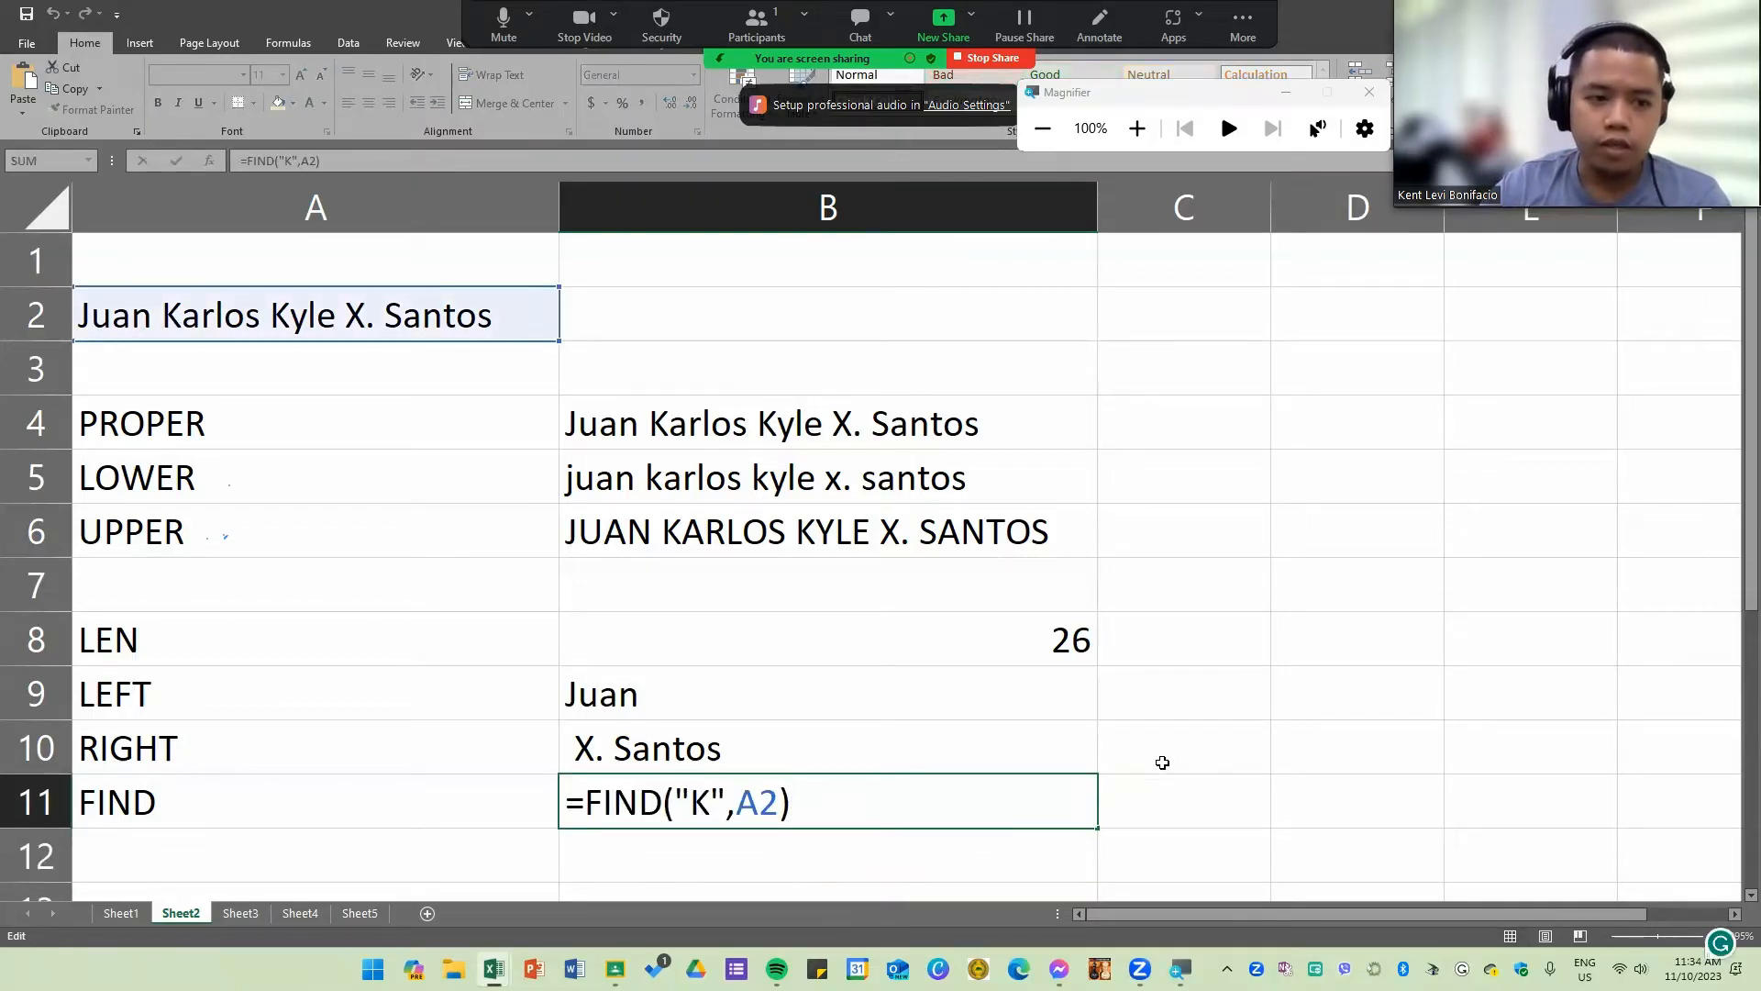
{"action": "key", "text": "Return"}
Step: Set the search text of the FIND formula in B11 to "X"
{"action": "double_click", "coordinate": [775, 794]}
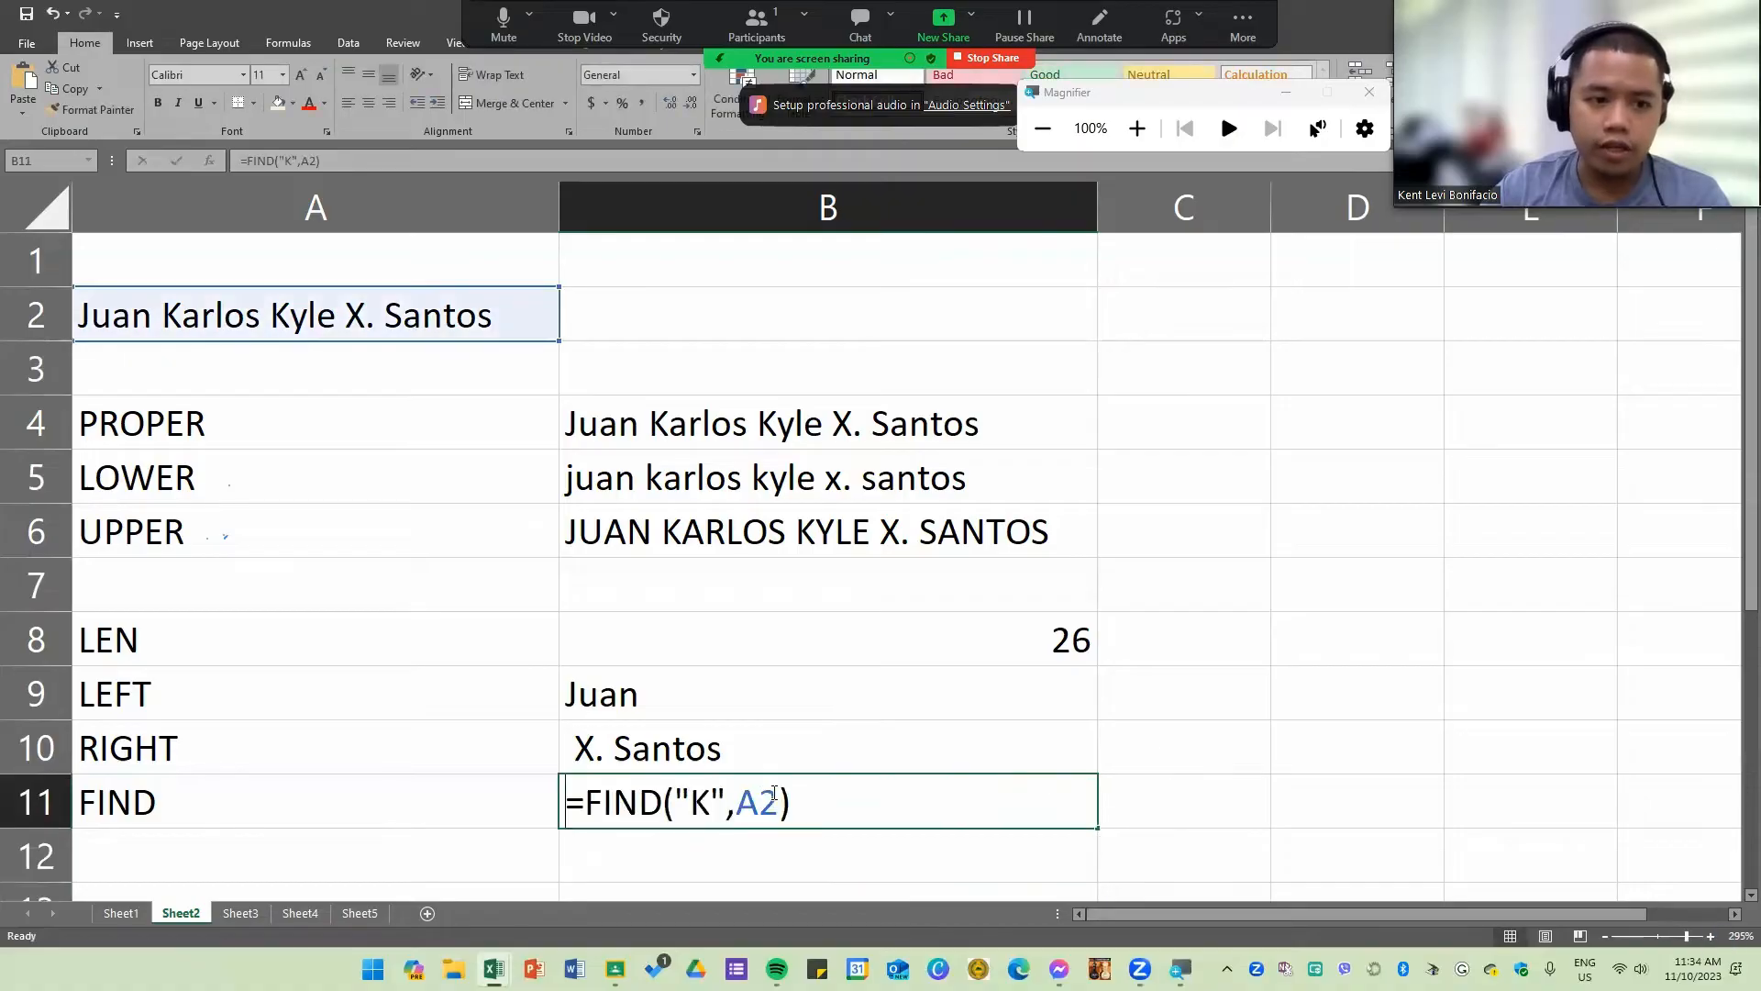
{"action": "left_click", "coordinate": [712, 803]}
{"action": "key", "text": "BackSpace"}
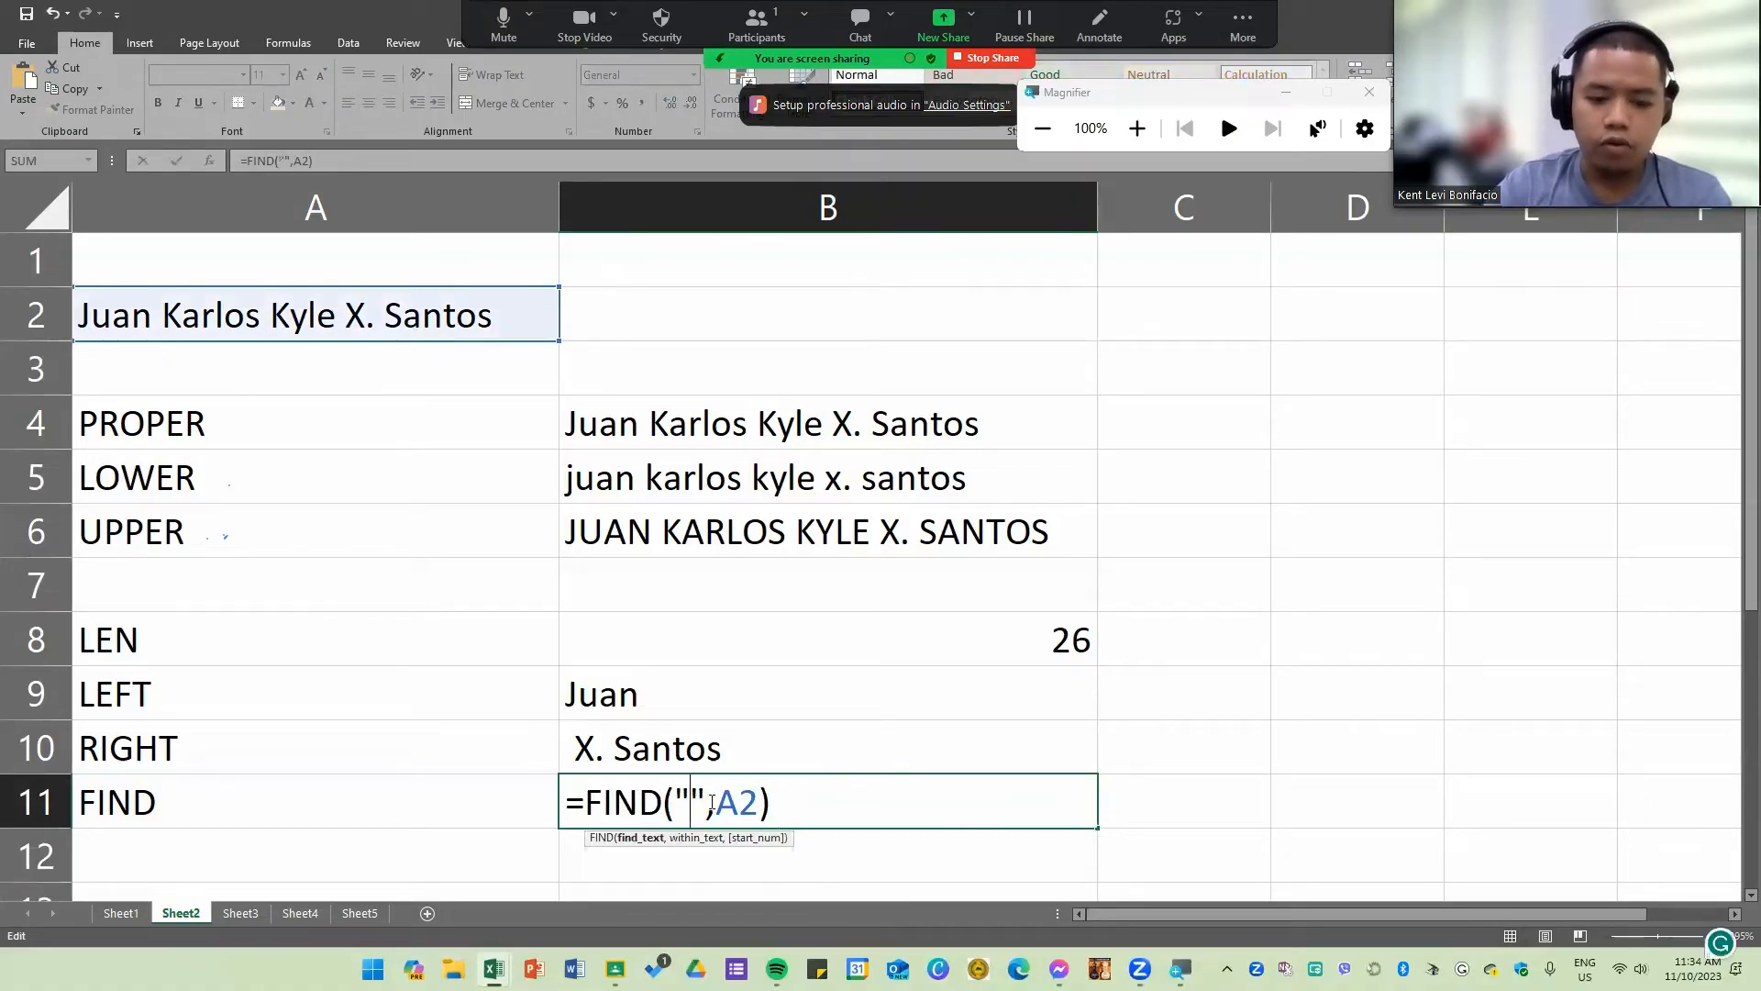
{"action": "type", "text": "X"}
{"action": "key", "text": "Return"}
Step: Edit the FIND formula in B11 so that it searches A2 for a period (".")
{"action": "left_click", "coordinate": [754, 806]}
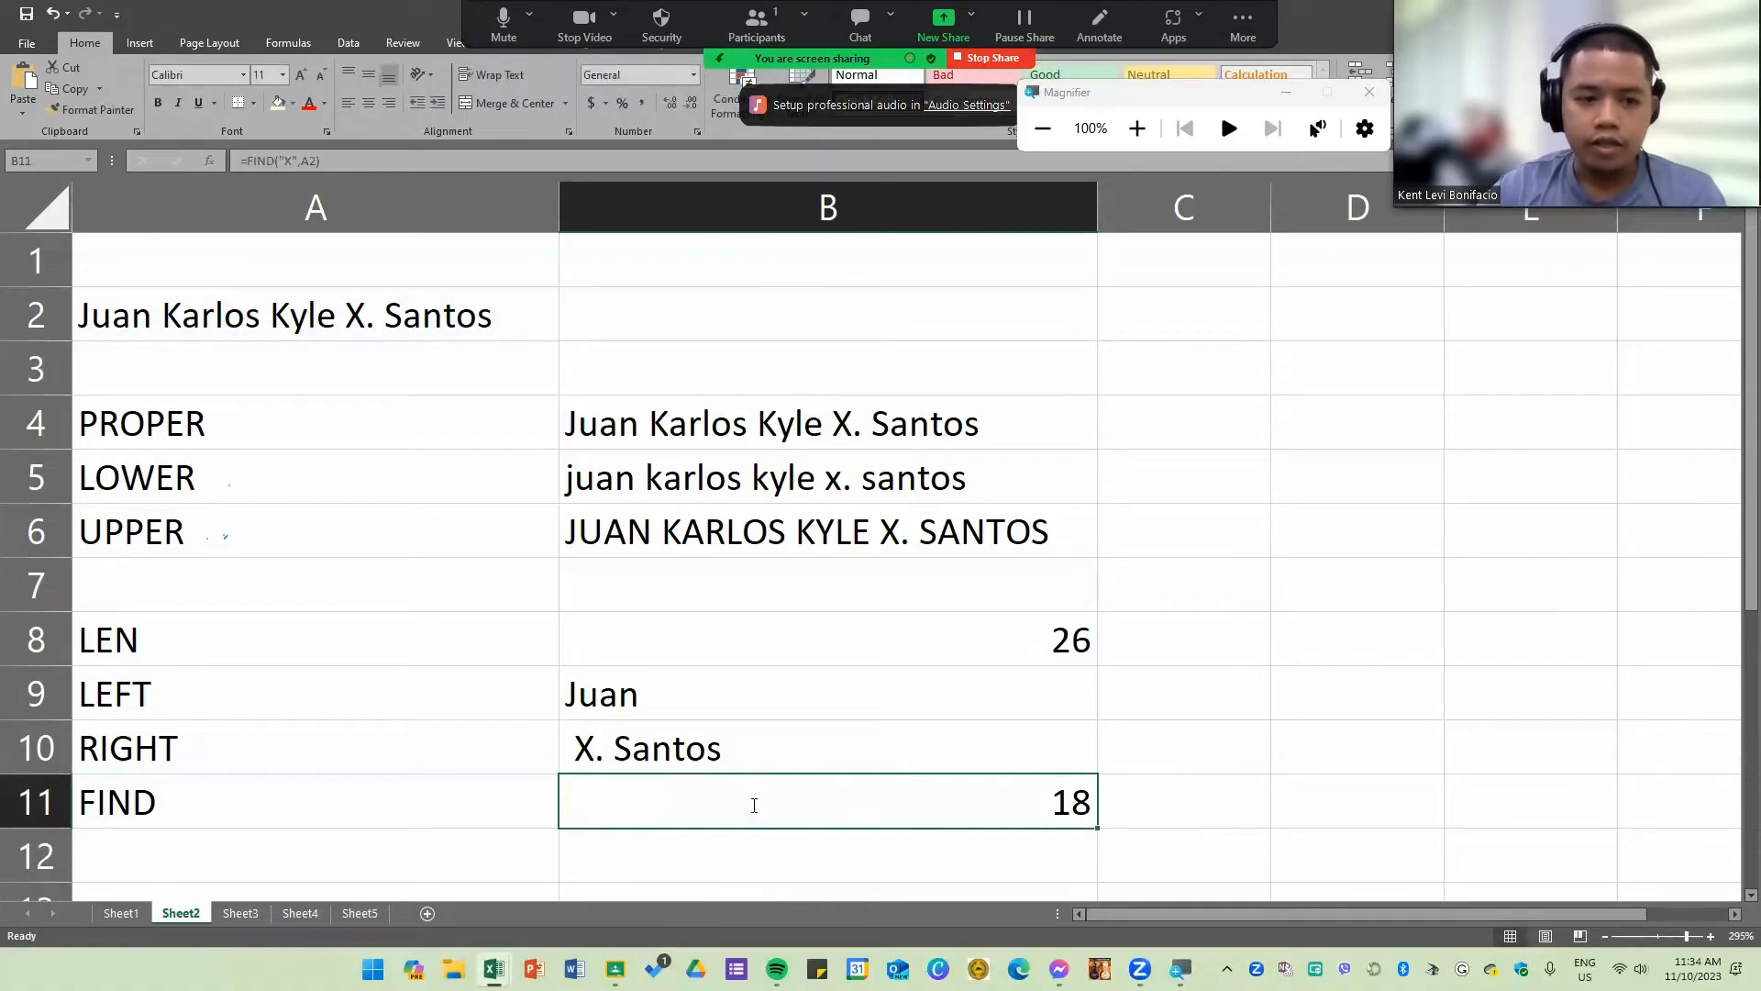
{"action": "double_click", "coordinate": [754, 806]}
{"action": "left_click", "coordinate": [710, 805]}
{"action": "key", "text": "BackSpace"}
{"action": "type", "text": ".\",A2)"}
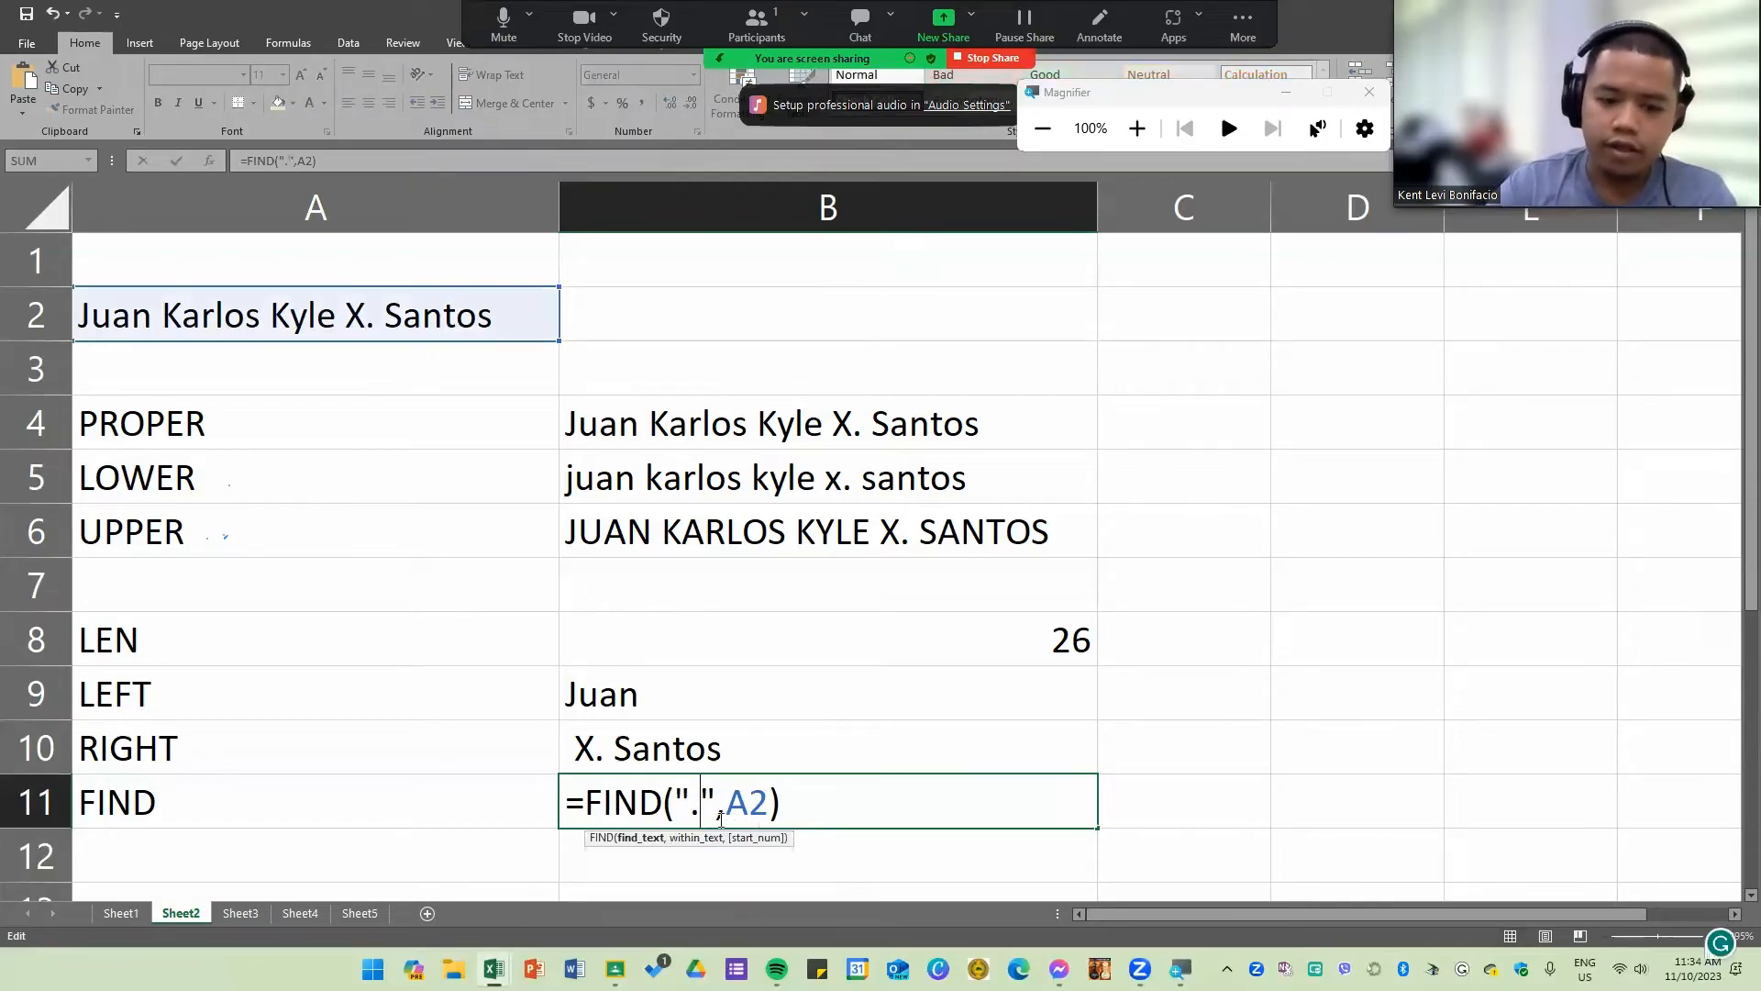
{"action": "key", "text": "Return"}
Step: Replace the period in the B11 FIND formula's search text with uppercase "R"
{"action": "double_click", "coordinate": [702, 798]}
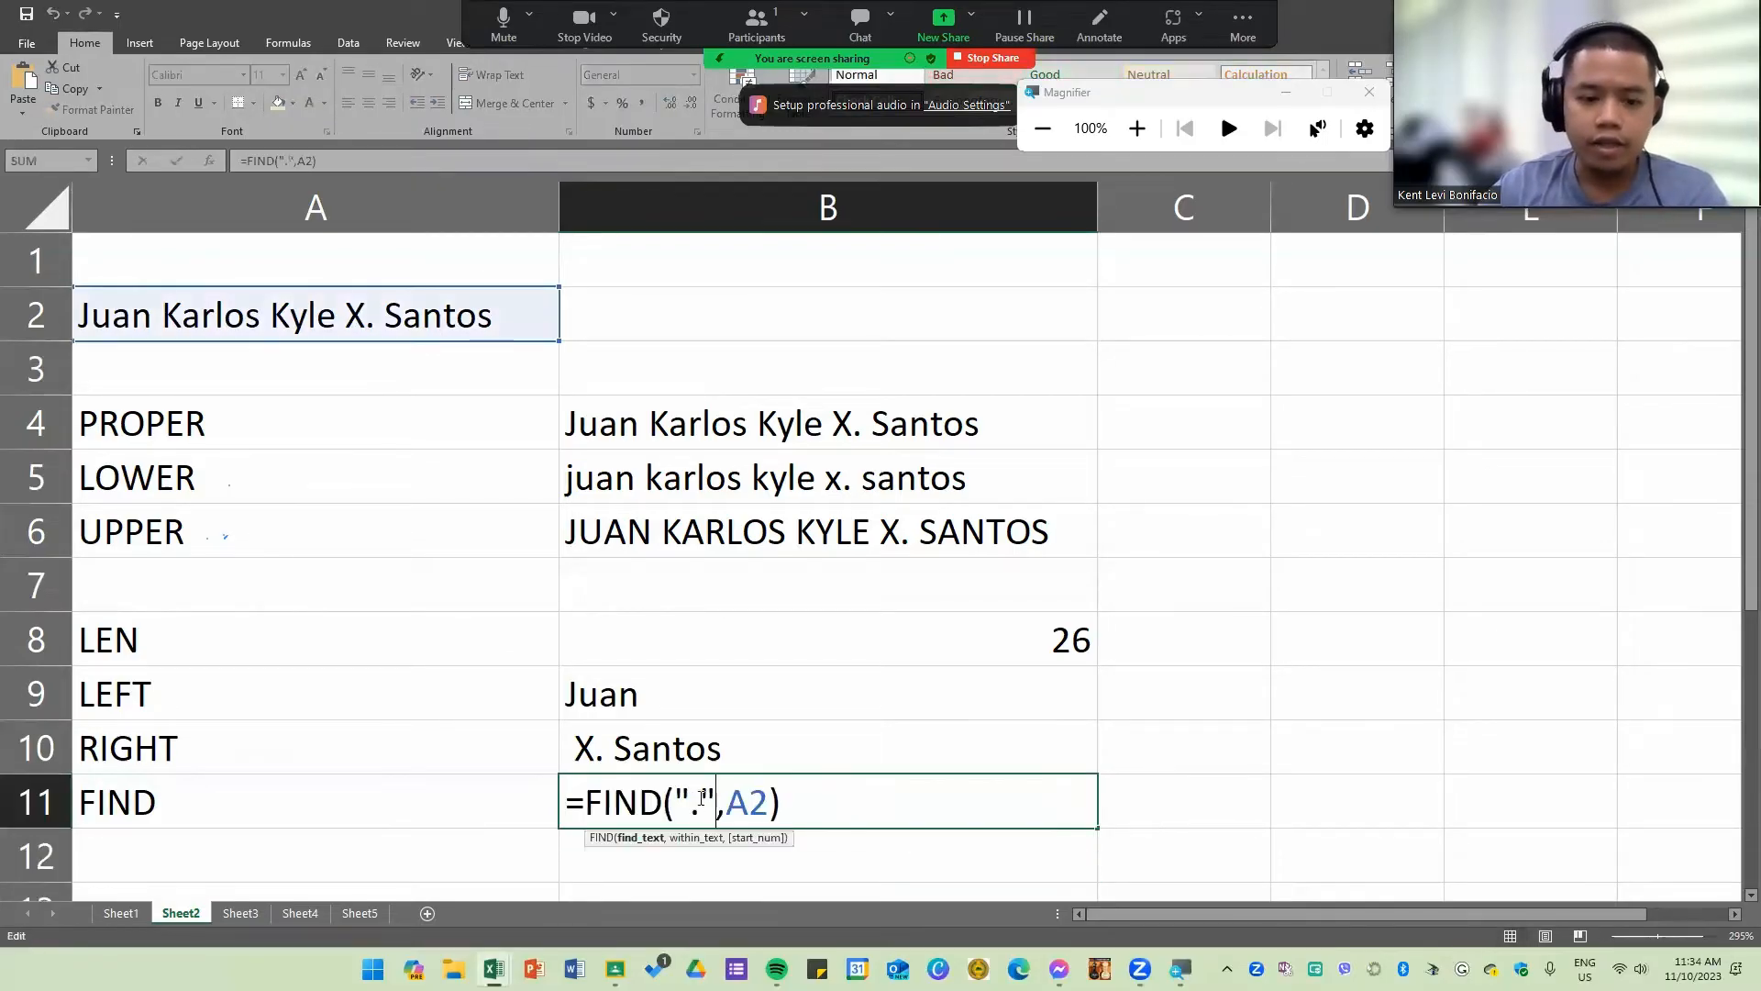
{"action": "left_click", "coordinate": [696, 800]}
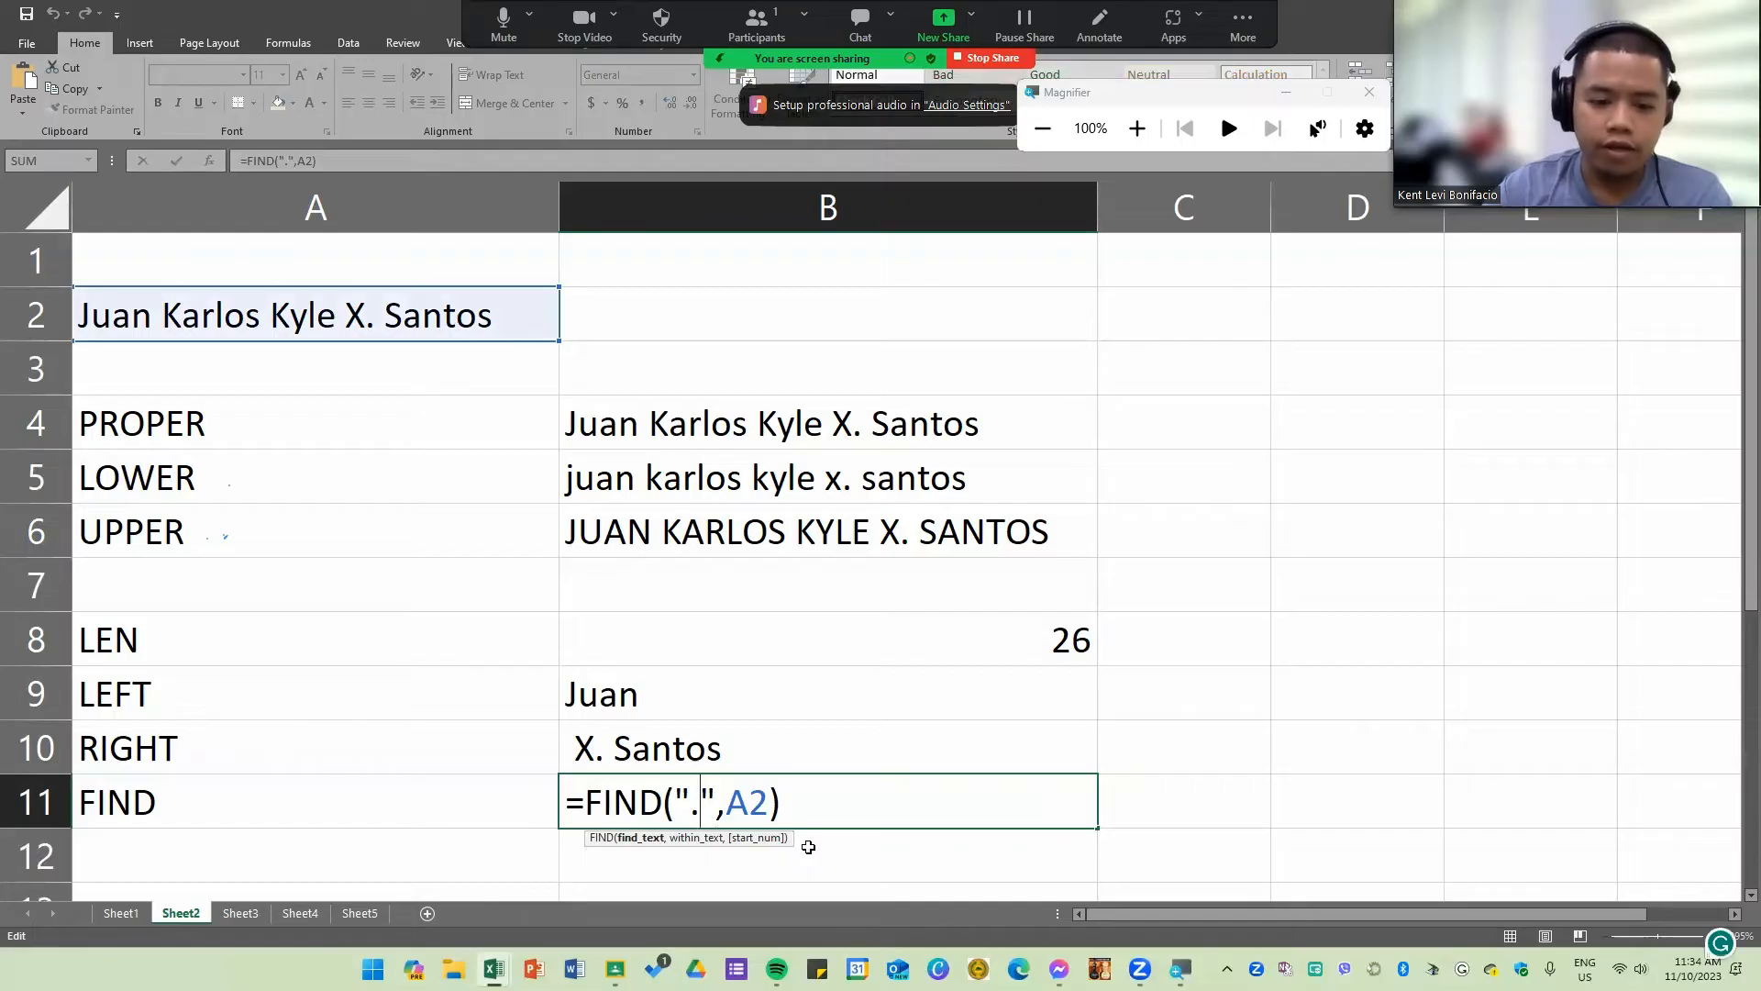
{"action": "key", "text": "BackSpace"}
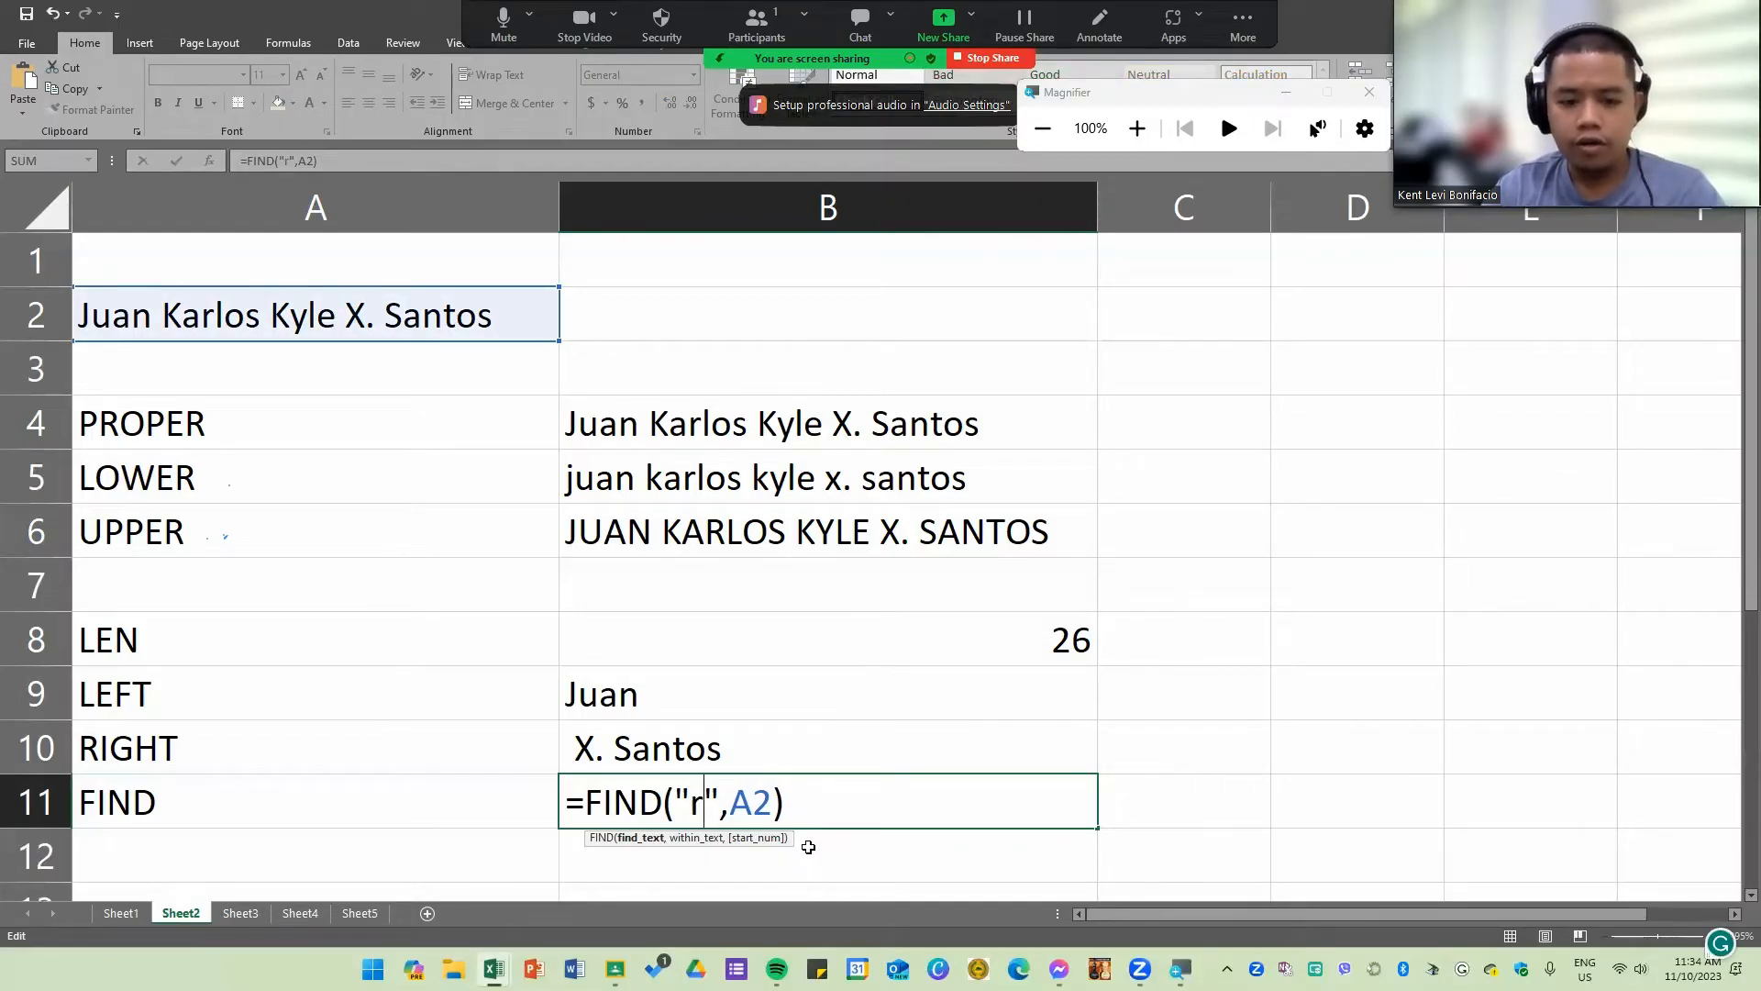
{"action": "key", "text": "BackSpace"}
{"action": "type", "text": "R"}
{"action": "key", "text": "Return"}
Step: Change the search text of the FIND formula in B11 to lowercase "r"
{"action": "double_click", "coordinate": [798, 814]}
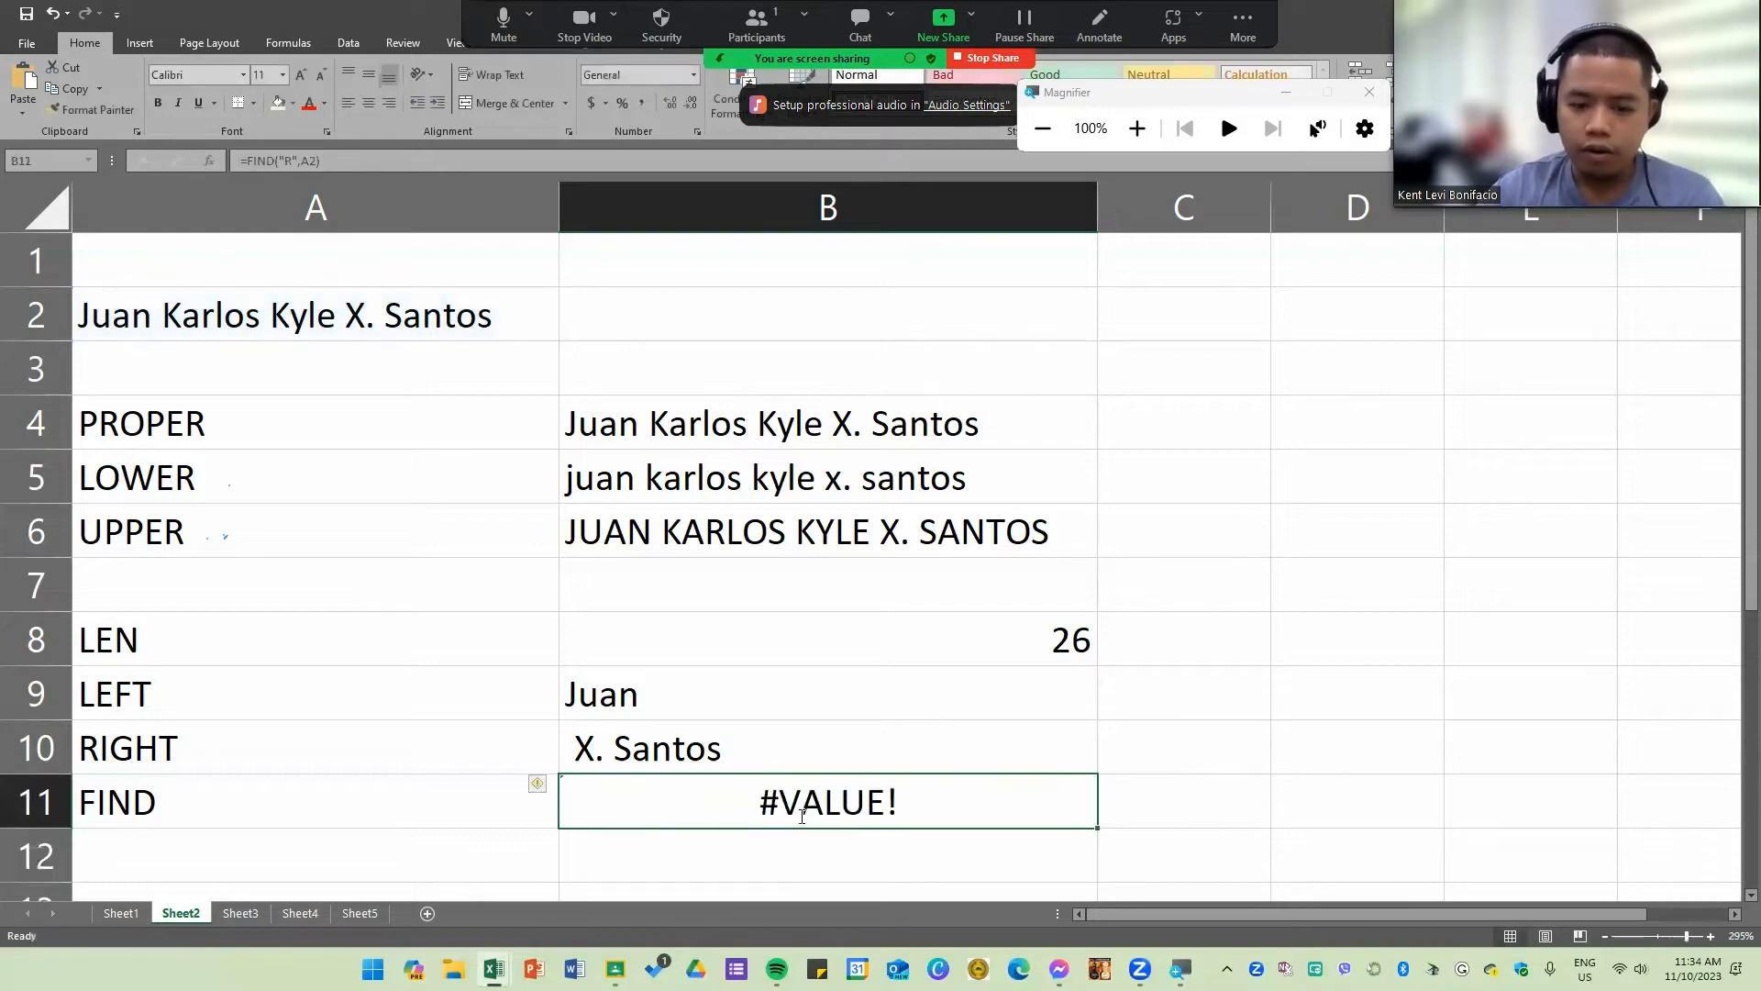
{"action": "left_click", "coordinate": [700, 808]}
{"action": "key", "text": "Delete"}
{"action": "type", "text": "r"}
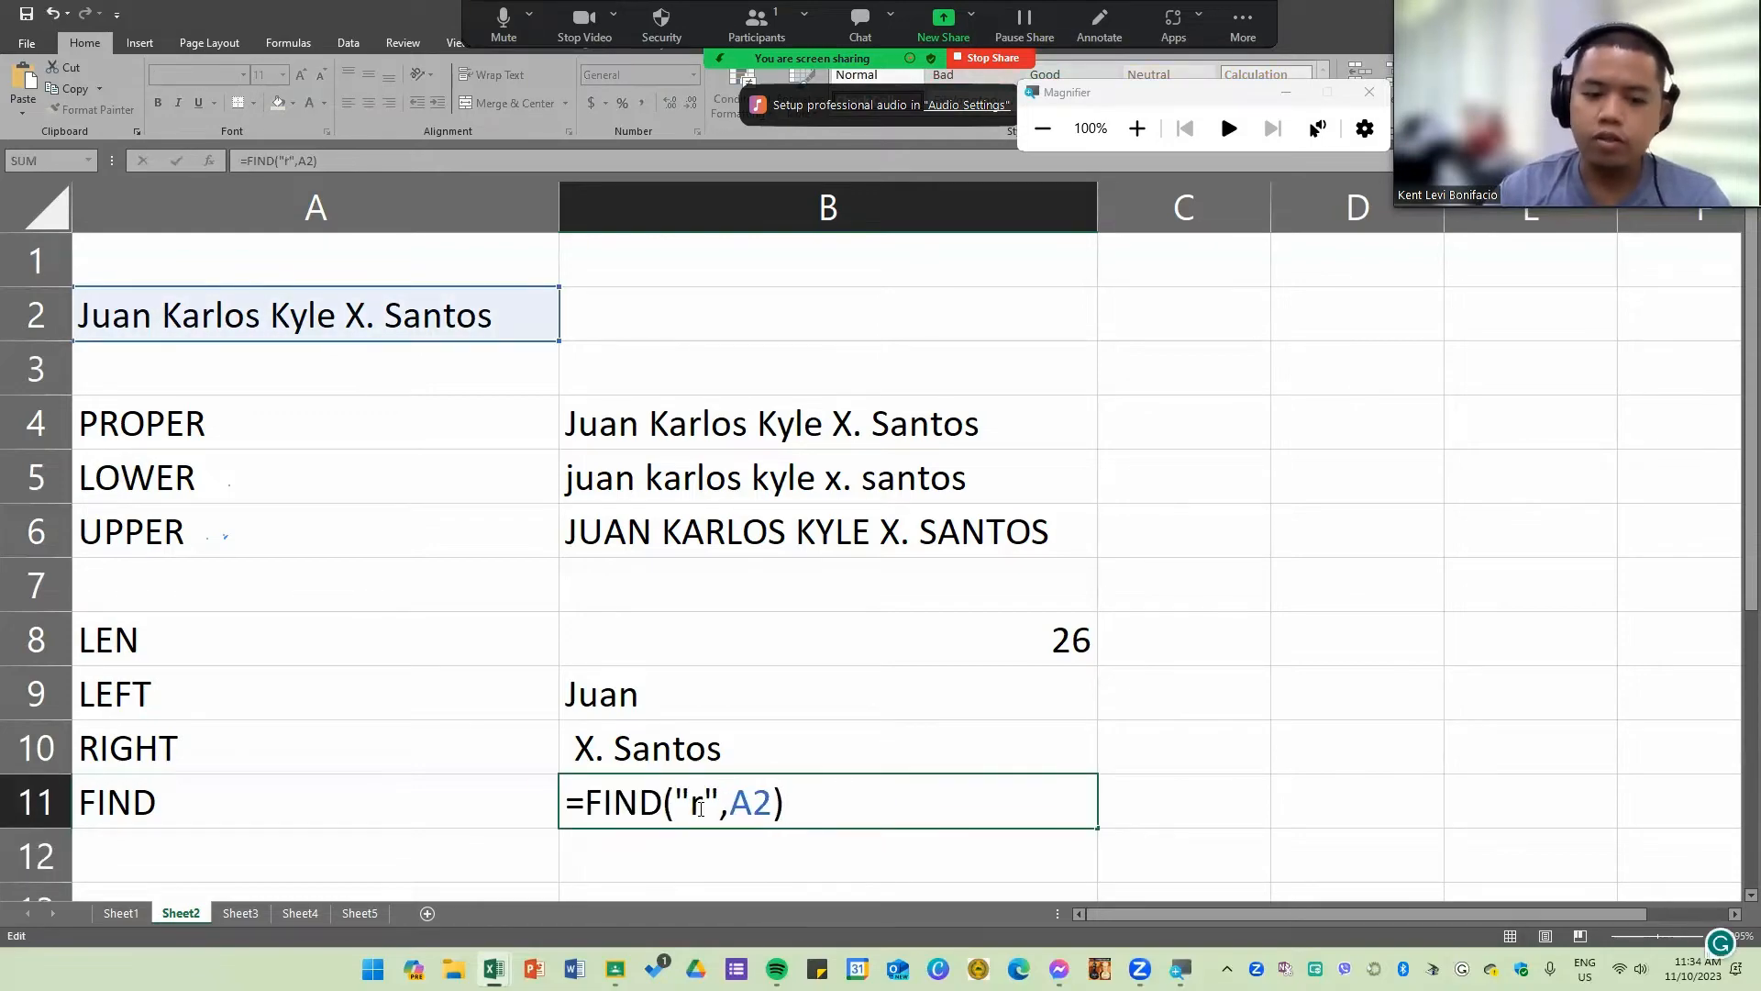
{"action": "key", "text": "Return"}
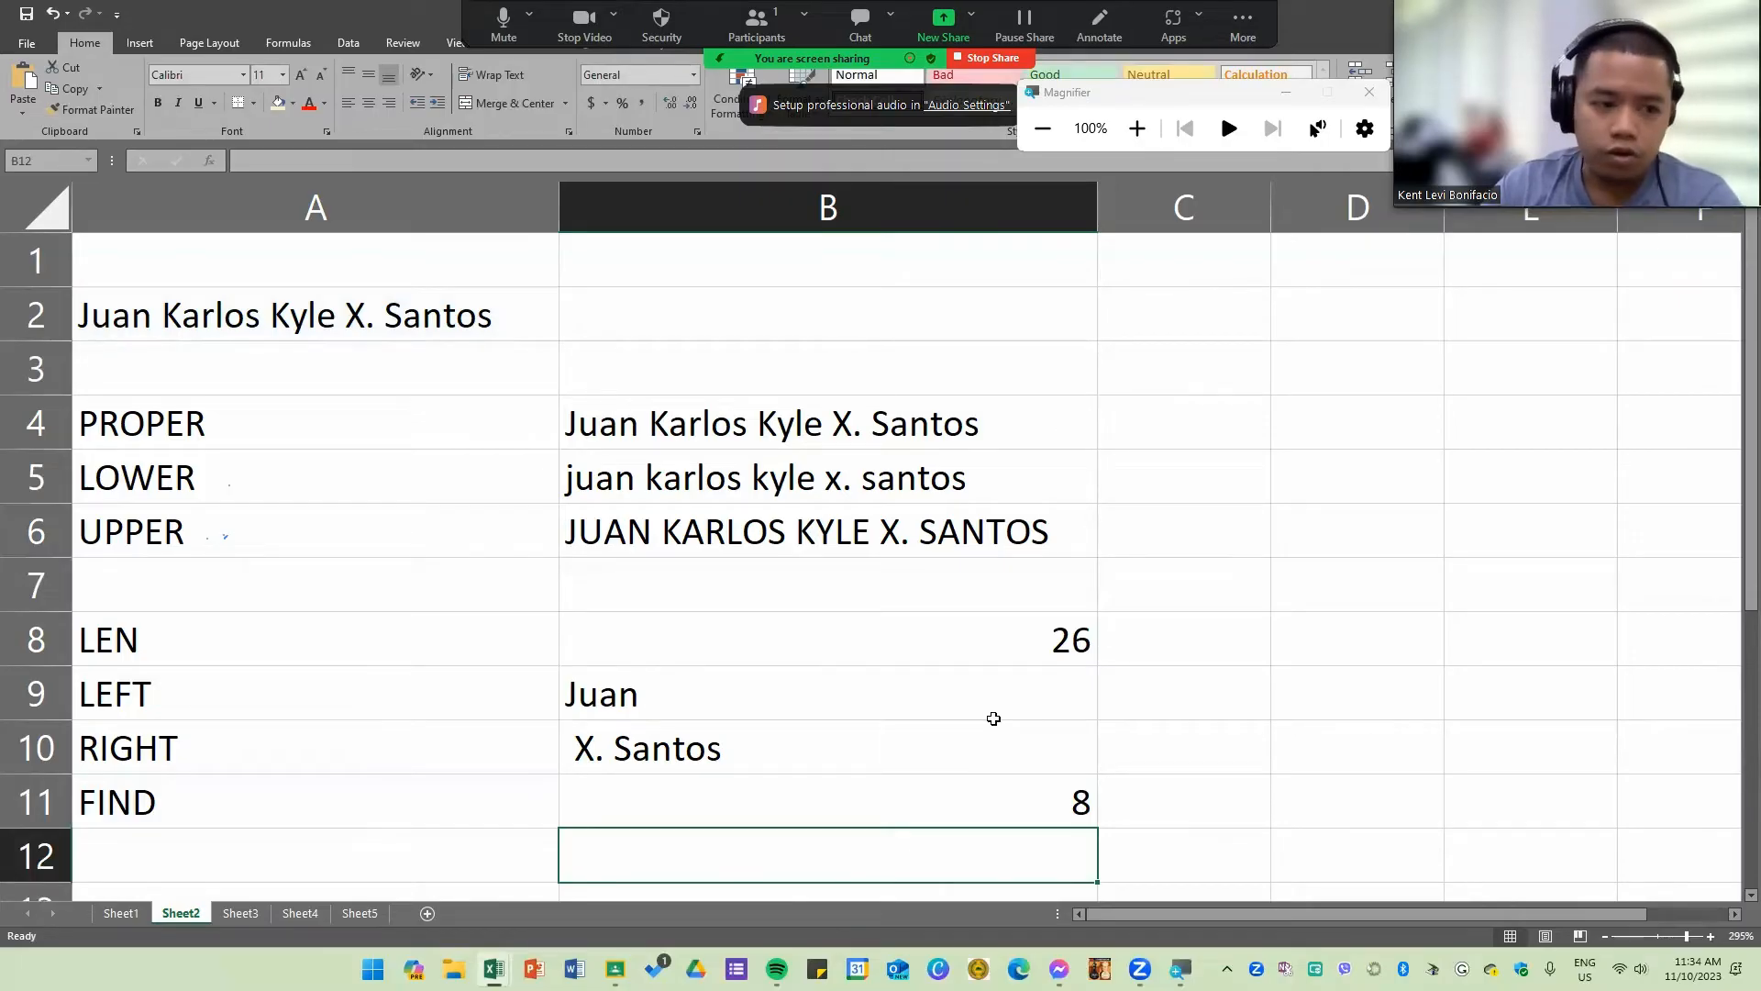
Step: Enter the label "Conatenate" in cell A12, below the FIND label
{"action": "left_click_drag", "start_coordinate": [144, 424], "coordinate": [864, 807]}
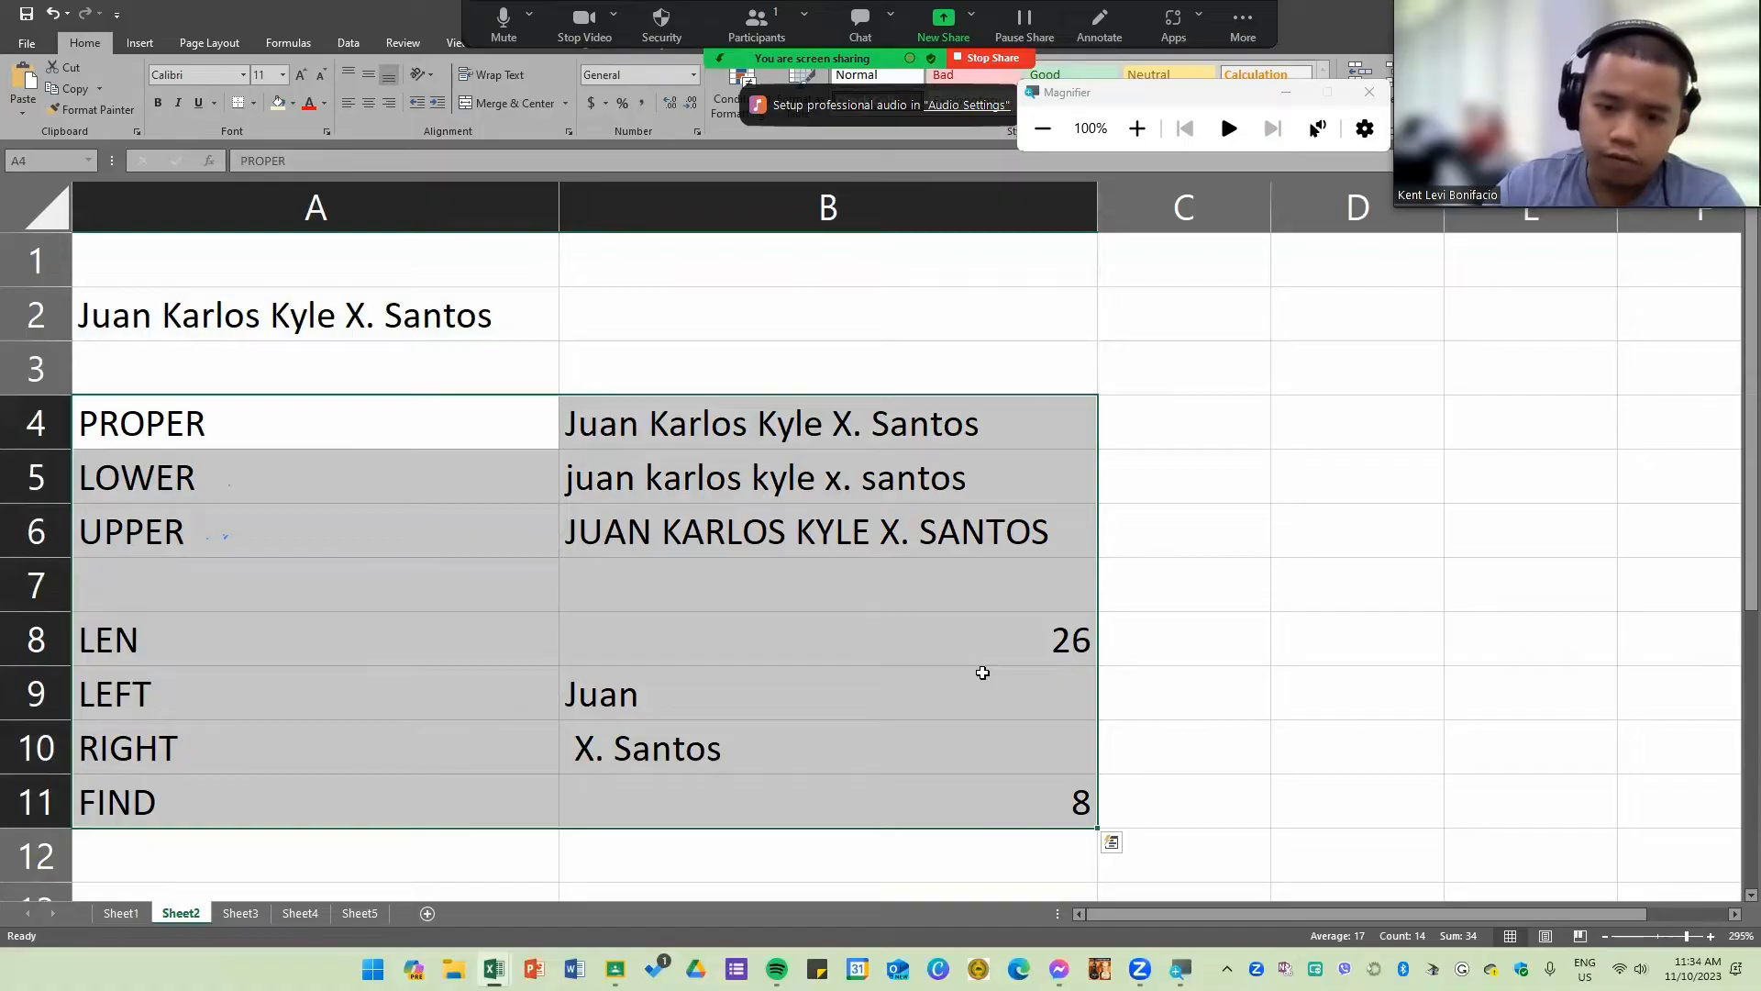
{"action": "left_click", "coordinate": [146, 854]}
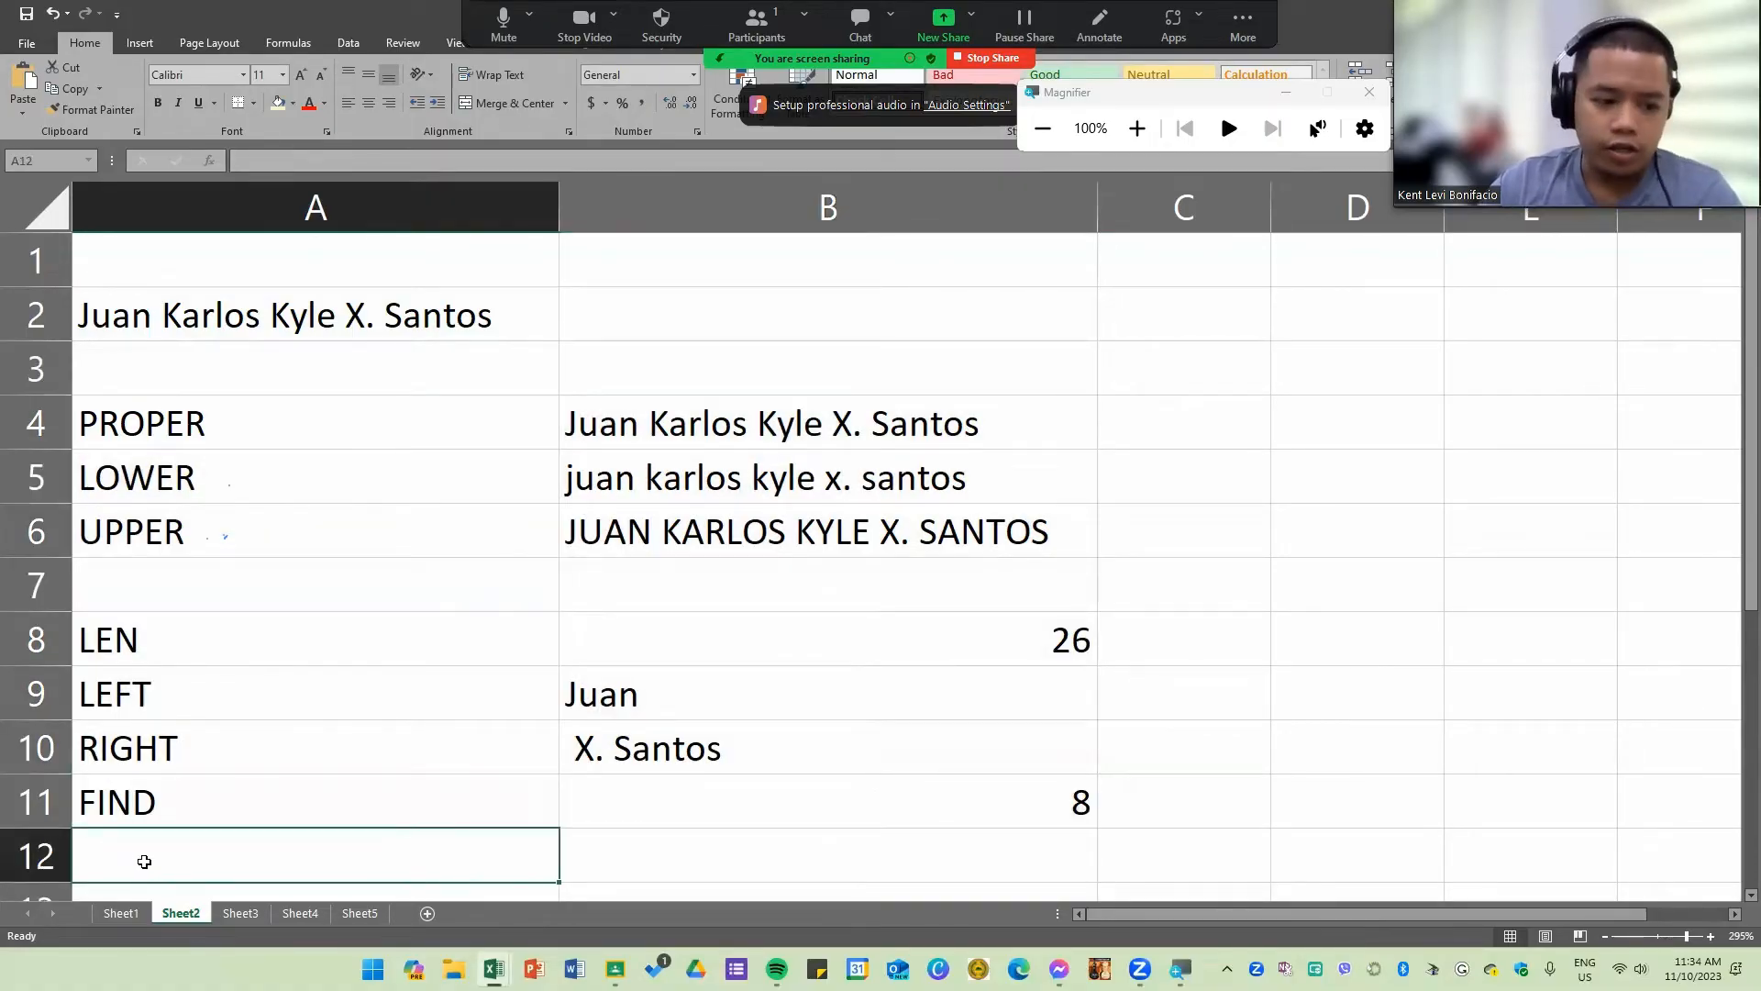
{"action": "type", "text": "COn"}
{"action": "key", "text": "BackSpace"}
{"action": "key", "text": "BackSpace"}
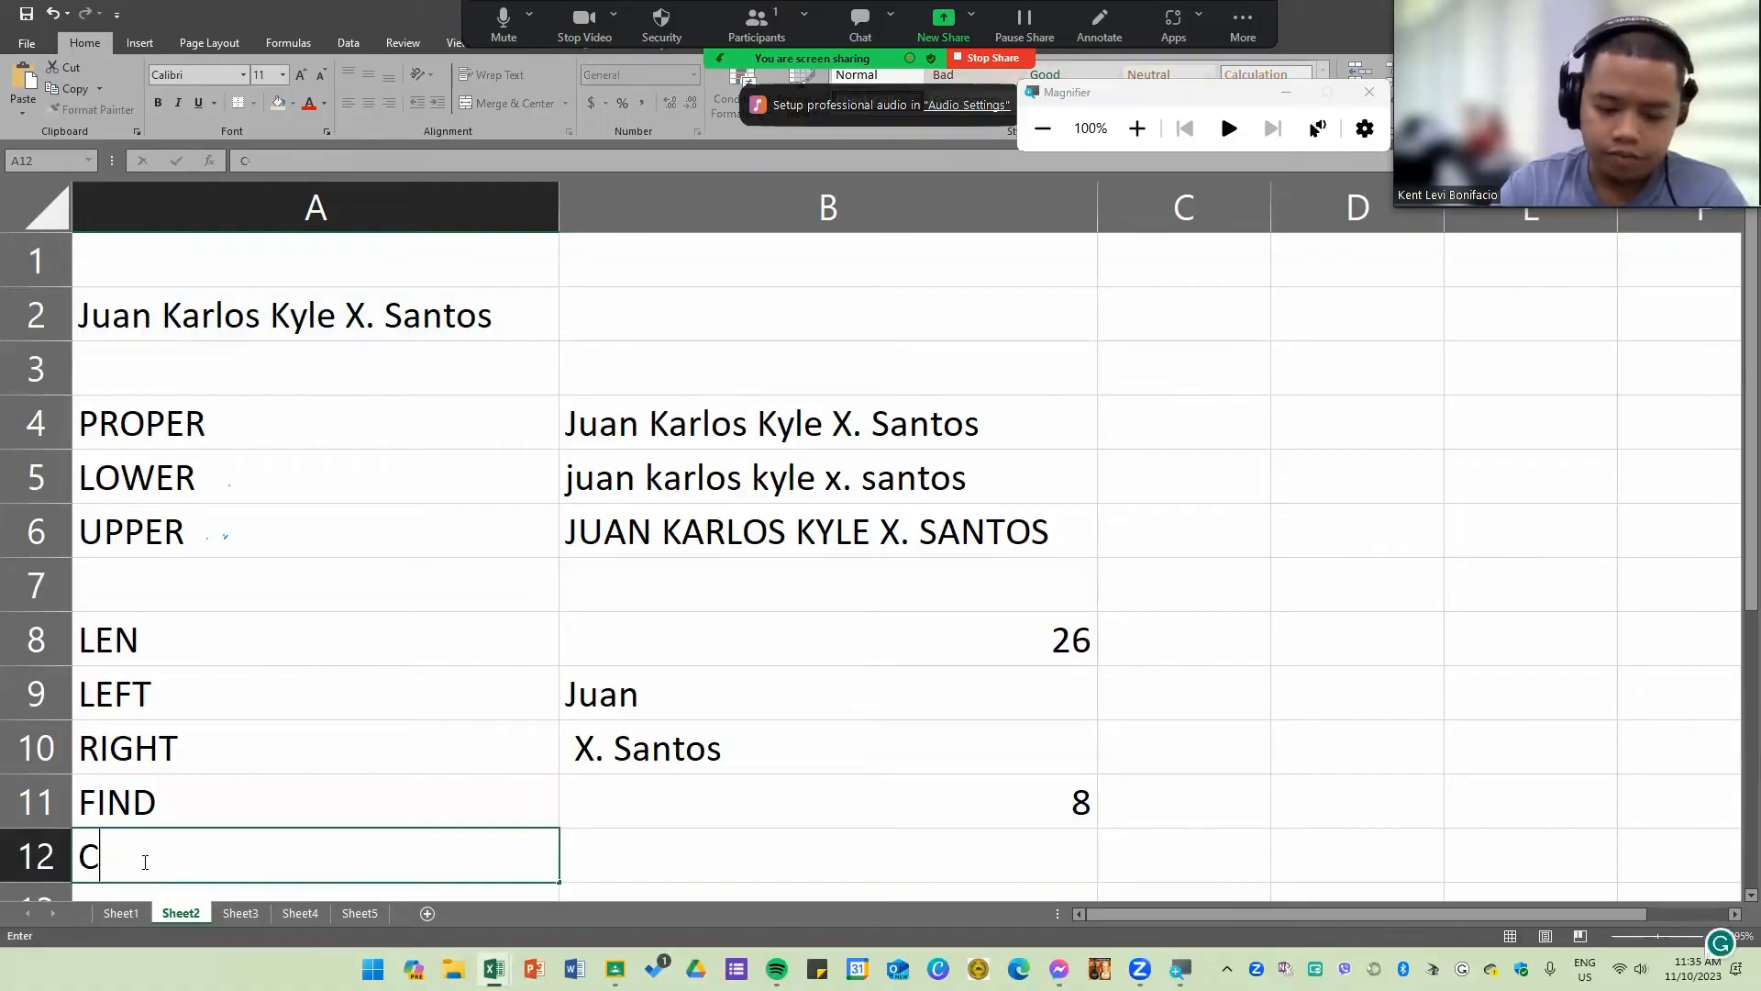
{"action": "type", "text": "oncatenate"}
{"action": "key", "text": "Tab"}
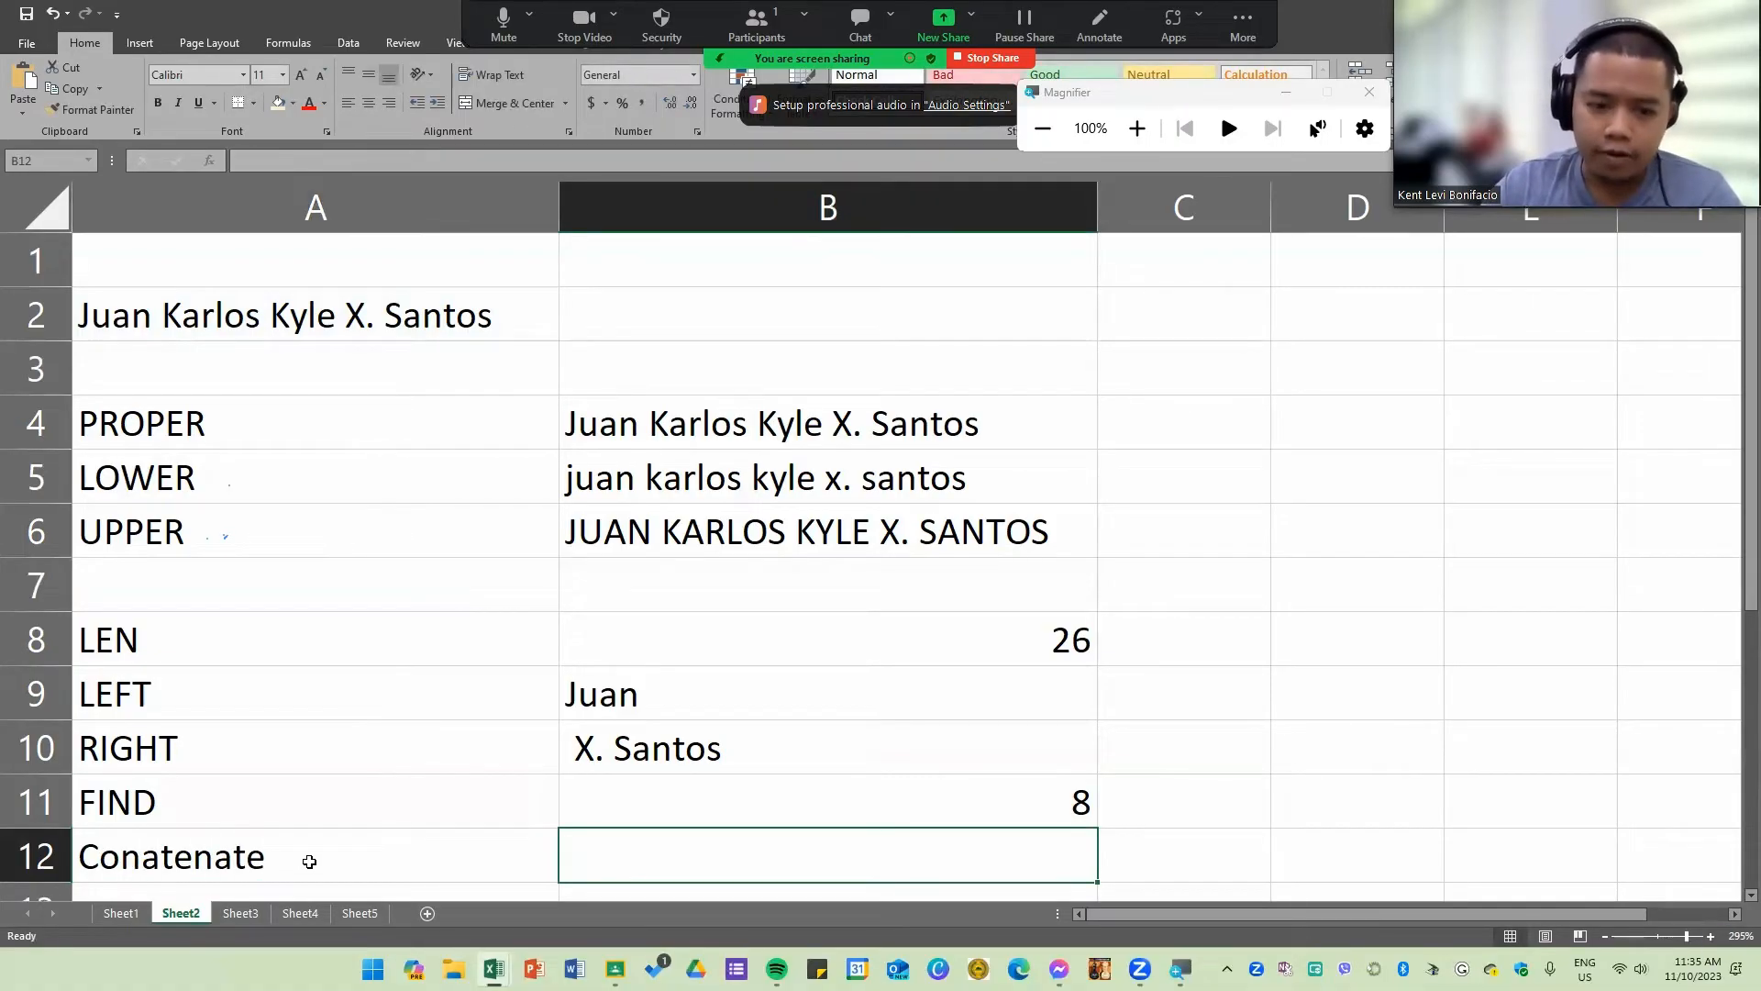
{"action": "type", "text": "=con"}
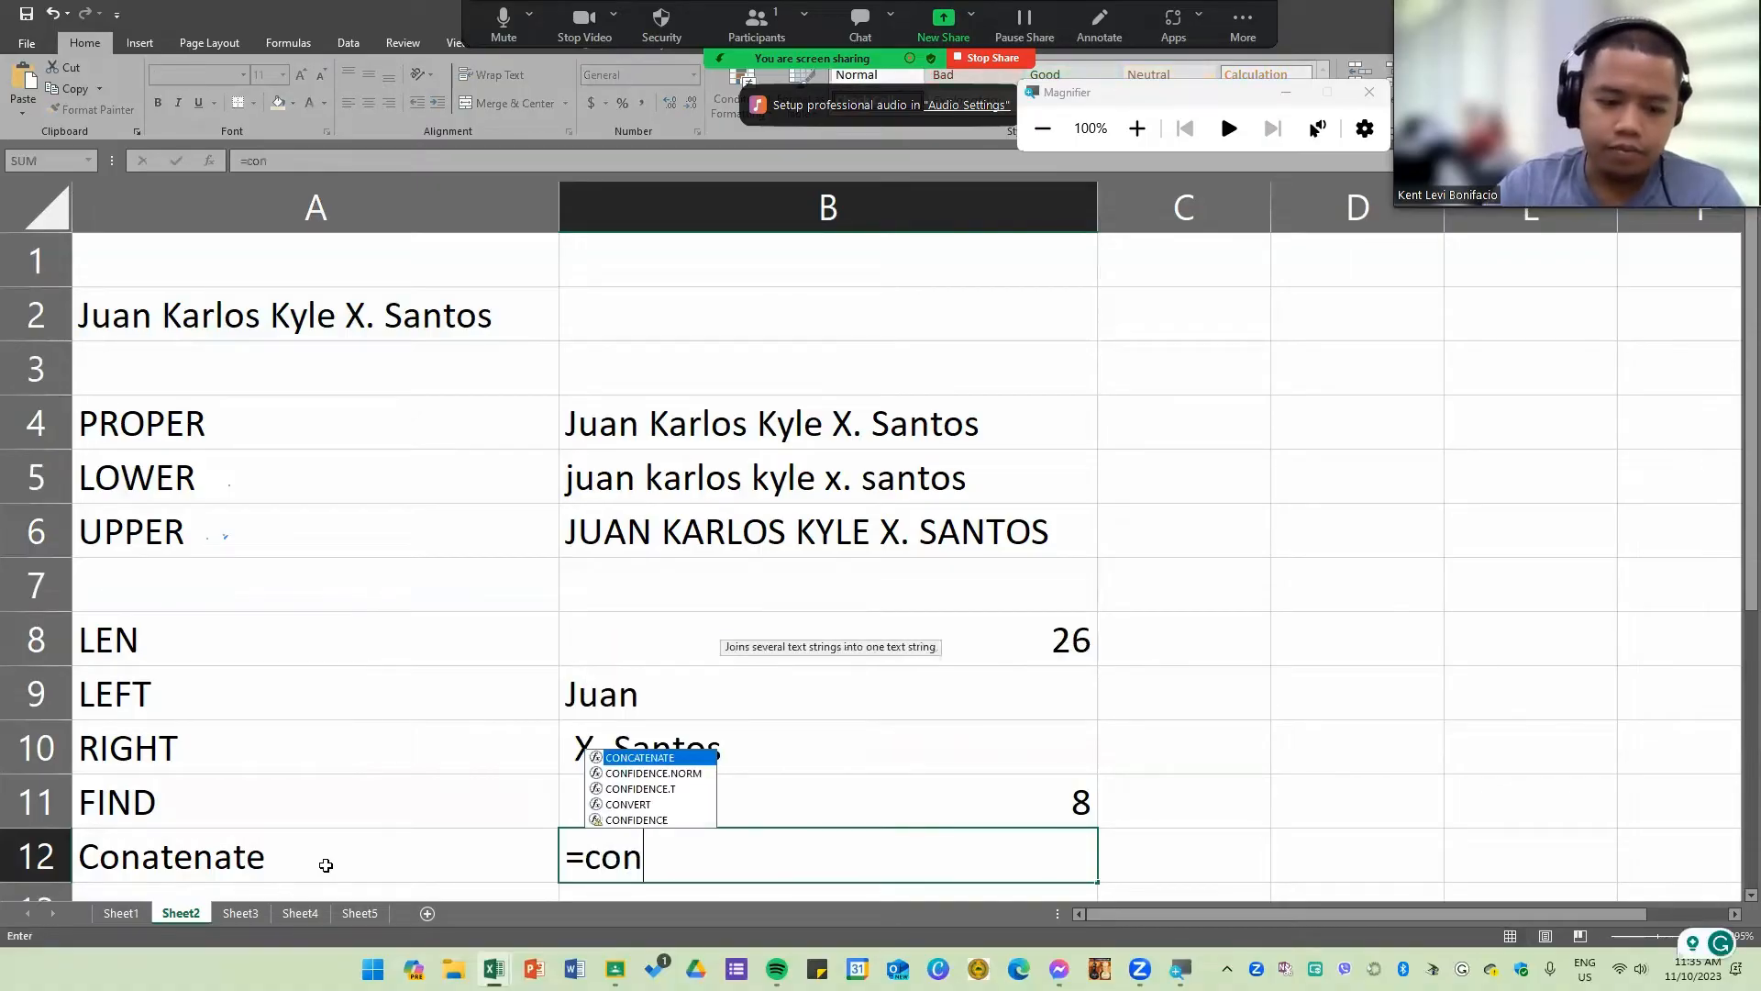
{"action": "key", "text": "Down"}
{"action": "key", "text": "Tab"}
{"action": "key", "text": "Escape"}
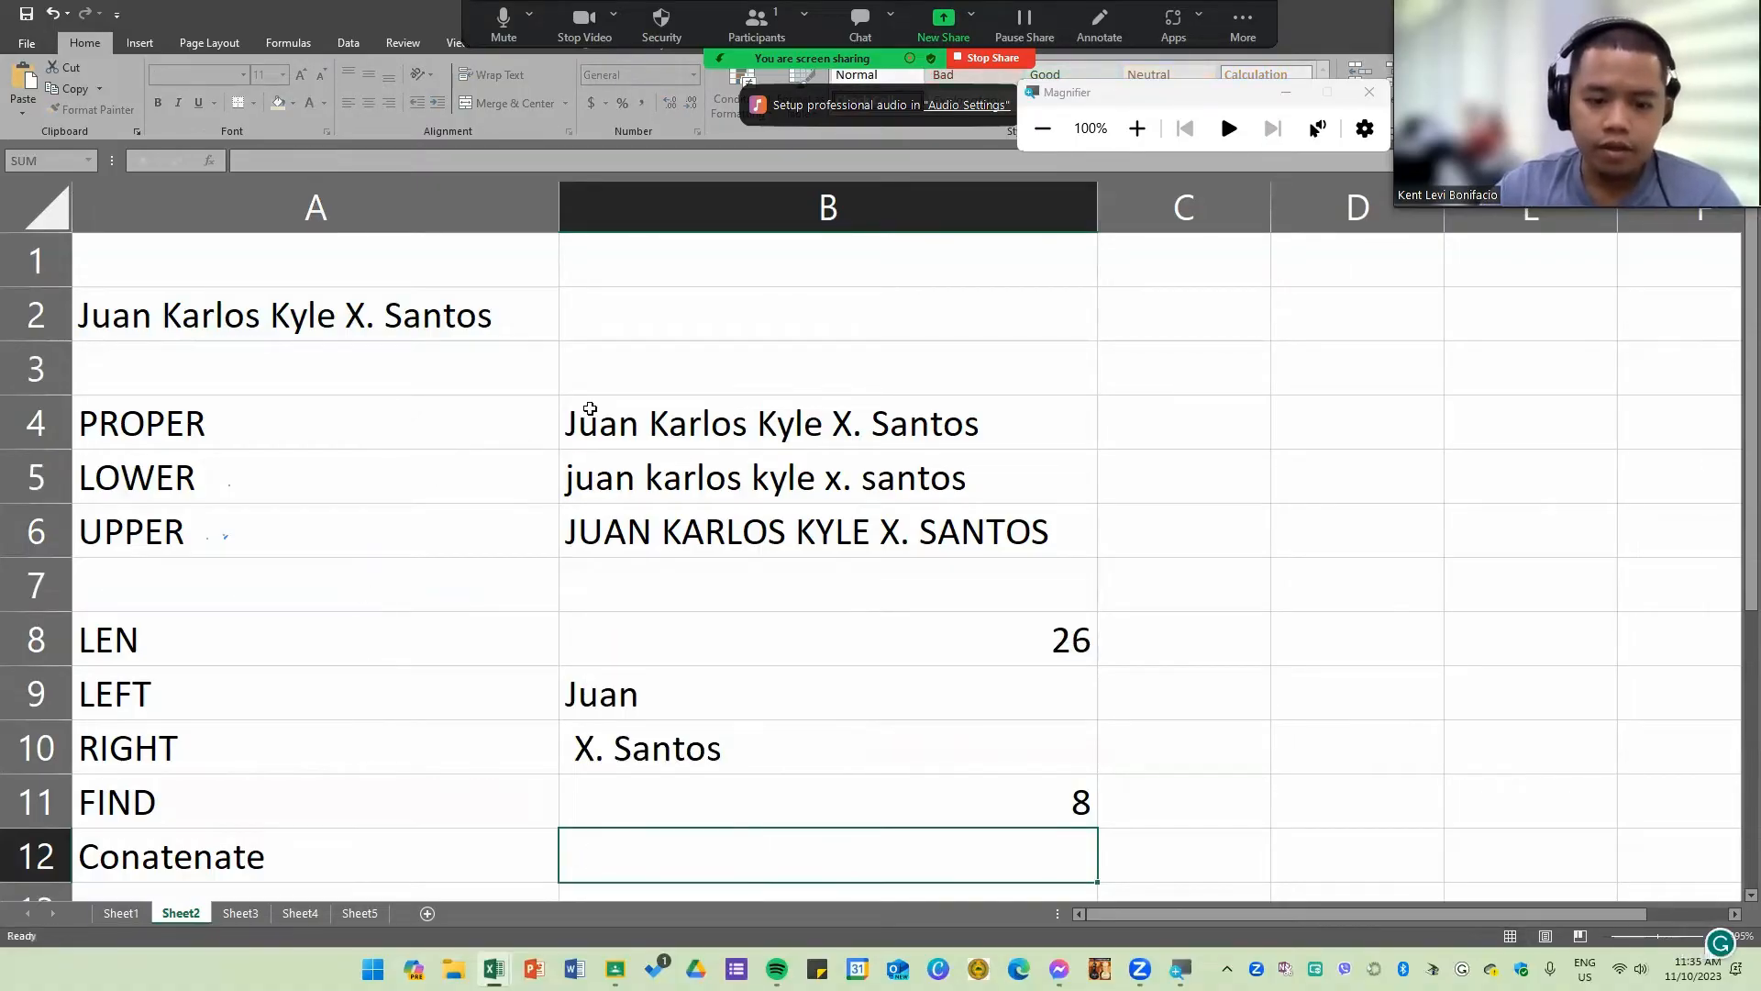
Step: Enter the section text "BS IT1C" in cell B2, beside the sample name
{"action": "left_click", "coordinate": [740, 324]}
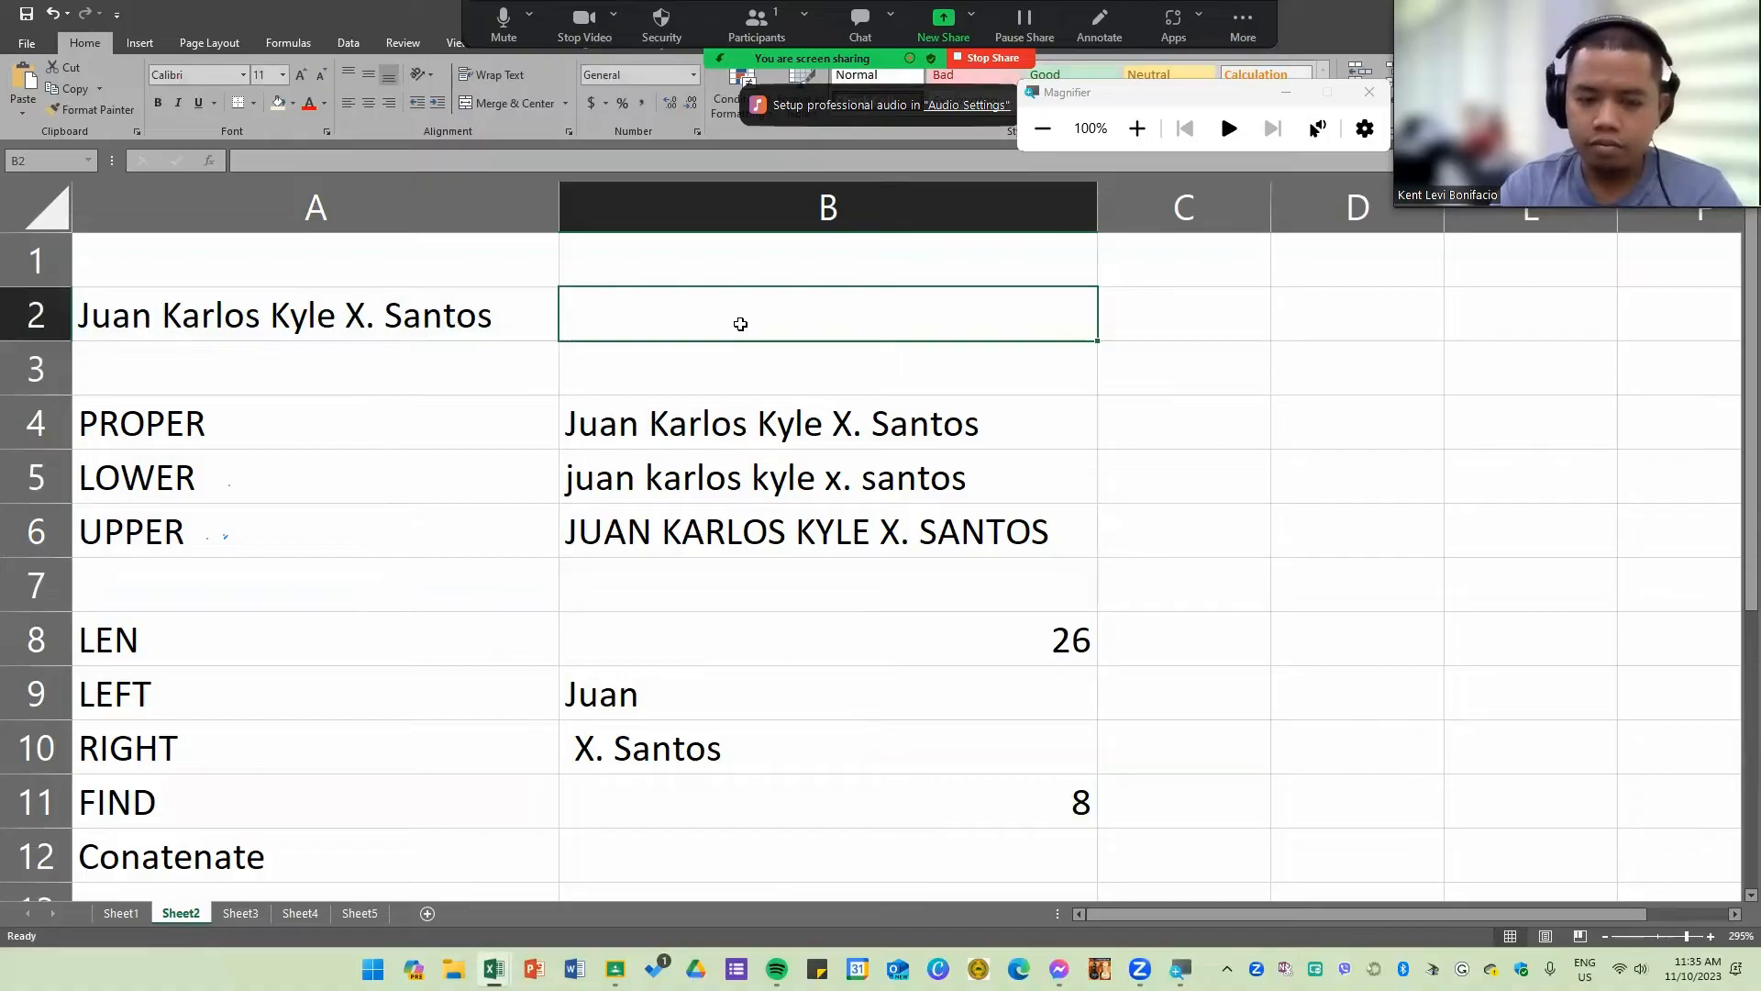
{"action": "type", "text": "SA"}
{"action": "key", "text": "BackSpace"}
{"action": "key", "text": "BackSpace"}
{"action": "type", "text": "B"}
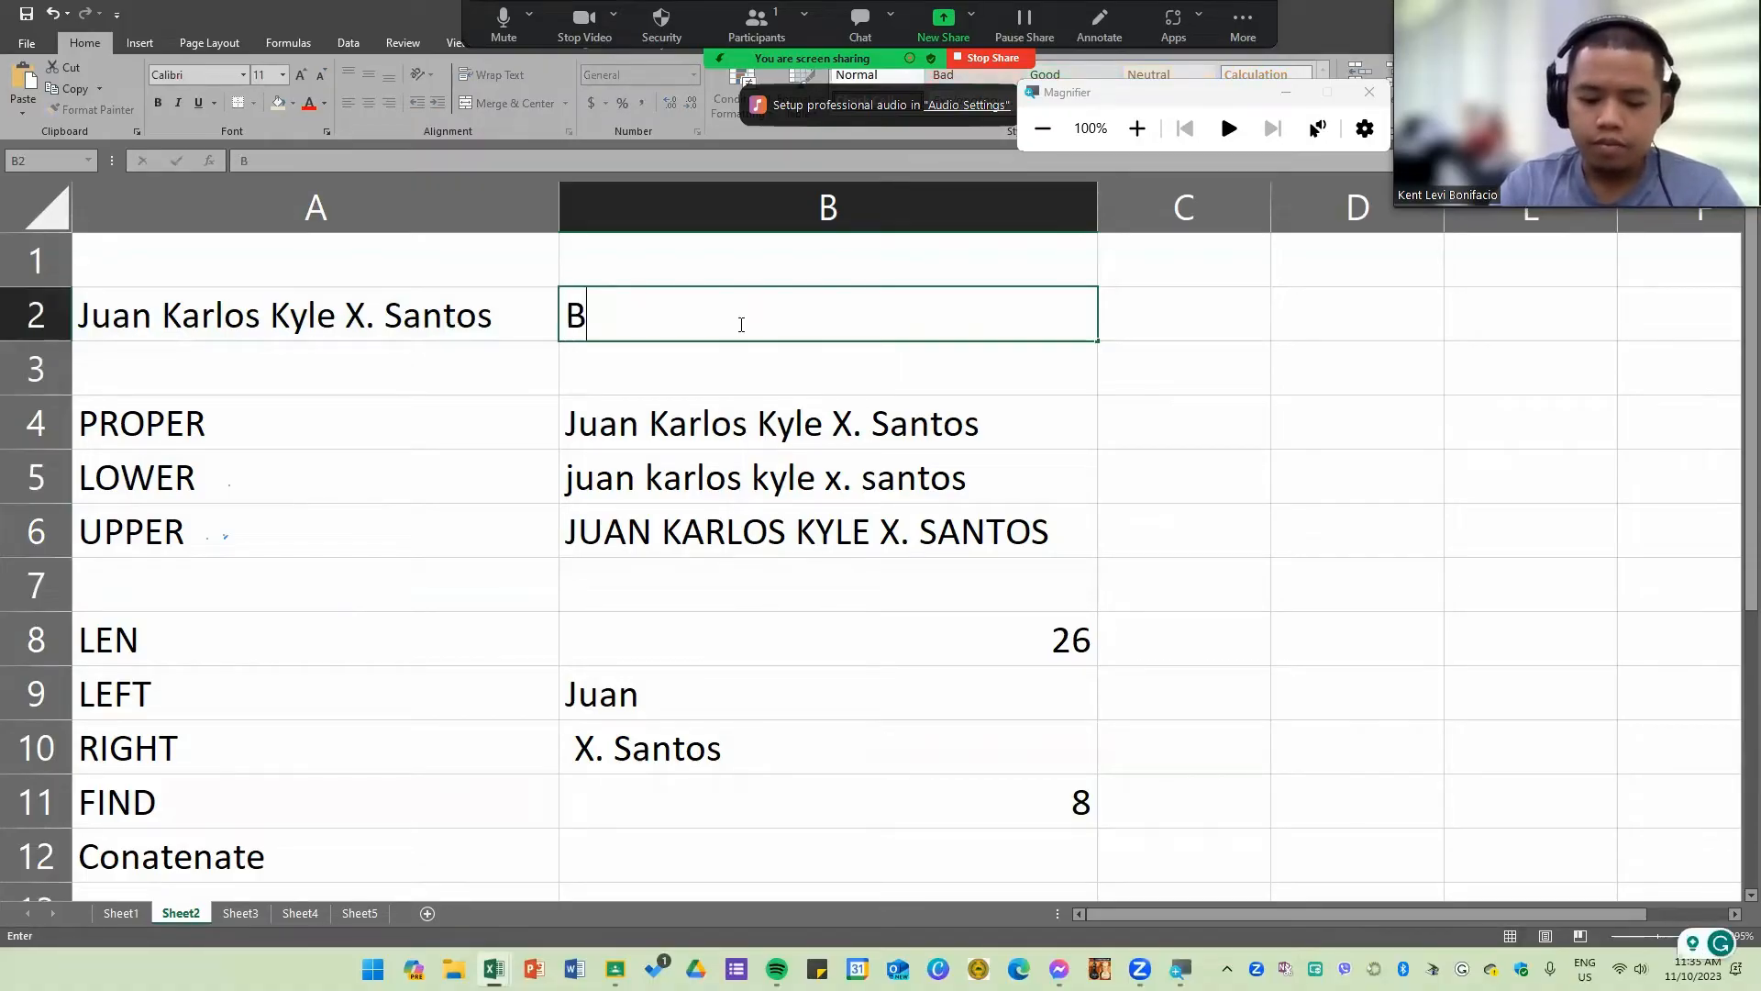
{"action": "type", "text": "S OT"}
{"action": "key", "text": "BackSpace"}
{"action": "key", "text": "BackSpace"}
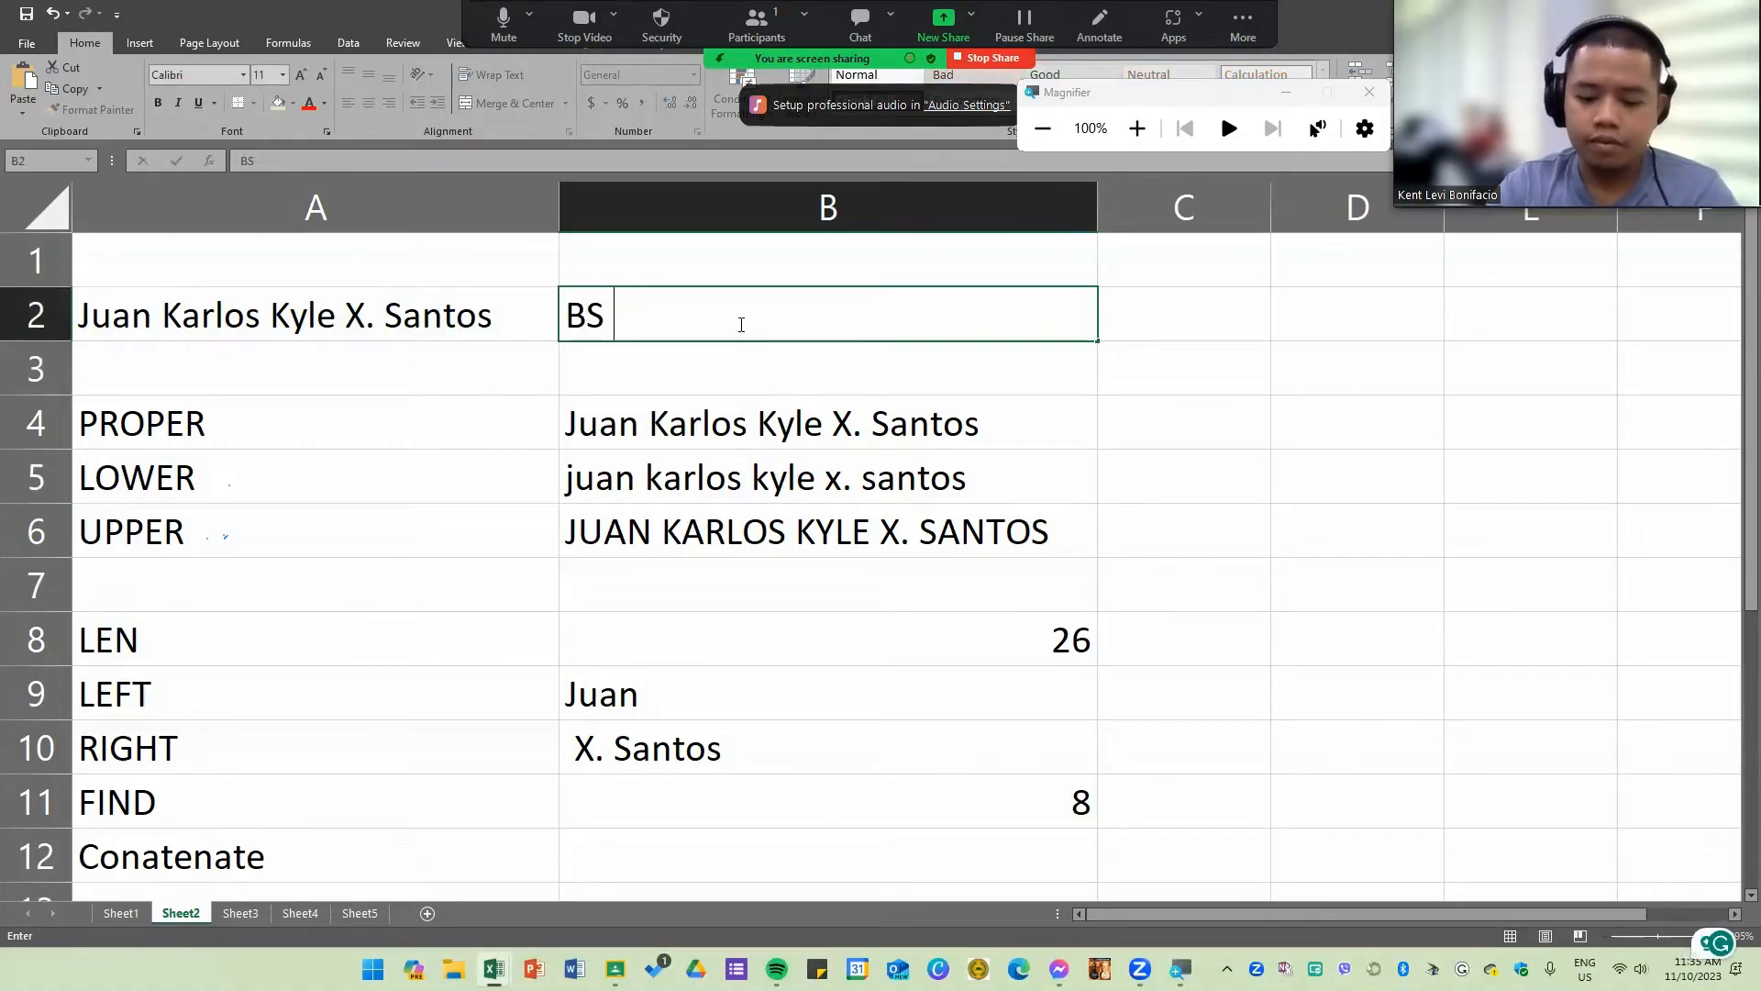
{"action": "type", "text": "IT1C"}
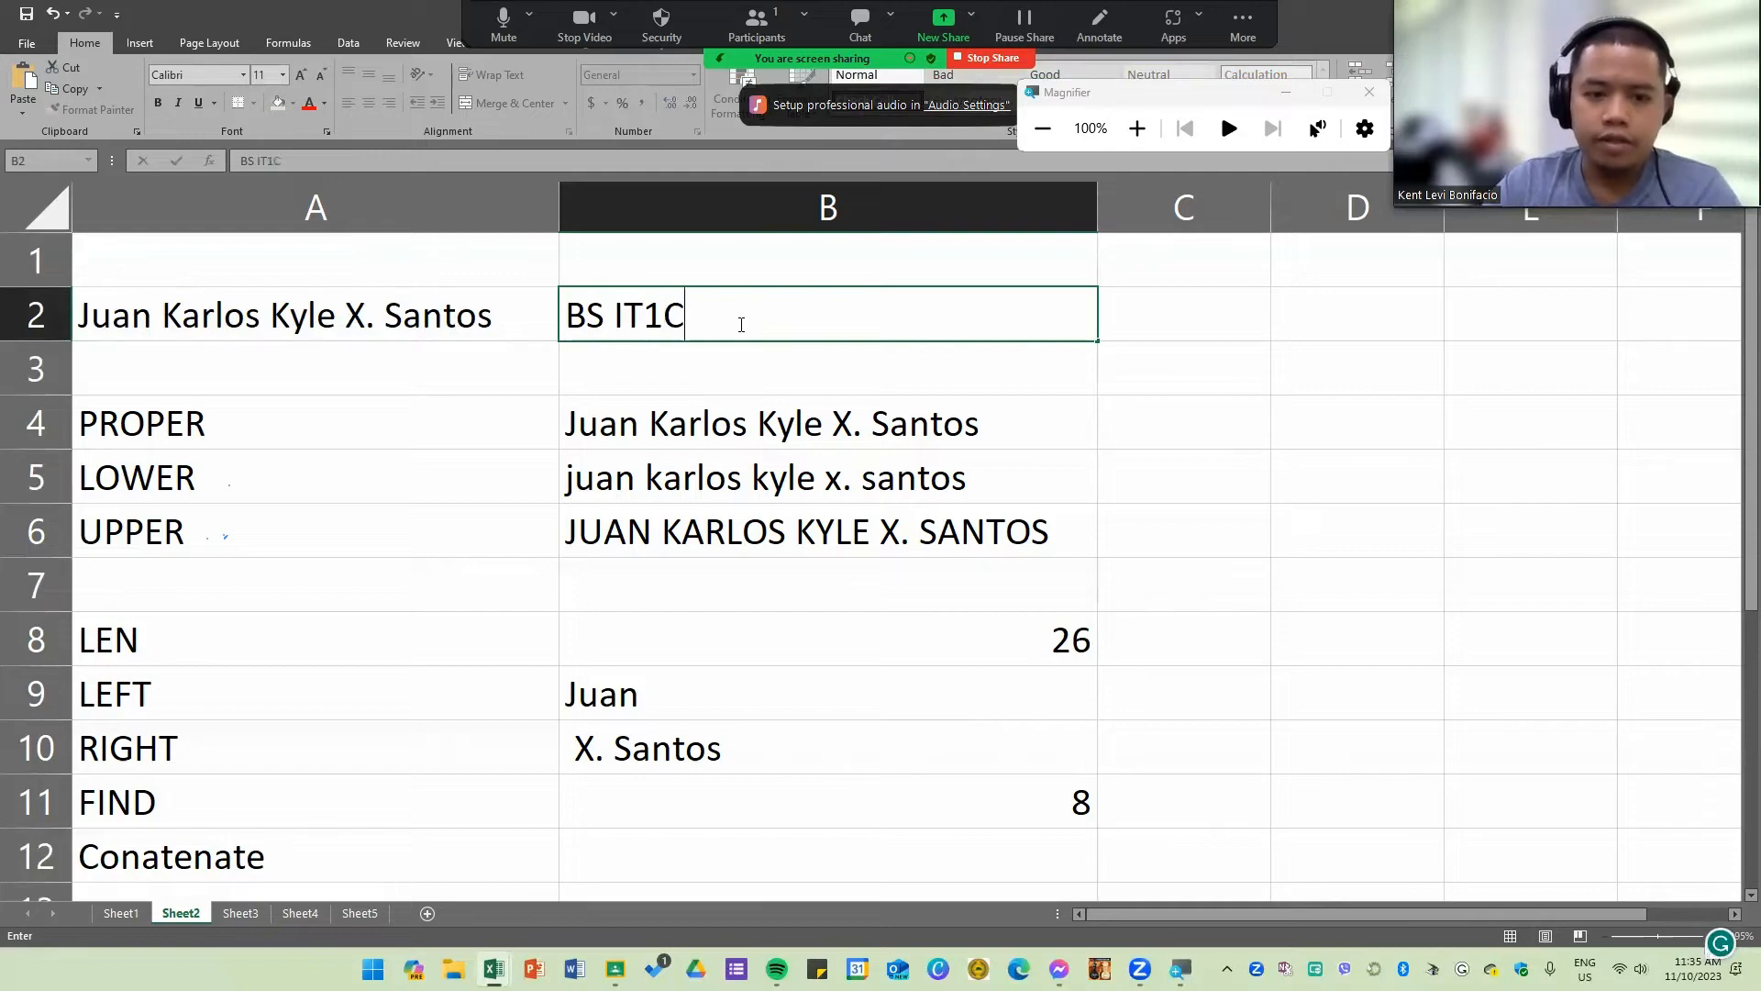
{"action": "key", "text": "Return"}
Step: Enter a CONCATENATE formula in B12 that takes the range A2:B2 as its argument
{"action": "left_click", "coordinate": [800, 862]}
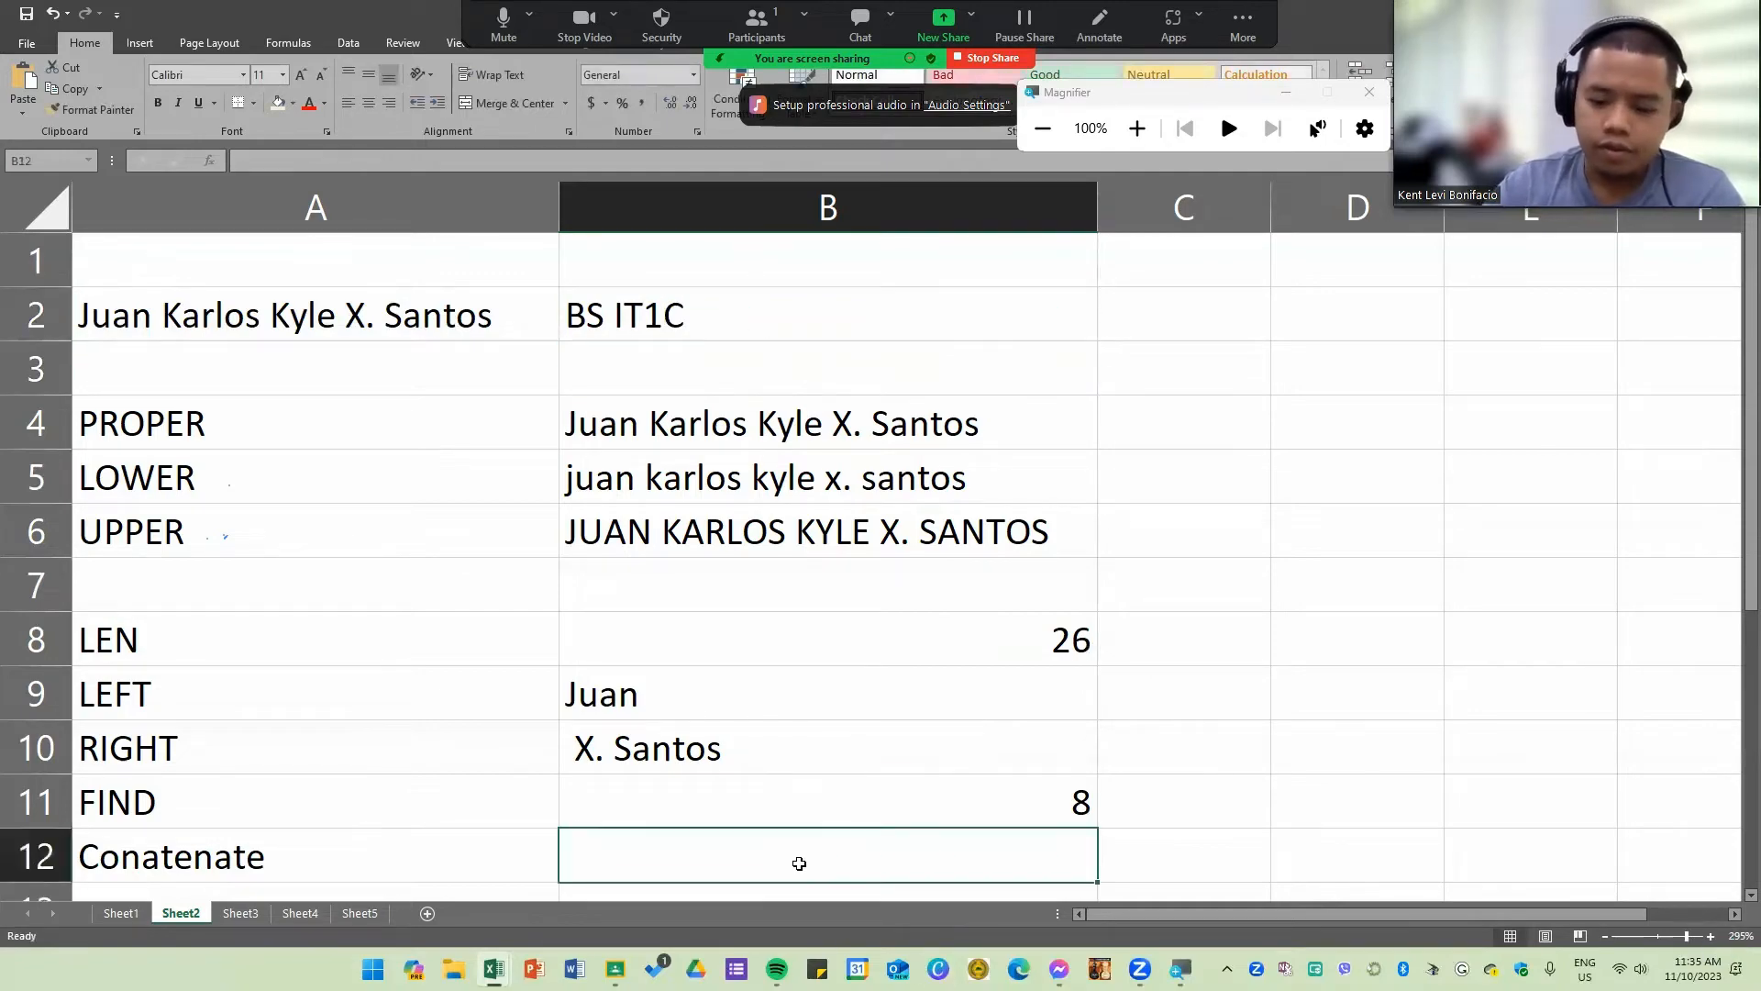
{"action": "type", "text": "="}
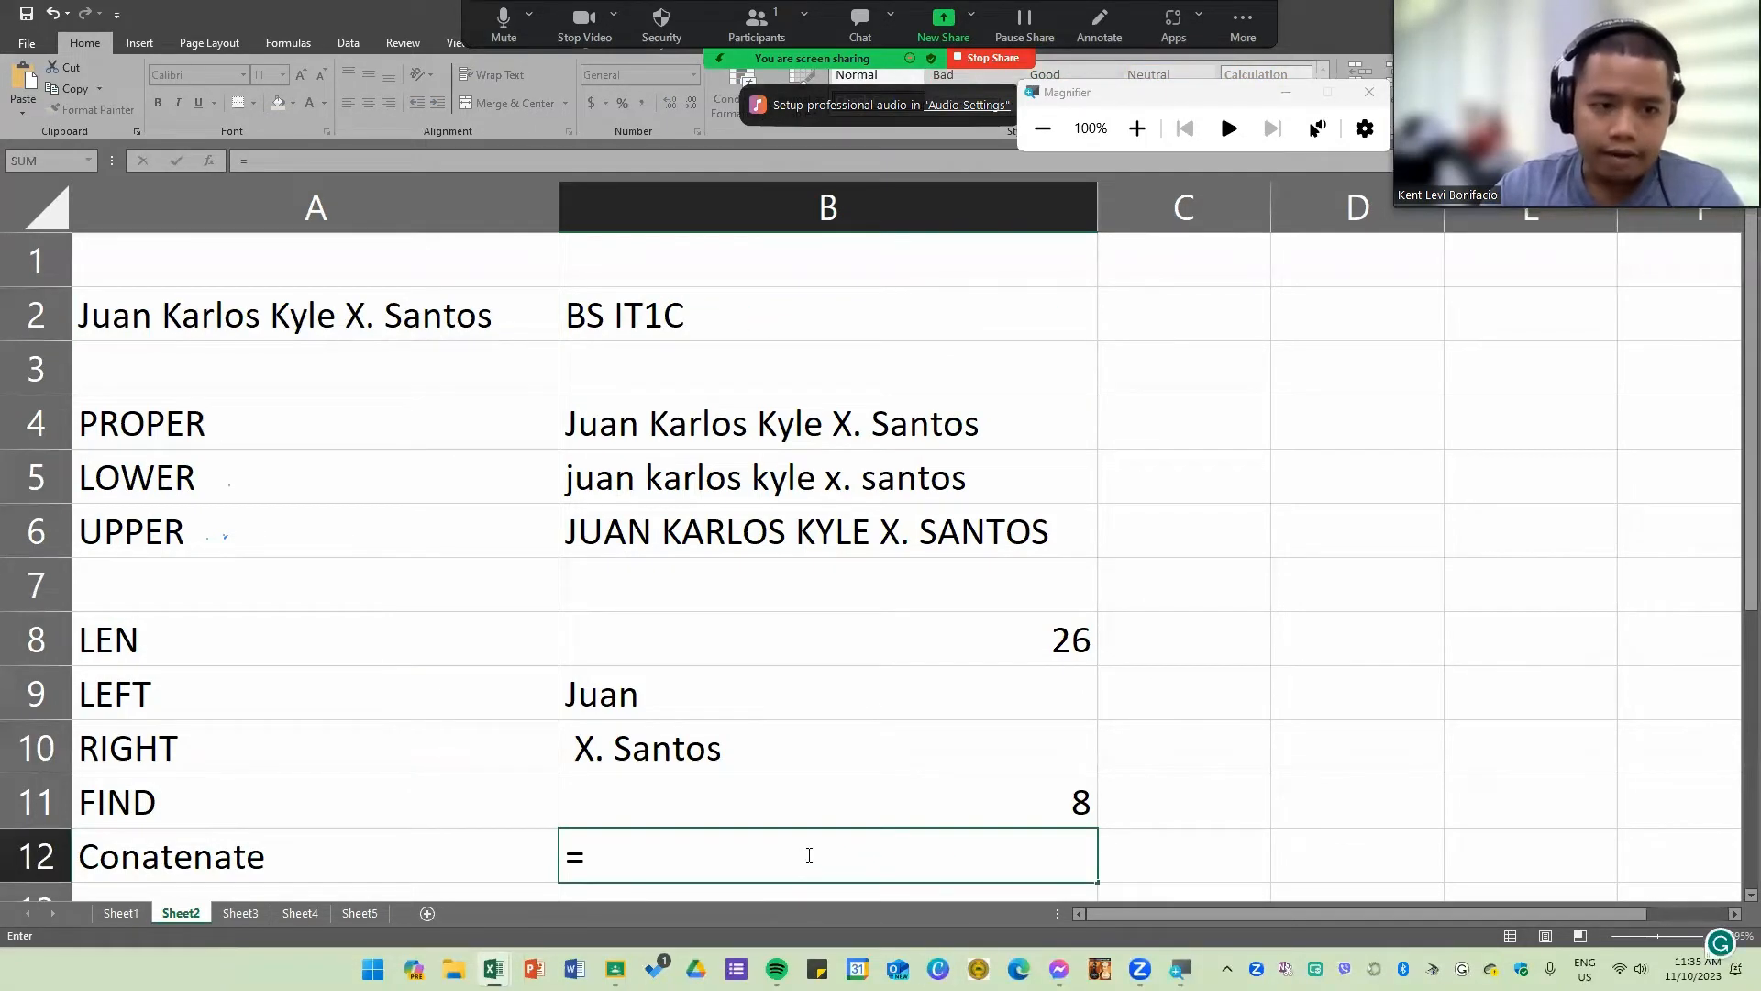
{"action": "type", "text": "cpnc"}
{"action": "key", "text": "BackSpace"}
{"action": "key", "text": "BackSpace"}
{"action": "key", "text": "BackSpace"}
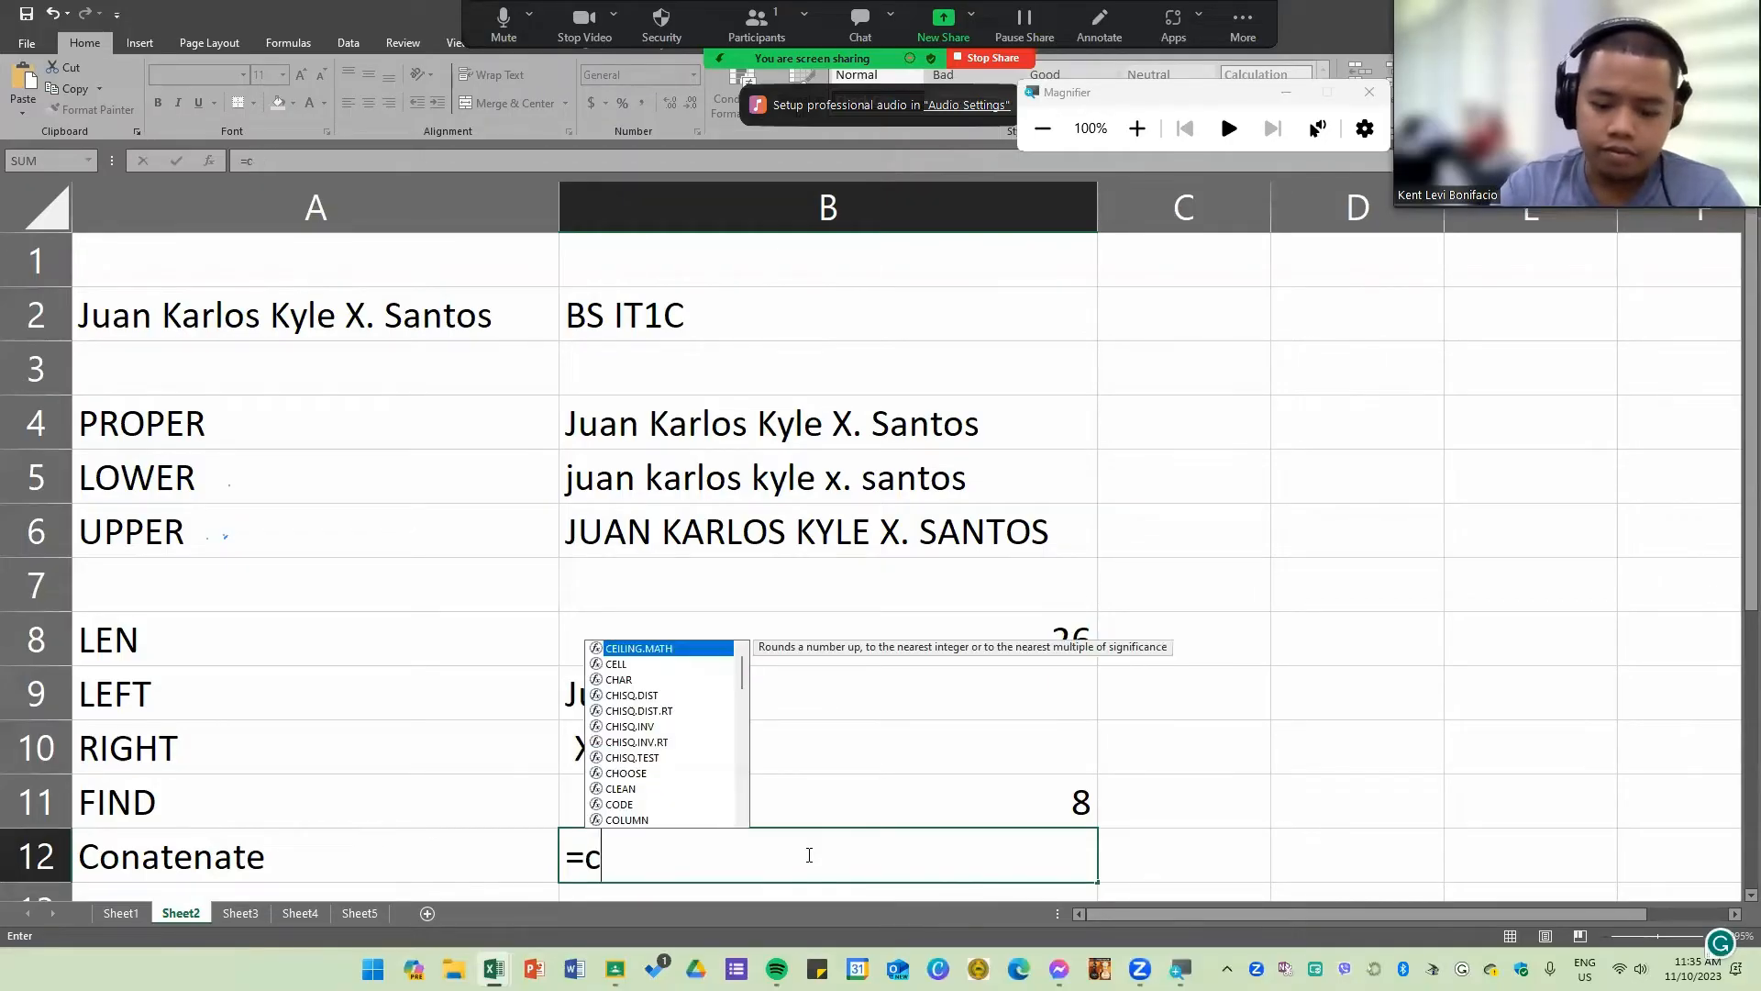
{"action": "type", "text": "onca"}
{"action": "key", "text": "Tab"}
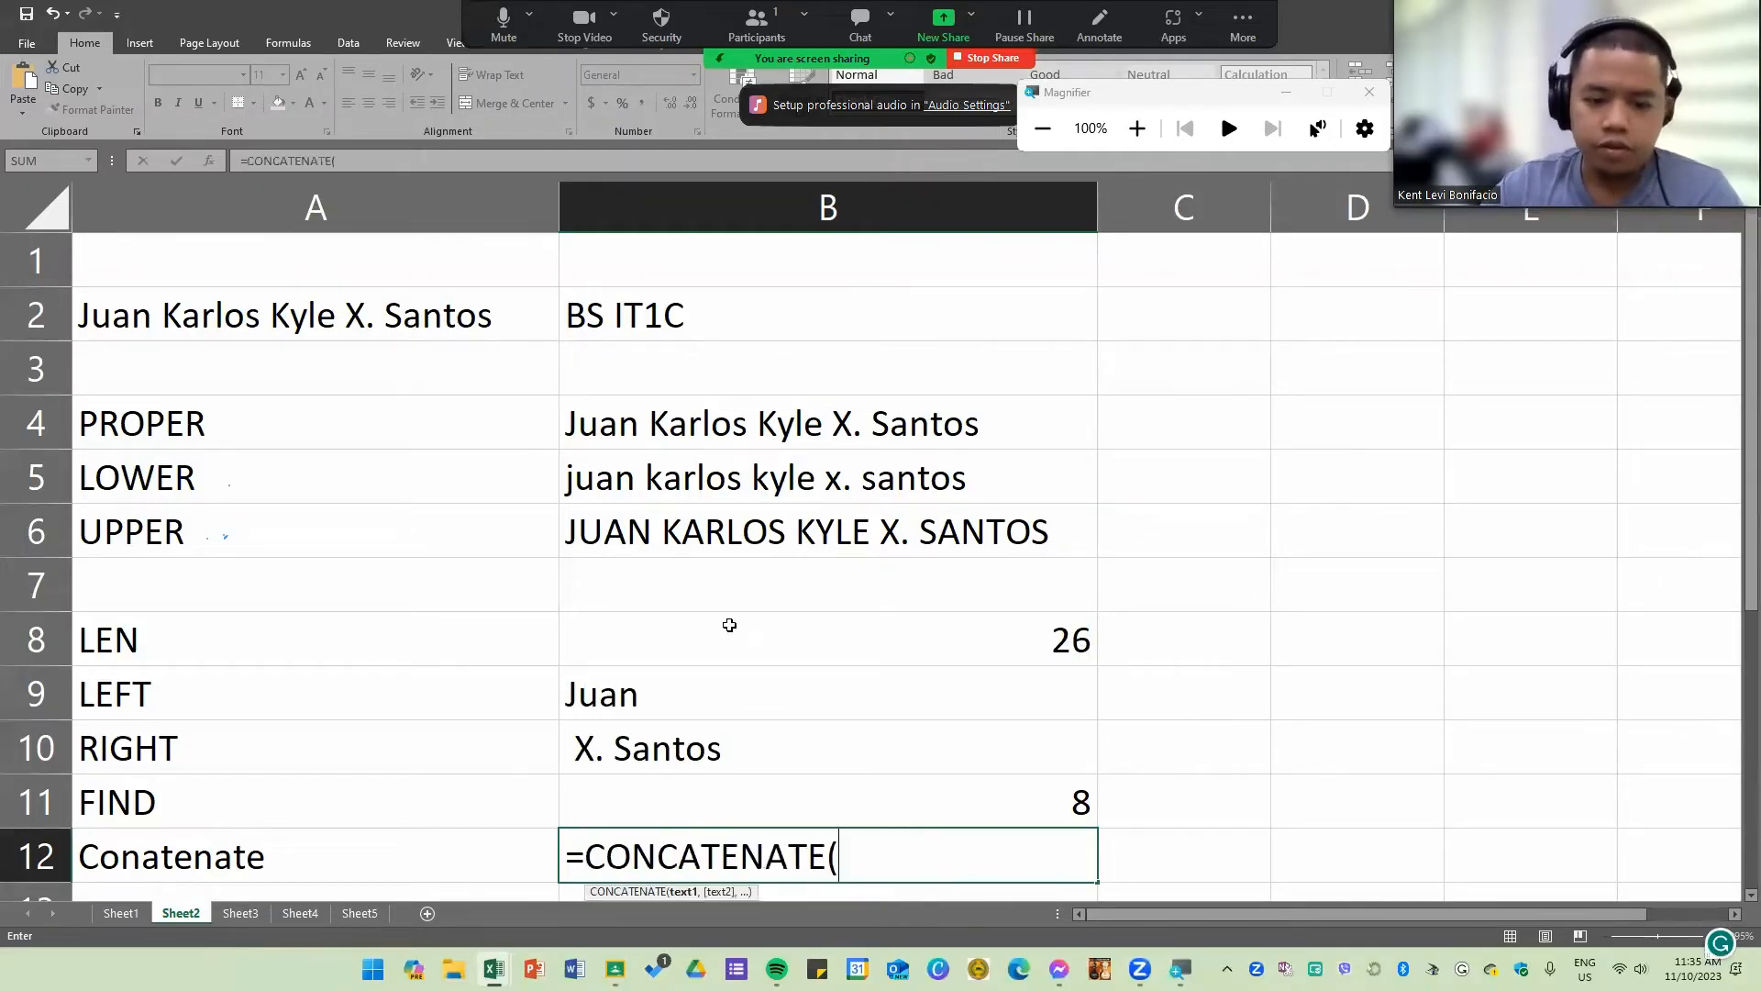
{"action": "left_click", "coordinate": [491, 318]}
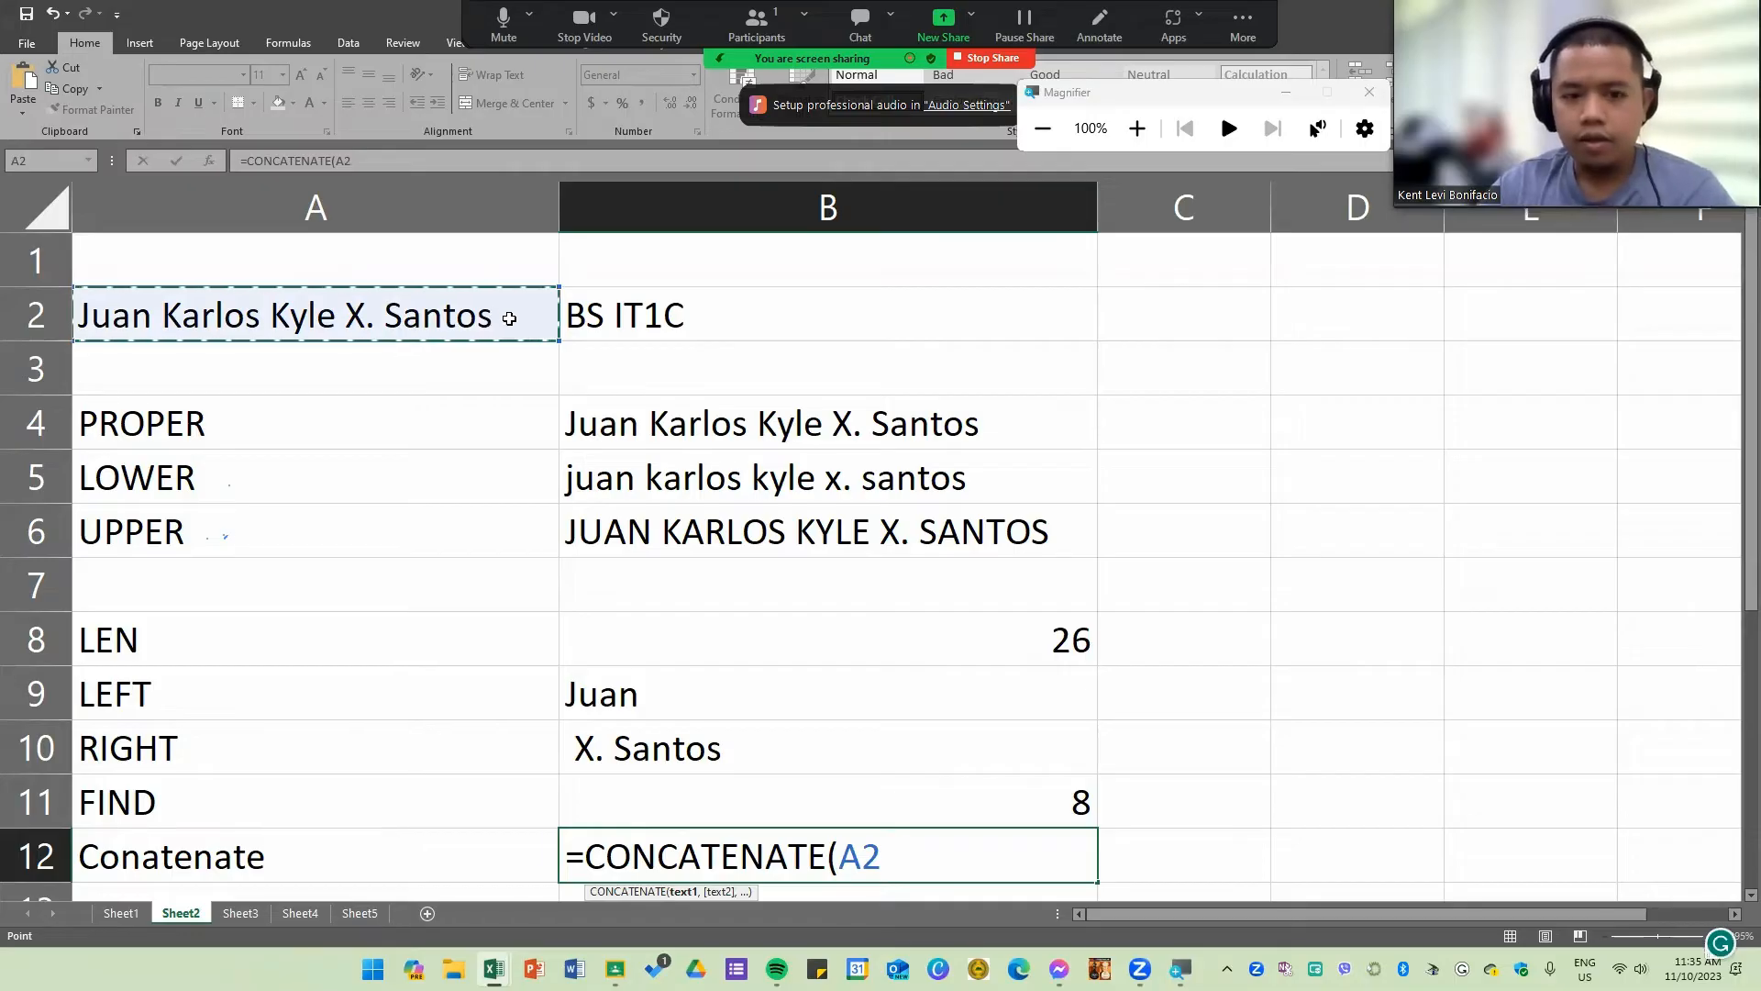
{"action": "left_click_drag", "start_coordinate": [459, 318], "coordinate": [675, 318]}
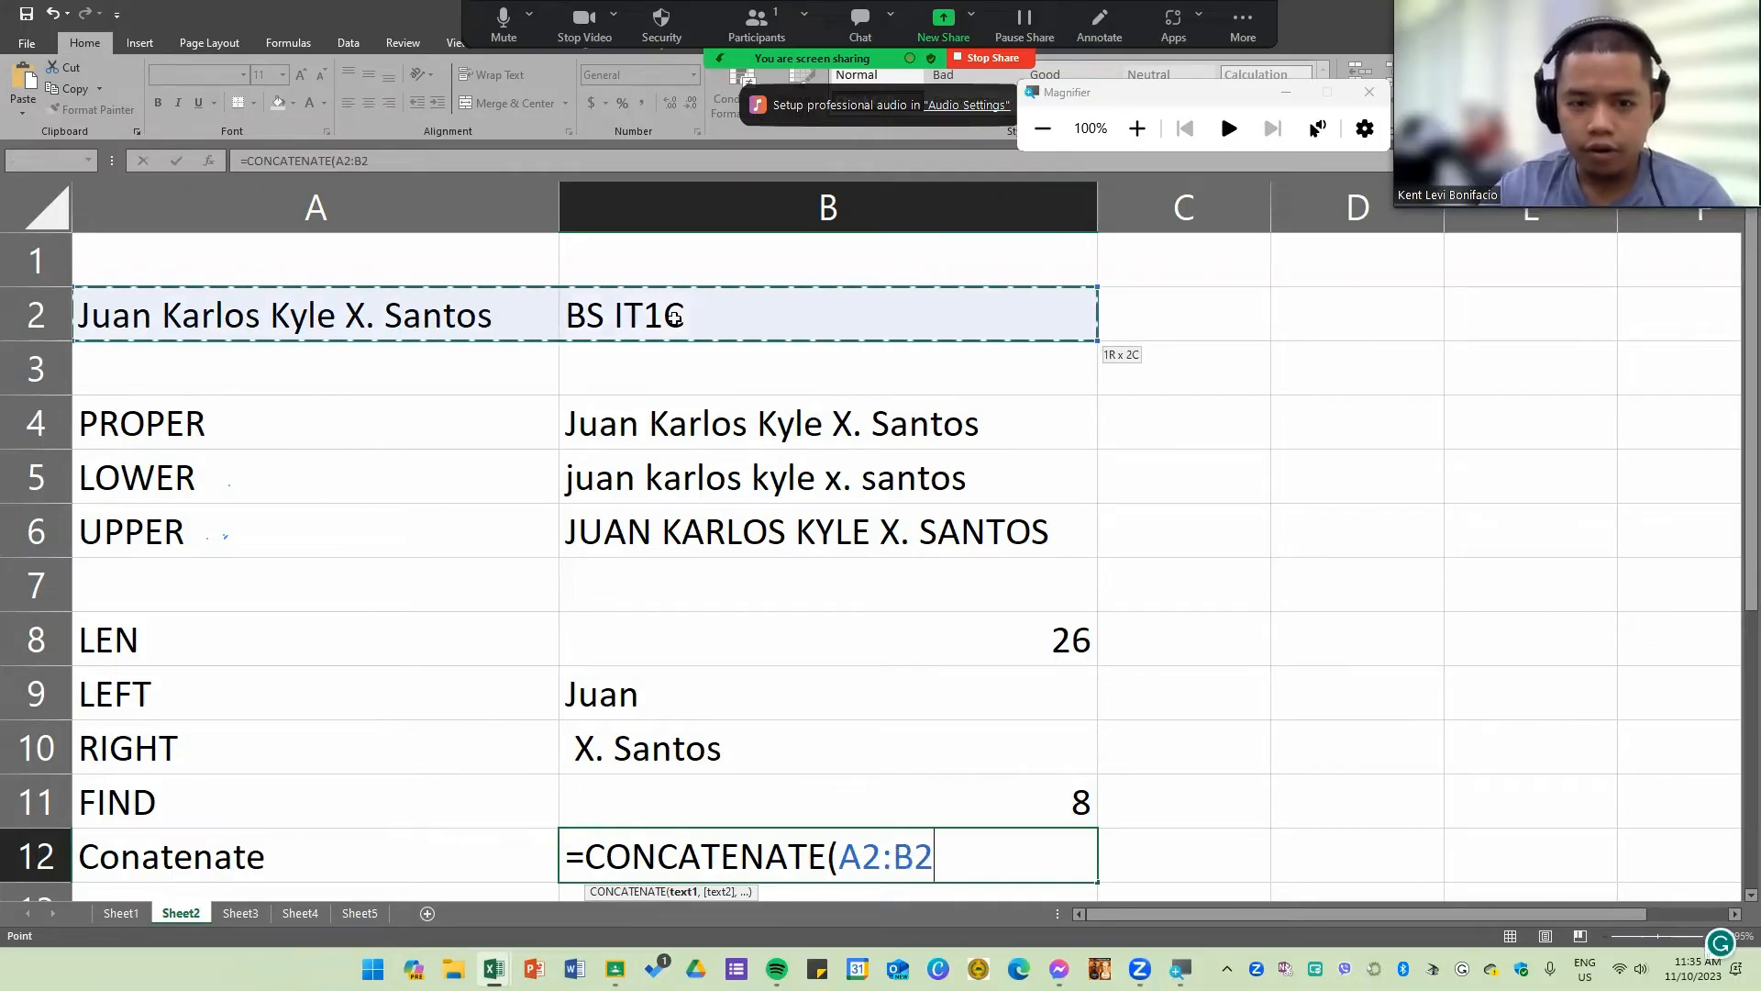
{"action": "key", "text": "Return"}
{"action": "double_click", "coordinate": [693, 800]}
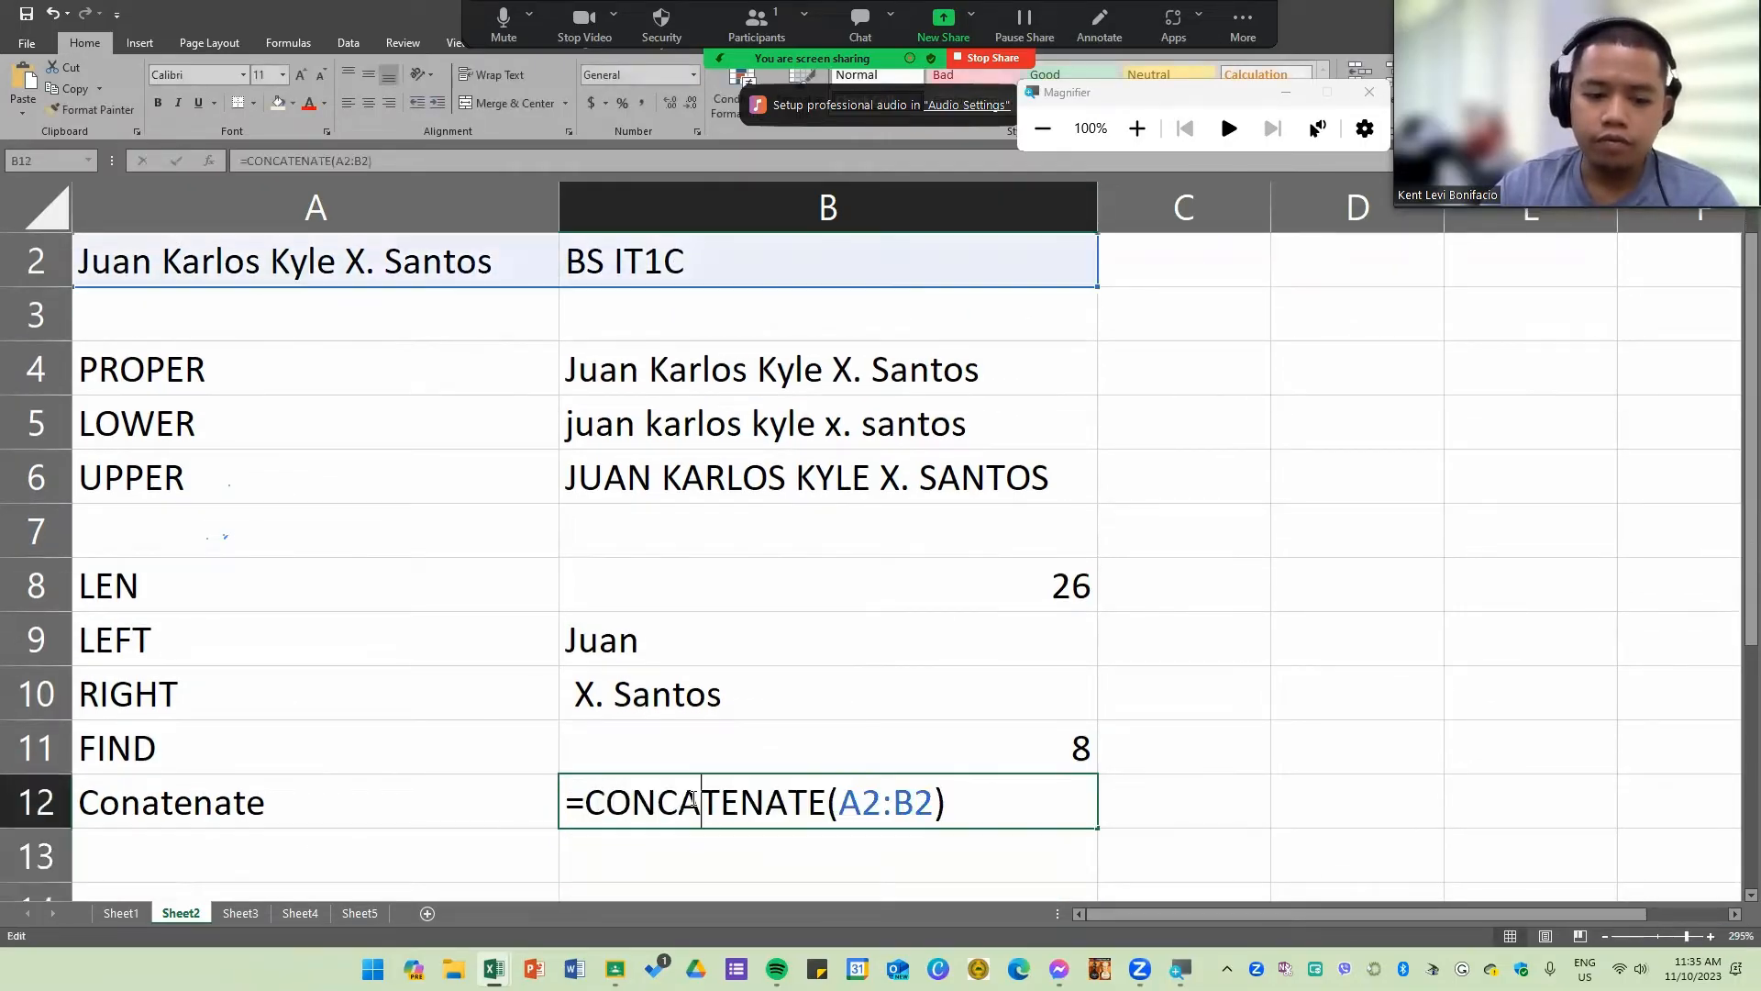
{"action": "key", "text": "Return"}
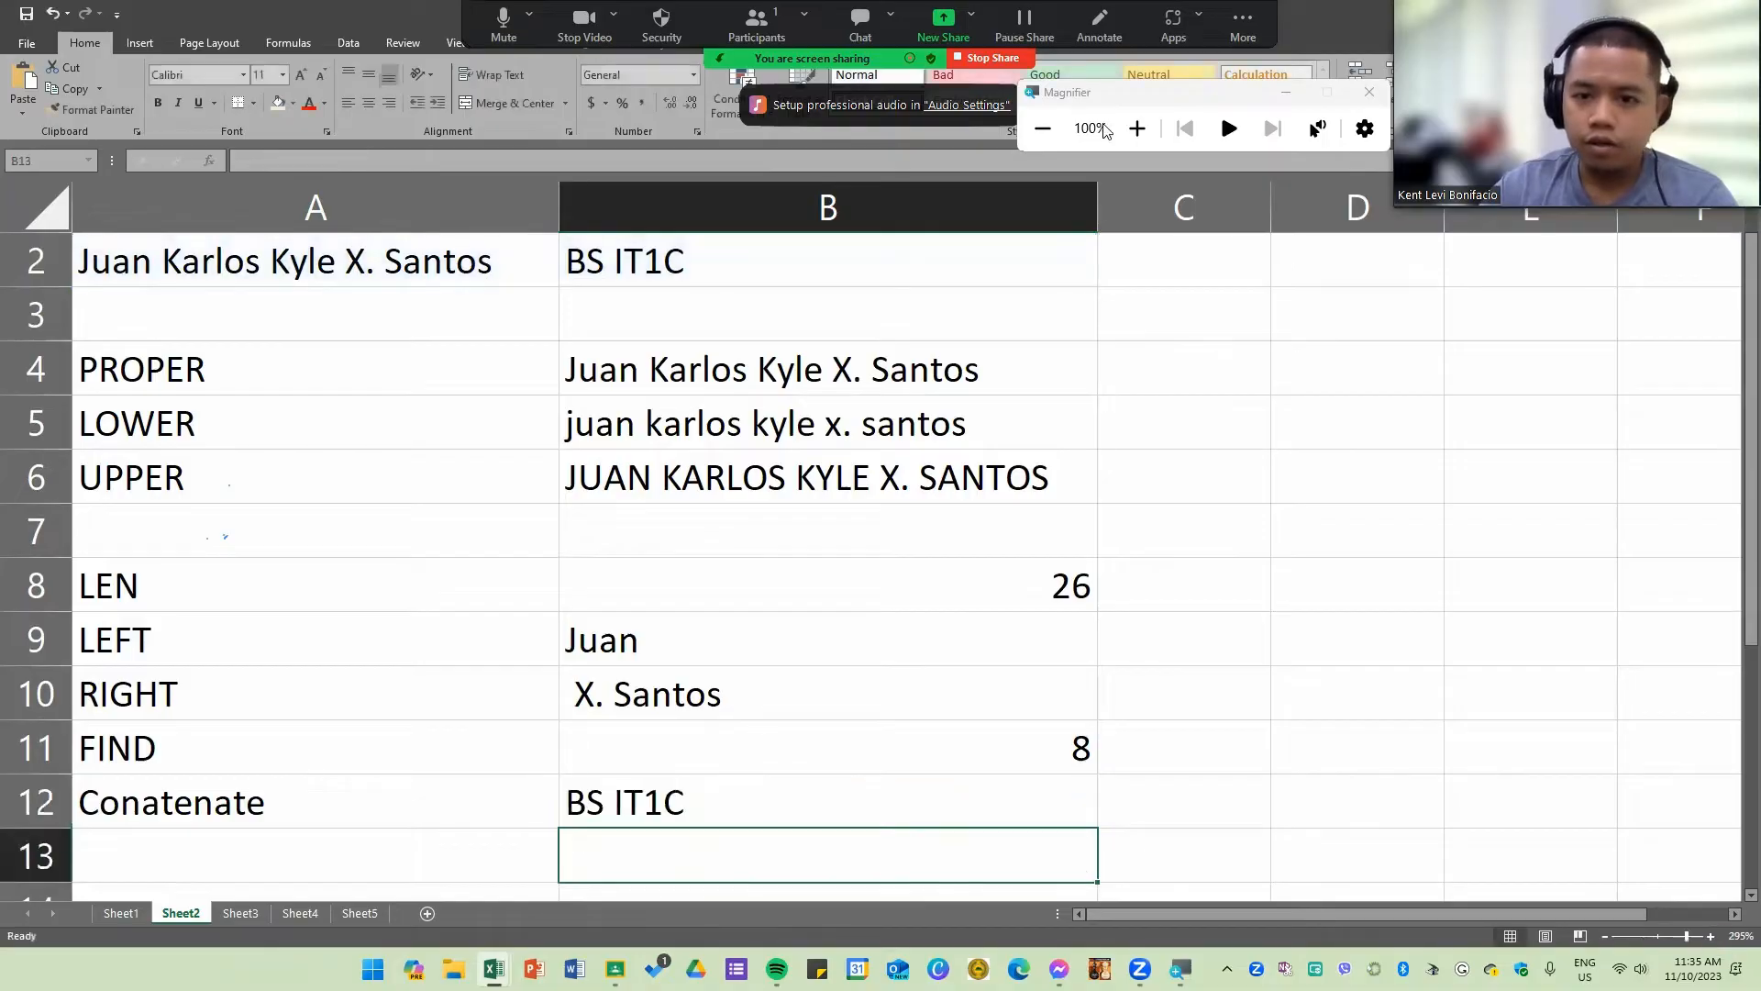
Step: Widen column B and replace the range in the B12 CONCATENATE formula with the separate arguments A2 and B2
{"action": "left_click_drag", "start_coordinate": [1098, 207], "coordinate": [1372, 208]}
{"action": "double_click", "coordinate": [881, 809]}
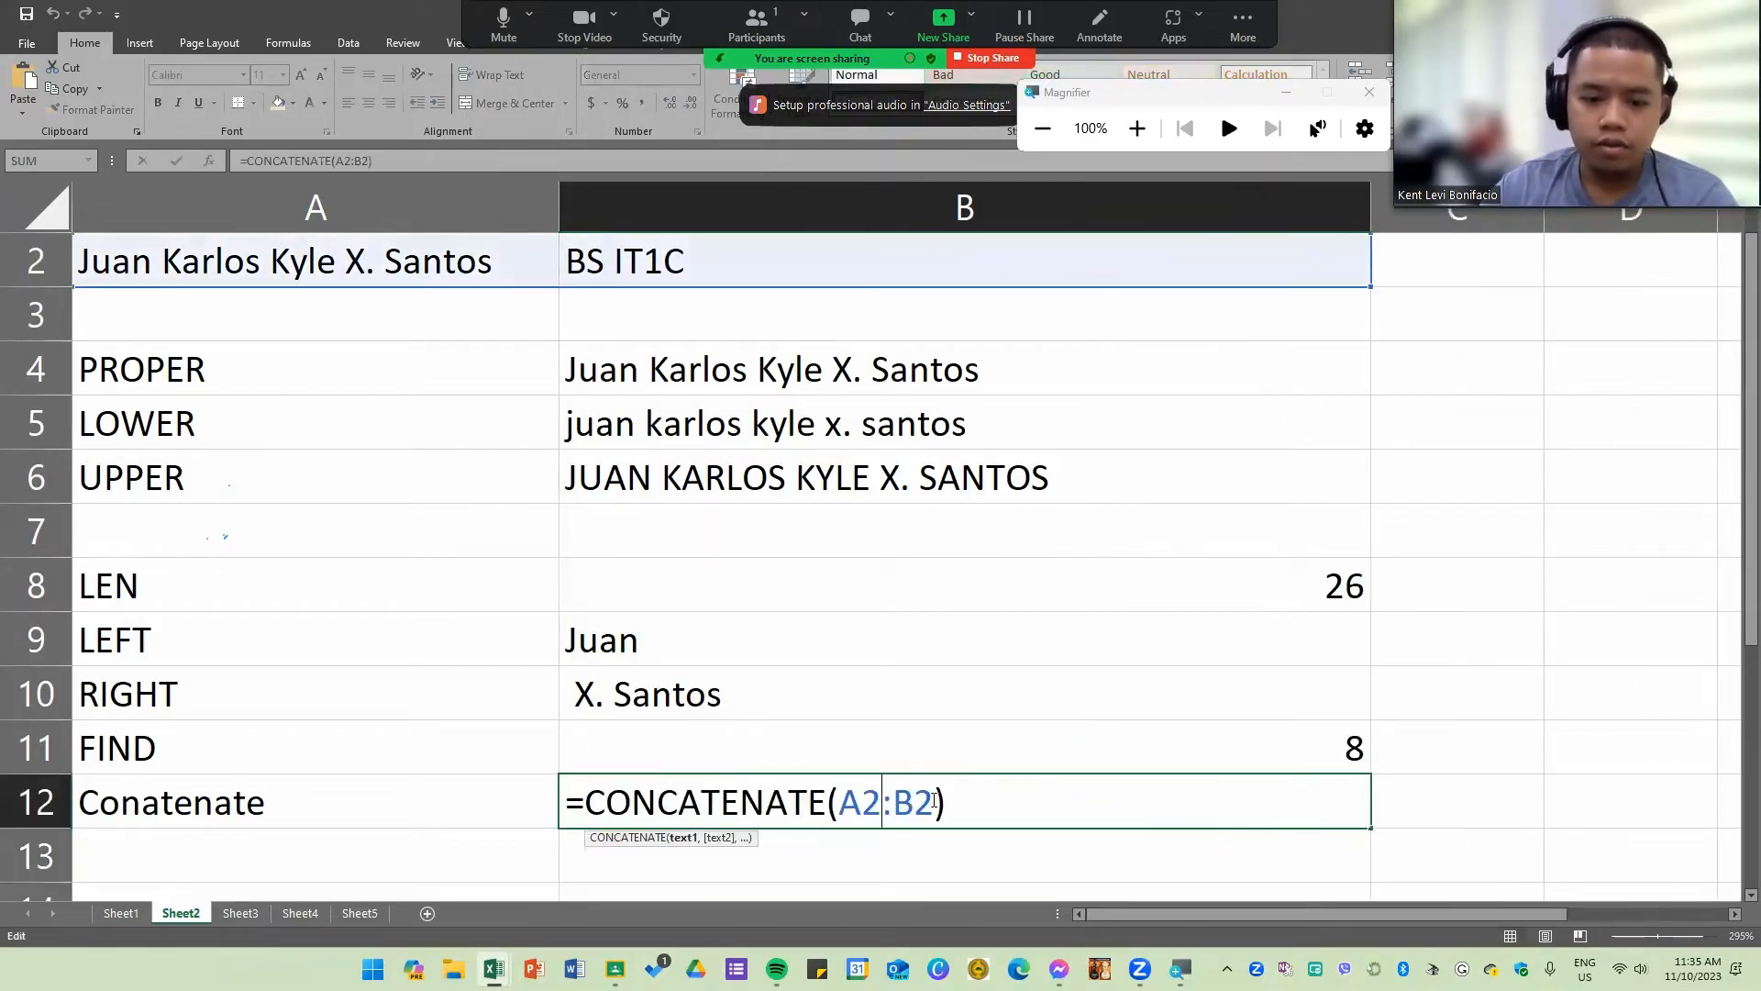
{"action": "left_click_drag", "start_coordinate": [934, 800], "coordinate": [839, 803]}
{"action": "key", "text": "BackSpace"}
{"action": "left_click", "coordinate": [305, 248]}
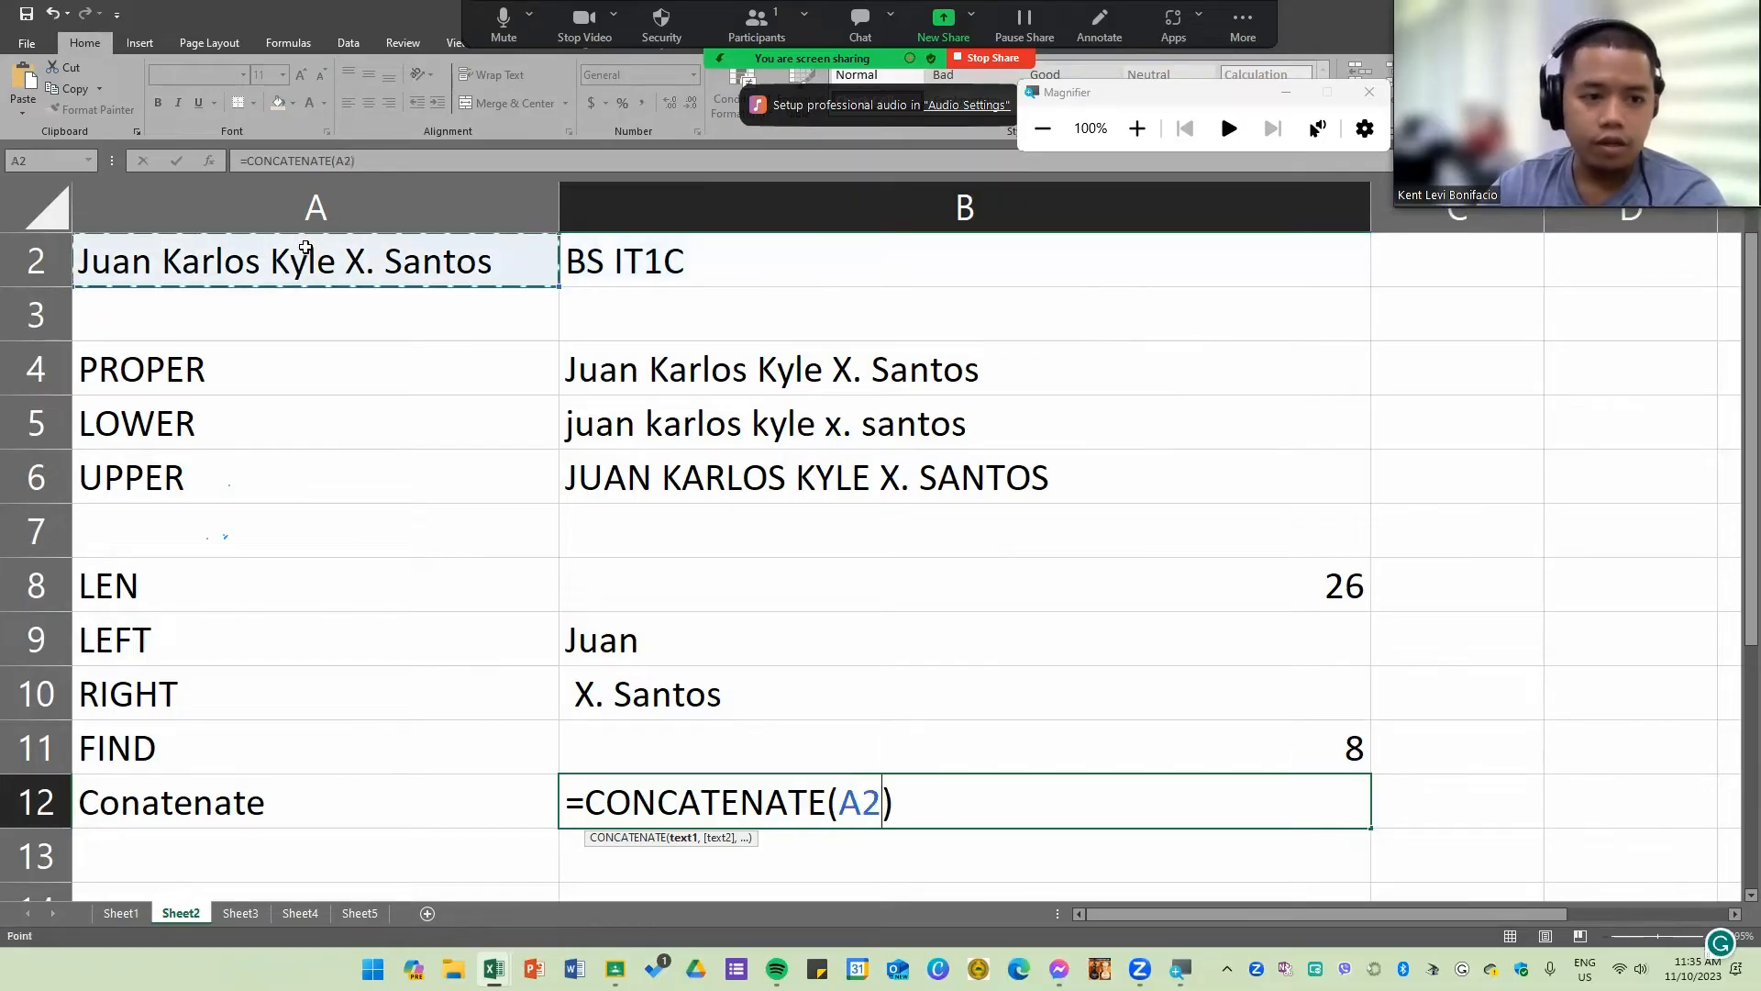
{"action": "type", "text": ","}
{"action": "left_click", "coordinate": [722, 265]}
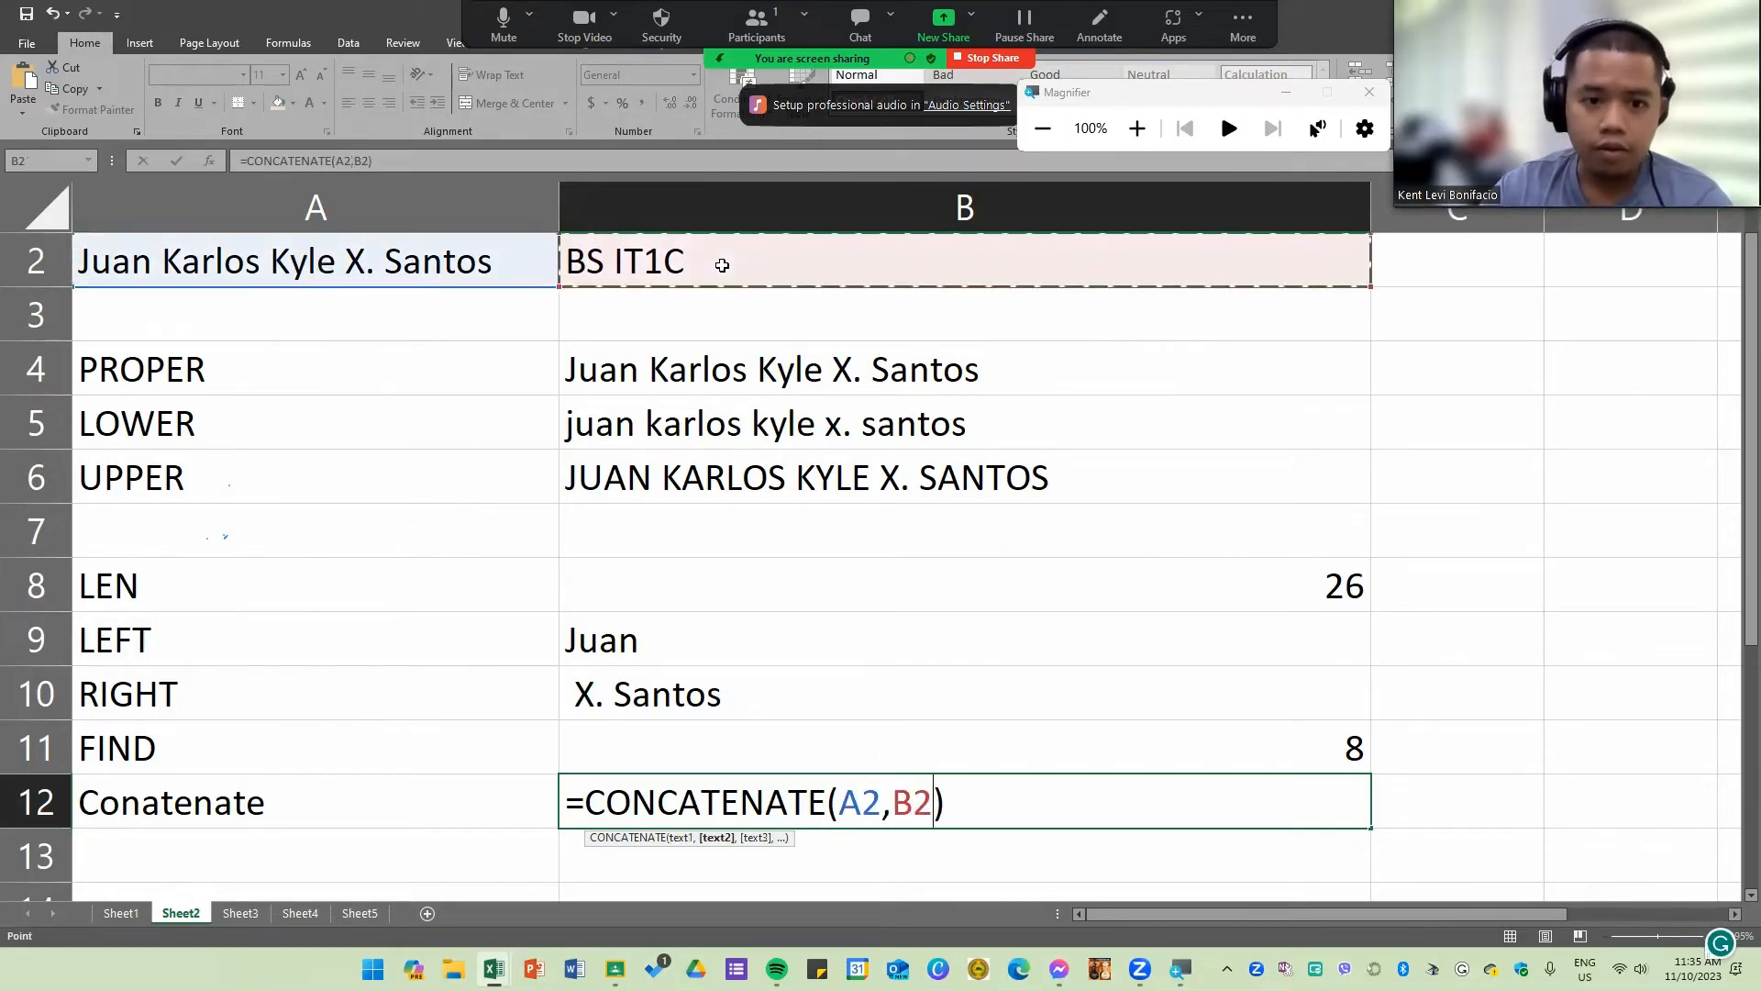
{"action": "key", "text": "Return"}
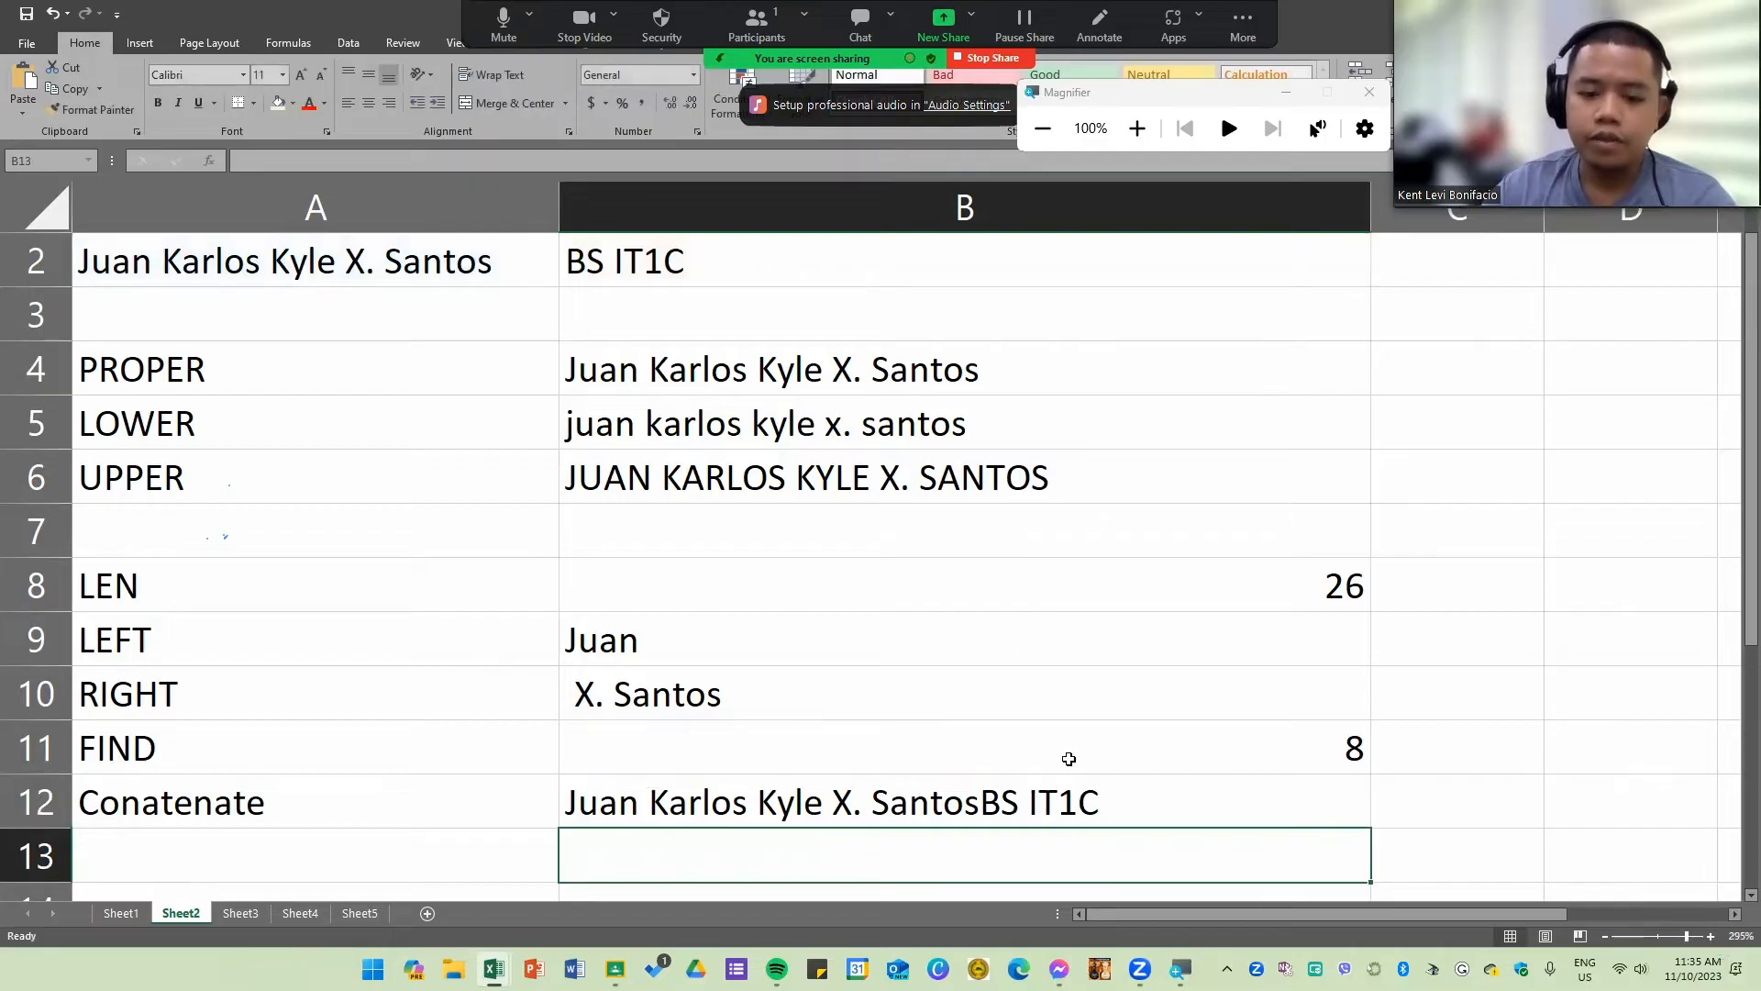
Step: Insert a quoted space " " as a separate argument between A2 and B2 in the B12 CONCATENATE formula
{"action": "left_click", "coordinate": [995, 806]}
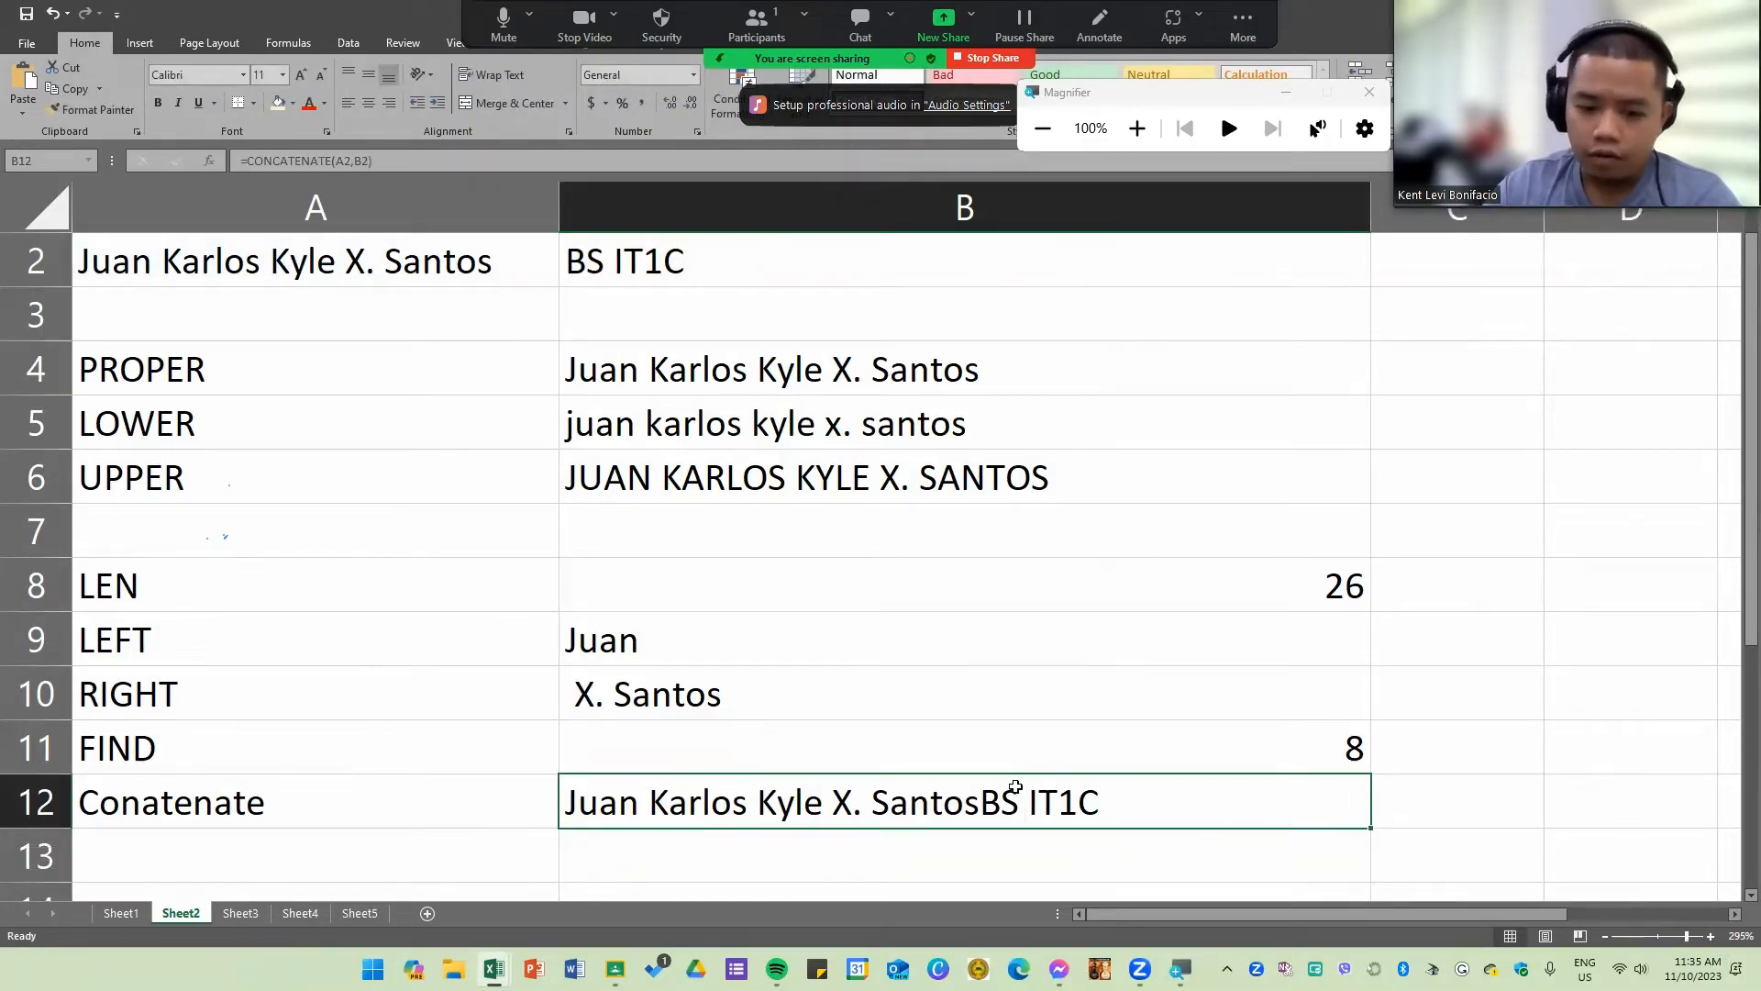
{"action": "double_click", "coordinate": [949, 804]}
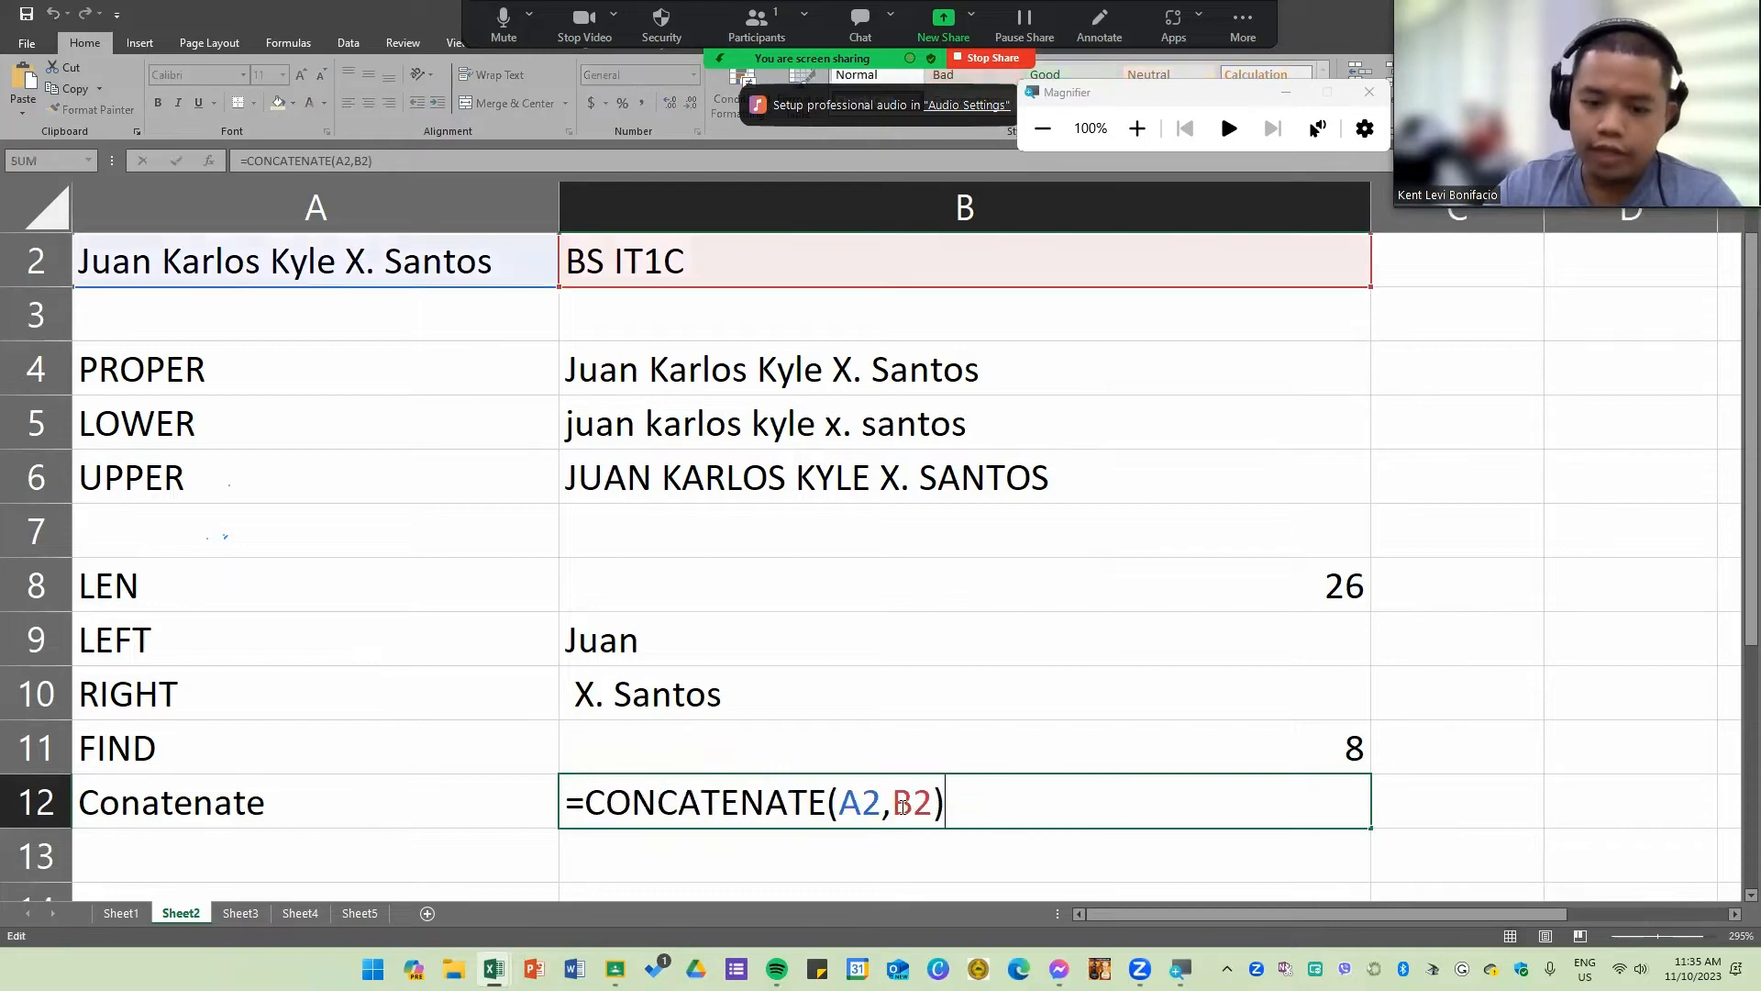
{"action": "left_click", "coordinate": [894, 803]}
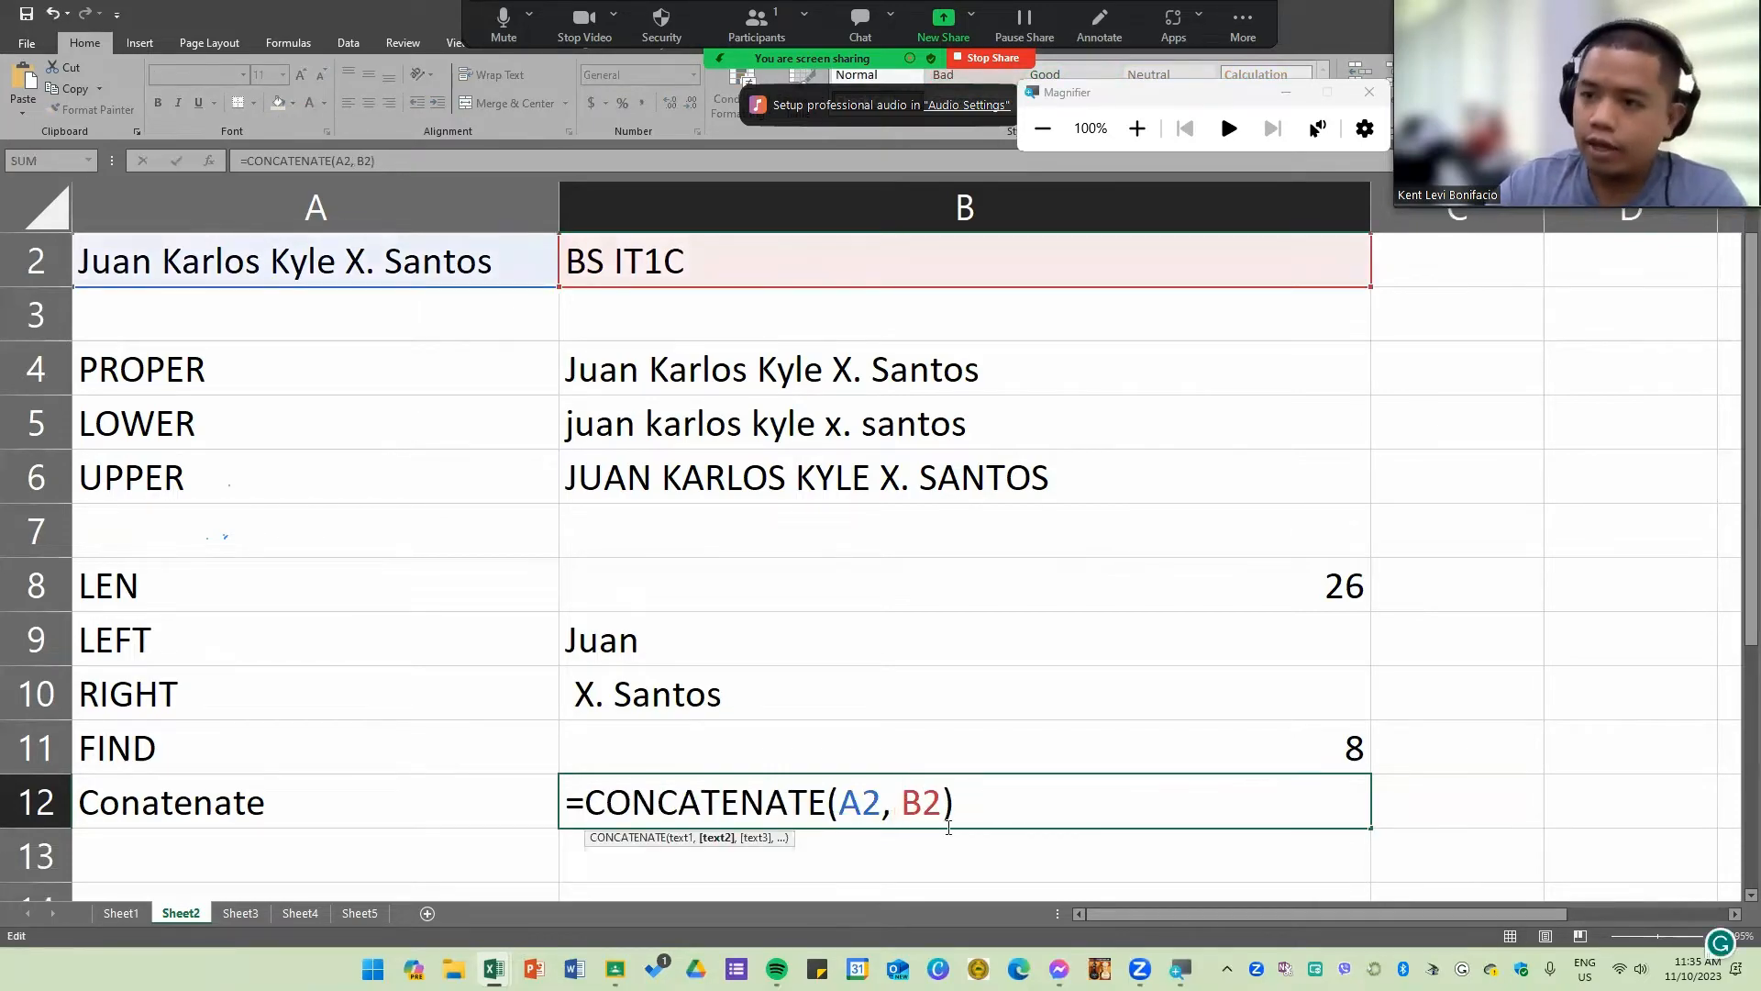
{"action": "key", "text": "BackSpace"}
{"action": "type", "text": "\" "}
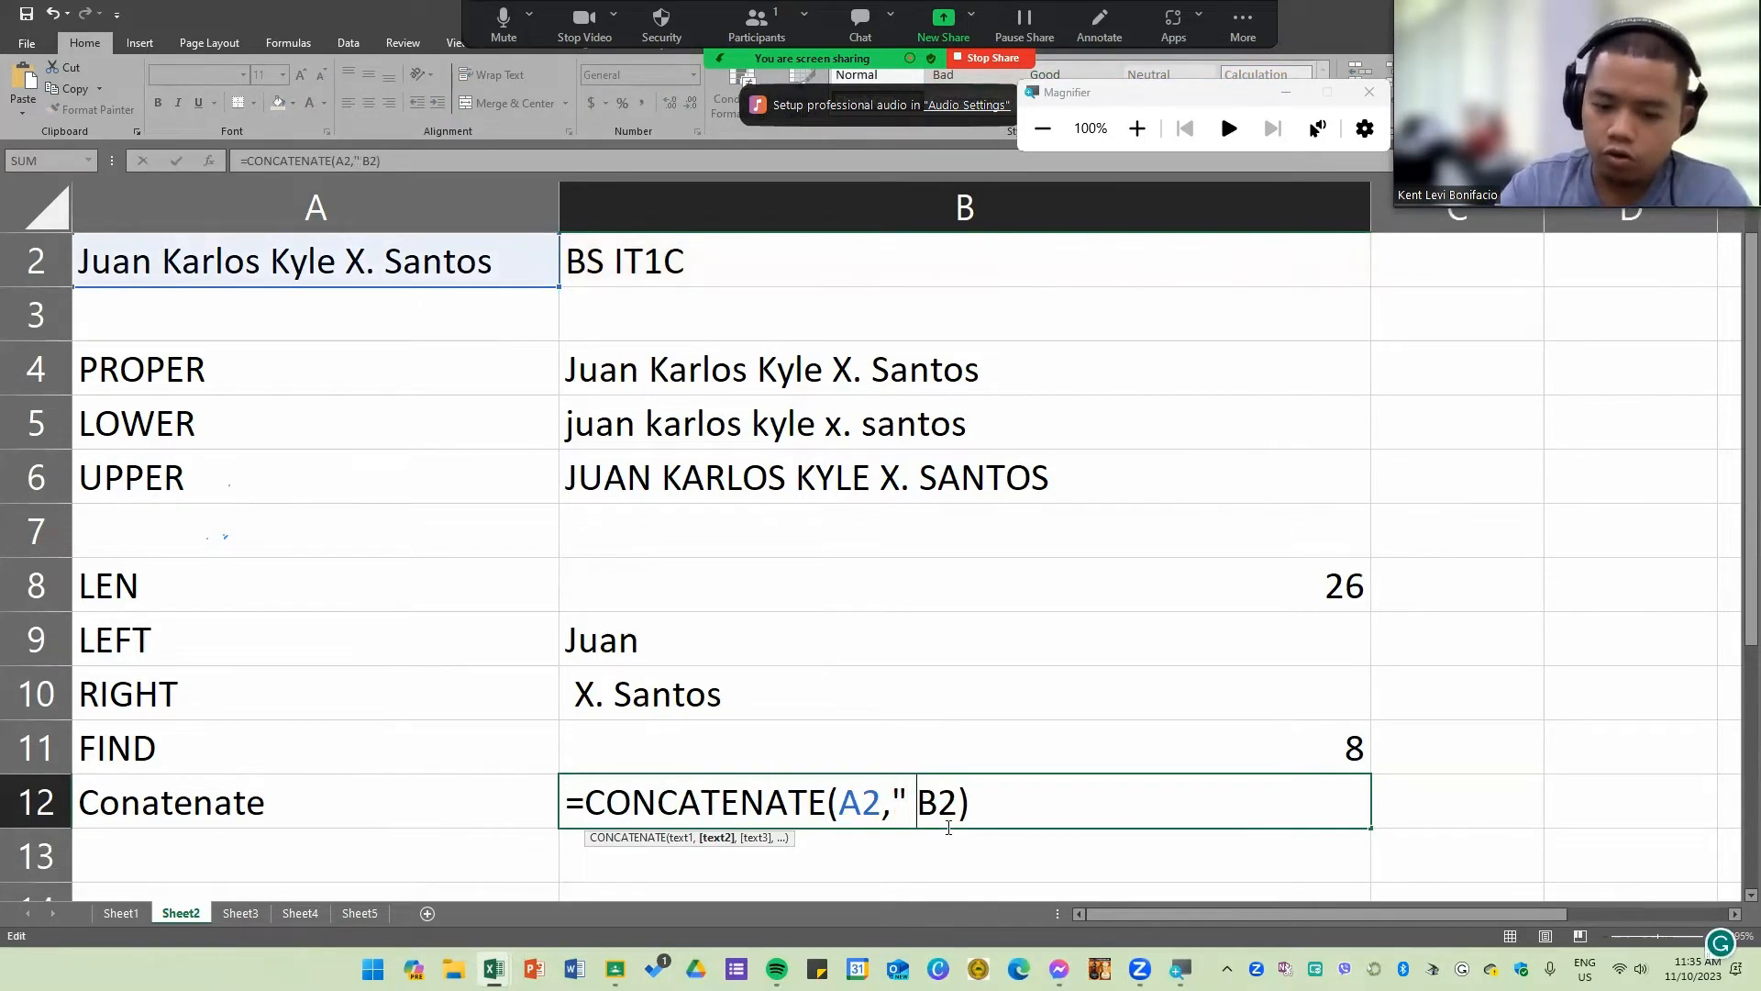
{"action": "type", "text": "\","}
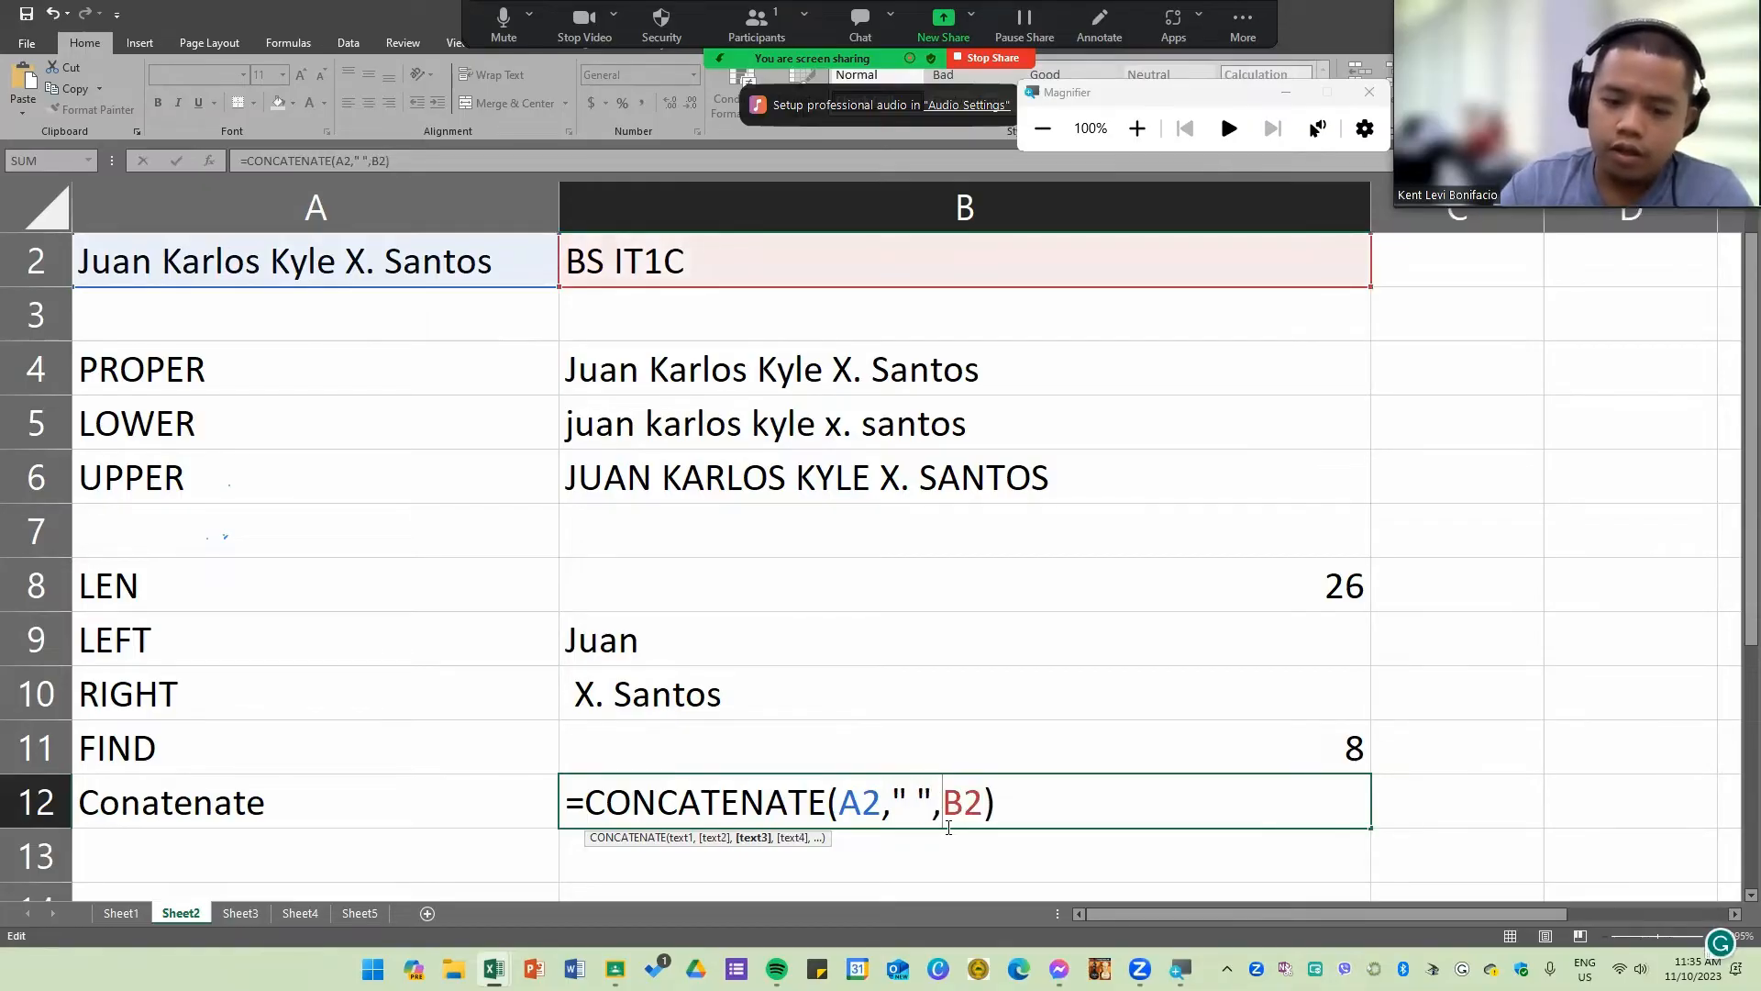
Step: Review the commas, quoted space and cell references in the B12 CONCATENATE formula and enter the formula
{"action": "key", "text": "Left"}
{"action": "key", "text": "Left"}
{"action": "key", "text": "Left"}
{"action": "key", "text": "Left"}
{"action": "key", "text": "Left"}
{"action": "key", "text": "Left"}
{"action": "key", "text": "Left"}
{"action": "key", "text": "Right"}
{"action": "key", "text": "Right"}
{"action": "key", "text": "Right"}
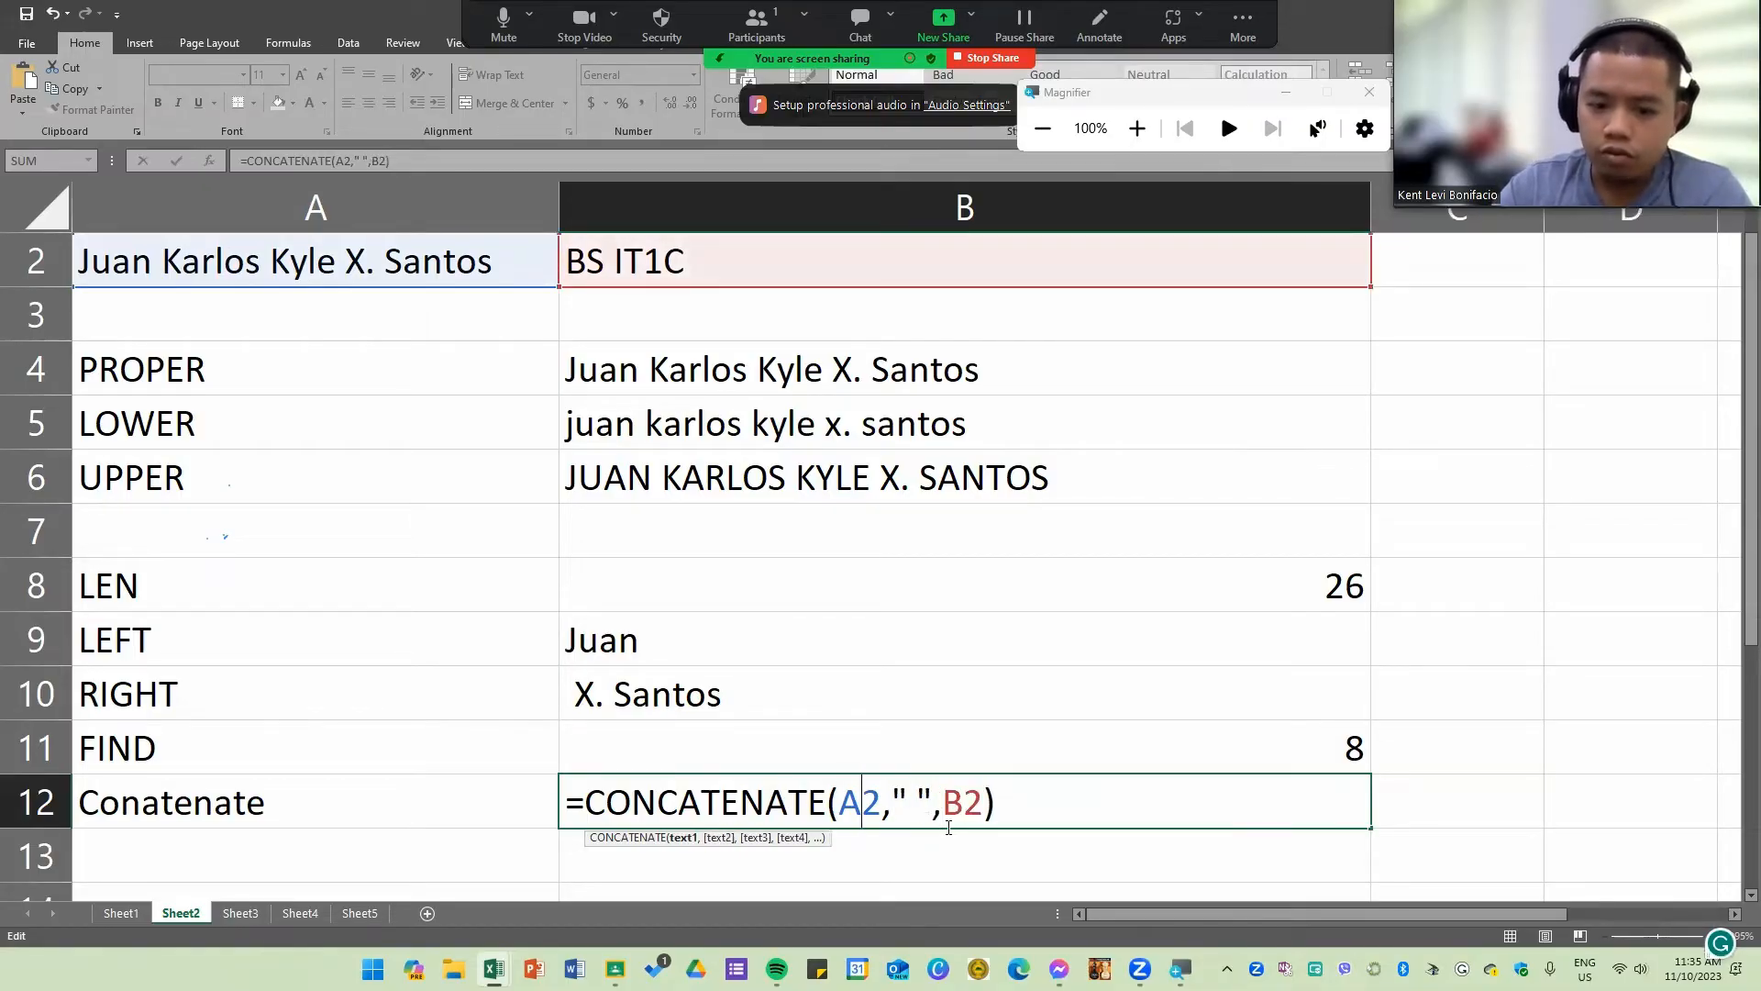
{"action": "key", "text": "Left"}
{"action": "key", "text": "shift+Right"}
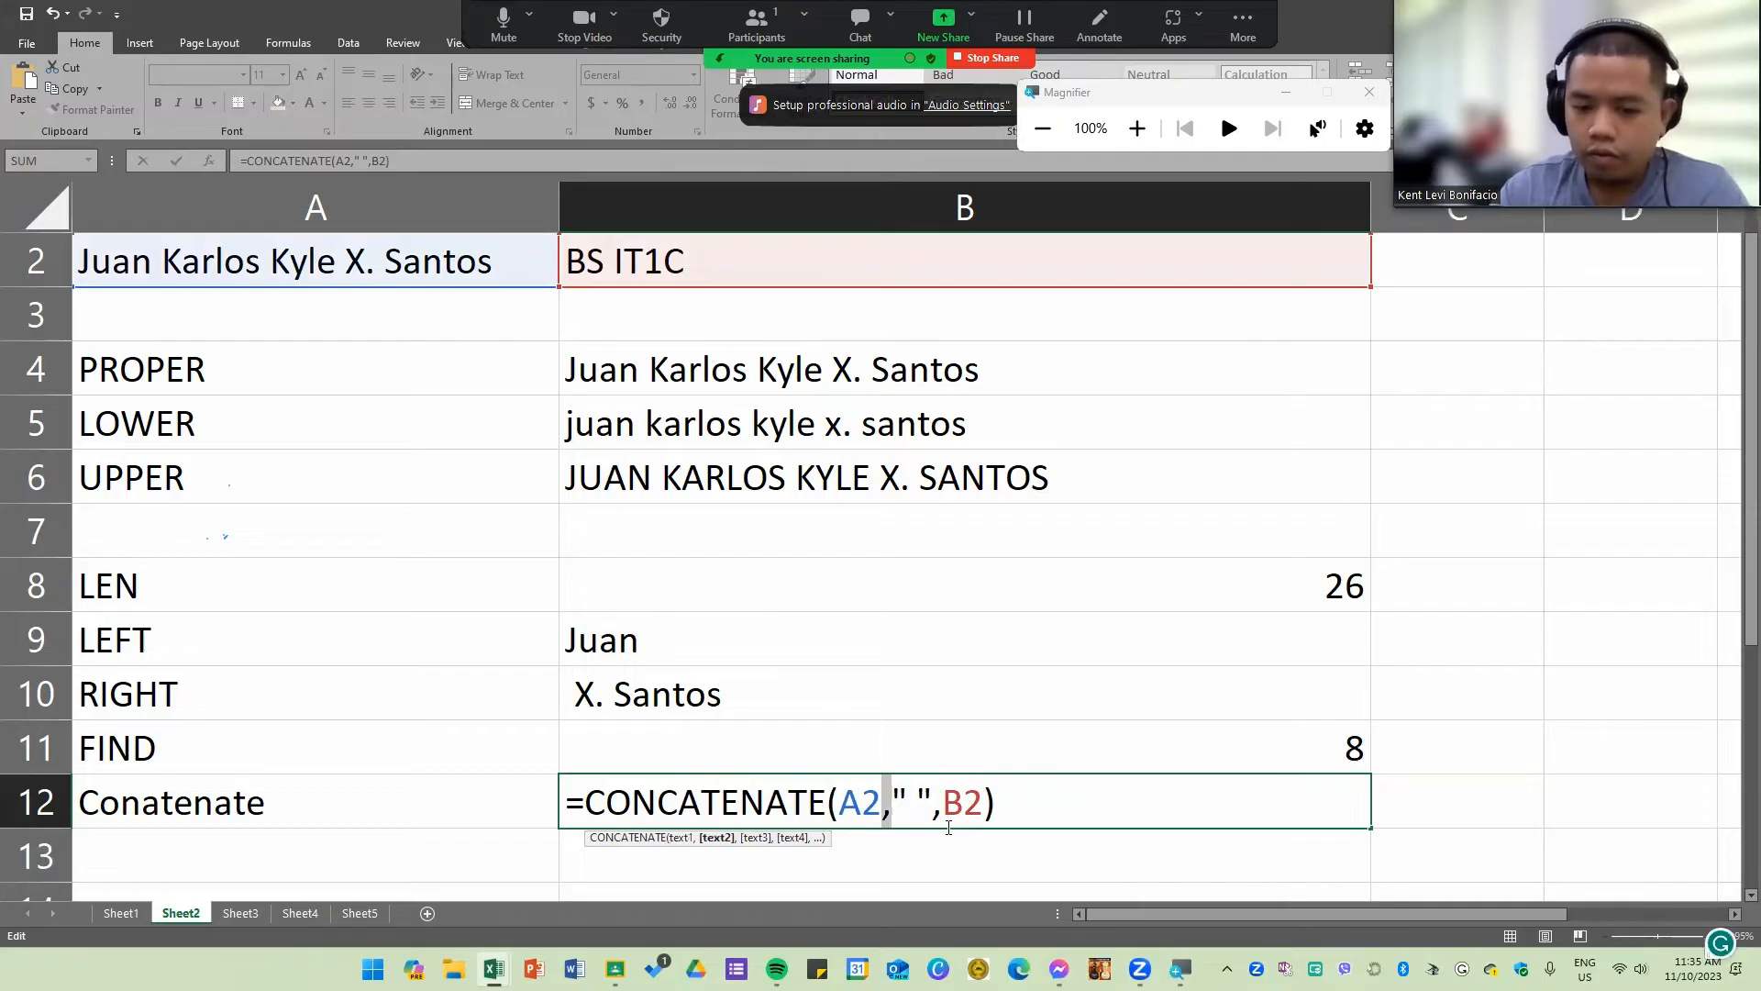
{"action": "key", "text": "Right"}
{"action": "key", "text": "shift+Right"}
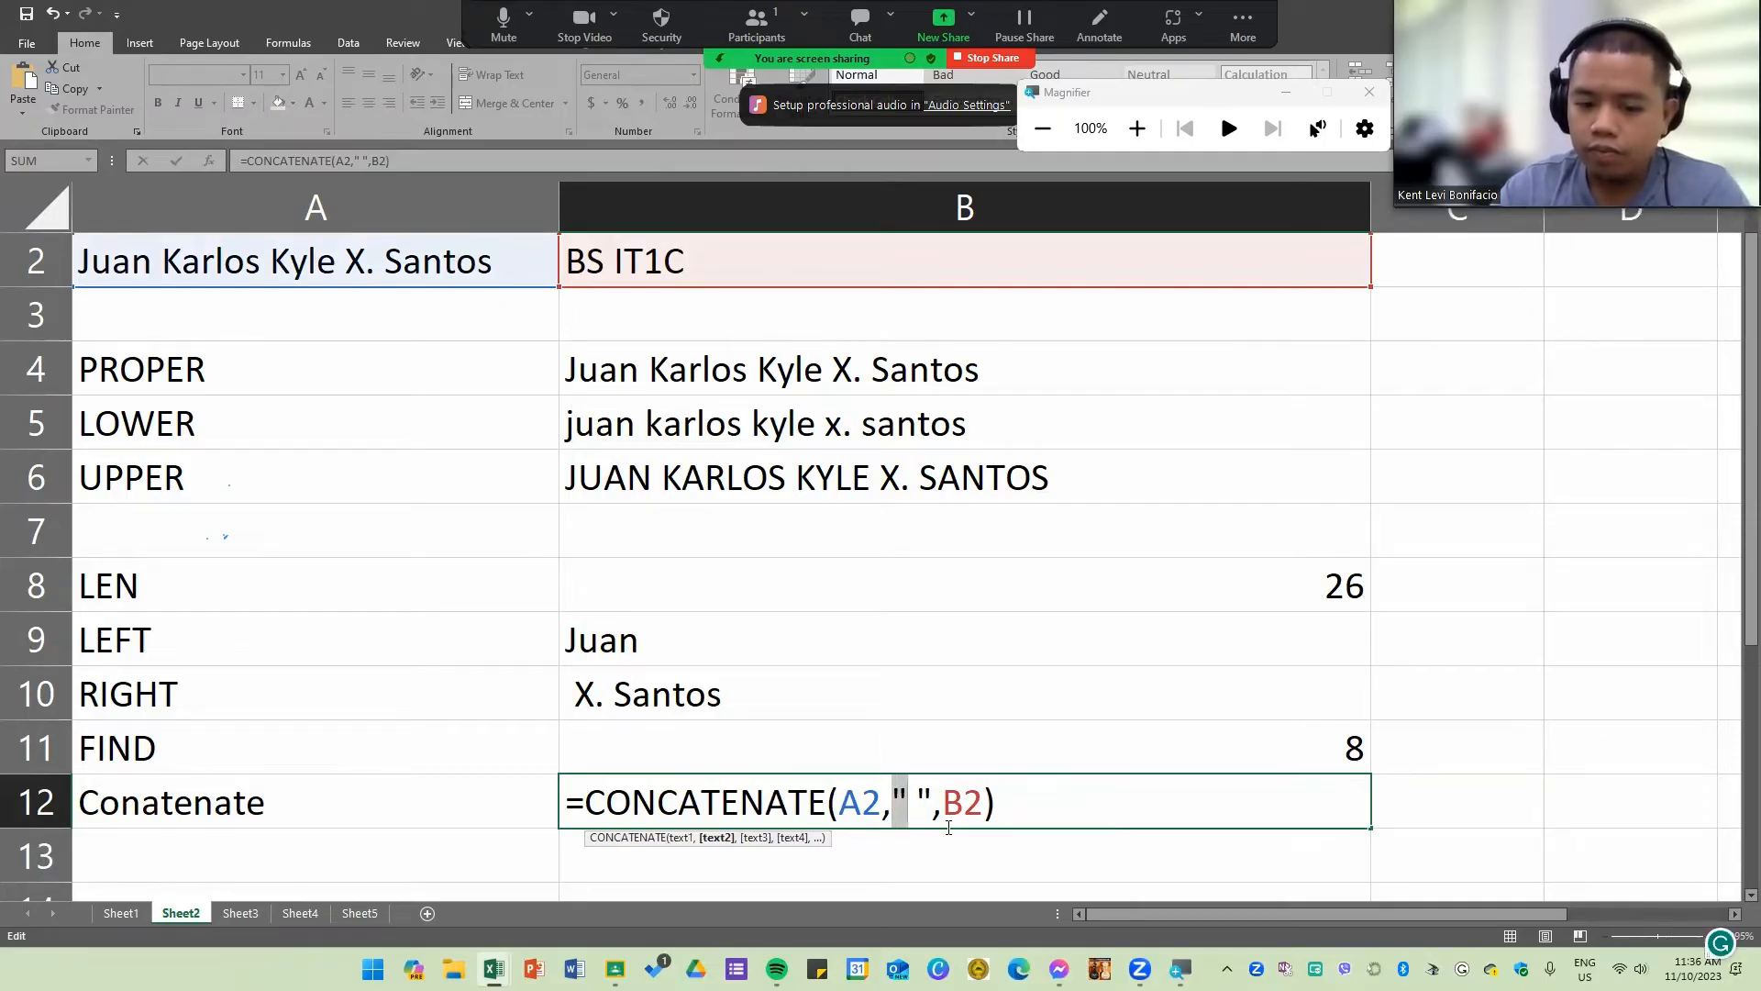
{"action": "key", "text": "Right"}
{"action": "key", "text": "Right"}
{"action": "key", "text": "shift+Left"}
{"action": "key", "text": "Right"}
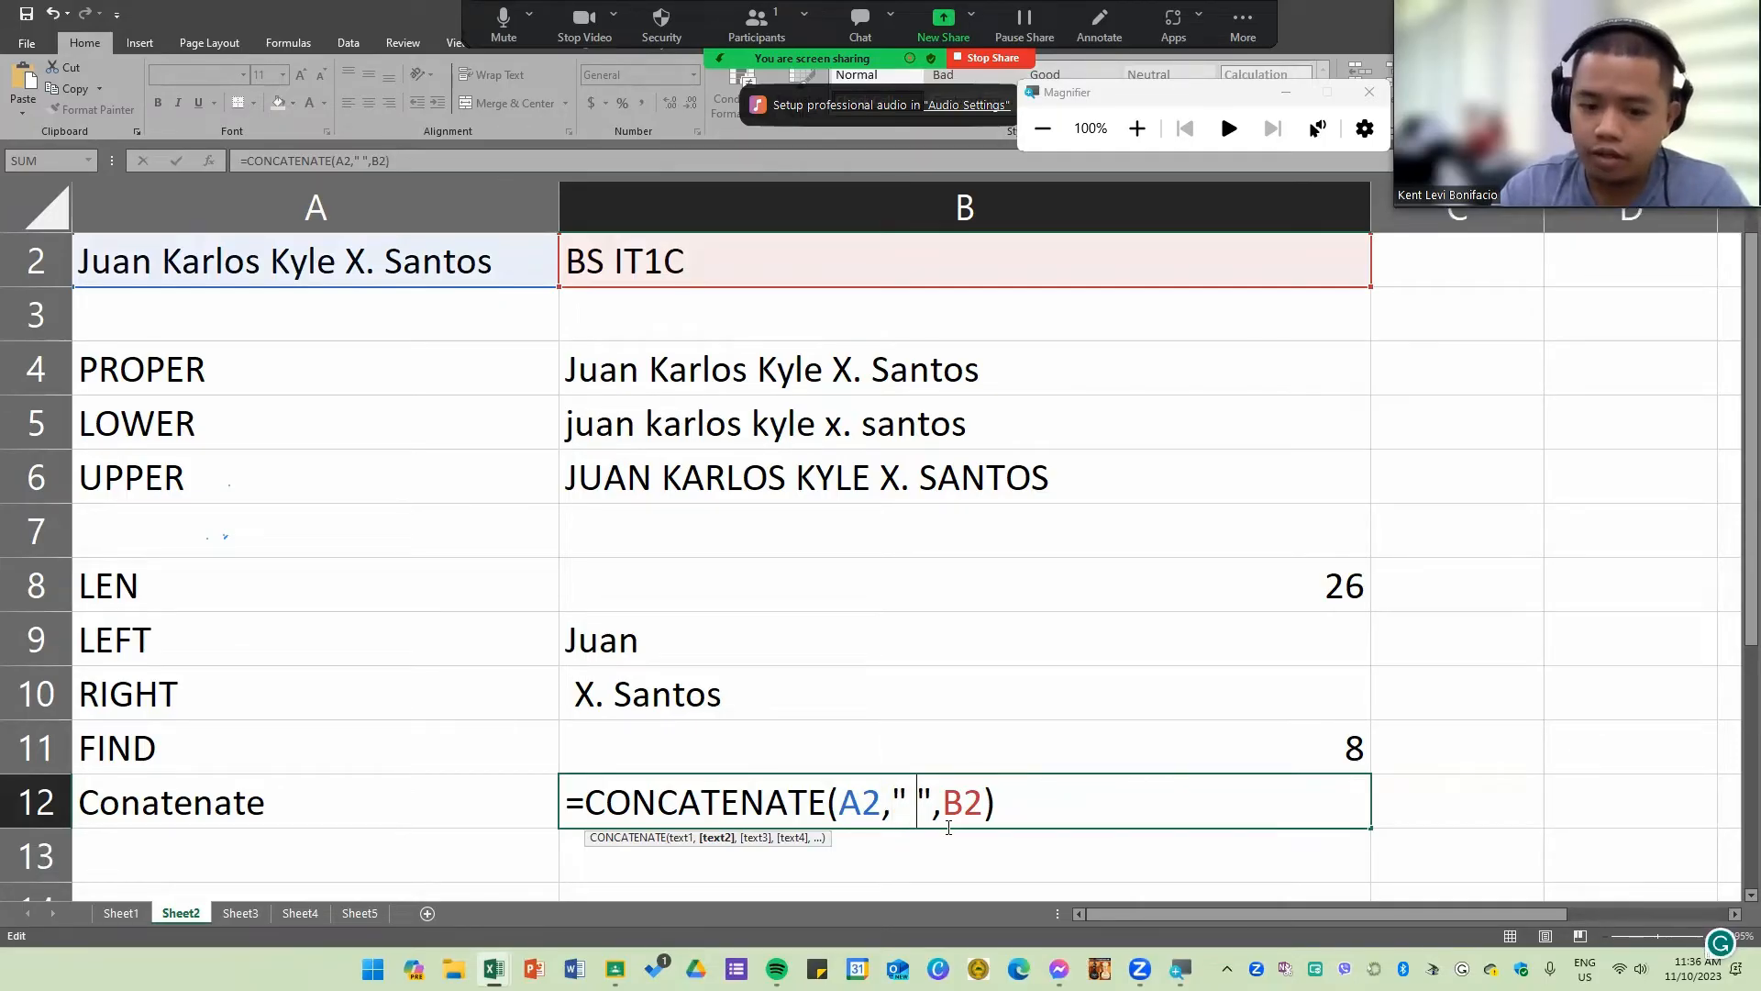
{"action": "key", "text": "Right"}
{"action": "key", "text": "Right"}
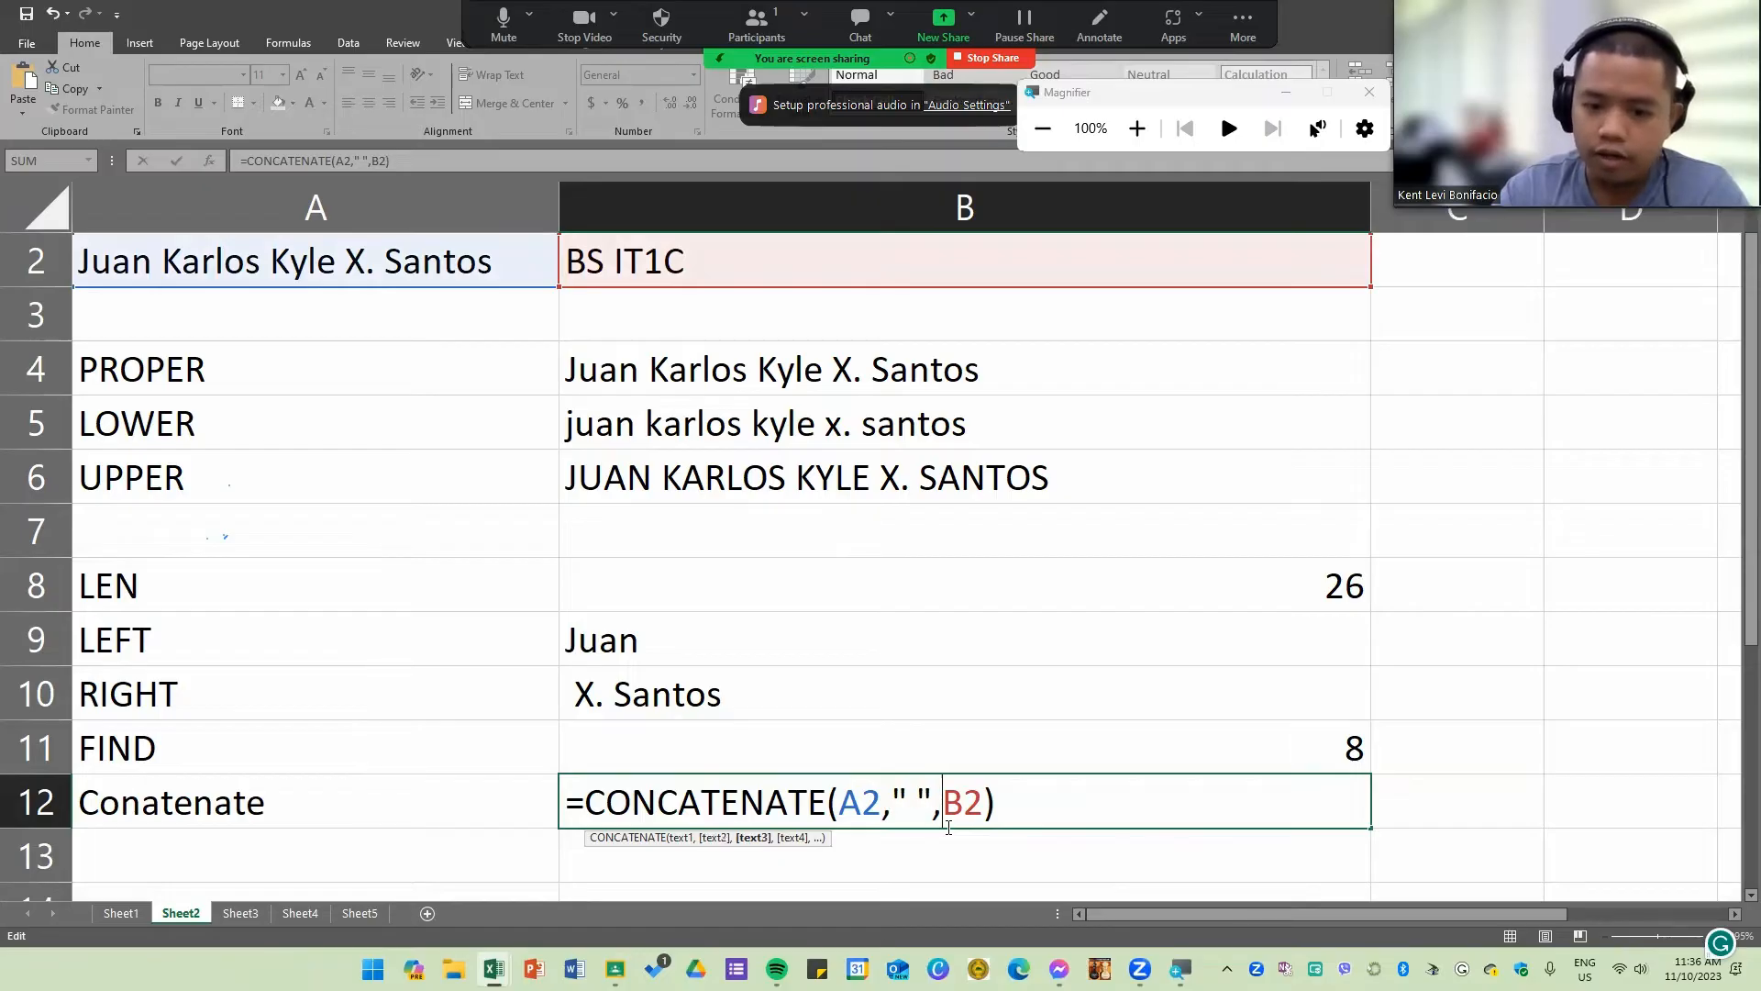
{"action": "key", "text": "Left"}
{"action": "key", "text": "shift+Right"}
{"action": "key", "text": "Right"}
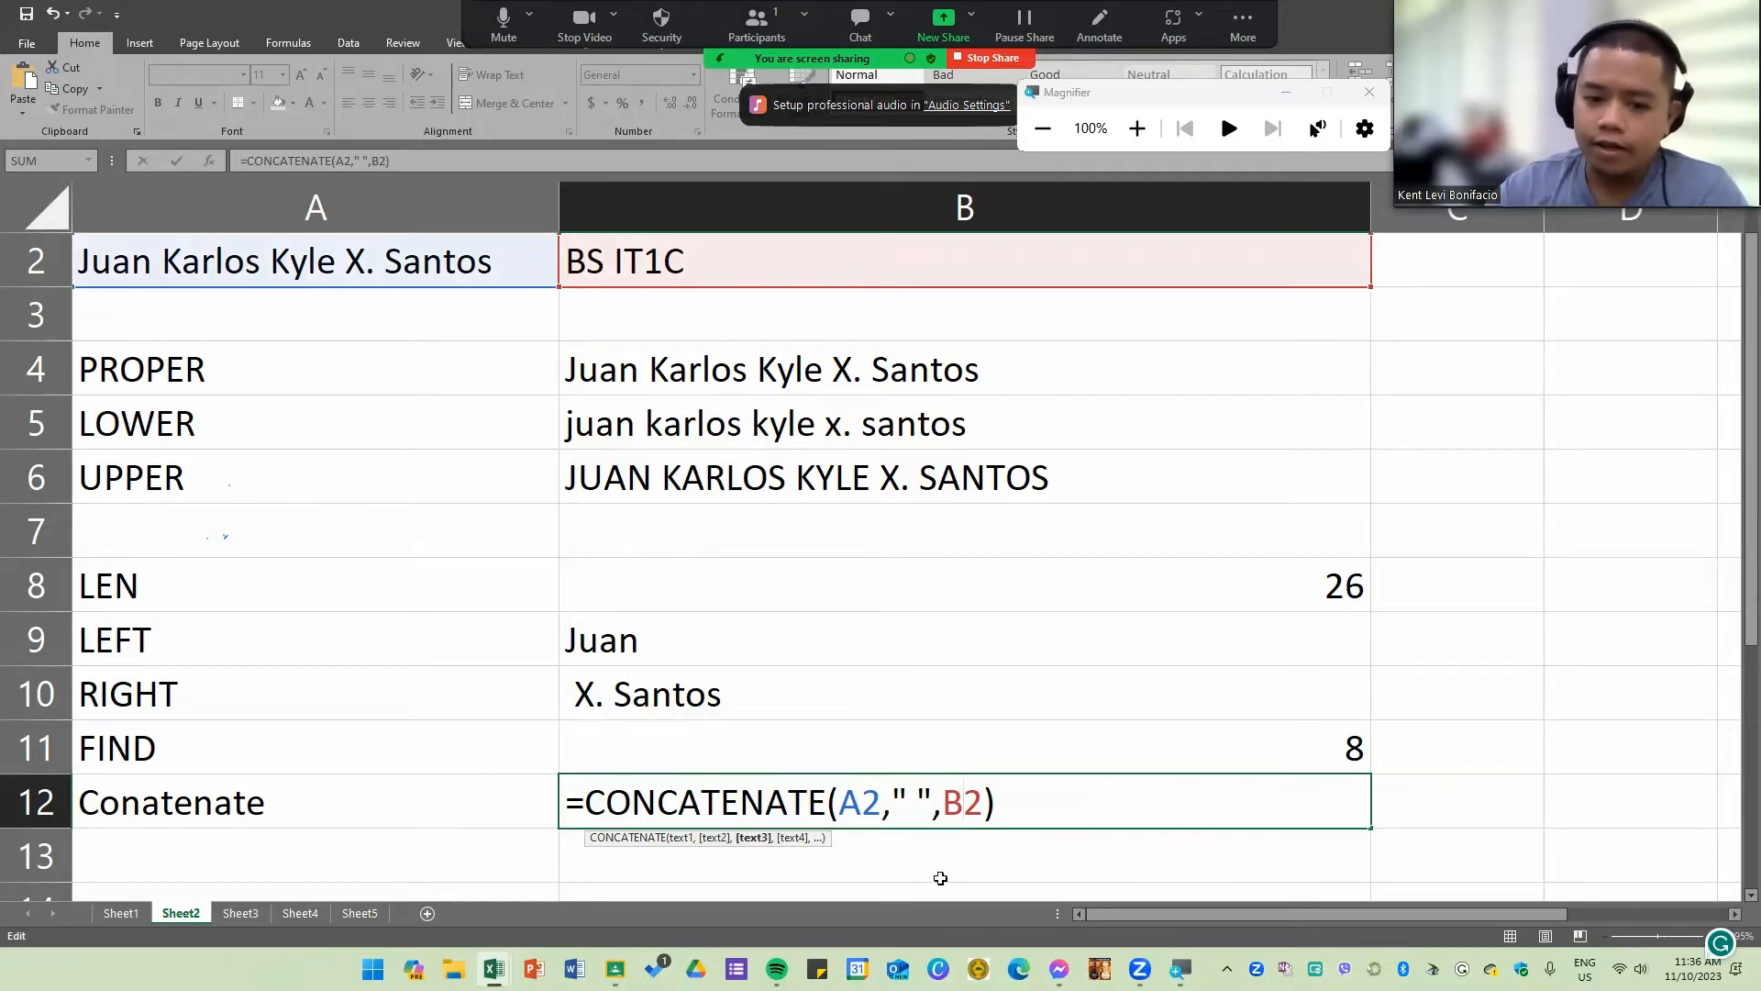
{"action": "key", "text": "Return"}
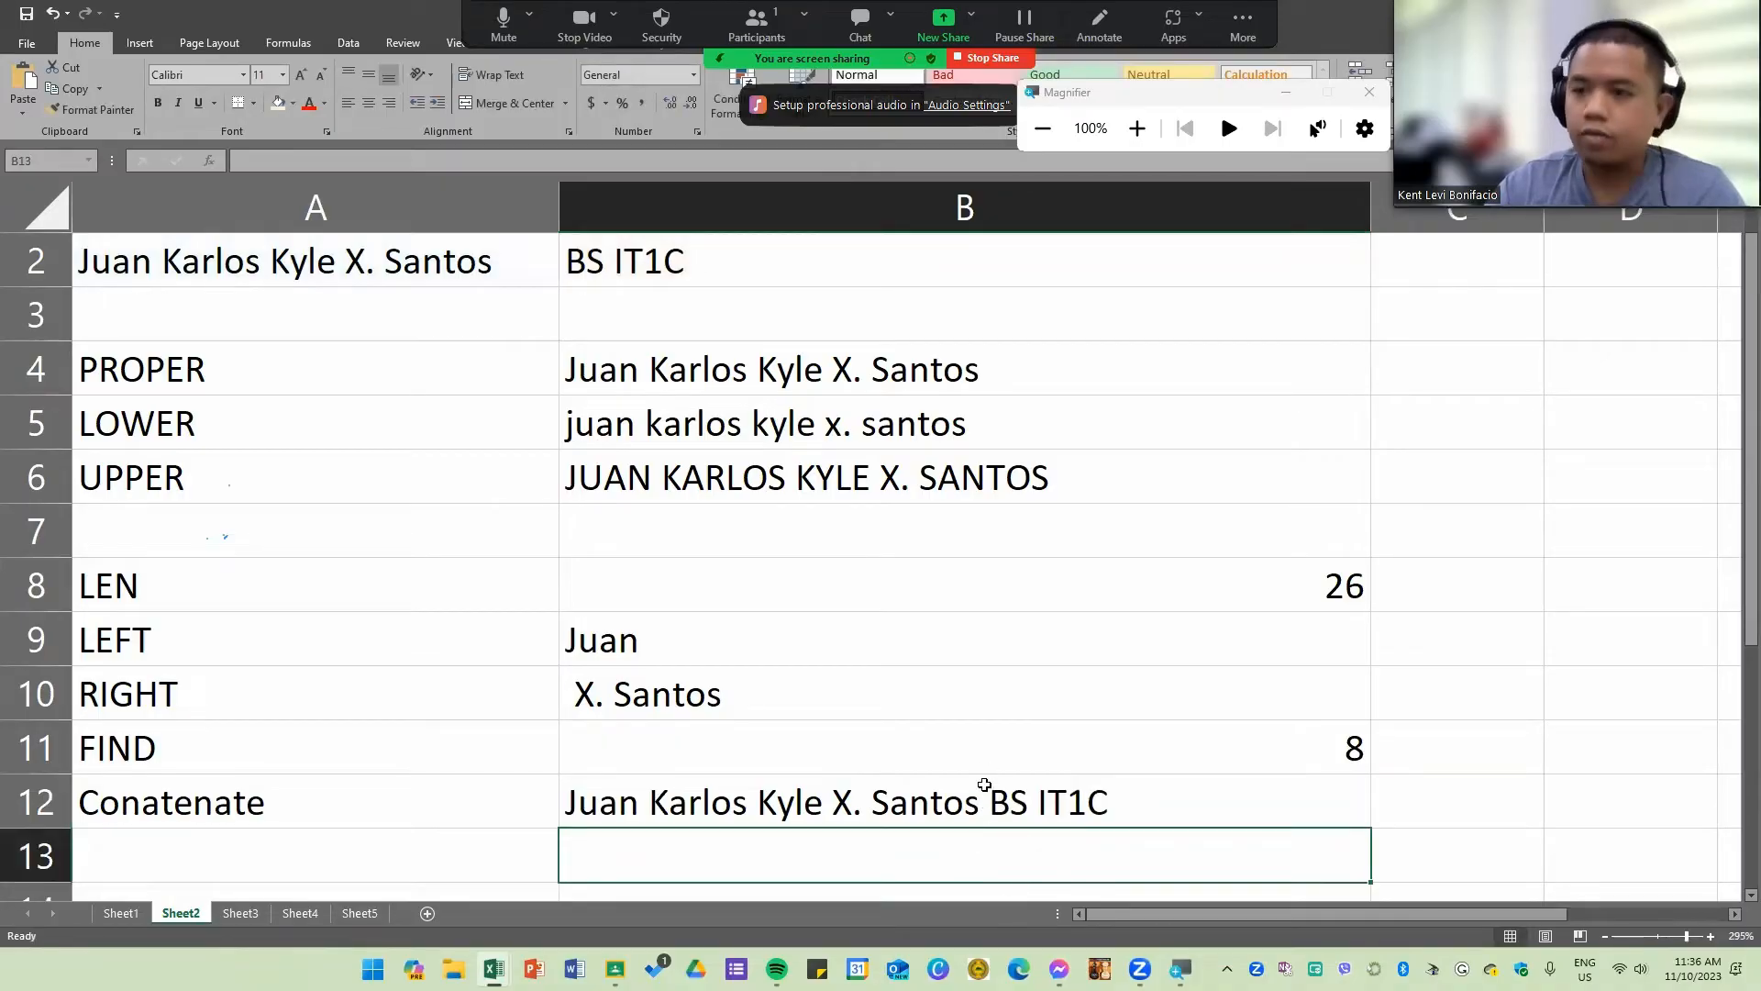
Step: Change the separator argument in the B12 CONCATENATE formula to a spaced hyphen, " - "
{"action": "double_click", "coordinate": [985, 805]}
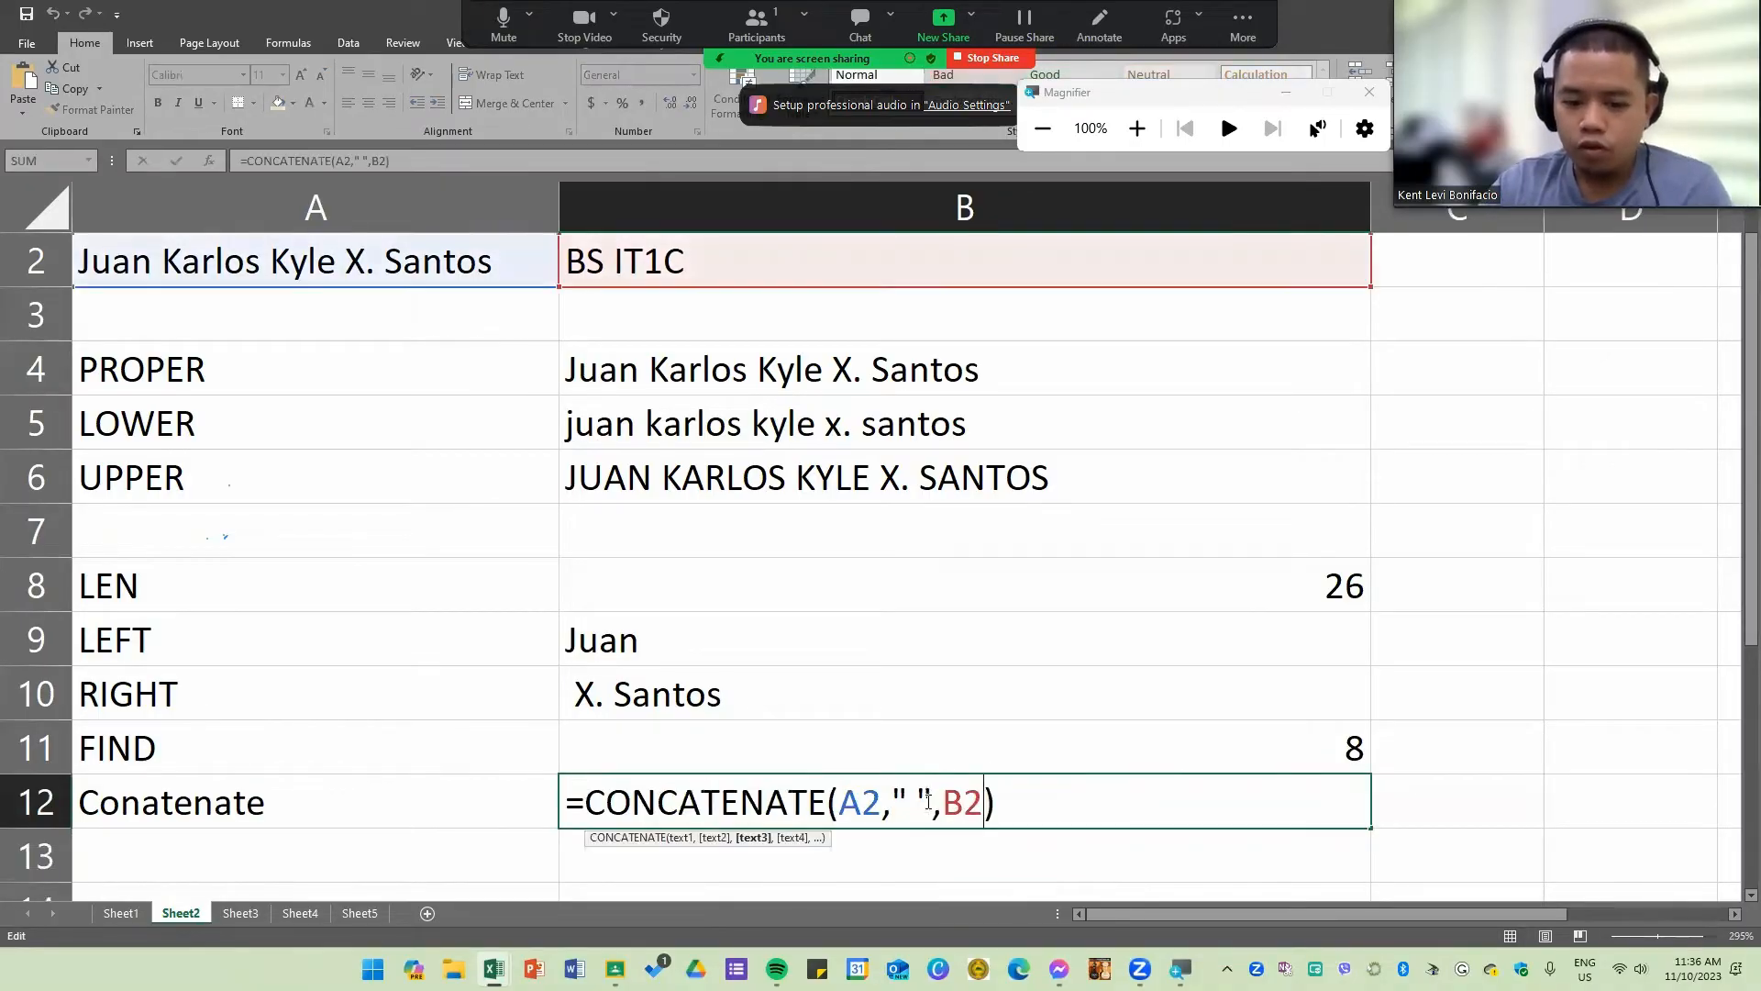
{"action": "left_click", "coordinate": [928, 801]}
{"action": "type", "text": "-"}
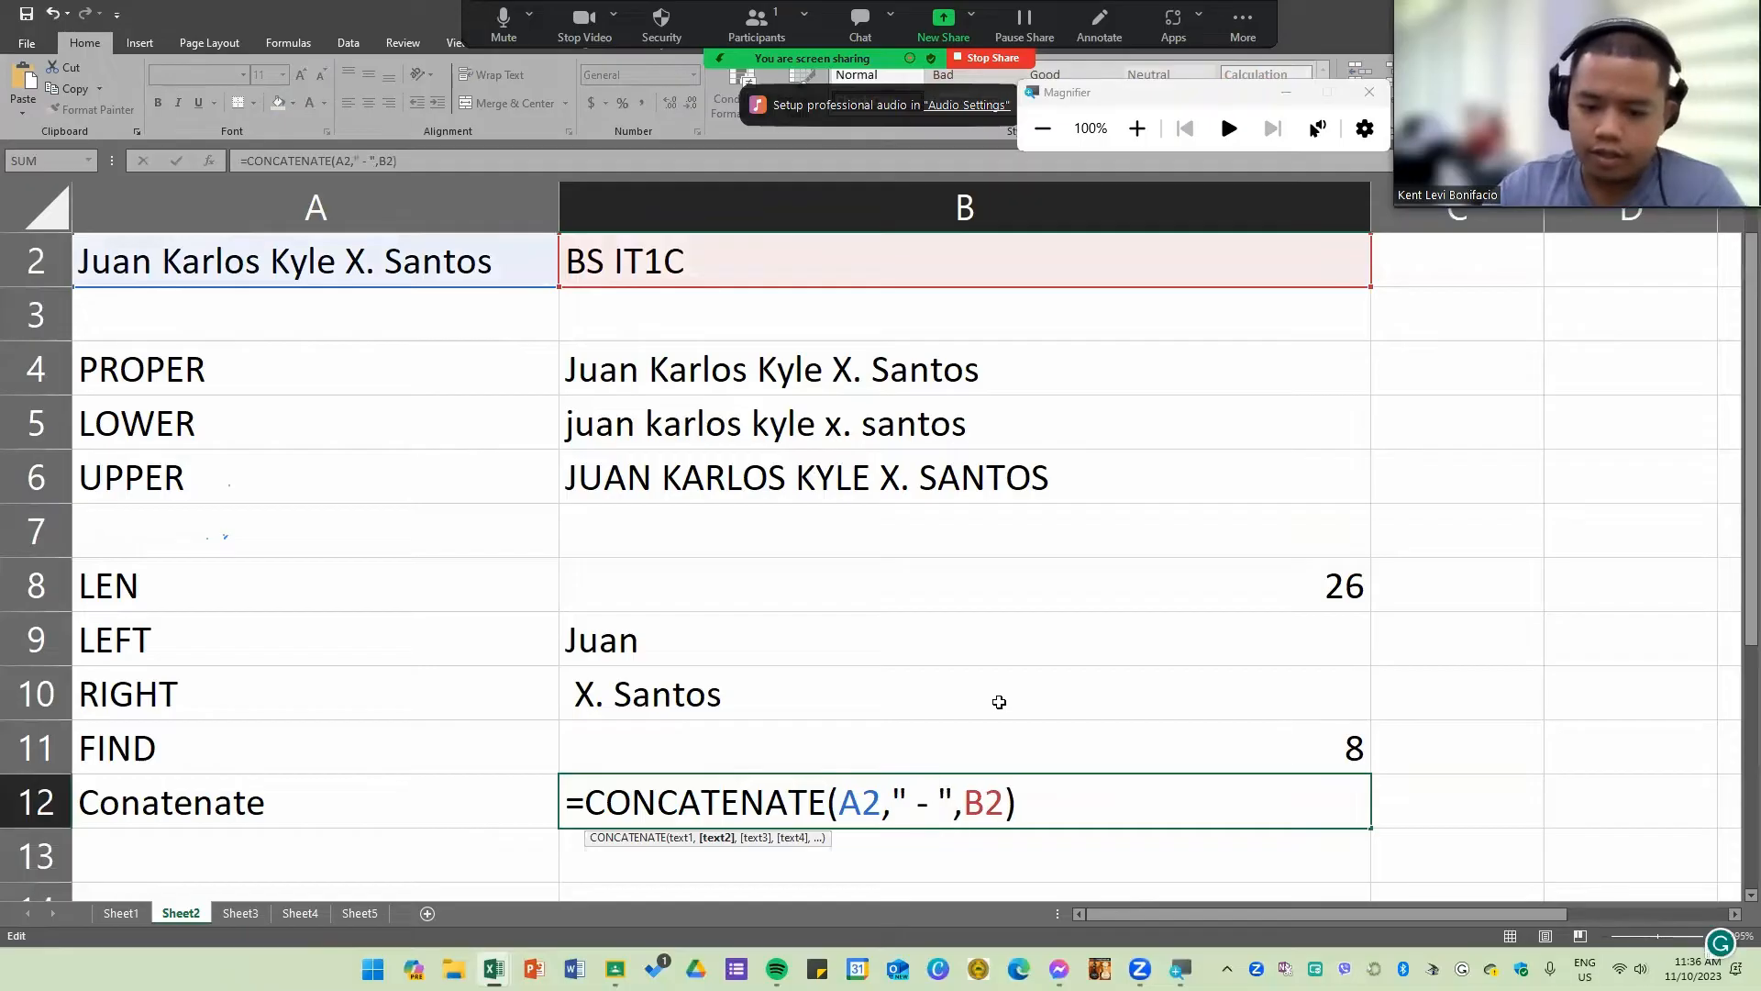
{"action": "left_click", "coordinate": [999, 702]}
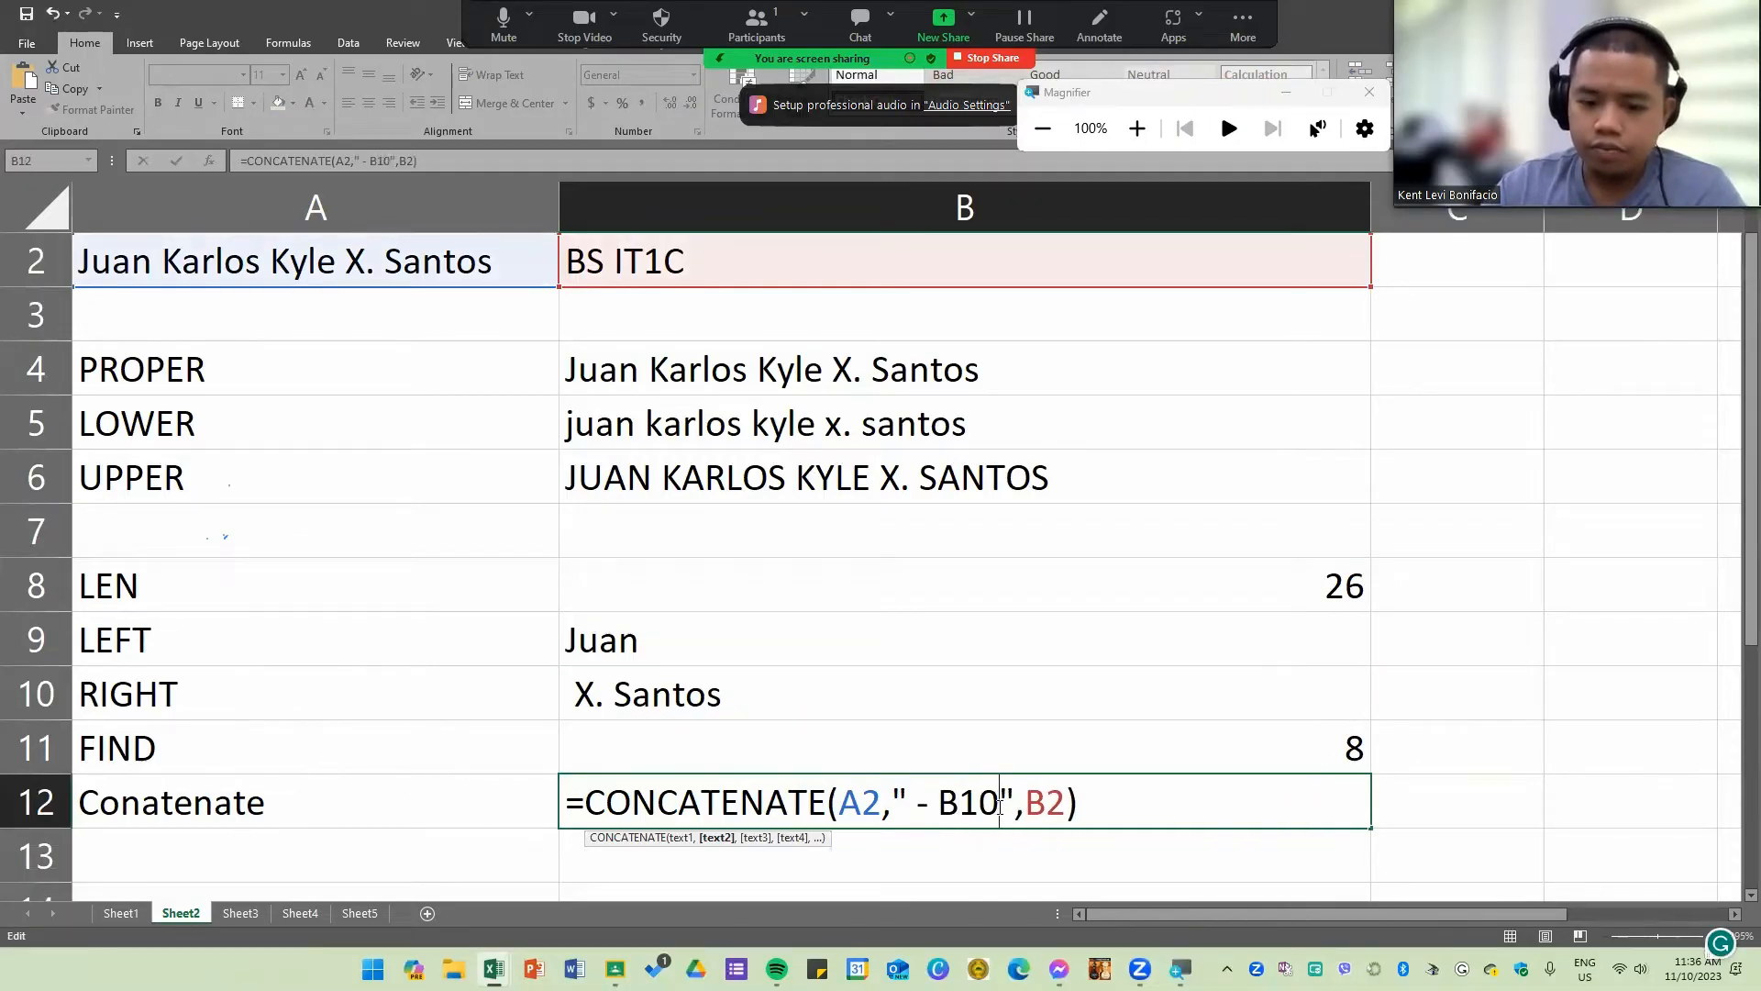
{"action": "key", "text": "BackSpace"}
{"action": "key", "text": "BackSpace"}
{"action": "key", "text": "BackSpace"}
{"action": "key", "text": "Return"}
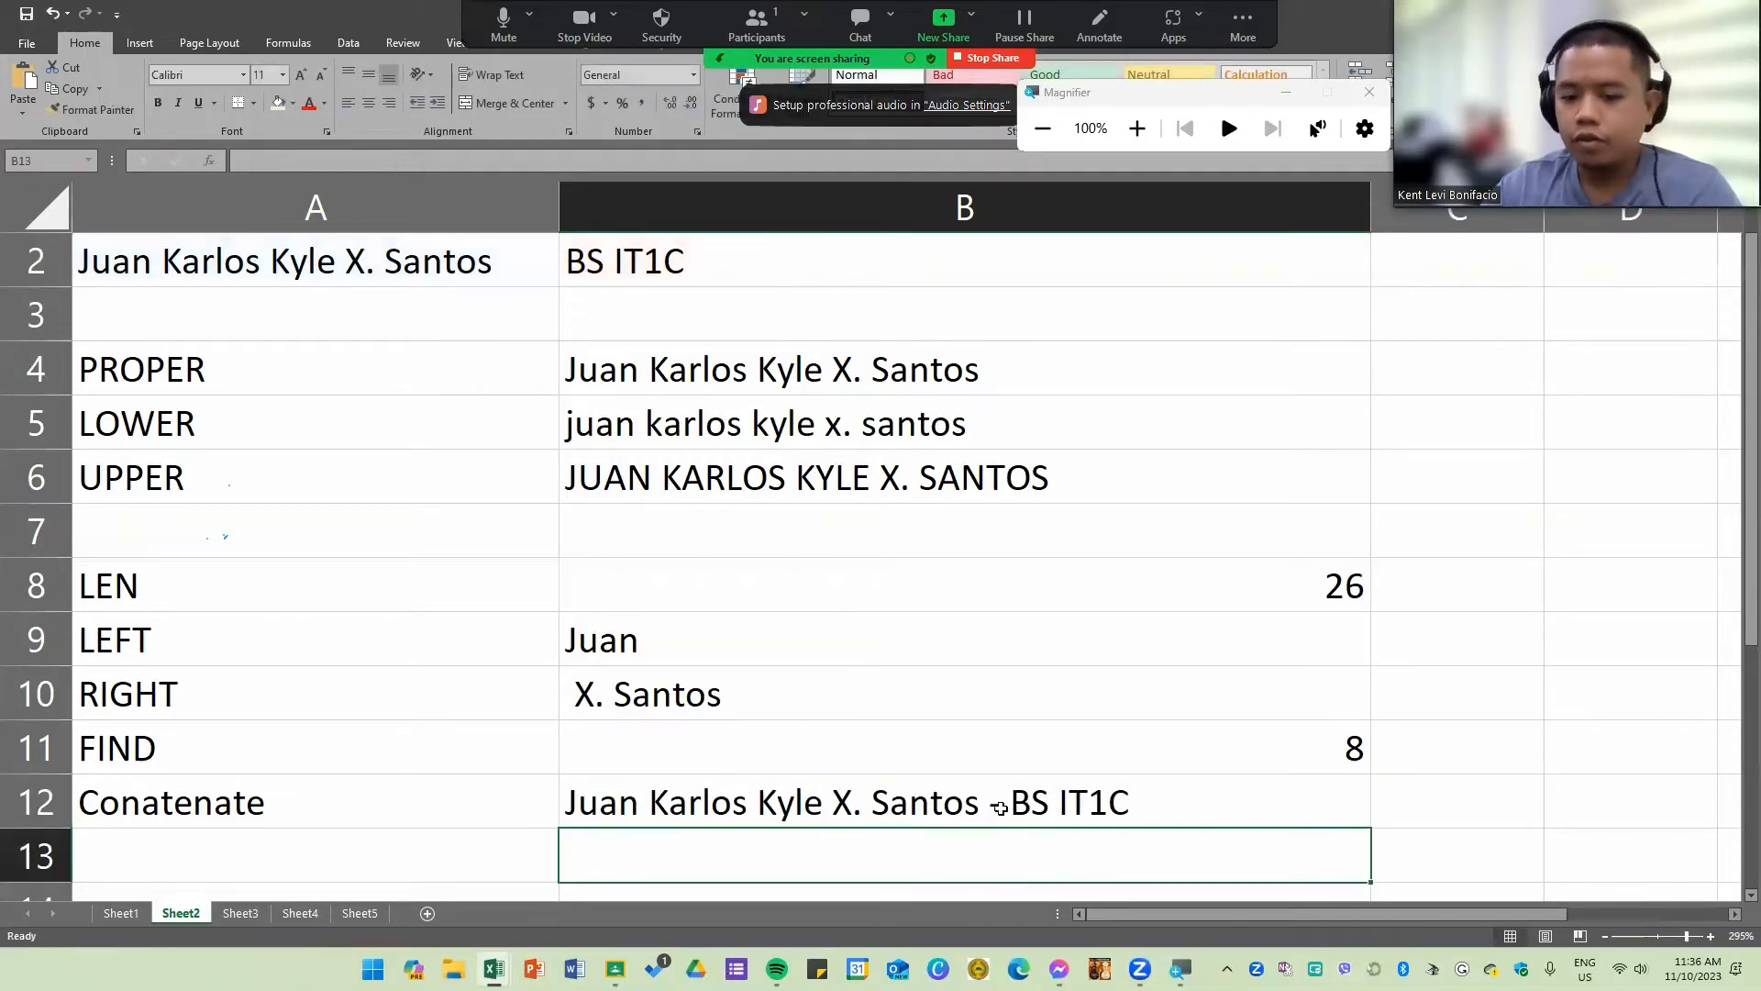
Step: Review the separator arguments of the B12 CONCATENATE formula and the PROPER and LOWER rows
{"action": "double_click", "coordinate": [794, 809]}
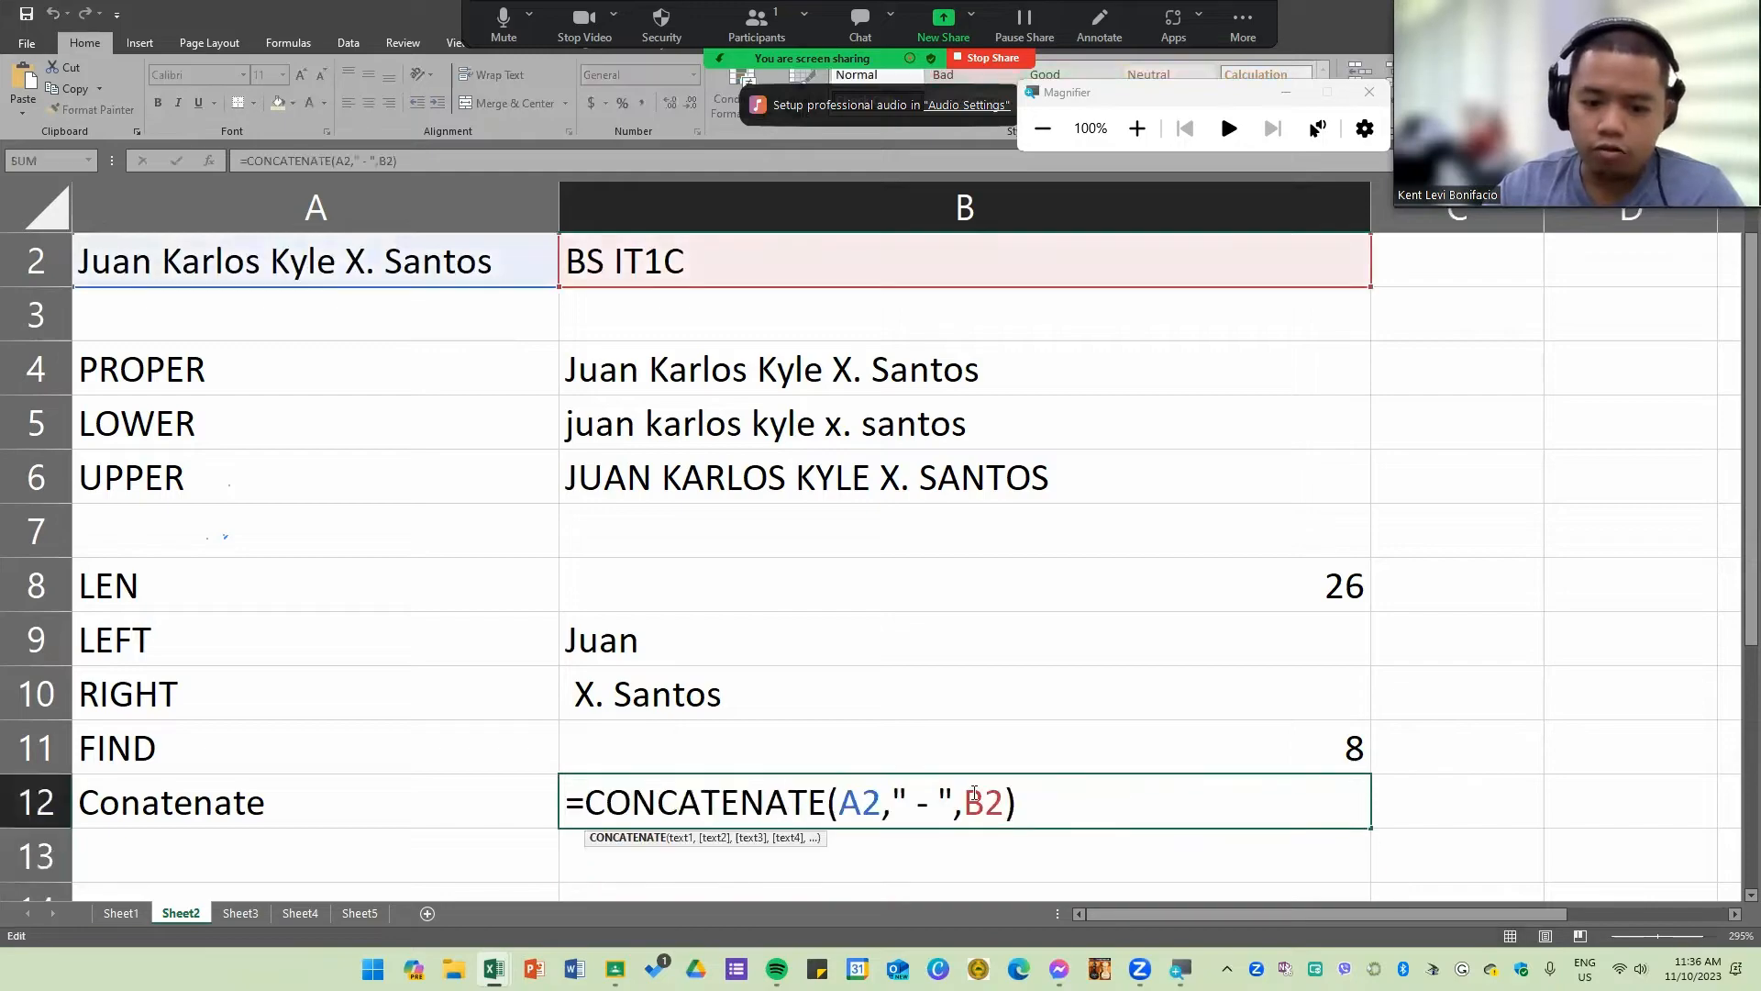
{"action": "left_click_drag", "start_coordinate": [862, 815], "coordinate": [892, 814]}
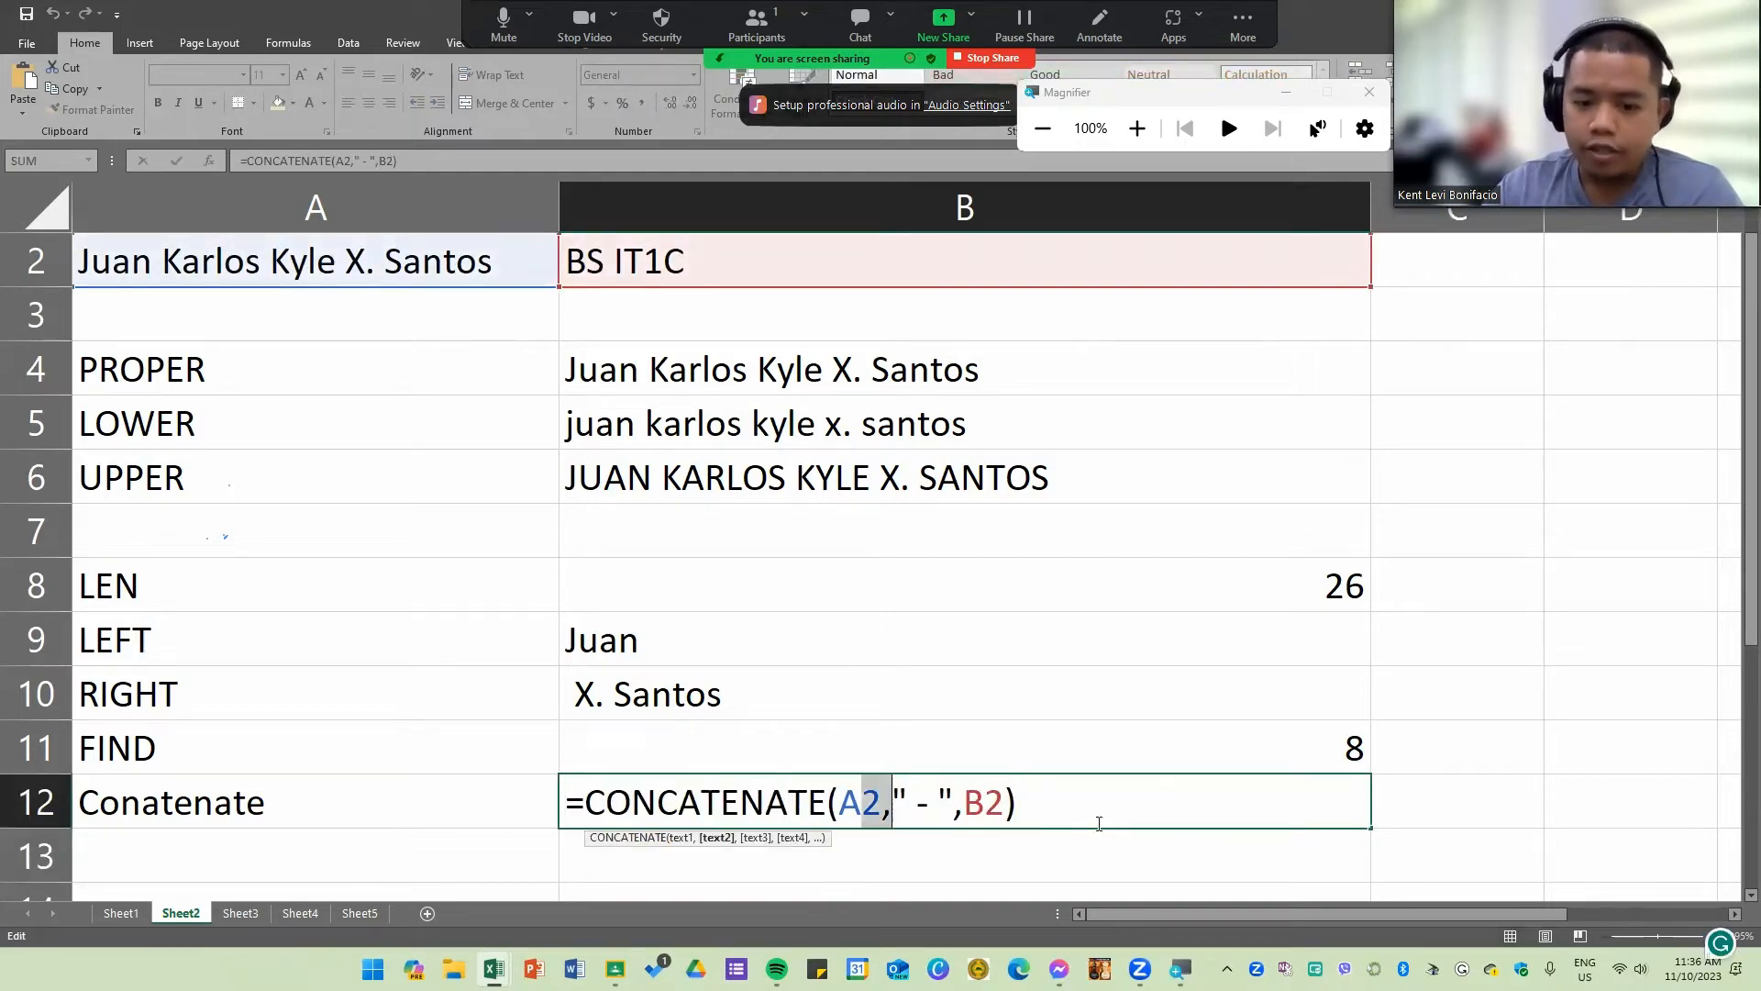
{"action": "left_click", "coordinate": [1123, 818]}
{"action": "key", "text": "Return"}
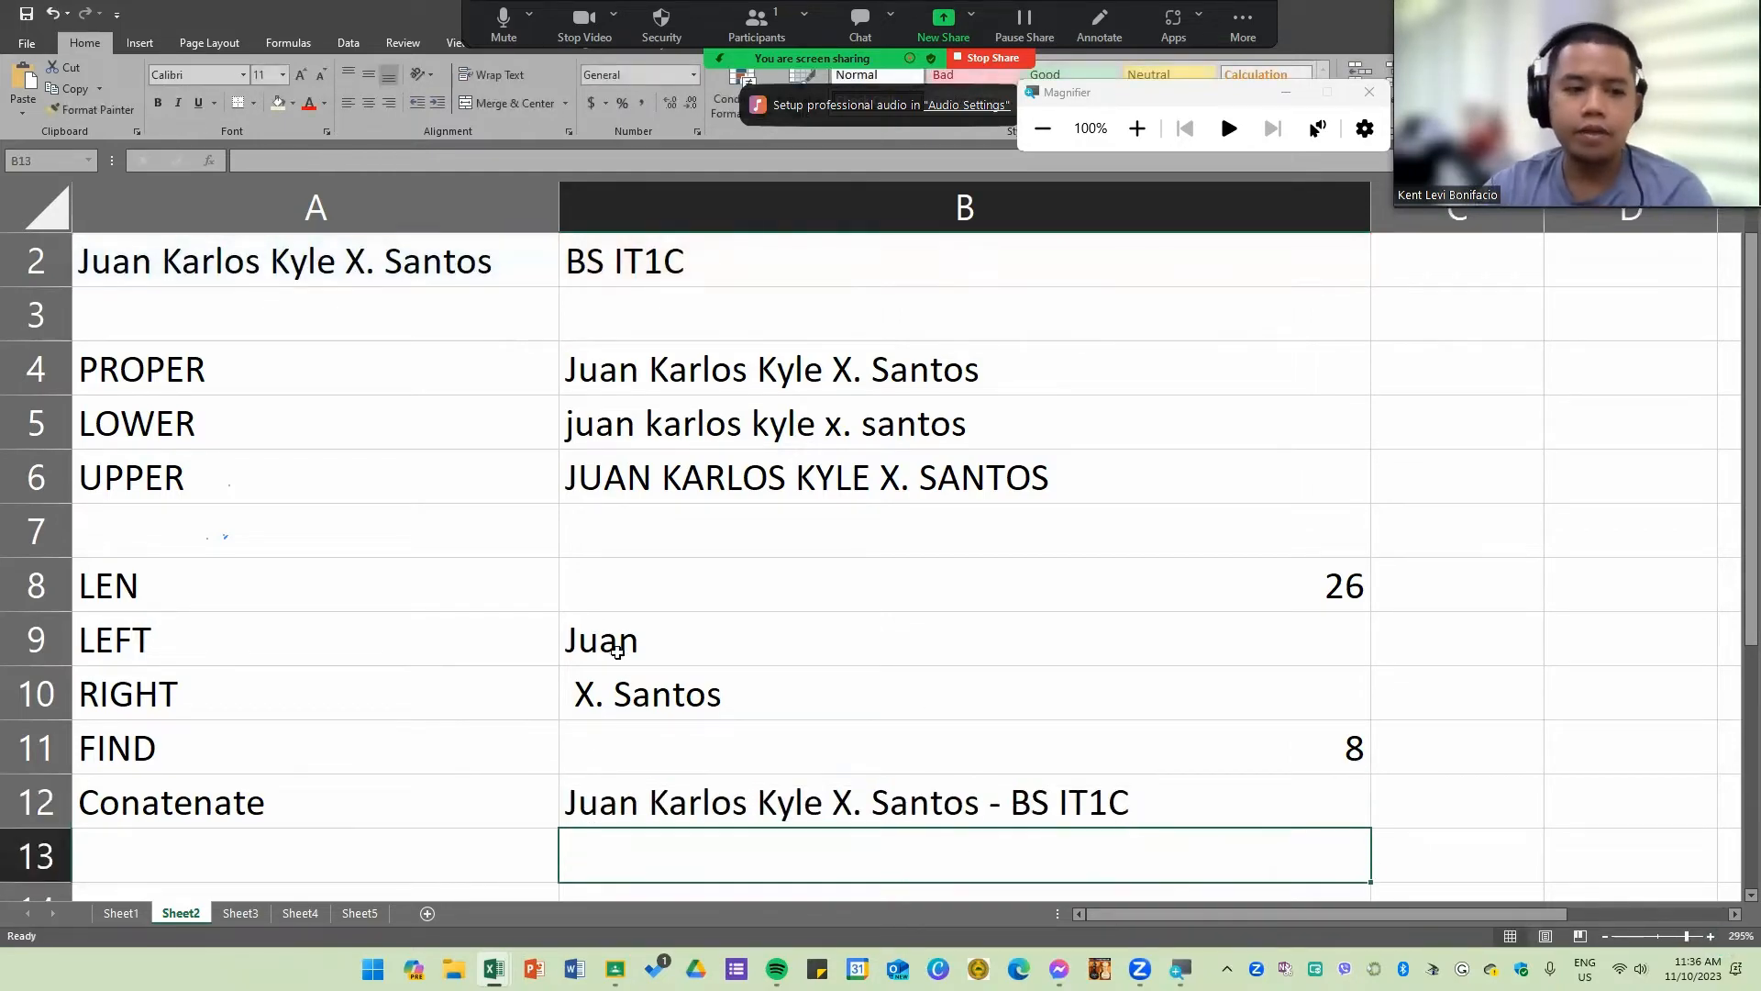
{"action": "left_click_drag", "start_coordinate": [360, 374], "coordinate": [935, 378]}
{"action": "left_click_drag", "start_coordinate": [219, 431], "coordinate": [654, 430]}
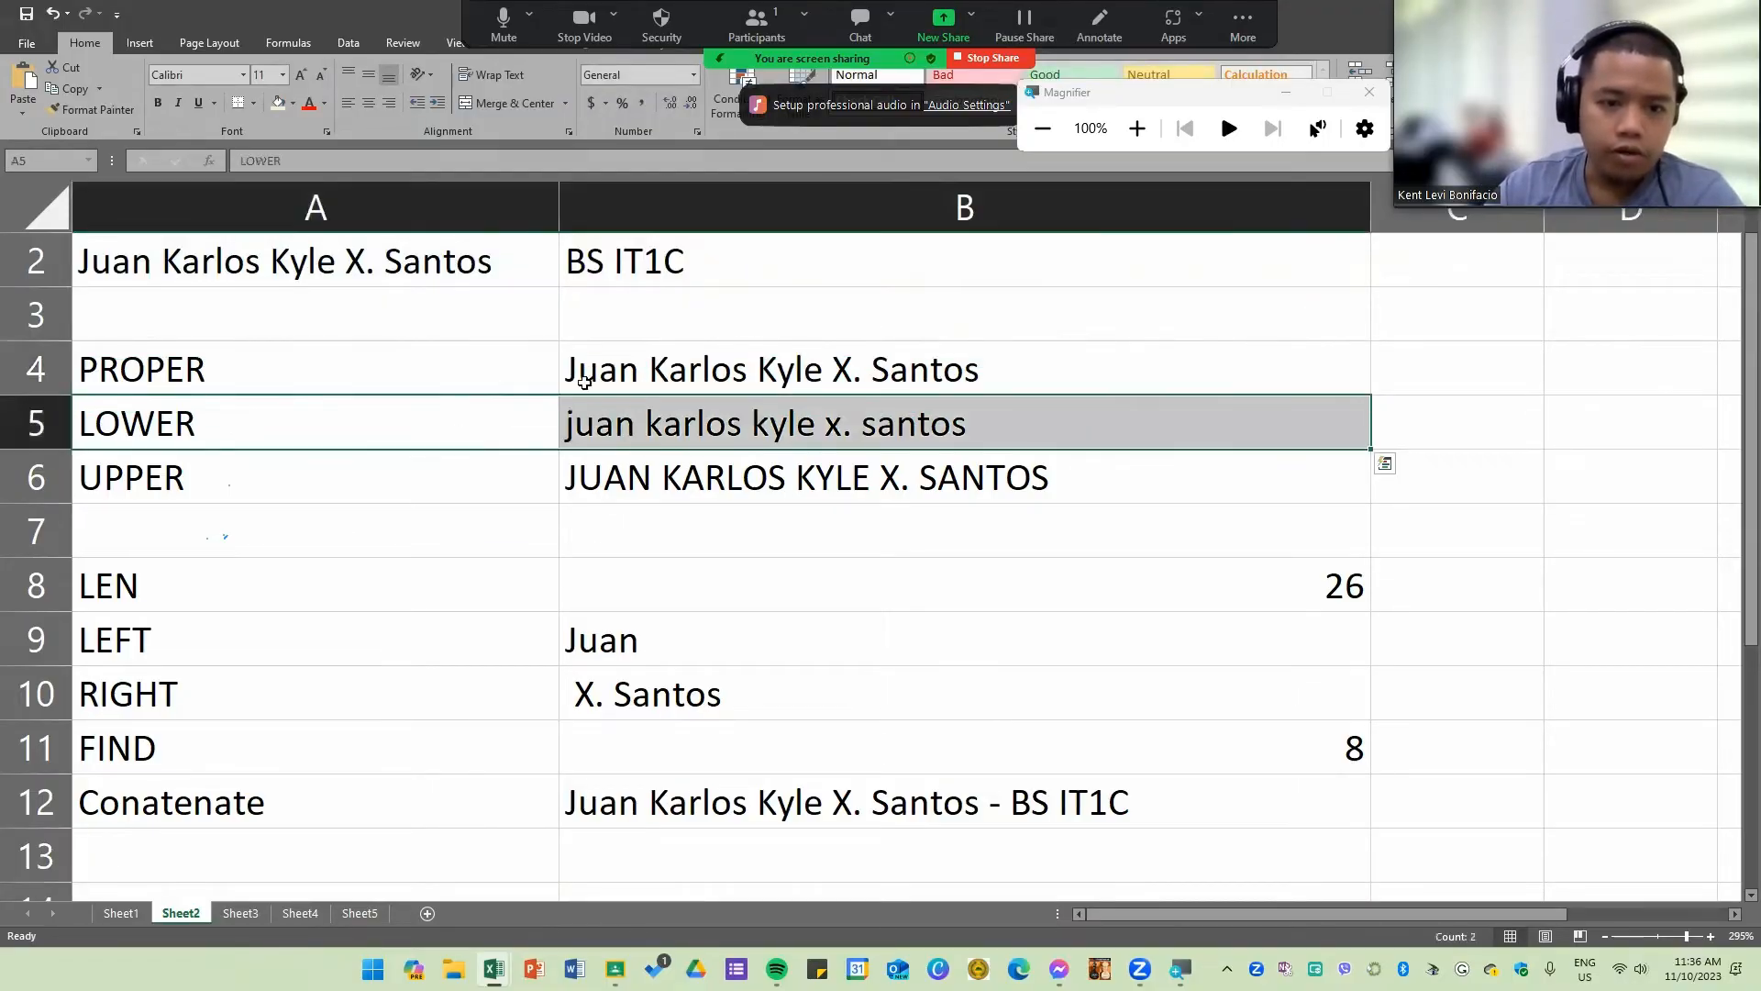
{"action": "left_click_drag", "start_coordinate": [459, 374], "coordinate": [571, 377]}
Step: Show the PROPER, LOWER and UPPER formulas in B4:B6 as text by prefixing each with an apostrophe
{"action": "double_click", "coordinate": [571, 377]}
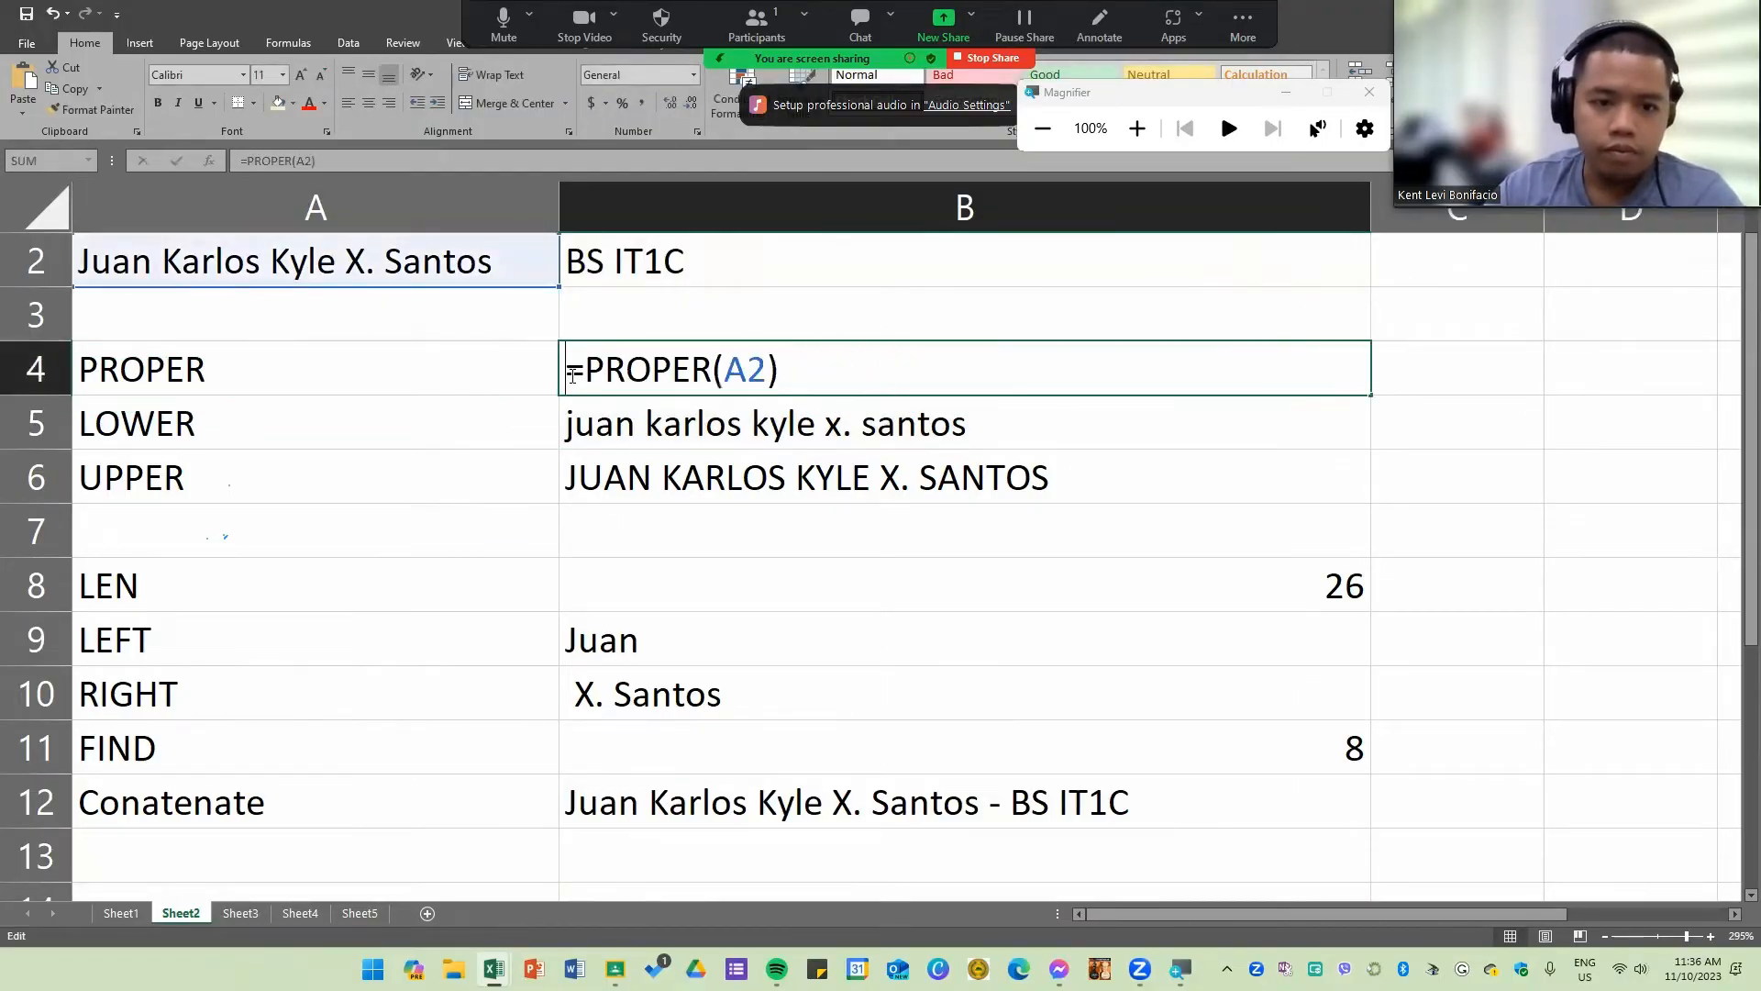
{"action": "type", "text": "'"}
{"action": "double_click", "coordinate": [560, 425]}
{"action": "type", "text": "'"}
{"action": "double_click", "coordinate": [561, 466]}
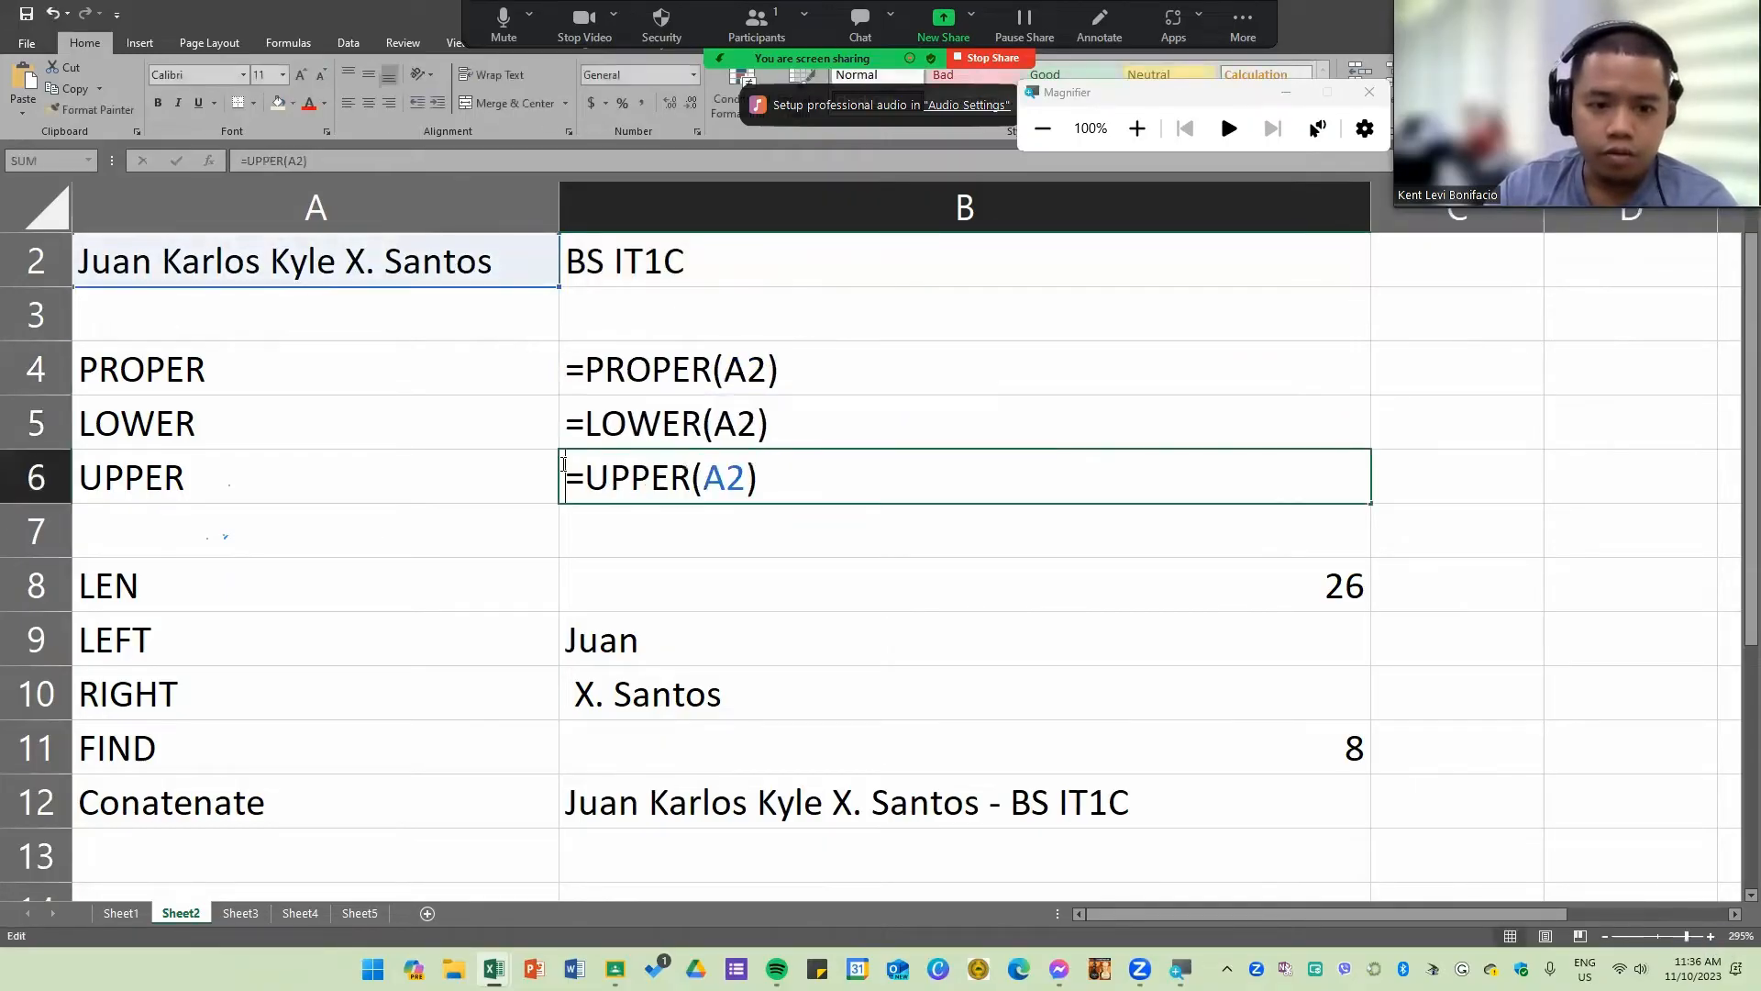
{"action": "type", "text": "'"}
Step: Prefix the LEFT, RIGHT and CONCATENATE formulas in B9, B10 and B12 with an apostrophe to display them as text
{"action": "double_click", "coordinate": [564, 642]}
{"action": "type", "text": "'"}
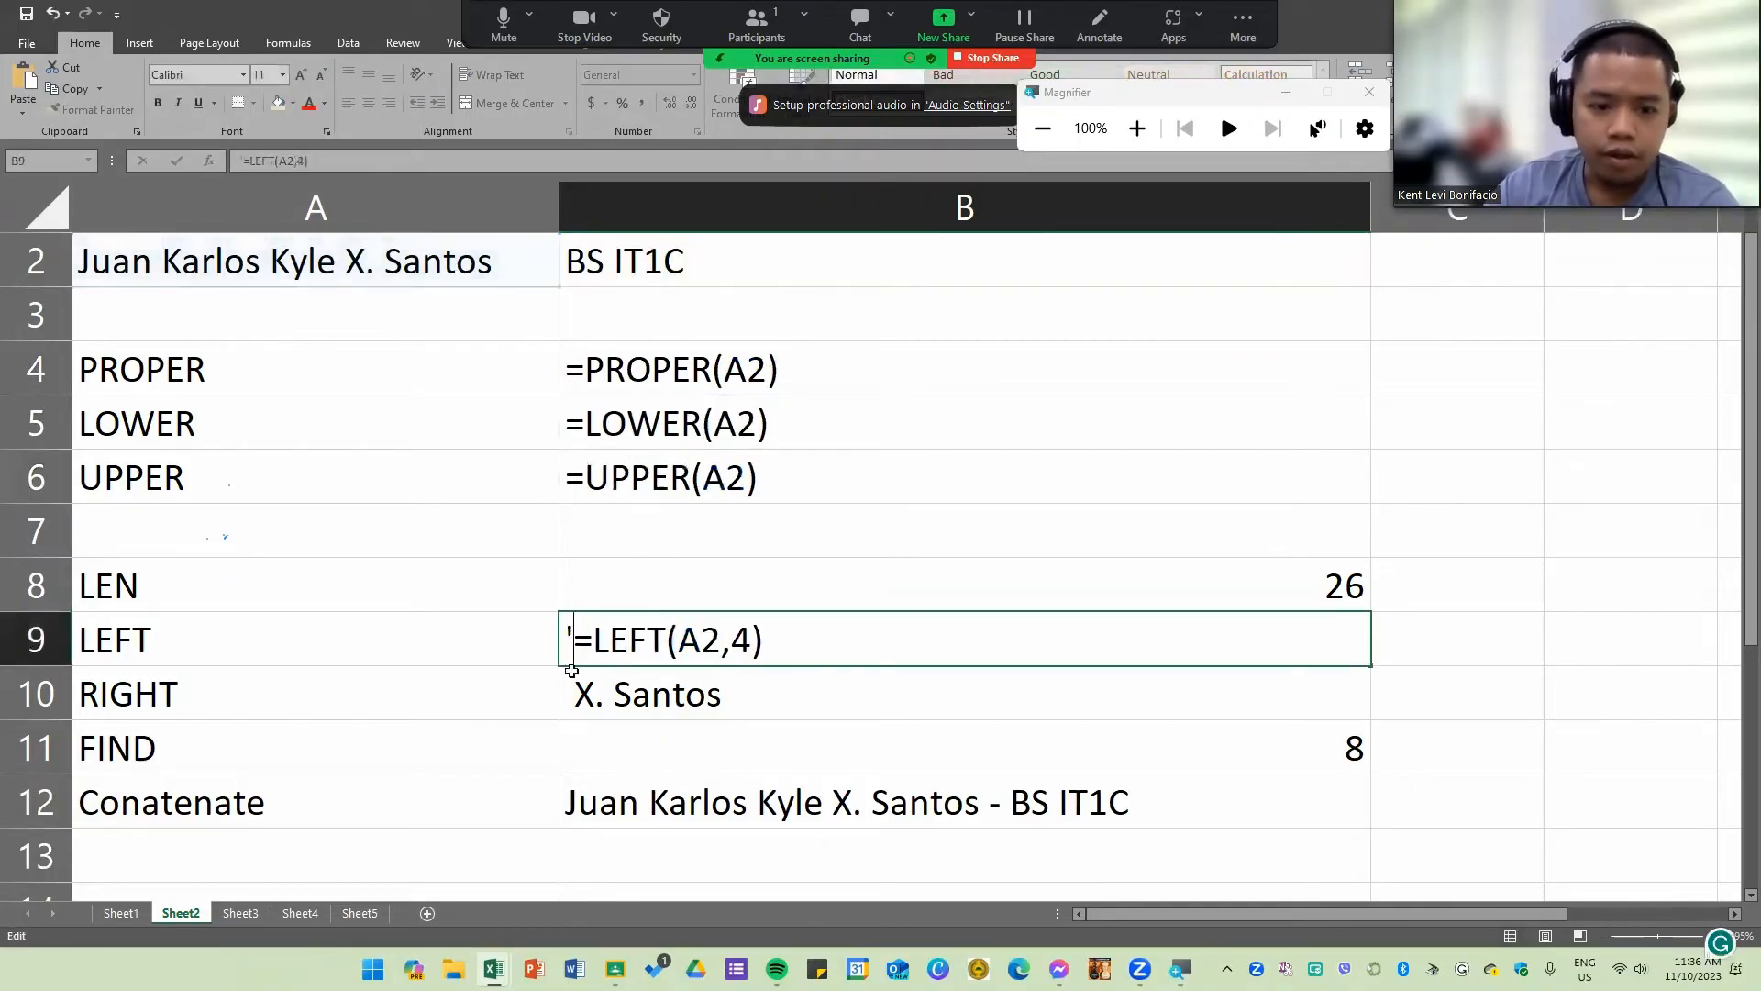
{"action": "double_click", "coordinate": [564, 700]}
{"action": "type", "text": "'=RIGHT(A2,10"}
{"action": "double_click", "coordinate": [551, 804]}
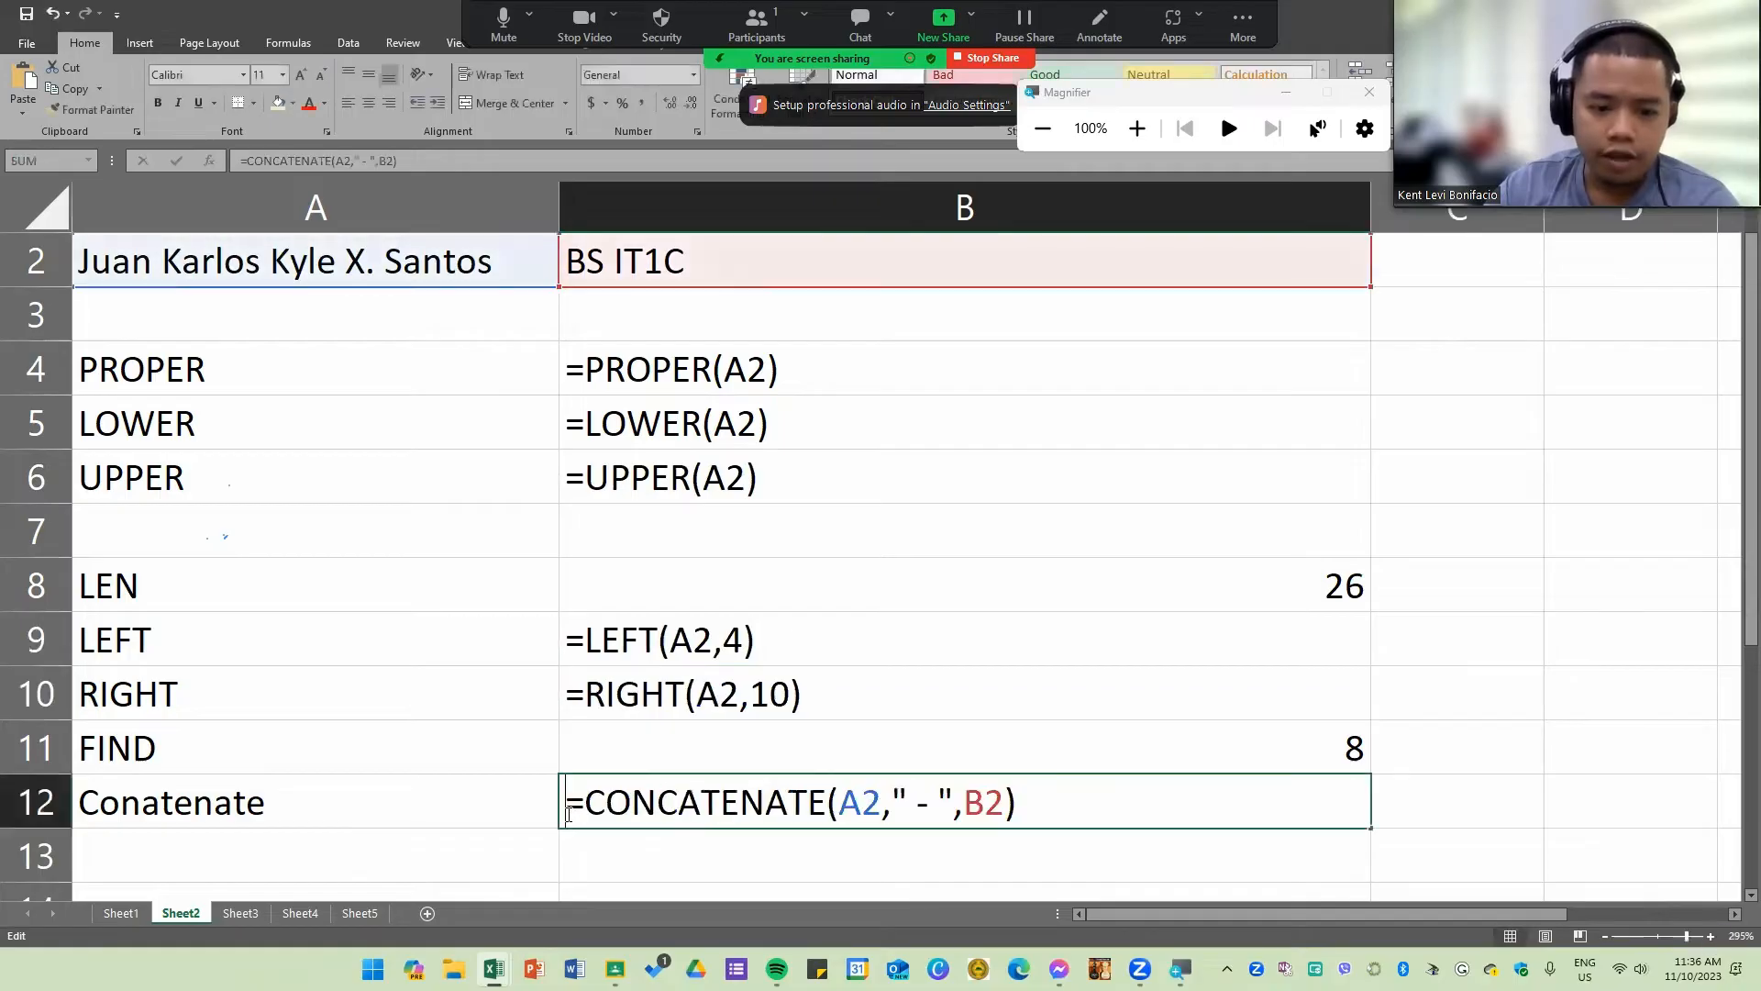
{"action": "type", "text": "'"}
Step: Display the FIND formula in B11 and the LEN formula in B8 as text with a leading apostrophe
{"action": "left_click", "coordinate": [609, 728]}
{"action": "double_click", "coordinate": [609, 733]}
{"action": "type", "text": "'"}
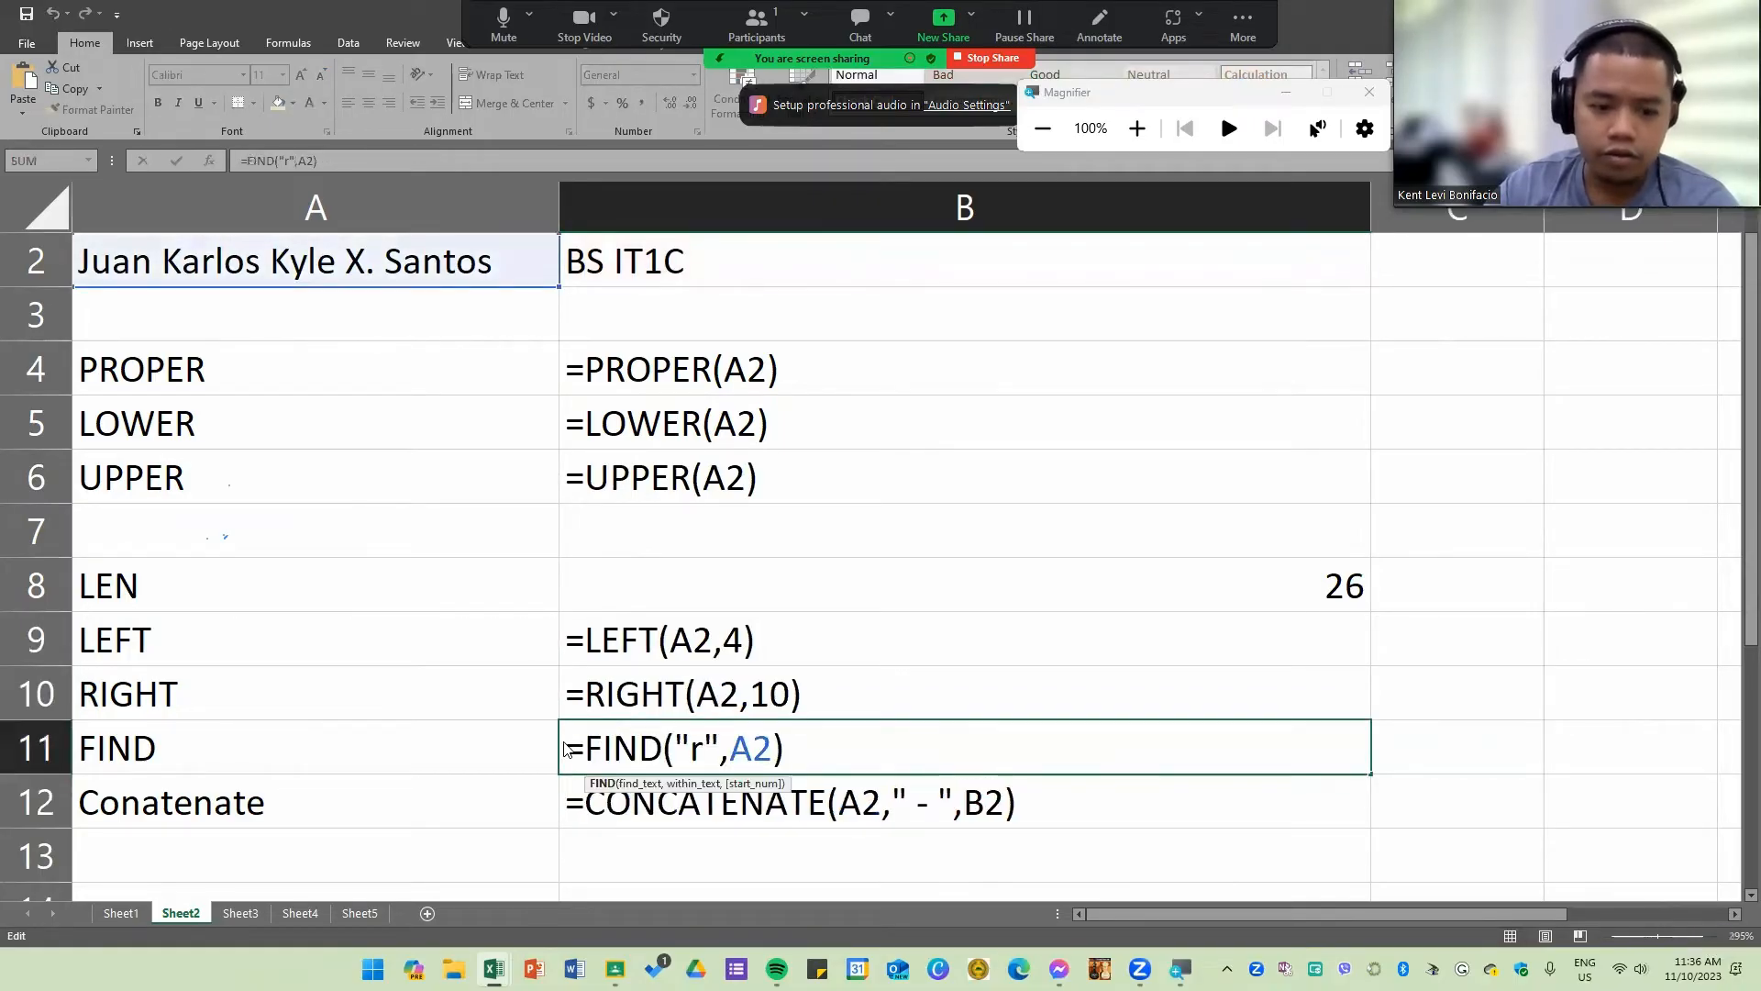
{"action": "double_click", "coordinate": [592, 574]}
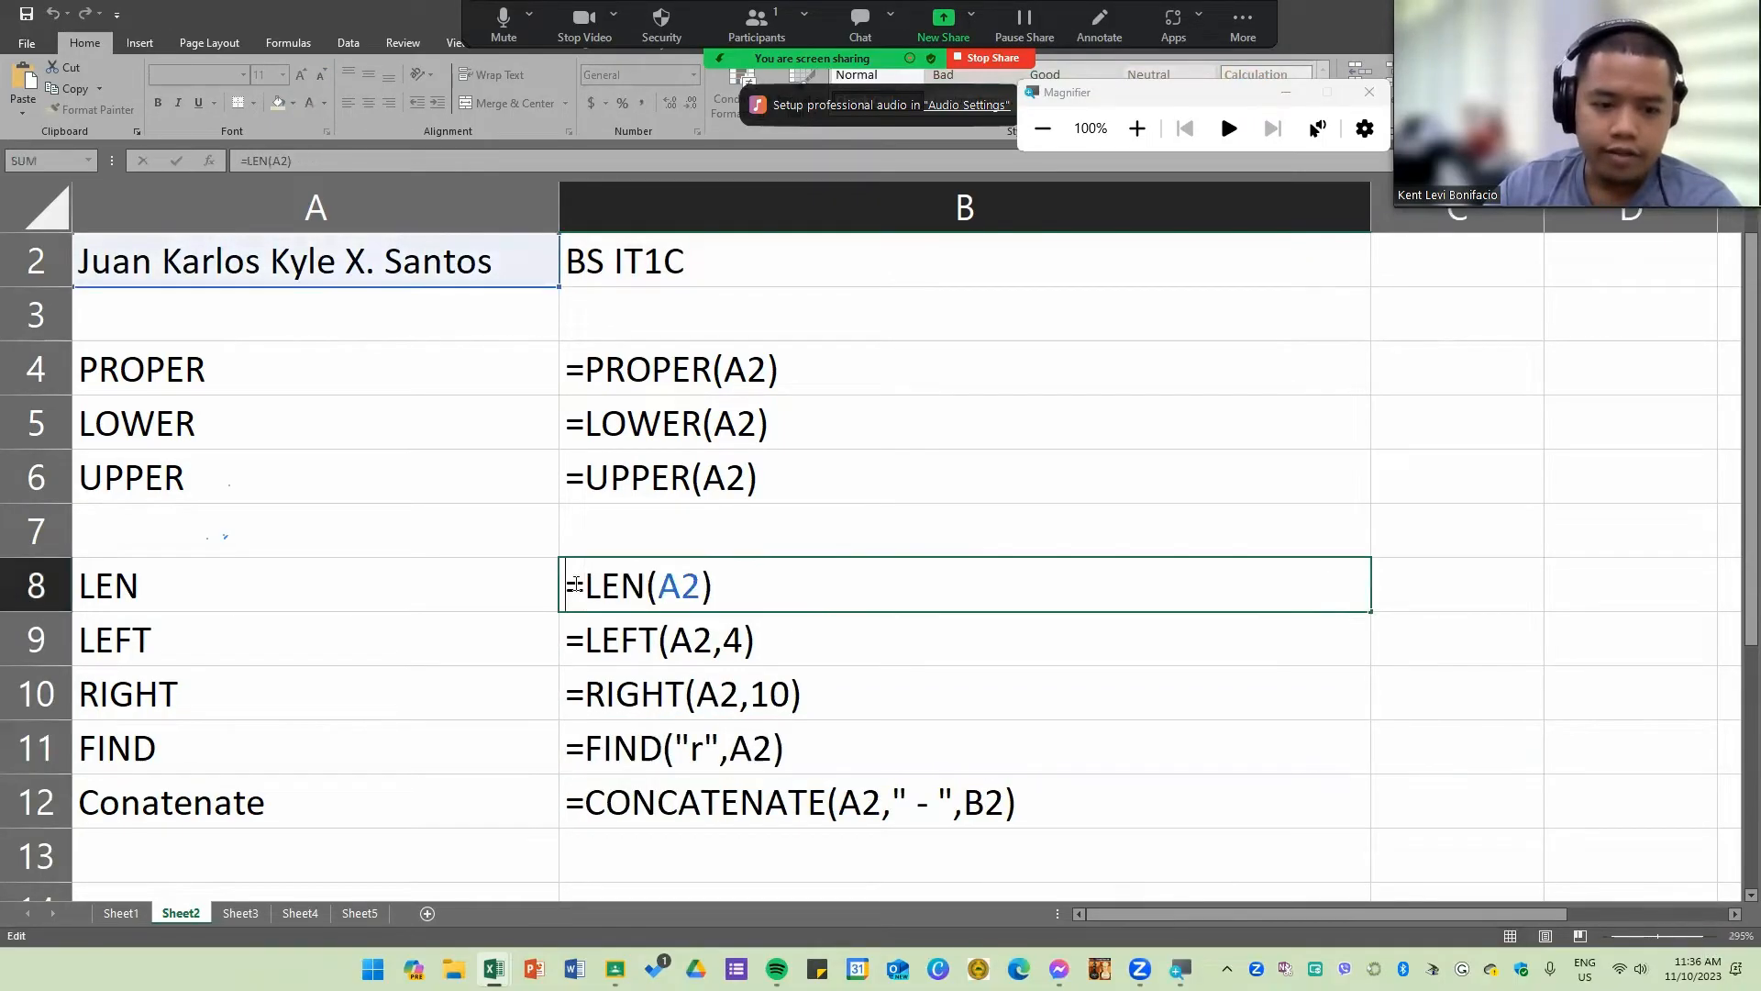
{"action": "type", "text": "'"}
{"action": "left_click", "coordinate": [484, 595]}
{"action": "left_click_drag", "start_coordinate": [789, 369], "coordinate": [799, 811]}
{"action": "left_click", "coordinate": [1140, 692]}
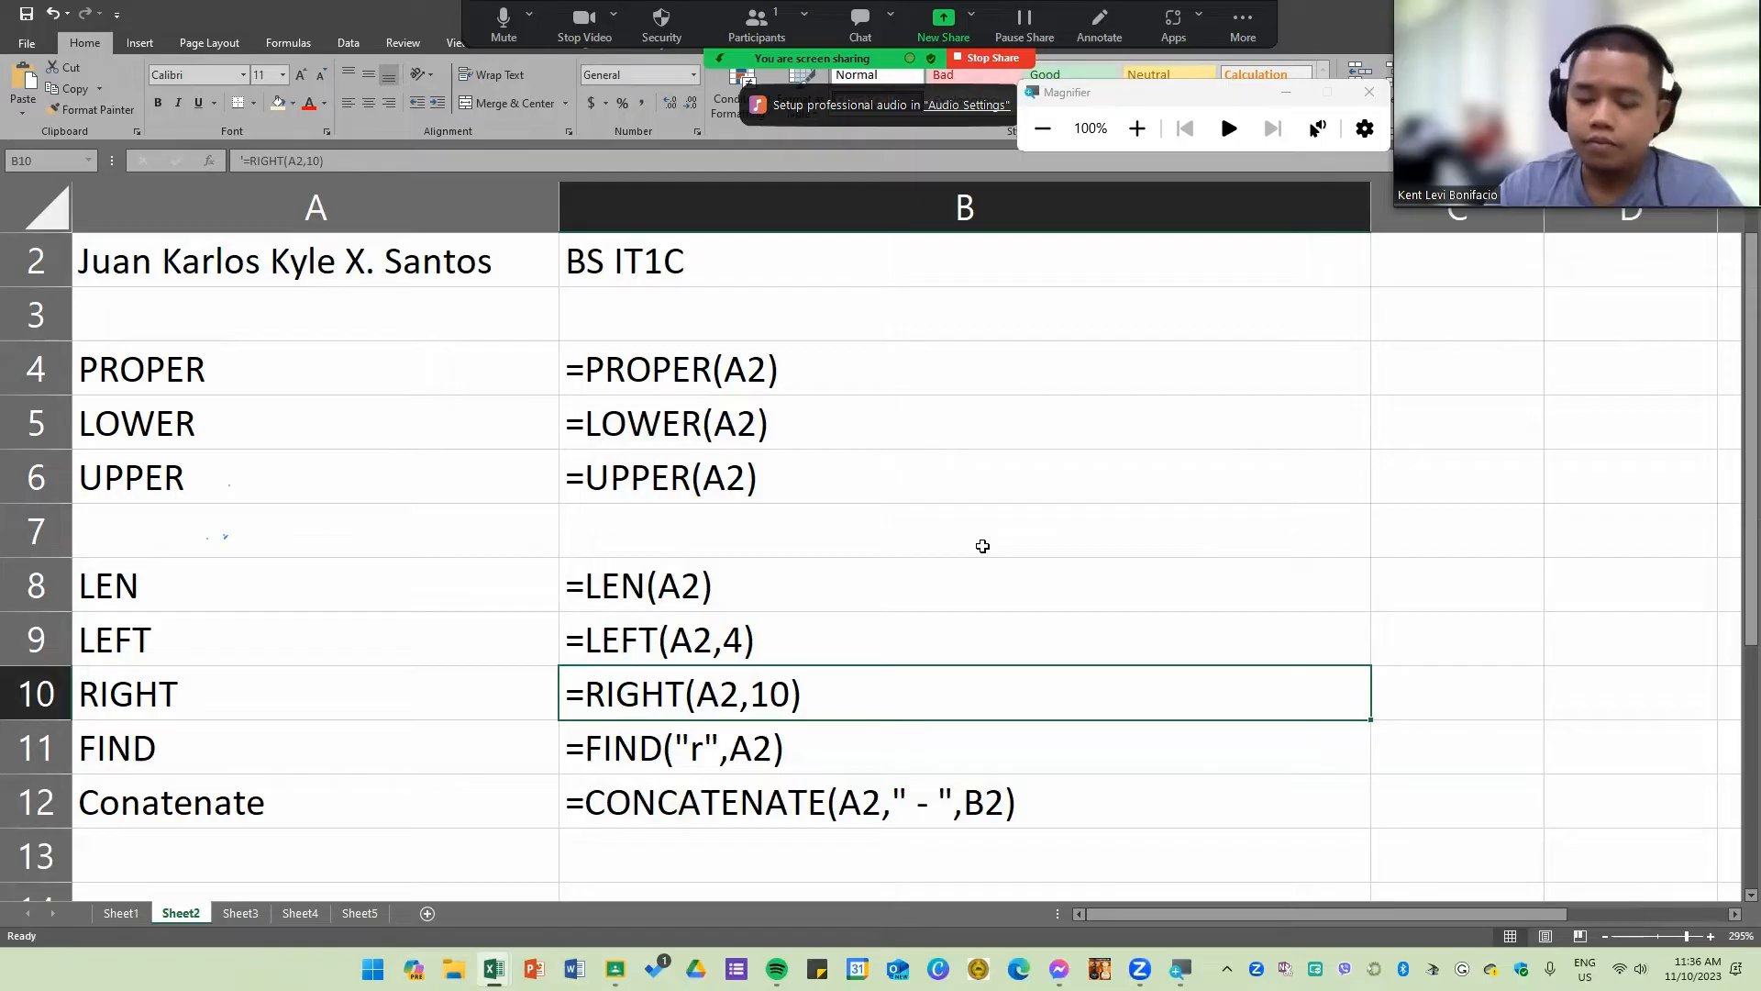
Step: Switch to the Final Term laboratory template workbook, on its Part 5 (Text) sheet
{"action": "key", "text": "alt+Tab"}
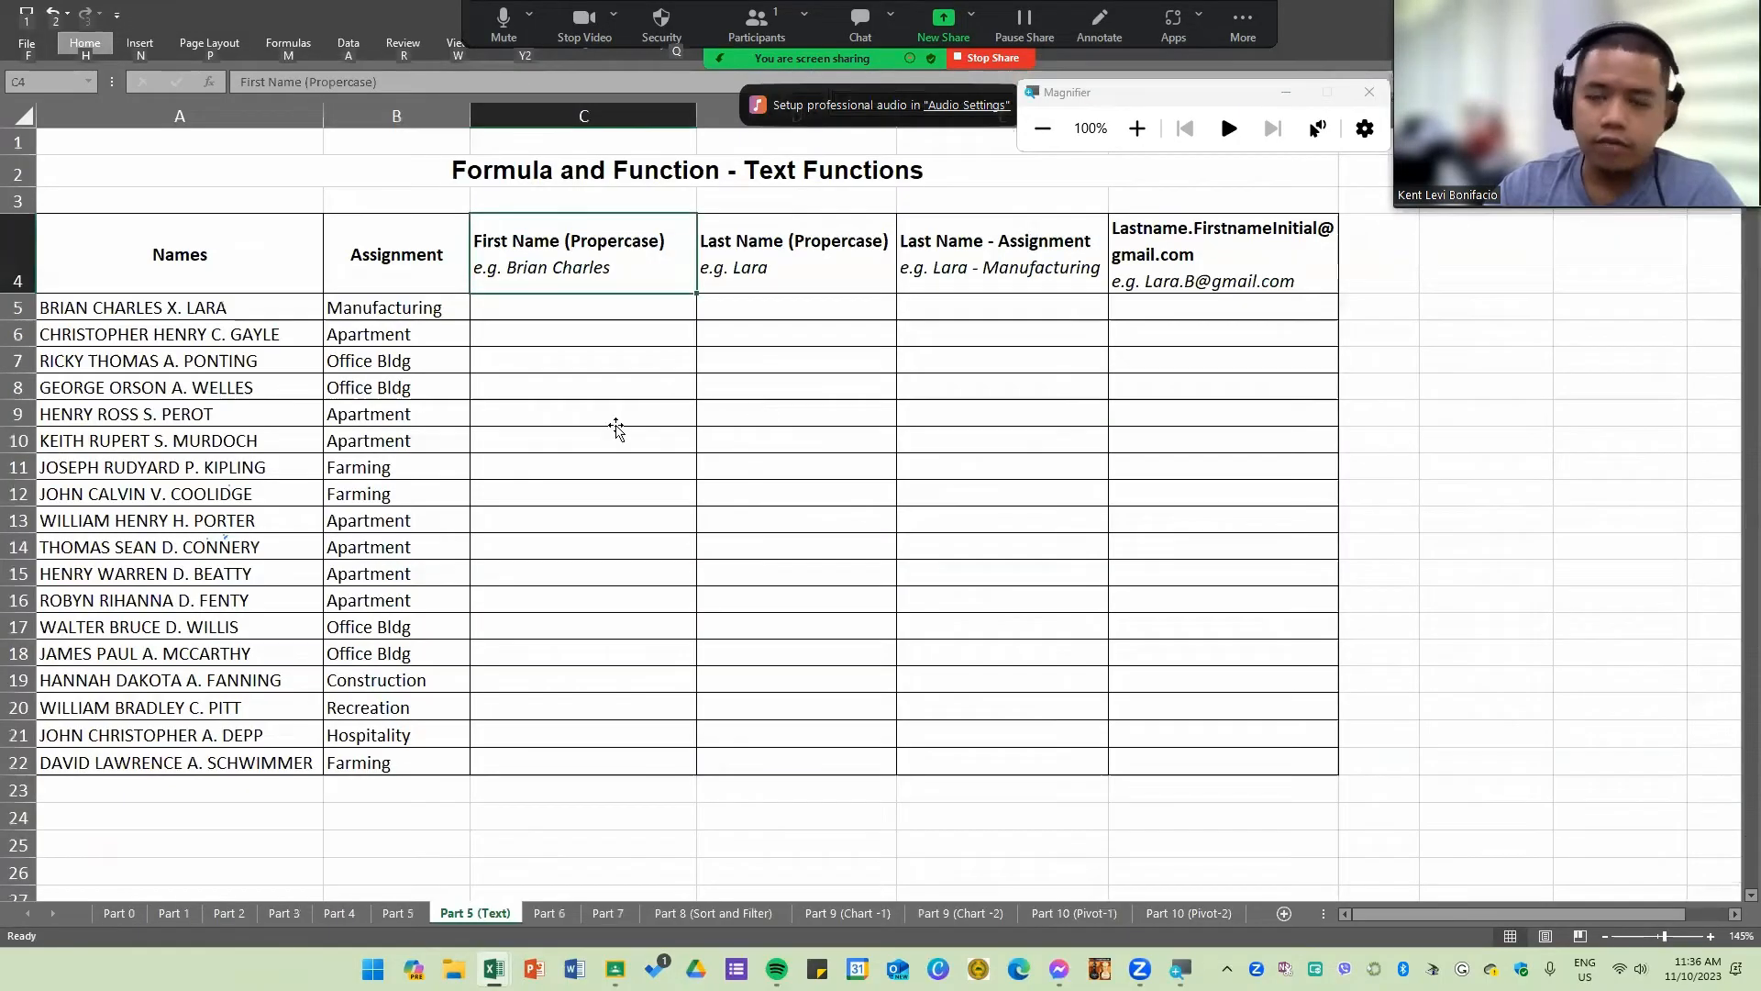
{"action": "left_click", "coordinate": [617, 426]}
{"action": "left_click", "coordinate": [205, 442]}
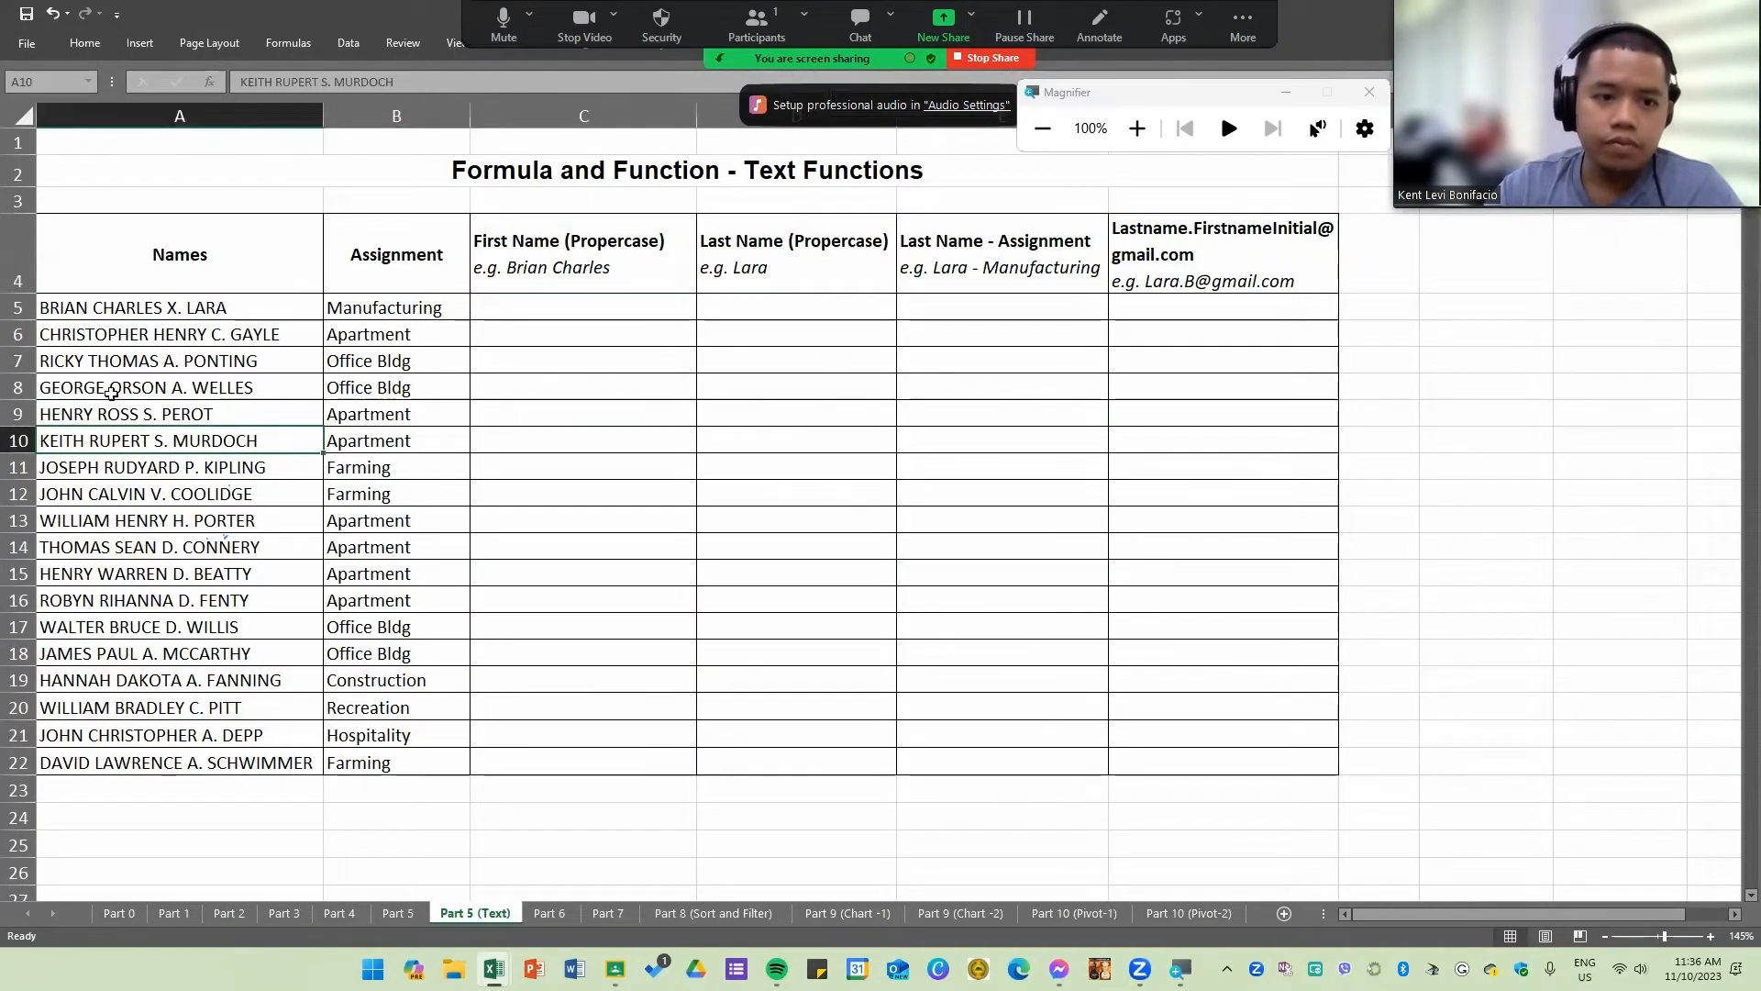
{"action": "scroll", "coordinate": [204, 417], "scroll_direction": "up", "scroll_amount": 1}
{"action": "scroll", "coordinate": [582, 569], "scroll_direction": "up", "scroll_amount": 1, "text": "ctrl"}
{"action": "scroll", "coordinate": [584, 574], "scroll_direction": "up", "scroll_amount": 1}
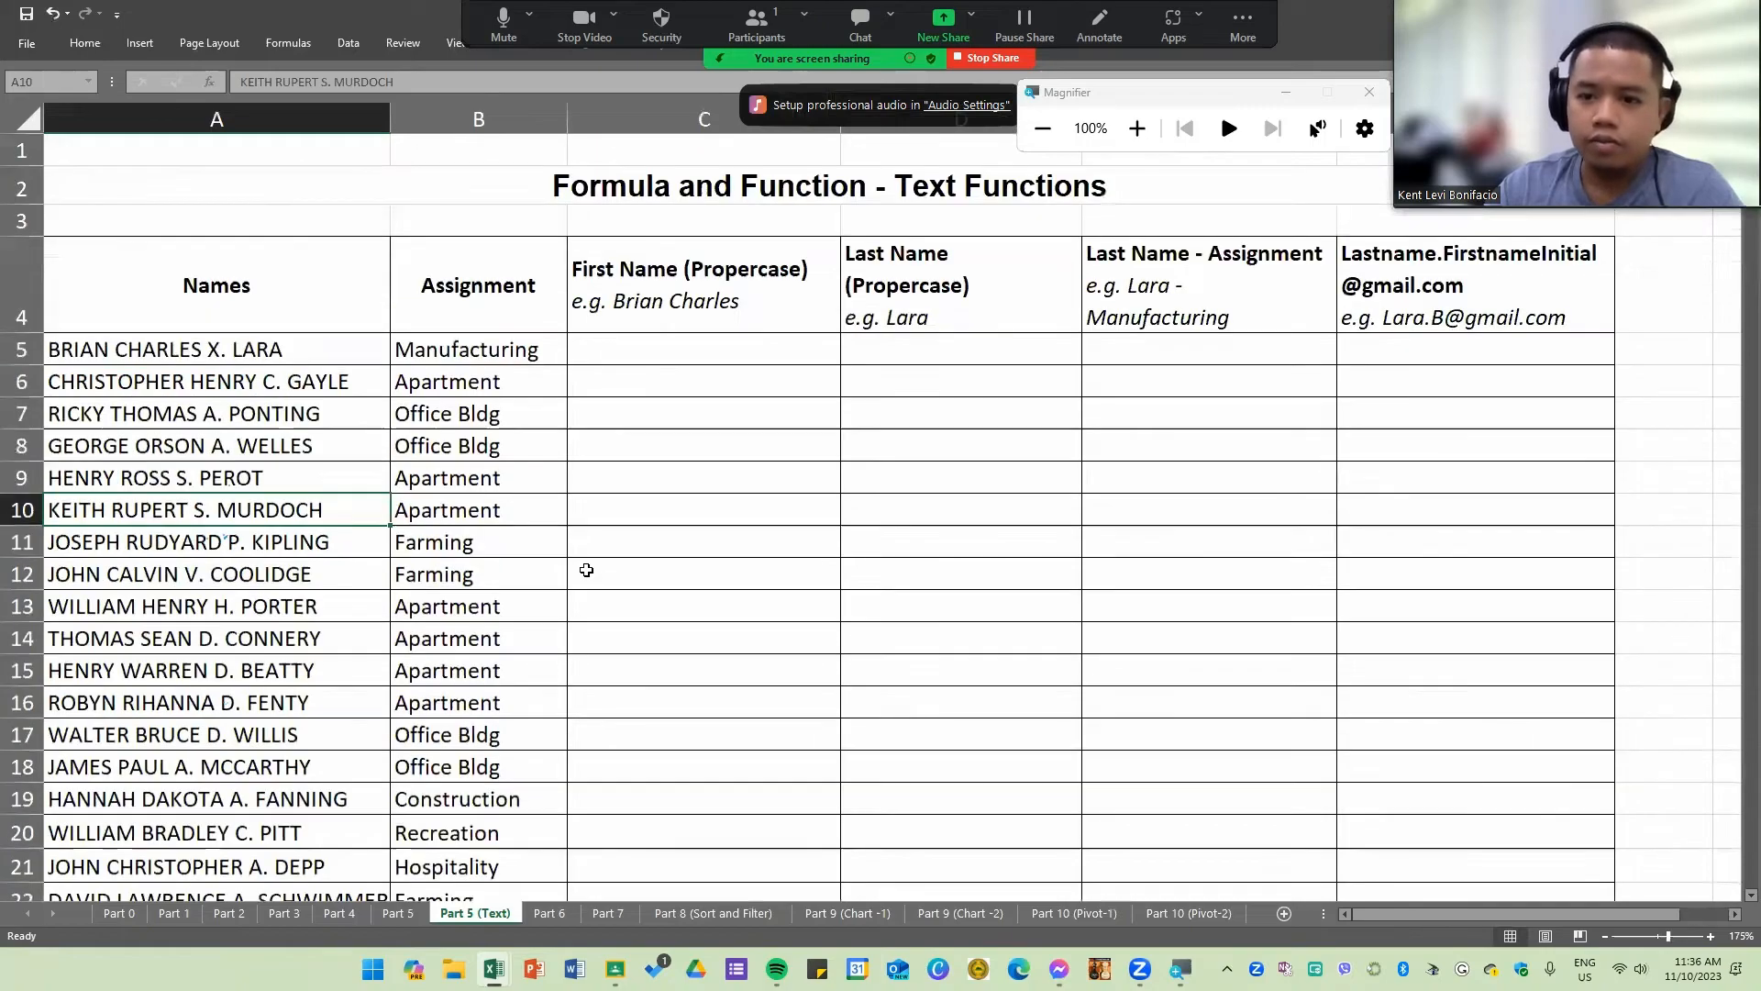
{"action": "scroll", "coordinate": [624, 571], "scroll_direction": "down", "scroll_amount": 1}
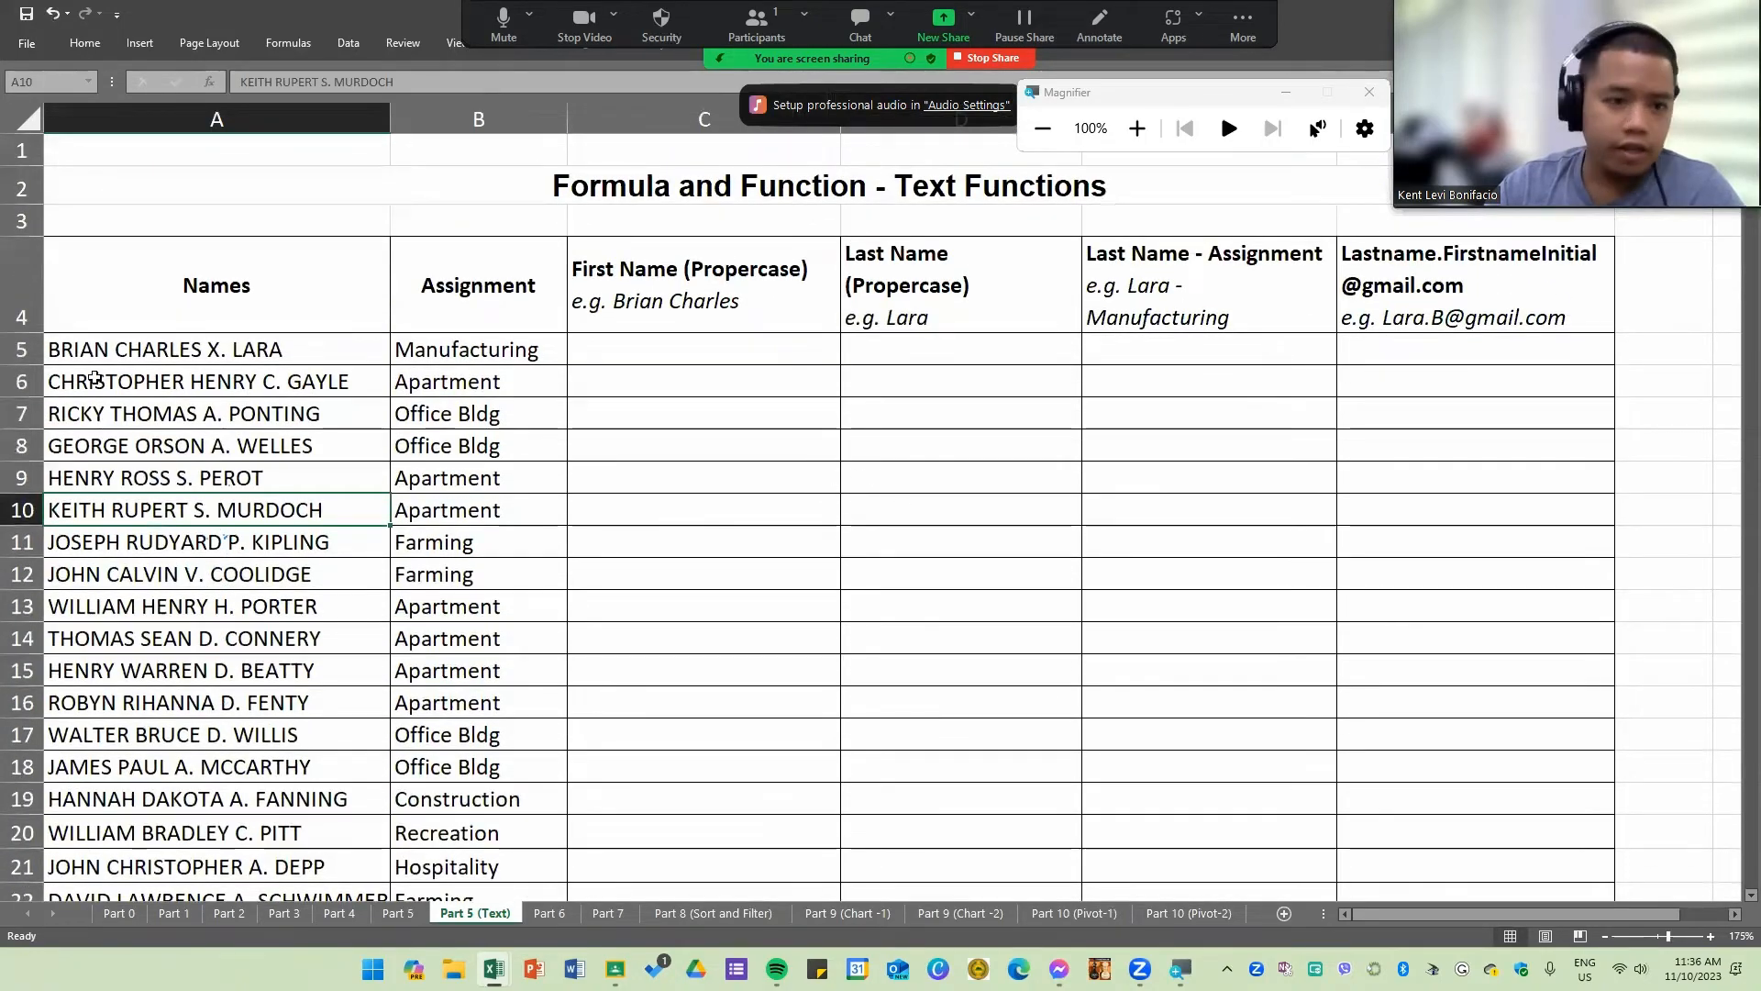
Step: Examine the Names column and the empty First Name and Last Name columns of the Part 5 exercise
{"action": "left_click", "coordinate": [104, 349]}
{"action": "left_click_drag", "start_coordinate": [649, 355], "coordinate": [909, 584]}
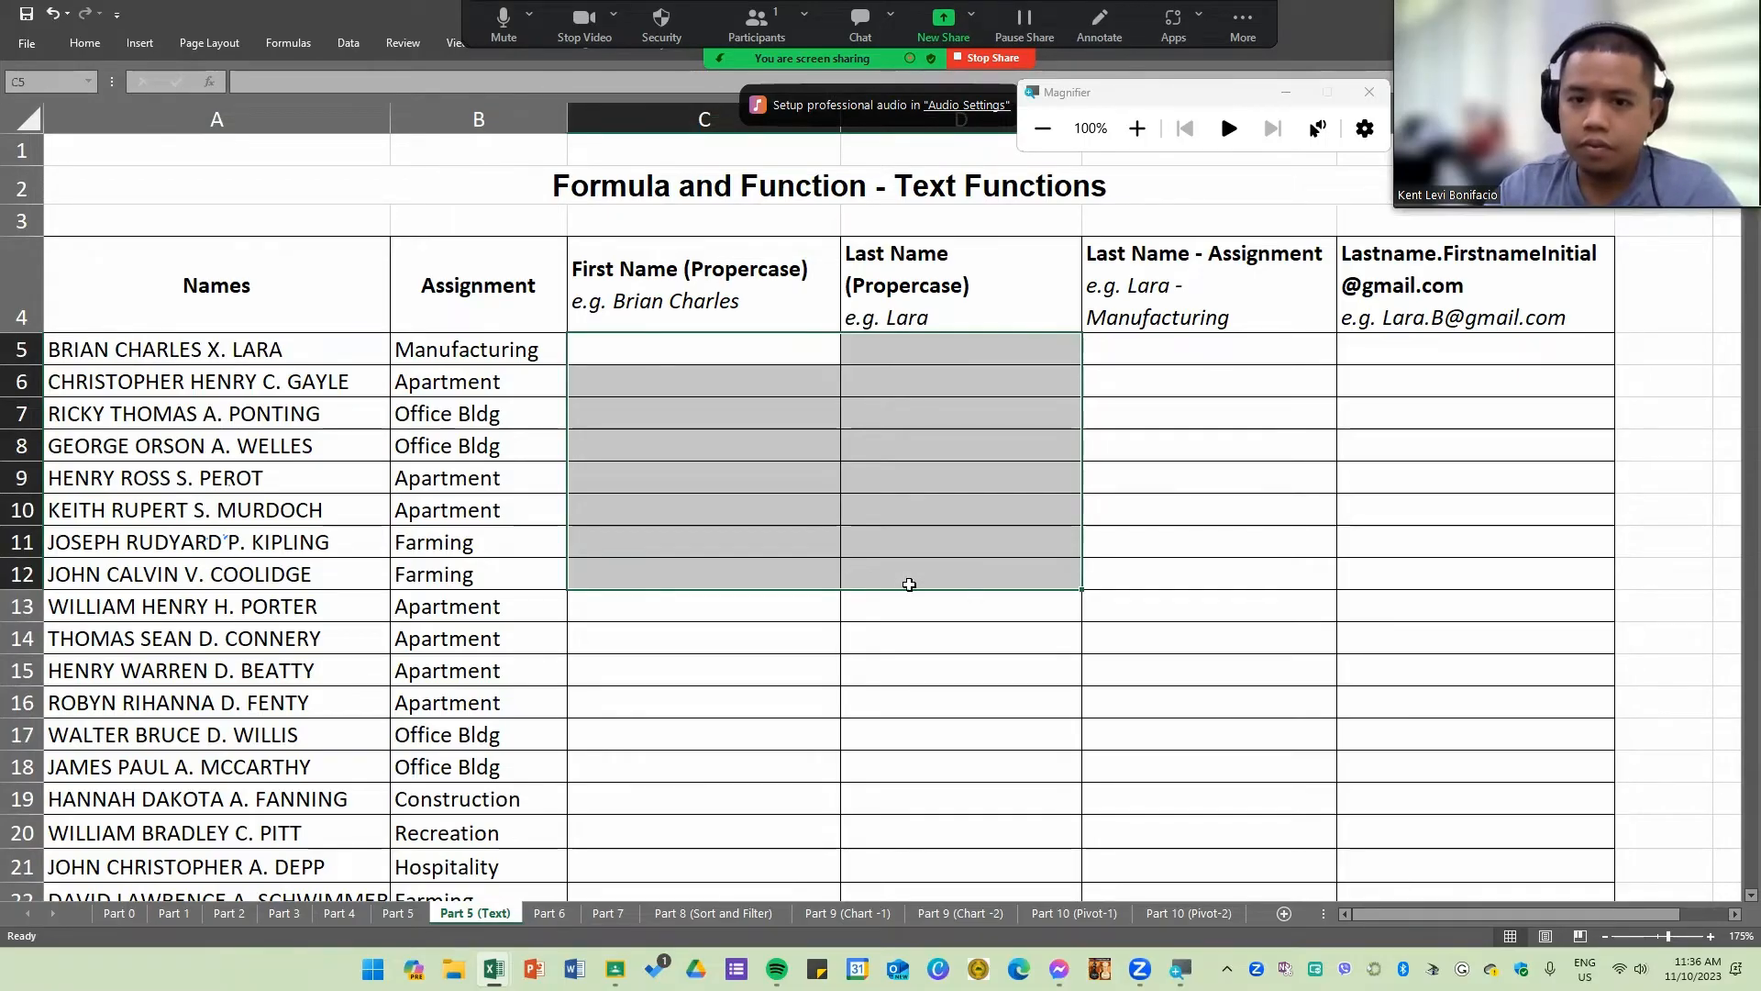
{"action": "left_click", "coordinate": [1016, 644]}
{"action": "left_click", "coordinate": [669, 357]}
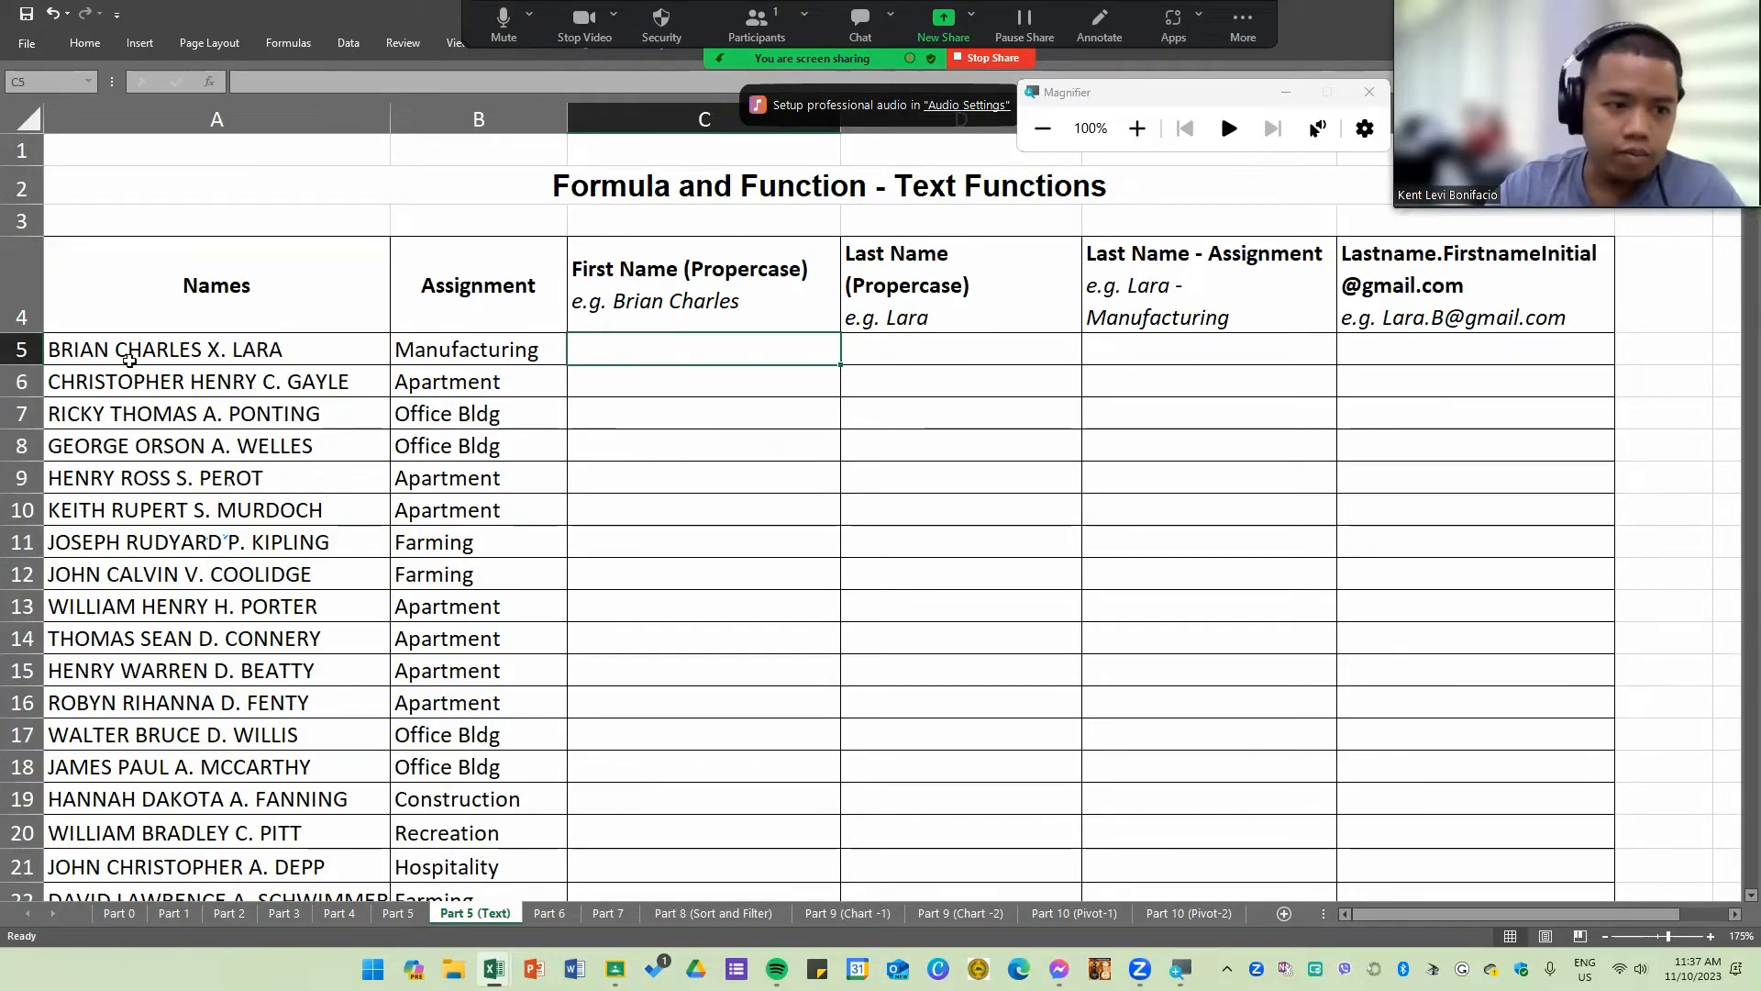
{"action": "left_click", "coordinate": [182, 355]}
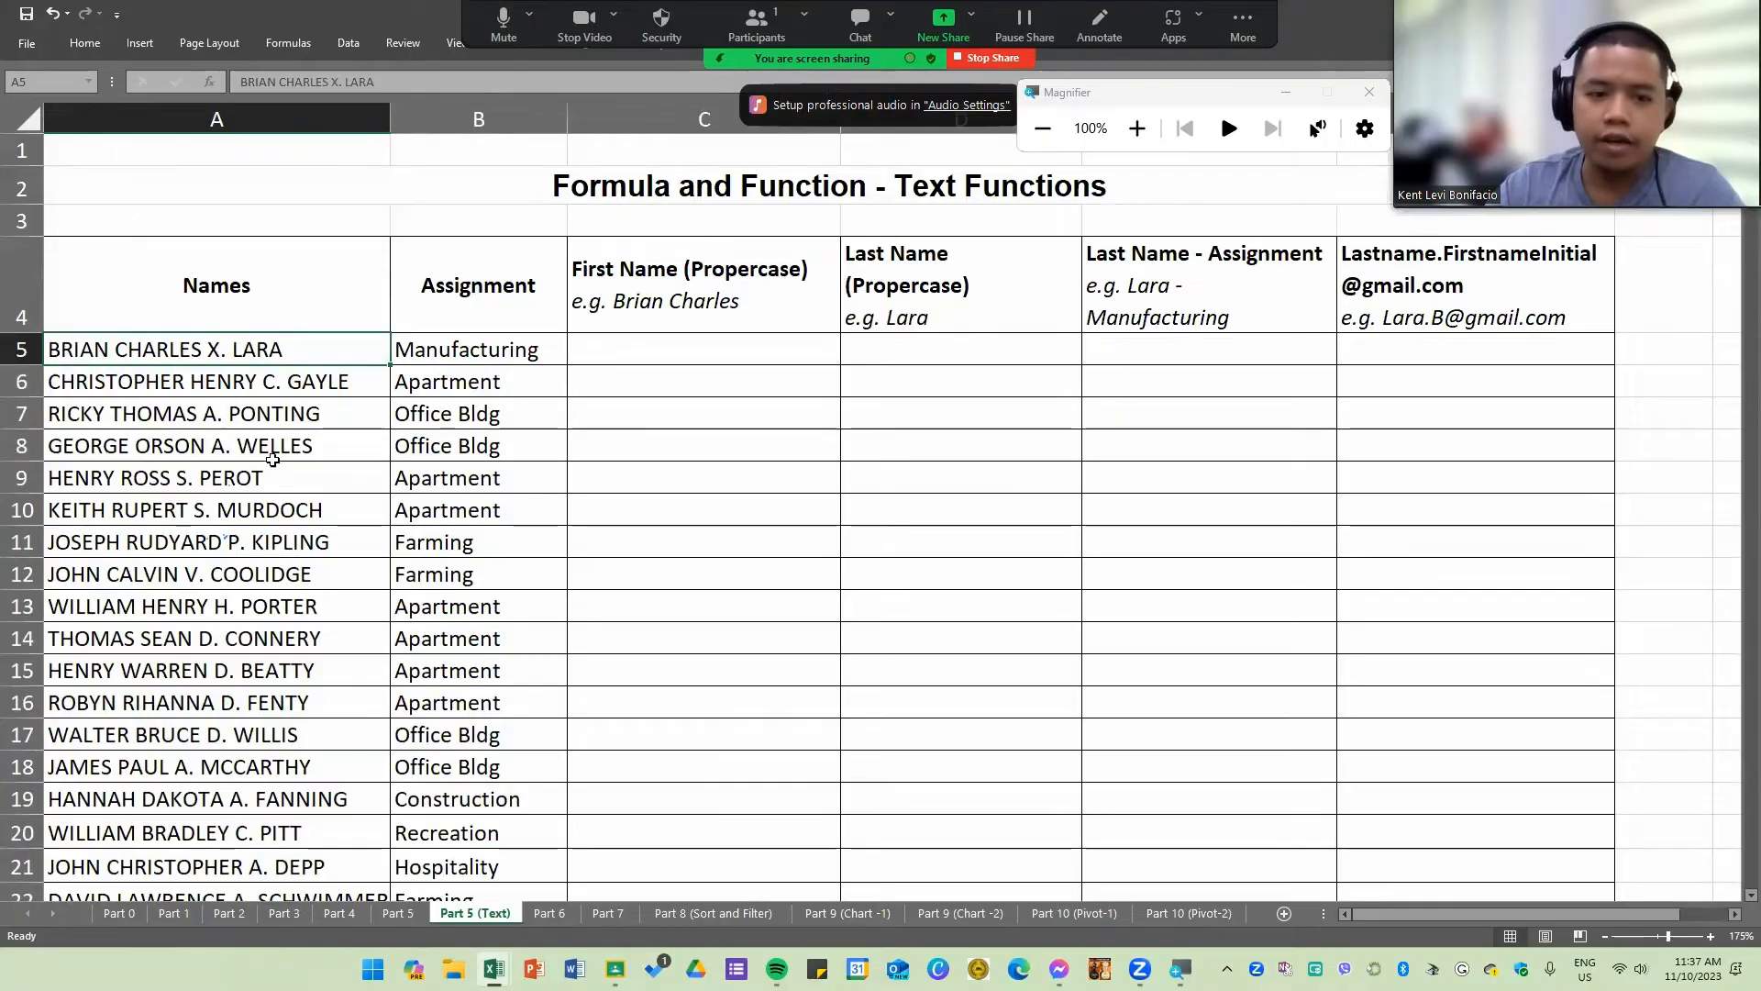
{"action": "left_click", "coordinate": [273, 458], "text": "ctrl"}
{"action": "left_click", "coordinate": [792, 471]}
Step: Enter =LEFT(A5,13) in C5 to extract the first name from A5
{"action": "scroll", "coordinate": [363, 440], "scroll_direction": "up", "scroll_amount": 1}
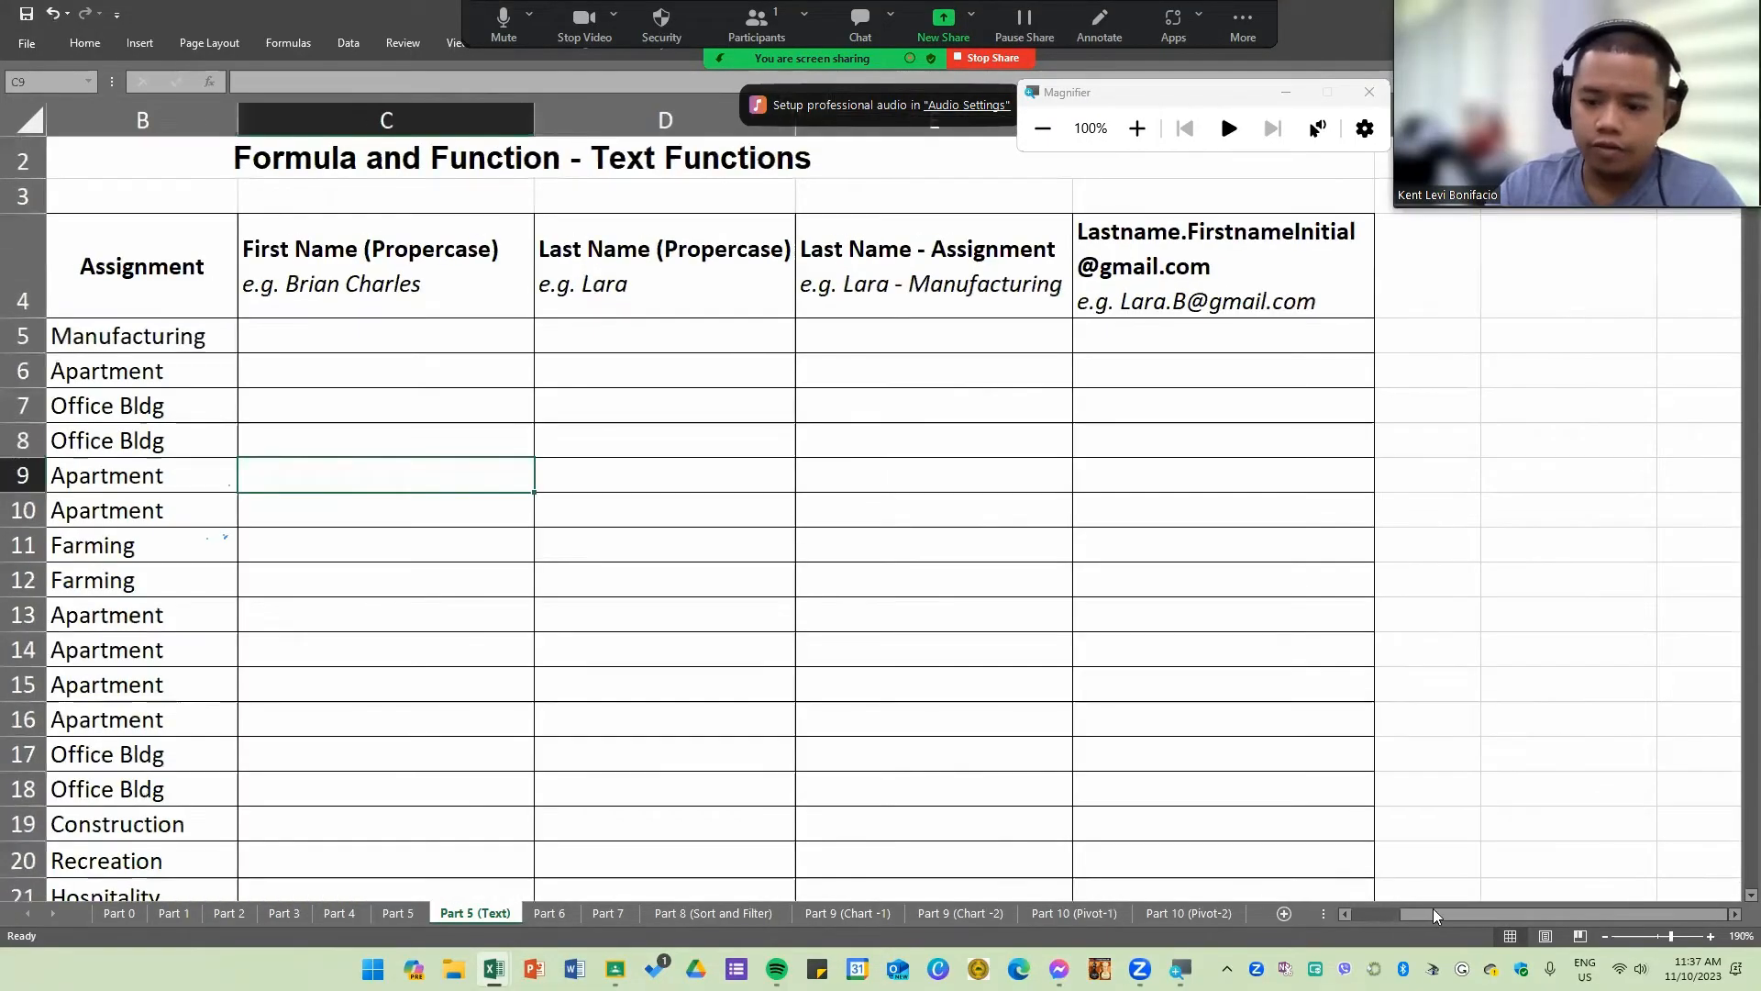
{"action": "left_click_drag", "start_coordinate": [1436, 914], "coordinate": [1380, 915]}
{"action": "left_click", "coordinate": [845, 346]}
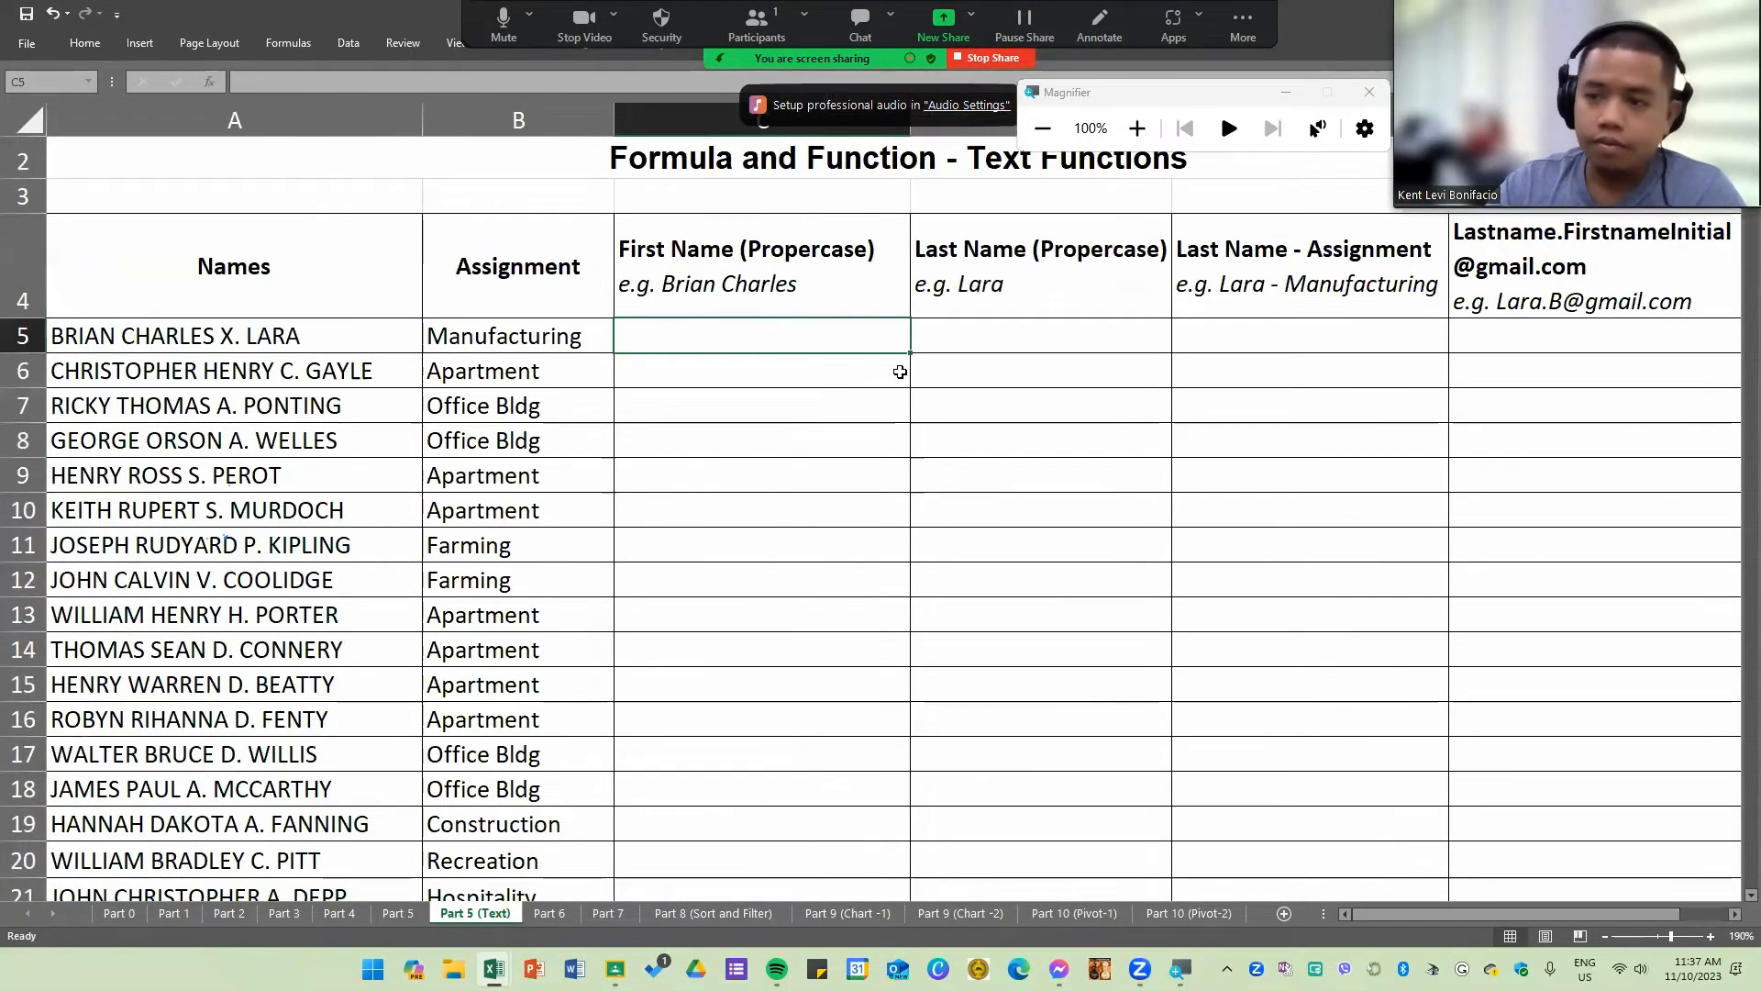
{"action": "type", "text": "=LEFT("}
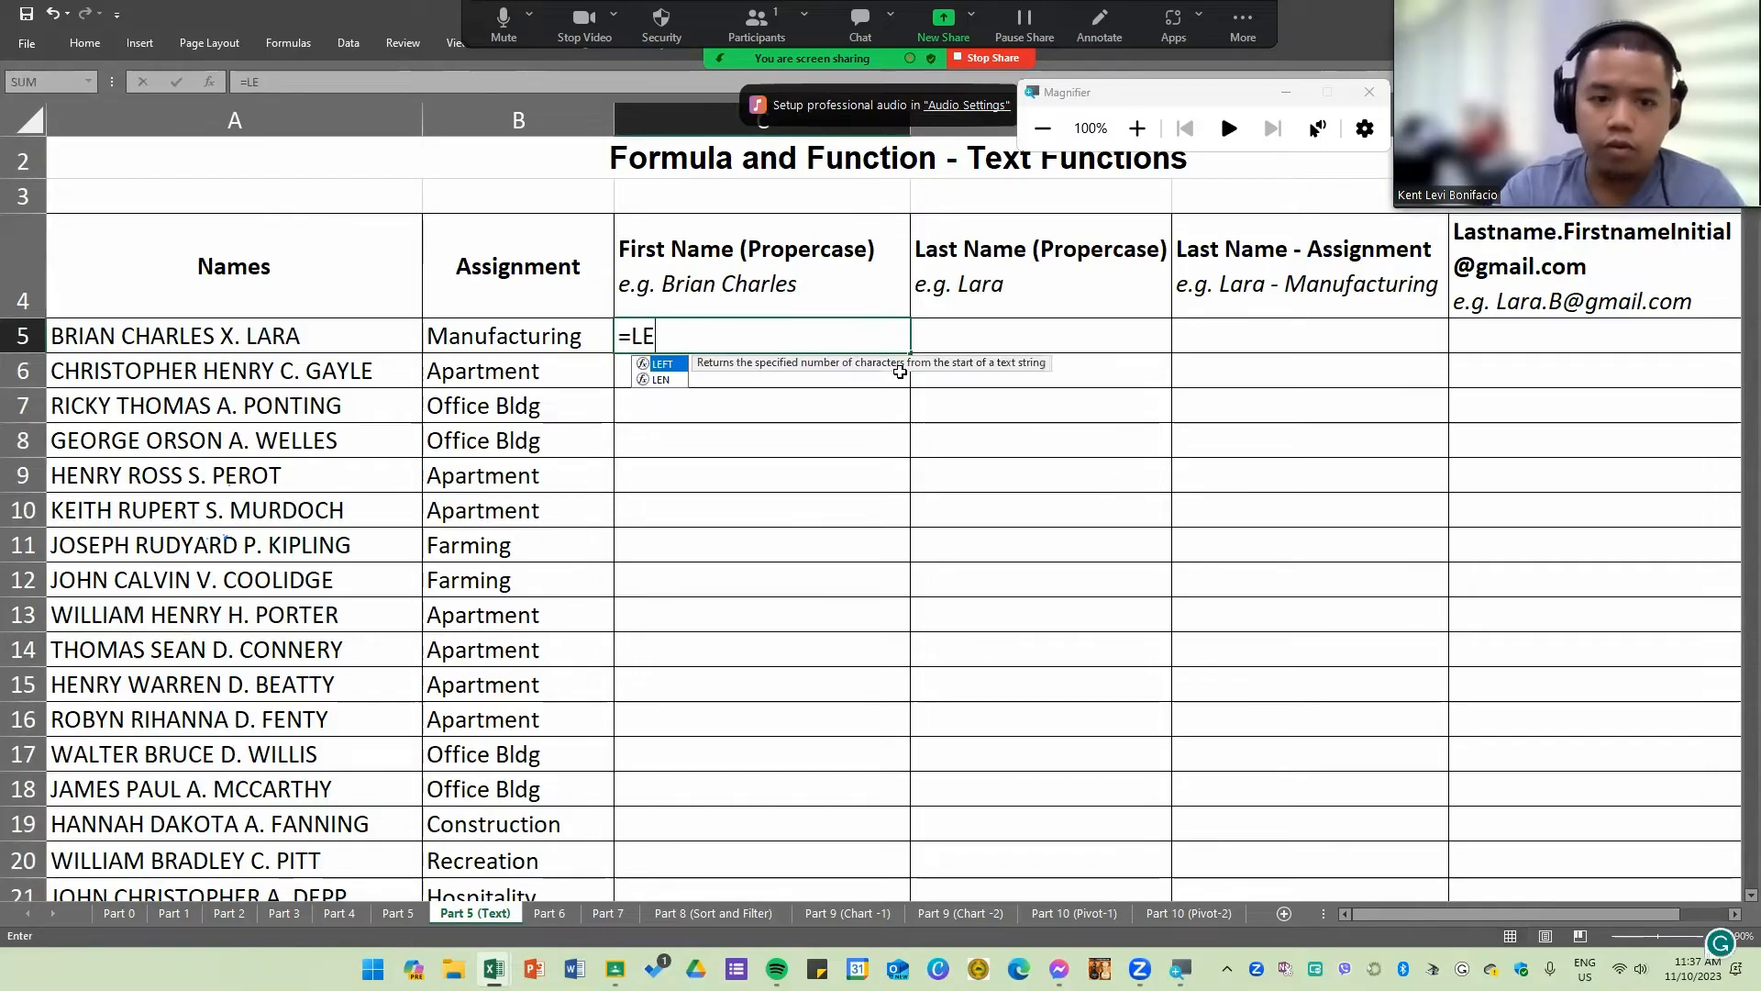
{"action": "left_click", "coordinate": [215, 339]}
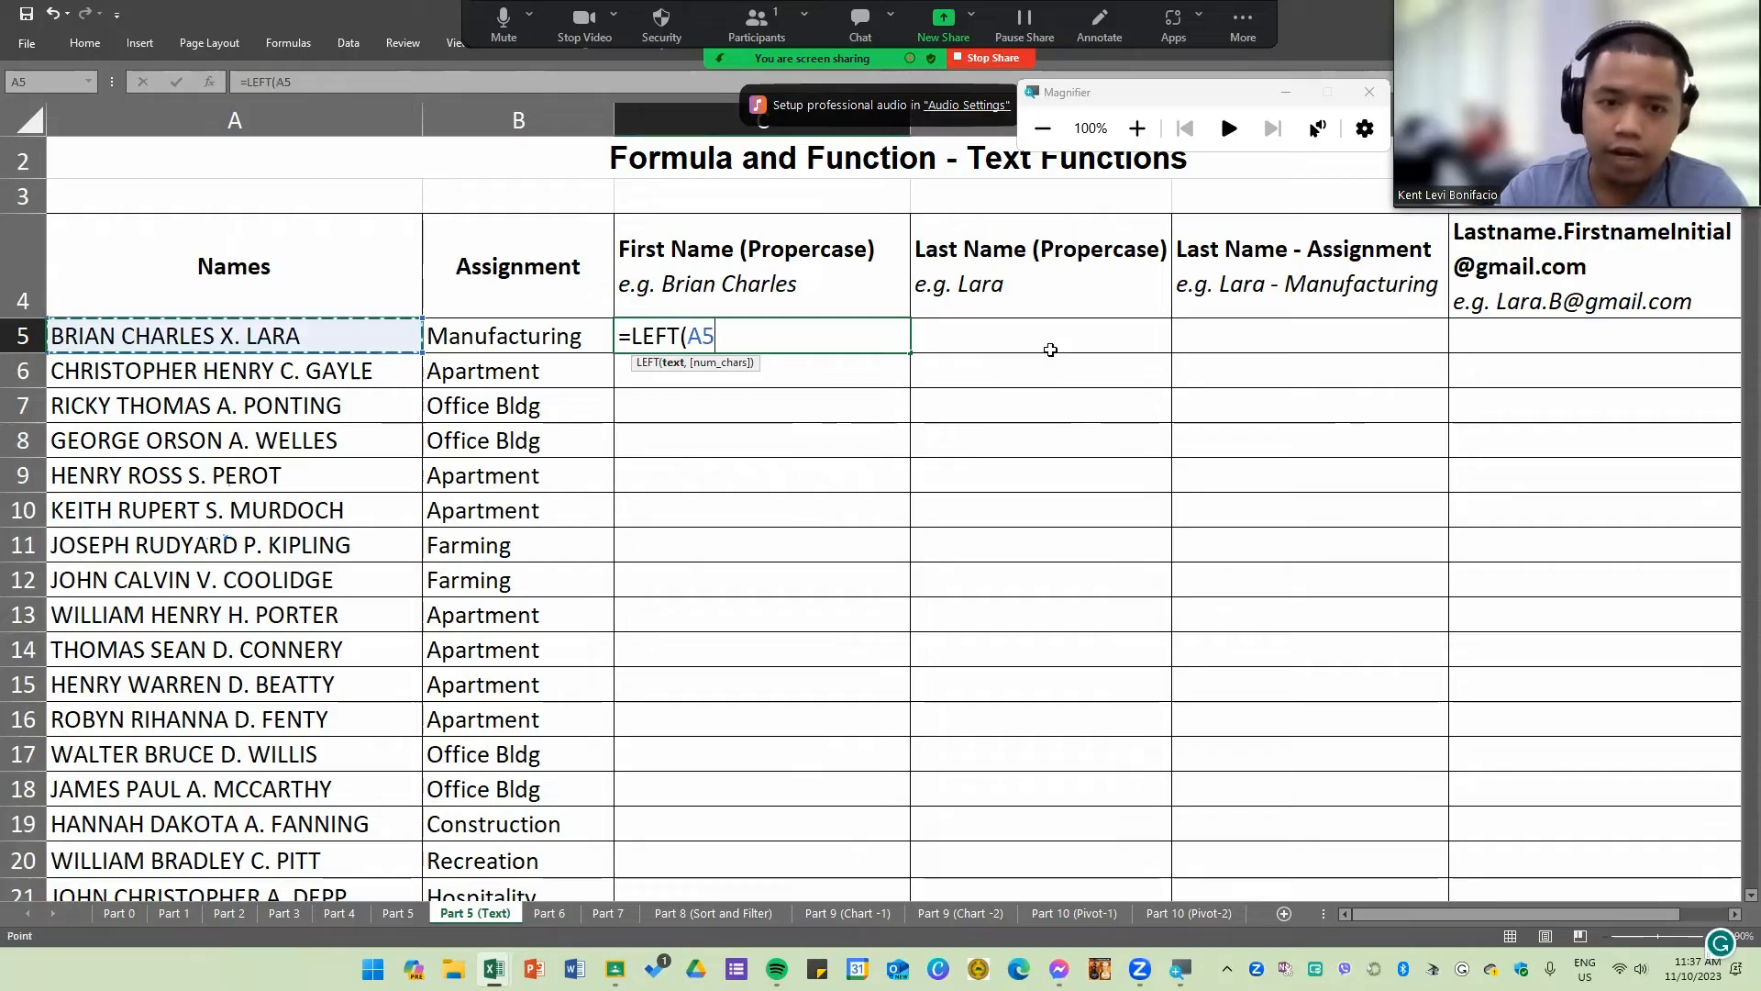
{"action": "type", "text": ","}
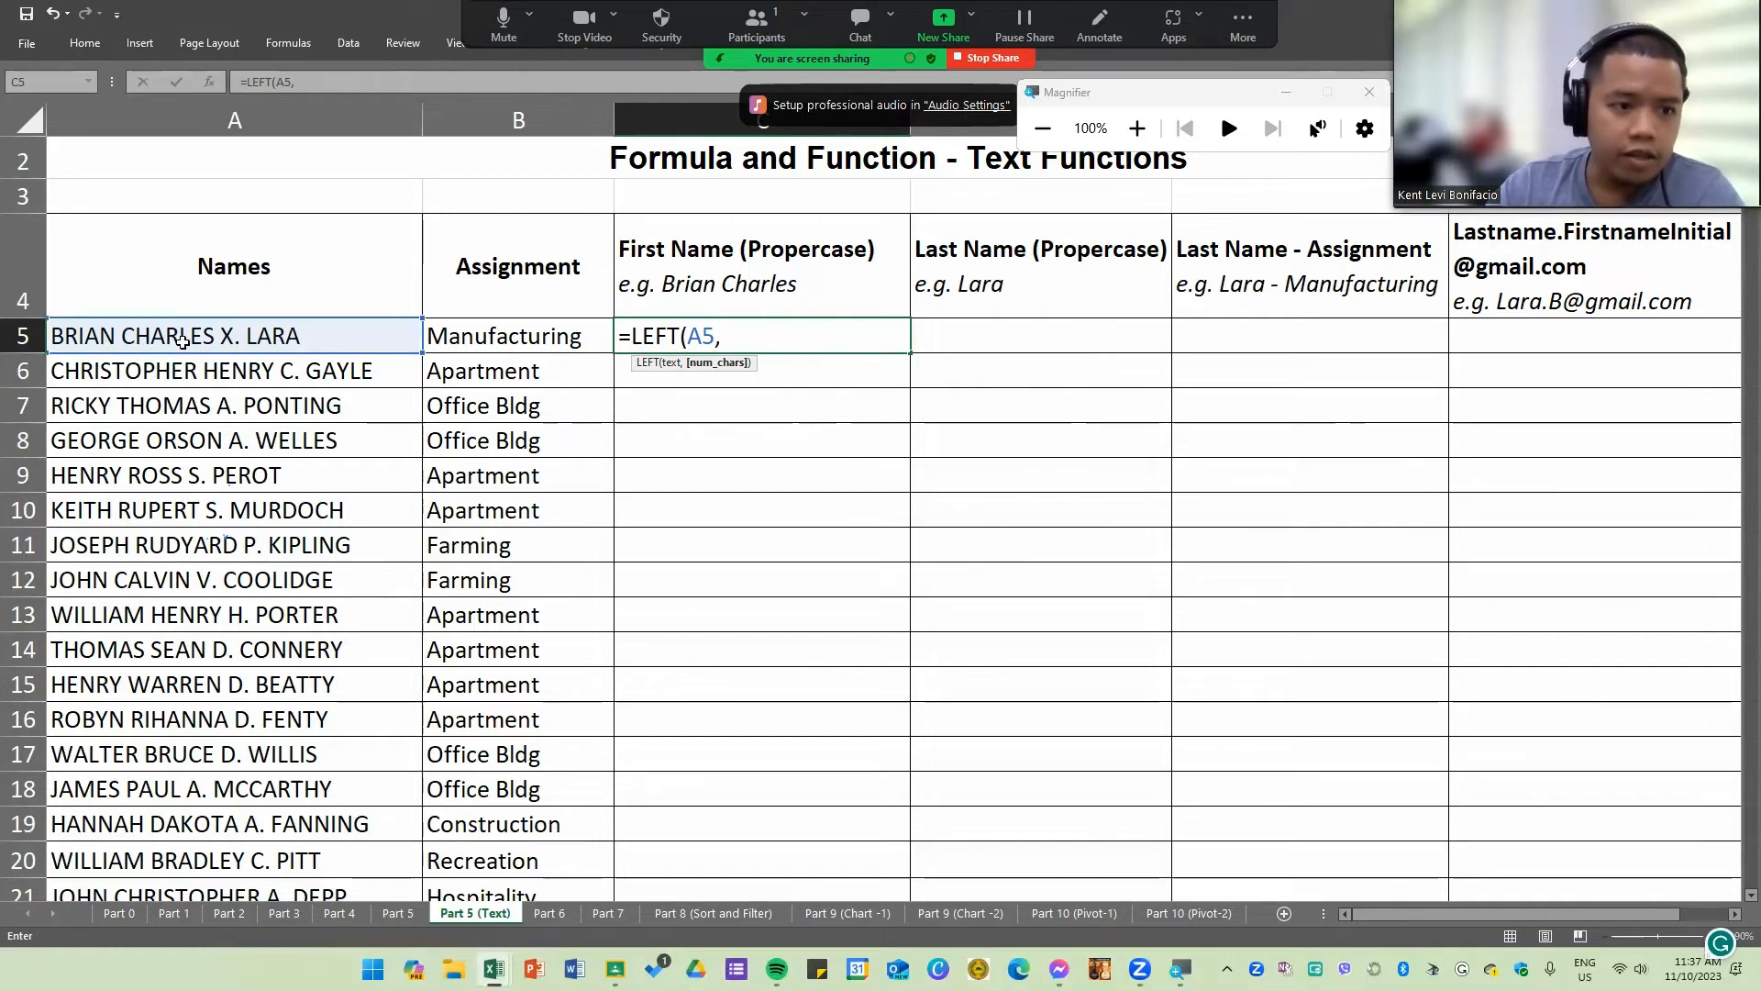
{"action": "type", "text": "13)"}
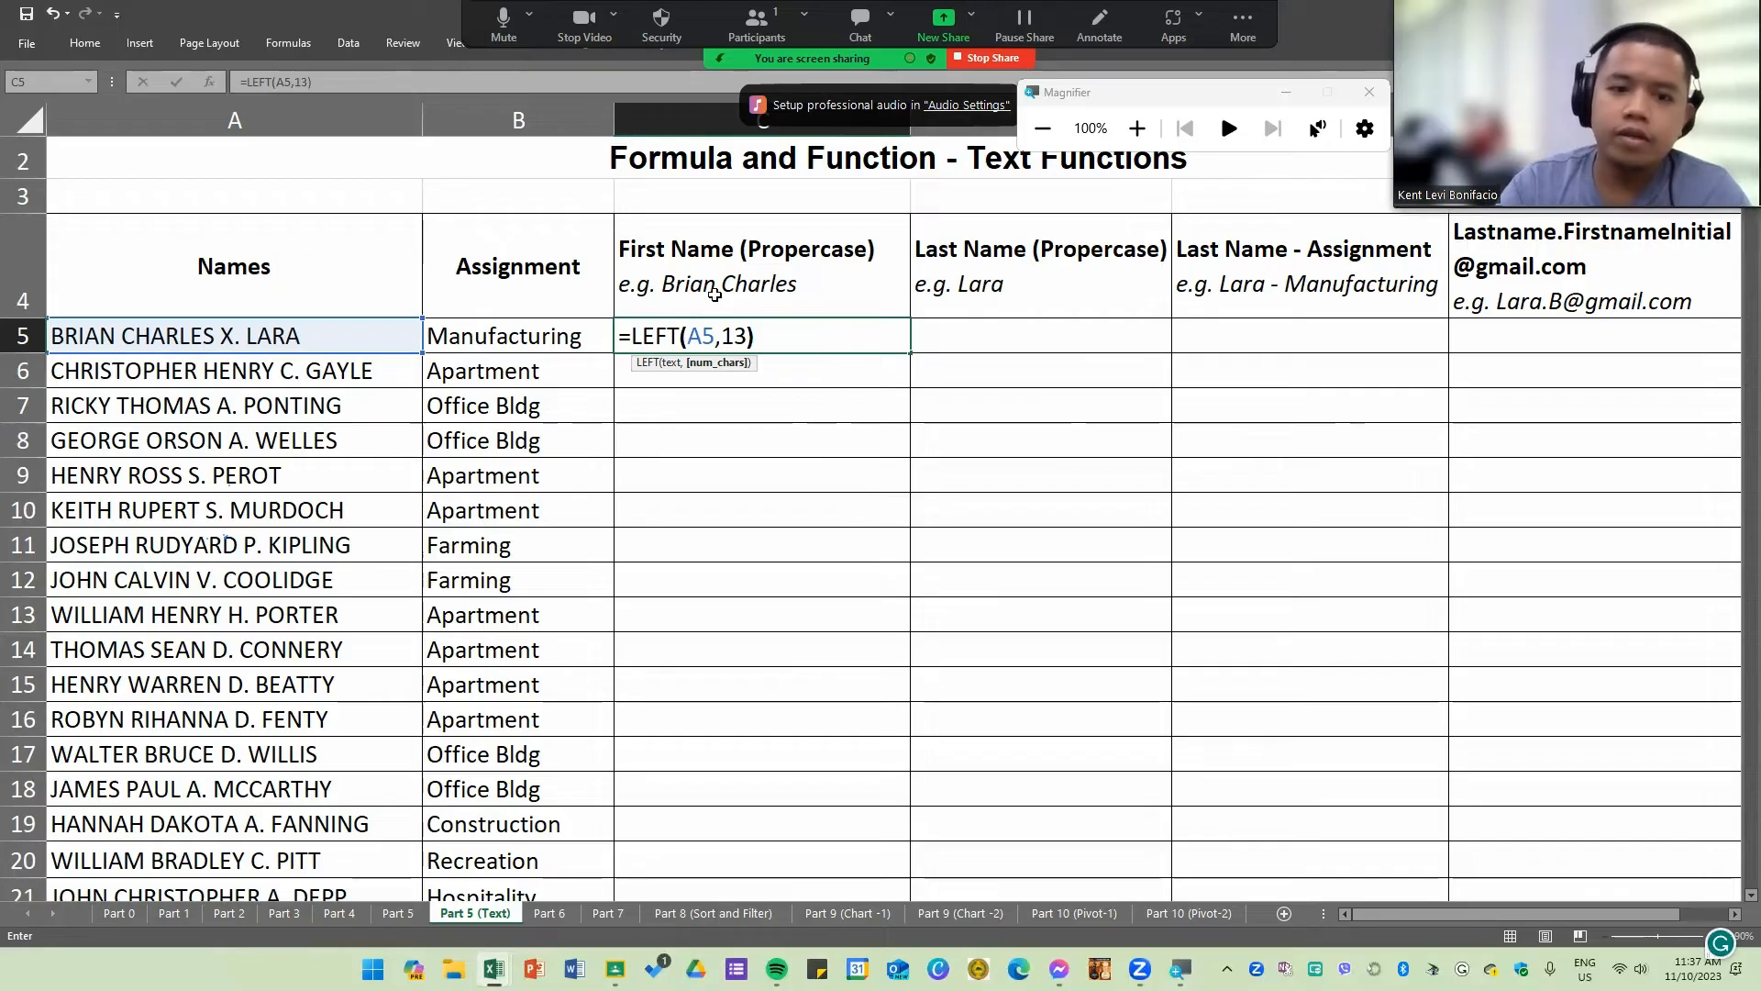
{"action": "key", "text": "Return"}
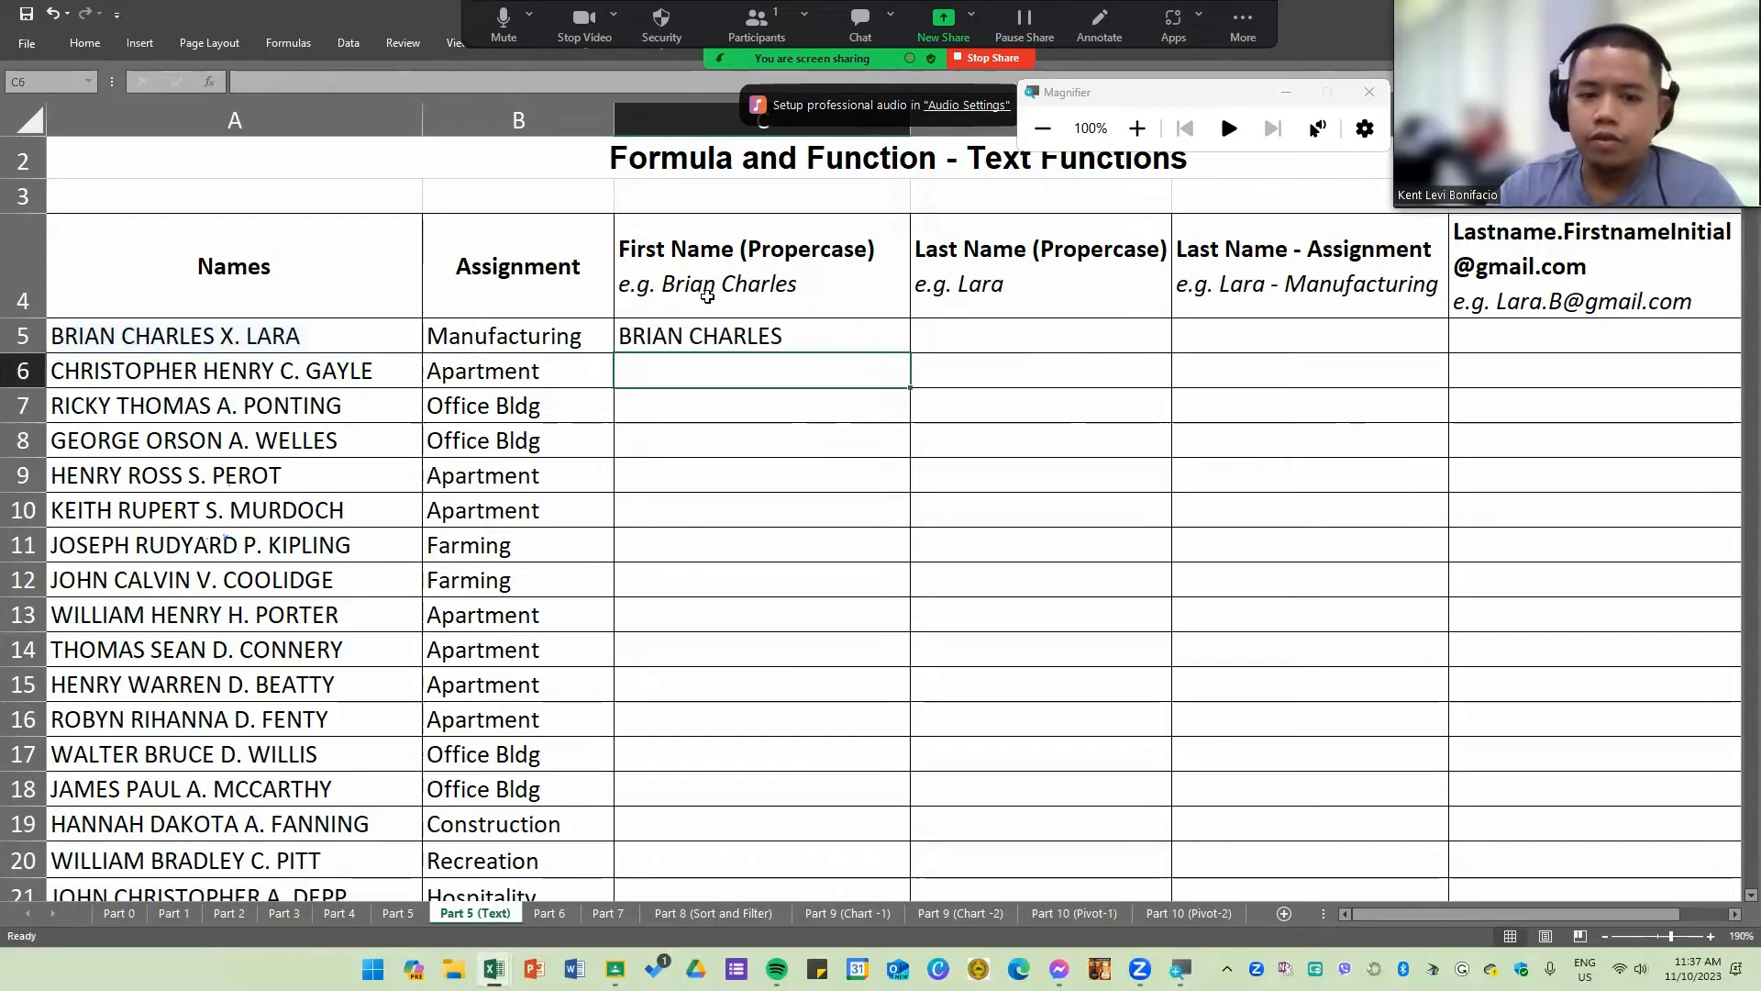
Step: Fill the LEFT formula from C5 down the First Name column through C22
{"action": "left_click", "coordinate": [821, 347]}
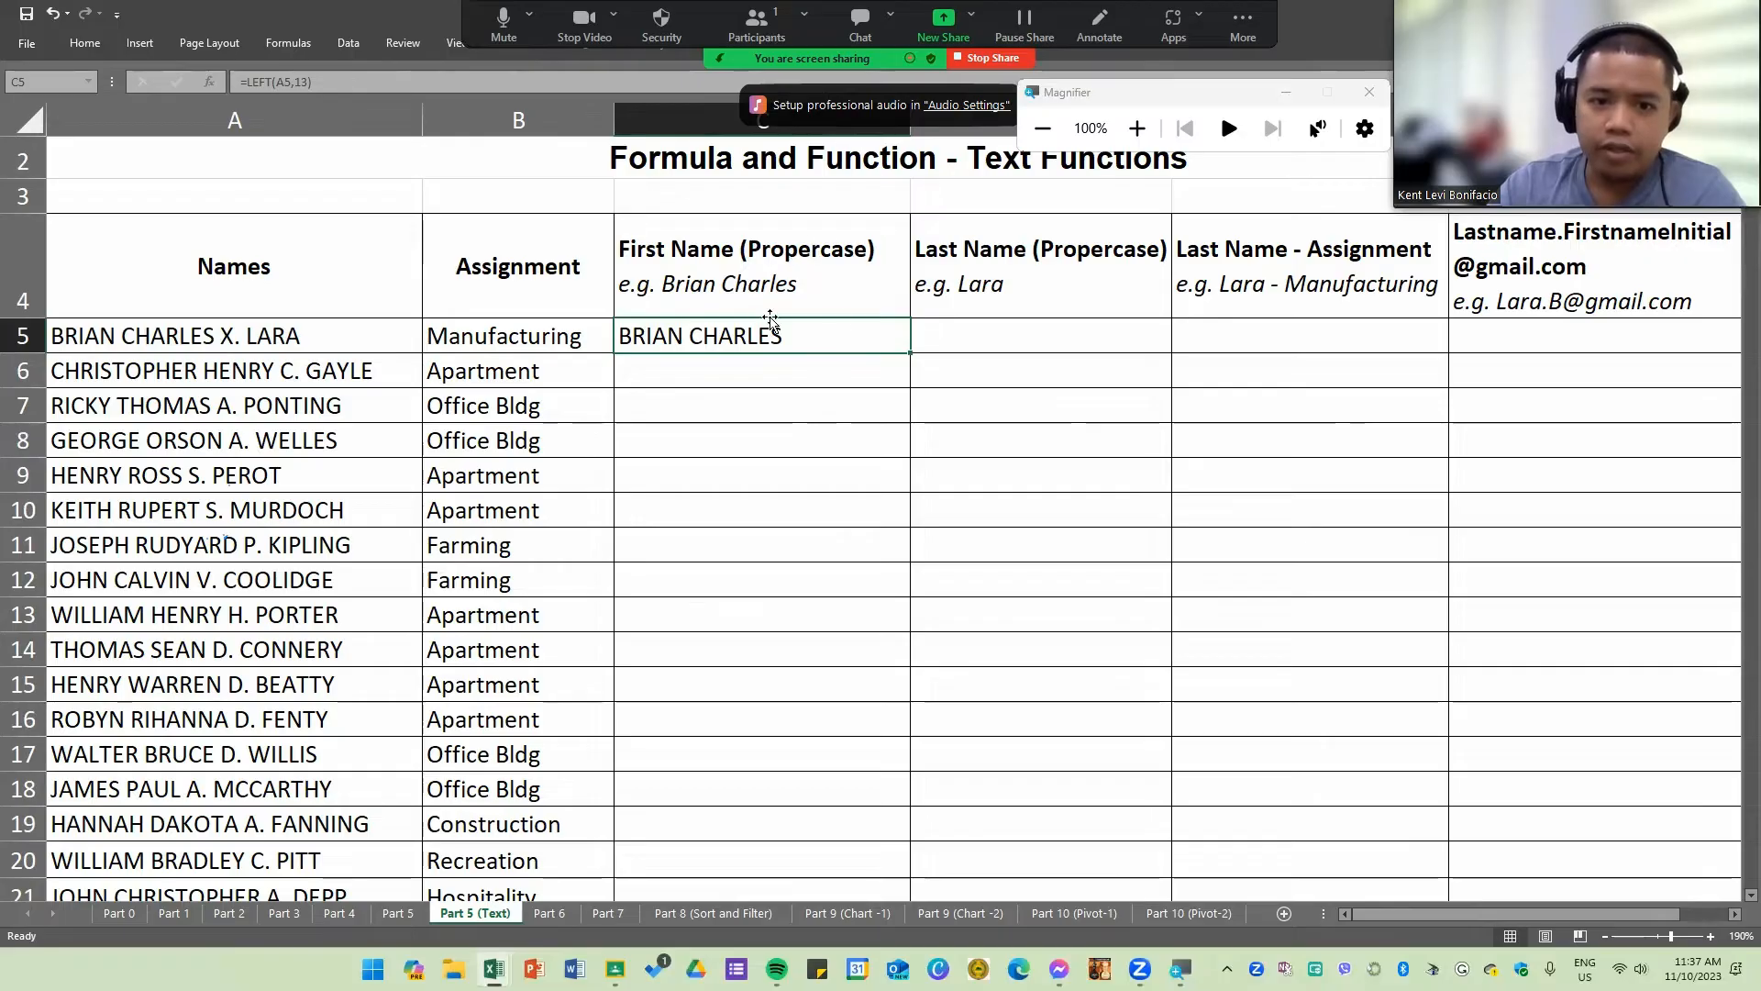
{"action": "left_click_drag", "start_coordinate": [911, 354], "coordinate": [884, 749]}
{"action": "scroll", "coordinate": [800, 502], "scroll_direction": "up", "scroll_amount": 1}
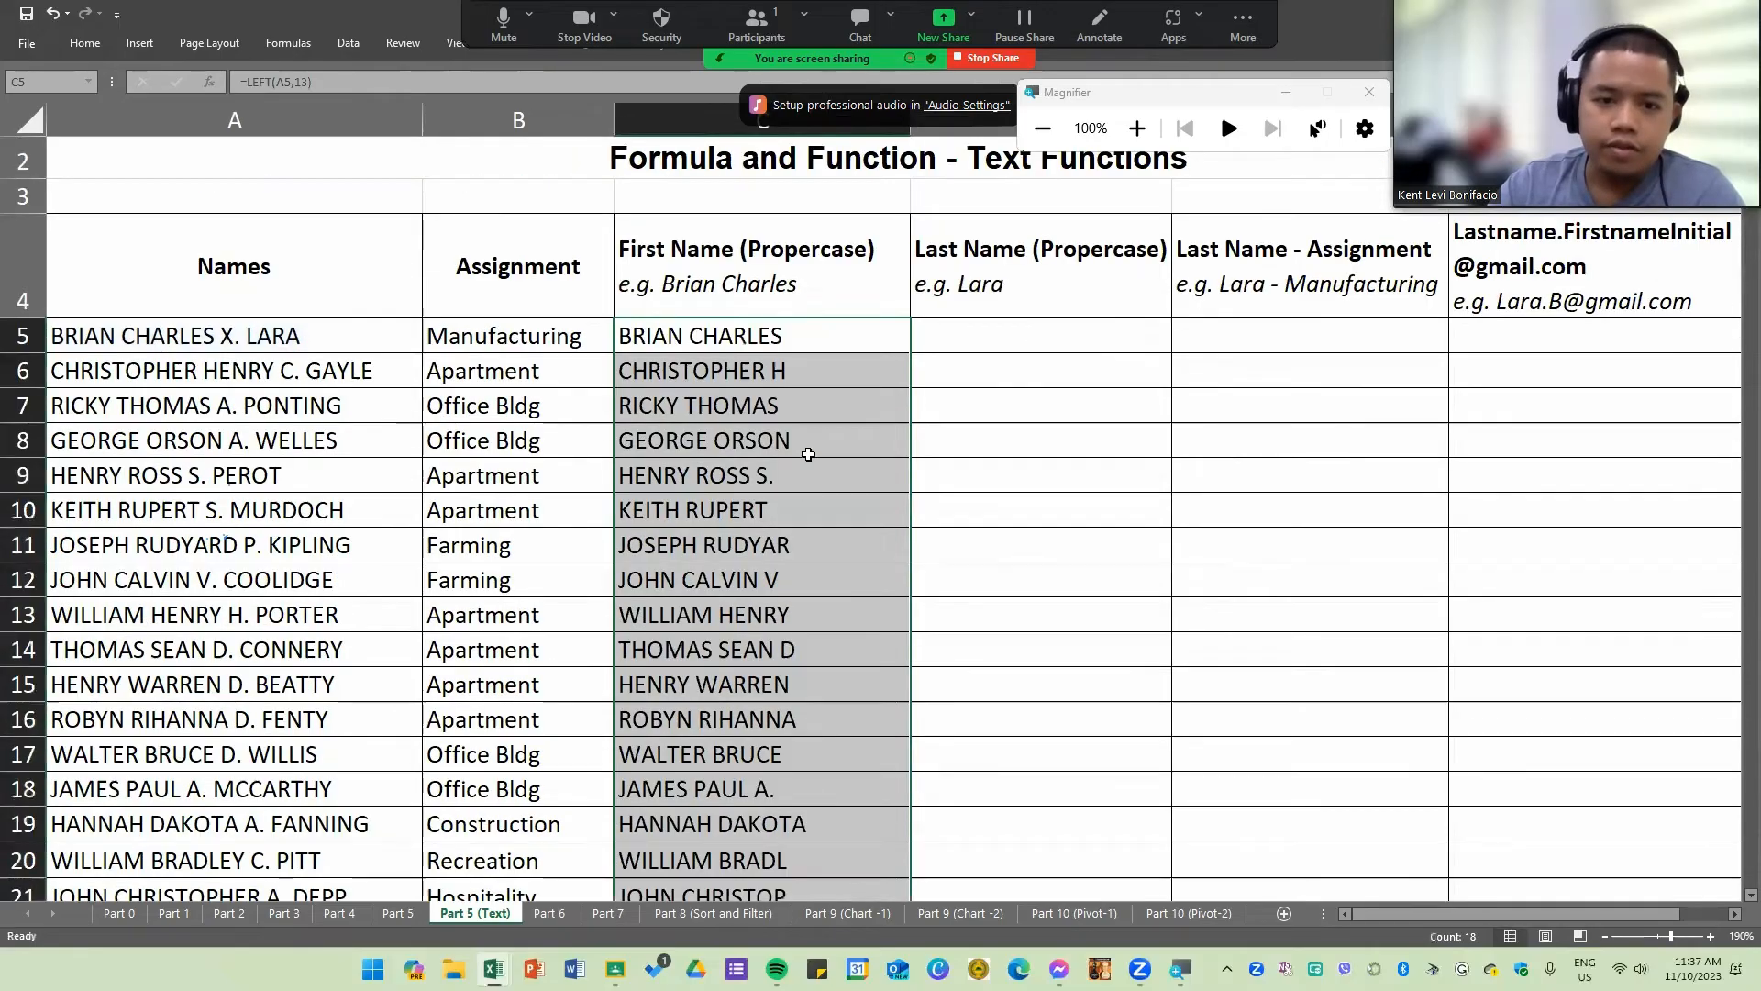
Step: Compare the extracted first names with the Names column and inspect the LEFT formulas in C6 and C9
{"action": "left_click", "coordinate": [807, 444]}
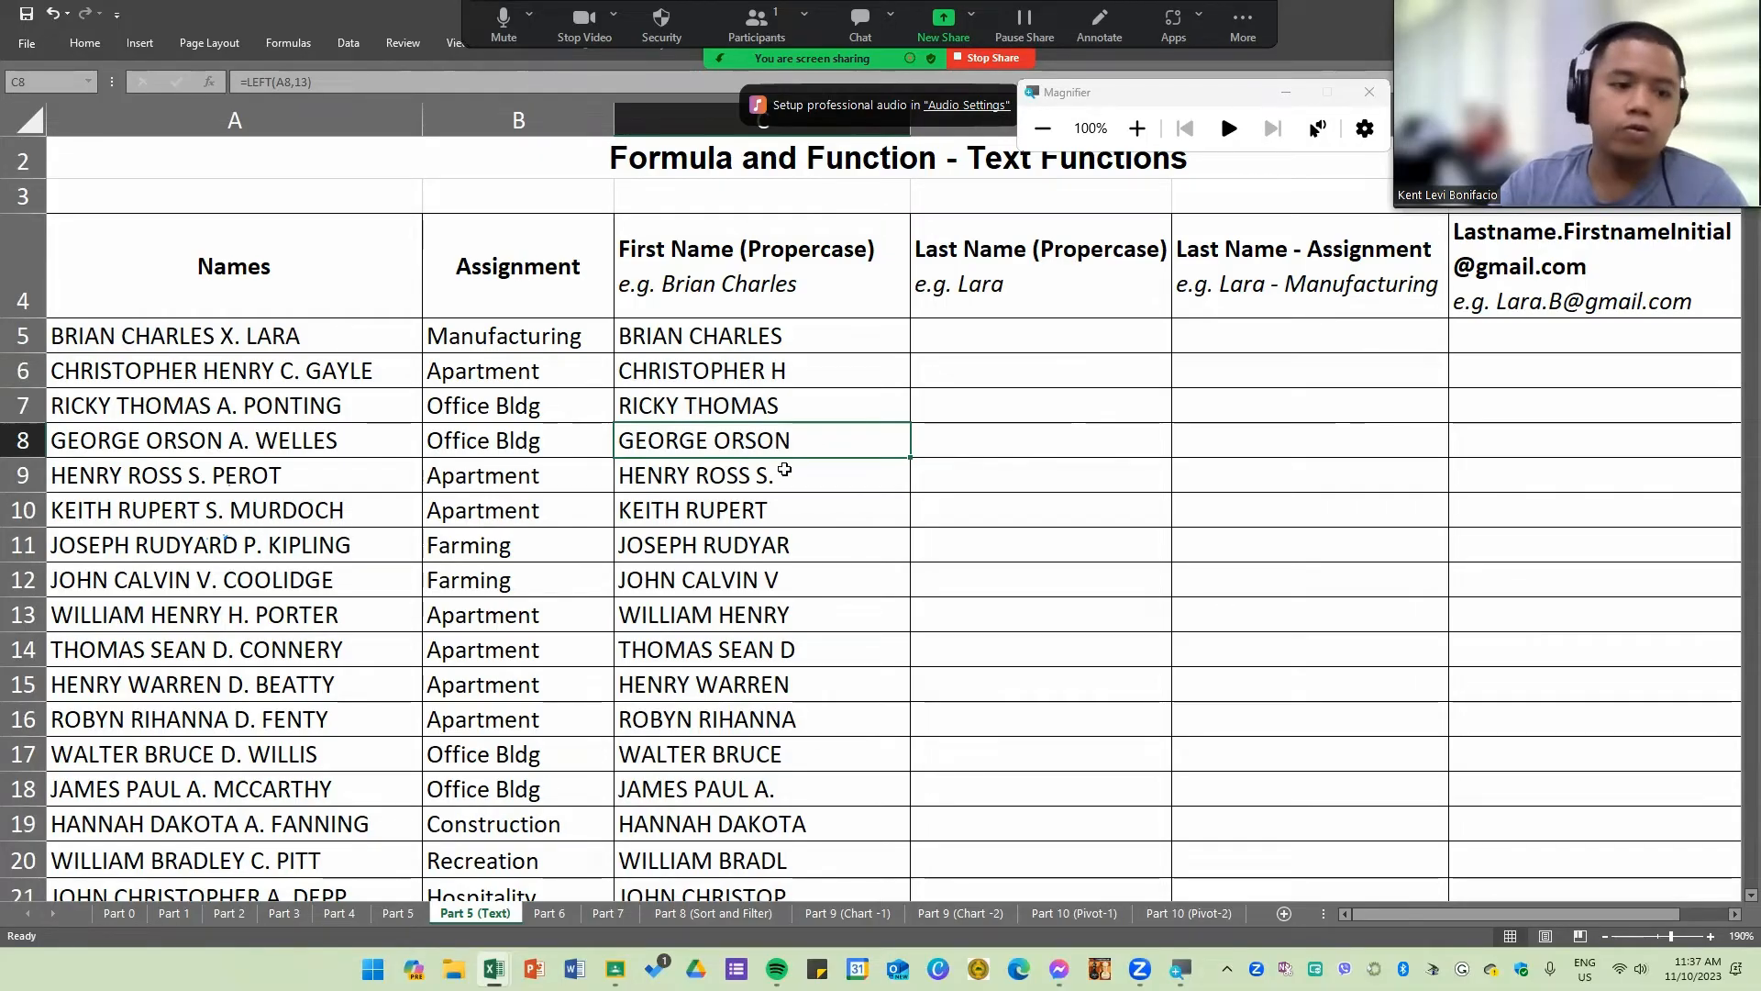
{"action": "left_click", "coordinate": [752, 379]}
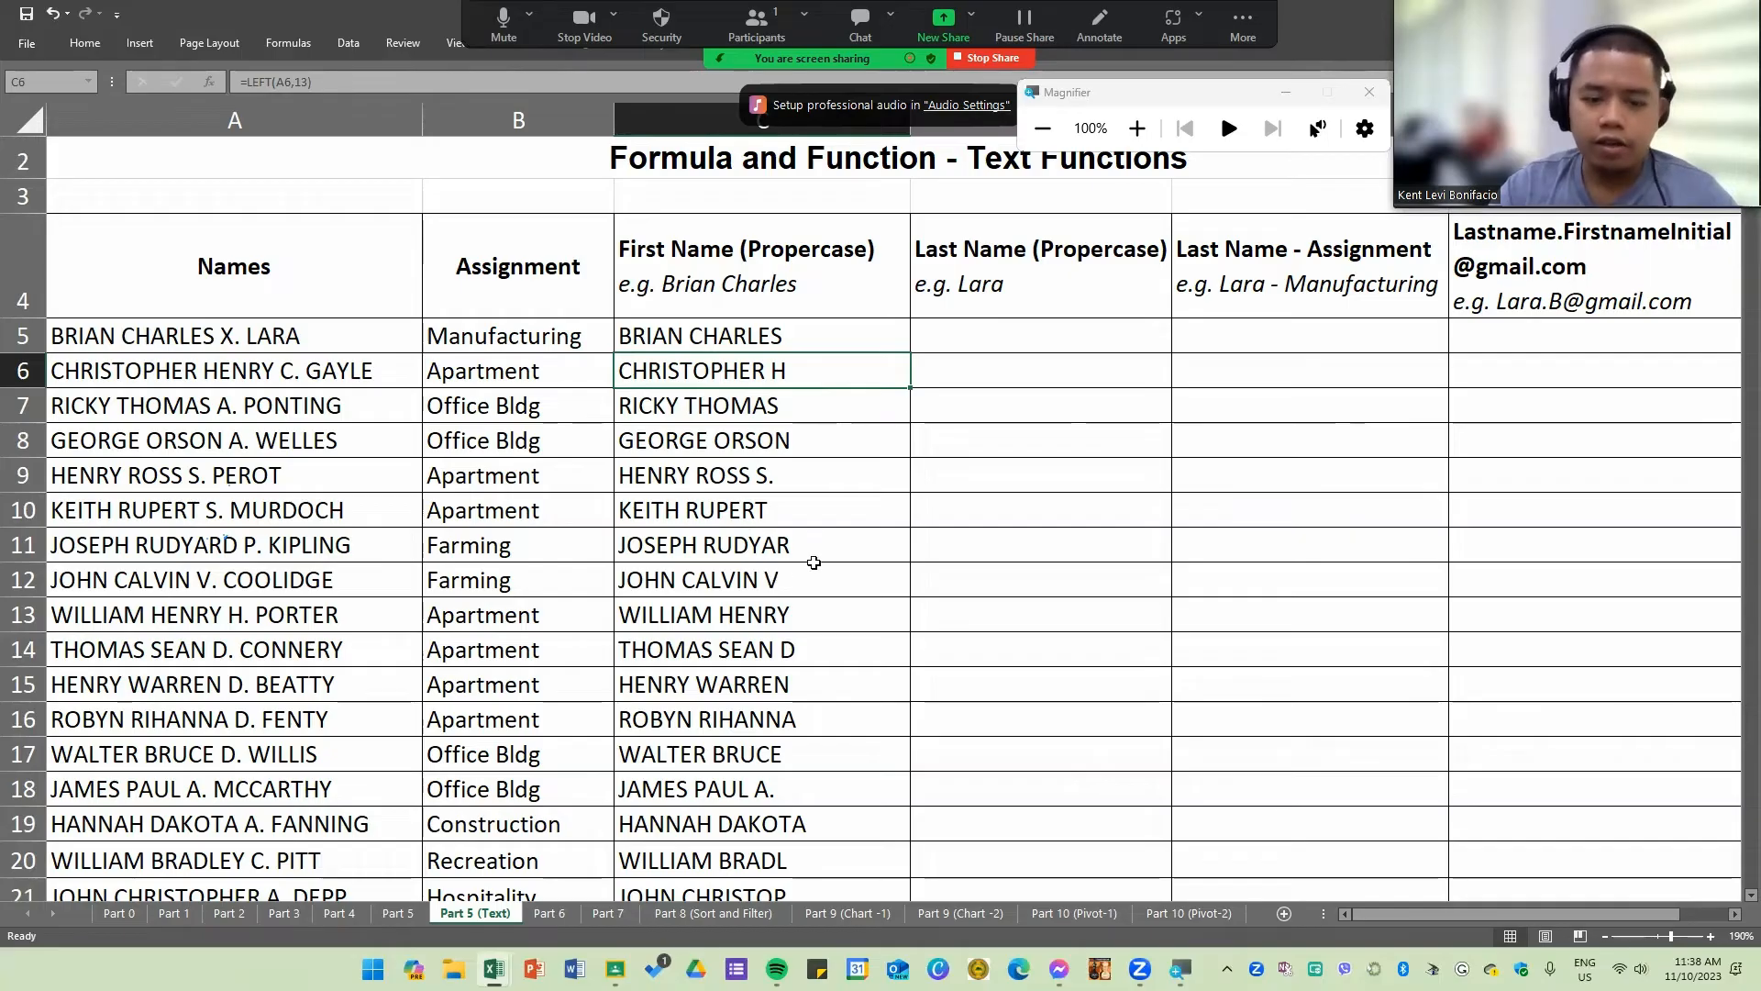
{"action": "scroll", "coordinate": [819, 565], "scroll_direction": "down", "scroll_amount": 1}
{"action": "scroll", "coordinate": [822, 582], "scroll_direction": "up", "scroll_amount": 1}
{"action": "left_click_drag", "start_coordinate": [790, 365], "coordinate": [834, 814]}
{"action": "scroll", "coordinate": [789, 459], "scroll_direction": "up", "scroll_amount": 2}
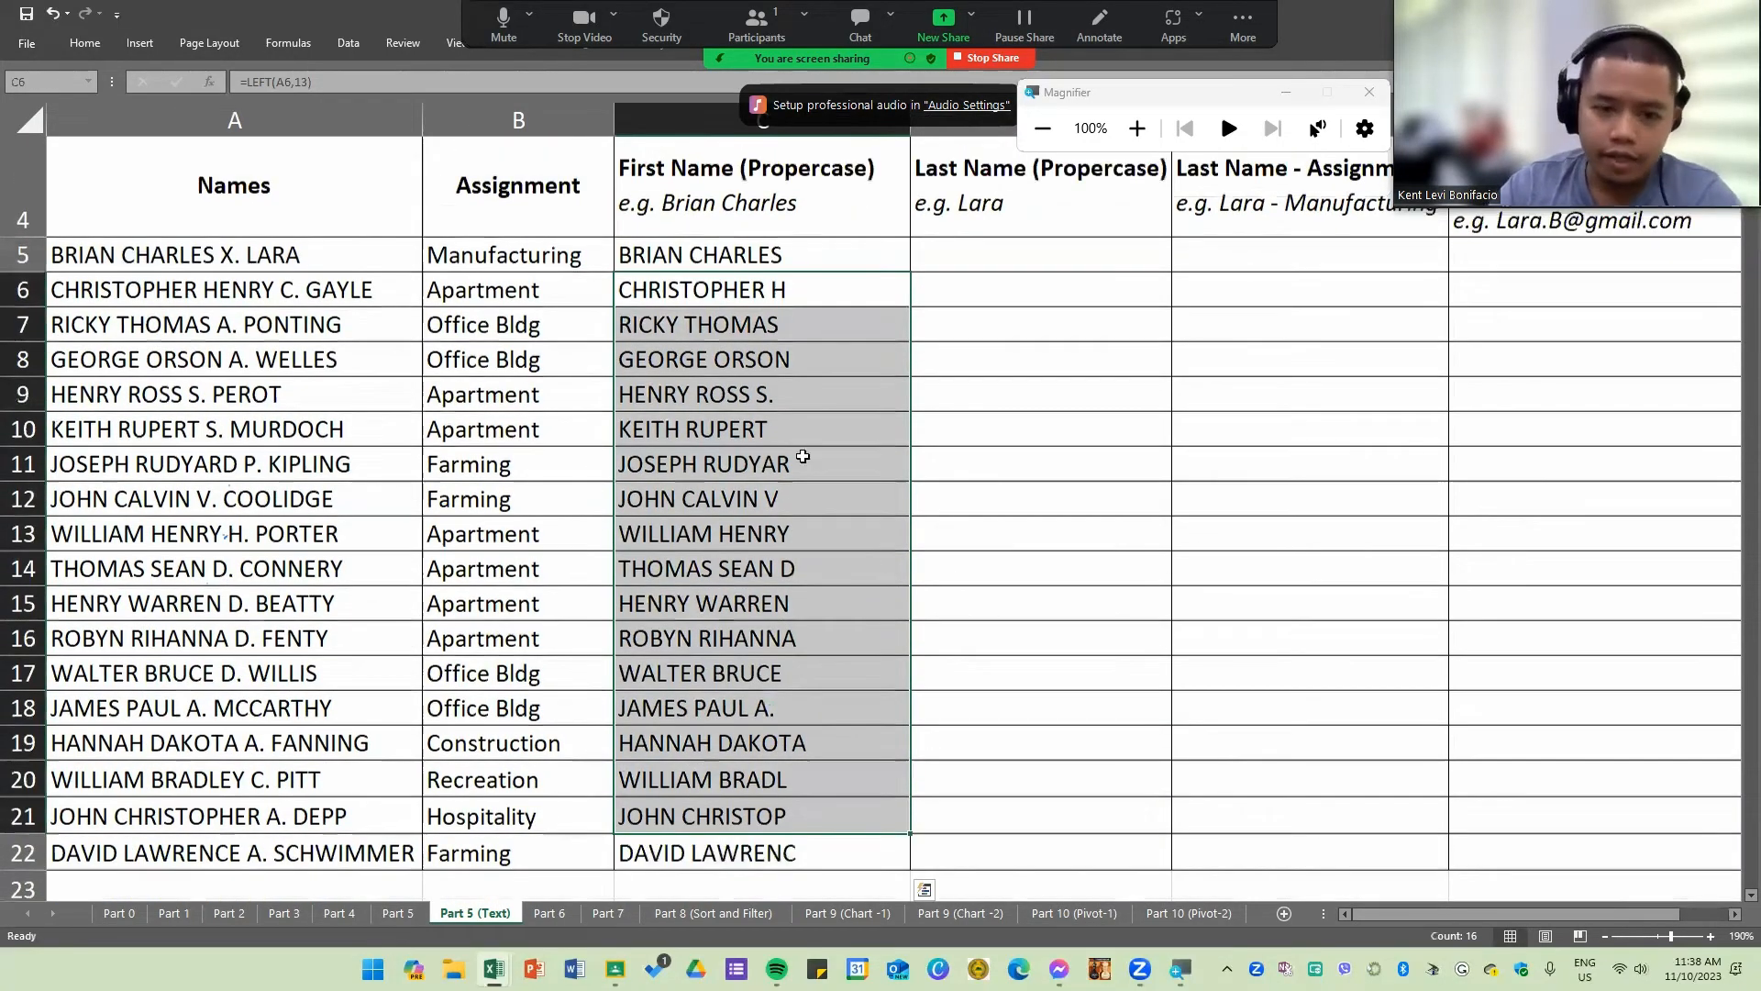
{"action": "double_click", "coordinate": [779, 405]}
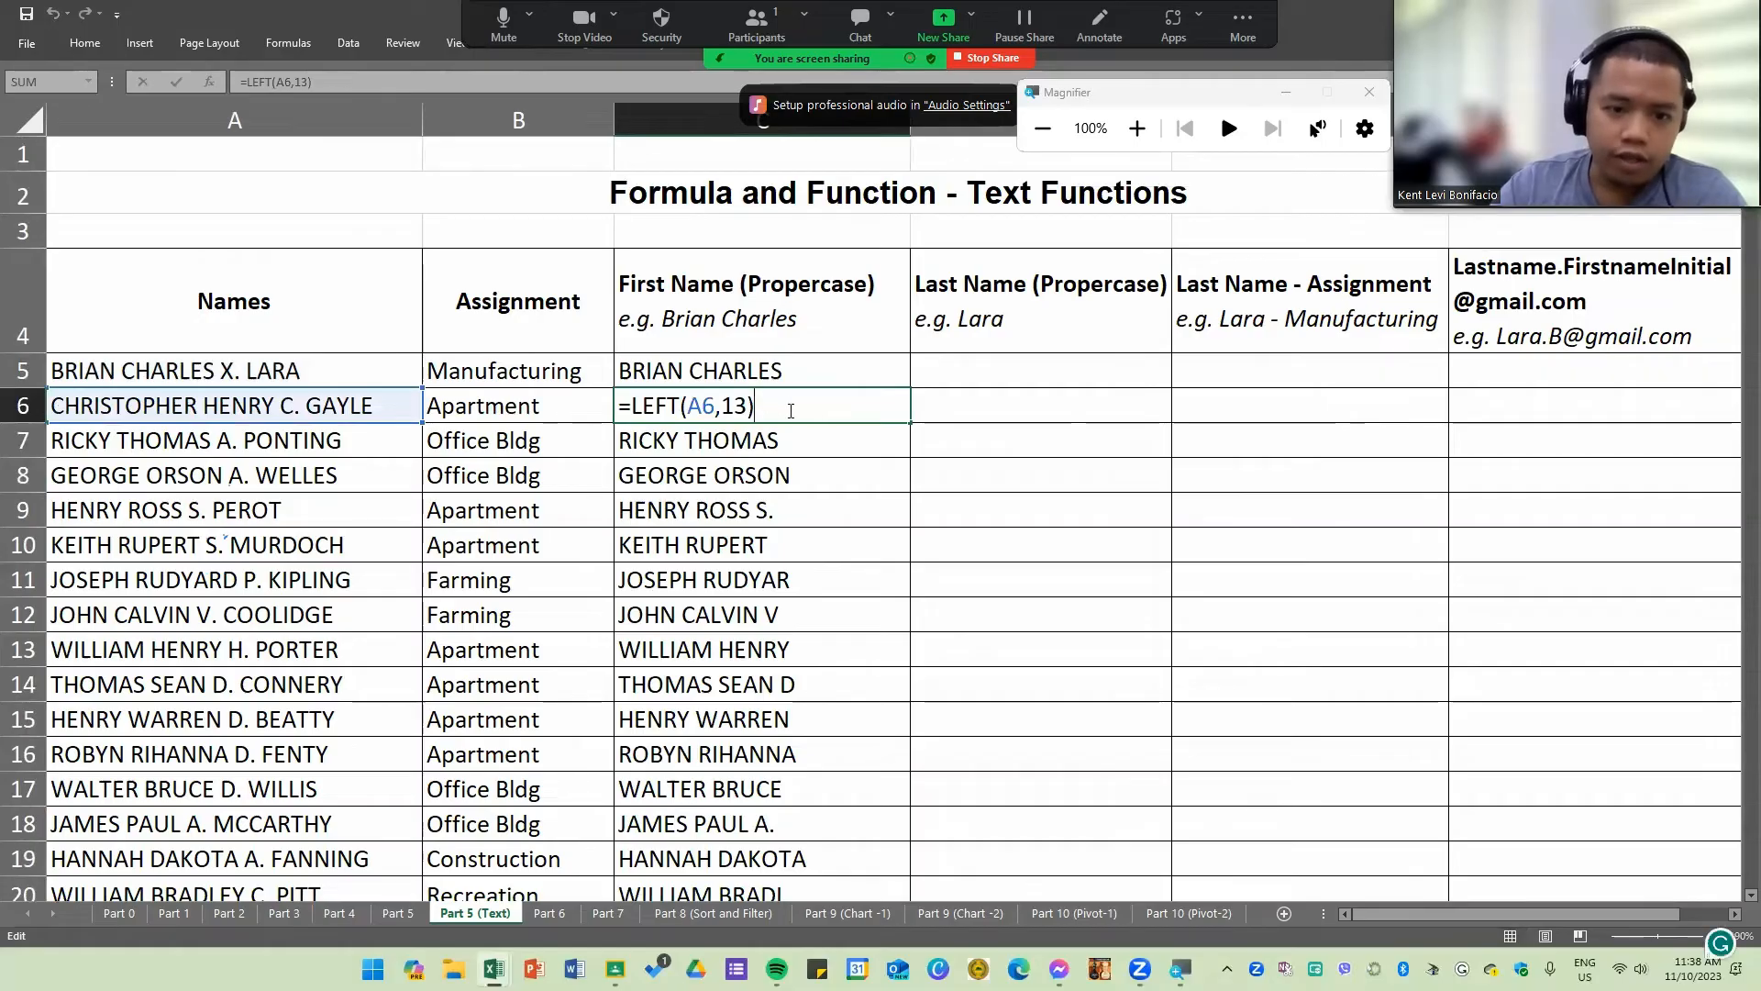
{"action": "key", "text": "Return"}
{"action": "left_click", "coordinate": [796, 514]}
{"action": "double_click", "coordinate": [796, 512]}
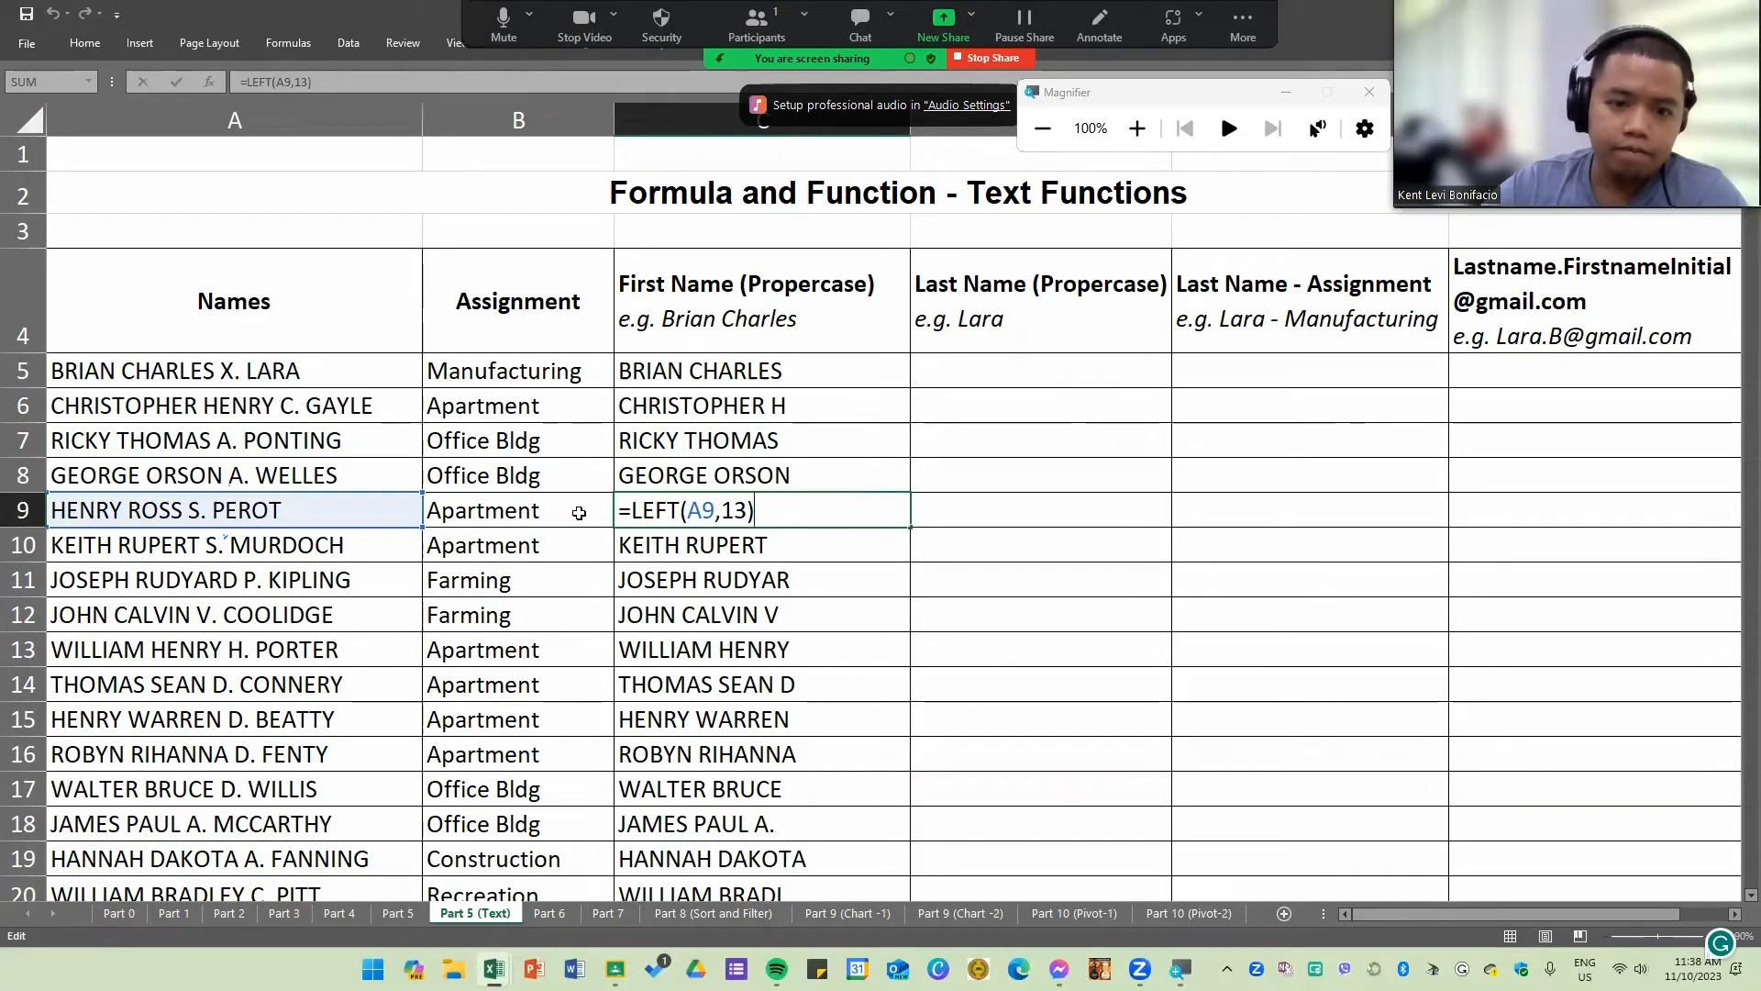
{"action": "key", "text": "Return"}
Step: Set the character count of the LEFT formula in C6 to 17
{"action": "left_click", "coordinate": [827, 408]}
{"action": "double_click", "coordinate": [781, 409]}
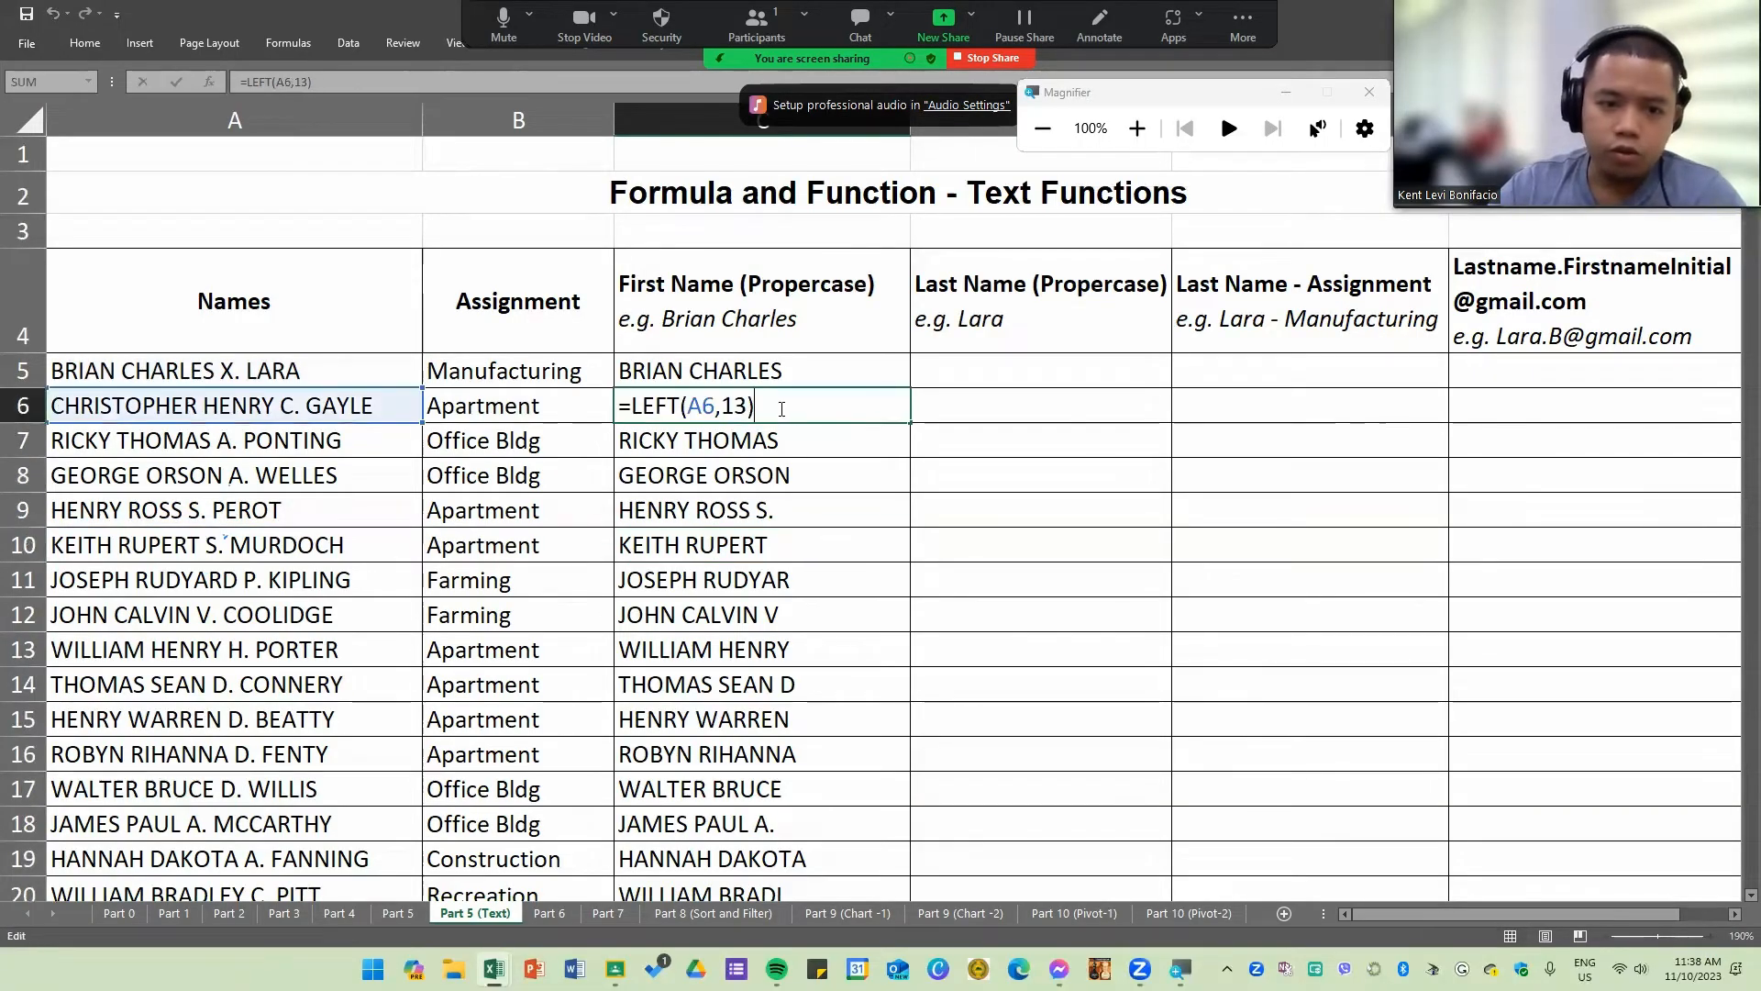
{"action": "double_click", "coordinate": [726, 404]}
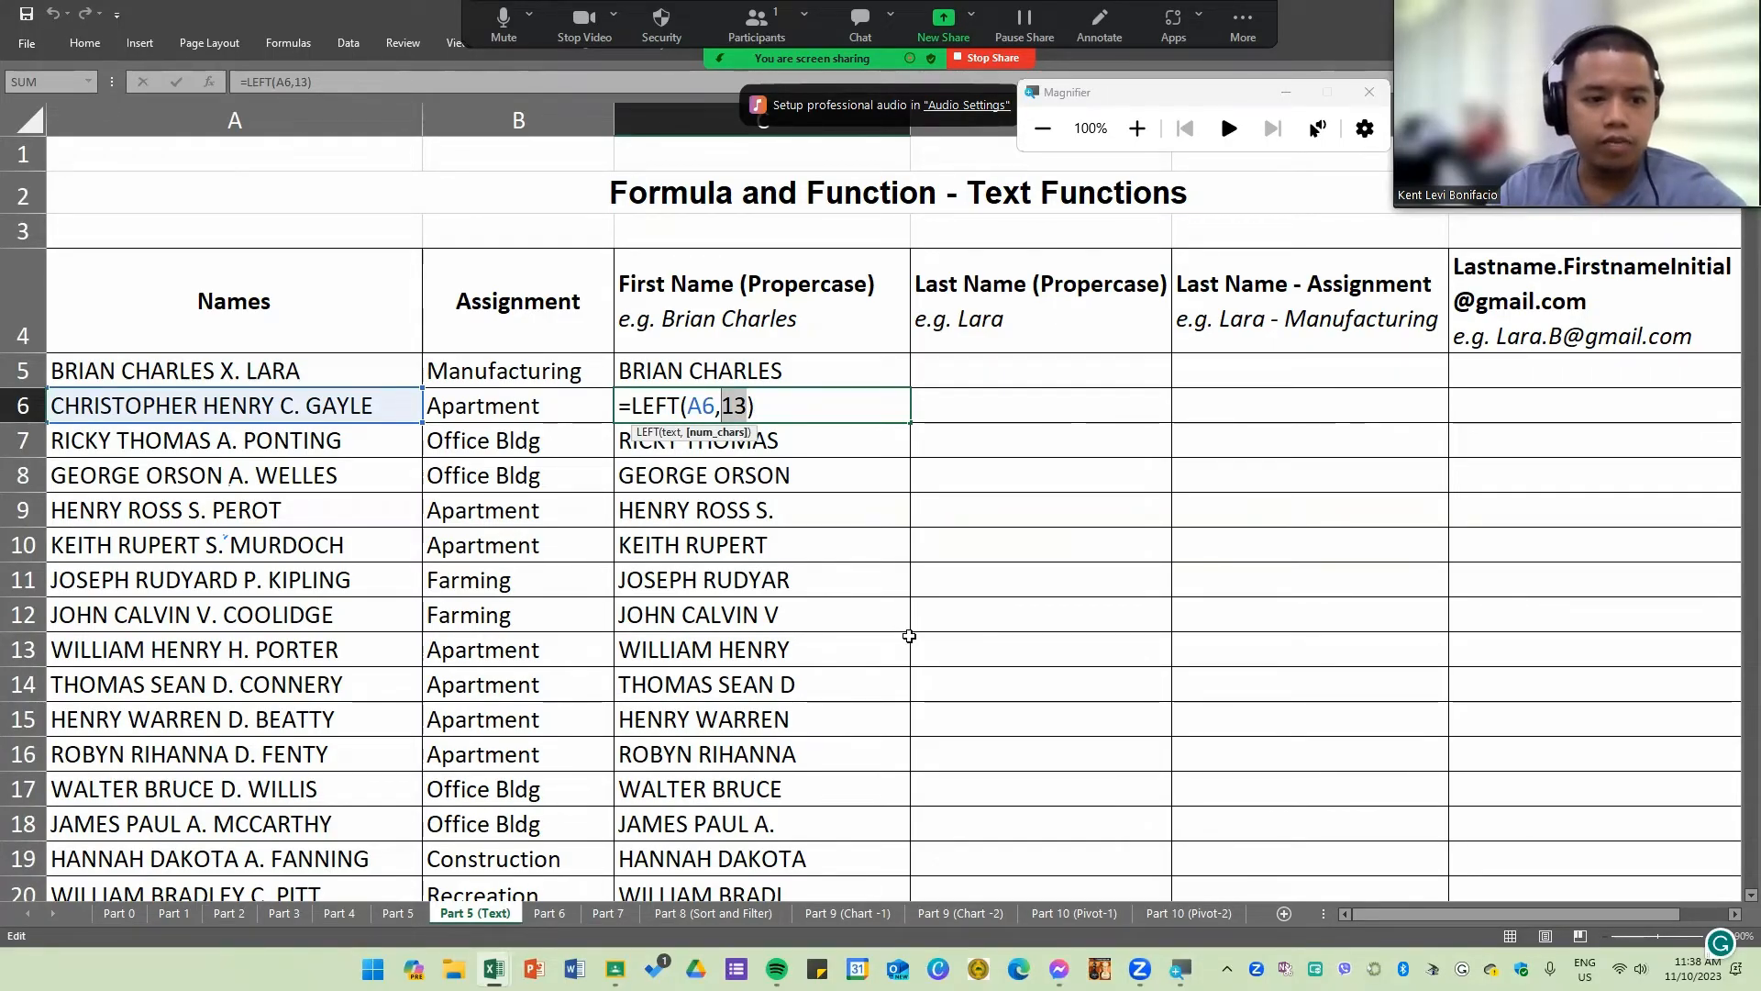
{"action": "key", "text": "Return"}
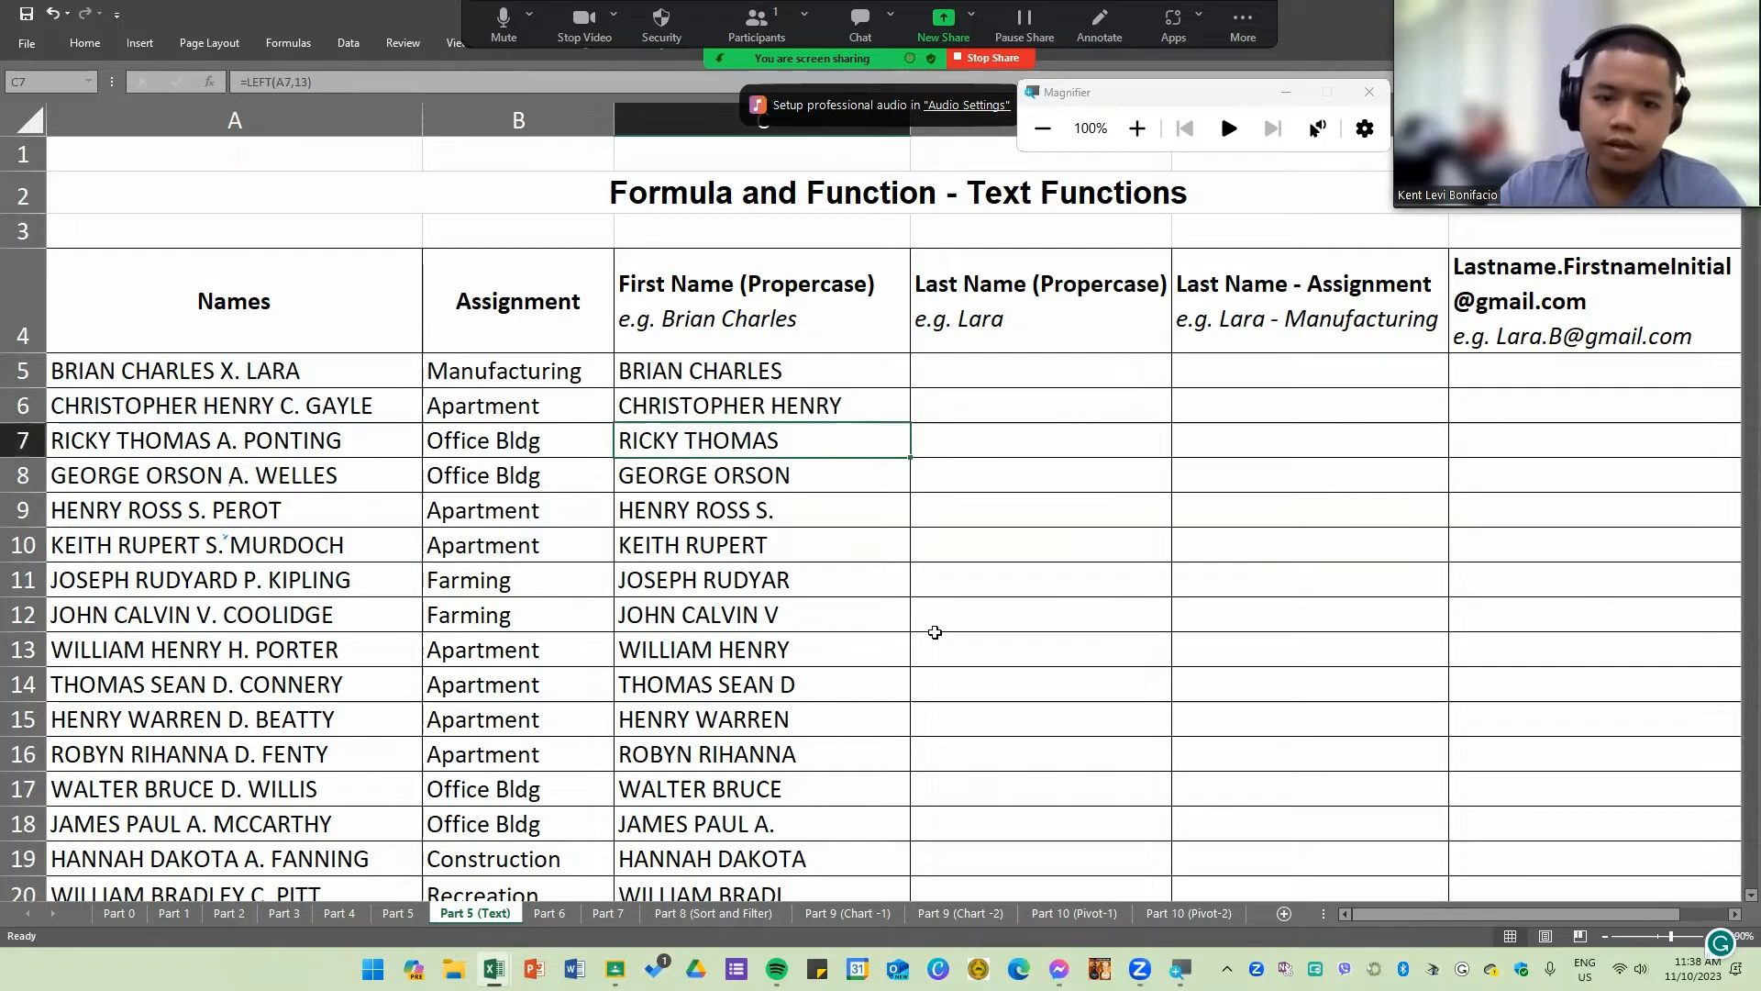
Step: Clear the first-name formulas from C6 through C22, keeping only the one in C5
{"action": "left_click_drag", "start_coordinate": [834, 403], "coordinate": [825, 736]}
{"action": "scroll", "coordinate": [825, 736], "scroll_direction": "up", "scroll_amount": 2}
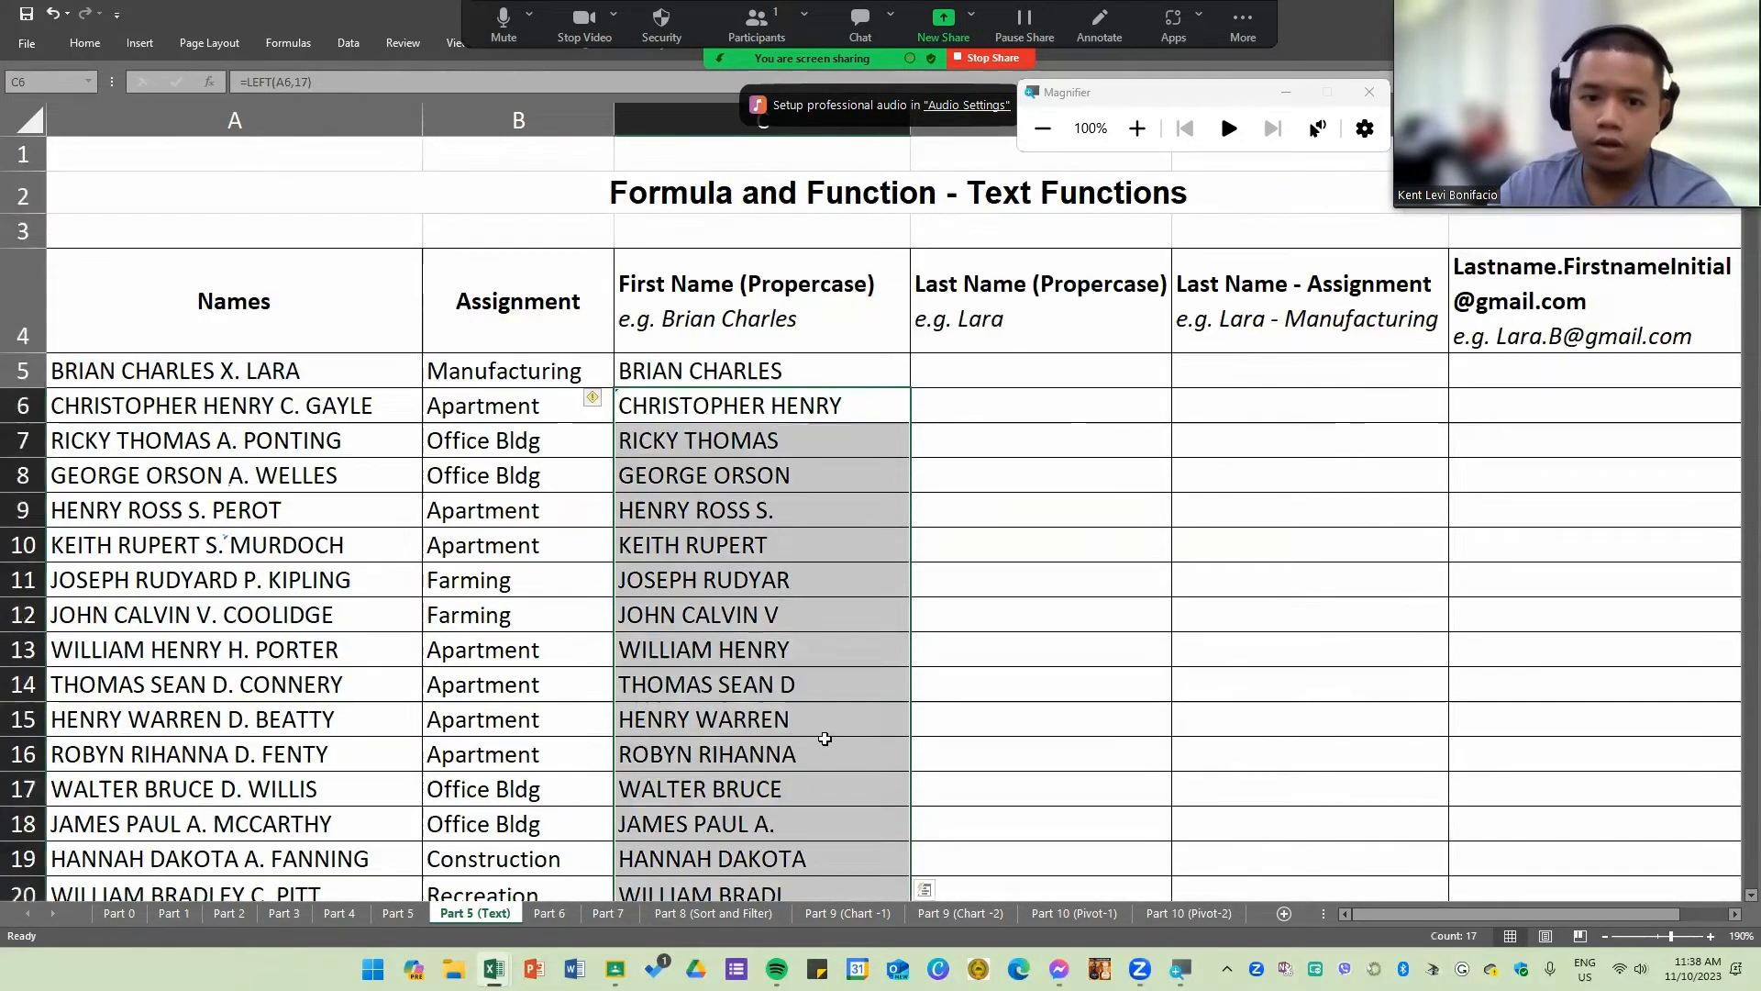
{"action": "key", "text": "Delete"}
Step: Open the LEFT formula in C5 for editing and select its number-of-characters argument
{"action": "left_click", "coordinate": [824, 377]}
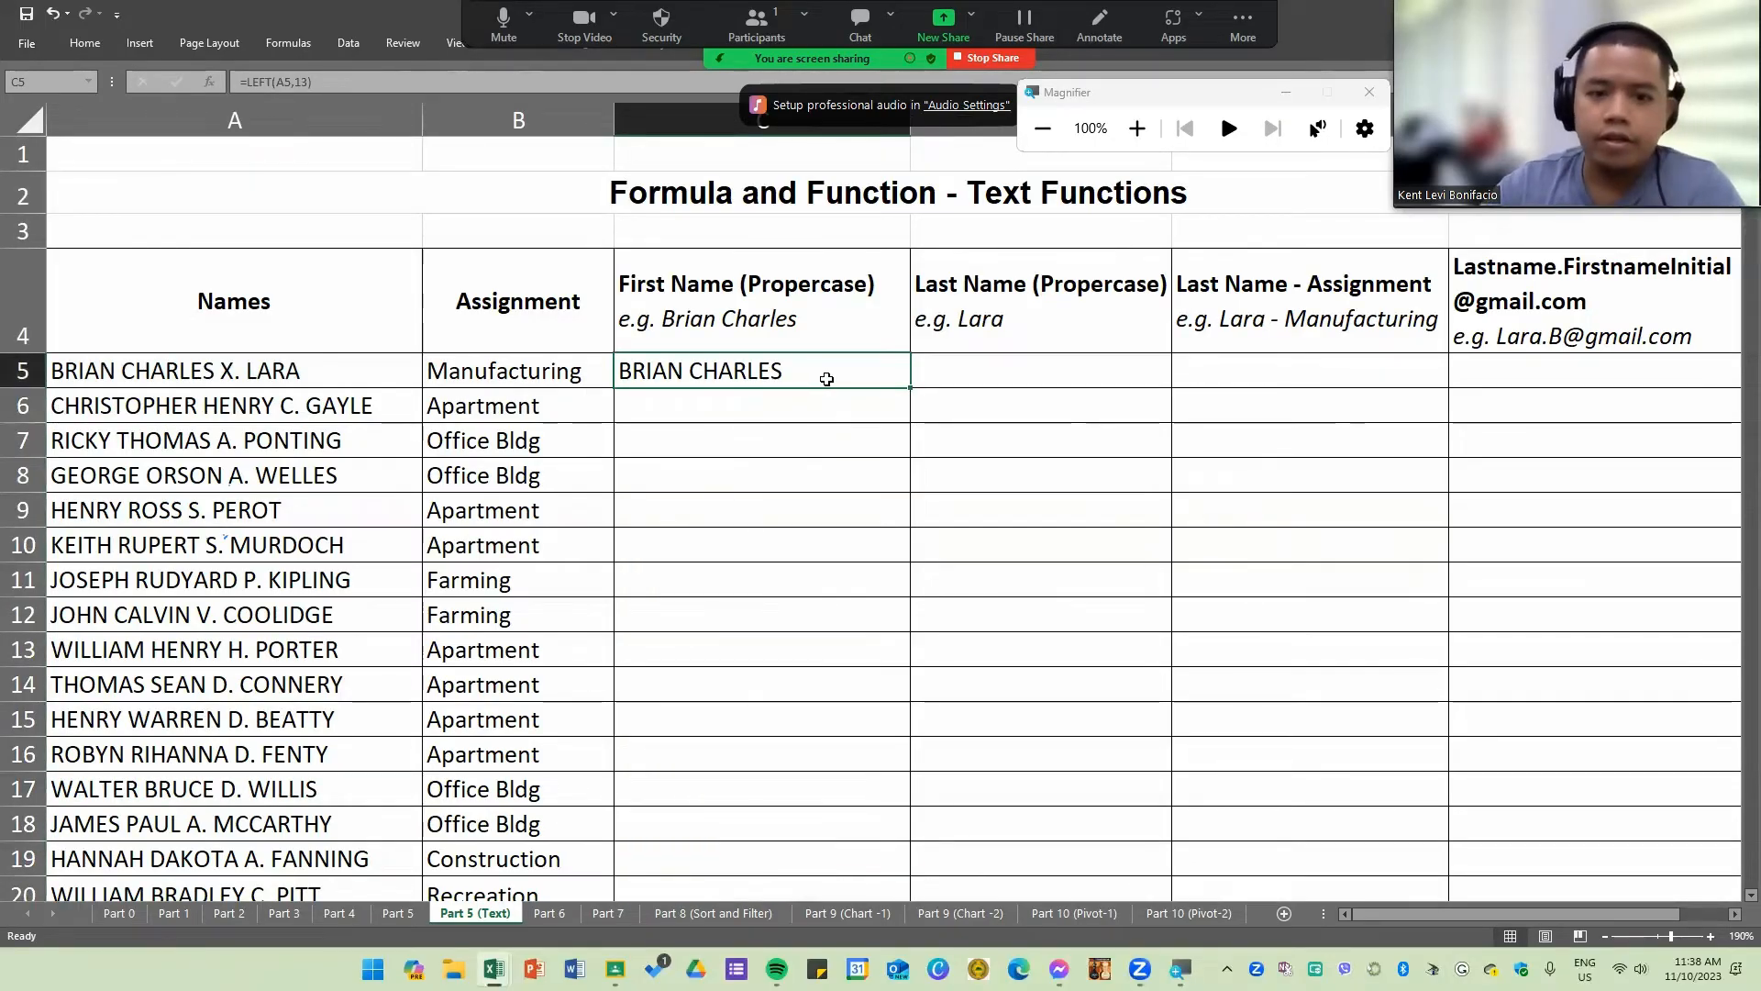
{"action": "double_click", "coordinate": [827, 379]}
{"action": "left_click", "coordinate": [871, 459]}
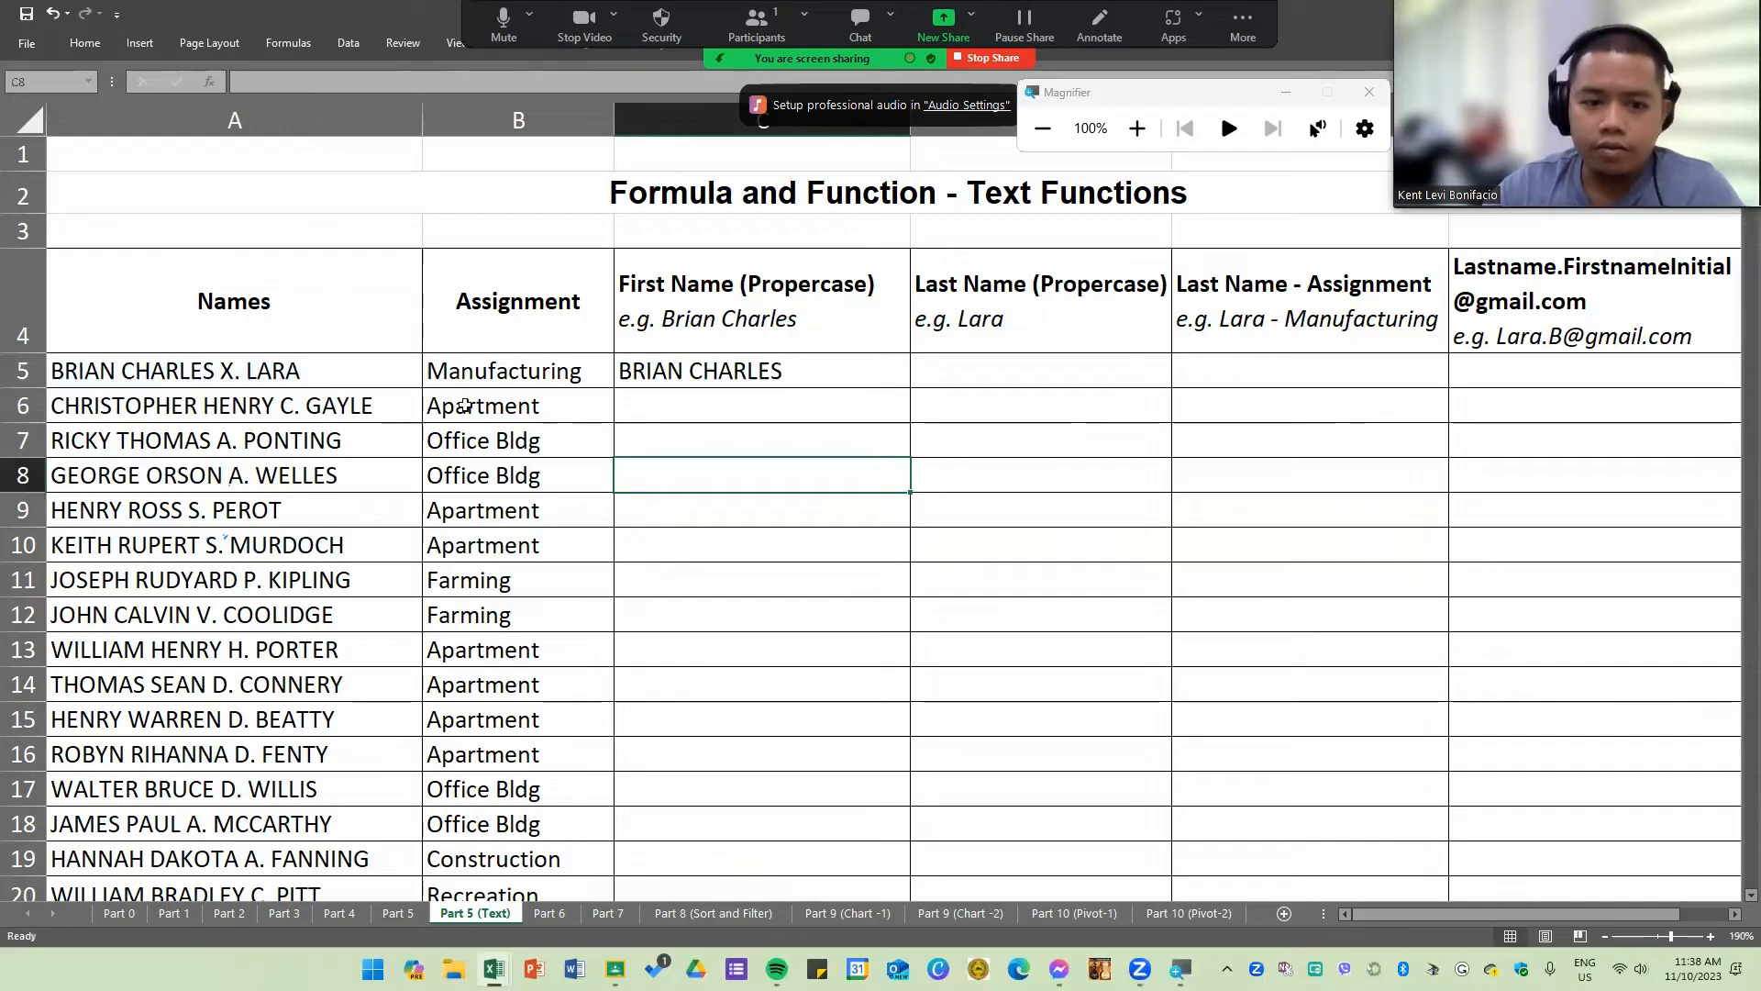
{"action": "scroll", "coordinate": [472, 450], "scroll_direction": "up", "scroll_amount": 1}
{"action": "scroll", "coordinate": [623, 513], "scroll_direction": "up", "scroll_amount": 3}
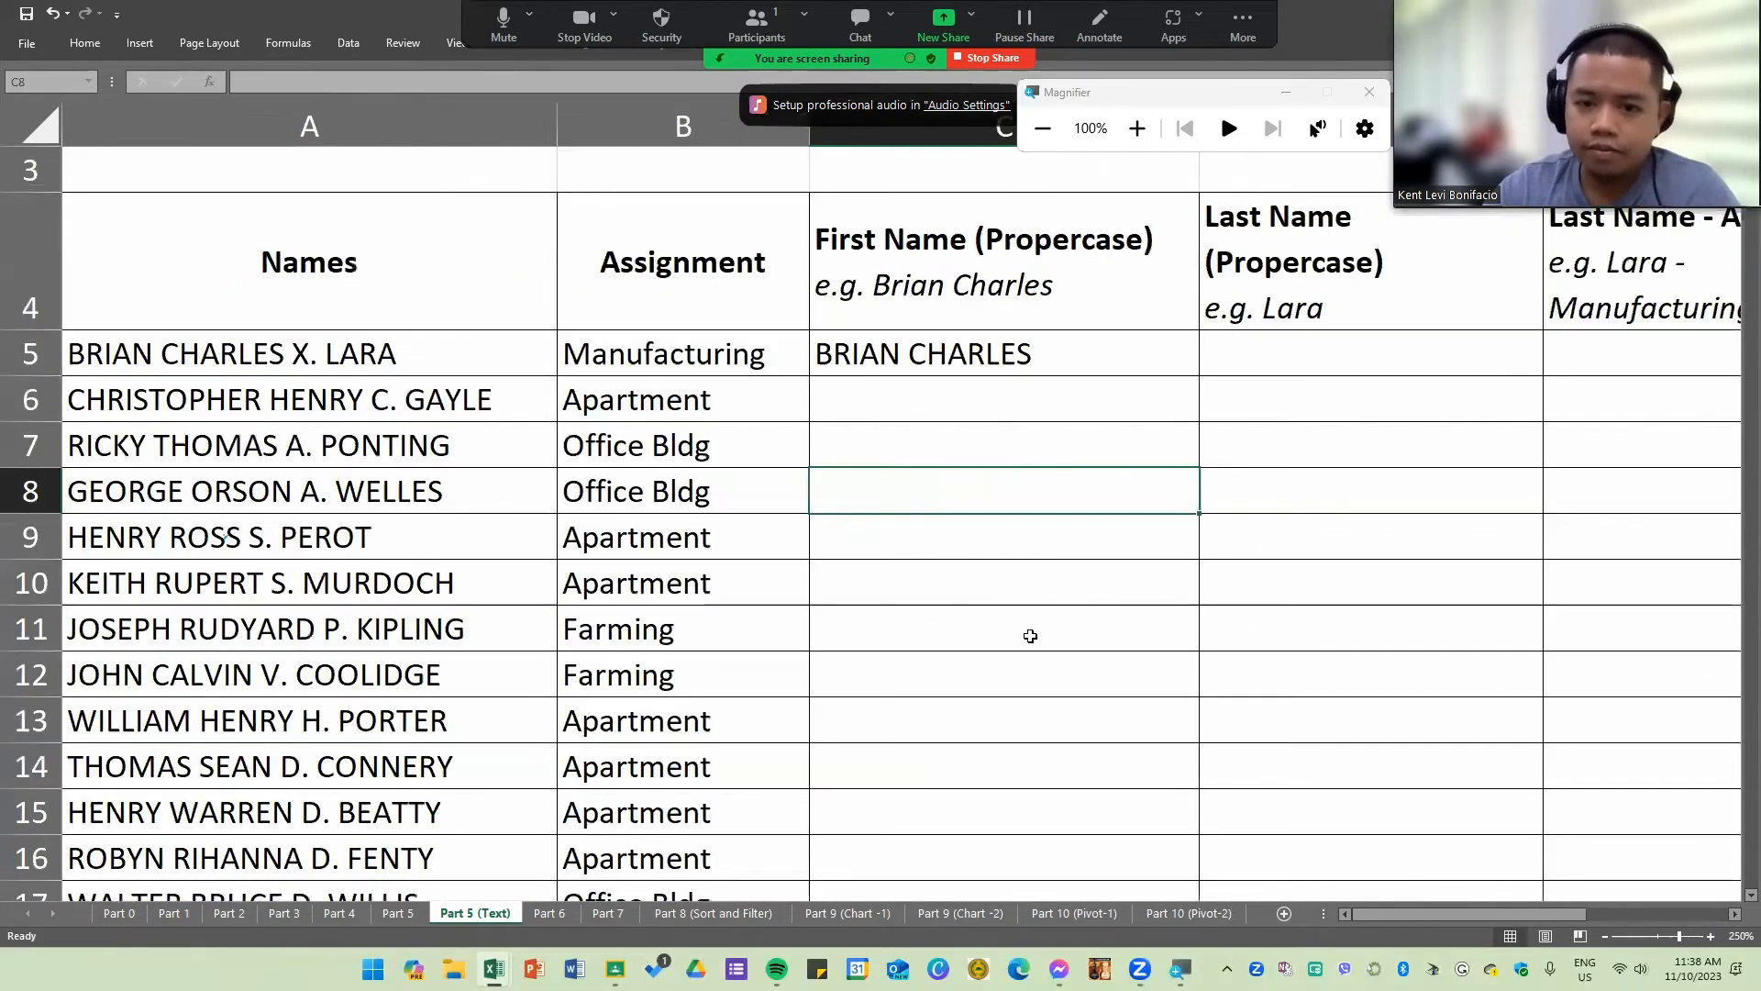
{"action": "scroll", "coordinate": [1050, 469], "scroll_direction": "up", "scroll_amount": 1}
{"action": "double_click", "coordinate": [1053, 474]}
{"action": "key", "text": "Return"}
{"action": "left_click", "coordinate": [1168, 456]}
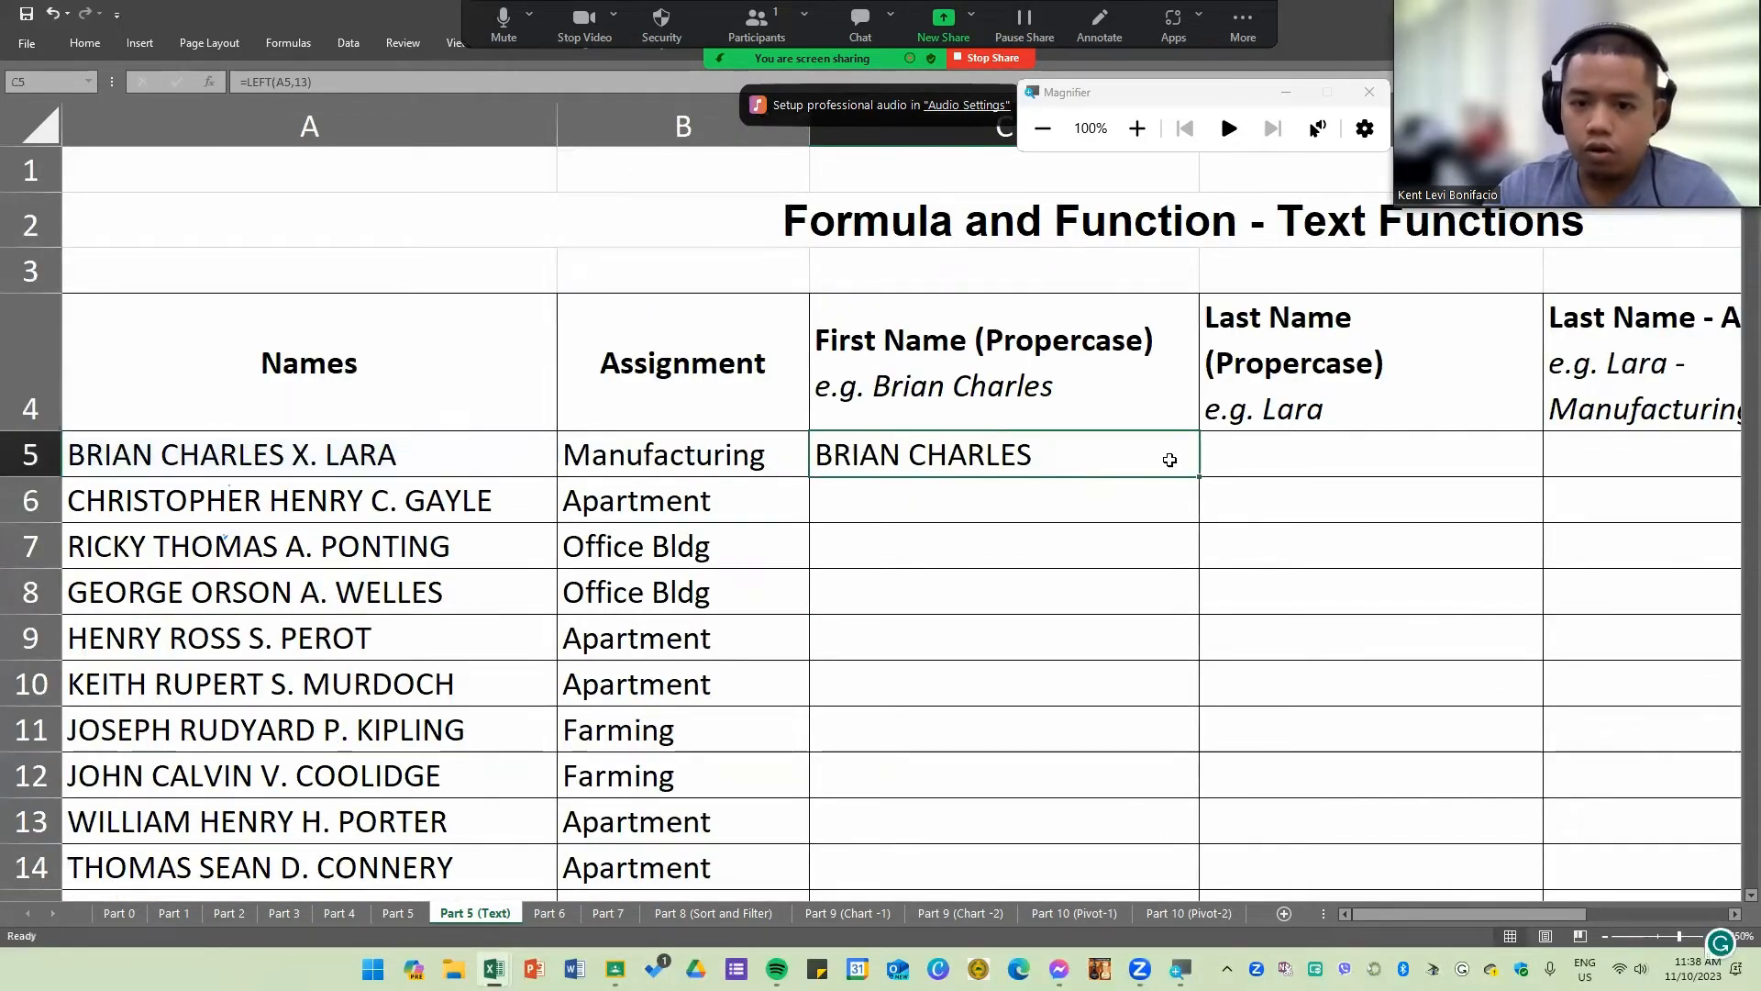
{"action": "scroll", "coordinate": [1137, 542], "scroll_direction": "up", "scroll_amount": 1}
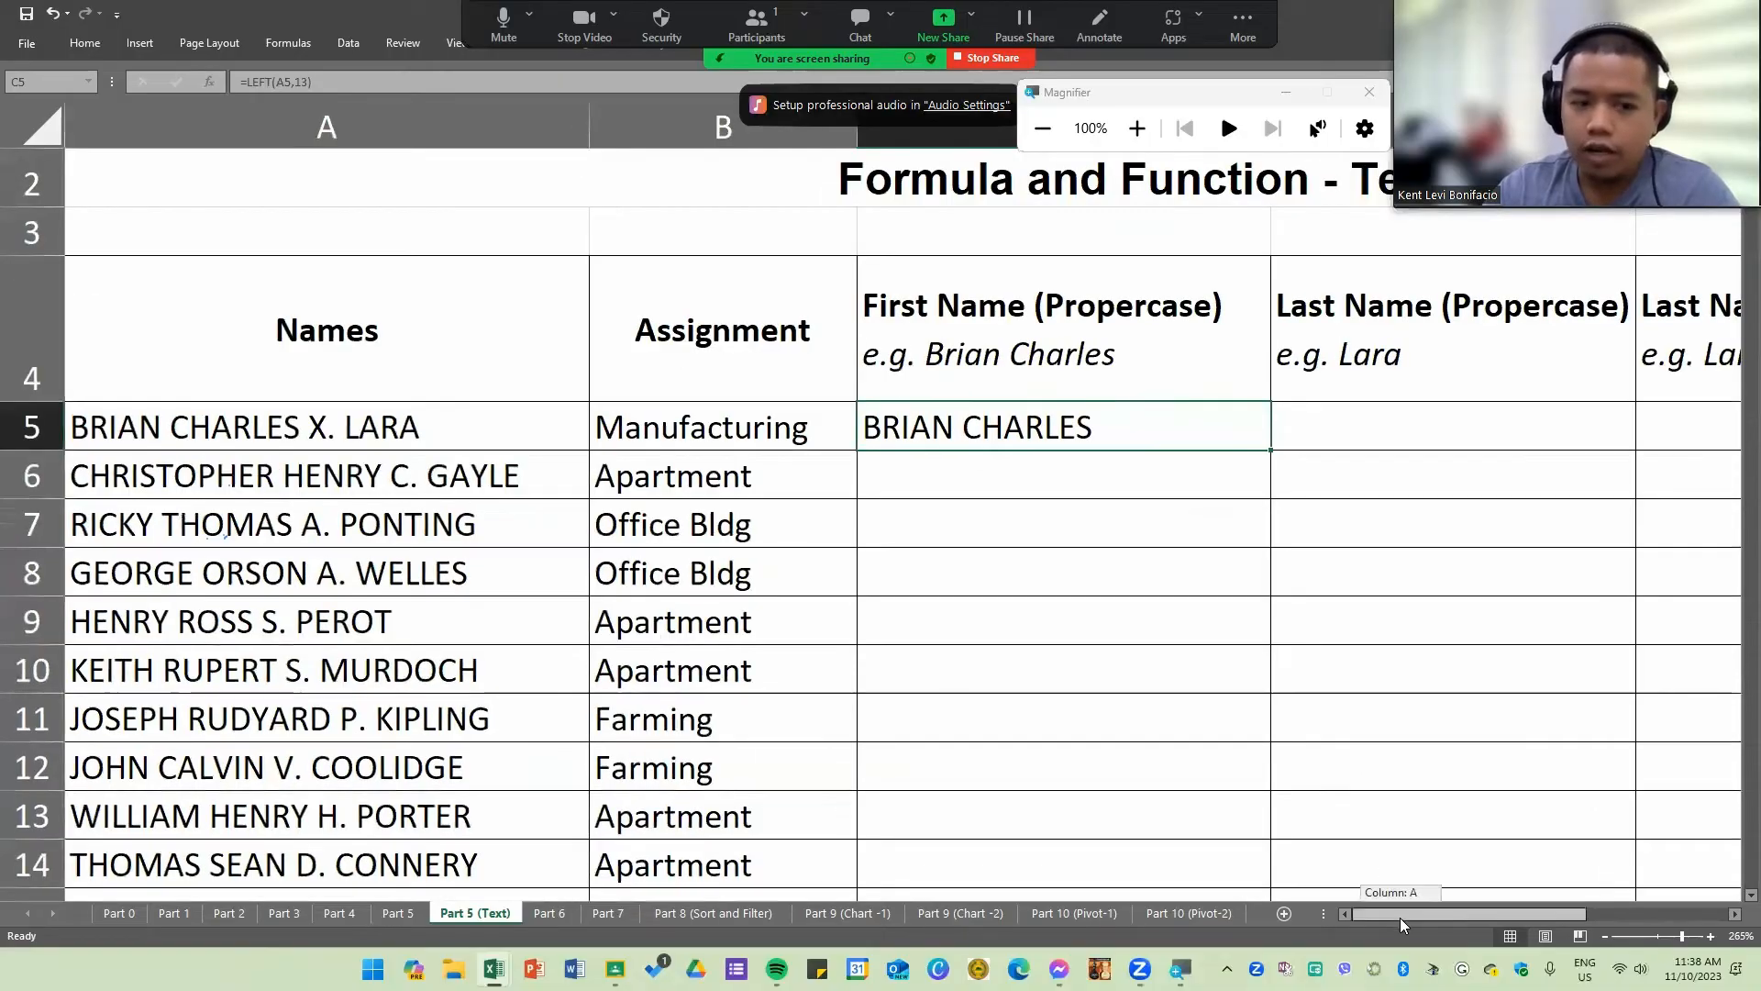
{"action": "double_click", "coordinate": [1084, 424]}
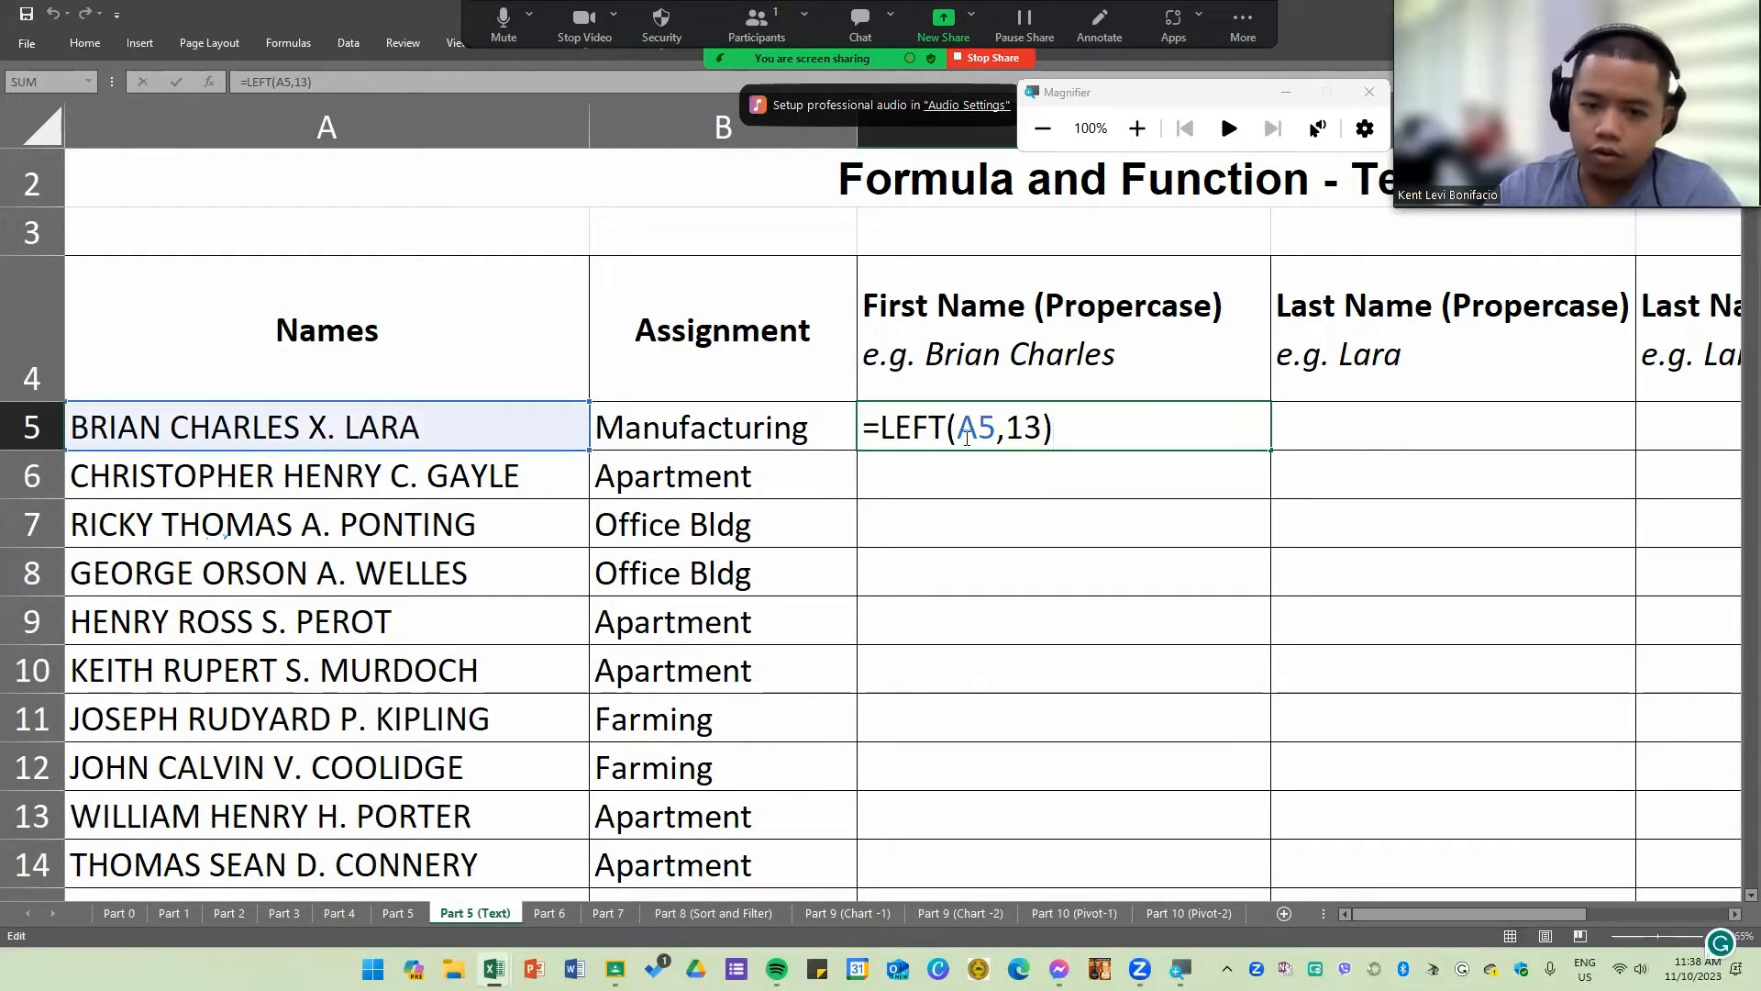
{"action": "left_click_drag", "start_coordinate": [880, 431], "coordinate": [1050, 430]}
{"action": "left_click", "coordinate": [1039, 427]}
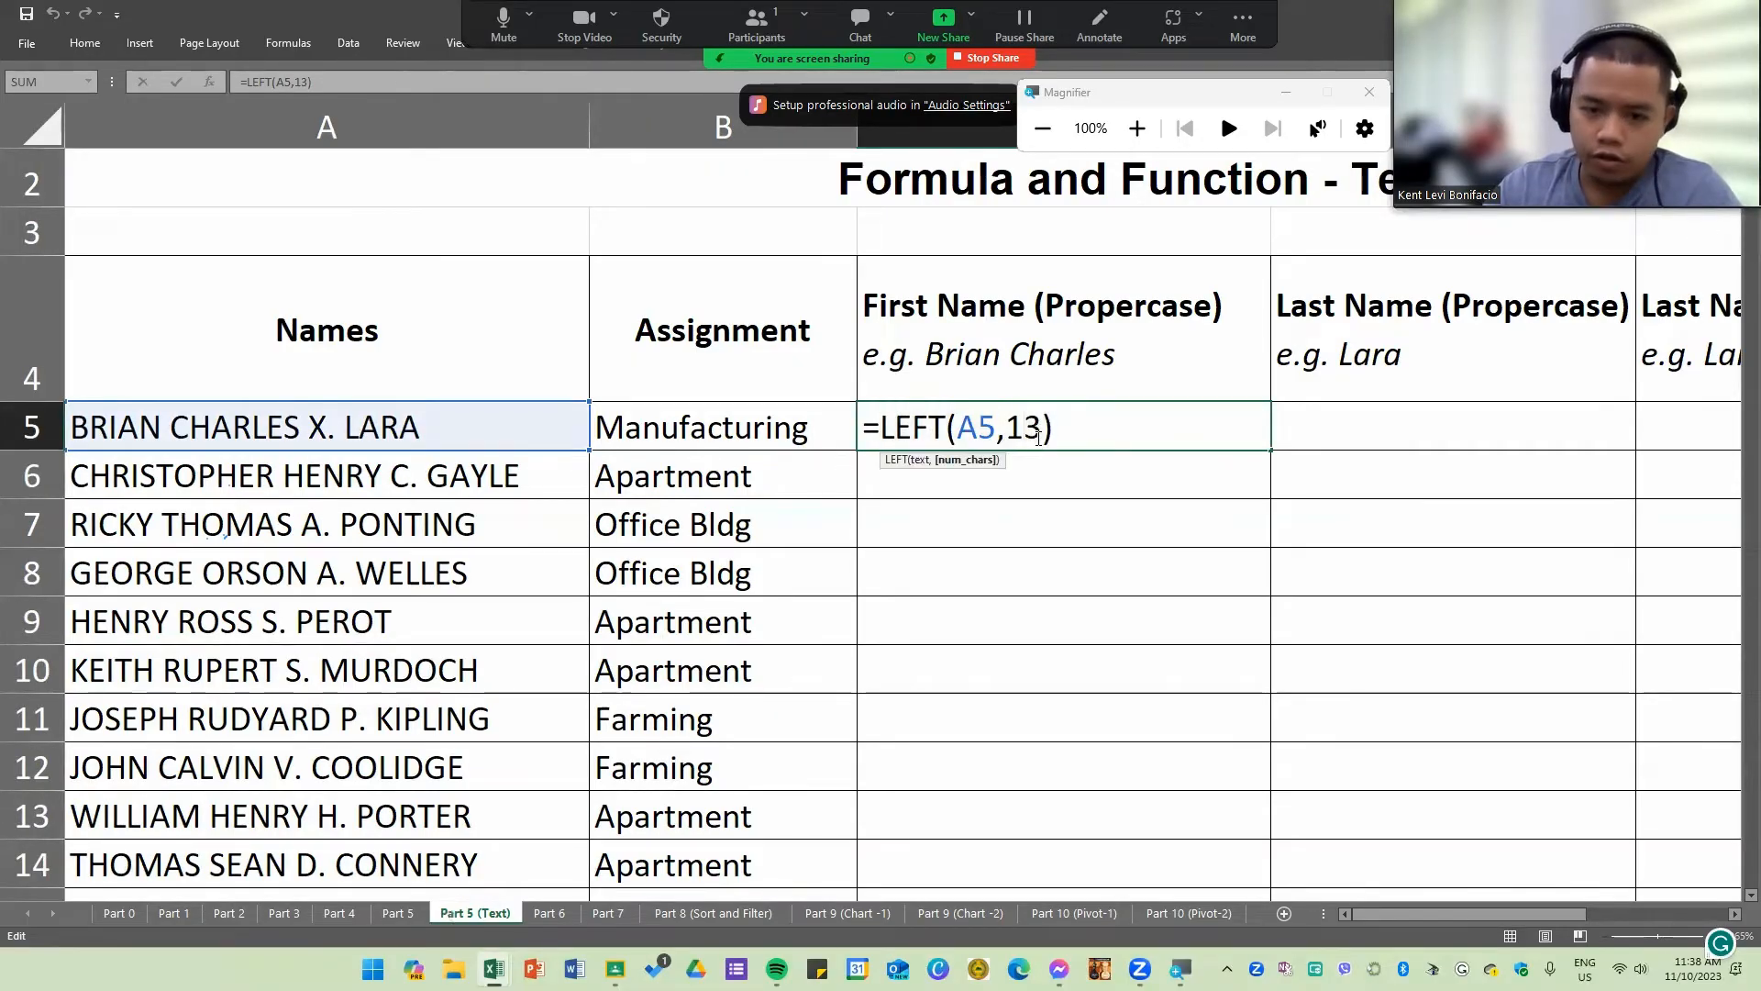
{"action": "double_click", "coordinate": [1009, 429]}
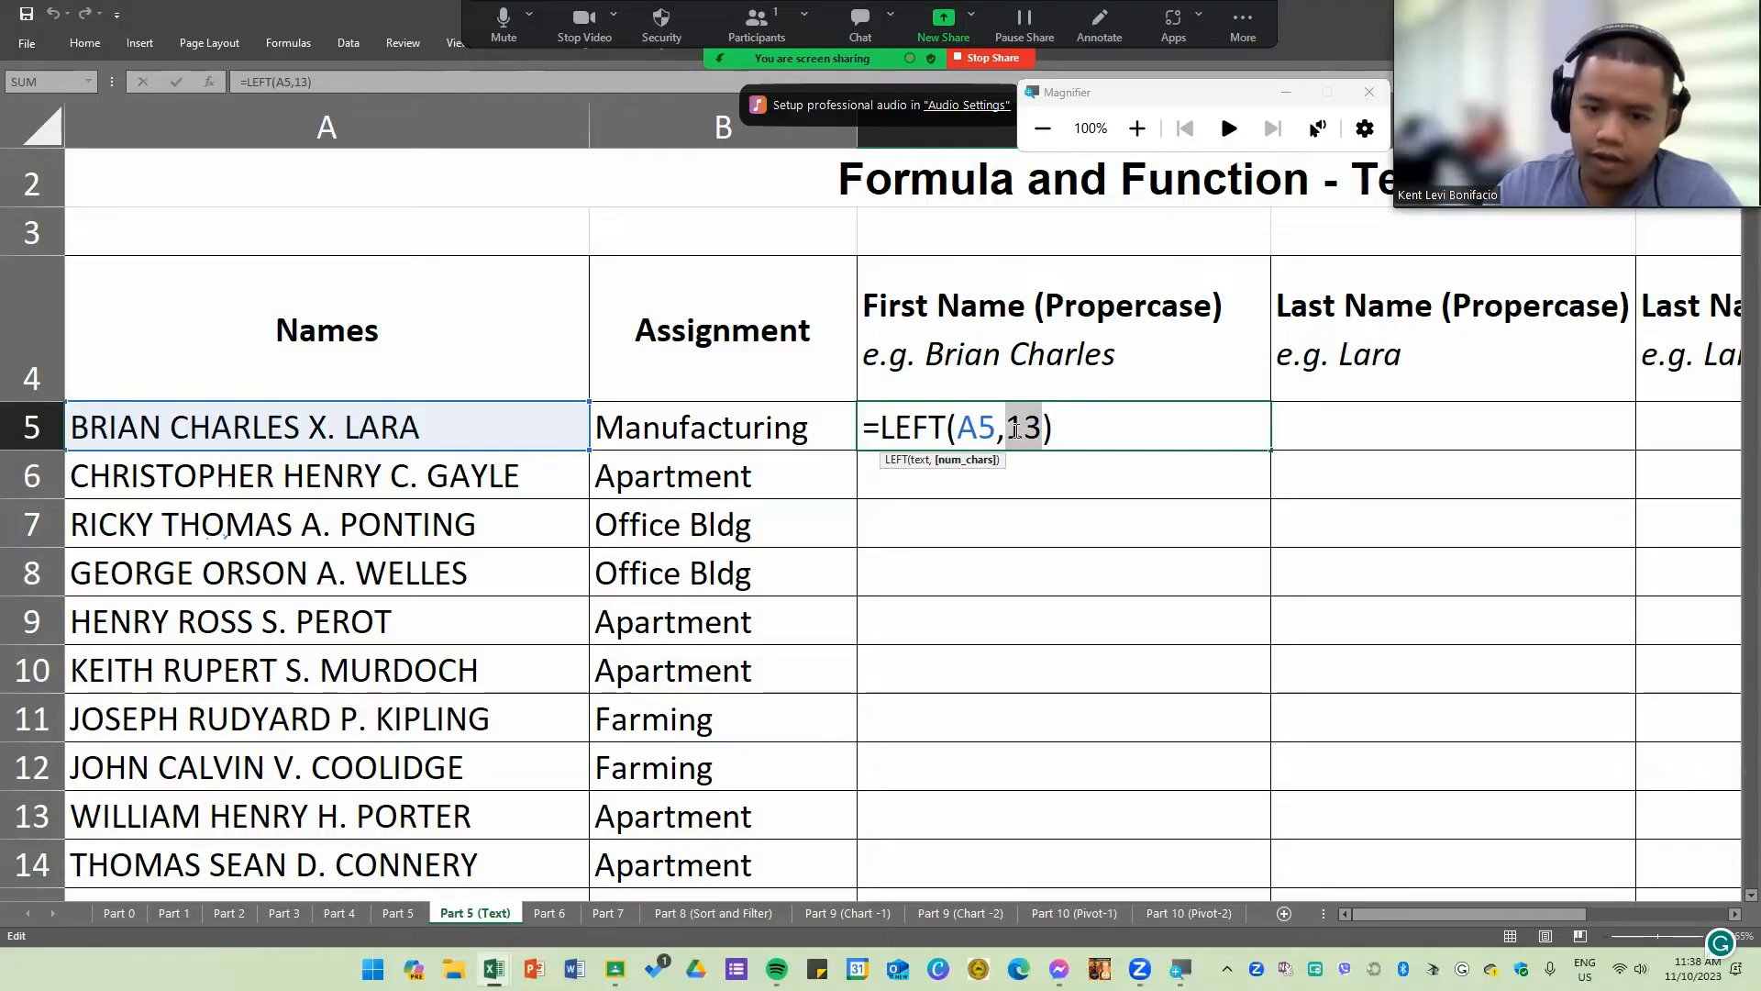
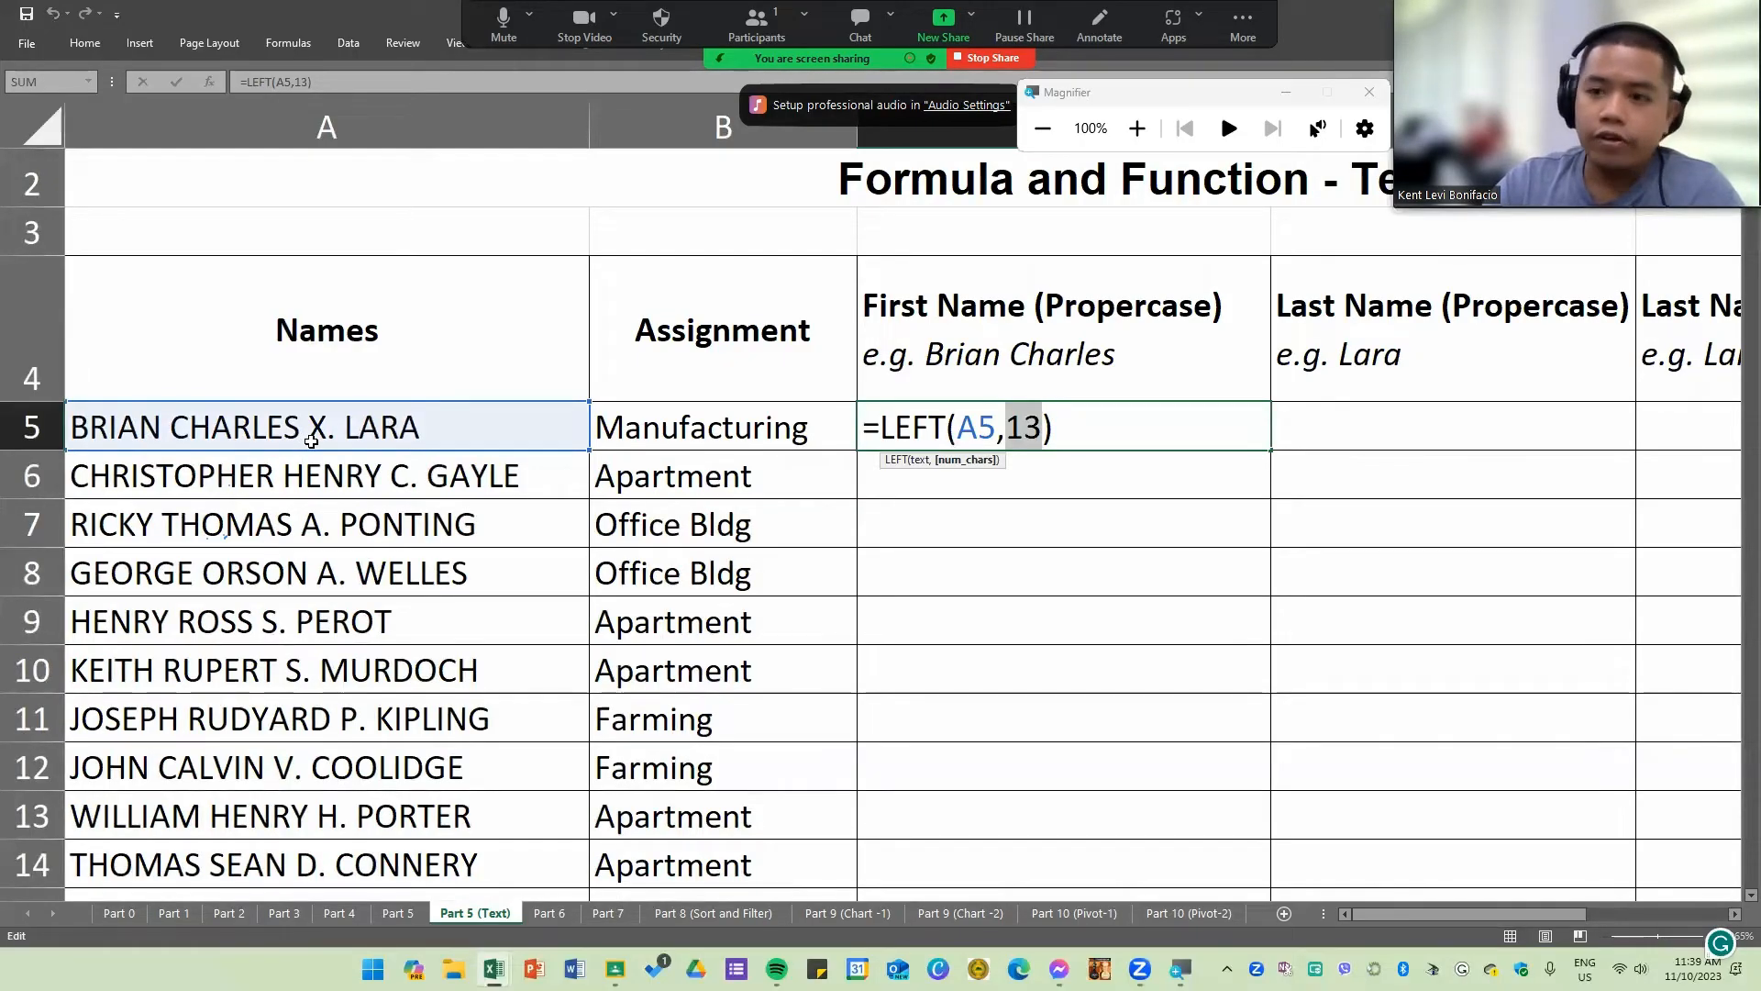
Step: Remove the character count from the LEFT formula in C5, leaving =LEFT(A5,), and commit it
{"action": "key", "text": "BackSpace"}
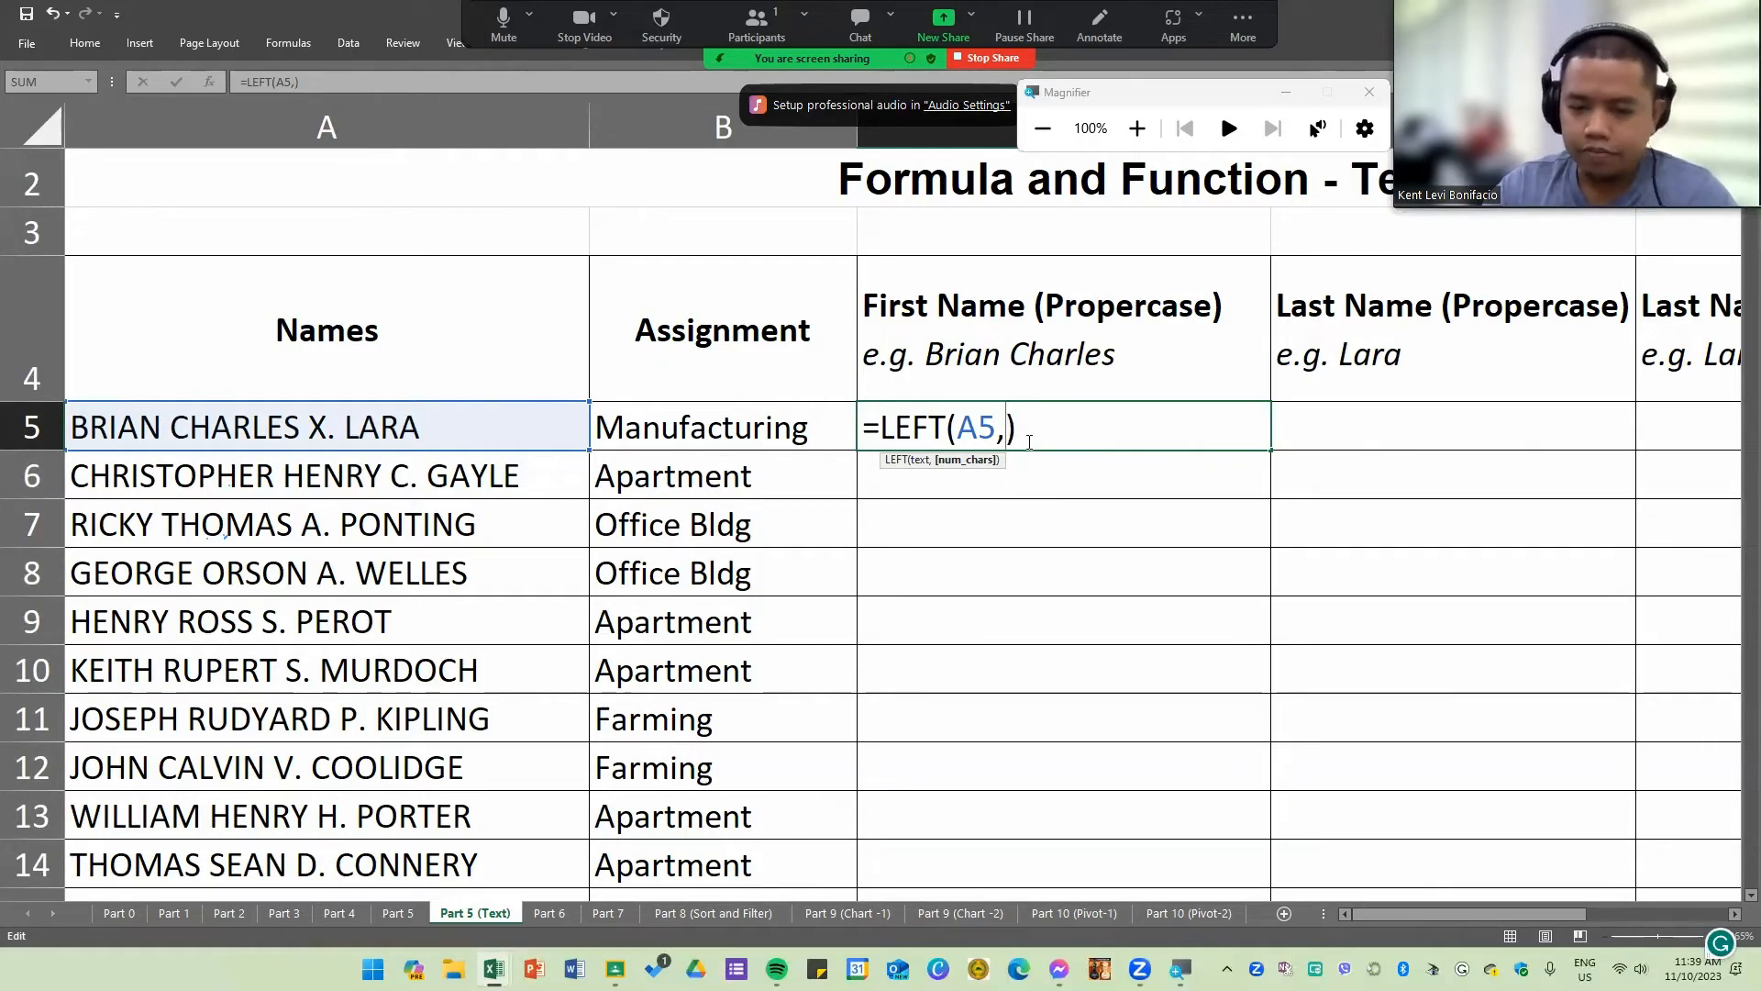
{"action": "key", "text": "Return"}
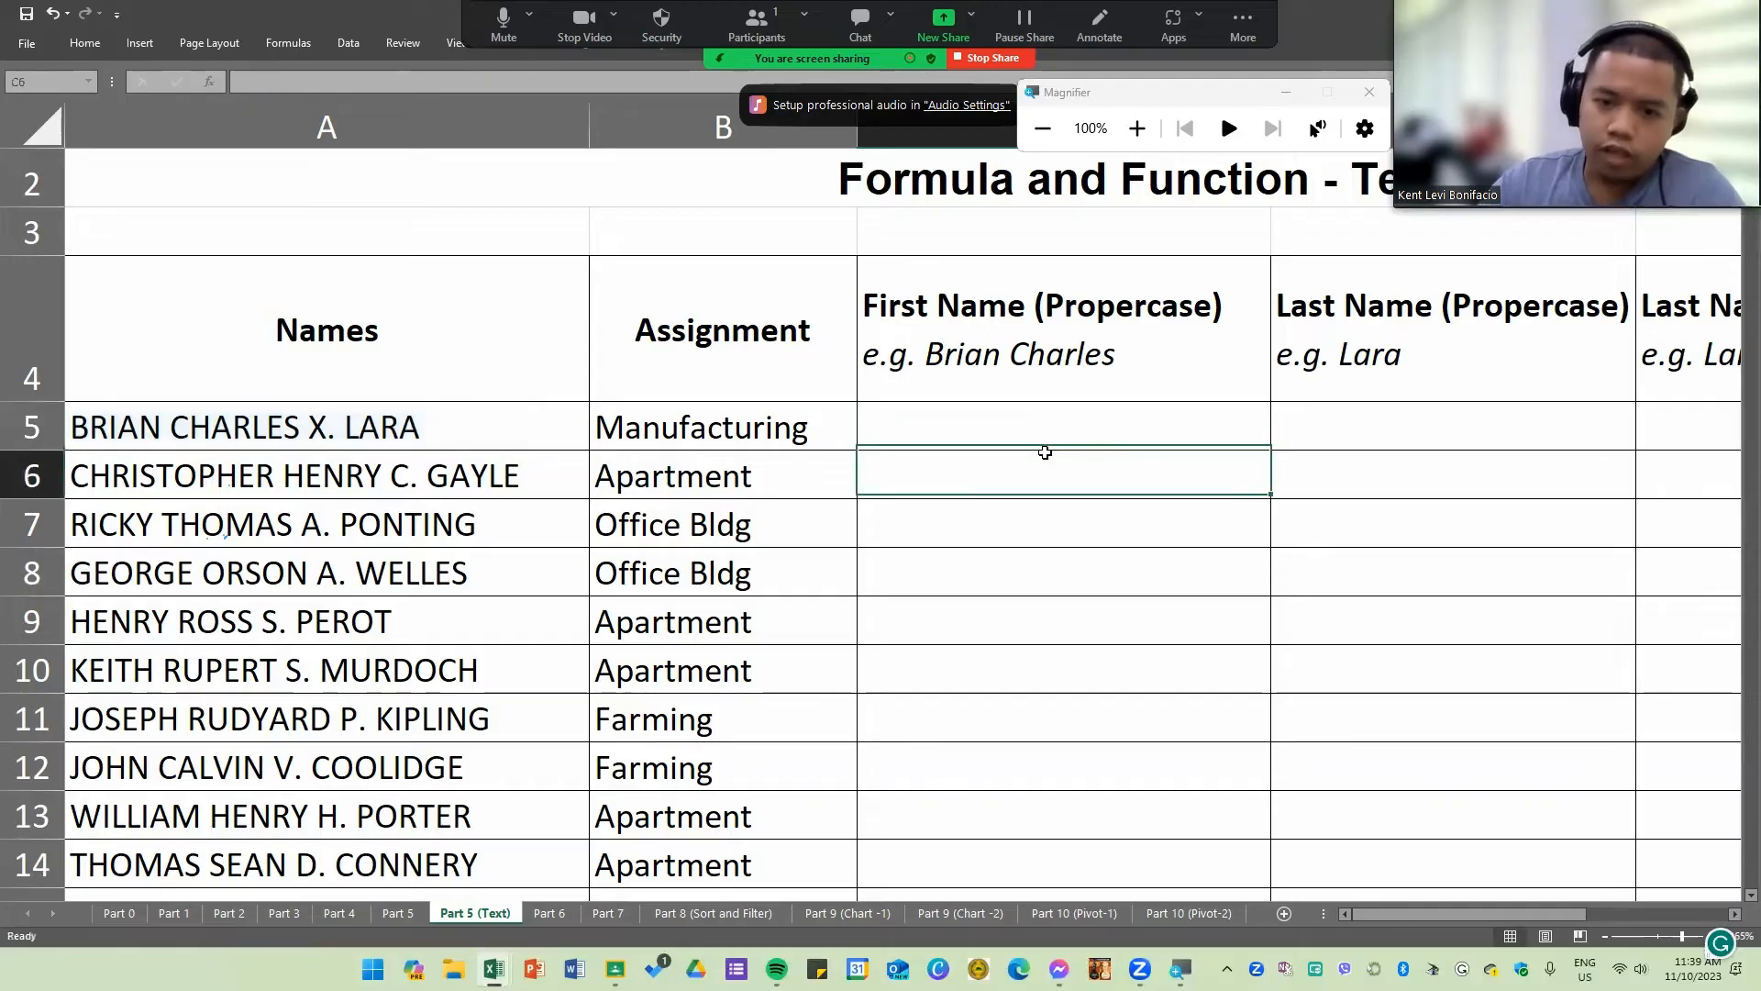
{"action": "double_click", "coordinate": [1046, 437]}
{"action": "key", "text": "Return"}
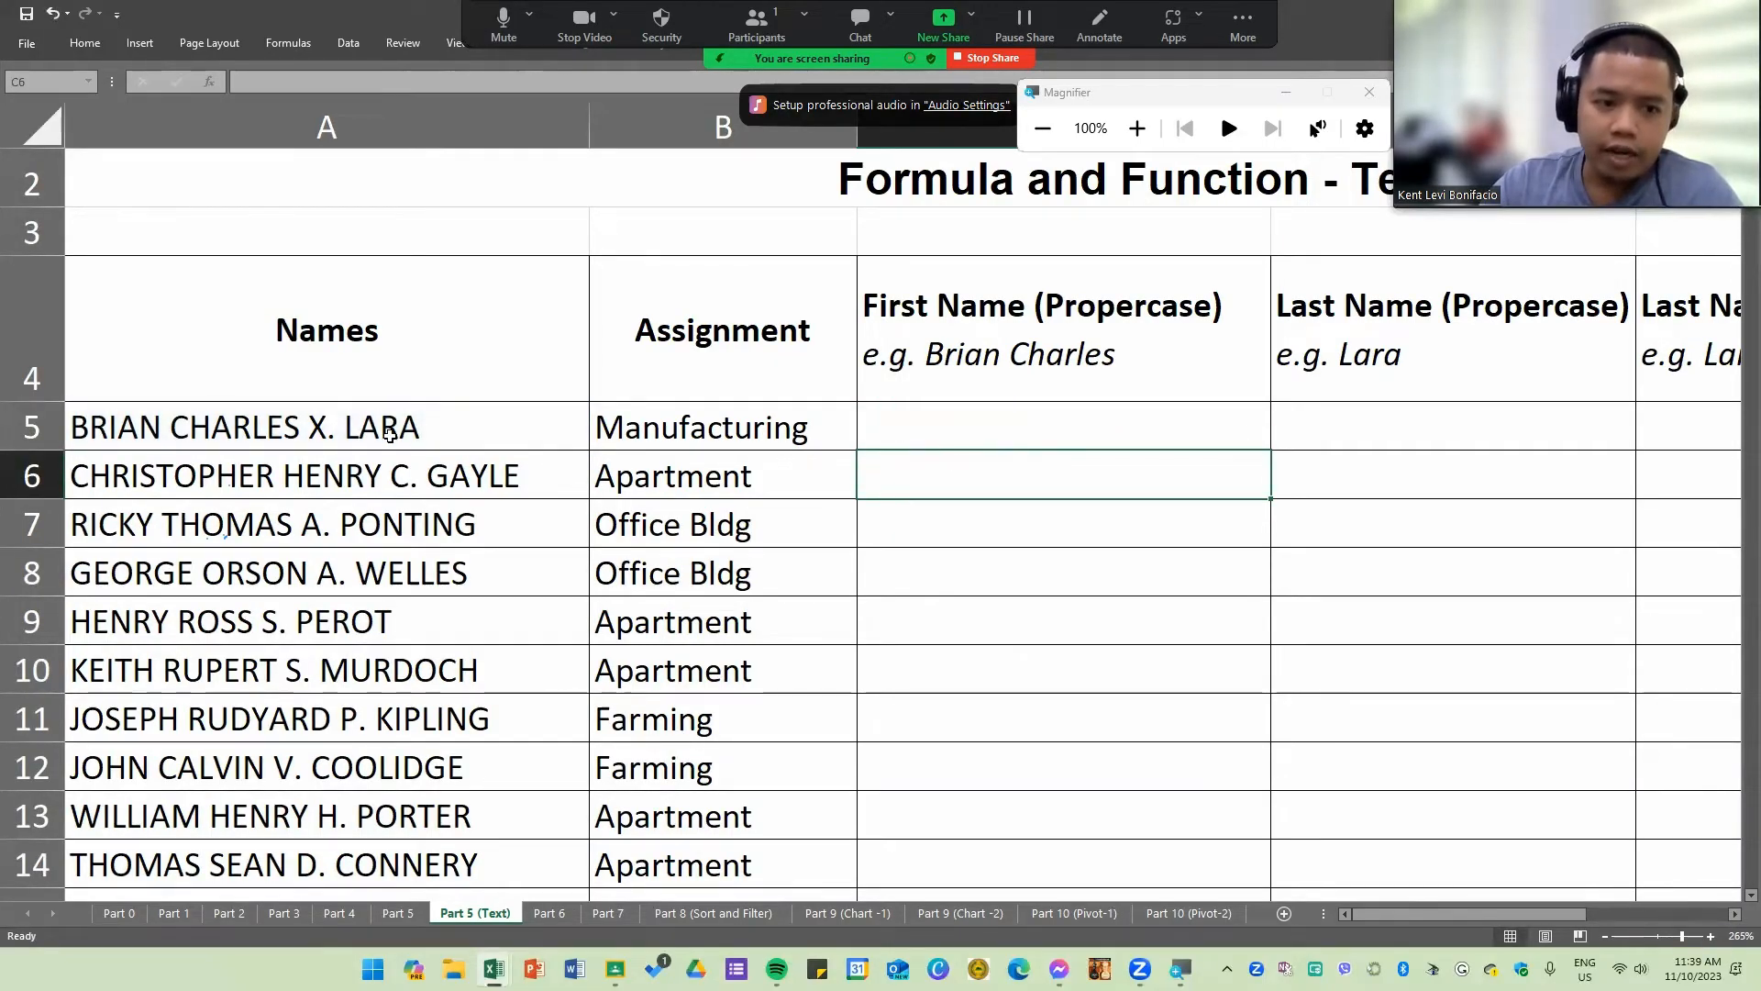
Step: Examine the full names in column A, comparing where each first name ends and the middle-initial period falls
{"action": "left_click", "coordinate": [234, 426]}
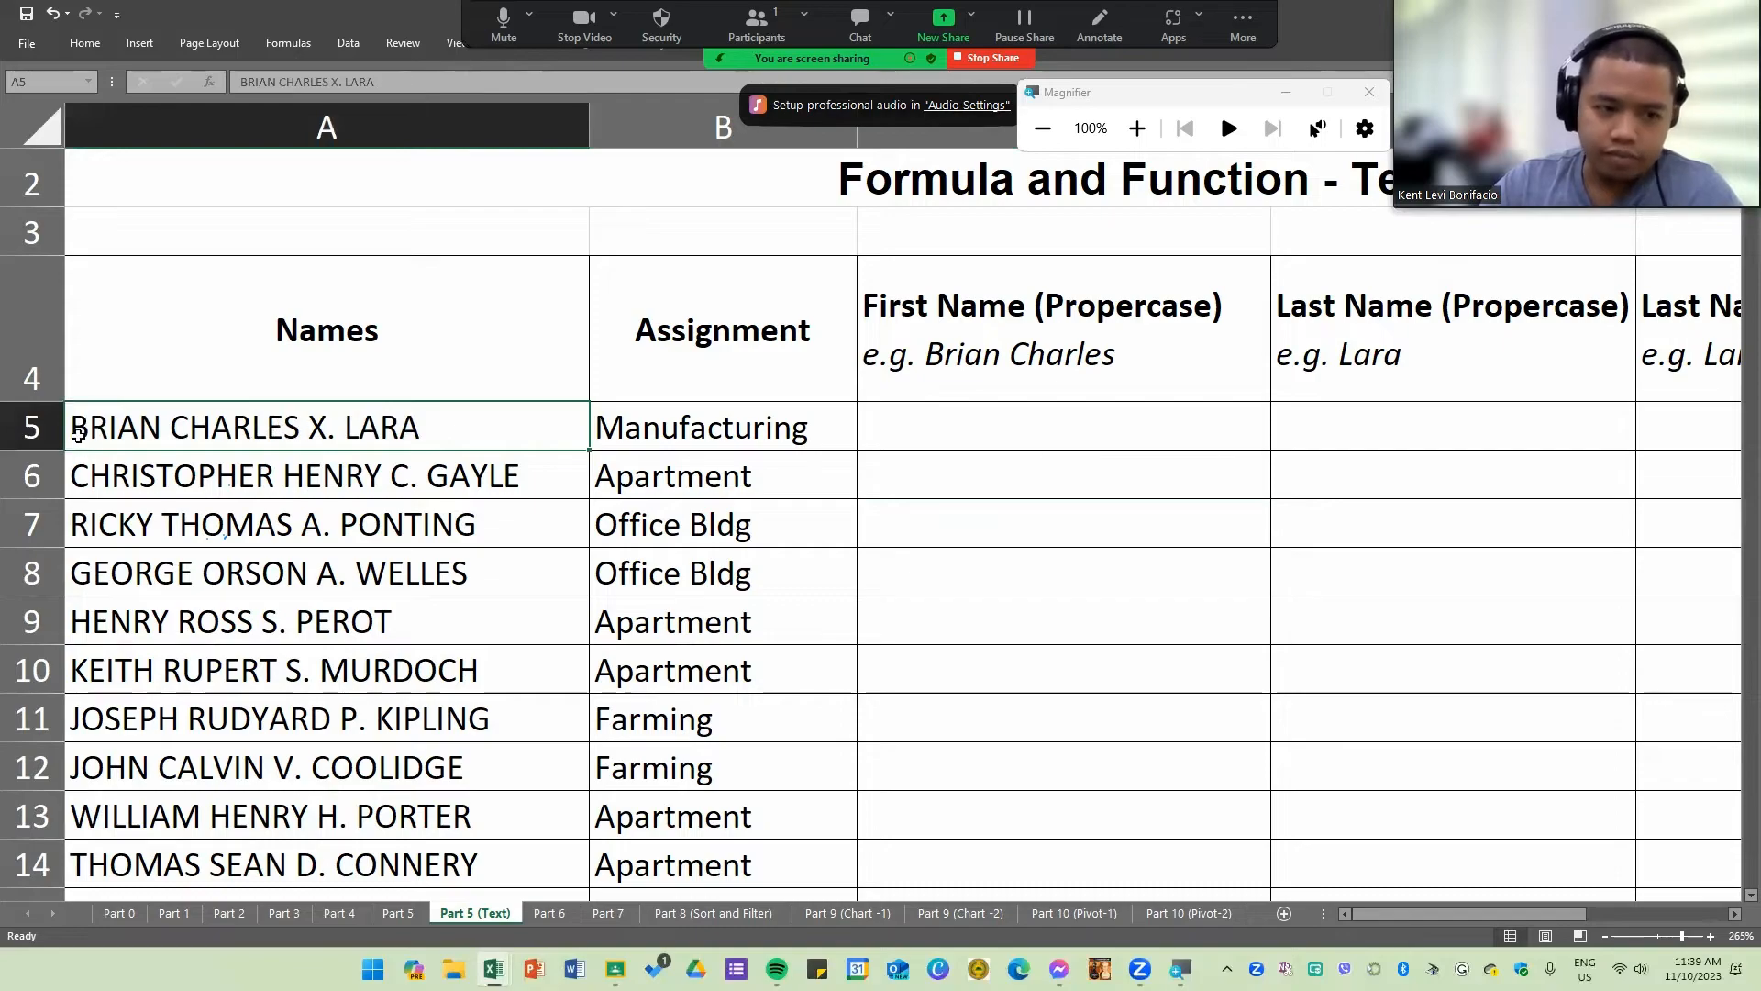
{"action": "left_click", "coordinate": [295, 489]}
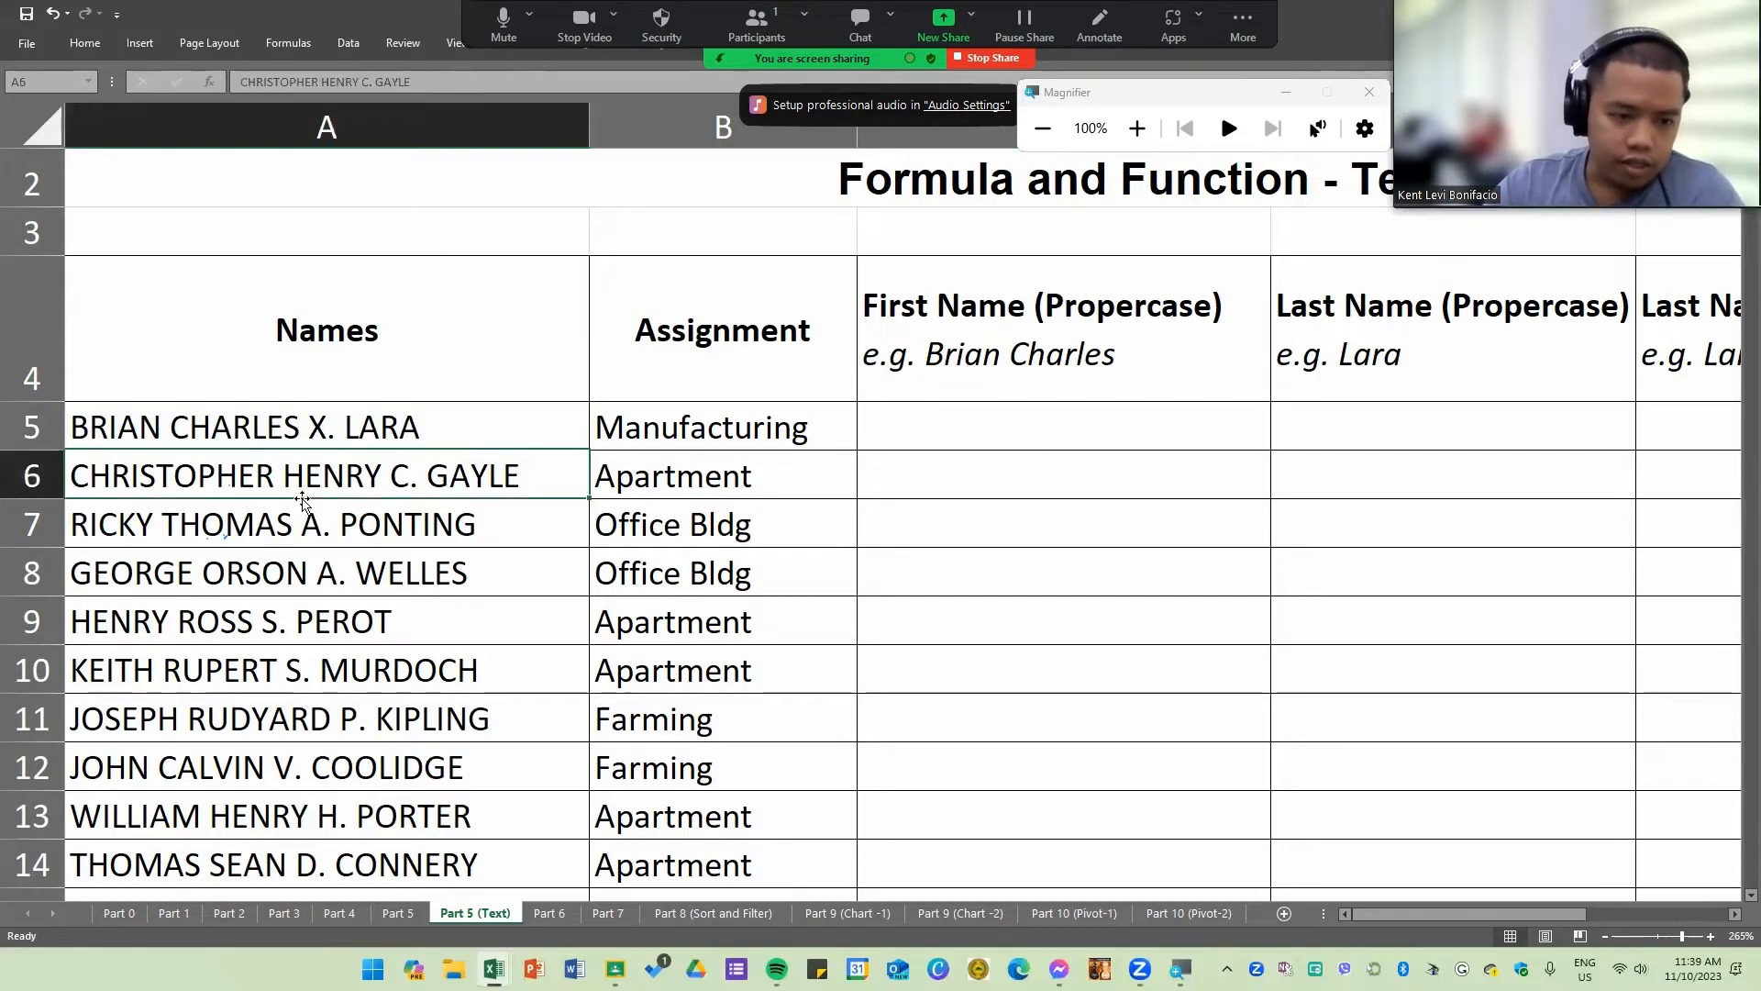
{"action": "scroll", "coordinate": [294, 537], "scroll_direction": "down", "scroll_amount": 4}
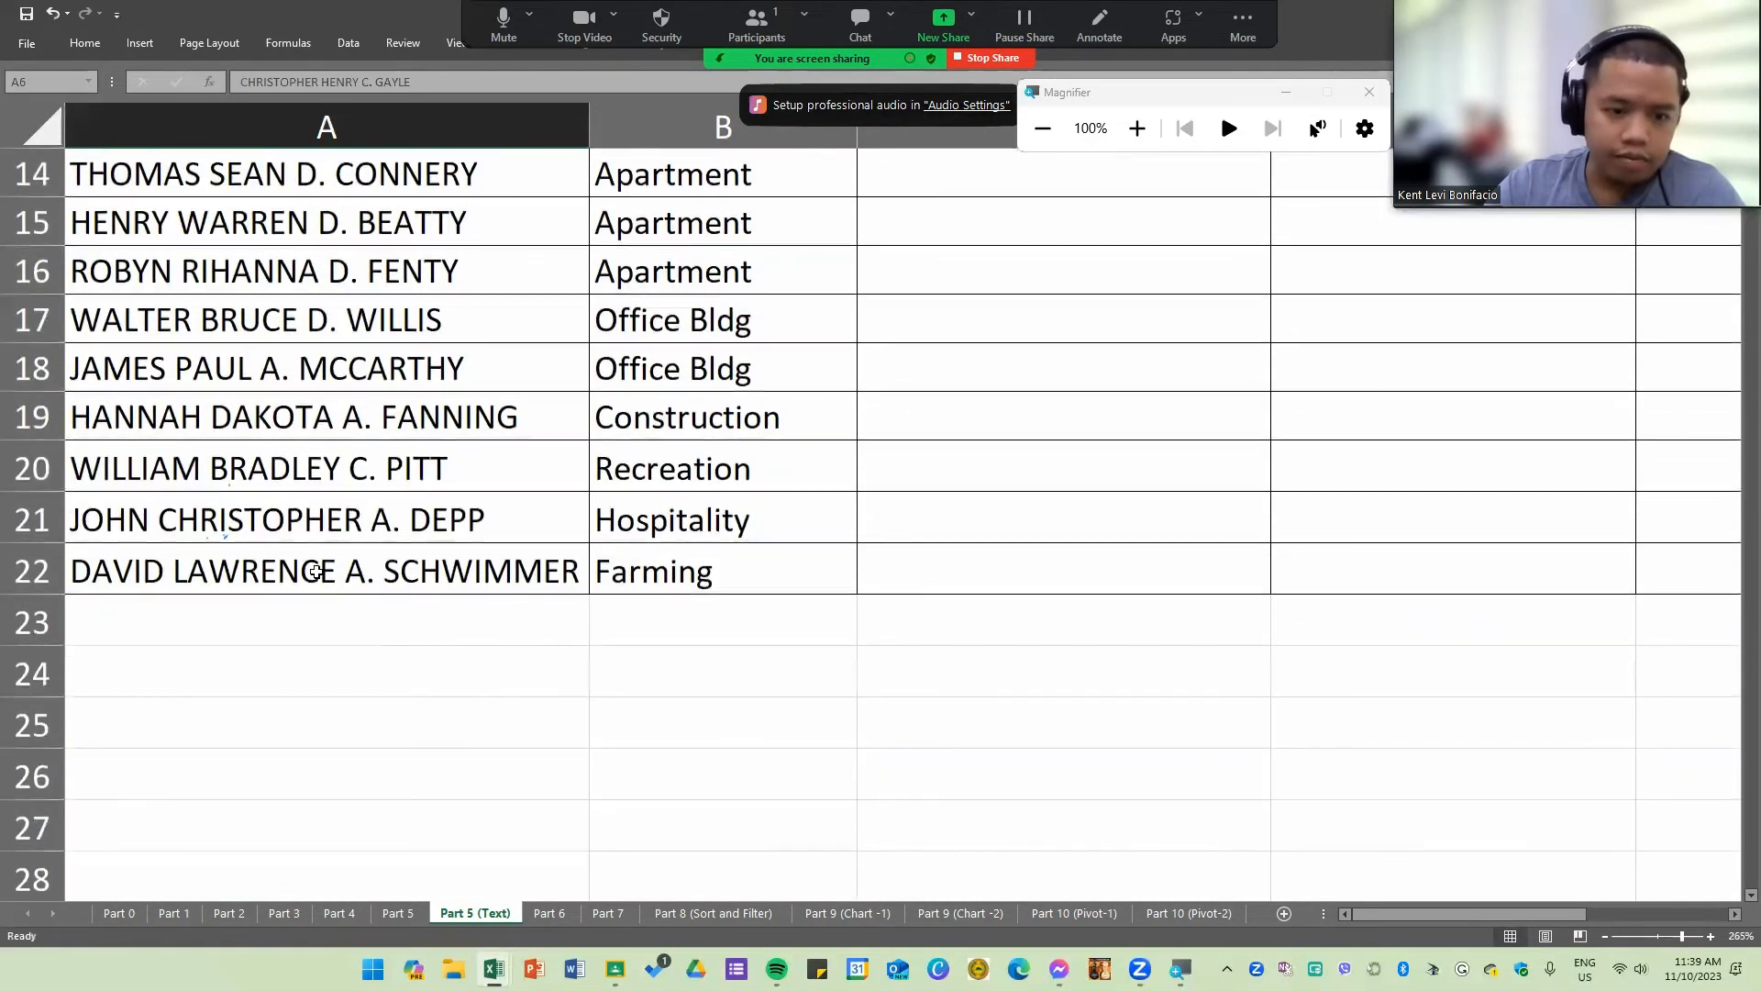
{"action": "scroll", "coordinate": [393, 678], "scroll_direction": "up", "scroll_amount": 4}
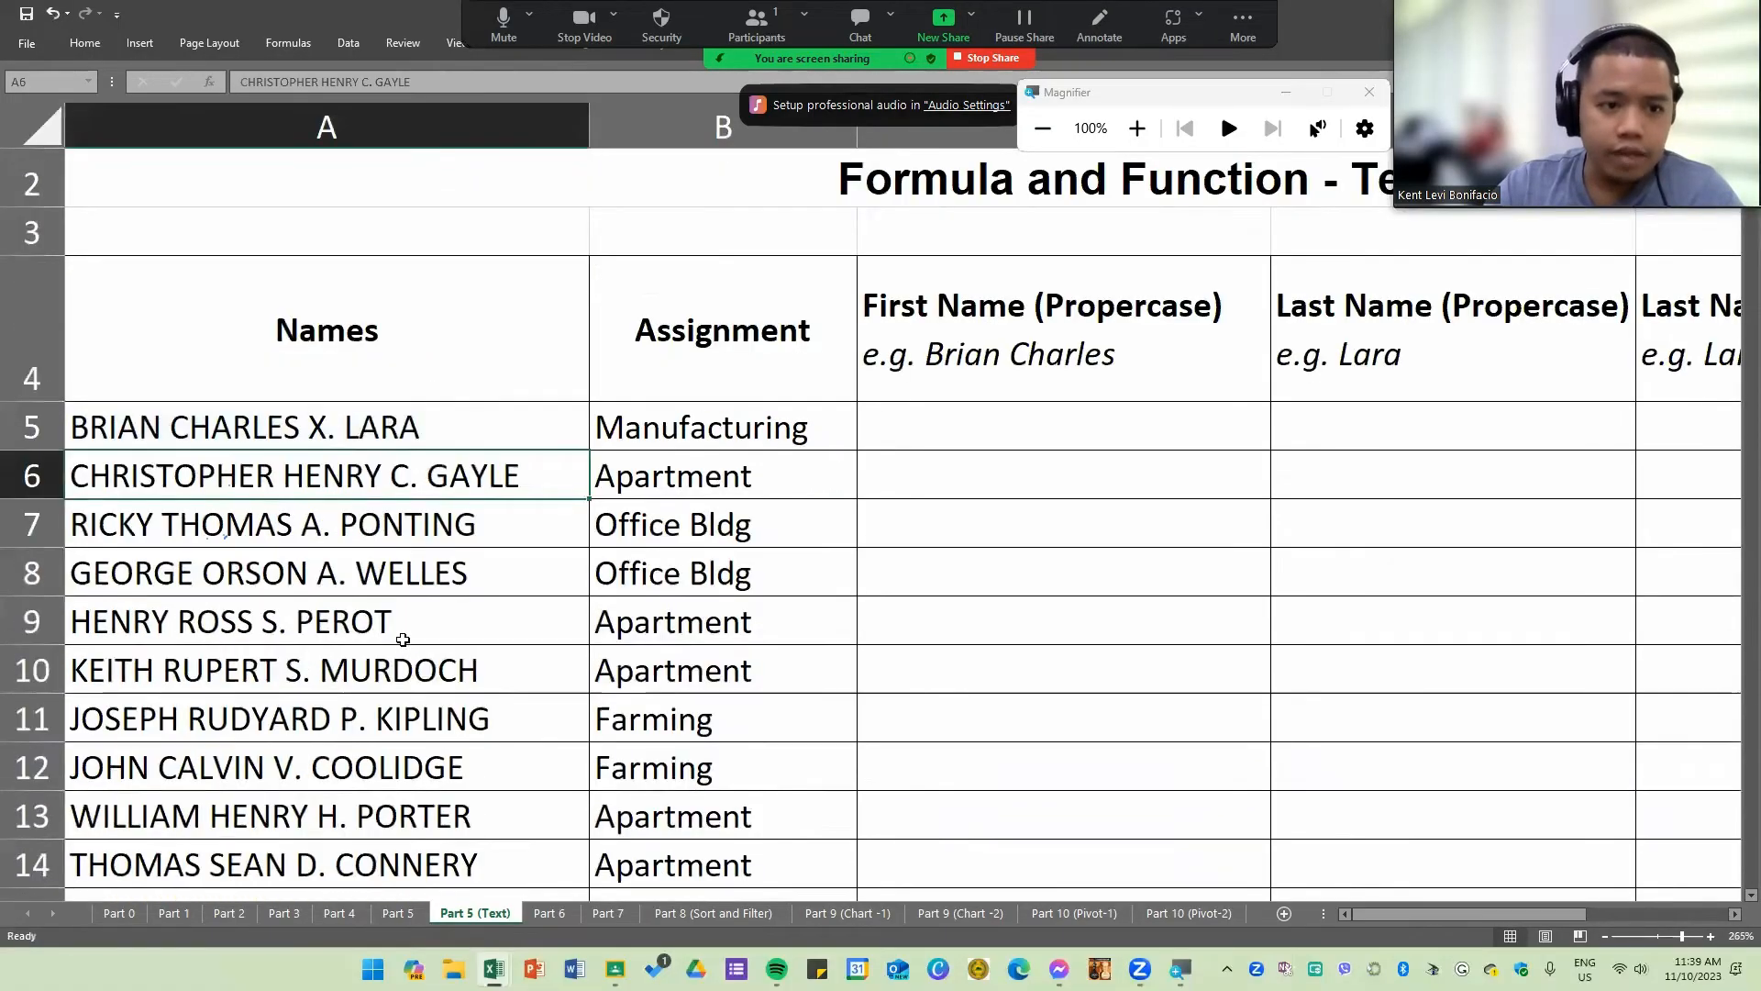
{"action": "scroll", "coordinate": [404, 633], "scroll_direction": "down", "scroll_amount": 1}
{"action": "scroll", "coordinate": [403, 638], "scroll_direction": "up", "scroll_amount": 1}
{"action": "scroll", "coordinate": [402, 637], "scroll_direction": "up", "scroll_amount": 1}
{"action": "left_click", "coordinate": [321, 427]}
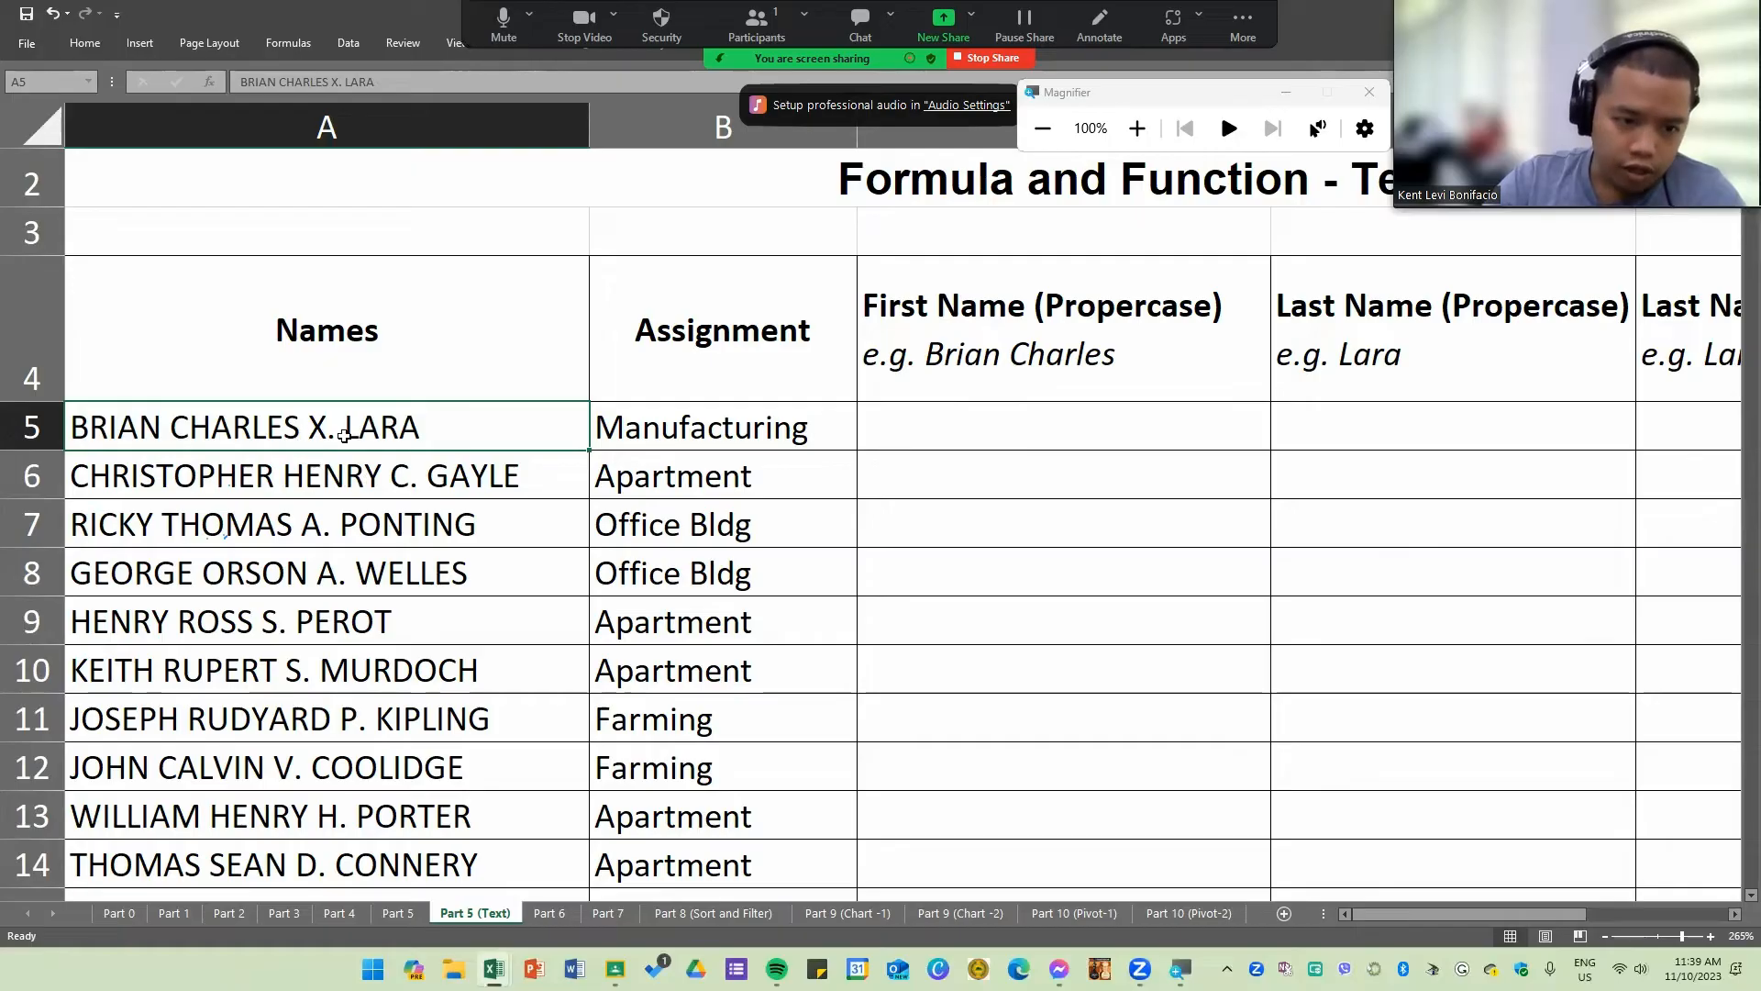
{"action": "scroll", "coordinate": [394, 523], "scroll_direction": "down", "scroll_amount": 1}
{"action": "scroll", "coordinate": [326, 525], "scroll_direction": "up", "scroll_amount": 1}
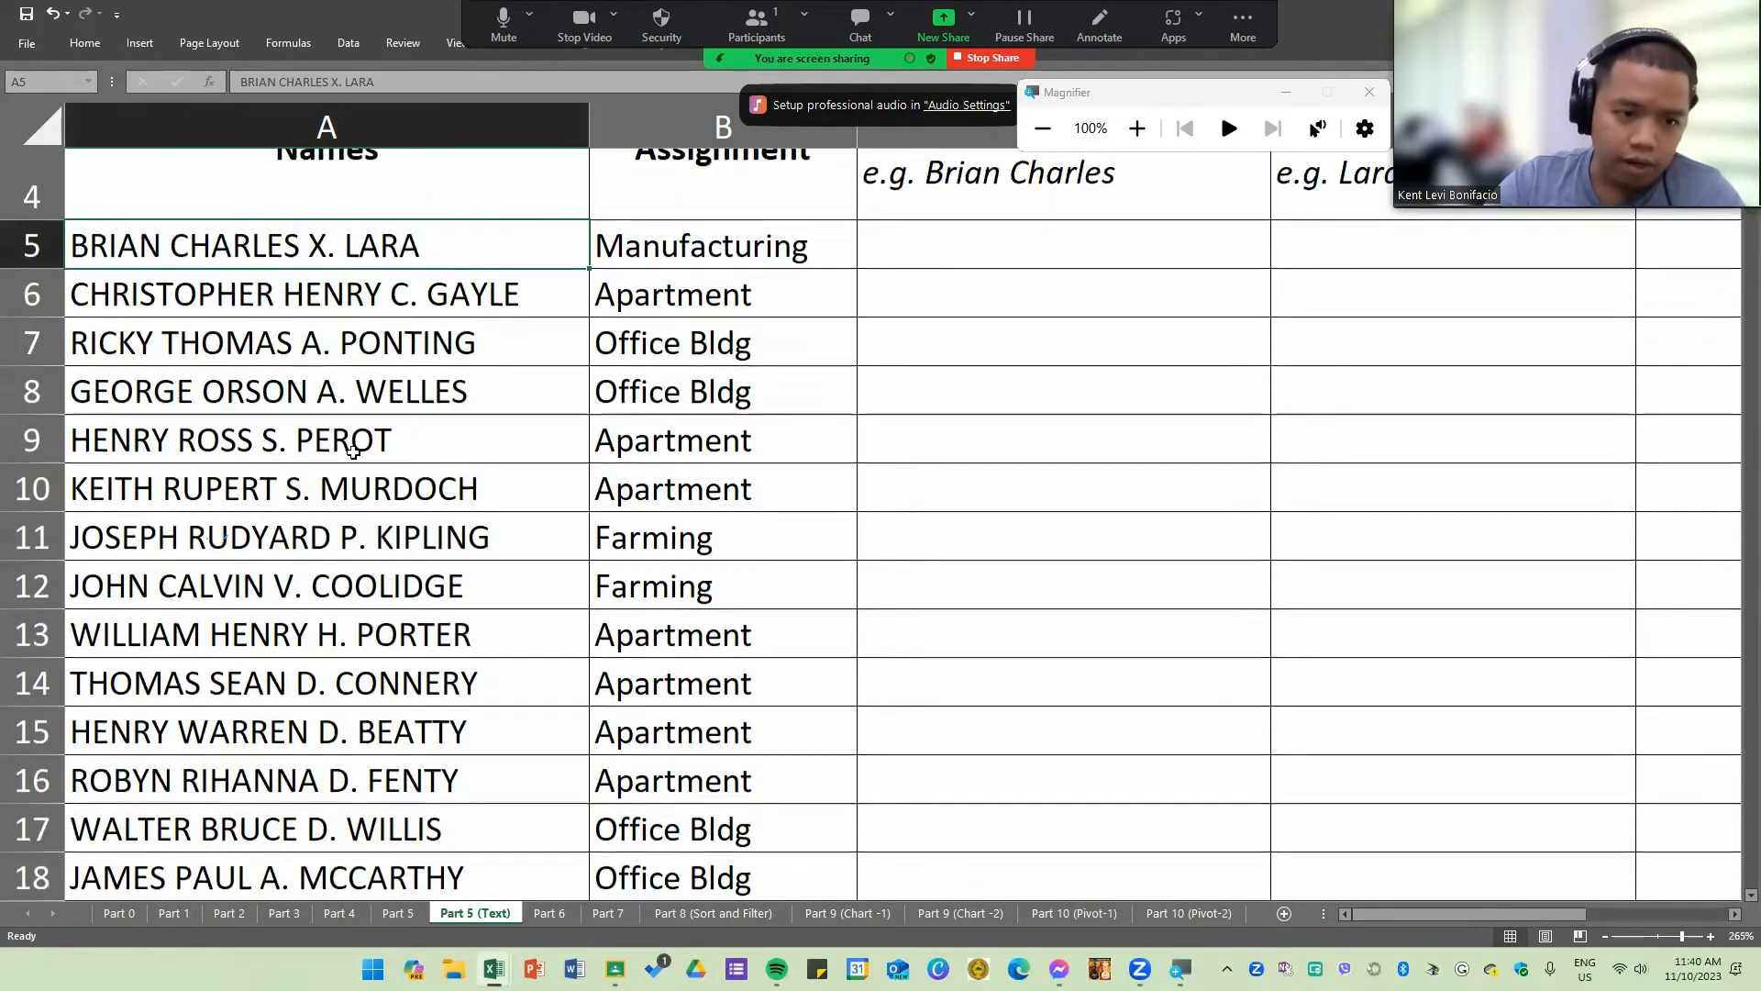
{"action": "left_click_drag", "start_coordinate": [327, 526], "coordinate": [330, 574]}
{"action": "left_click_drag", "start_coordinate": [352, 425], "coordinate": [360, 578]}
{"action": "left_click", "coordinate": [366, 743]}
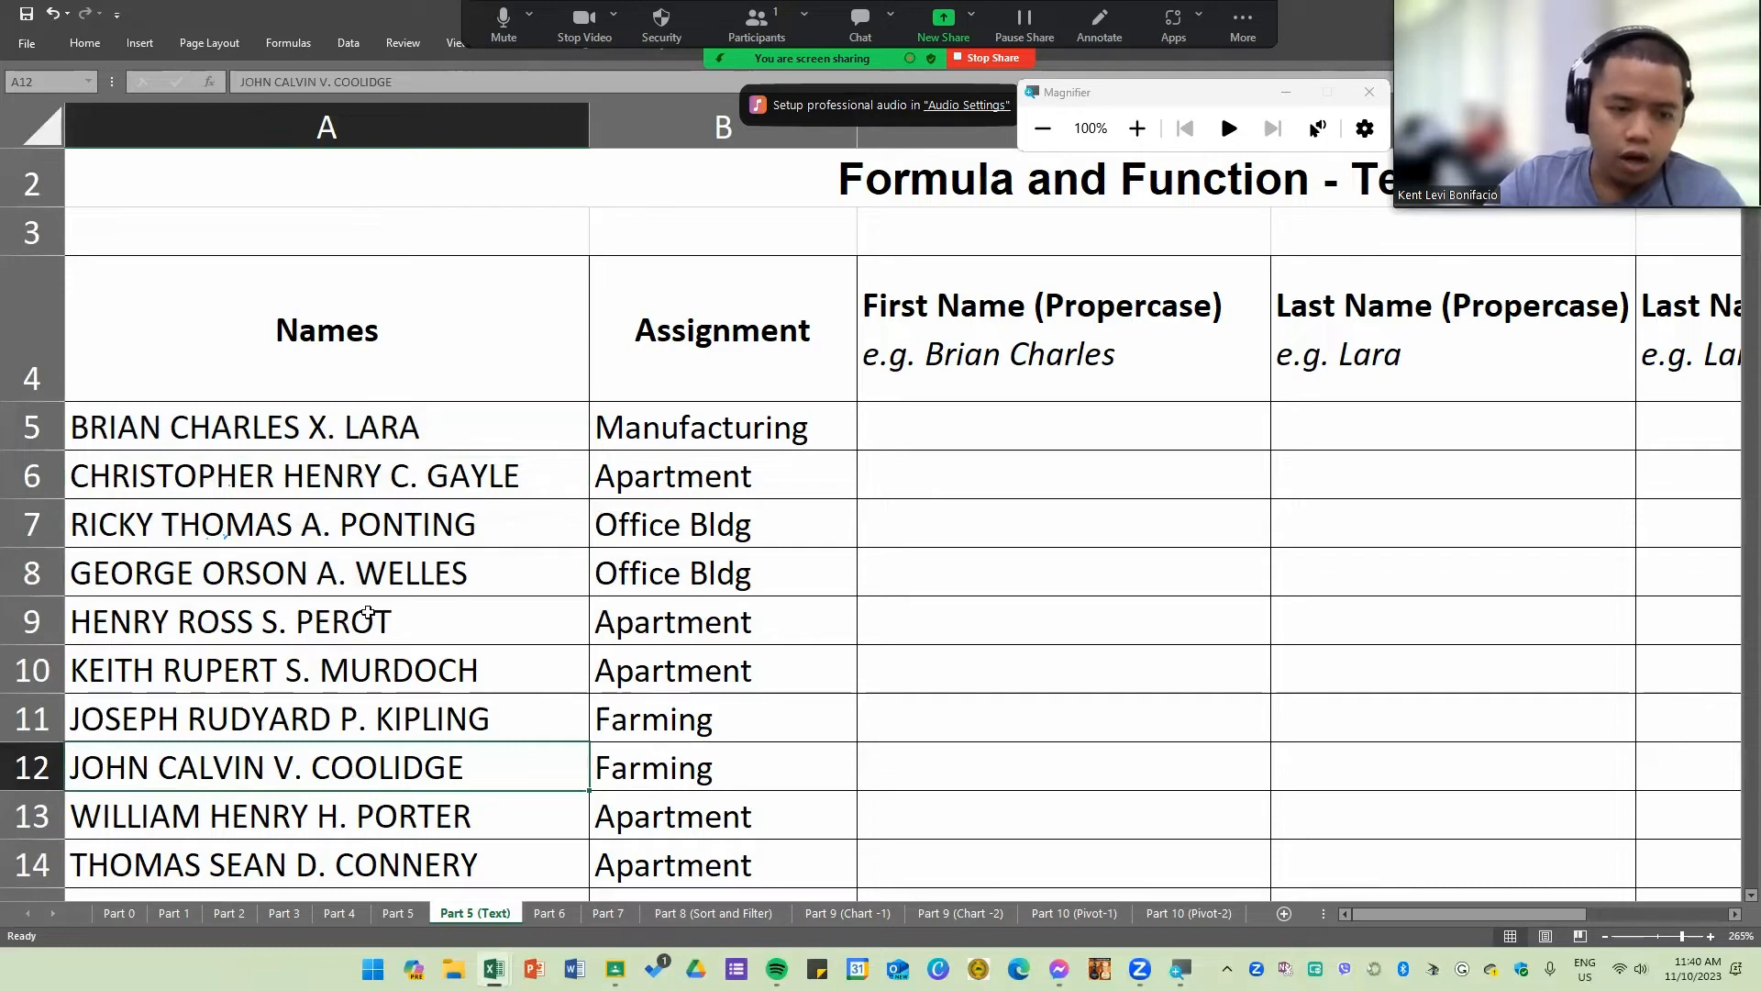
{"action": "left_click", "coordinate": [93, 429]}
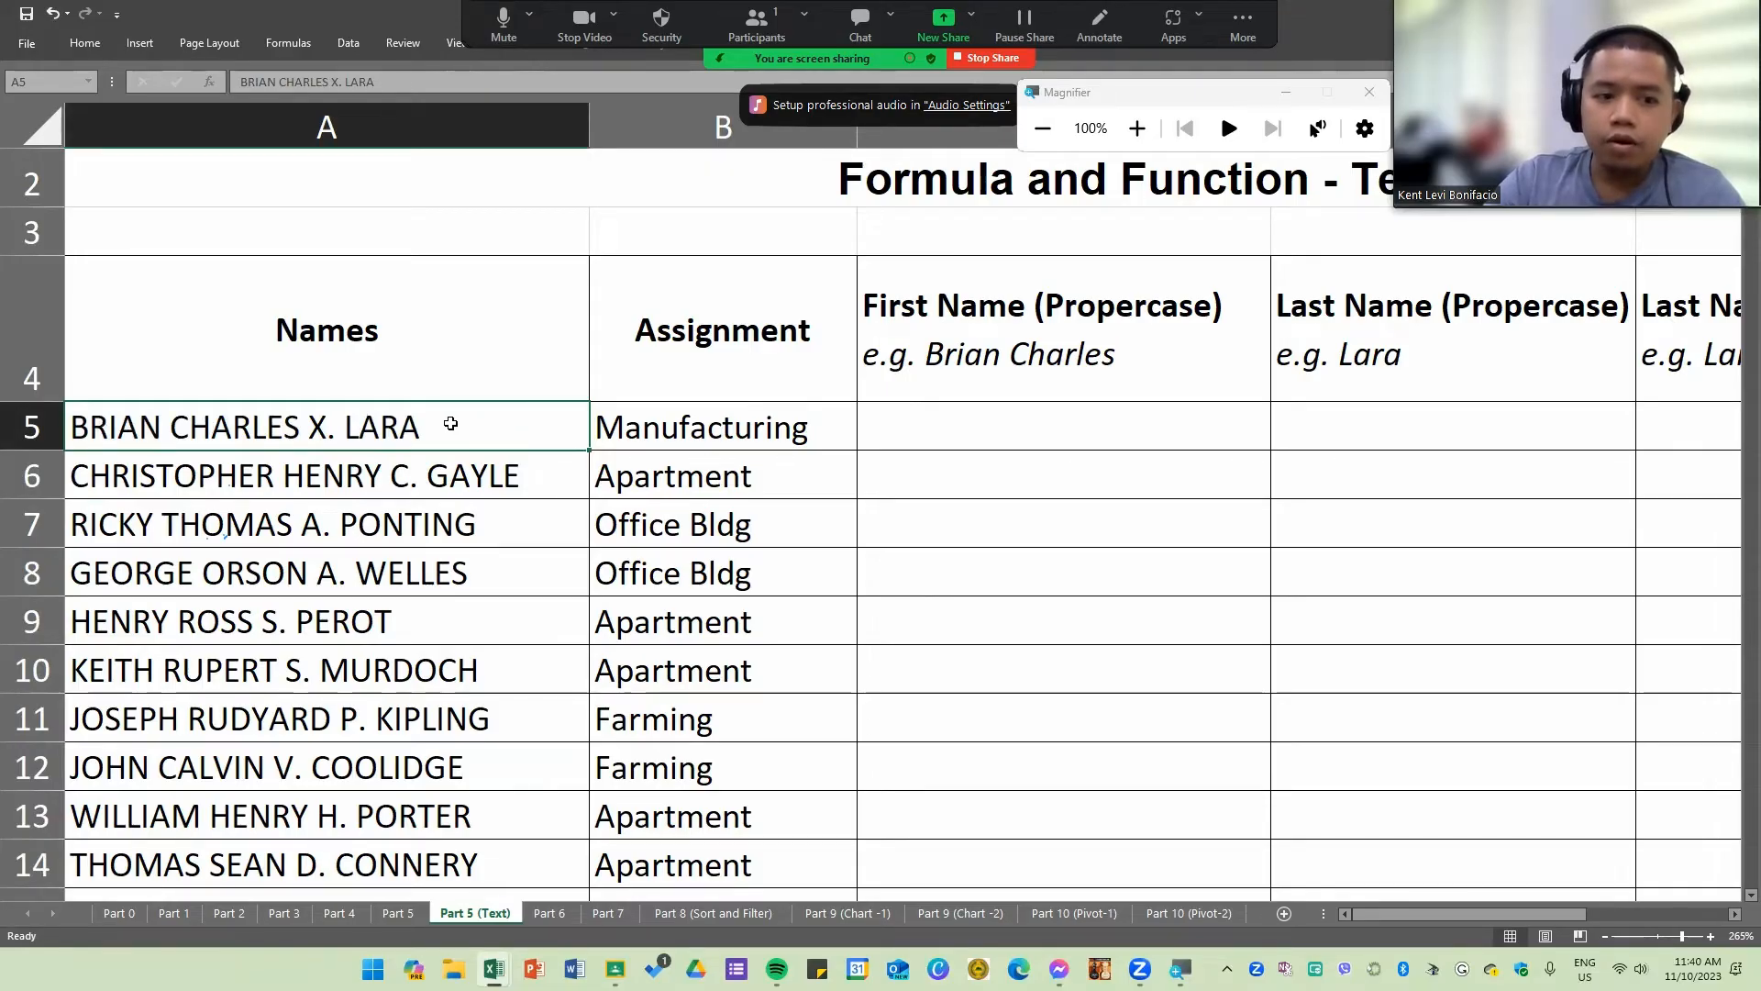
{"action": "left_click_drag", "start_coordinate": [451, 426], "coordinate": [458, 572]}
{"action": "left_click_drag", "start_coordinate": [478, 730], "coordinate": [481, 746]}
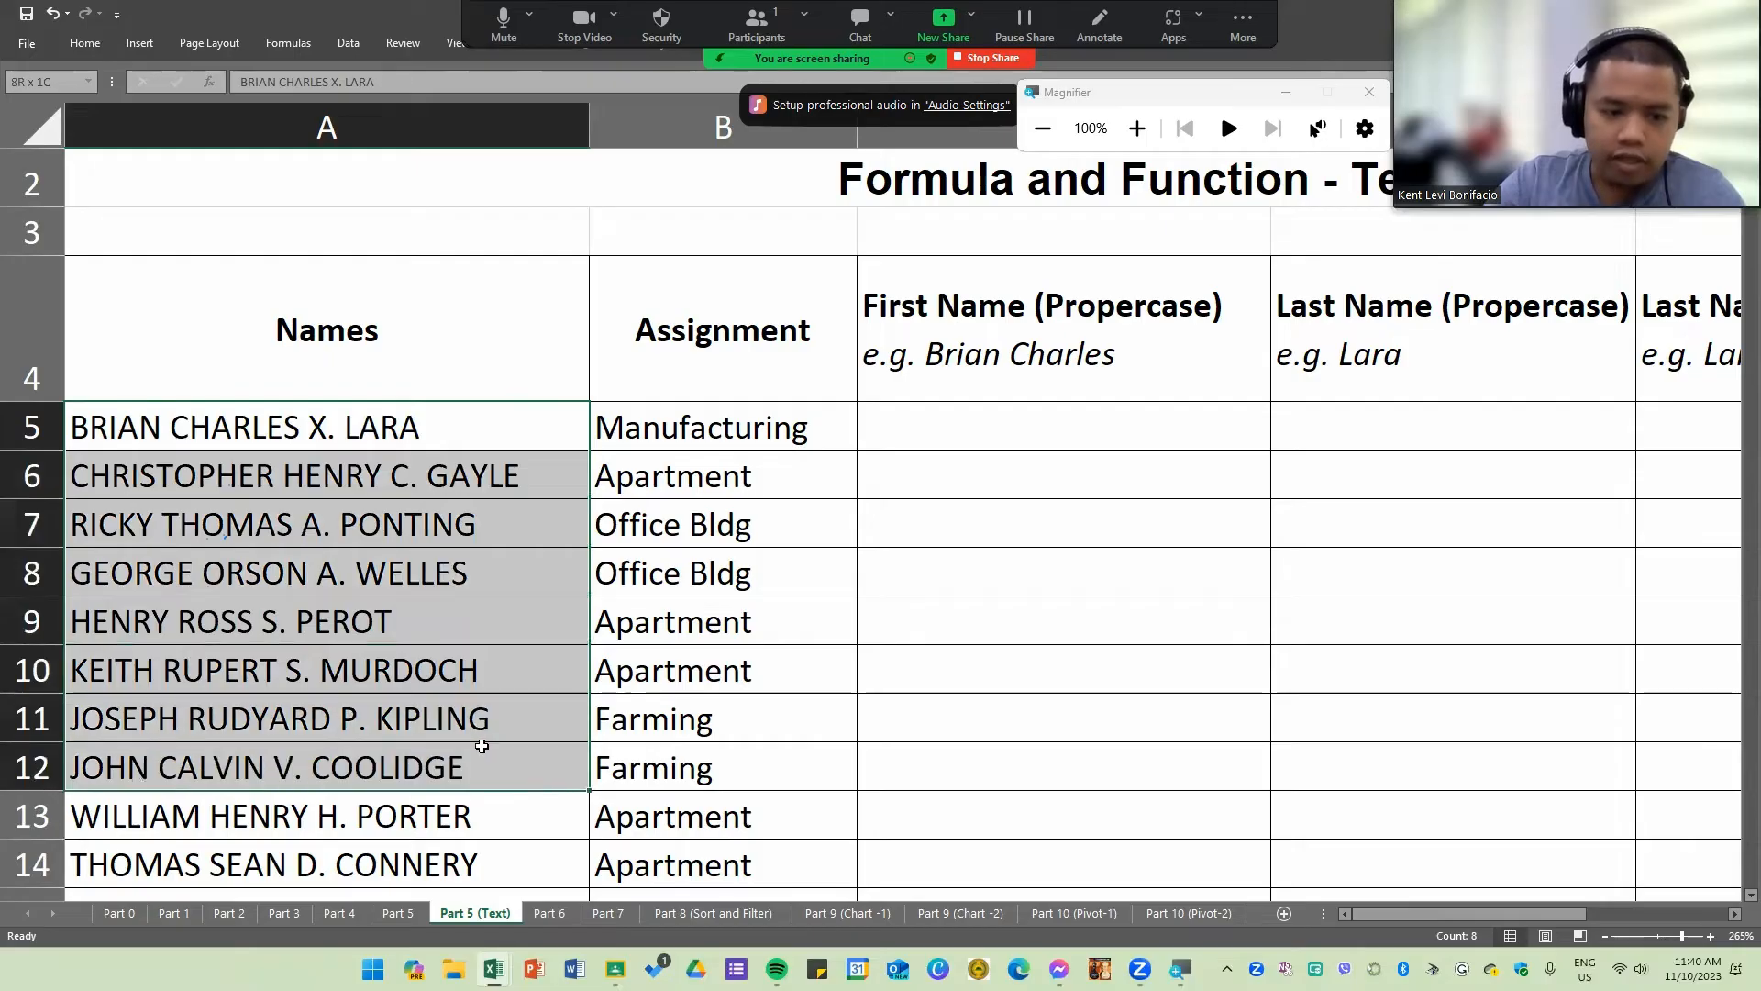
{"action": "left_click", "coordinate": [395, 572]}
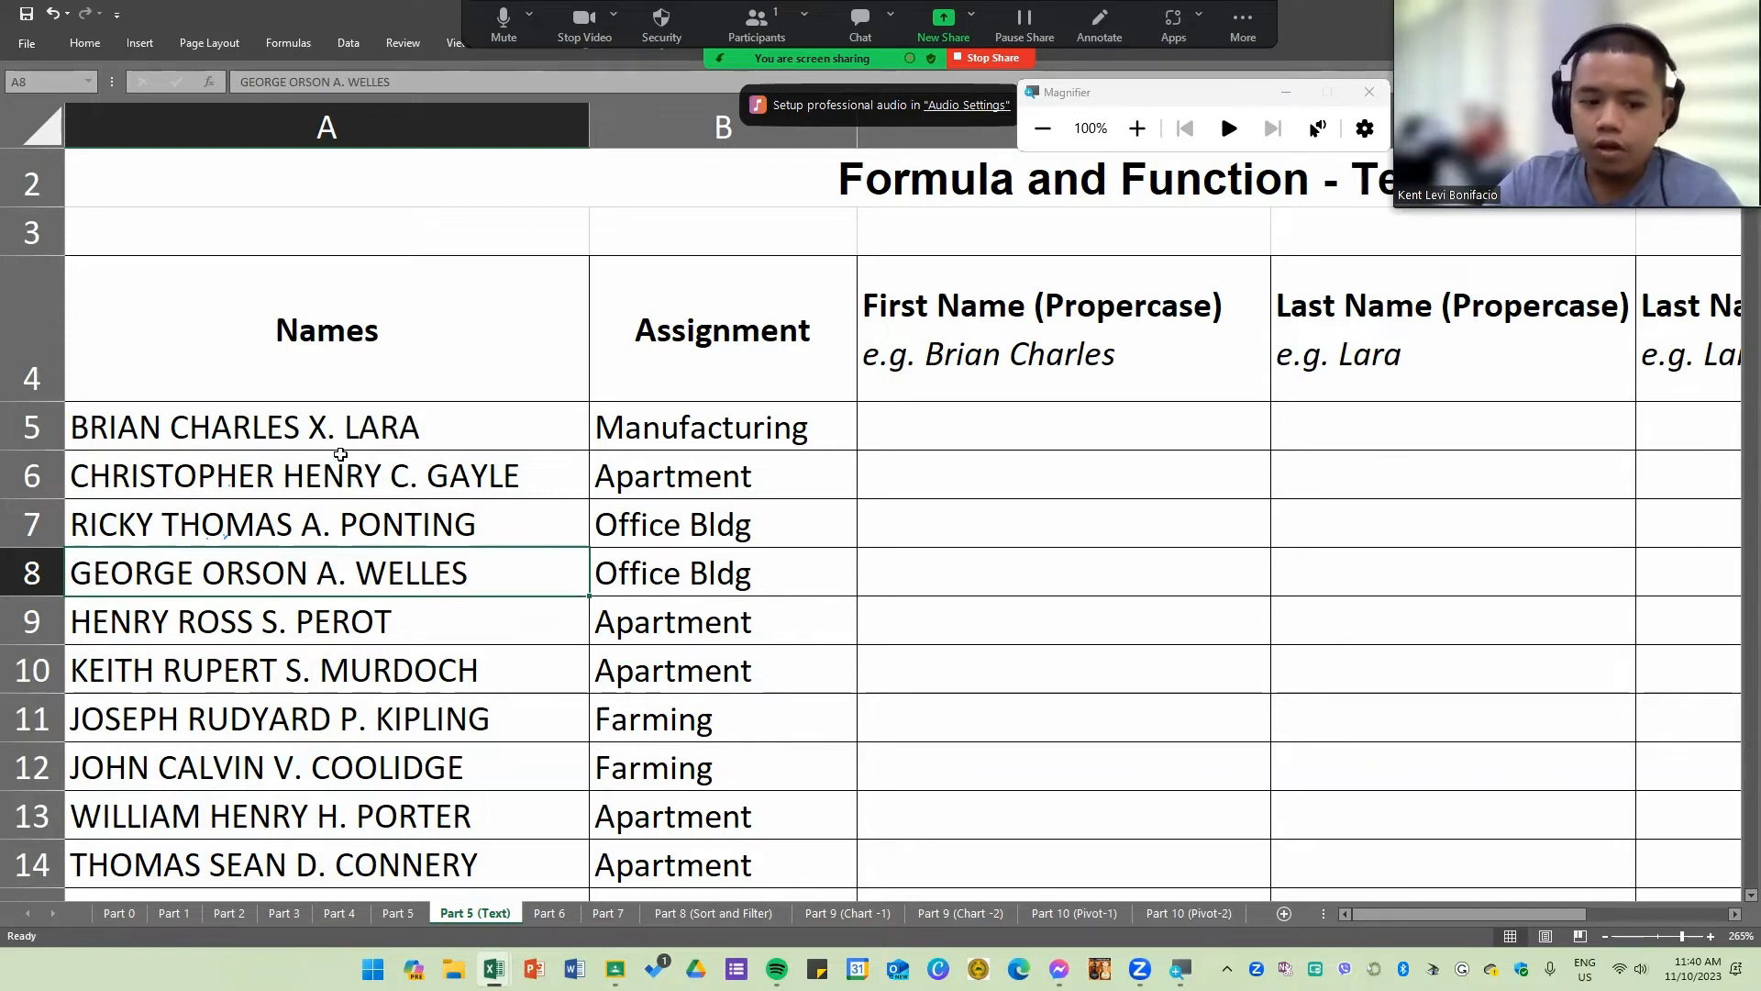
Step: Switch to the practice workbook to review the LEFT, RIGHT and FIND example formulas, then return to the exercise sheet
{"action": "key", "text": "alt+Tab"}
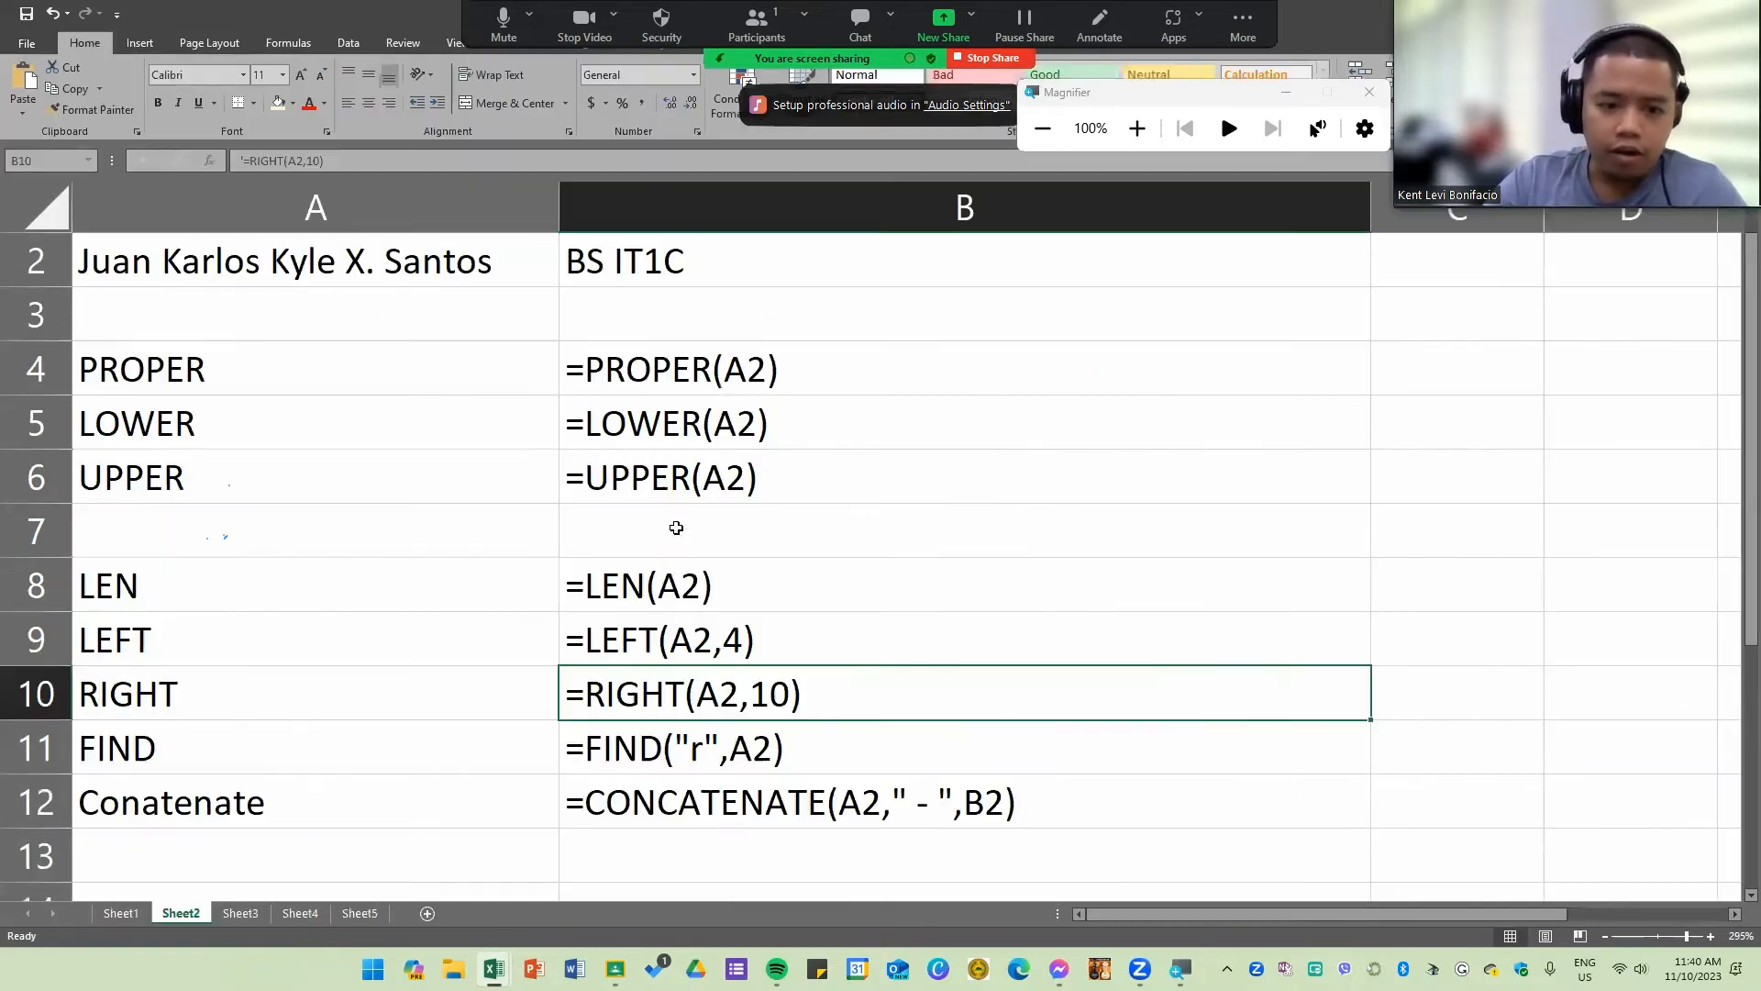
{"action": "left_click", "coordinate": [718, 648]}
{"action": "left_click", "coordinate": [305, 767]}
{"action": "left_click", "coordinate": [262, 715]}
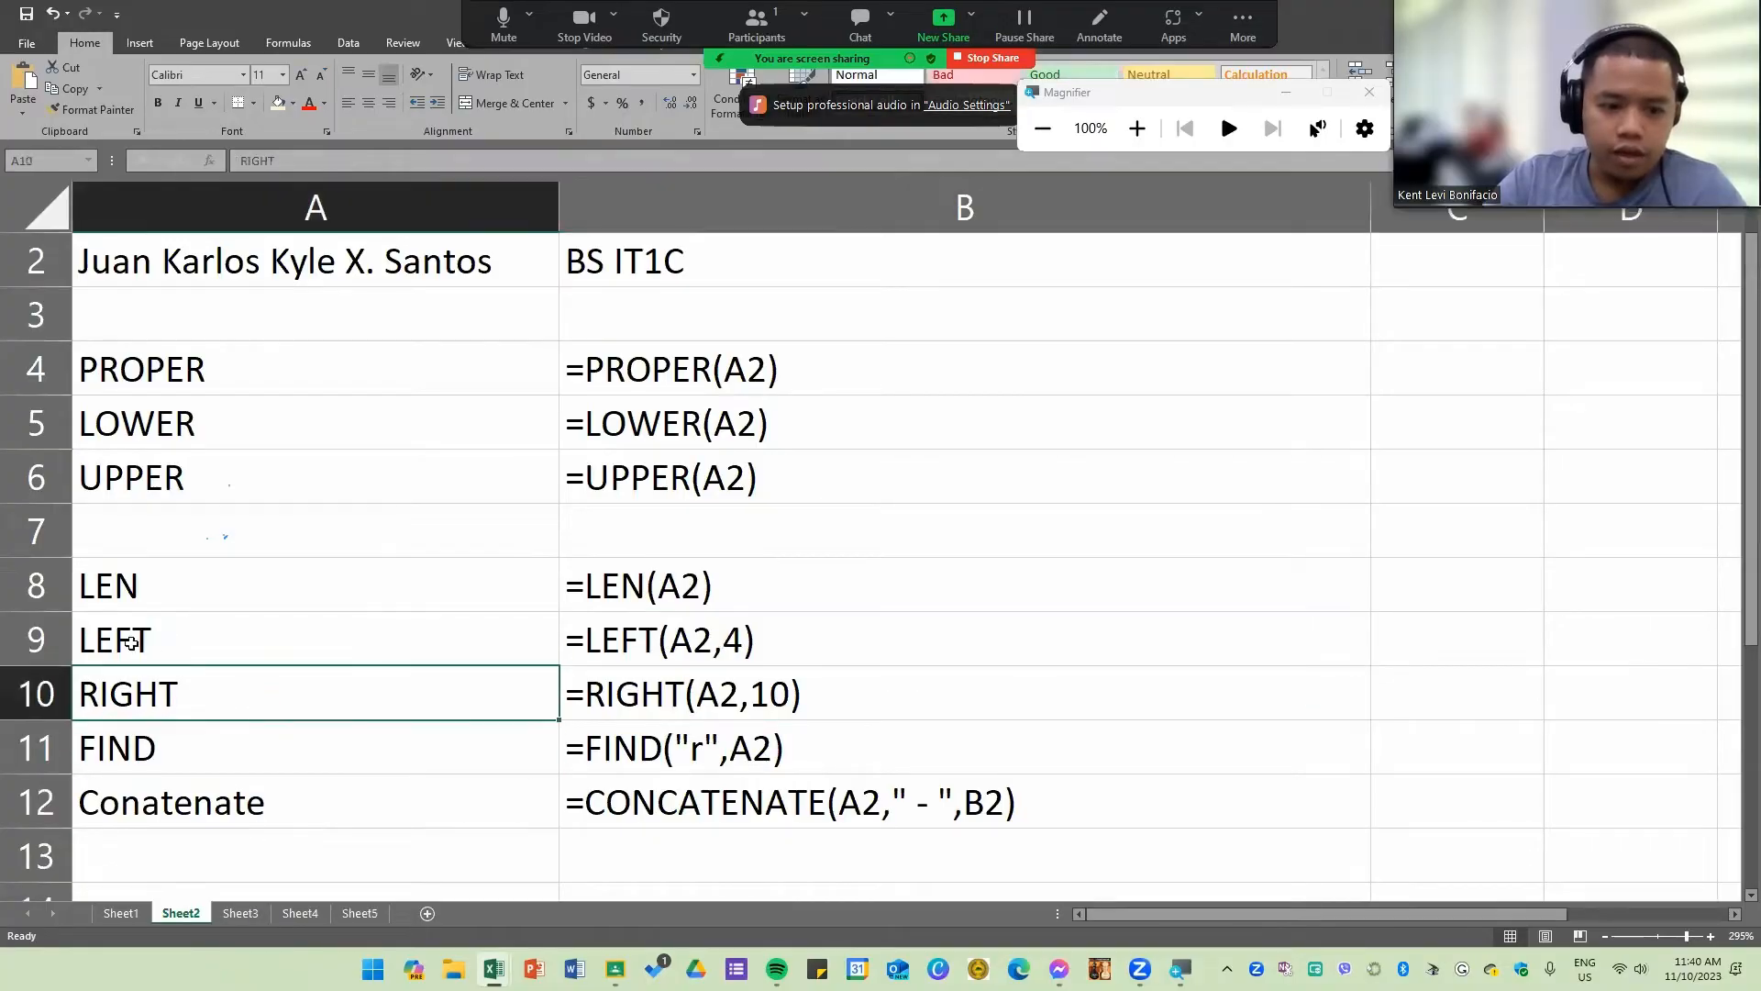
{"action": "left_click_drag", "start_coordinate": [132, 643], "coordinate": [1242, 637]}
{"action": "left_click", "coordinate": [1514, 620]}
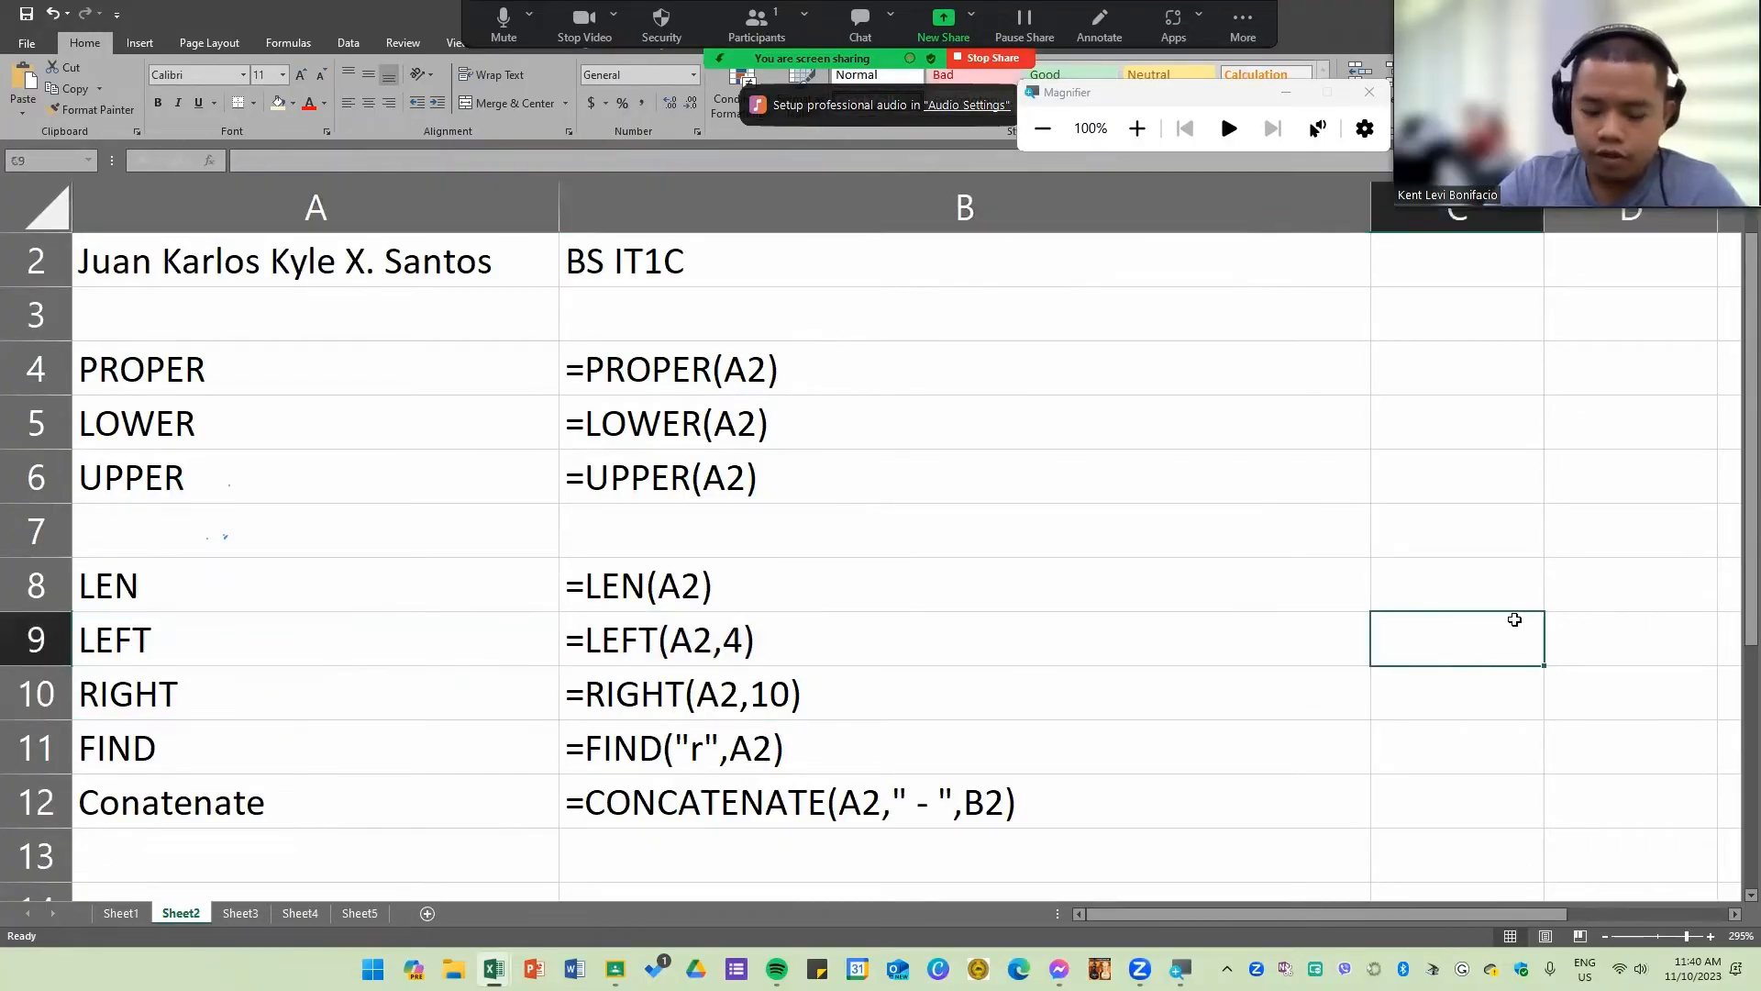
{"action": "type", "text": "x"}
{"action": "left_click", "coordinate": [1333, 679]}
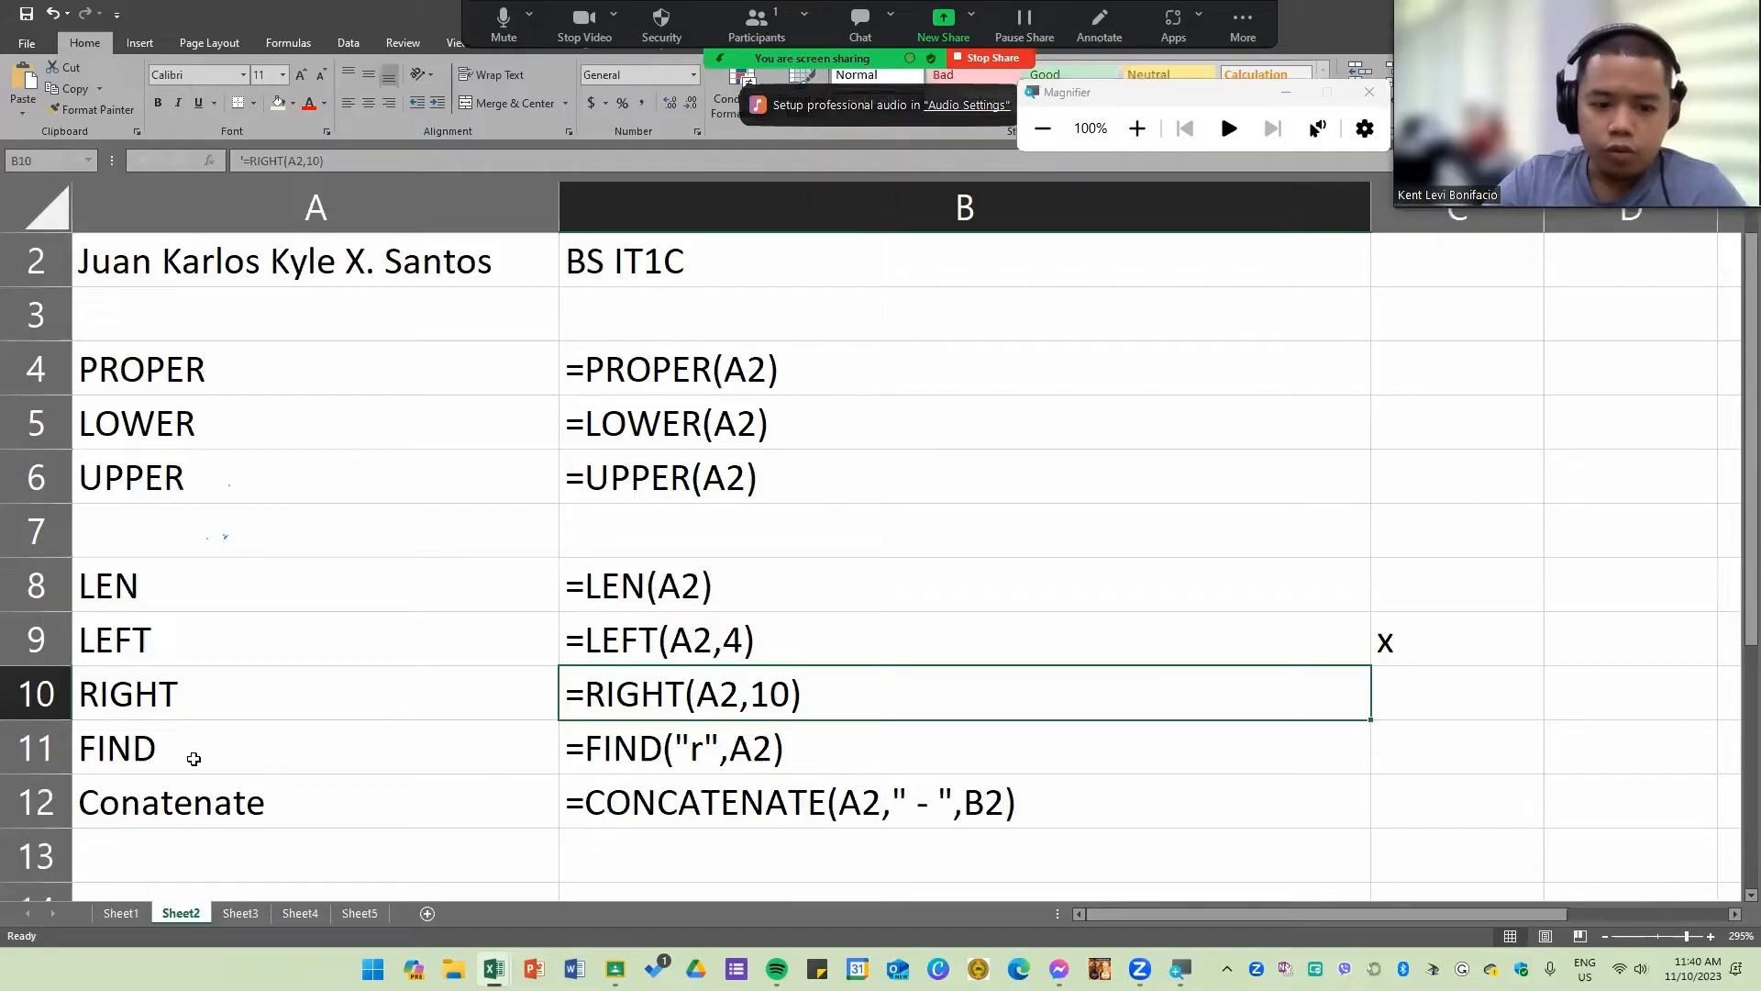
{"action": "left_click_drag", "start_coordinate": [194, 759], "coordinate": [1323, 750]}
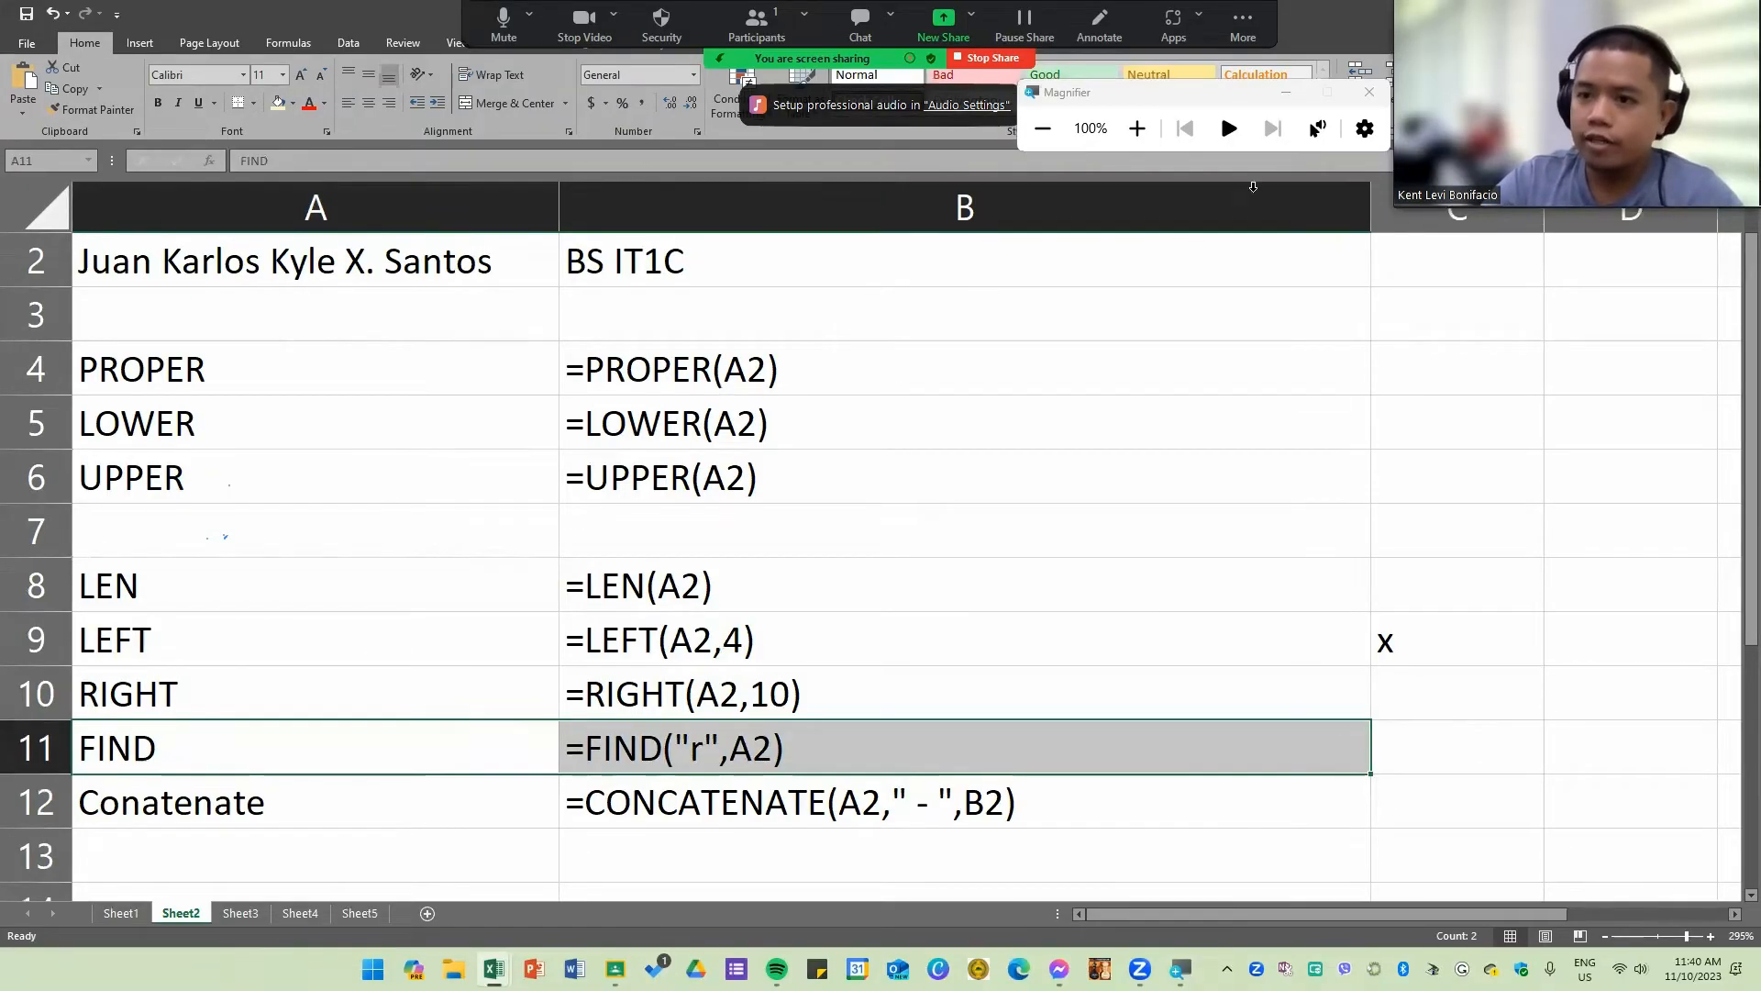
{"action": "left_click", "coordinate": [1238, 438]}
{"action": "key", "text": "alt+Tab"}
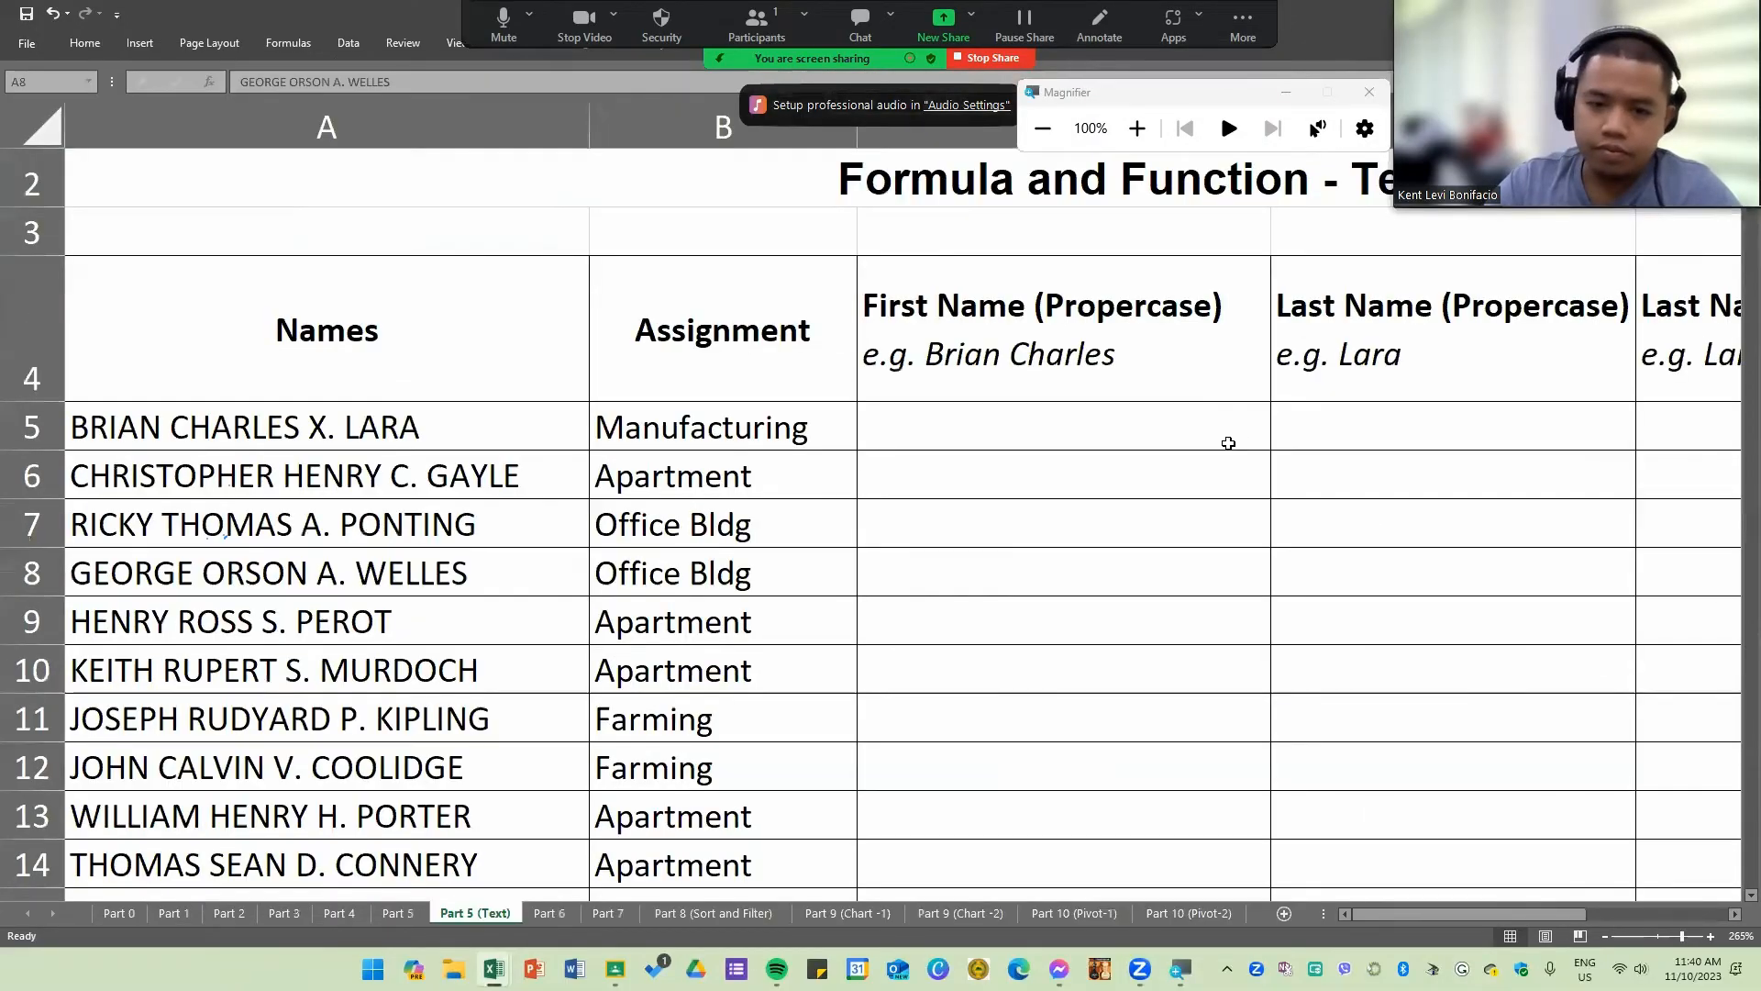
Step: Rewrite the formula in C5 as =LEFT(A5,FIND(".",A5)) to extract the text up to the middle-initial period
{"action": "left_click", "coordinate": [1019, 432]}
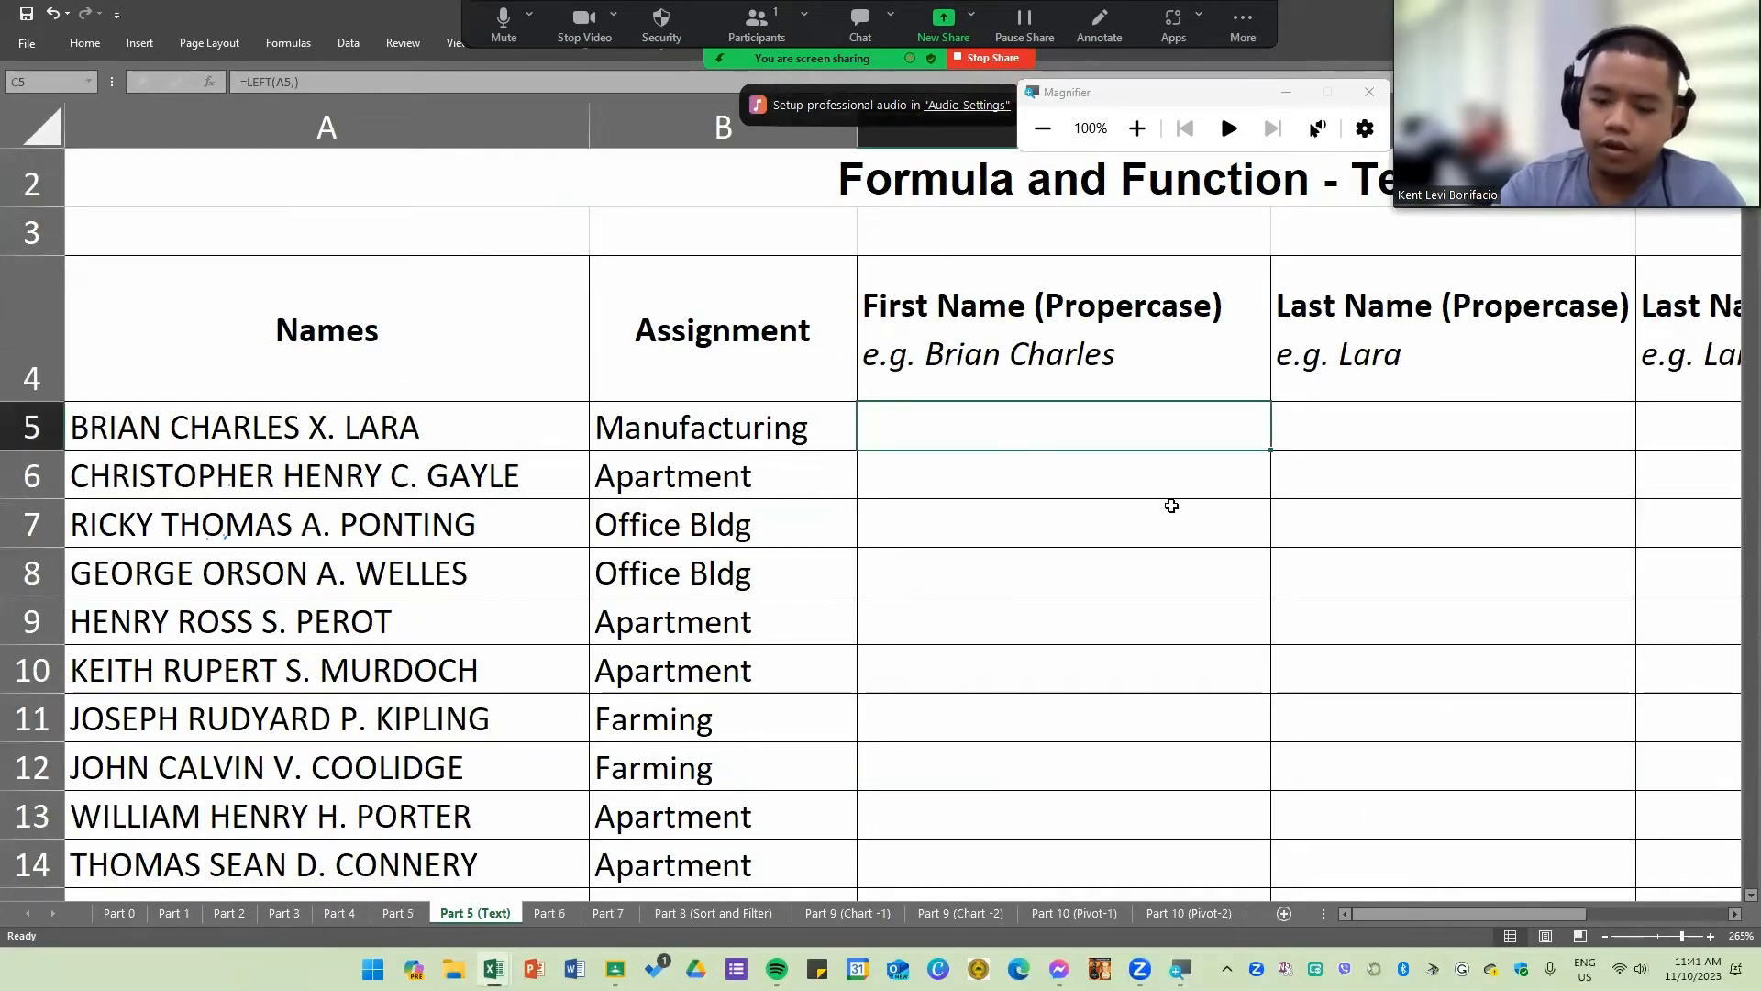
{"action": "double_click", "coordinate": [1114, 429]}
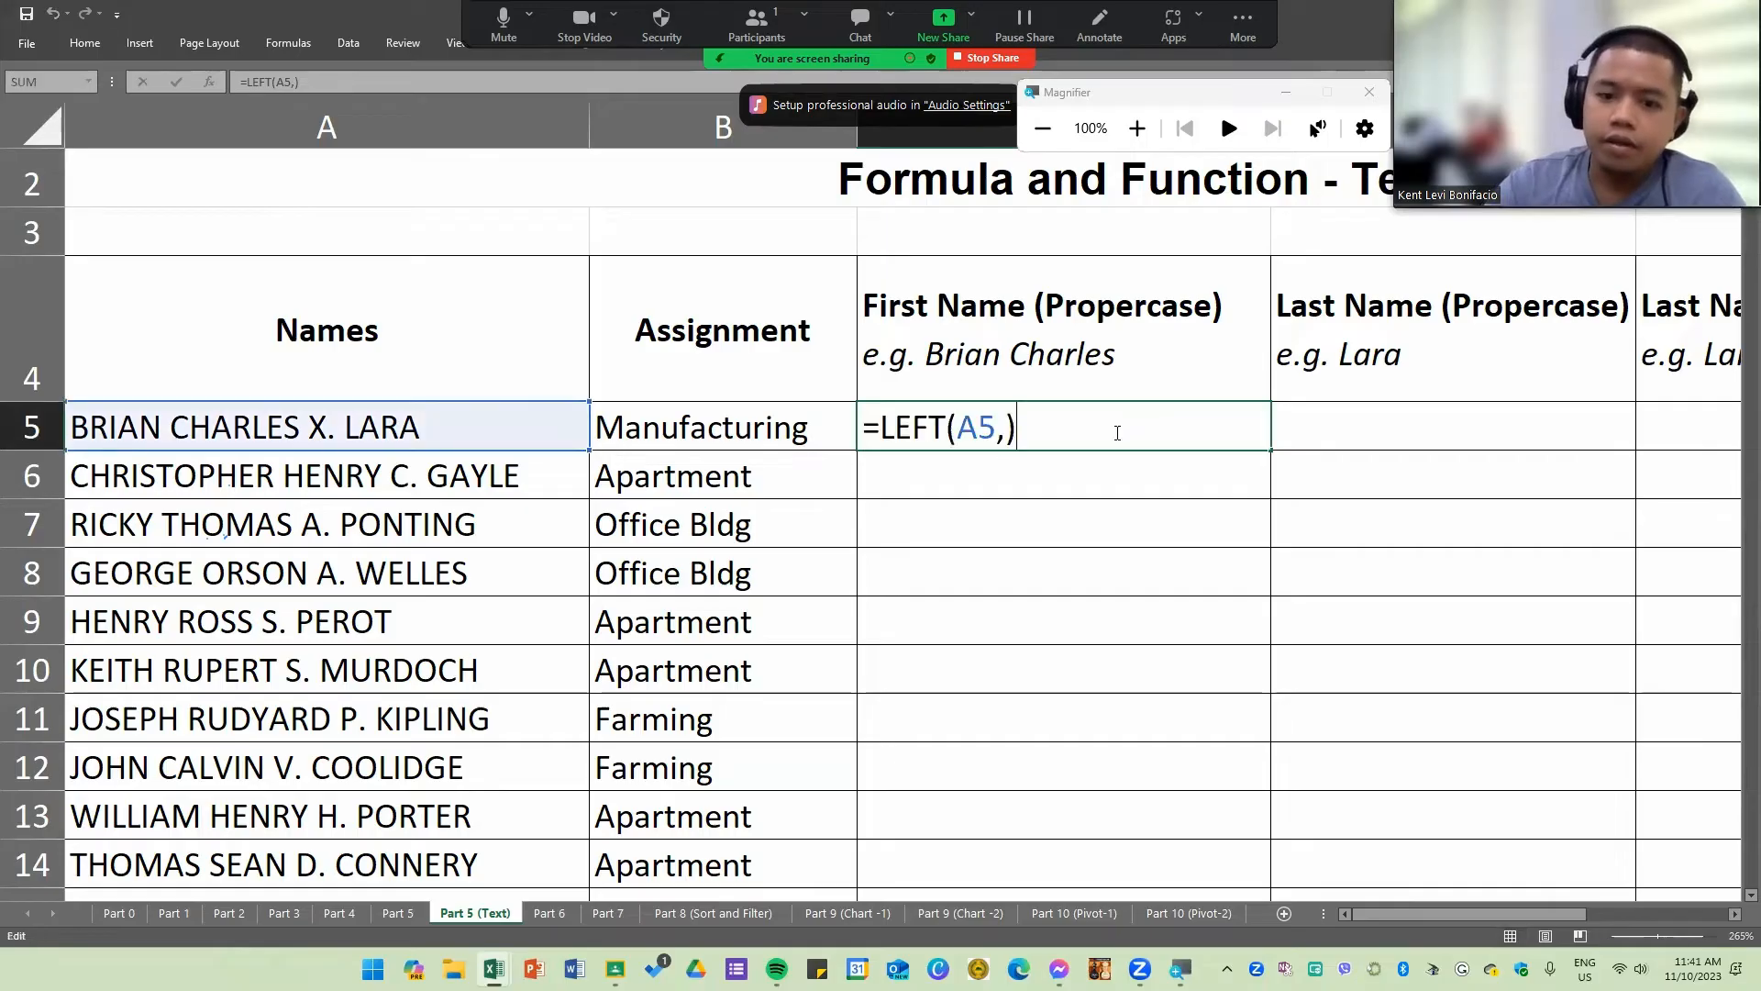
{"action": "key", "text": "BackSpace"}
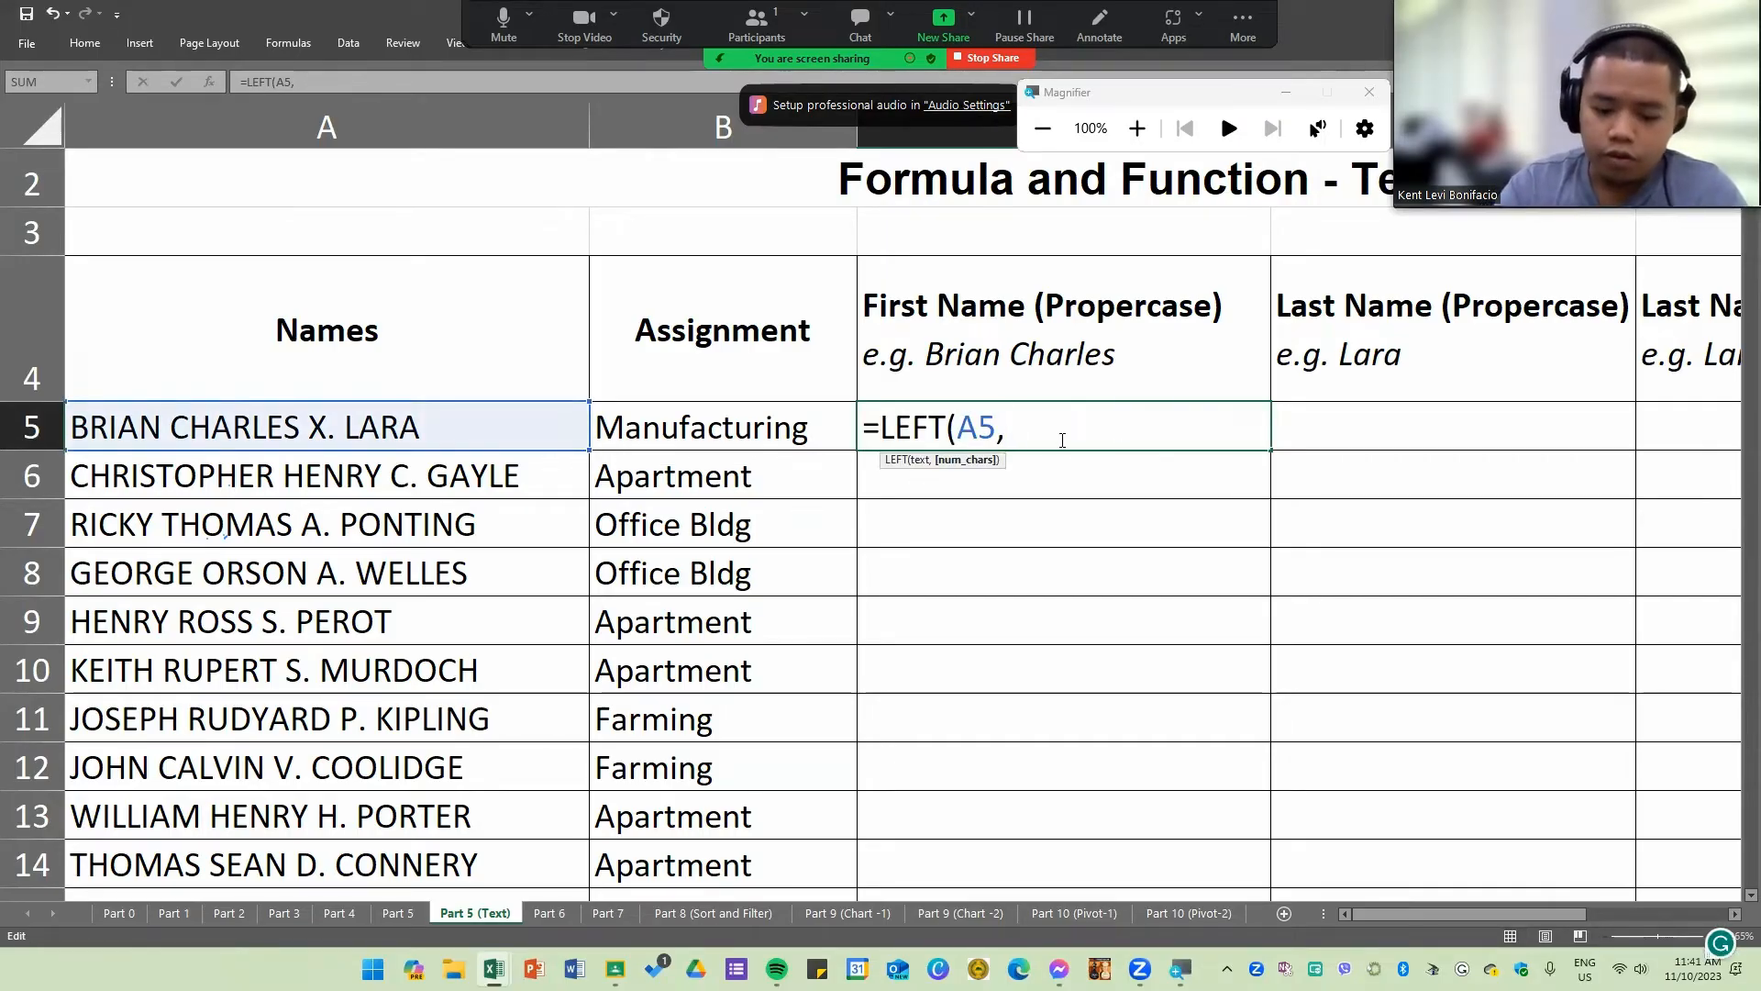
{"action": "type", "text": "FIND("}
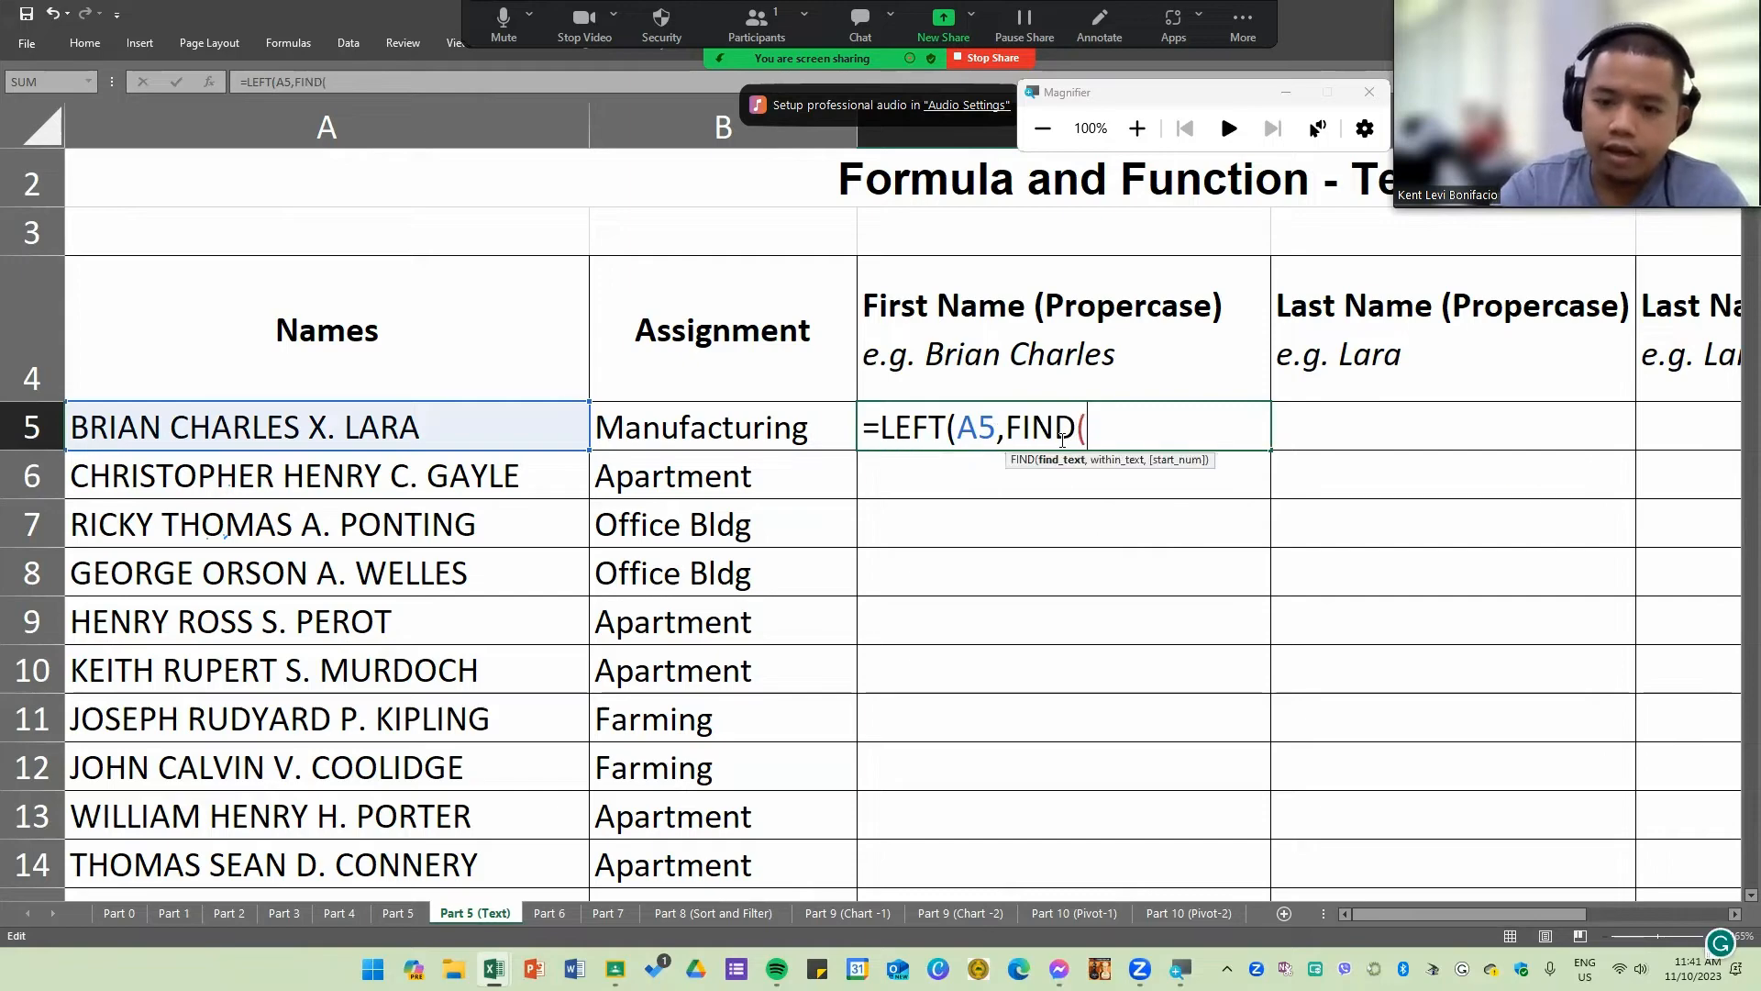
{"action": "type", "text": "\".\""}
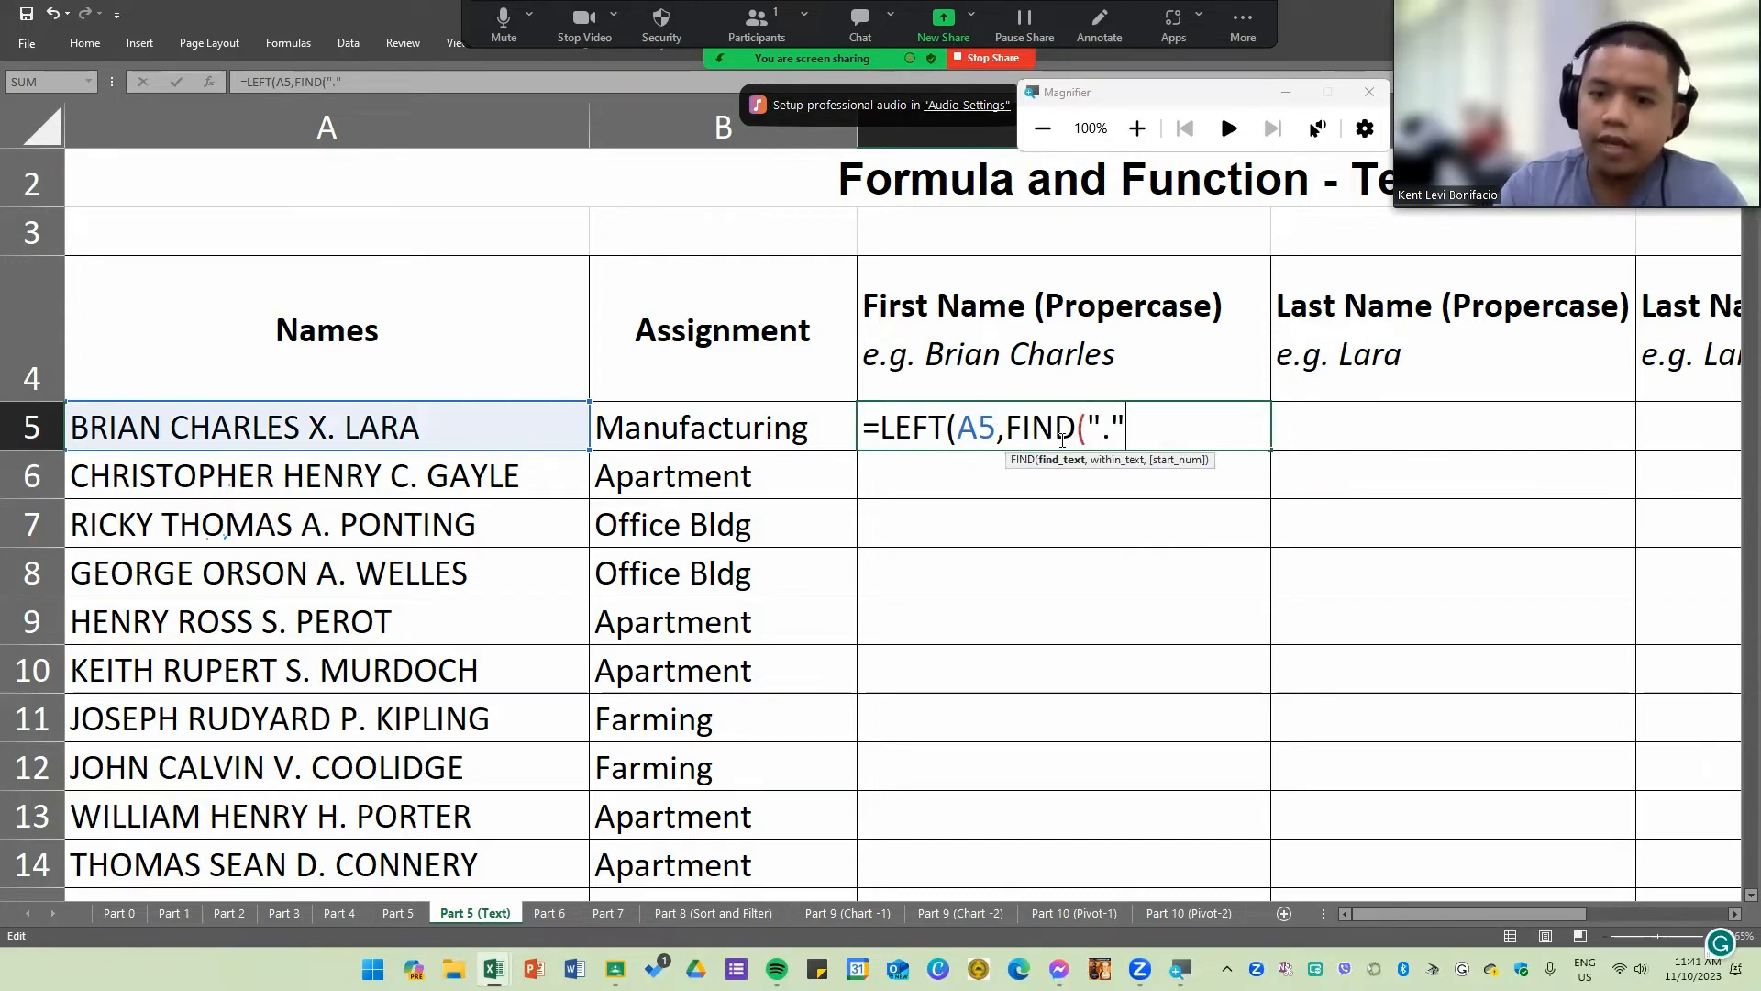
{"action": "type", "text": ","}
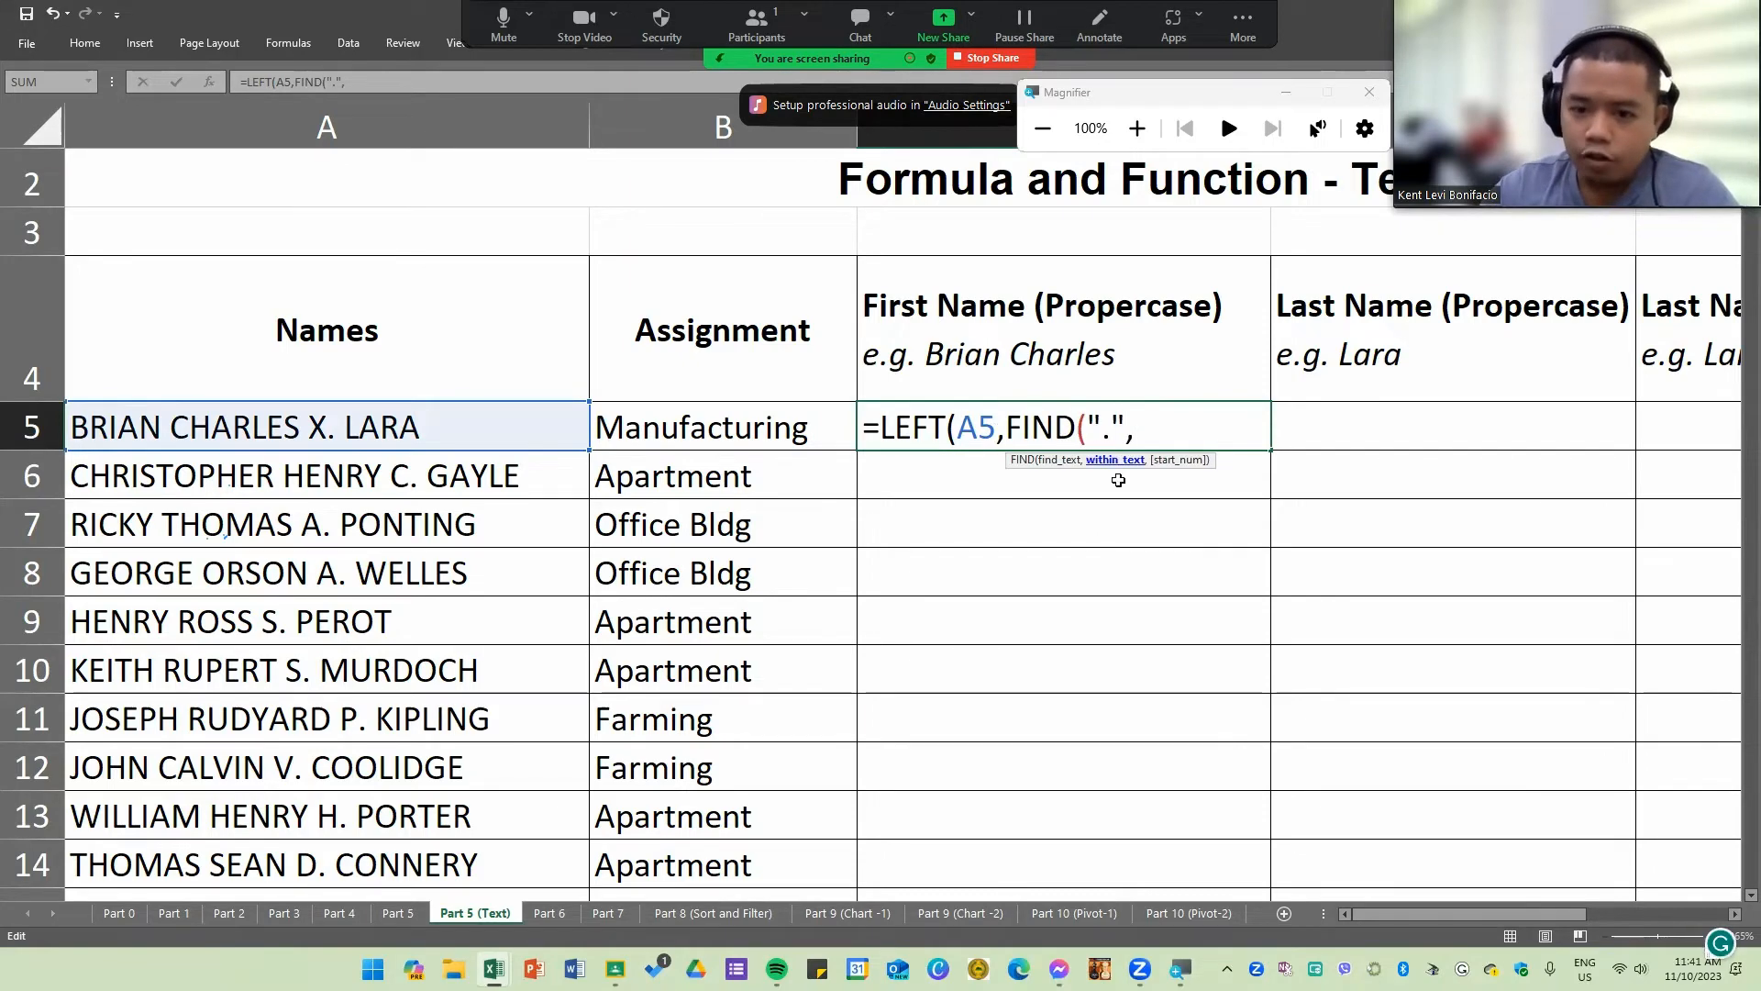
{"action": "left_click", "coordinate": [299, 422]}
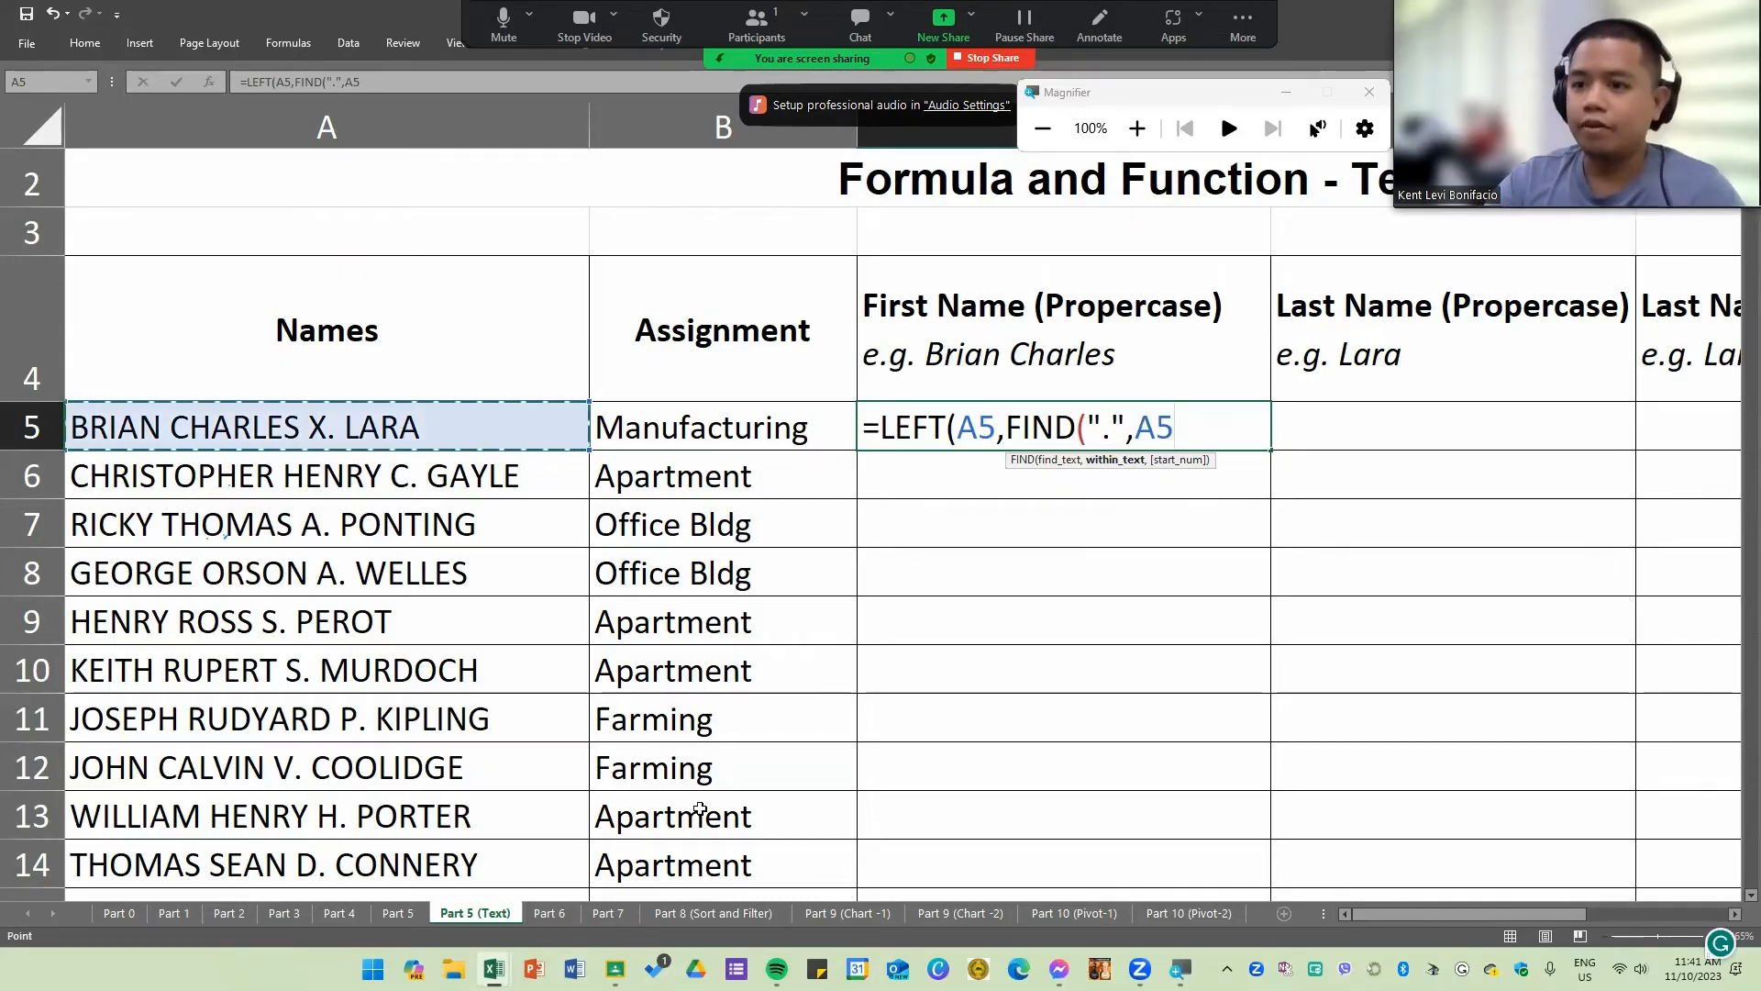
{"action": "type", "text": ")"}
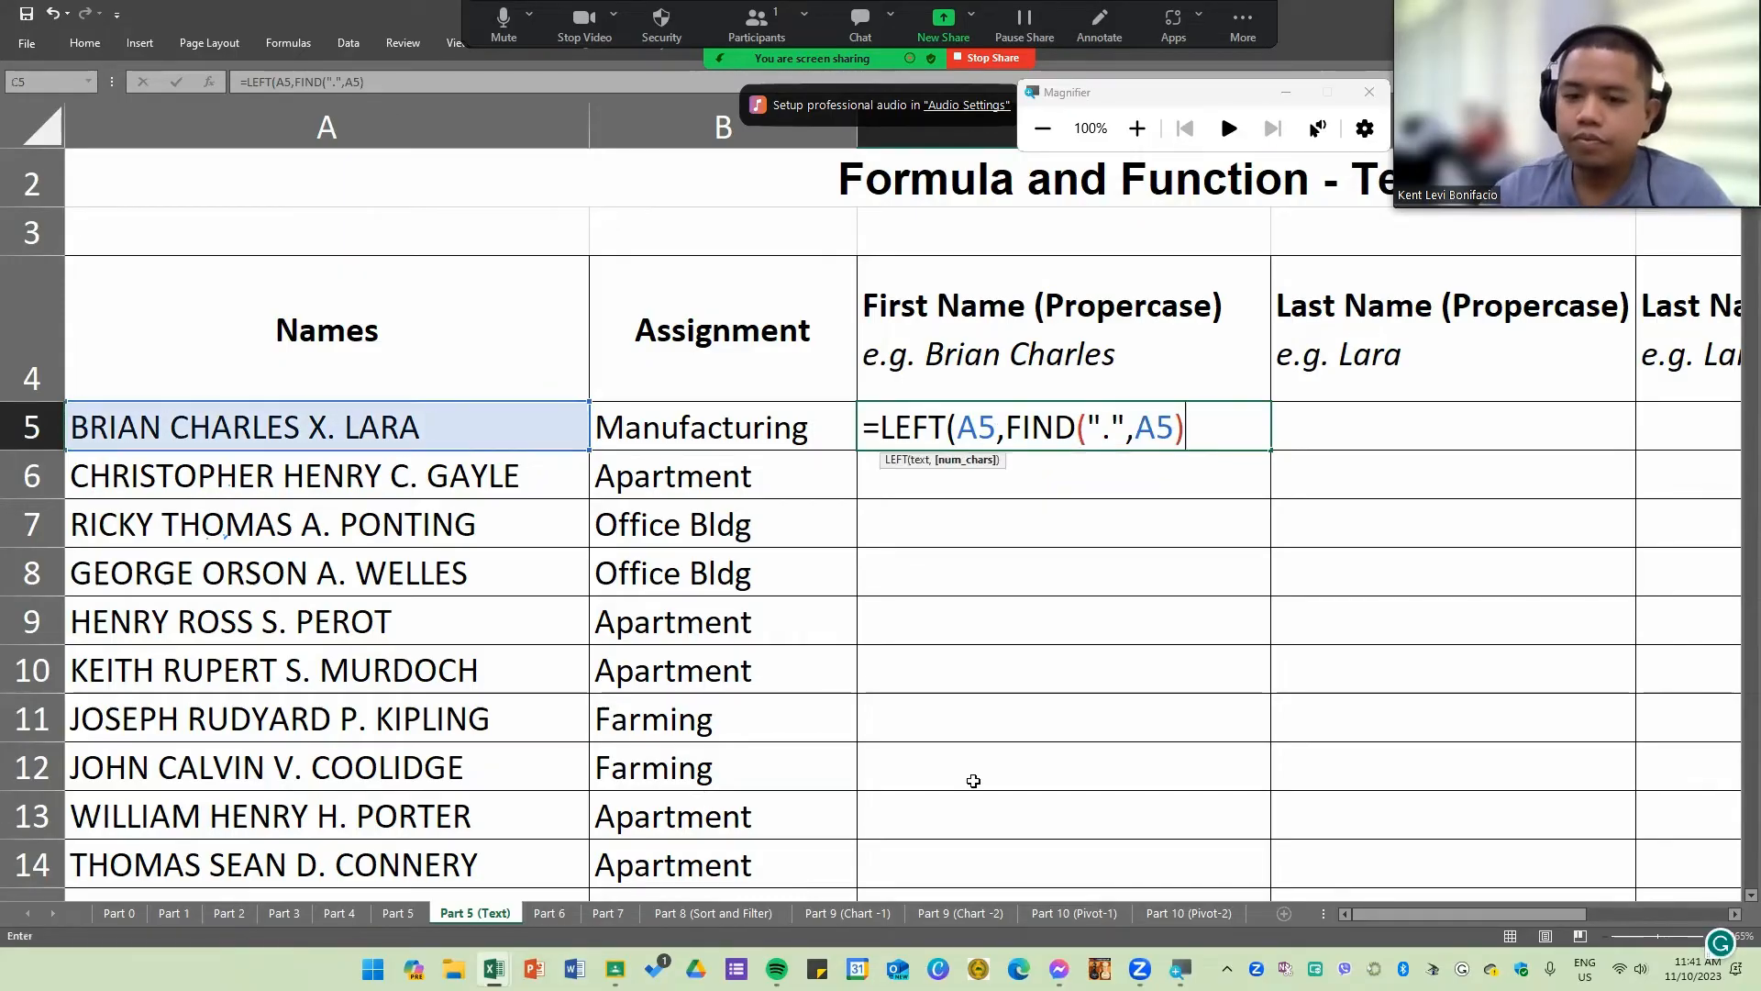
{"action": "type", "text": ")"}
{"action": "key", "text": "Return"}
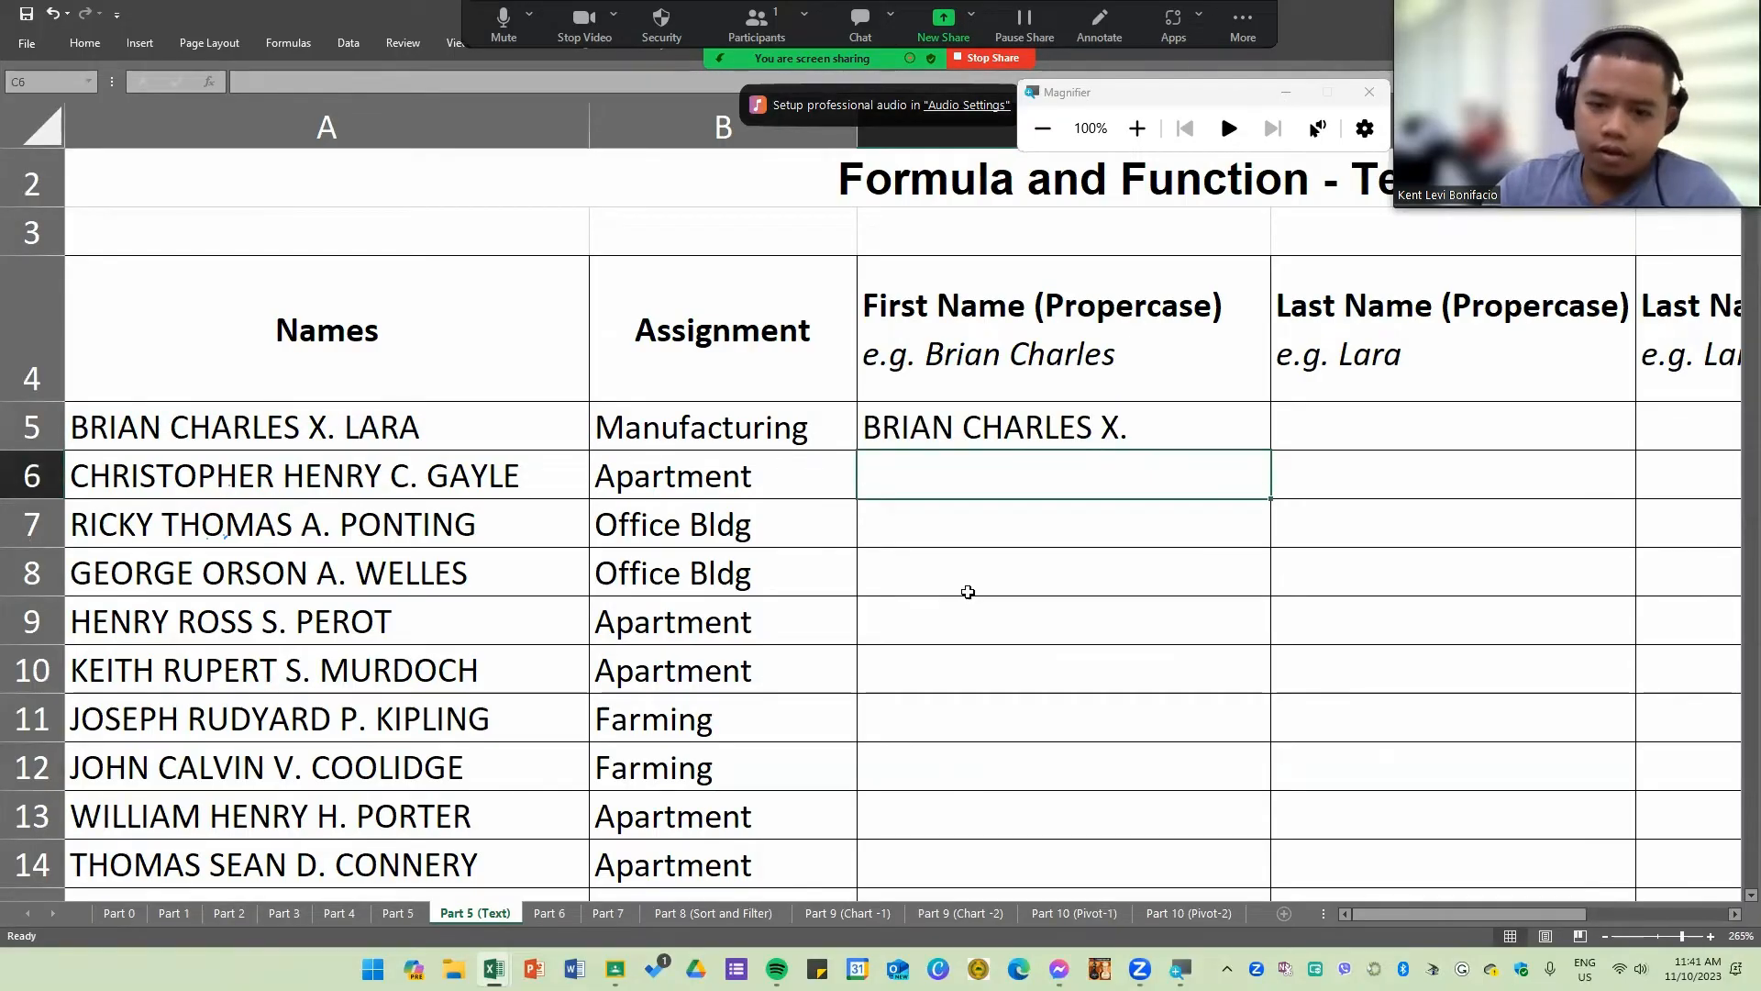
Step: Fill the C5 formula down column C through row 22 for all the names
{"action": "left_click", "coordinate": [1174, 443]}
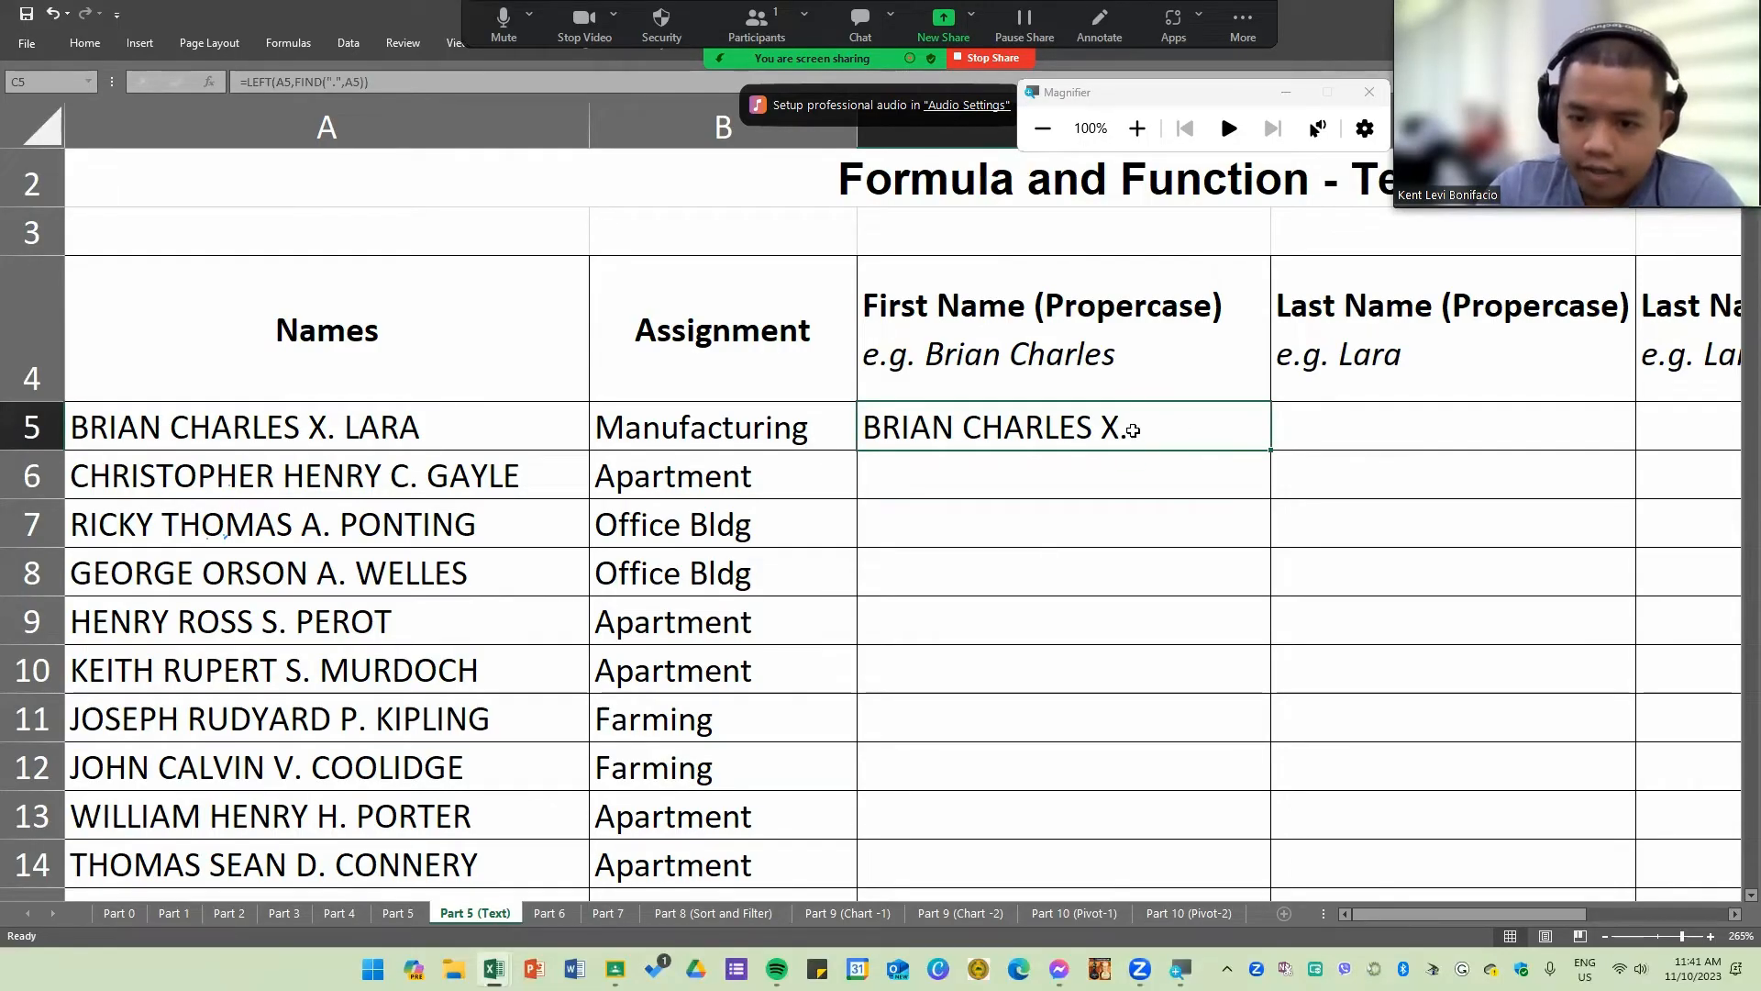
{"action": "left_click_drag", "start_coordinate": [1273, 450], "coordinate": [1218, 789]}
{"action": "scroll", "coordinate": [1102, 656], "scroll_direction": "up", "scroll_amount": 1}
{"action": "scroll", "coordinate": [1101, 656], "scroll_direction": "up", "scroll_amount": 2}
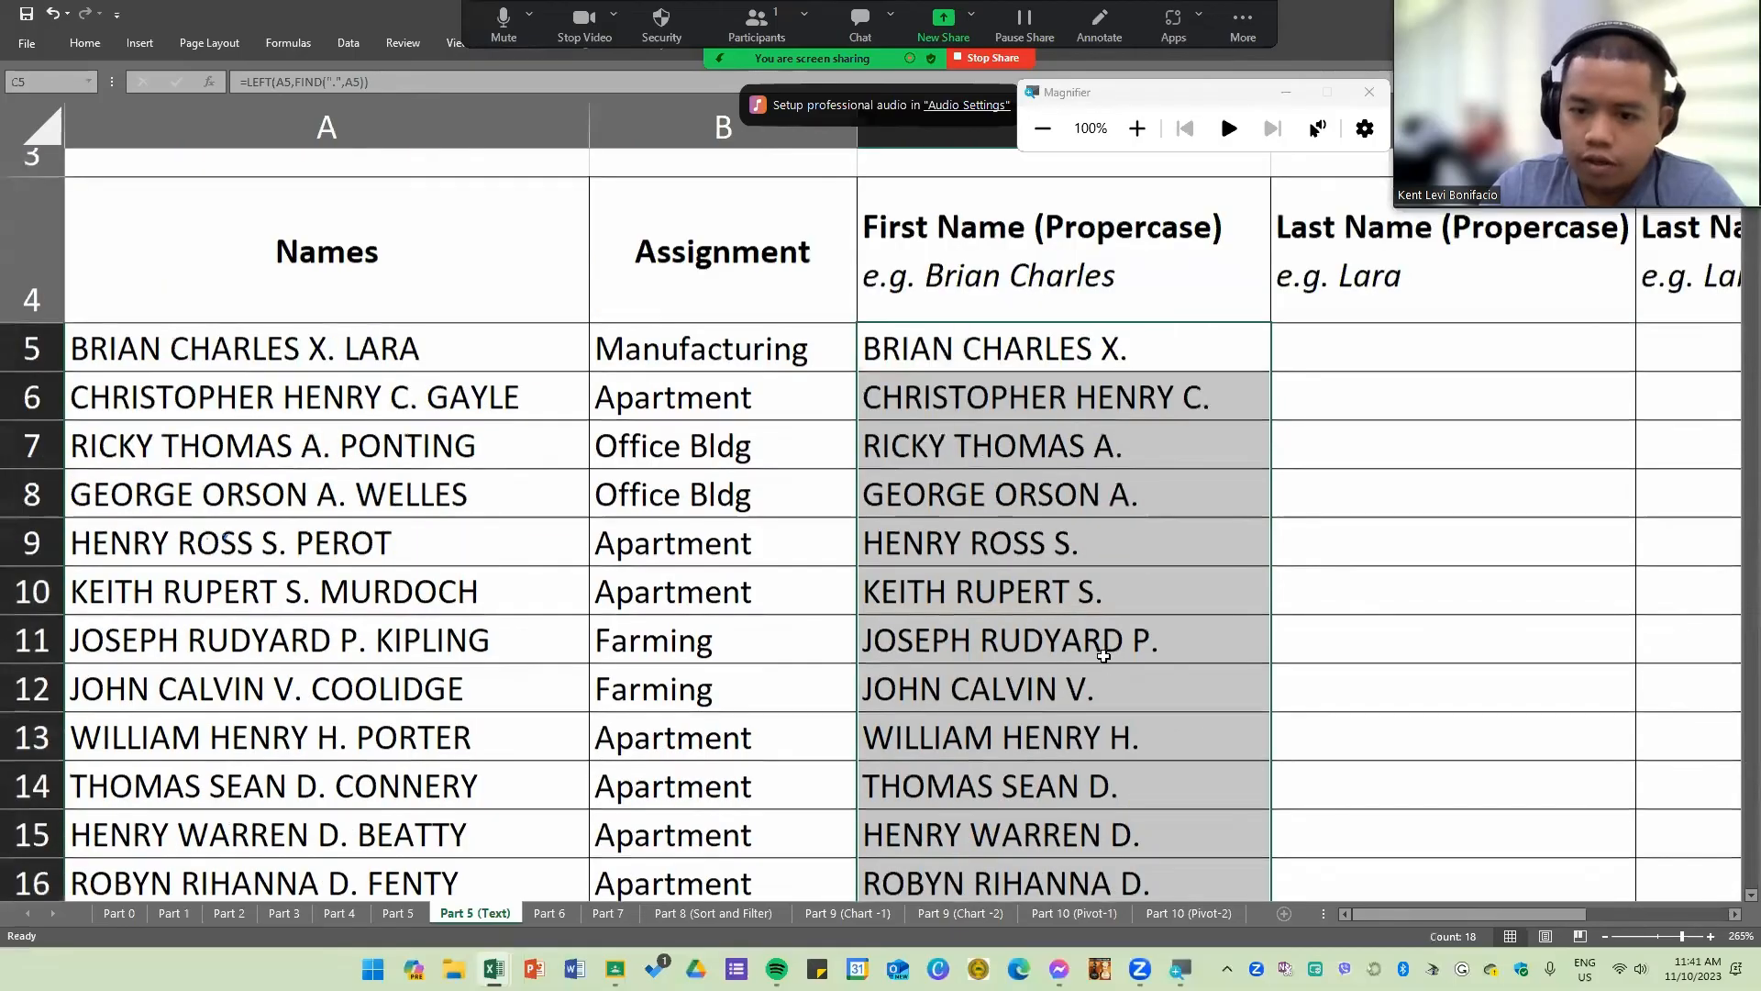
{"action": "scroll", "coordinate": [1126, 647], "scroll_direction": "down", "scroll_amount": 2}
{"action": "left_click", "coordinate": [1126, 647]}
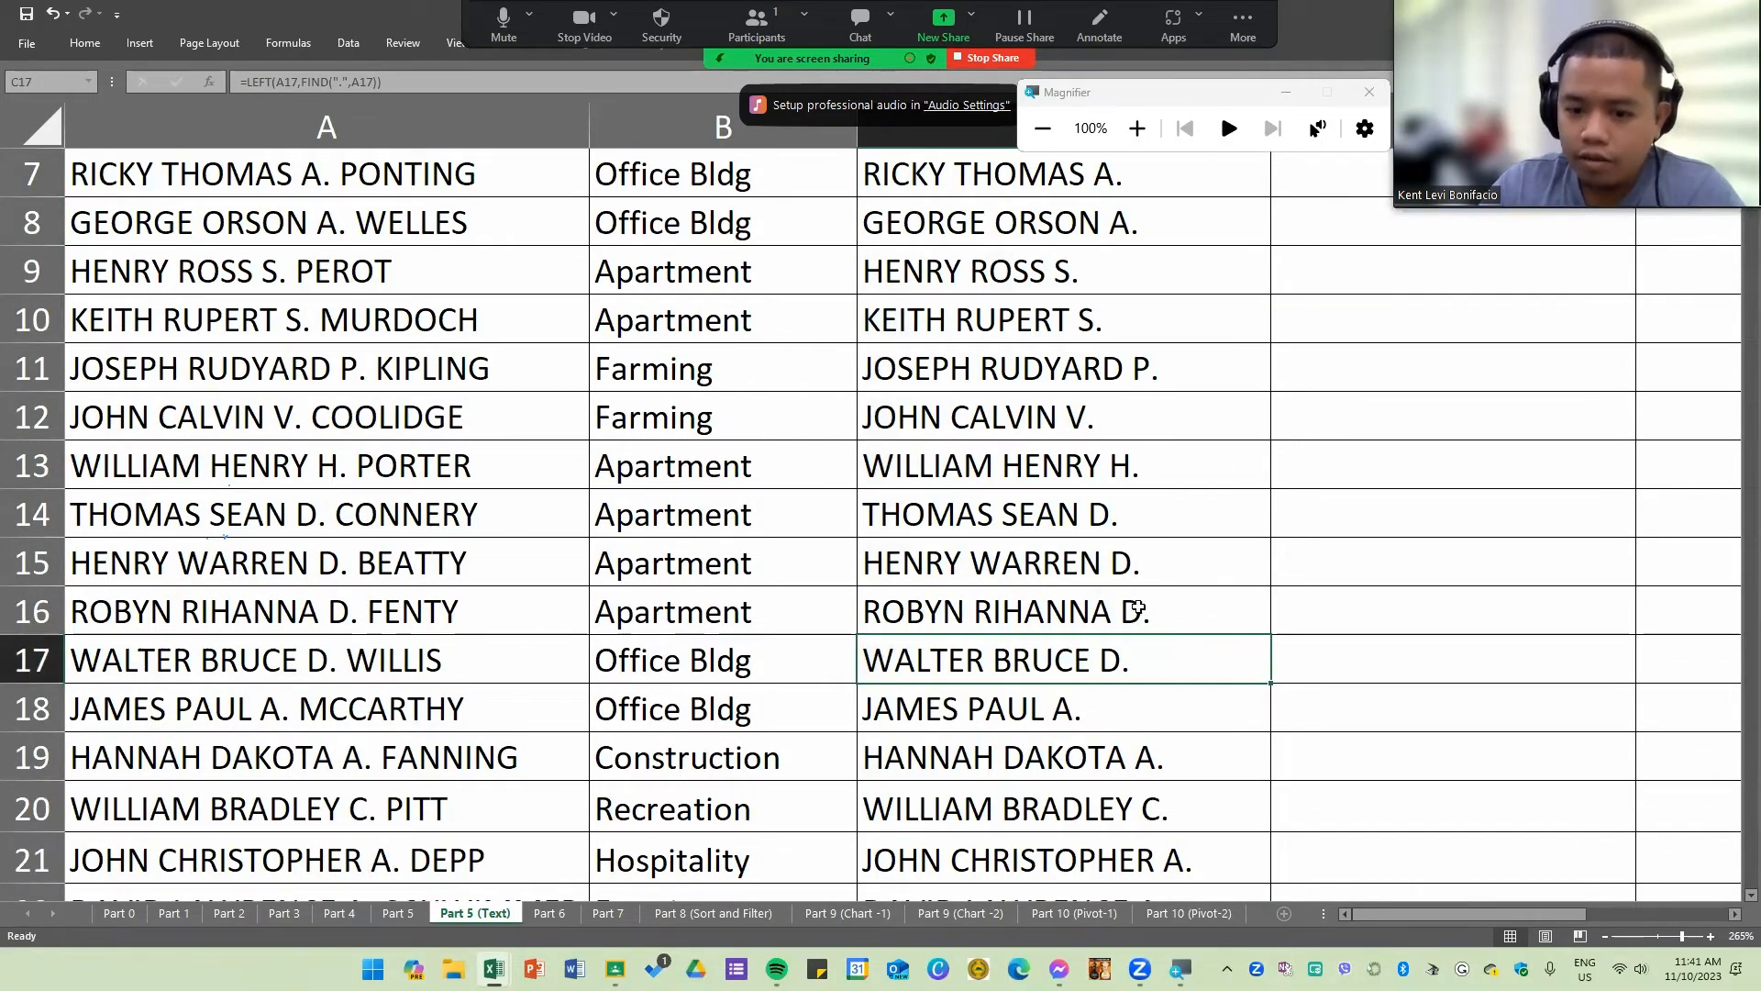
{"action": "scroll", "coordinate": [1135, 597], "scroll_direction": "down", "scroll_amount": 1}
{"action": "scroll", "coordinate": [1109, 504], "scroll_direction": "down", "scroll_amount": 2}
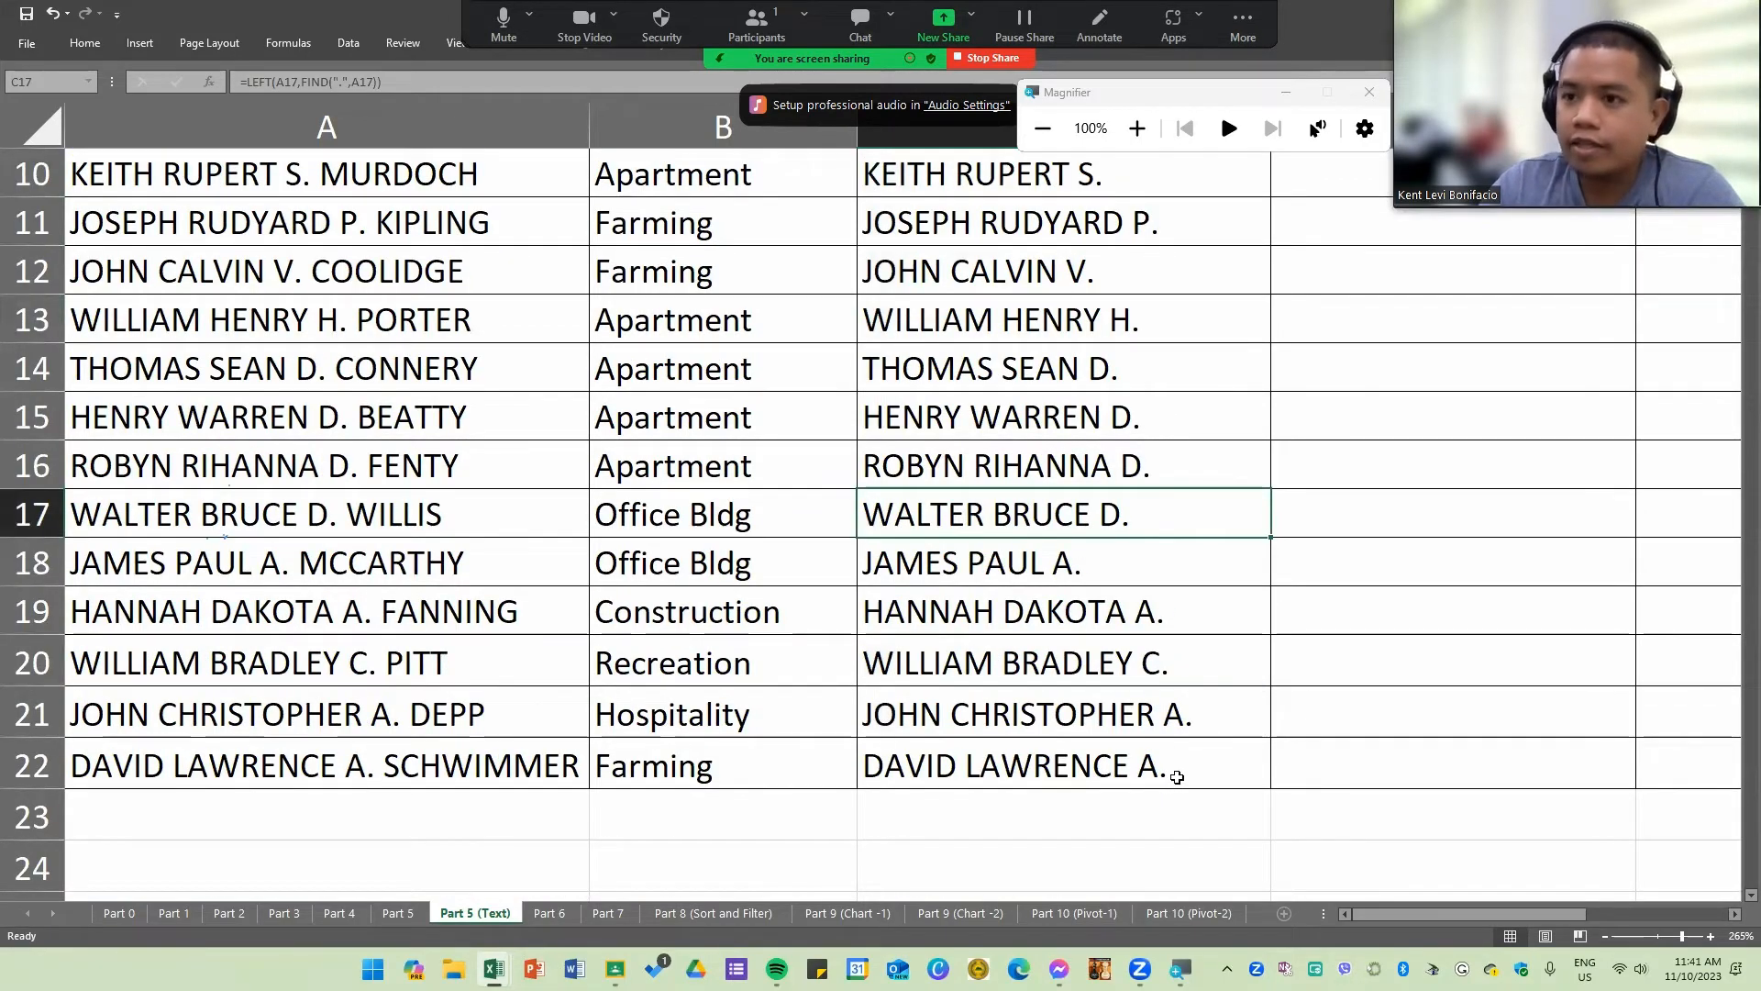
{"action": "scroll", "coordinate": [1106, 603], "scroll_direction": "up", "scroll_amount": 5}
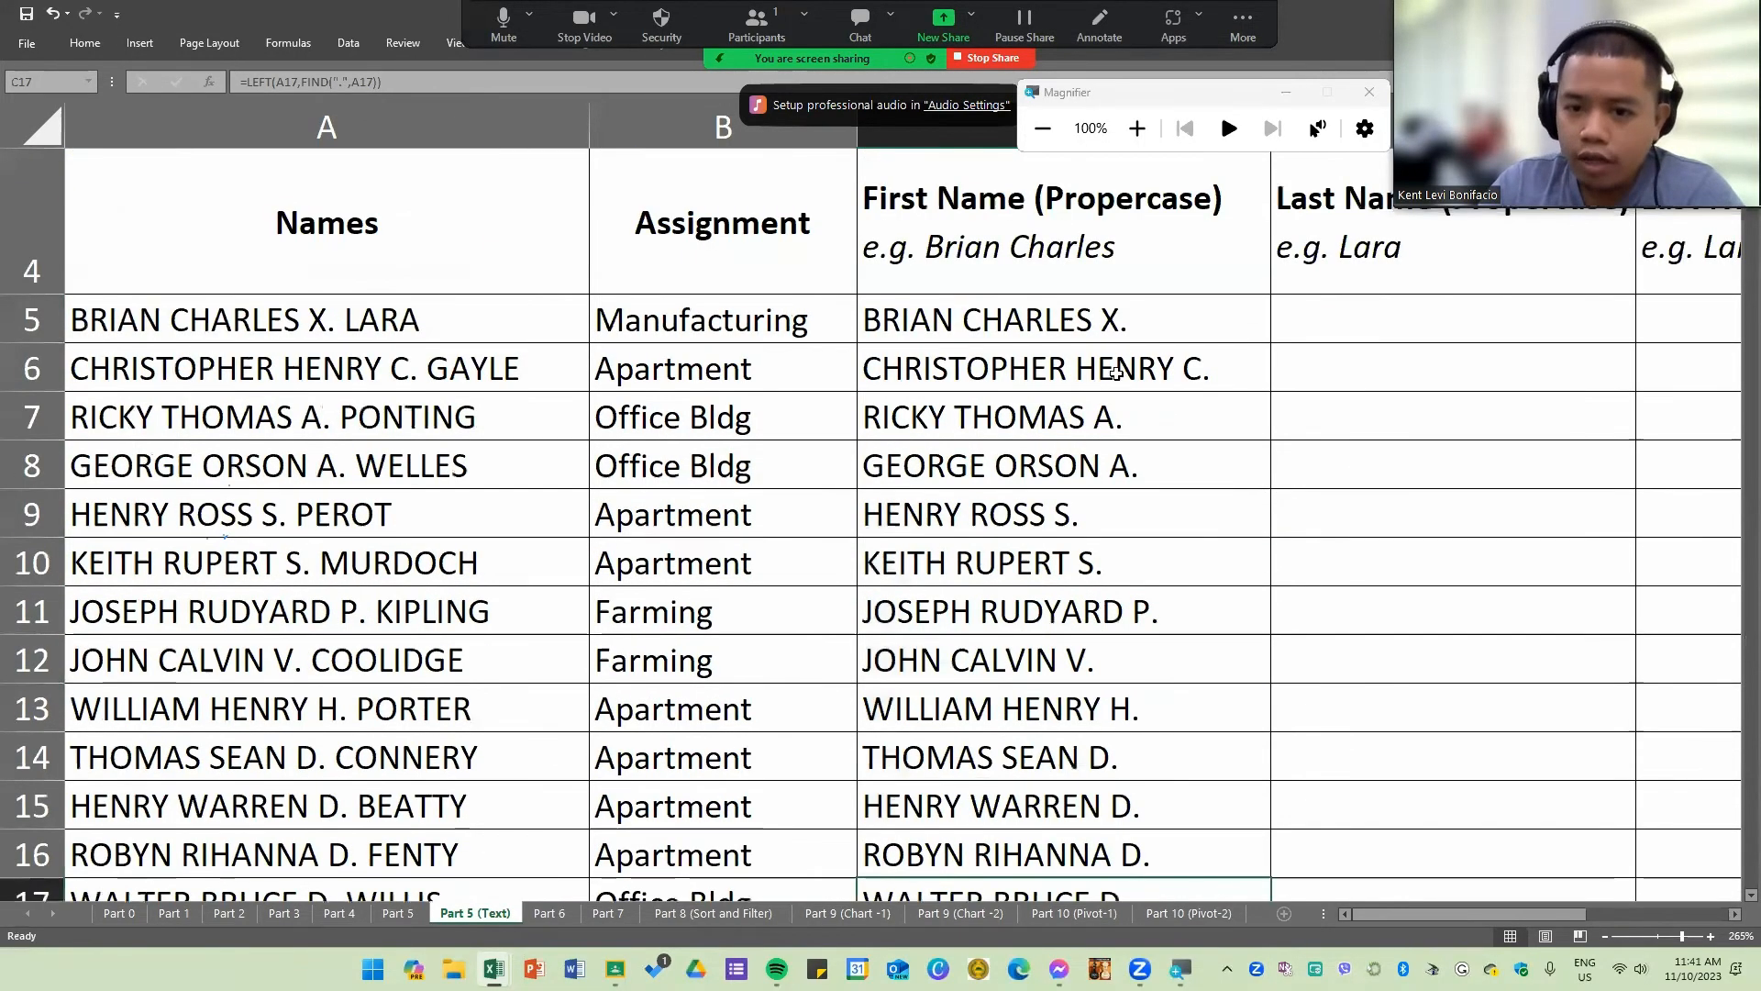
Step: Change the C5 formula to =LEFT(A5,FIND(".",A5)-3) so it stops before the middle initial
{"action": "double_click", "coordinate": [1134, 322]}
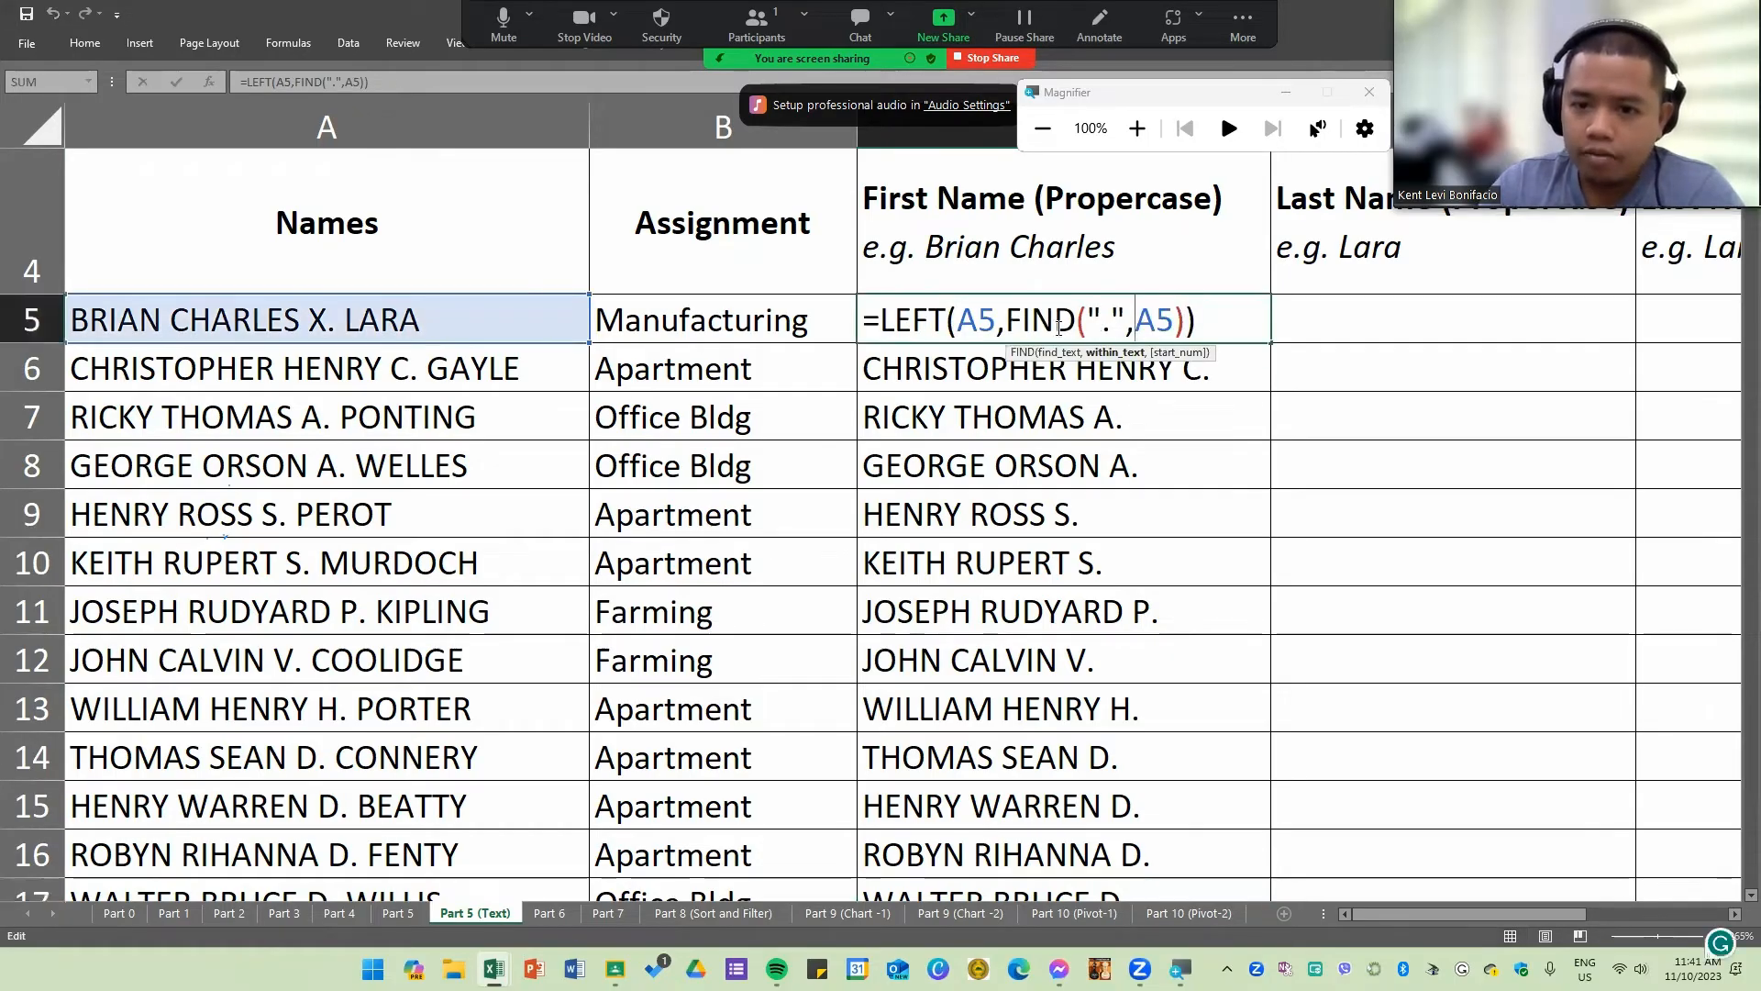
{"action": "left_click_drag", "start_coordinate": [1009, 321], "coordinate": [1185, 323]}
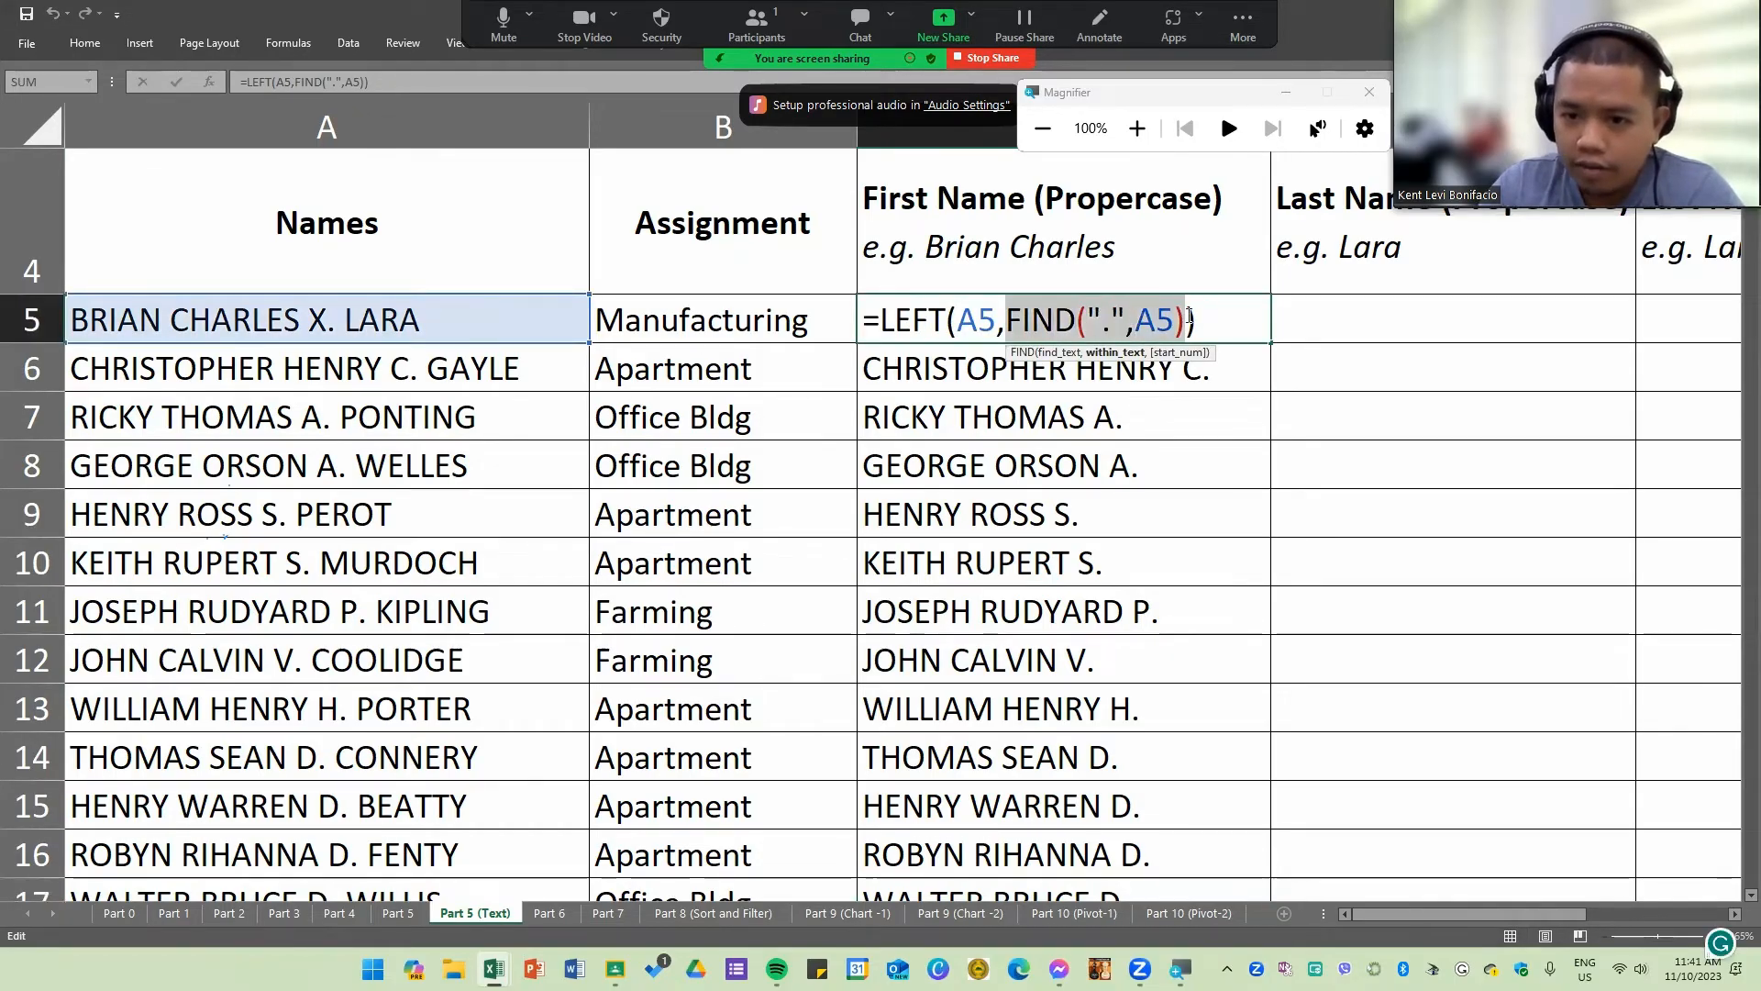
{"action": "left_click", "coordinate": [1187, 326]}
{"action": "type", "text": "-3"}
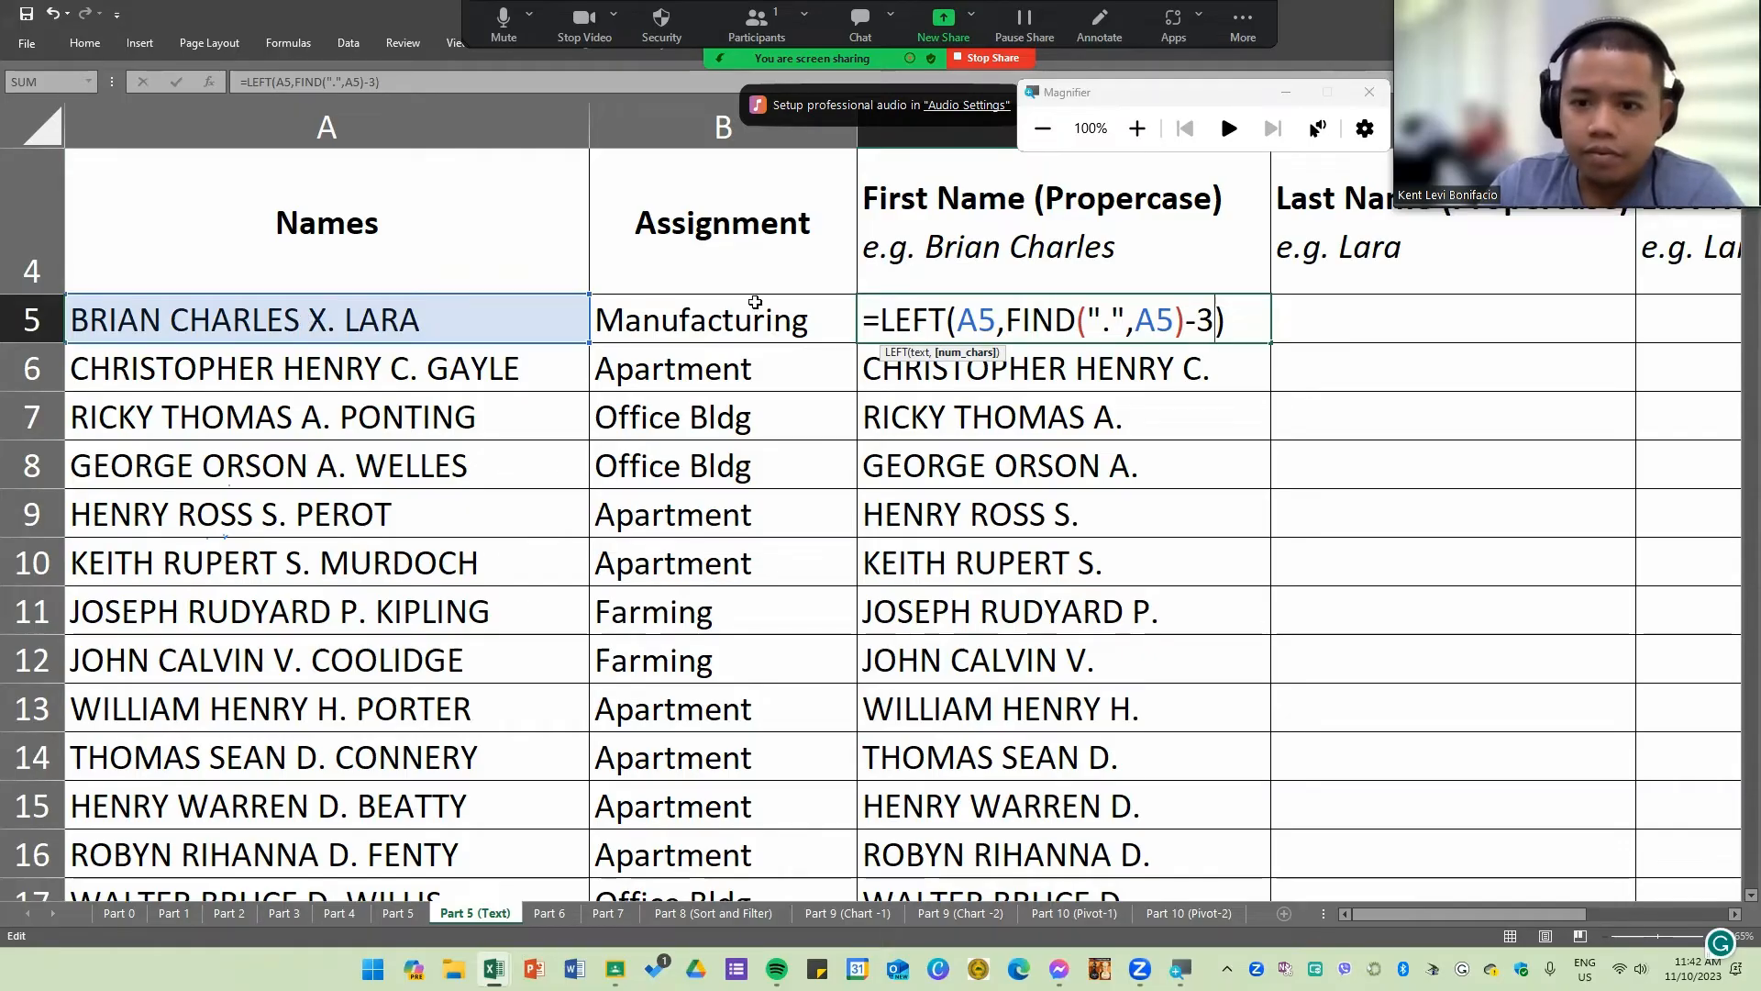
{"action": "double_click", "coordinate": [886, 321]}
{"action": "left_click", "coordinate": [982, 321]}
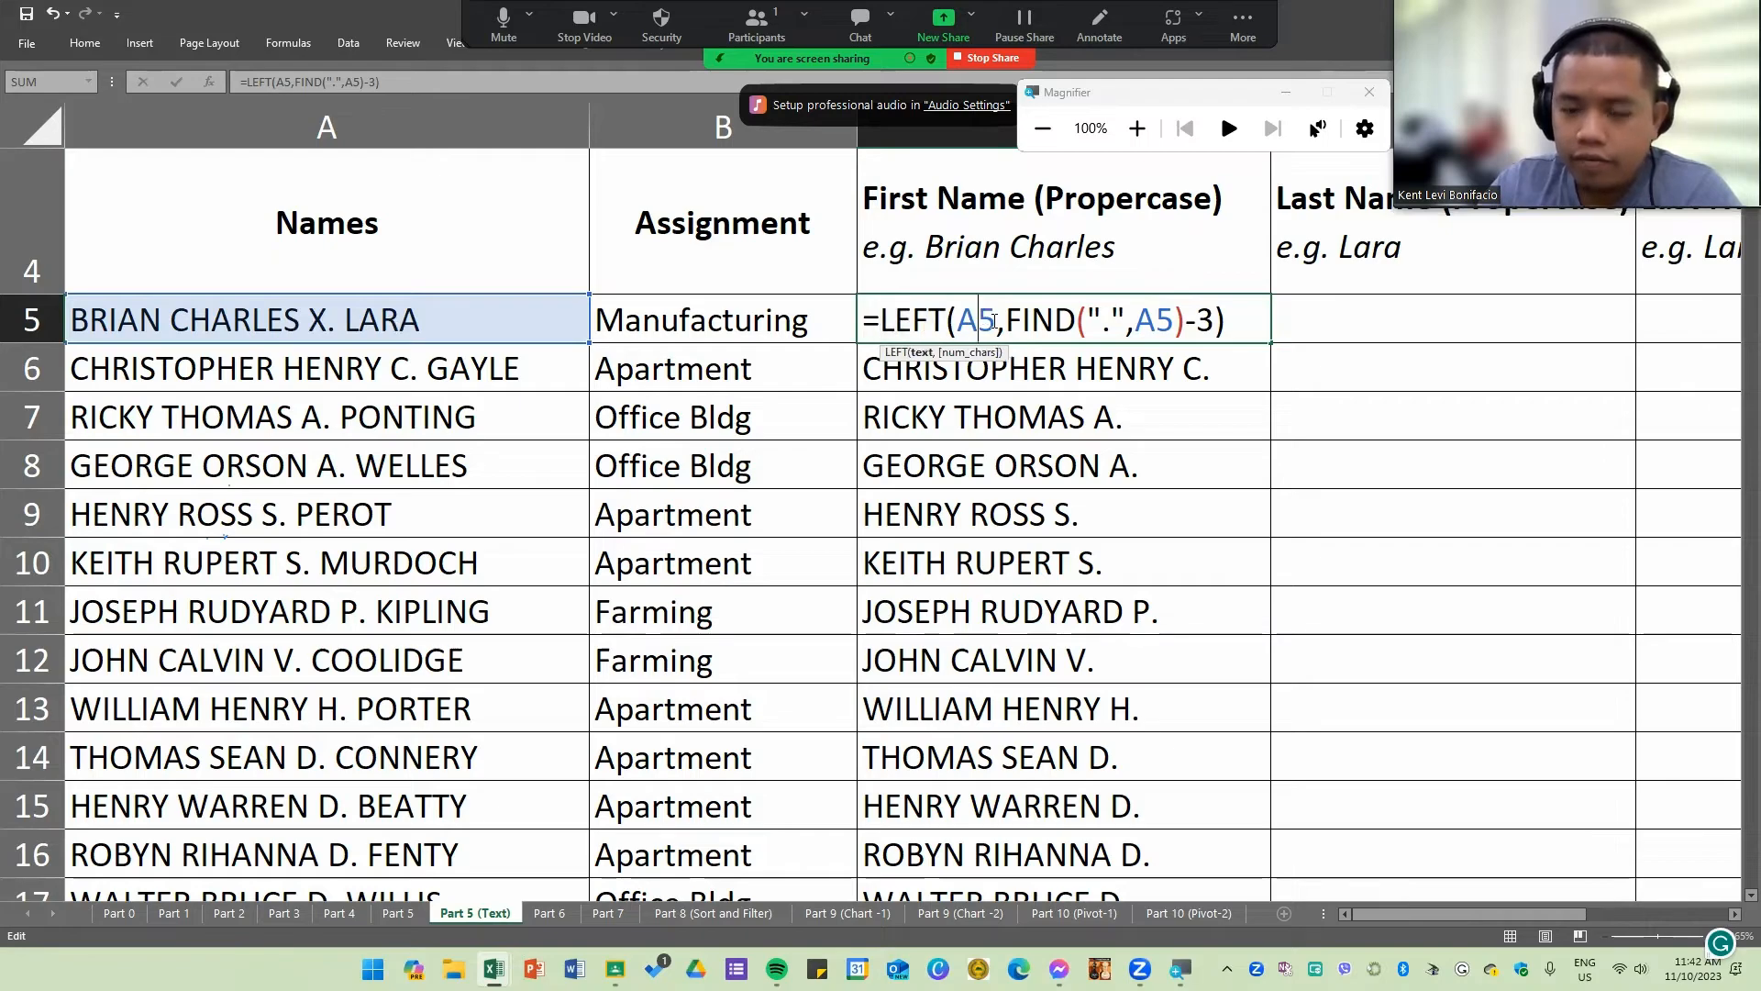
{"action": "key", "text": "Left"}
{"action": "left_click_drag", "start_coordinate": [1009, 321], "coordinate": [1211, 329]}
{"action": "key", "text": "Delete"}
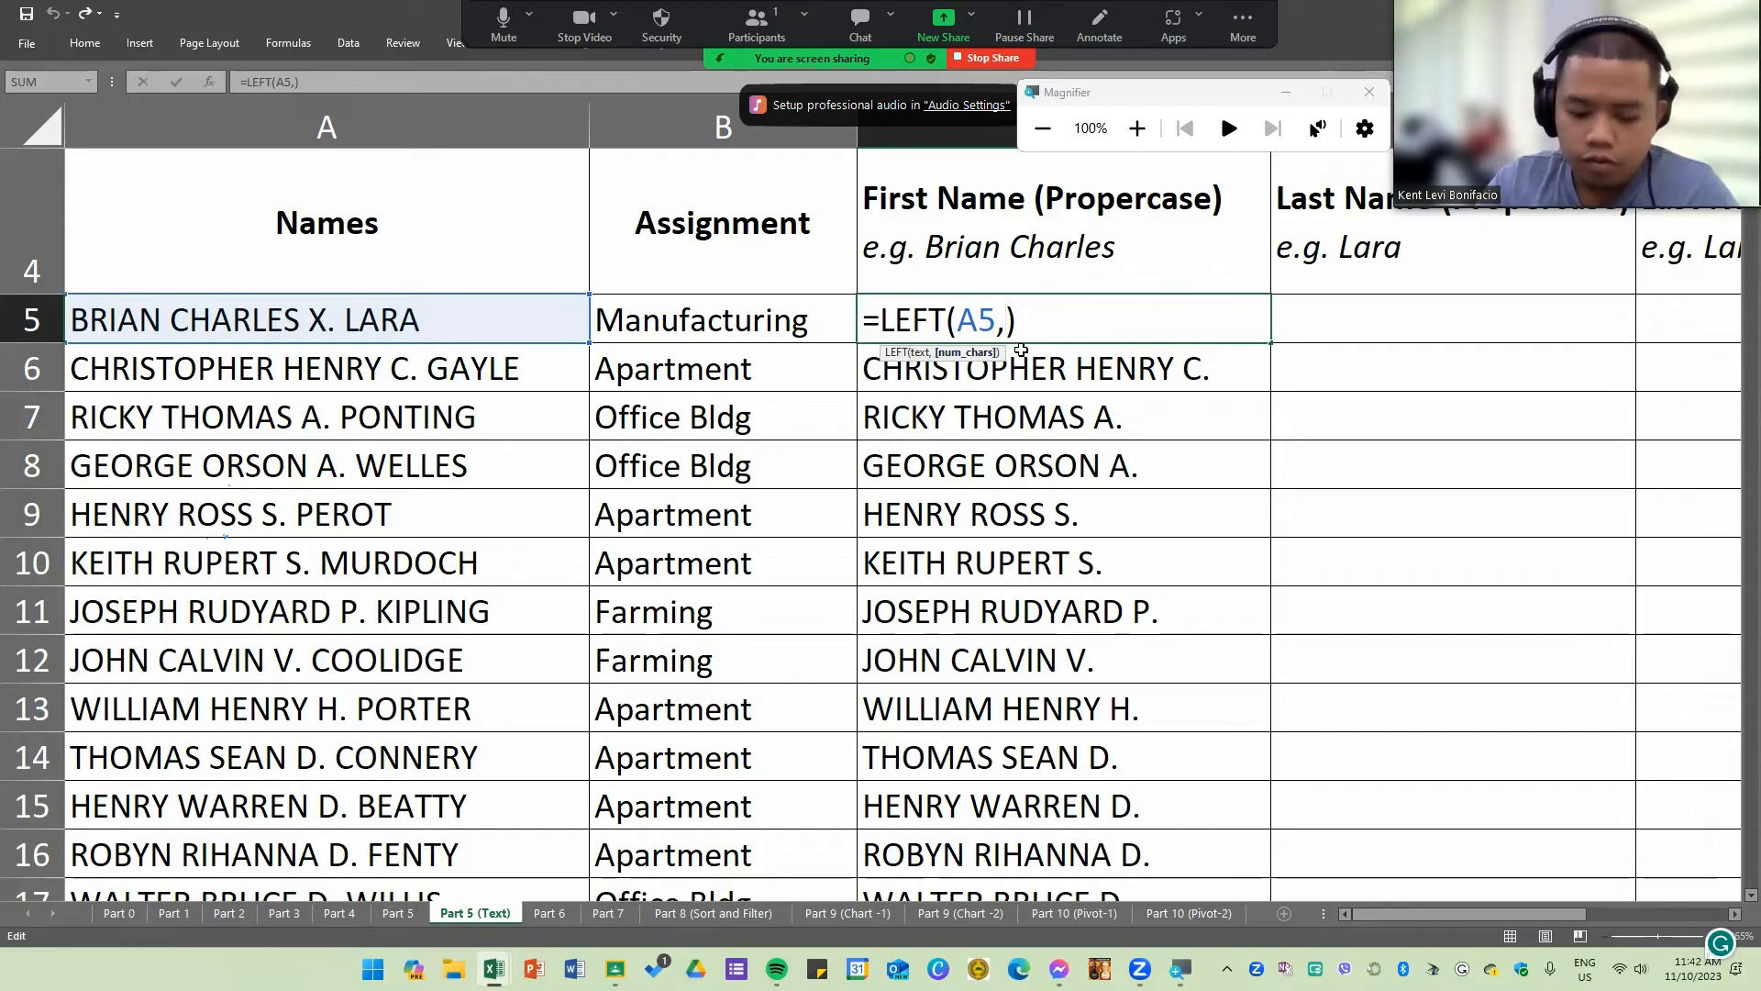
{"action": "type", "text": "FIND"}
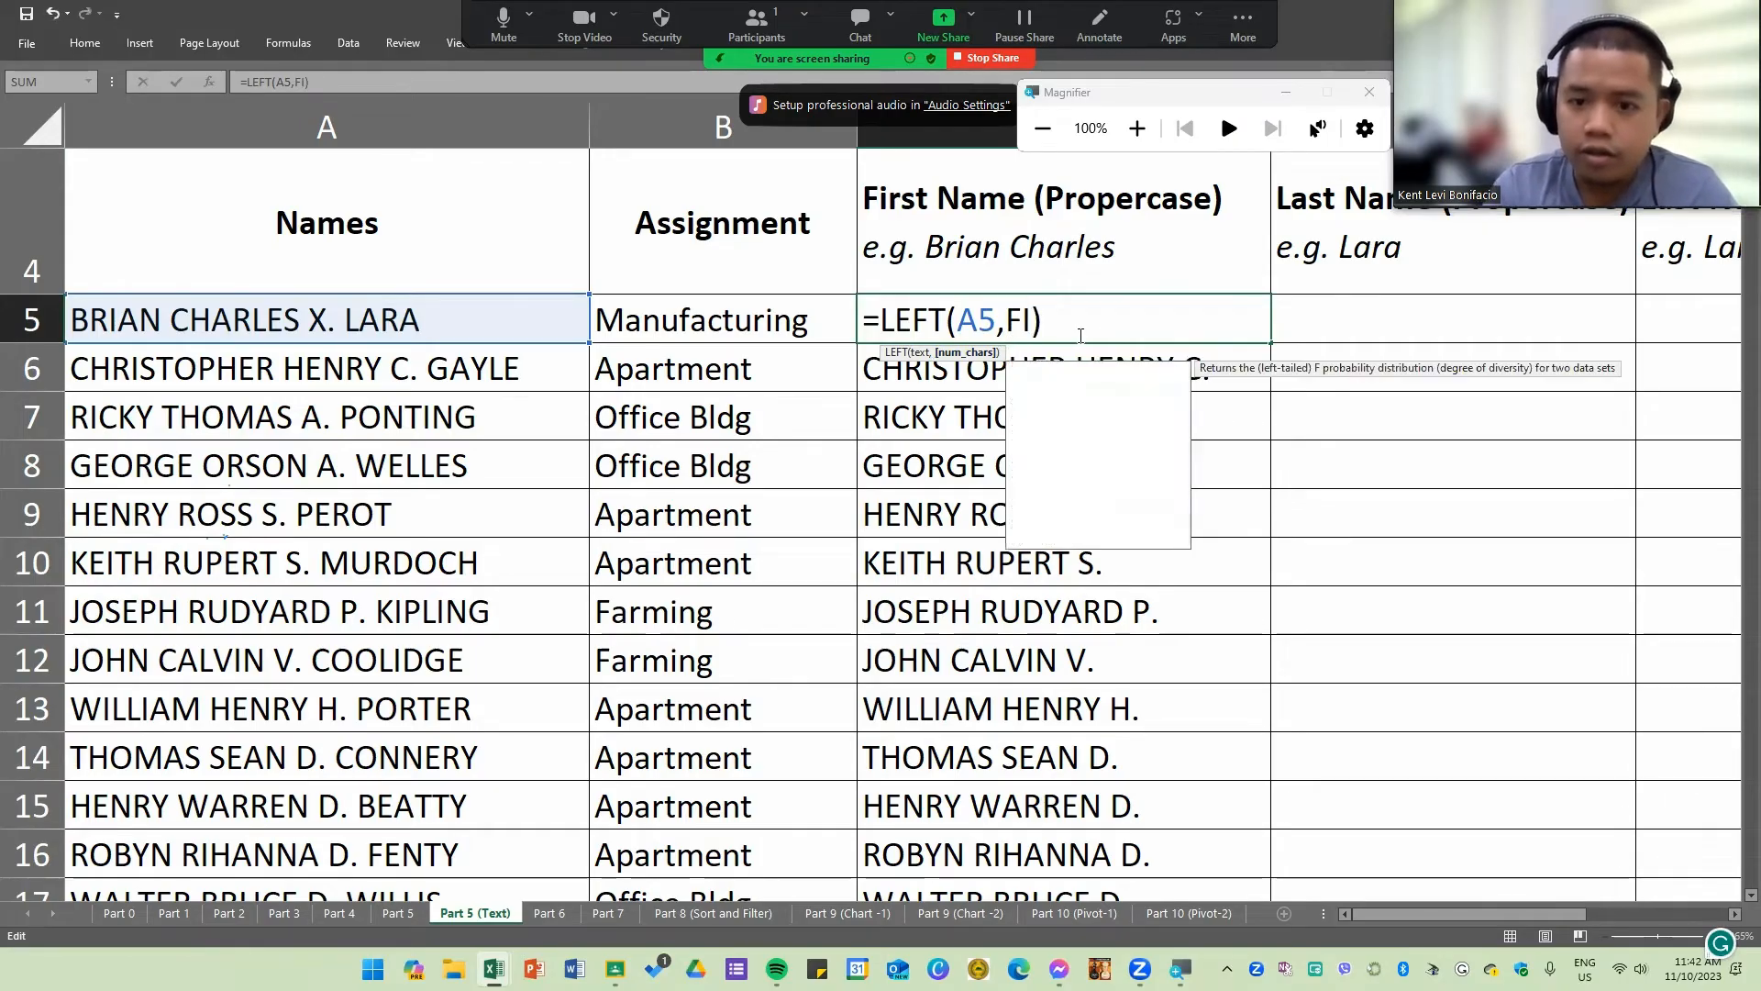
{"action": "type", "text": "(\"\""}
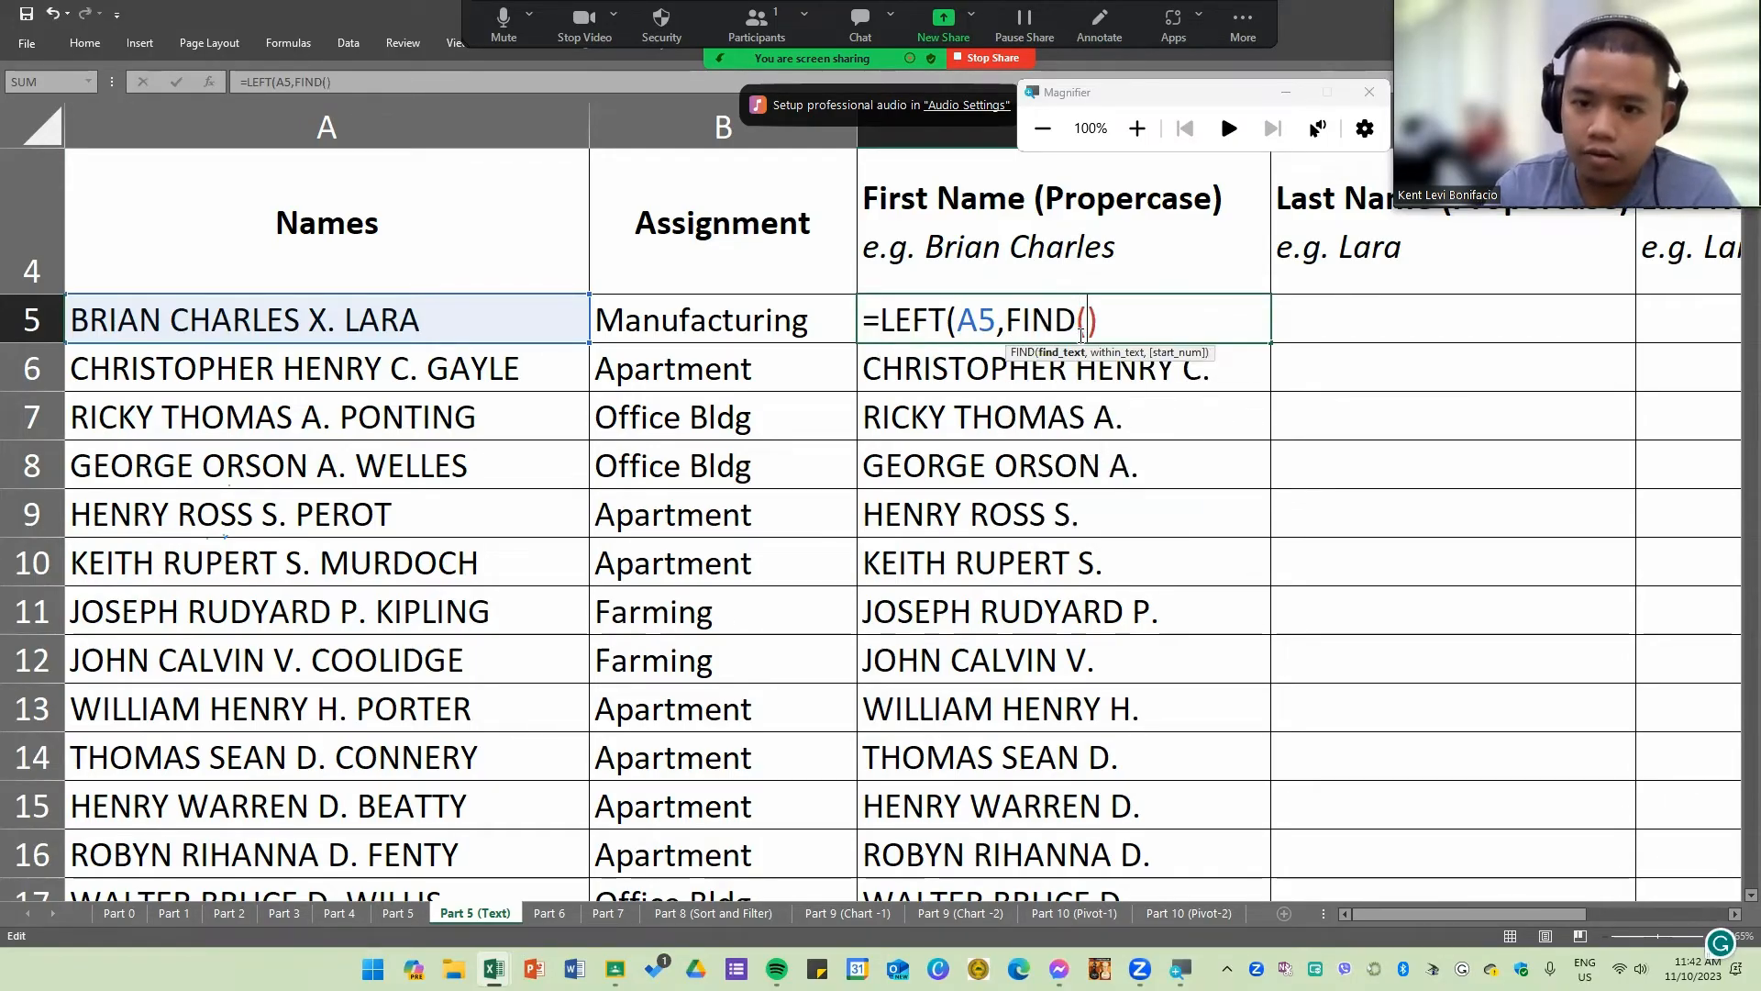
{"action": "type", "text": "."}
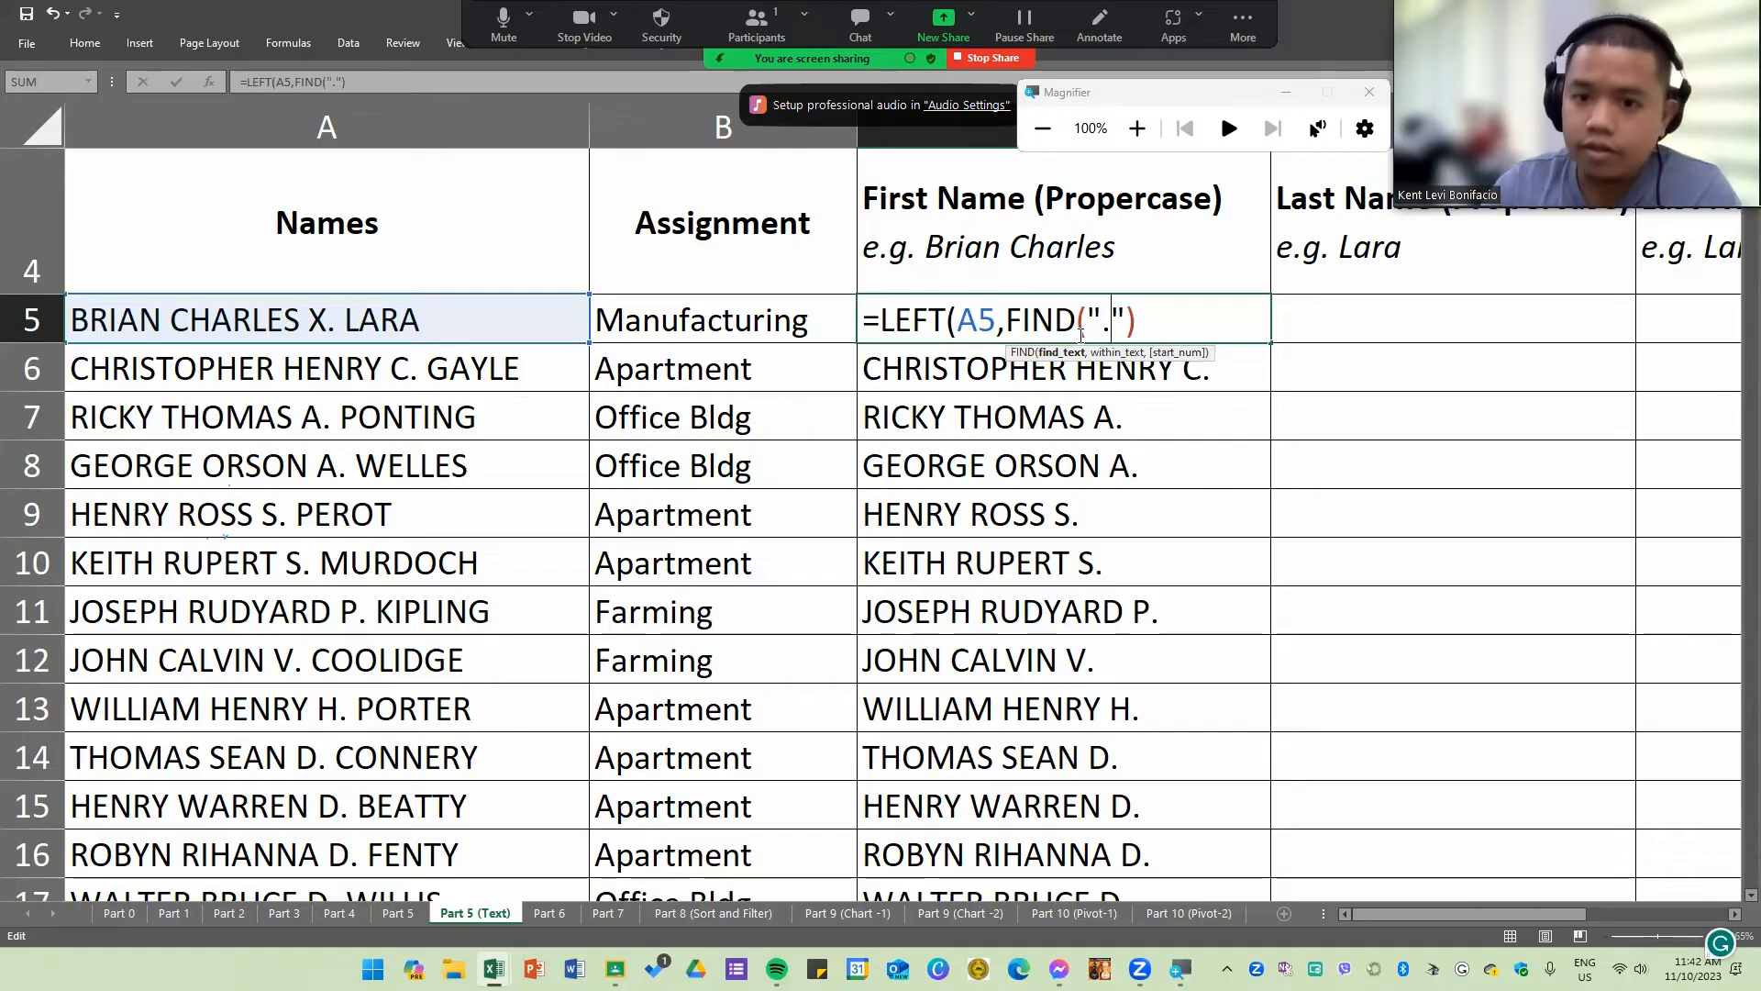
{"action": "type", "text": ","}
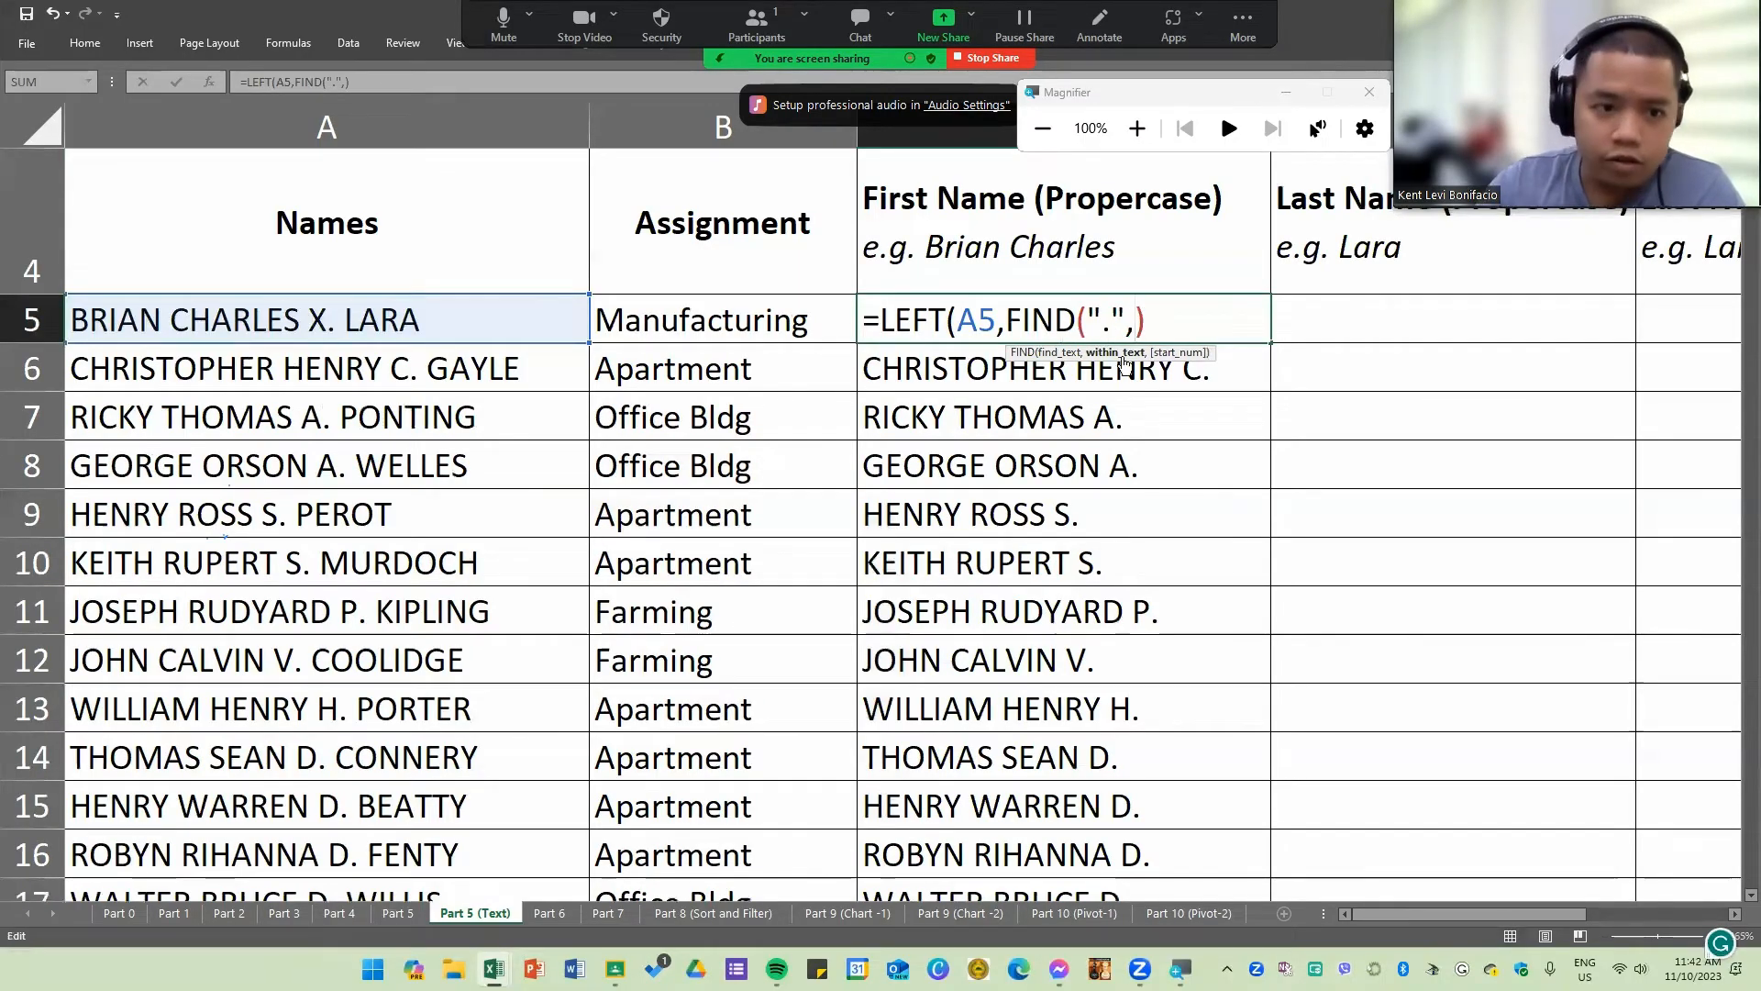
{"action": "left_click", "coordinate": [560, 328]}
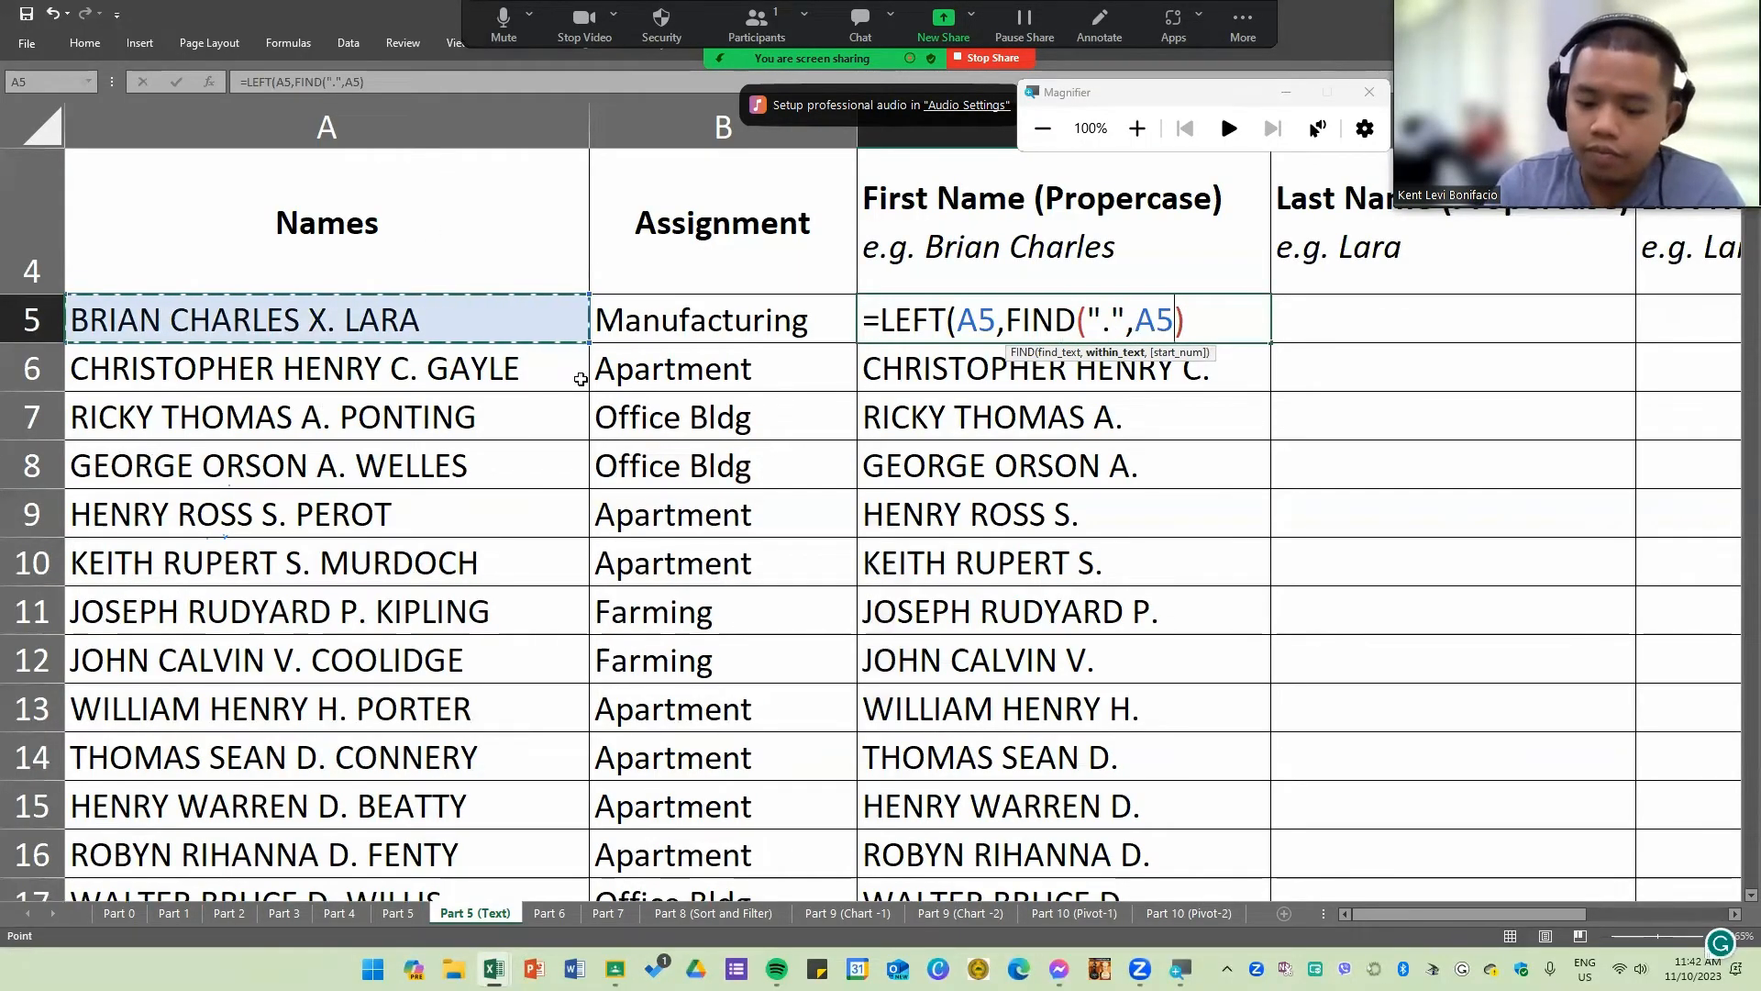
{"action": "type", "text": ")-"}
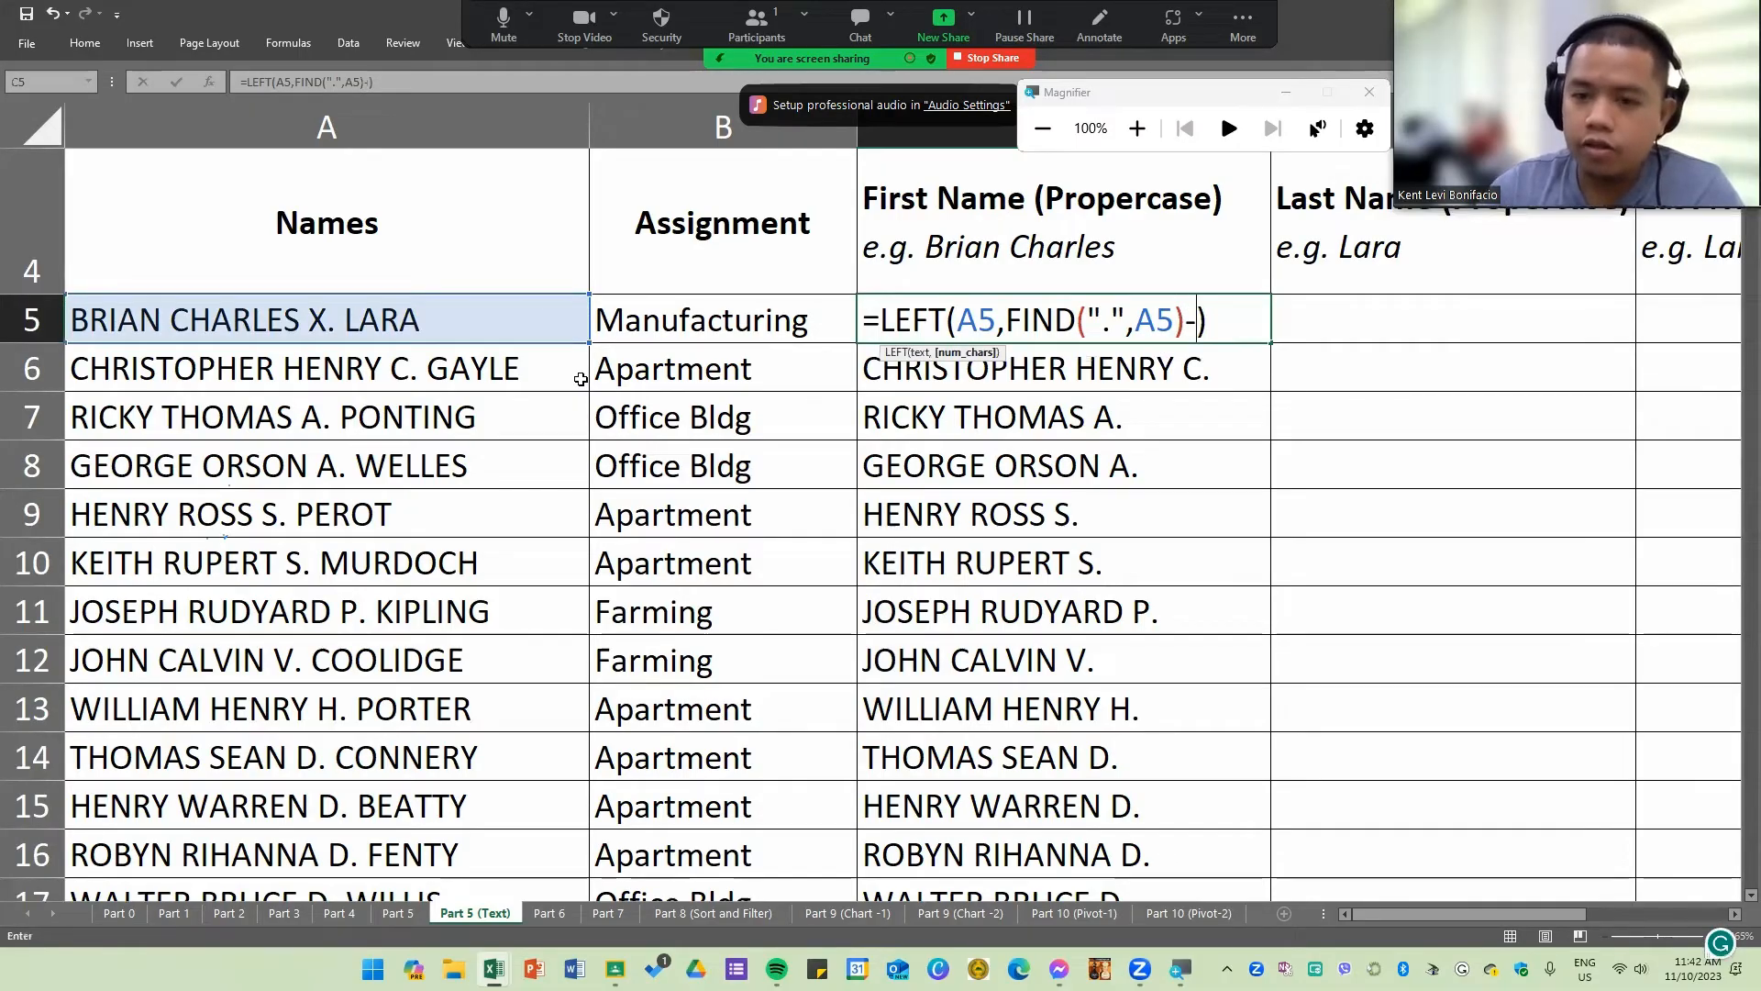
{"action": "type", "text": "3"}
{"action": "key", "text": "Return"}
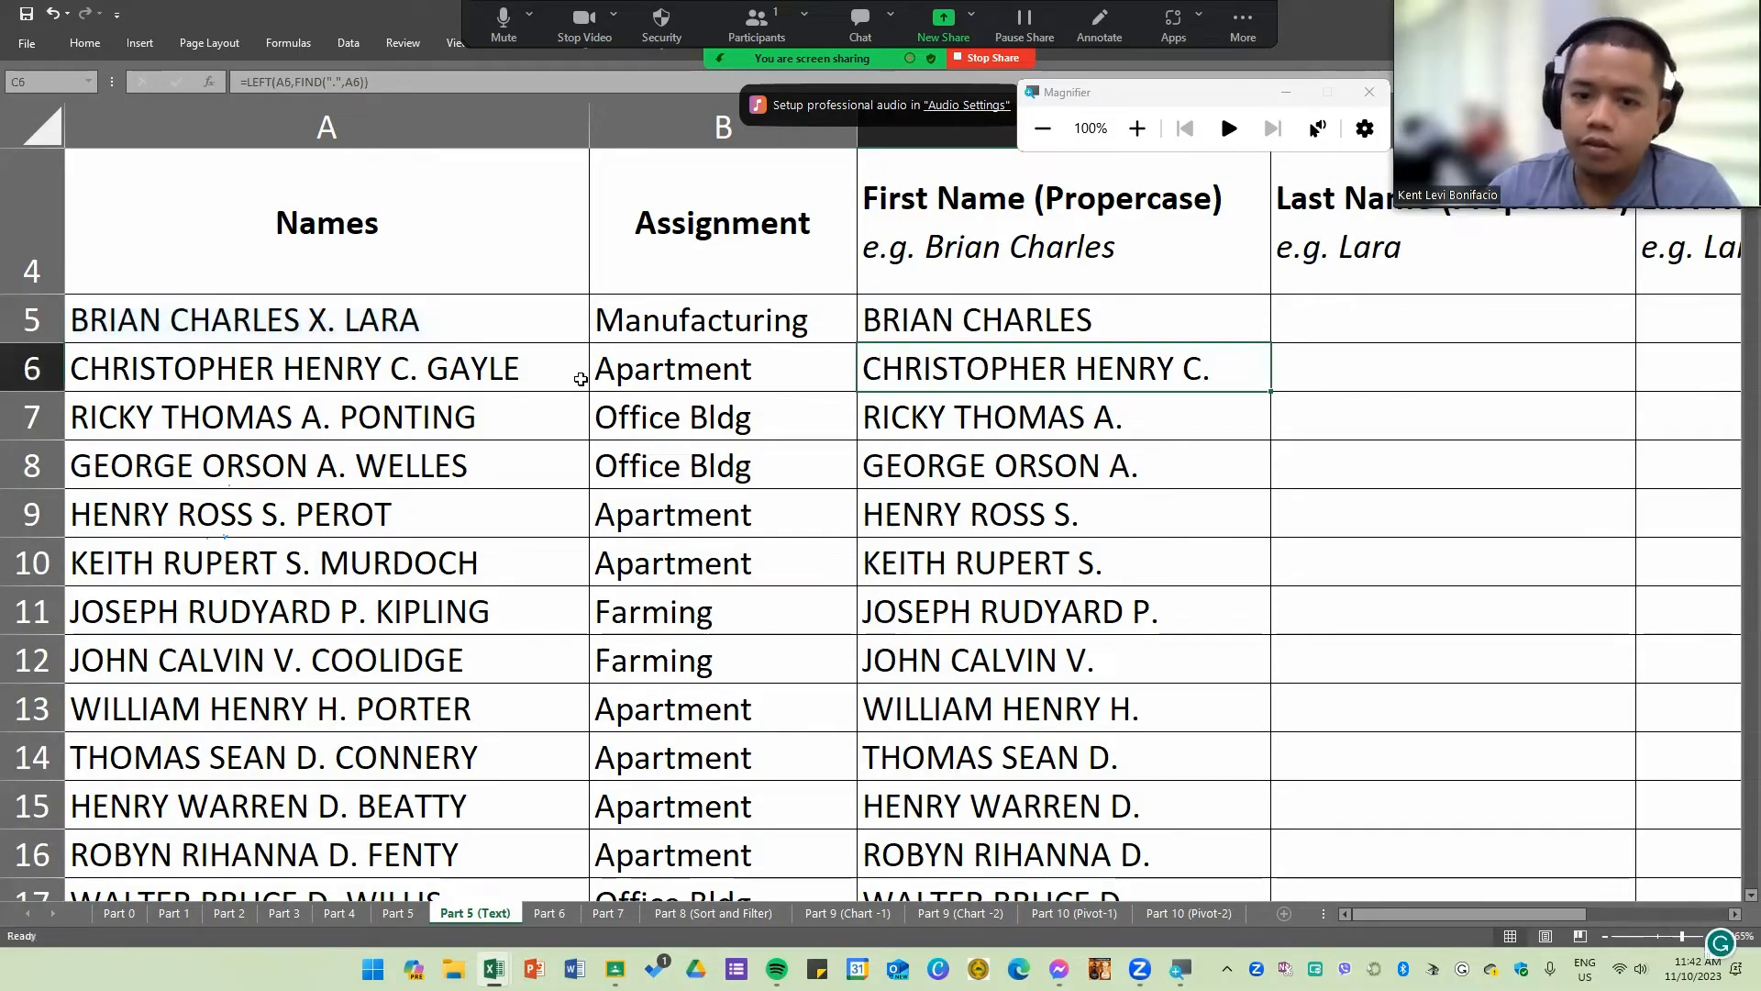
Step: Fill the revised C5 formula down column C through row 22 and check the extracted first names
{"action": "left_click", "coordinate": [1066, 318]}
{"action": "double_click", "coordinate": [1272, 344]}
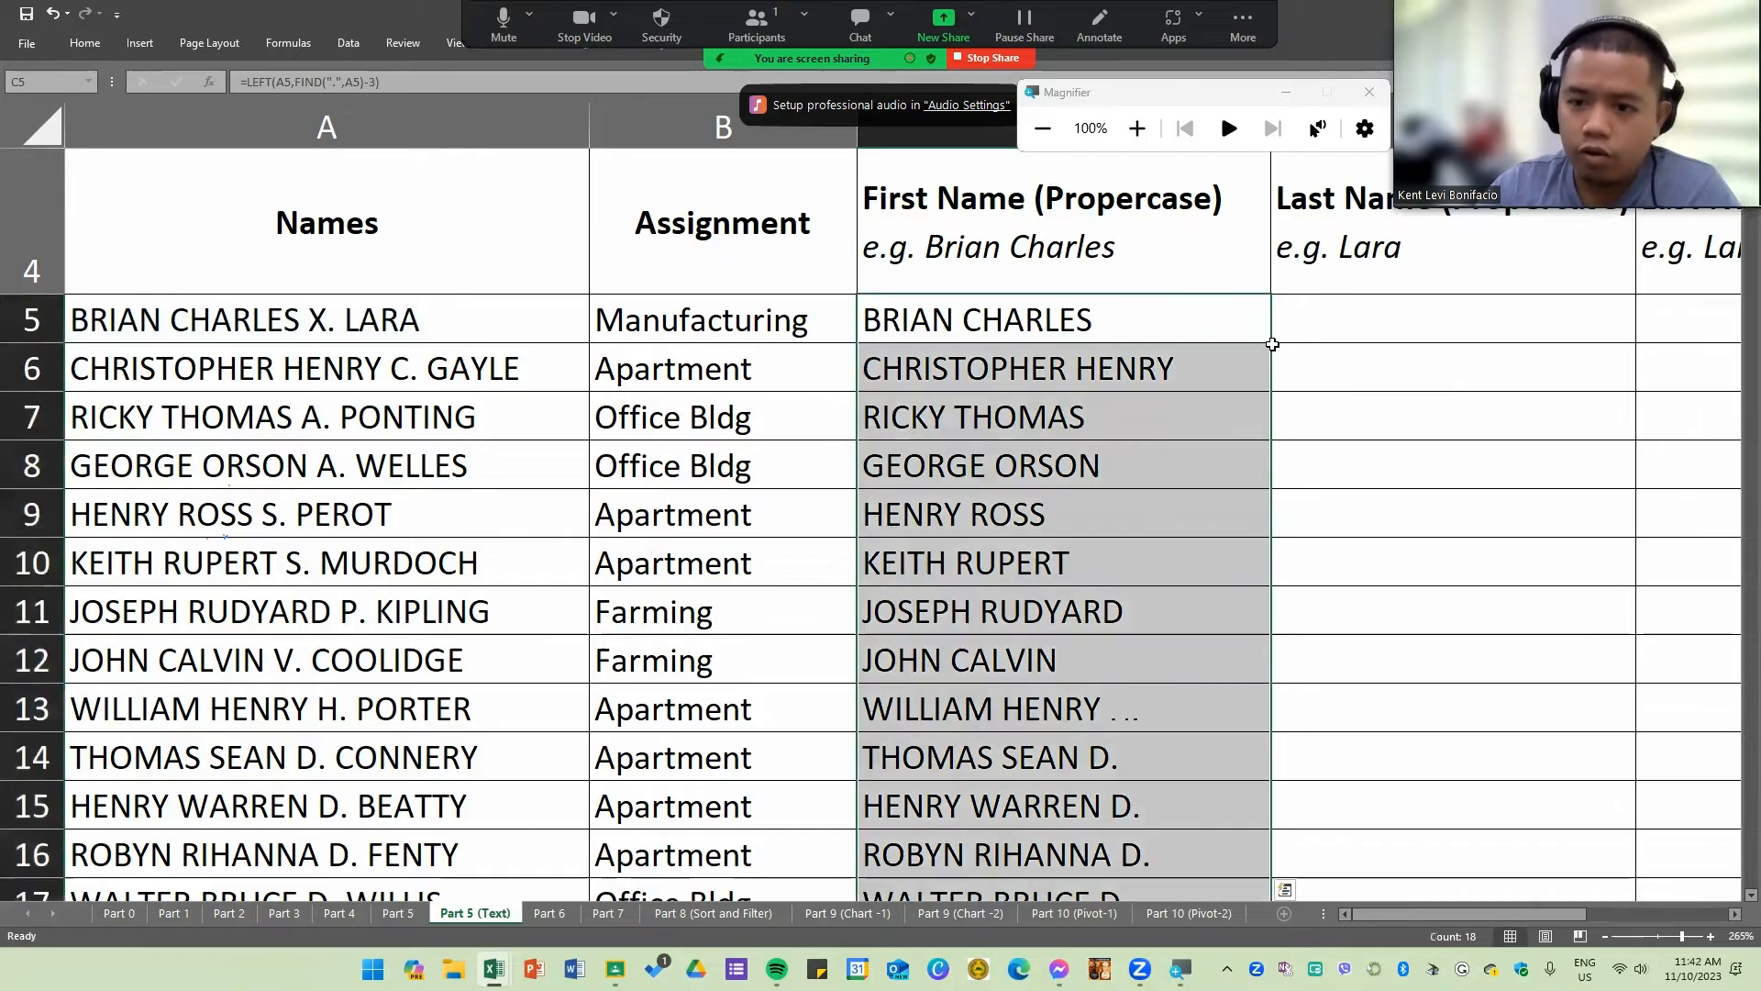
{"action": "scroll", "coordinate": [1093, 545], "scroll_direction": "down", "scroll_amount": 1}
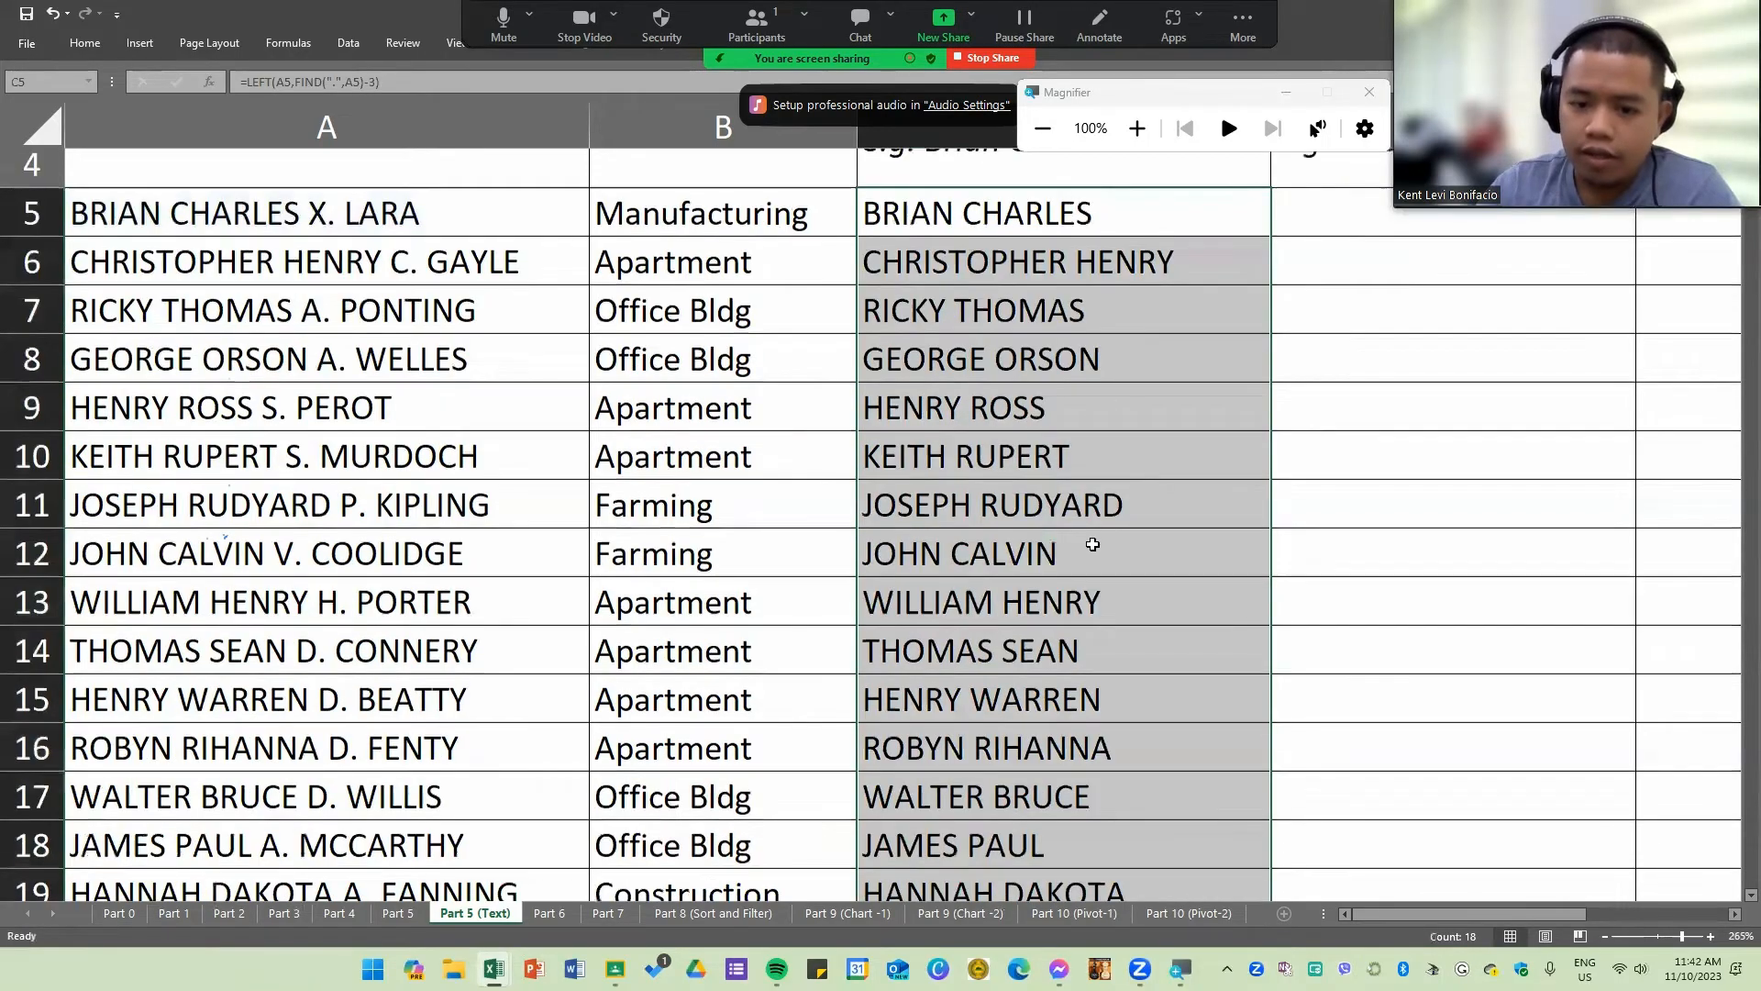
{"action": "scroll", "coordinate": [1093, 545], "scroll_direction": "down", "scroll_amount": 3}
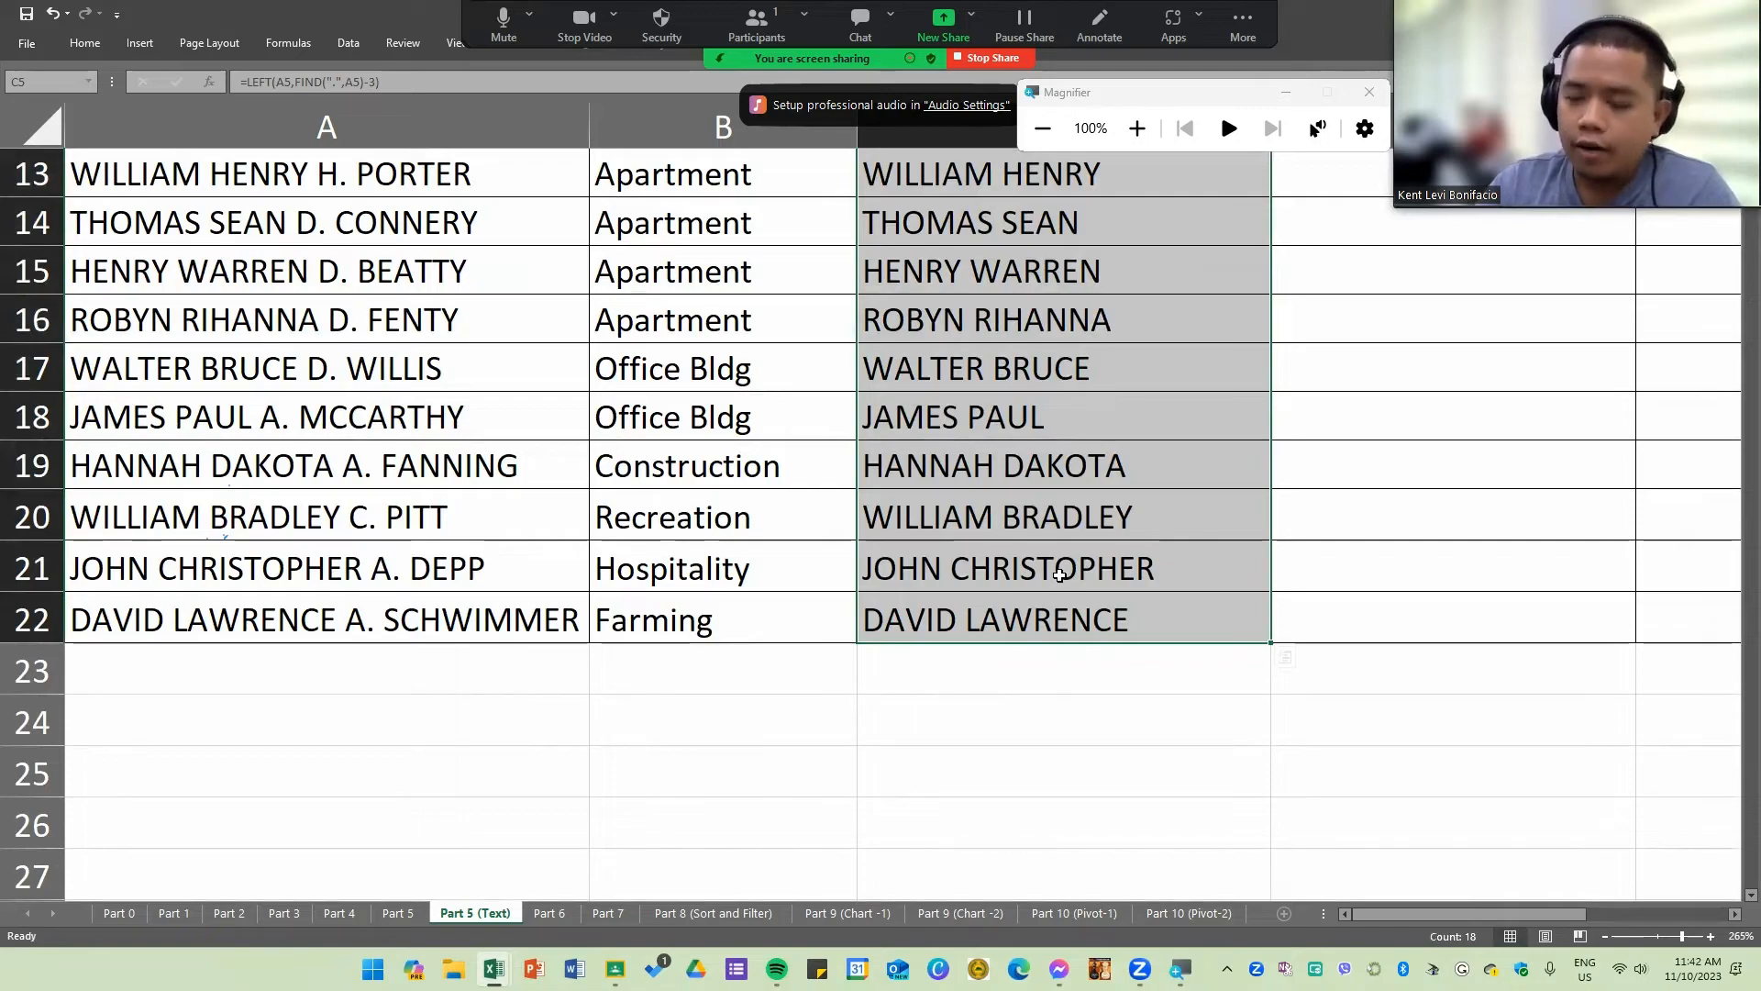
{"action": "scroll", "coordinate": [1057, 564], "scroll_direction": "up", "scroll_amount": 3}
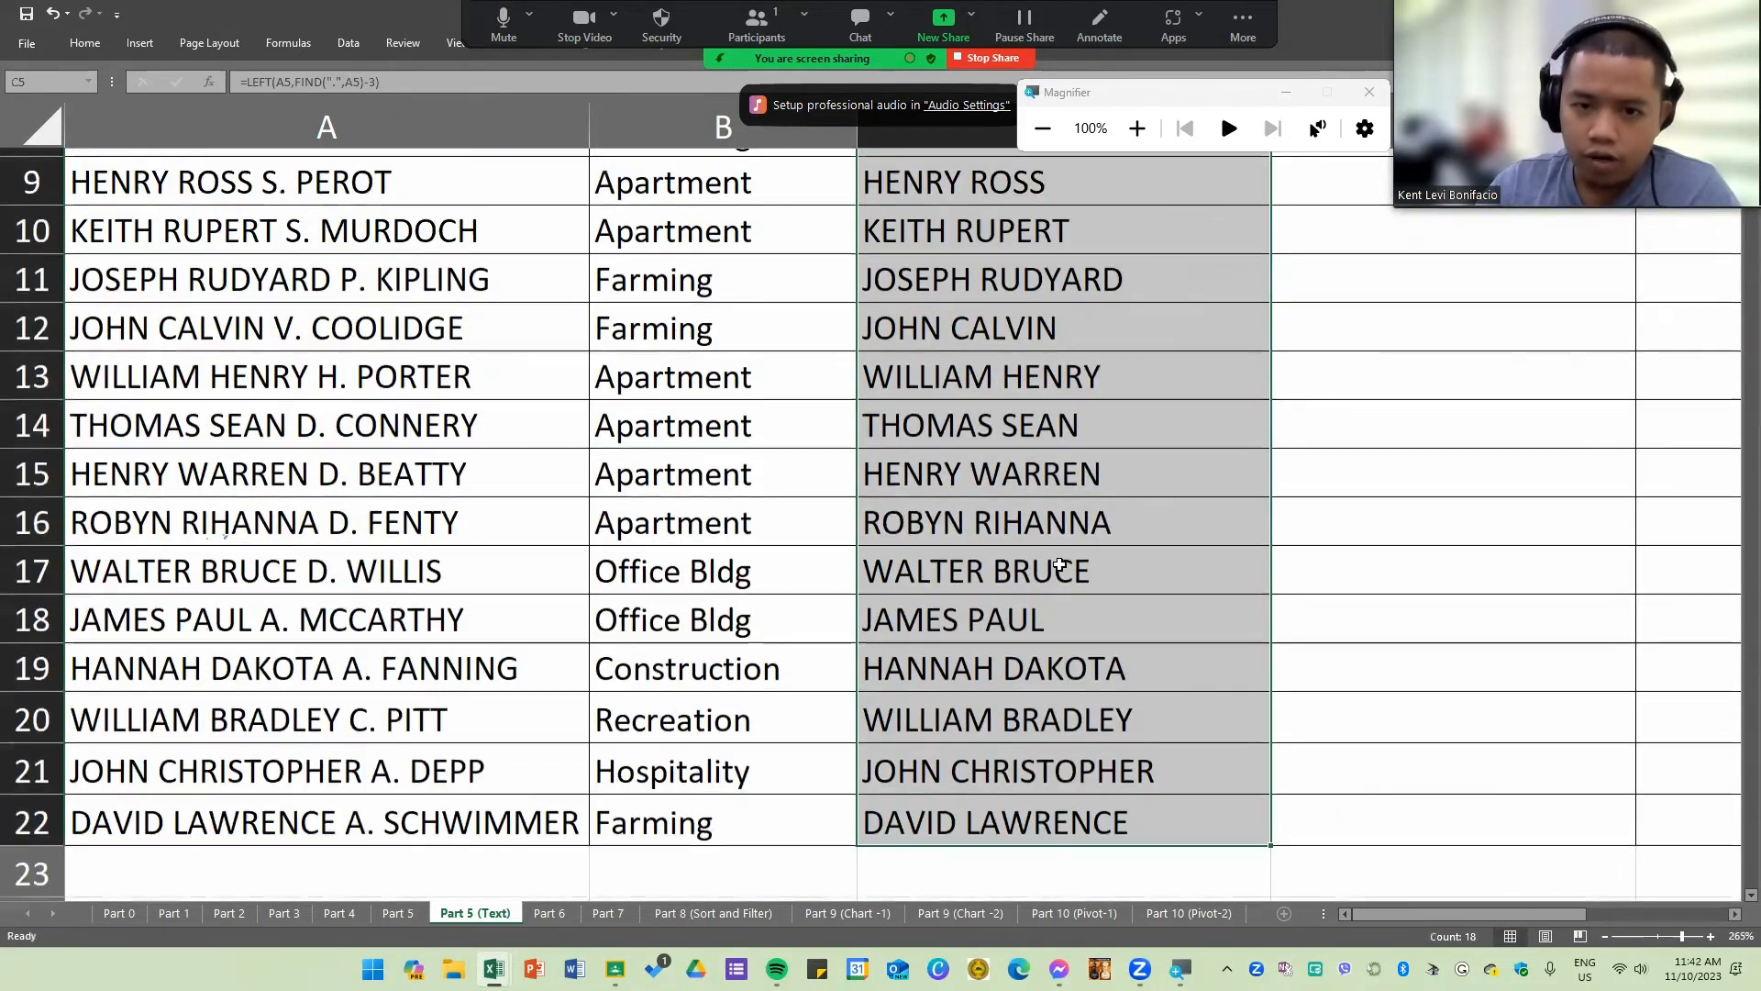
{"action": "left_click", "coordinate": [1049, 503]}
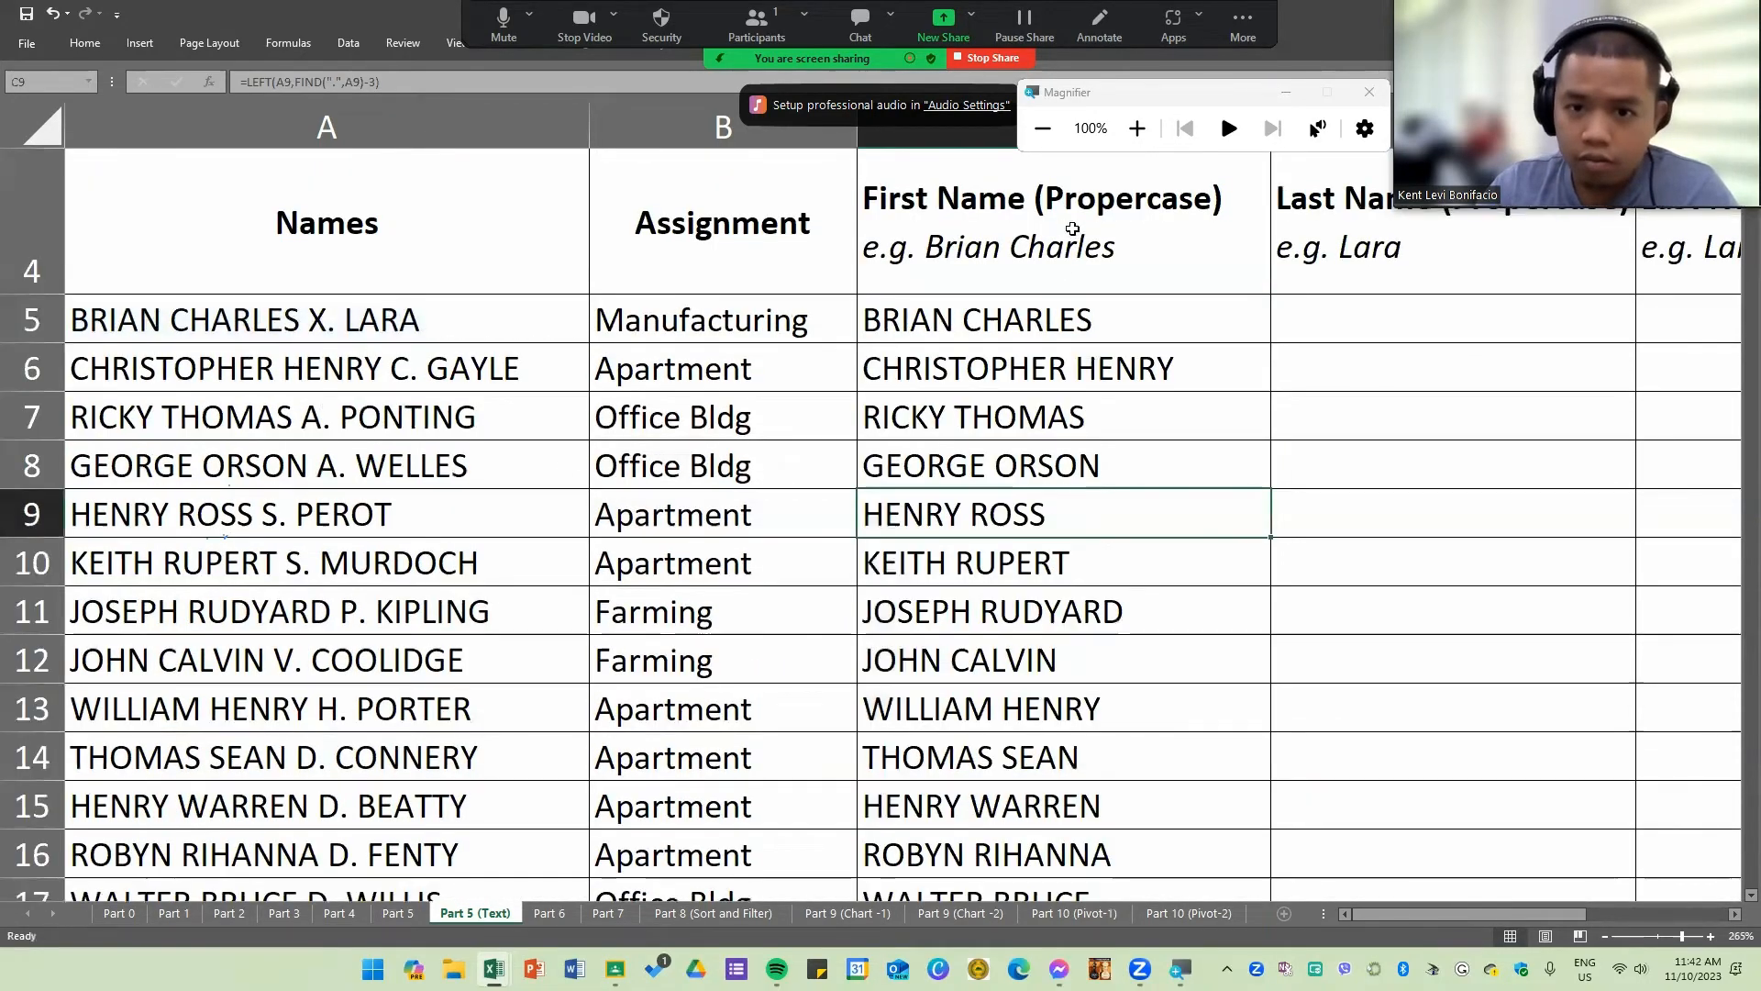
Step: Wrap the C5 formula in PROPER as =PROPER(LEFT(A5,FIND(".",A5)-3)) and fill it down column C
{"action": "double_click", "coordinate": [894, 325]}
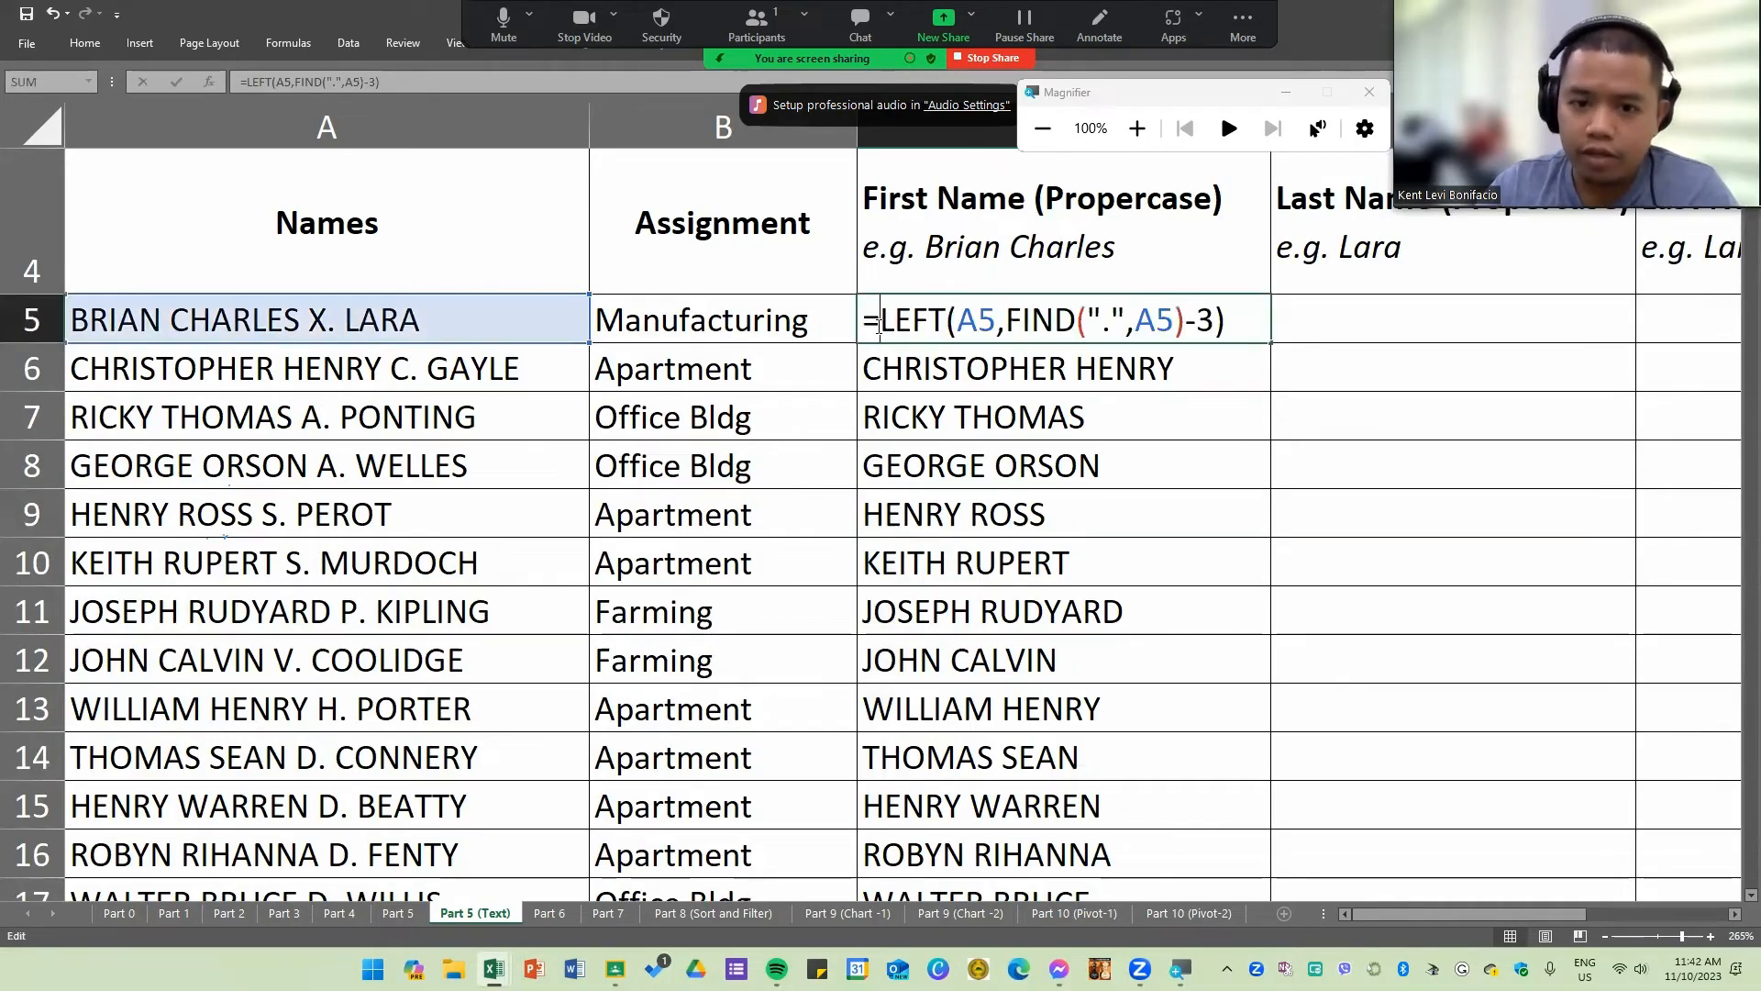
{"action": "type", "text": "PROPE"}
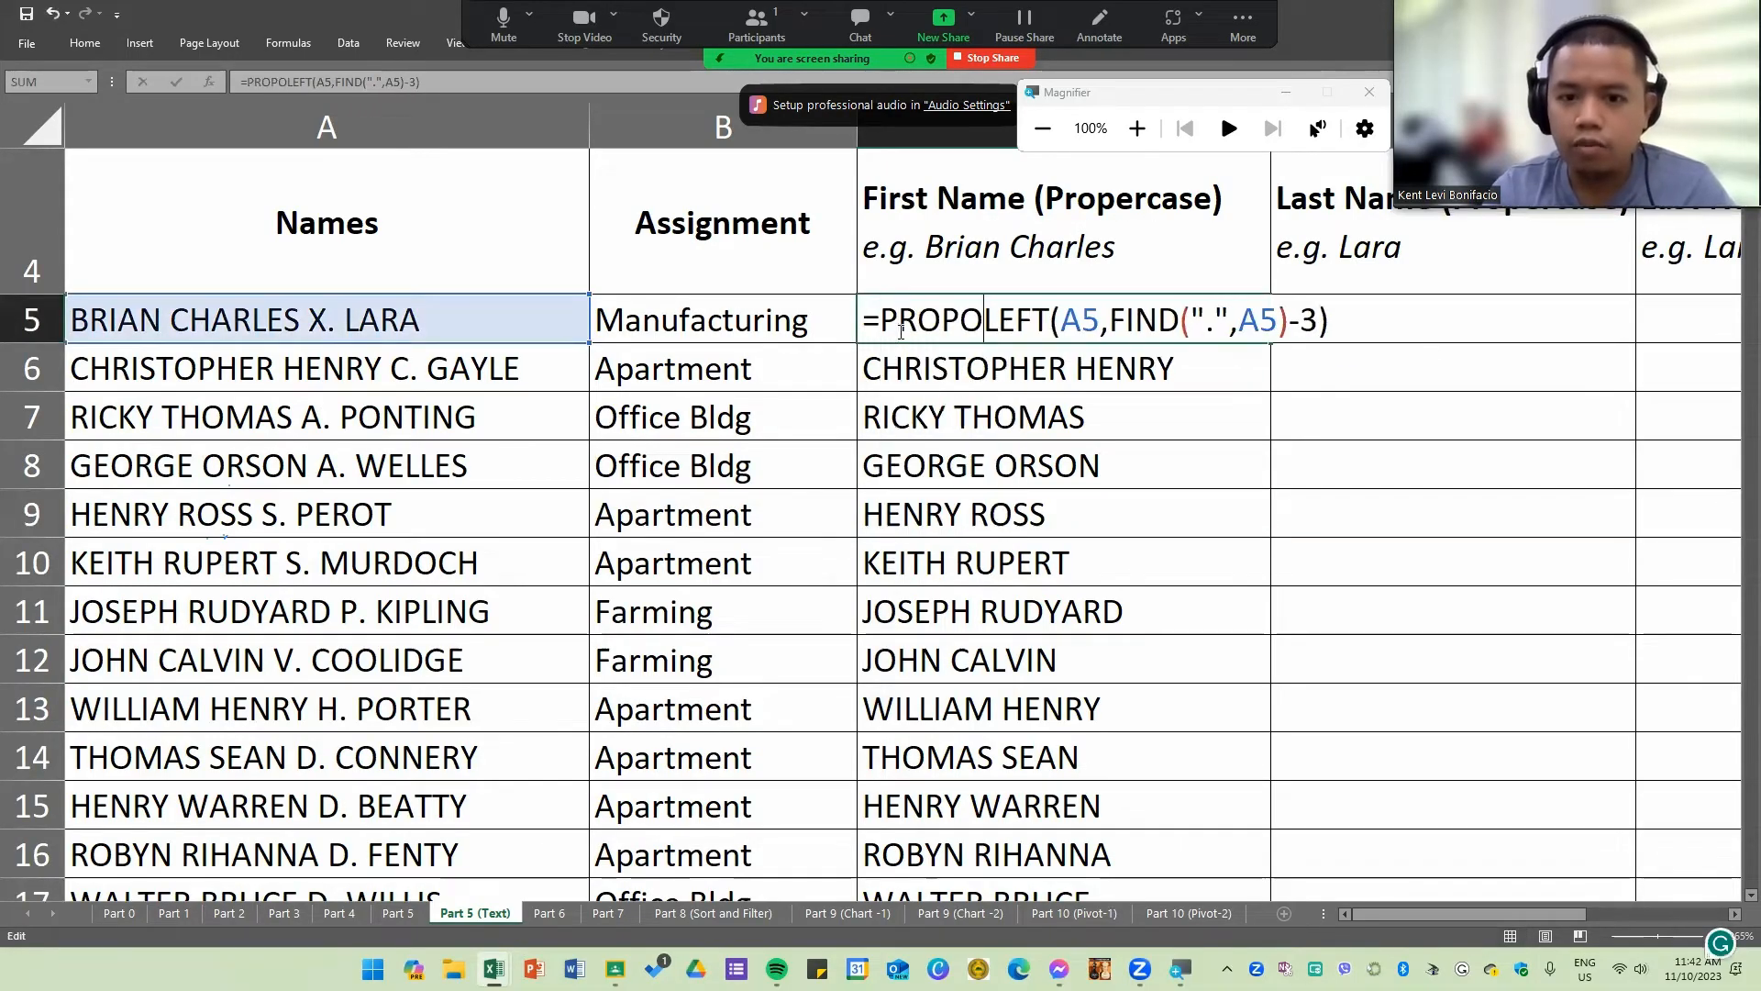
{"action": "type", "text": "R("}
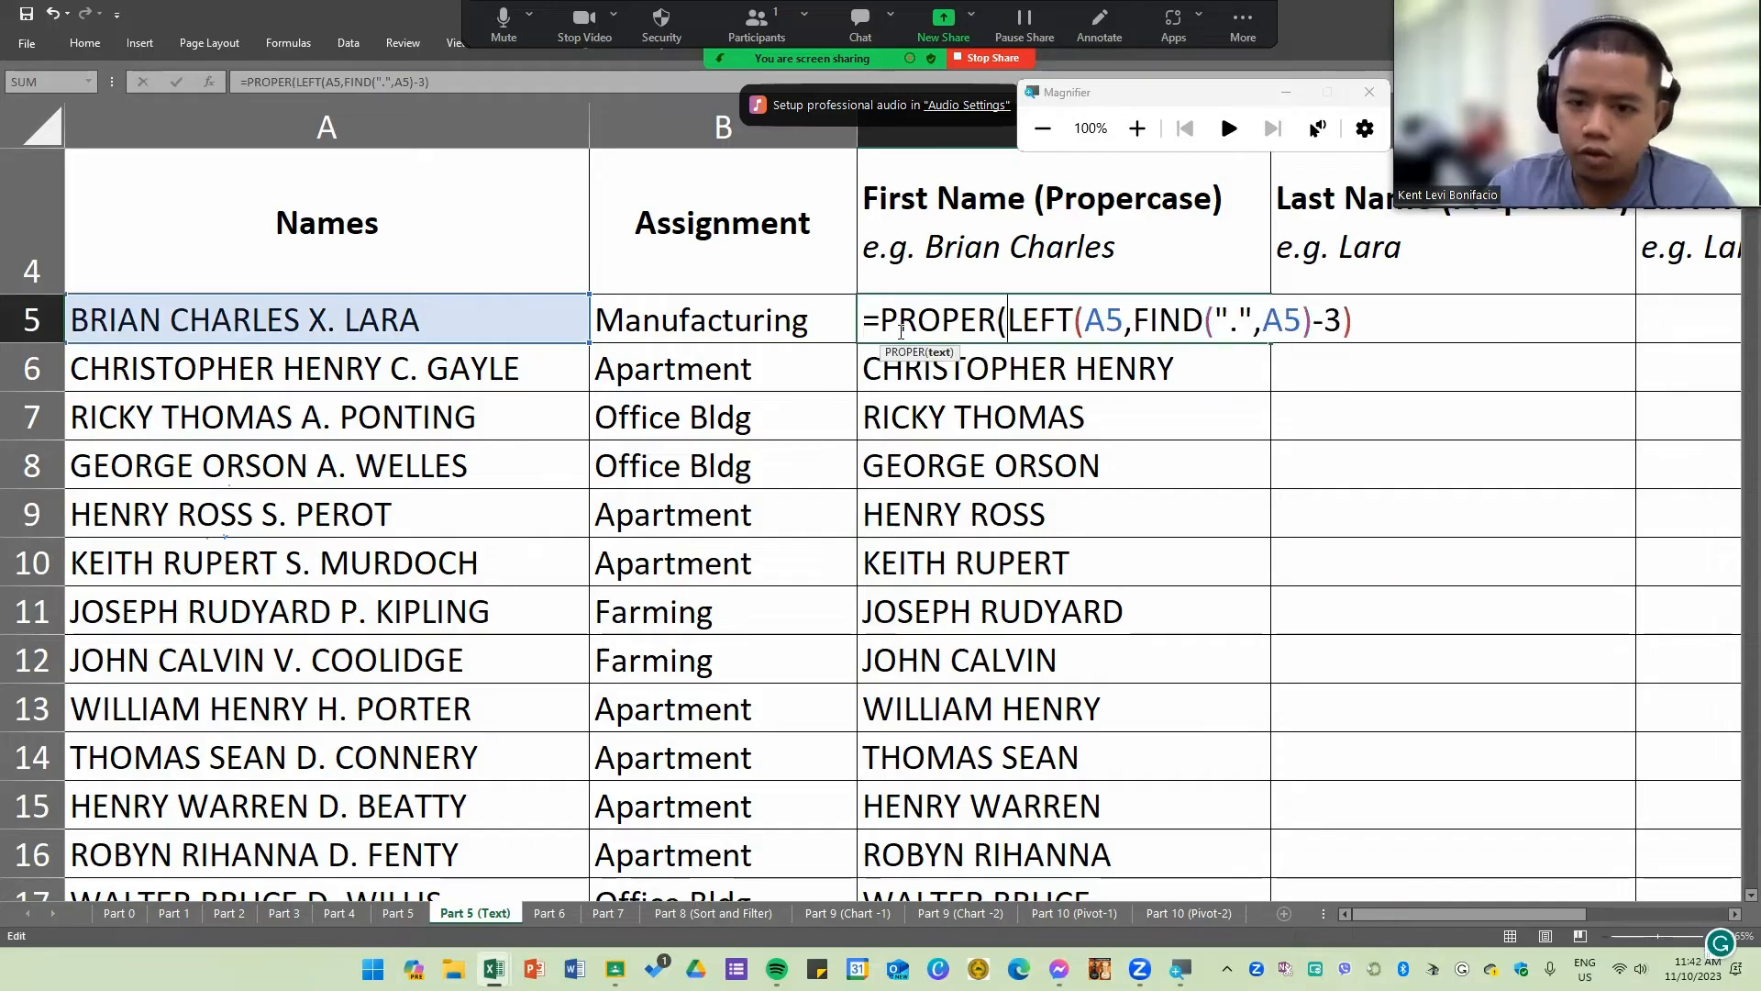
{"action": "left_click", "coordinate": [1422, 325]}
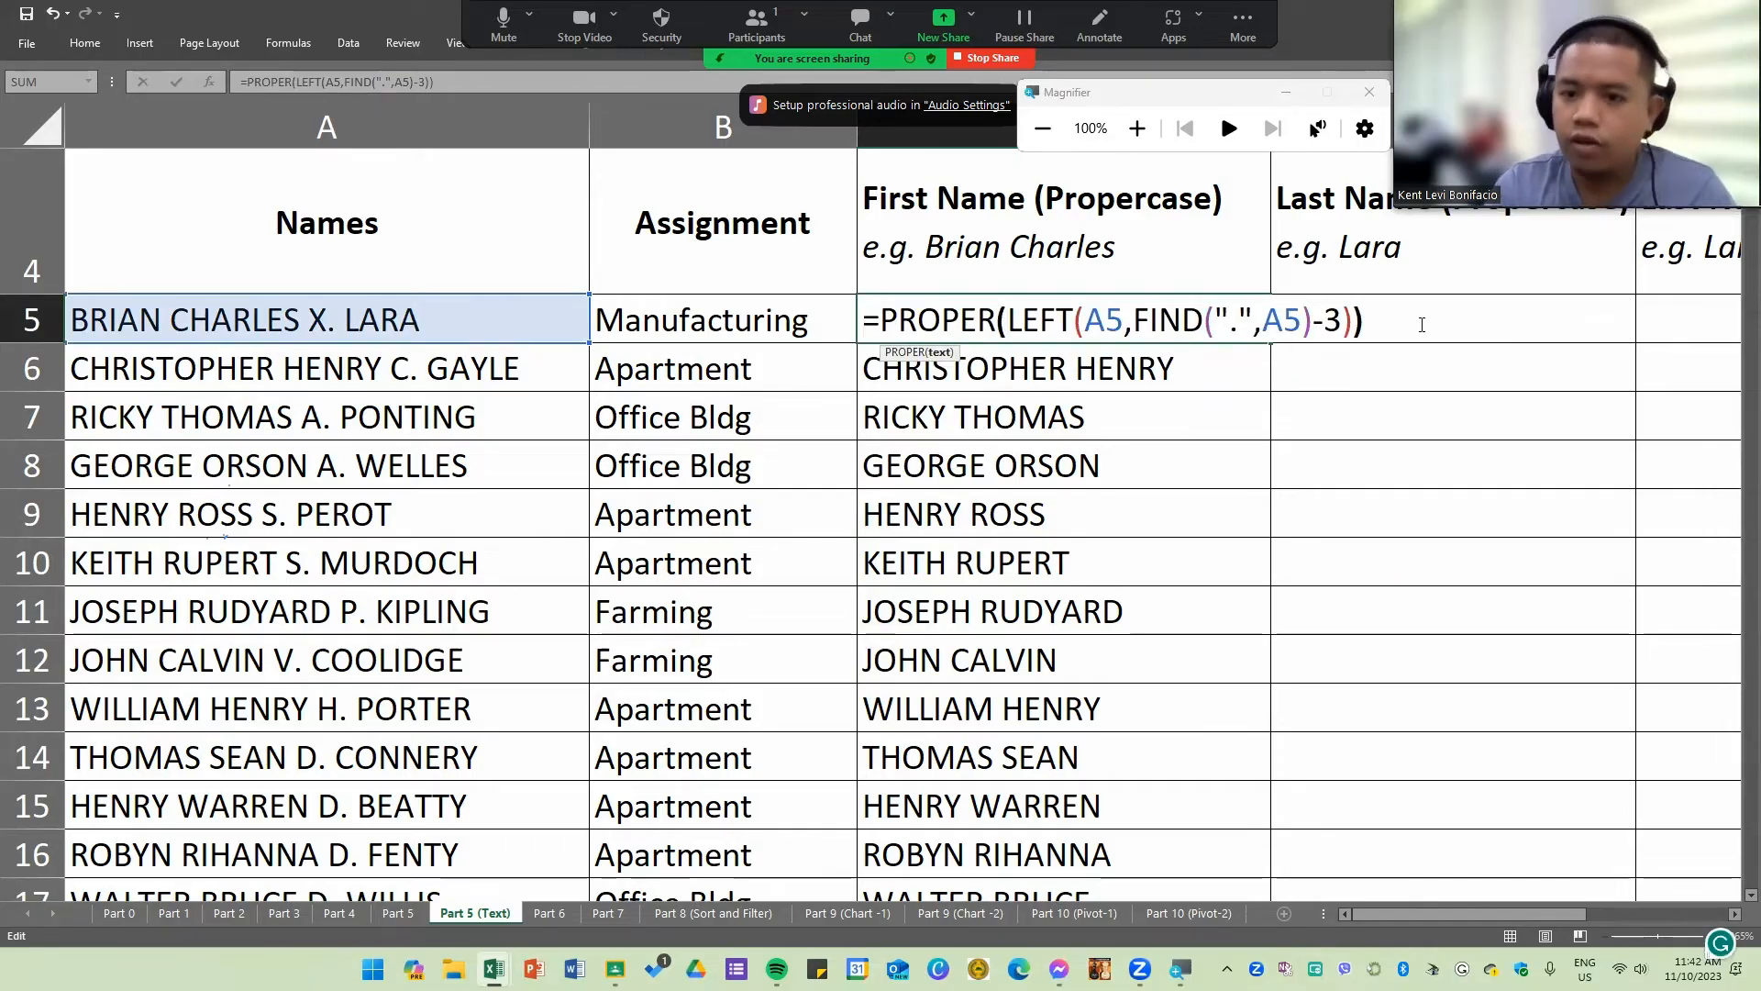
{"action": "type", "text": ")"}
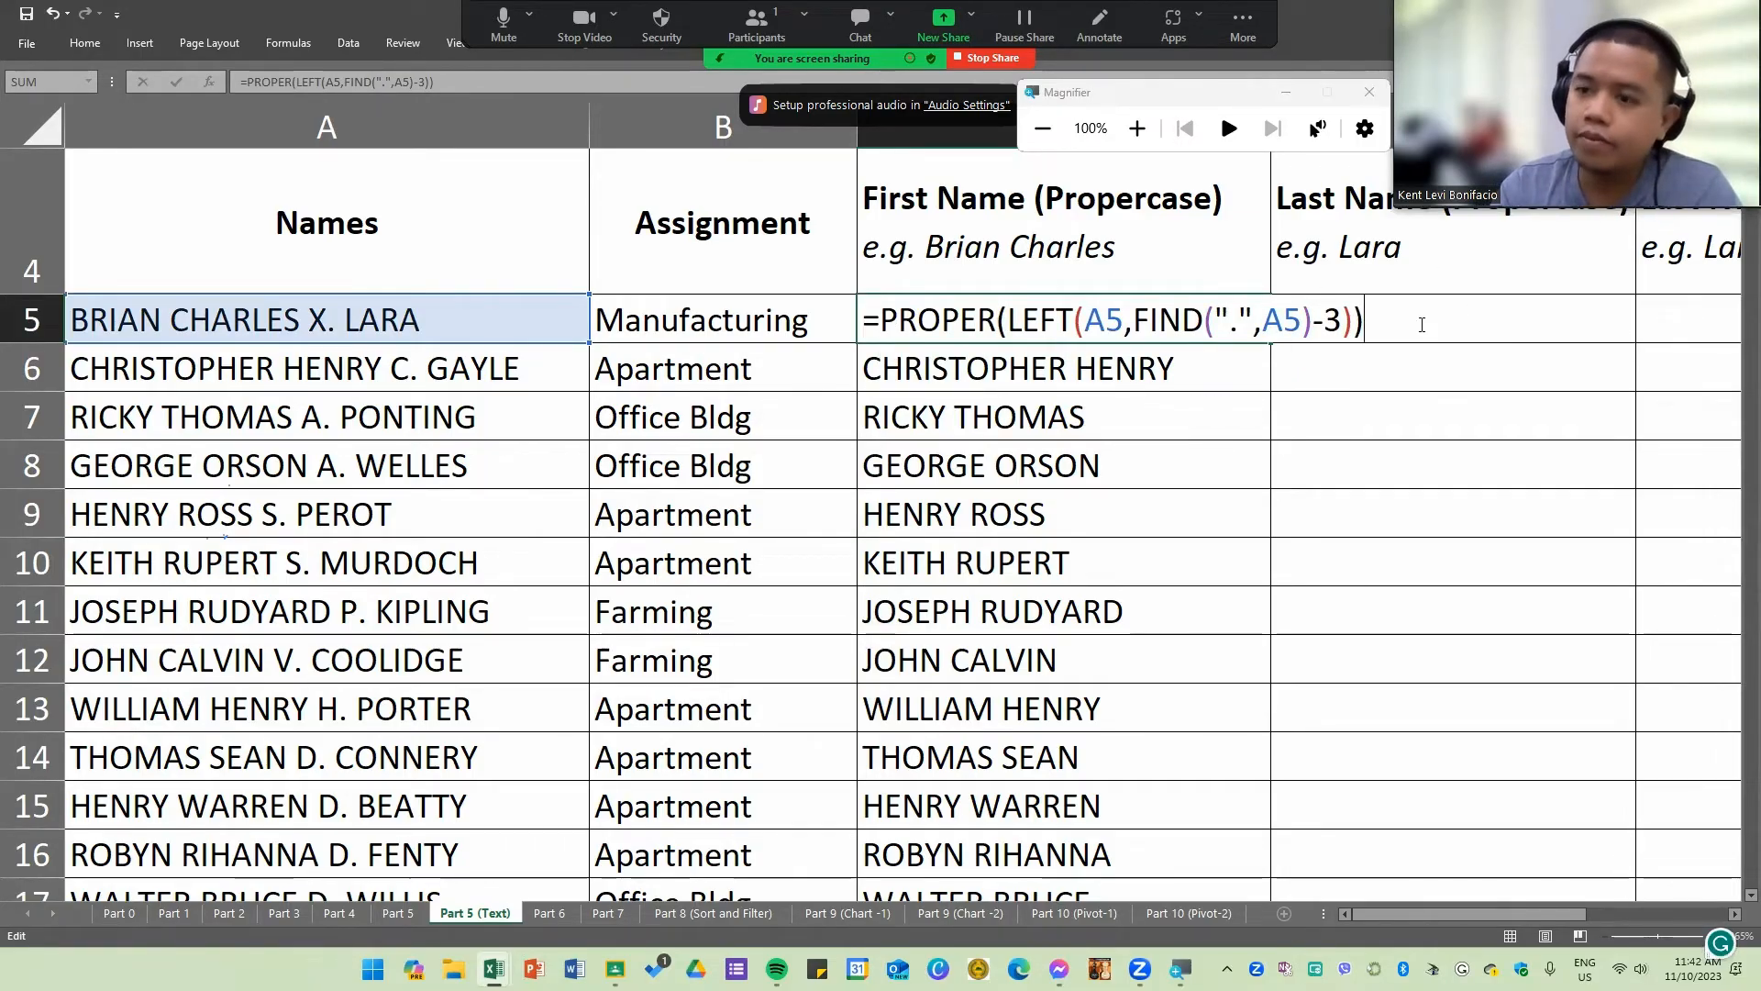
{"action": "key", "text": "Return"}
{"action": "left_click", "coordinate": [1264, 323]}
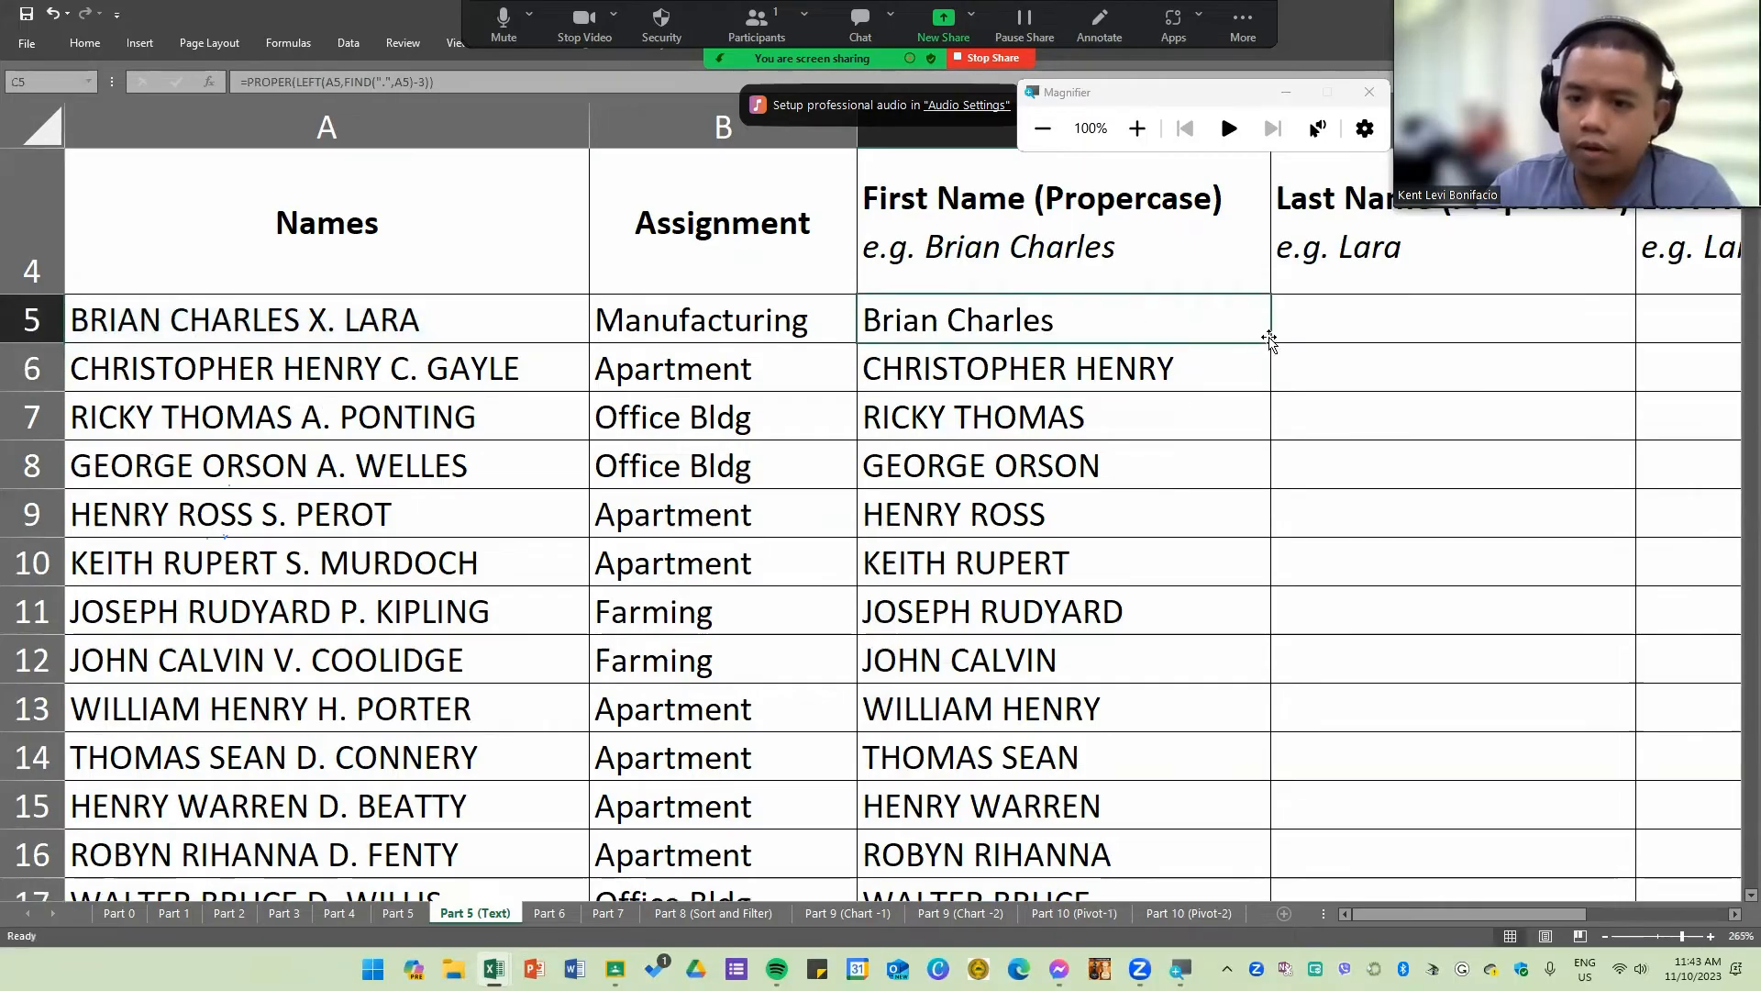
{"action": "double_click", "coordinate": [1270, 343]}
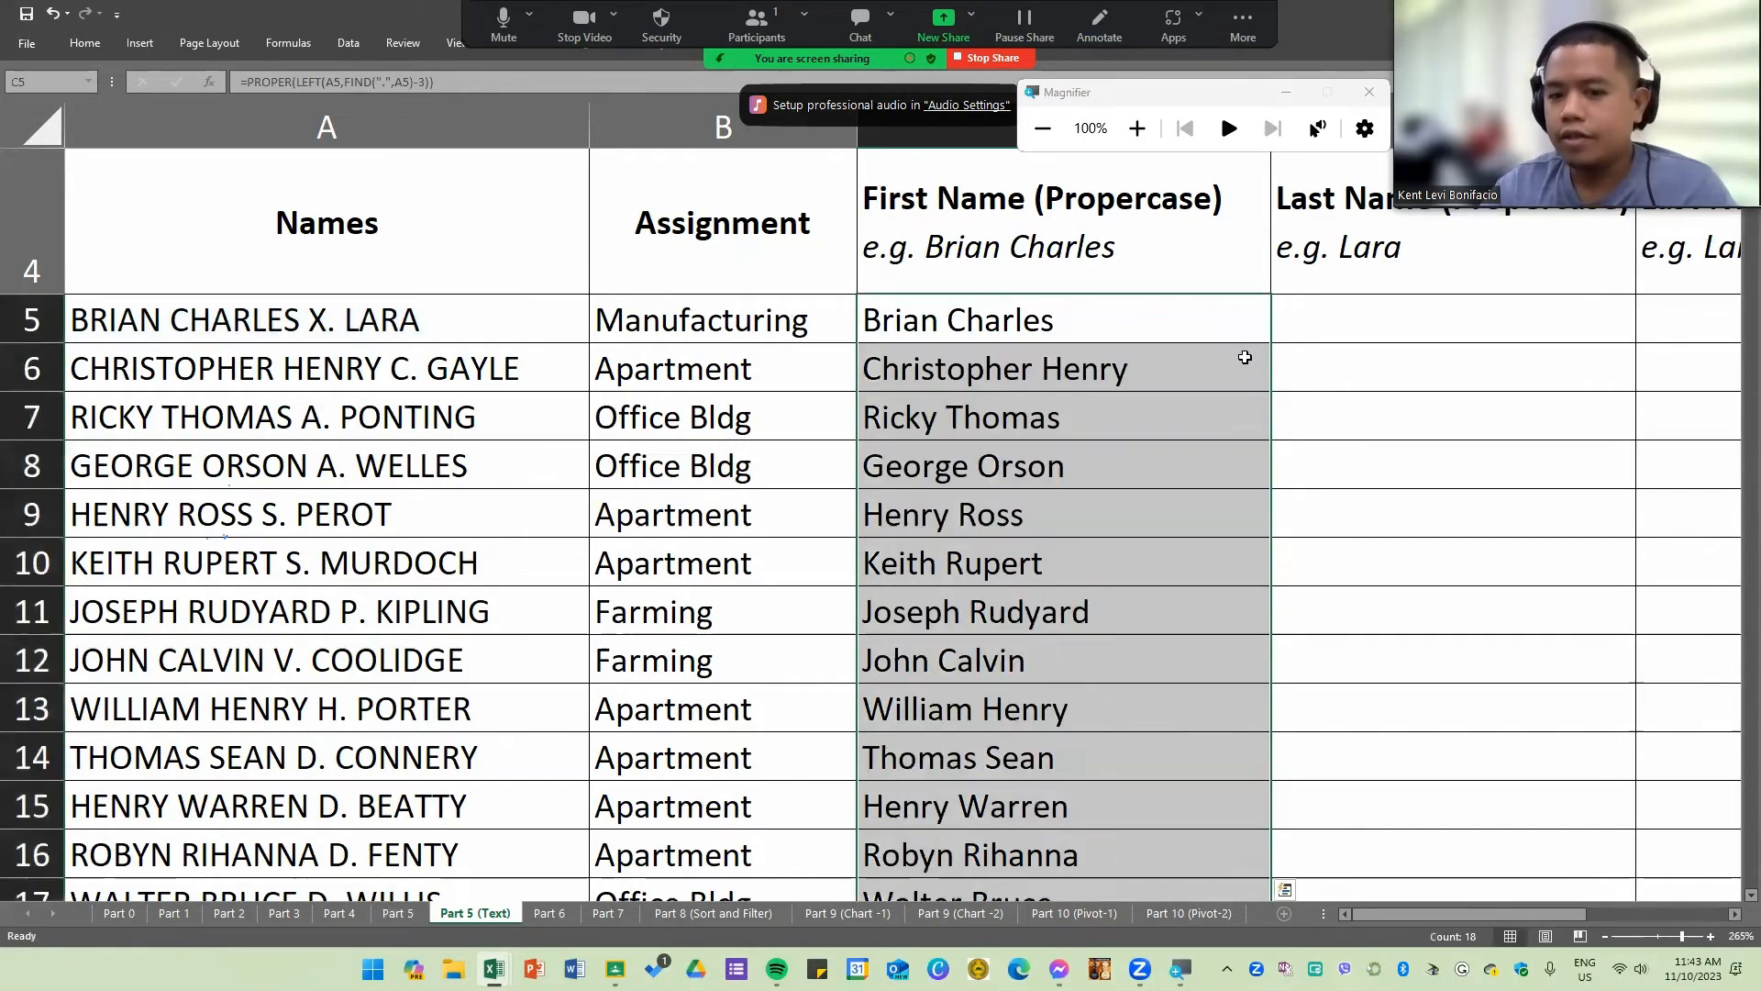
Step: Retype the -3 offset inside the C5 formula
{"action": "left_click", "coordinate": [1105, 320]}
{"action": "double_click", "coordinate": [1090, 320]}
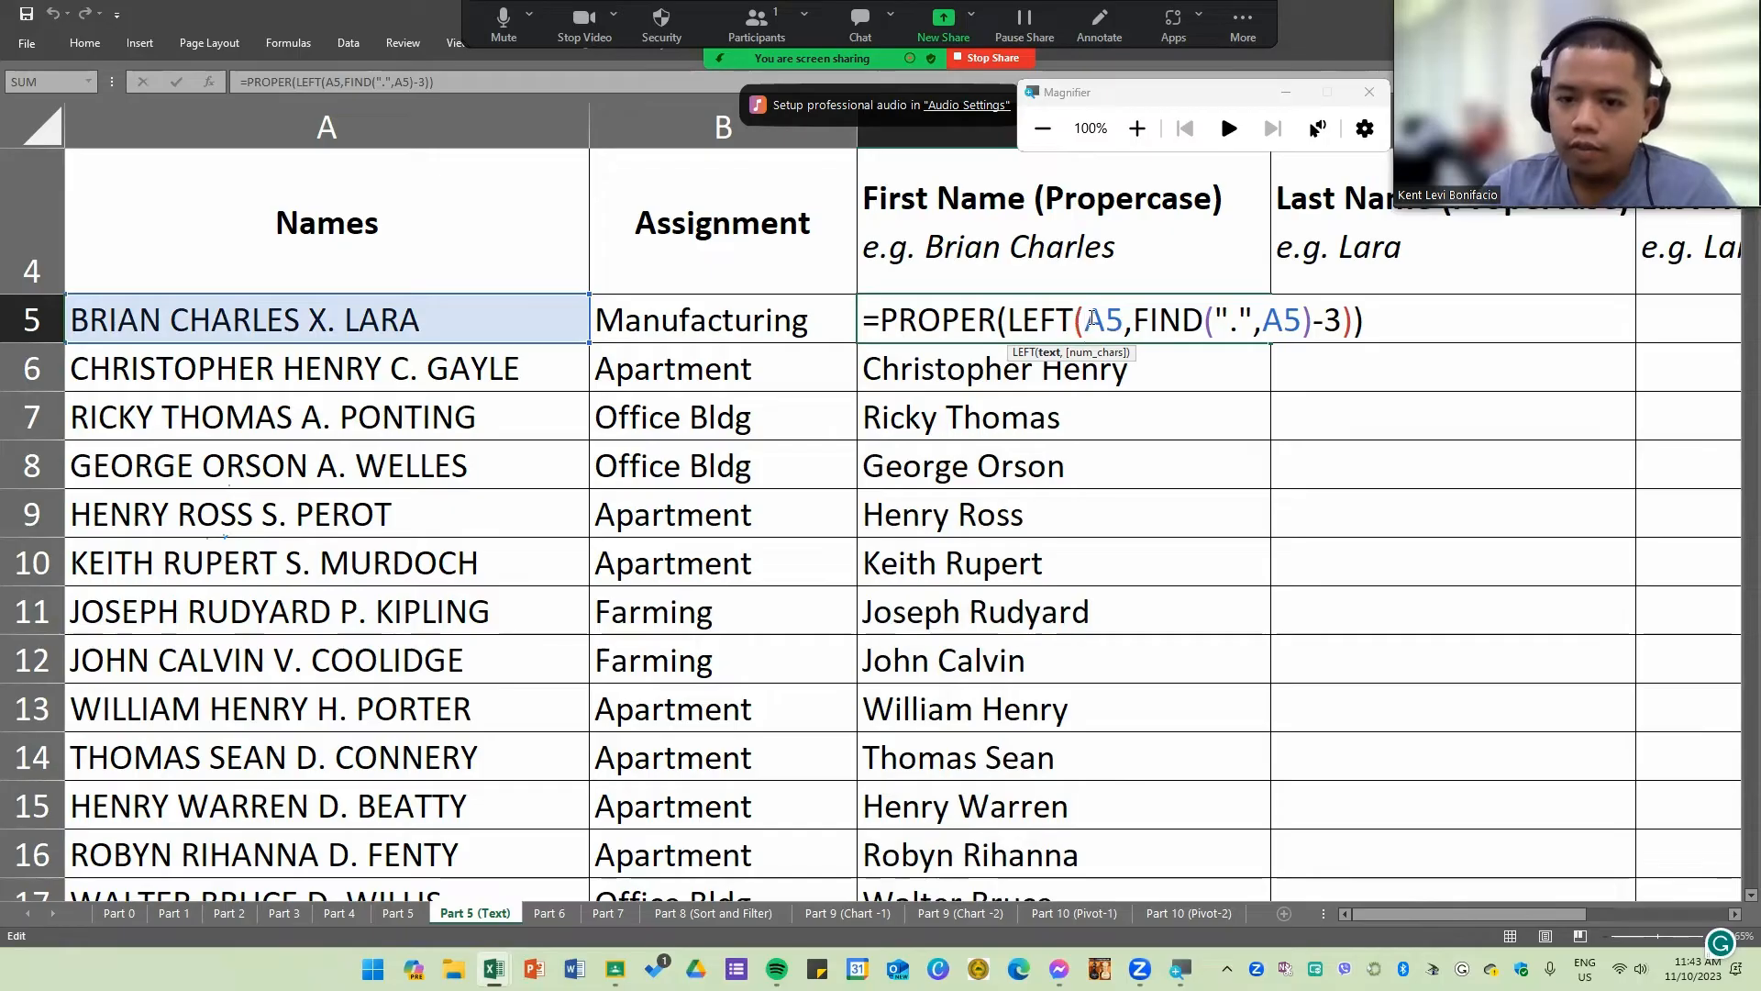
{"action": "left_click_drag", "start_coordinate": [1087, 320], "coordinate": [1354, 315]}
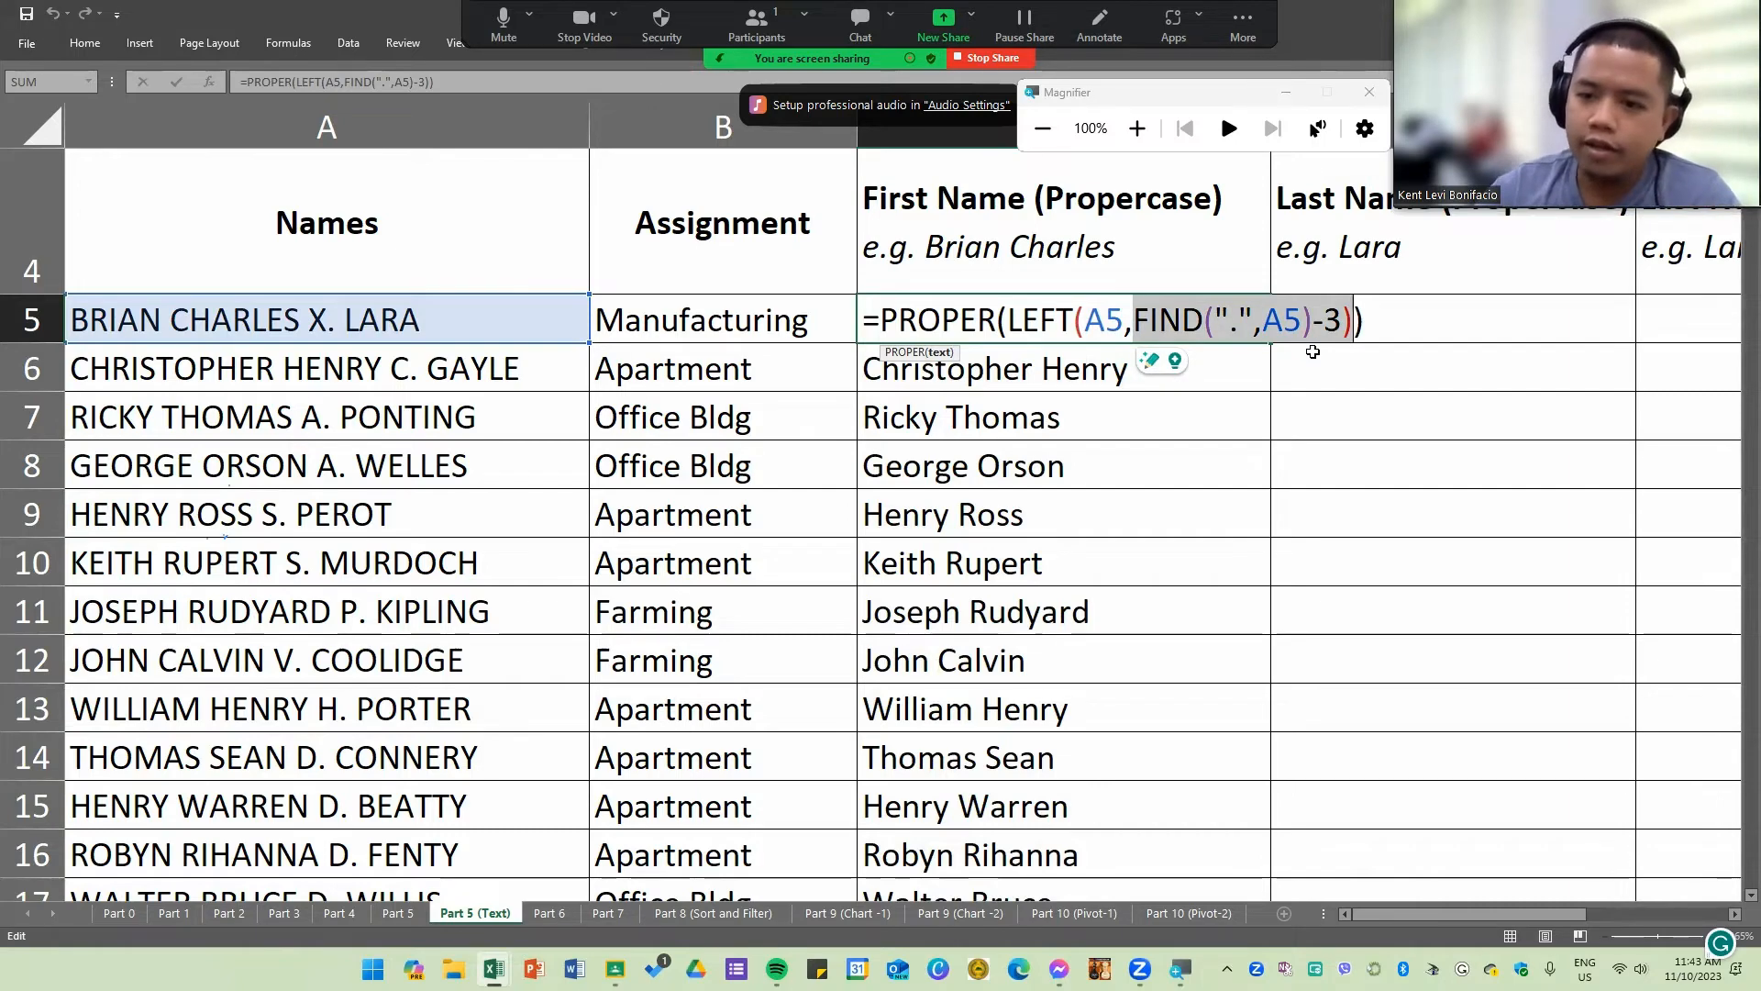
{"action": "left_click_drag", "start_coordinate": [1312, 326], "coordinate": [1339, 332]}
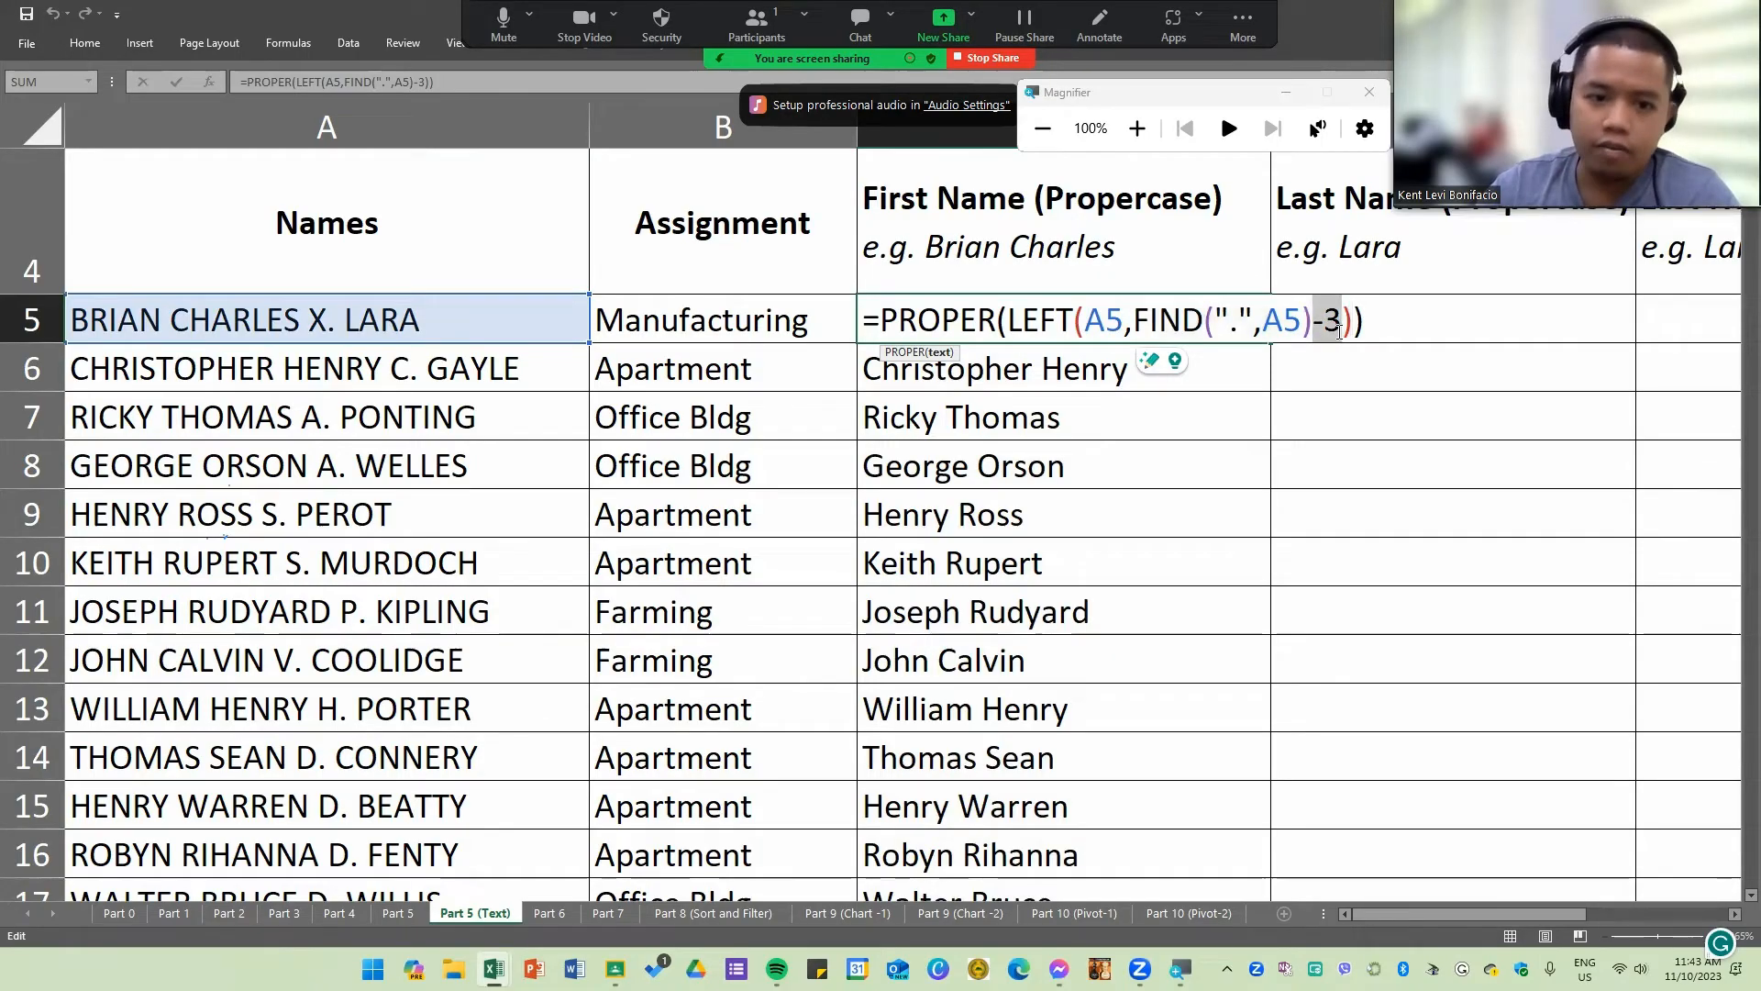
{"action": "key", "text": "BackSpace"}
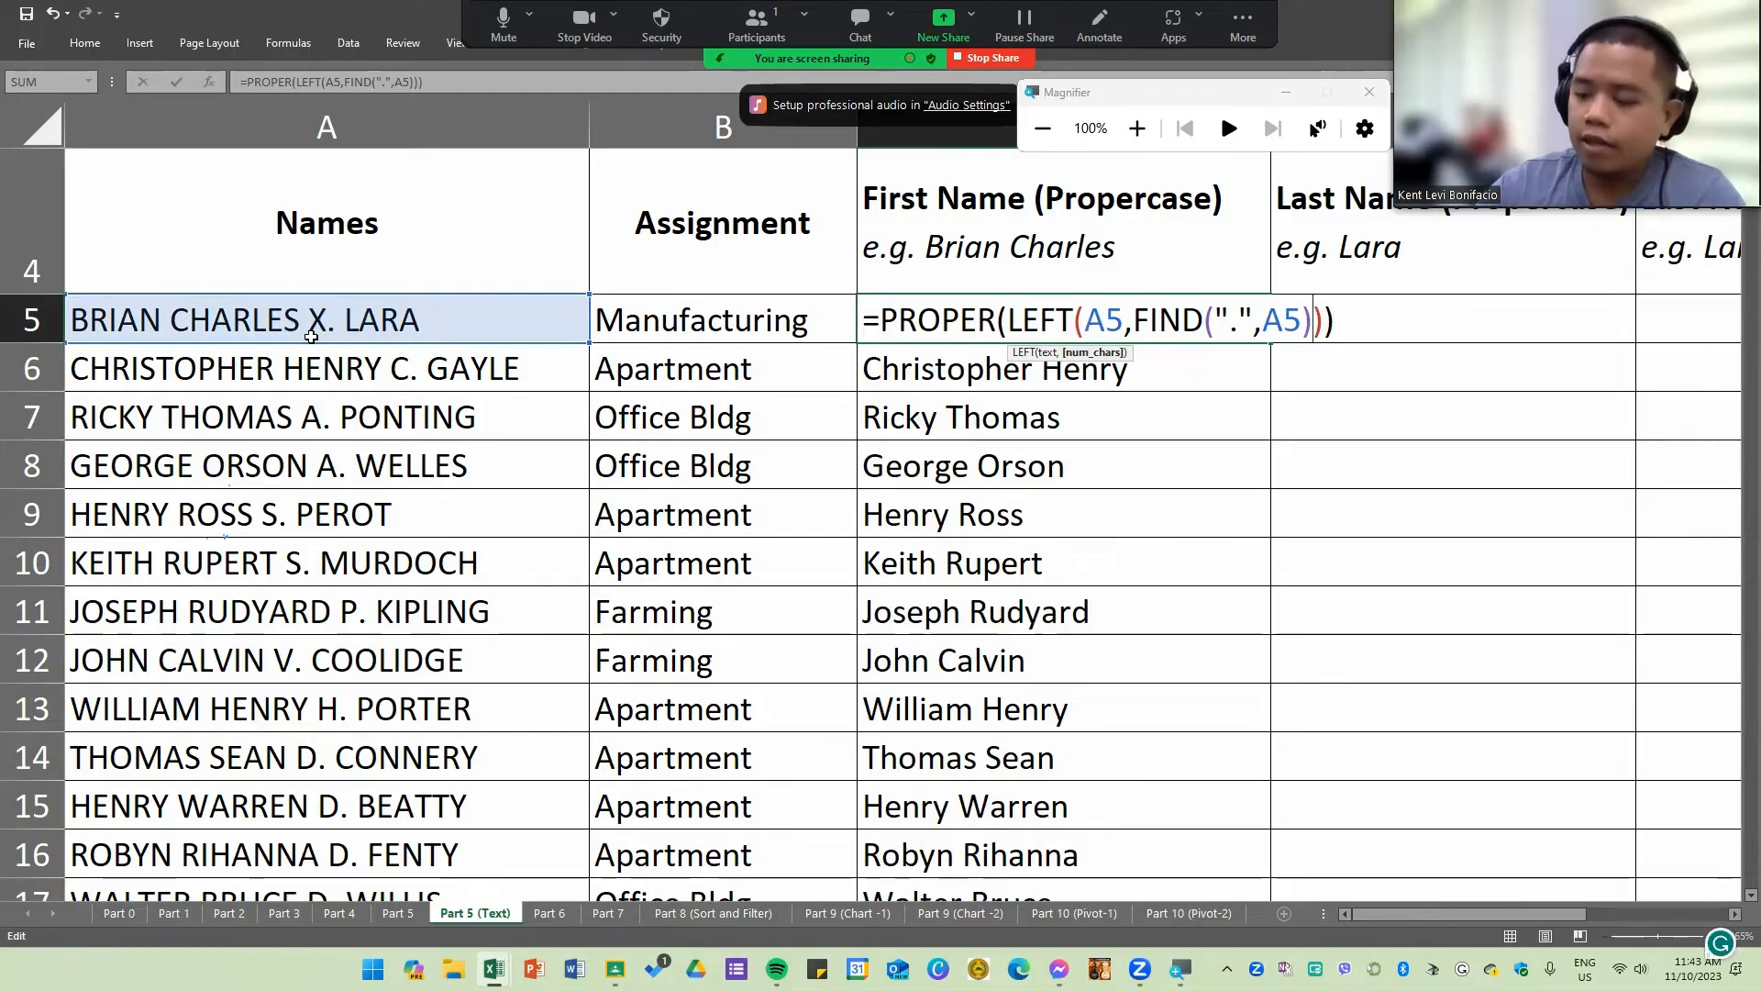
{"action": "type", "text": "-3"}
{"action": "key", "text": "Return"}
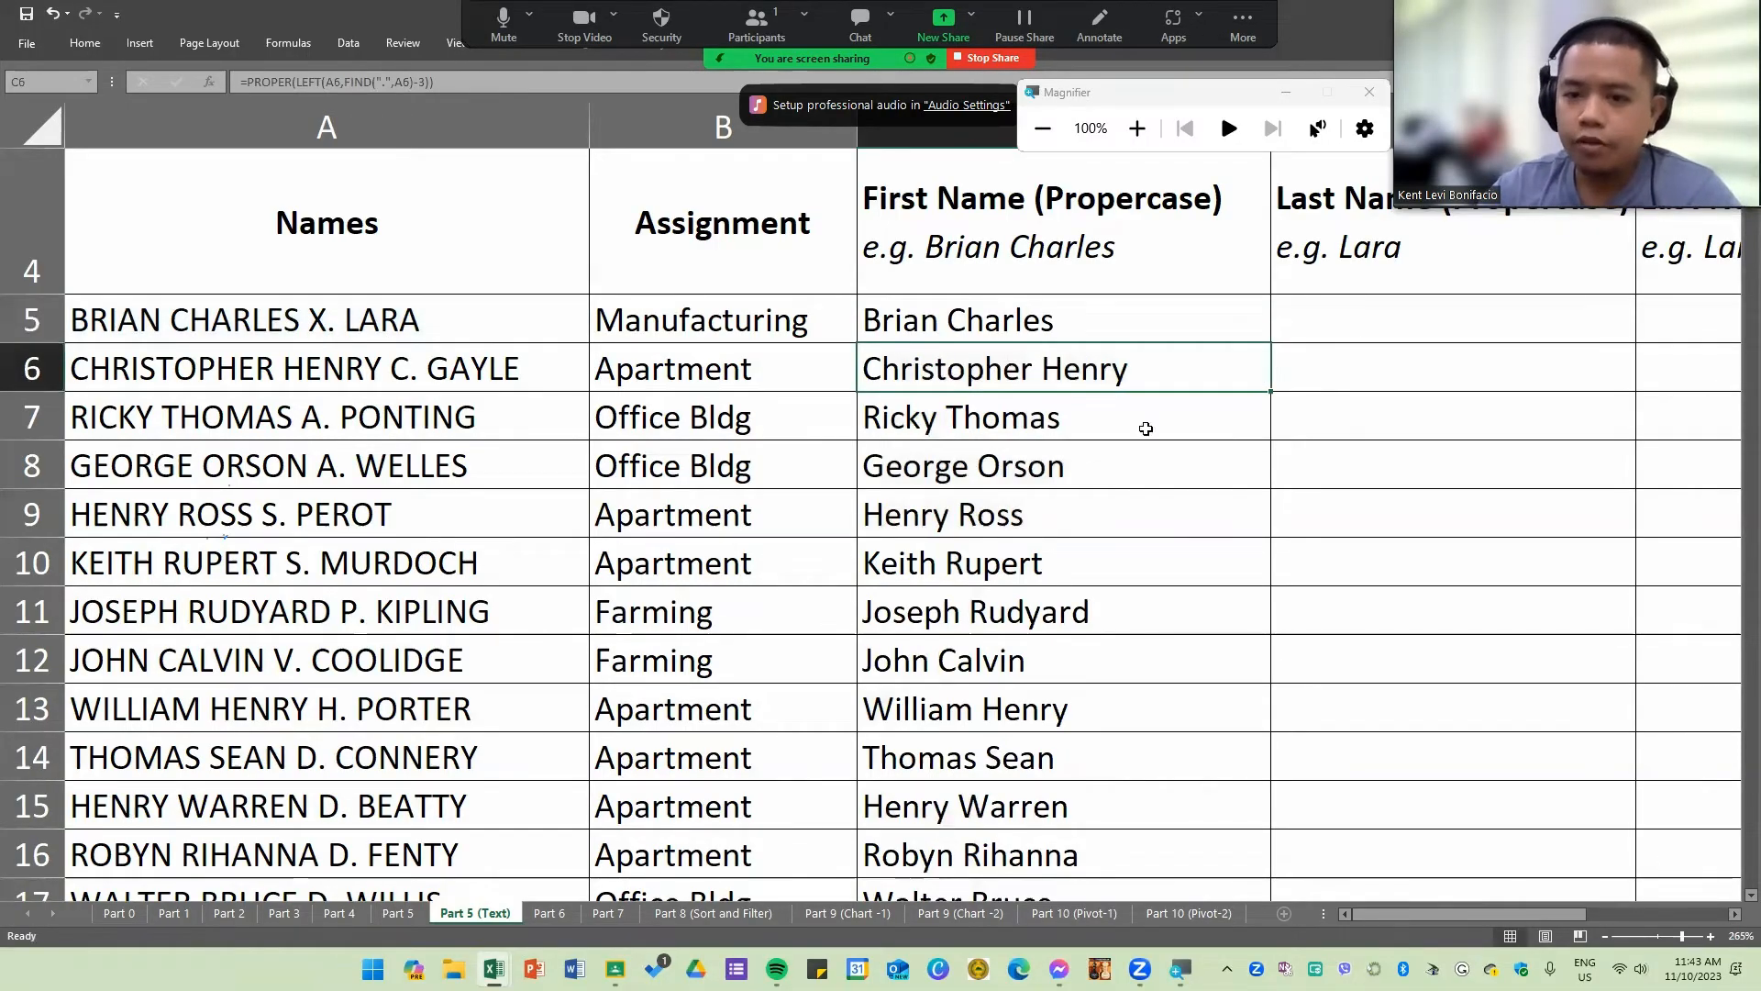
Step: Review the proper-case first names and the empty Last Name (Propercase) column
{"action": "left_click", "coordinate": [1104, 307]}
{"action": "scroll", "coordinate": [1491, 568], "scroll_direction": "up", "scroll_amount": 1}
{"action": "scroll", "coordinate": [1494, 585], "scroll_direction": "up", "scroll_amount": 1}
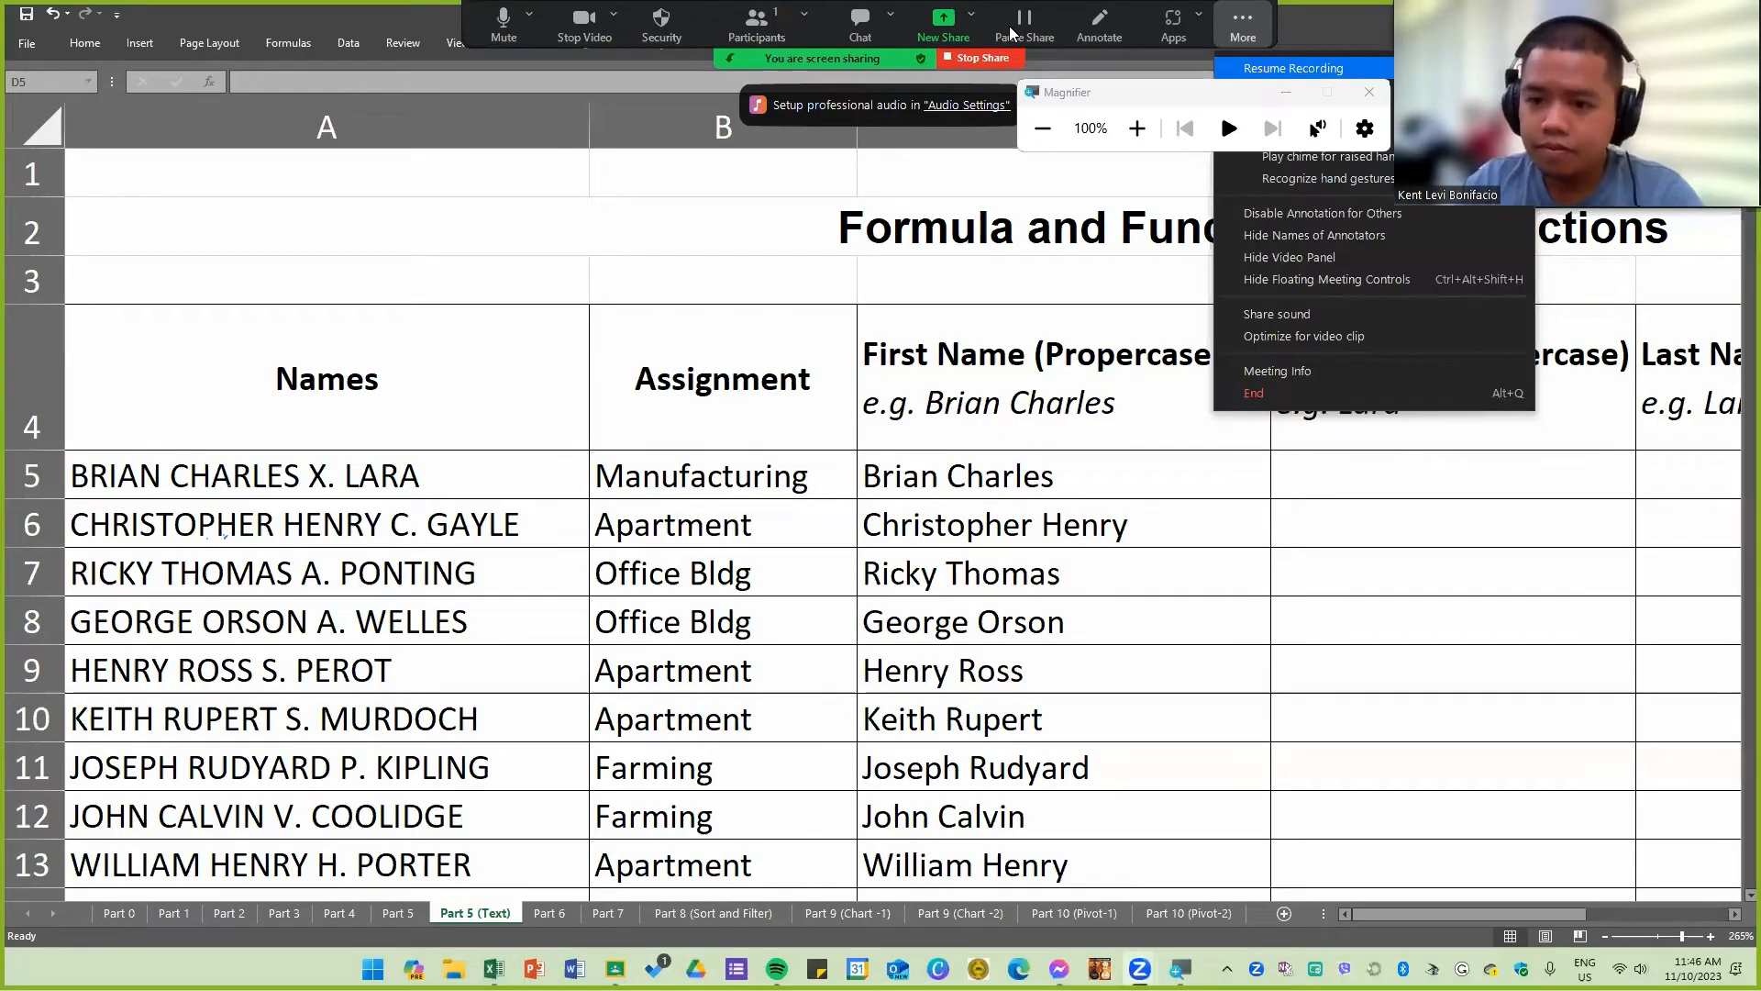
{"action": "left_click", "coordinate": [1381, 493]}
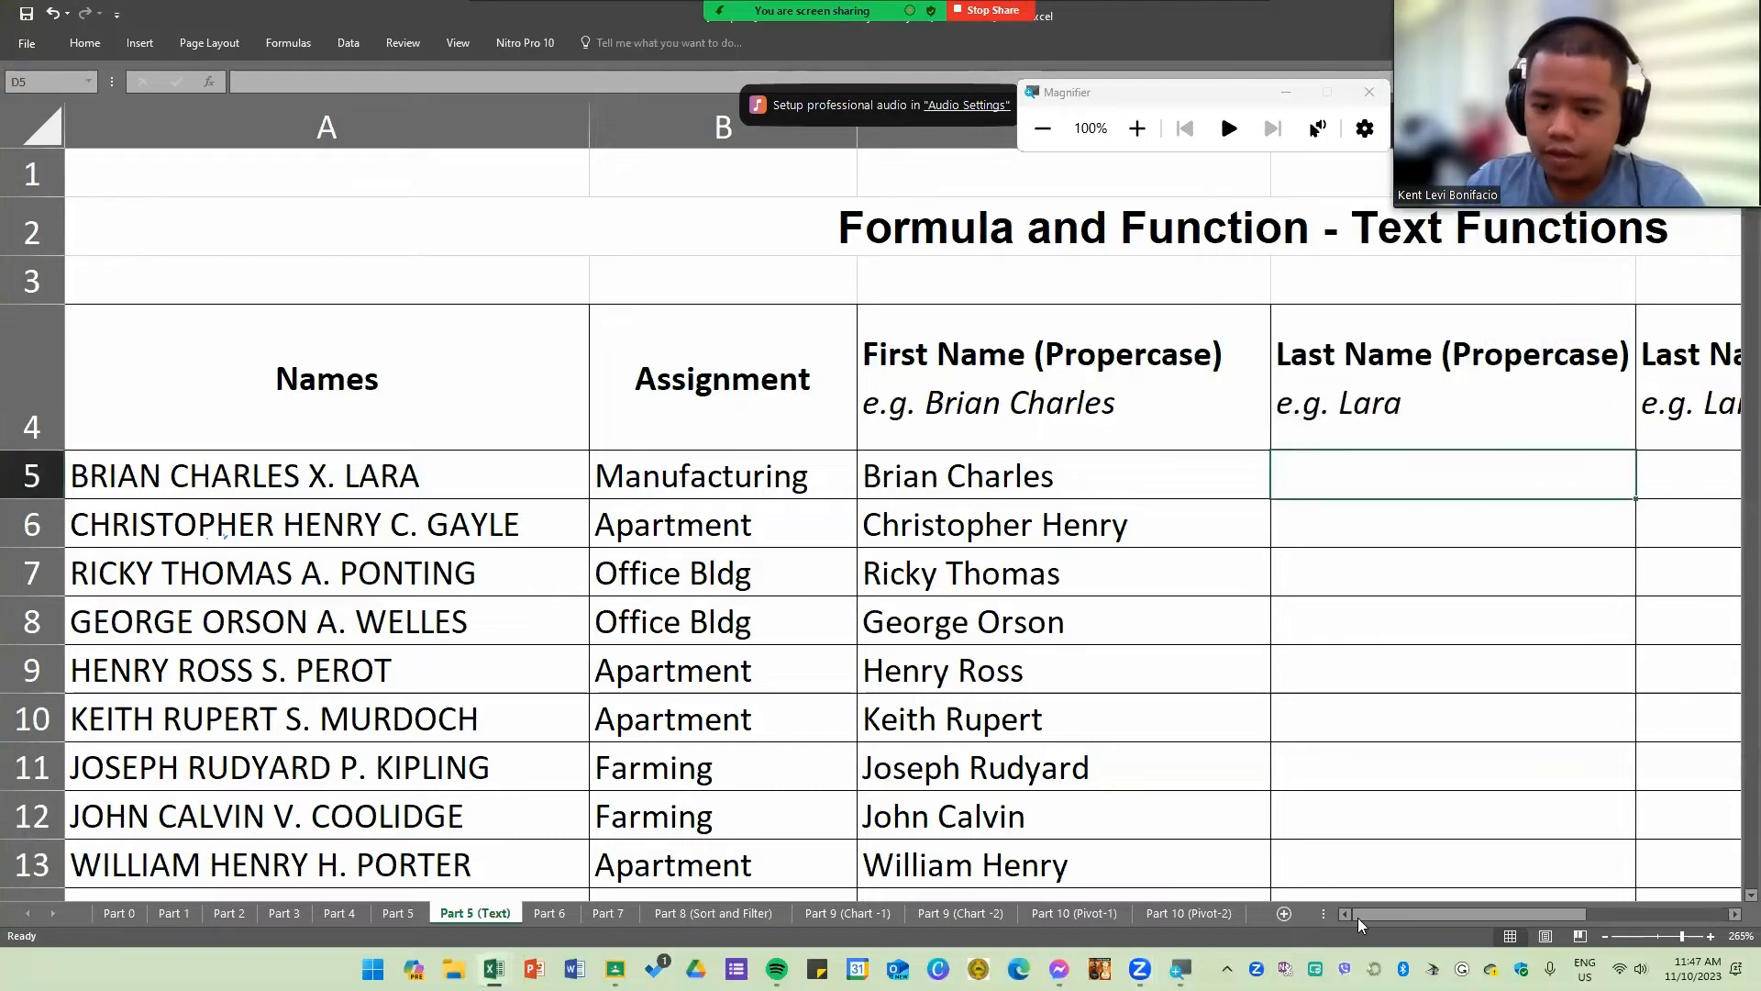
{"action": "left_click", "coordinate": [1356, 383]}
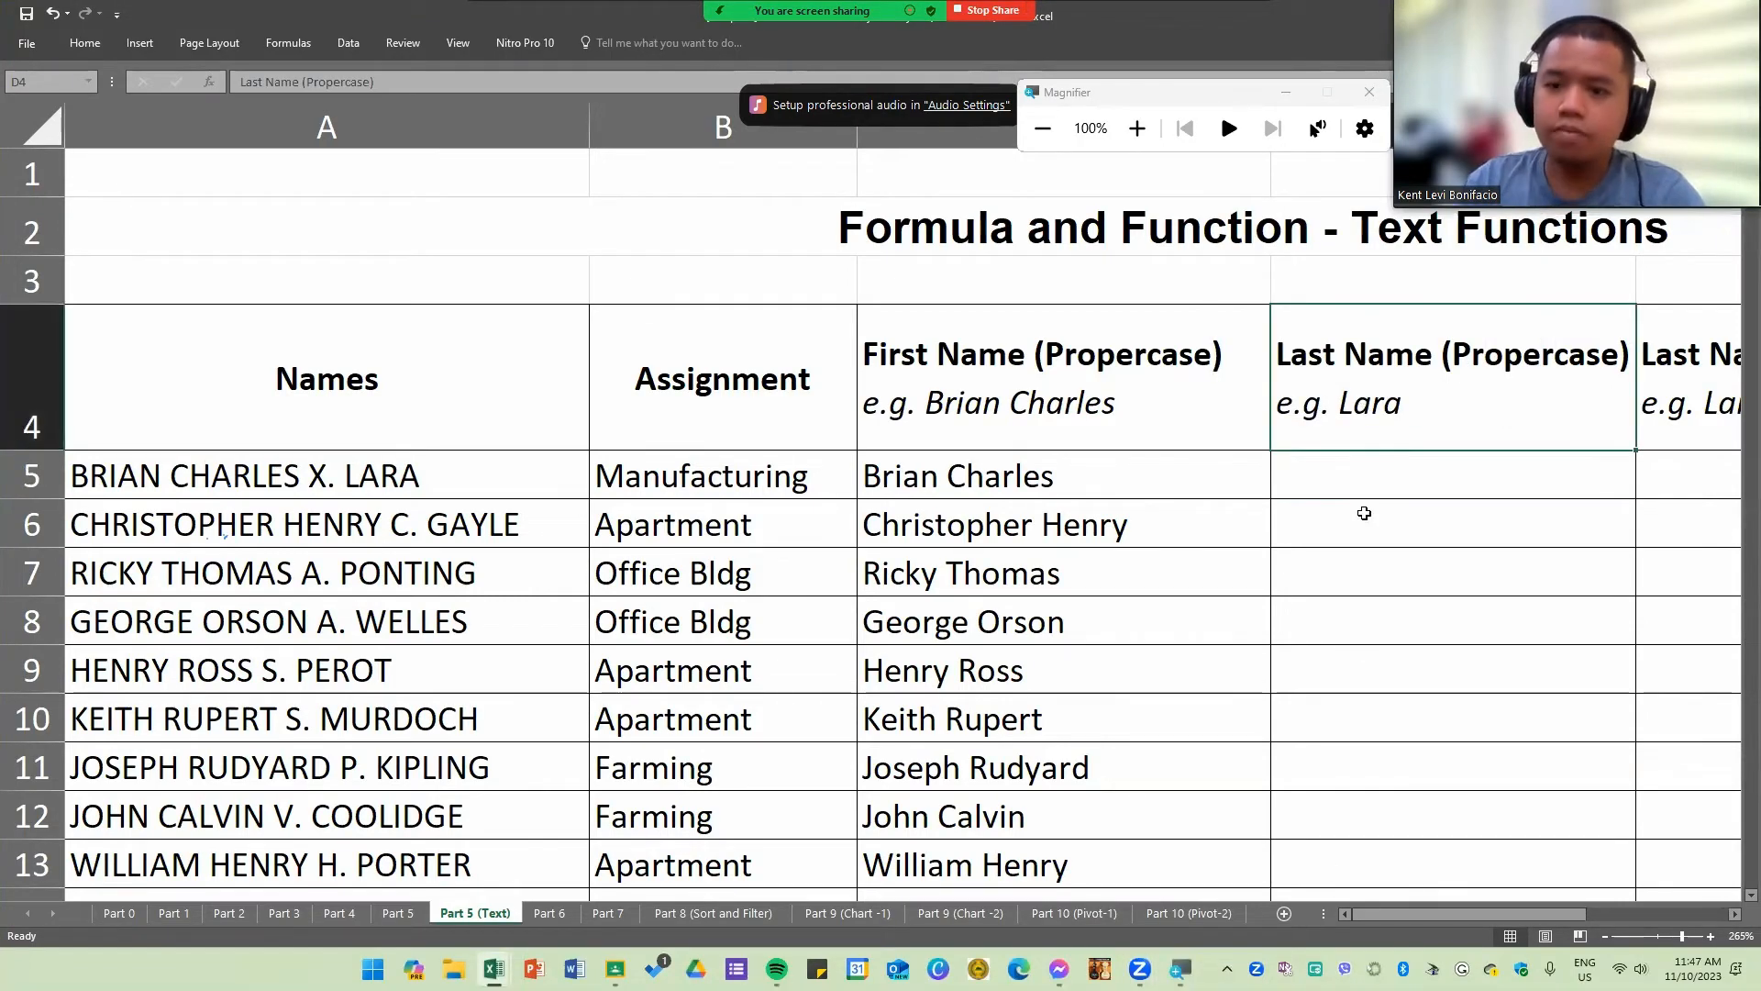
{"action": "left_click", "coordinate": [1366, 555]}
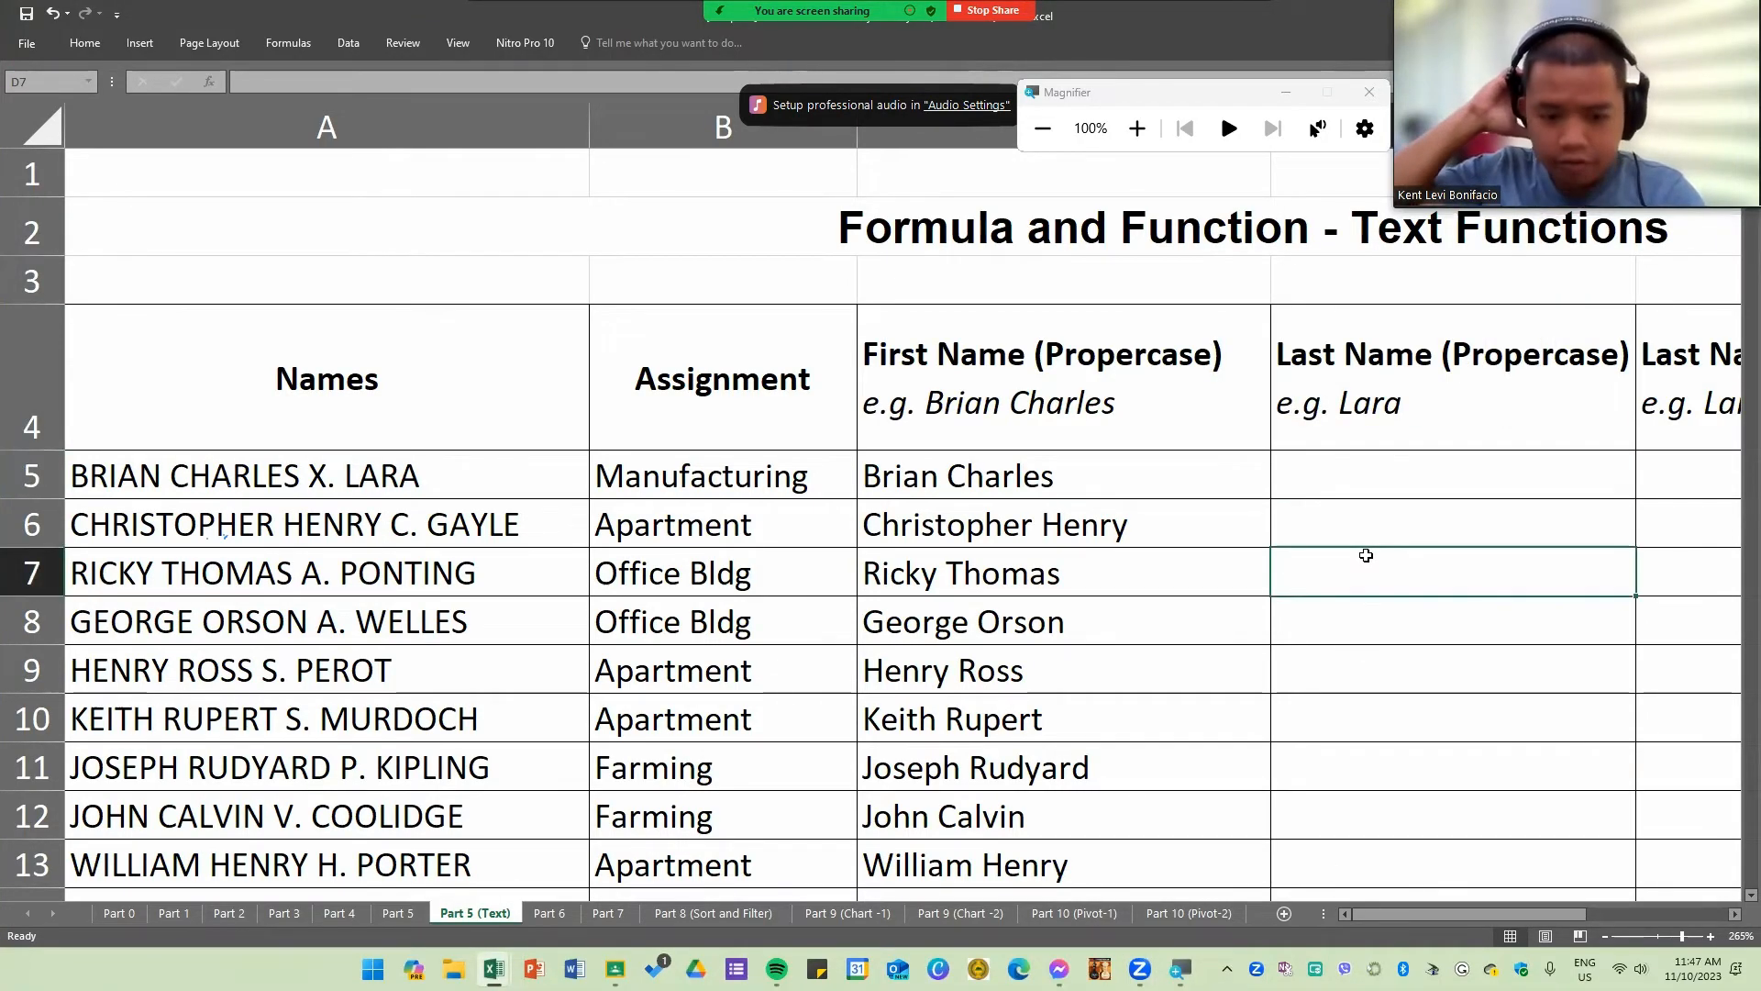
{"action": "left_click", "coordinate": [1351, 367]}
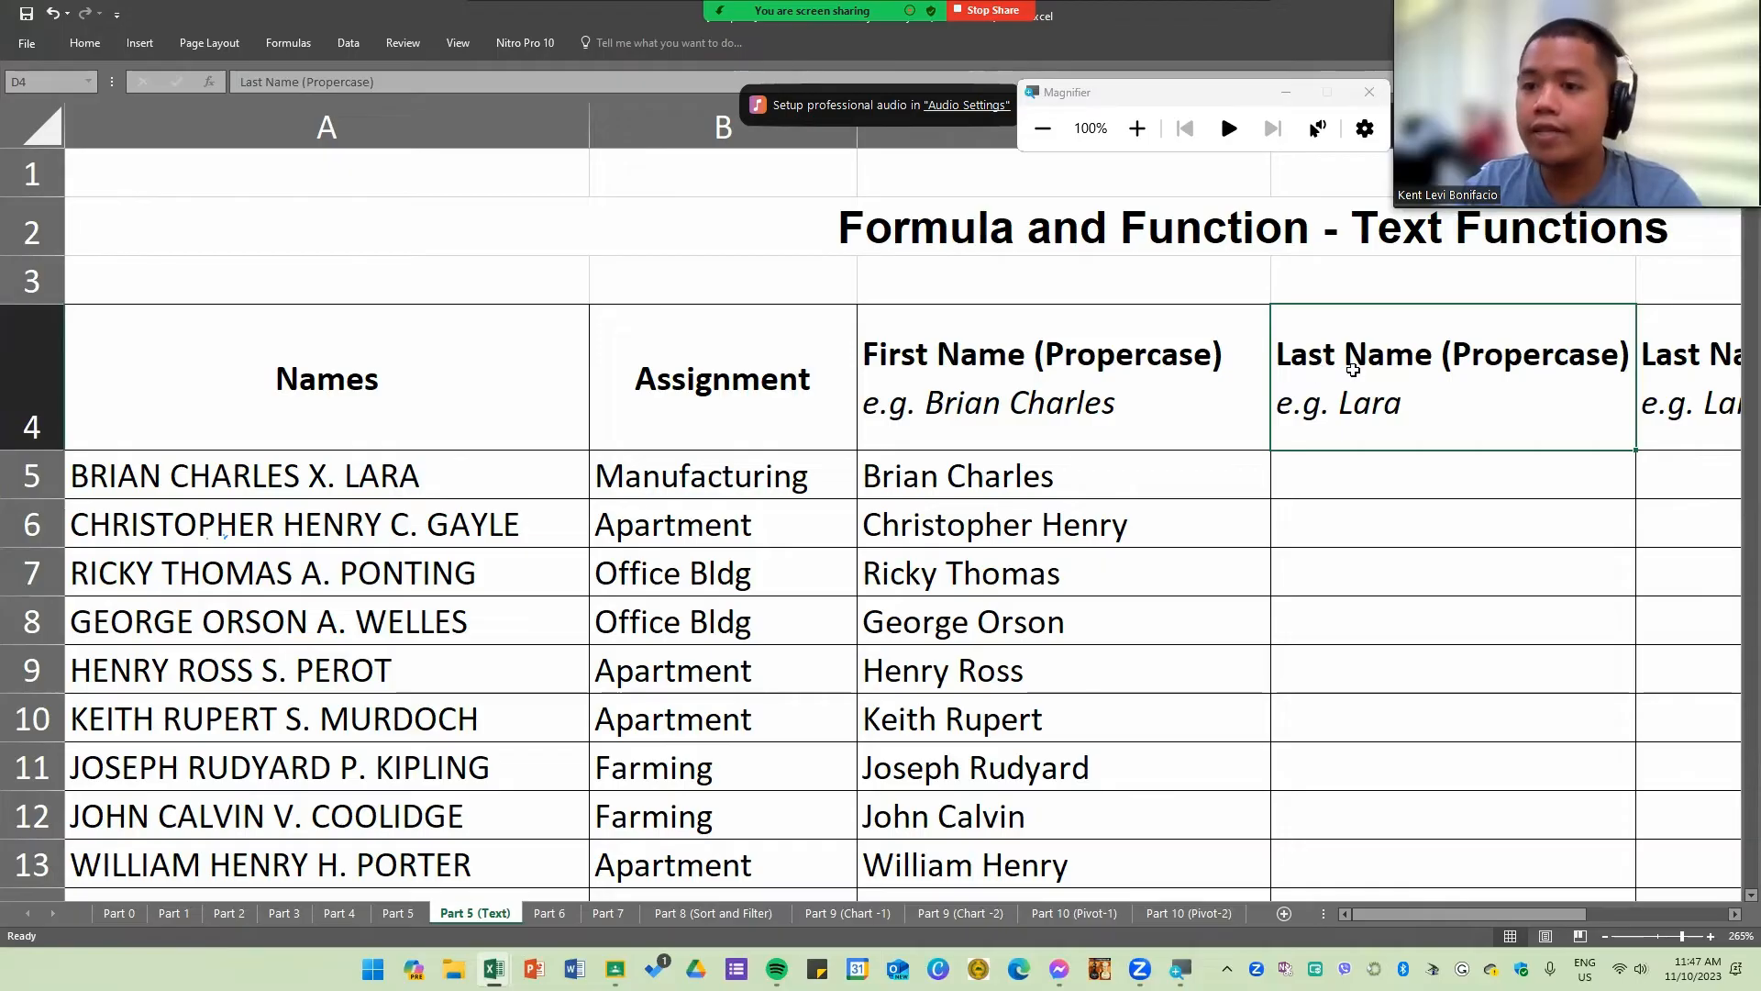
{"action": "left_click", "coordinate": [1008, 478]}
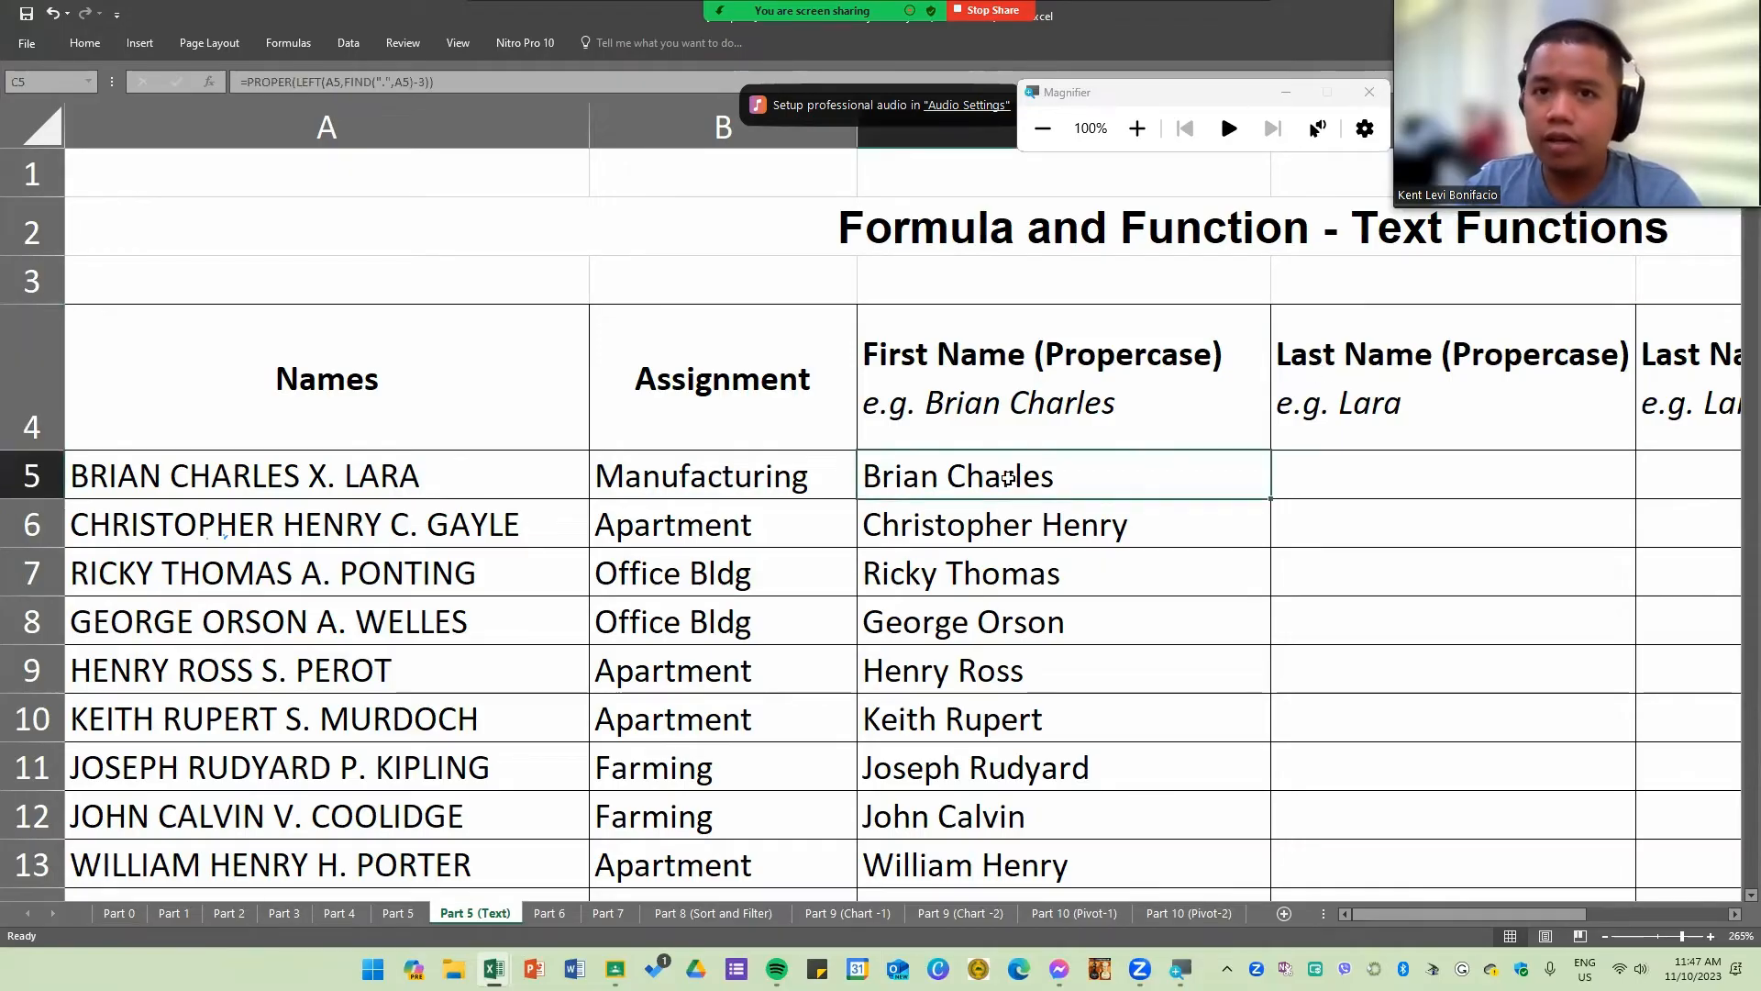
Step: Enter the formula =RIGHT(A5,FIND(".",A5)-3) in the first Last Name (Propercase) cell, D5
{"action": "left_click", "coordinate": [1094, 375]}
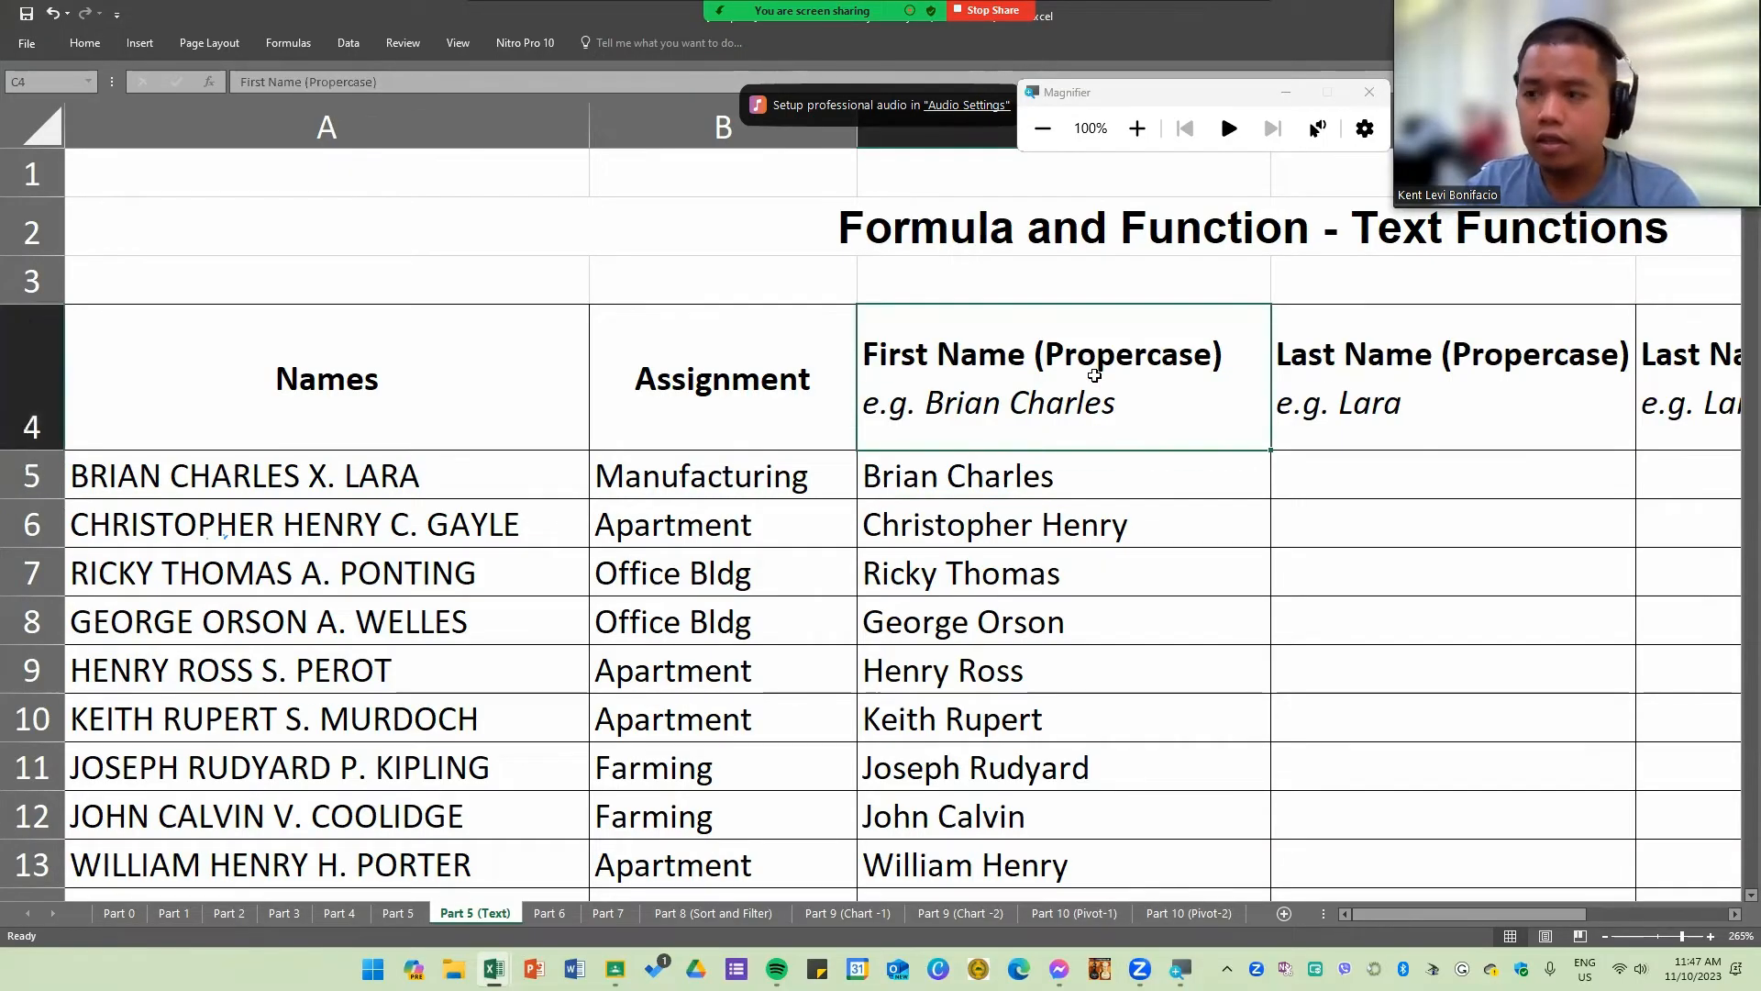
{"action": "left_click", "coordinate": [1147, 495]}
{"action": "left_click", "coordinate": [1376, 476]}
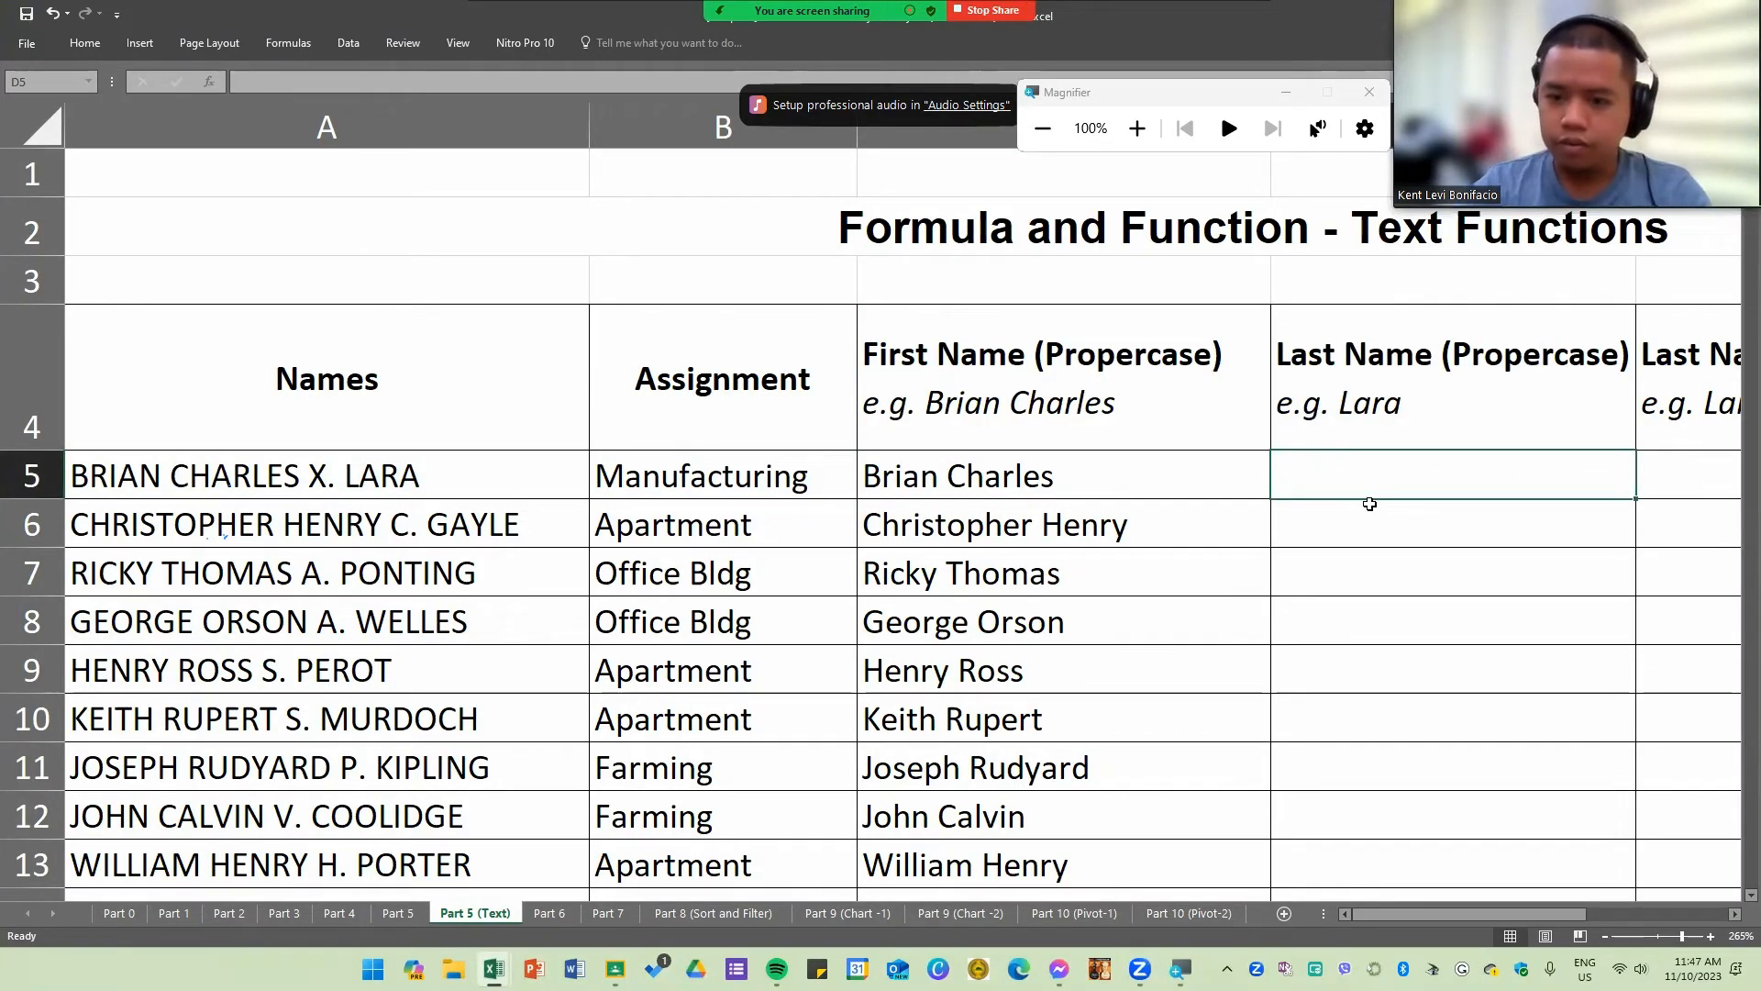
{"action": "type", "text": "="}
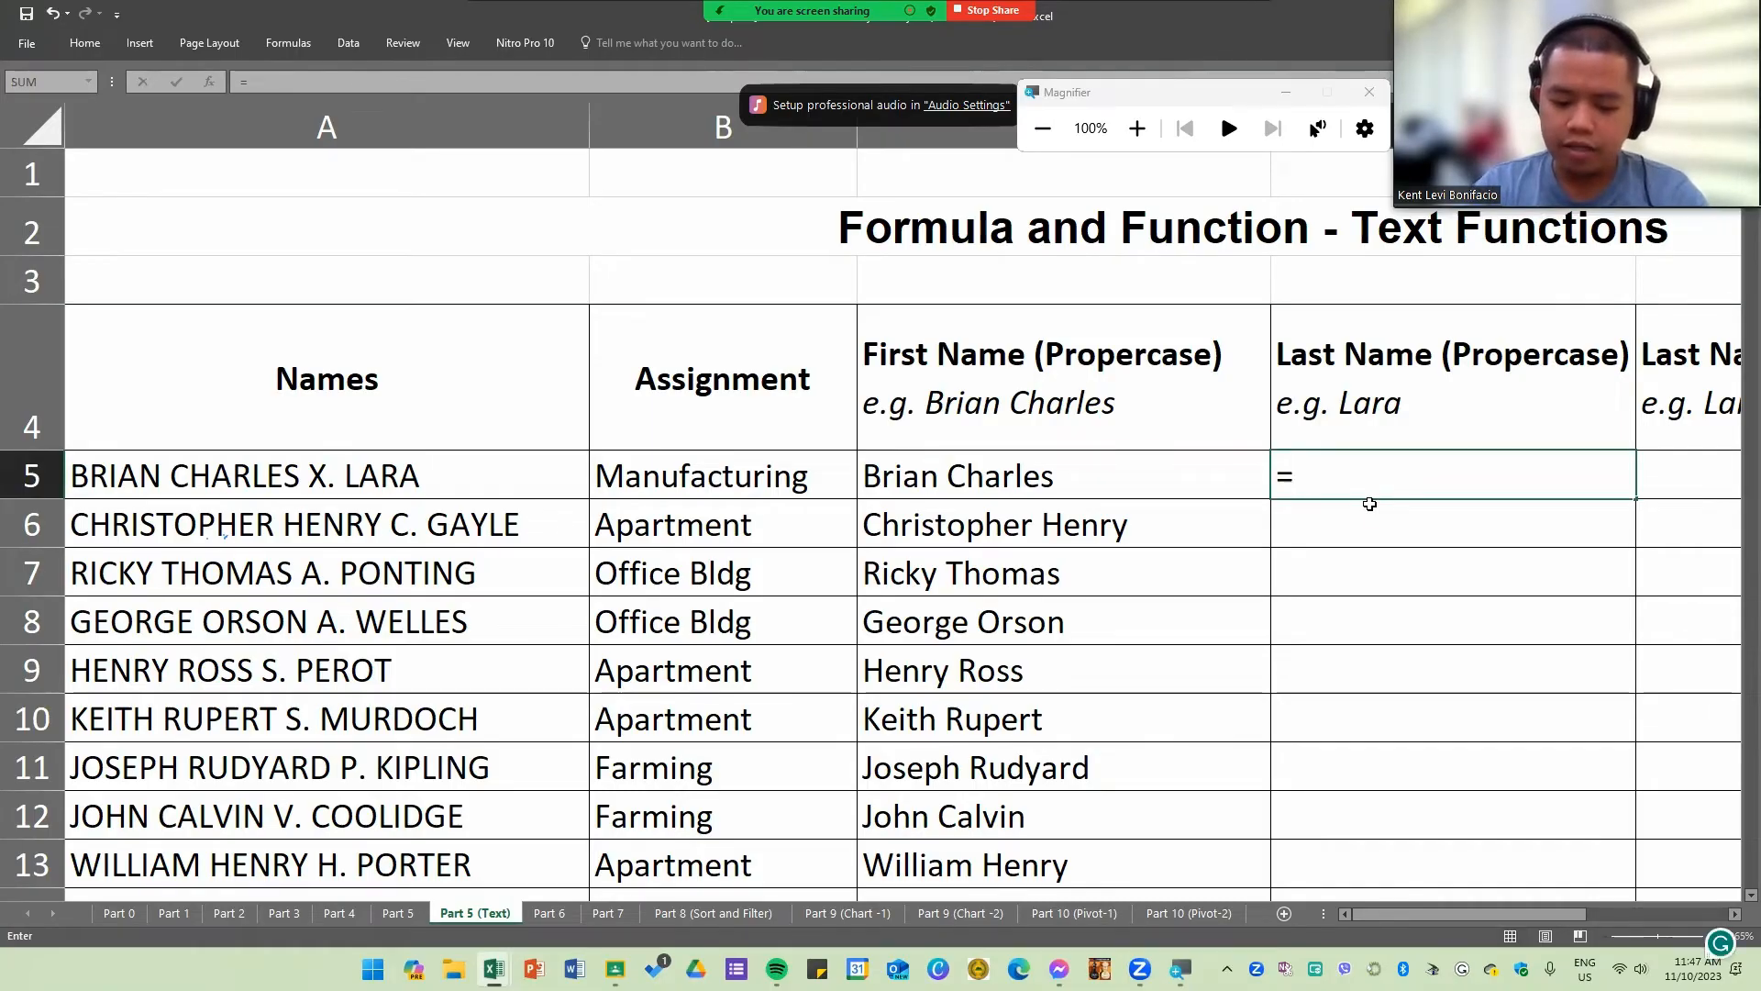
{"action": "type", "text": "righ"}
{"action": "key", "text": "Tab"}
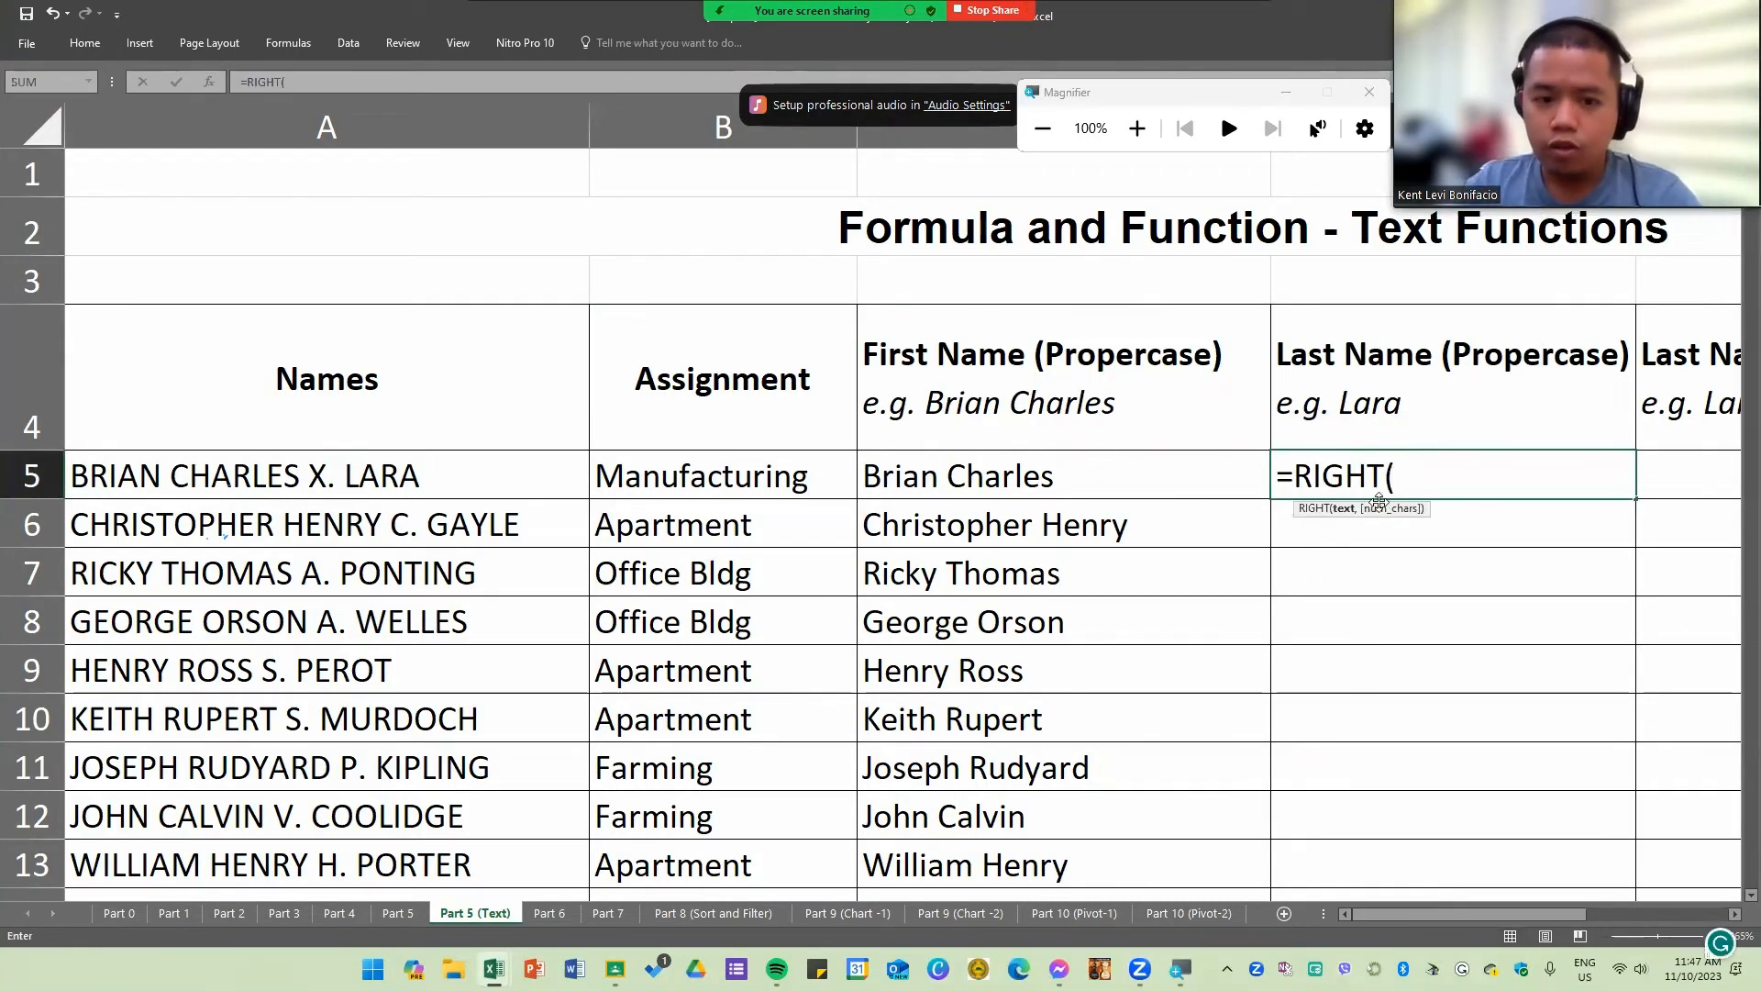
{"action": "left_click", "coordinate": [481, 467]}
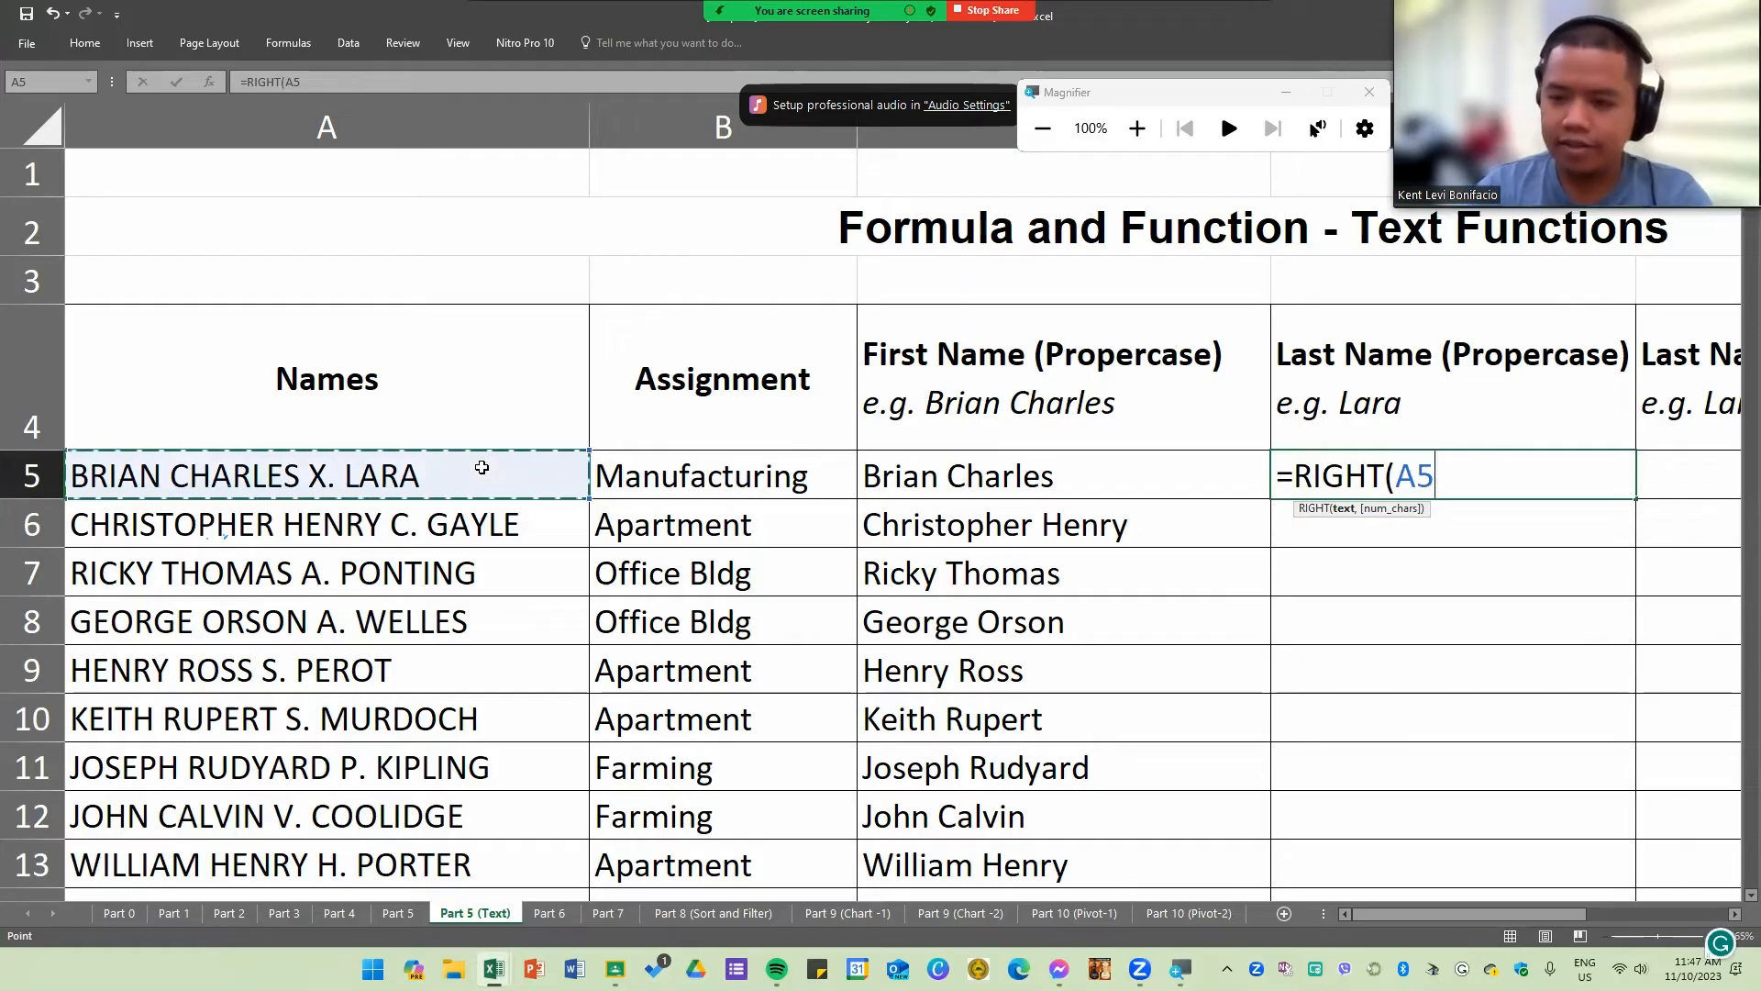
{"action": "type", "text": ","}
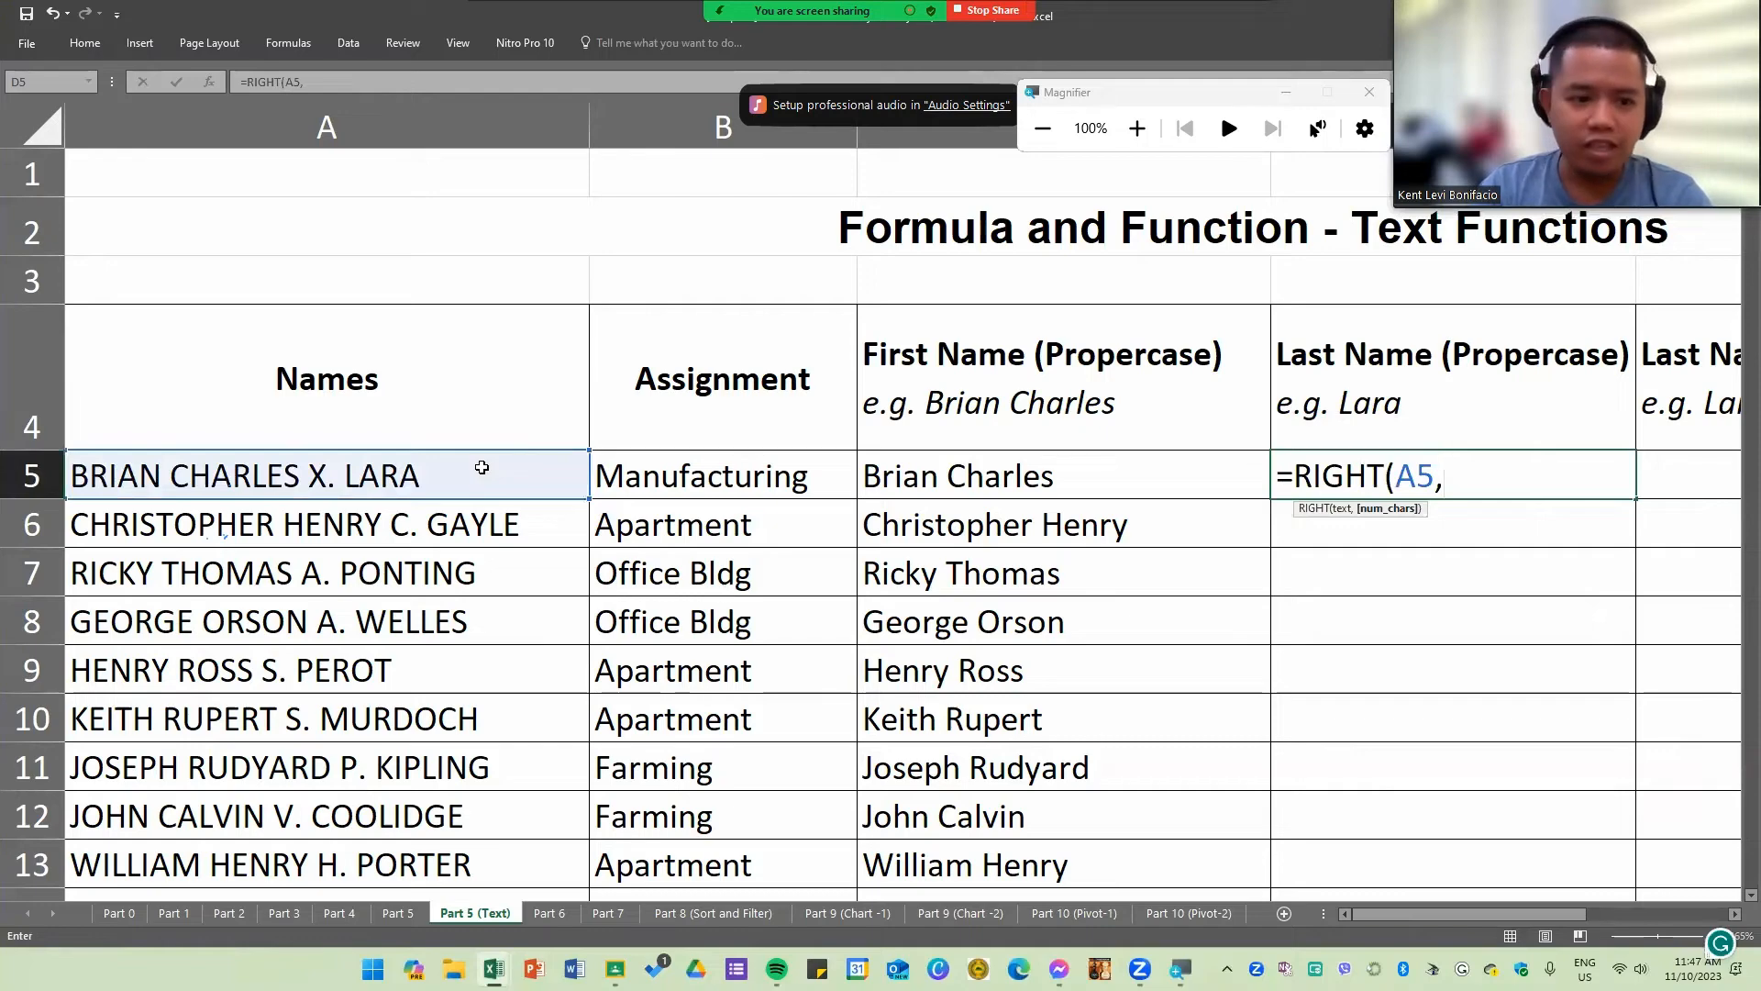
{"action": "type", "text": "FIND"}
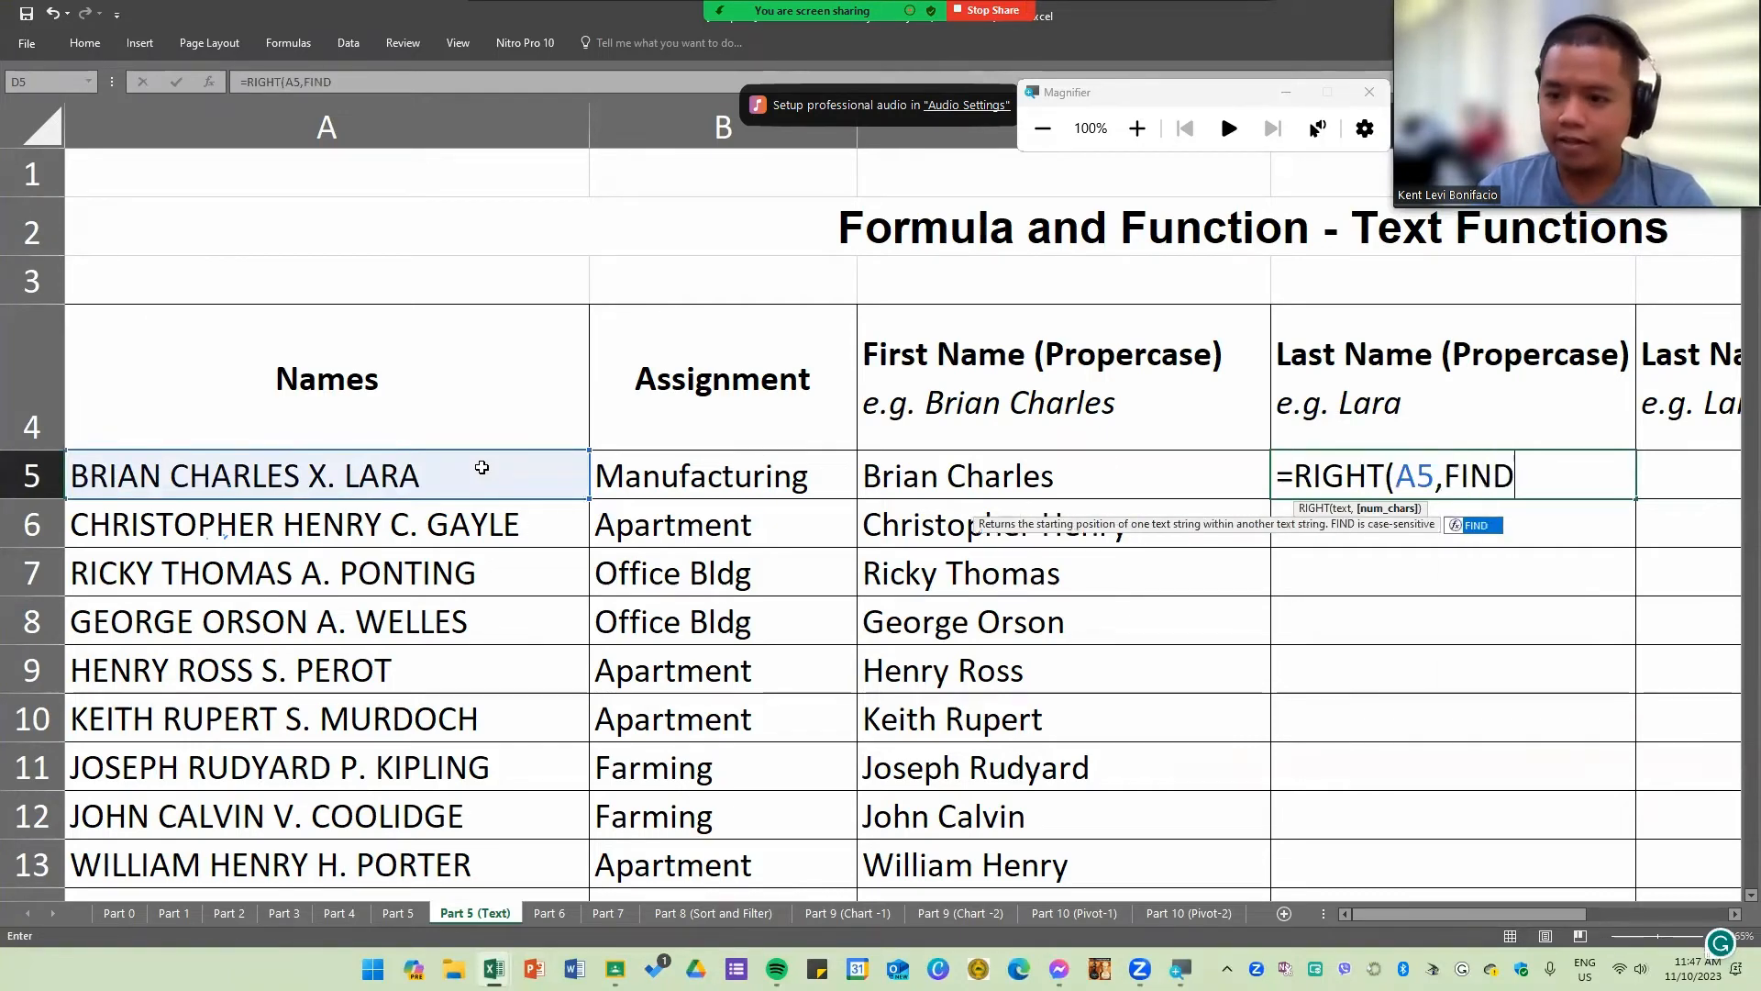
{"action": "key", "text": "BackSpace"}
{"action": "key", "text": "BackSpace"}
{"action": "key", "text": "BackSpace"}
{"action": "key", "text": "BackSpace"}
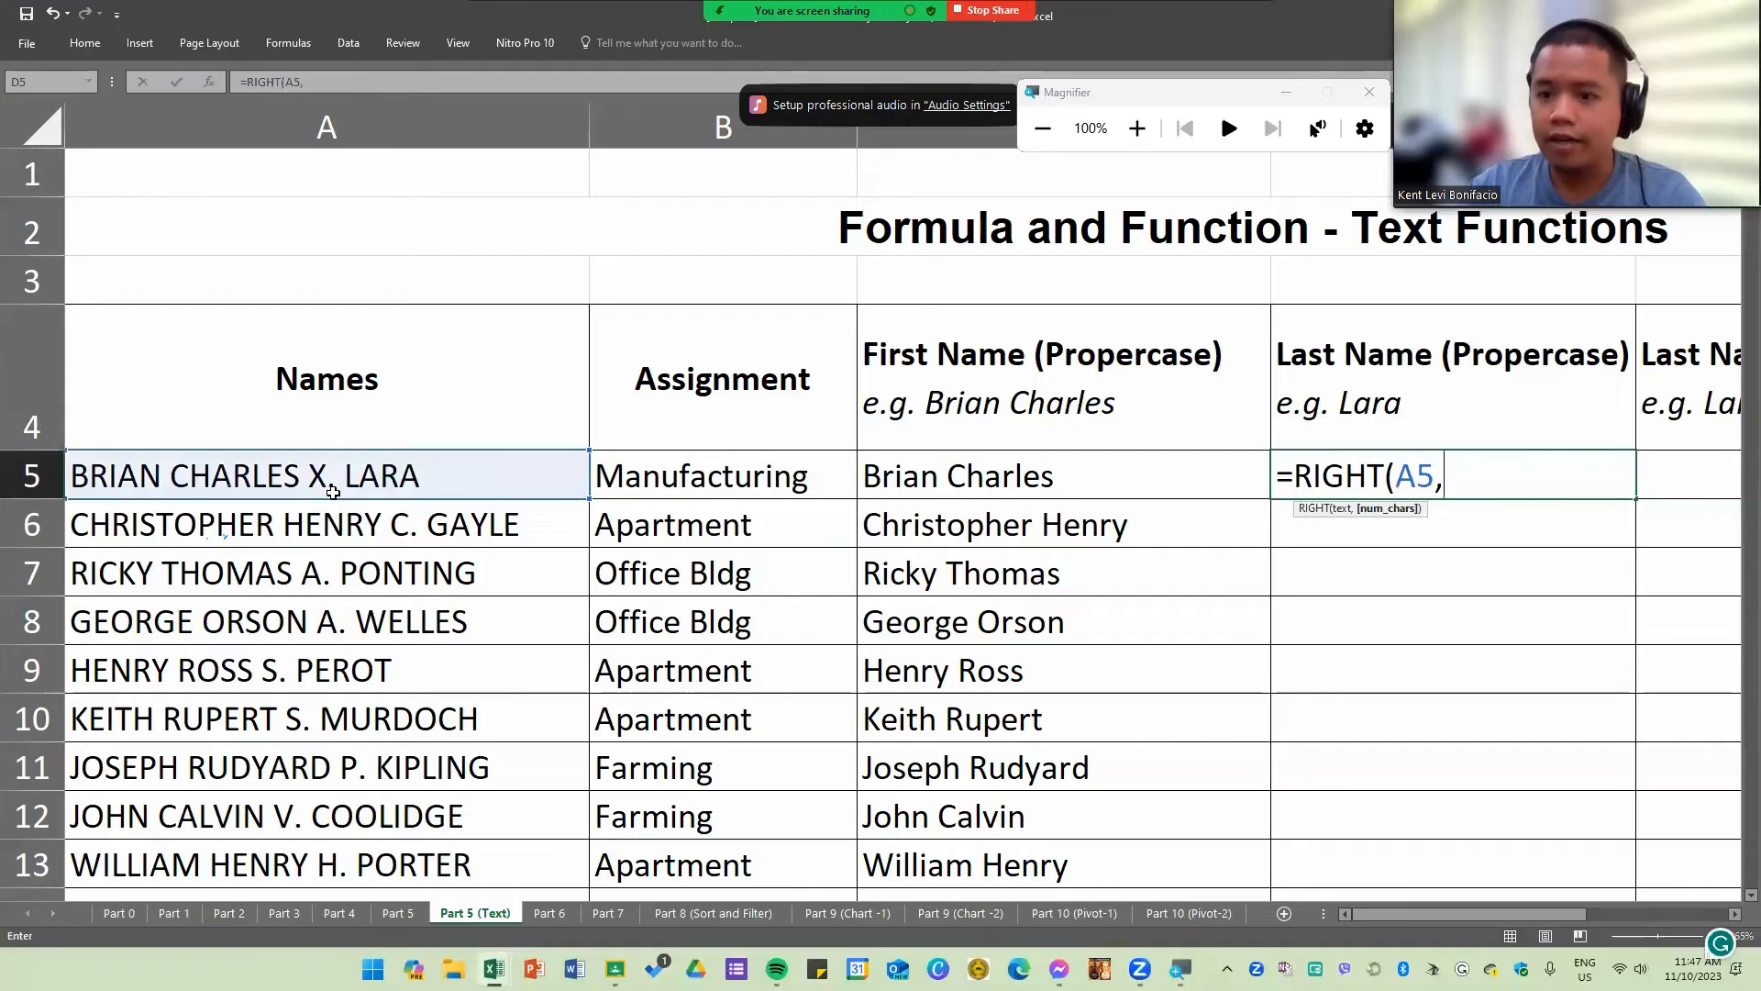
{"action": "type", "text": "FIND("}
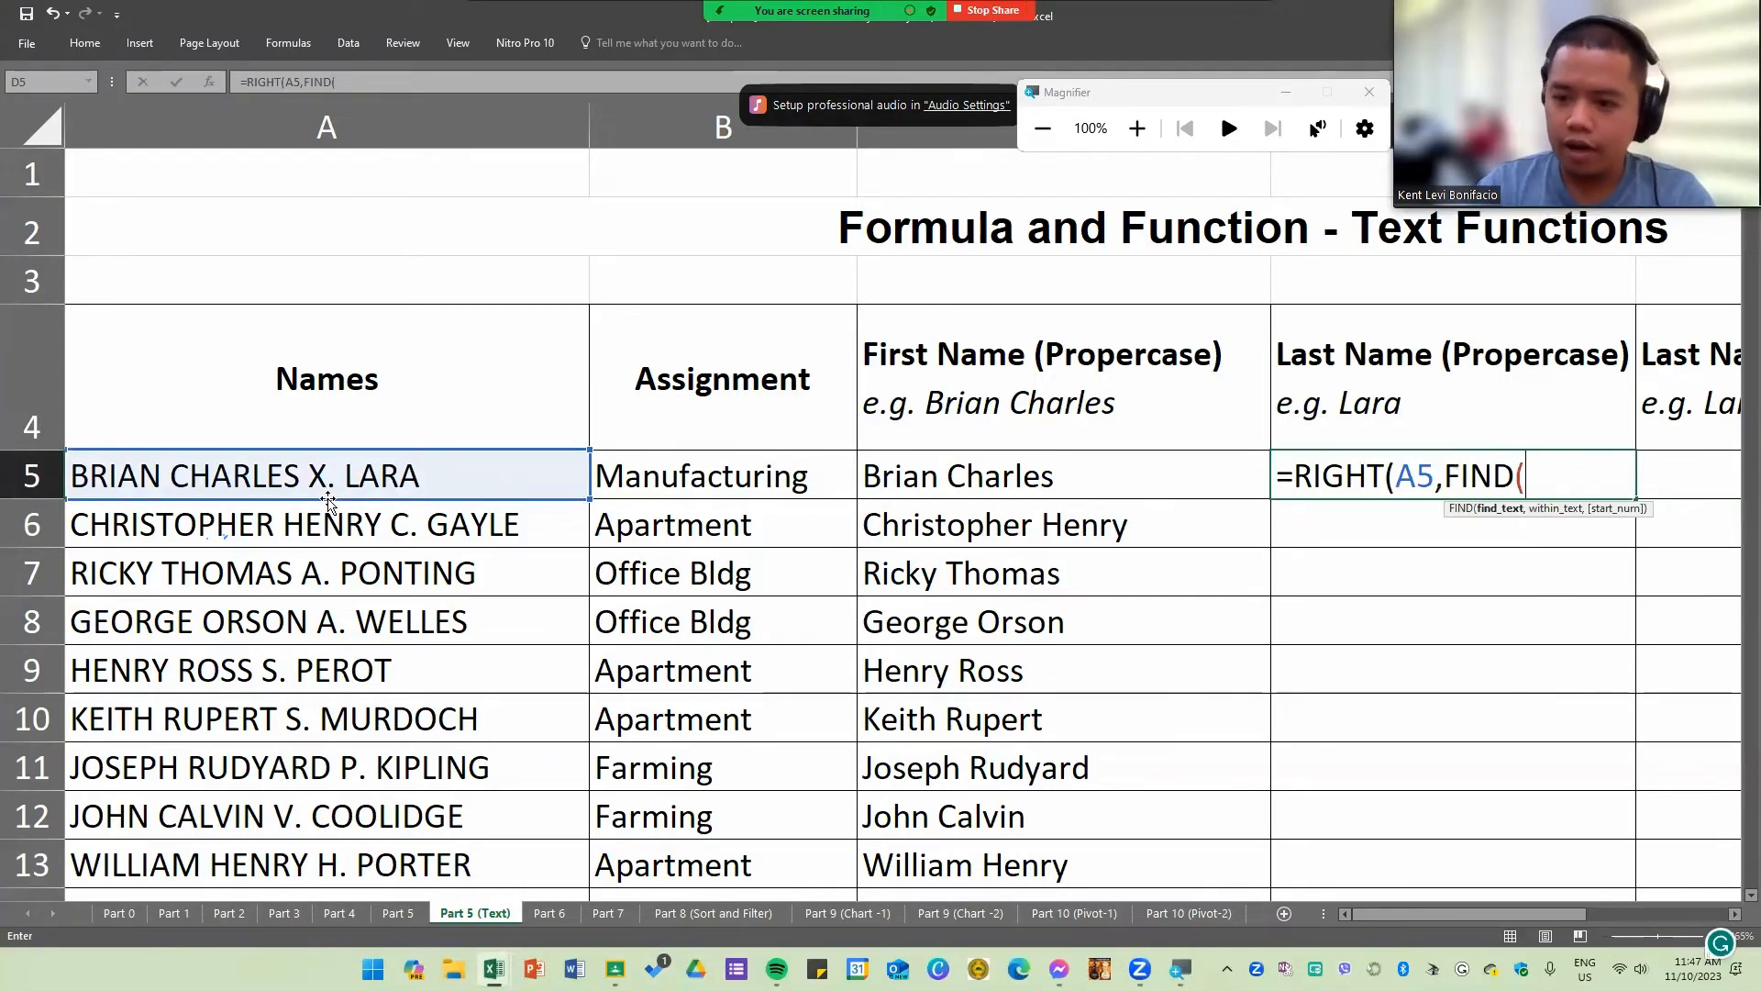
{"action": "key", "text": "Return"}
{"action": "key", "text": "Return"}
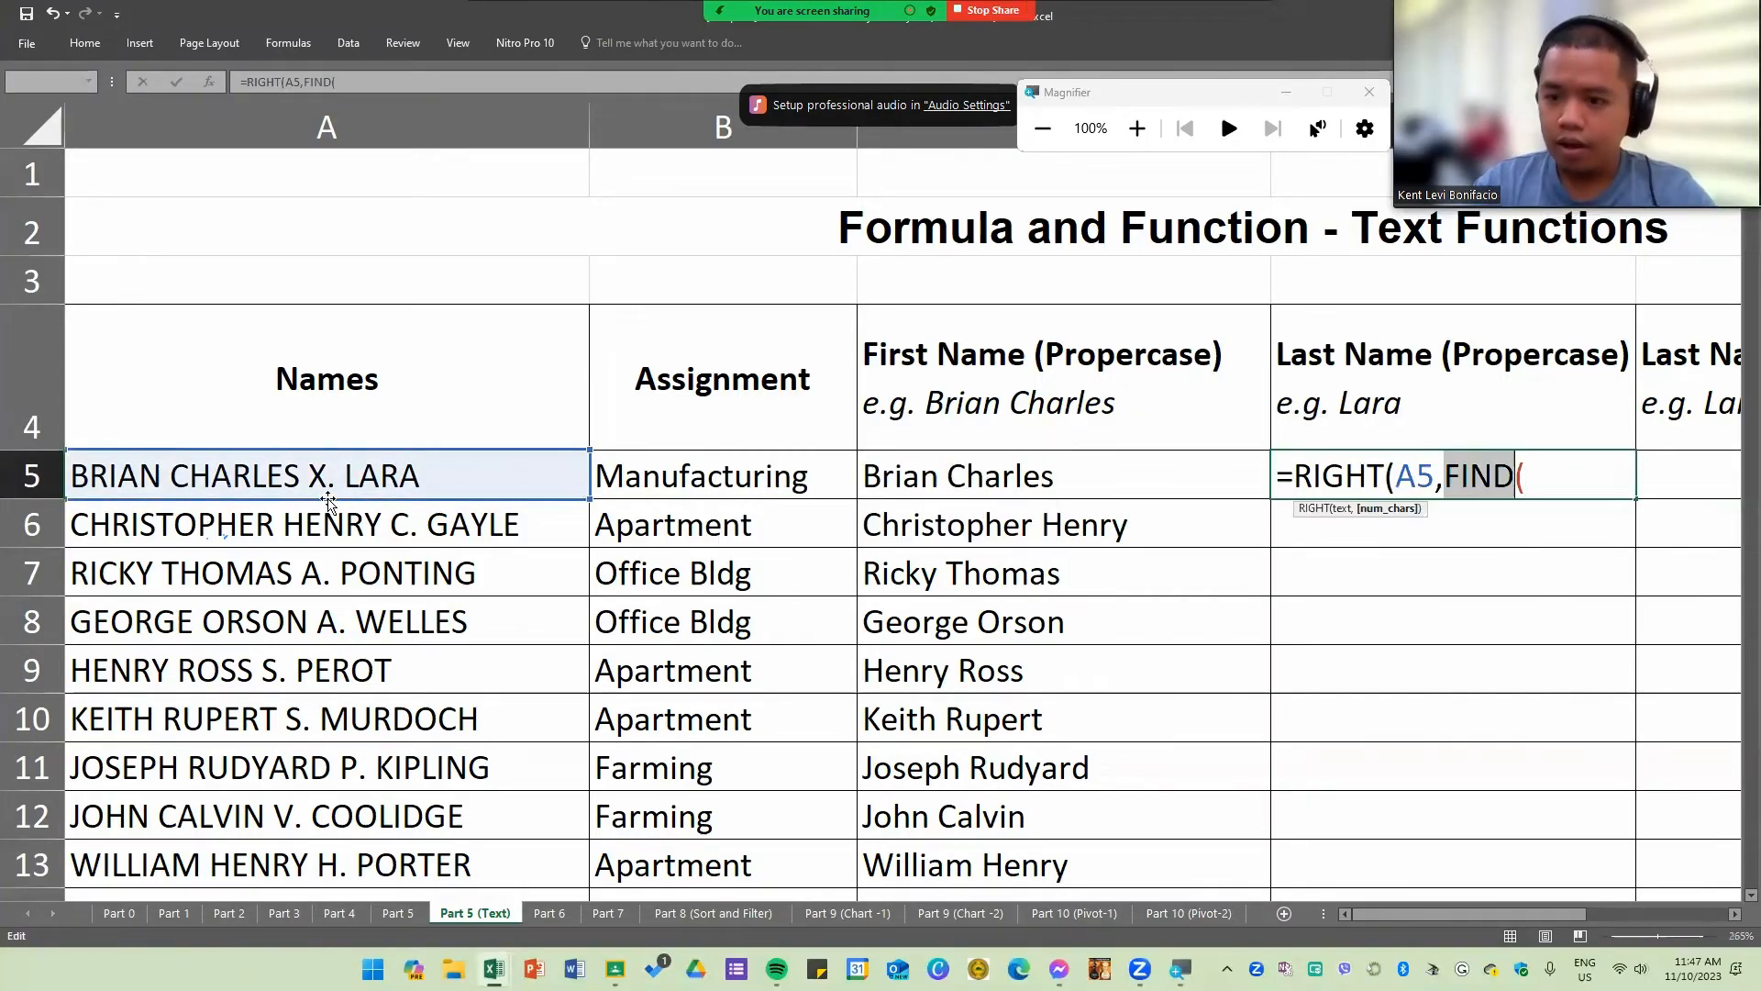
{"action": "left_click", "coordinate": [1589, 482]}
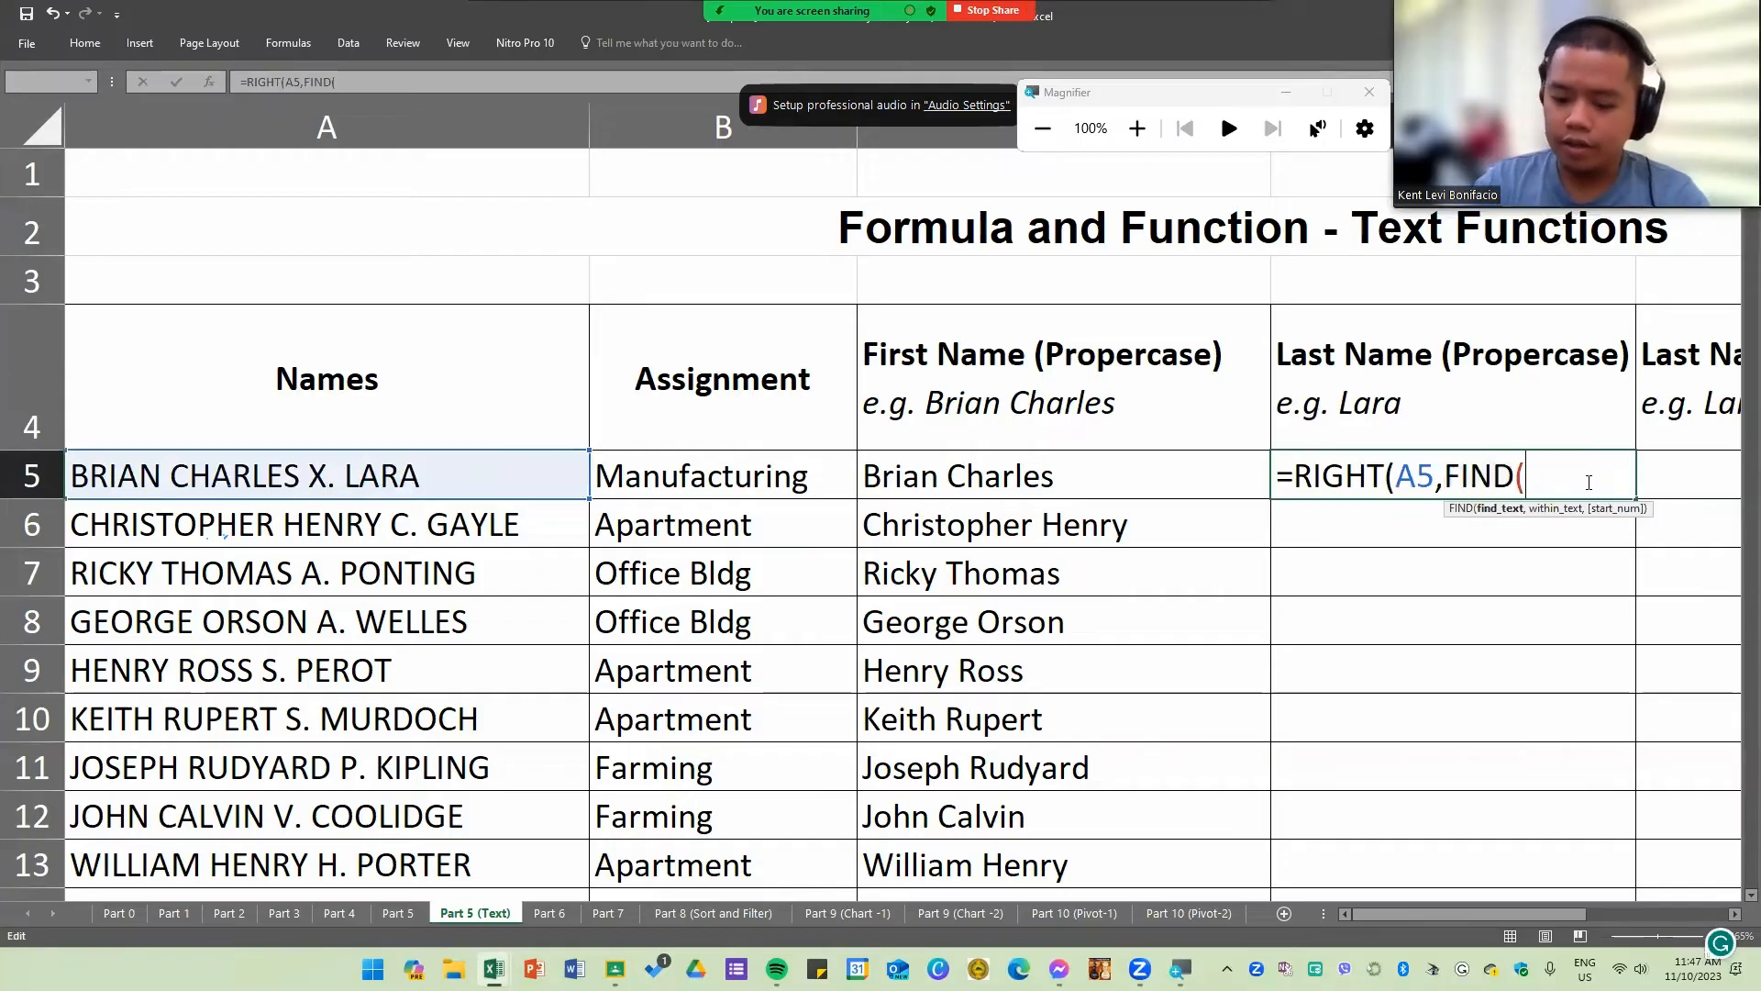
{"action": "type", "text": "\".\","}
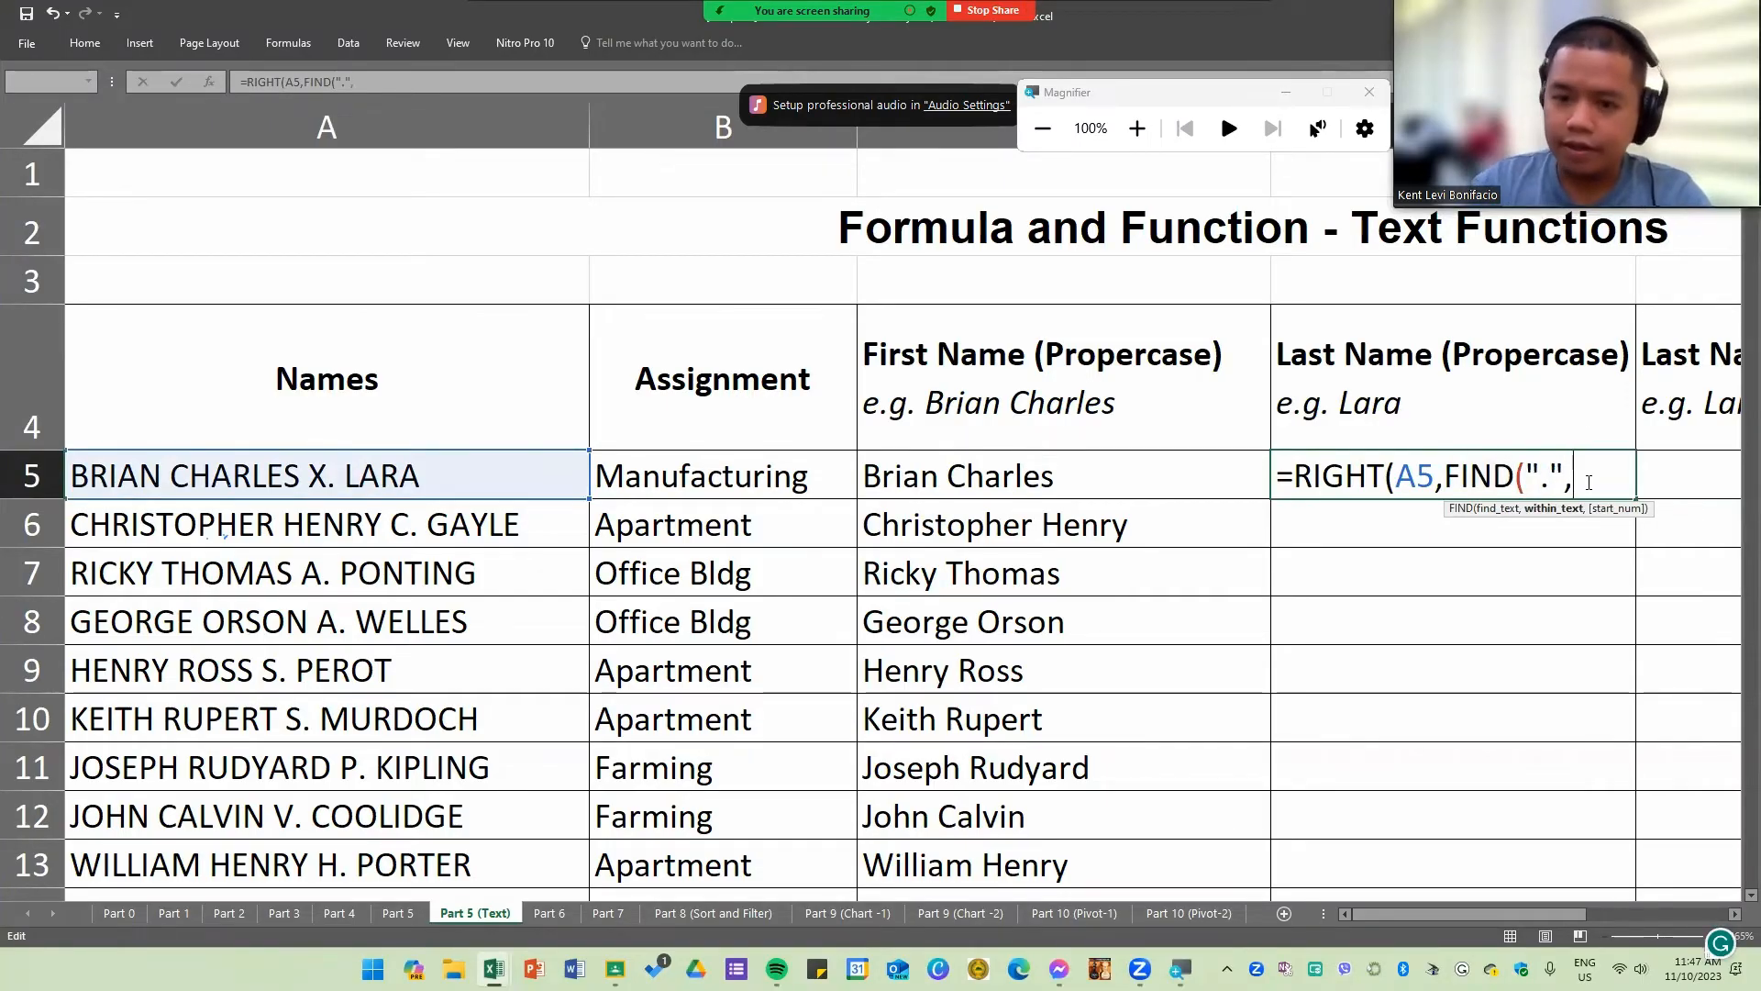
{"action": "left_click", "coordinate": [485, 471]}
{"action": "type", "text": ")"}
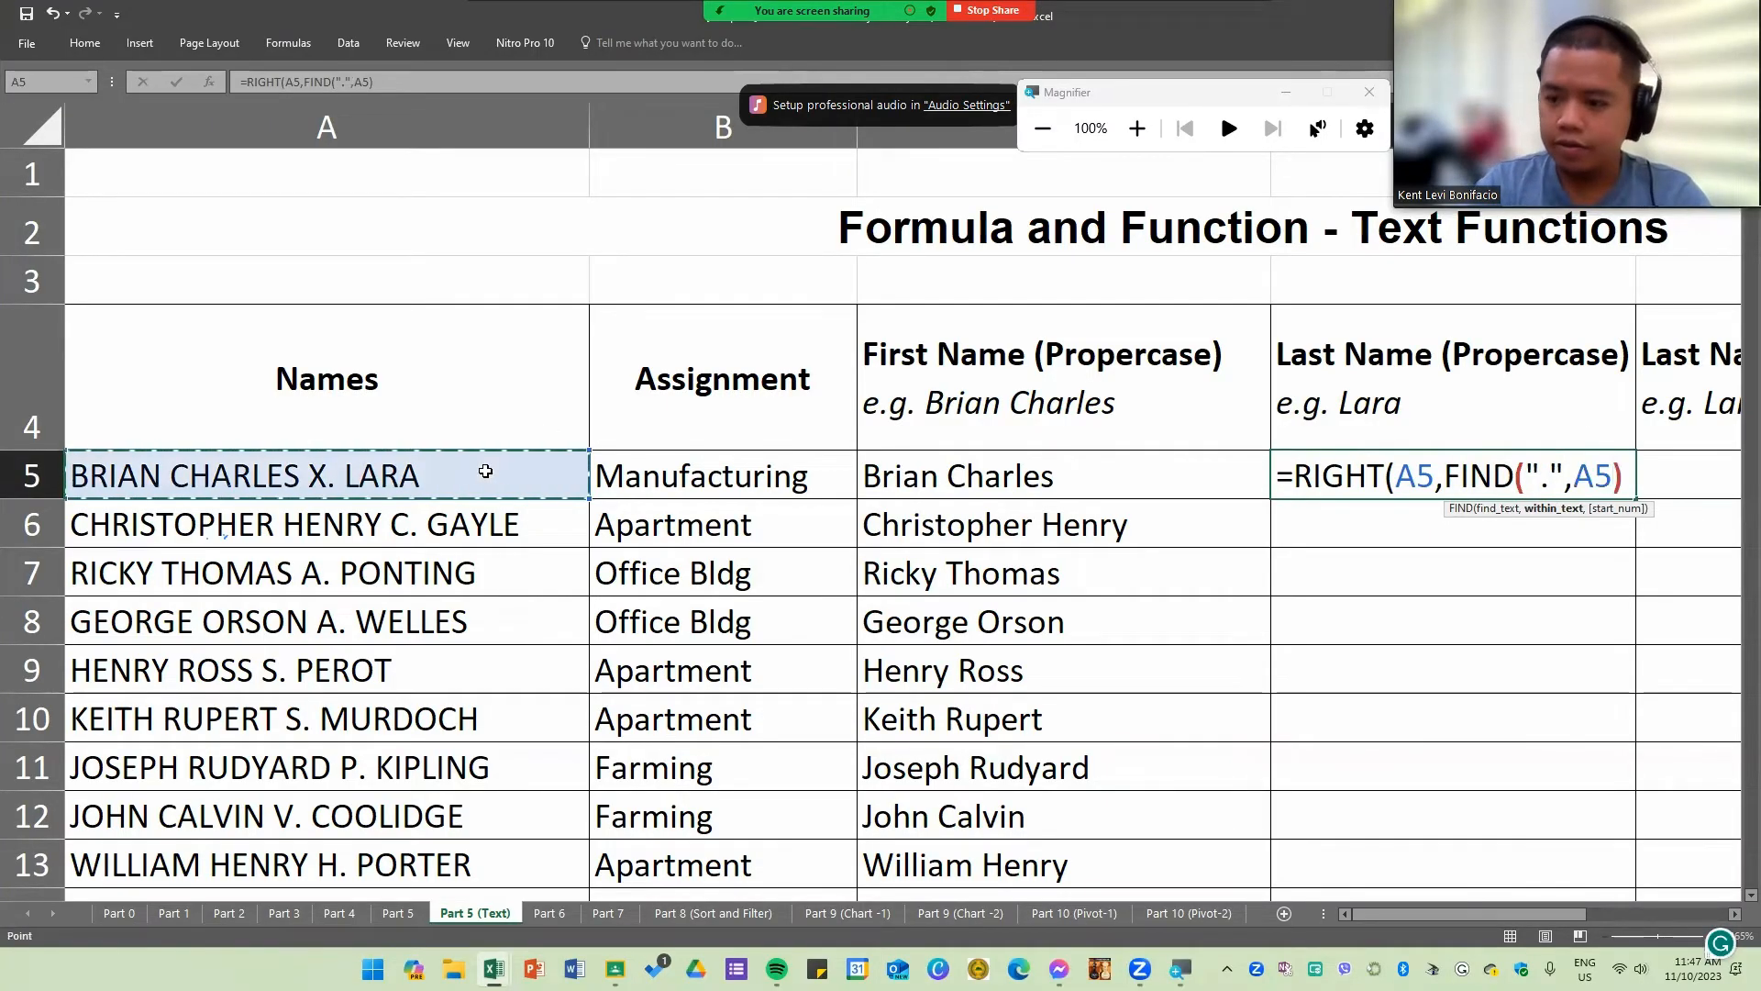
{"action": "type", "text": "-3"}
{"action": "key", "text": "Return"}
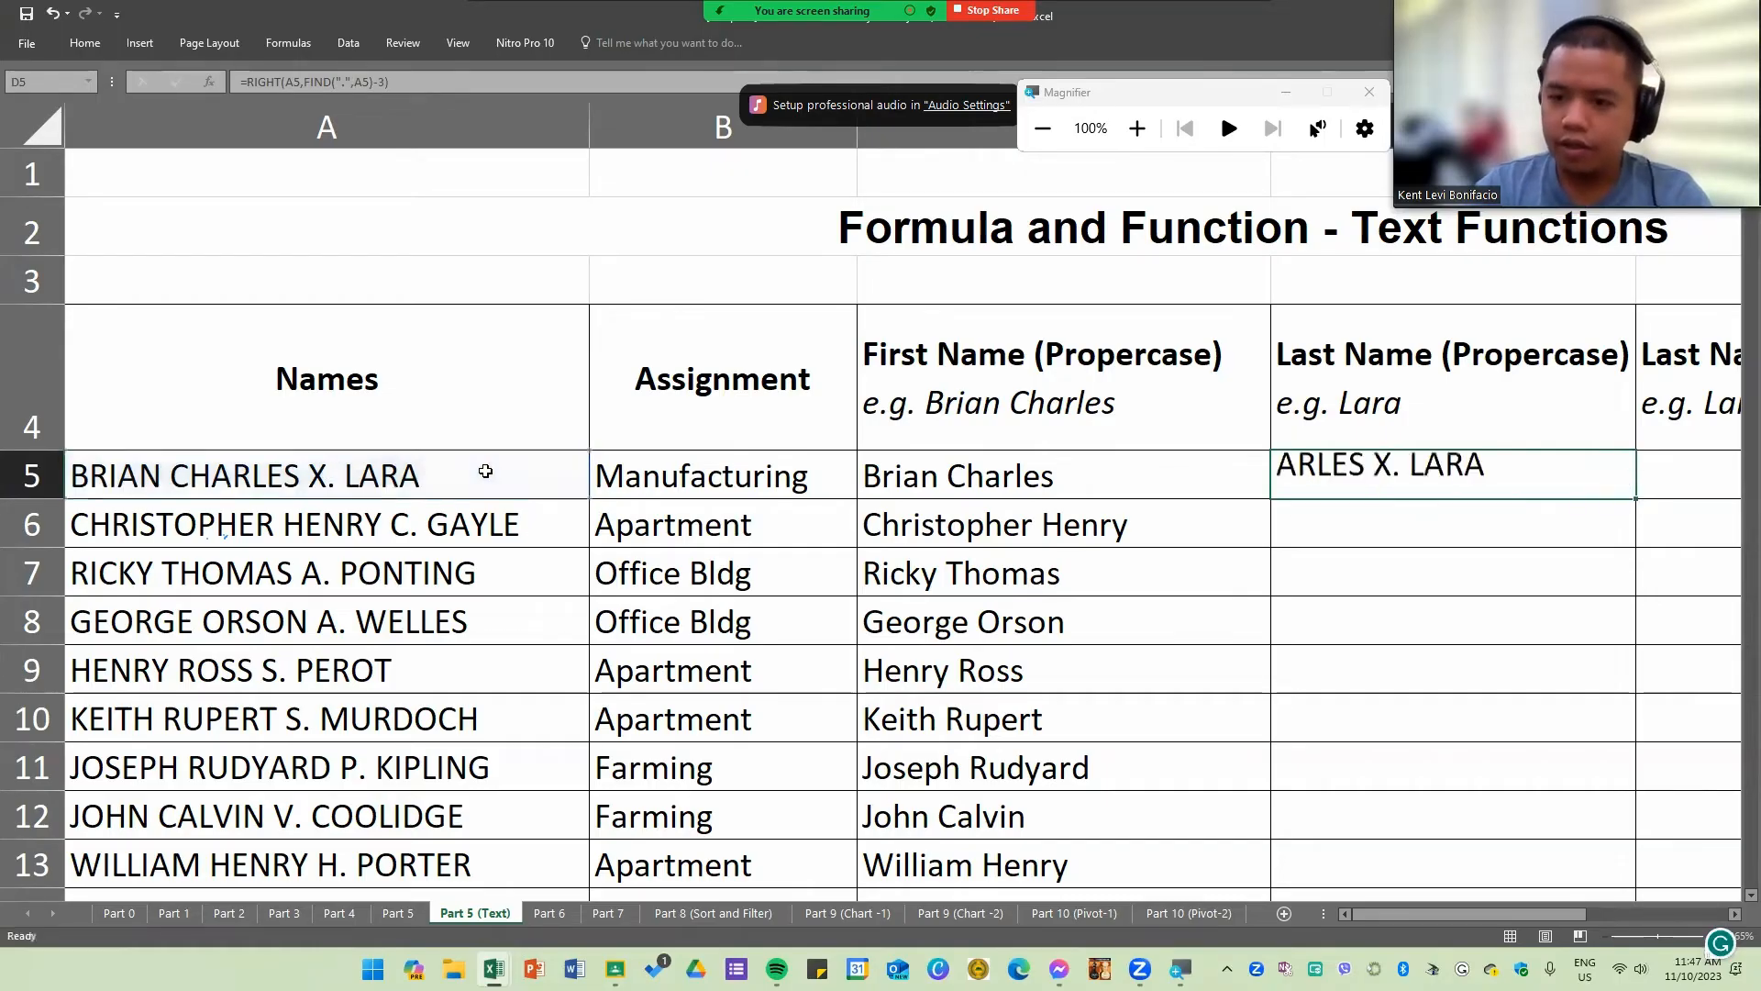
Step: Clear the formula from the first Last Name (Propercase) cell
{"action": "left_click", "coordinate": [1481, 474]}
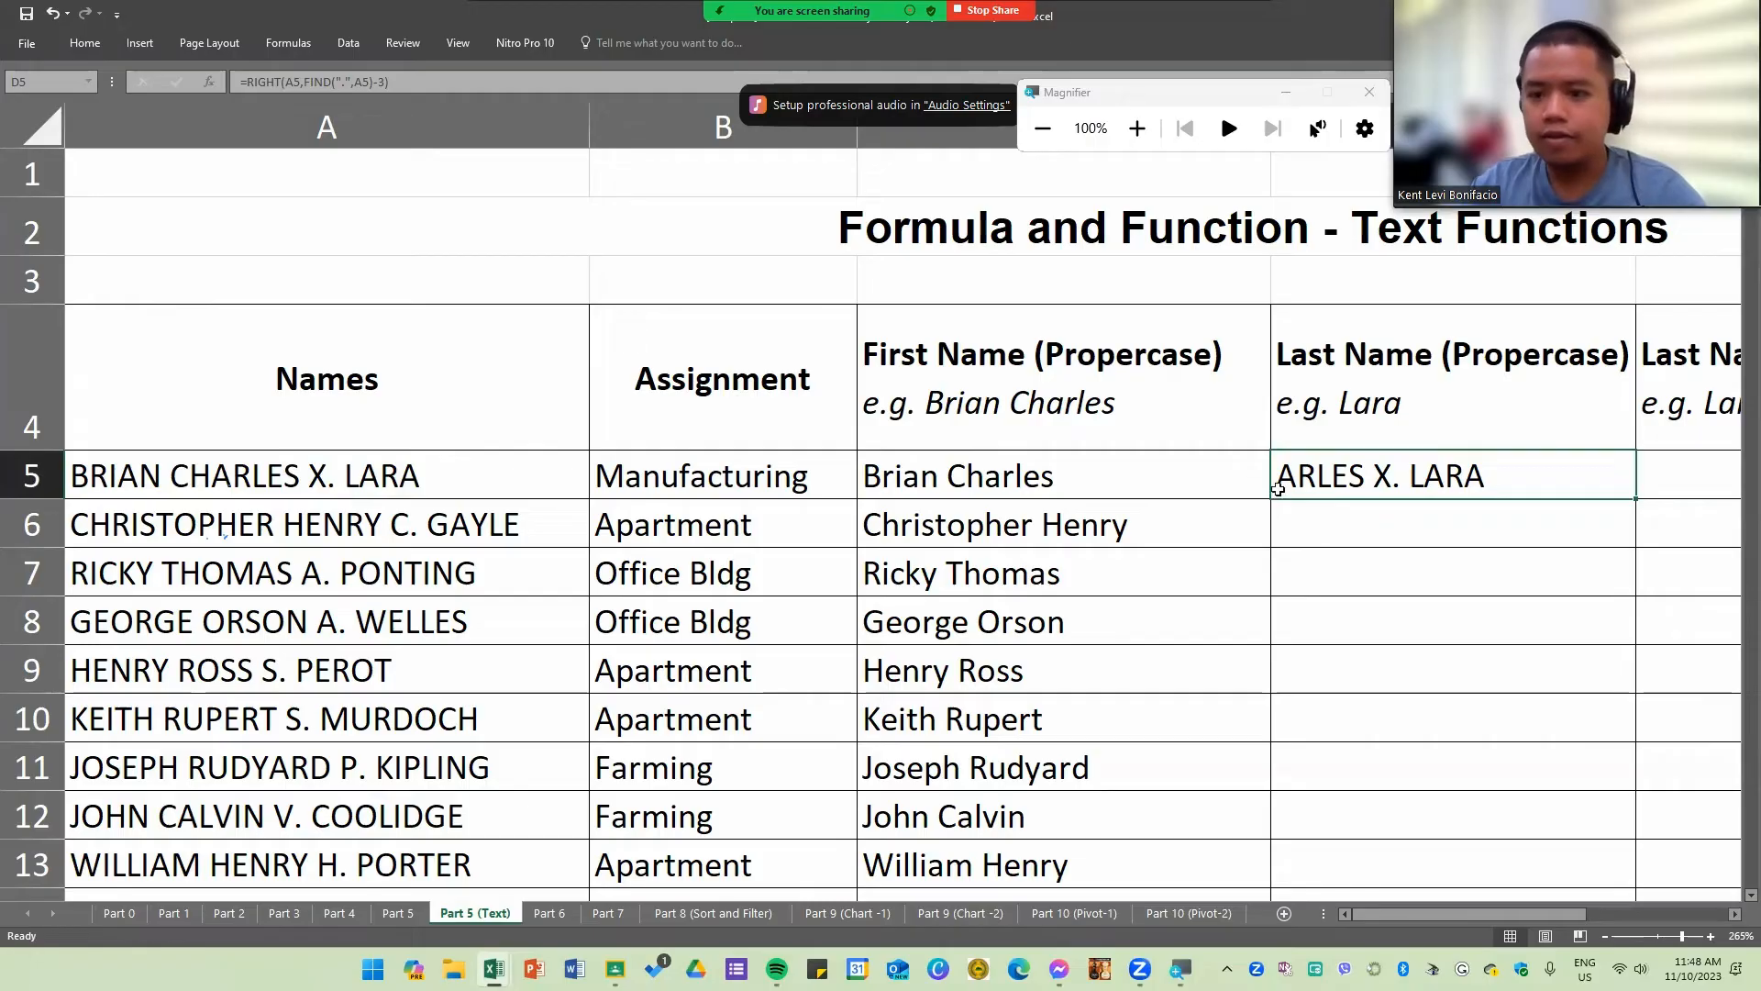
{"action": "key", "text": "Delete"}
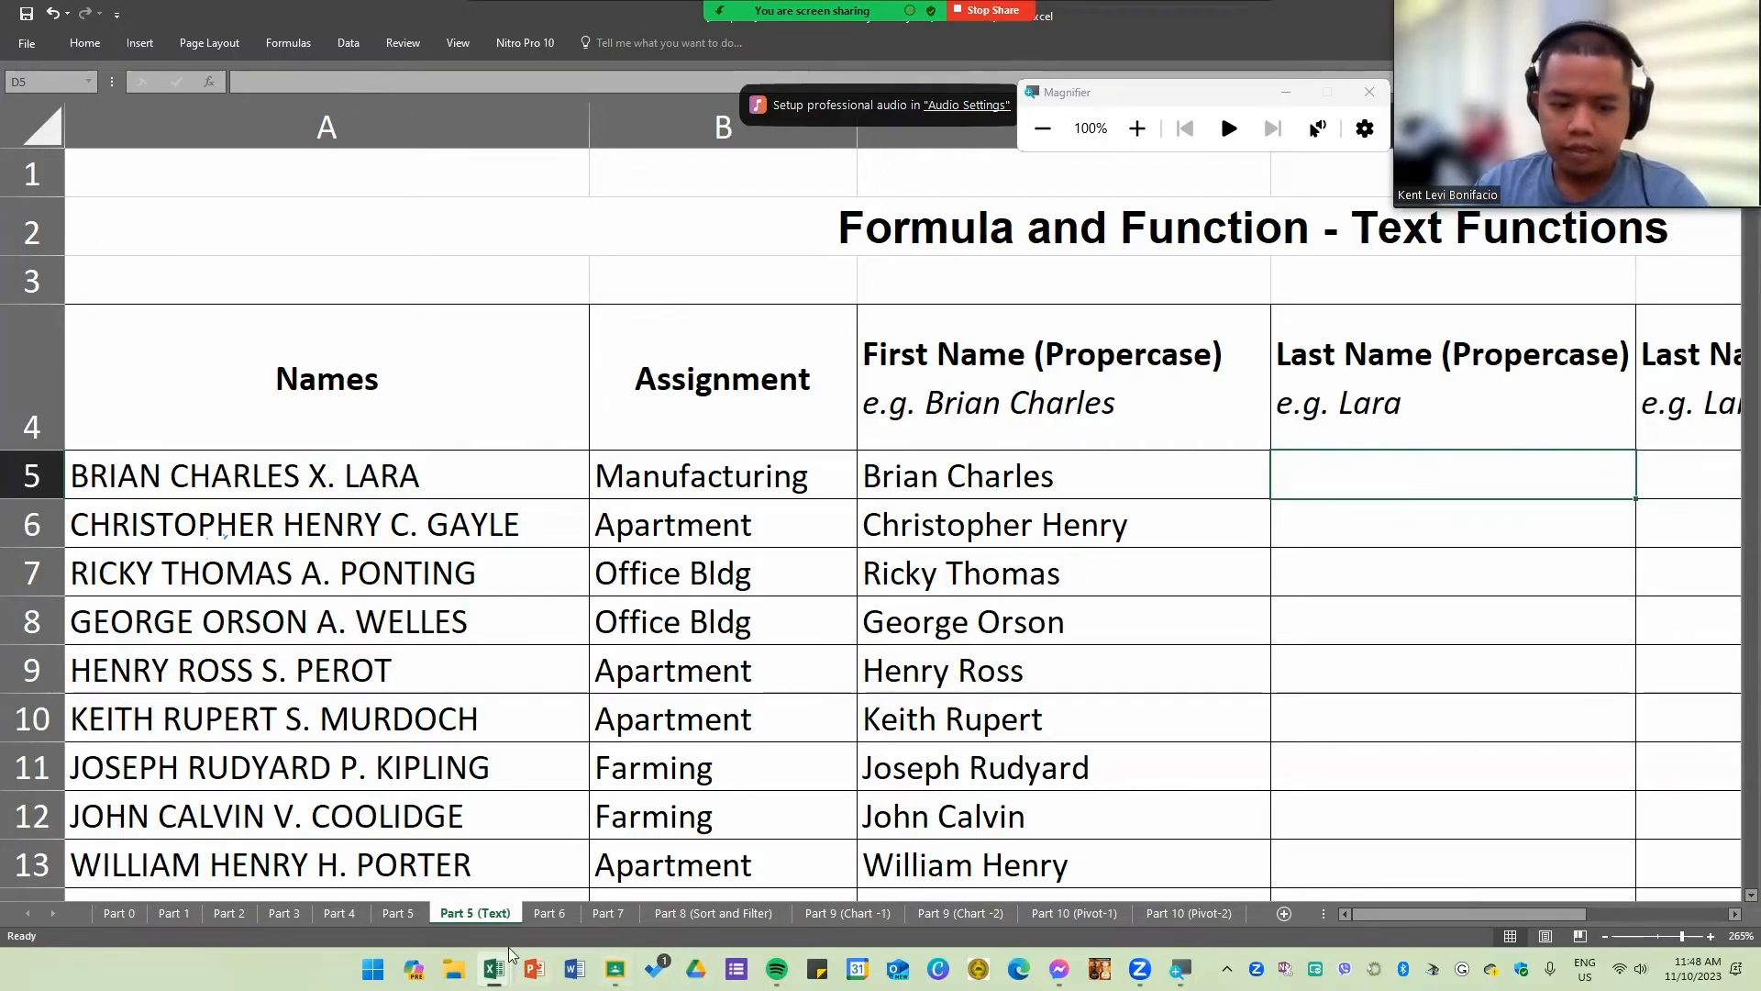
Step: Switch to the practice workbook's Sheet2 and copy the sample name in A2 into cell A26
{"action": "mouse_move", "coordinate": [492, 968]}
{"action": "left_click", "coordinate": [620, 904]}
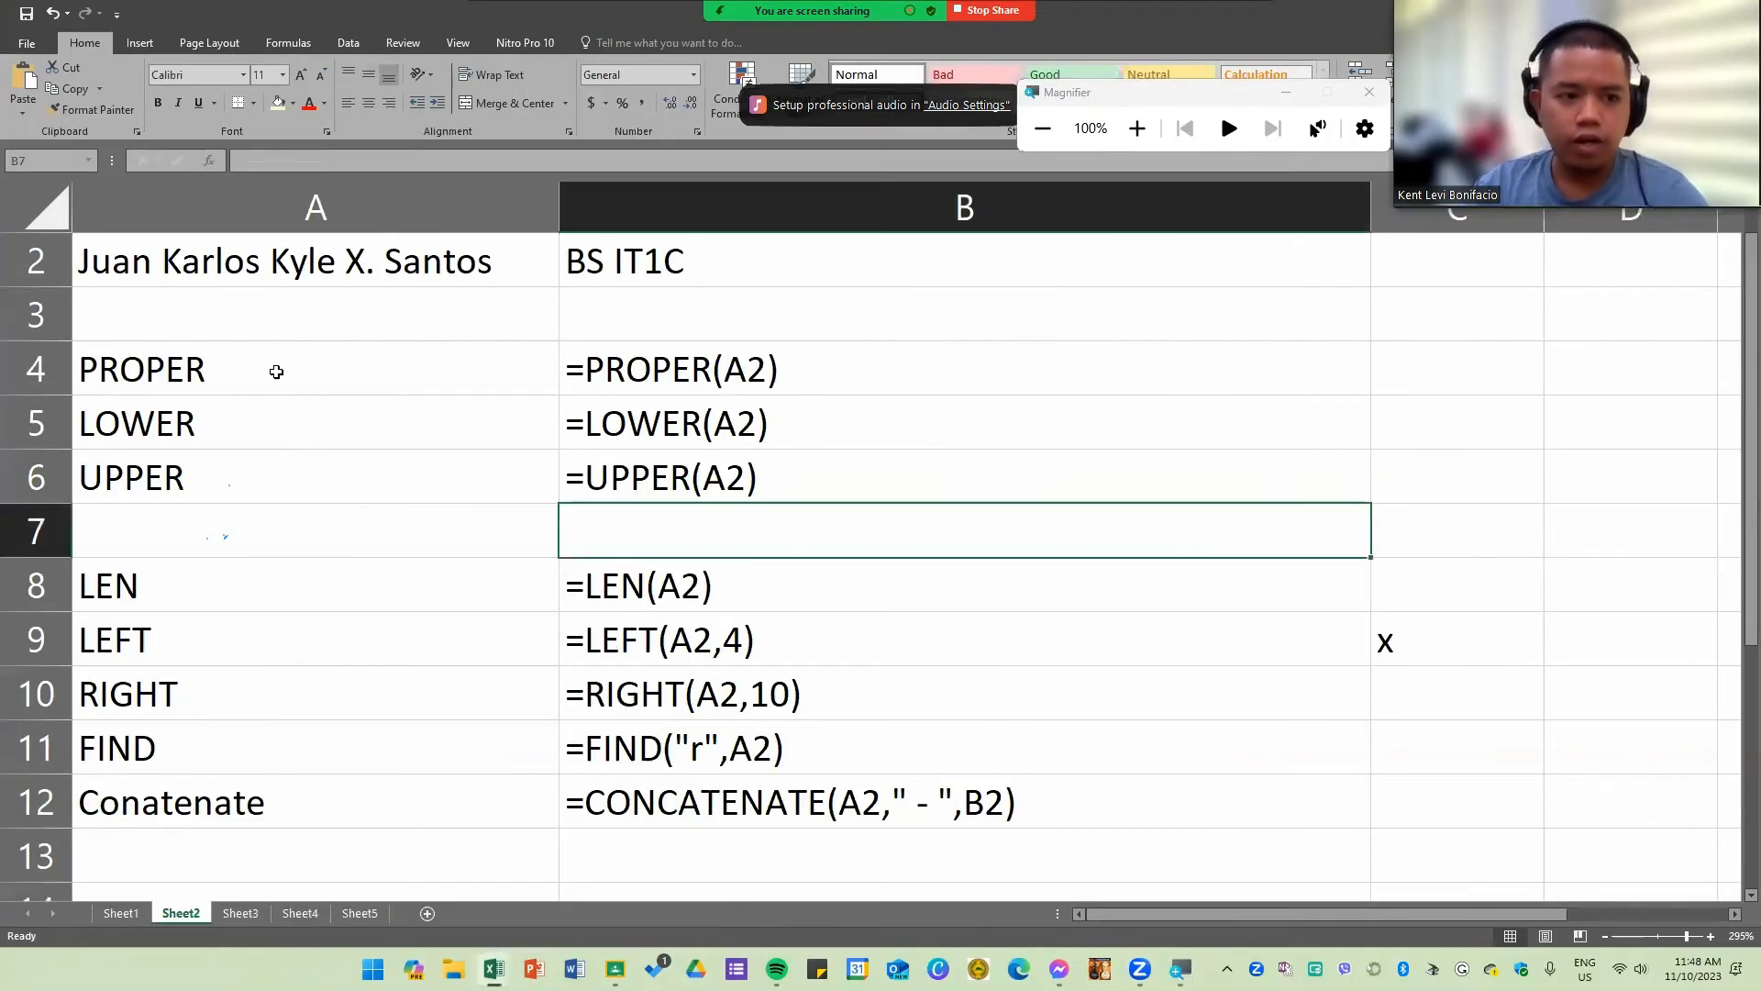
{"action": "left_click_drag", "start_coordinate": [276, 367], "coordinate": [805, 706]}
{"action": "left_click", "coordinate": [303, 260]}
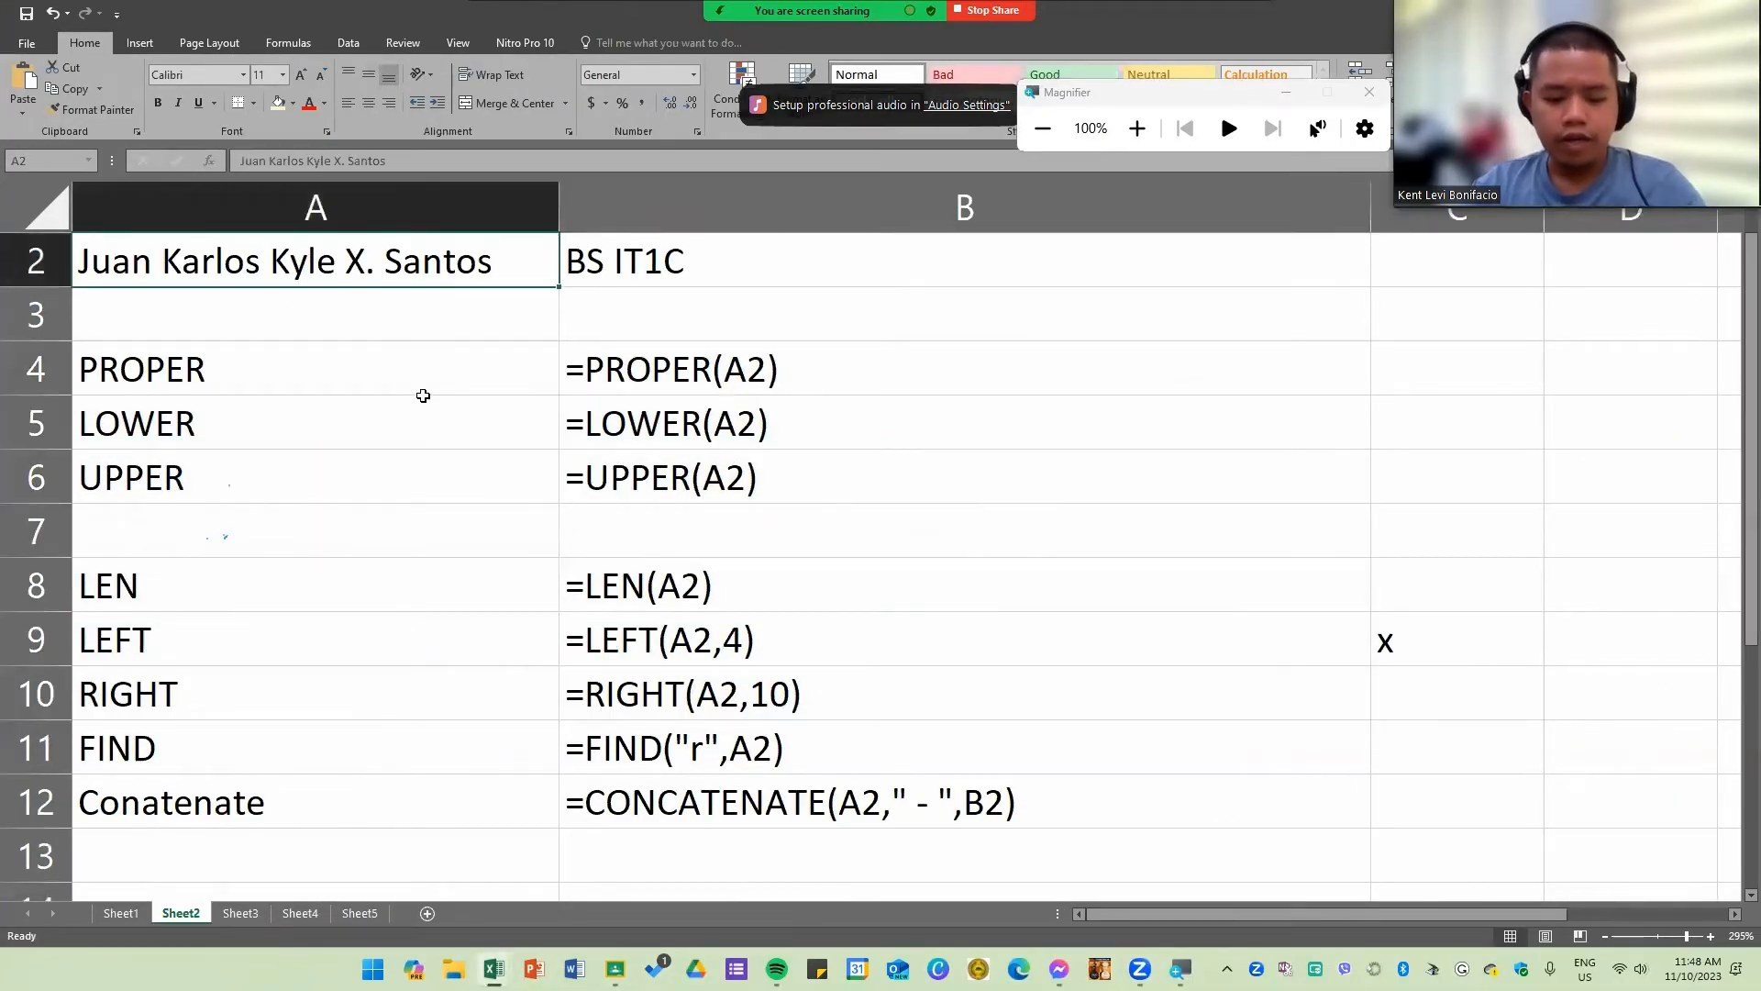
{"action": "key", "text": "ctrl+c"}
{"action": "scroll", "coordinate": [363, 530], "scroll_direction": "down", "scroll_amount": 7}
{"action": "left_click", "coordinate": [315, 444]}
{"action": "key", "text": "ctrl+v"}
{"action": "left_click", "coordinate": [641, 511]}
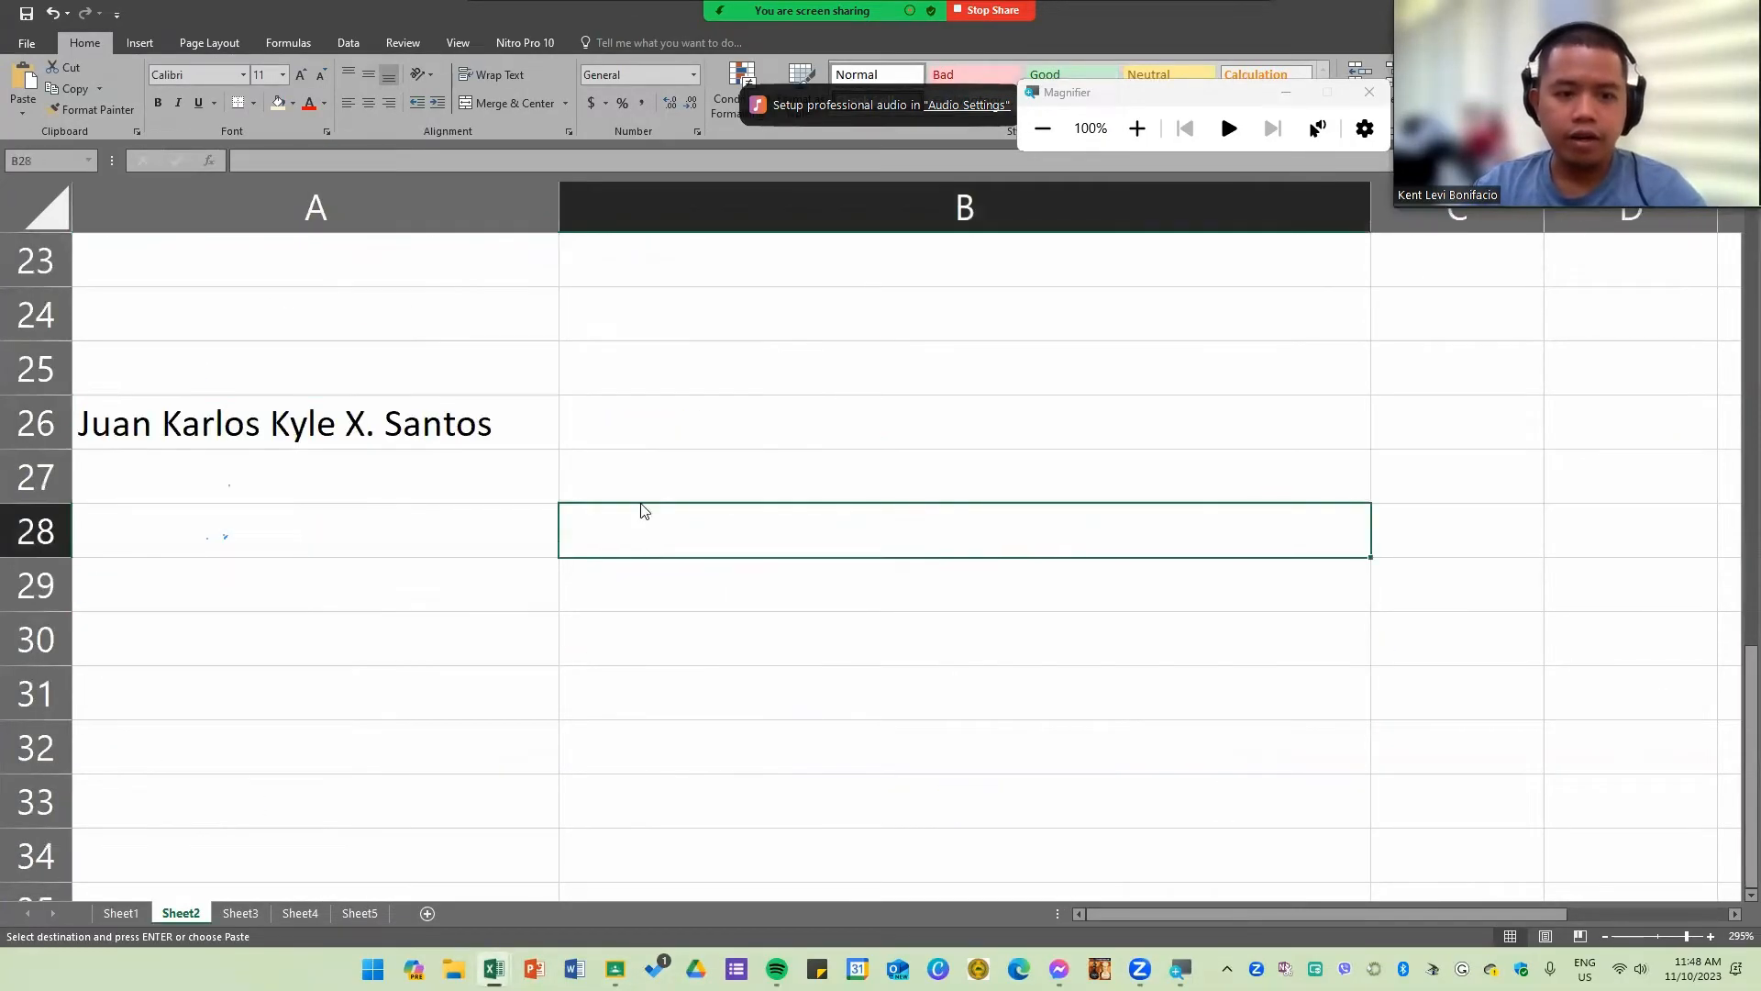
{"action": "left_click", "coordinate": [244, 438]}
{"action": "double_click", "coordinate": [244, 421]}
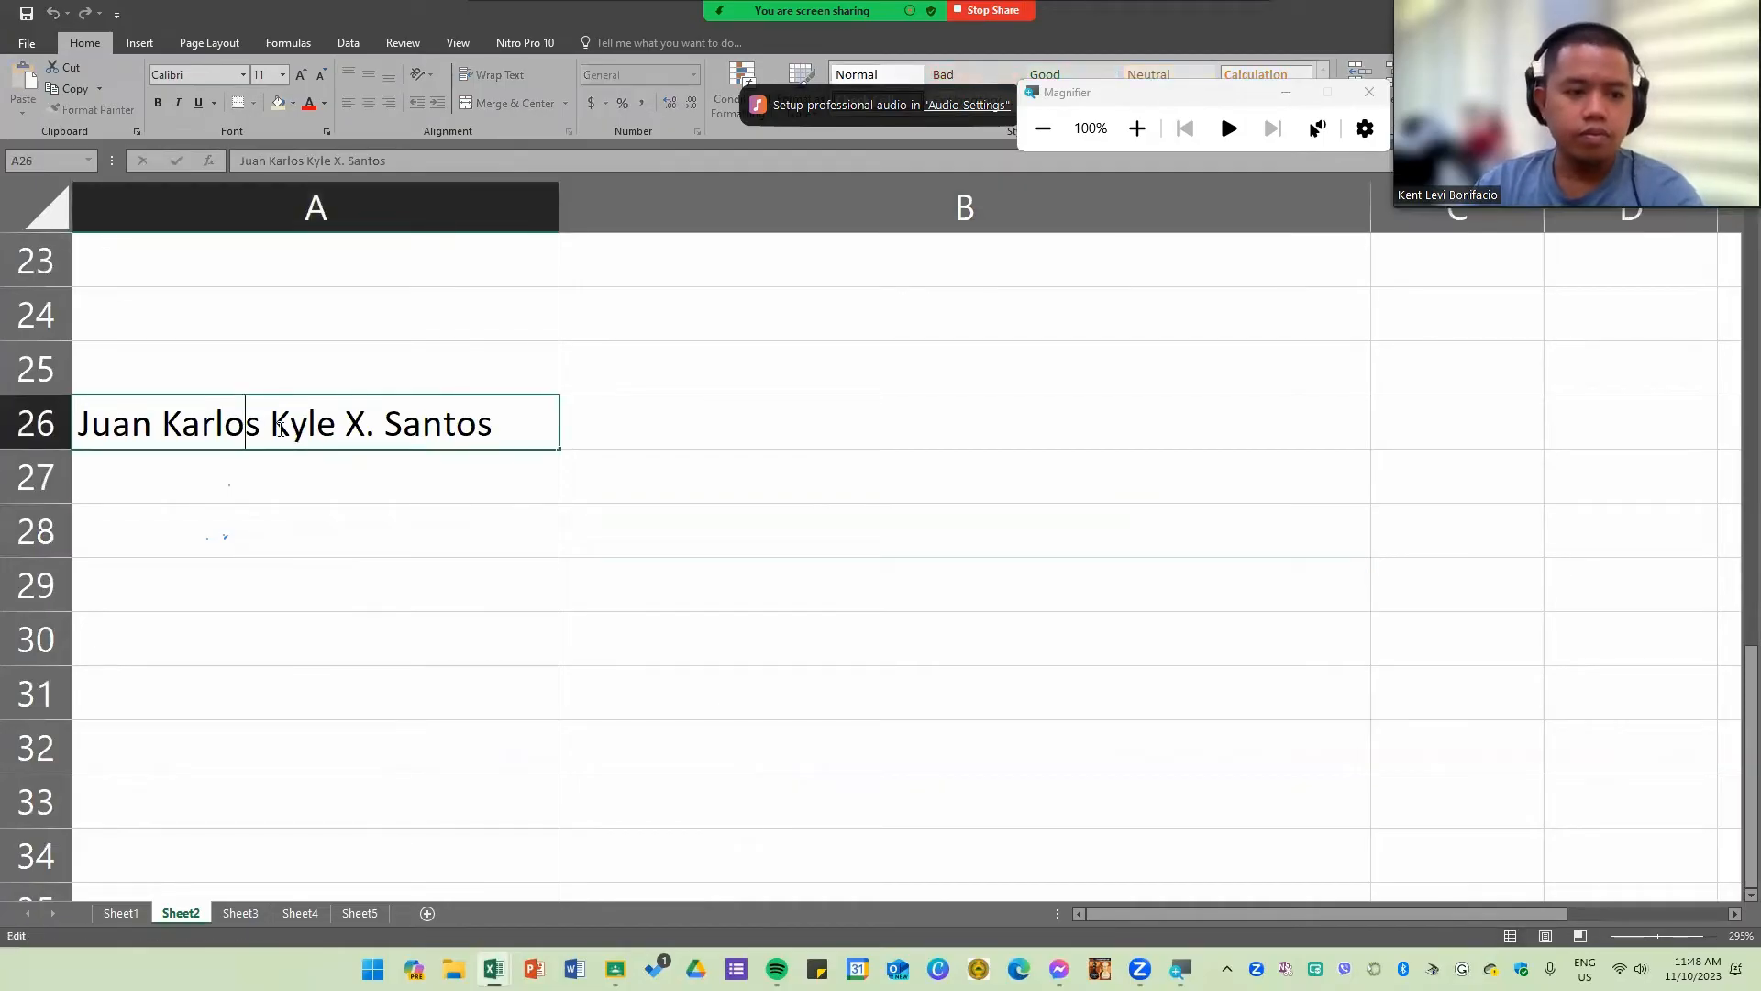
{"action": "left_click_drag", "start_coordinate": [270, 425], "coordinate": [79, 424]}
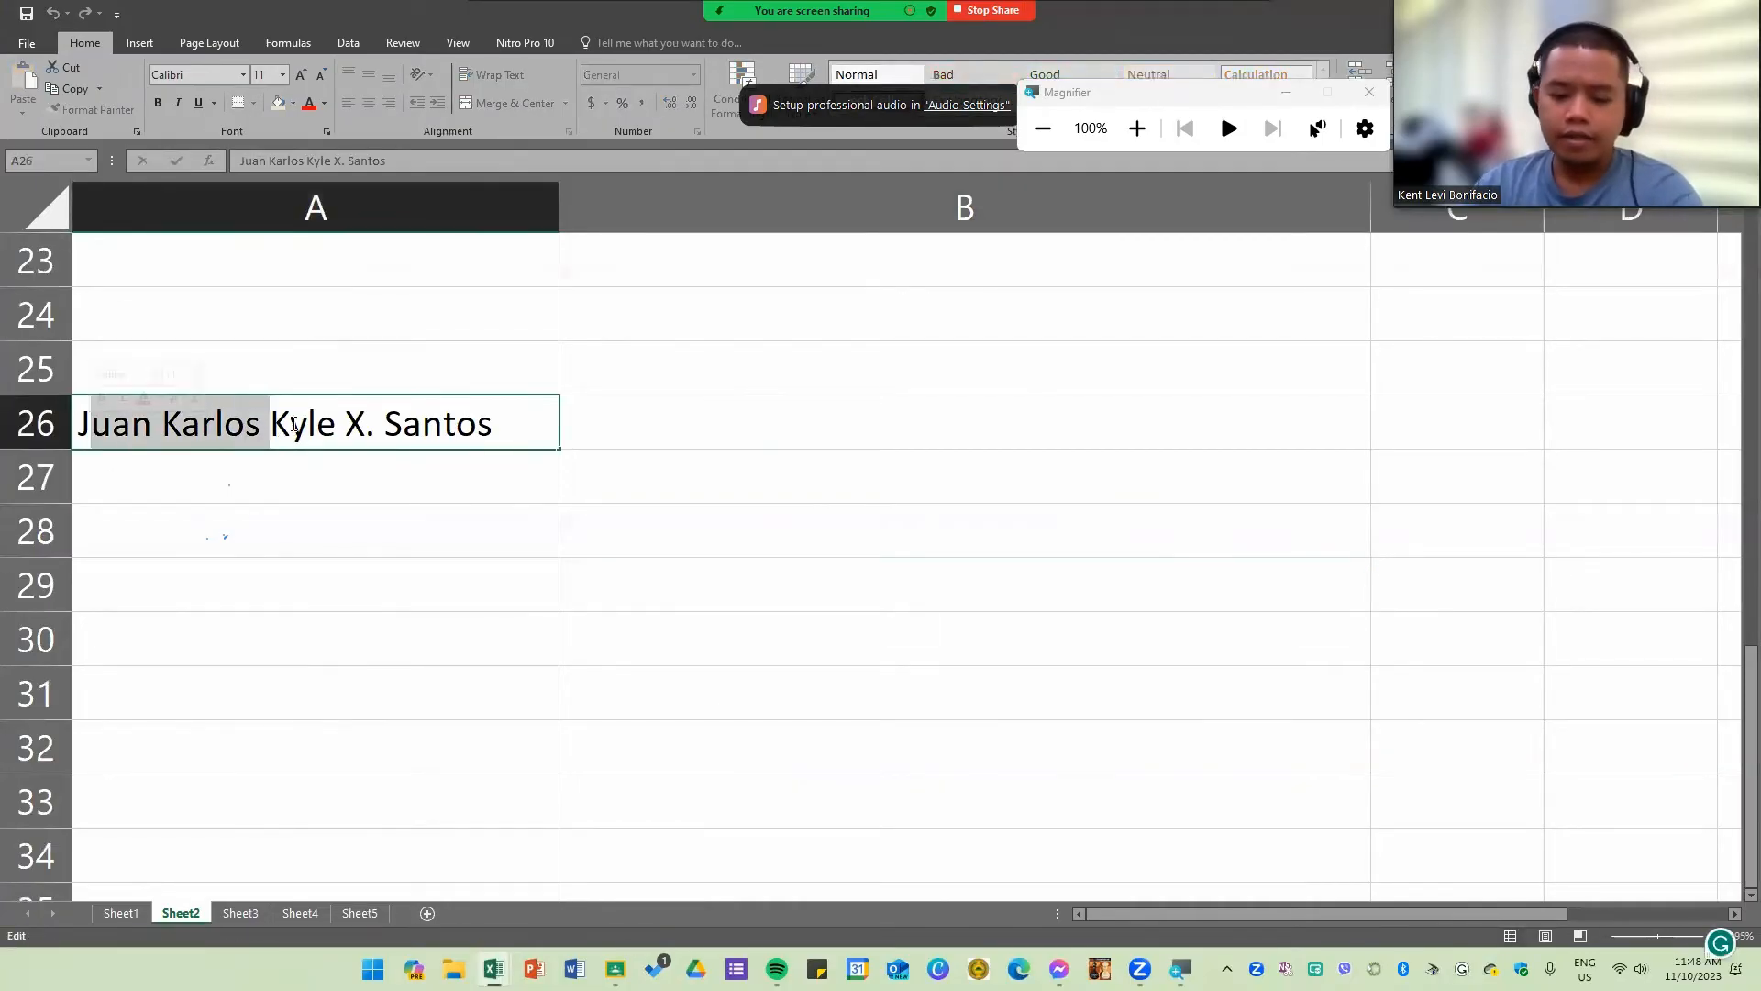
{"action": "key", "text": "BackSpace"}
{"action": "left_click", "coordinate": [367, 523]}
{"action": "left_click", "coordinate": [351, 441]}
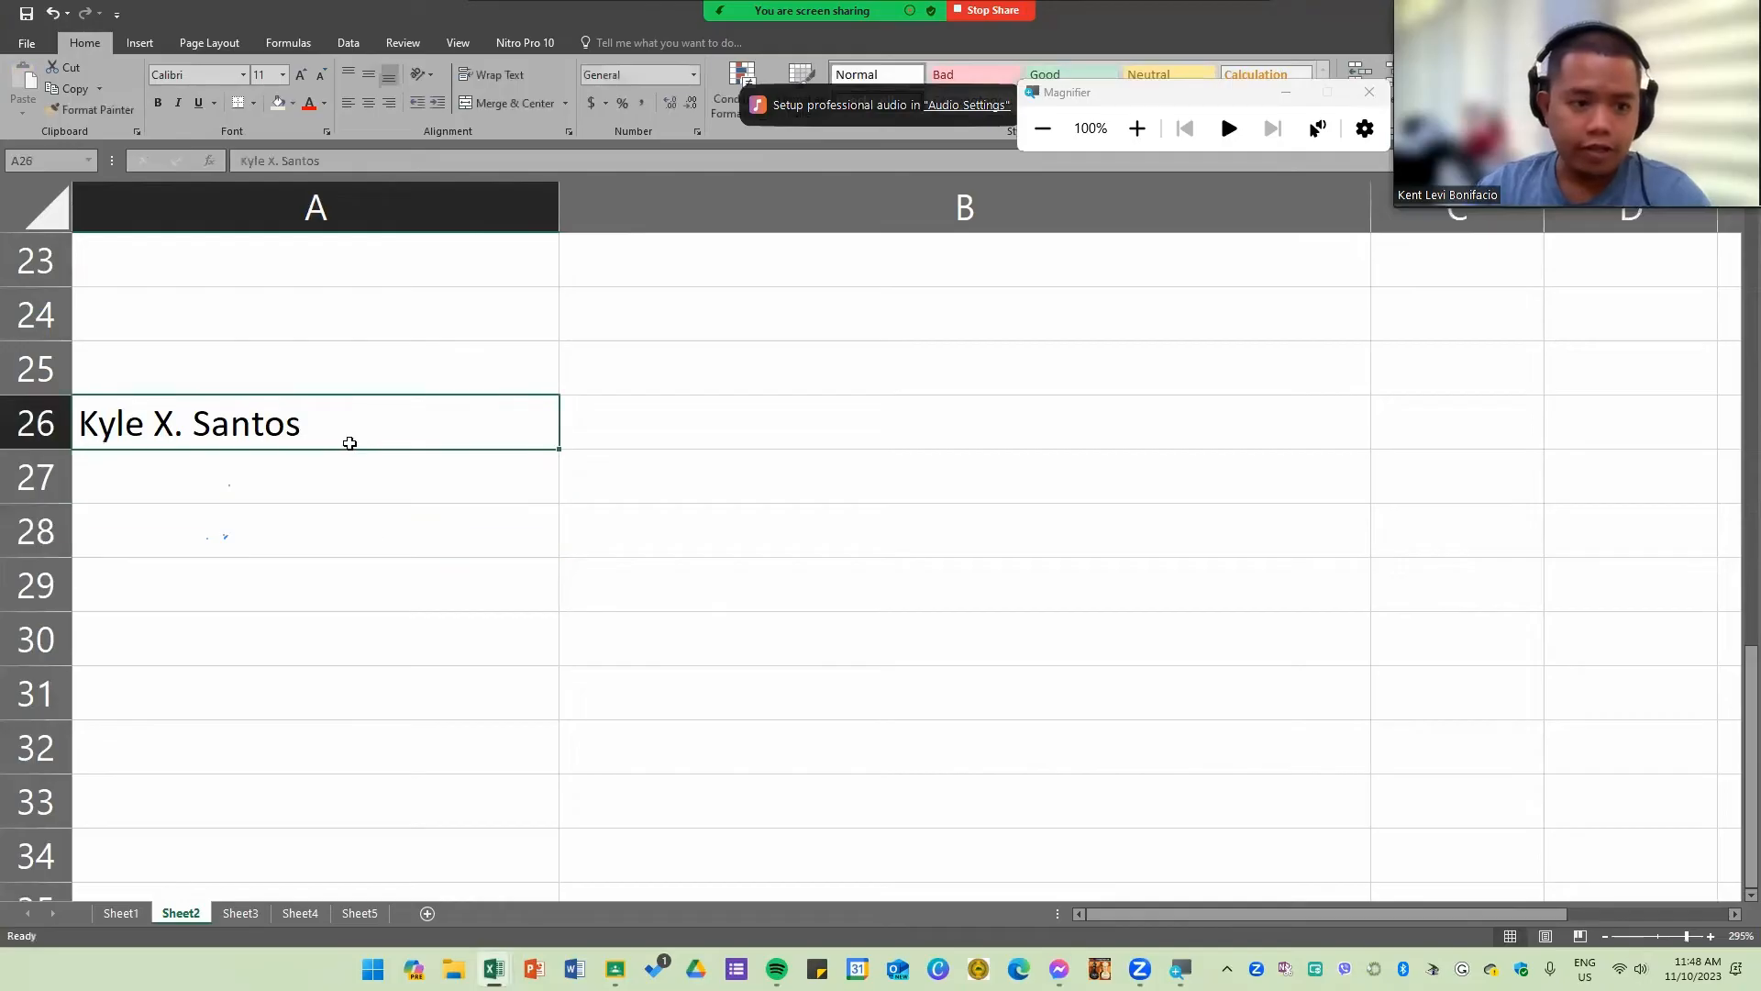
{"action": "key", "text": "BackSpace"}
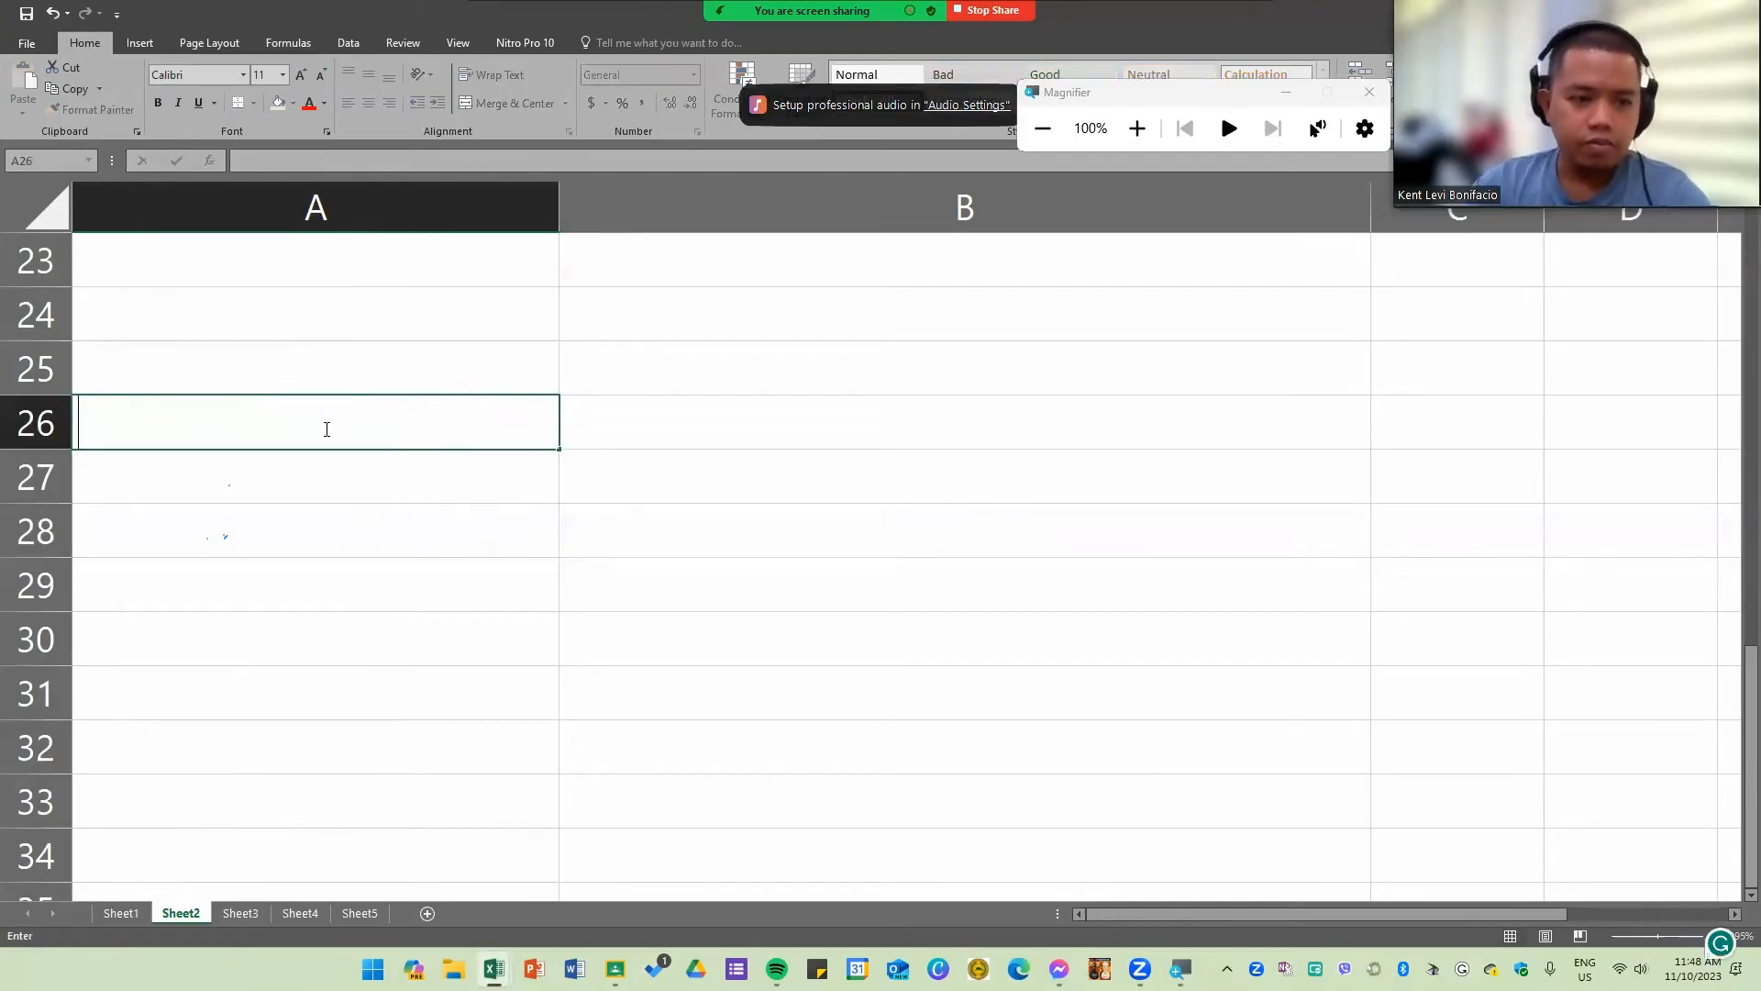
{"action": "left_click", "coordinate": [402, 730]}
{"action": "key", "text": "ctrl+z"}
{"action": "double_click", "coordinate": [247, 425]}
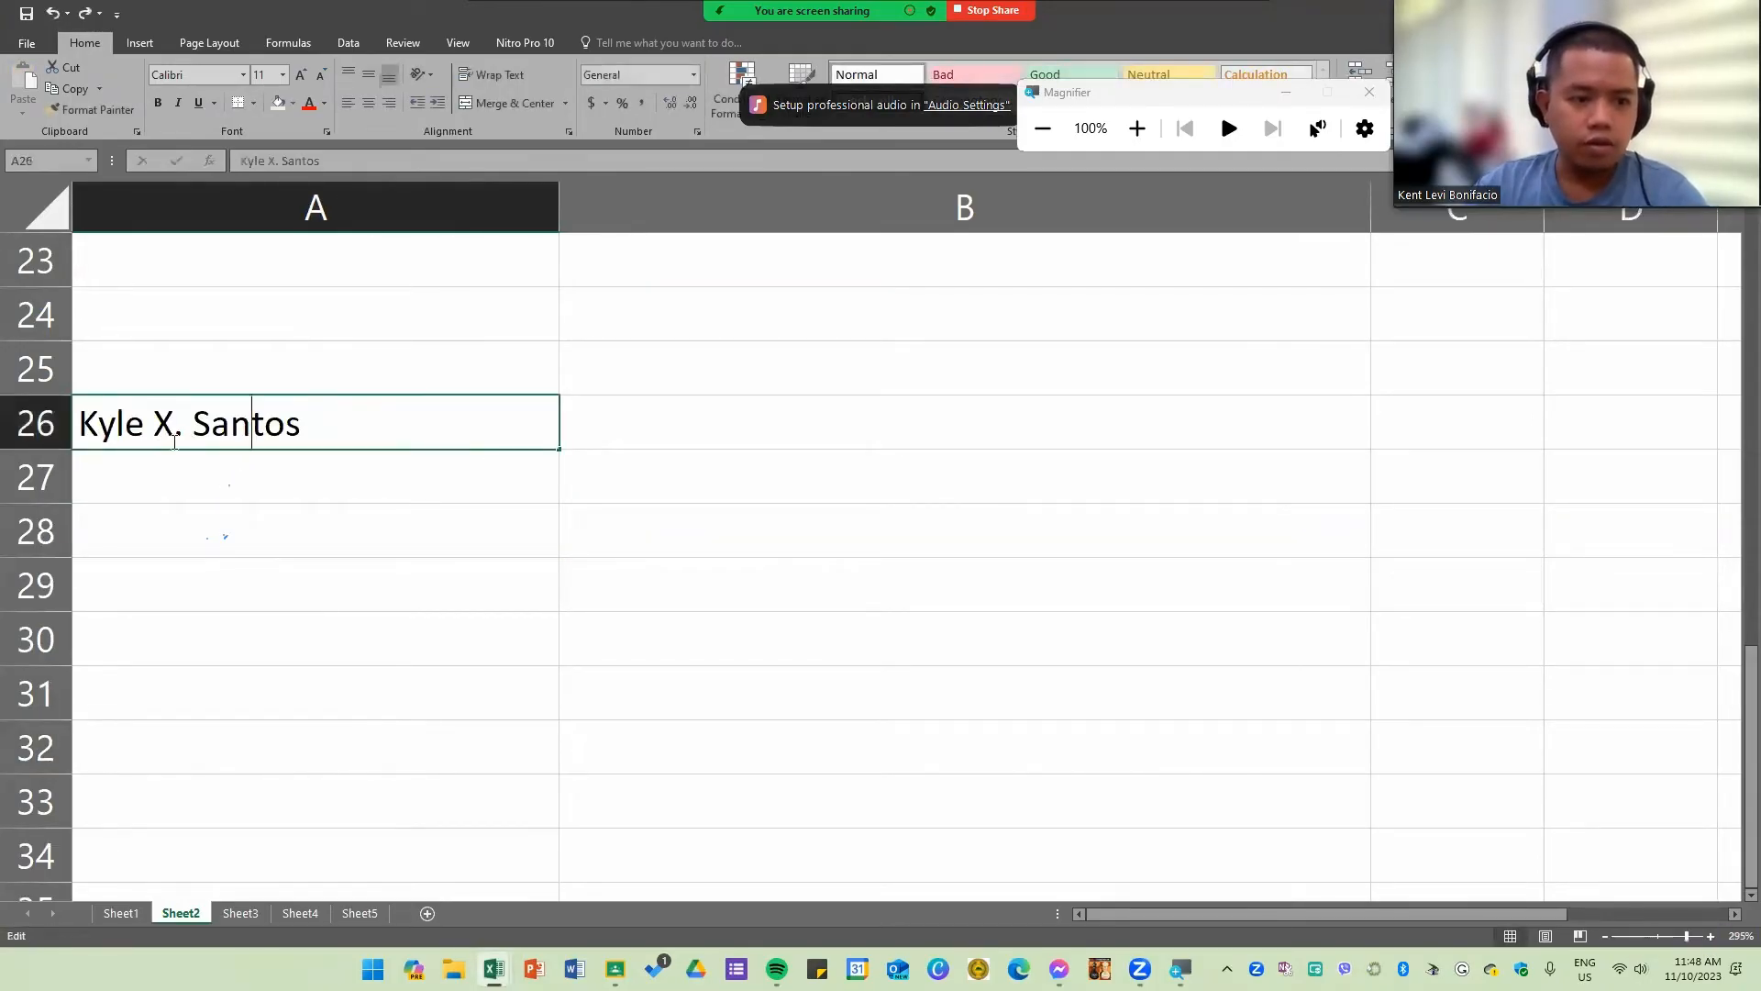
{"action": "left_click_drag", "start_coordinate": [192, 423], "coordinate": [365, 420]}
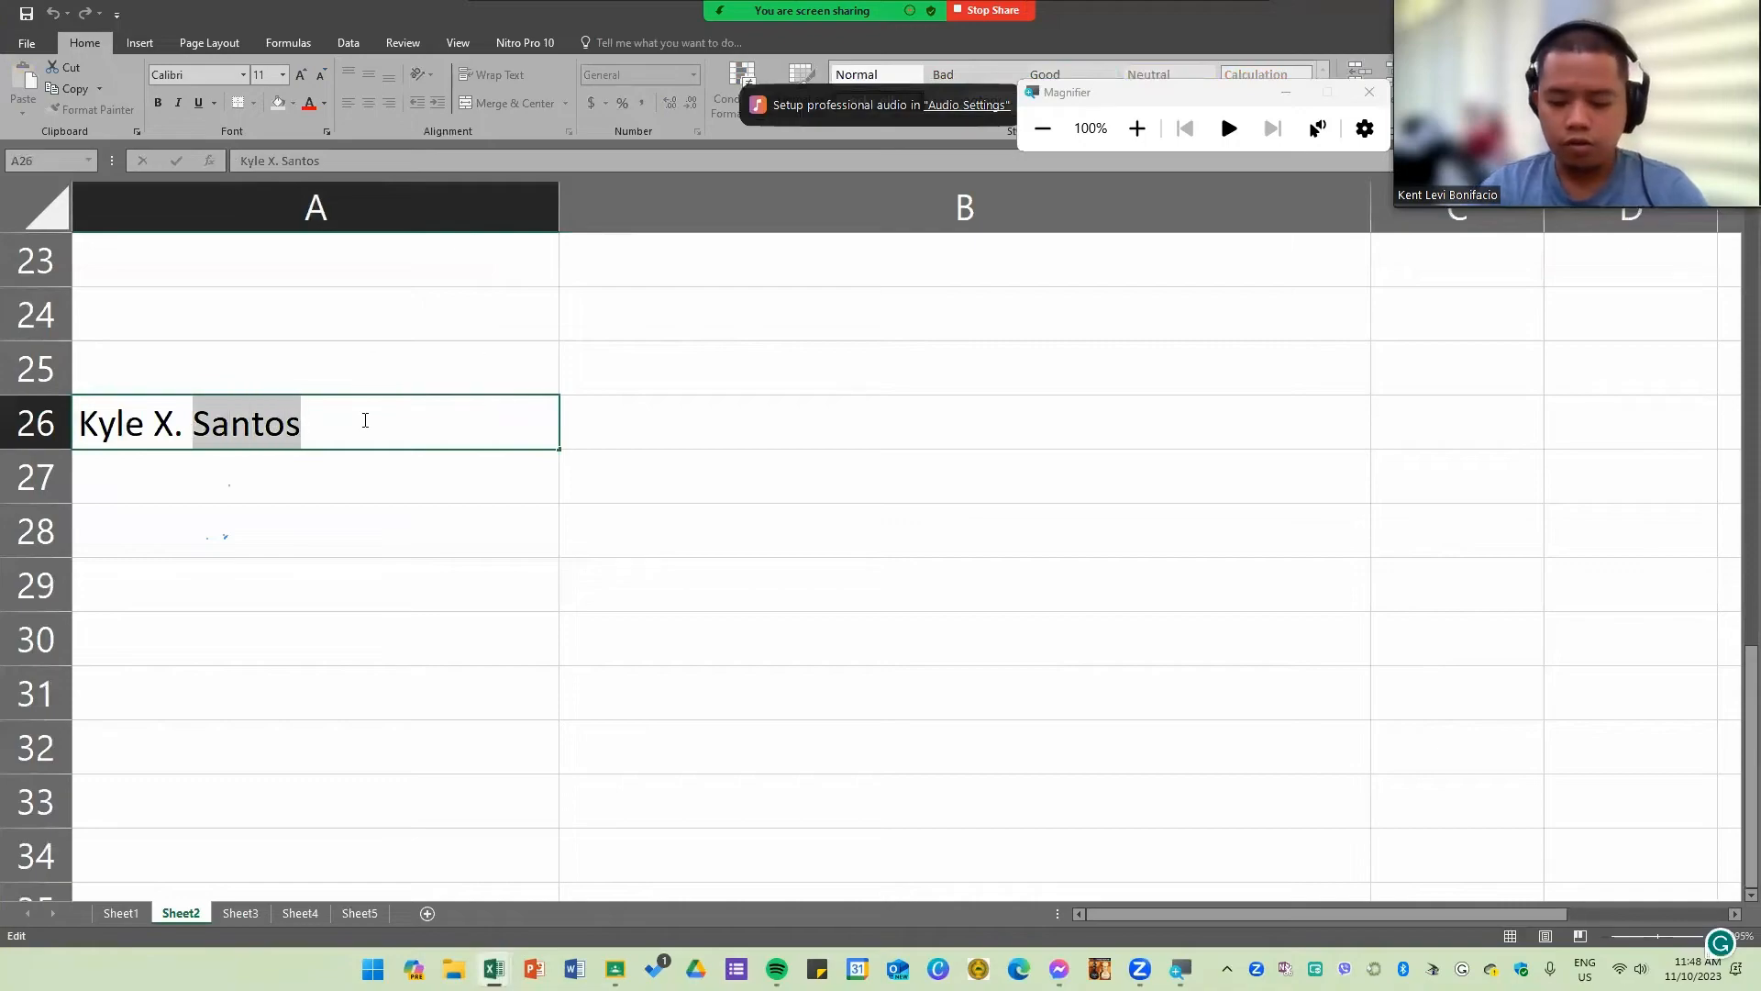
{"action": "type", "text": "Li"}
{"action": "key", "text": "Return"}
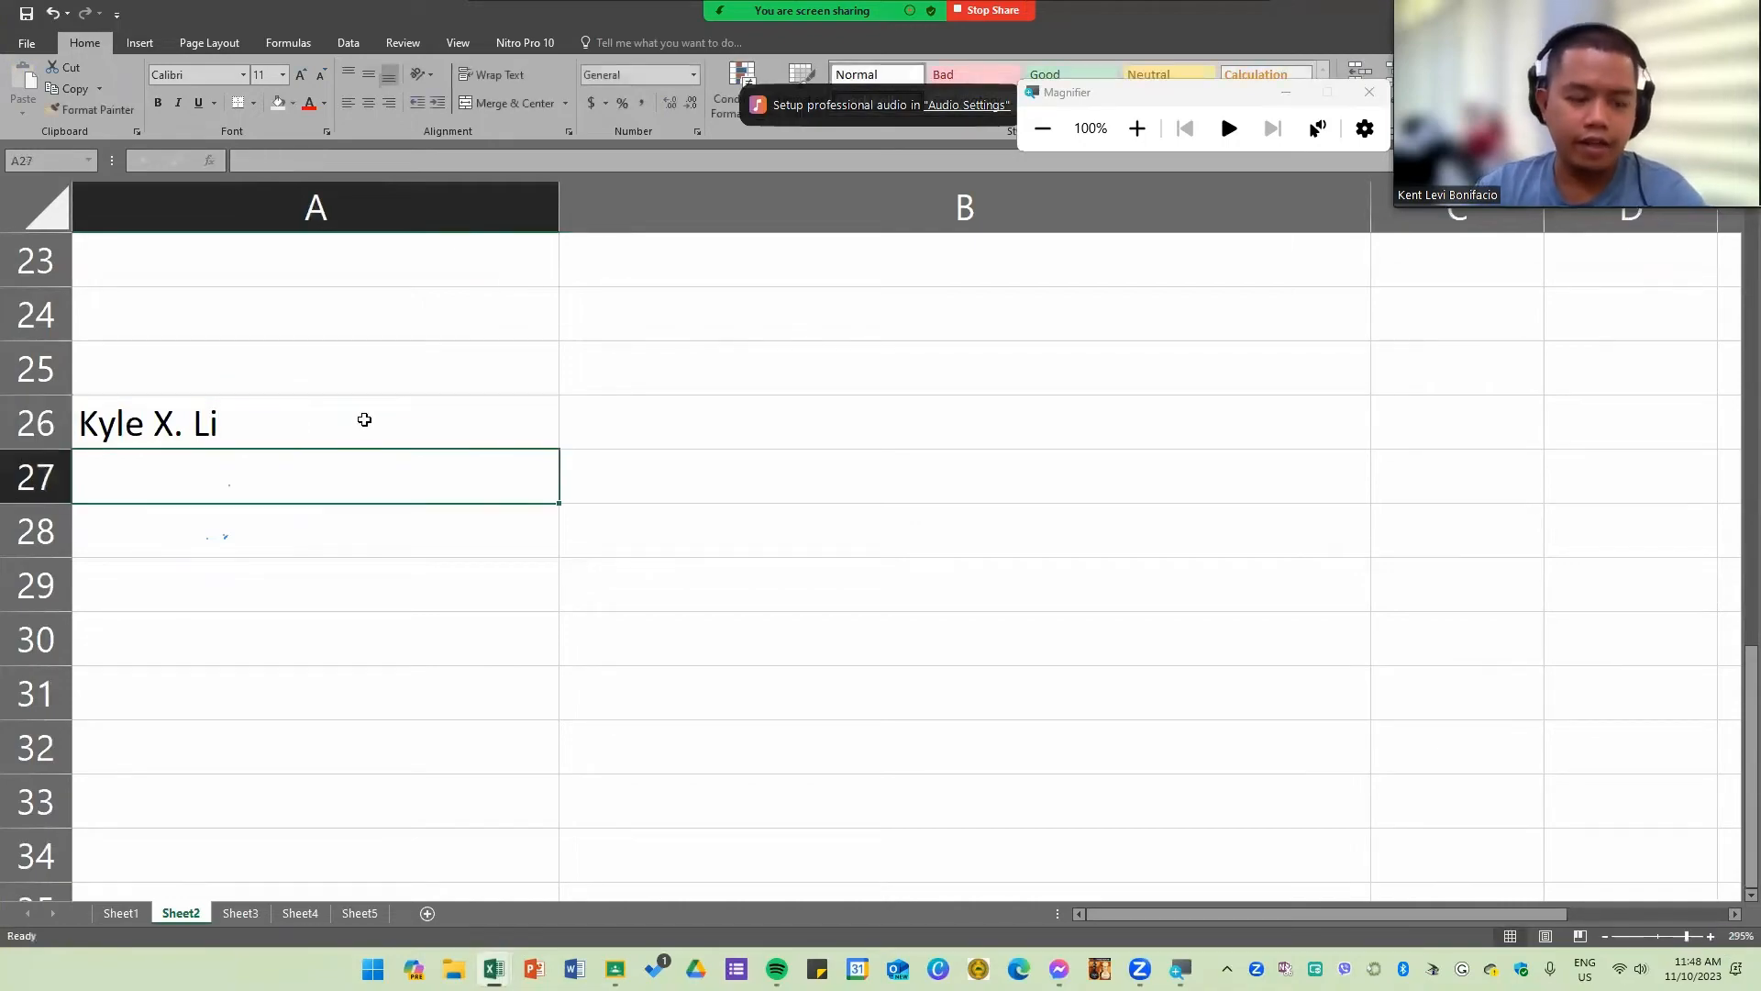
Step: Enter the note "10 Characters" in B26 beside the sample name
{"action": "left_click", "coordinate": [203, 424]}
{"action": "left_click", "coordinate": [296, 494]}
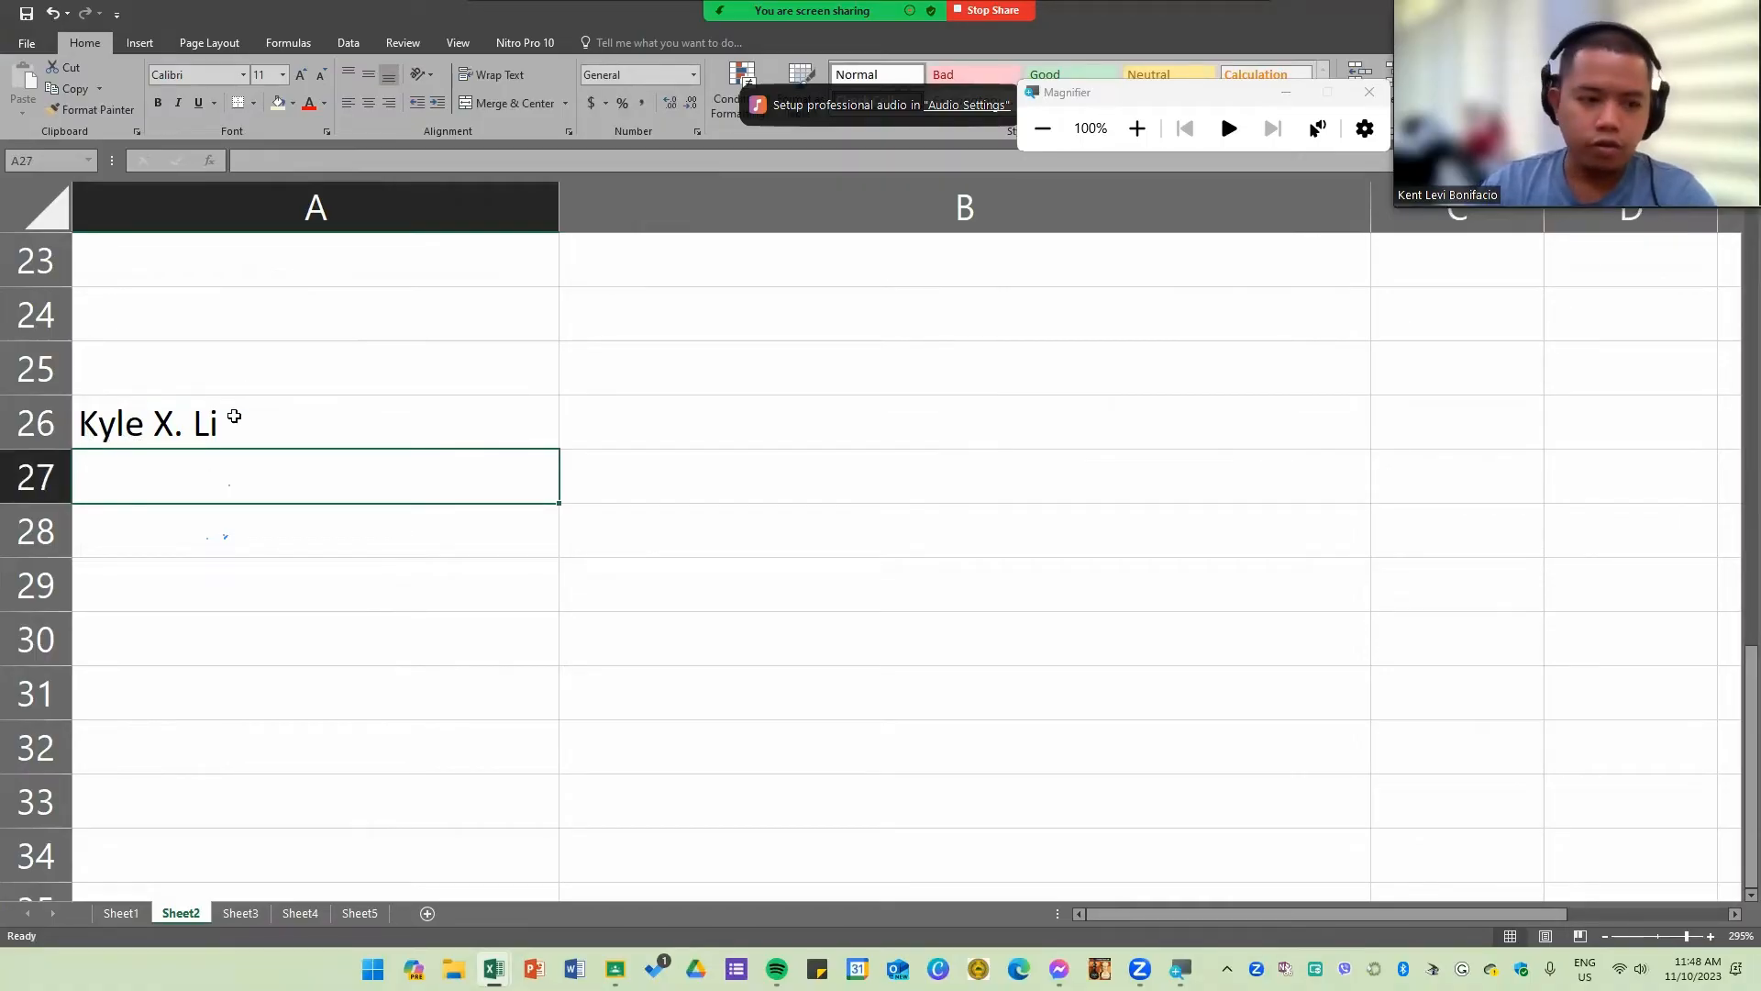
{"action": "key", "text": "Up"}
{"action": "key", "text": "Right"}
{"action": "type", "text": "10 Characters"}
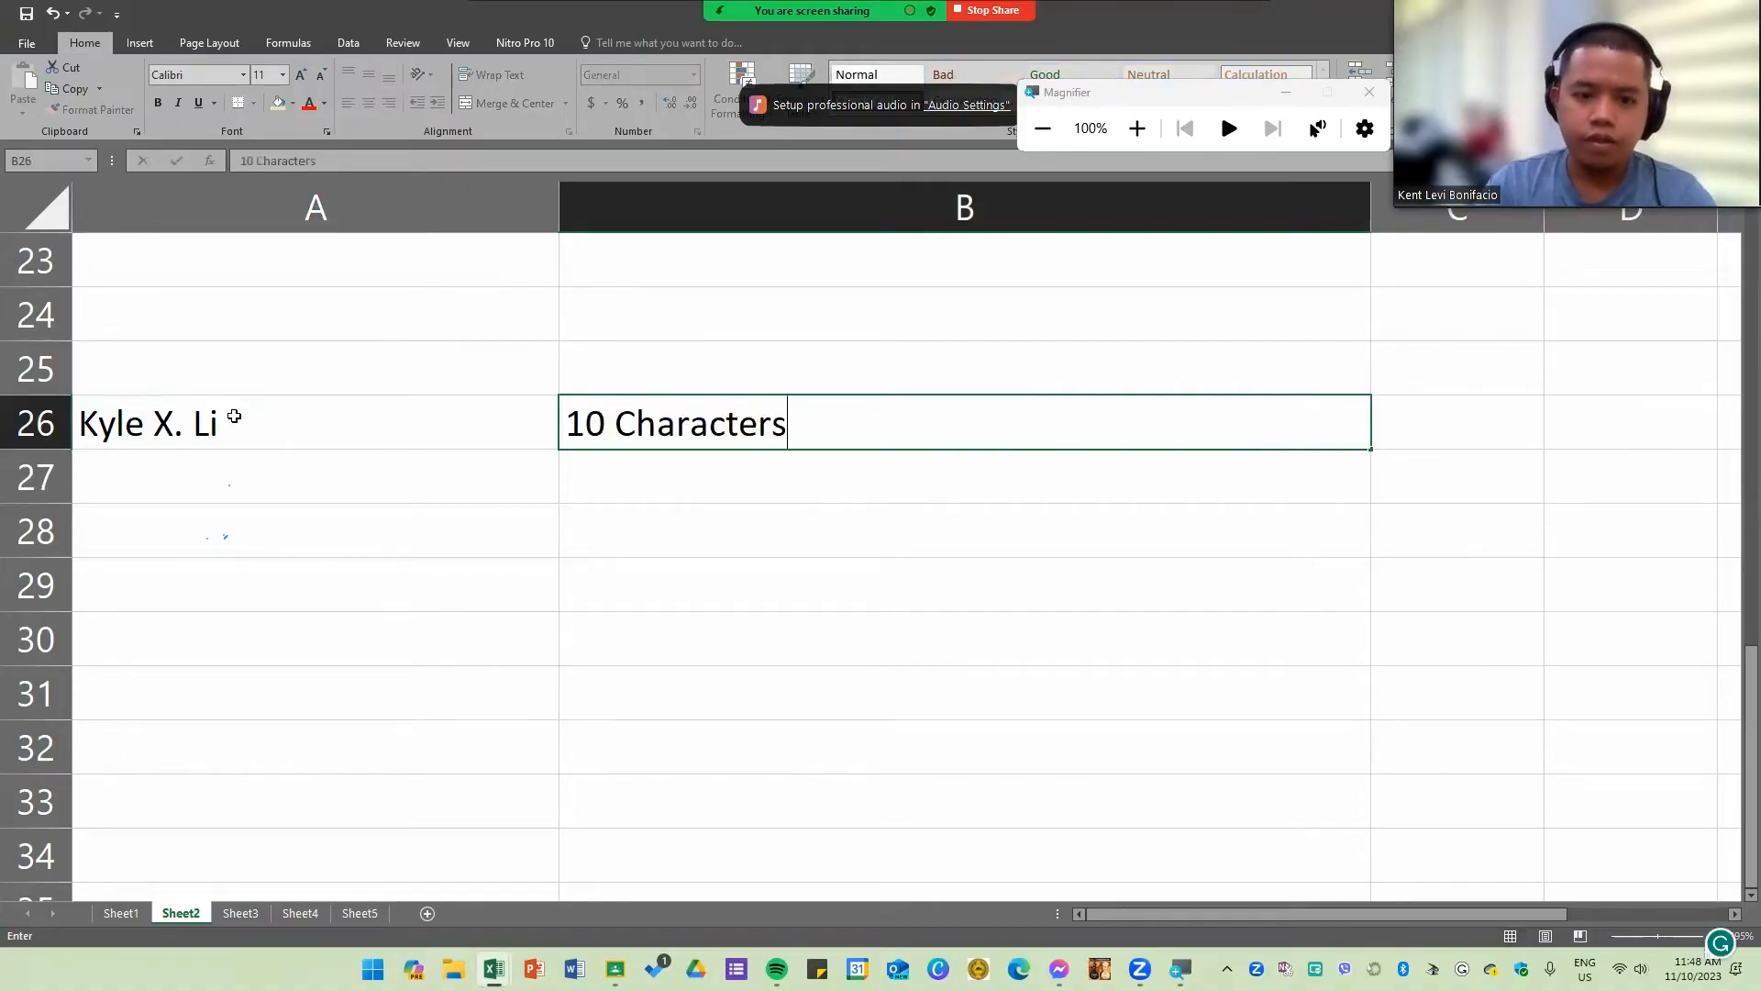
{"action": "key", "text": "Return"}
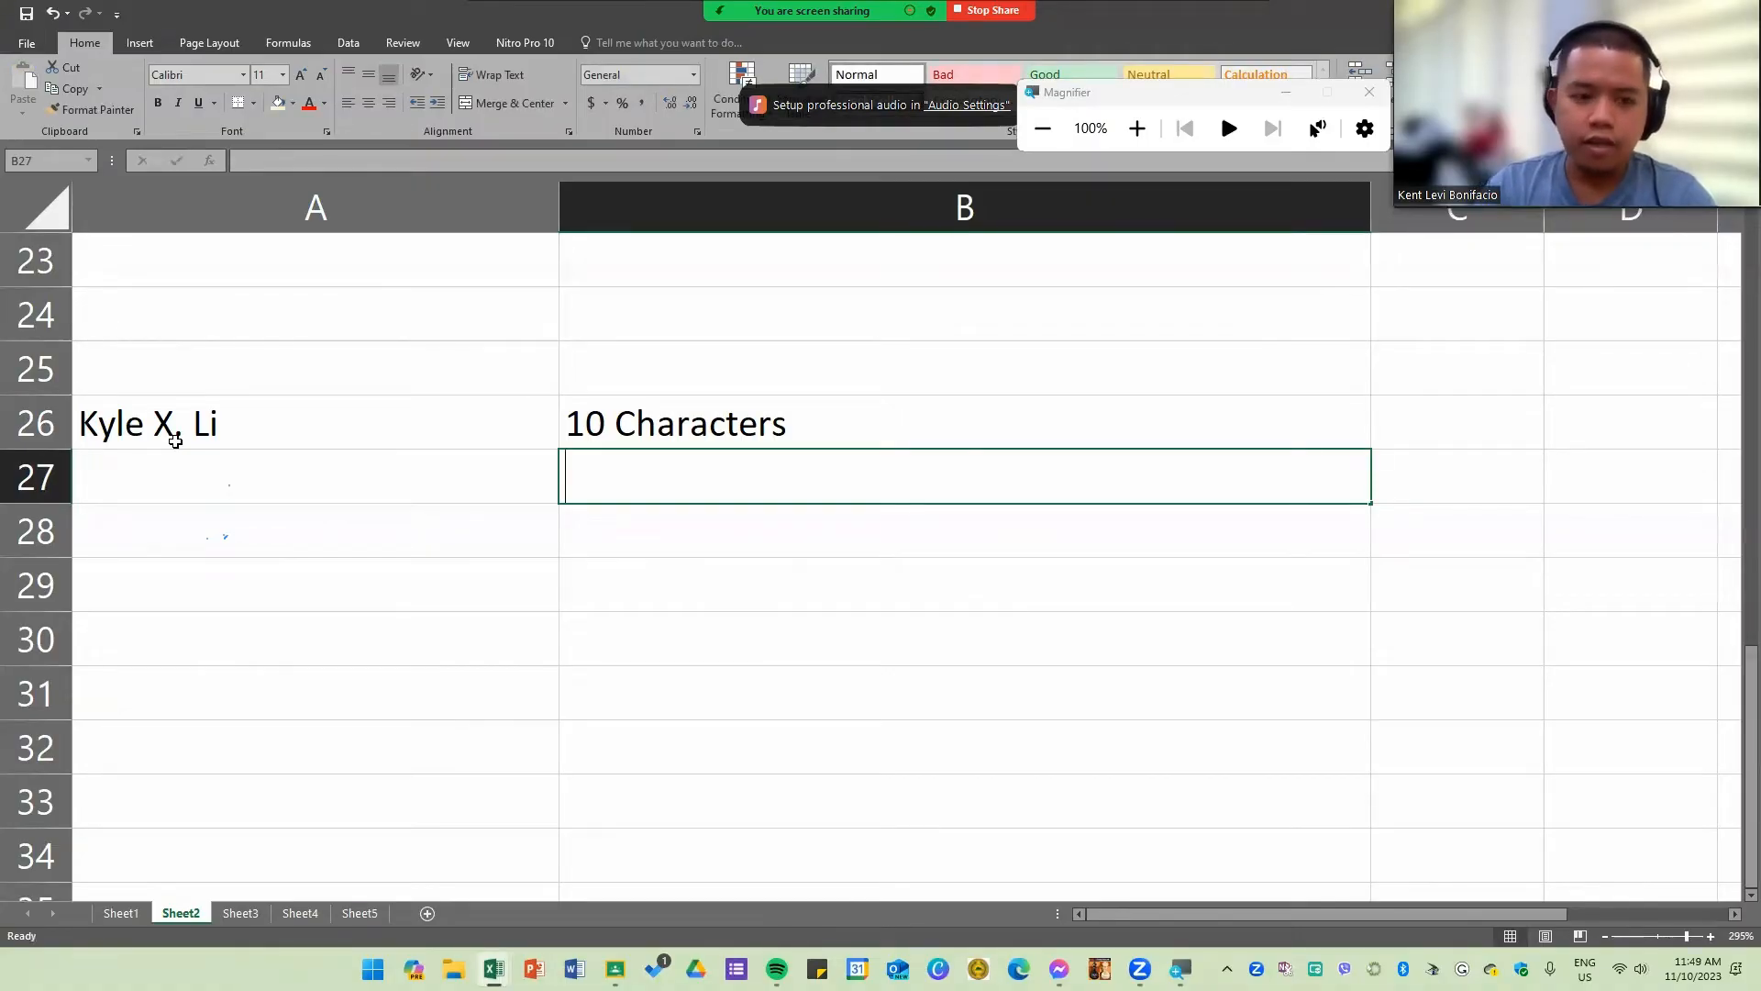
{"action": "type", "text": "L"}
{"action": "key", "text": "BackSpace"}
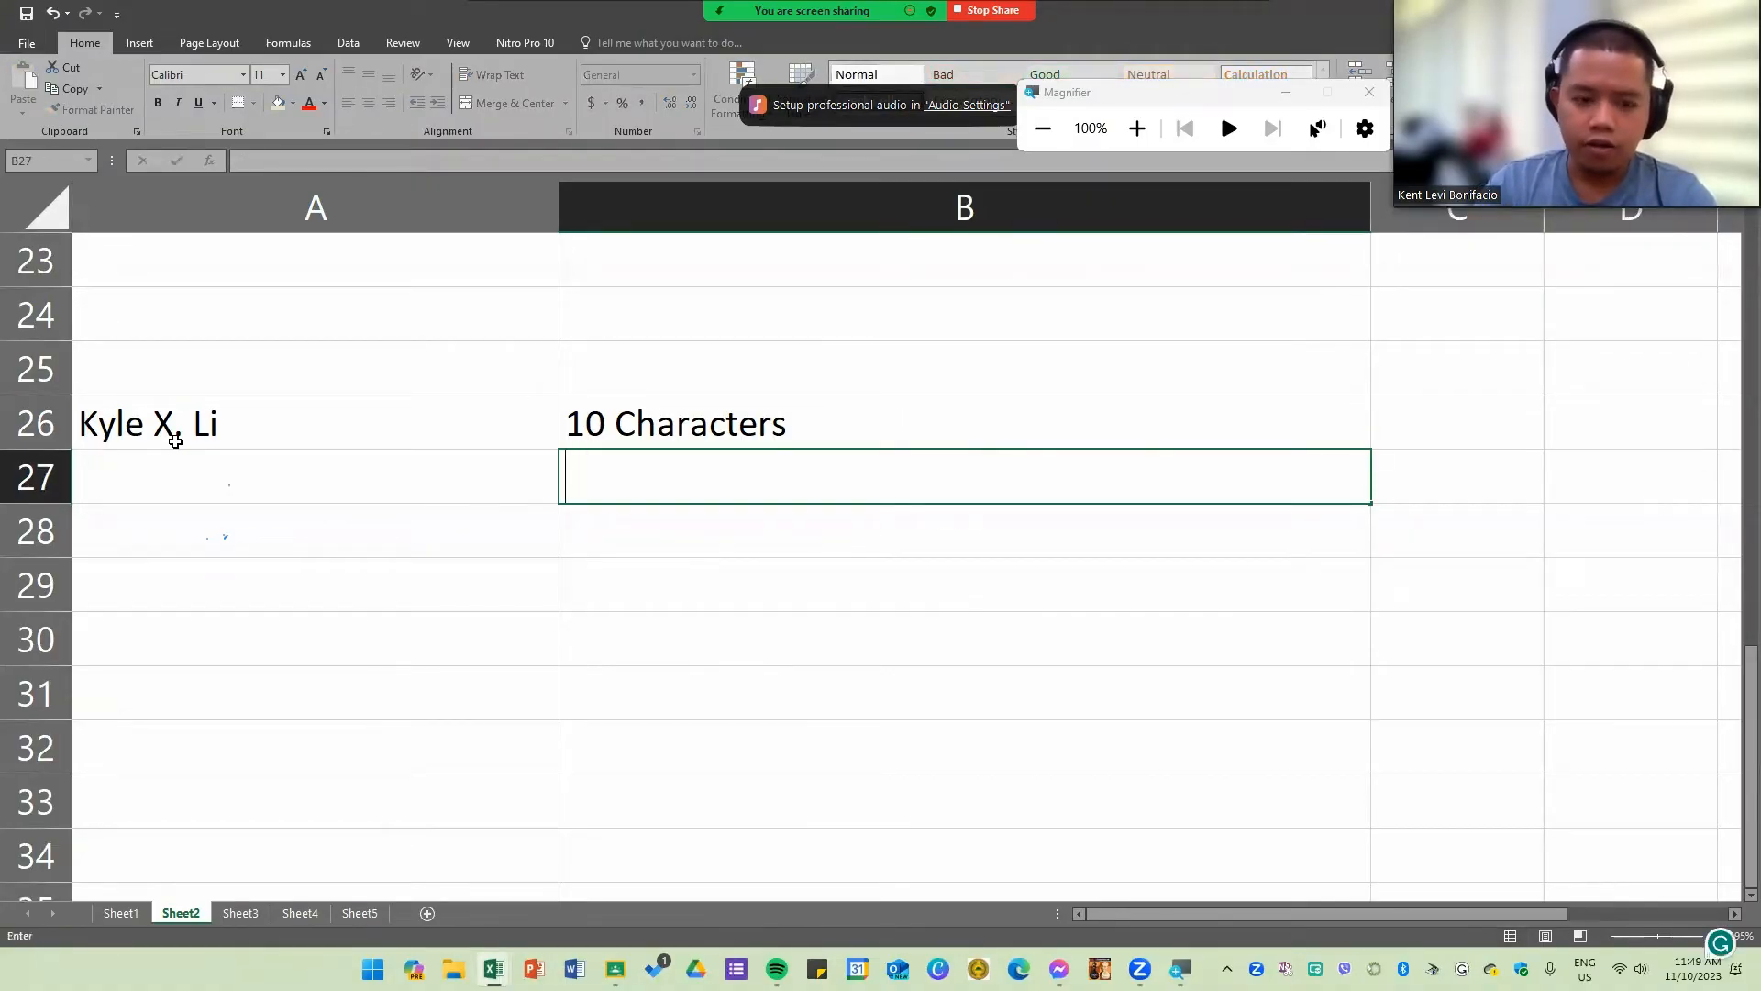
{"action": "type", "text": "All characters -"}
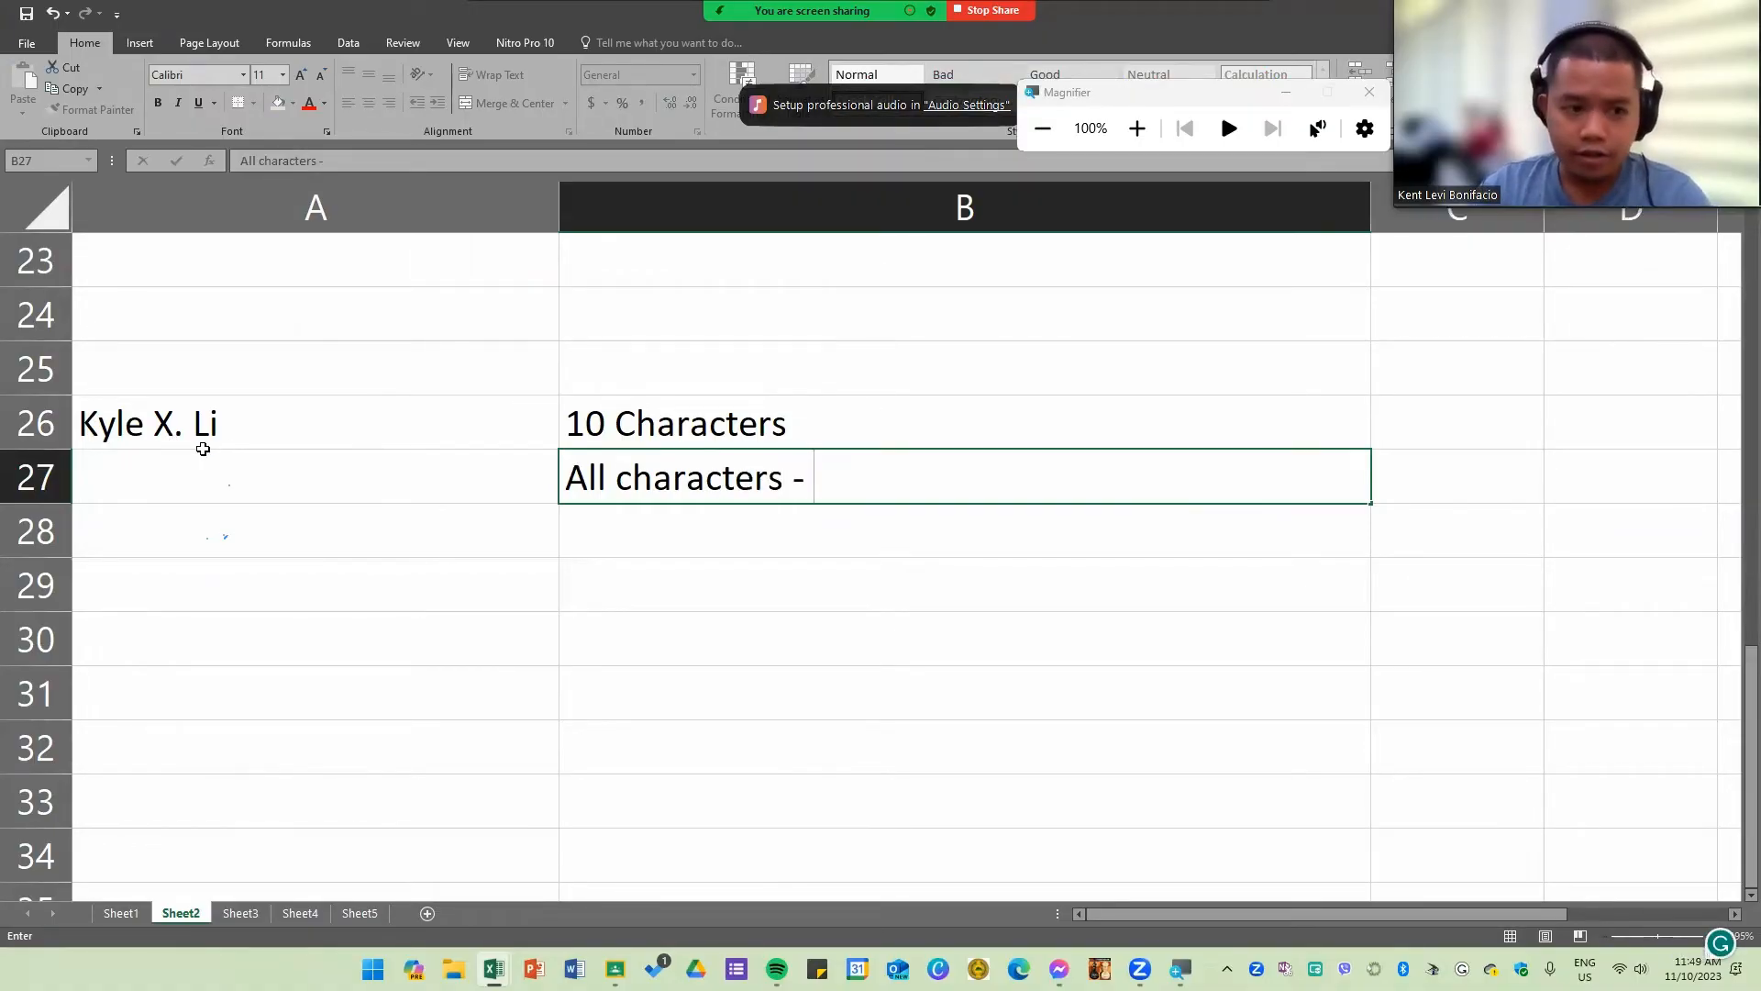
{"action": "type", "text": "."}
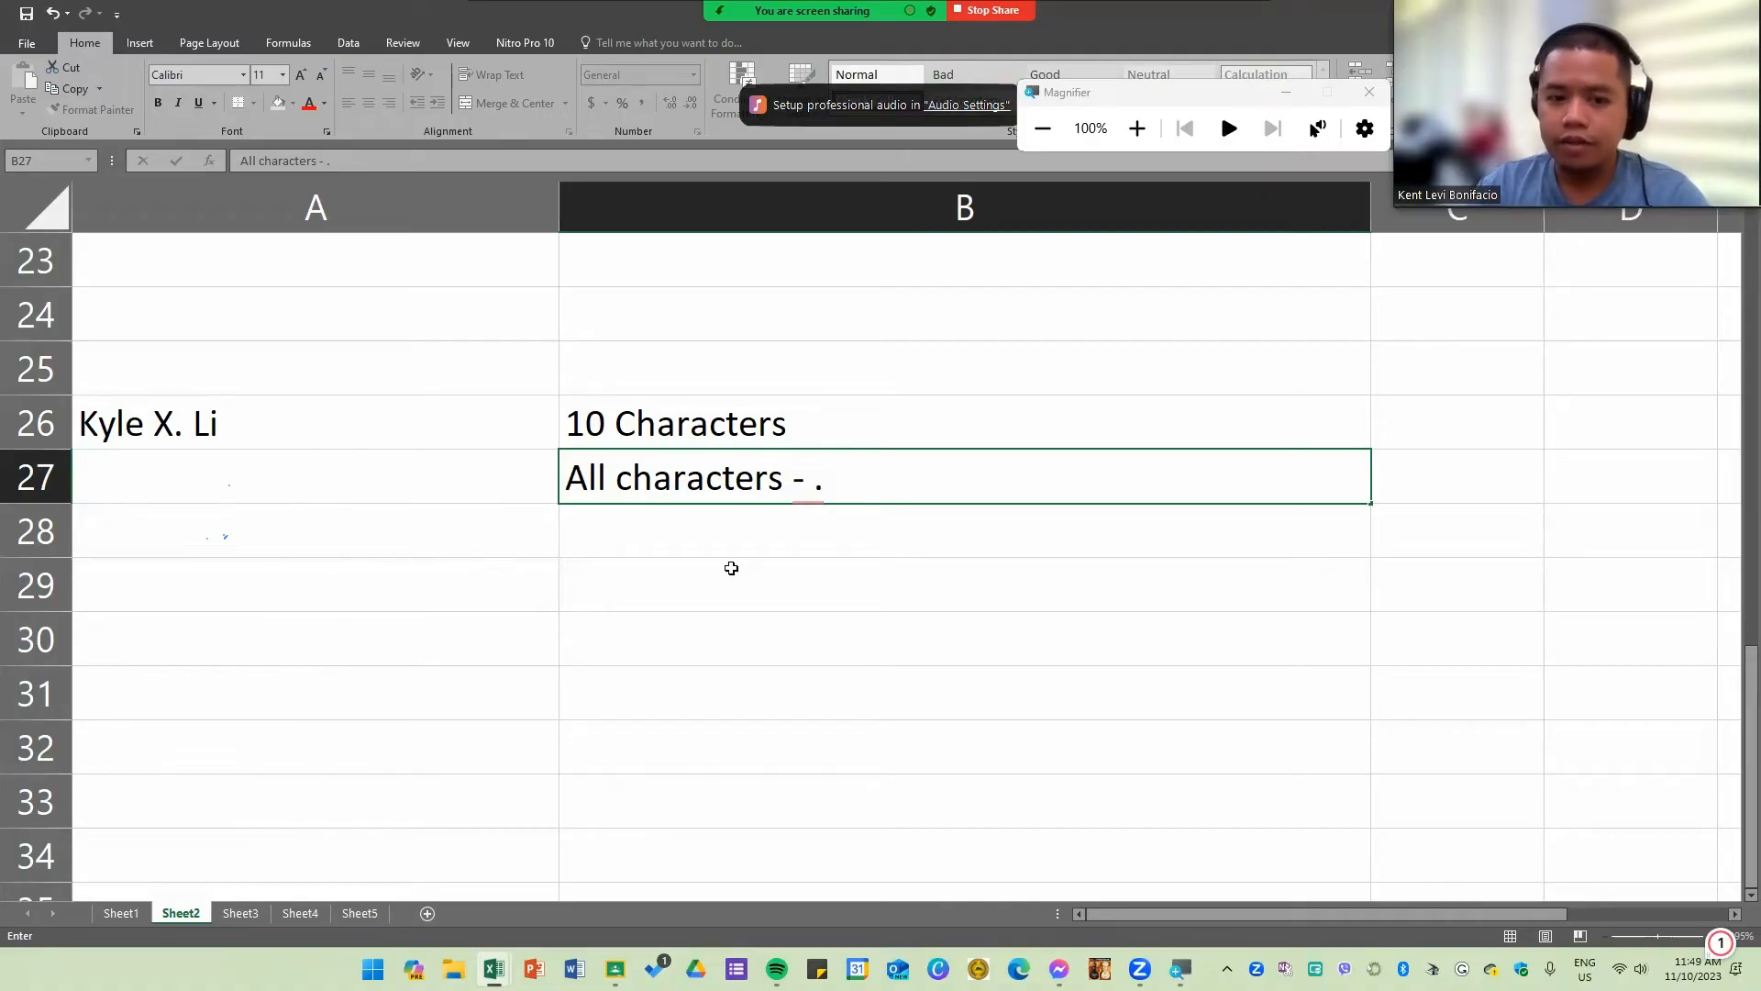
{"action": "key", "text": "BackSpace"}
{"action": "key", "text": "BackSpace"}
{"action": "key", "text": "BackSpace"}
{"action": "key", "text": "BackSpace"}
{"action": "key", "text": "BackSpace"}
{"action": "key", "text": "BackSpace"}
{"action": "key", "text": "BackSpace"}
{"action": "key", "text": "BackSpace"}
{"action": "key", "text": "BackSpace"}
{"action": "key", "text": "BackSpace"}
{"action": "key", "text": "BackSpace"}
{"action": "key", "text": "BackSpace"}
{"action": "key", "text": "BackSpace"}
{"action": "key", "text": "BackSpace"}
{"action": "key", "text": "BackSpace"}
{"action": "key", "text": "BackSpace"}
{"action": "key", "text": "BackSpace"}
{"action": "key", "text": "BackSpace"}
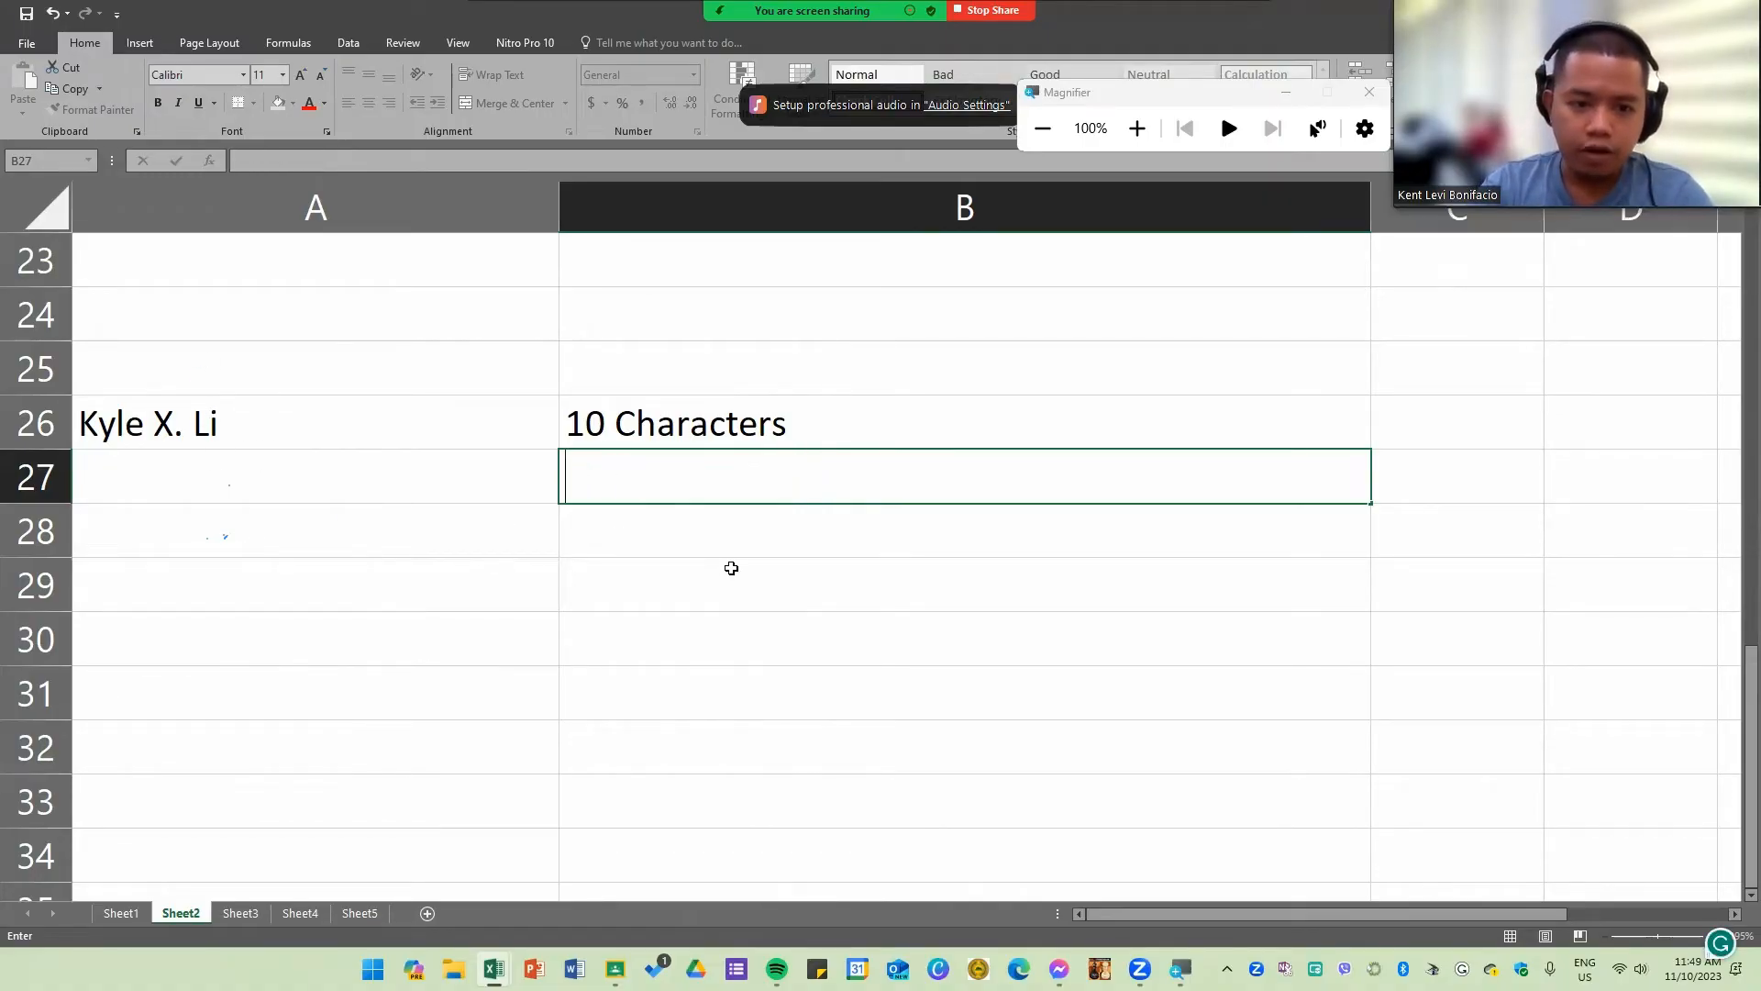
Step: Enter the note "10-7 = 3" in B27 below the character count
{"action": "type", "text": "10-"}
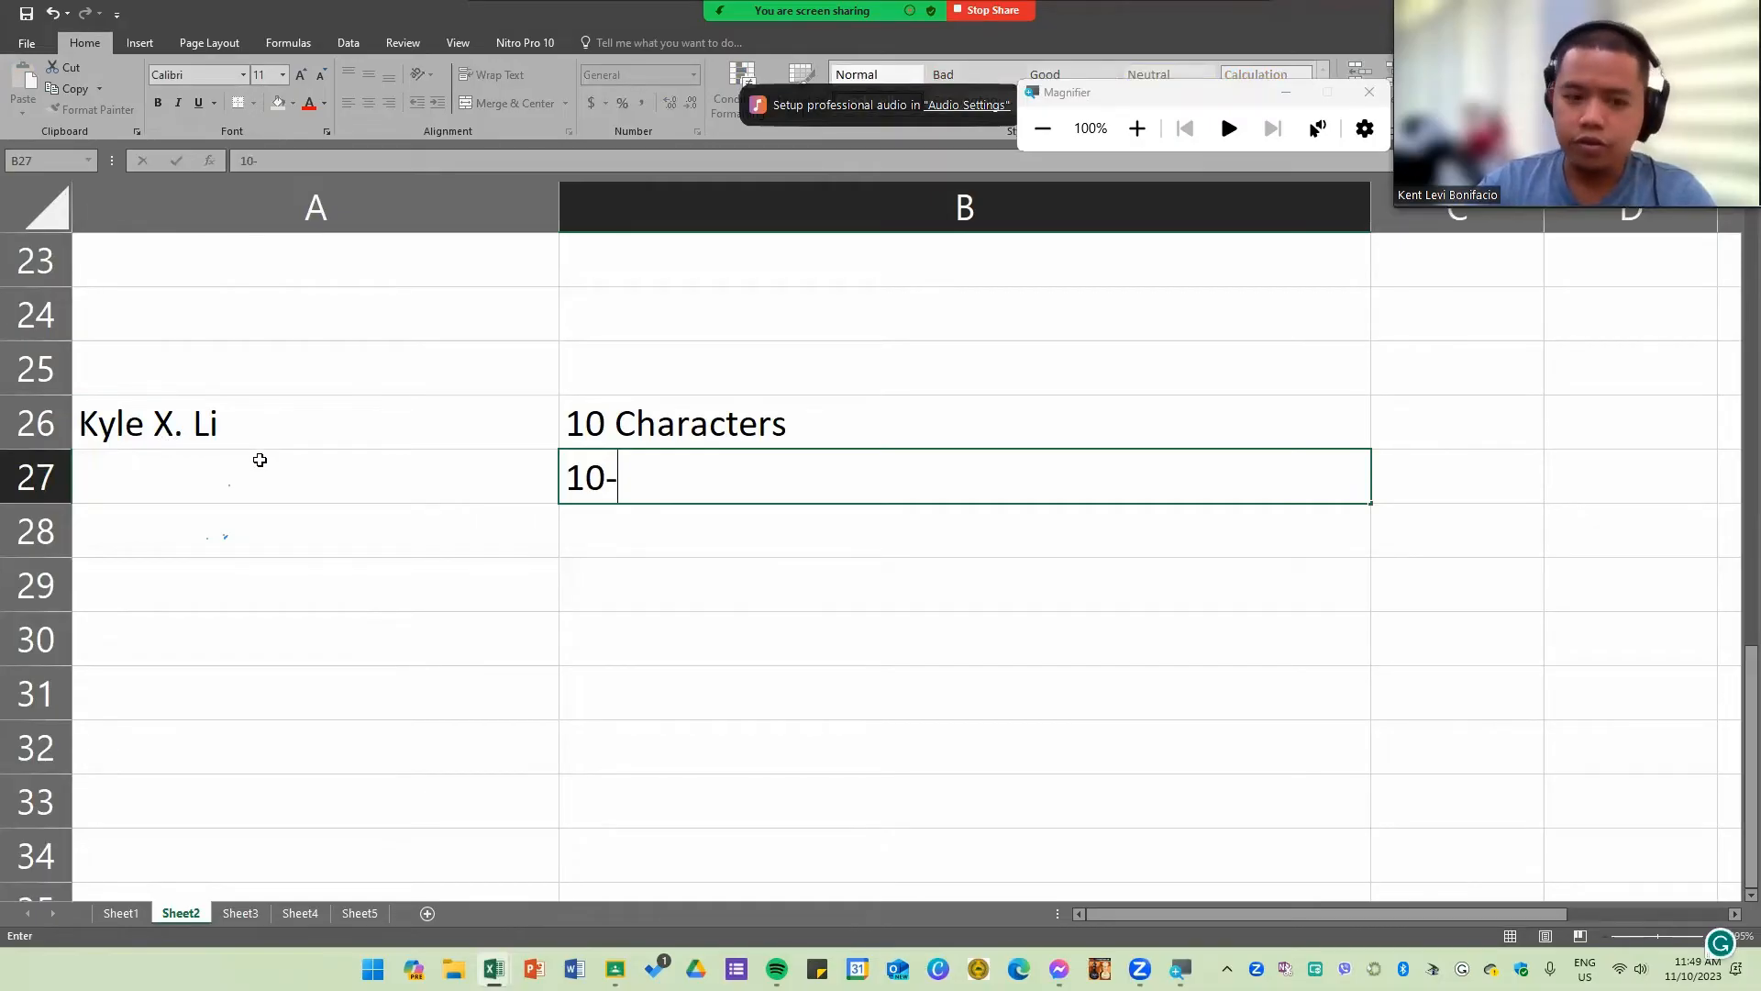
{"action": "type", "text": "7"}
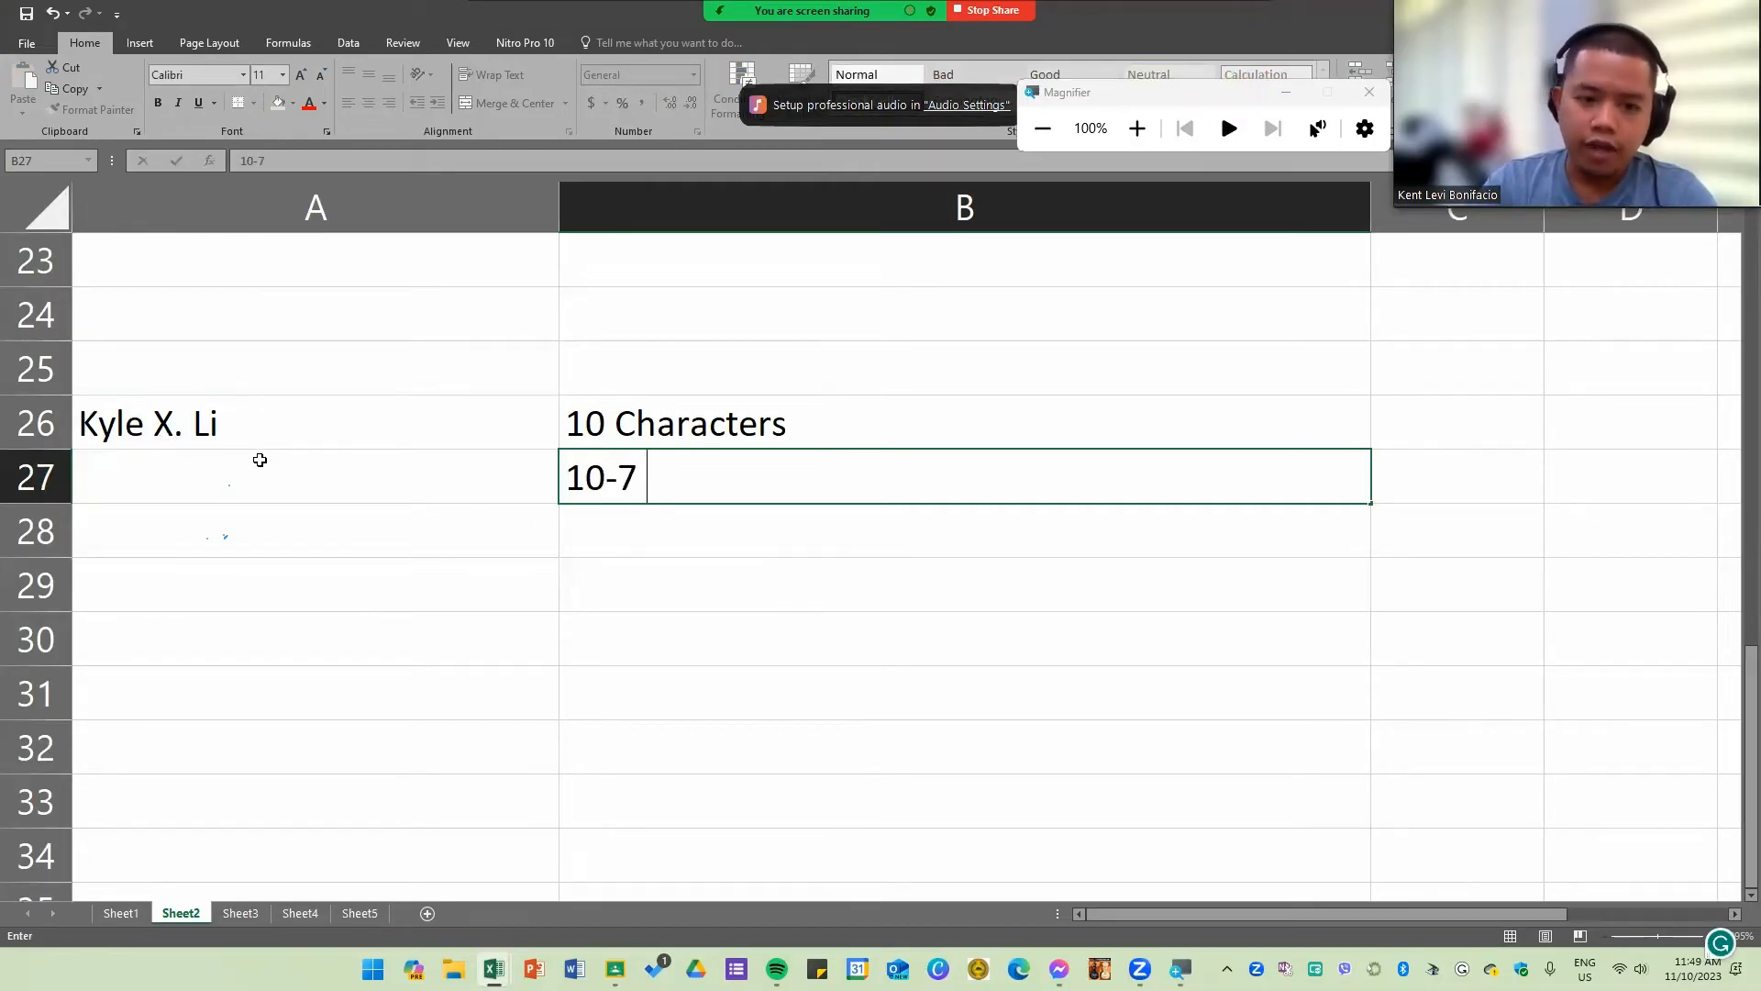
{"action": "type", "text": " = 3"}
{"action": "key", "text": "Return"}
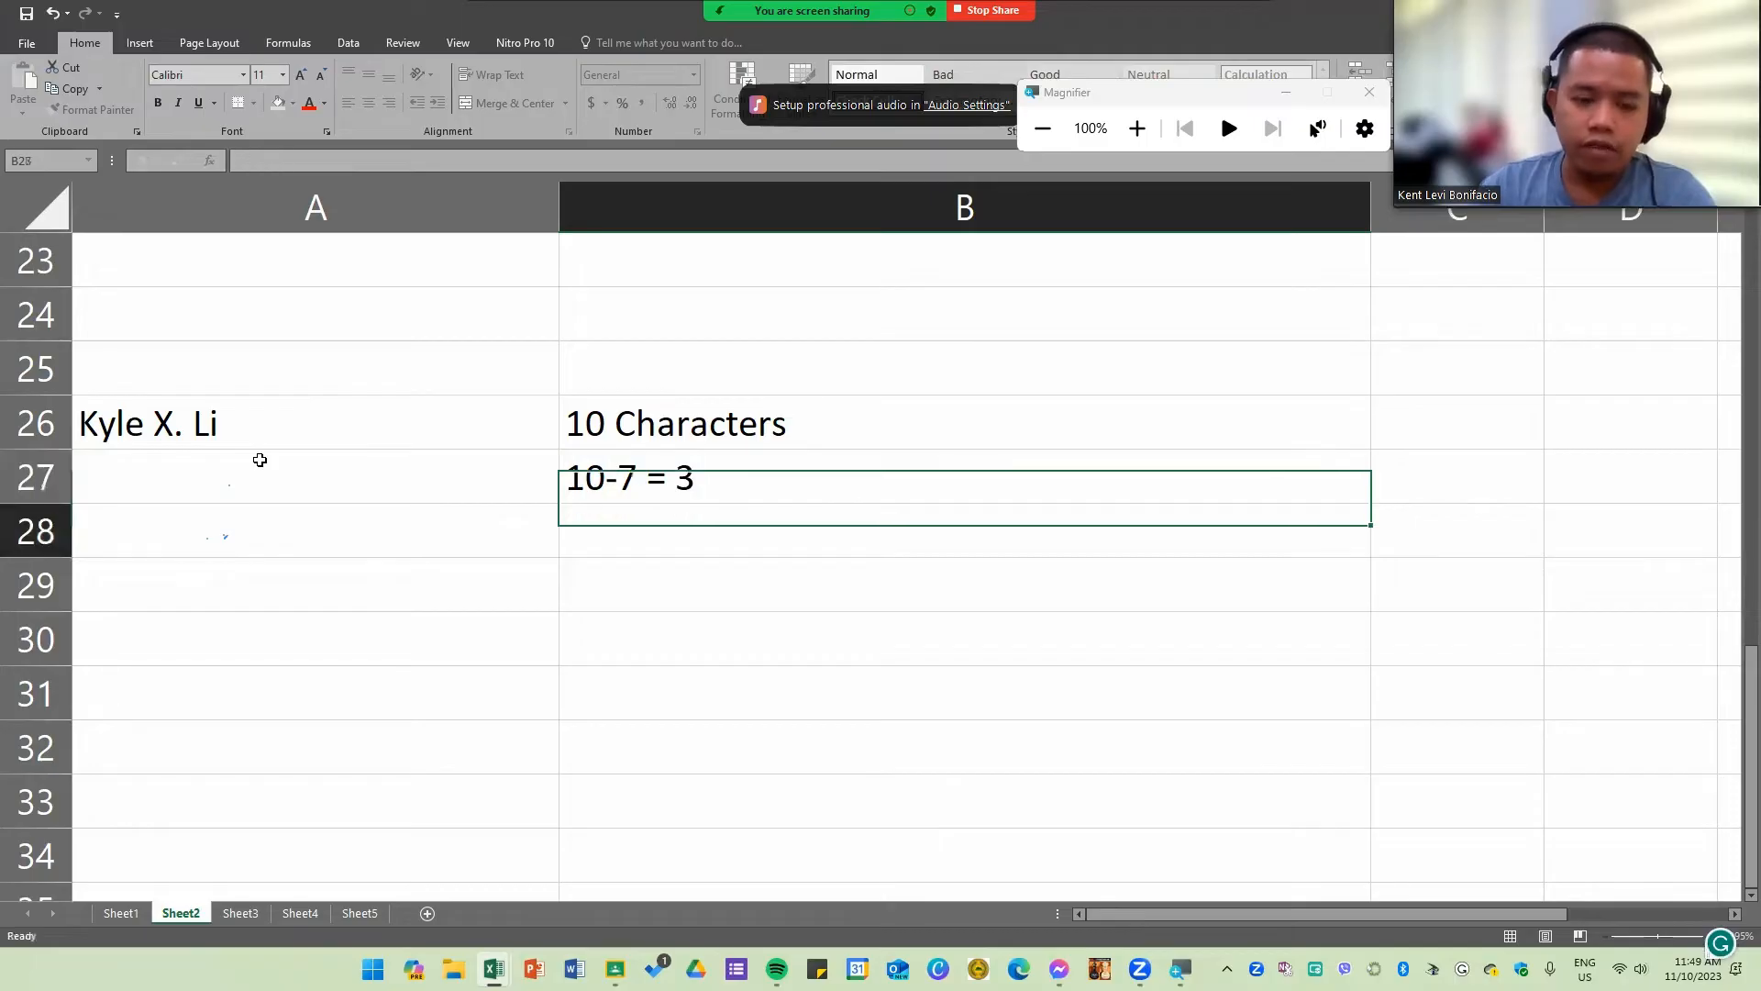
Step: Enter =RIGHT(A26,3) in A28 to extract the end of the sample name
{"action": "left_click", "coordinate": [456, 543]}
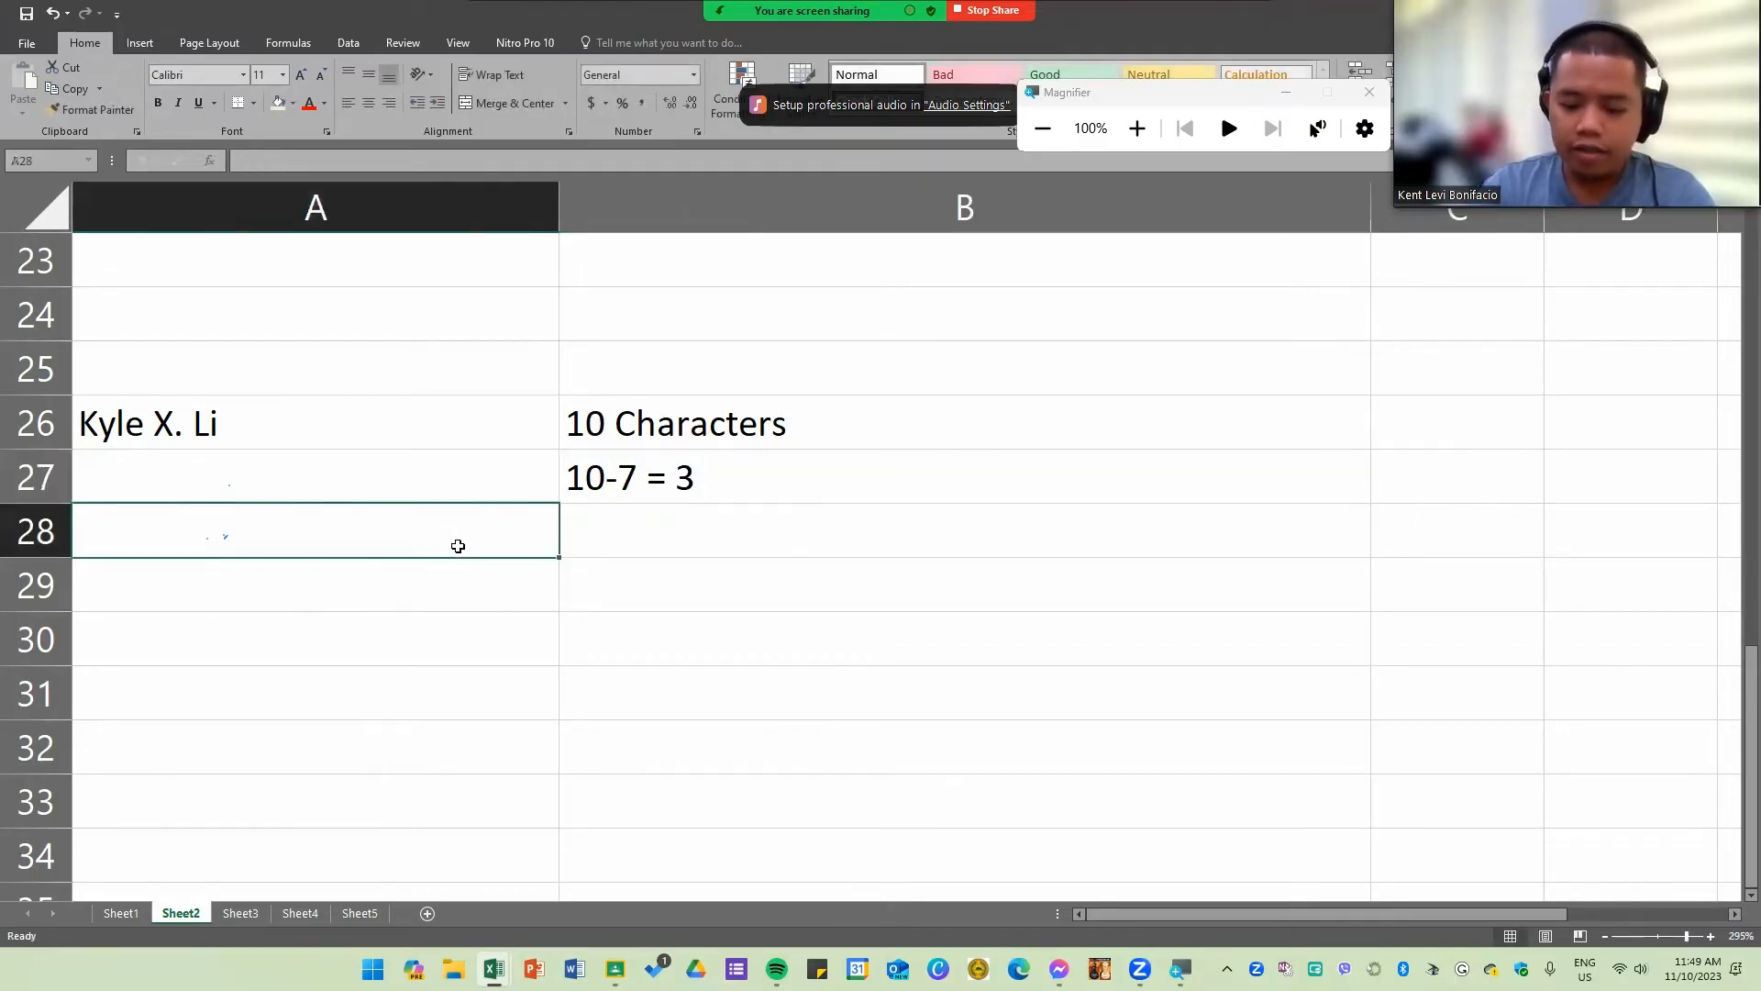
{"action": "type", "text": "=righ"}
{"action": "key", "text": "Tab"}
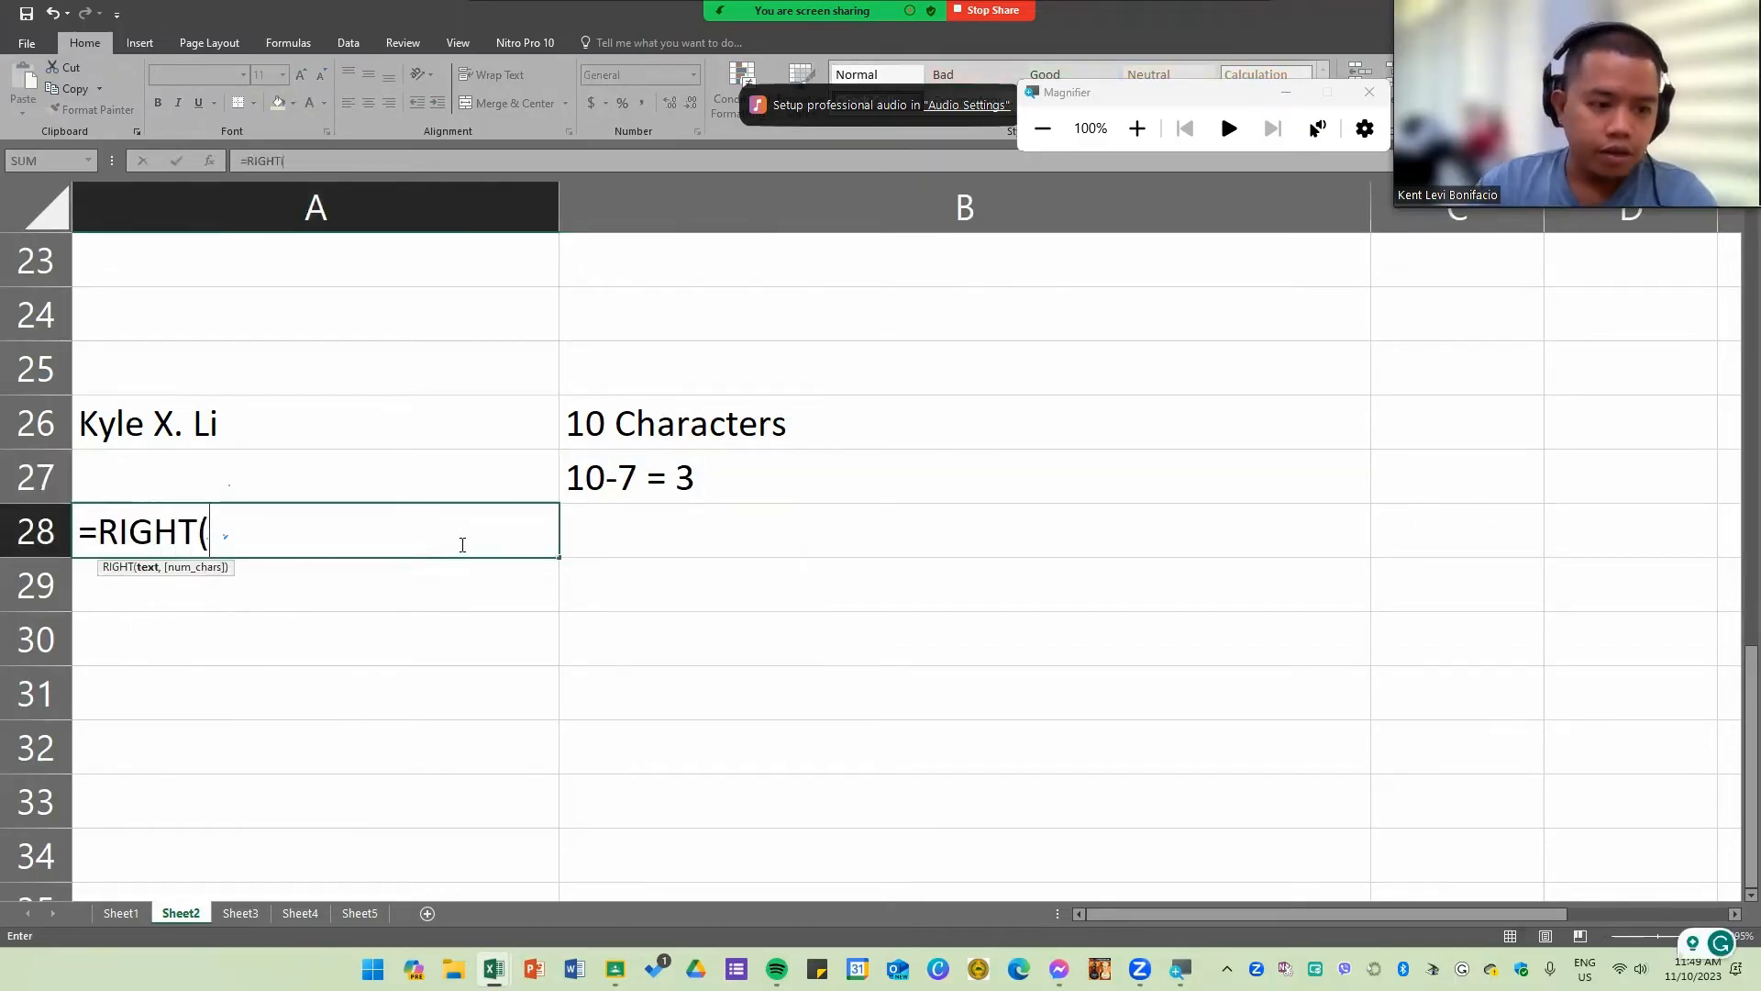
{"action": "left_click", "coordinate": [397, 408]}
{"action": "type", "text": ",3"}
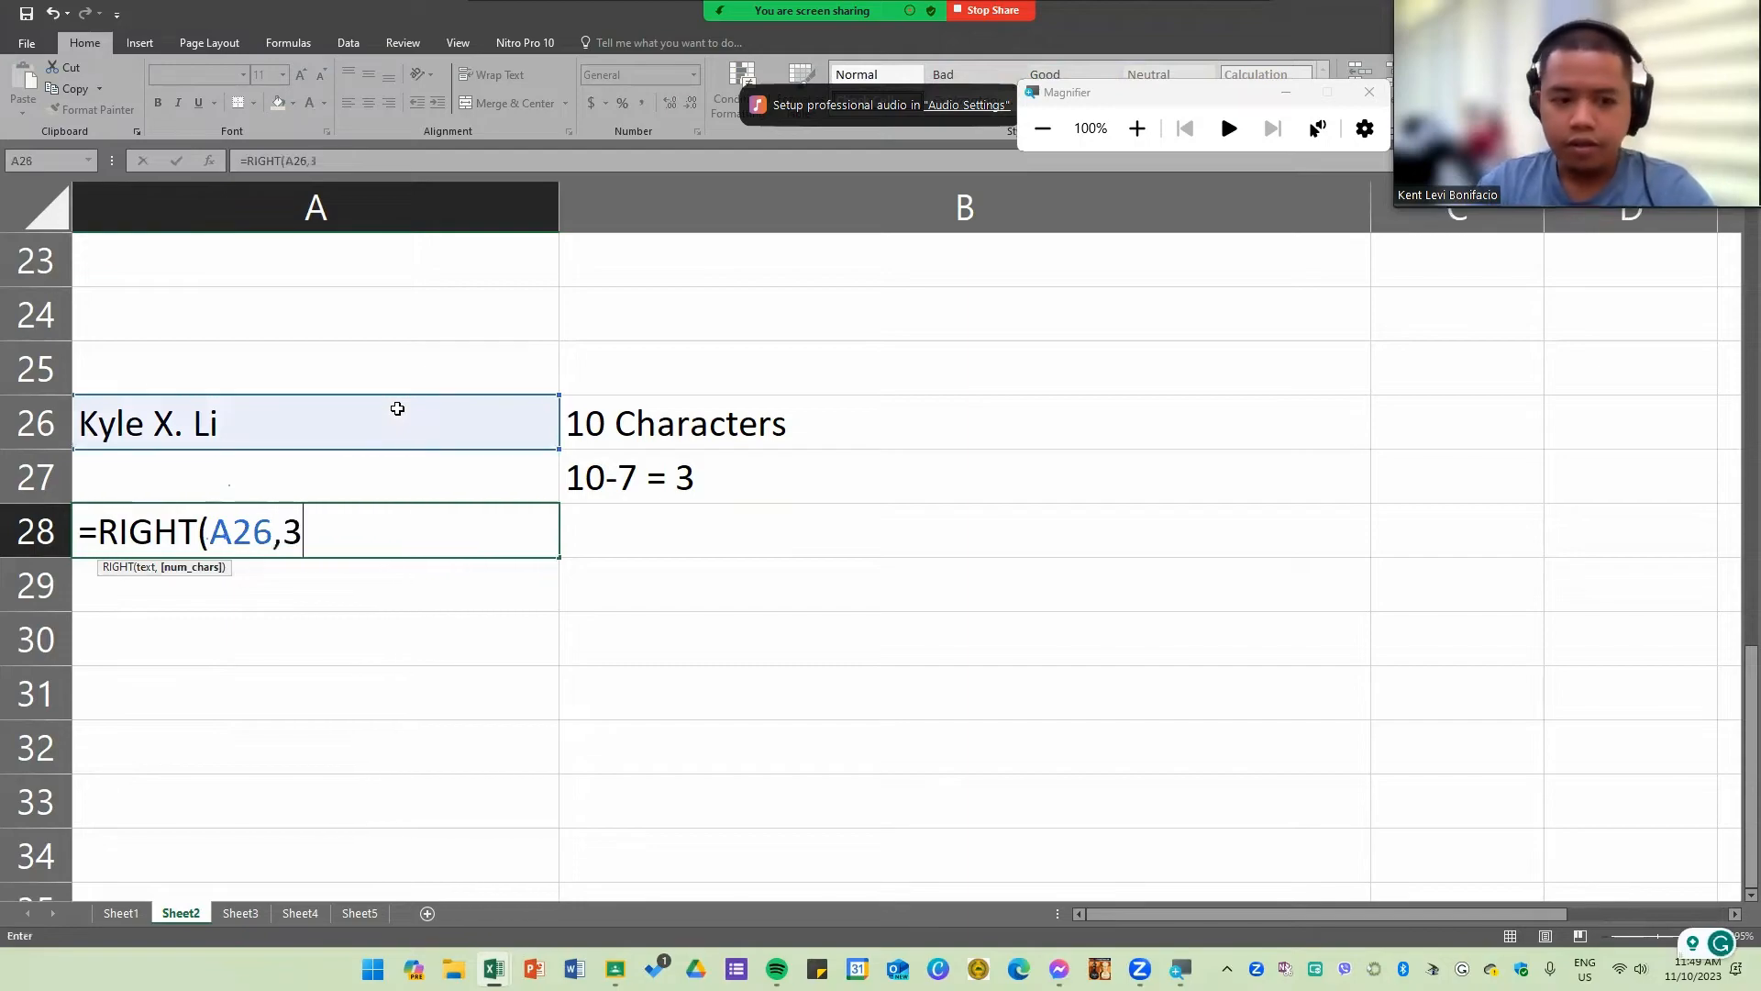
{"action": "type", "text": ")"}
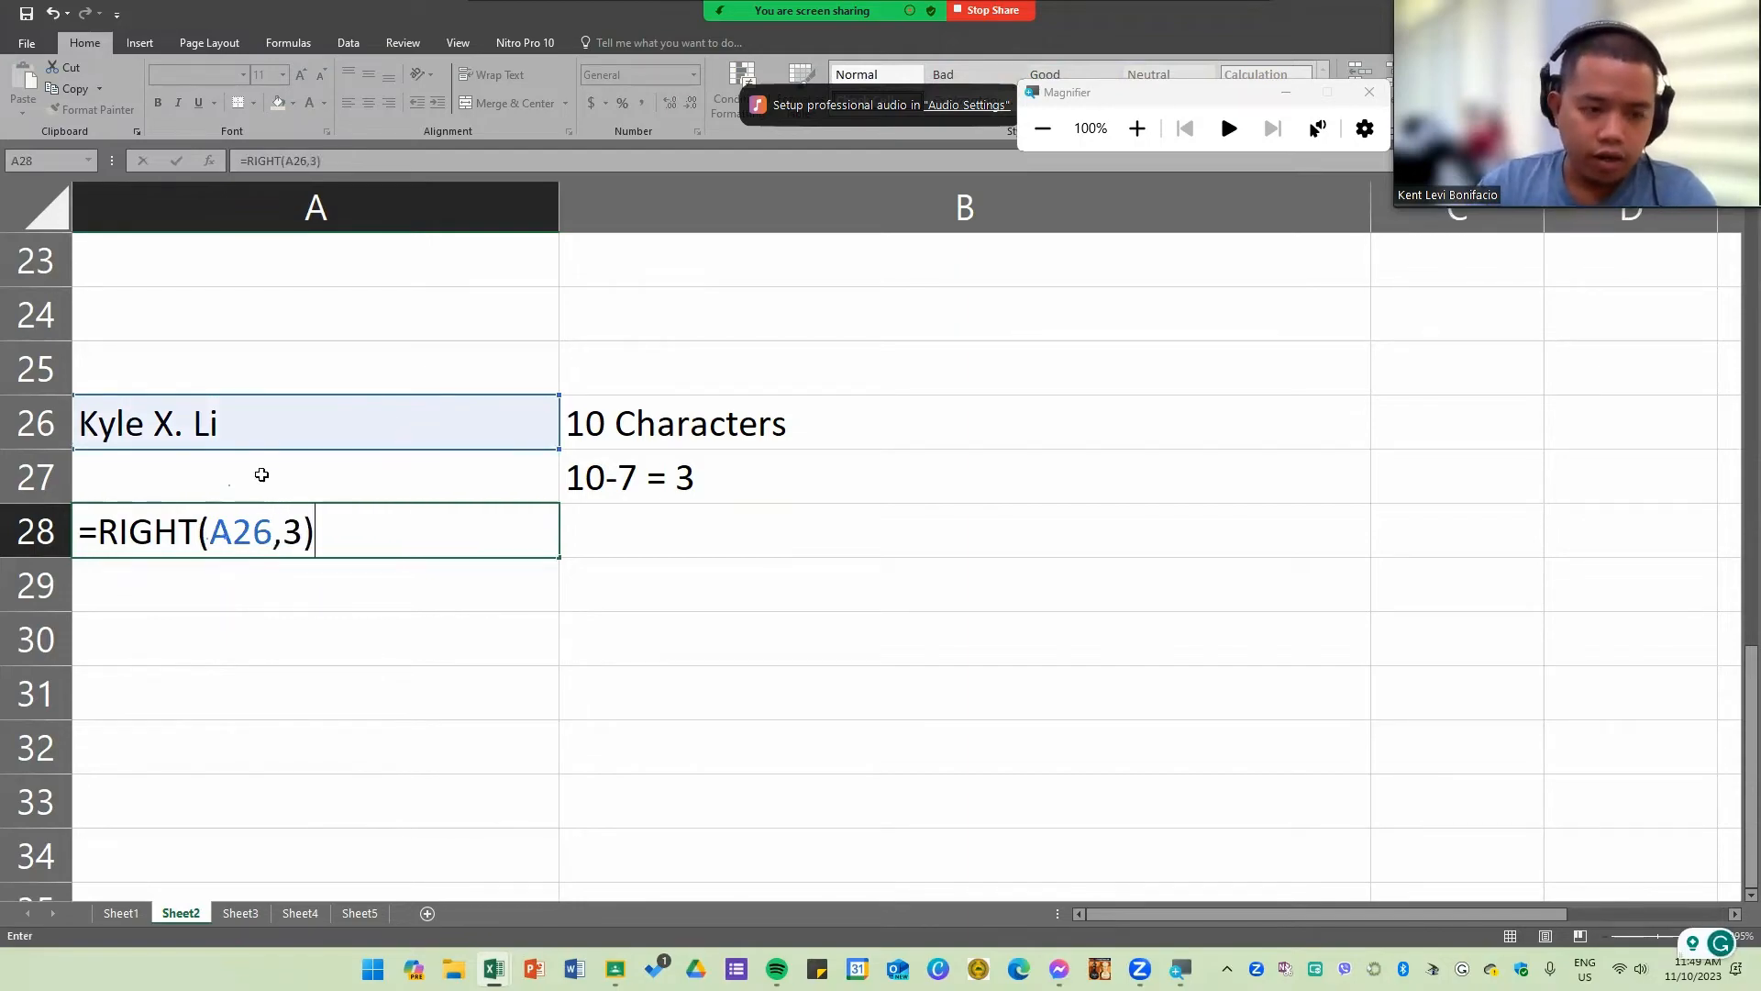
{"action": "key", "text": "Return"}
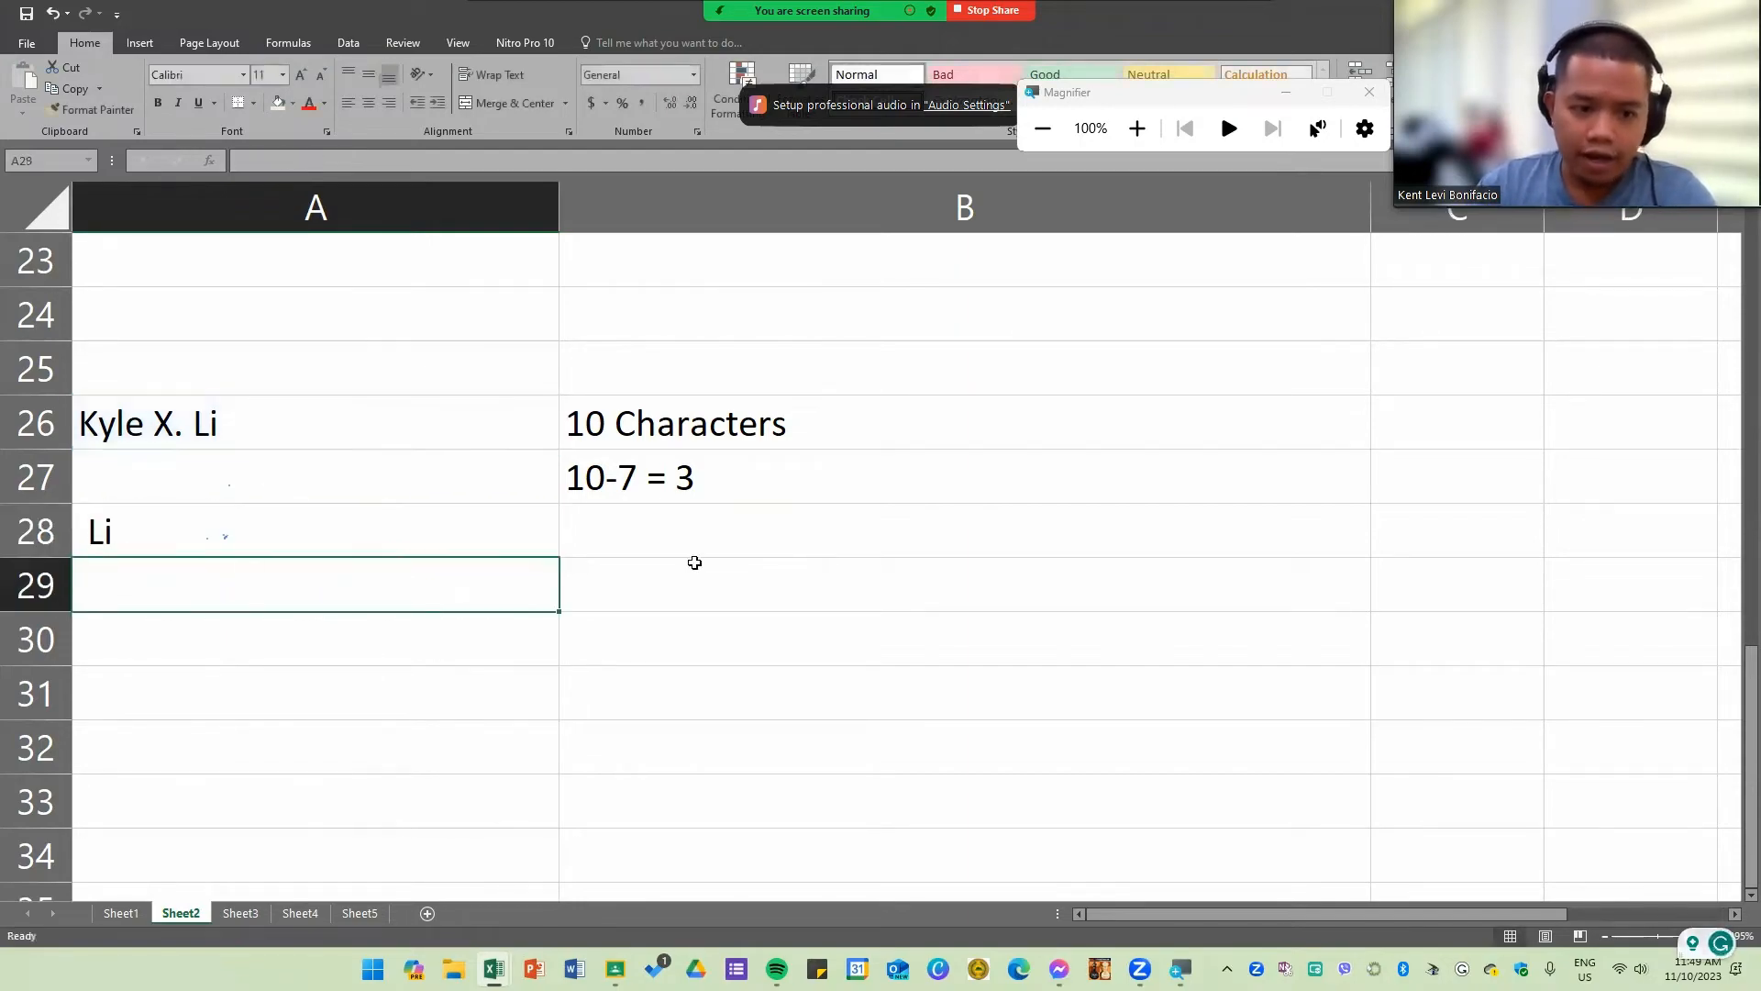
Step: Change the subtracted number in B27's note from the sample to 8
{"action": "left_click", "coordinate": [359, 540]}
{"action": "double_click", "coordinate": [96, 533]}
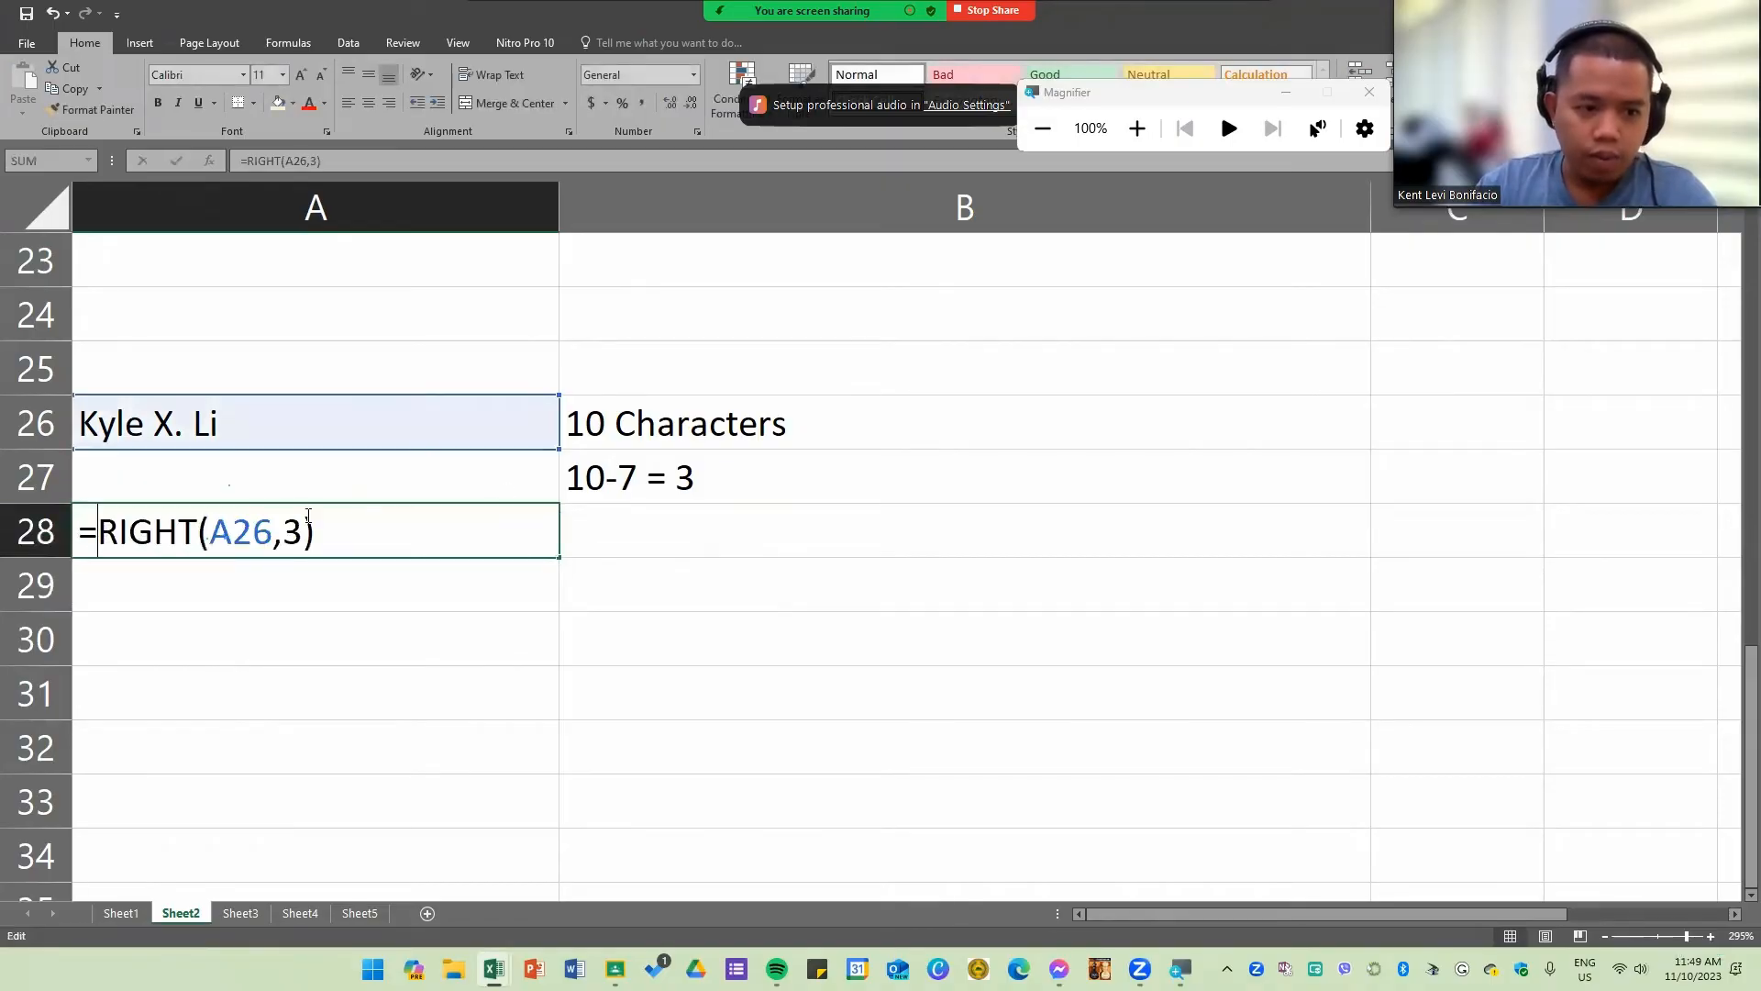
{"action": "left_click", "coordinate": [684, 477]}
{"action": "key", "text": "Escape"}
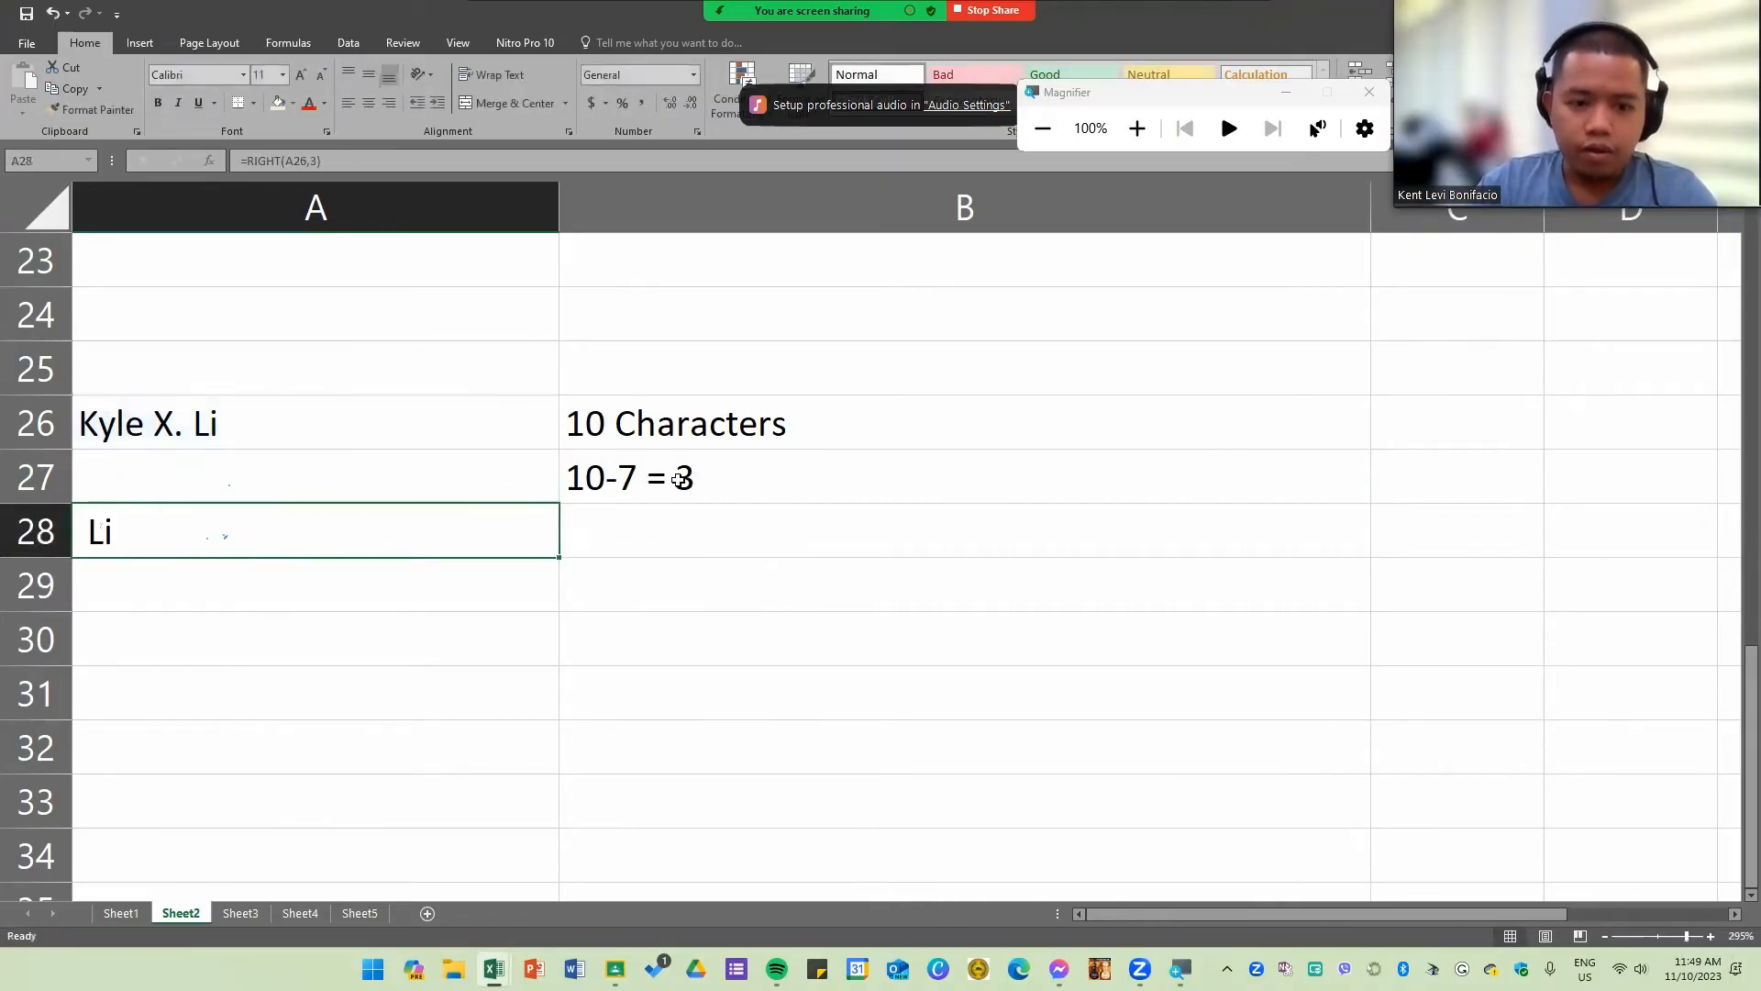
{"action": "left_click", "coordinate": [681, 479]}
{"action": "double_click", "coordinate": [639, 477]}
{"action": "key", "text": "BackSpace"}
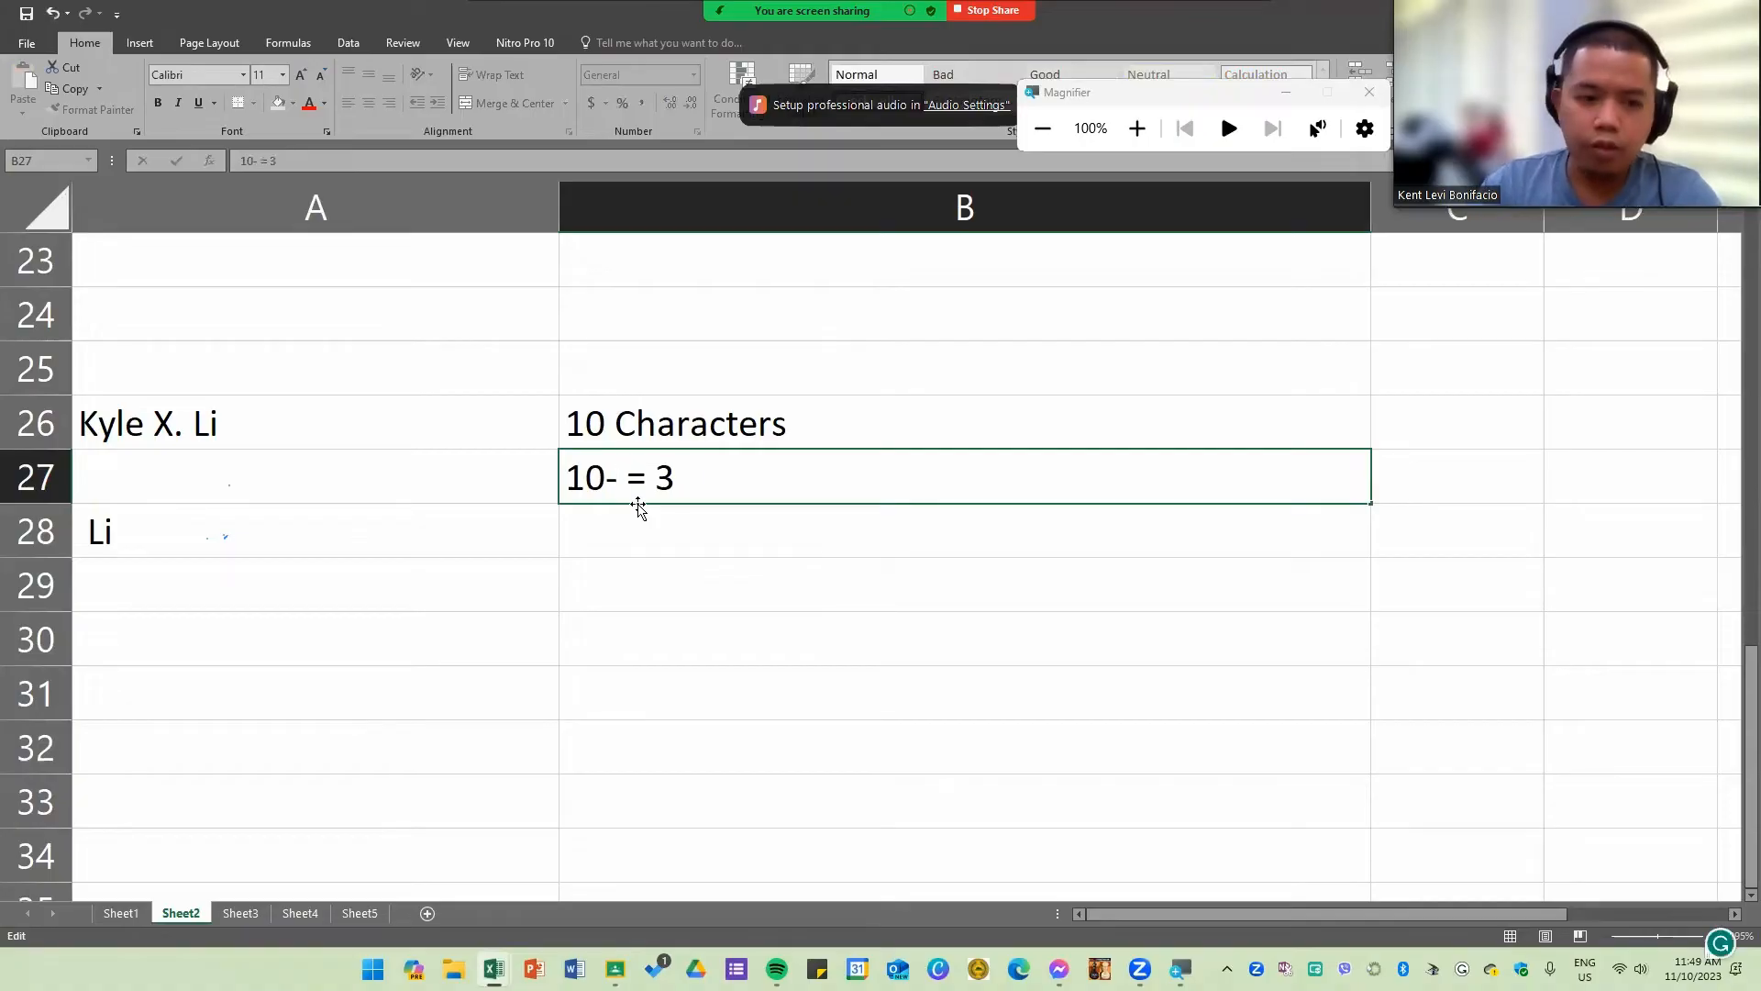
{"action": "type", "text": "8"}
{"action": "key", "text": "Return"}
Step: Change the result in B27's note to 2 so it reads 10-8 = 2
{"action": "left_click", "coordinate": [702, 478]}
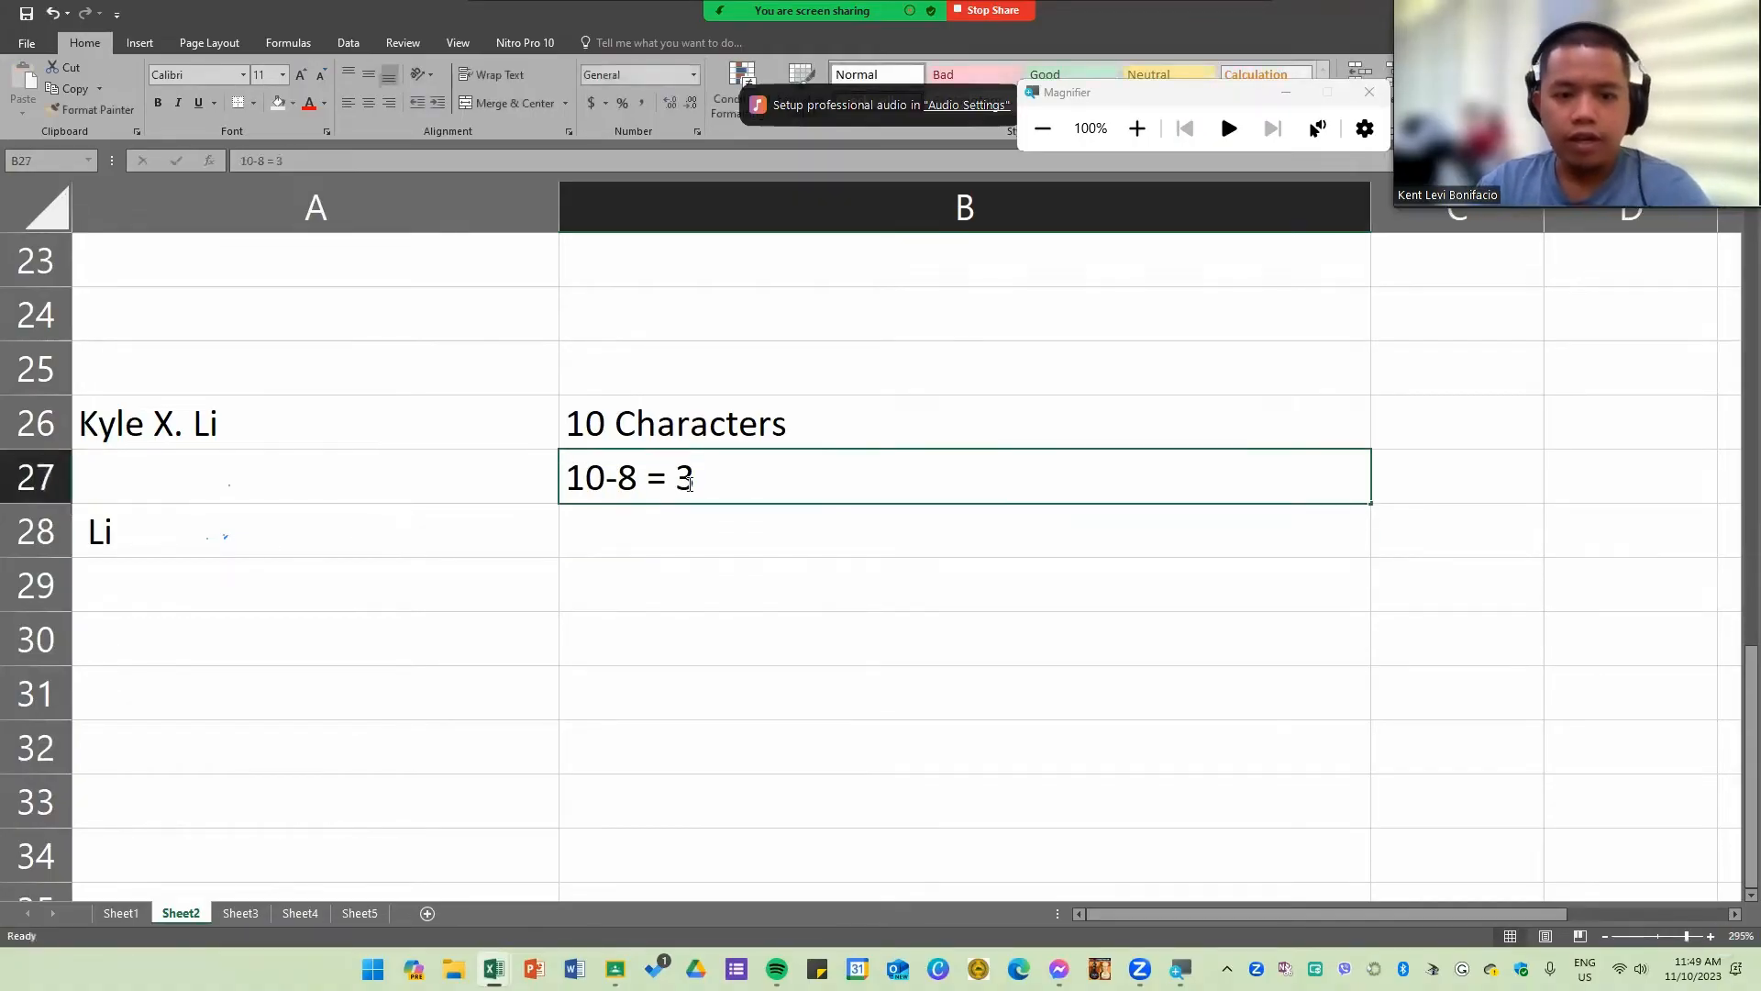
{"action": "double_click", "coordinate": [702, 477]}
{"action": "type", "text": "2"}
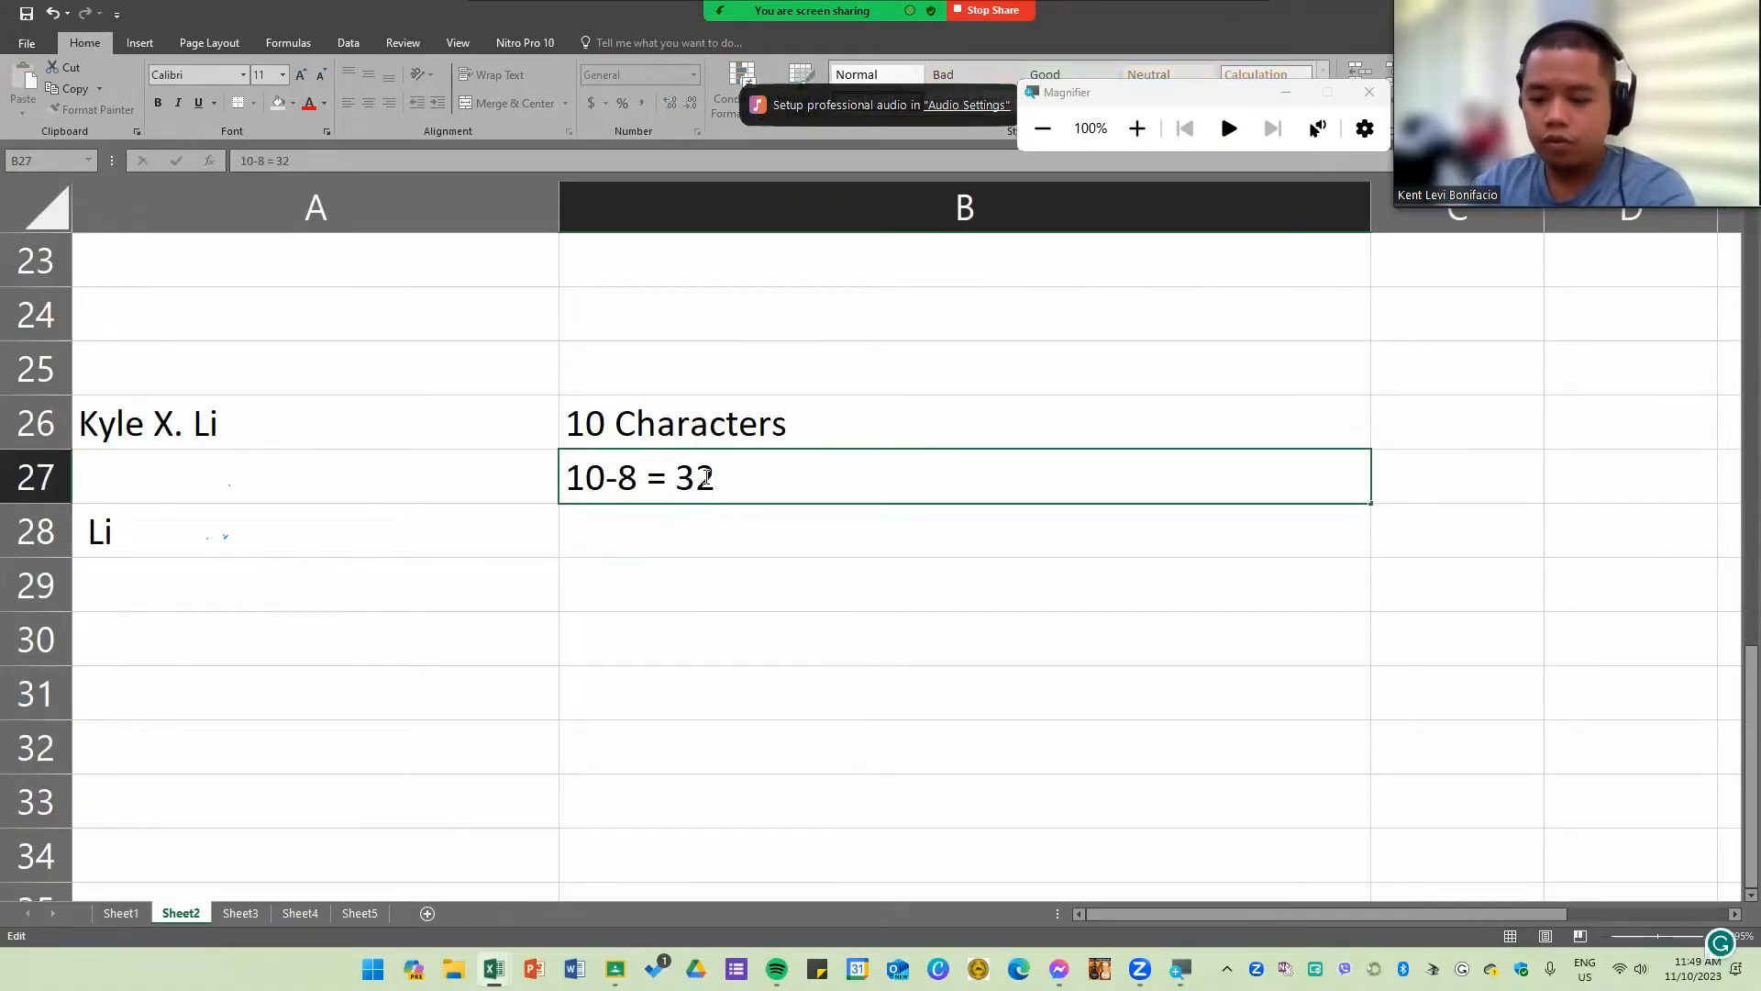
{"action": "key", "text": "BackSpace"}
{"action": "key", "text": "BackSpace"}
{"action": "type", "text": "2"}
{"action": "key", "text": "Return"}
Step: Change the character count in A28's RIGHT formula to 2
{"action": "double_click", "coordinate": [180, 537]}
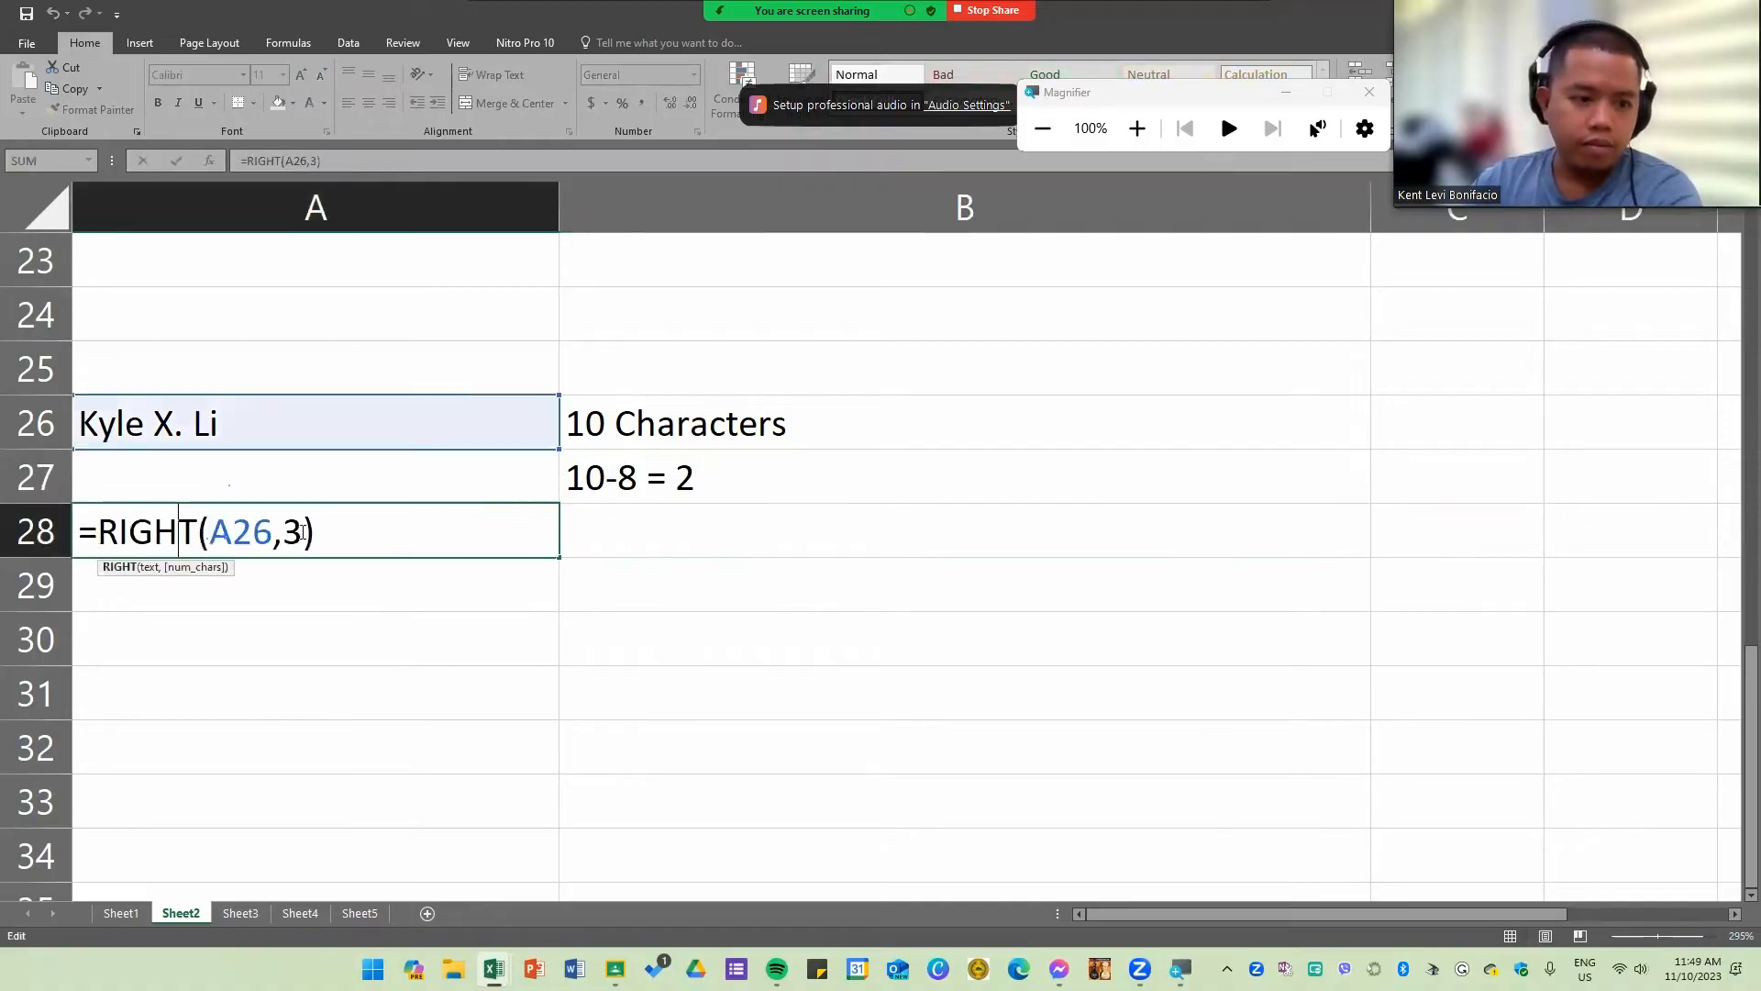
{"action": "left_click", "coordinate": [307, 530]}
{"action": "key", "text": "BackSpace"}
{"action": "type", "text": "2"}
{"action": "key", "text": "Return"}
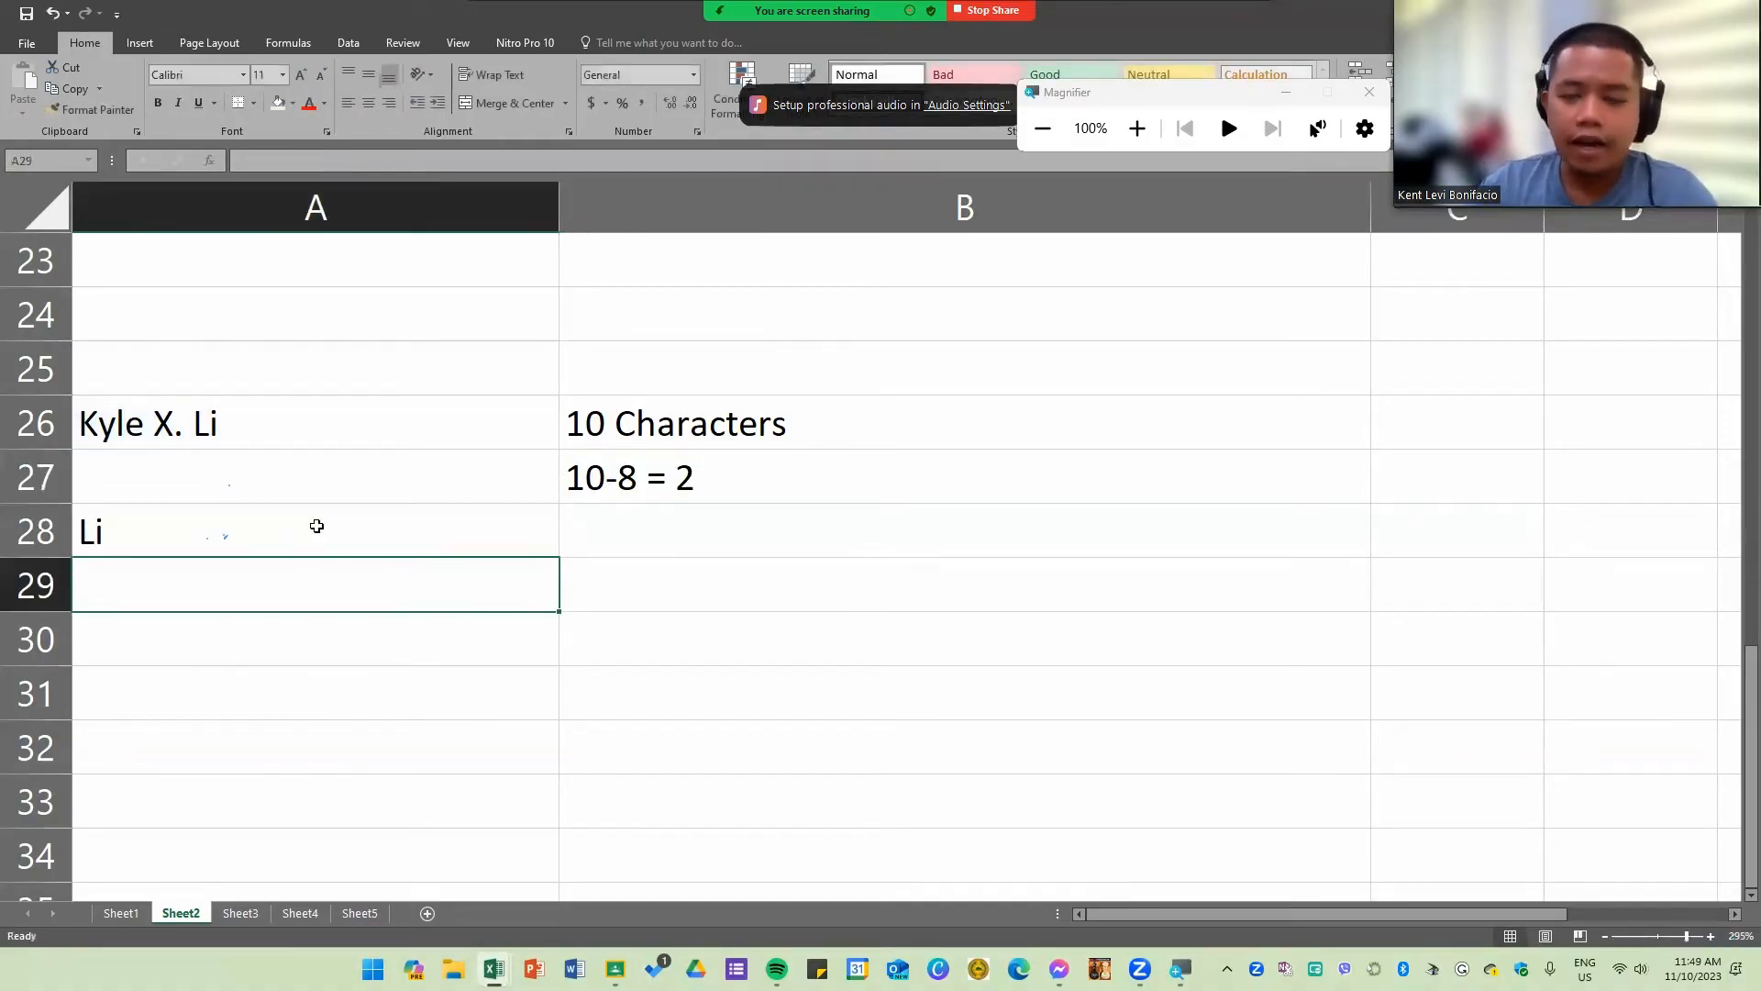
Step: Review the sample name in A26 and the RIGHT formula in A28
{"action": "double_click", "coordinate": [305, 530]}
{"action": "left_click", "coordinate": [665, 656]}
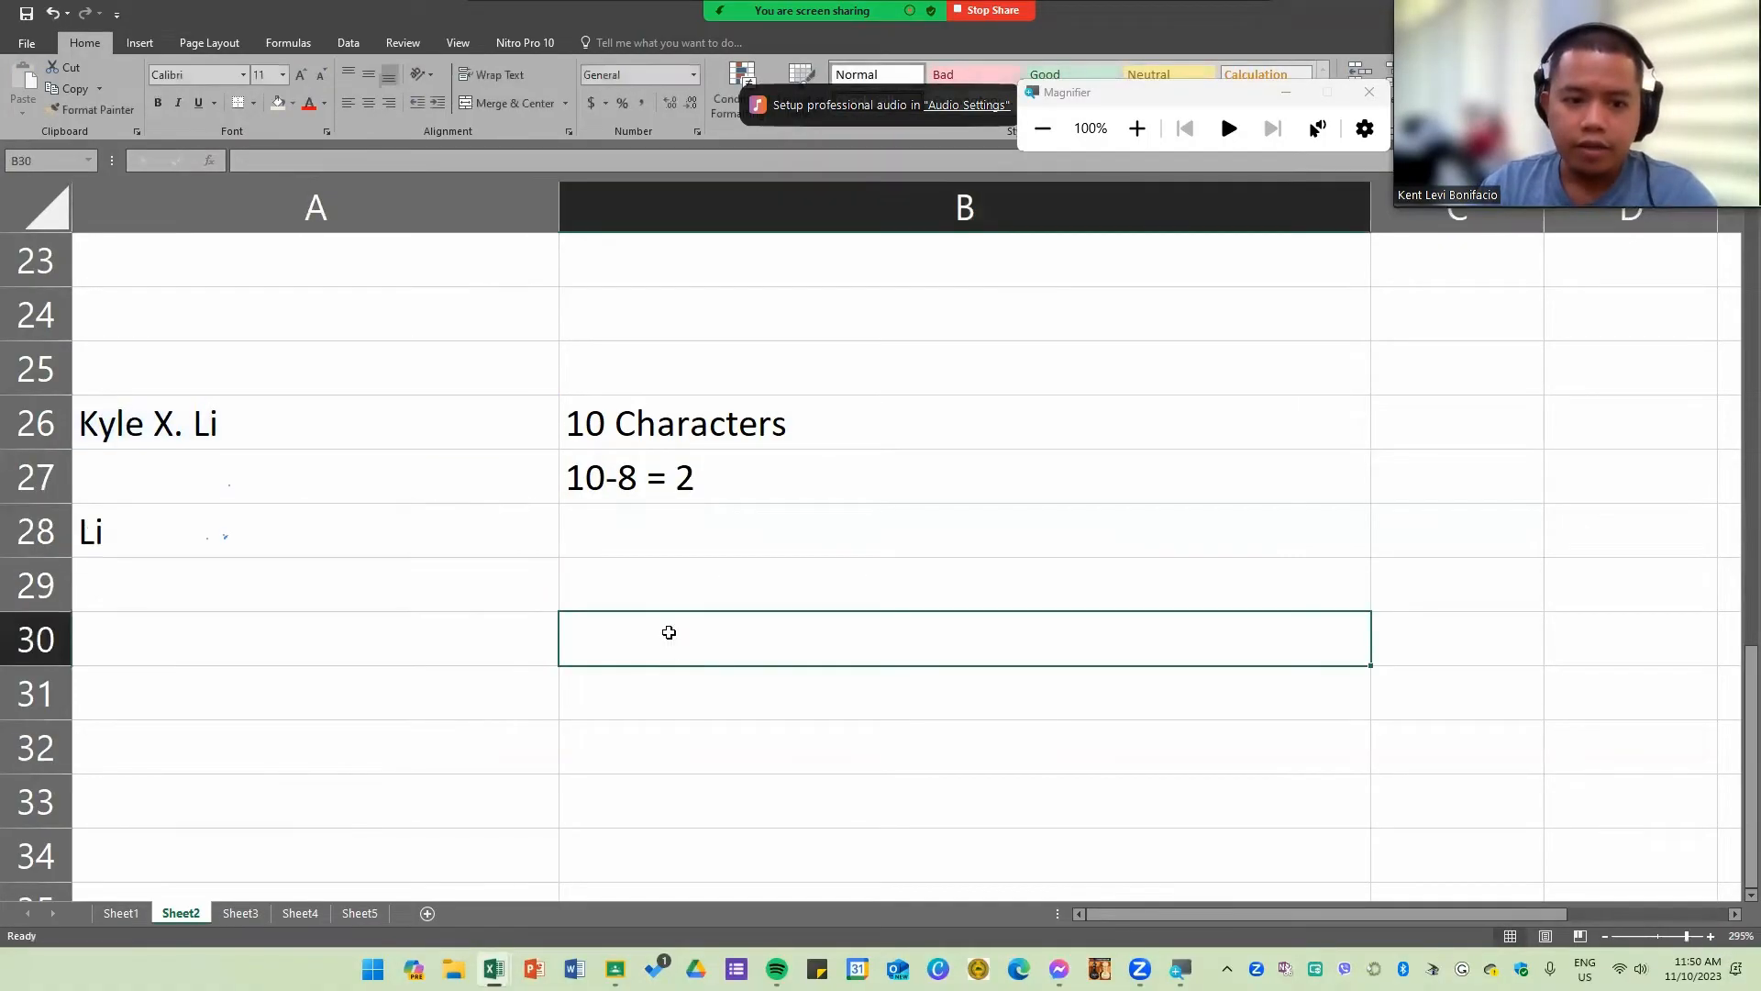
{"action": "left_click", "coordinate": [352, 418]}
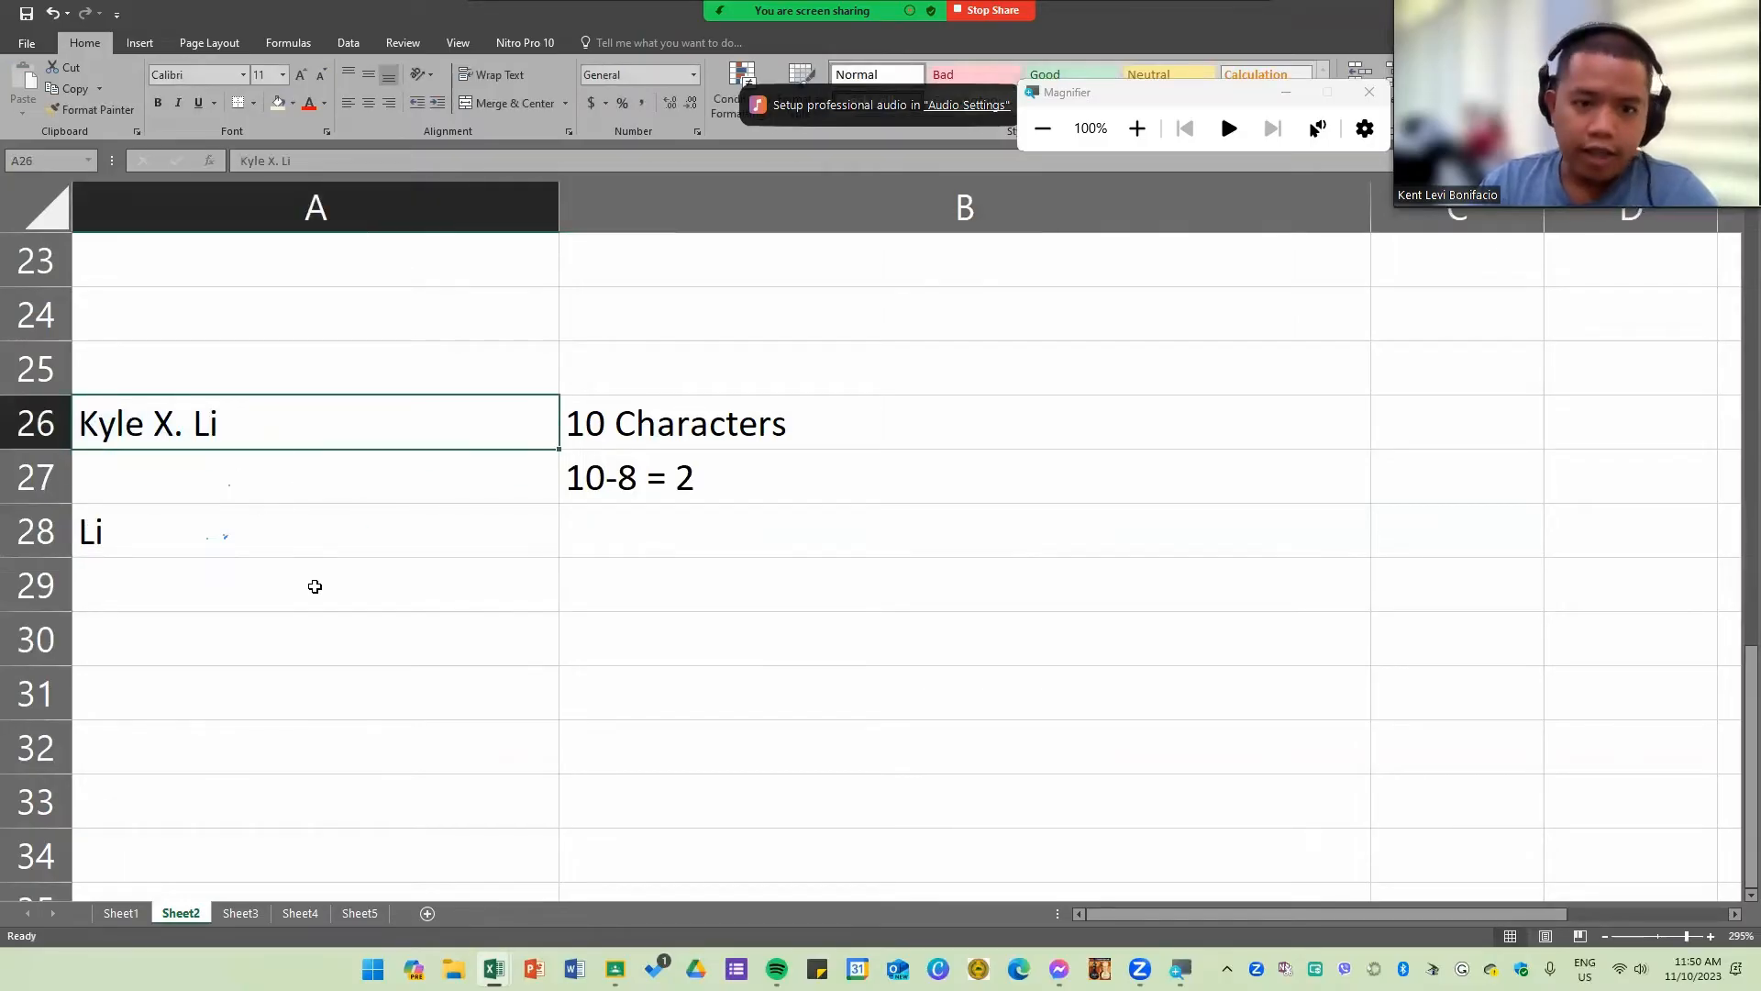
{"action": "left_click", "coordinate": [541, 512]}
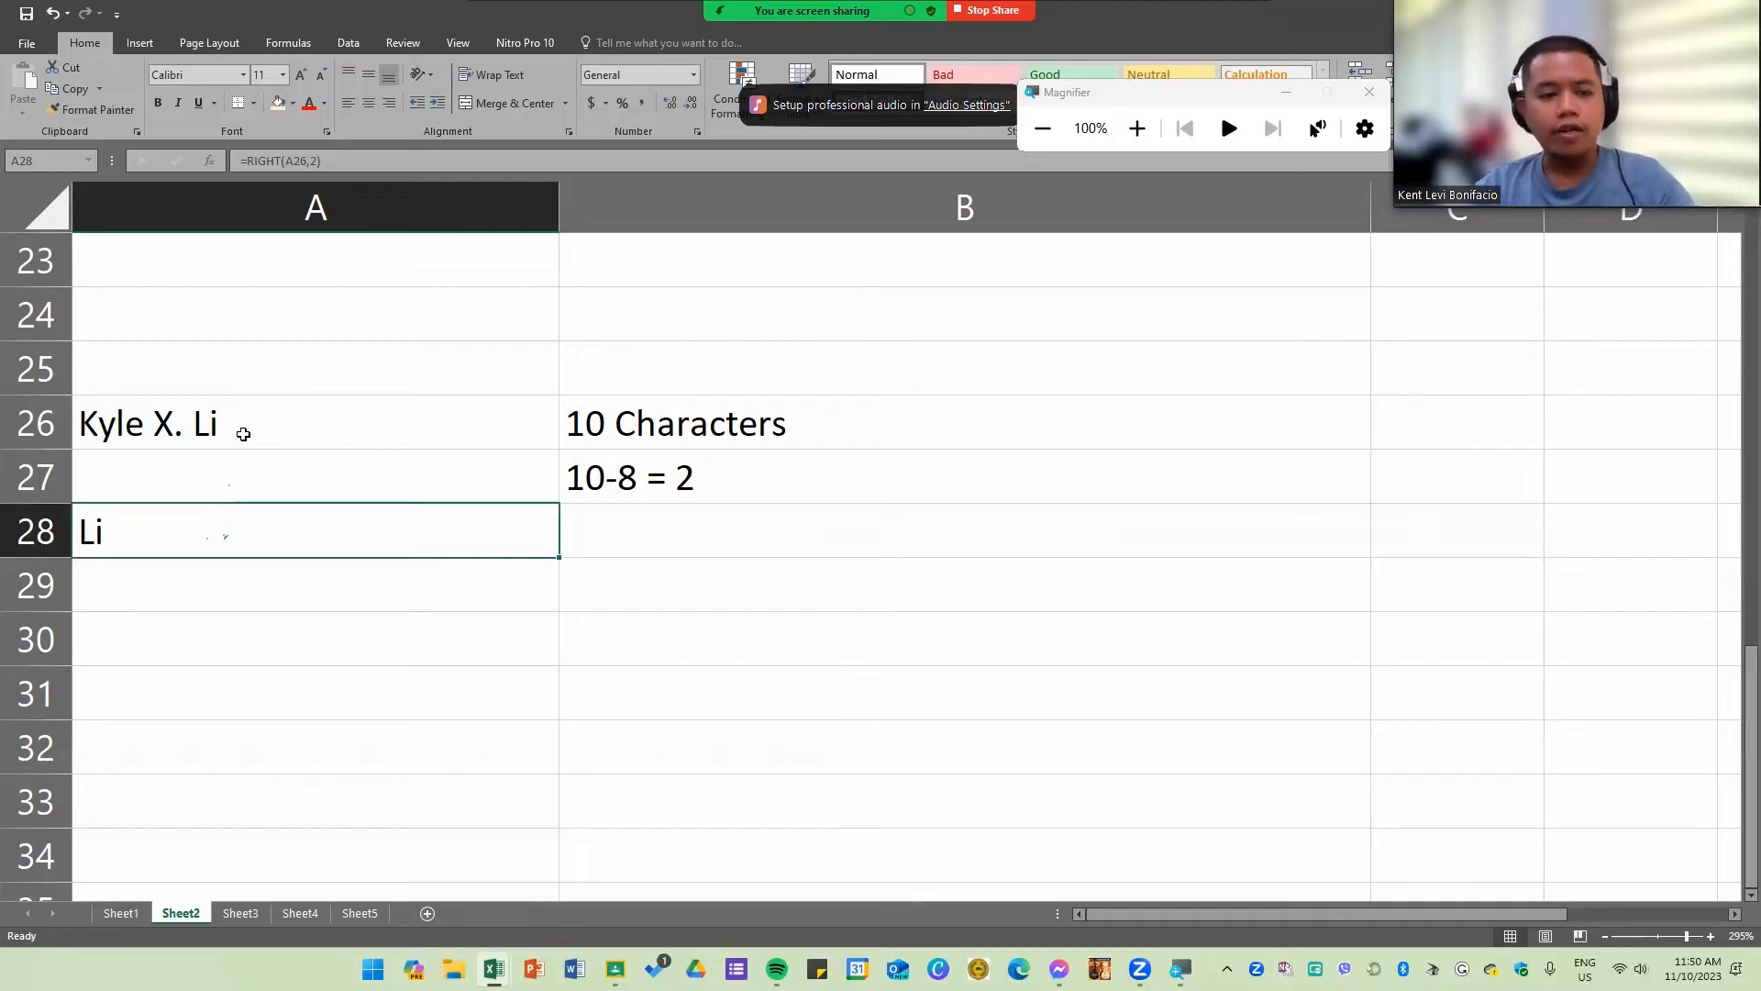
{"action": "left_click", "coordinate": [160, 418]}
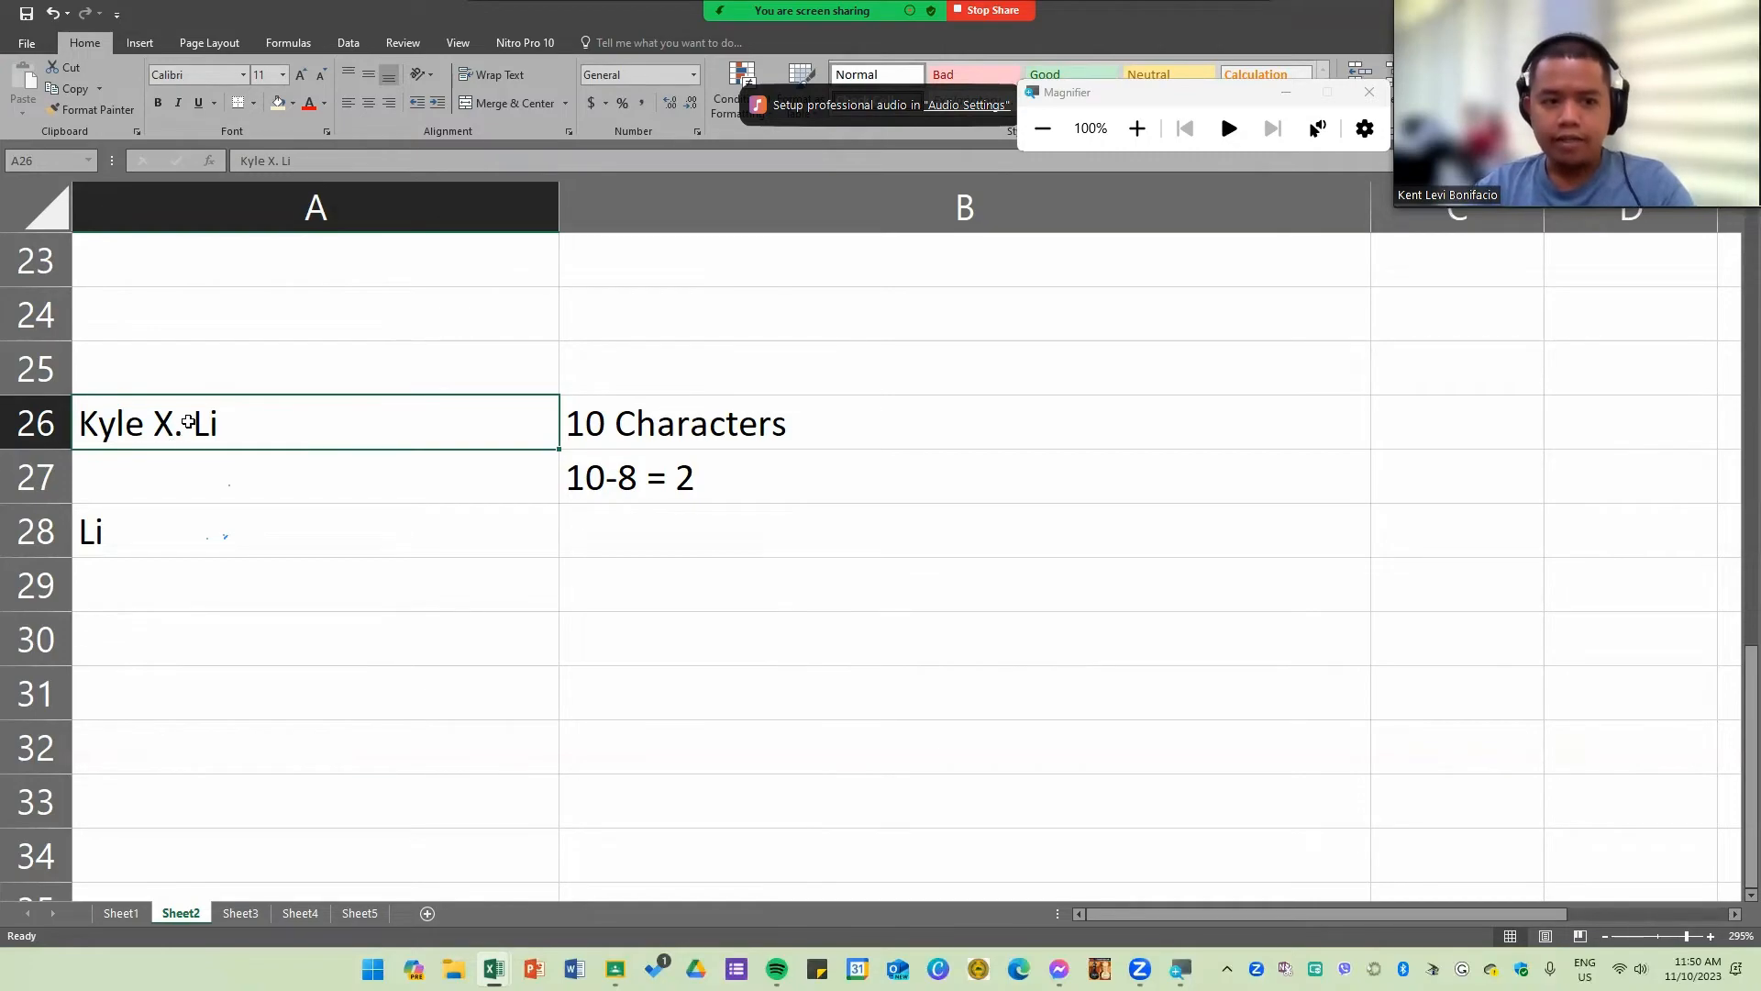
{"action": "left_click", "coordinate": [1324, 539]}
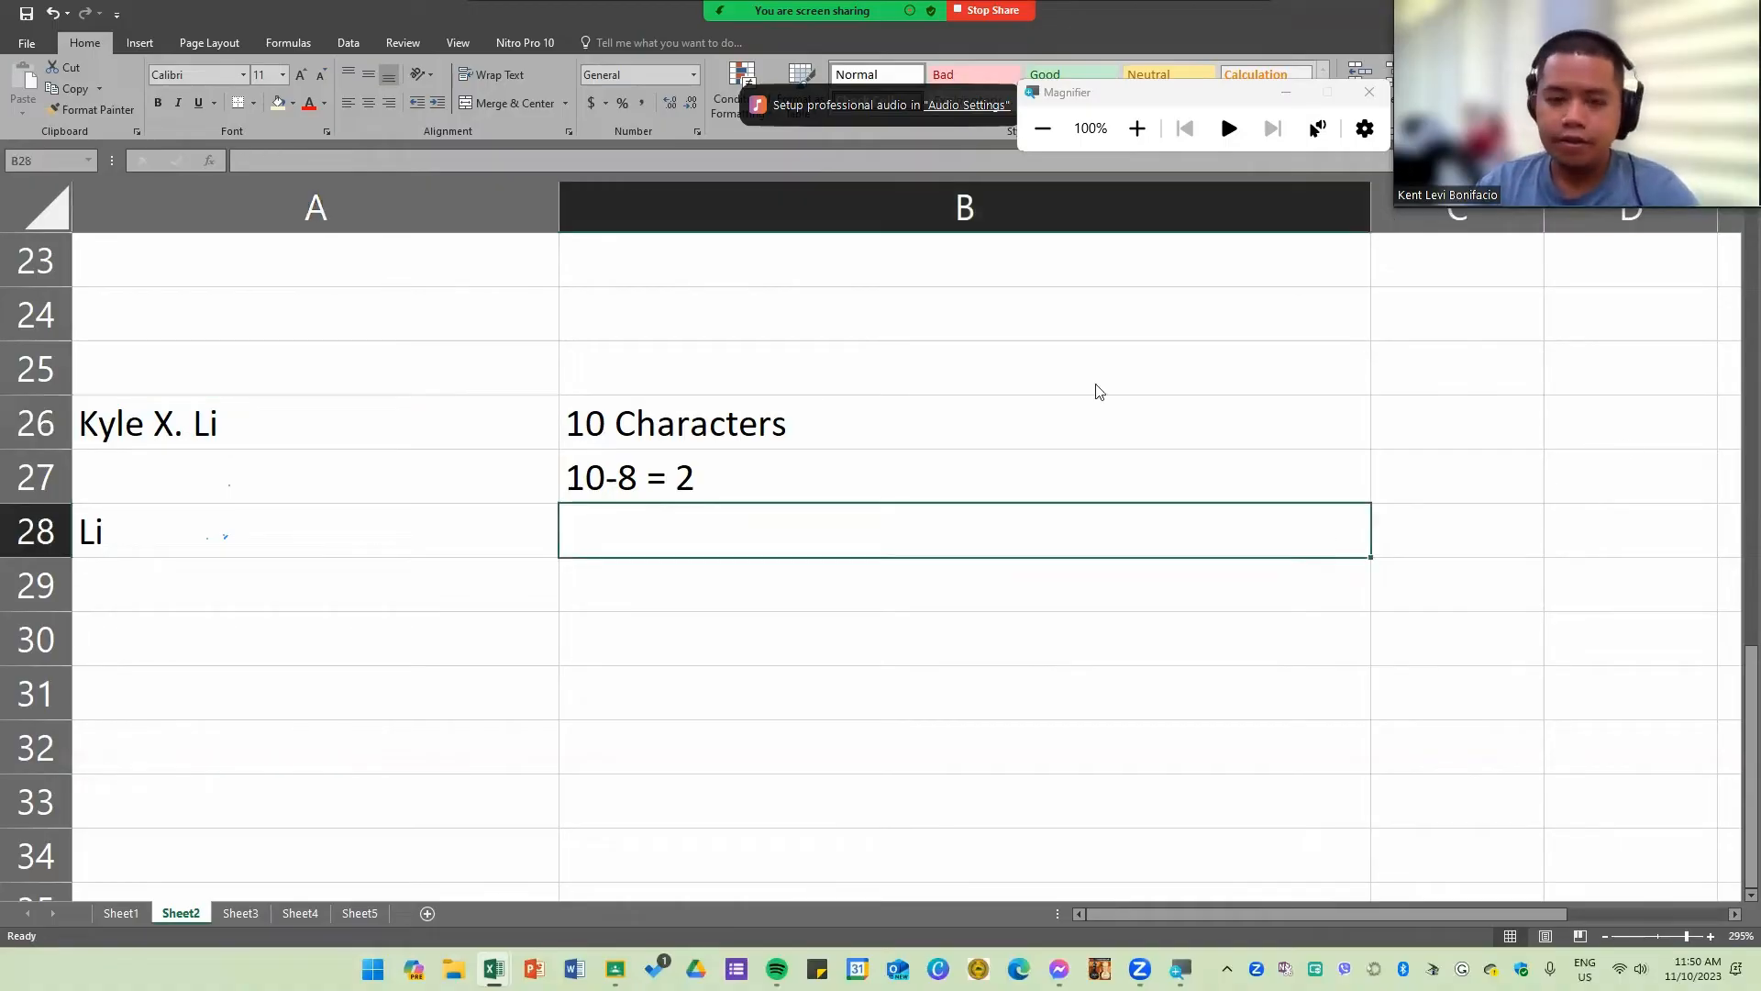
Step: Switch to the Part 5 (Text) sheet and begin =RIGHT(A5,LEN(A5) in D5 under Last Name
{"action": "key", "text": "alt+Tab"}
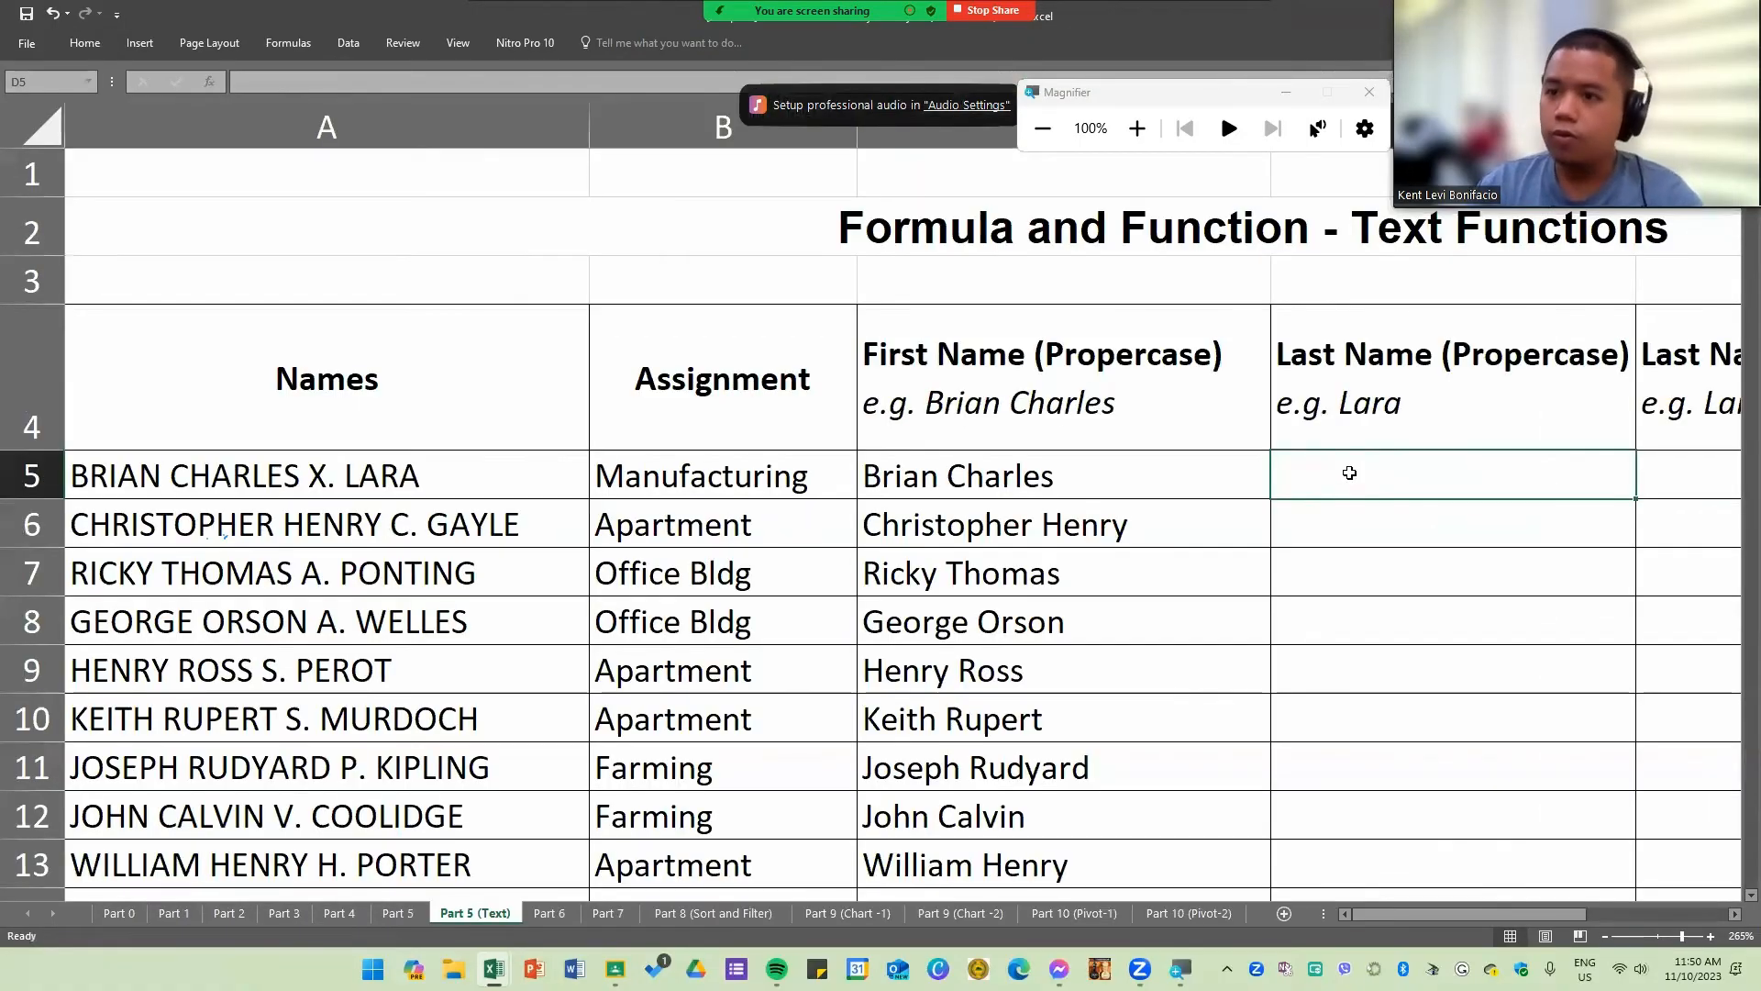
{"action": "type", "text": "=ri"}
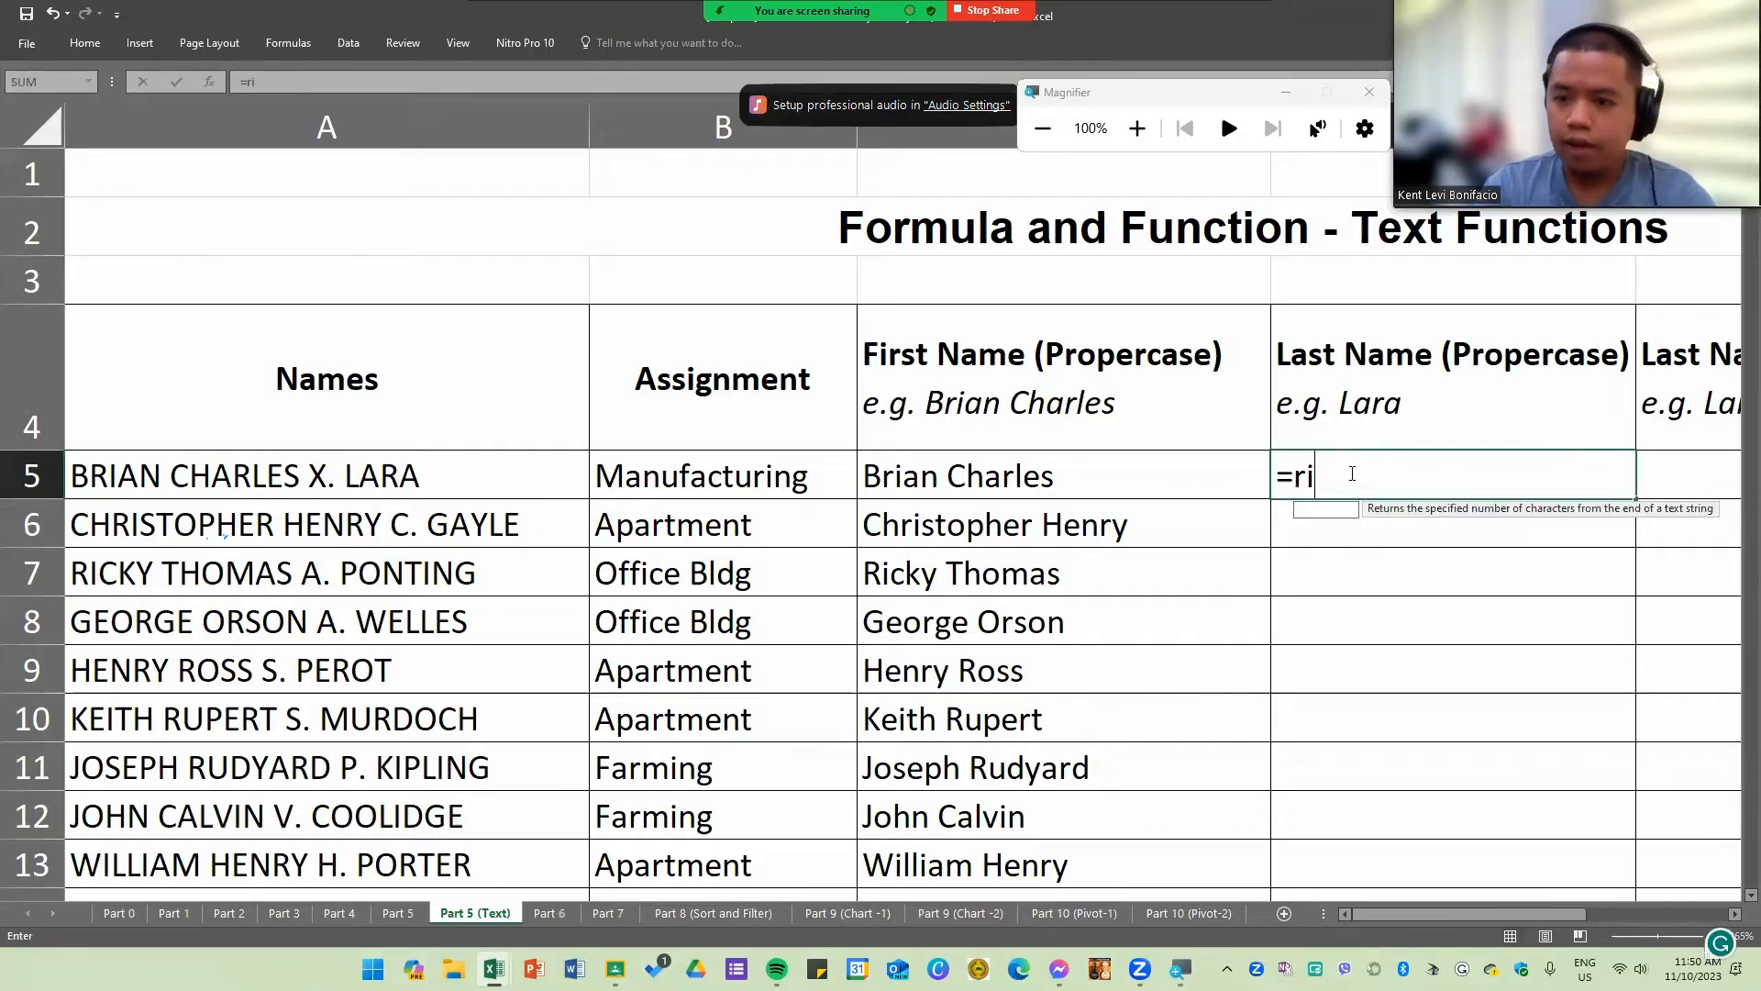
{"action": "key", "text": "Tab"}
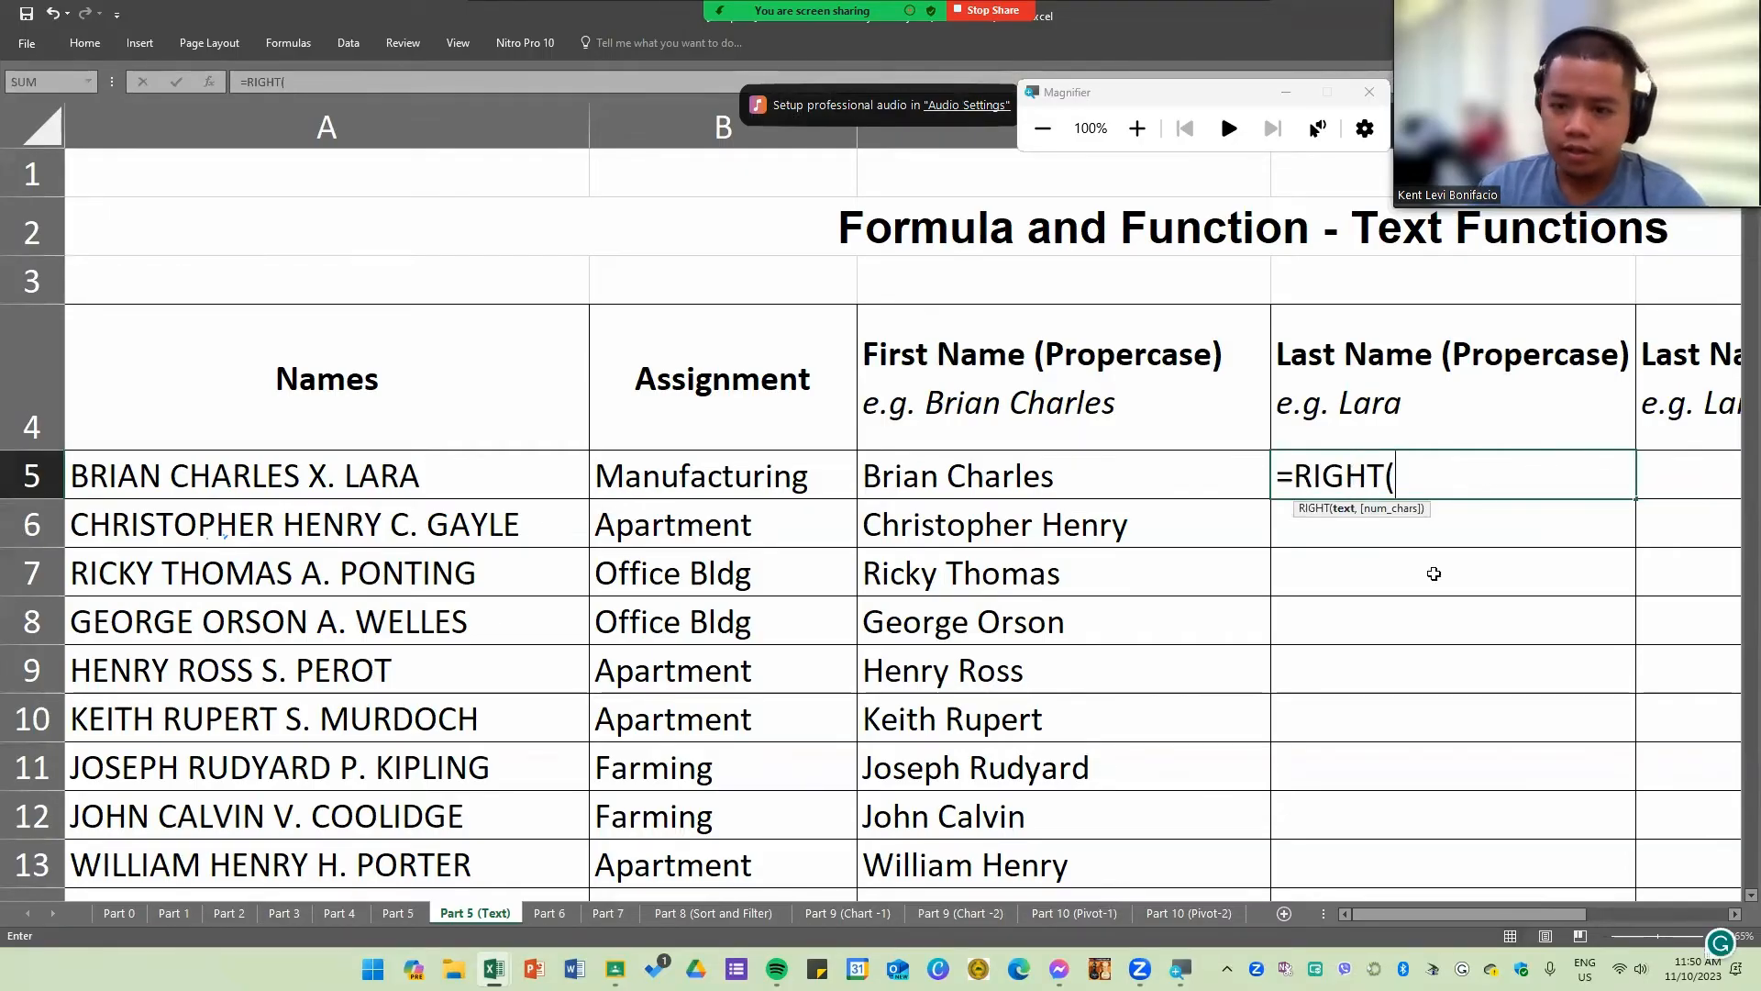
{"action": "left_click", "coordinate": [349, 477]}
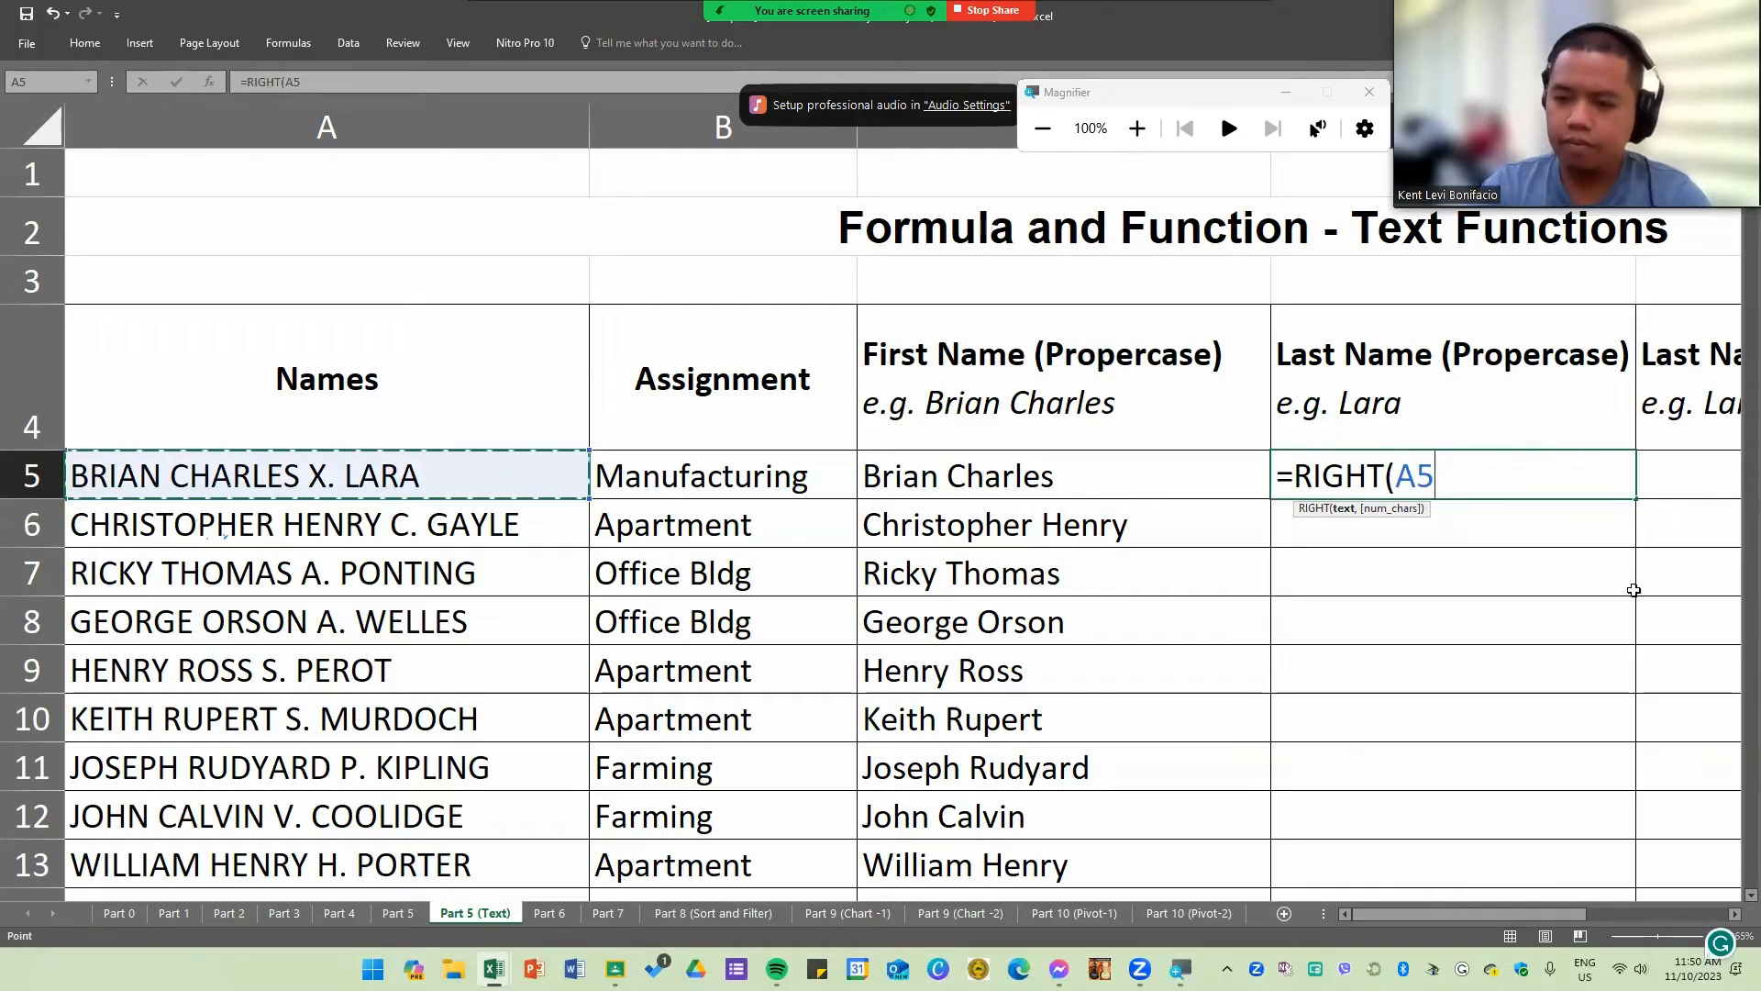
{"action": "type", "text": ","}
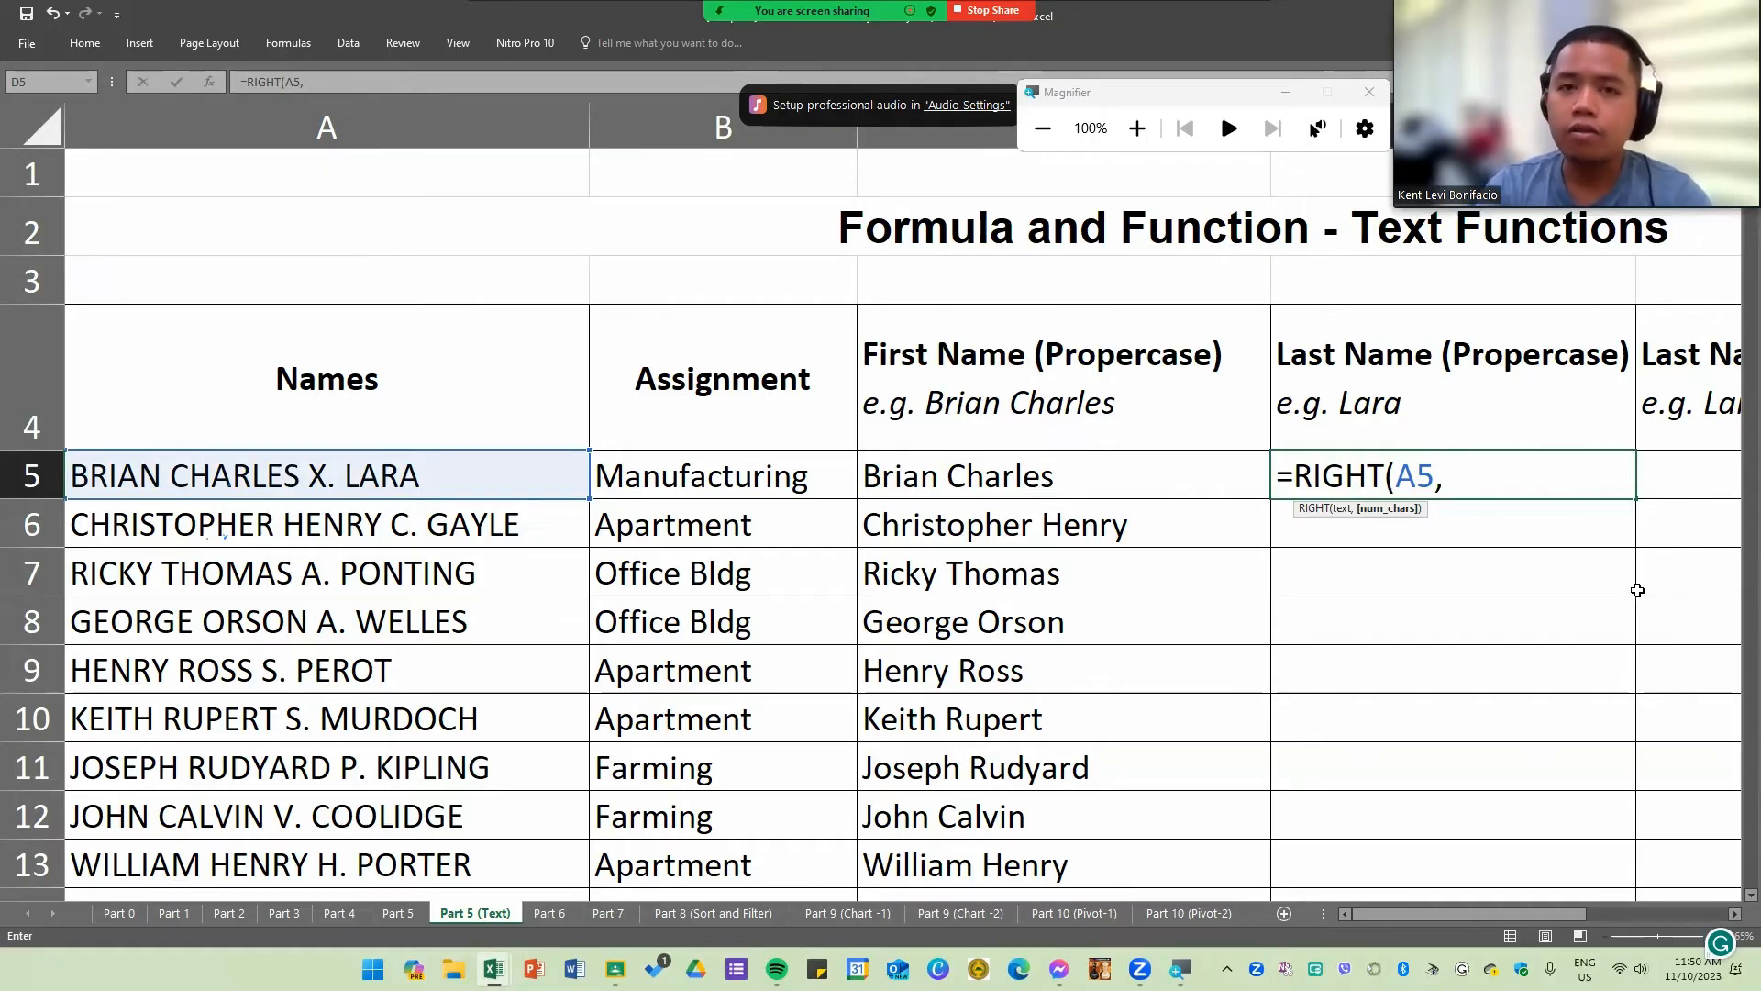
{"action": "type", "text": "LEN"}
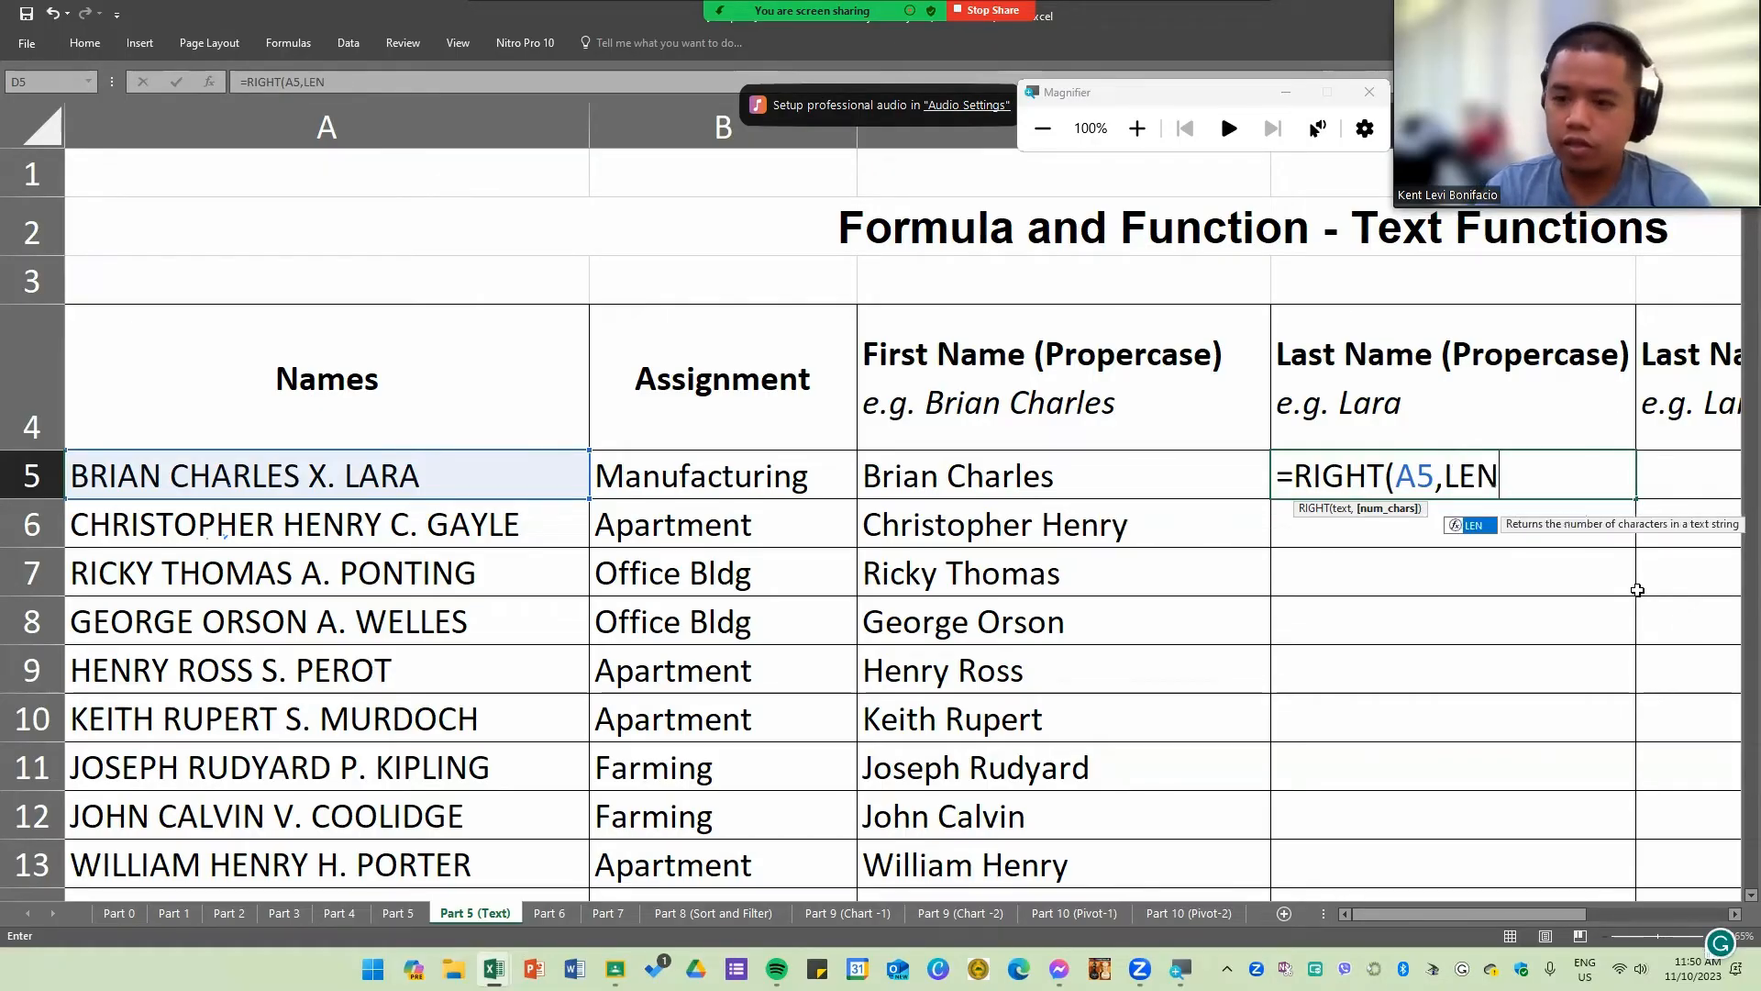
{"action": "type", "text": "("}
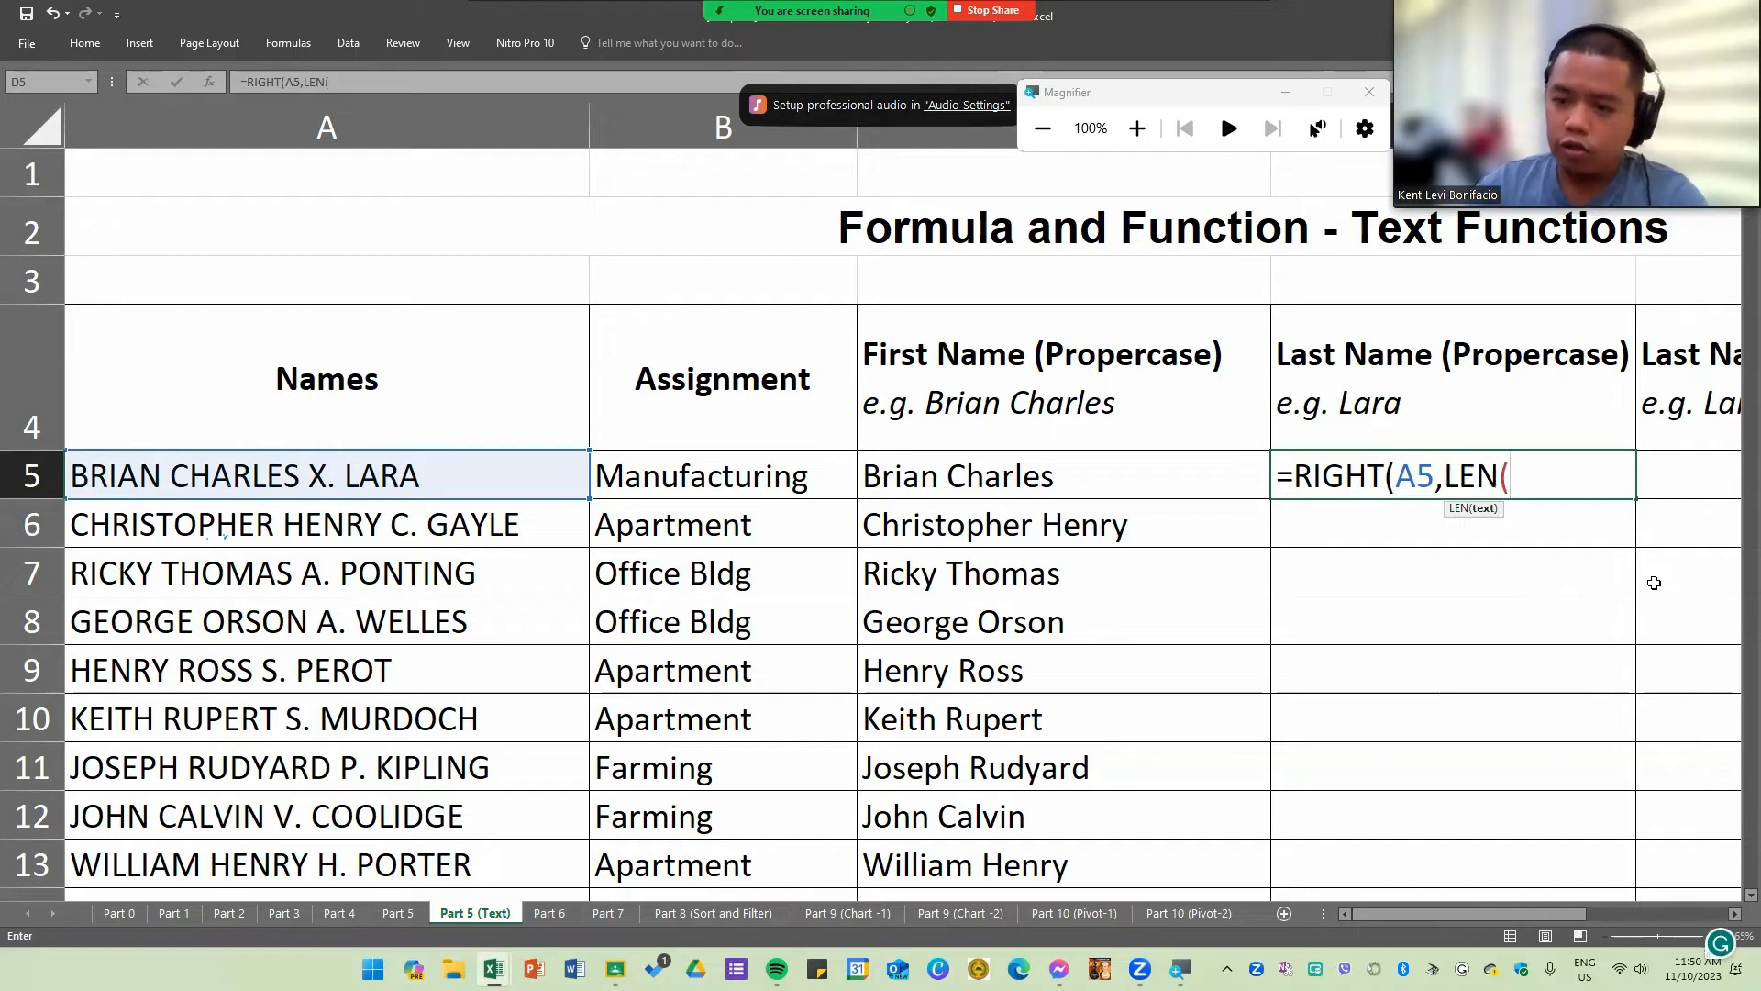
{"action": "left_click", "coordinate": [418, 471]}
{"action": "type", "text": ")"}
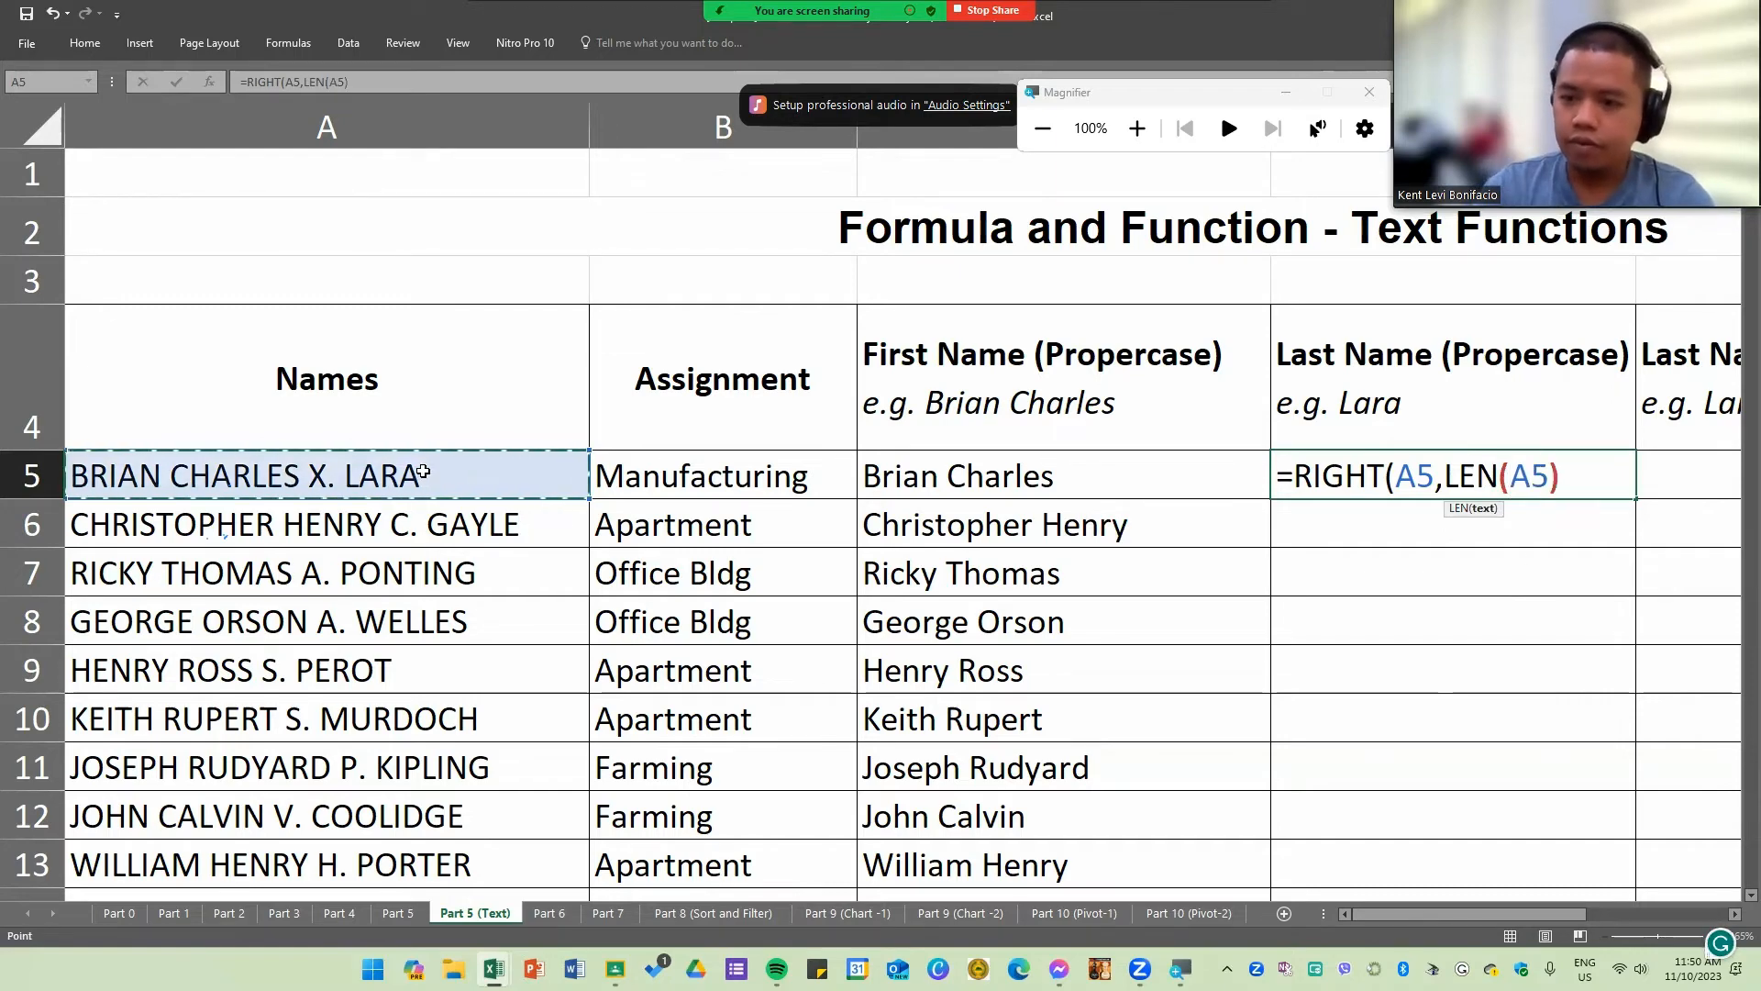
{"action": "left_click_drag", "start_coordinate": [1442, 472], "coordinate": [1569, 469]}
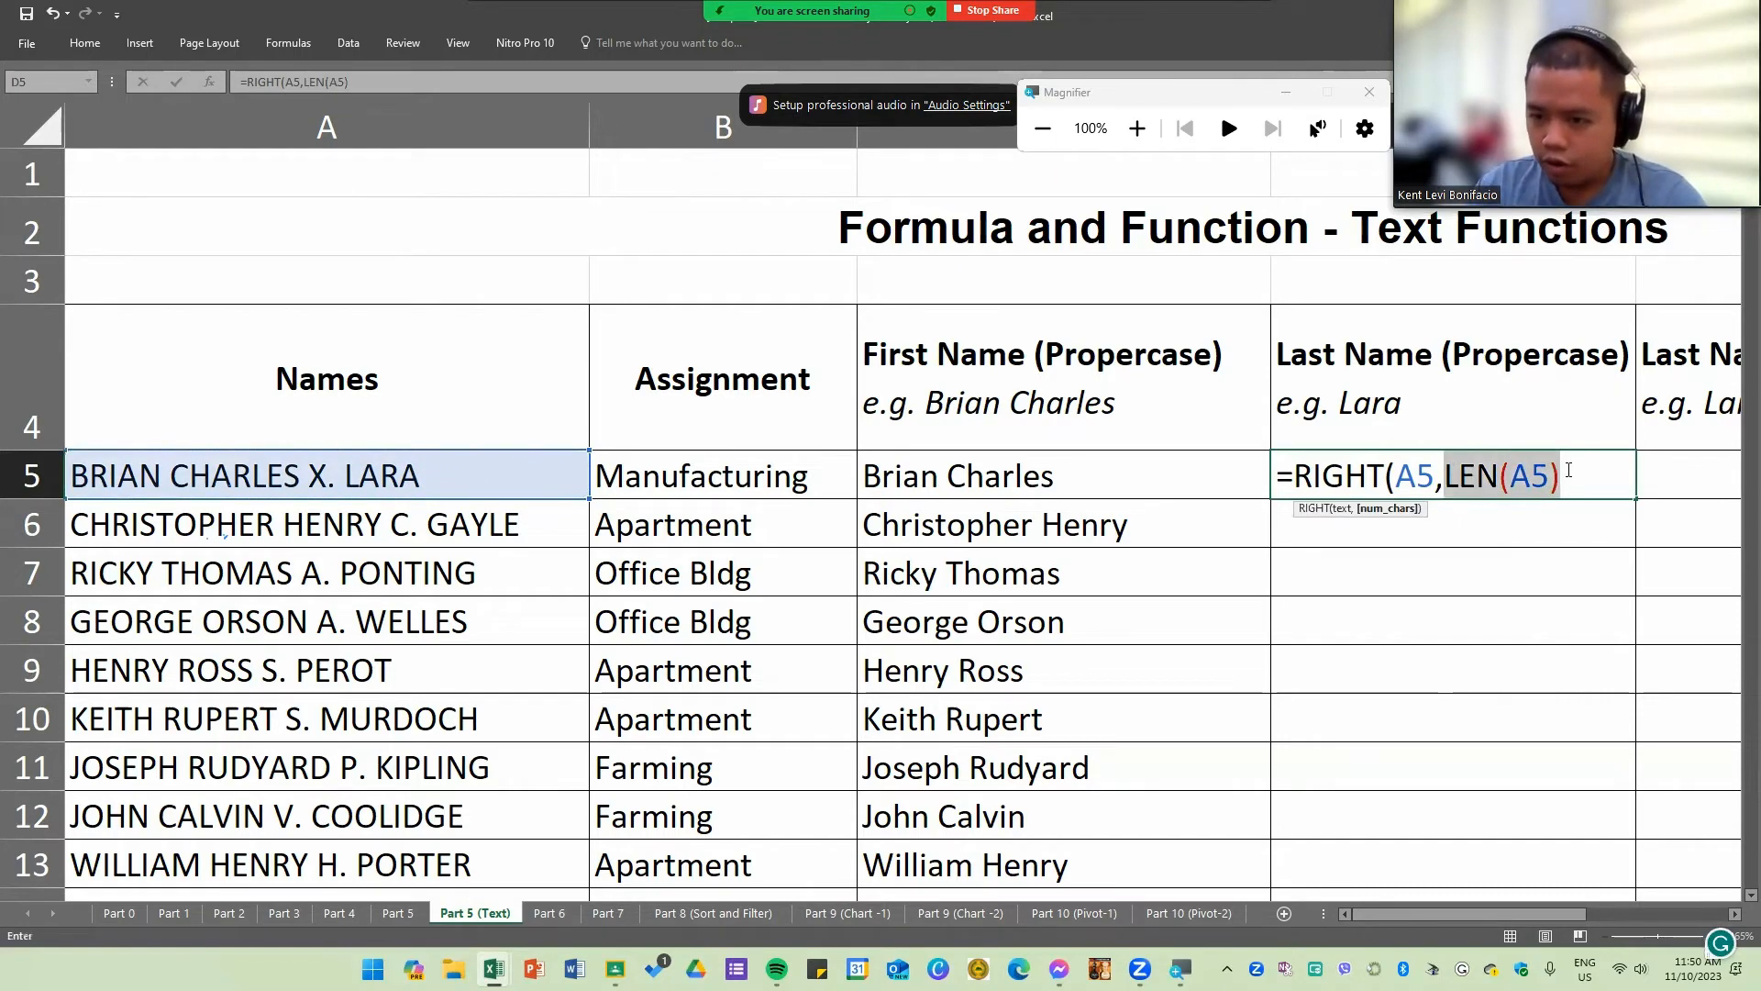
{"action": "left_click", "coordinate": [1574, 484]}
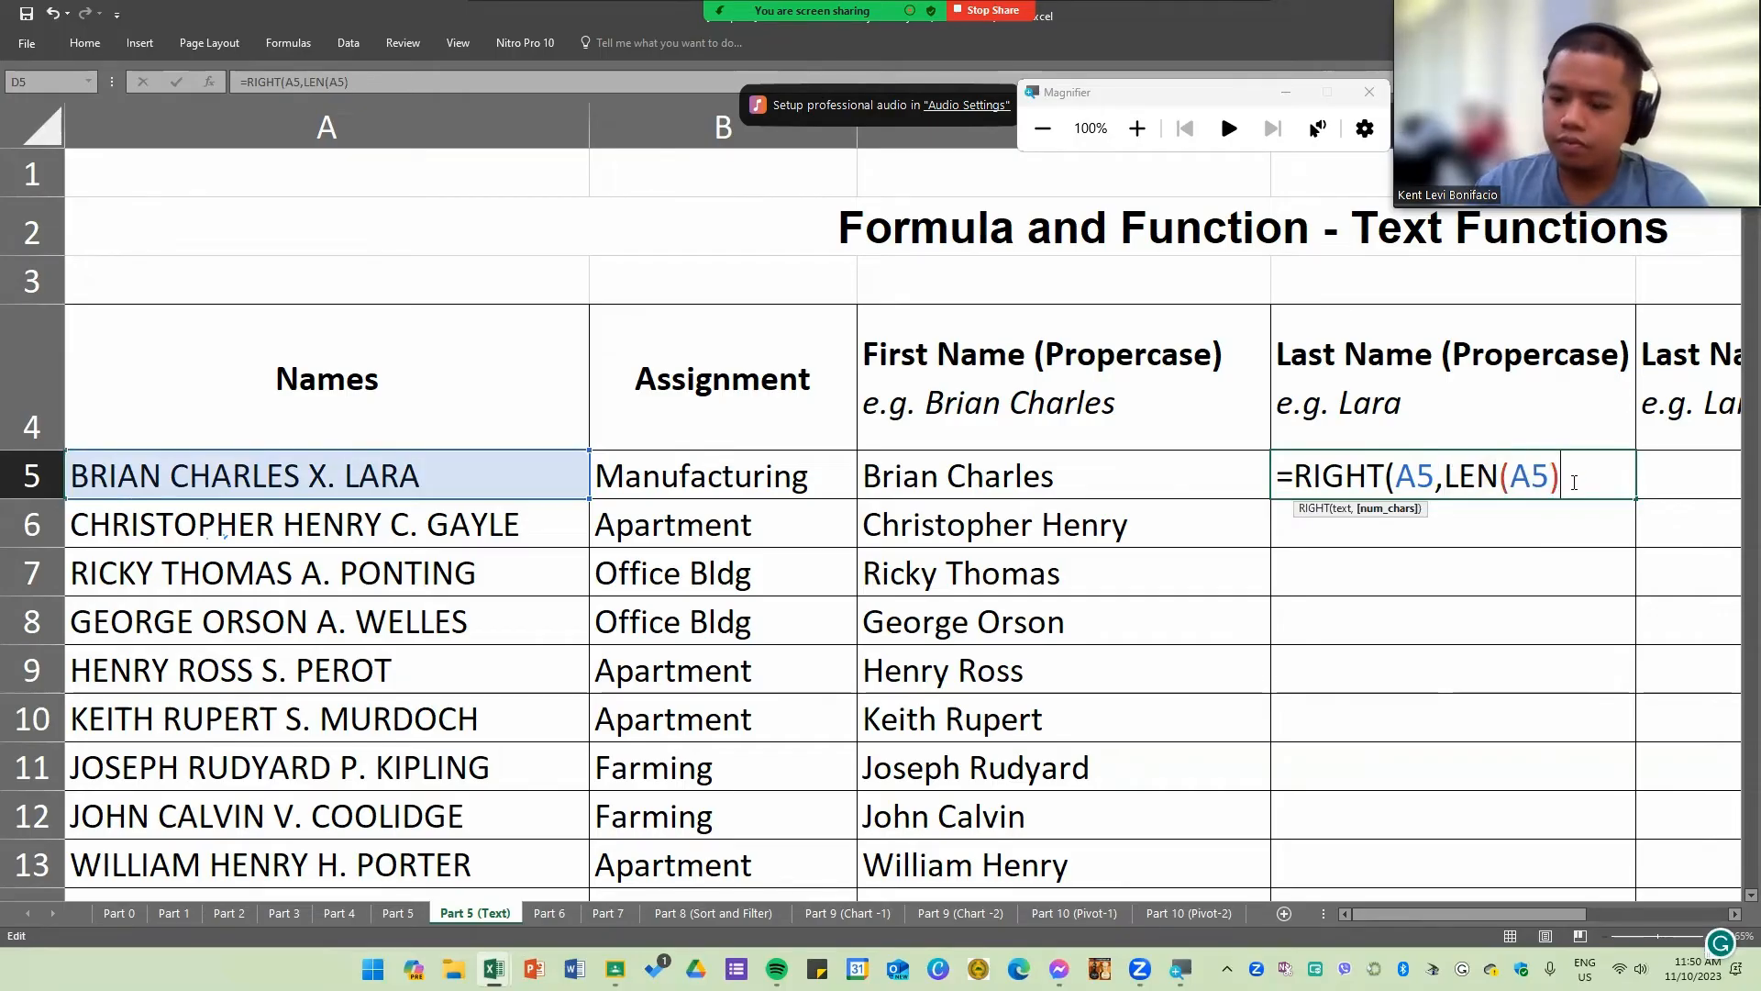
Step: Complete D5's formula as =RIGHT(A5,LEN(A5)-(FIND(".",A5)+1)) and accept the suggested parenthesis correction
{"action": "type", "text": "-FIND"}
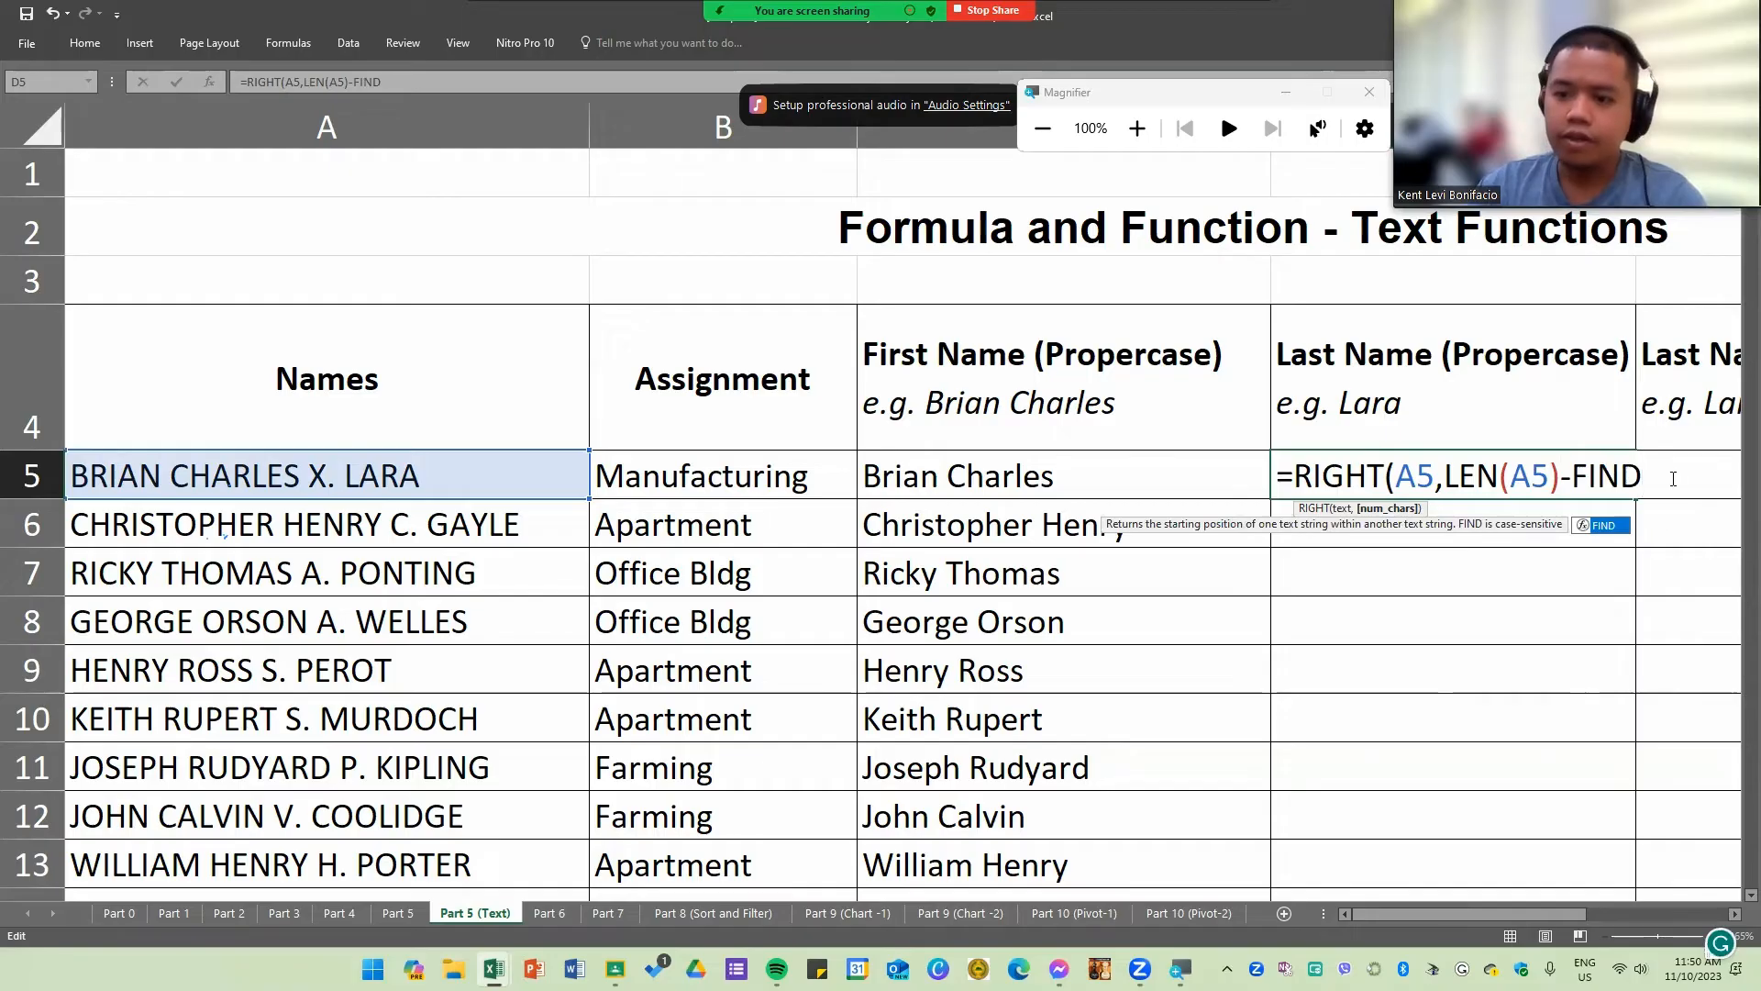
{"action": "left_click", "coordinate": [1579, 483]}
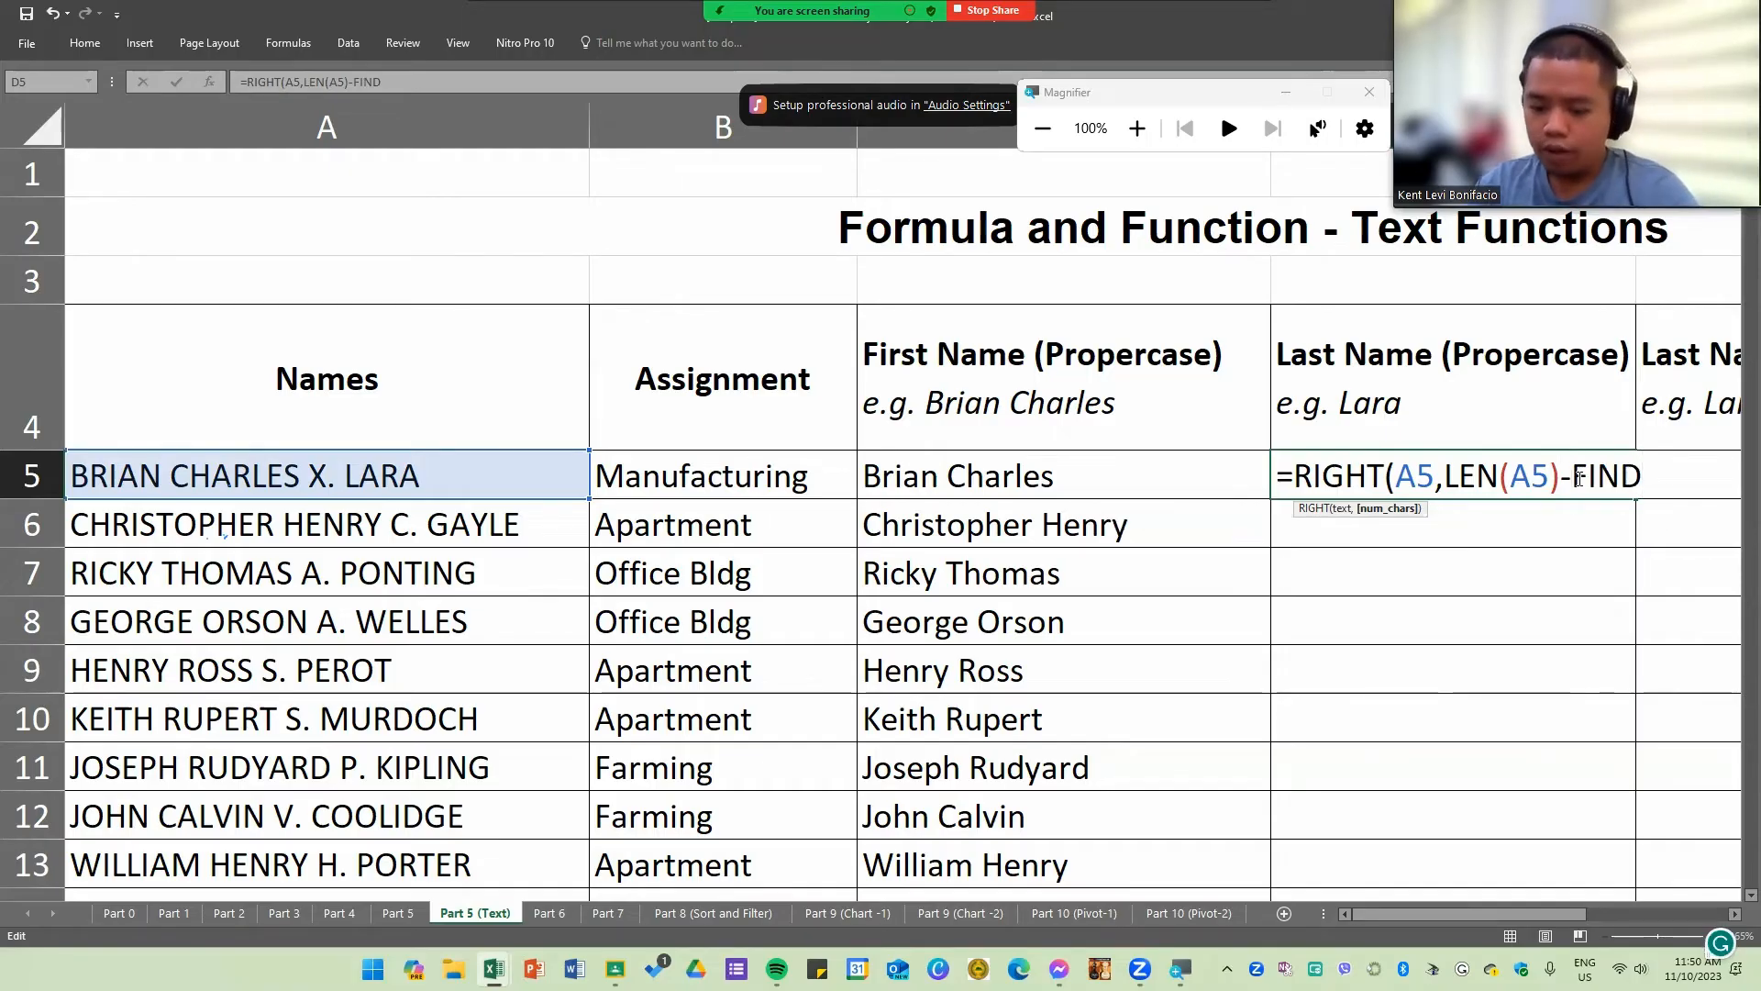
{"action": "type", "text": "(FIND"}
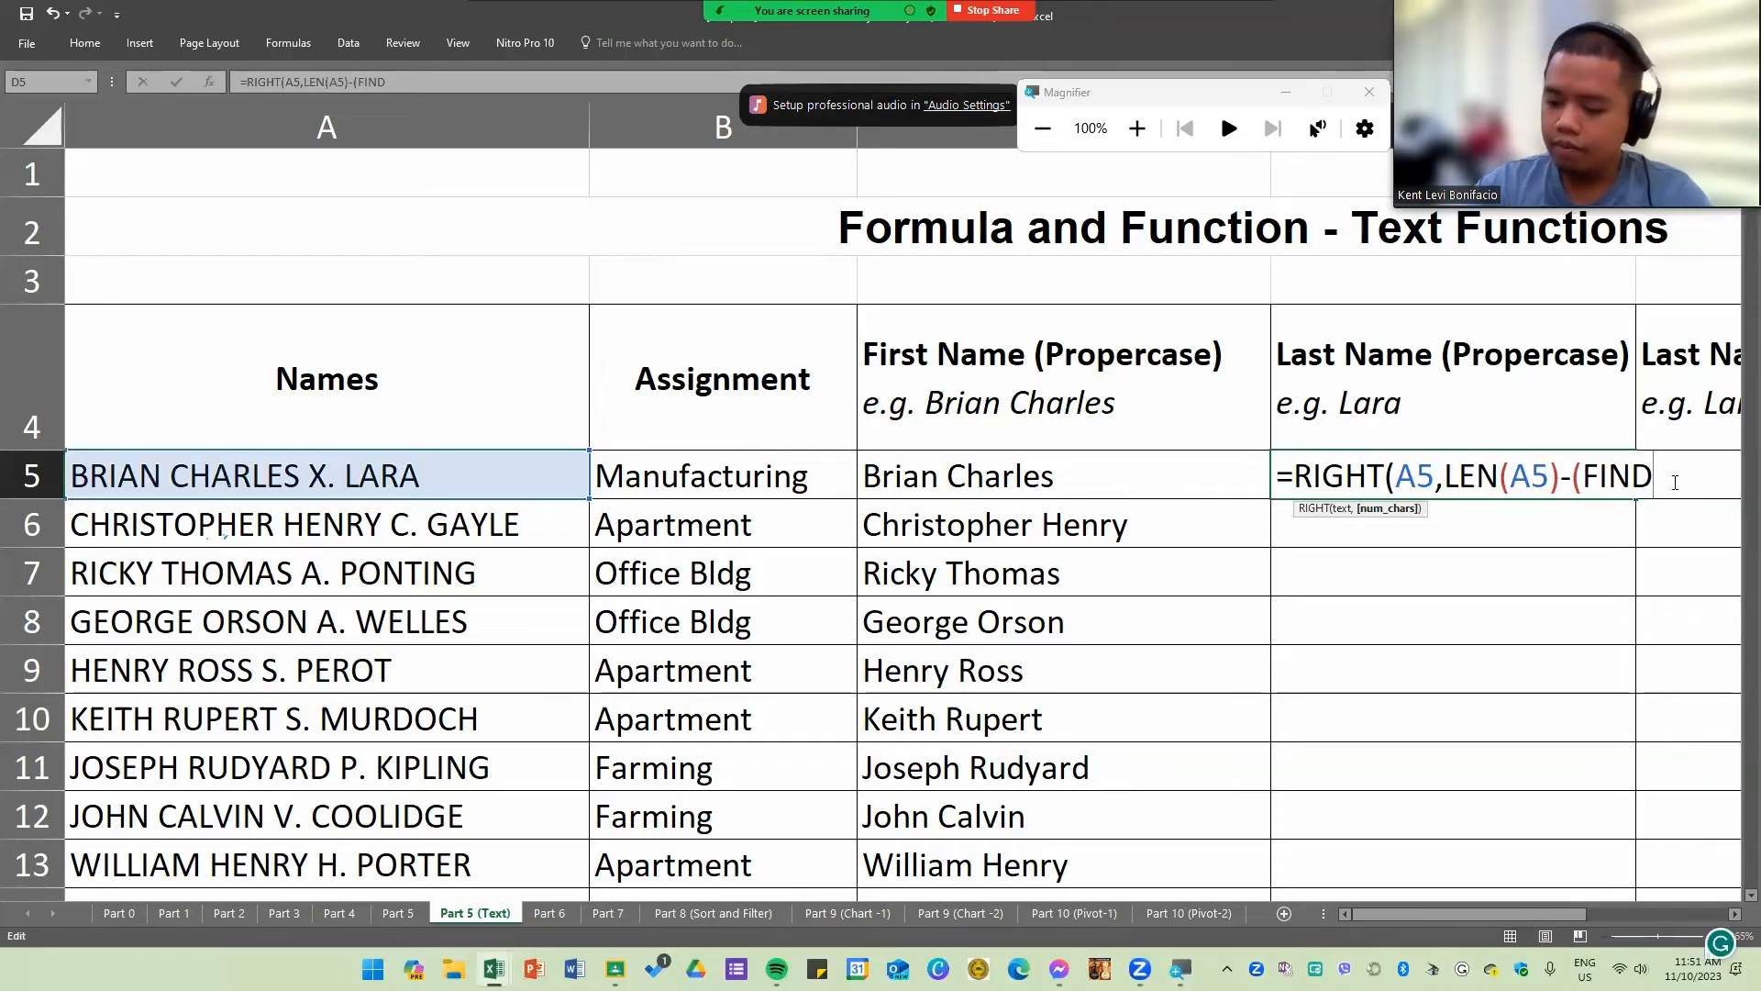
{"action": "type", "text": "+1"}
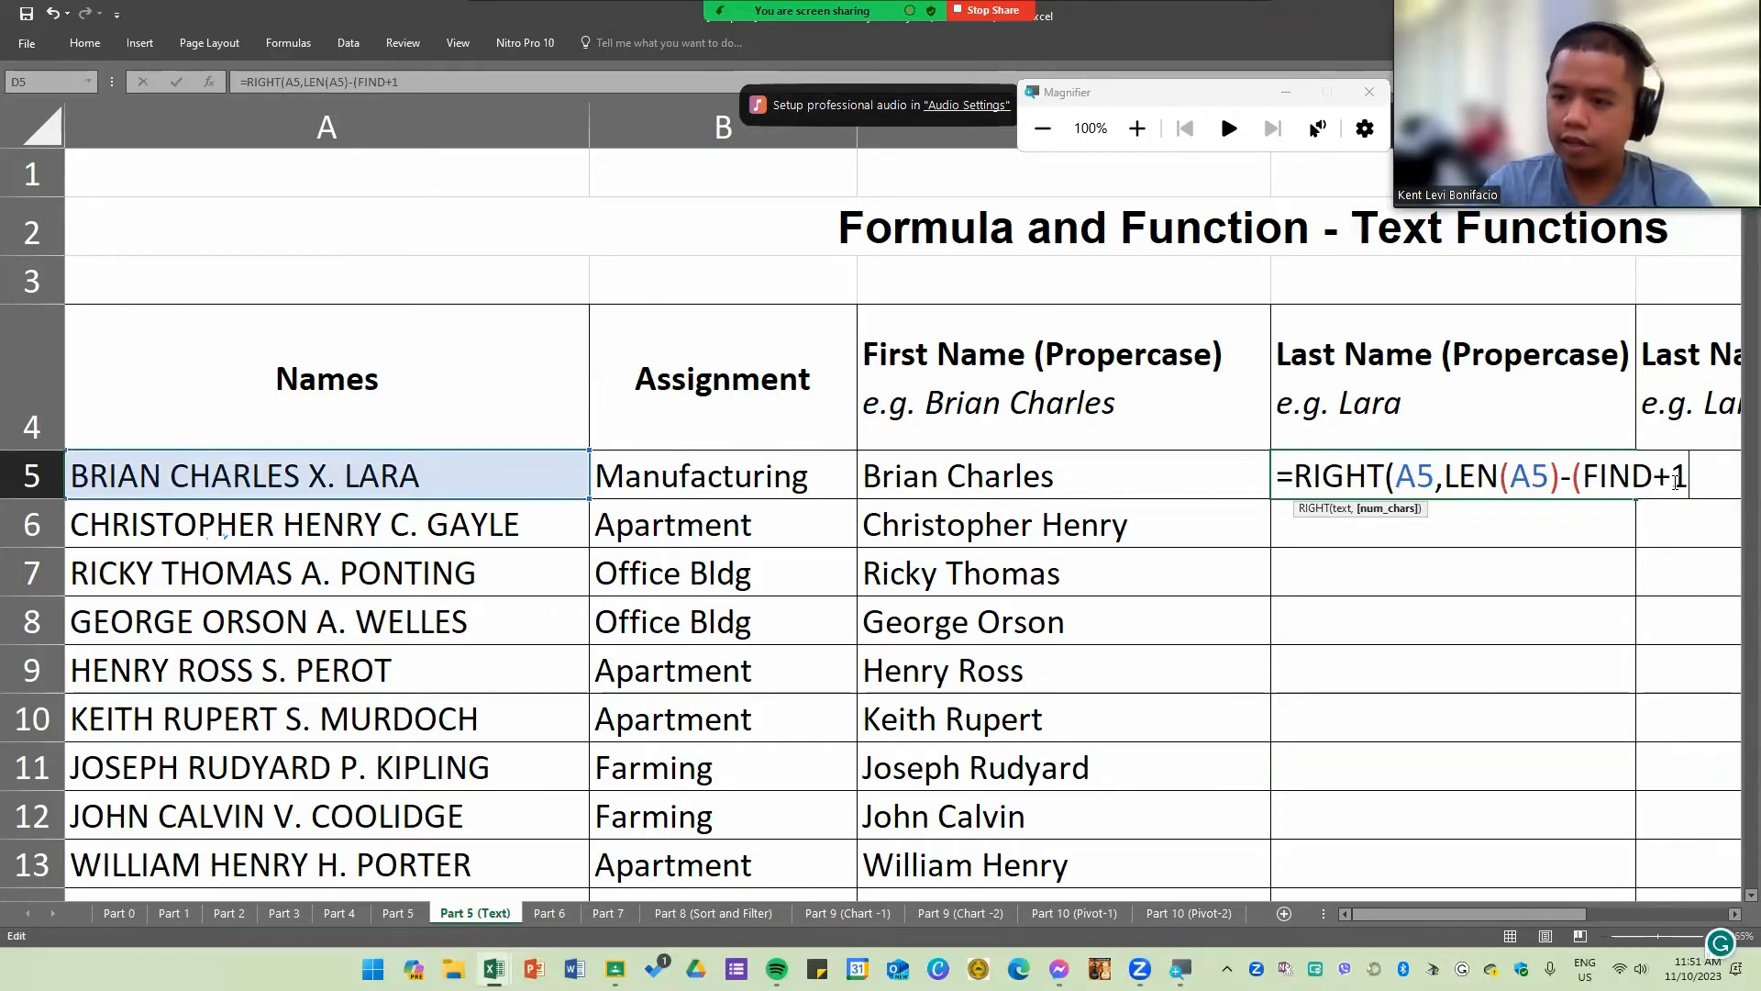
{"action": "type", "text": ")"}
{"action": "left_click", "coordinate": [1657, 476]}
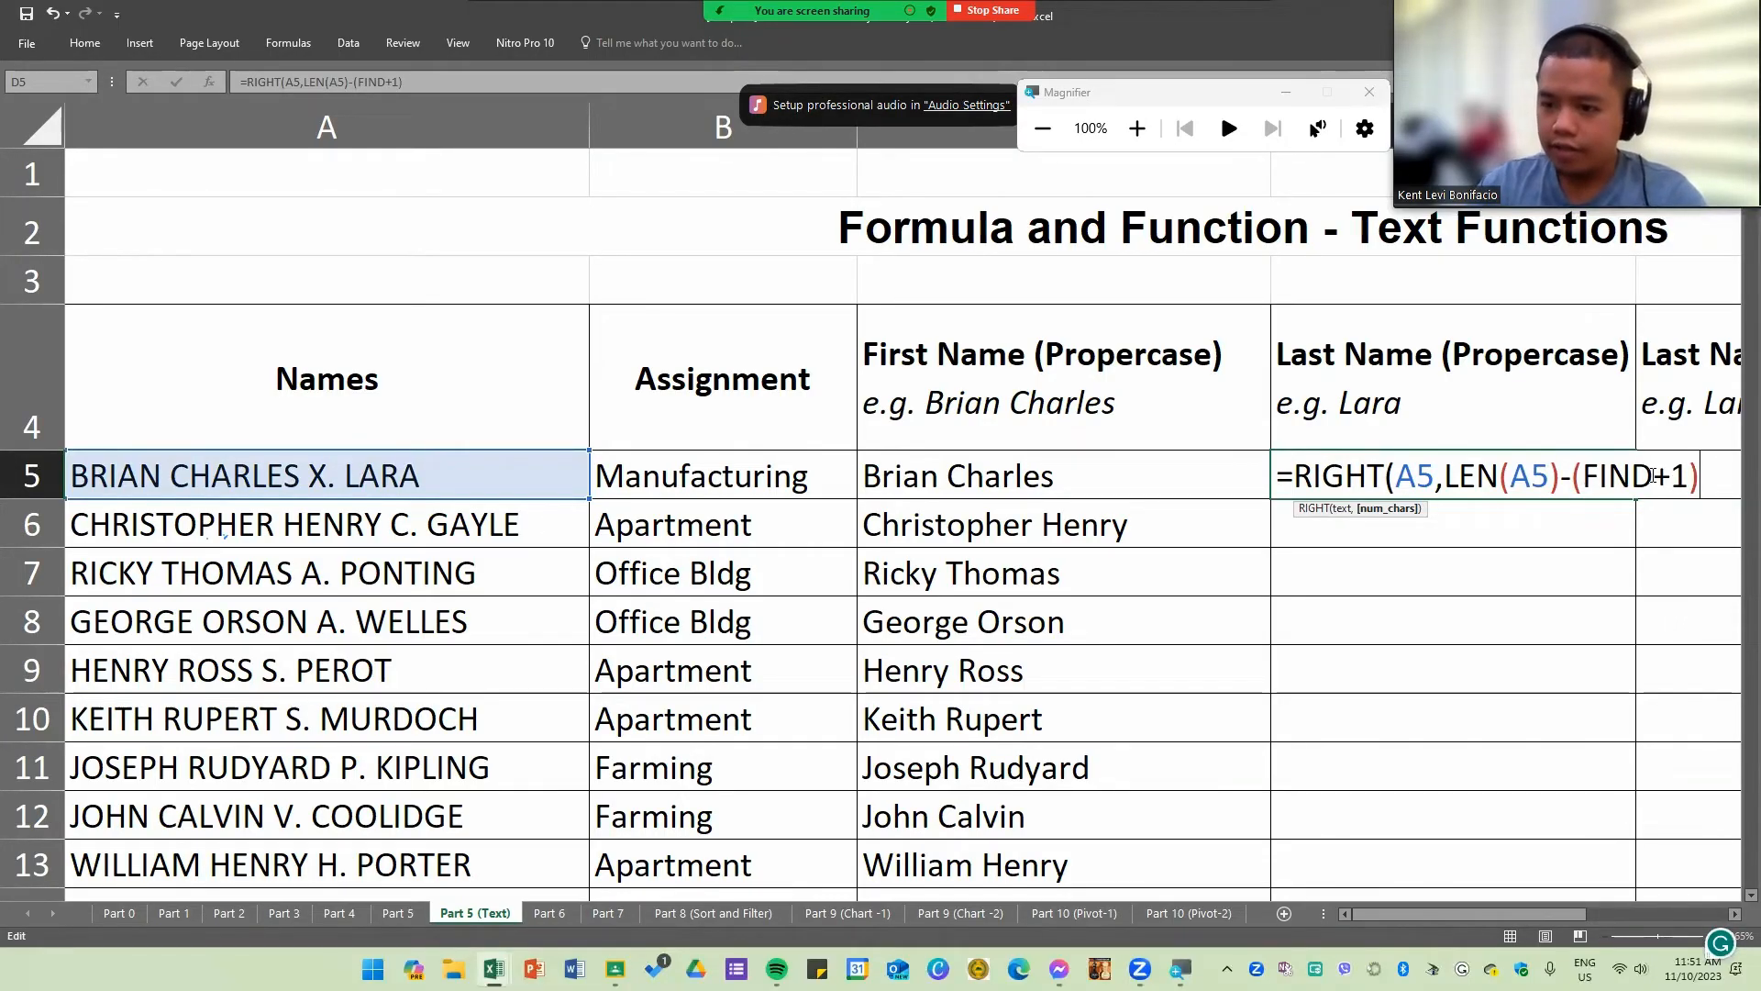
{"action": "type", "text": "("}
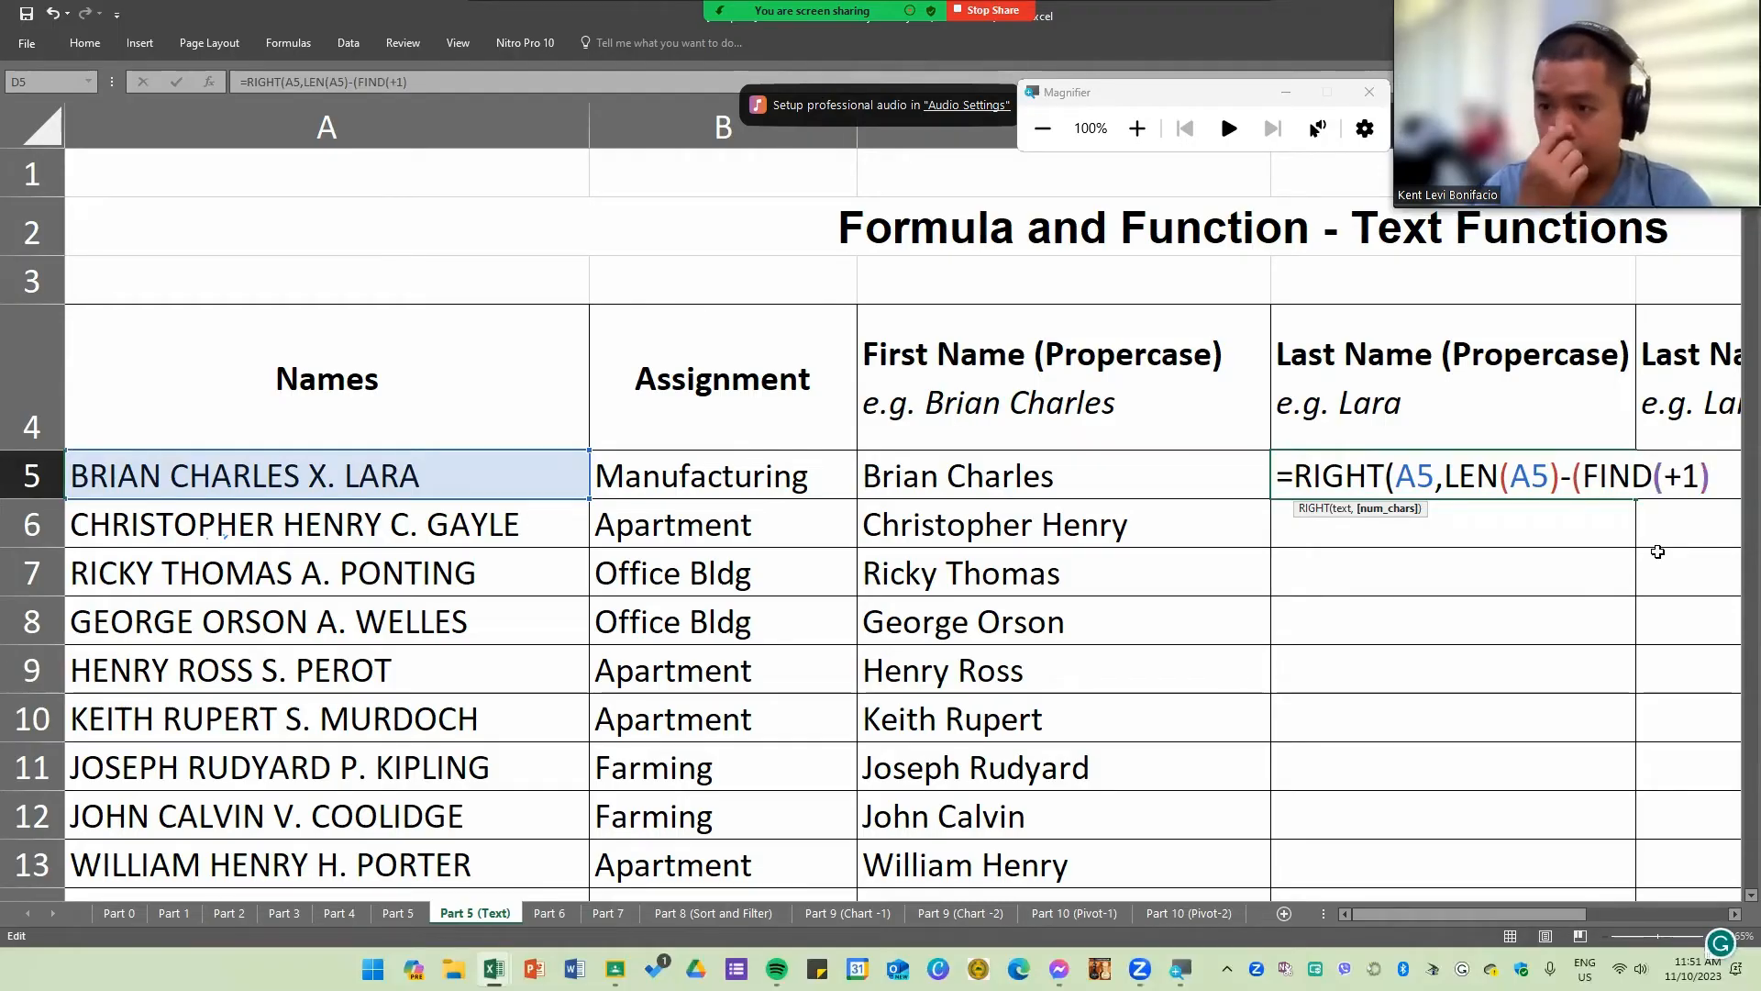
{"action": "type", "text": ")"}
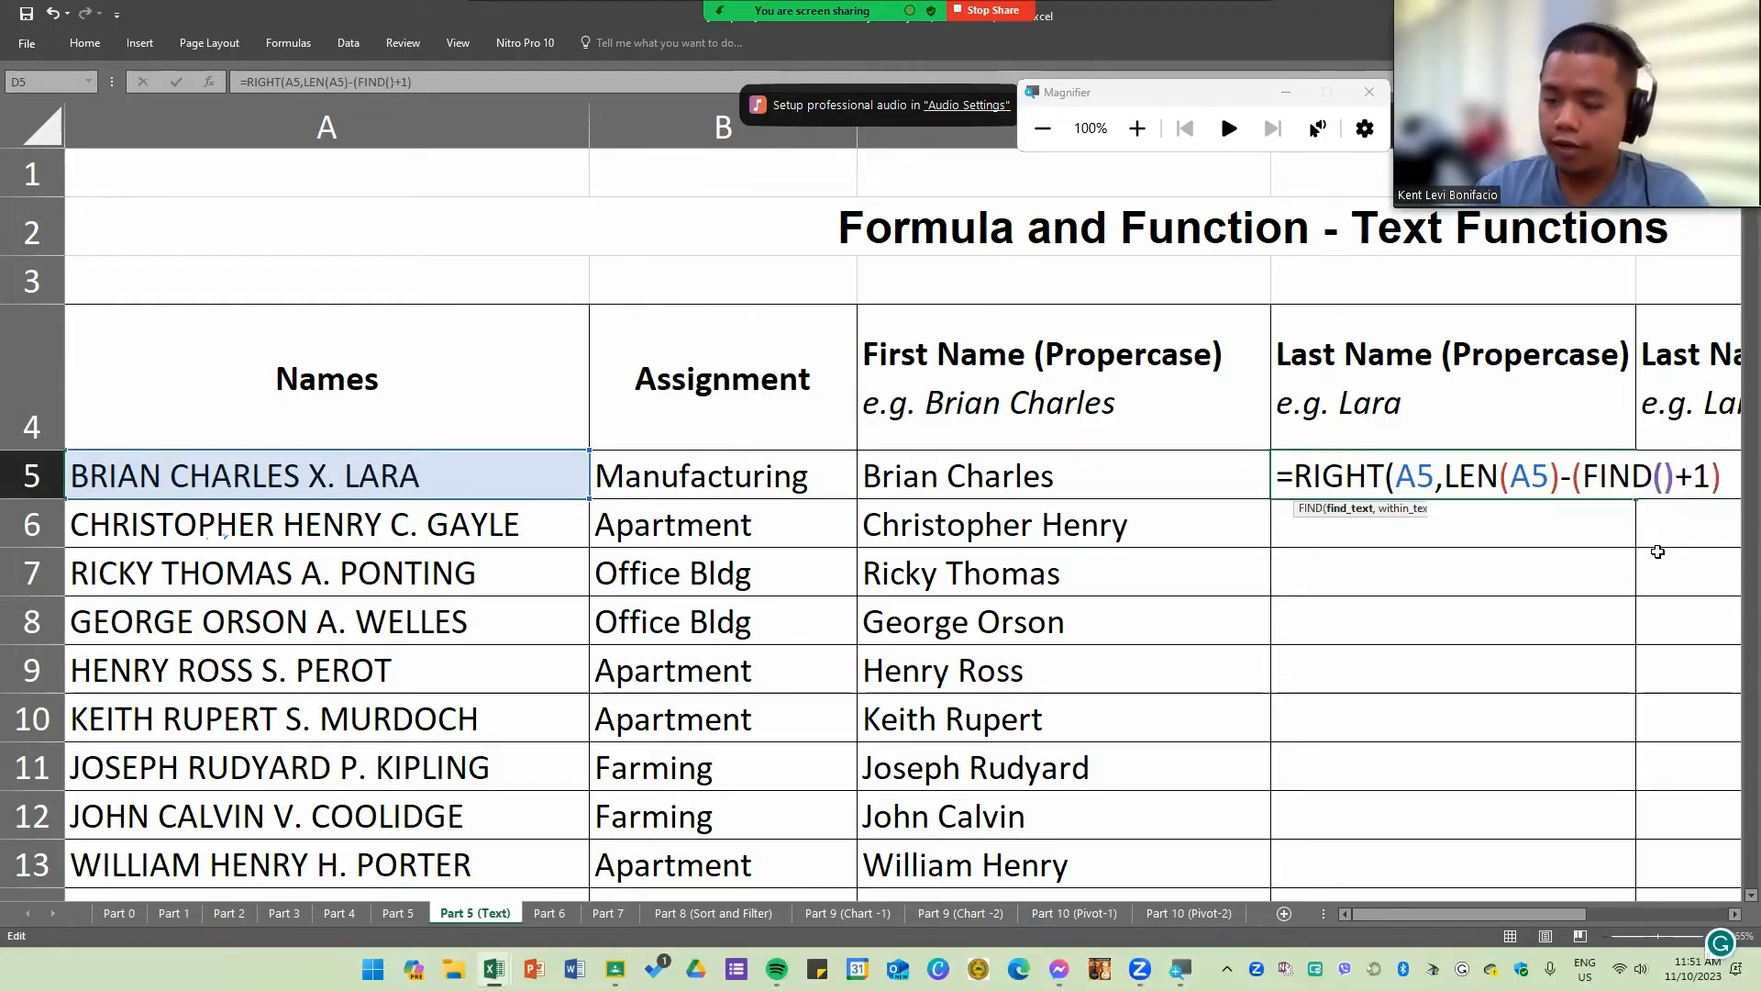
{"action": "left_click", "coordinate": [1665, 477]}
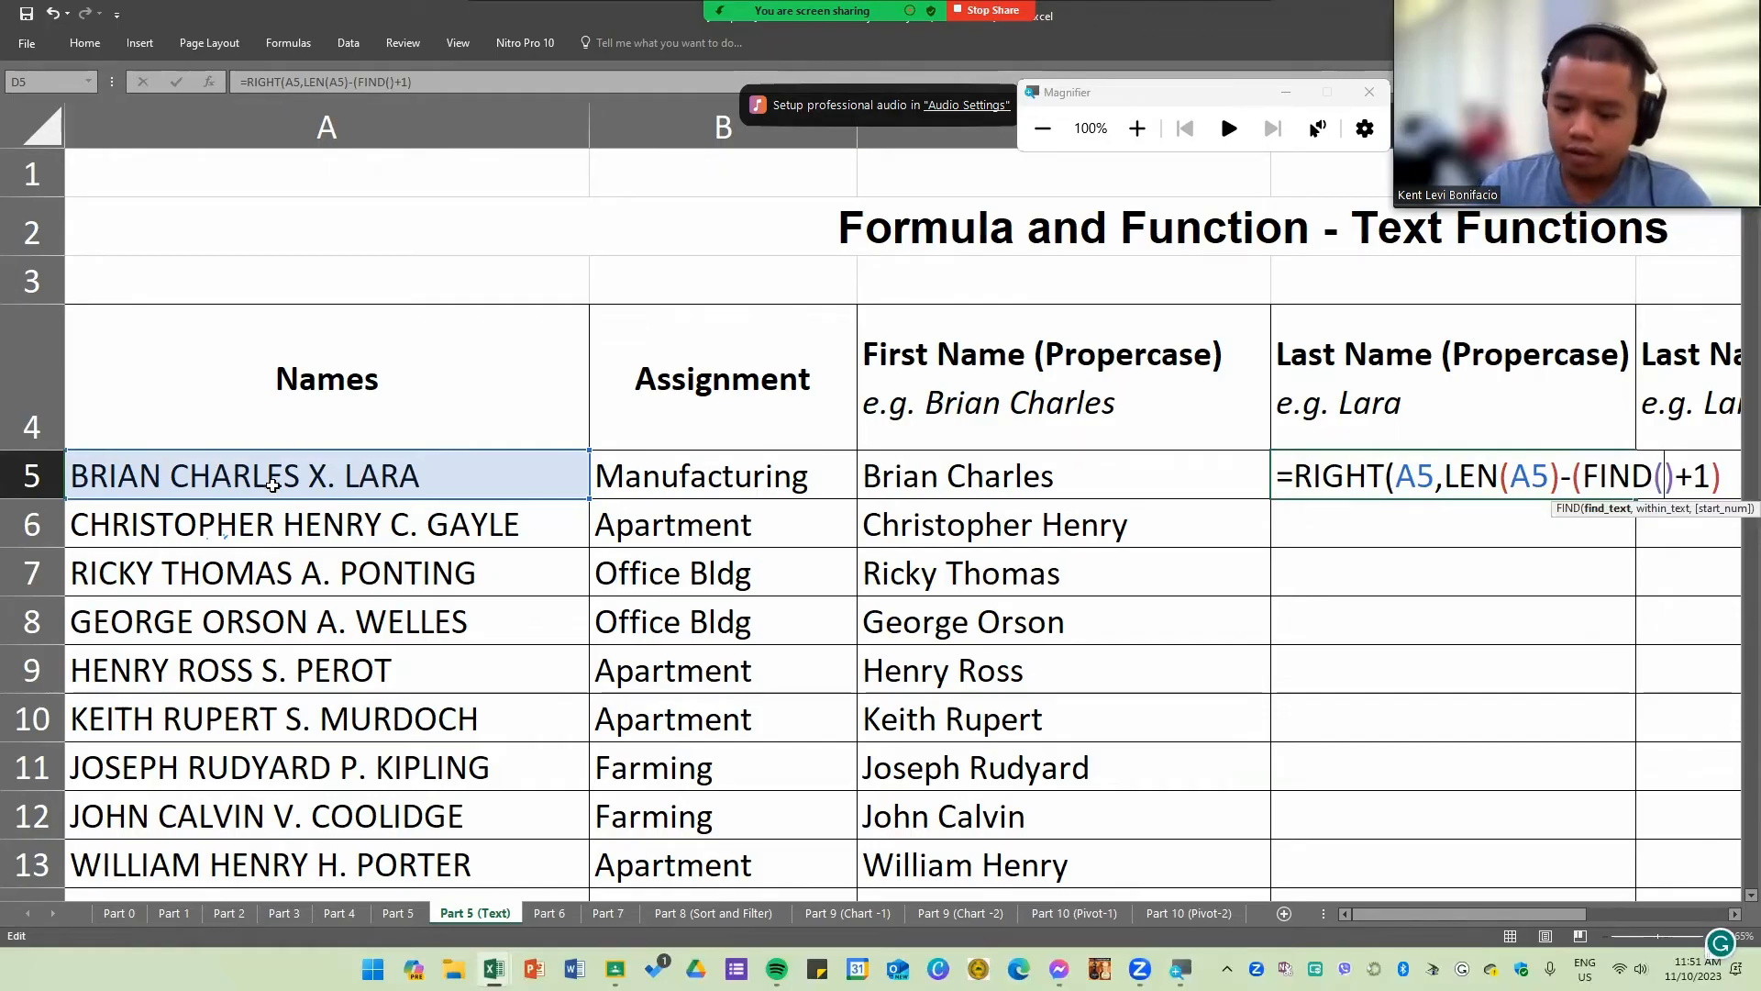
{"action": "type", "text": "\".\""}
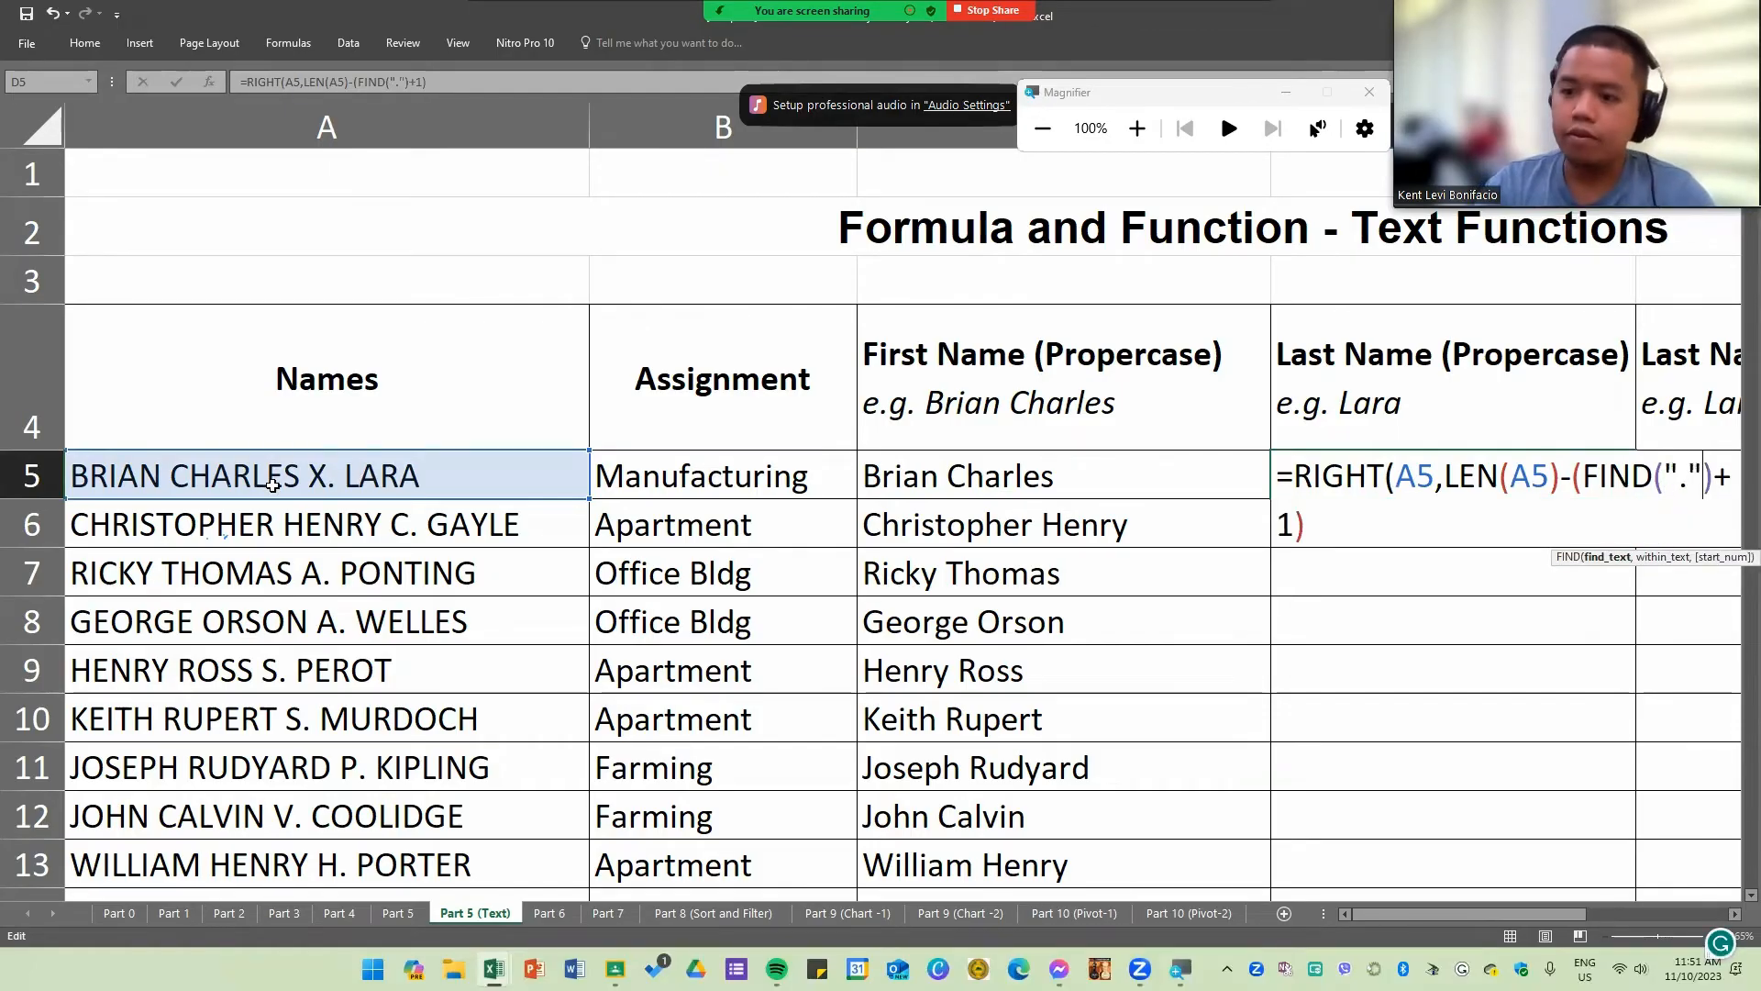
{"action": "type", "text": ","}
{"action": "left_click", "coordinate": [271, 477]}
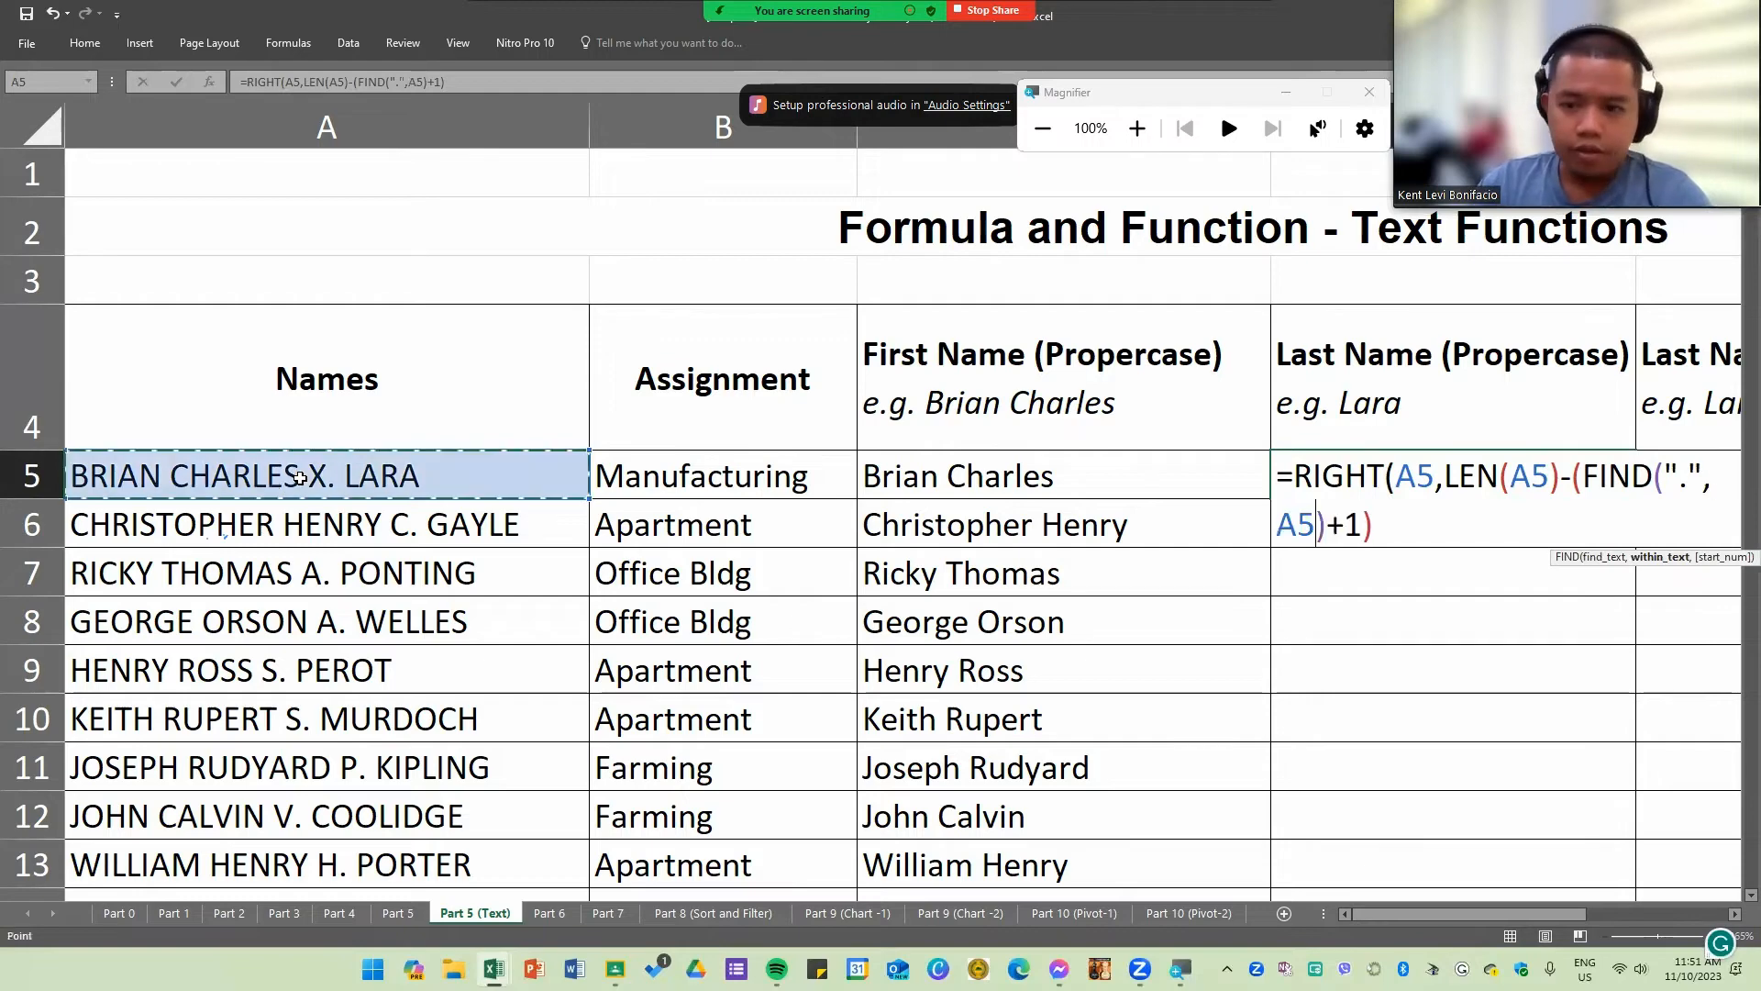
{"action": "left_click", "coordinate": [1396, 522]}
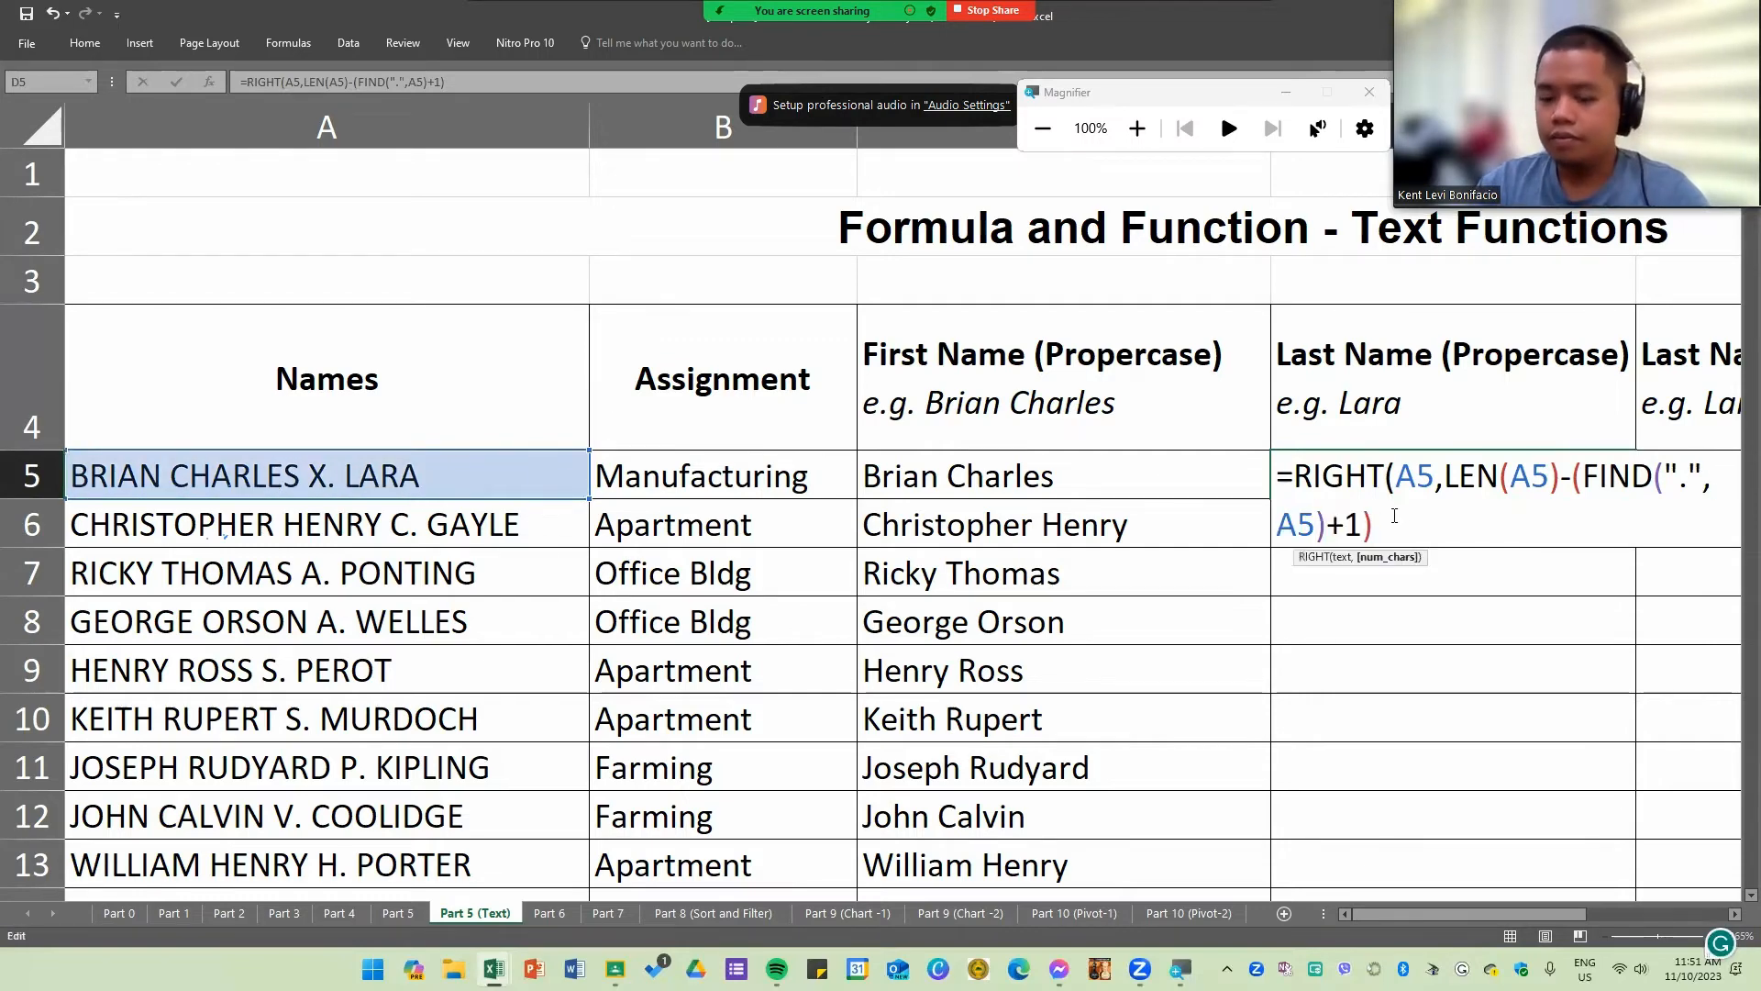
{"action": "key", "text": "Return"}
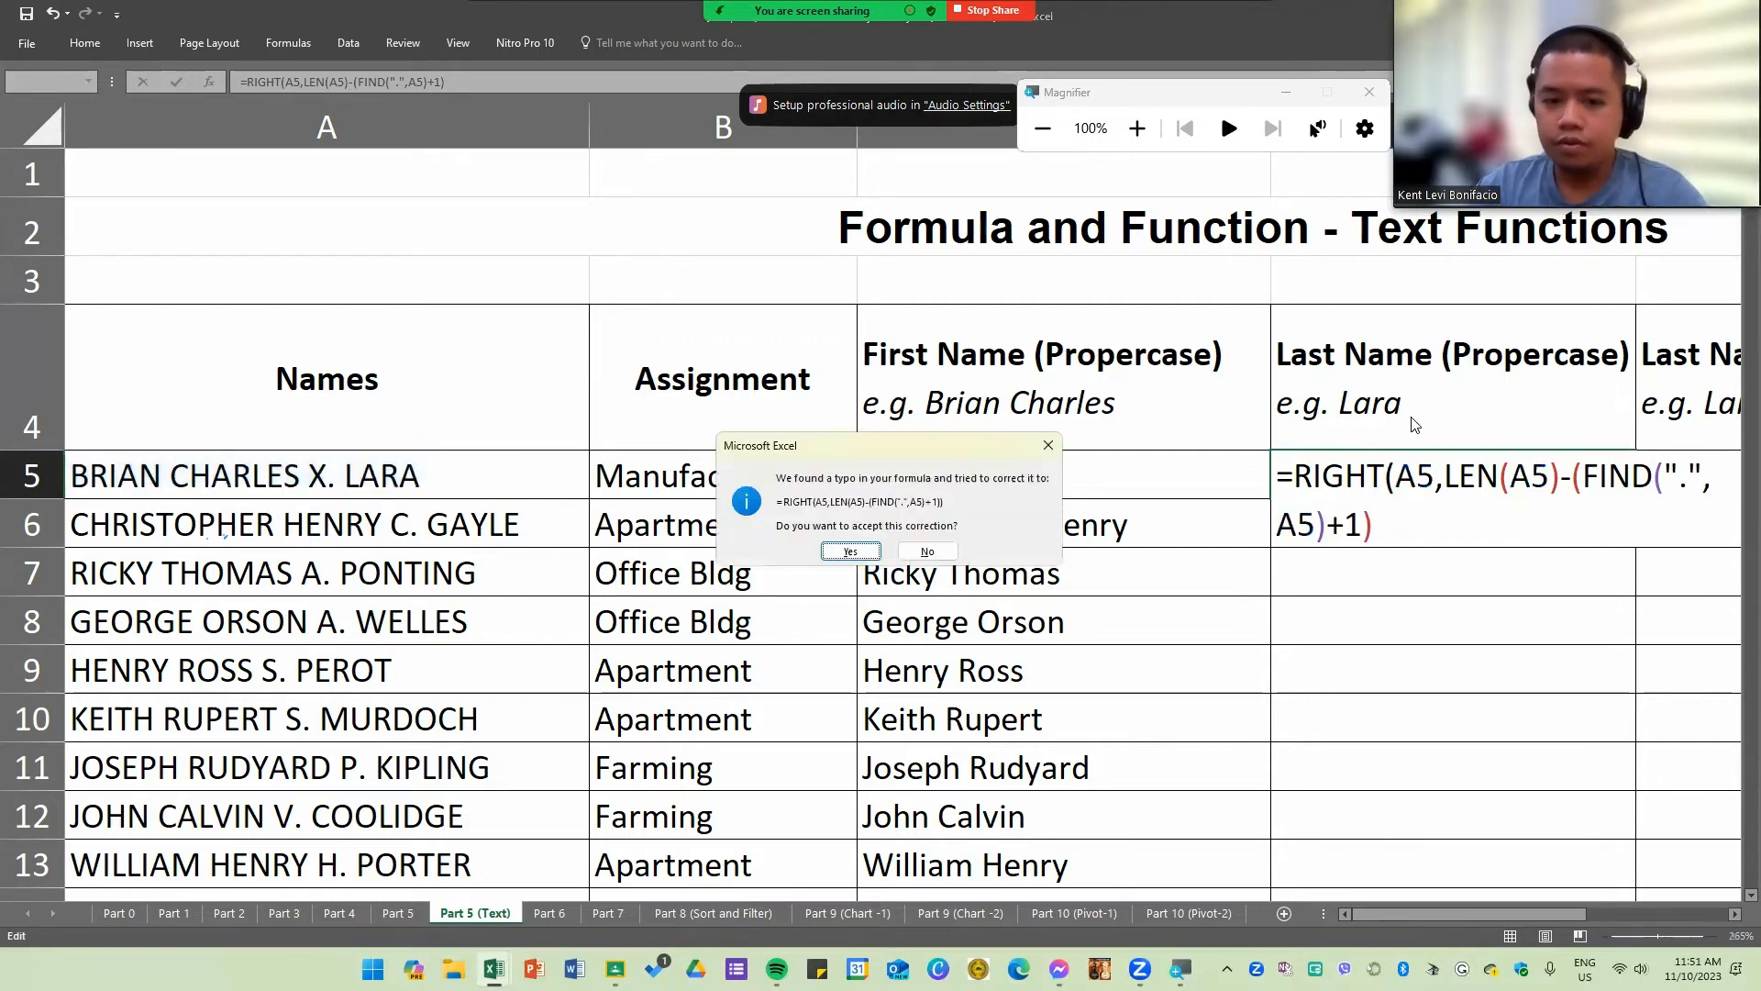
{"action": "left_click", "coordinate": [851, 552]}
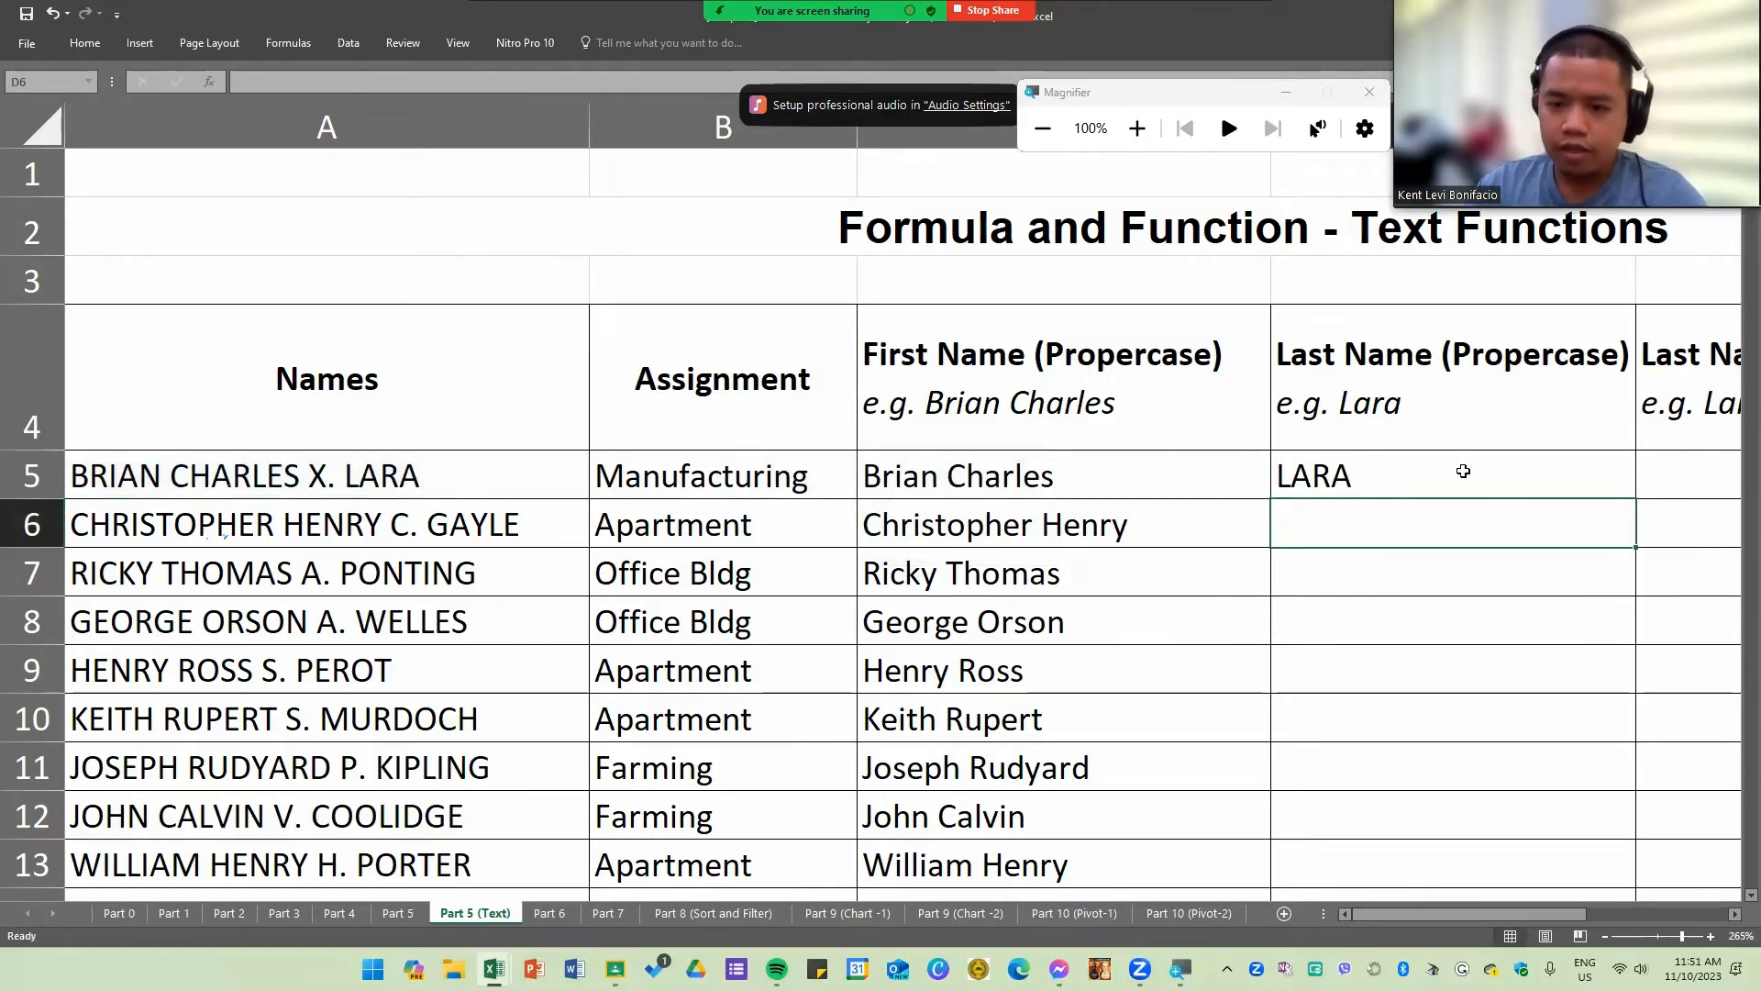
Step: Examine the LEN and FIND parts of D5's last-name formula in edit mode and re-enter it
{"action": "left_click", "coordinate": [1297, 484]}
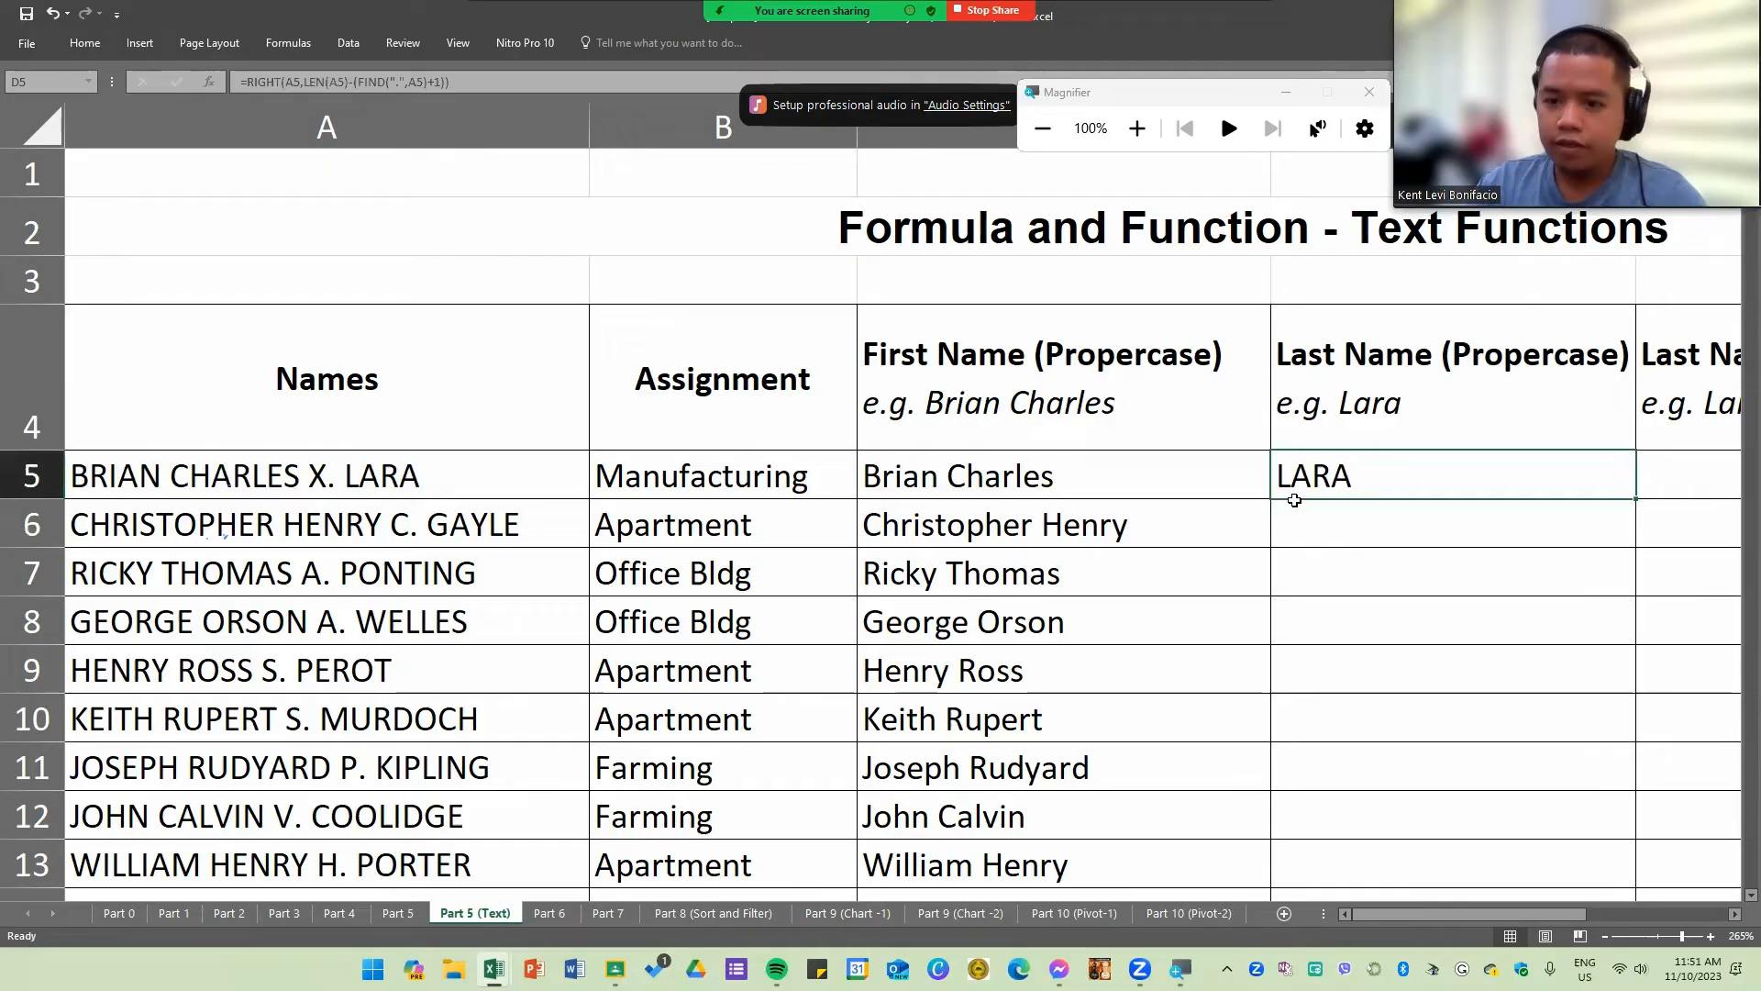
{"action": "double_click", "coordinate": [1356, 480]}
{"action": "left_click_drag", "start_coordinate": [1418, 912], "coordinate": [1477, 913]}
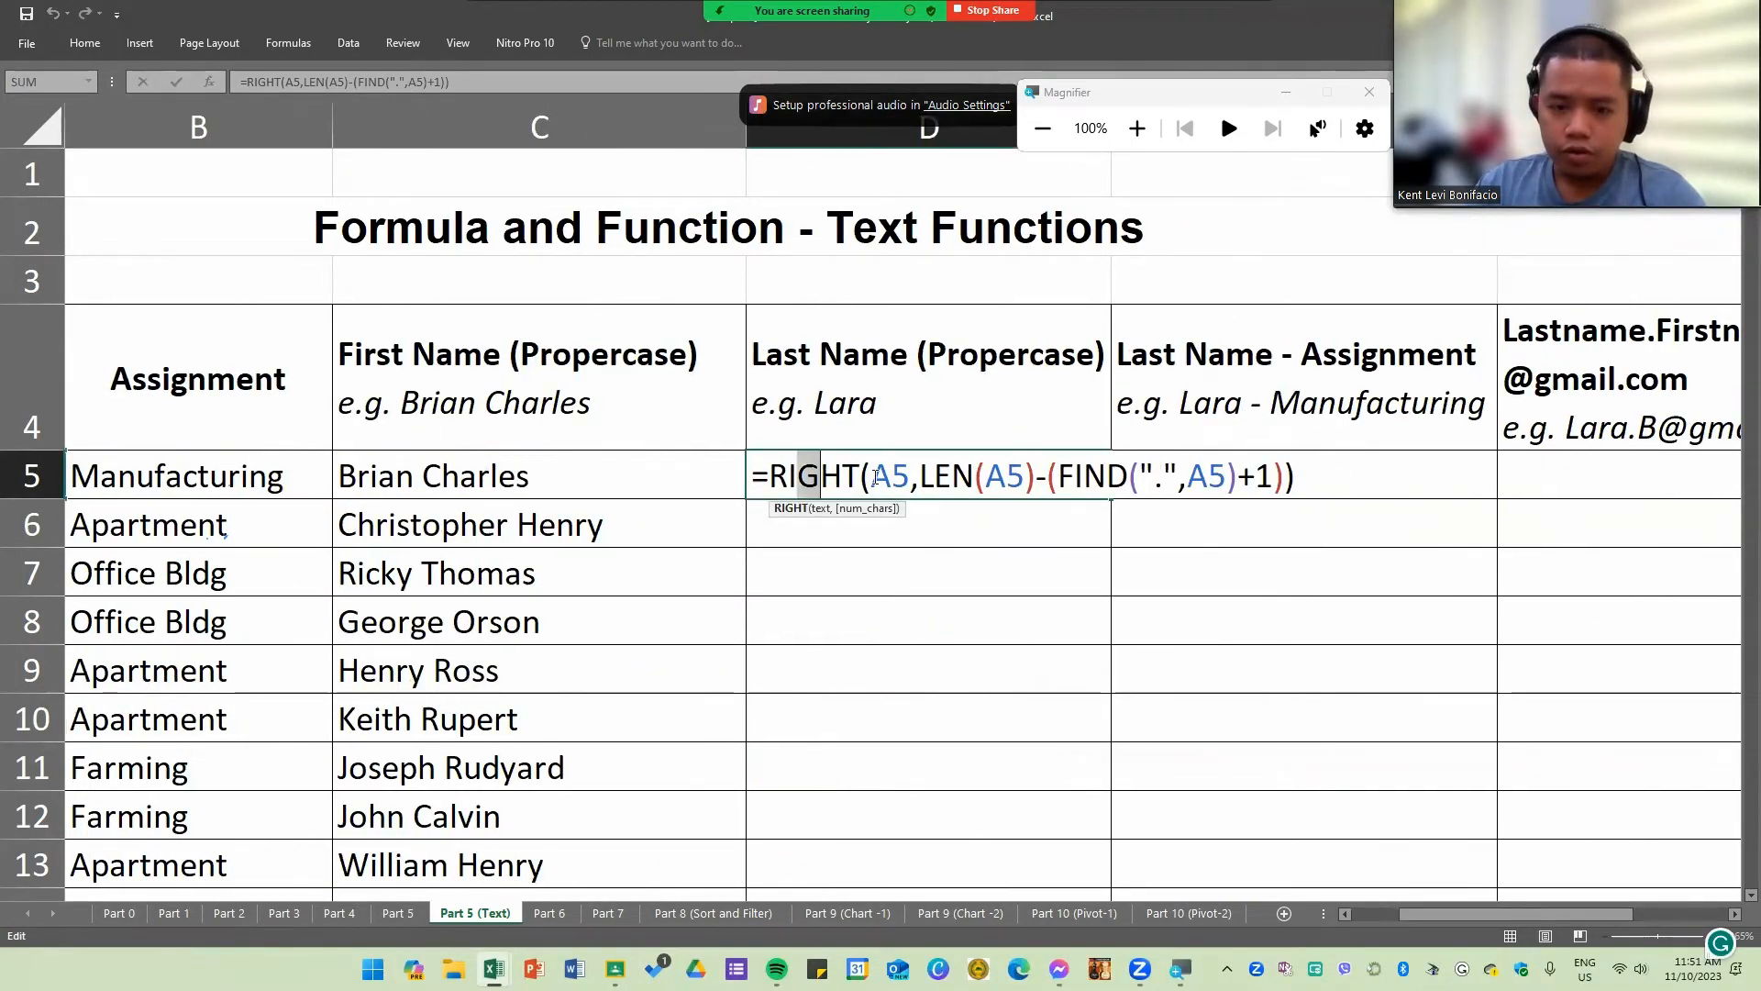
{"action": "left_click_drag", "start_coordinate": [872, 476], "coordinate": [1291, 484]}
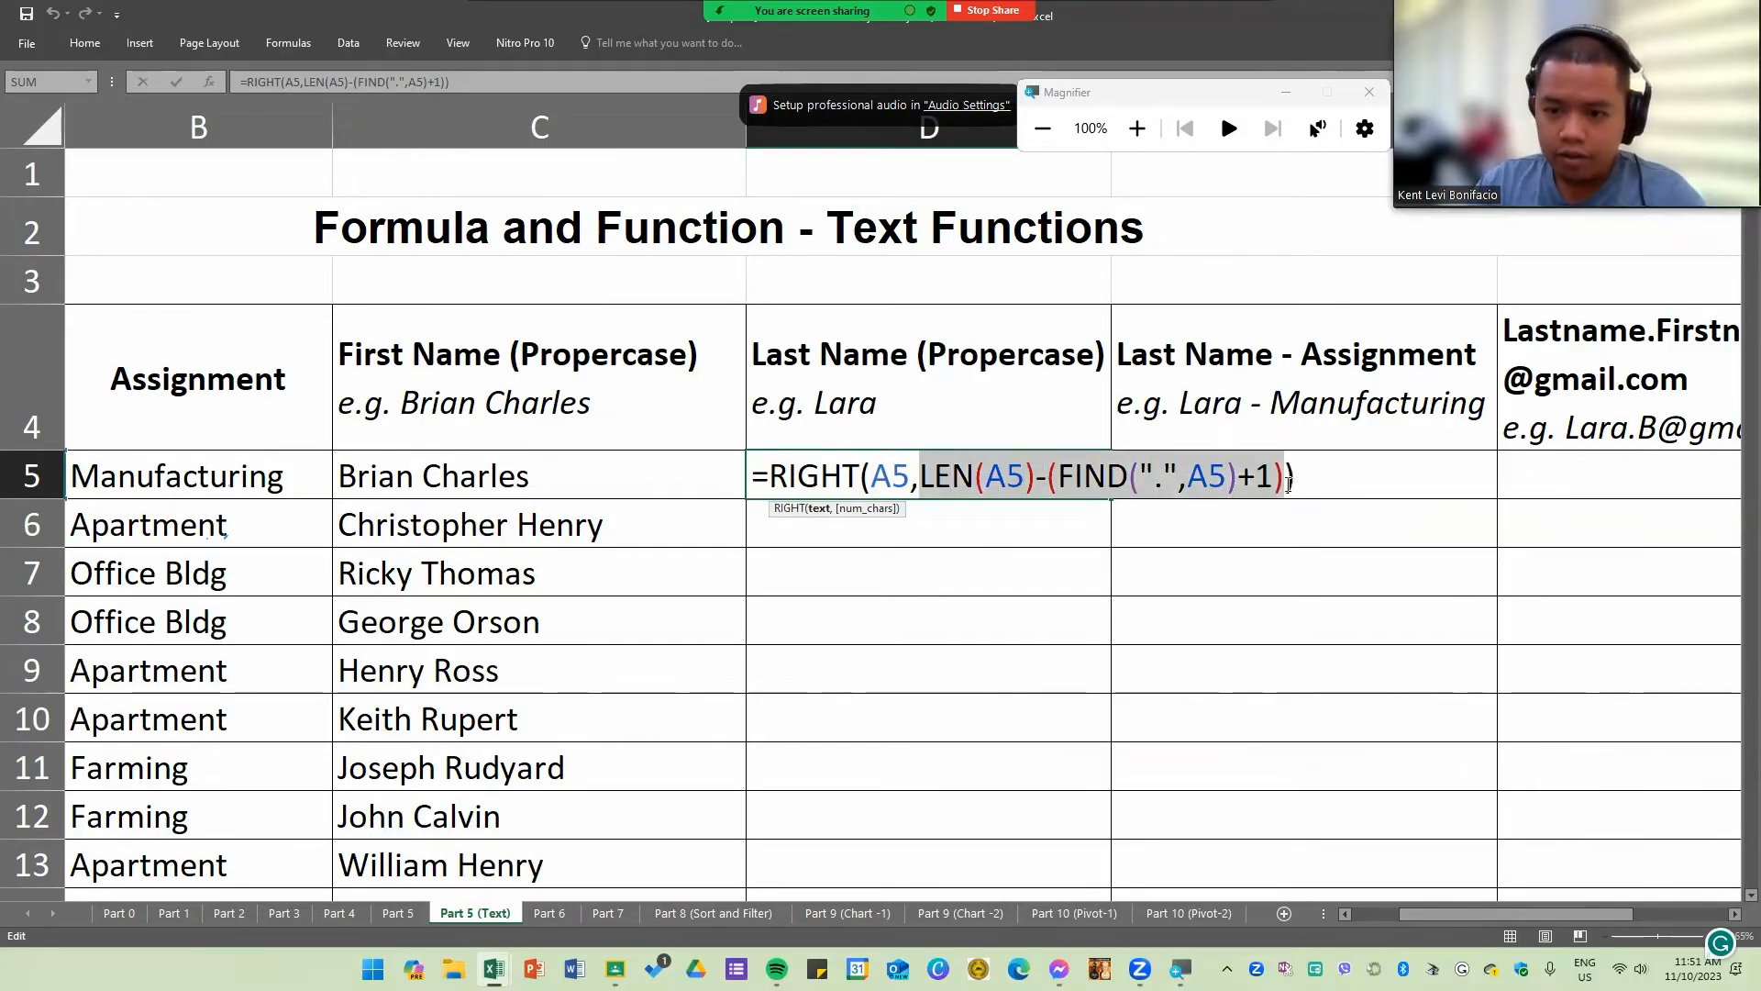
{"action": "key", "text": "BackSpace"}
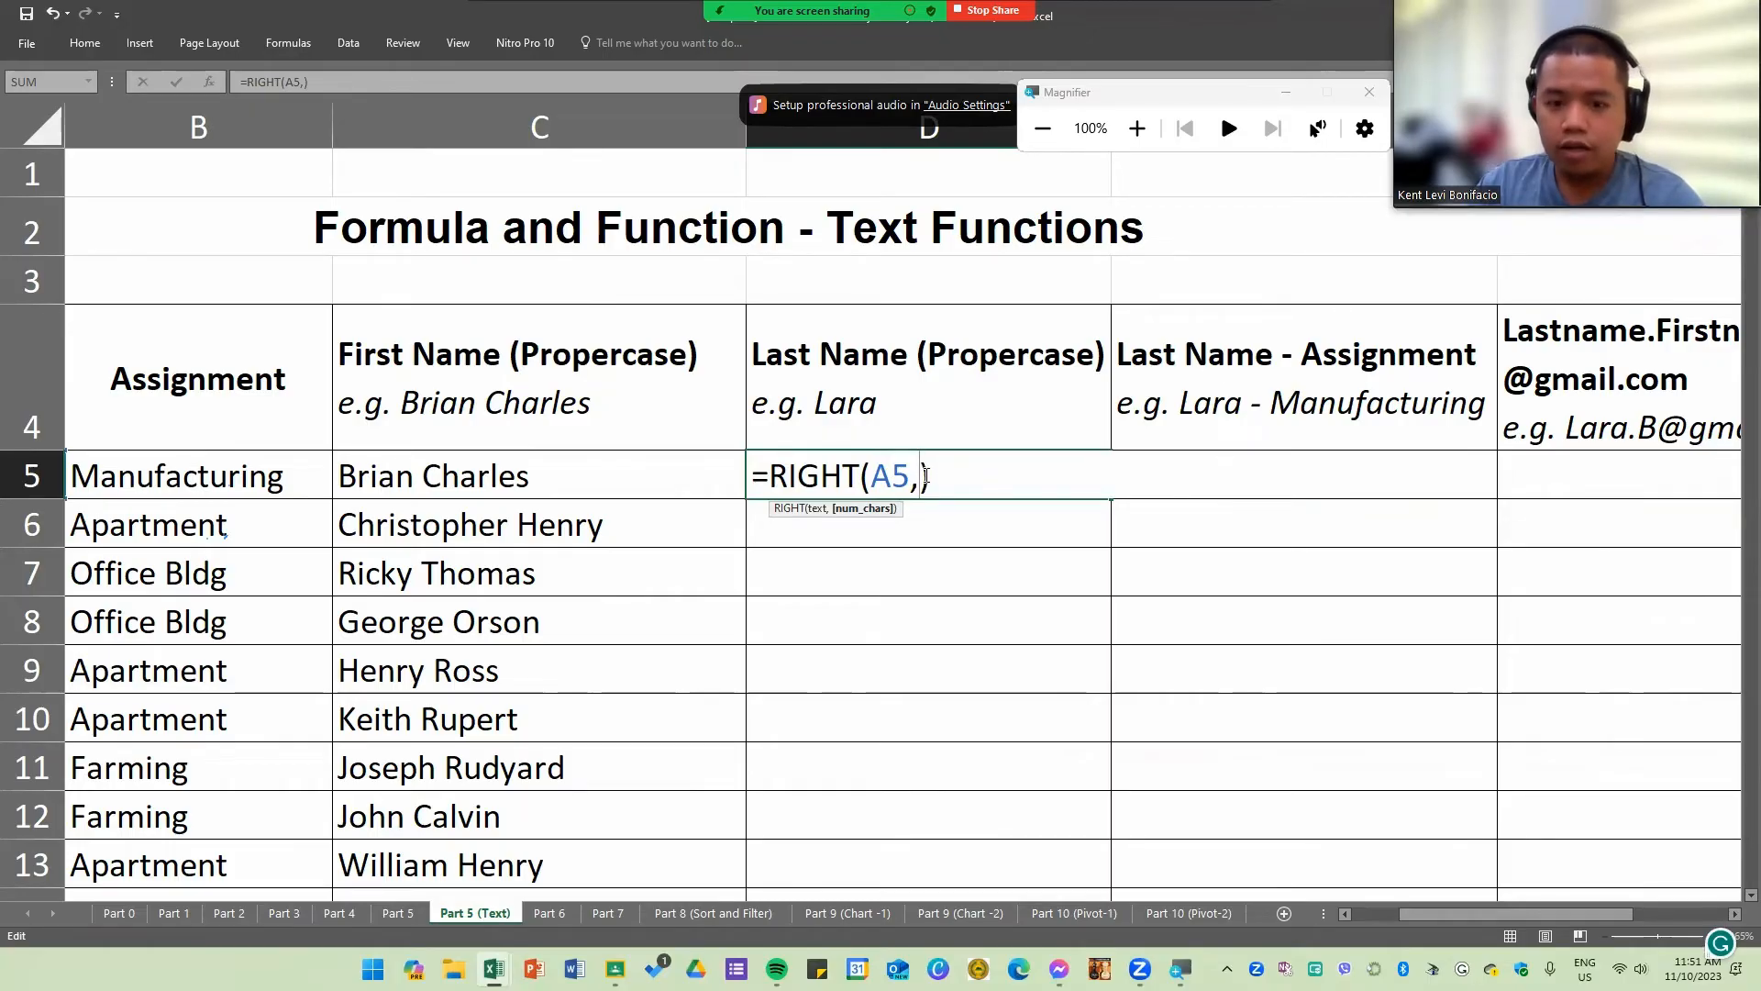
{"action": "key", "text": "ctrl+v"}
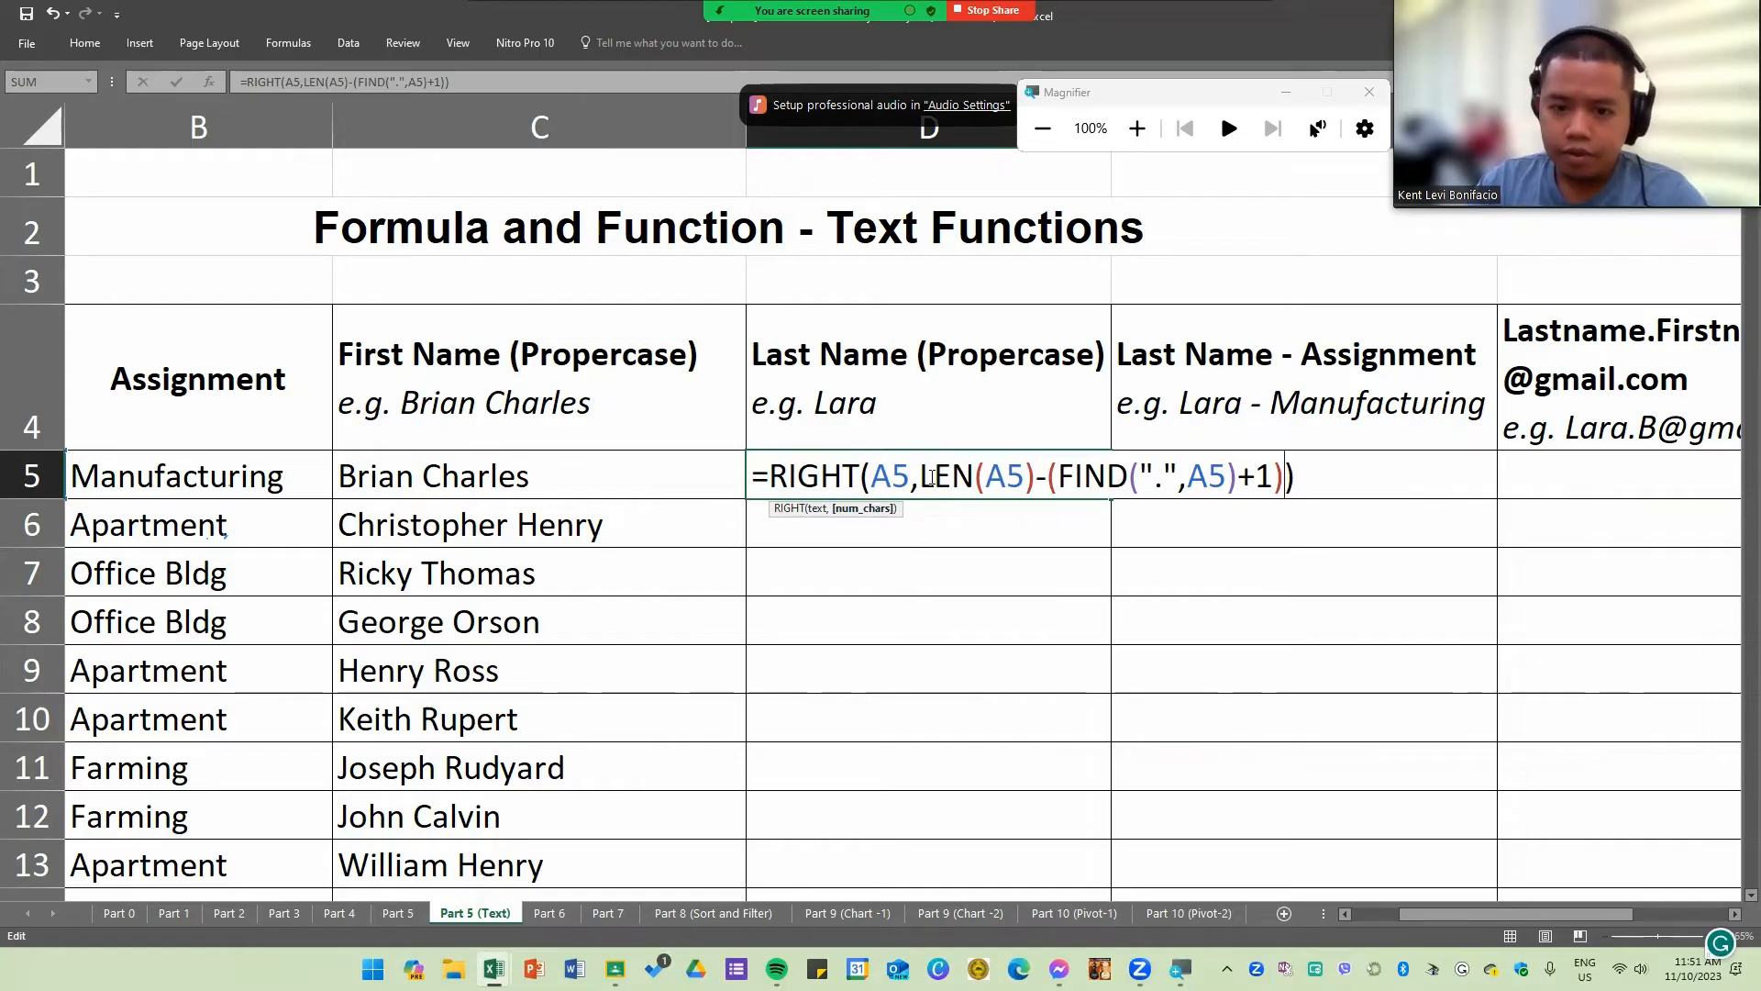
{"action": "left_click", "coordinate": [921, 476]}
{"action": "left_click_drag", "start_coordinate": [934, 475], "coordinate": [1035, 478]}
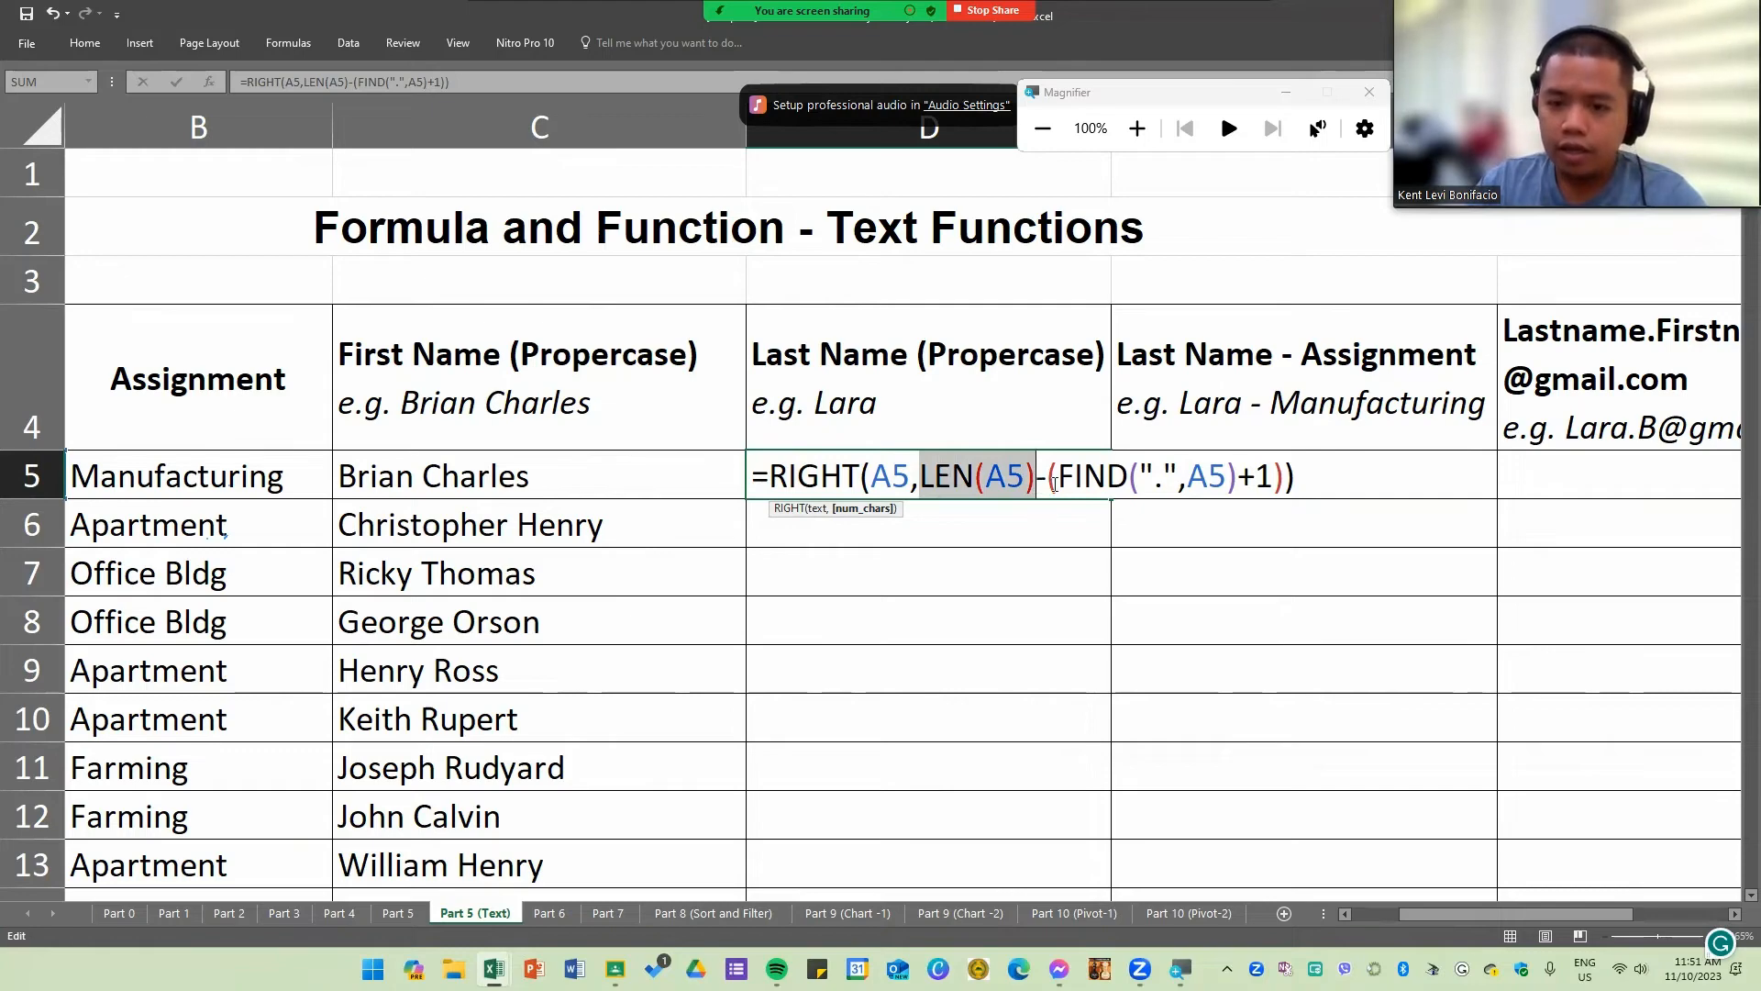
{"action": "left_click_drag", "start_coordinate": [1157, 478], "coordinate": [1151, 483]}
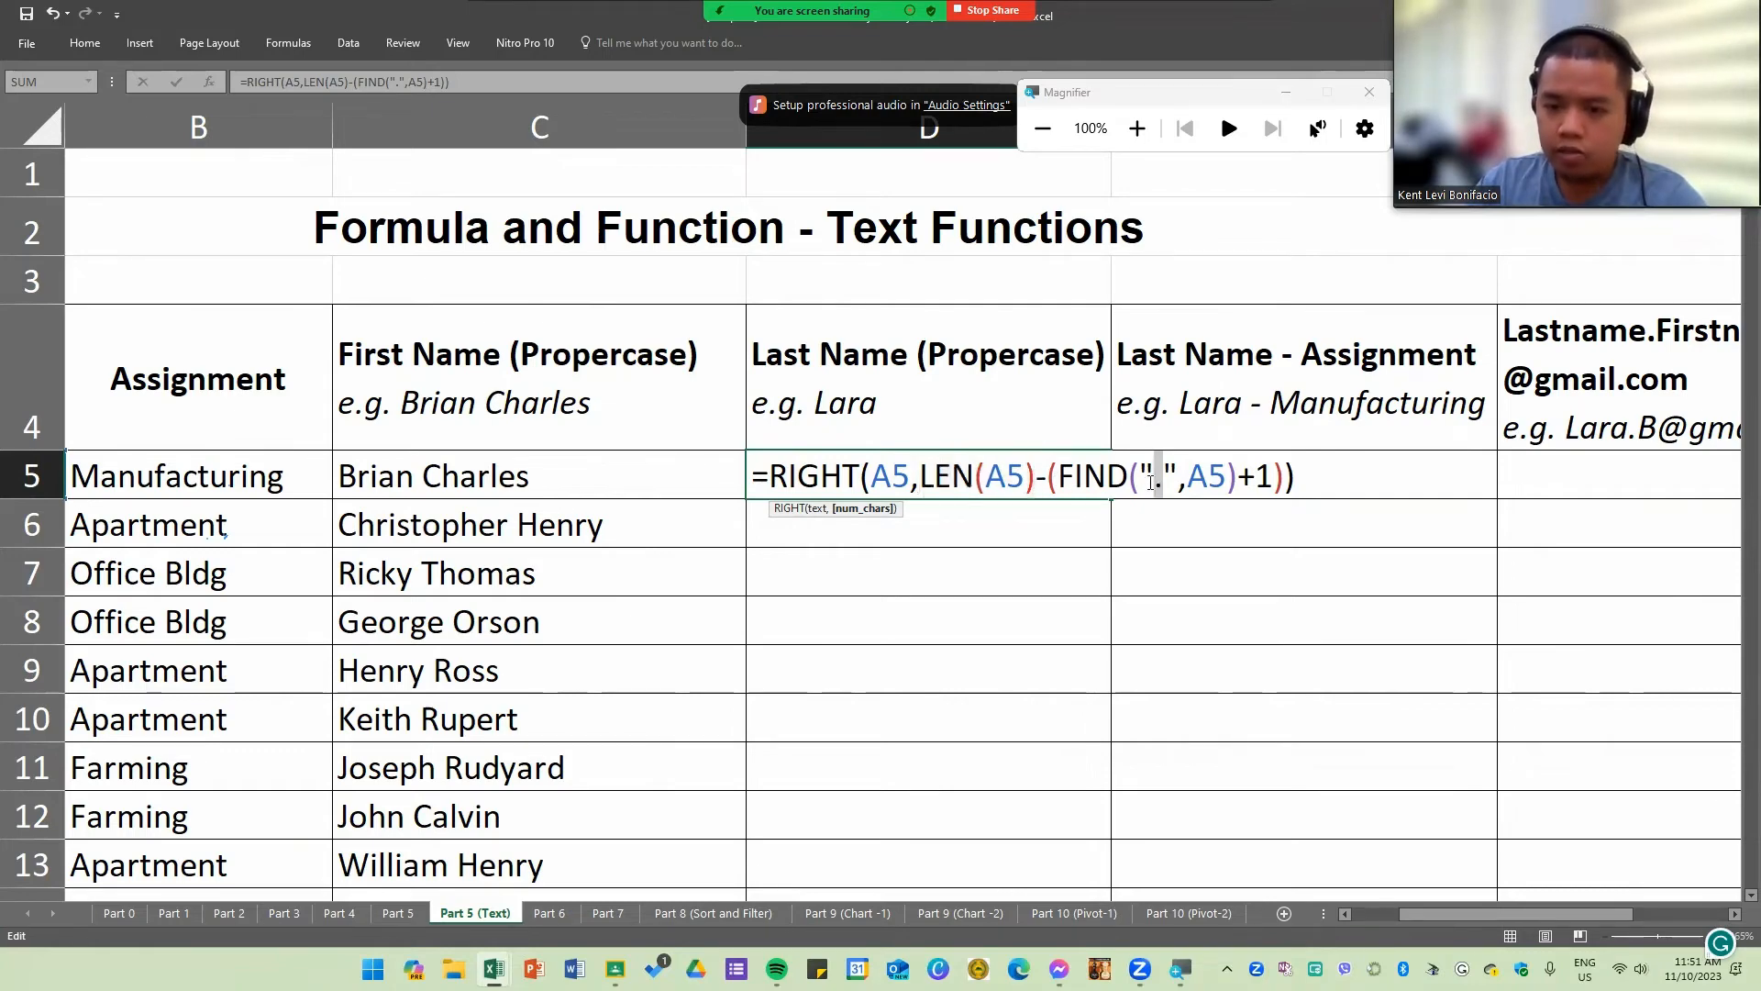
{"action": "double_click", "coordinate": [1265, 476]}
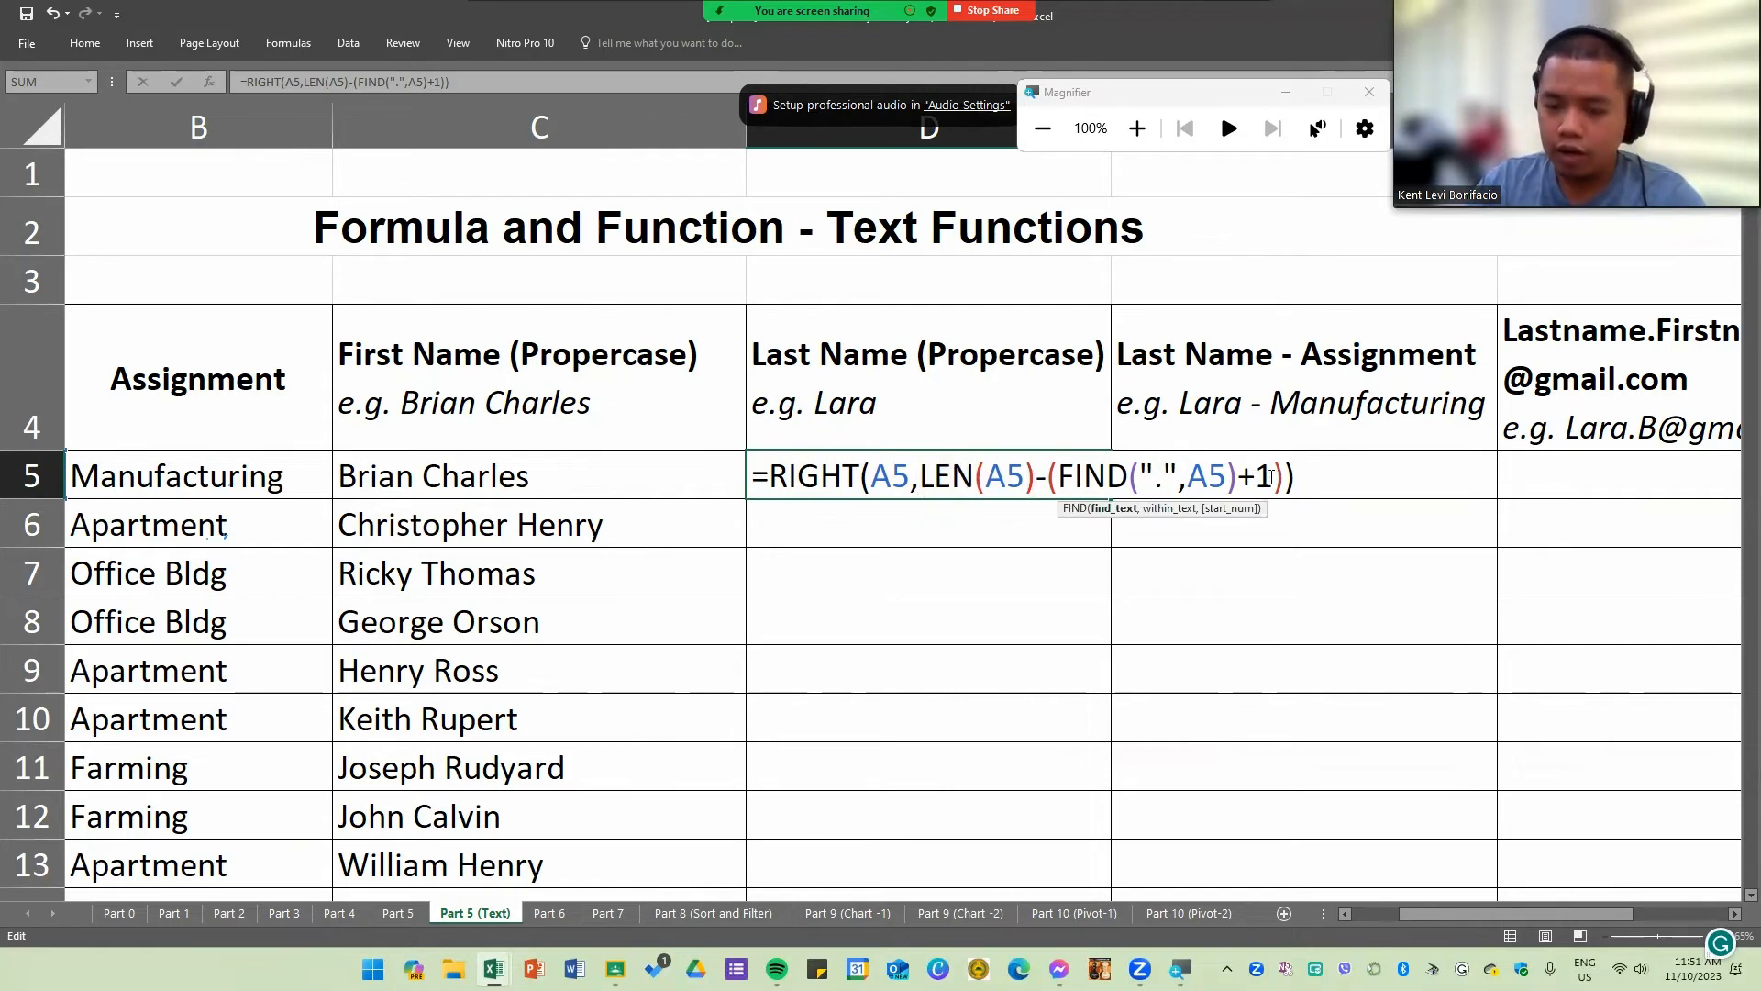
{"action": "left_click", "coordinate": [1267, 476]}
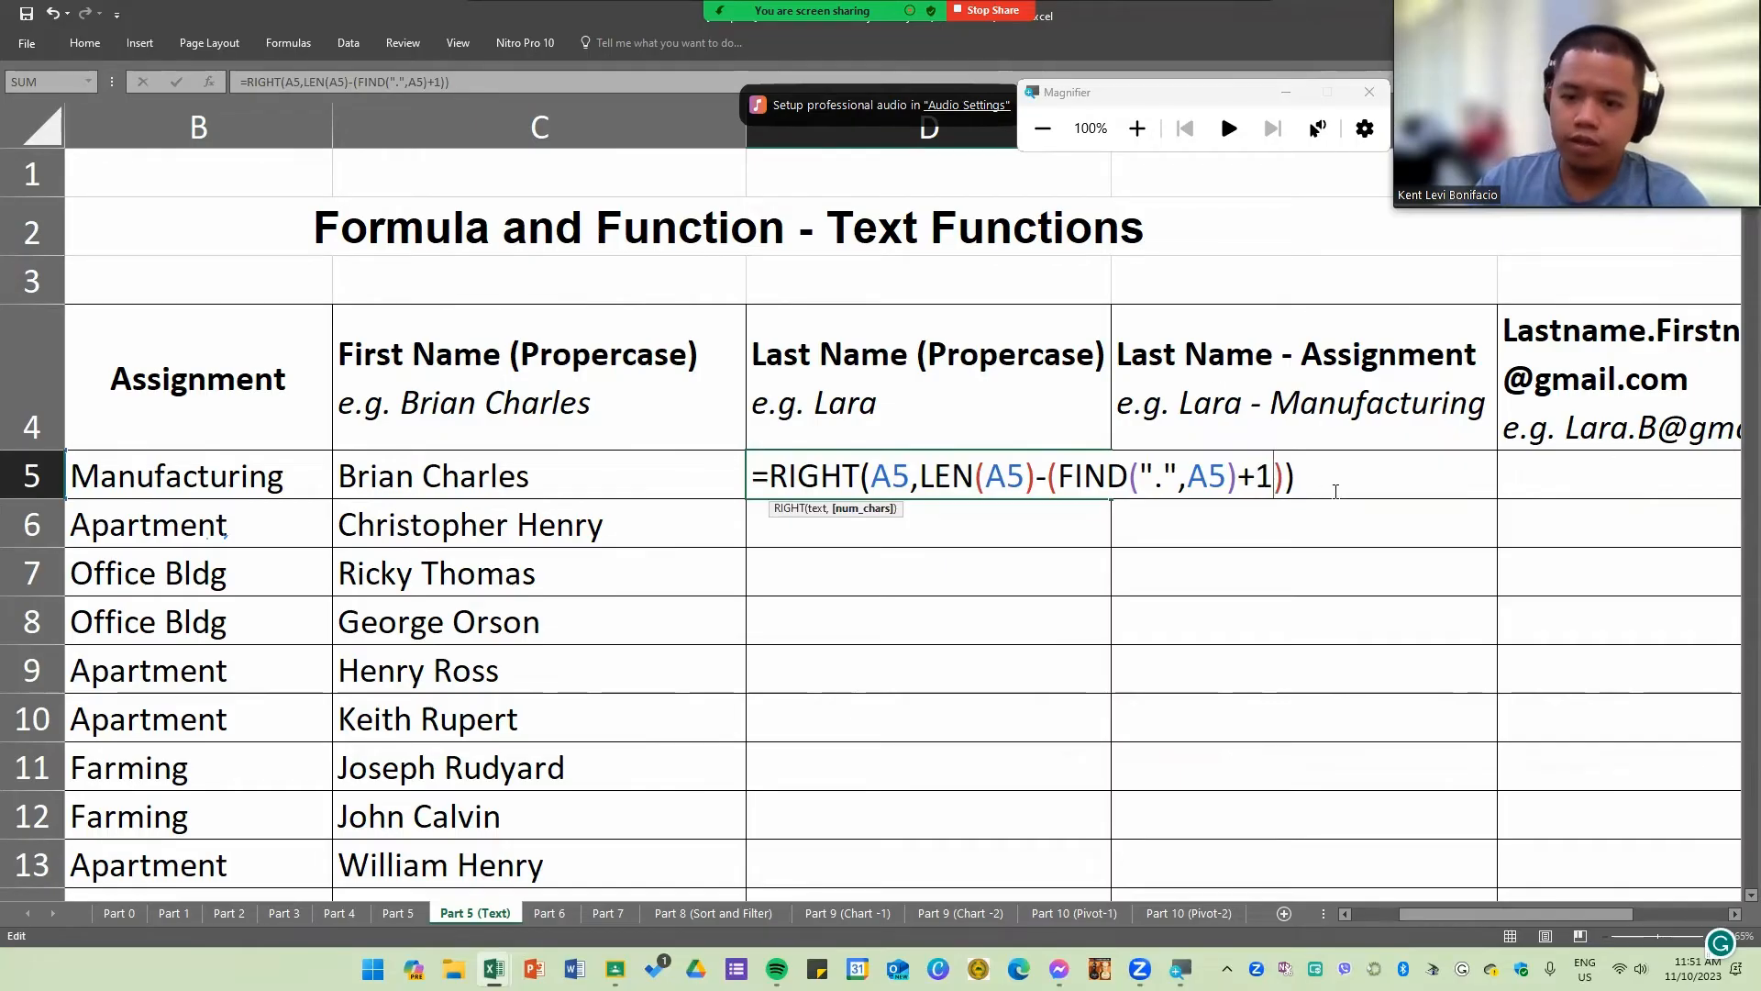
{"action": "key", "text": "Return"}
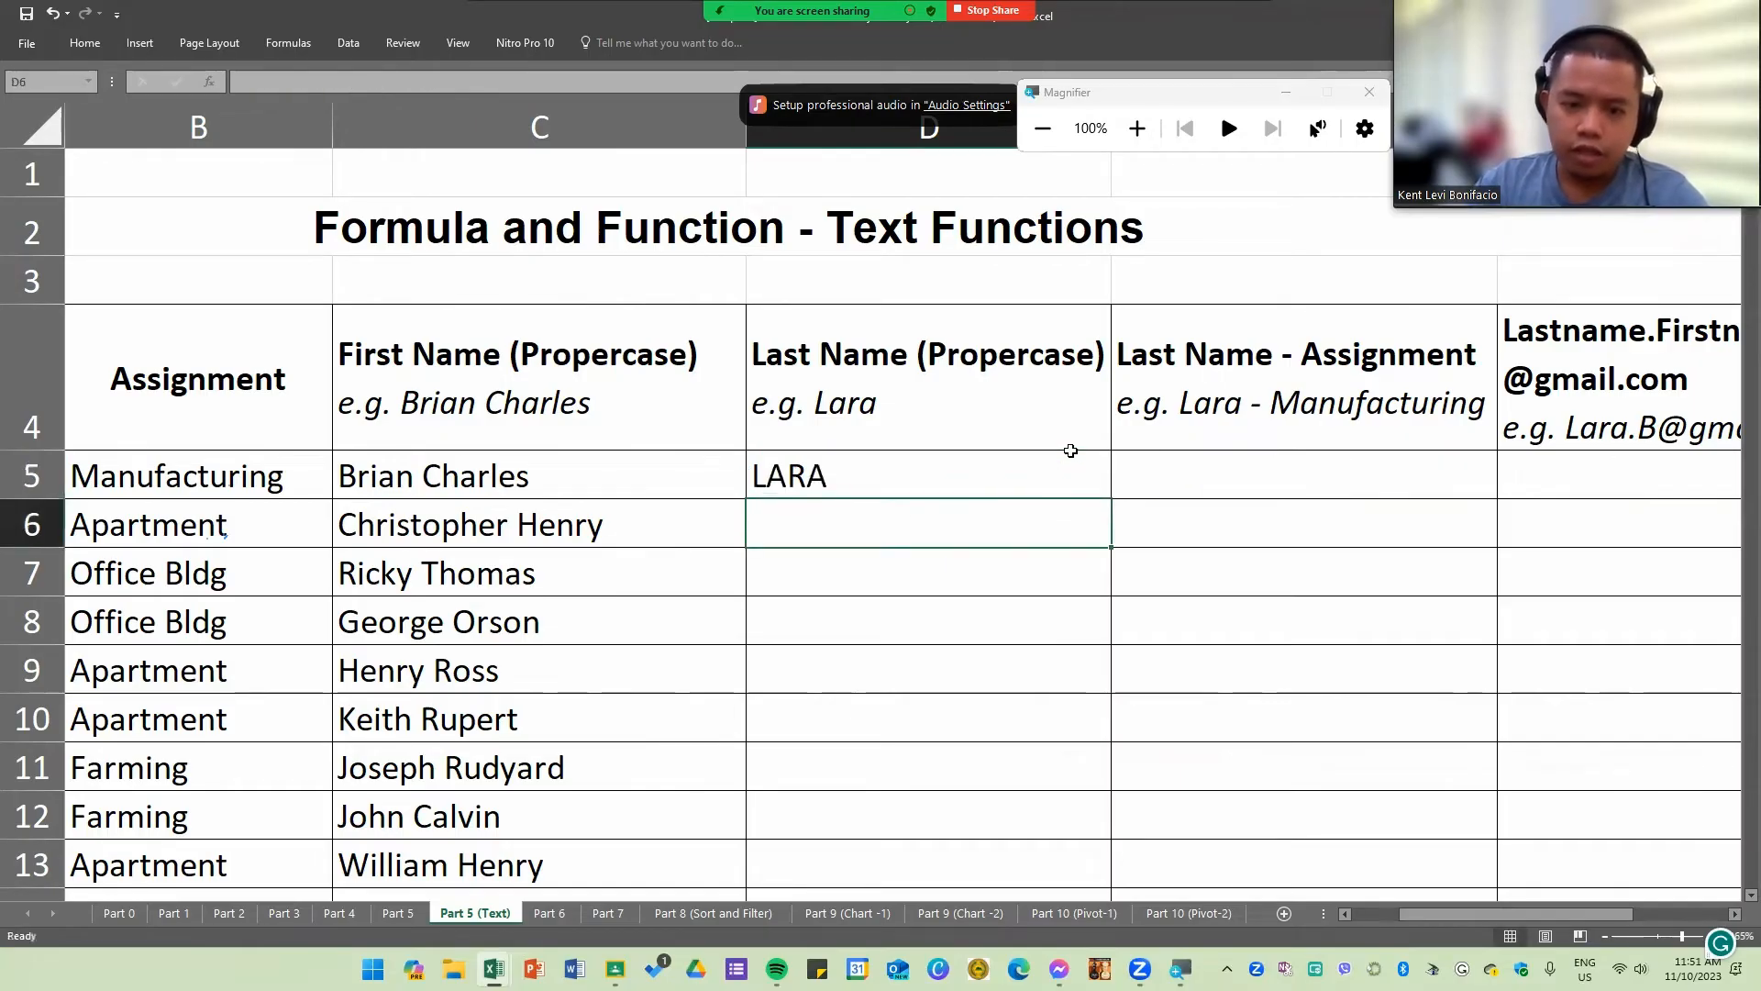
Step: Fill D5's last-name formula down the Last Name column to row 22
{"action": "left_click", "coordinate": [1061, 491]}
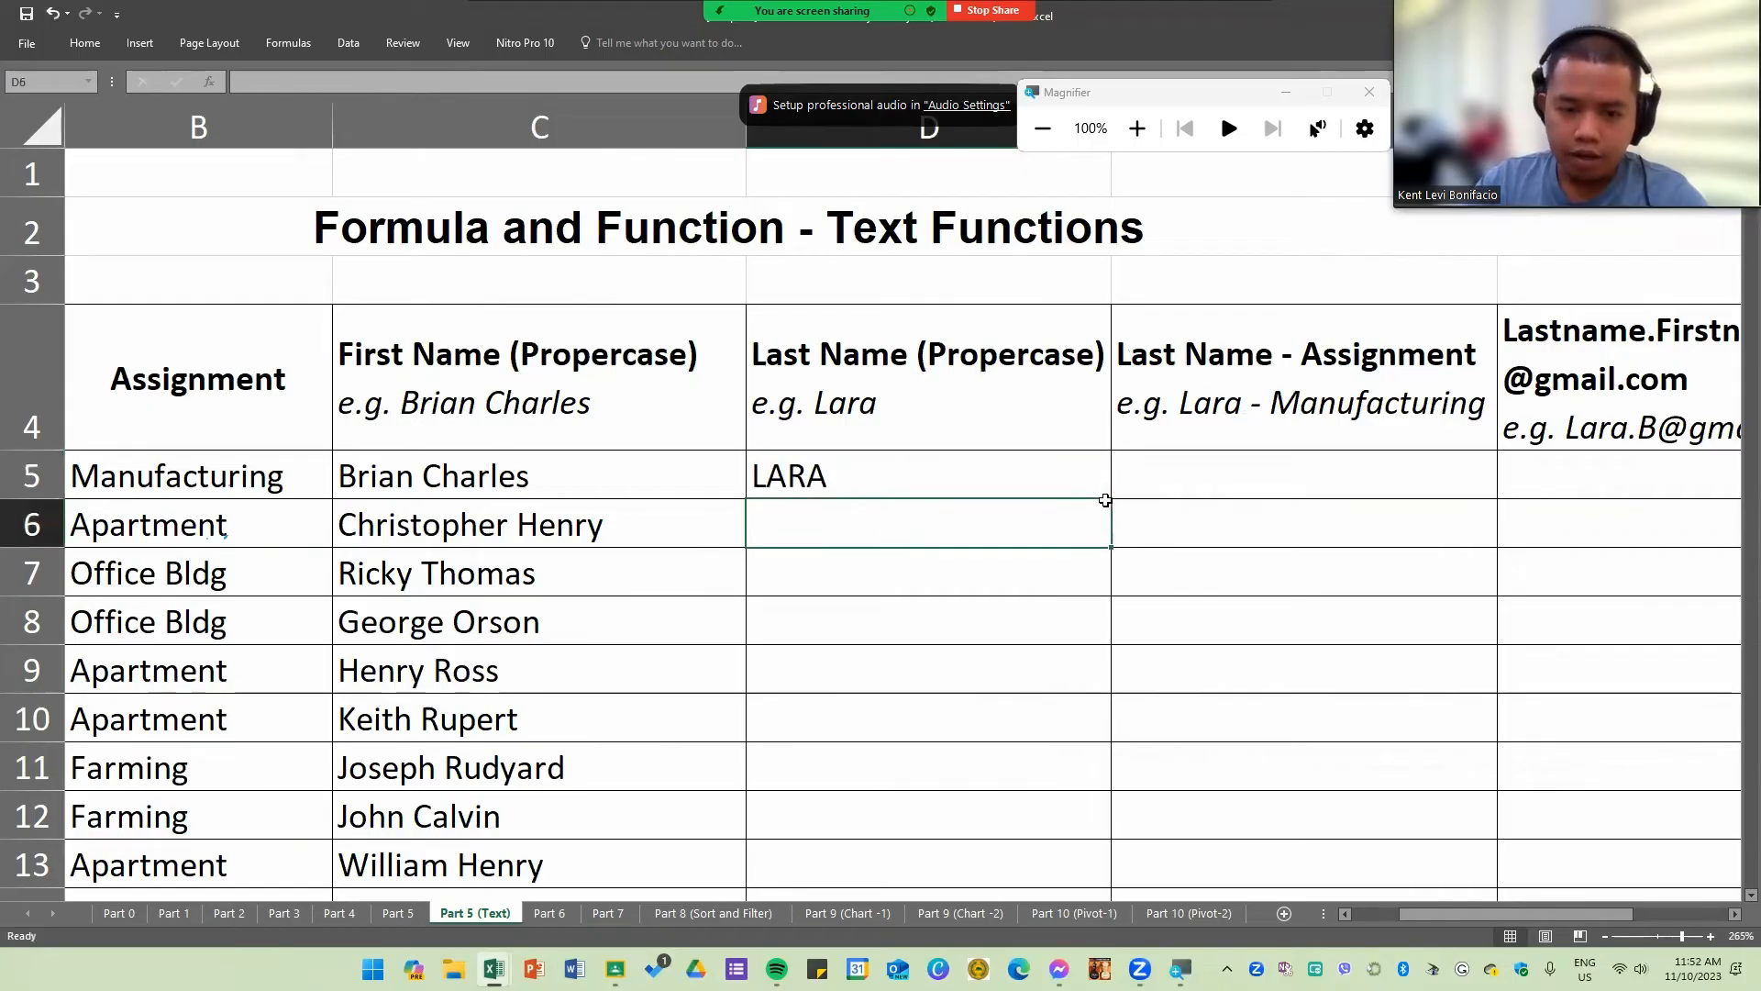
{"action": "double_click", "coordinate": [1110, 499]}
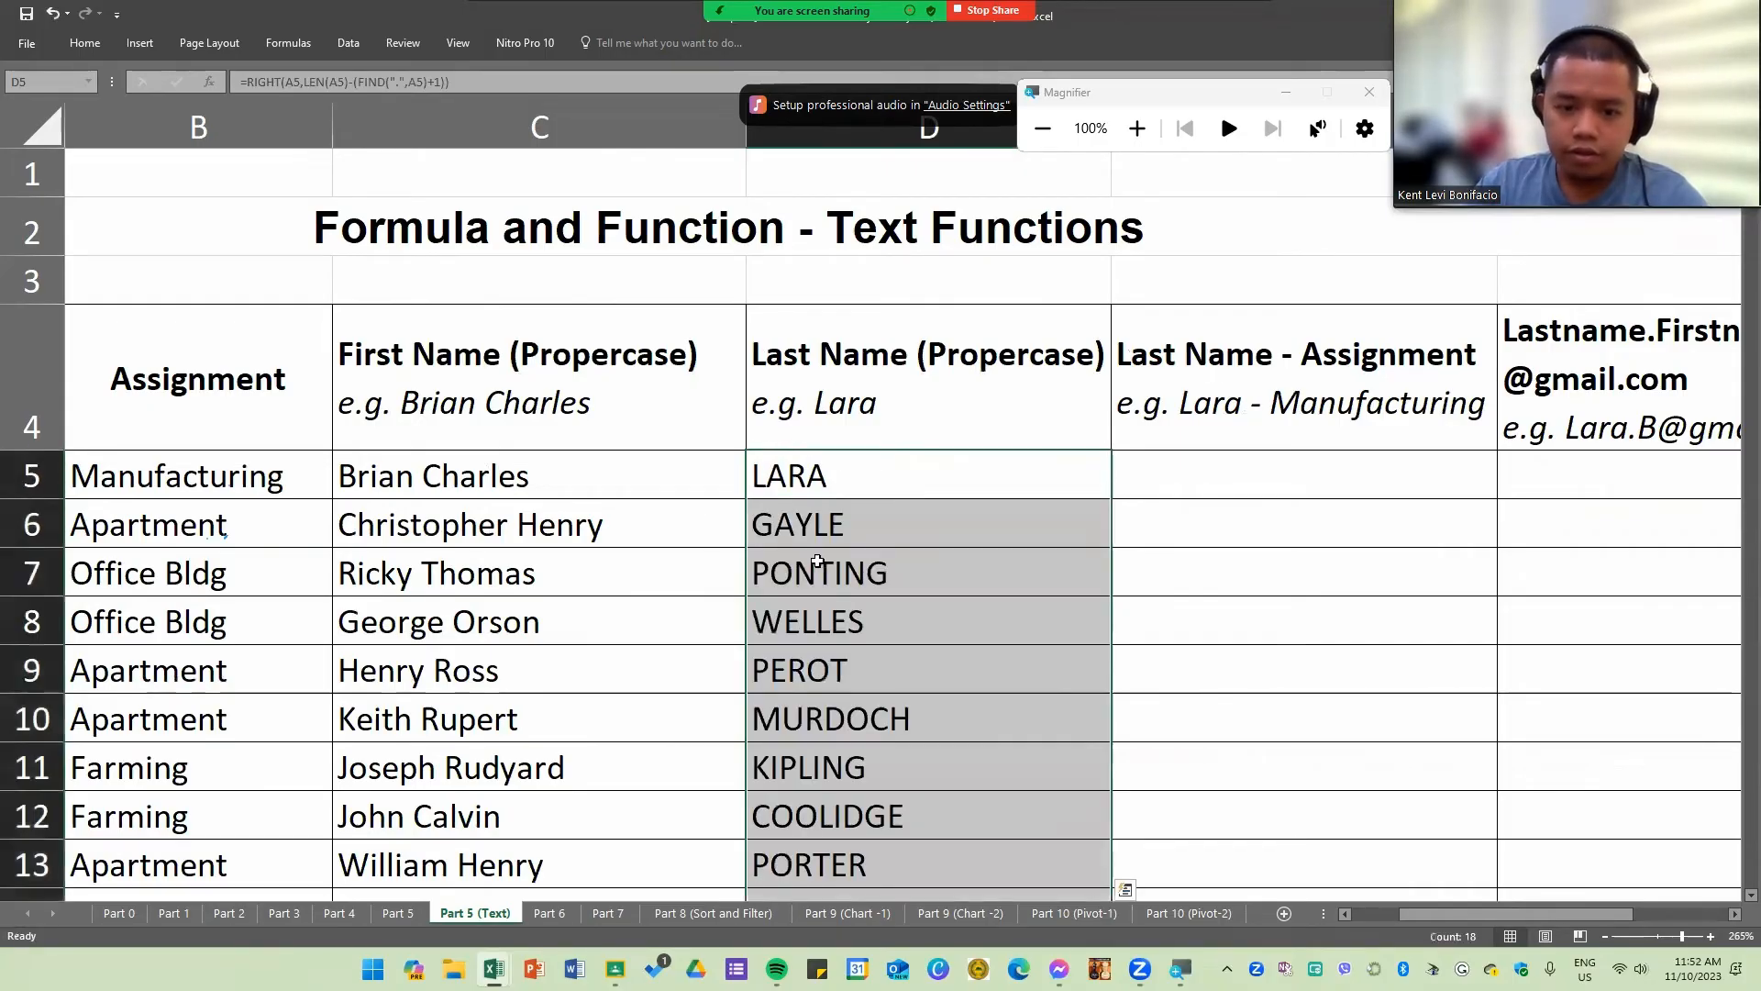
{"action": "scroll", "coordinate": [1110, 499], "scroll_direction": "down", "scroll_amount": 4}
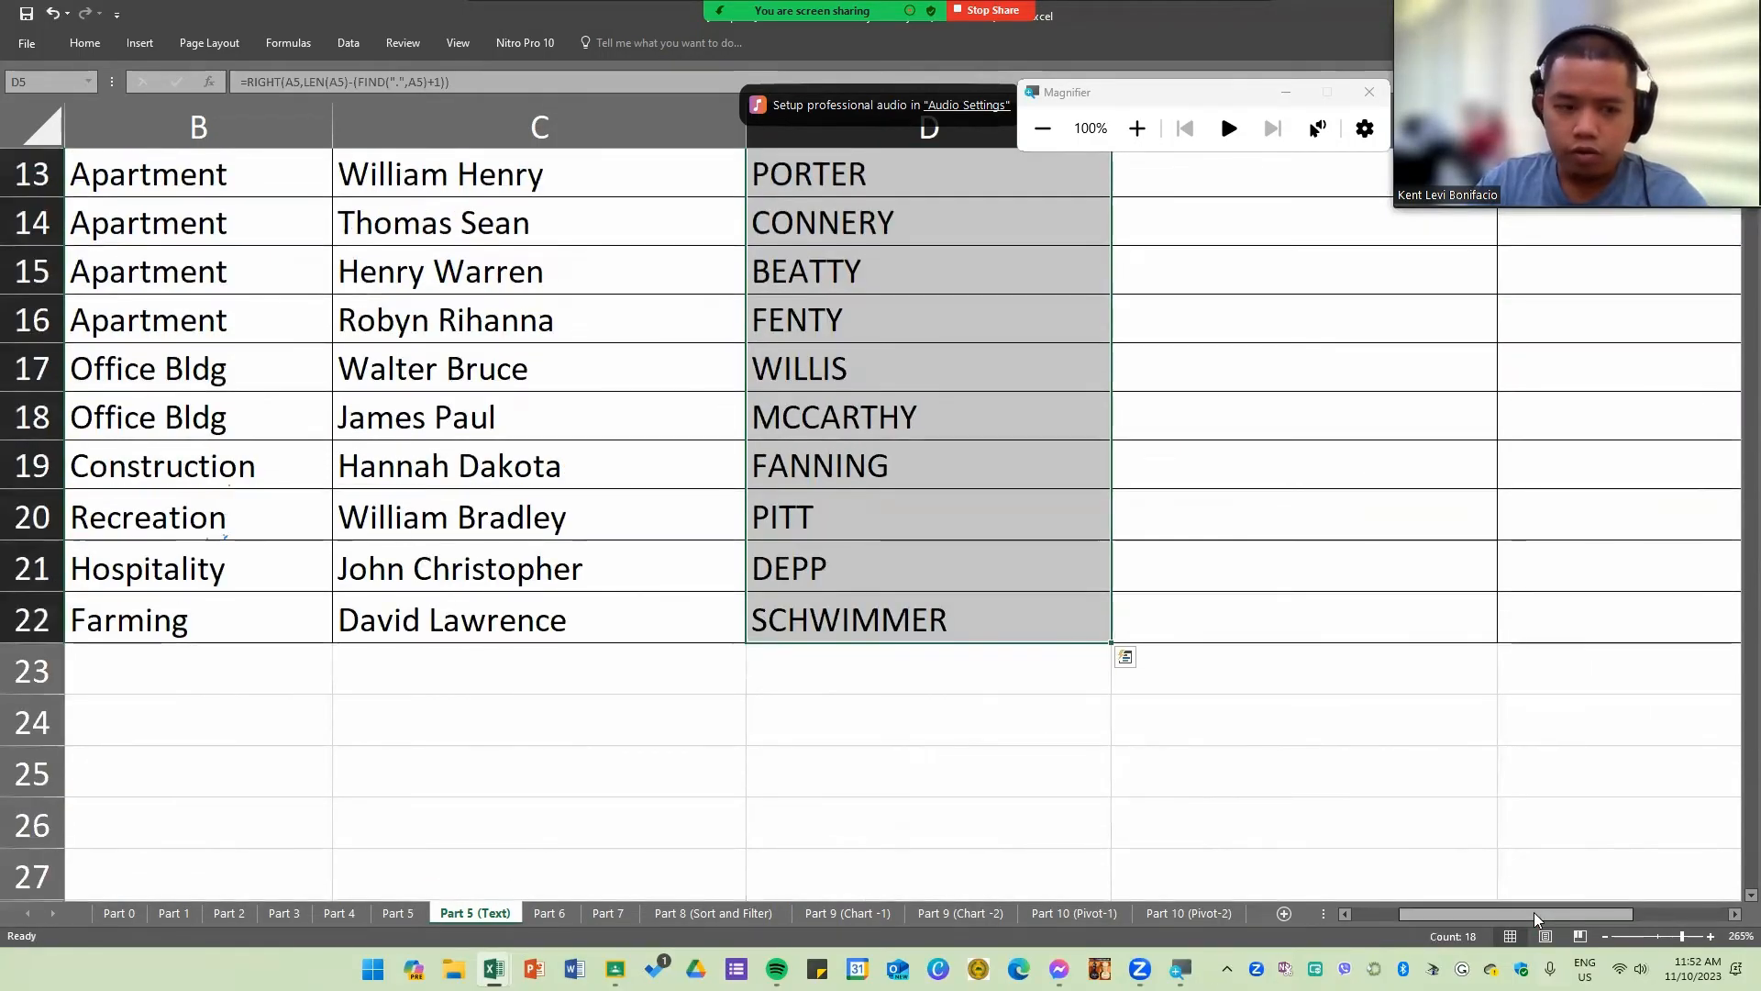
{"action": "left_click_drag", "start_coordinate": [1534, 912], "coordinate": [1462, 914]}
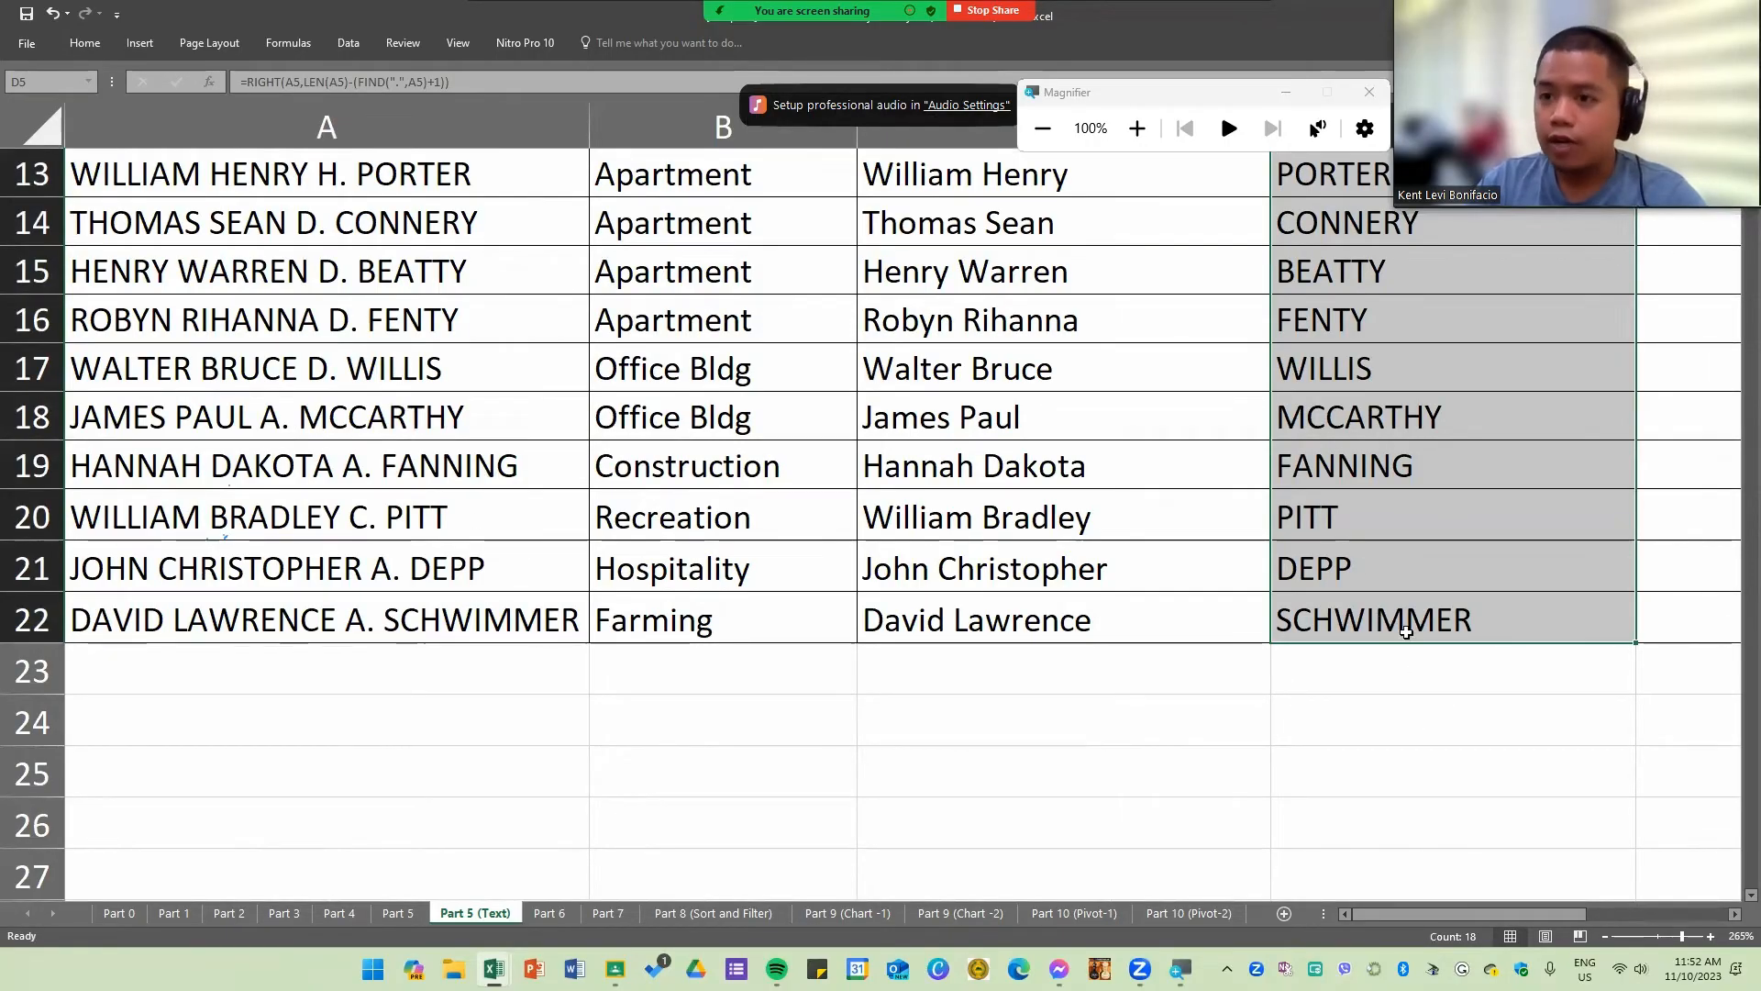
{"action": "scroll", "coordinate": [1403, 631], "scroll_direction": "up", "scroll_amount": 3}
Step: Wrap D5's formula in PROPER so it reads =PROPER(RIGHT(A5,LEN(A5)-(FIND(".",A5)+1)))
{"action": "double_click", "coordinate": [1310, 318]}
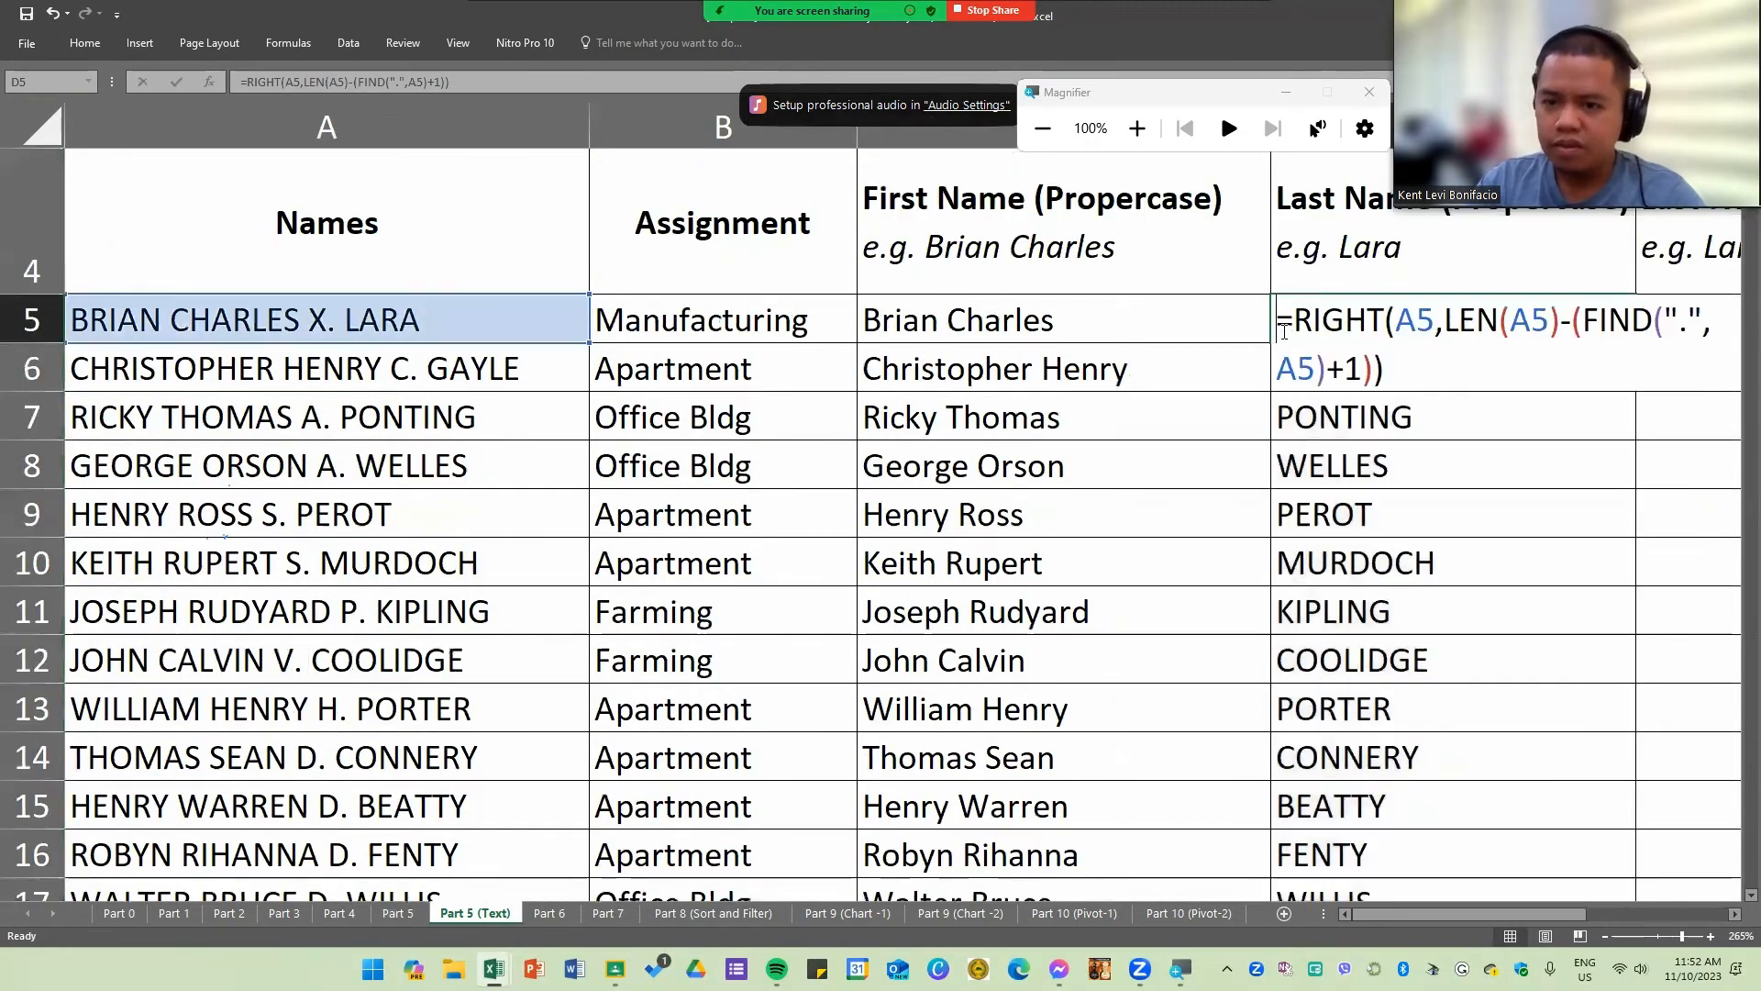
{"action": "left_click", "coordinate": [1295, 321]}
{"action": "type", "text": "PROPR"}
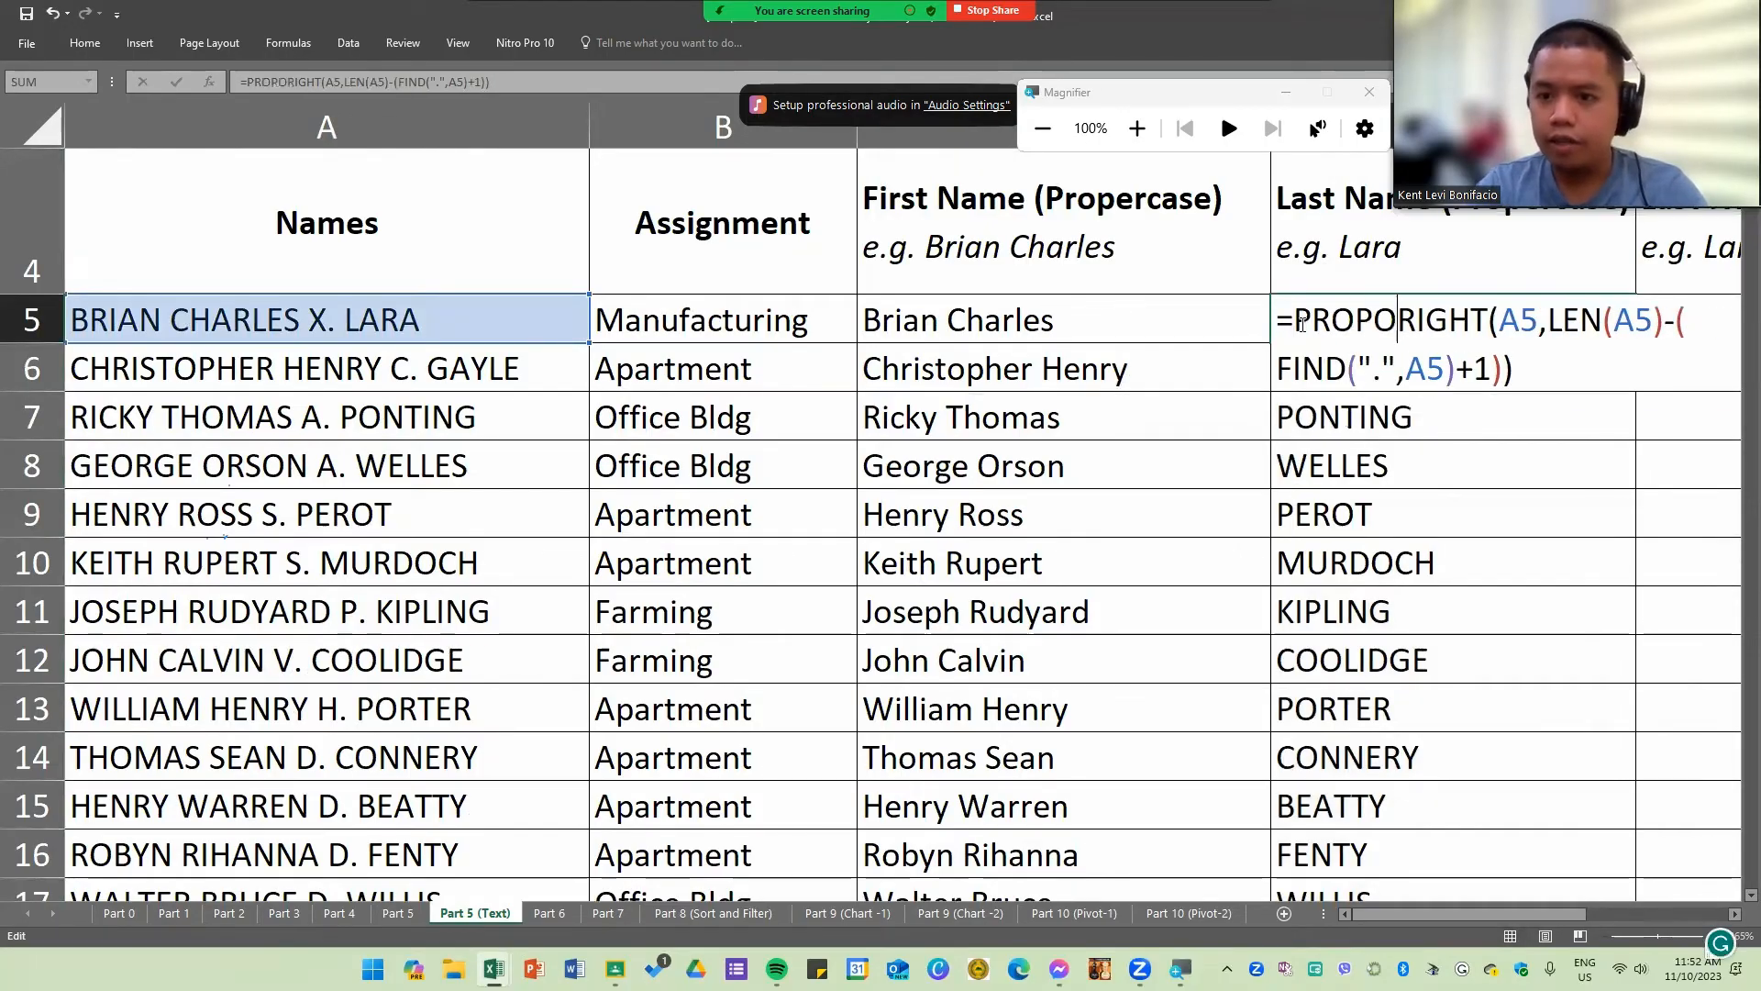
{"action": "key", "text": "BackSpace"}
{"action": "type", "text": "ER("}
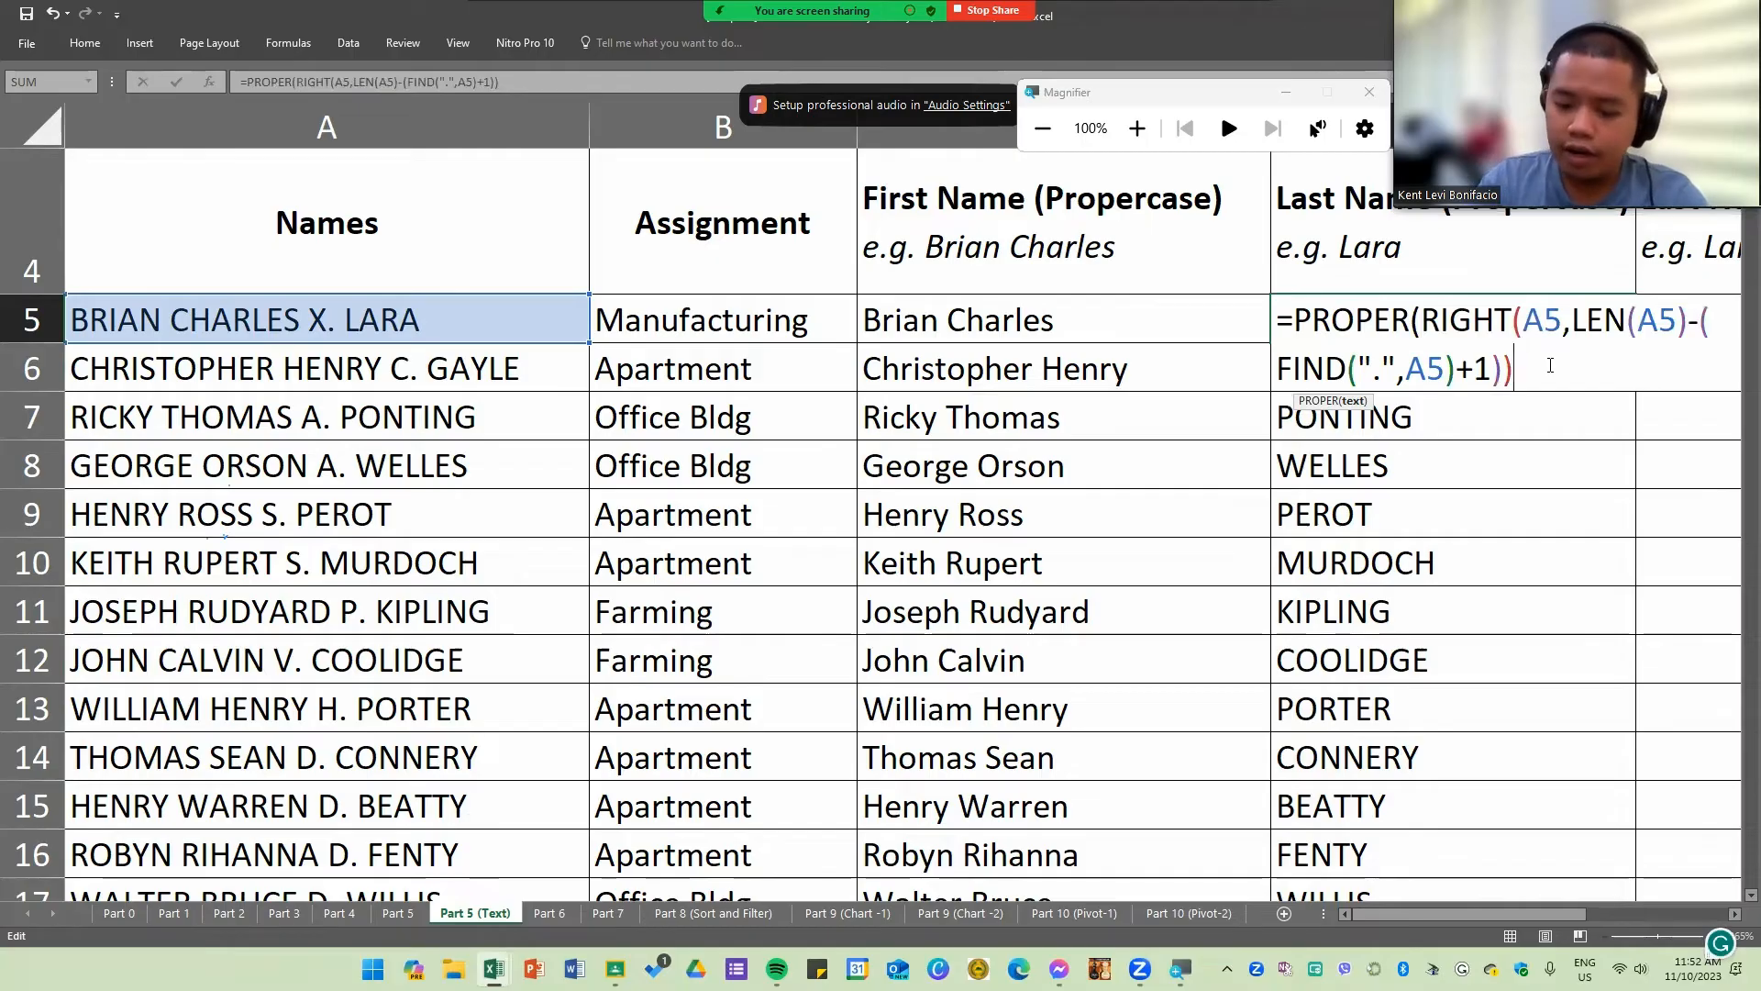
{"action": "type", "text": ")"}
{"action": "left_click_drag", "start_coordinate": [1504, 916], "coordinate": [1585, 908]}
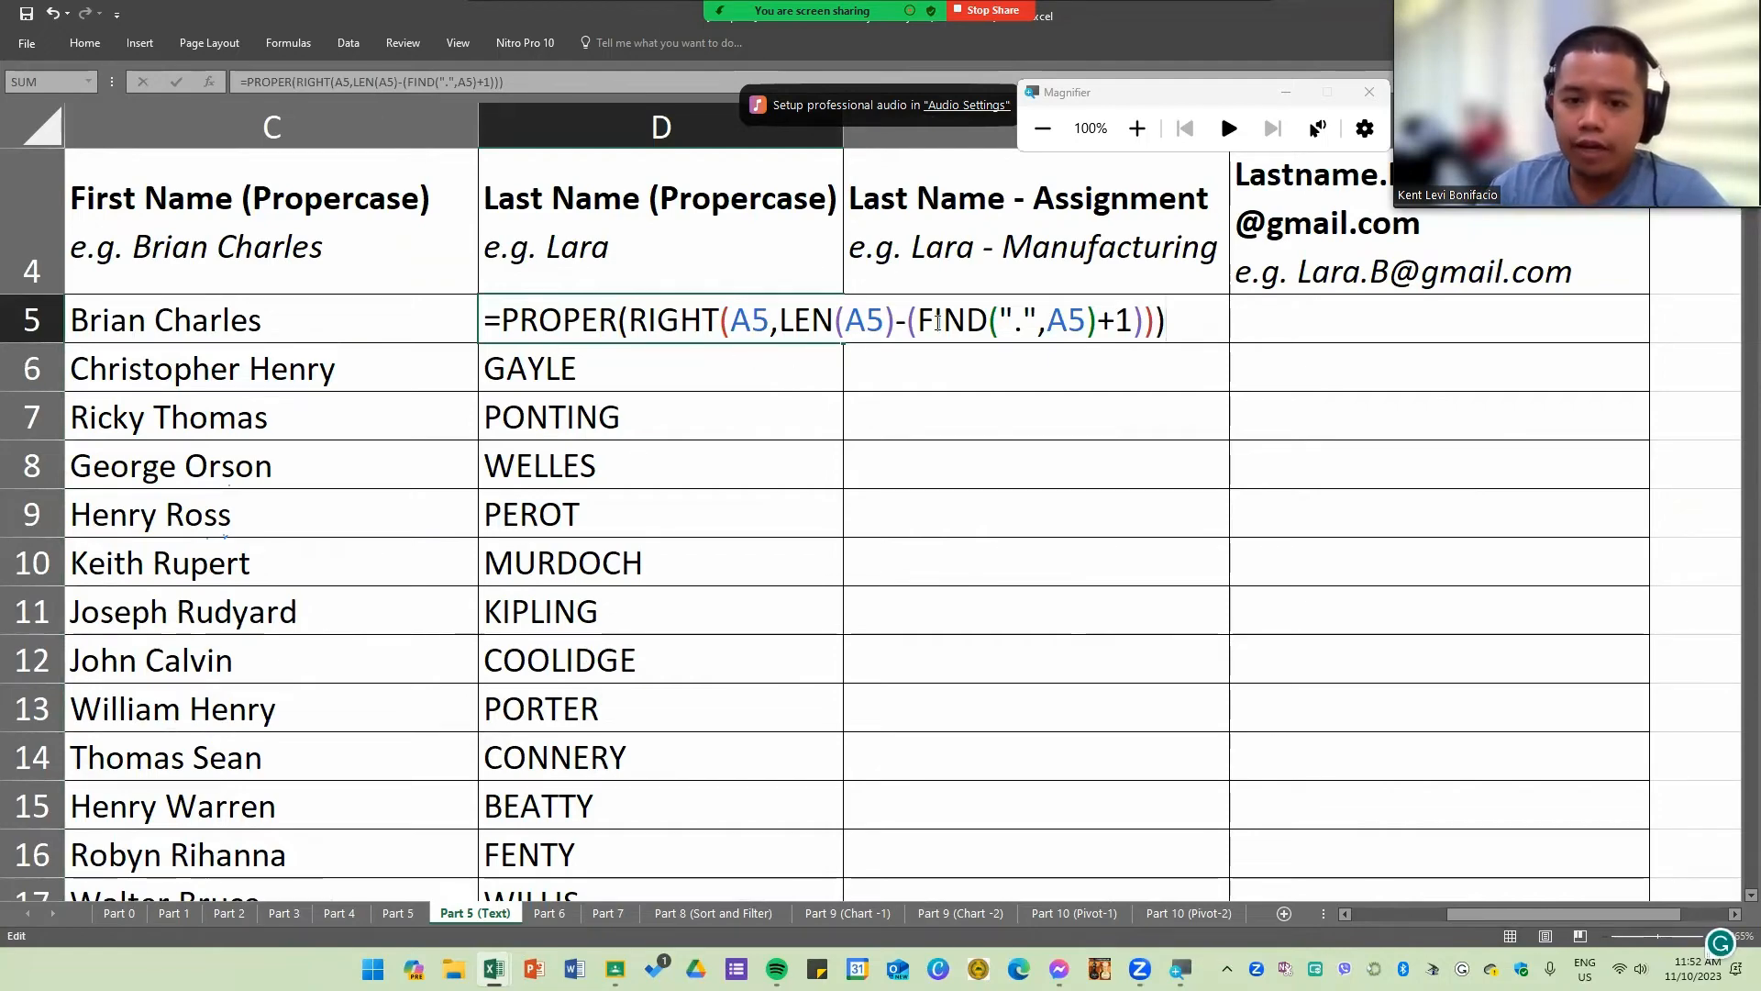
{"action": "key", "text": "Return"}
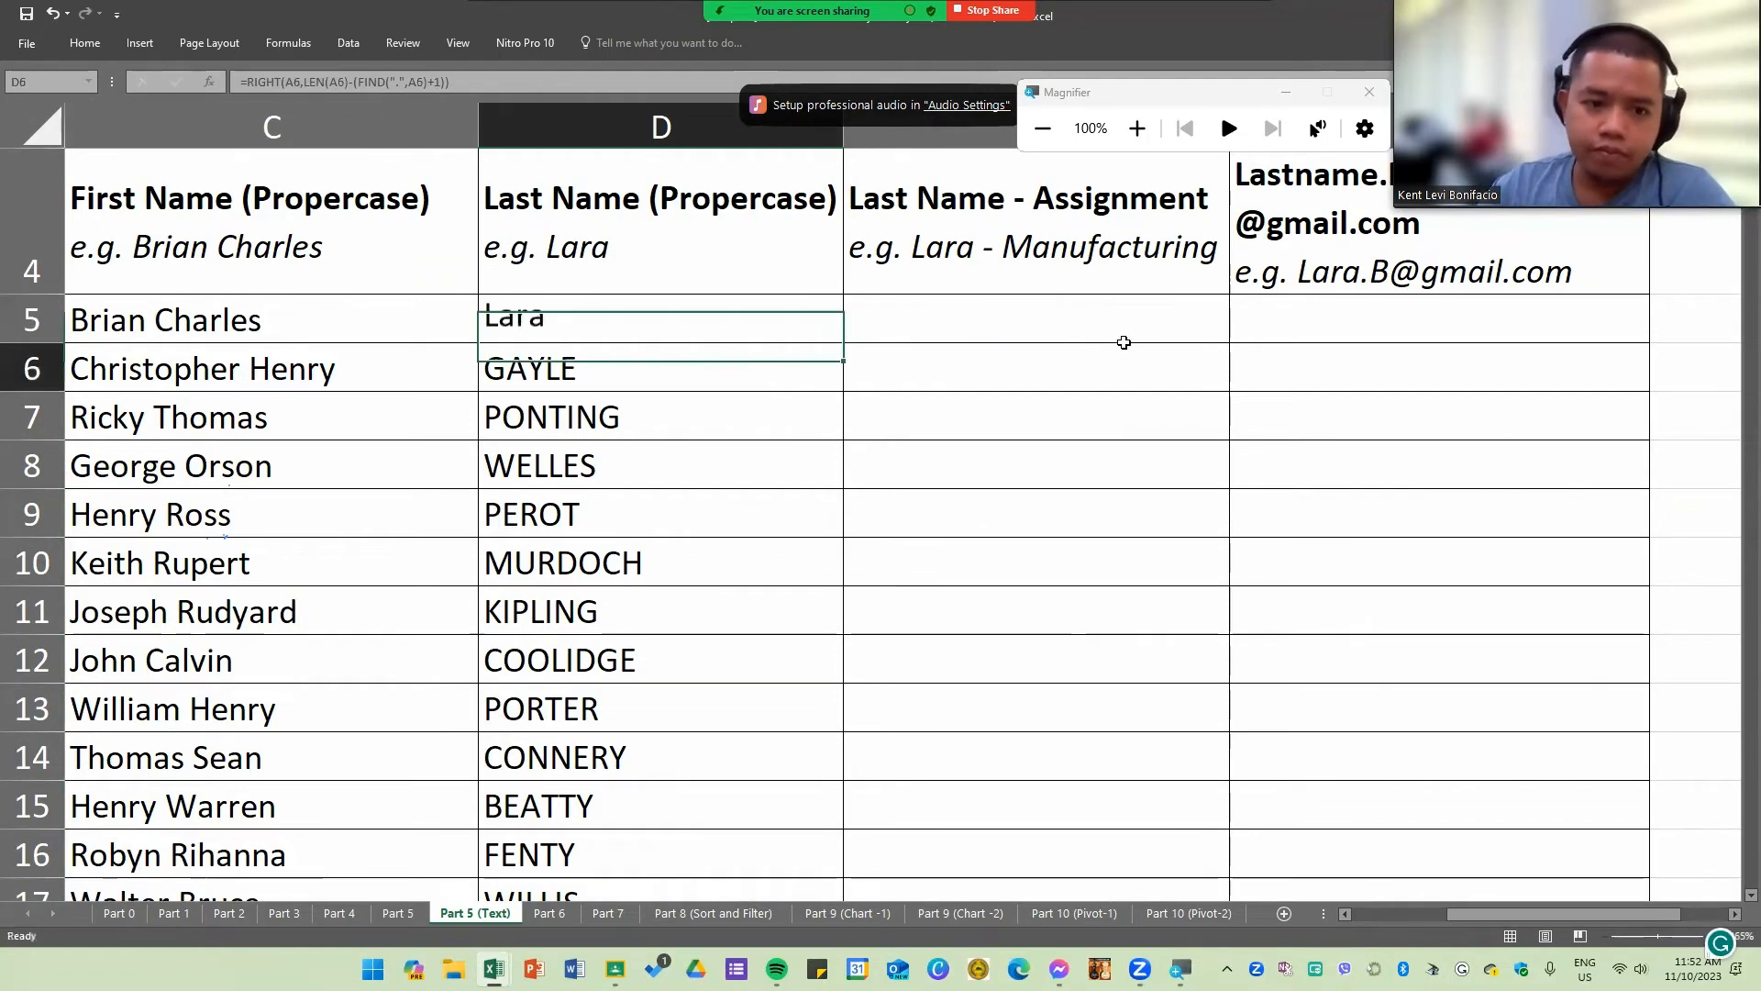
{"action": "key", "text": "Up"}
Step: Fill the PROPER last-name formula down the Last Name column again
{"action": "double_click", "coordinate": [844, 343]}
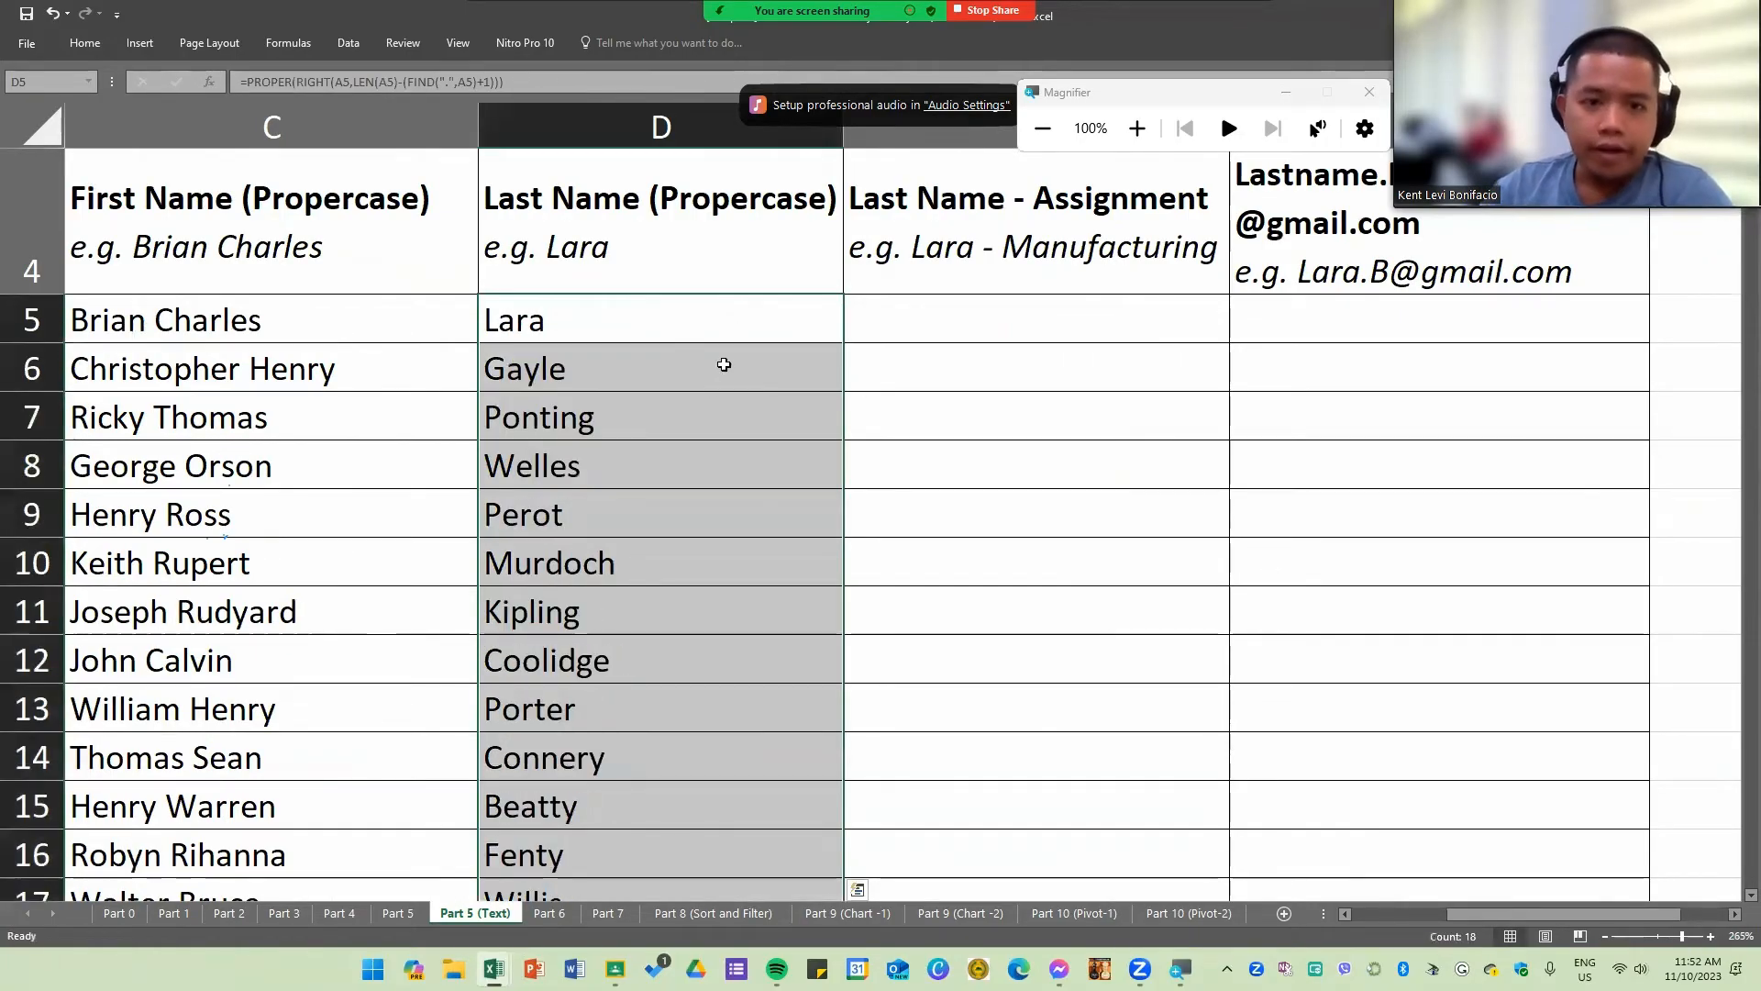
{"action": "left_click", "coordinate": [672, 120]}
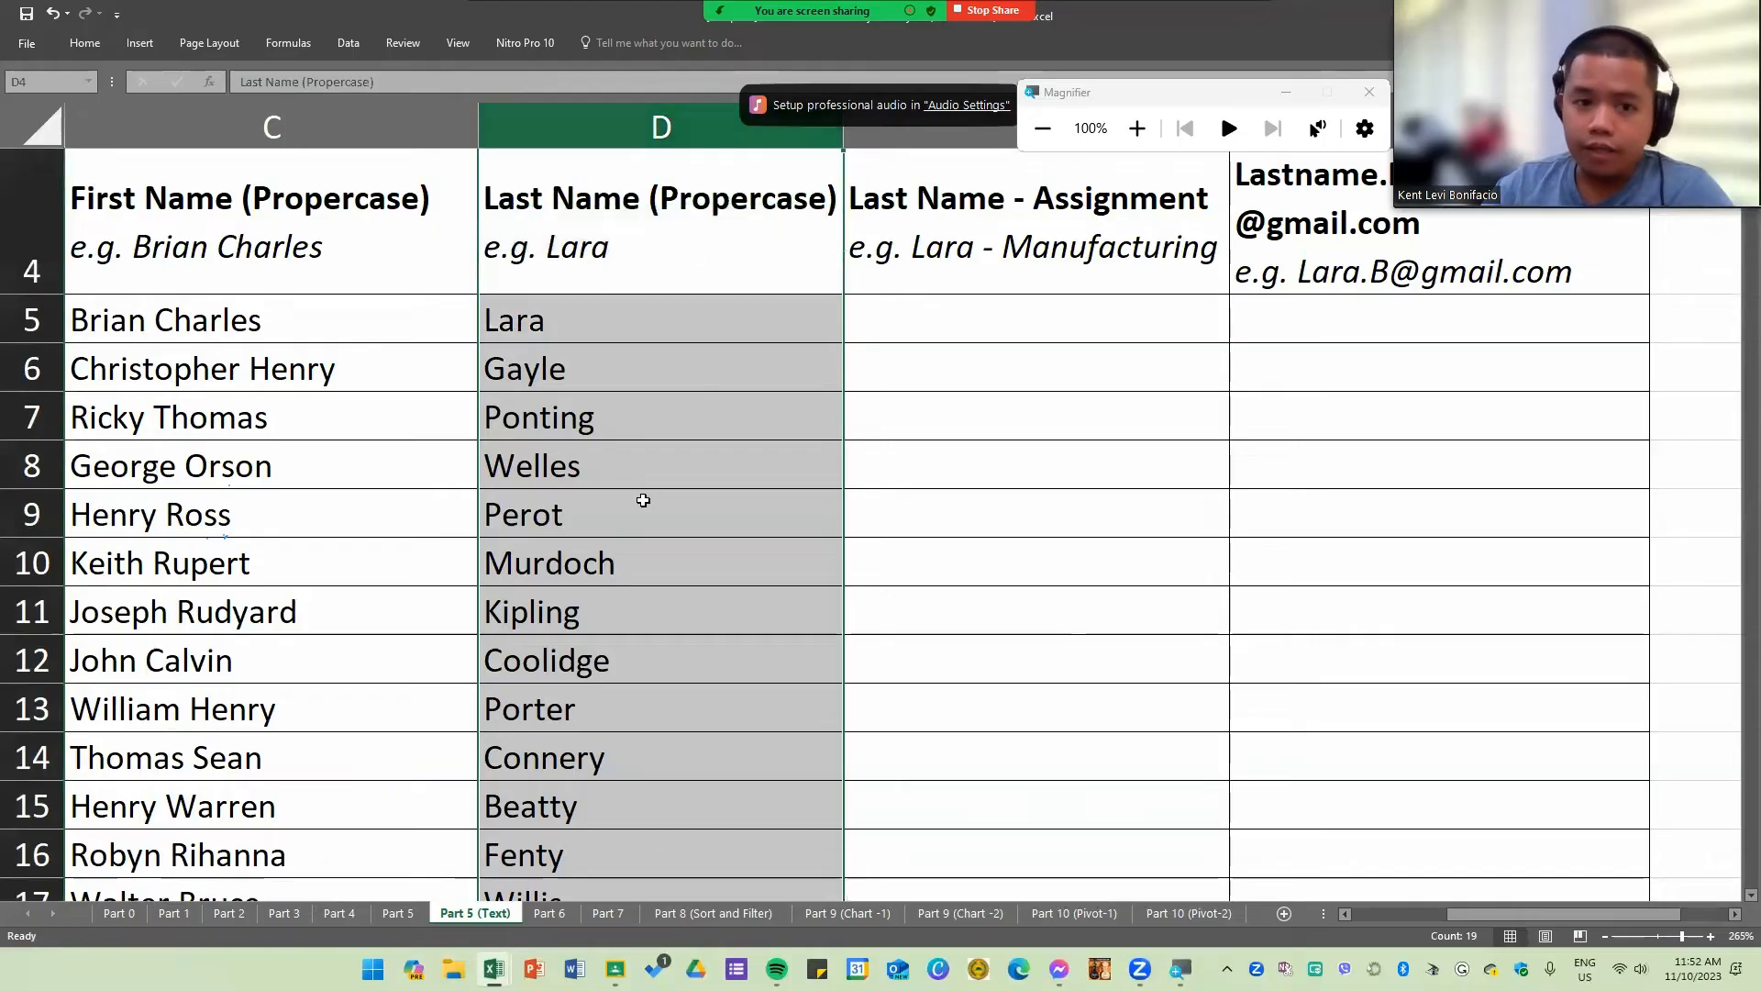
{"action": "left_click", "coordinate": [644, 500]}
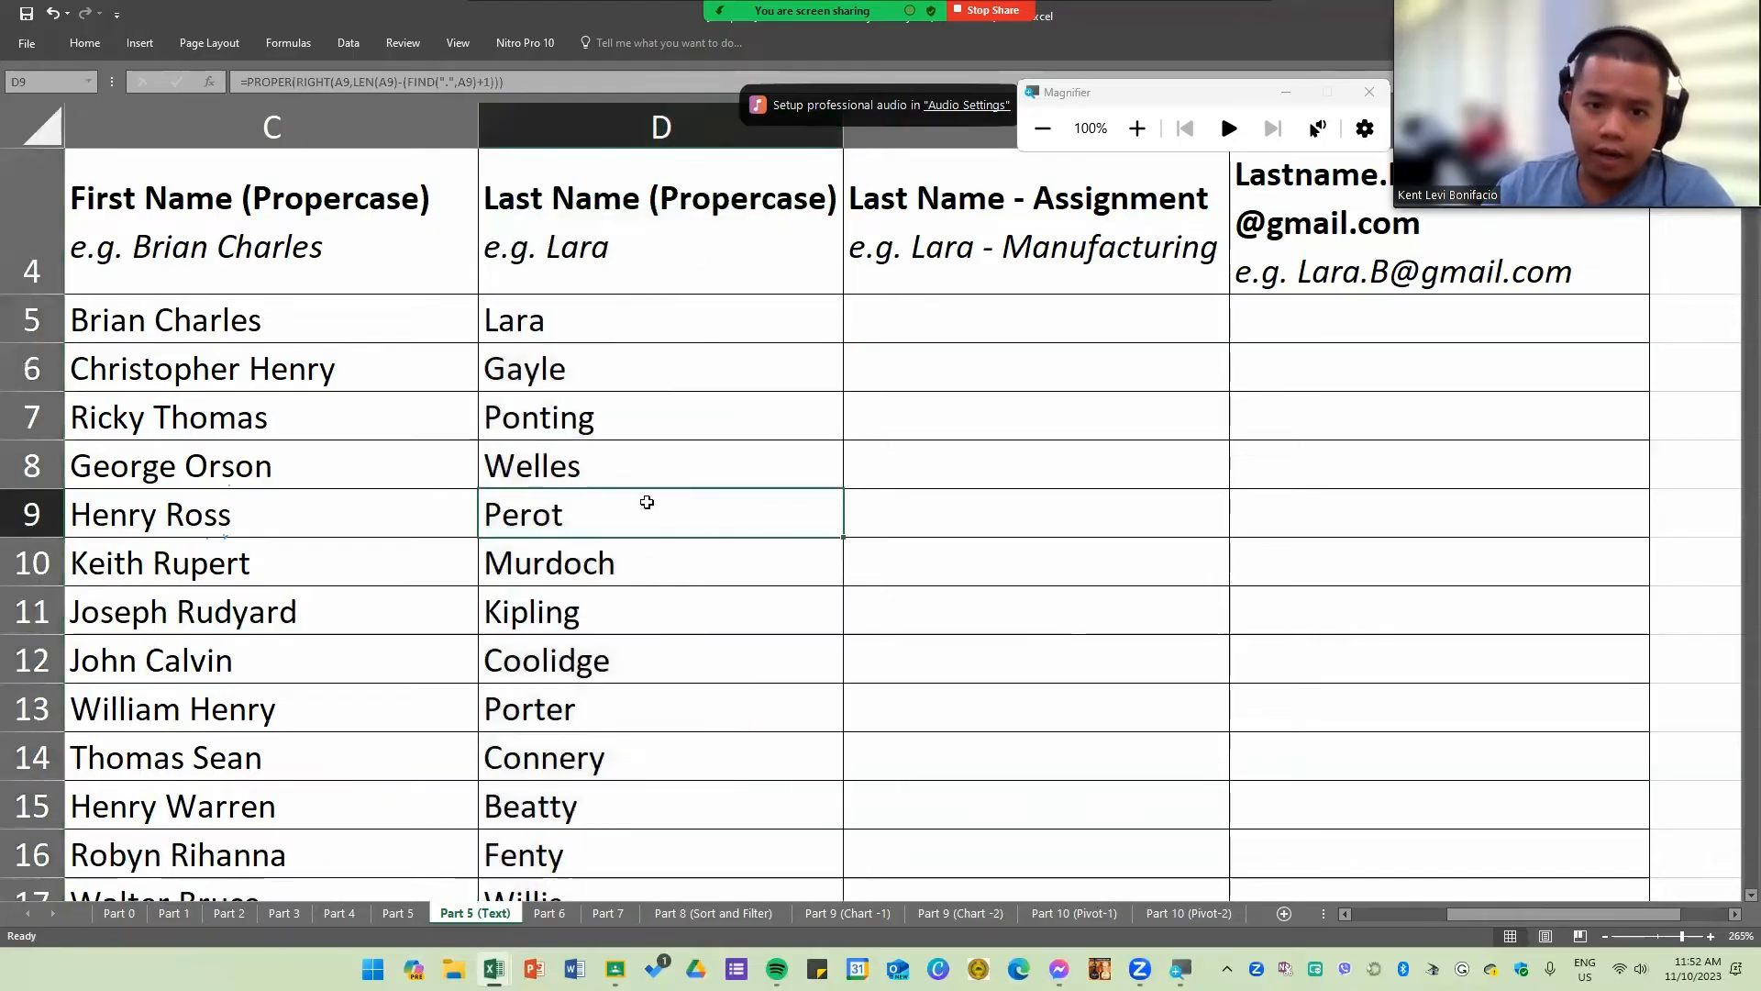
Step: Review the Last Name results alongside the full names and Assignment column
{"action": "left_click", "coordinate": [1018, 337]}
{"action": "scroll", "coordinate": [643, 491], "scroll_direction": "down", "scroll_amount": 2}
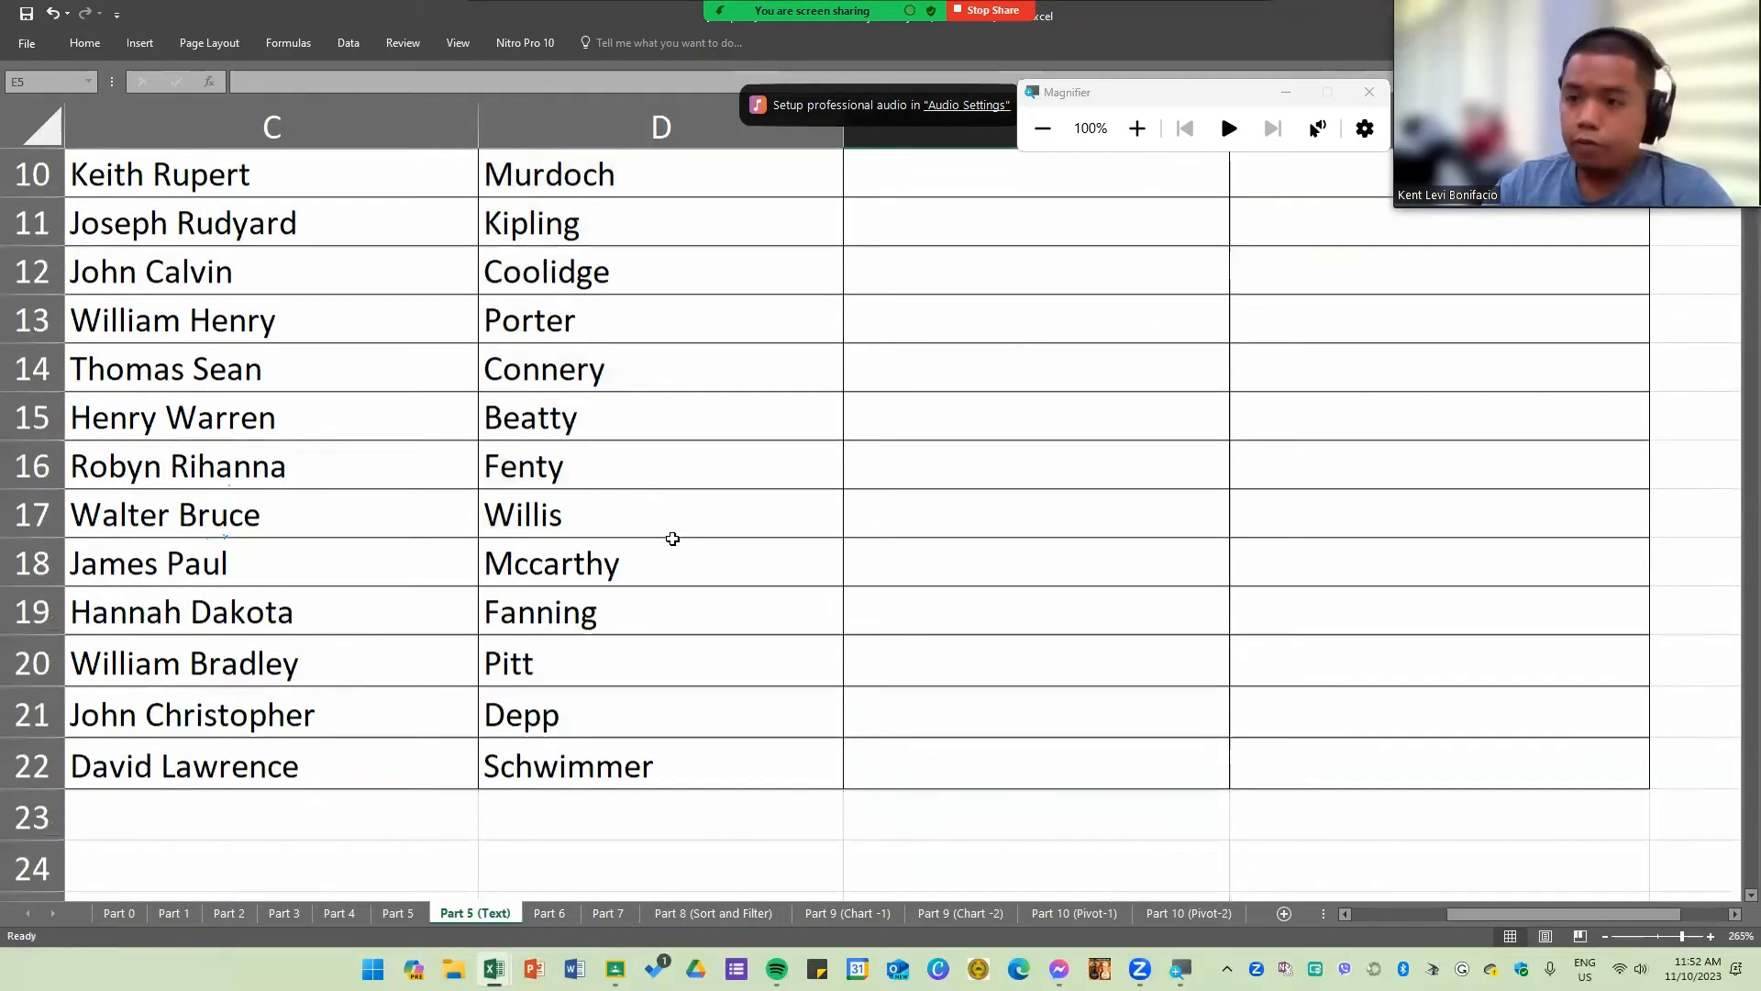
{"action": "scroll", "coordinate": [676, 540], "scroll_direction": "up", "scroll_amount": 2}
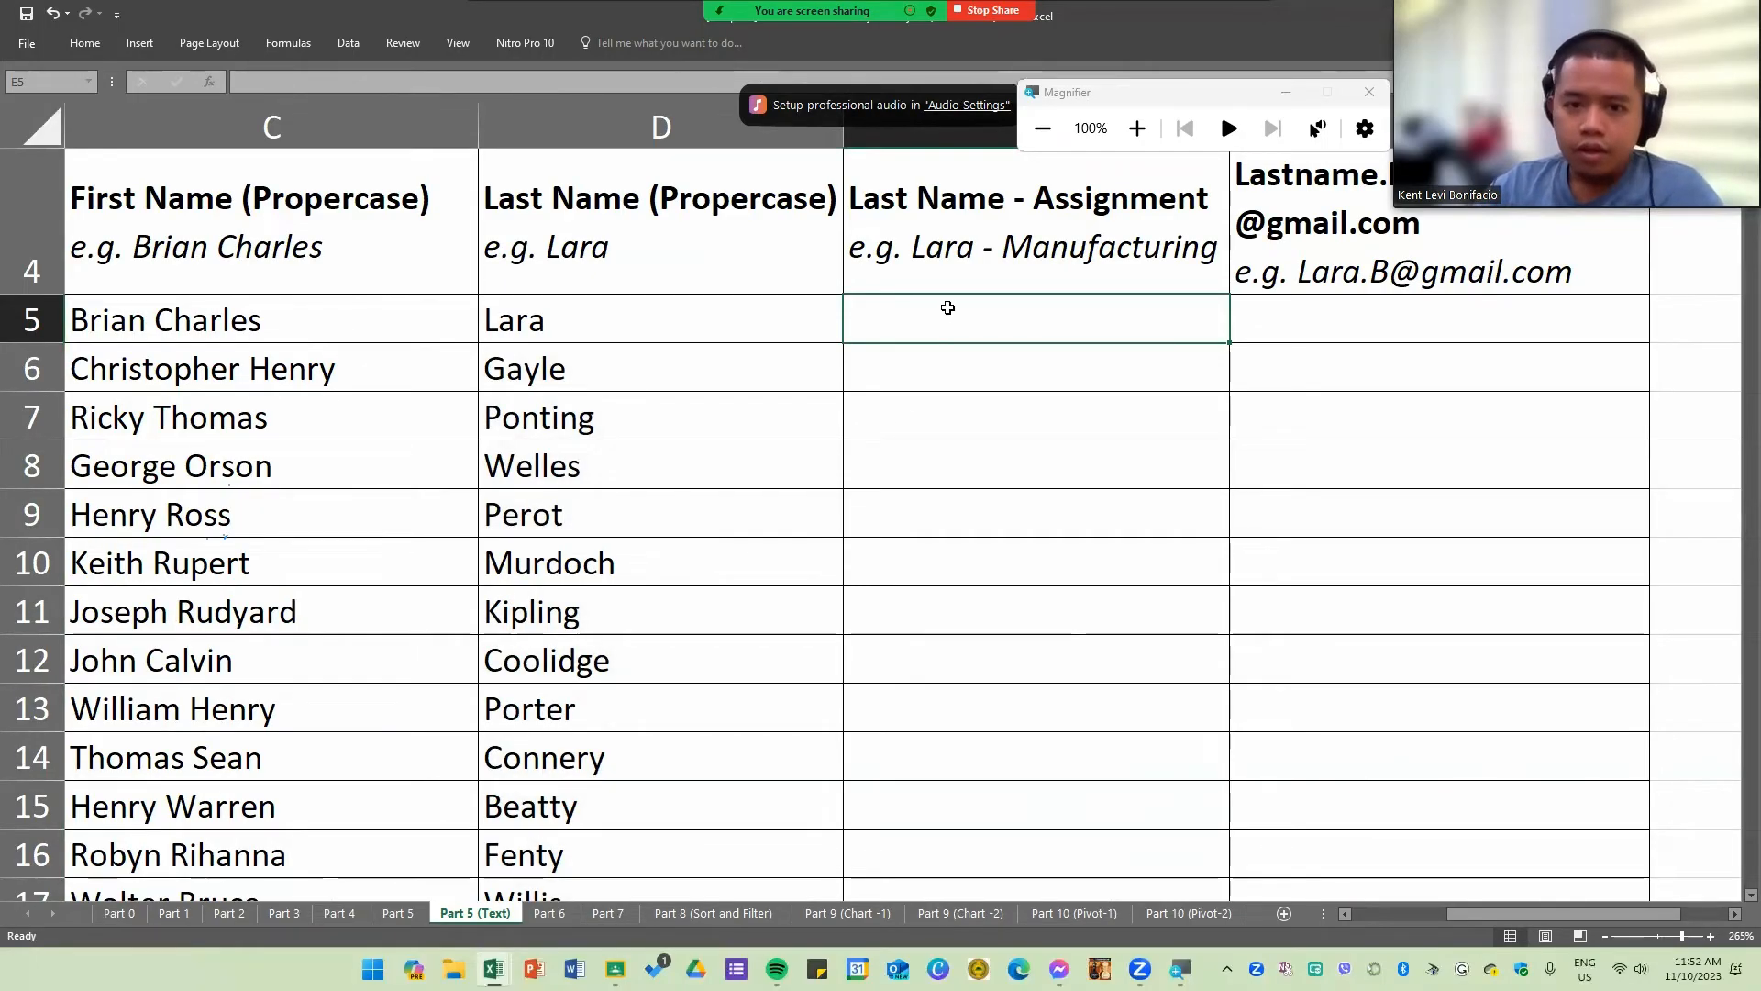
{"action": "scroll", "coordinate": [998, 403], "scroll_direction": "up", "scroll_amount": 1}
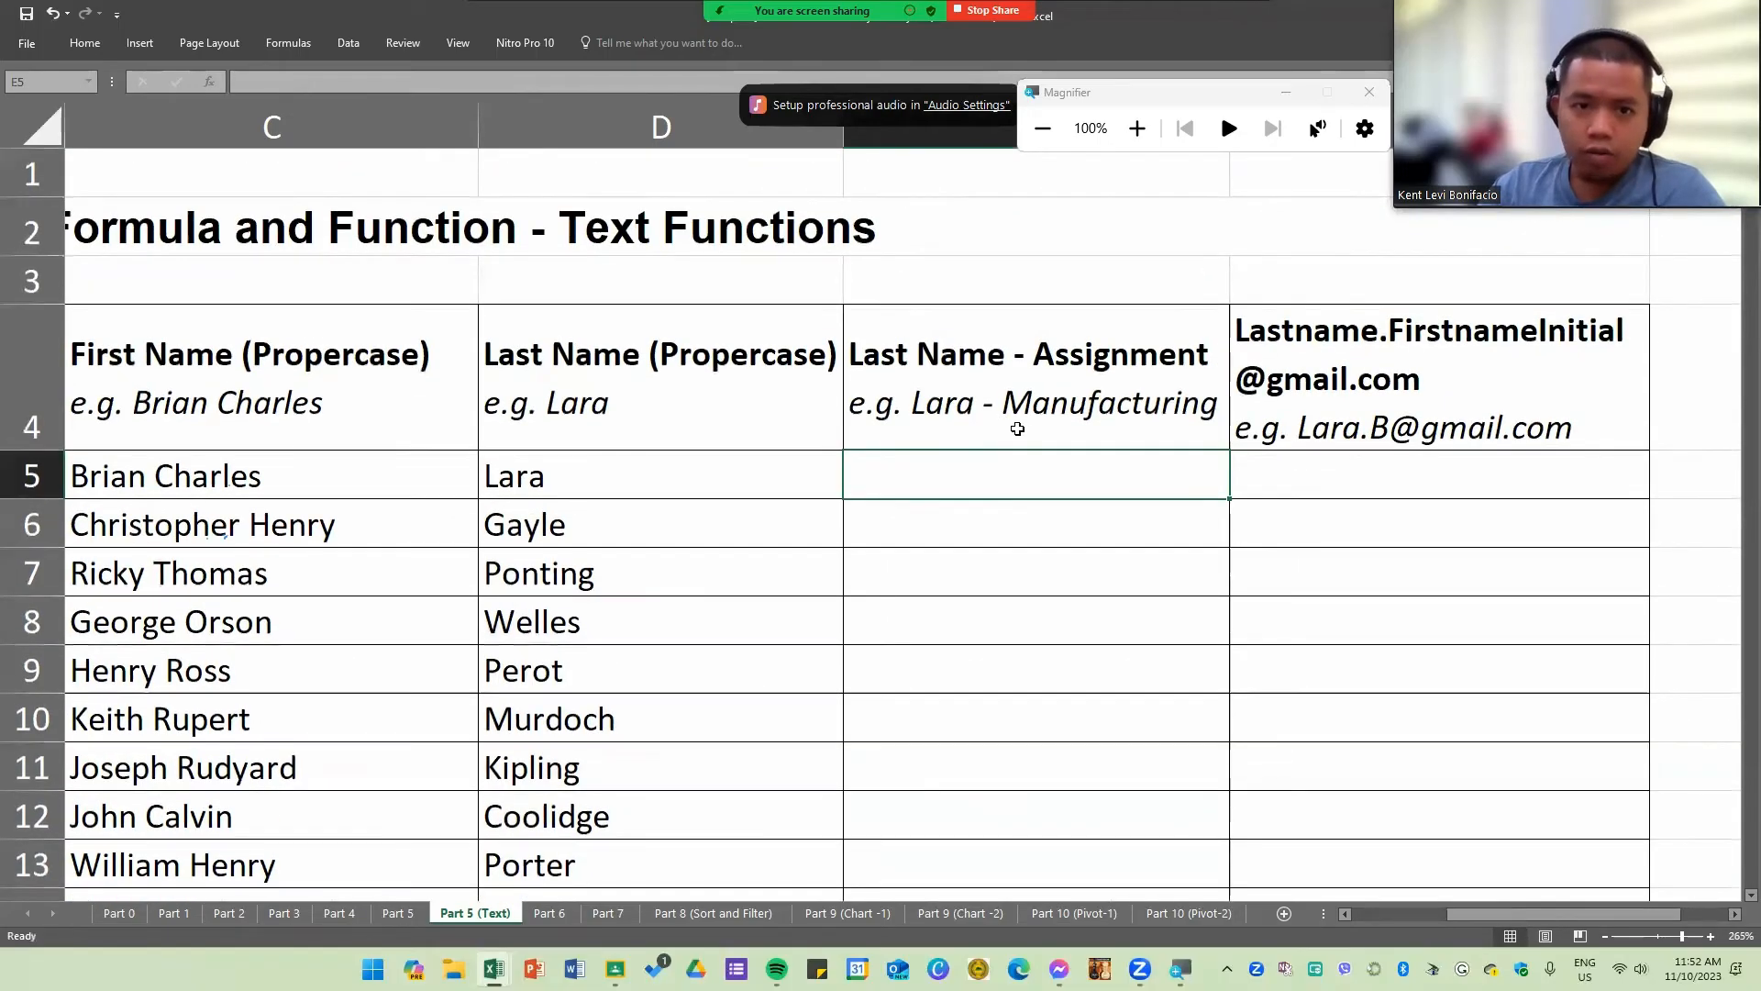
{"action": "scroll", "coordinate": [1014, 436], "scroll_direction": "down", "scroll_amount": 1}
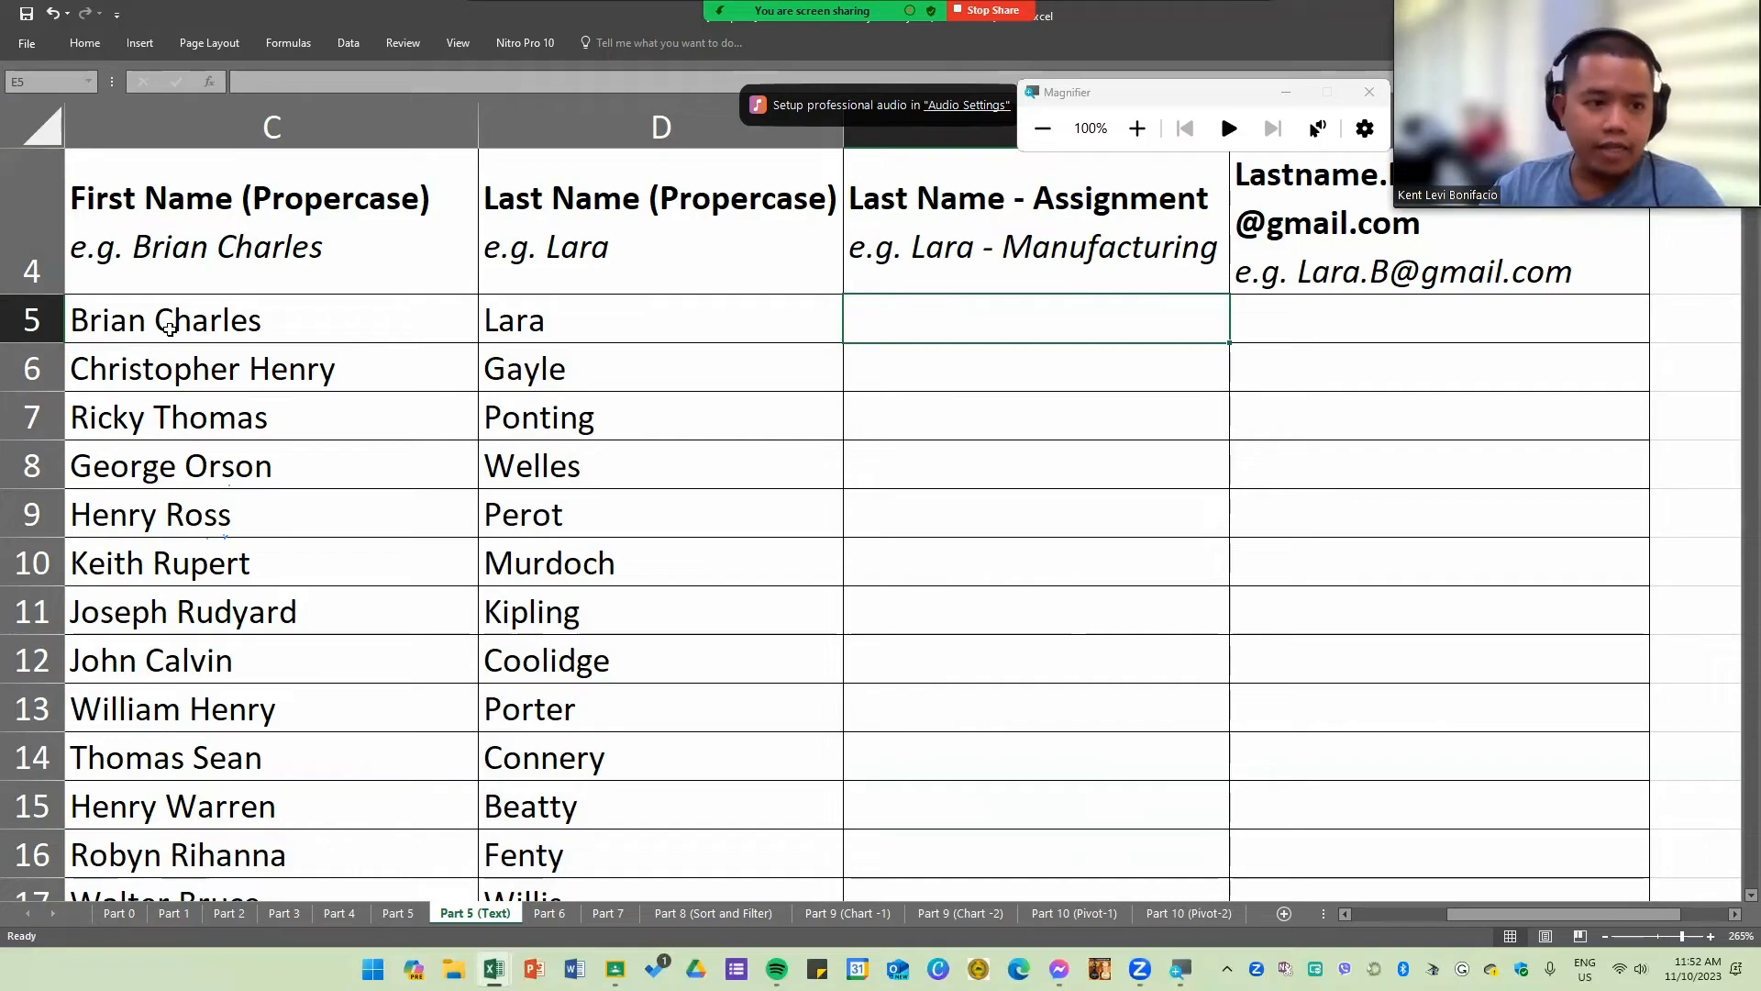
{"action": "left_click", "coordinate": [727, 607]}
{"action": "scroll", "coordinate": [727, 608], "scroll_direction": "down", "scroll_amount": 2, "text": "ctrl"}
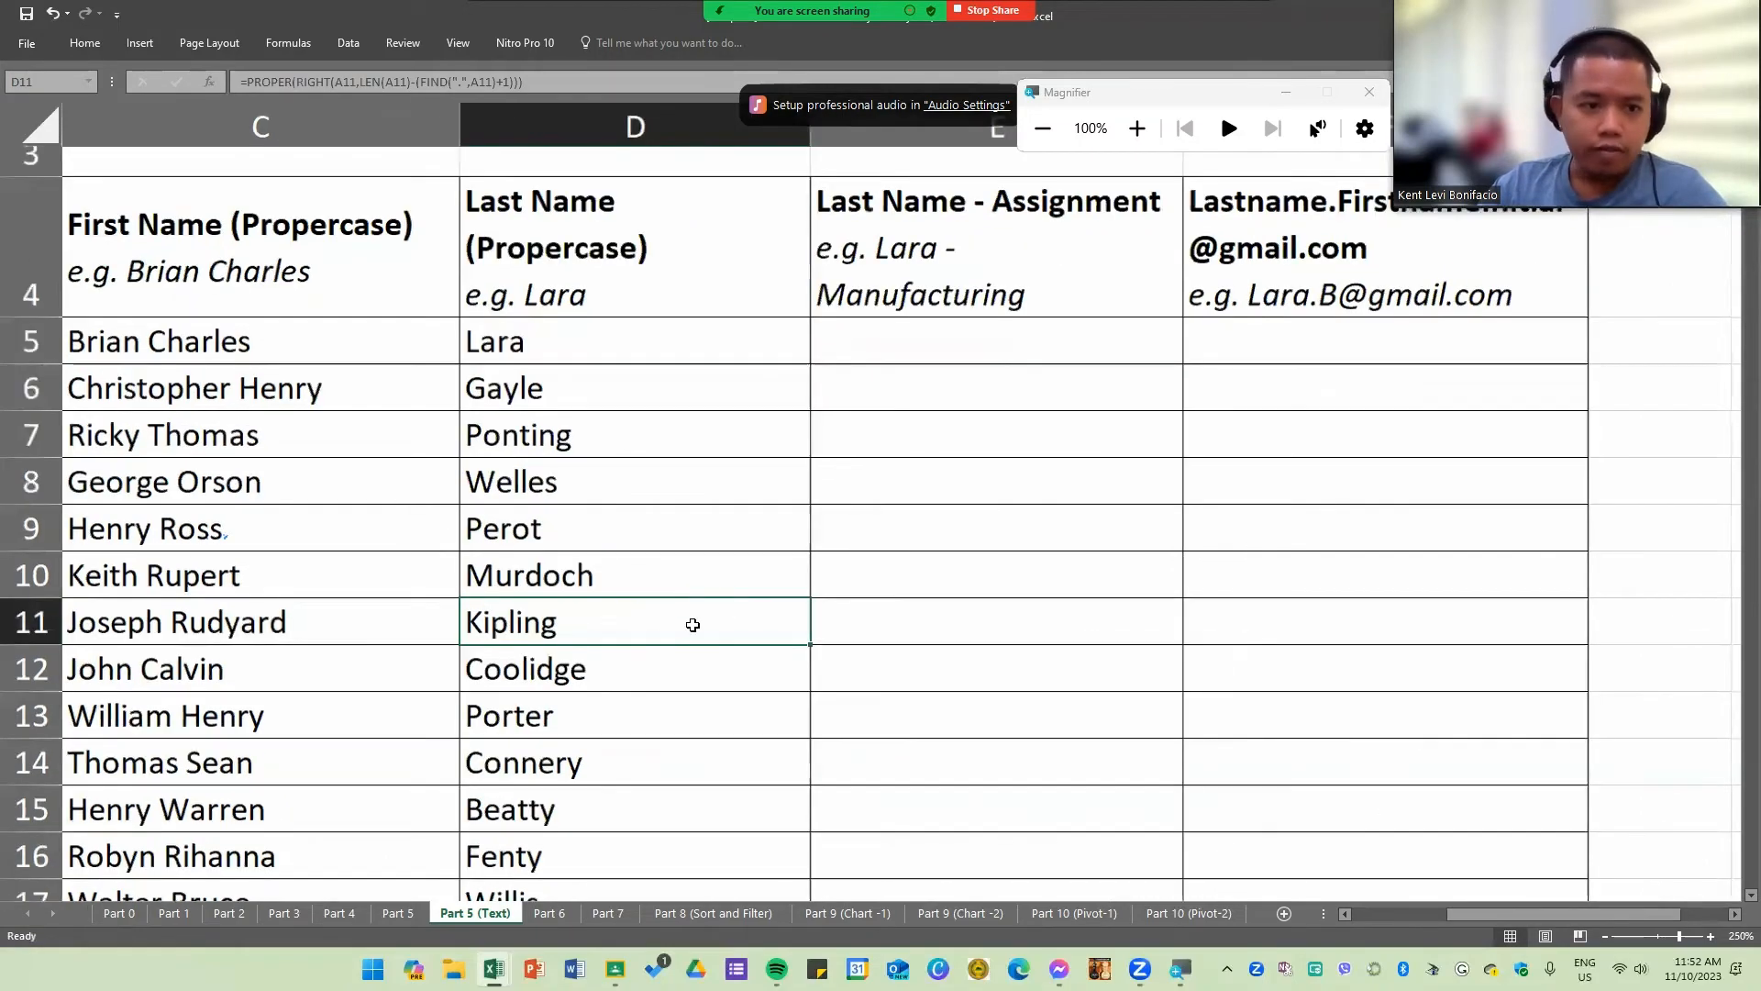
{"action": "left_click_drag", "start_coordinate": [1475, 907], "coordinate": [1382, 900]}
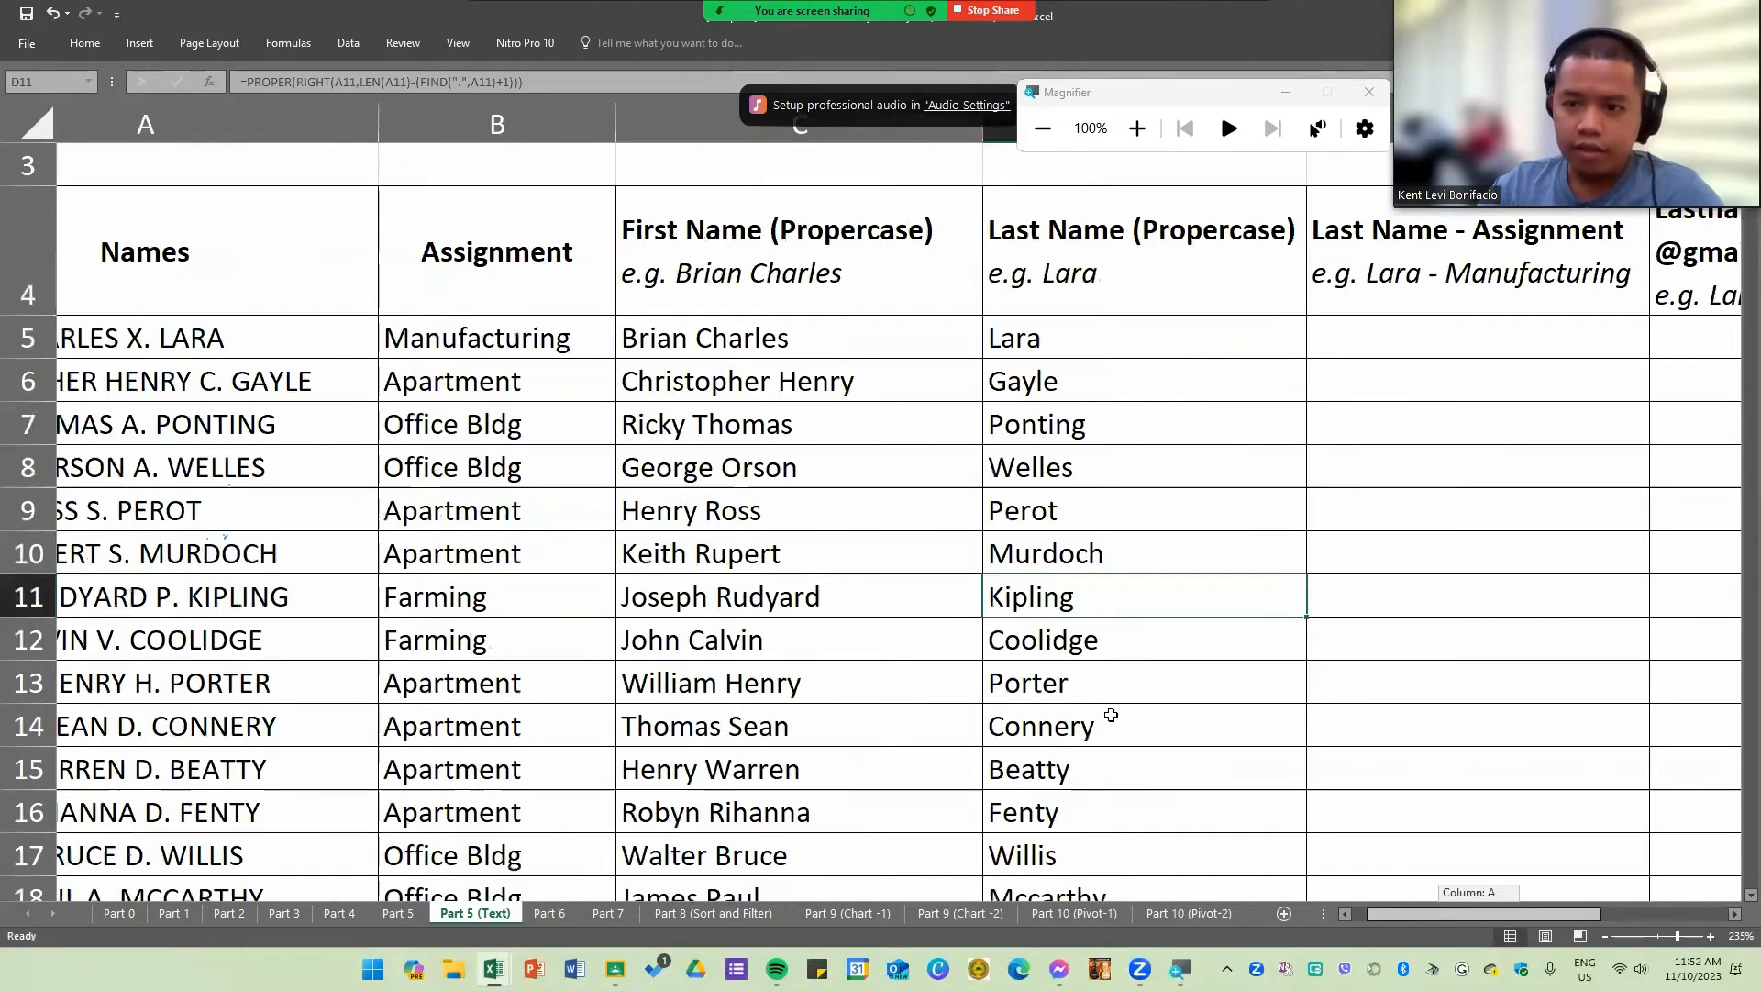
{"action": "scroll", "coordinate": [1112, 719], "scroll_direction": "down", "scroll_amount": 2, "text": "ctrl"}
{"action": "left_click_drag", "start_coordinate": [1094, 339], "coordinate": [1105, 619]}
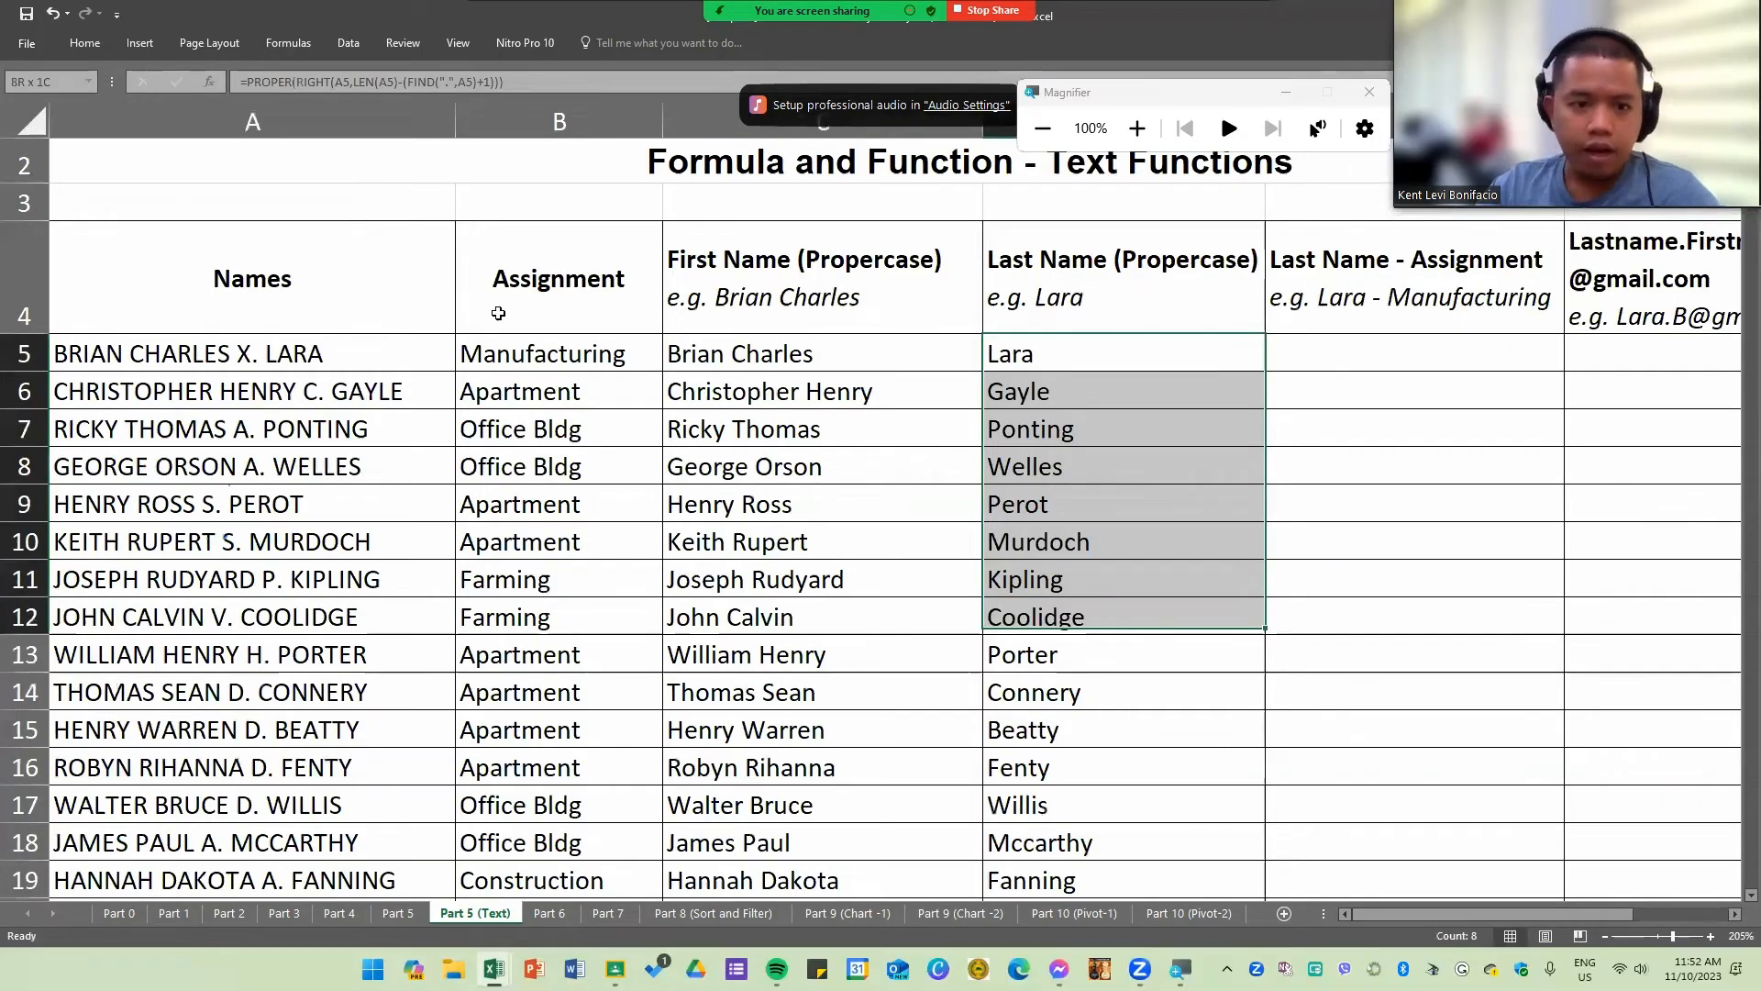
{"action": "left_click_drag", "start_coordinate": [534, 346], "coordinate": [513, 622]}
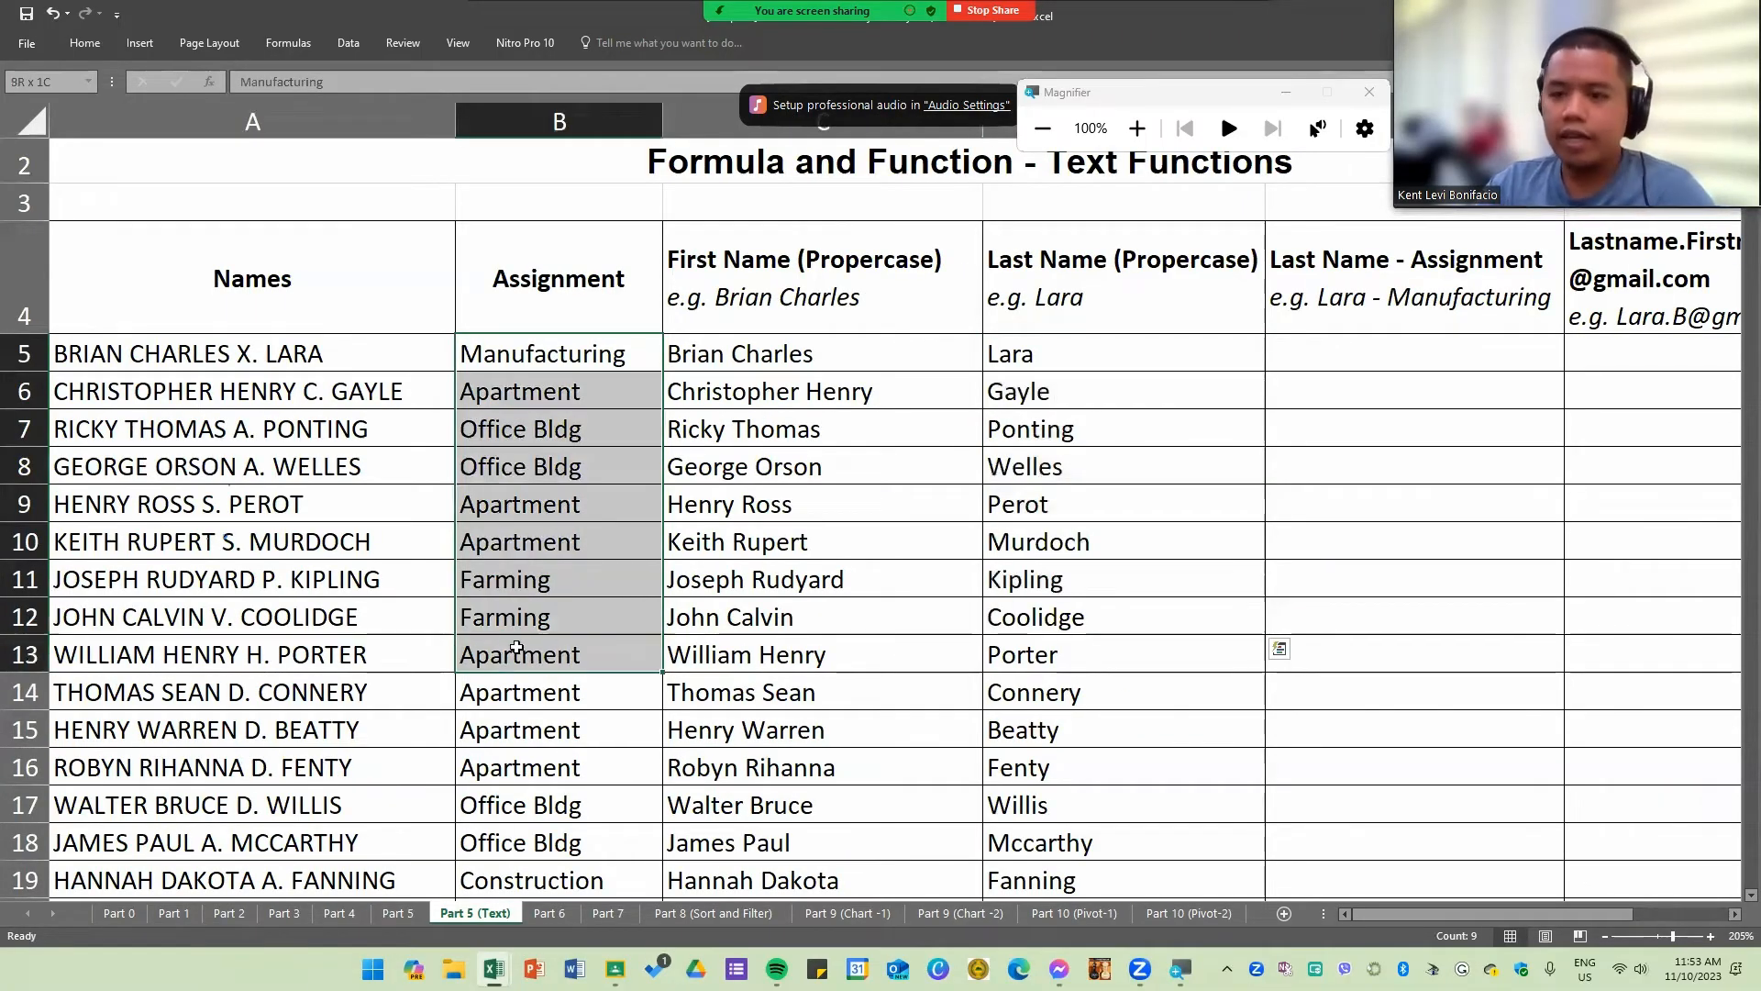
Step: In E5, enter =CONCATENATE(D5," - ",B5) to combine the last name and assignment
{"action": "left_click", "coordinate": [1336, 356]}
{"action": "type", "text": "=con"}
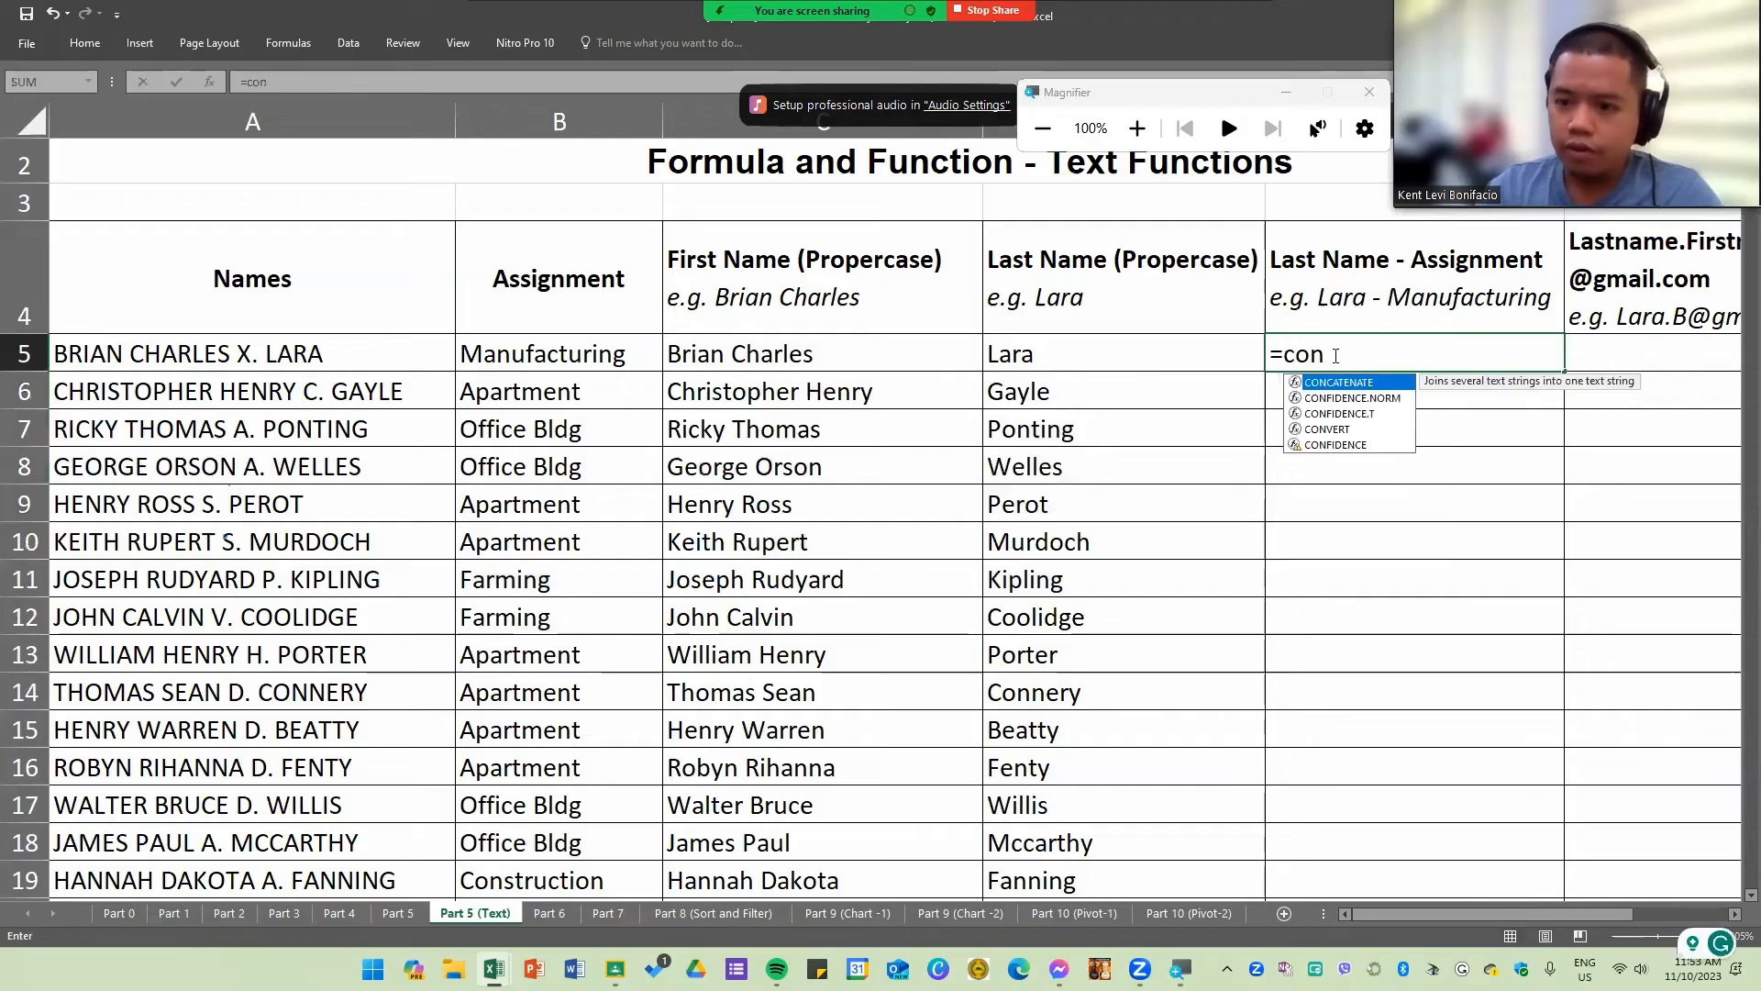
{"action": "key", "text": "Tab"}
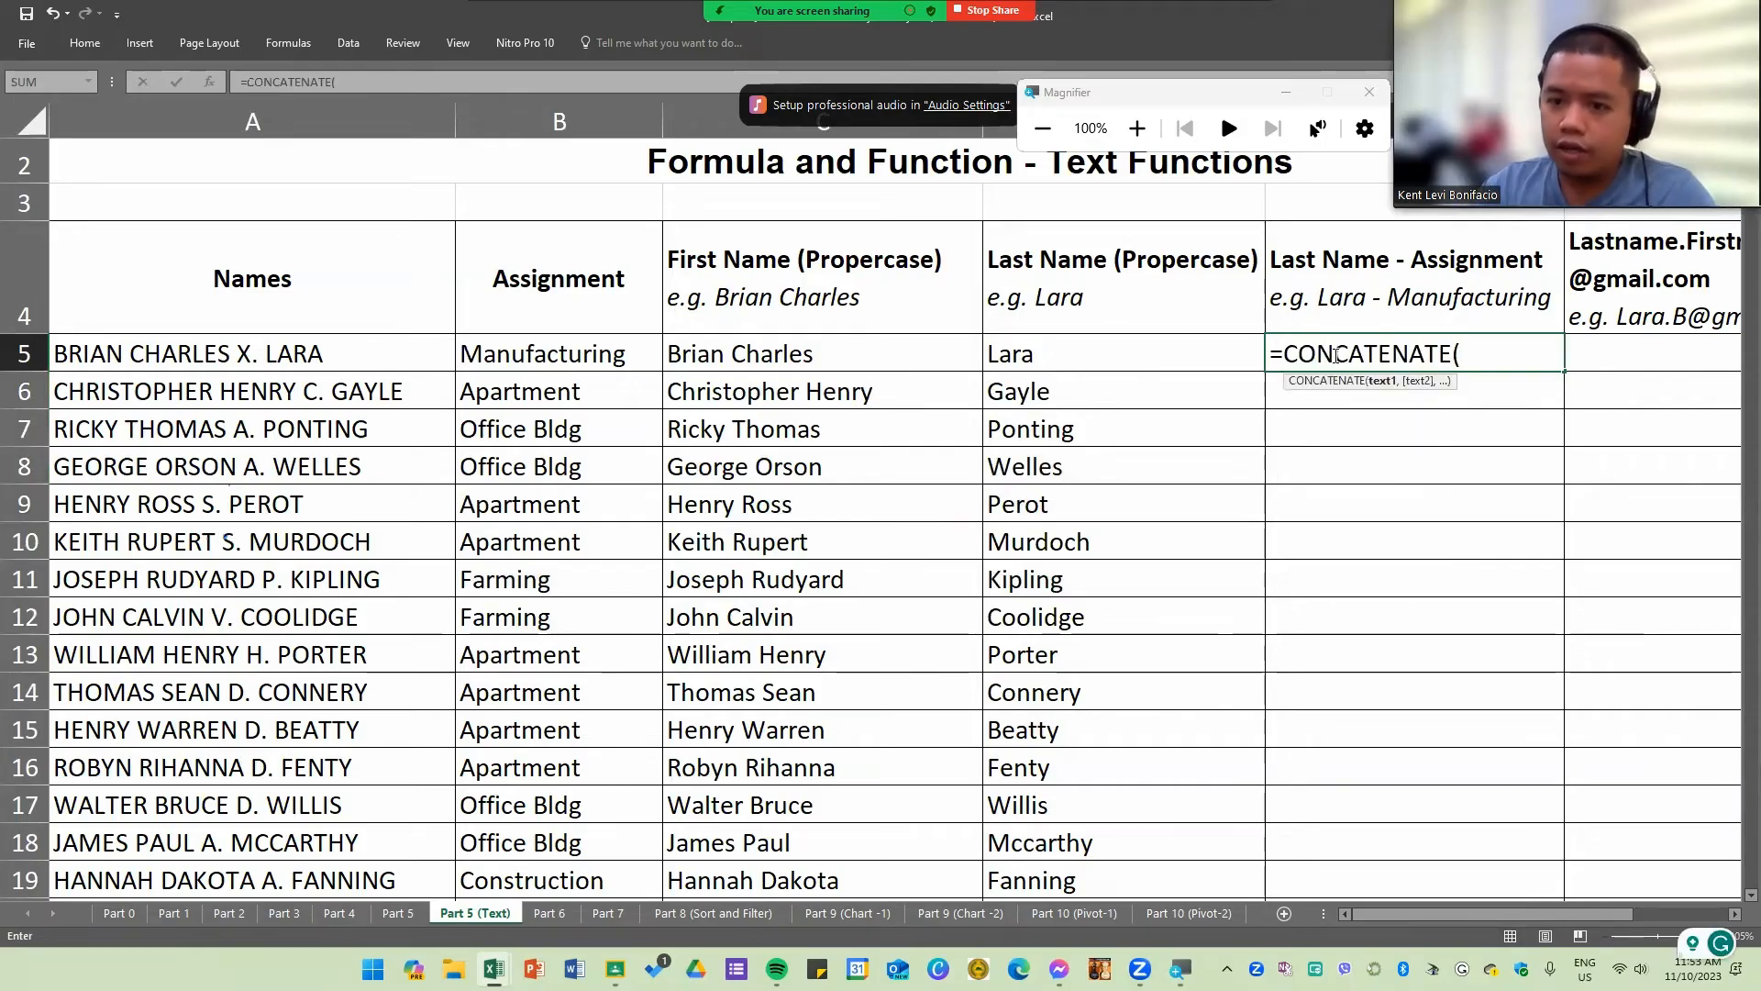
{"action": "left_click", "coordinate": [1106, 358]}
{"action": "type", "text": ",\" "}
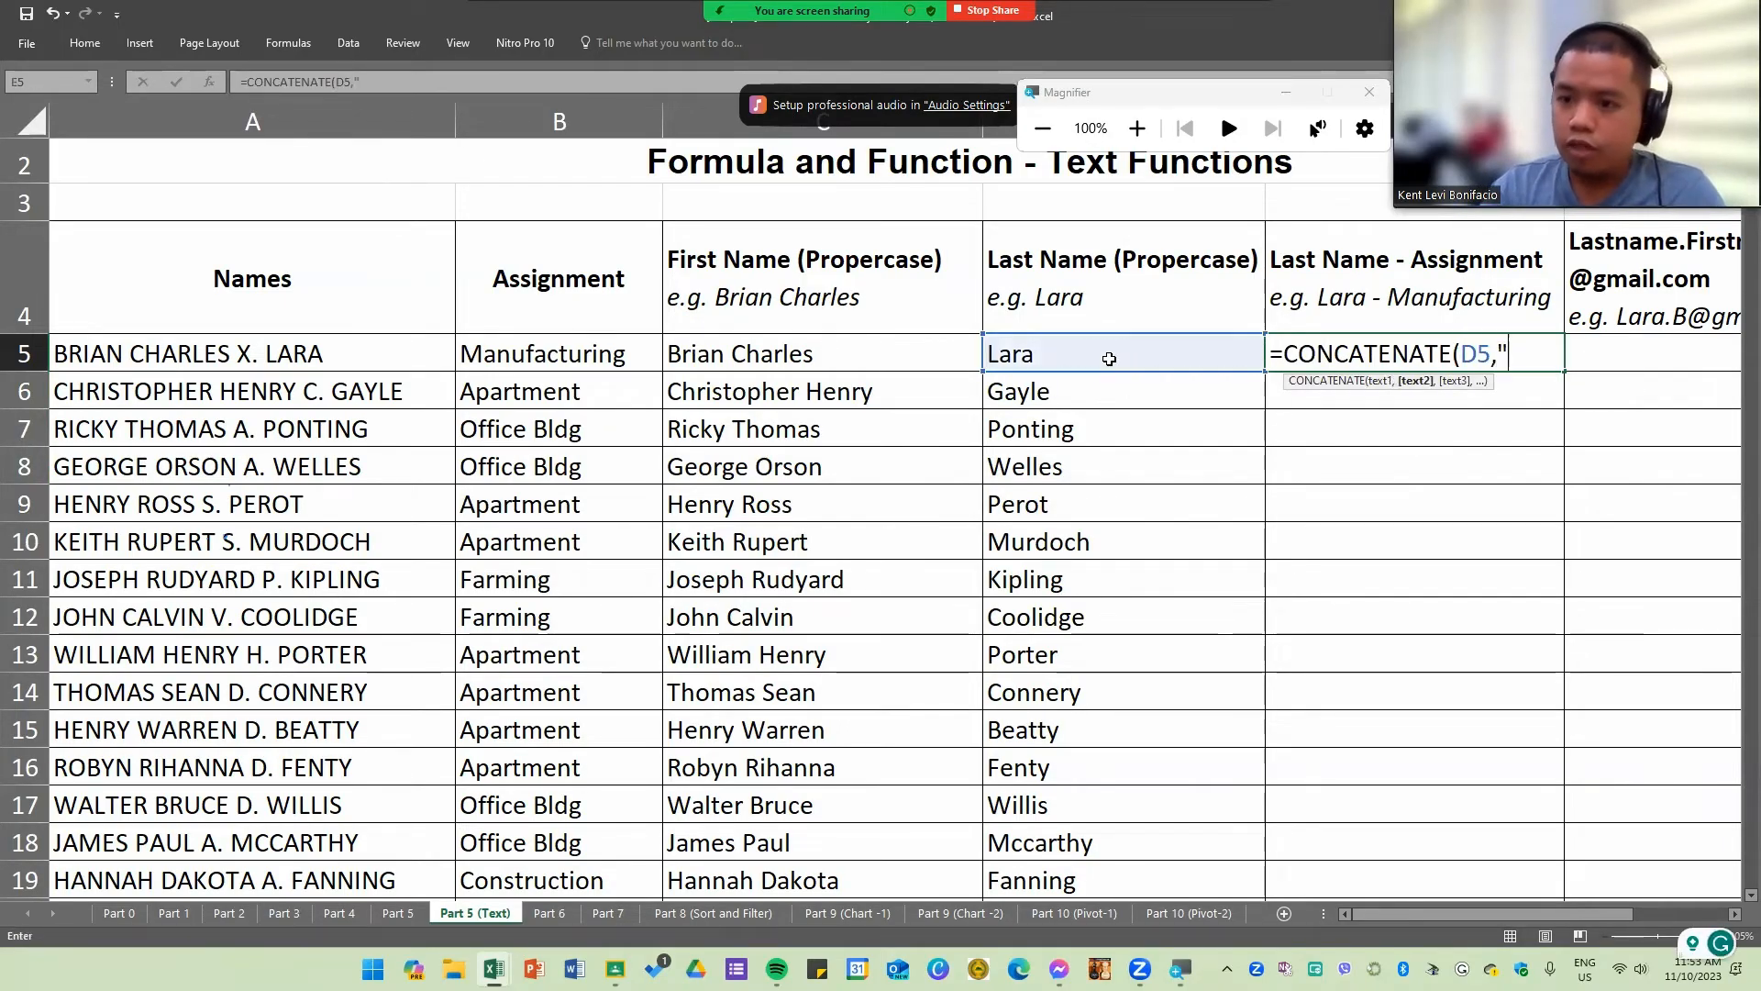
{"action": "type", "text": "- \","}
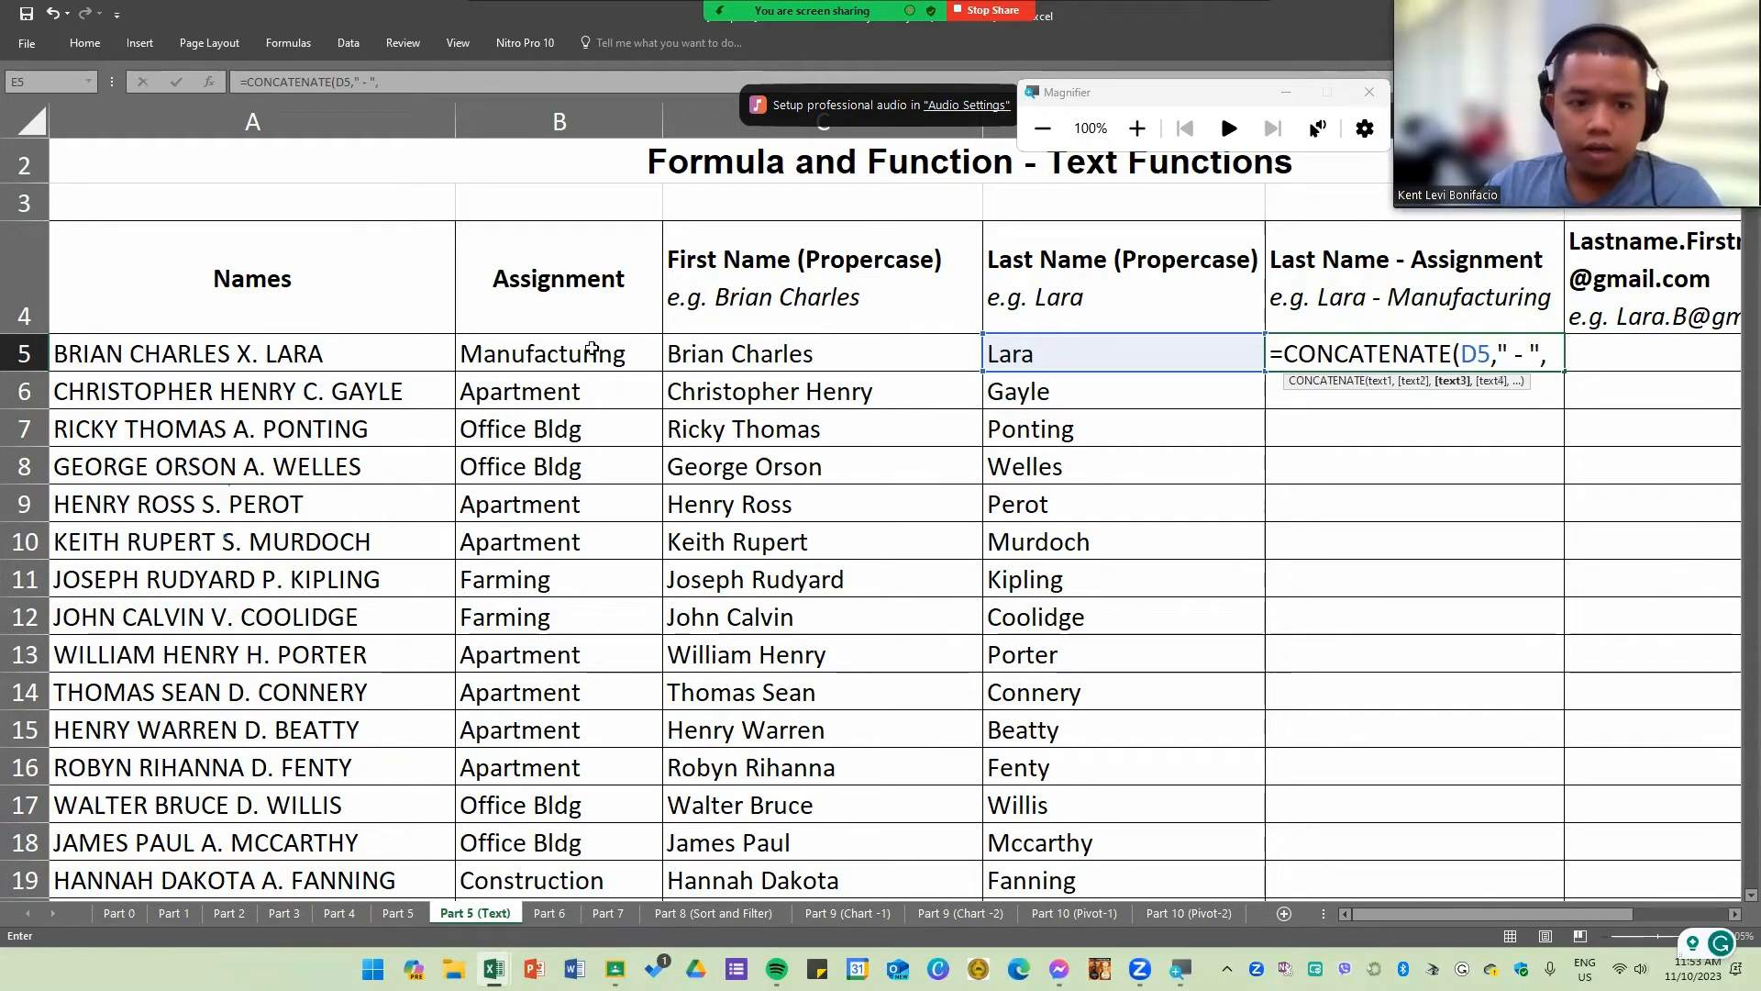
{"action": "left_click", "coordinate": [564, 355]}
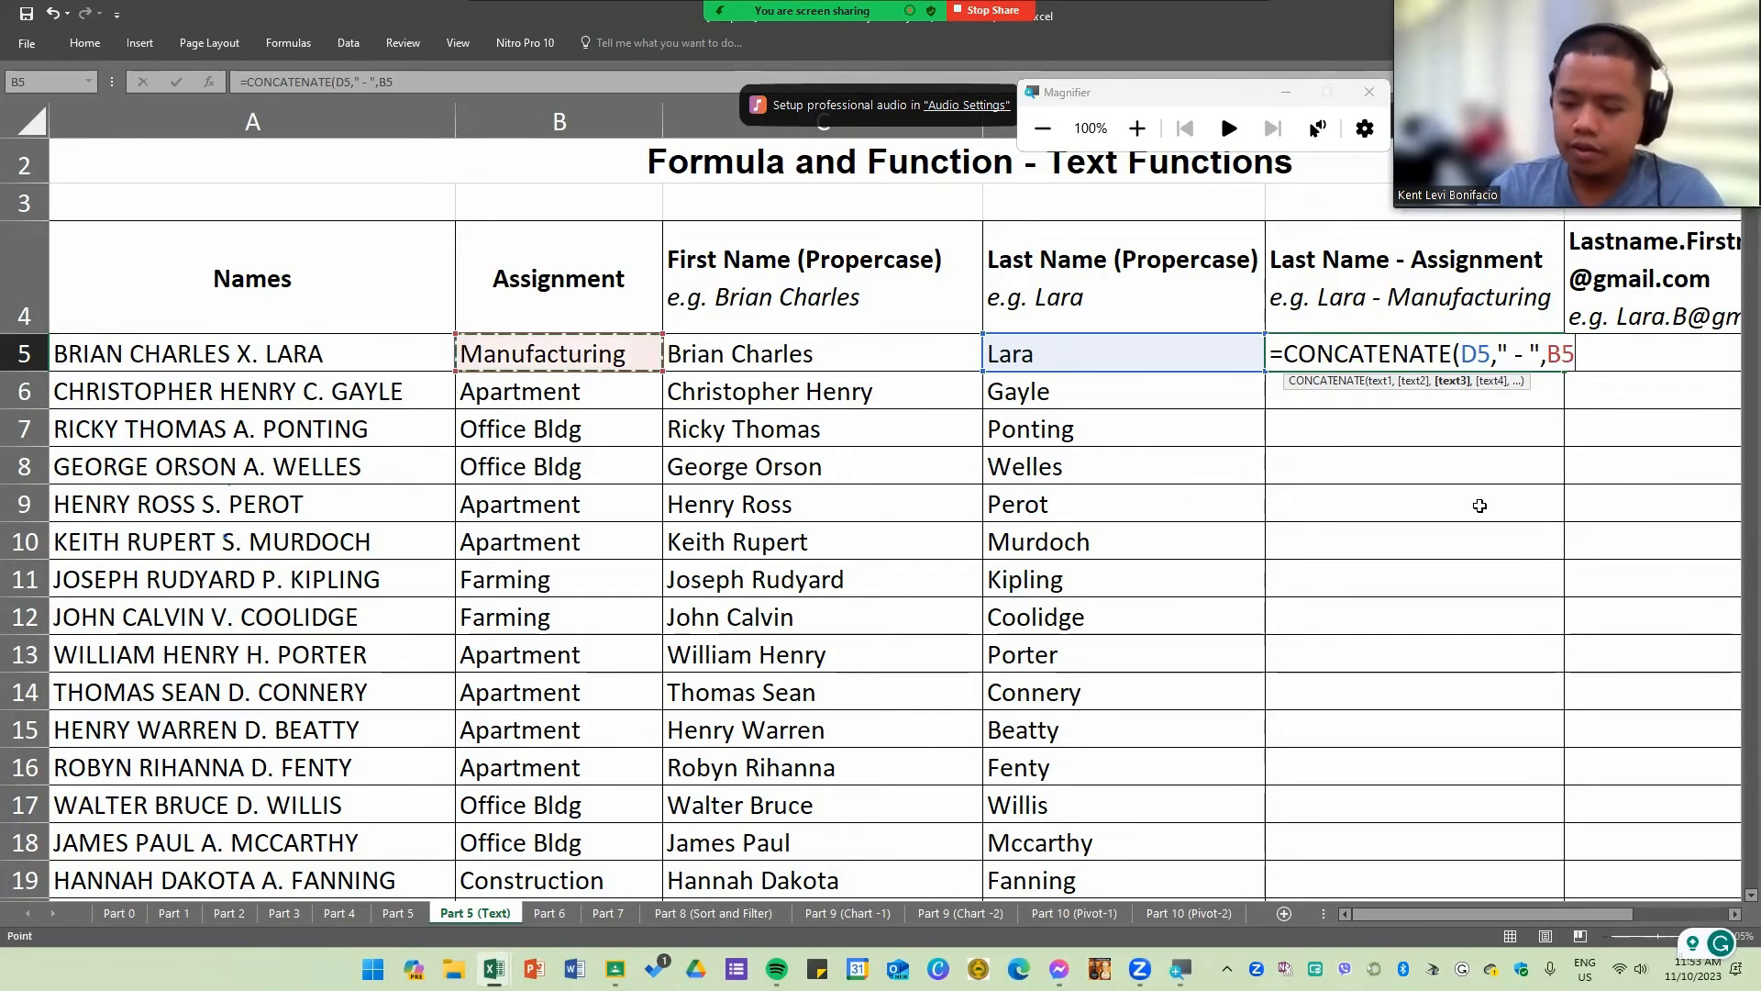
{"action": "type", "text": ")"}
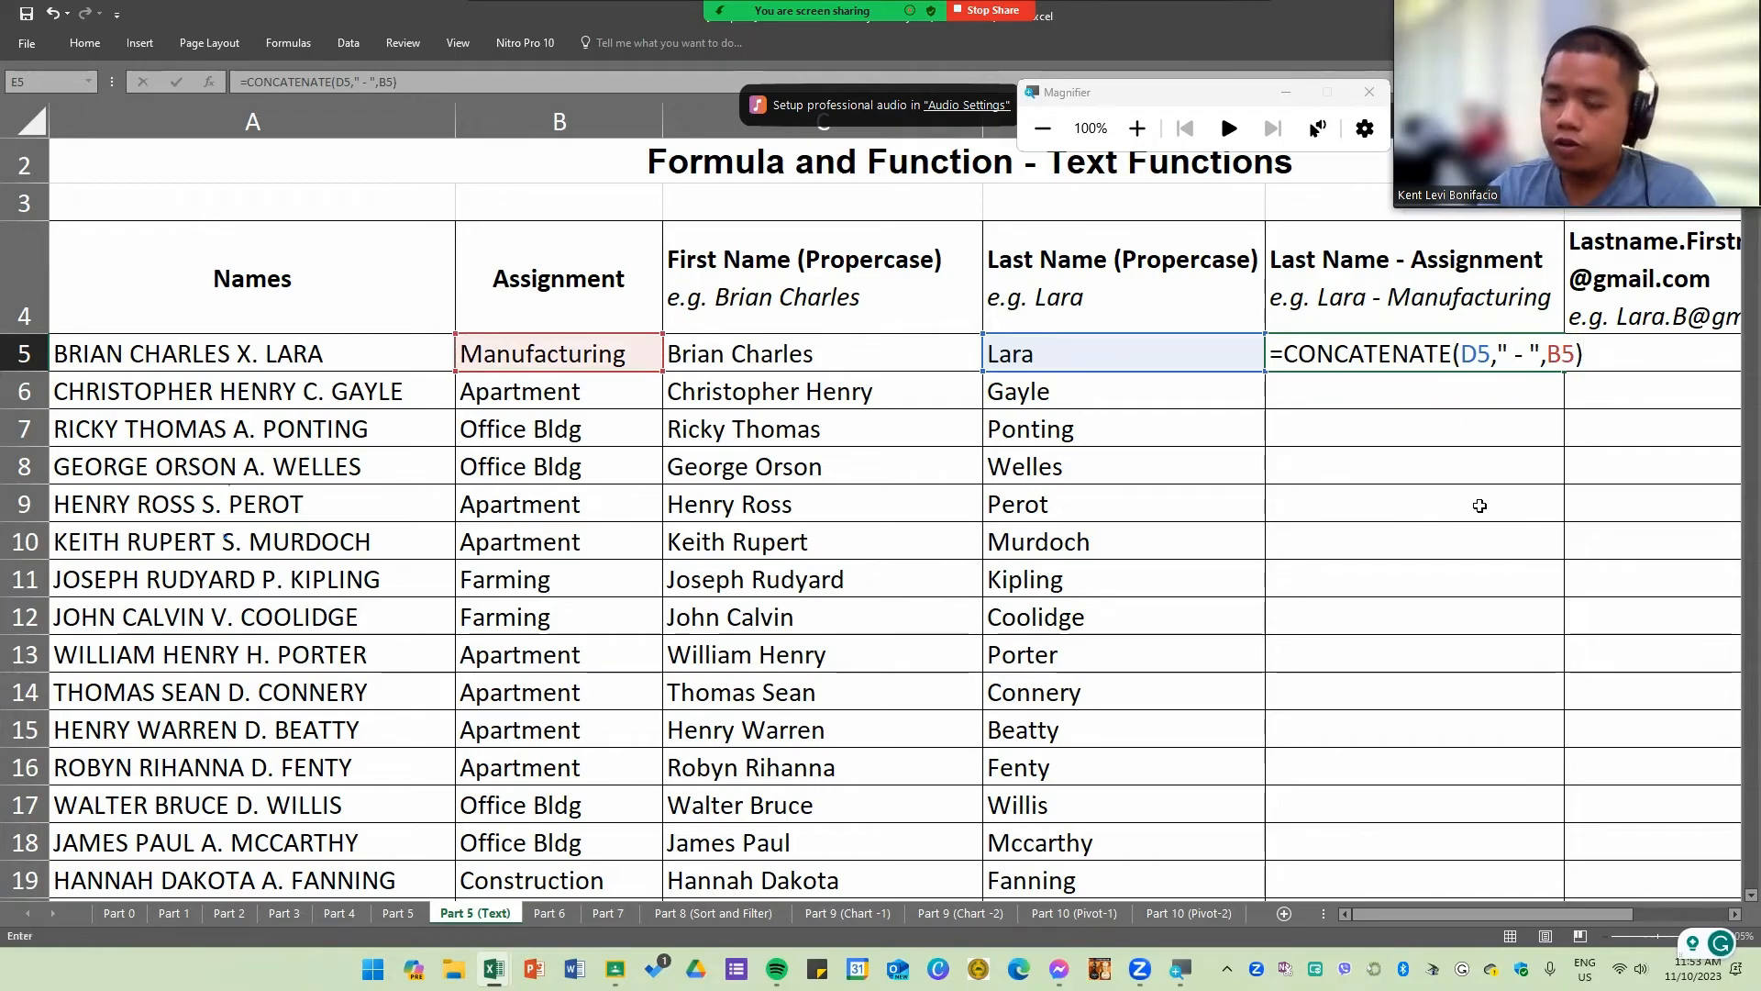
{"action": "key", "text": "Return"}
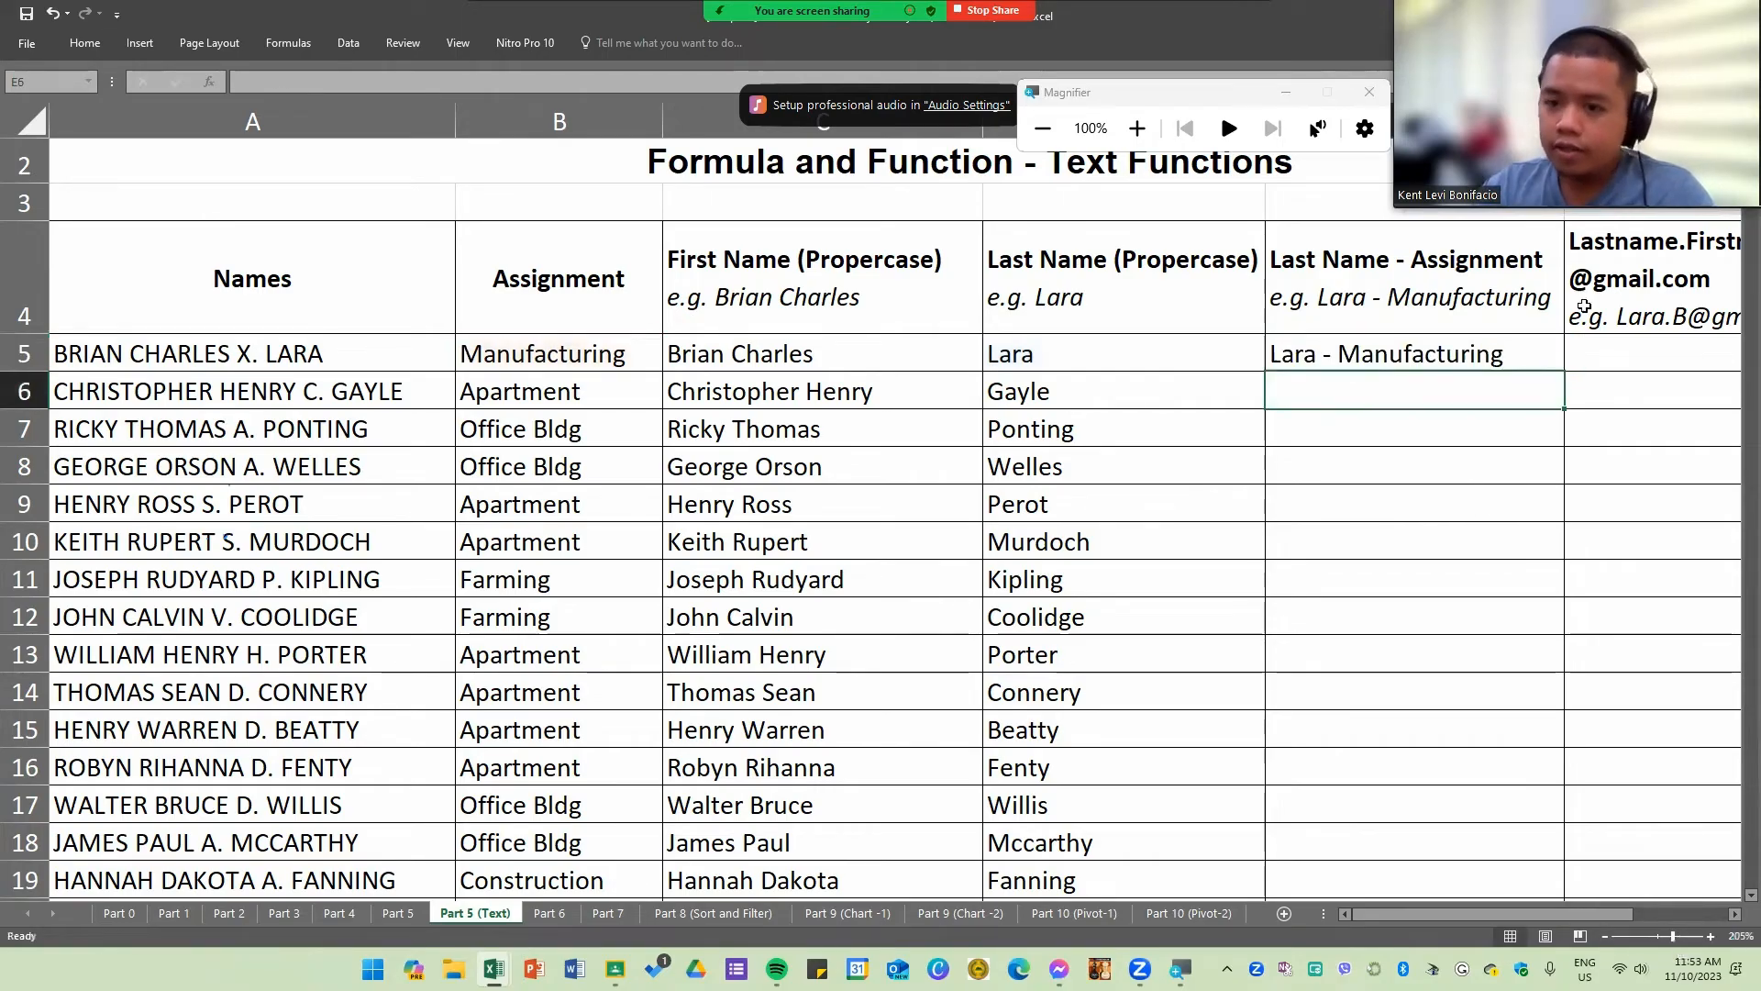
Step: Fill E5's CONCATENATE formula down the Last Name - Assignment column to row 22
{"action": "left_click", "coordinate": [1471, 352]}
{"action": "double_click", "coordinate": [1565, 373]}
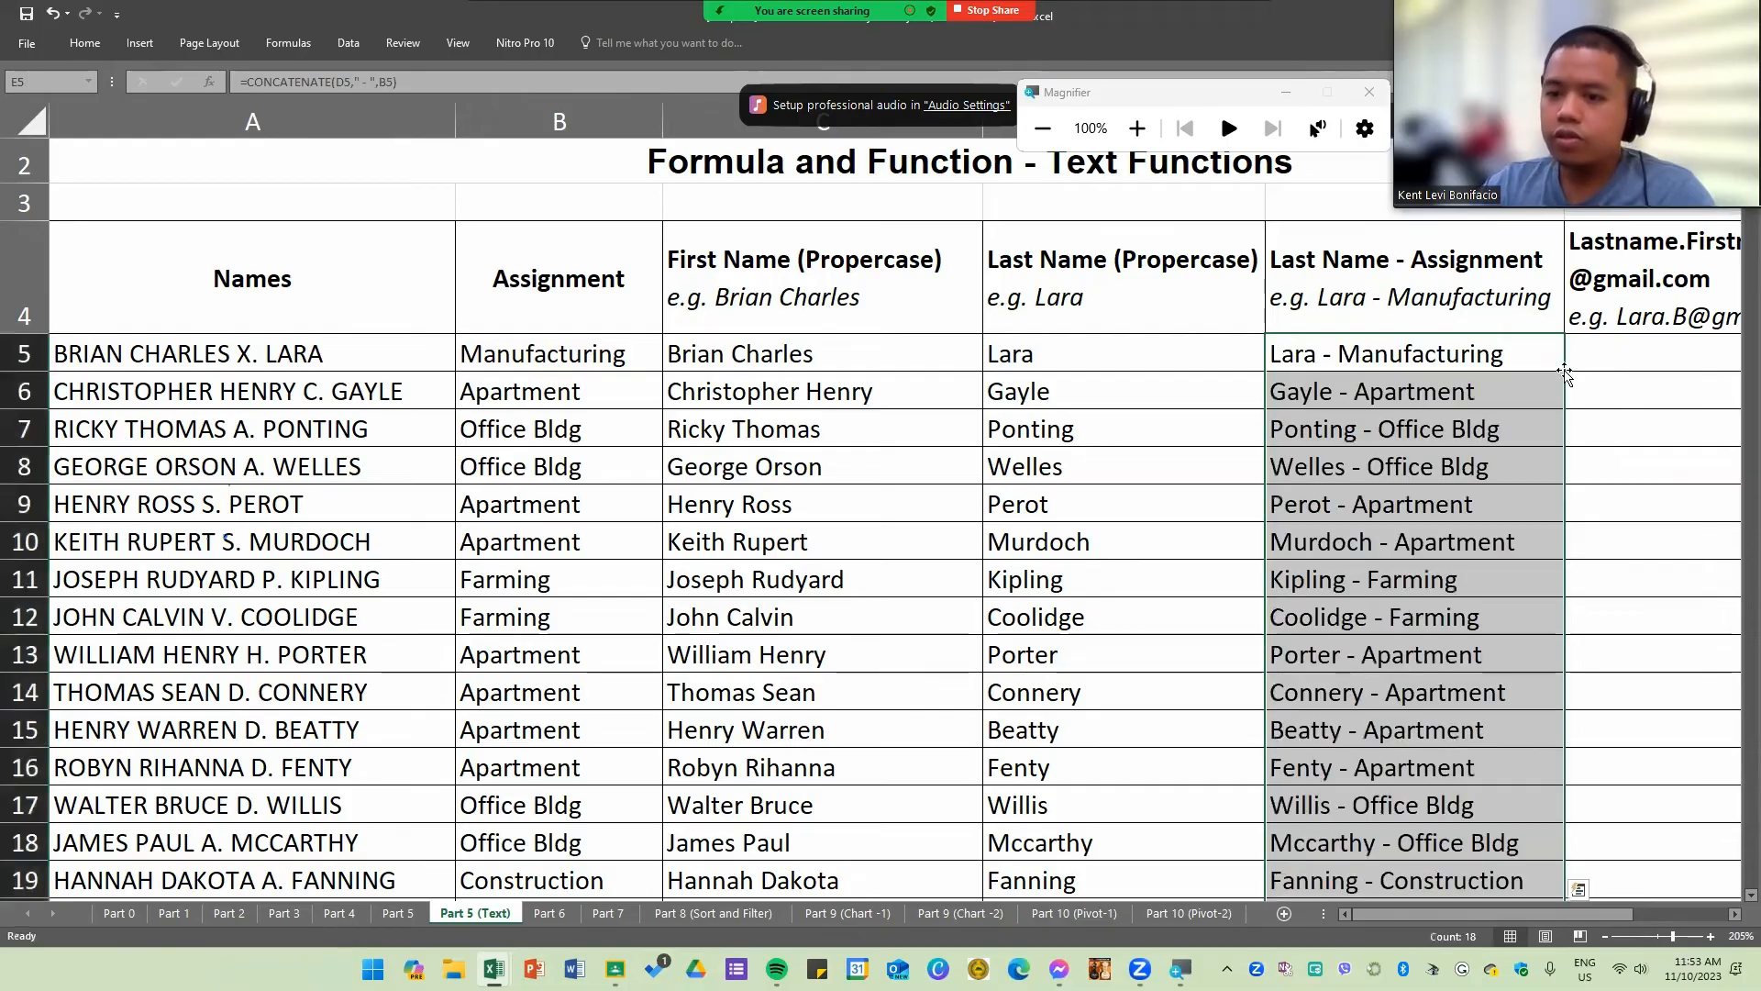
{"action": "scroll", "coordinate": [1541, 527], "scroll_direction": "down", "scroll_amount": 2}
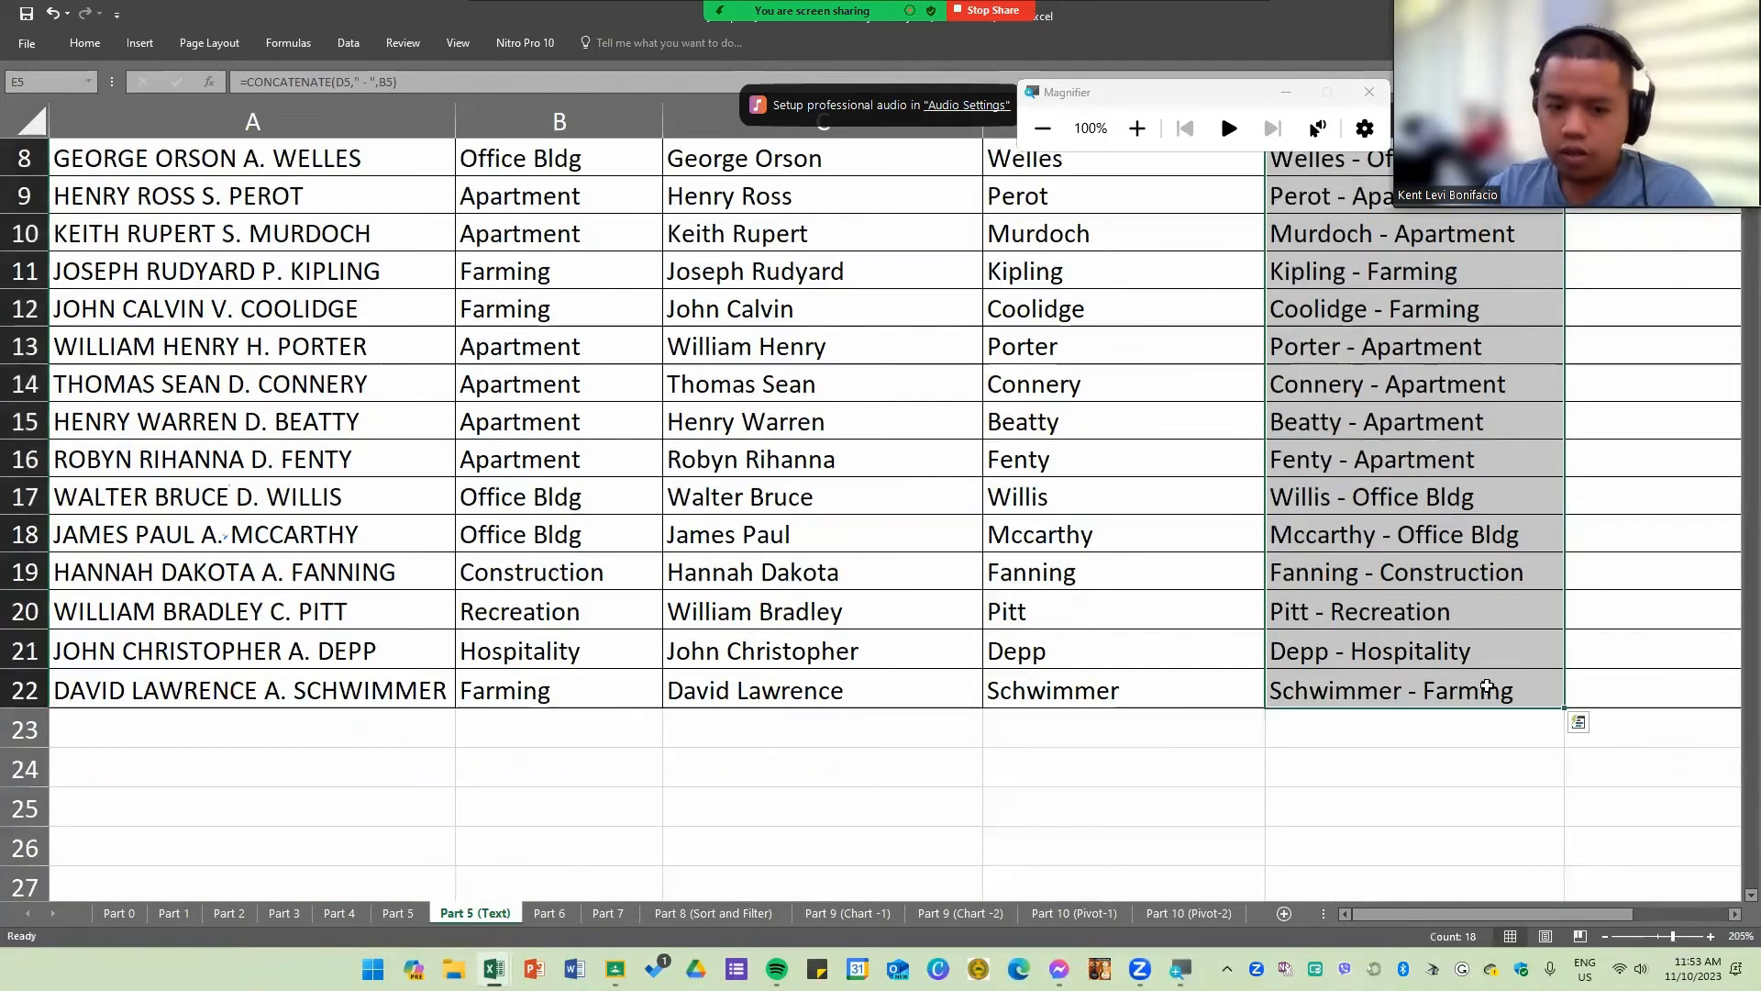
{"action": "scroll", "coordinate": [1437, 716], "scroll_direction": "up", "scroll_amount": 2}
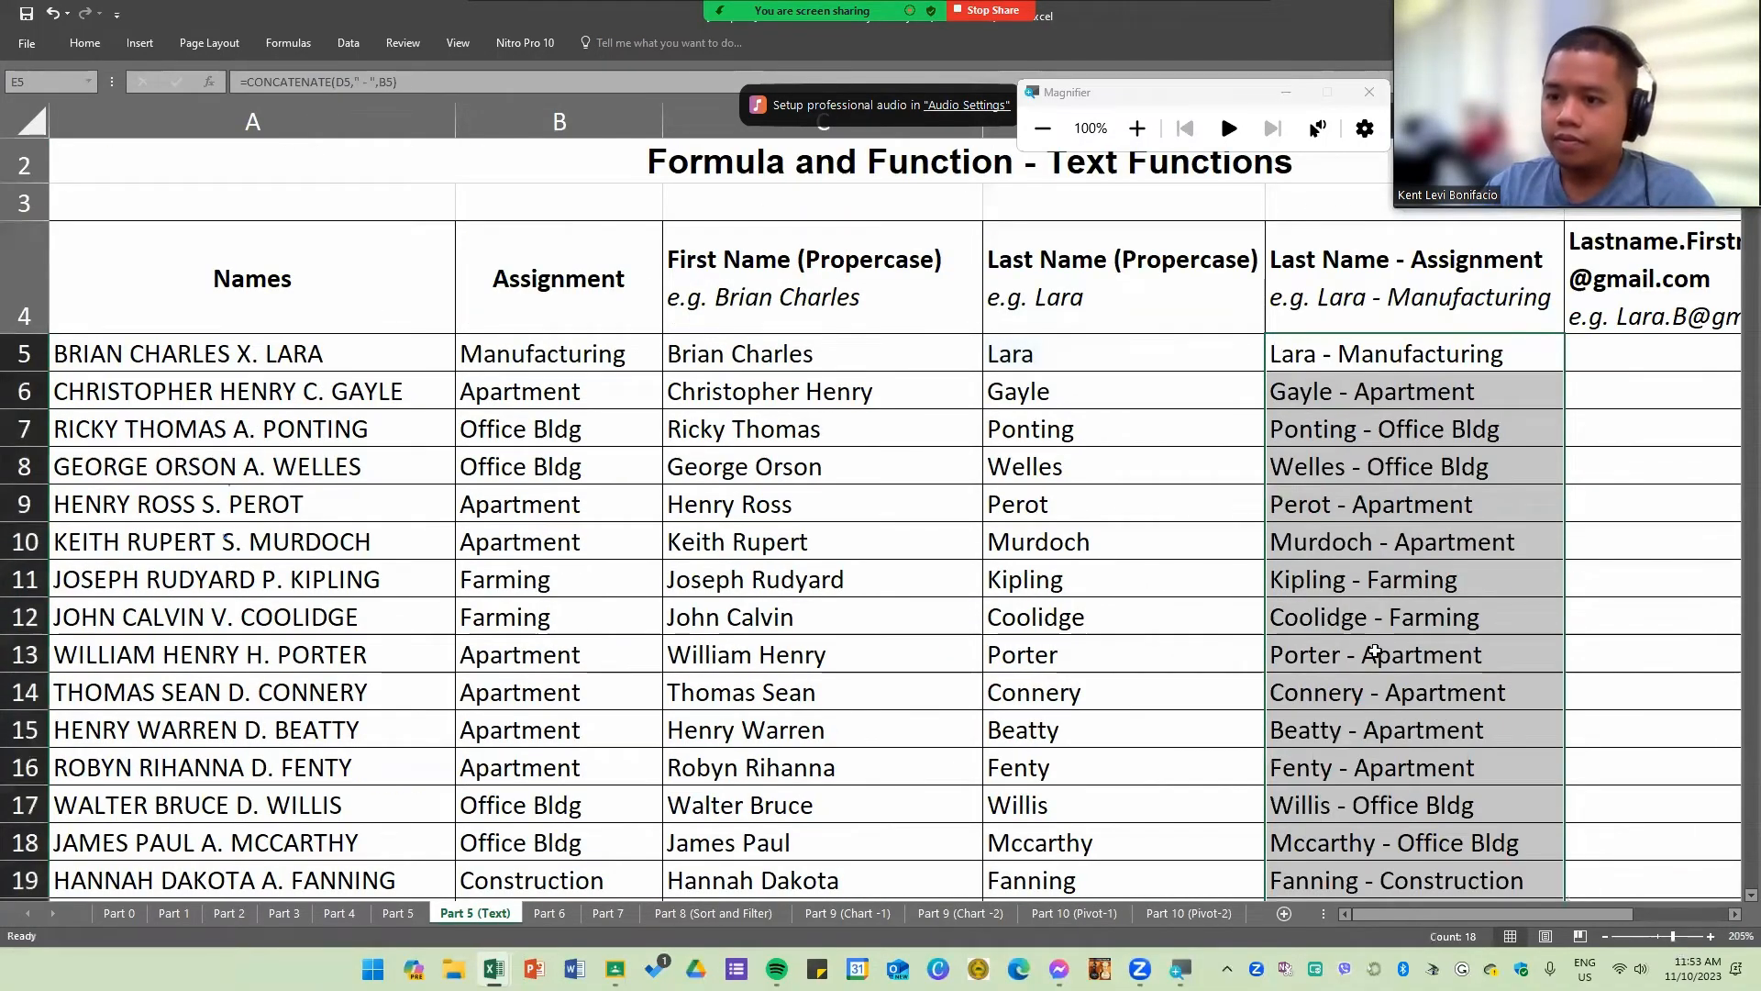
{"action": "scroll", "coordinate": [1507, 883], "scroll_direction": "down", "scroll_amount": 1}
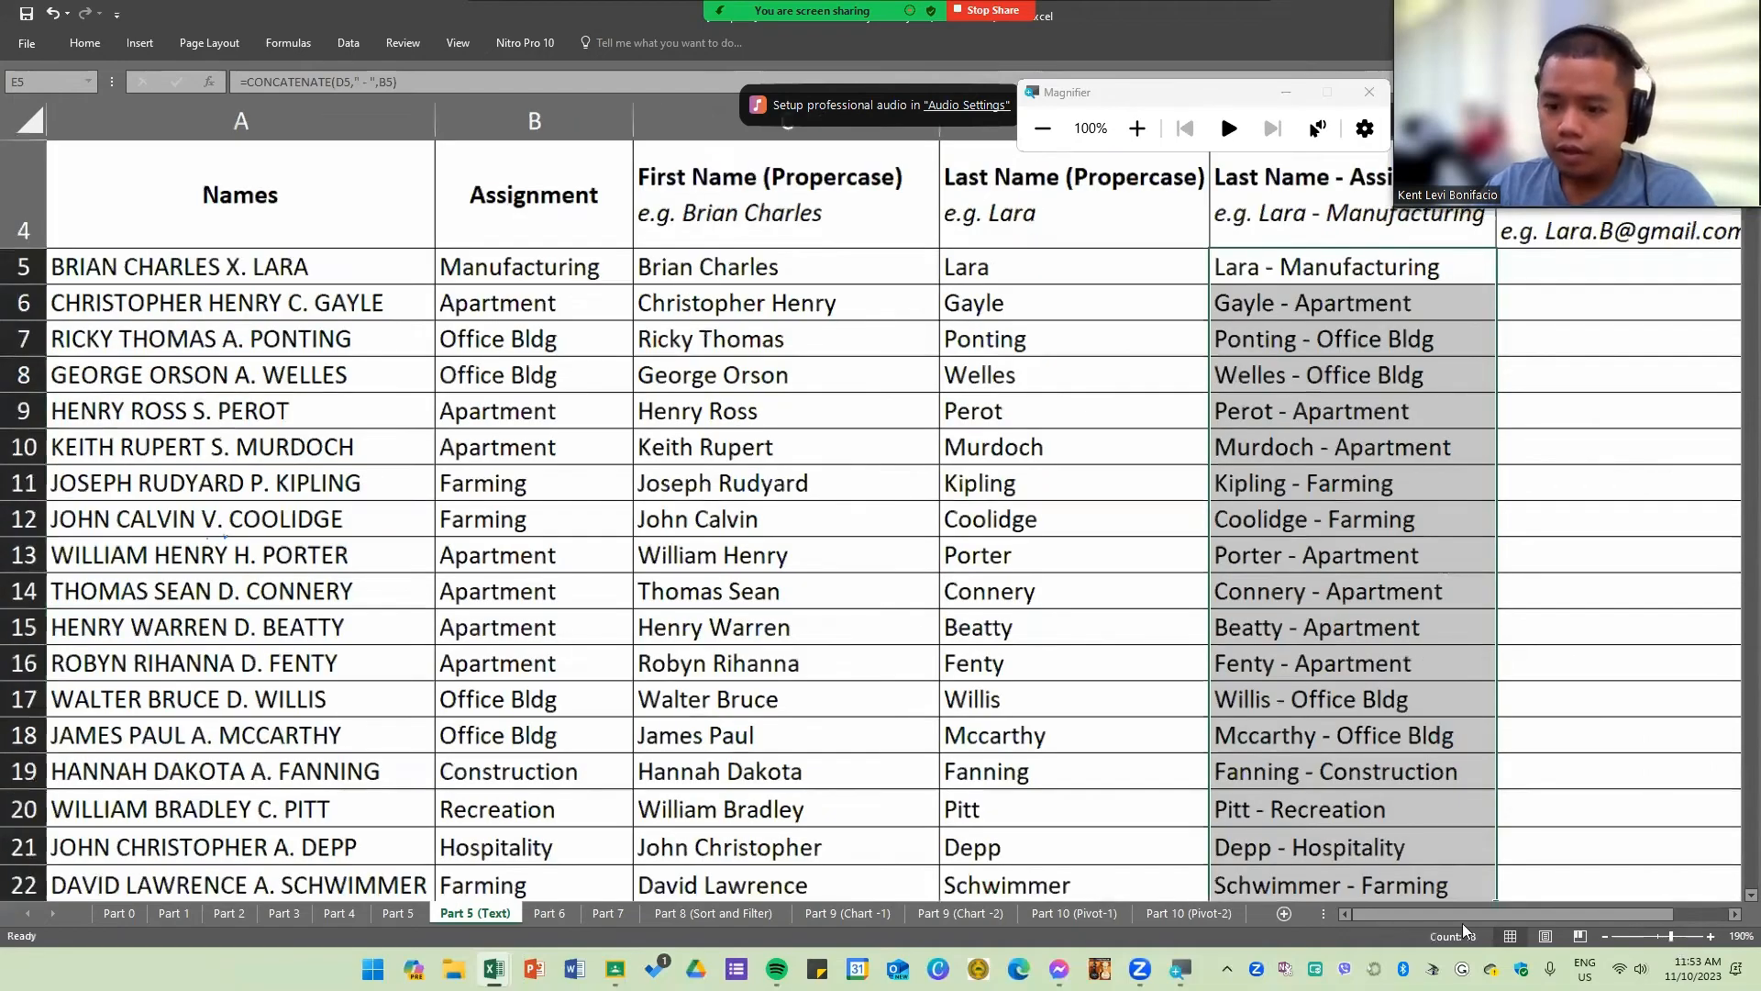
{"action": "scroll", "coordinate": [1414, 749], "scroll_direction": "right", "scroll_amount": 2}
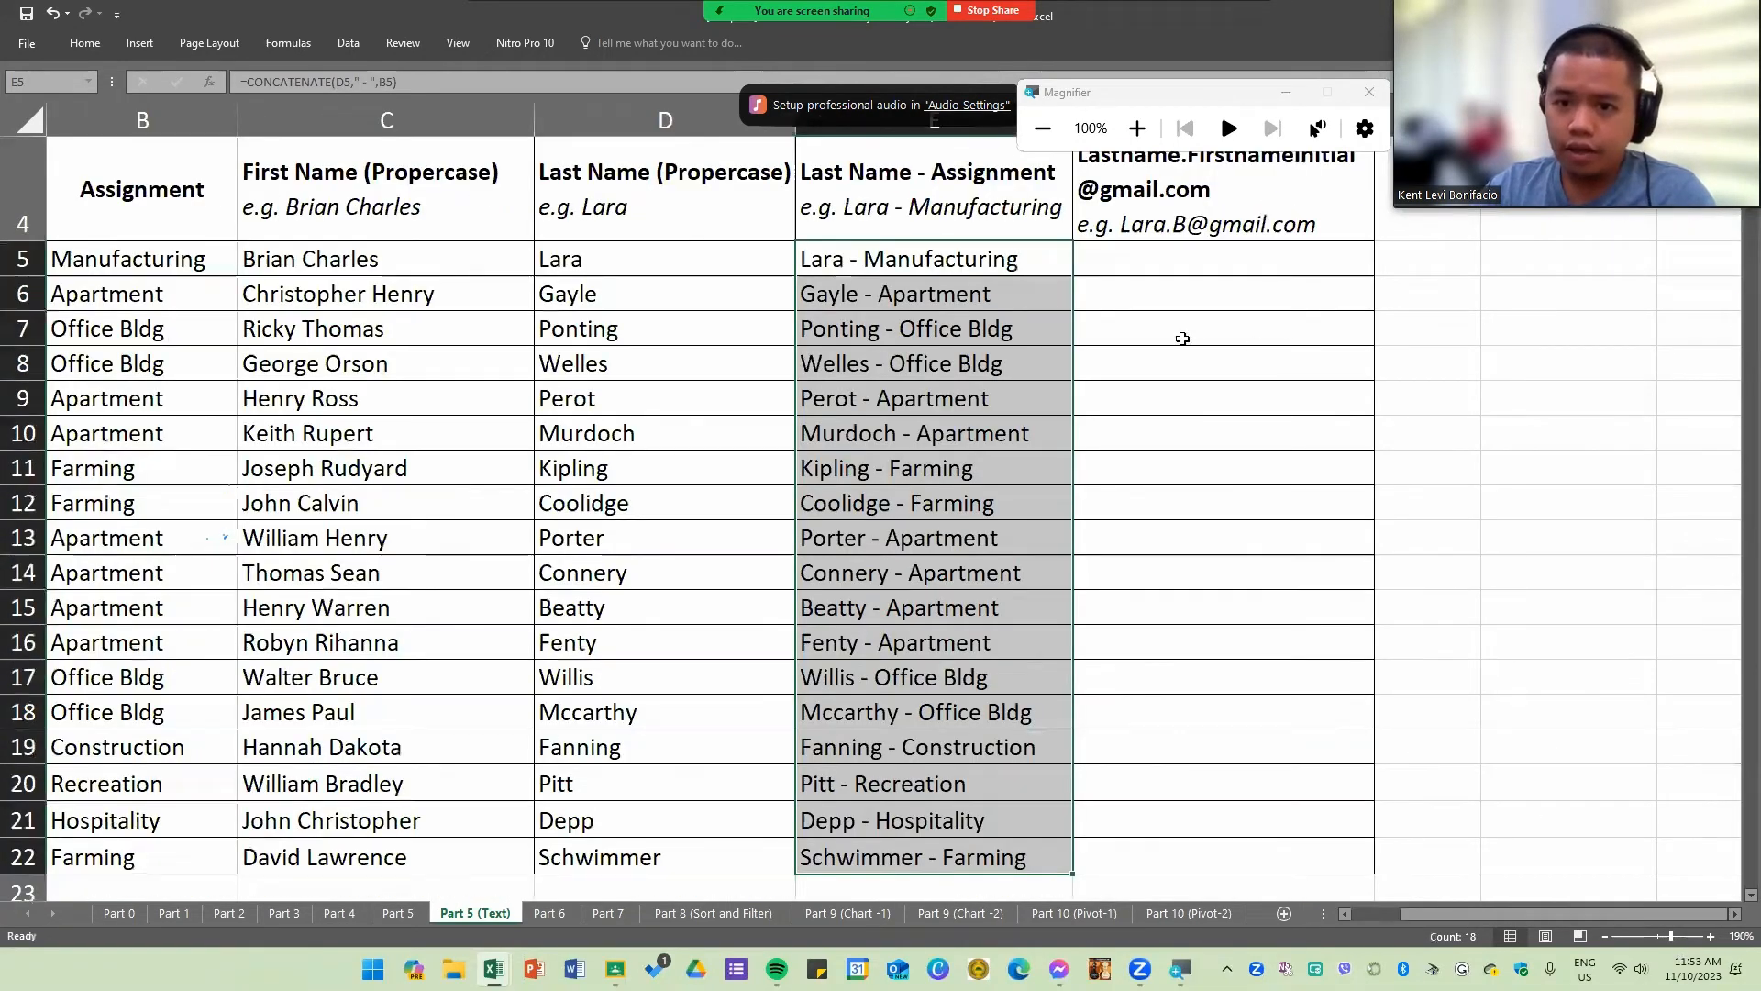
{"action": "scroll", "coordinate": [1178, 333], "scroll_direction": "up", "scroll_amount": 1}
Step: In F5, start a CONCATENATE formula joining D5 with a "." separator
{"action": "left_click", "coordinate": [1151, 363]}
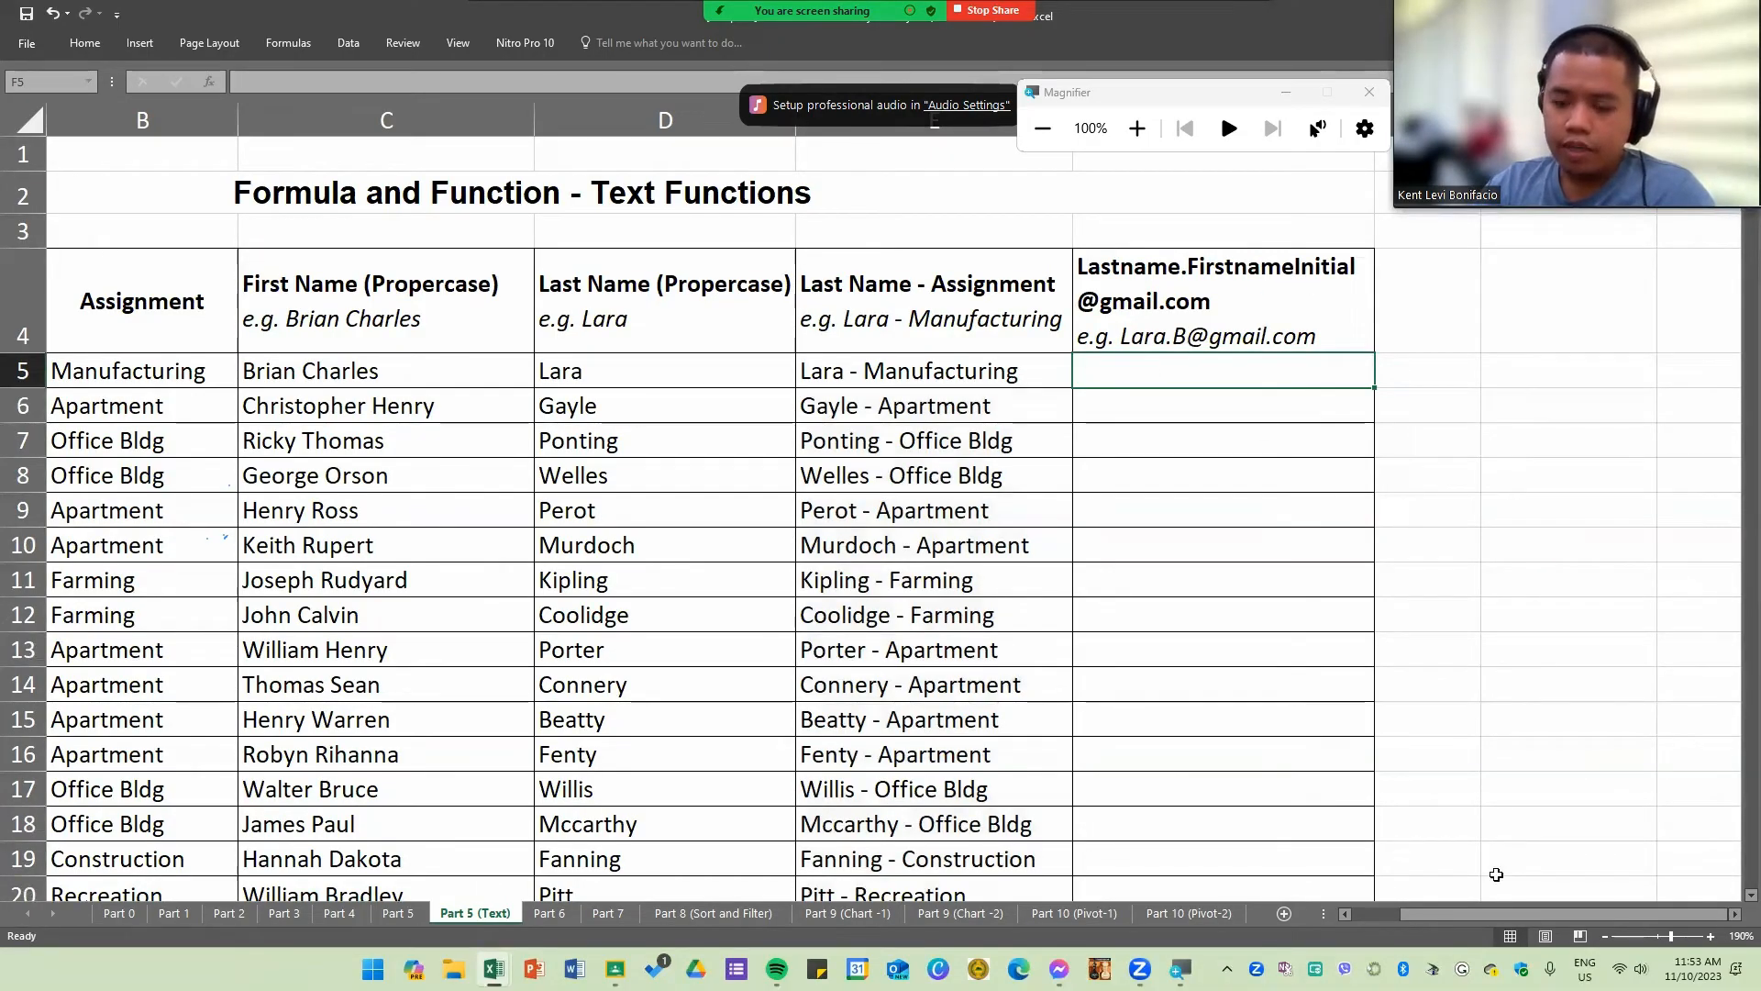
{"action": "left_click_drag", "start_coordinate": [1468, 919], "coordinate": [1389, 919]}
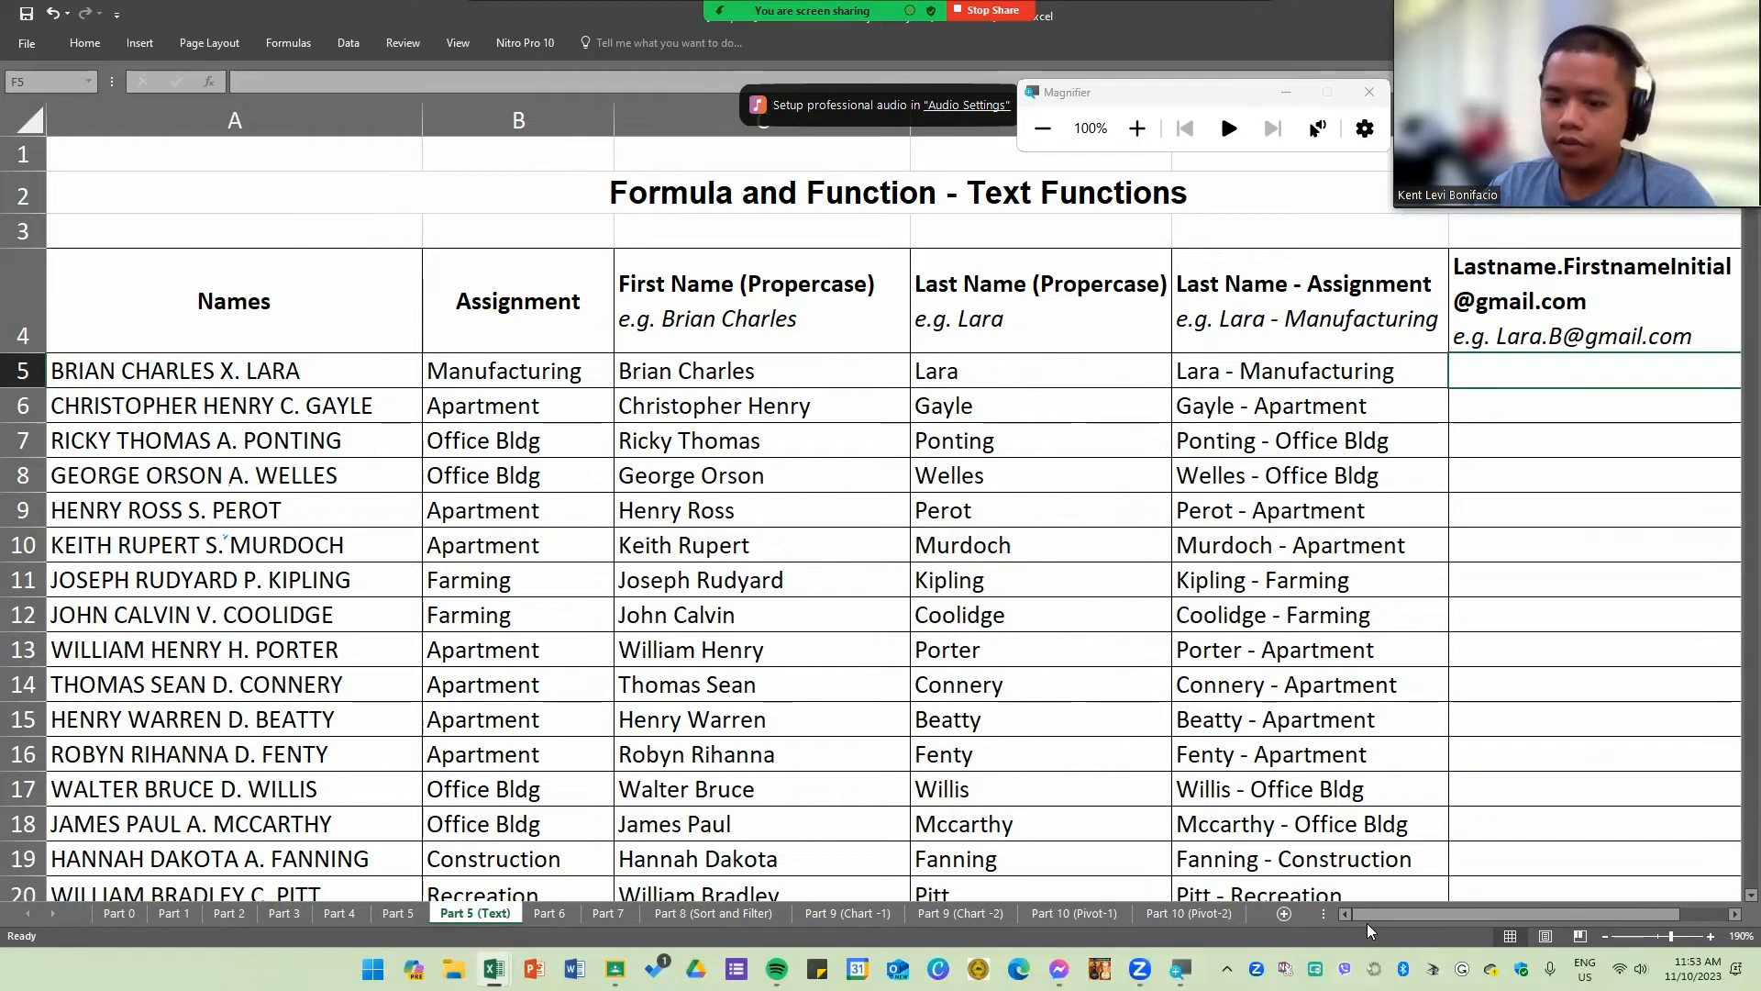
{"action": "left_click_drag", "start_coordinate": [1445, 913], "coordinate": [1486, 908]}
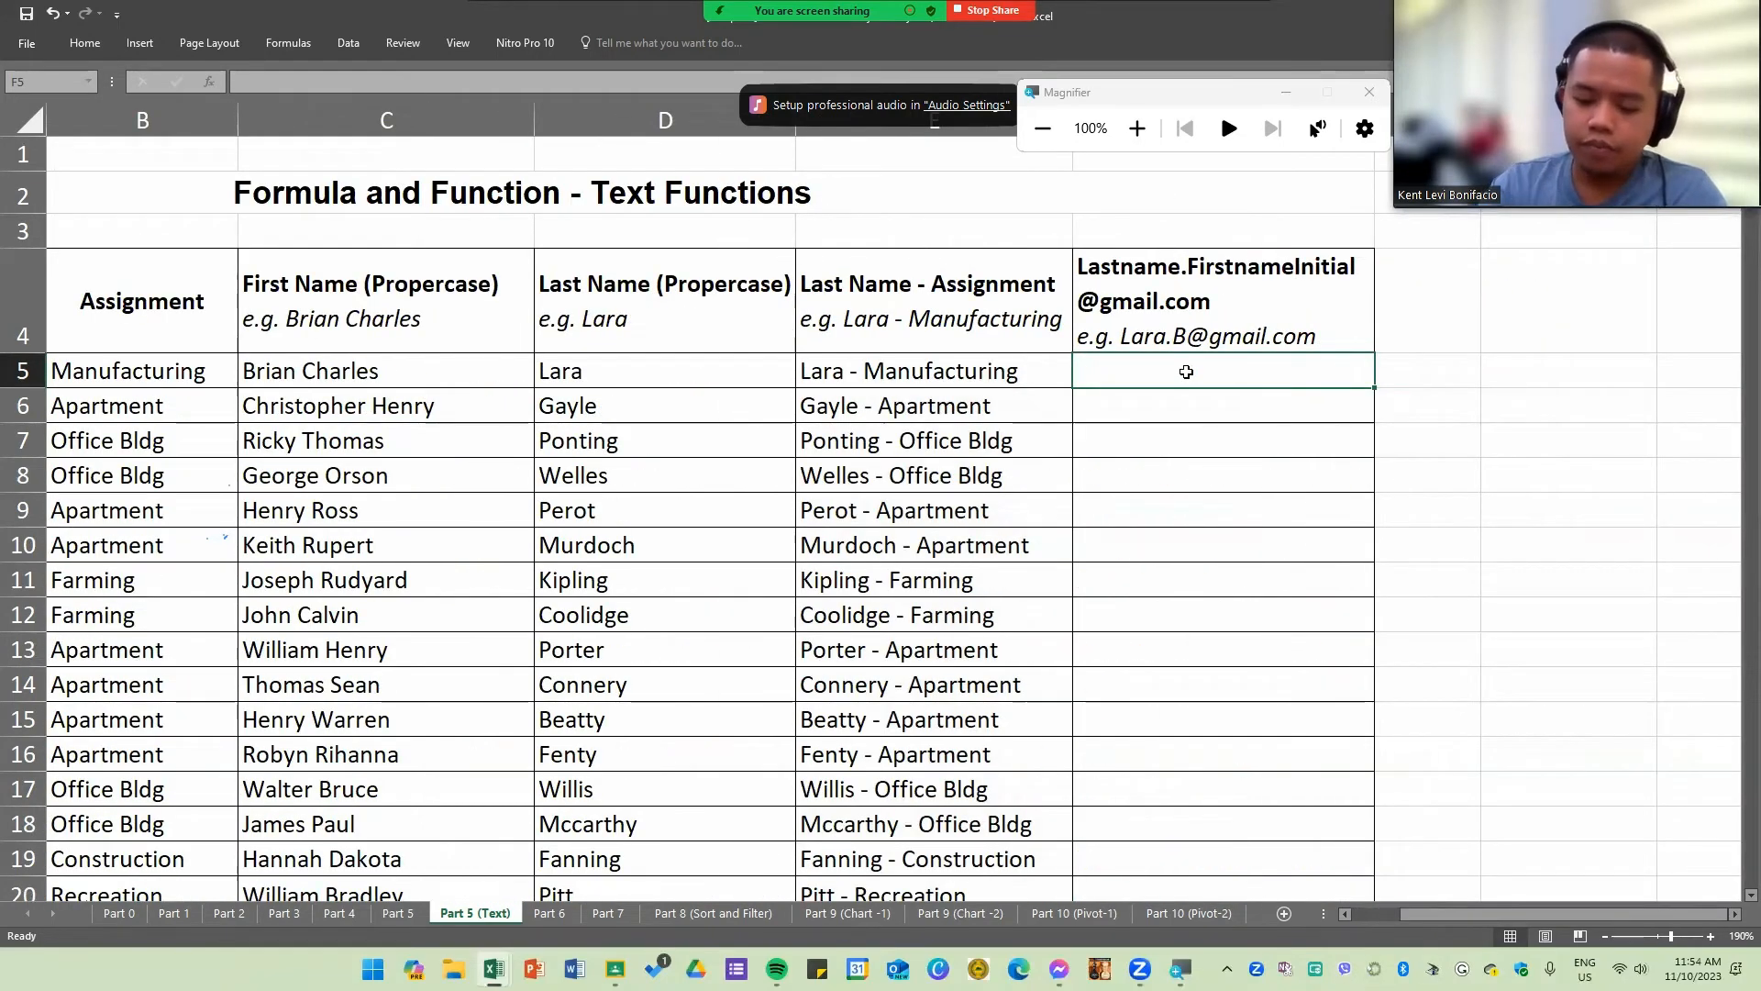
{"action": "type", "text": "=conc"}
{"action": "key", "text": "Tab"}
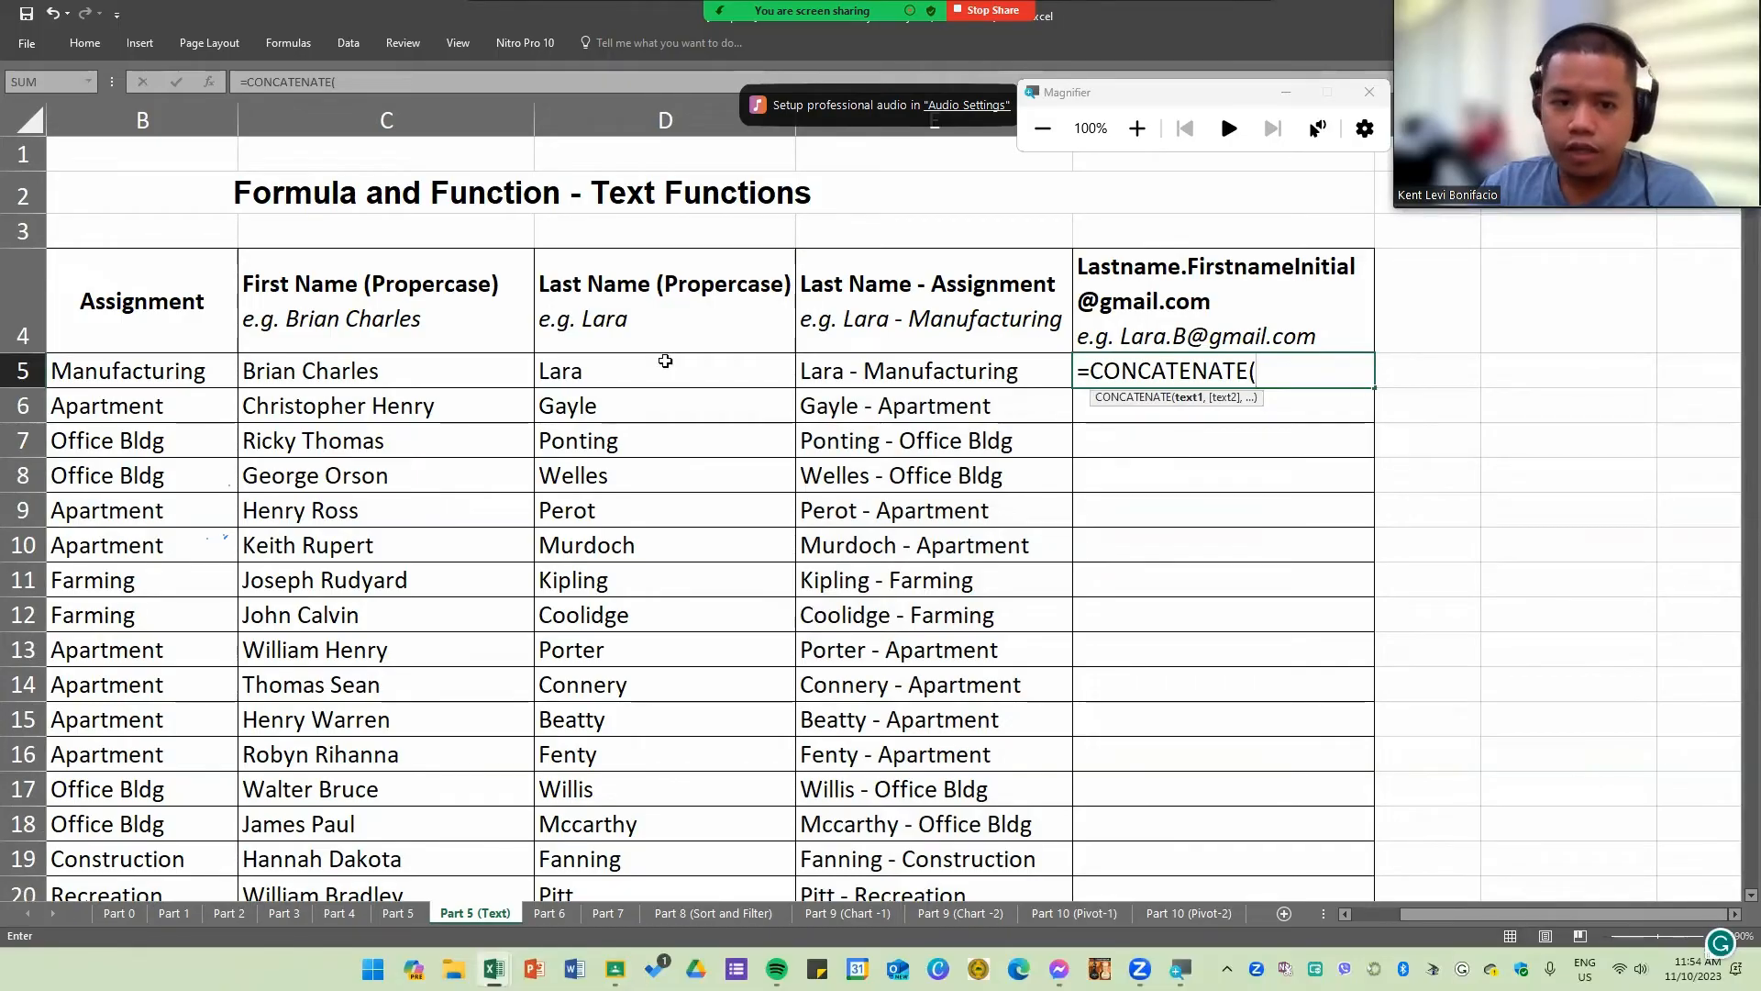
{"action": "left_click", "coordinate": [633, 376]}
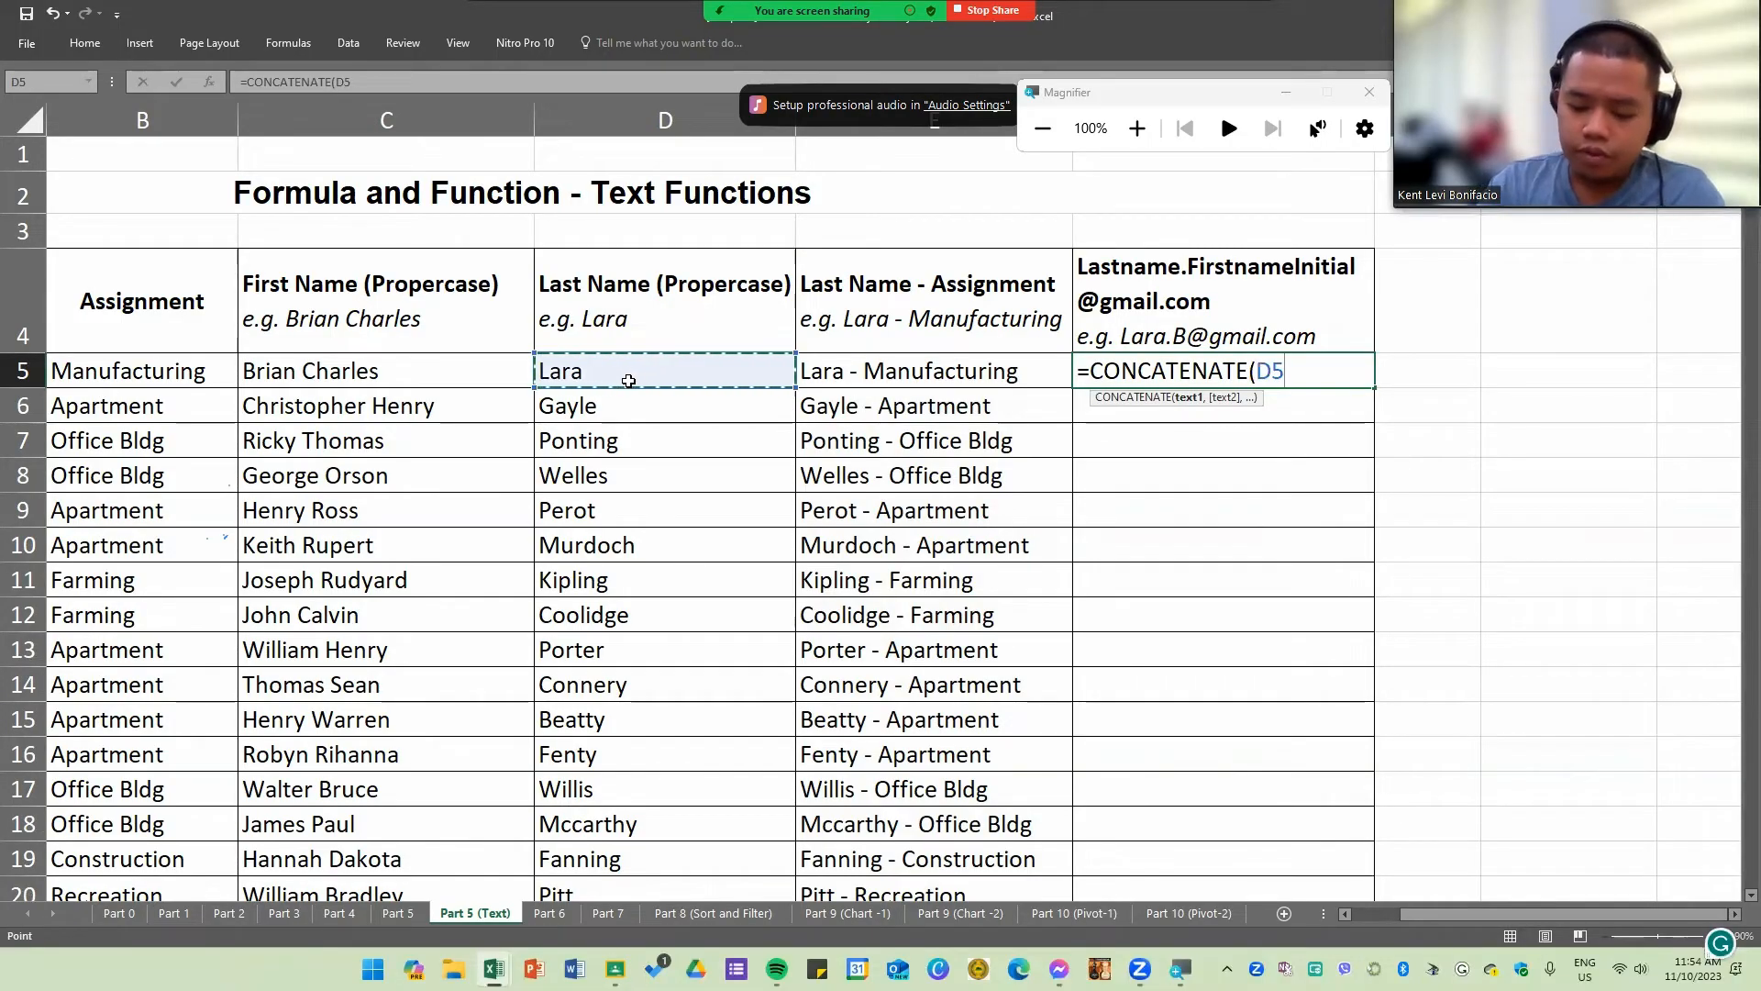
{"action": "type", "text": ",\"."}
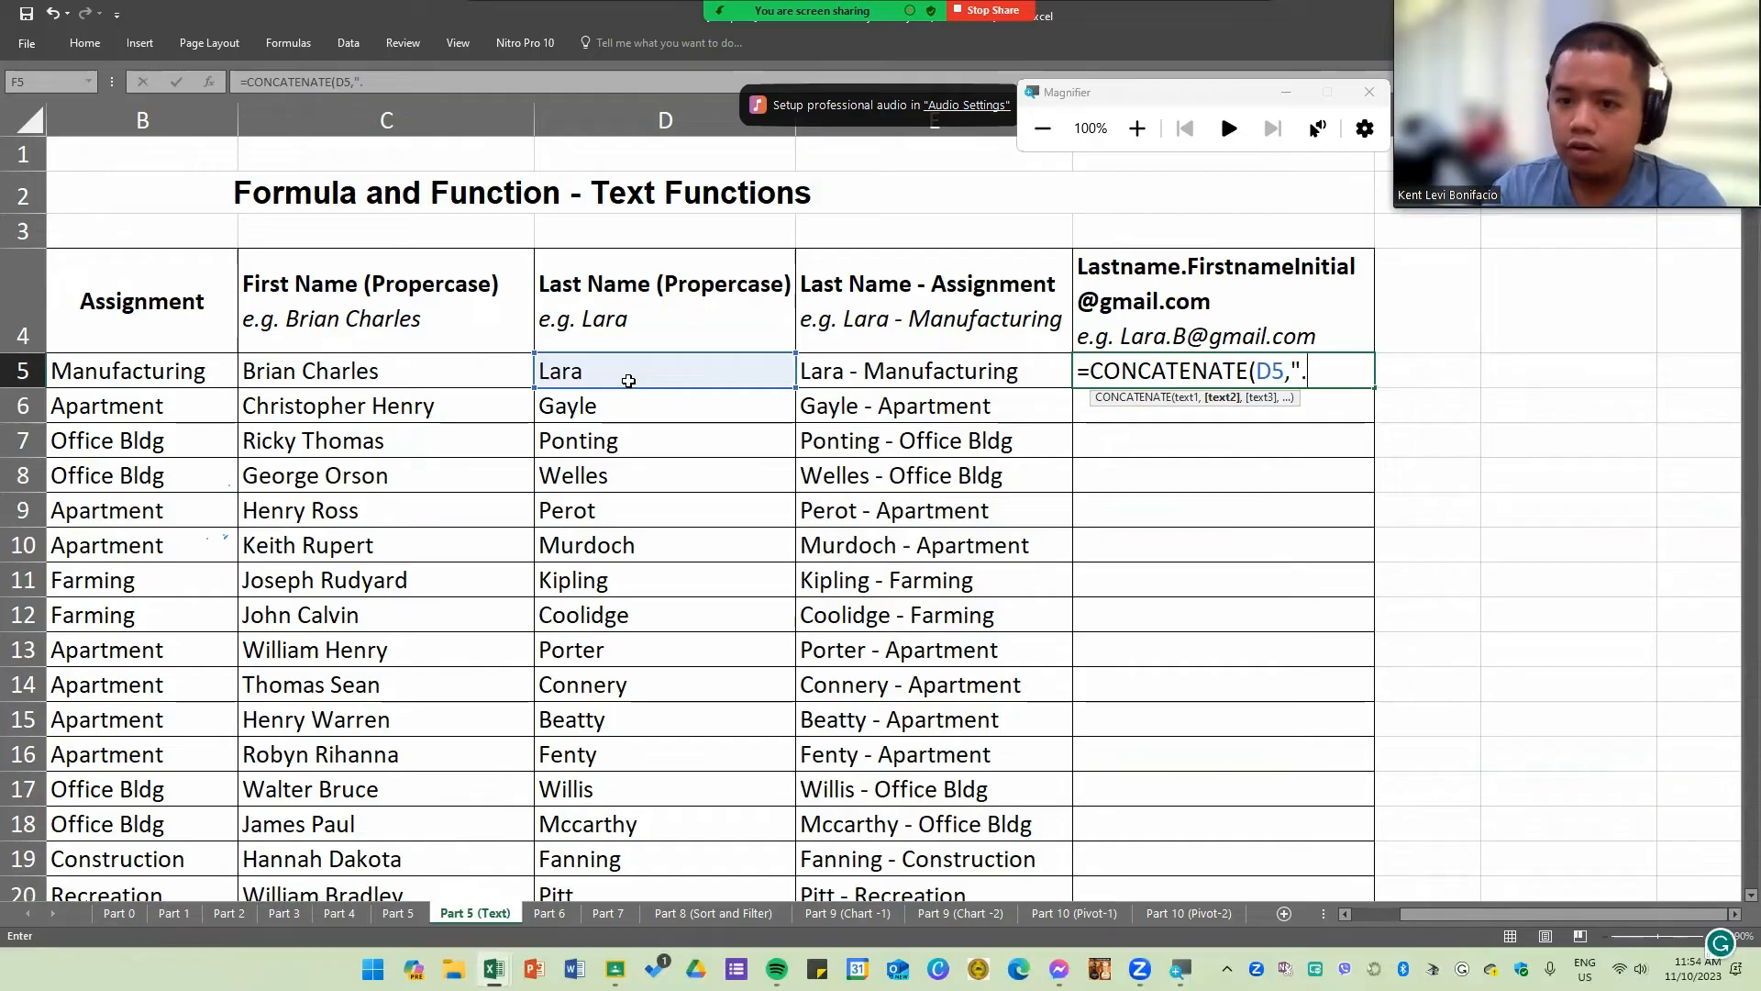
{"action": "type", "text": "\","}
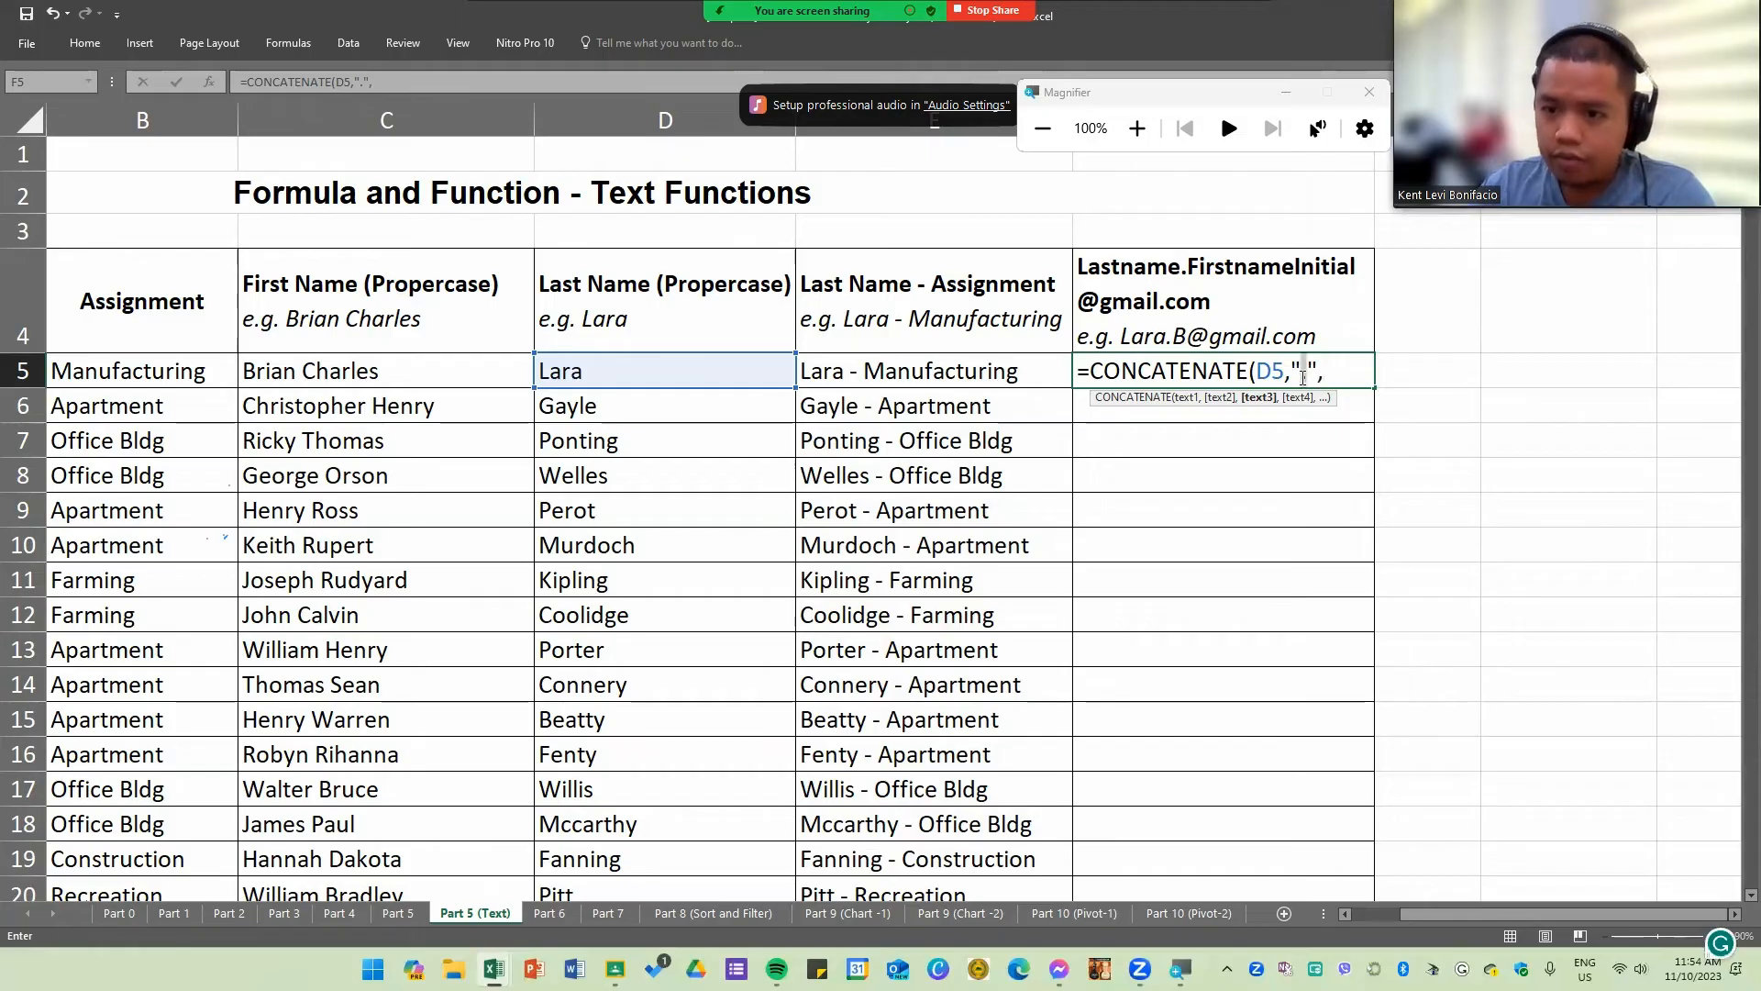
{"action": "left_click", "coordinate": [1340, 374]}
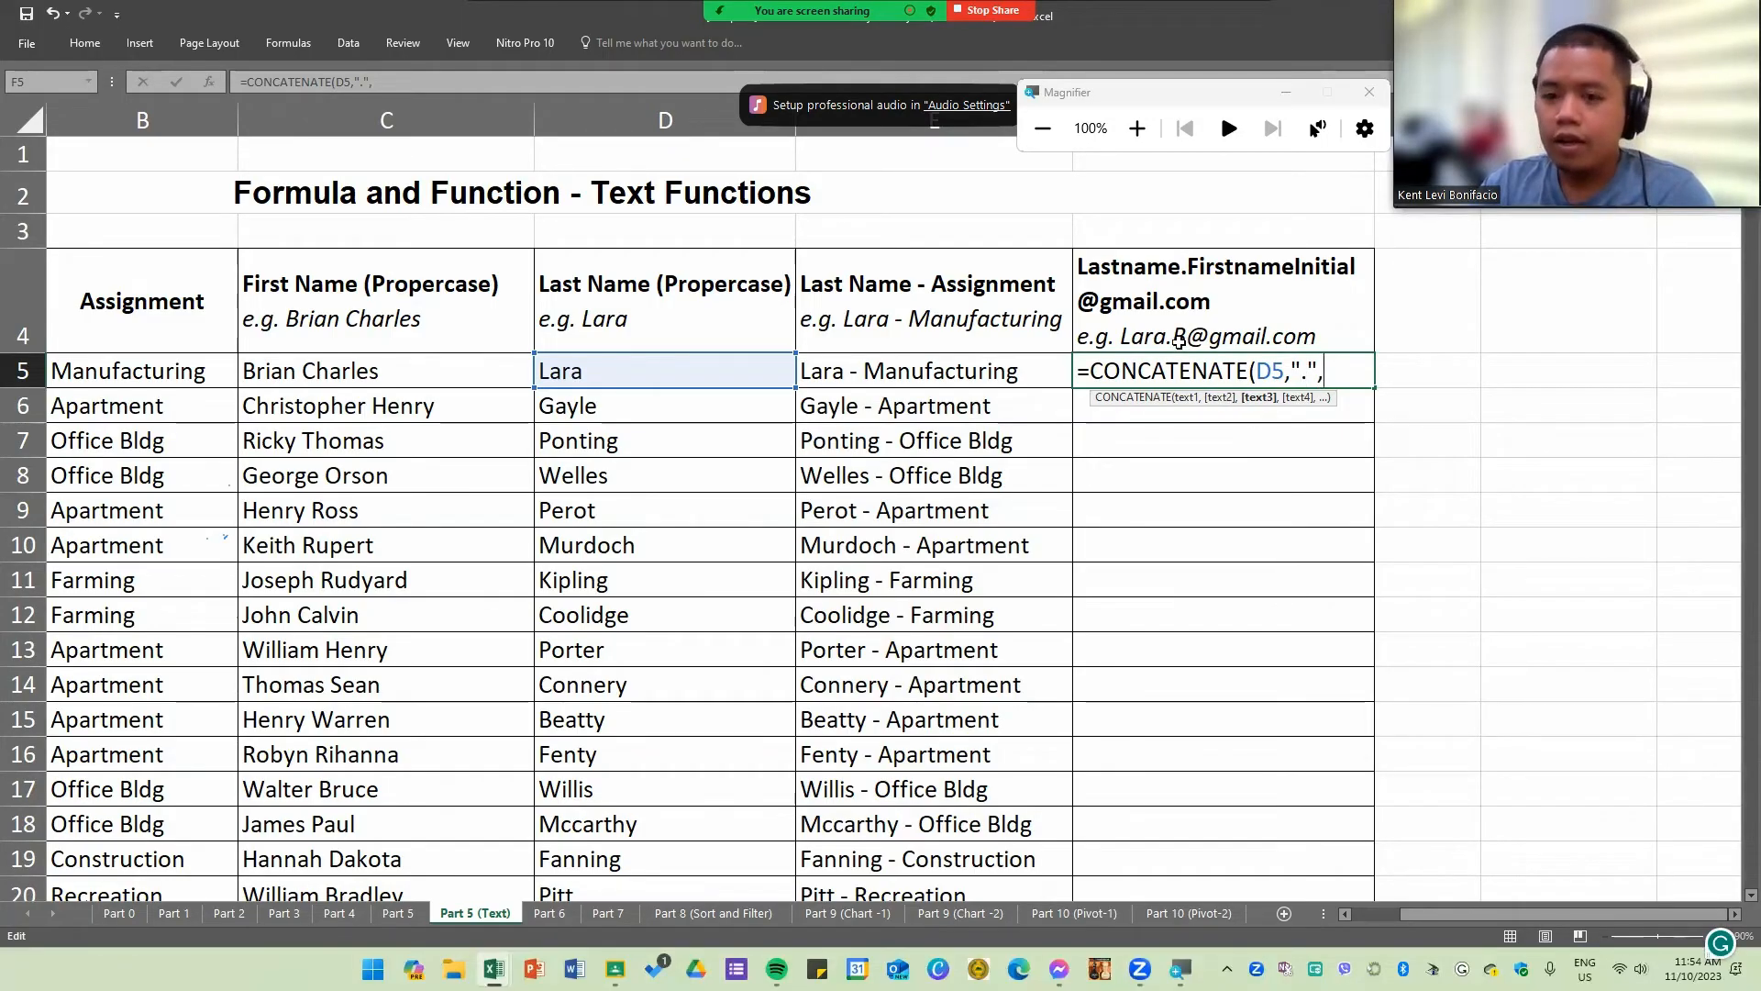
{"action": "type", "text": "le"}
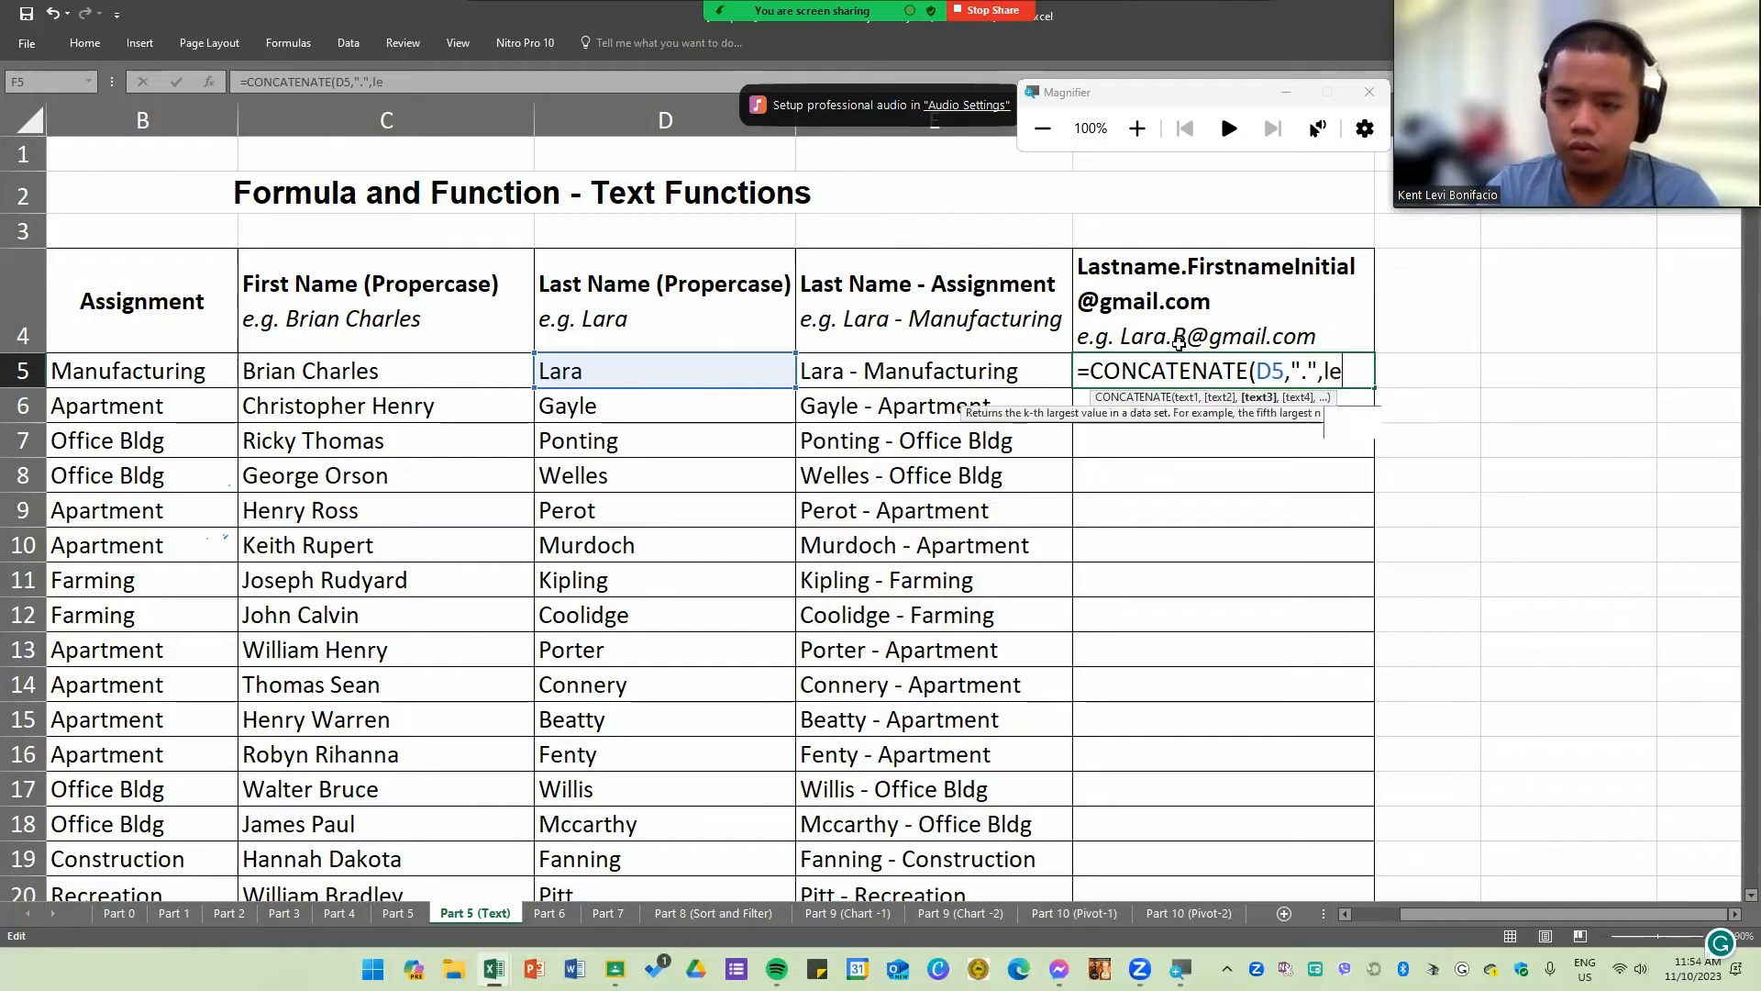
{"action": "type", "text": "f"}
{"action": "key", "text": "Tab"}
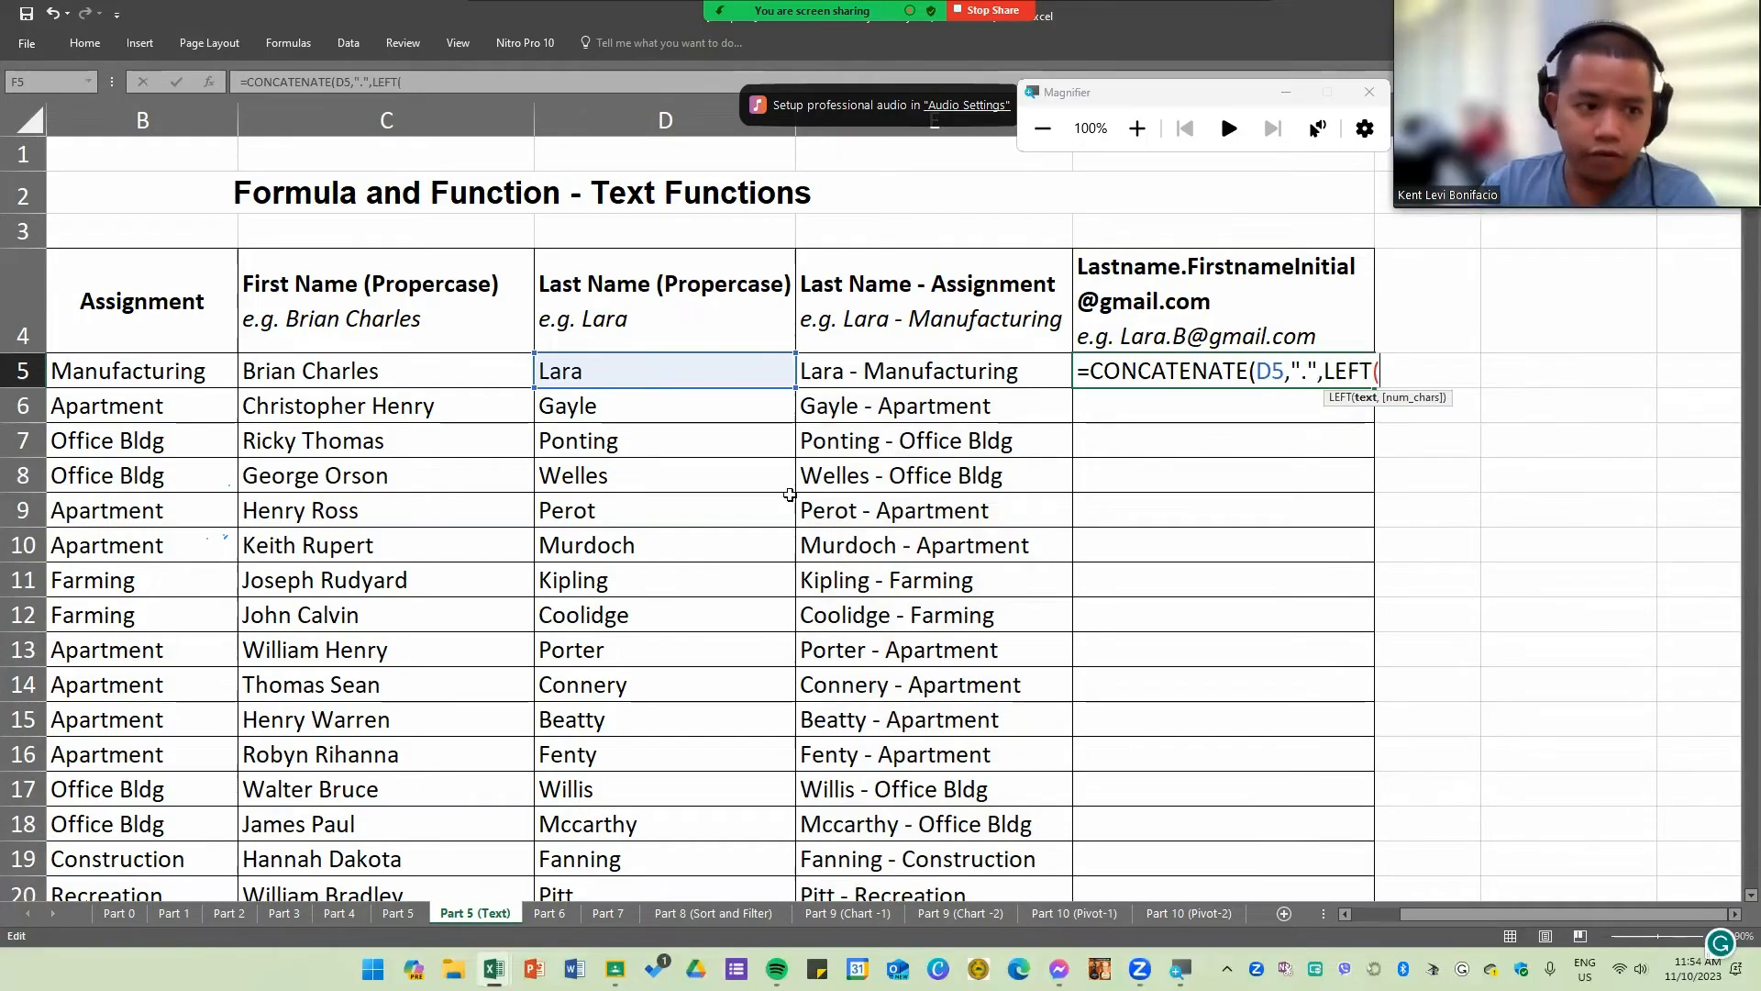
{"action": "left_click_drag", "start_coordinate": [1507, 912], "coordinate": [1391, 914]}
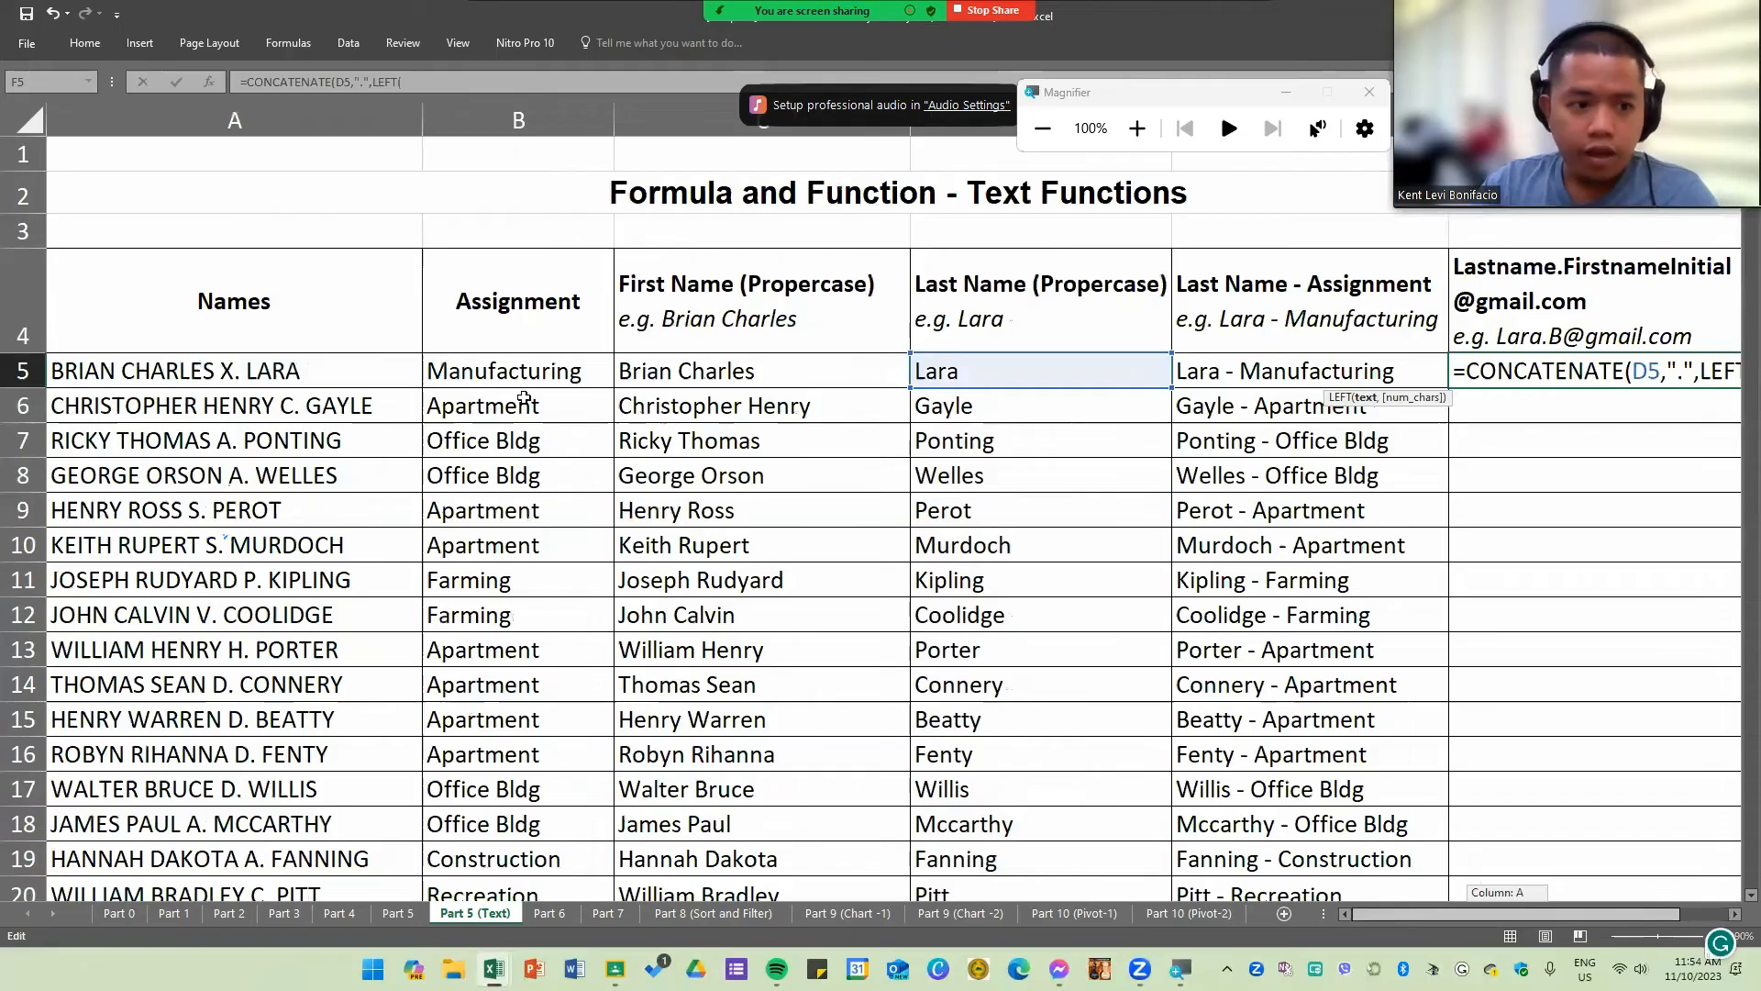
{"action": "left_click", "coordinate": [96, 371]}
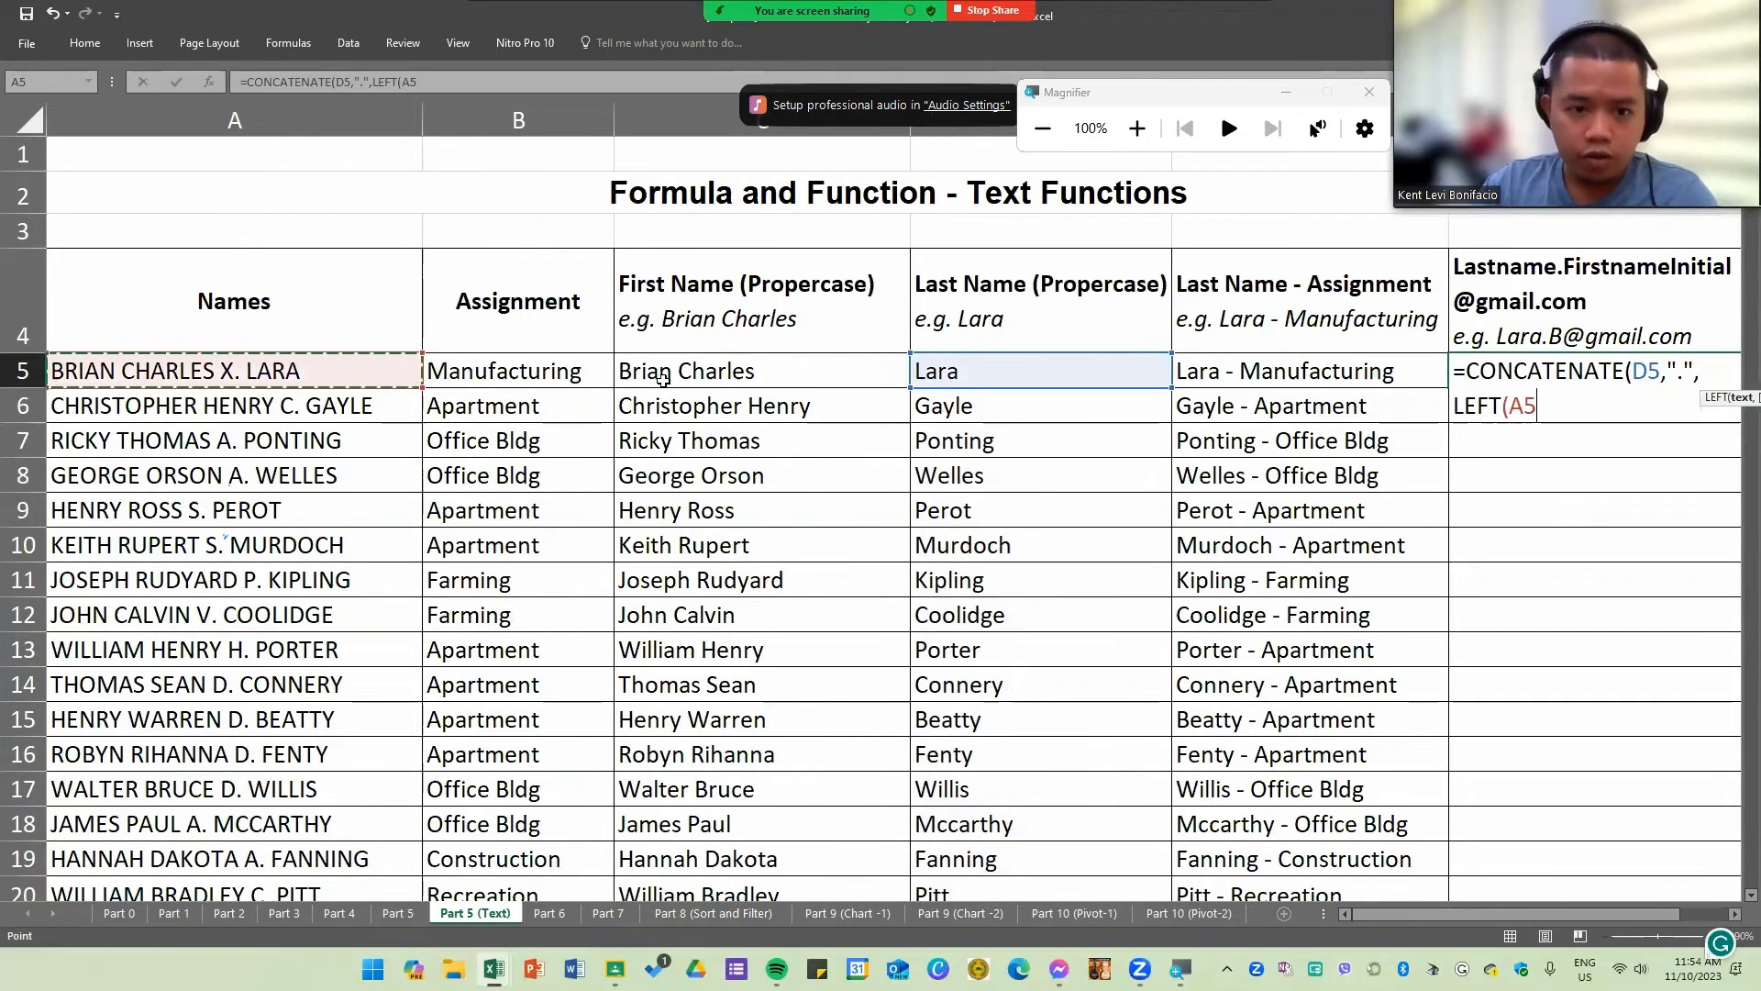
{"action": "left_click_drag", "start_coordinate": [1407, 913], "coordinate": [1443, 491]}
{"action": "type", "text": ","}
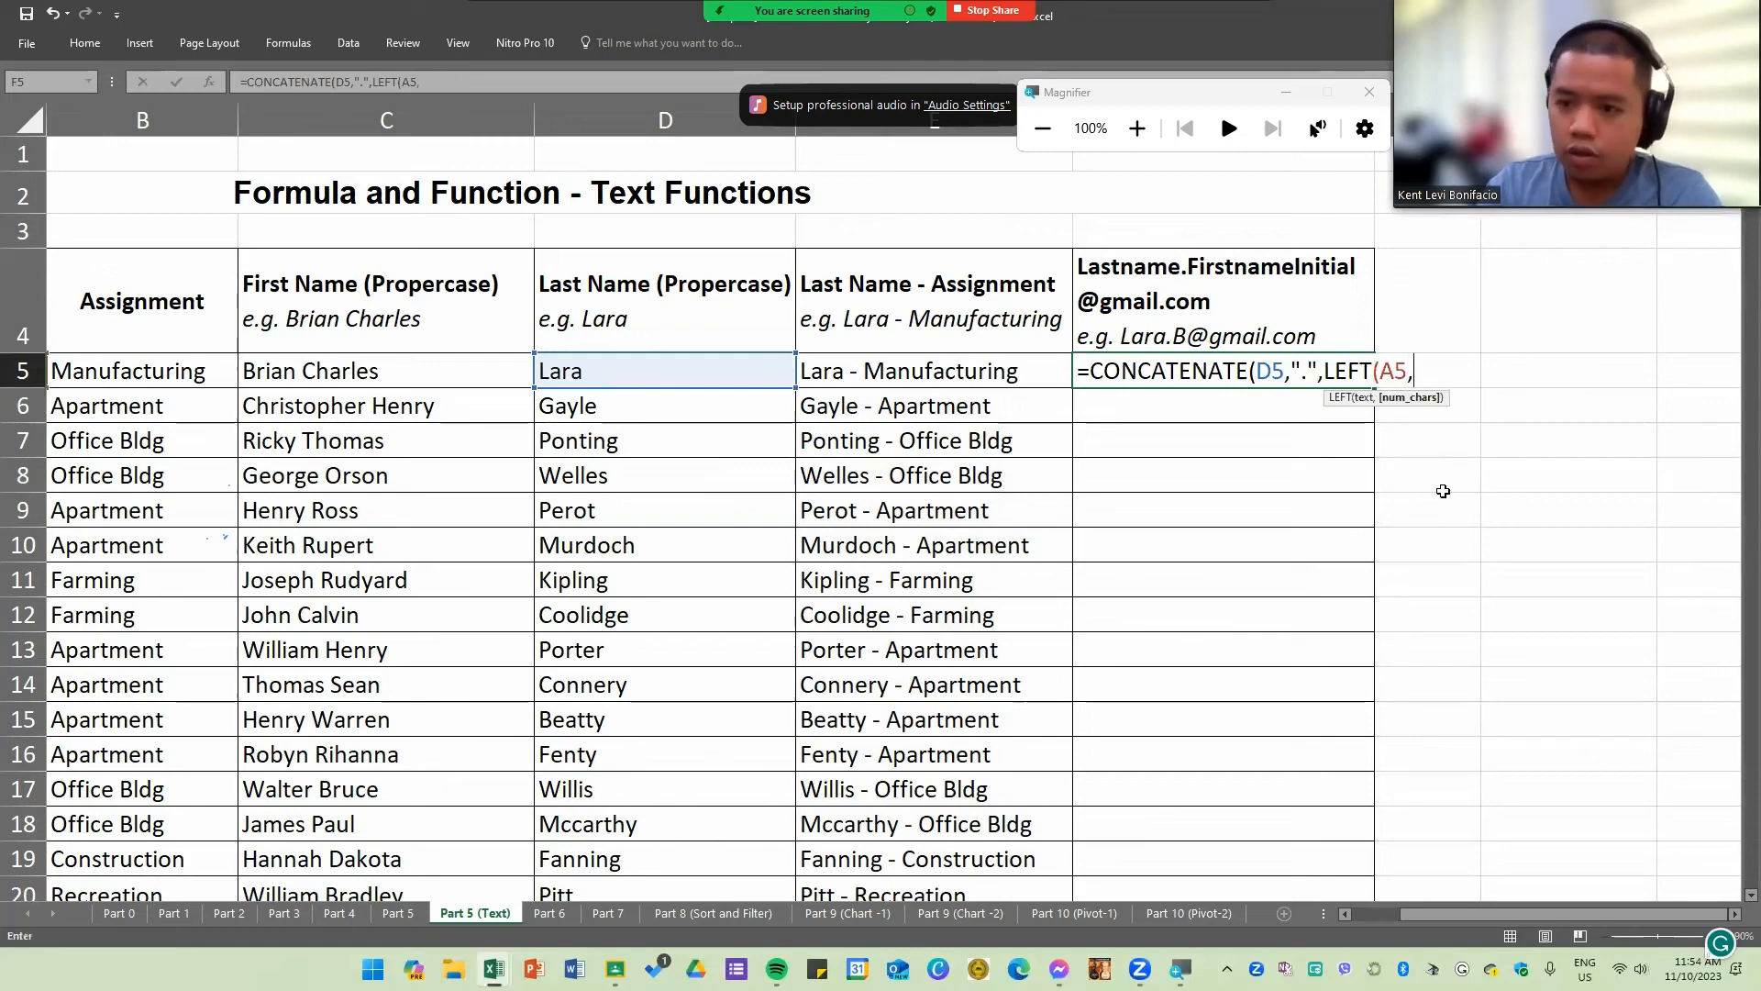
{"action": "type", "text": "1)"}
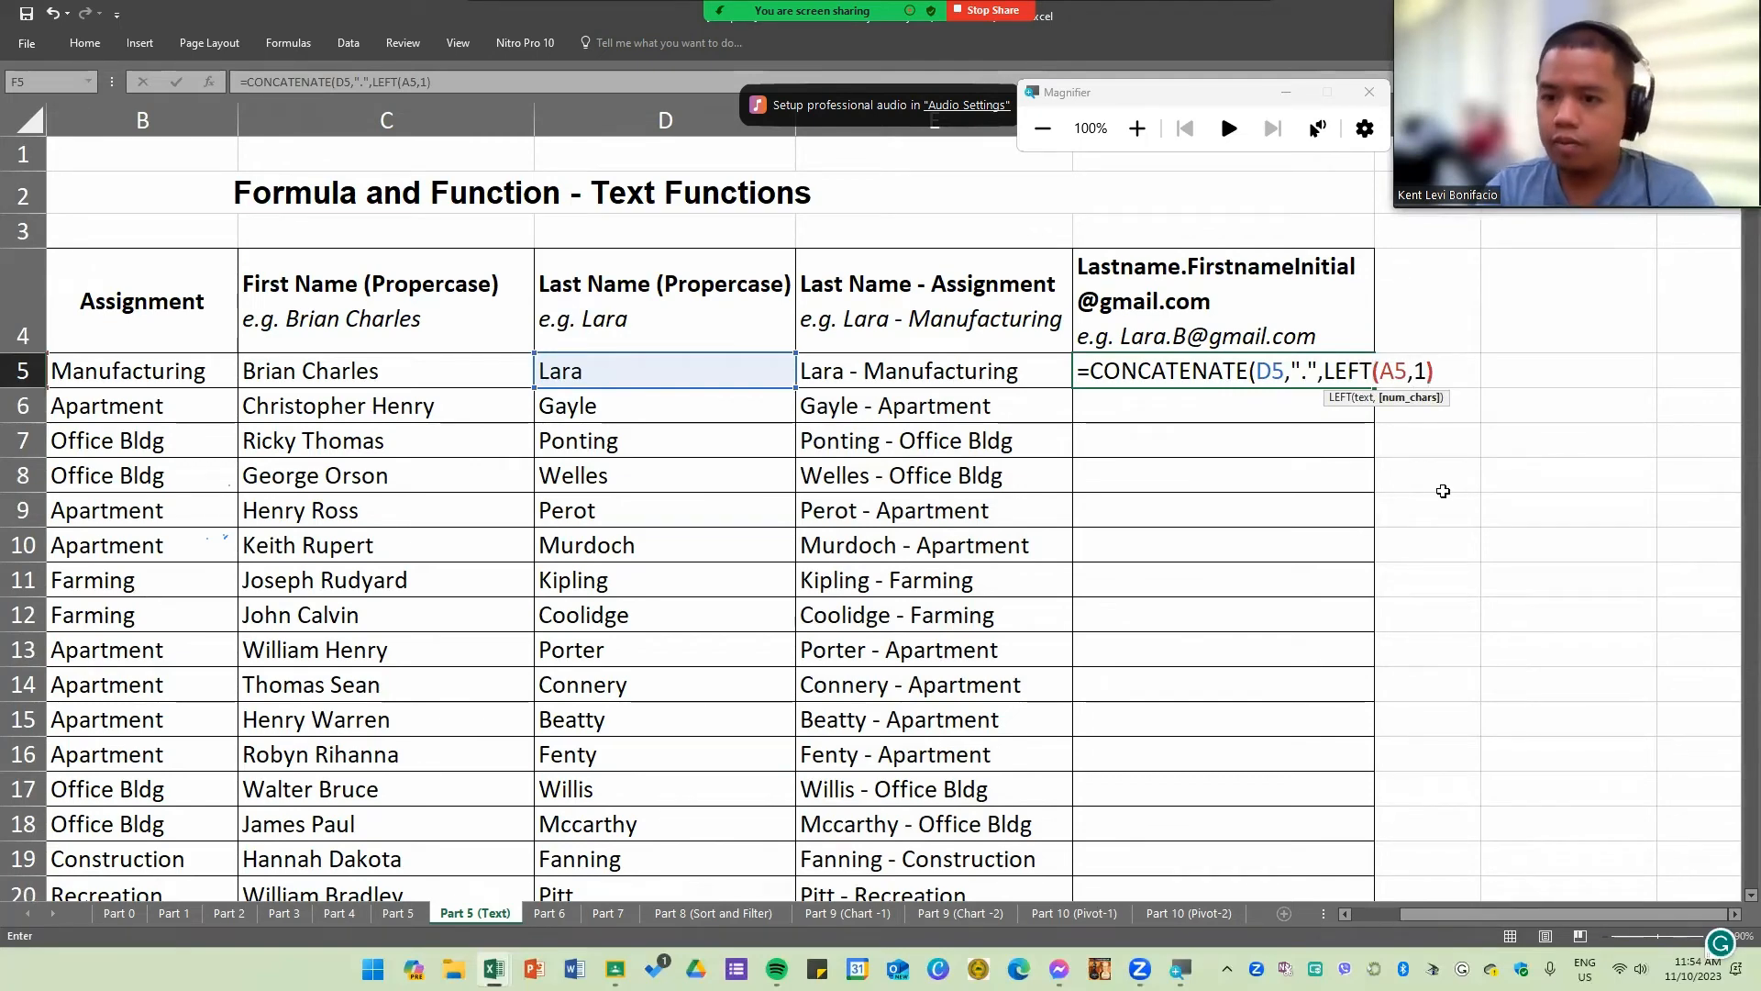
{"action": "type", "text": ","}
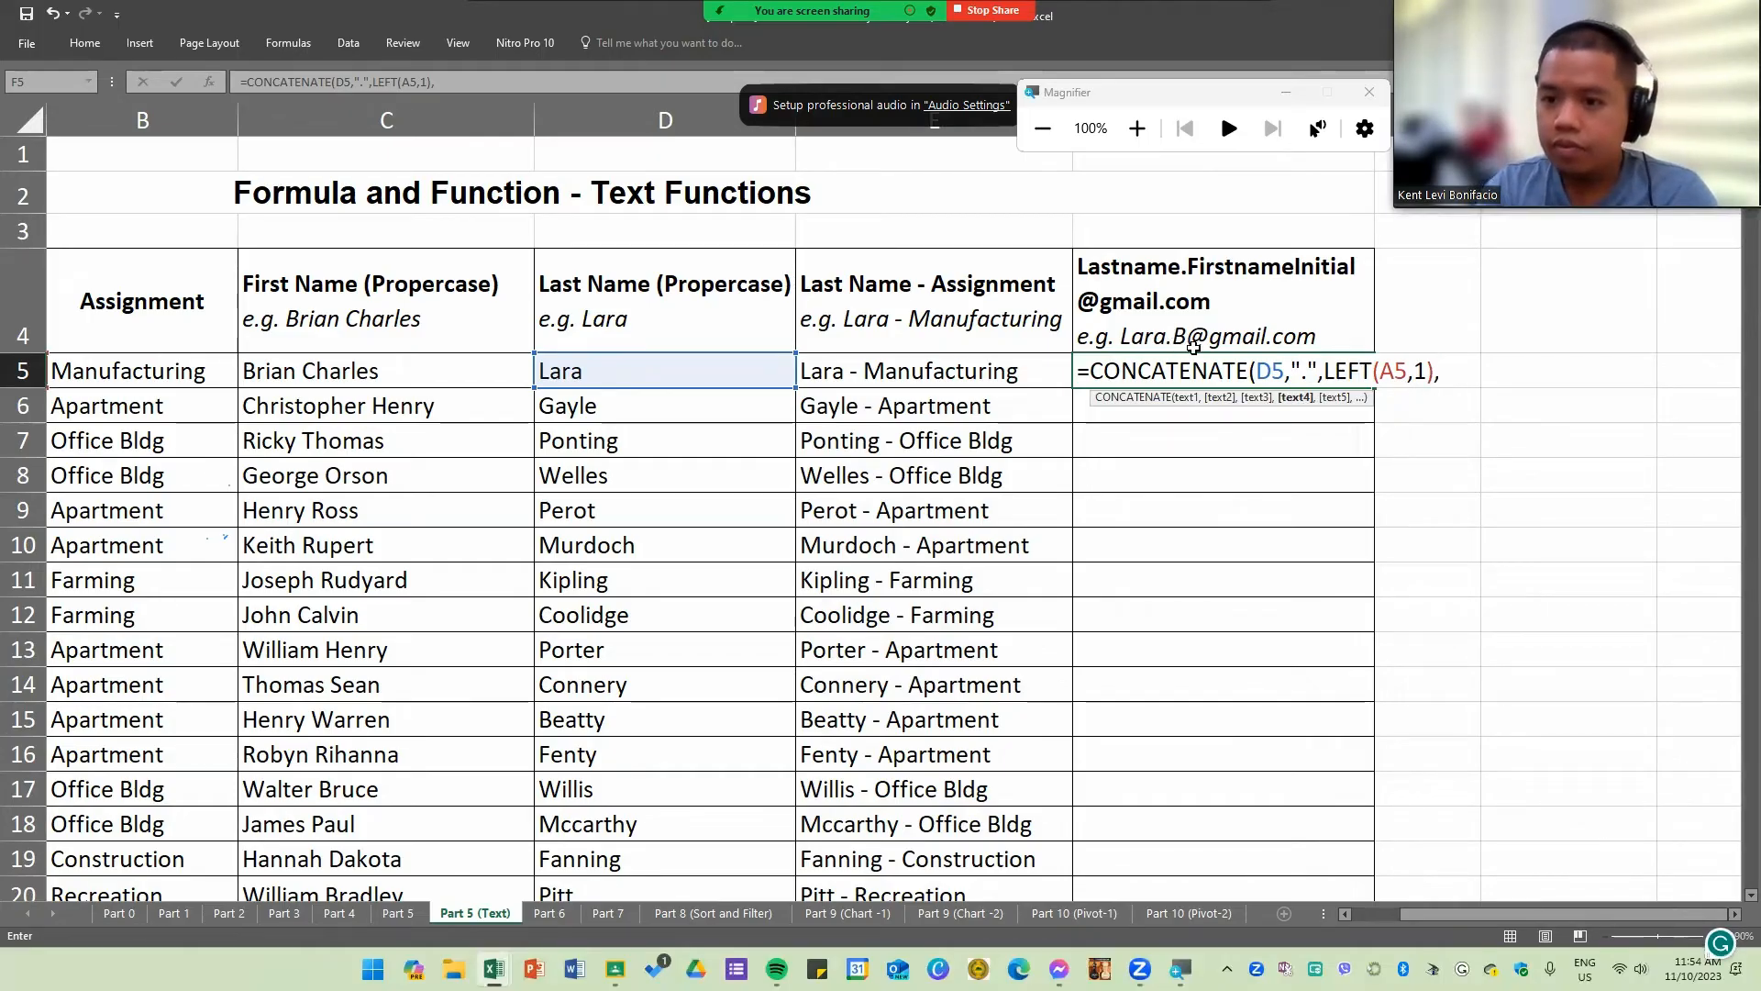
{"action": "type", "text": "\""}
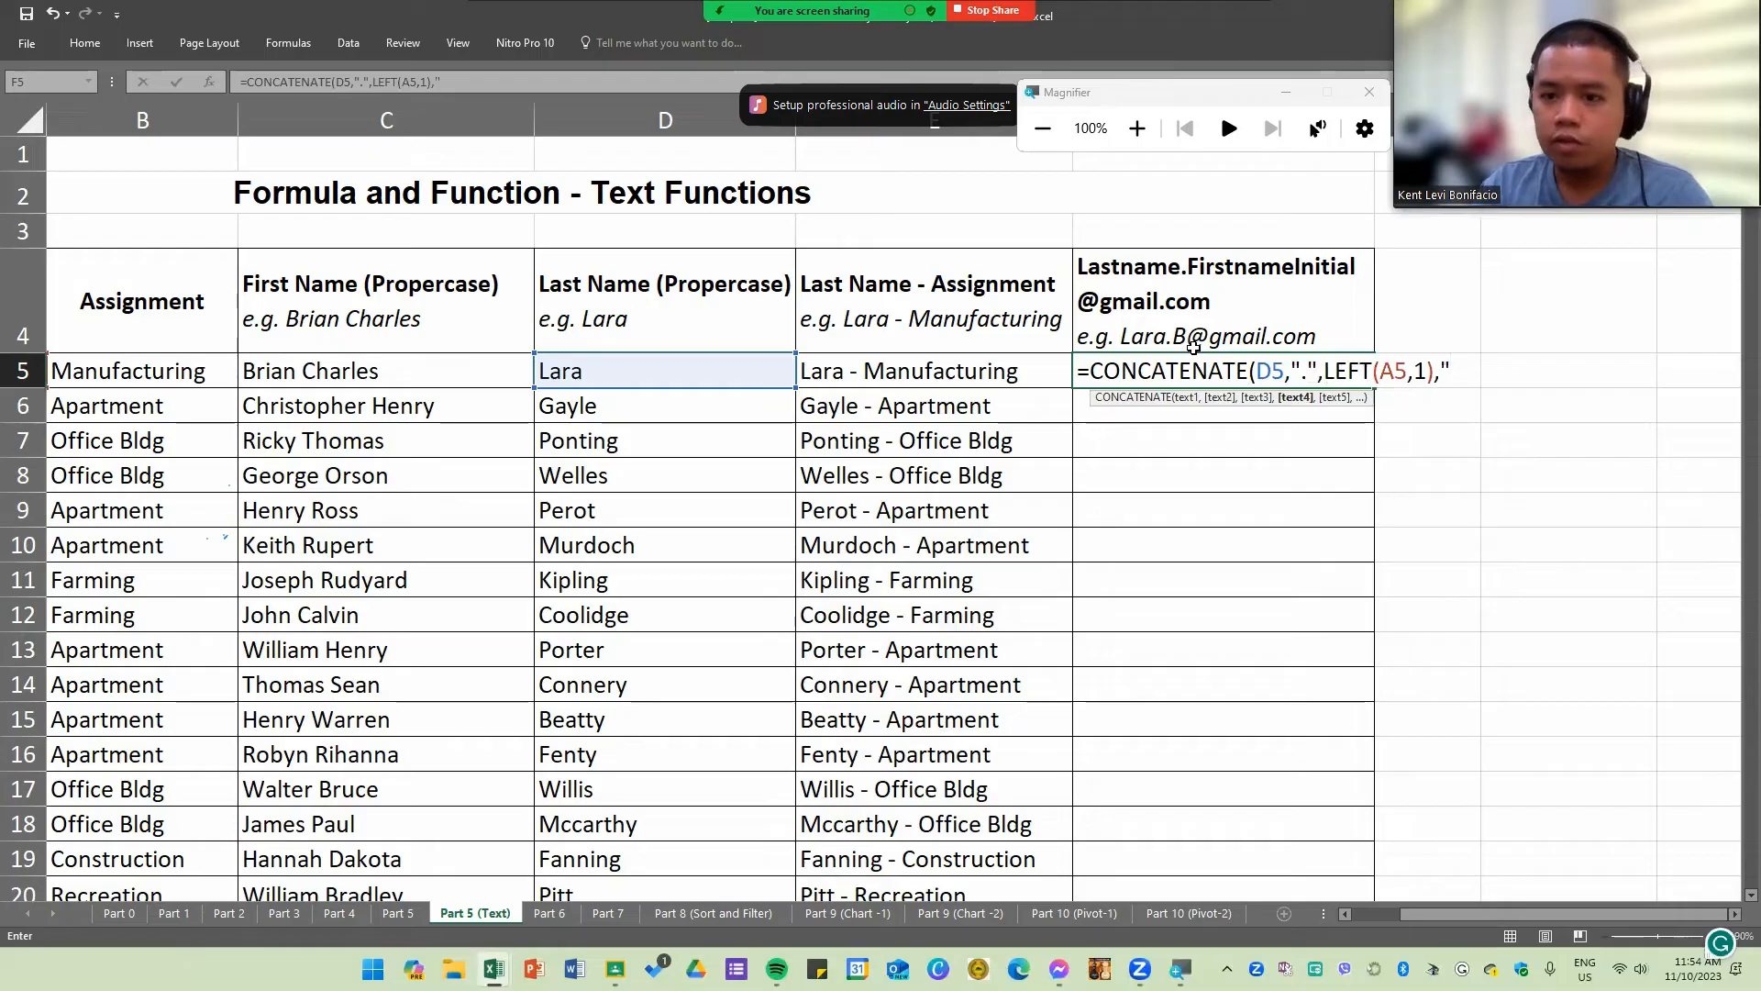
{"action": "type", "text": "@"}
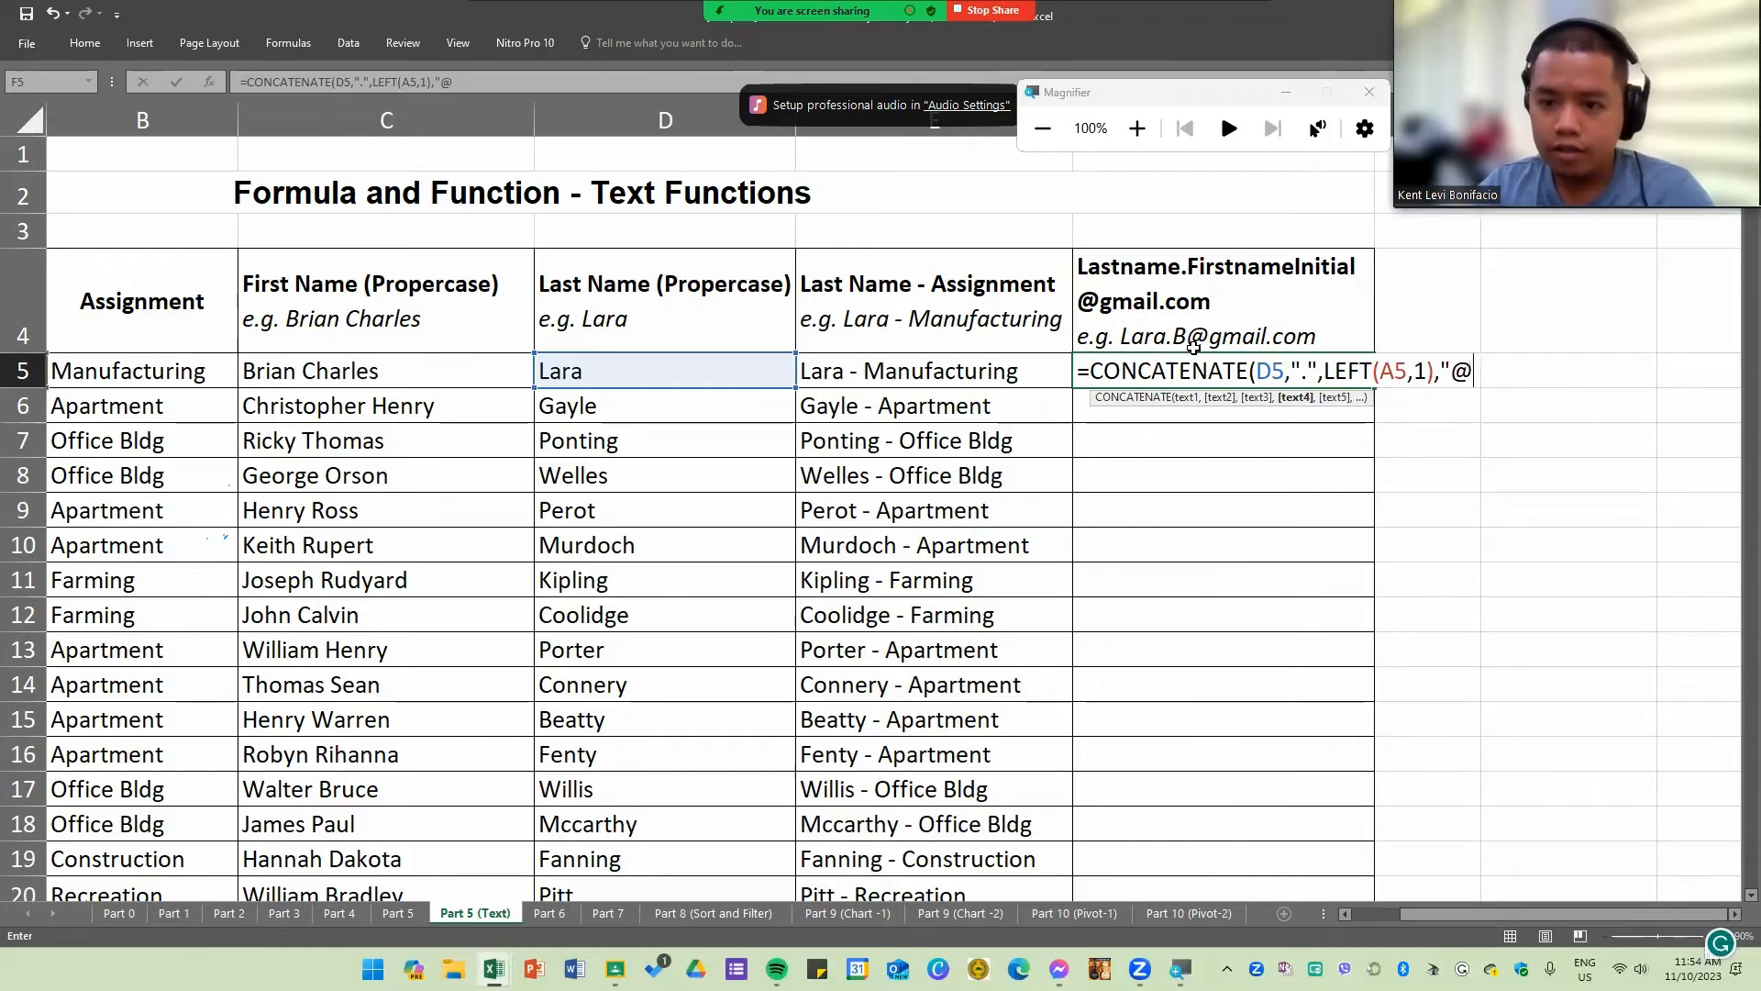
{"action": "type", "text": "gmail.com"}
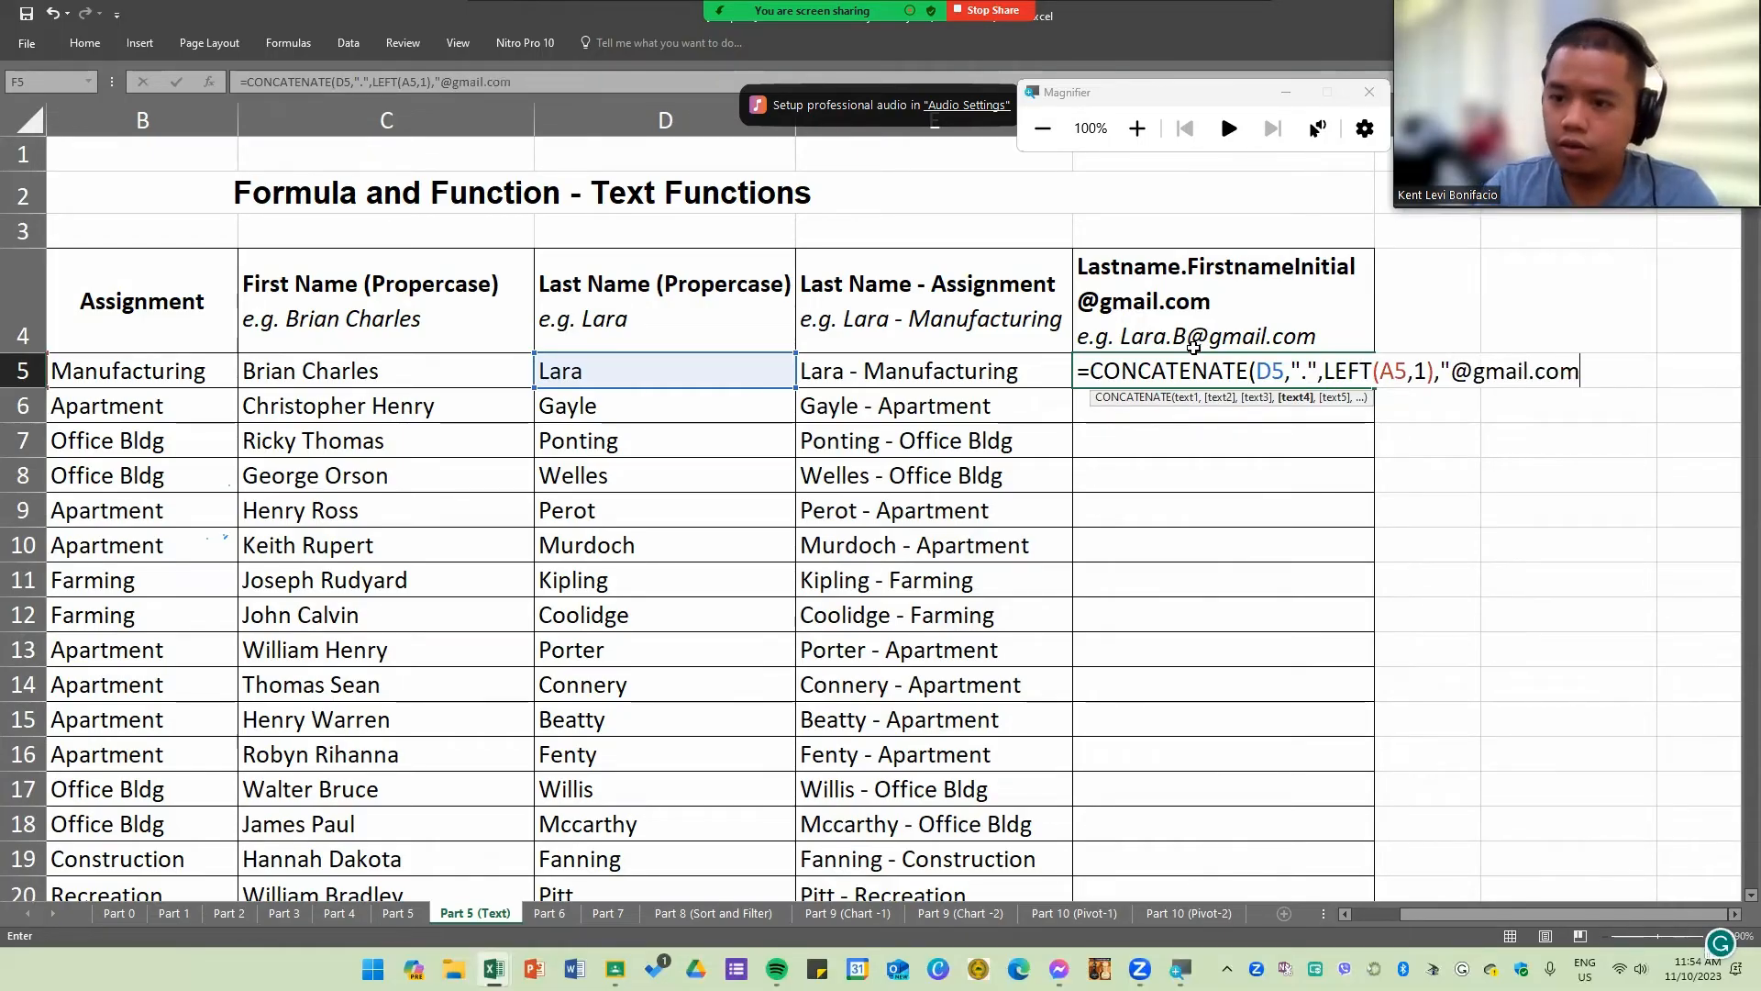
{"action": "type", "text": "\")"}
{"action": "key", "text": "Return"}
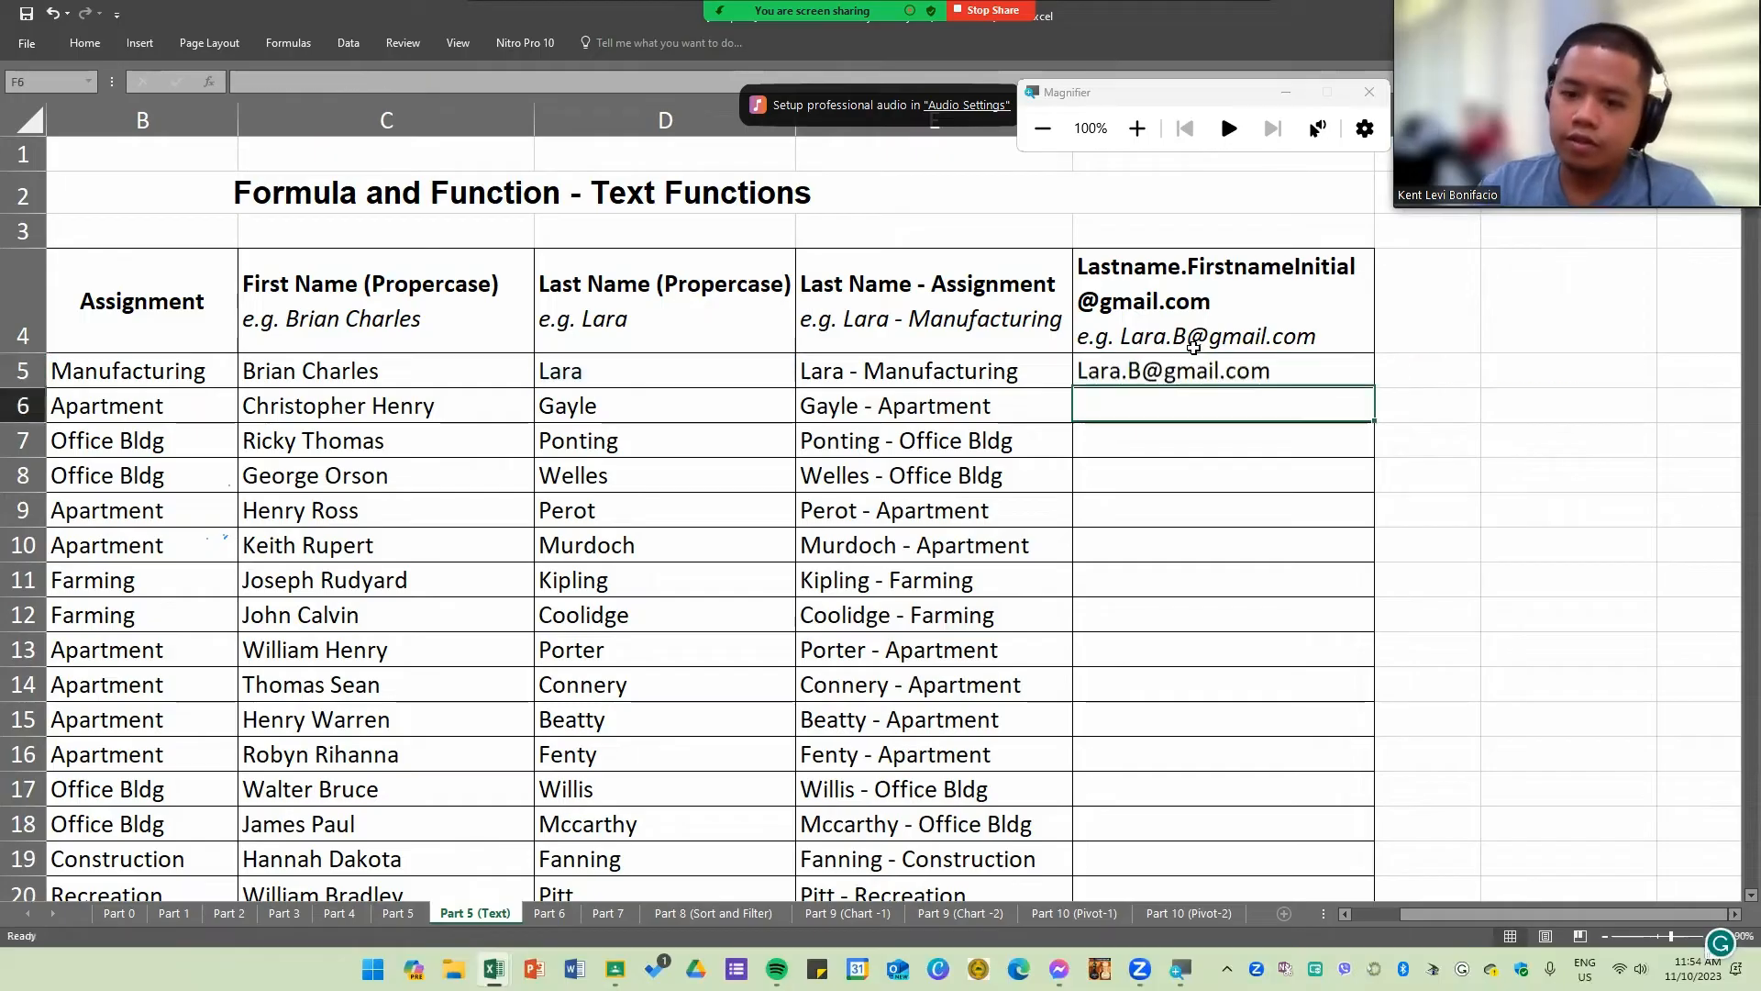
Step: Reopen F5's formula and review each CONCATENATE argument in turn
{"action": "left_click", "coordinate": [1327, 381]}
{"action": "double_click", "coordinate": [1296, 373]}
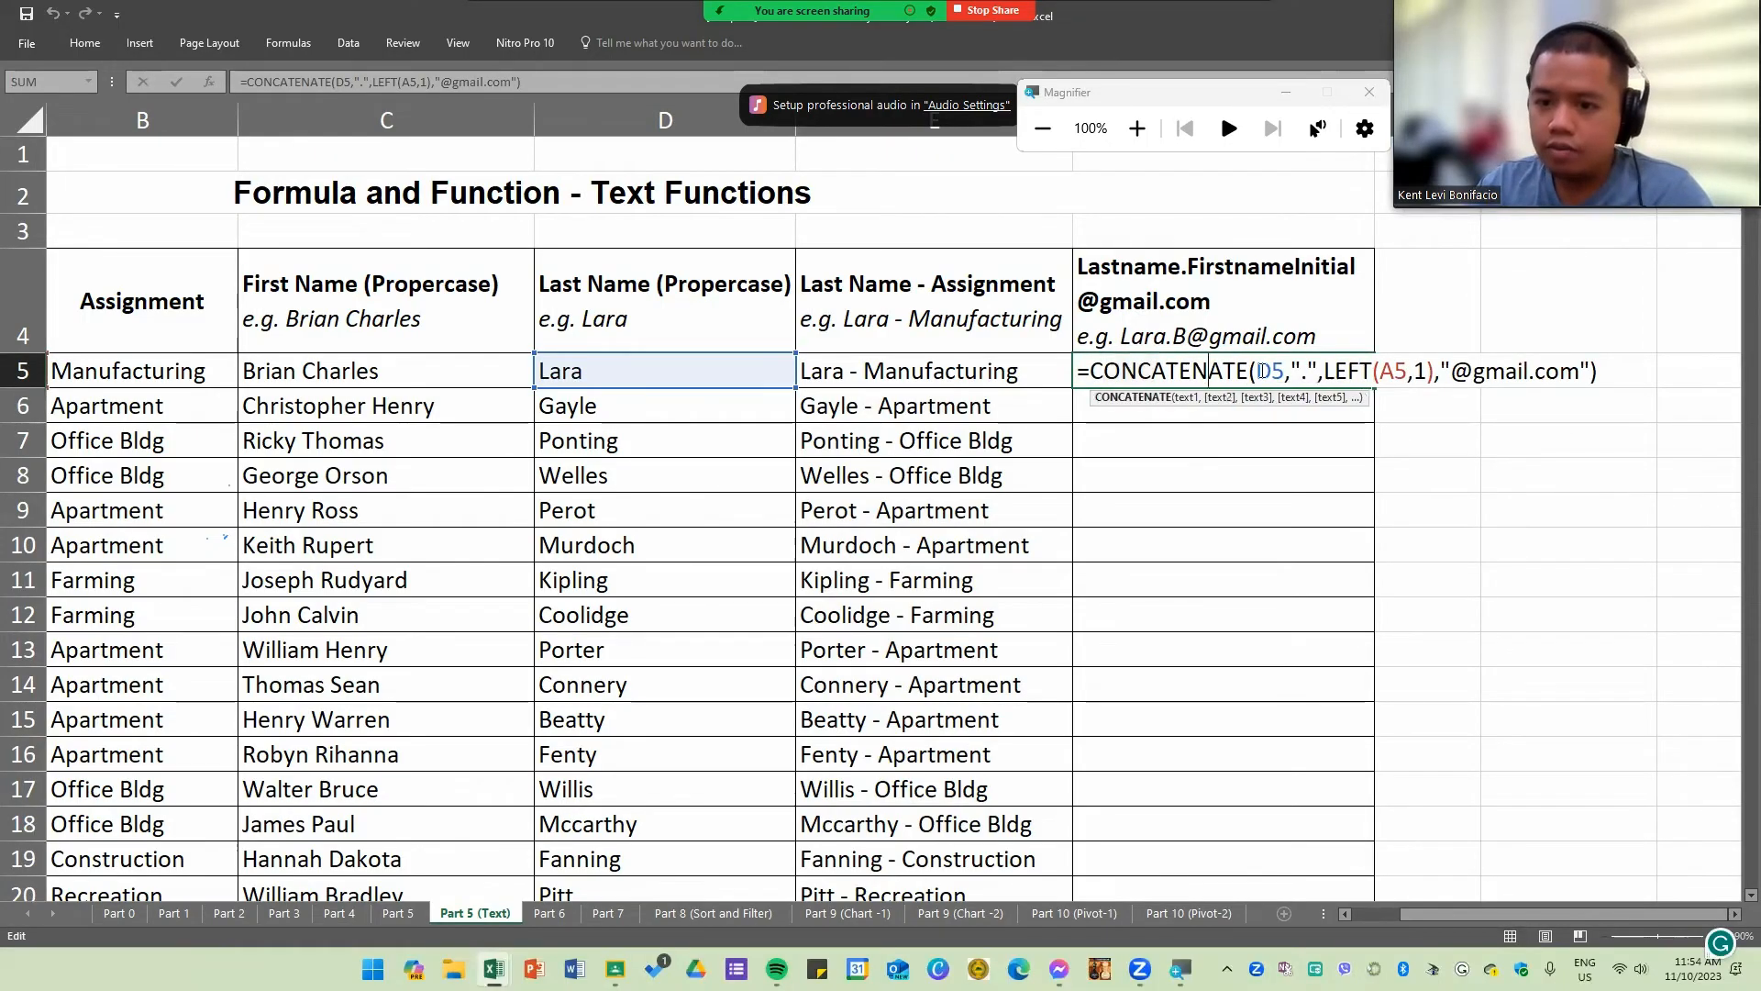
{"action": "double_click", "coordinate": [1270, 371]}
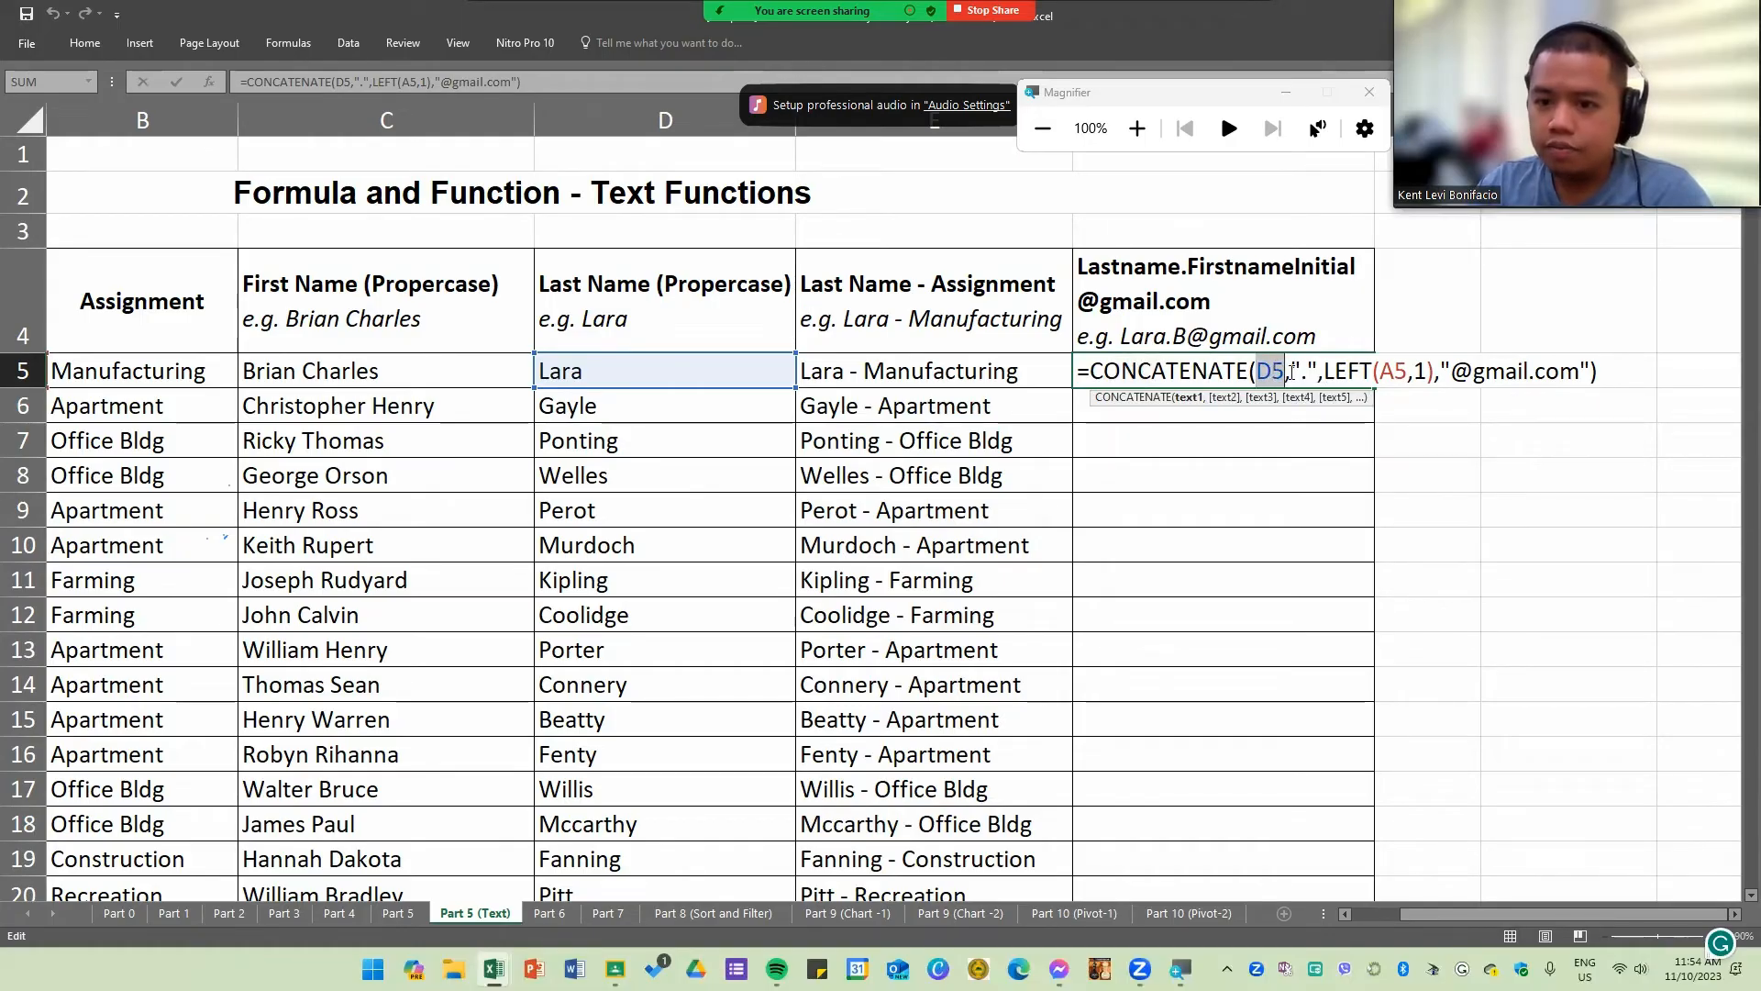
{"action": "left_click", "coordinate": [1287, 375]}
{"action": "key", "text": "Right"}
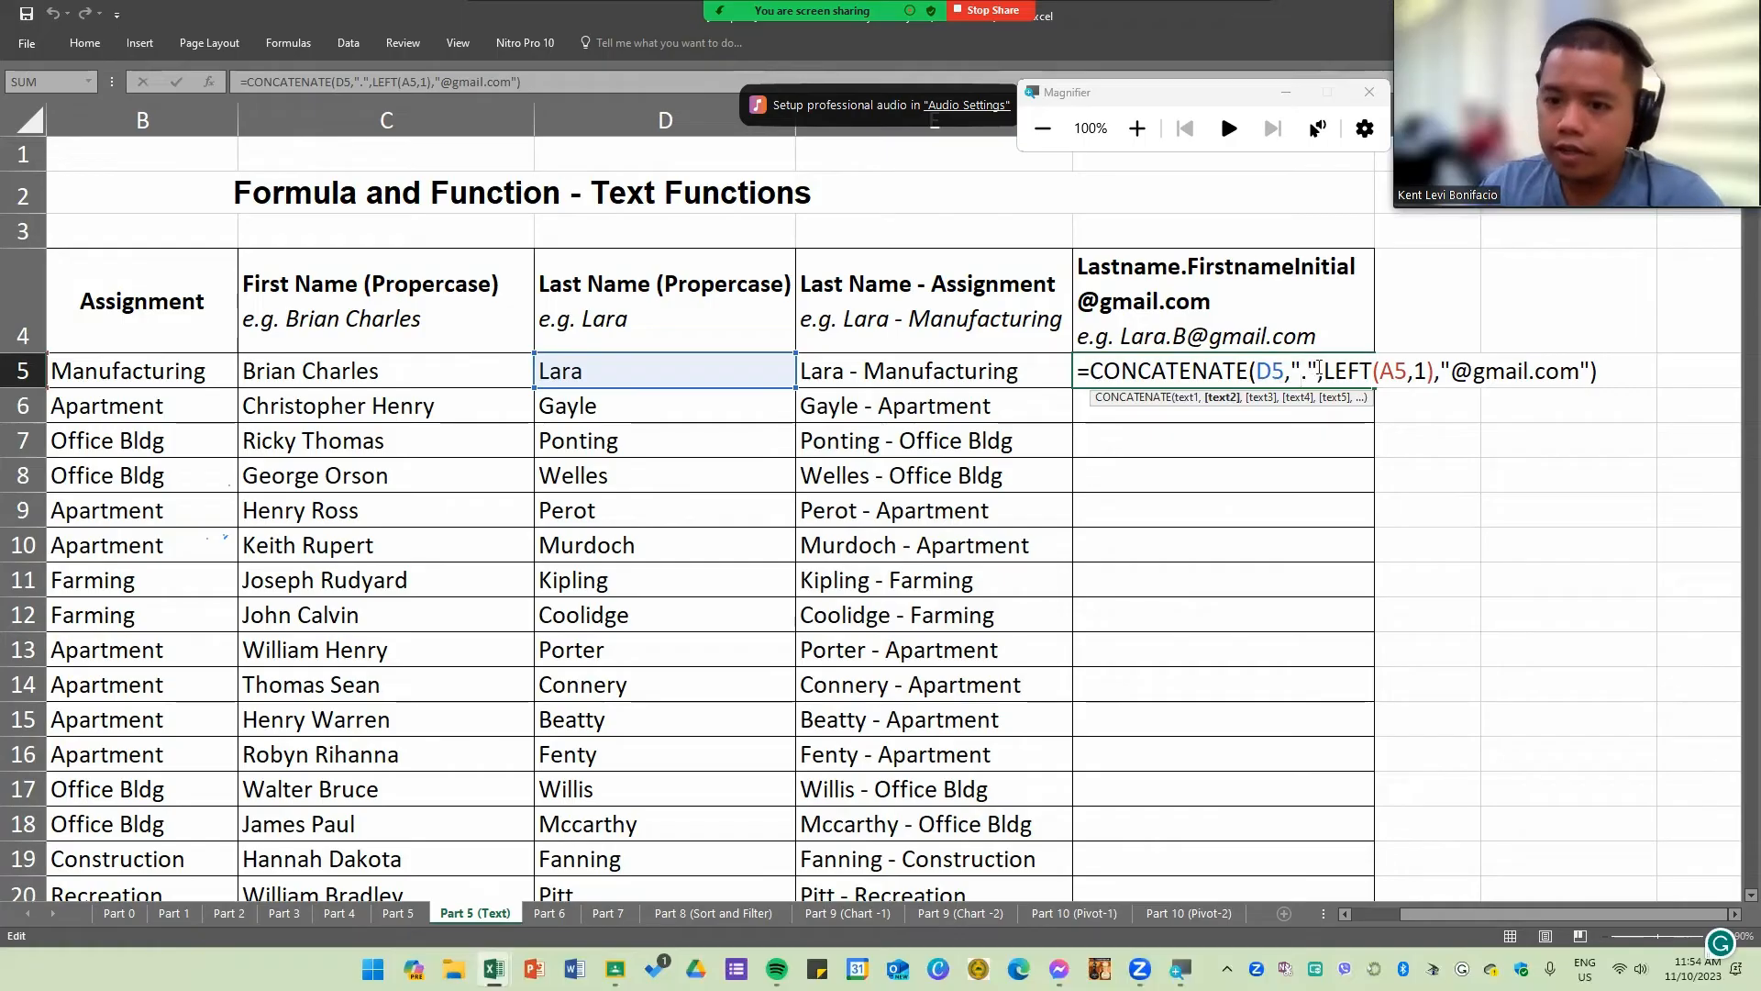
{"action": "left_click_drag", "start_coordinate": [1324, 371], "coordinate": [1438, 370]}
{"action": "left_click", "coordinate": [1324, 371]}
{"action": "left_click_drag", "start_coordinate": [1523, 913], "coordinate": [1358, 919]}
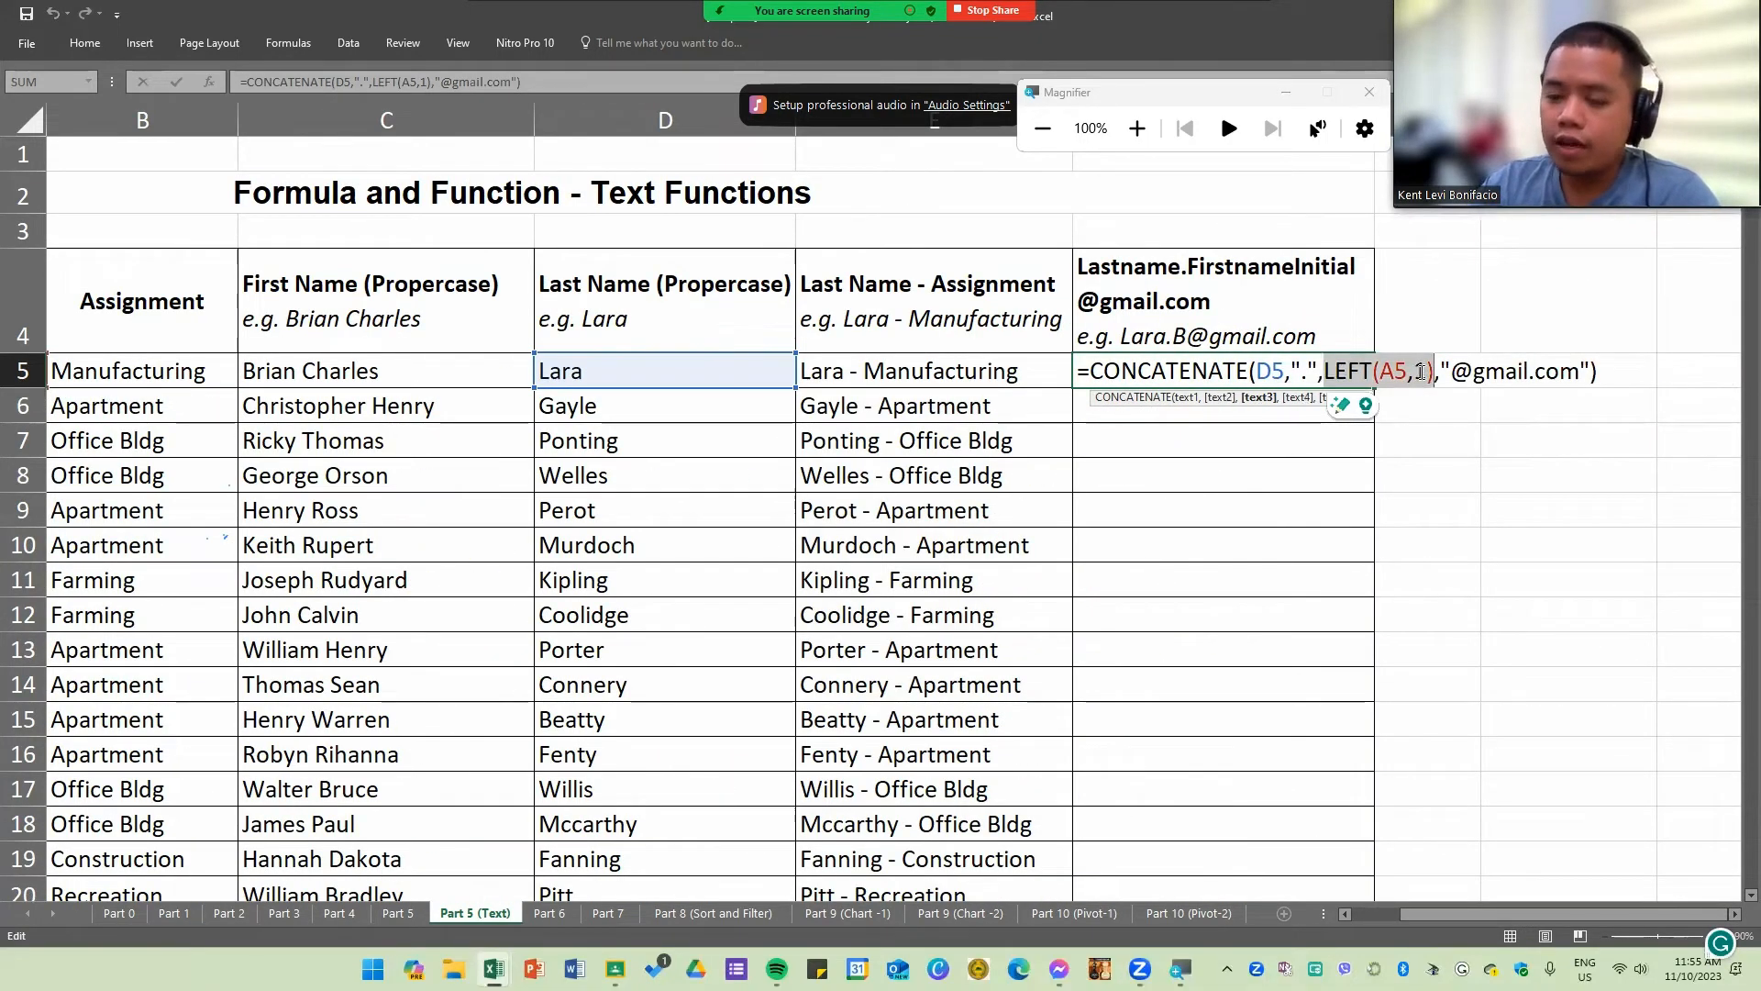
{"action": "left_click_drag", "start_coordinate": [1439, 371], "coordinate": [1590, 371]}
{"action": "key", "text": "Return"}
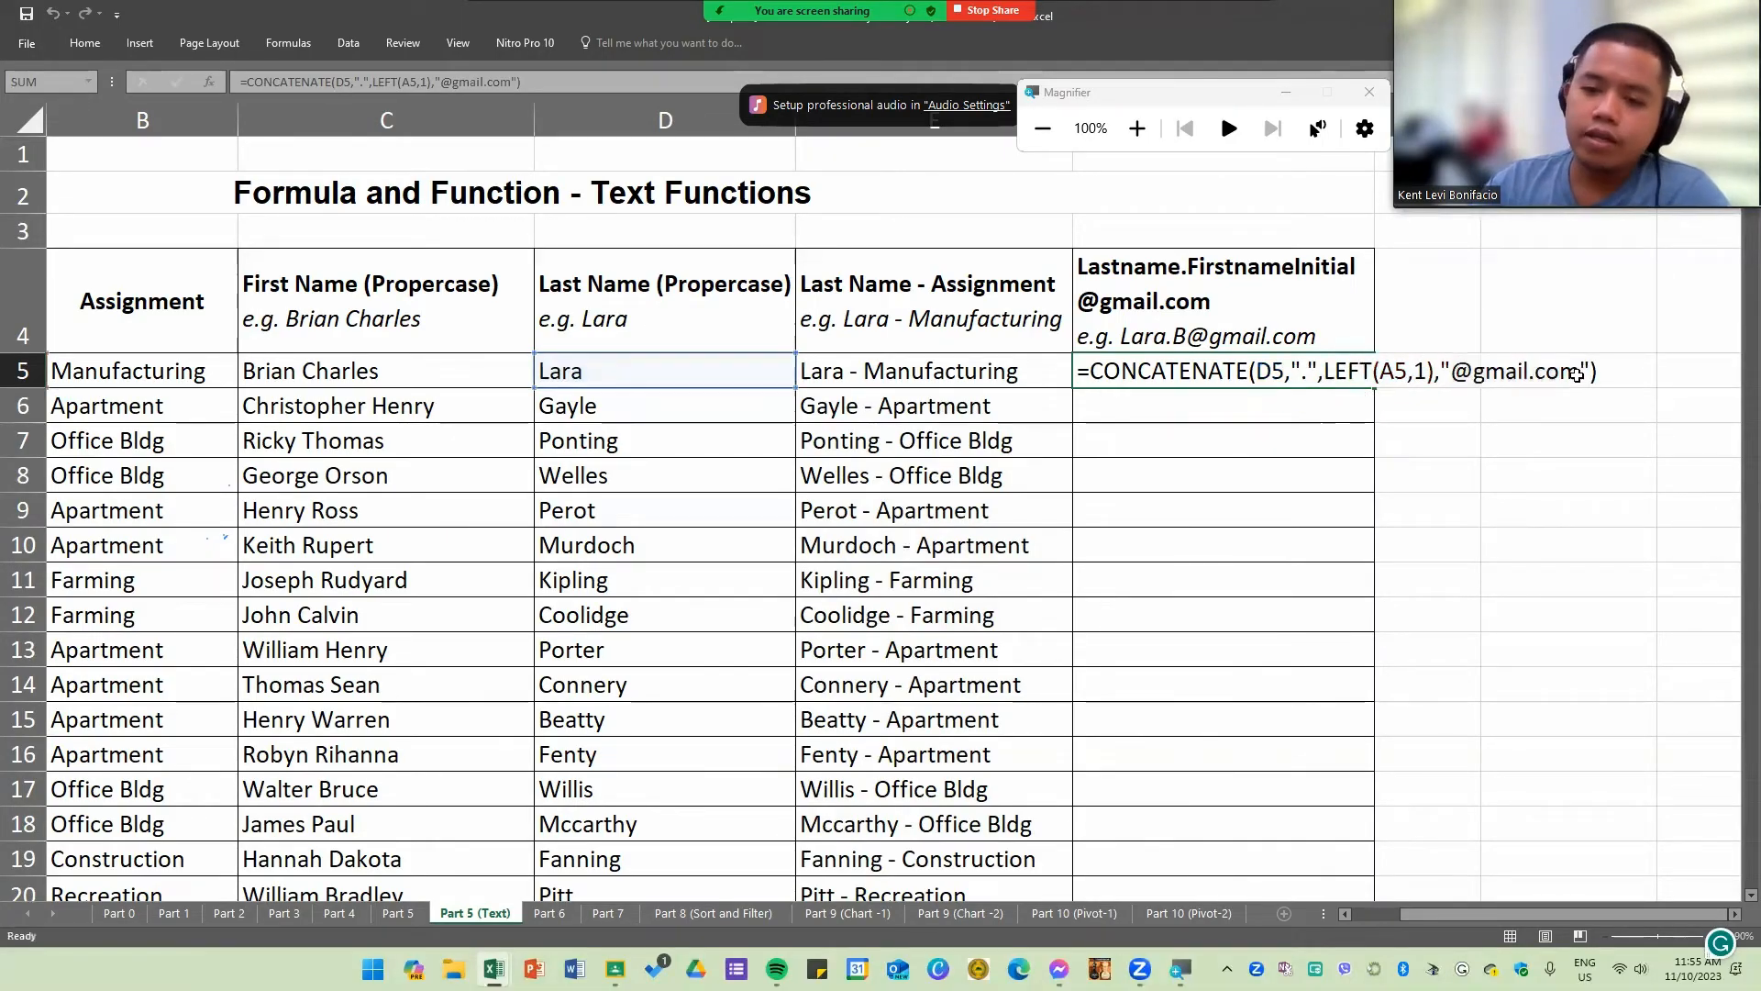
{"action": "left_click", "coordinate": [1316, 375]}
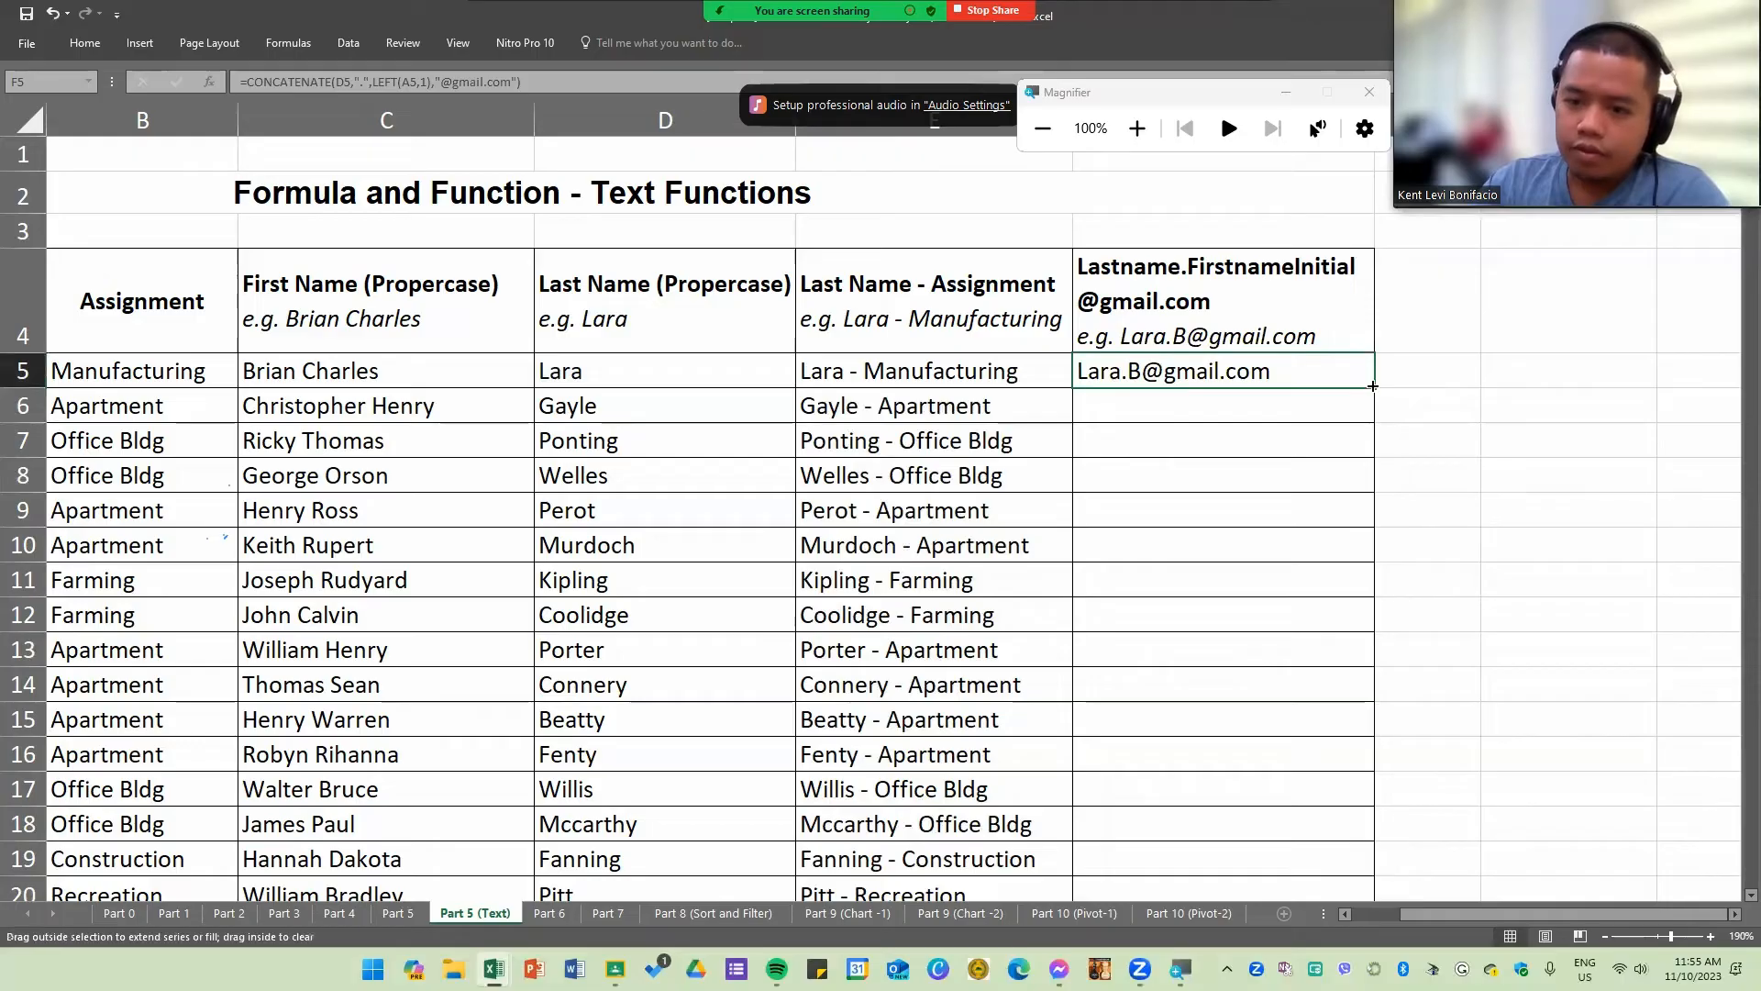
{"action": "double_click", "coordinate": [1373, 388]}
{"action": "scroll", "coordinate": [1288, 520], "scroll_direction": "down", "scroll_amount": 3}
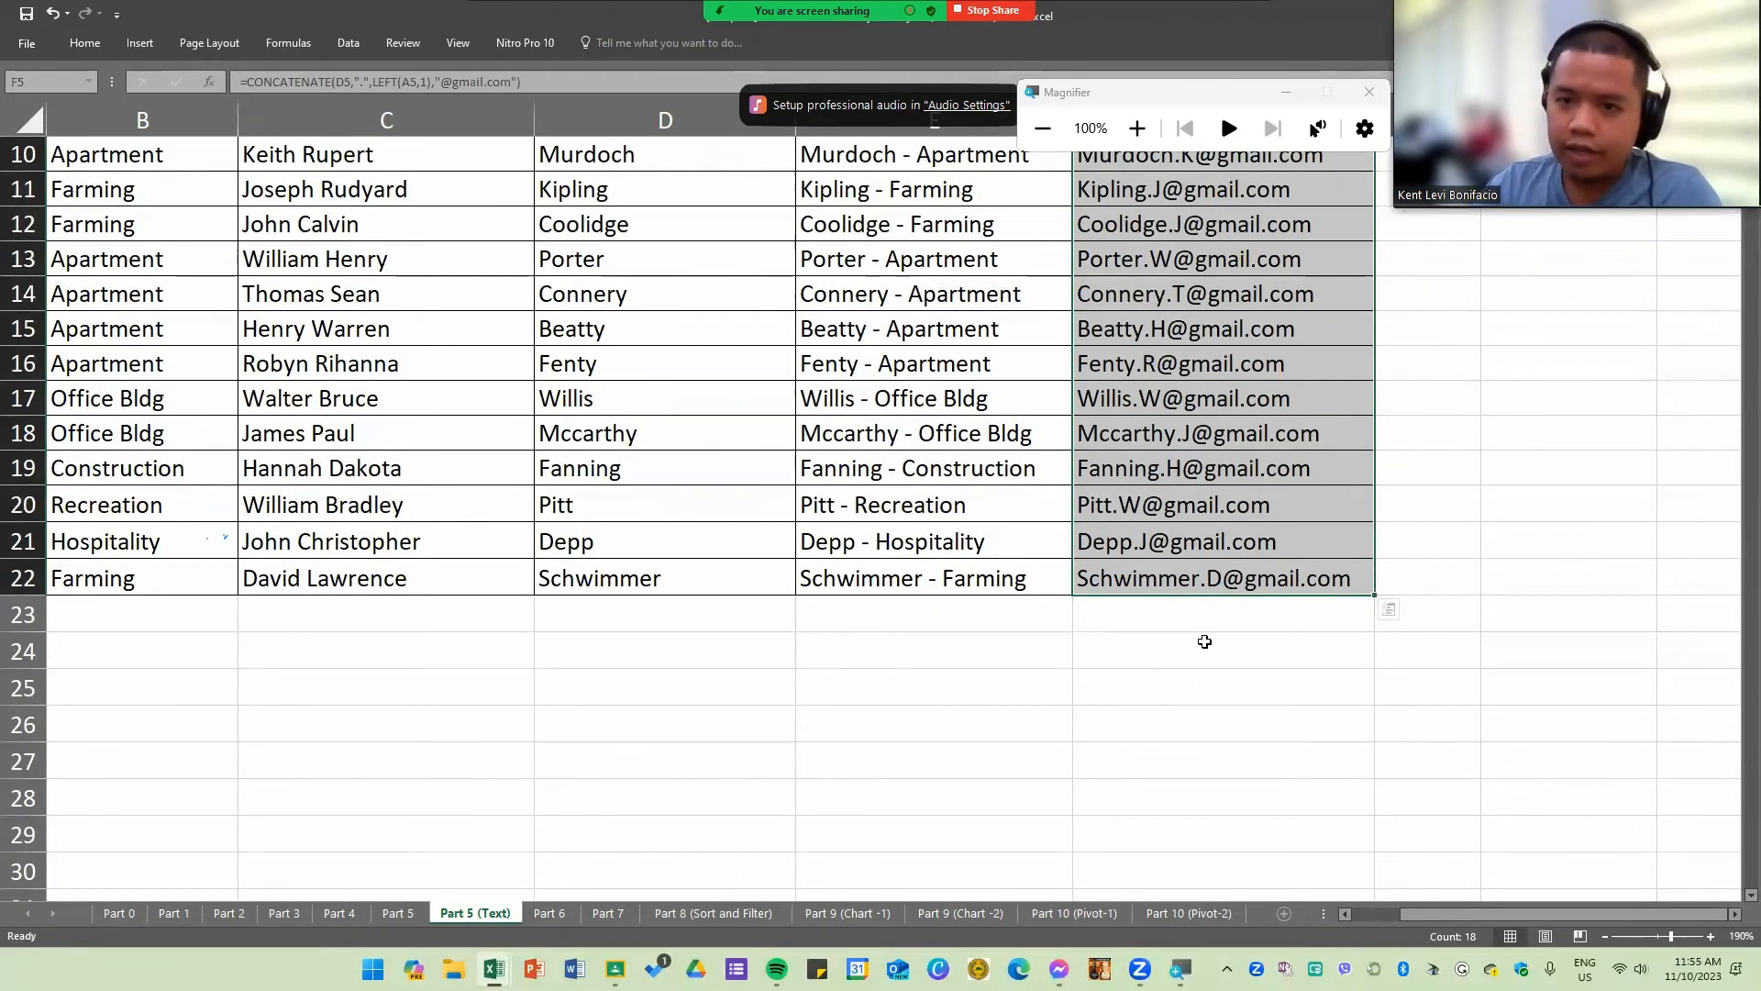
{"action": "scroll", "coordinate": [1204, 641], "scroll_direction": "up", "scroll_amount": 2}
{"action": "scroll", "coordinate": [1204, 647], "scroll_direction": "up", "scroll_amount": 1}
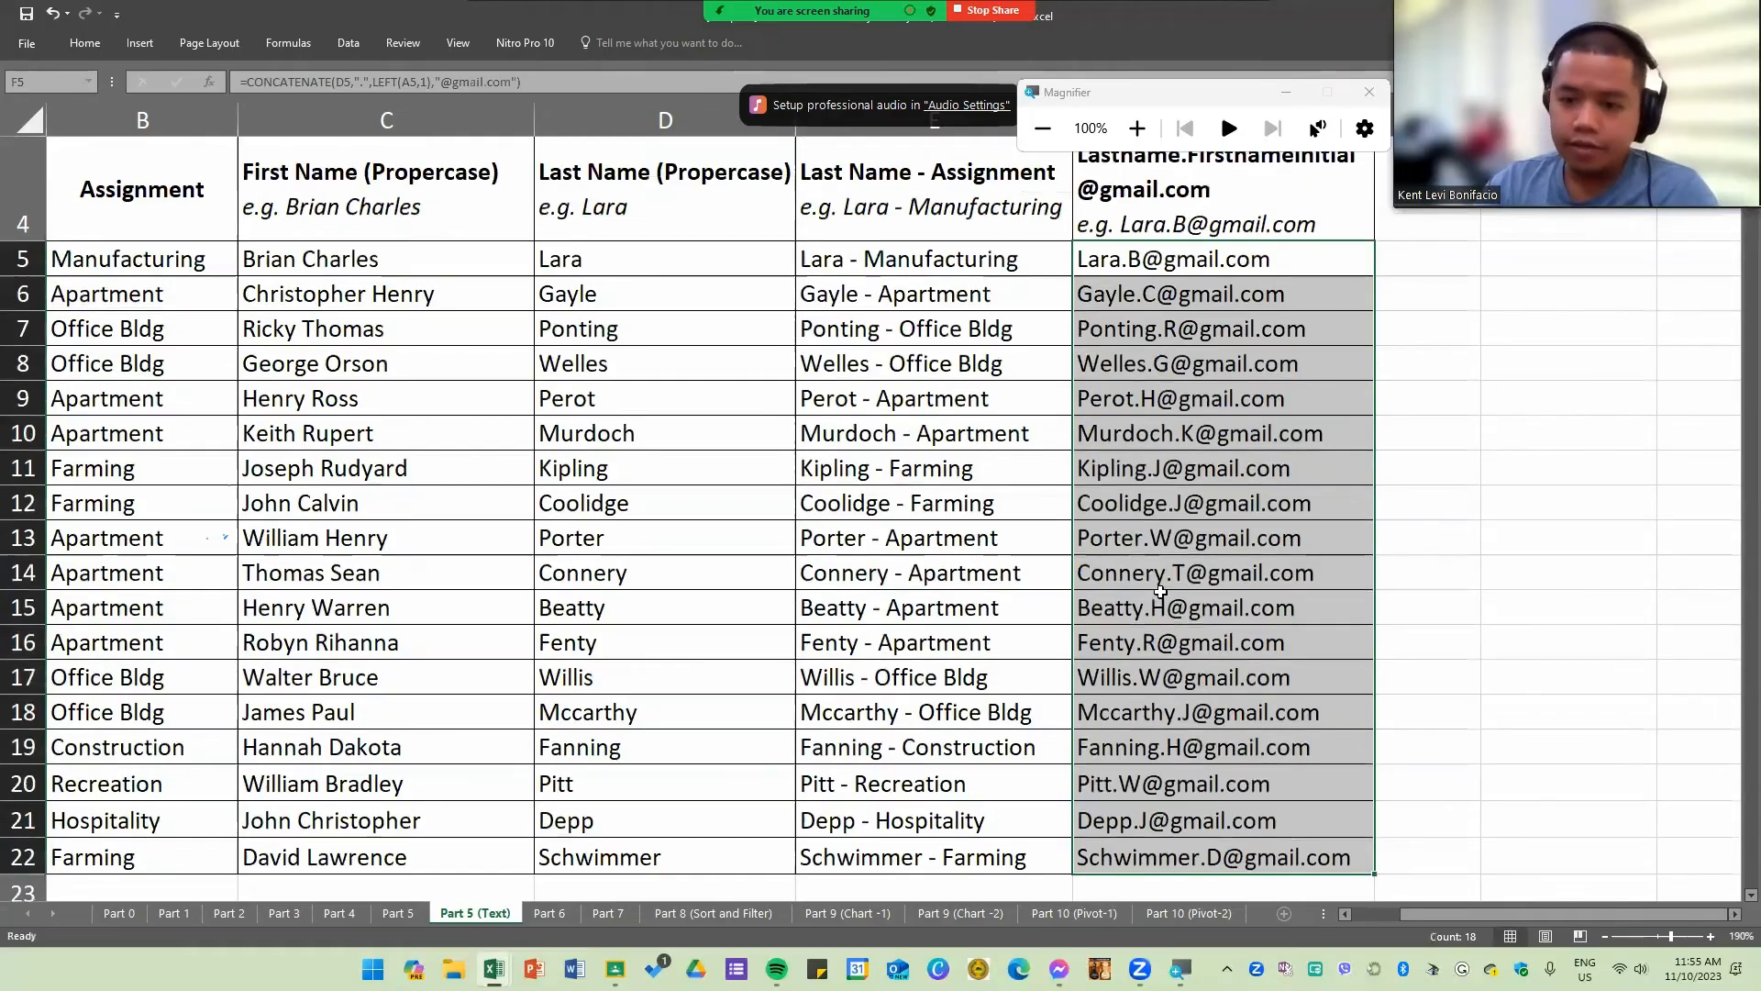
{"action": "left_click", "coordinate": [1249, 395]}
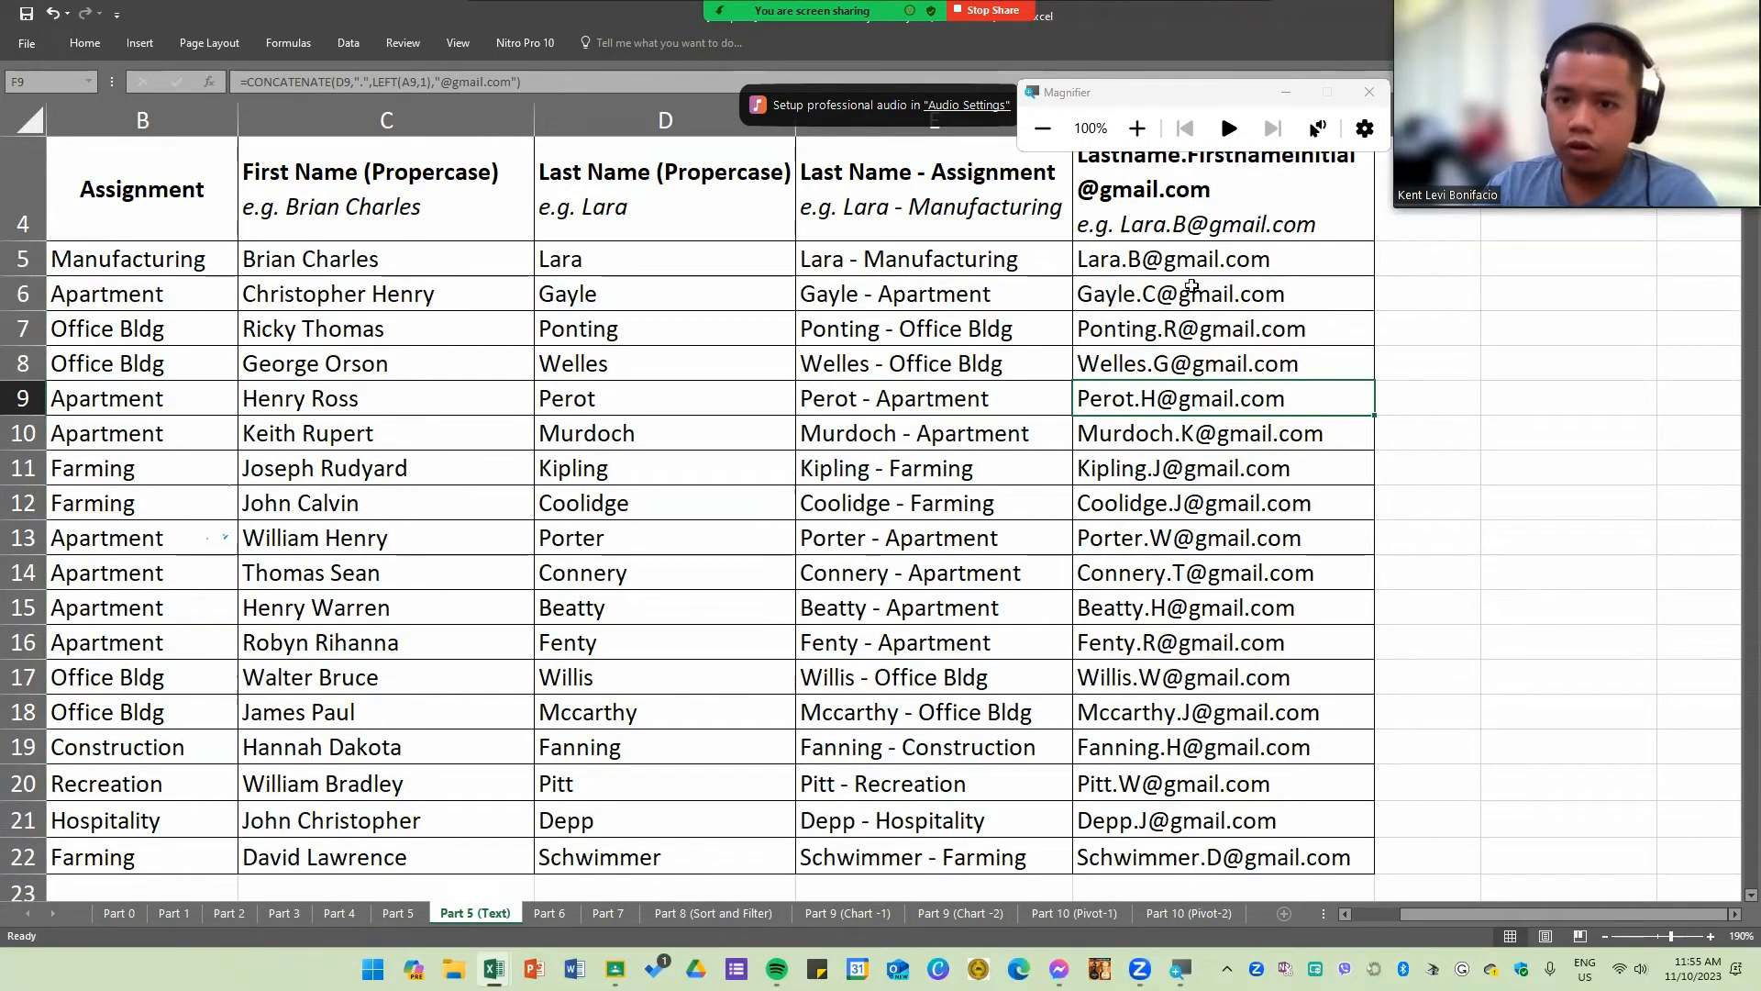
{"action": "left_click", "coordinate": [1182, 631]}
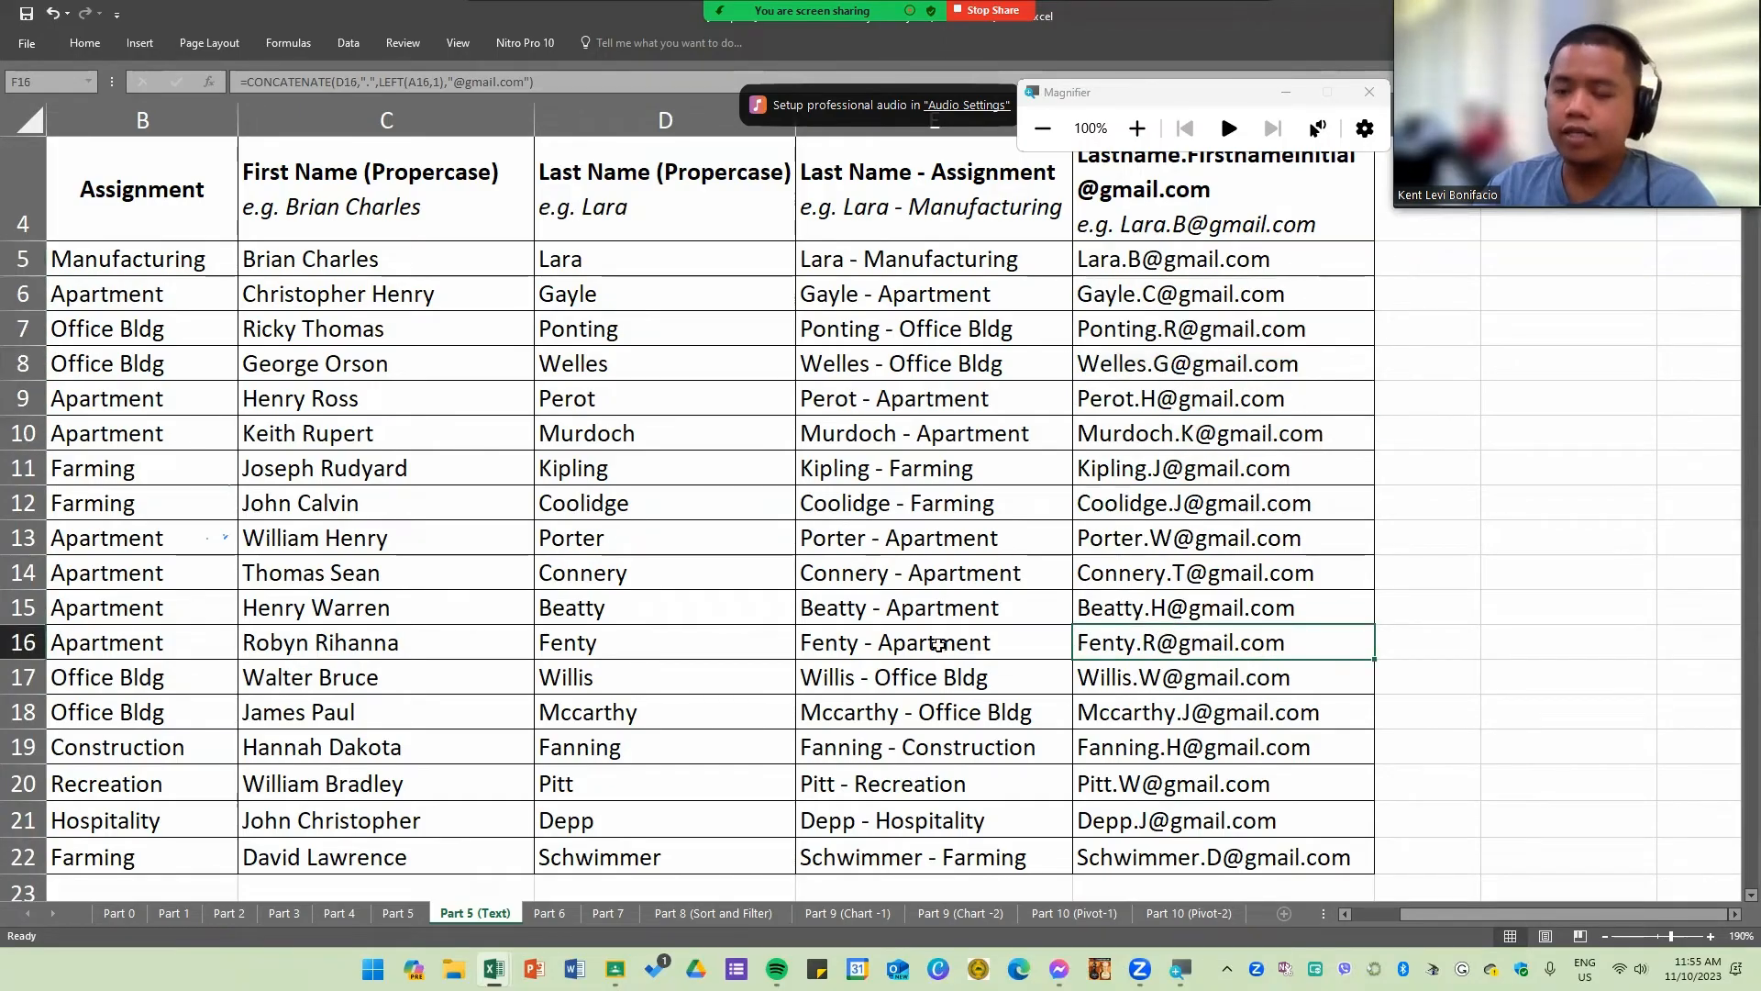
{"action": "left_click", "coordinate": [968, 454]}
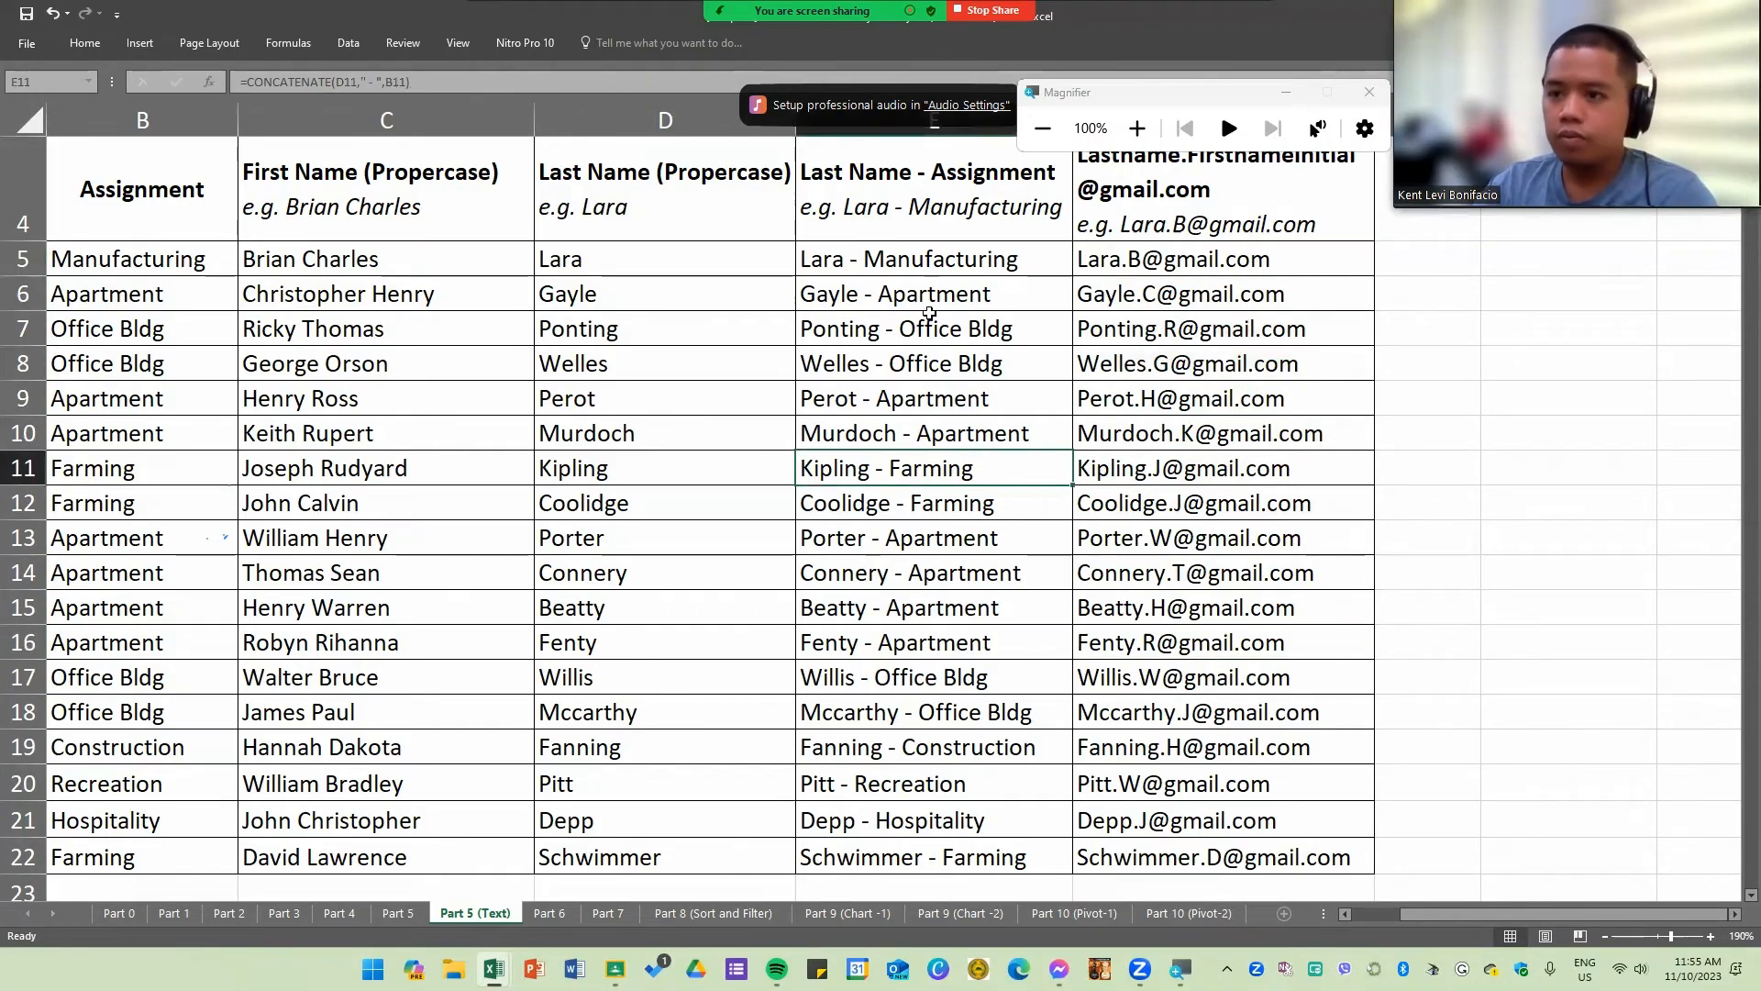
Step: Save the workbook and open the Part 6 sheet
{"action": "key", "text": "ctrl+s"}
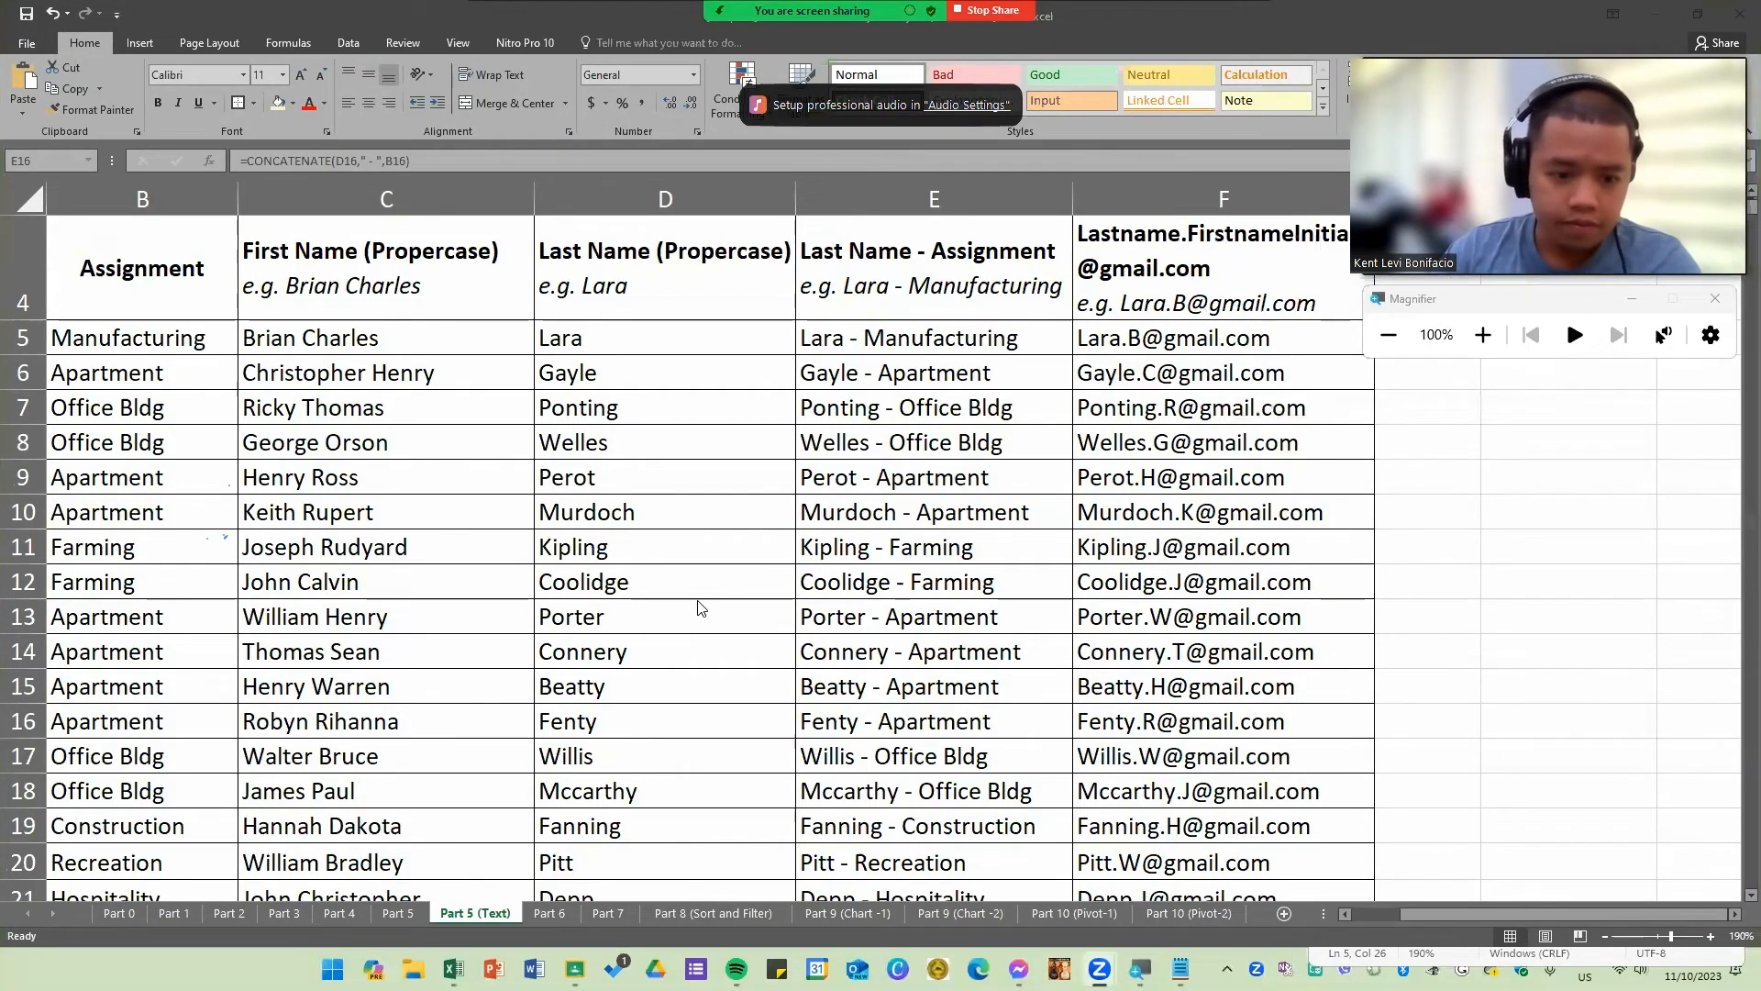
{"action": "left_click", "coordinate": [550, 913]}
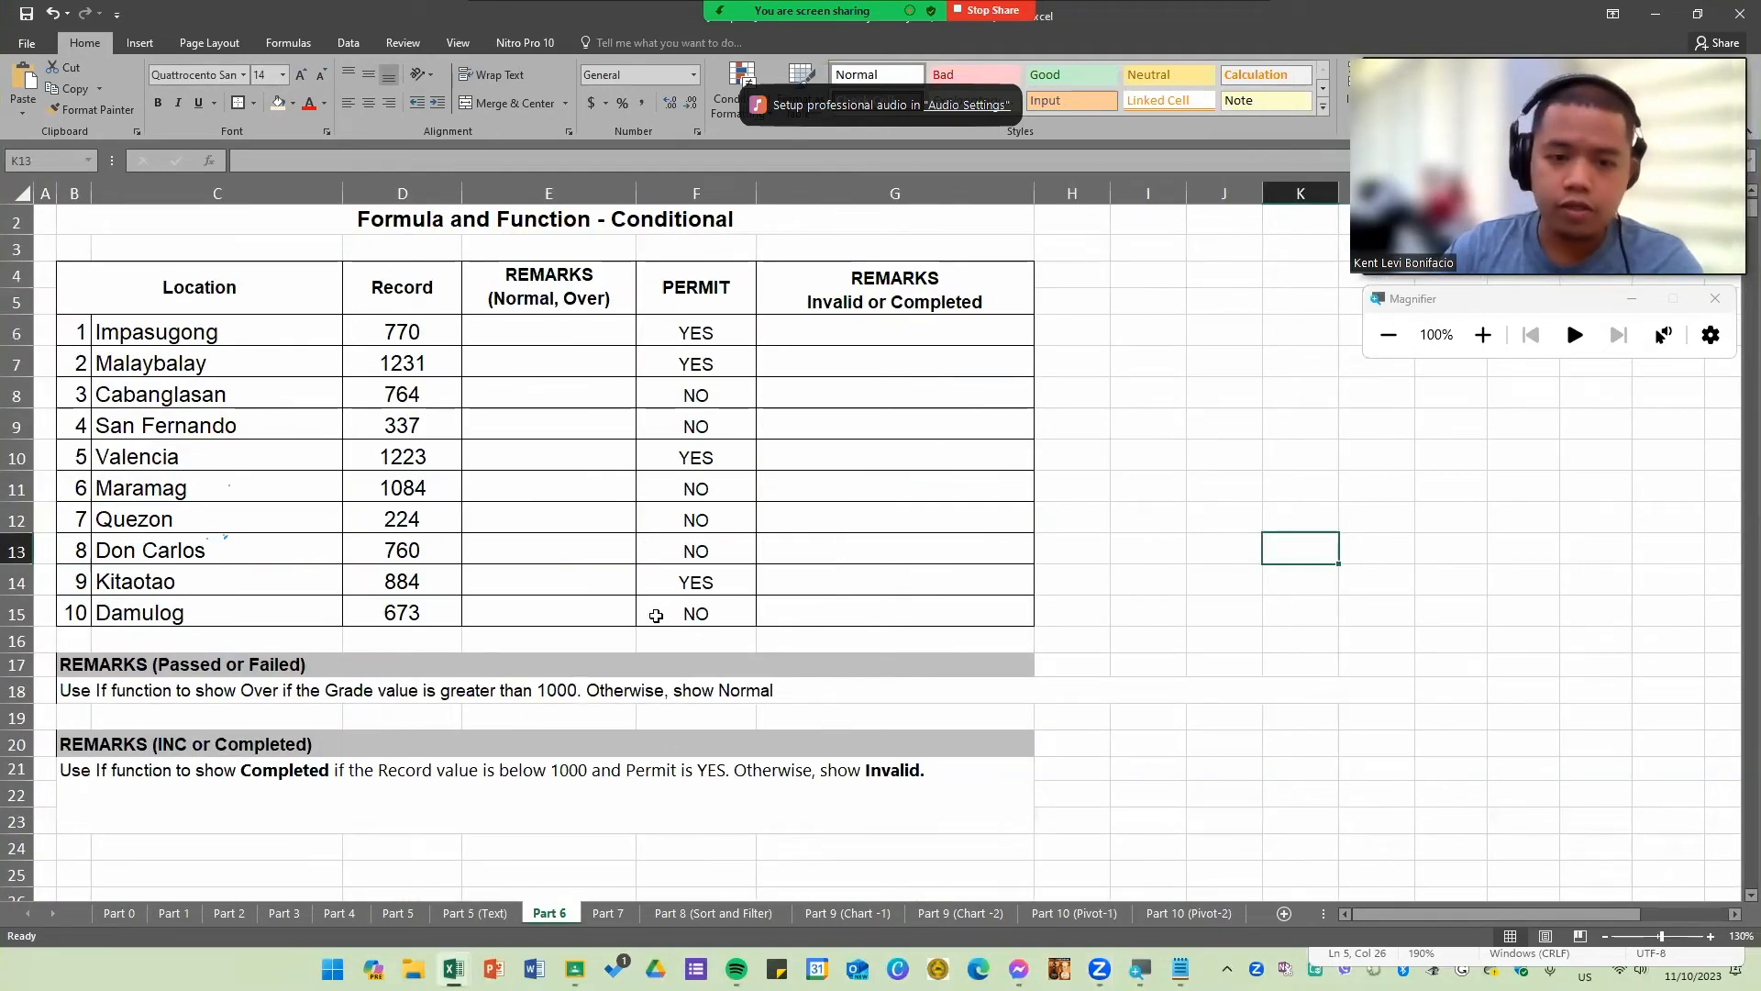
Step: Examine the Conditional sheet's Record, Permit and Remarks columns and the IF instructions below the table
{"action": "left_click", "coordinate": [691, 541]}
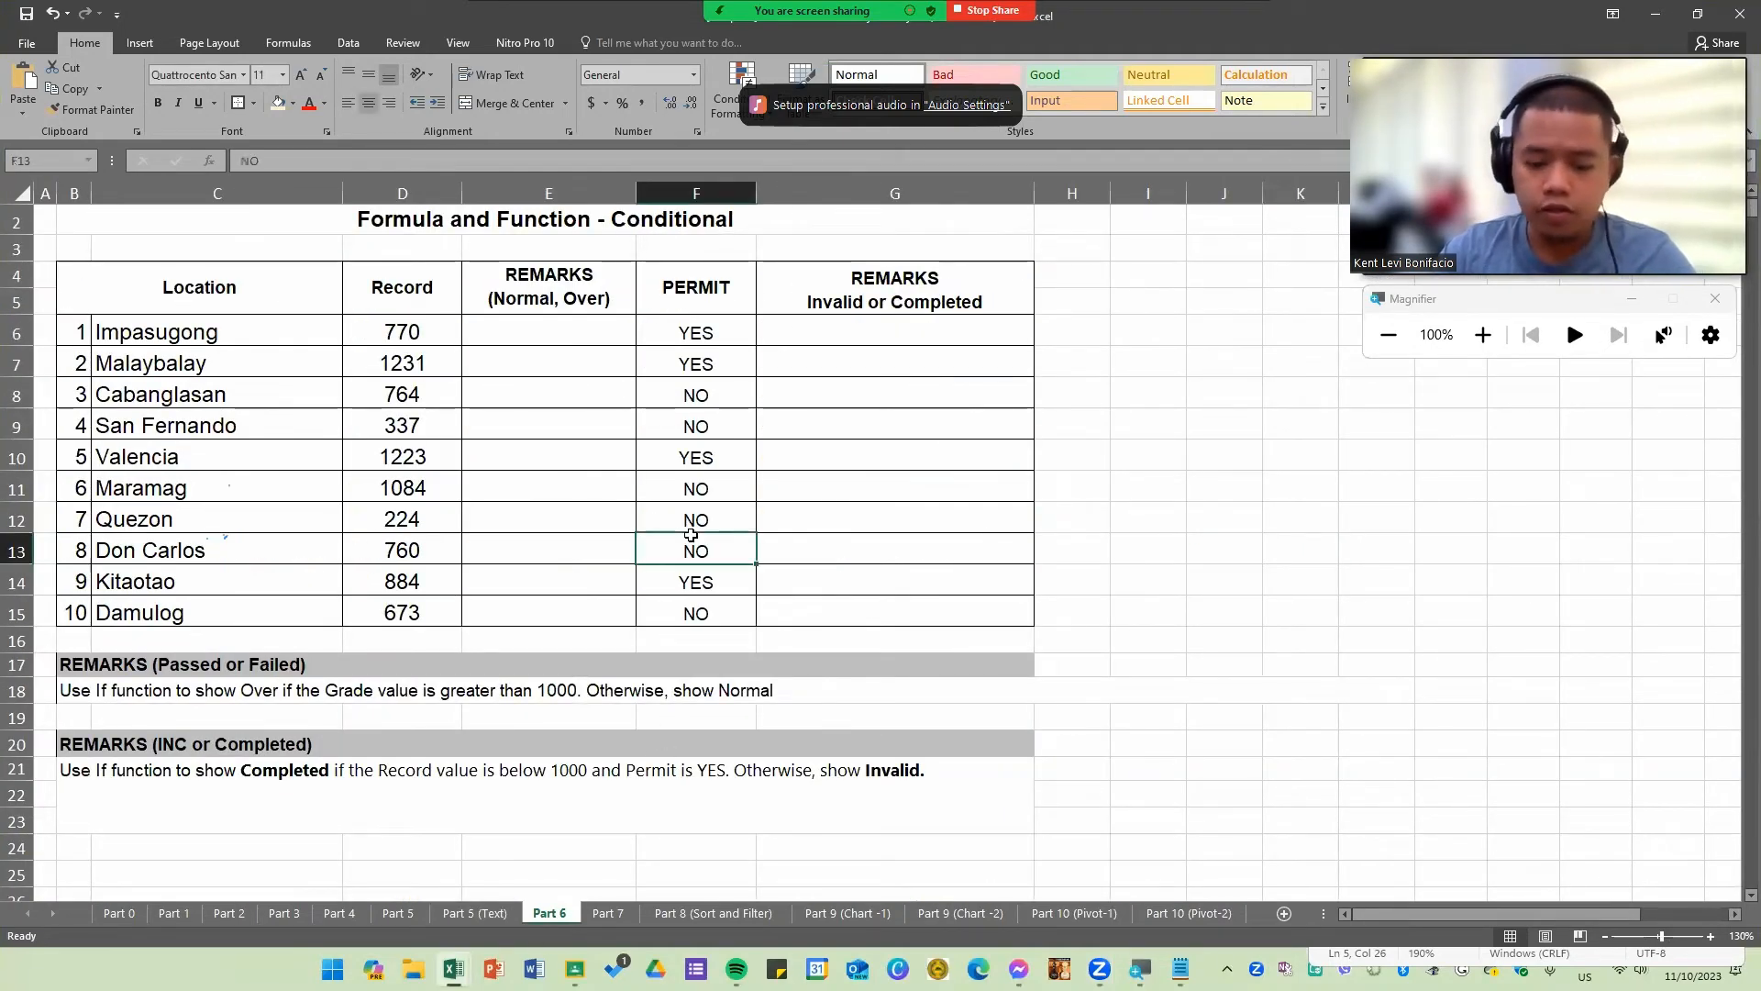
{"action": "left_click", "coordinate": [708, 429]}
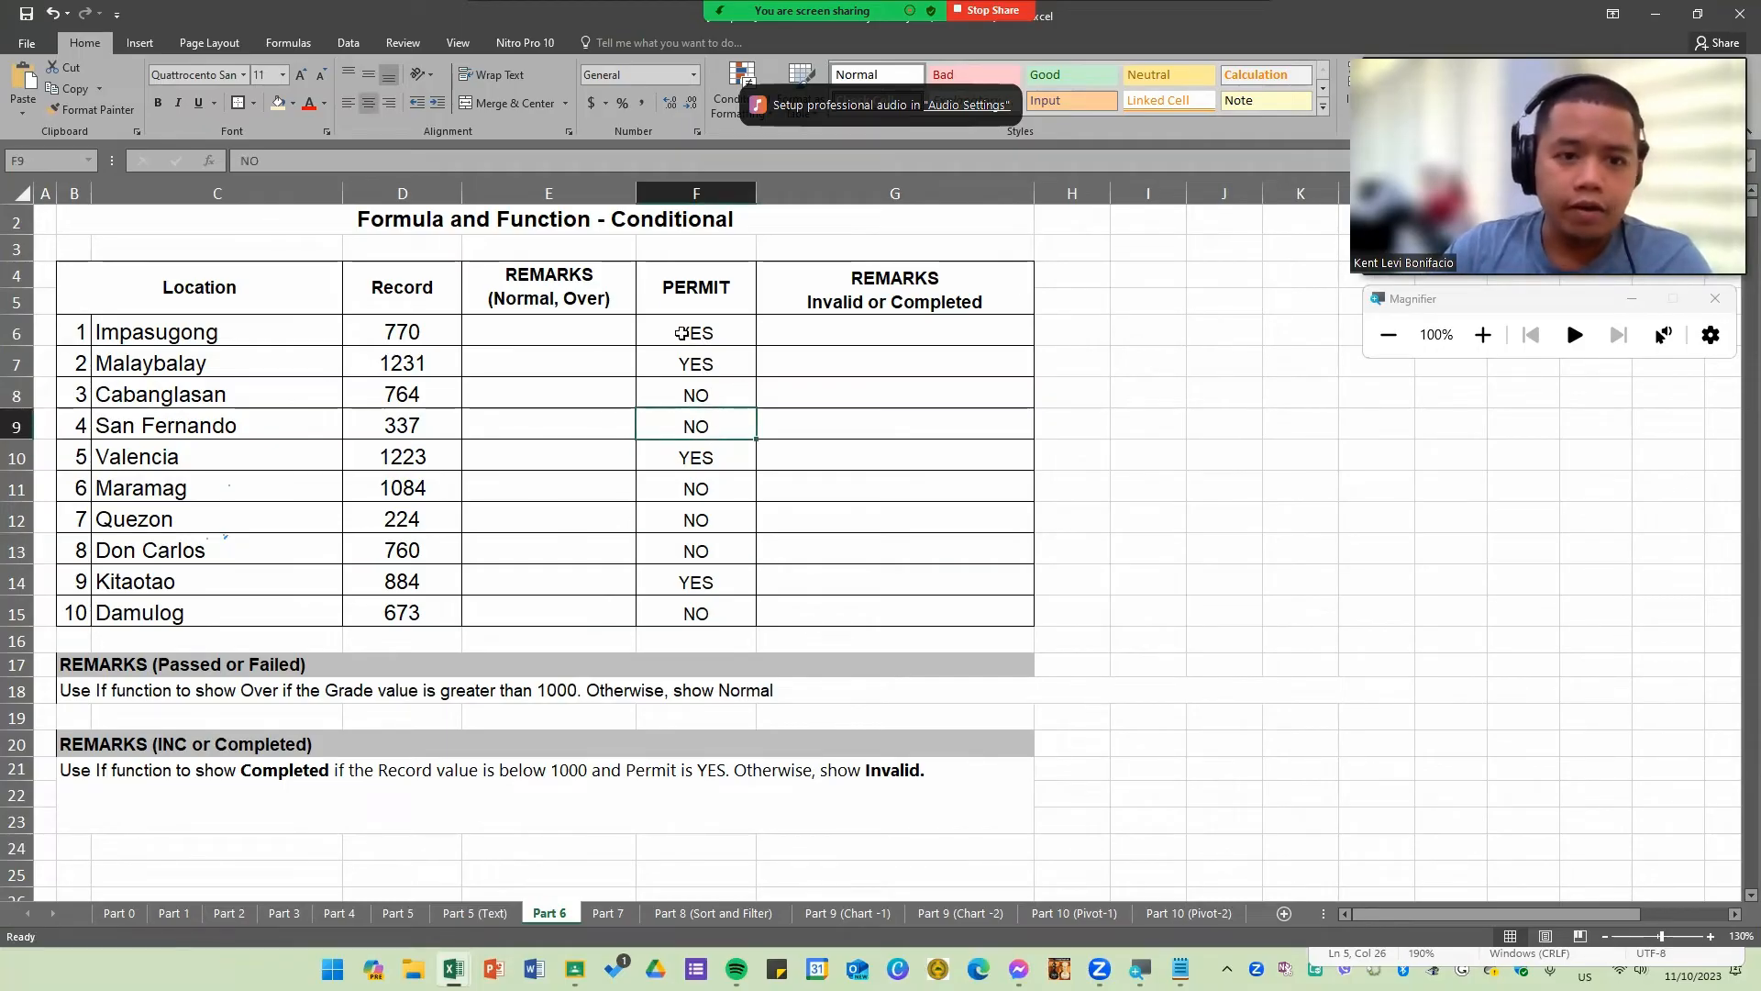
{"action": "left_click", "coordinate": [692, 223]}
{"action": "double_click", "coordinate": [694, 223]}
{"action": "double_click", "coordinate": [697, 224]}
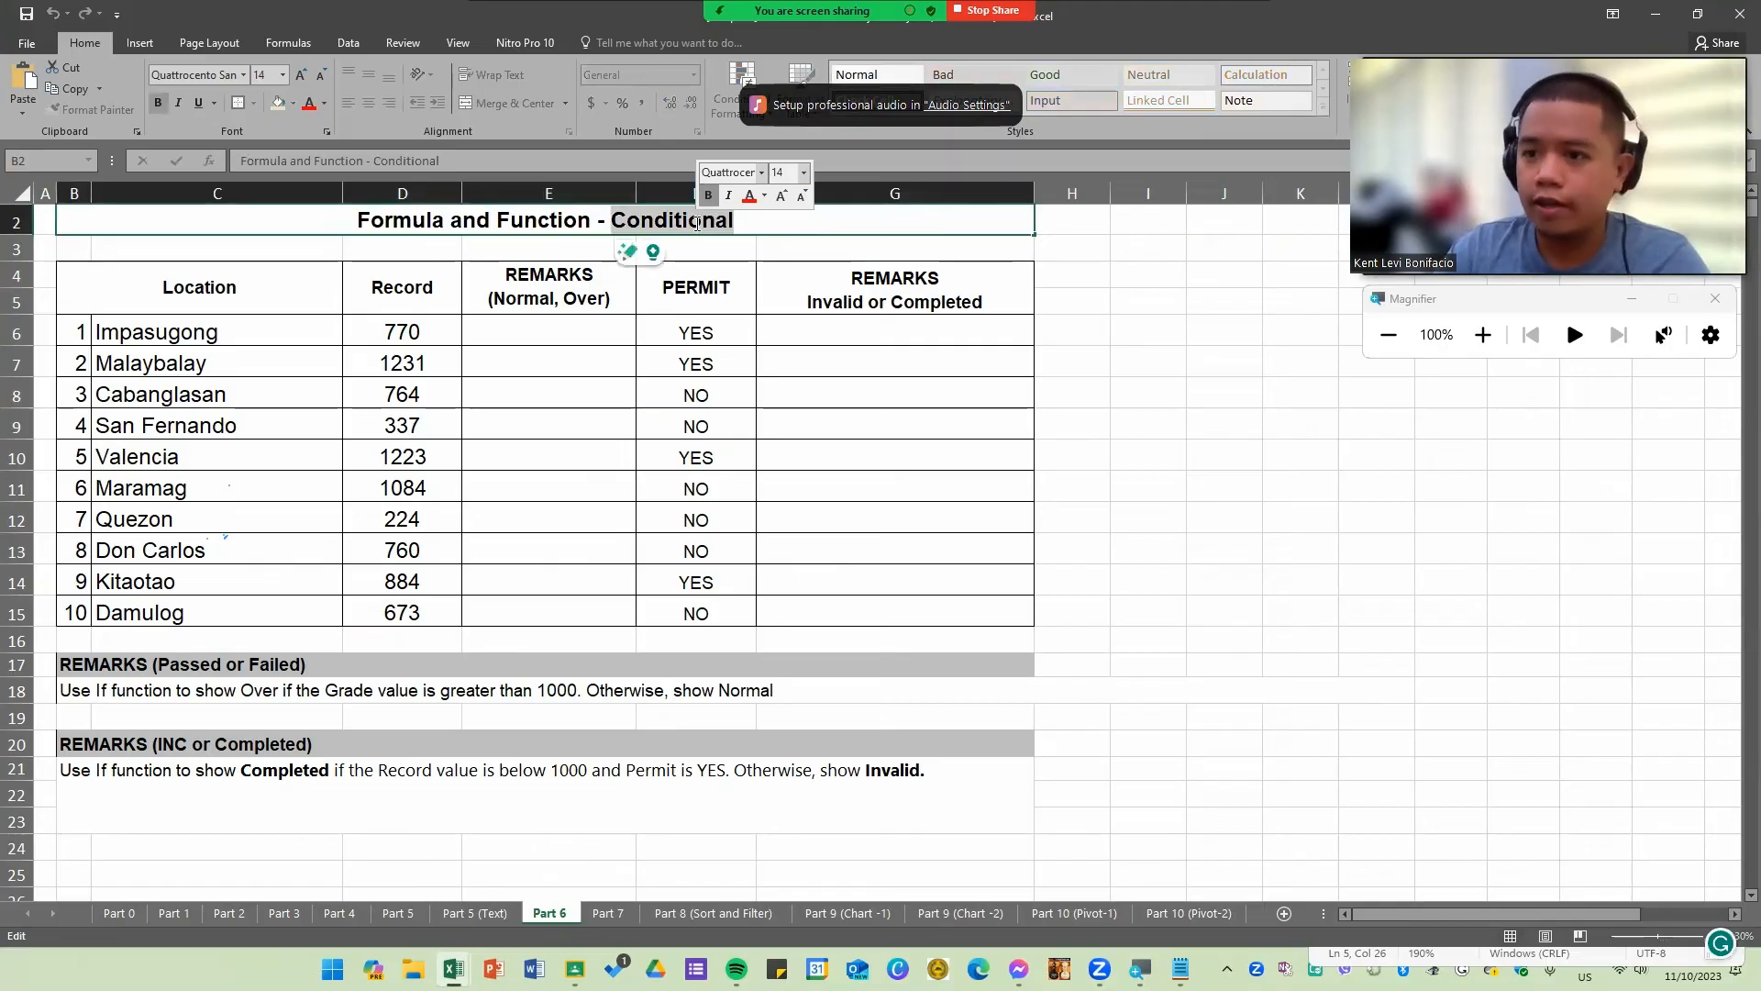
{"action": "key", "text": "Return"}
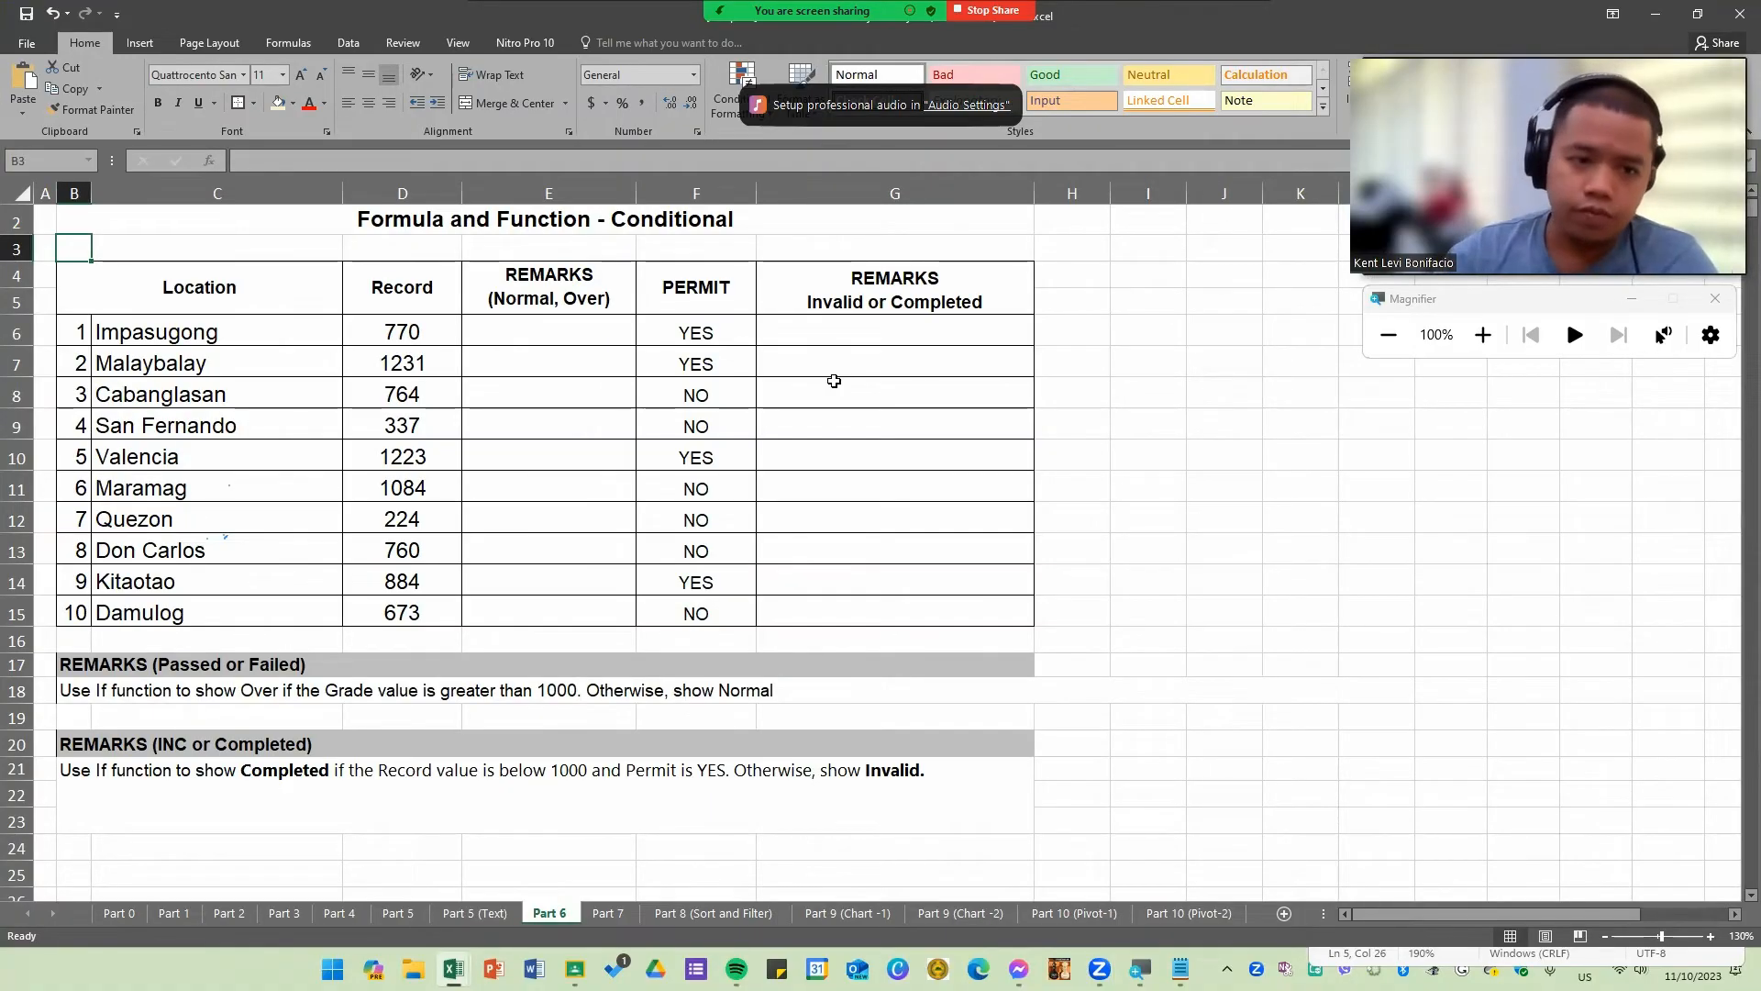
{"action": "scroll", "coordinate": [821, 374], "scroll_direction": "up", "scroll_amount": 1}
{"action": "left_click", "coordinate": [579, 393]}
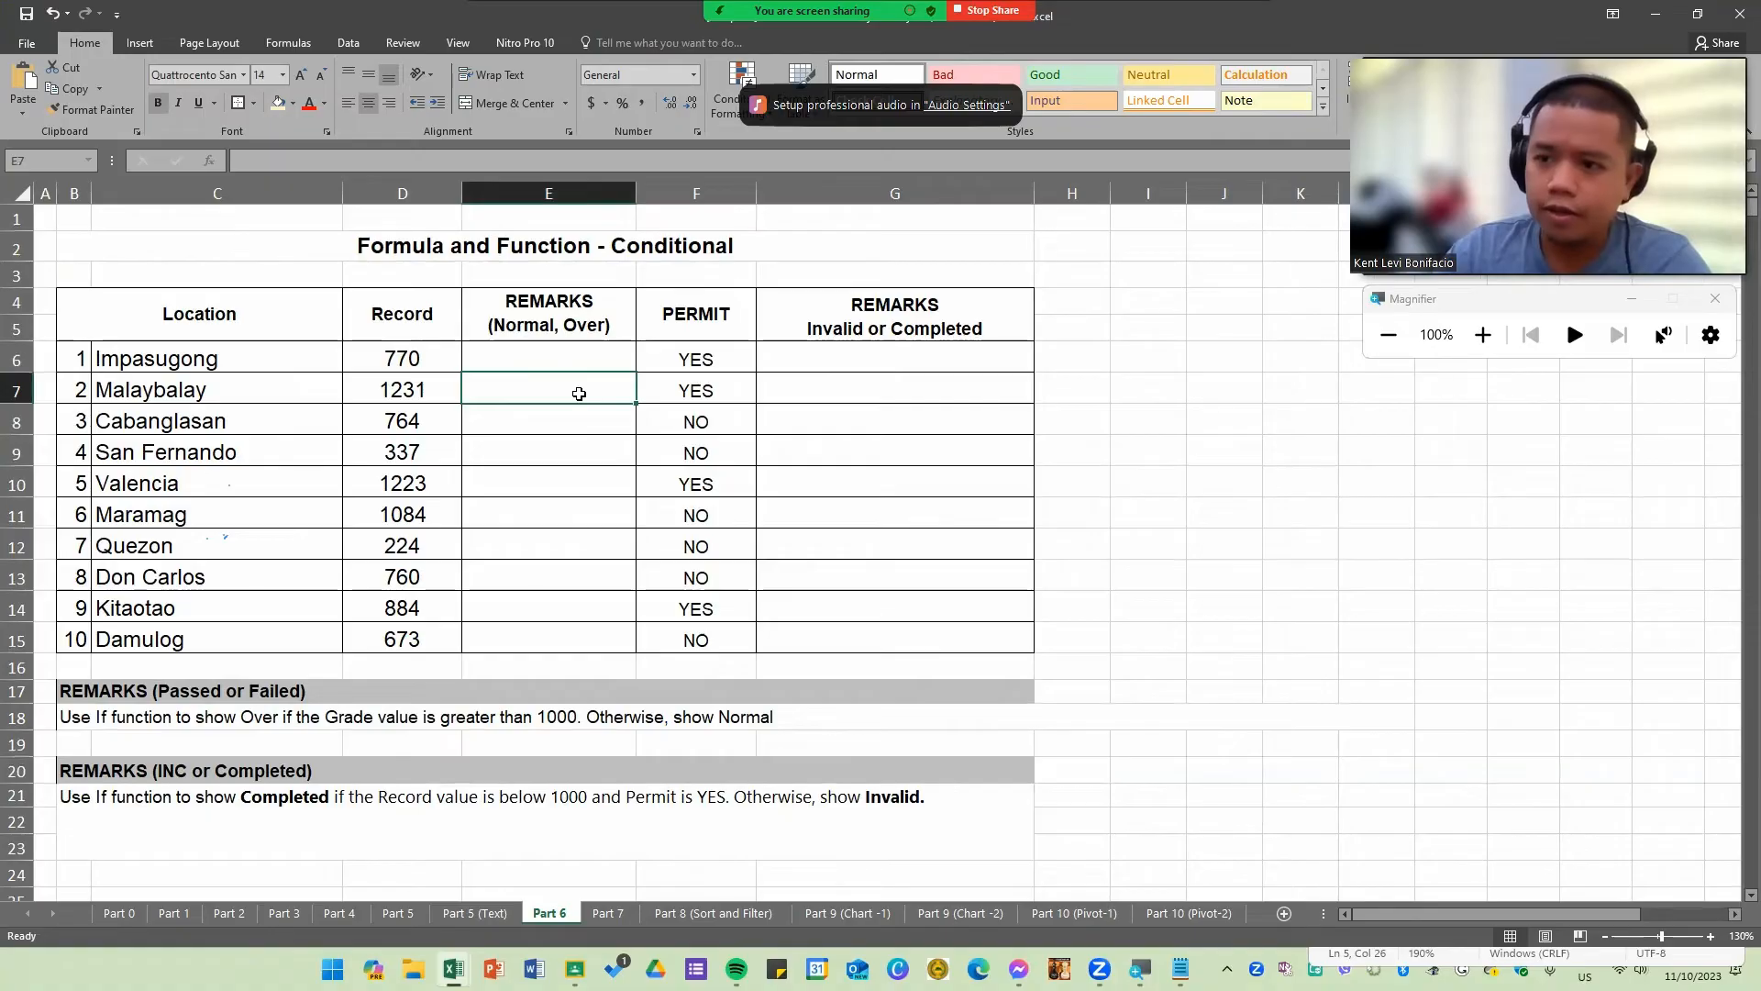
{"action": "left_click", "coordinate": [581, 357]}
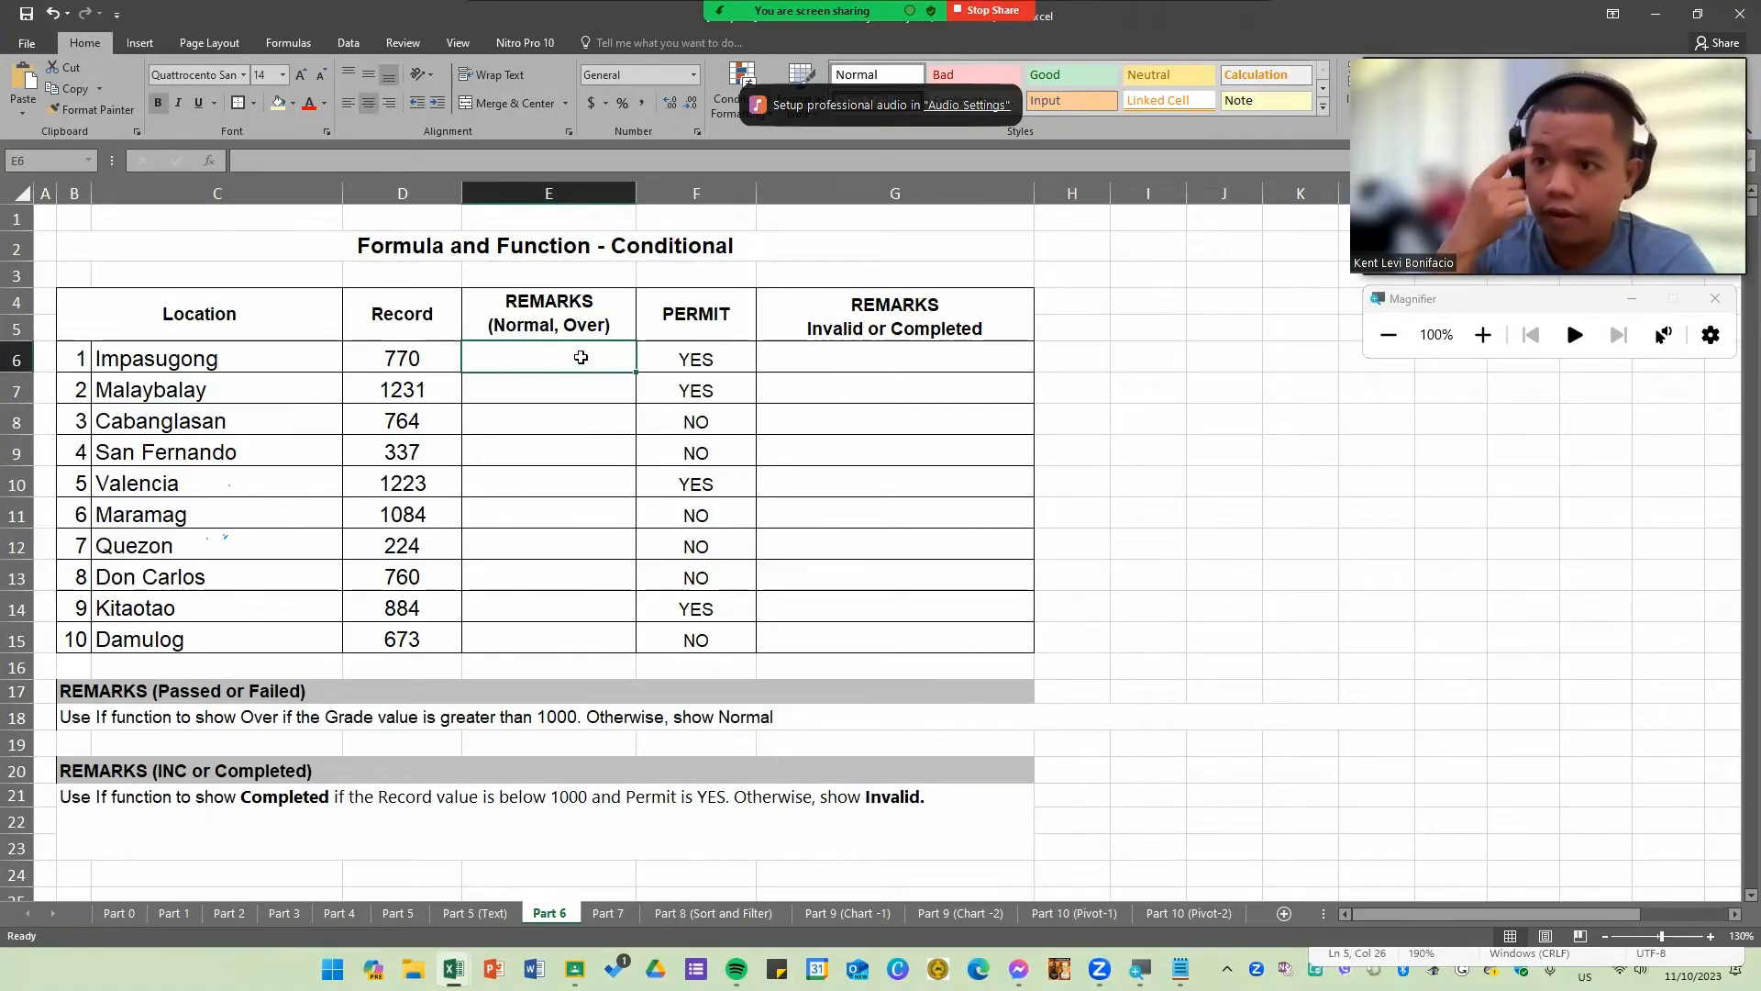
{"action": "left_click", "coordinate": [546, 418]}
{"action": "left_click", "coordinate": [505, 455]}
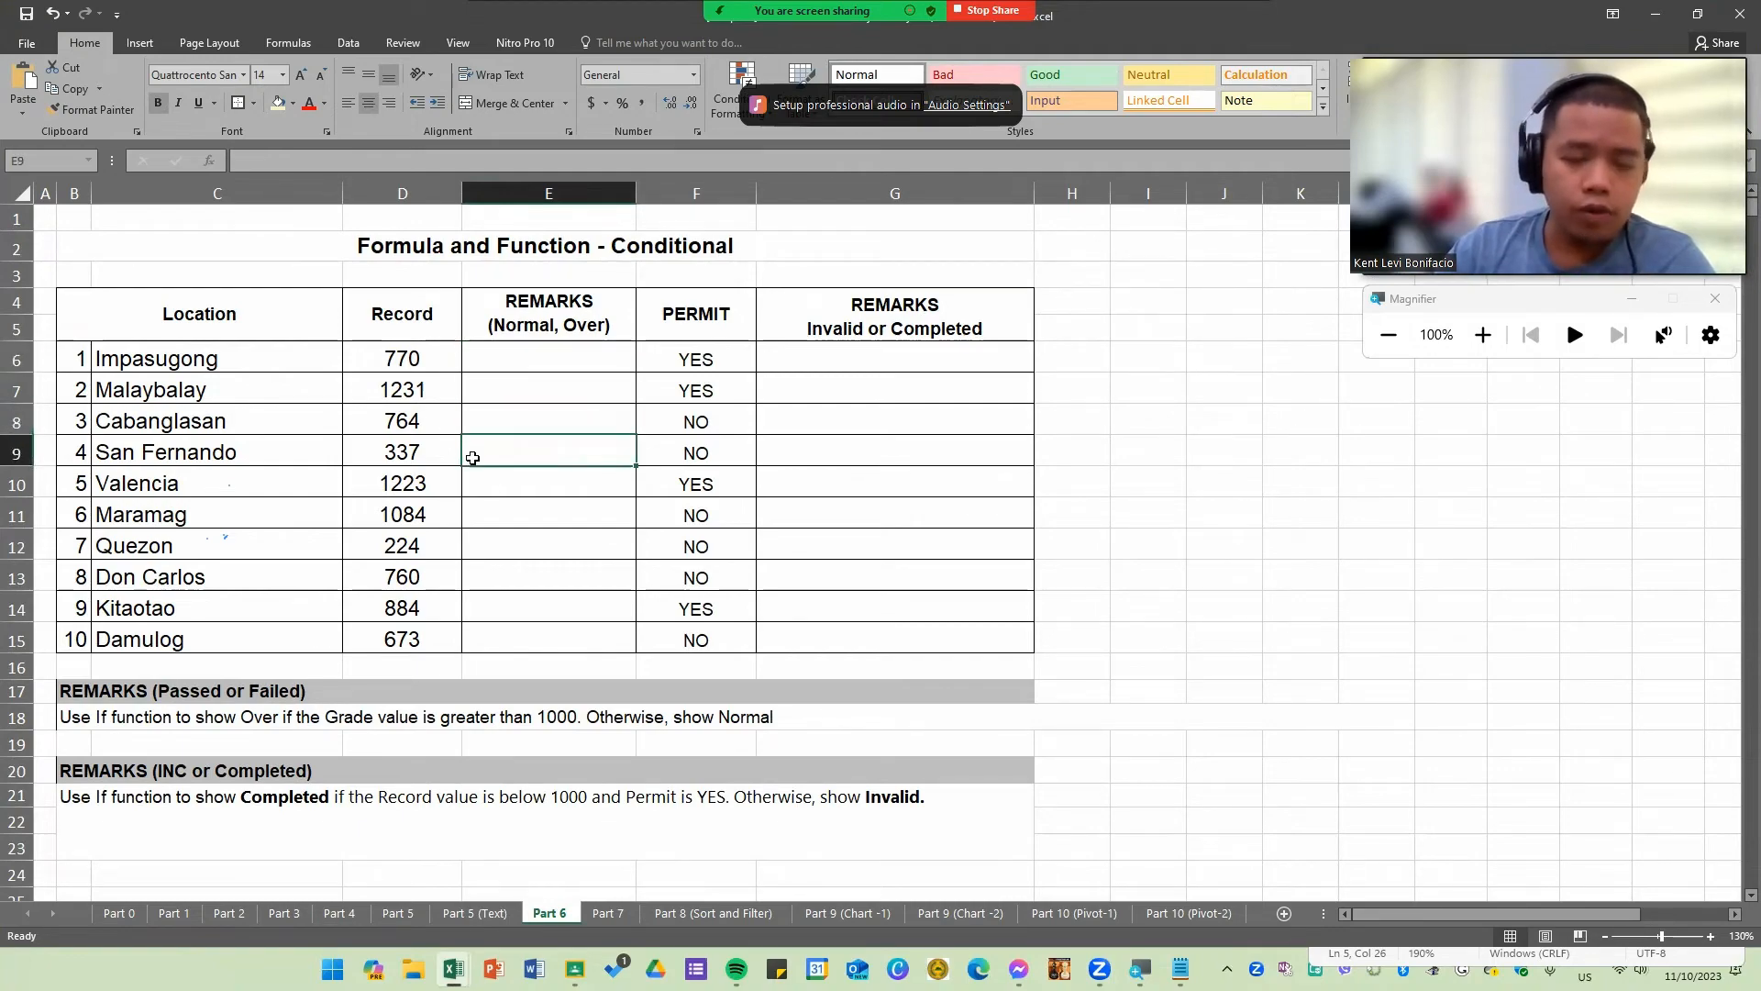
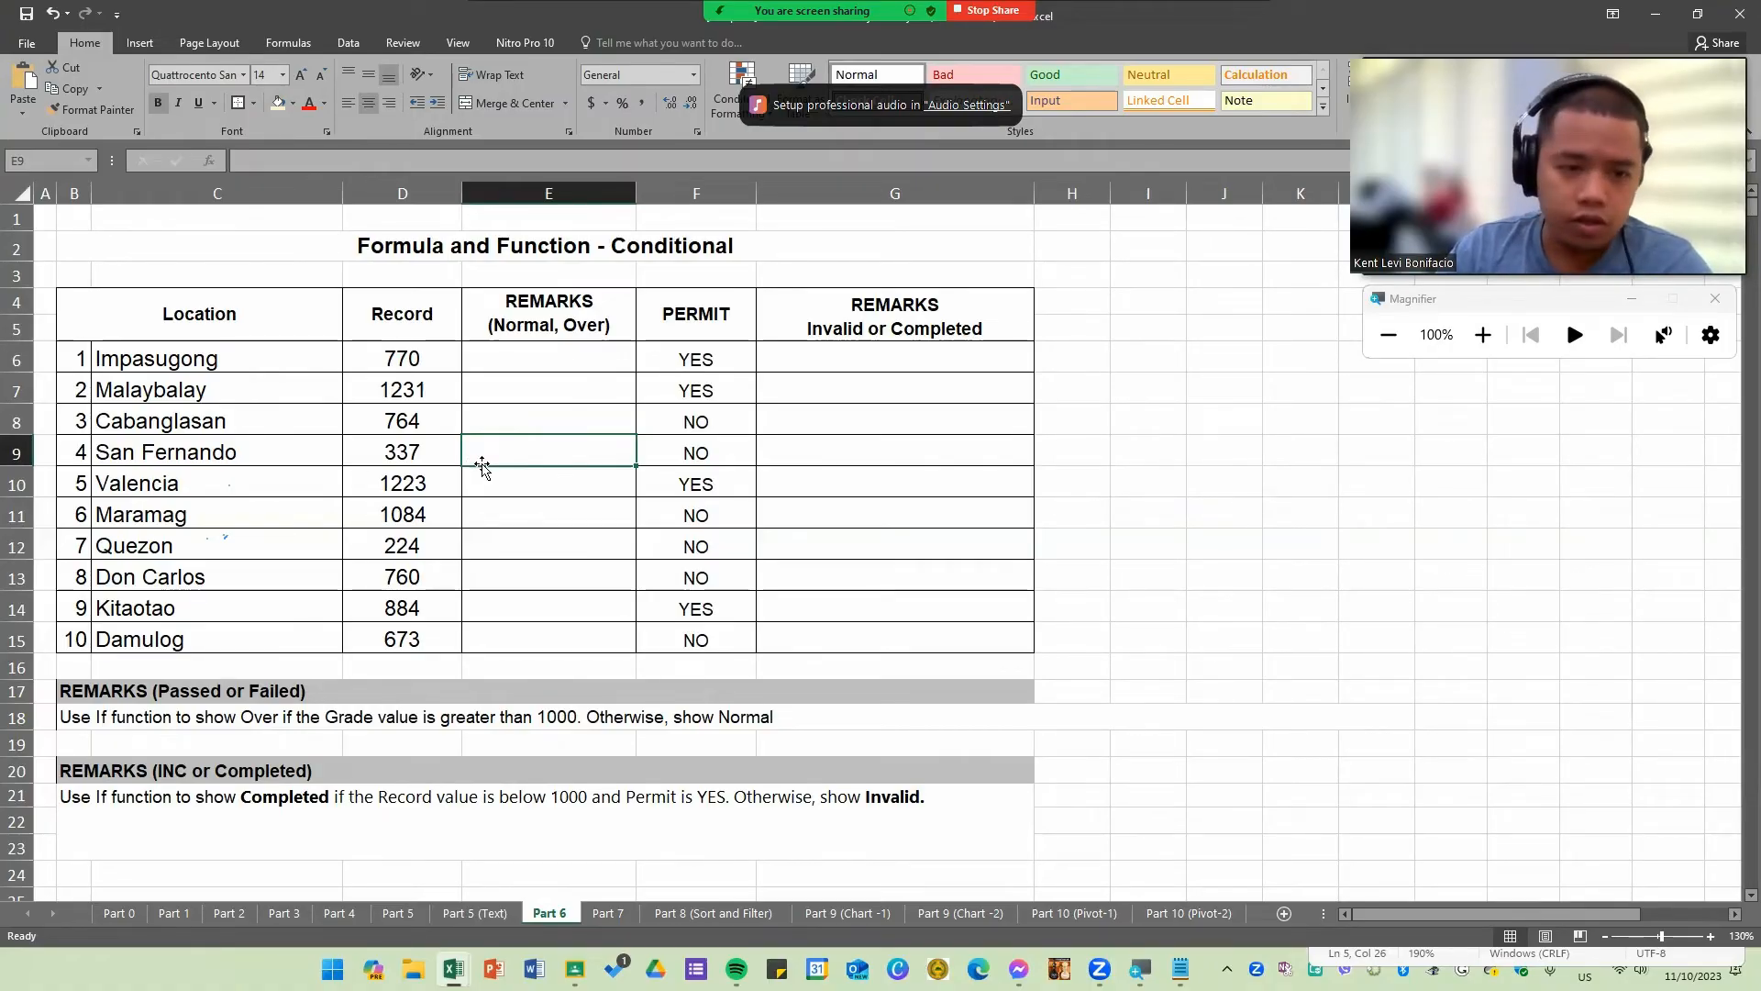
Step: Select the Location, Record, Remarks and Permit columns and the instruction rows in turn to examine the Conditional table
{"action": "left_click", "coordinate": [498, 423]}
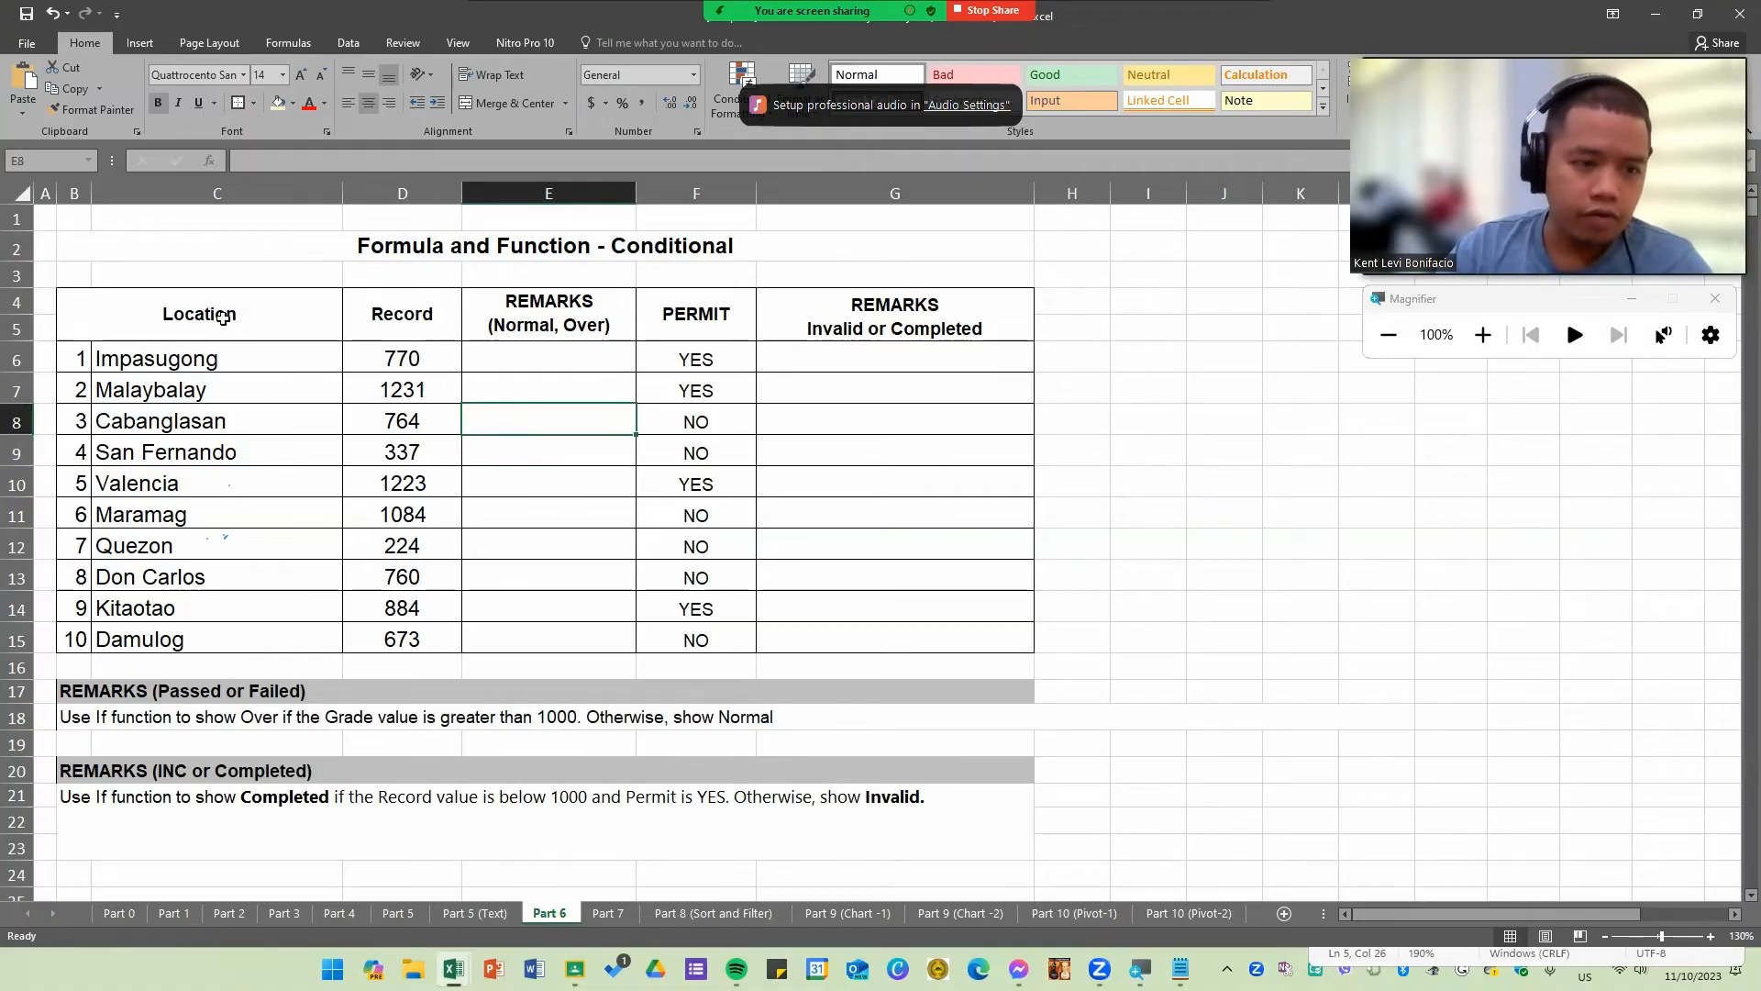
{"action": "left_click_drag", "start_coordinate": [221, 316], "coordinate": [275, 633]}
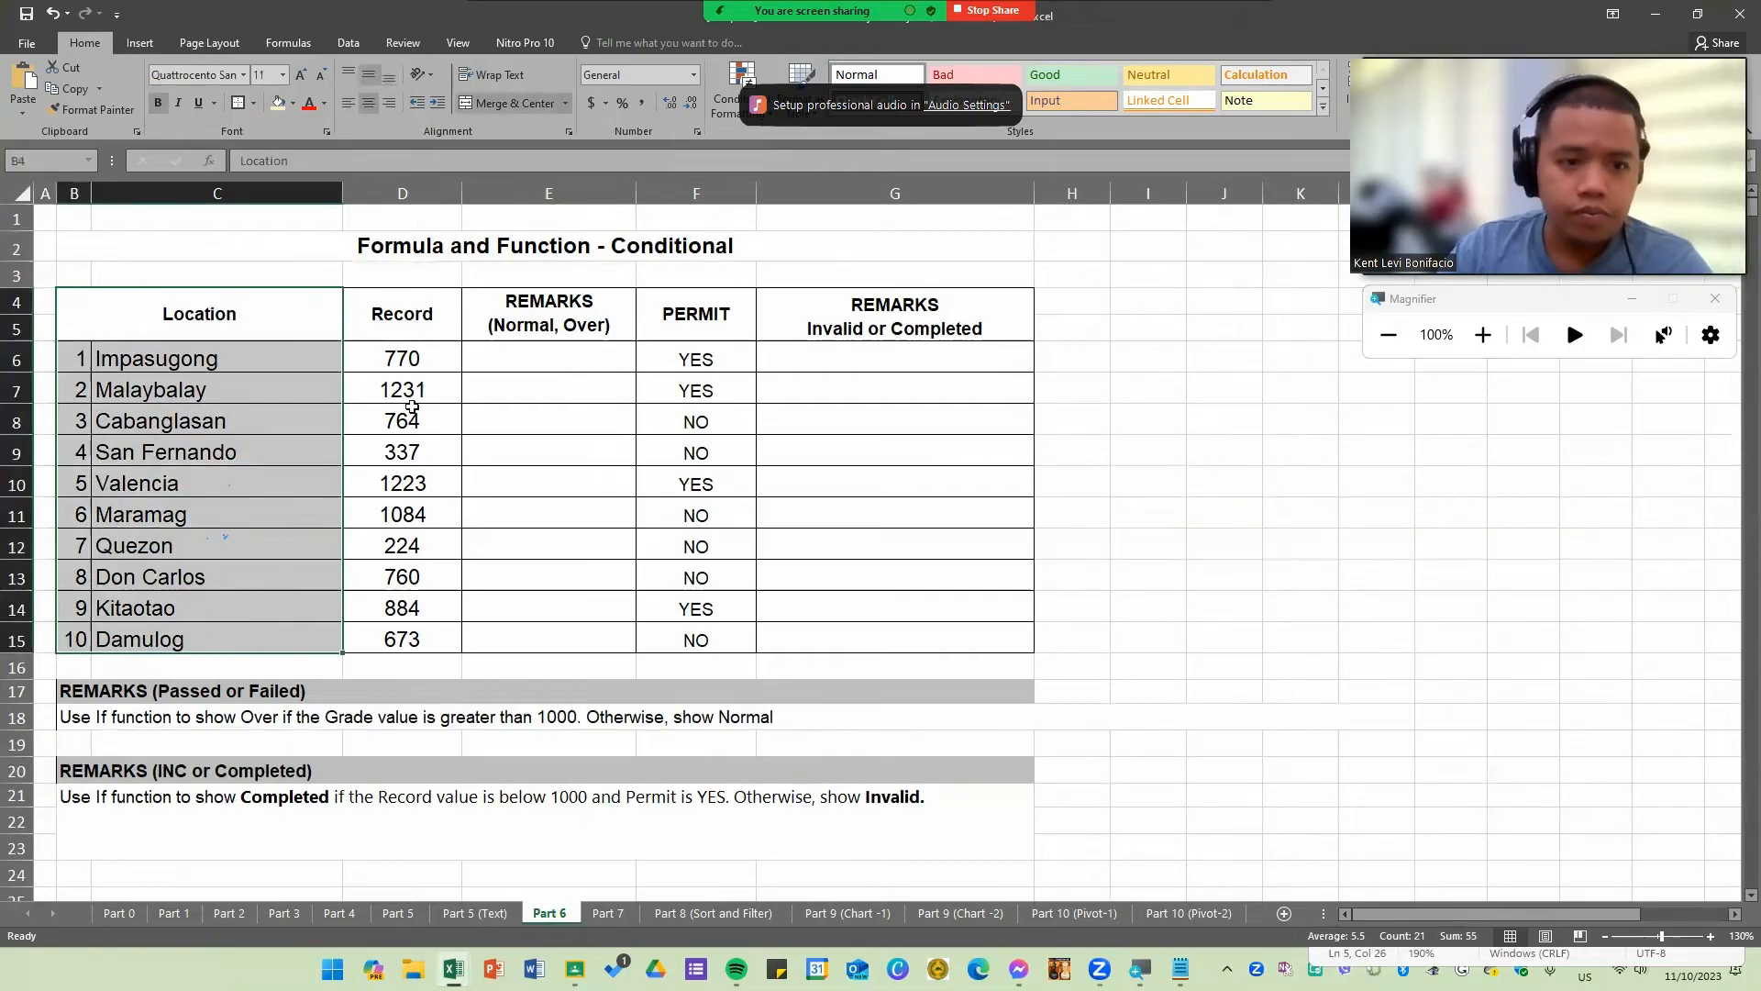
{"action": "left_click_drag", "start_coordinate": [405, 307], "coordinate": [289, 645]}
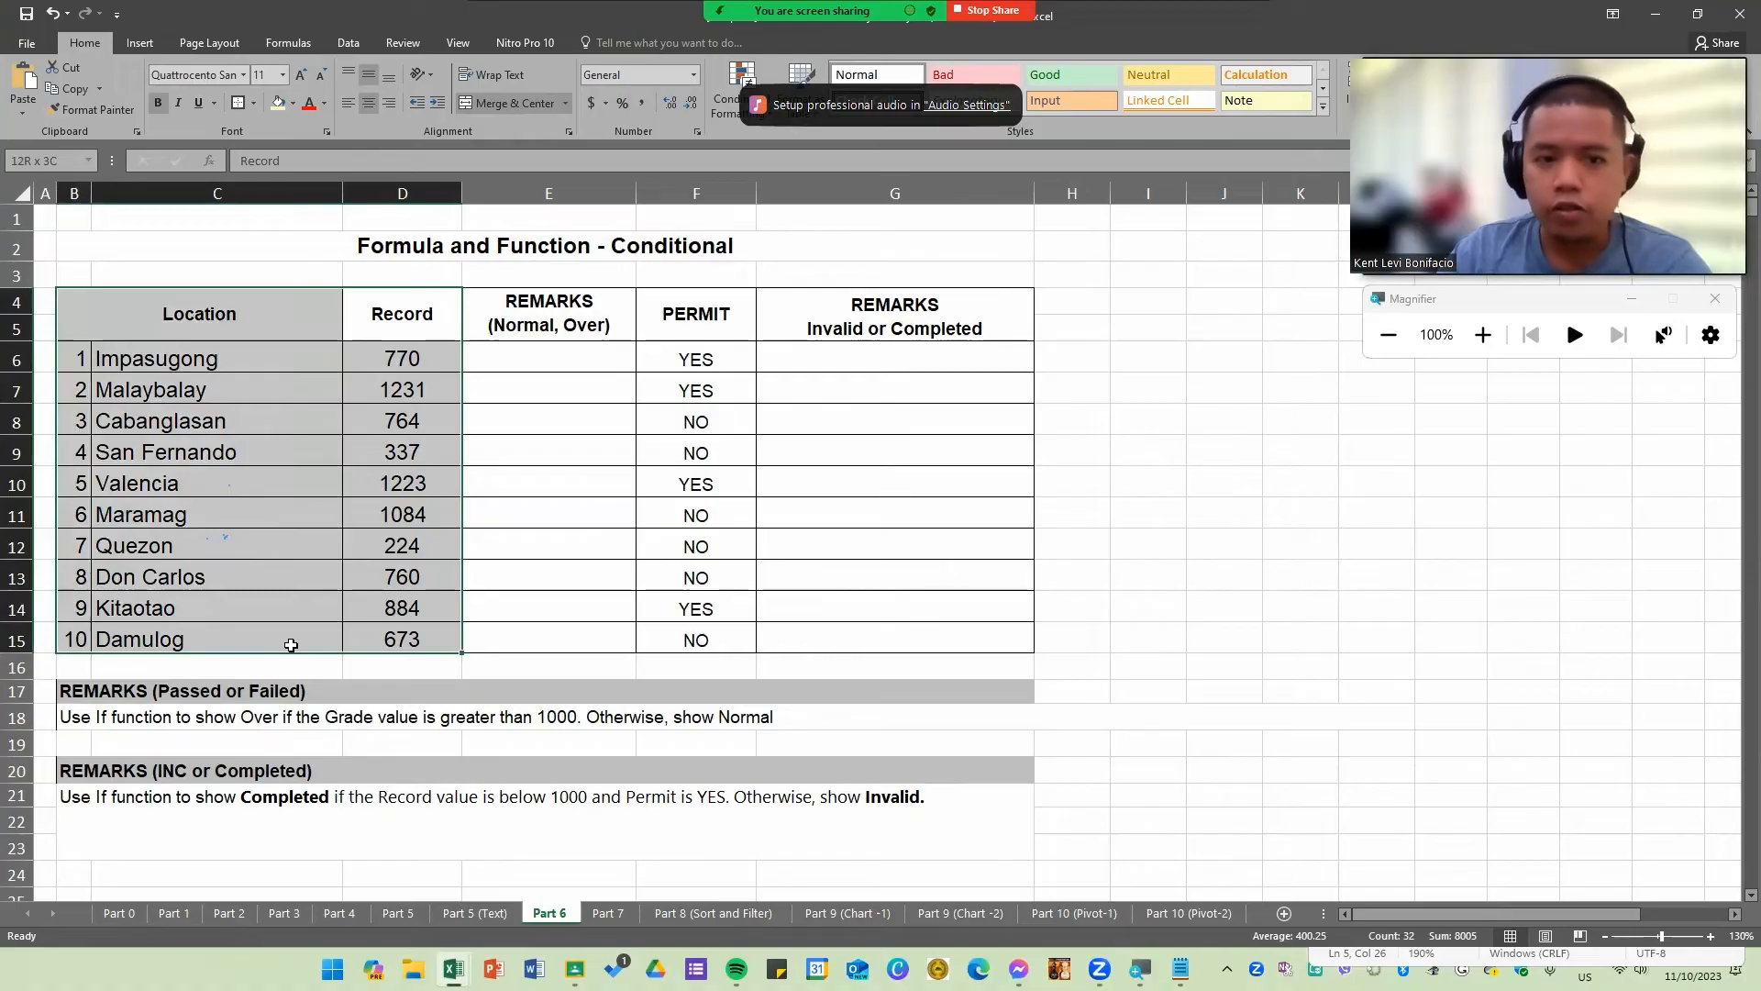
{"action": "left_click_drag", "start_coordinate": [554, 334], "coordinate": [554, 629]}
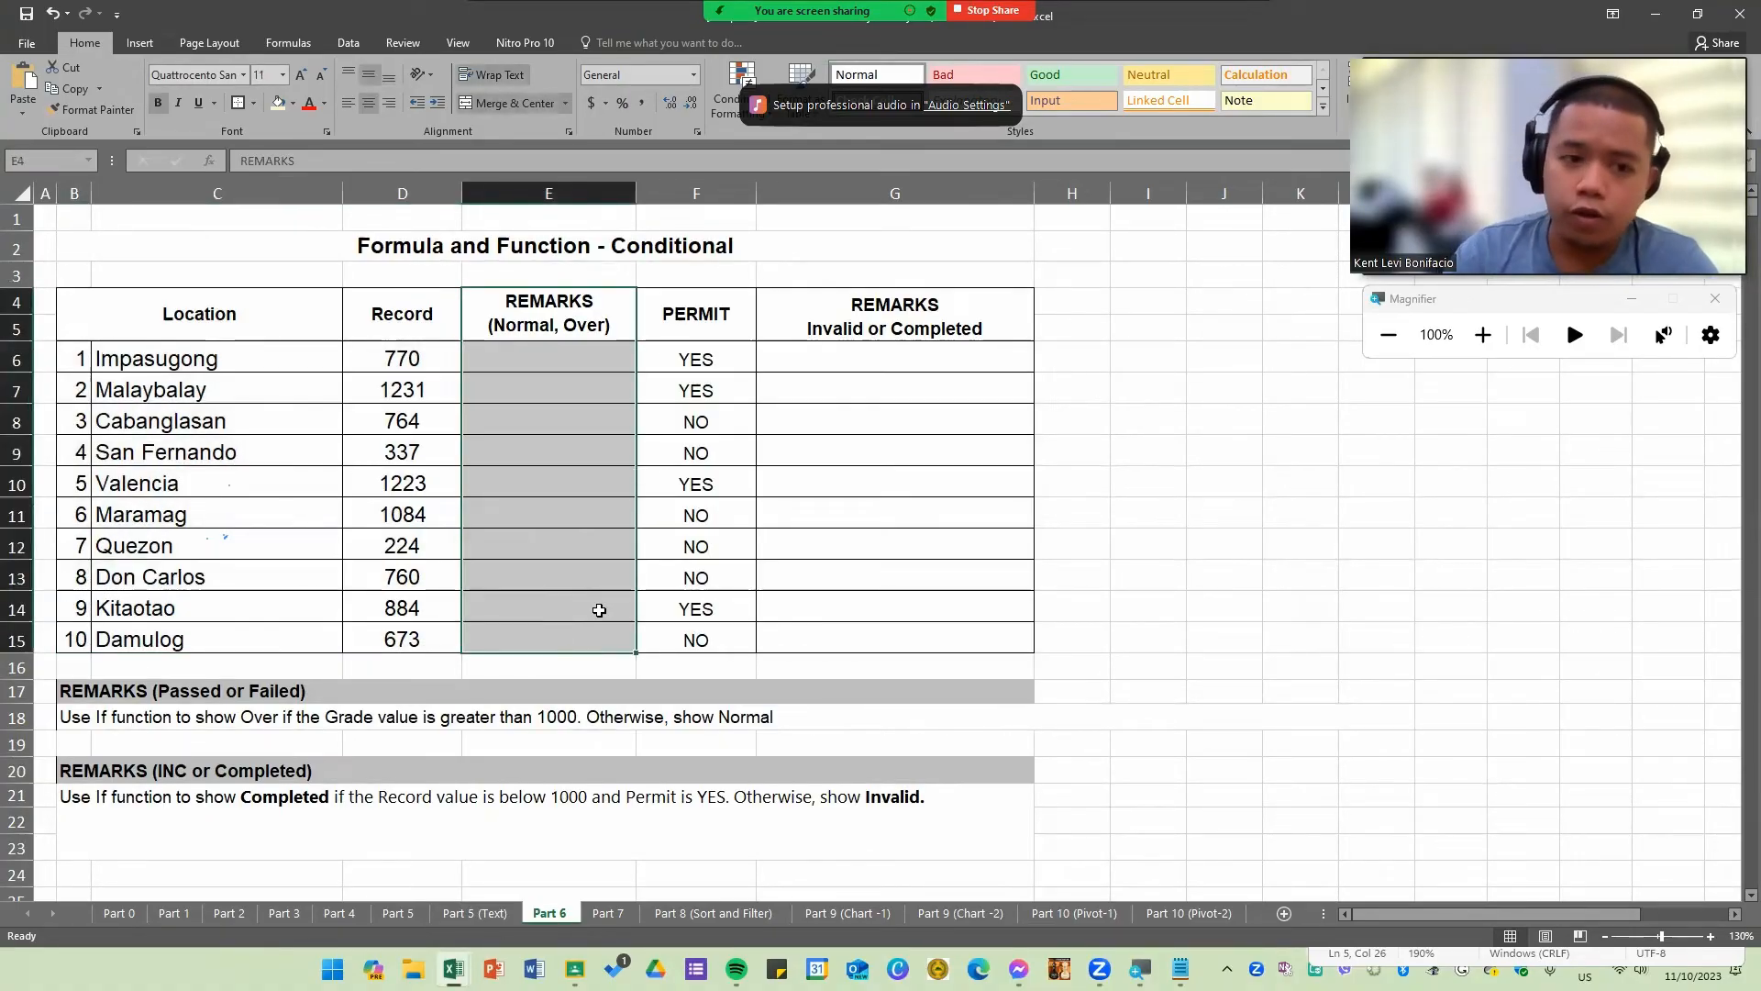
{"action": "left_click", "coordinate": [543, 333]}
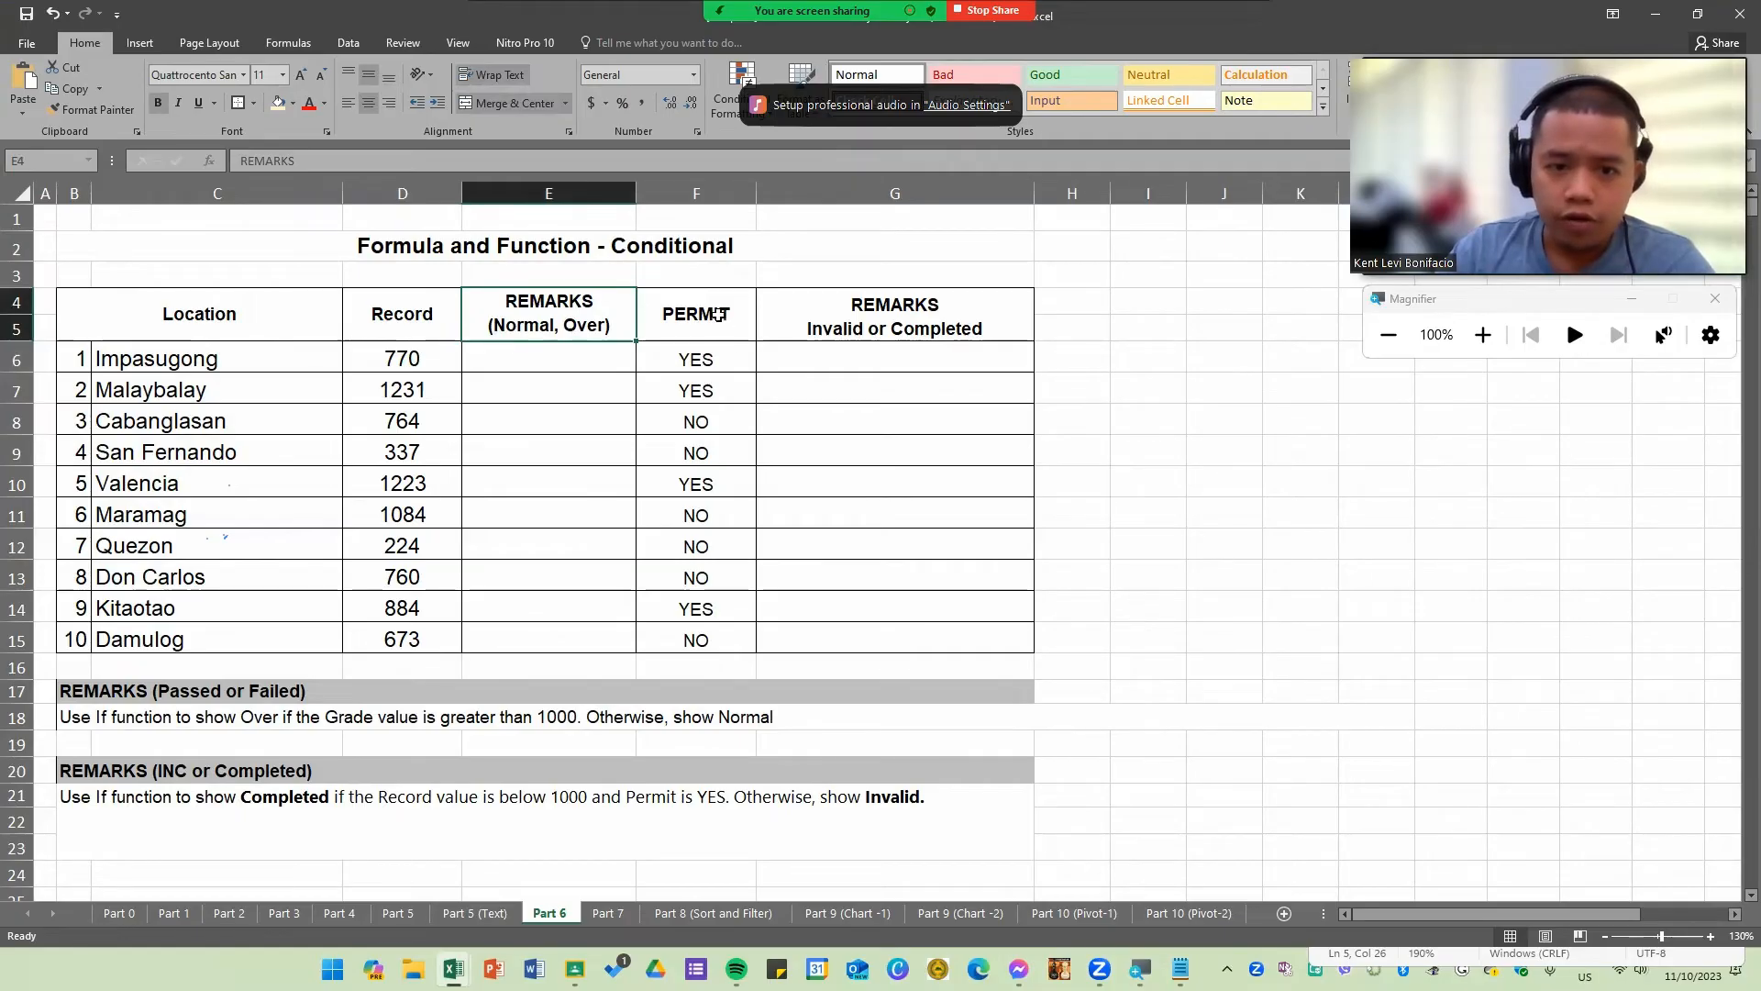
{"action": "left_click_drag", "start_coordinate": [720, 312], "coordinate": [735, 643]}
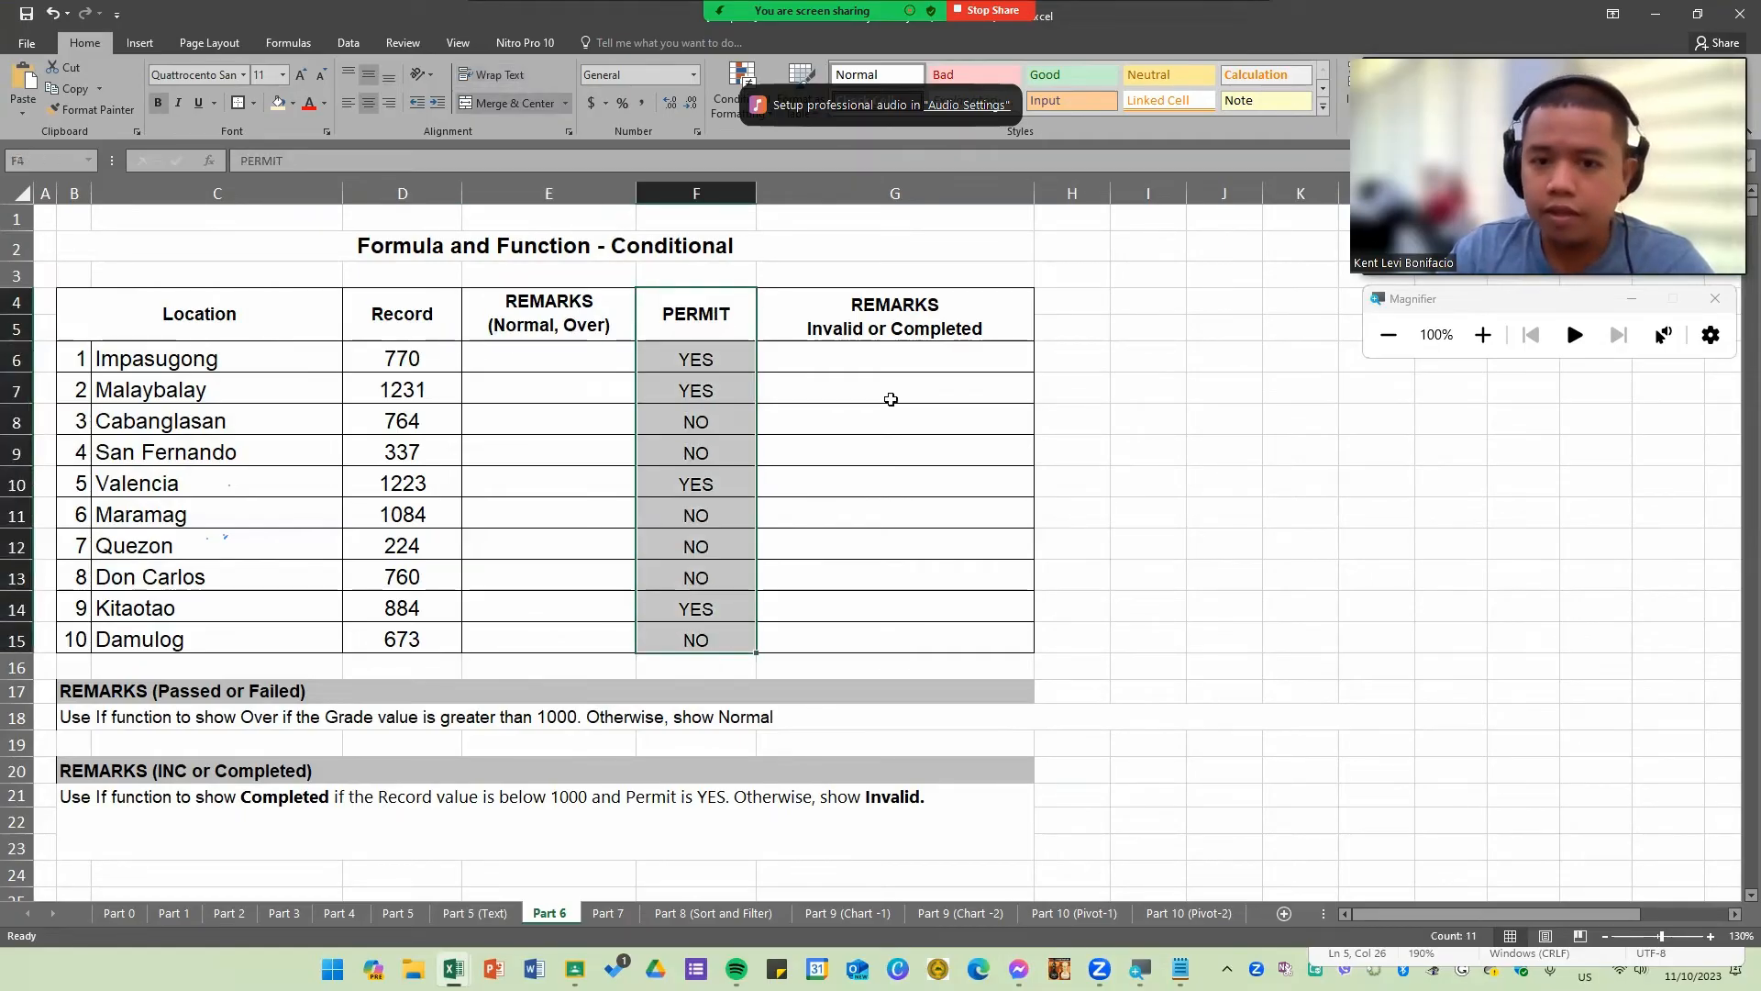
{"action": "left_click", "coordinate": [907, 312]}
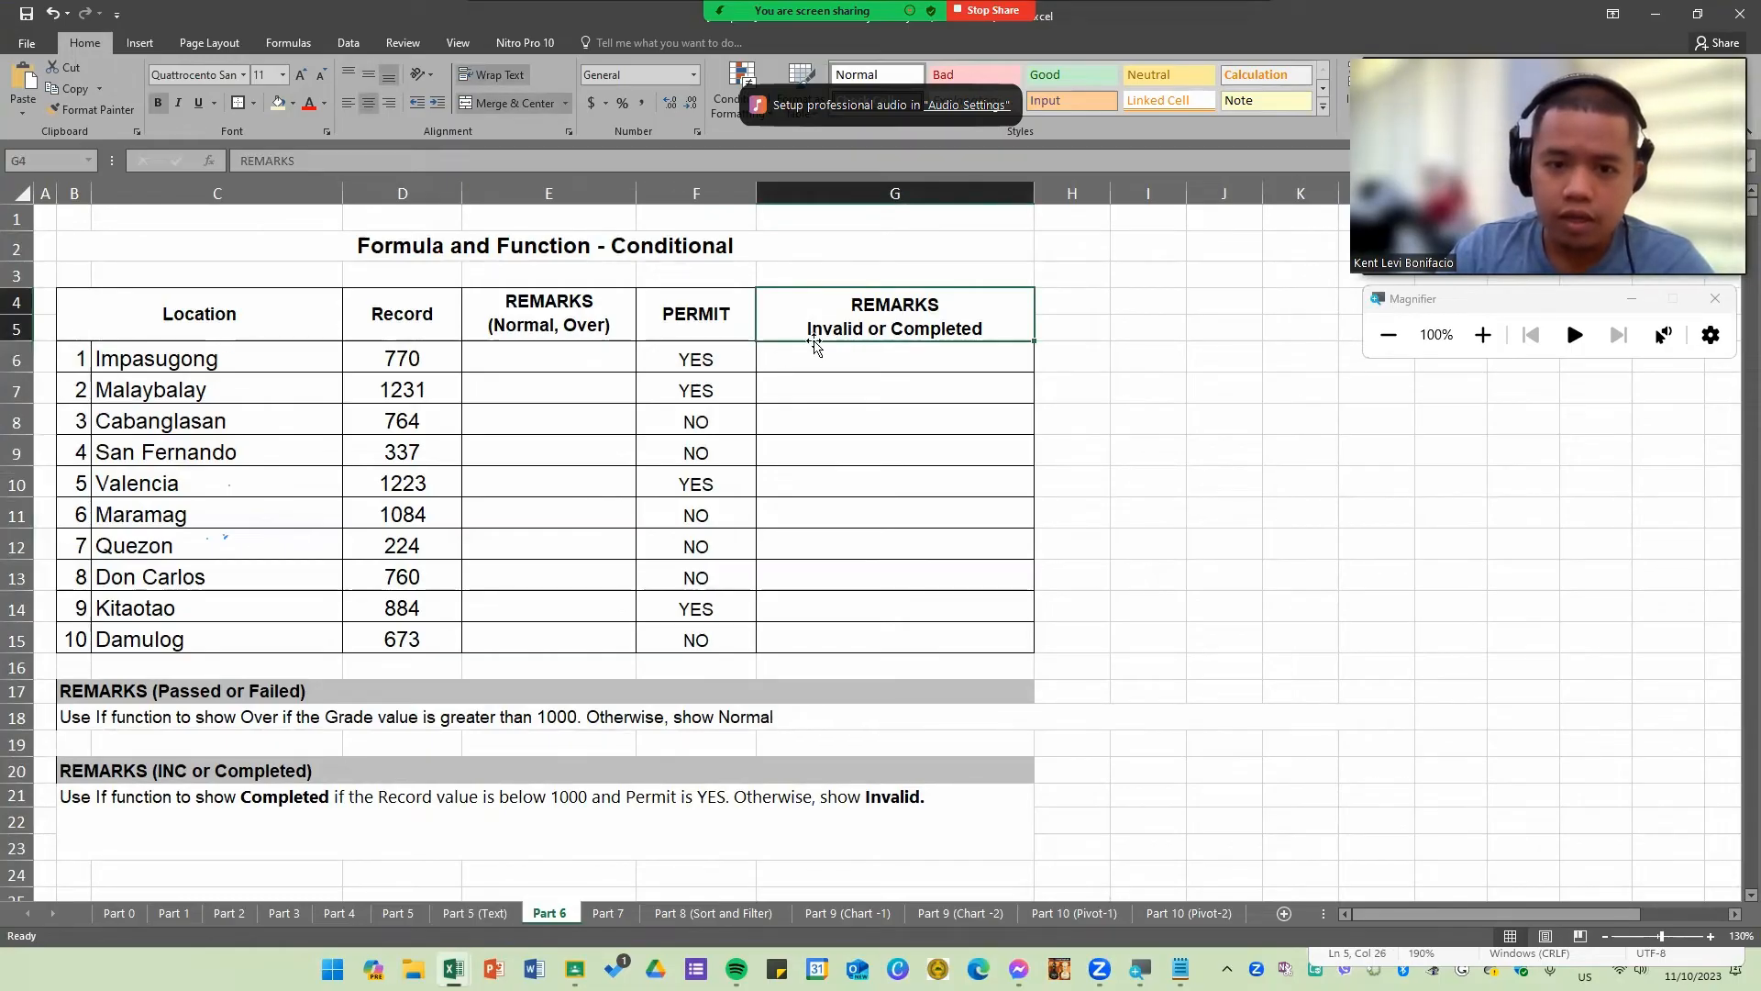
{"action": "left_click", "coordinate": [922, 364]}
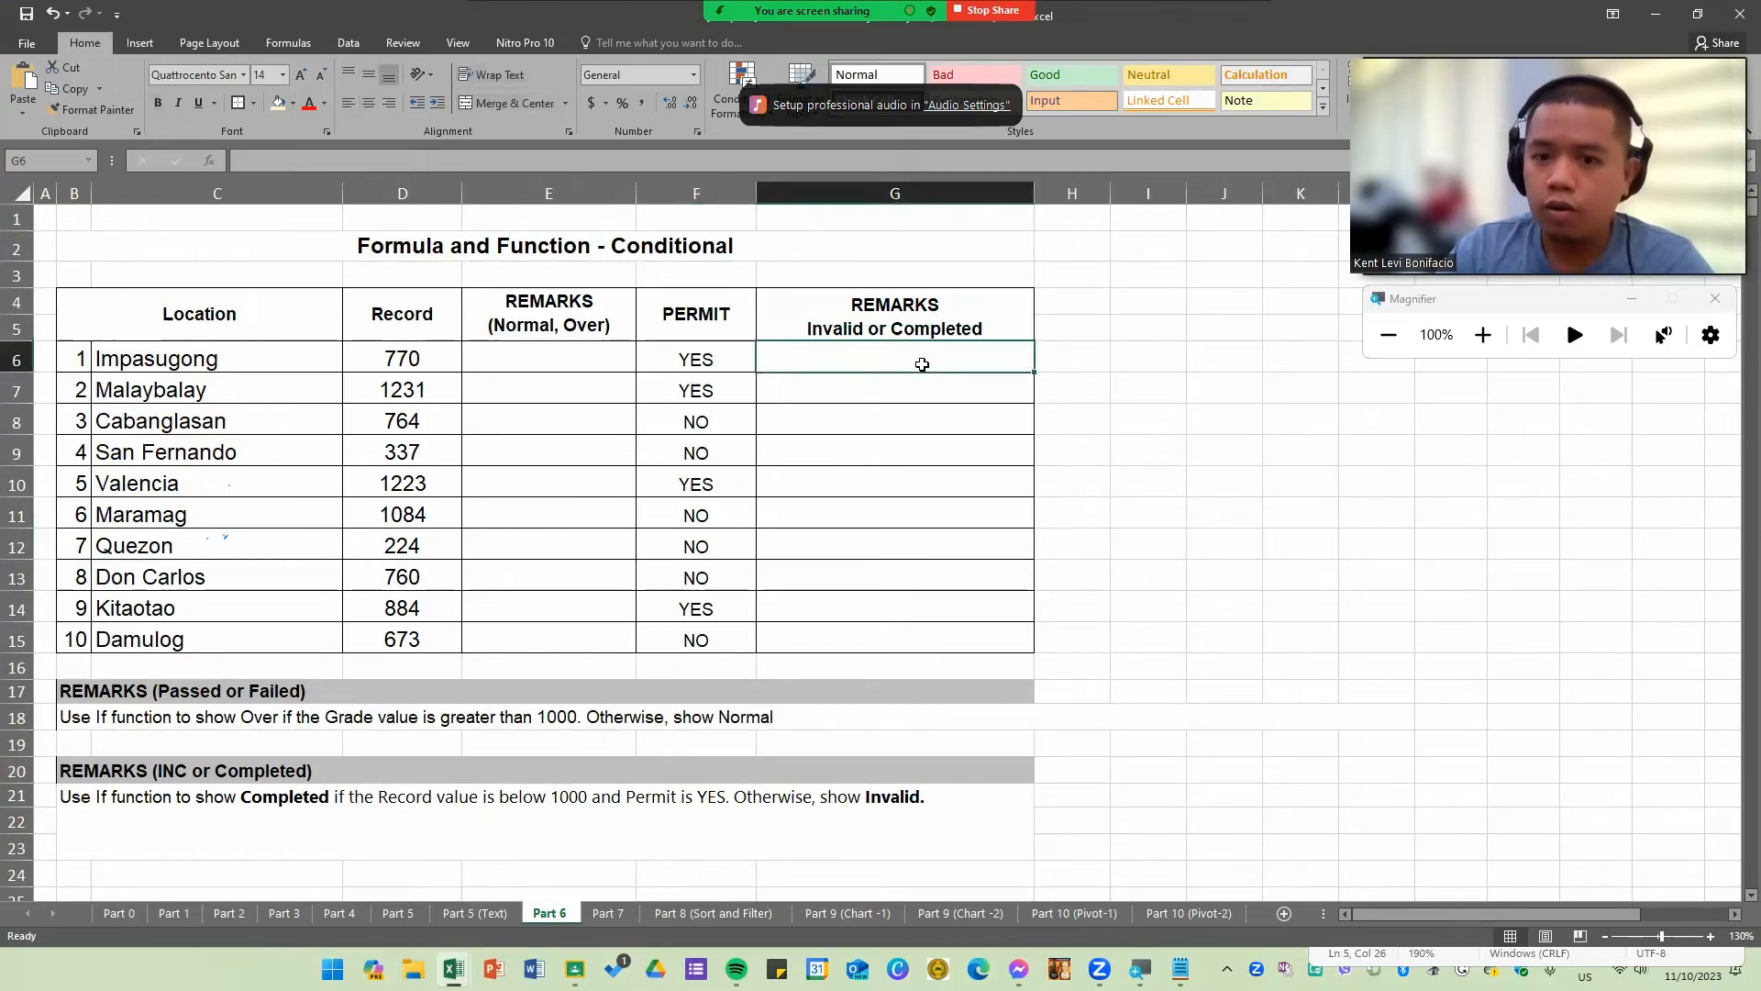
{"action": "left_click_drag", "start_coordinate": [555, 314], "coordinate": [552, 643]}
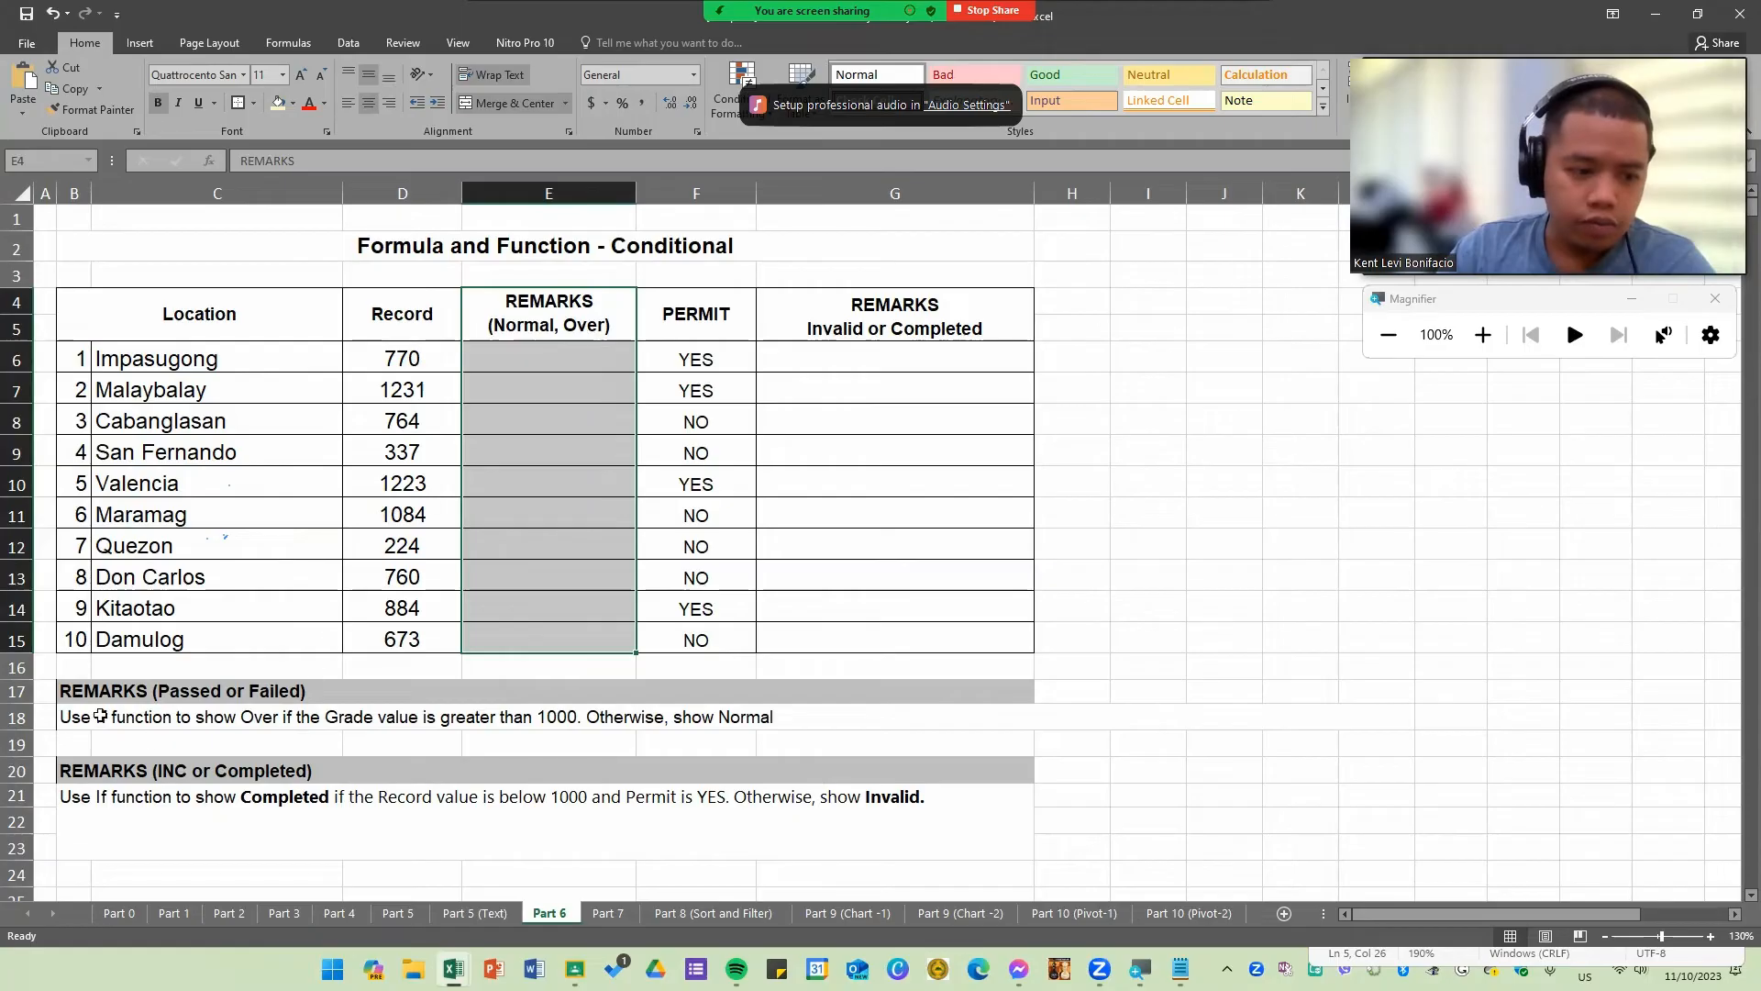
{"action": "left_click_drag", "start_coordinate": [225, 693], "coordinate": [878, 714]}
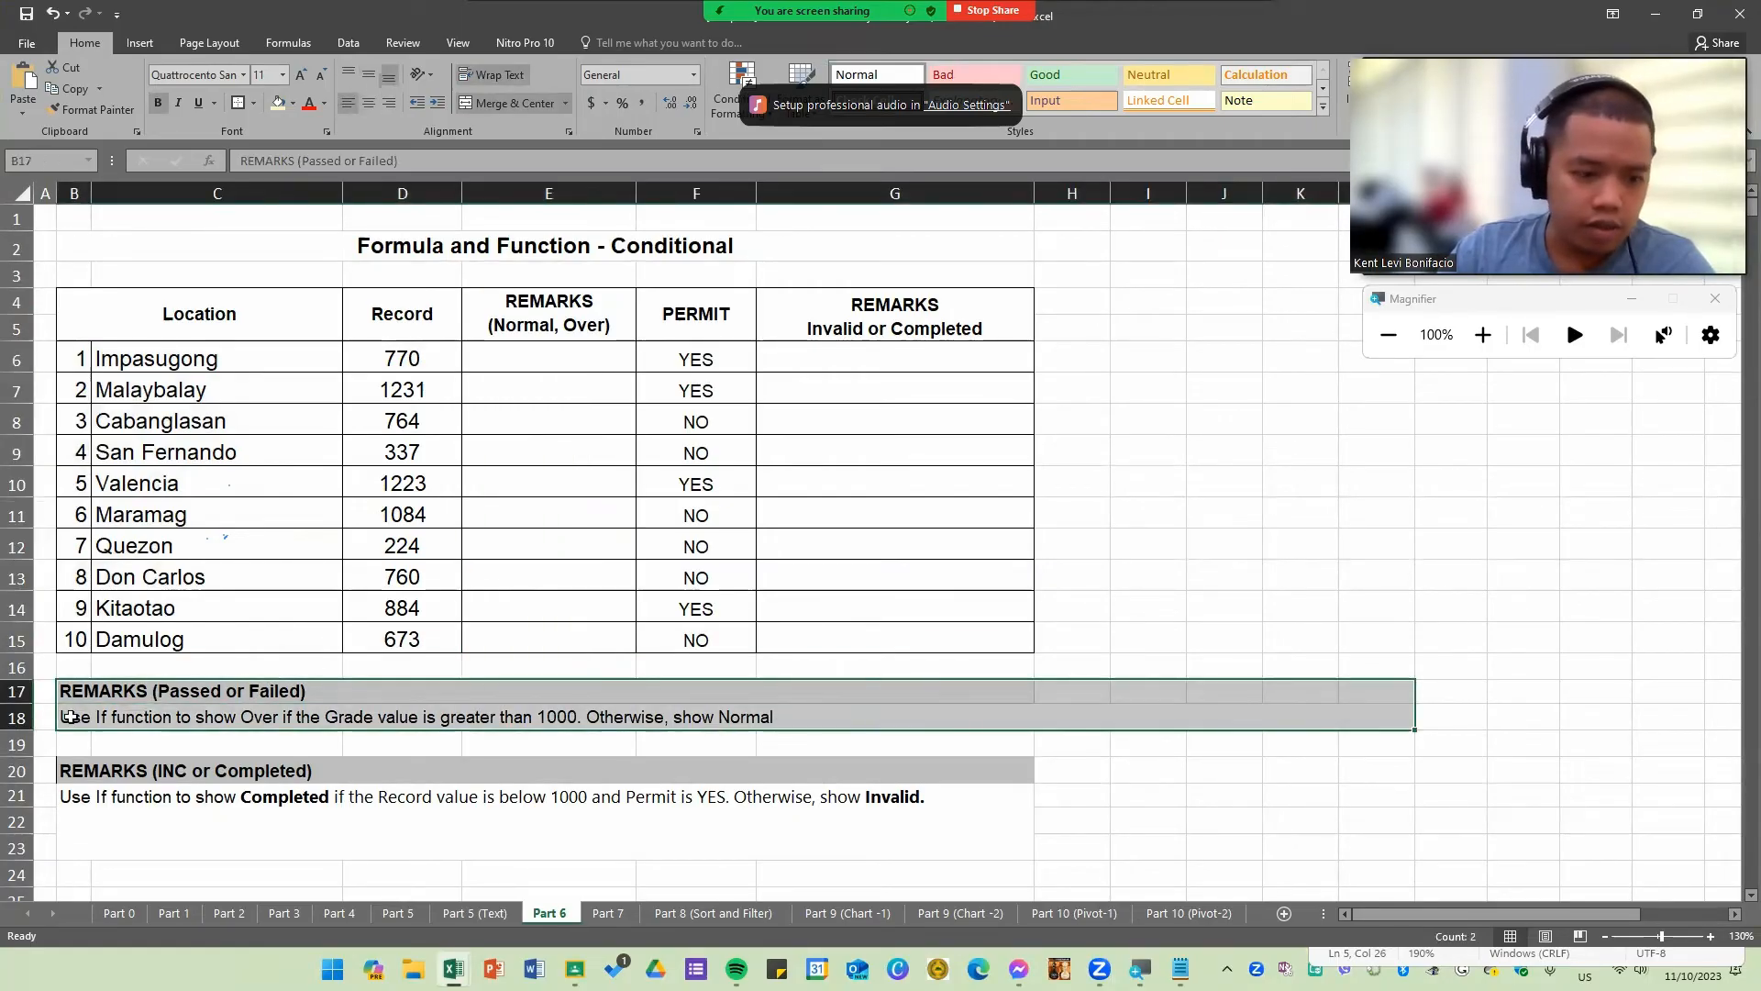
Step: Bold the condition phrase in the row 18 instruction and replace the word Grade with Record
{"action": "left_click", "coordinate": [96, 723]}
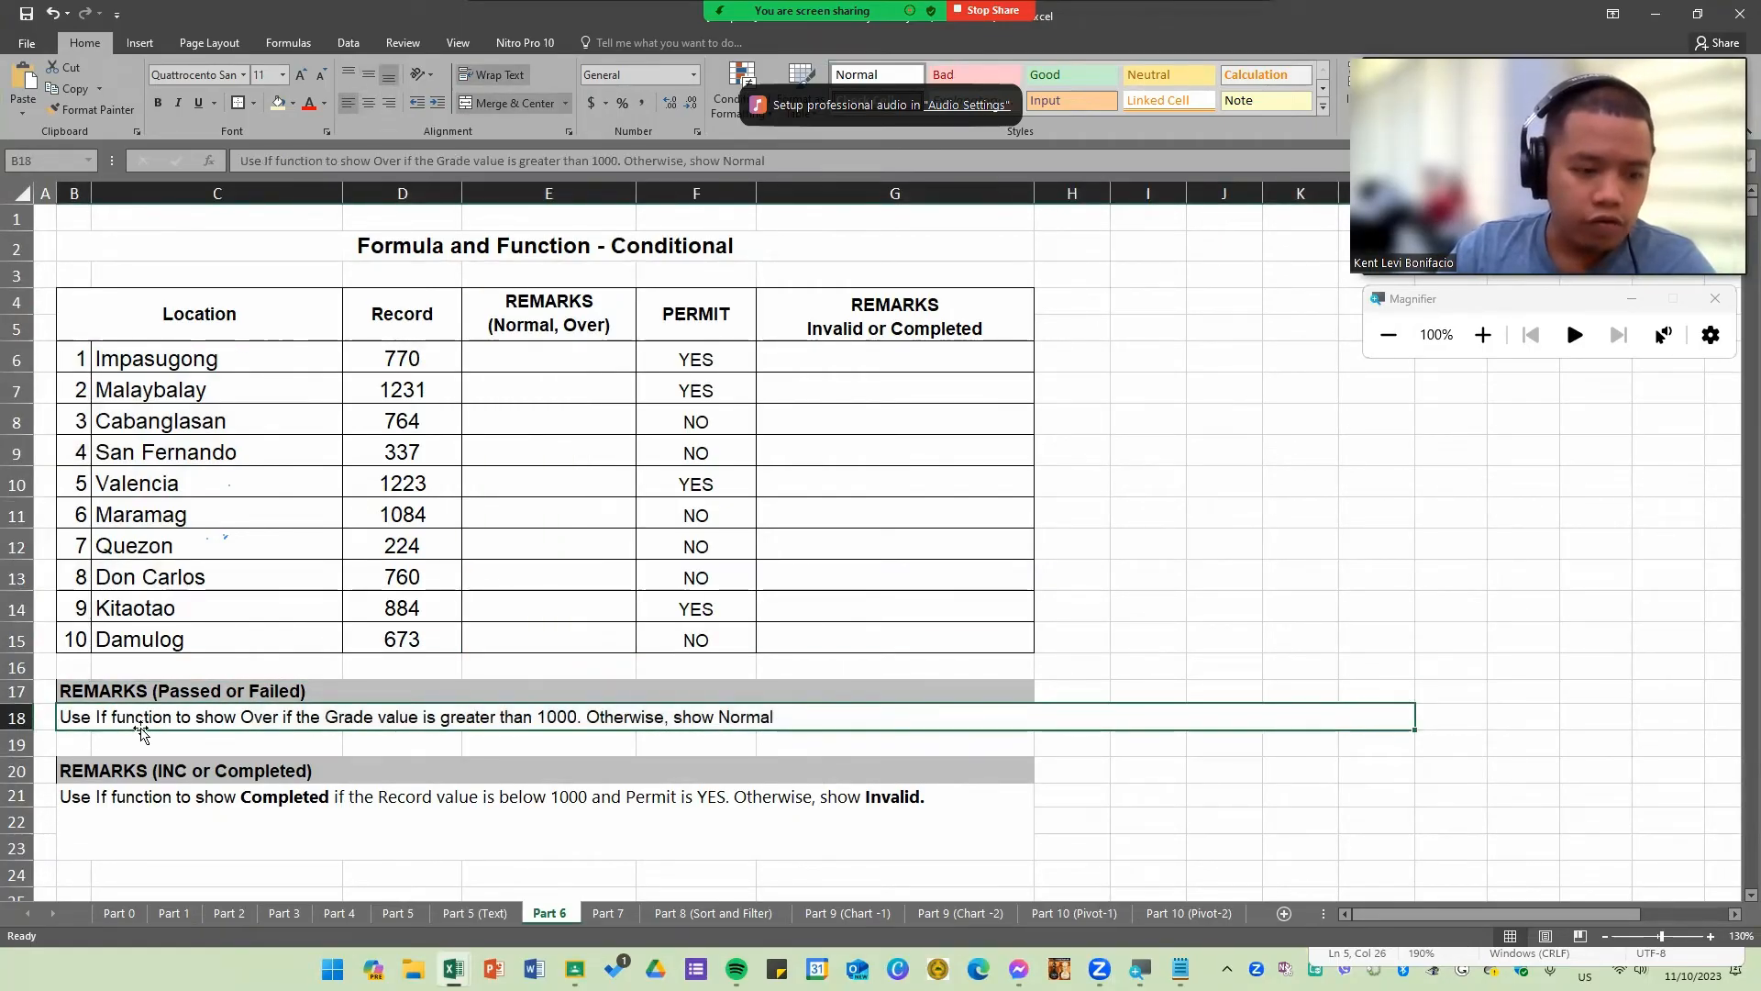
{"action": "double_click", "coordinate": [264, 722]}
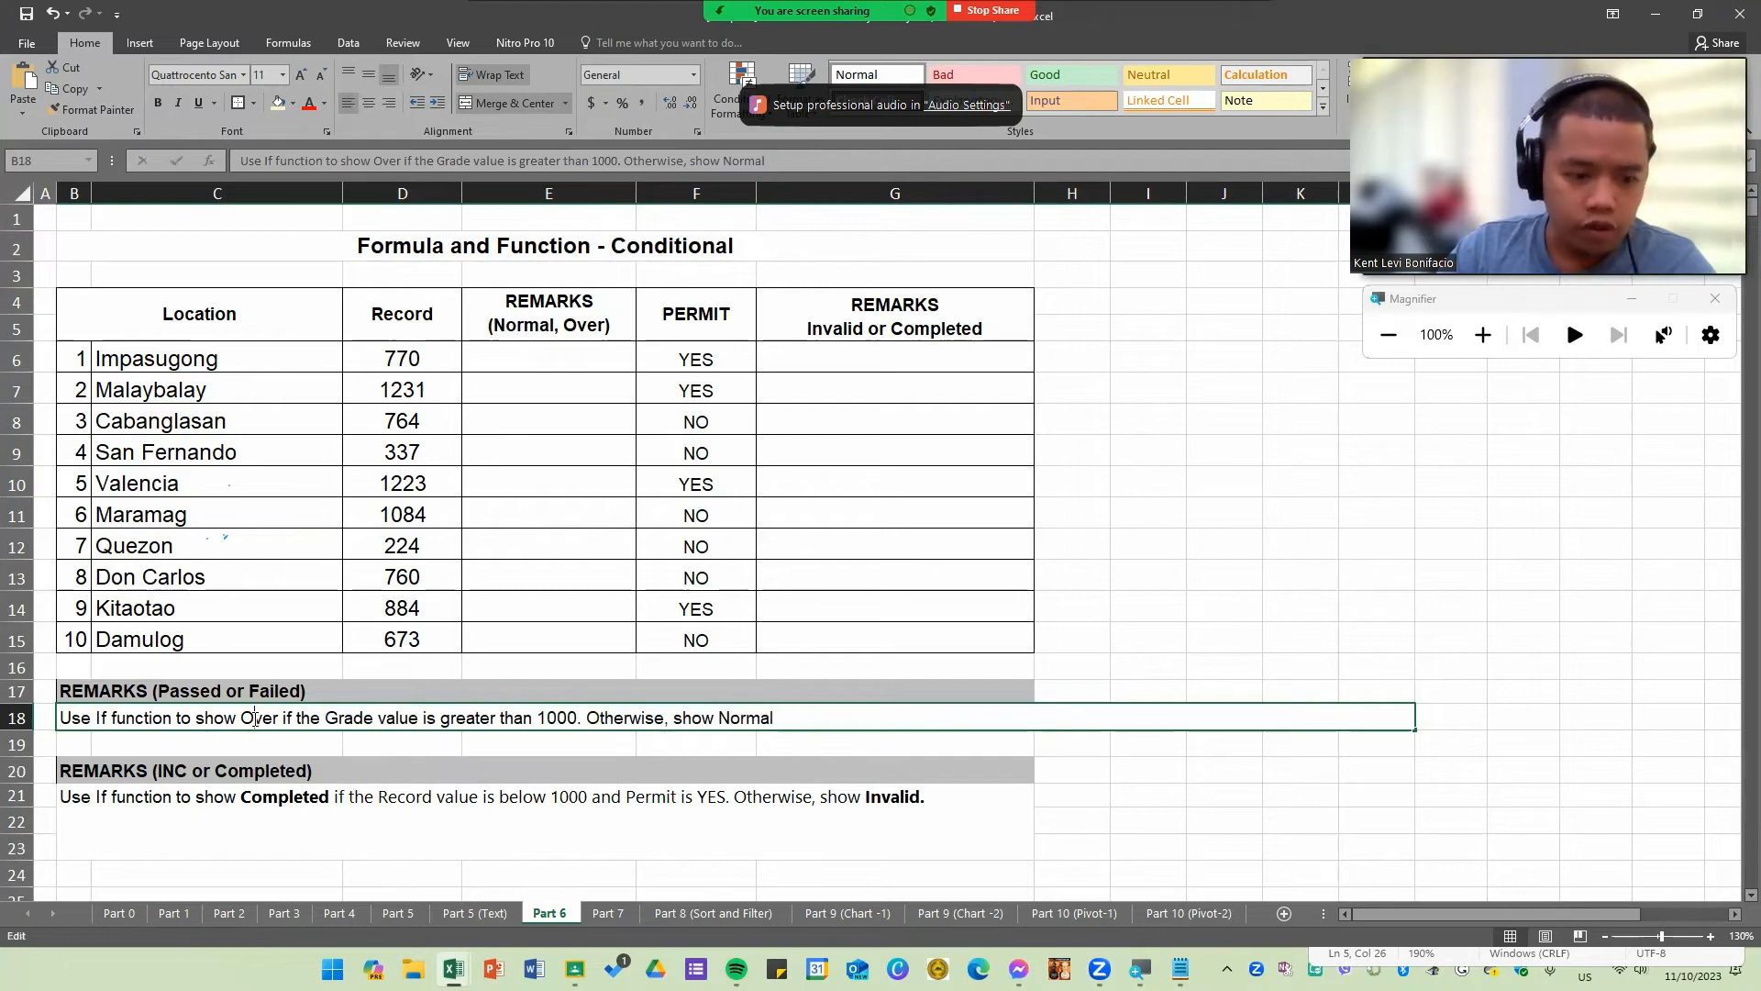
{"action": "left_click_drag", "start_coordinate": [241, 720], "coordinate": [584, 719]}
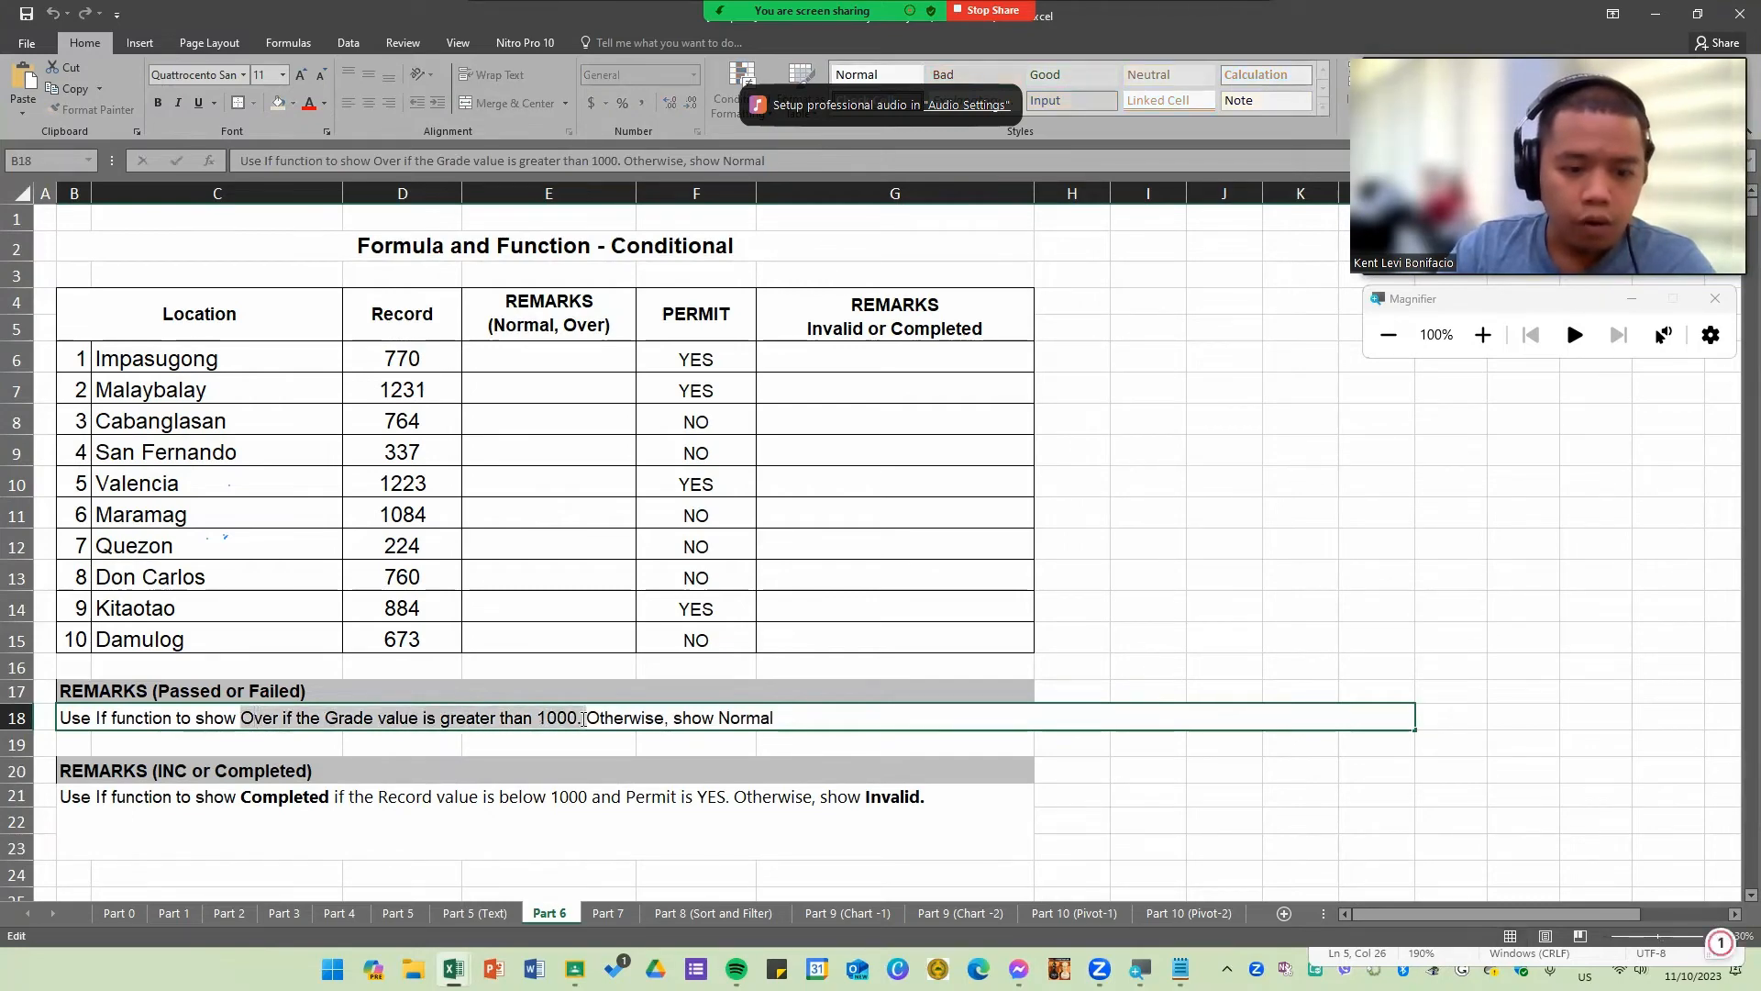
{"action": "key", "text": "ctrl+b"}
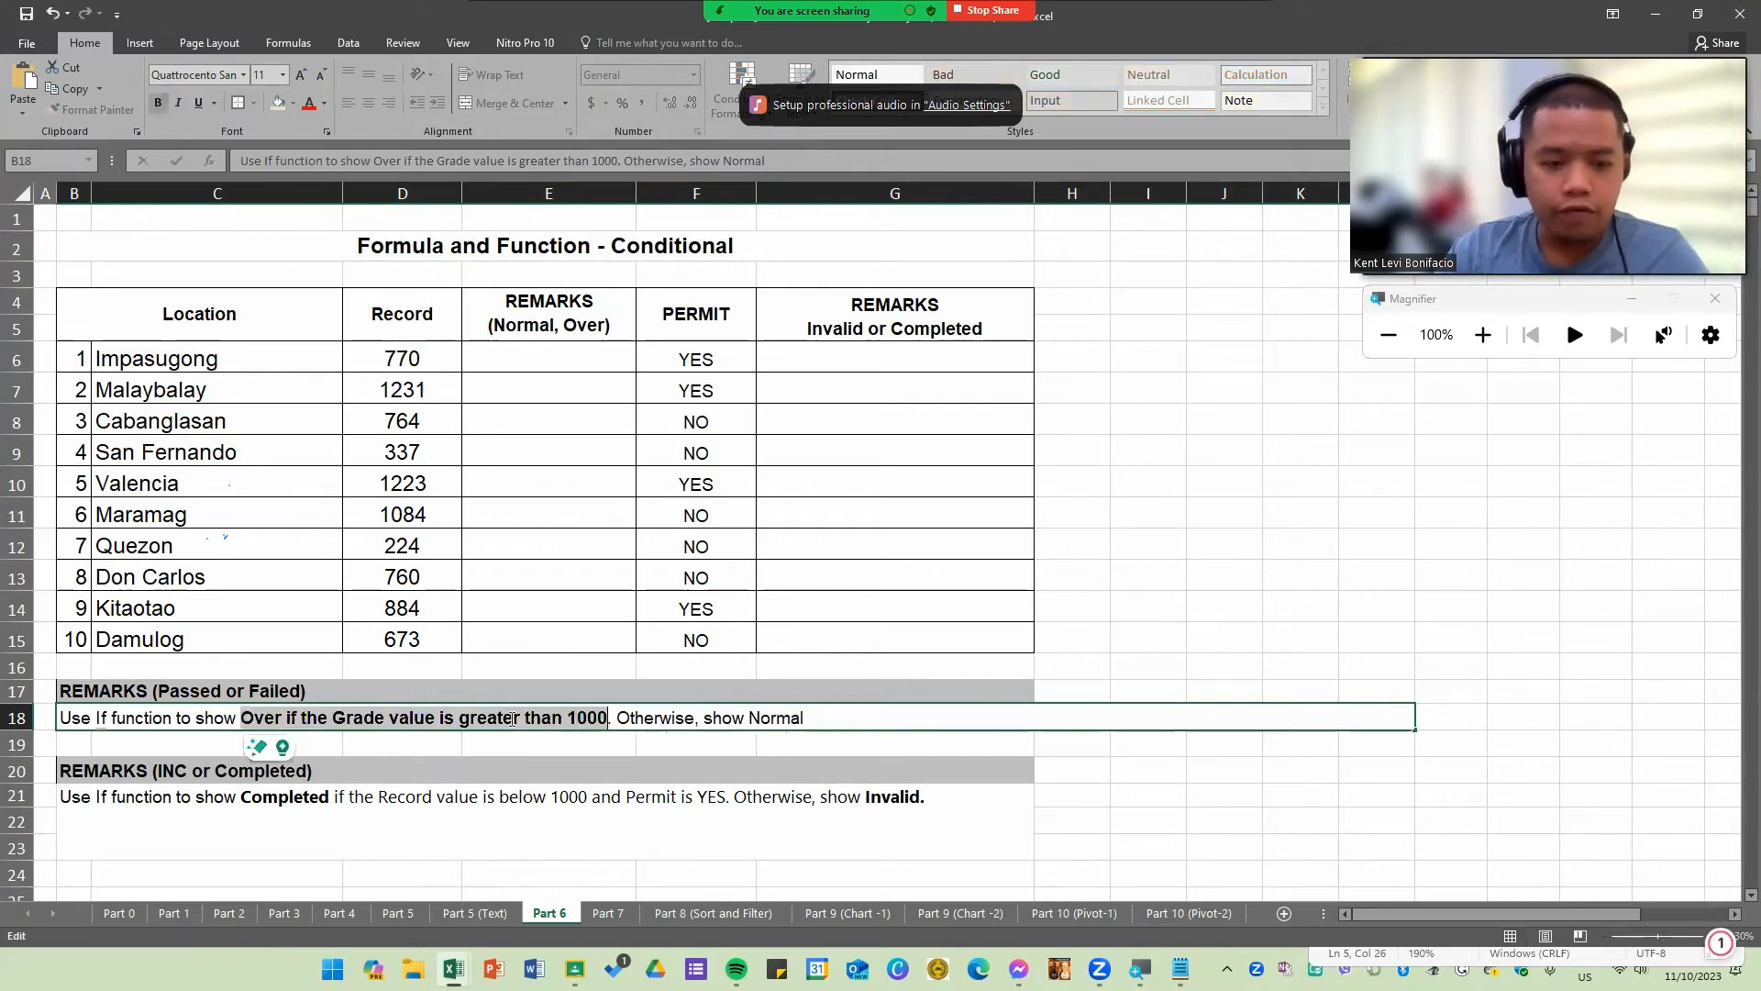
{"action": "double_click", "coordinate": [360, 717]}
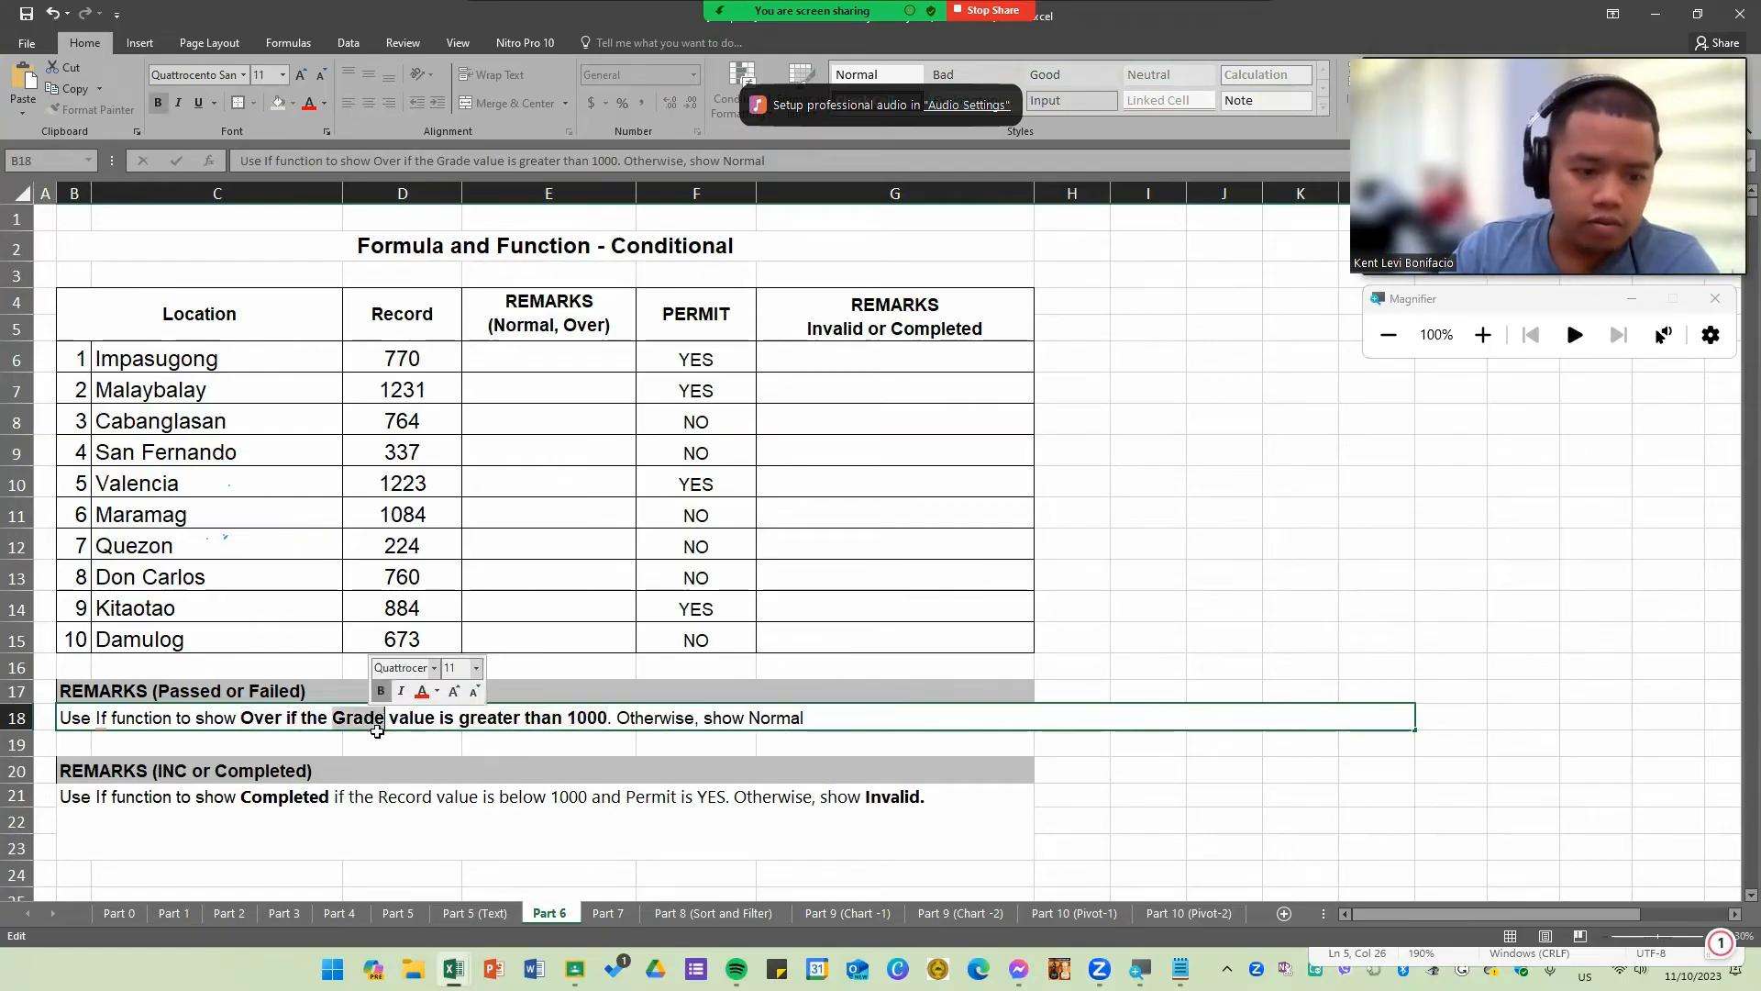
{"action": "type", "text": "Record"}
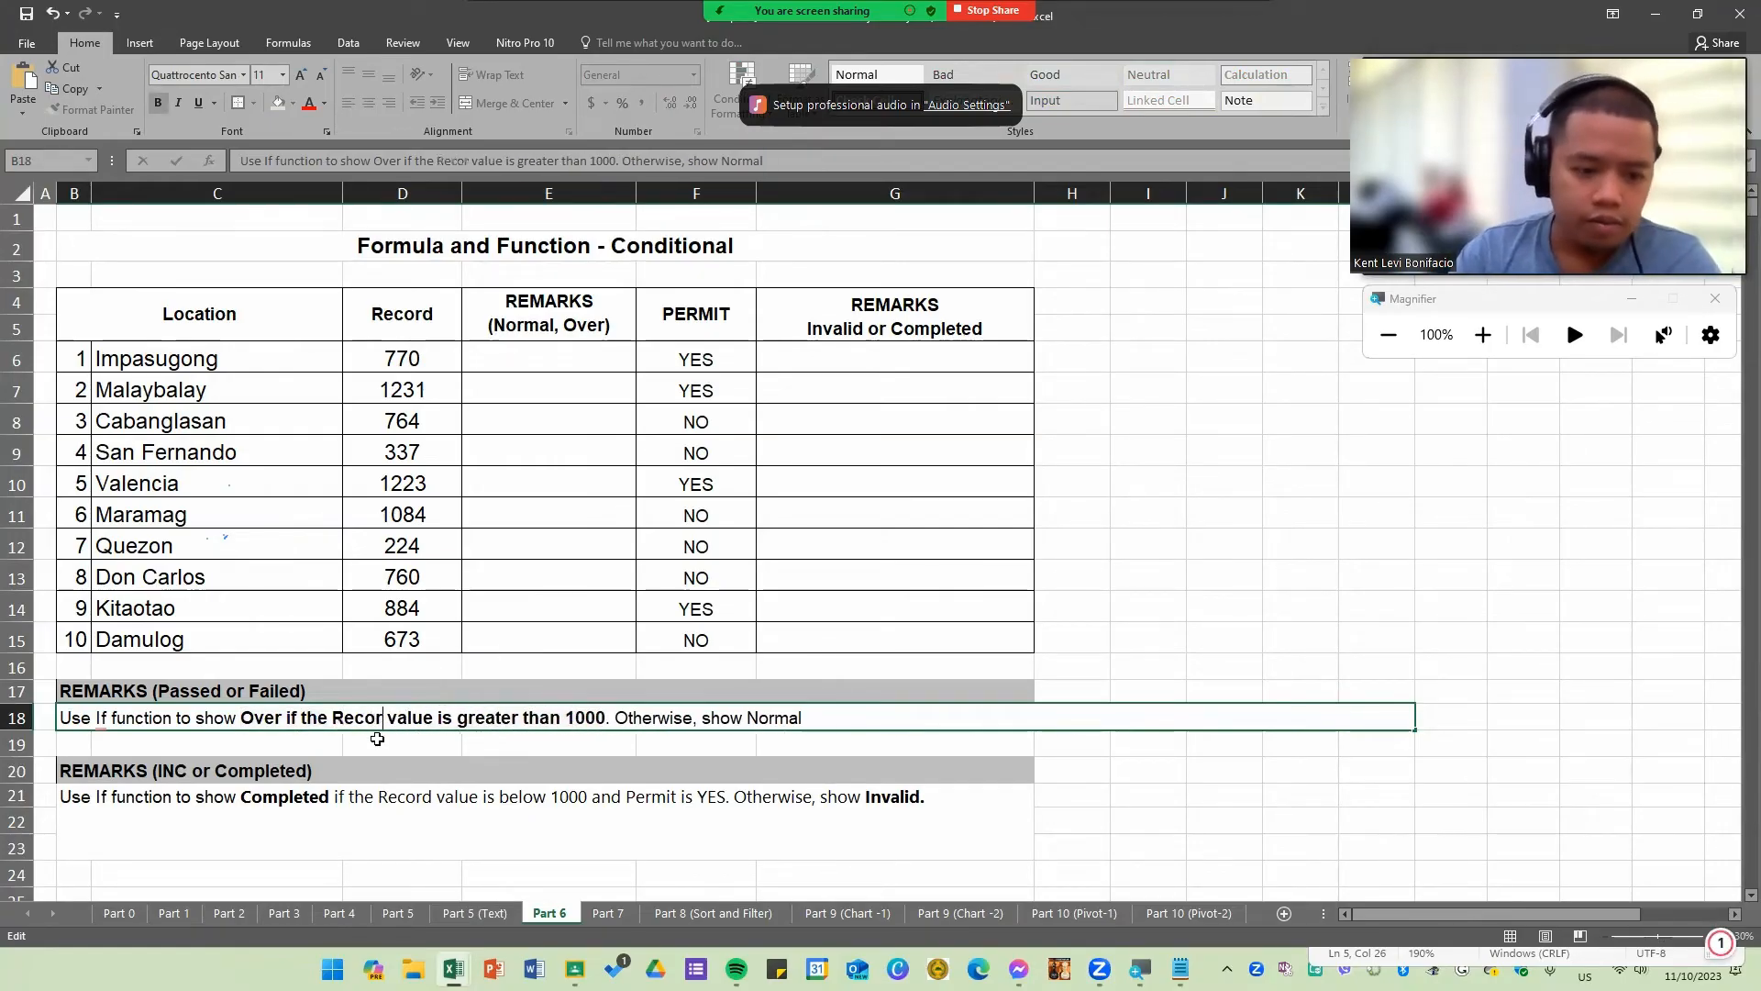
{"action": "left_click_drag", "start_coordinate": [576, 718], "coordinate": [621, 719]}
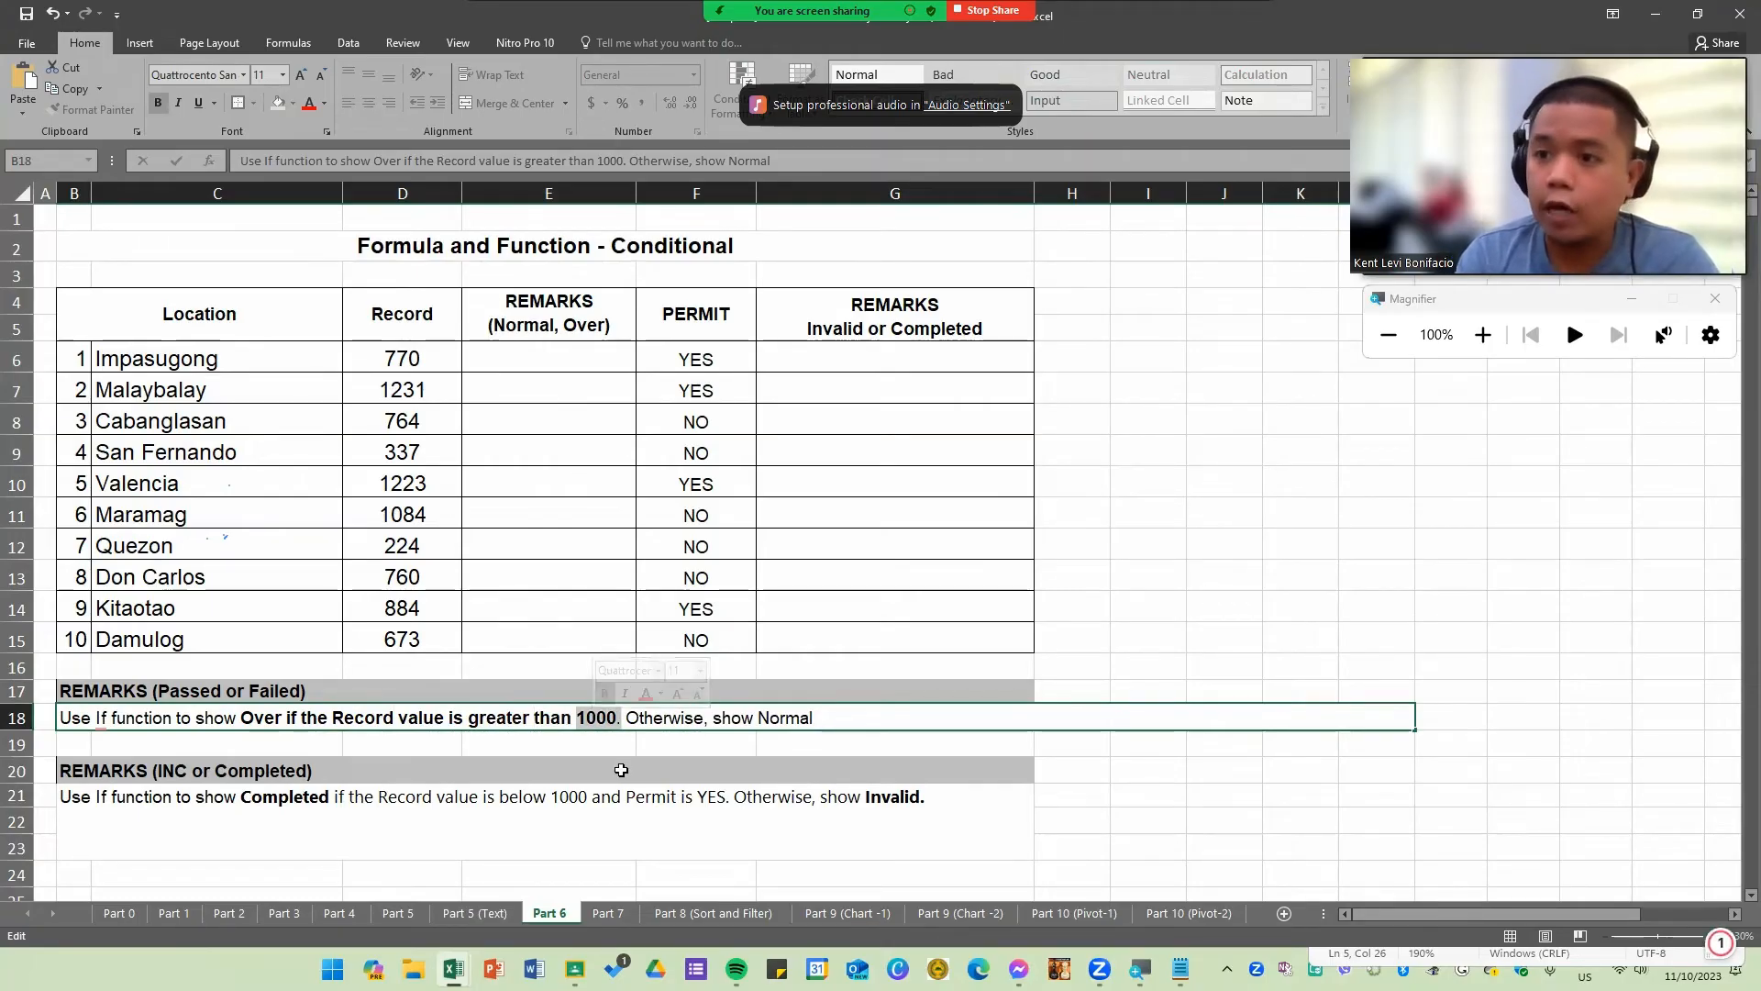
Step: Enter Normal in E6 and Over in E7 as sample remarks, then clear both cells
{"action": "left_click", "coordinate": [400, 360]}
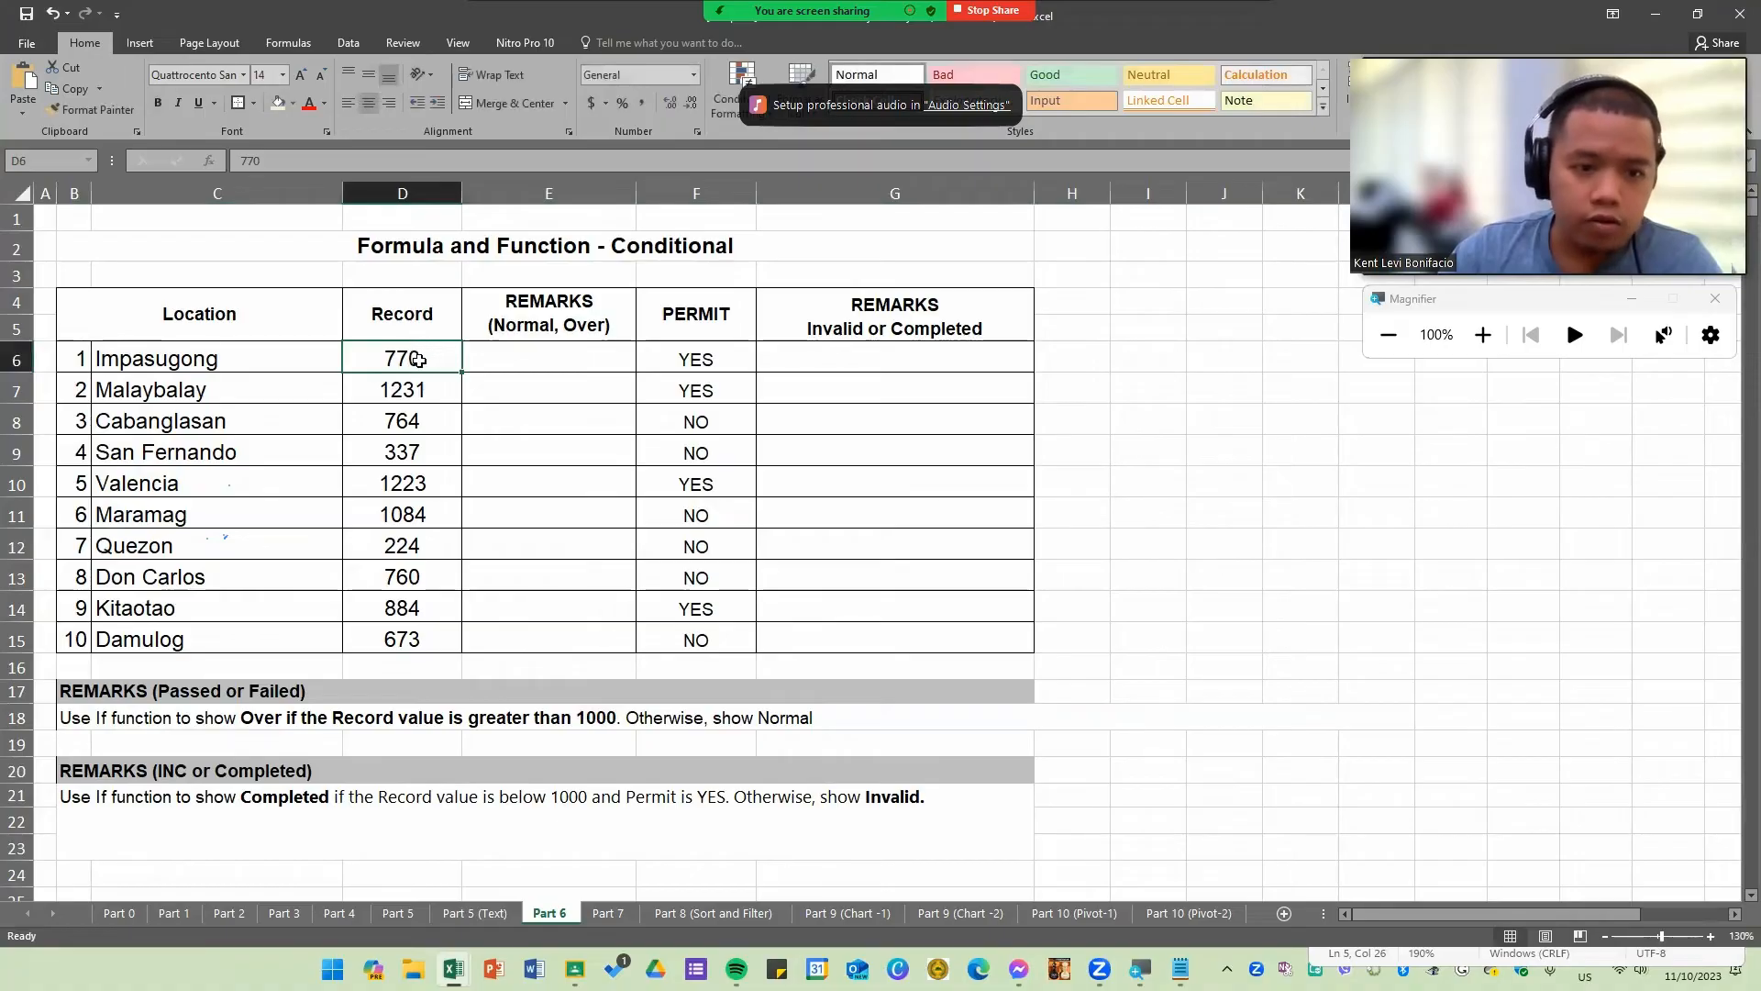
{"action": "left_click", "coordinate": [516, 354]}
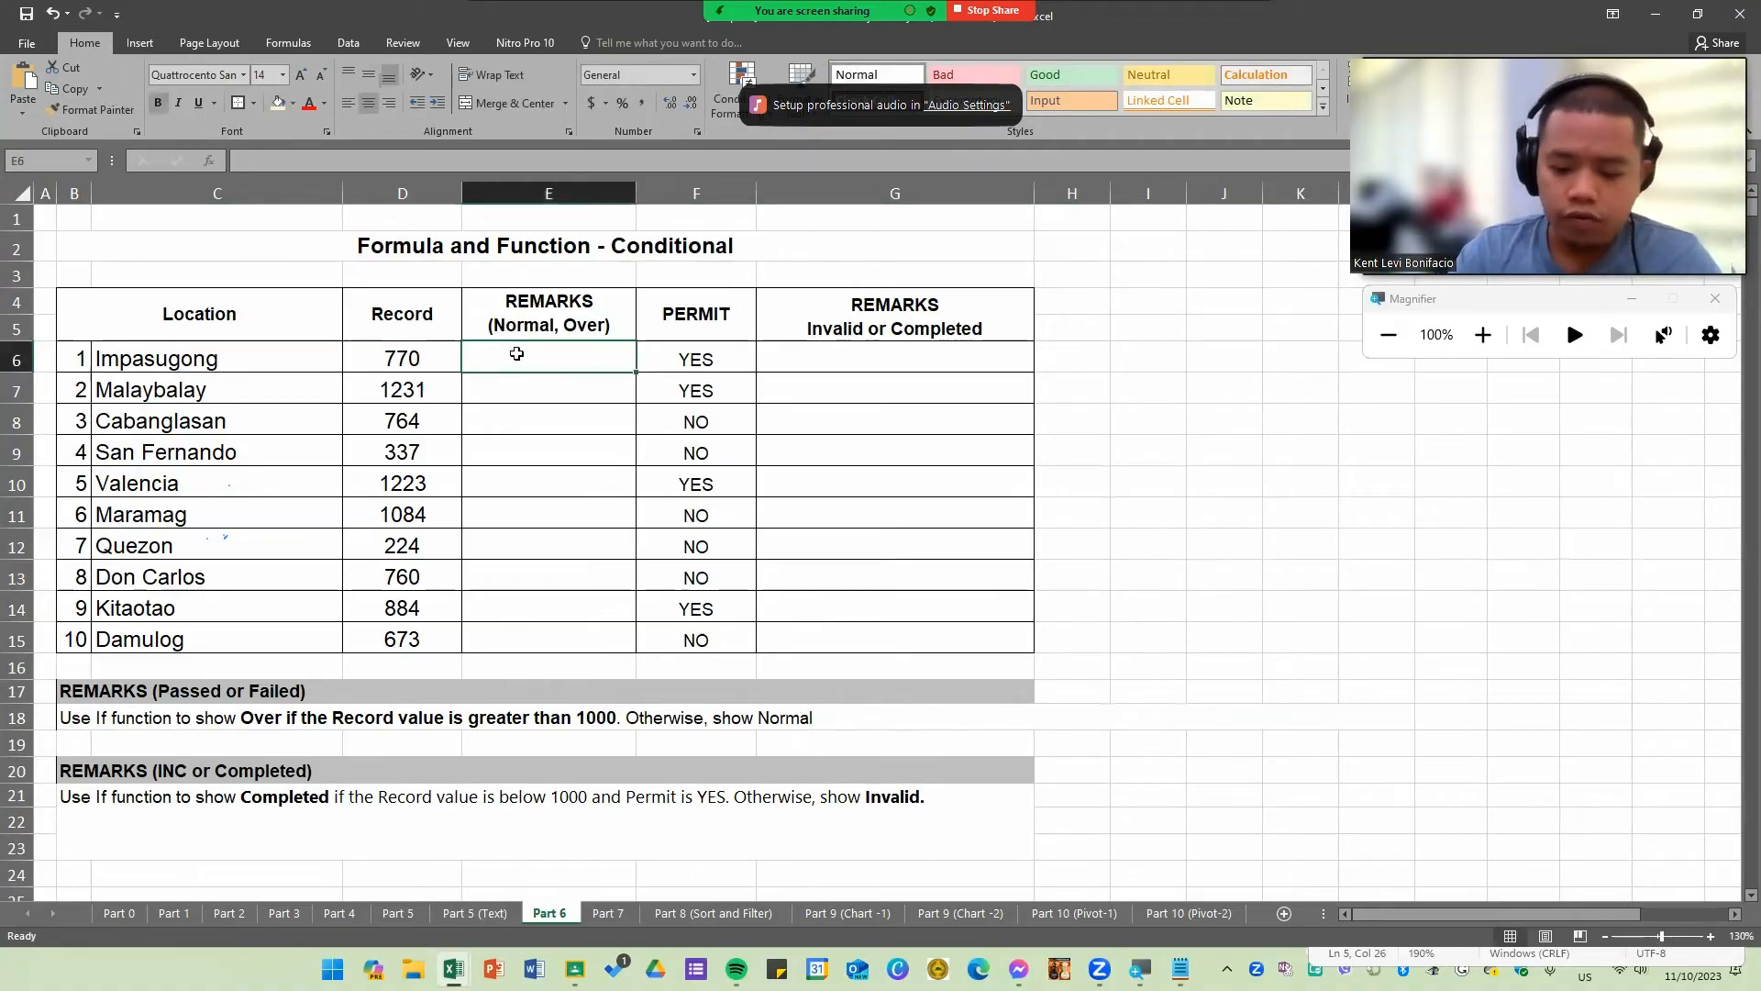
{"action": "type", "text": "Normal"}
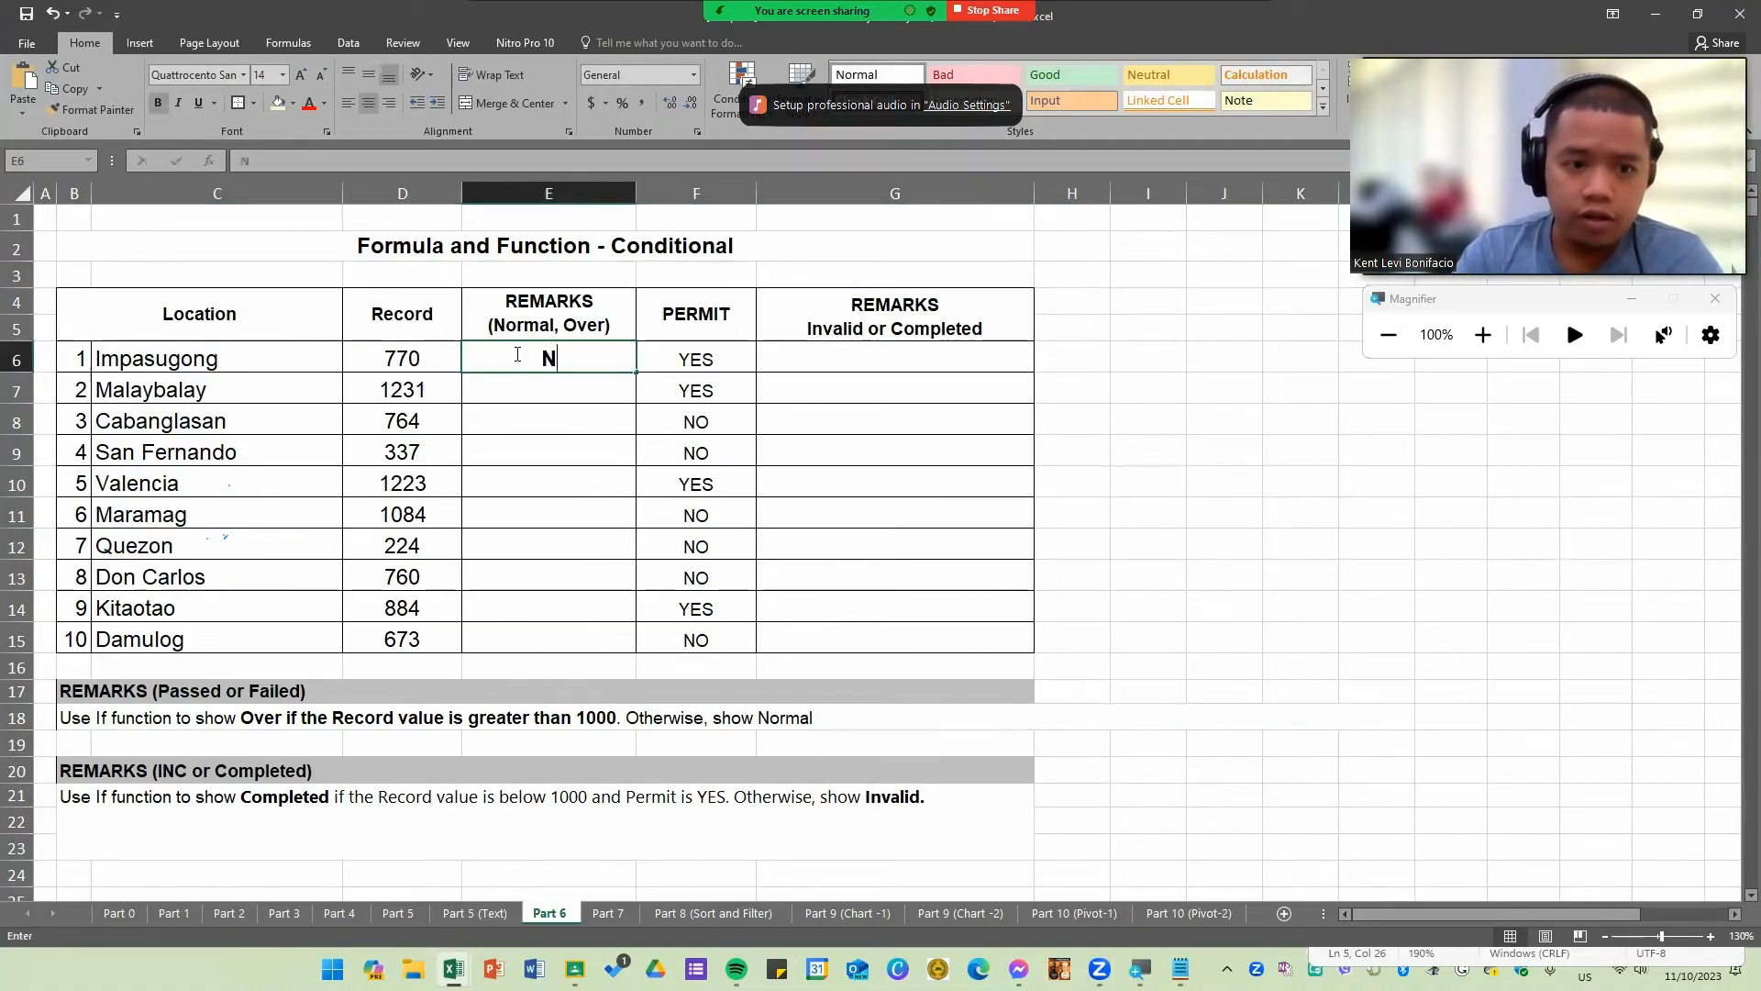
{"action": "key", "text": "Return"}
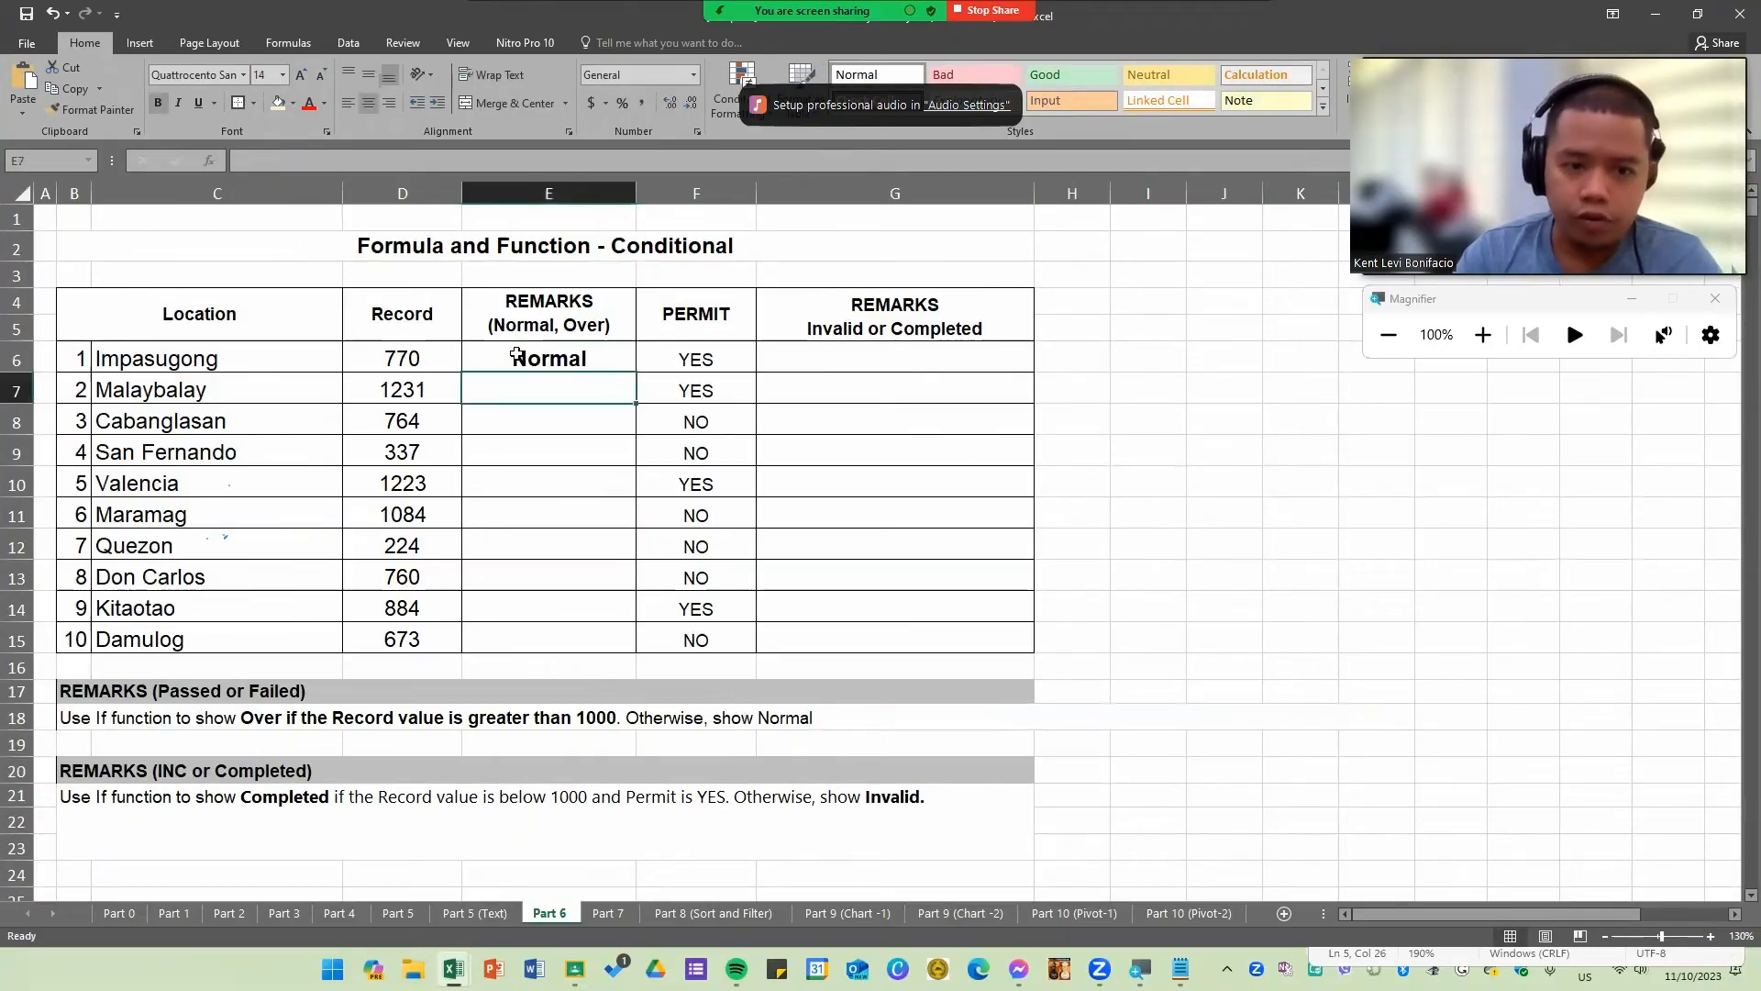
{"action": "type", "text": "Over"}
{"action": "key", "text": "Return"}
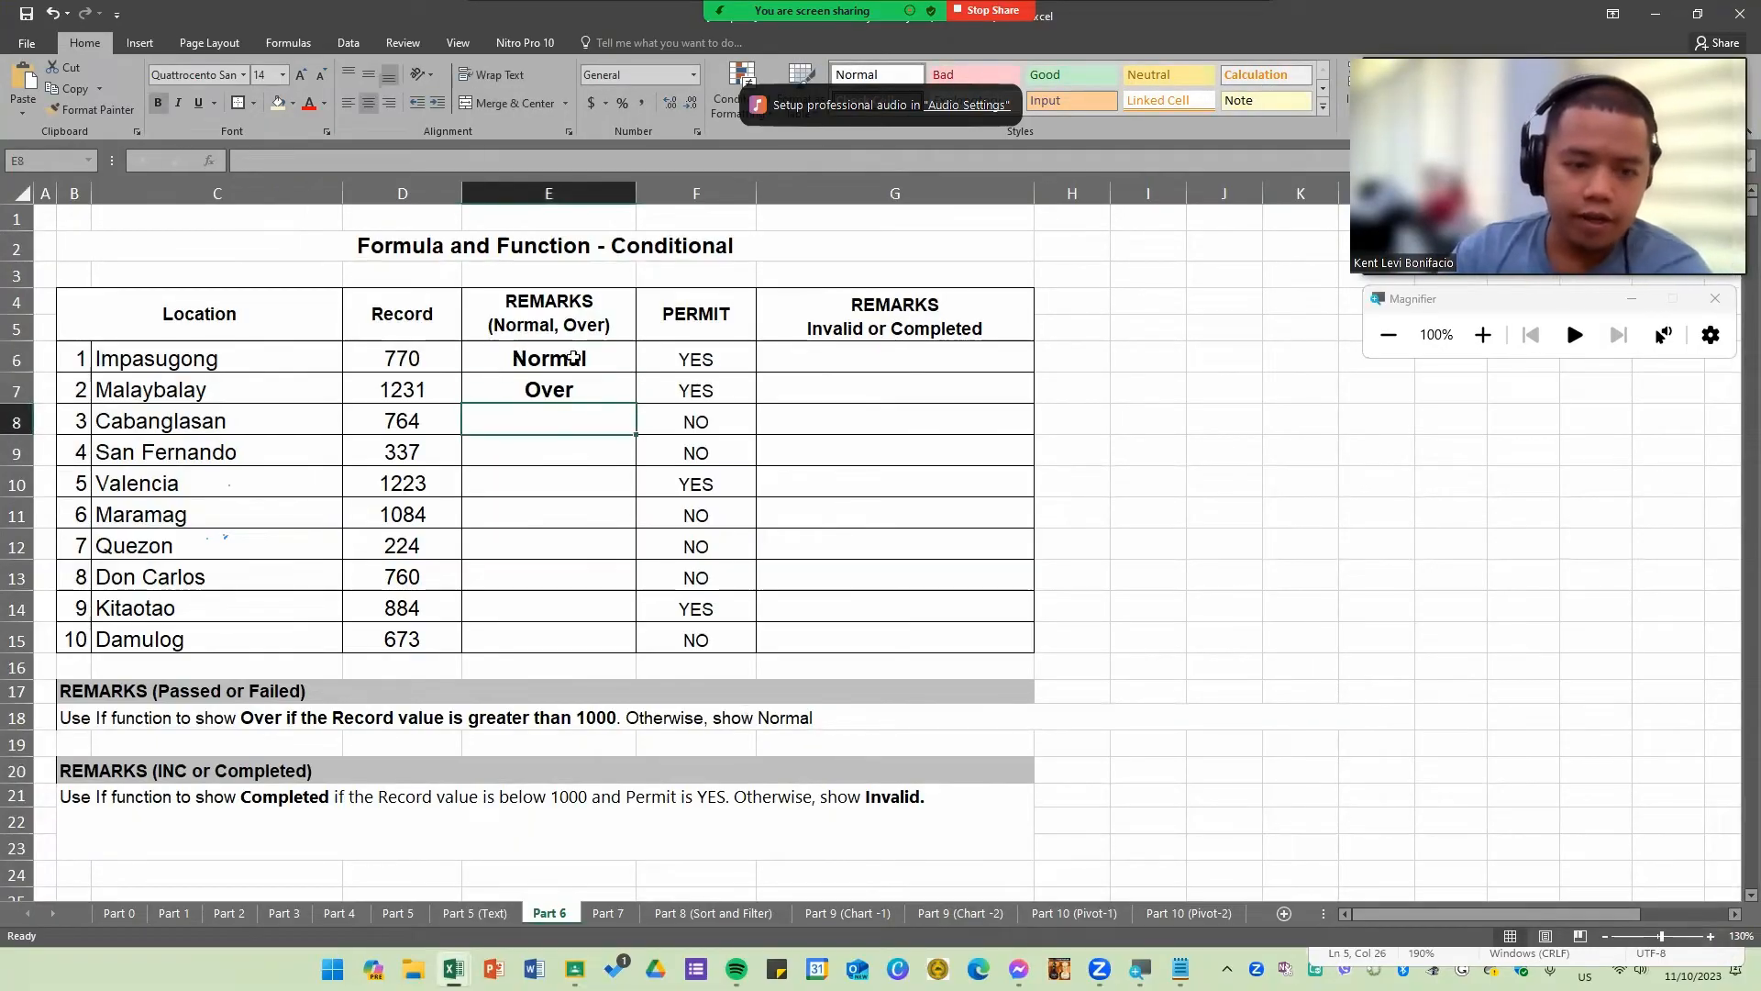
{"action": "left_click_drag", "start_coordinate": [573, 358], "coordinate": [593, 390]}
{"action": "key", "text": "Delete"}
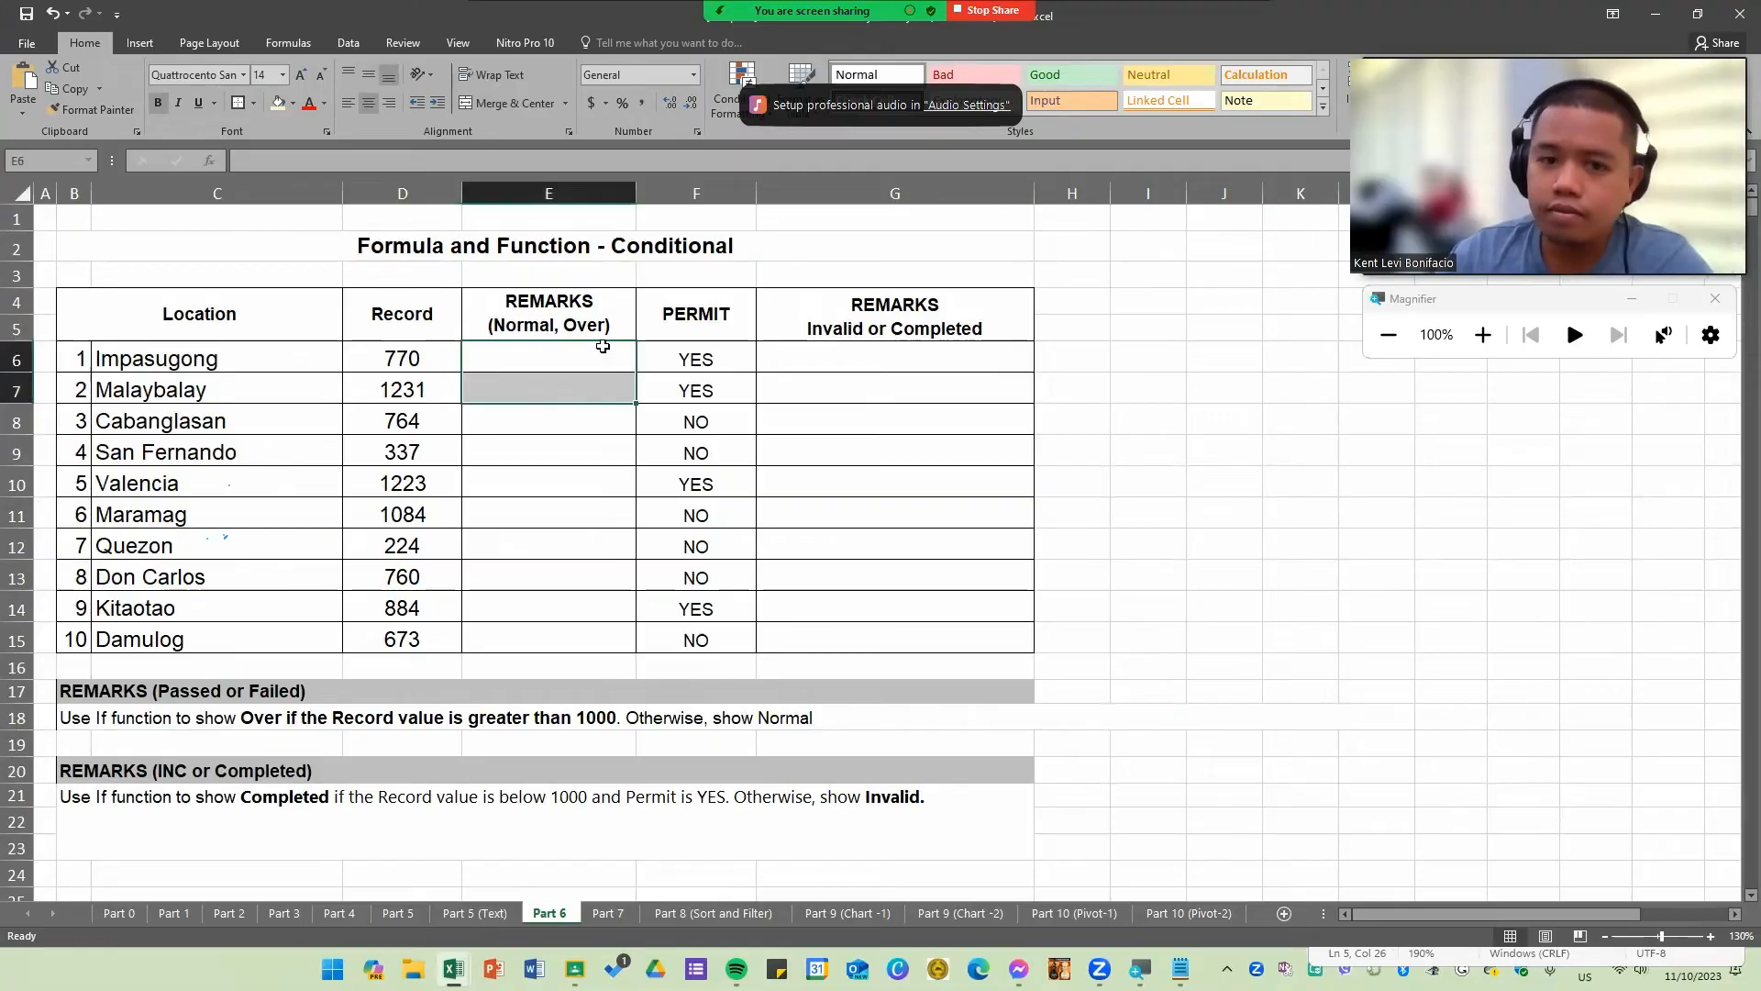
Step: Type the template =IF(condition,T,F) in E6 to illustrate the IF function's syntax
{"action": "left_click", "coordinate": [577, 357]}
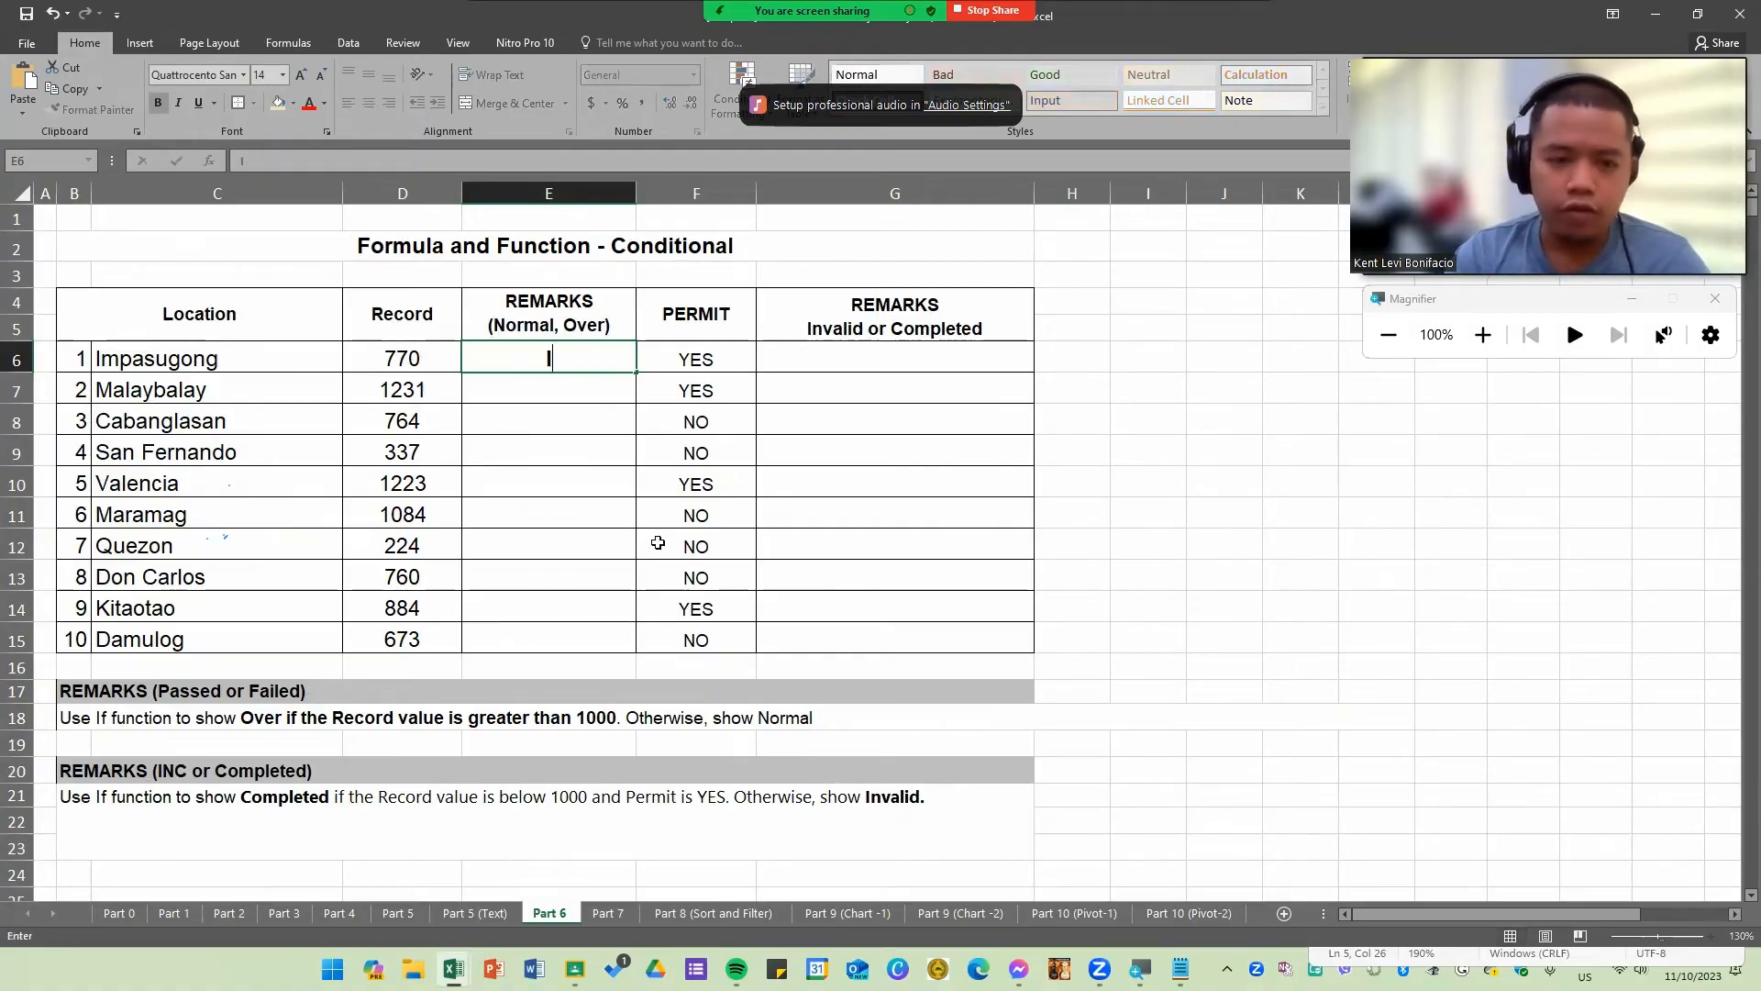
{"action": "type", "text": "=IF("}
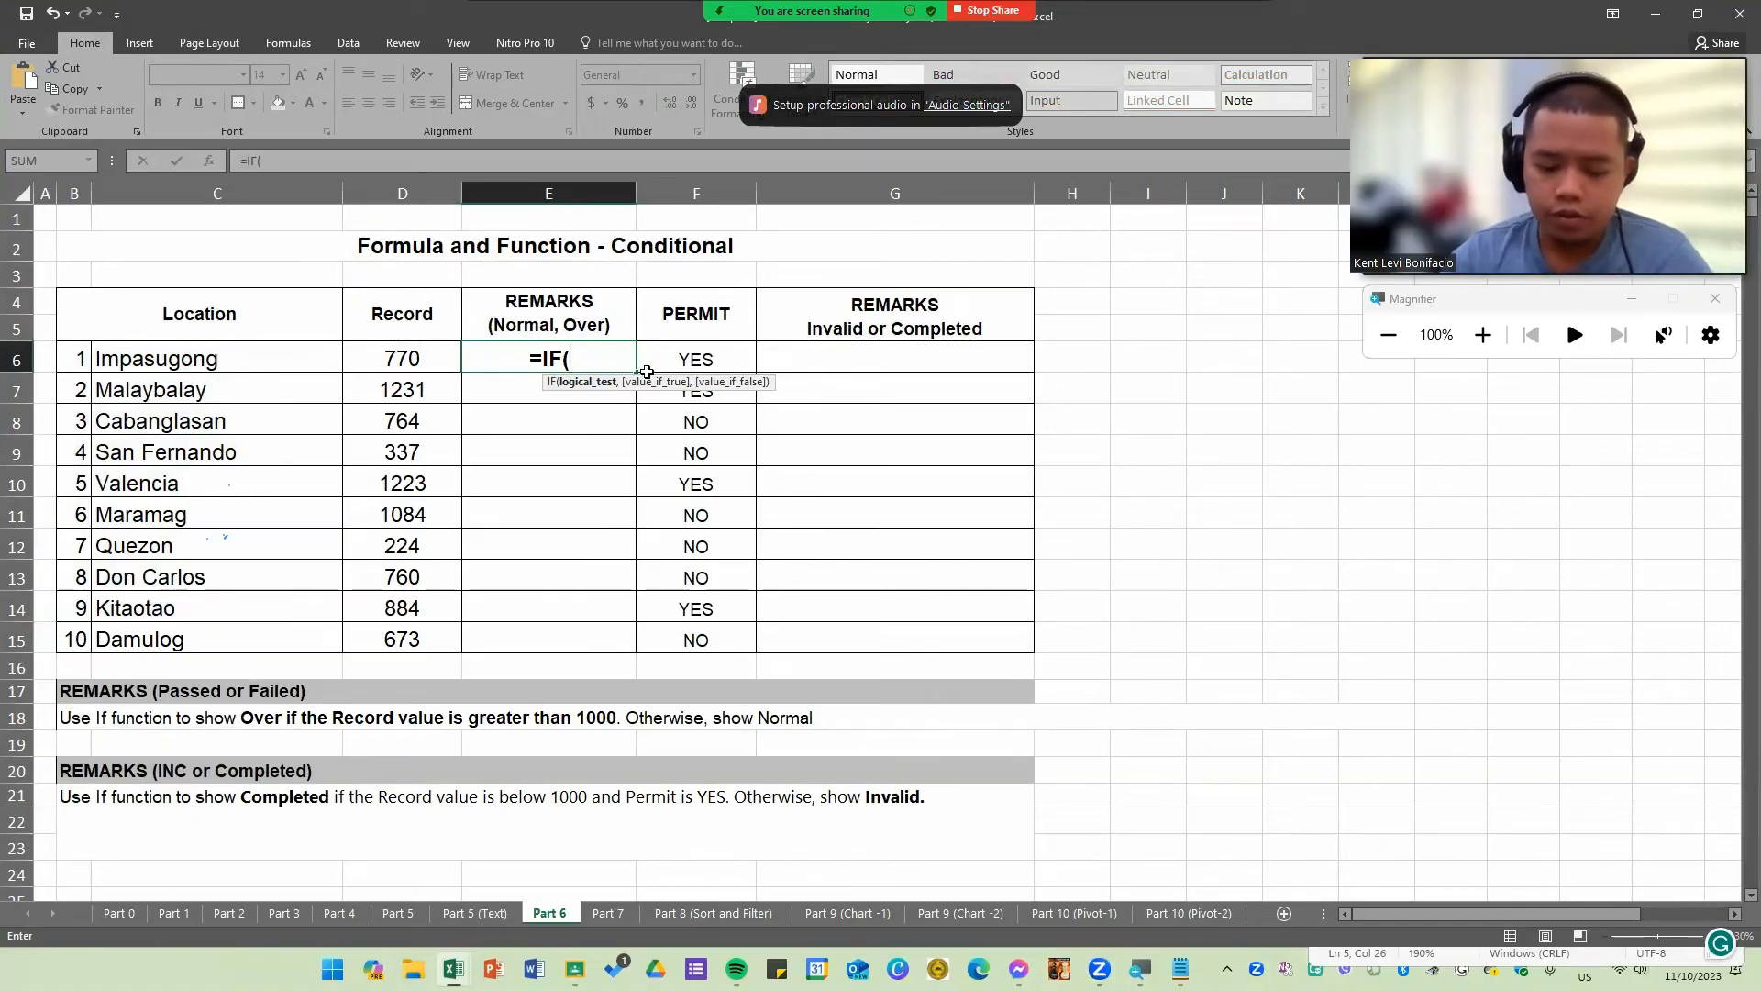
{"action": "type", "text": "condit"}
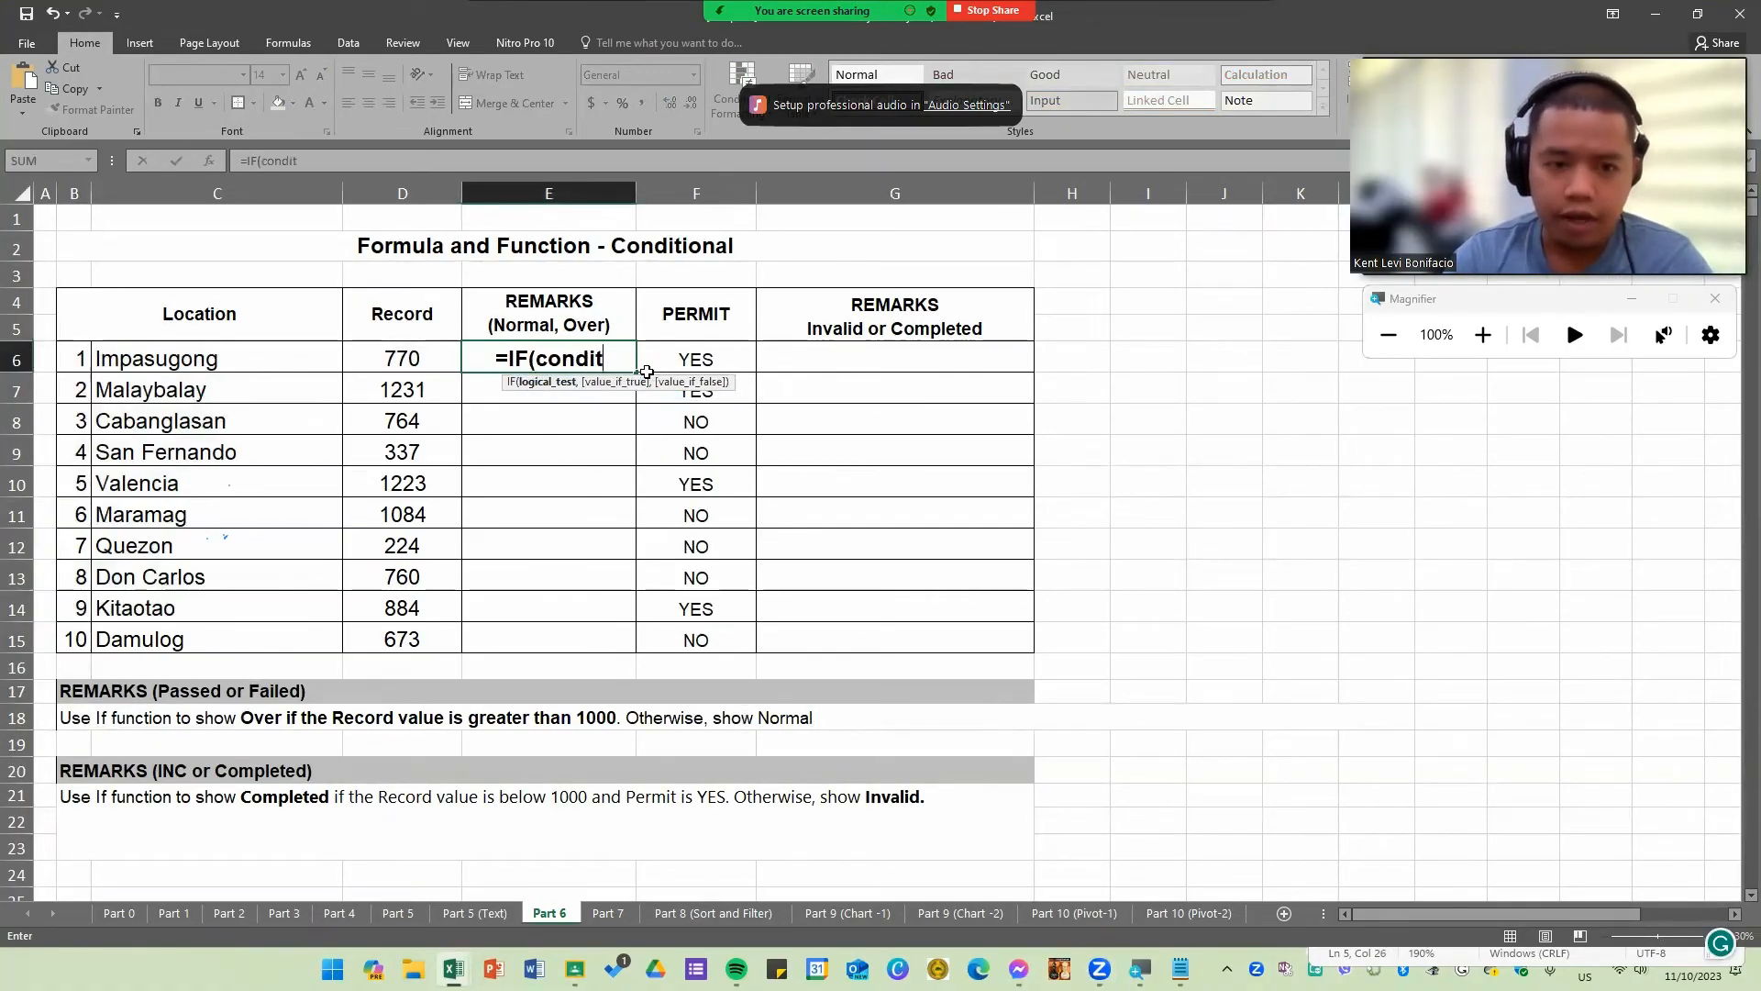
{"action": "type", "text": "ion,"}
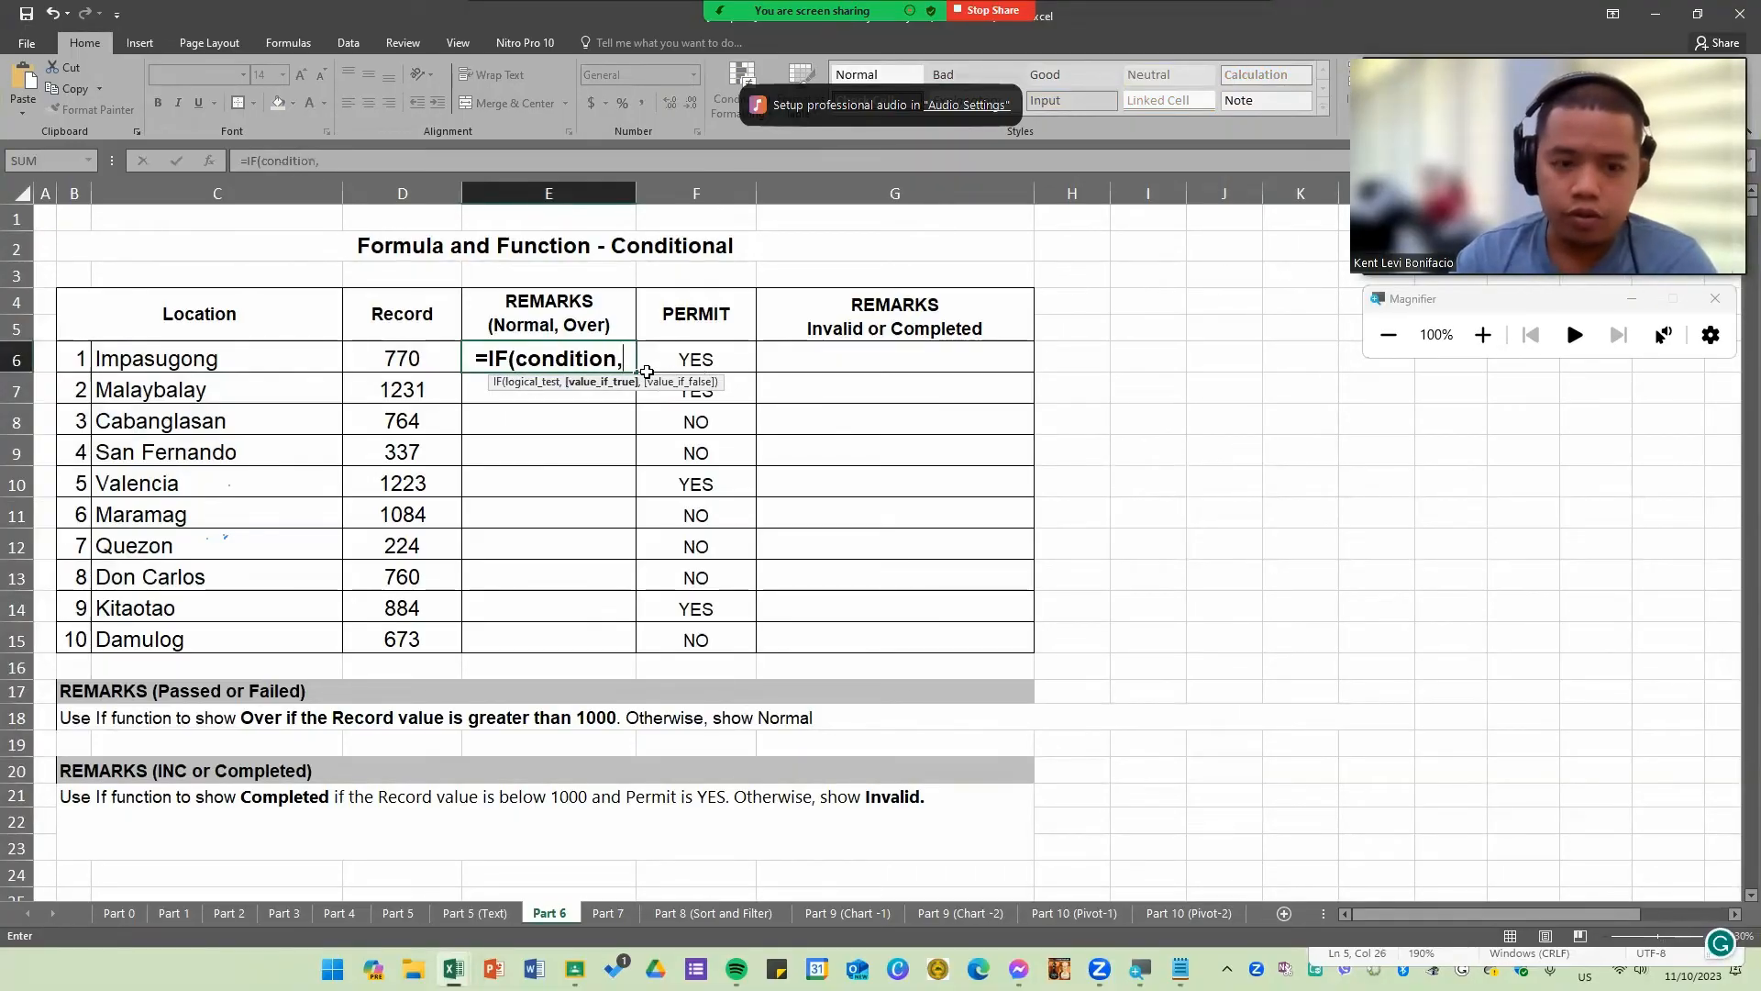
{"action": "type", "text": "T,F)"}
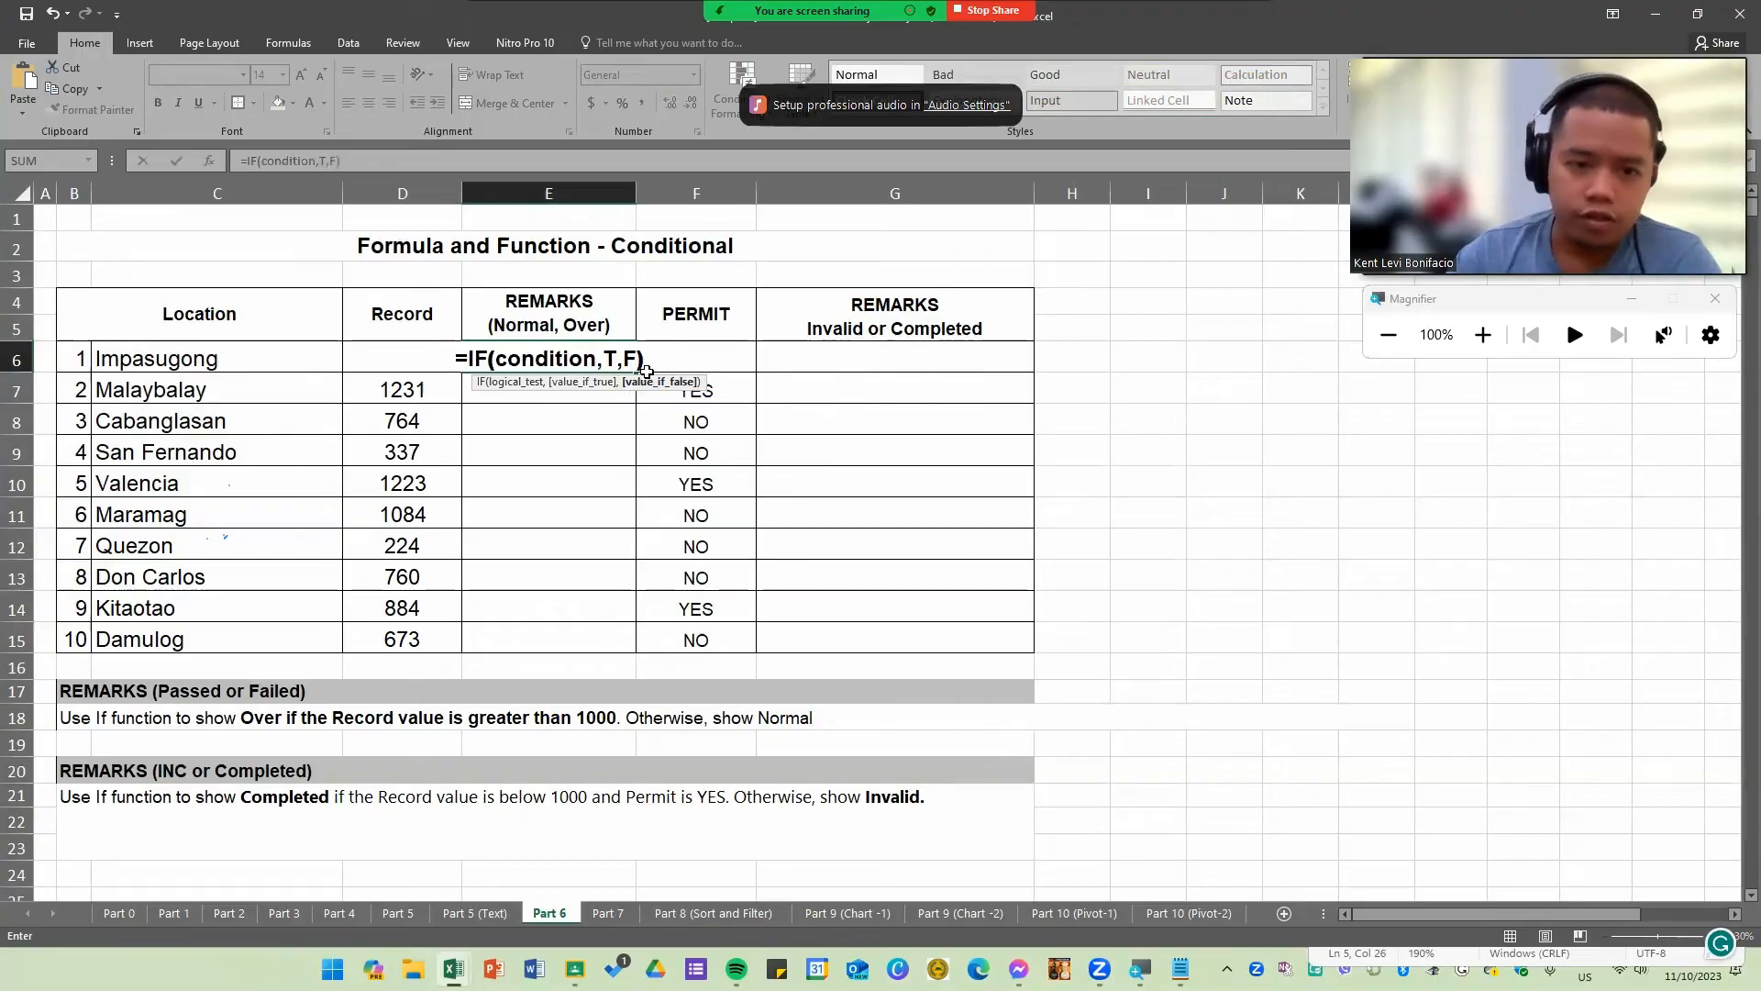
{"action": "left_click_drag", "start_coordinate": [493, 360], "coordinate": [610, 356]}
{"action": "left_click", "coordinate": [610, 355]}
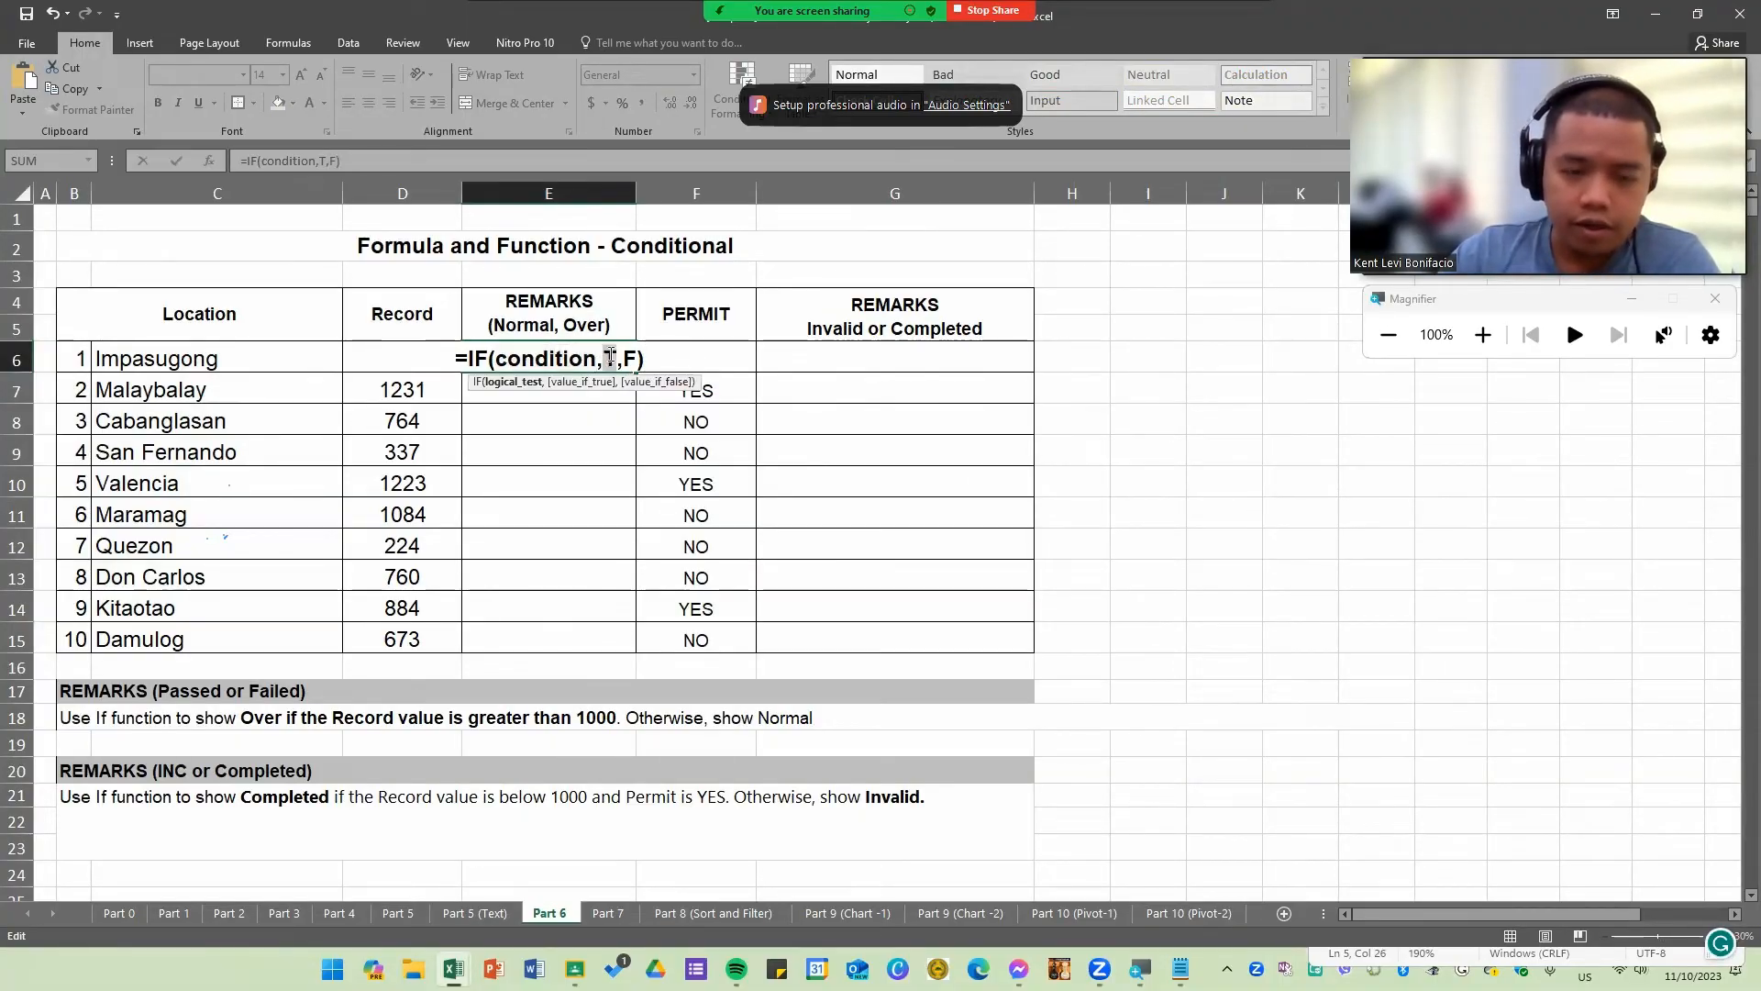
Step: Highlight each argument of the IF template in turn, then cancel the entry in E6
{"action": "double_click", "coordinate": [610, 358]}
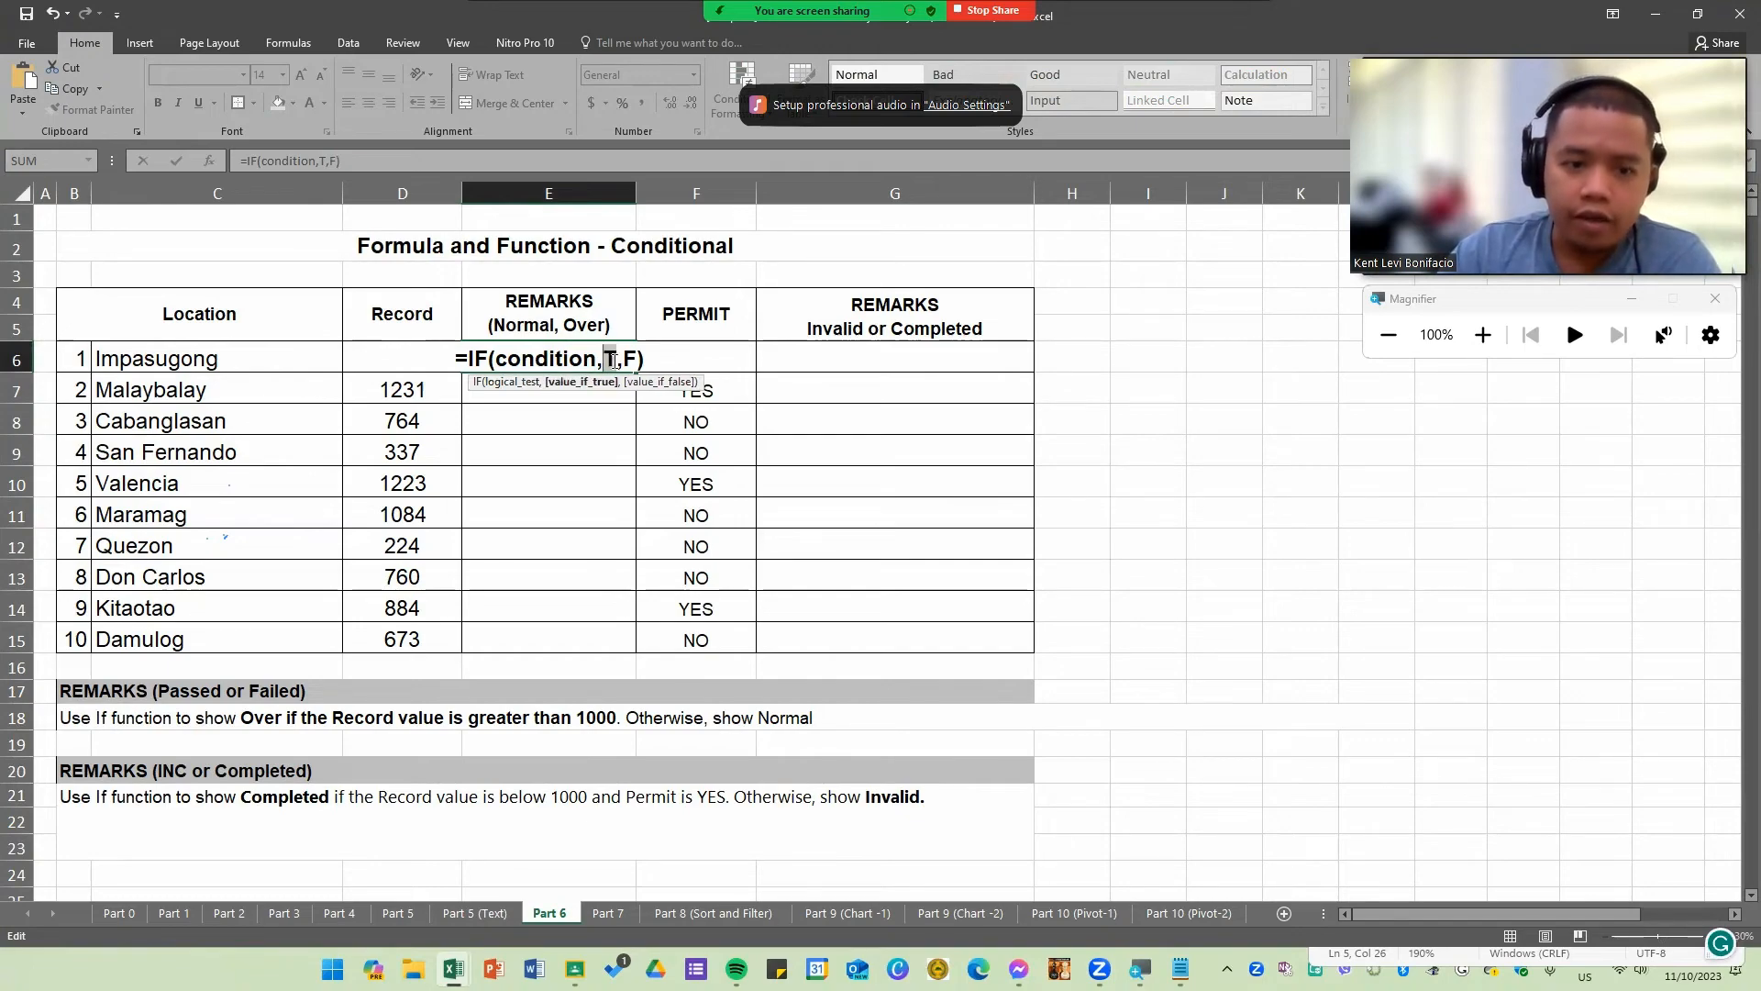
{"action": "left_click", "coordinate": [633, 357]}
{"action": "double_click", "coordinate": [628, 359]}
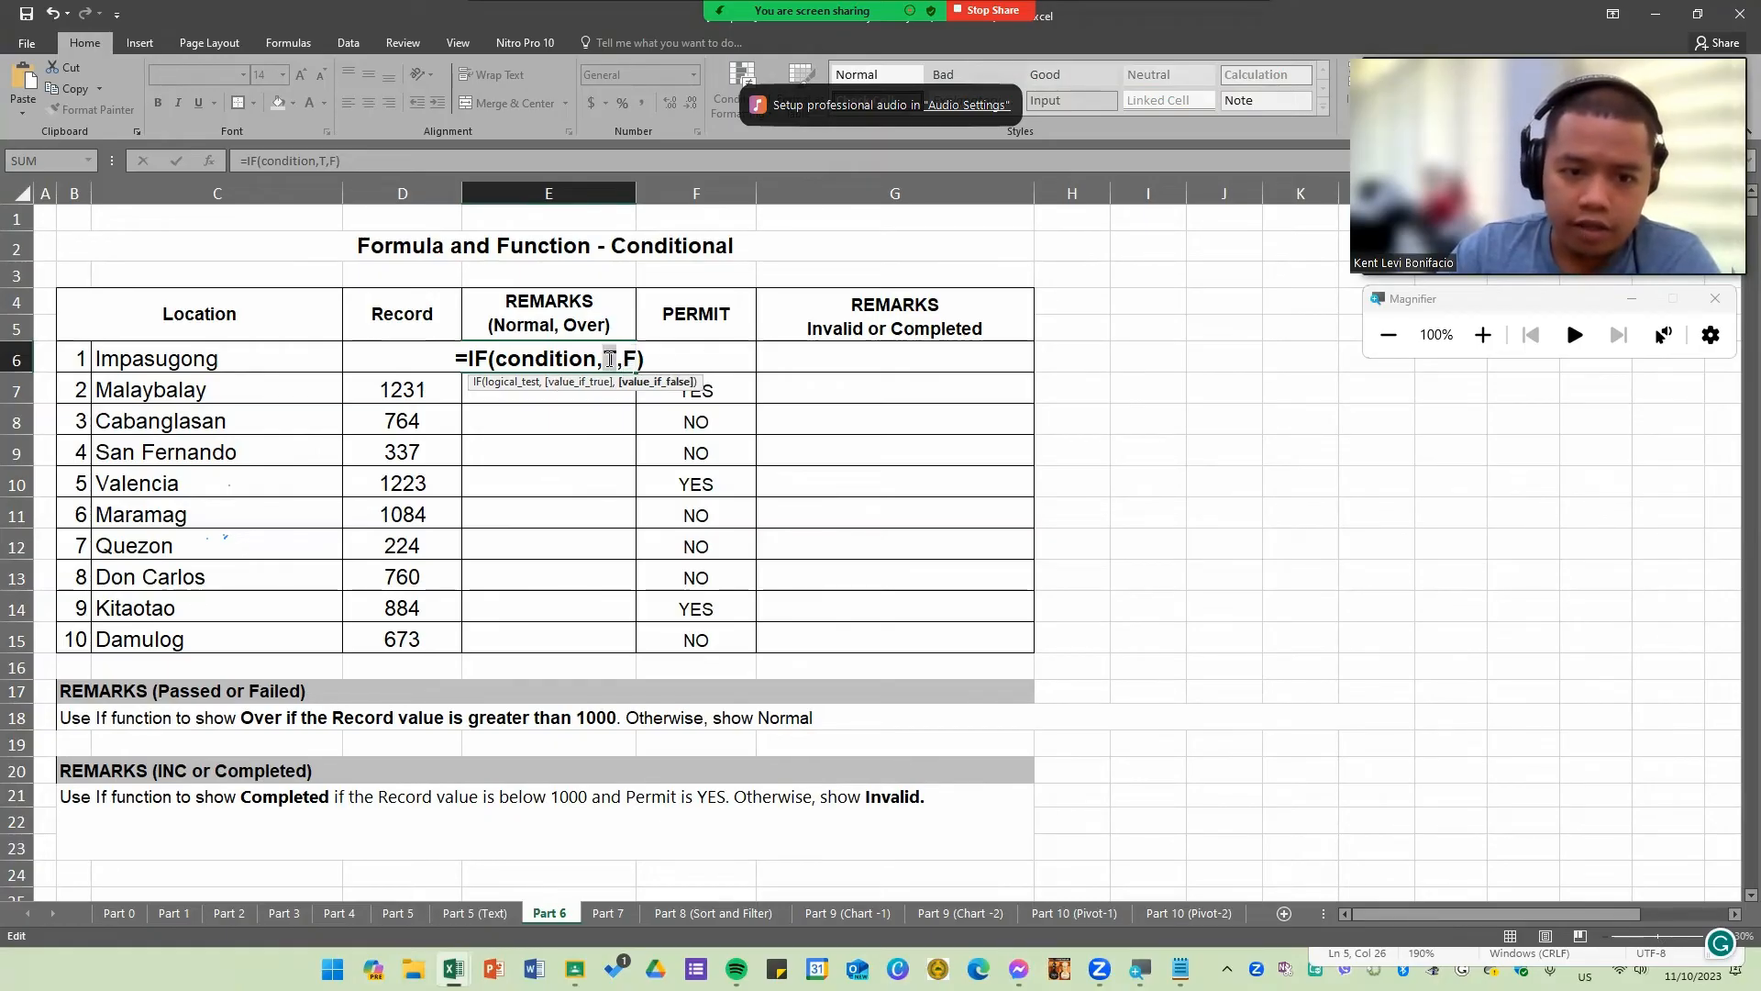
{"action": "left_click_drag", "start_coordinate": [604, 359], "coordinate": [636, 360]}
{"action": "left_click", "coordinate": [629, 360]}
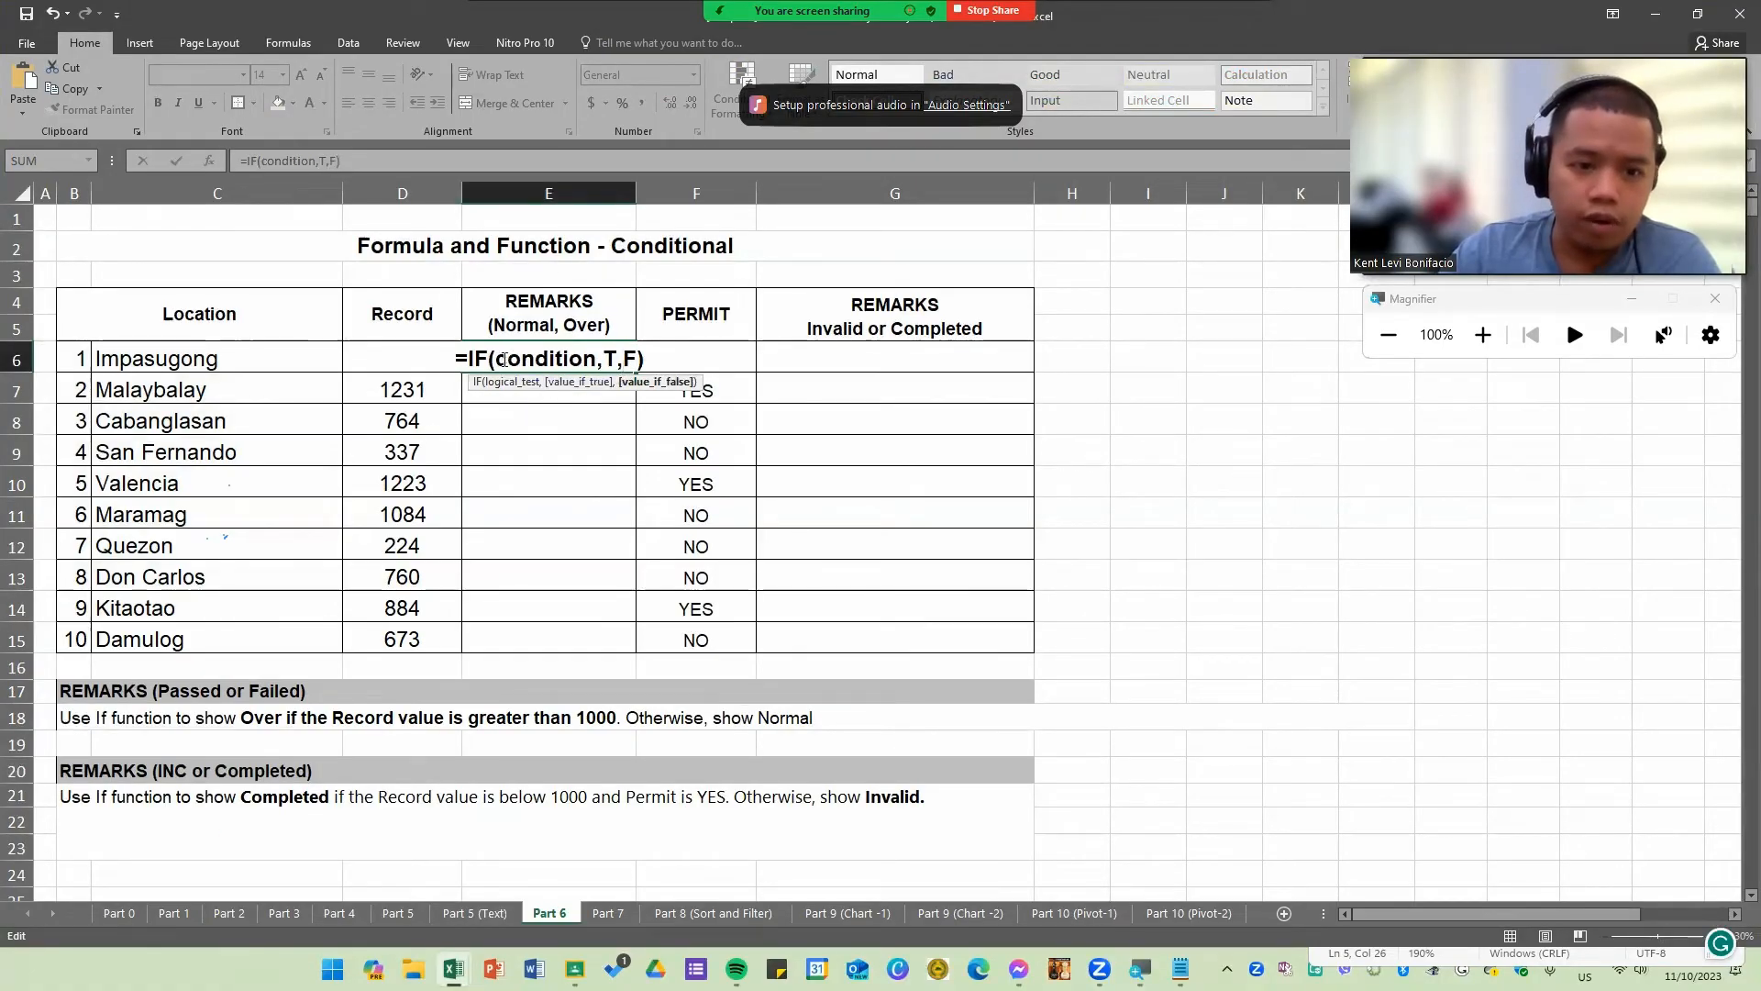
{"action": "left_click_drag", "start_coordinate": [493, 360], "coordinate": [647, 364]}
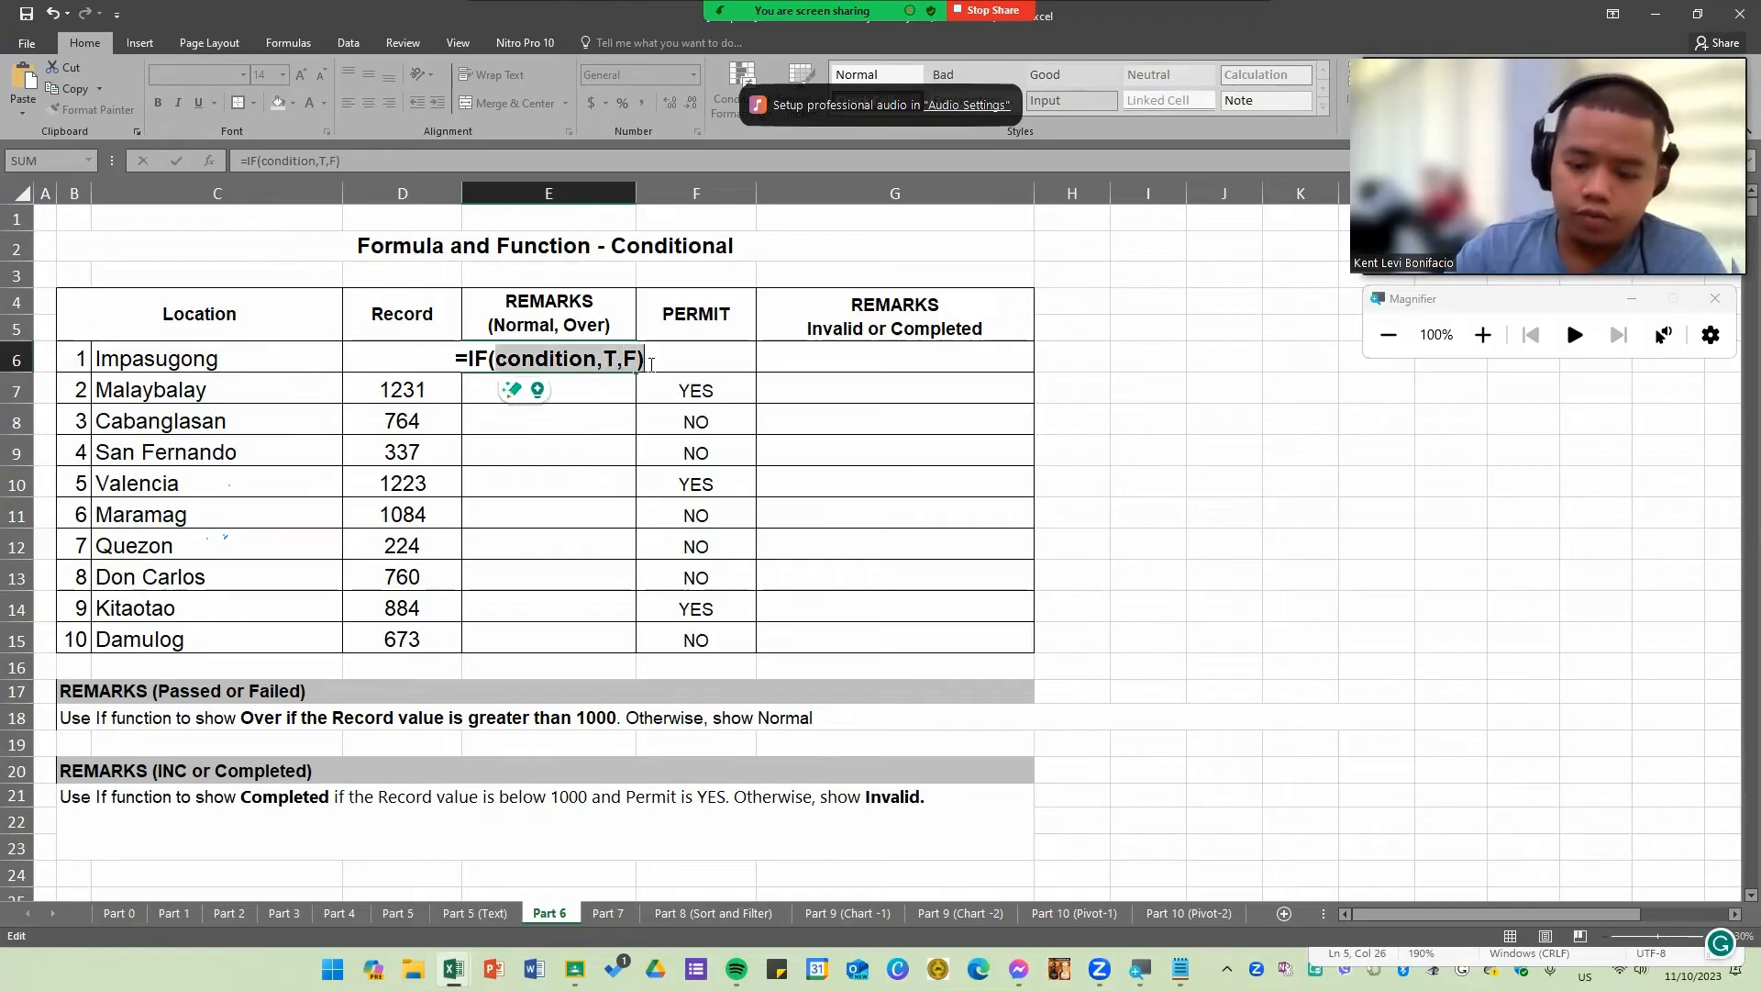
{"action": "type", "text": "("}
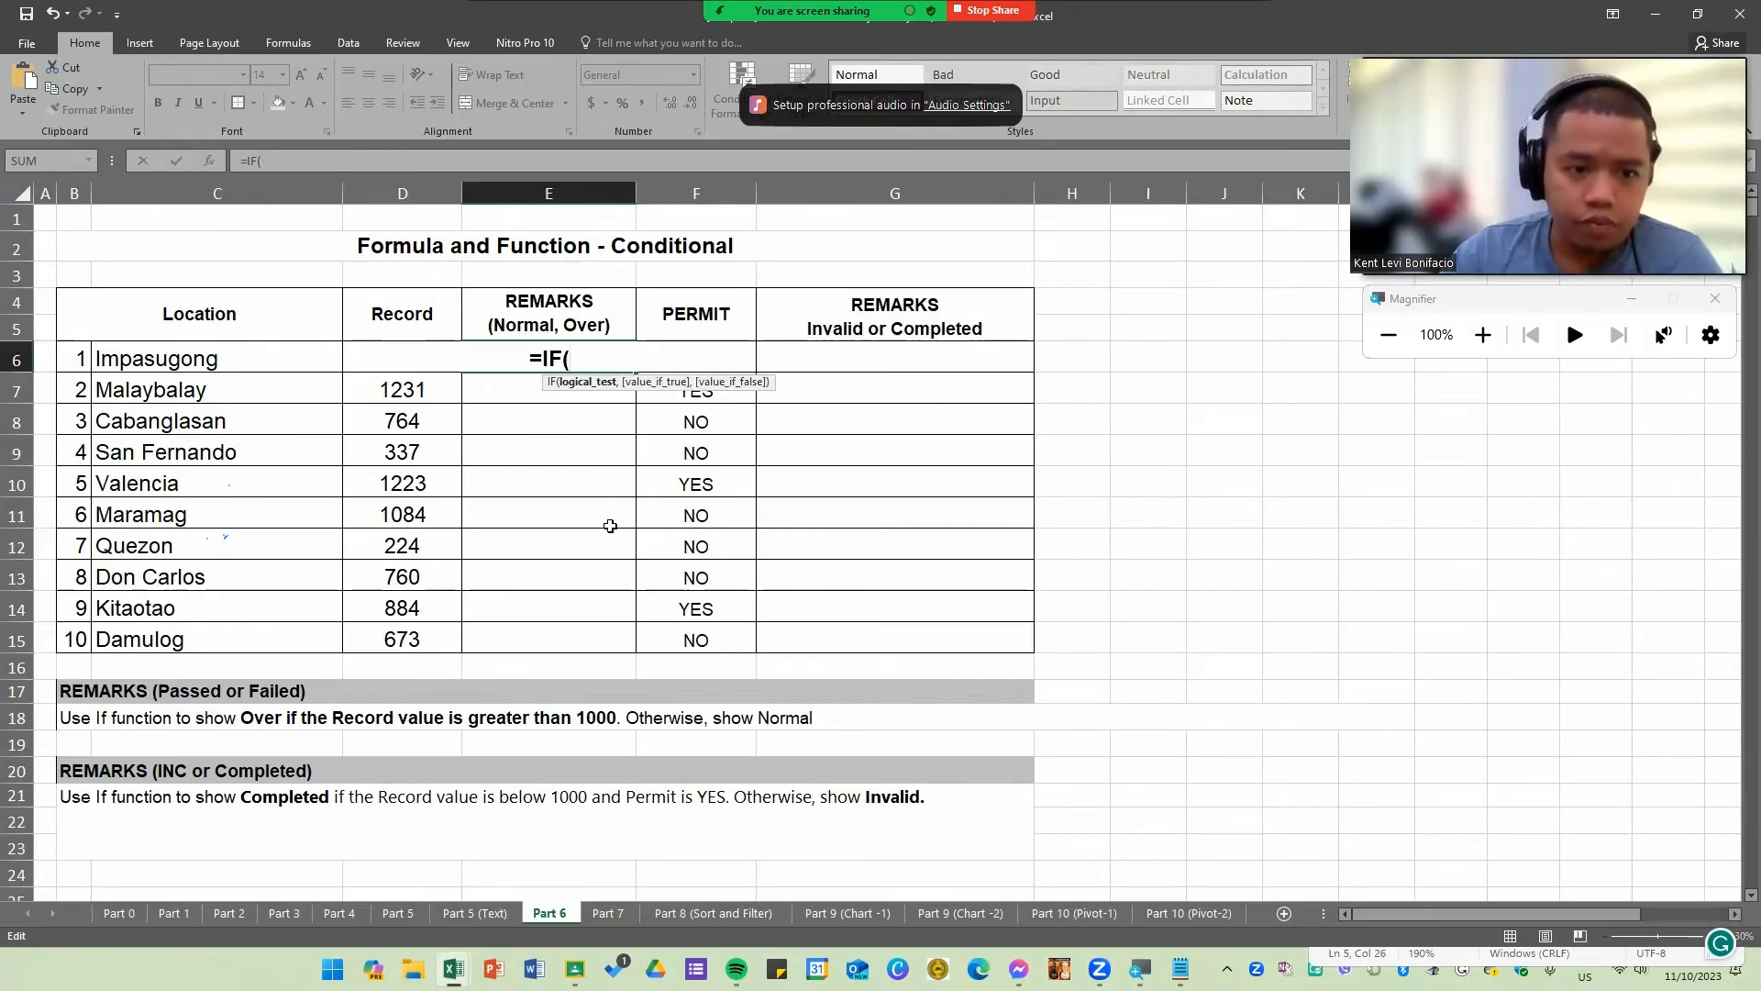
{"action": "key", "text": "Escape"}
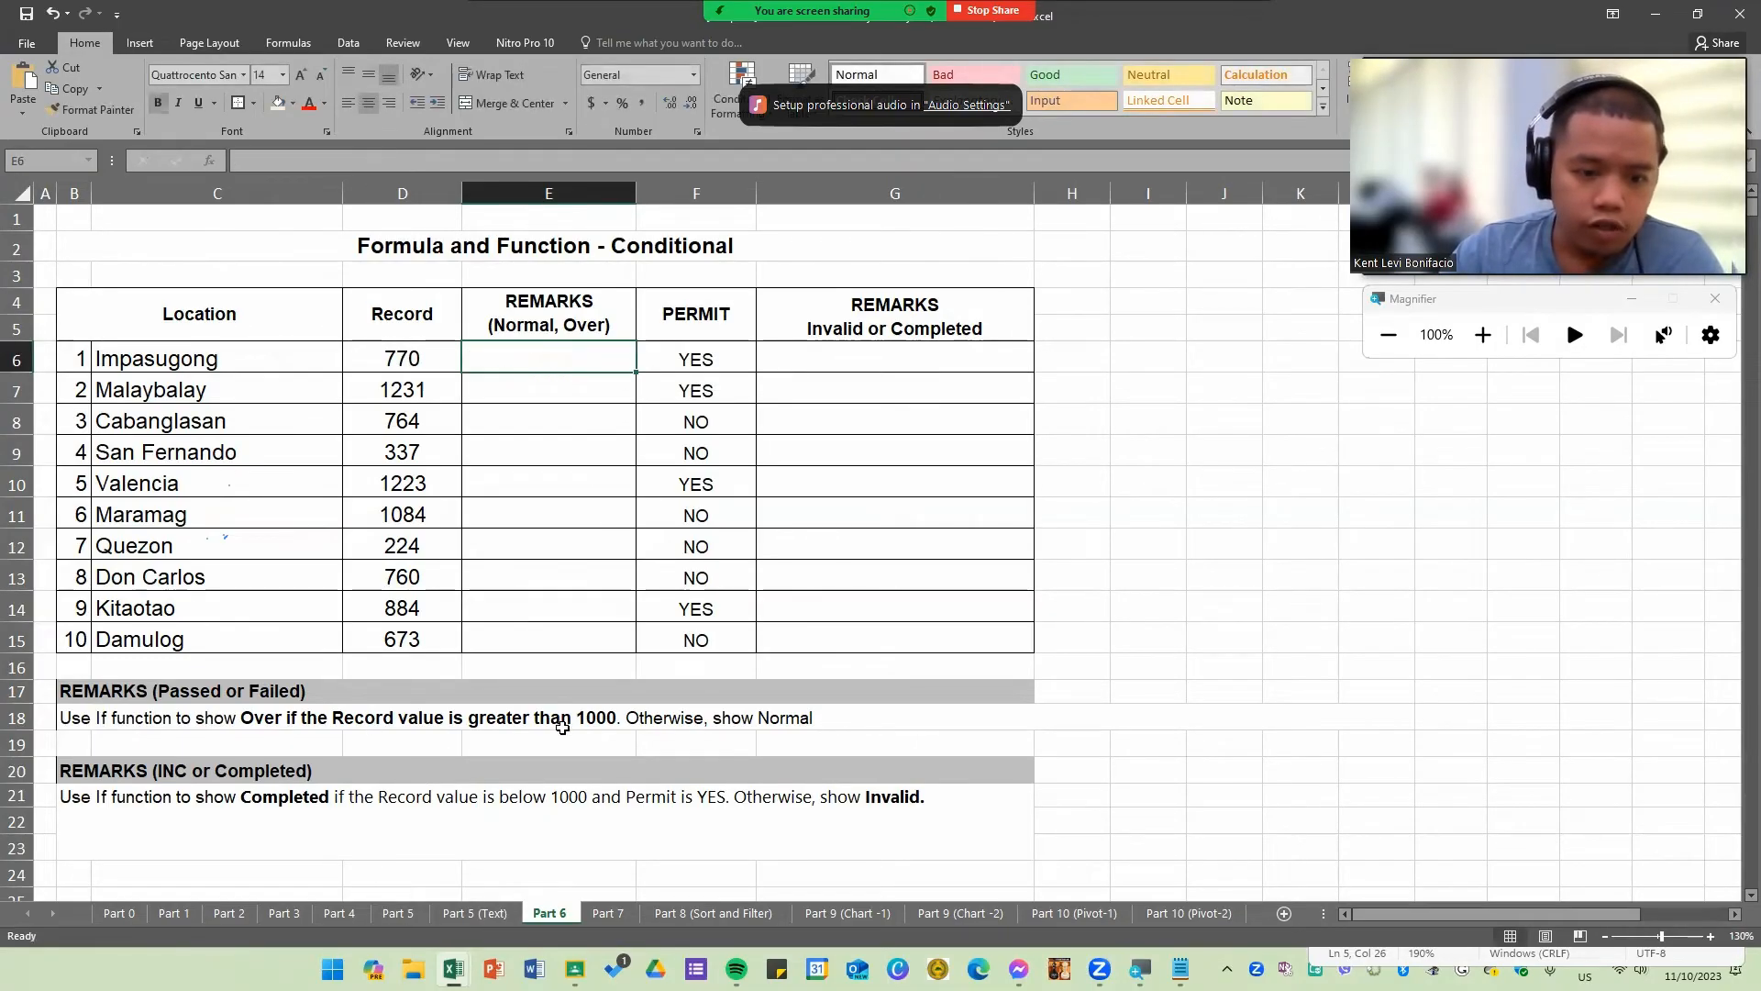
Step: Enter the formula =IF(D6>1000,"Over","Normal") in E6 for the row 18 remark
{"action": "left_click", "coordinate": [596, 725]}
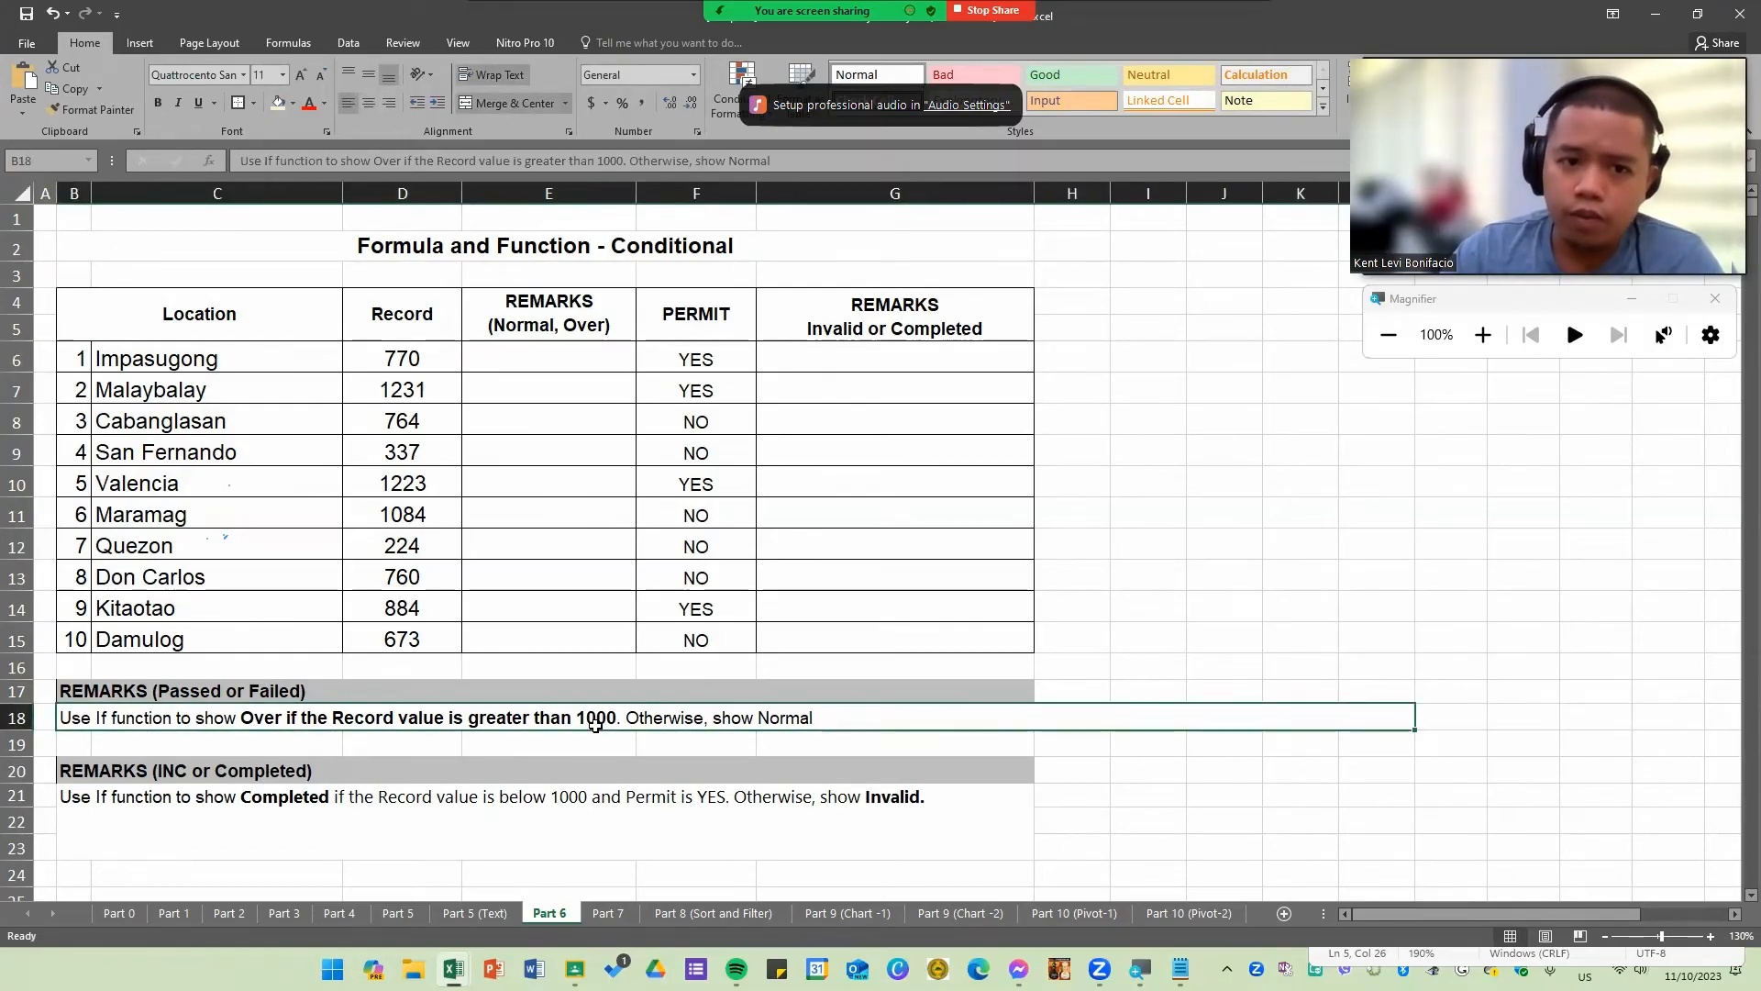
{"action": "left_click", "coordinate": [558, 354]}
{"action": "type", "text": "="}
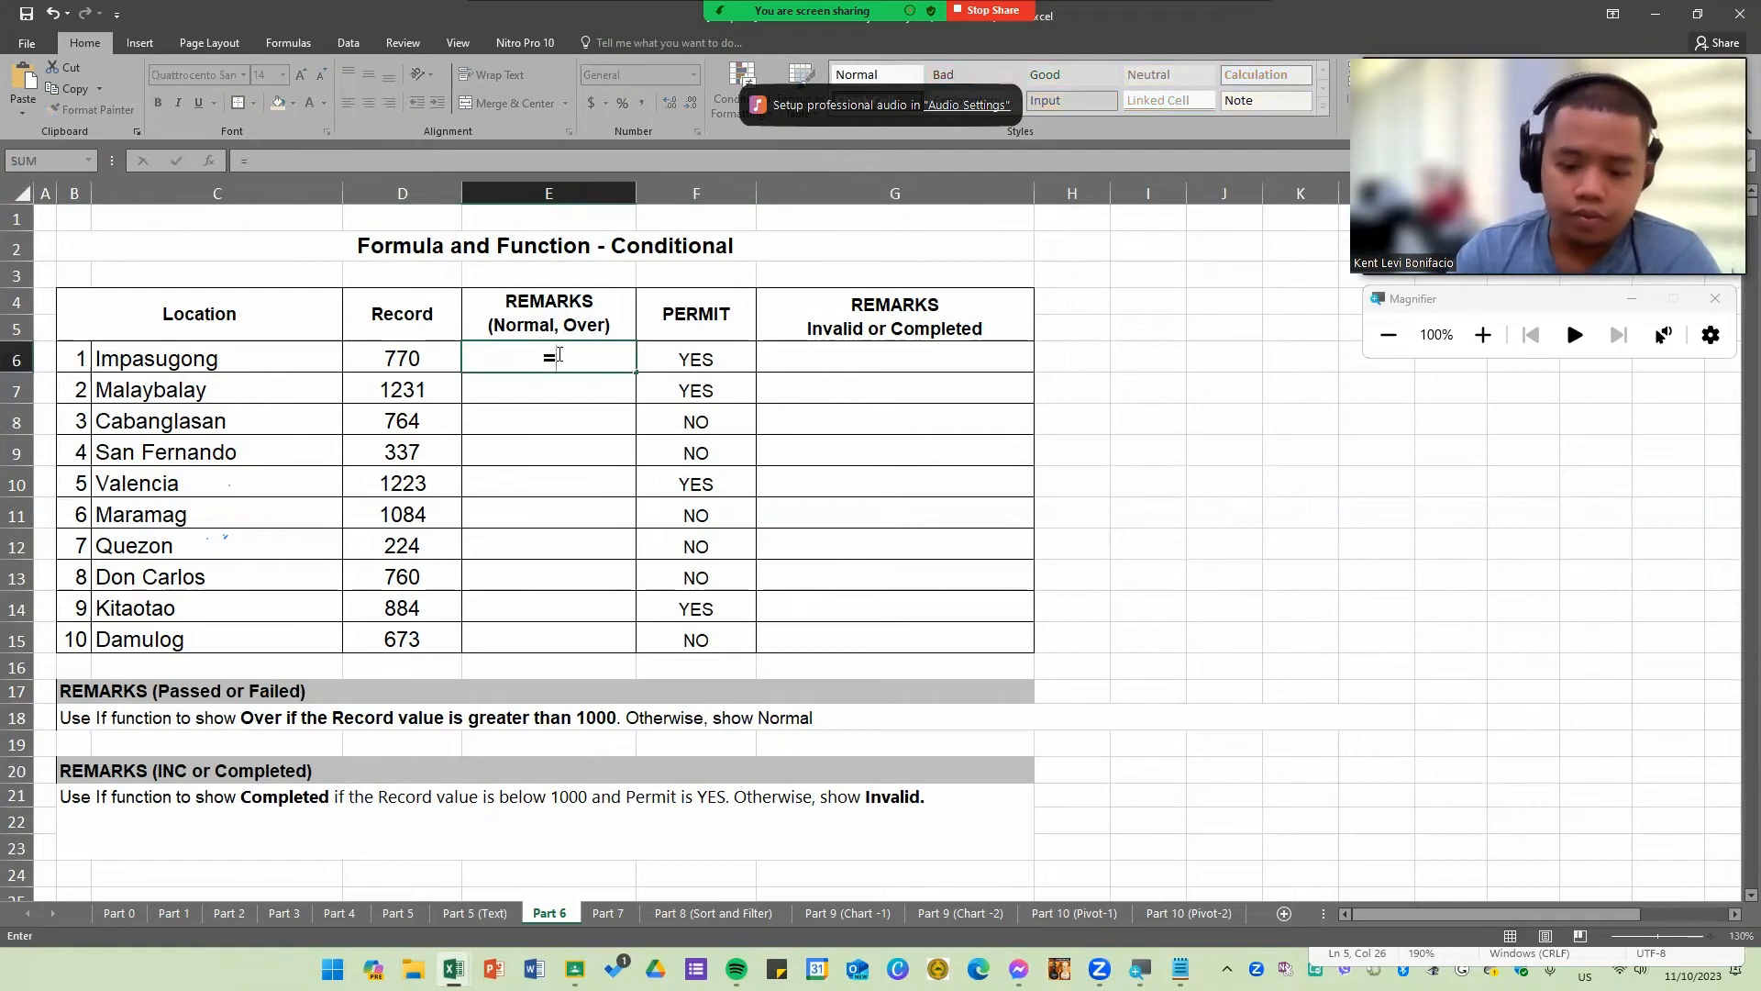
{"action": "type", "text": "IF("}
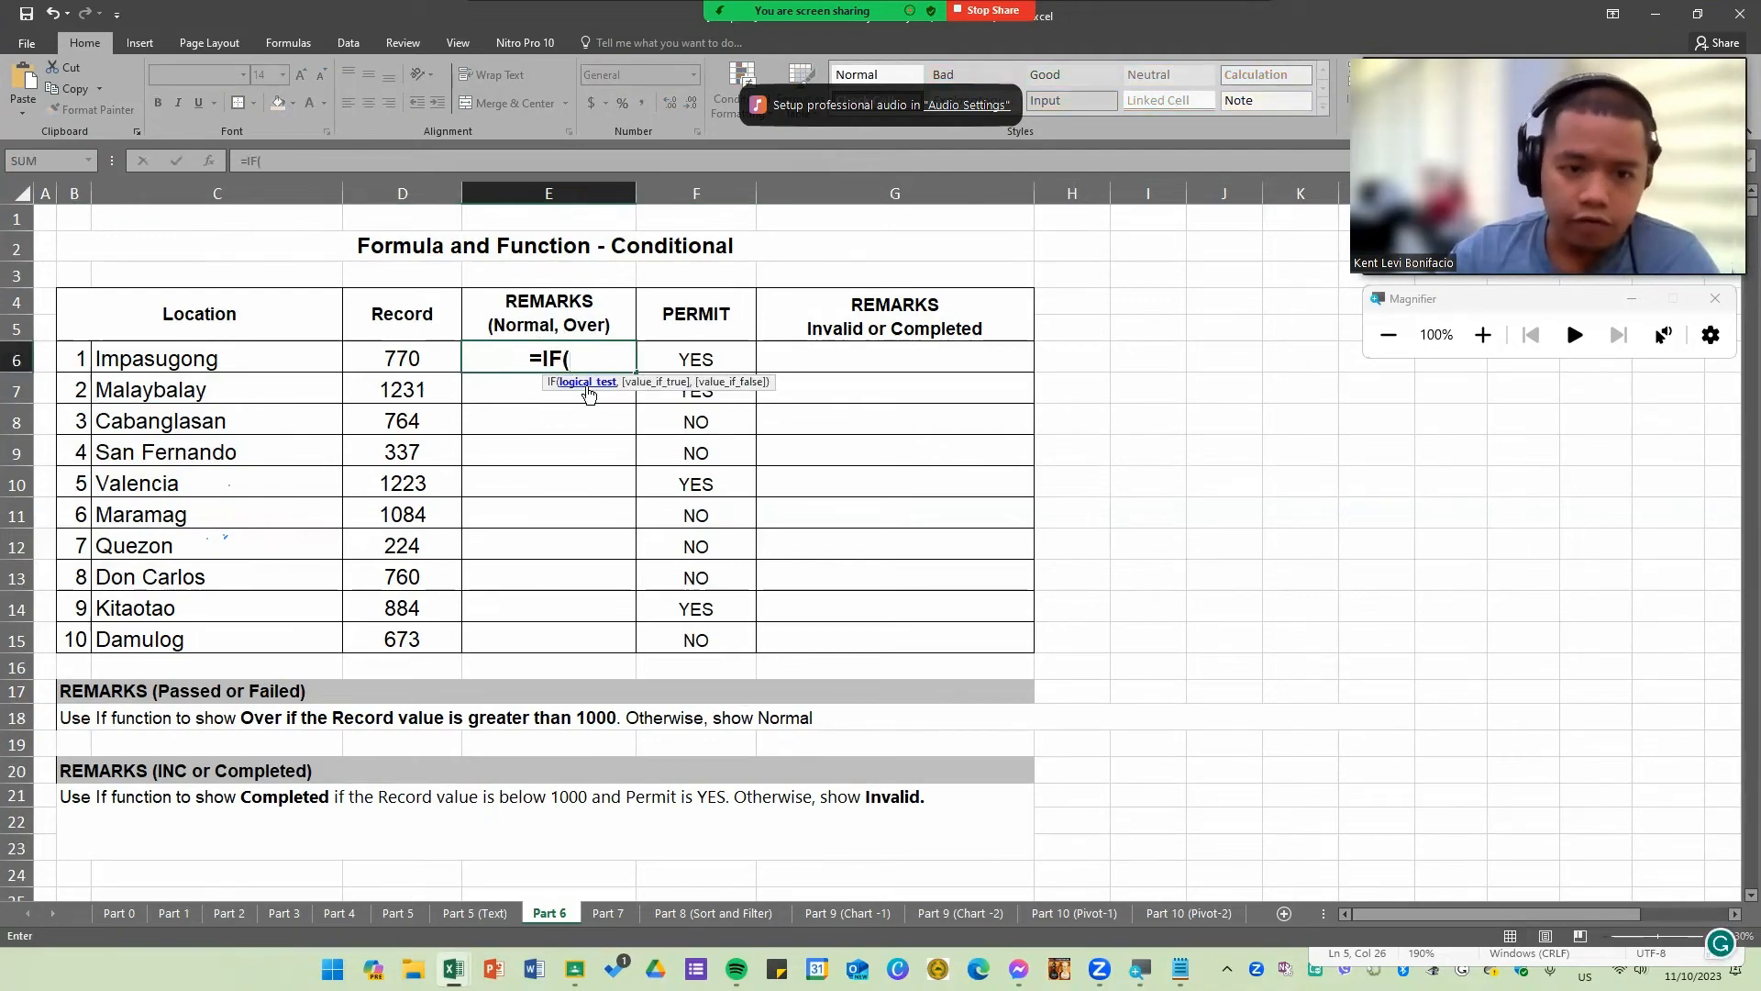
{"action": "left_click", "coordinate": [397, 361]}
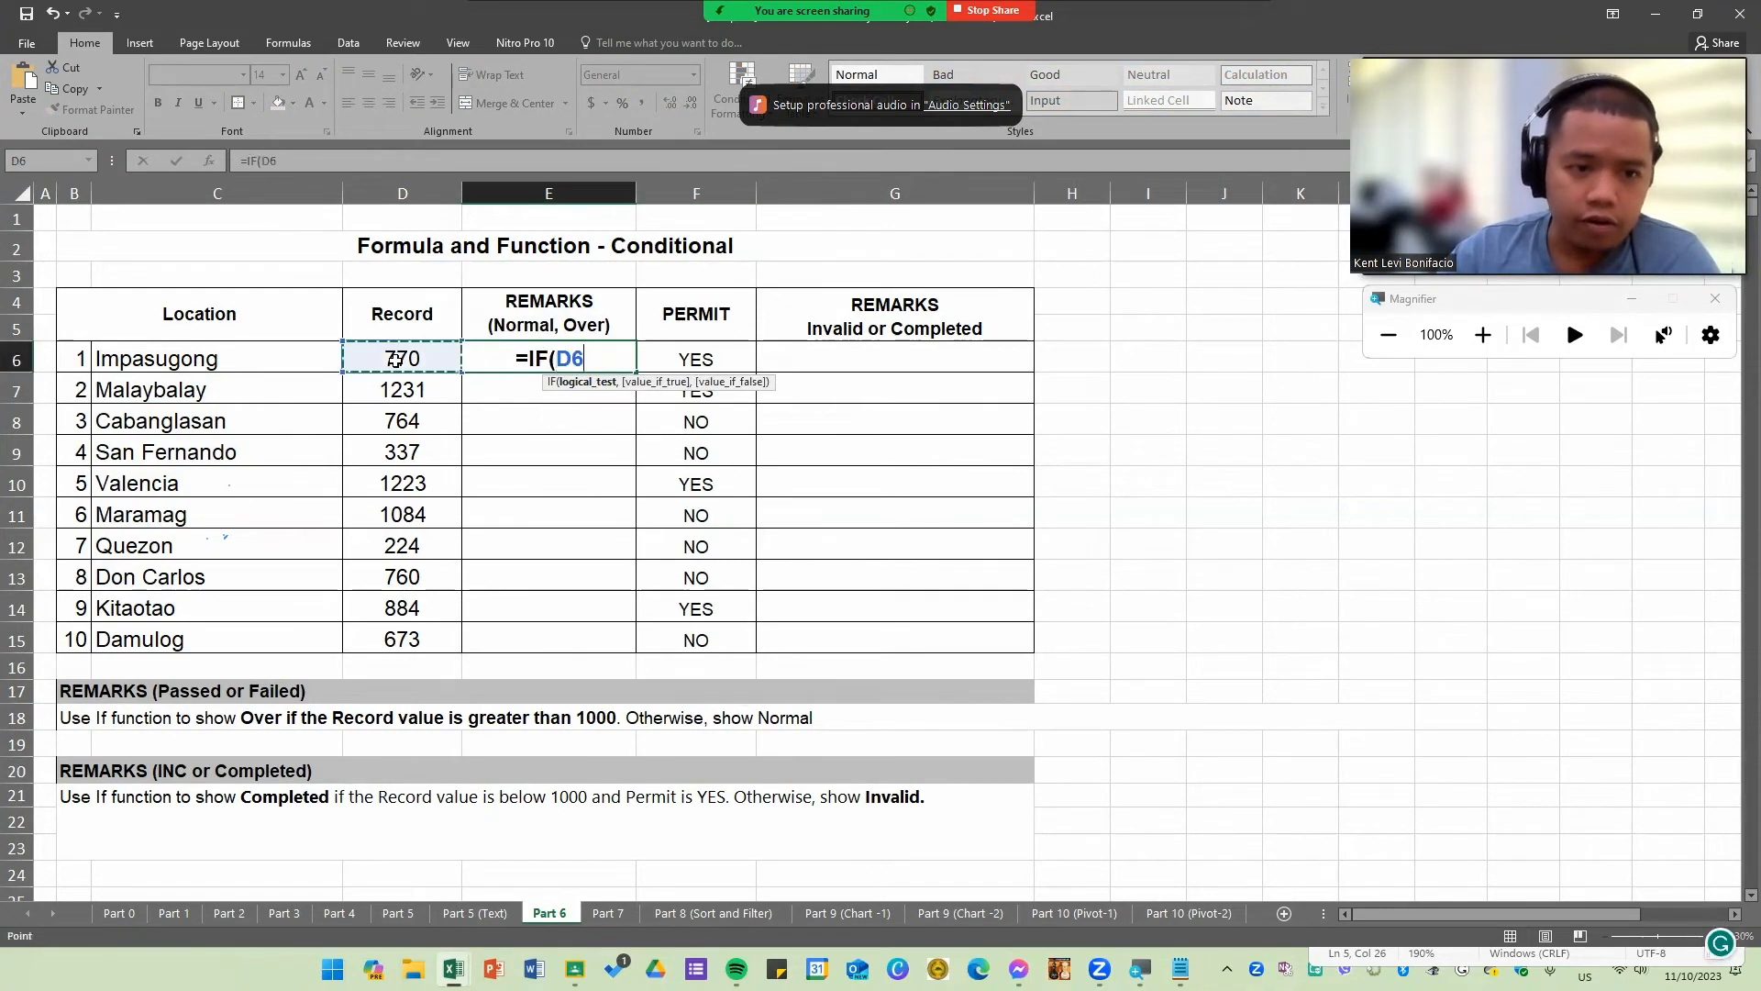
{"action": "type", "text": ">"}
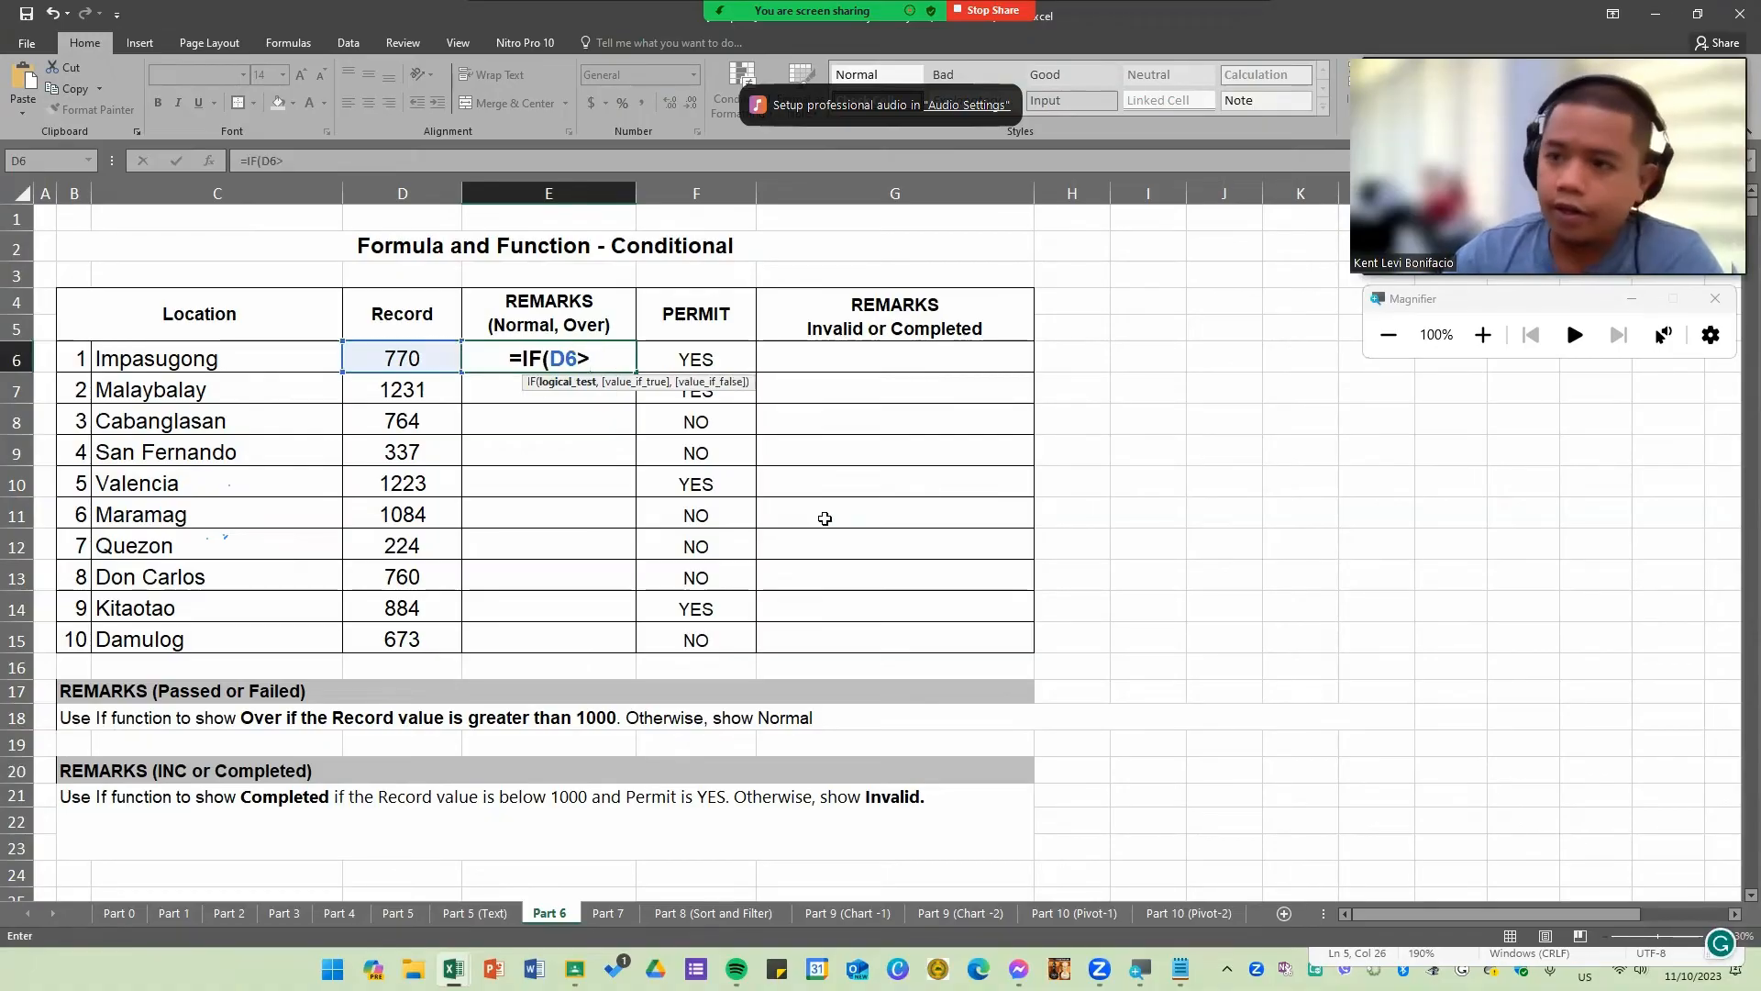
{"action": "type", "text": "1000"}
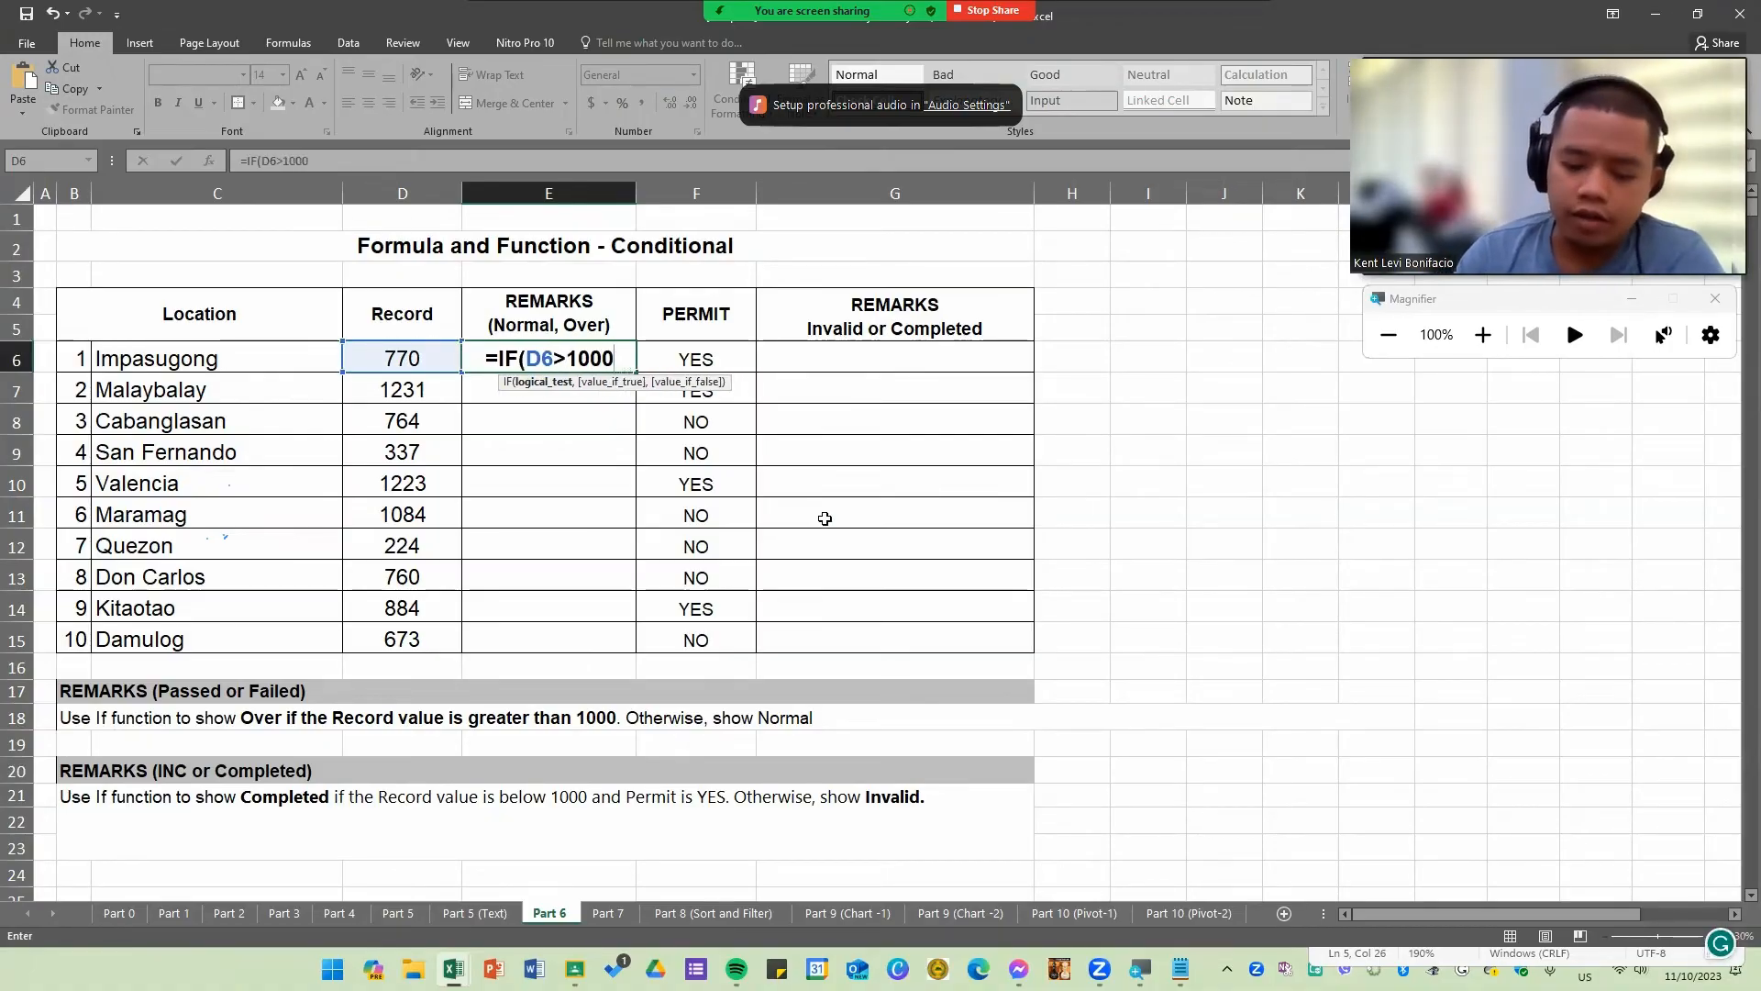
{"action": "type", "text": ",\""}
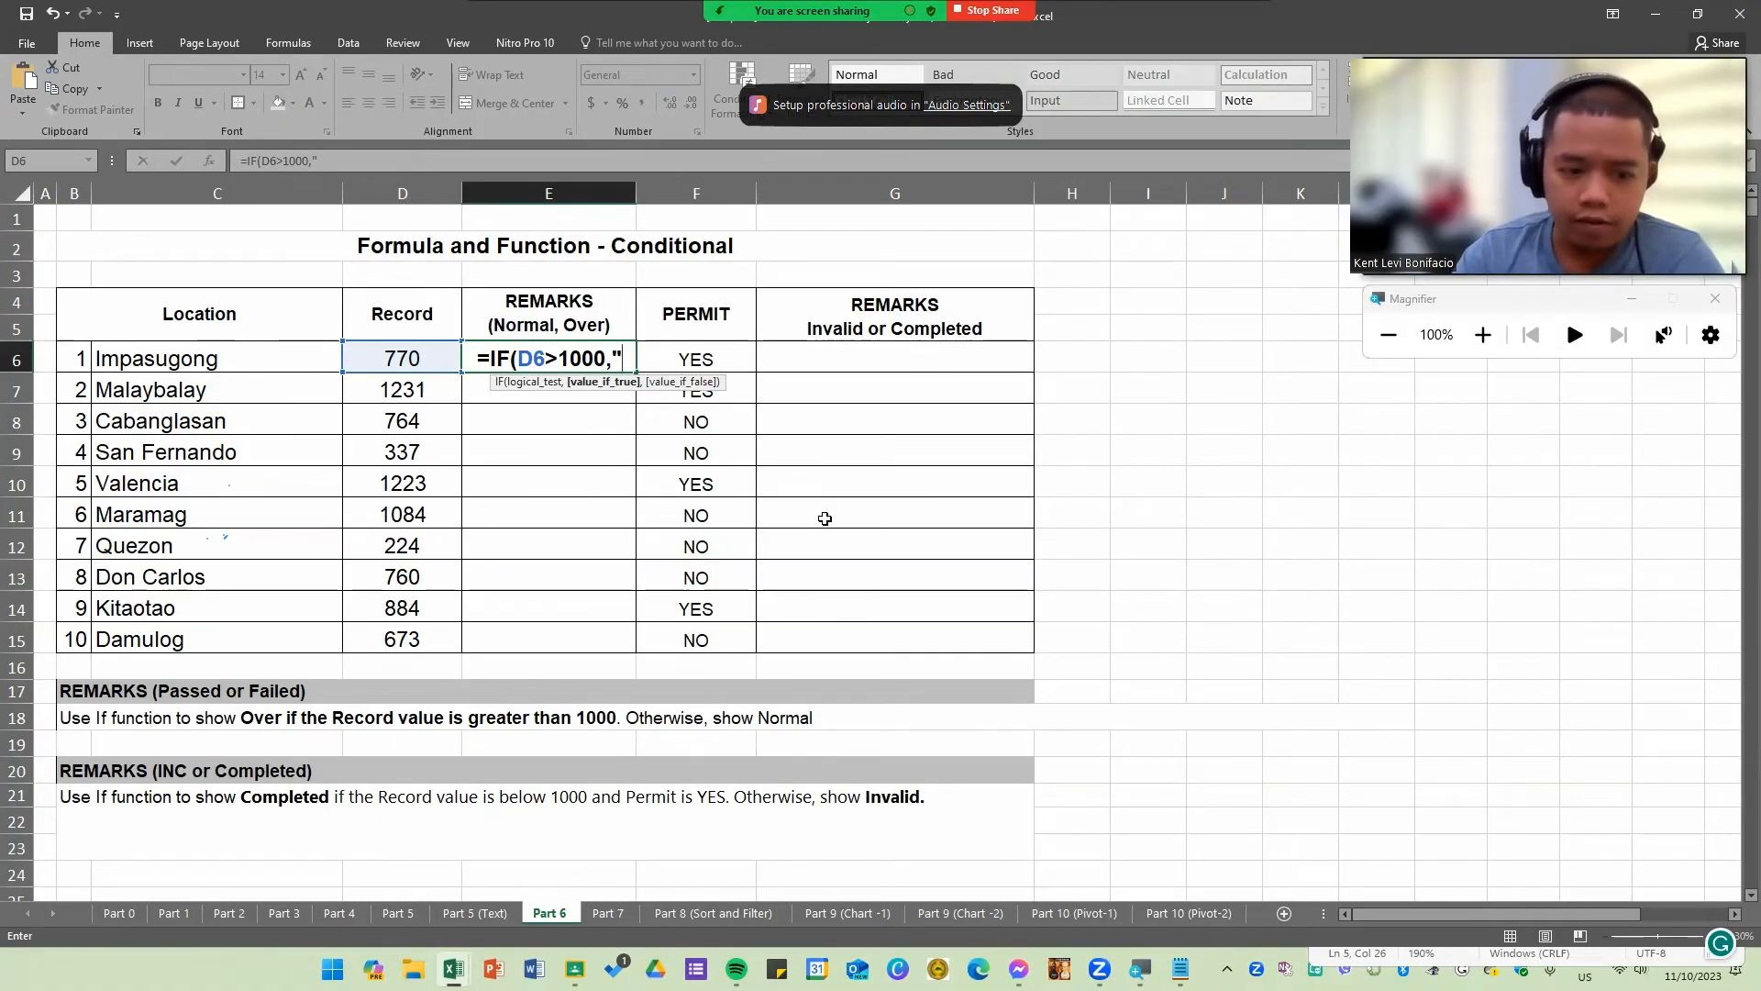
{"action": "type", "text": "Over\""}
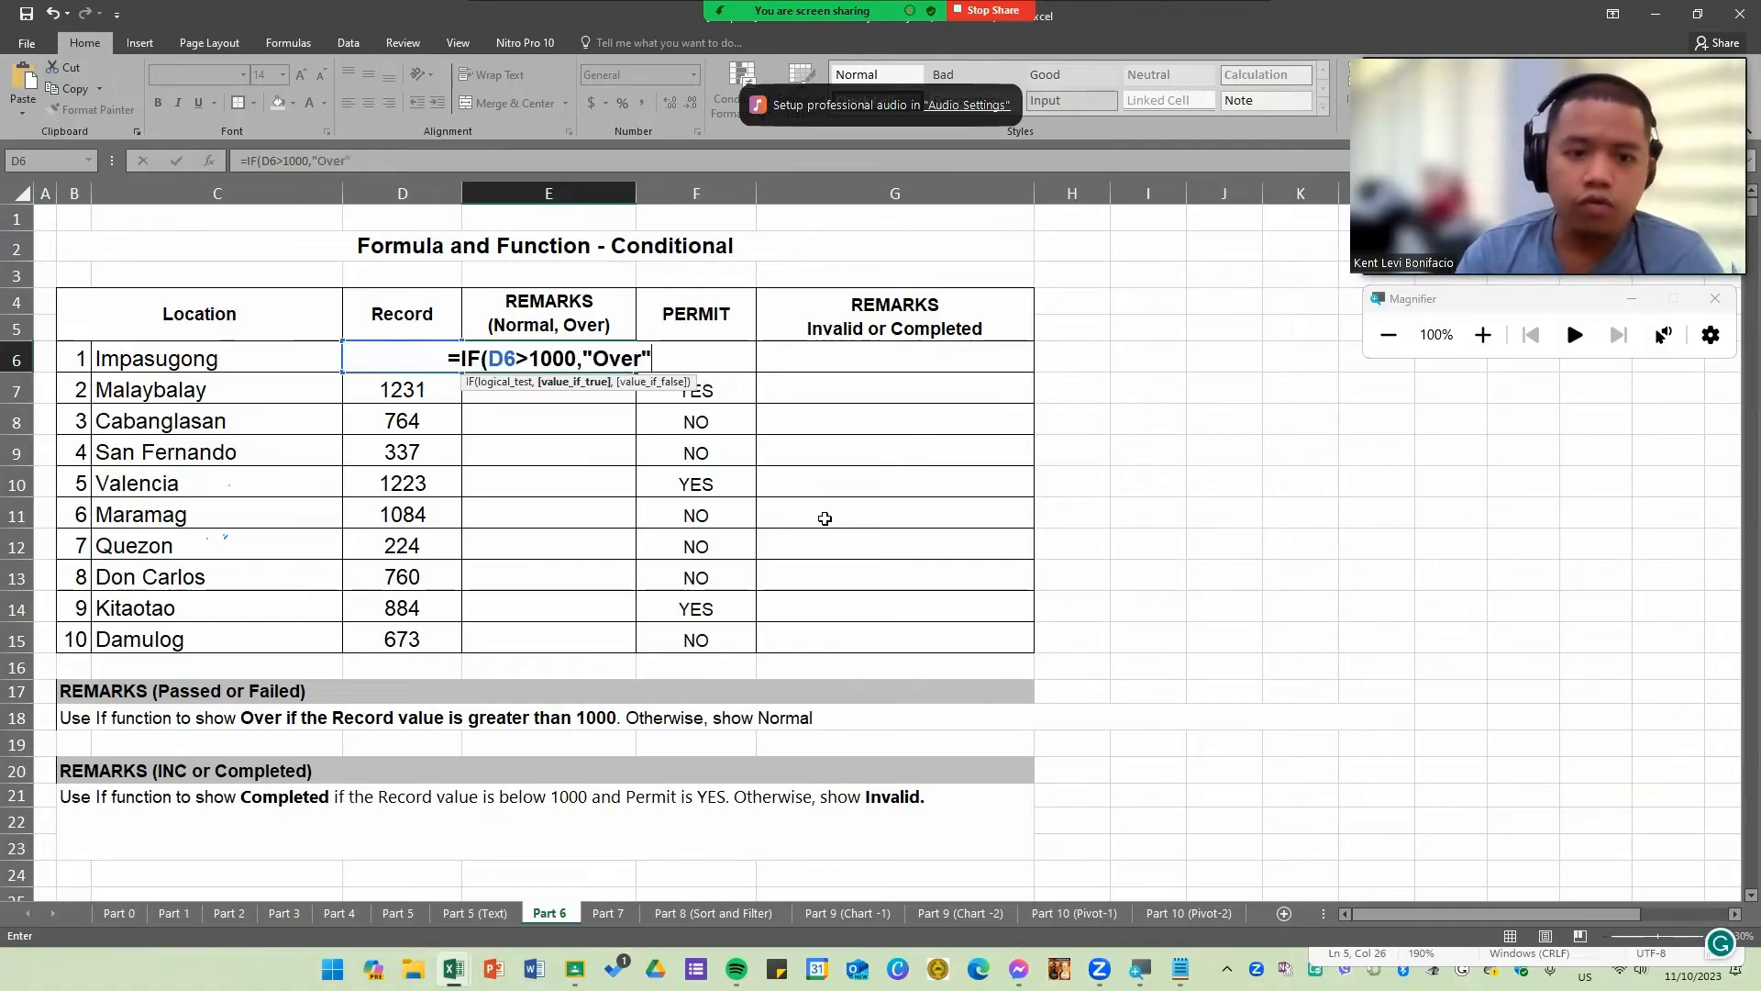
{"action": "type", "text": ","}
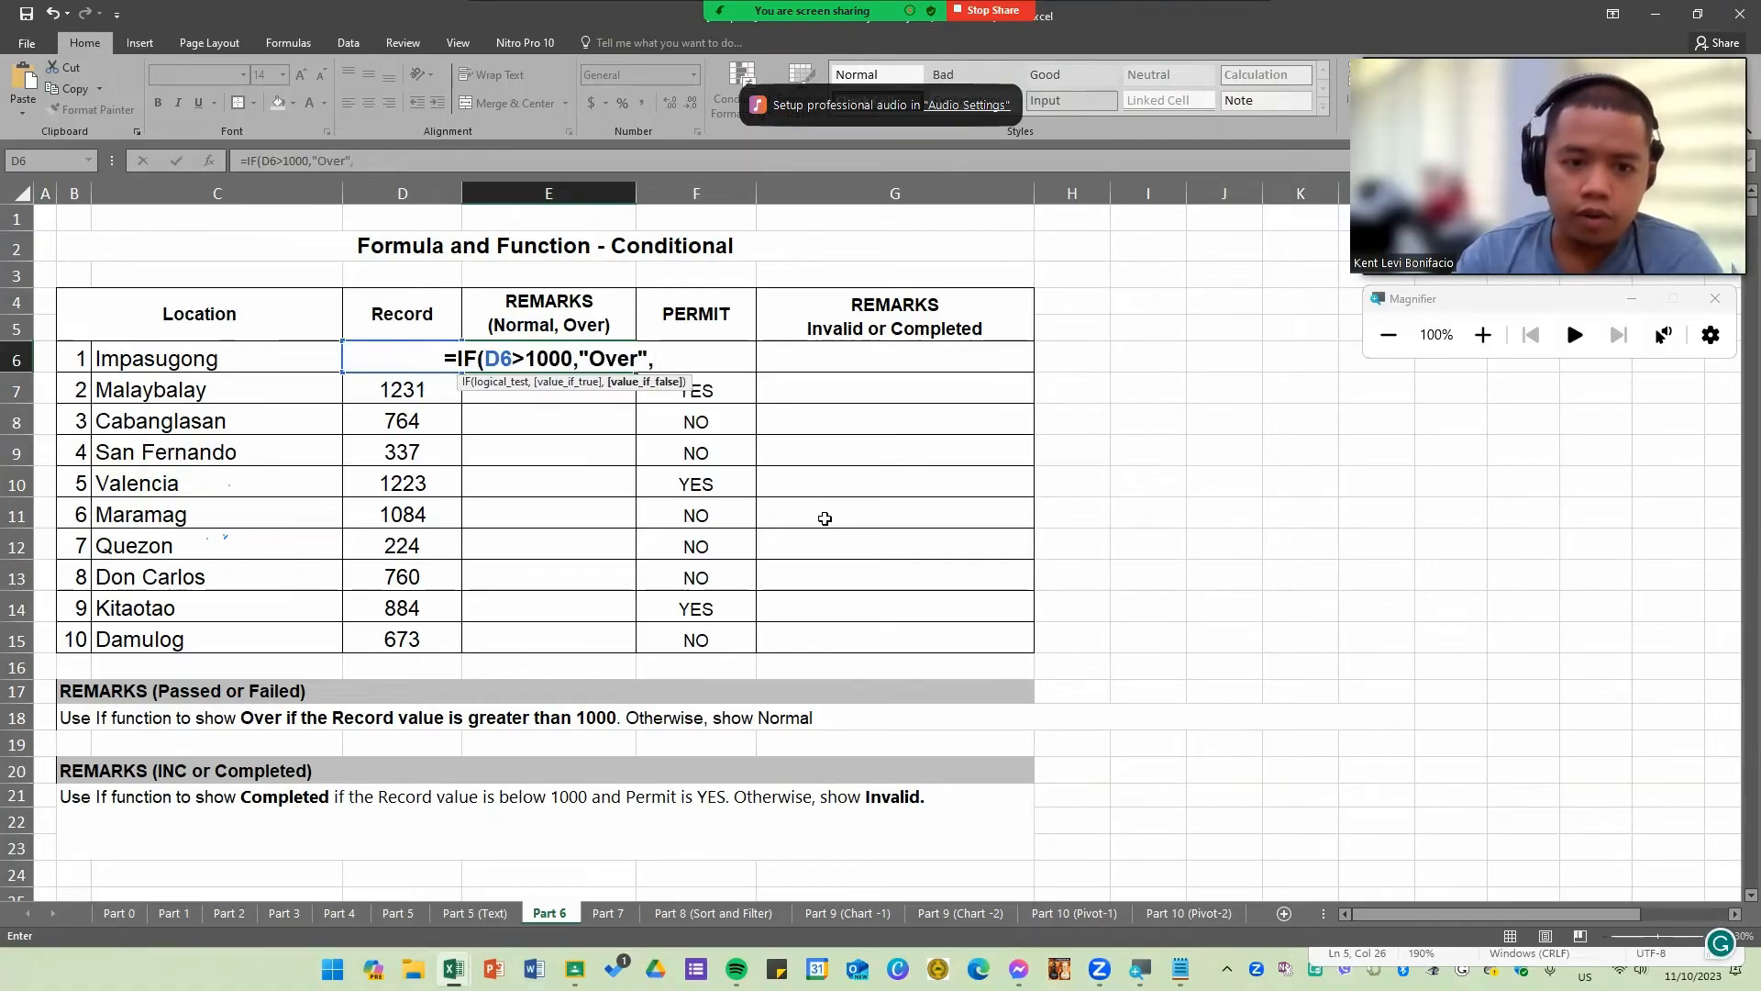
{"action": "type", "text": "\"N"}
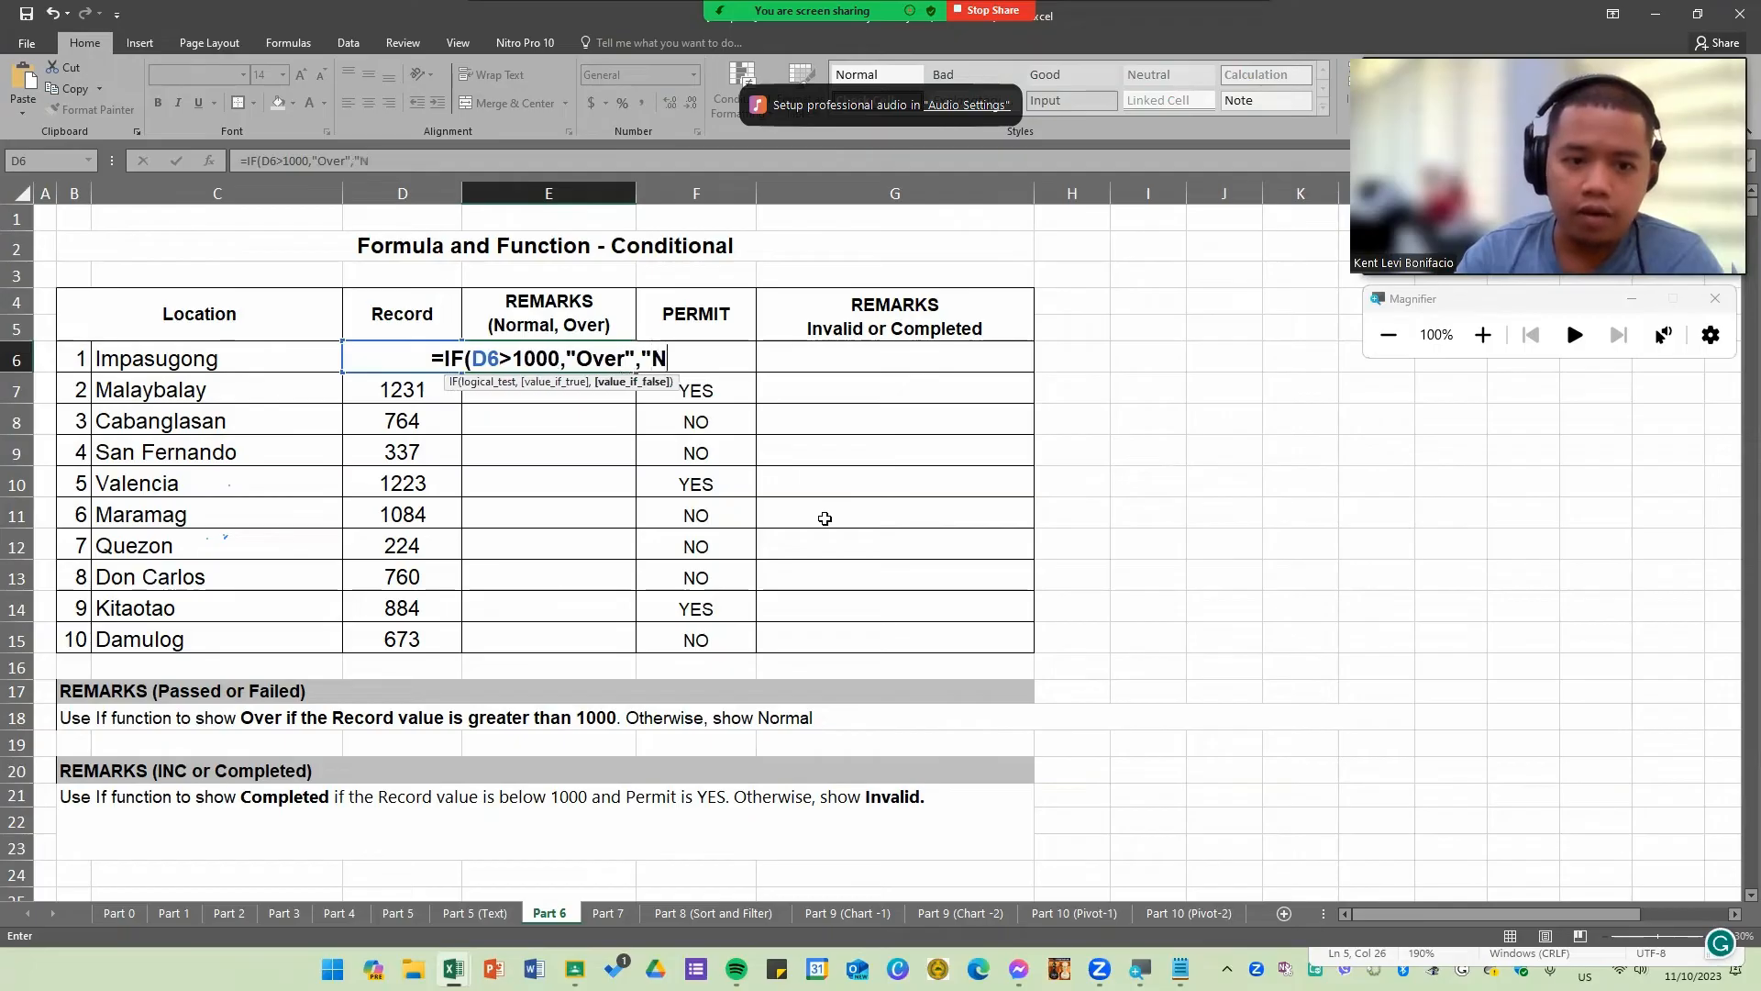
{"action": "type", "text": "ormal\""}
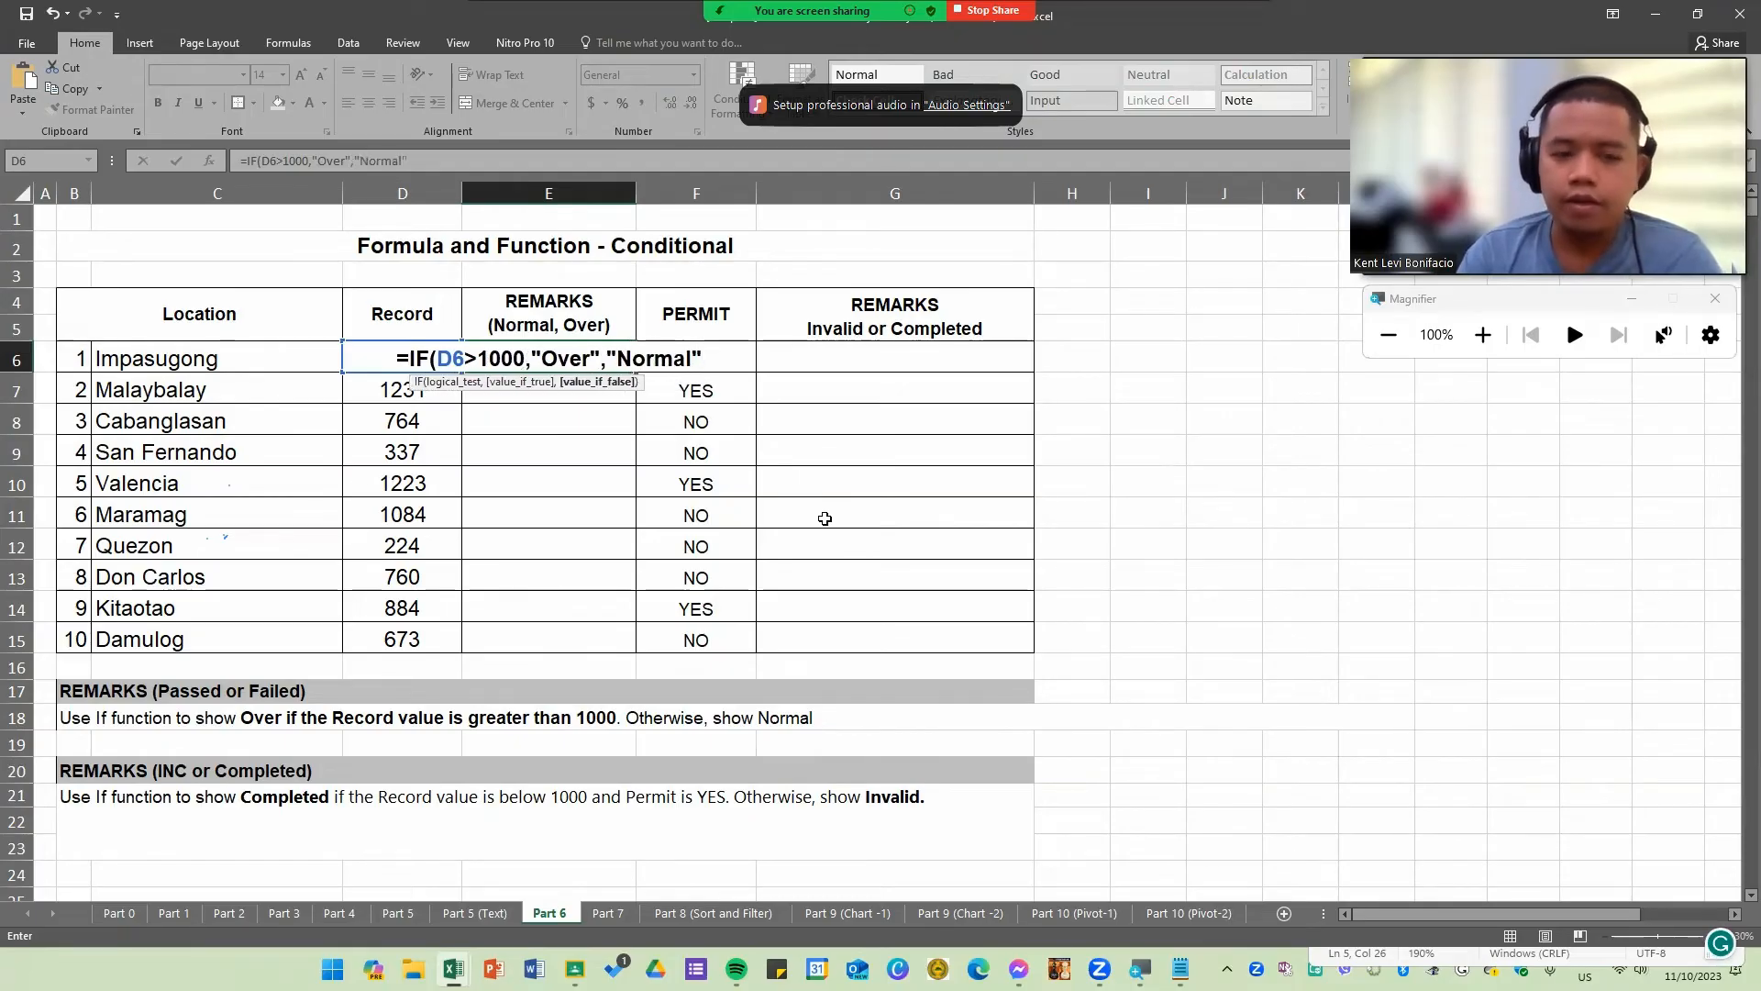
{"action": "type", "text": ")"}
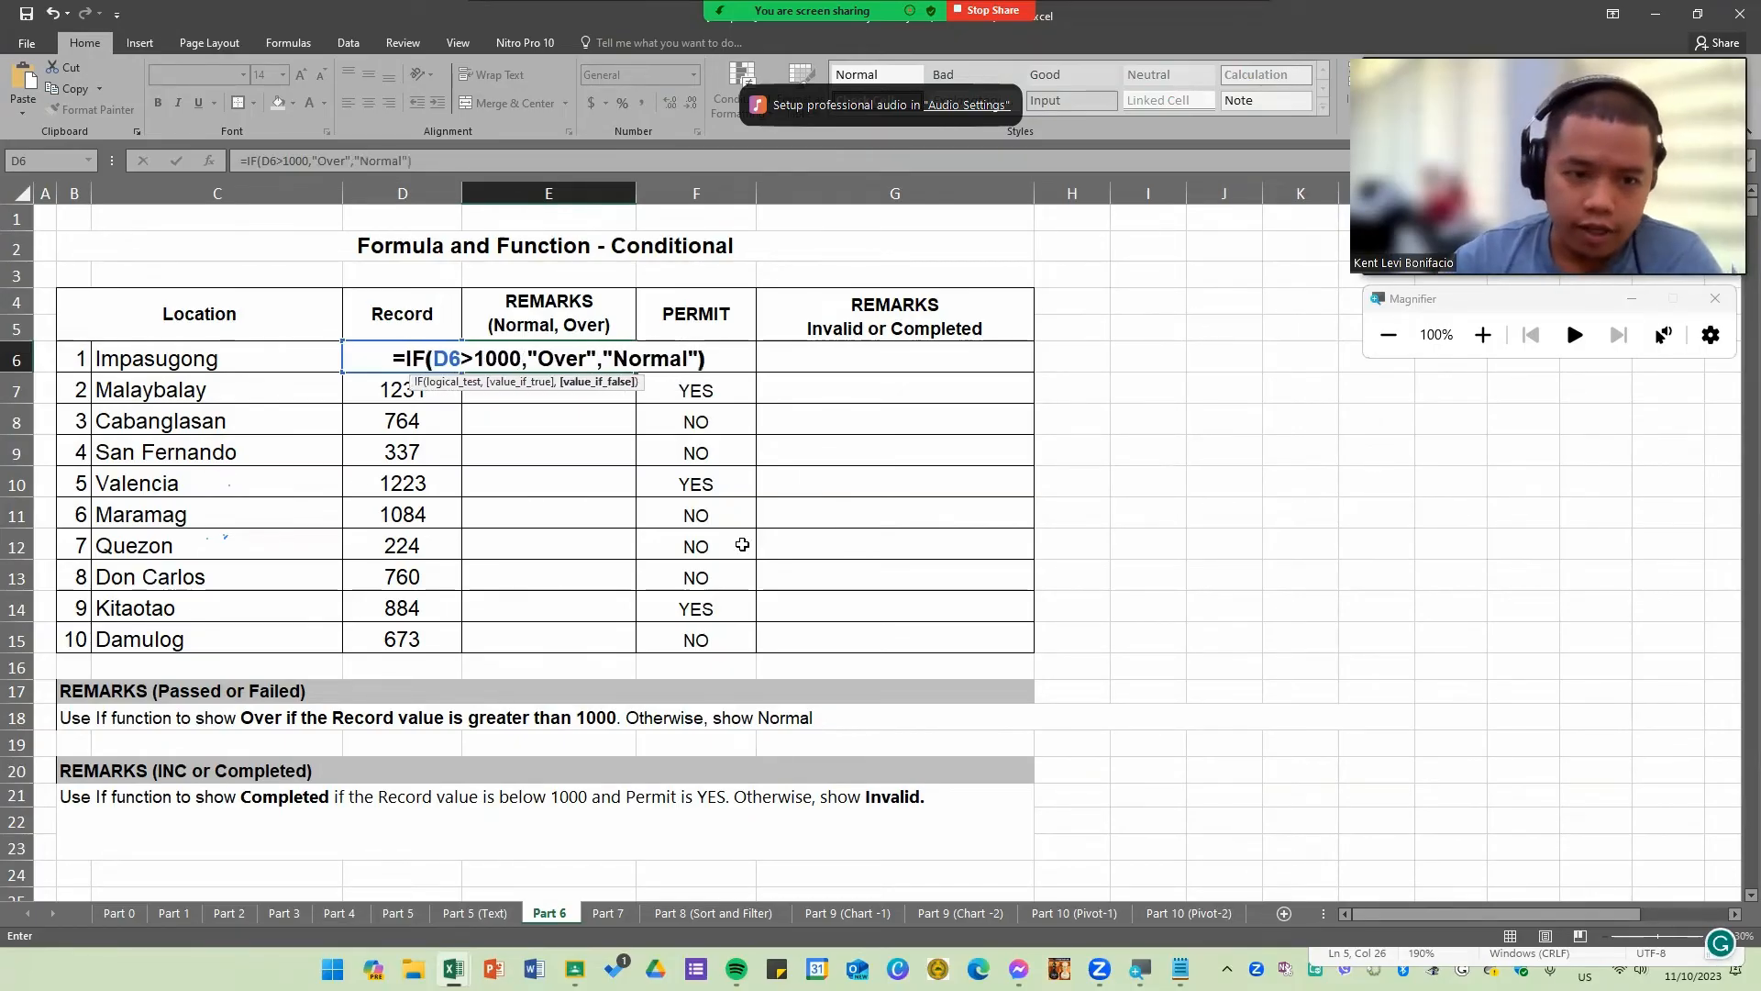
Step: Highlight the condition and both result arguments of the E6 formula, then confirm the entry
{"action": "left_click_drag", "start_coordinate": [408, 360], "coordinate": [699, 356]}
{"action": "left_click", "coordinate": [566, 359]}
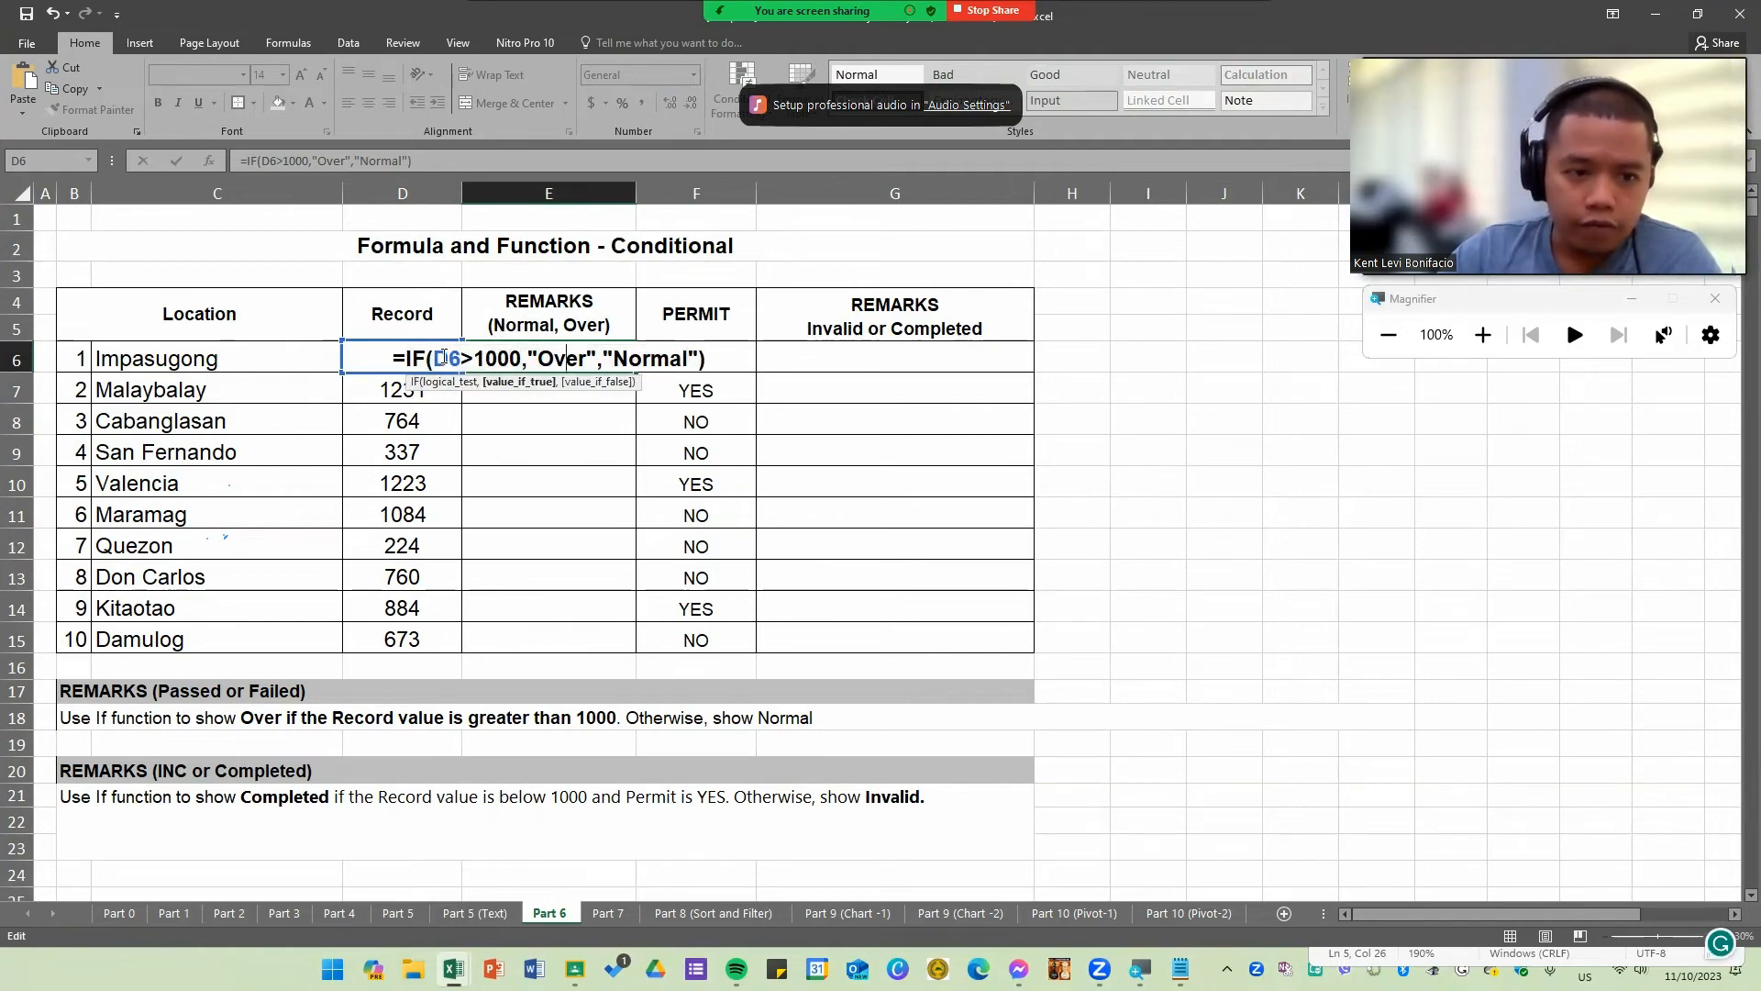
{"action": "left_click", "coordinate": [442, 357]}
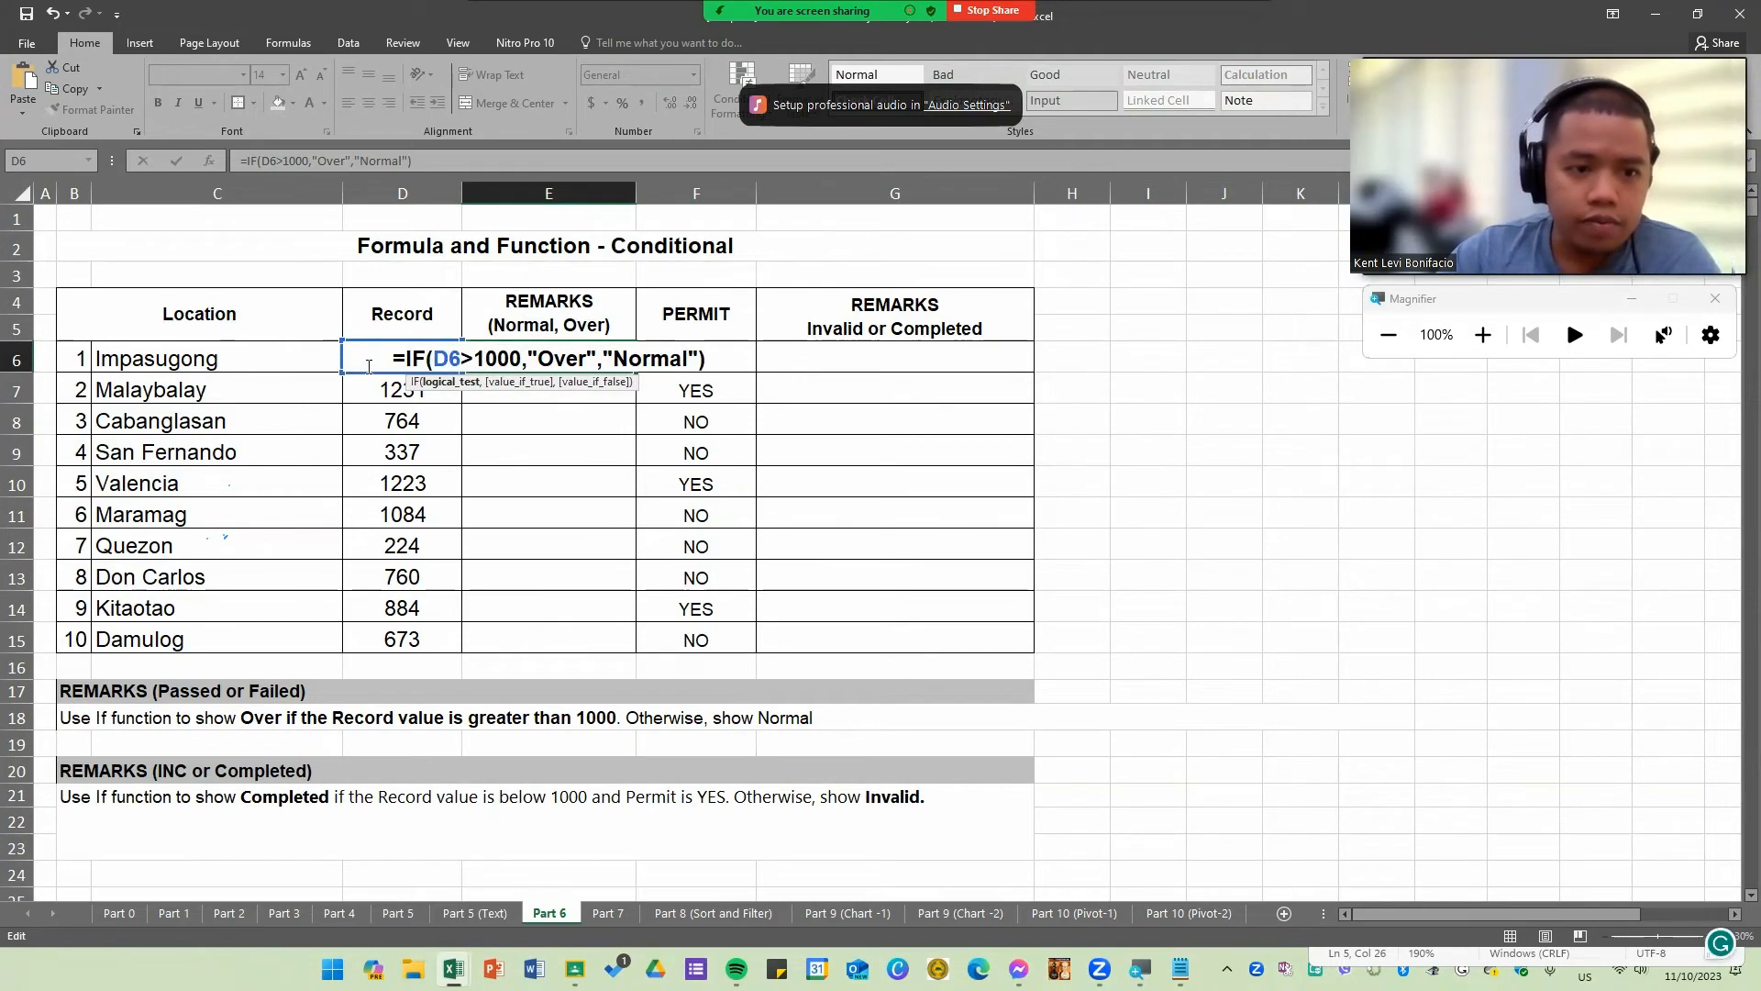
{"action": "double_click", "coordinate": [478, 358]}
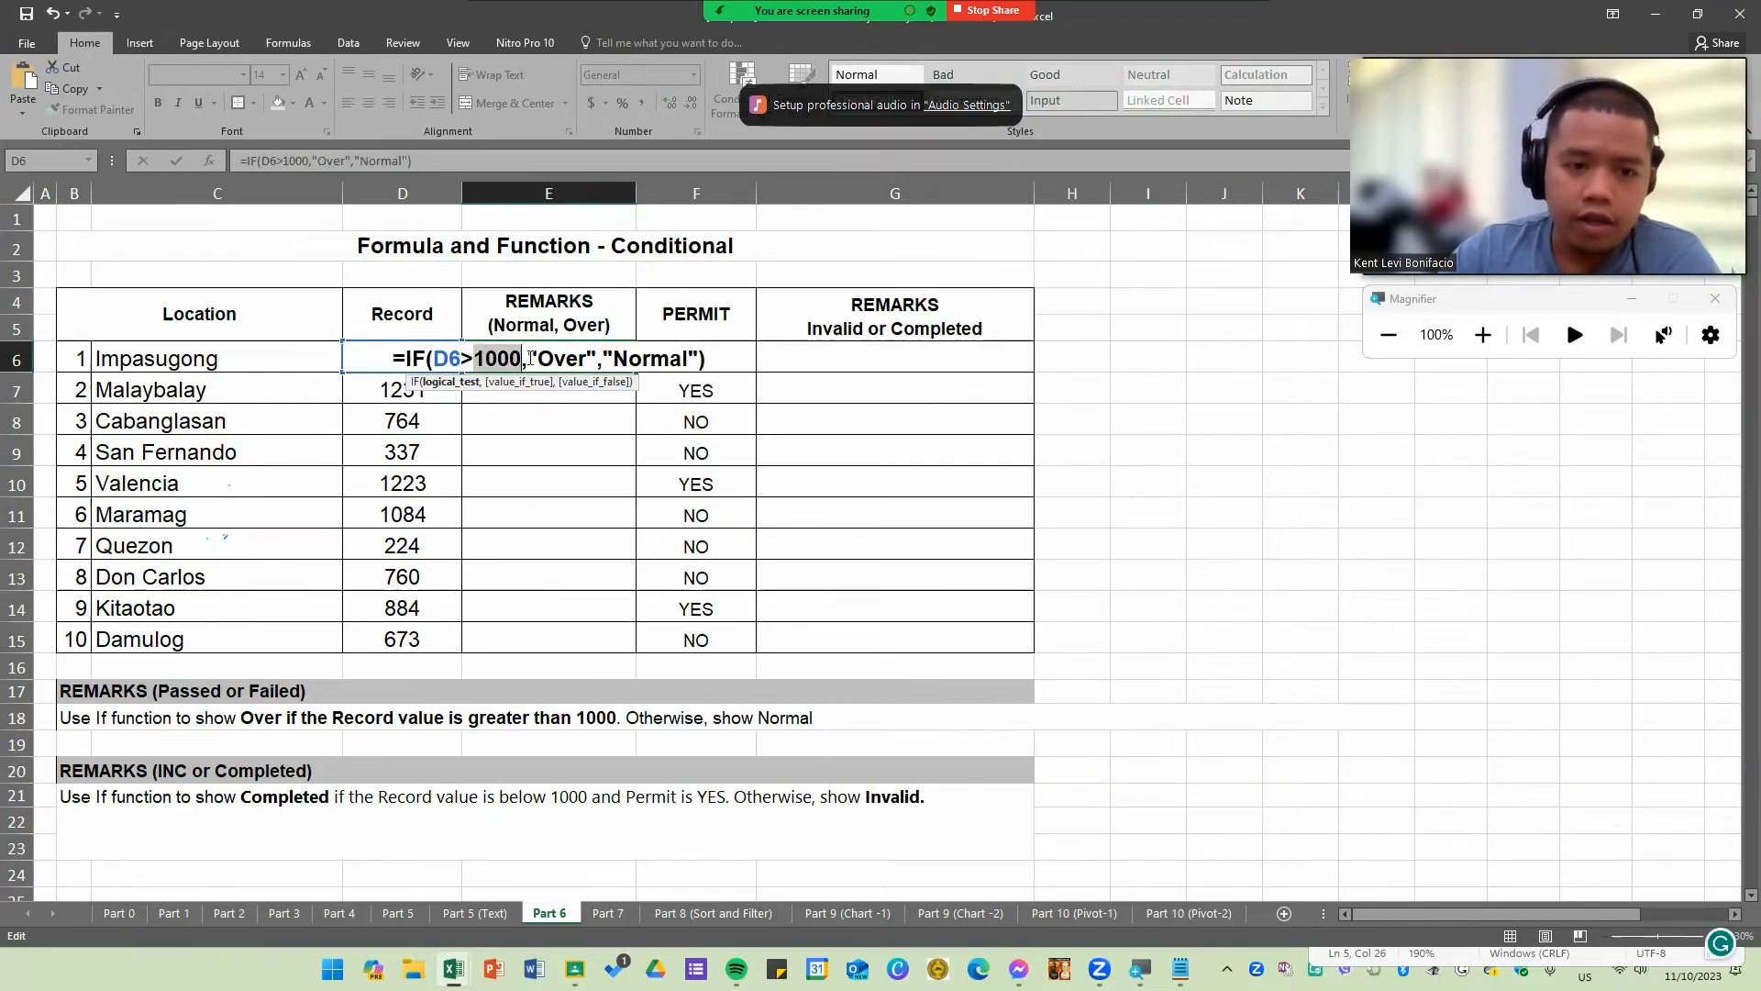
{"action": "left_click_drag", "start_coordinate": [527, 359], "coordinate": [599, 359]}
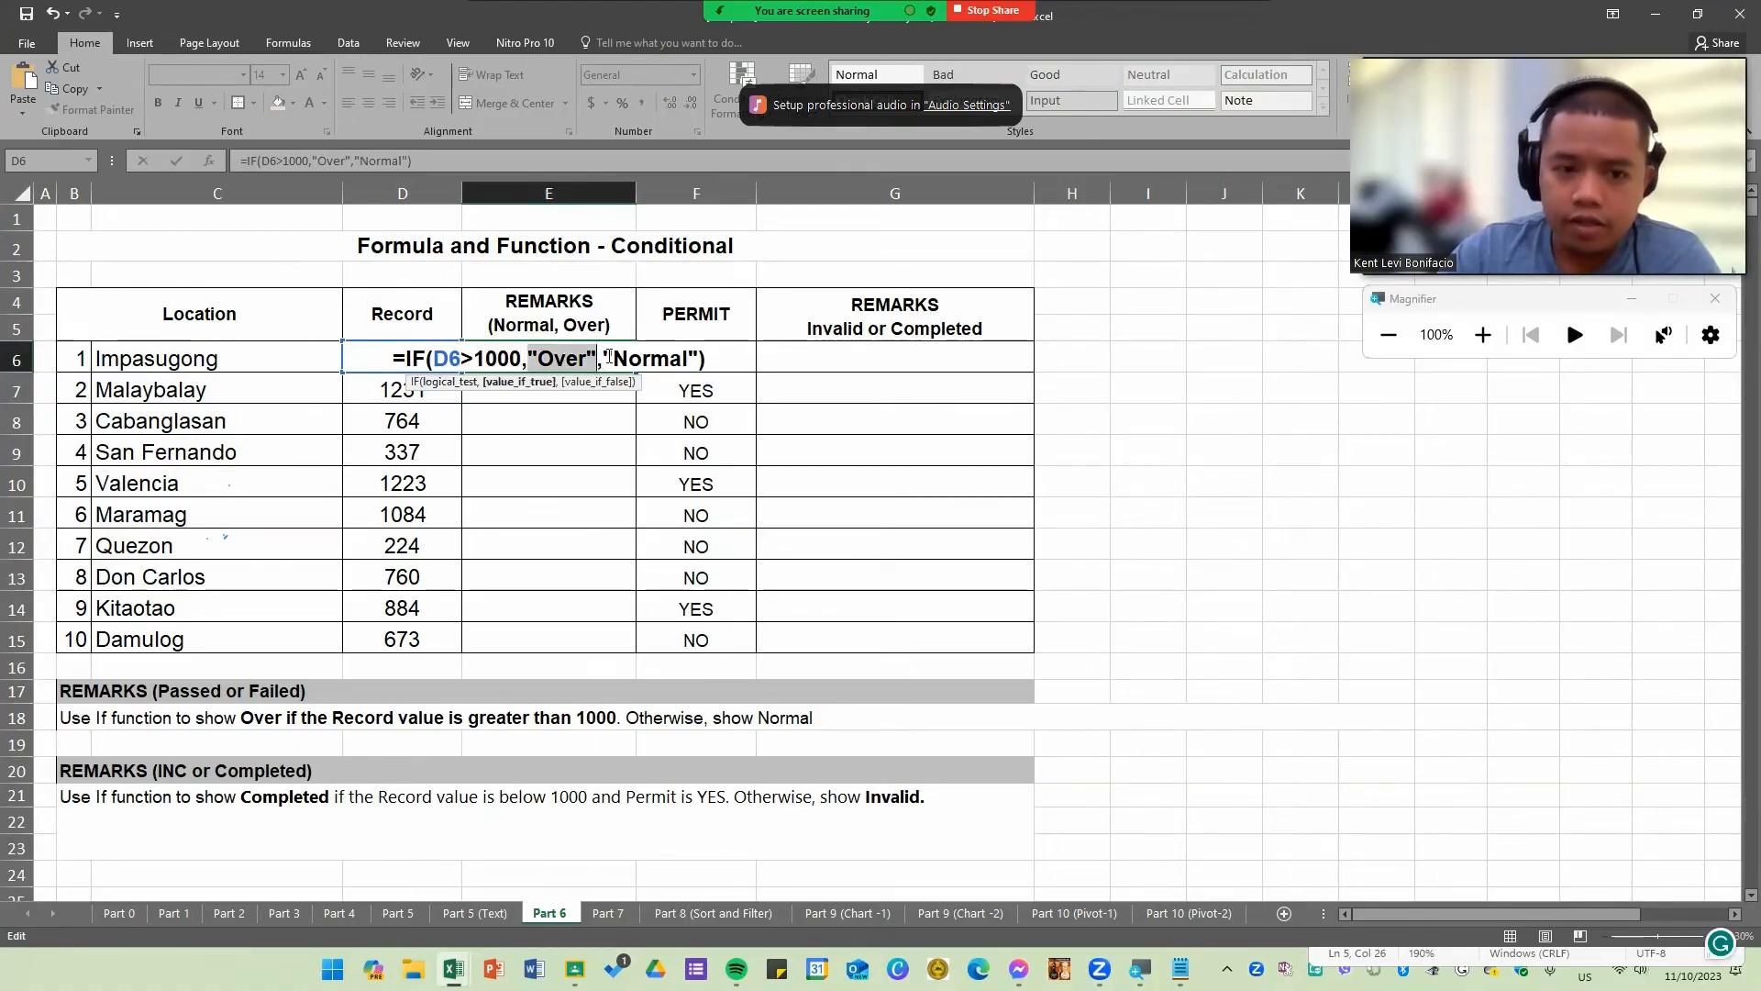
{"action": "left_click_drag", "start_coordinate": [603, 359], "coordinate": [704, 359]}
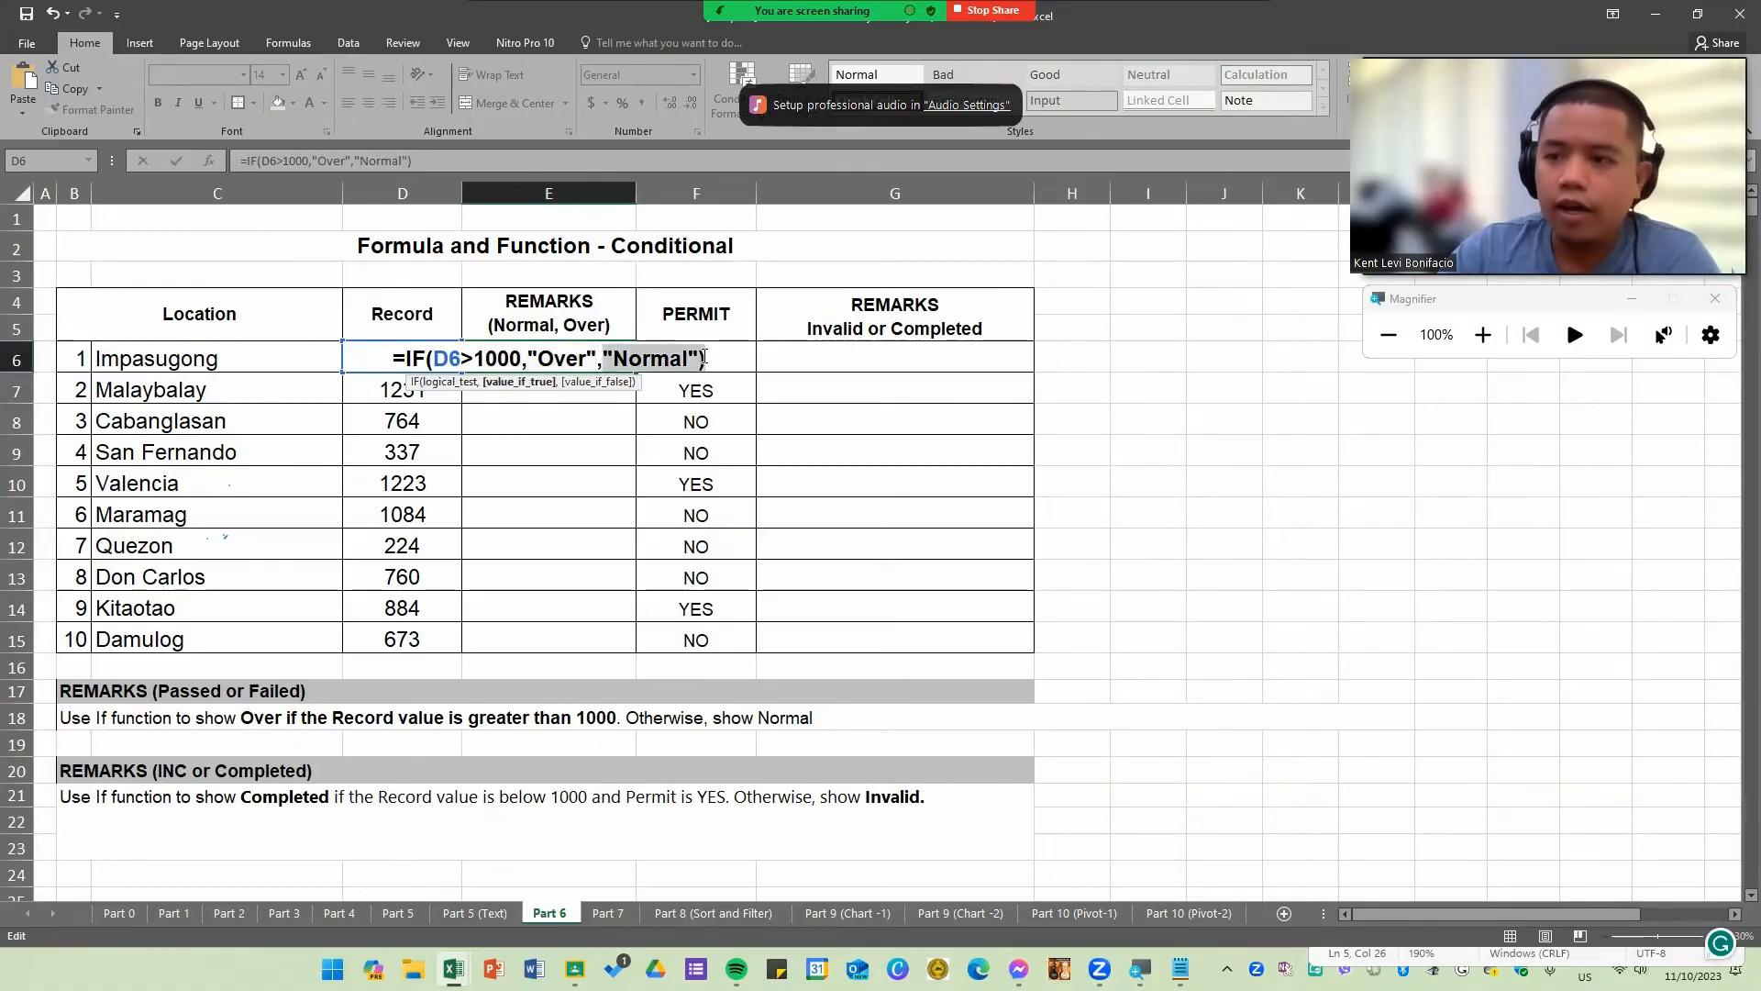
{"action": "left_click", "coordinate": [704, 359]}
{"action": "key", "text": "Return"}
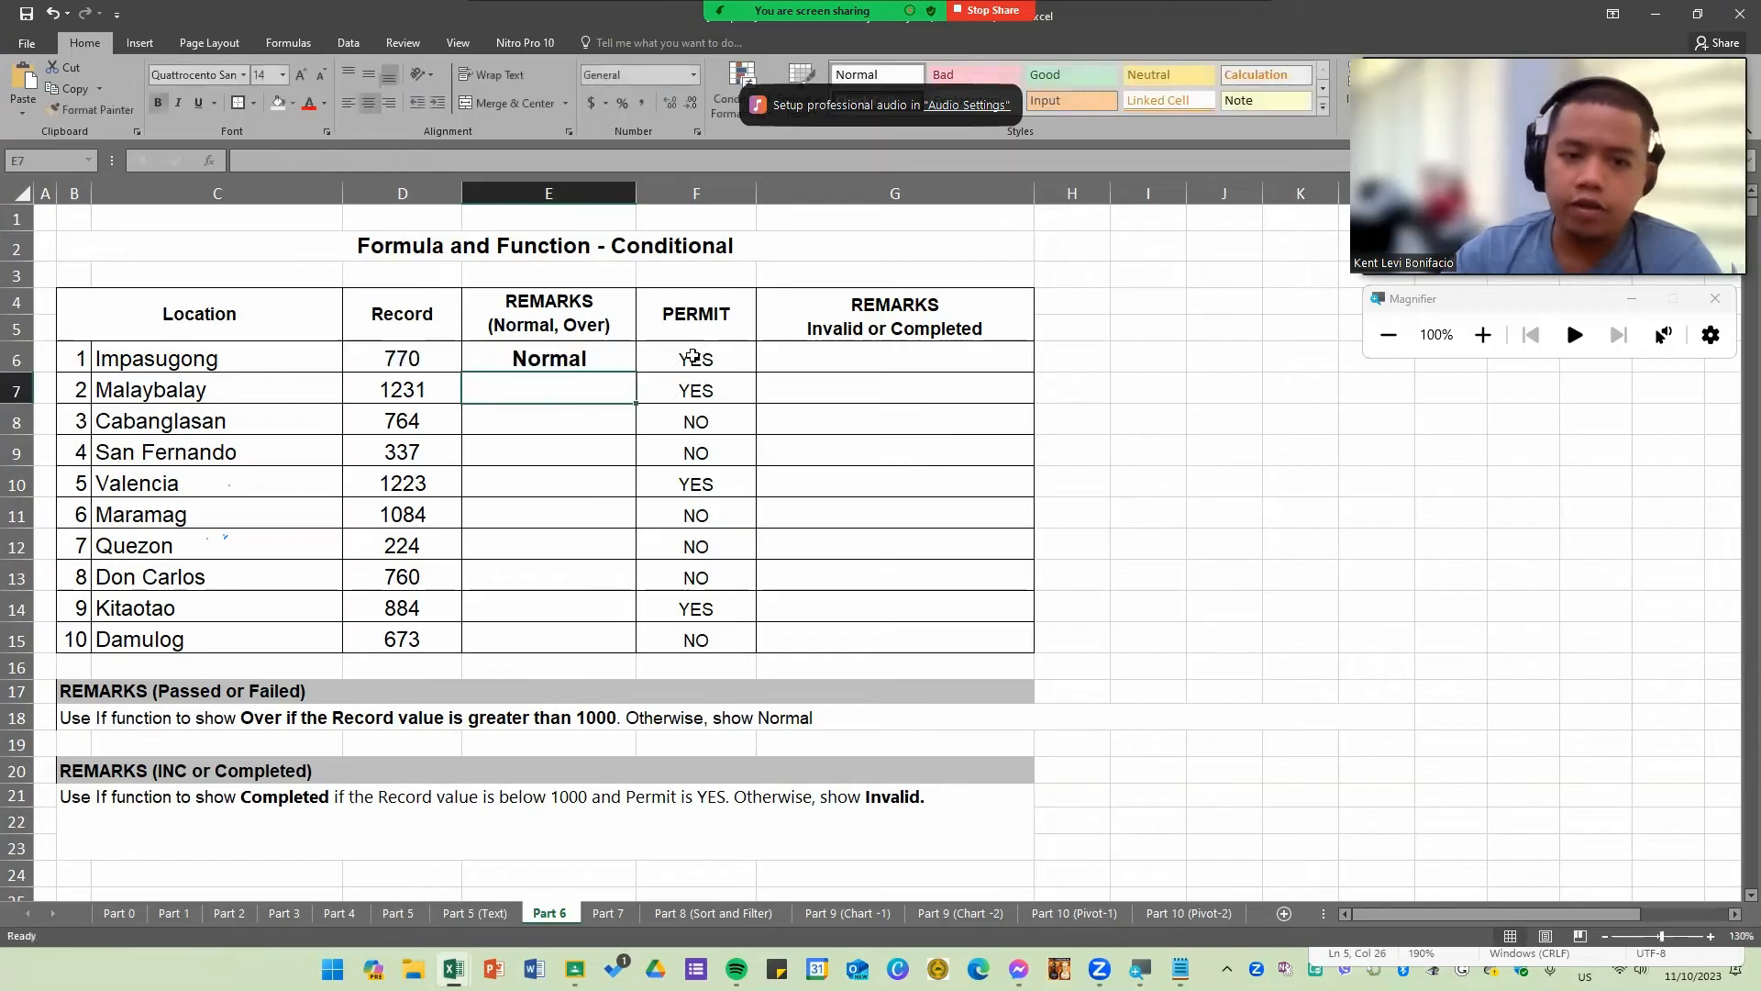
Step: Fill the E6 formula down through E15 and review the copied formulas in E10 and E6
{"action": "left_click", "coordinate": [566, 364]}
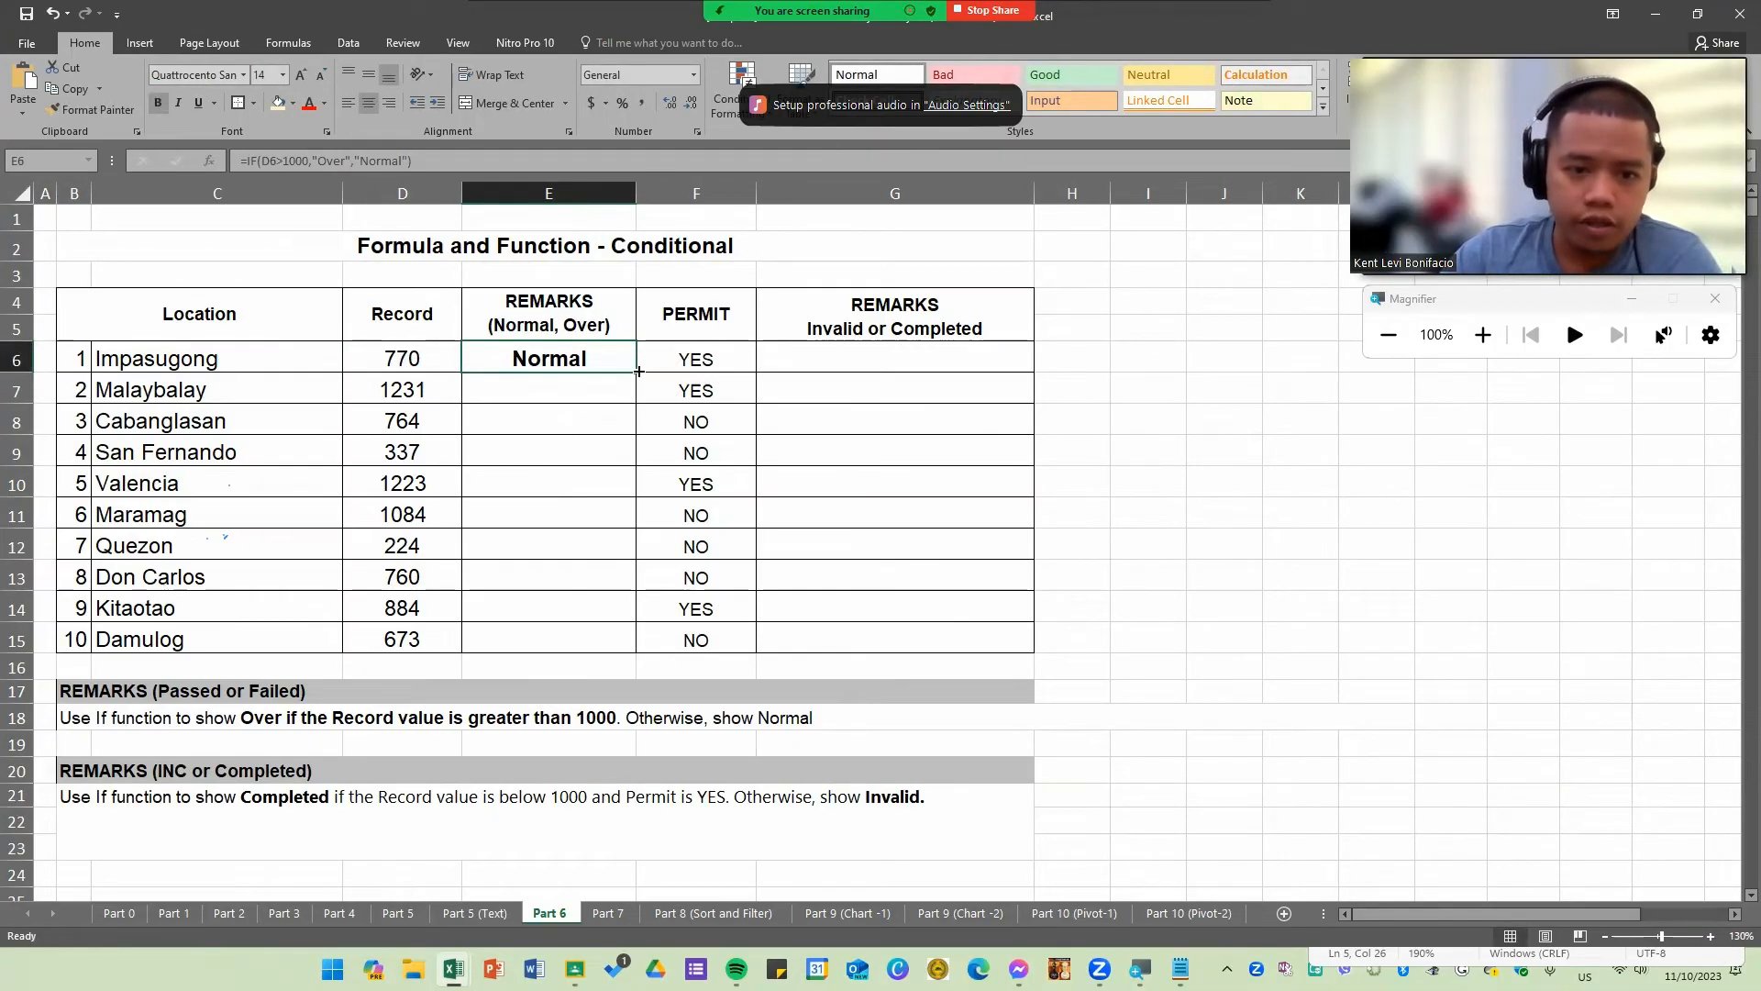
{"action": "left_click_drag", "start_coordinate": [639, 370], "coordinate": [648, 665]}
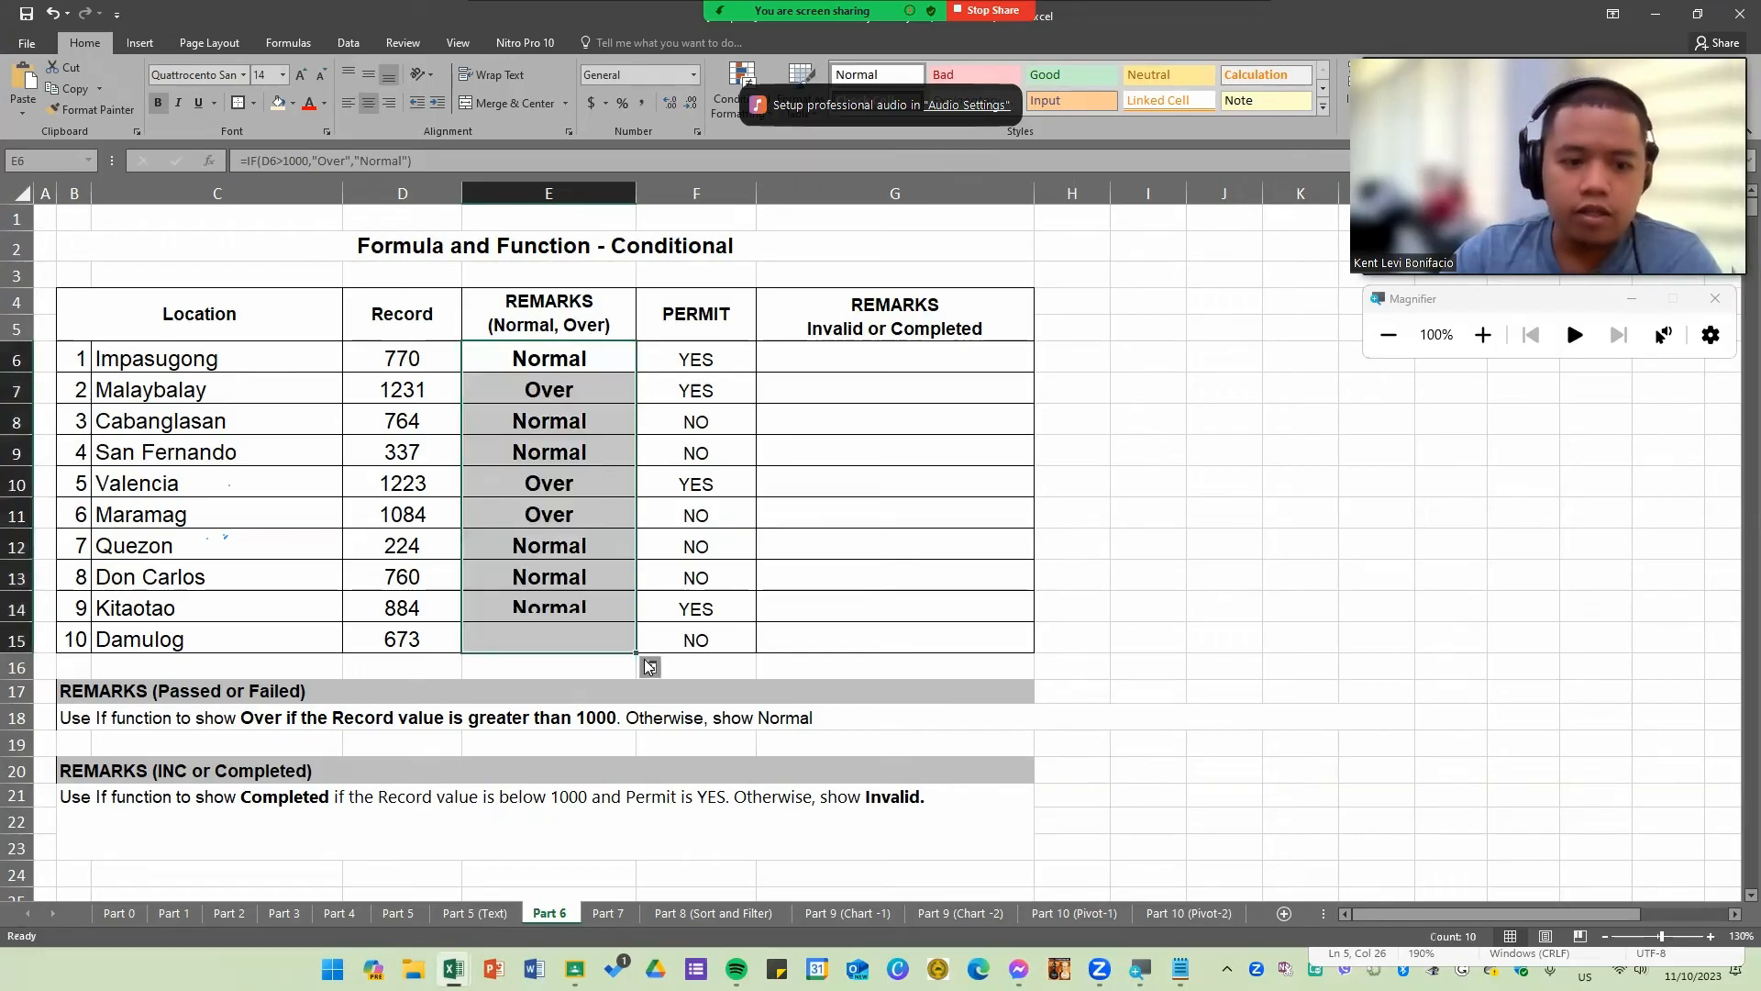
{"action": "left_click", "coordinate": [579, 467]}
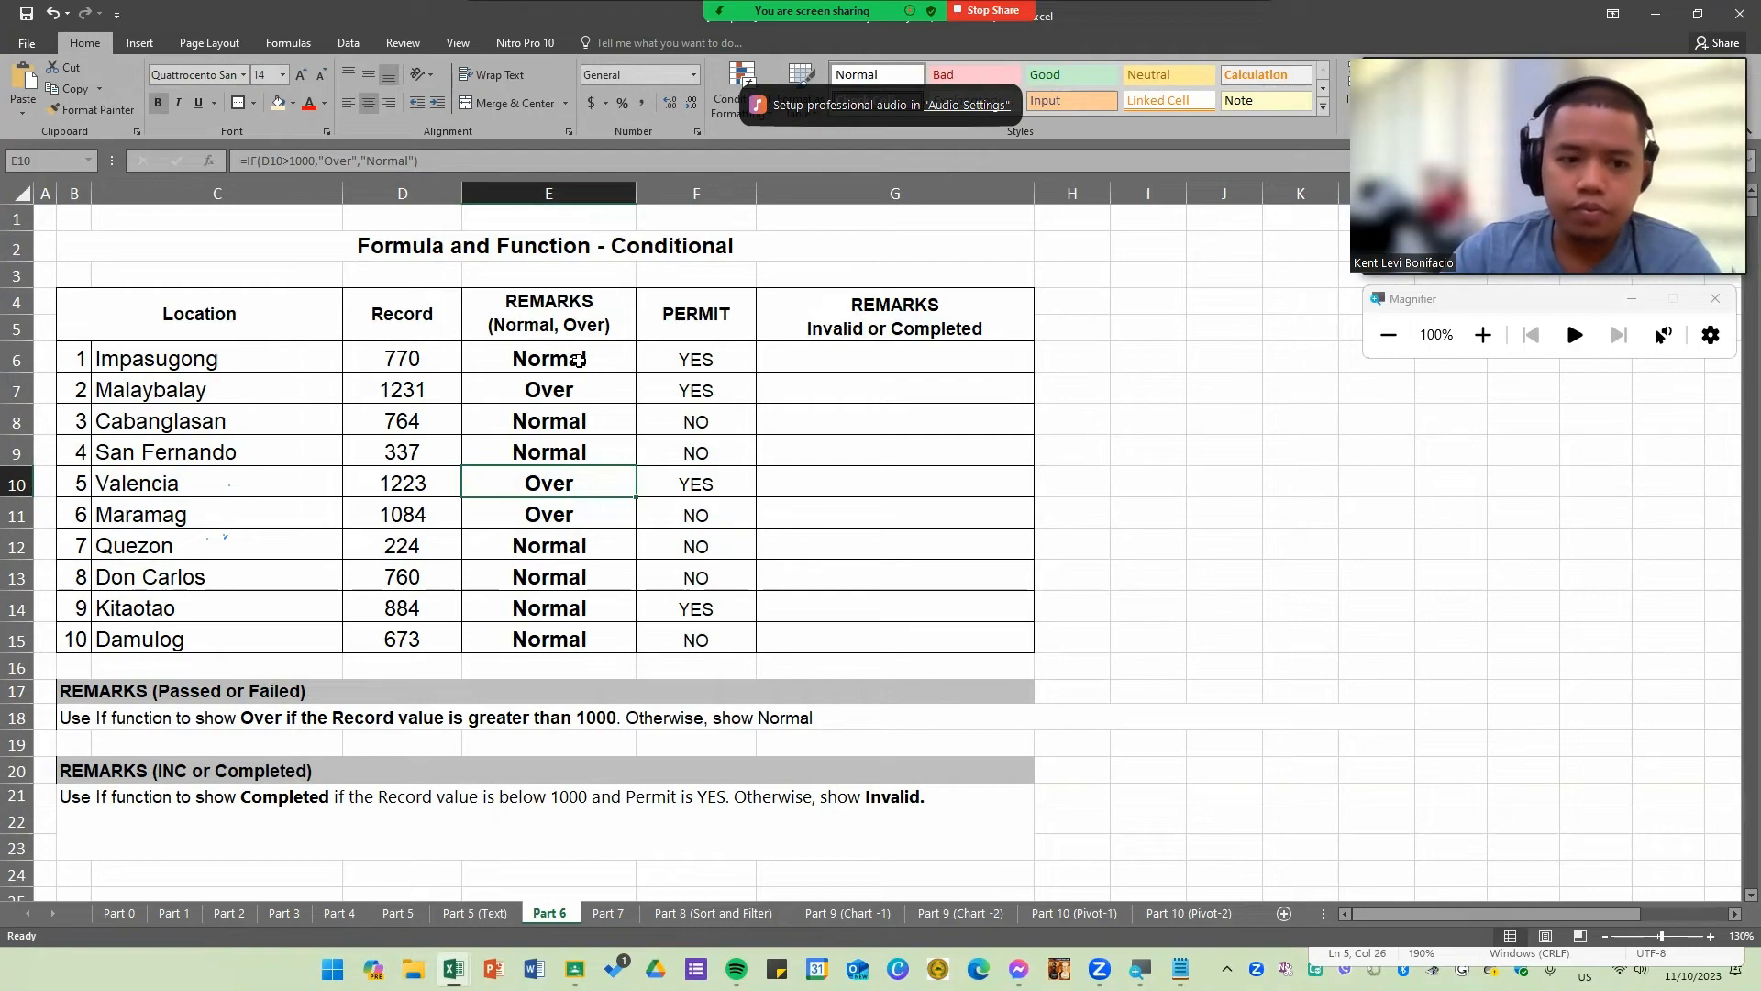
{"action": "left_click", "coordinate": [579, 359]}
{"action": "double_click", "coordinate": [588, 358]}
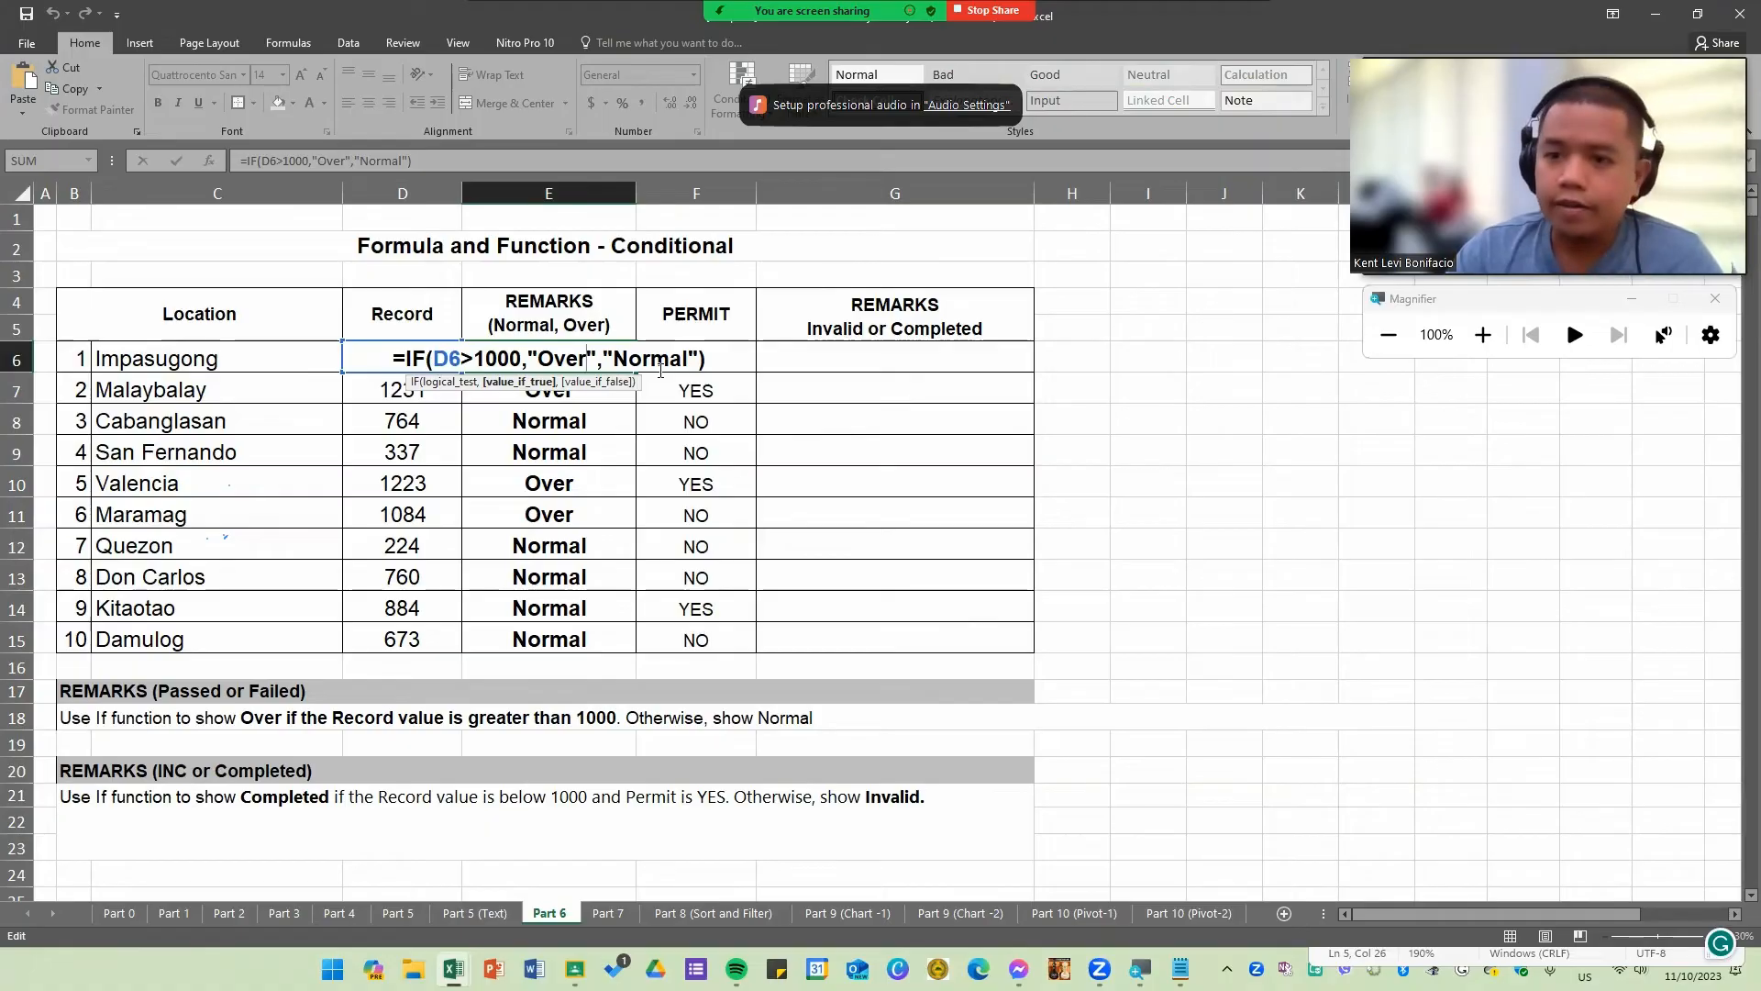
{"action": "key", "text": "Return"}
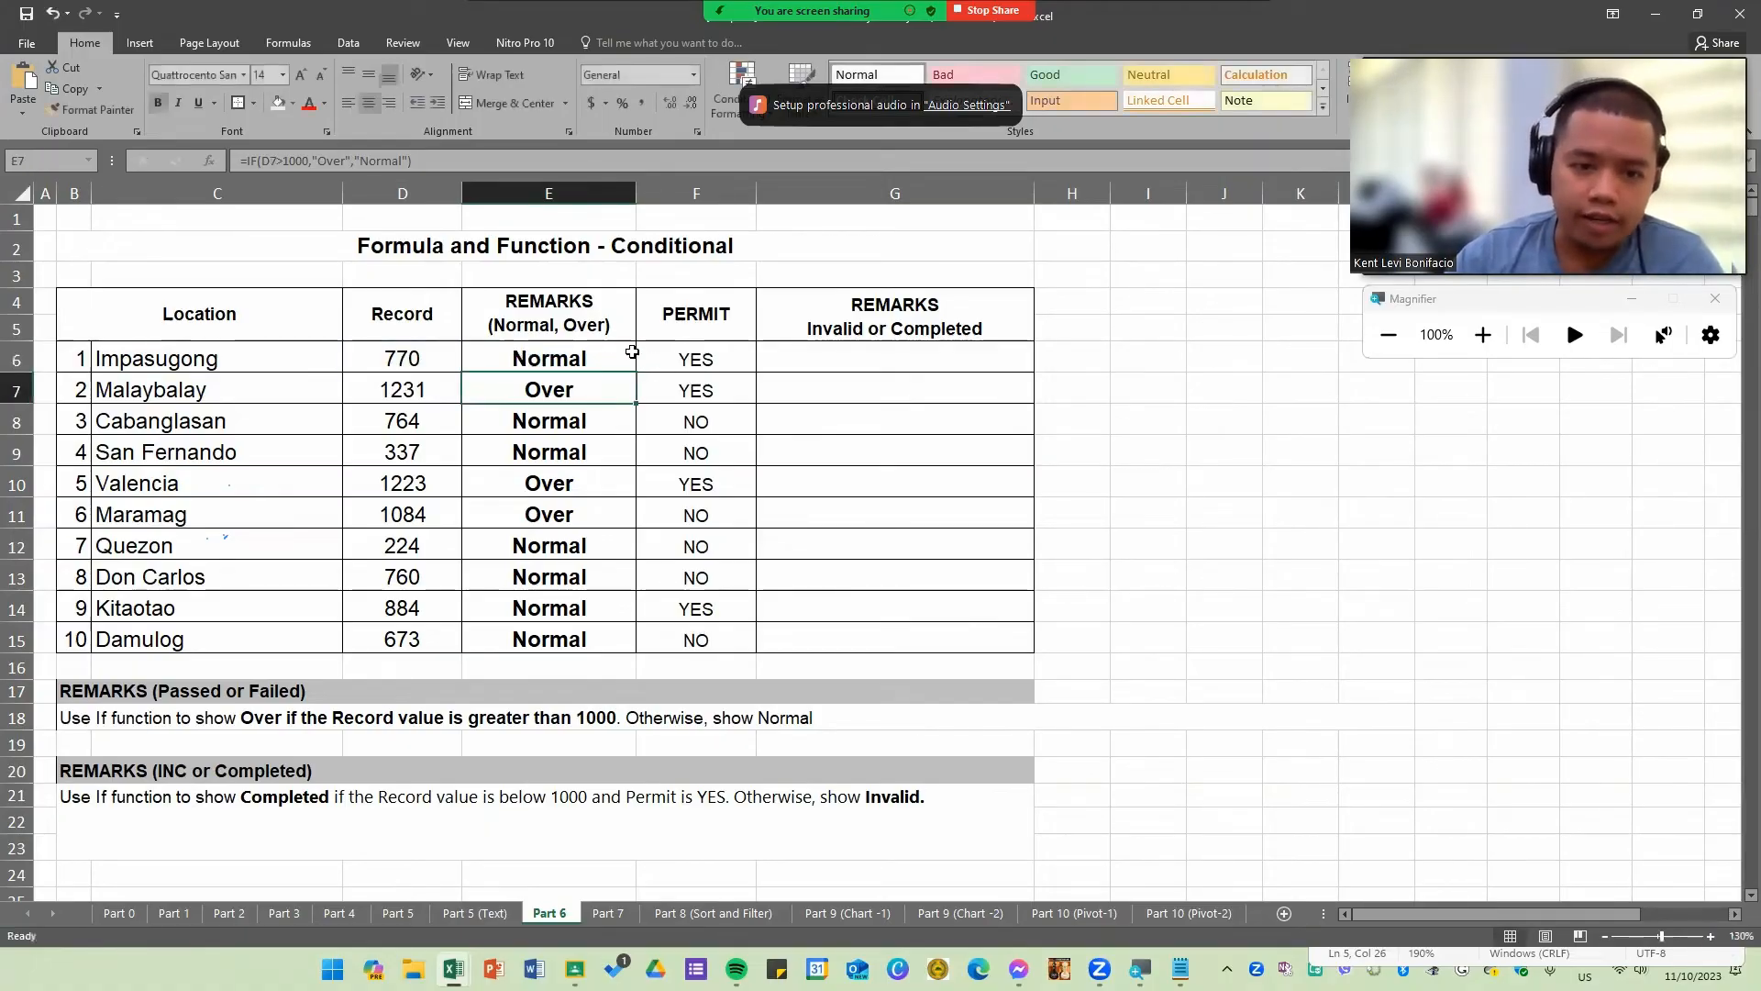
Step: Examine the row 21 instruction's conditions along with the Permit column and the empty Invalid or Completed column
{"action": "left_click", "coordinate": [541, 315]}
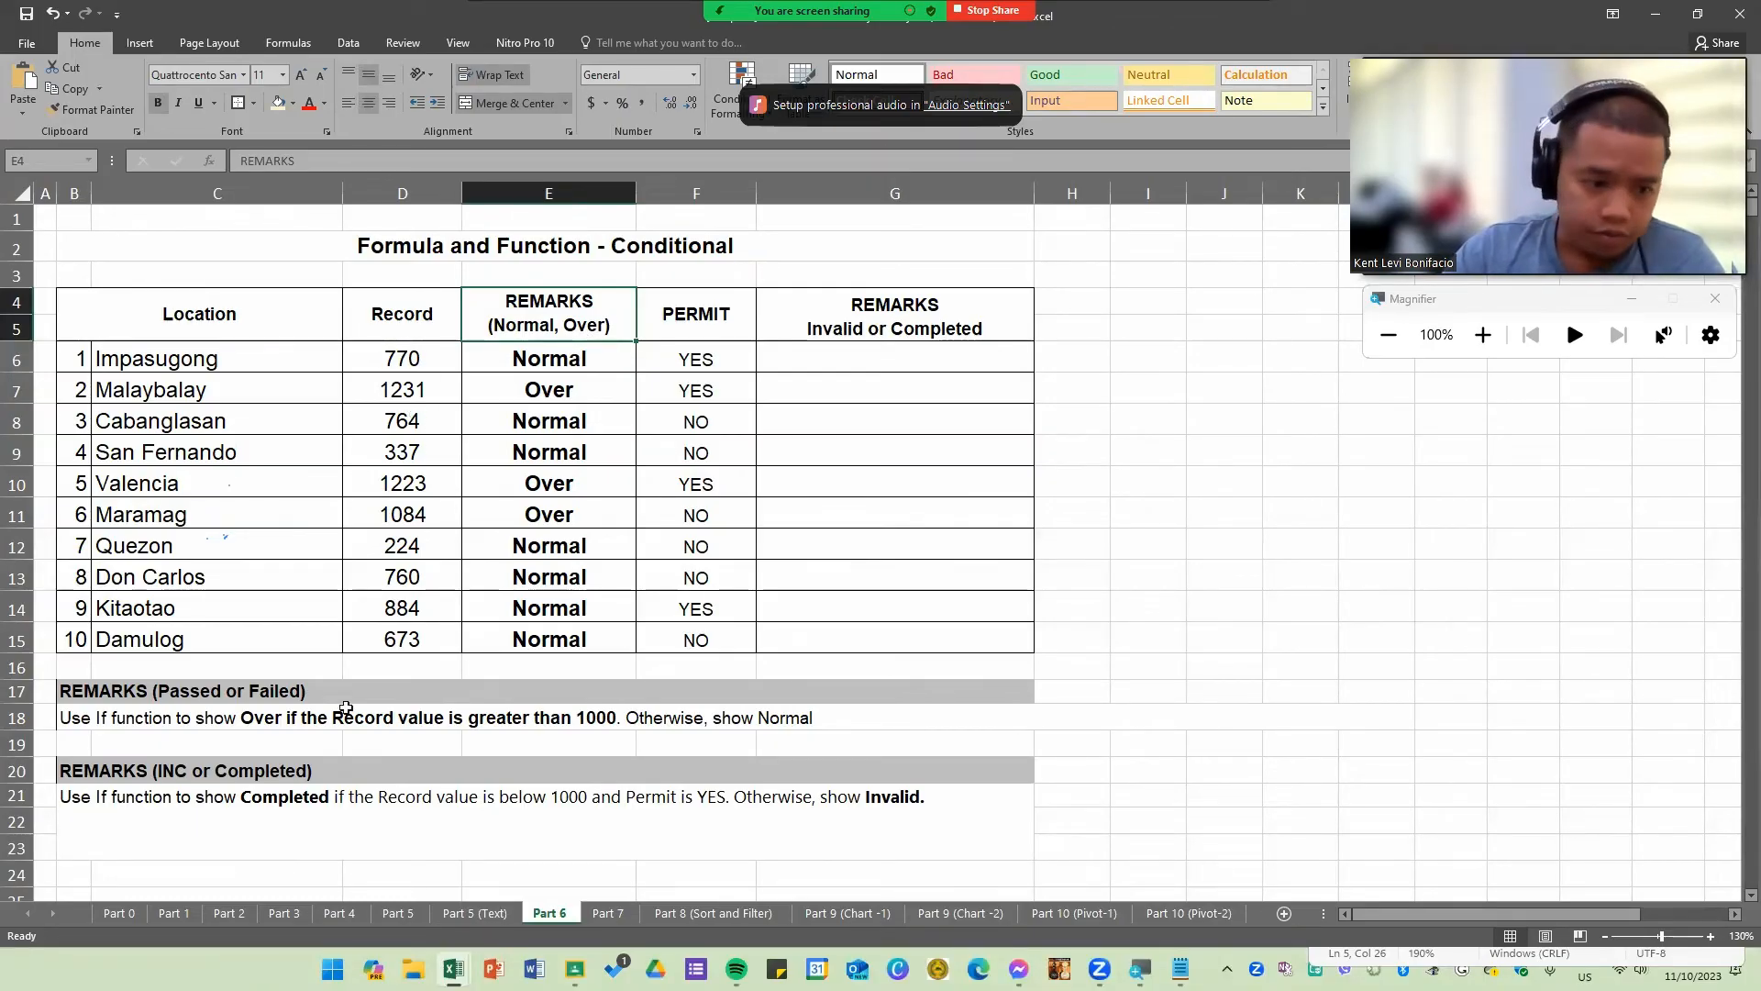
{"action": "left_click_drag", "start_coordinate": [889, 329], "coordinate": [898, 647]}
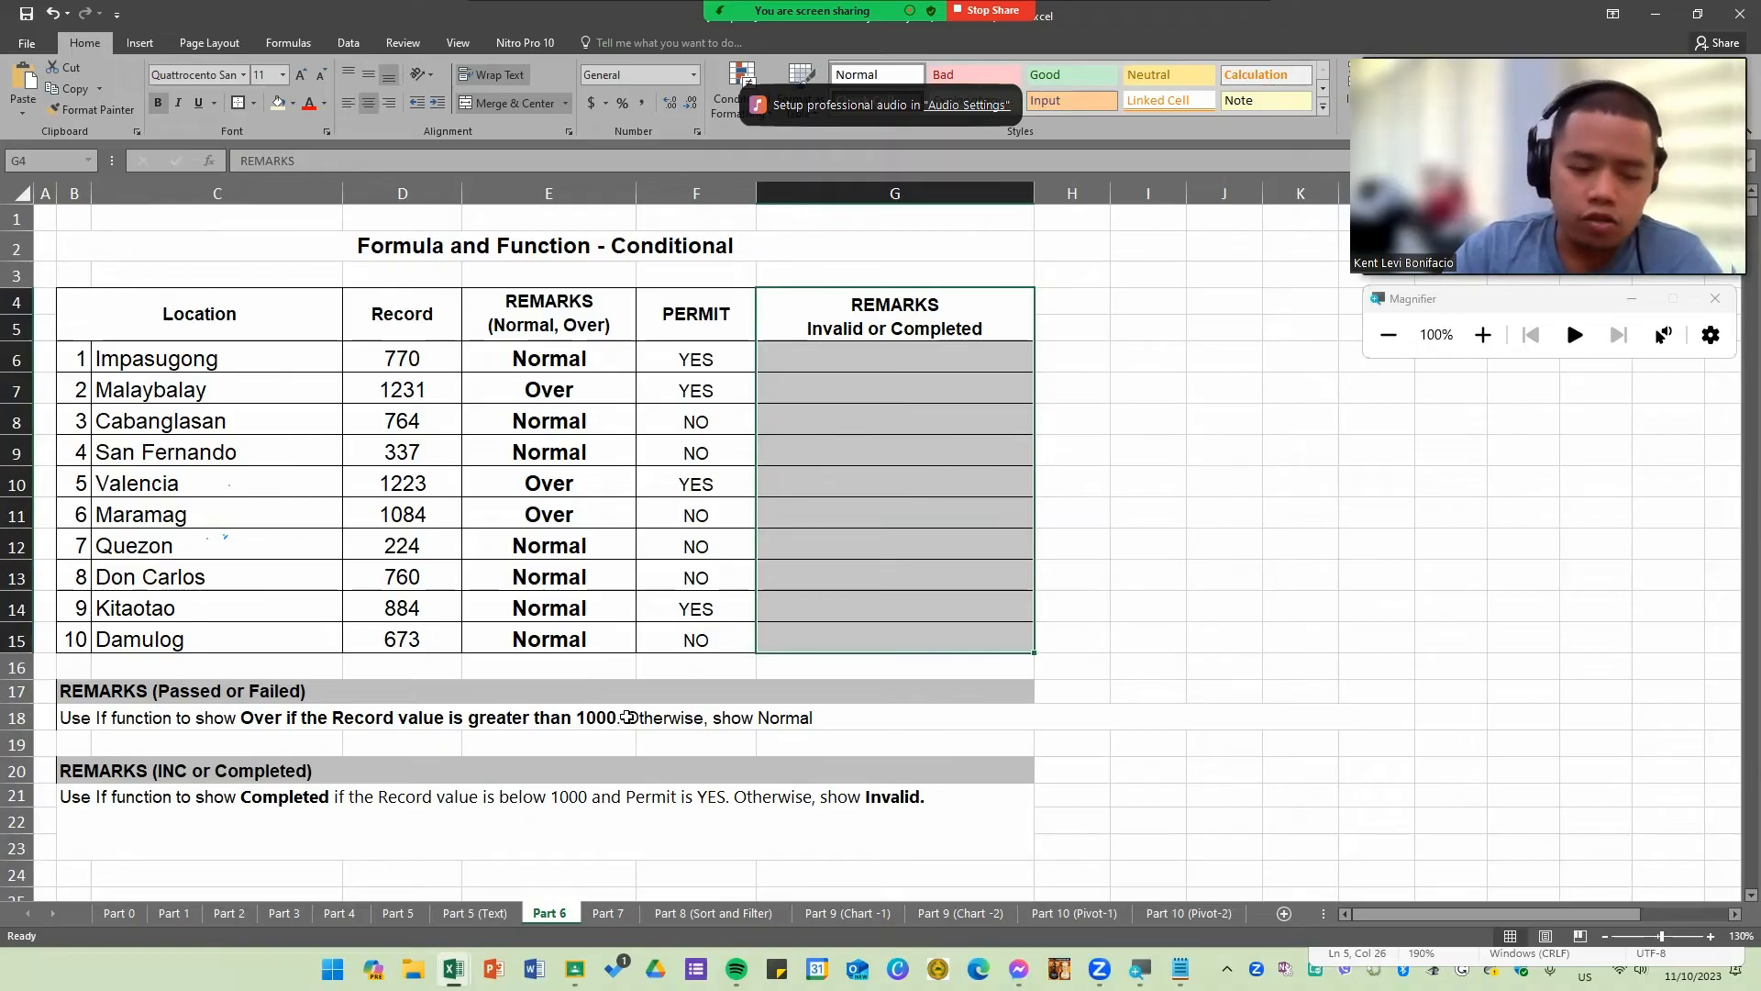
{"action": "left_click", "coordinate": [364, 791]}
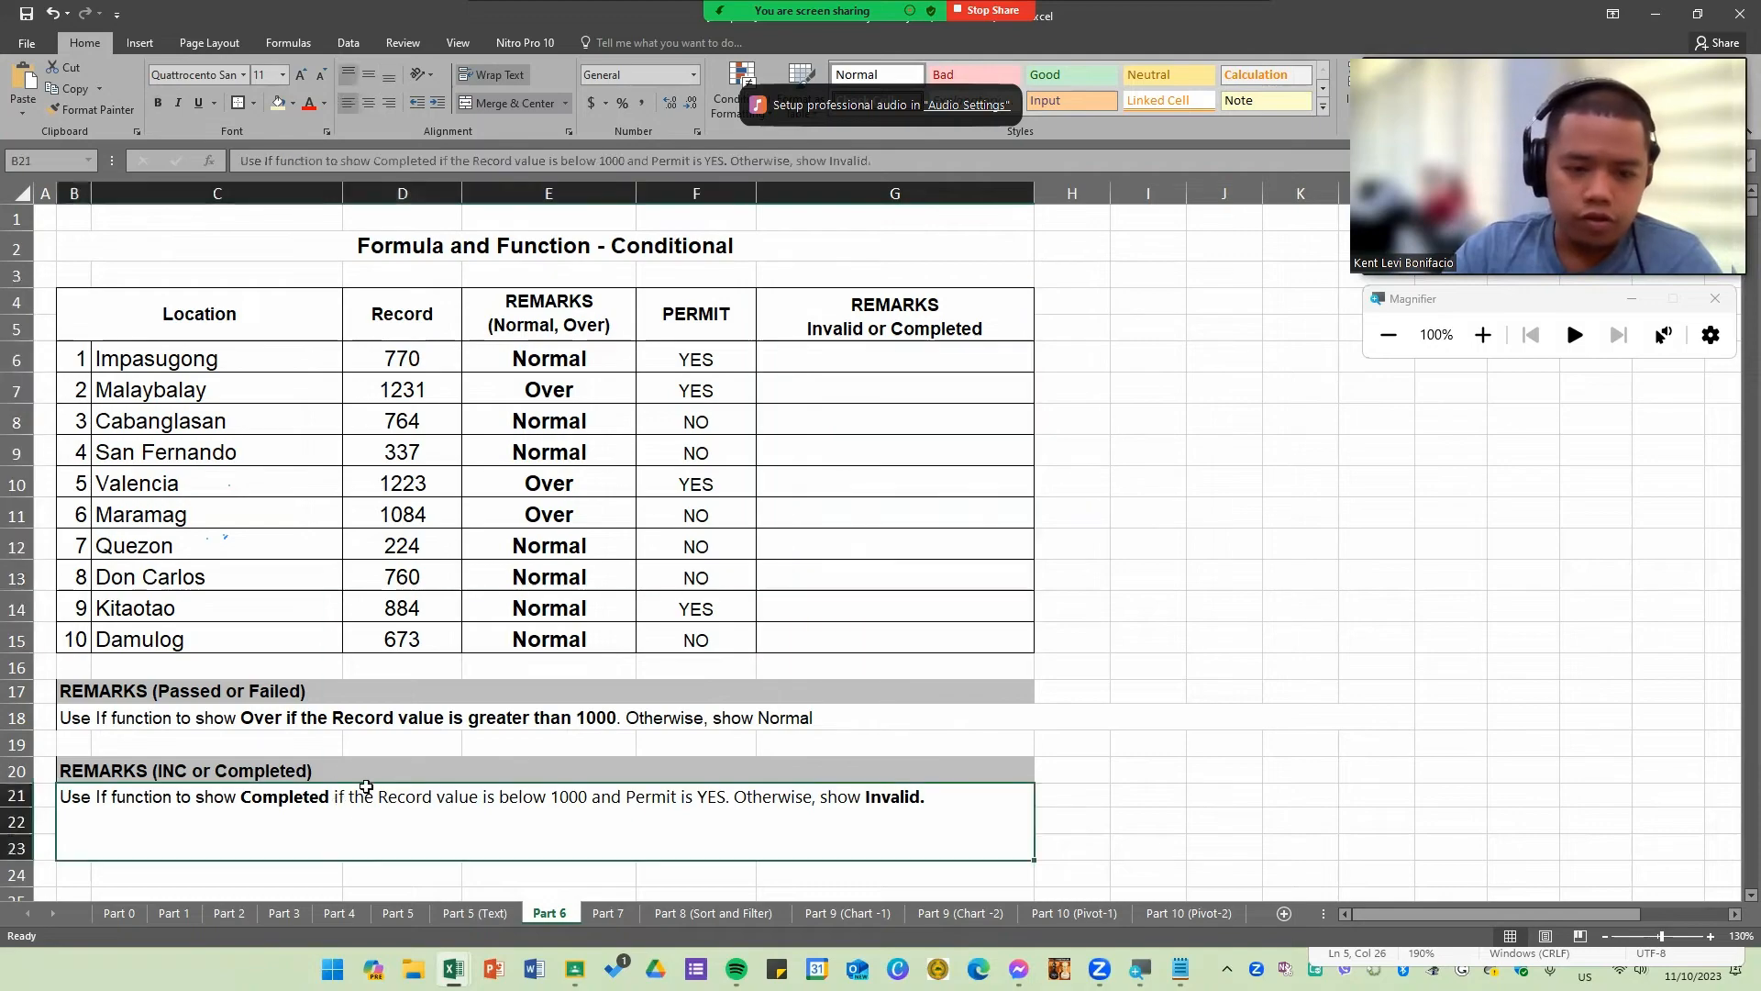
{"action": "double_click", "coordinate": [176, 801]}
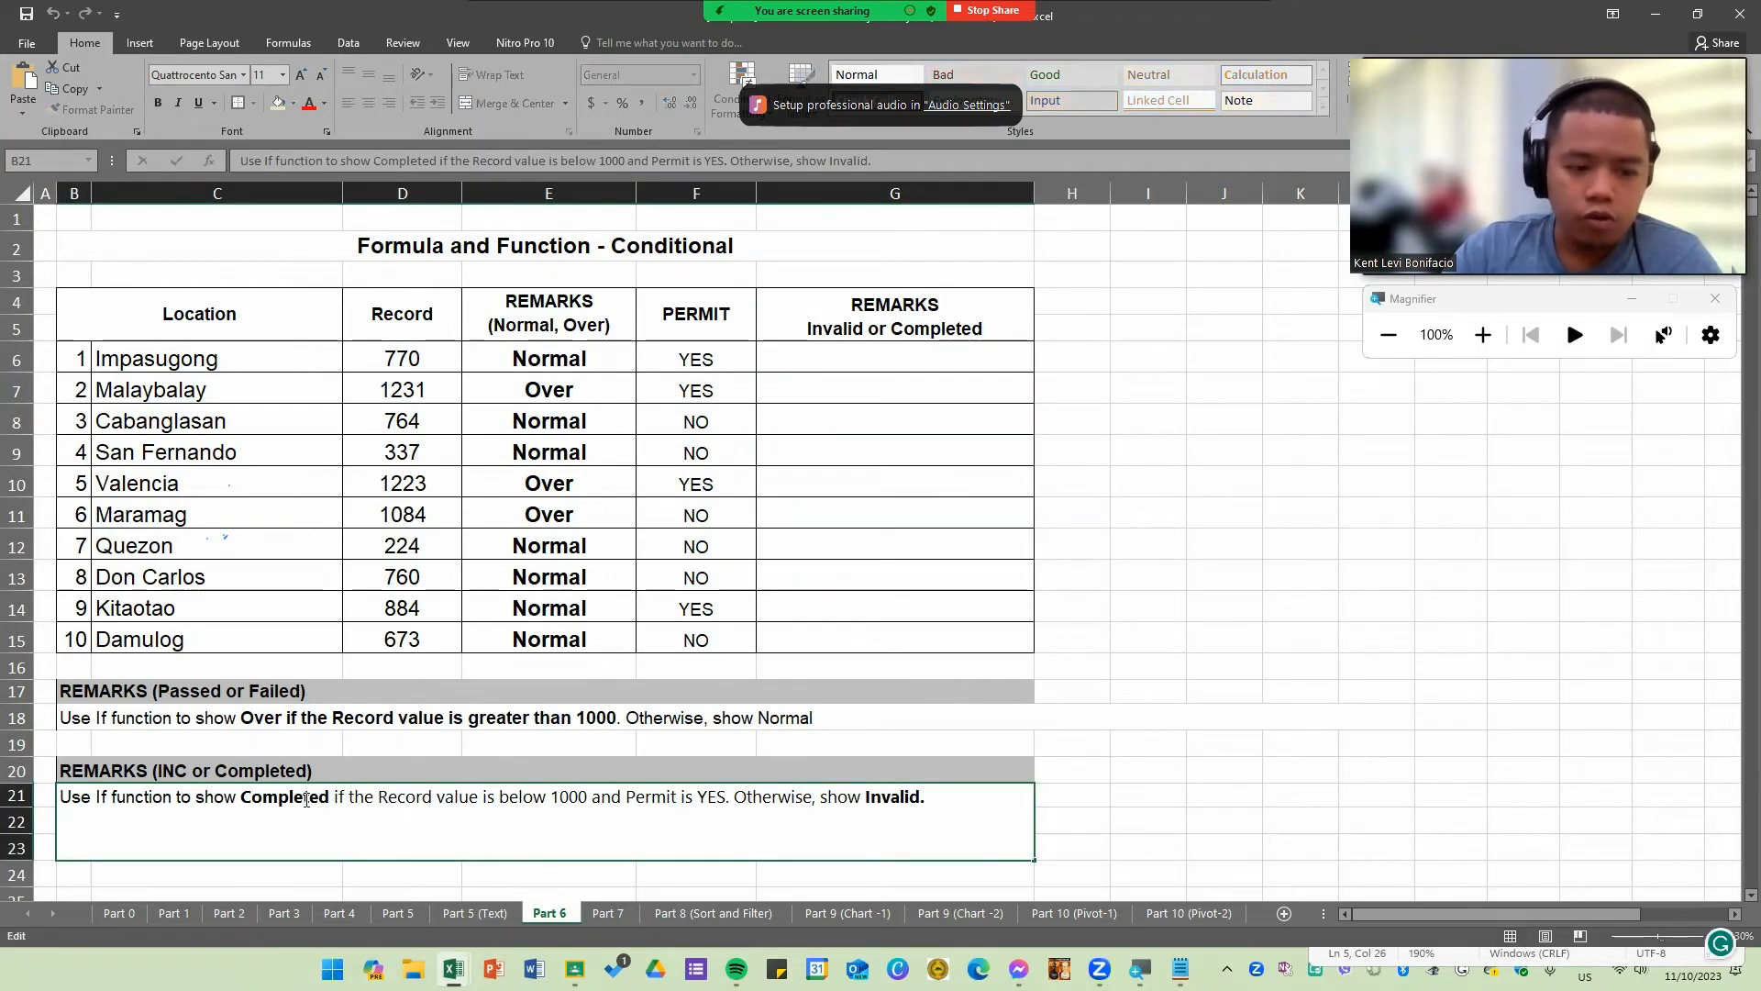
{"action": "double_click", "coordinate": [277, 800]}
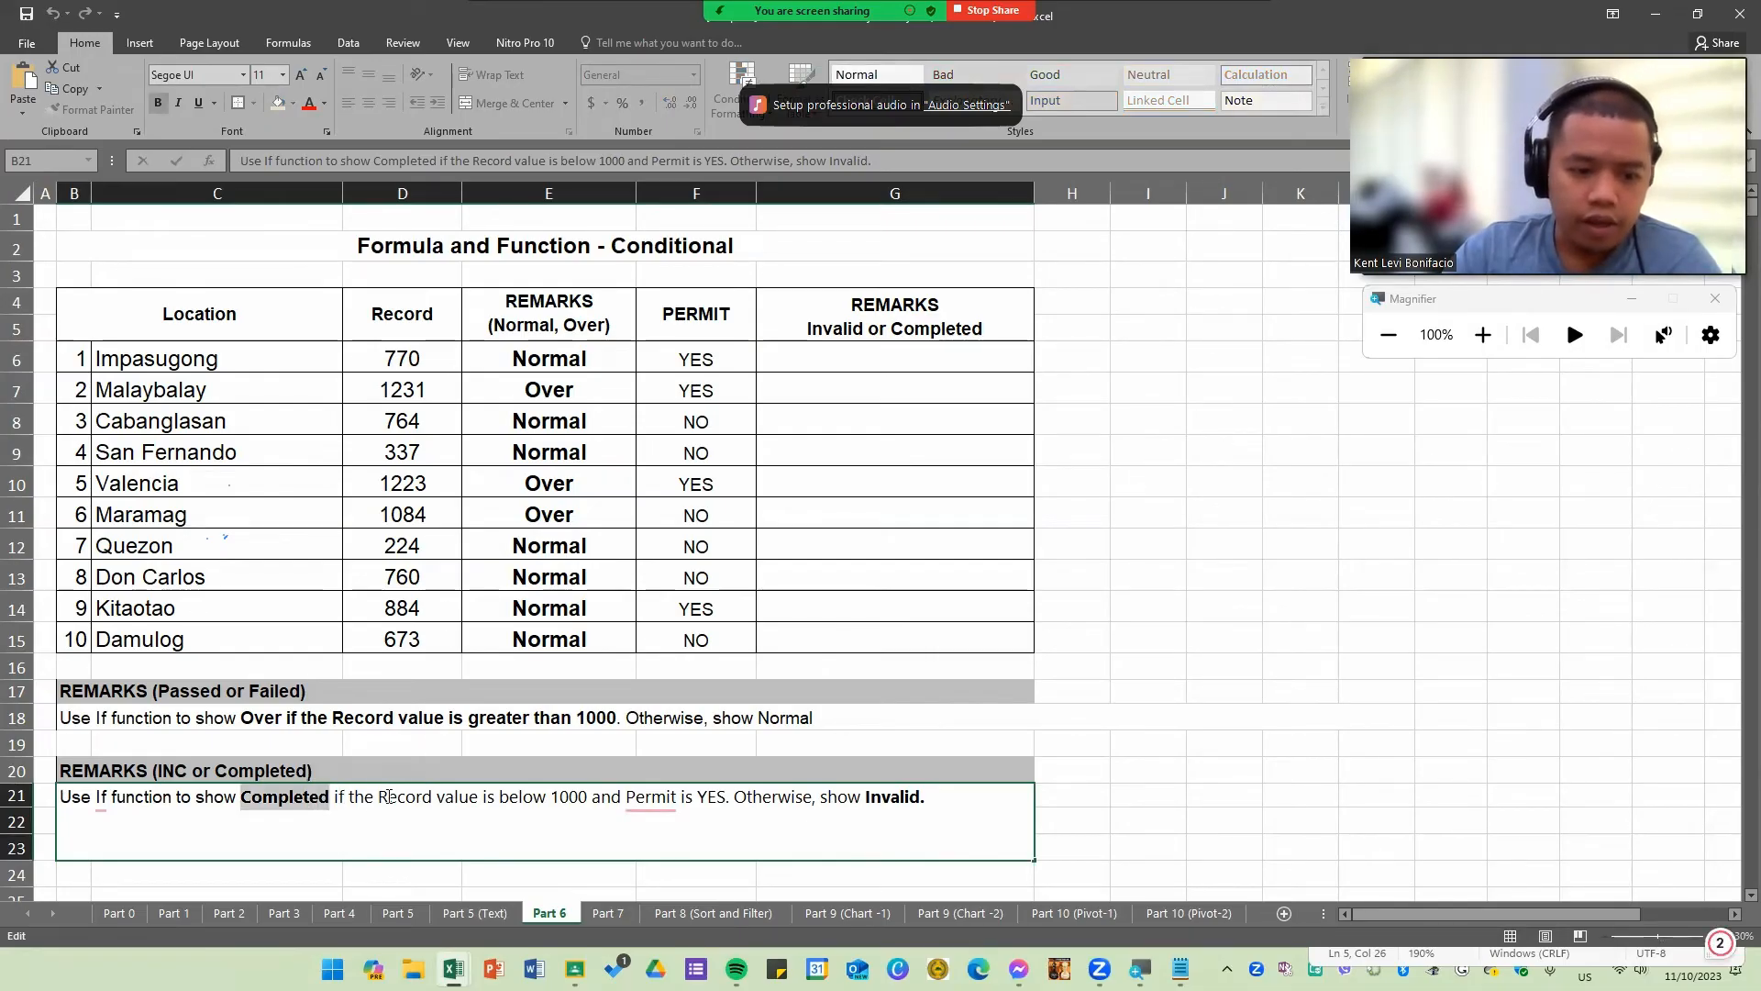
{"action": "left_click_drag", "start_coordinate": [337, 801], "coordinate": [597, 799]}
{"action": "double_click", "coordinate": [571, 796]}
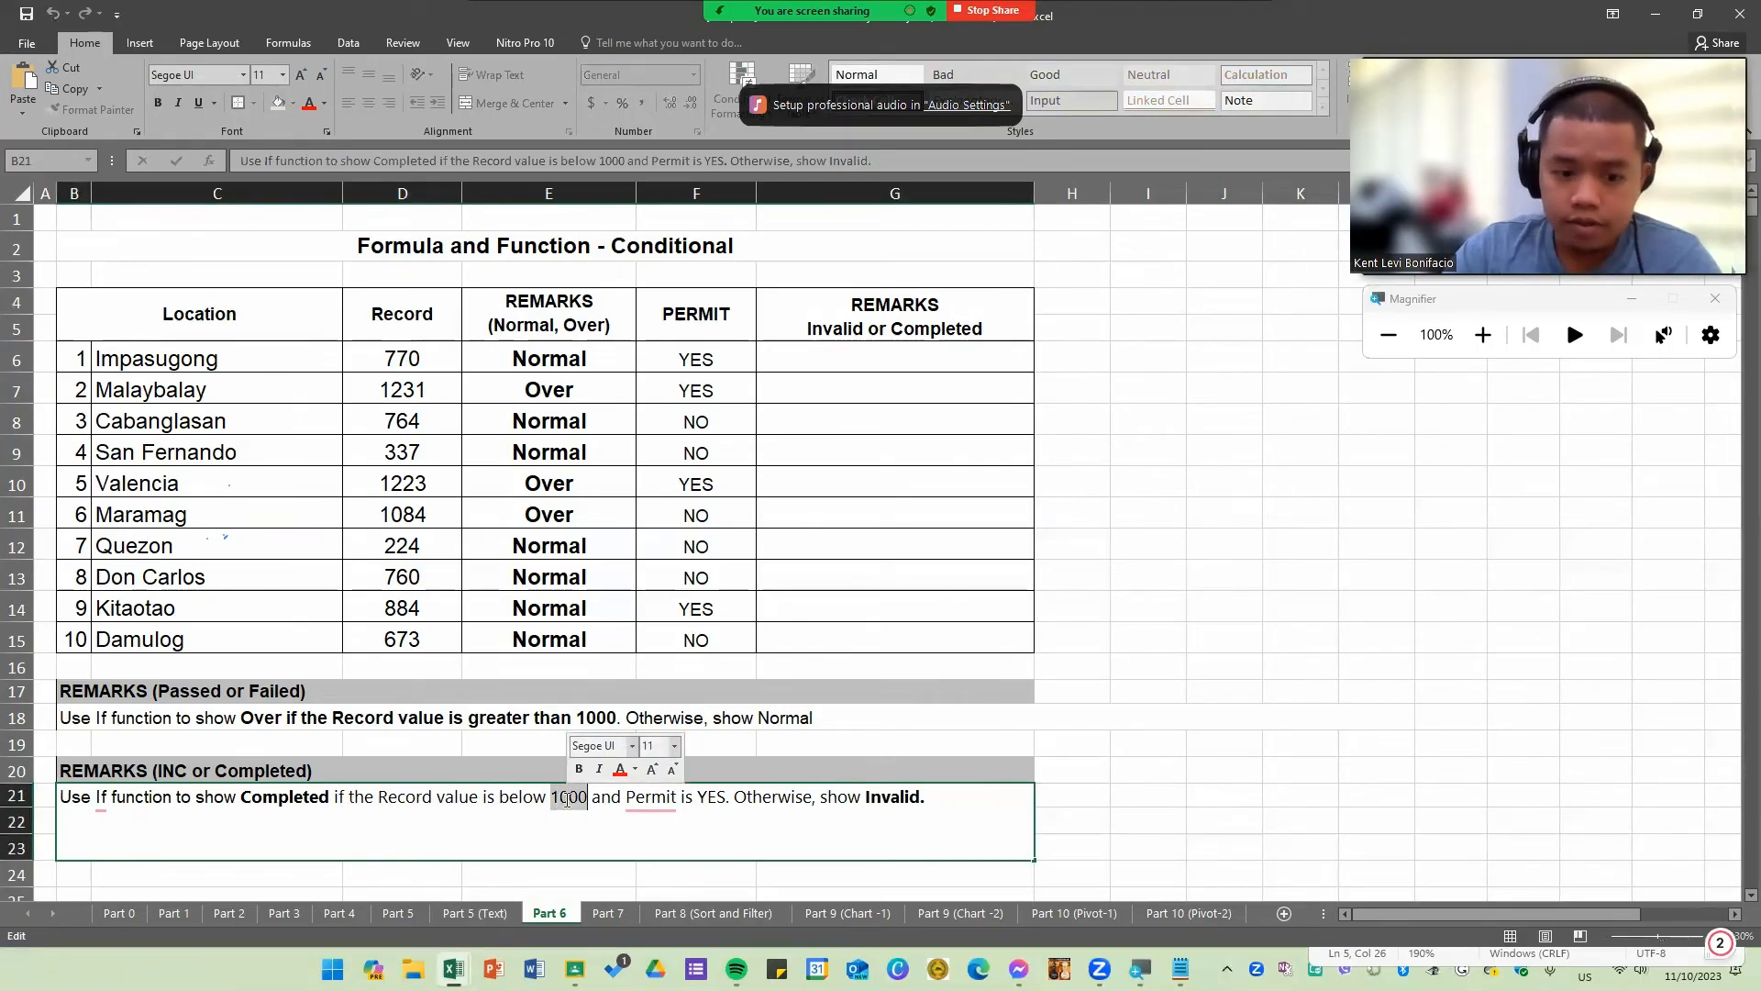
{"action": "right_click", "coordinate": [659, 800]}
{"action": "left_click_drag", "start_coordinate": [699, 314], "coordinate": [711, 640]}
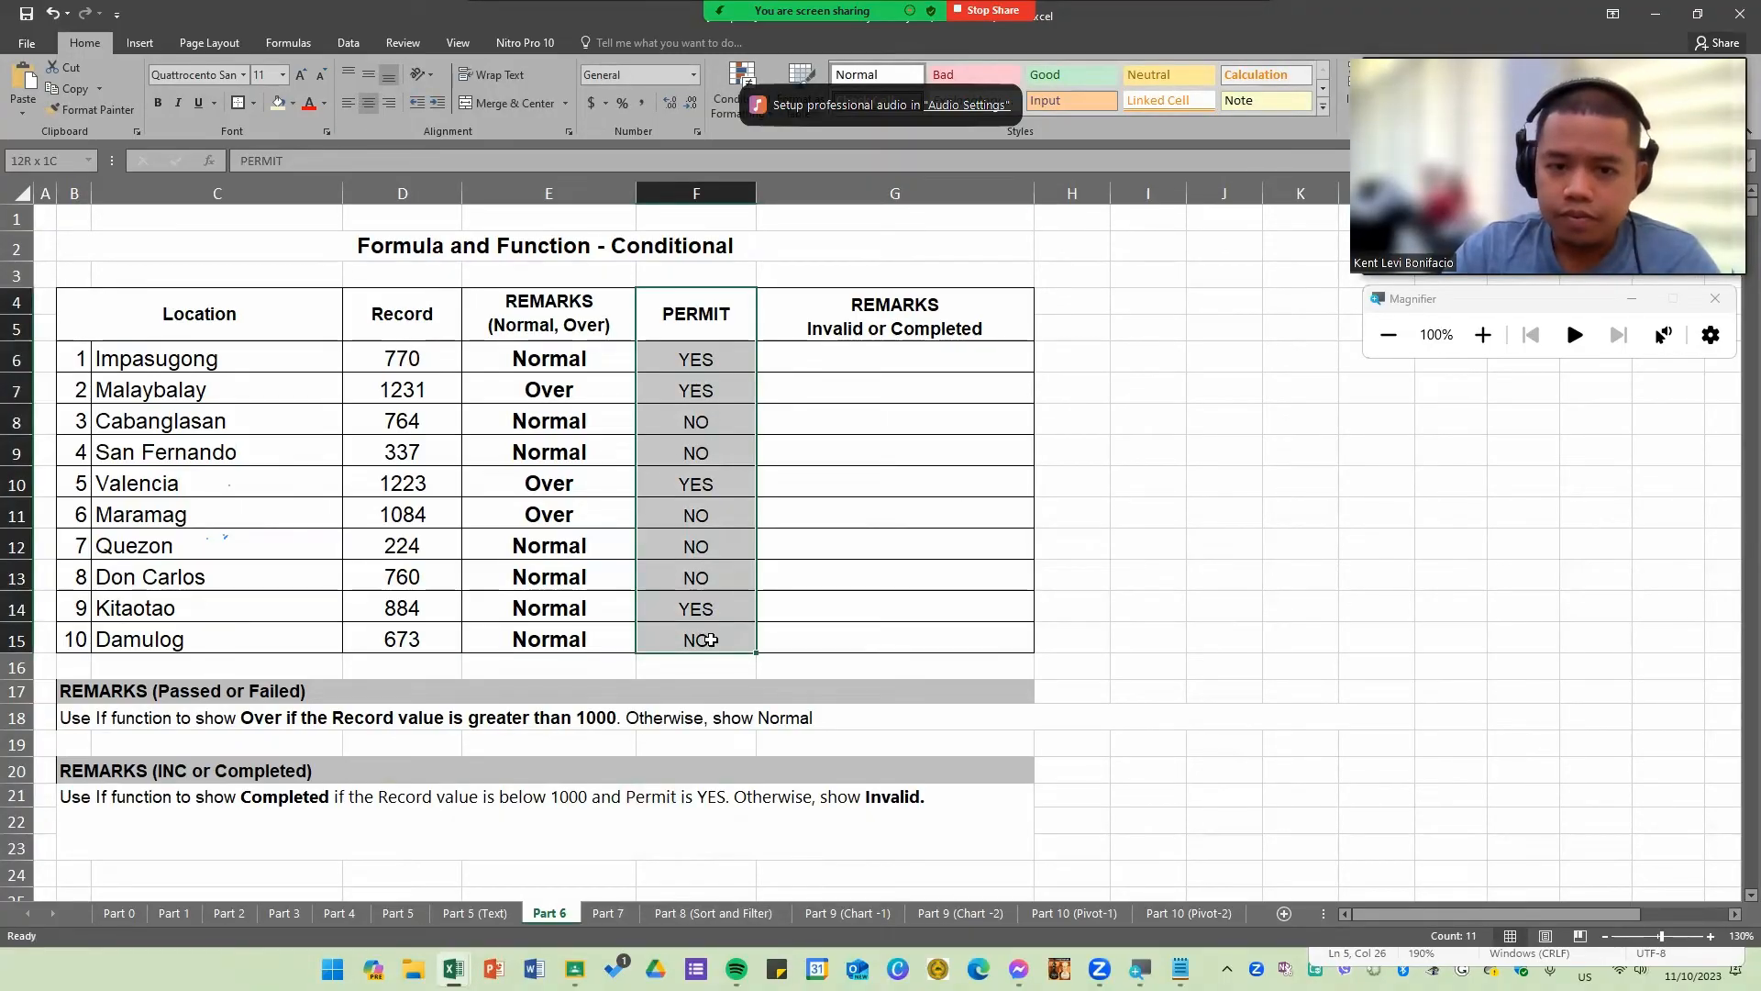
{"action": "left_click_drag", "start_coordinate": [711, 640], "coordinate": [710, 640]}
Step: Jot down Record<1000 in I7 and and in I8 as notes for the combined condition
{"action": "left_click", "coordinate": [1138, 390]}
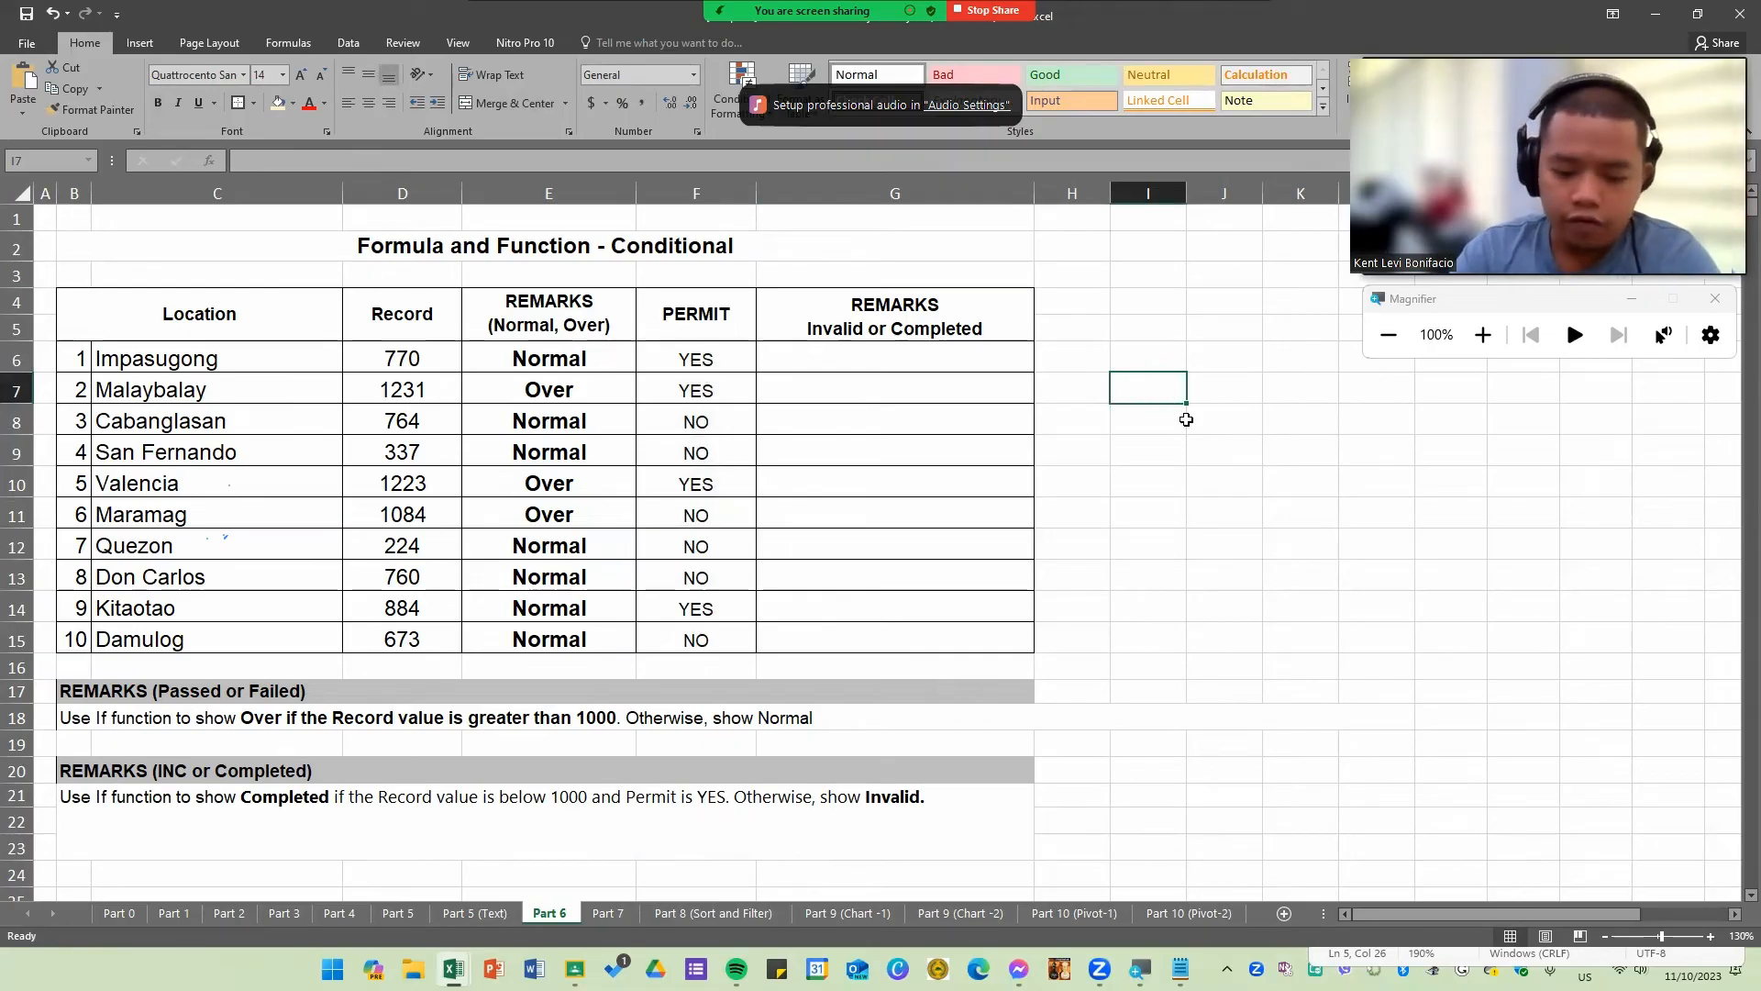
{"action": "type", "text": "Record"}
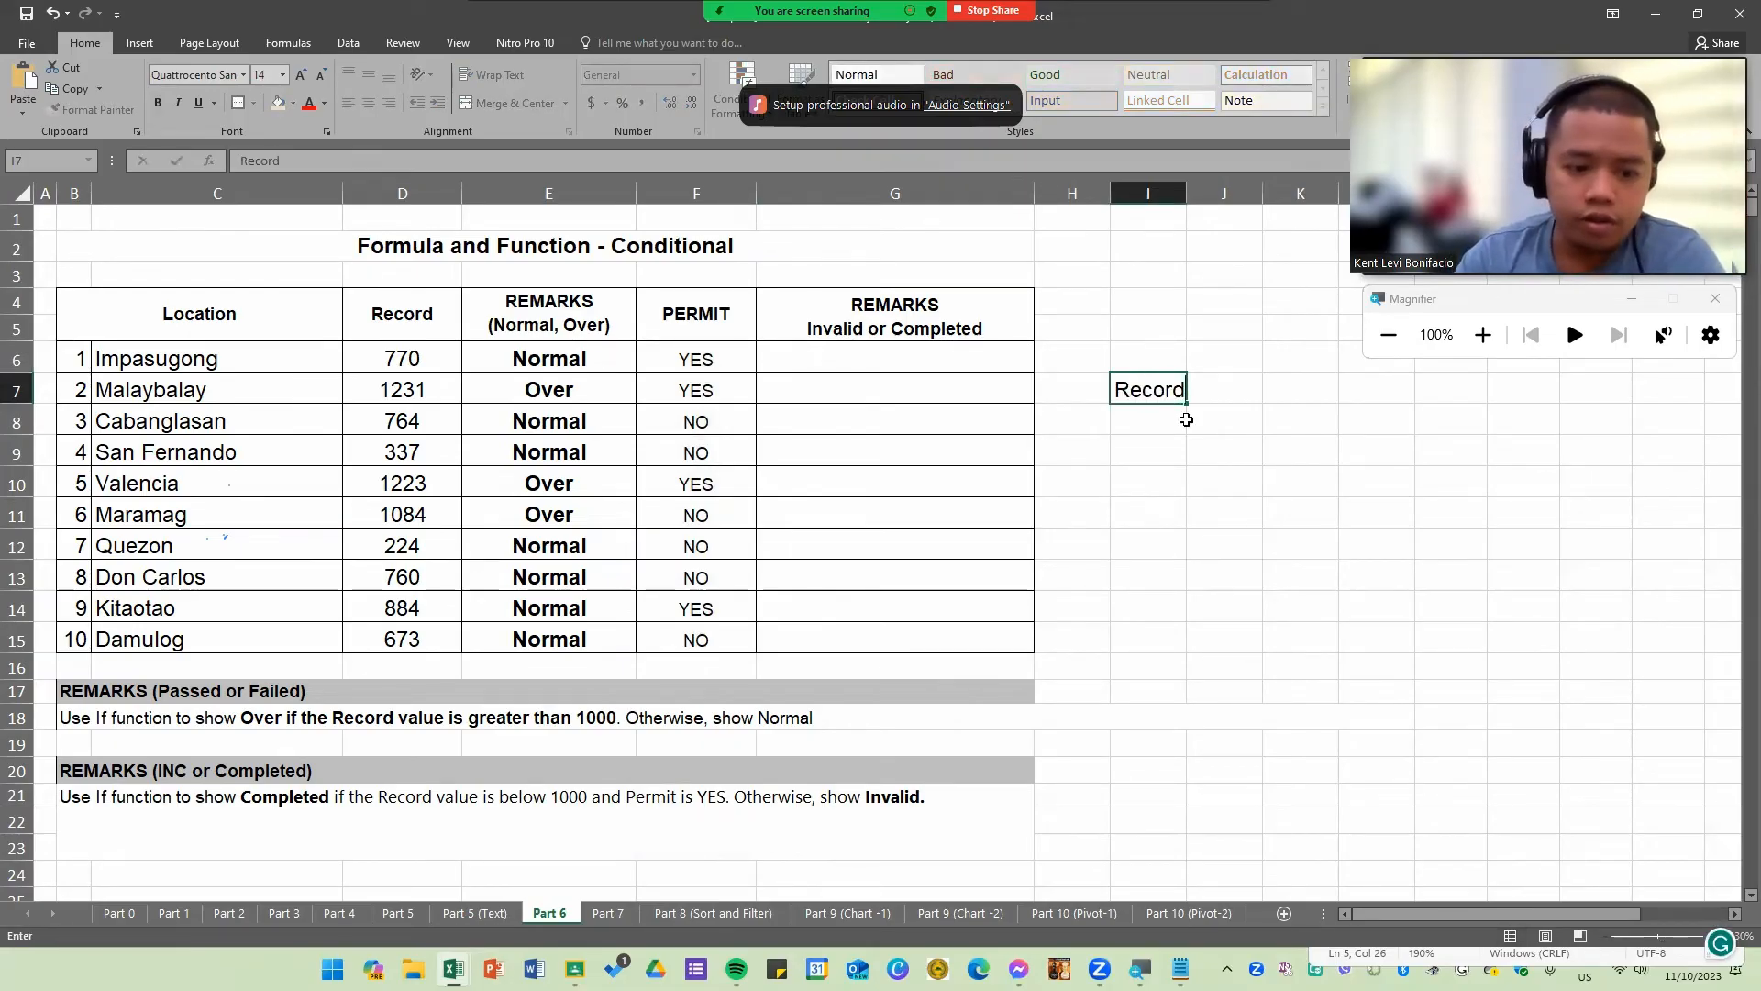
{"action": "type", "text": "<1000"}
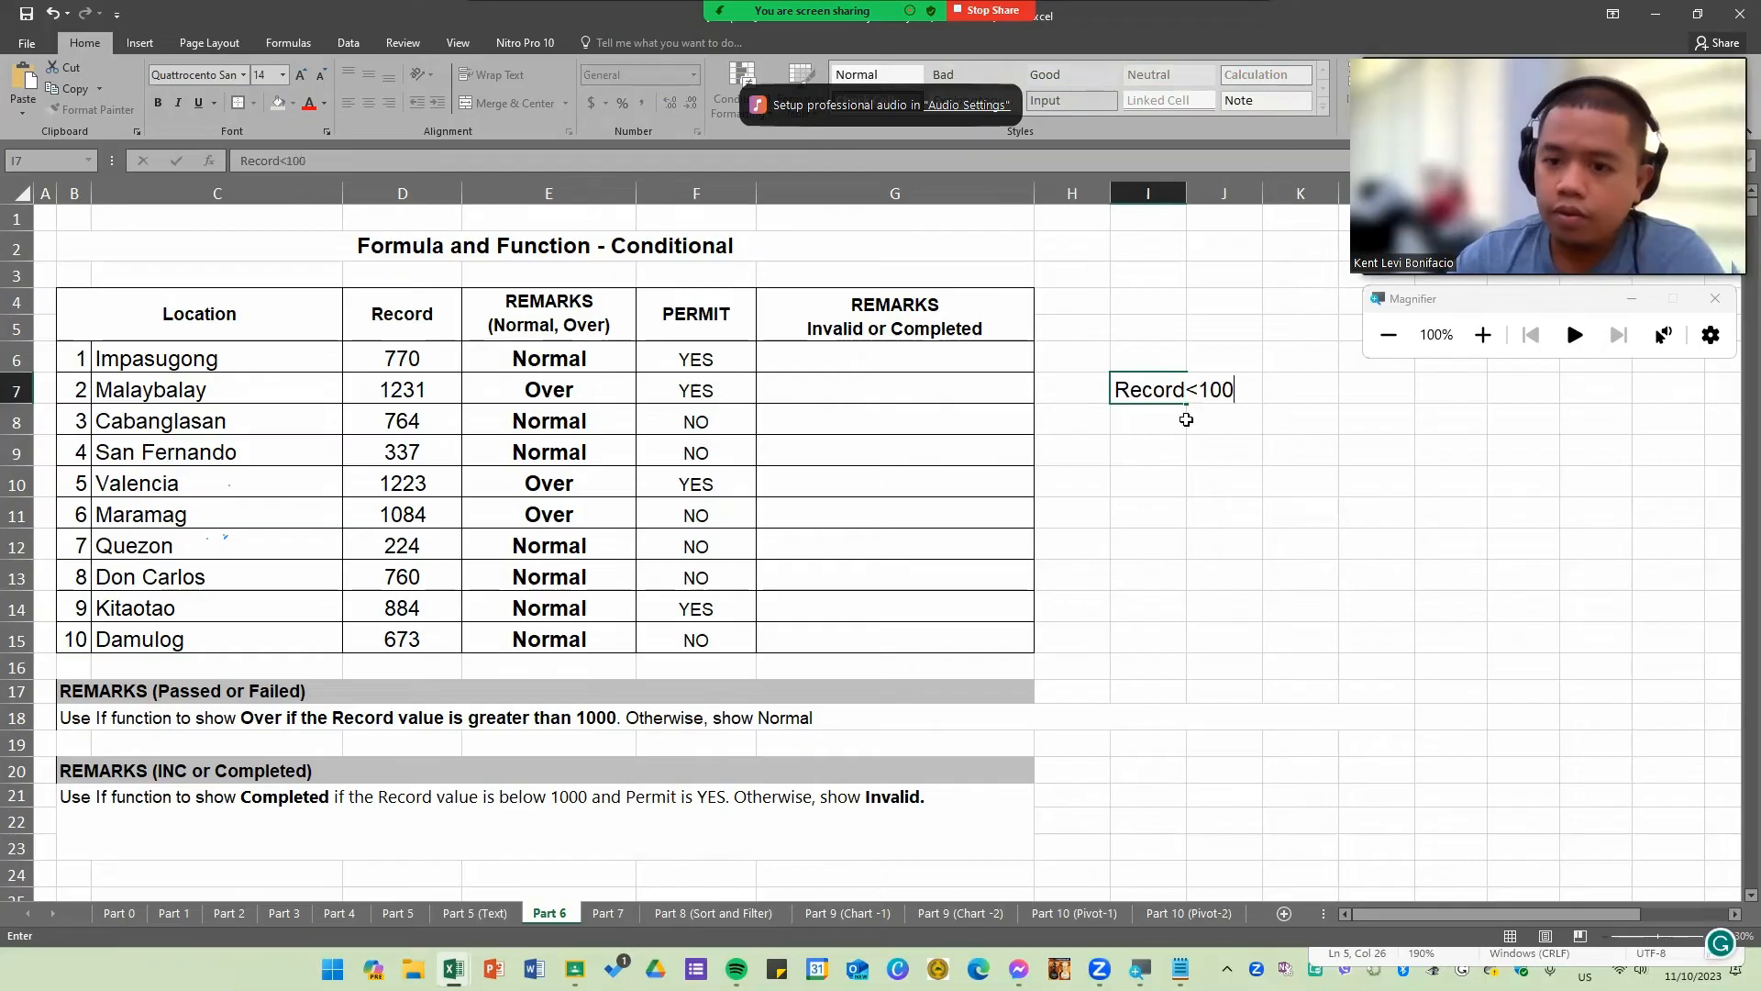
{"action": "key", "text": "Return"}
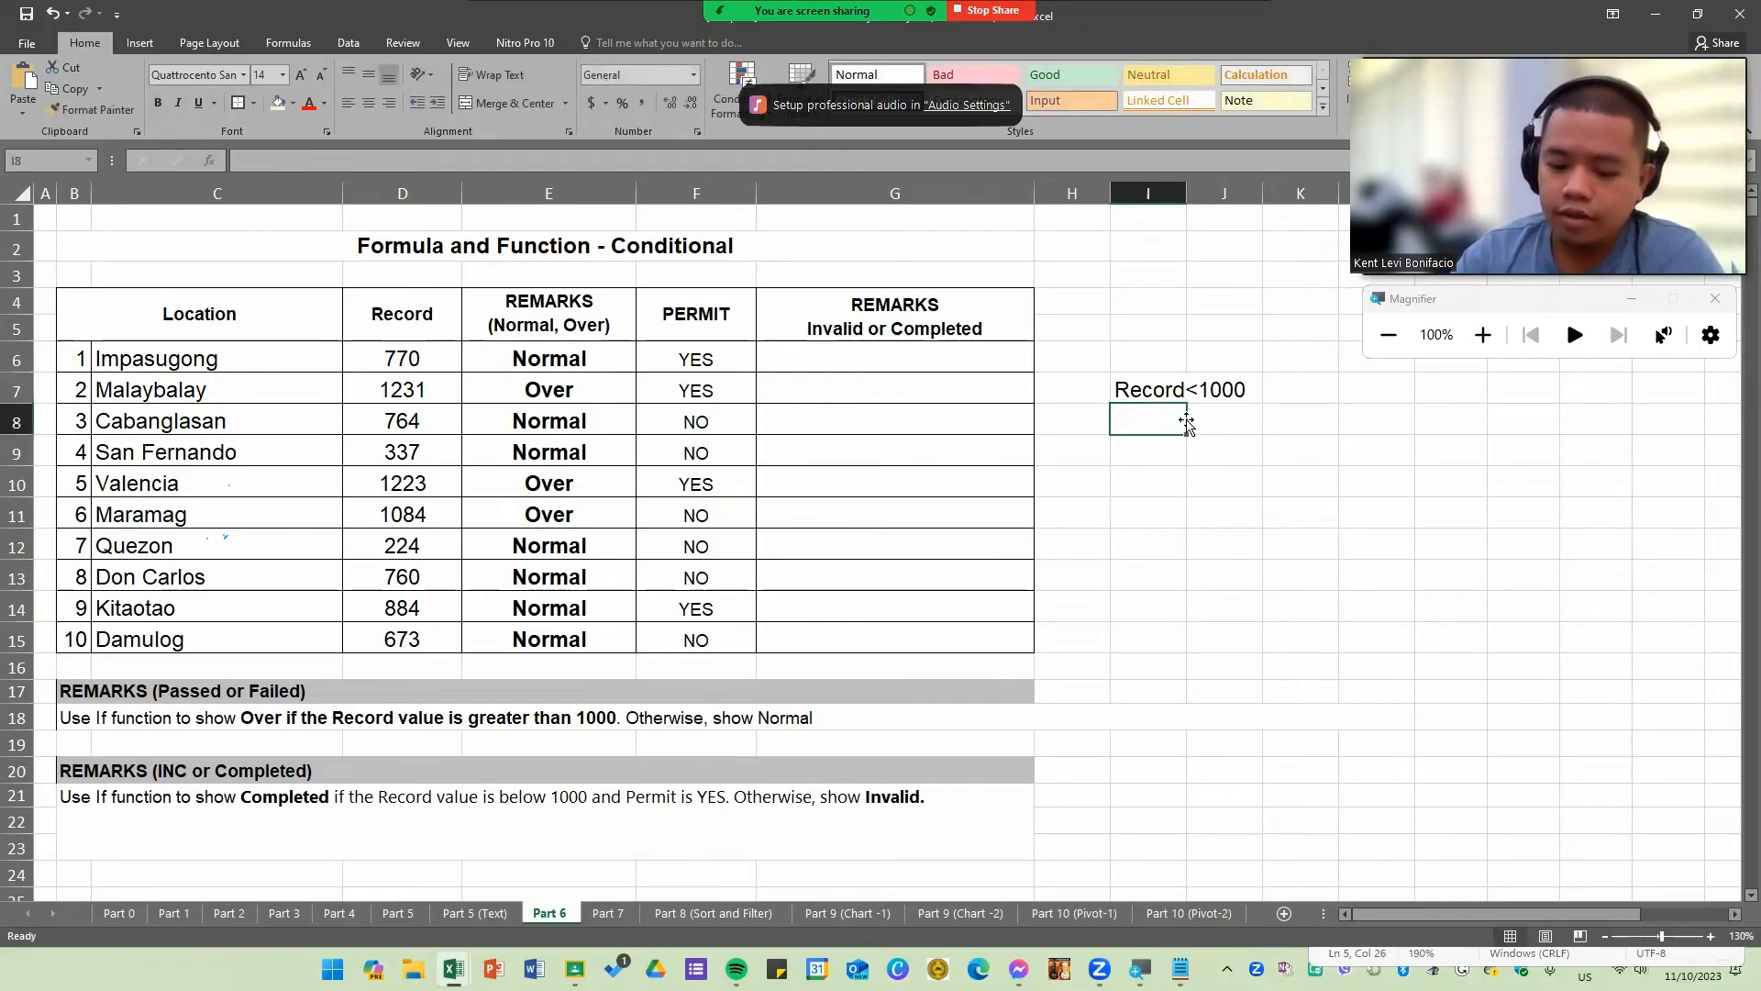
{"action": "type", "text": "and"}
{"action": "key", "text": "Return"}
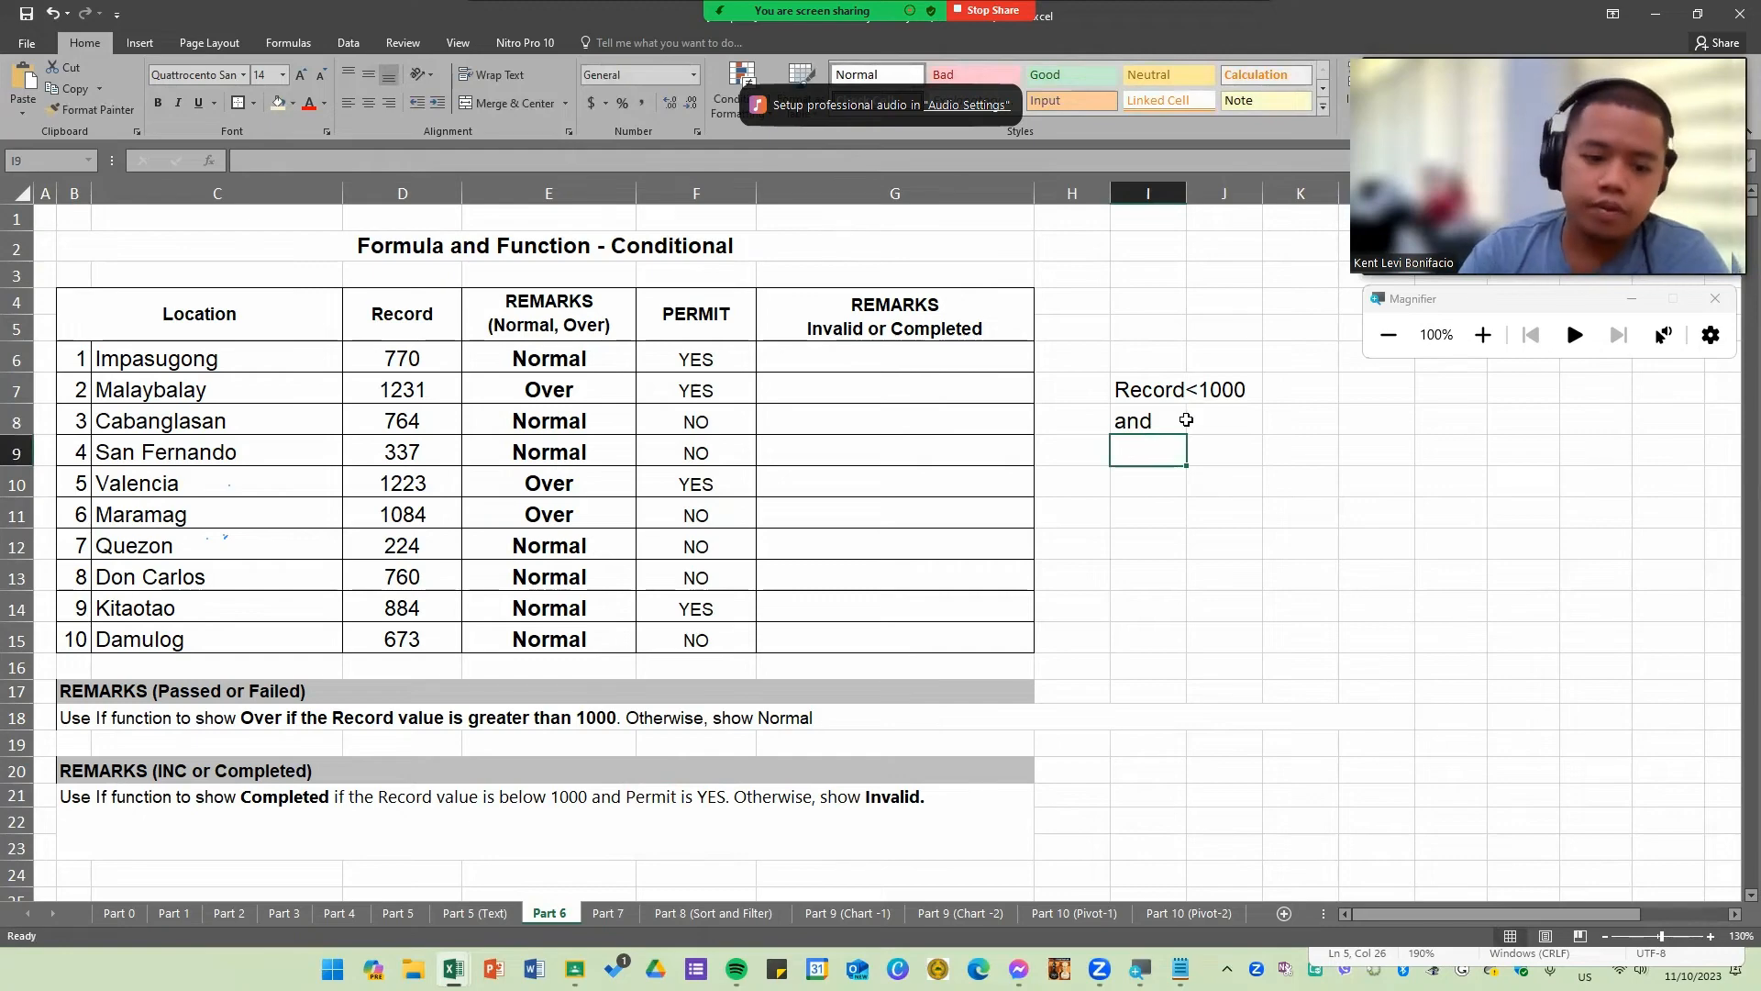
Step: Jot down Permit = YES in I9 as the second condition note
{"action": "type", "text": "Pe"}
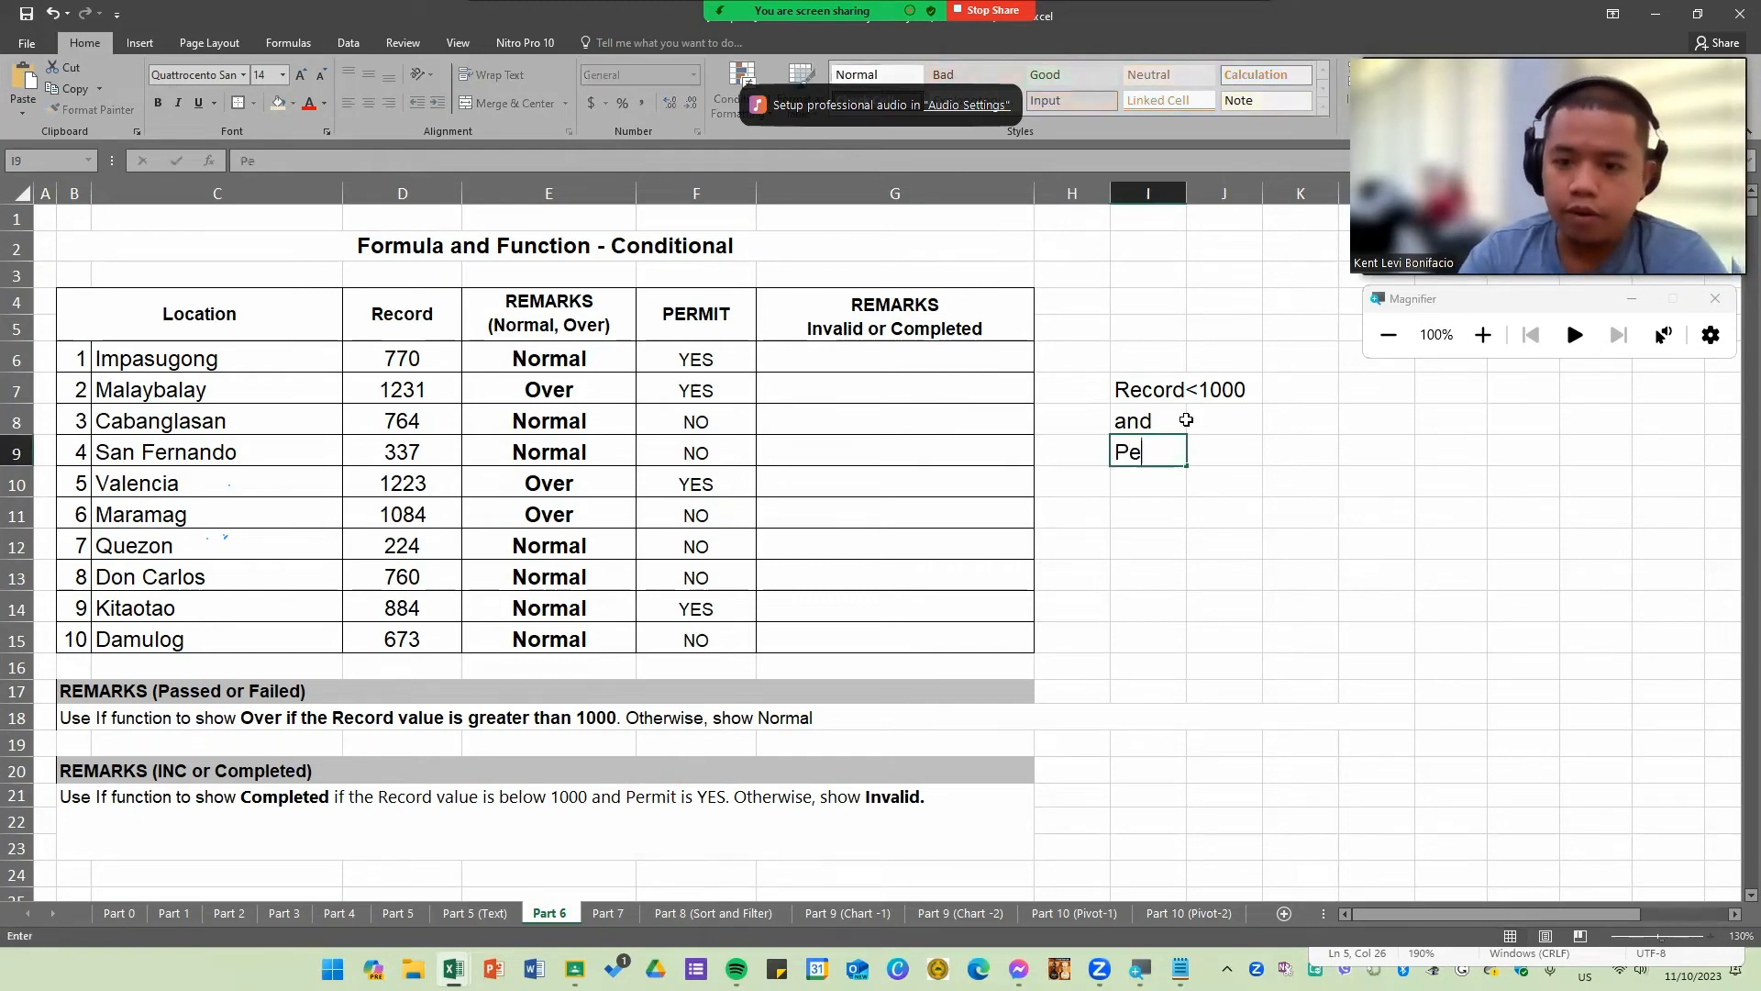
{"action": "type", "text": "rmirt"}
{"action": "key", "text": "BackSpace"}
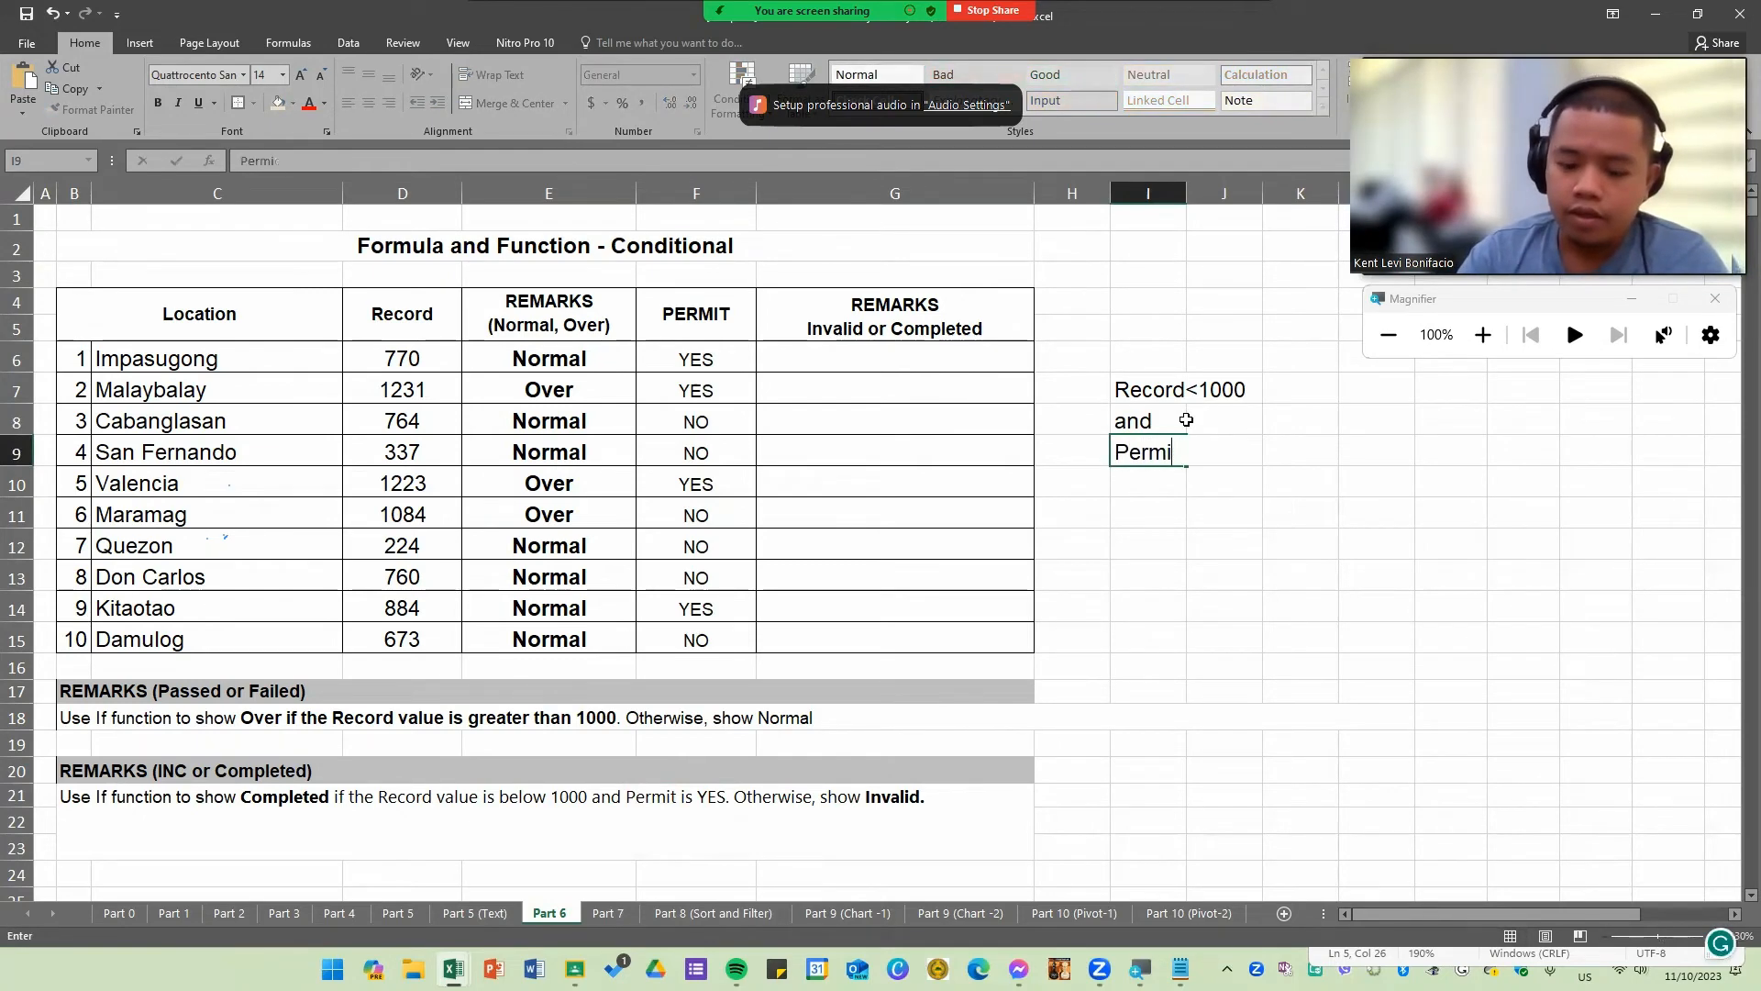
{"action": "type", "text": "t = "}
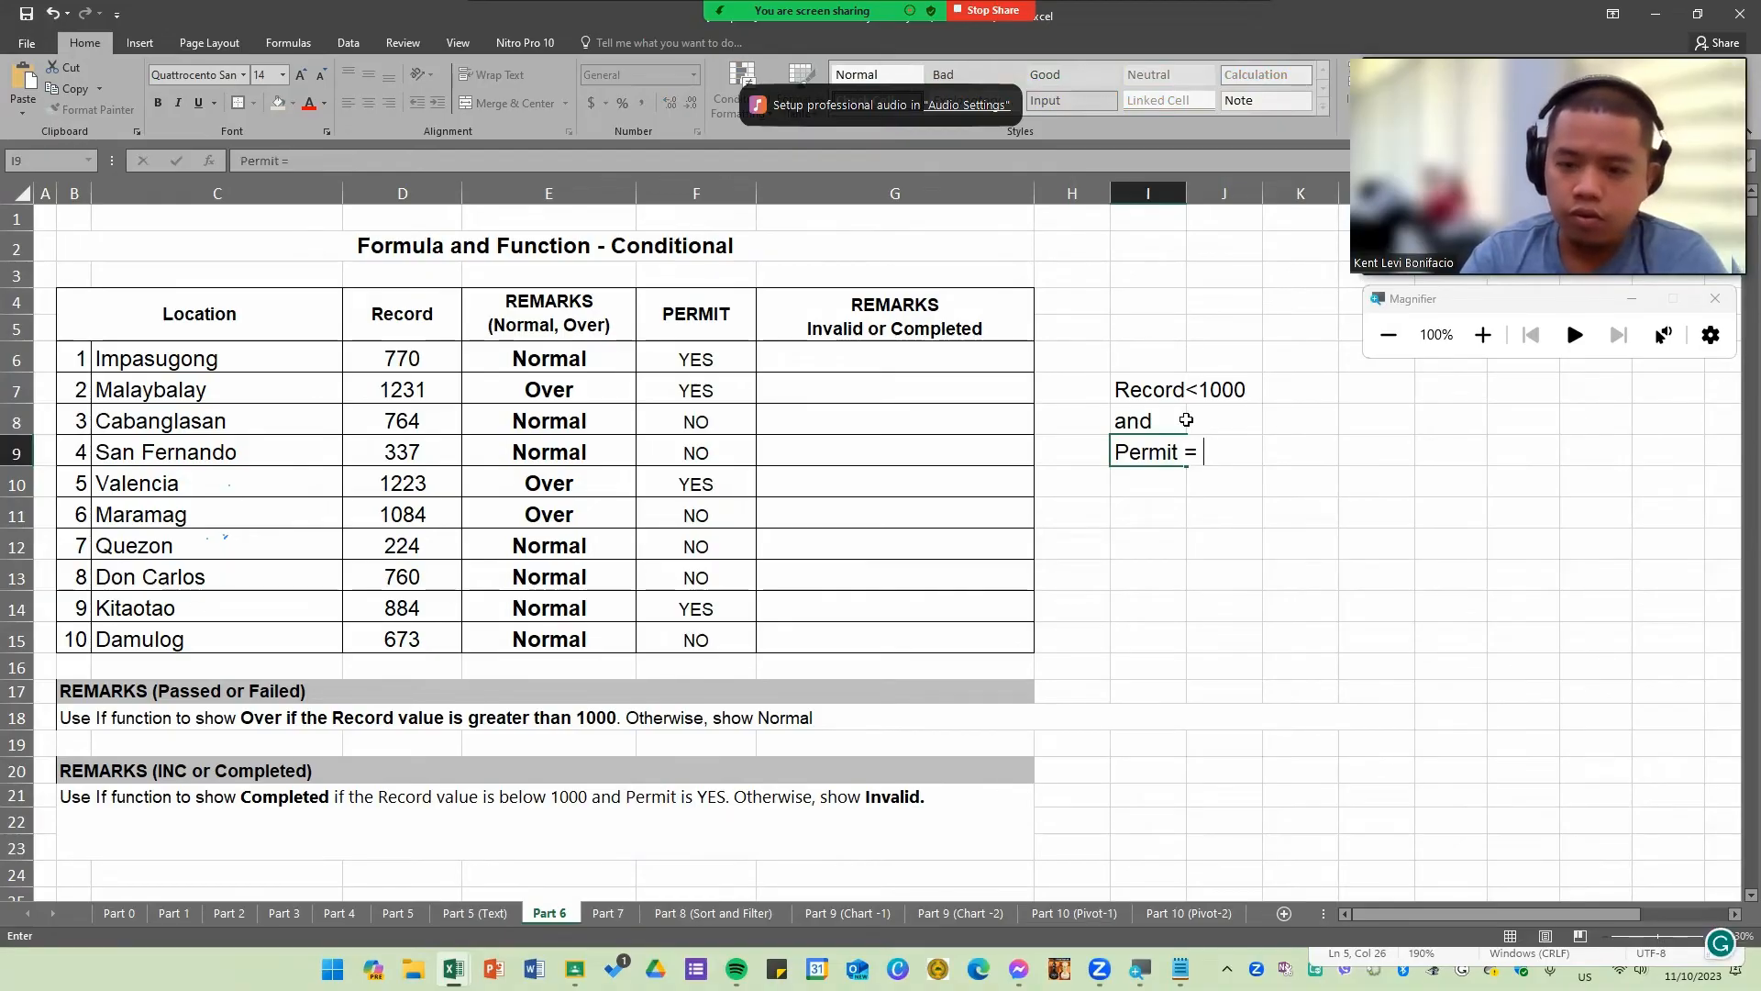
{"action": "type", "text": "YES"}
{"action": "left_click", "coordinate": [1237, 624]}
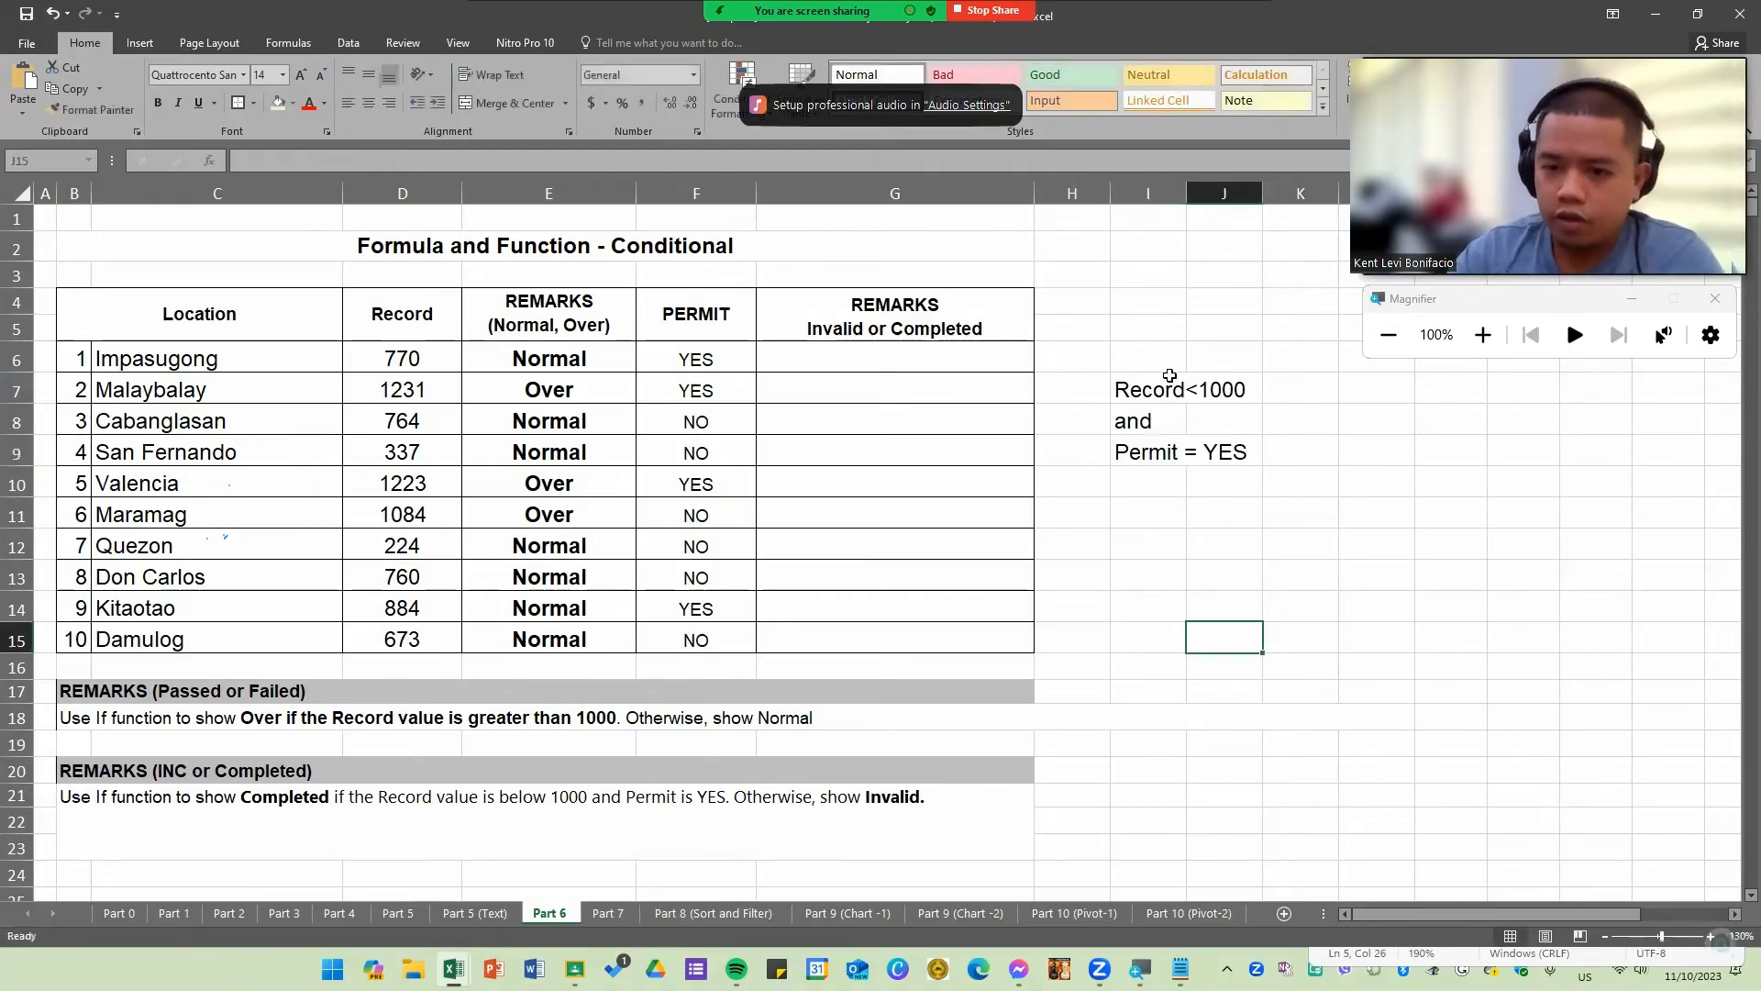
Step: Examine the condition notes in I7 through I9 alongside the remarks in the E column
{"action": "left_click", "coordinate": [1165, 381]}
{"action": "left_click", "coordinate": [1156, 452]}
{"action": "left_click", "coordinate": [1160, 383]}
{"action": "left_click", "coordinate": [1154, 451]}
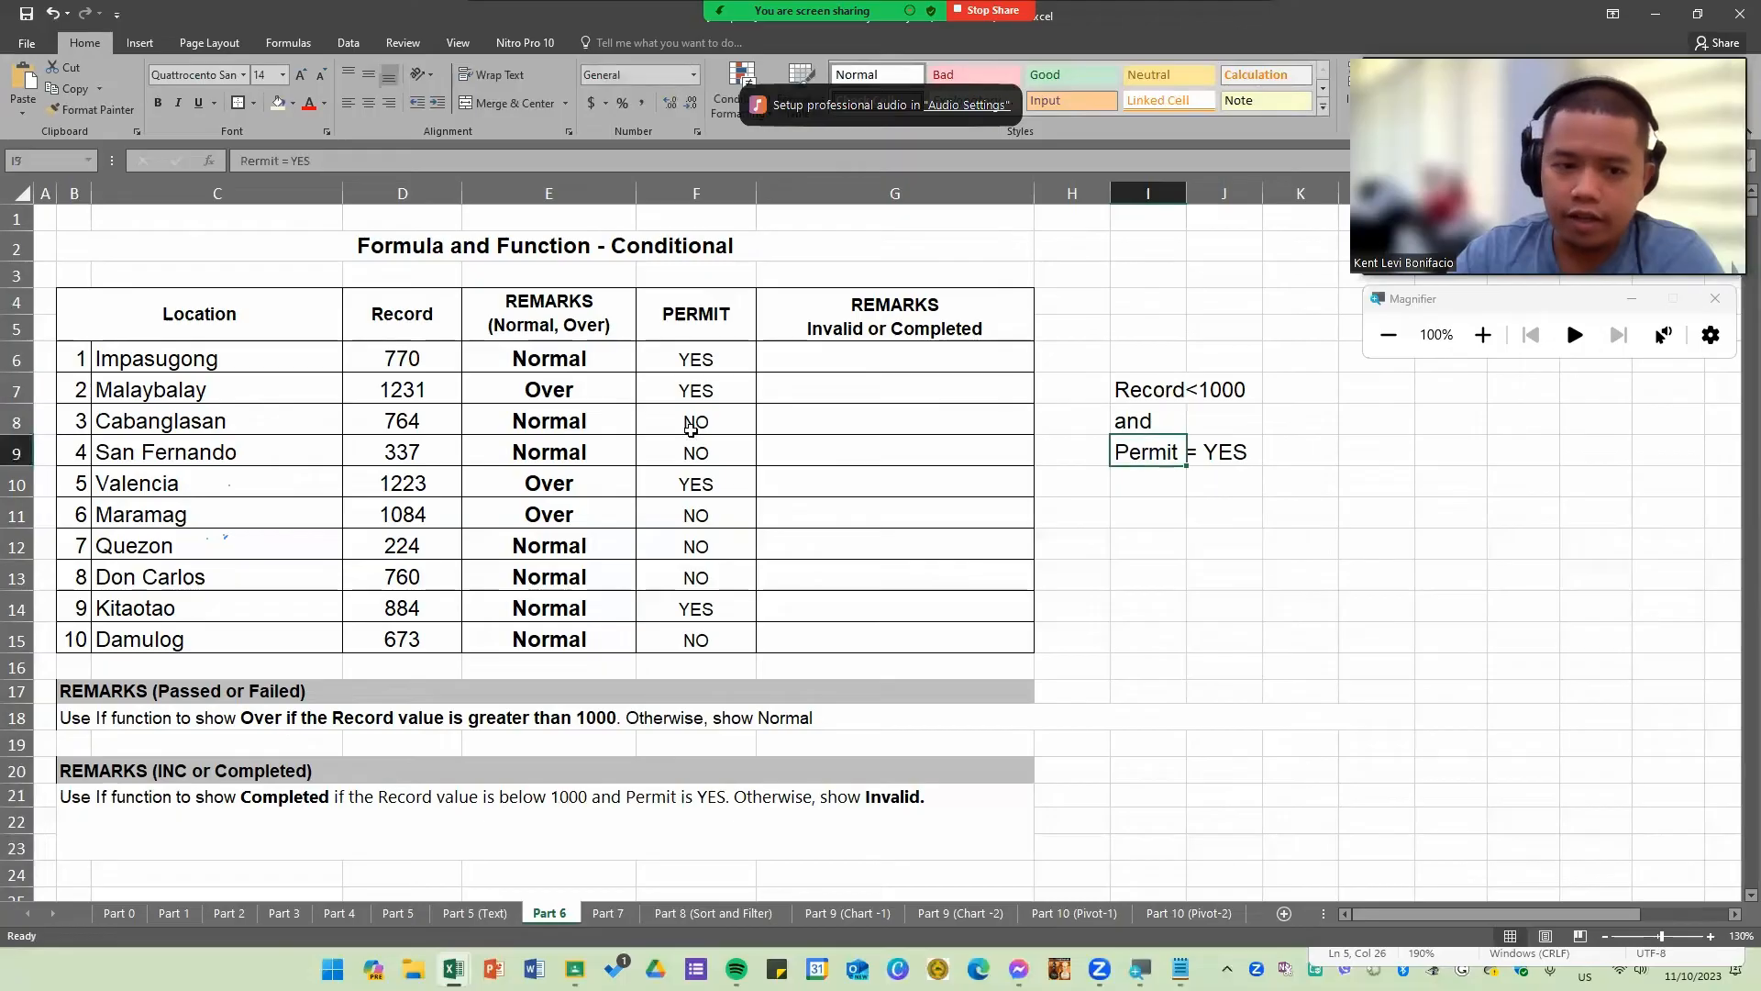
{"action": "left_click_drag", "start_coordinate": [570, 321], "coordinate": [557, 624]}
{"action": "left_click", "coordinate": [586, 482]}
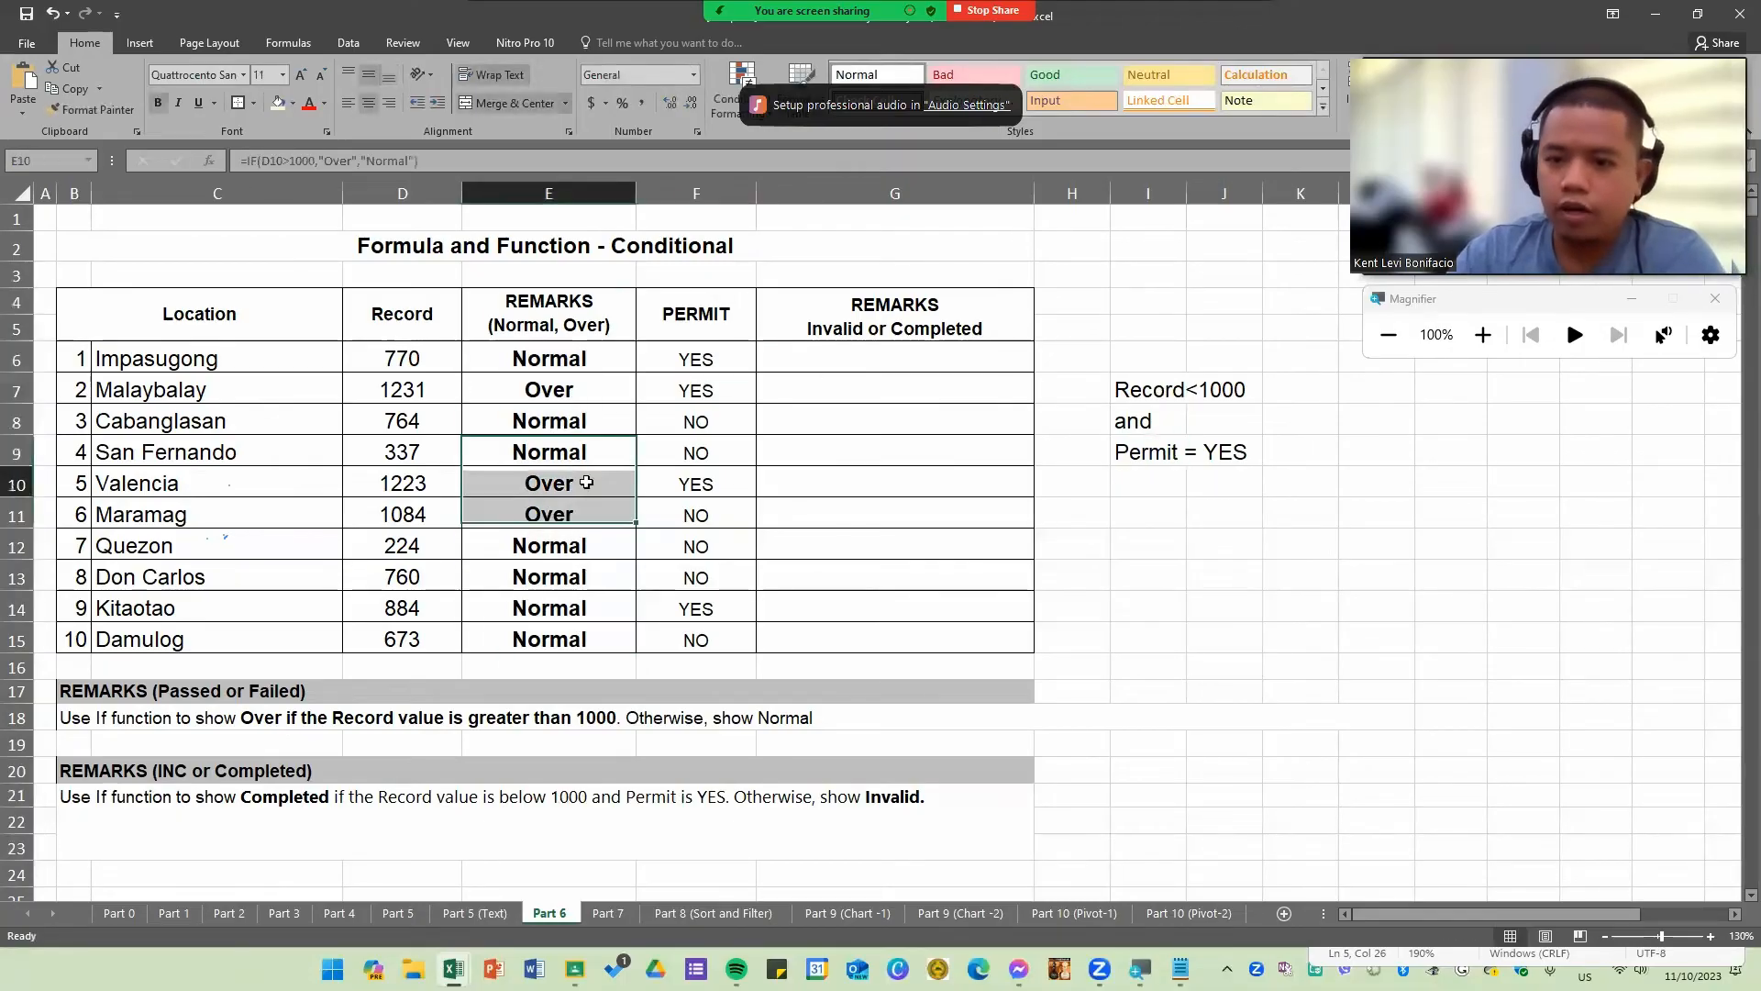
{"action": "left_click", "coordinate": [1224, 577]}
{"action": "left_click_drag", "start_coordinate": [1137, 387], "coordinate": [1152, 452]}
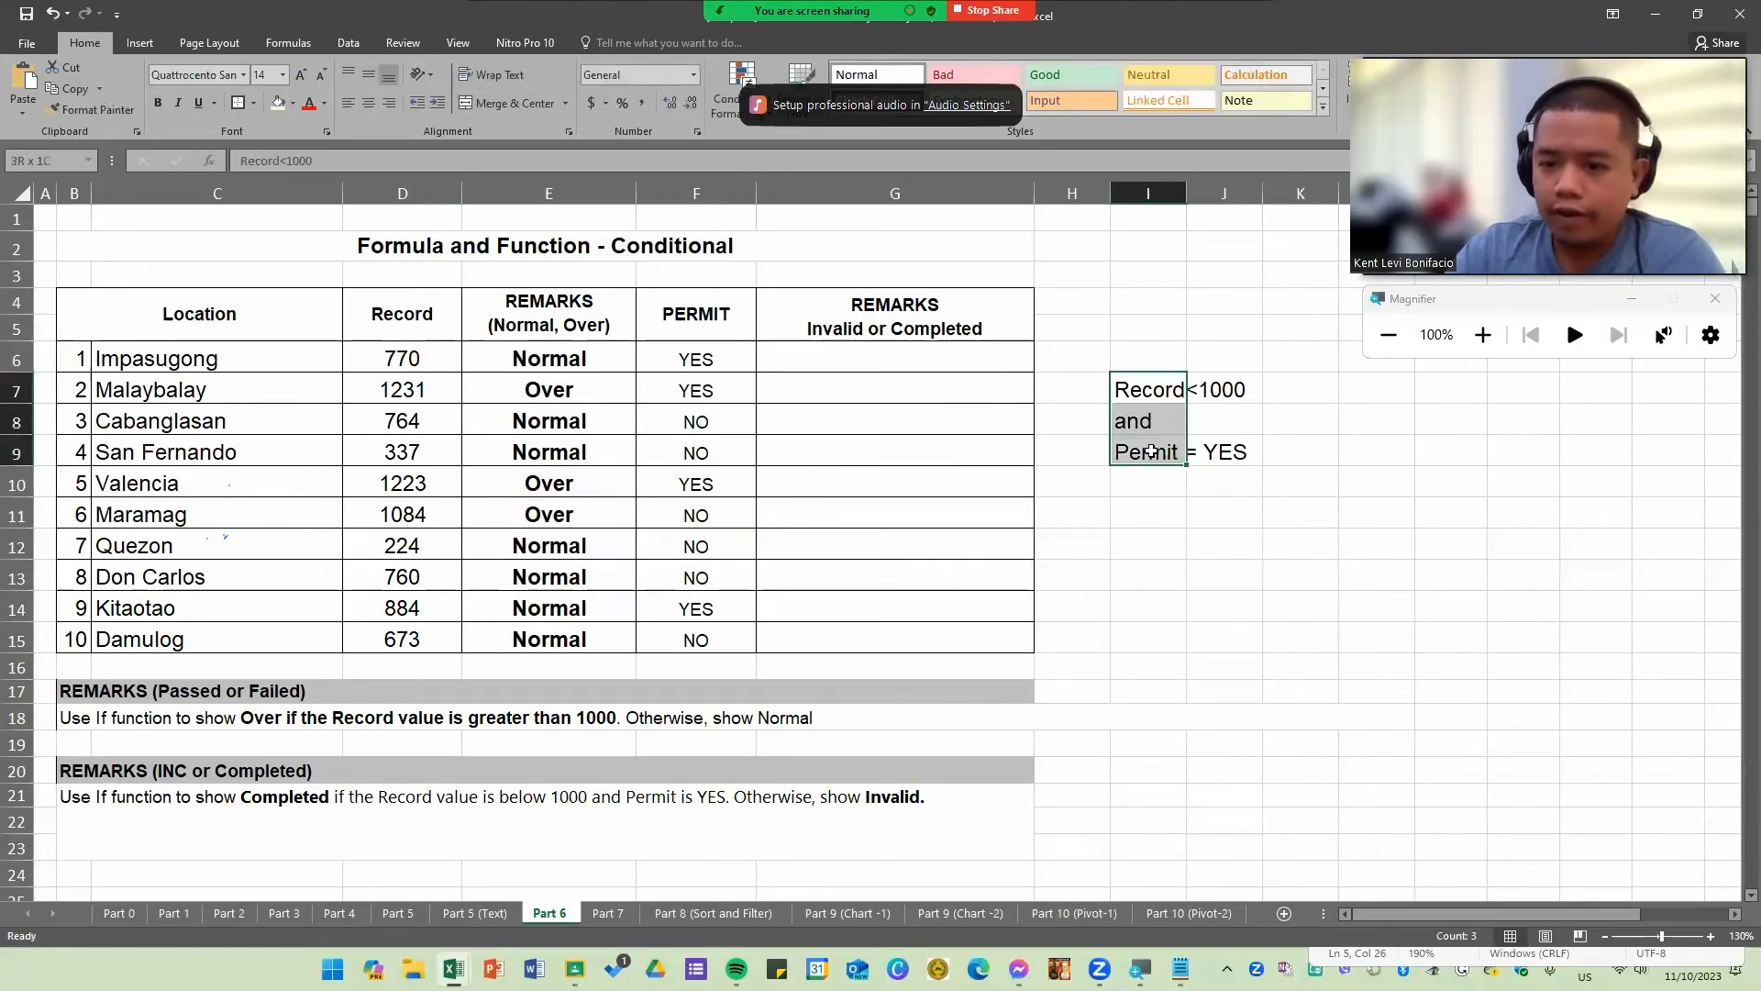
Step: Enter COMPLETED in K7 as the result for when both conditions hold
{"action": "left_click", "coordinate": [1314, 388]}
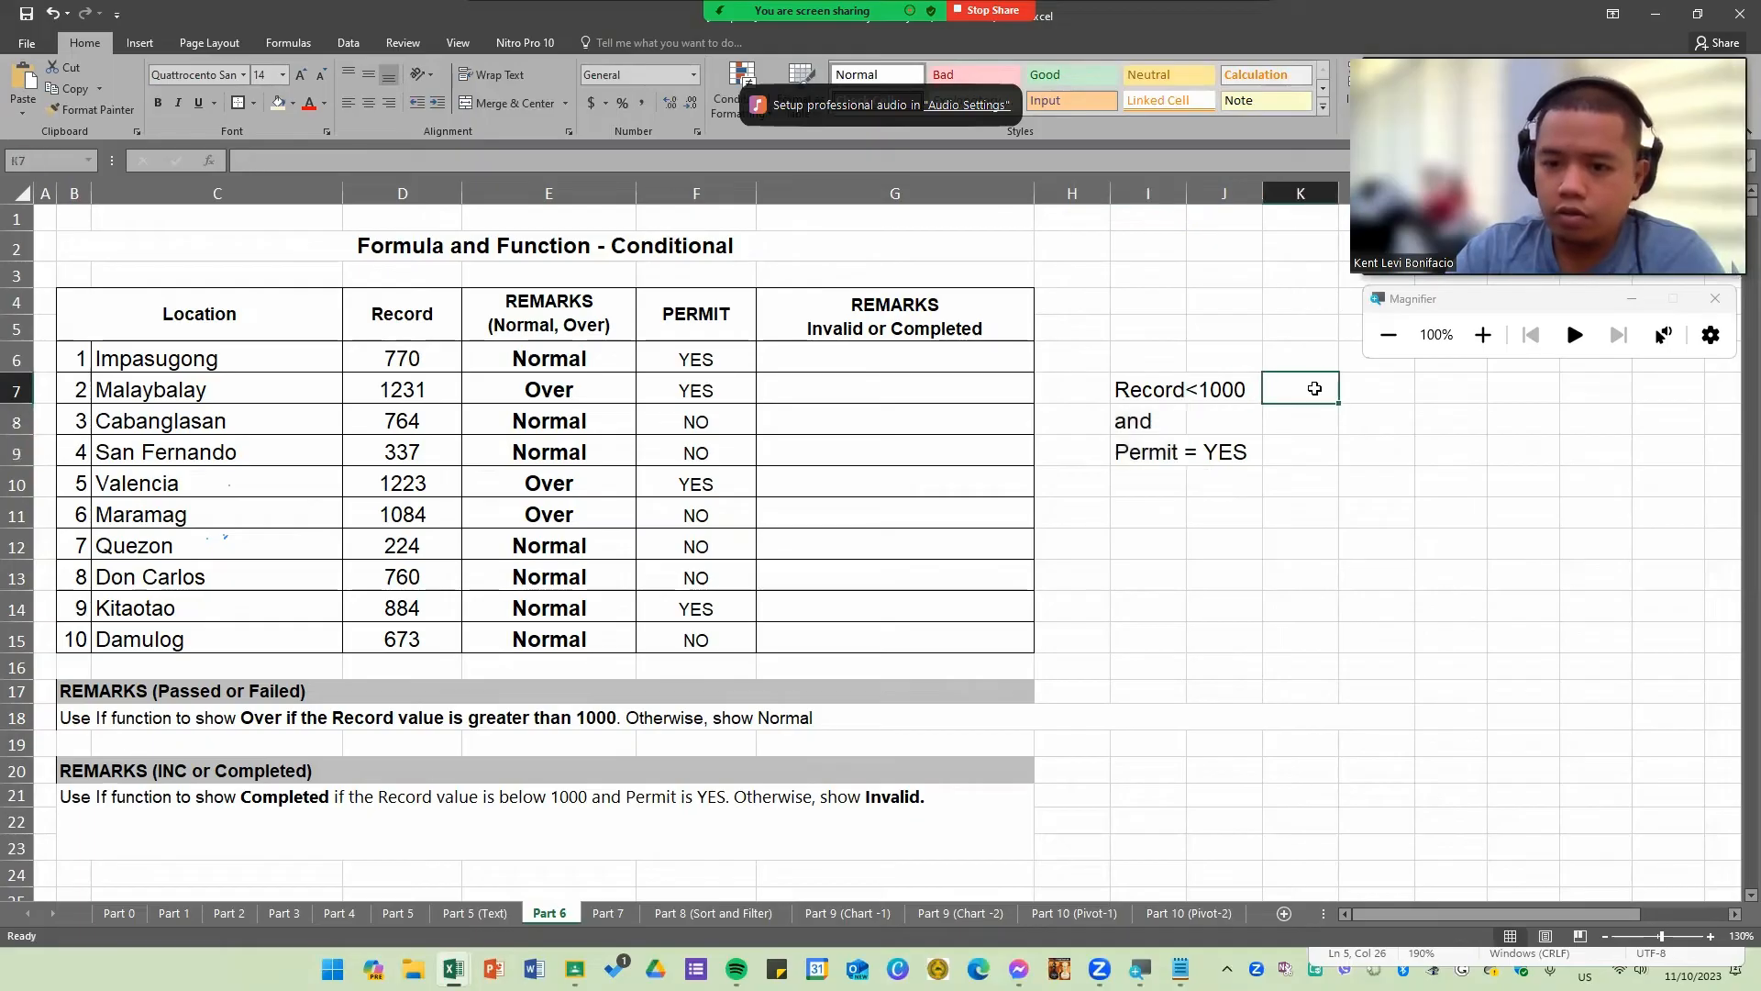
{"action": "type", "text": "COMPLETED"}
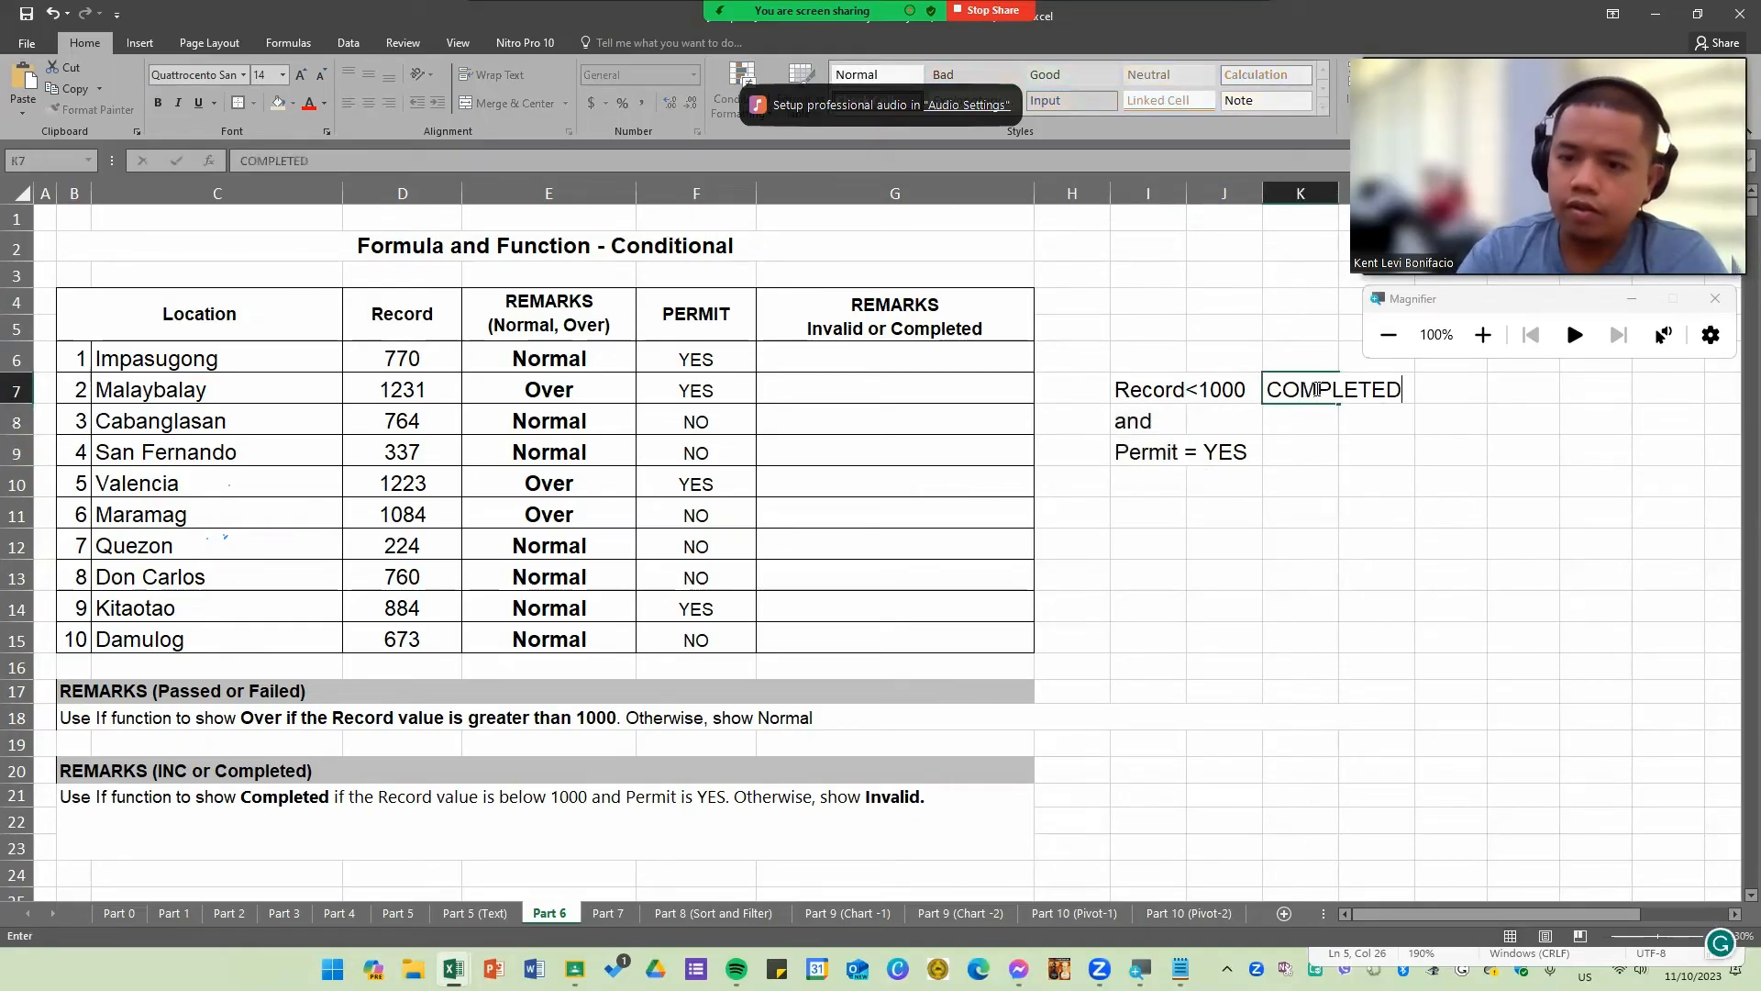
{"action": "key", "text": "Return"}
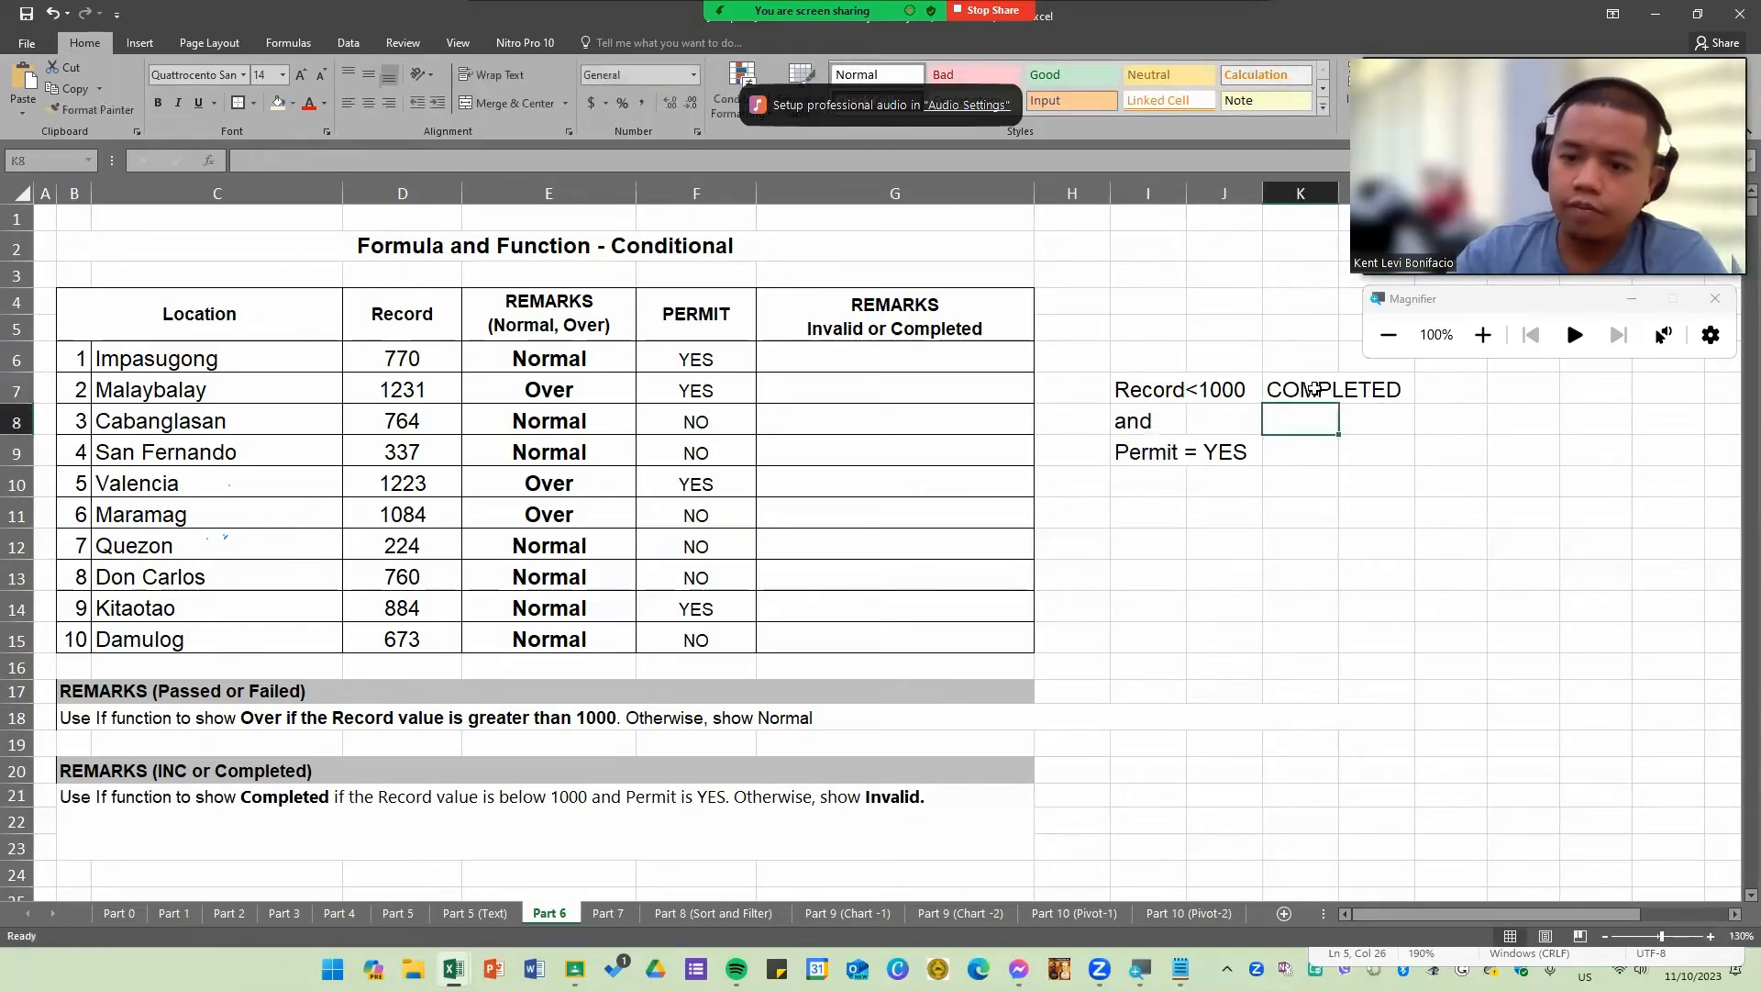
Step: Enter INVALID in K11 as the result for when the conditions are not met
{"action": "left_click", "coordinate": [1139, 393]}
{"action": "left_click", "coordinate": [1130, 447]}
{"action": "left_click", "coordinate": [1139, 395]}
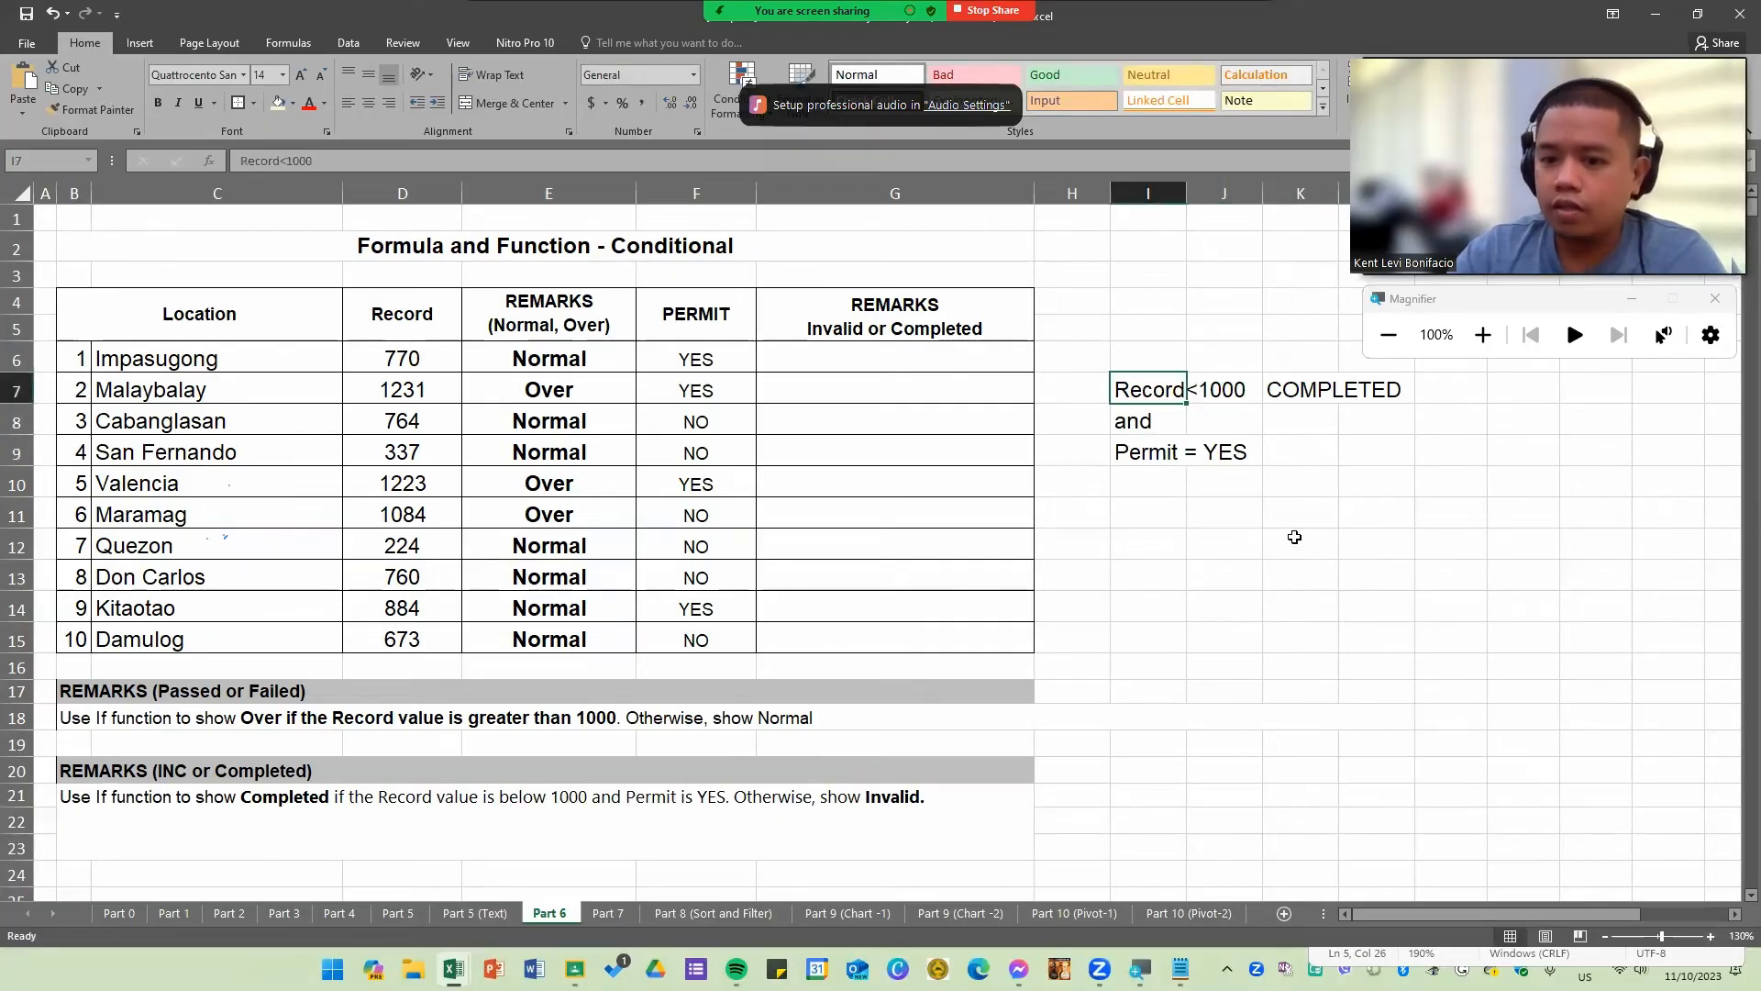
{"action": "left_click", "coordinate": [1298, 500]}
{"action": "left_click", "coordinate": [1149, 393]}
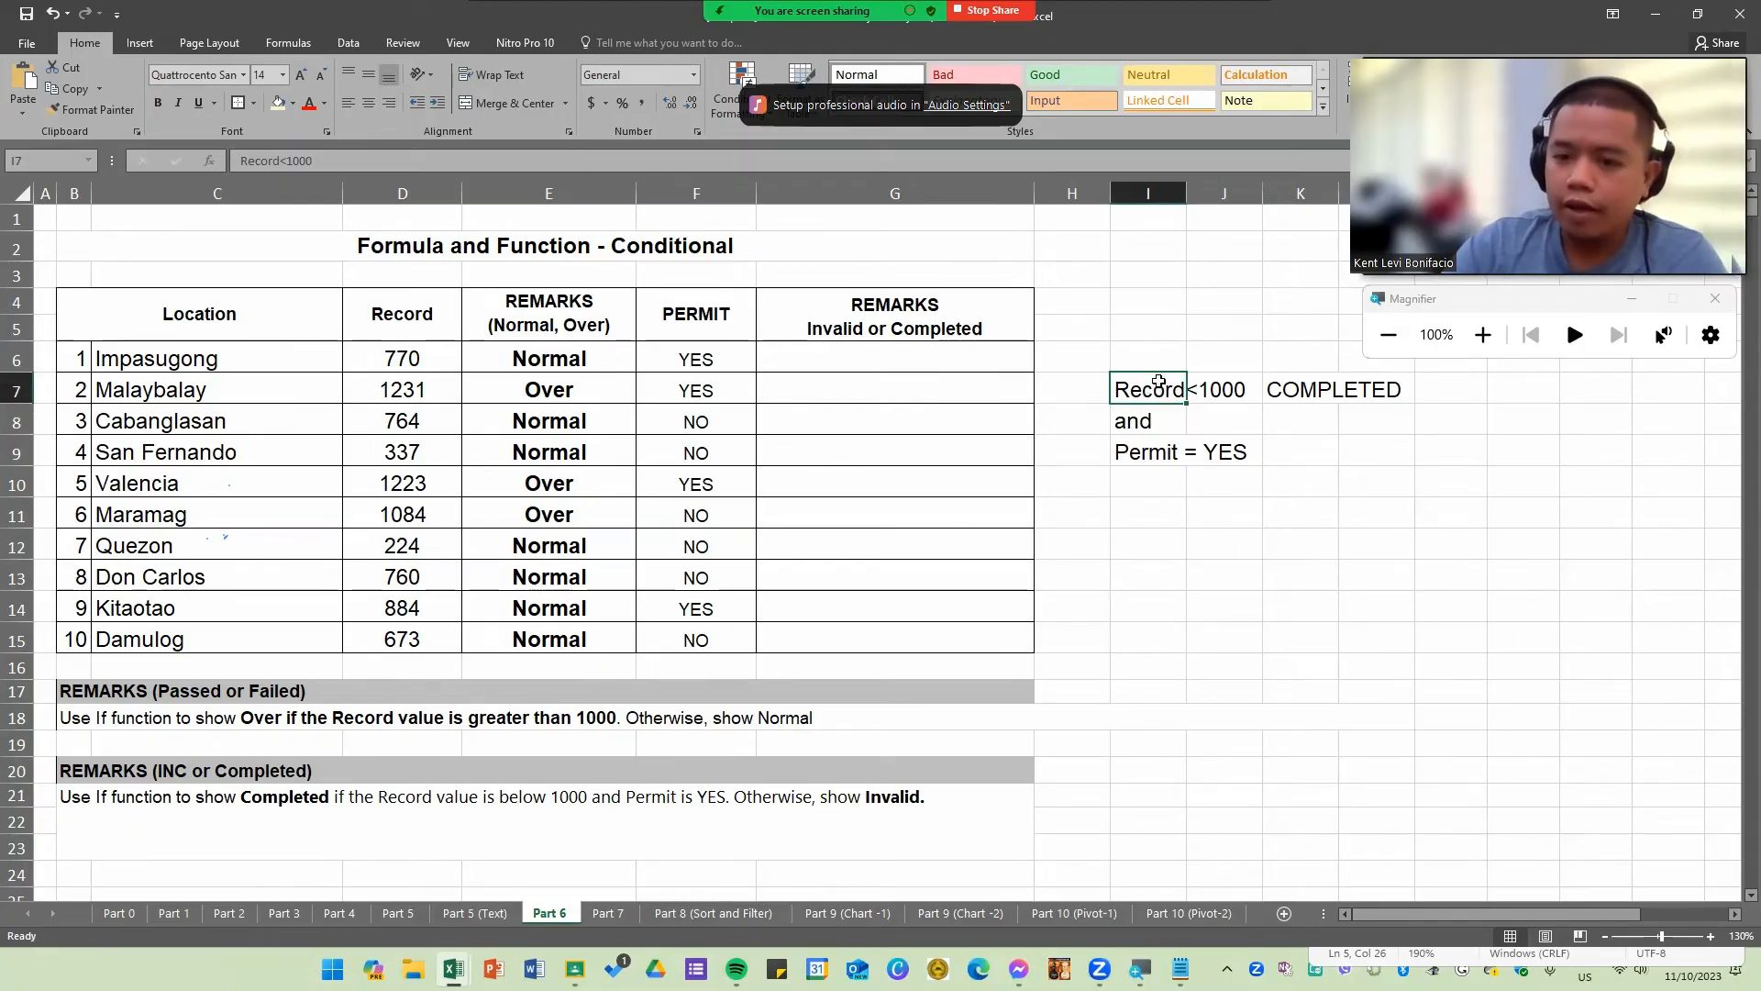
{"action": "left_click", "coordinate": [1155, 462]}
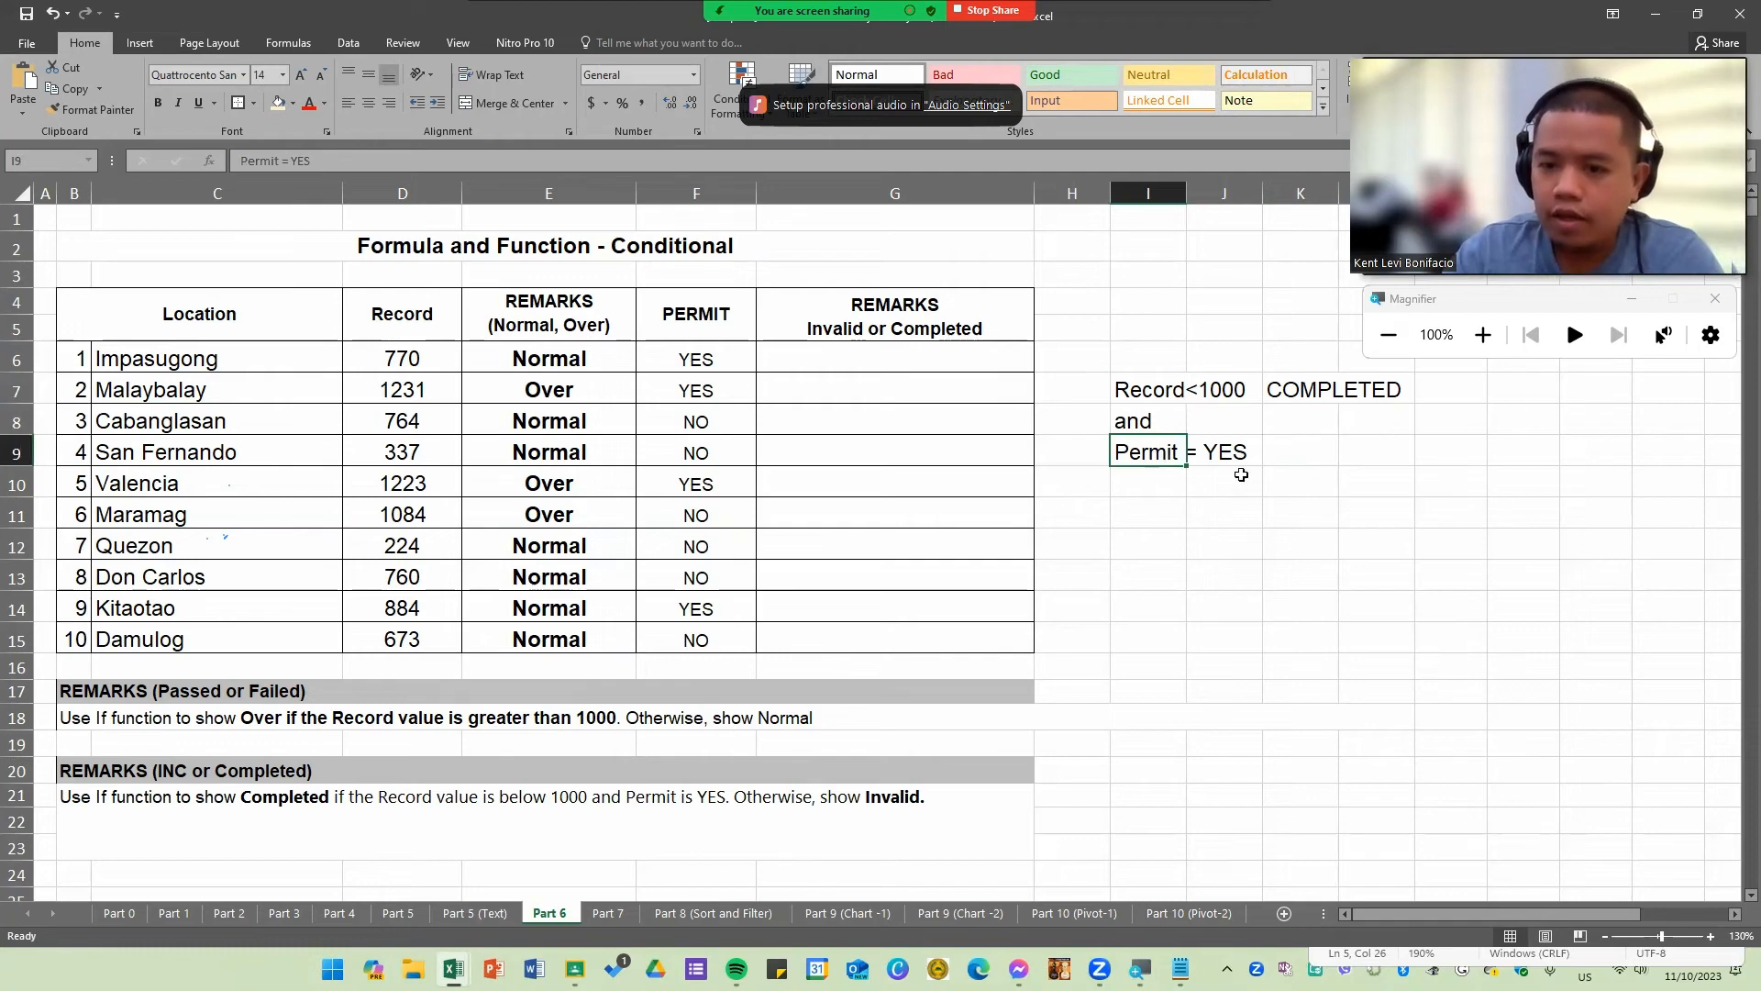
{"action": "left_click", "coordinate": [1304, 520]}
{"action": "type", "text": "INVALID"}
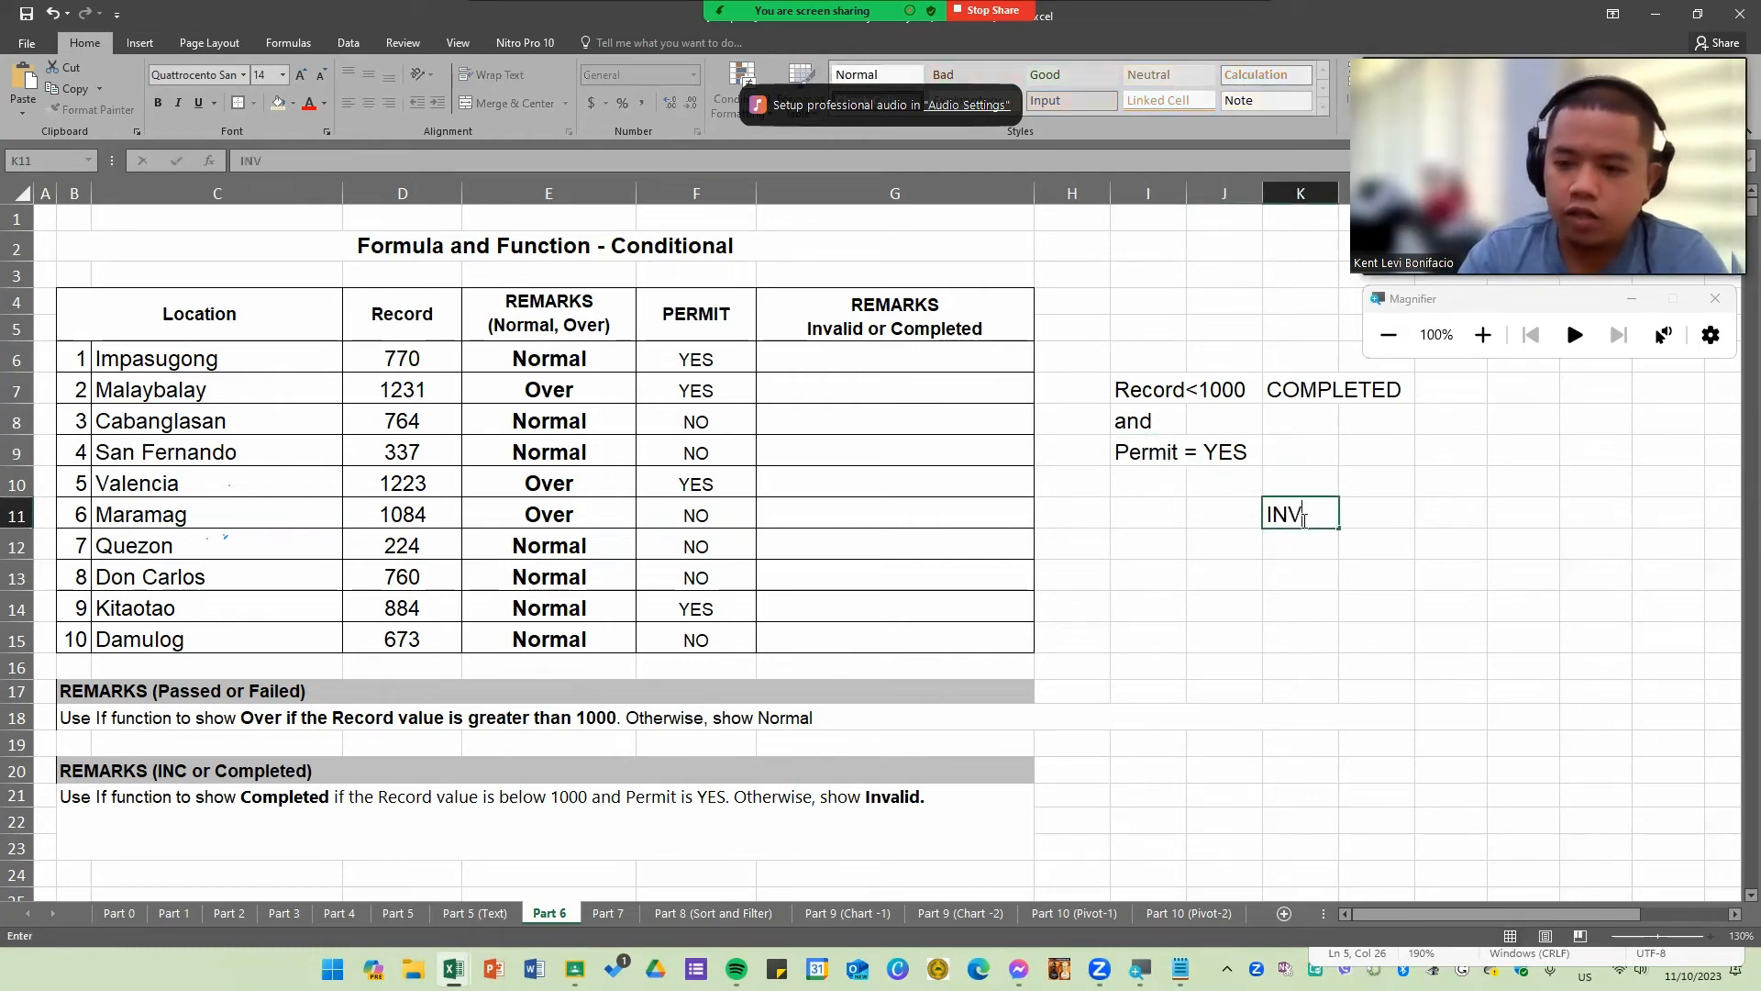
{"action": "key", "text": "Up"}
Step: Review the I7 to I9 condition notes, the COMPLETED and INVALID results, and the row 21 instruction
{"action": "left_click", "coordinate": [1158, 392]}
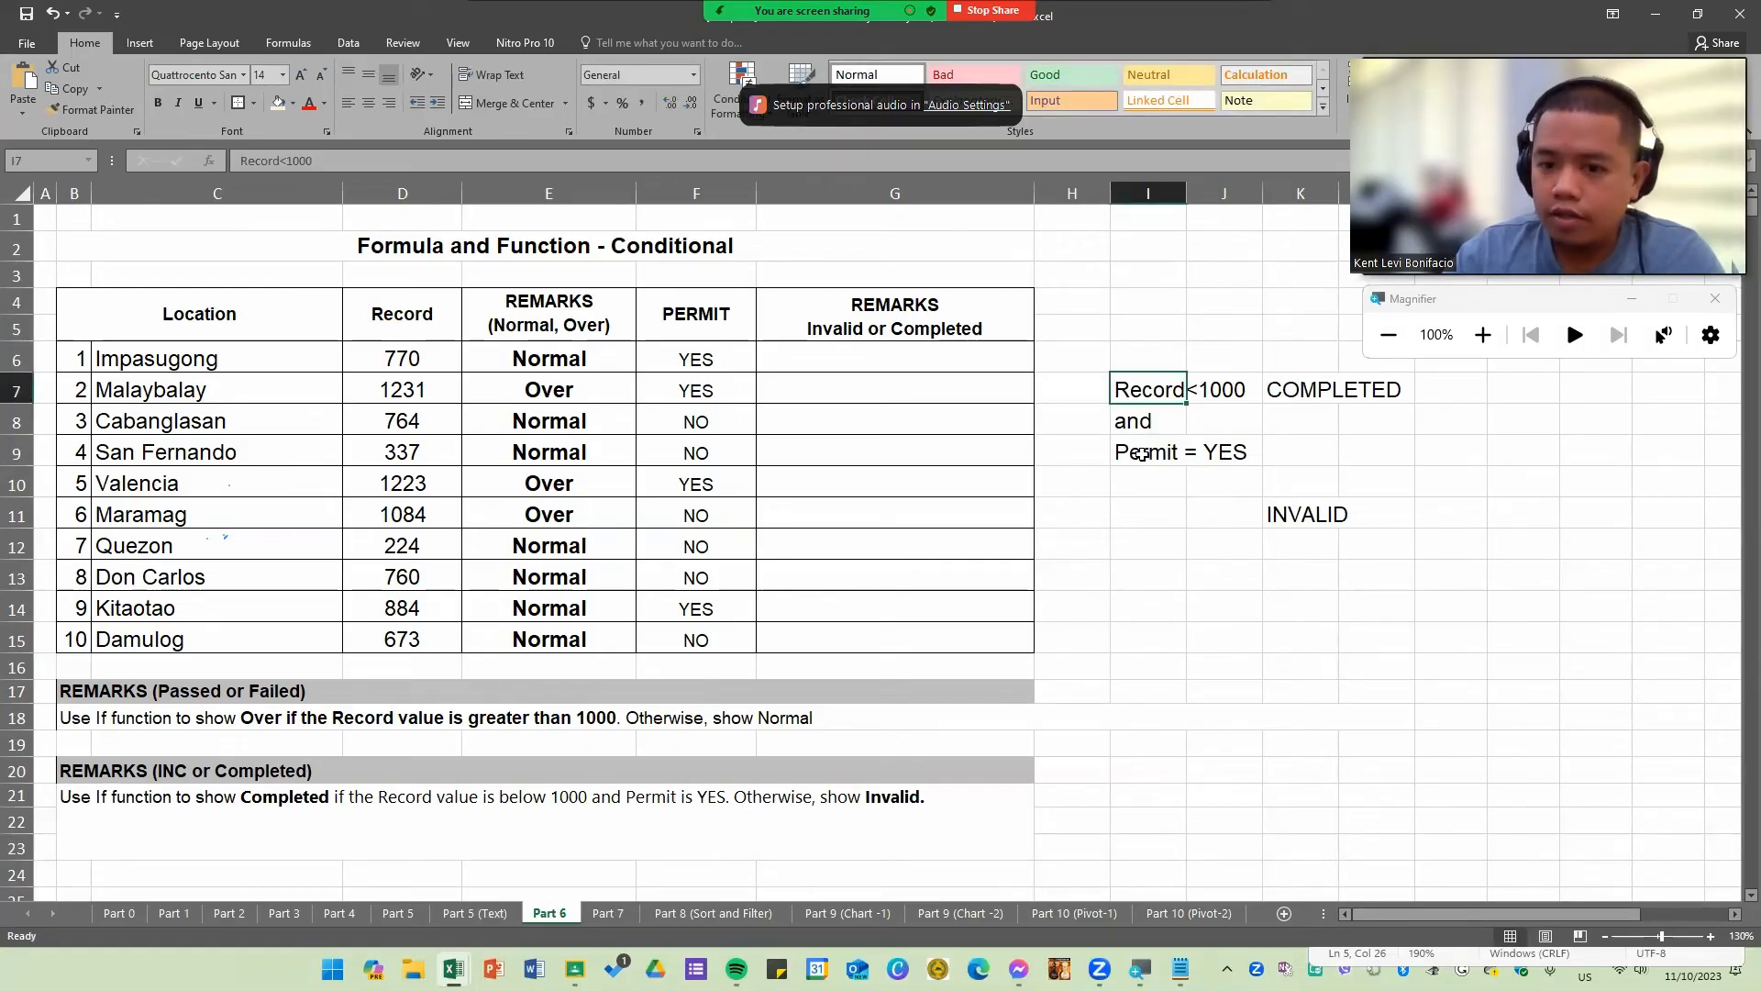
{"action": "left_click", "coordinate": [1141, 453]}
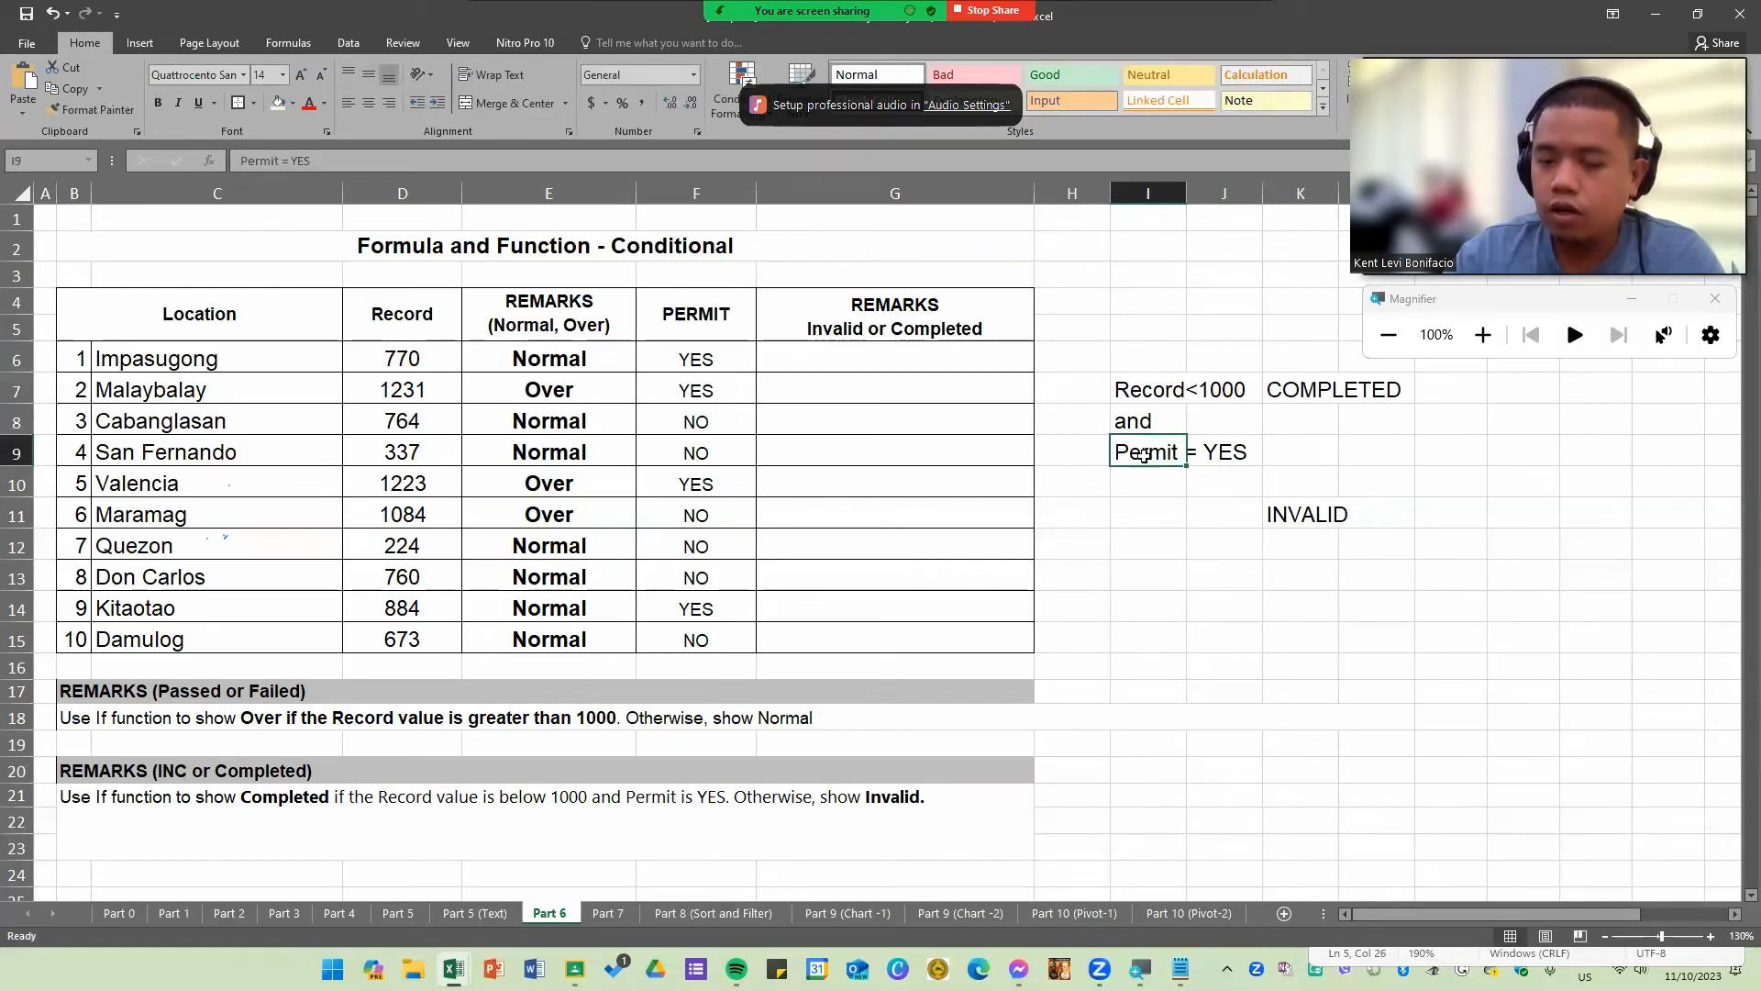
{"action": "left_click", "coordinate": [1293, 515]}
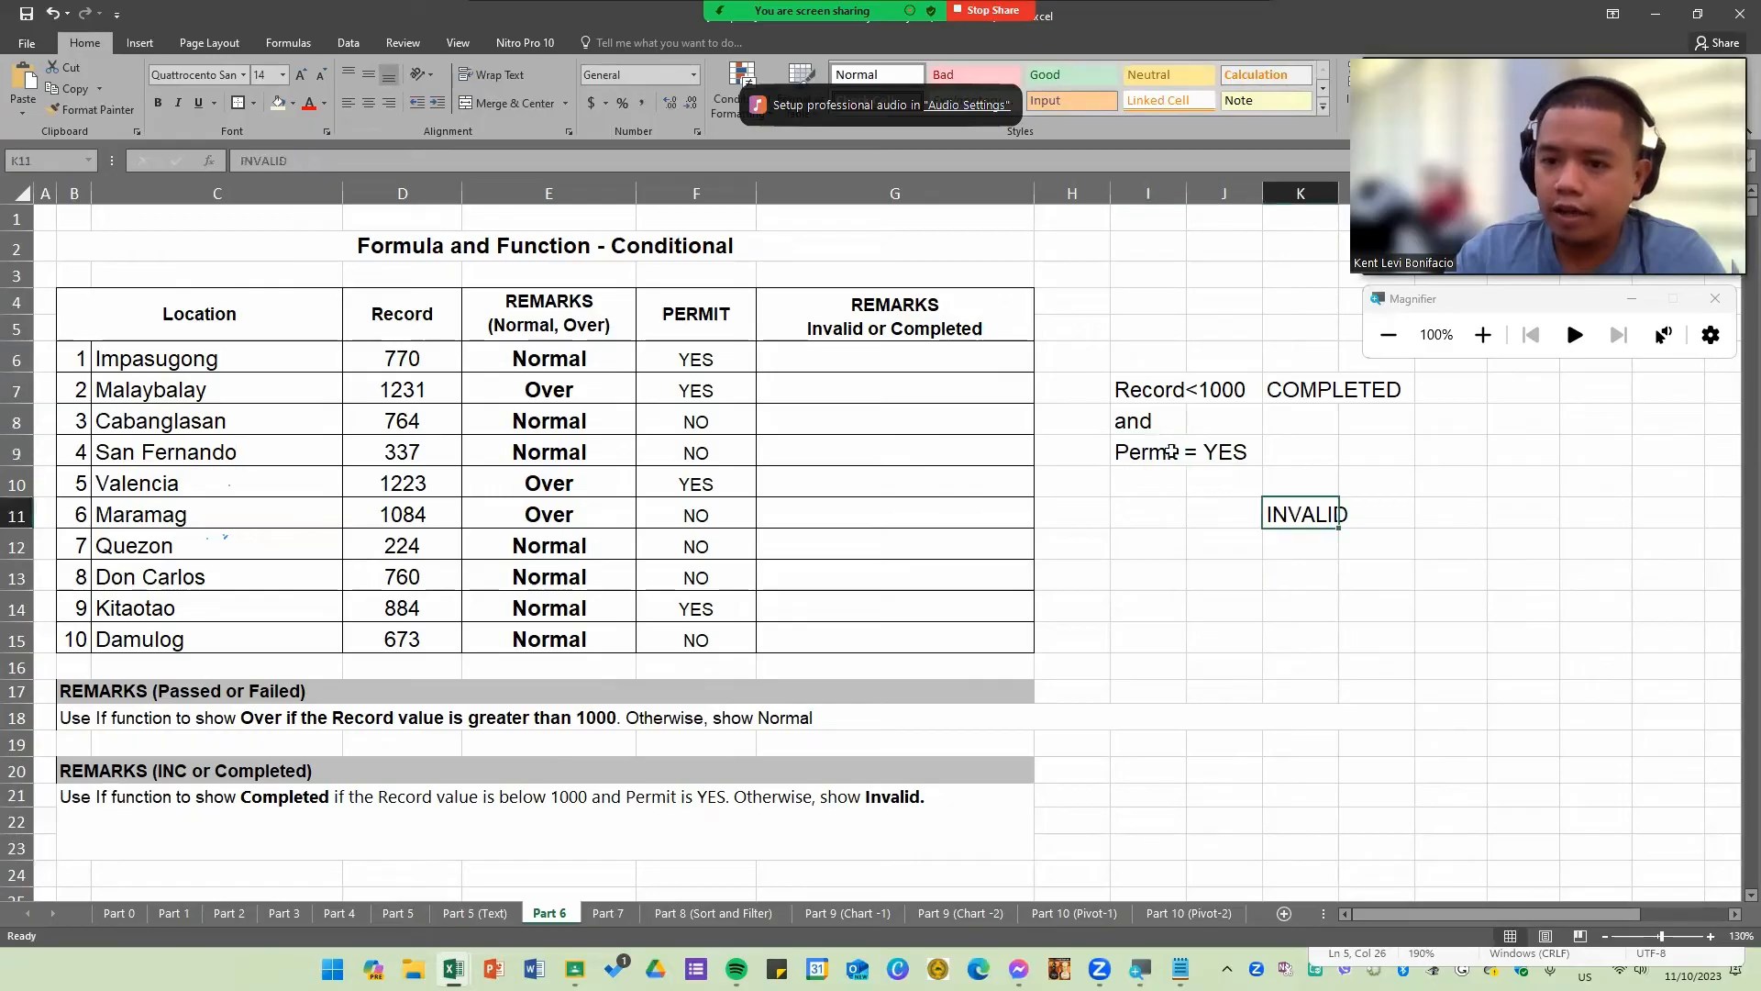
{"action": "left_click_drag", "start_coordinate": [1133, 390], "coordinate": [1148, 456]}
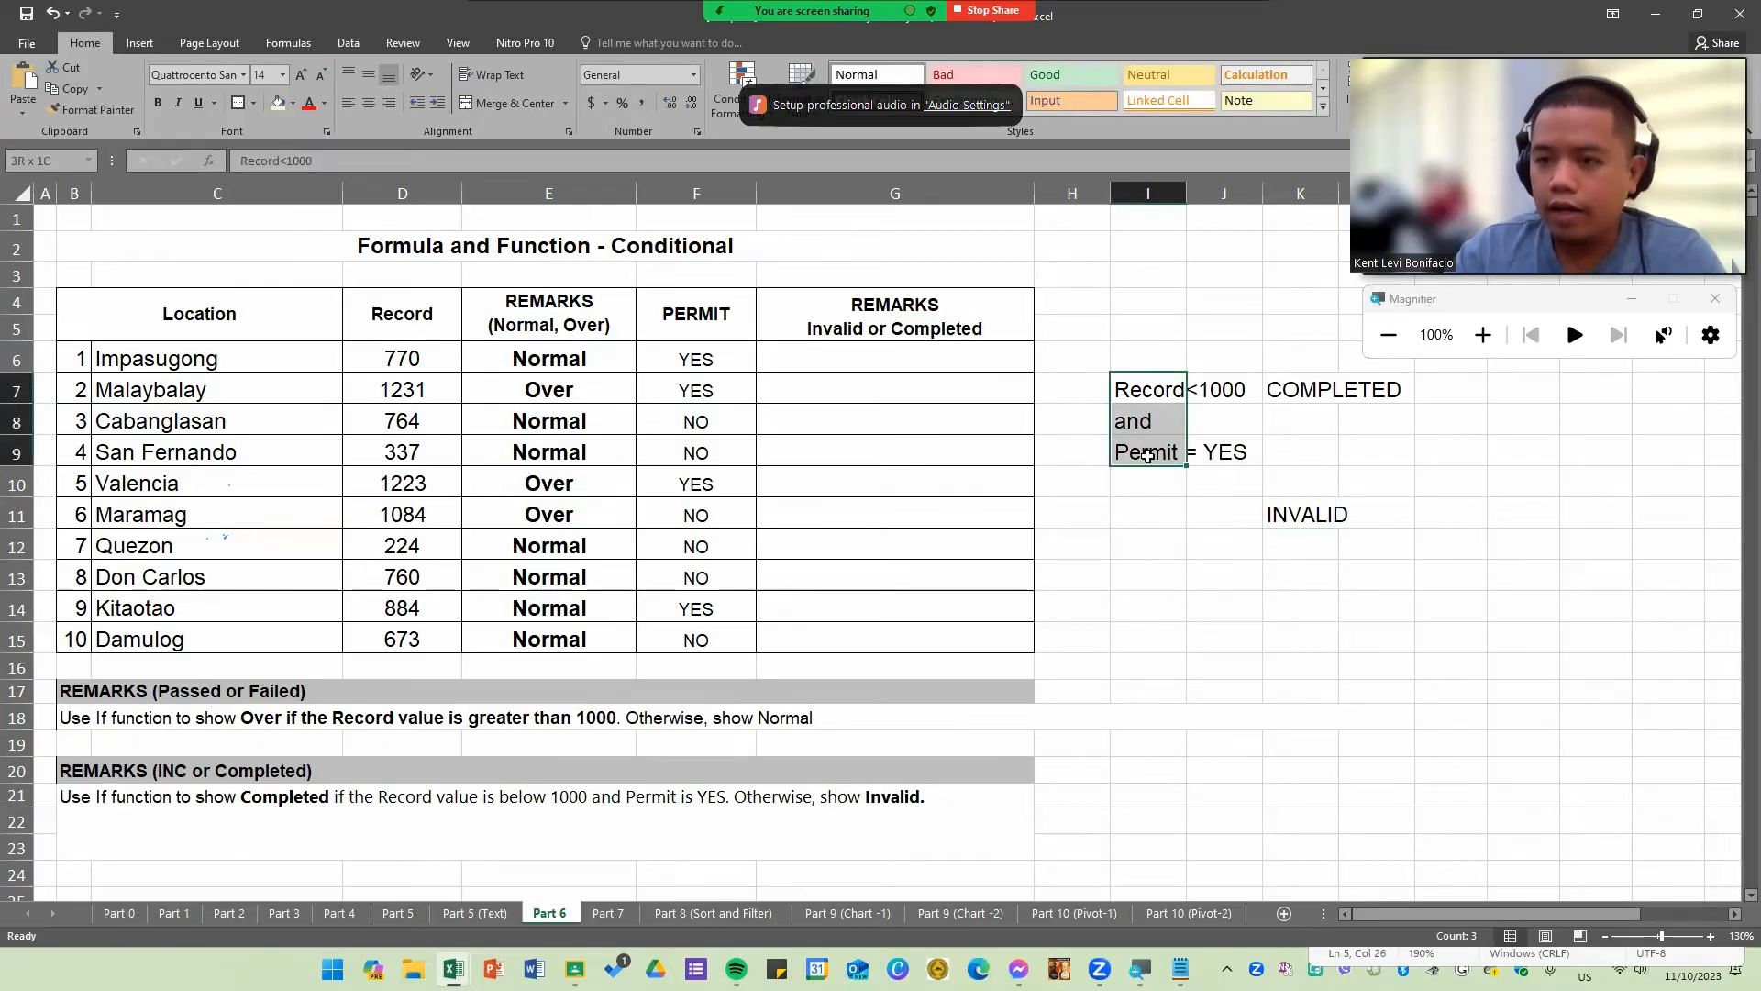
{"action": "left_click", "coordinate": [1196, 567]}
{"action": "left_click", "coordinate": [1148, 423]}
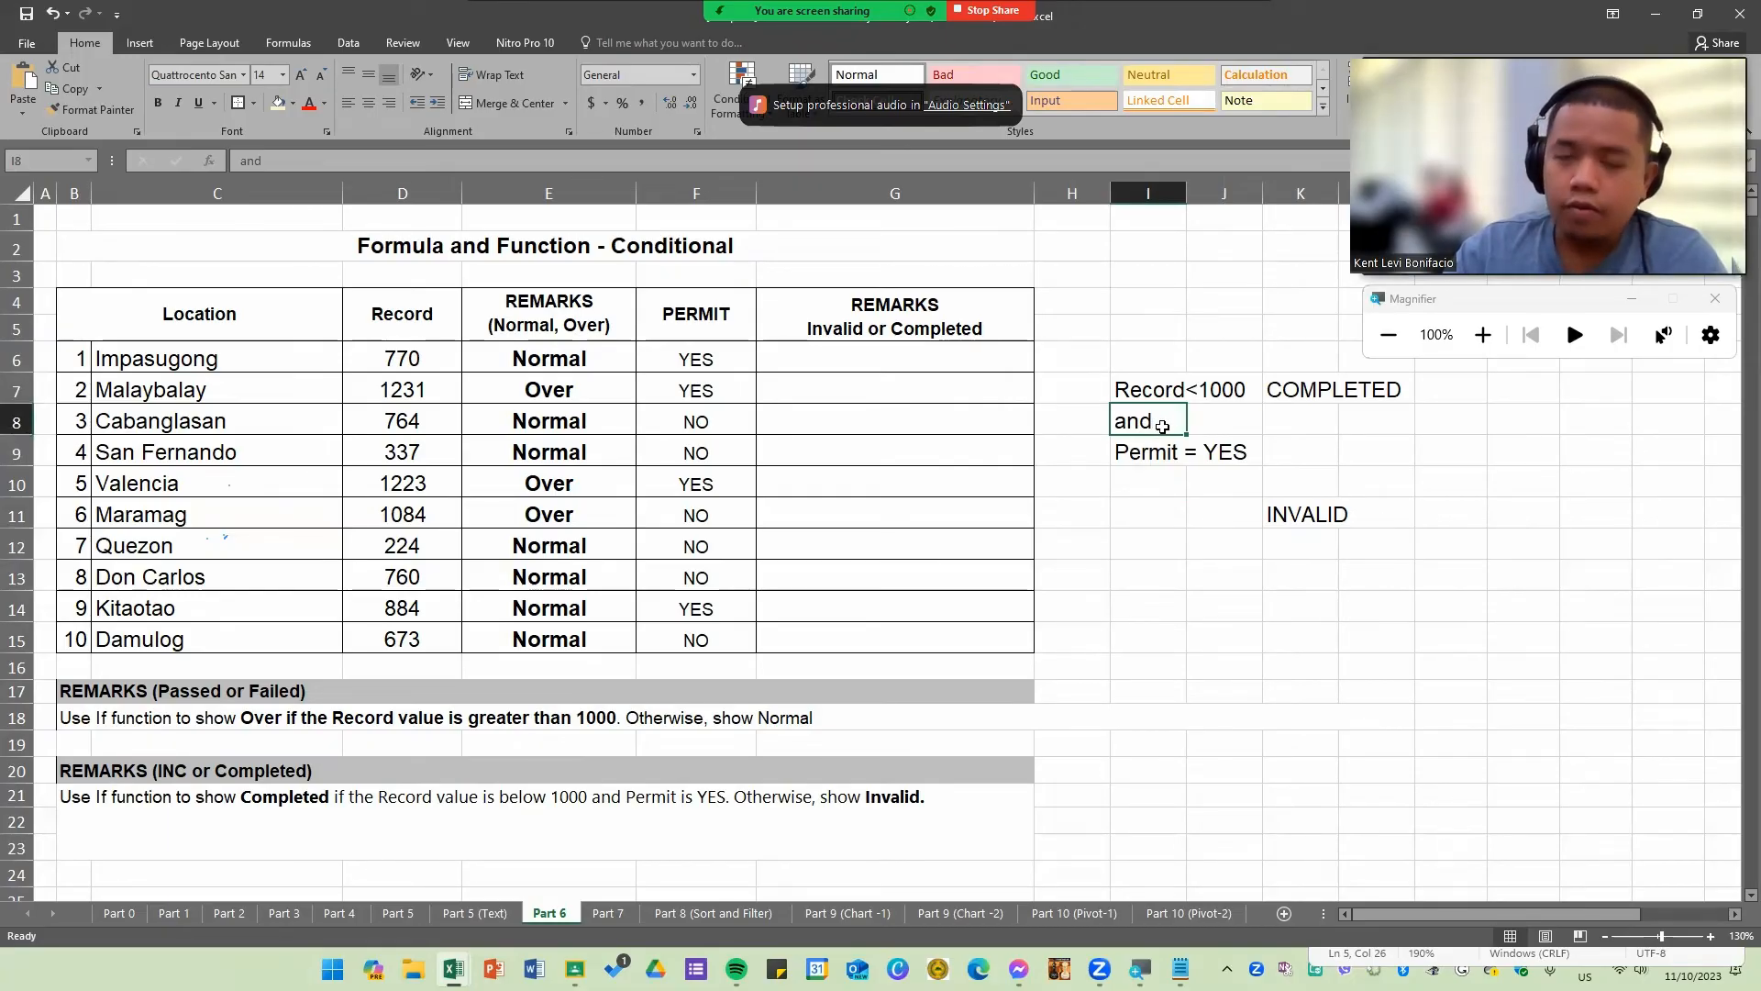
{"action": "left_click", "coordinate": [1167, 394]}
{"action": "left_click", "coordinate": [1171, 449]}
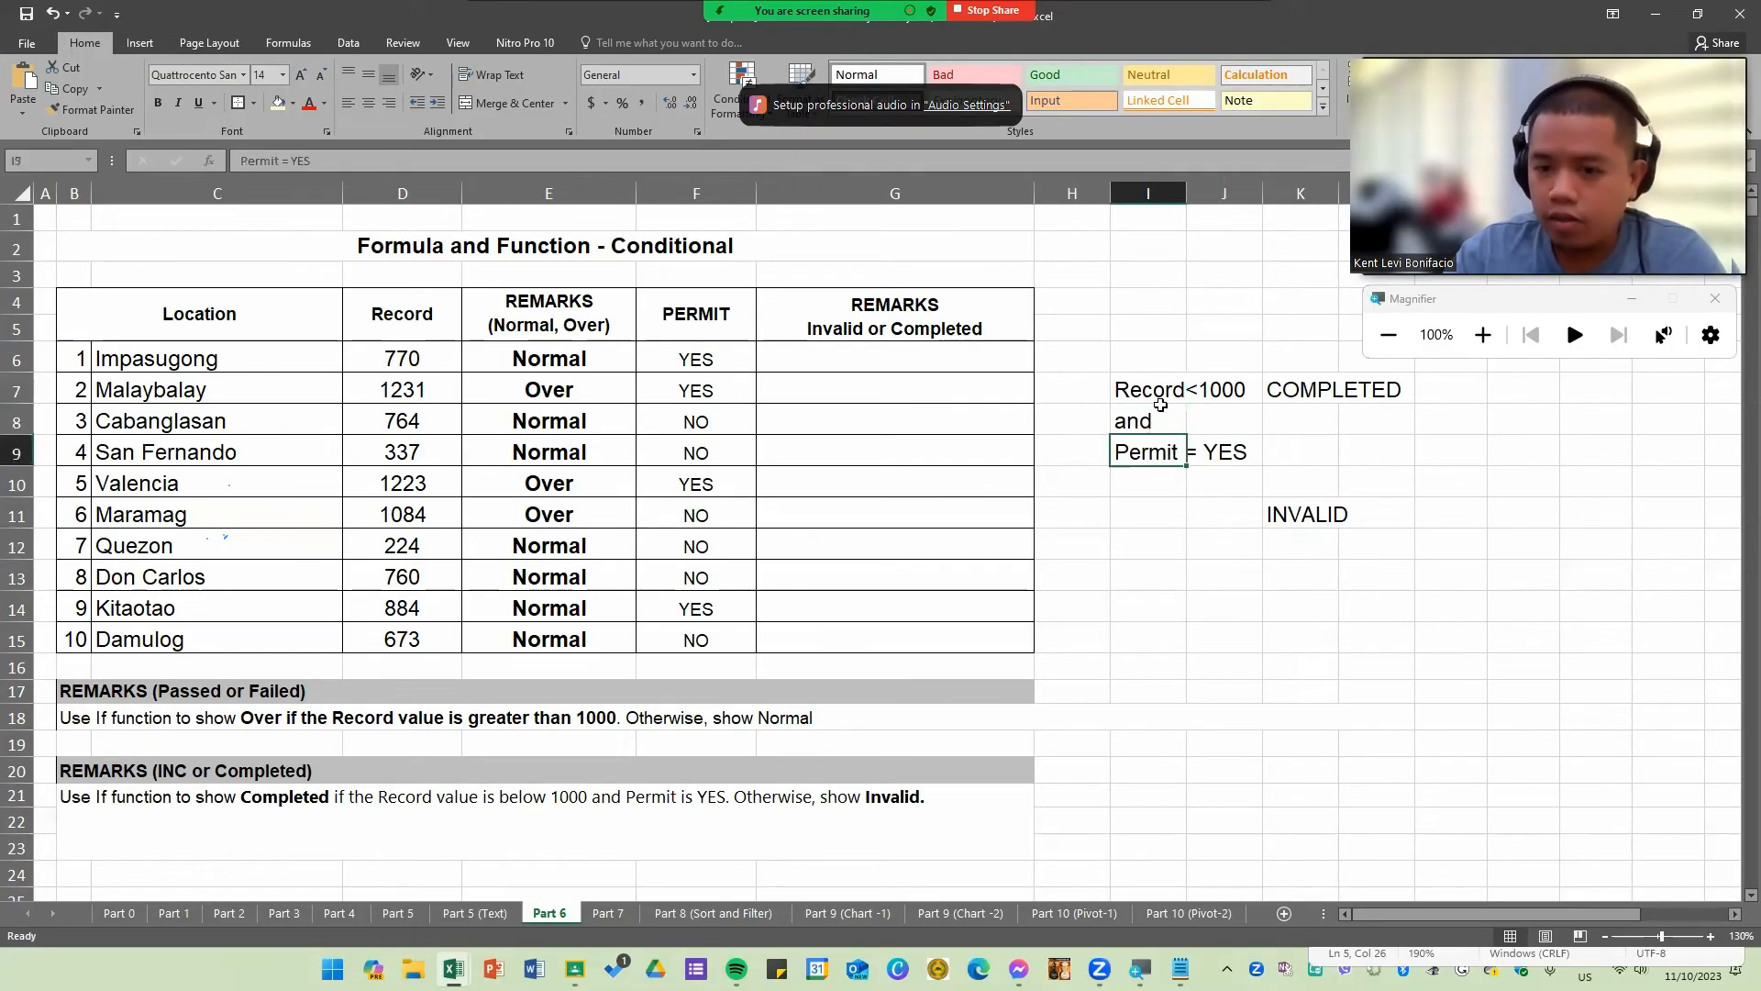
{"action": "left_click", "coordinate": [1160, 398]}
{"action": "left_click", "coordinate": [1157, 450]}
{"action": "left_click", "coordinate": [1160, 394]}
{"action": "left_click", "coordinate": [1160, 449]}
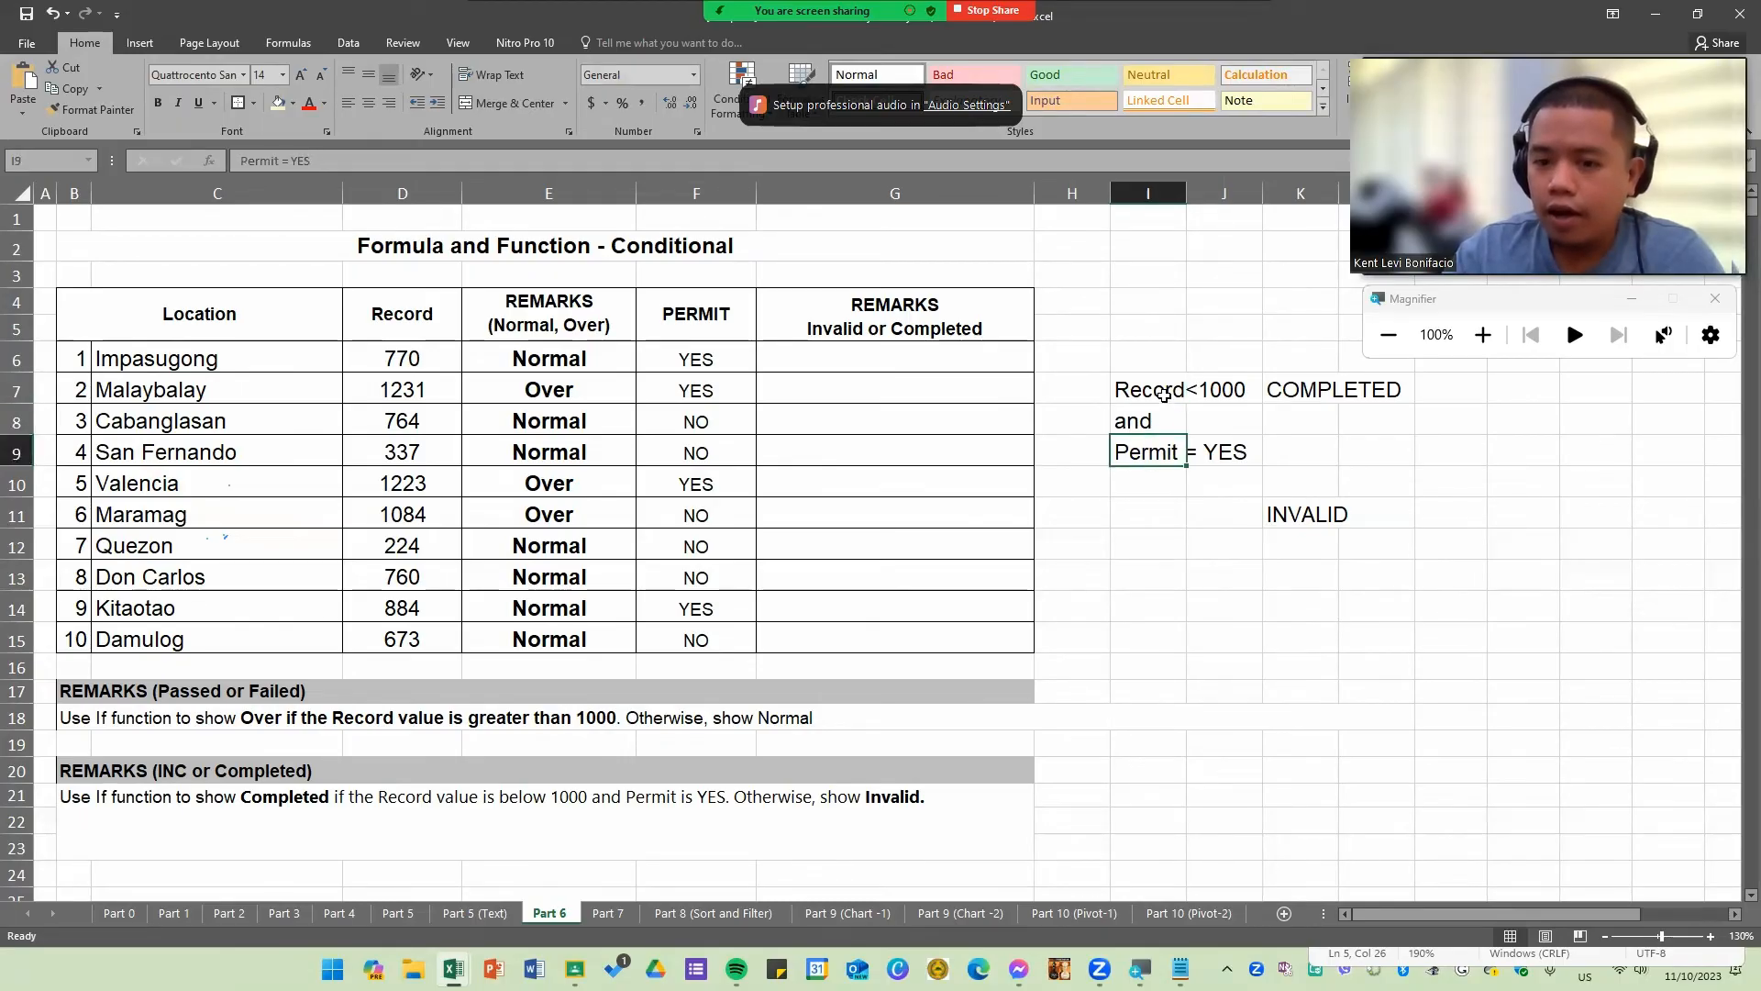
{"action": "left_click", "coordinate": [1160, 394]}
{"action": "left_click", "coordinate": [1161, 451]}
{"action": "left_click_drag", "start_coordinate": [1160, 394], "coordinate": [1138, 454]}
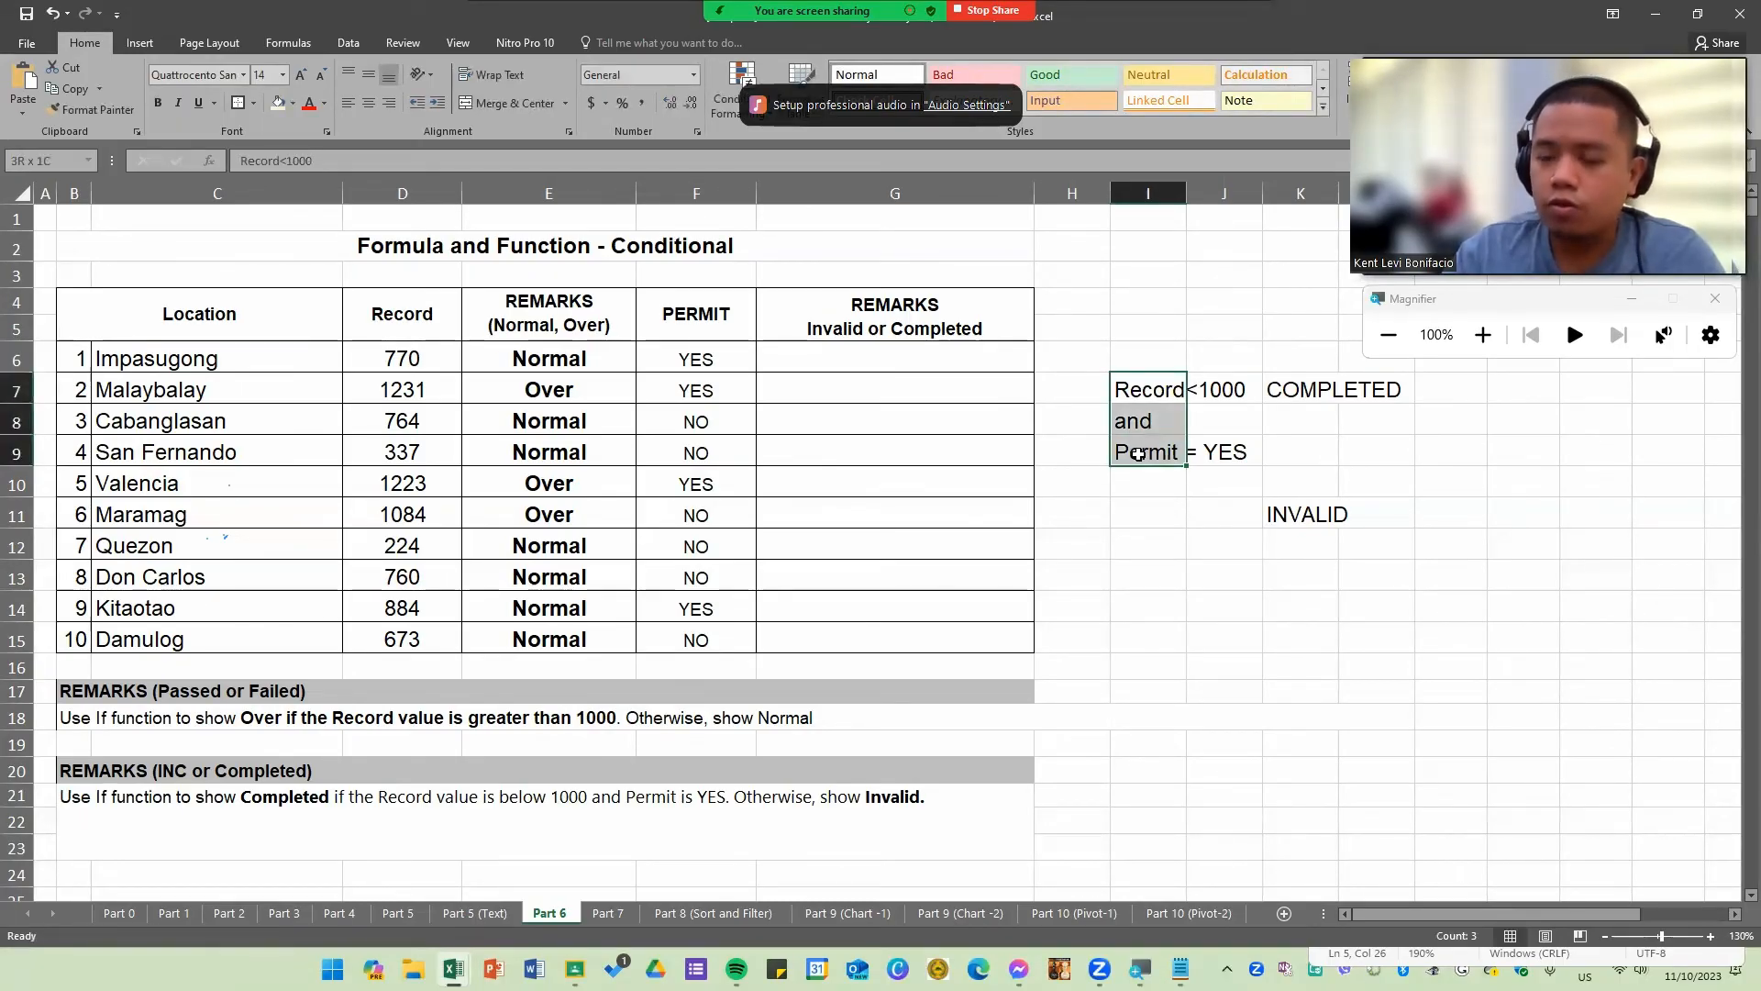
{"action": "left_click", "coordinate": [1145, 570]}
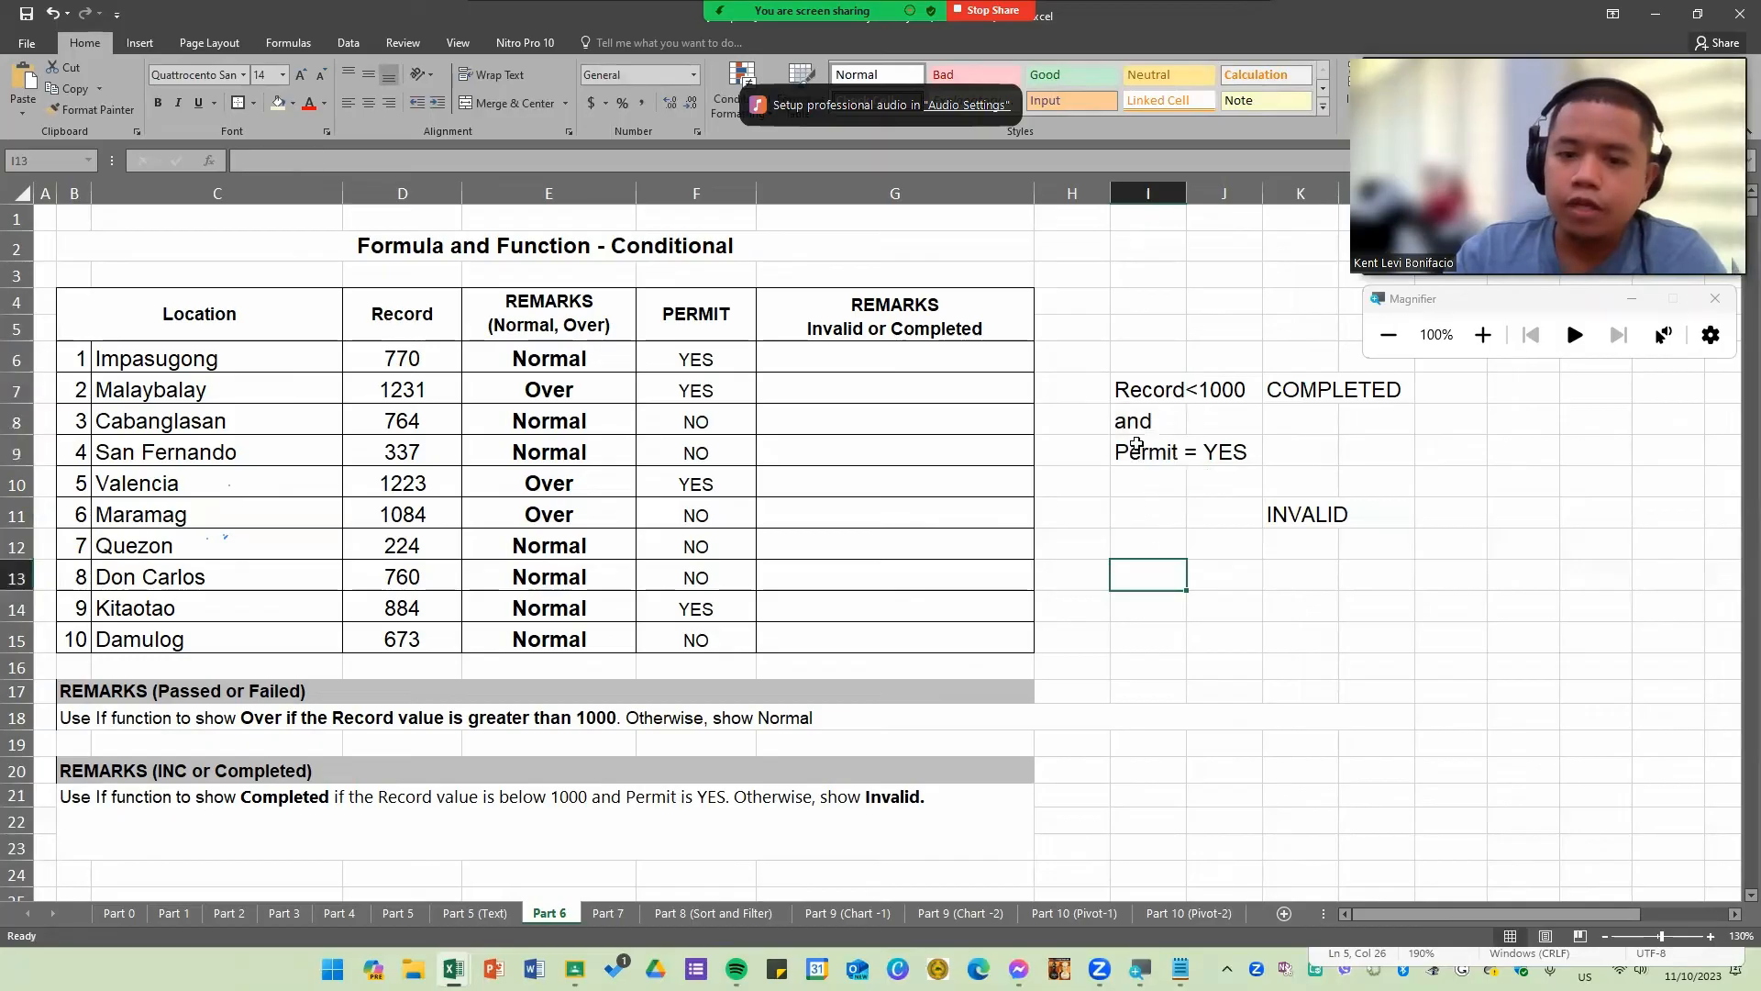
{"action": "left_click", "coordinate": [1130, 456]}
{"action": "left_click", "coordinate": [1133, 414]}
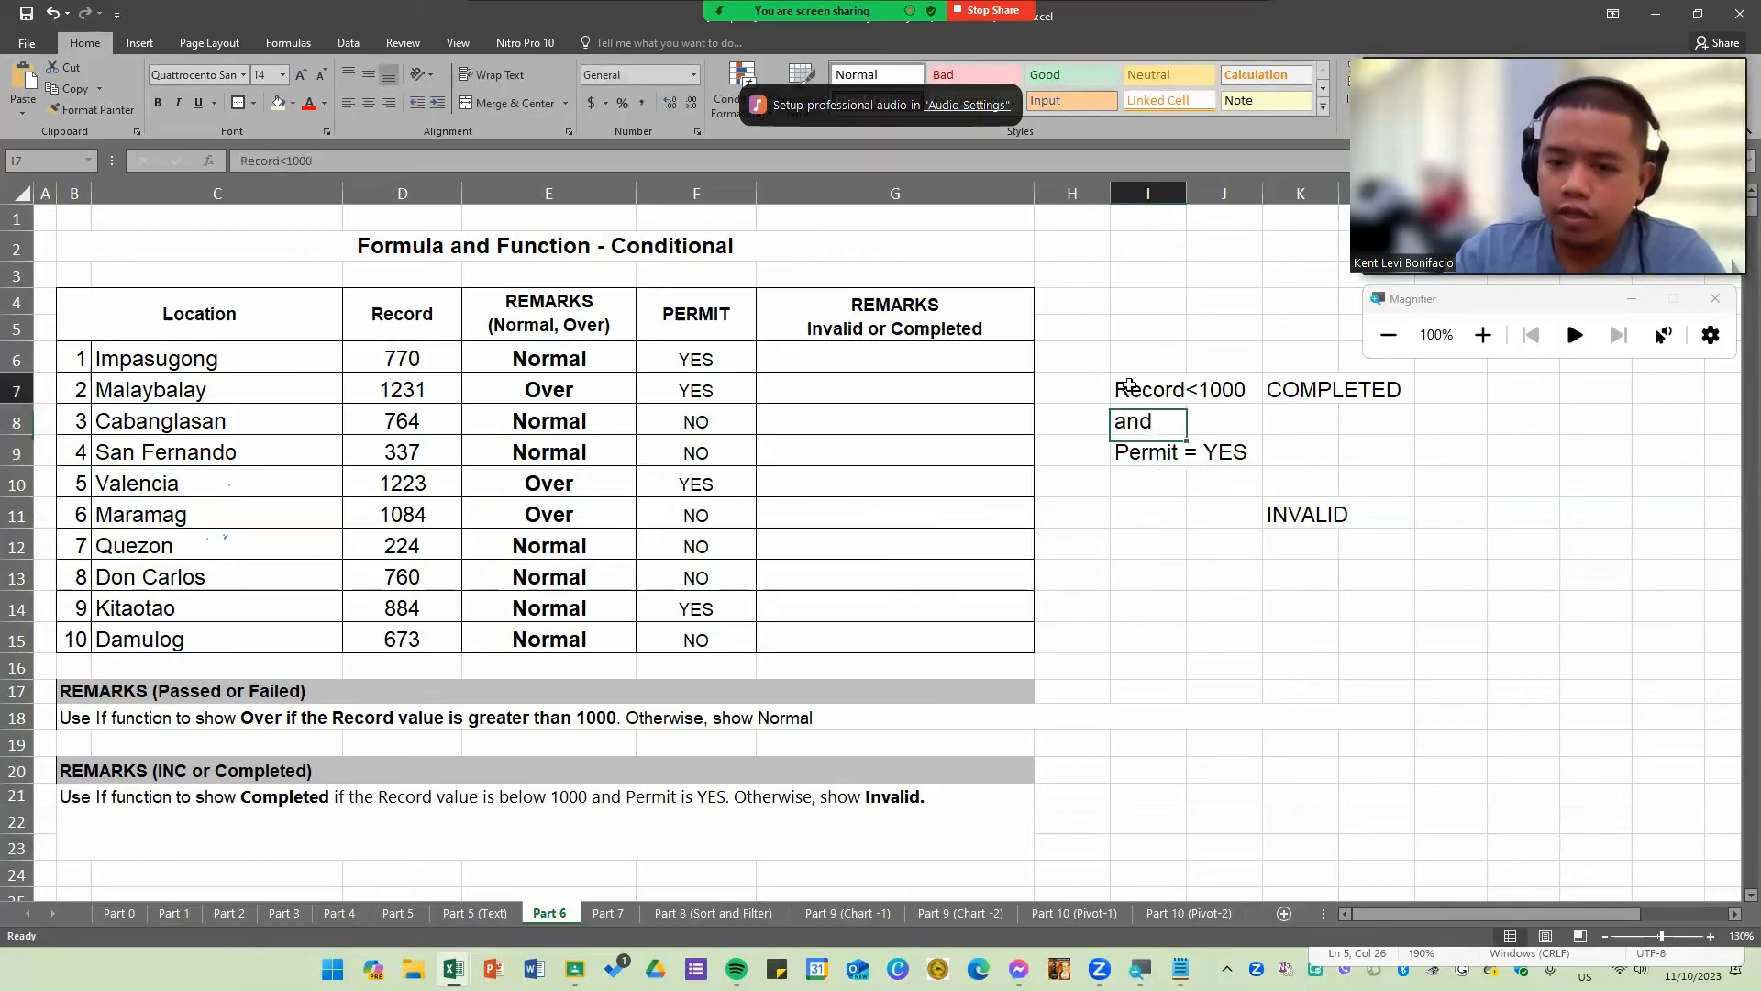
{"action": "left_click", "coordinate": [1130, 387]}
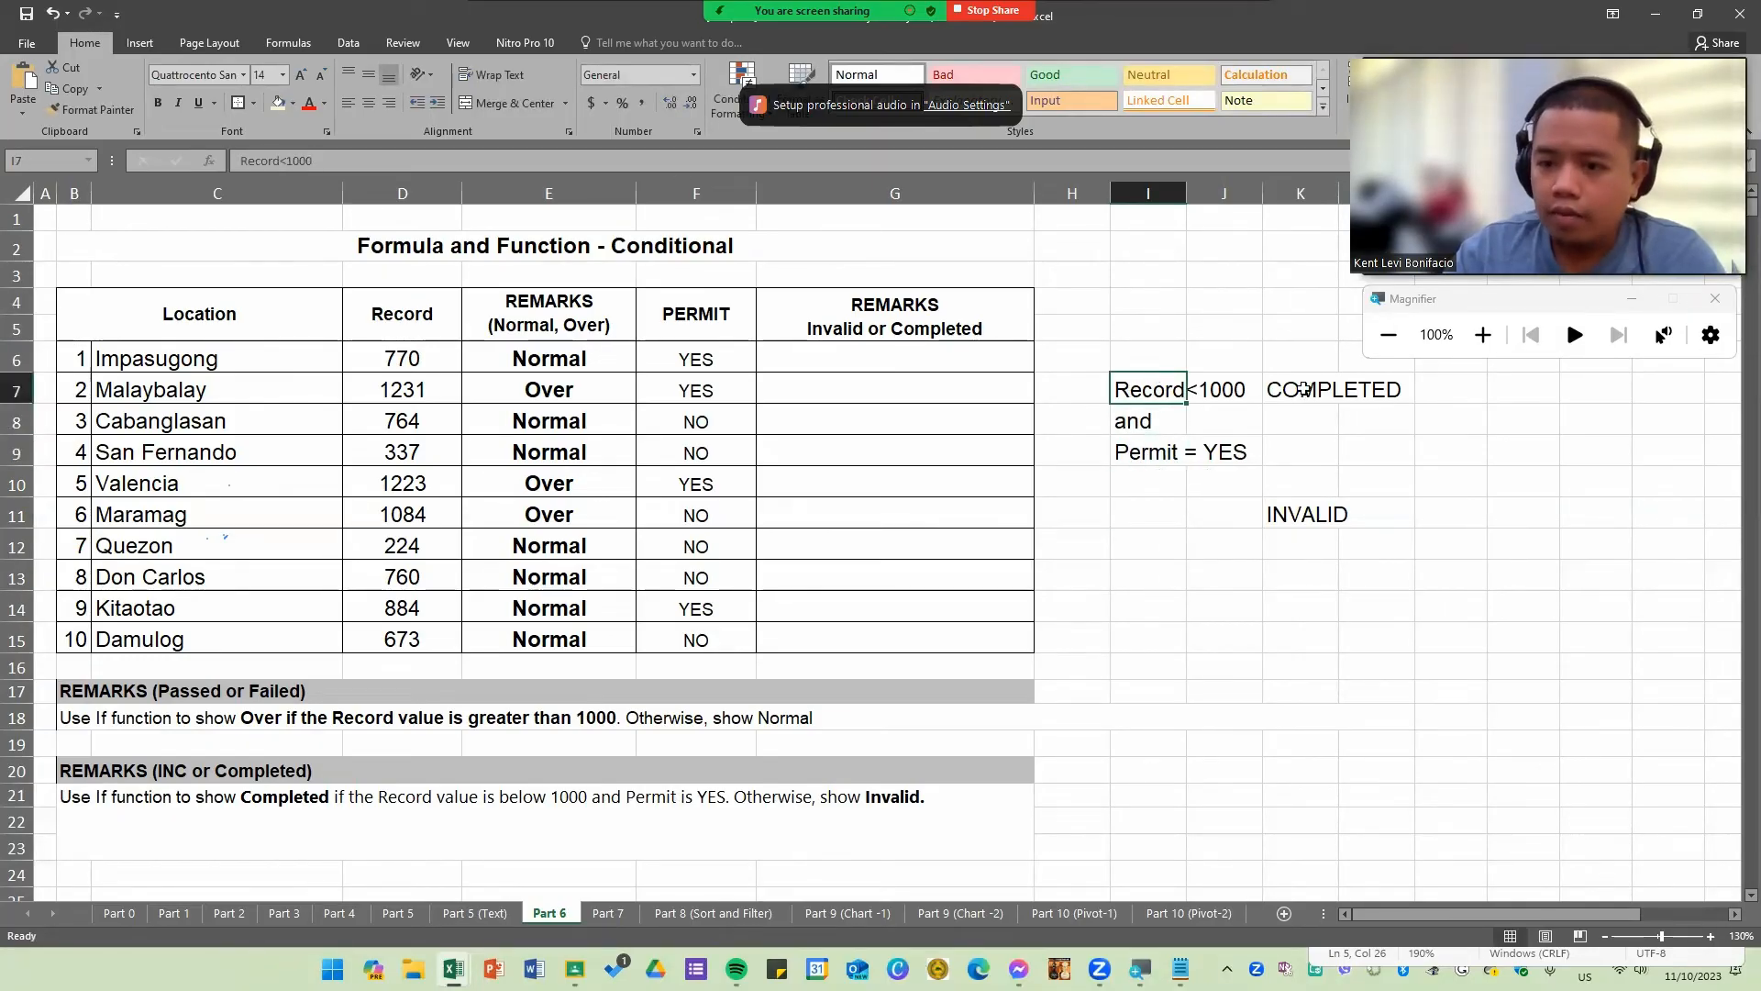
{"action": "left_click", "coordinate": [1302, 388]}
{"action": "left_click", "coordinate": [116, 817]}
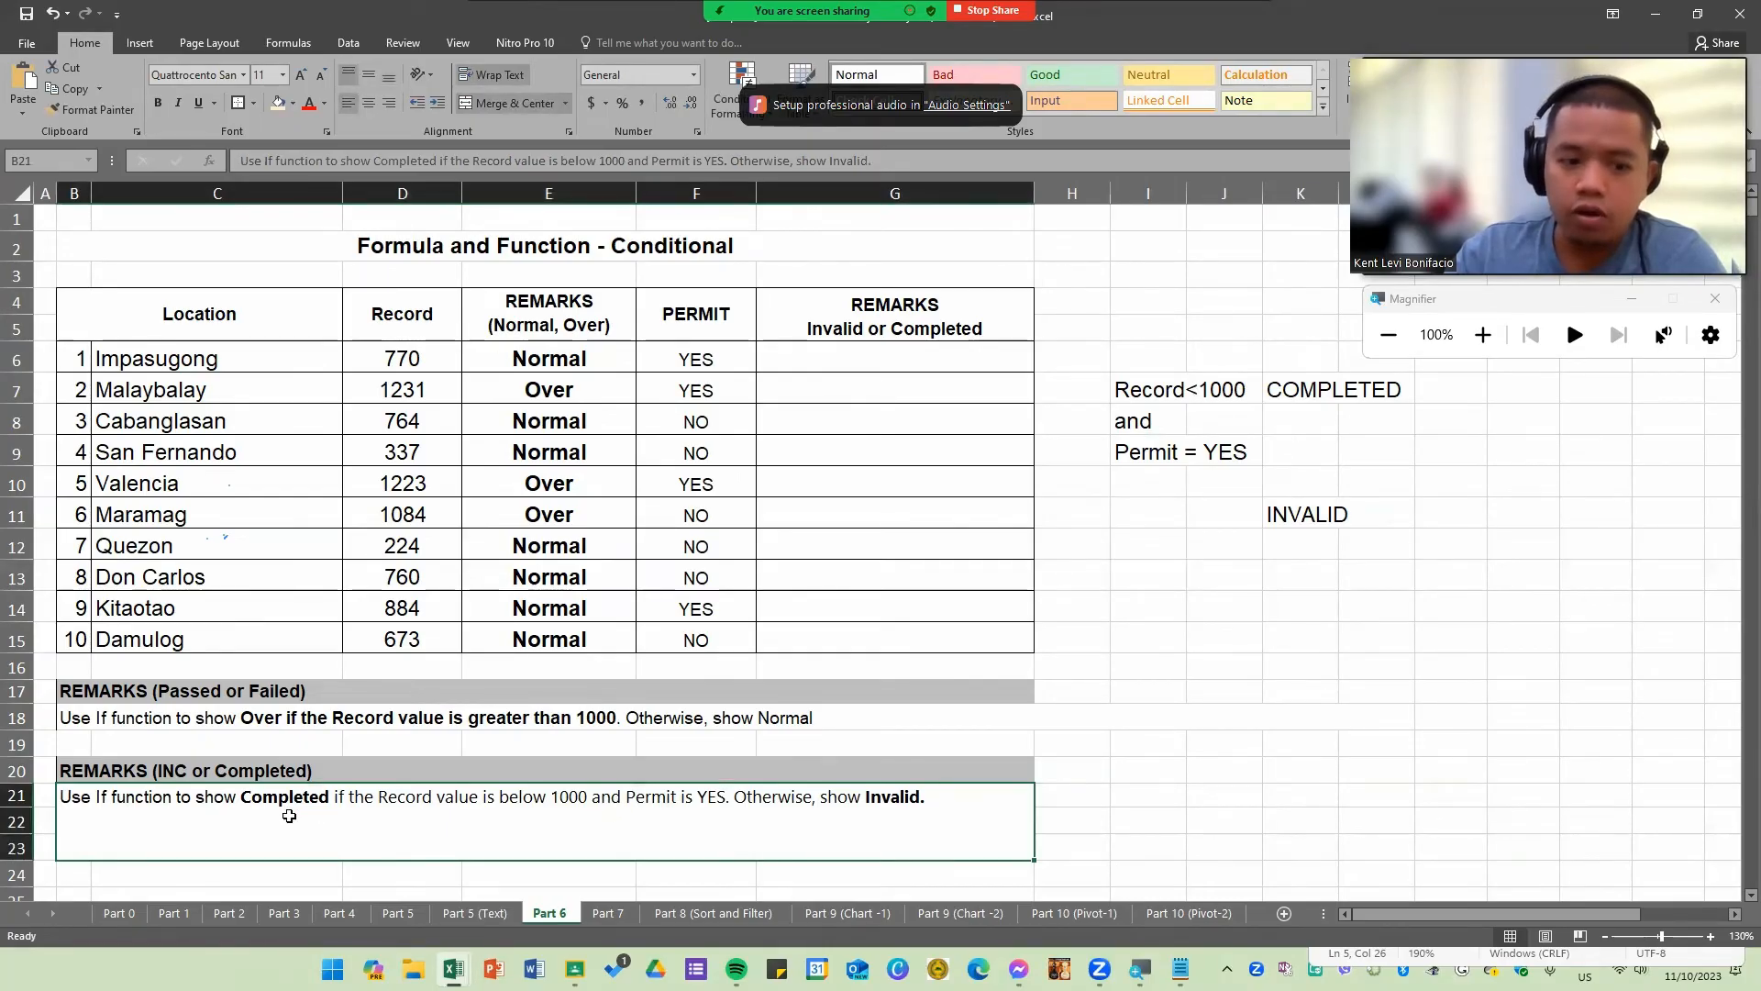
{"action": "left_click", "coordinate": [1376, 610]}
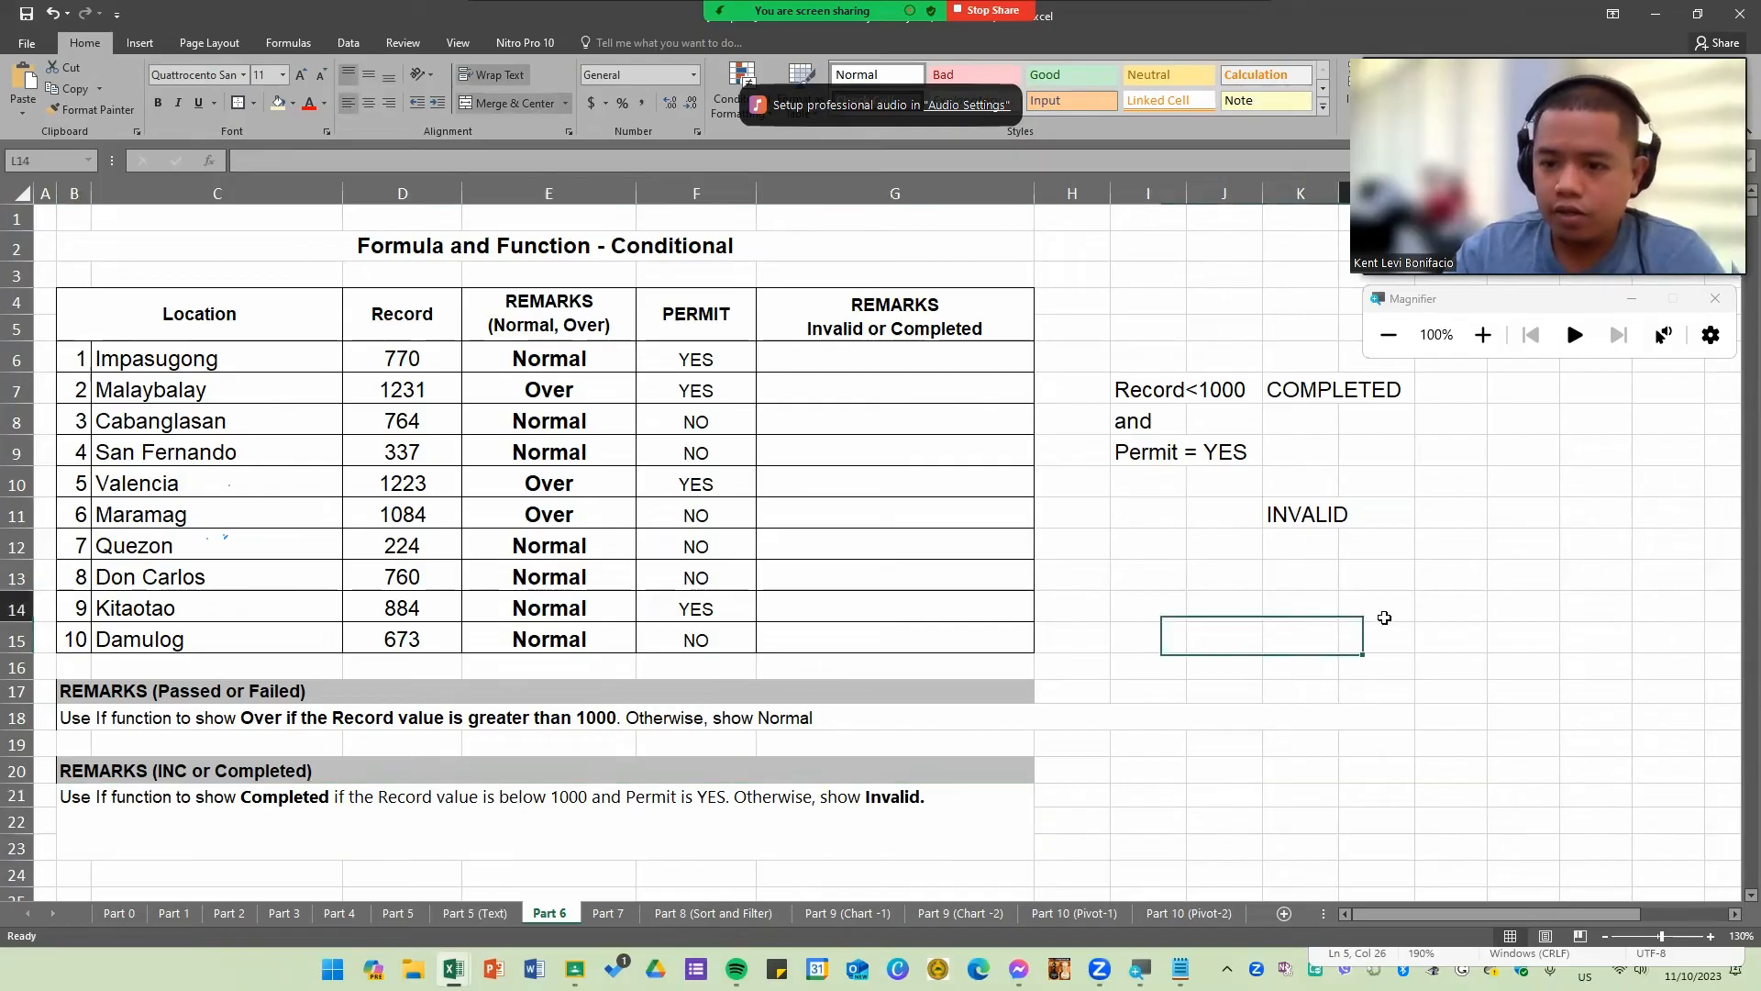
{"action": "left_click", "coordinate": [1132, 576]}
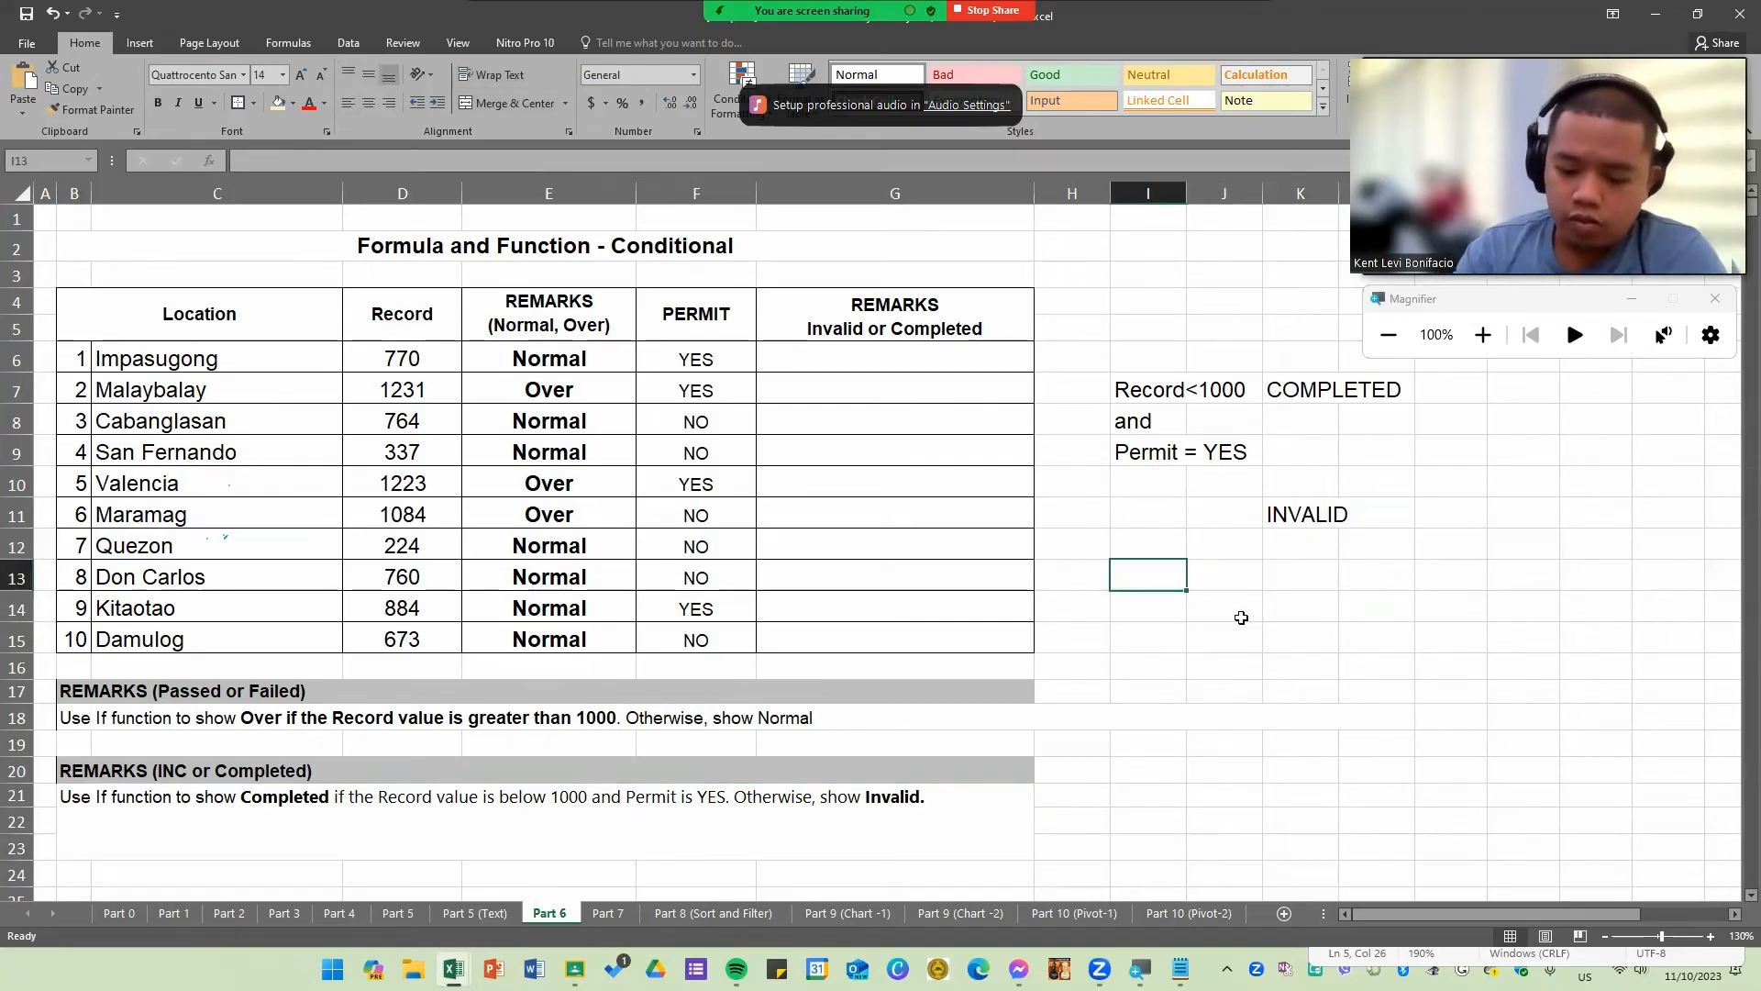
{"action": "type", "text": "=AND"}
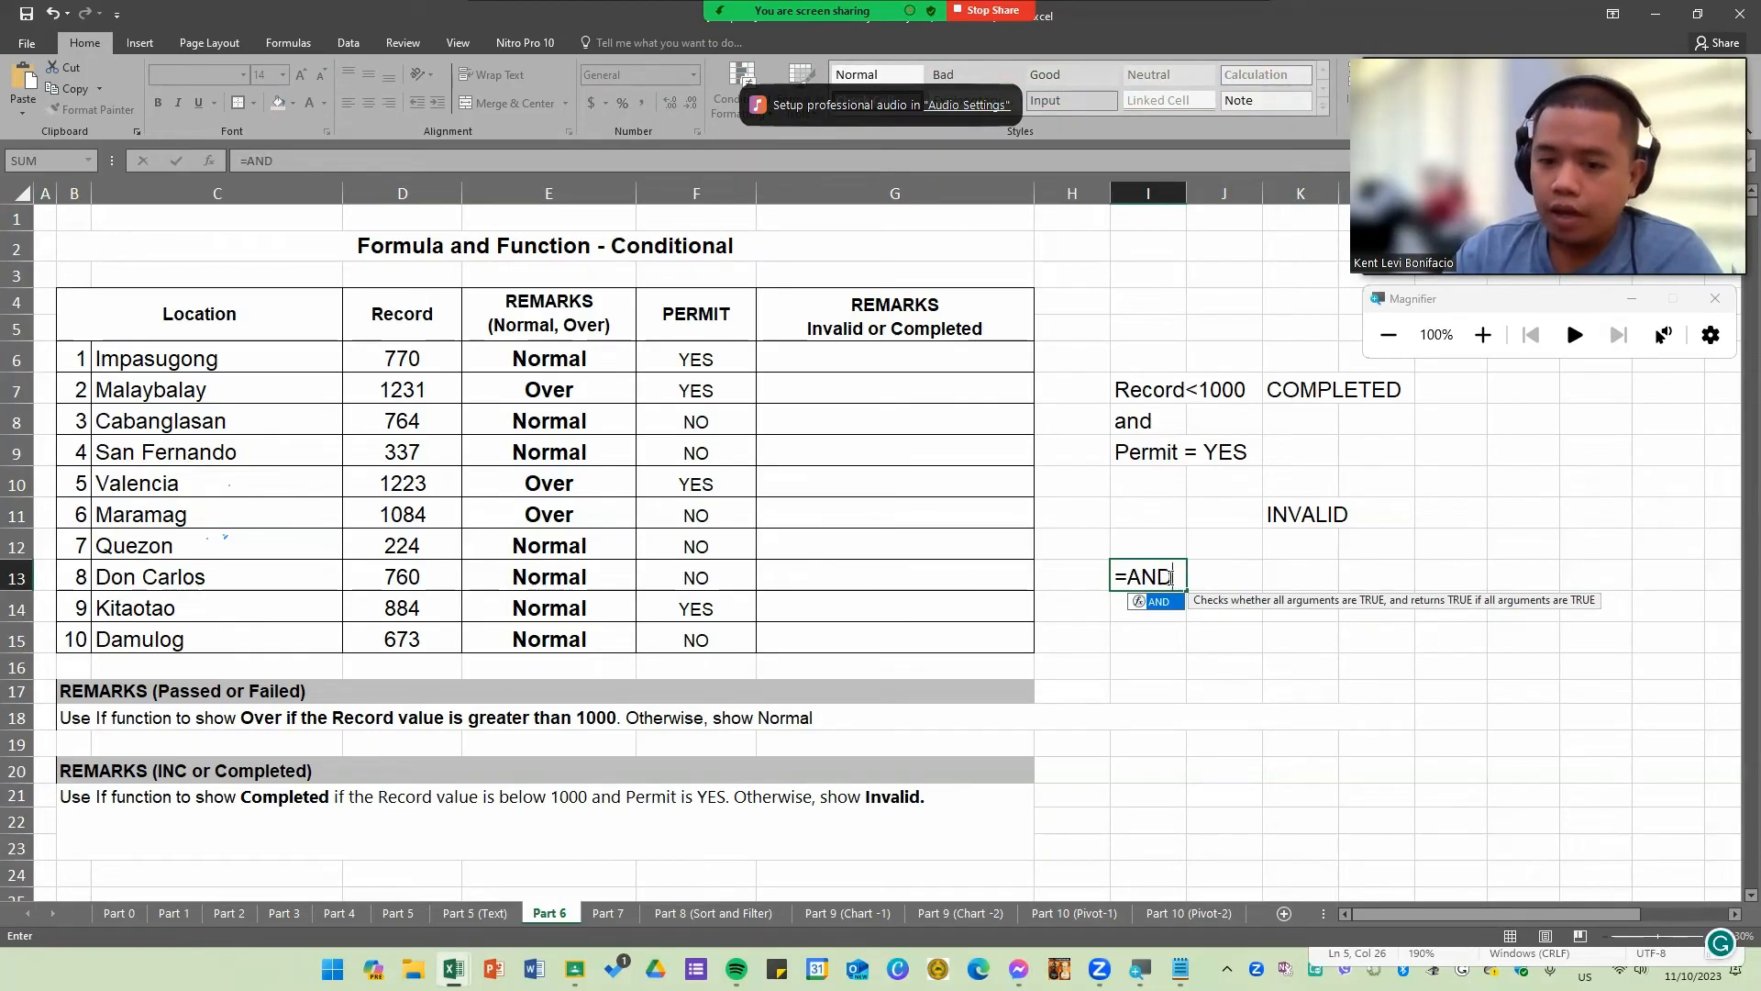
{"action": "key", "text": "Escape"}
{"action": "key", "text": "Escape"}
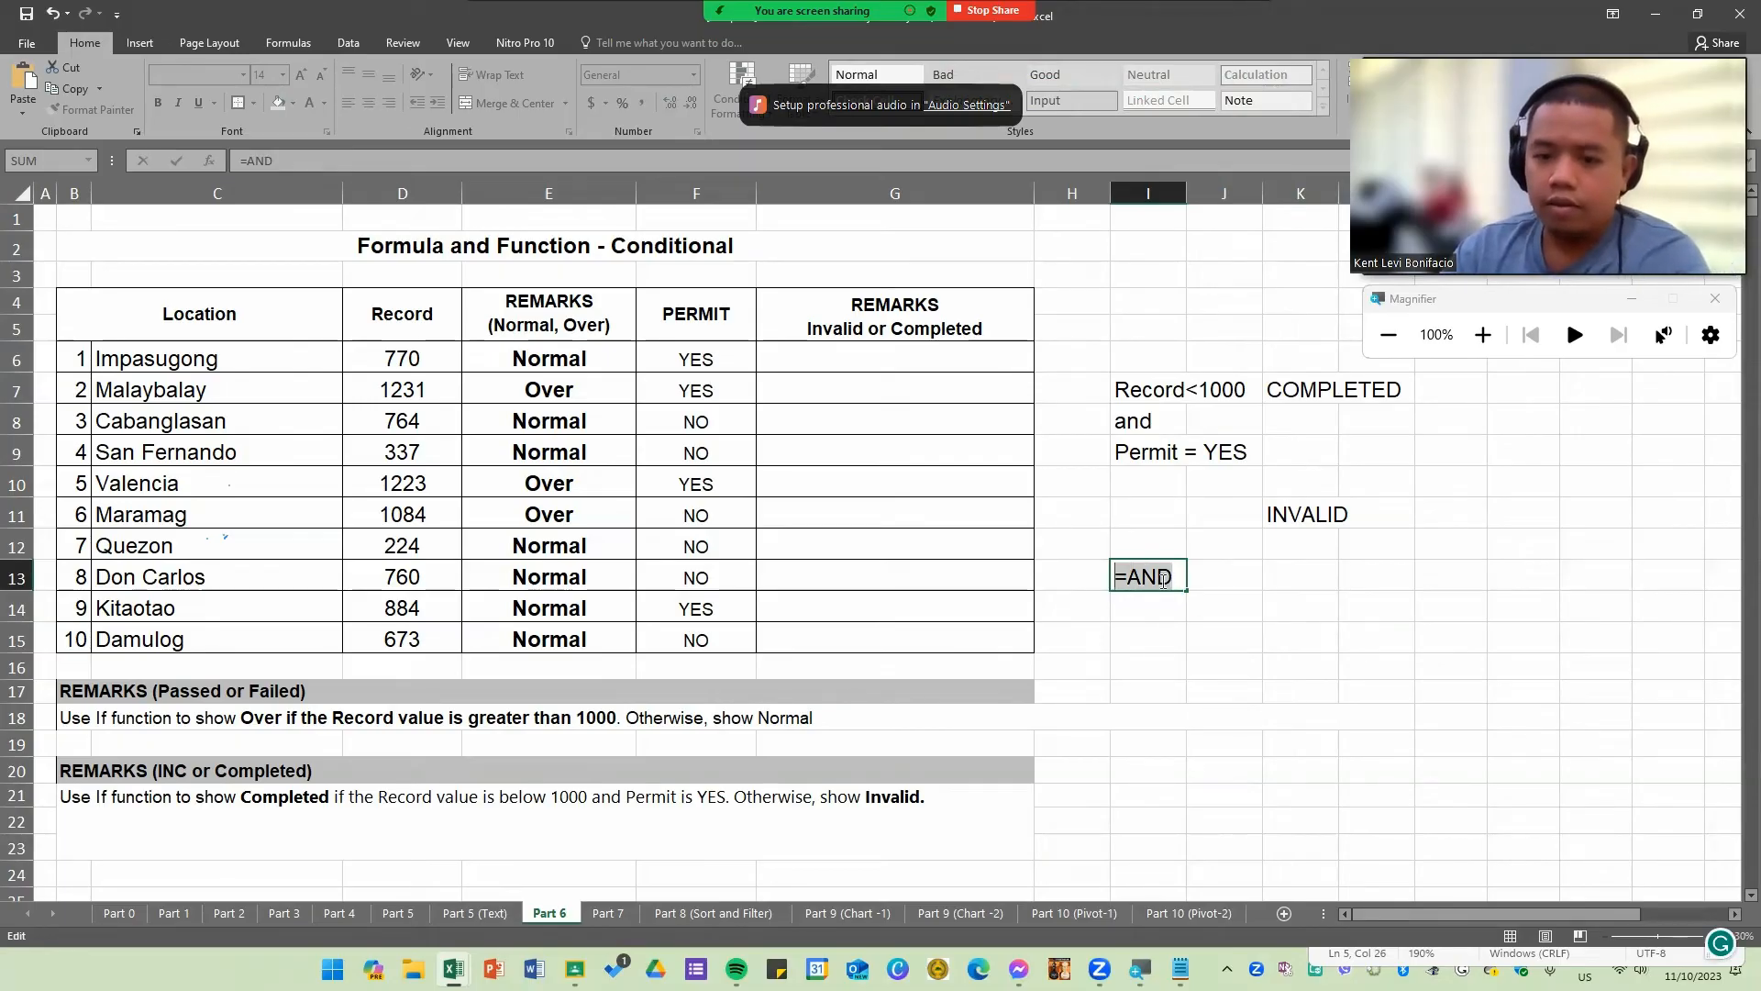
{"action": "left_click", "coordinate": [921, 360]}
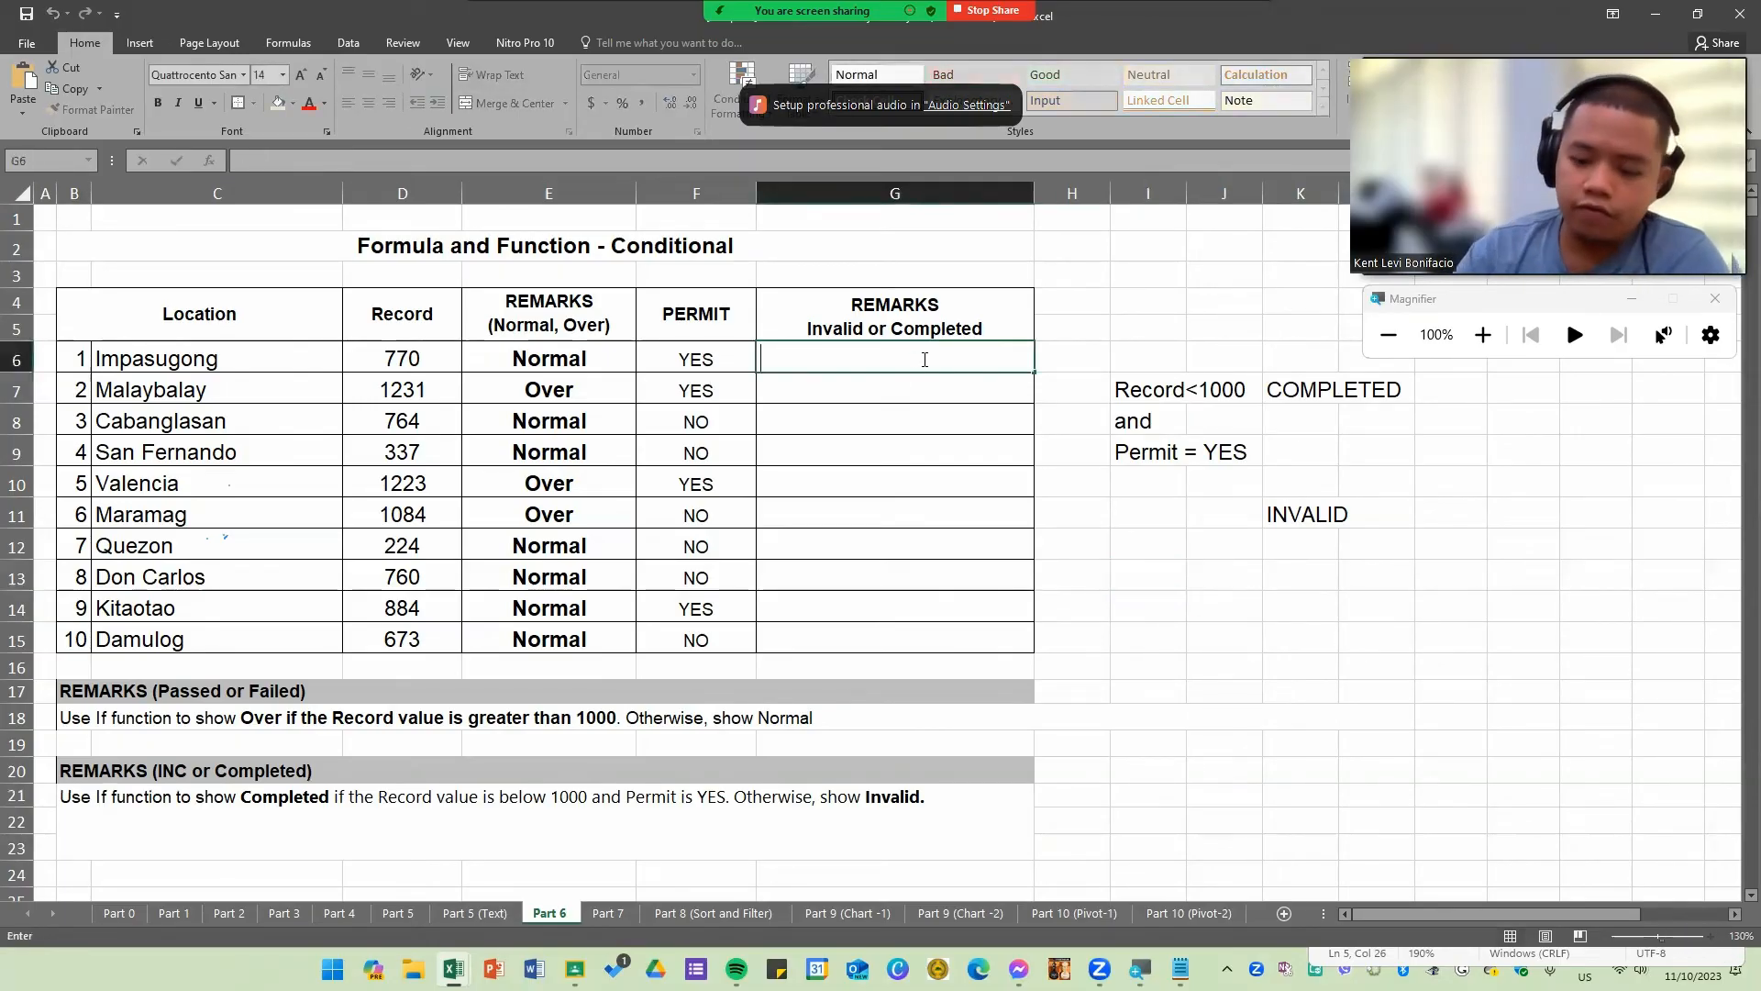
{"action": "type", "text": "=if"}
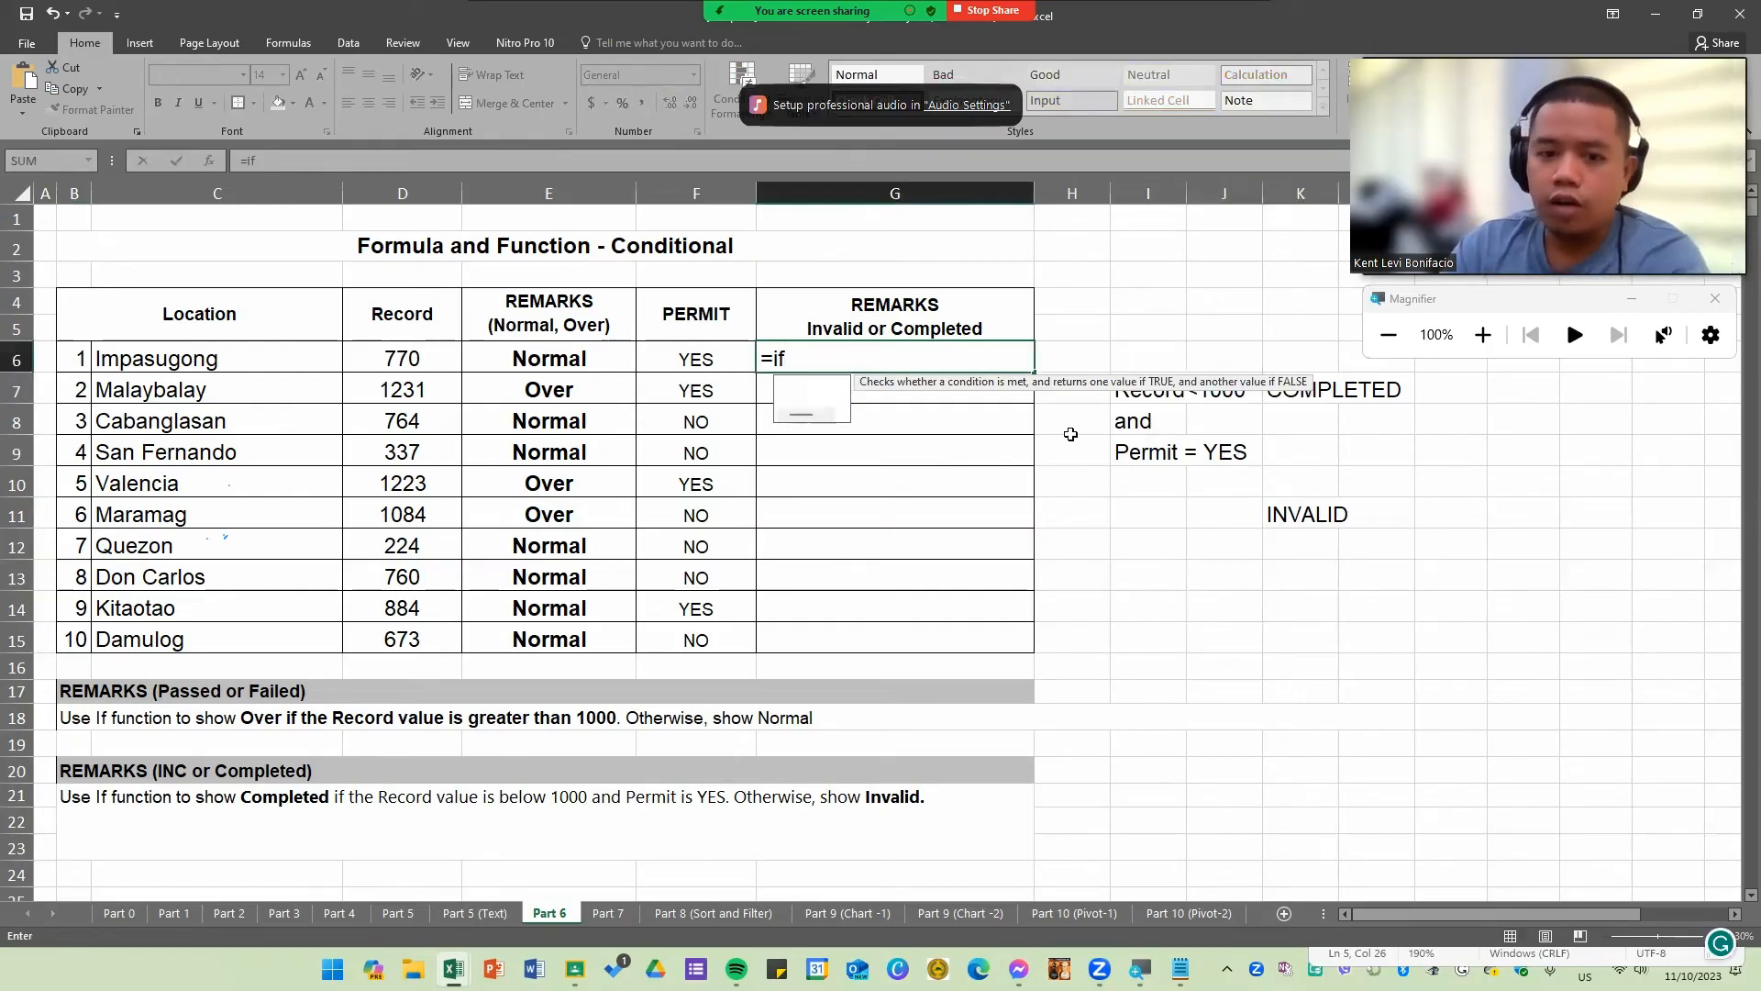
{"action": "key", "text": "BackSpace"}
{"action": "key", "text": "BackSpace"}
{"action": "key", "text": "BackSpace"}
Step: Write the placeholder syntax =AND(condition1,condition2) in cell I13
{"action": "left_click", "coordinate": [1159, 578]}
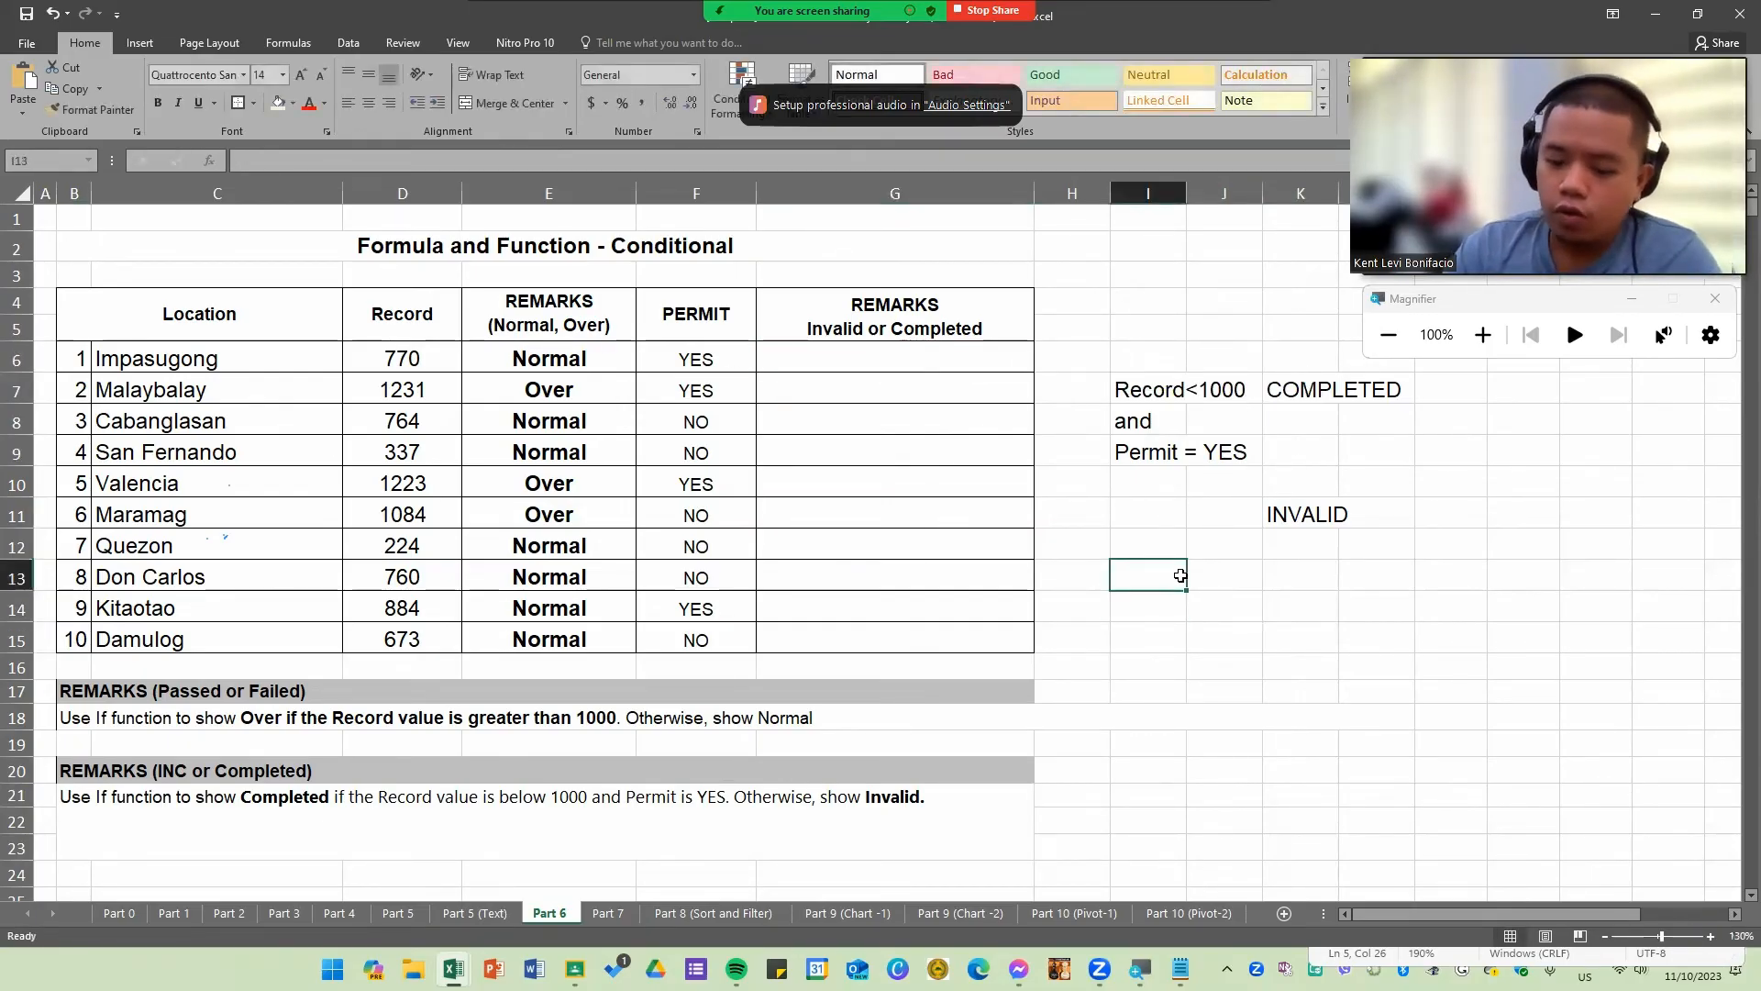
{"action": "type", "text": "=AND"}
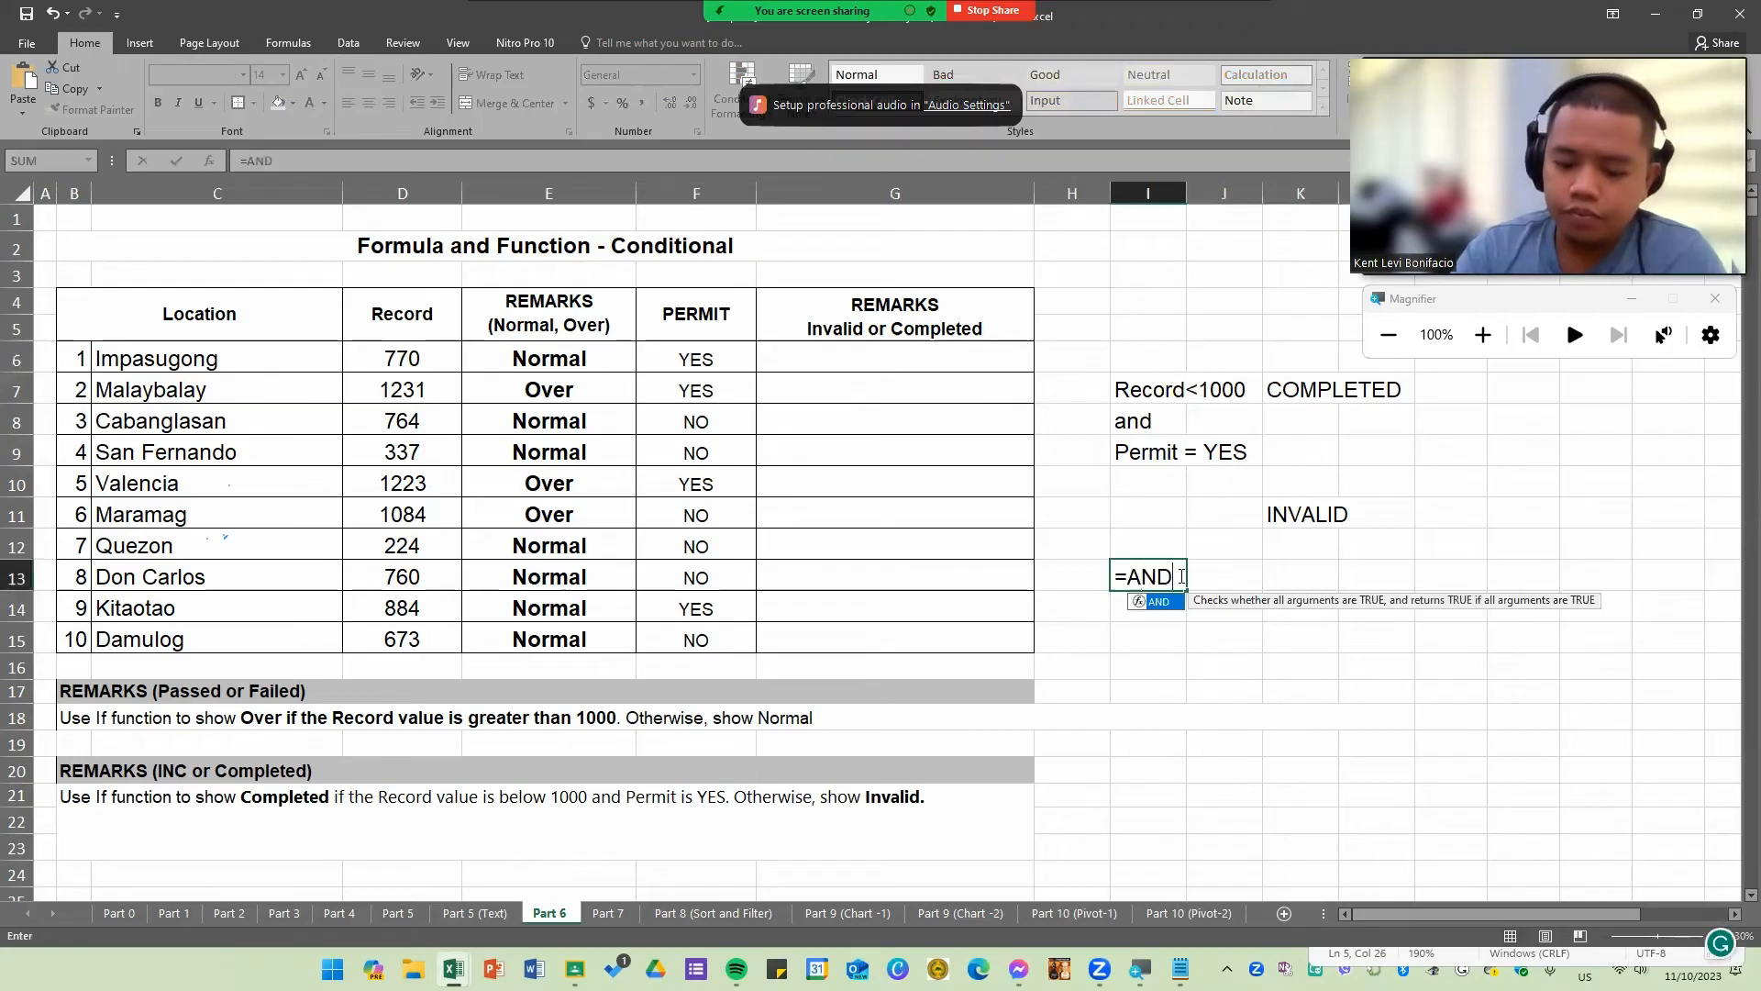
{"action": "type", "text": "("}
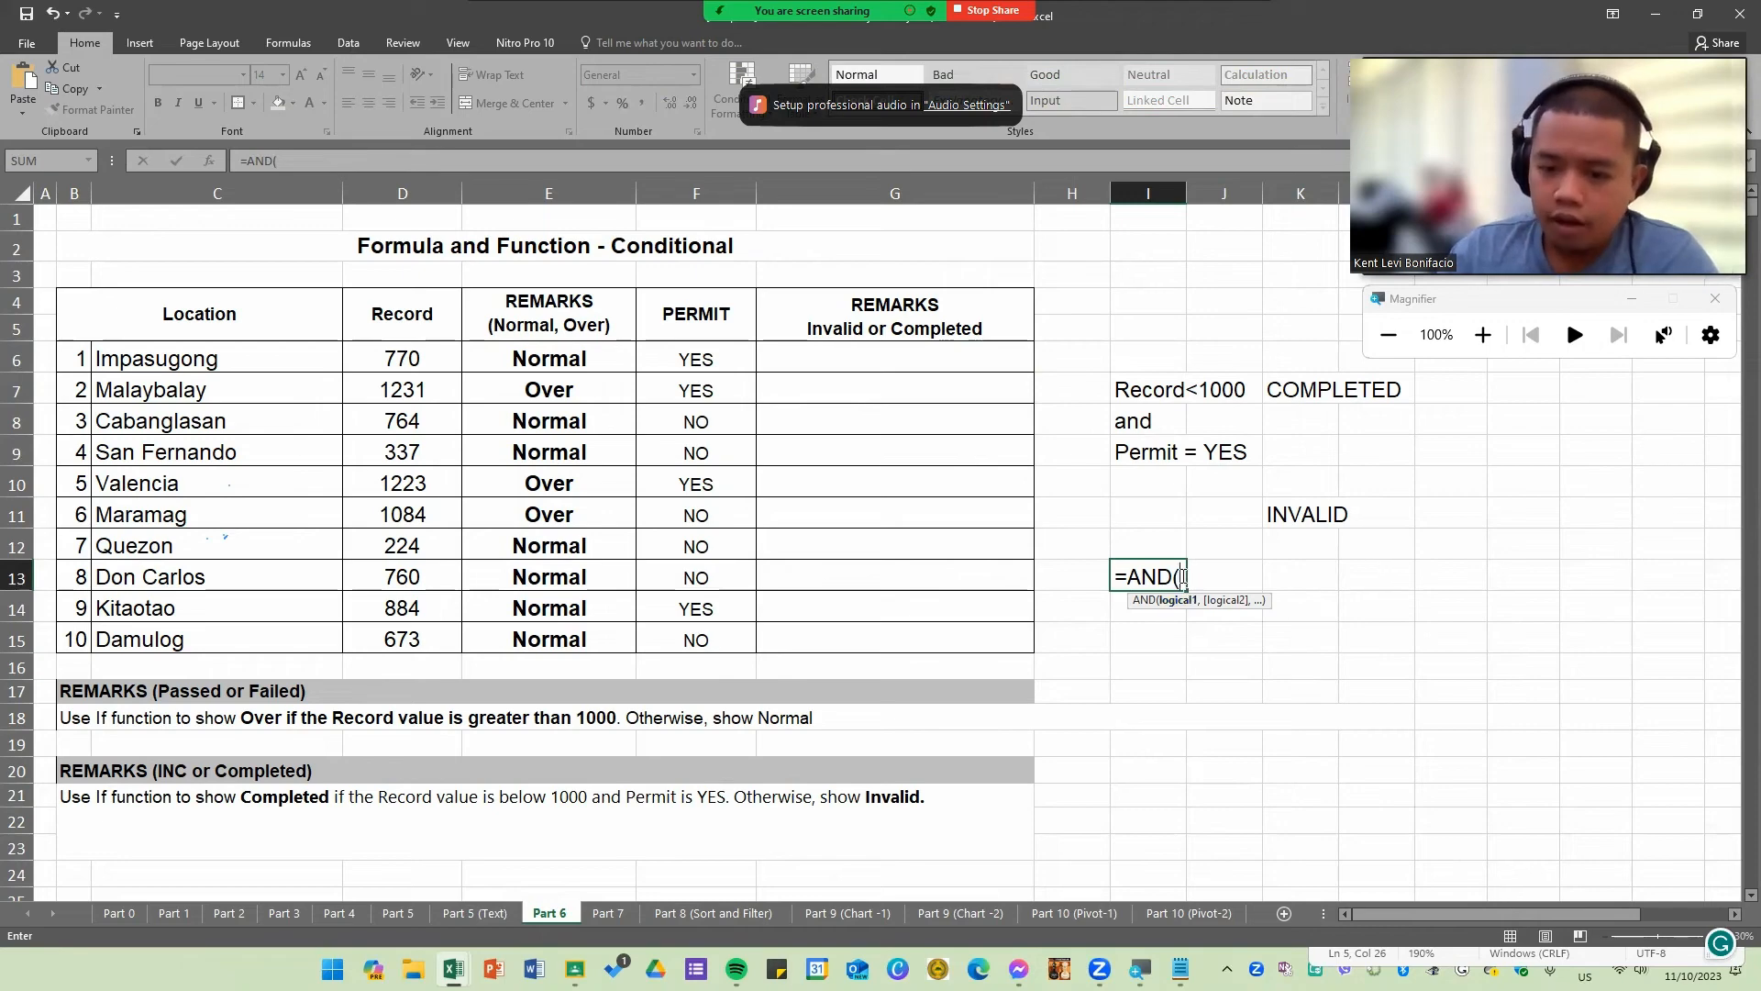
{"action": "left_click_drag", "start_coordinate": [1183, 577], "coordinate": [1114, 577]}
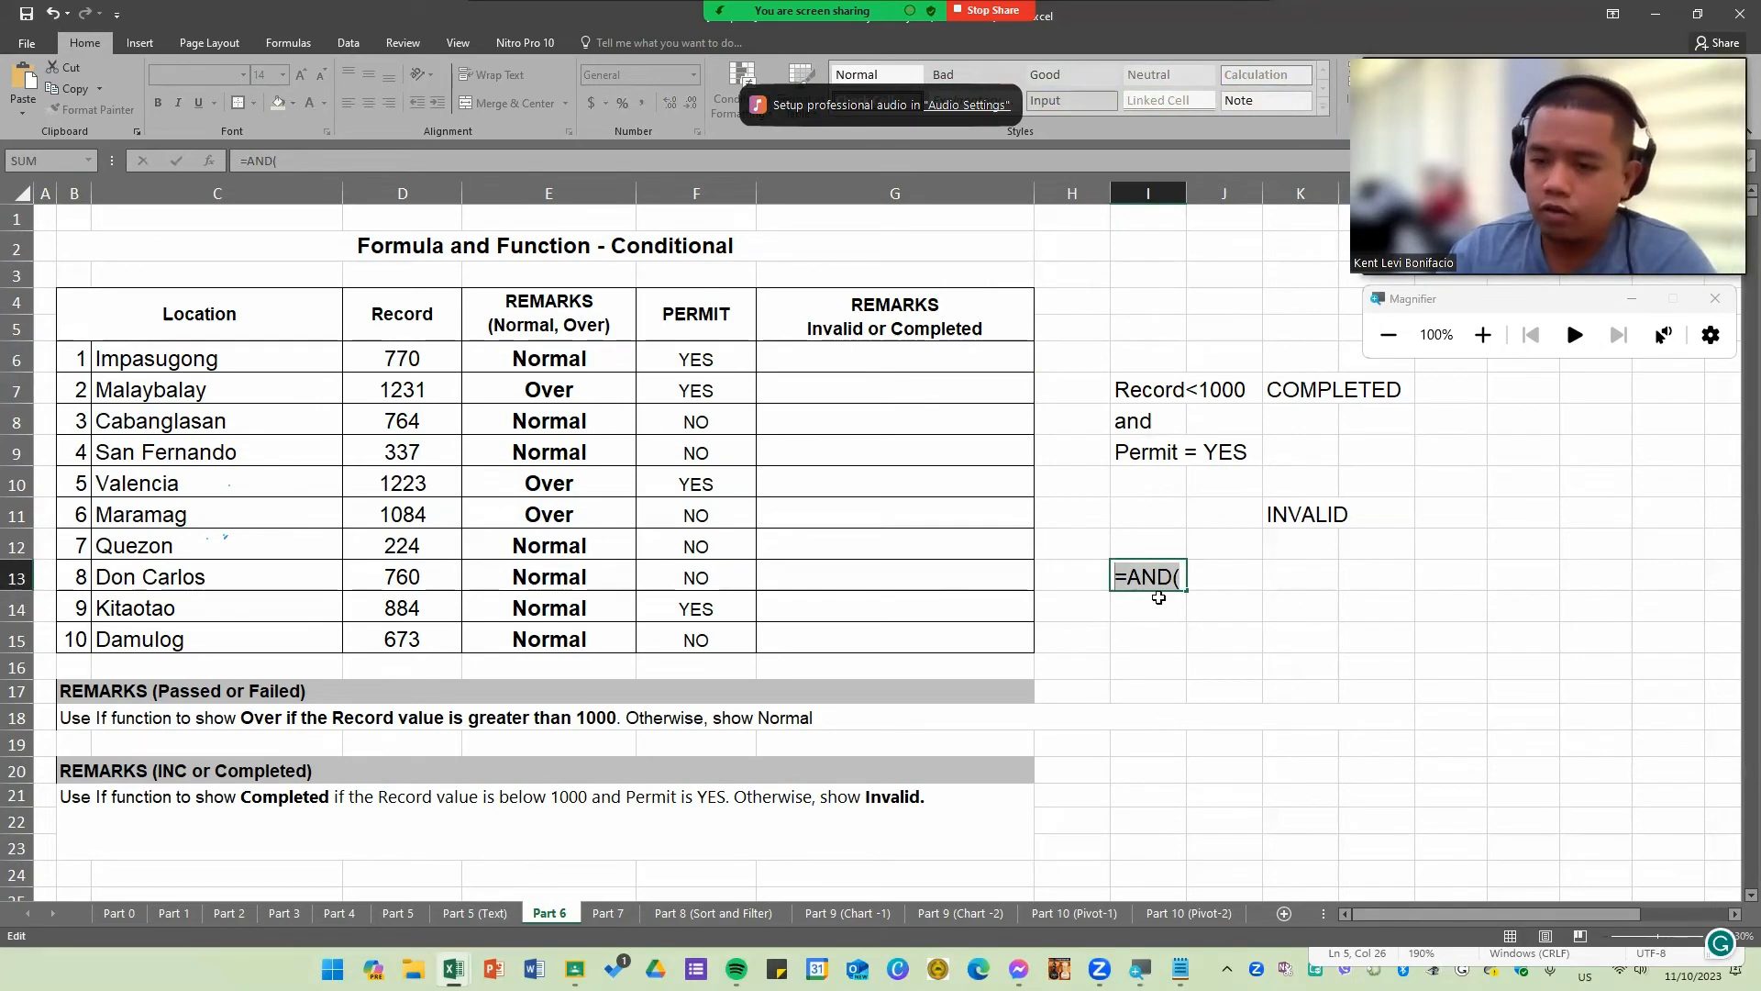
{"action": "left_click", "coordinate": [1184, 577]}
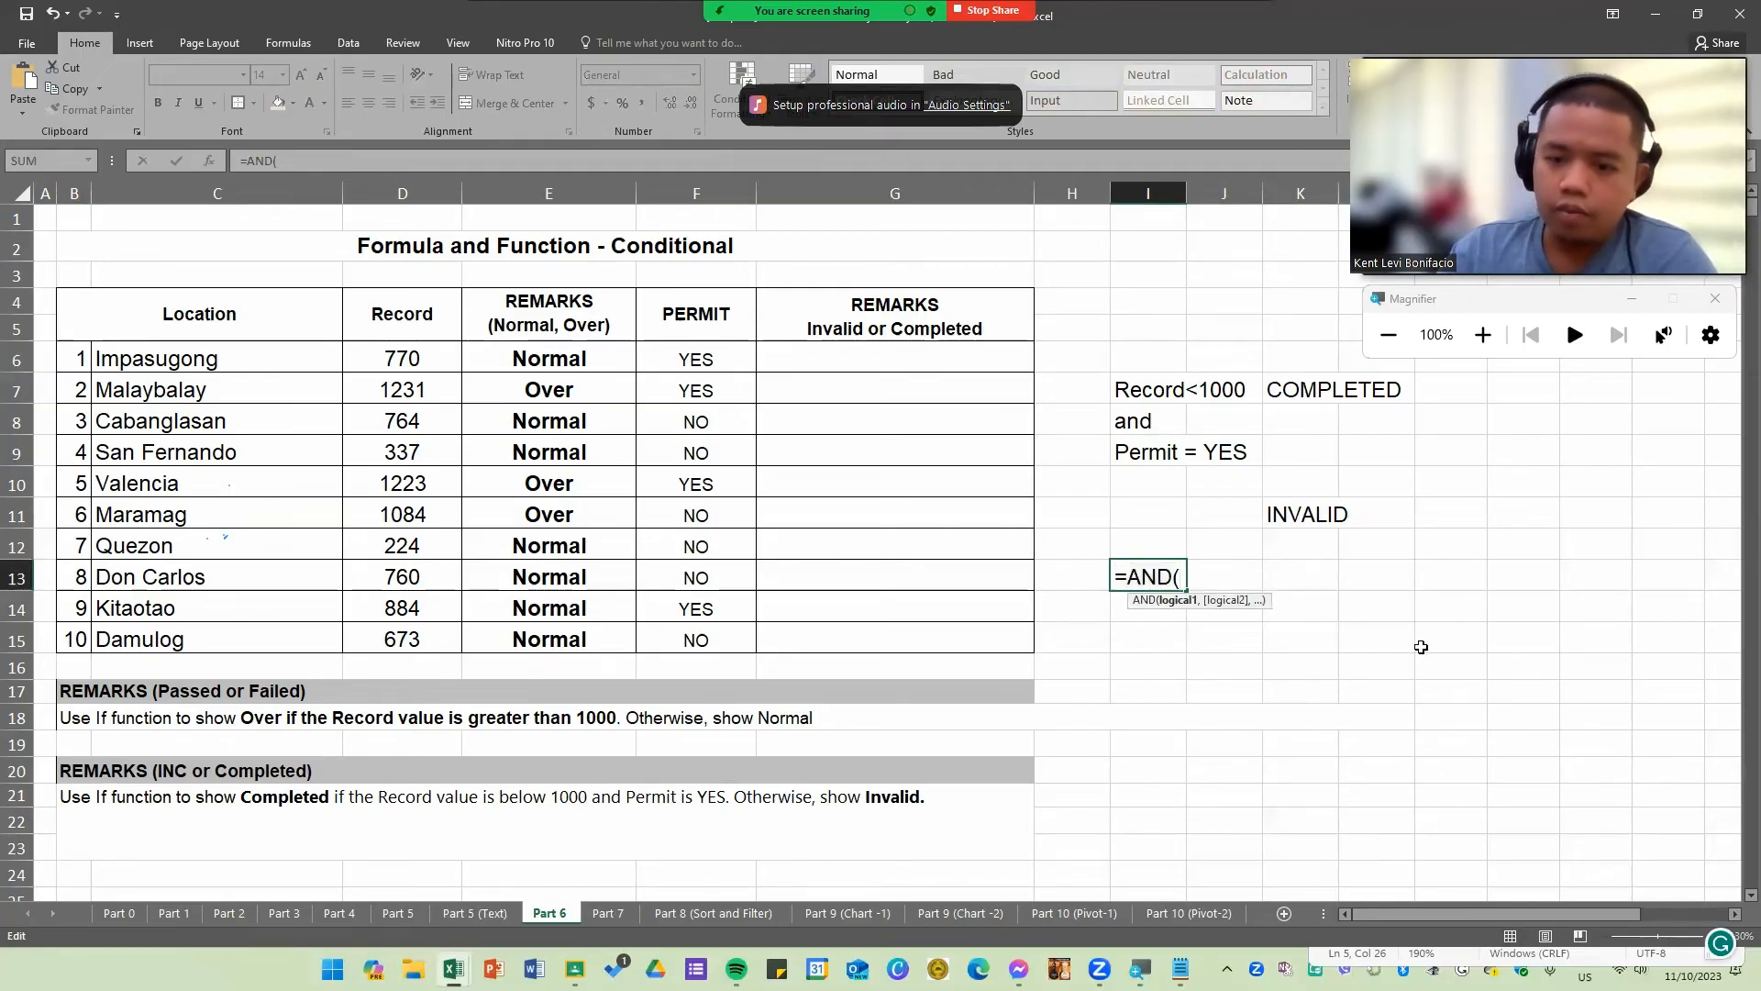
{"action": "type", "text": "cond"}
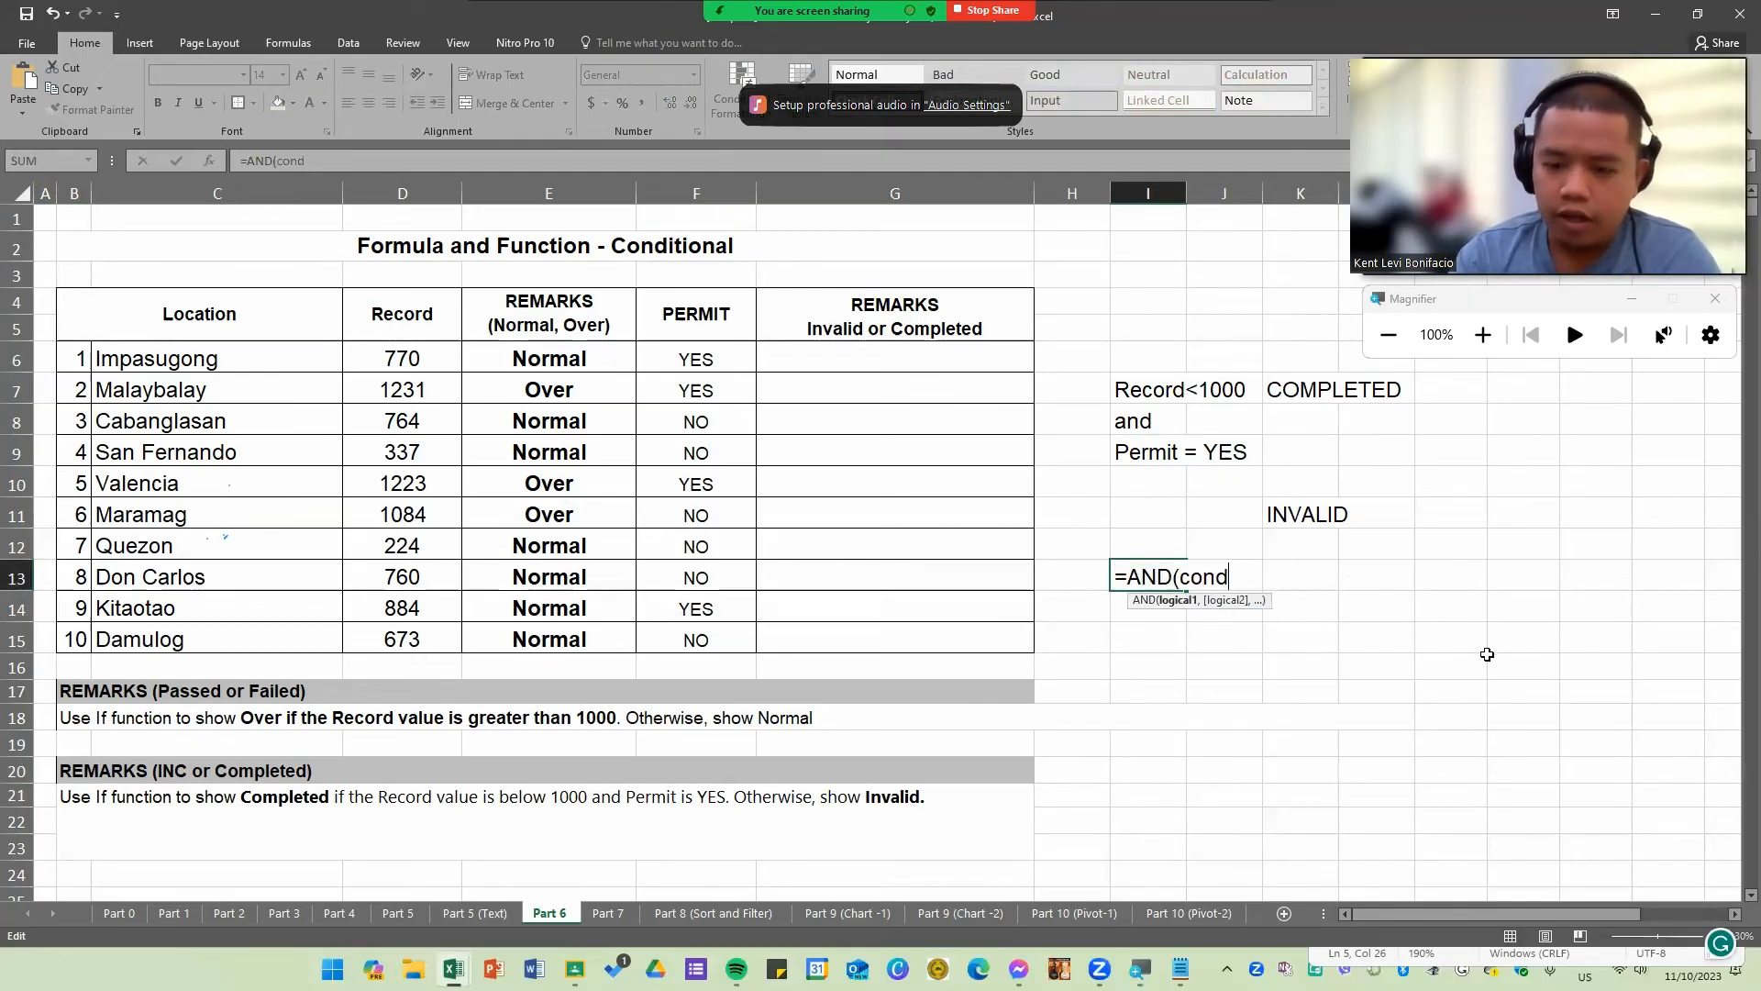
{"action": "type", "text": "ition1"}
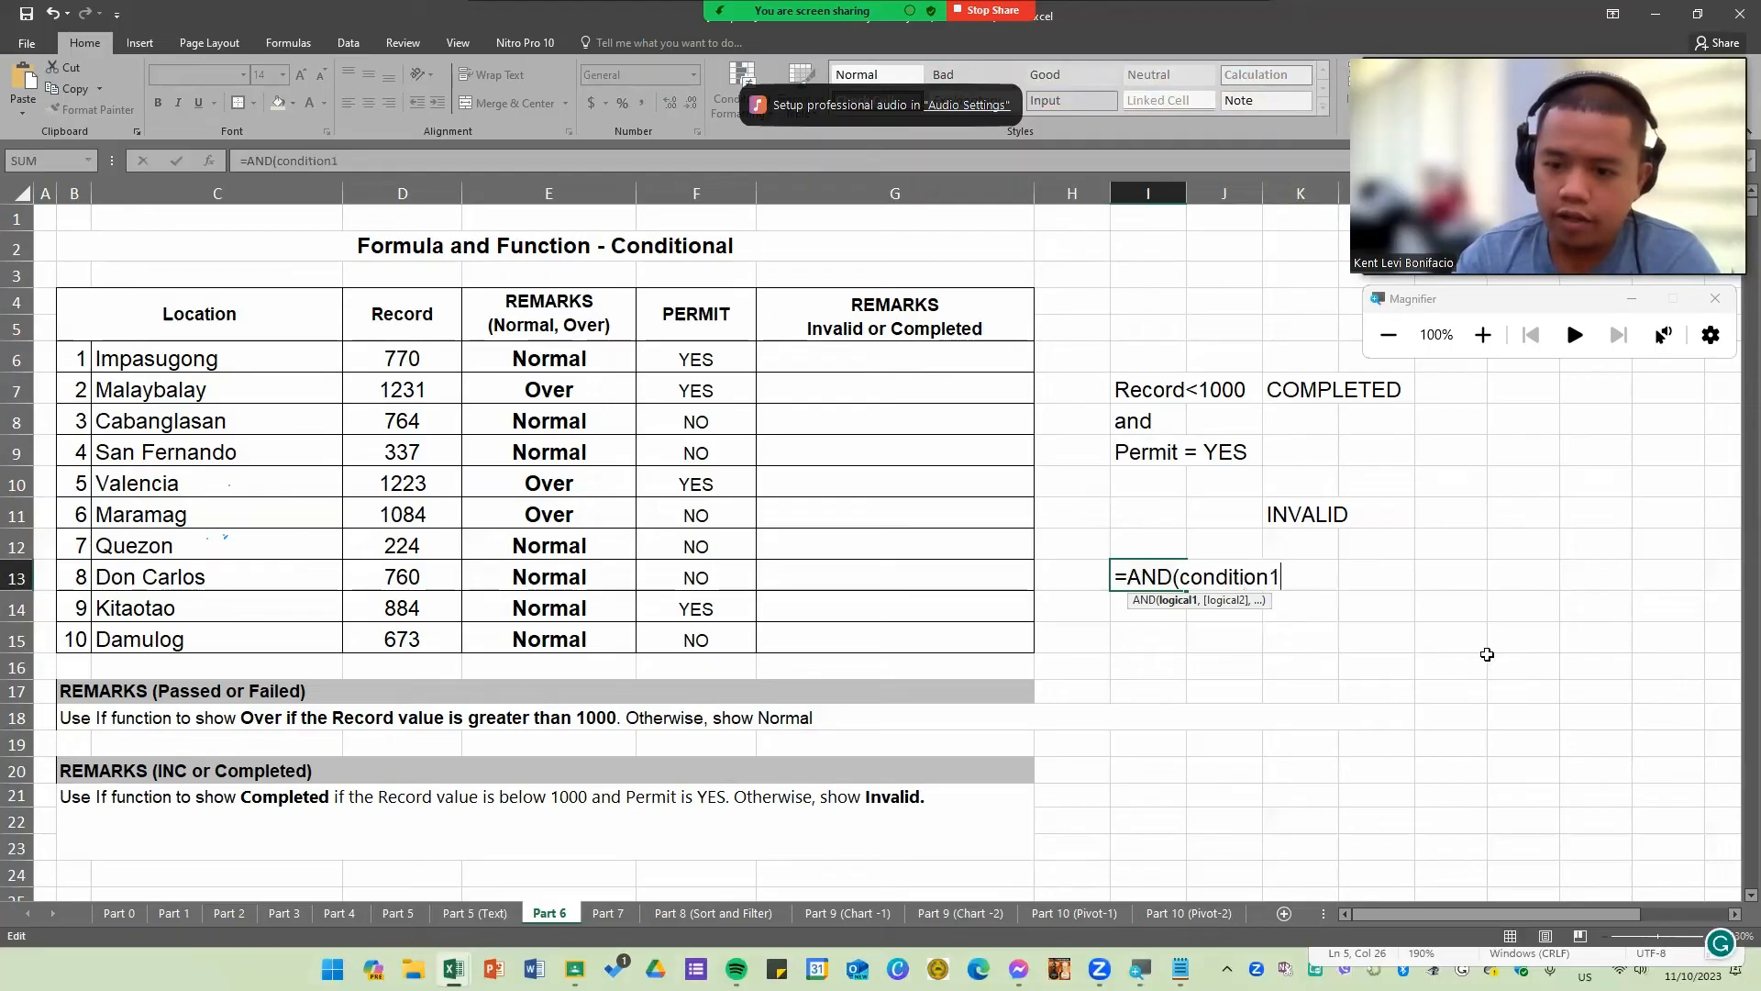
{"action": "type", "text": ",condition2("}
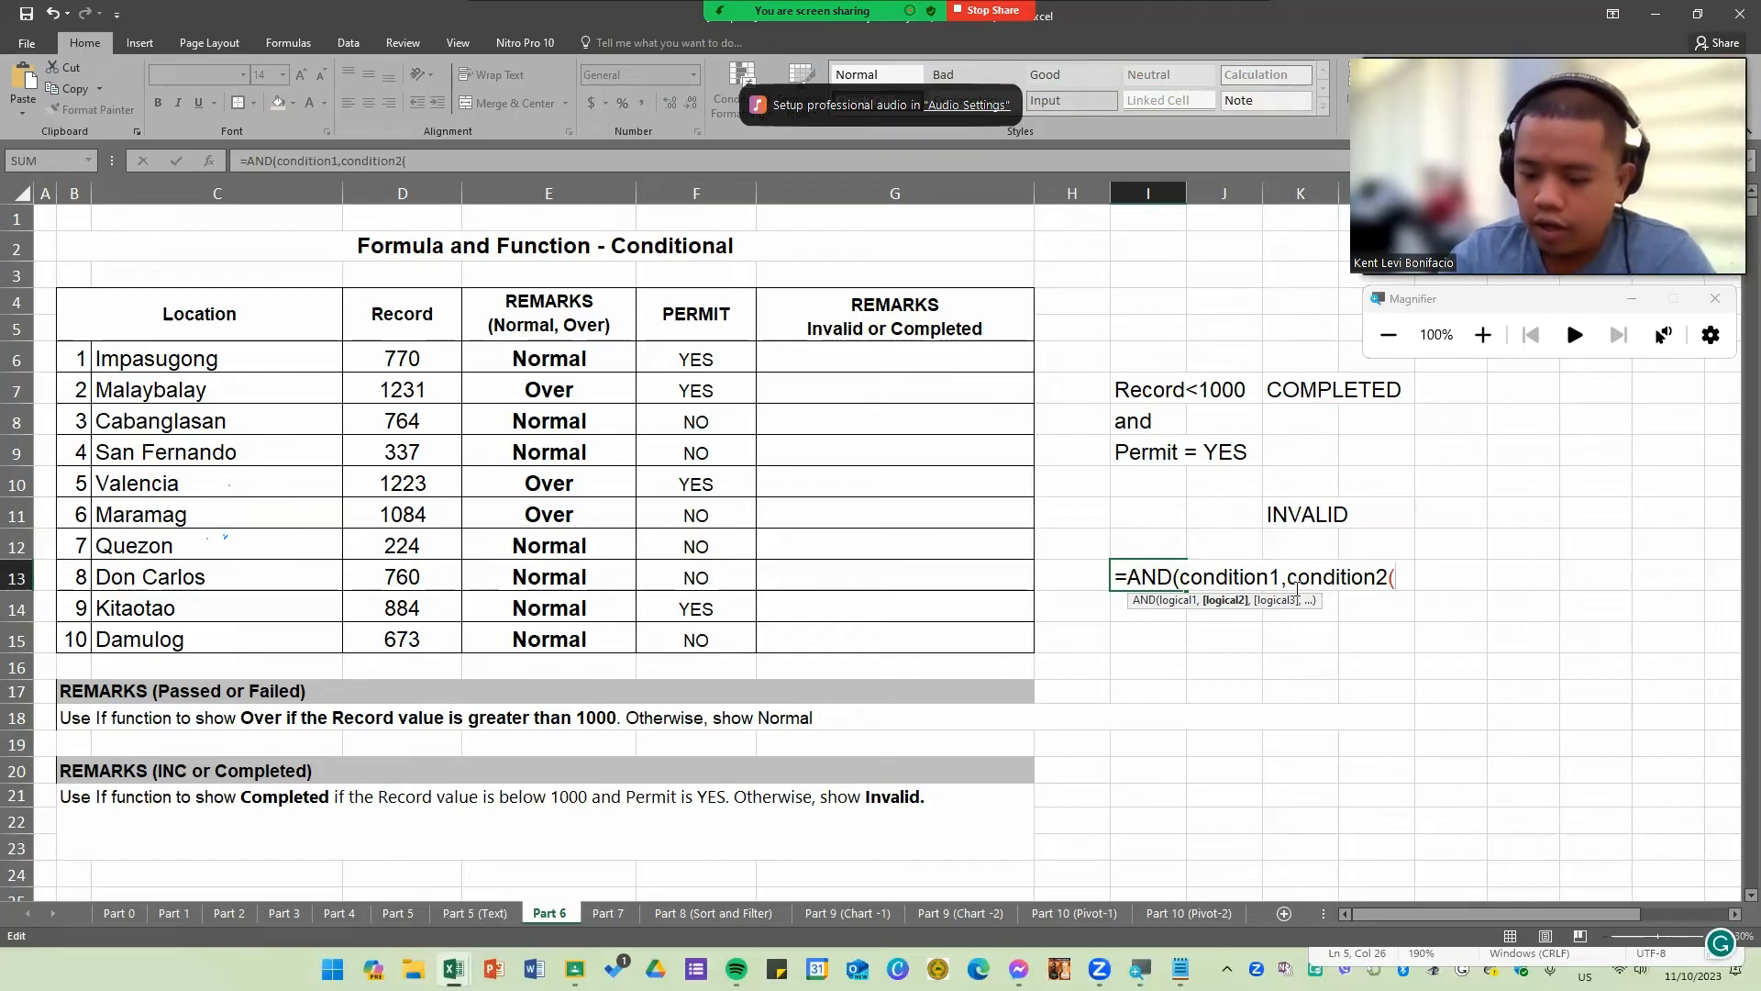
{"action": "key", "text": "BackSpace"}
{"action": "type", "text": ")"}
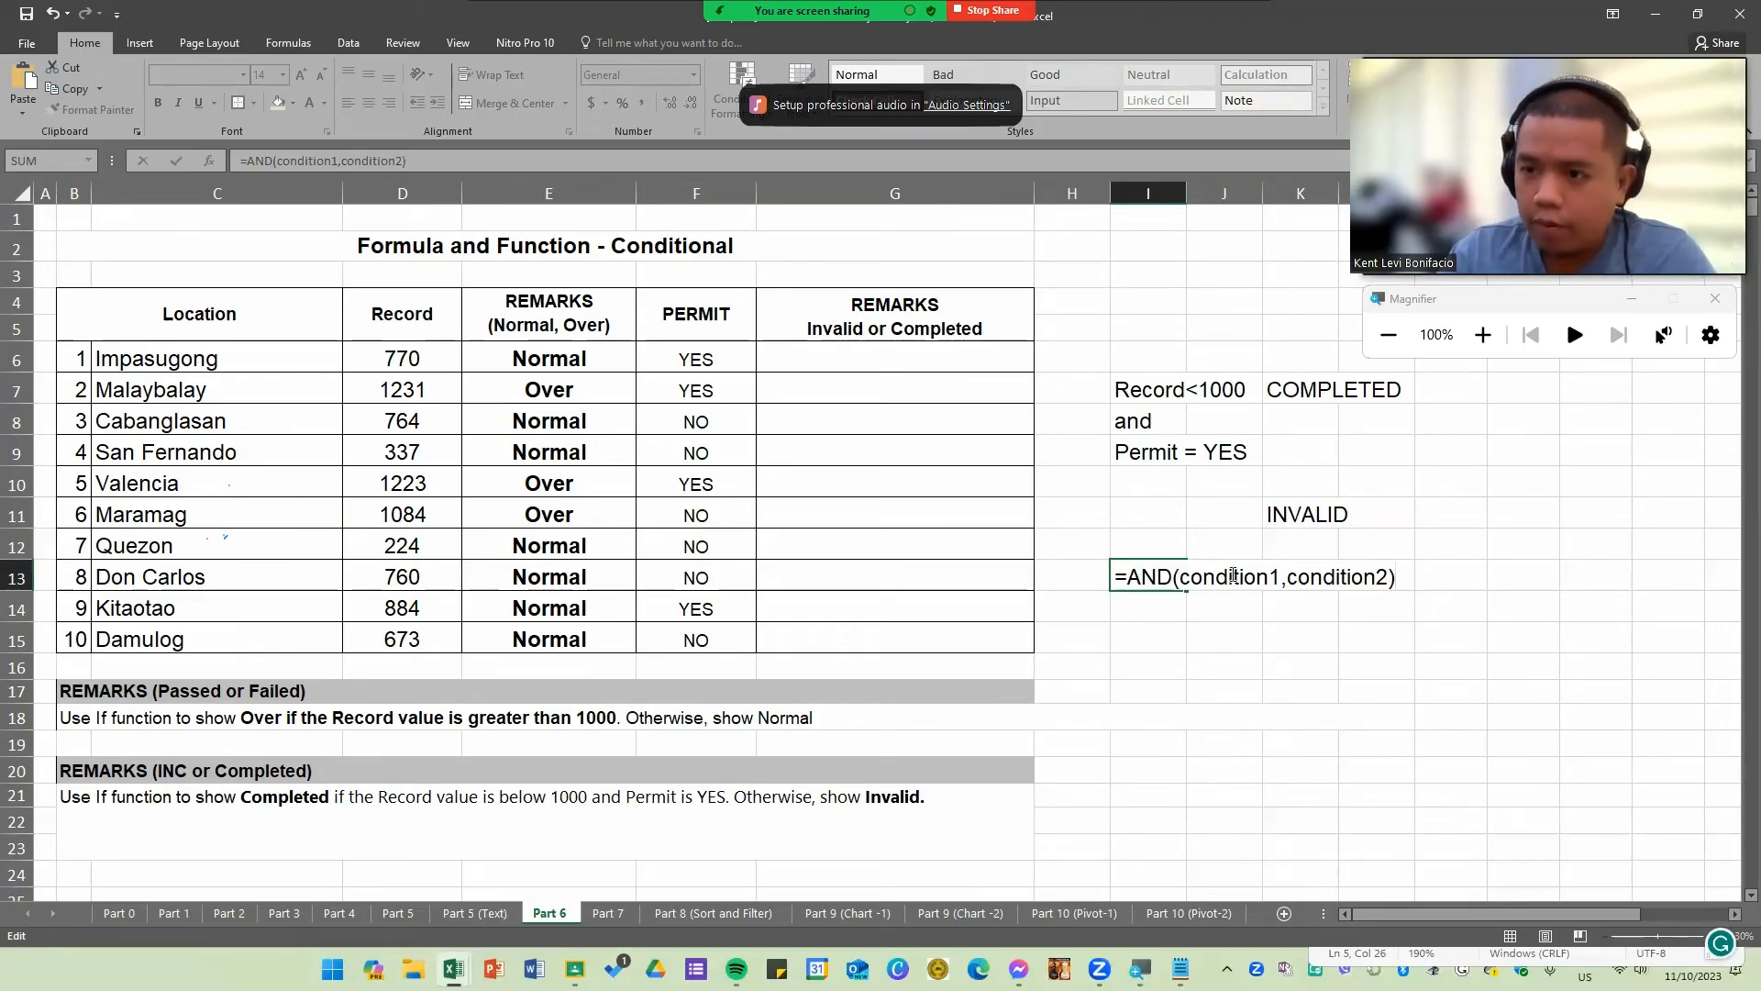
Step: Point out each AND argument, append extra argument separators, then remove them and the placeholders back to =AND()
{"action": "left_click", "coordinate": [1230, 575]}
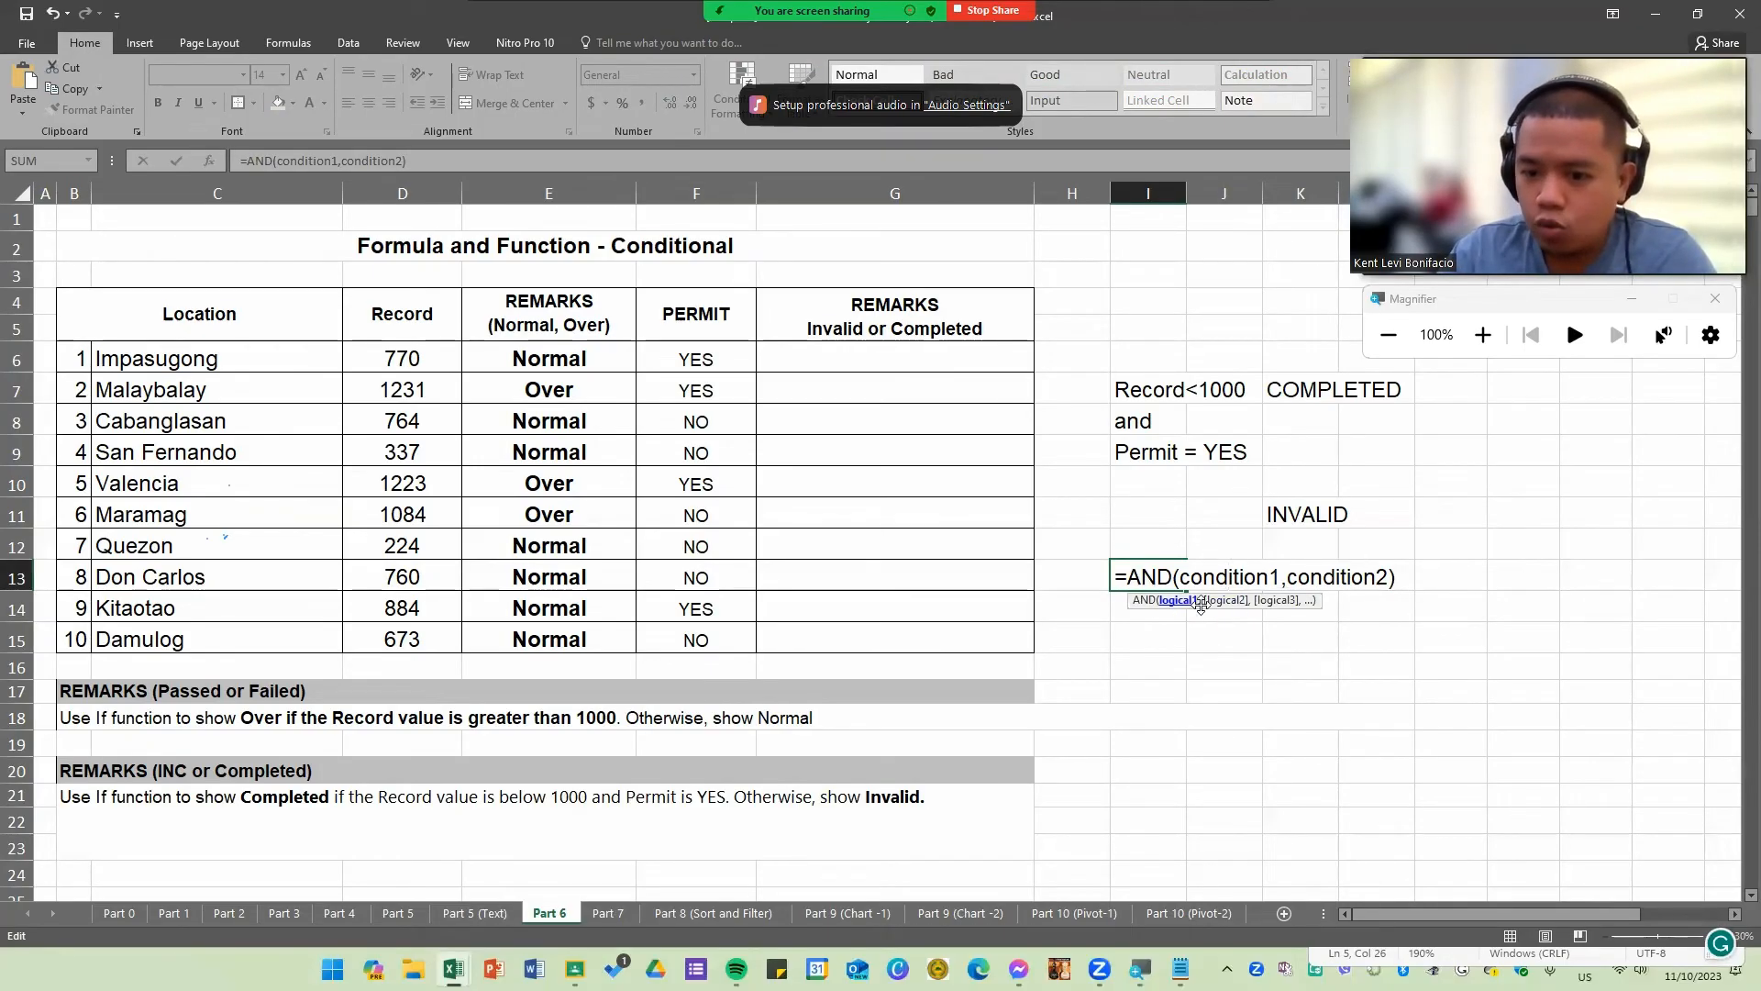
{"action": "double_click", "coordinate": [1237, 578]}
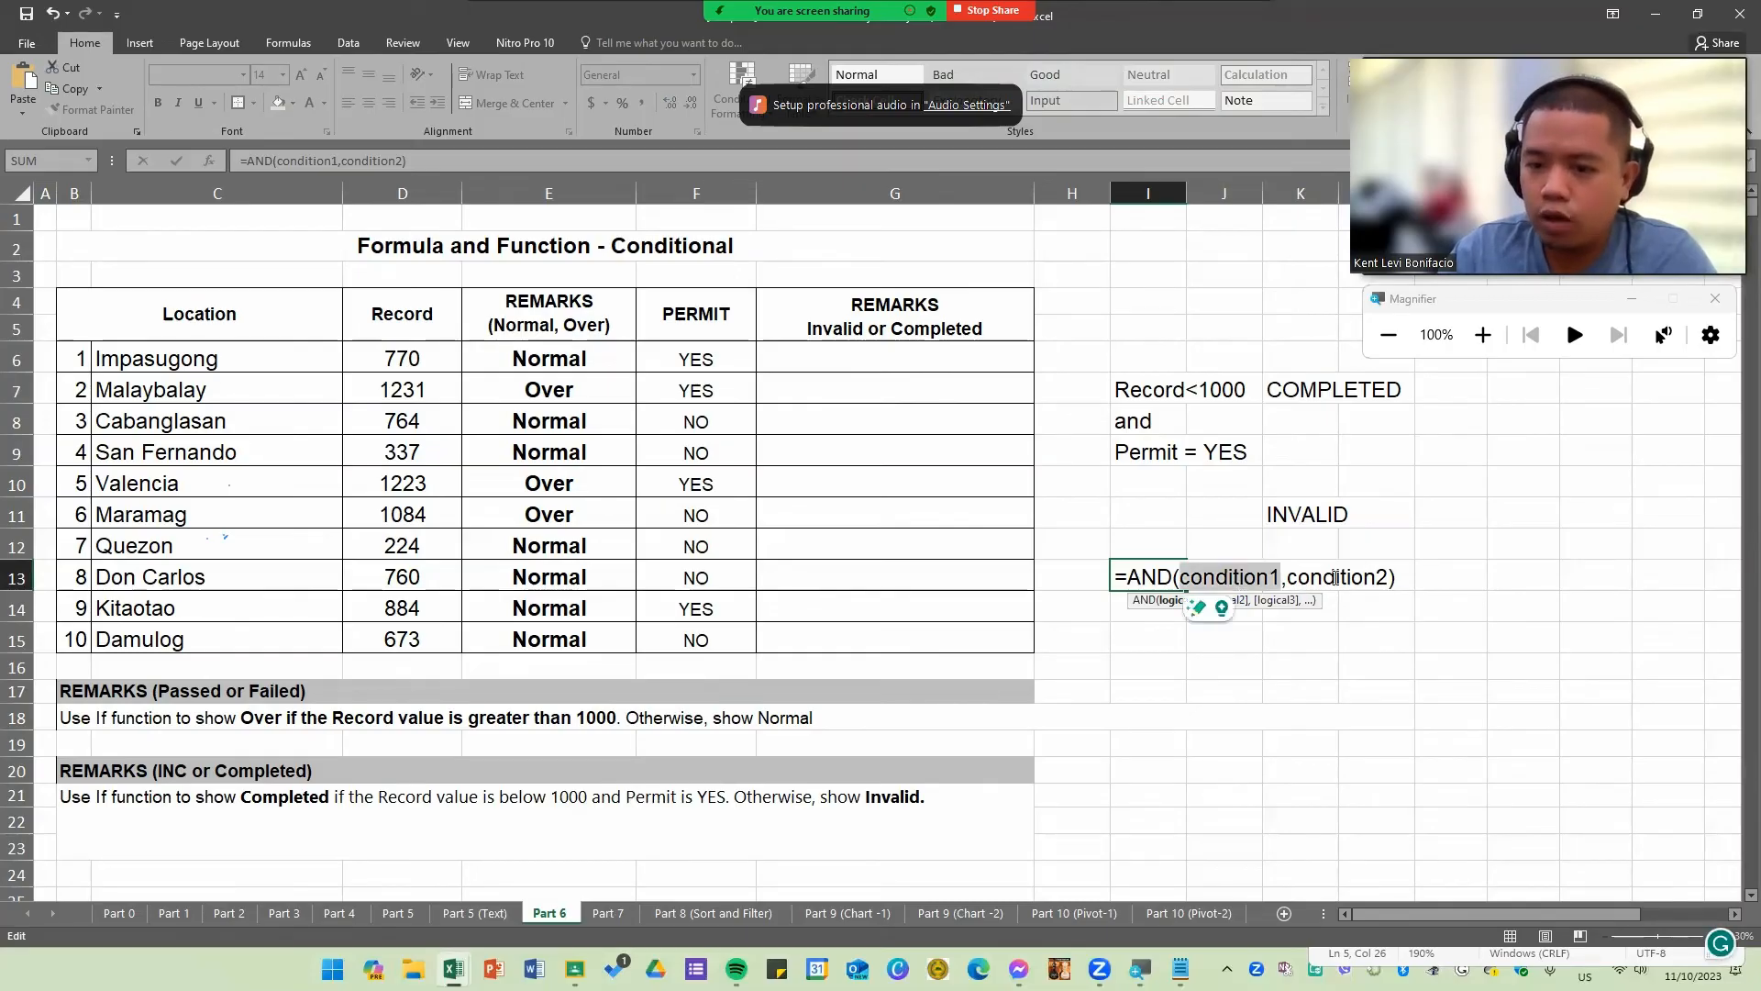
{"action": "double_click", "coordinate": [1335, 576]}
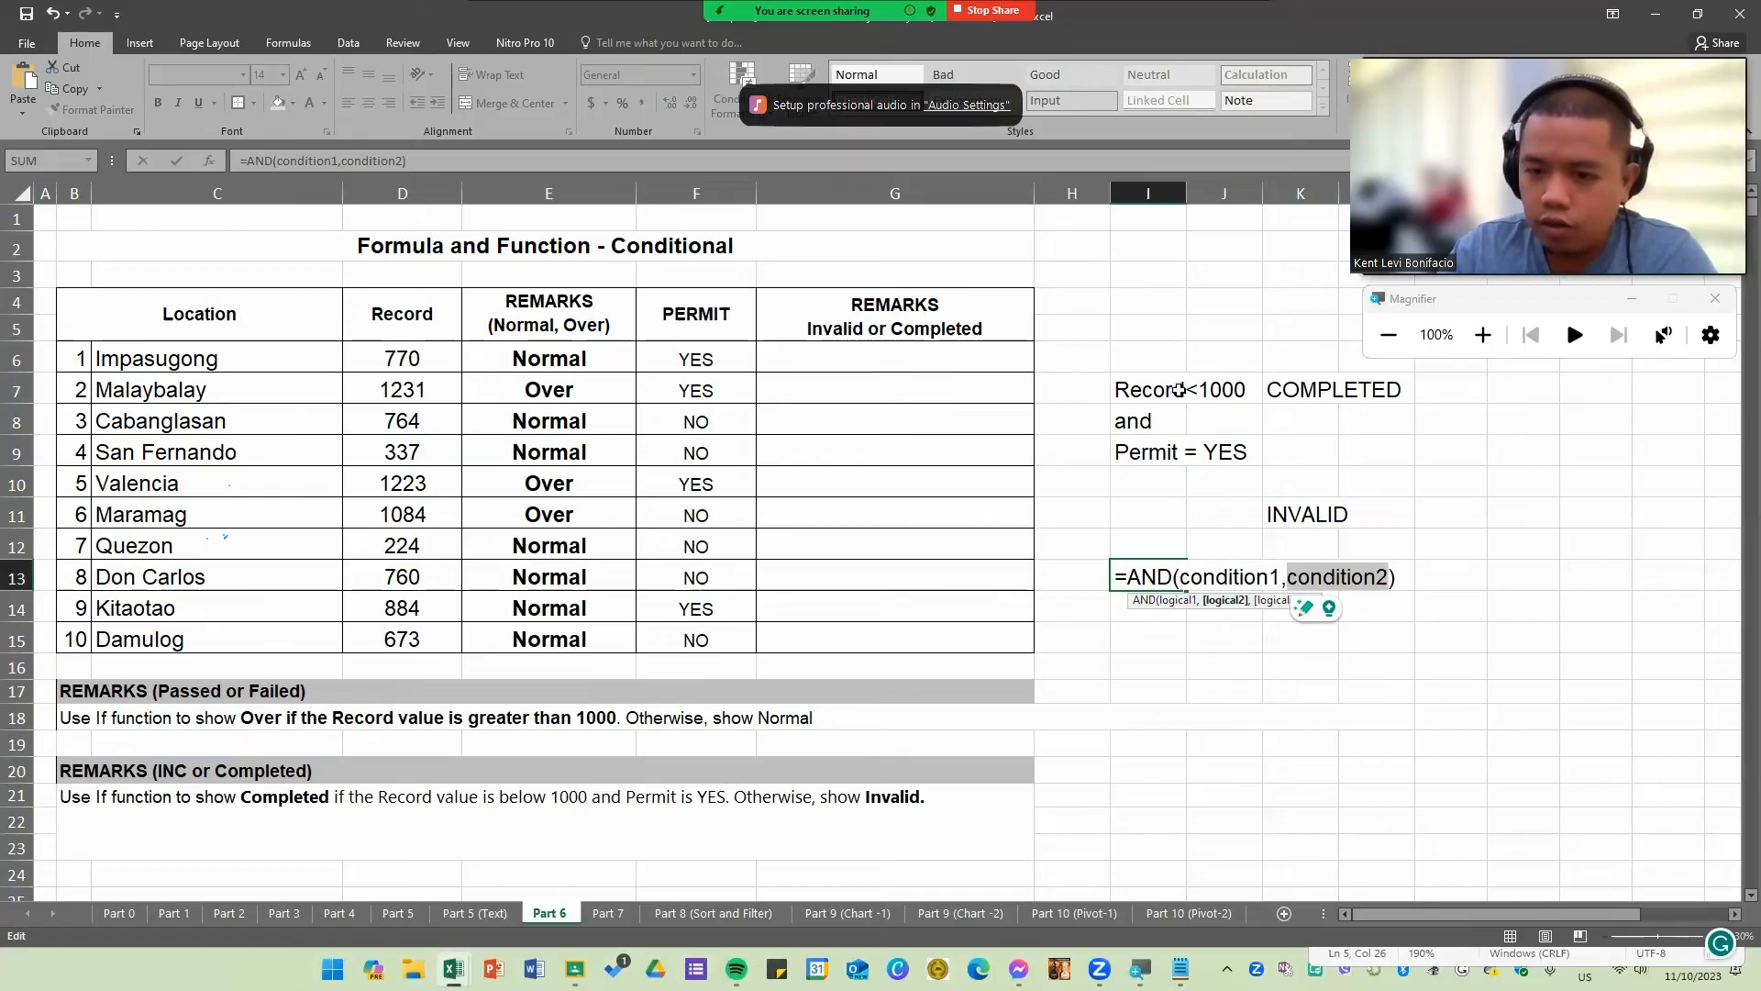
{"action": "double_click", "coordinate": [1229, 576]}
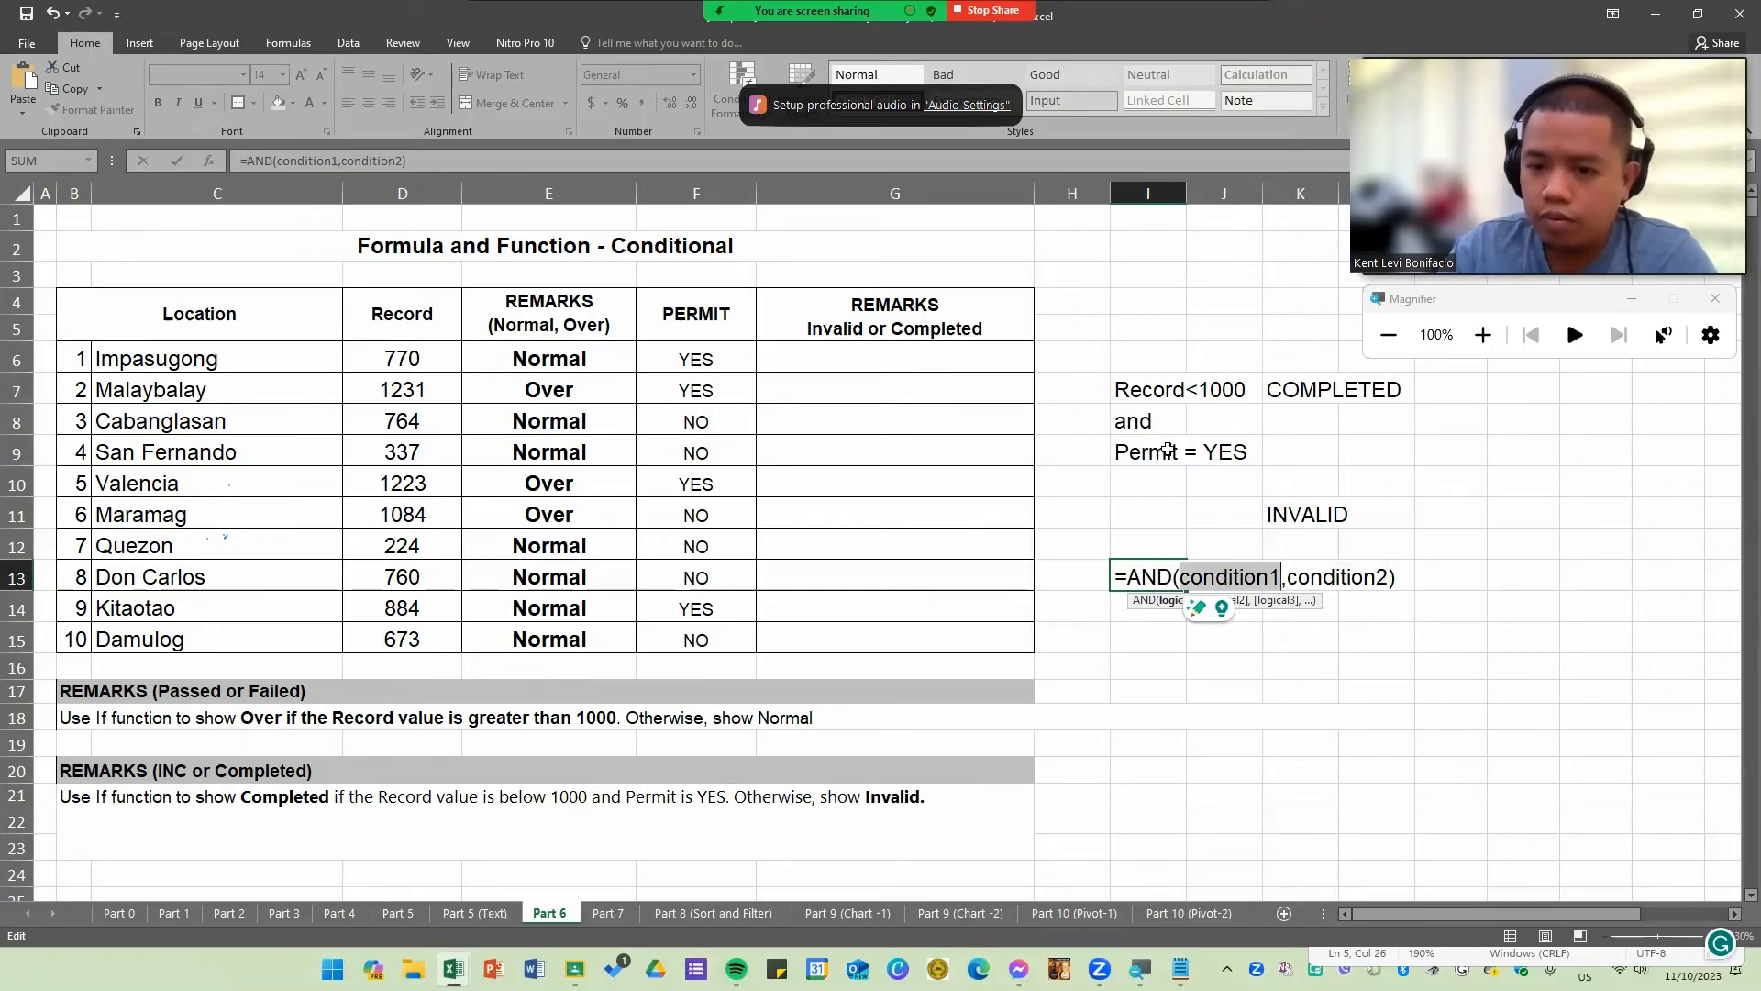
{"action": "double_click", "coordinate": [1313, 576]}
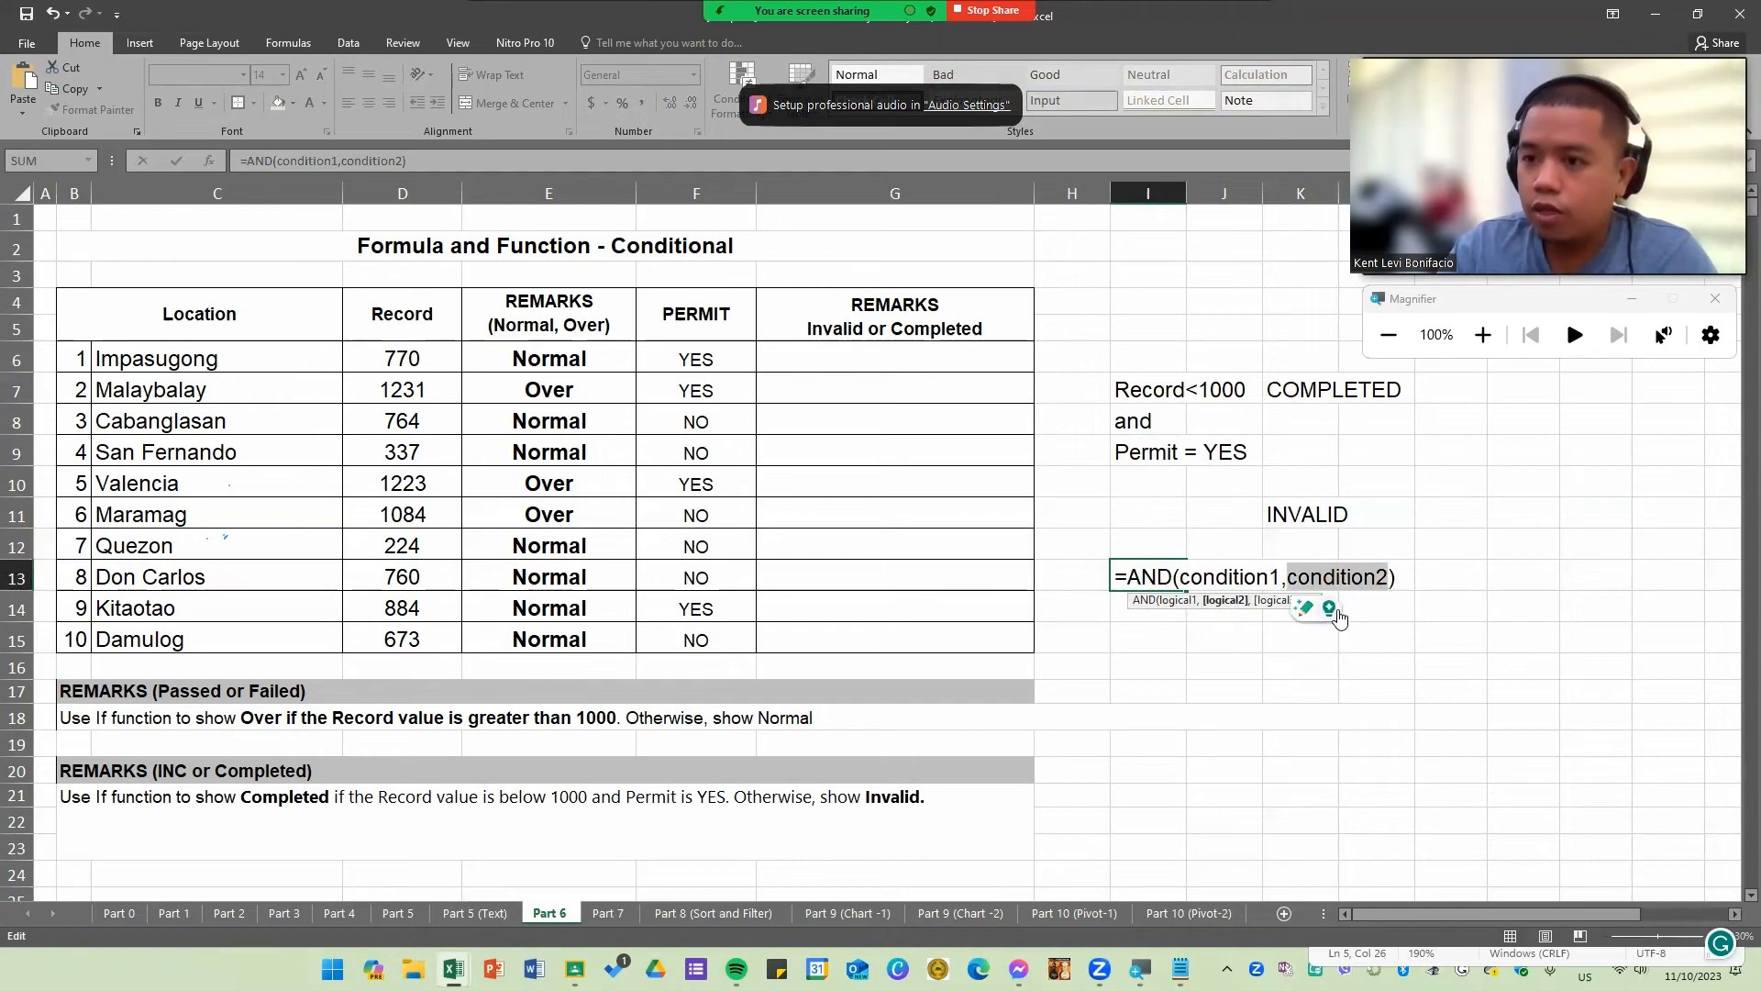
{"action": "left_click", "coordinate": [1391, 576]}
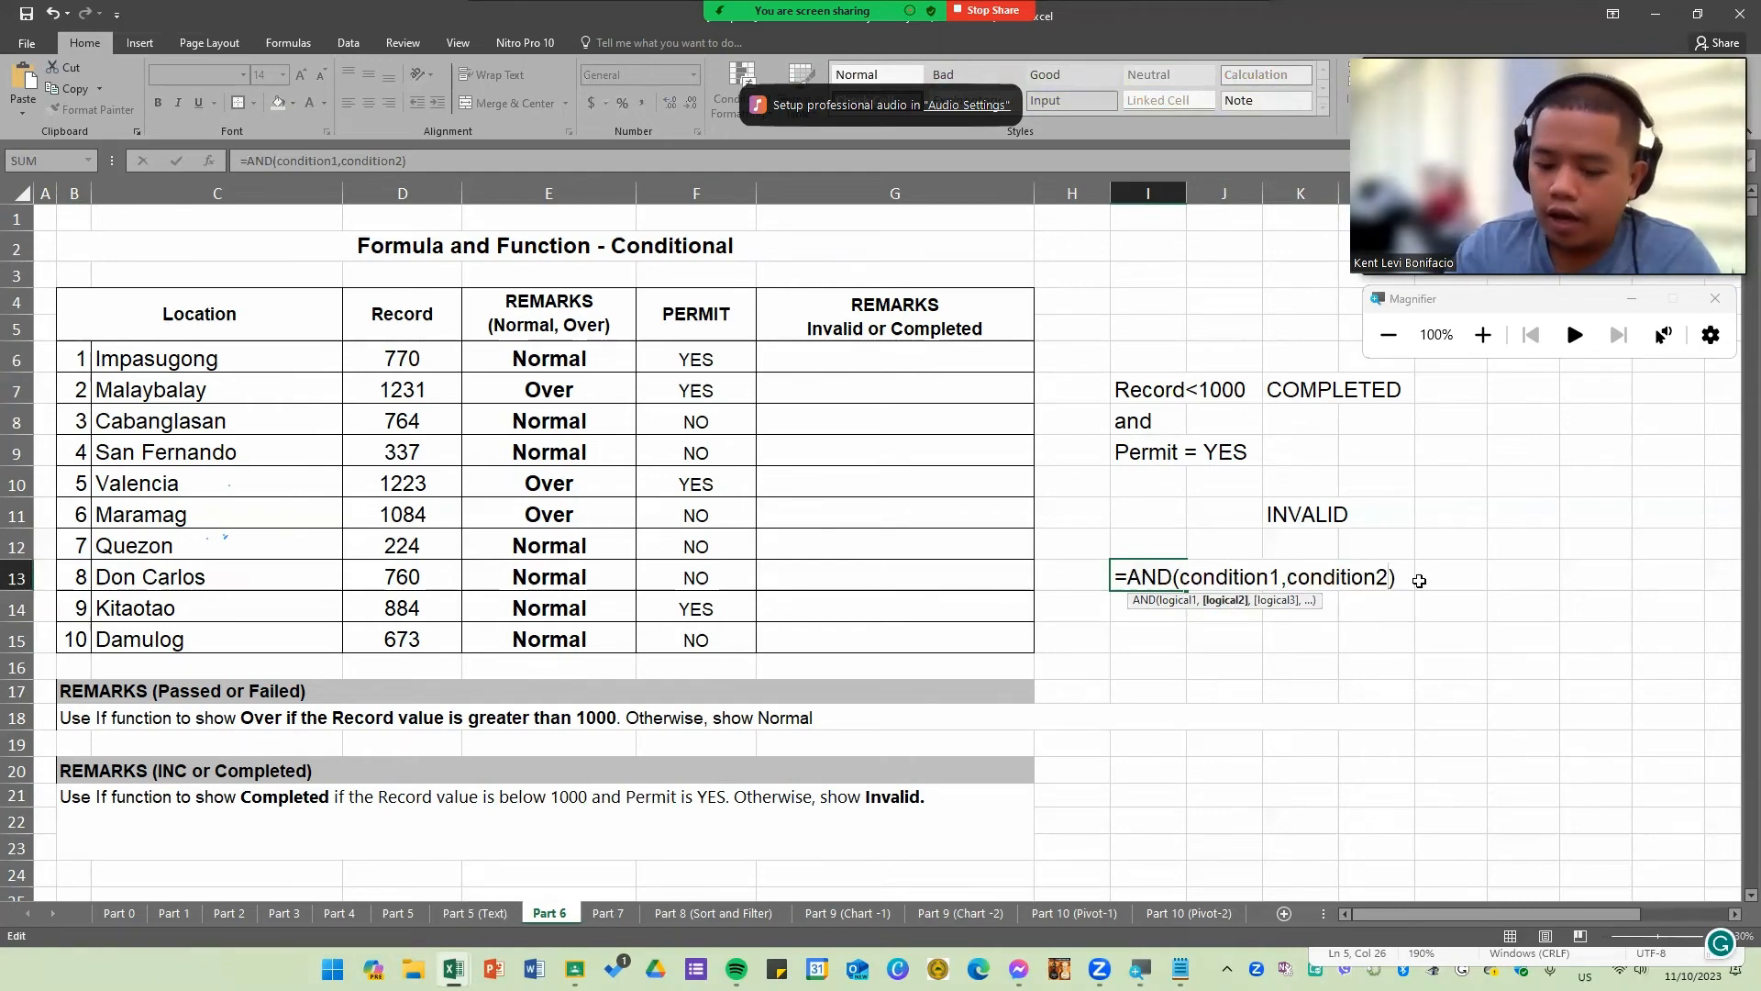
{"action": "type", "text": ",,,,,,,,"}
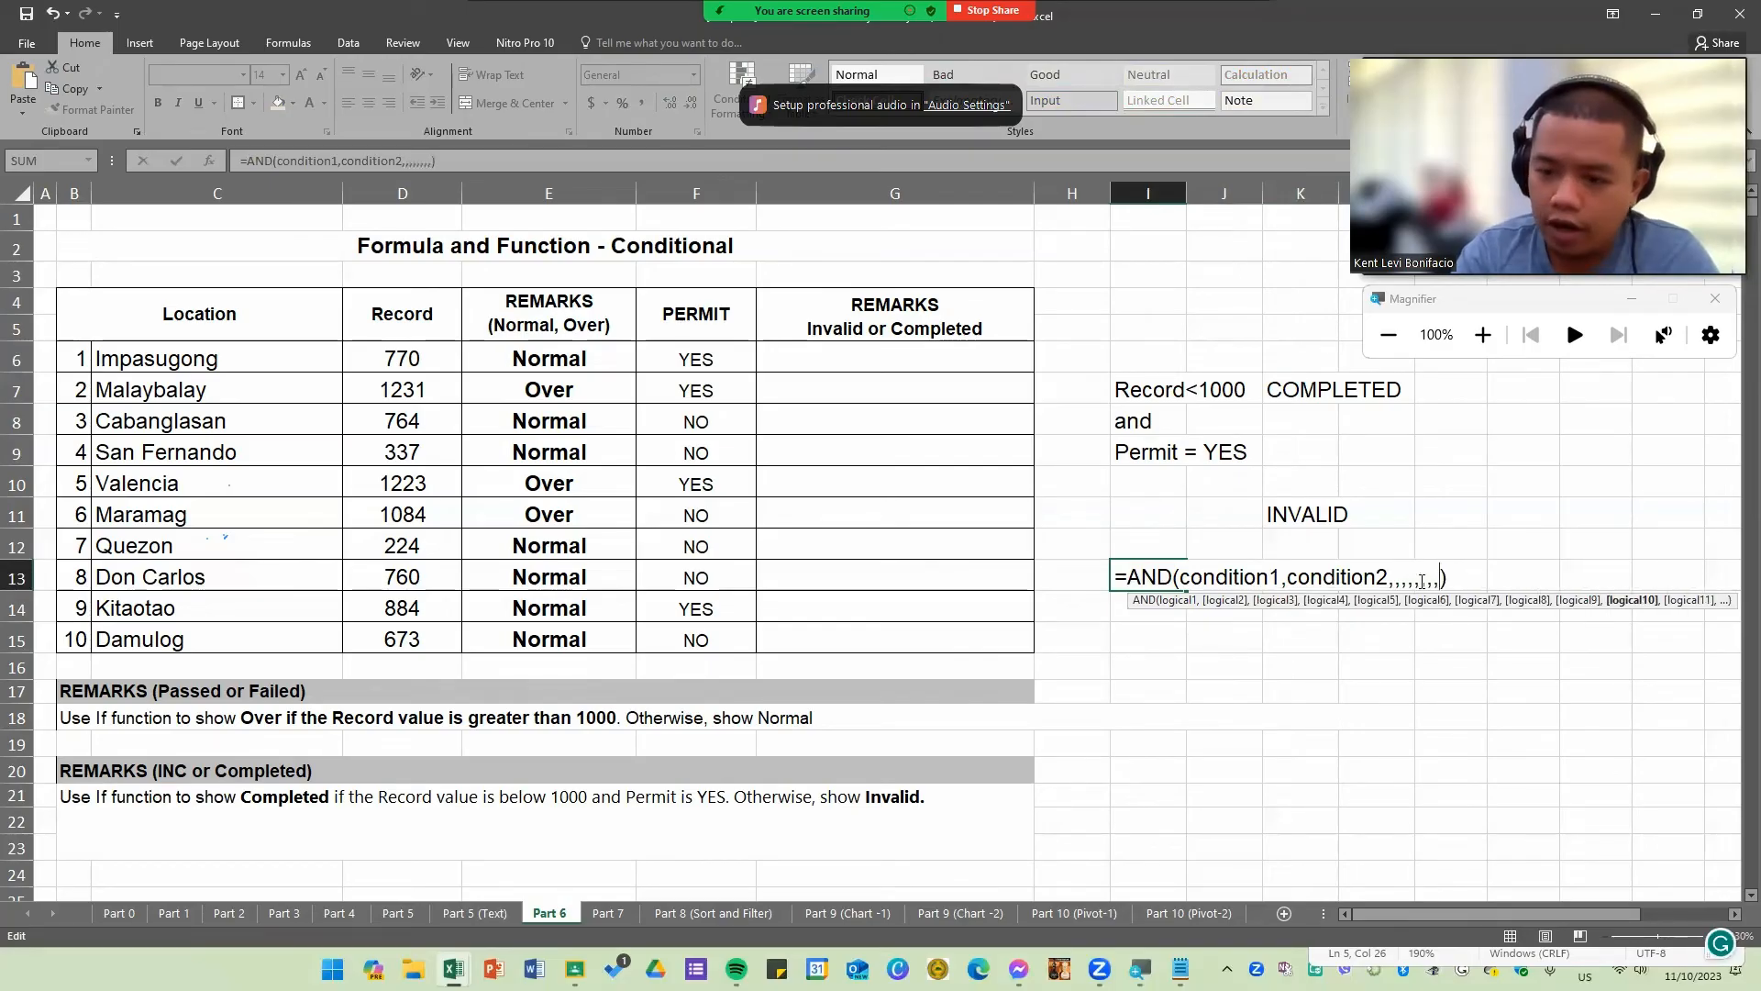
{"action": "key", "text": "BackSpace"}
{"action": "key", "text": "BackSpace"}
{"action": "key", "text": "BackSpace"}
{"action": "key", "text": "BackSpace"}
{"action": "key", "text": "BackSpace"}
{"action": "key", "text": "BackSpace"}
{"action": "key", "text": "BackSpace"}
{"action": "key", "text": "BackSpace"}
{"action": "key", "text": "BackSpace"}
{"action": "key", "text": "BackSpace"}
{"action": "key", "text": "BackSpace"}
{"action": "key", "text": "BackSpace"}
{"action": "key", "text": "BackSpace"}
{"action": "key", "text": "BackSpace"}
{"action": "key", "text": "BackSpace"}
{"action": "key", "text": "BackSpace"}
{"action": "key", "text": "BackSpace"}
{"action": "key", "text": "BackSpace"}
{"action": "key", "text": "BackSpace"}
{"action": "key", "text": "BackSpace"}
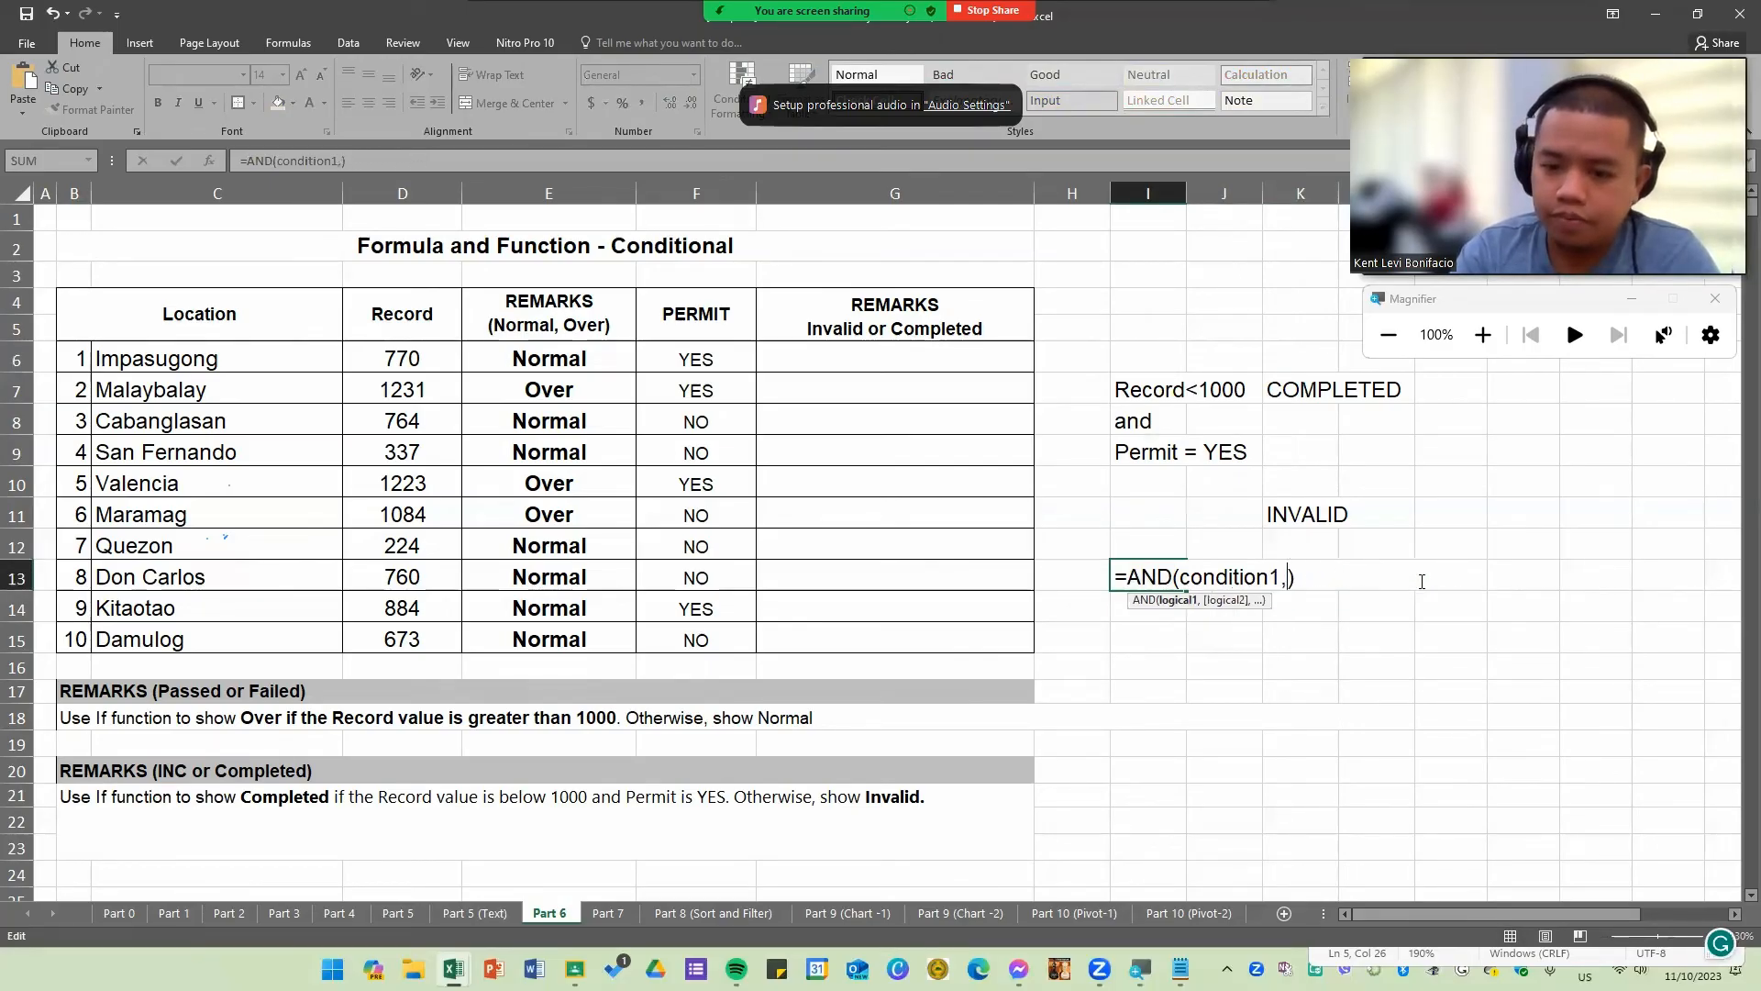
{"action": "key", "text": "BackSpace"}
{"action": "key", "text": "BackSpace"}
{"action": "key", "text": "BackSpace"}
{"action": "key", "text": "BackSpace"}
{"action": "key", "text": "BackSpace"}
{"action": "key", "text": "BackSpace"}
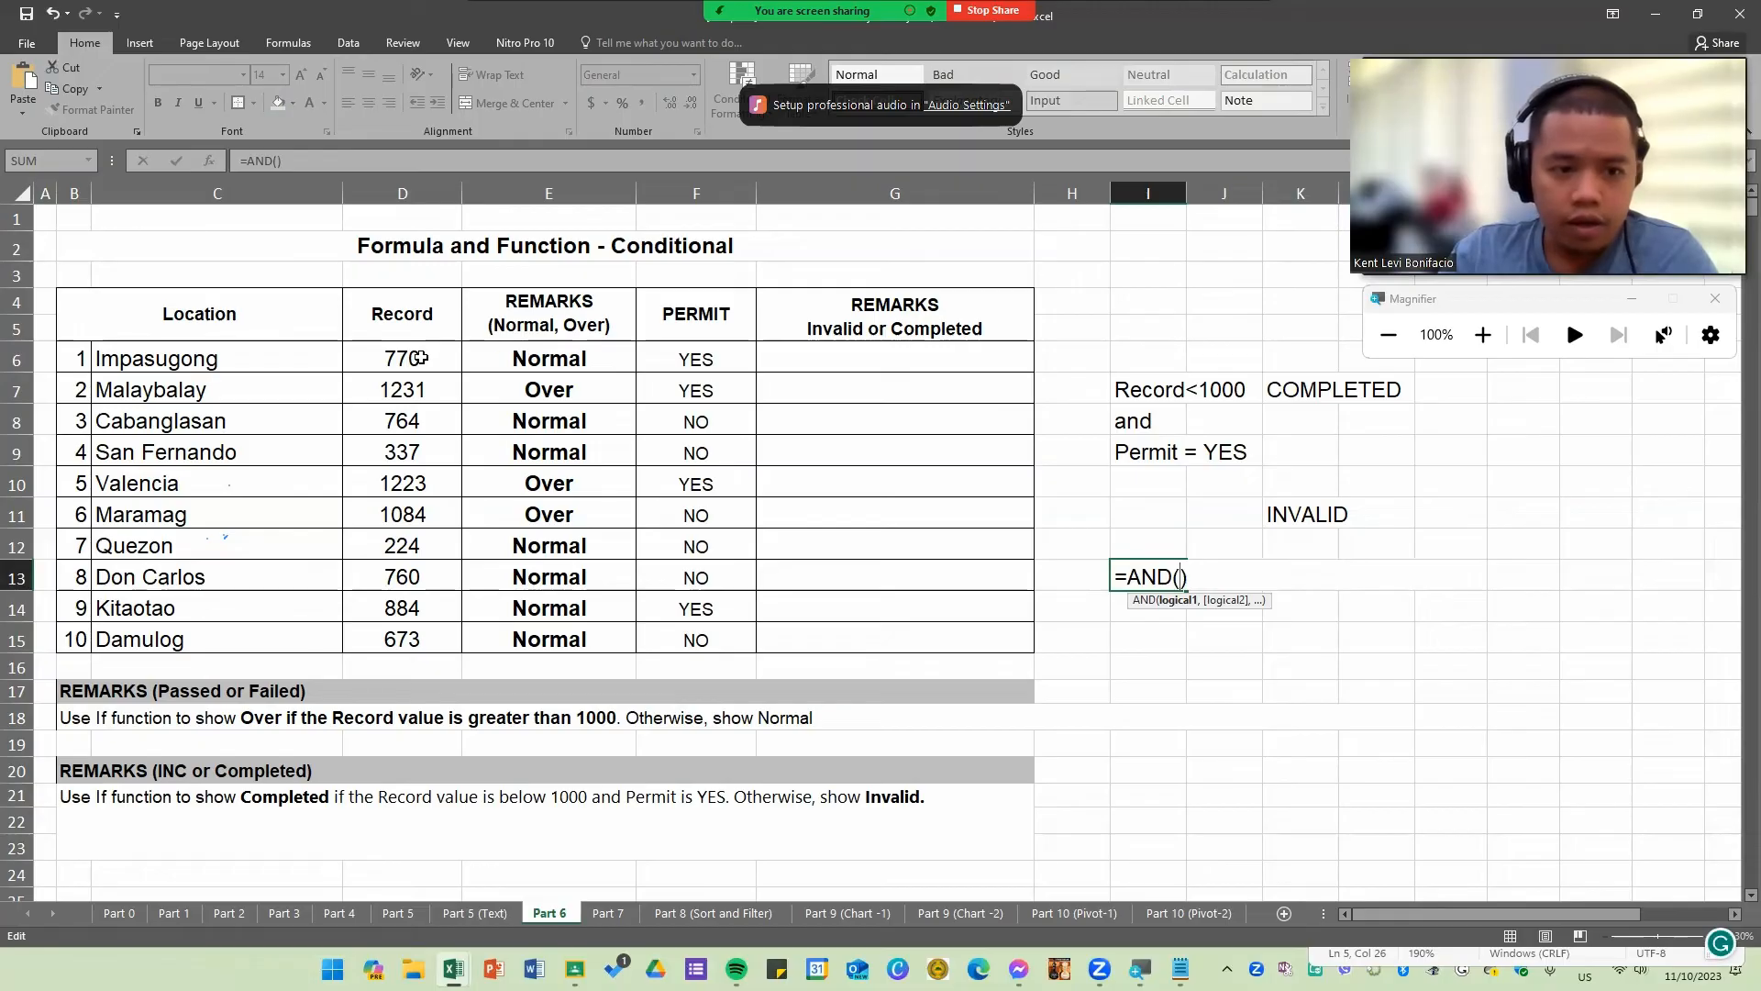
Step: Complete the I13 formula as =AND(D6<1000,F6="YES") and enter it
{"action": "left_click", "coordinate": [419, 358]}
{"action": "type", "text": "<"}
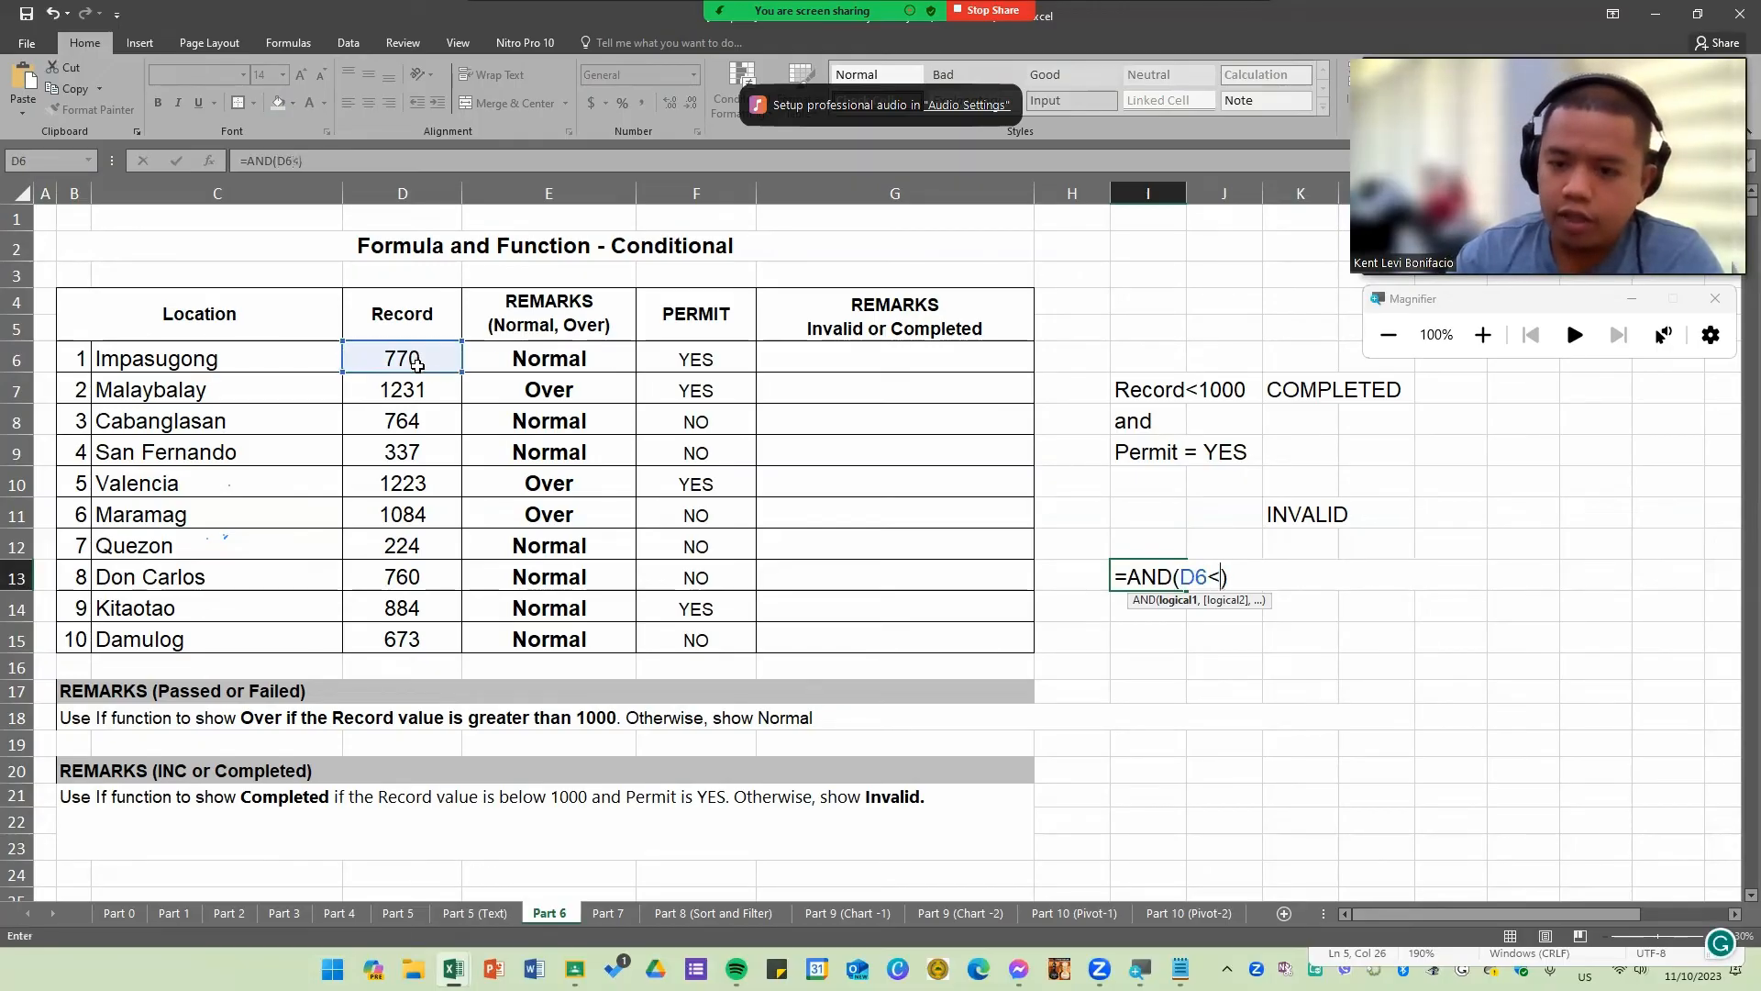
{"action": "type", "text": "1000"}
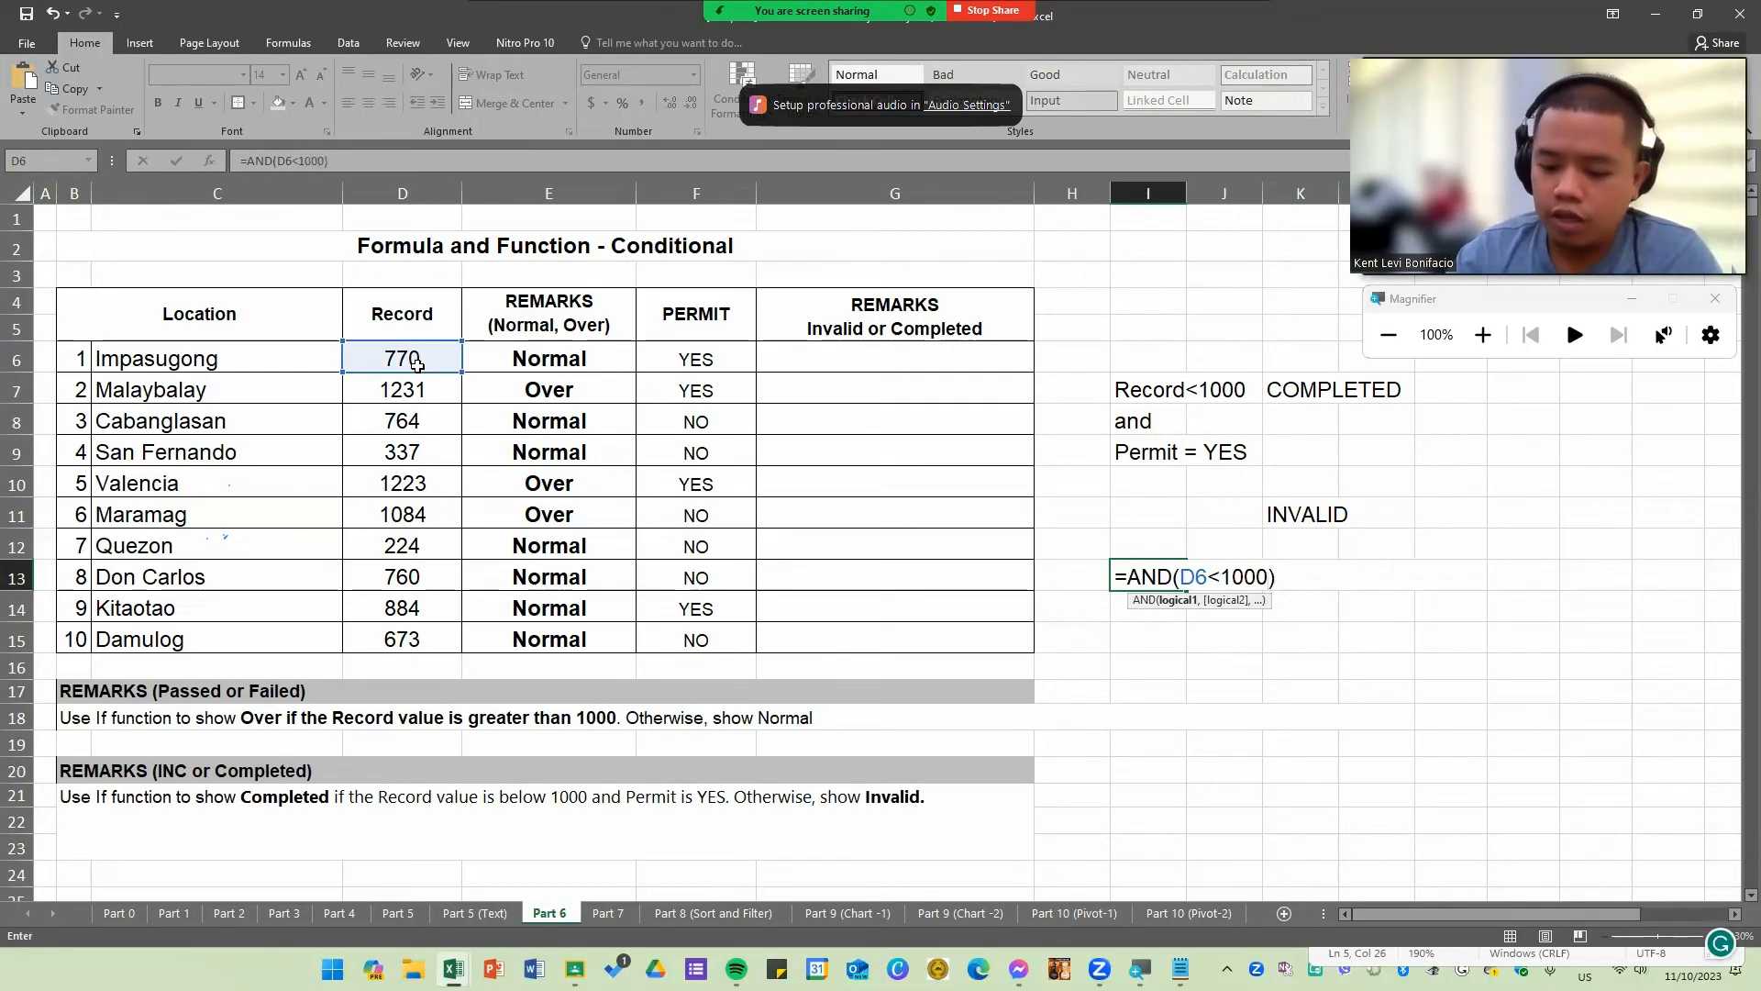
{"action": "type", "text": ","}
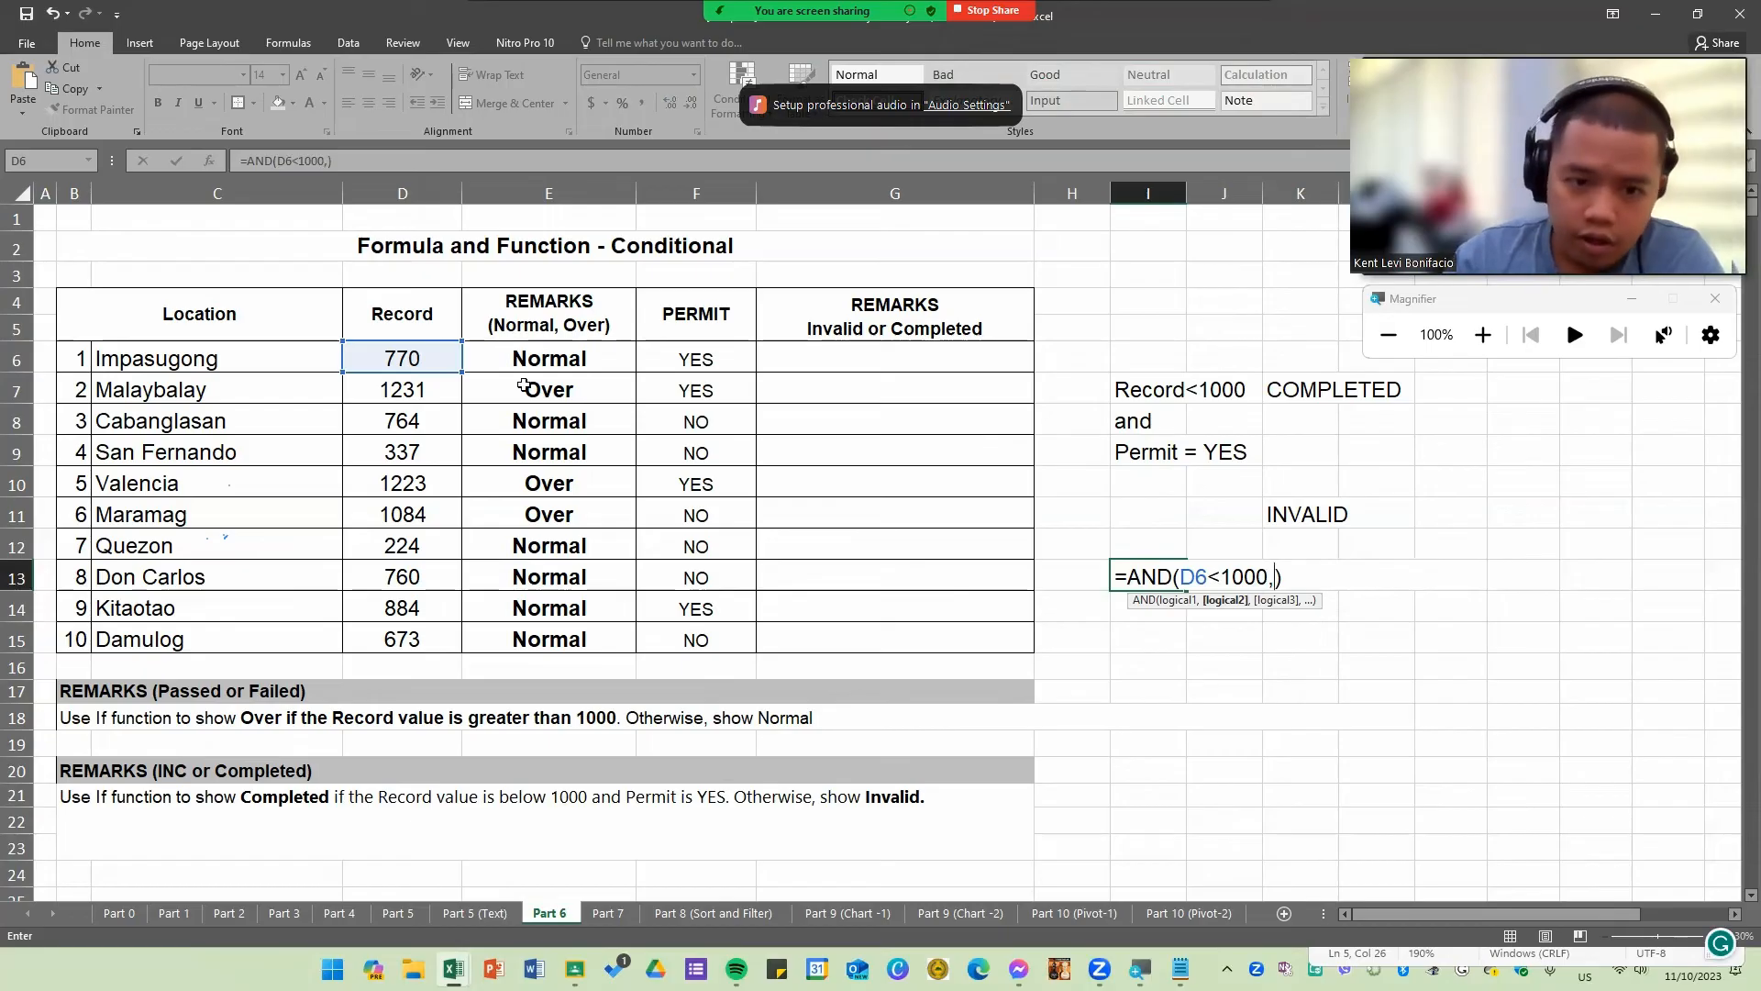
{"action": "left_click", "coordinate": [688, 361]}
{"action": "type", "text": "="}
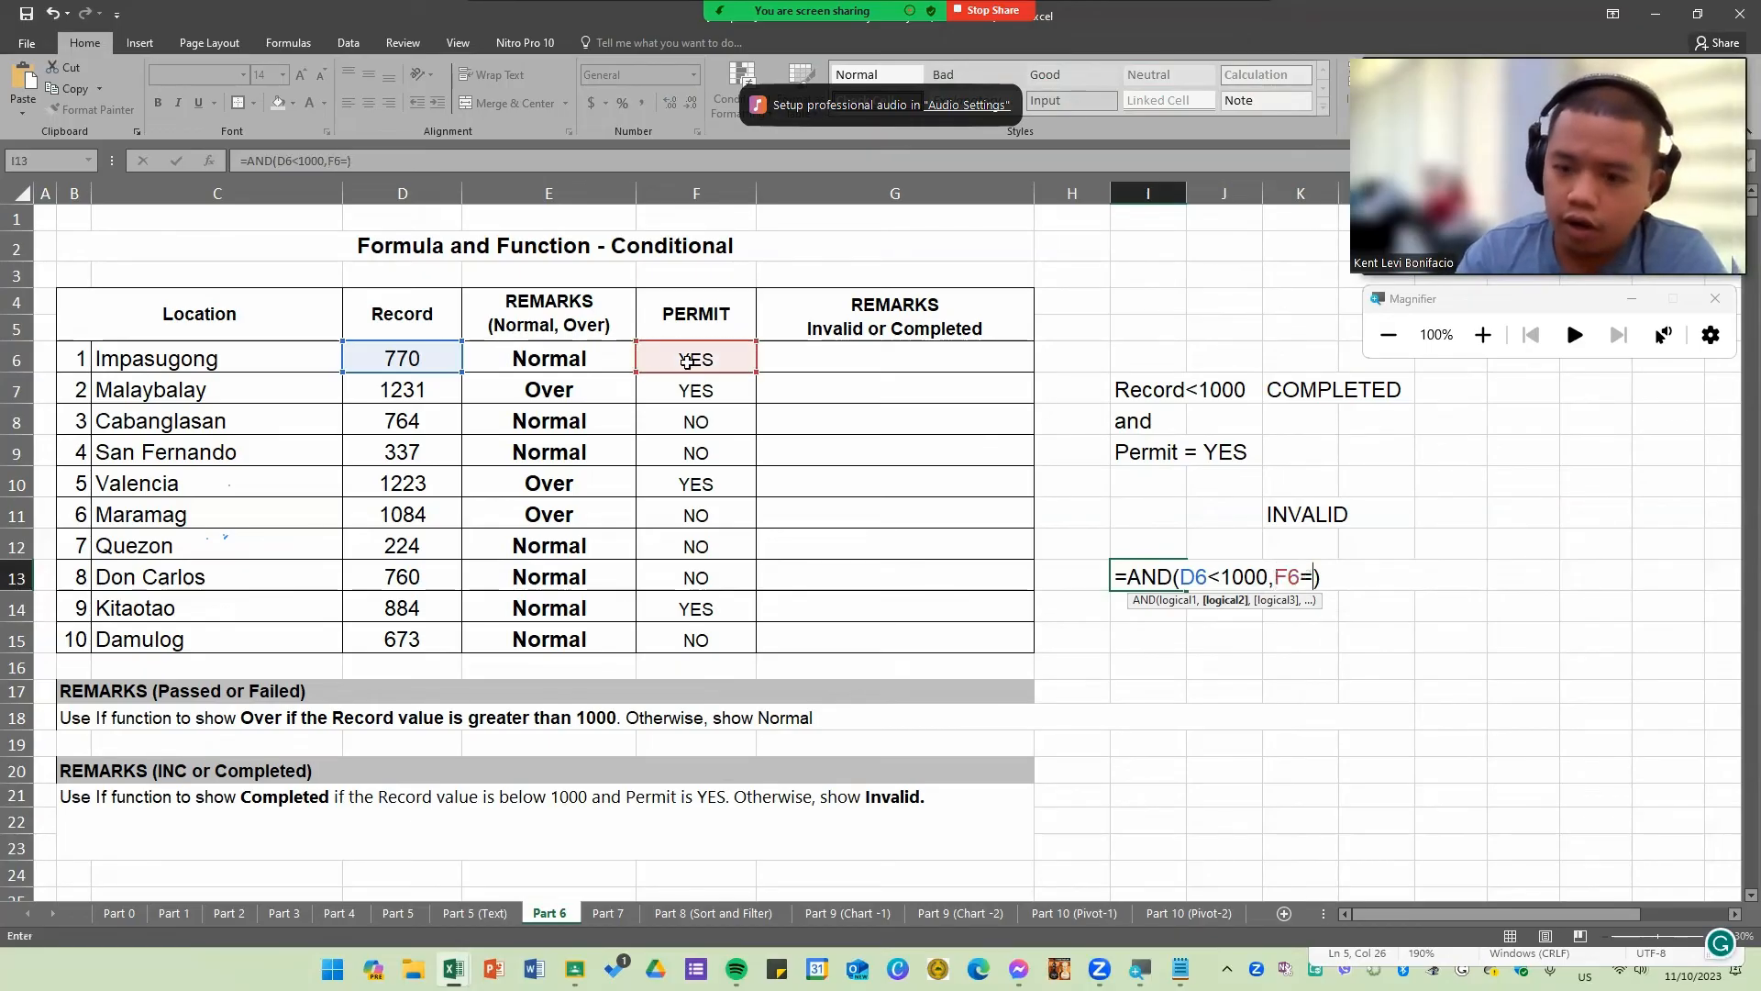
{"action": "type", "text": "\"YES"}
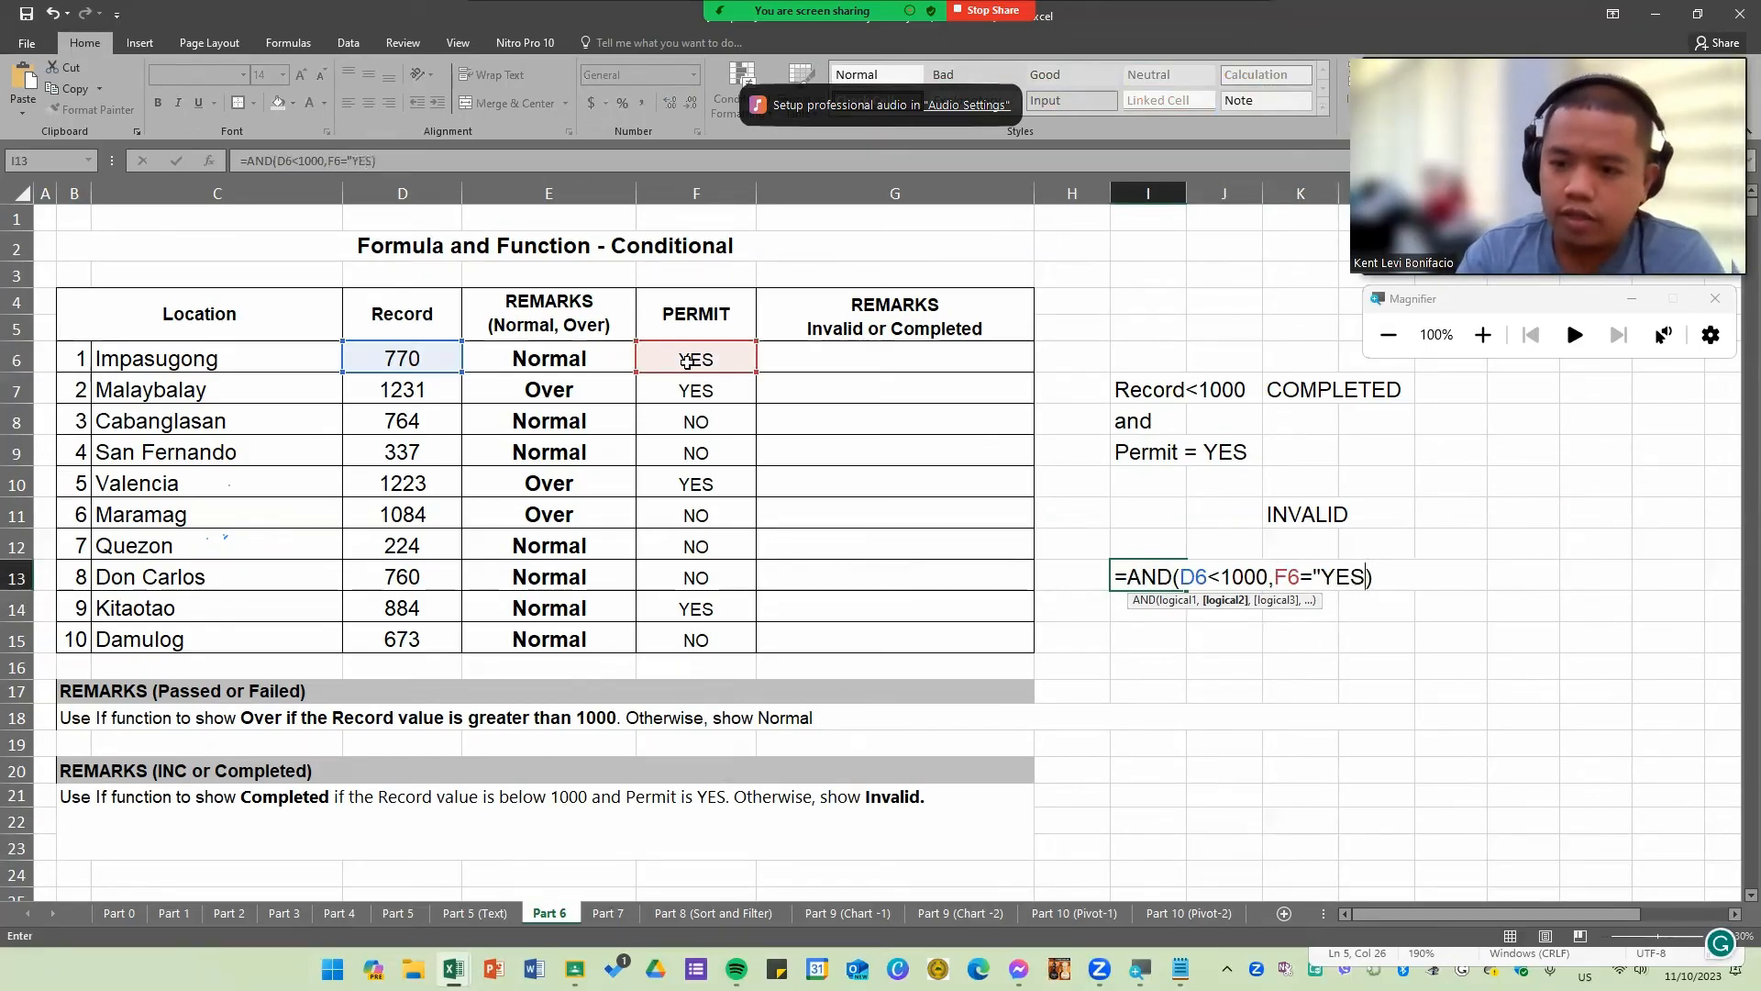
{"action": "type", "text": "\""}
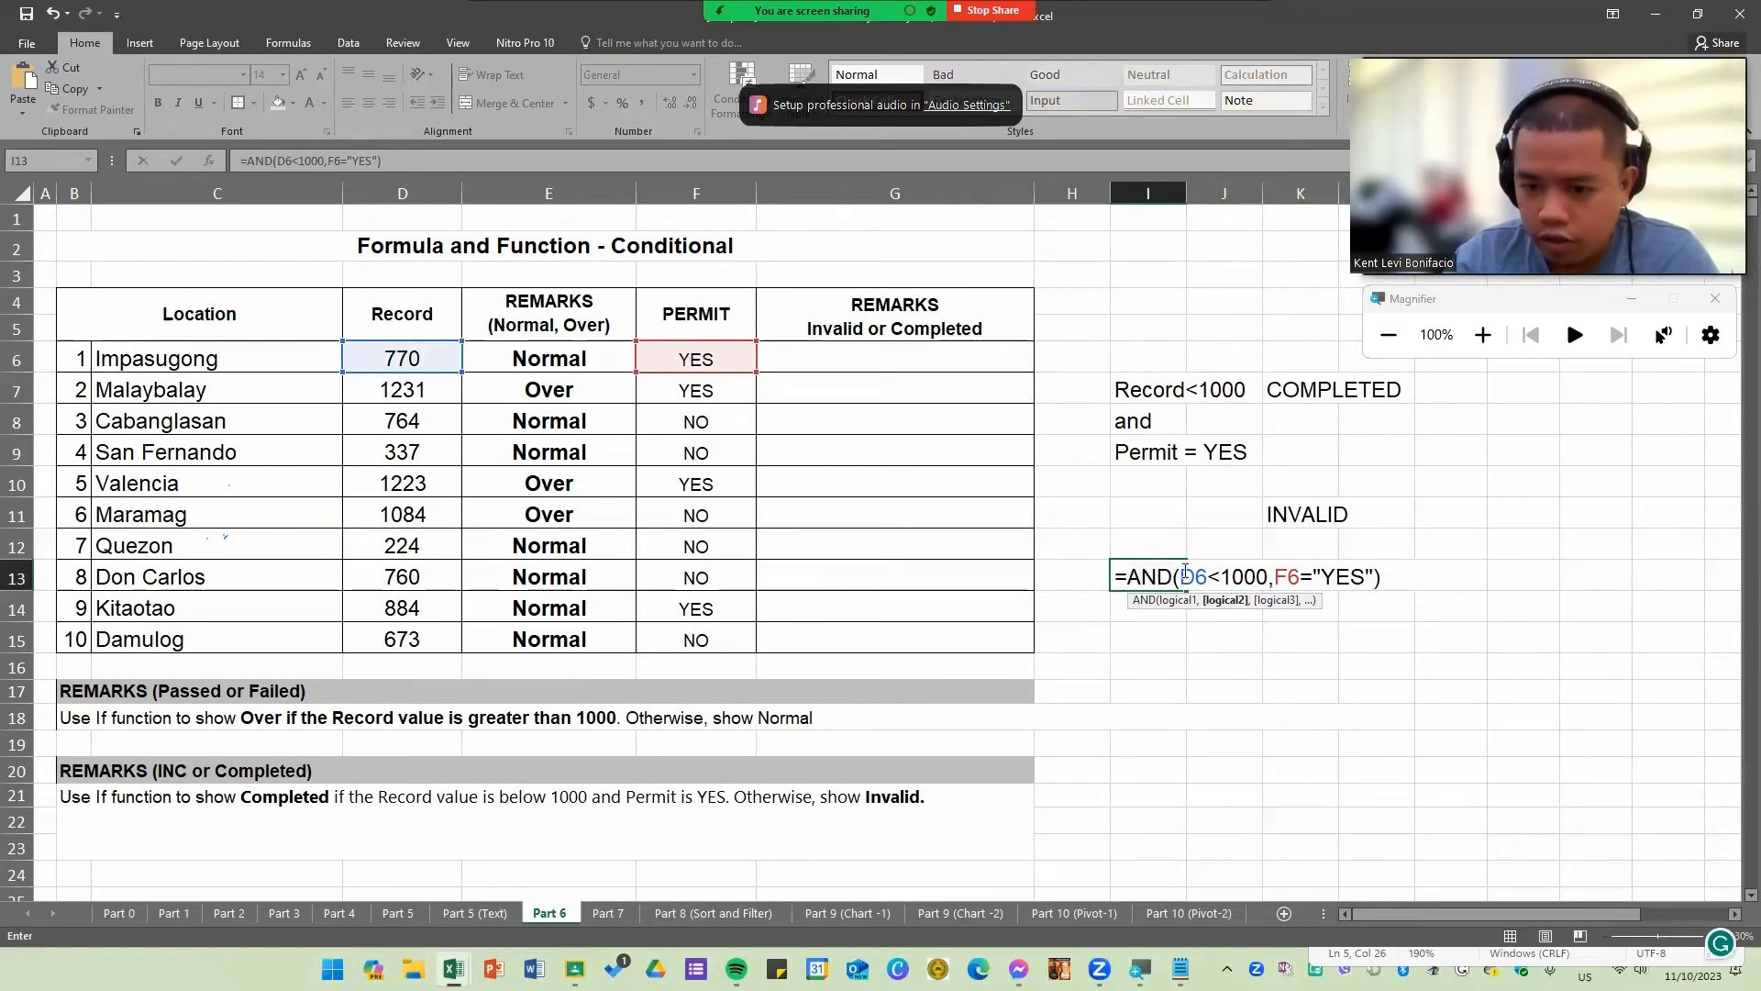
{"action": "left_click_drag", "start_coordinate": [1183, 574], "coordinate": [1353, 577]}
{"action": "left_click", "coordinate": [1354, 577]}
{"action": "key", "text": "Return"}
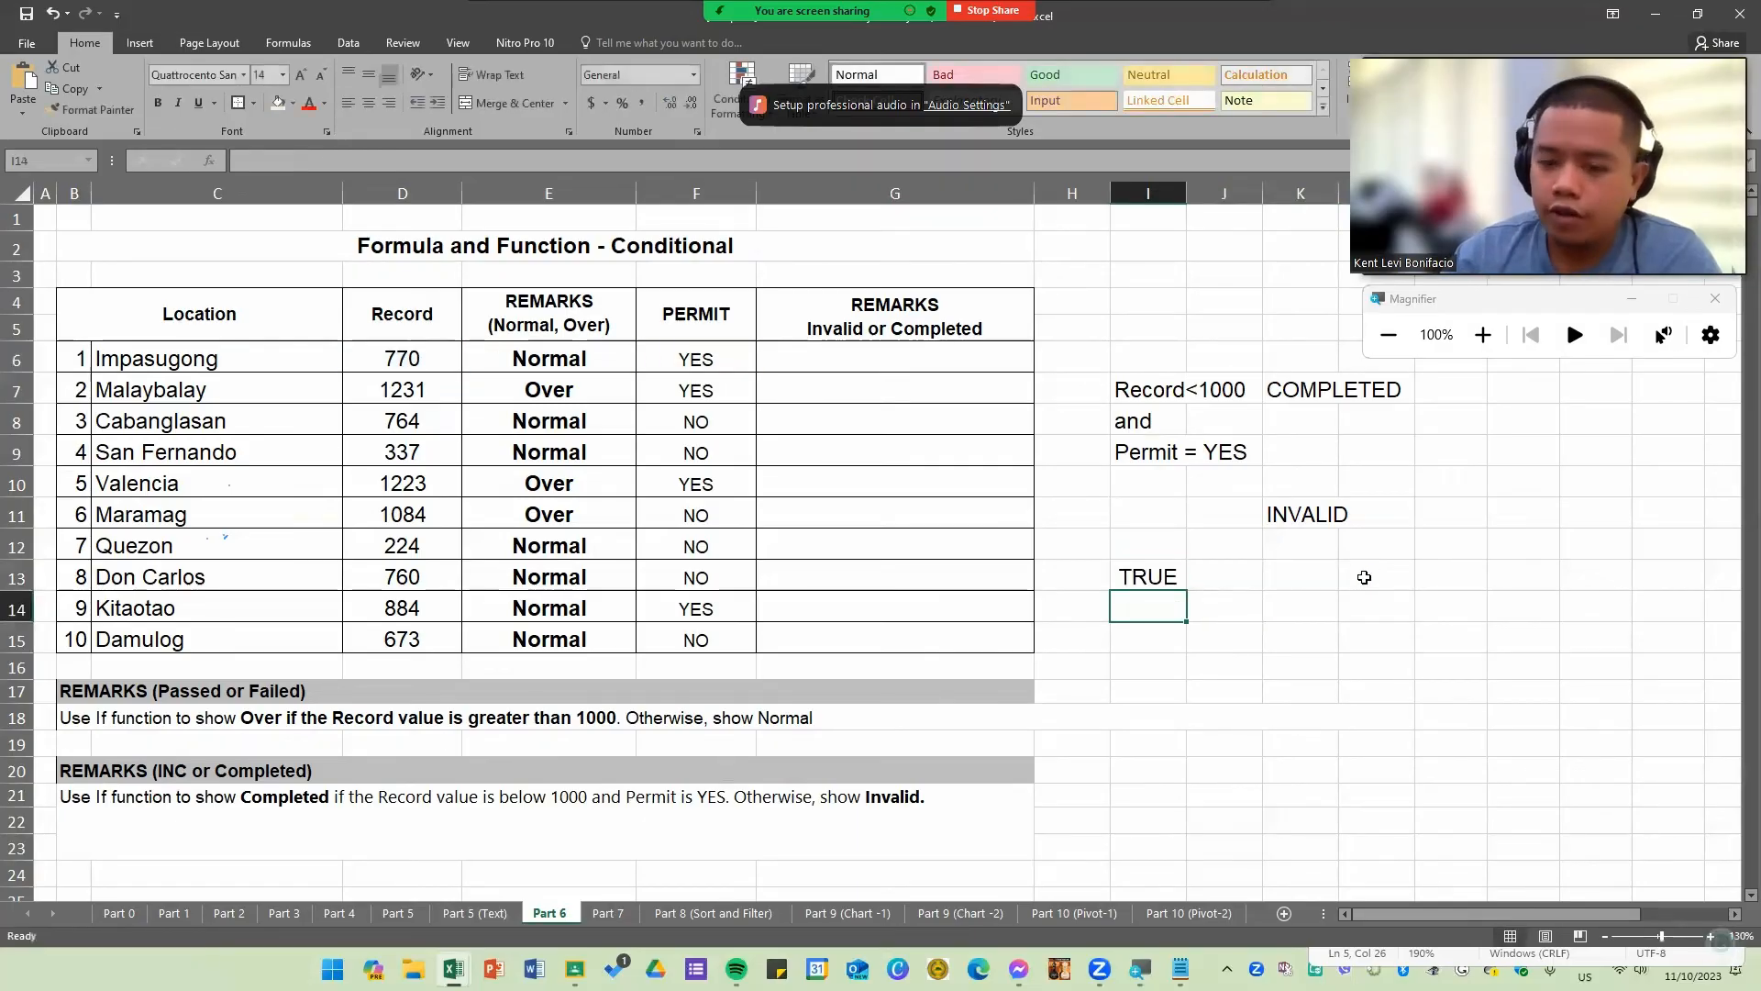
Step: Reopen the I13 formula for inspection, then clear cell I13
{"action": "left_click", "coordinate": [1163, 573]}
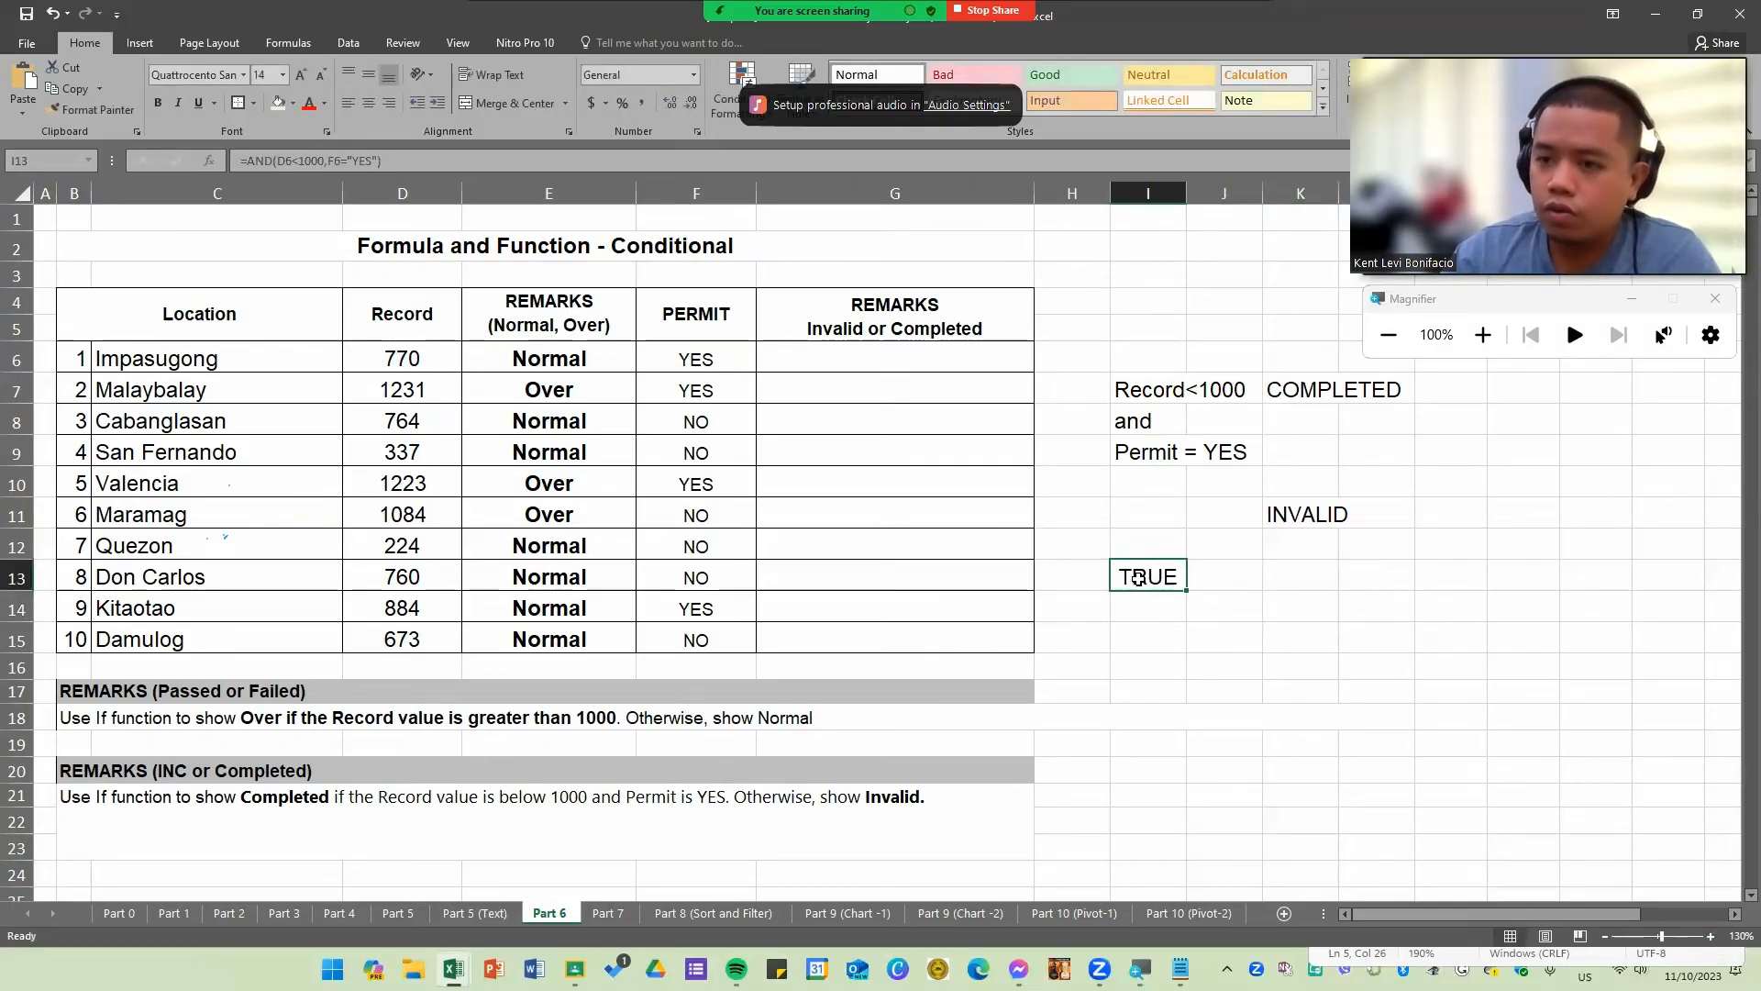
{"action": "double_click", "coordinate": [1152, 576]}
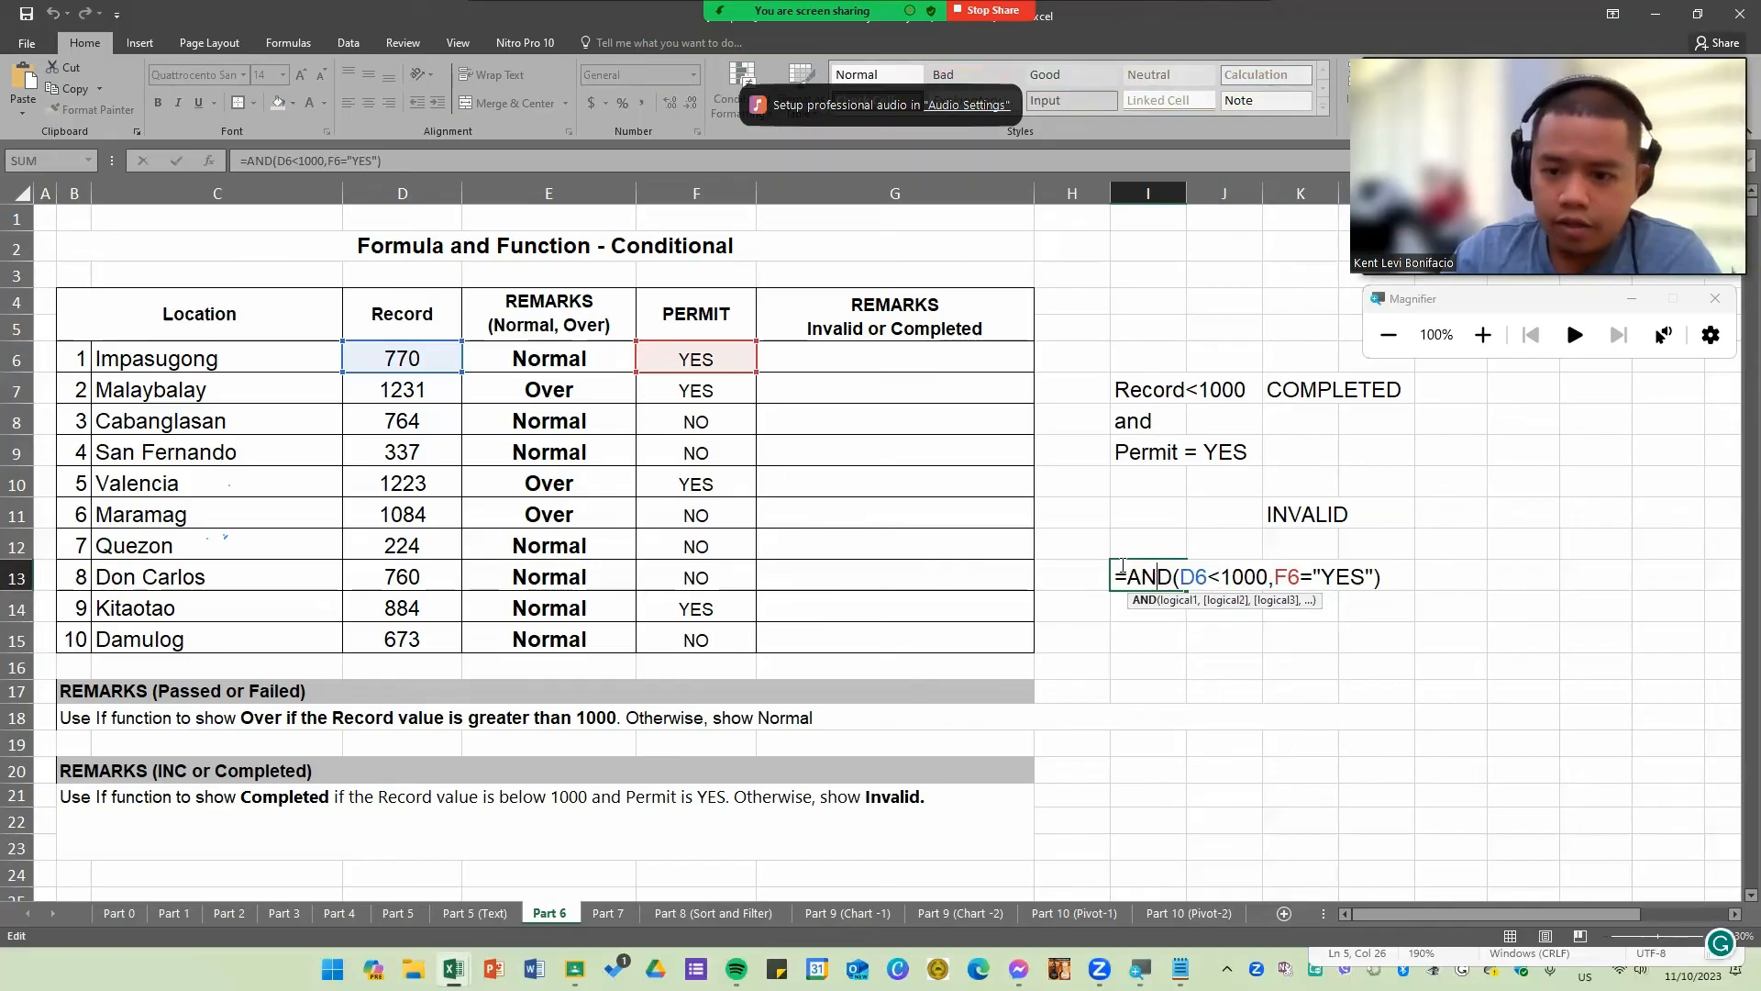
{"action": "key", "text": "Return"}
{"action": "double_click", "coordinate": [1158, 576]}
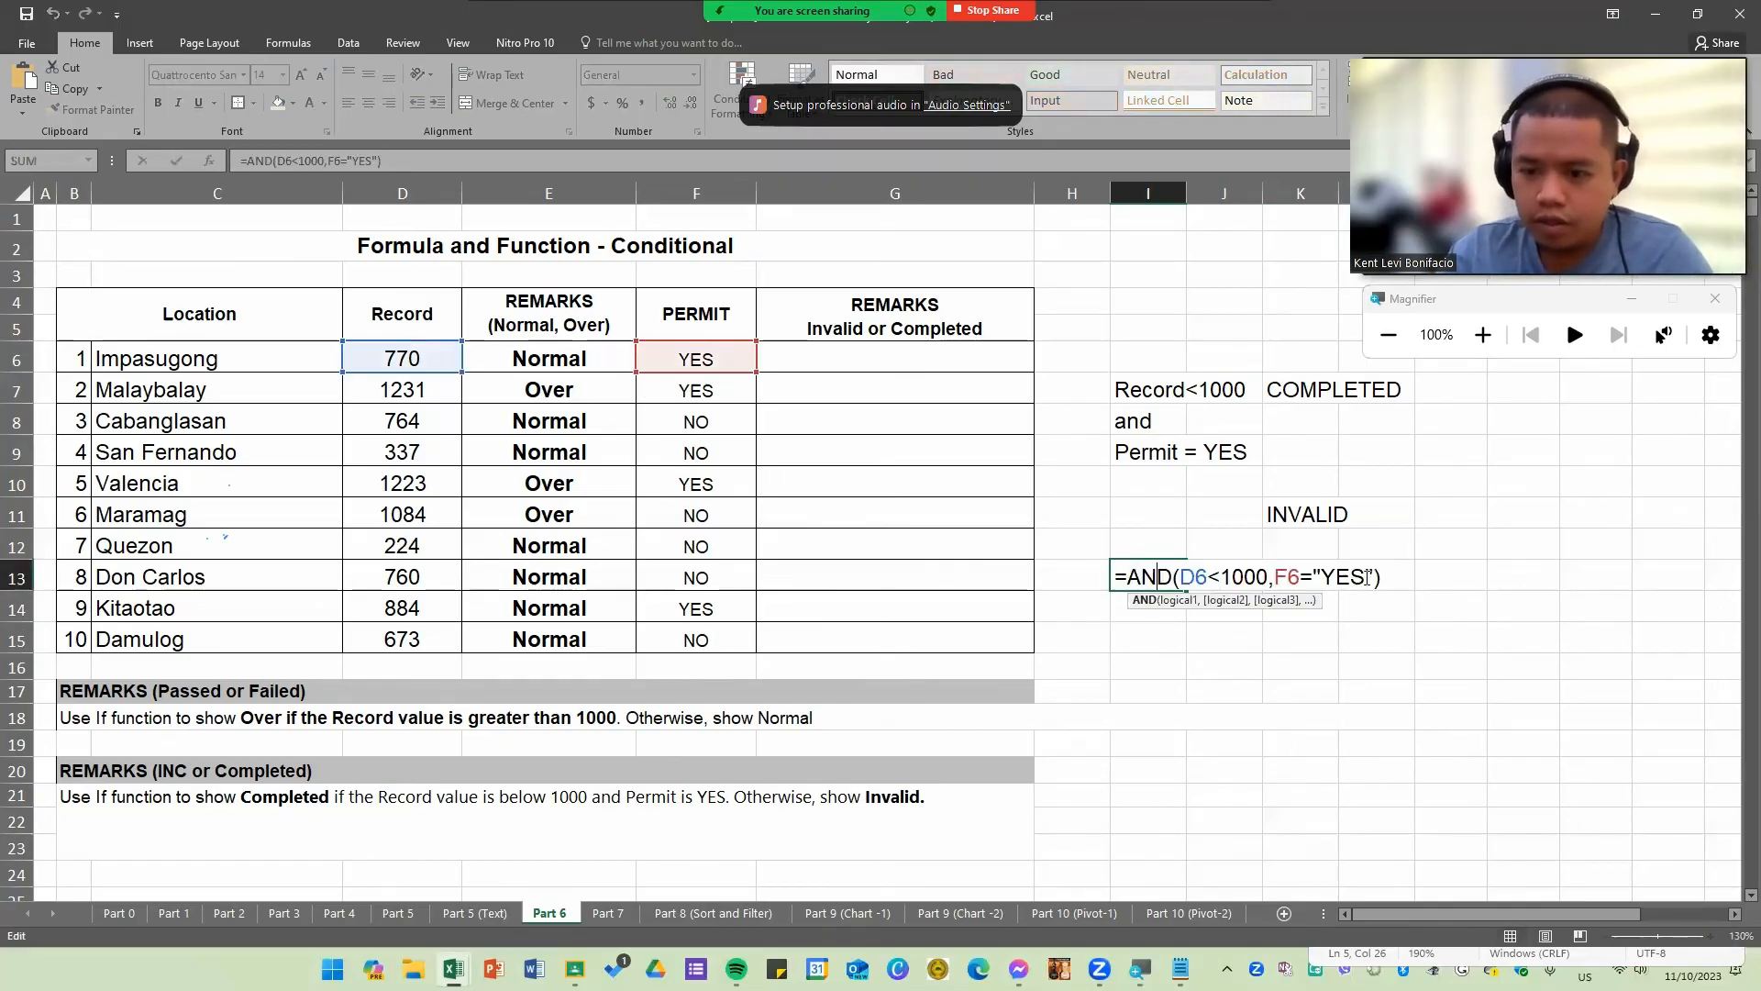
{"action": "key", "text": "Escape"}
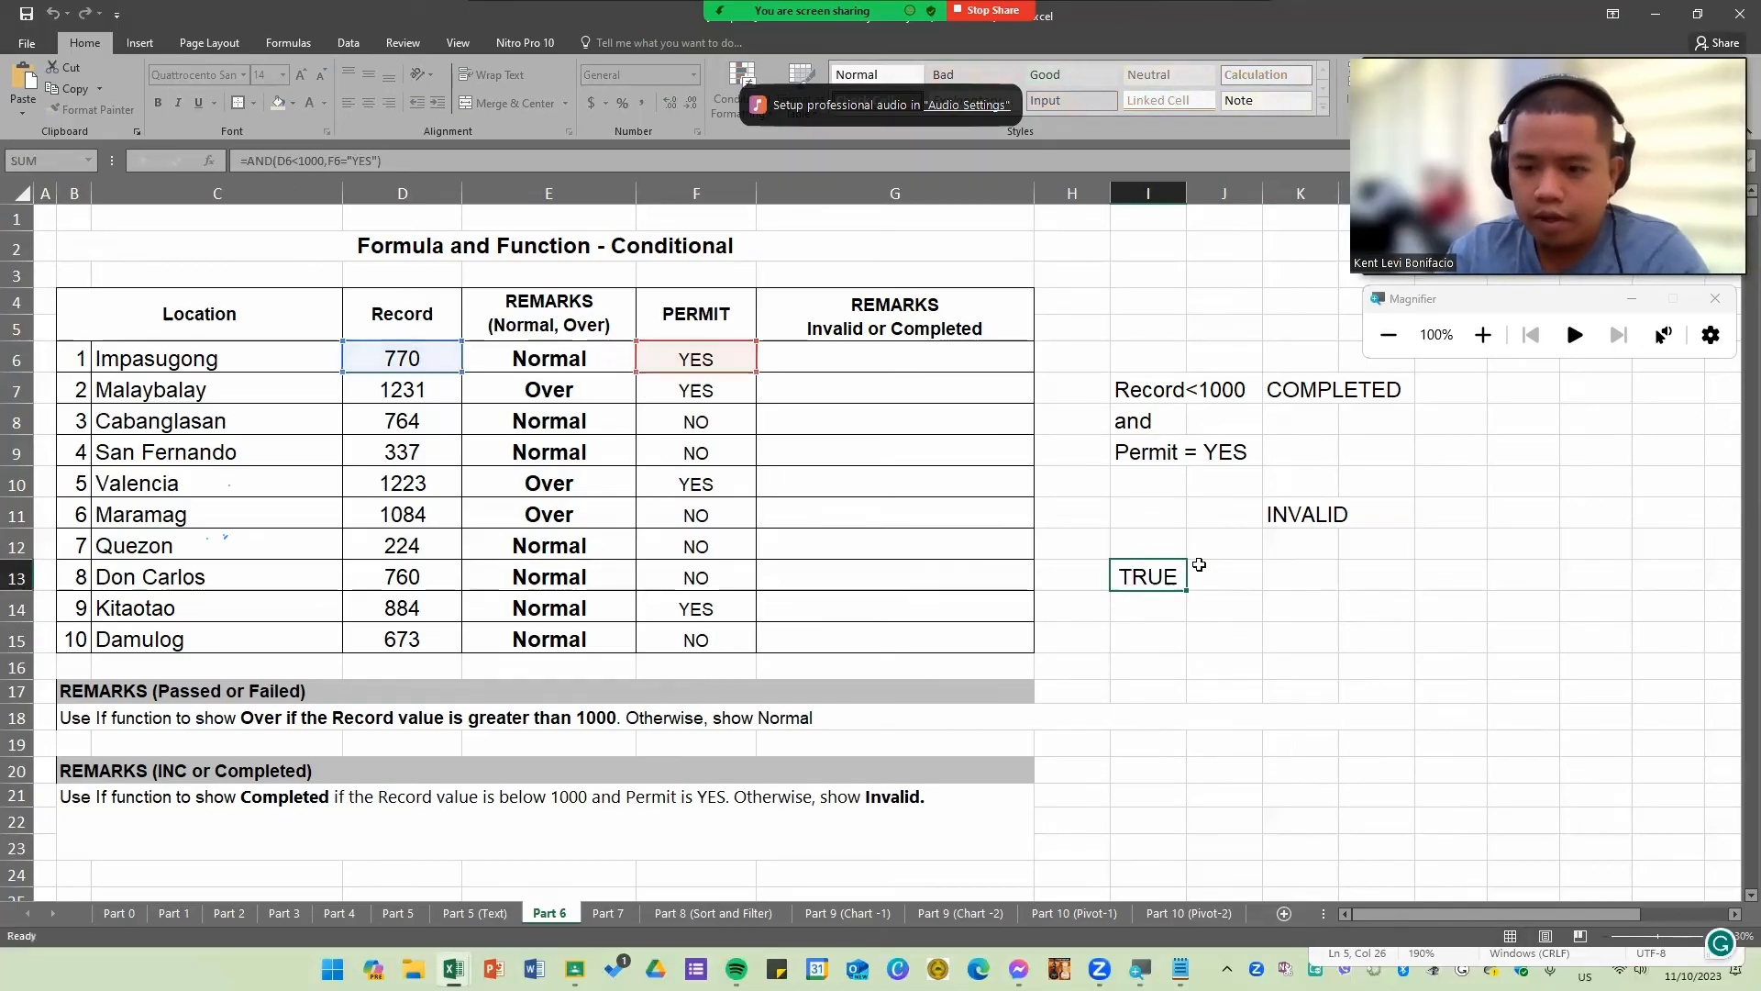
{"action": "key", "text": "Delete"}
Step: Enter the formula =AND(D6<1000,F6="YES") in cell G6
{"action": "double_click", "coordinate": [934, 365]}
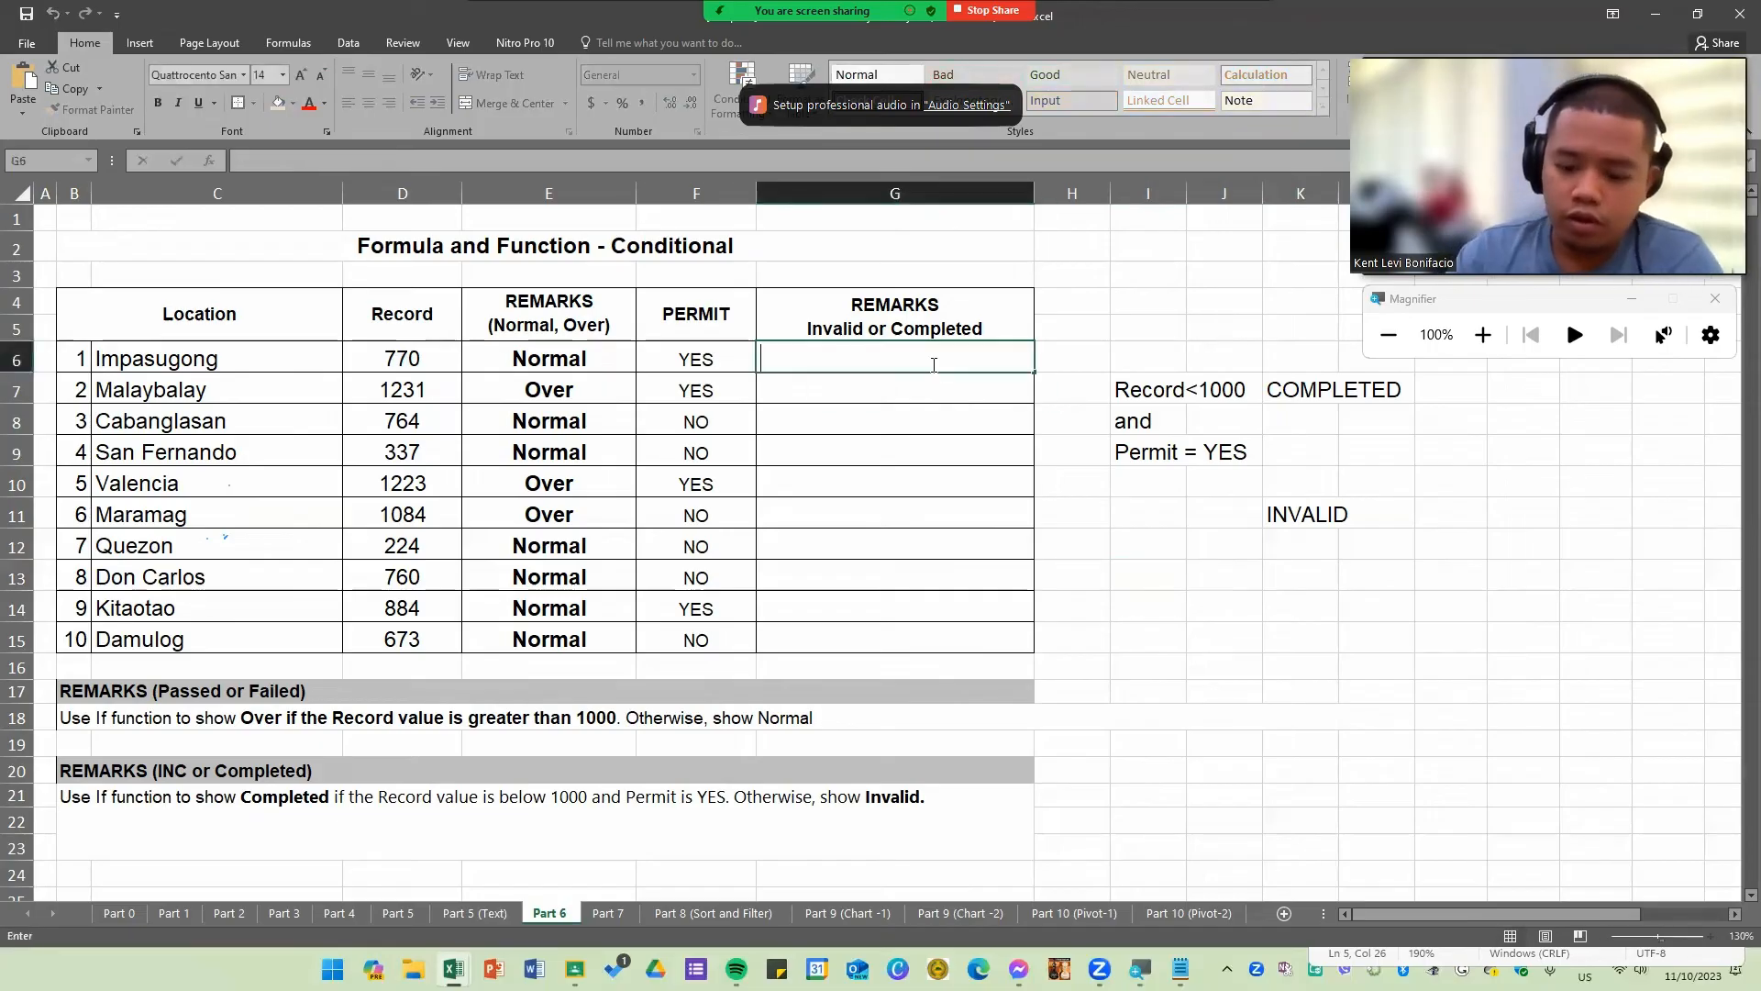
{"action": "key", "text": "Caps_Lock"}
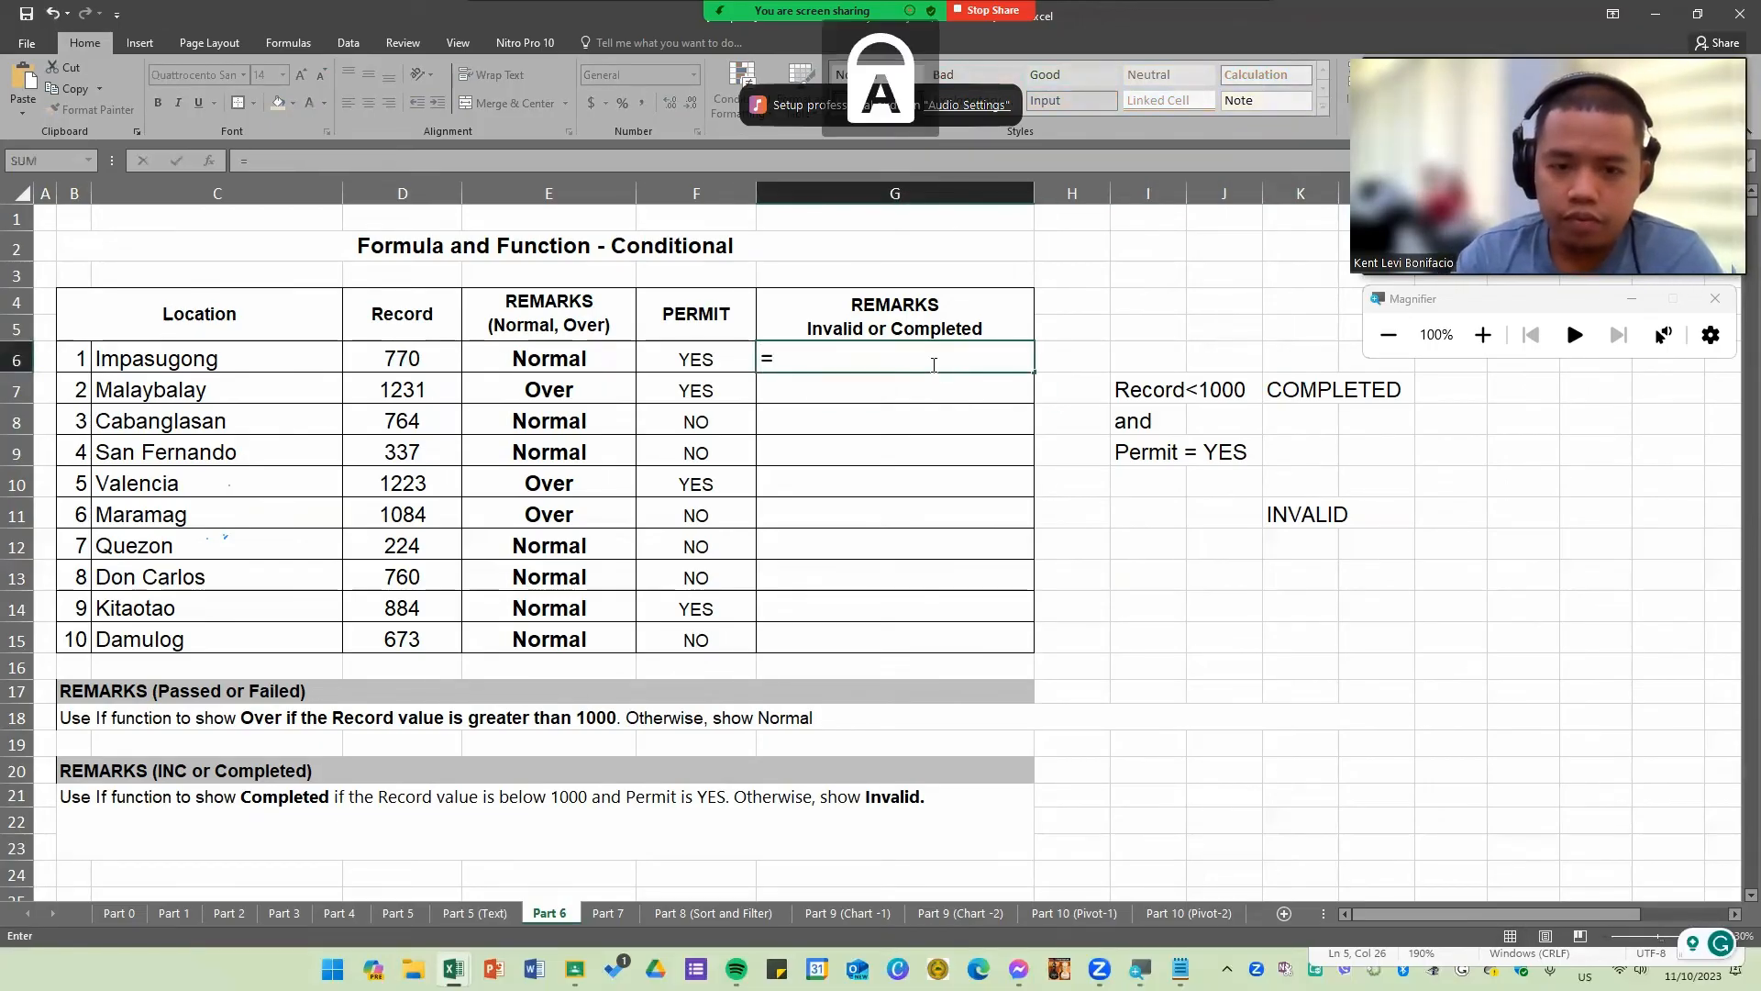
{"action": "type", "text": "AND("}
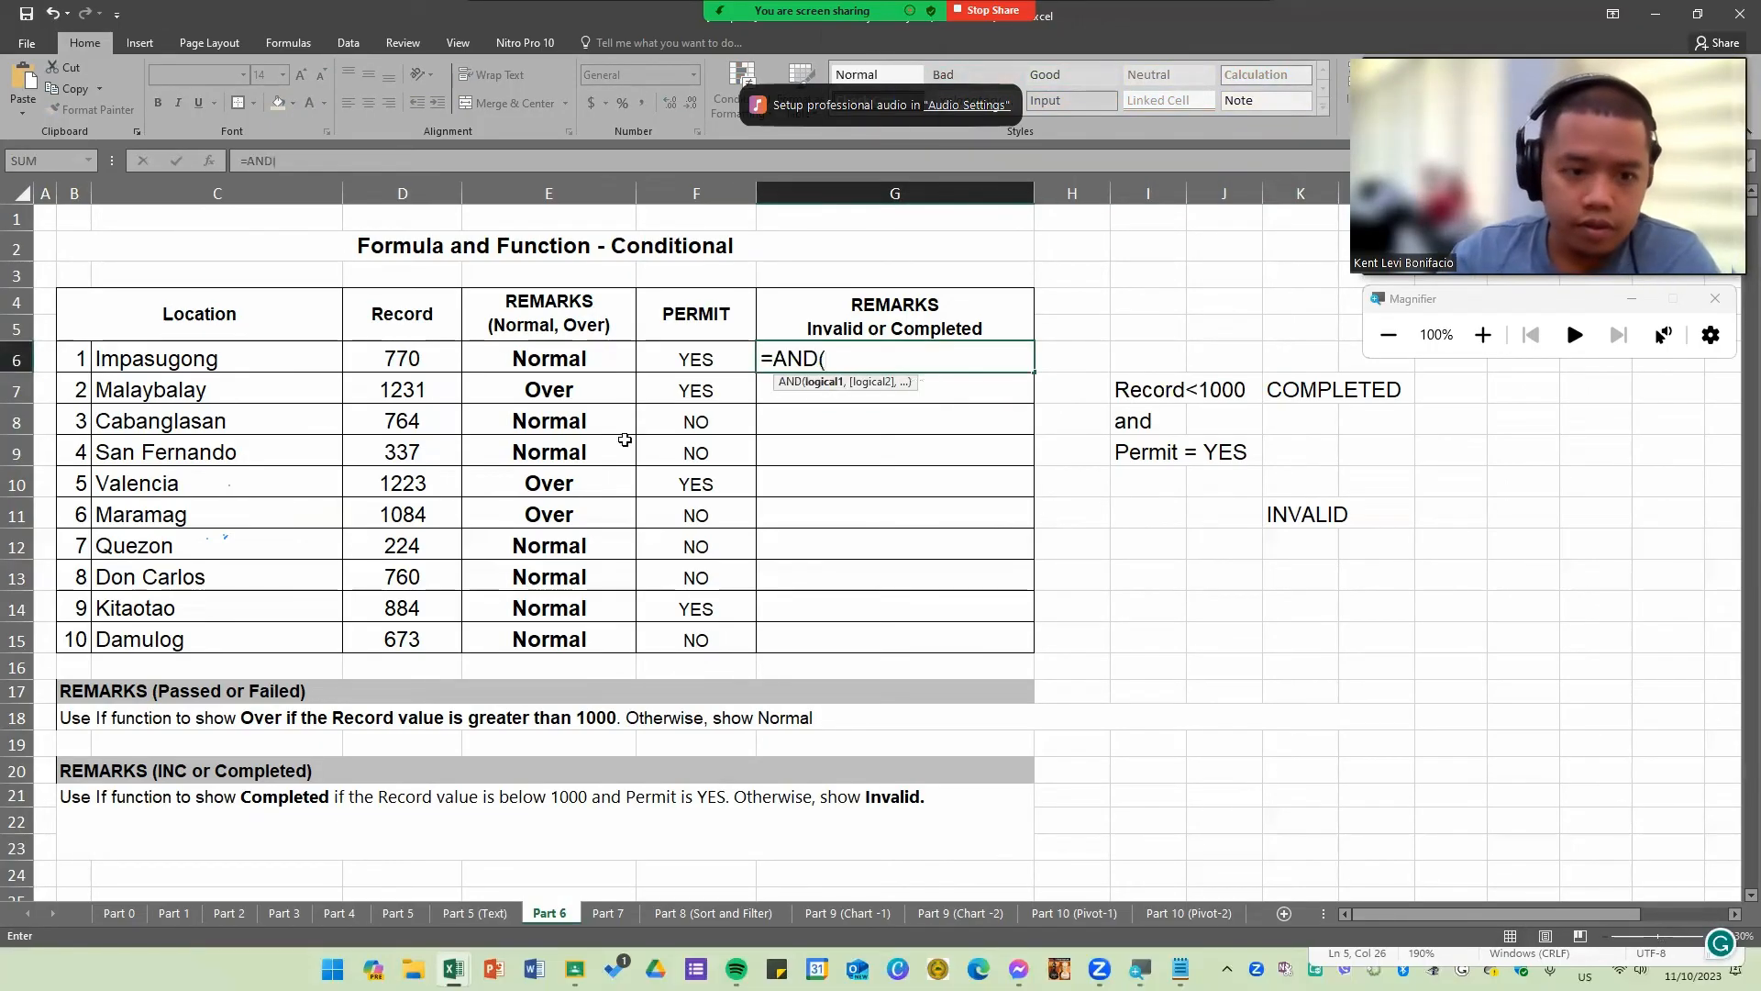
{"action": "left_click", "coordinate": [450, 359]}
{"action": "type", "text": "<"}
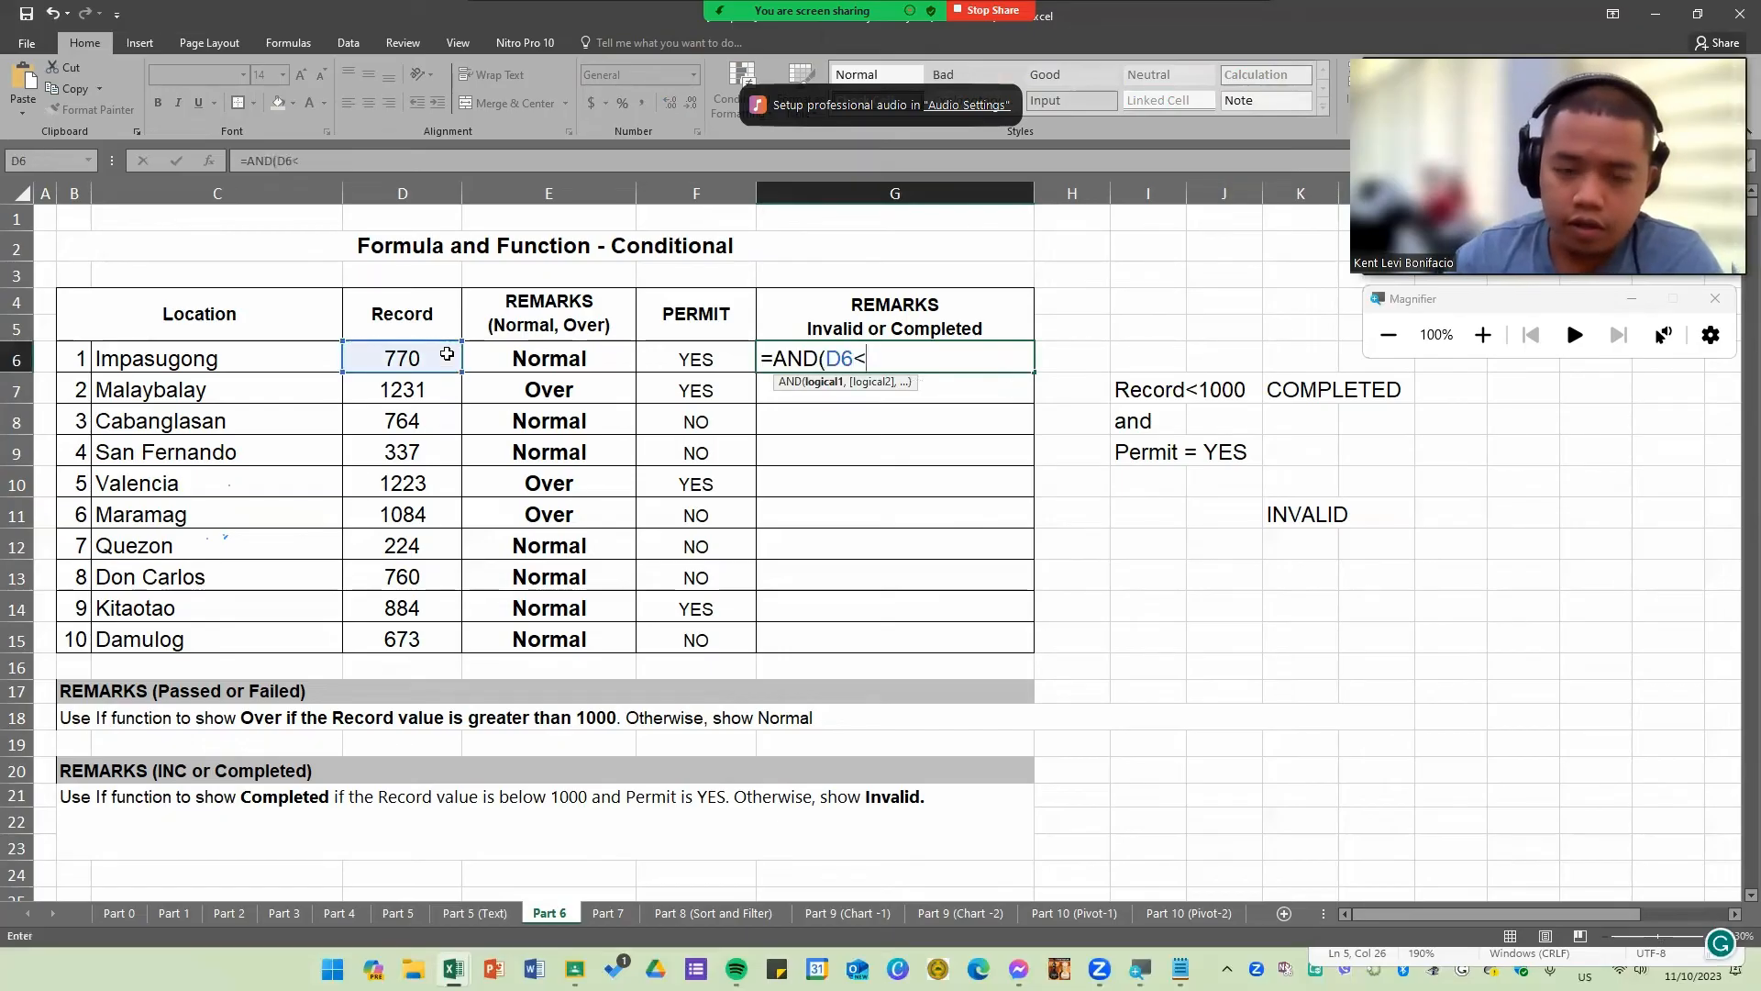
{"action": "type", "text": "1000,"}
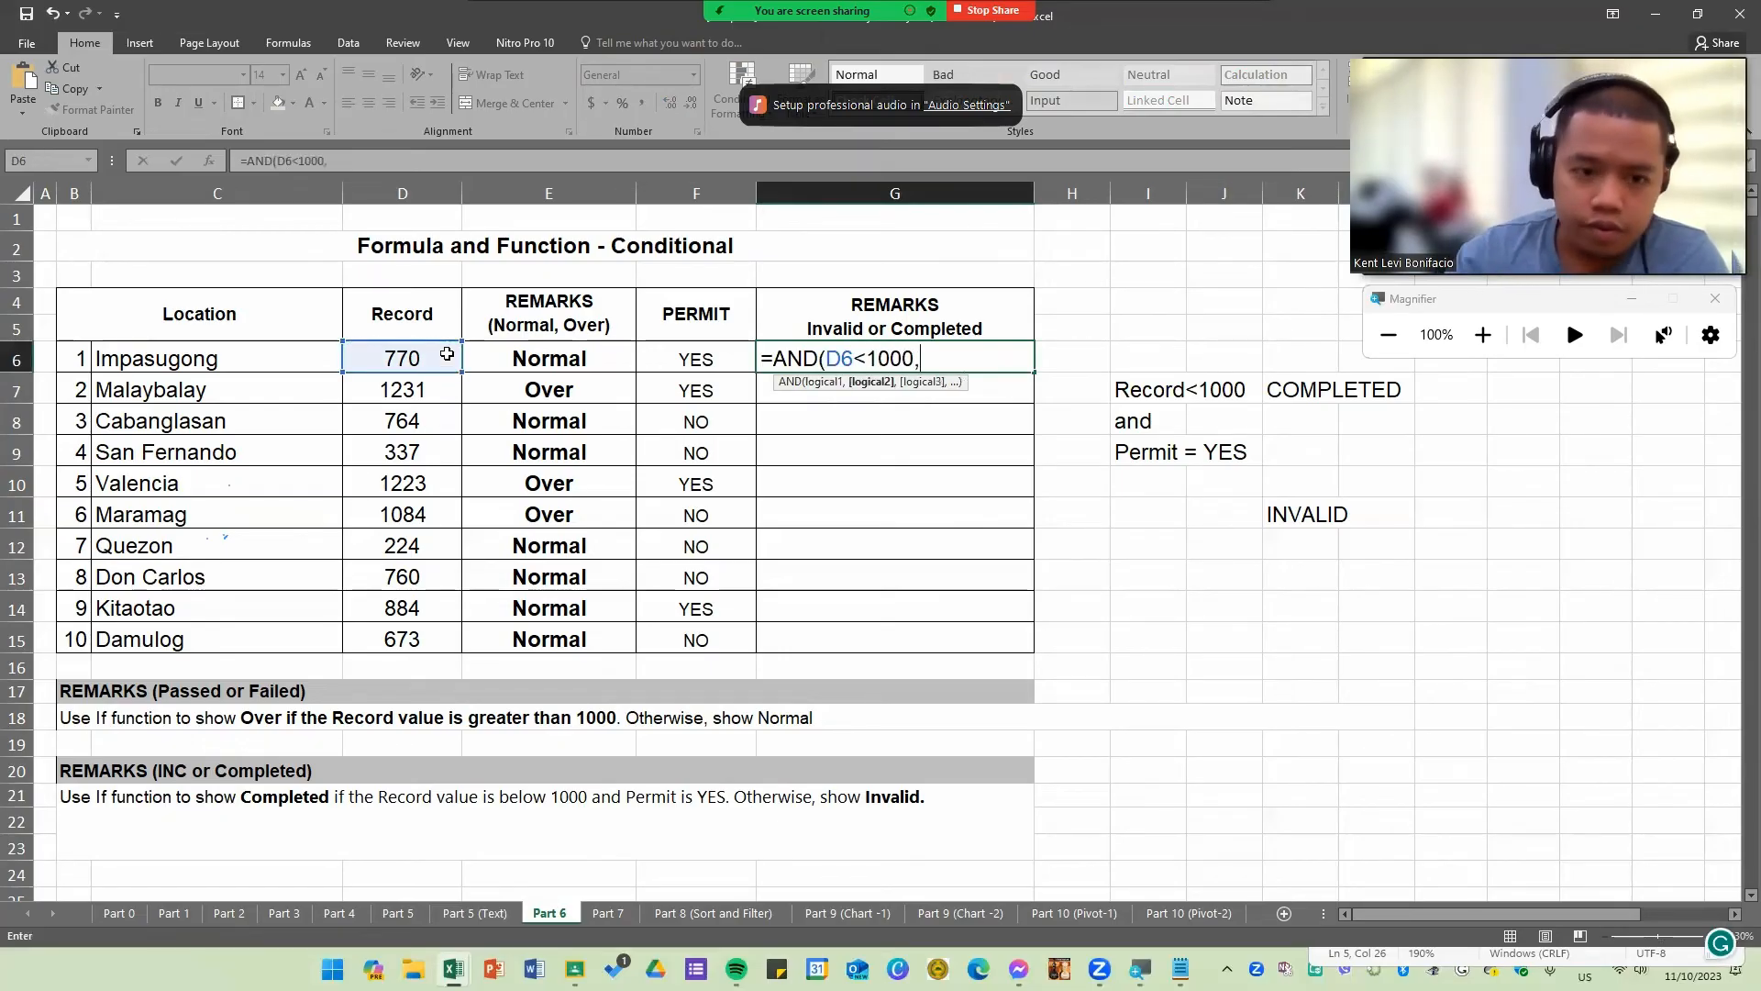
{"action": "left_click", "coordinate": [718, 361]}
{"action": "type", "text": "=\"yes"}
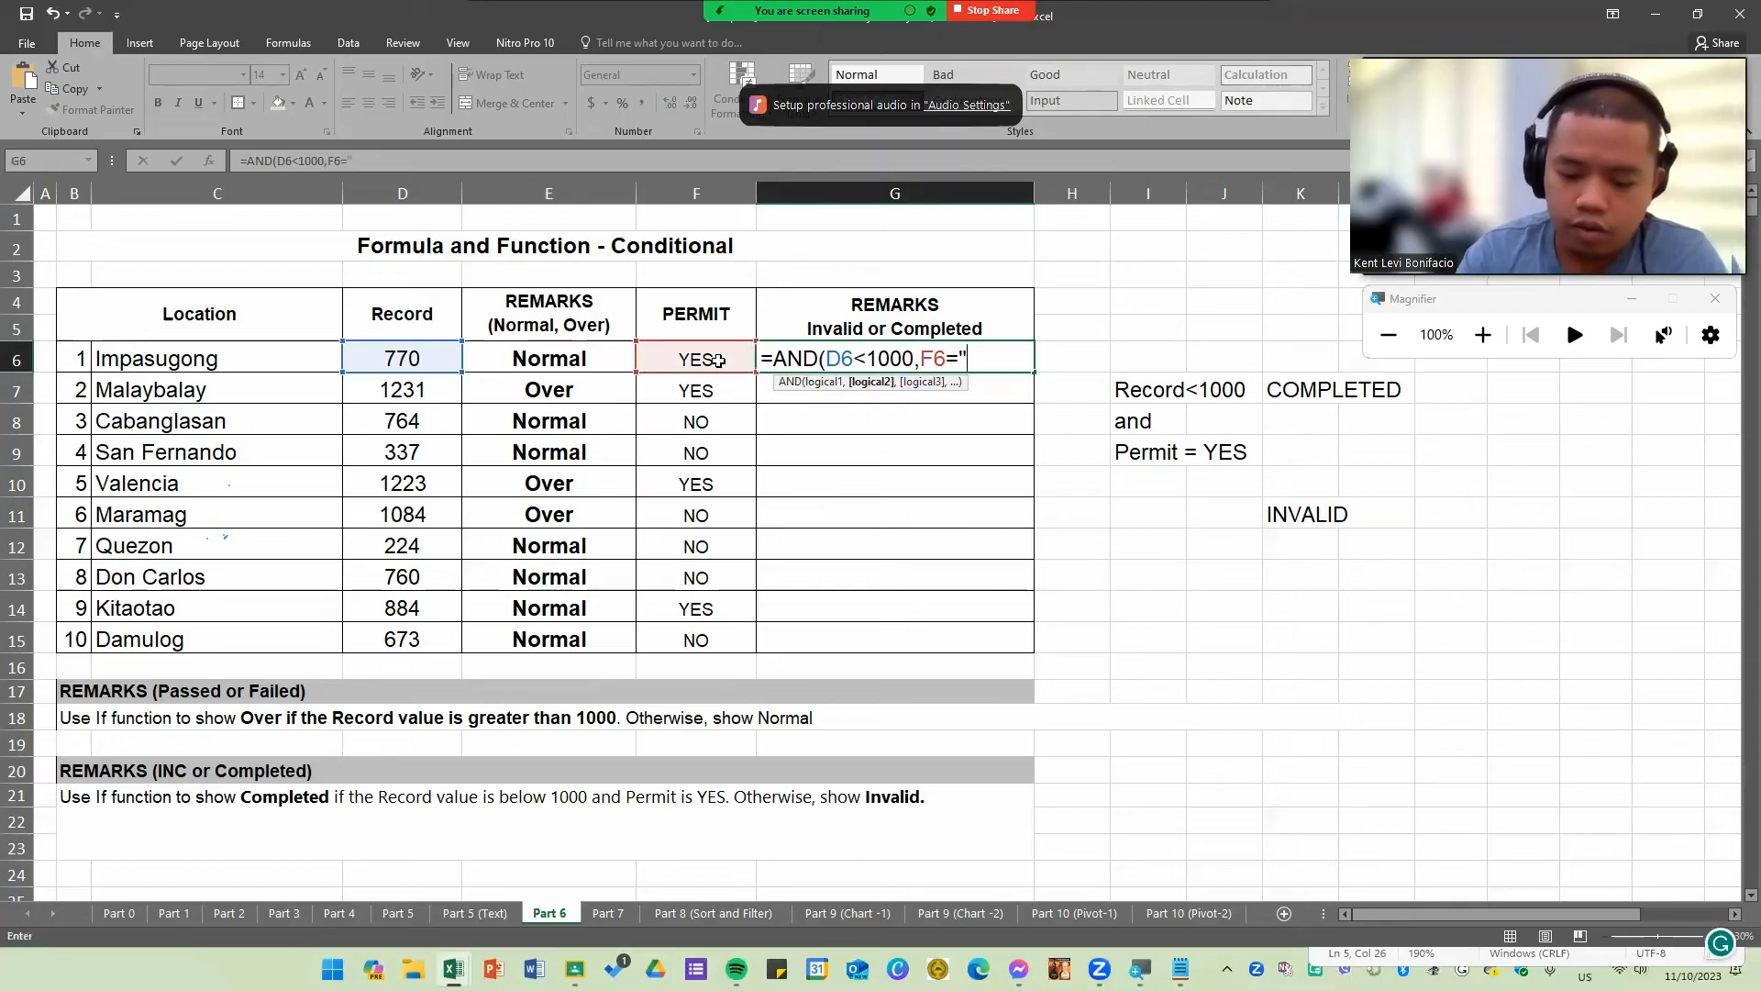
{"action": "key", "text": "BackSpace"}
{"action": "key", "text": "BackSpace"}
{"action": "key", "text": "BackSpace"}
{"action": "type", "text": "YES\")"}
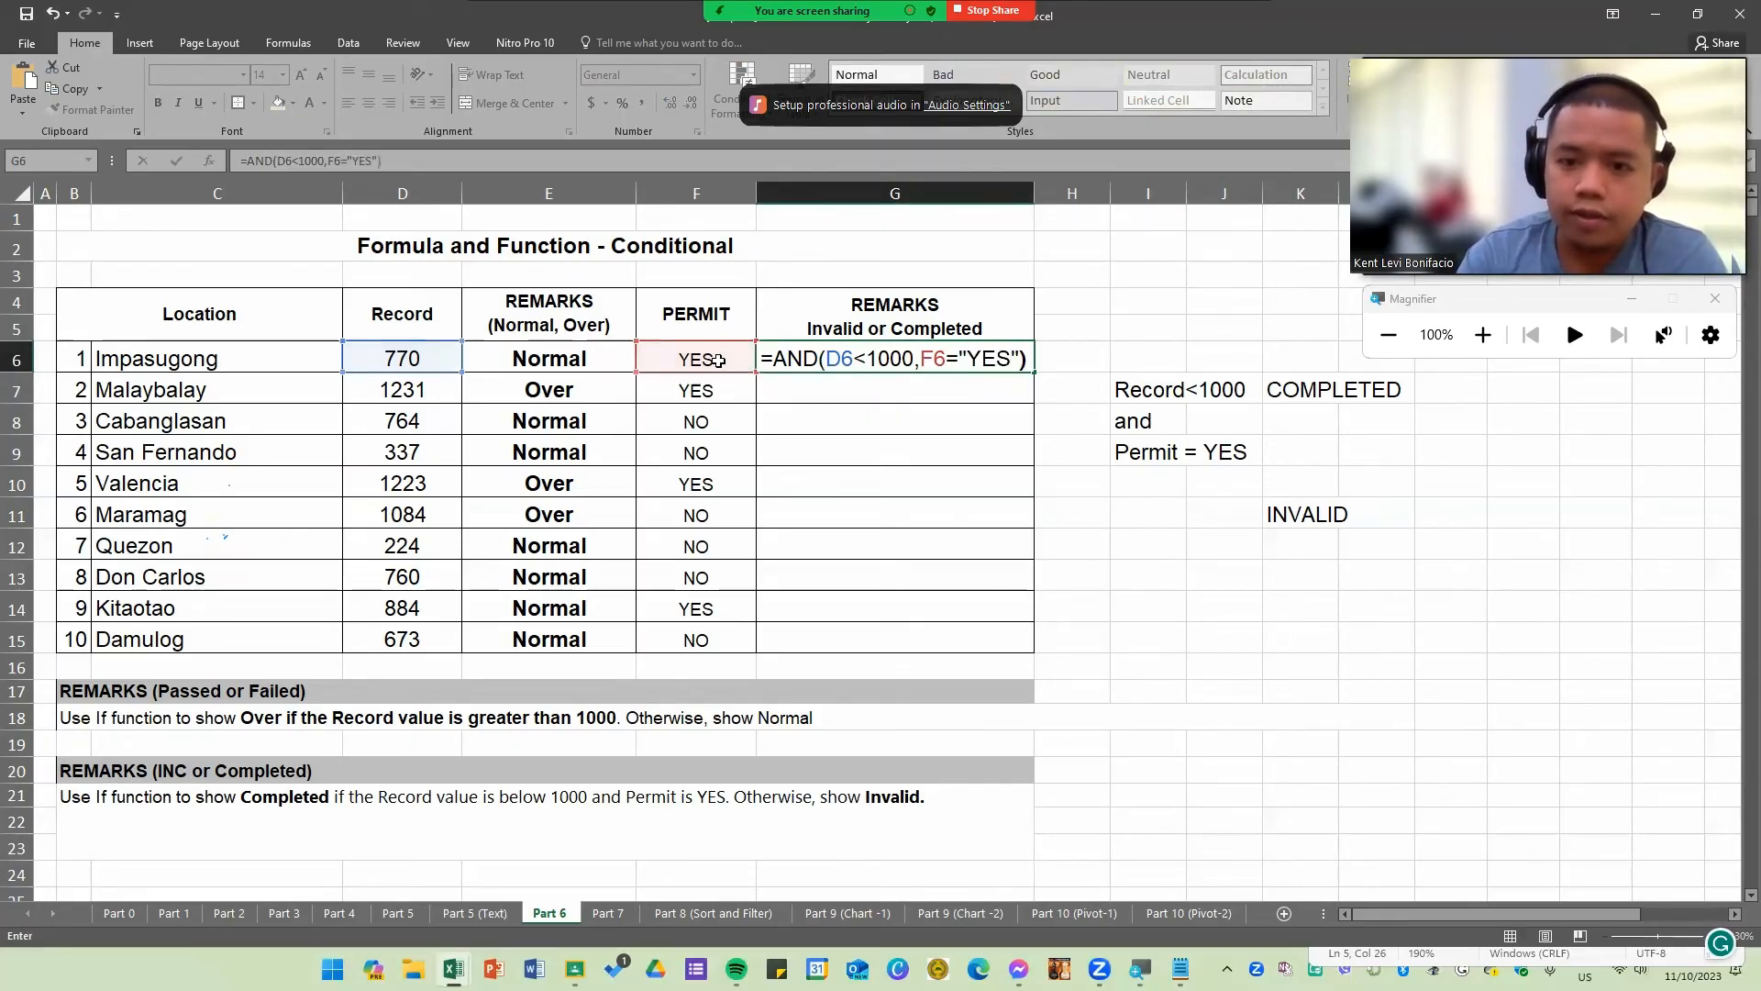
{"action": "key", "text": "ctrl+Return"}
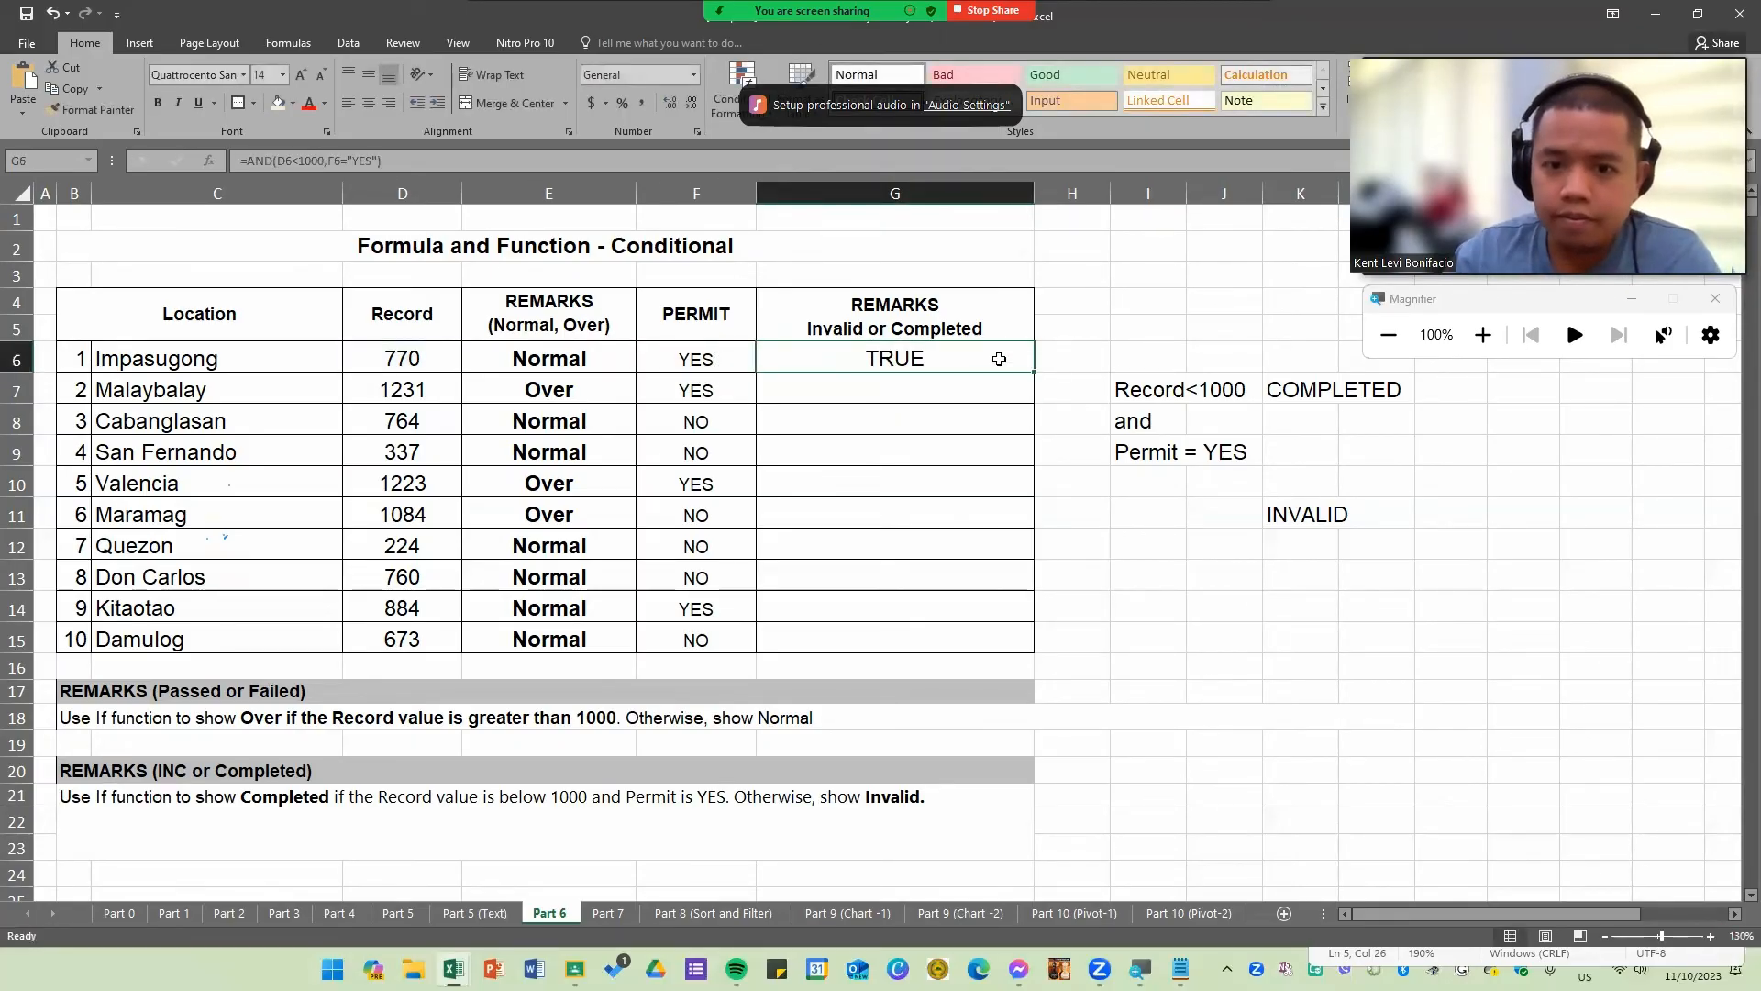
Step: Fill the G6 AND formula down through G15
{"action": "double_click", "coordinate": [1034, 373]}
{"action": "left_click", "coordinate": [963, 390]}
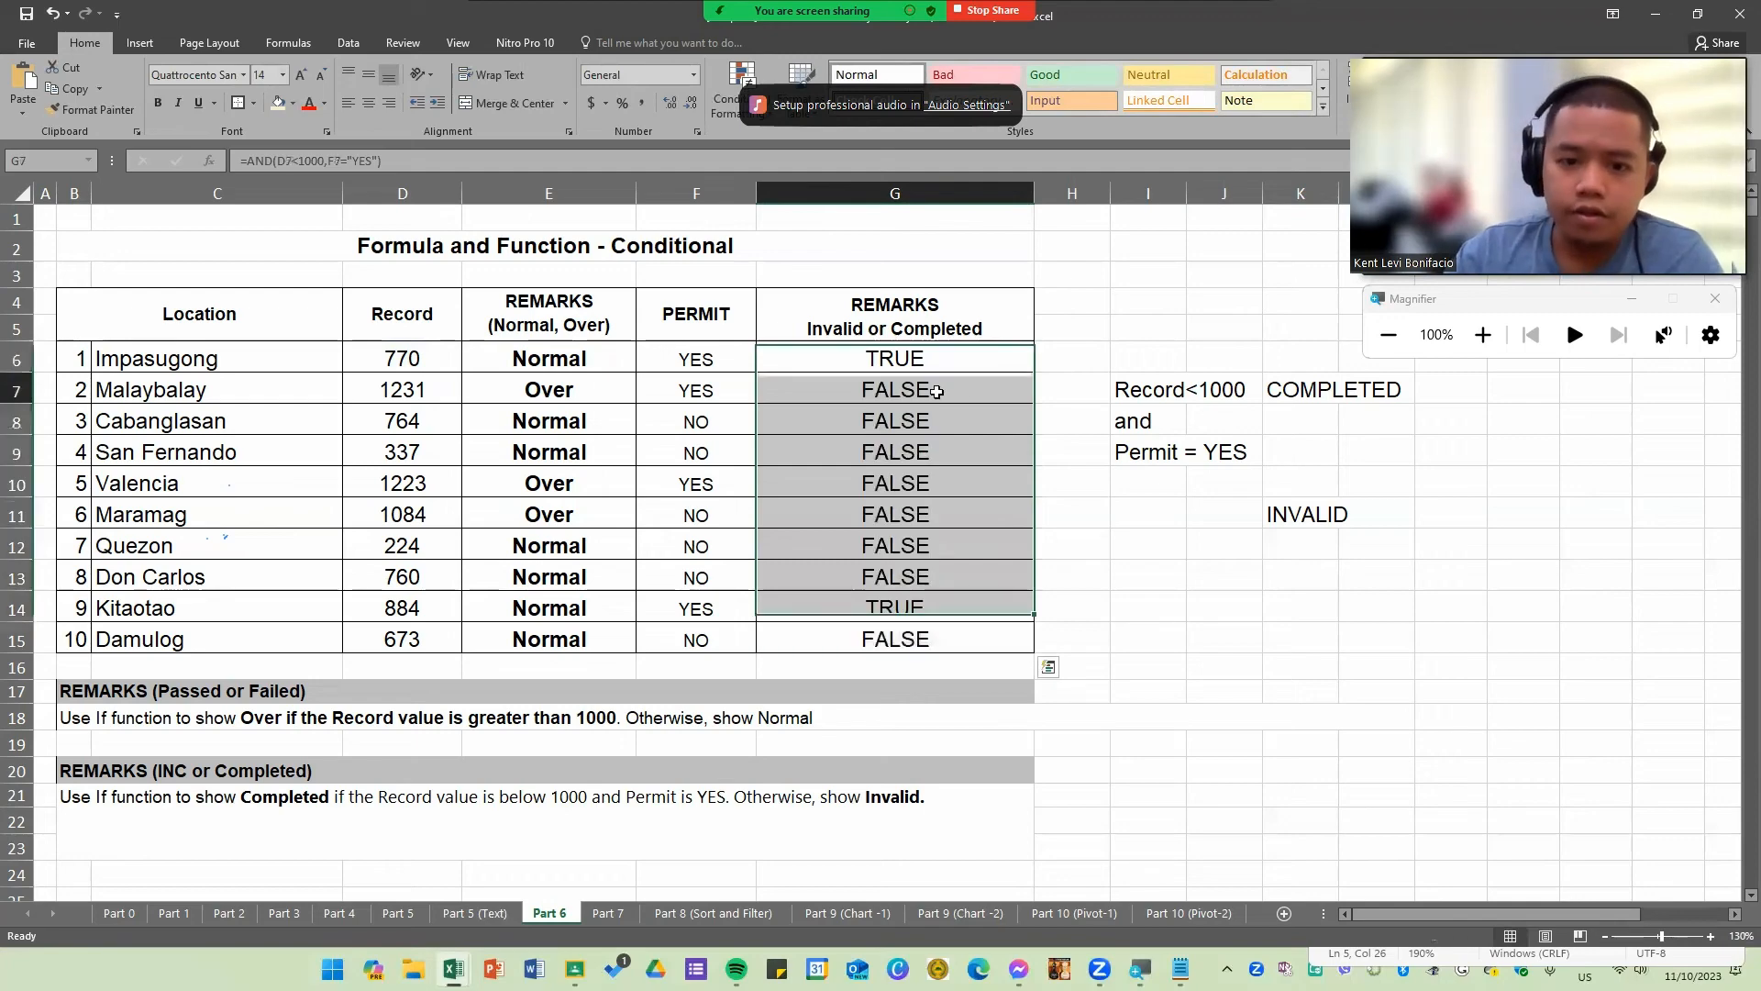
{"action": "left_click_drag", "start_coordinate": [937, 364], "coordinate": [963, 637]}
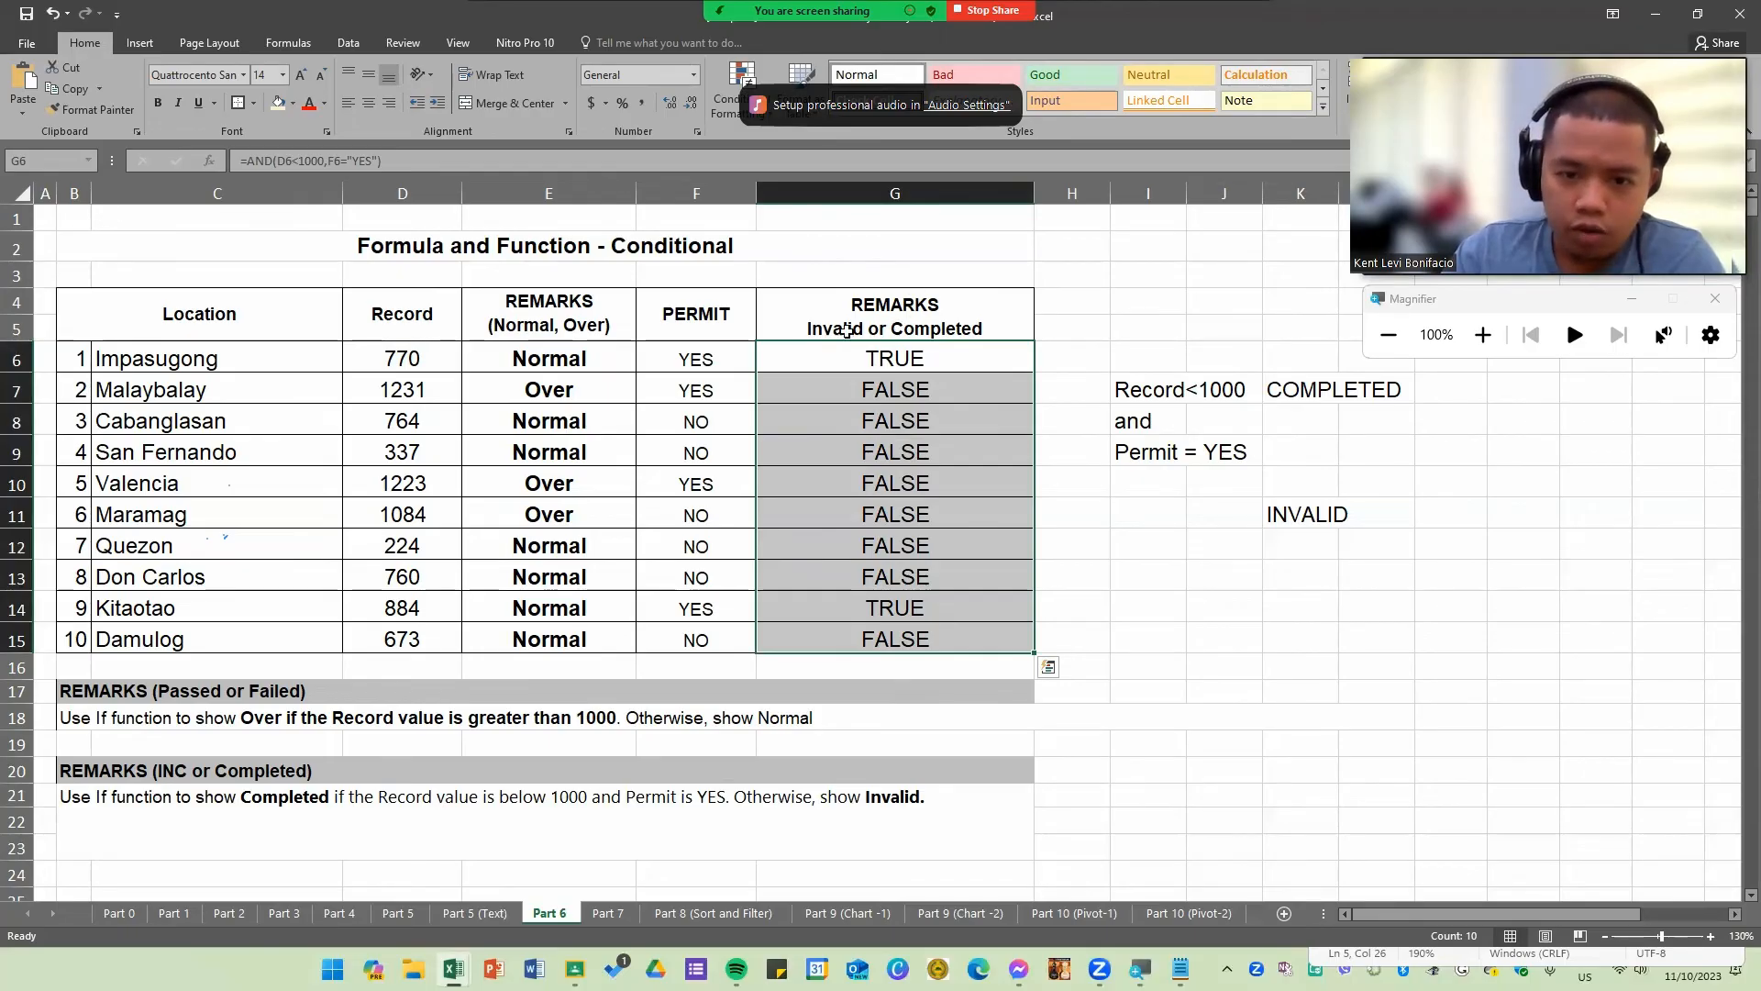
{"action": "left_click", "coordinate": [923, 394]}
{"action": "left_click", "coordinate": [937, 359]}
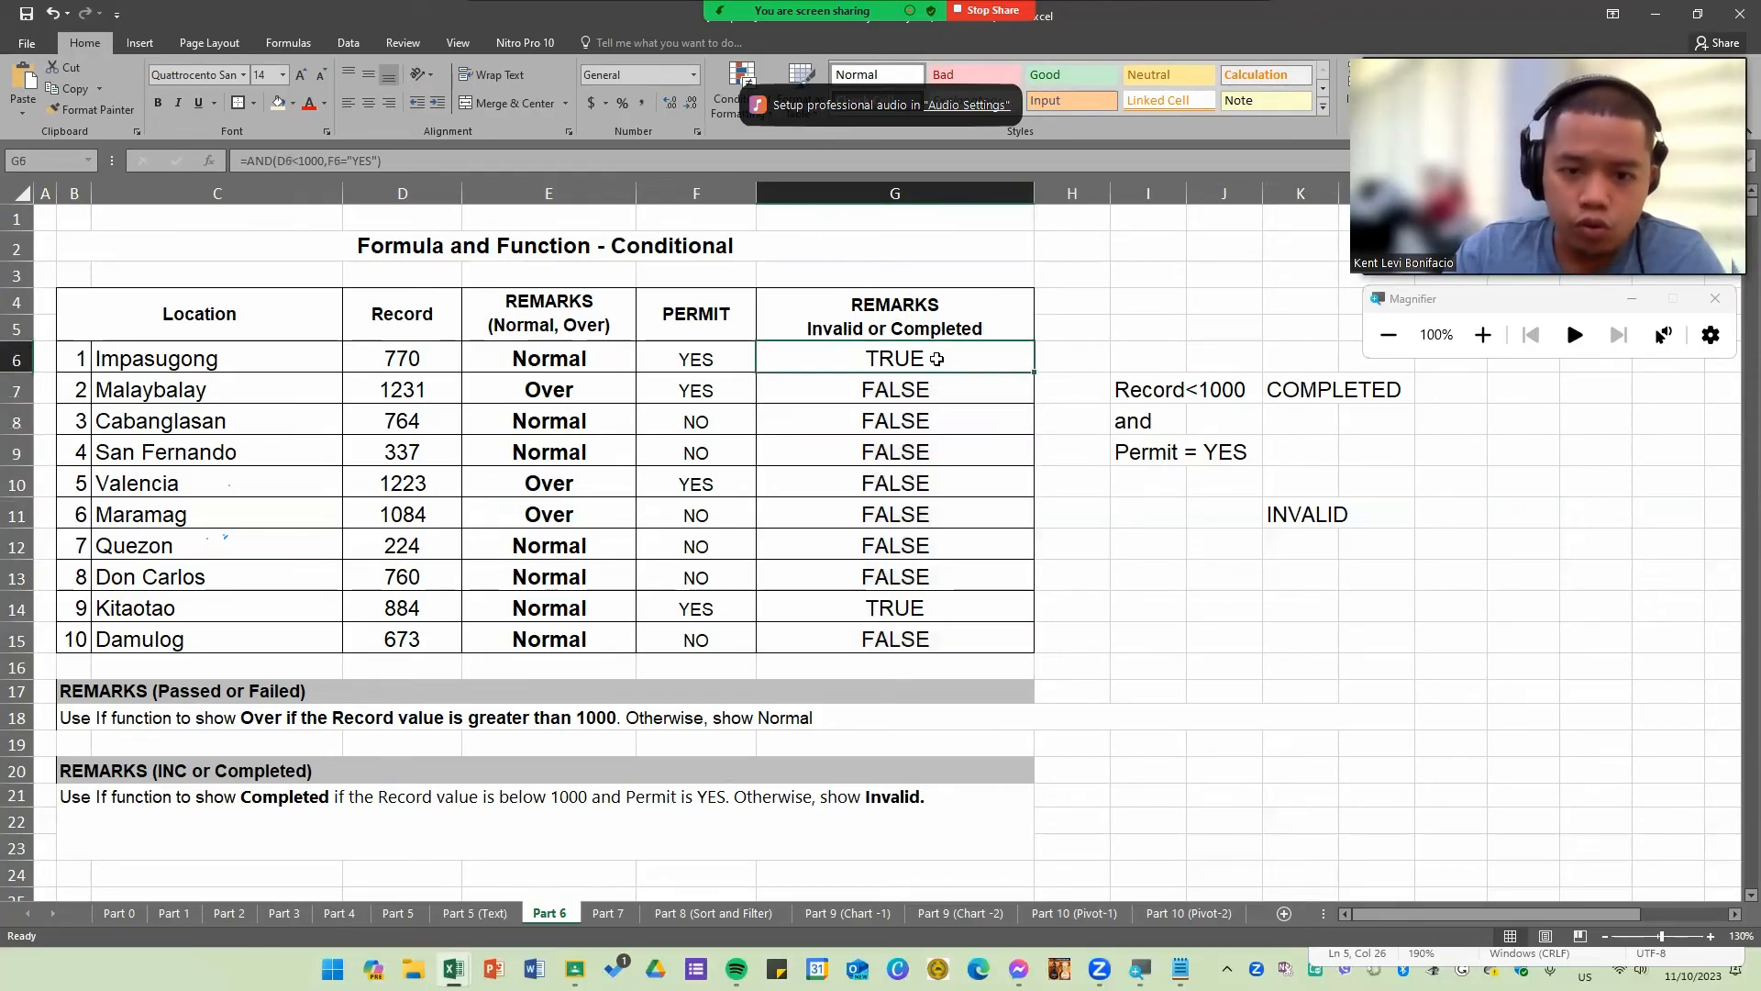
Step: Inspect the Record and Permit cells, the G6 AND formula and the E6 IF formula against the results
{"action": "left_click", "coordinate": [404, 360]}
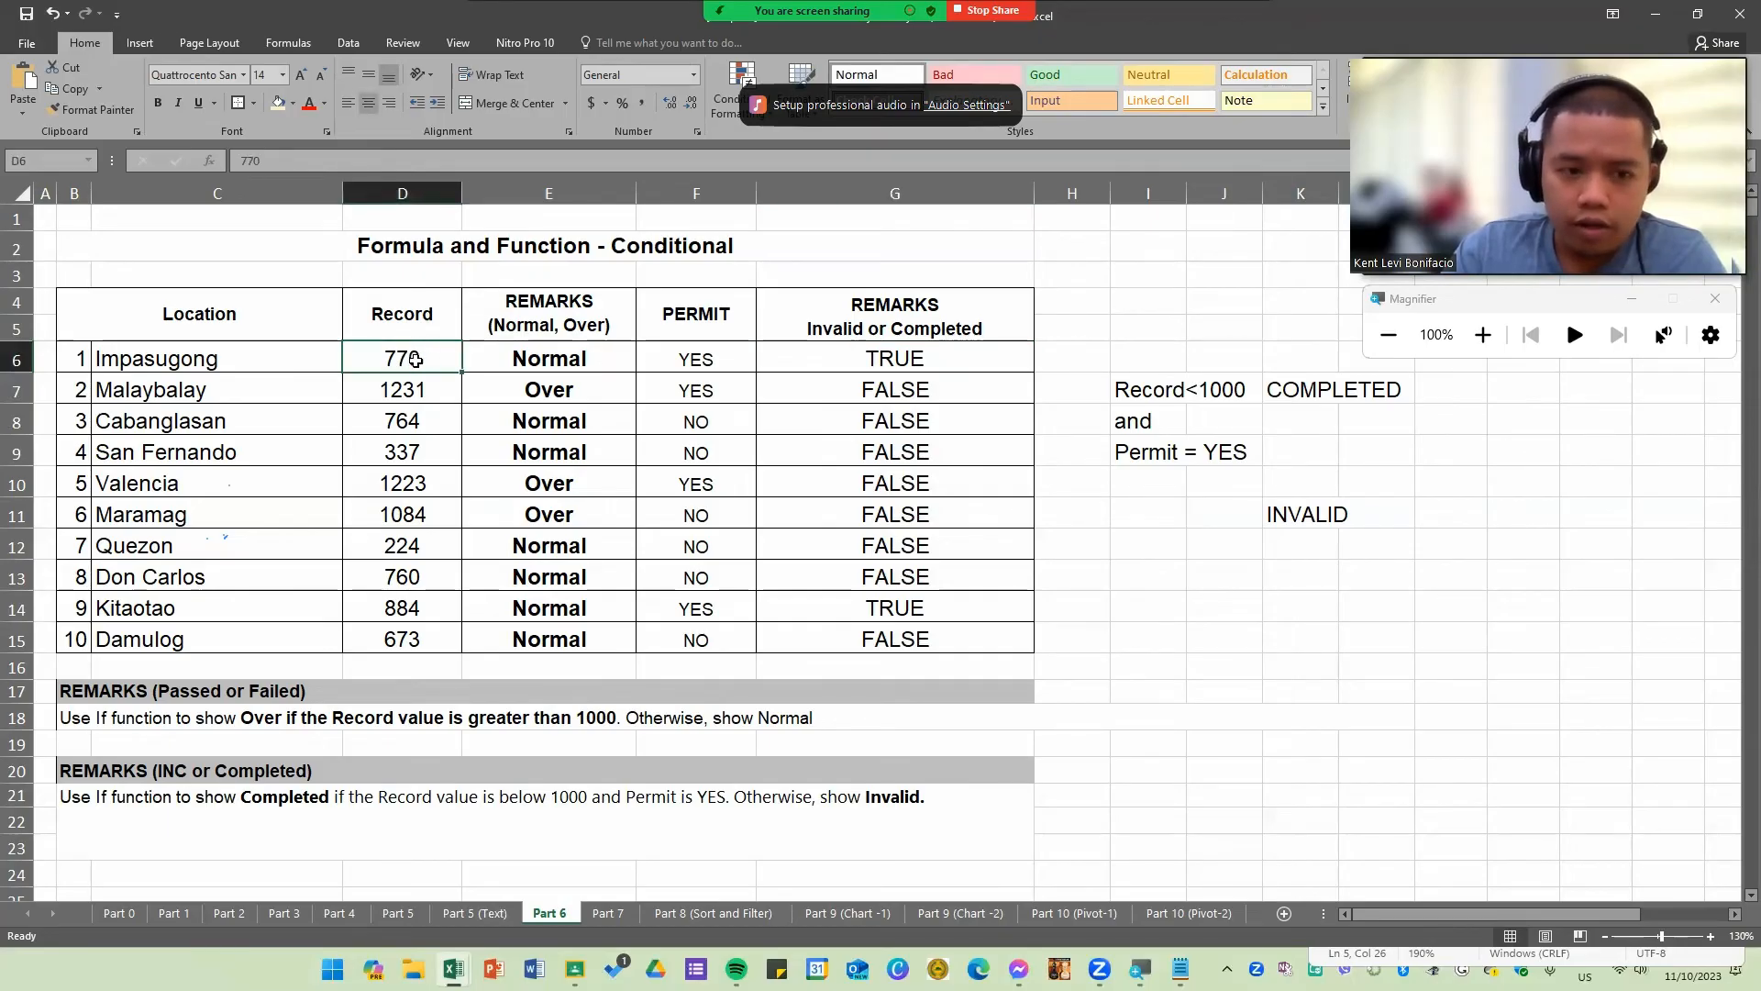
{"action": "left_click", "coordinate": [714, 361]}
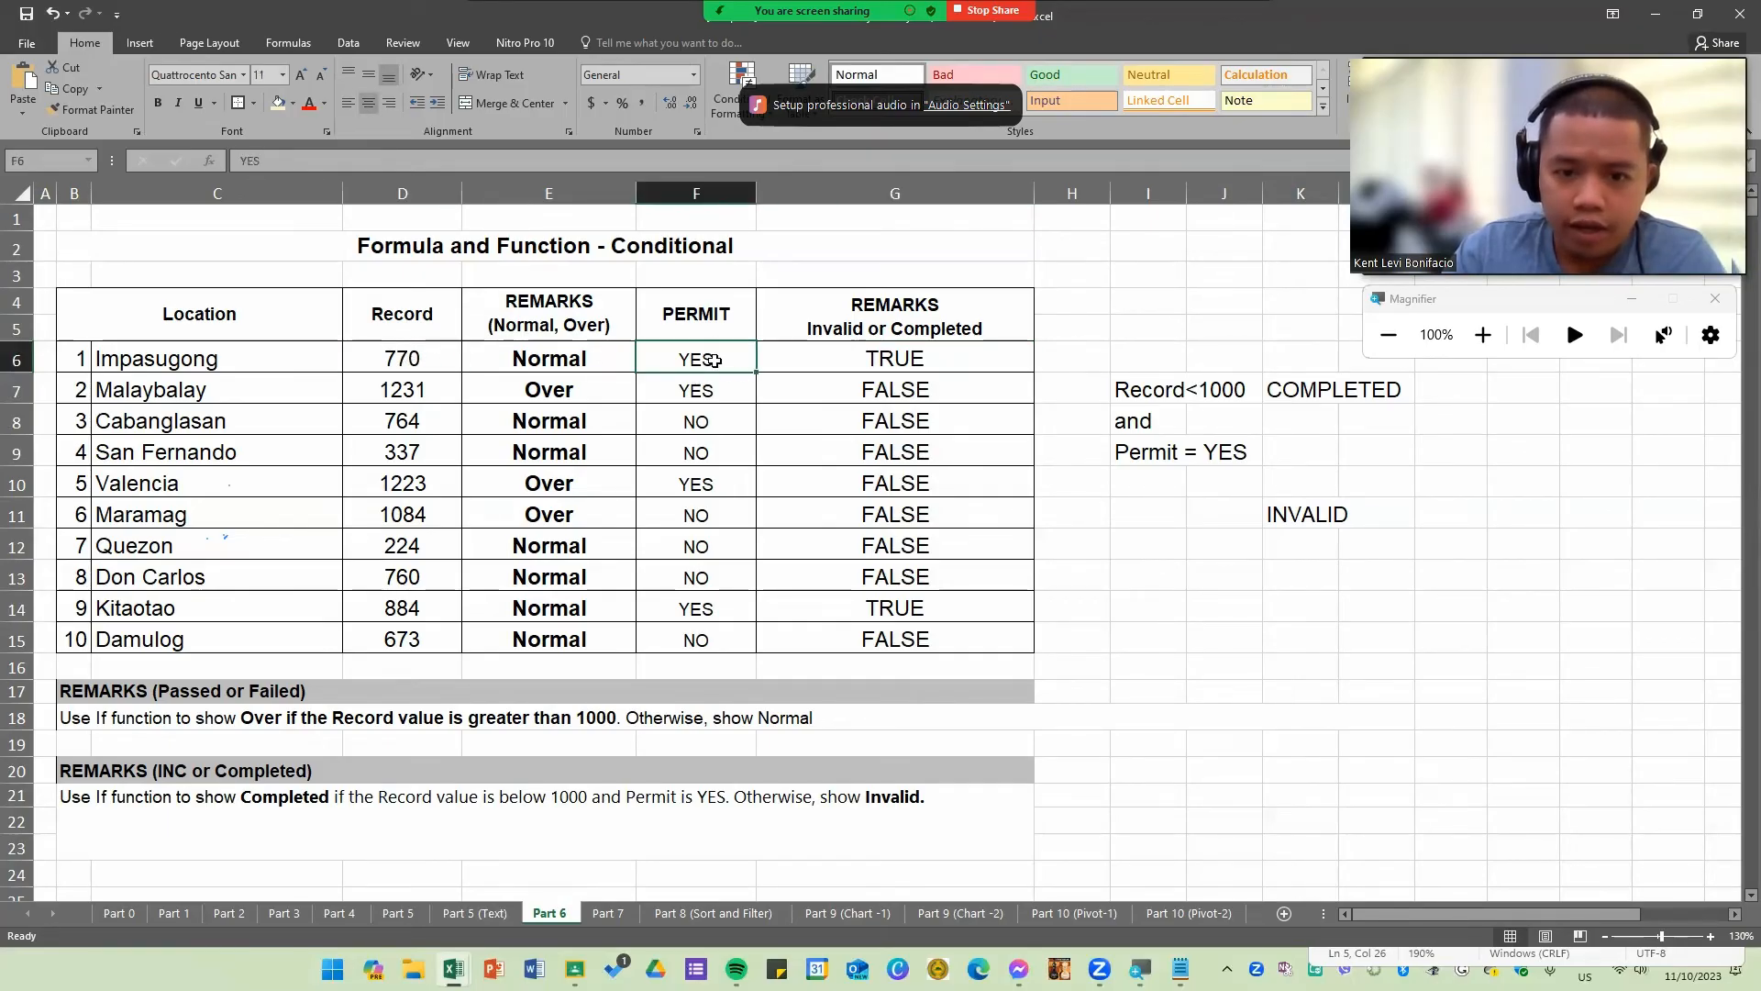
{"action": "left_click_drag", "start_coordinate": [917, 389], "coordinate": [408, 390]}
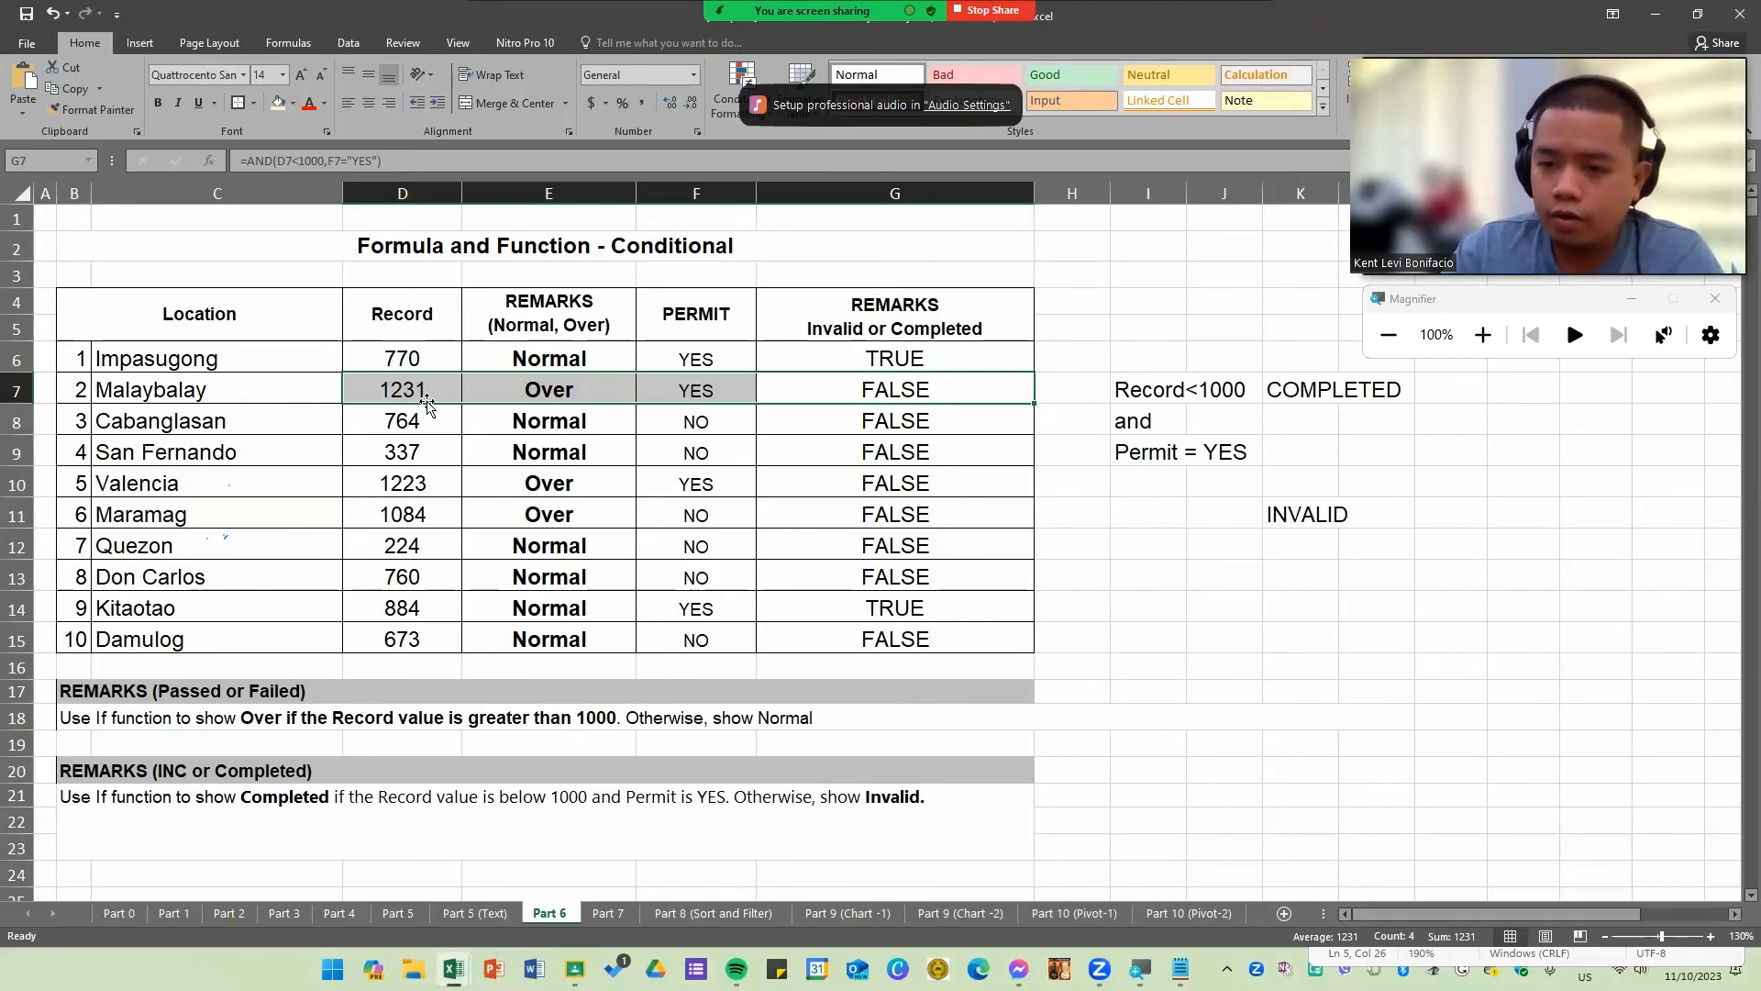
{"action": "left_click", "coordinate": [934, 424]}
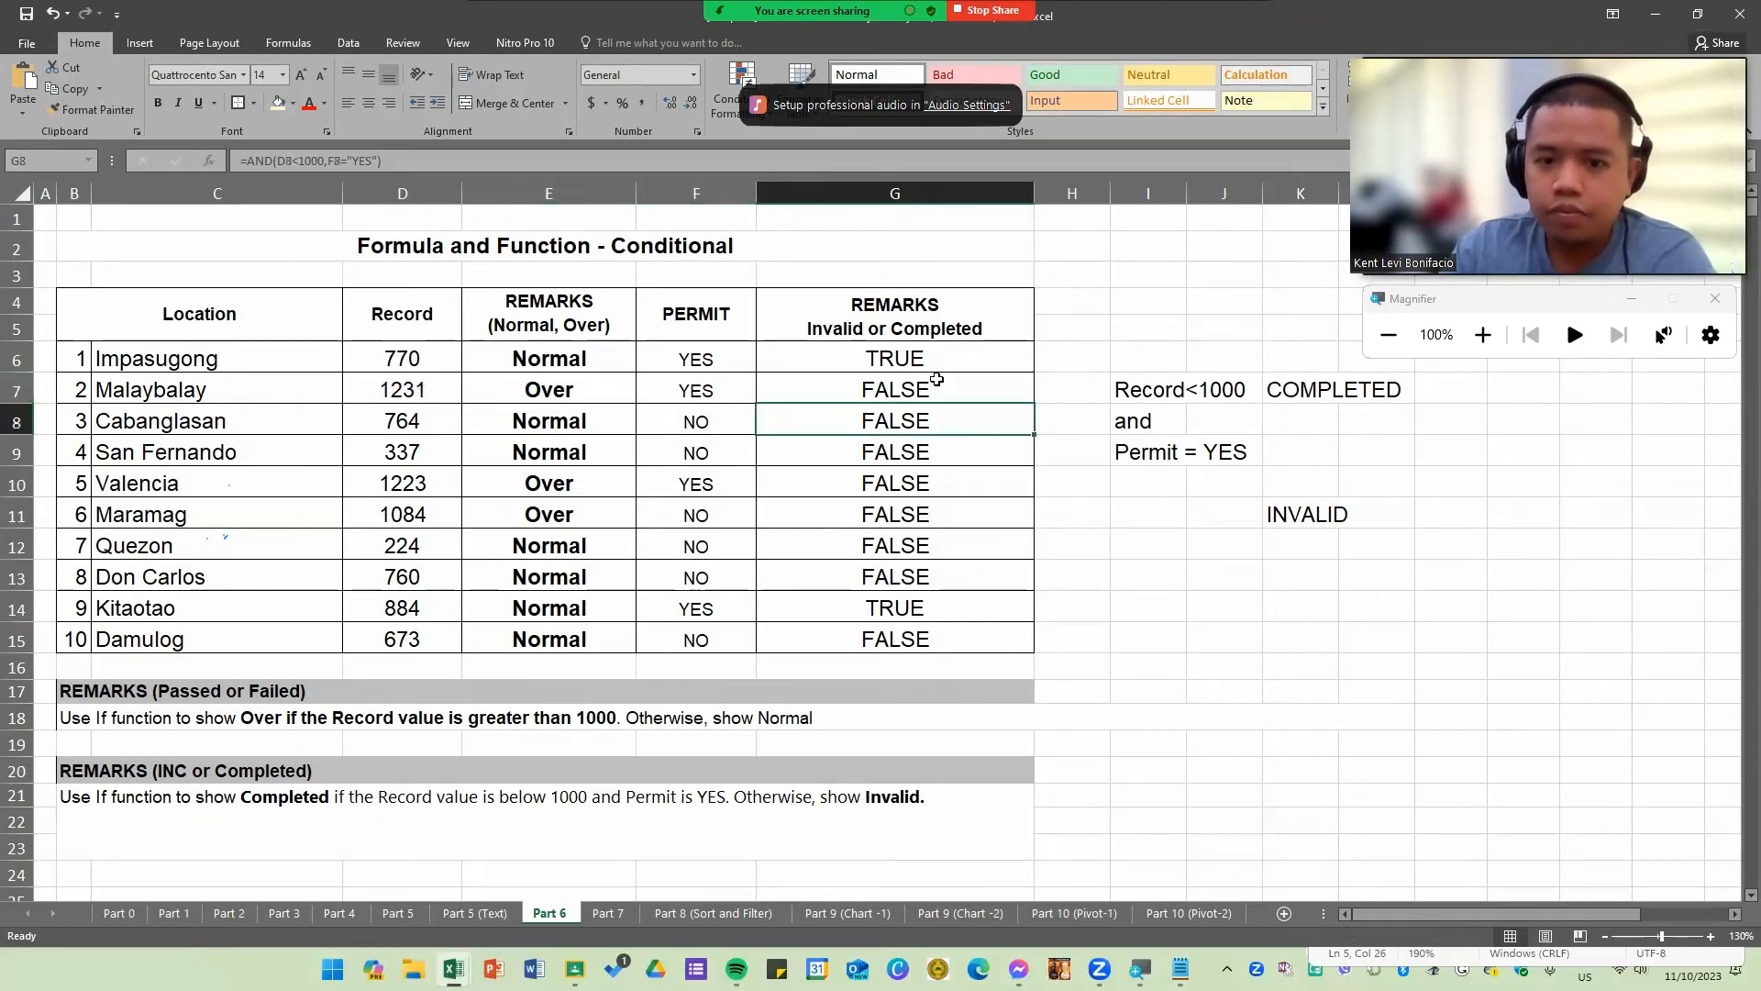
{"action": "double_click", "coordinate": [940, 360]}
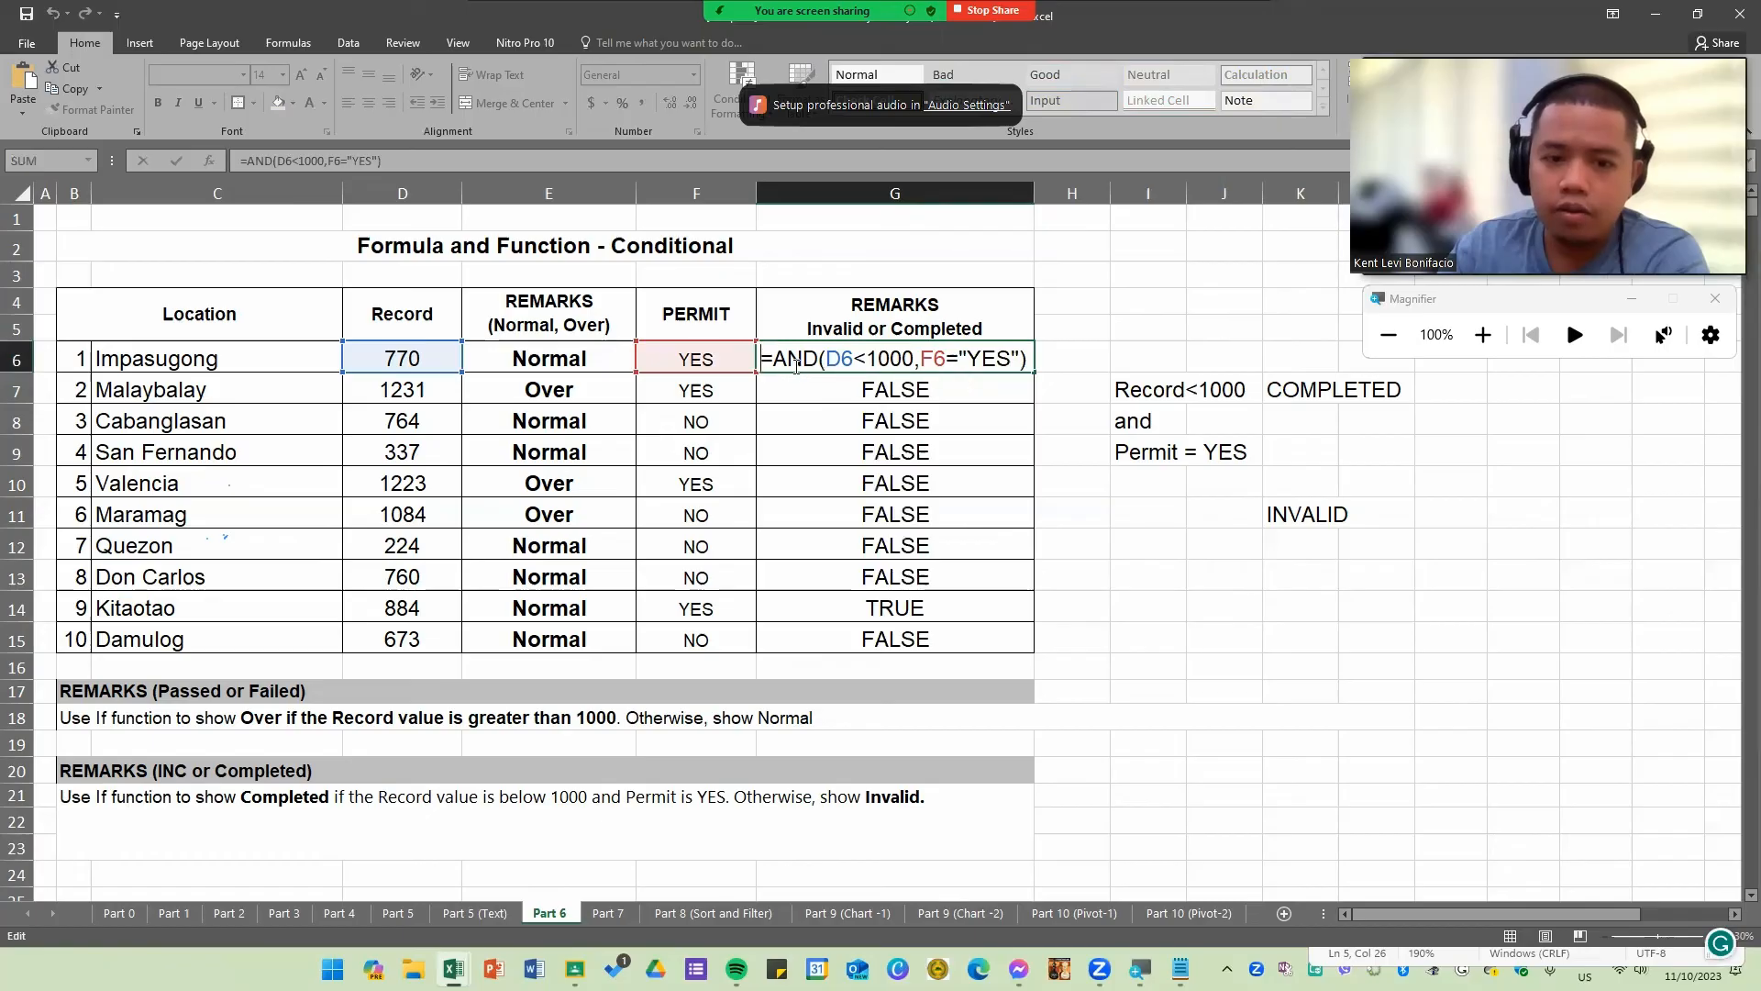
{"action": "left_click_drag", "start_coordinate": [777, 358], "coordinate": [1041, 352]}
{"action": "key", "text": "Return"}
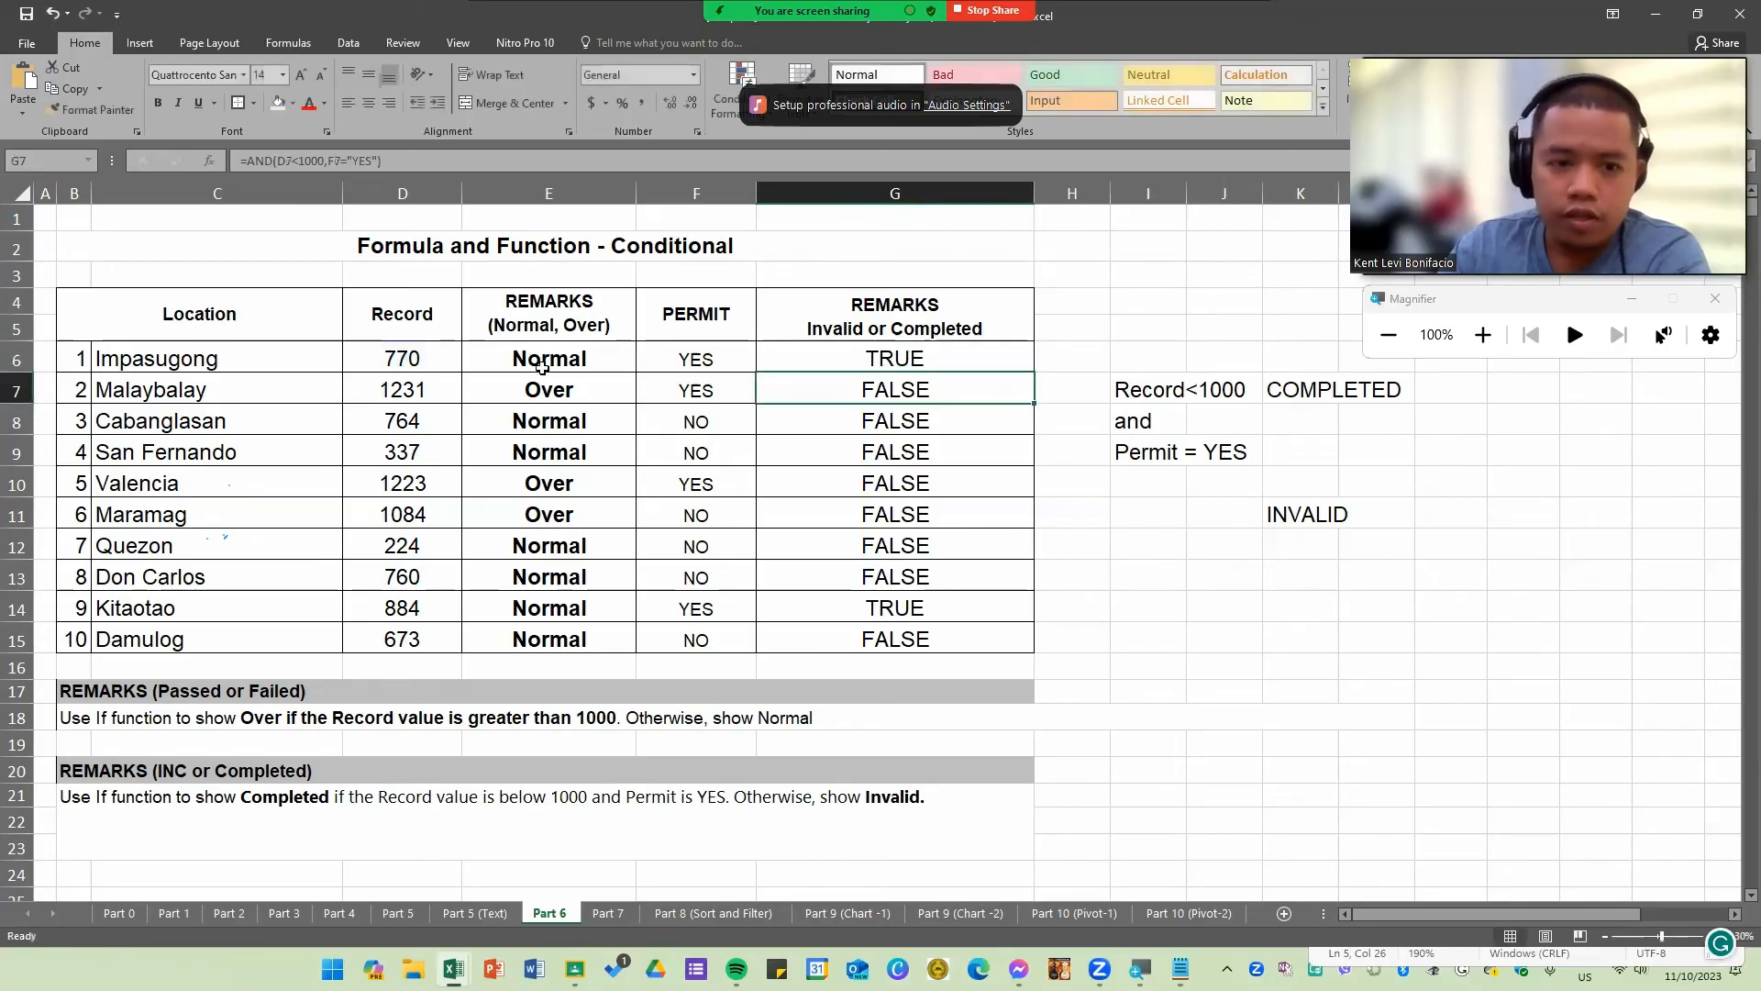
{"action": "double_click", "coordinate": [537, 363]}
{"action": "left_click_drag", "start_coordinate": [435, 356], "coordinate": [521, 359]}
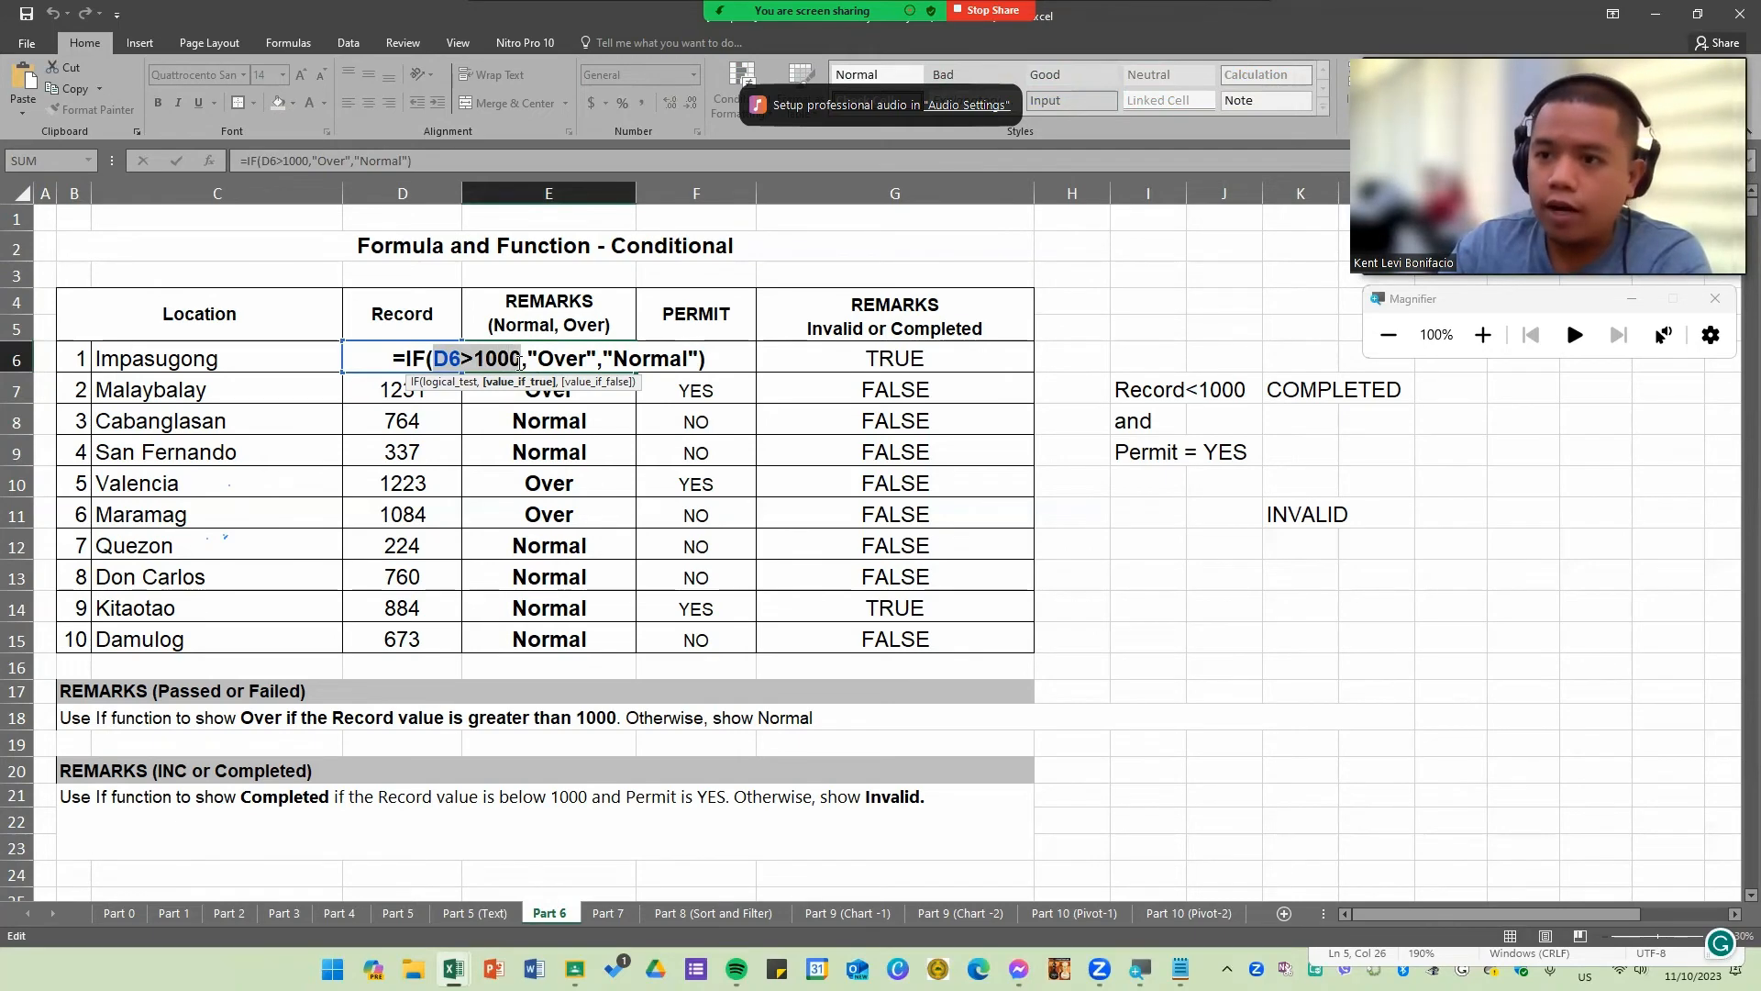
{"action": "key", "text": "Escape"}
{"action": "left_click", "coordinate": [1235, 580]}
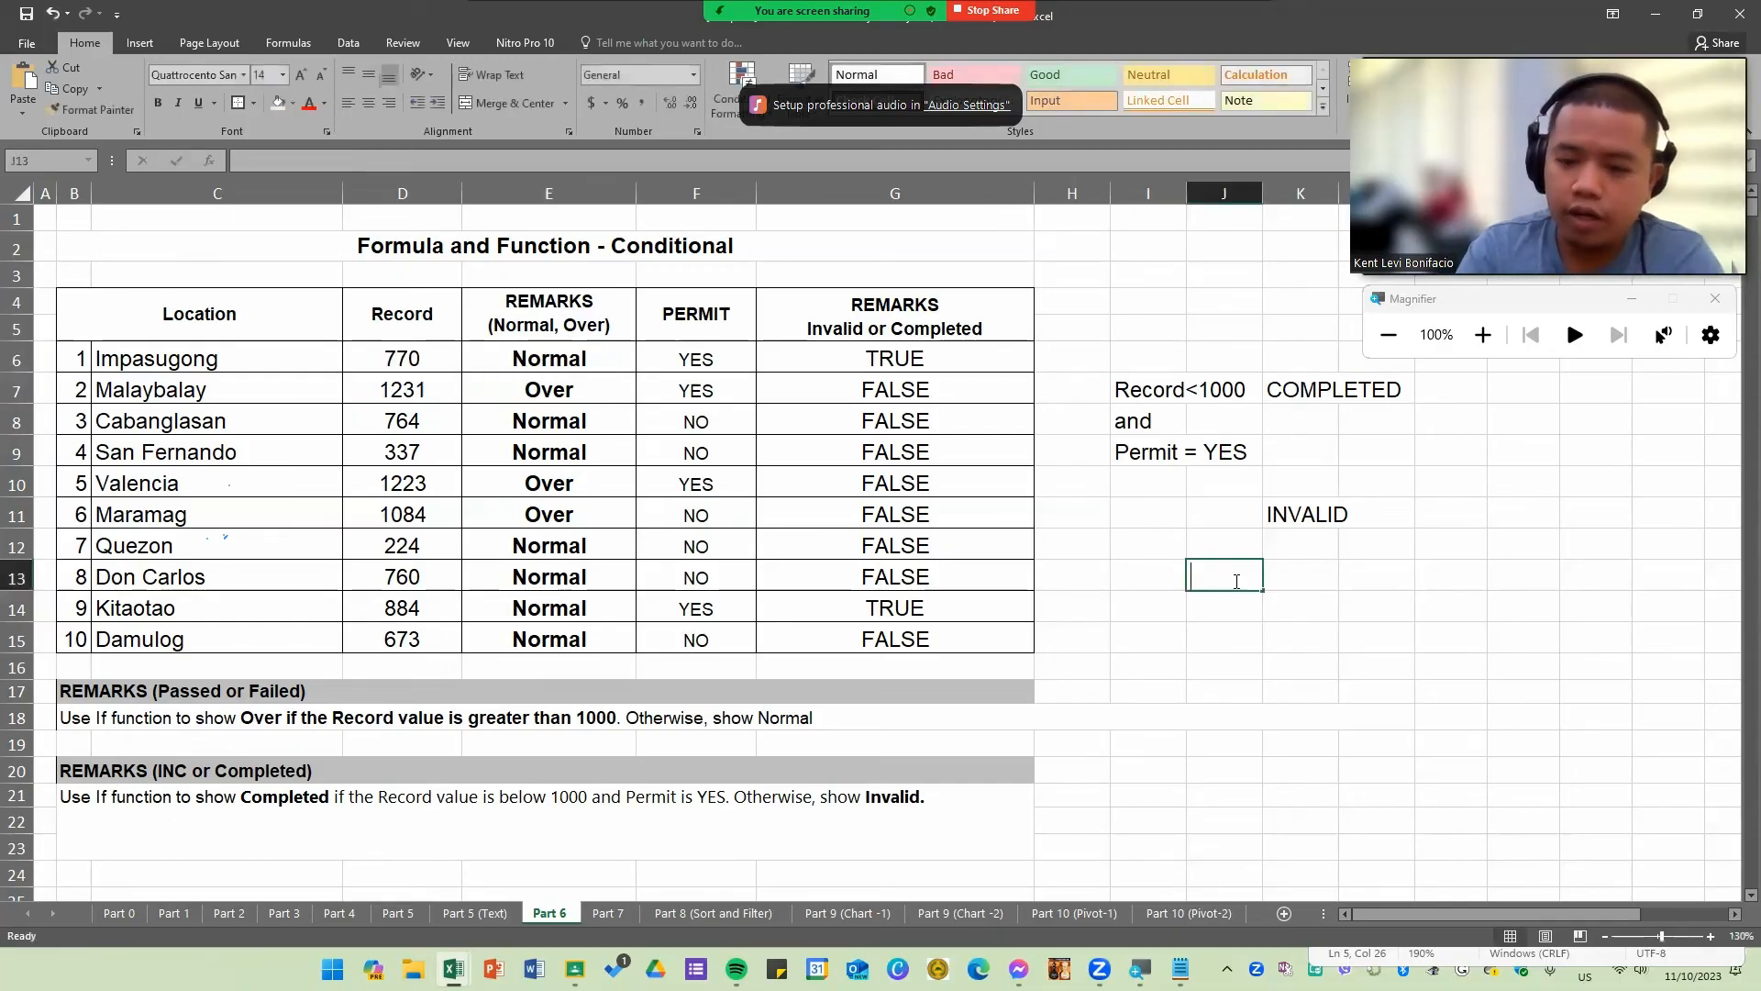
{"action": "type", "text": "=or"}
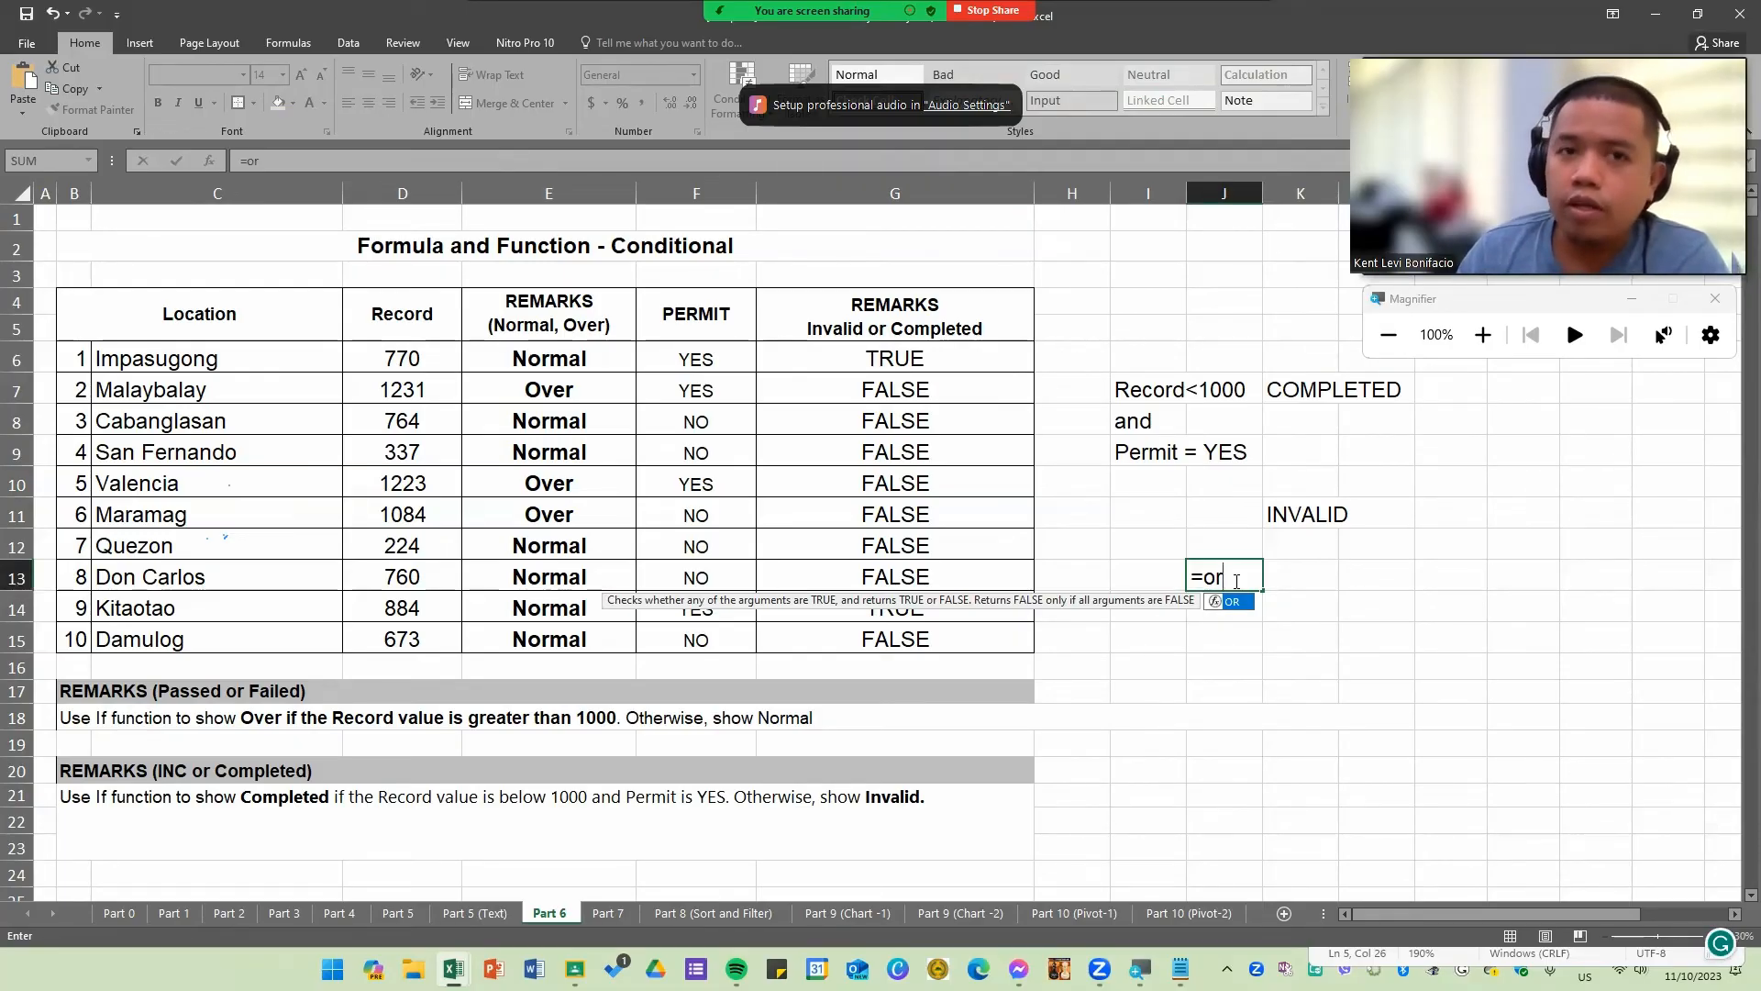
{"action": "key", "text": "BackSpace"}
{"action": "key", "text": "BackSpace"}
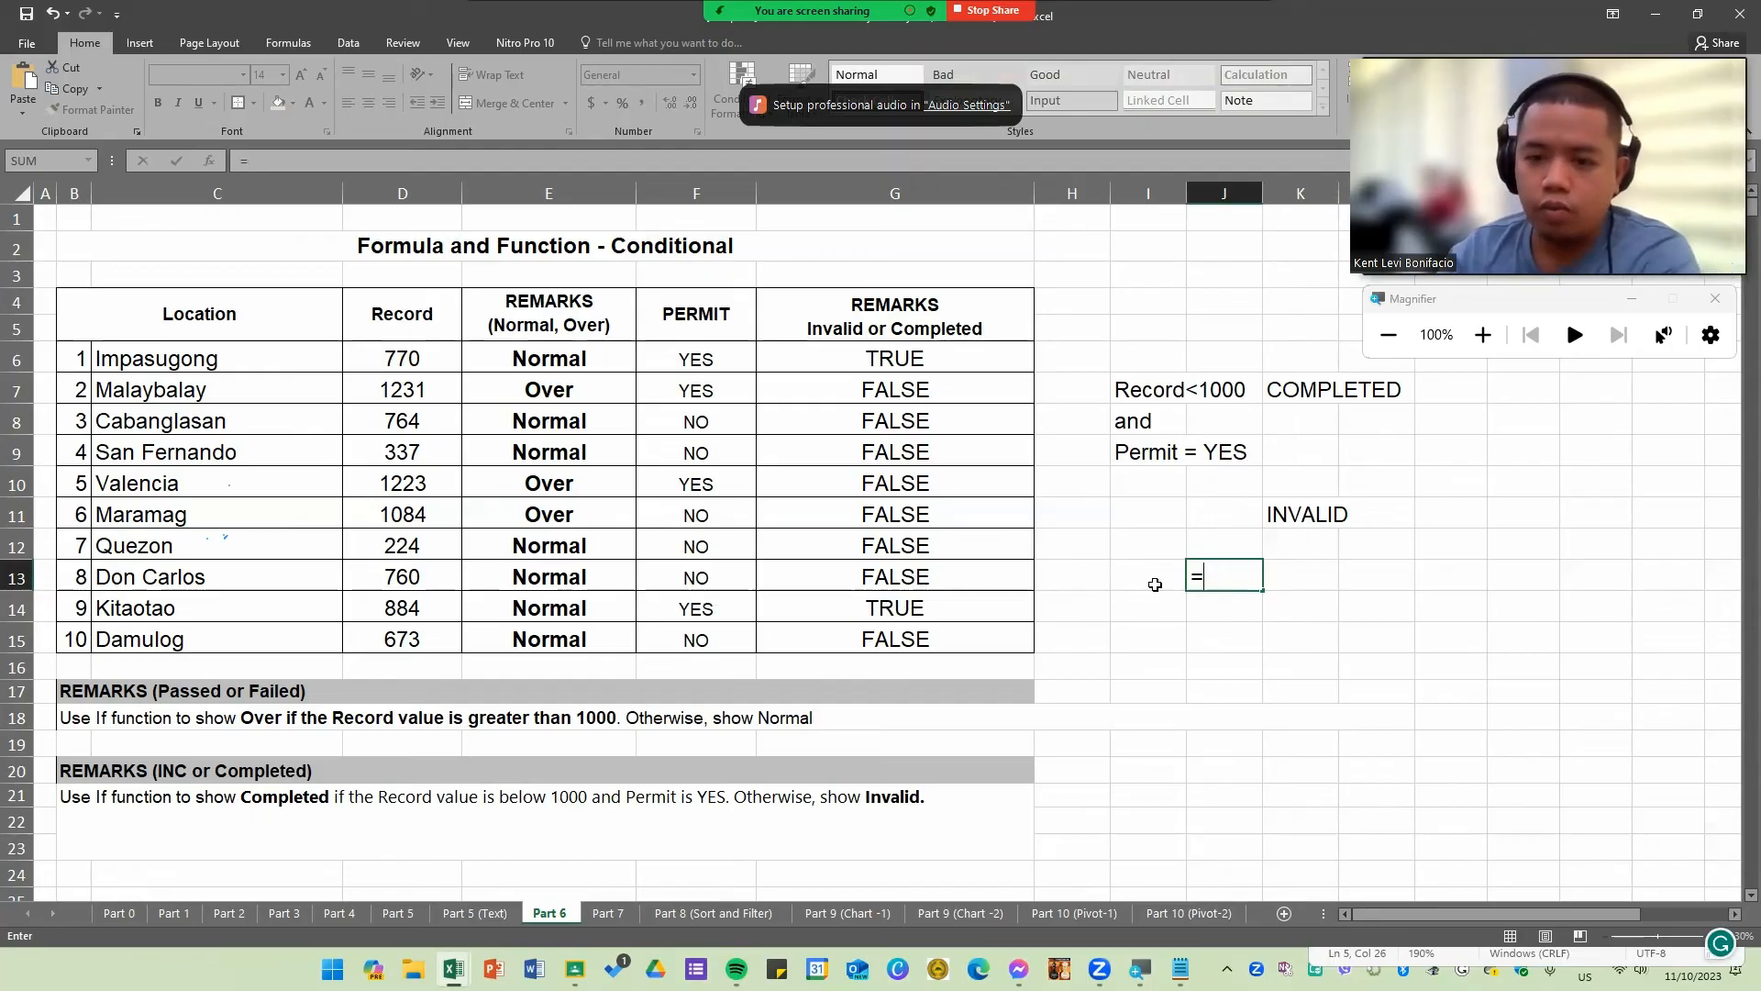
{"action": "key", "text": "Escape"}
Step: Clear the AND formulas from G6:G15
{"action": "left_click", "coordinate": [957, 357]}
{"action": "double_click", "coordinate": [956, 357]}
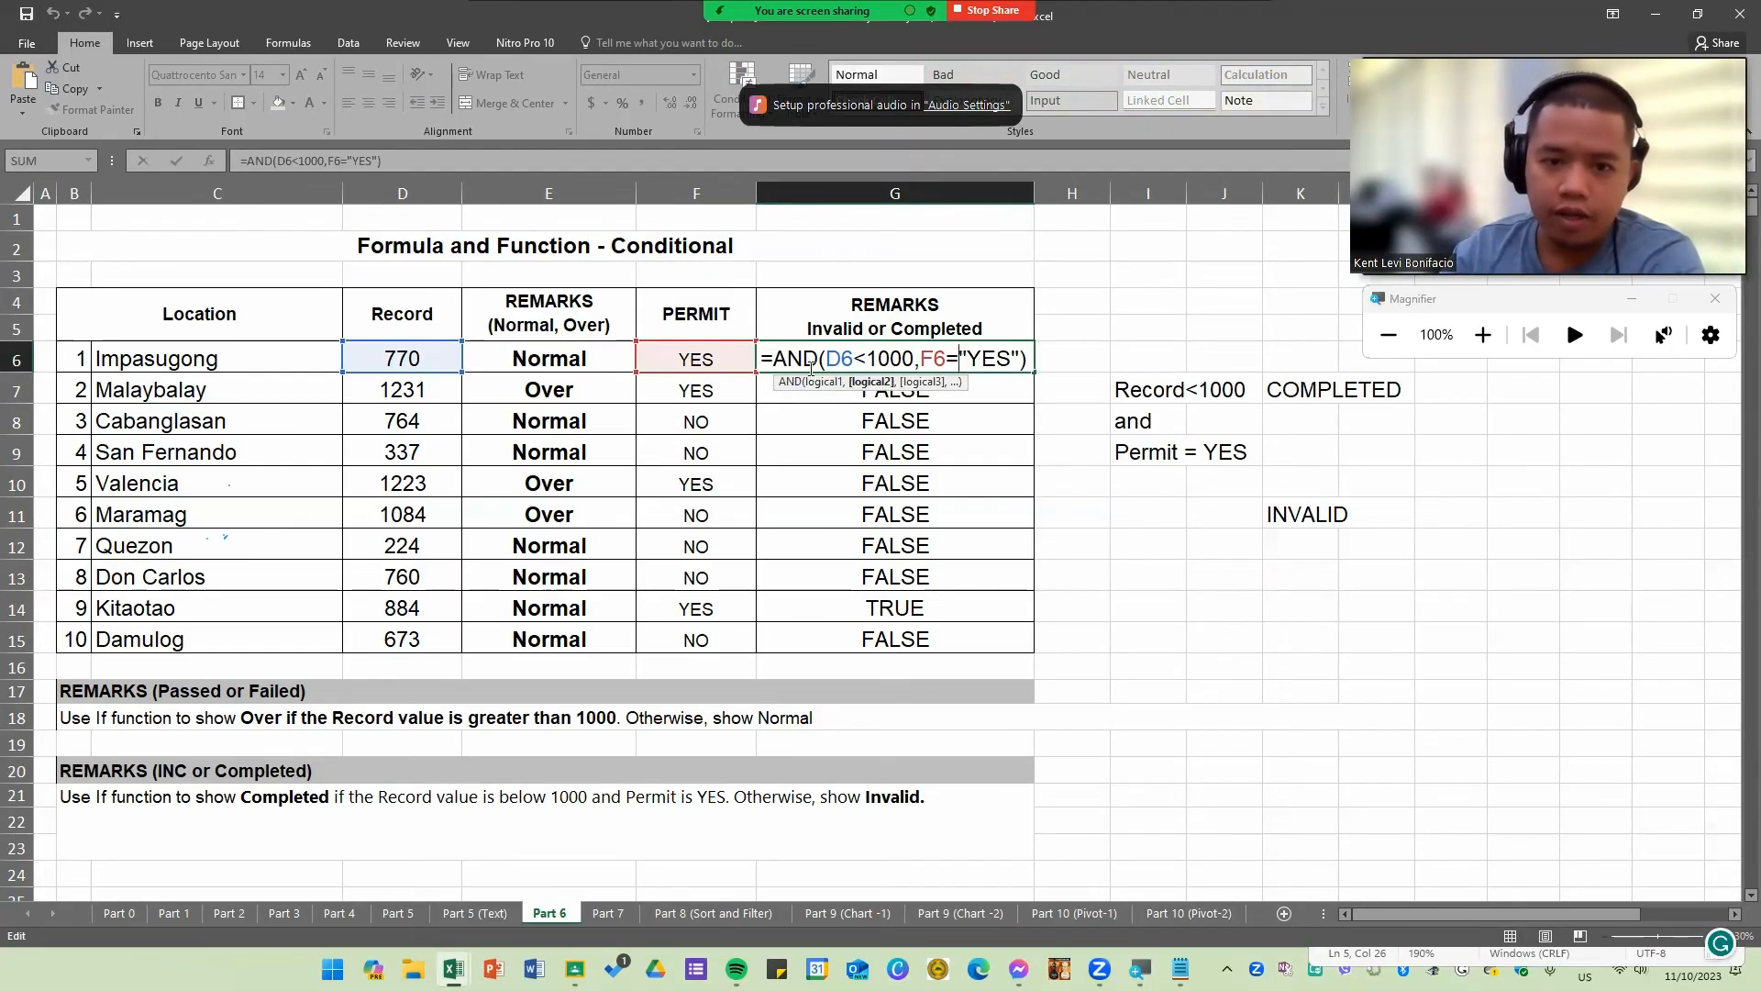
{"action": "left_click_drag", "start_coordinate": [768, 359], "coordinate": [1031, 352]}
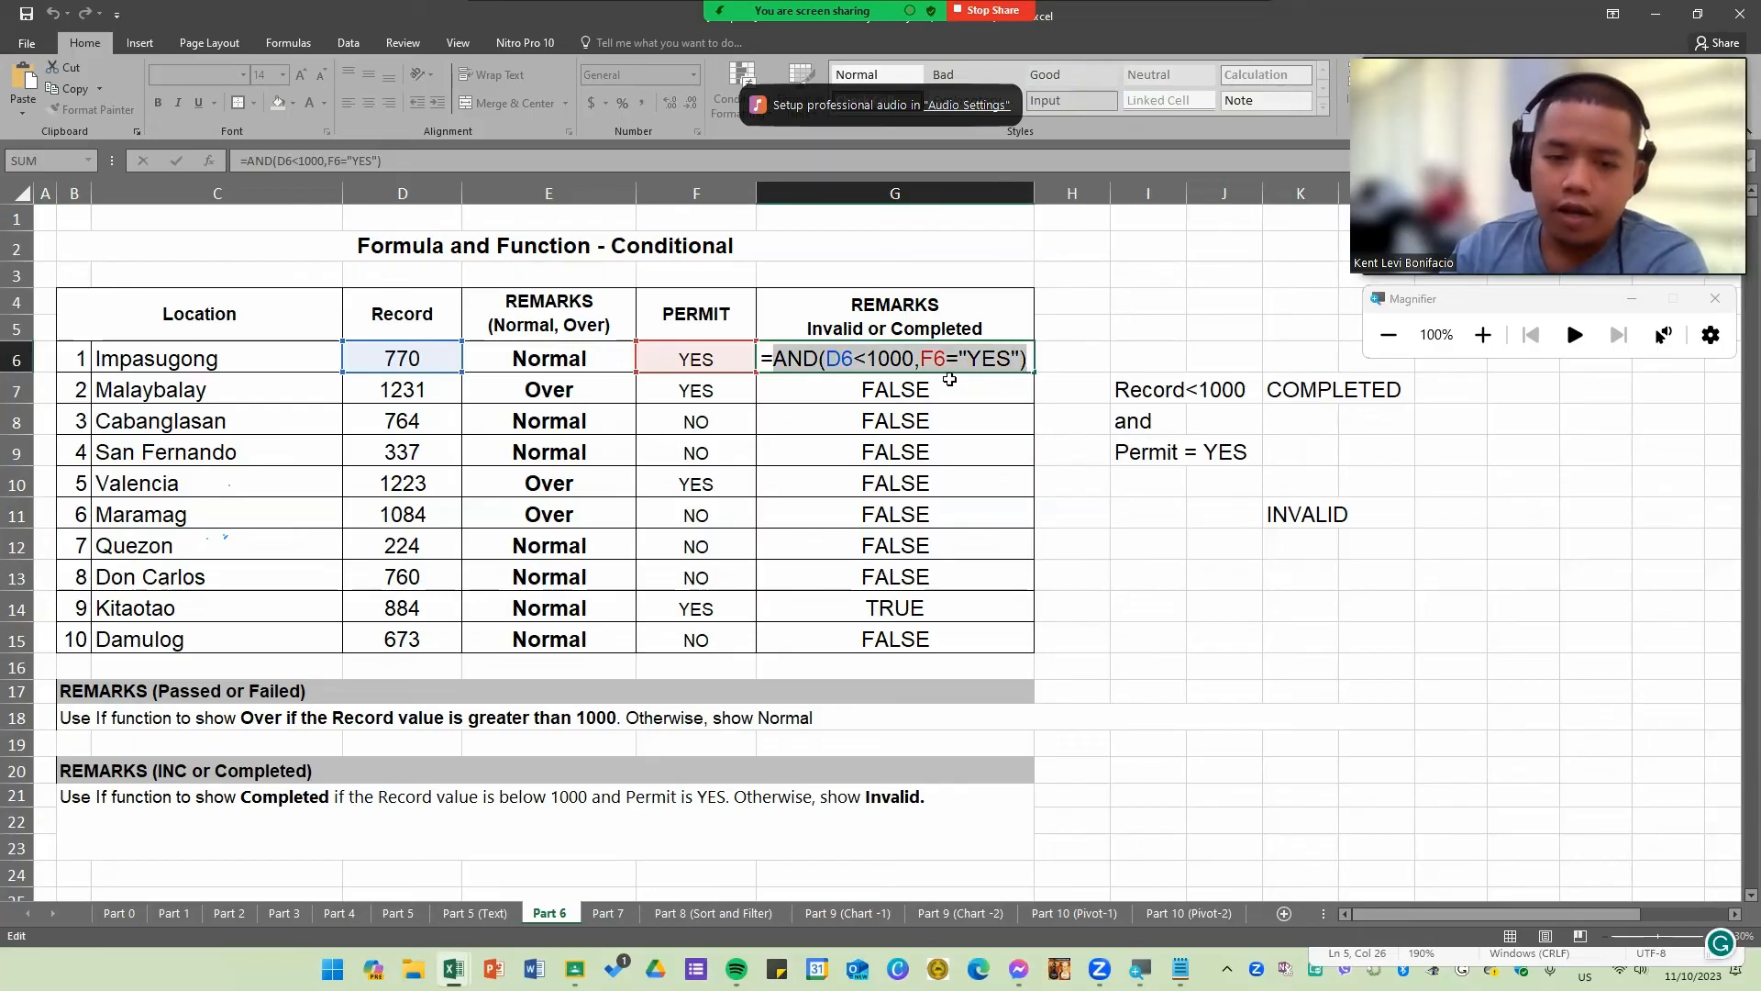
{"action": "key", "text": "BackSpace"}
{"action": "key", "text": "BackSpace"}
{"action": "key", "text": "Return"}
{"action": "key", "text": "ctrl+shift+Down"}
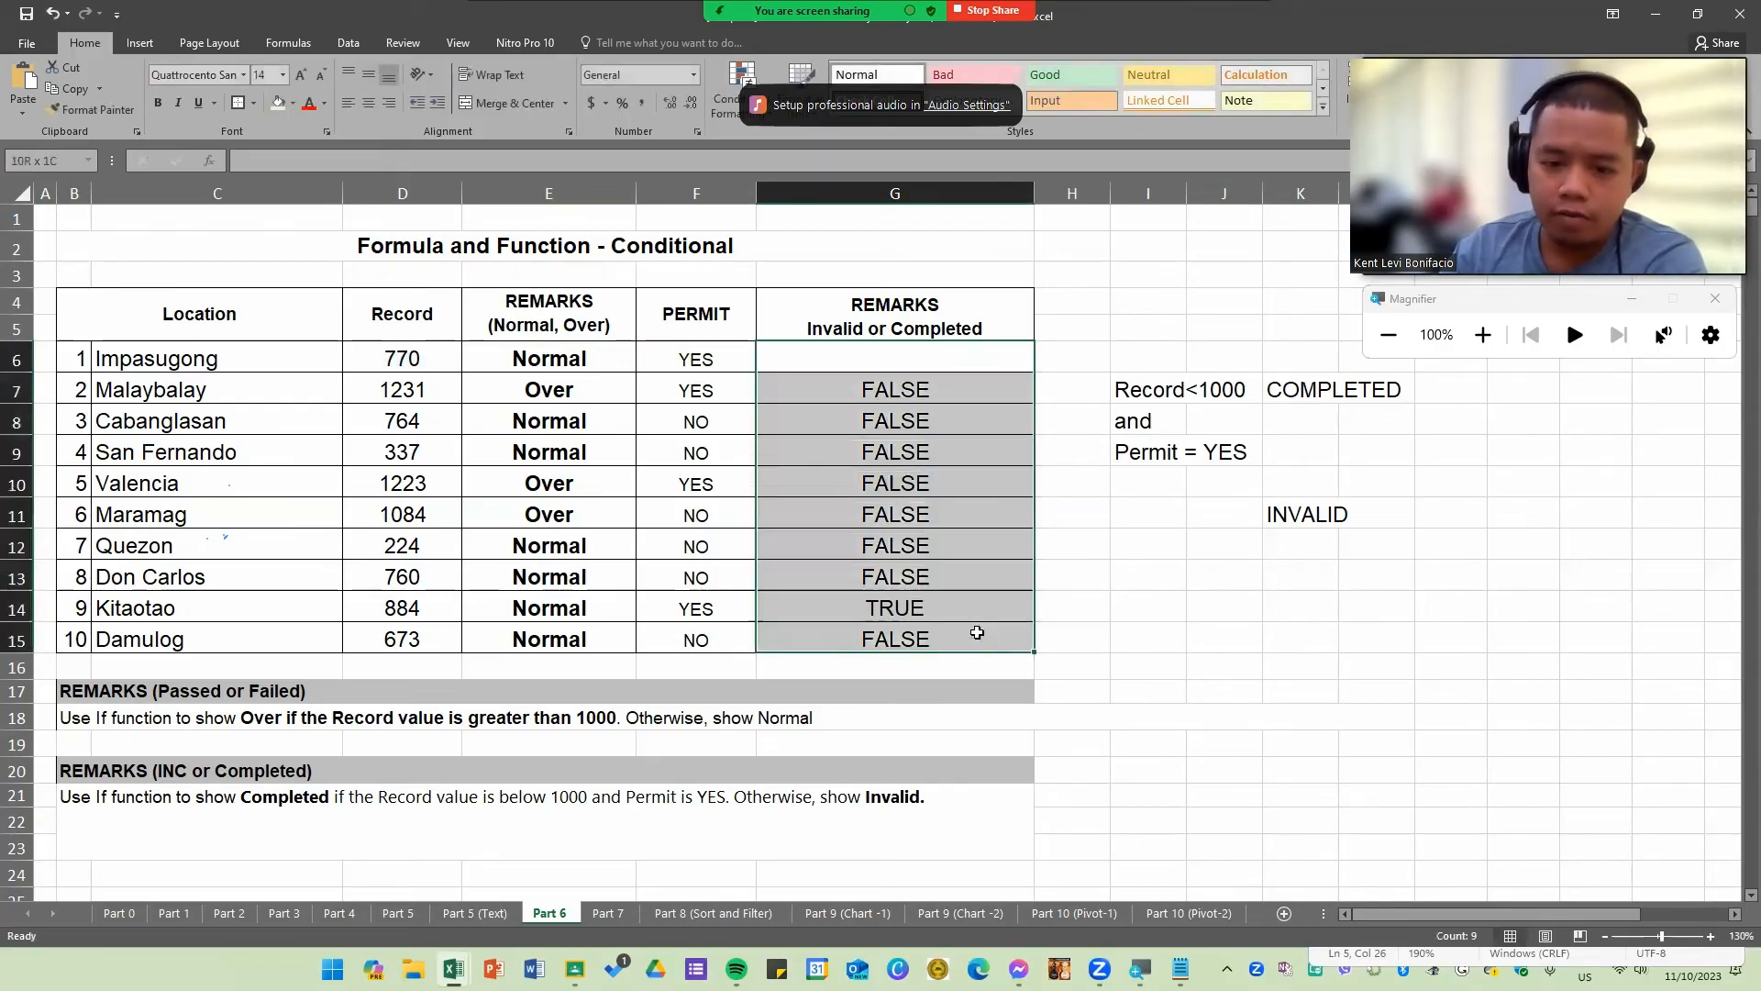
{"action": "key", "text": "Delete"}
Step: Begin an IF formula in G6, leaving the logical test empty and moving to the next argument
{"action": "left_click", "coordinate": [893, 362]}
{"action": "type", "text": "=if()"}
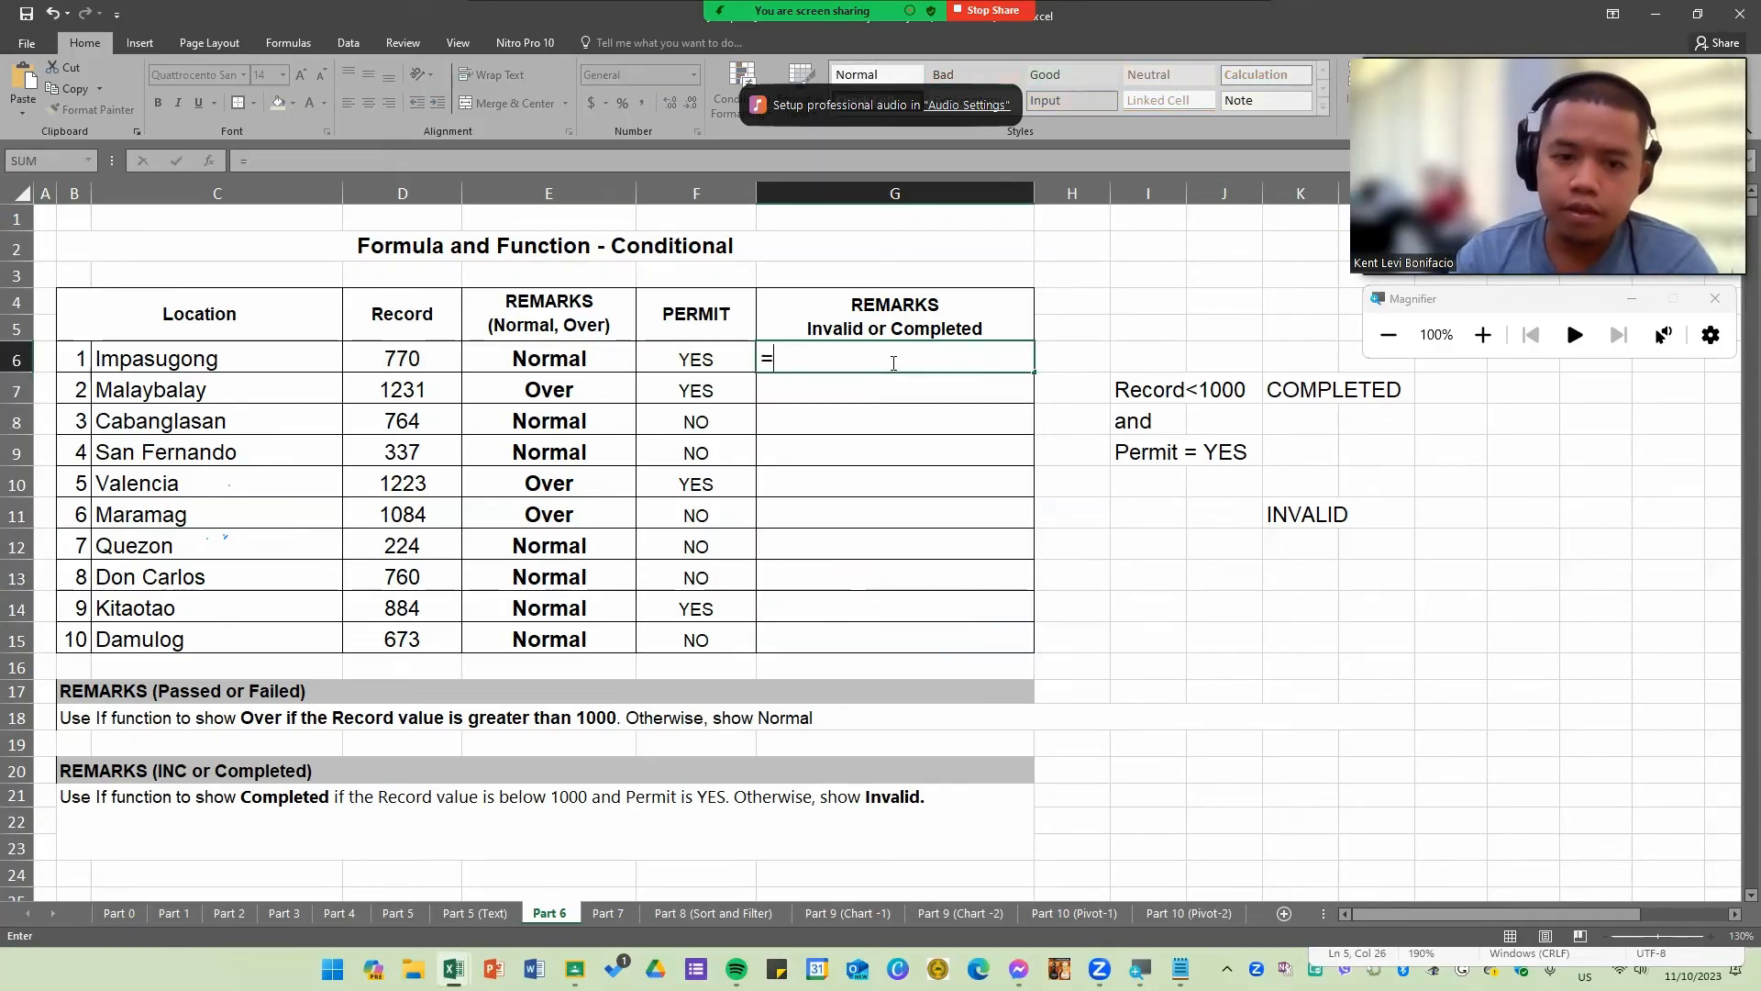
{"action": "key", "text": "BackSpace"}
{"action": "key", "text": "BackSpace"}
{"action": "key", "text": "BackSpace"}
{"action": "key", "text": "BackSpace"}
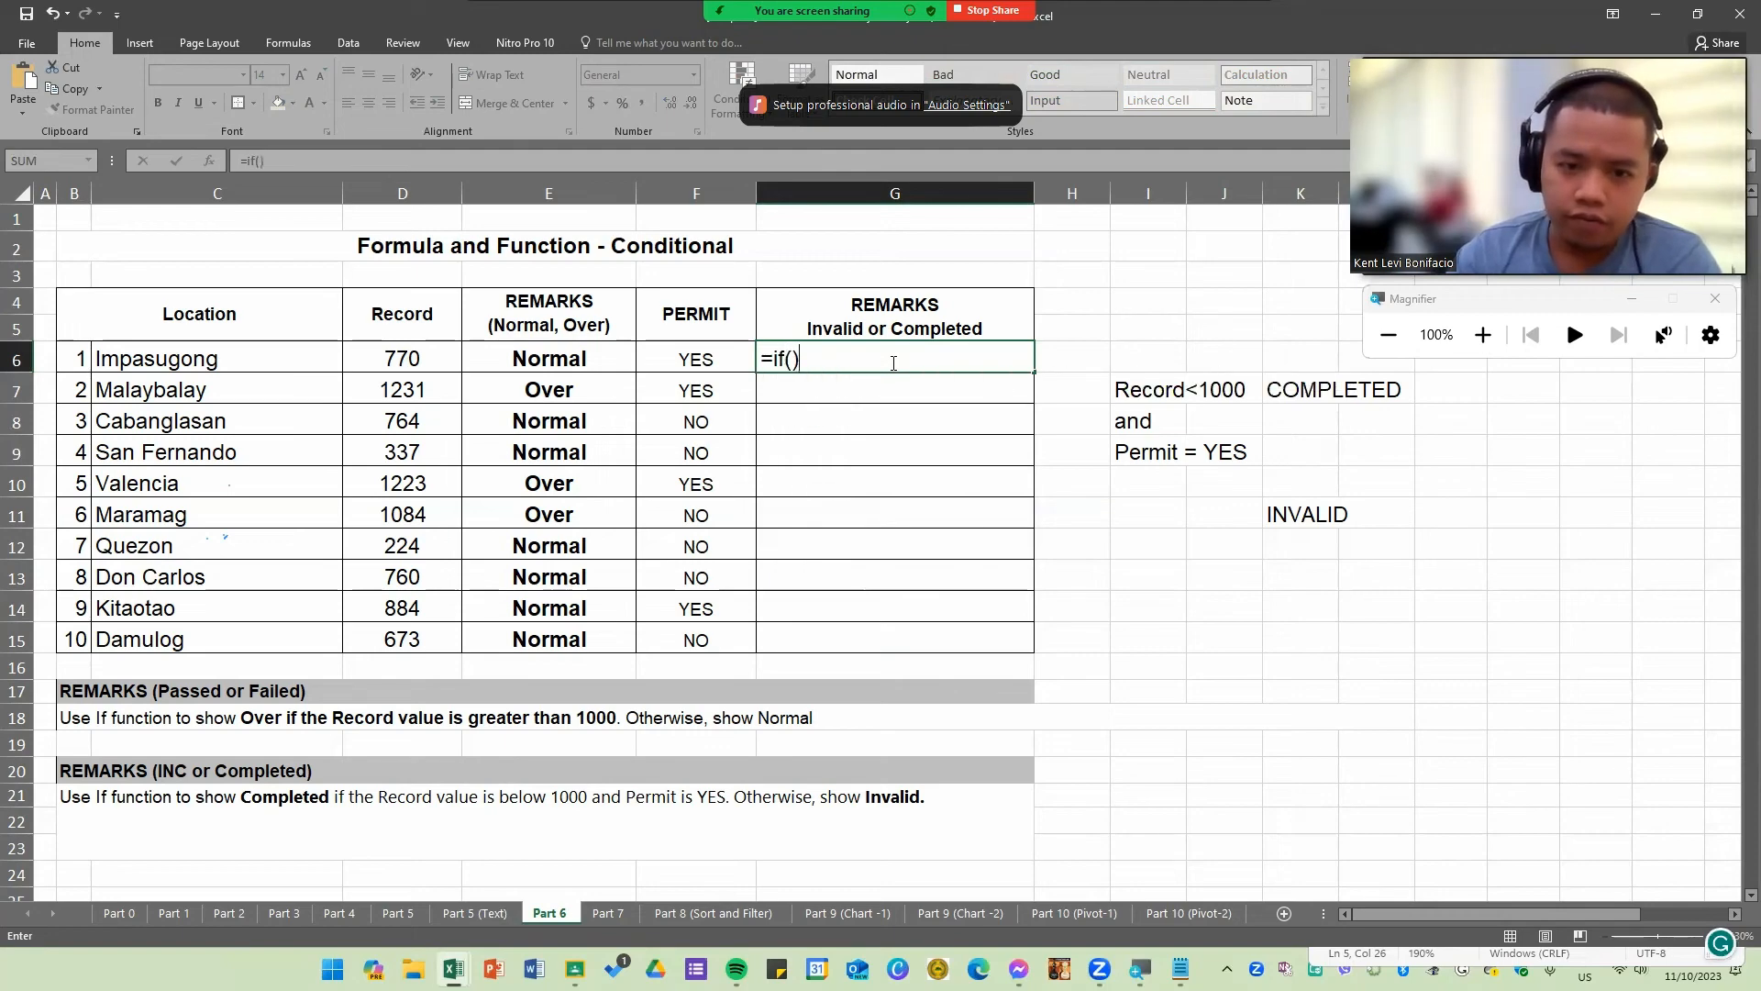
{"action": "type", "text": "("}
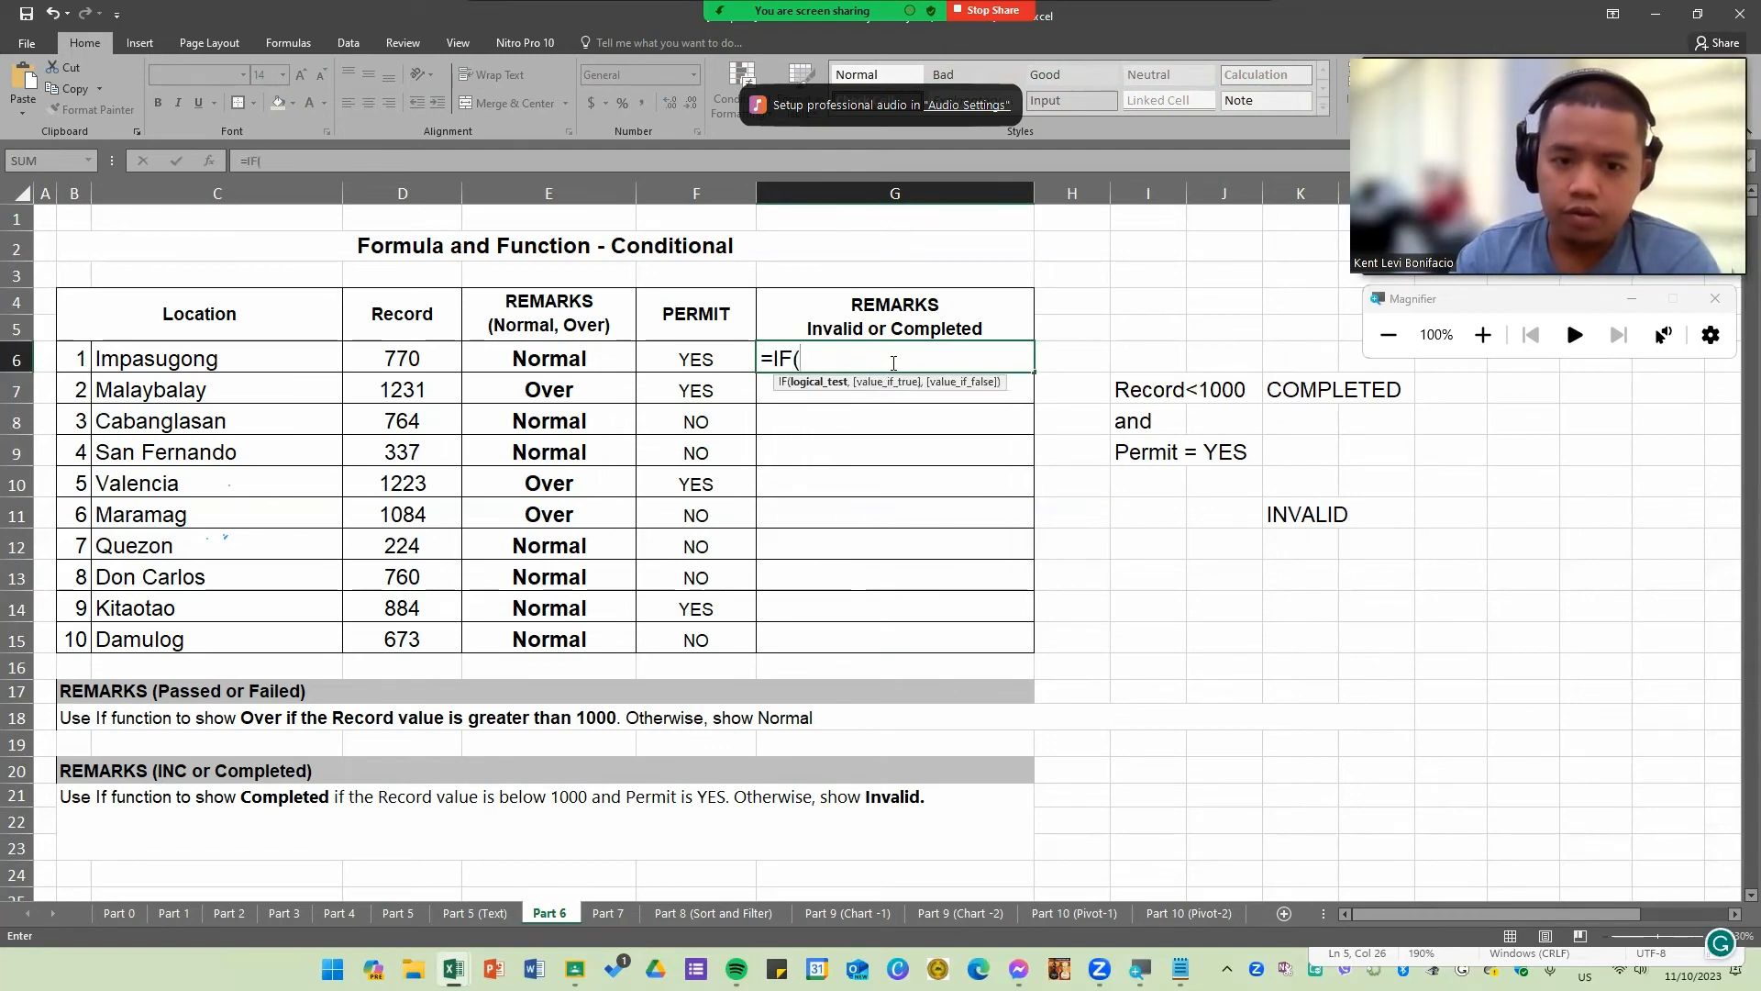
{"action": "type", "text": ","}
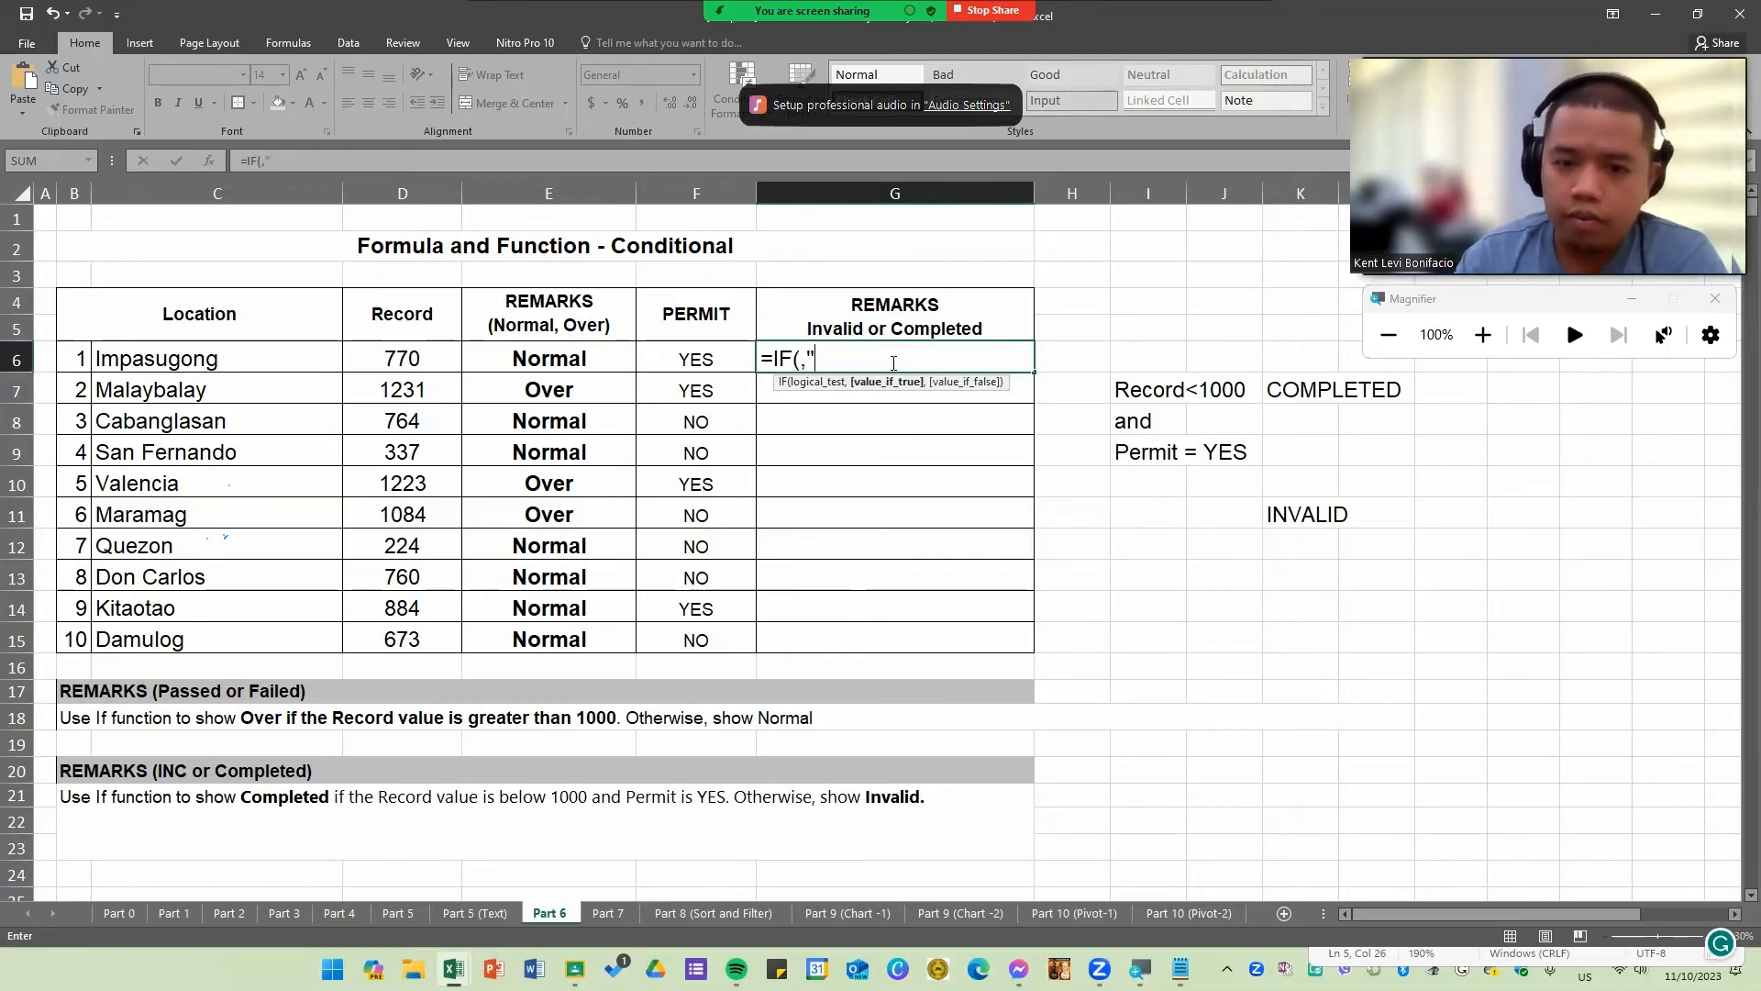
{"action": "type", "text": "\"COMPL"}
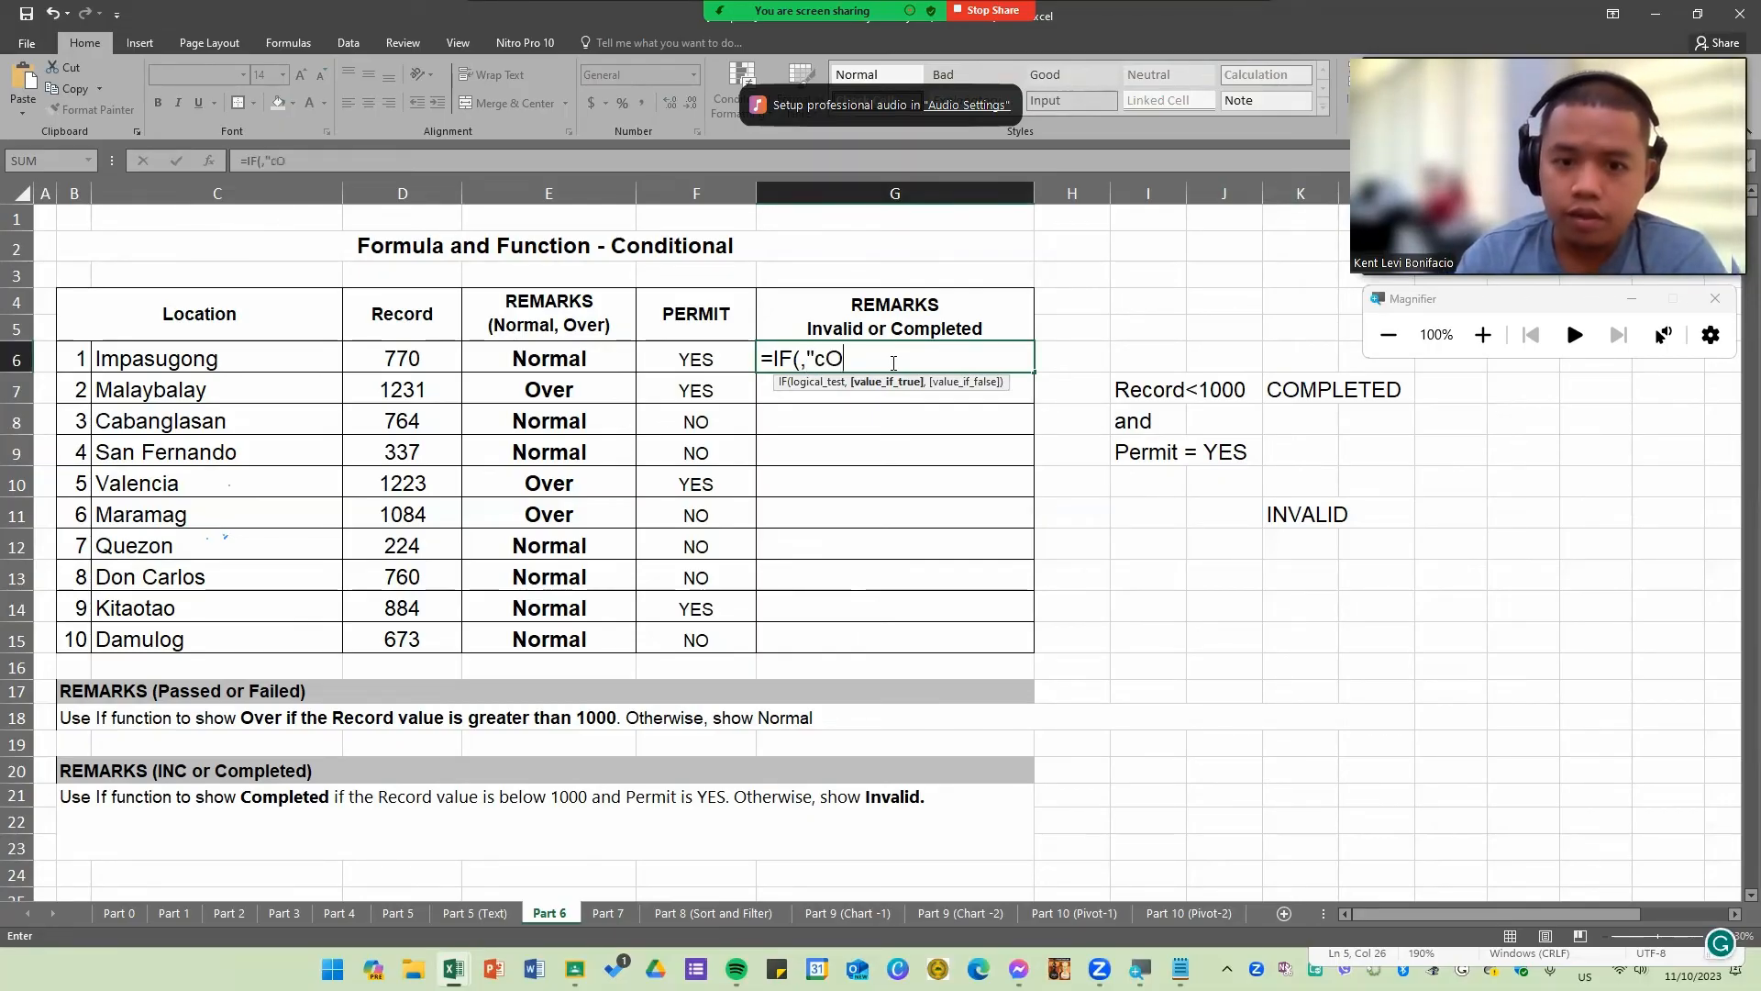
Step: Enter "Completed" as the IF's true result and "Invalid" as its false result in G6
{"action": "key", "text": "BackSpace"}
{"action": "key", "text": "BackSpace"}
{"action": "key", "text": "BackSpace"}
{"action": "key", "text": "BackSpace"}
{"action": "key", "text": "BackSpace"}
{"action": "key", "text": "Caps_Lock"}
{"action": "type", "text": "Completed"}
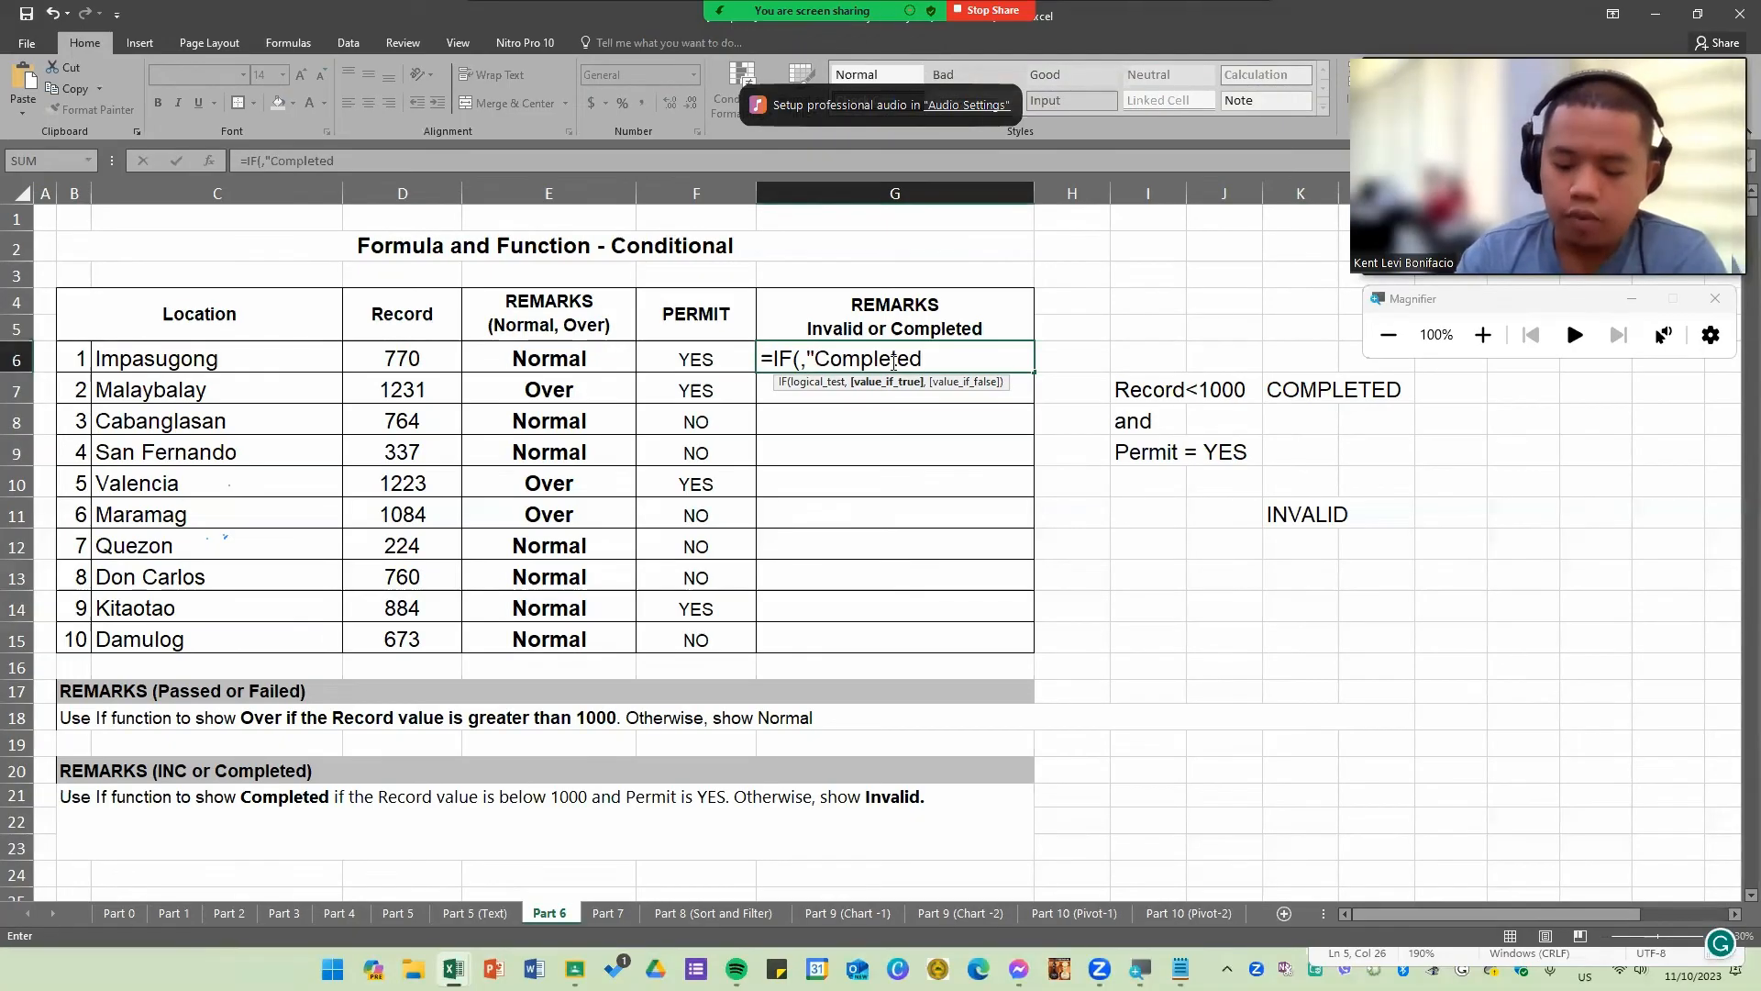
{"action": "type", "text": "\","}
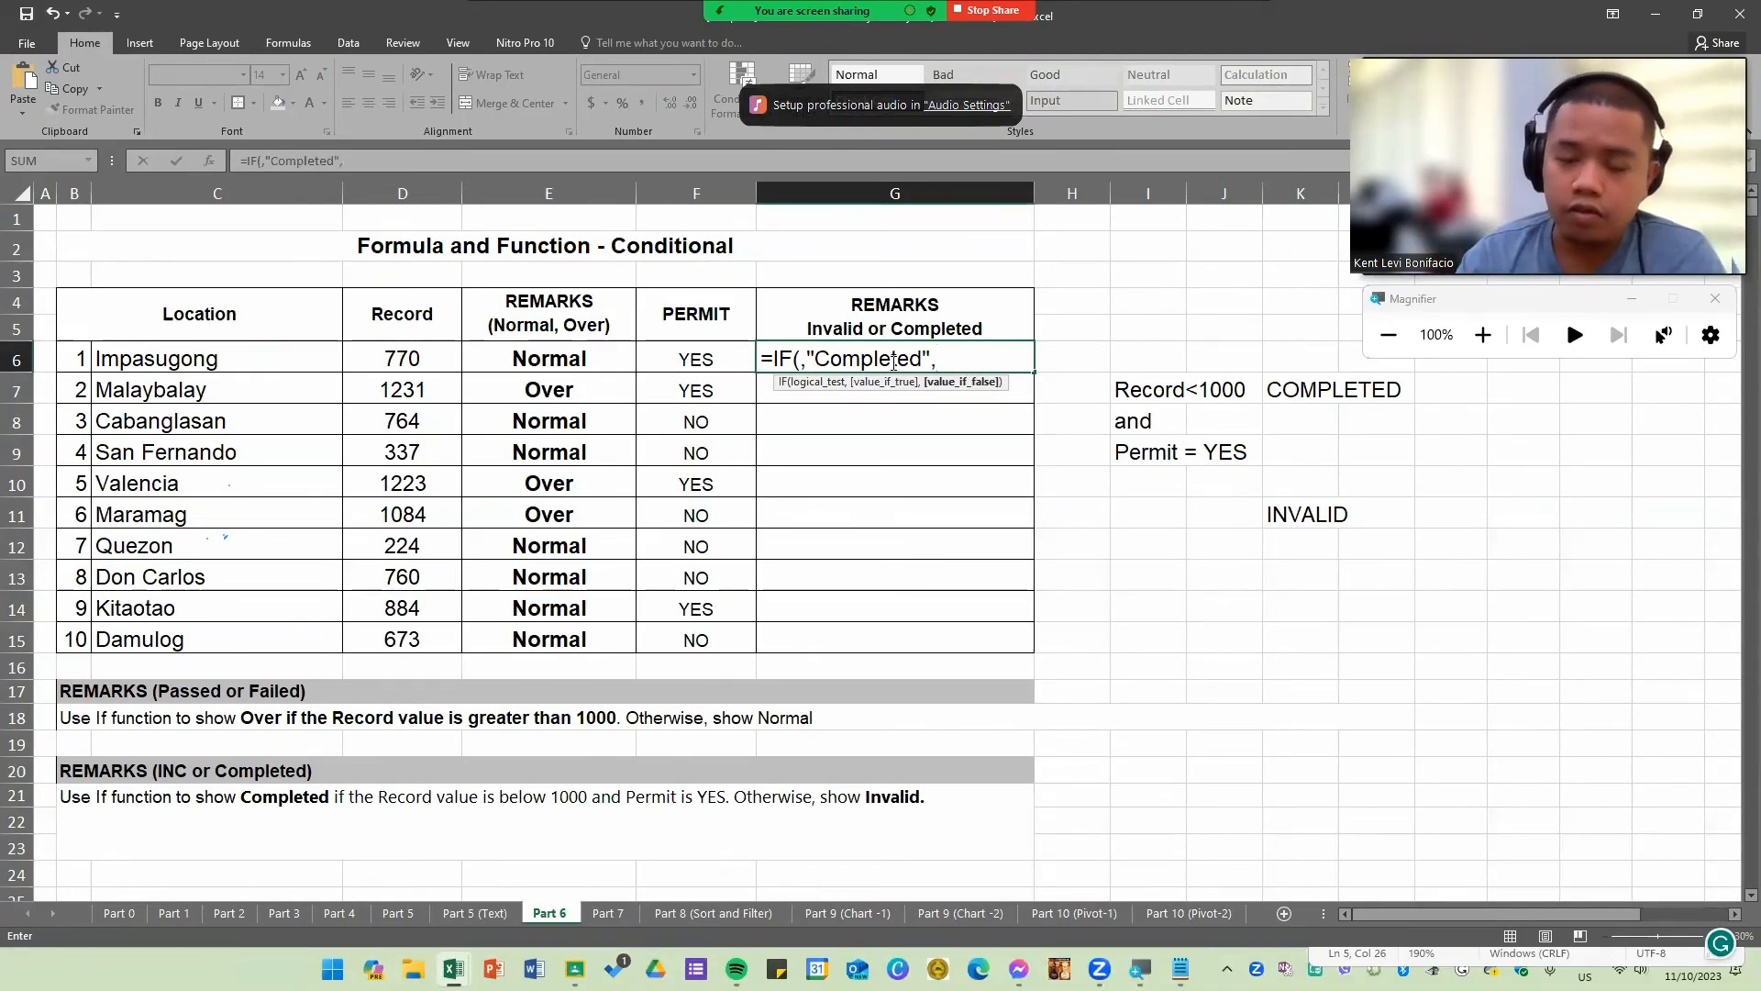
{"action": "type", "text": "\"Inva"}
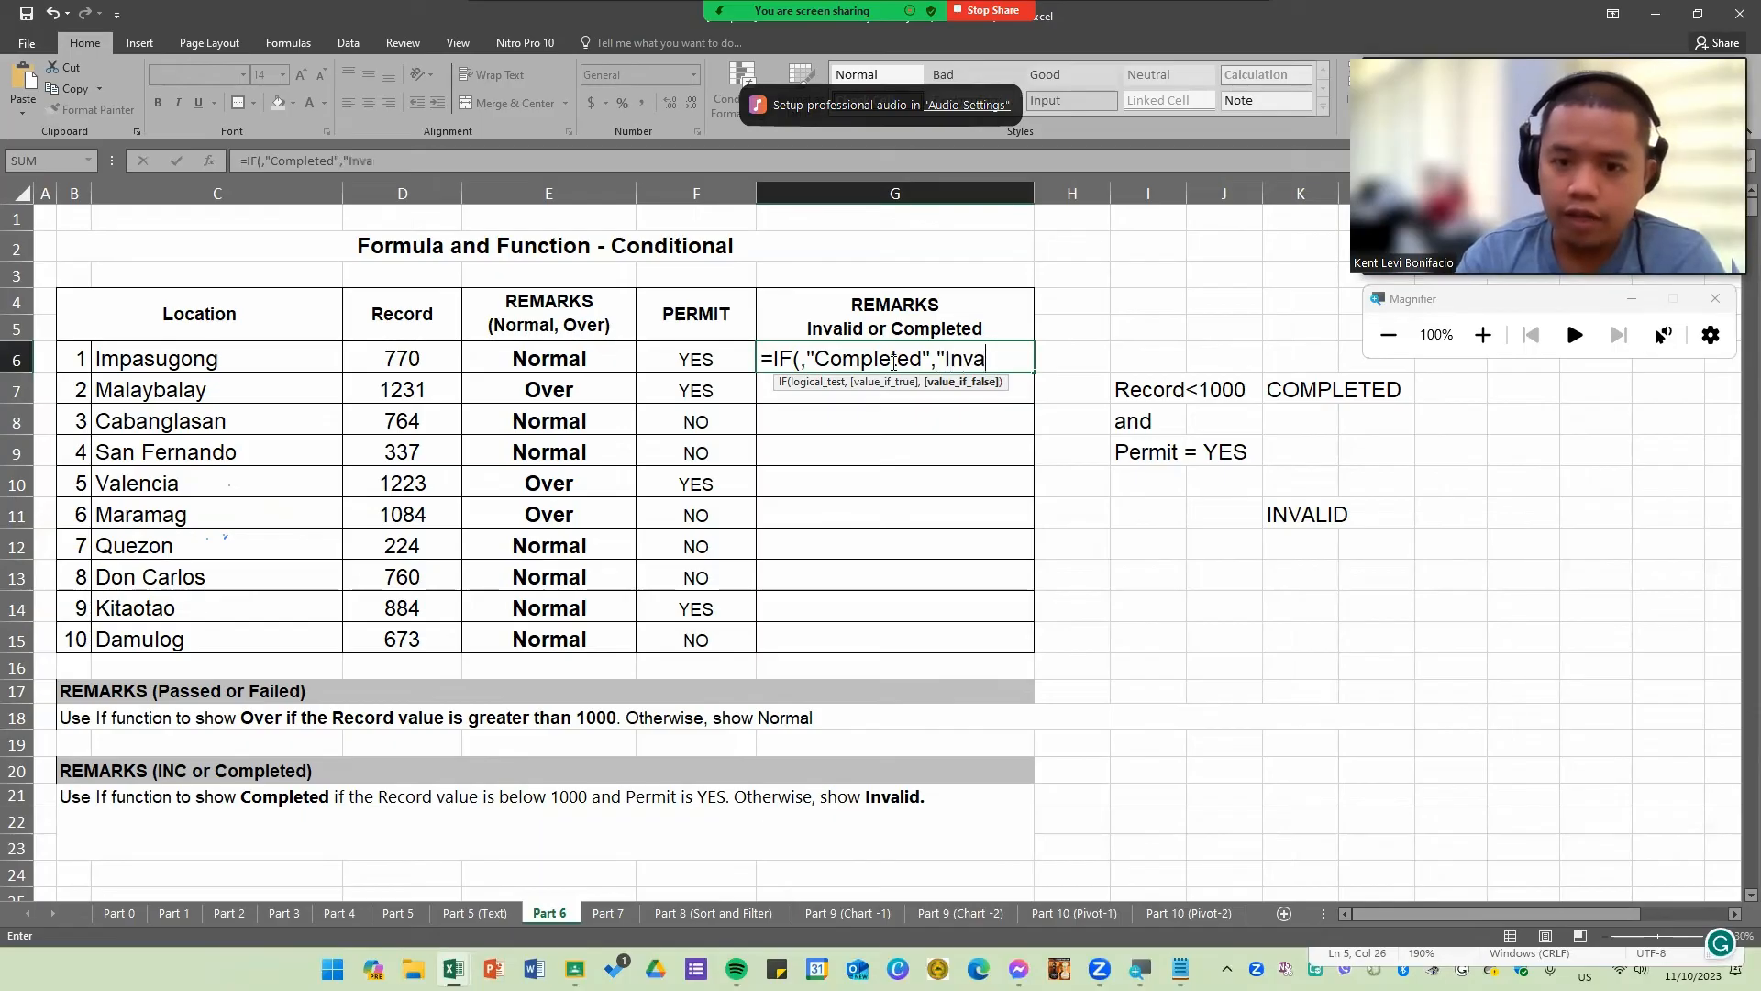
{"action": "type", "text": "lid\""}
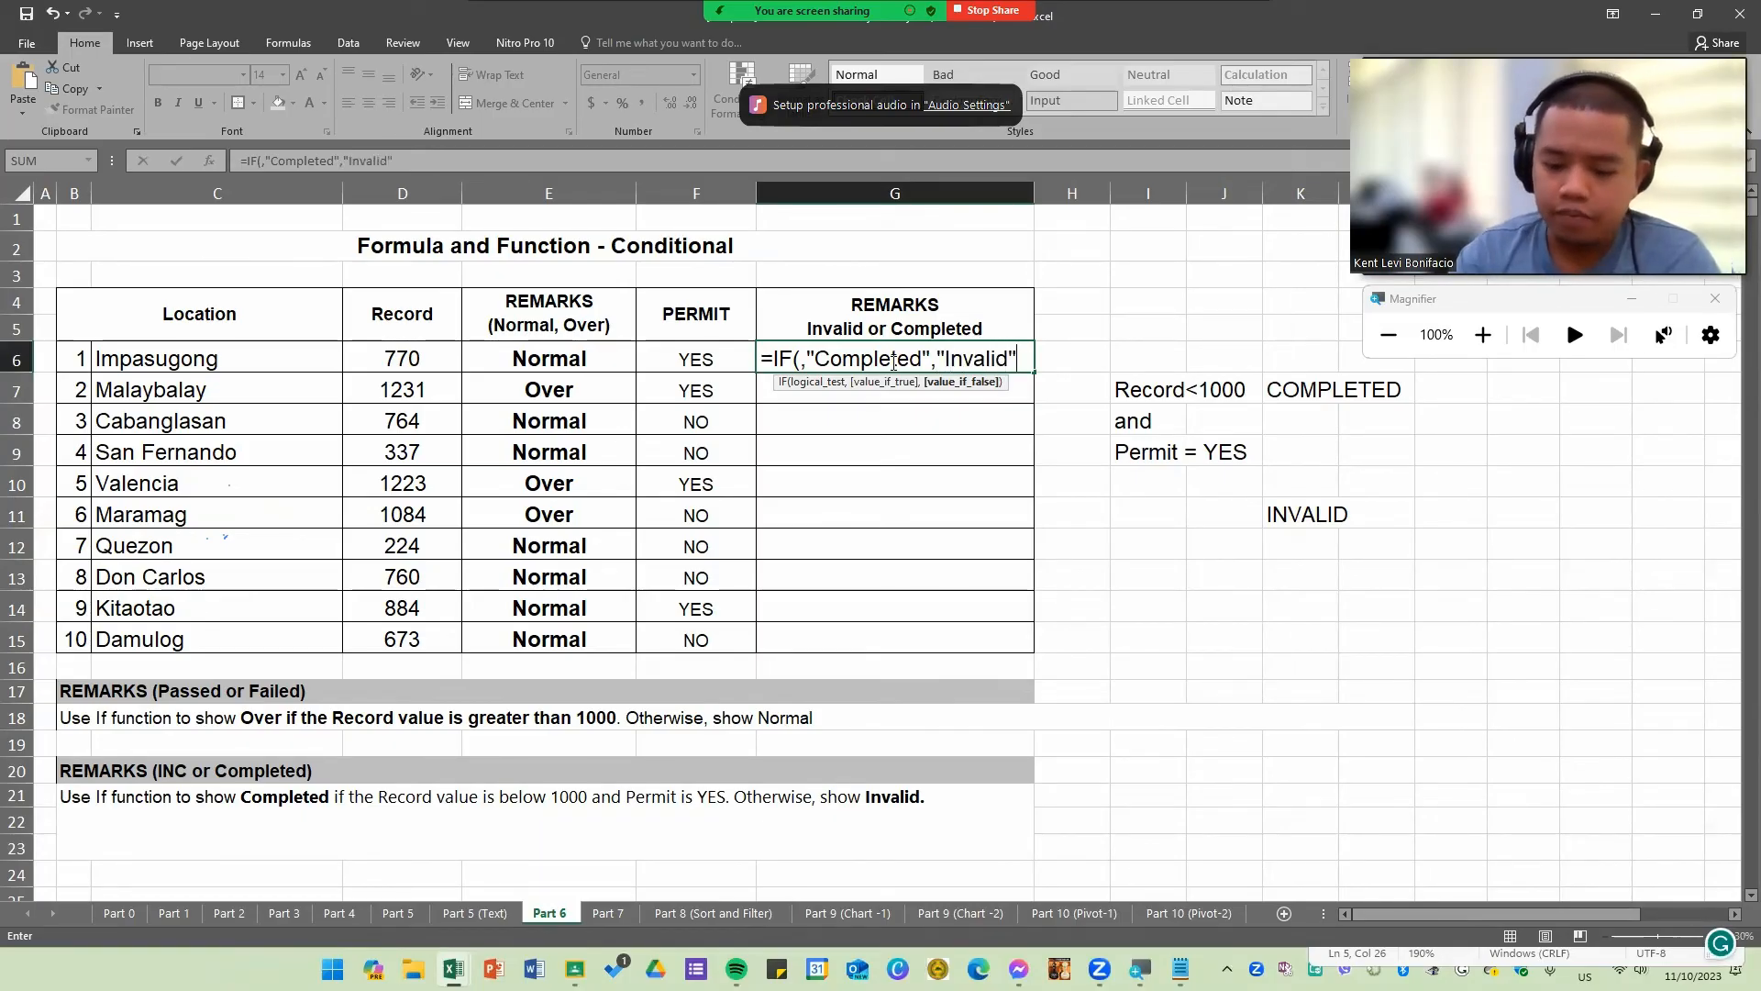
Step: Fill the empty logical test with AND(D6<1000,F6="YES") and confirm the G6 formula
{"action": "left_click", "coordinate": [826, 357]}
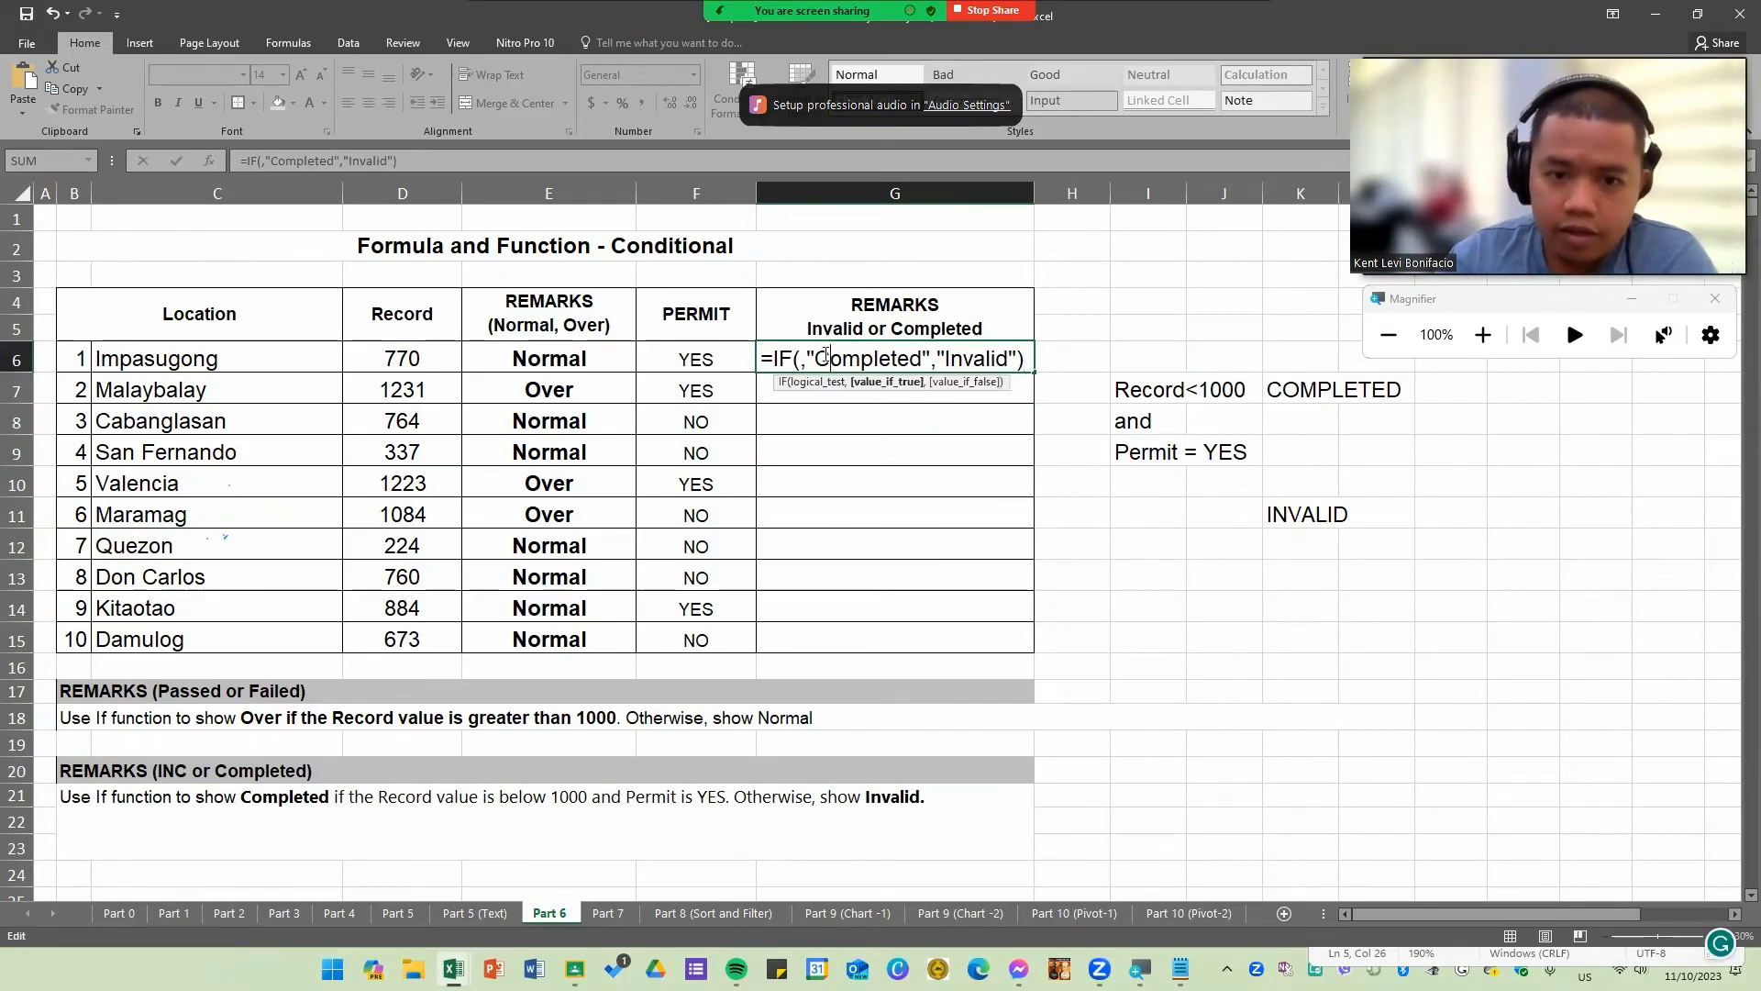
{"action": "left_click", "coordinate": [949, 358]}
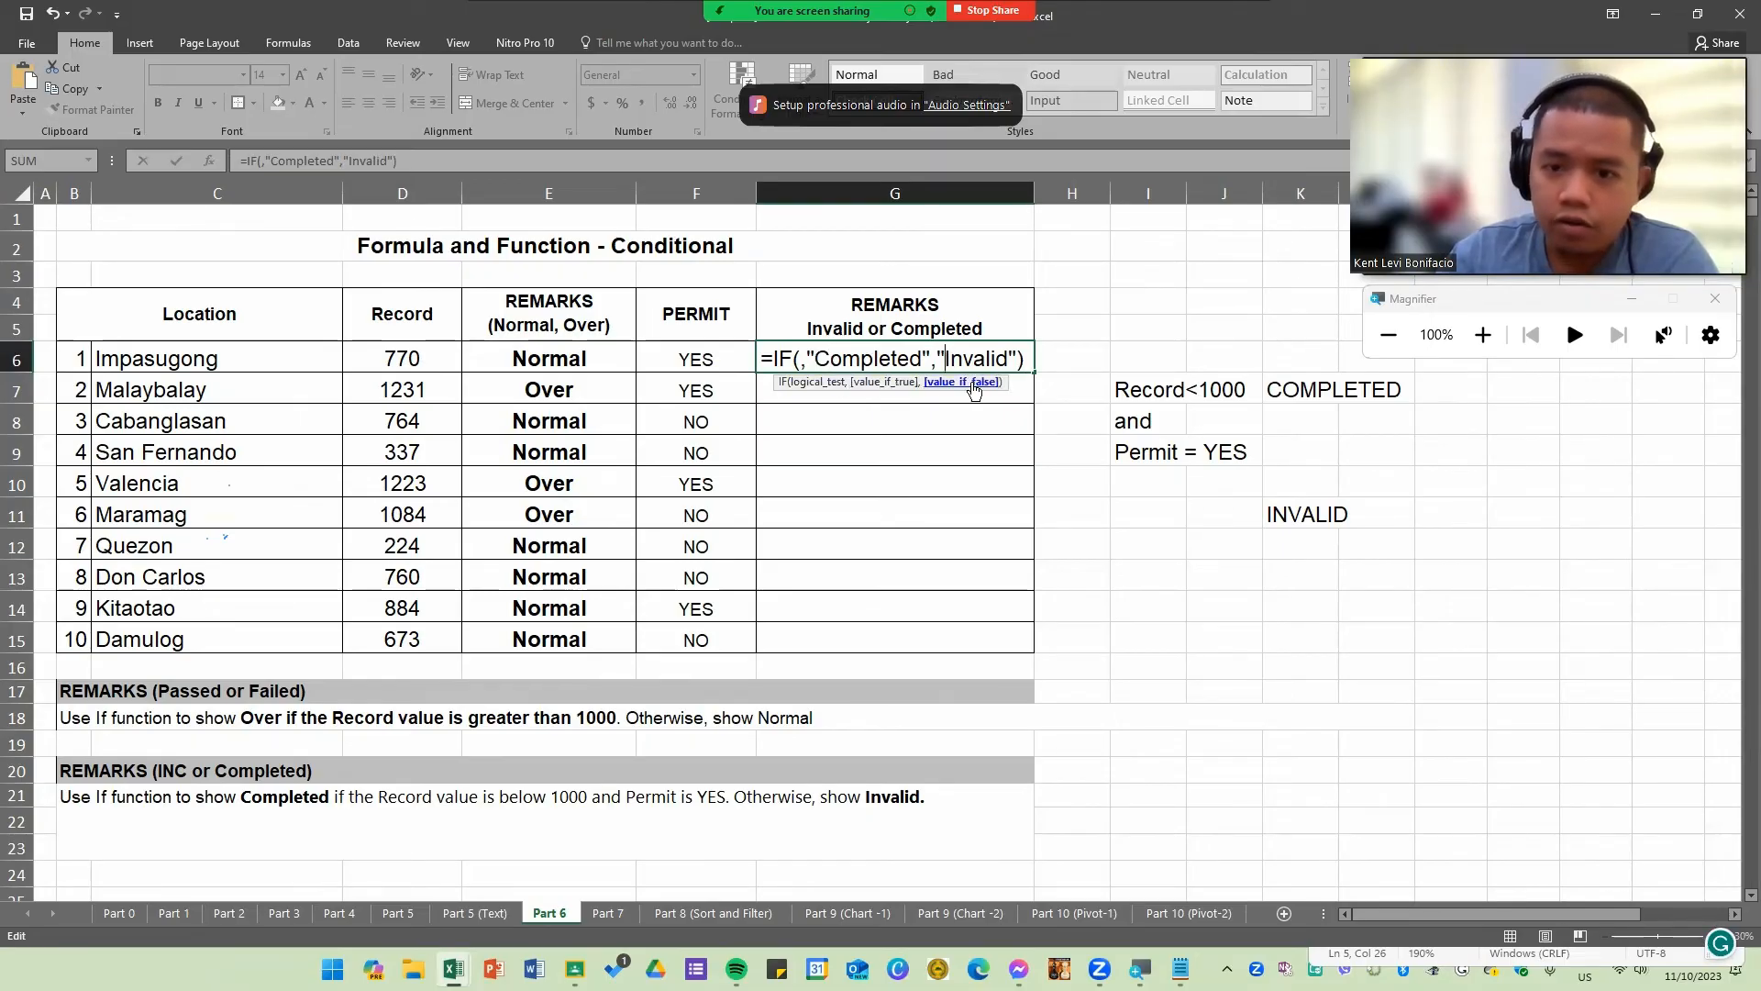
{"action": "left_click", "coordinate": [799, 359]}
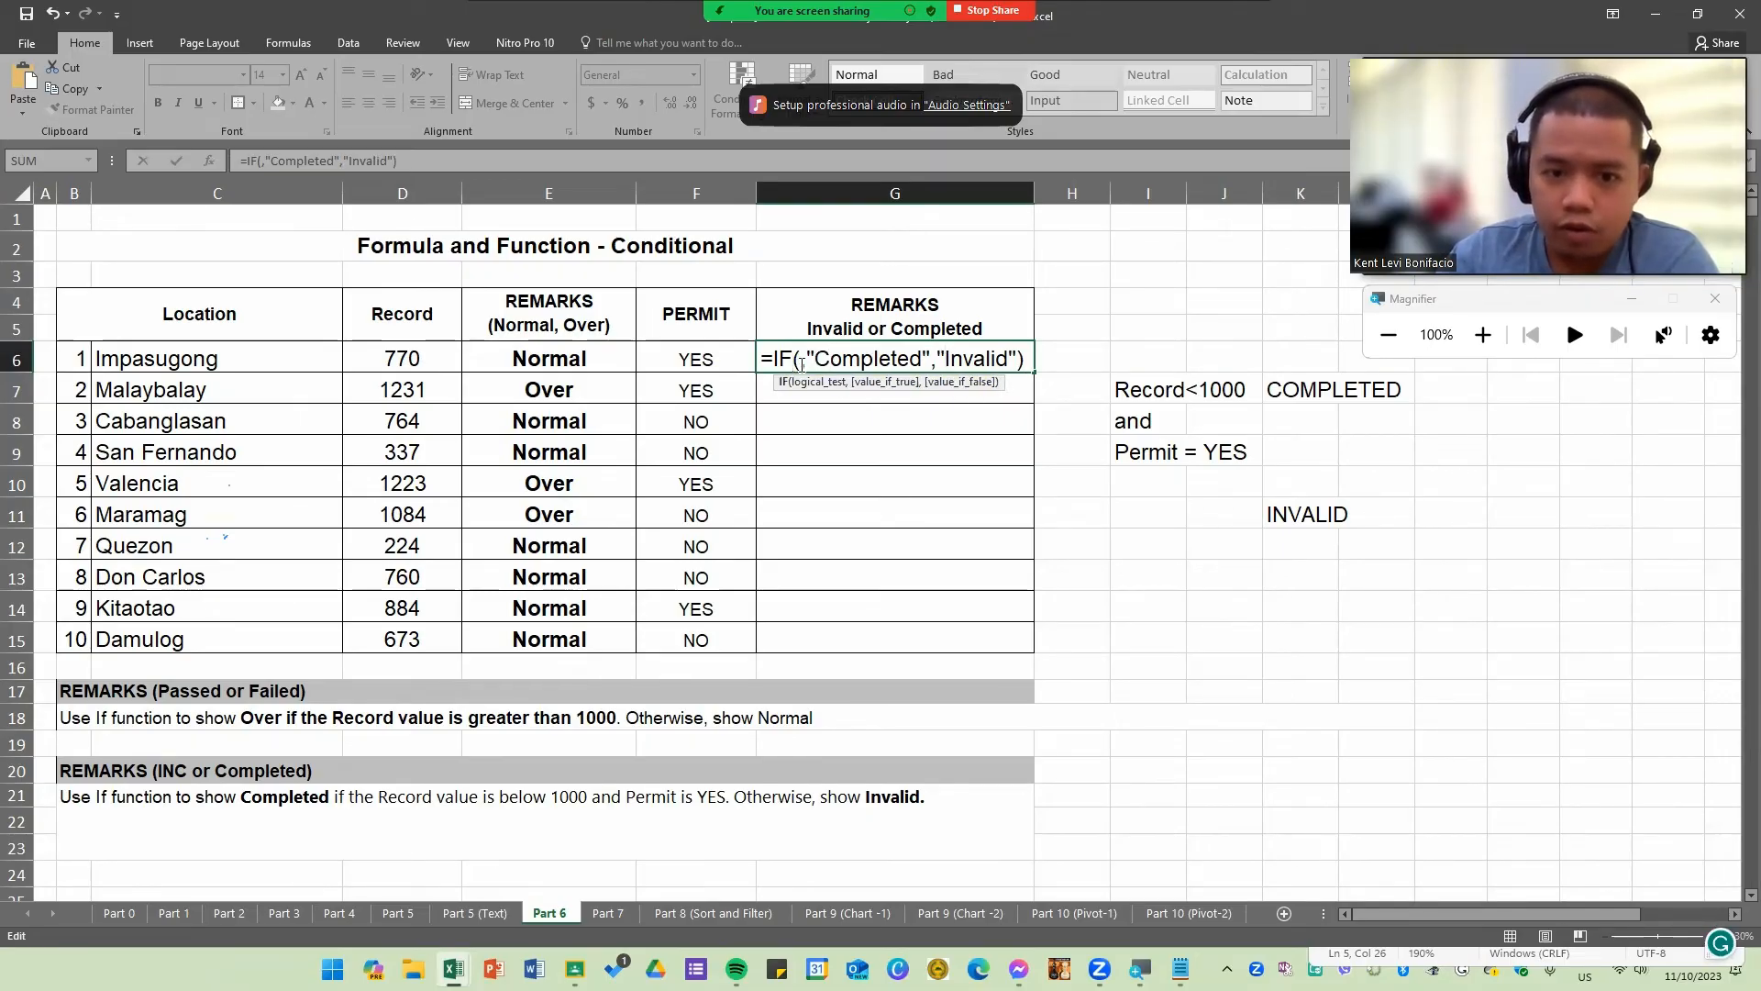
{"action": "type", "text": "ADN"}
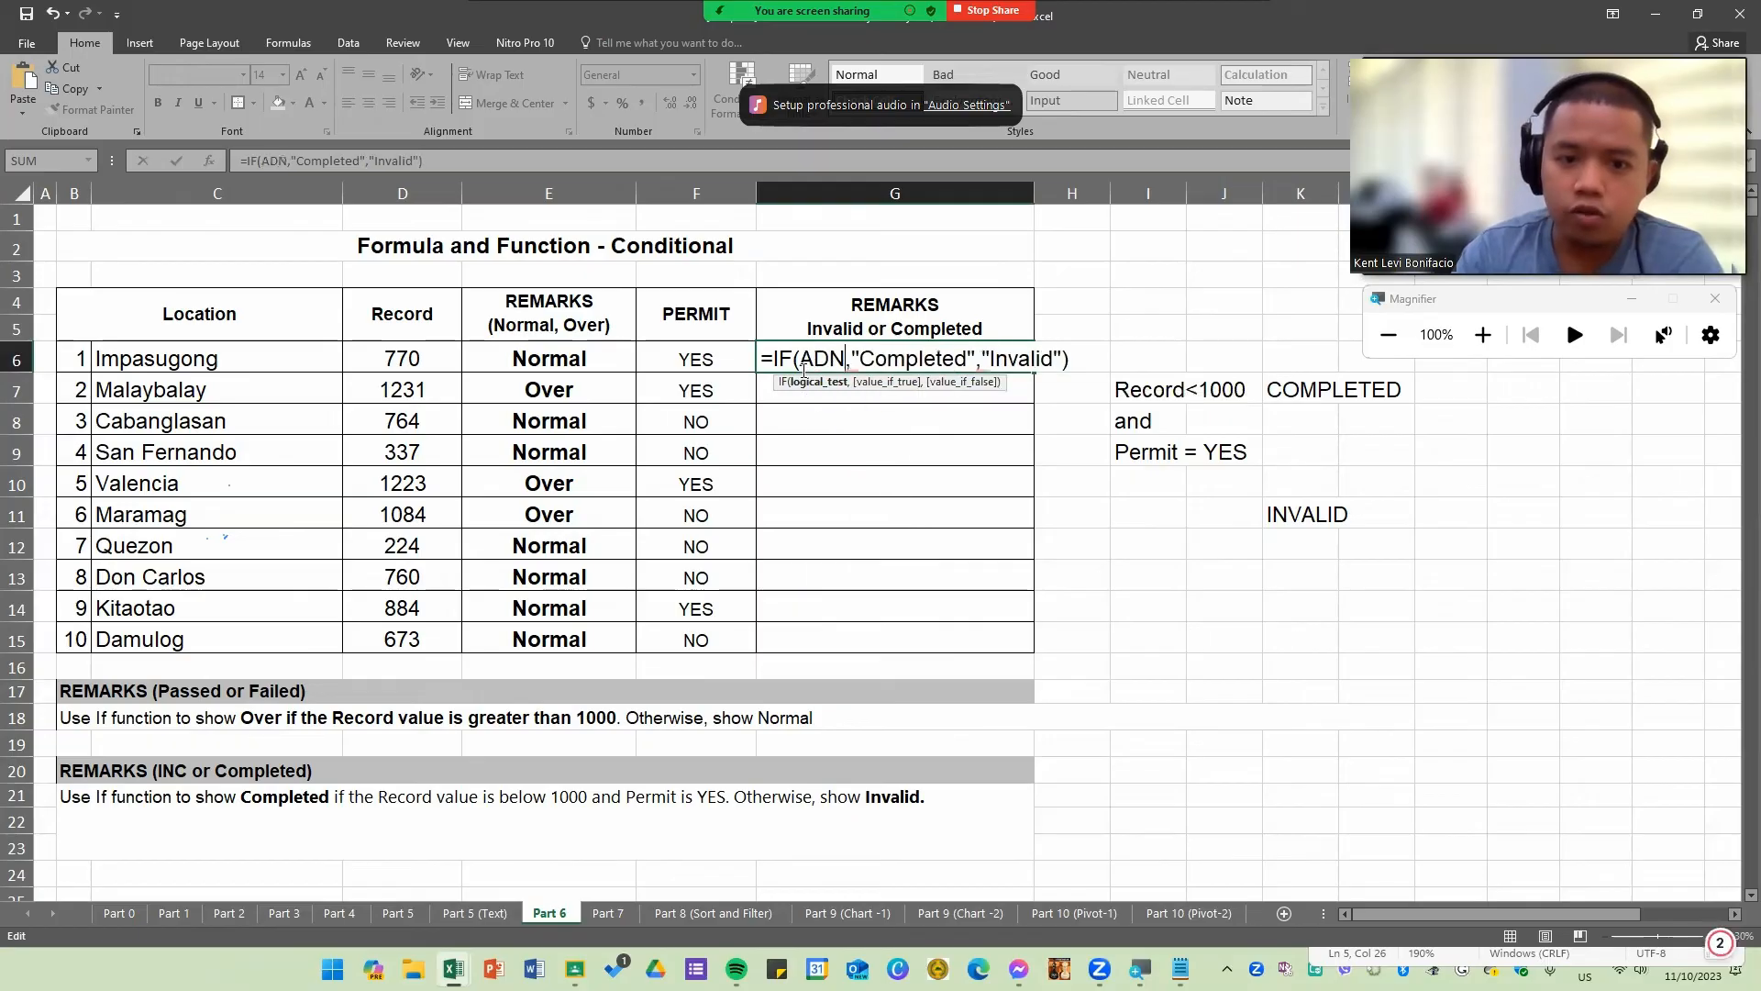
{"action": "key", "text": "BackSpace"}
{"action": "key", "text": "BackSpace"}
{"action": "type", "text": "ND()"}
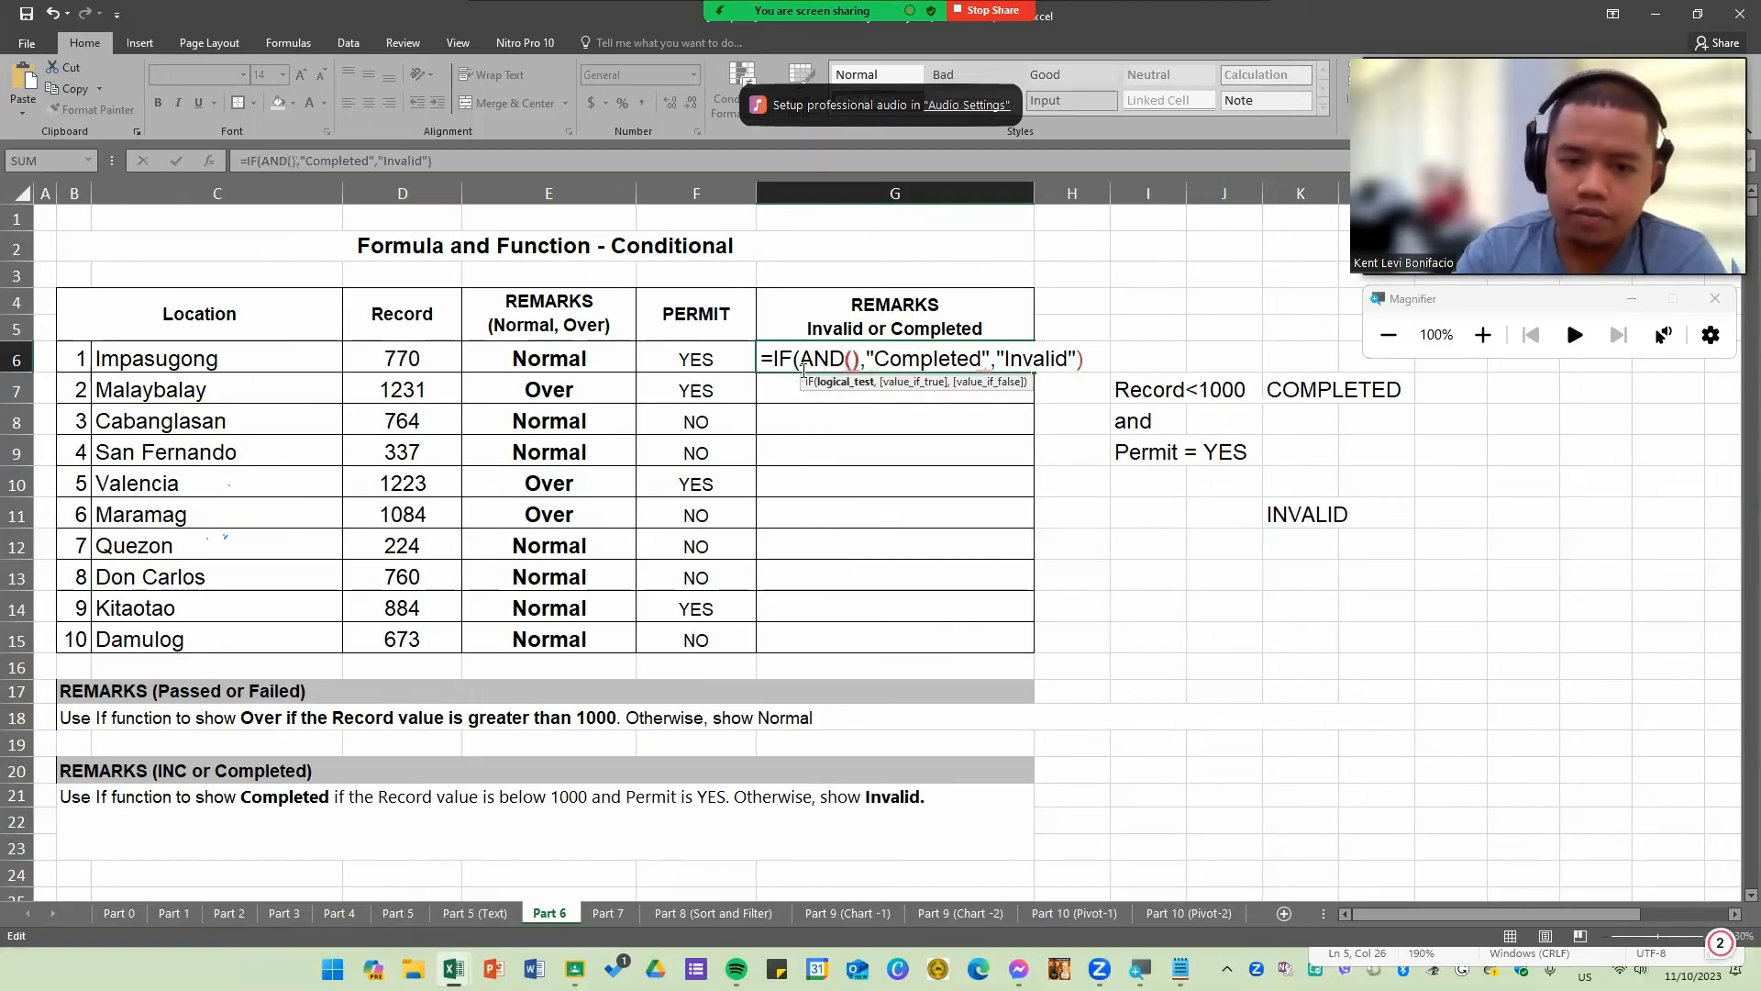
{"action": "key", "text": "Left"}
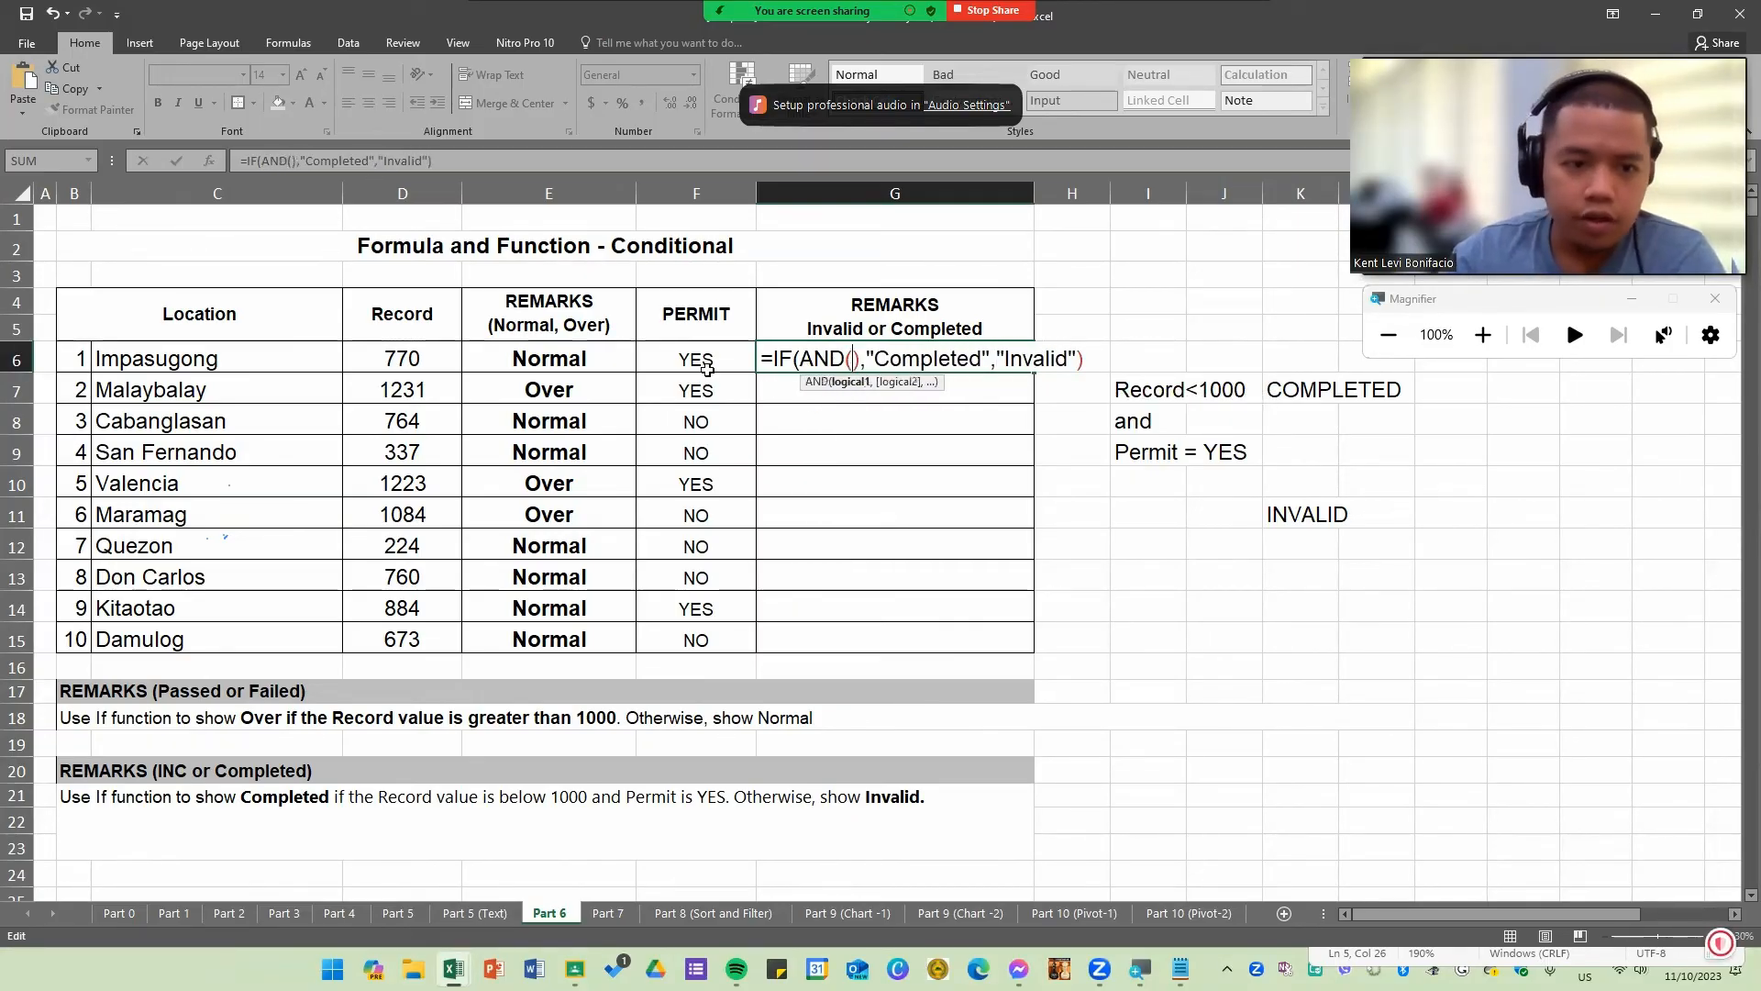
{"action": "left_click", "coordinate": [412, 359]}
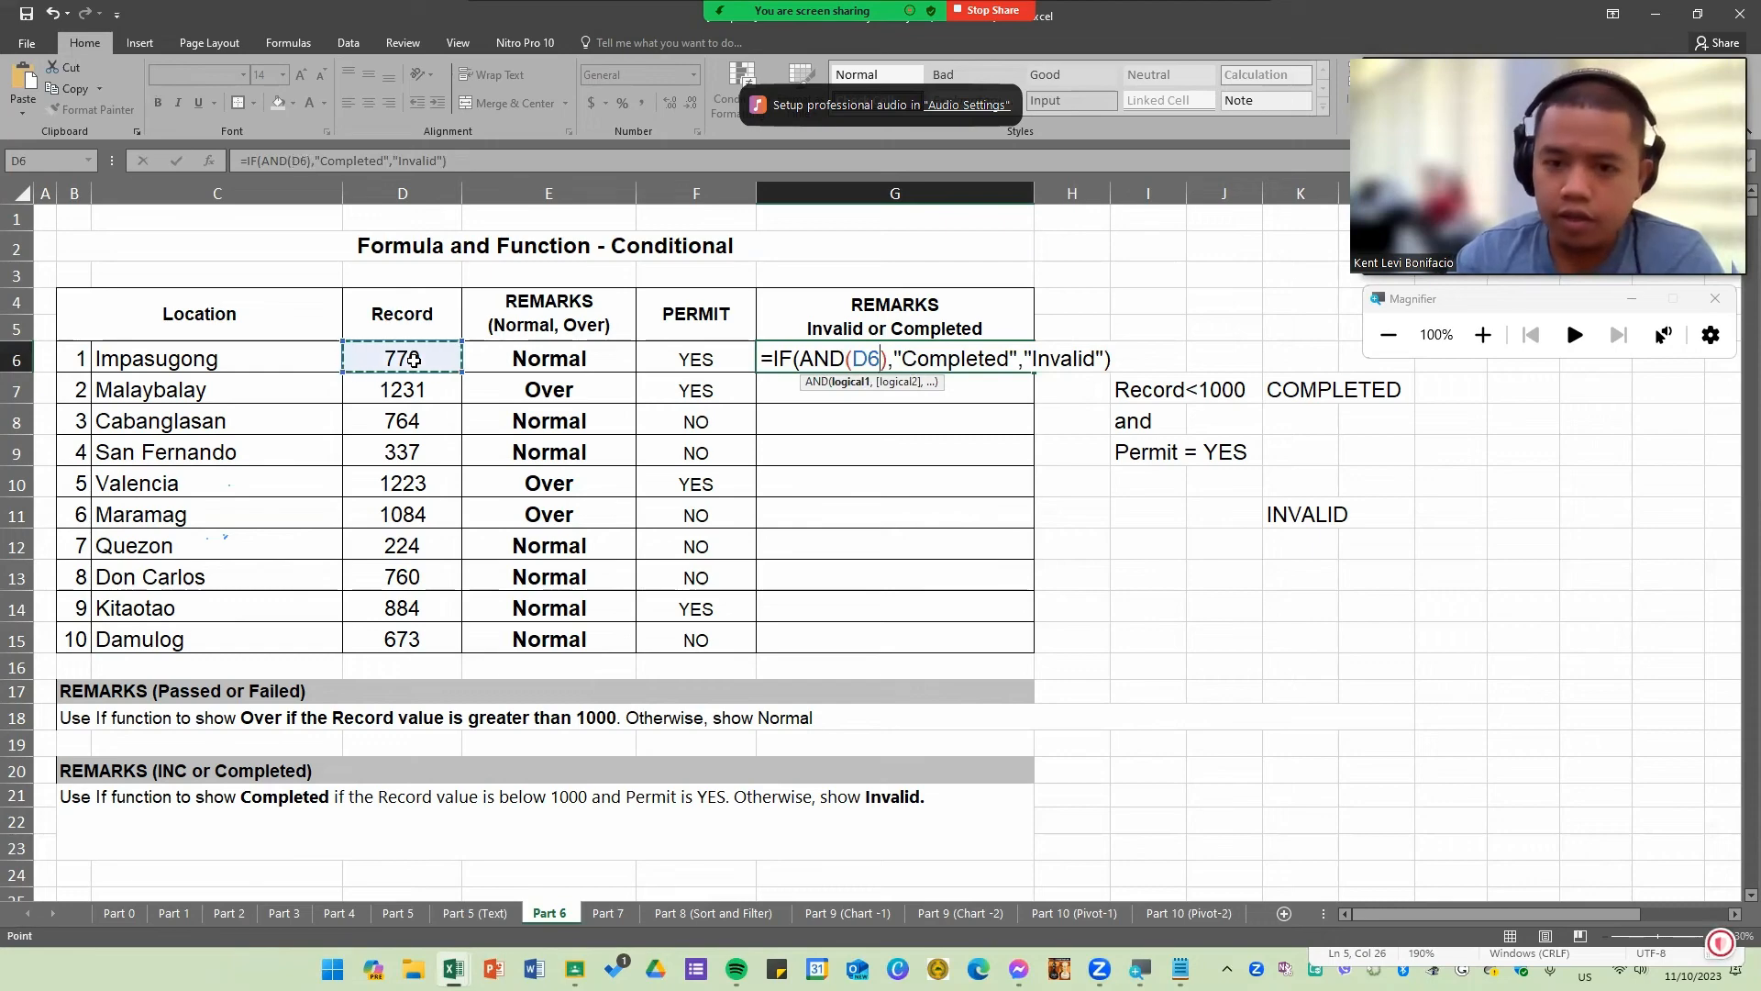
{"action": "type", "text": "<1000"}
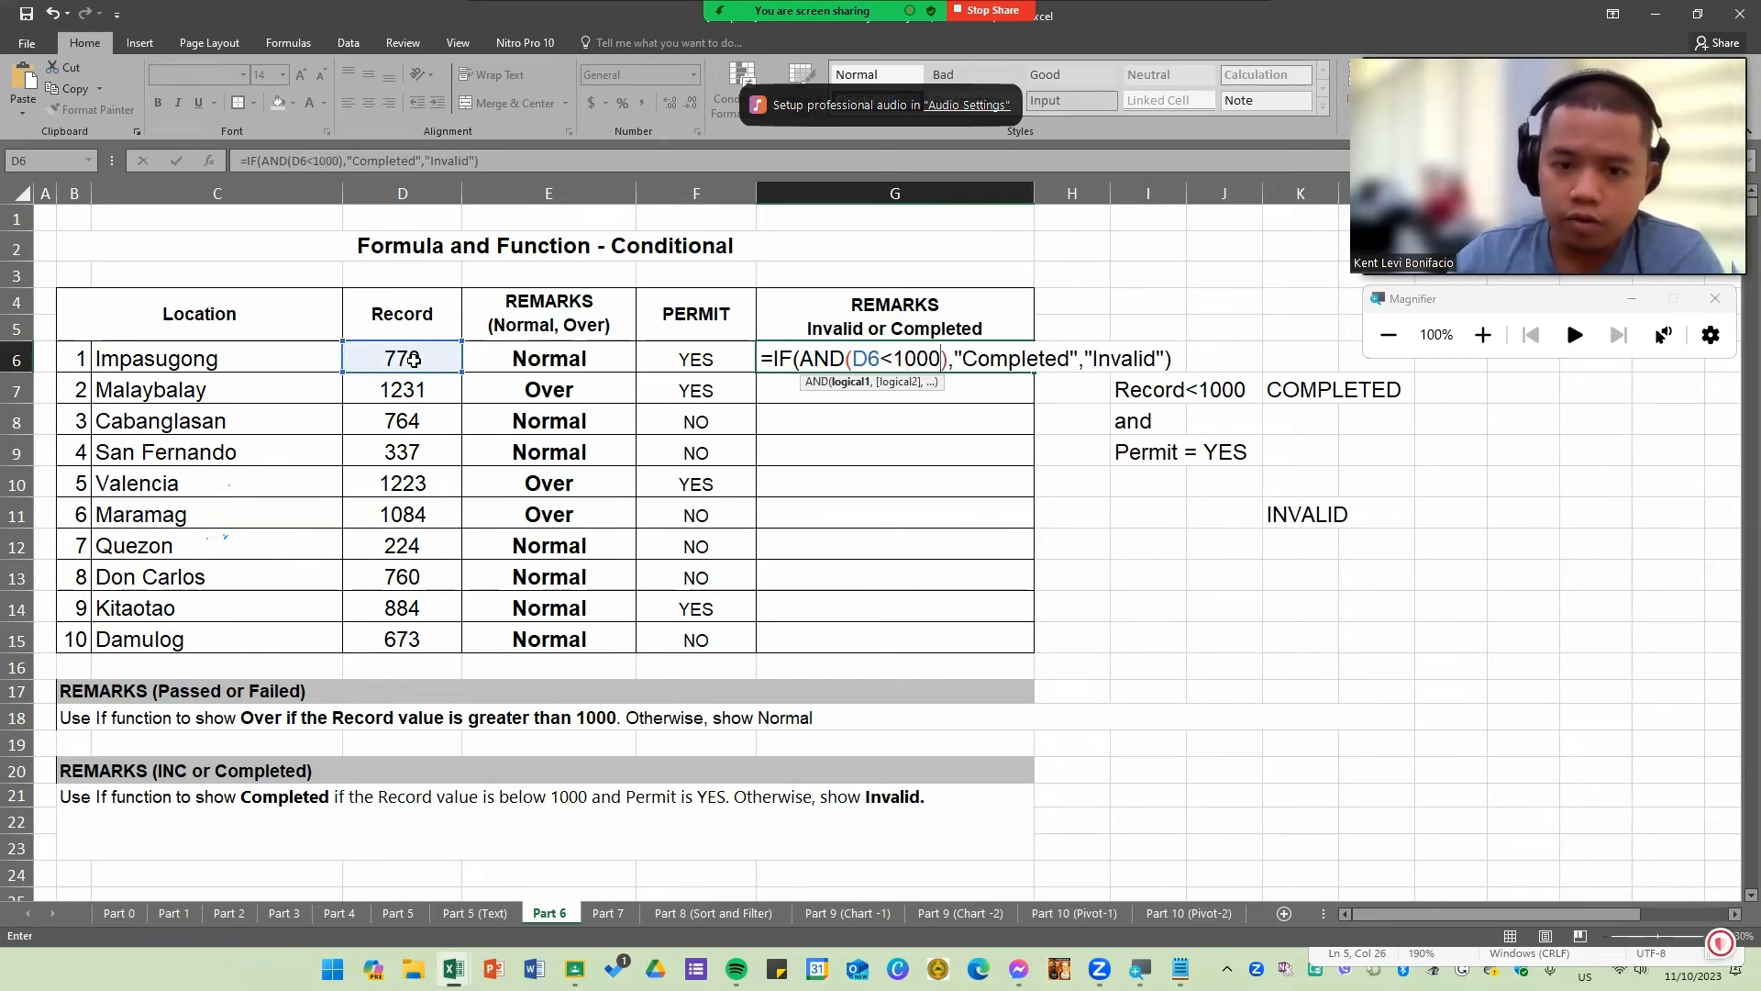
{"action": "type", "text": ","}
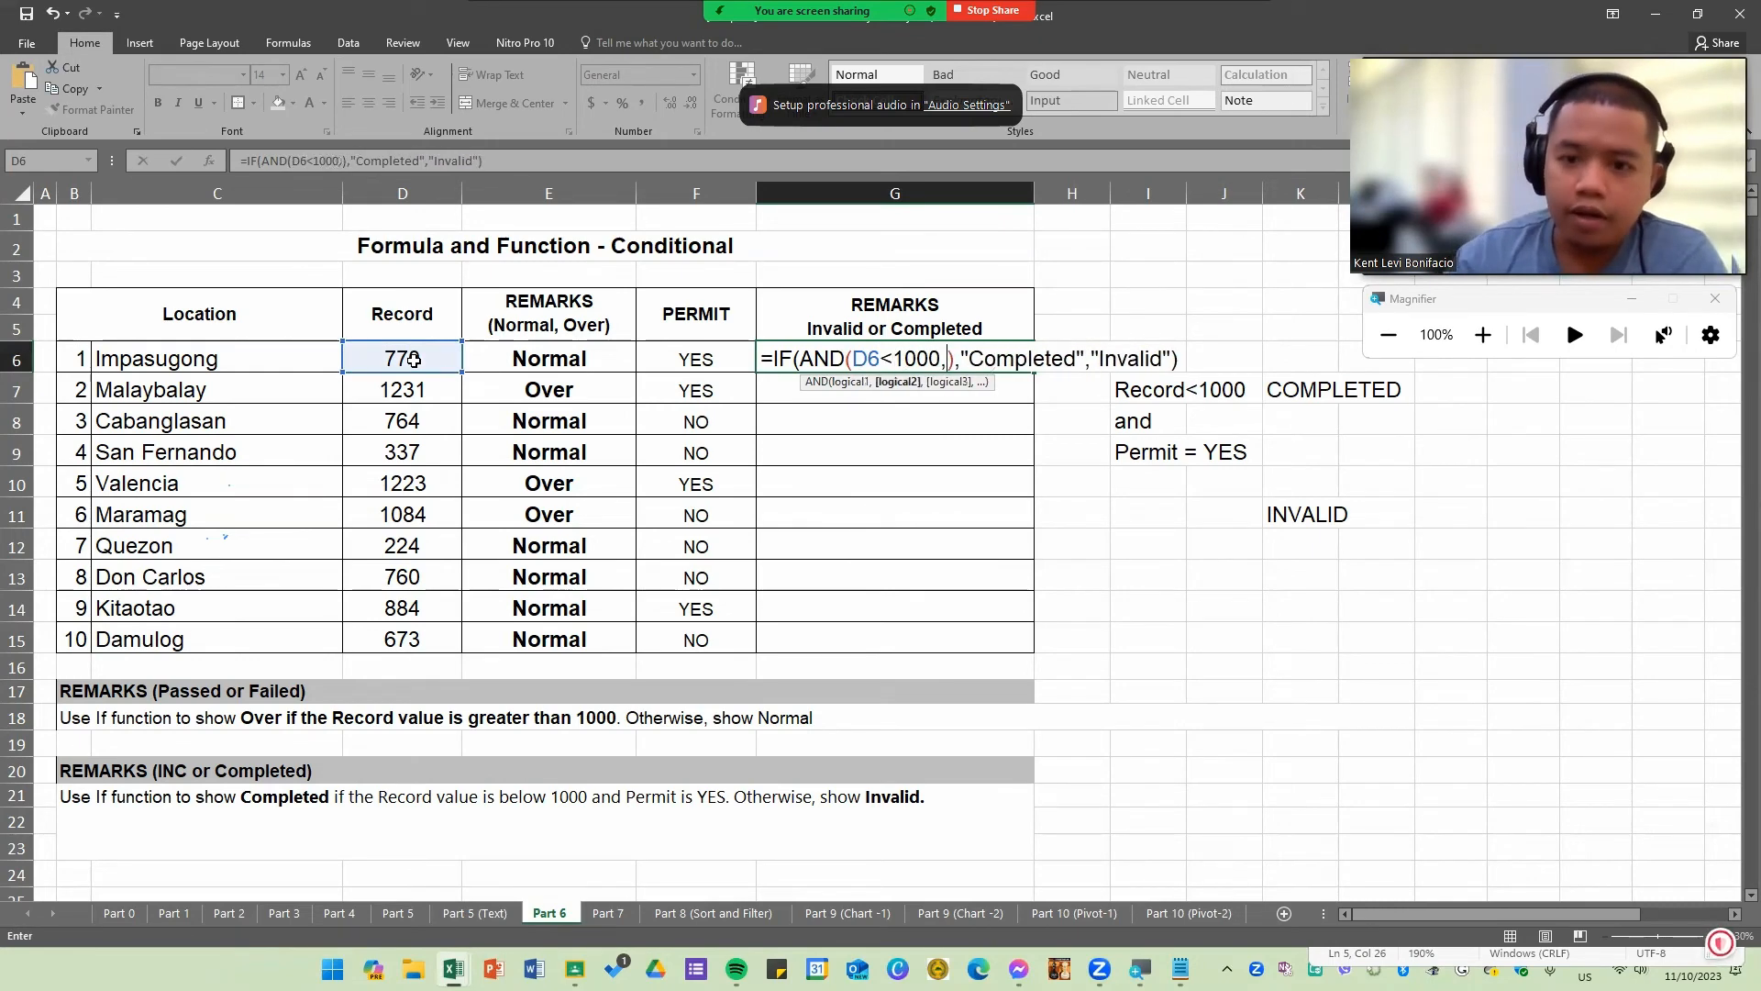
{"action": "left_click", "coordinate": [692, 359]}
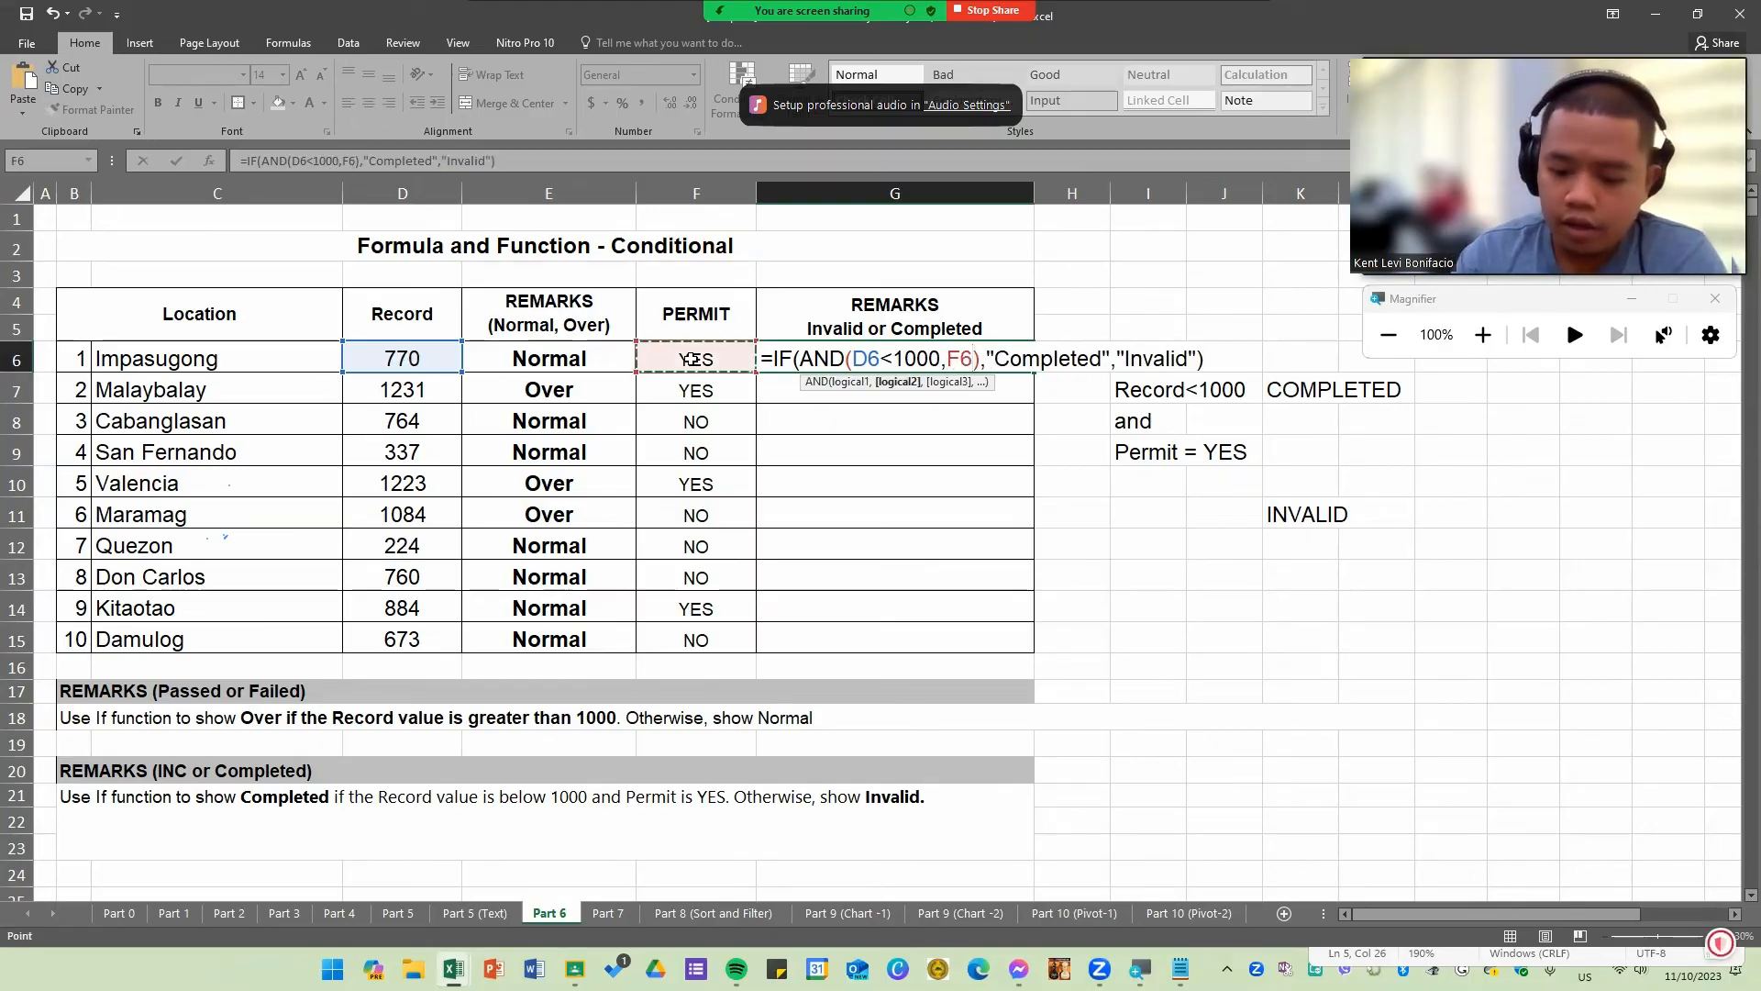
{"action": "type", "text": "=\"YES\""}
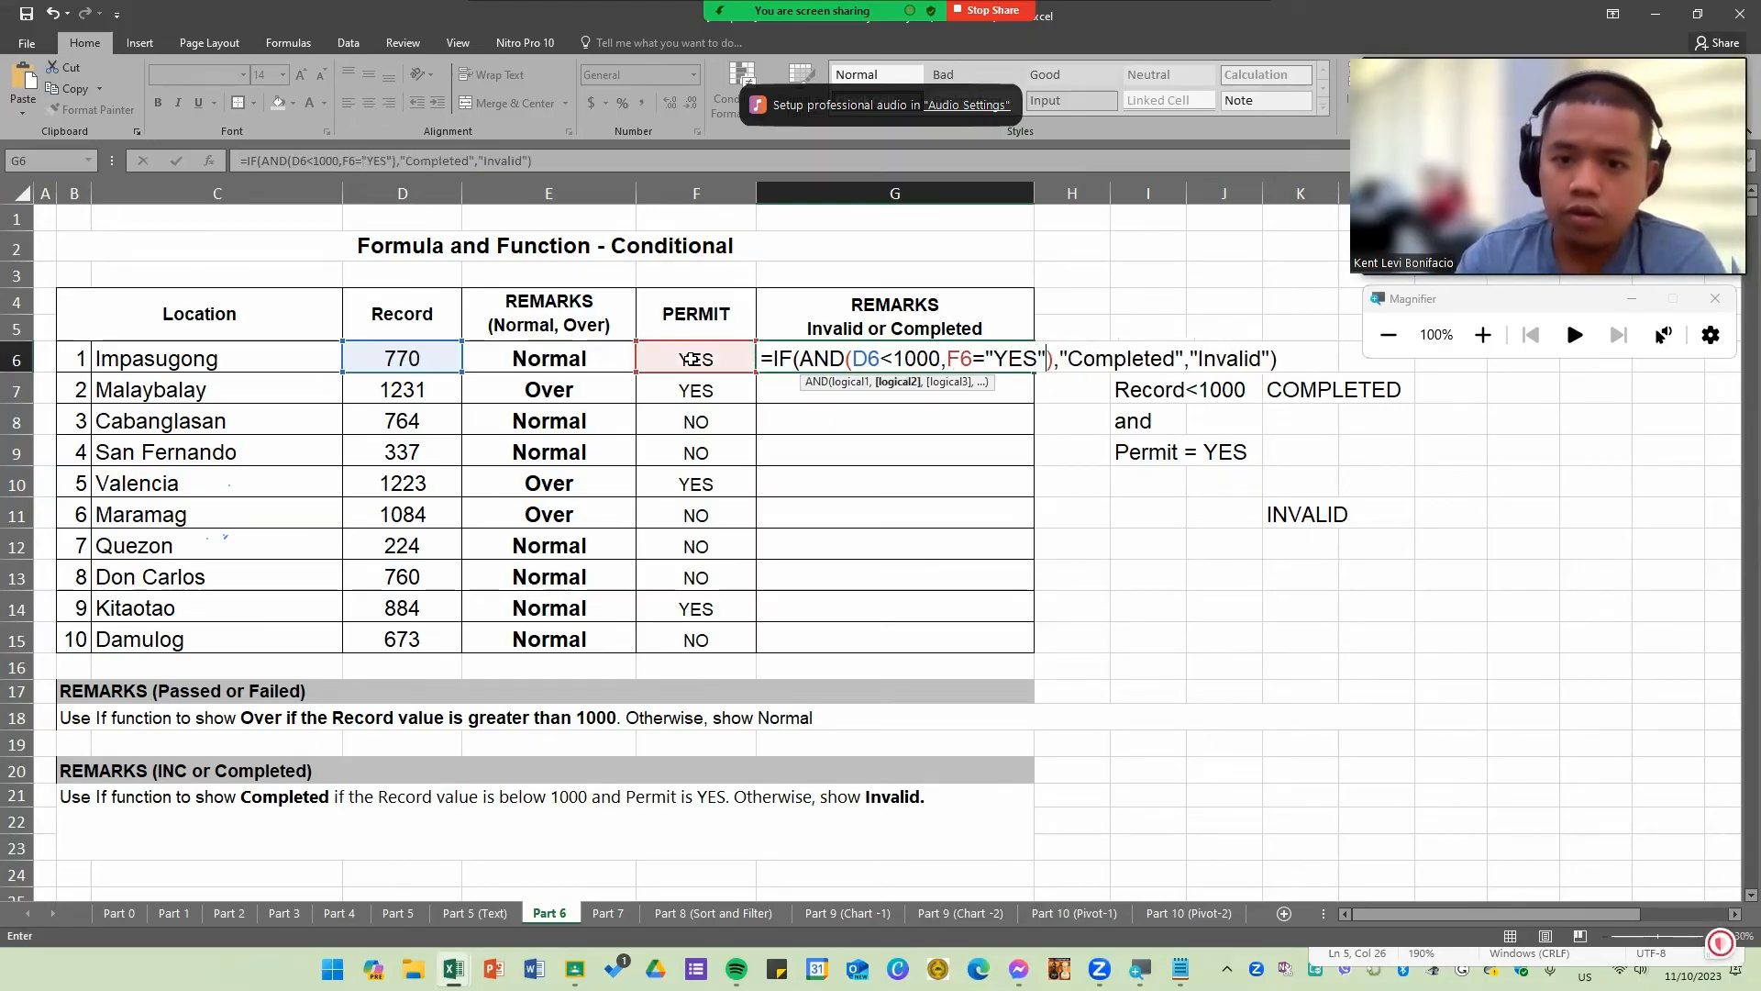
{"action": "key", "text": "Return"}
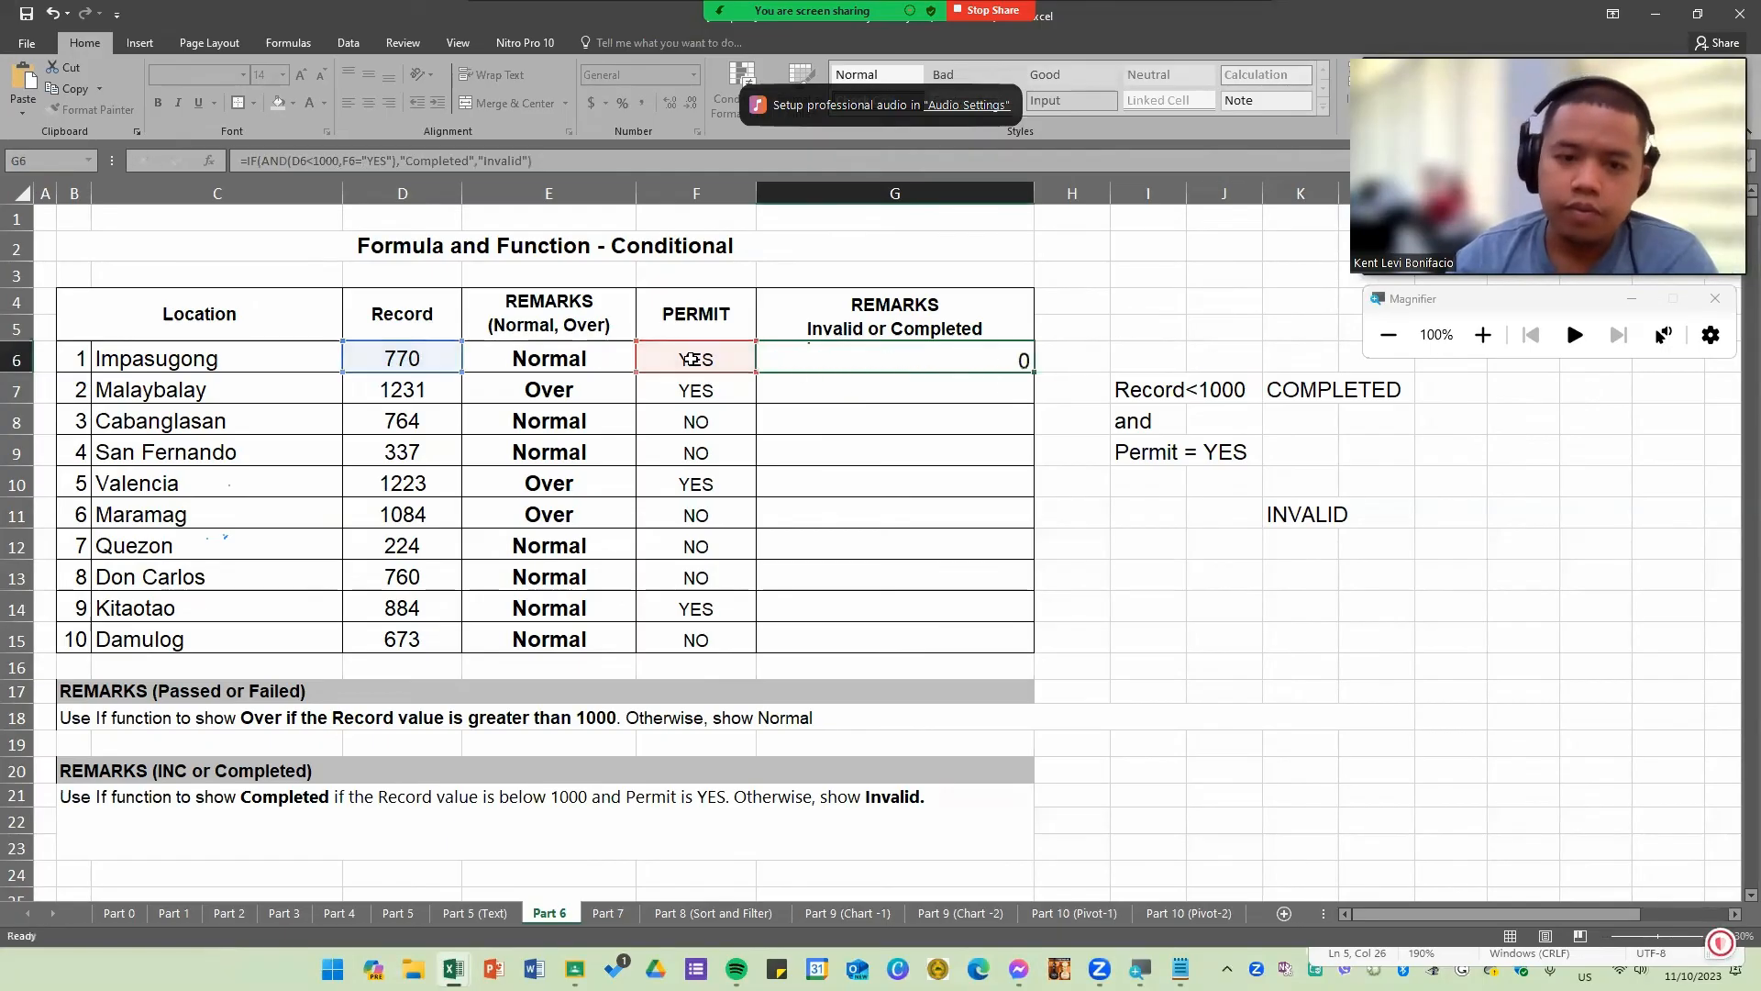
Step: Fill the G6 formula down through G15 and compare each row's Record and Permit values with its remark
{"action": "left_click", "coordinate": [892, 365]}
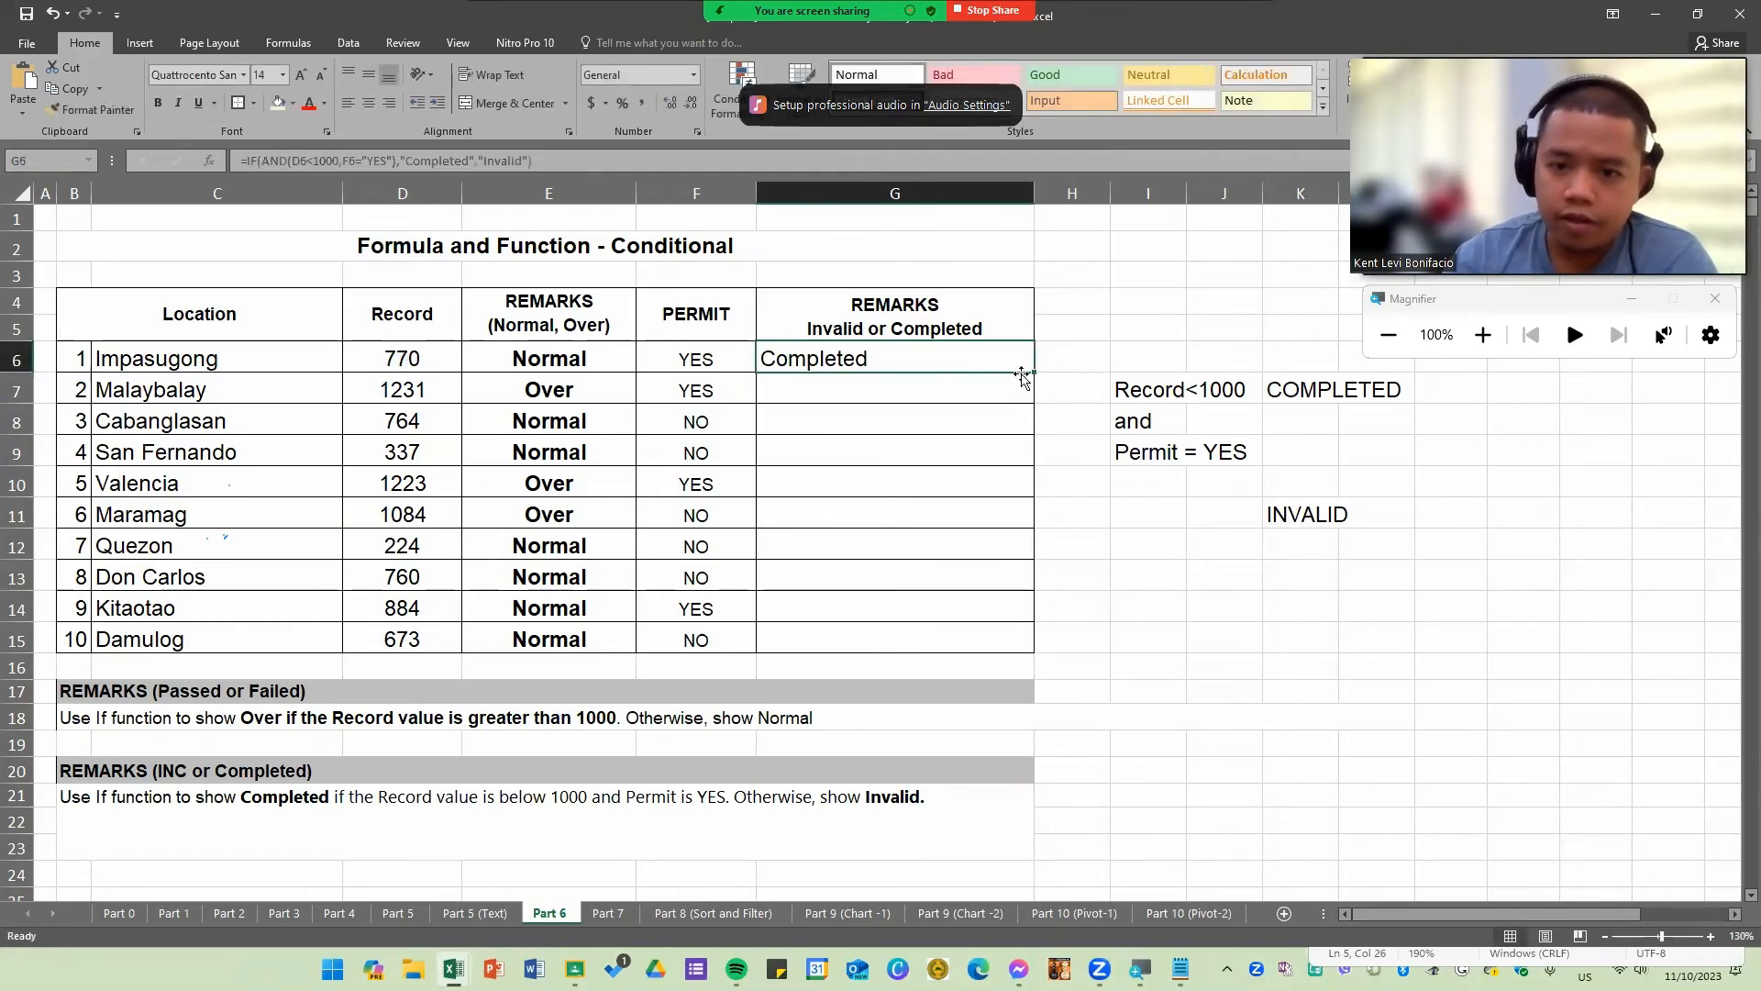
{"action": "double_click", "coordinate": [1033, 373]}
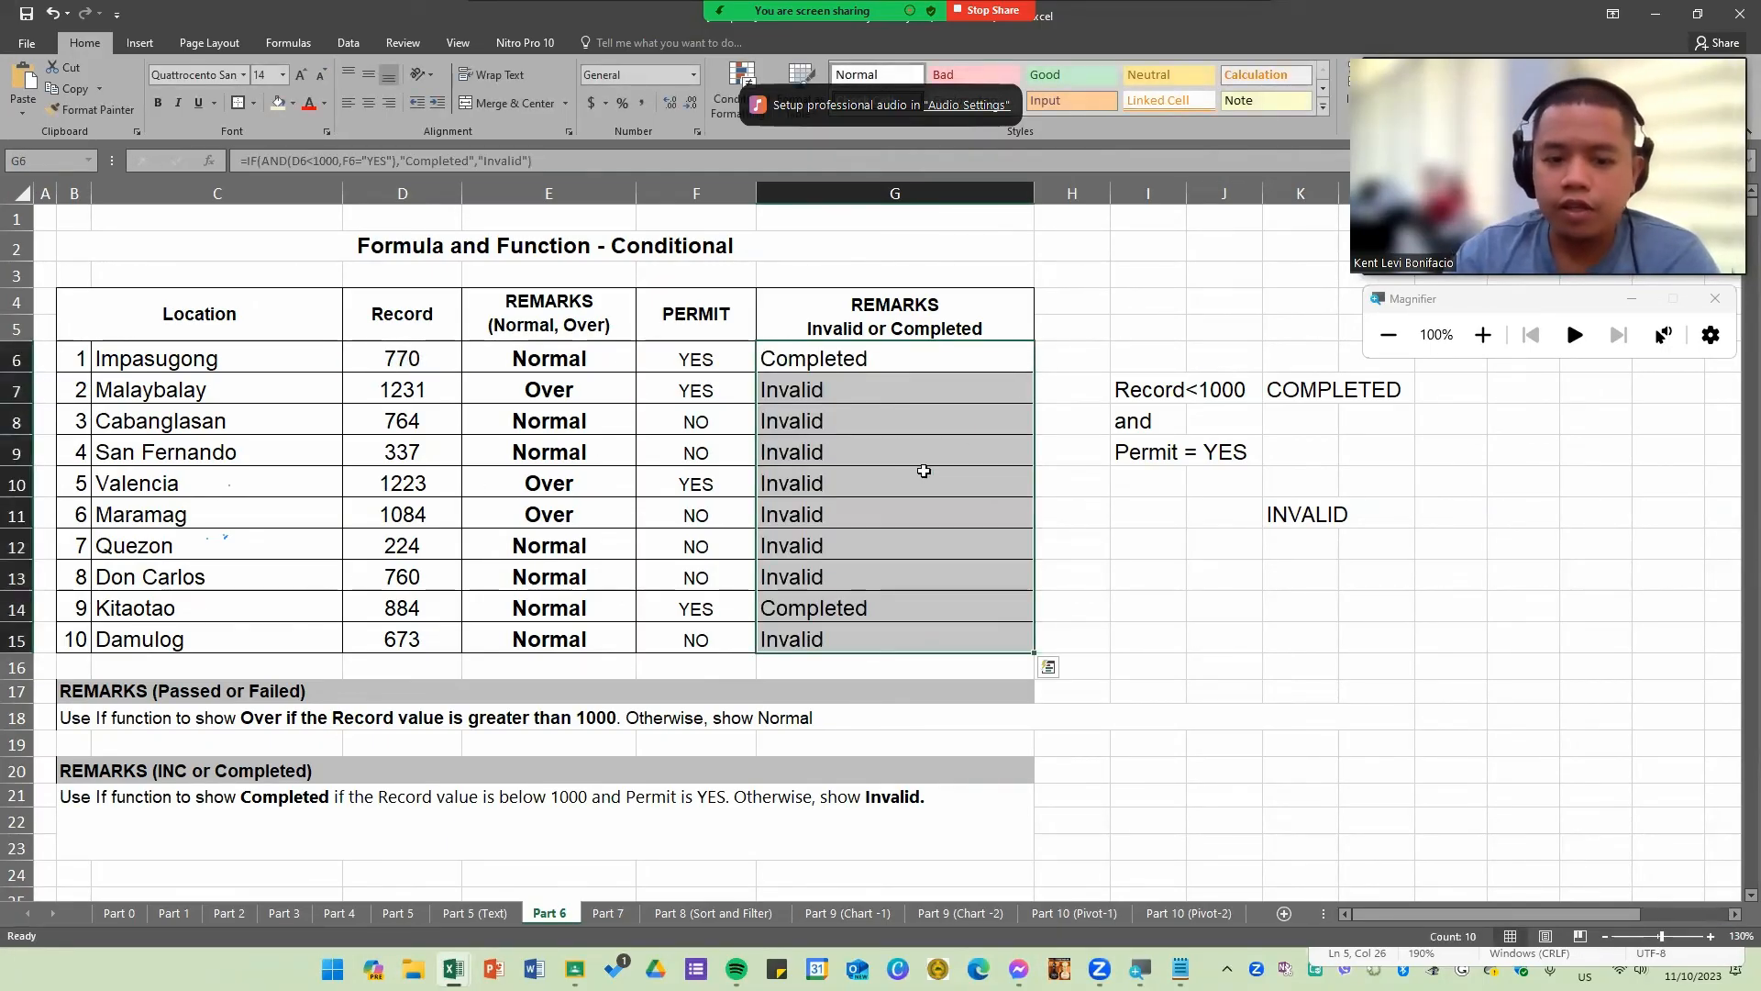
{"action": "left_click", "coordinate": [911, 483]}
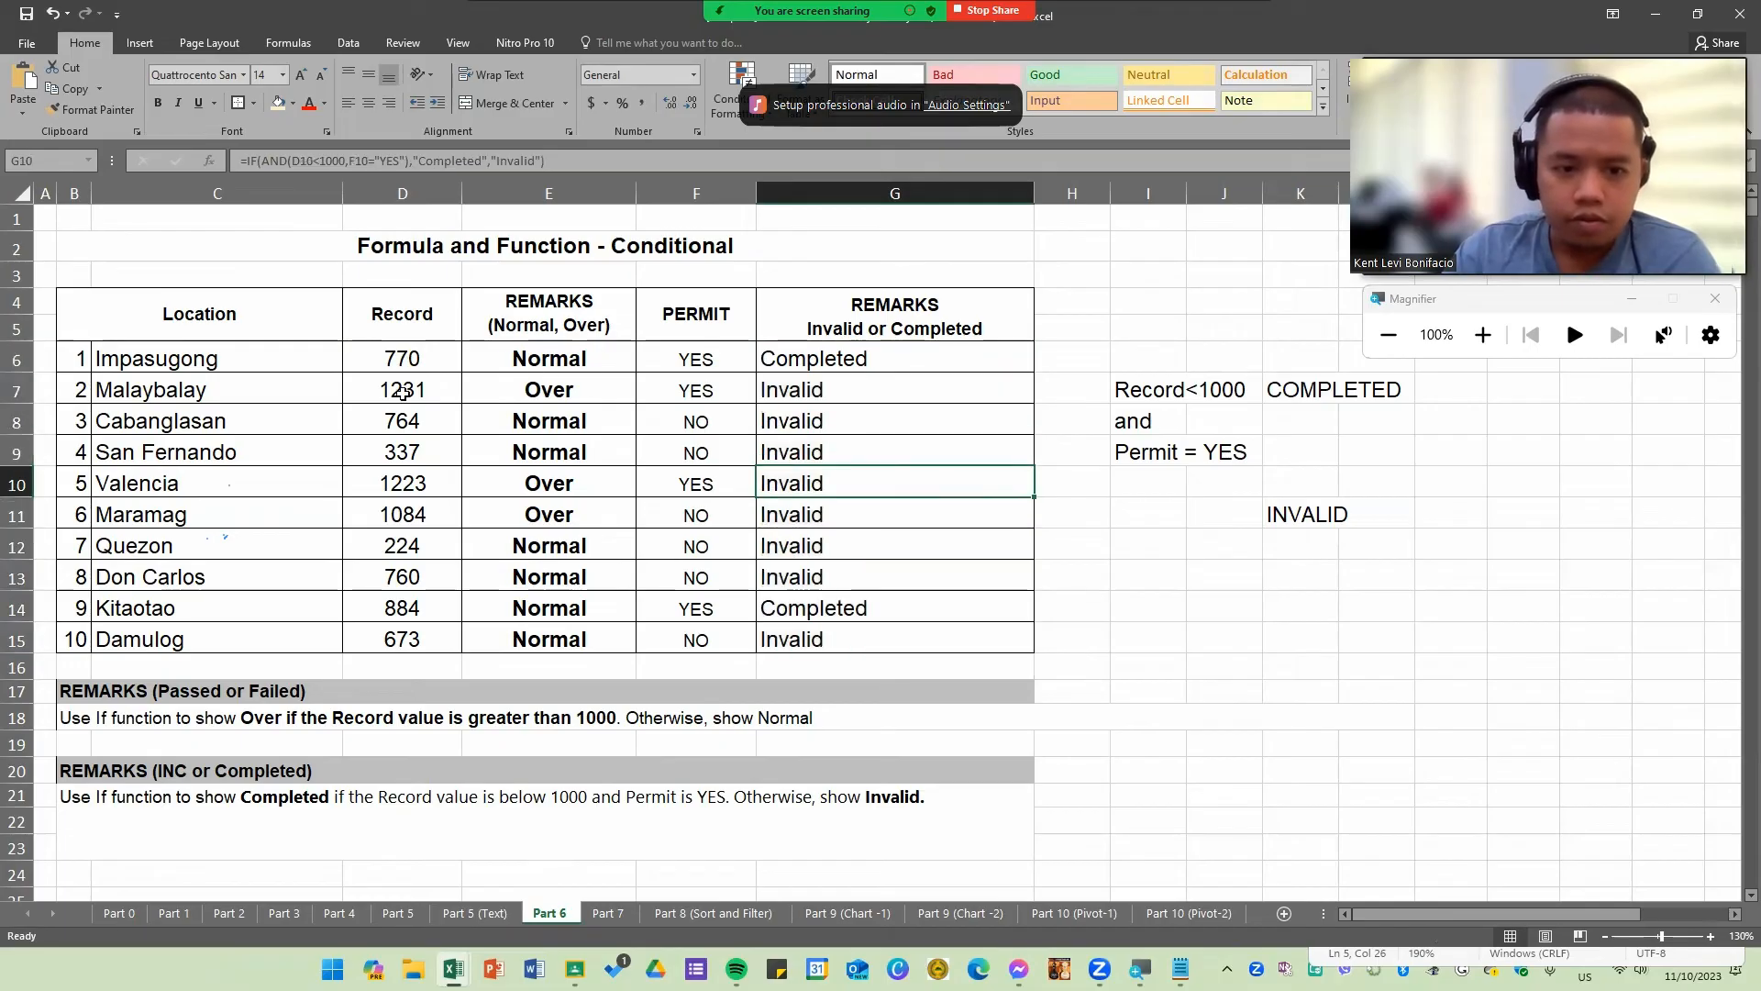
{"action": "left_click_drag", "start_coordinate": [417, 390], "coordinate": [697, 392]}
{"action": "left_click_drag", "start_coordinate": [409, 421], "coordinate": [716, 423]}
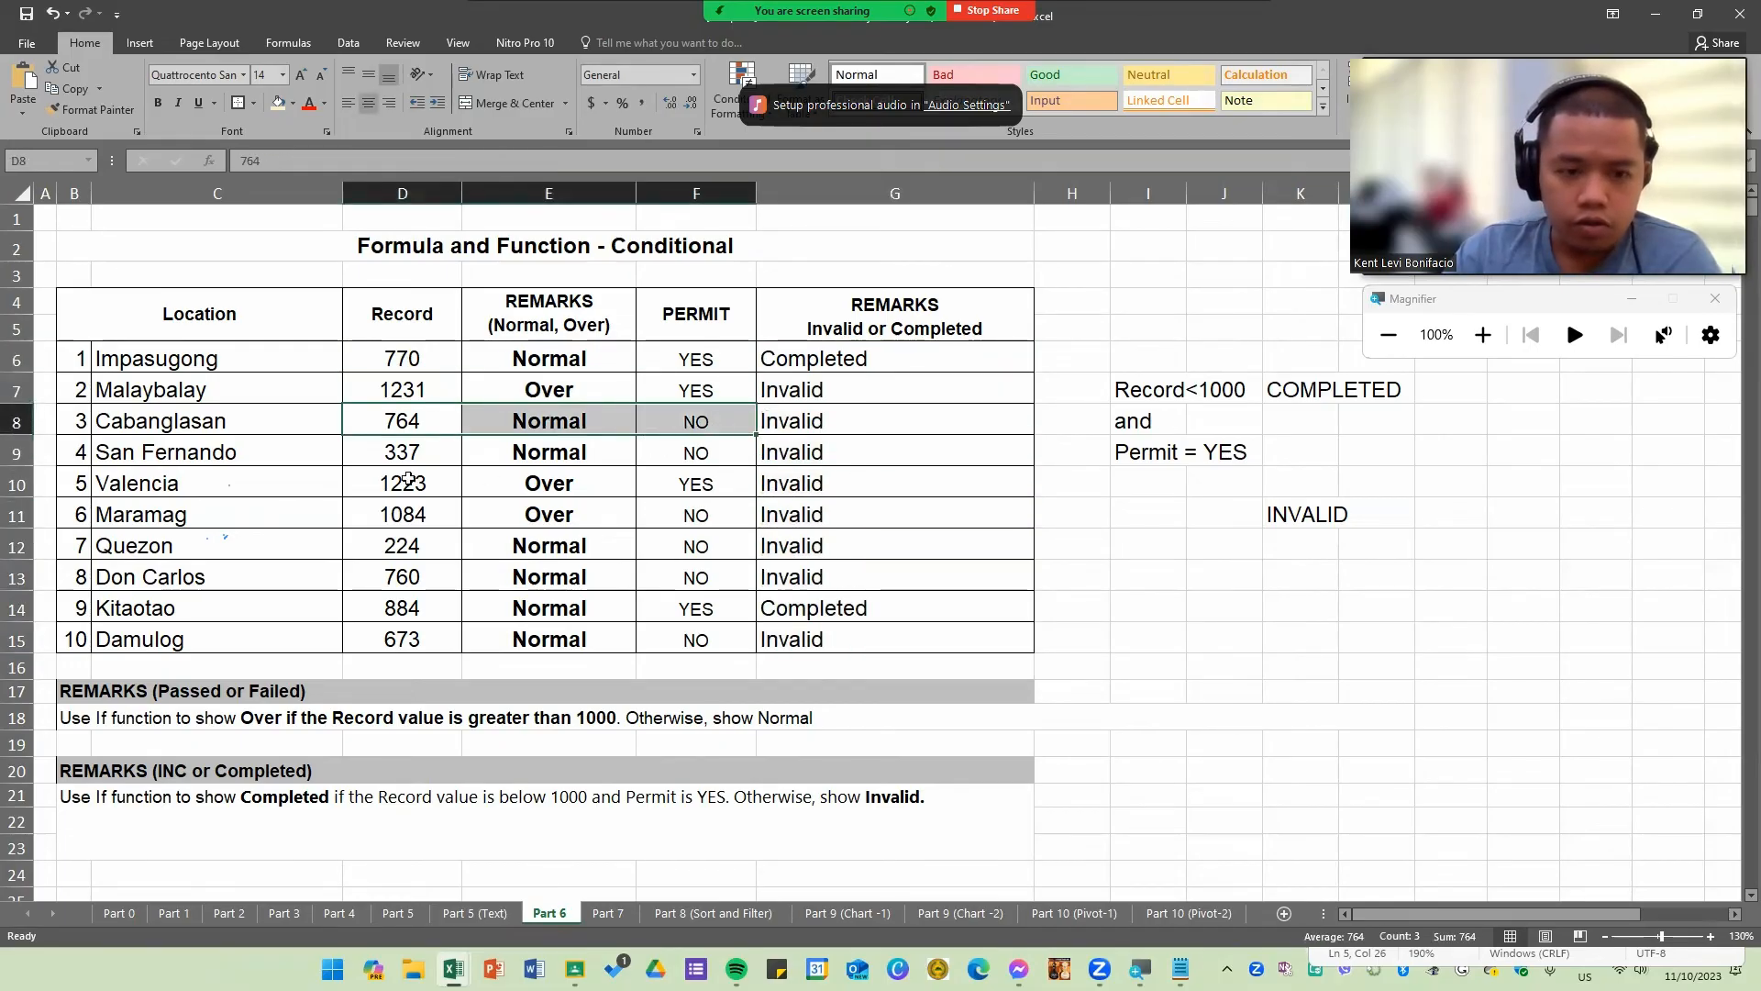
{"action": "left_click_drag", "start_coordinate": [404, 483], "coordinate": [894, 514]}
{"action": "left_click", "coordinate": [791, 639]}
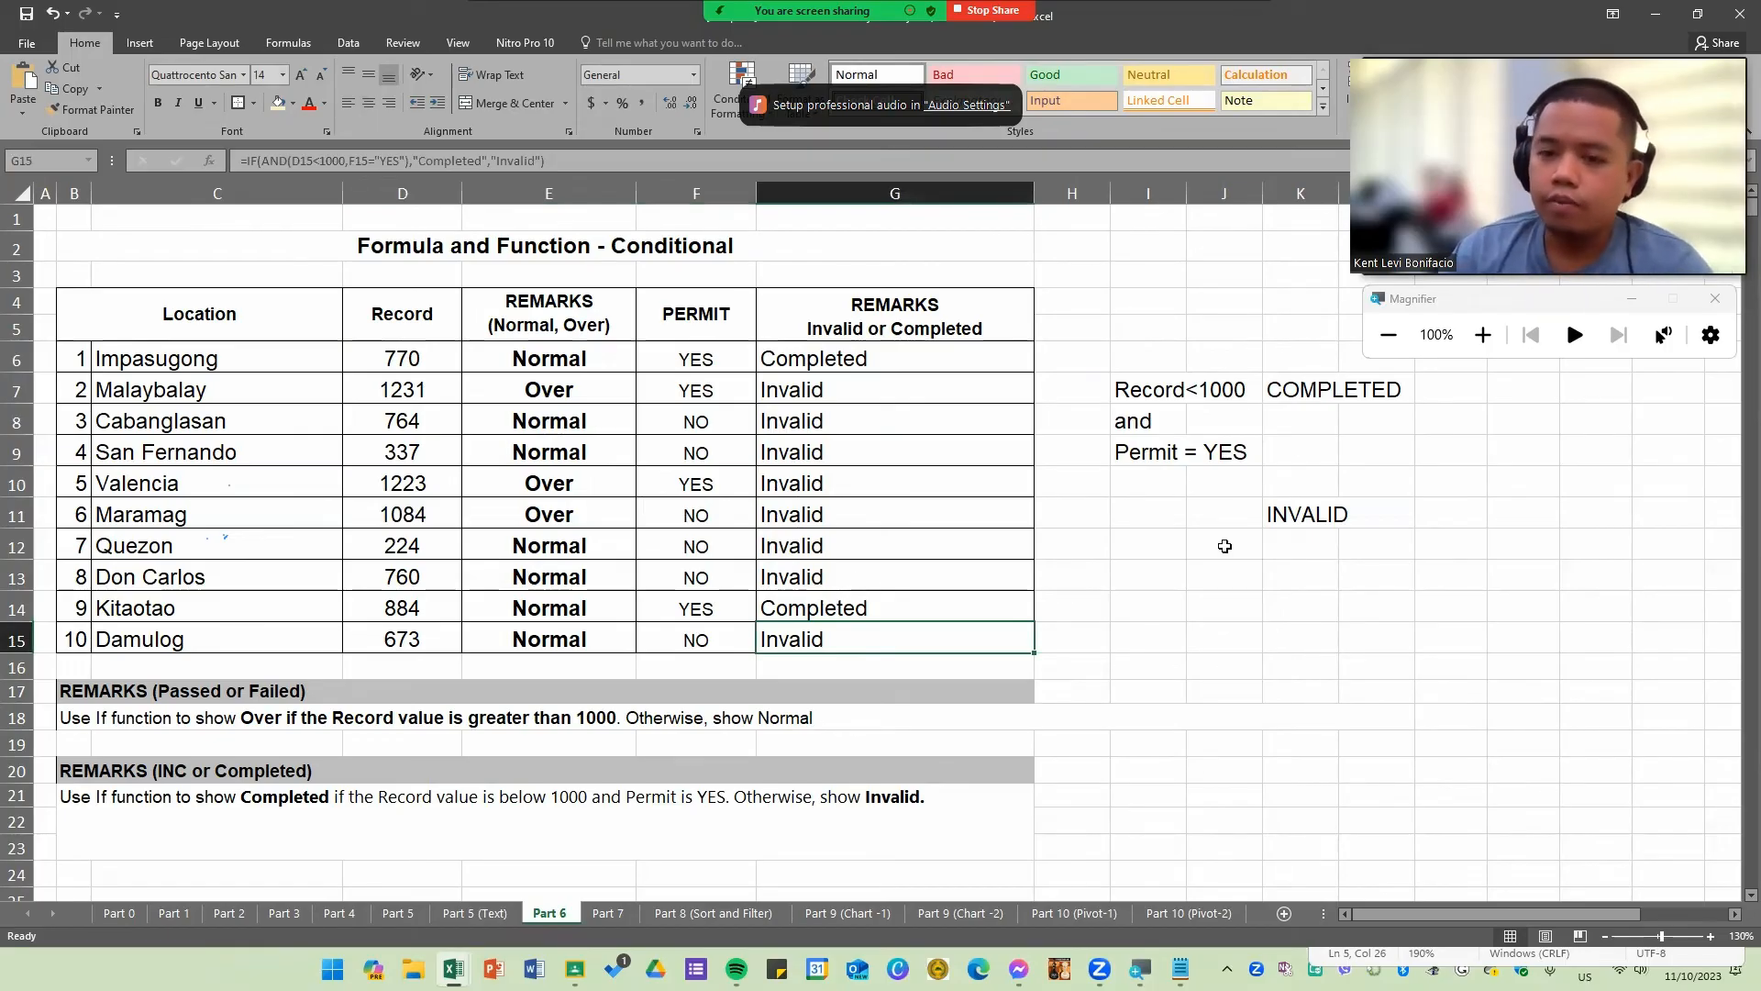
Step: Delete the helper notes on conditions in columns I to K beside the table
{"action": "left_click_drag", "start_coordinate": [1128, 292], "coordinate": [1148, 331]}
{"action": "left_click_drag", "start_coordinate": [1525, 673], "coordinate": [1525, 674]}
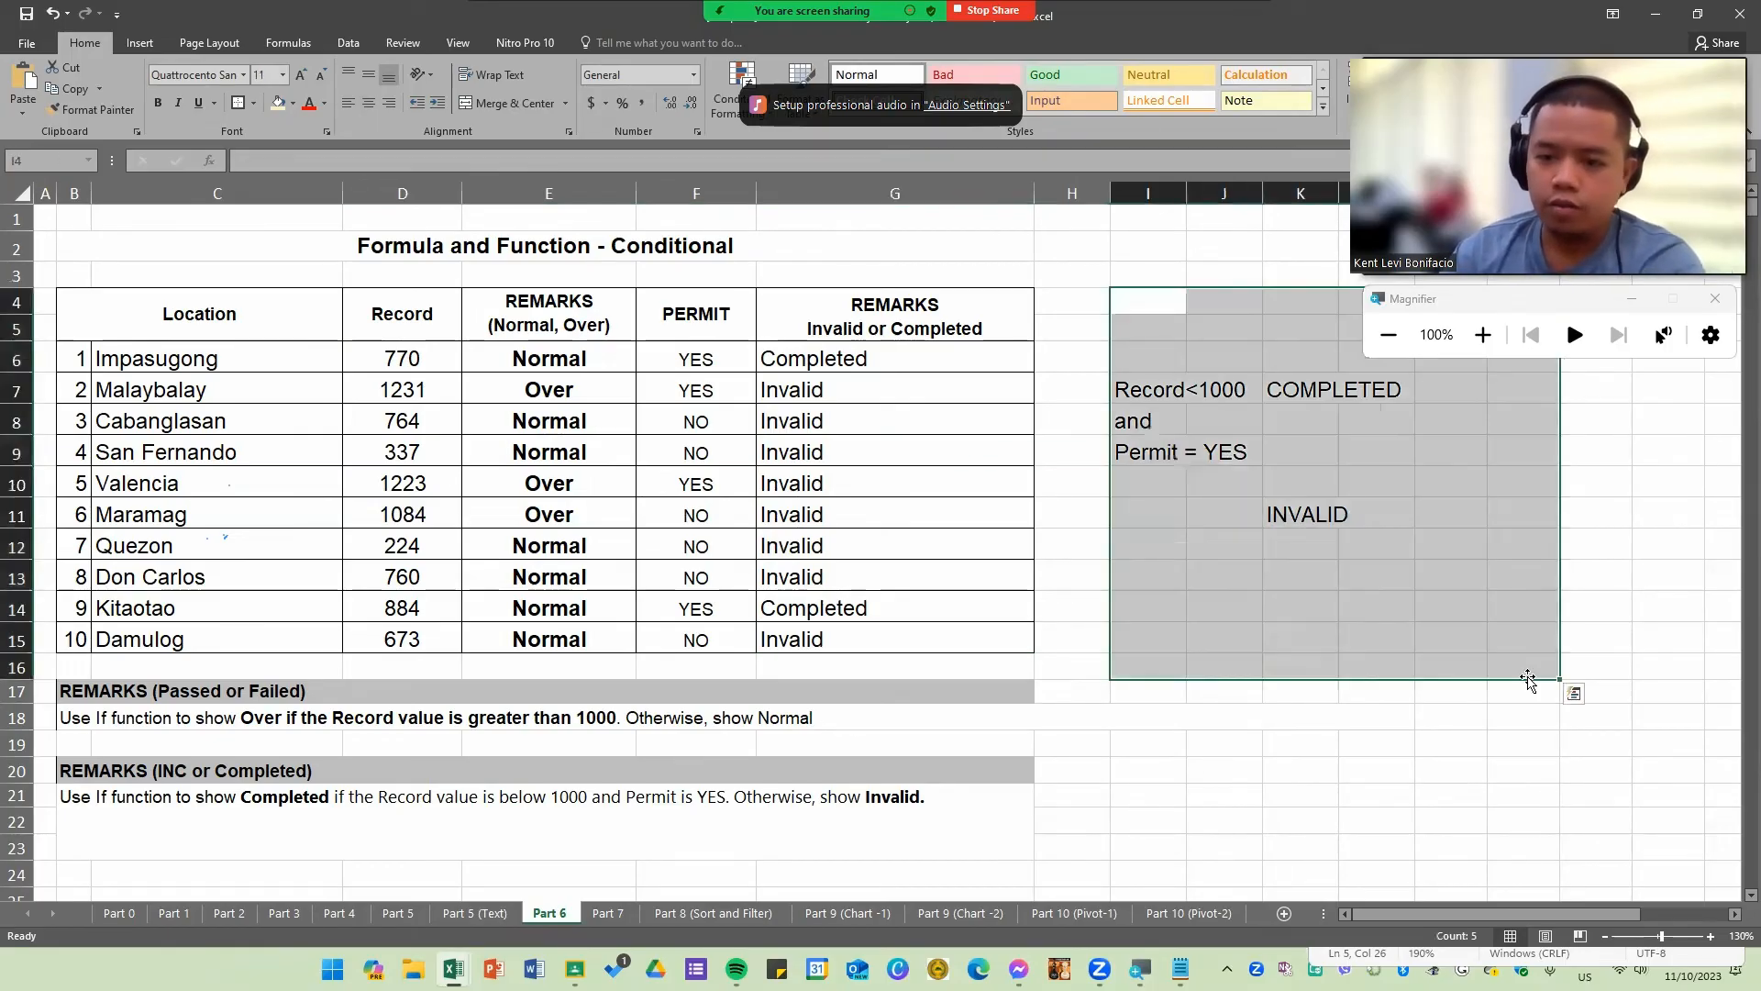
{"action": "key", "text": "Delete"}
{"action": "left_click", "coordinate": [1321, 550]}
Step: Open the G6 formula and highlight its logical test, true result and false result in turn
{"action": "left_click", "coordinate": [870, 429]}
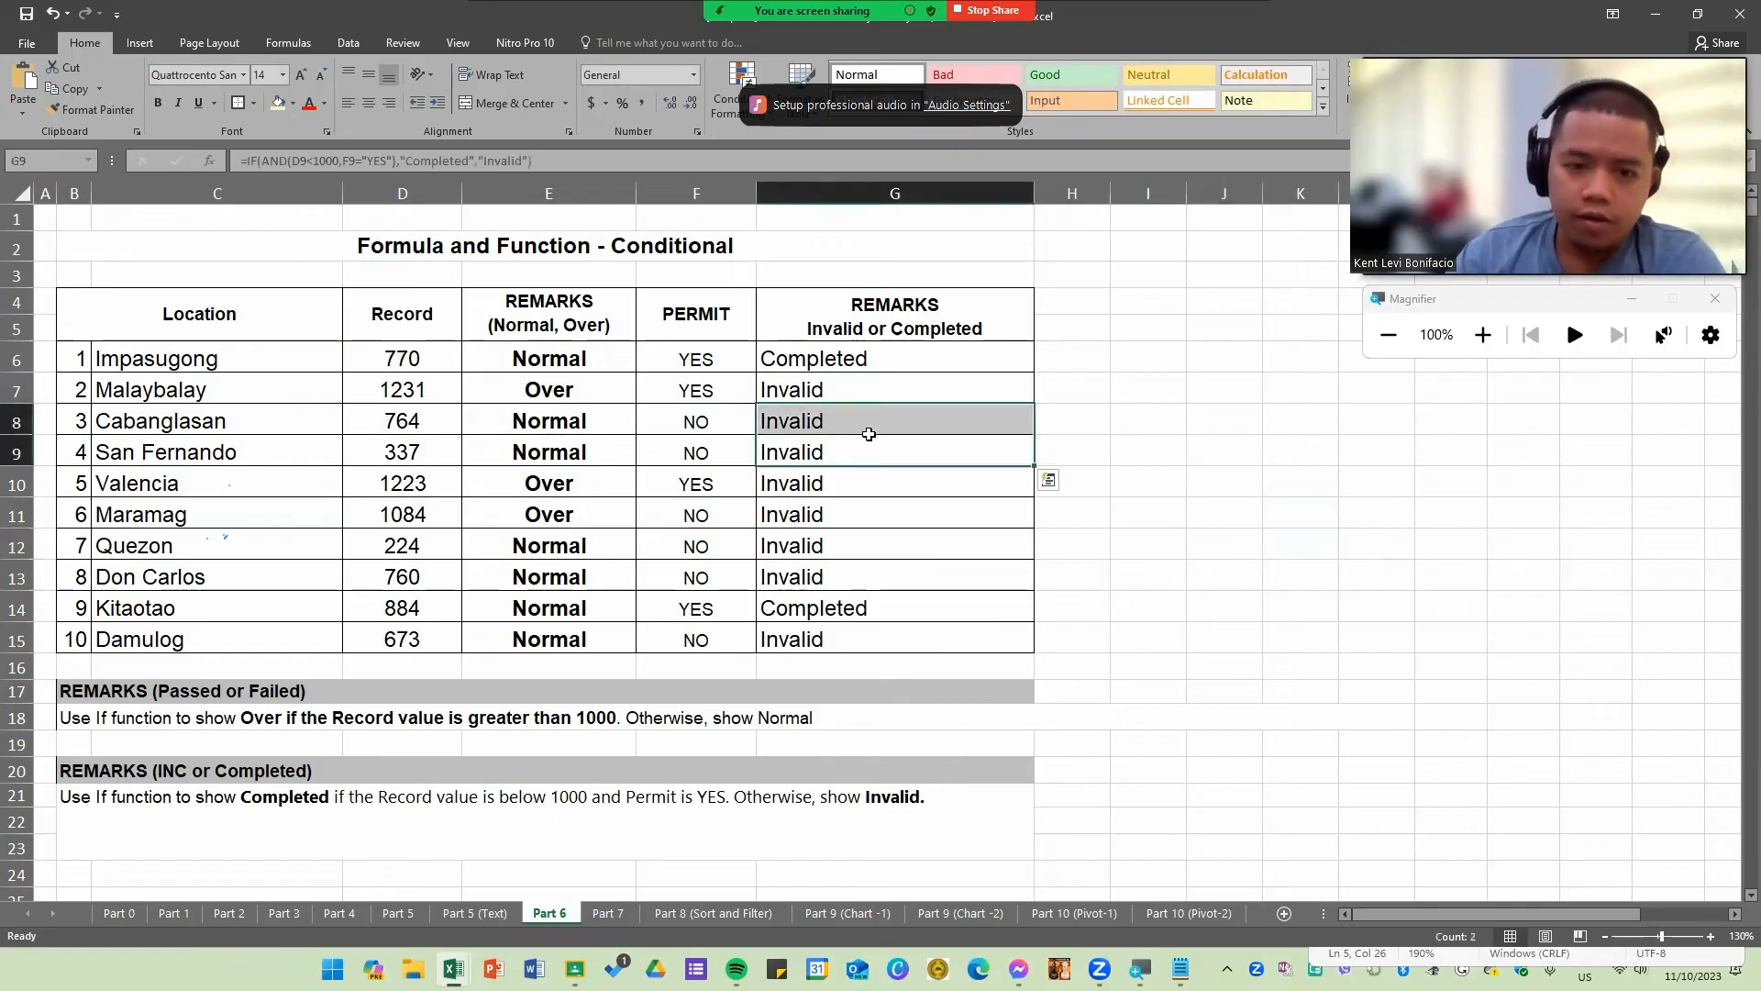
{"action": "double_click", "coordinate": [925, 357]}
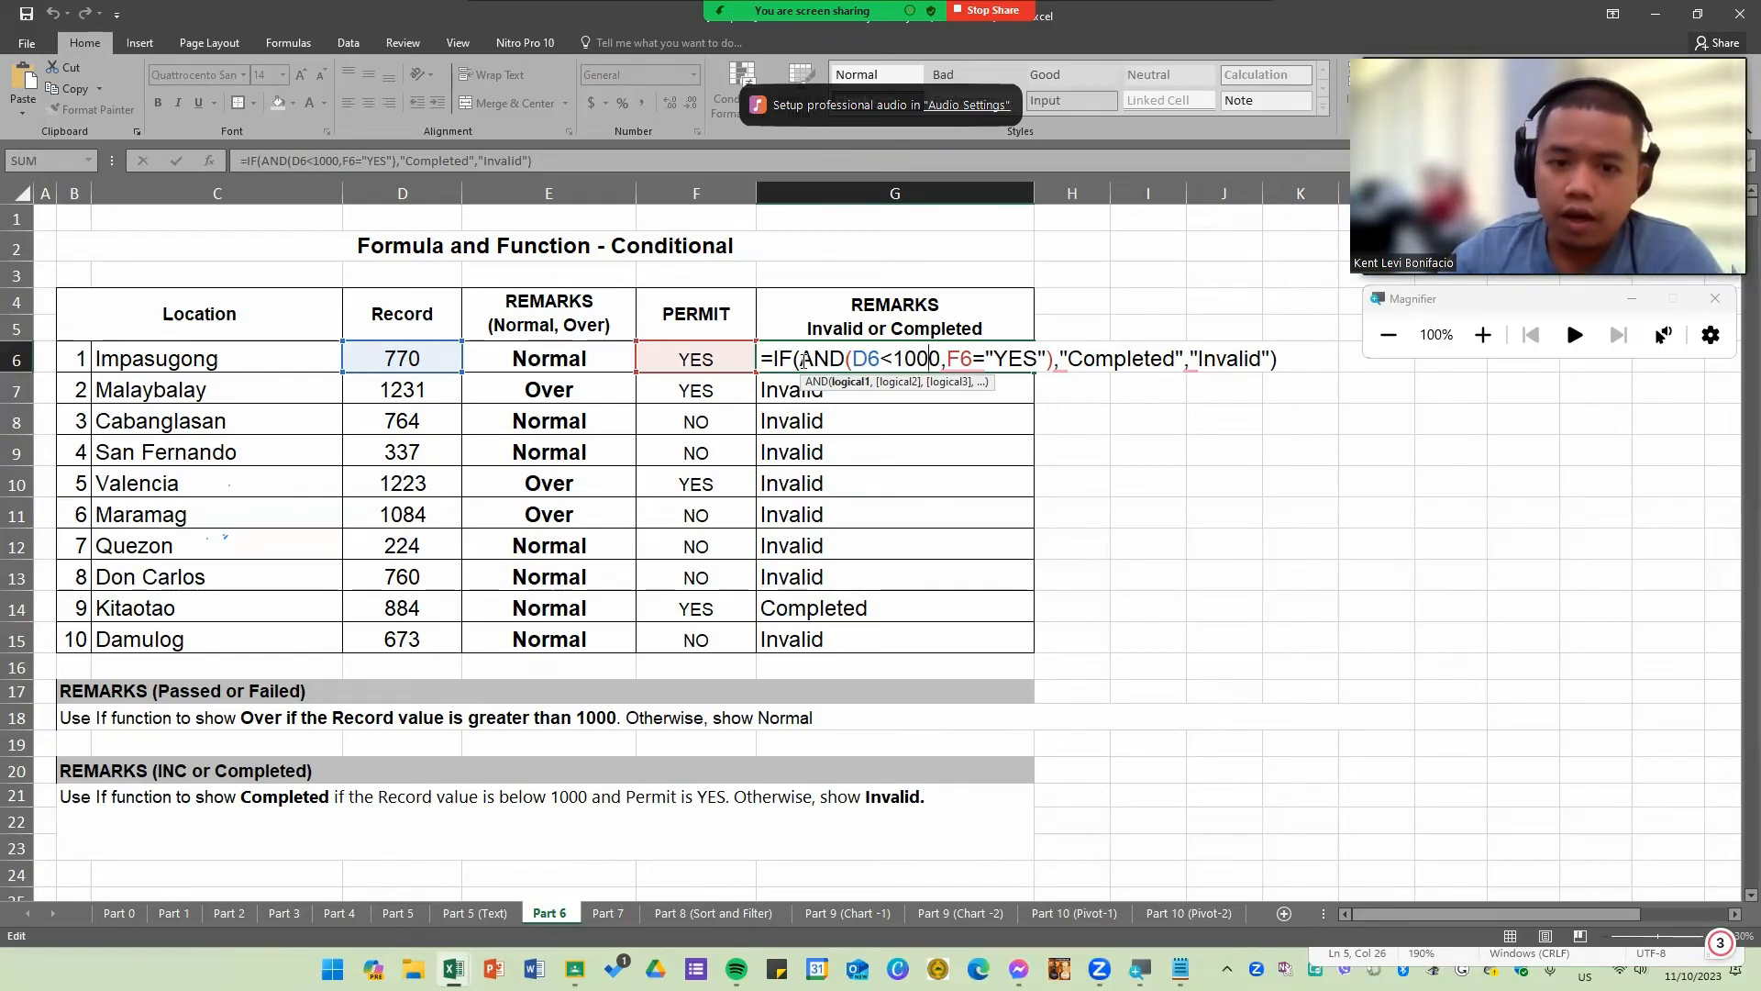
{"action": "left_click_drag", "start_coordinate": [802, 360], "coordinate": [1053, 361]}
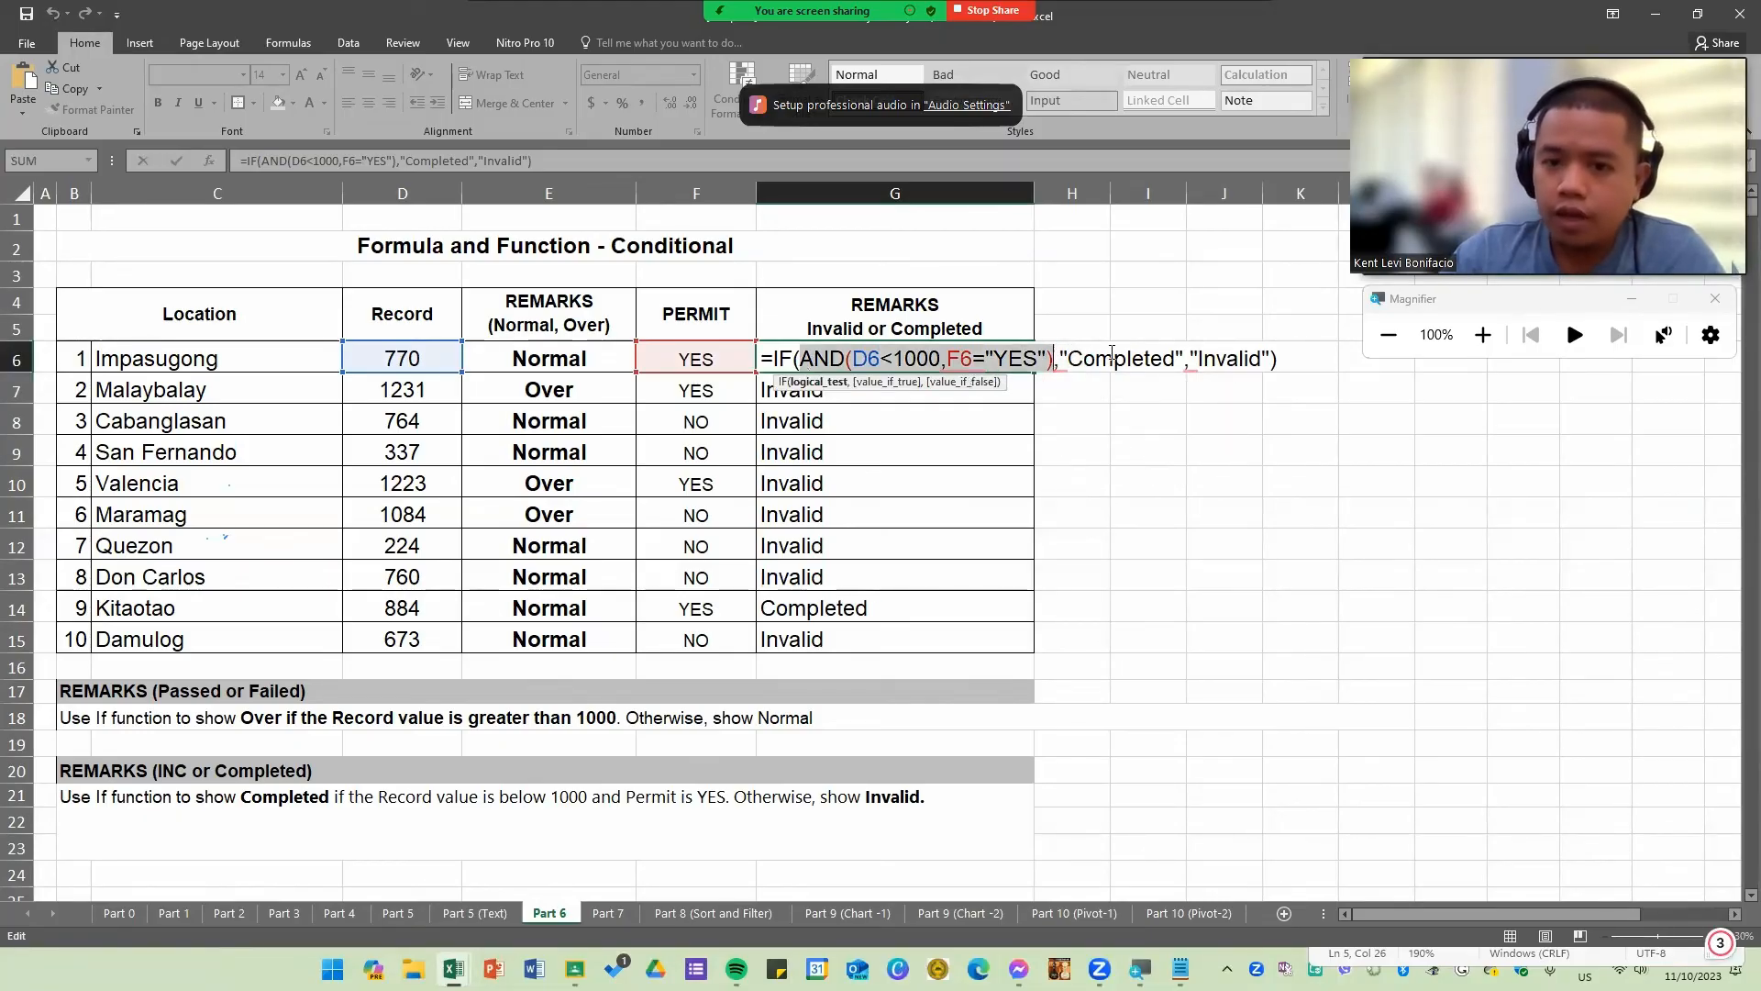
{"action": "left_click", "coordinate": [1111, 361]}
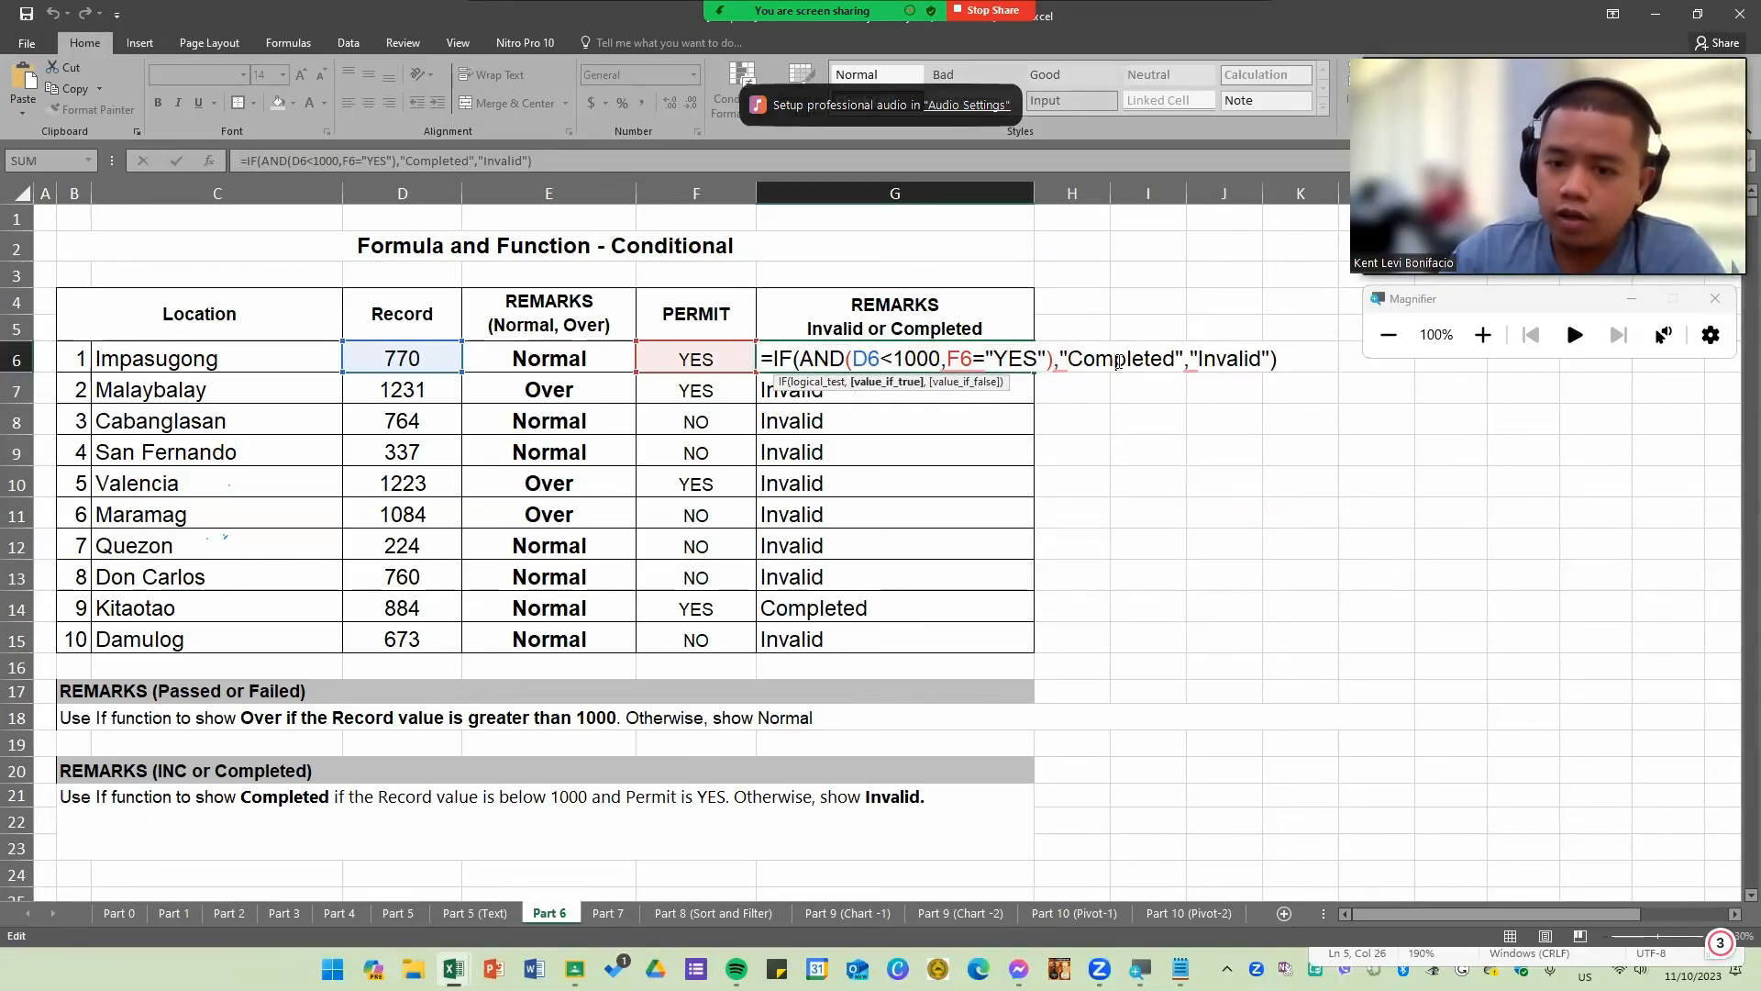
{"action": "left_click_drag", "start_coordinate": [1056, 360], "coordinate": [804, 358]}
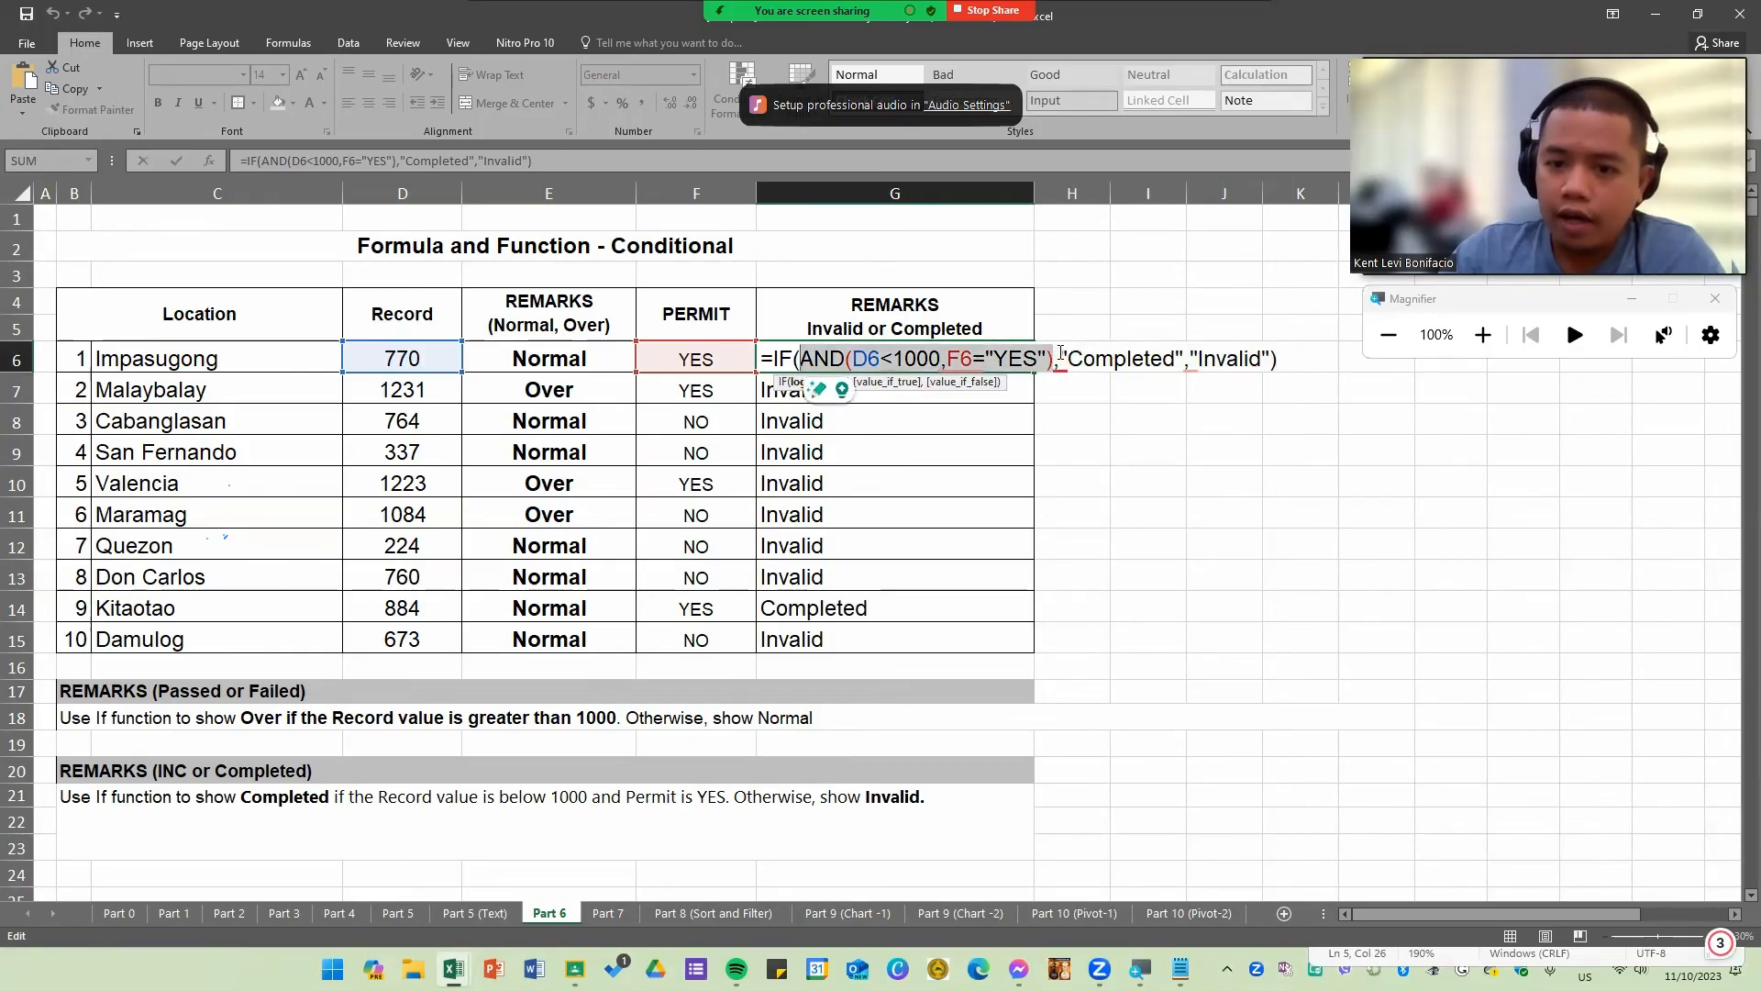
{"action": "left_click_drag", "start_coordinate": [1061, 358], "coordinate": [1263, 355]}
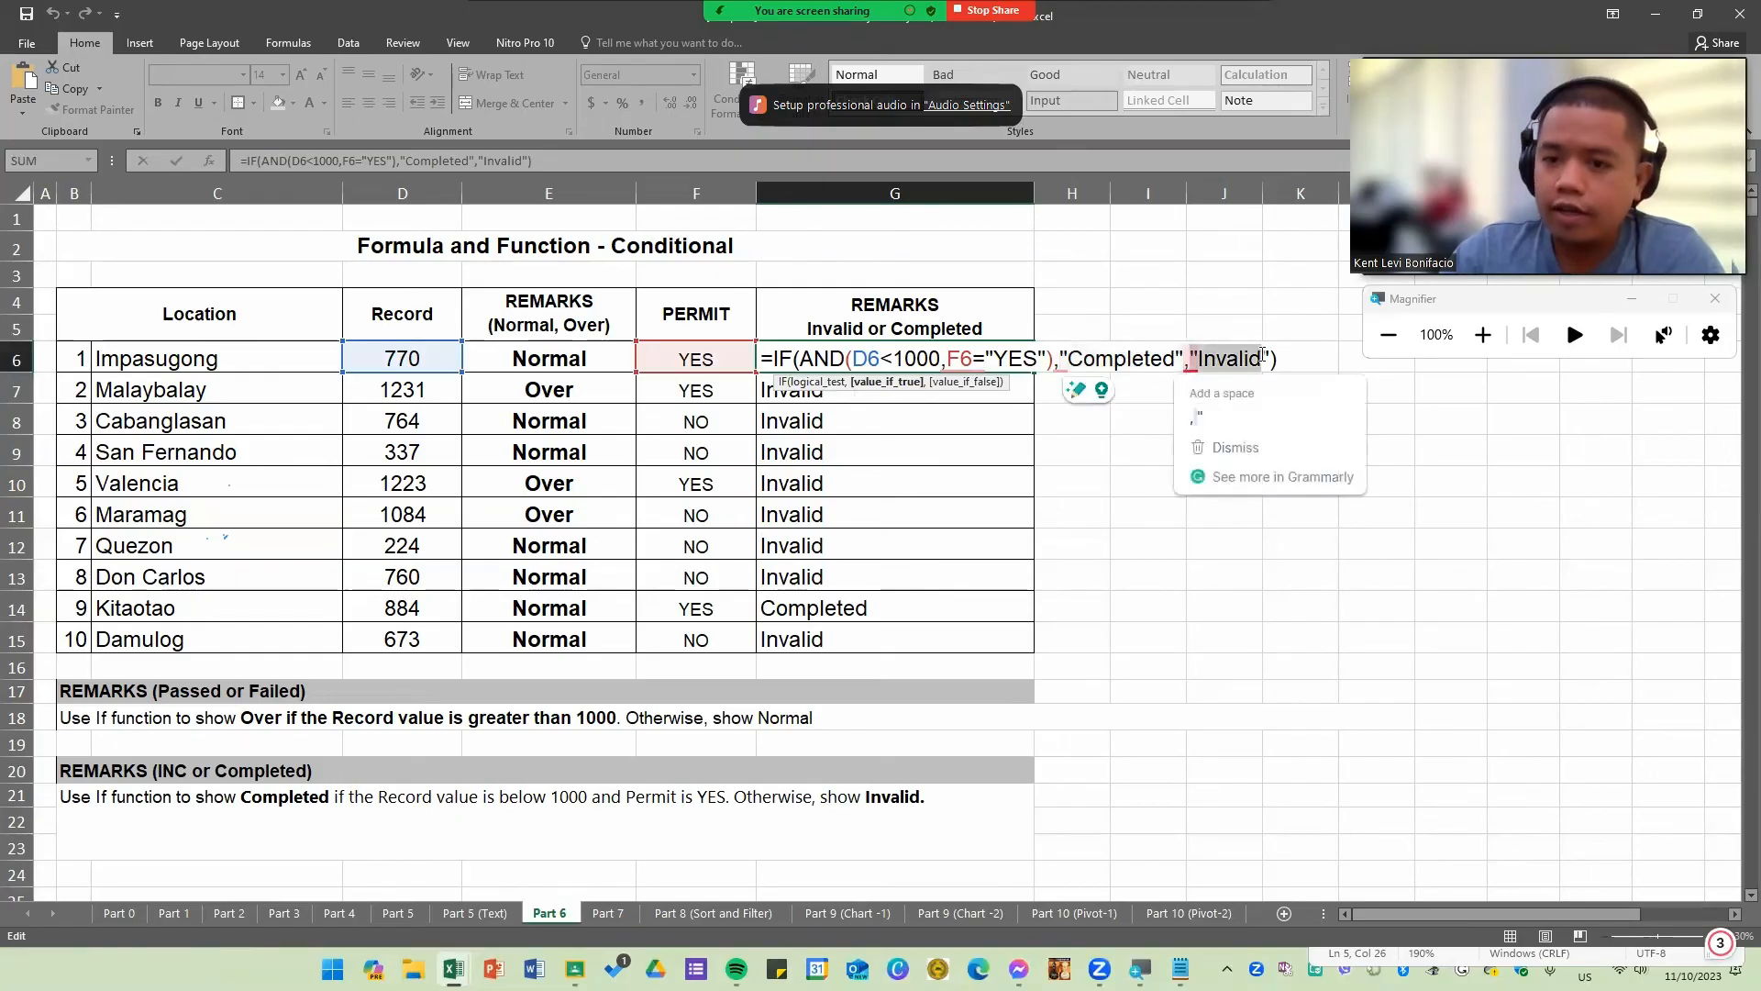
{"action": "key", "text": "Return"}
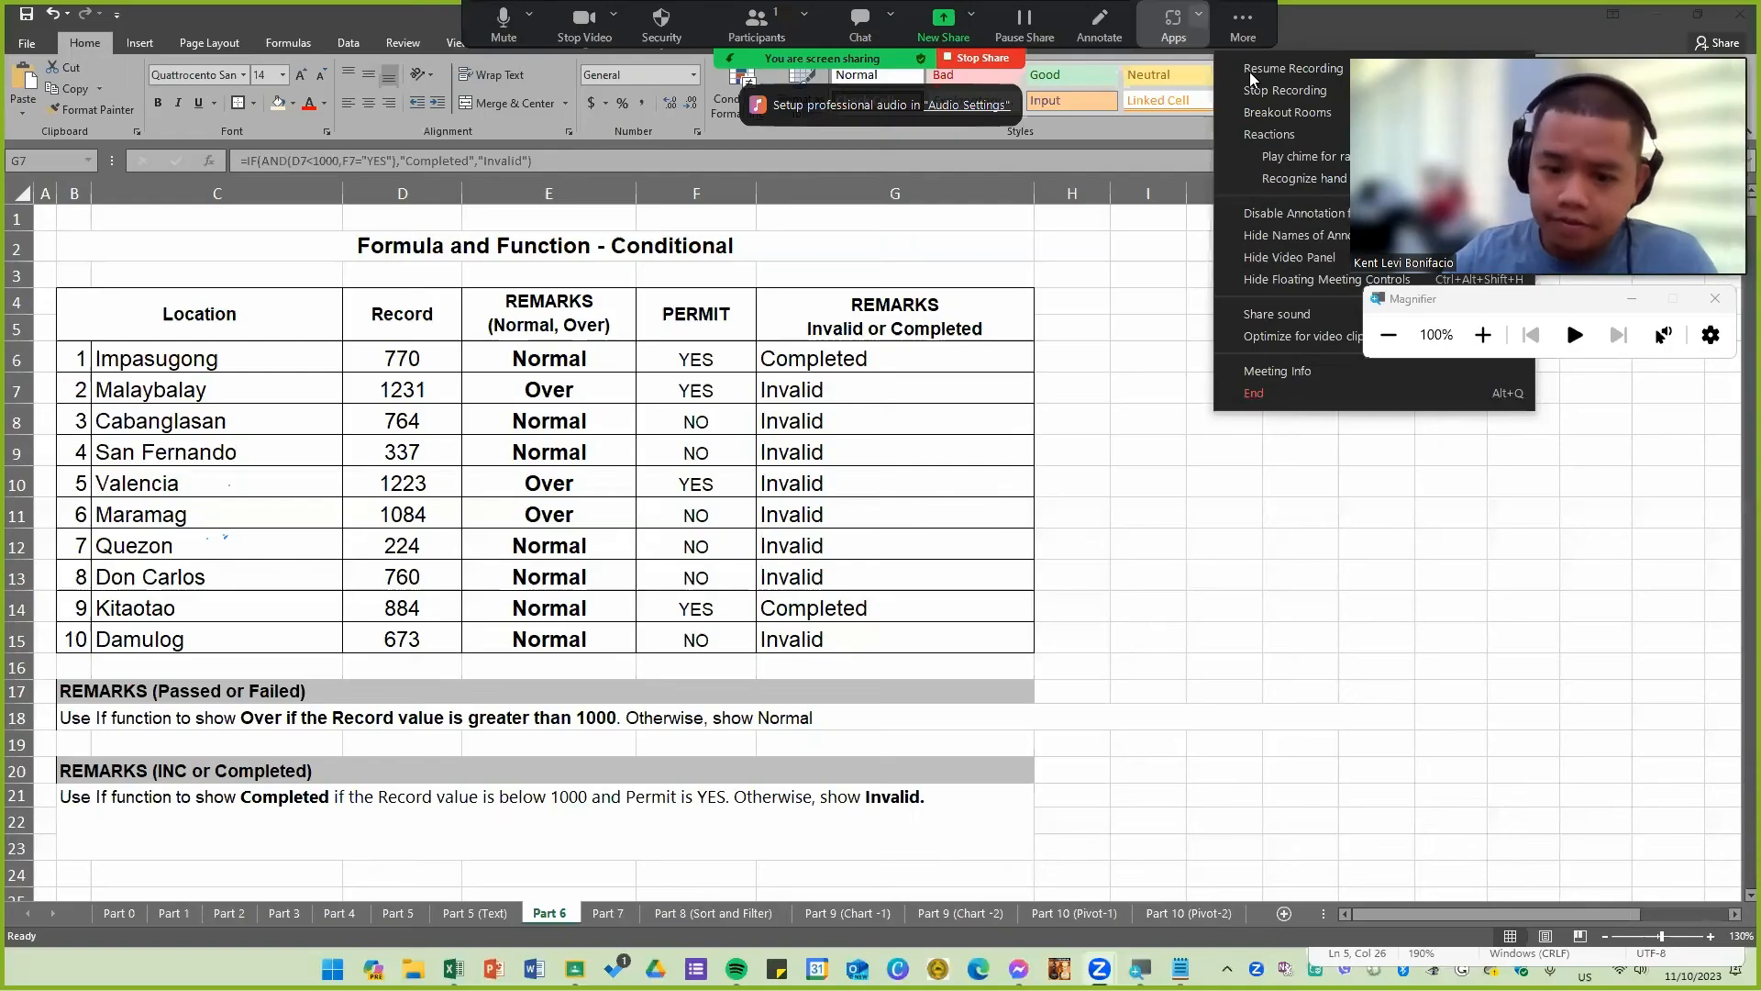
Step: Switch to the Part 7 lookup function sheet
{"action": "left_click", "coordinate": [1015, 741]}
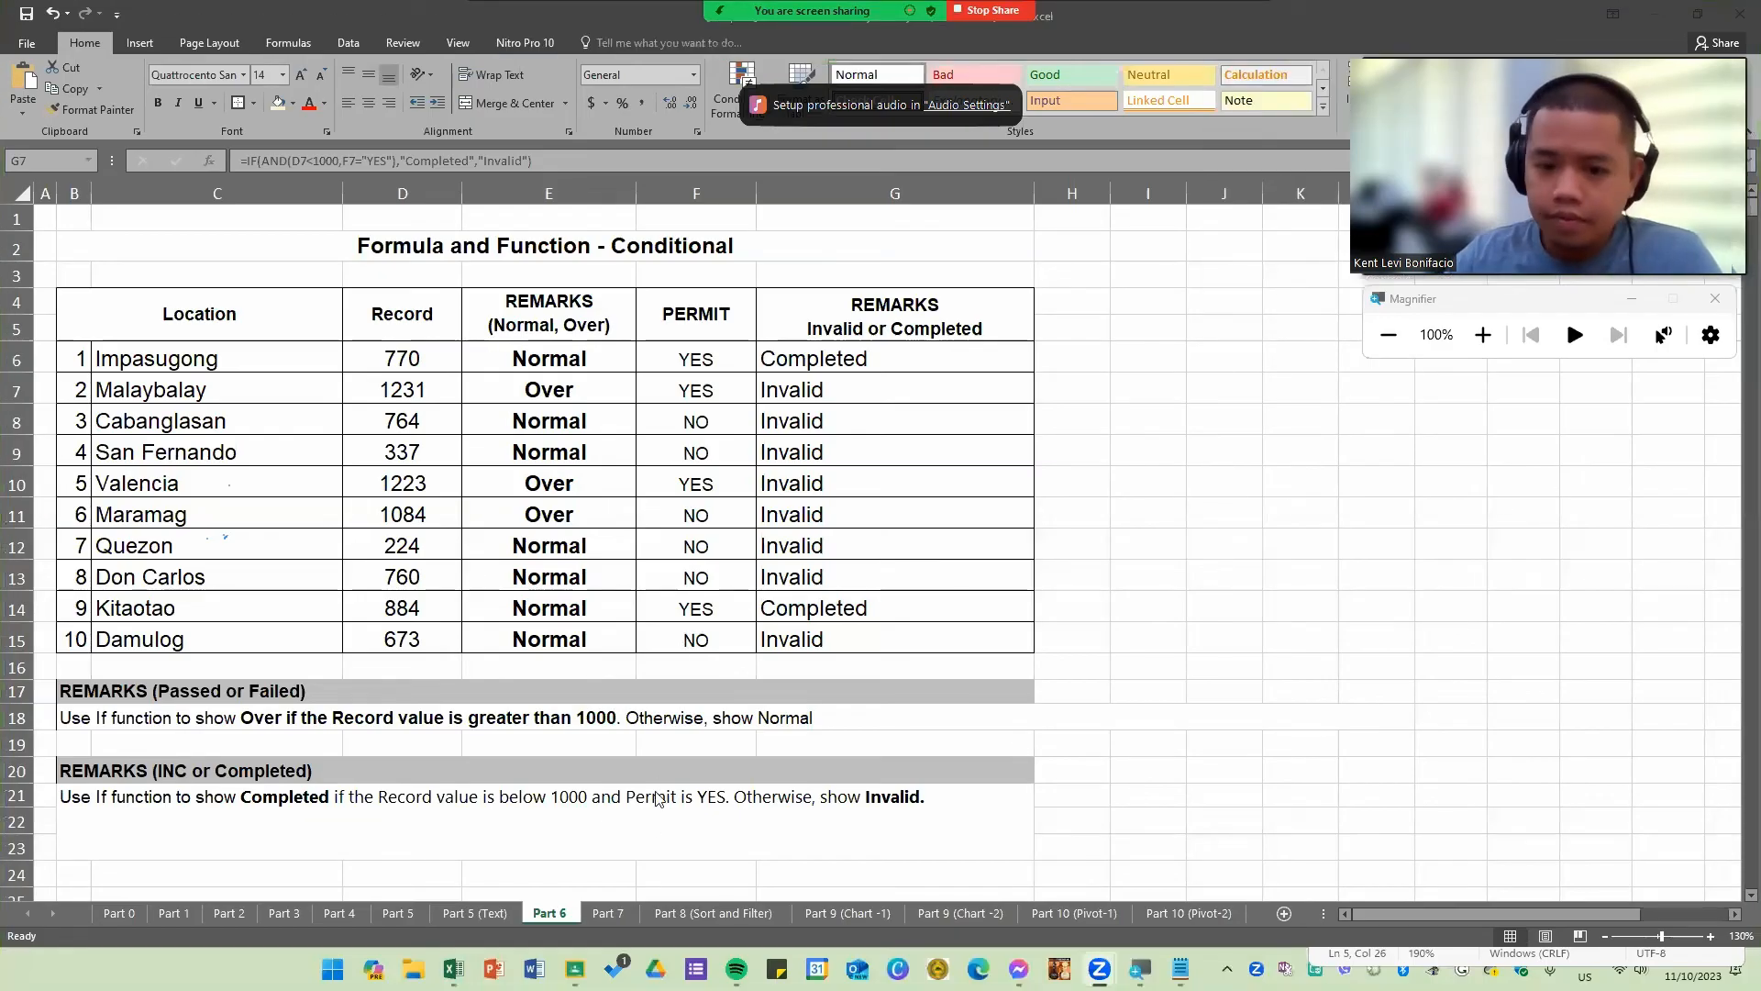
{"action": "left_click", "coordinate": [610, 914]}
{"action": "left_click", "coordinate": [610, 914]}
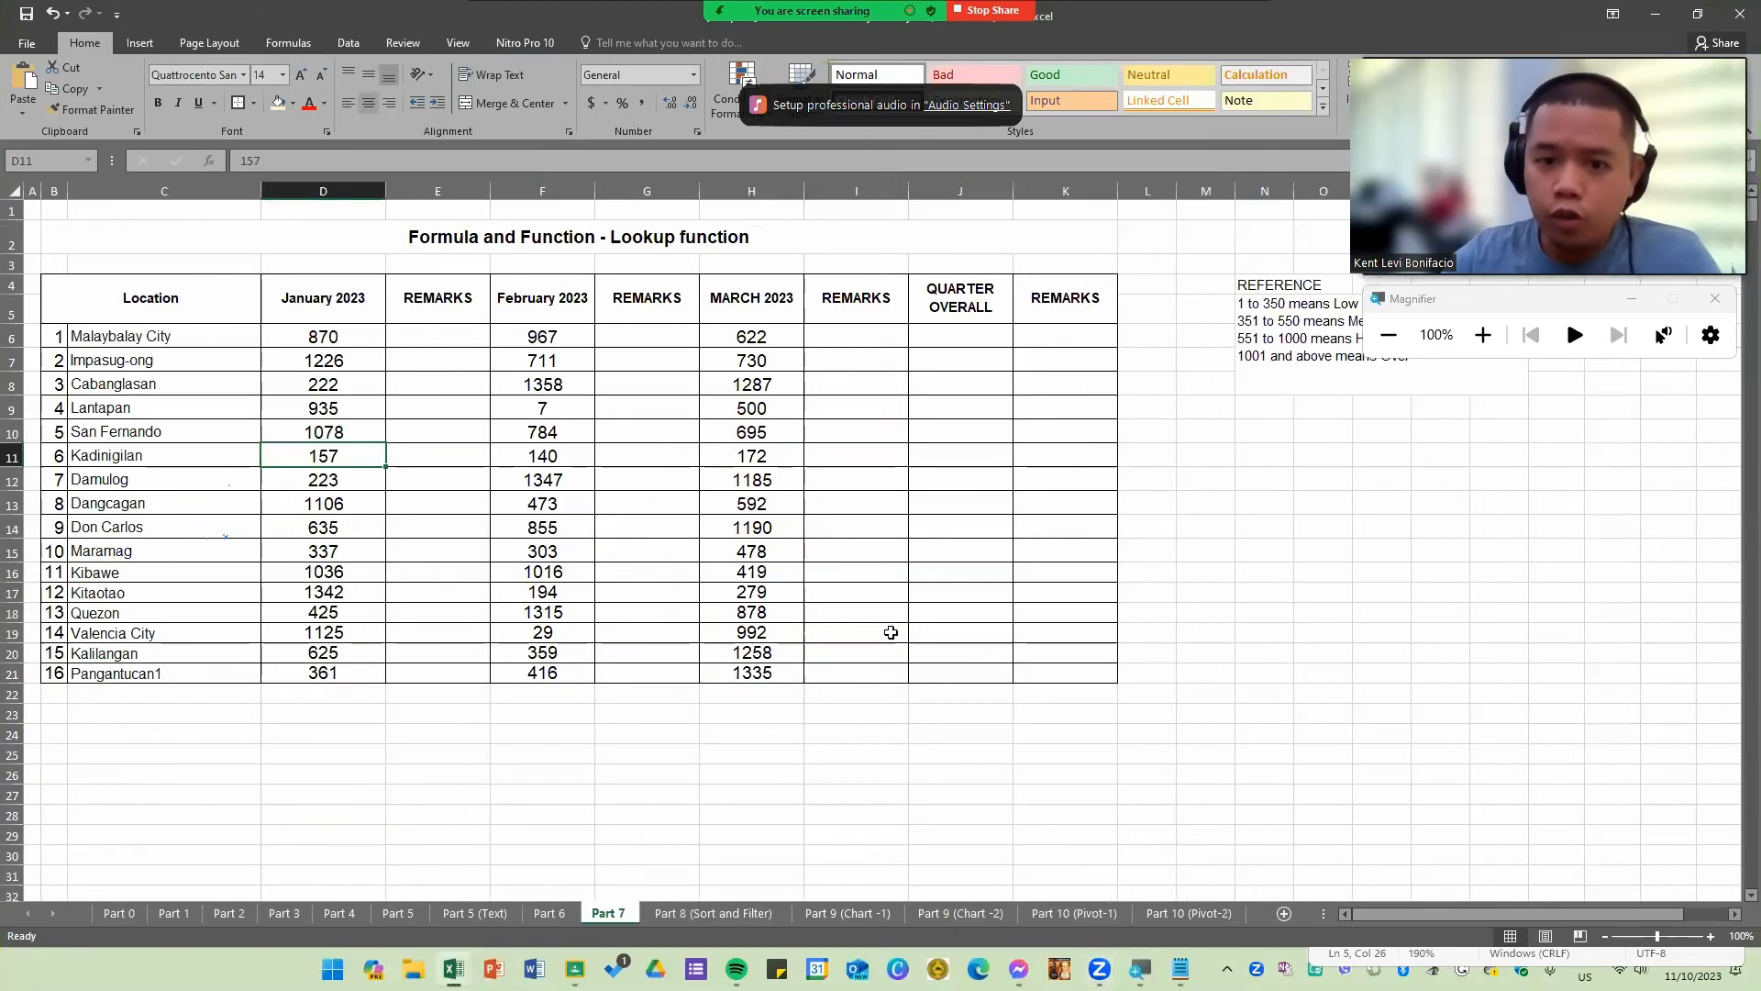
{"action": "left_click", "coordinate": [1155, 717]}
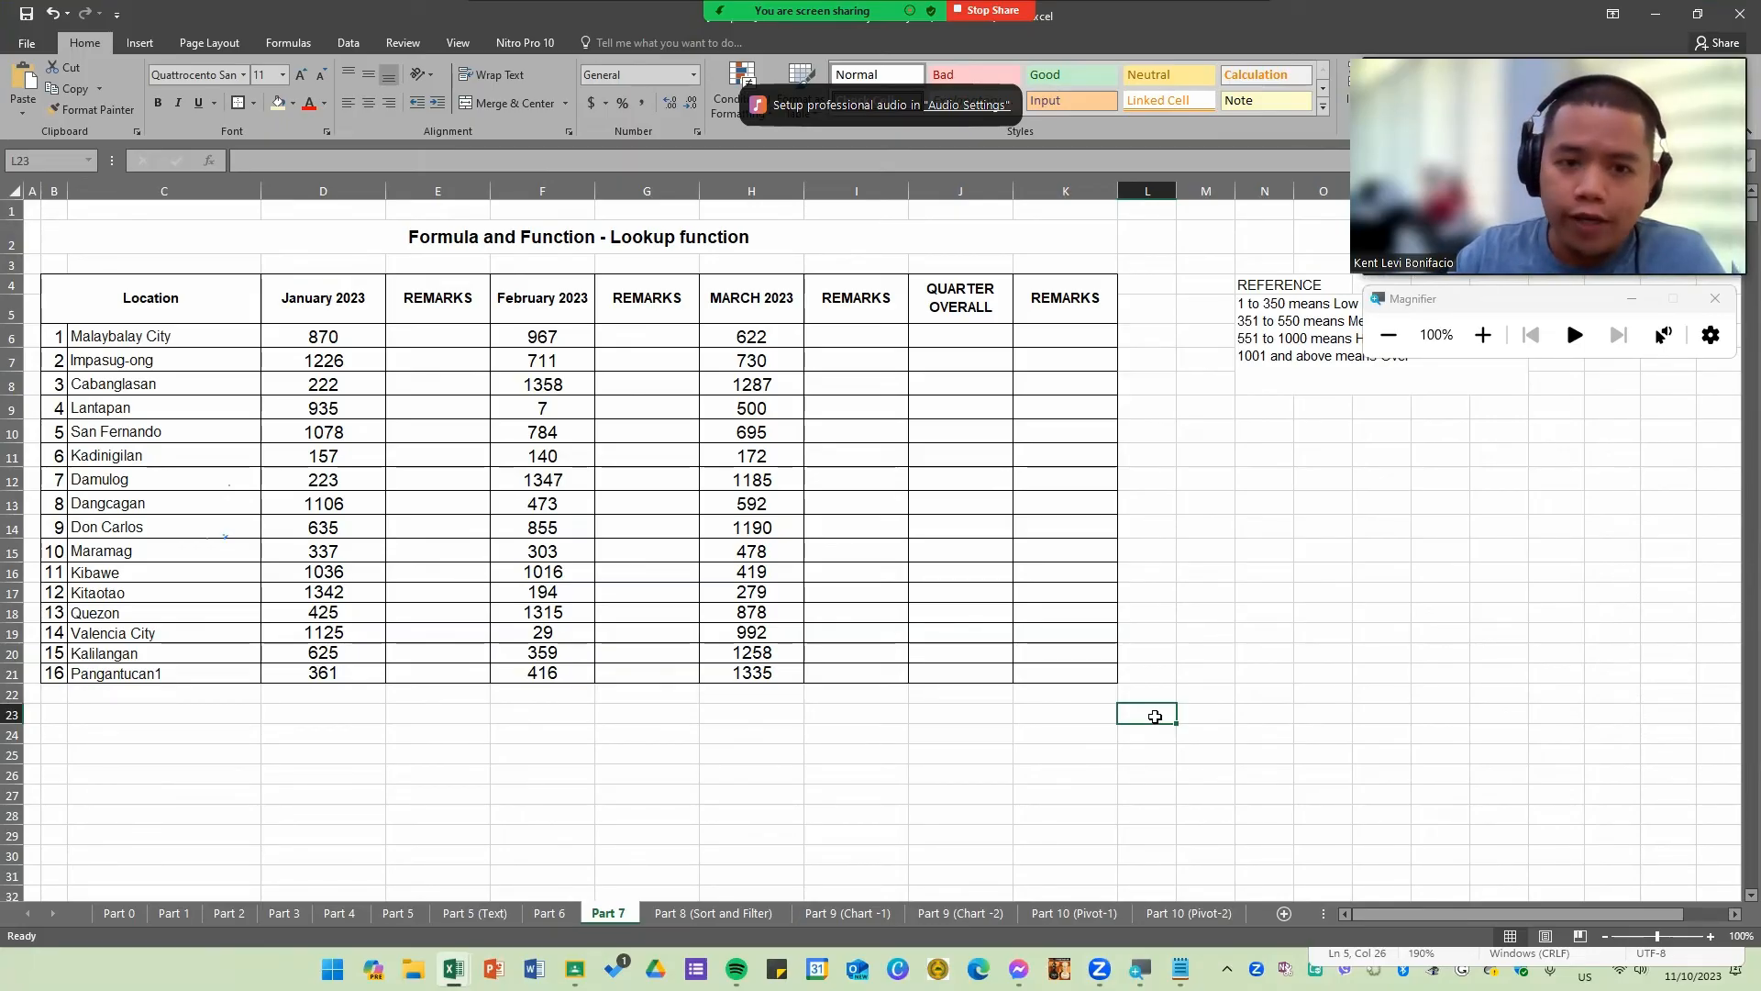
{"action": "left_click", "coordinate": [1227, 635]}
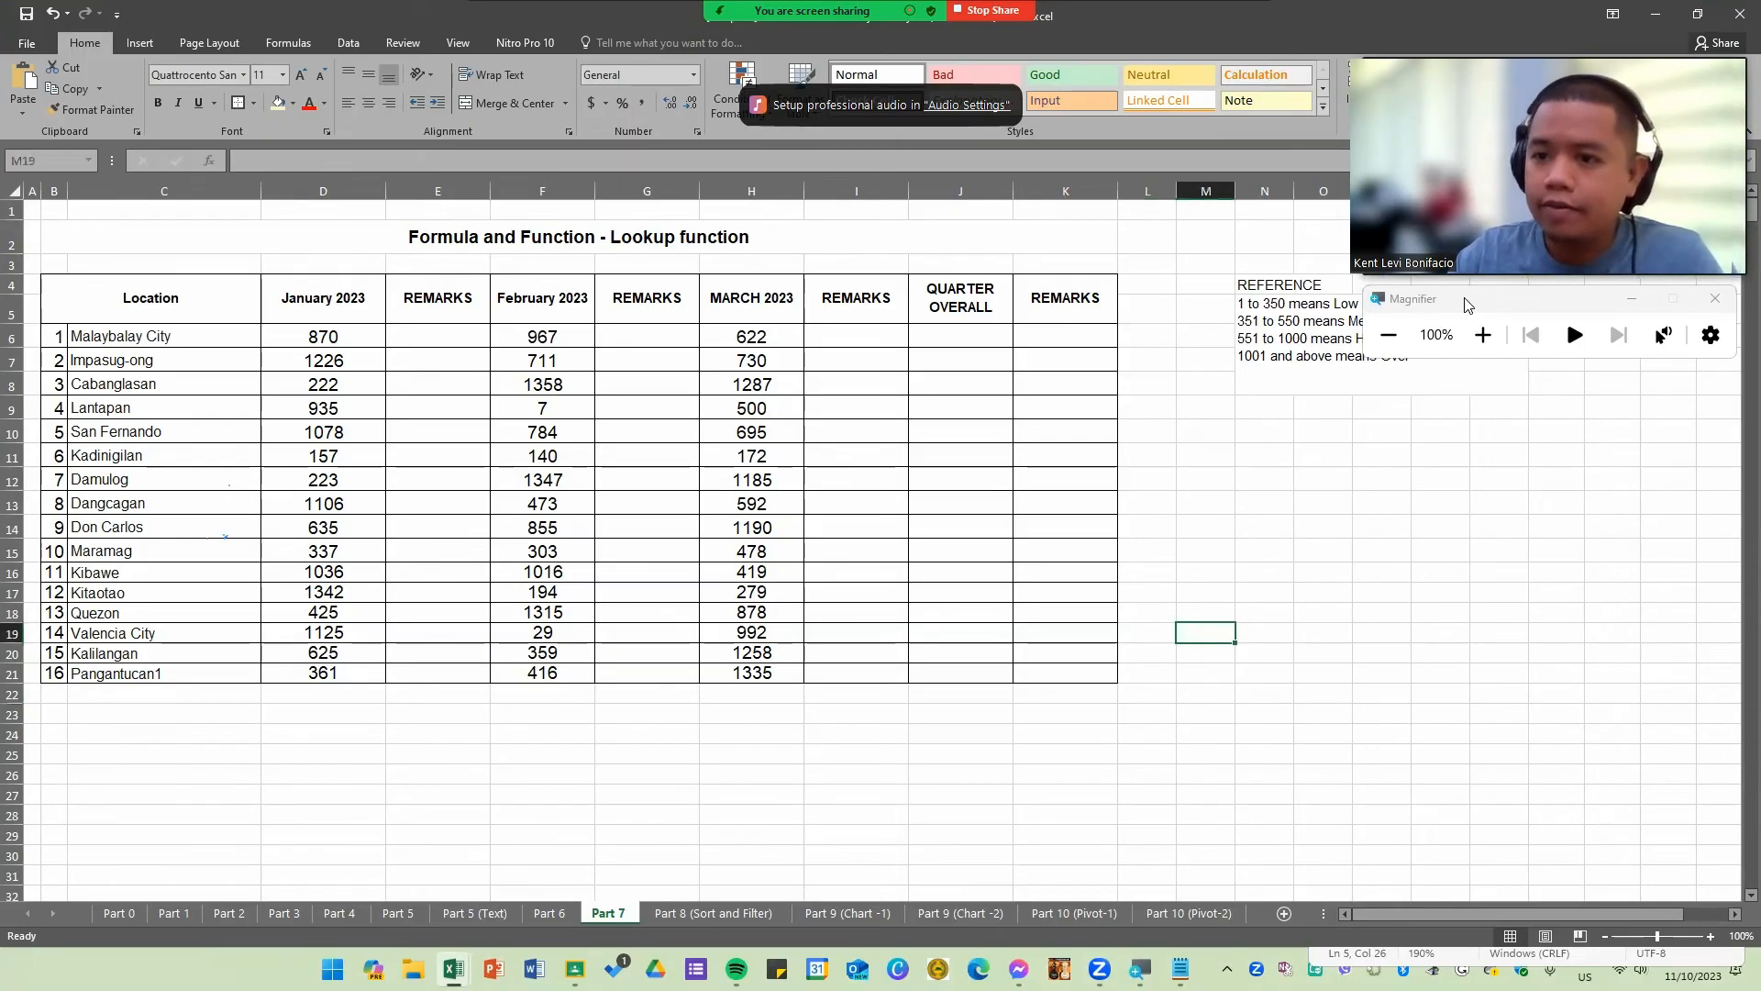
{"action": "left_click_drag", "start_coordinate": [1434, 316], "coordinate": [1424, 487]}
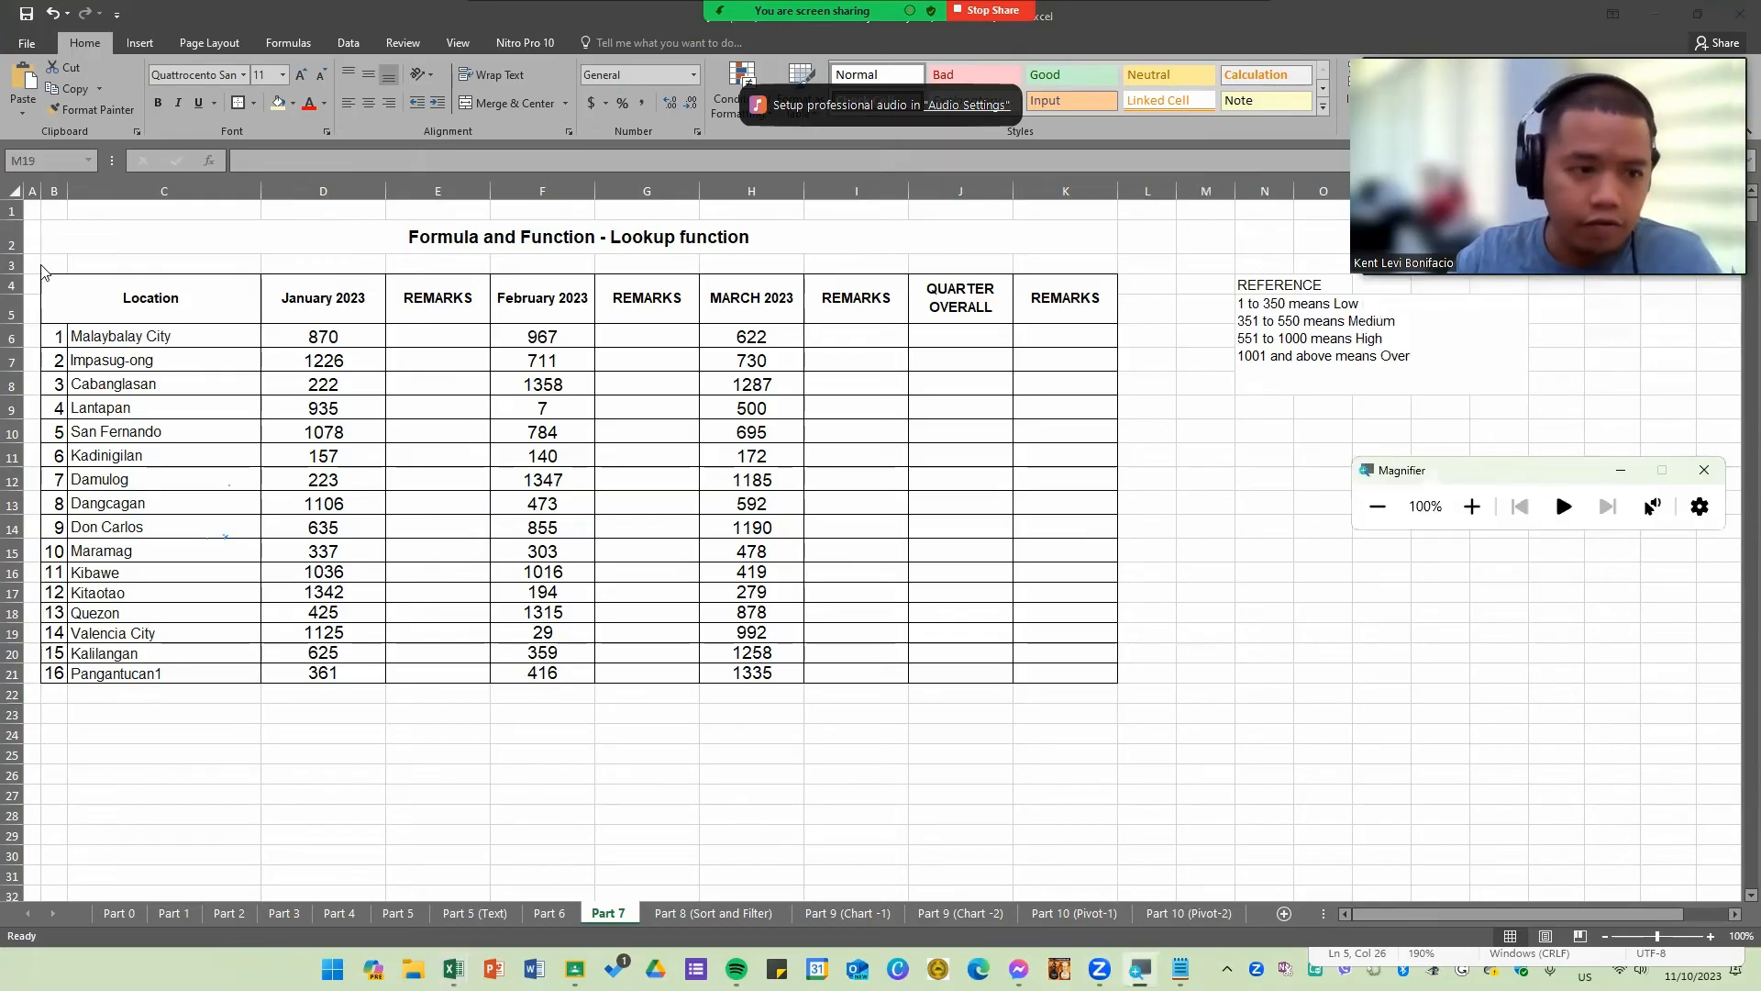
Step: Examine the Part 7 table's location, monthly and quarter overall columns and the reference ranges beside it
{"action": "left_click", "coordinate": [182, 423]}
{"action": "scroll", "coordinate": [241, 463], "scroll_direction": "up", "scroll_amount": 1}
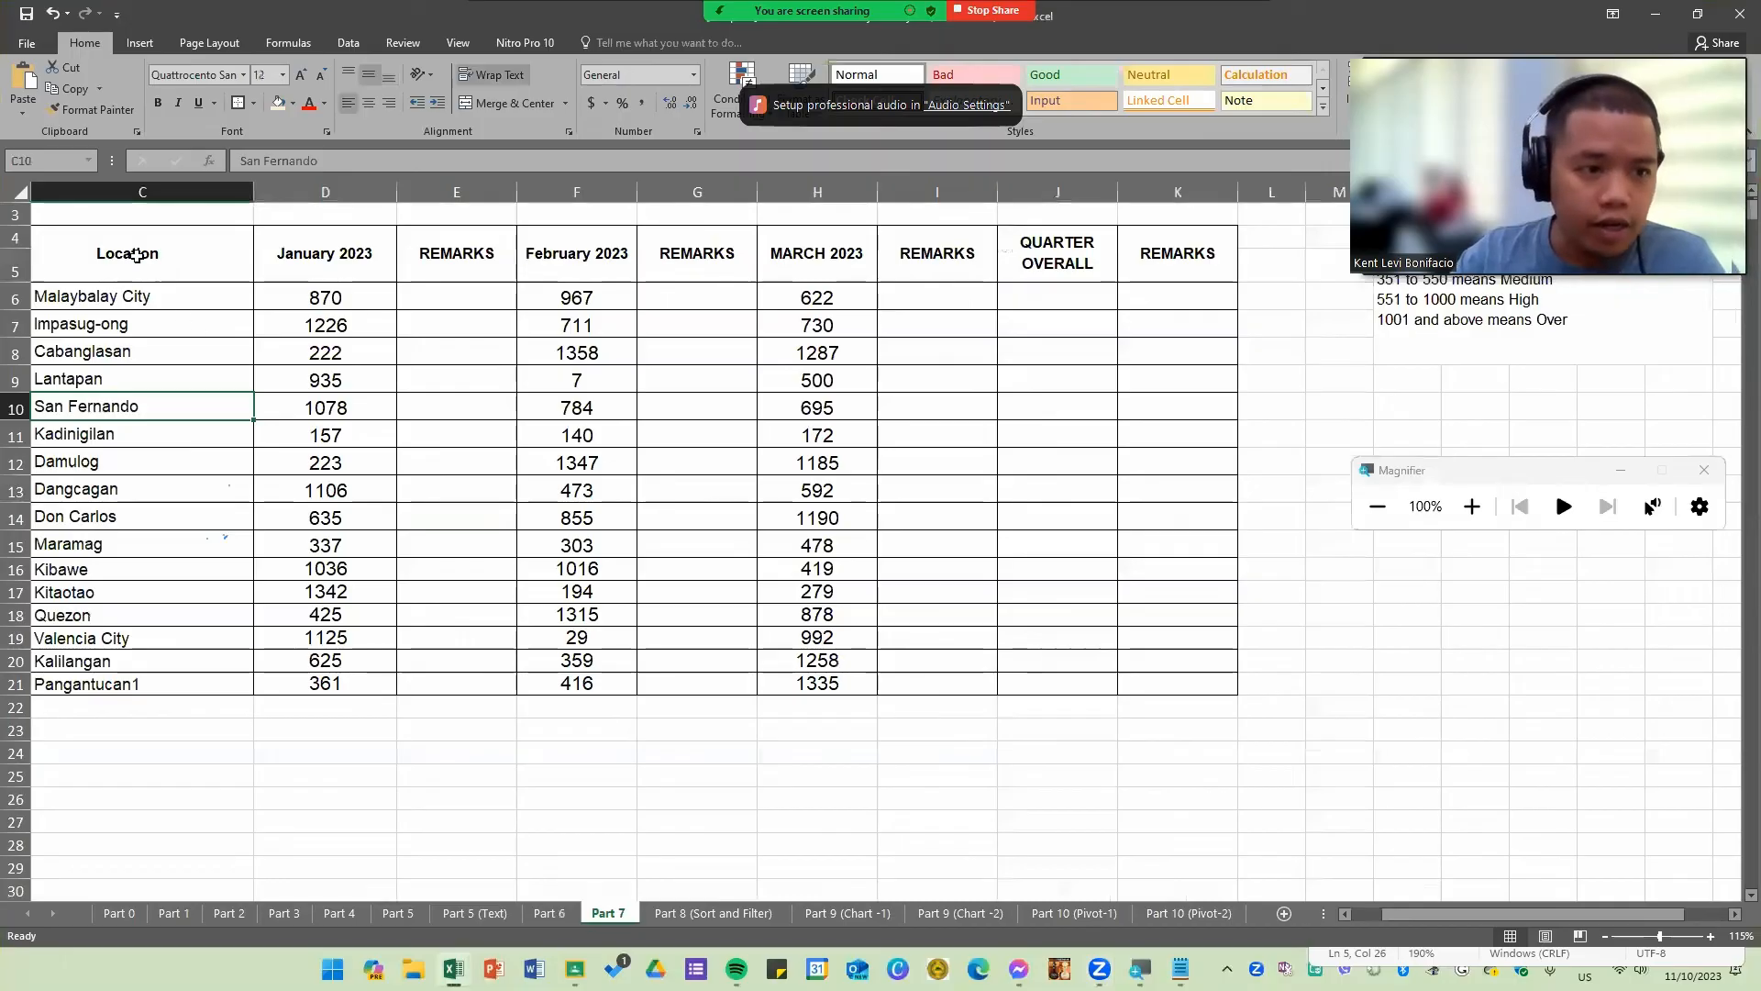
{"action": "left_click_drag", "start_coordinate": [1426, 913], "coordinate": [1379, 912]}
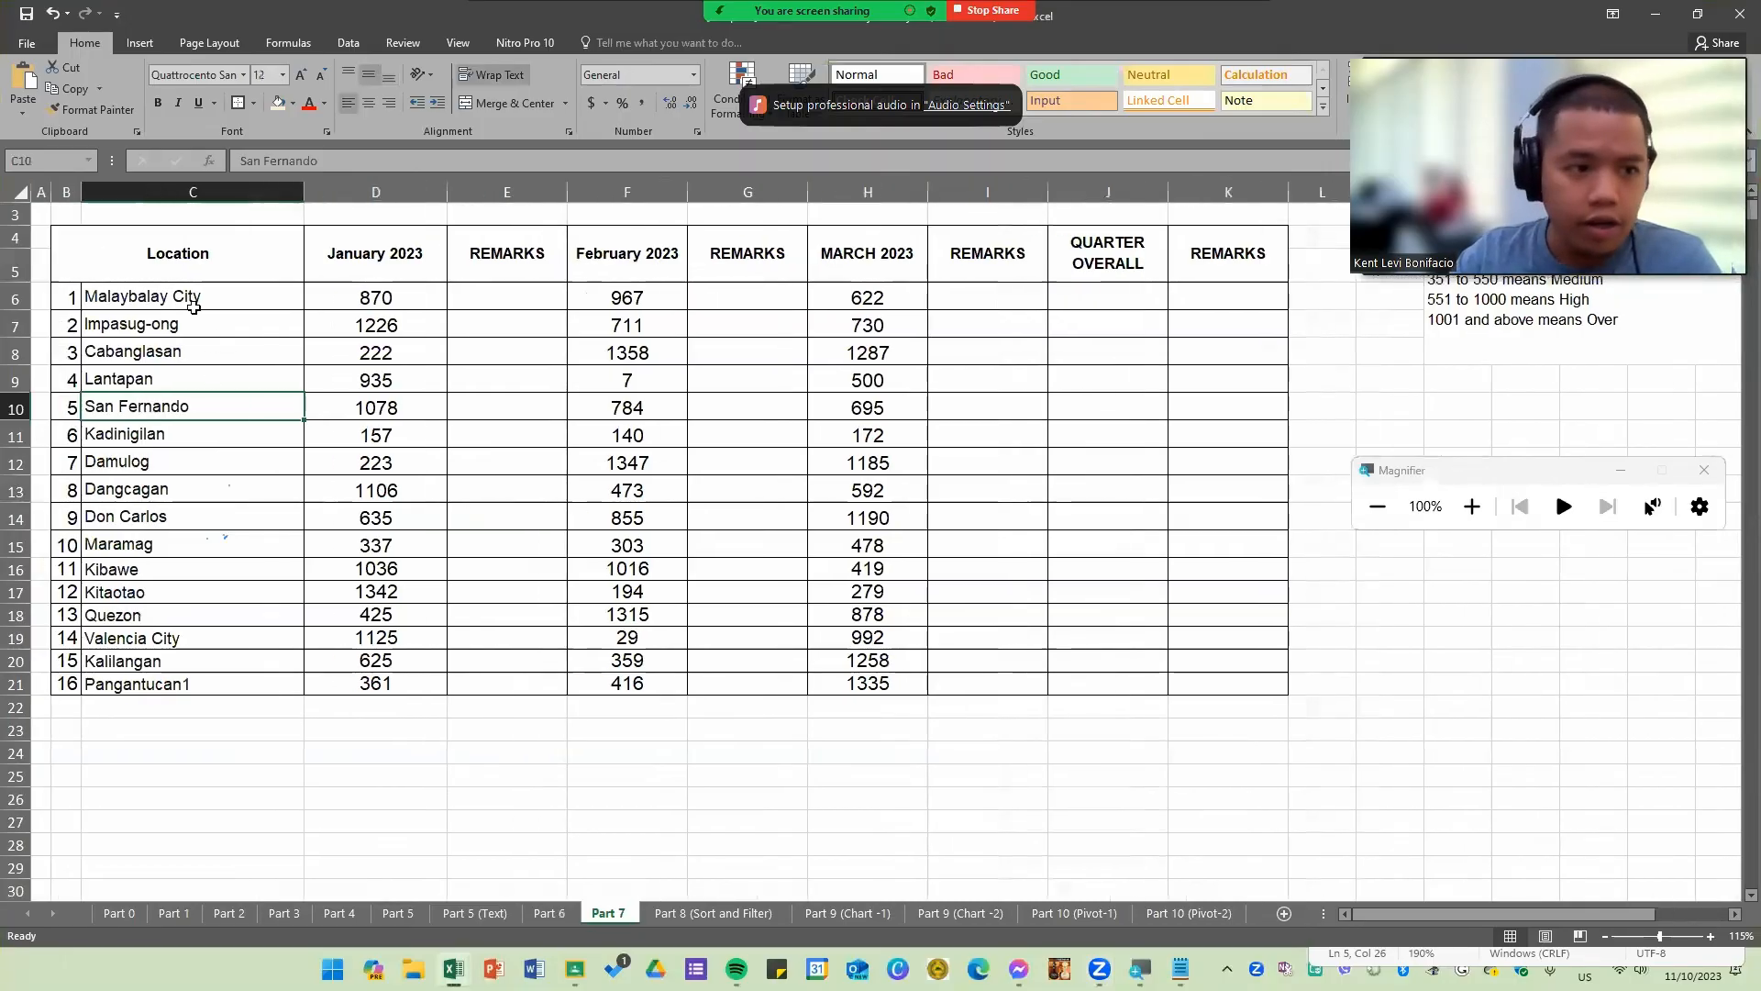
{"action": "left_click_drag", "start_coordinate": [188, 298], "coordinate": [204, 690]}
{"action": "left_click_drag", "start_coordinate": [385, 259], "coordinate": [421, 685]}
{"action": "left_click_drag", "start_coordinate": [647, 260], "coordinate": [650, 662]}
{"action": "left_click_drag", "start_coordinate": [879, 262], "coordinate": [920, 693]}
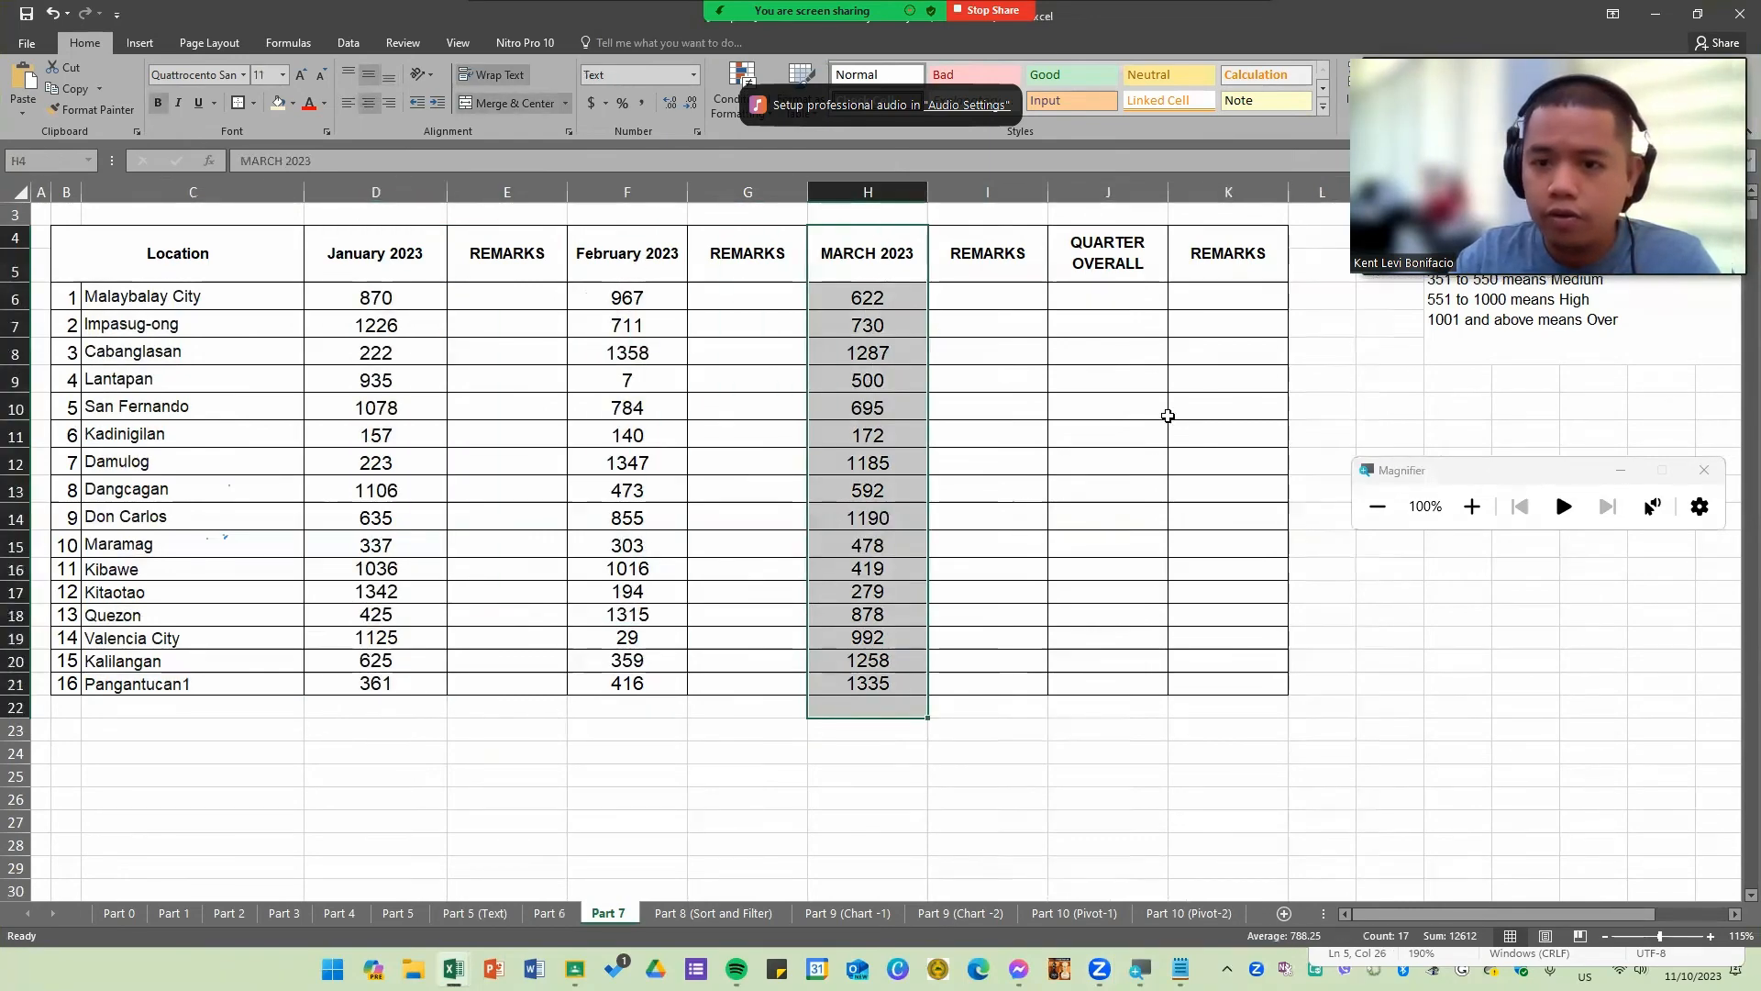
{"action": "mouse_move", "coordinate": [1124, 257]}
{"action": "left_mouse_down"}
{"action": "mouse_move", "coordinate": [1147, 306]}
{"action": "mouse_move", "coordinate": [1168, 617]}
{"action": "mouse_move", "coordinate": [1125, 685]}
{"action": "left_mouse_up"}
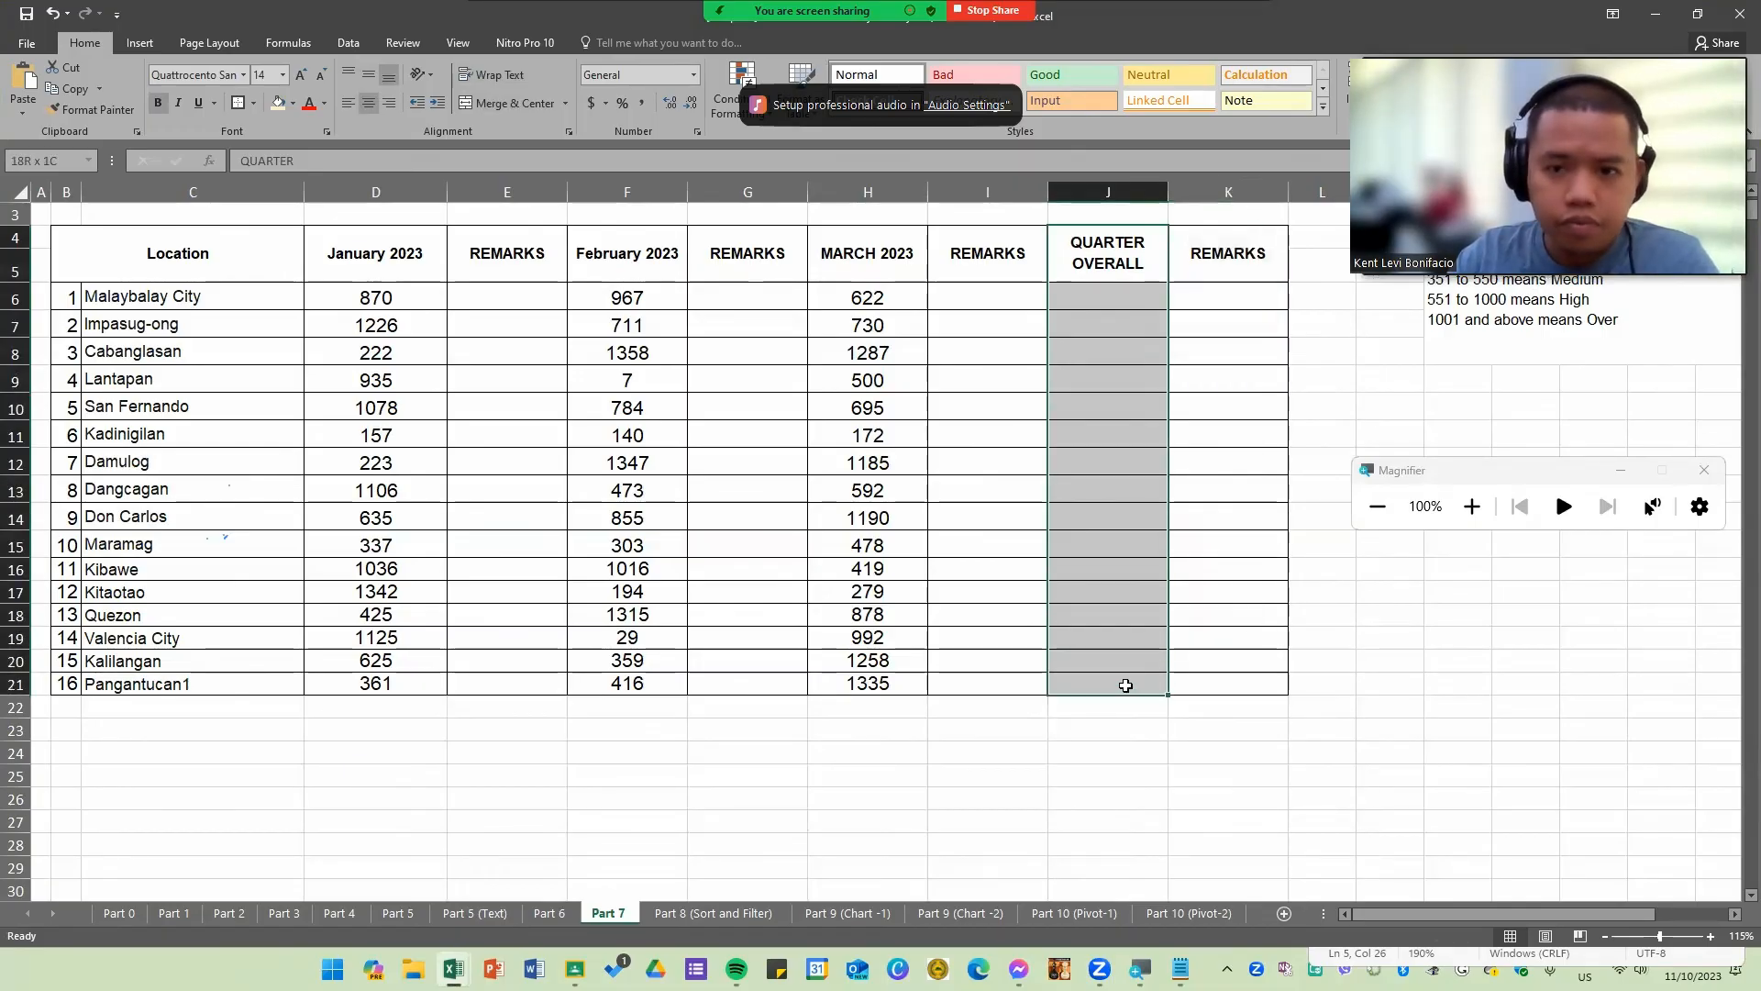
{"action": "left_click", "coordinate": [1496, 698]}
{"action": "scroll", "coordinate": [1497, 698], "scroll_direction": "up", "scroll_amount": 1}
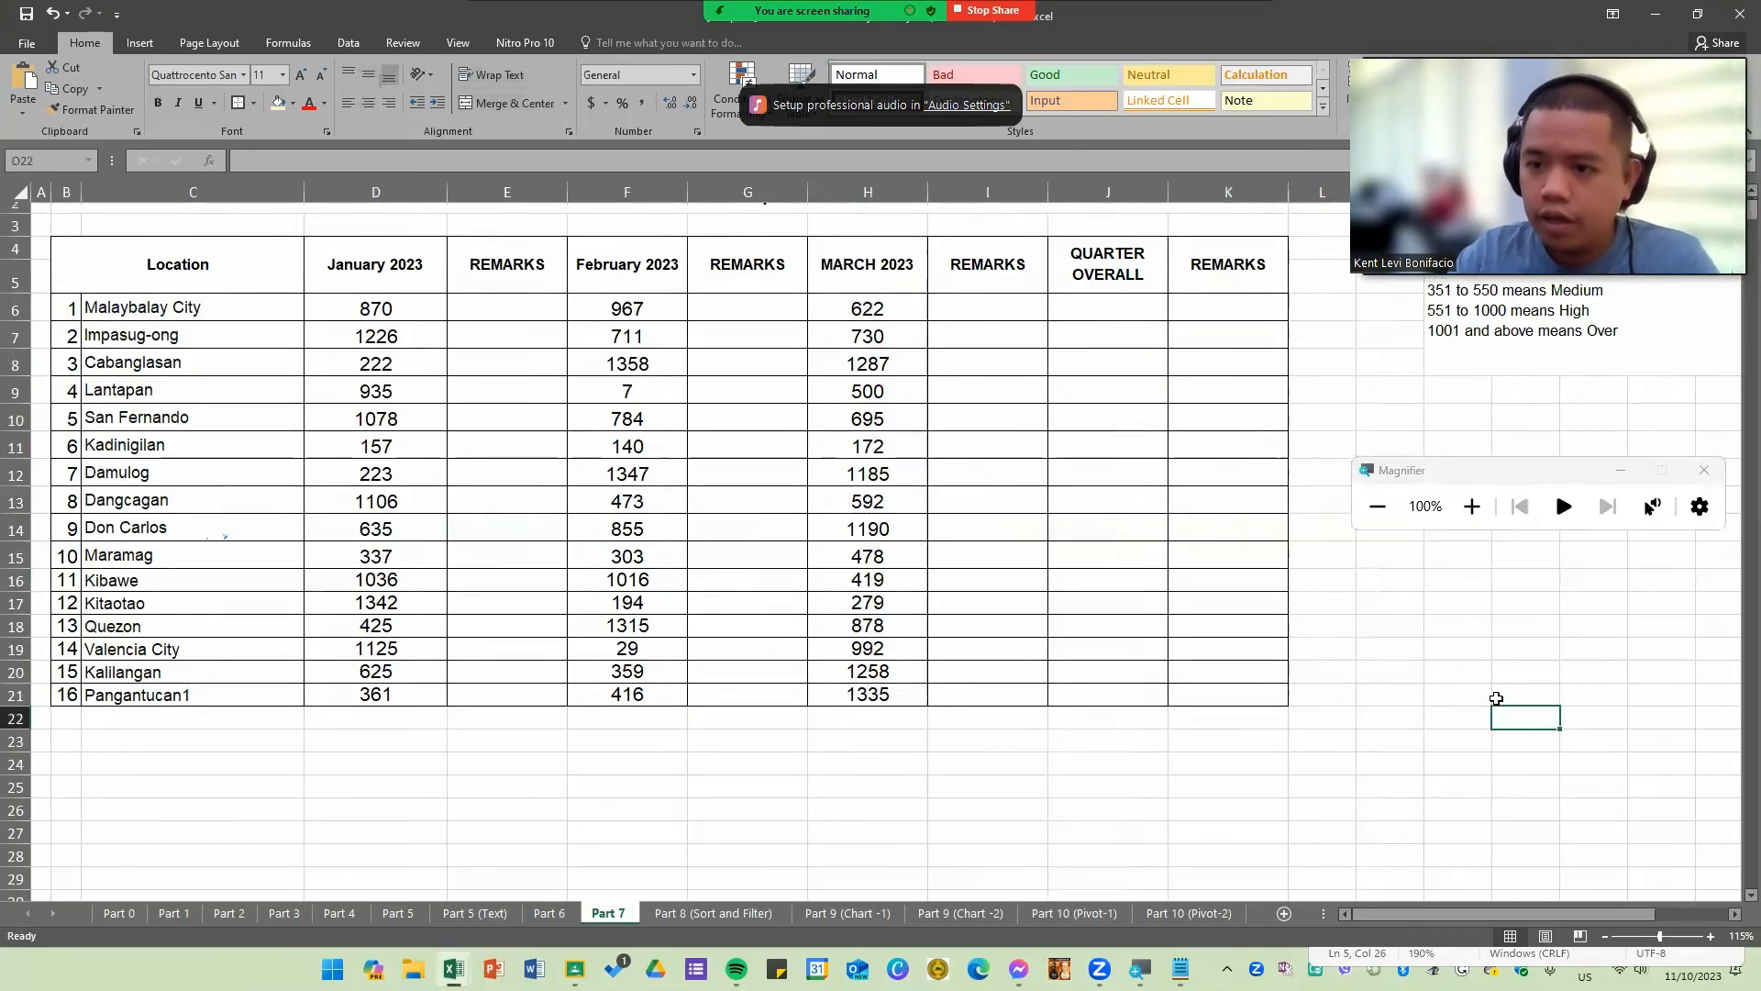
{"action": "scroll", "coordinate": [1496, 698], "scroll_direction": "up", "scroll_amount": 1}
{"action": "left_click", "coordinate": [1478, 345]}
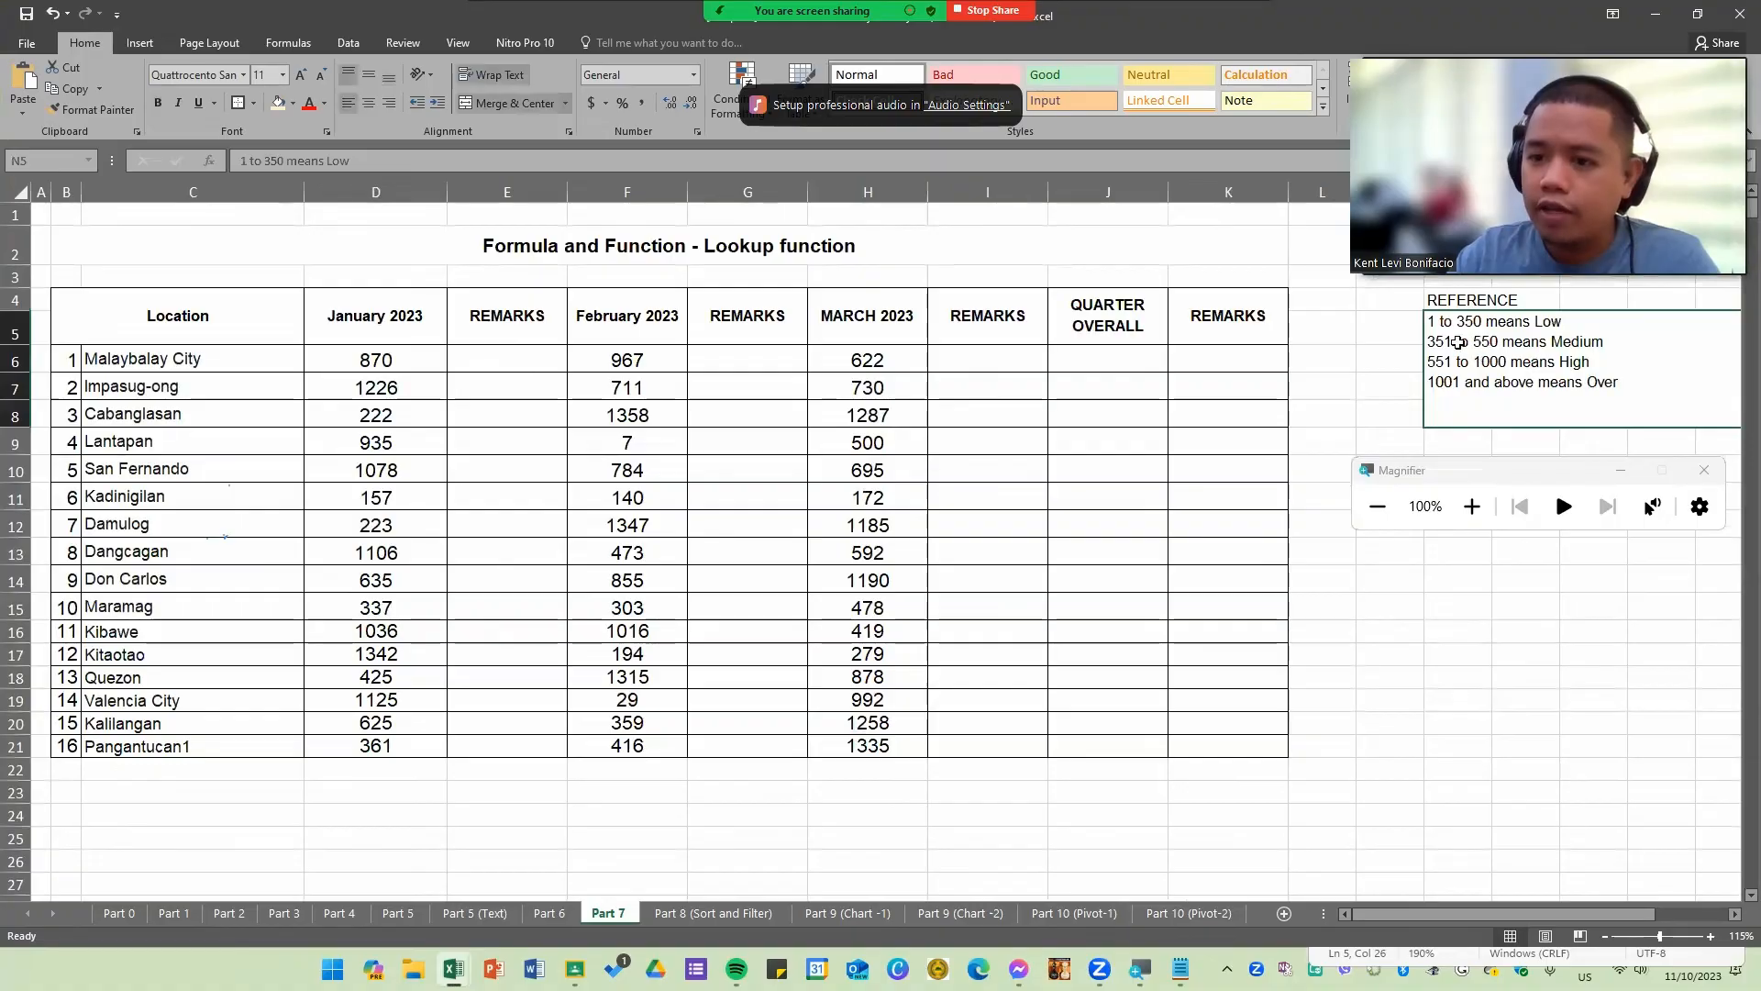
Step: Look over the January remarks column and the empty cells beside the reference notes
{"action": "left_click", "coordinate": [1466, 699]}
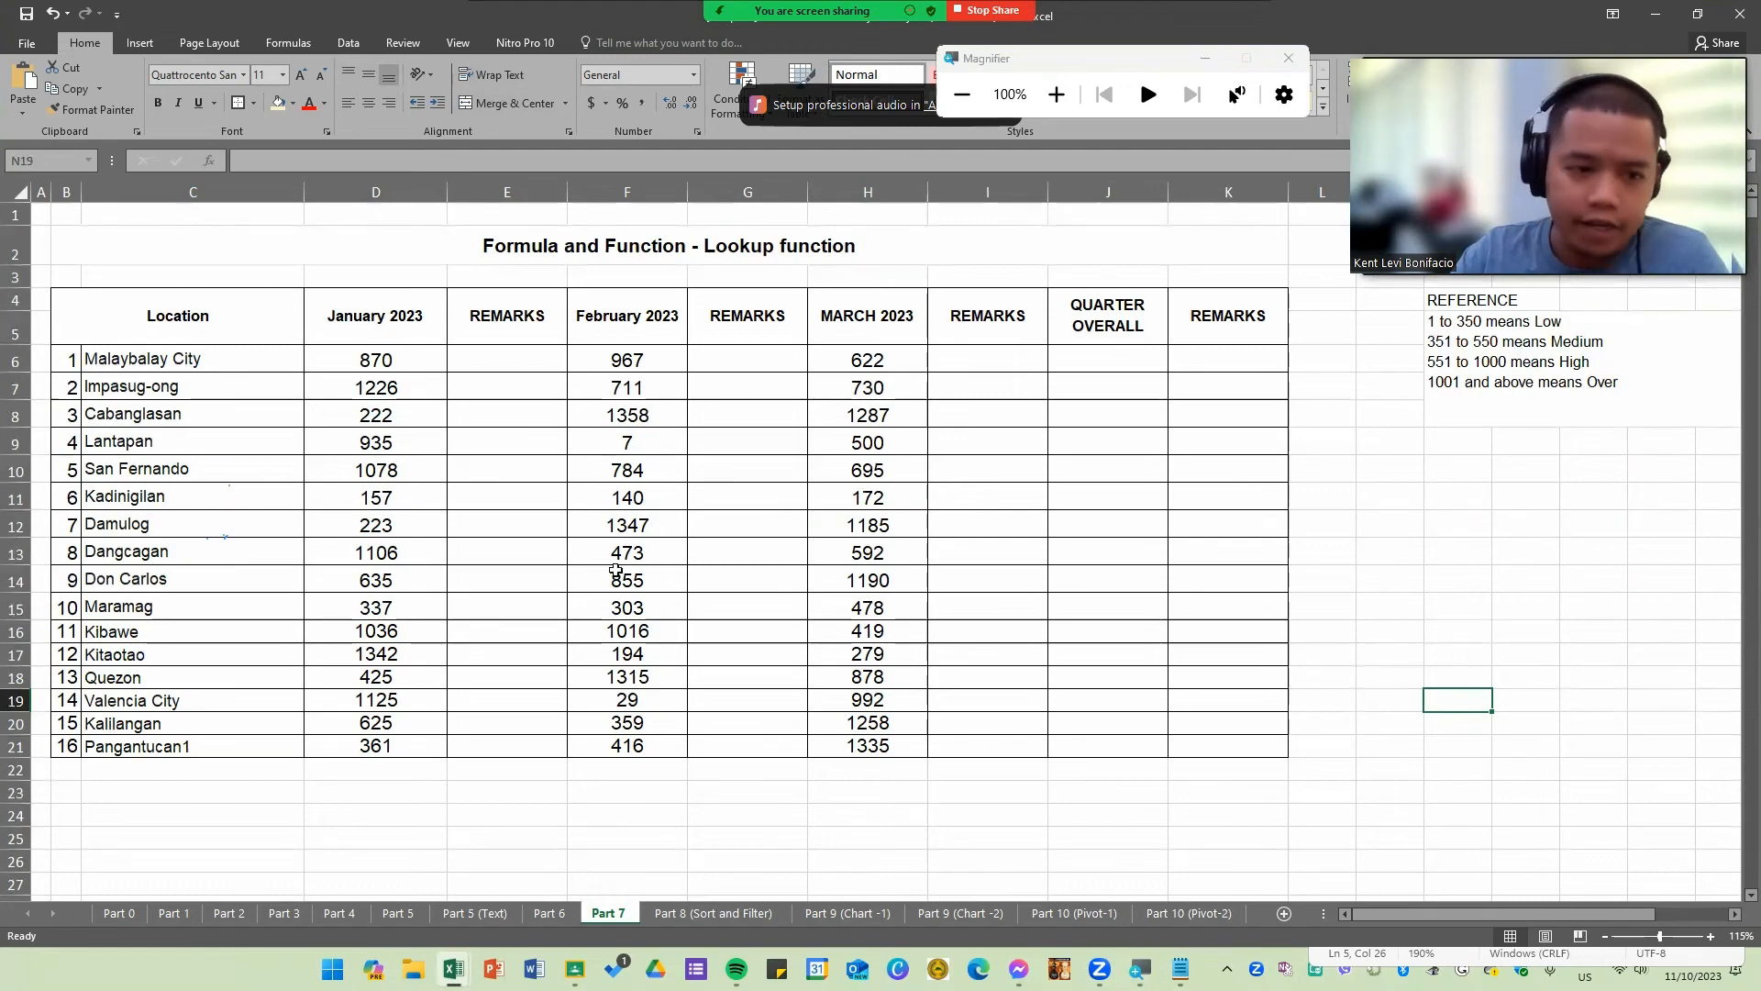
{"action": "left_click", "coordinate": [462, 546]}
{"action": "left_click_drag", "start_coordinate": [503, 358], "coordinate": [514, 746]}
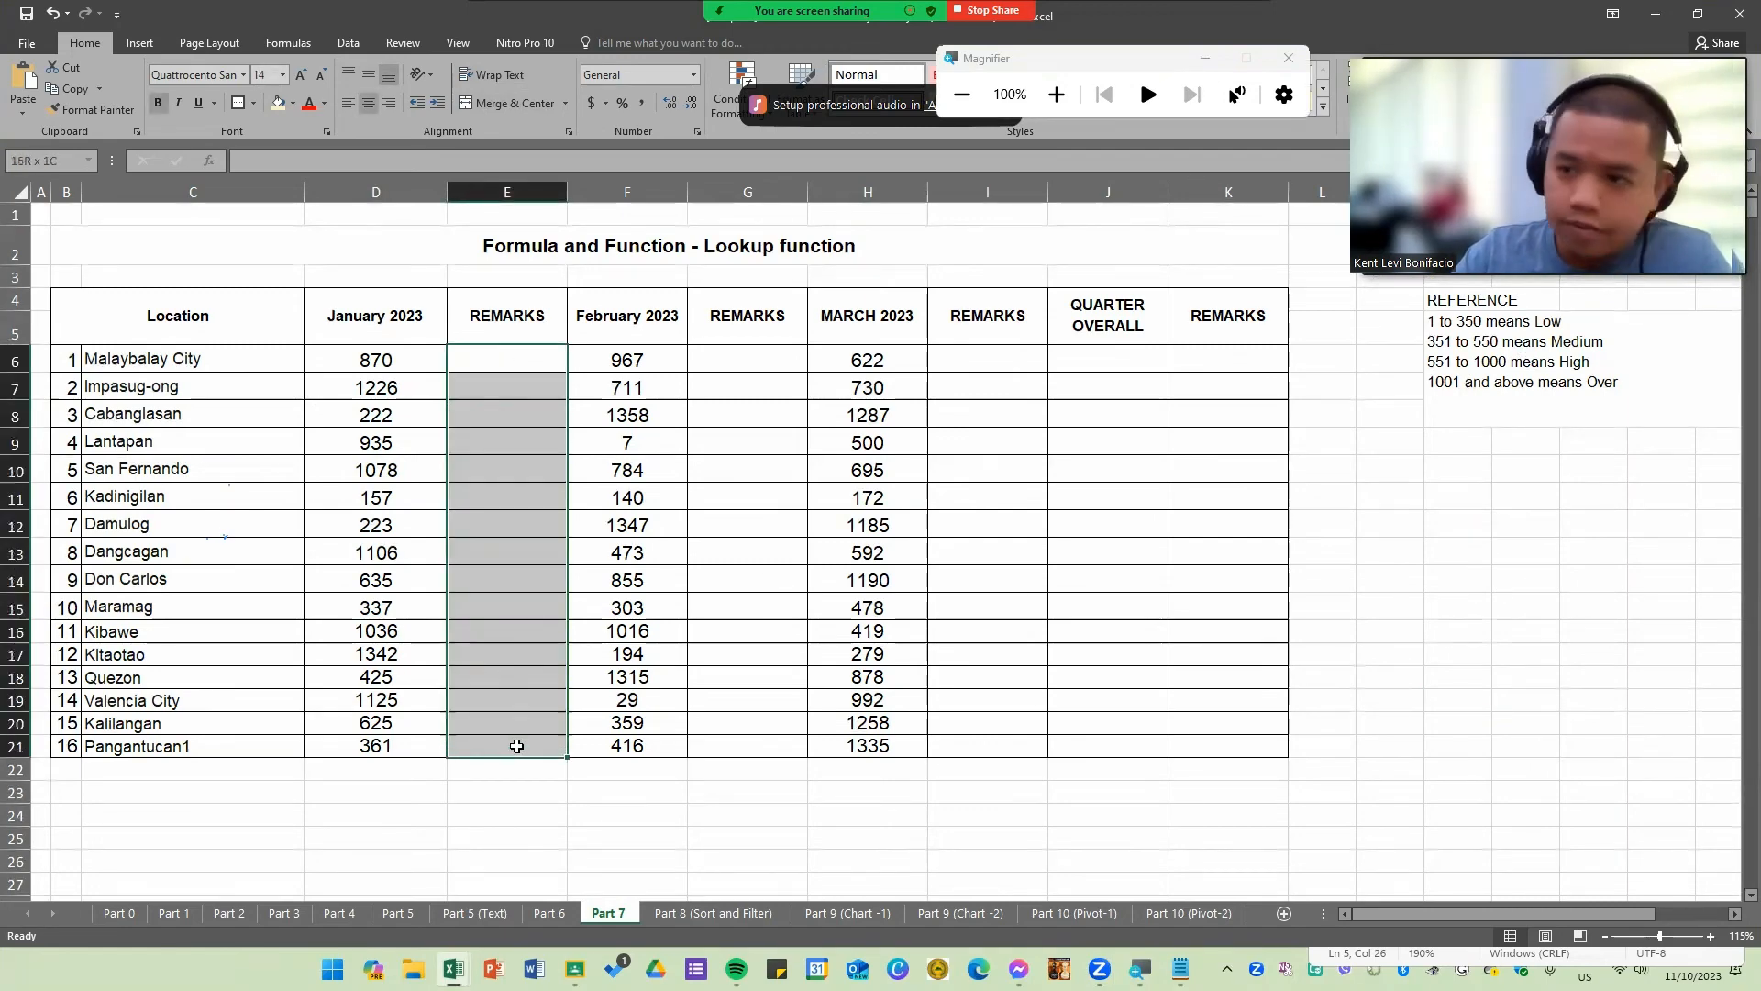
{"action": "left_click", "coordinate": [1404, 621]}
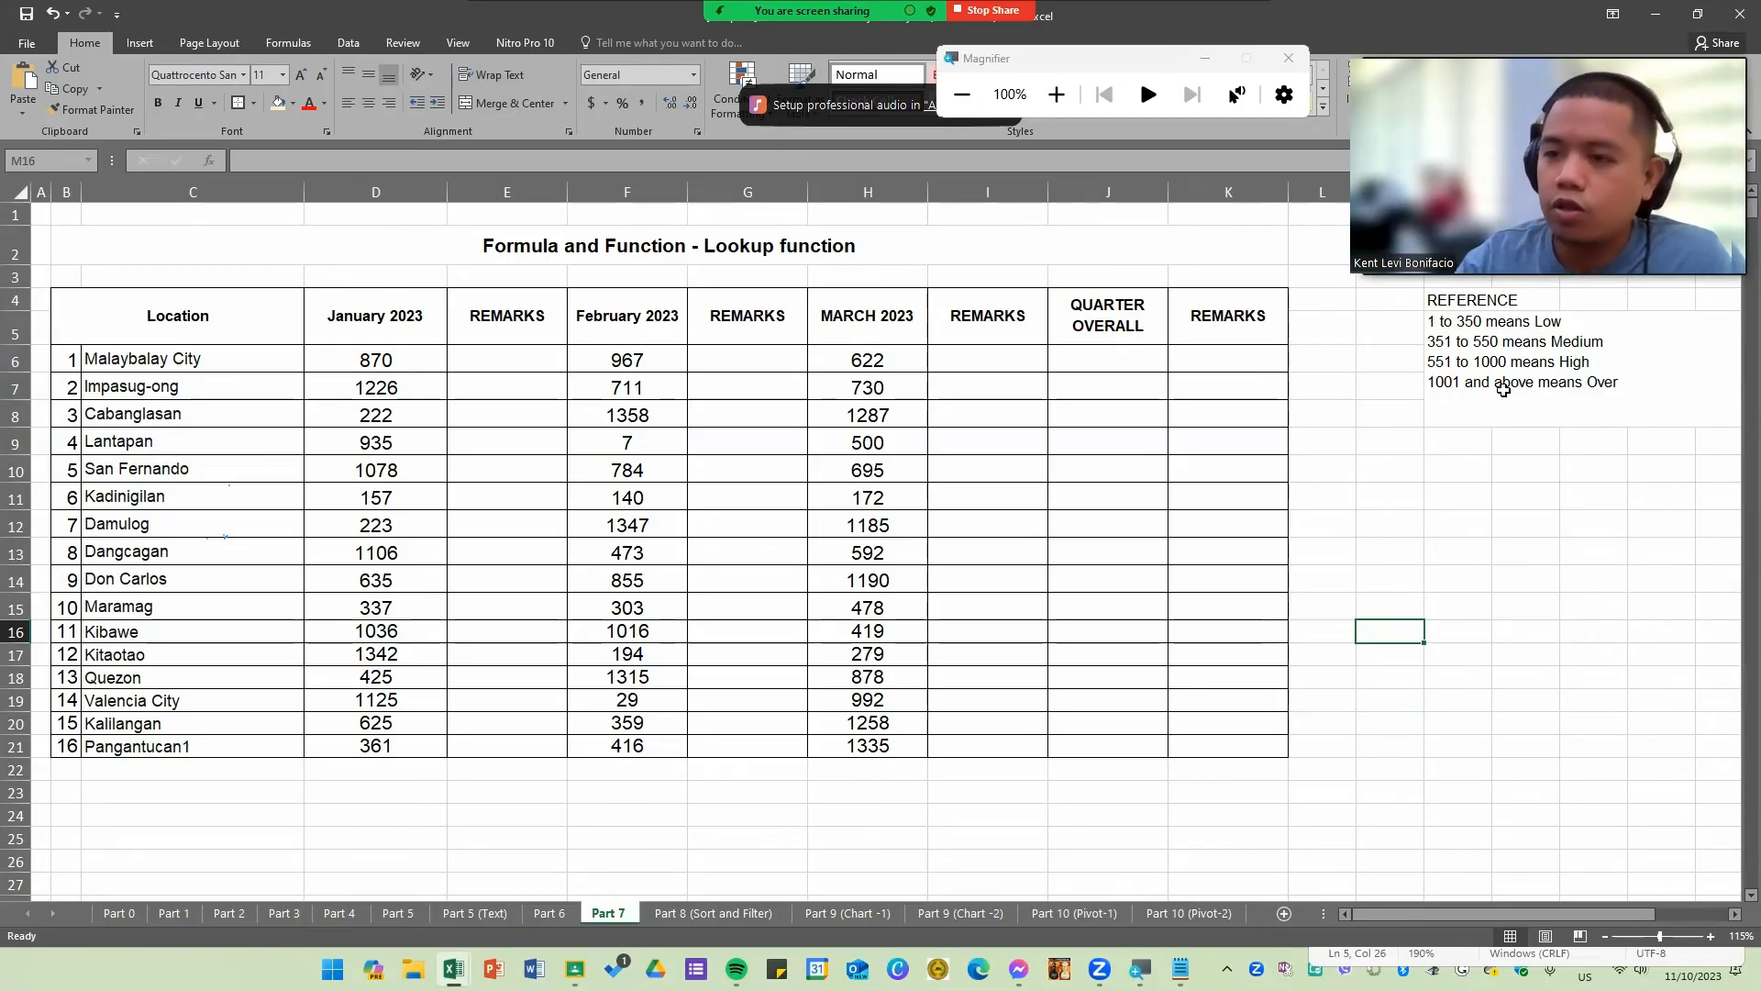
{"action": "left_click", "coordinate": [1376, 493]}
{"action": "left_click", "coordinate": [1386, 468]}
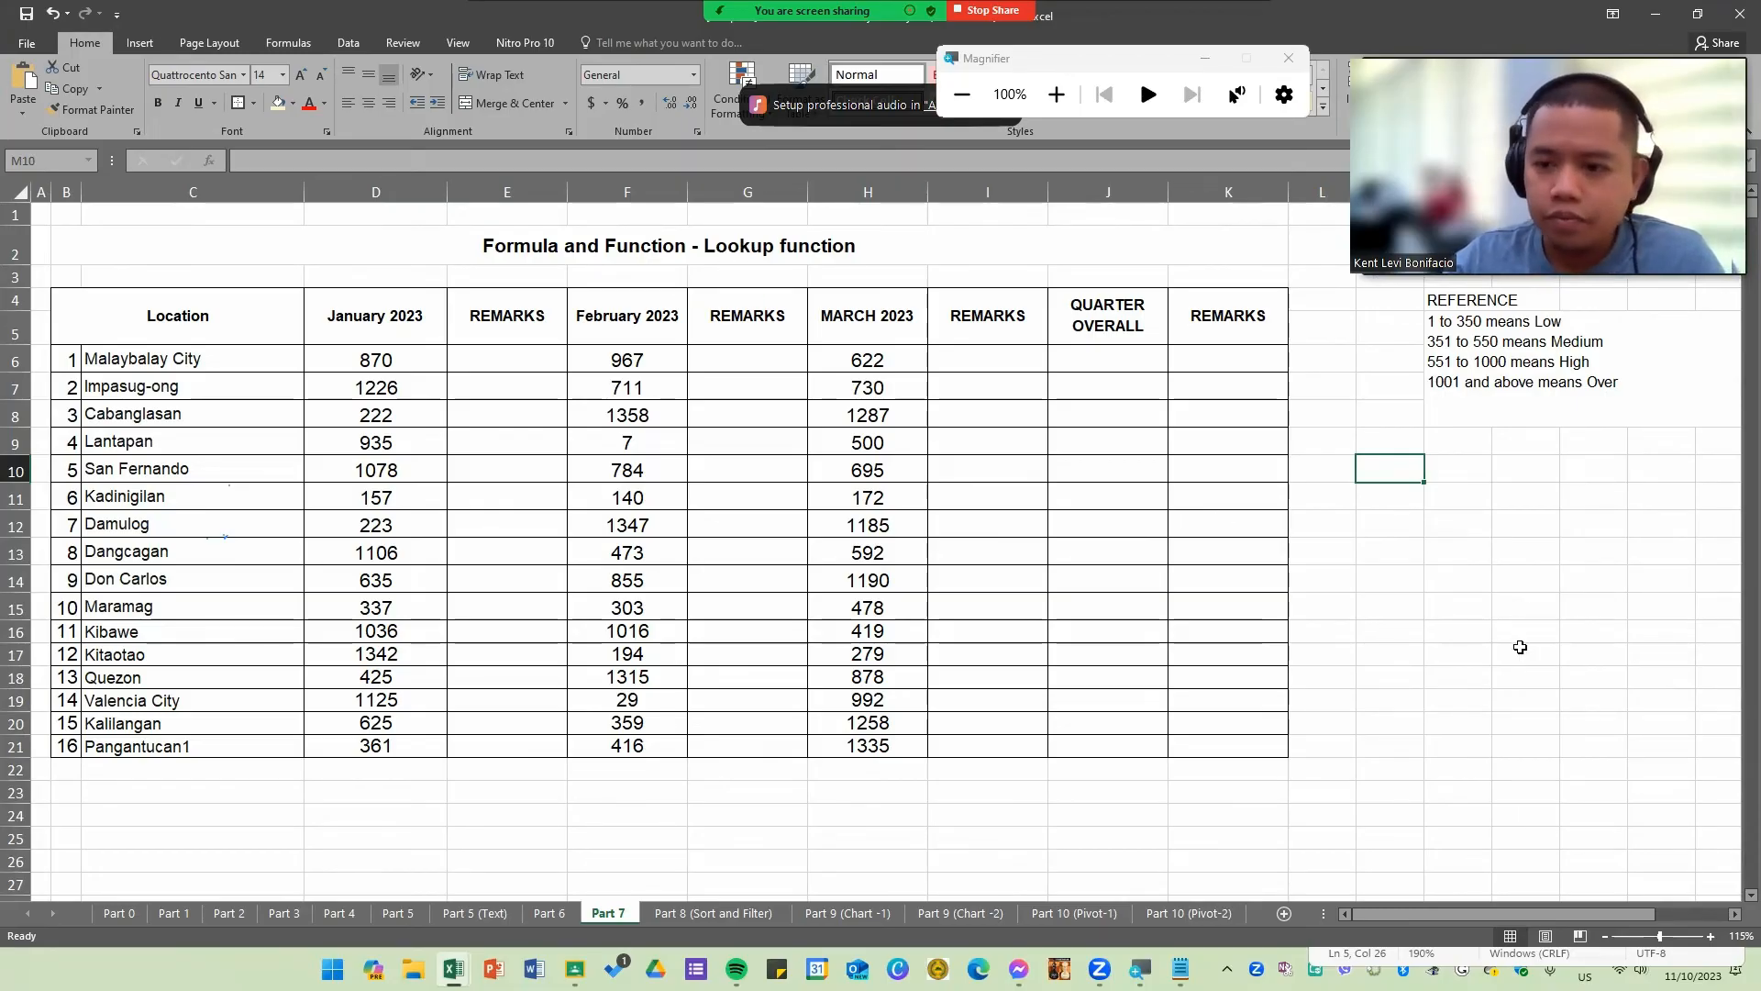
{"action": "left_click_drag", "start_coordinate": [1394, 470], "coordinate": [1519, 725]}
{"action": "left_click", "coordinate": [514, 359]}
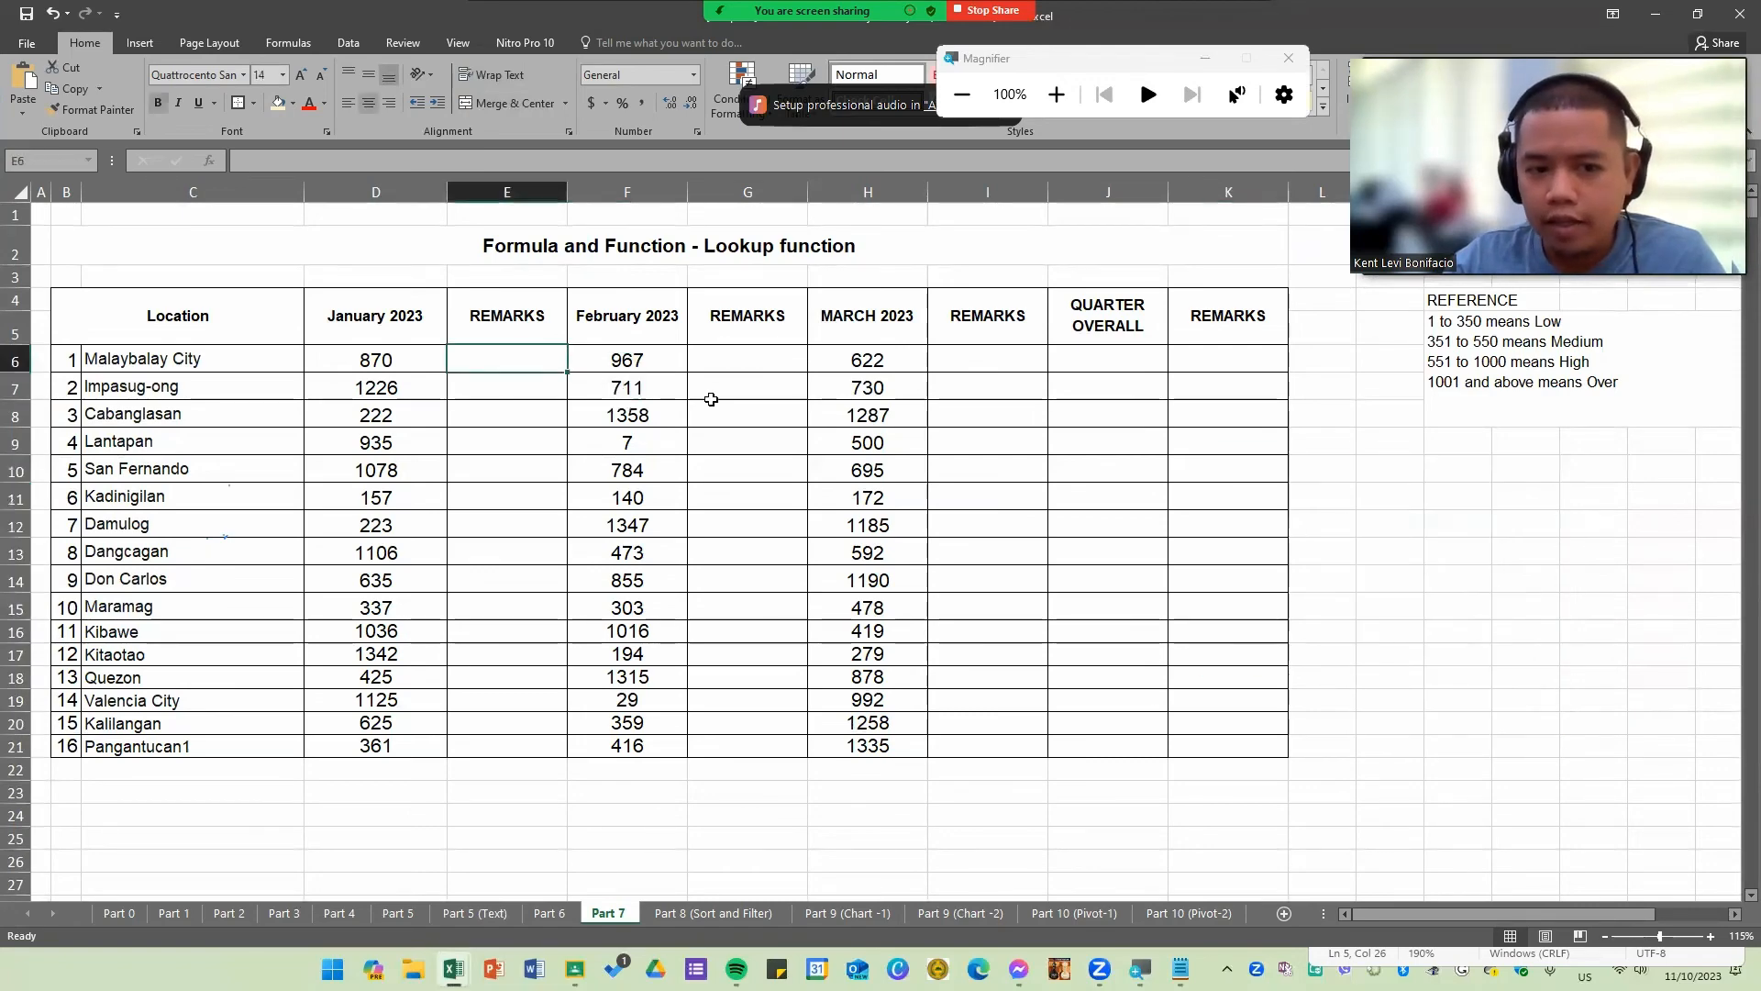
{"action": "left_click_drag", "start_coordinate": [1389, 469], "coordinate": [1579, 731]}
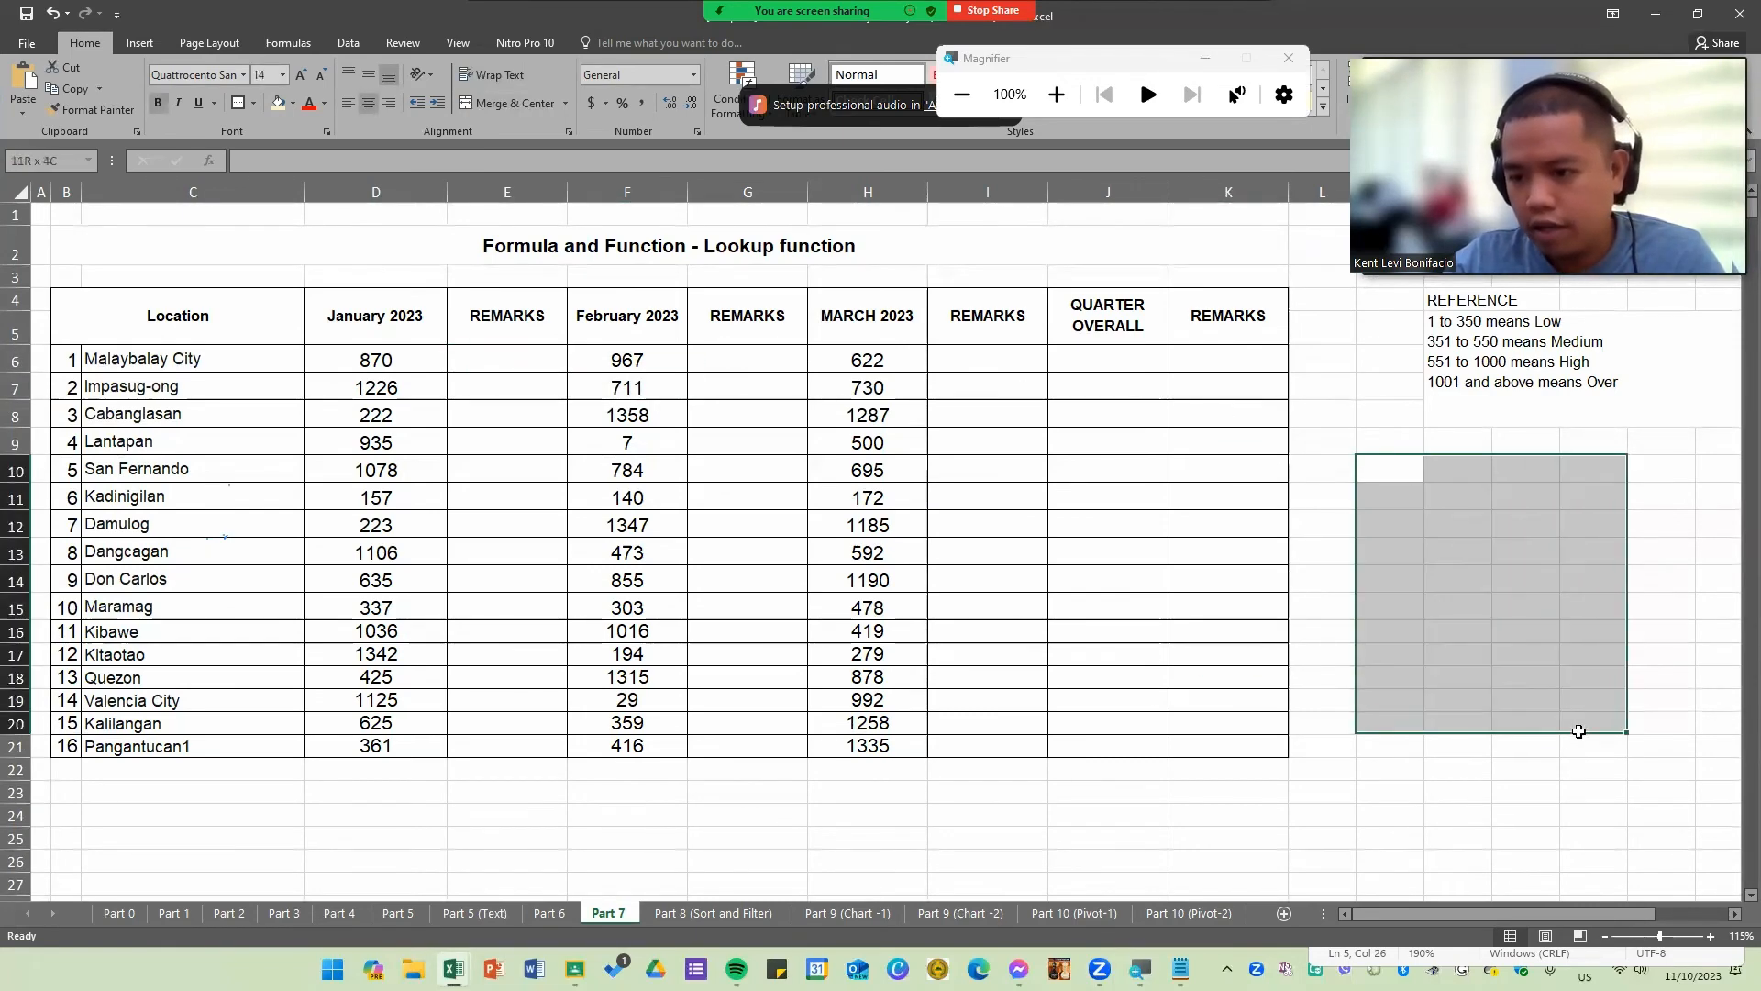
{"action": "left_click", "coordinate": [495, 387]}
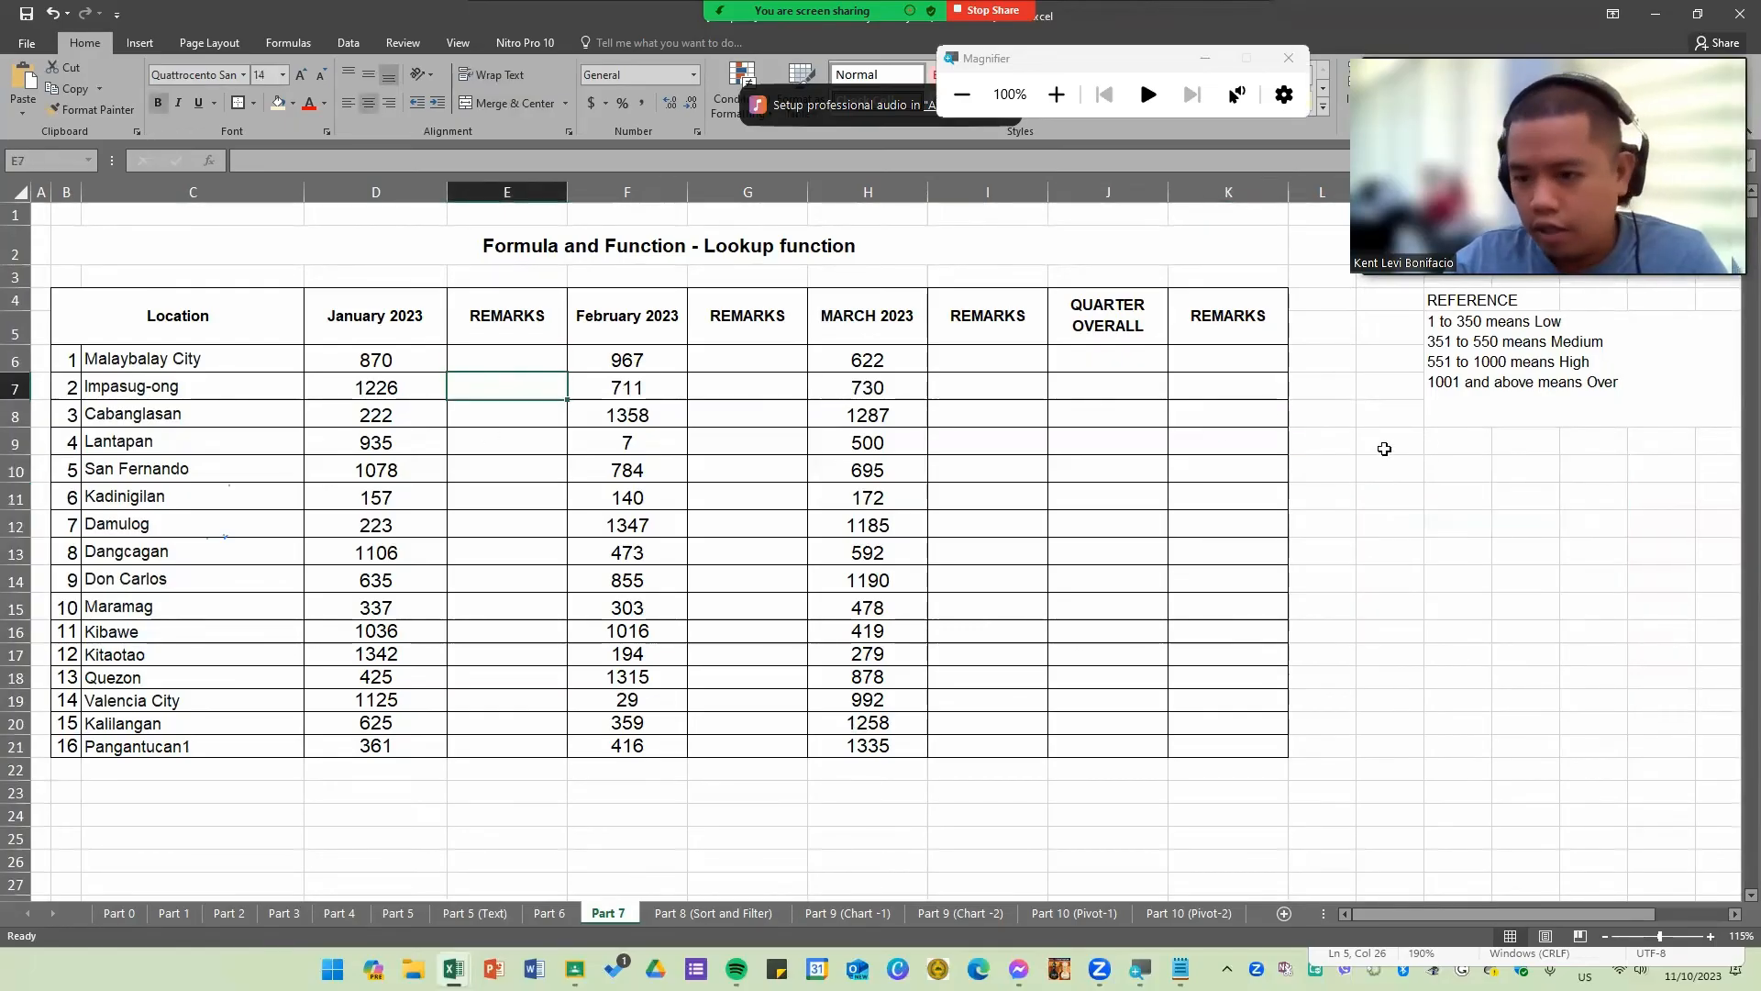
{"action": "left_click_drag", "start_coordinate": [1385, 448], "coordinate": [1586, 733]}
{"action": "left_click", "coordinate": [1511, 632]}
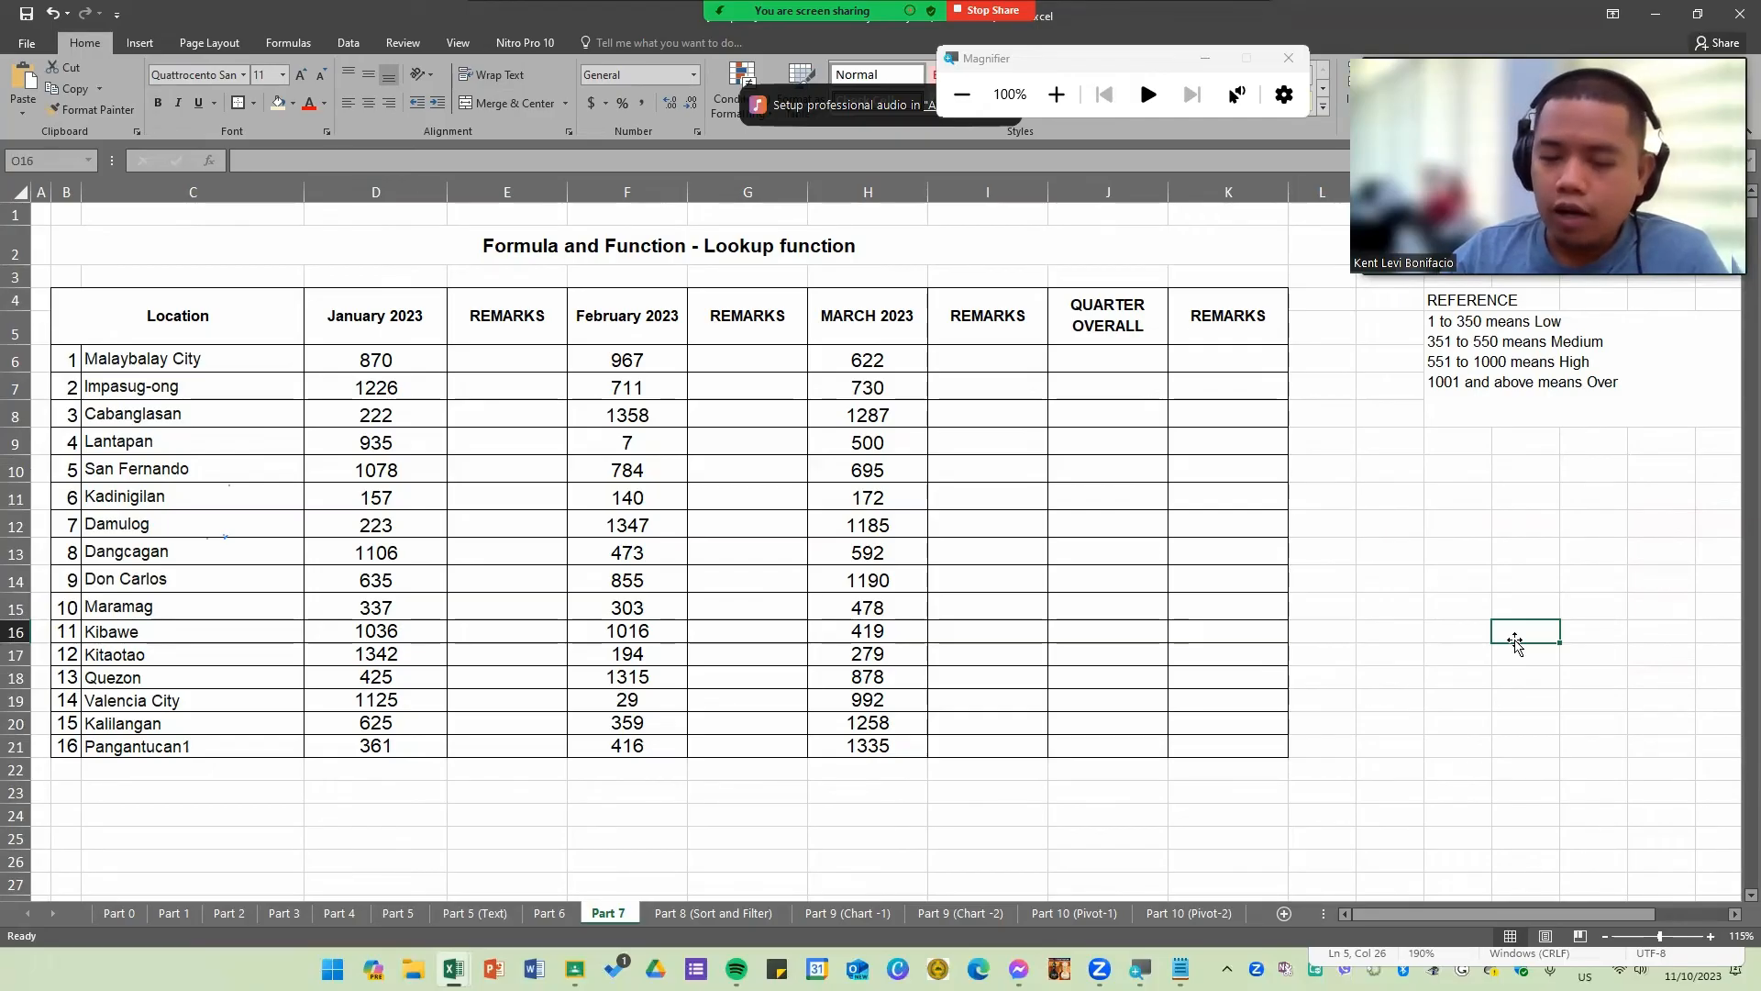
{"action": "left_click", "coordinate": [1407, 477]}
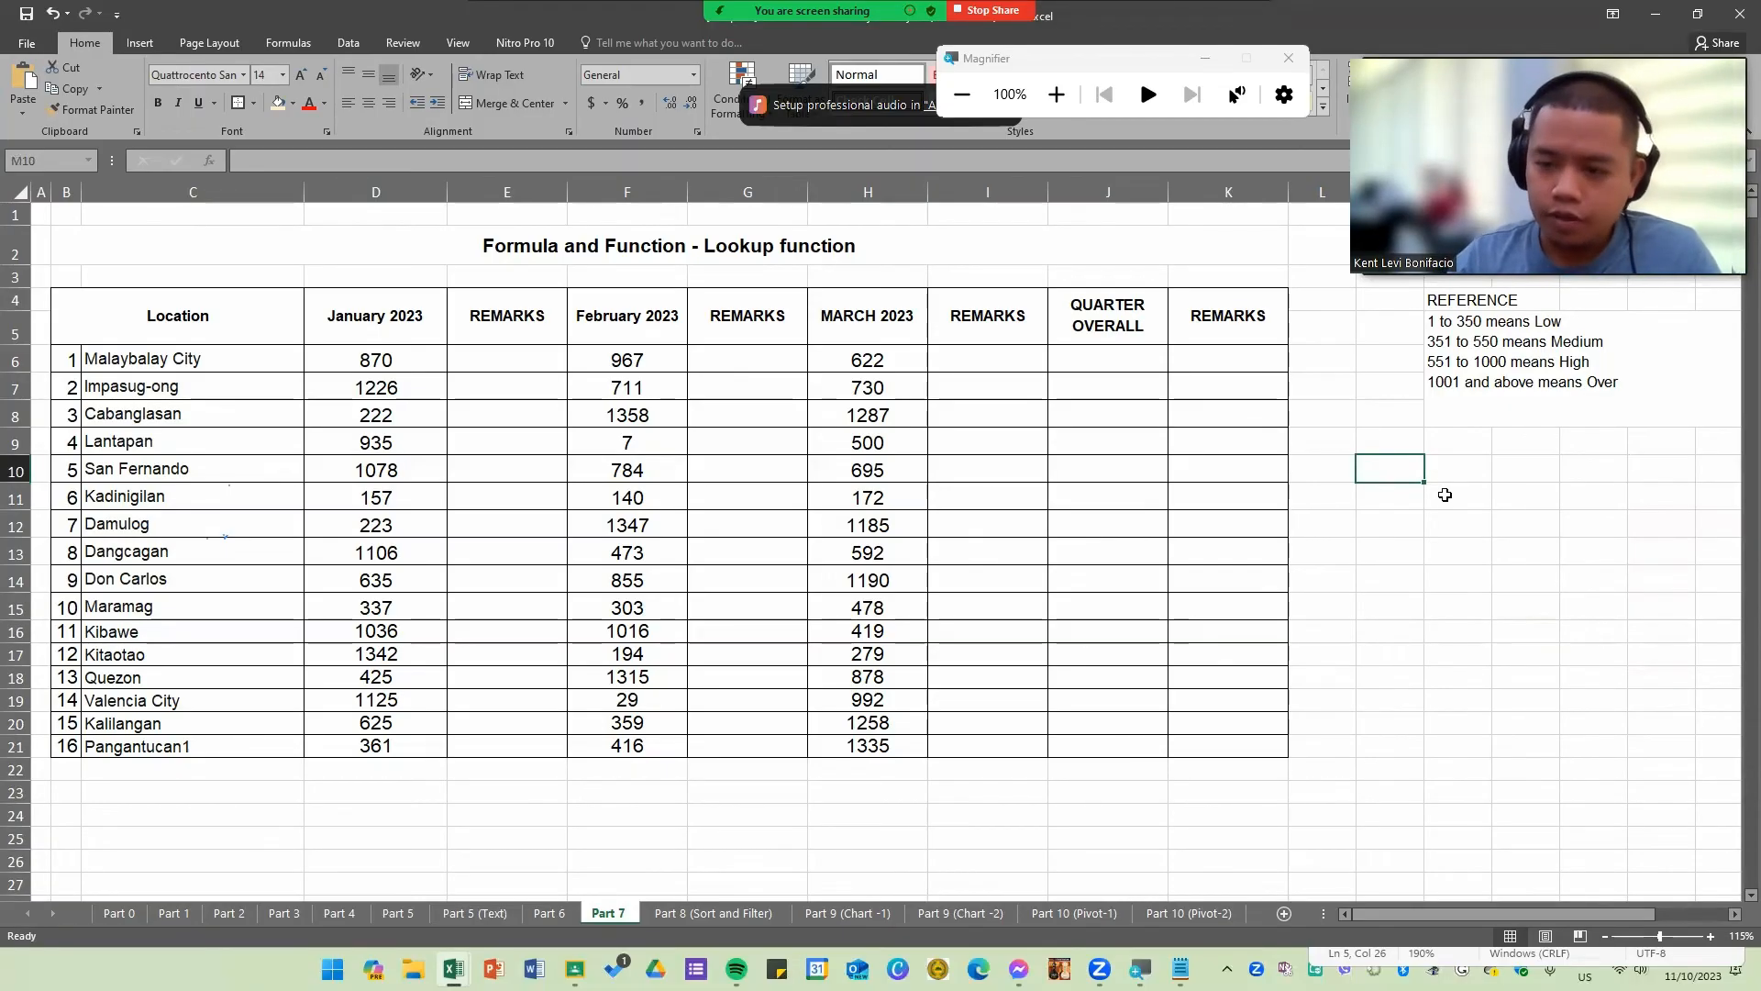
{"action": "left_click", "coordinate": [1463, 376]}
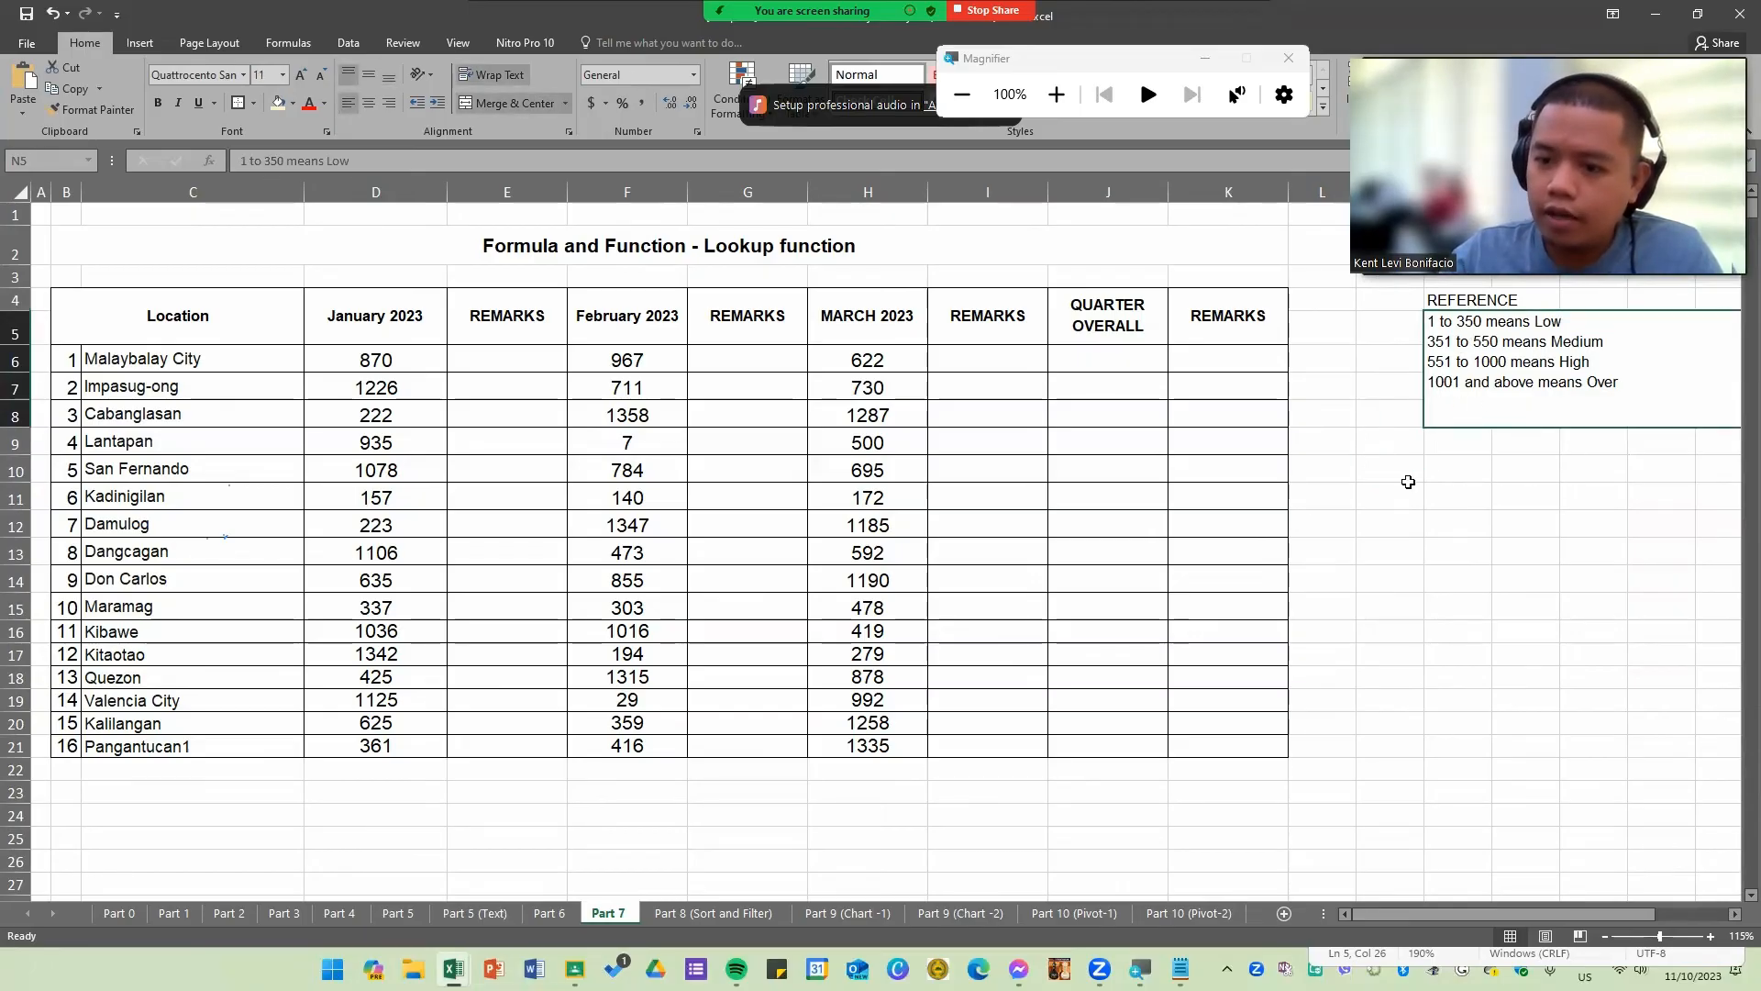
{"action": "left_click", "coordinate": [1405, 477]}
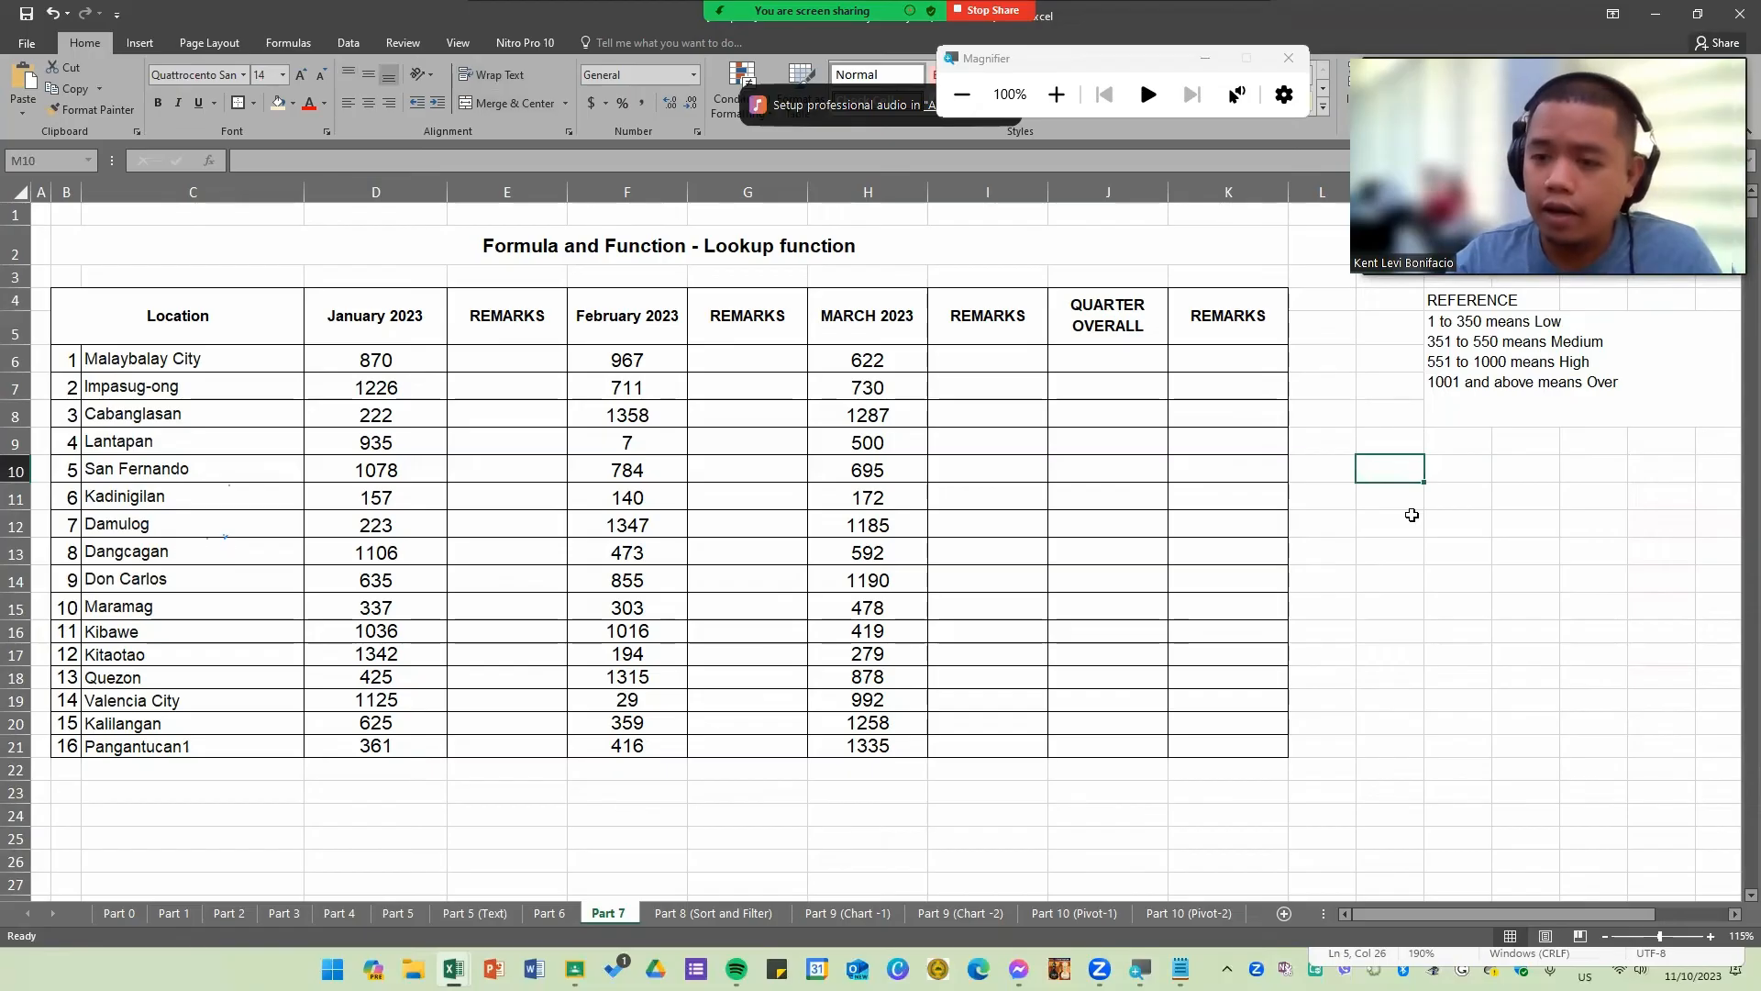
Step: Start a lookup table in M10:O10 with 1, 350 and Low
{"action": "type", "text": "1"}
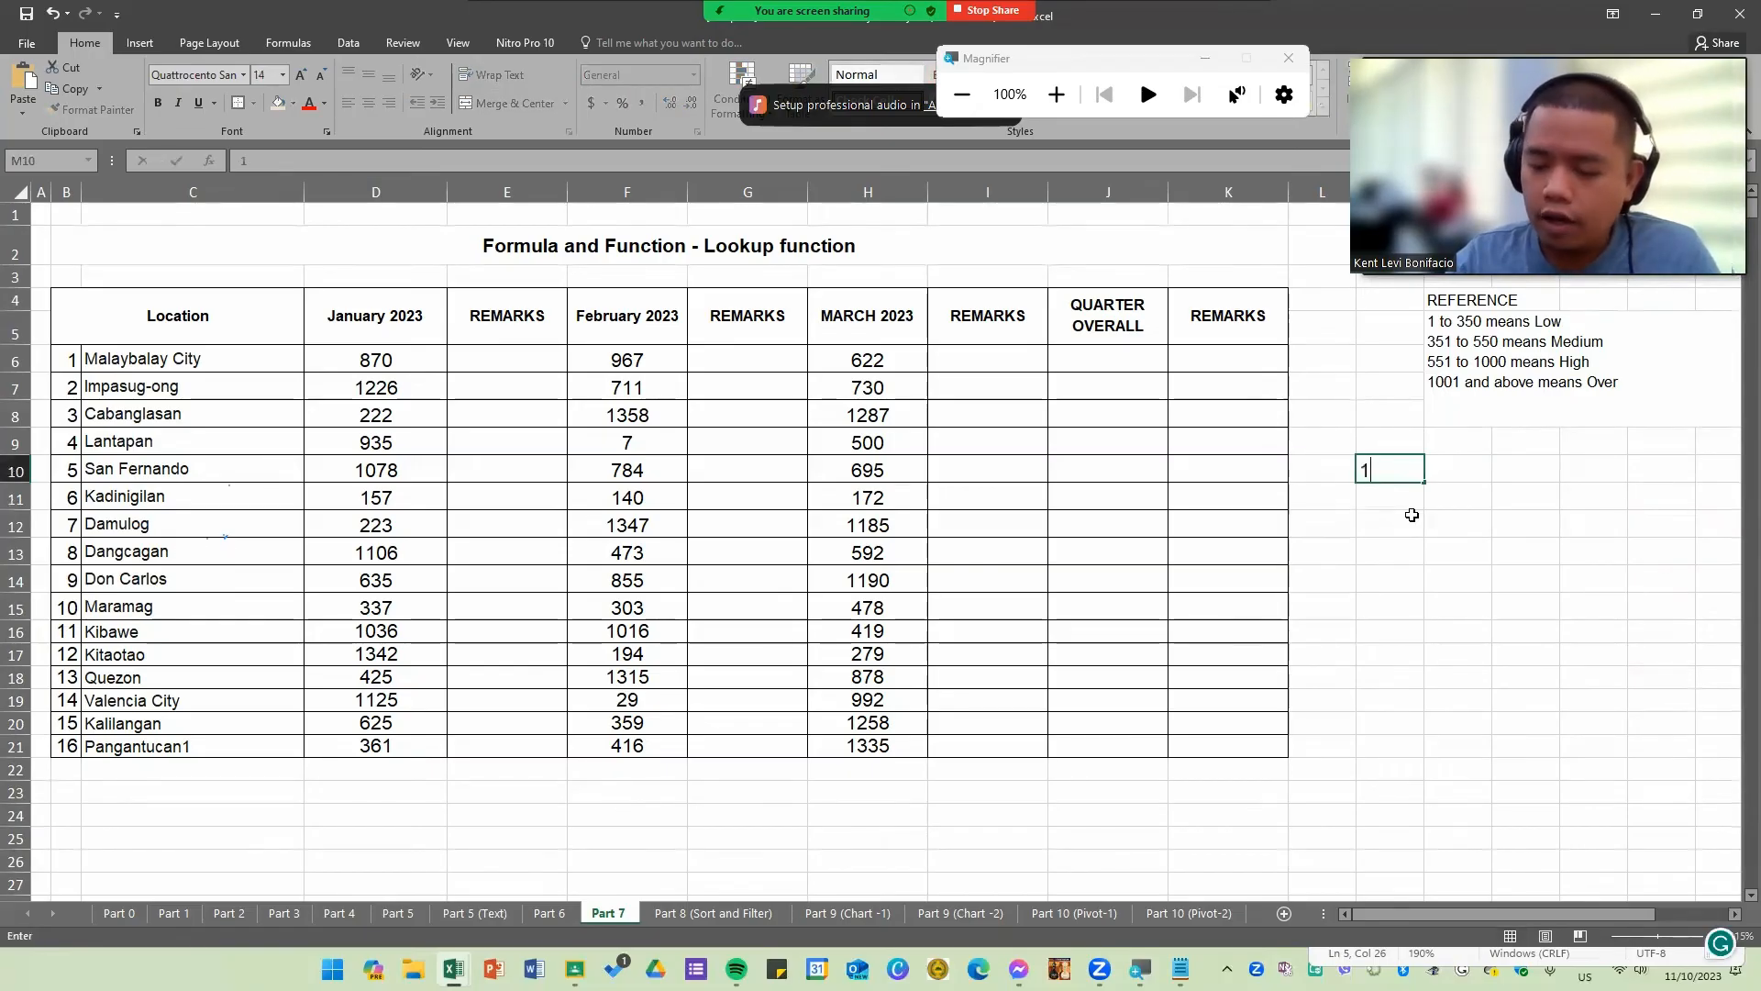
{"action": "key", "text": "Tab"}
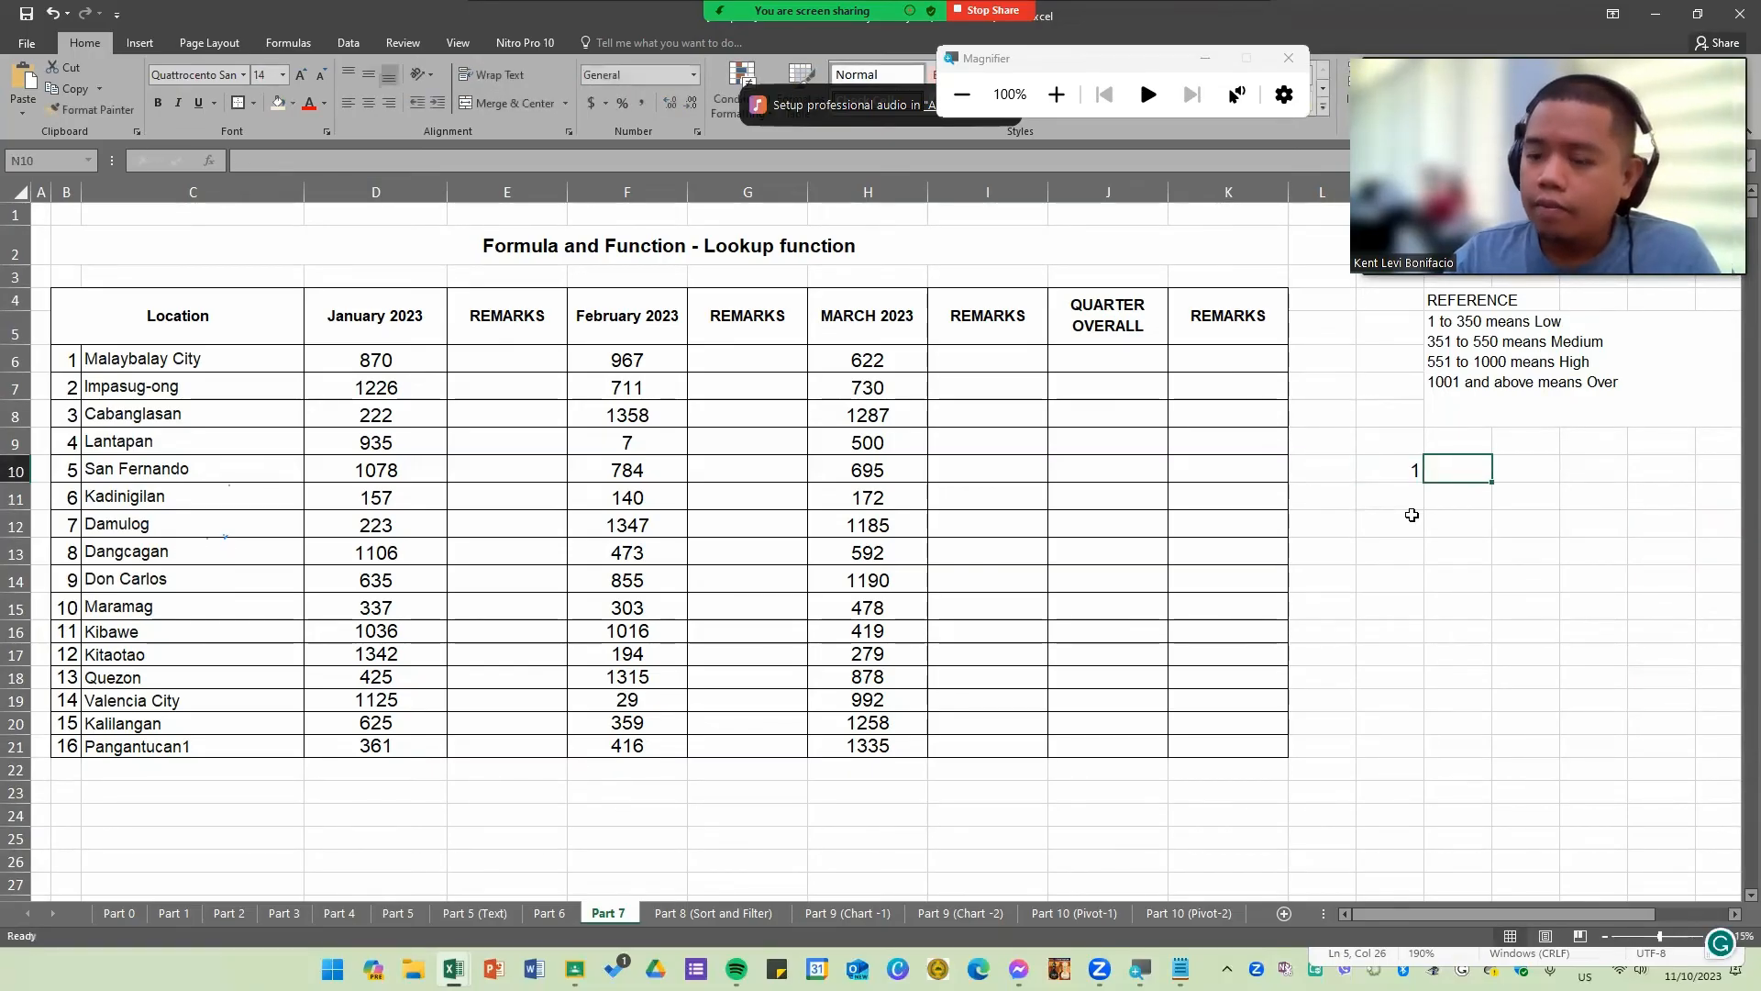
{"action": "type", "text": "350"}
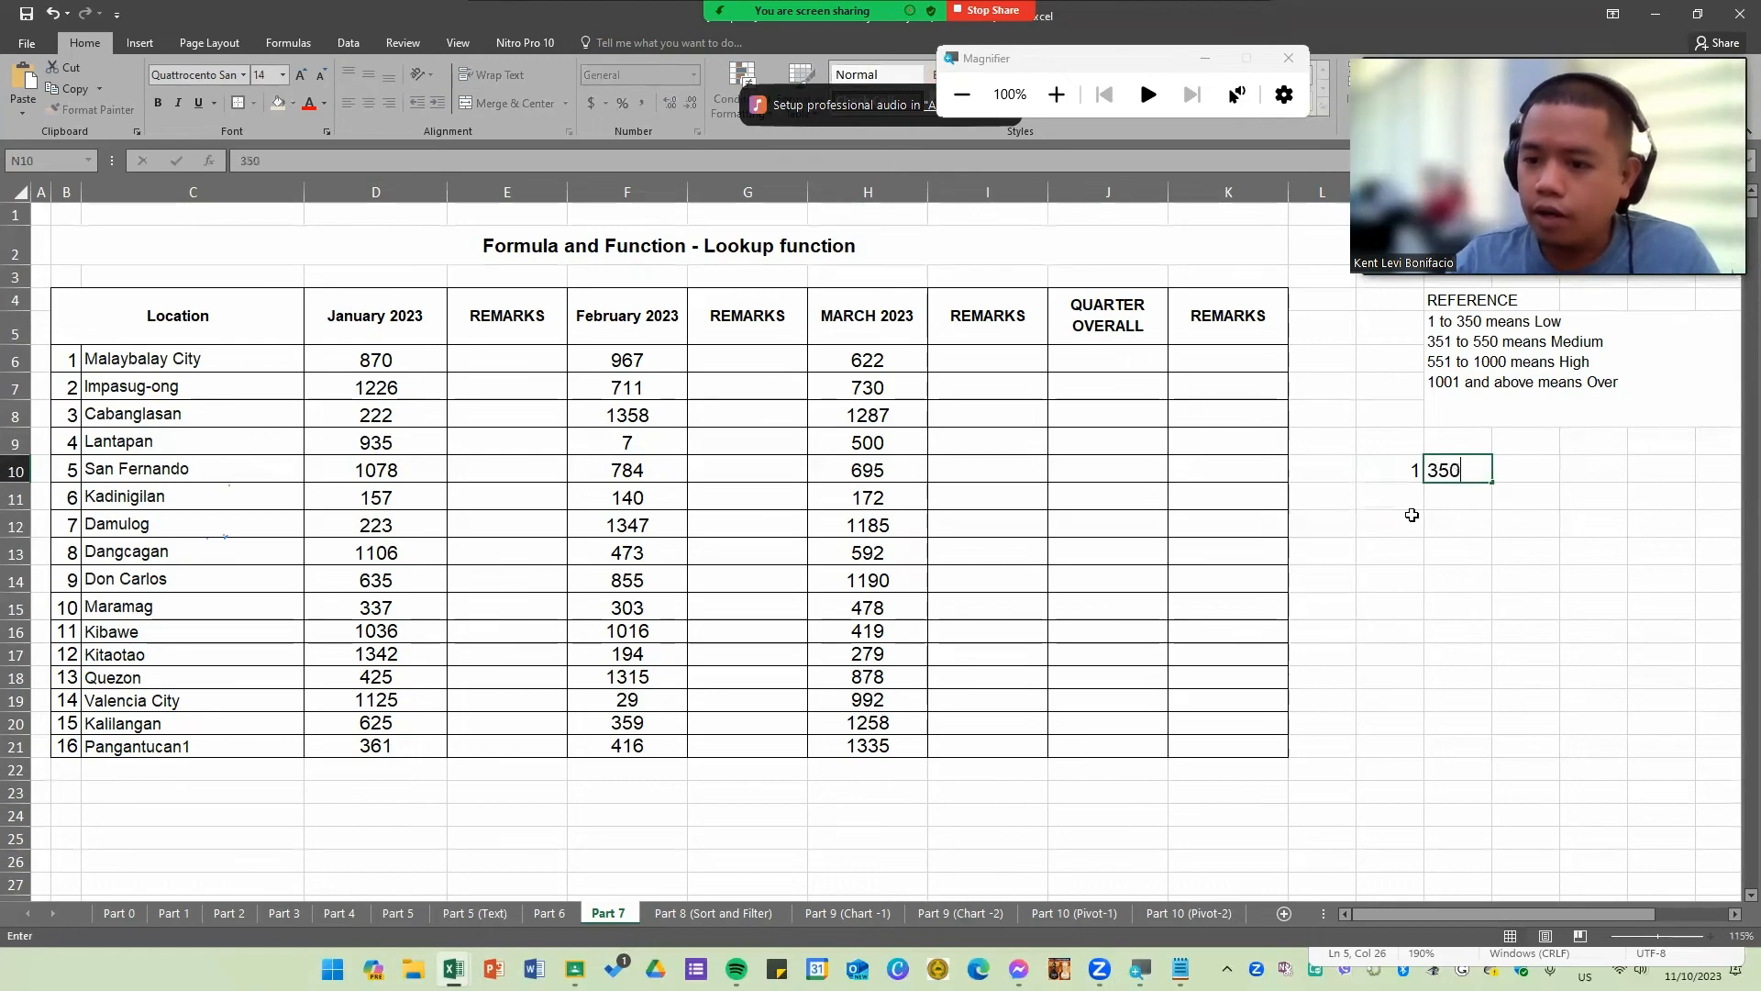
{"action": "key", "text": "Tab"}
{"action": "type", "text": "Low"}
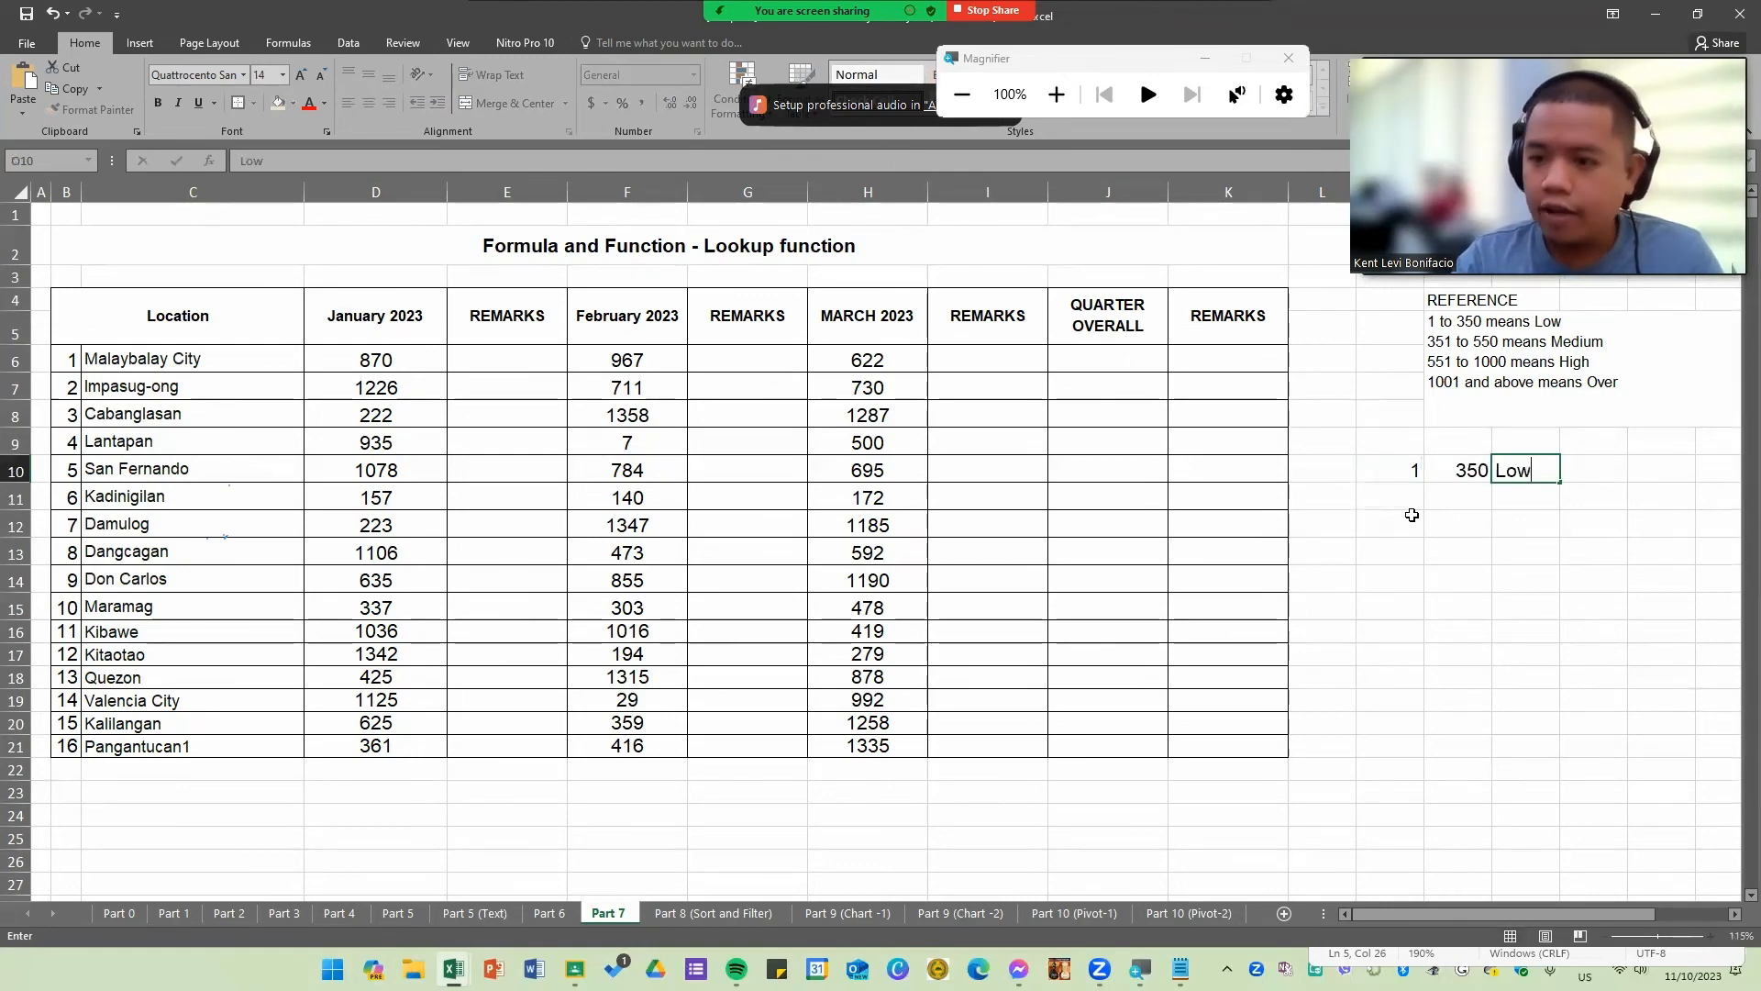
{"action": "key", "text": "Return"}
{"action": "left_click_drag", "start_coordinate": [1404, 472], "coordinate": [1507, 493]}
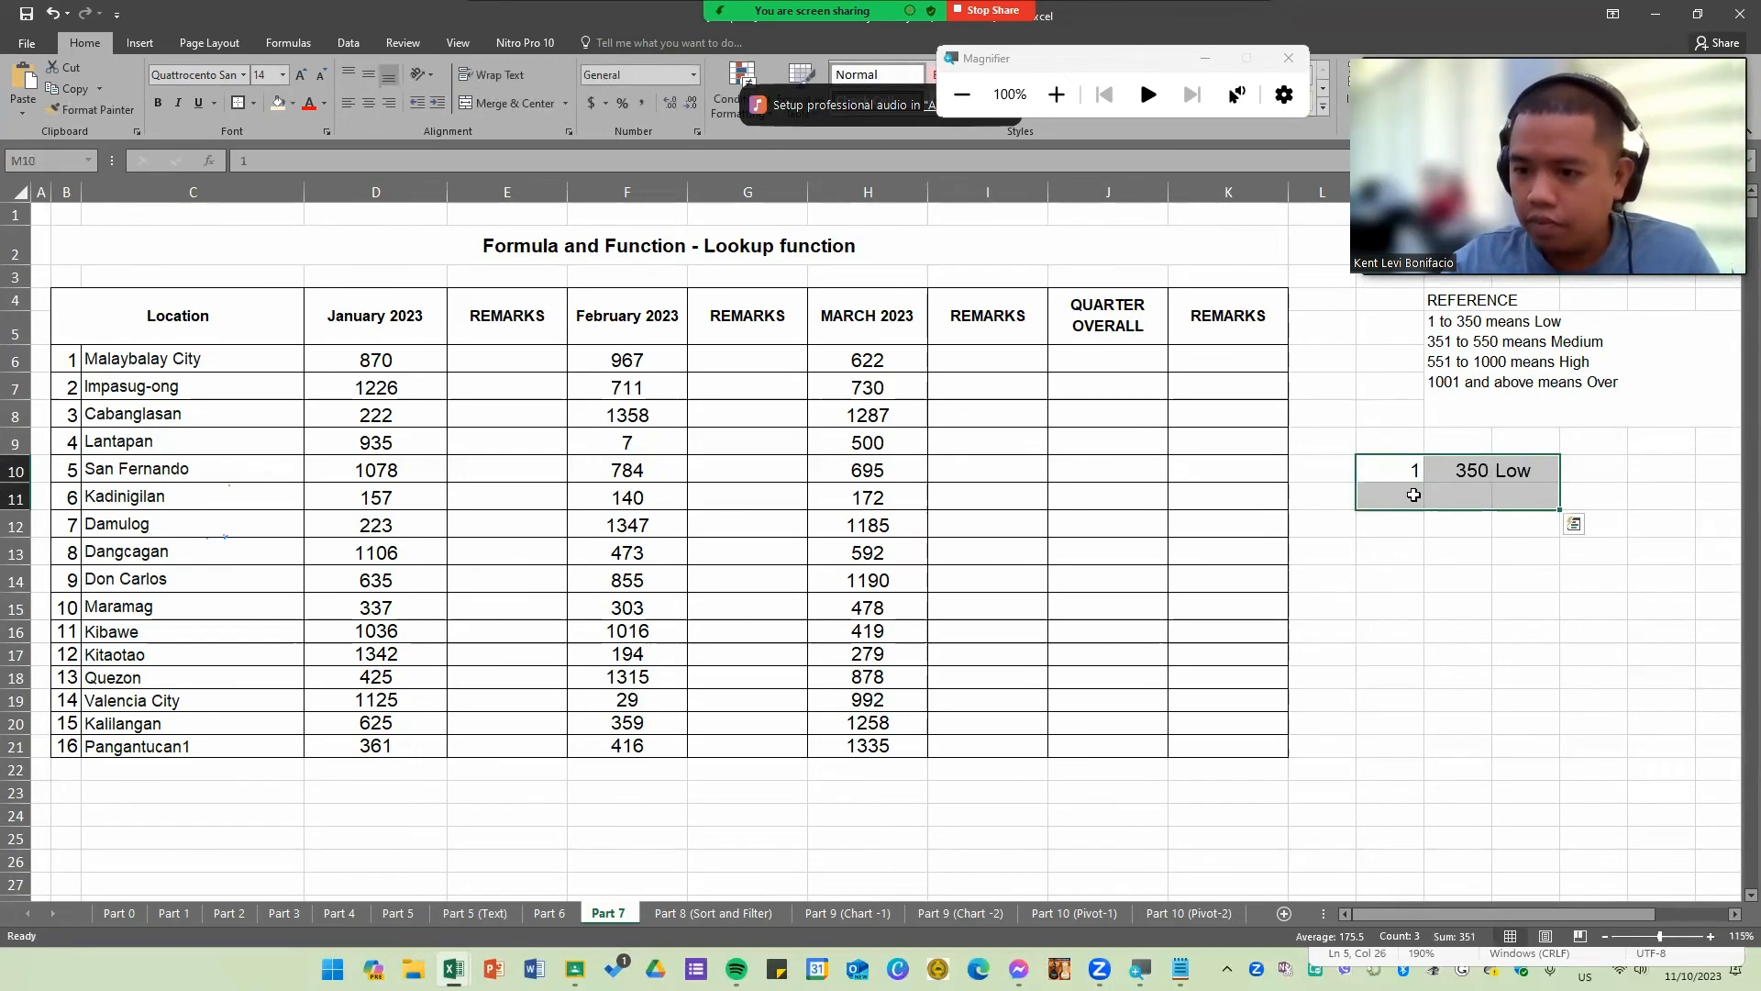
{"action": "left_click", "coordinate": [1398, 470]}
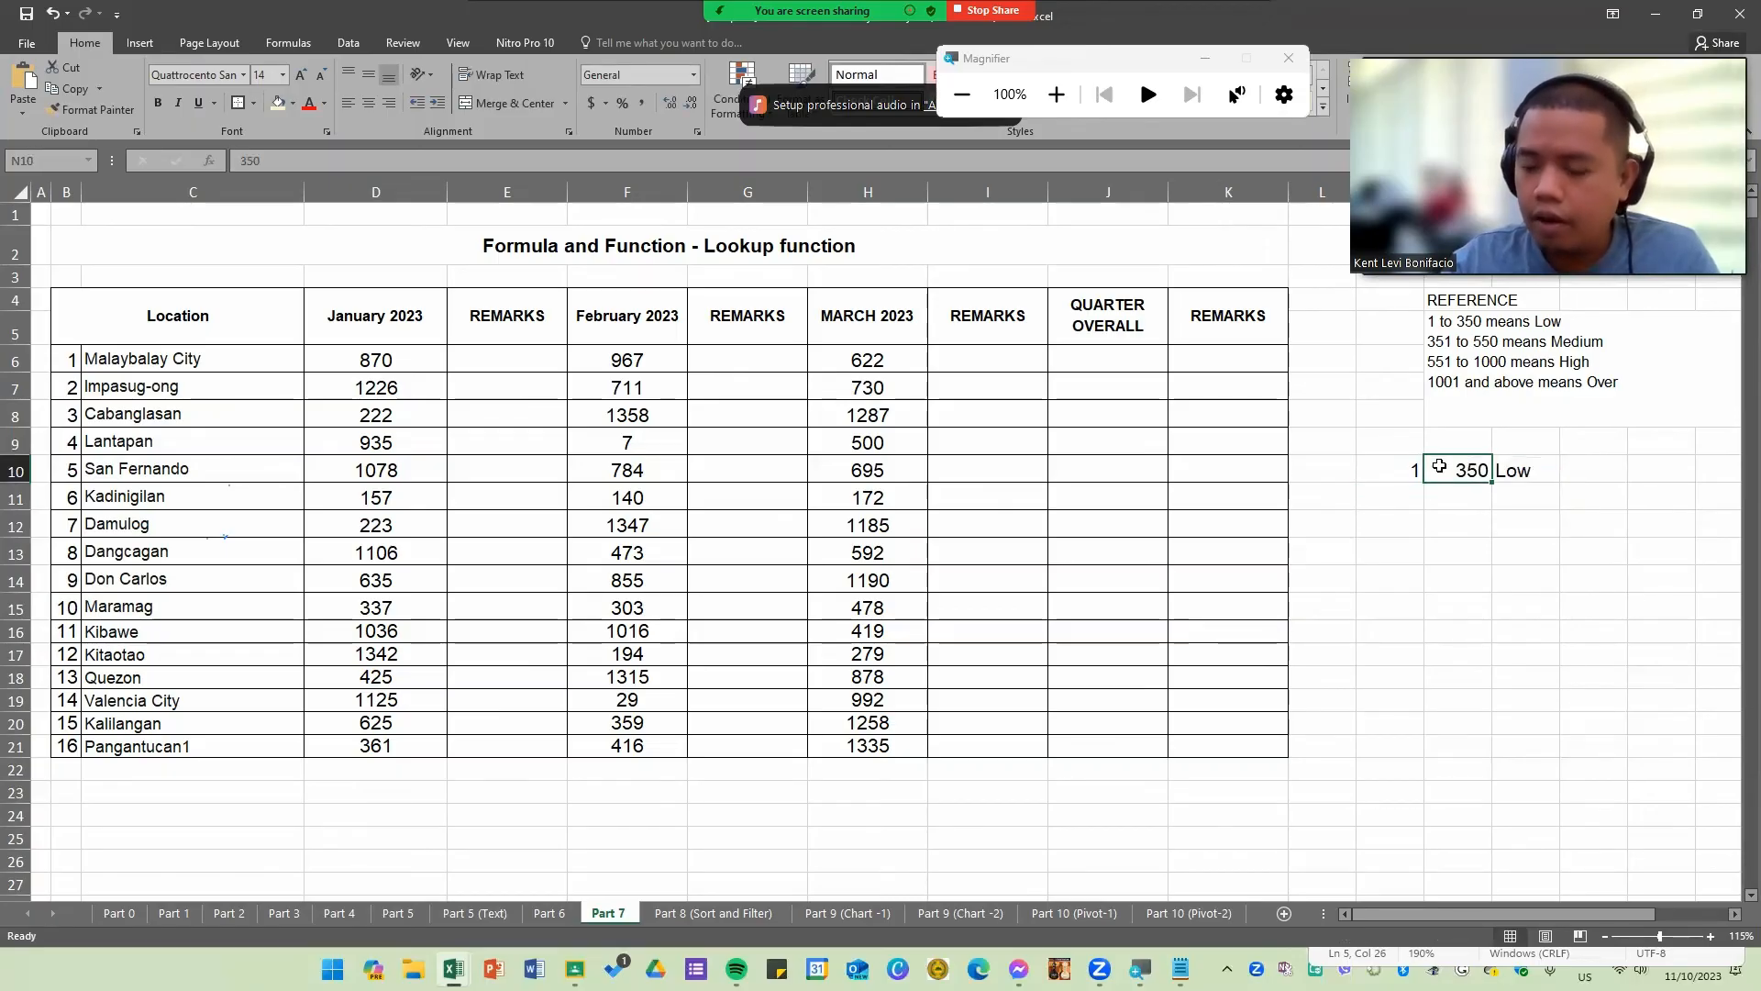
{"action": "left_click", "coordinate": [1468, 470]}
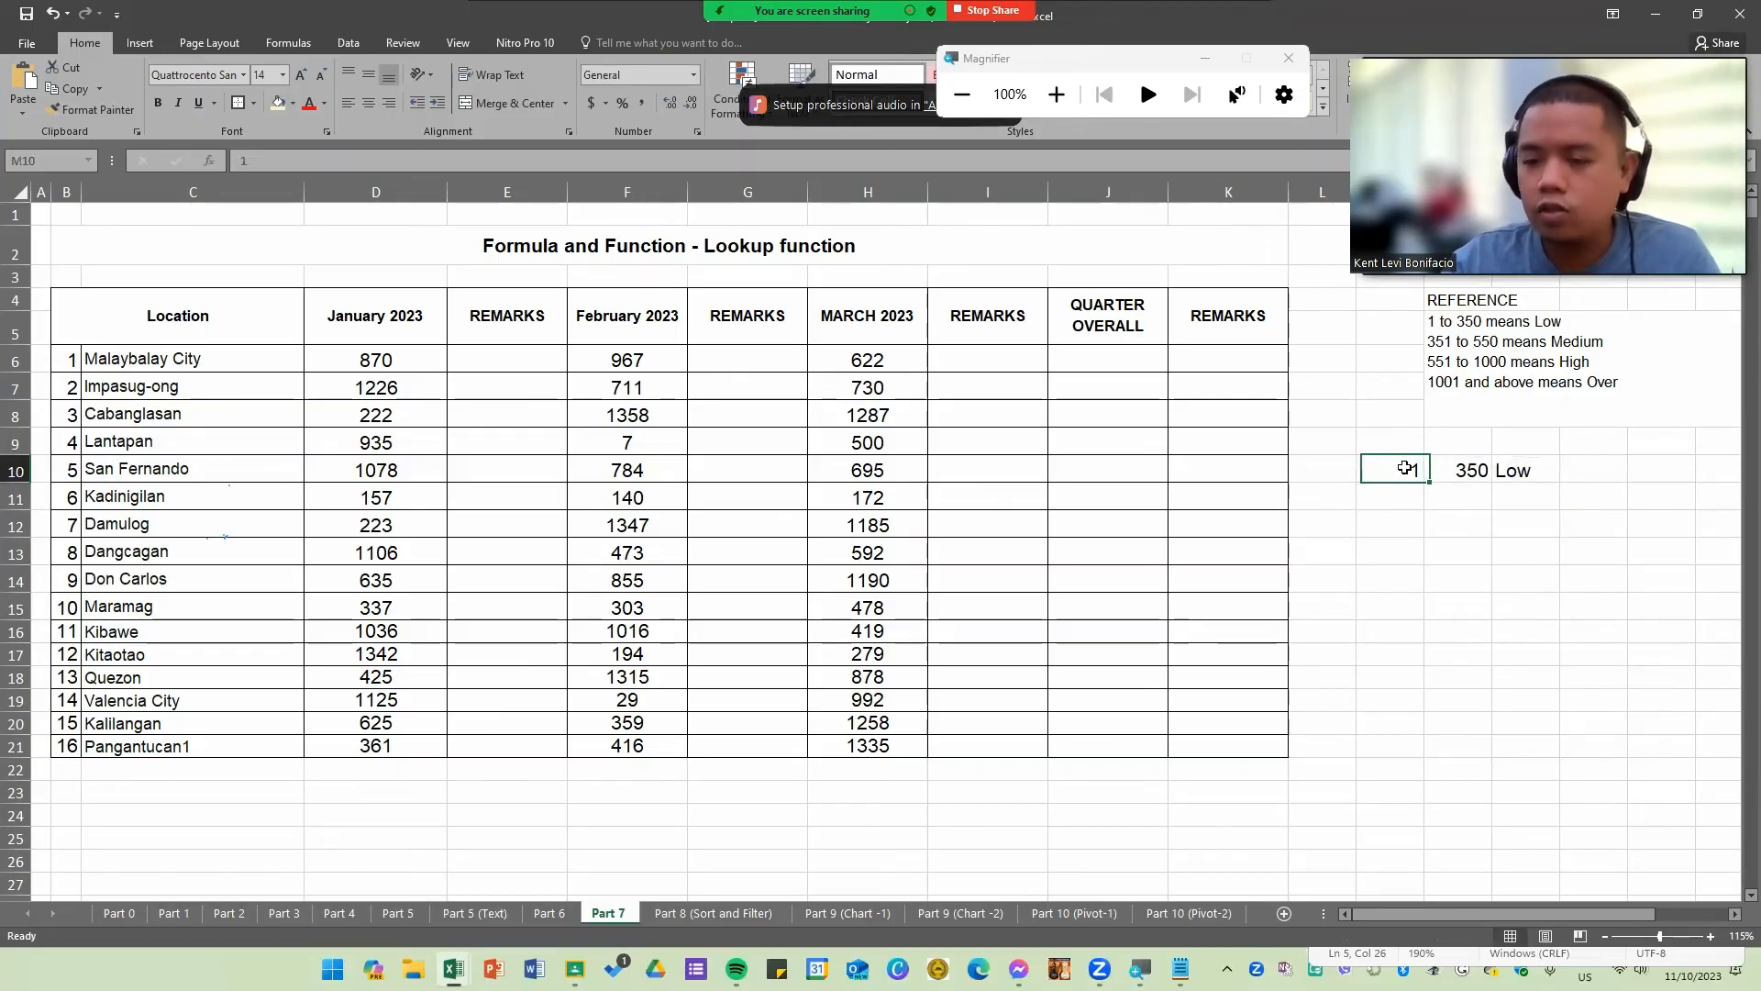
{"action": "left_click", "coordinate": [1521, 472]}
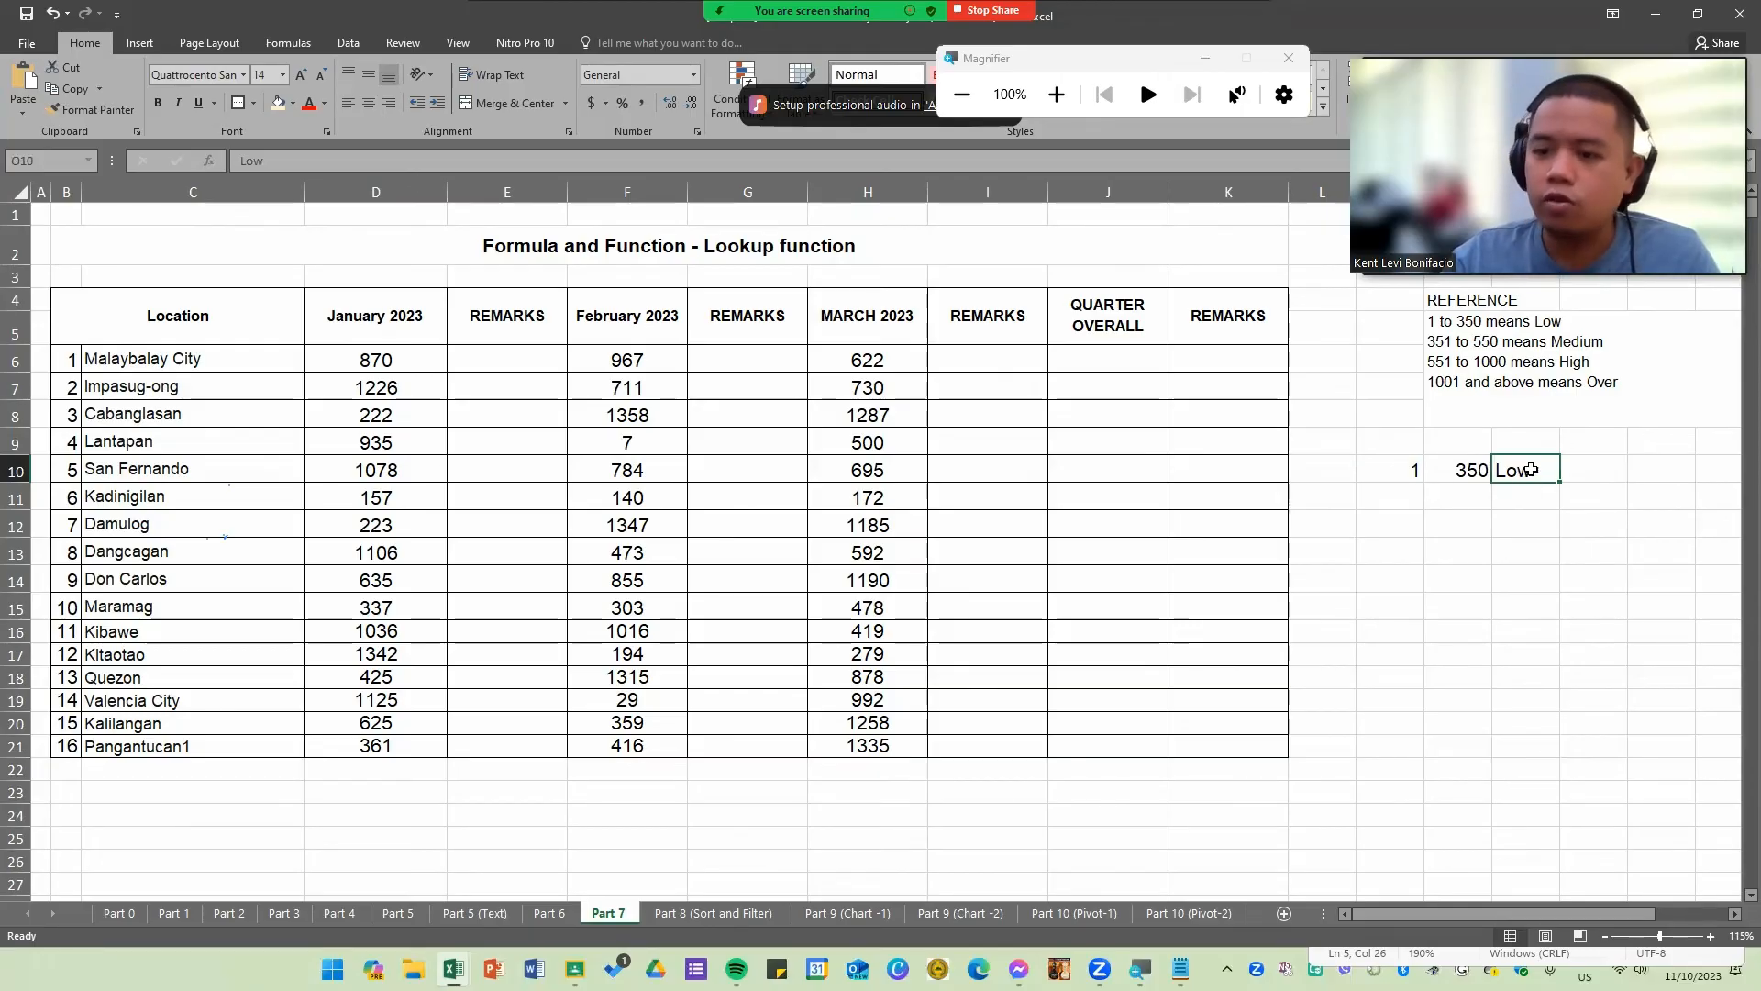
Step: Add the row 351, 550, Medium beneath it in the lookup table
{"action": "left_click", "coordinate": [1414, 495]}
{"action": "type", "text": "351"}
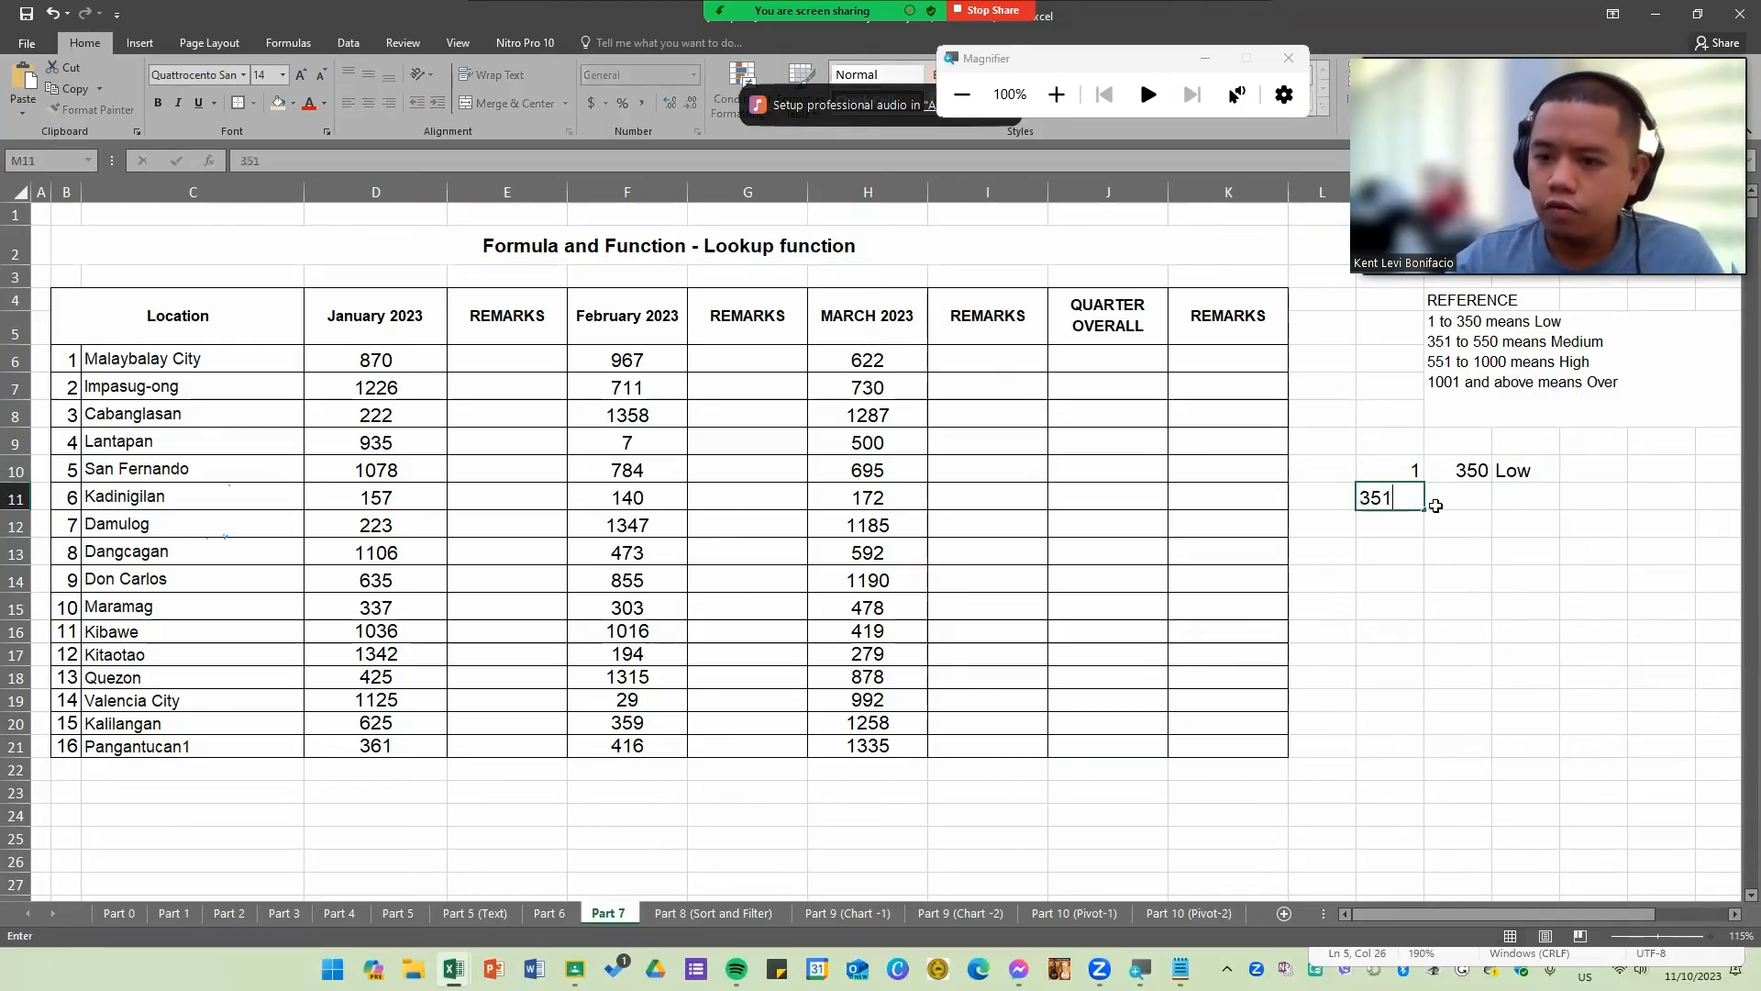
{"action": "key", "text": "Tab"}
{"action": "type", "text": "550"}
{"action": "key", "text": "Tab"}
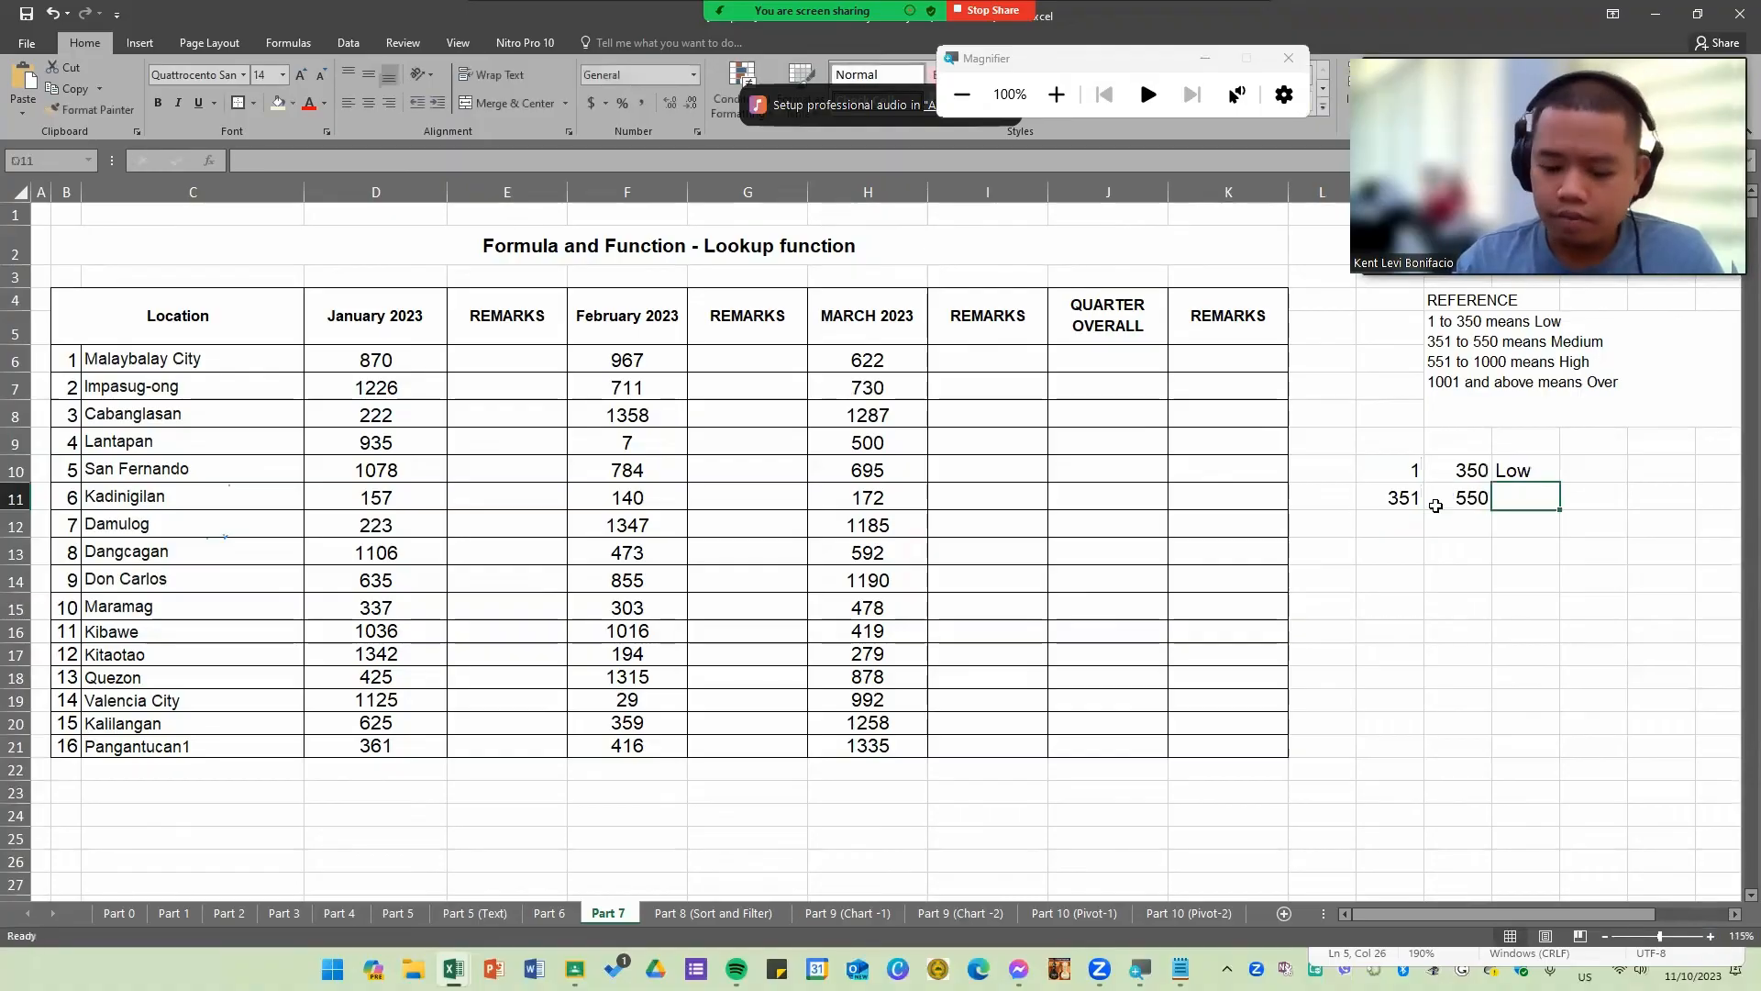
{"action": "type", "text": "Medium"}
{"action": "key", "text": "Return"}
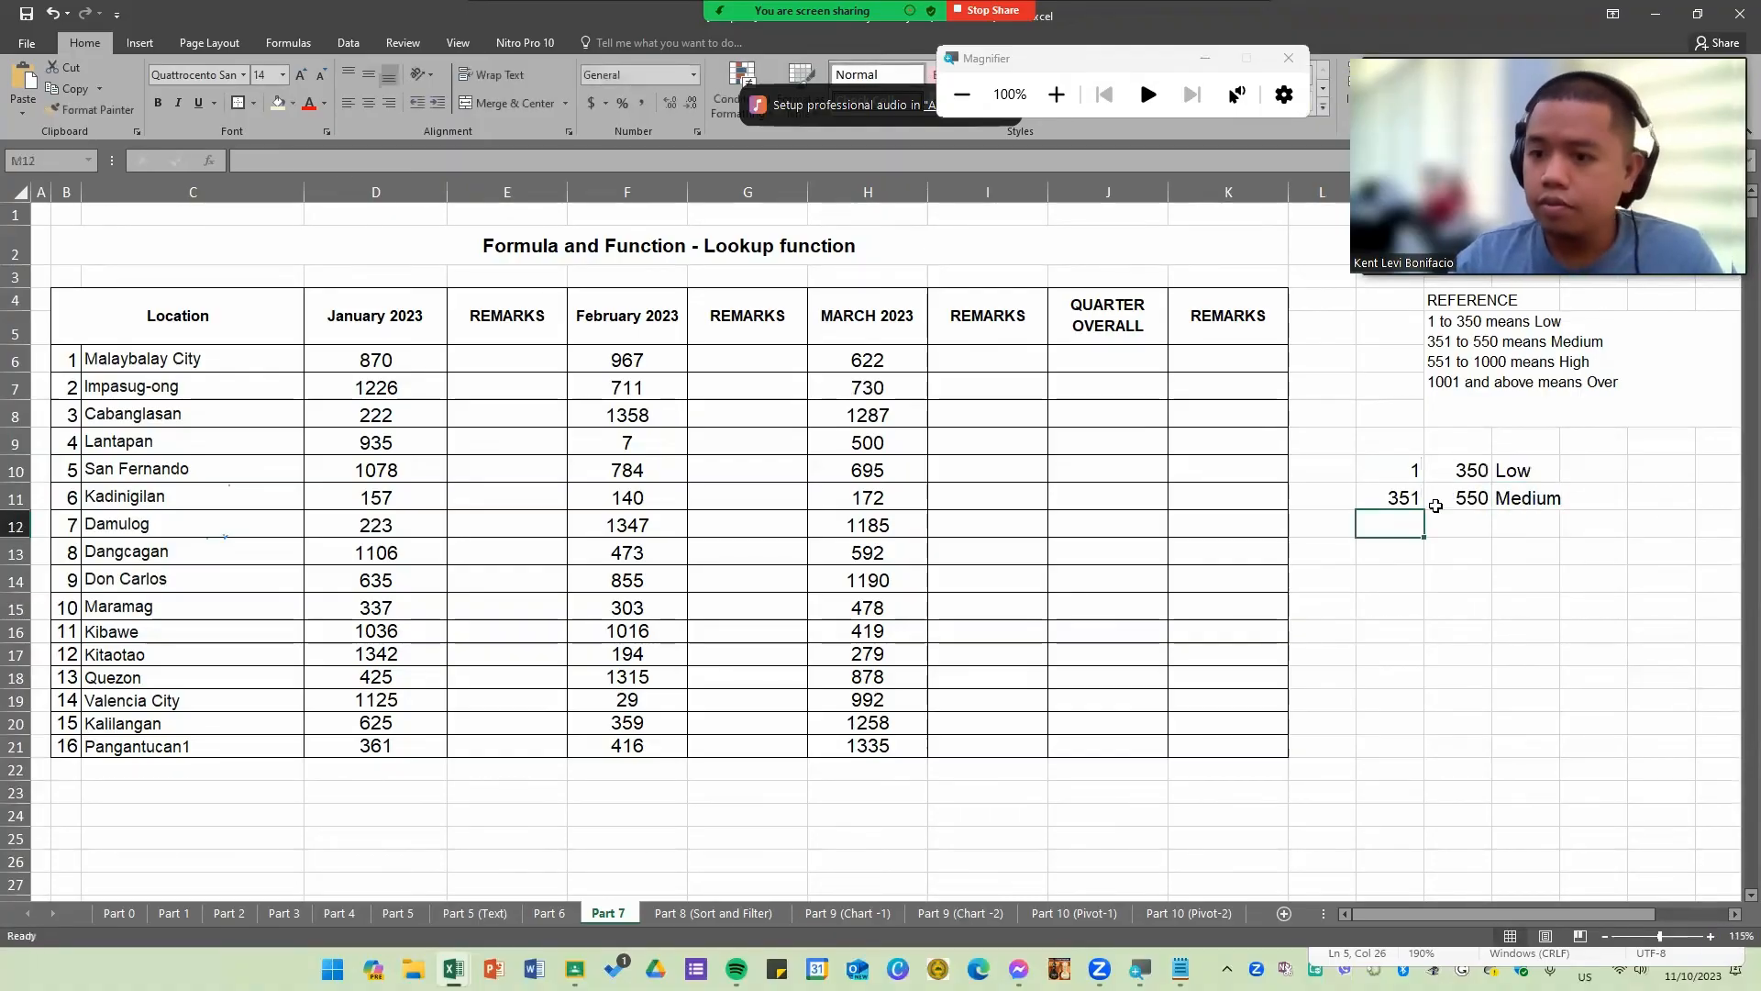
Step: Add the row 551, 1000, High to the lookup table
{"action": "type", "text": "551"}
{"action": "key", "text": "Tab"}
{"action": "type", "text": "1000"}
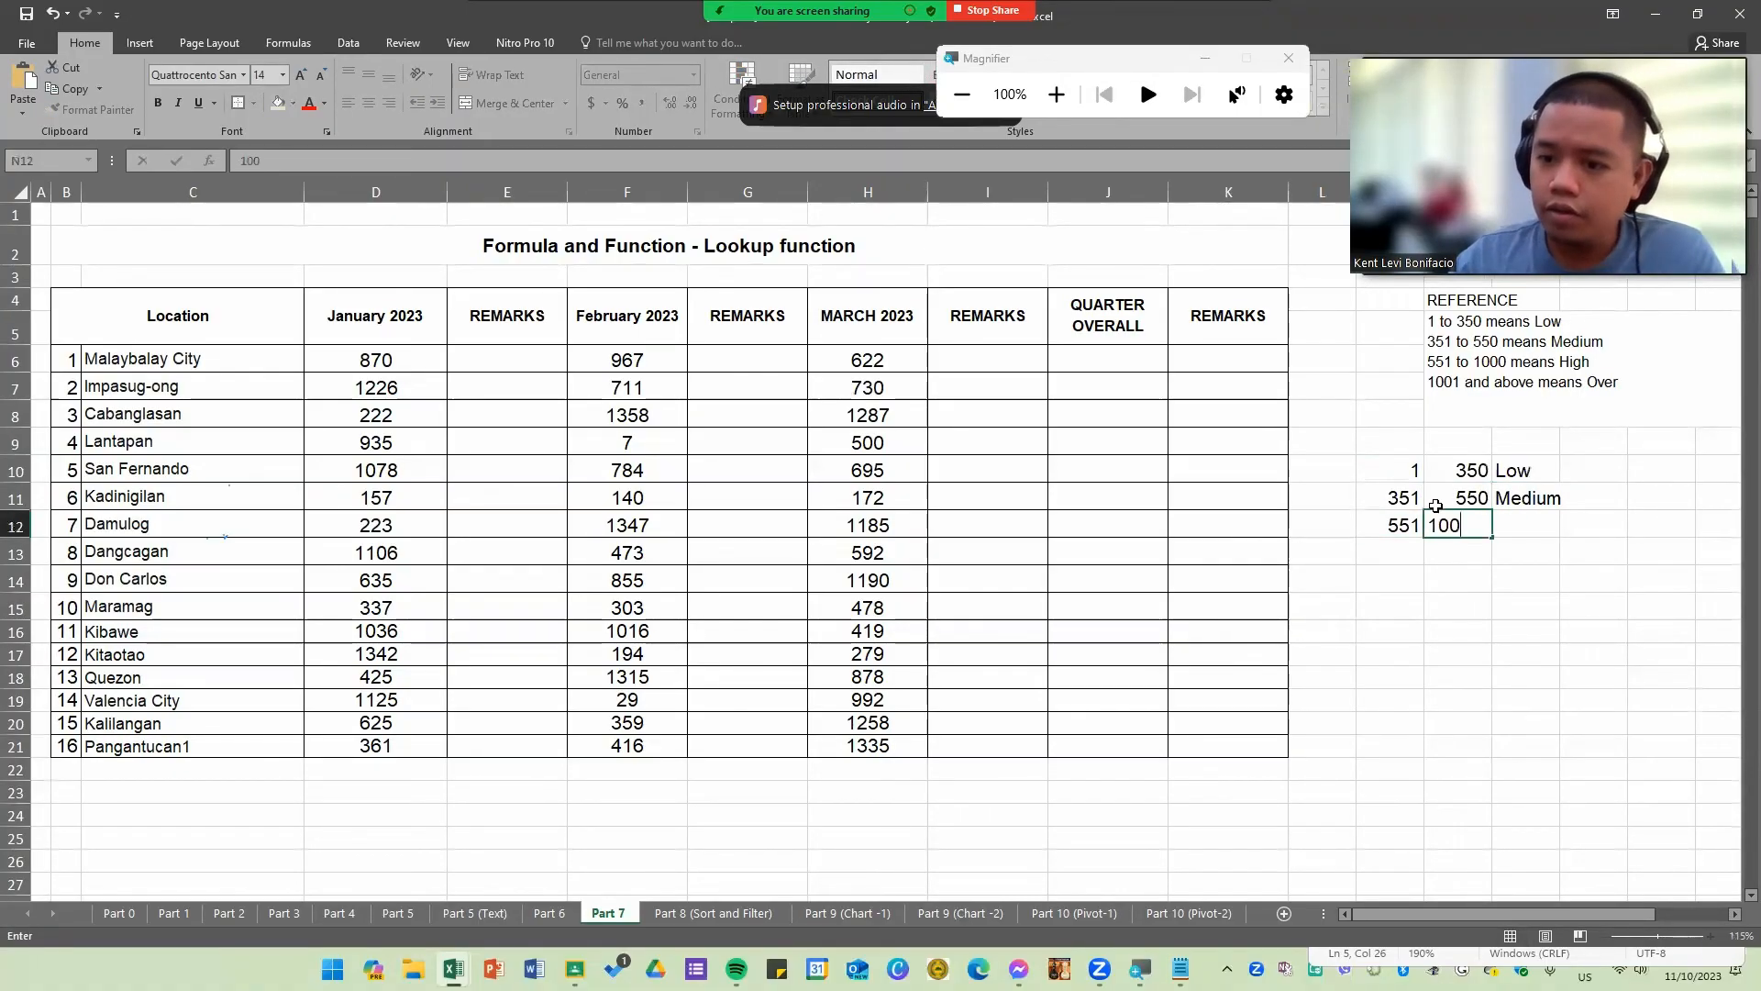
{"action": "key", "text": "Tab"}
{"action": "type", "text": "Hi"}
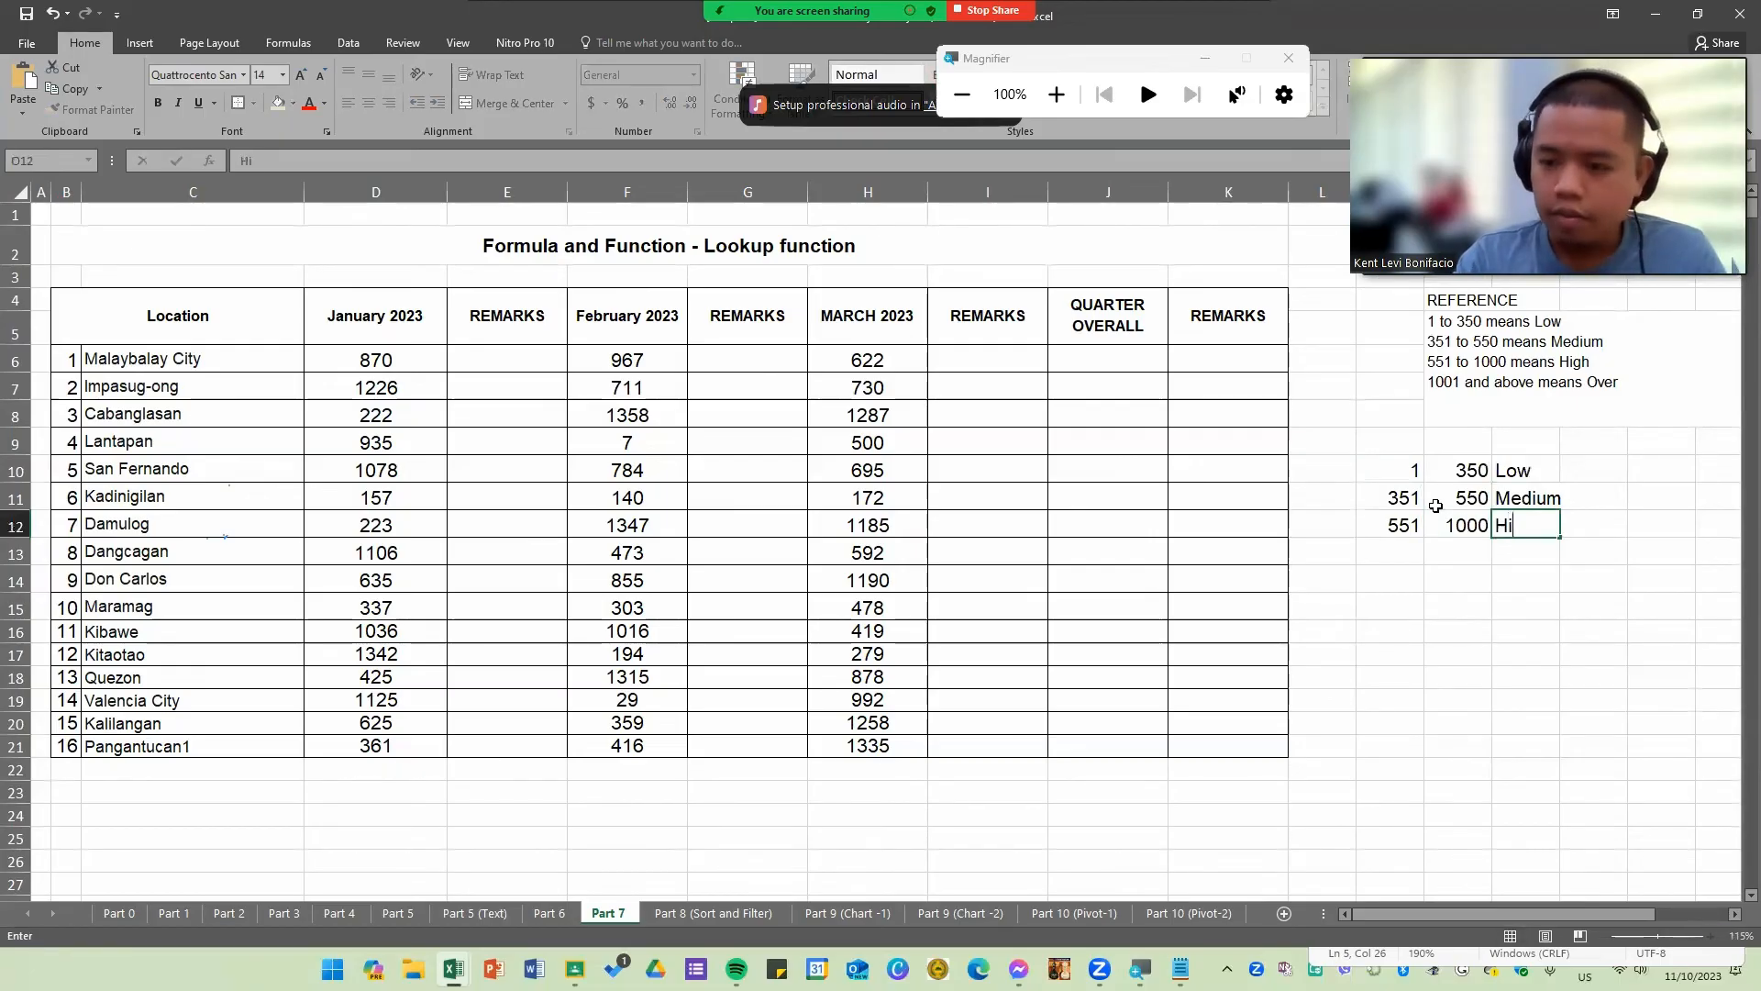
{"action": "type", "text": "gh"}
{"action": "key", "text": "Return"}
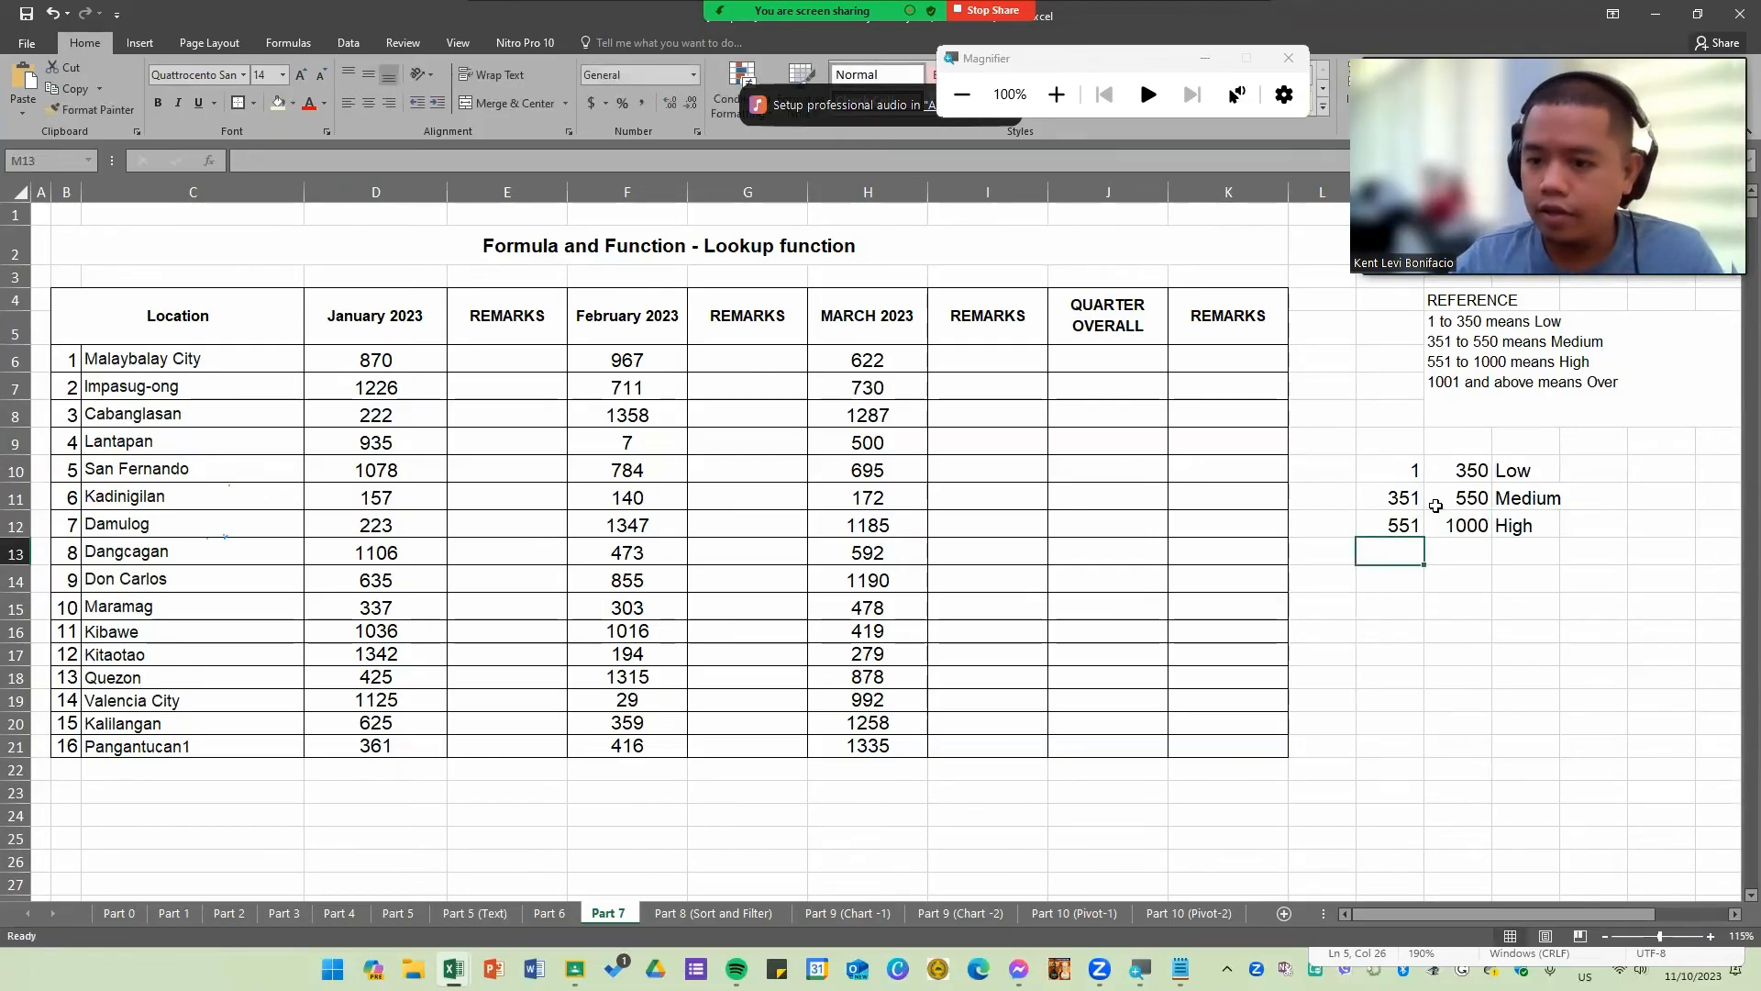
Step: Add the final row 1001, 10000, Over to the lookup table
{"action": "type", "text": "1000"}
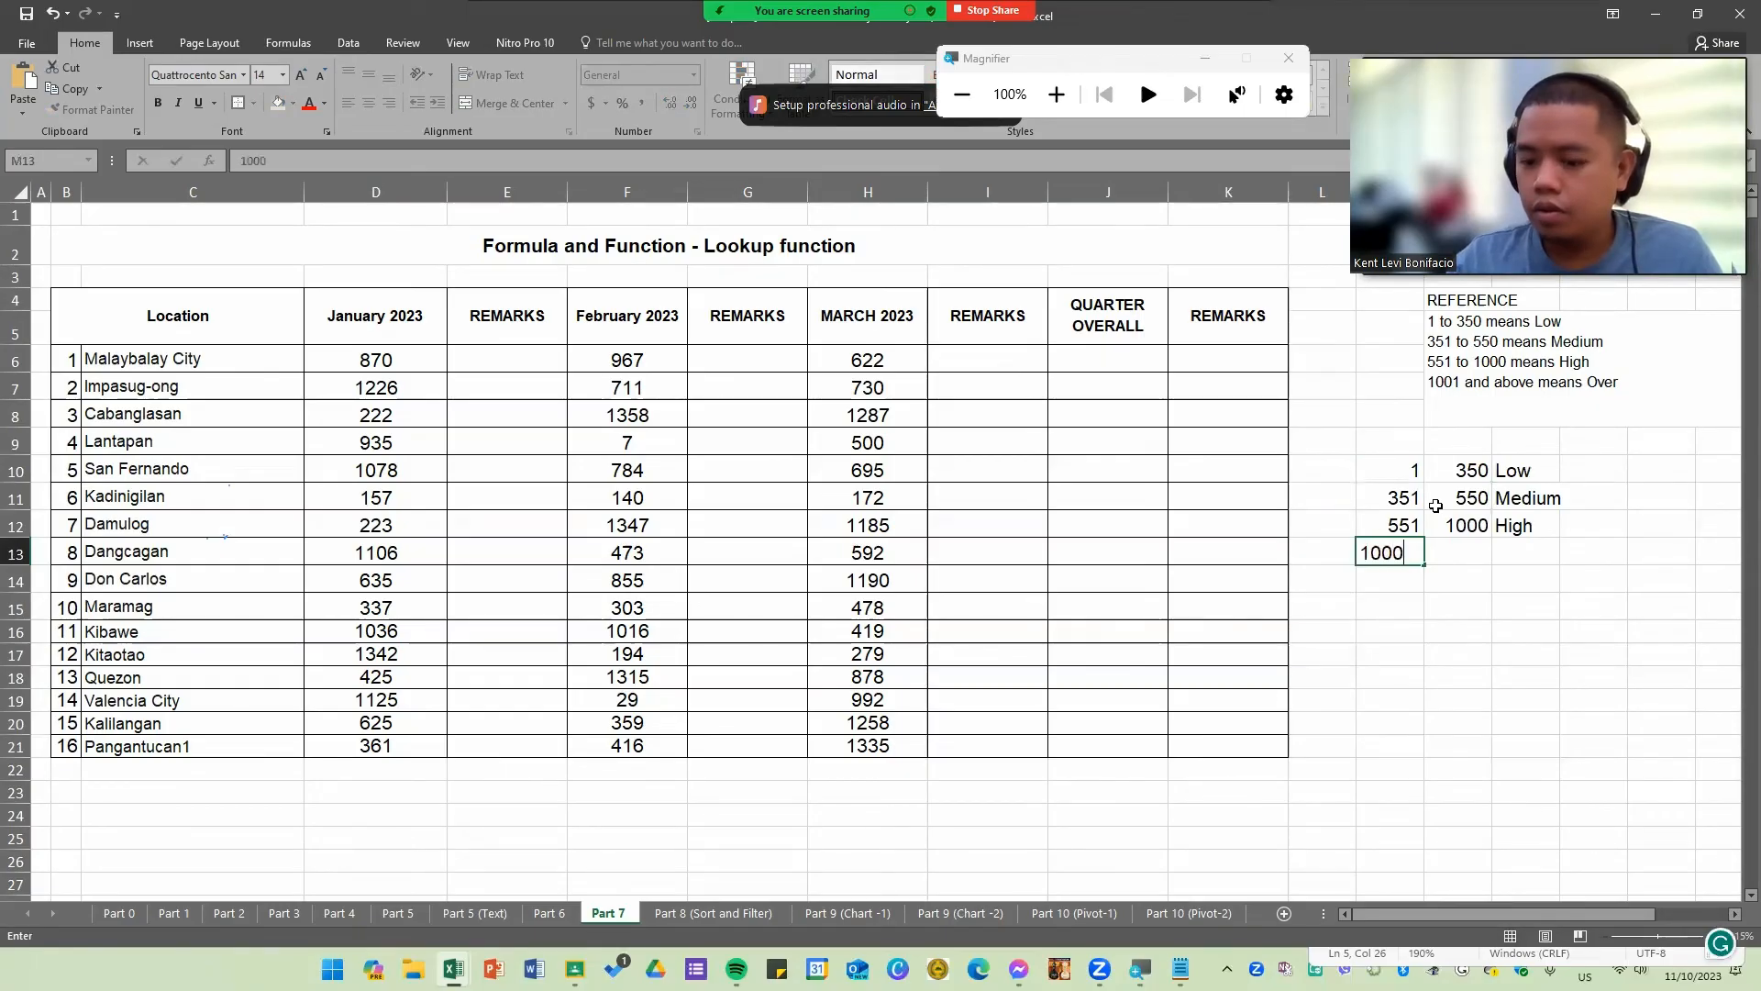
{"action": "key", "text": "BackSpace"}
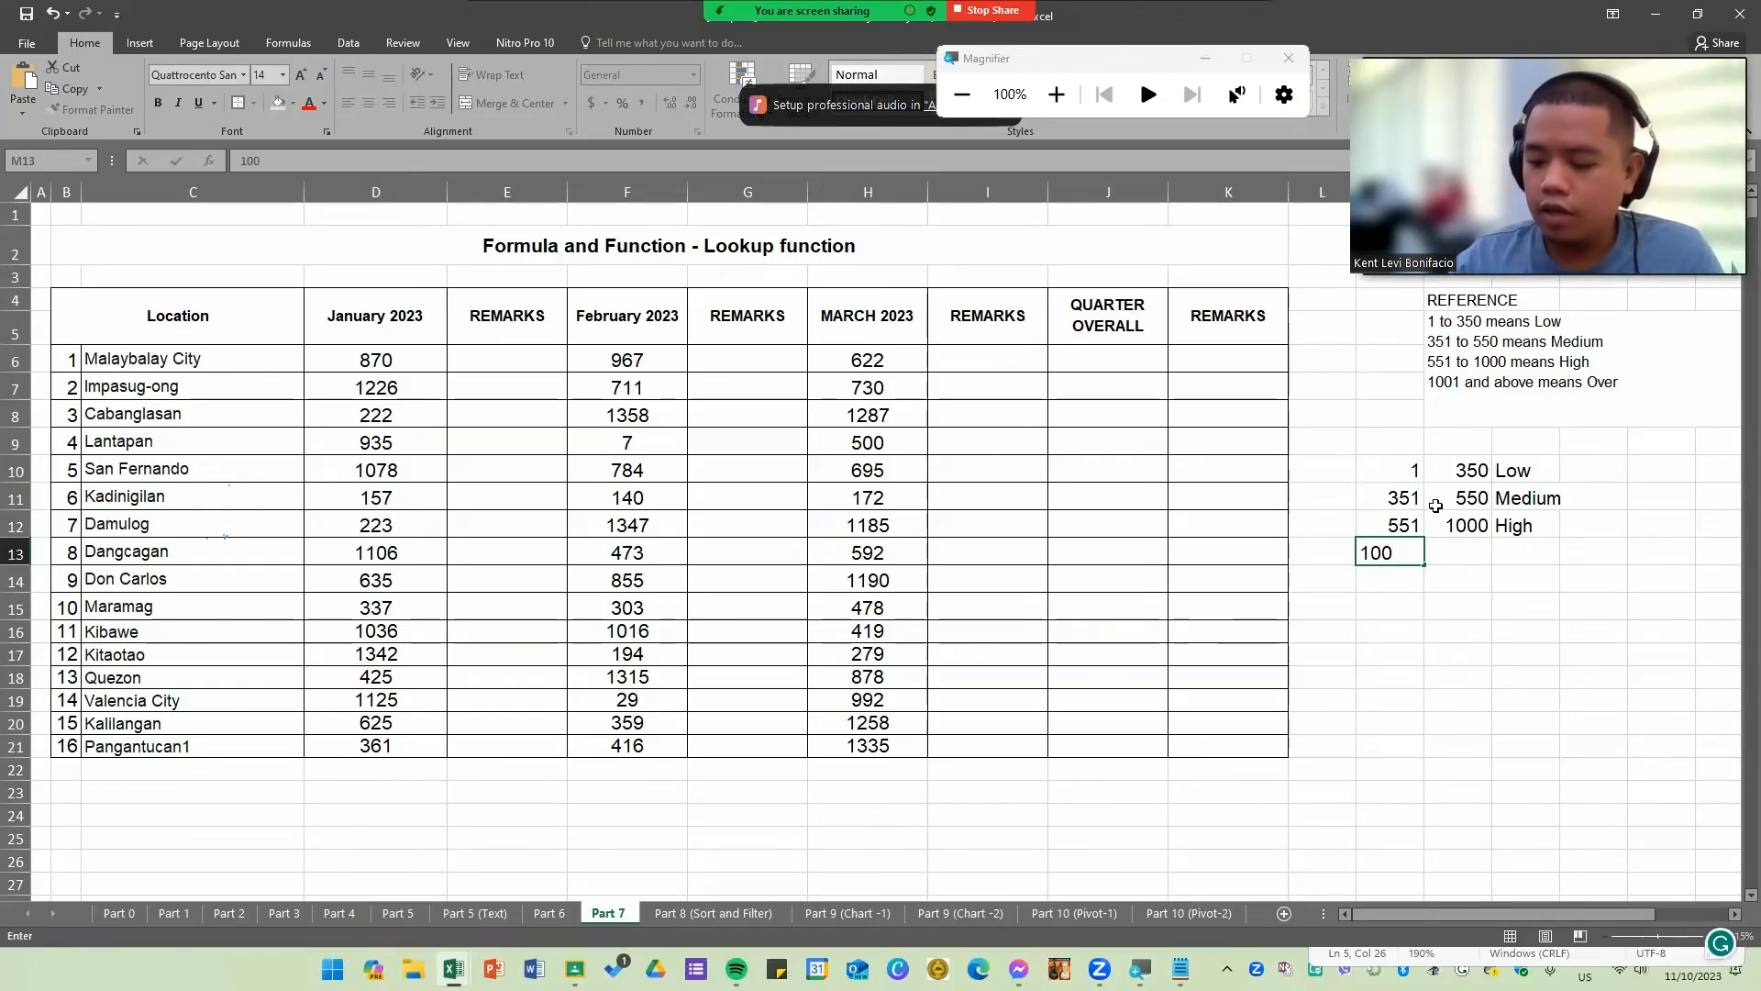
{"action": "key", "text": "Tab"}
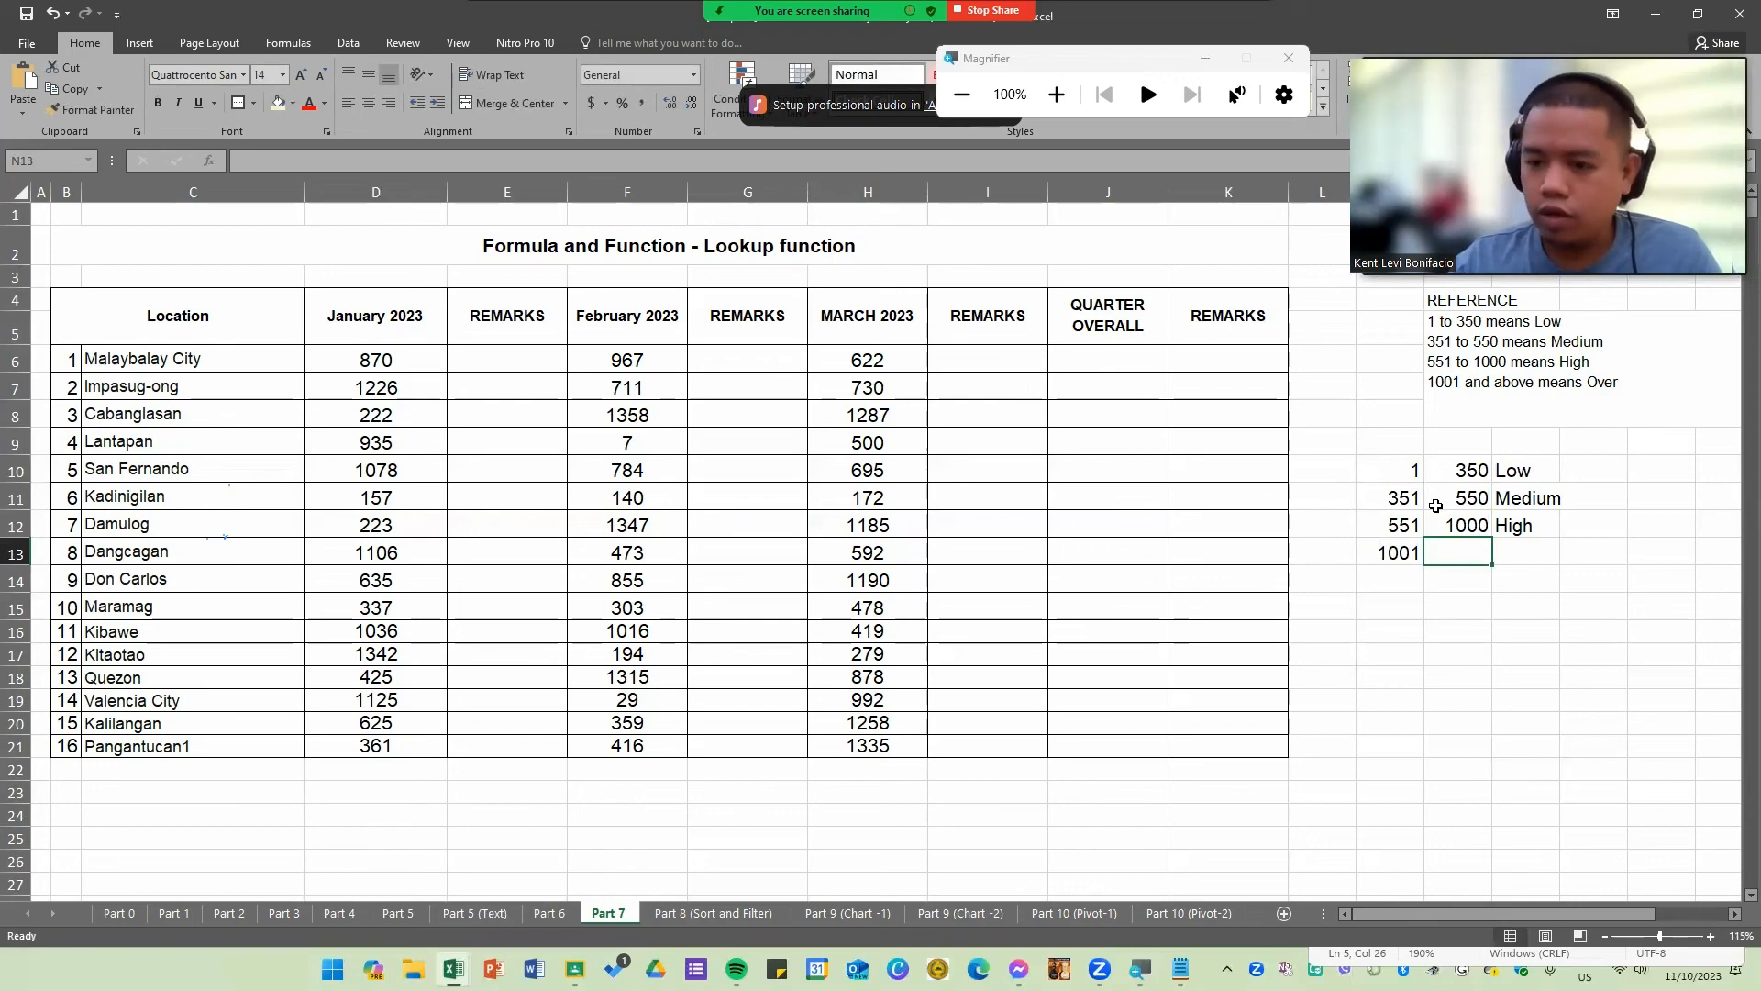
{"action": "type", "text": "10000"}
{"action": "key", "text": "Tab"}
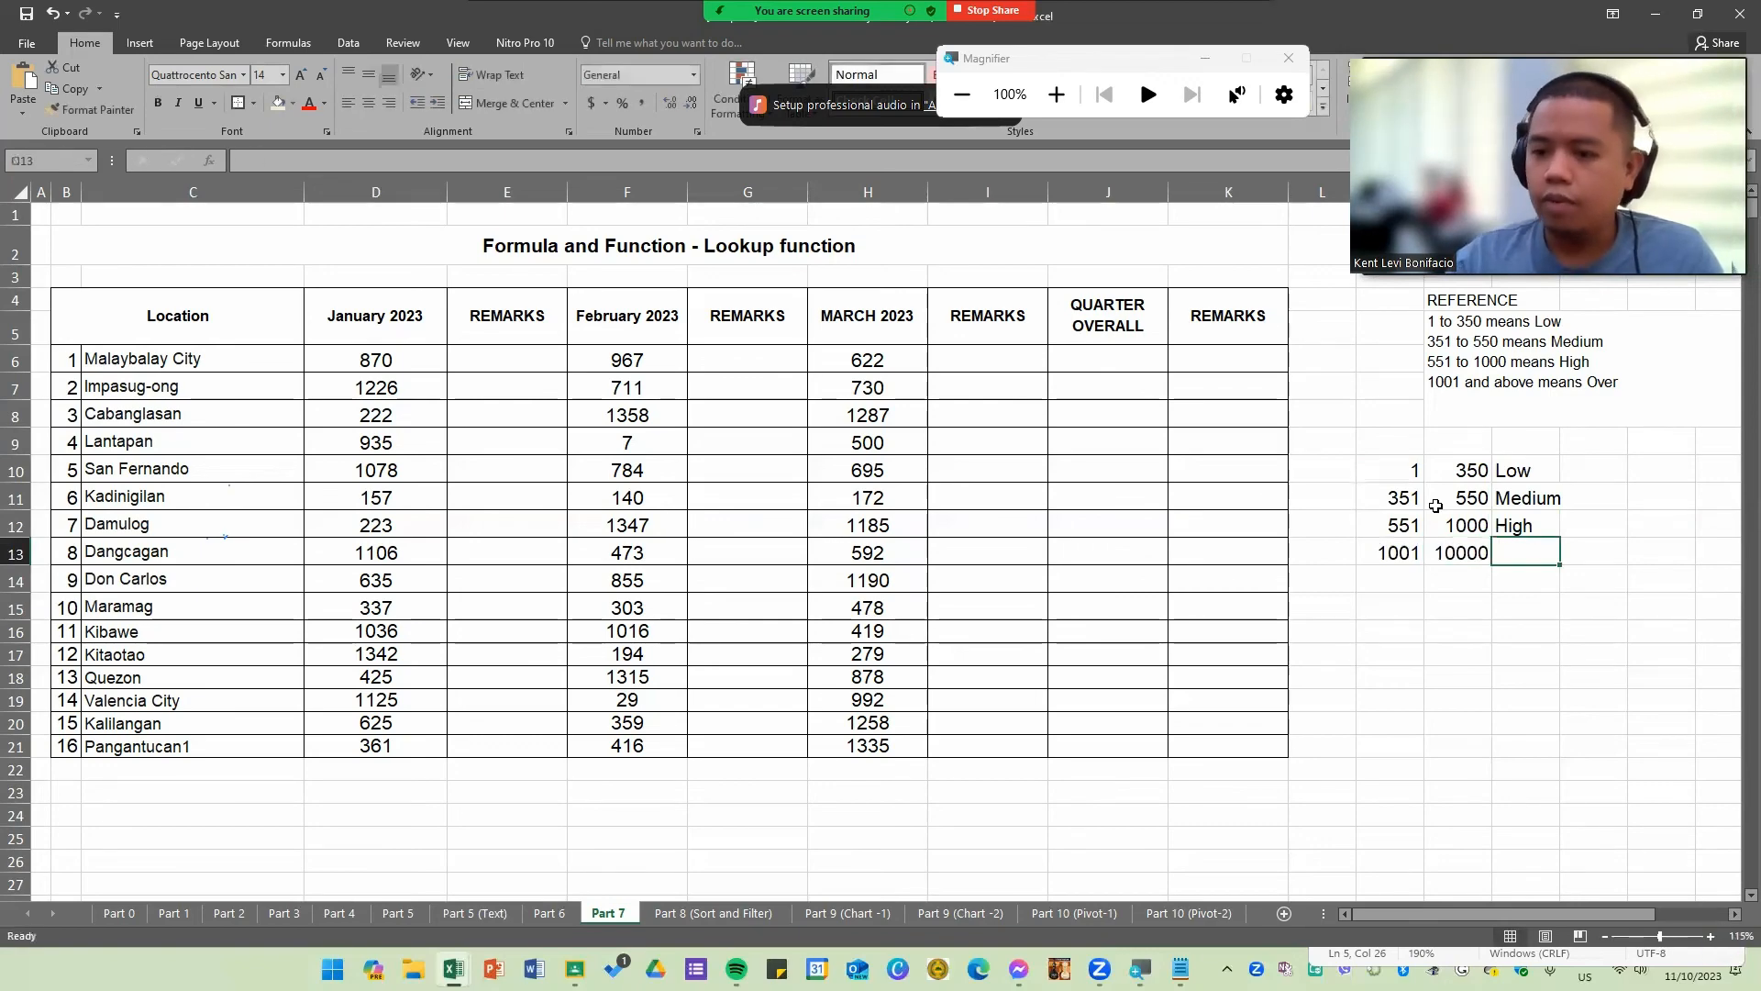
{"action": "type", "text": "Over"}
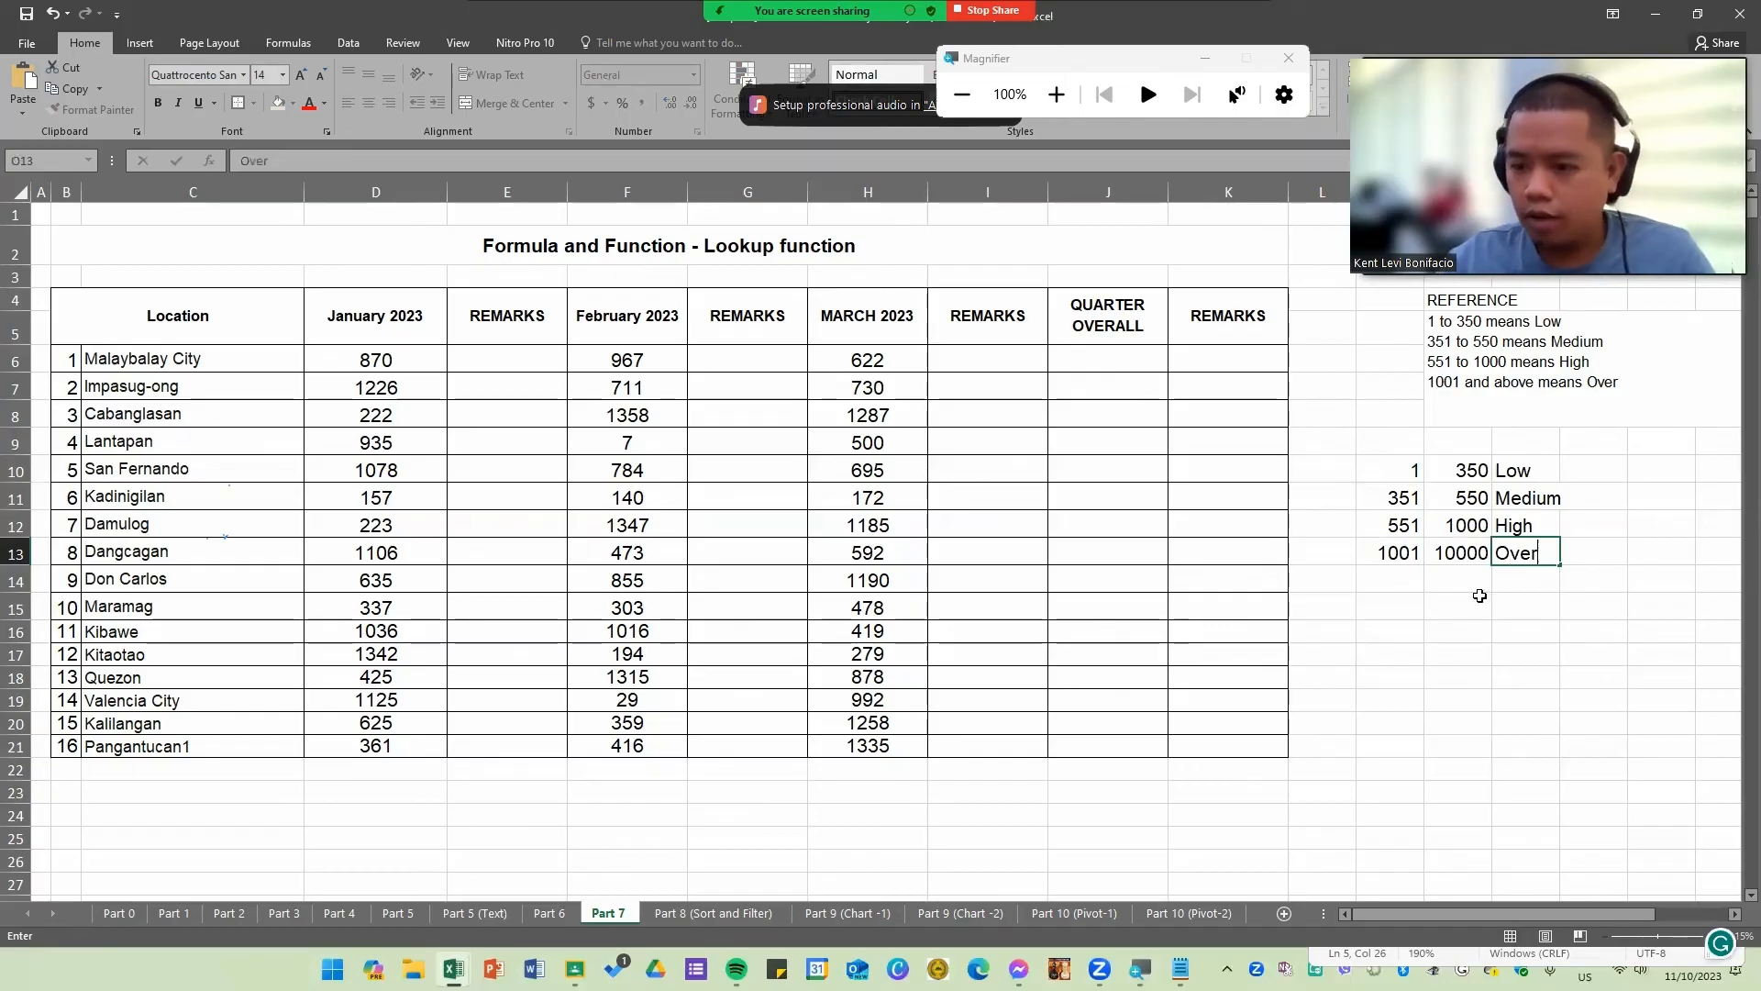
{"action": "left_click", "coordinate": [1525, 771]}
Step: Select the completed lookup table range M10:O13
{"action": "left_click", "coordinate": [1458, 549]}
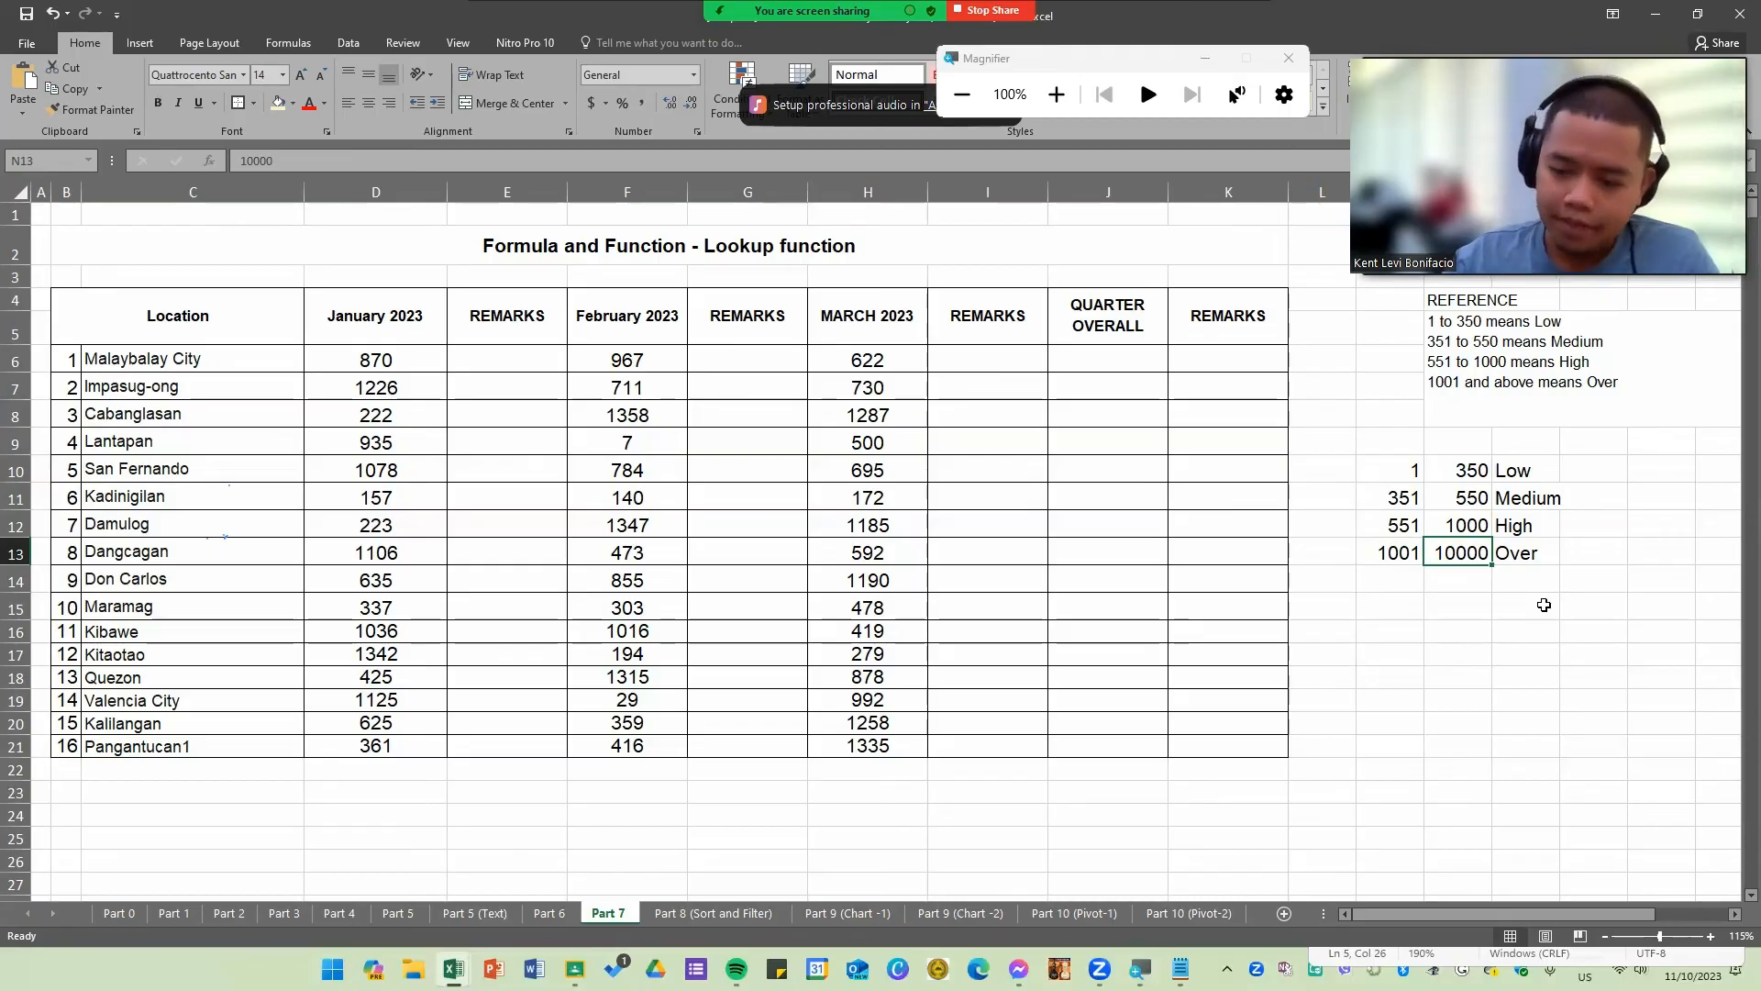
{"action": "left_click", "coordinate": [1524, 555]}
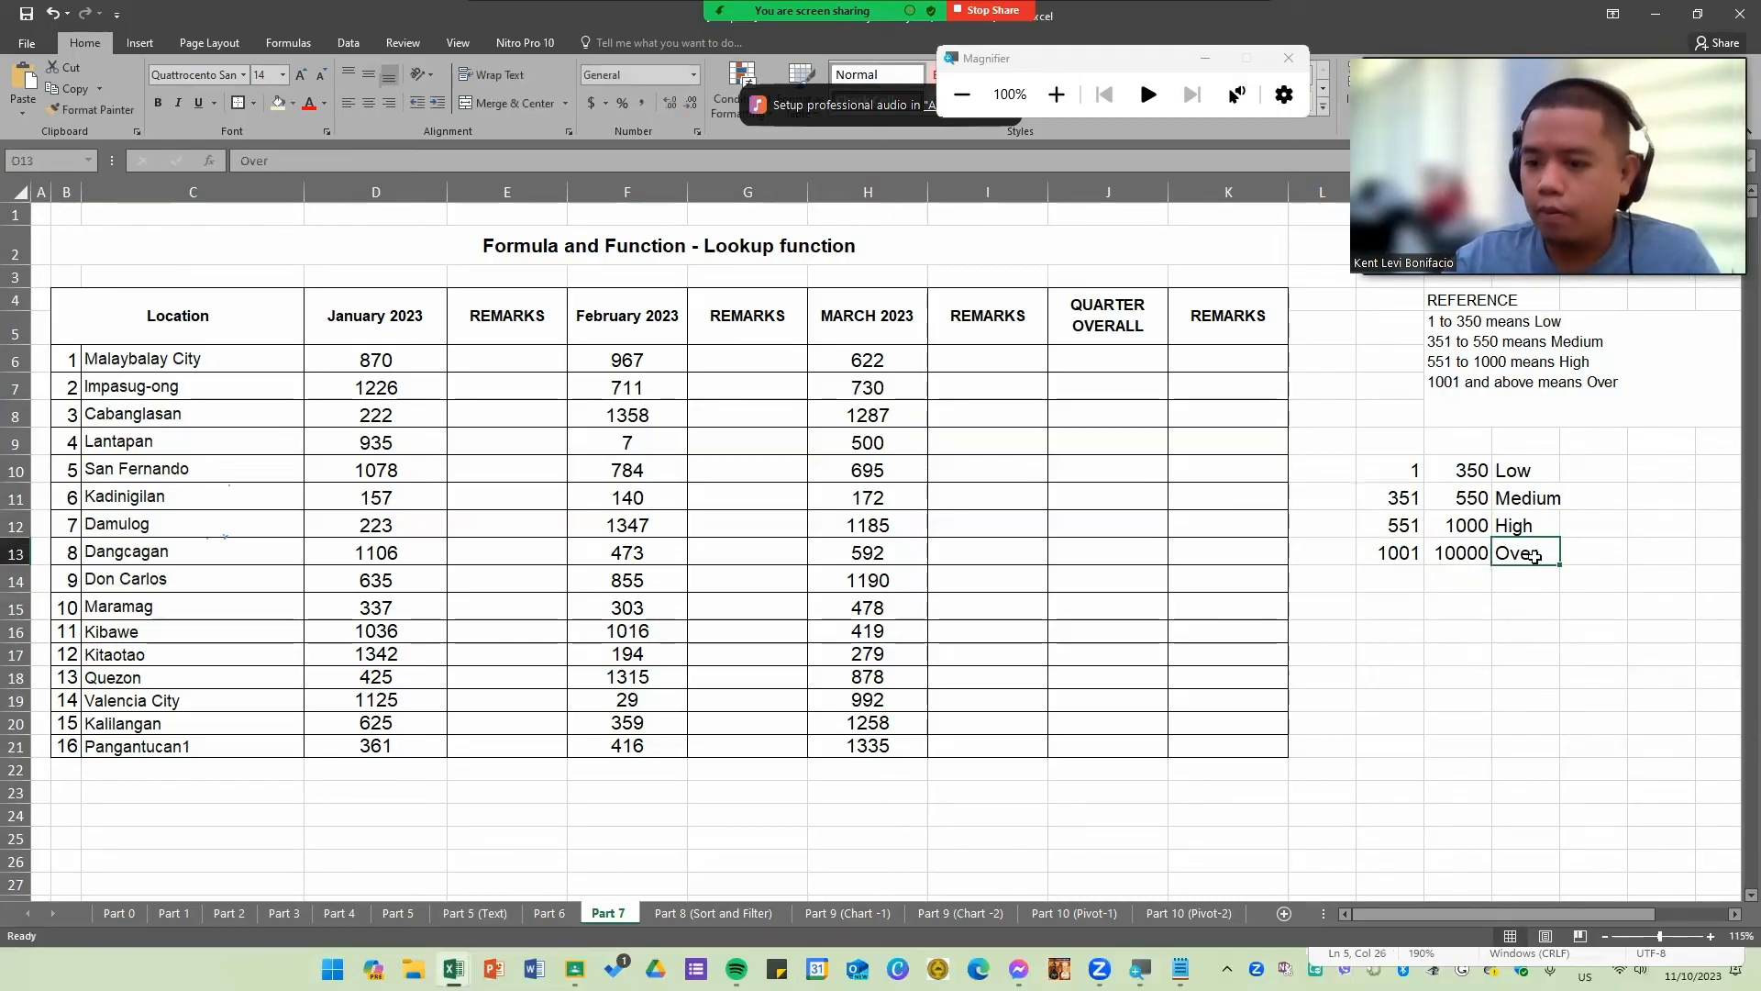
{"action": "left_click_drag", "start_coordinate": [1523, 555], "coordinate": [1399, 553]}
{"action": "left_click", "coordinate": [1459, 653]}
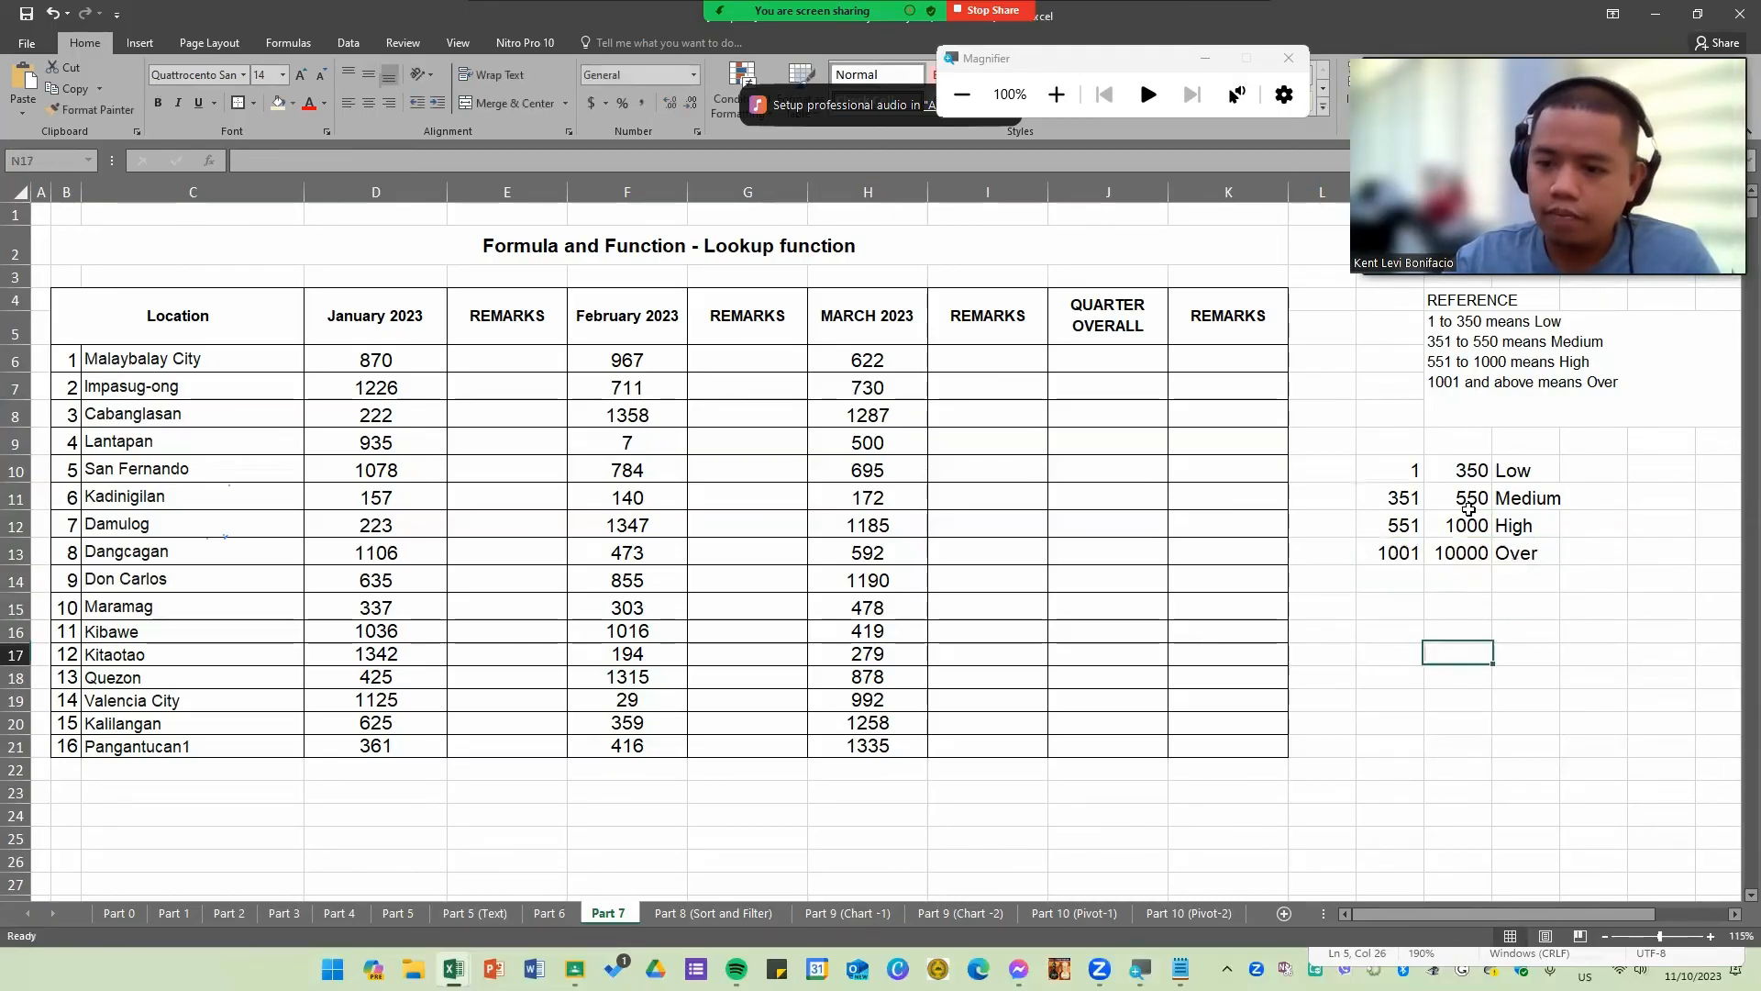
{"action": "left_click_drag", "start_coordinate": [1390, 470], "coordinate": [1523, 555]}
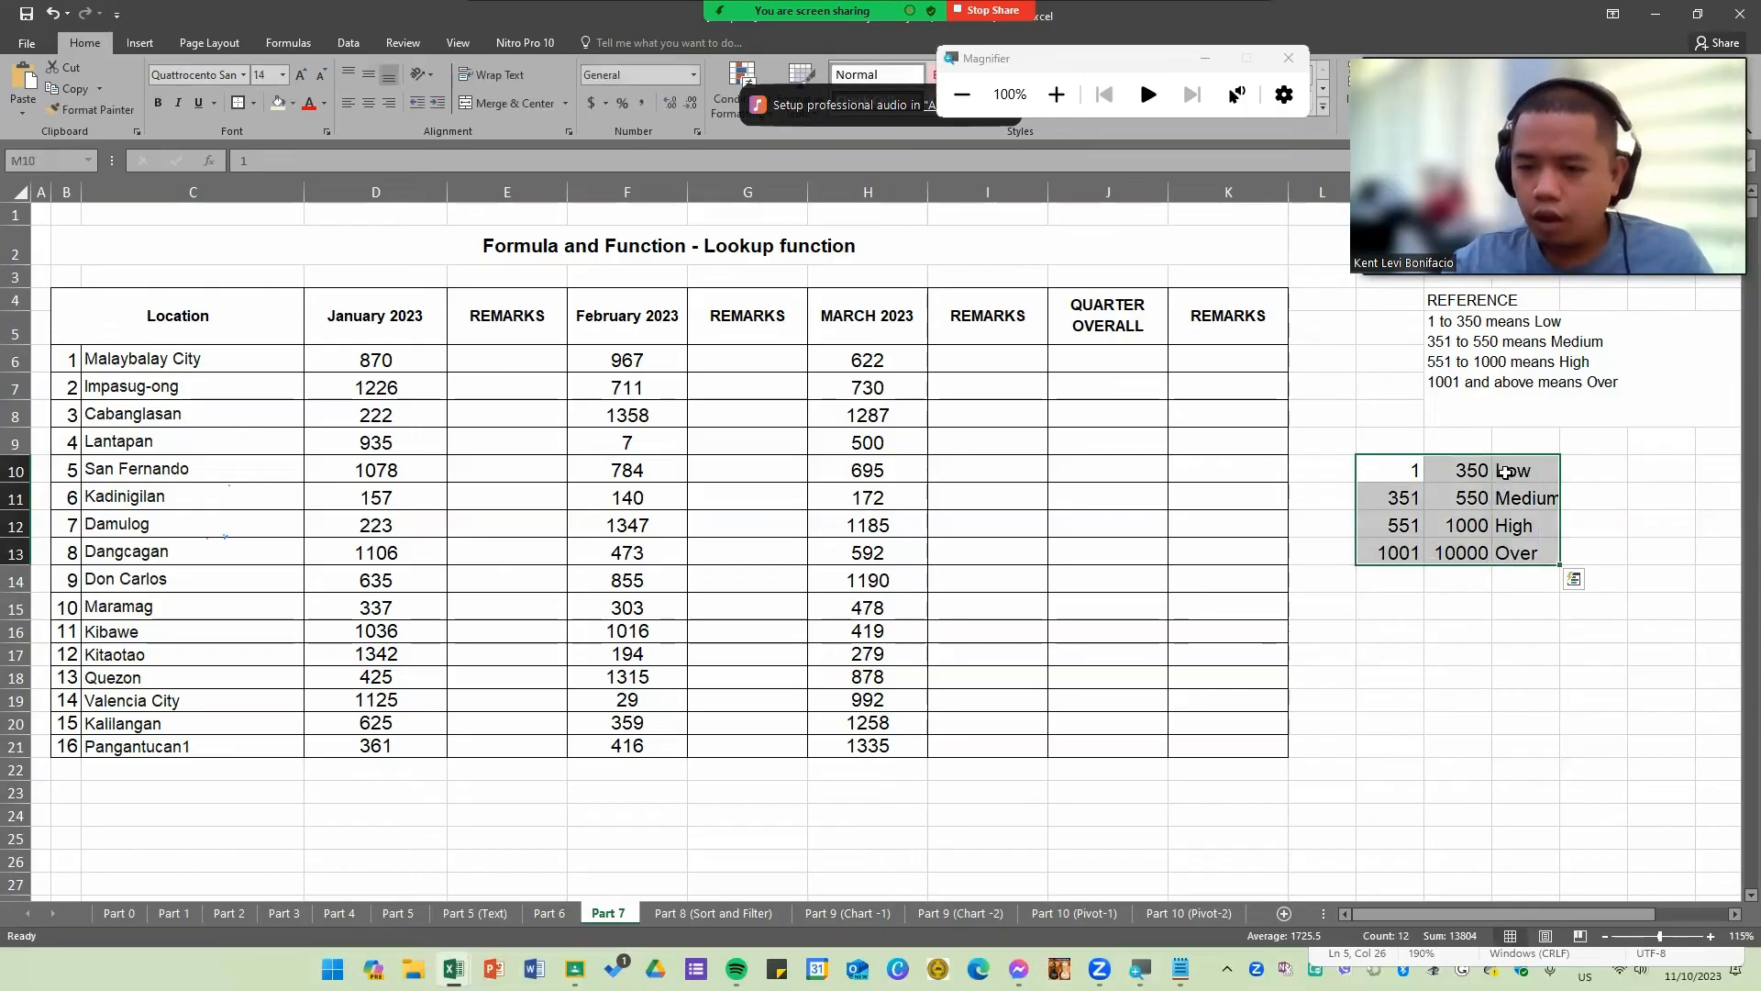
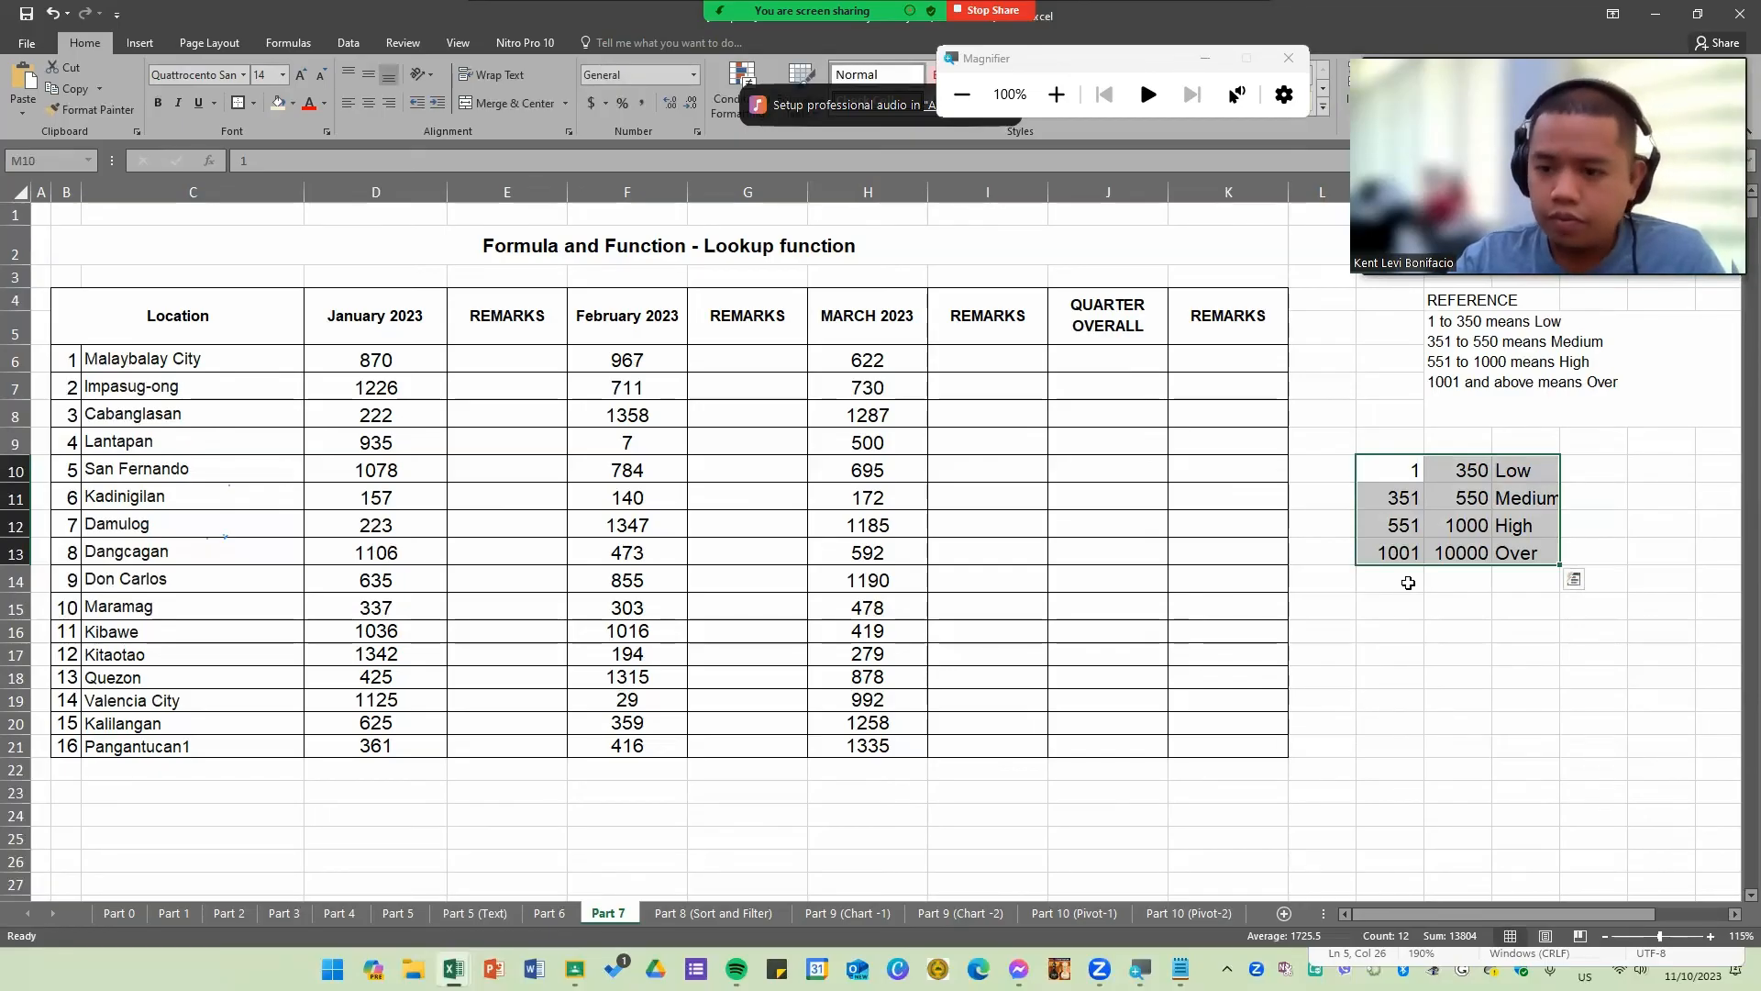
{"action": "left_click_drag", "start_coordinate": [129, 310], "coordinate": [1218, 767]}
{"action": "left_click", "coordinate": [1465, 723]}
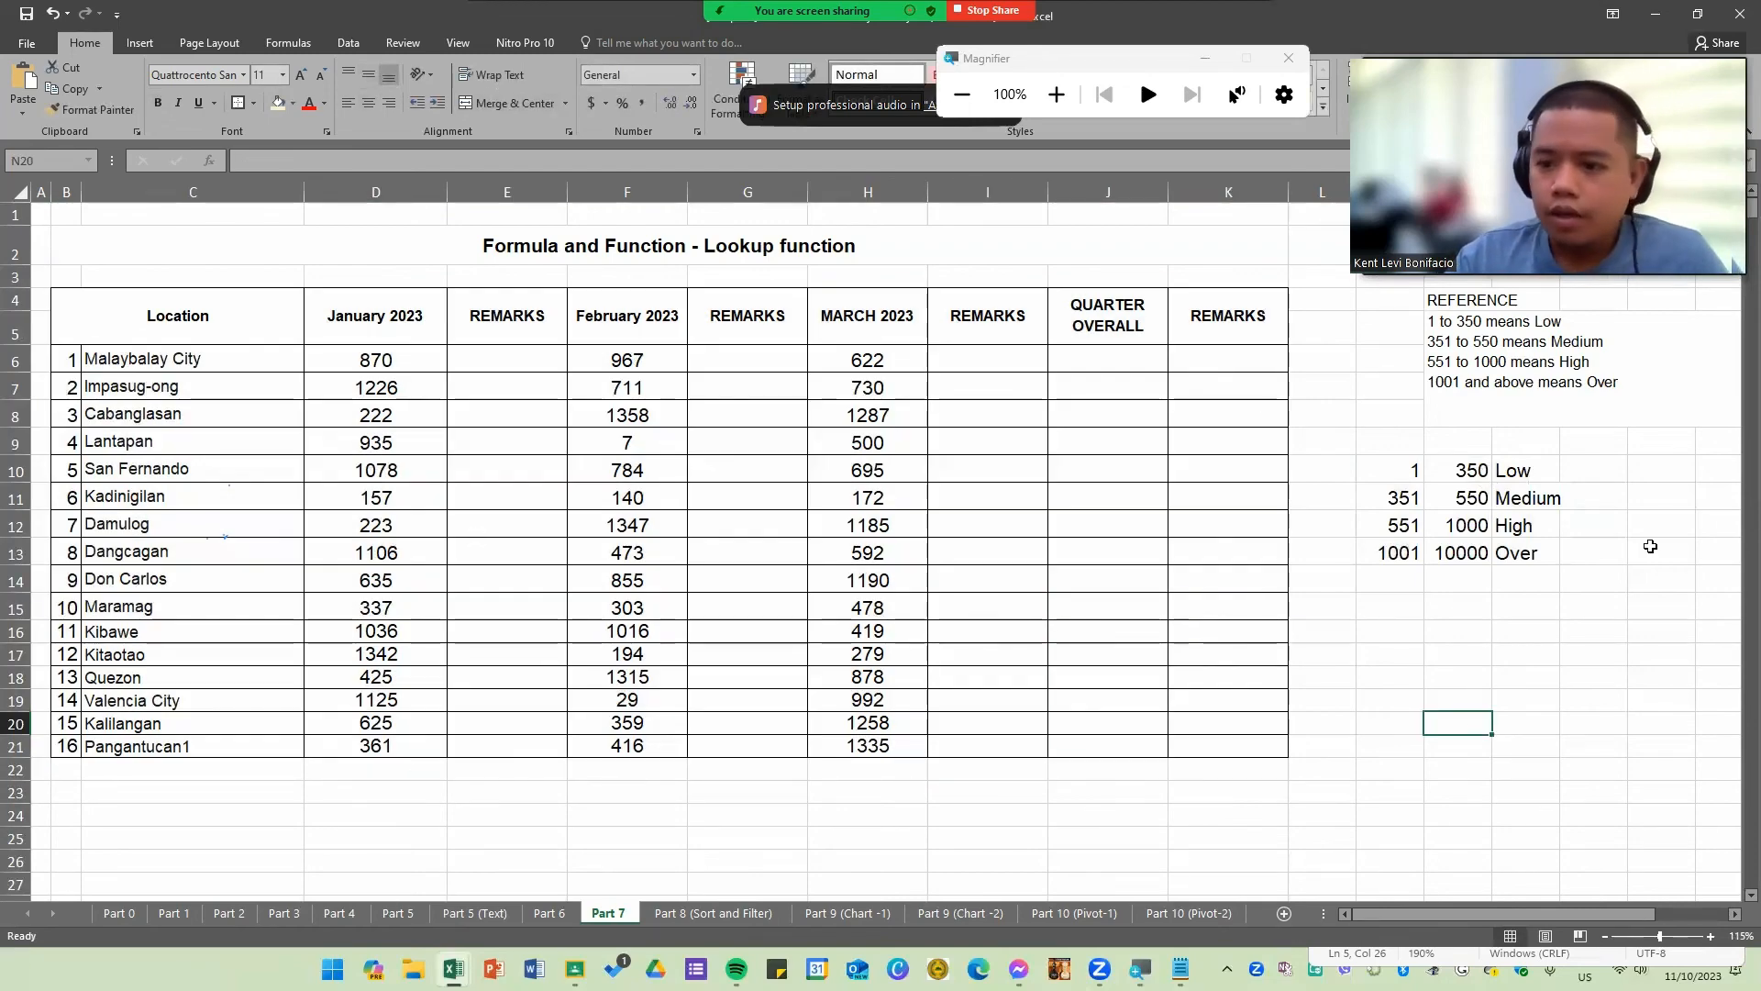
{"action": "left_click_drag", "start_coordinate": [1401, 476], "coordinate": [1534, 545]}
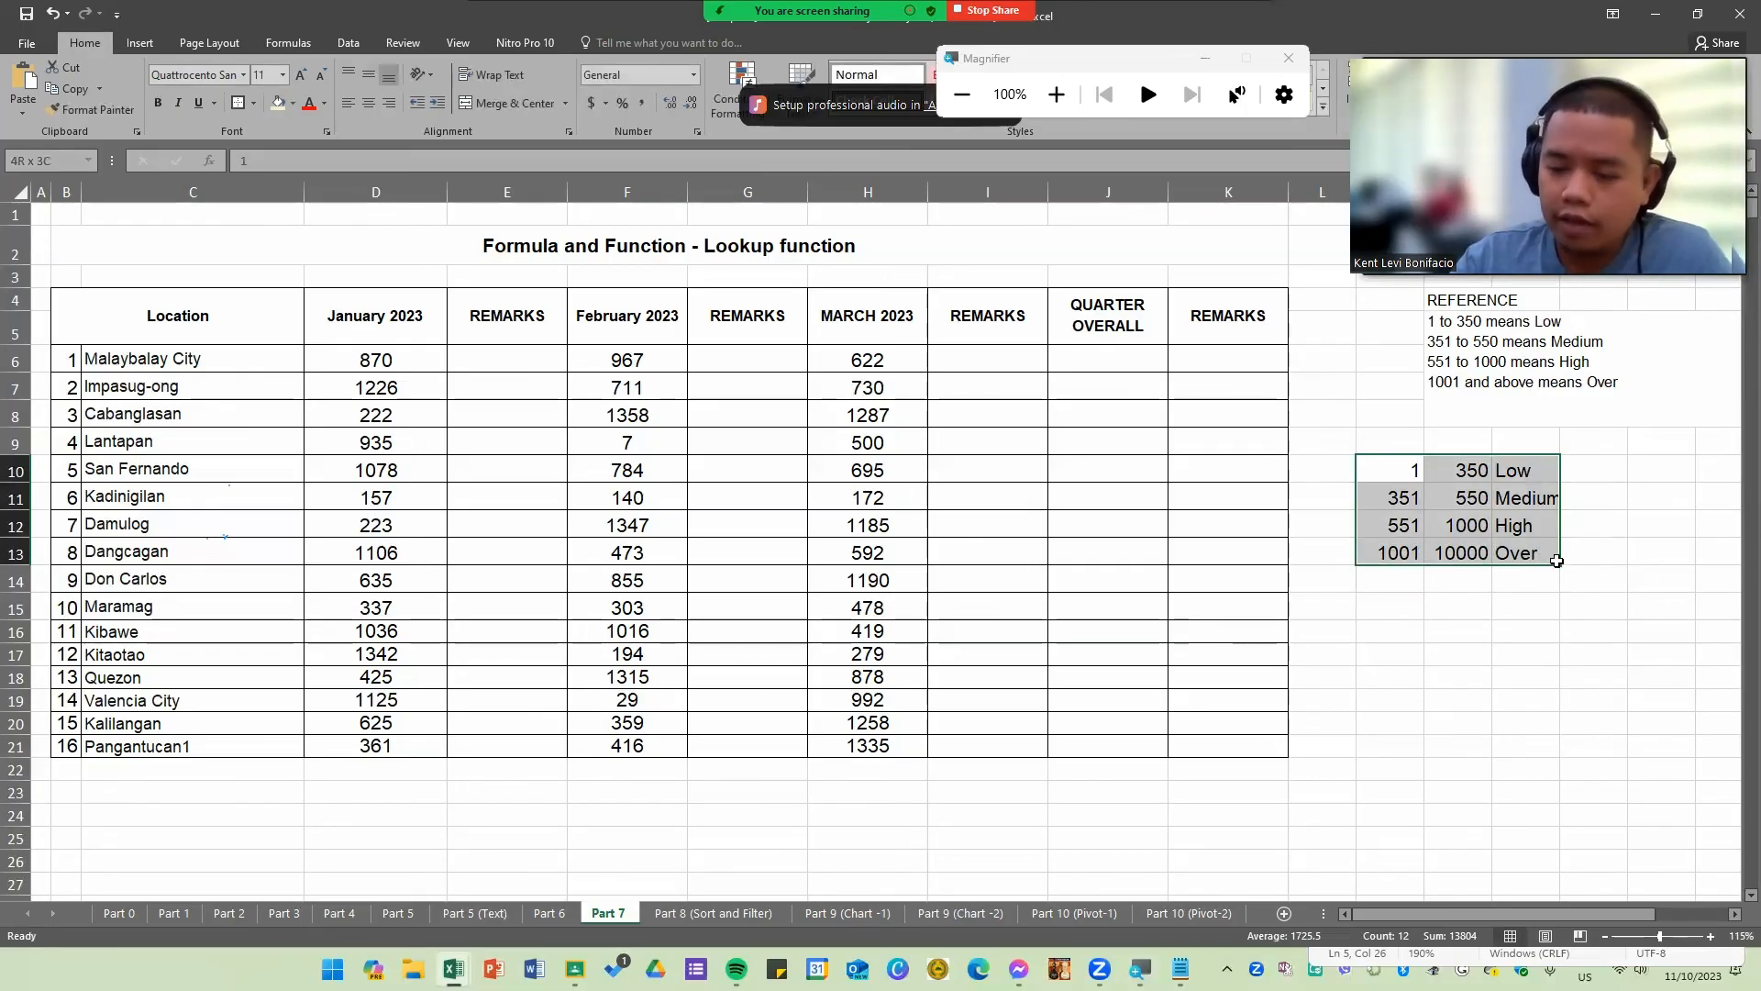
{"action": "left_click_drag", "start_coordinate": [1557, 569], "coordinate": [1556, 567]}
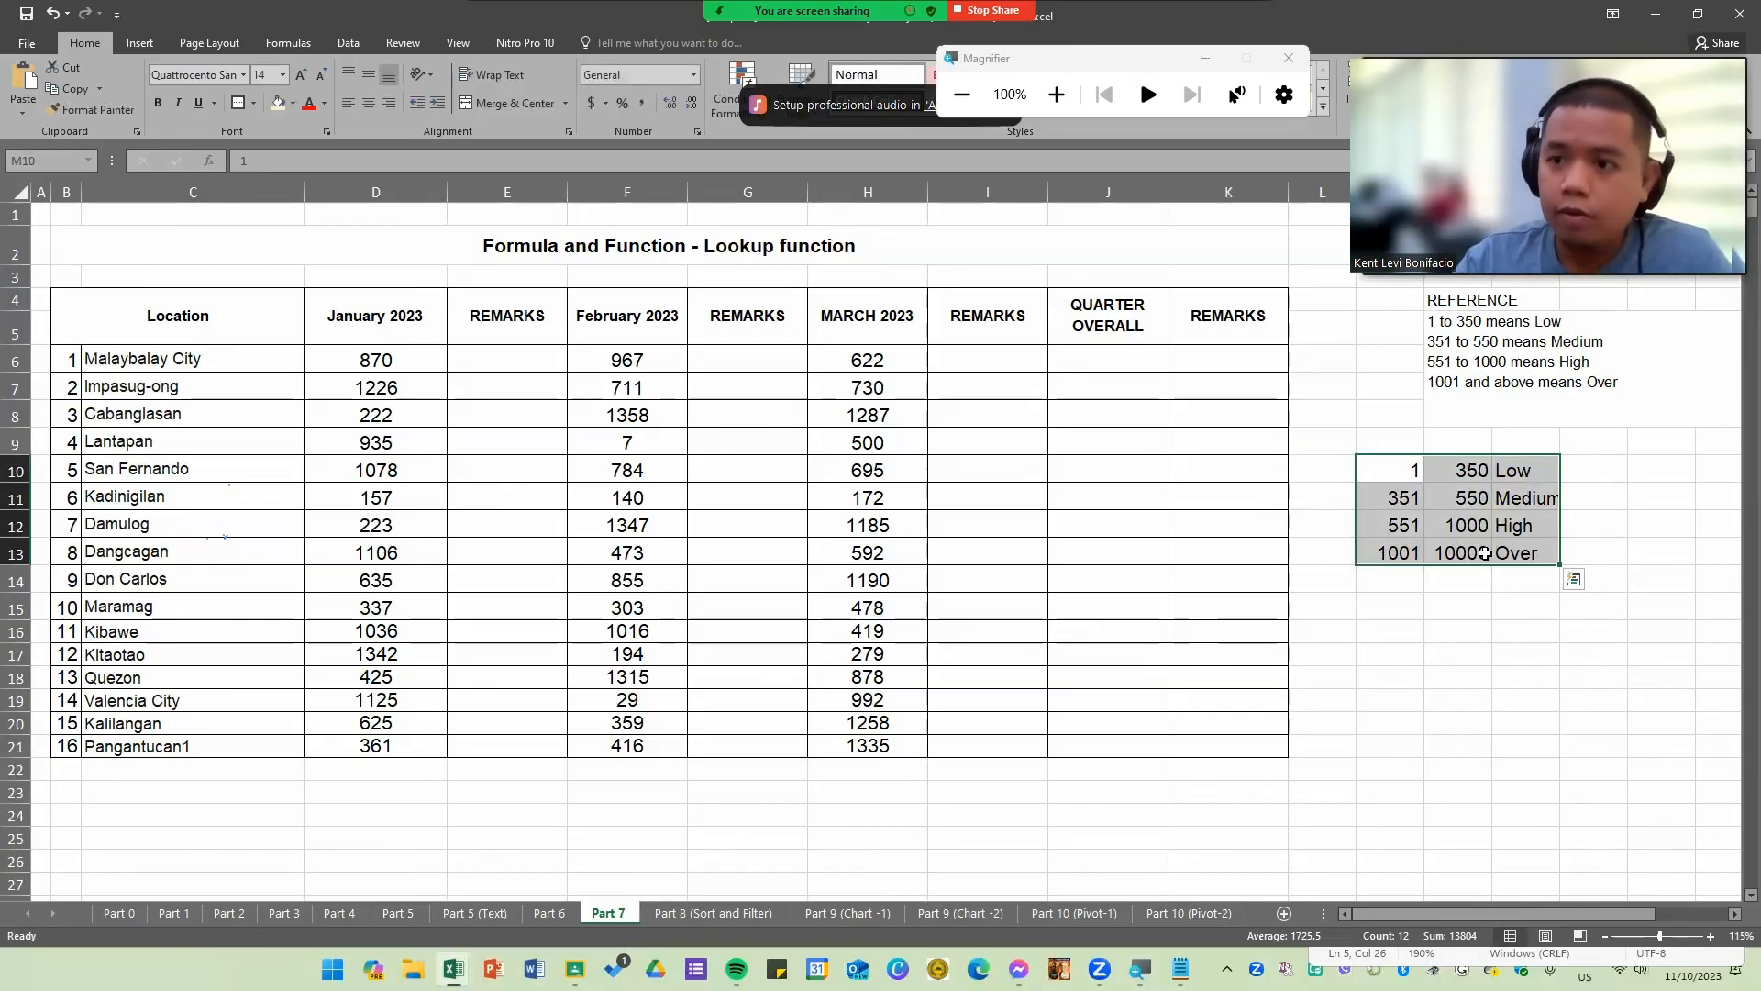
Step: Enter the formula =LOOKUP(D6,M10:O13) in the first January REMARKS cell, E6
{"action": "left_click", "coordinate": [461, 380]}
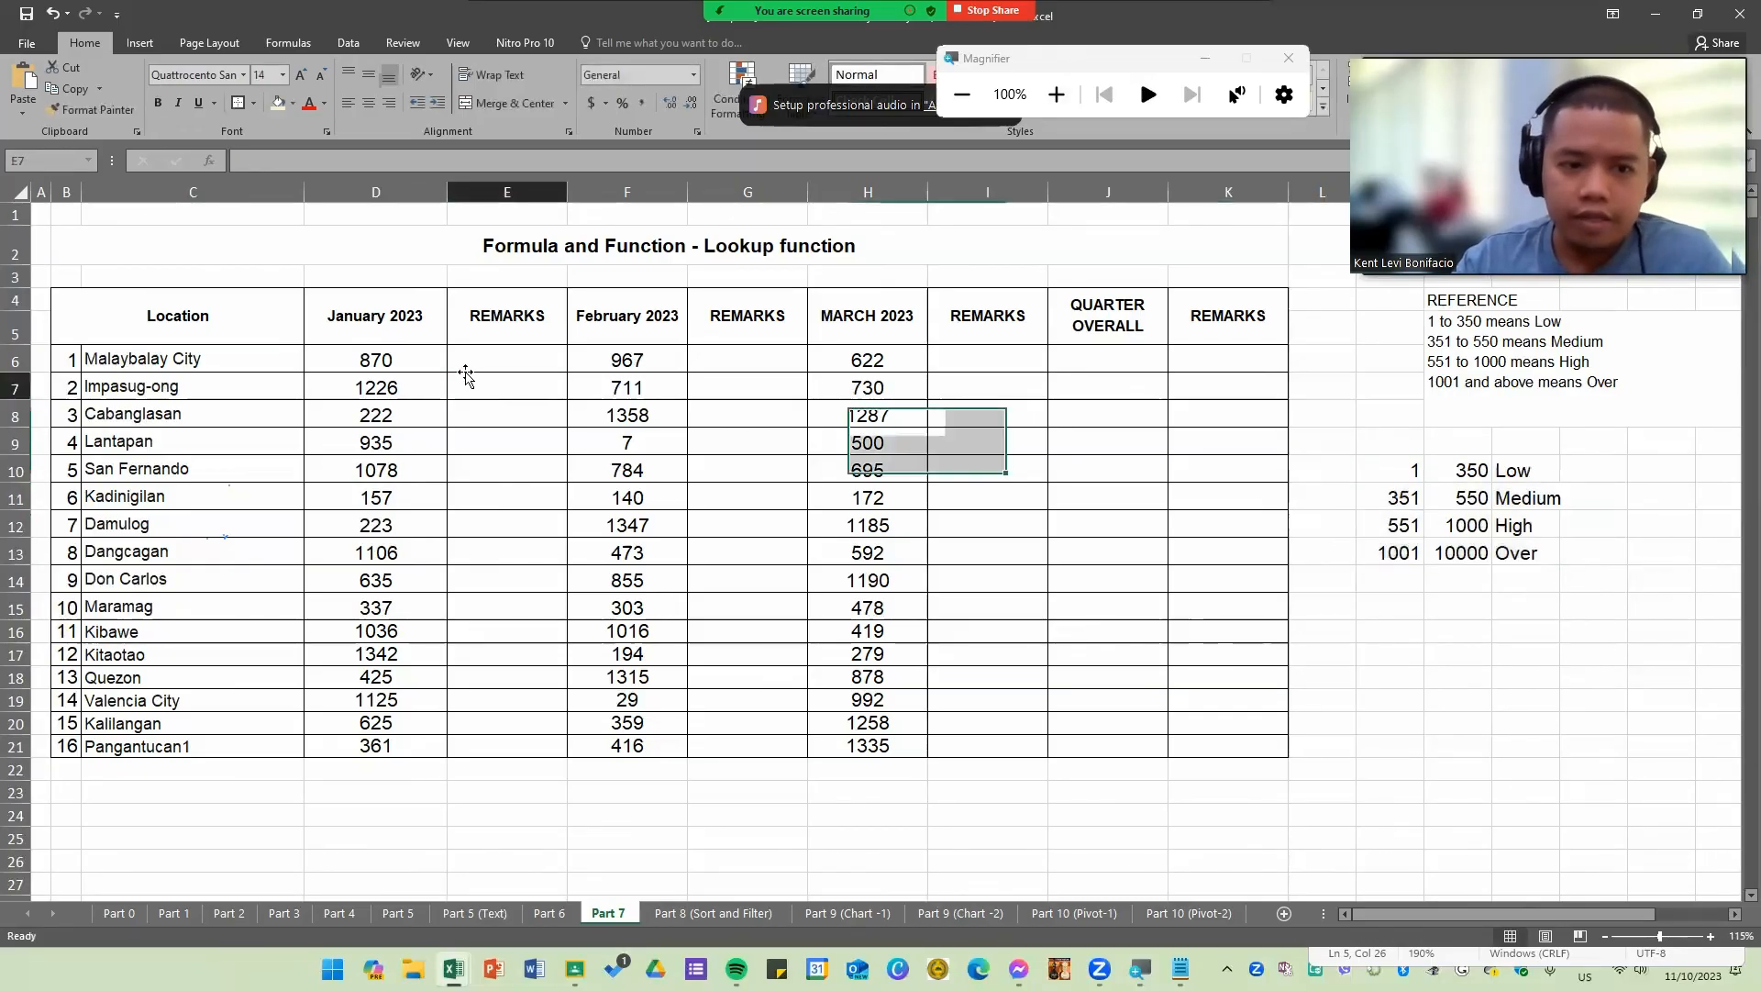
{"action": "scroll", "coordinate": [456, 544], "scroll_direction": "up", "scroll_amount": 2}
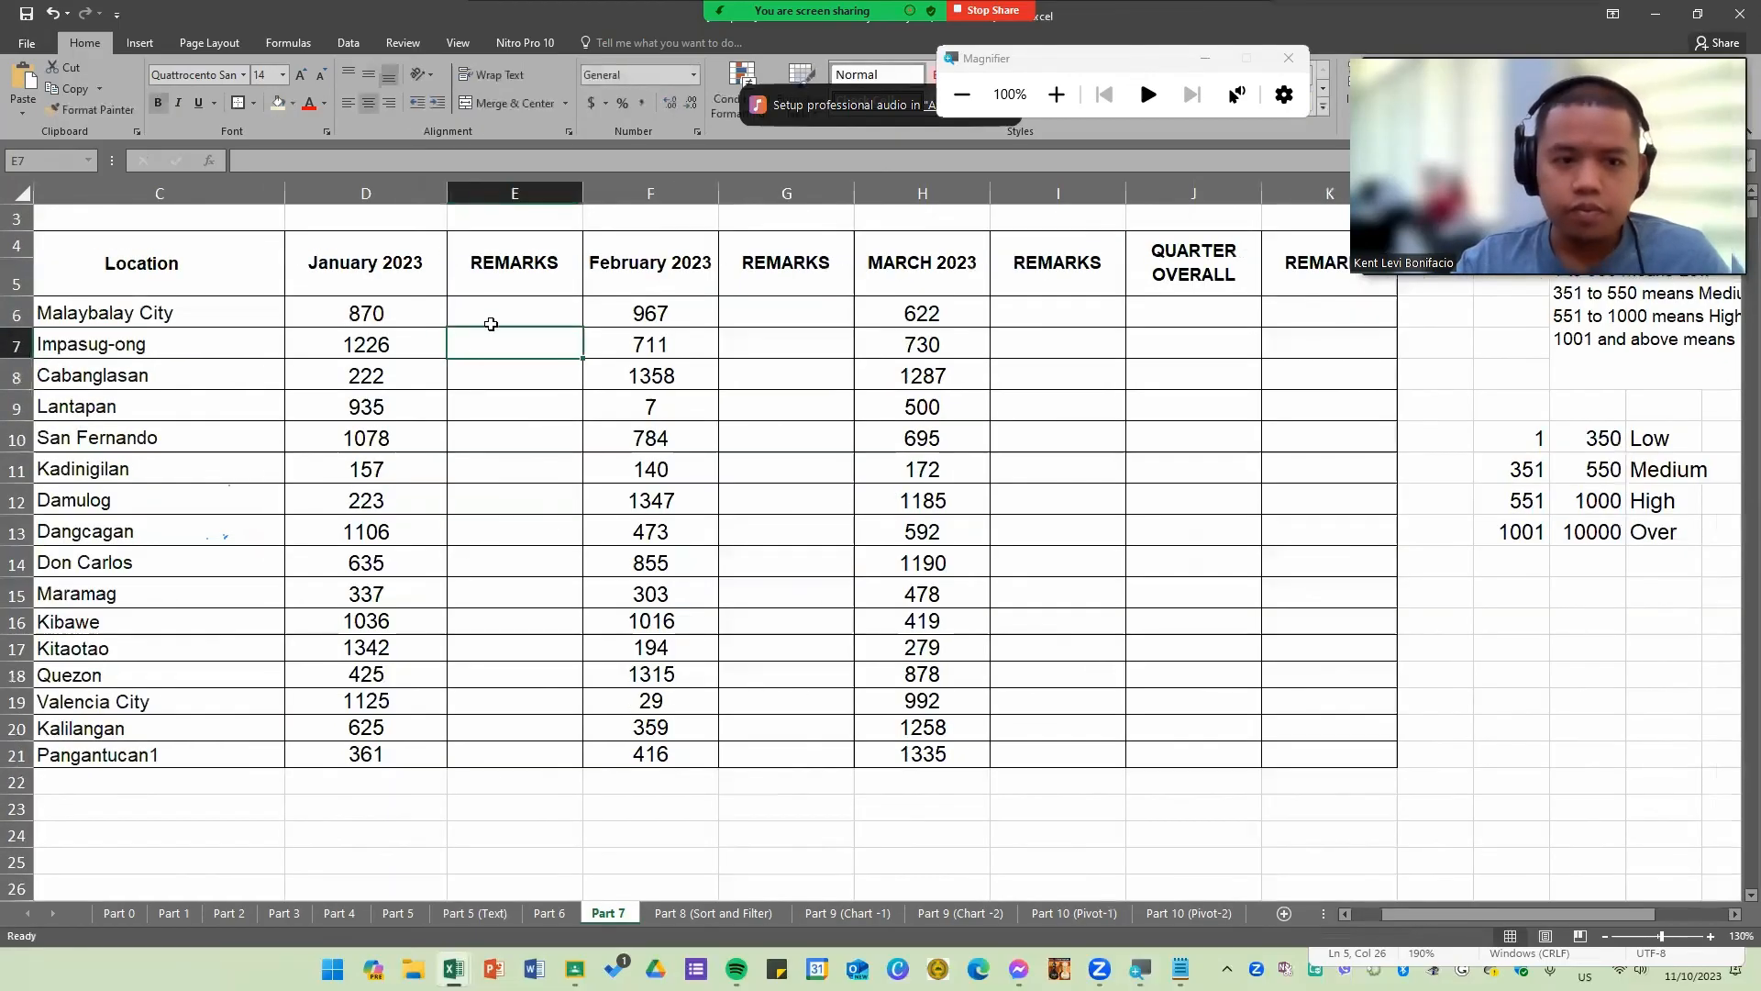
{"action": "left_click", "coordinate": [500, 315]}
{"action": "type", "text": "=look"}
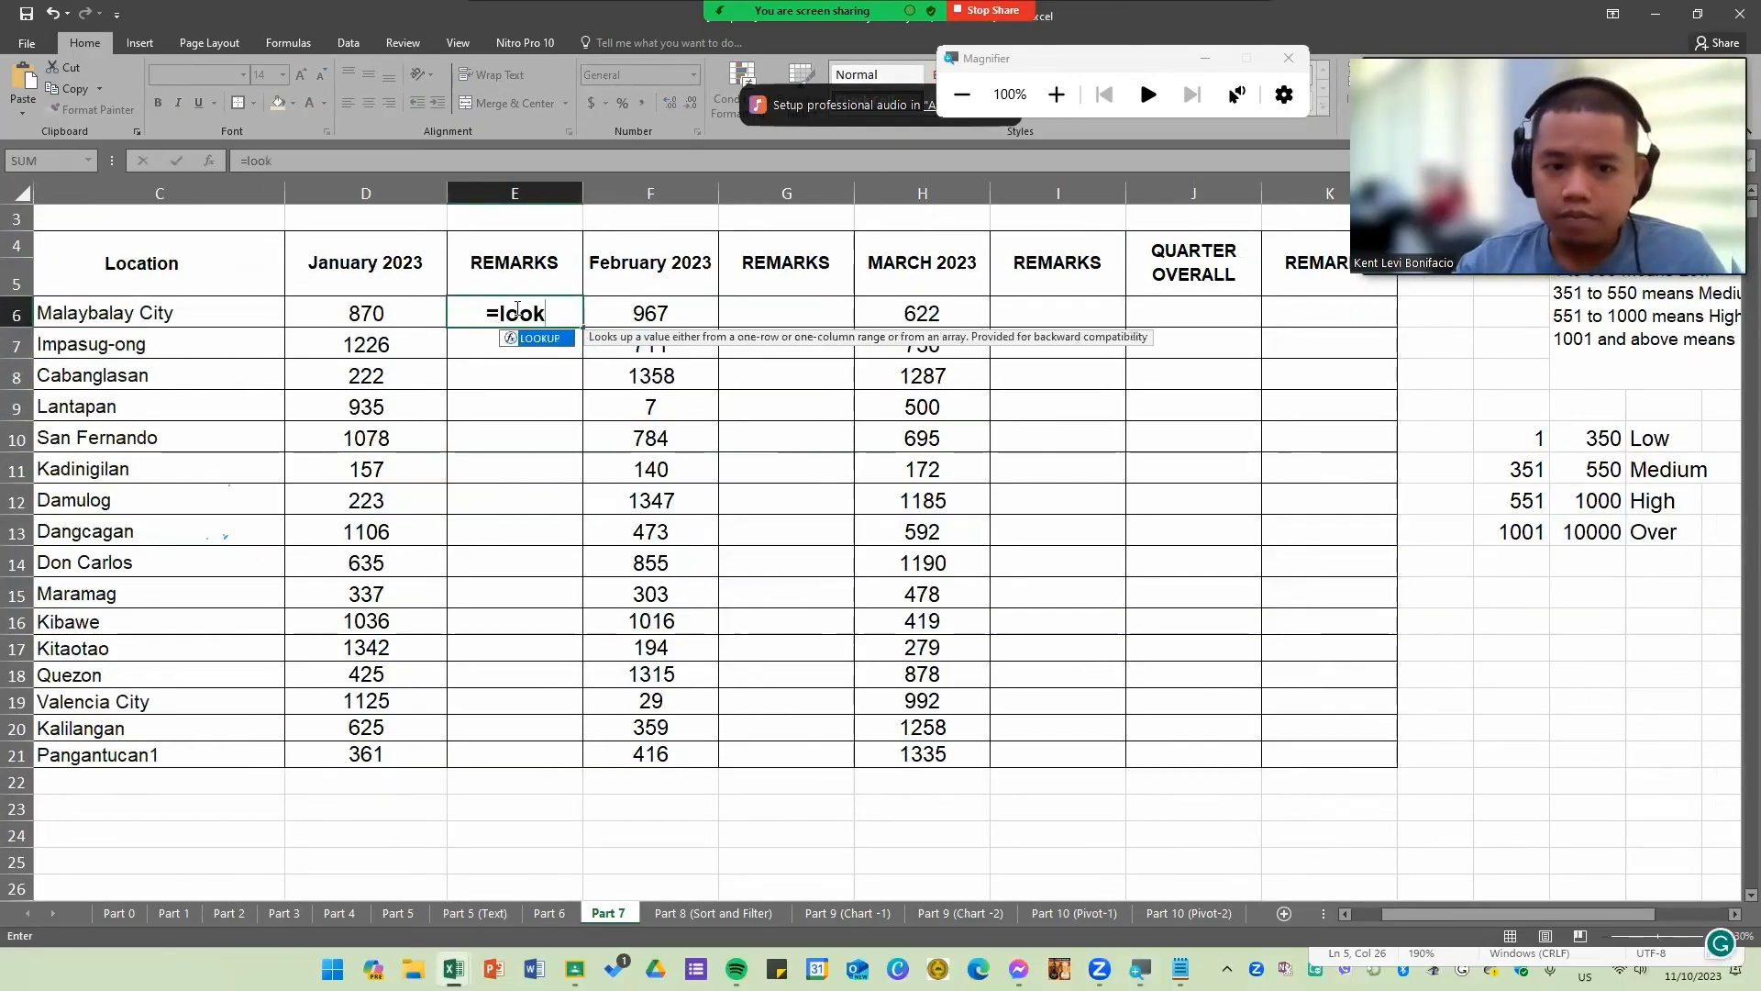
{"action": "key", "text": "Tab"}
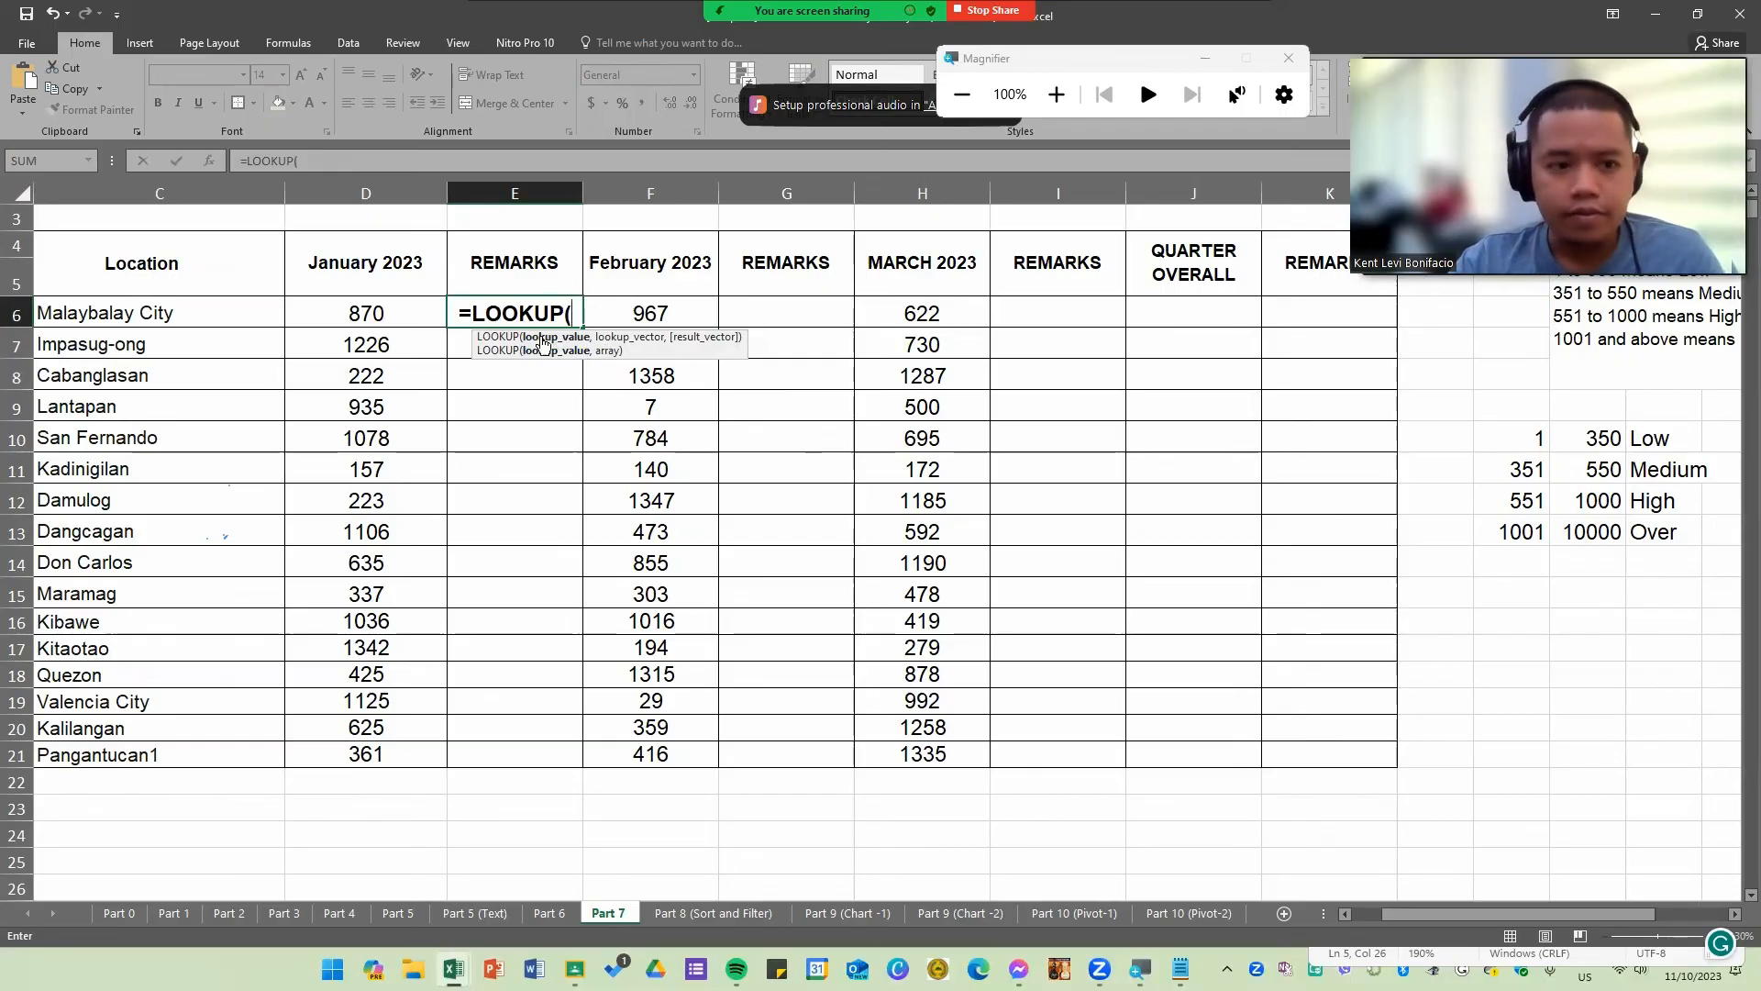
{"action": "left_click", "coordinate": [375, 310]}
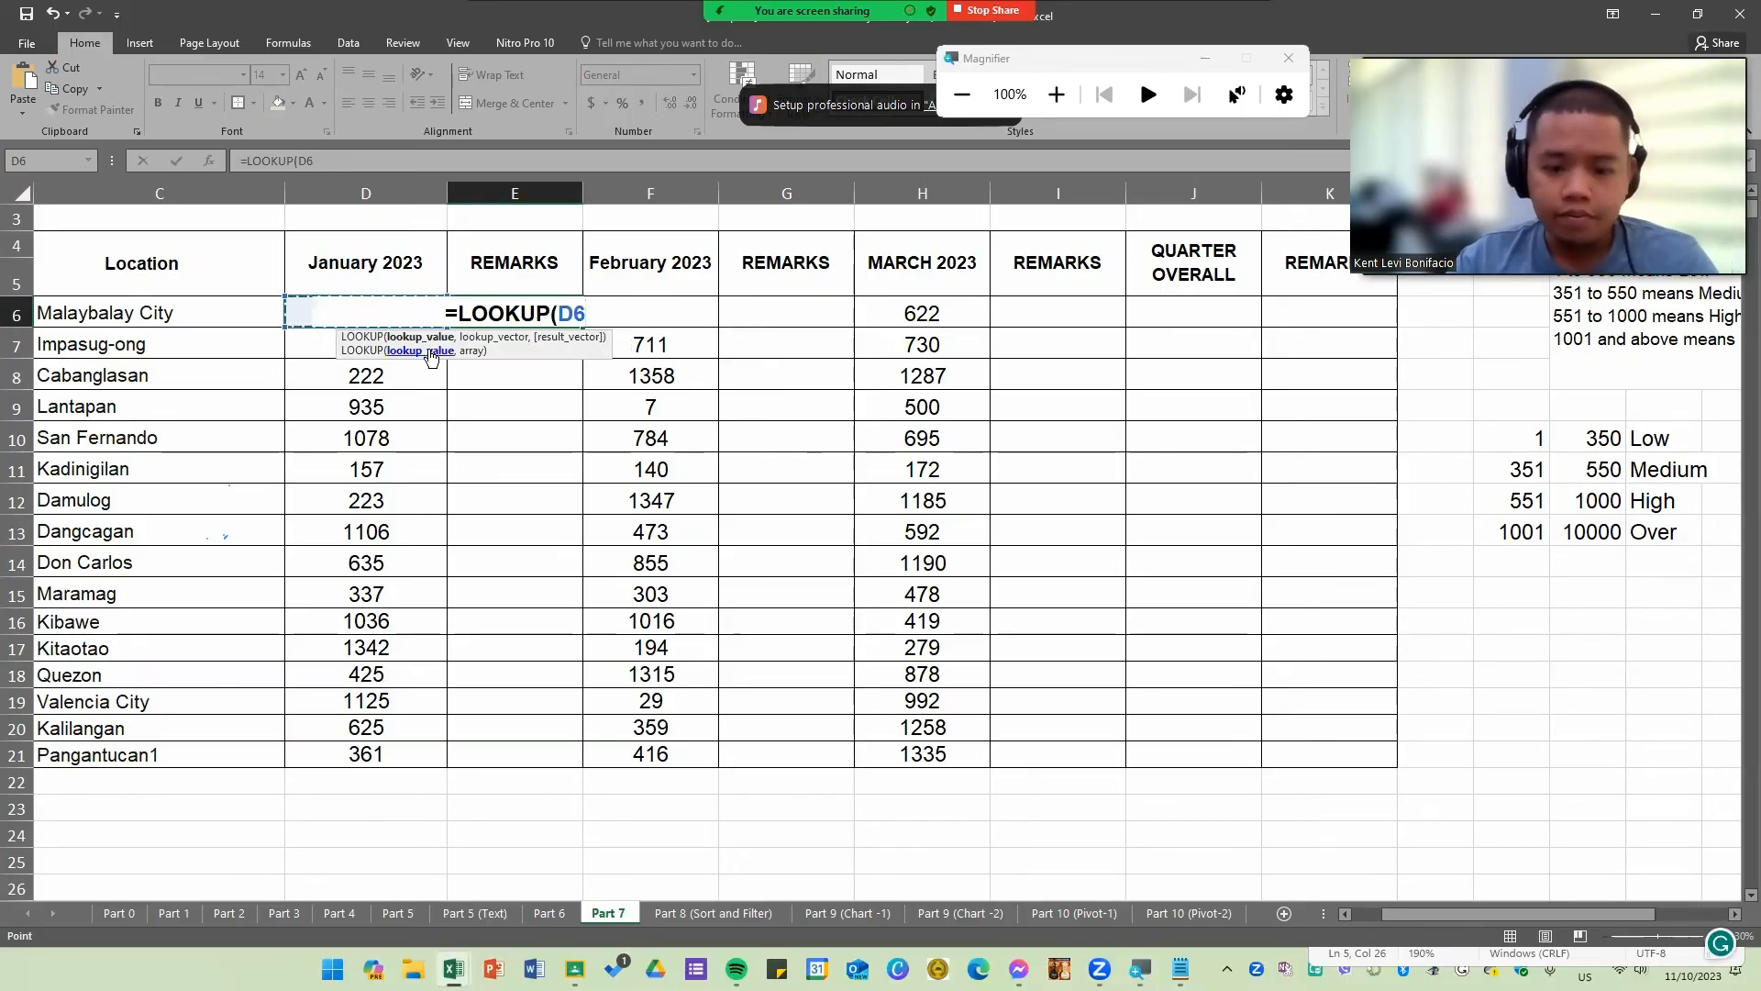
{"action": "type", "text": ","}
{"action": "left_click_drag", "start_coordinate": [1525, 438], "coordinate": [1660, 538]}
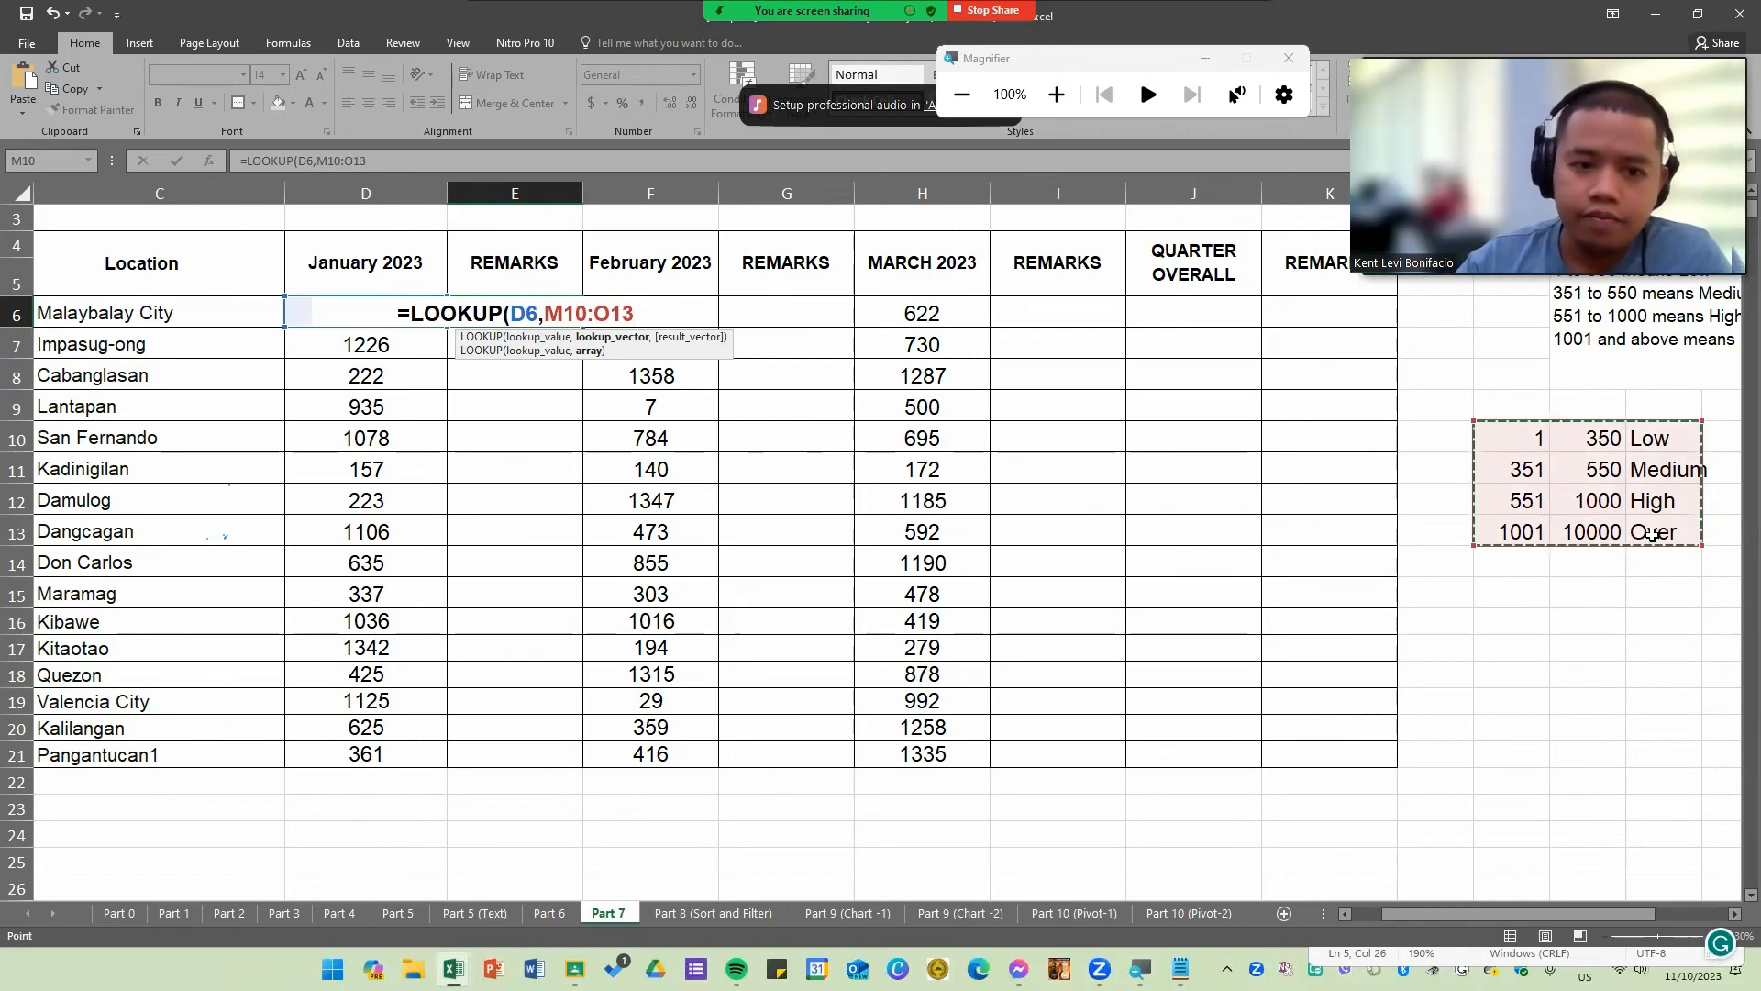
{"action": "key", "text": "F4"}
{"action": "key", "text": "Return"}
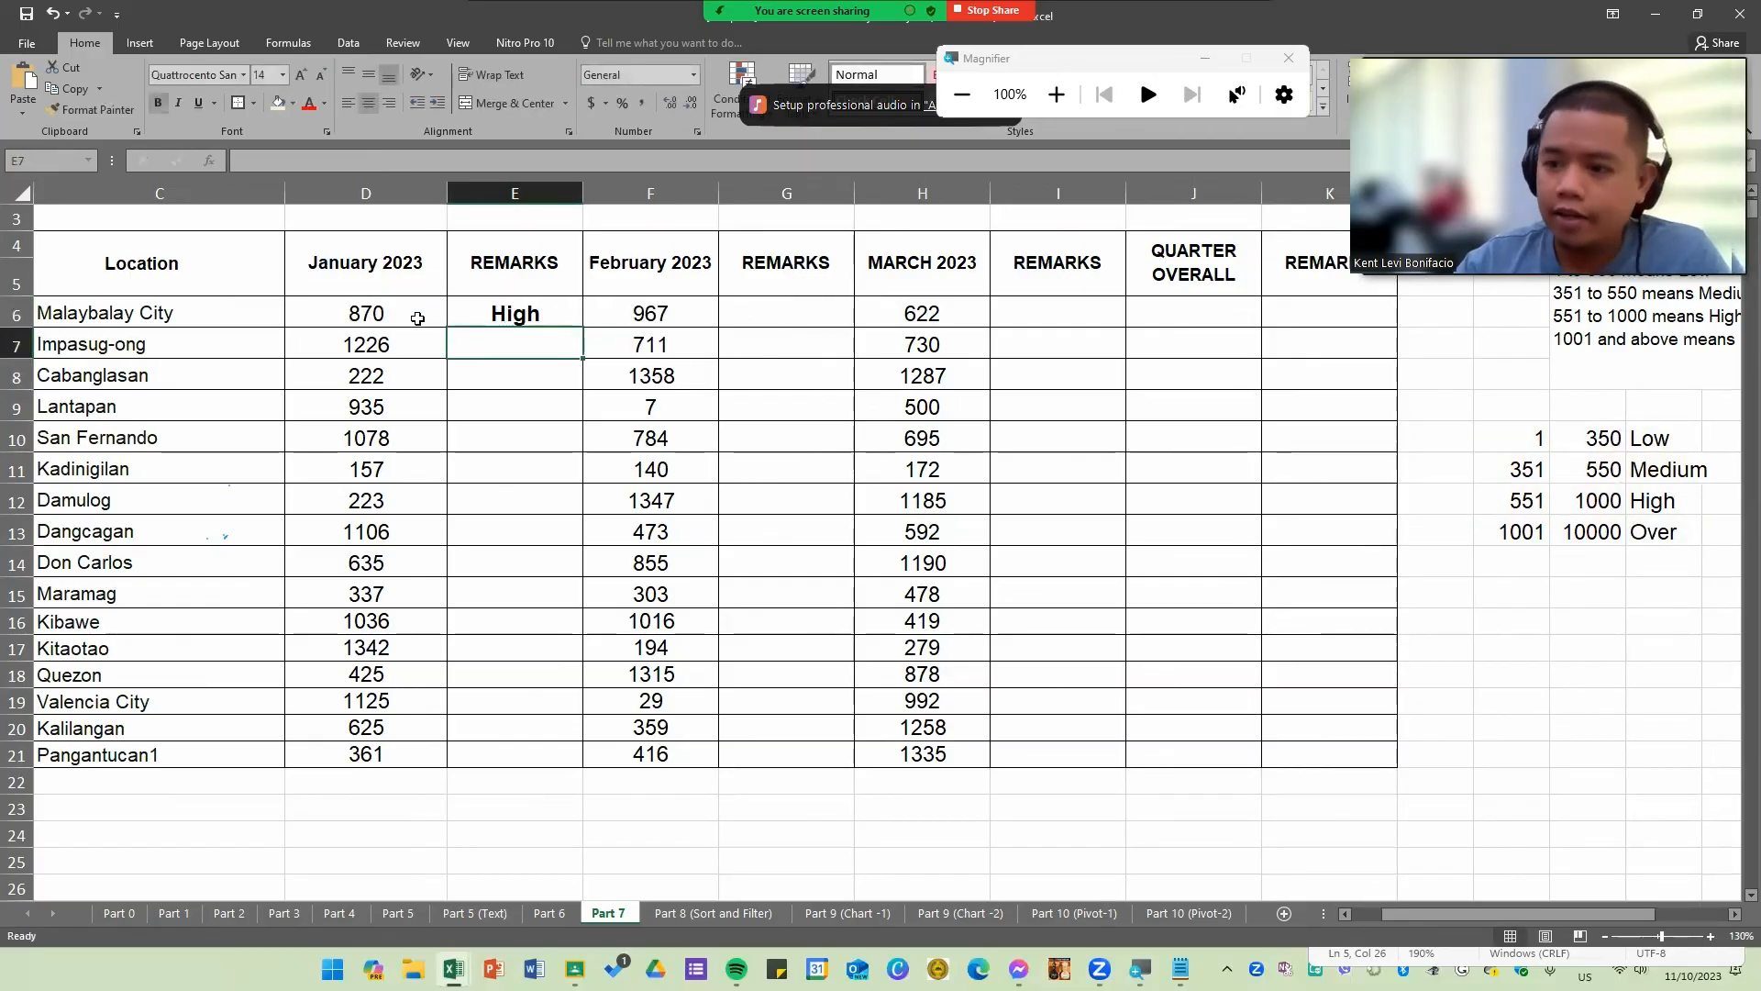
Step: Fill the LOOKUP formula down the January REMARKS column through row 21
{"action": "left_click", "coordinate": [564, 320]}
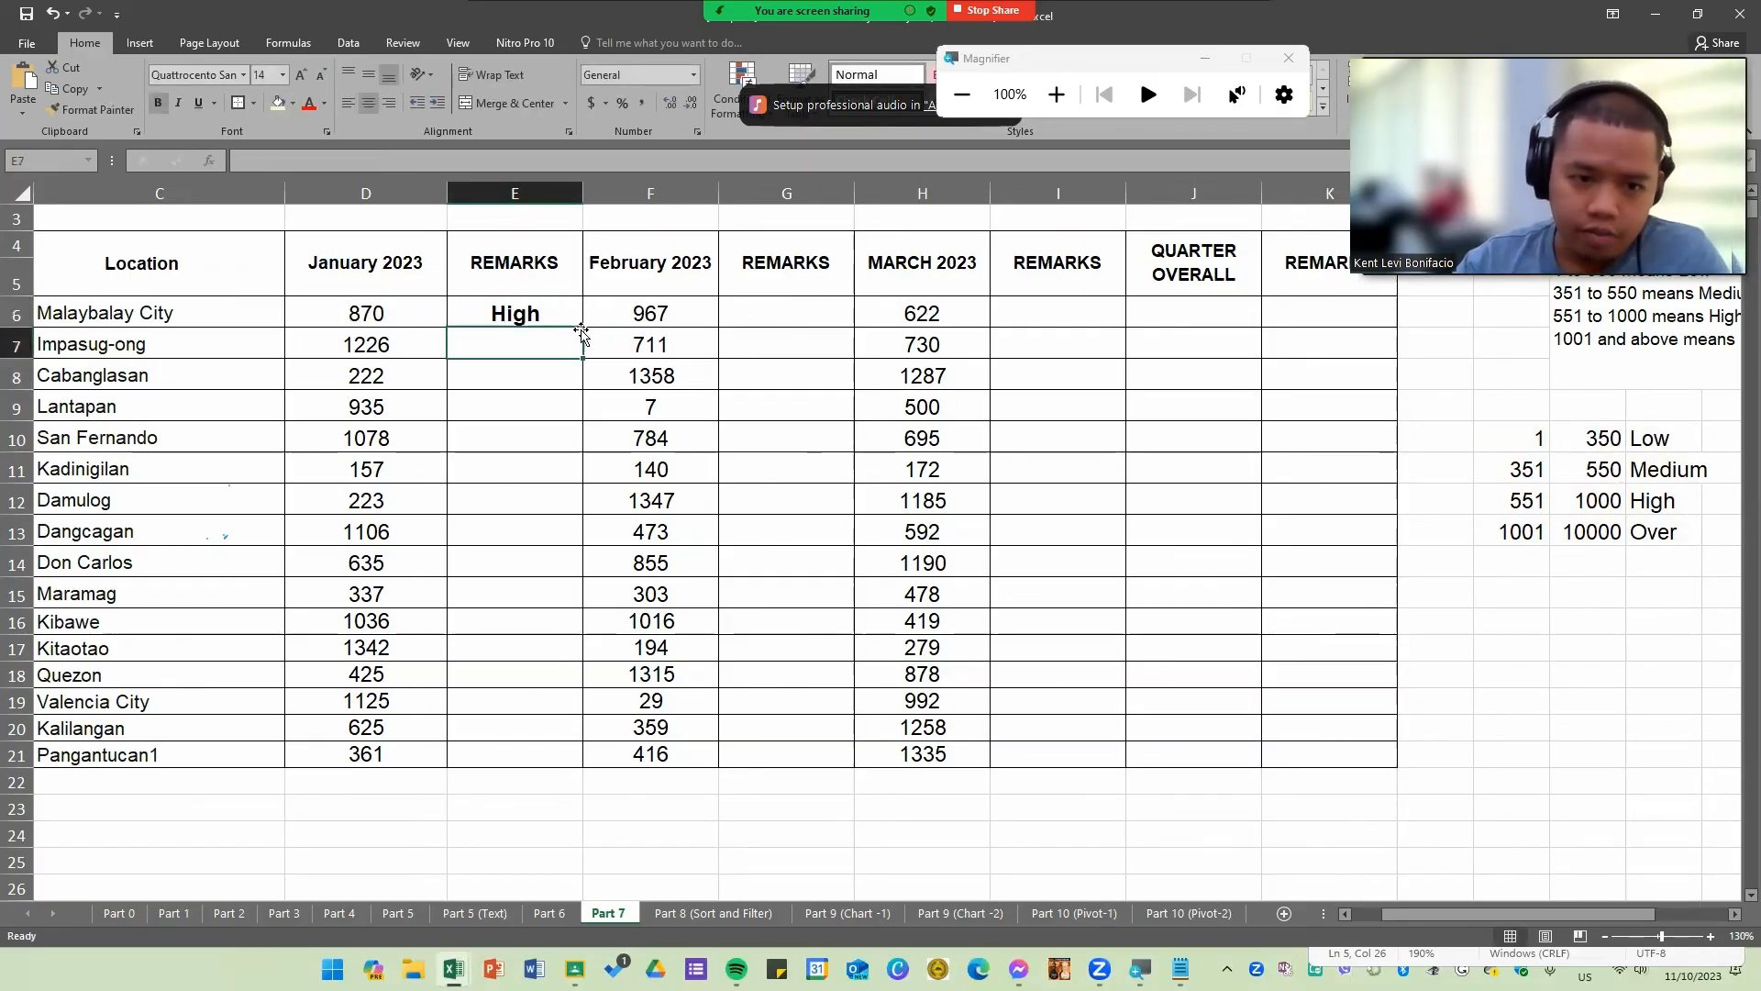
{"action": "double_click", "coordinate": [584, 328]}
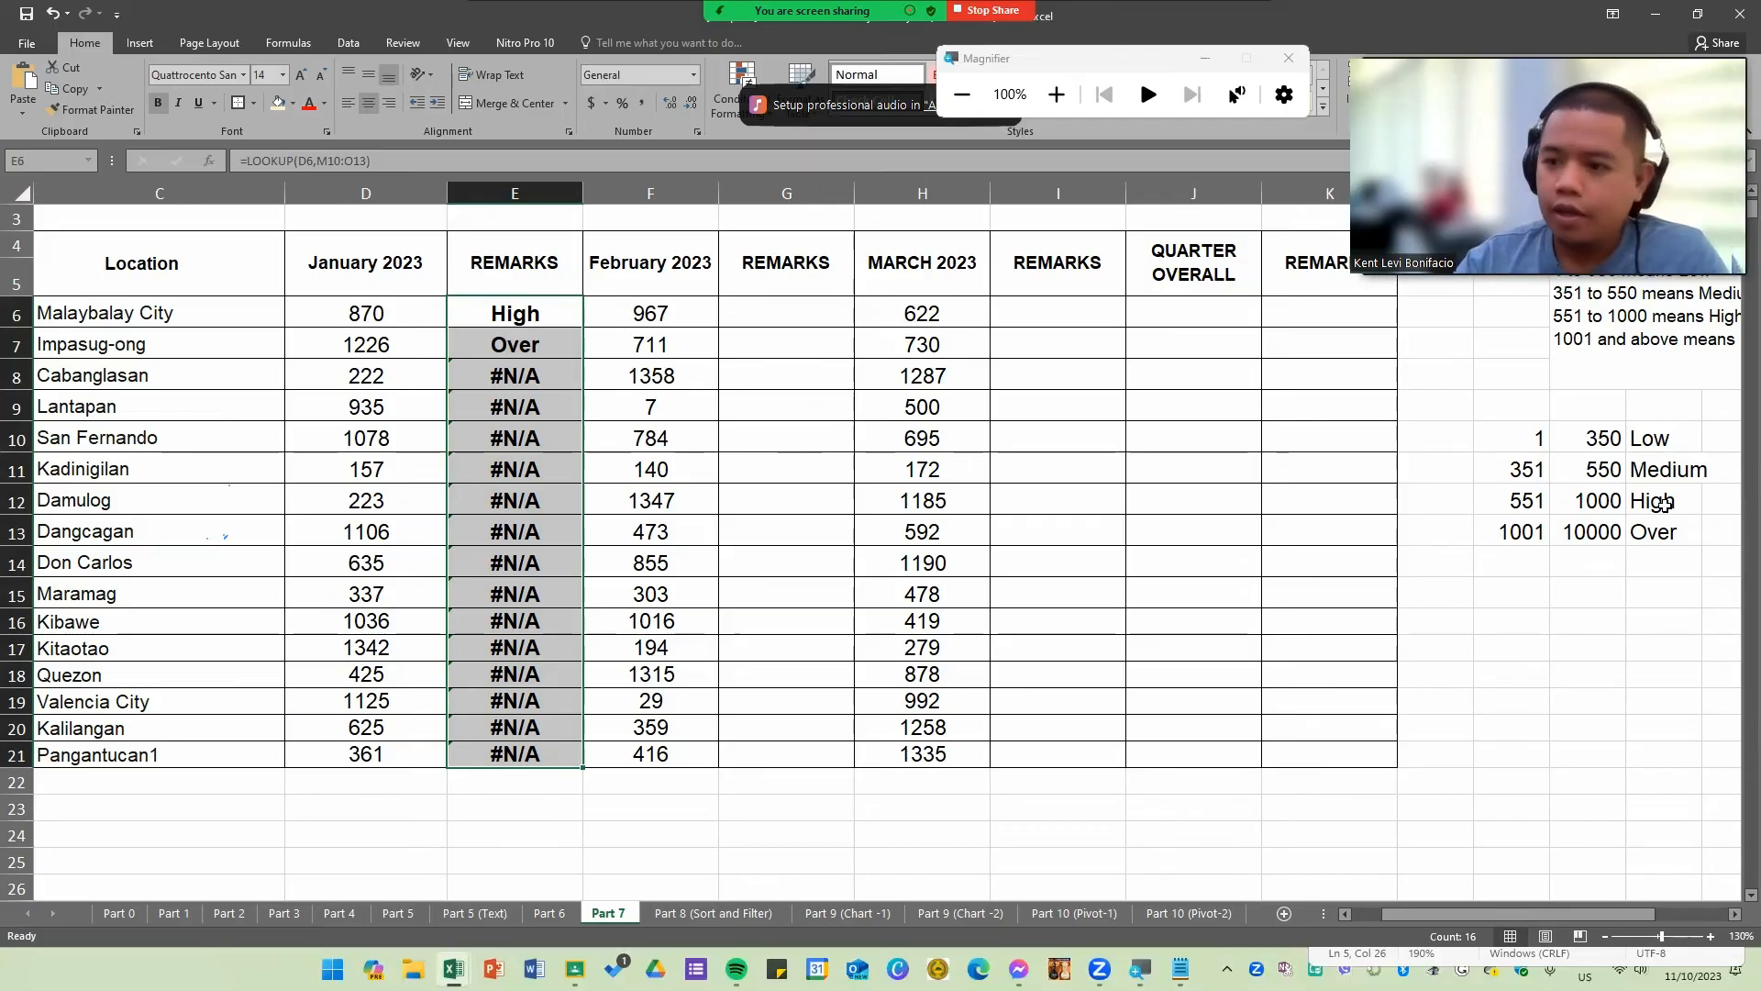
{"action": "left_click", "coordinate": [1628, 568]}
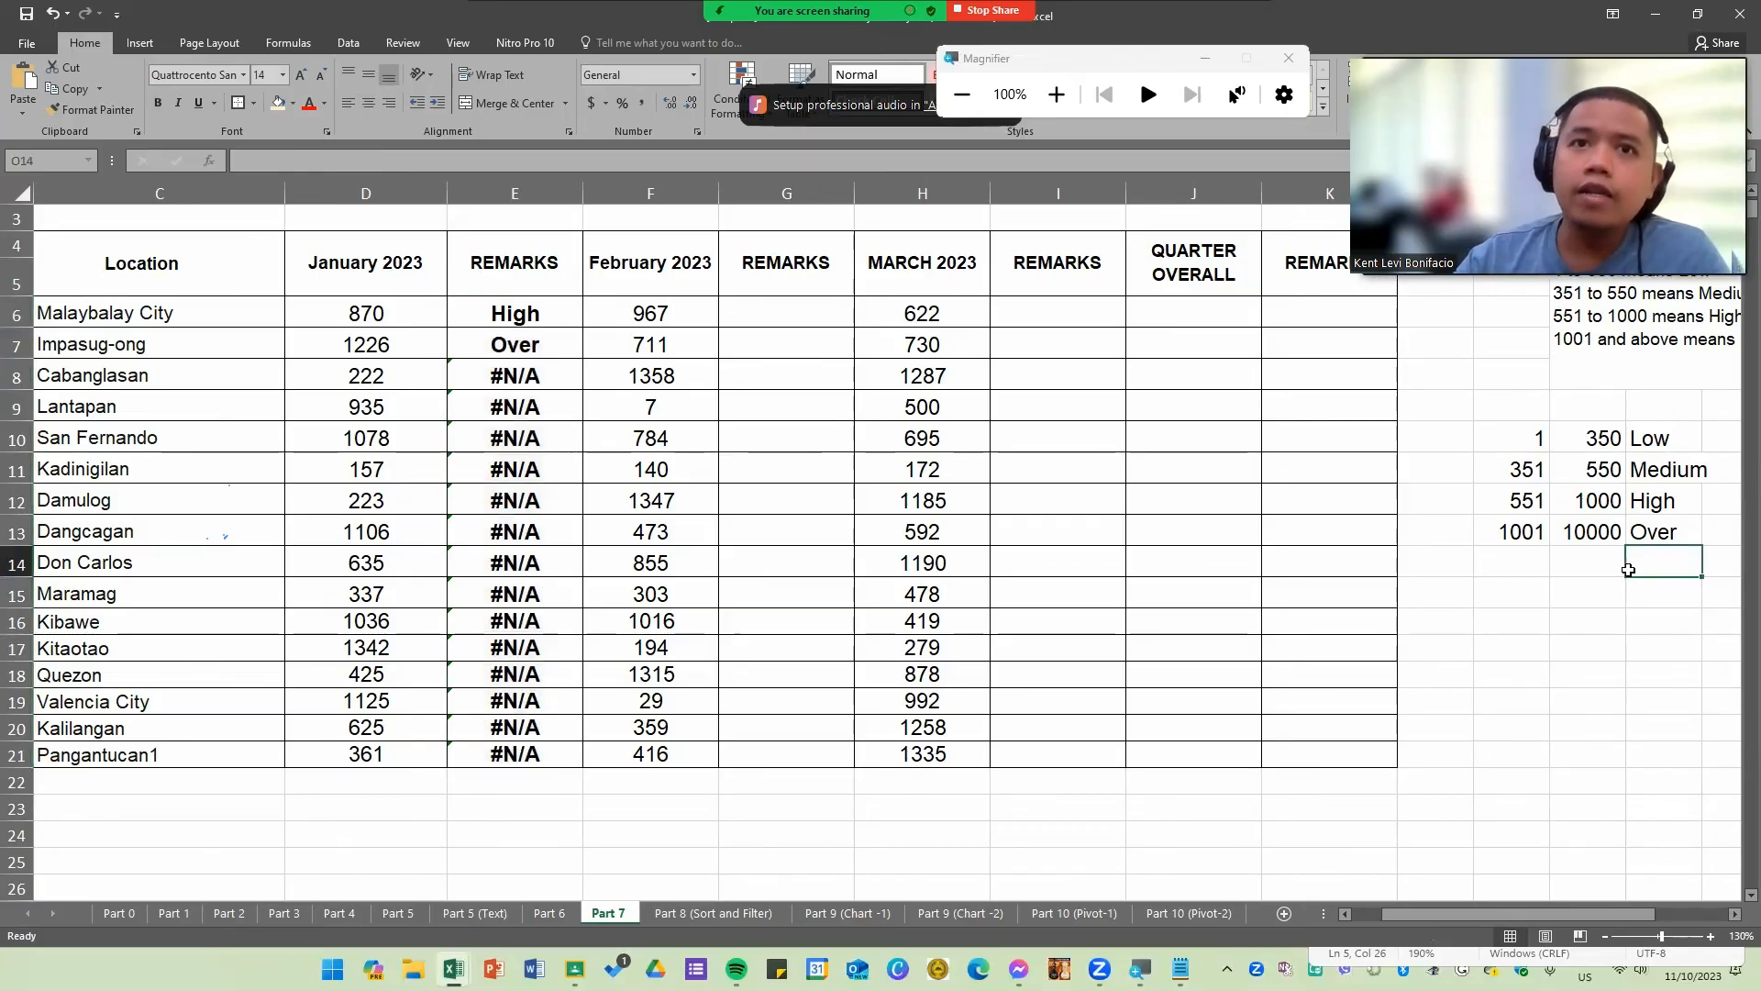
Step: Open several filled REMARKS formulas to examine how their lookup range references shift down the column
{"action": "left_click", "coordinate": [534, 320]}
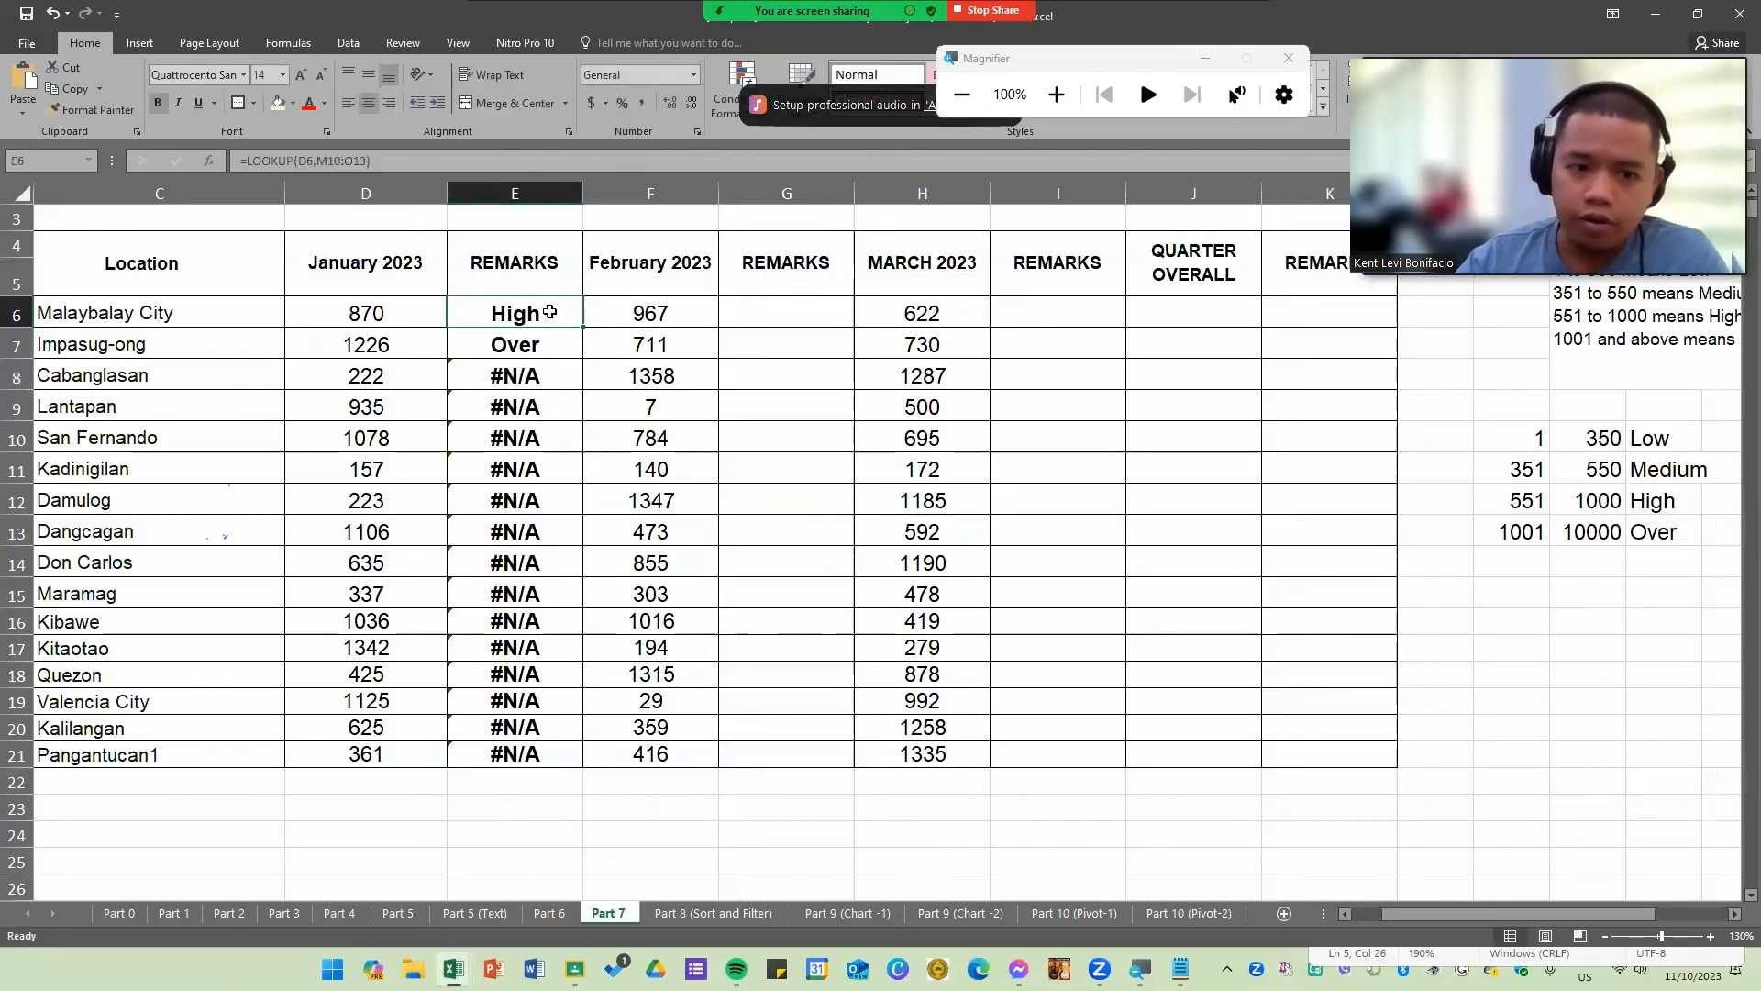
{"action": "double_click", "coordinate": [557, 313]}
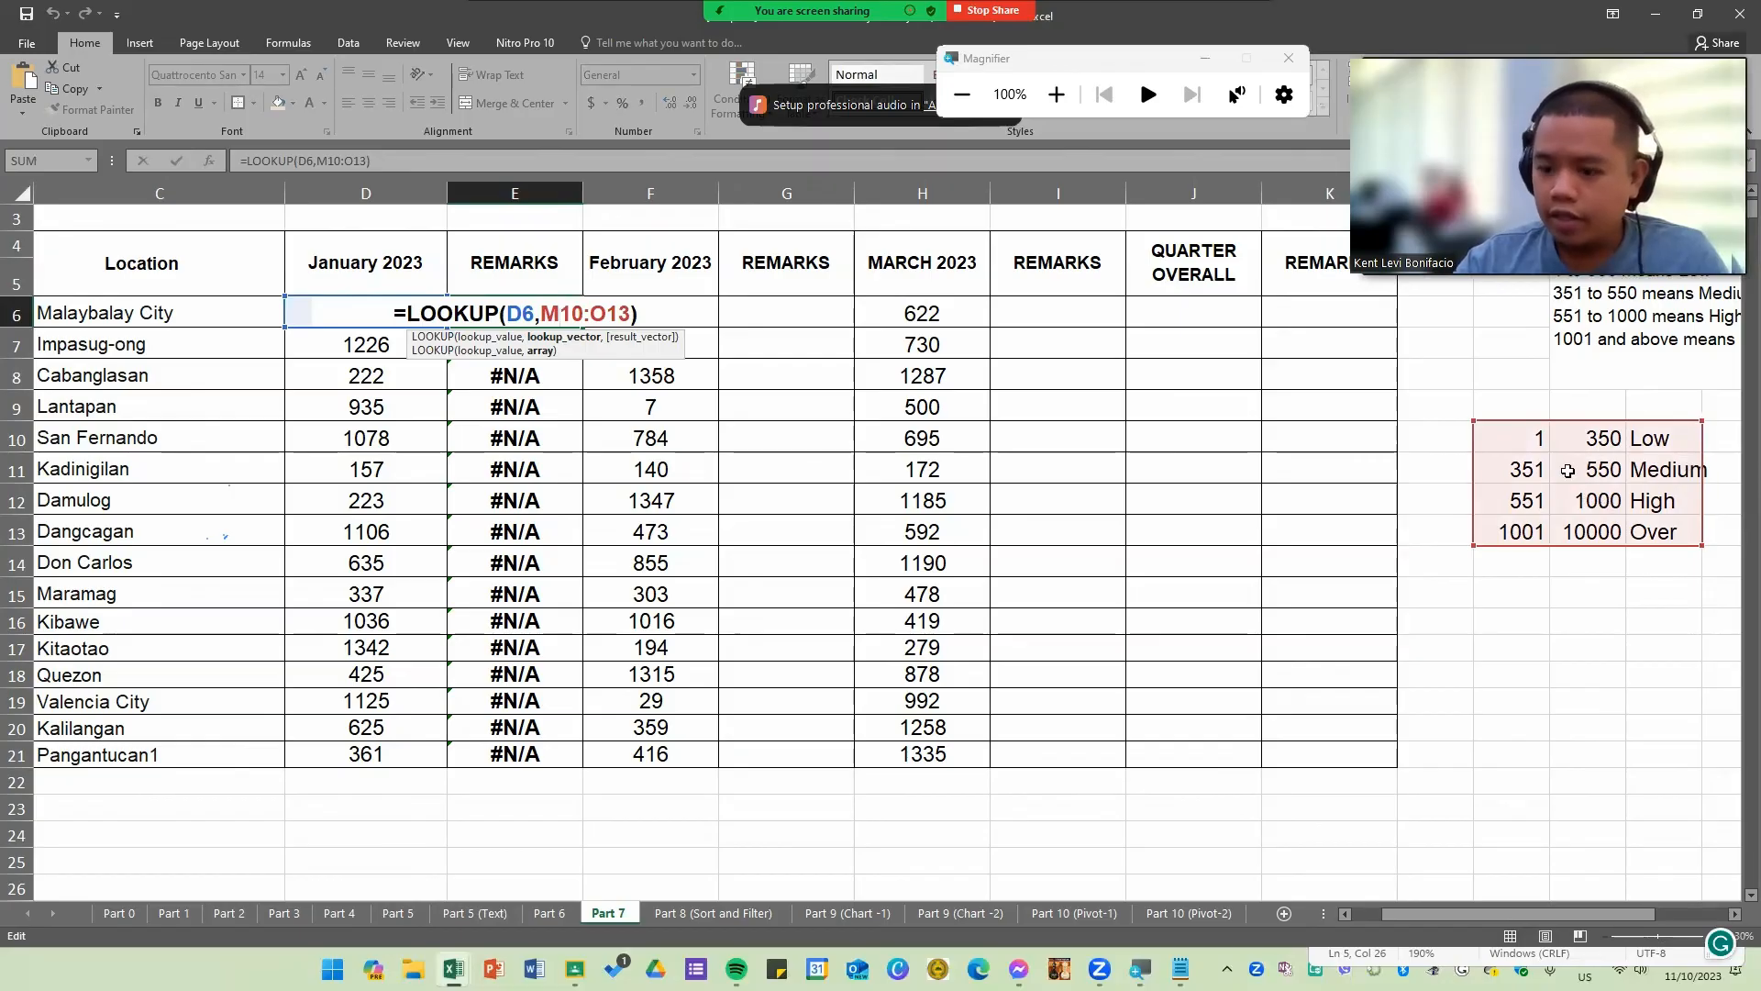
{"action": "key", "text": "Return"}
{"action": "double_click", "coordinate": [553, 345]}
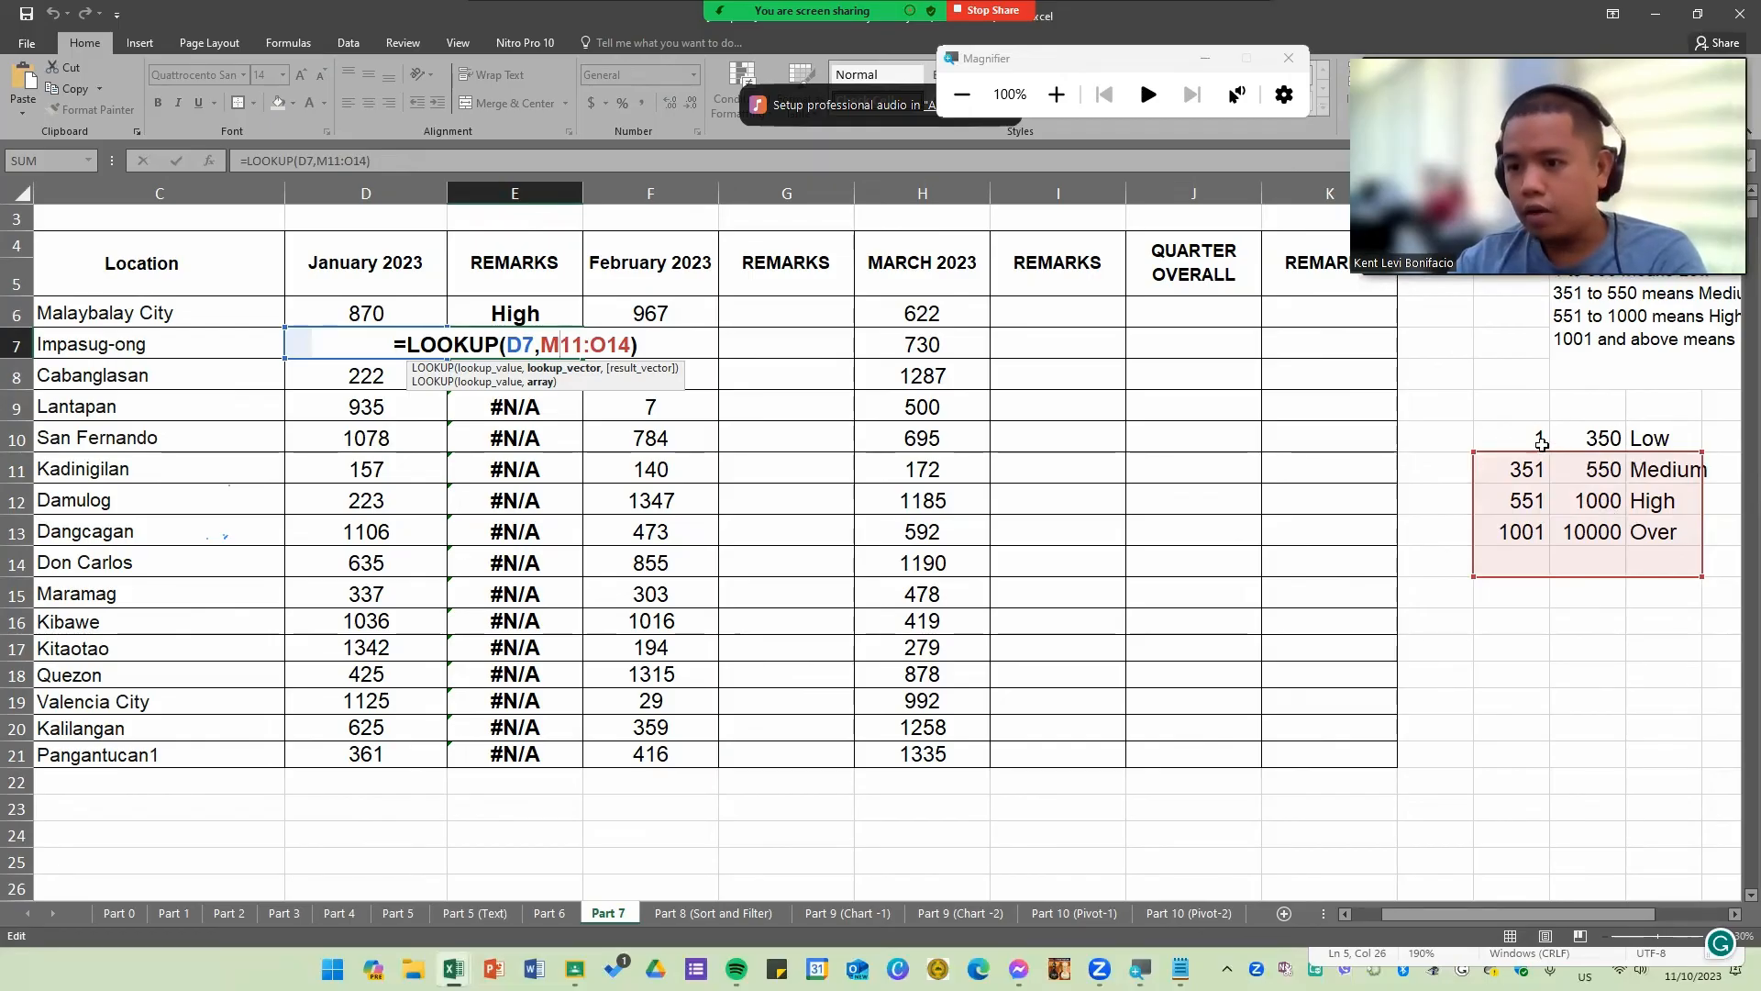
{"action": "key", "text": "Return"}
{"action": "double_click", "coordinate": [597, 375]}
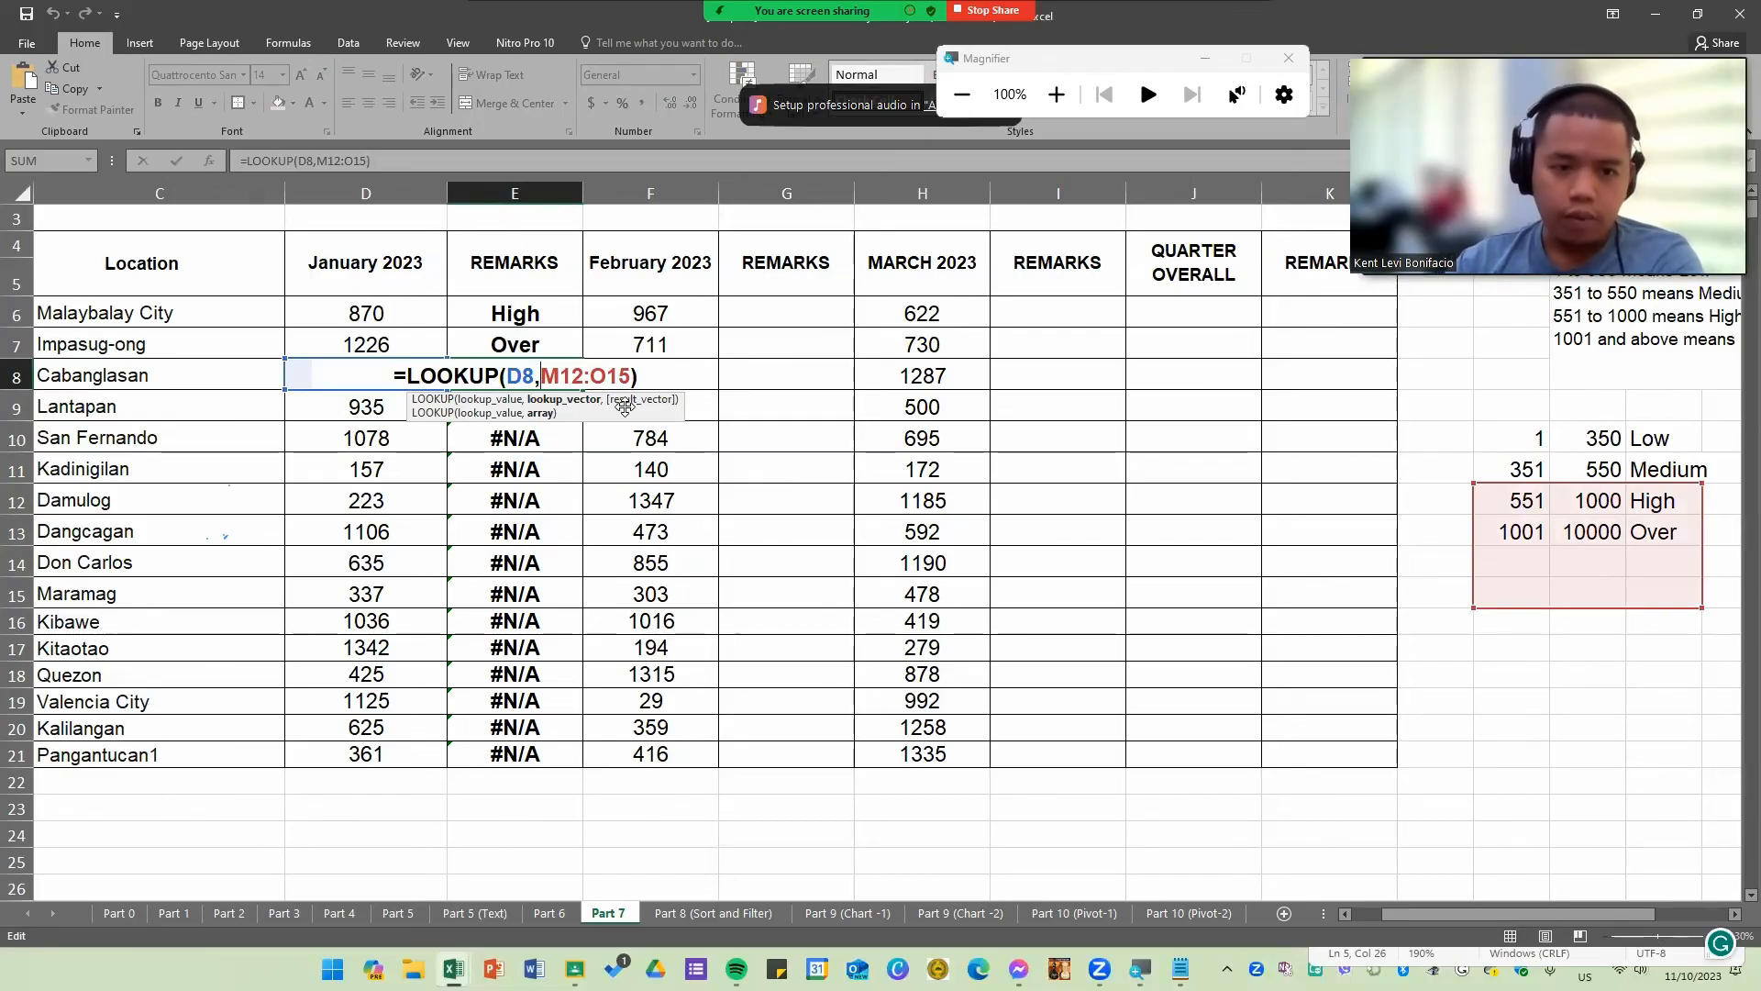
{"action": "left_click", "coordinate": [546, 408]}
{"action": "double_click", "coordinate": [546, 408]}
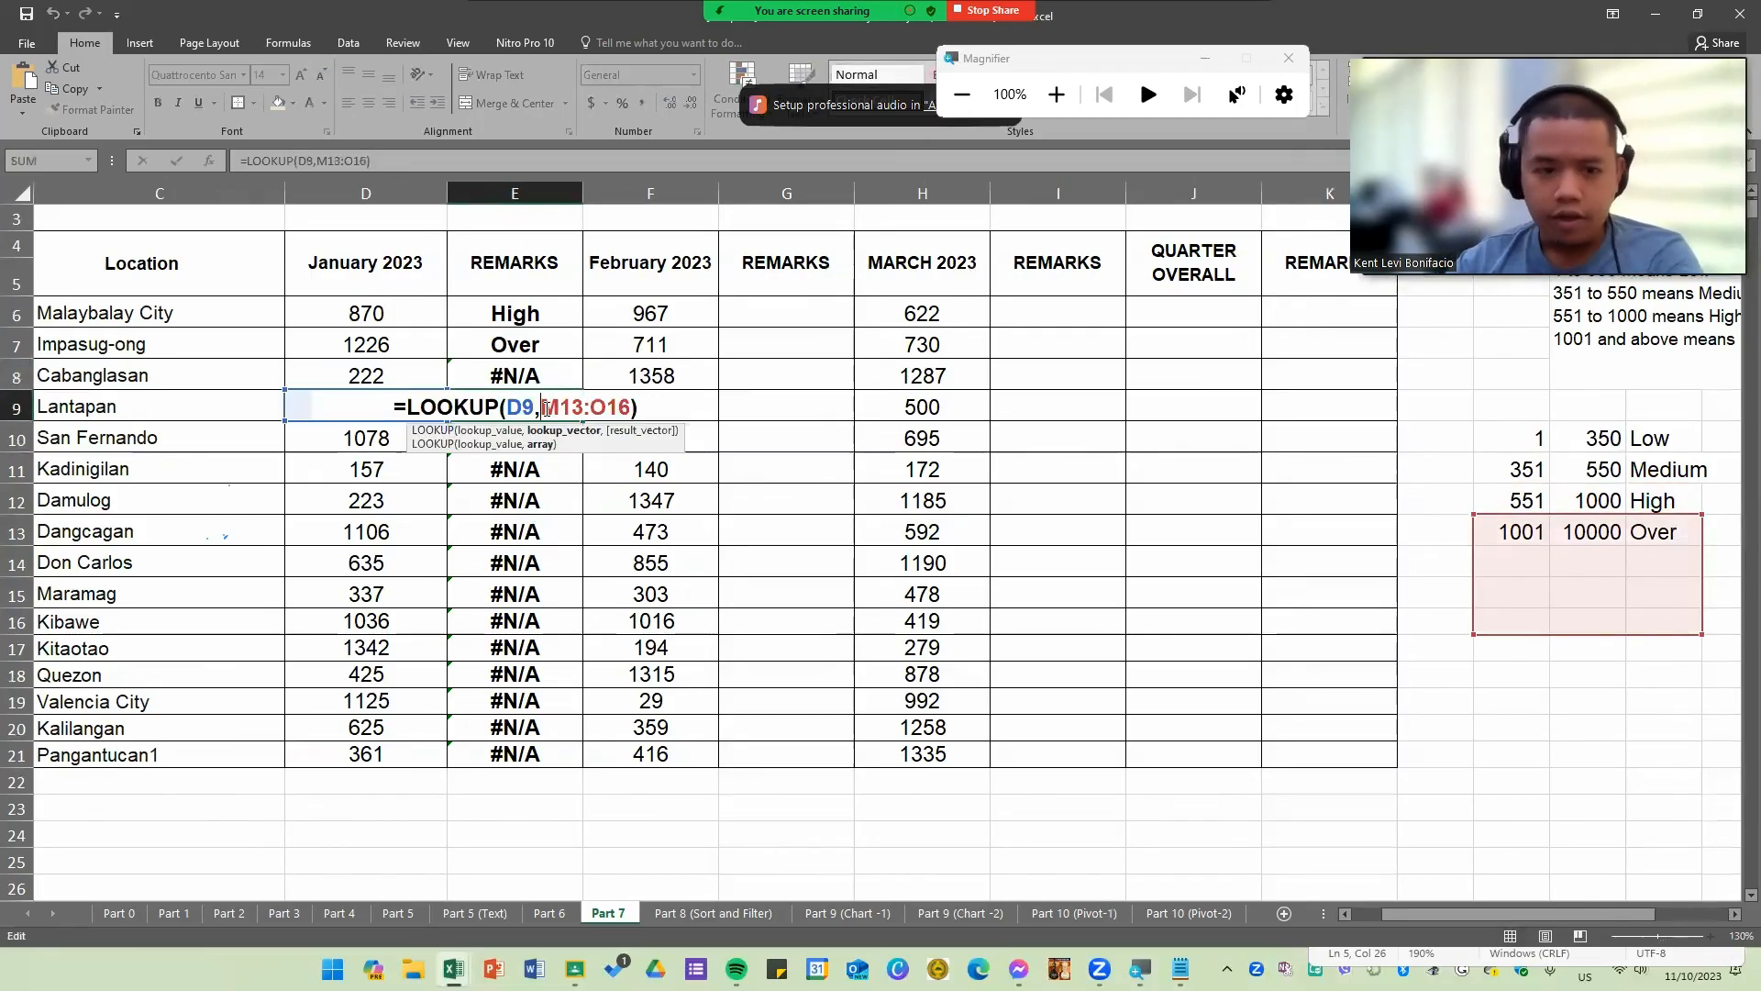
{"action": "key", "text": "Return"}
{"action": "double_click", "coordinate": [528, 754]}
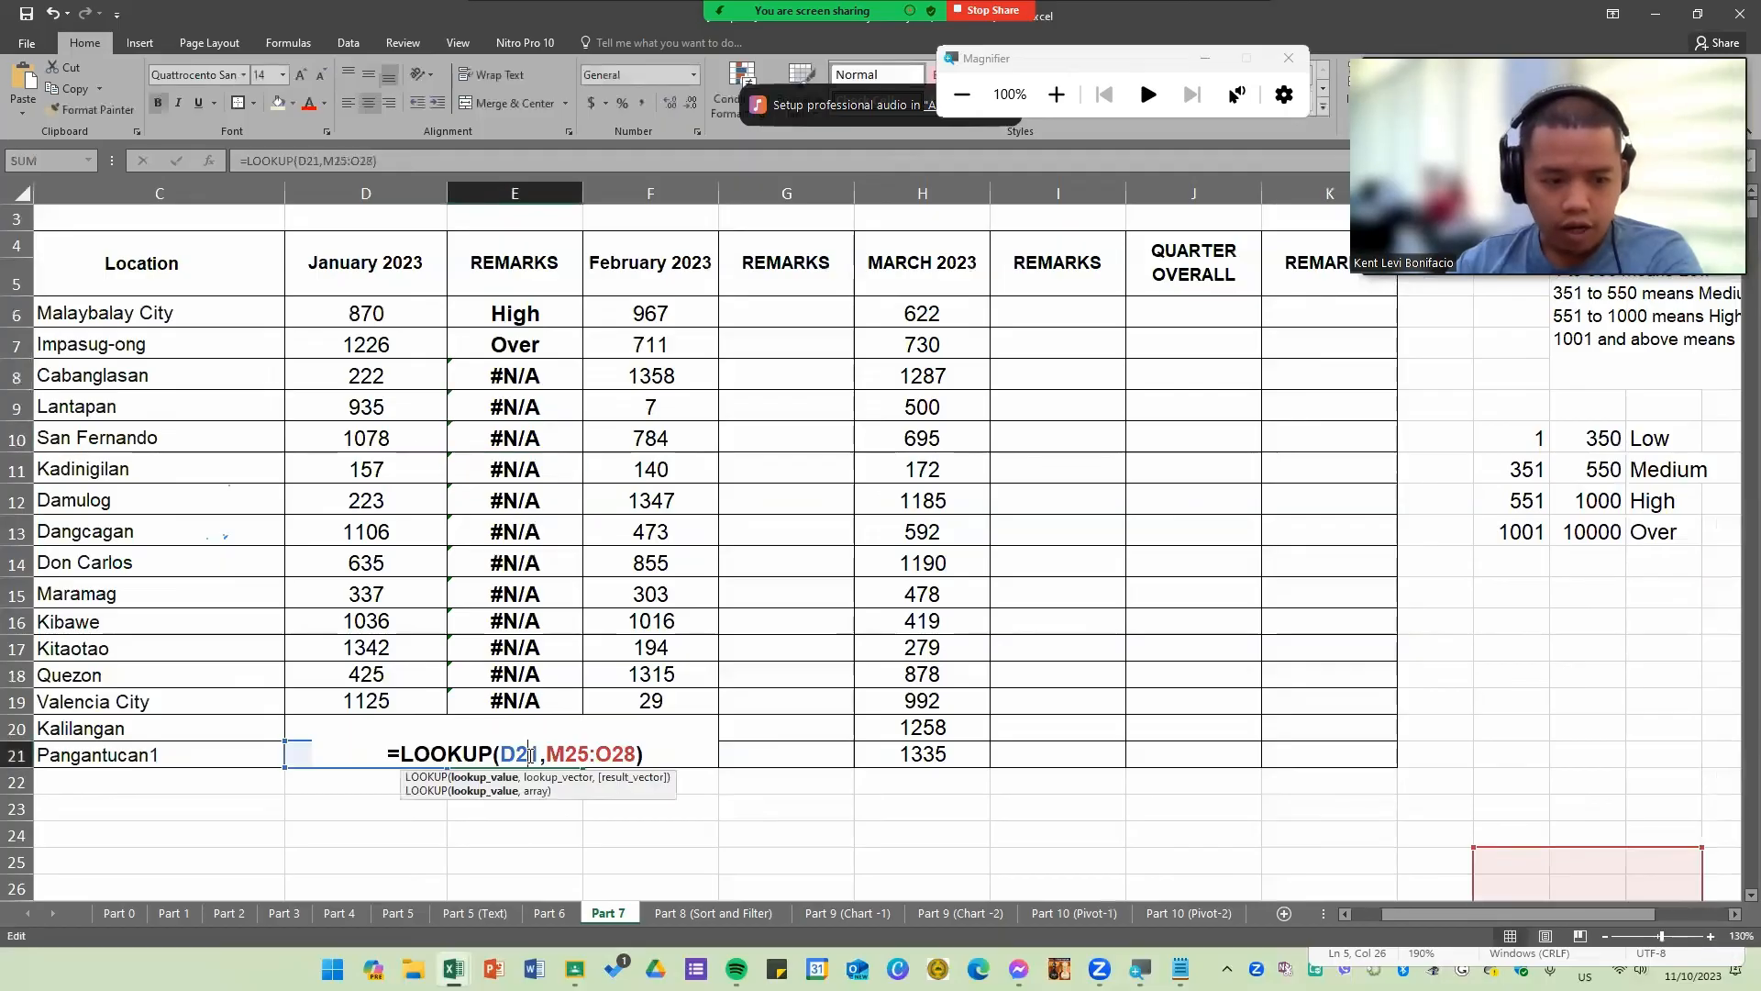
{"action": "scroll", "coordinate": [1688, 733], "scroll_direction": "down", "scroll_amount": 1}
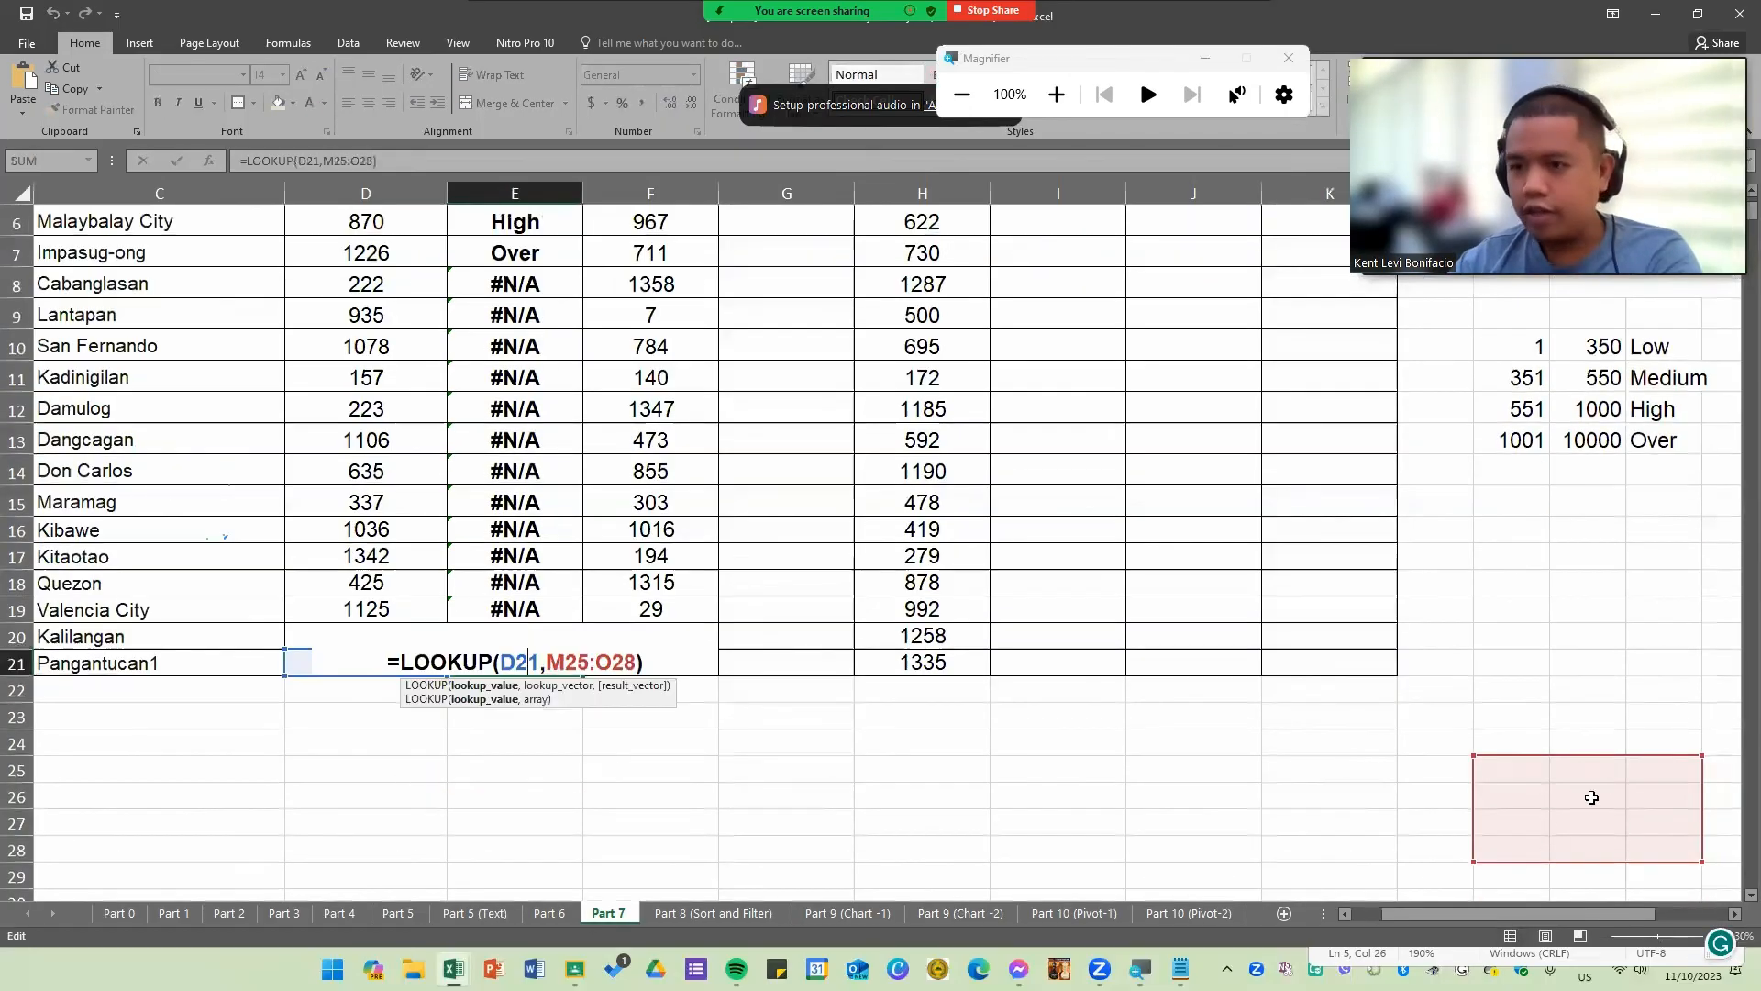
{"action": "scroll", "coordinate": [555, 521], "scroll_direction": "down", "scroll_amount": 1}
{"action": "scroll", "coordinate": [554, 520], "scroll_direction": "up", "scroll_amount": 1}
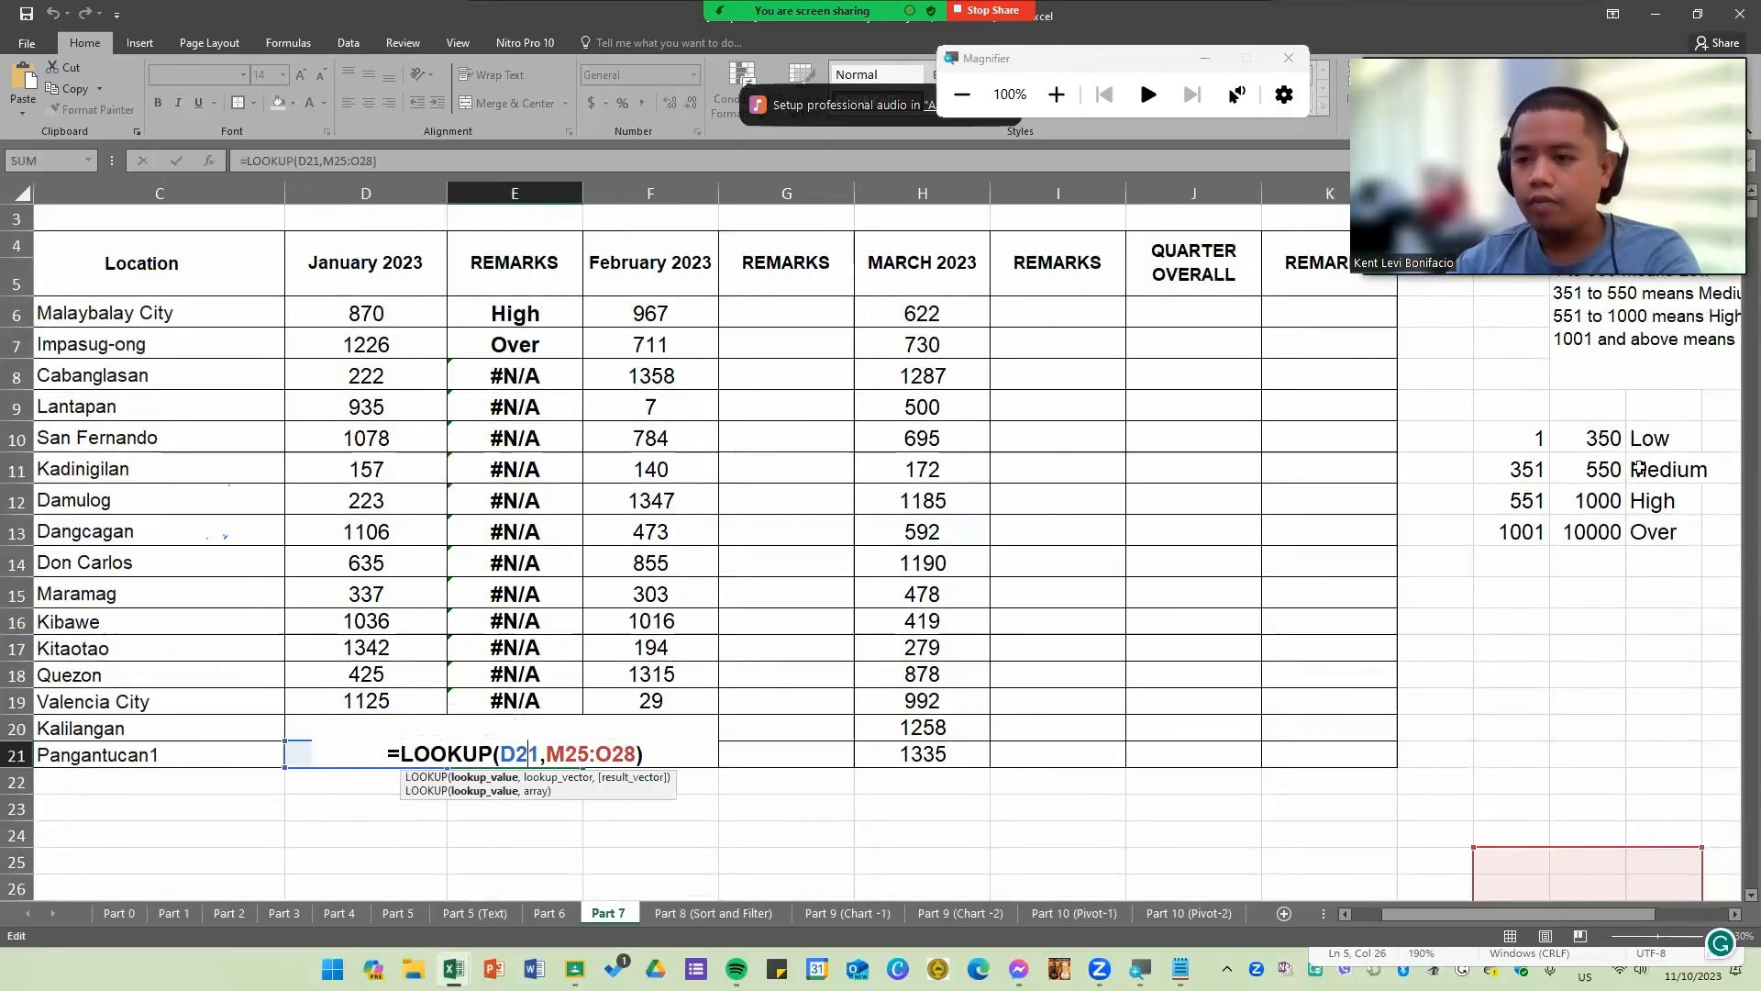
{"action": "key", "text": "Return"}
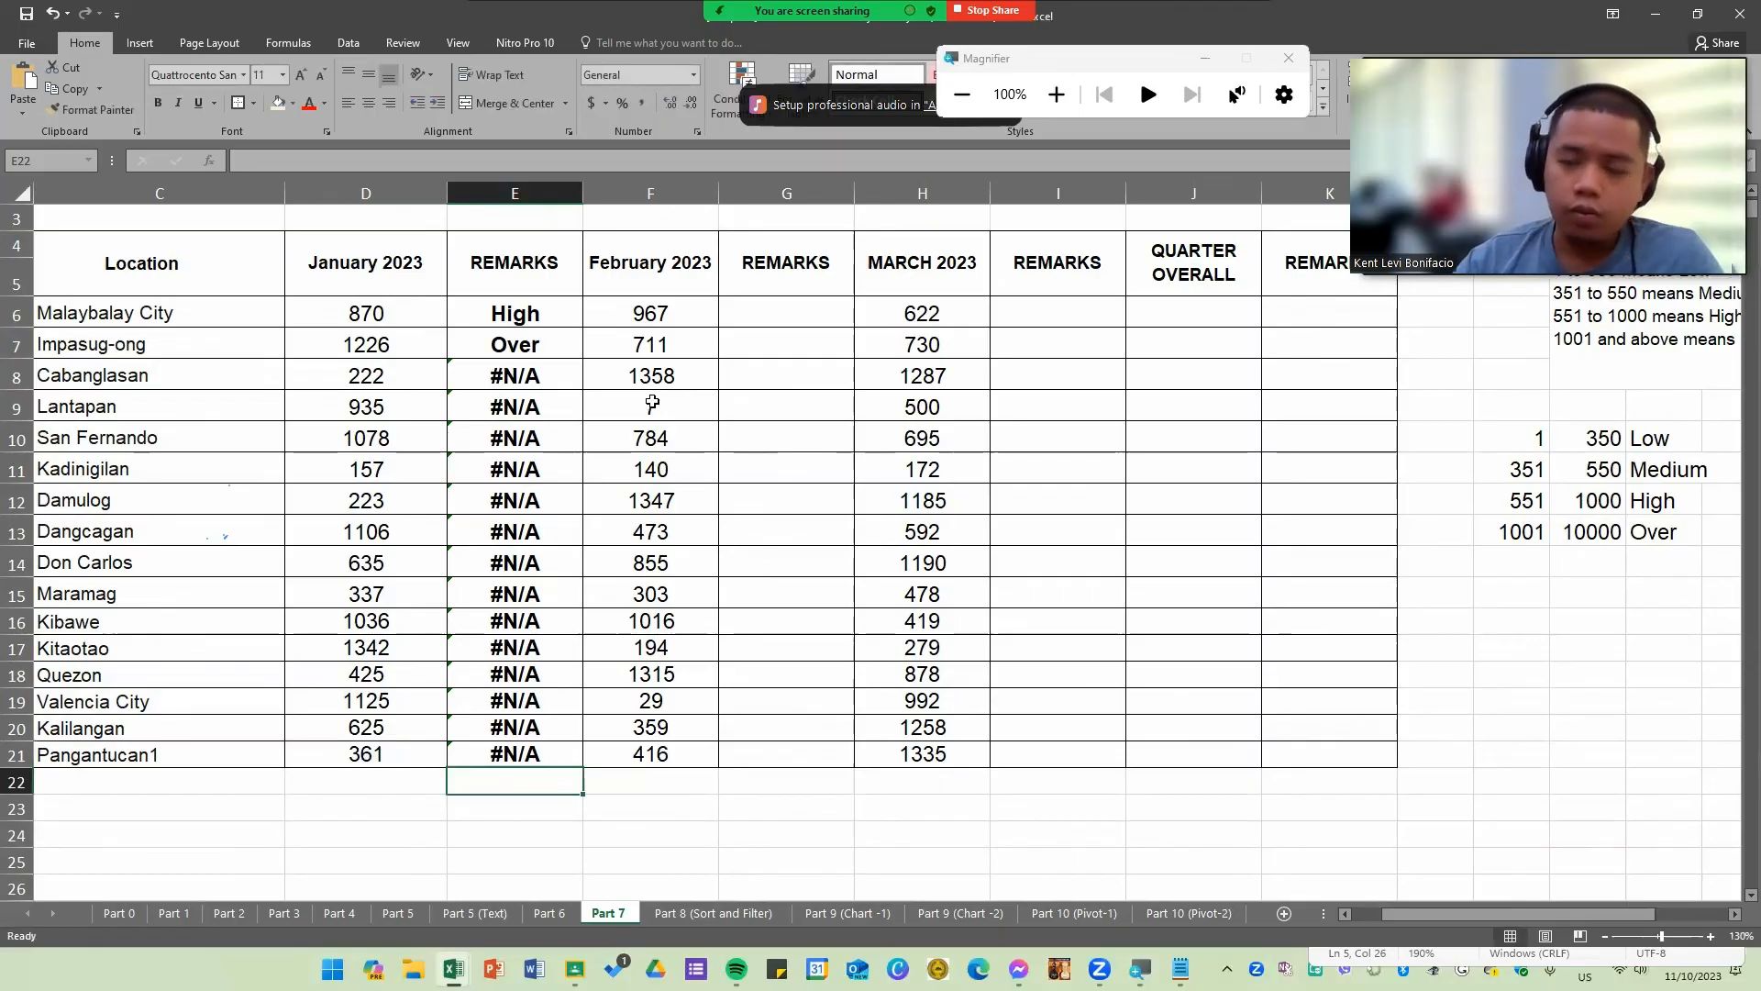
{"action": "double_click", "coordinate": [555, 321]}
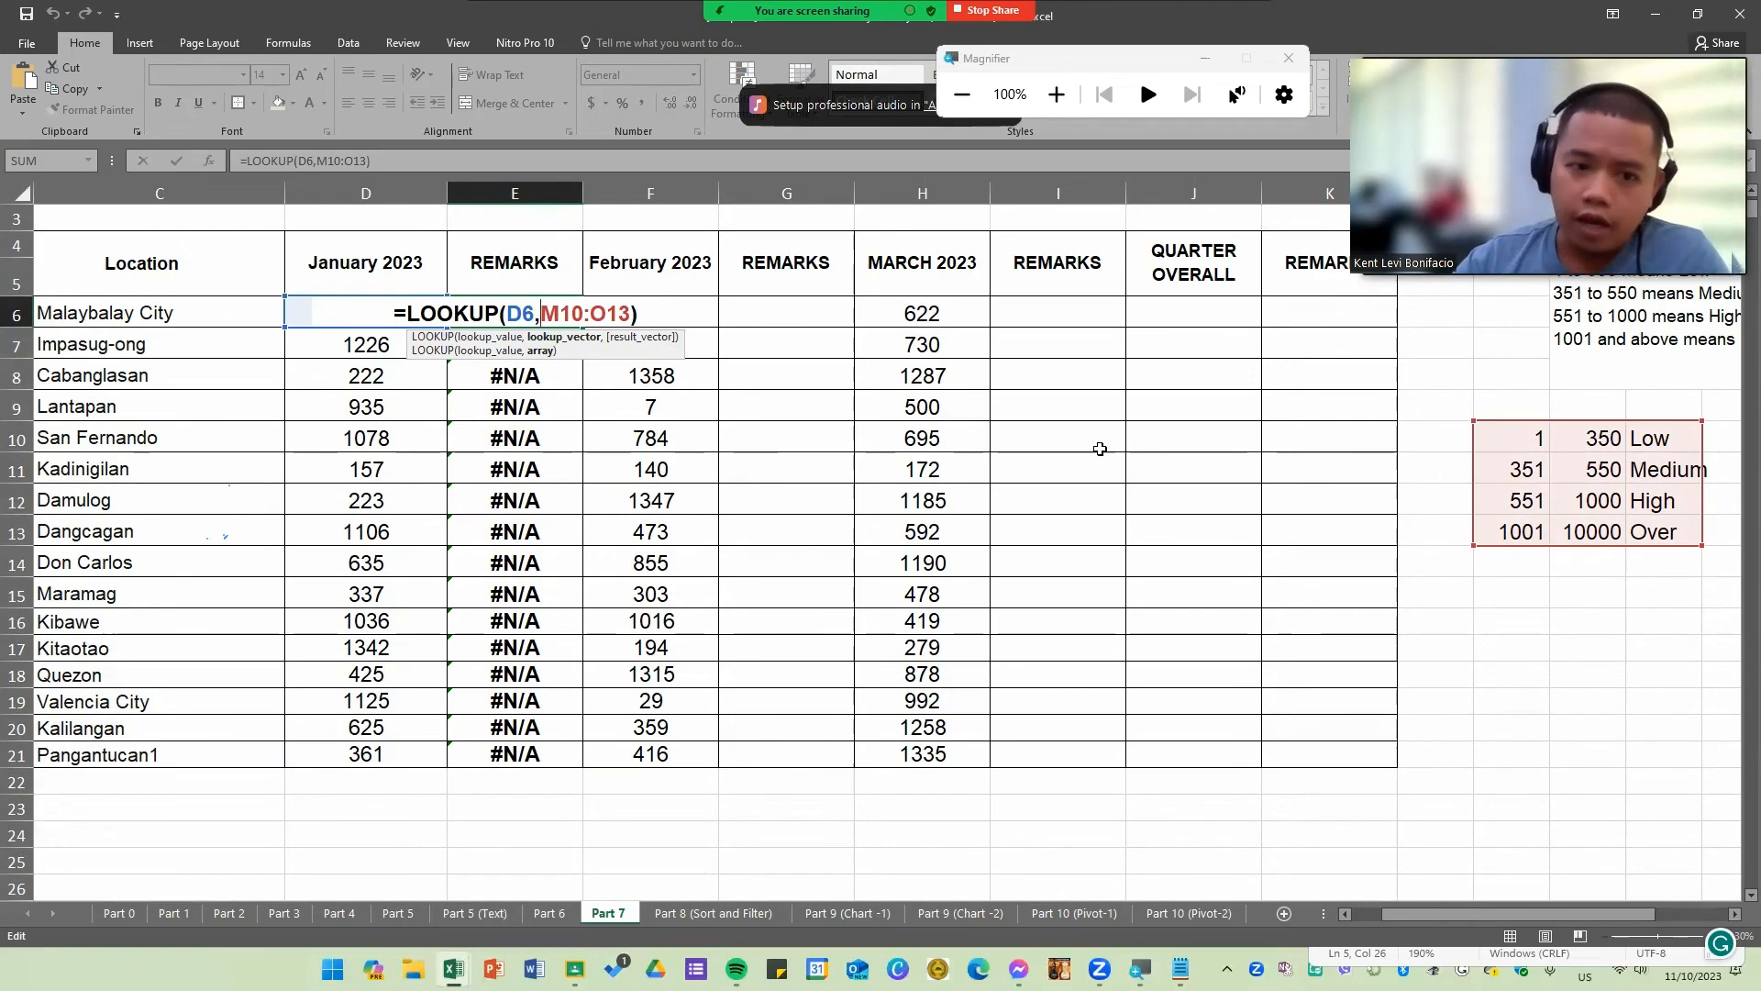
{"action": "left_click_drag", "start_coordinate": [543, 310], "coordinate": [626, 315]}
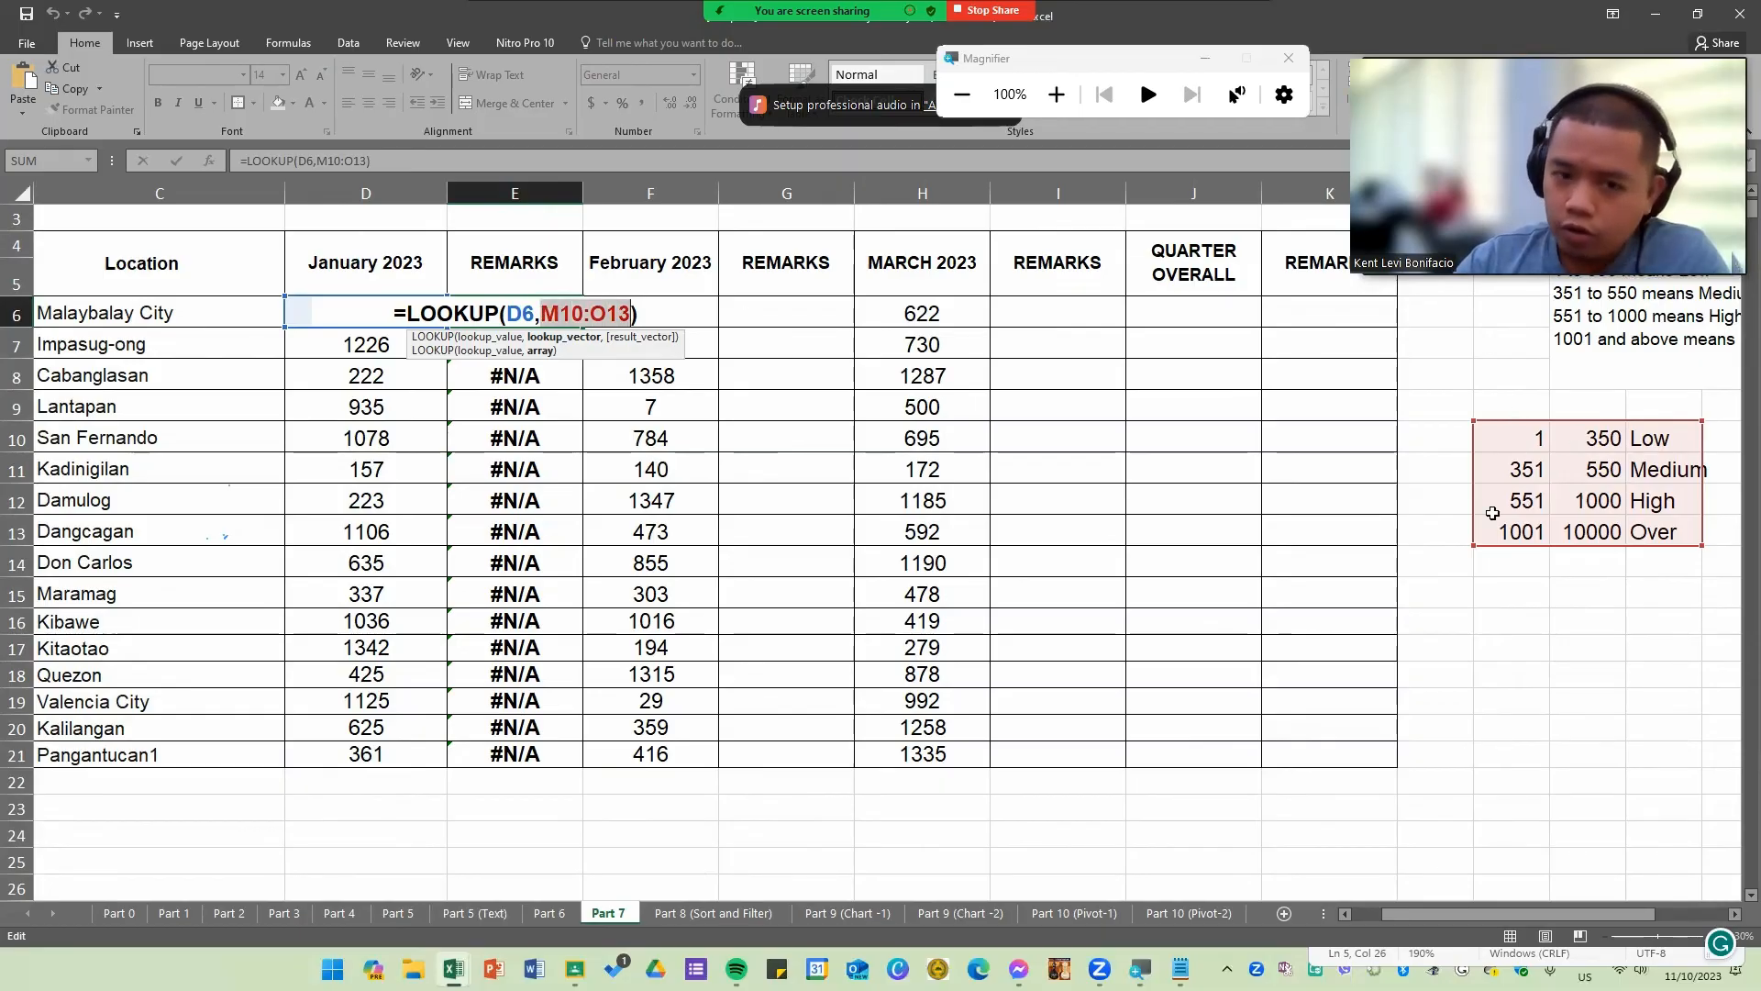
{"action": "key", "text": "ctrl+Return"}
{"action": "double_click", "coordinate": [560, 425]}
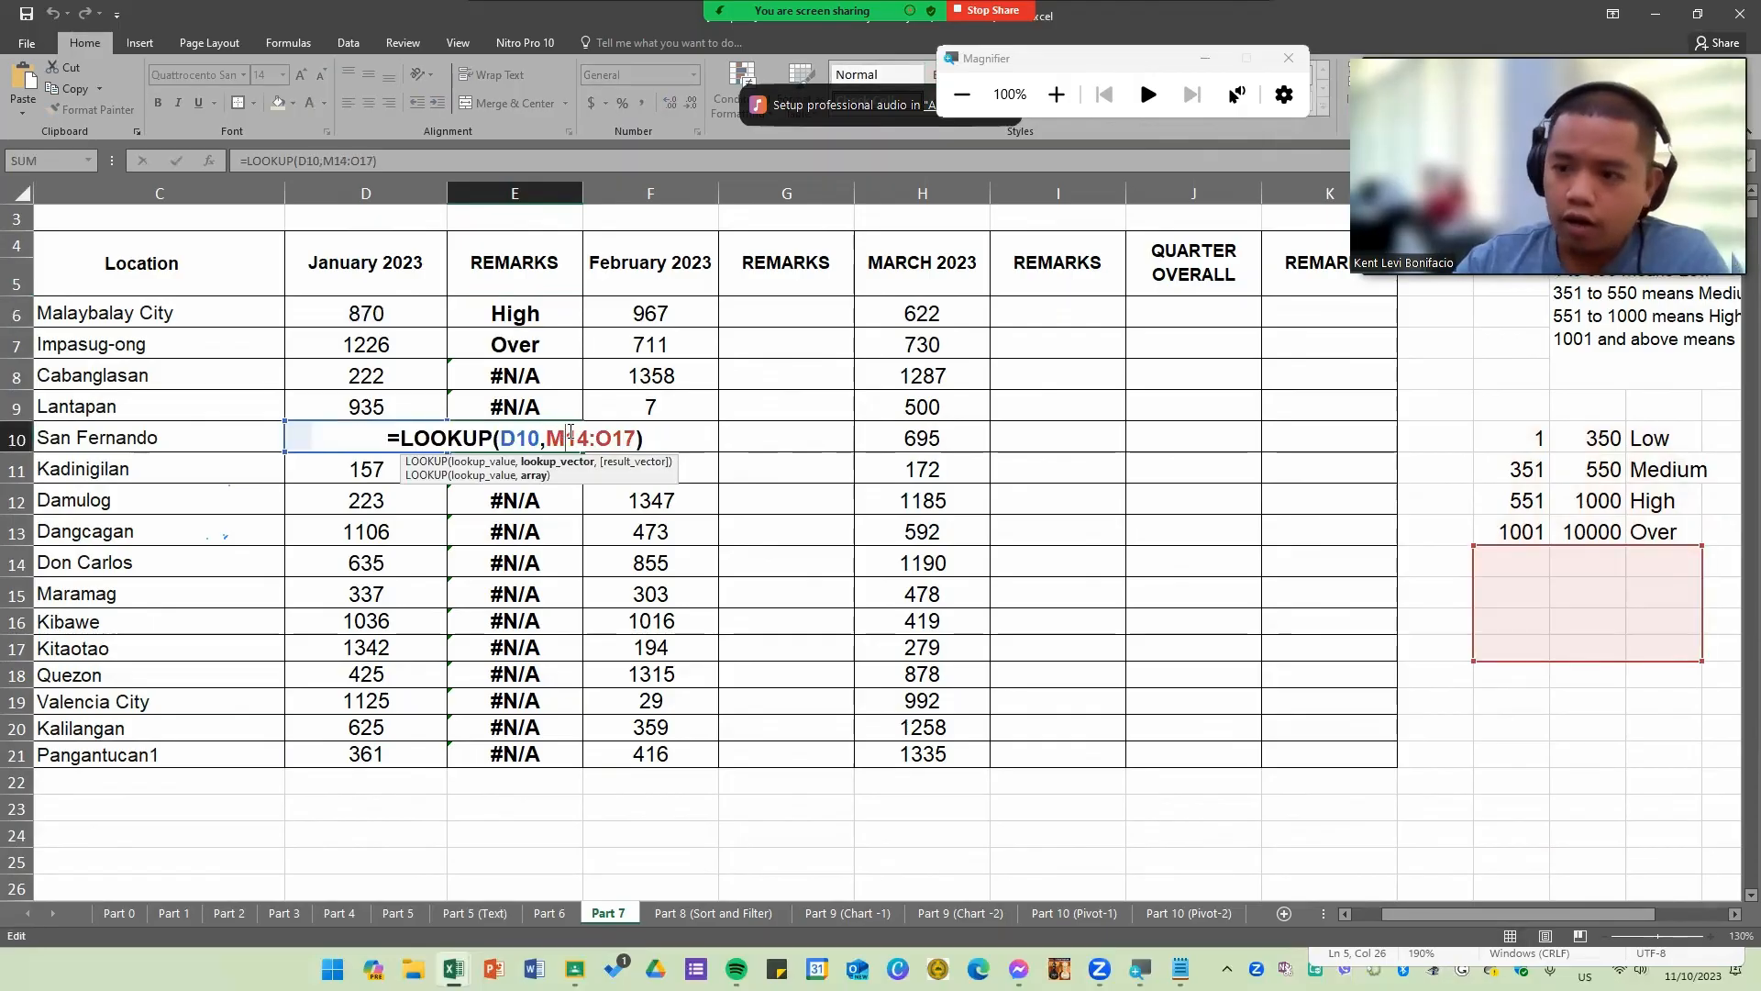
{"action": "key", "text": "Return"}
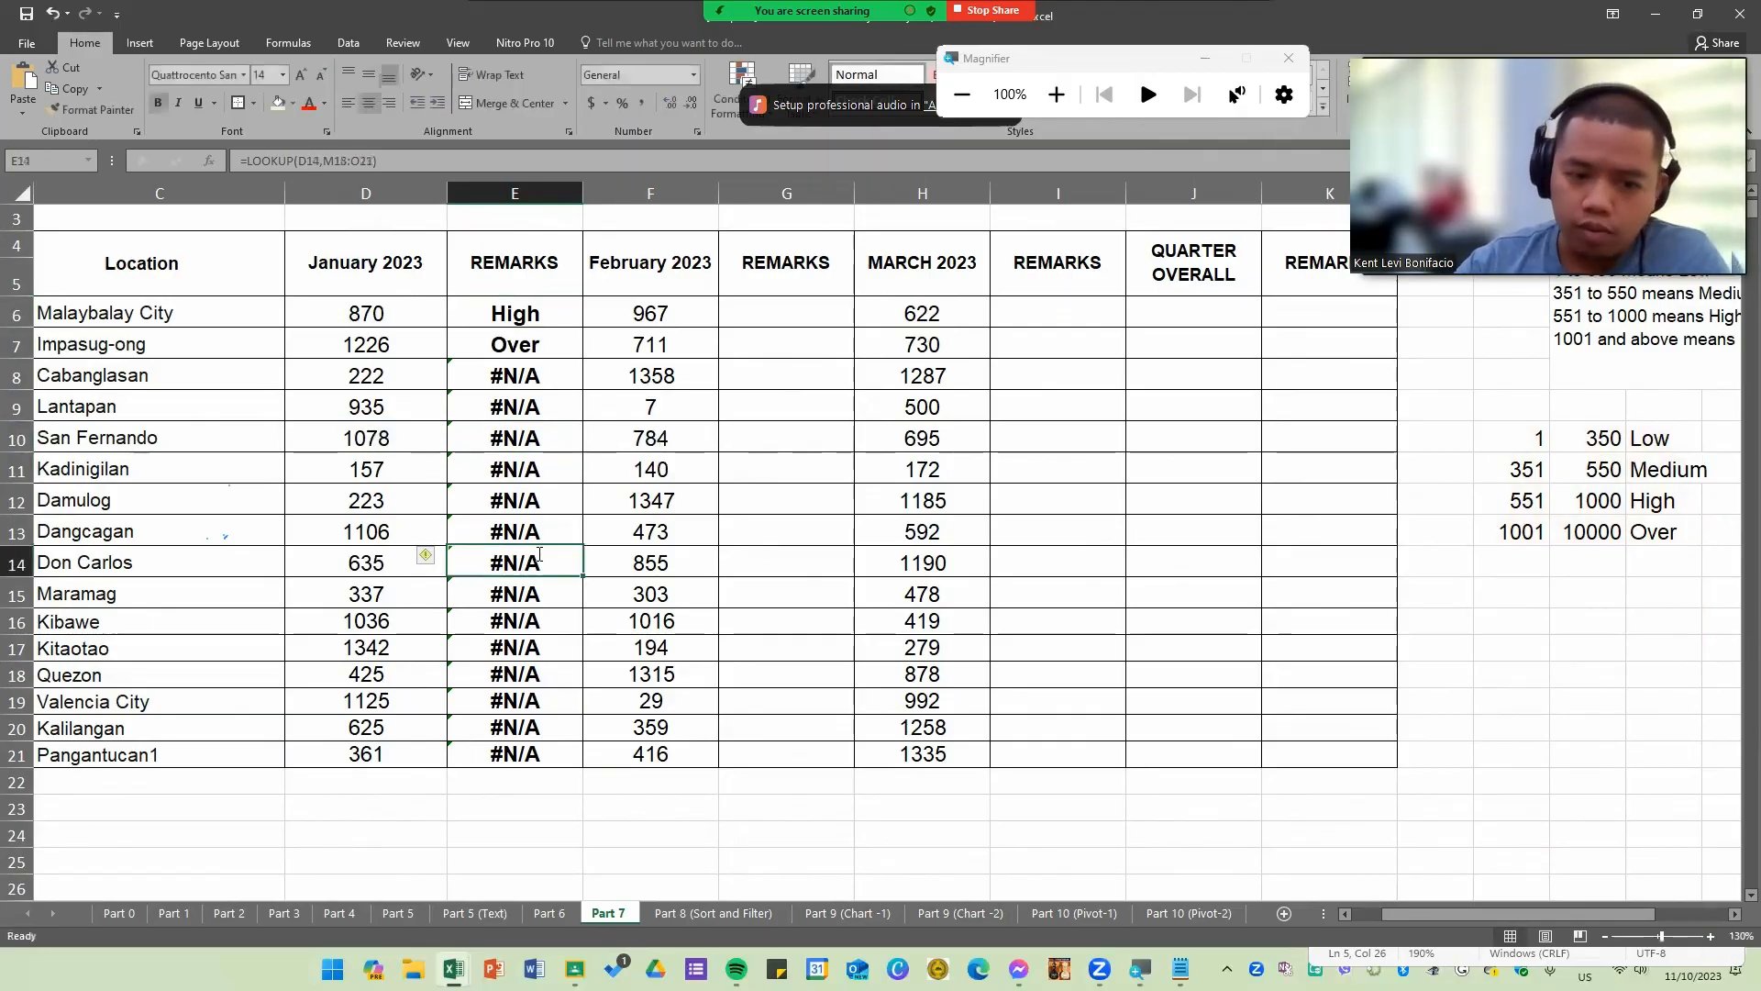
{"action": "double_click", "coordinate": [539, 555]}
{"action": "key", "text": "Return"}
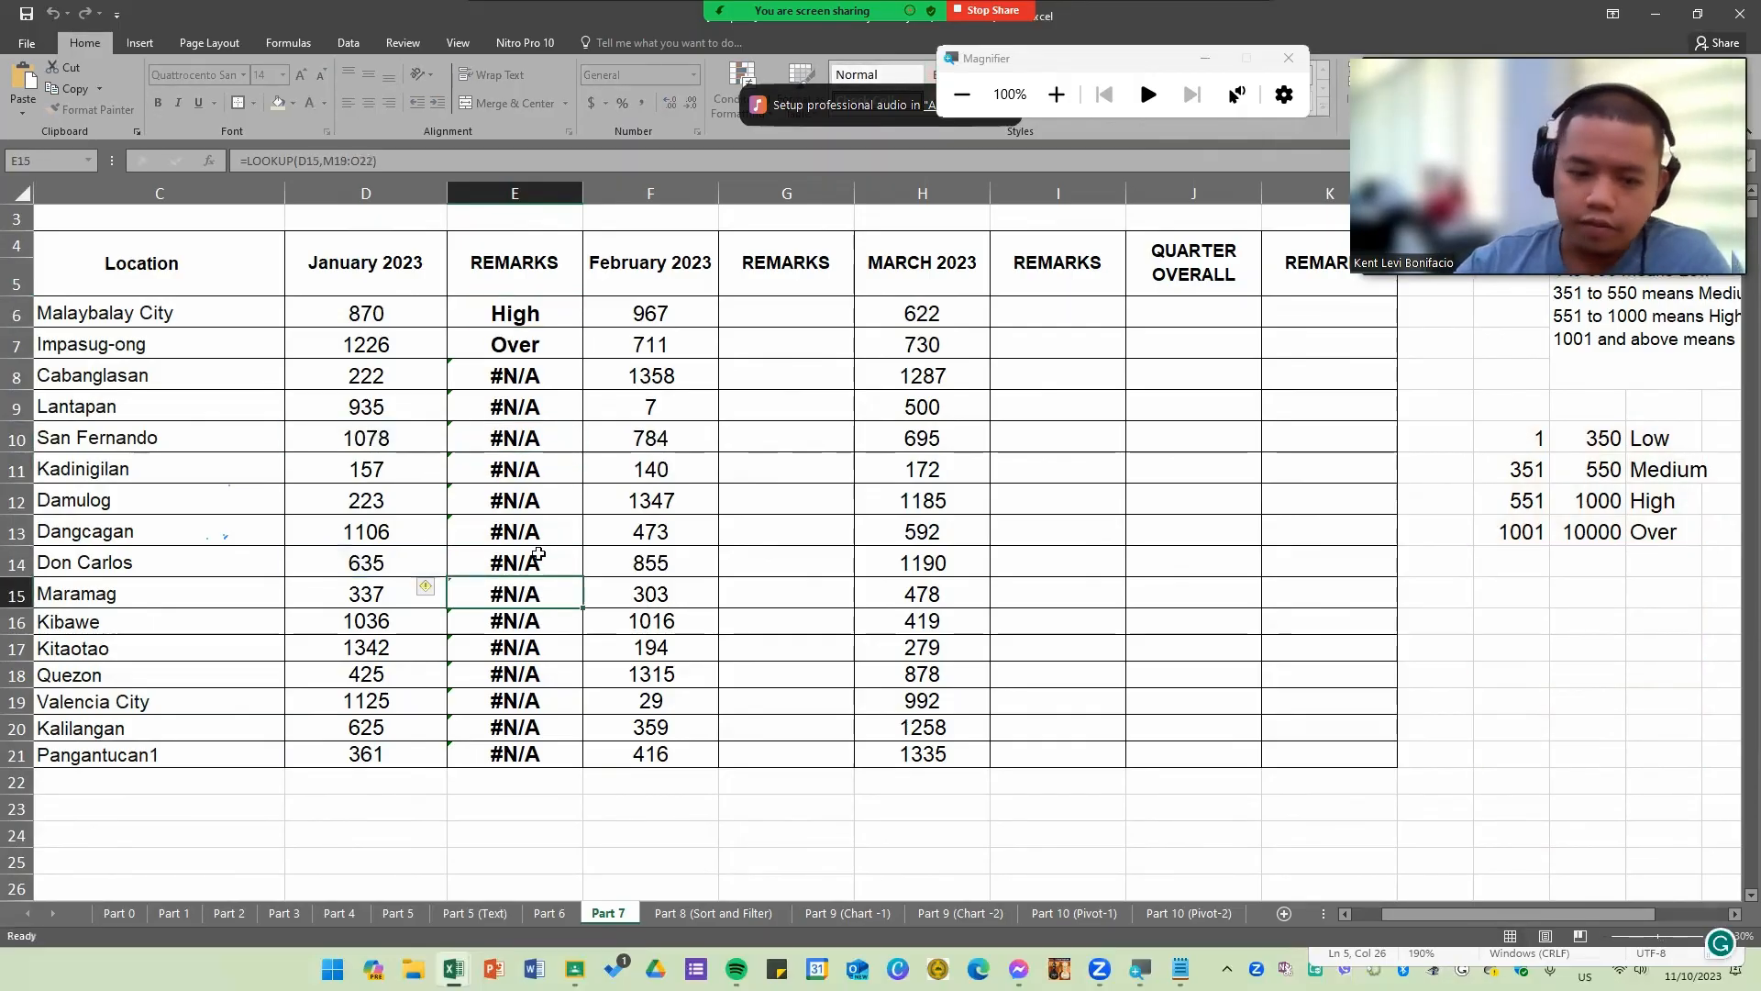
Step: Move the lookup range reference in E21's formula back onto the table at M10:O13
{"action": "double_click", "coordinate": [552, 752]}
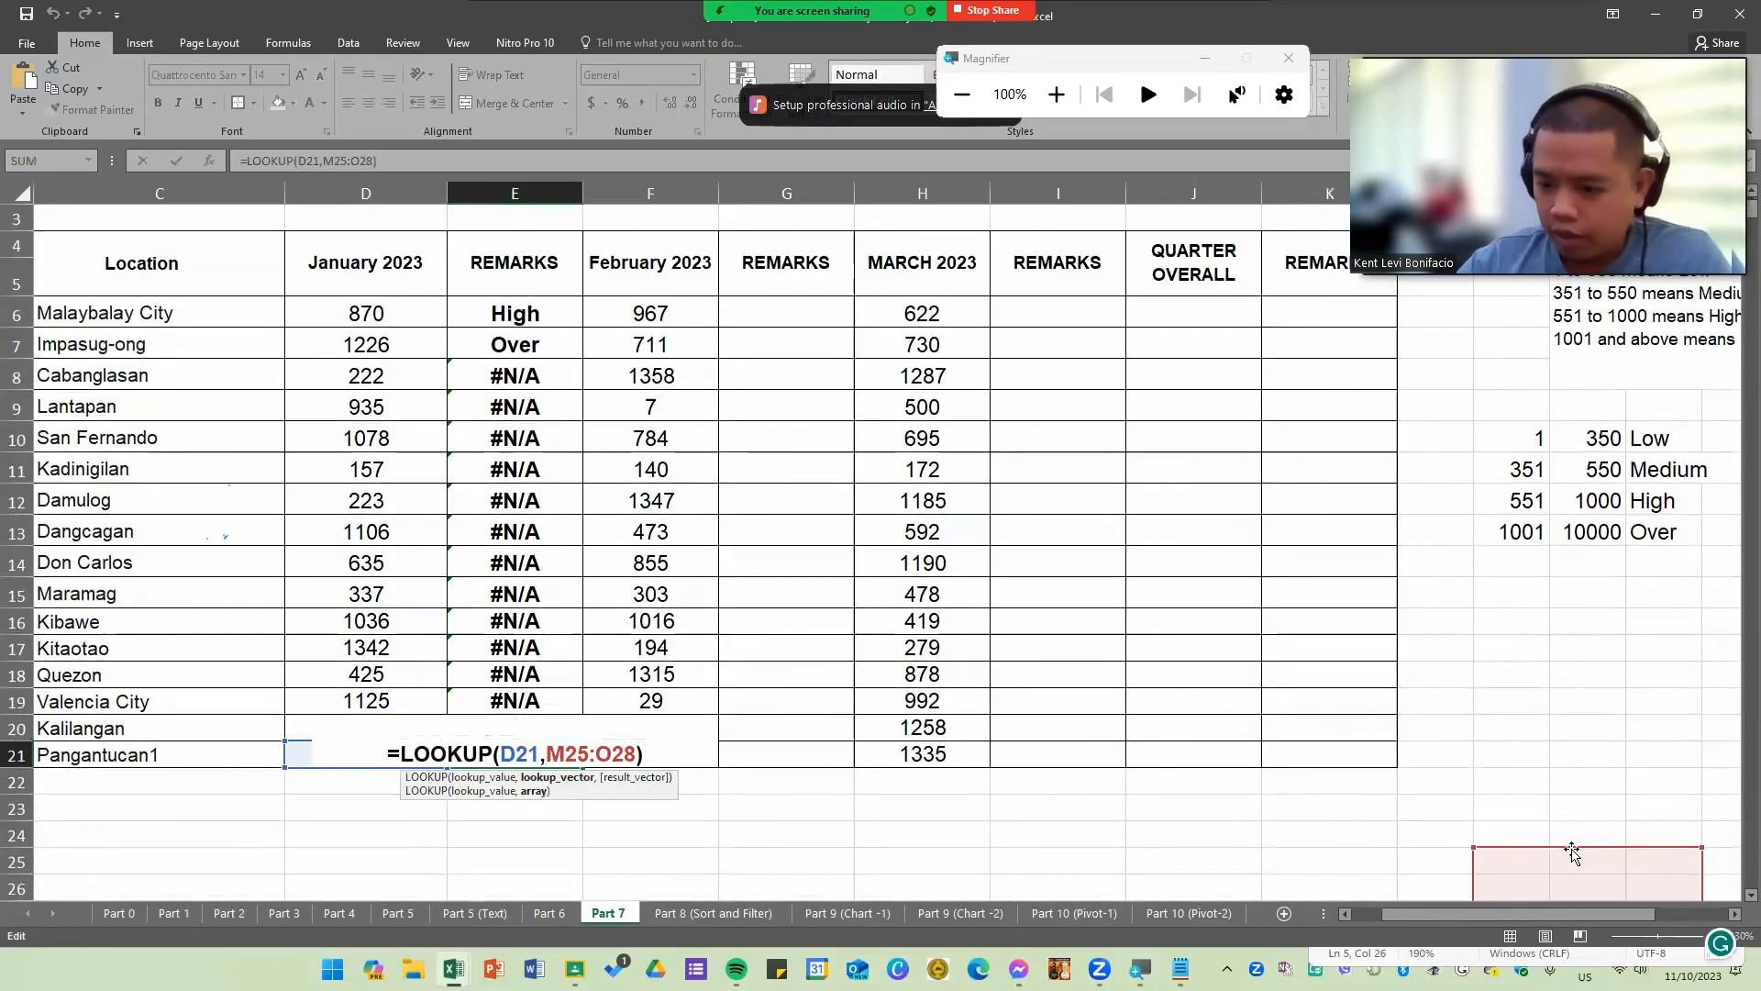
{"action": "left_click_drag", "start_coordinate": [1570, 849], "coordinate": [1590, 376]}
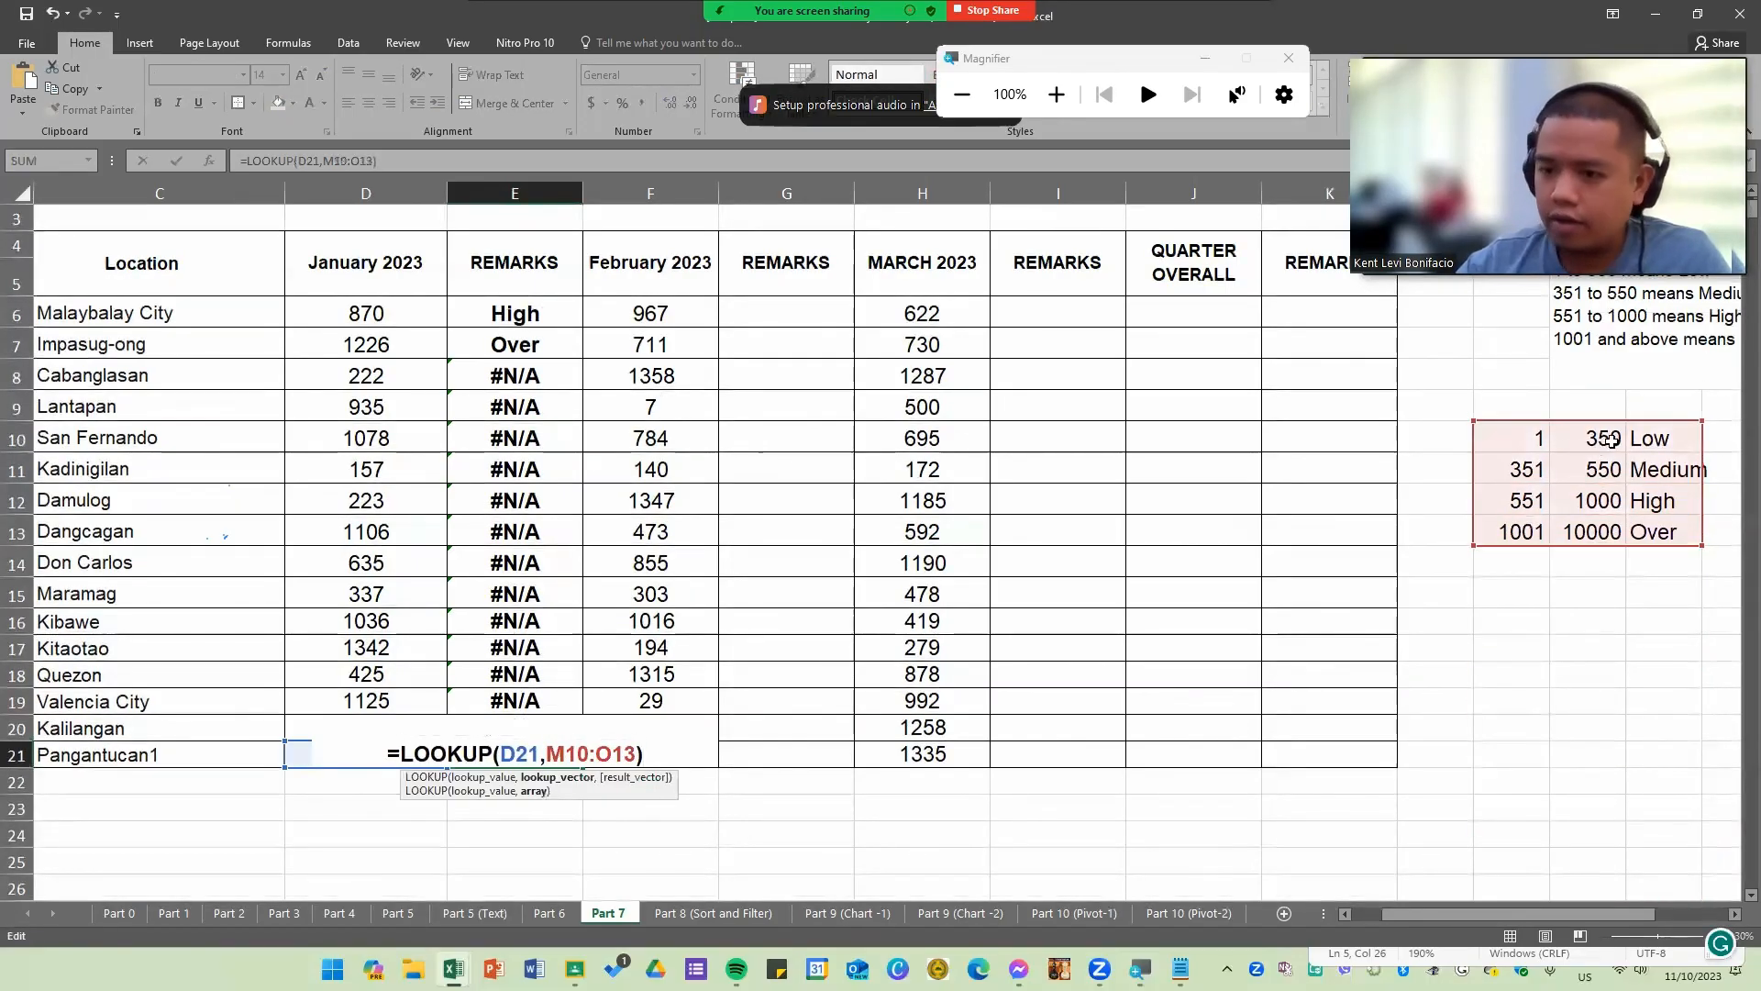
{"action": "key", "text": "Return"}
{"action": "left_click", "coordinate": [542, 748]}
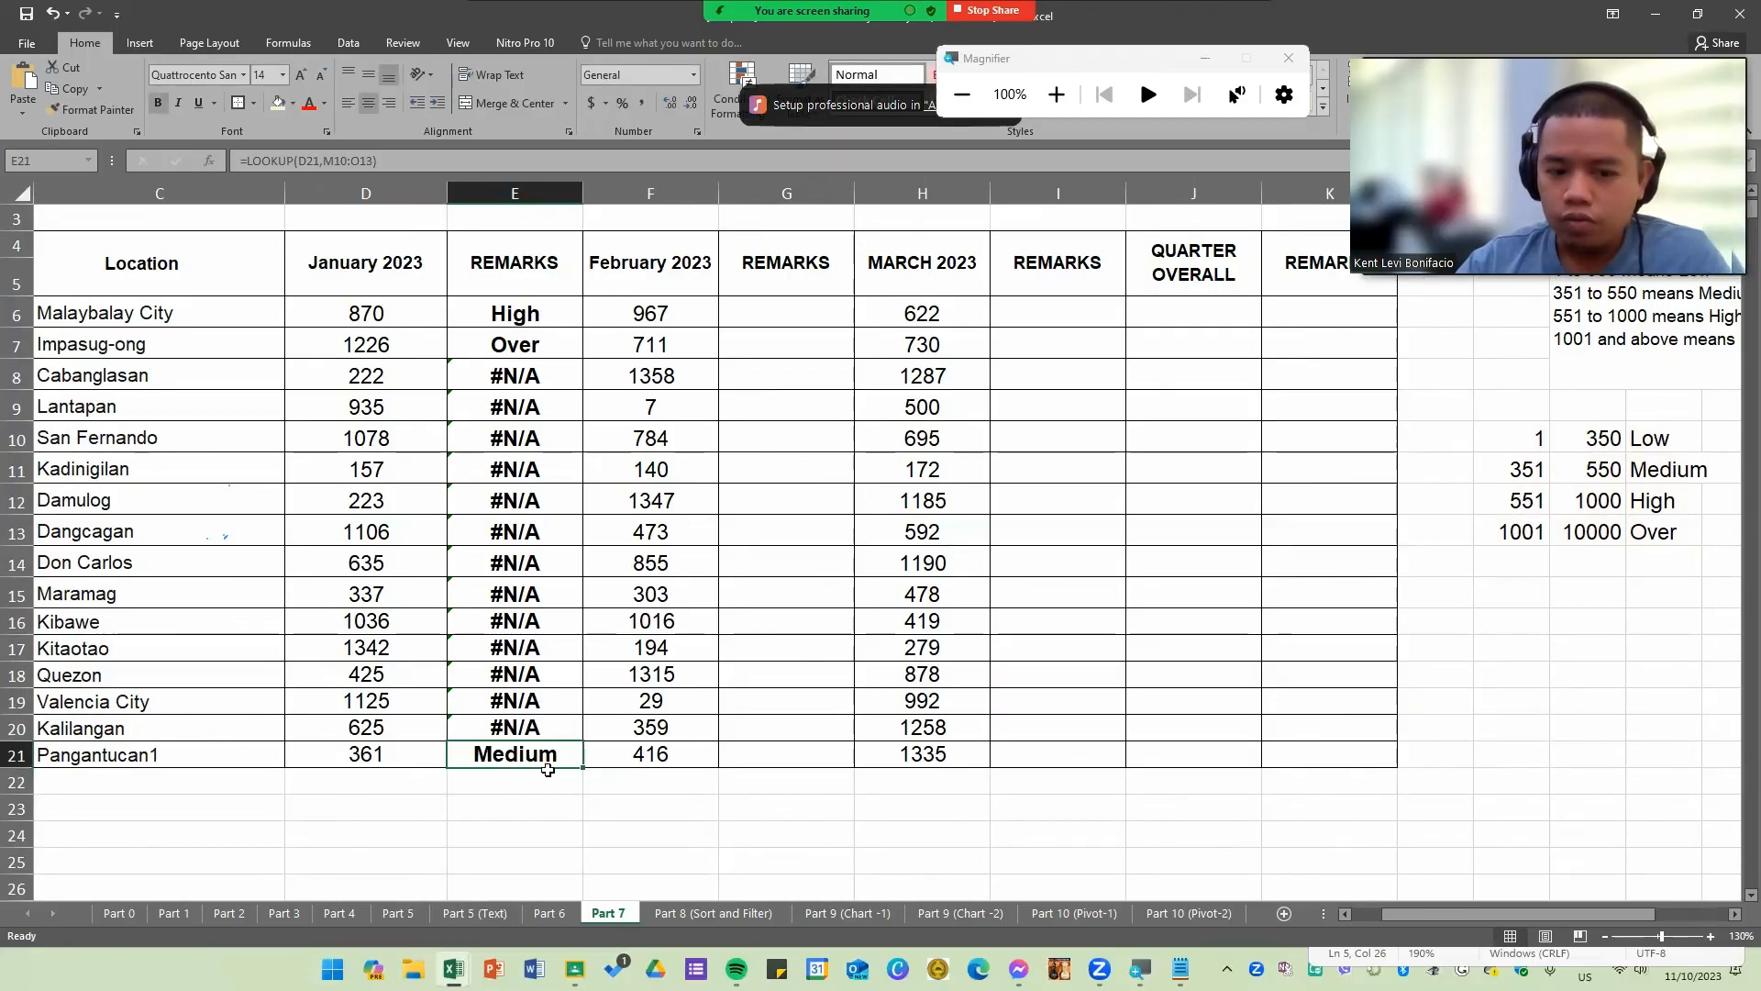
{"action": "double_click", "coordinate": [541, 729]}
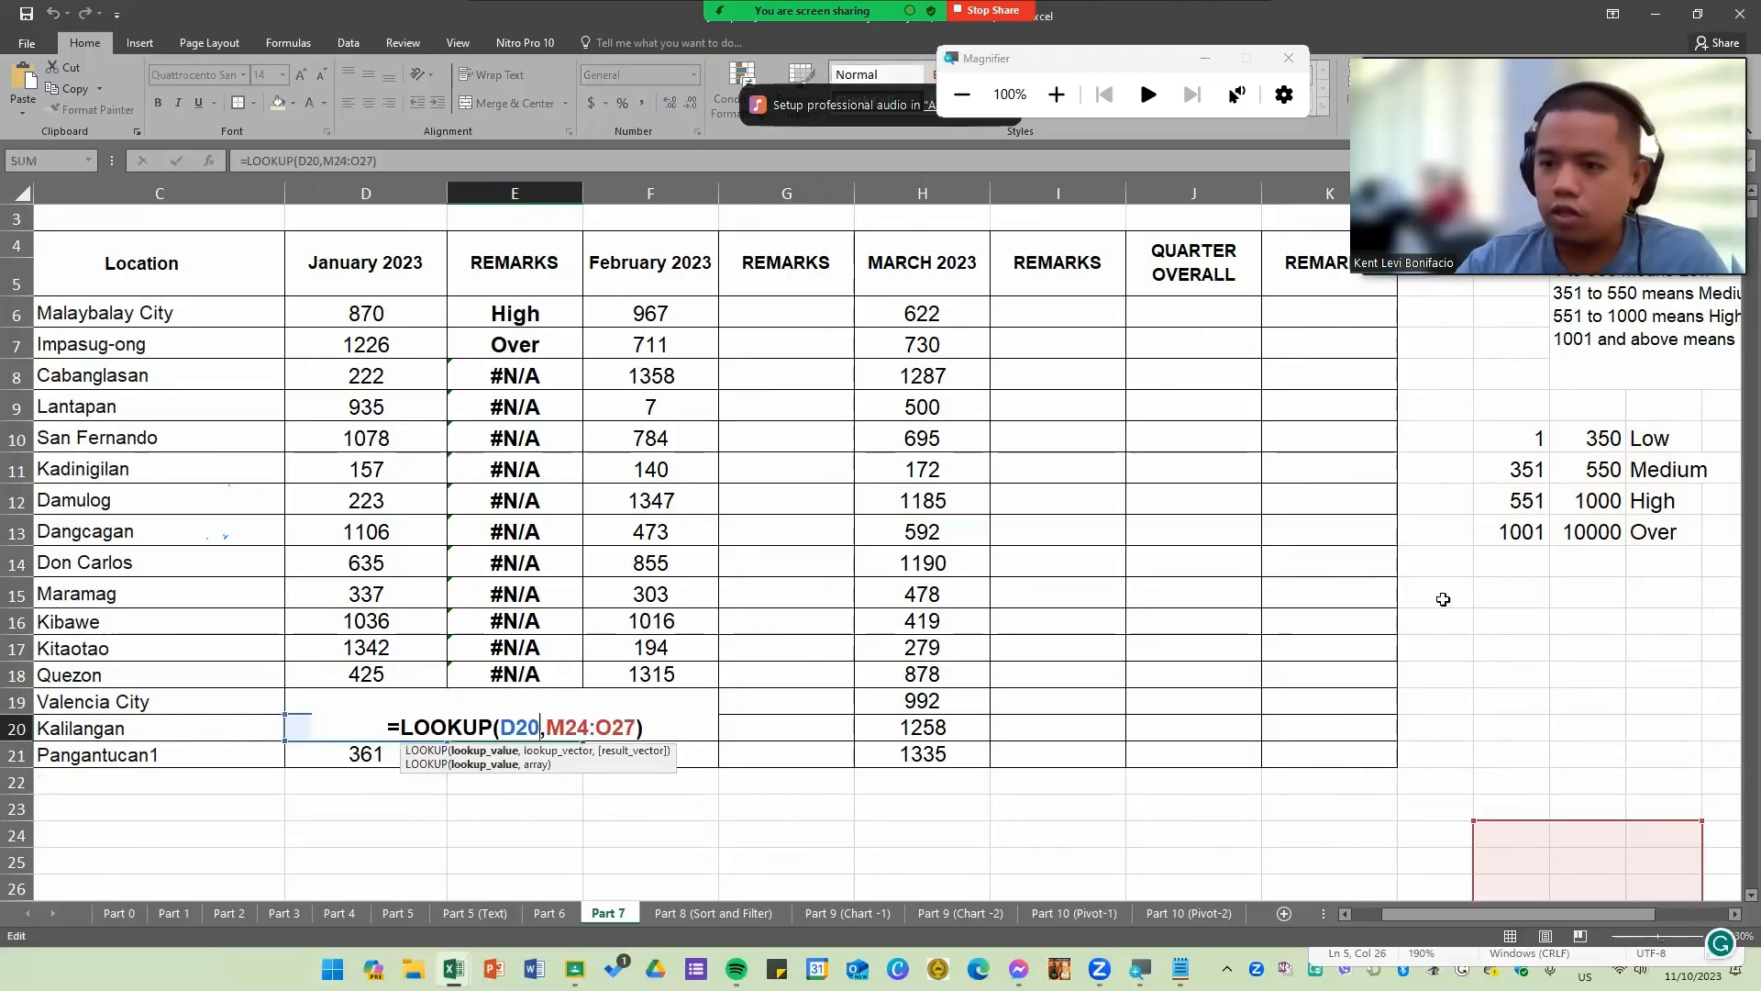
{"action": "key", "text": "Escape"}
Step: Make the lookup range in E6's formula absolute so it reads =LOOKUP(D6,$M$10:$O$13)
{"action": "double_click", "coordinate": [551, 314]}
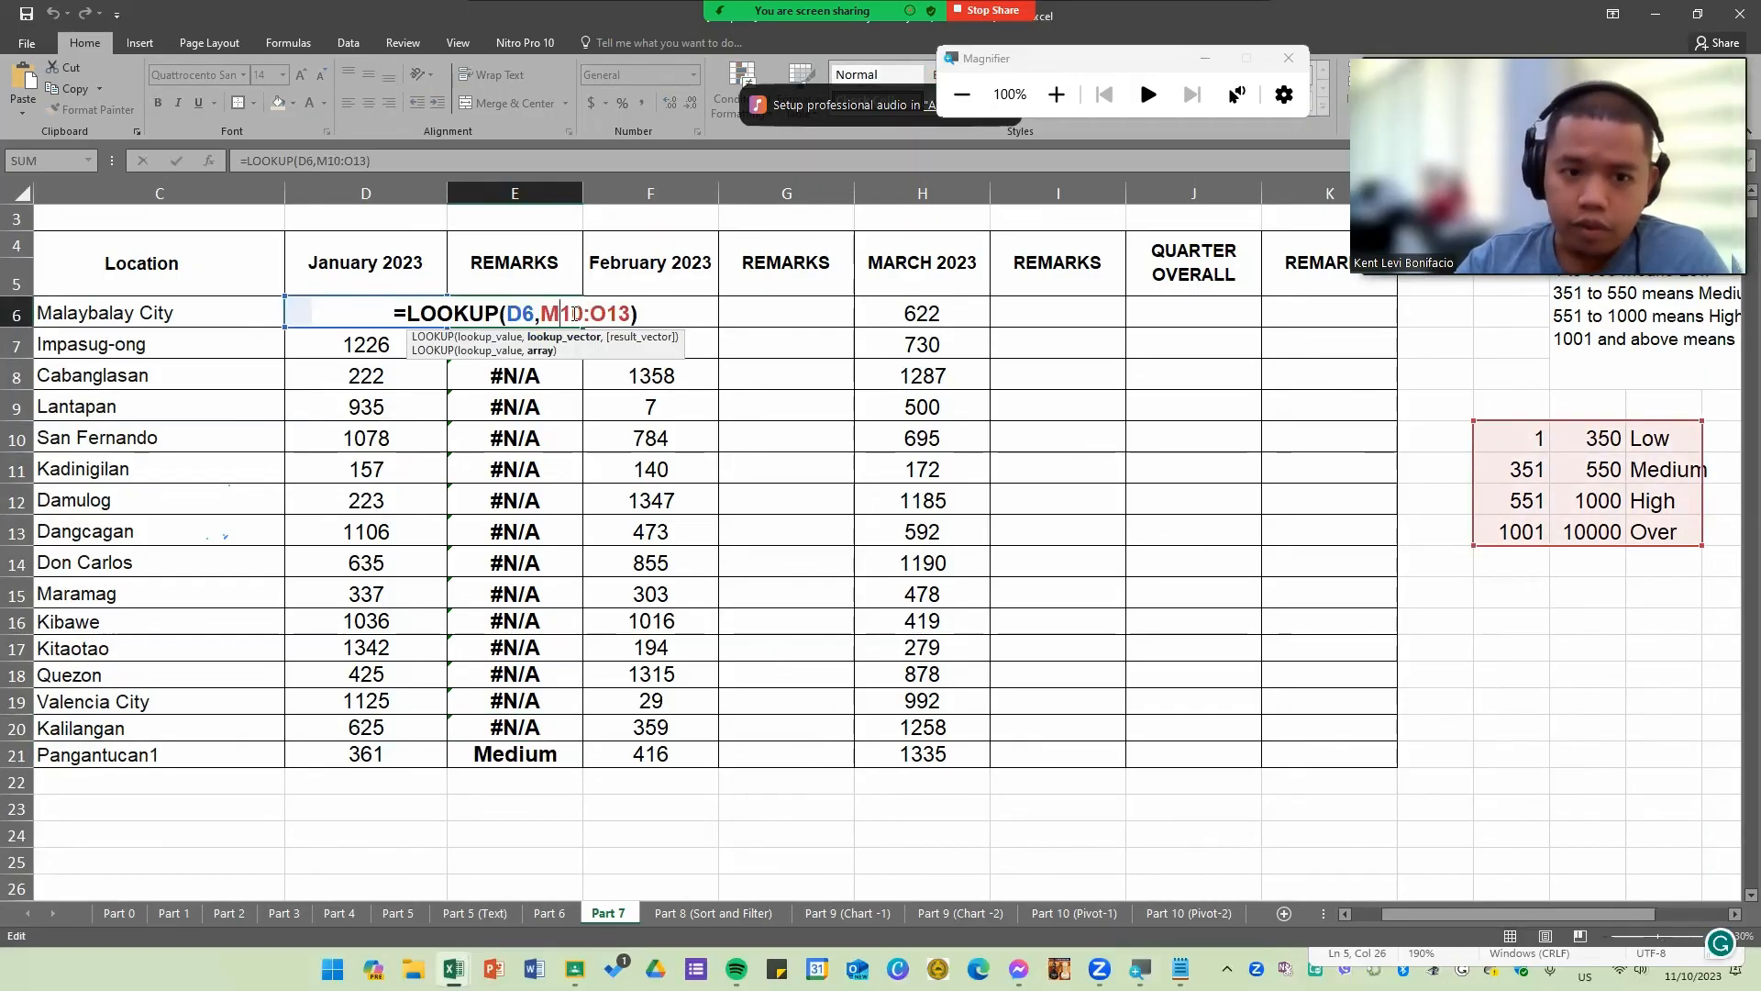
{"action": "left_click_drag", "start_coordinate": [595, 314], "coordinate": [621, 314]}
{"action": "left_click", "coordinate": [602, 313]}
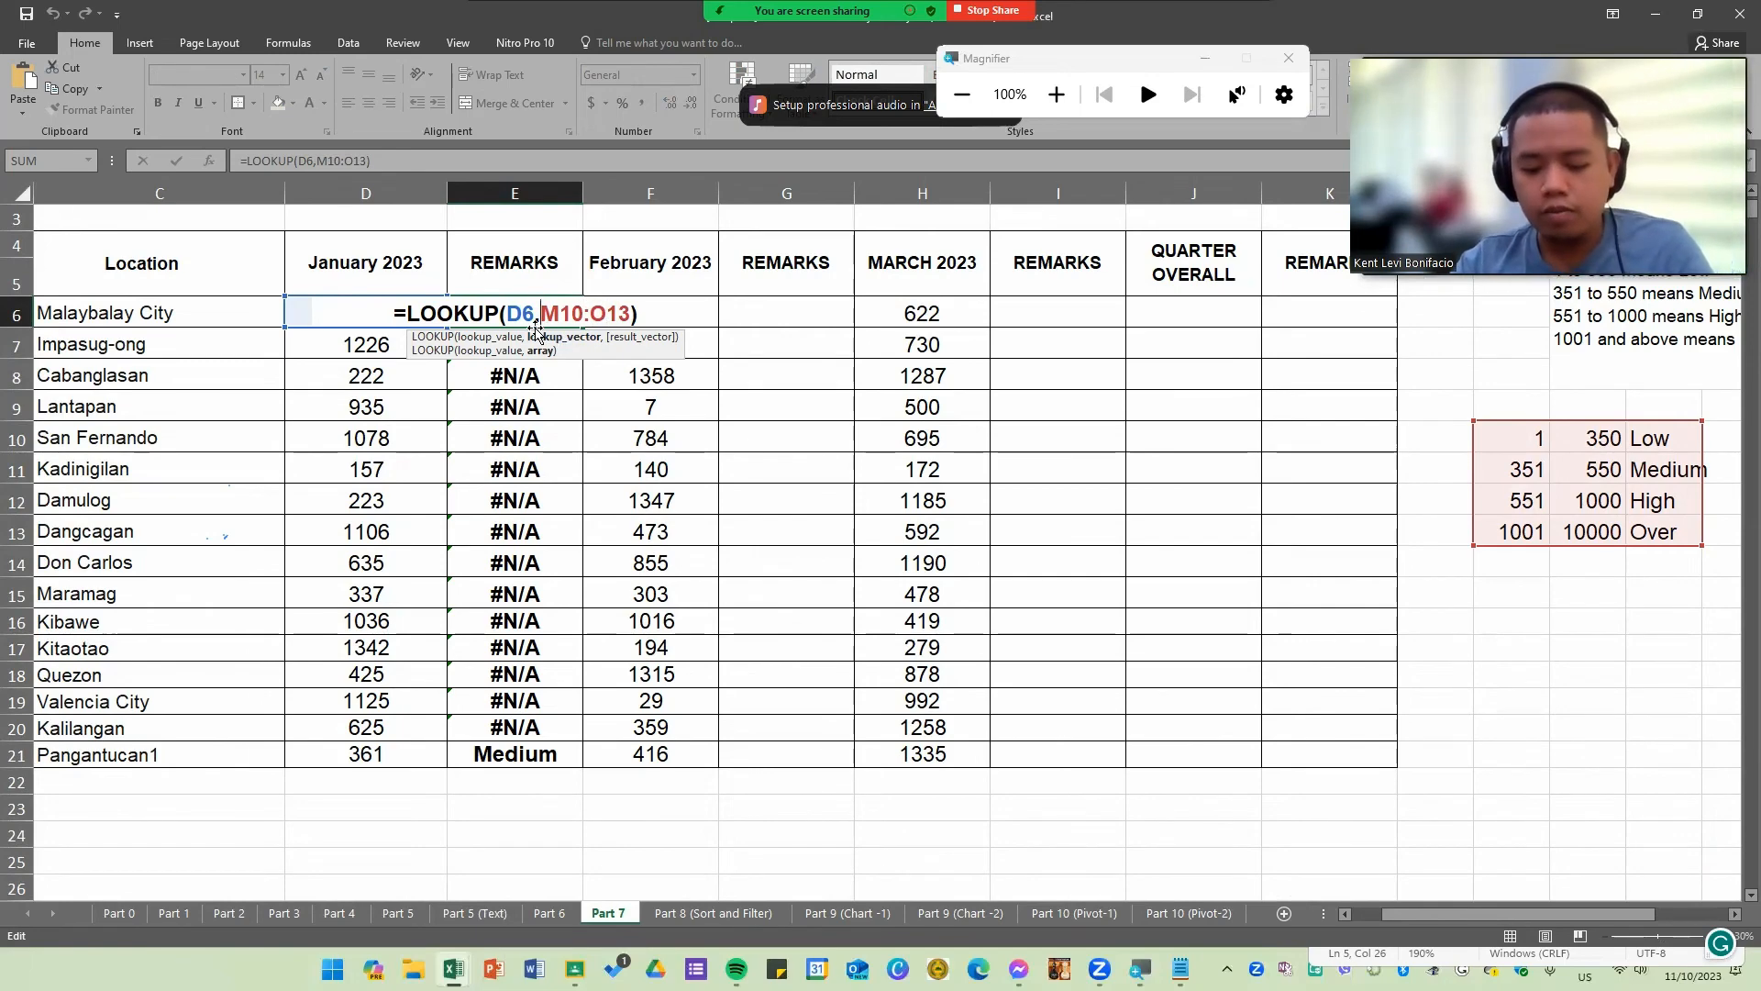
{"action": "type", "text": "$"}
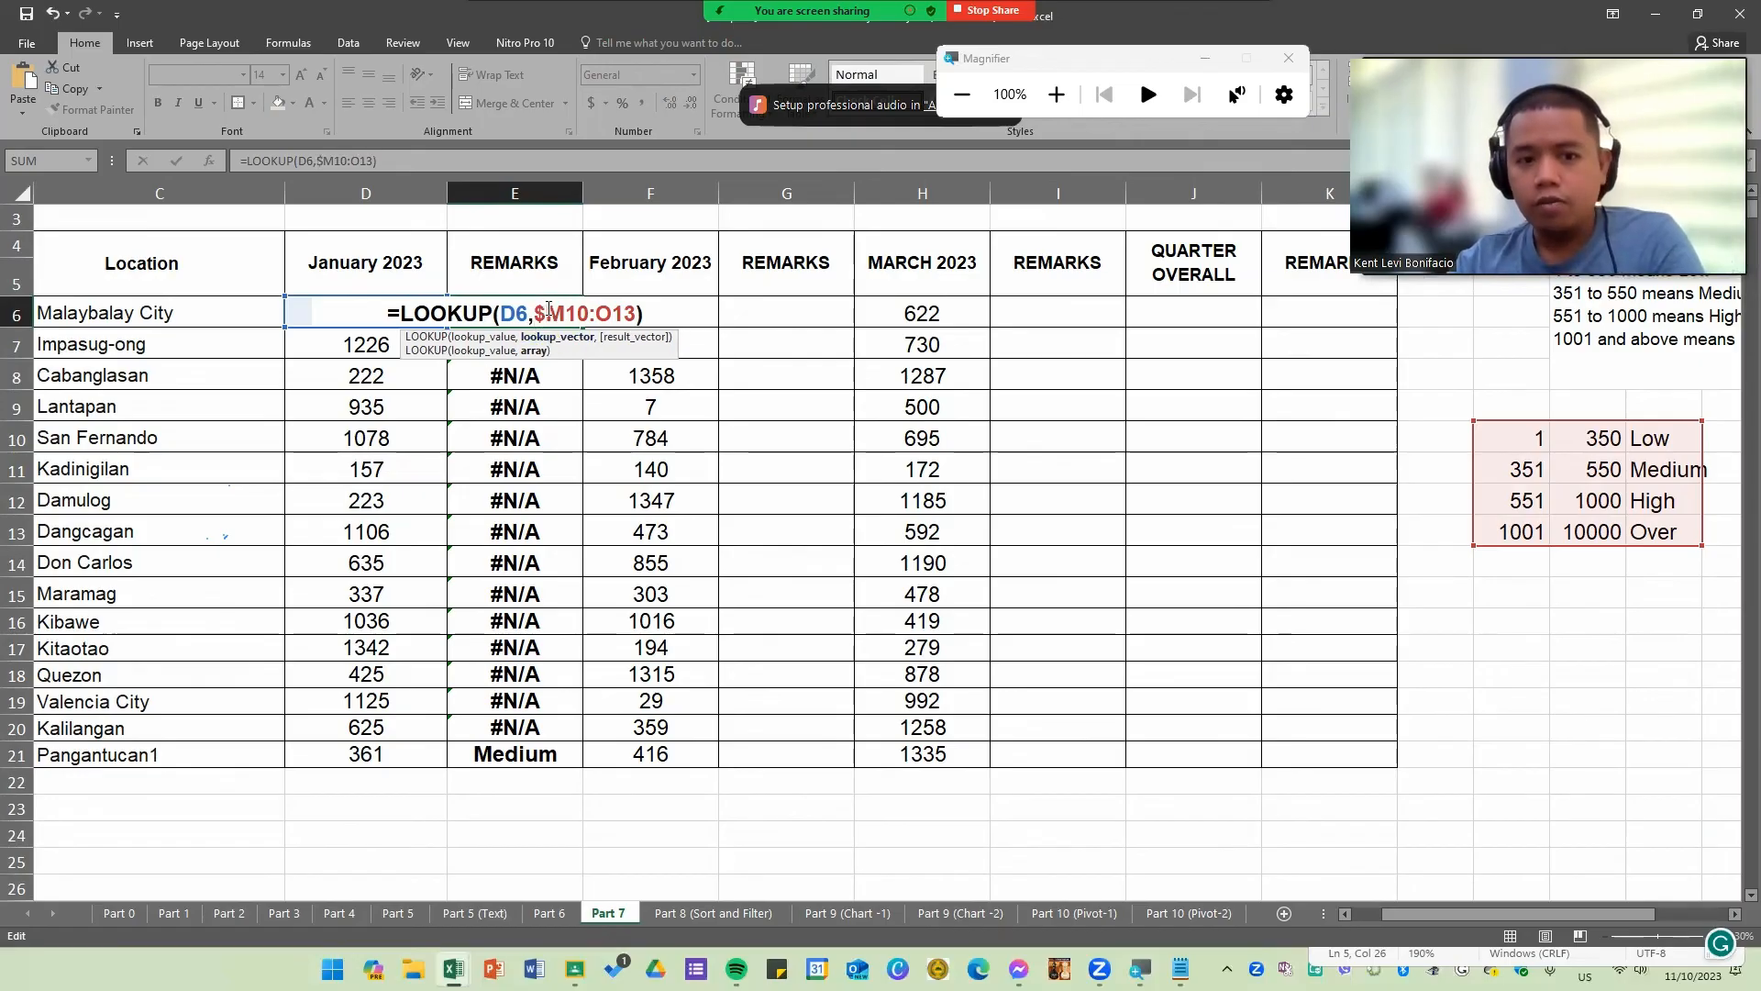
{"action": "left_click_drag", "start_coordinate": [535, 314], "coordinate": [567, 313]}
{"action": "left_click", "coordinate": [568, 314]}
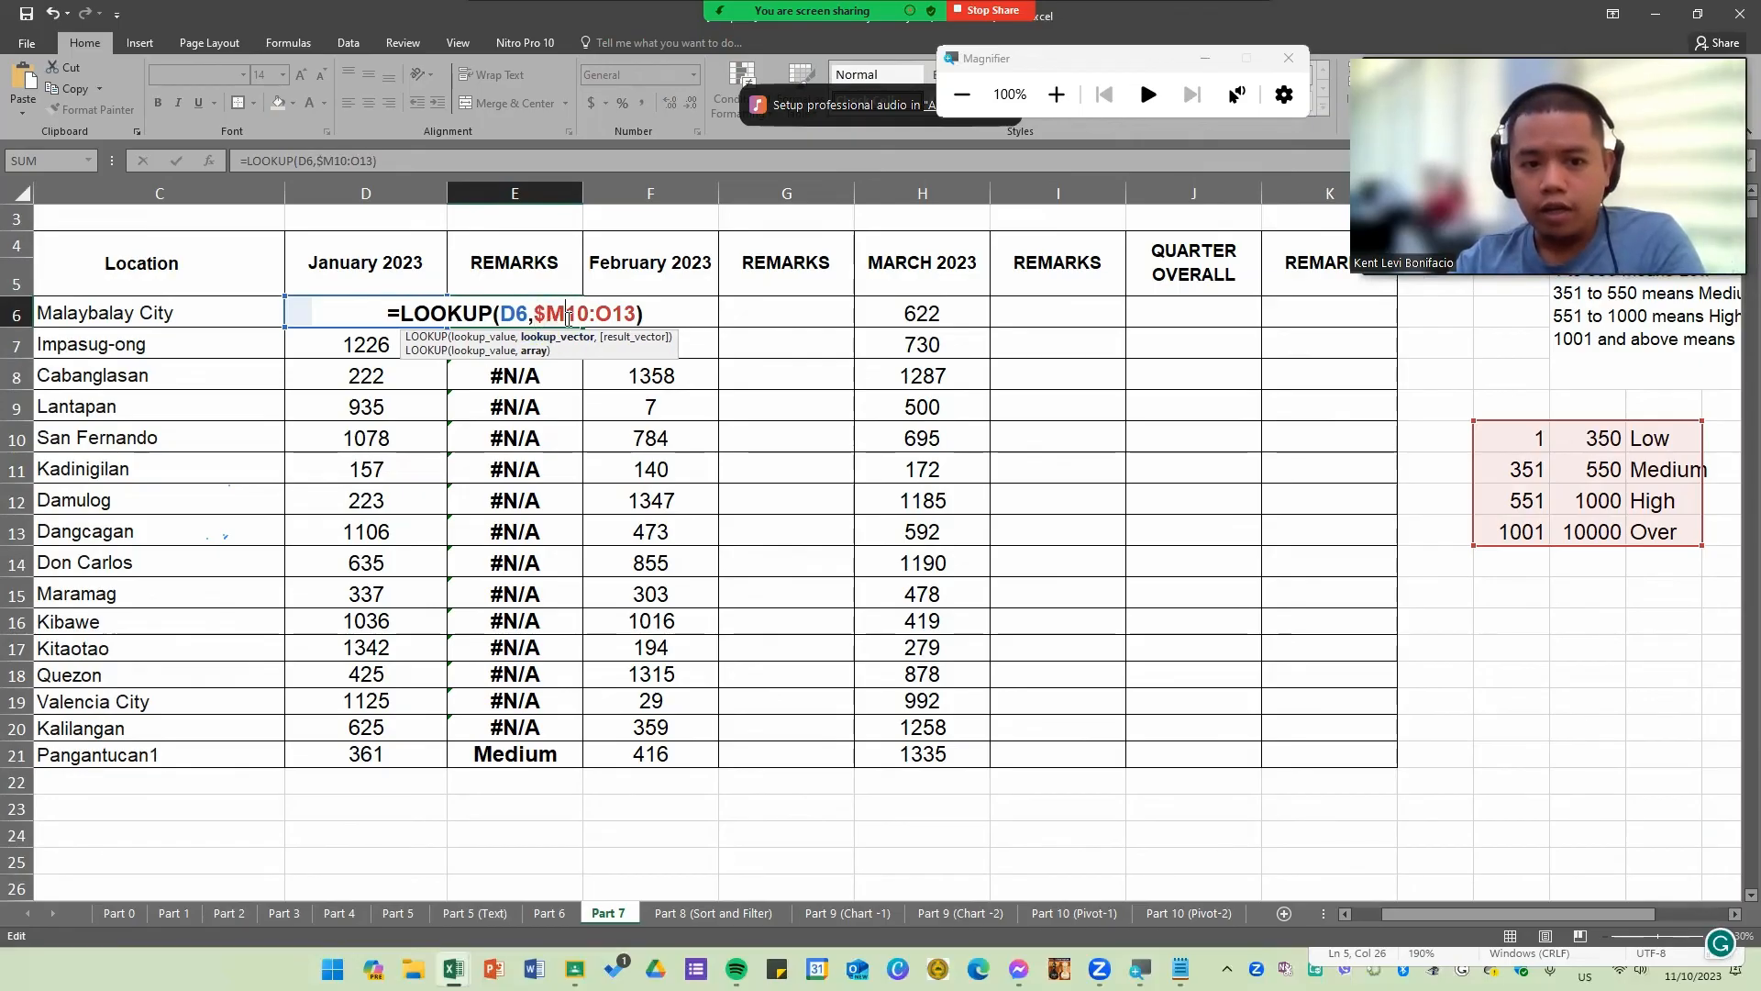
{"action": "type", "text": "$"}
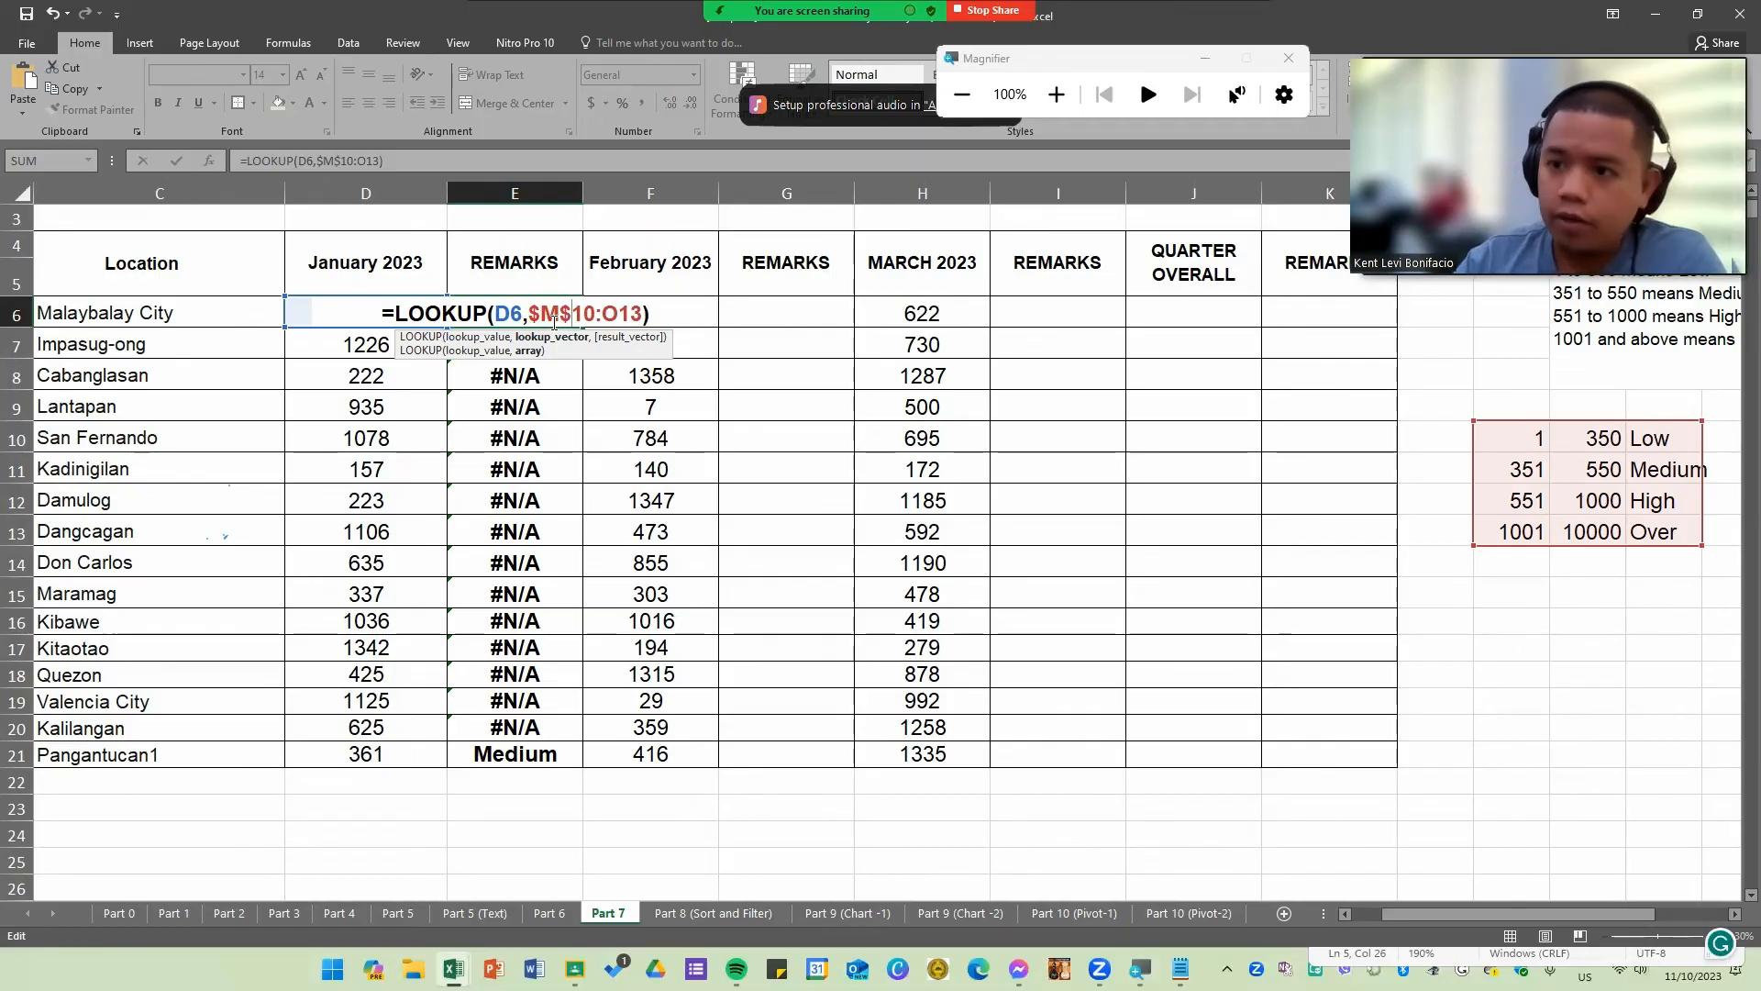
{"action": "left_click_drag", "start_coordinate": [526, 313], "coordinate": [593, 313]}
{"action": "left_click", "coordinate": [606, 313]}
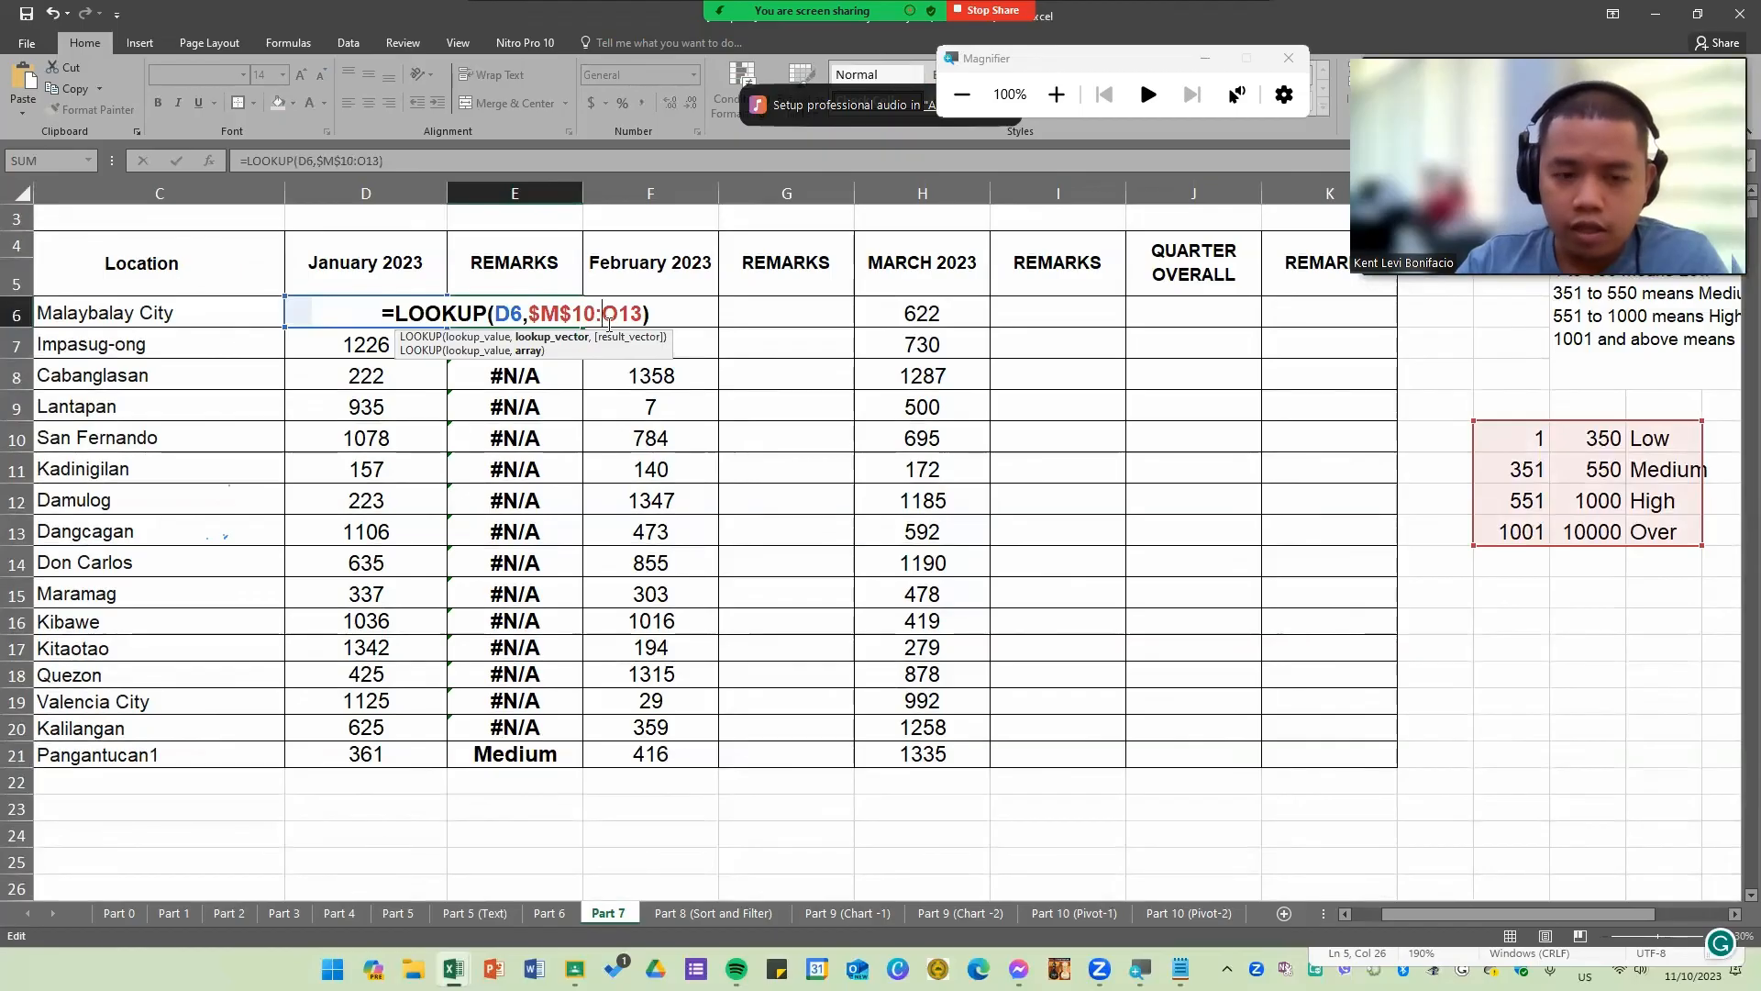
{"action": "type", "text": "$"}
{"action": "left_click", "coordinate": [626, 313]}
{"action": "type", "text": "$O$"}
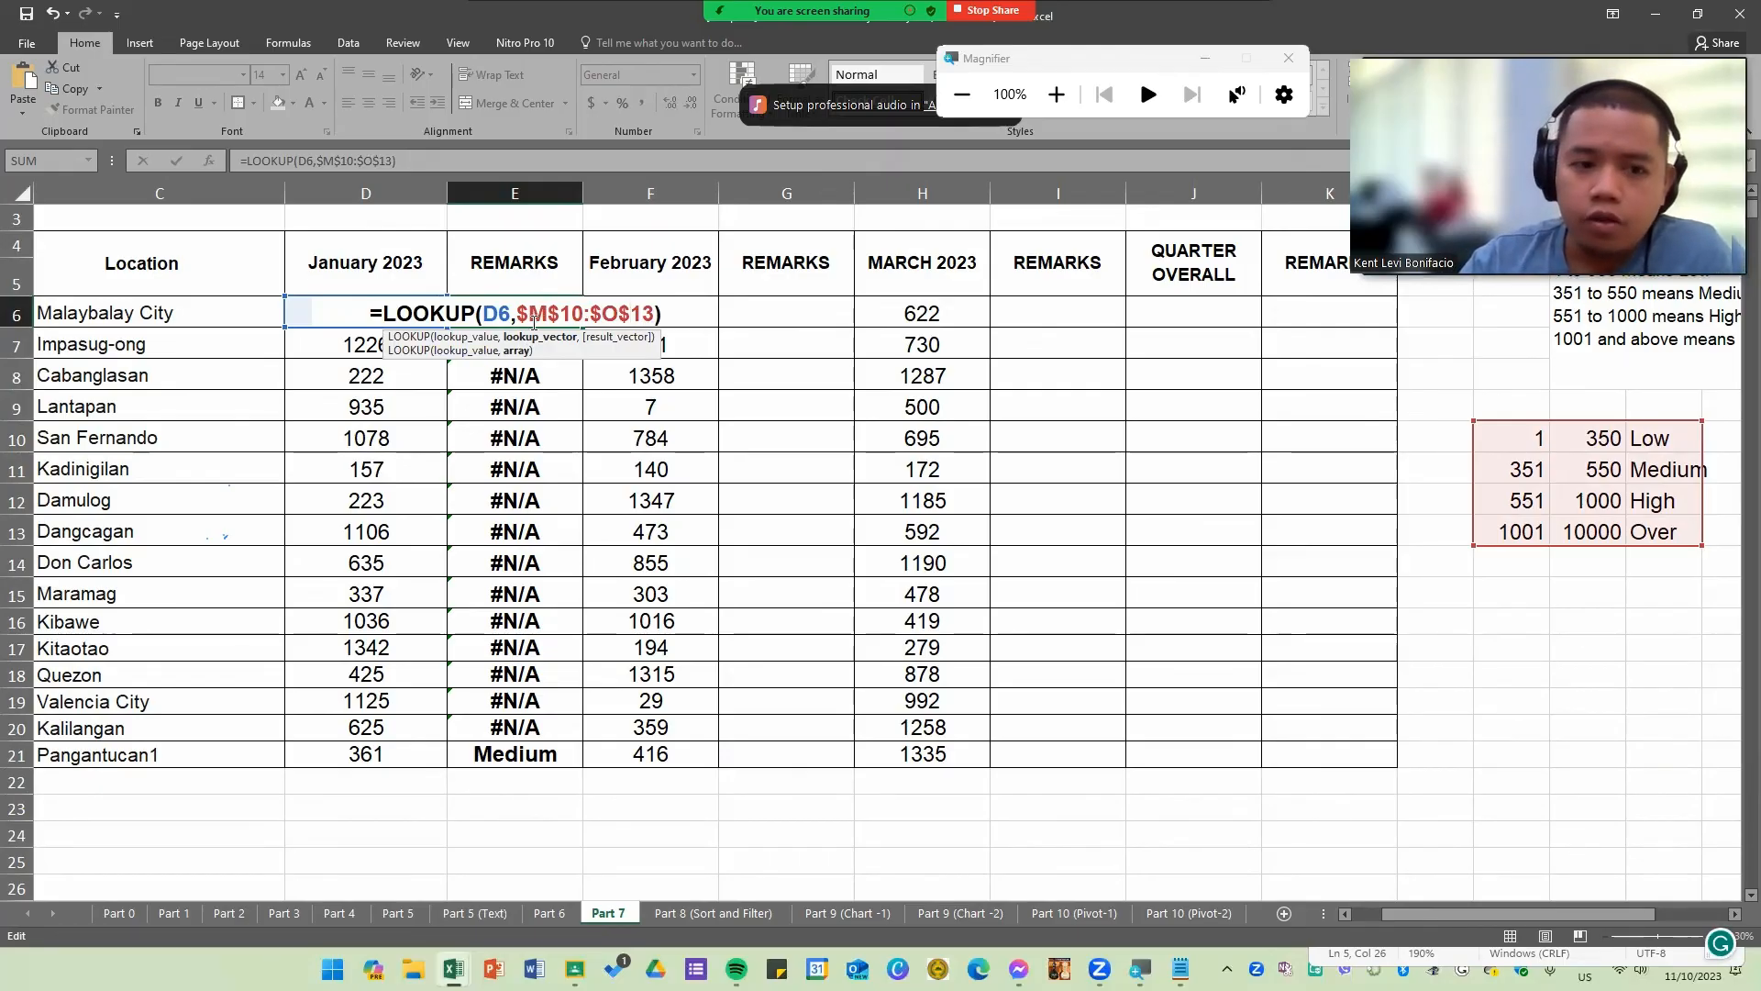
{"action": "left_click_drag", "start_coordinate": [522, 313], "coordinate": [657, 313]}
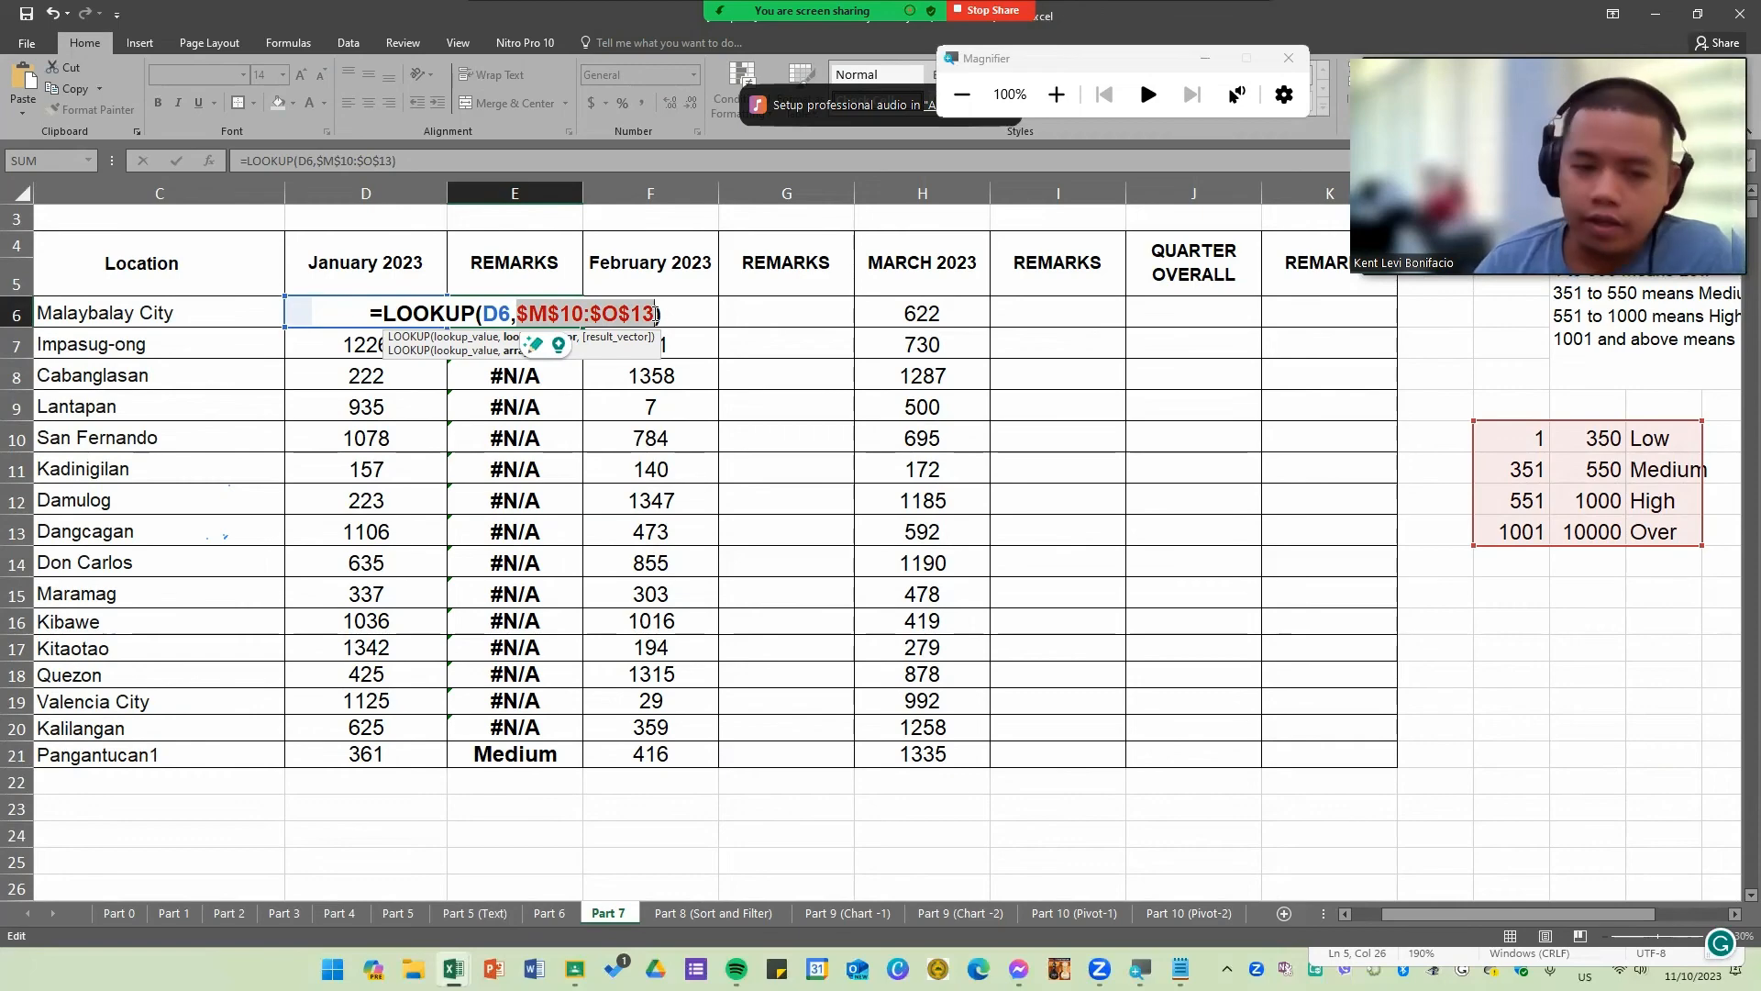
{"action": "key", "text": "Return"}
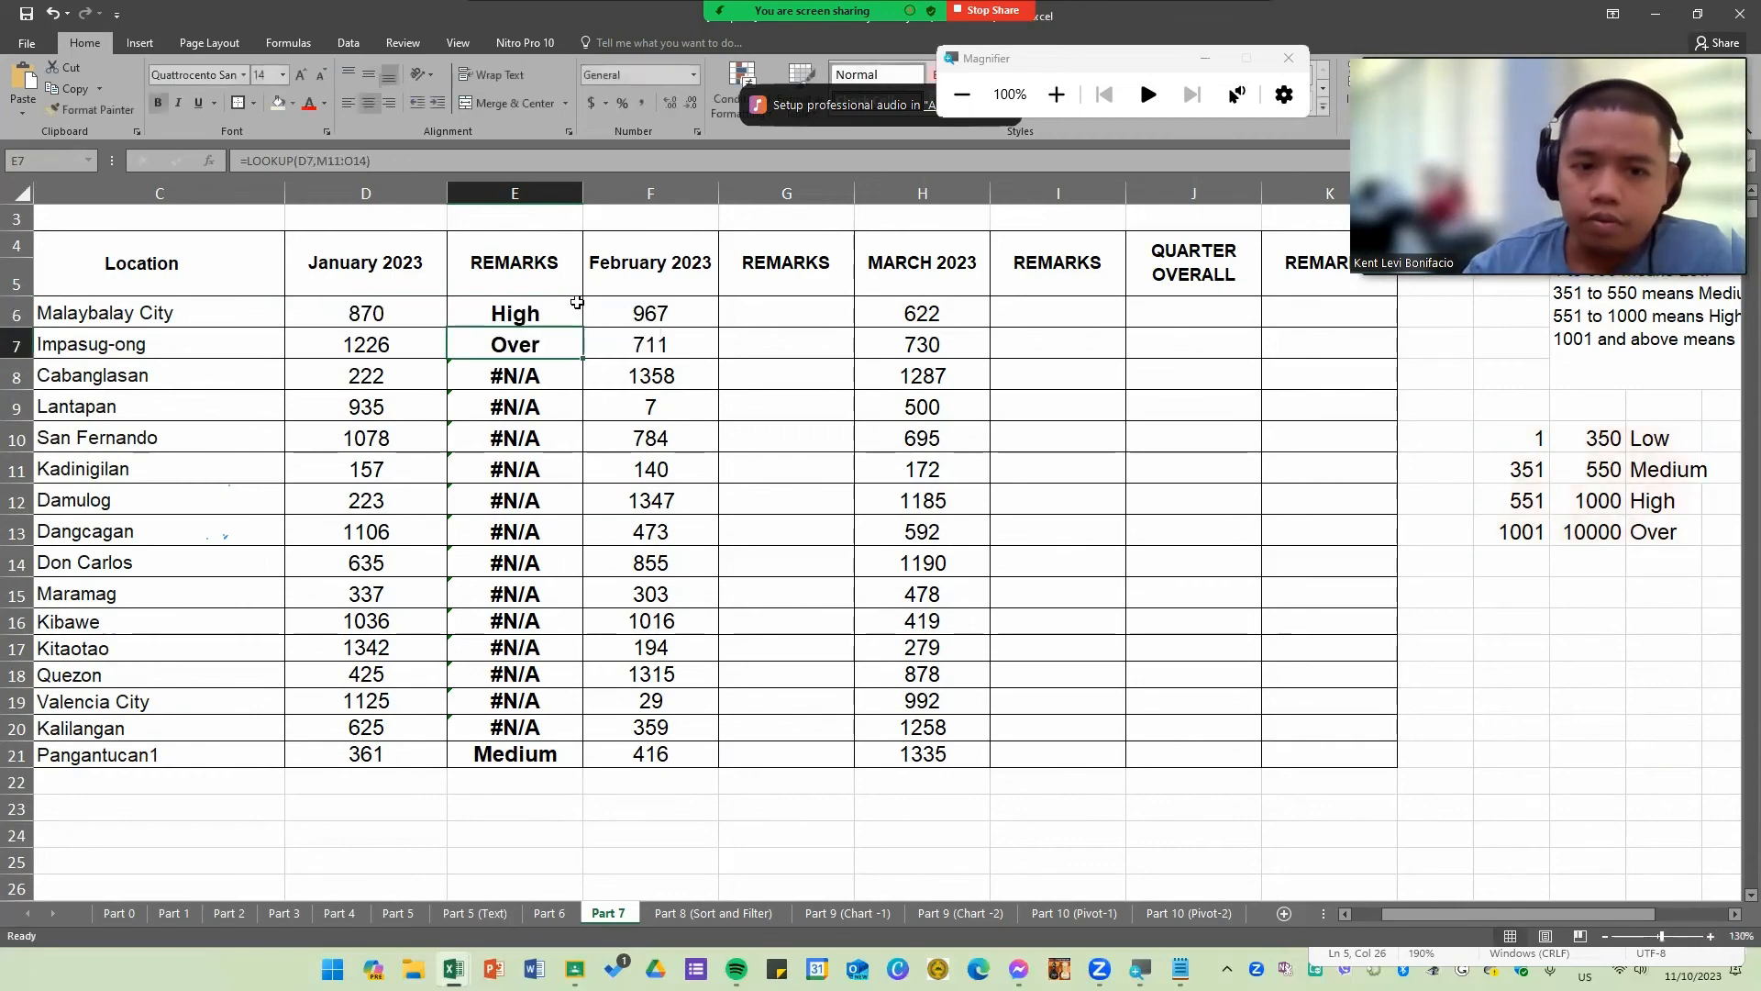
Step: Fill E6's formula down the January REMARKS column through row 21, then open E17 and E20 to check their references
{"action": "left_click", "coordinate": [562, 312]}
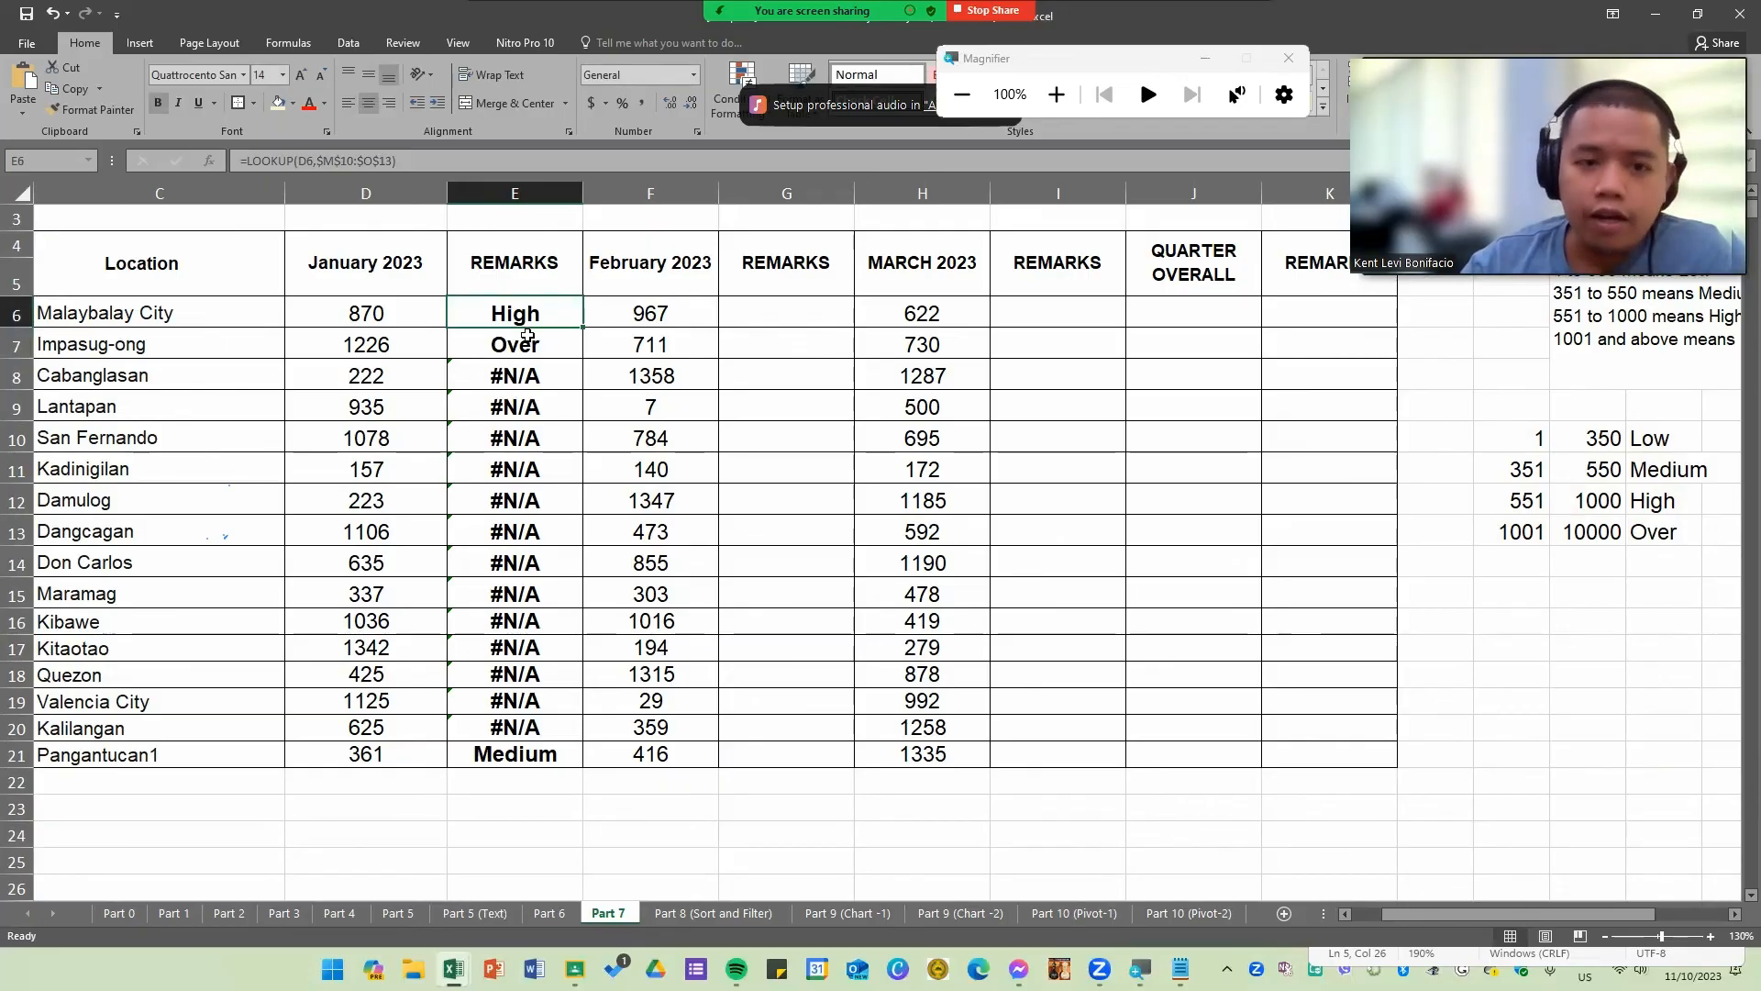
{"action": "double_click", "coordinate": [584, 328]}
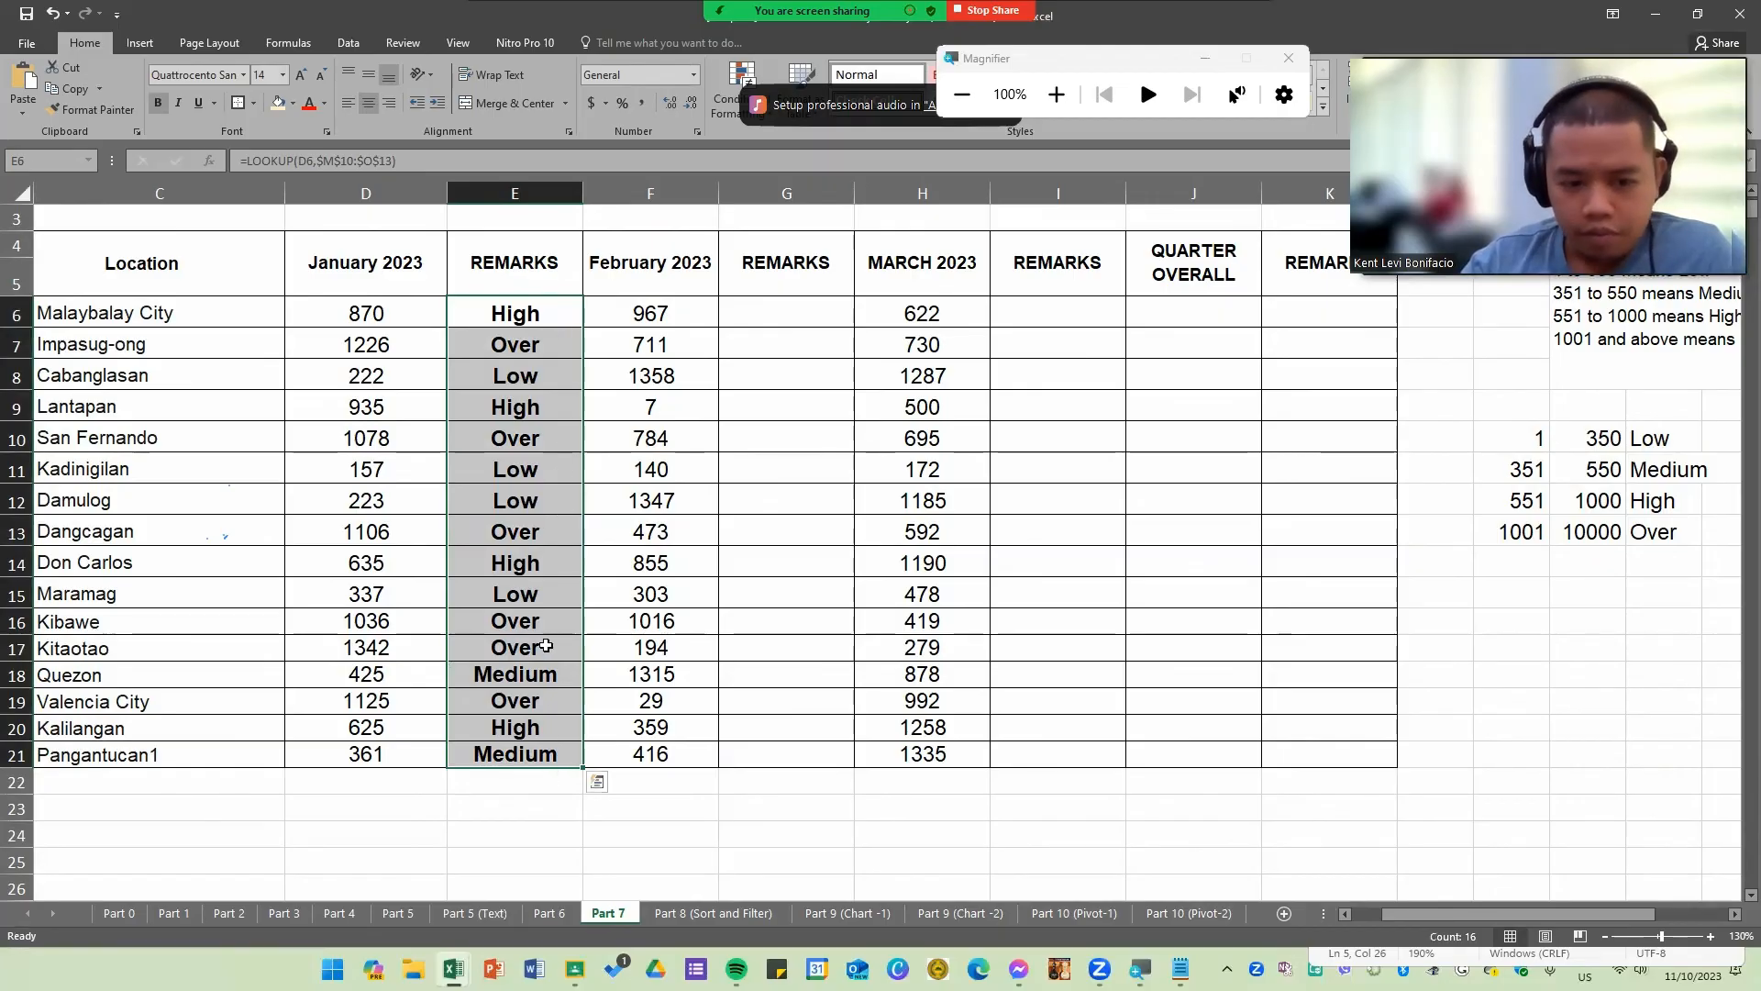
{"action": "double_click", "coordinate": [541, 648]}
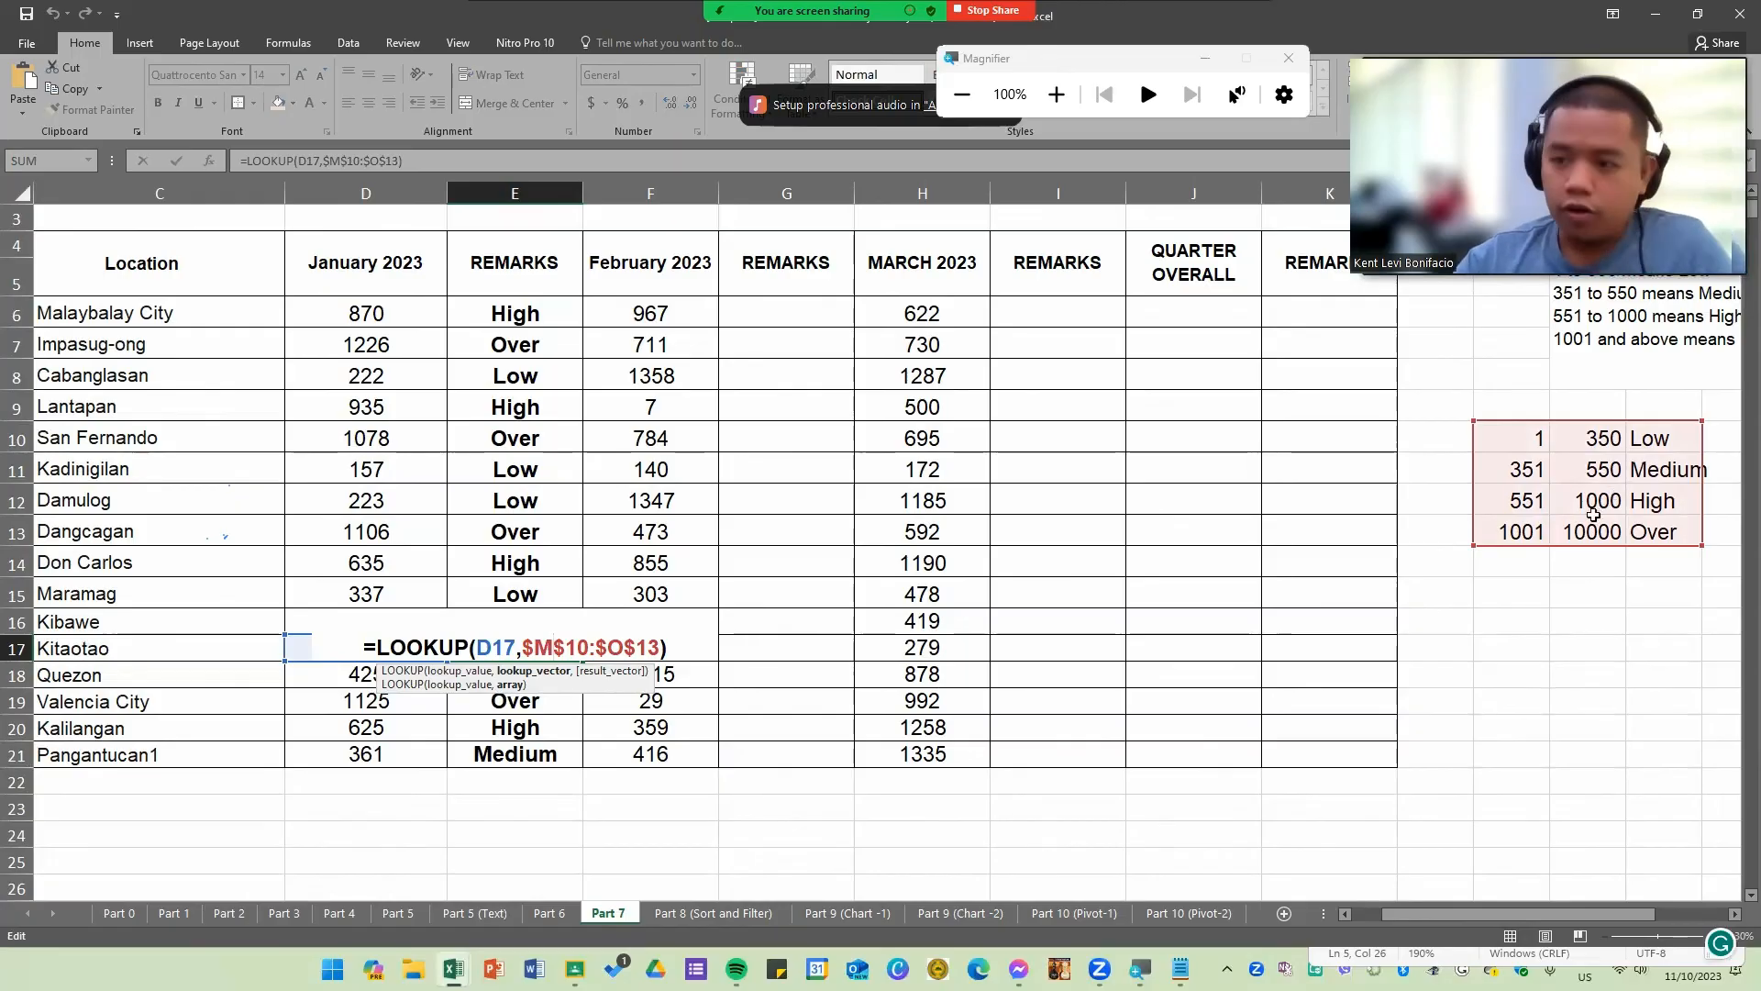
{"action": "double_click", "coordinate": [547, 733]}
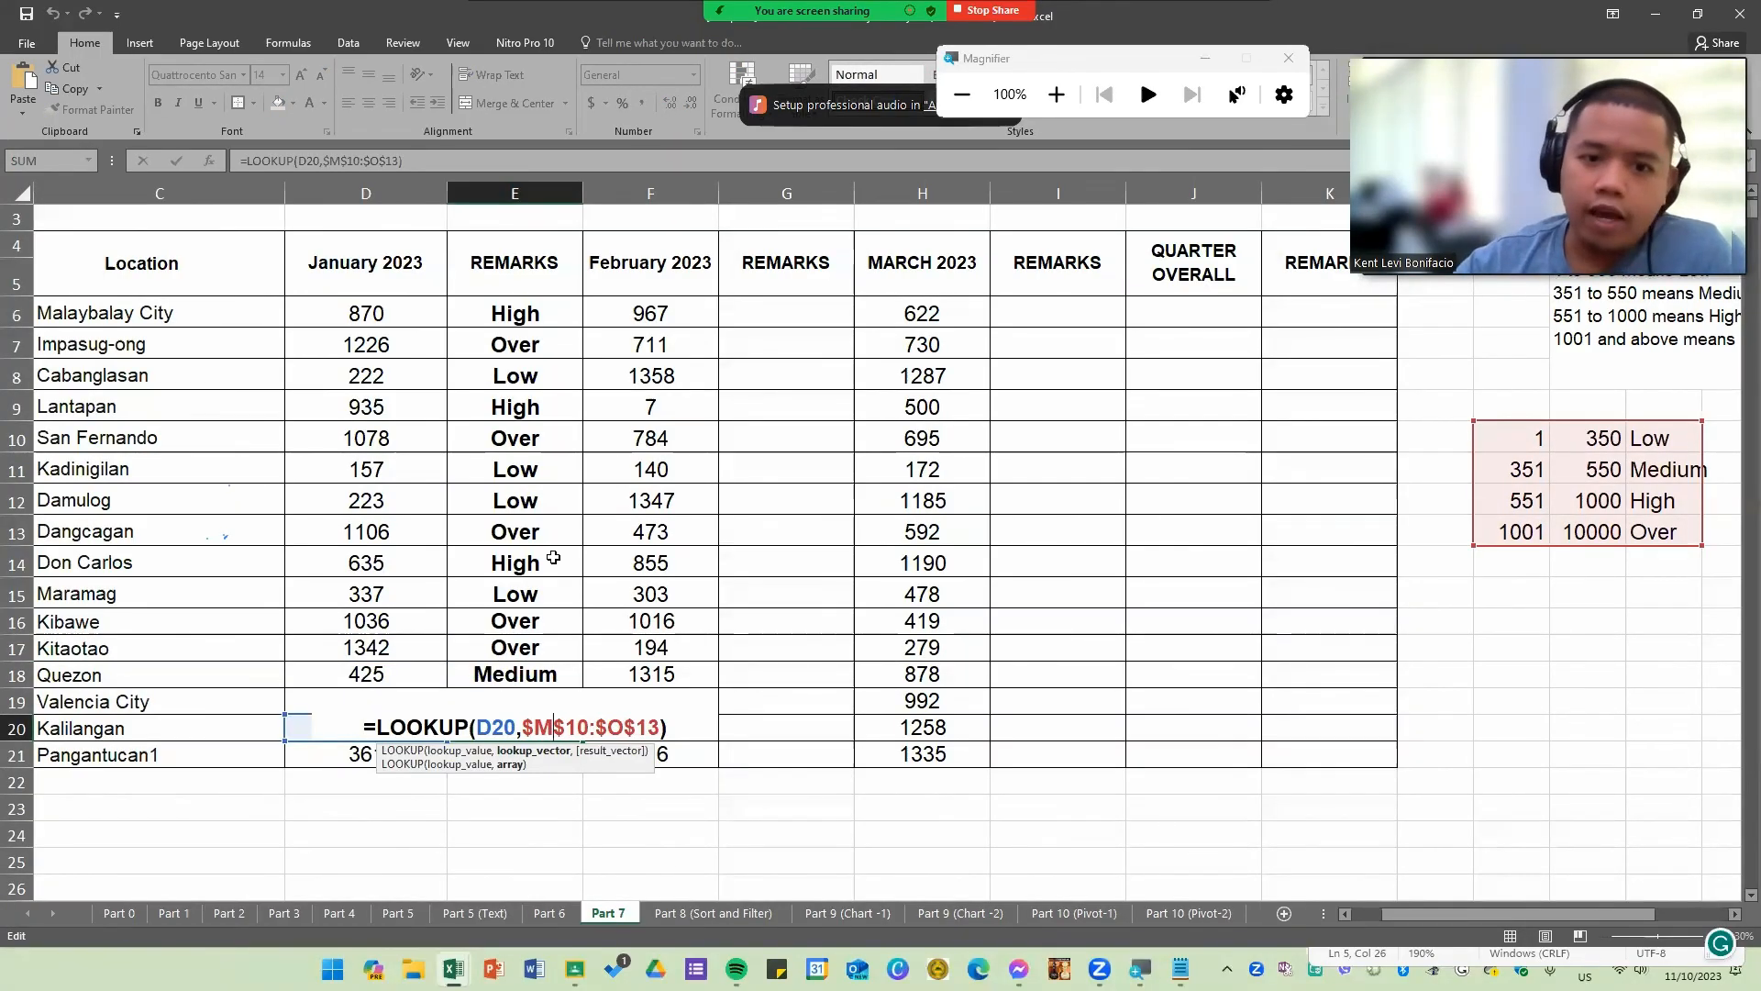
{"action": "key", "text": "Return"}
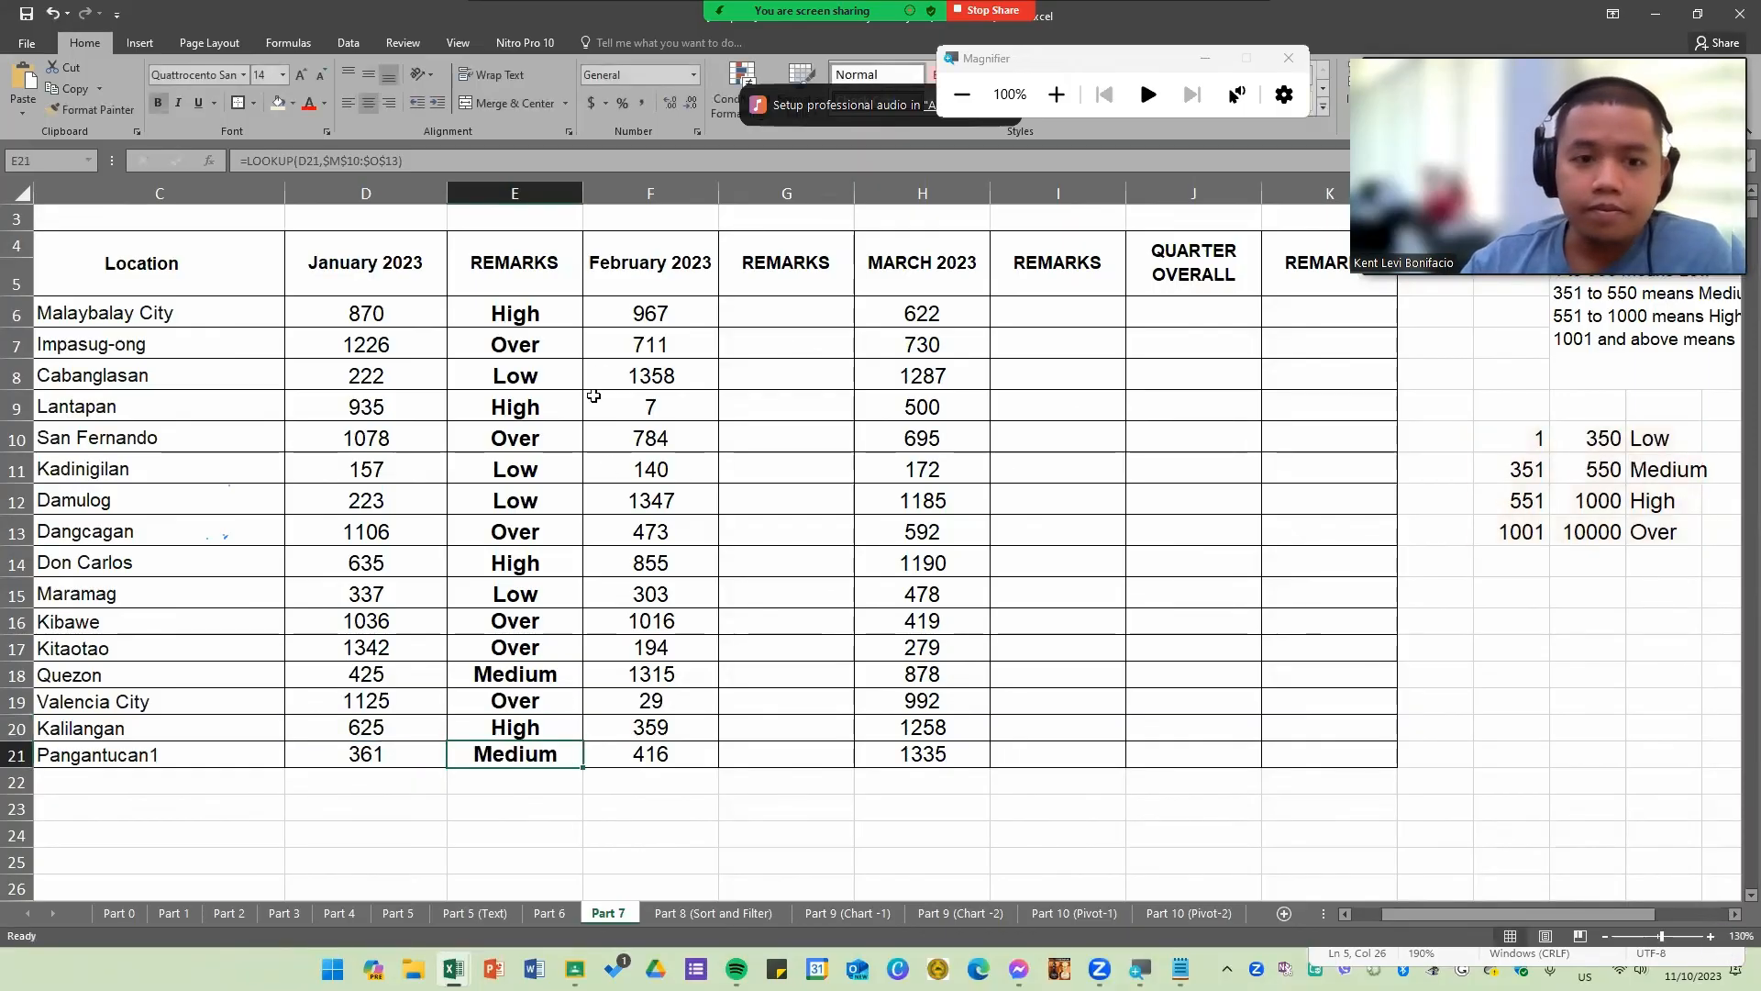
{"action": "left_click_drag", "start_coordinate": [780, 308], "coordinate": [775, 759]}
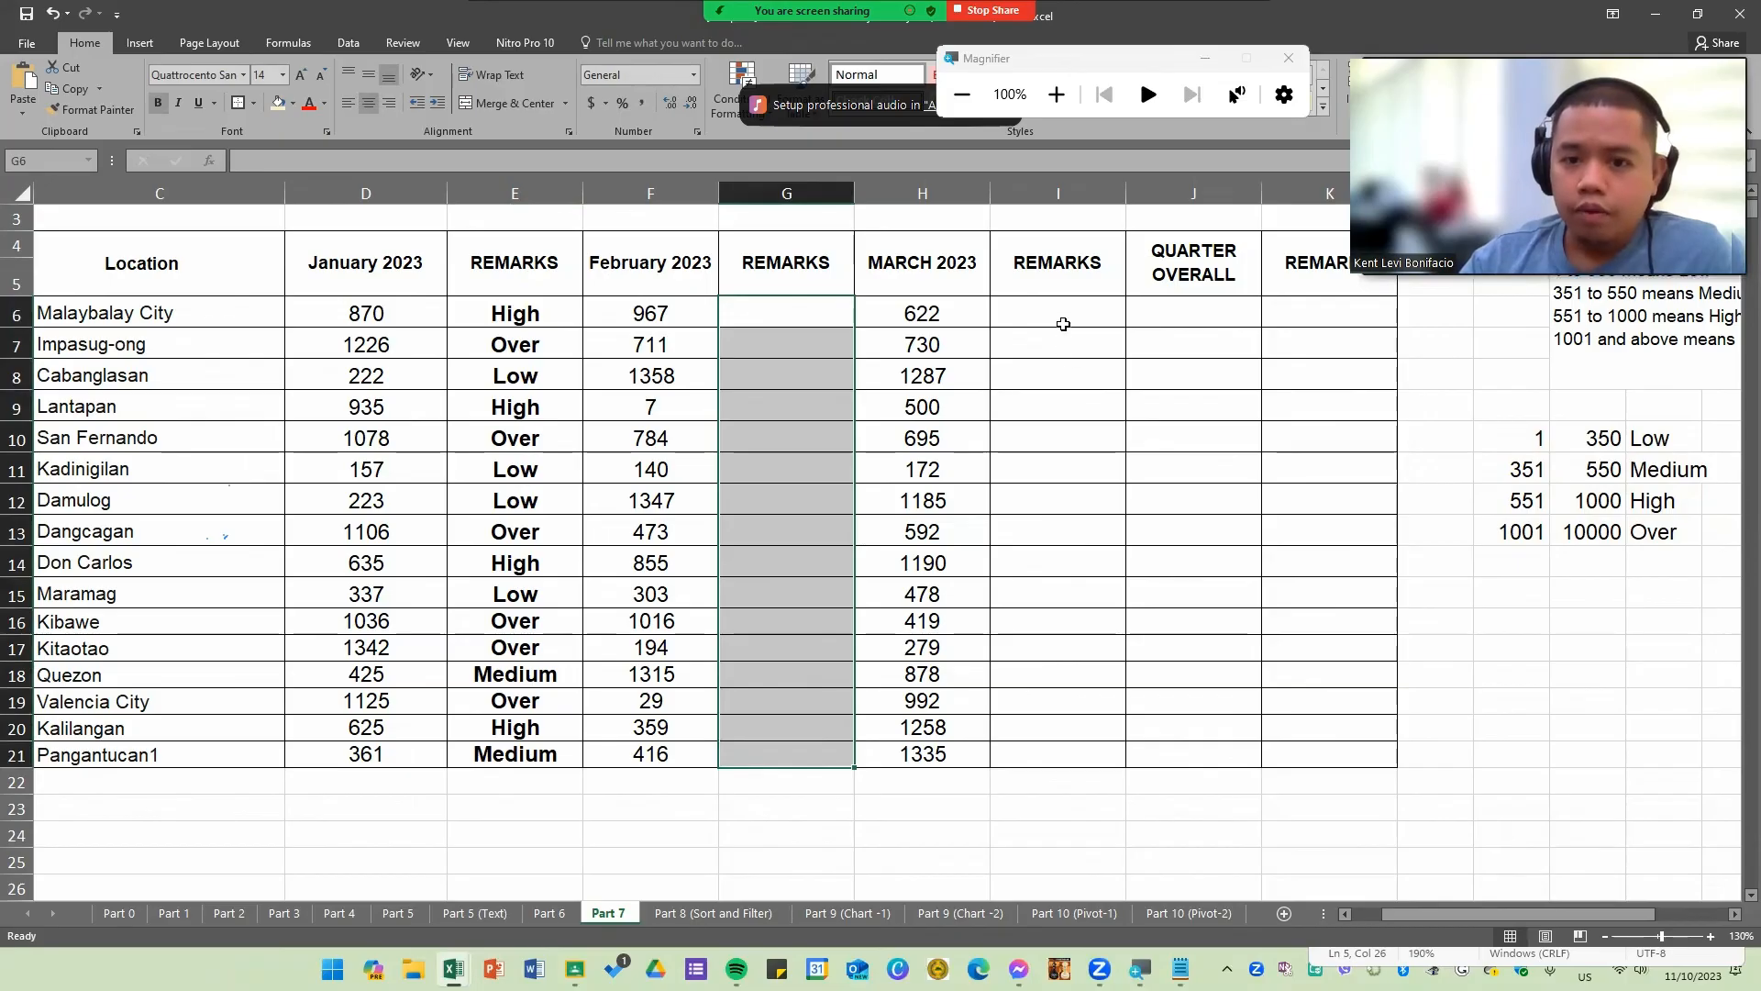
{"action": "left_click_drag", "start_coordinate": [1062, 314], "coordinate": [1053, 744]}
{"action": "left_click", "coordinate": [1197, 244]}
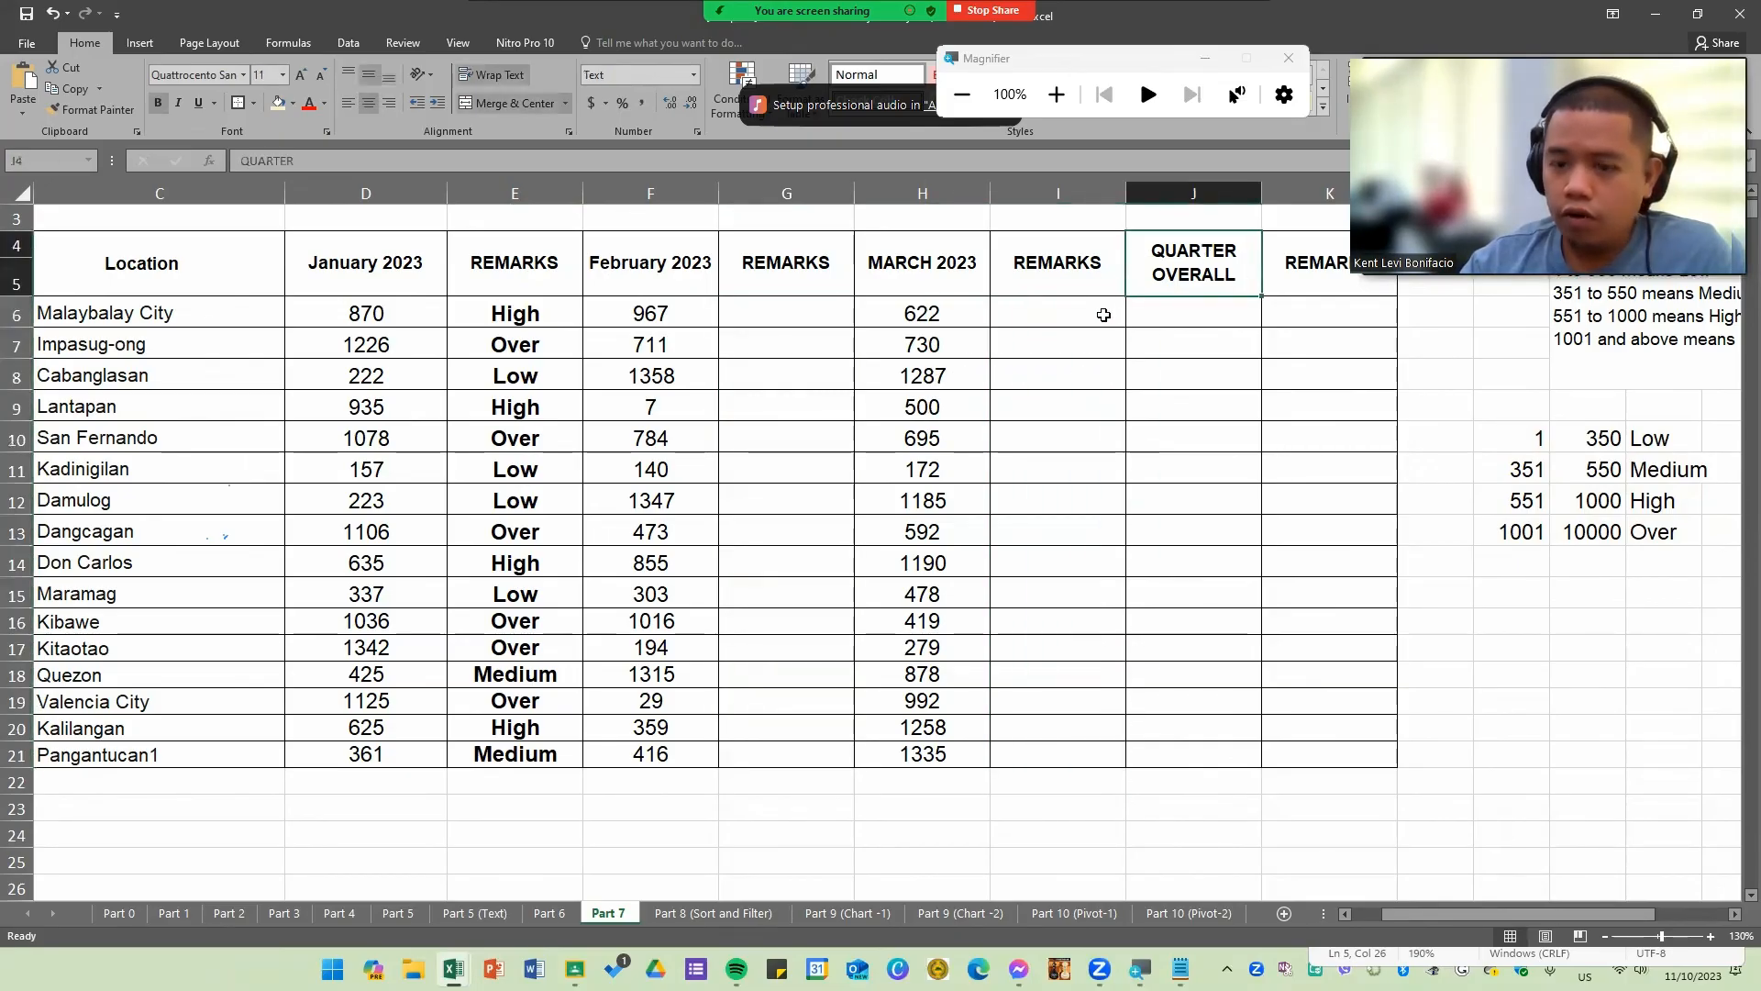
Step: Enter =AVERAGE(D6,F6,H6) in the first QUARTER OVERALL cell, J6
{"action": "left_click", "coordinate": [1146, 320]}
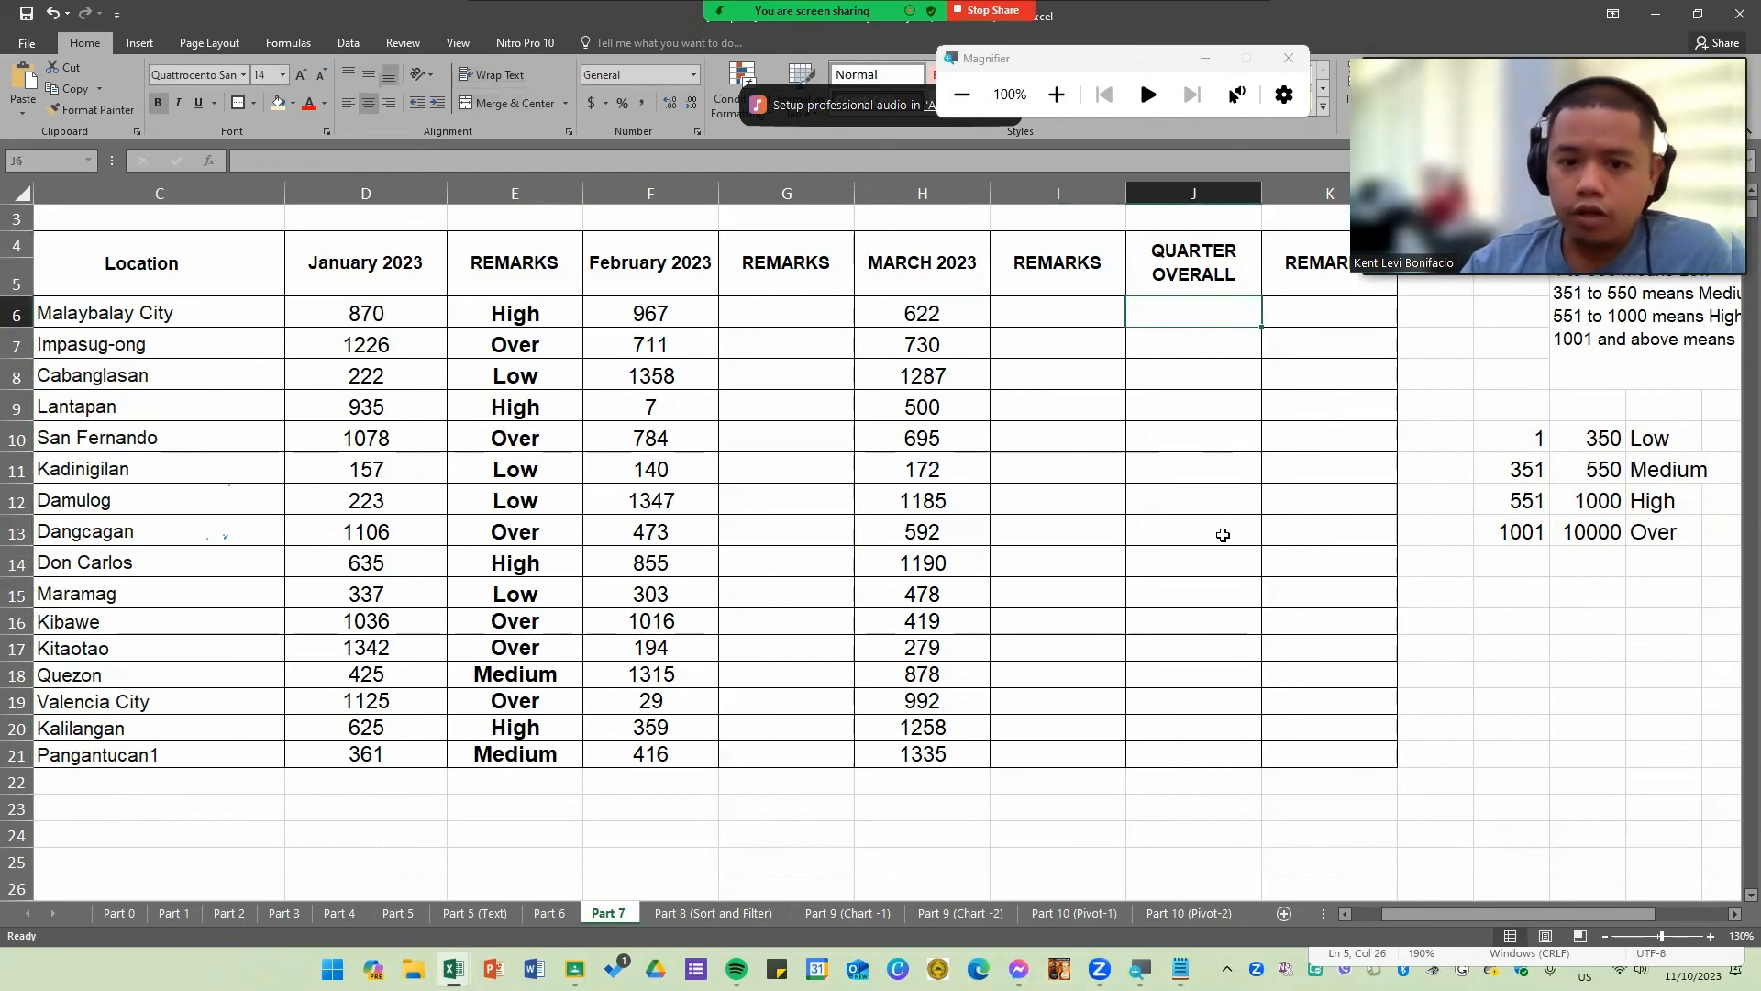
{"action": "type", "text": "="}
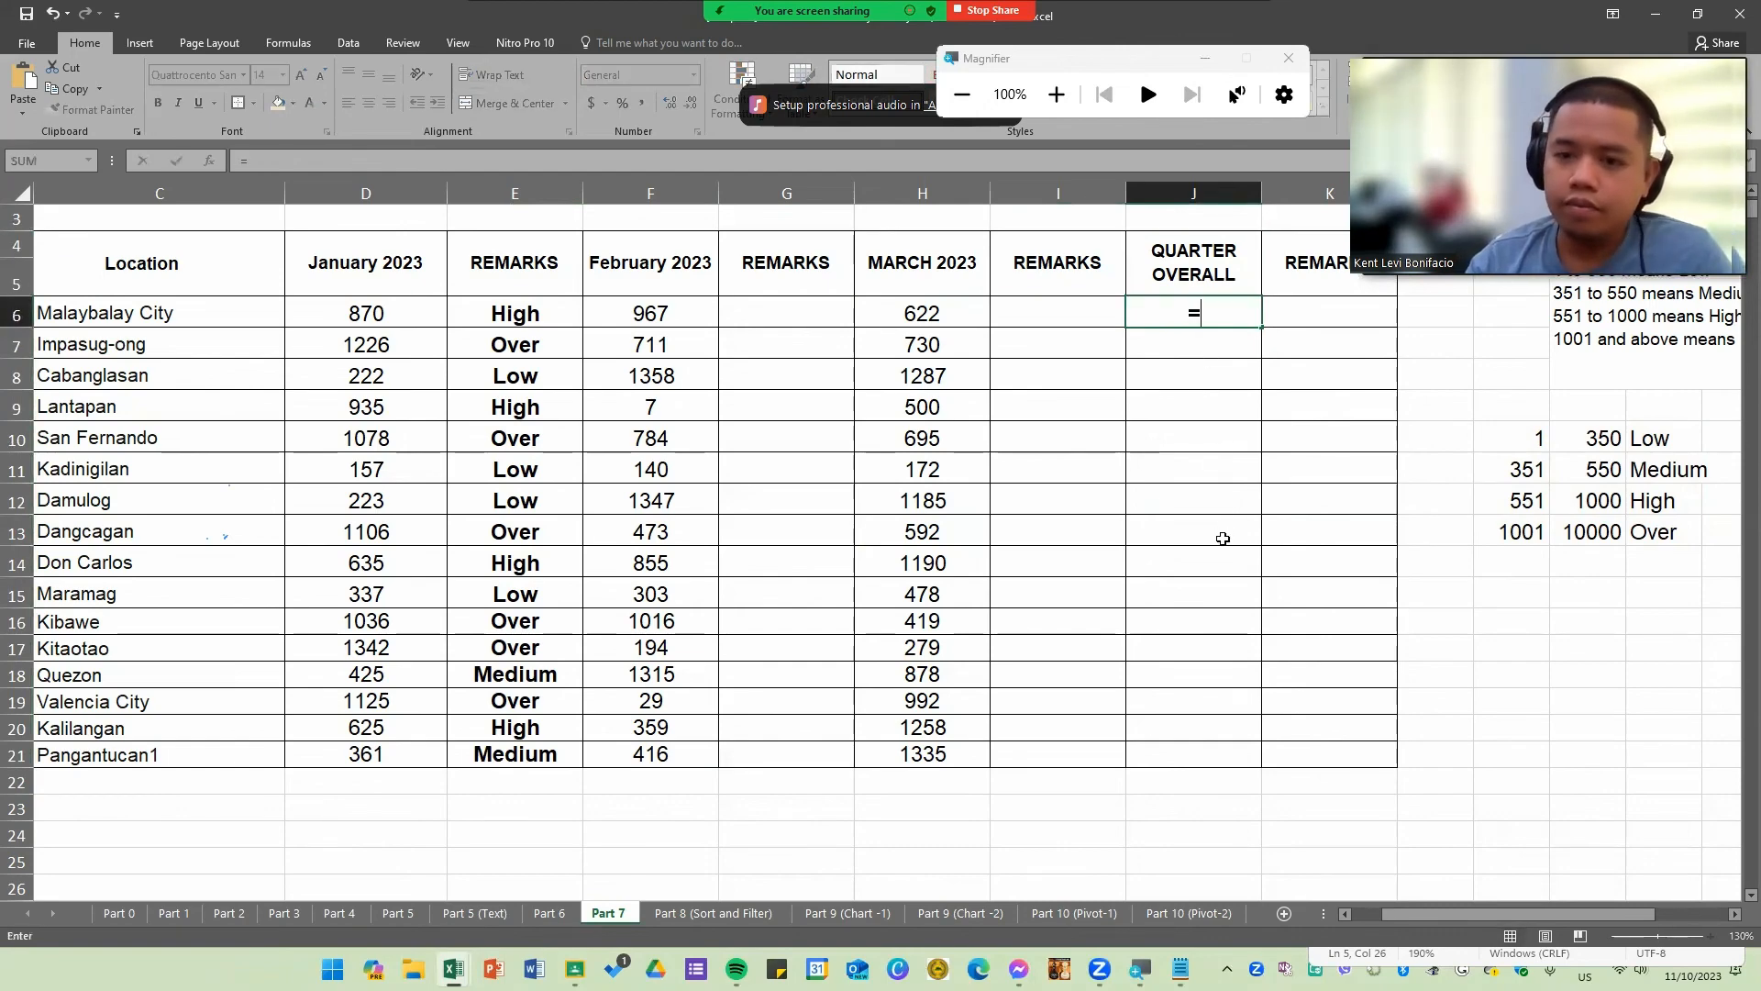
{"action": "type", "text": "aver"}
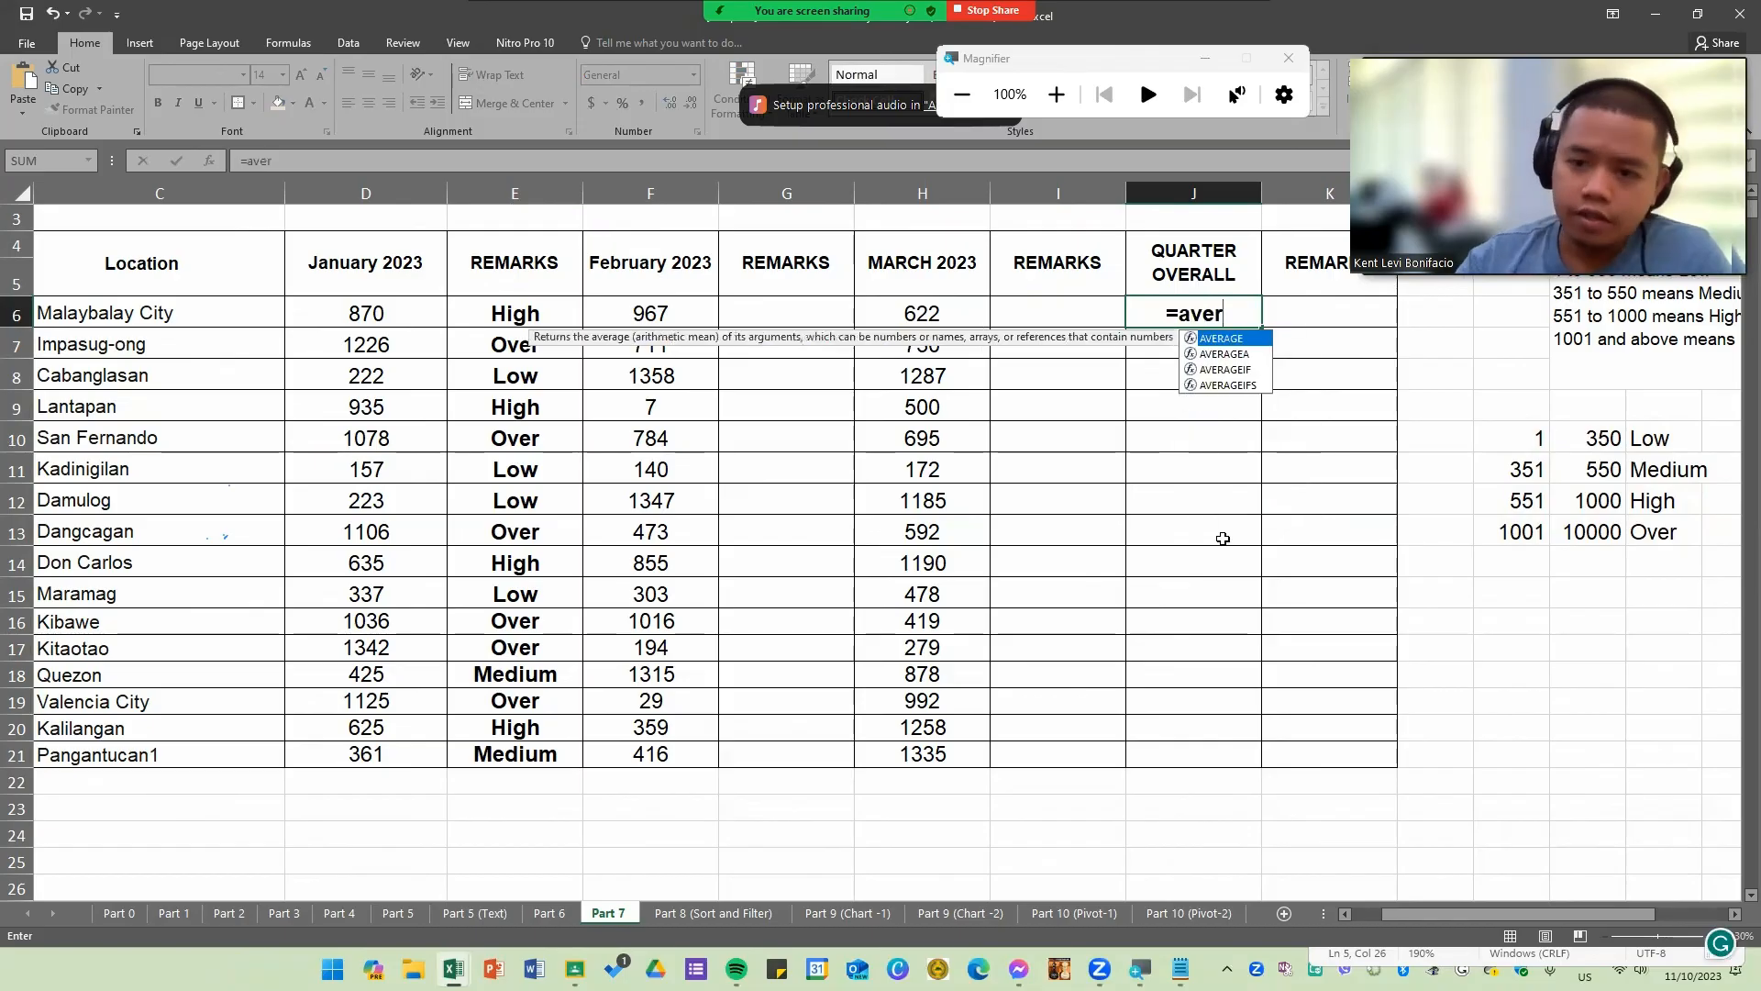
{"action": "key", "text": "Tab"}
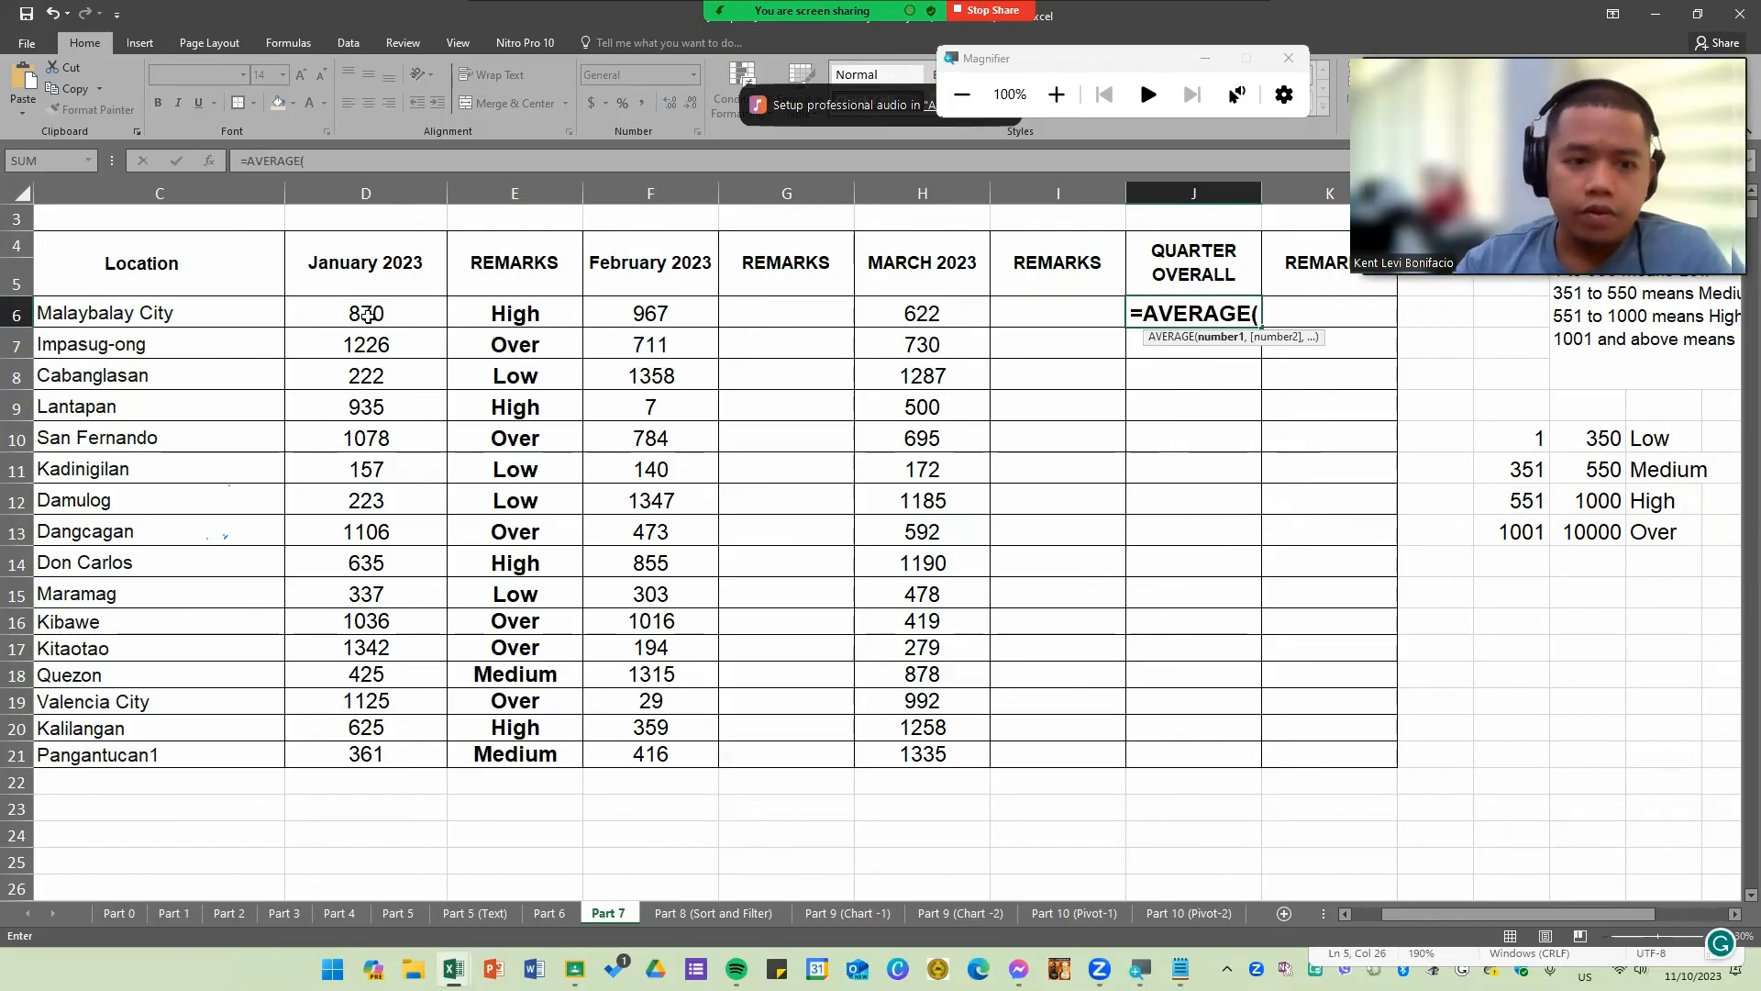
{"action": "left_click", "coordinate": [368, 317]}
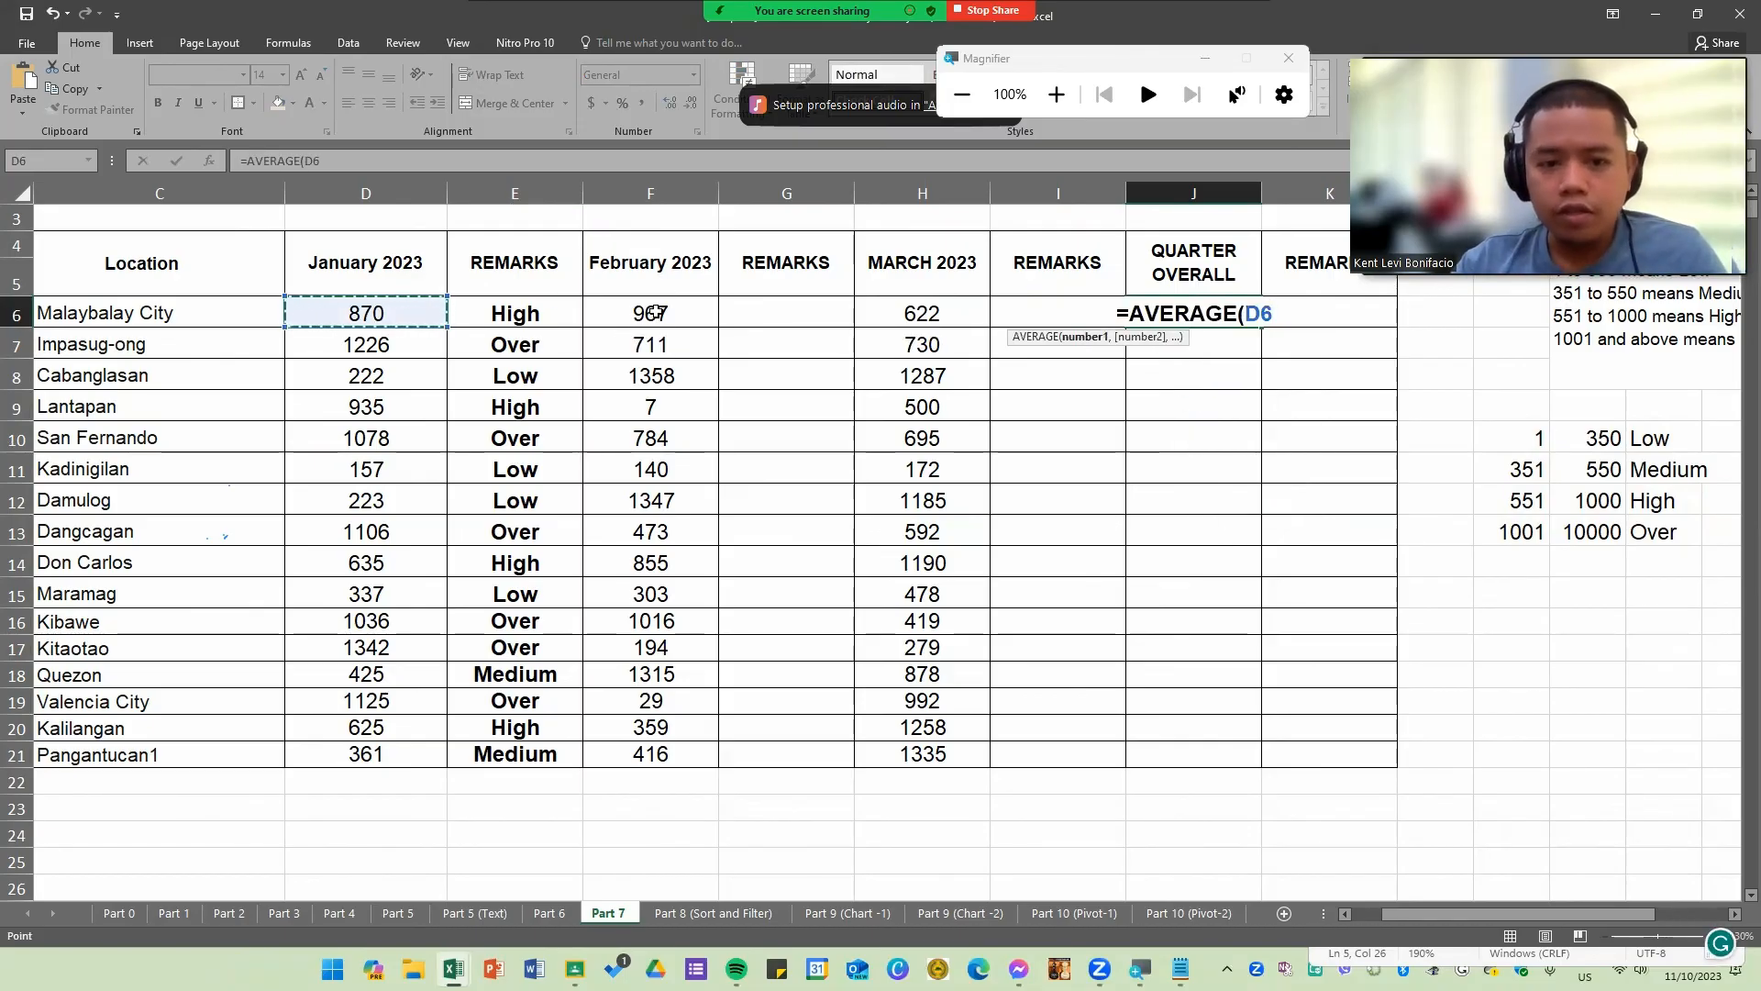
{"action": "type", "text": ","}
{"action": "left_click", "coordinate": [661, 315]}
{"action": "type", "text": ","}
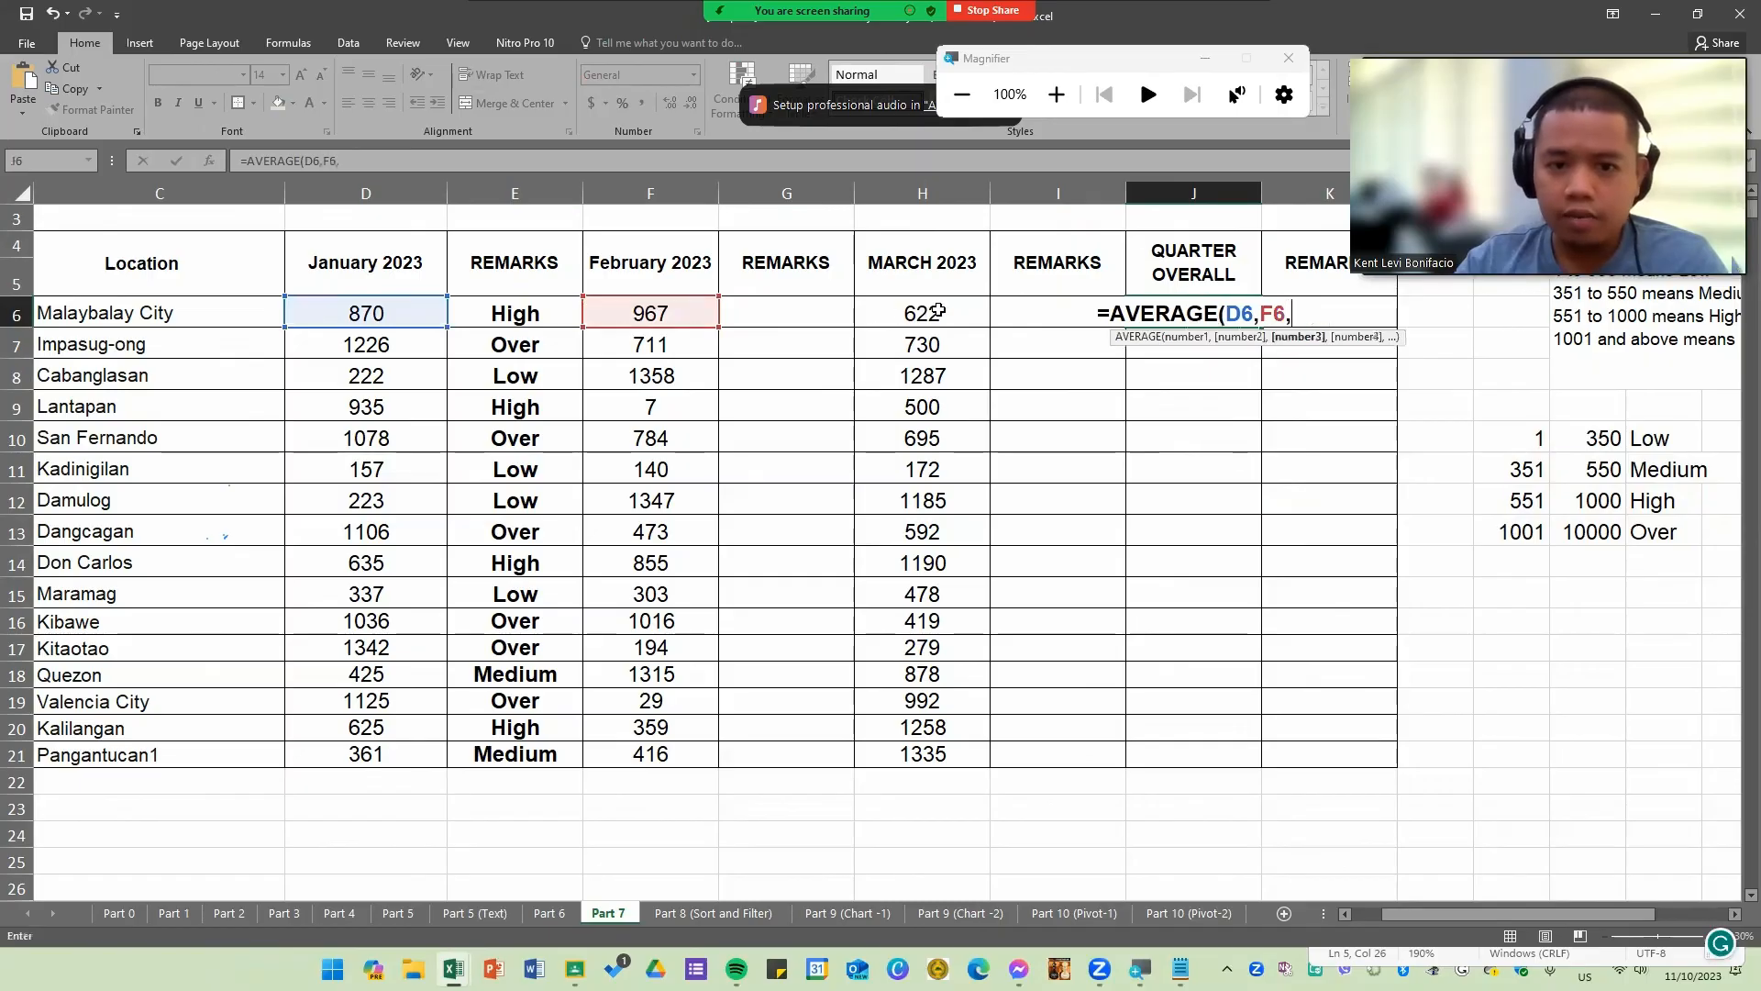
{"action": "left_click", "coordinate": [869, 315]}
{"action": "key", "text": "Return"}
Step: Fill the AVERAGE formula down the QUARTER OVERALL column through row 21 and format it to two decimal places
{"action": "left_click", "coordinate": [1243, 318]}
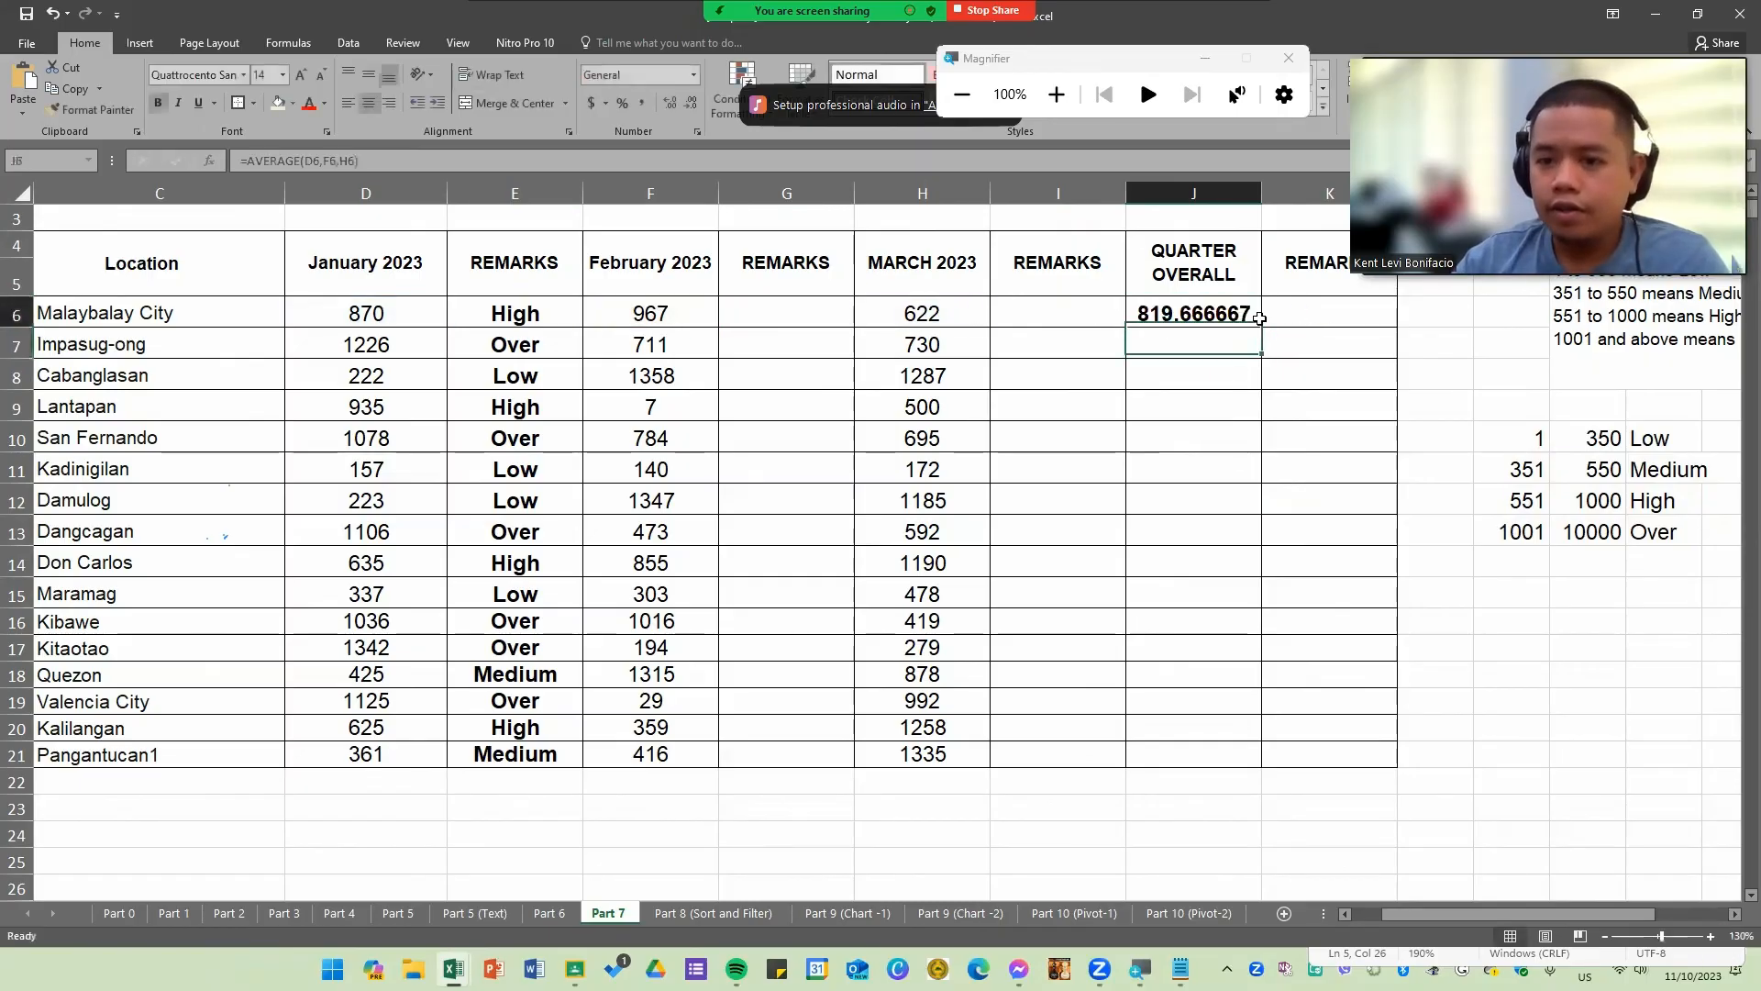
{"action": "double_click", "coordinate": [1262, 328]}
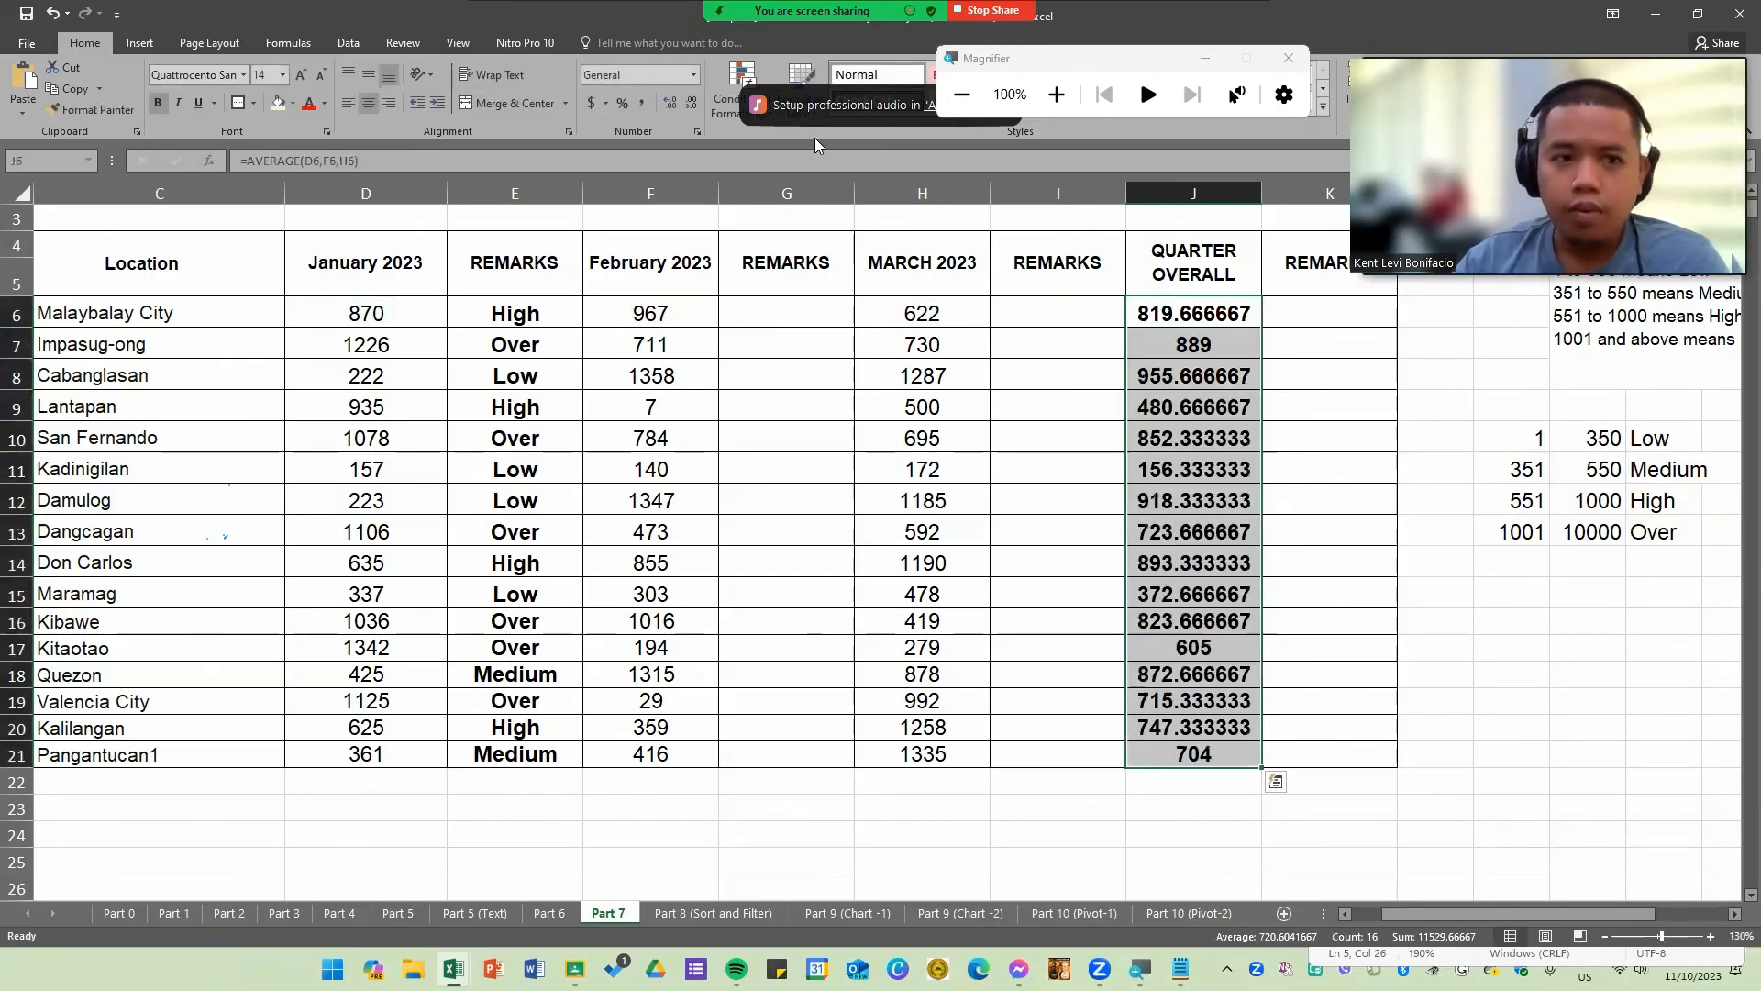
{"action": "left_click", "coordinate": [690, 103]}
{"action": "left_click", "coordinate": [690, 102]}
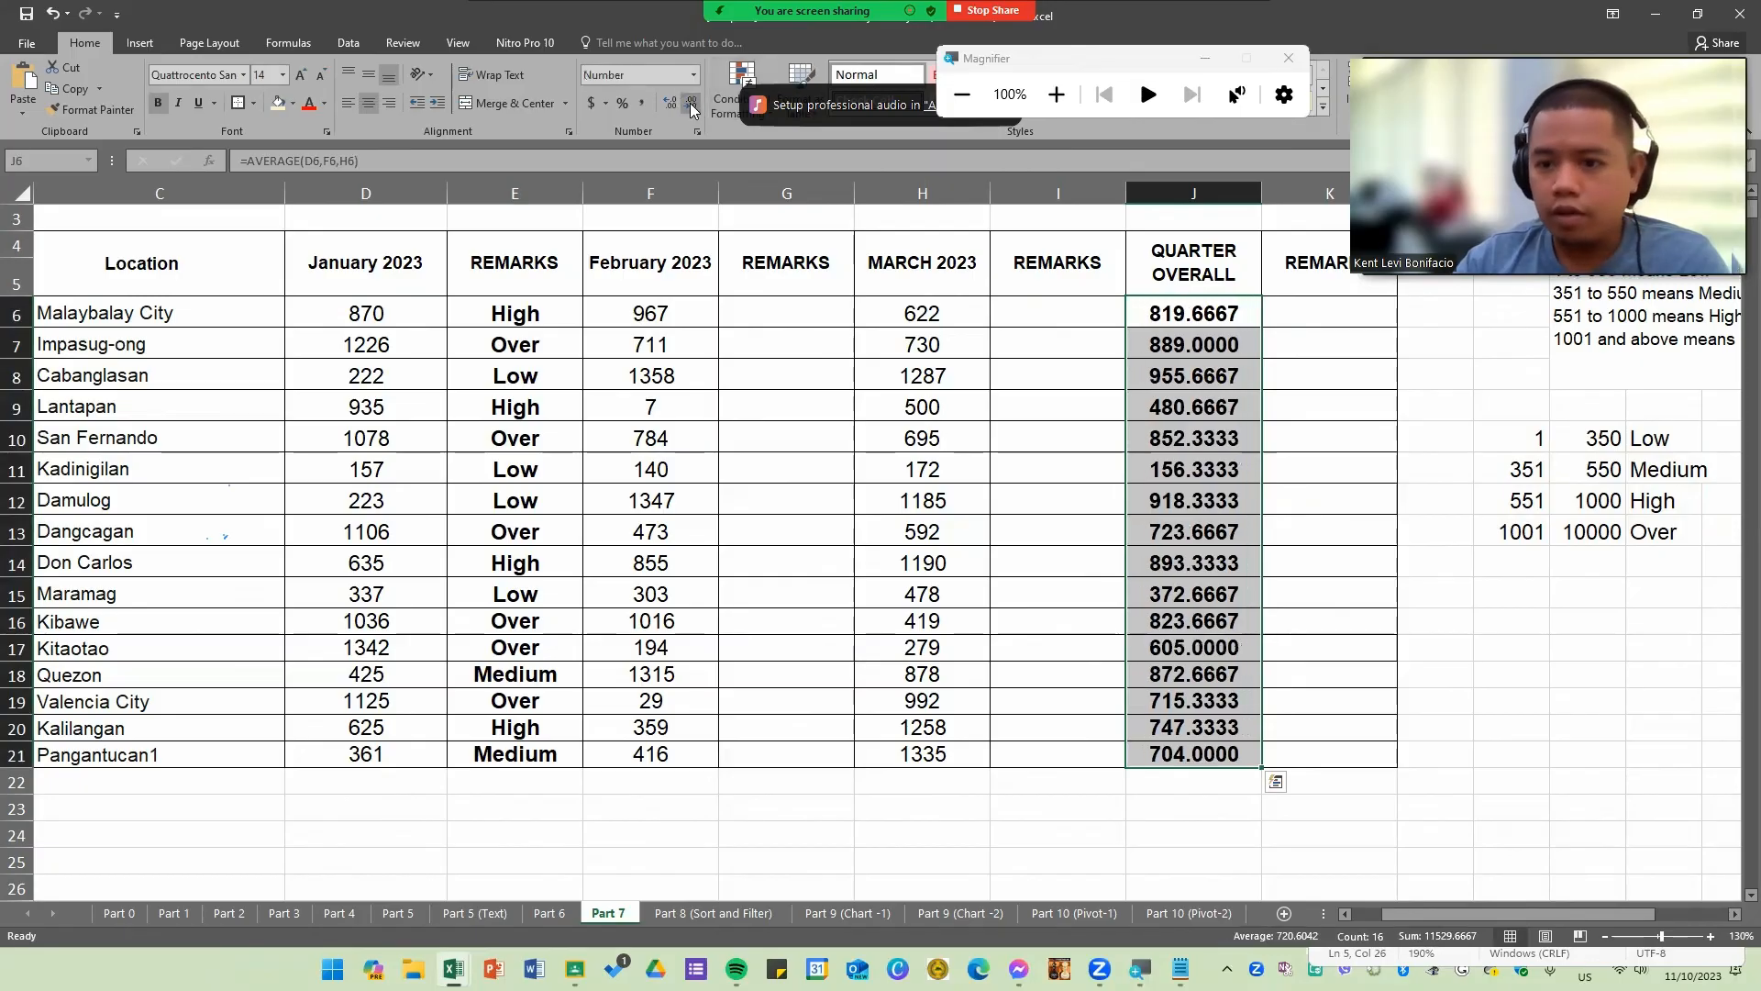
{"action": "left_click", "coordinate": [691, 103]}
{"action": "left_click", "coordinate": [690, 103]}
{"action": "left_click", "coordinate": [691, 103]}
{"action": "left_click", "coordinate": [671, 103]}
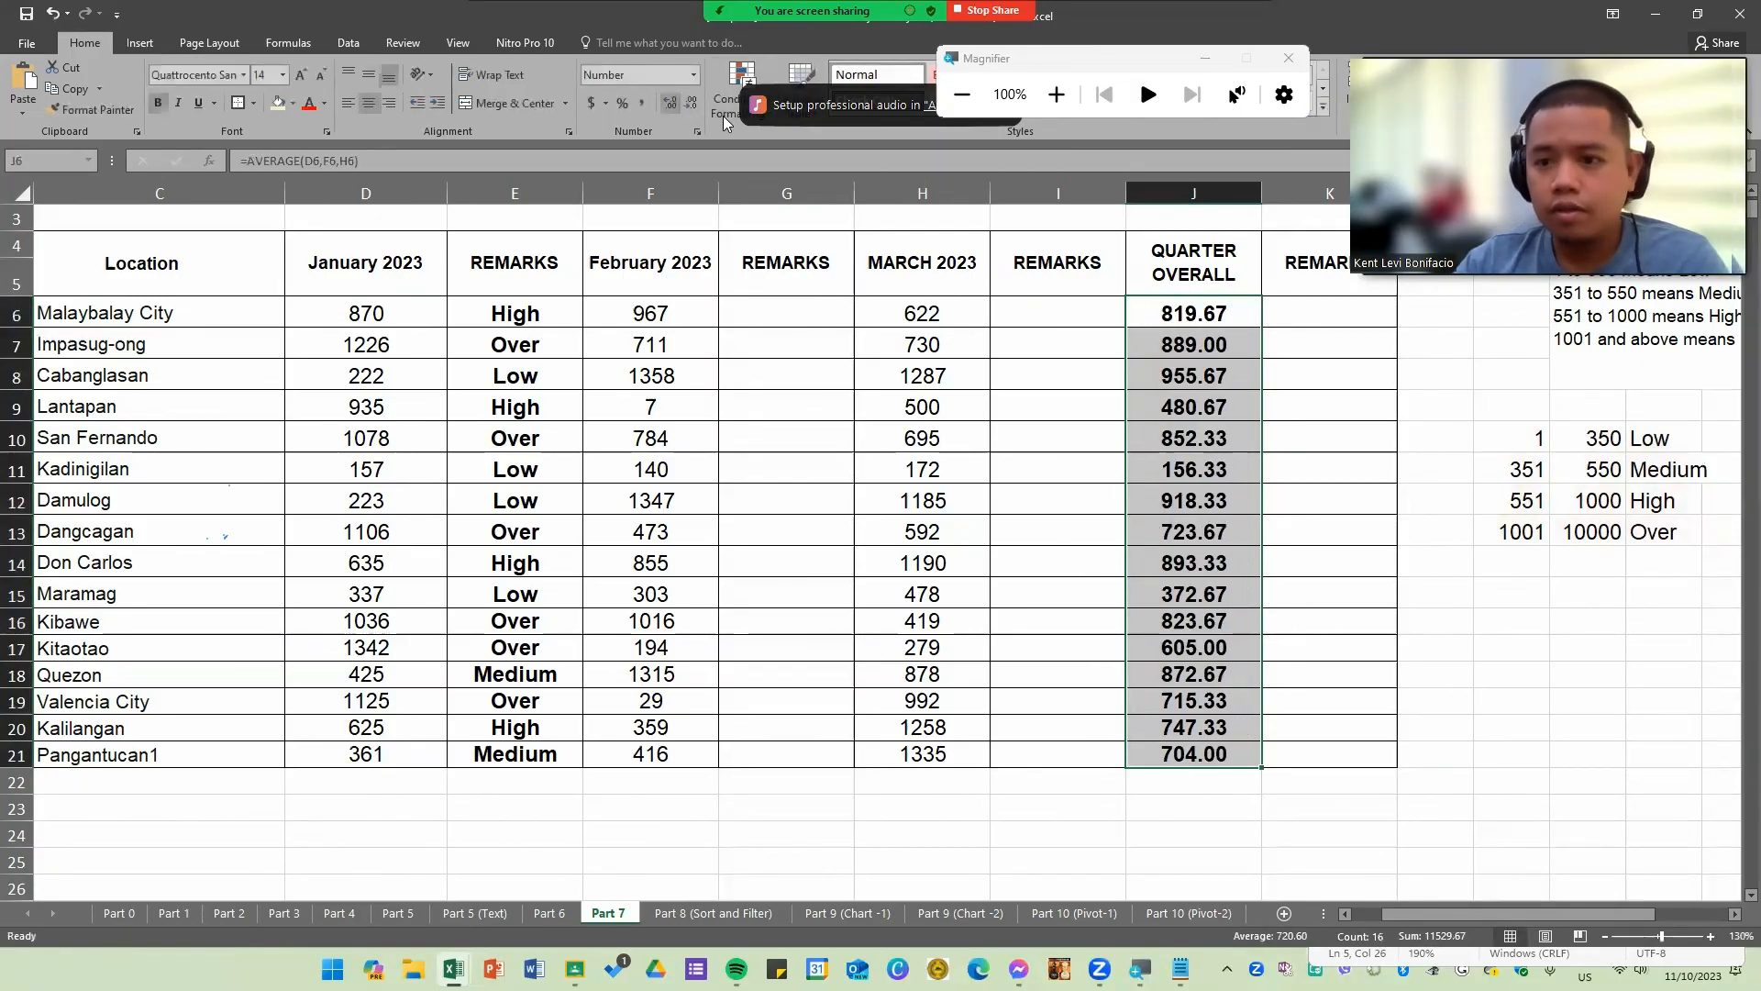
Step: Enter =LOOKUP(J6,$M$10:$O$13) in the quarter REMARKS cell K6 and fill it down through row 21
{"action": "left_click_drag", "start_coordinate": [1302, 328], "coordinate": [1334, 749]}
{"action": "left_click", "coordinate": [1581, 532]}
{"action": "left_click", "coordinate": [1360, 309]}
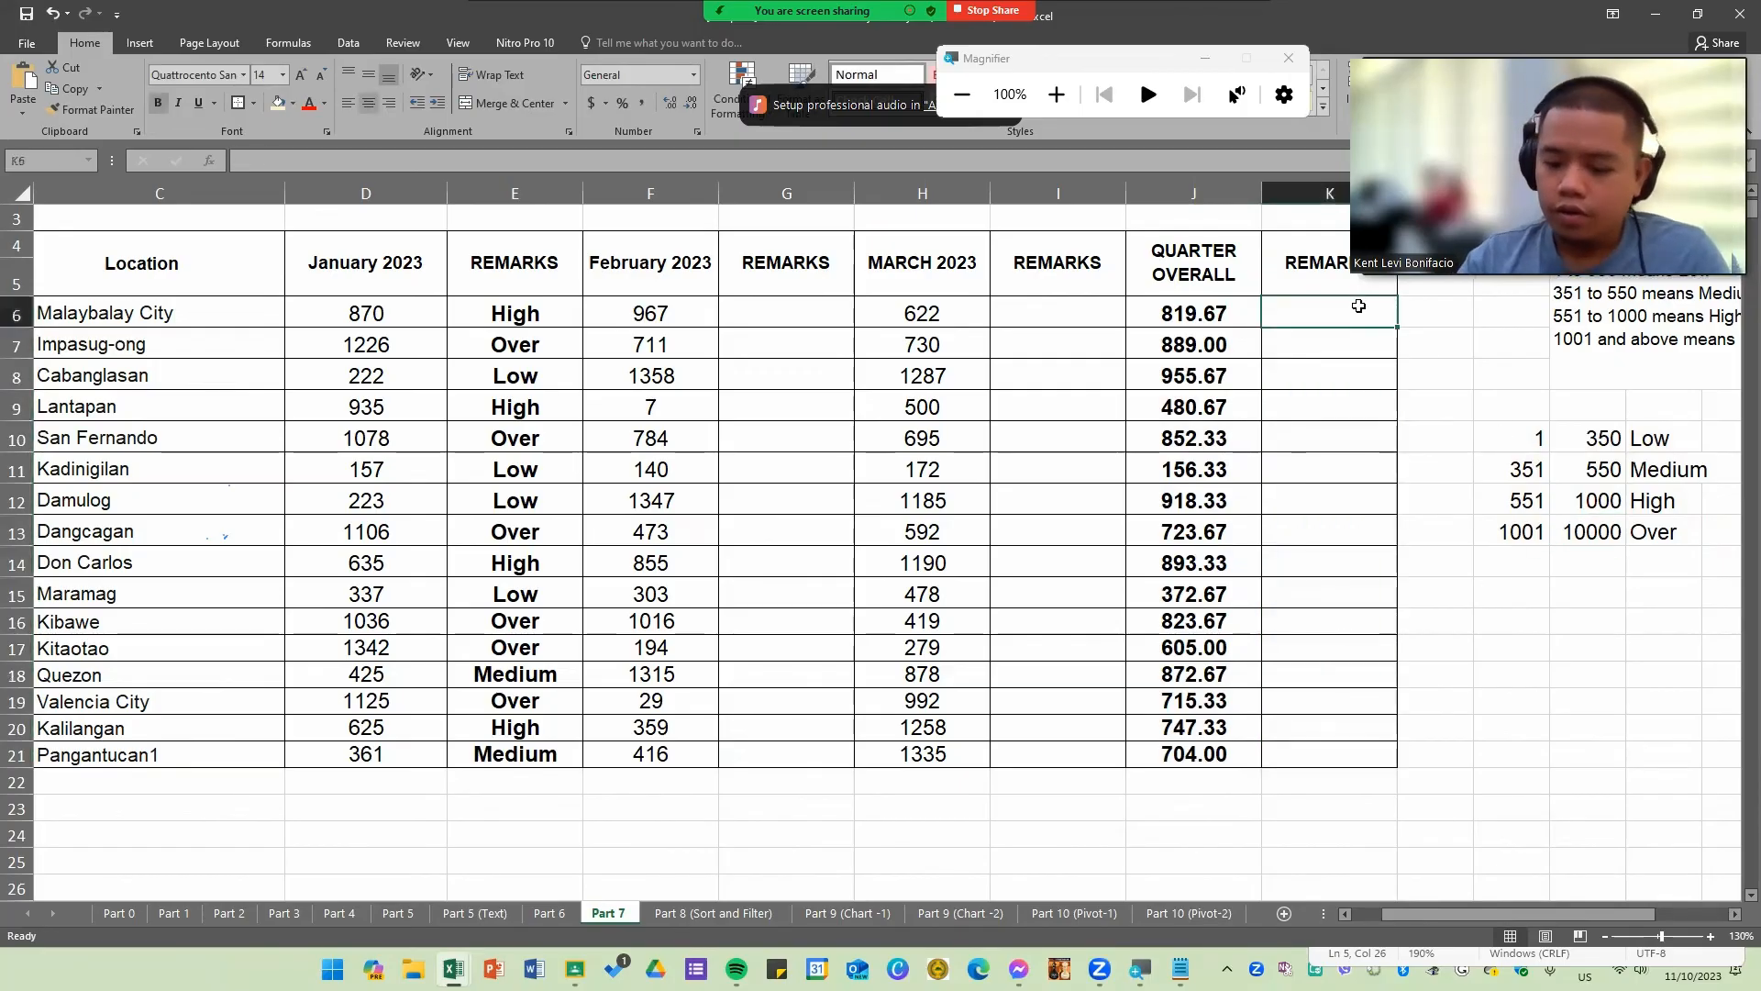
{"action": "type", "text": "=loo"}
{"action": "key", "text": "Tab"}
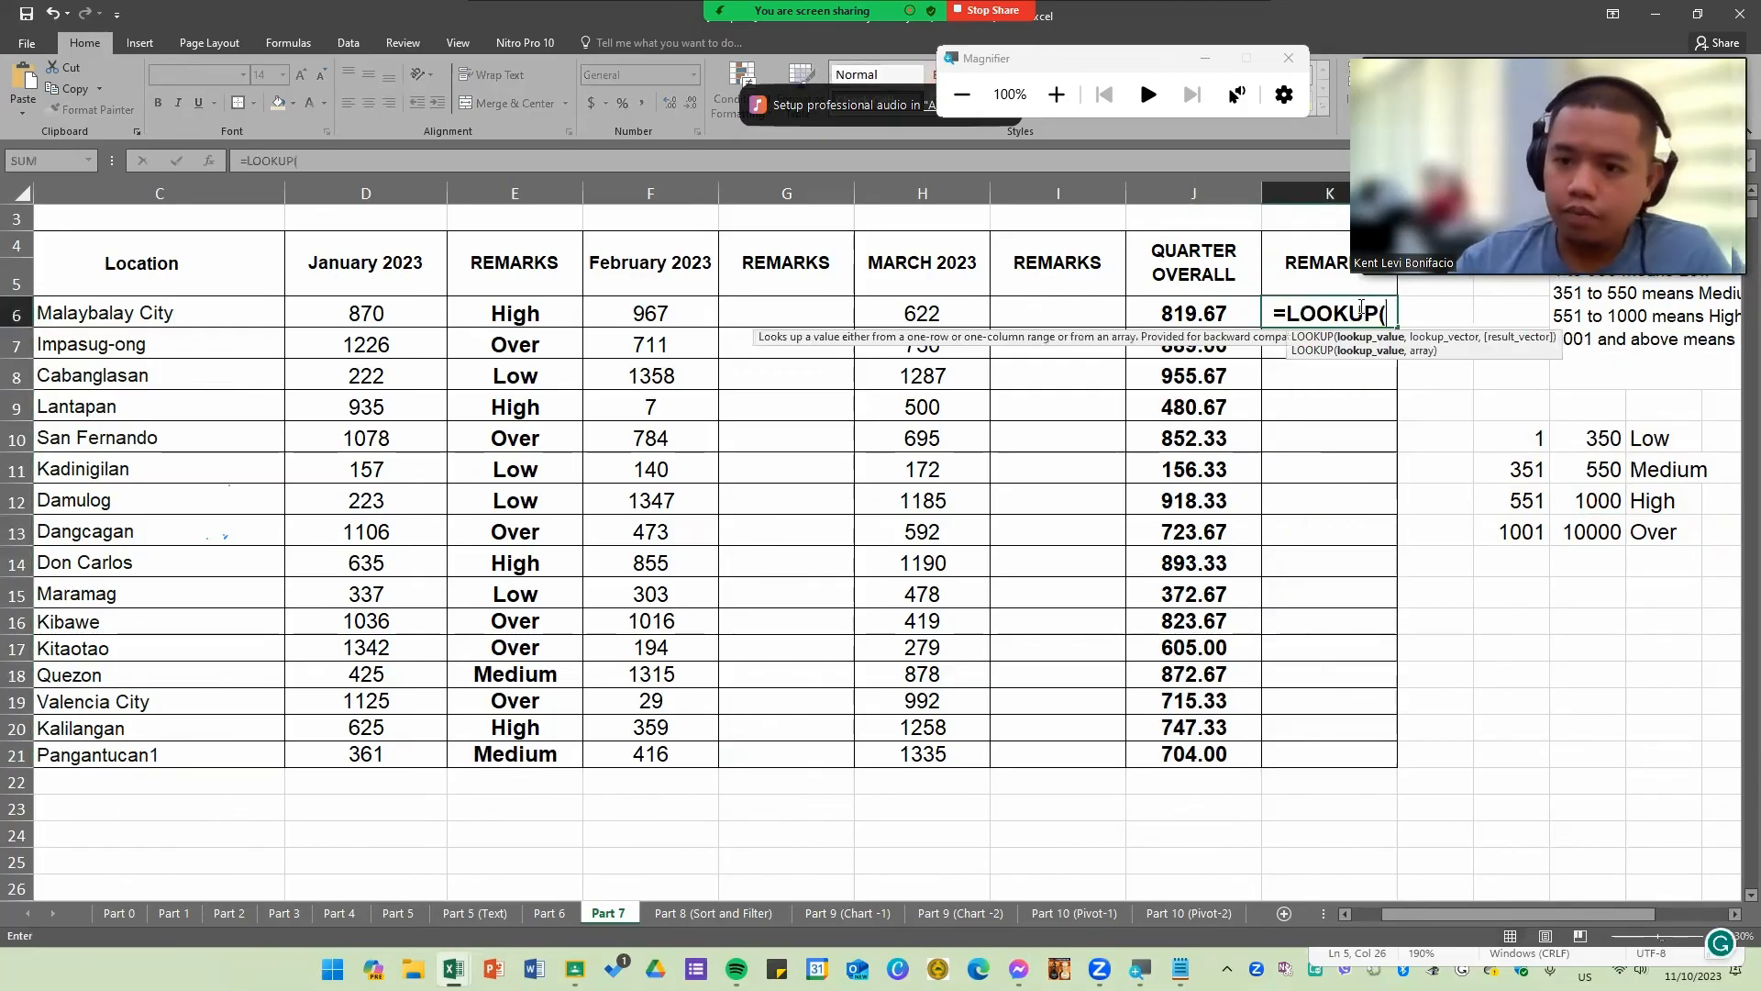
{"action": "left_click", "coordinate": [1222, 311]}
{"action": "type", "text": ","}
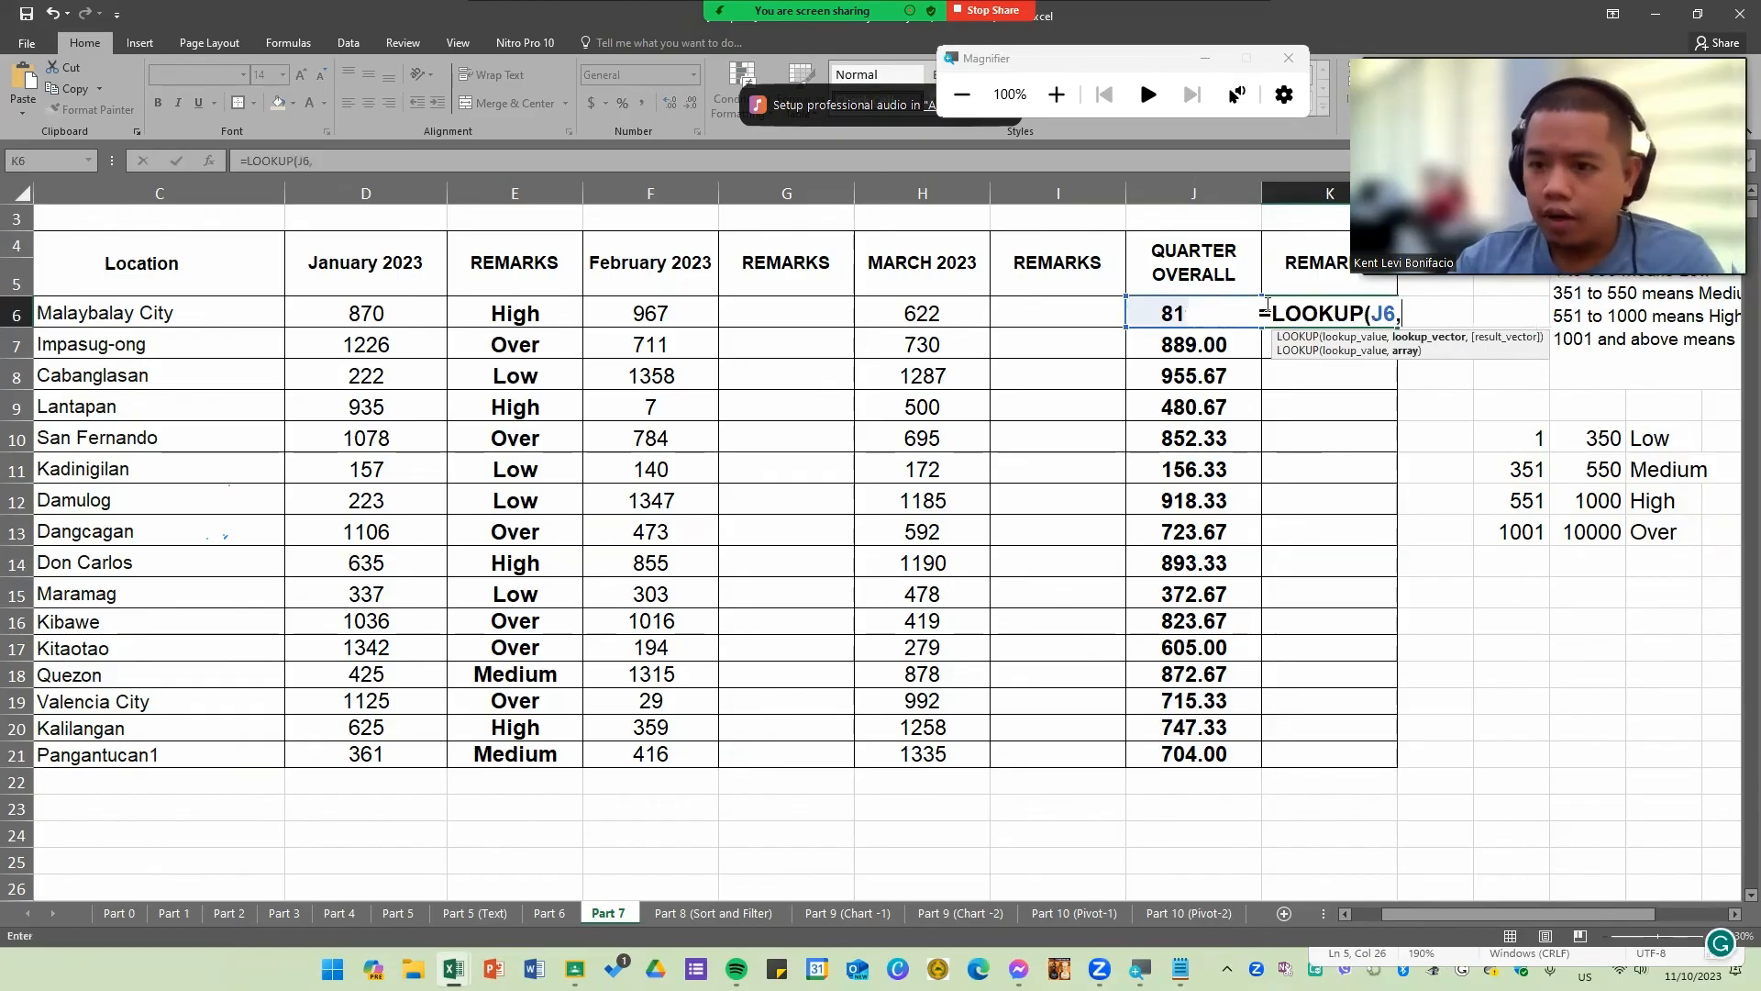
{"action": "left_click_drag", "start_coordinate": [1533, 443], "coordinate": [1669, 532]}
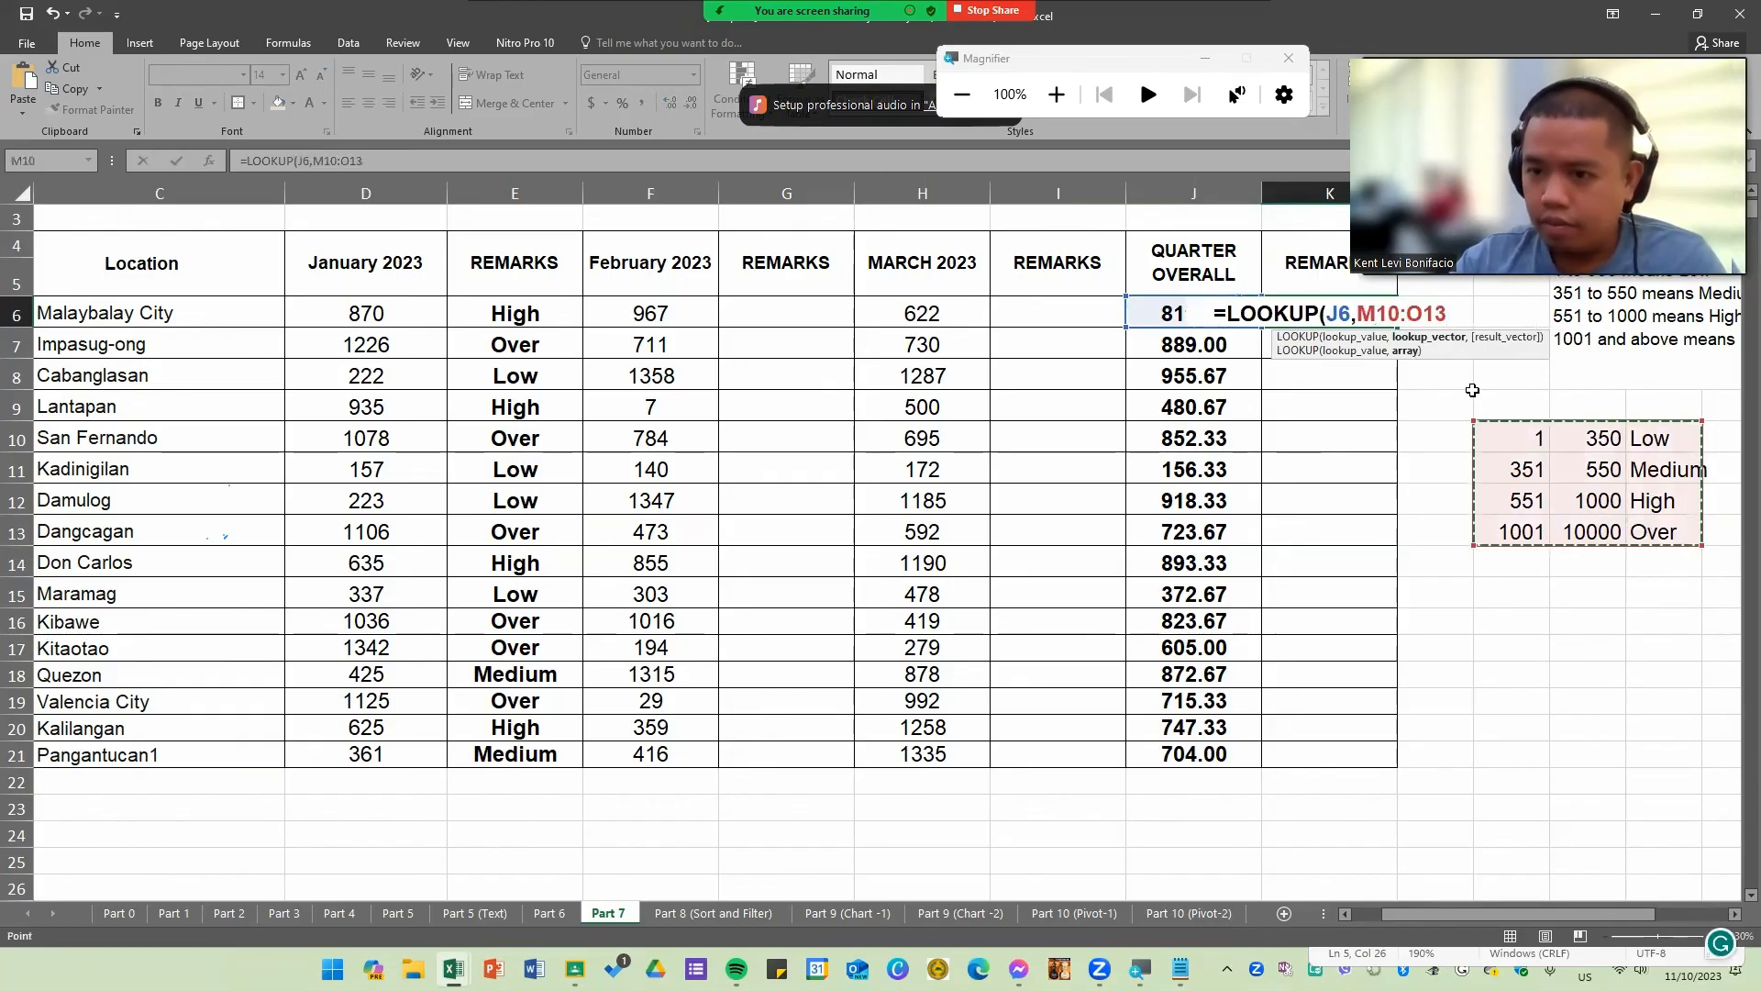
{"action": "left_click", "coordinate": [1364, 313]}
{"action": "type", "text": "$M"}
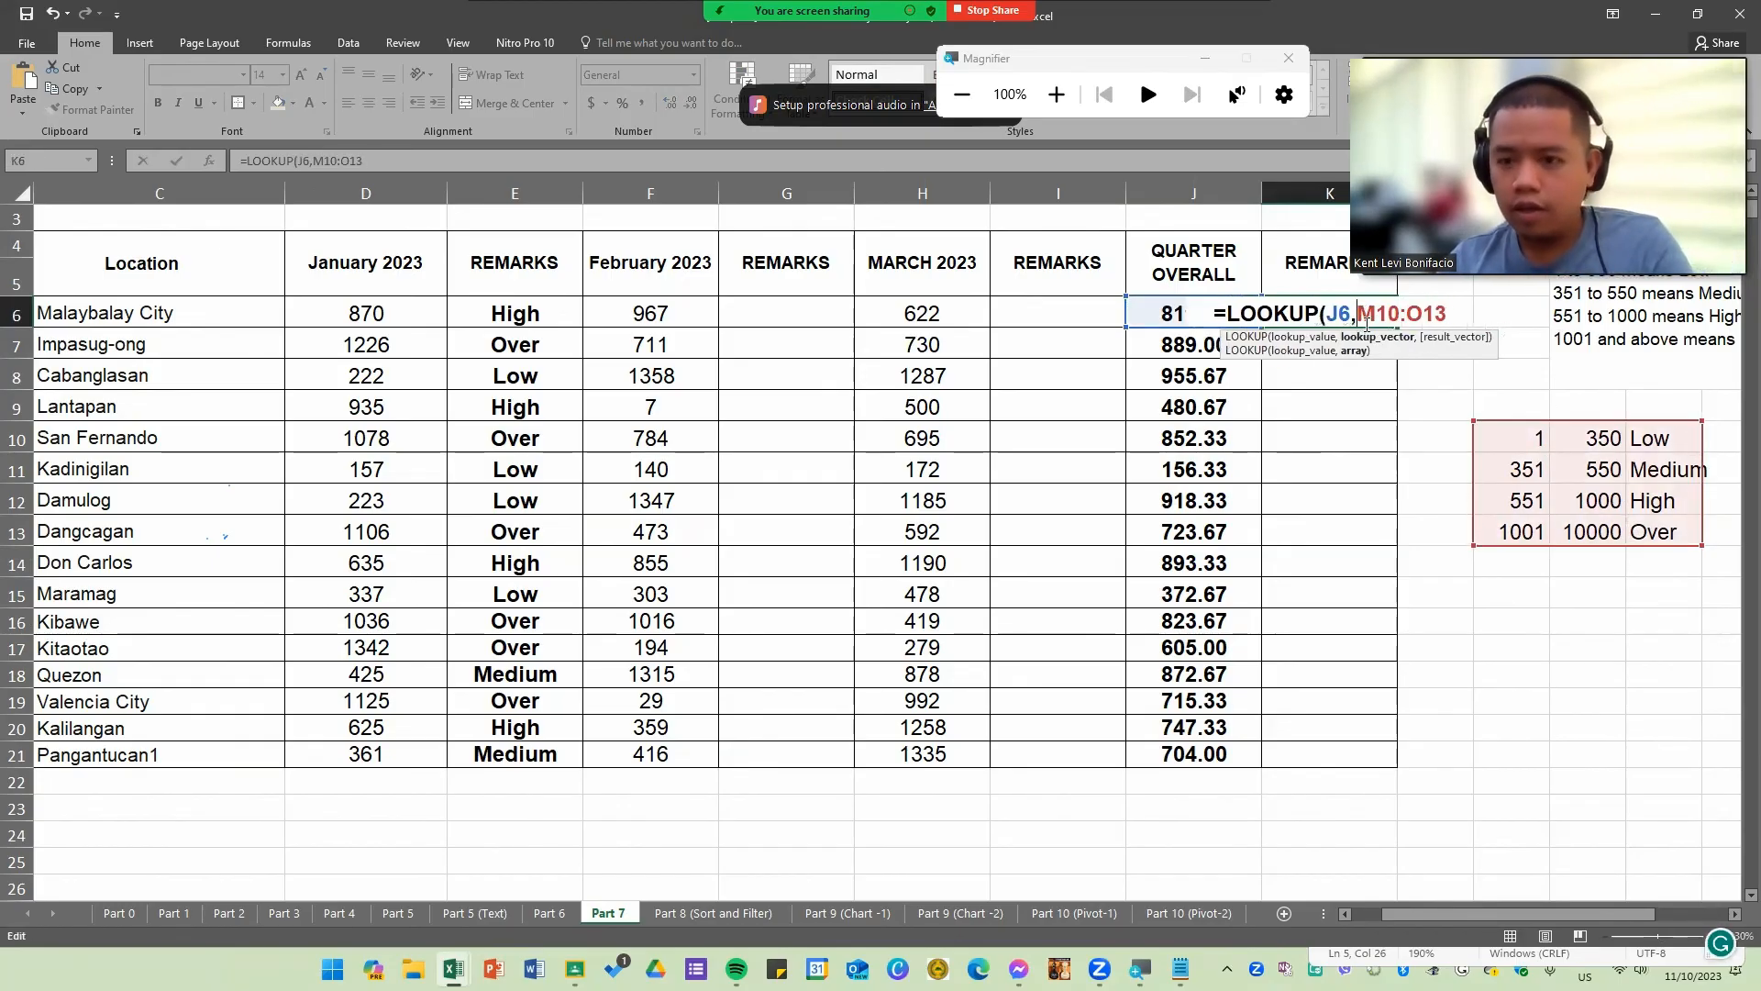
{"action": "type", "text": "$10:"}
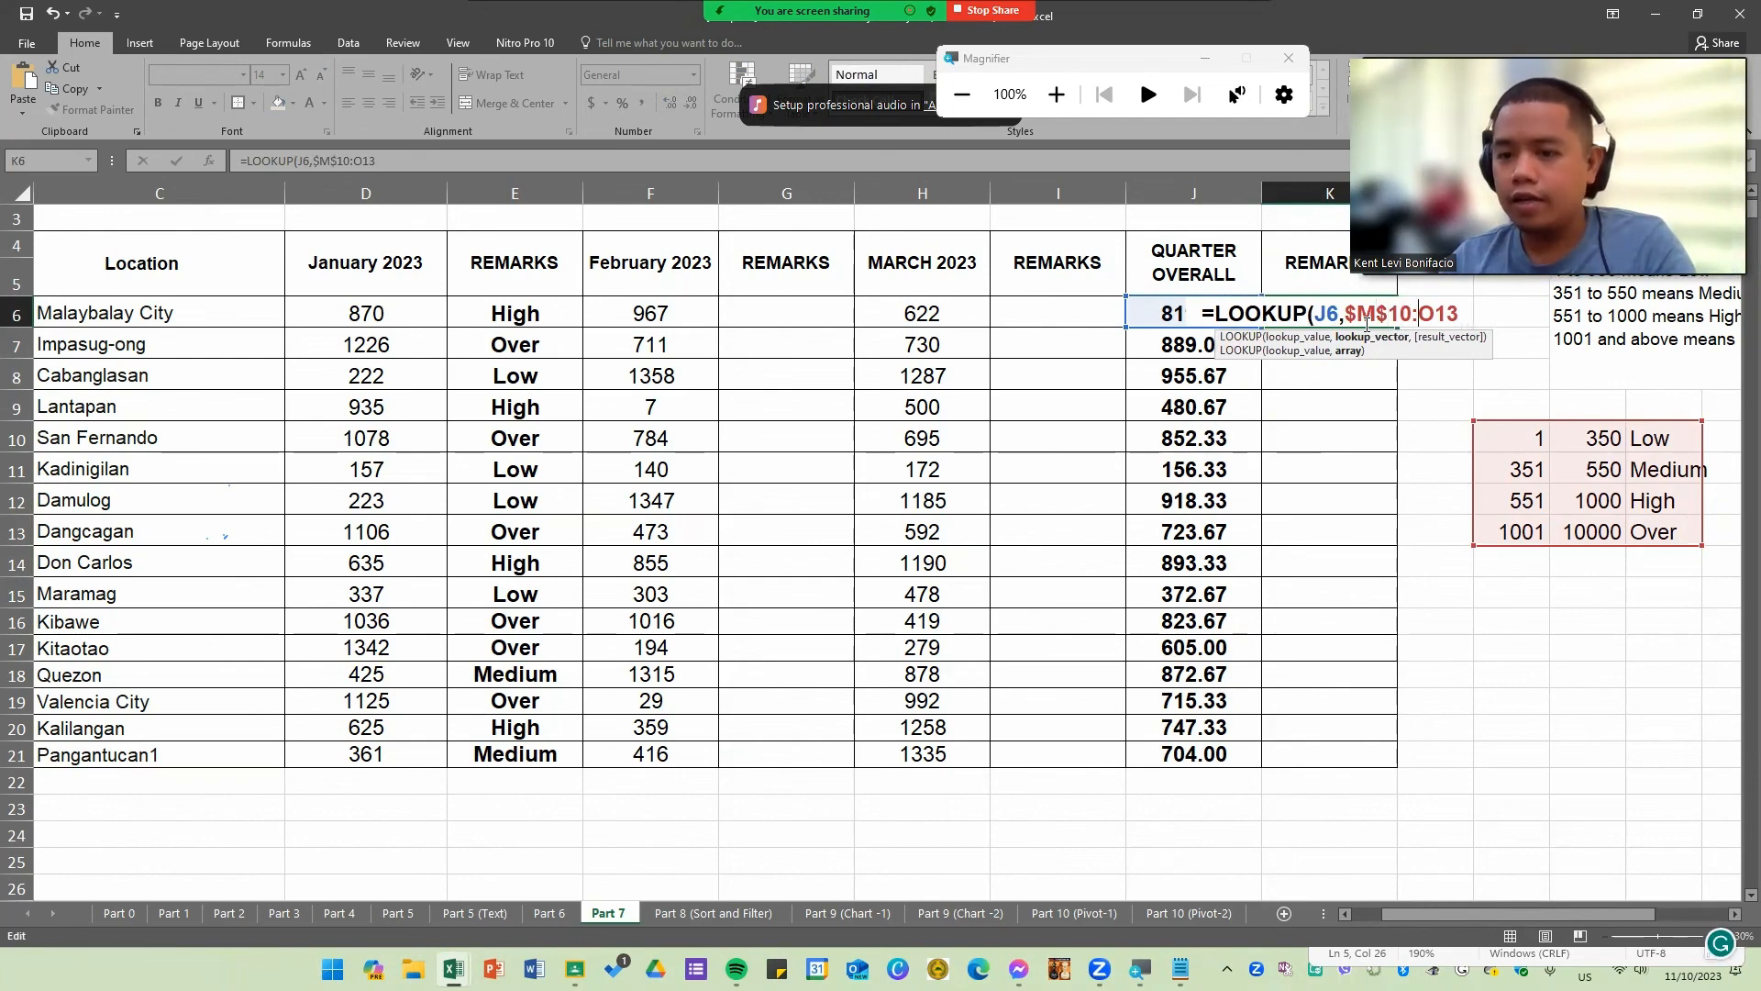
{"action": "type", "text": "$"}
{"action": "key", "text": "Right"}
{"action": "type", "text": "$"}
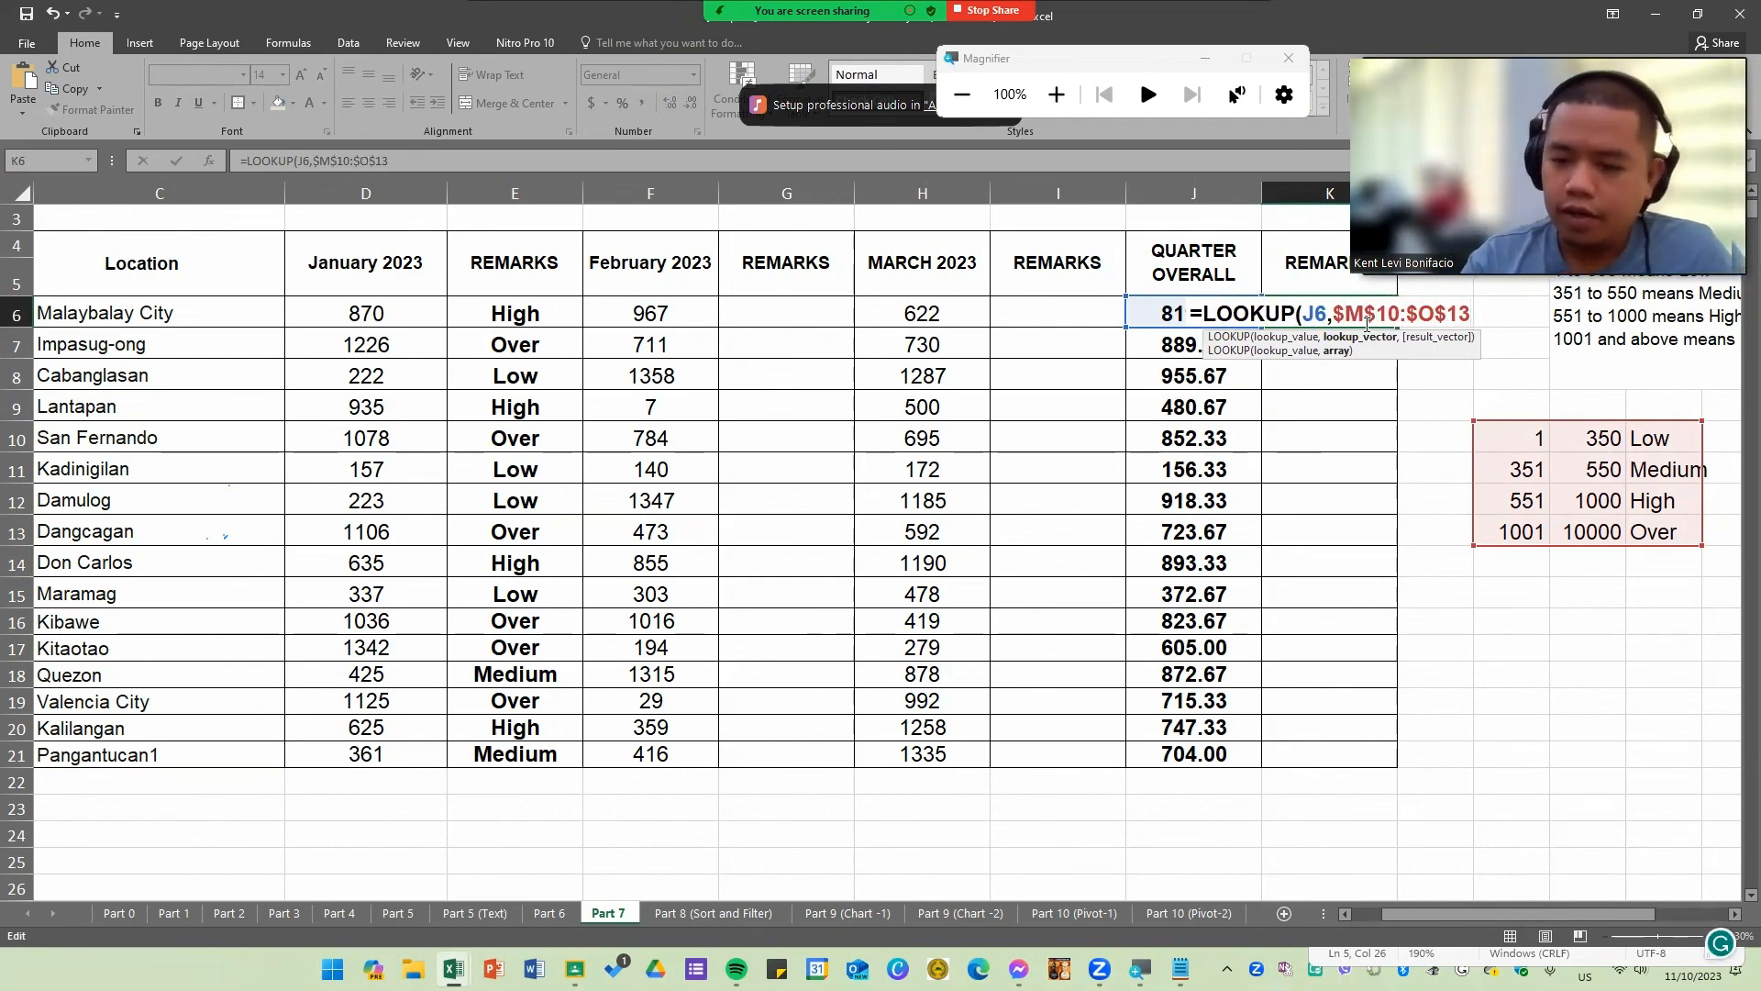
{"action": "key", "text": "ctrl+Return"}
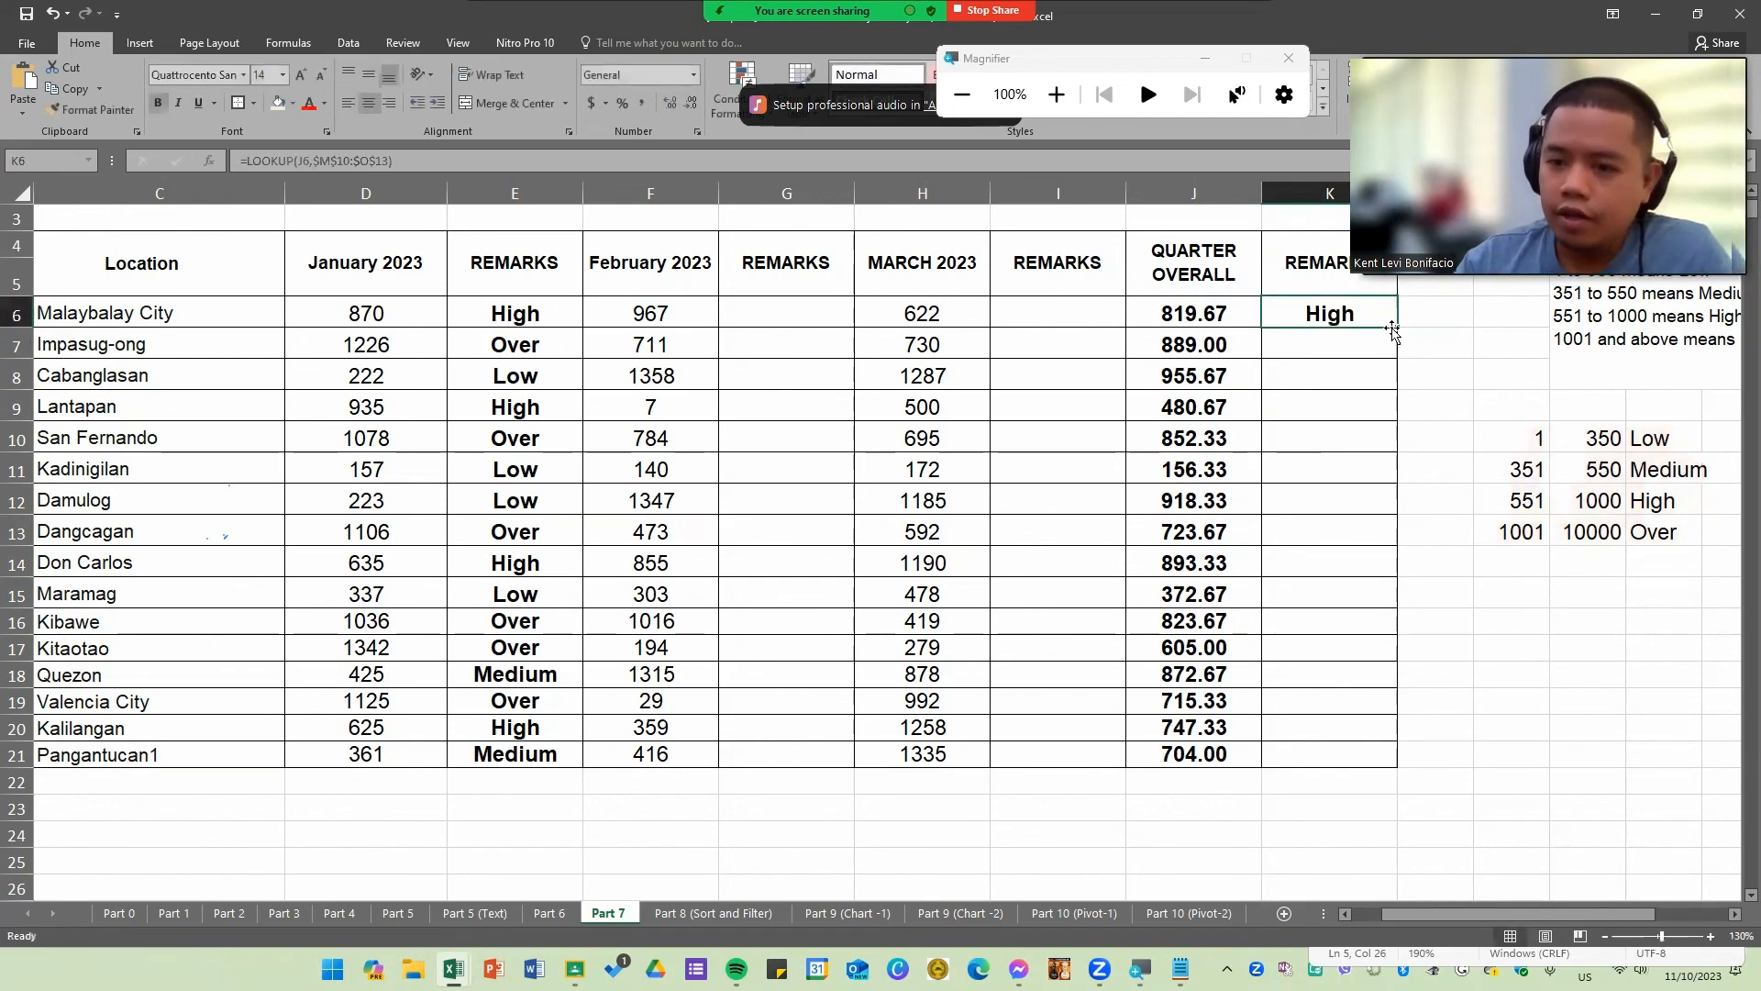
{"action": "double_click", "coordinate": [1394, 328]}
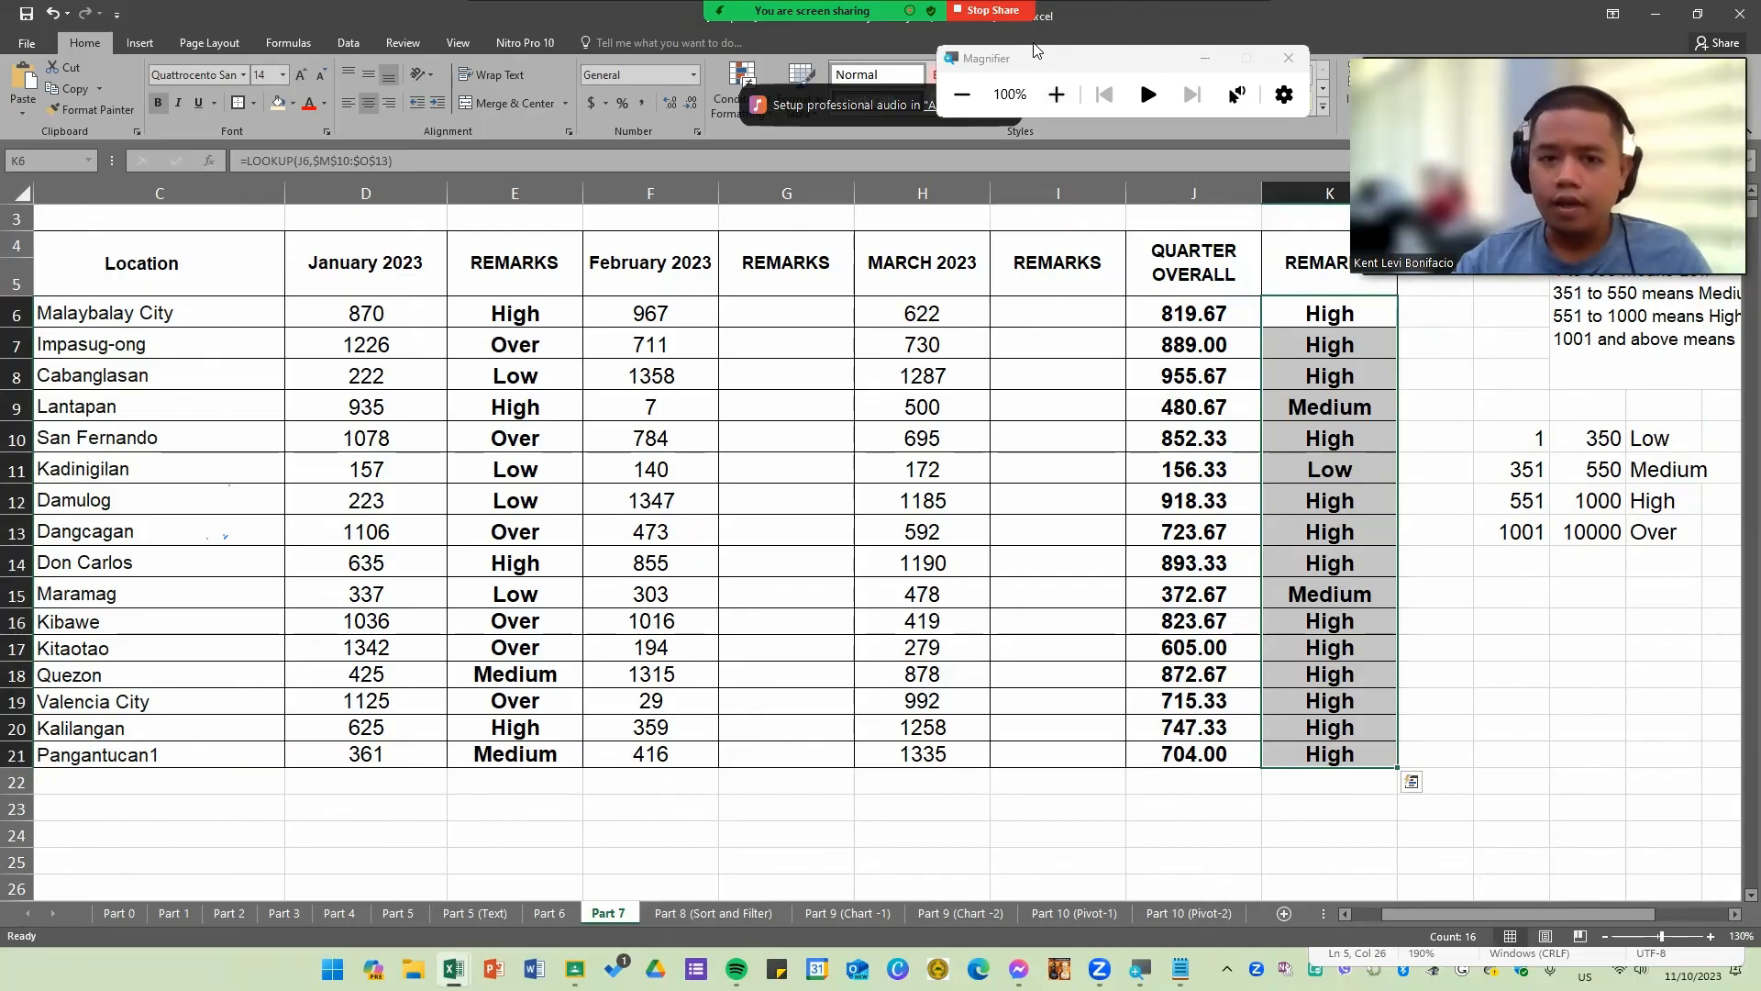
{"action": "key", "text": "alt+p"}
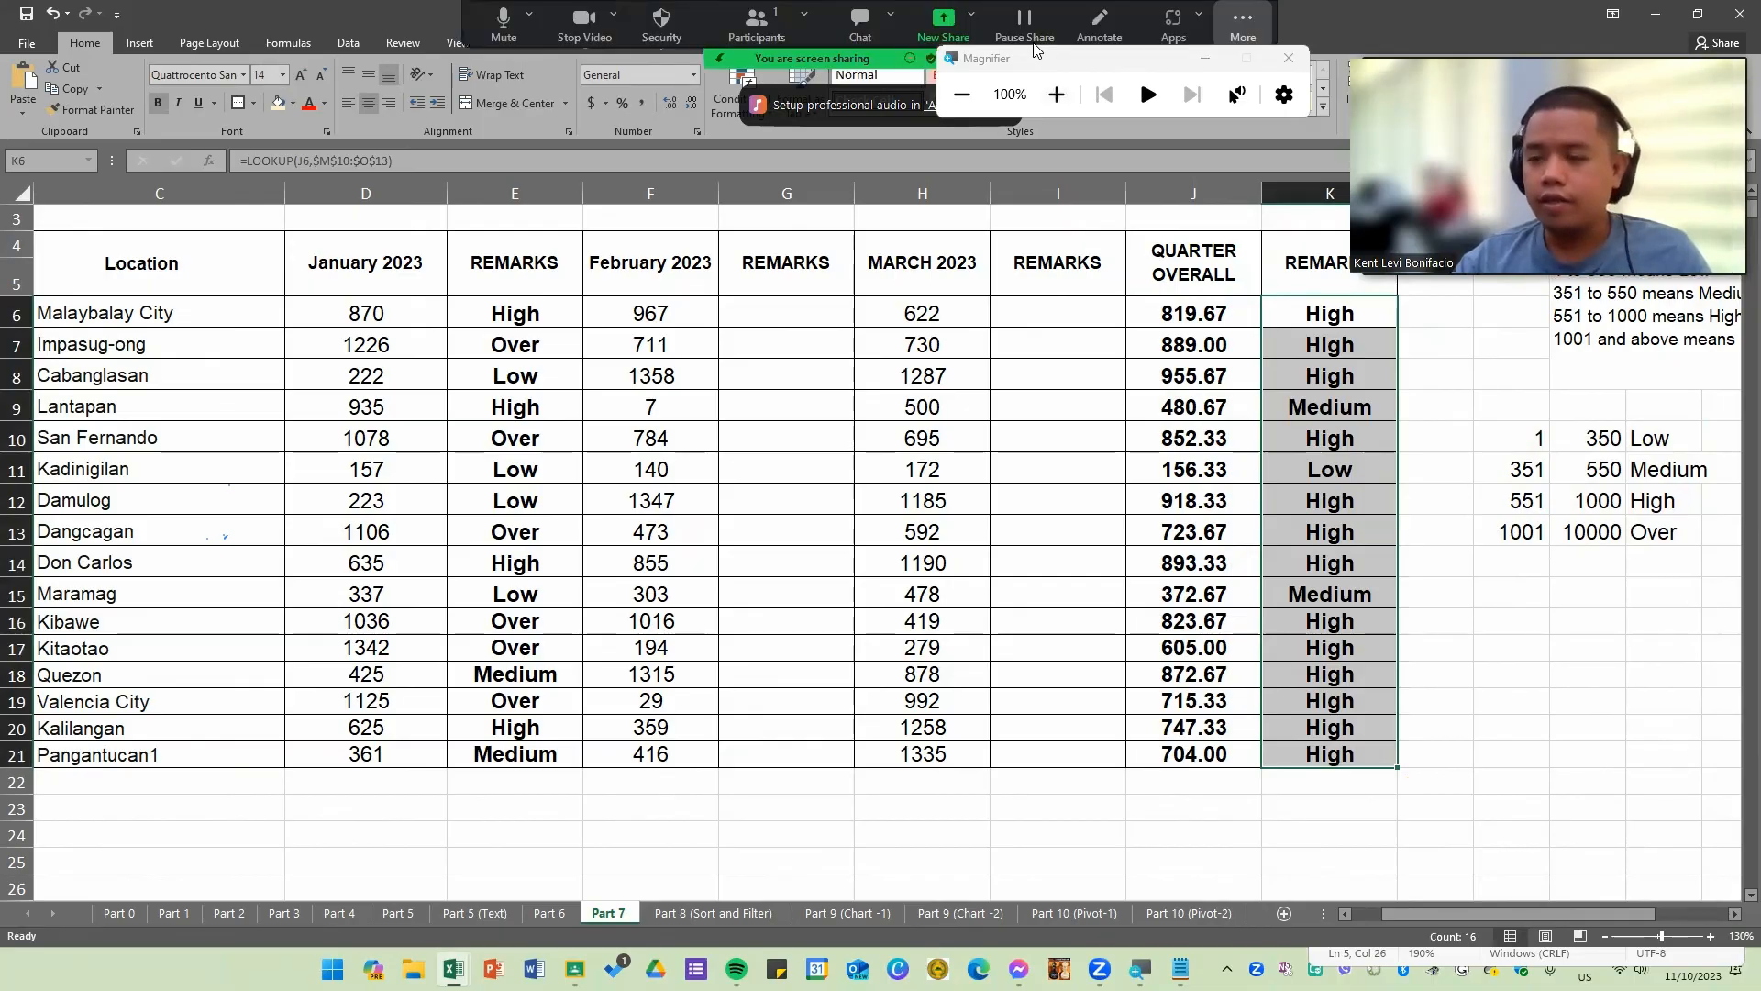
{"action": "left_click", "coordinate": [1034, 44]}
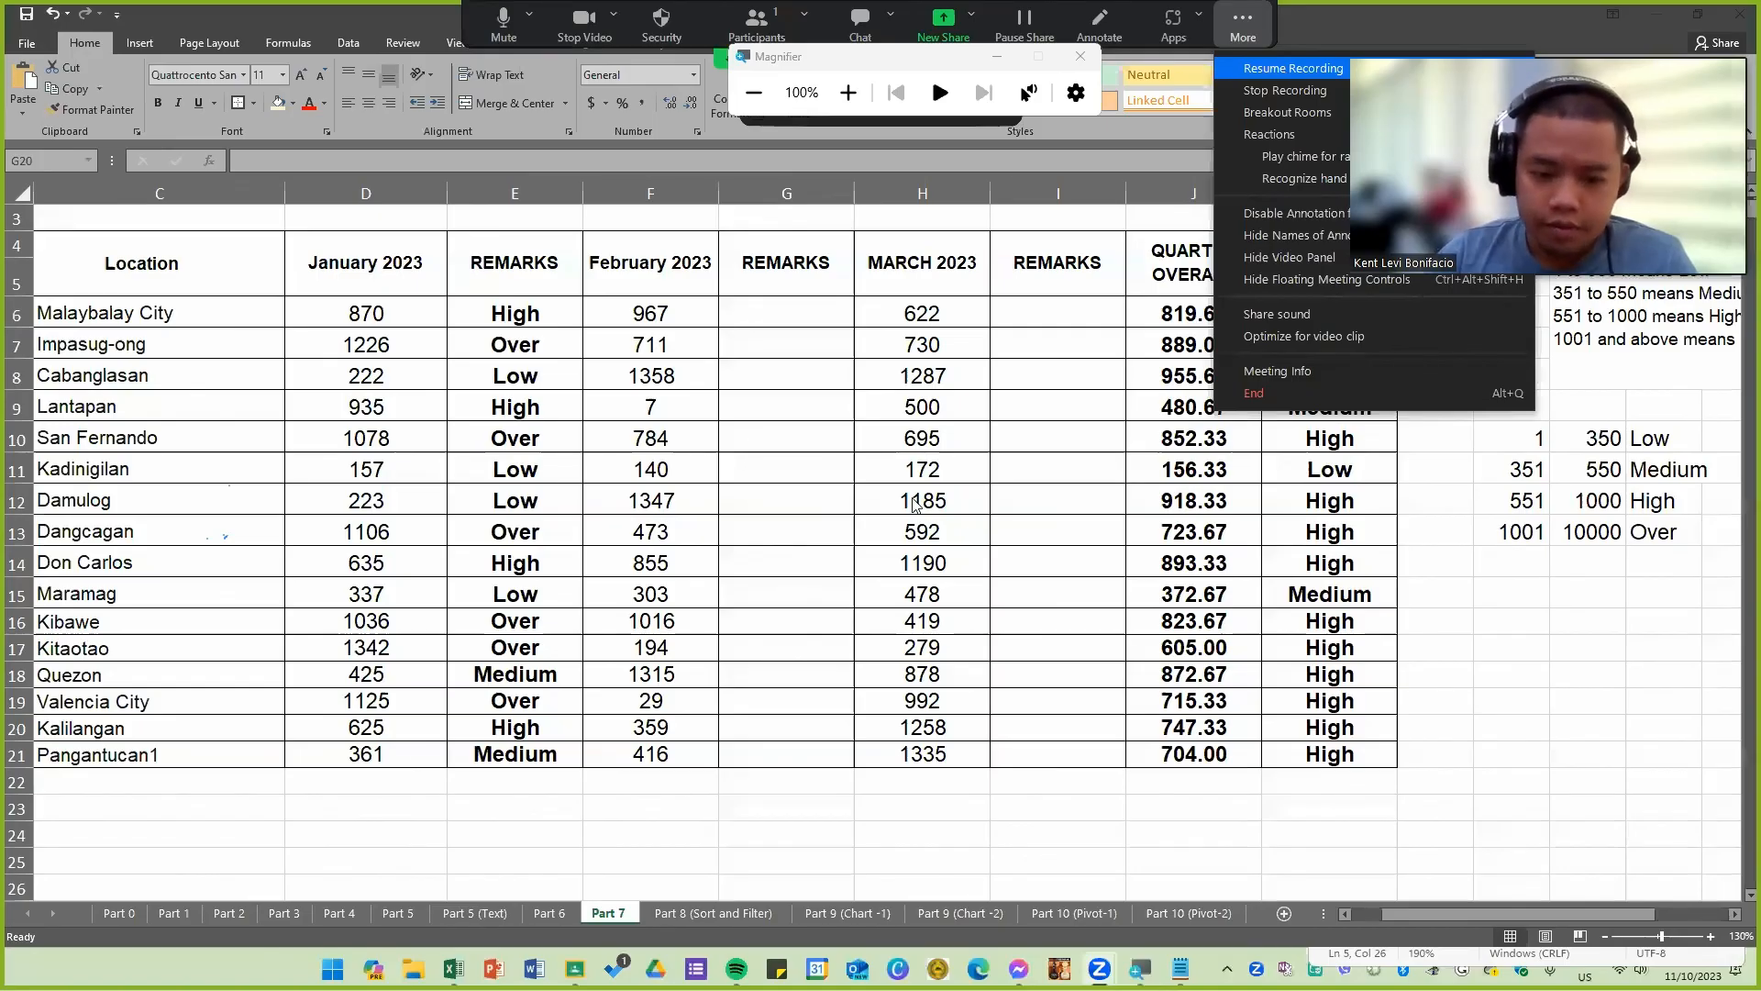
{"action": "left_click", "coordinate": [819, 479]}
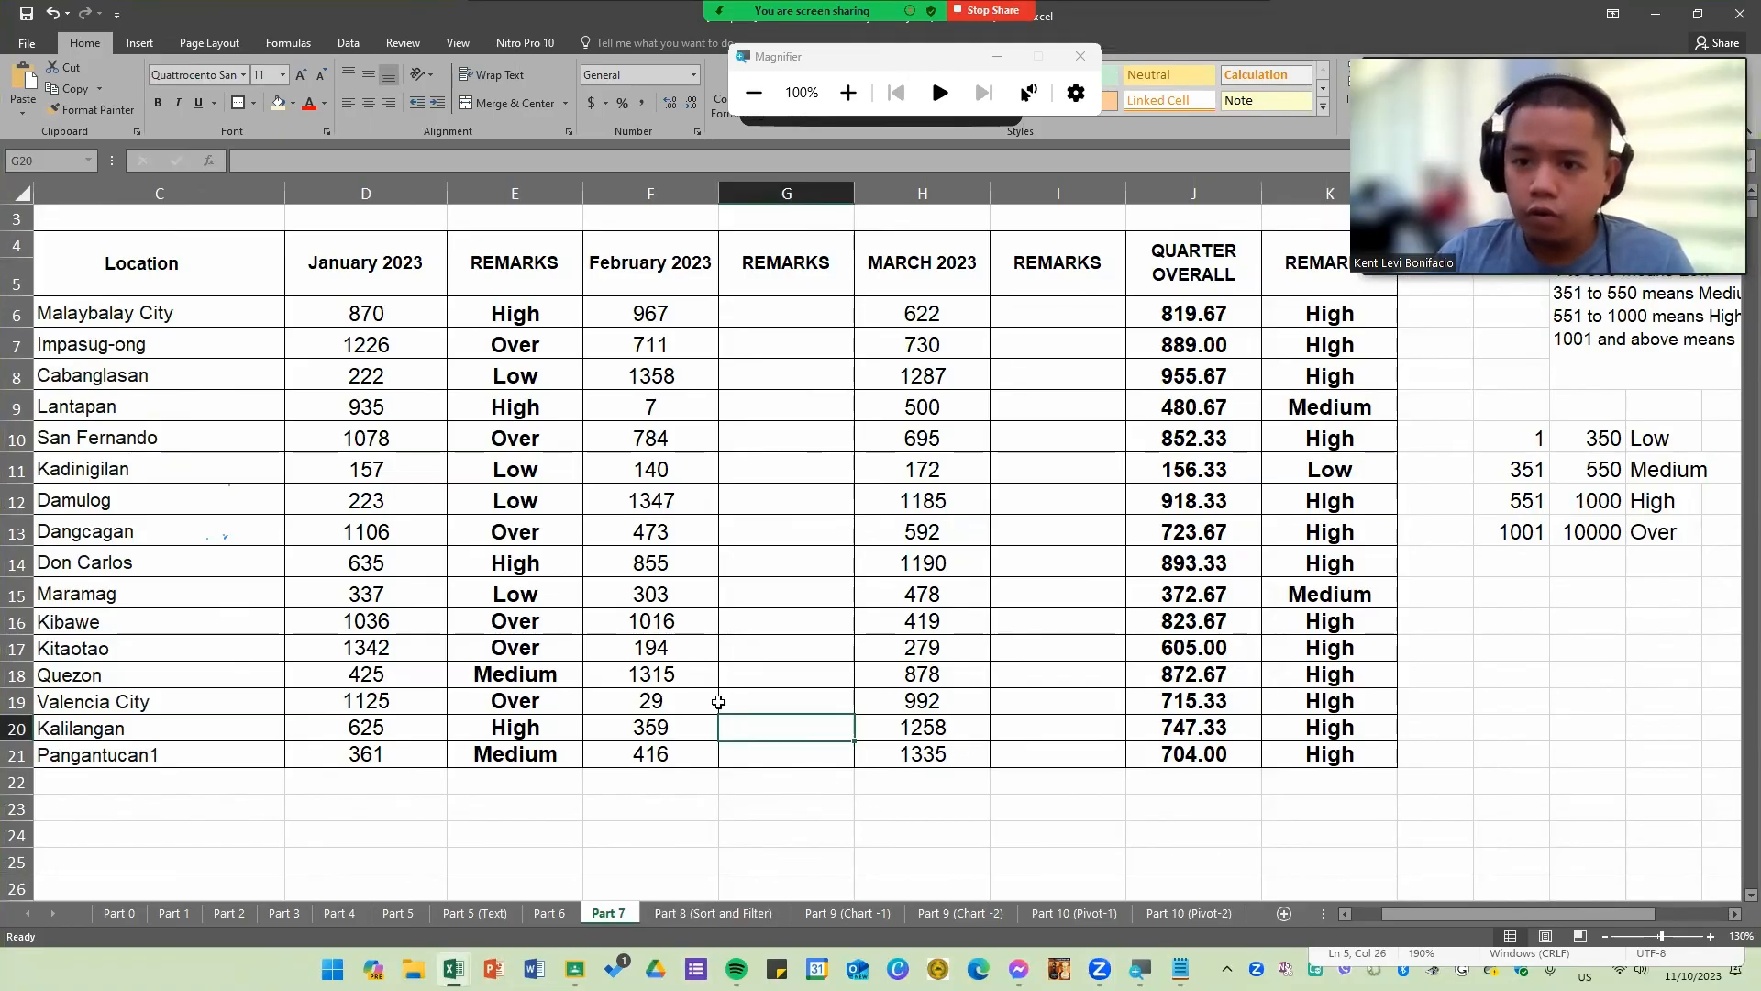
Step: Switch to the Part 8 (Sort and Filter) sheet and scroll through its order records to the end of the data
{"action": "left_click", "coordinate": [733, 913]}
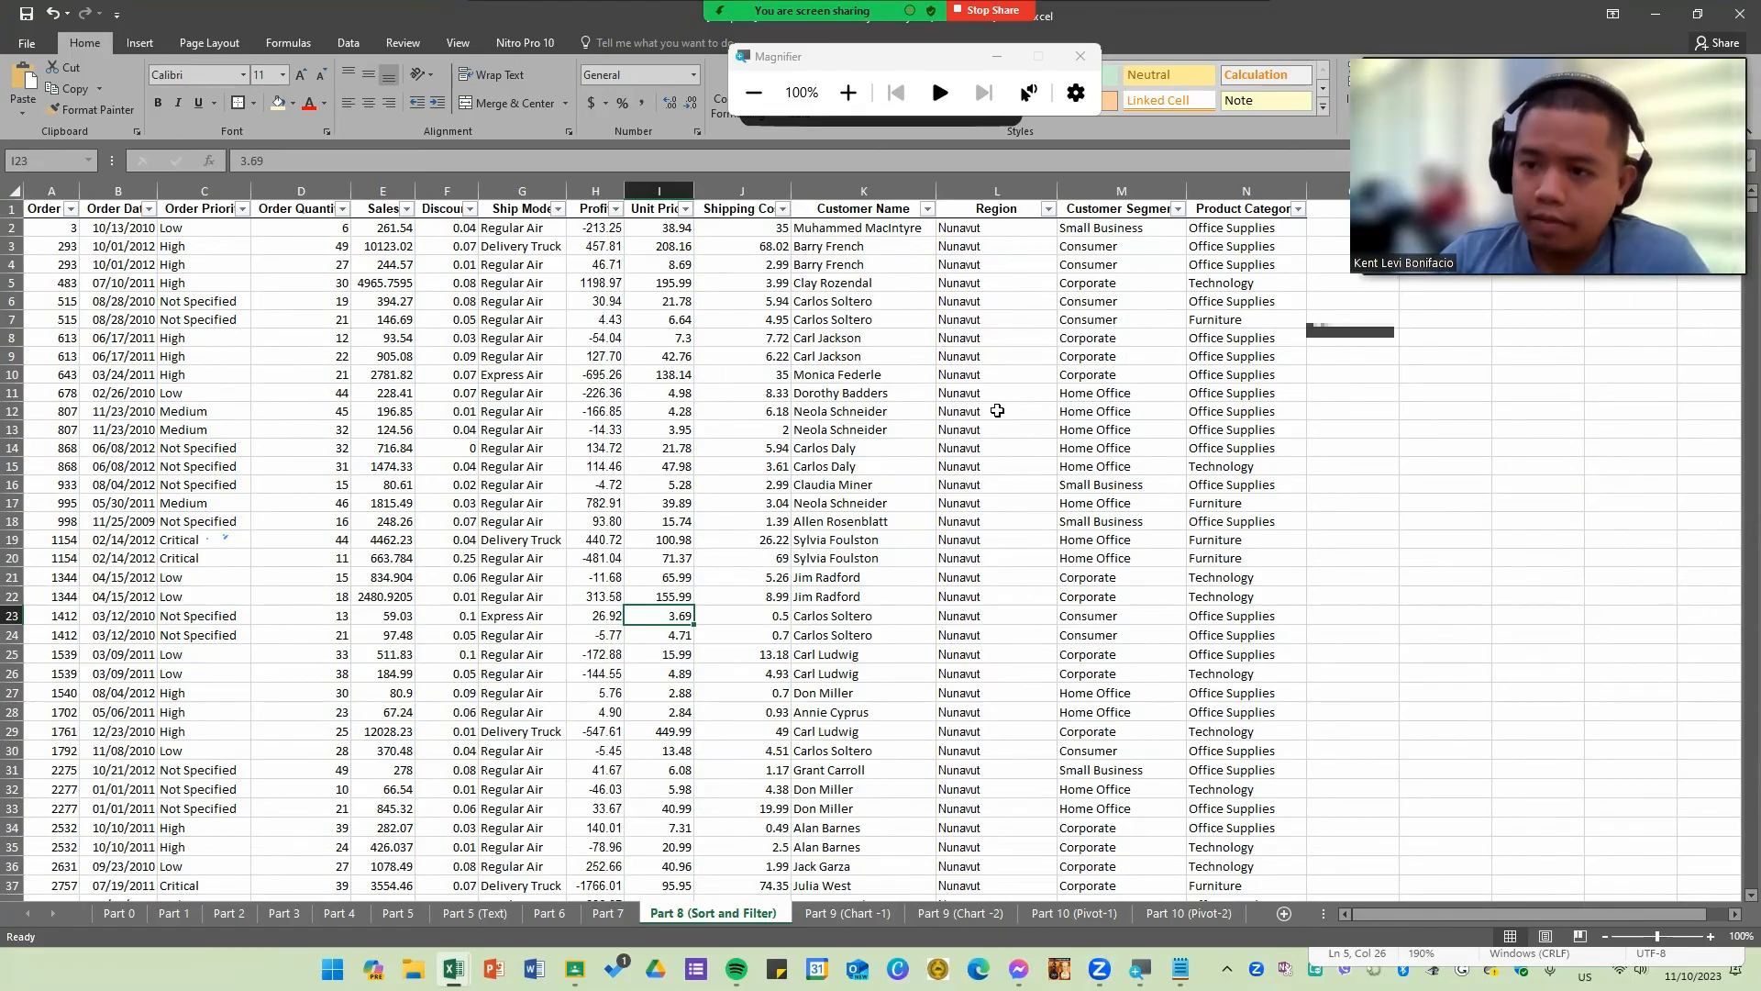
{"action": "scroll", "coordinate": [896, 535], "scroll_direction": "down", "scroll_amount": 18}
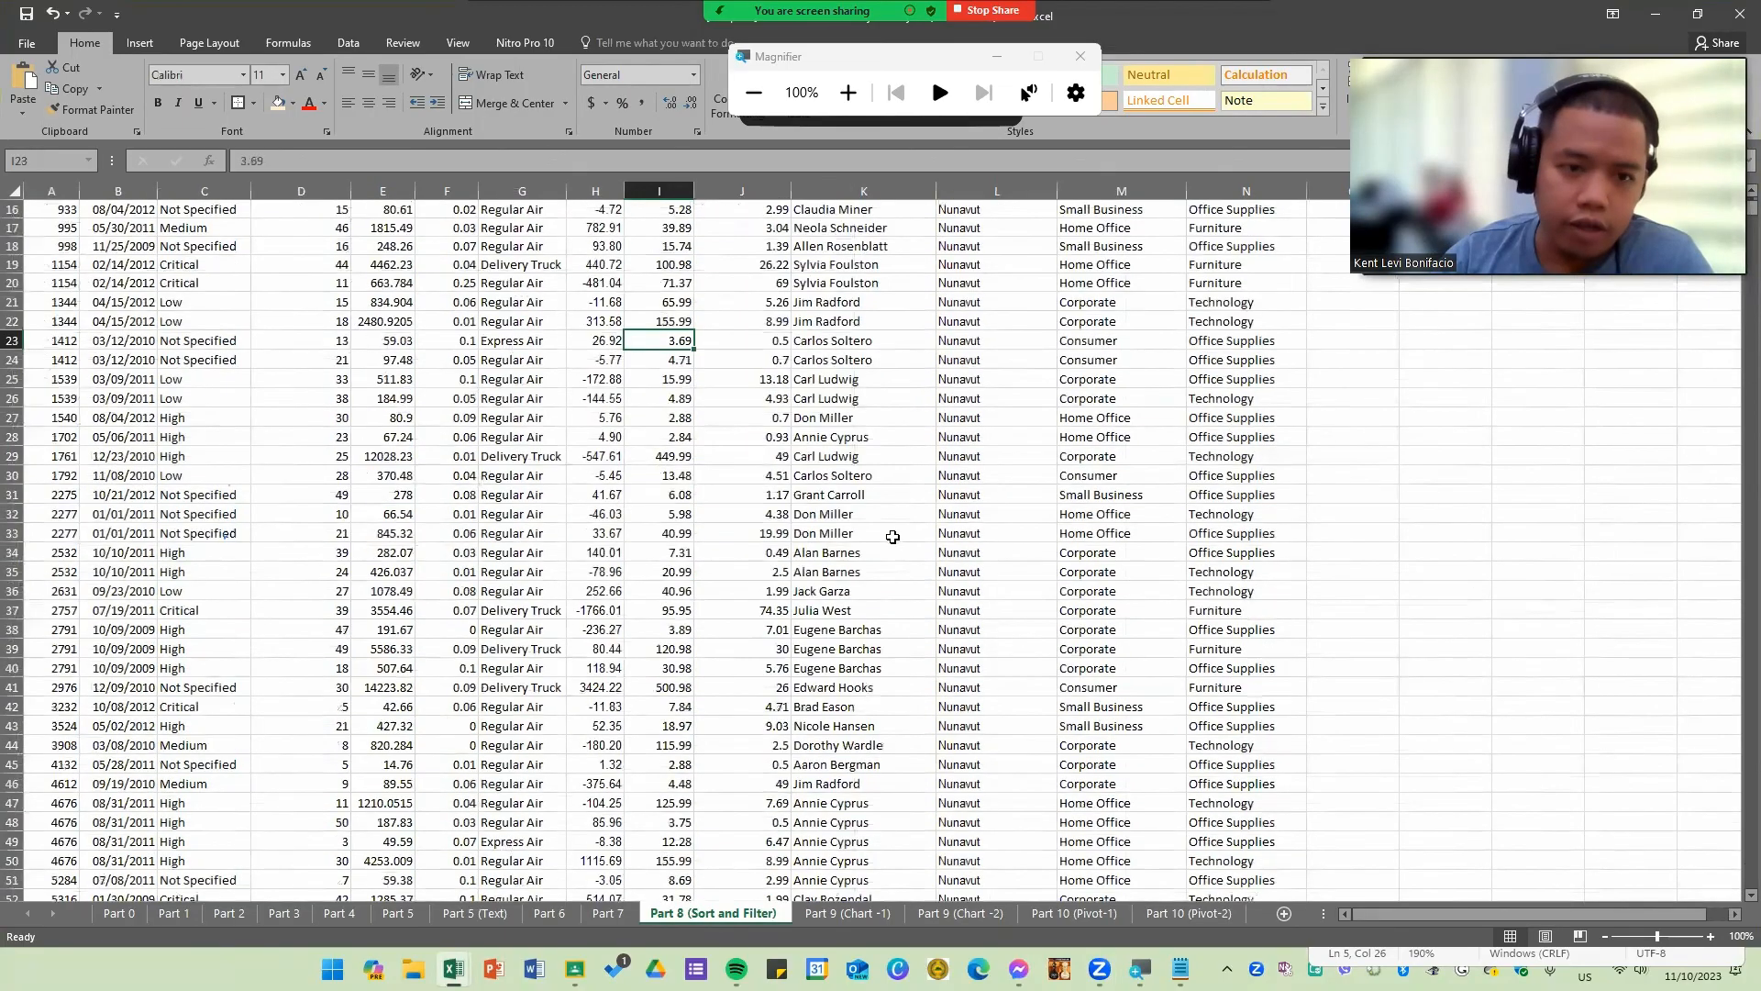
{"action": "scroll", "coordinate": [900, 569], "scroll_direction": "down", "scroll_amount": 20}
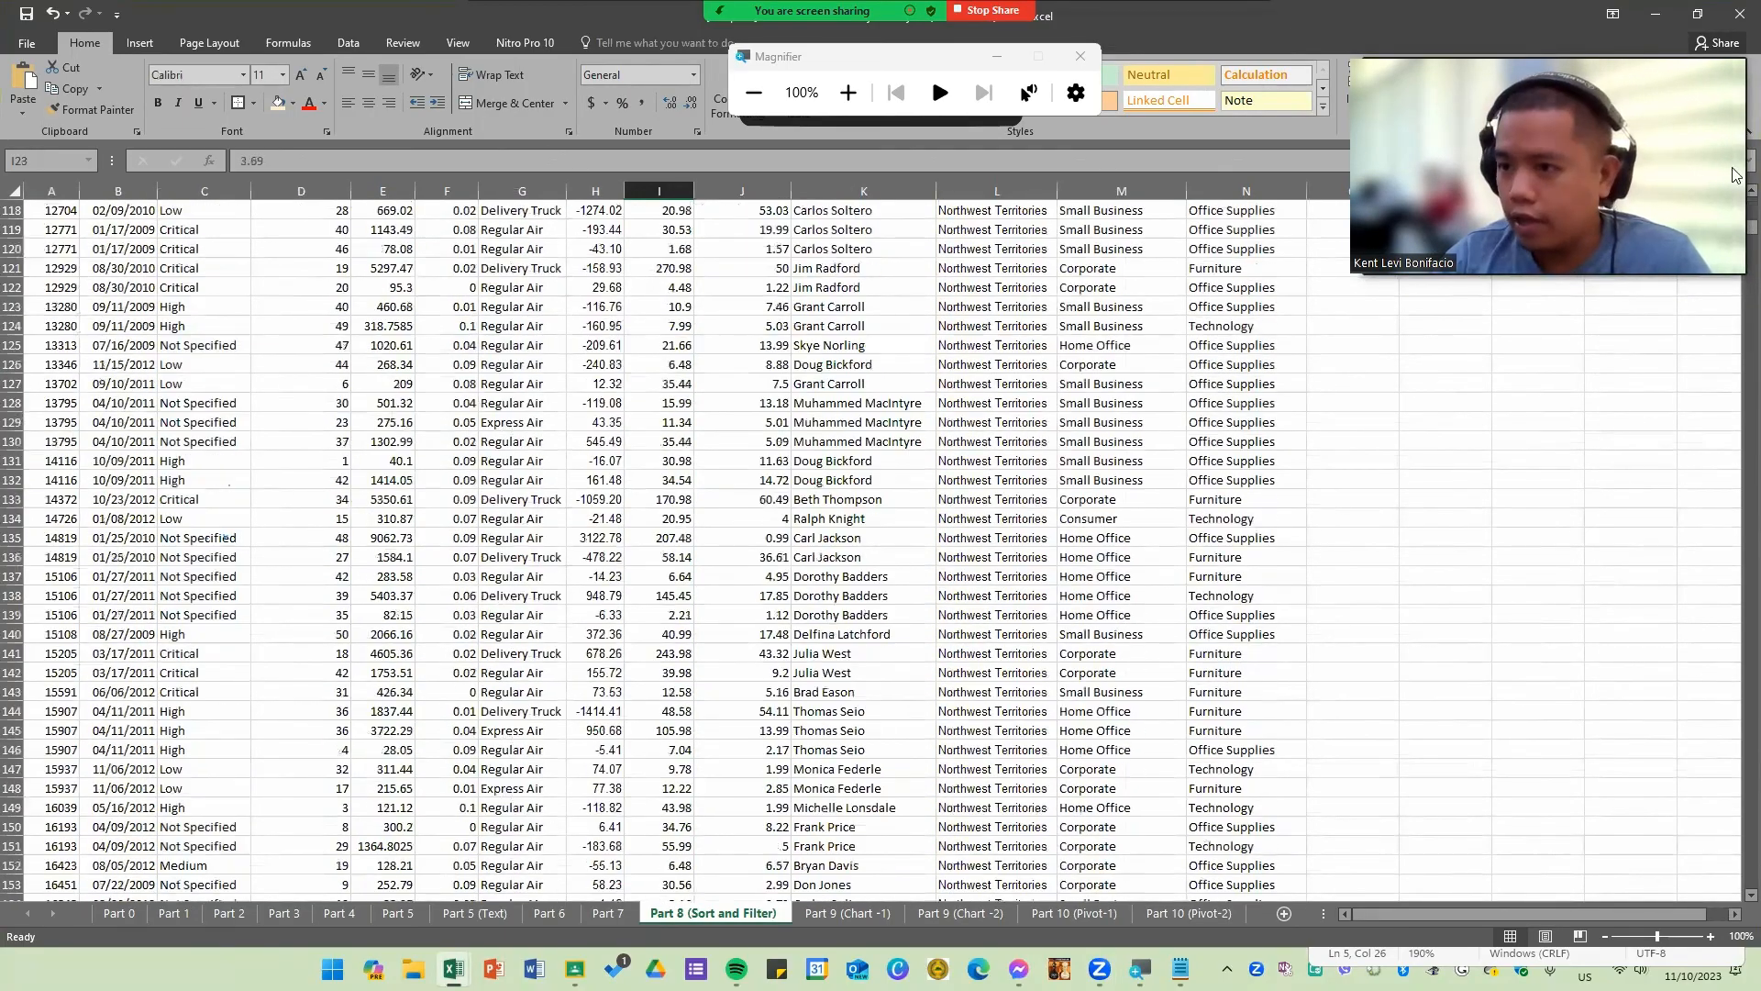
{"action": "left_click_drag", "start_coordinate": [1751, 229], "coordinate": [1710, 934]}
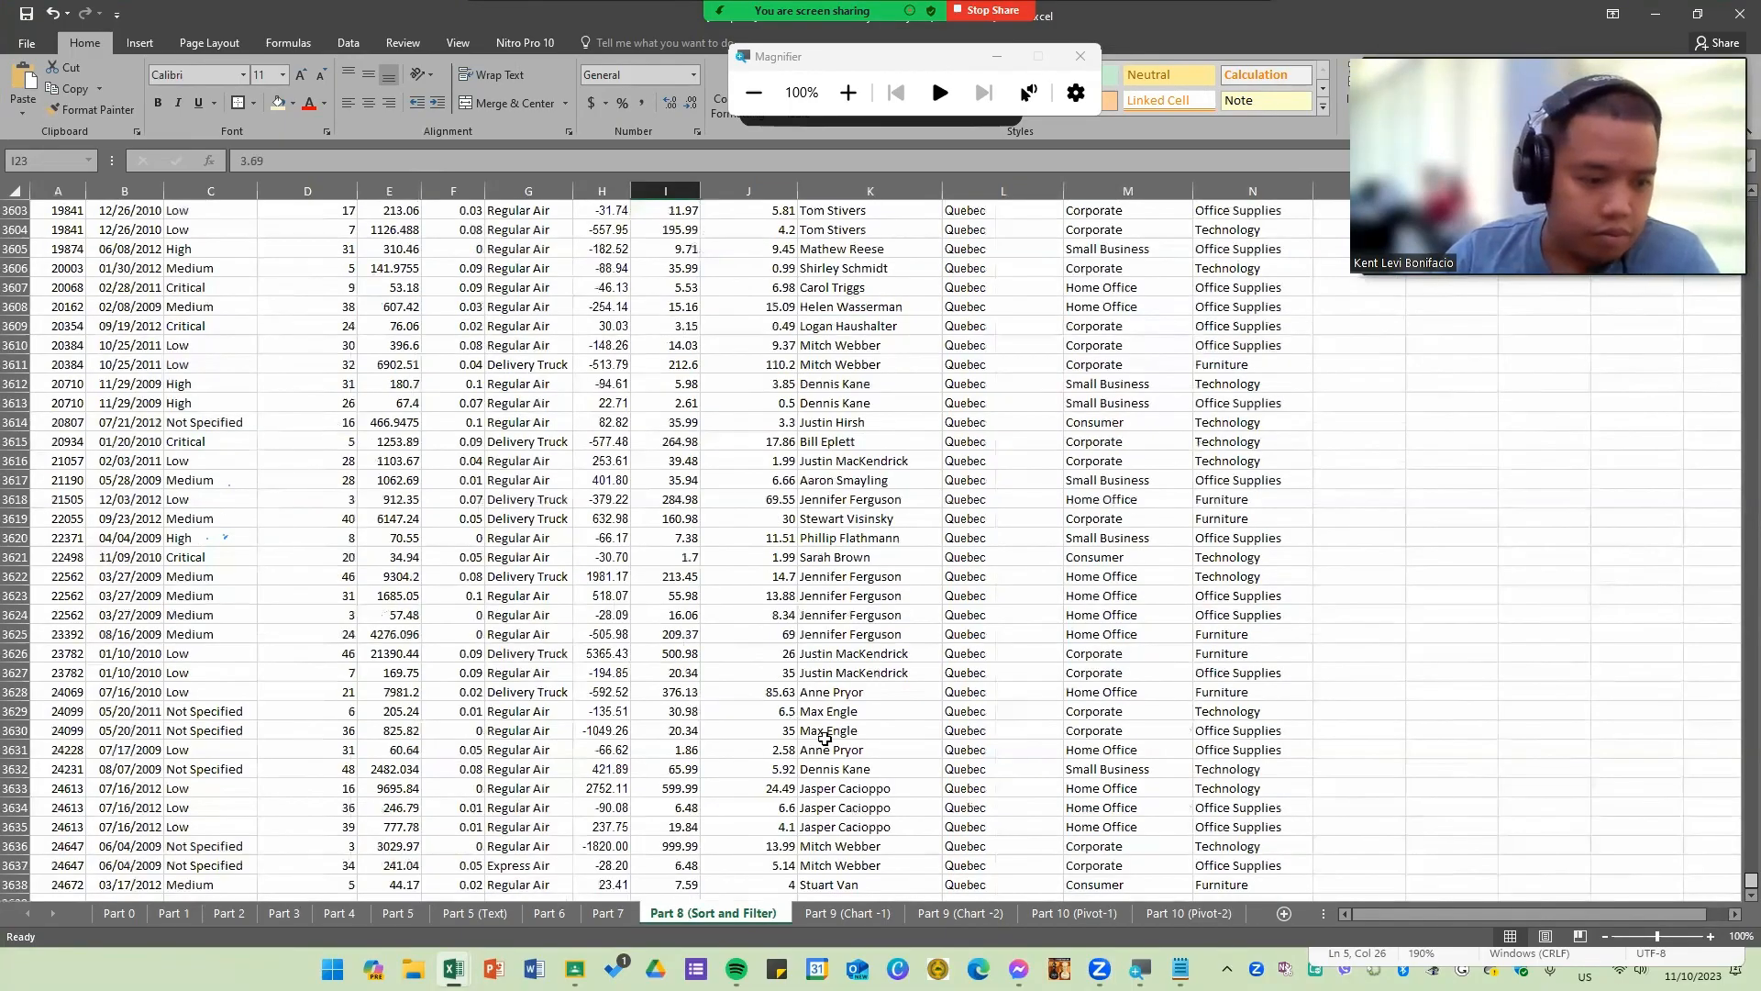
{"action": "scroll", "coordinate": [820, 730], "scroll_direction": "down", "scroll_amount": 14}
{"action": "scroll", "coordinate": [509, 571], "scroll_direction": "up", "scroll_amount": 2}
{"action": "scroll", "coordinate": [509, 572], "scroll_direction": "up", "scroll_amount": 7}
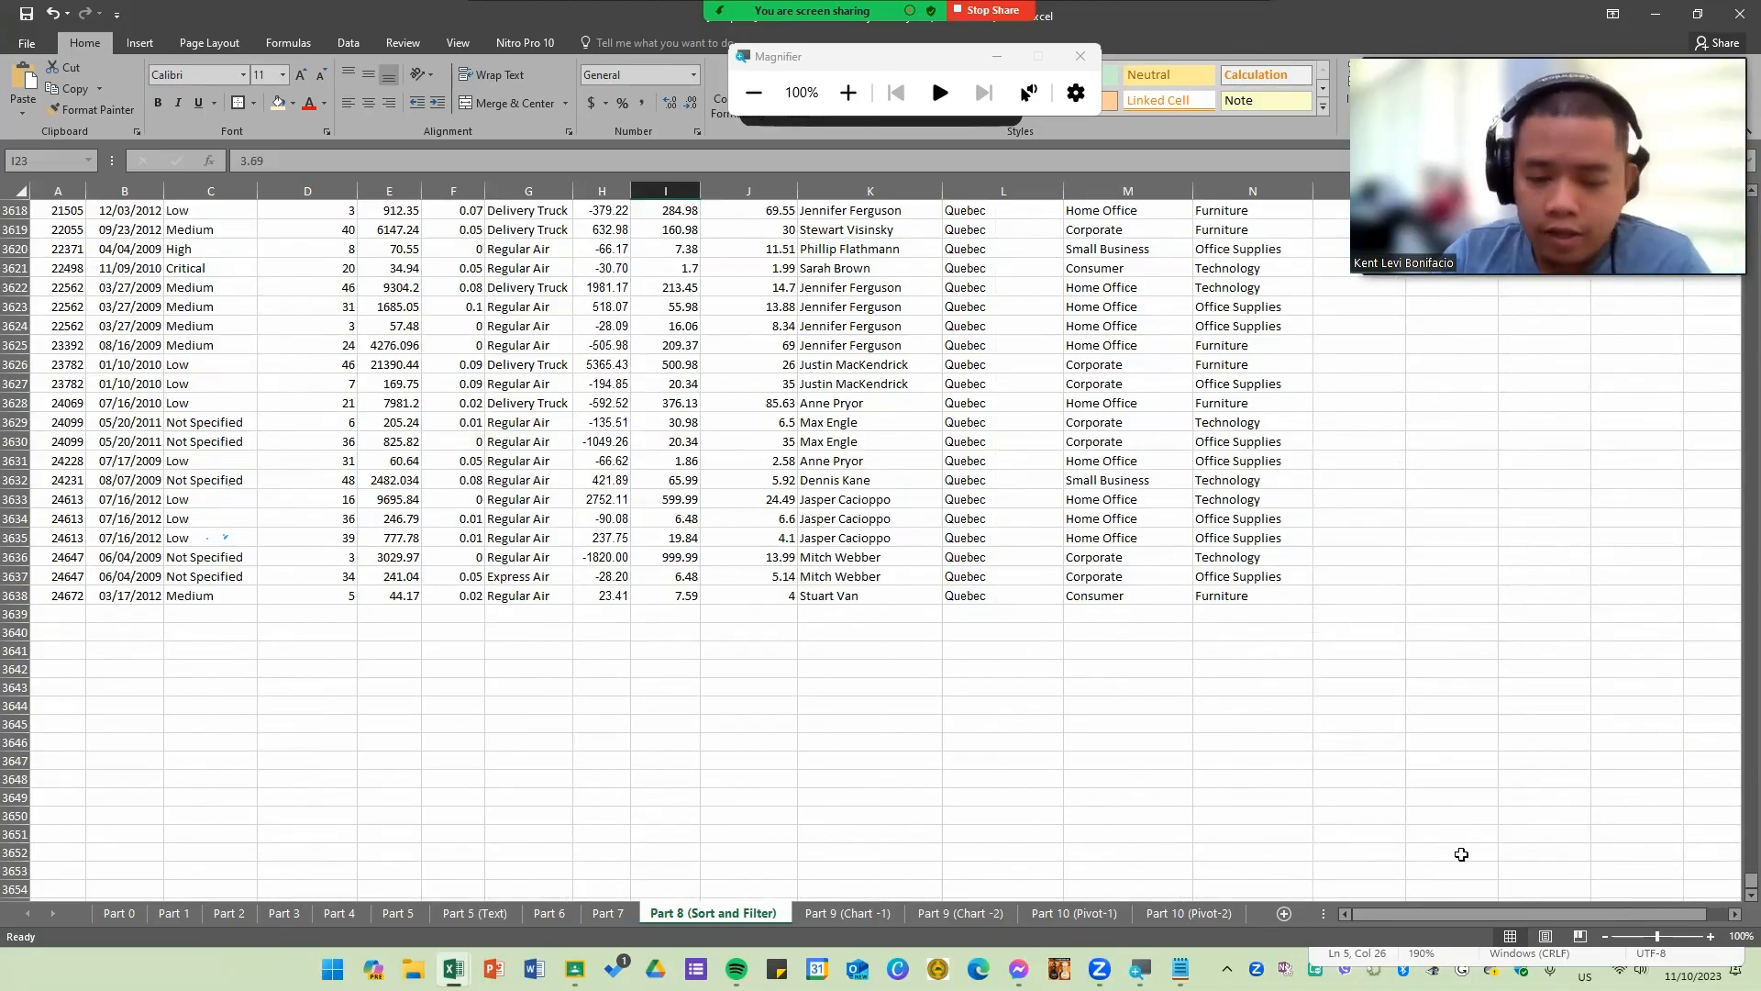
{"action": "left_click_drag", "start_coordinate": [1751, 881], "coordinate": [1751, 204]}
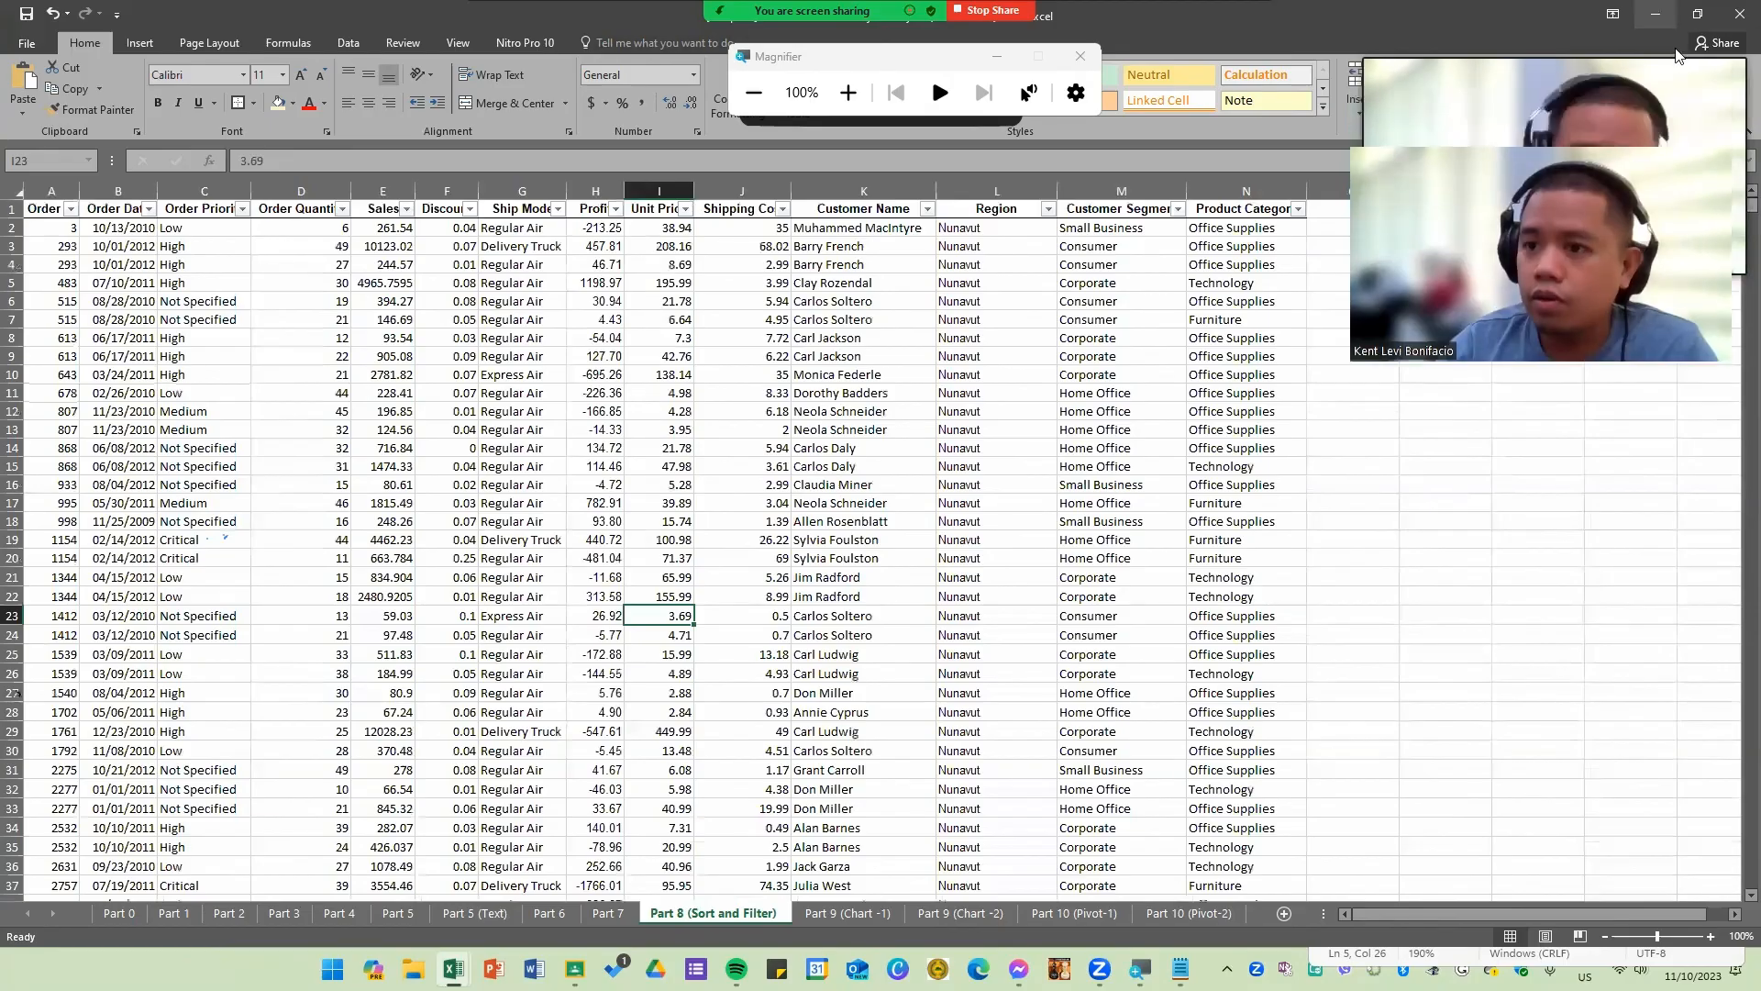
{"action": "left_click", "coordinate": [1565, 99]}
{"action": "left_click", "coordinate": [1610, 201]}
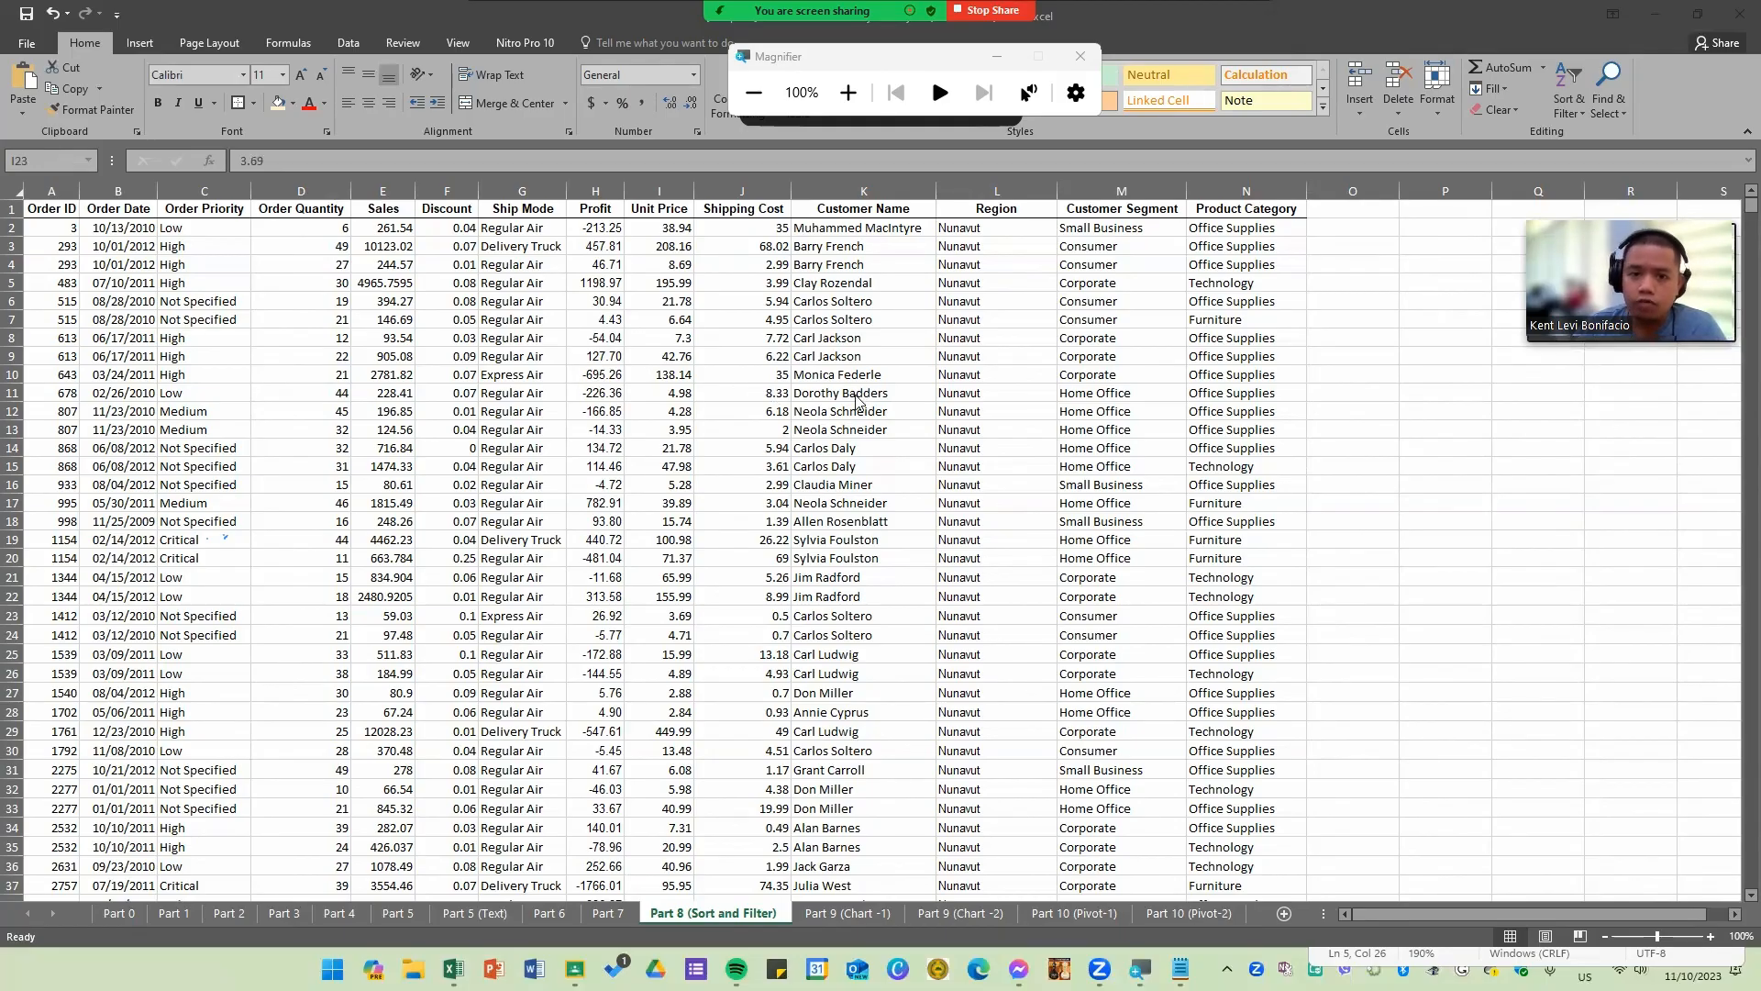
Step: Select the header row from Order ID to Product Category and turn on filtering for it
{"action": "left_click", "coordinate": [207, 265]}
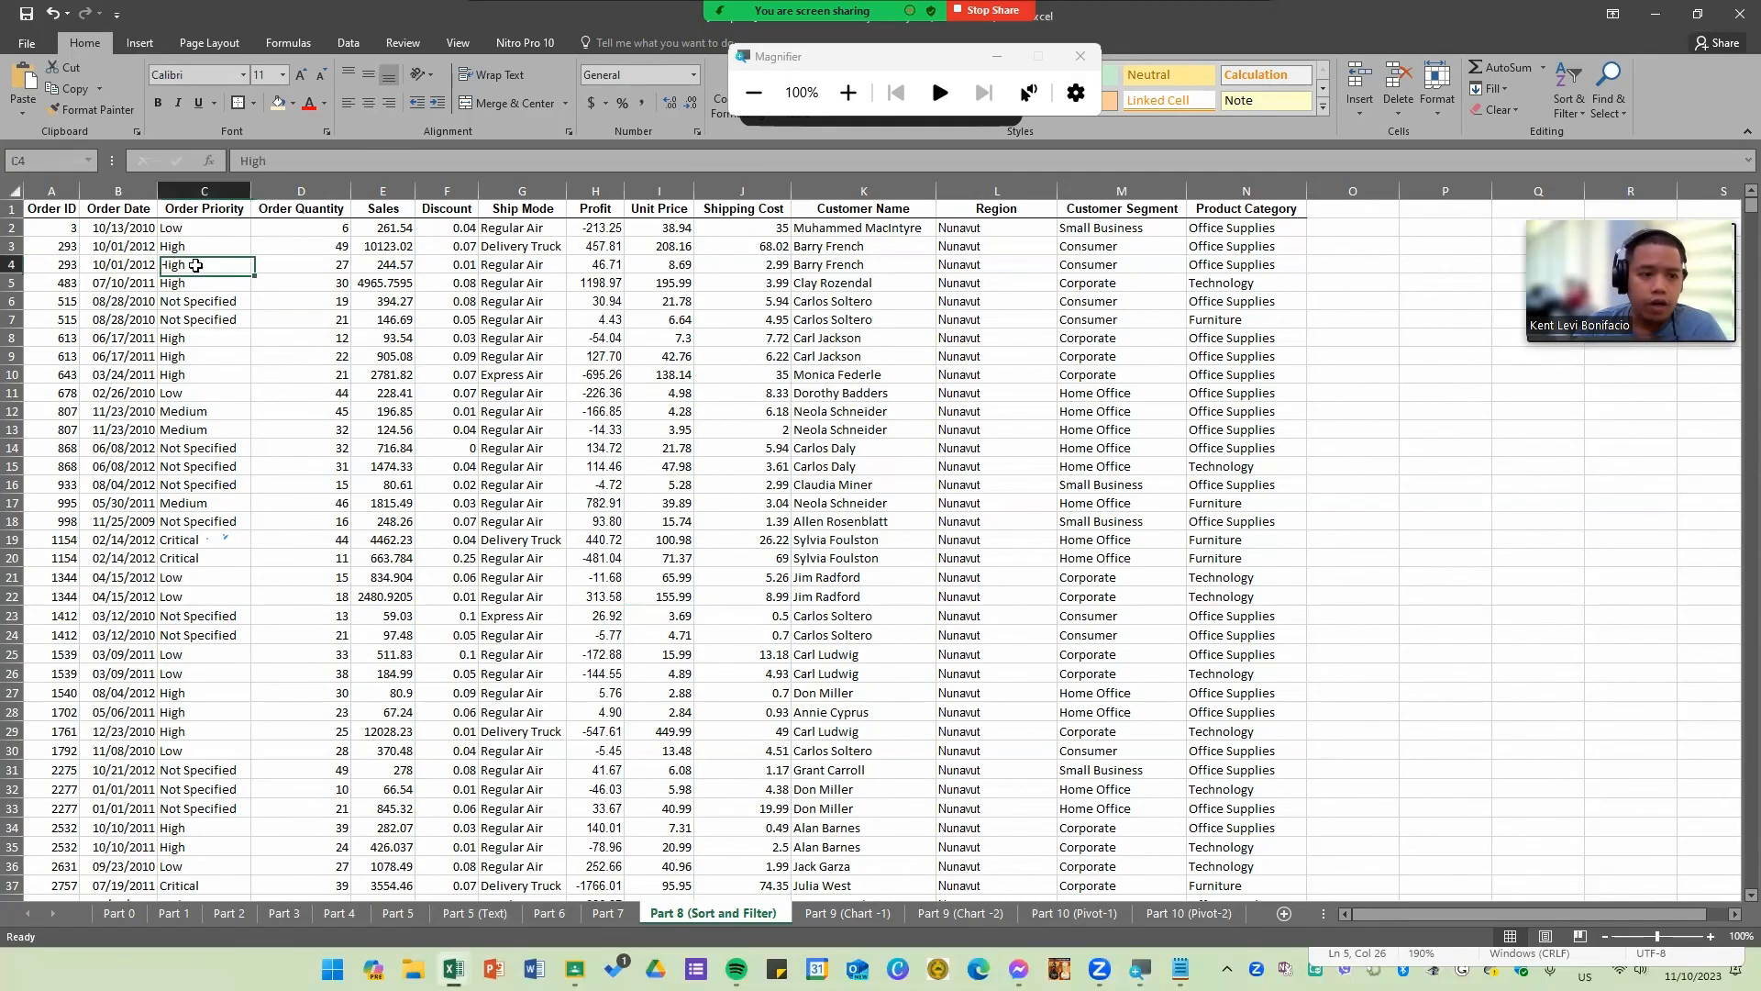
{"action": "left_click_drag", "start_coordinate": [56, 208], "coordinate": [1260, 212]}
{"action": "left_click", "coordinate": [1064, 314]}
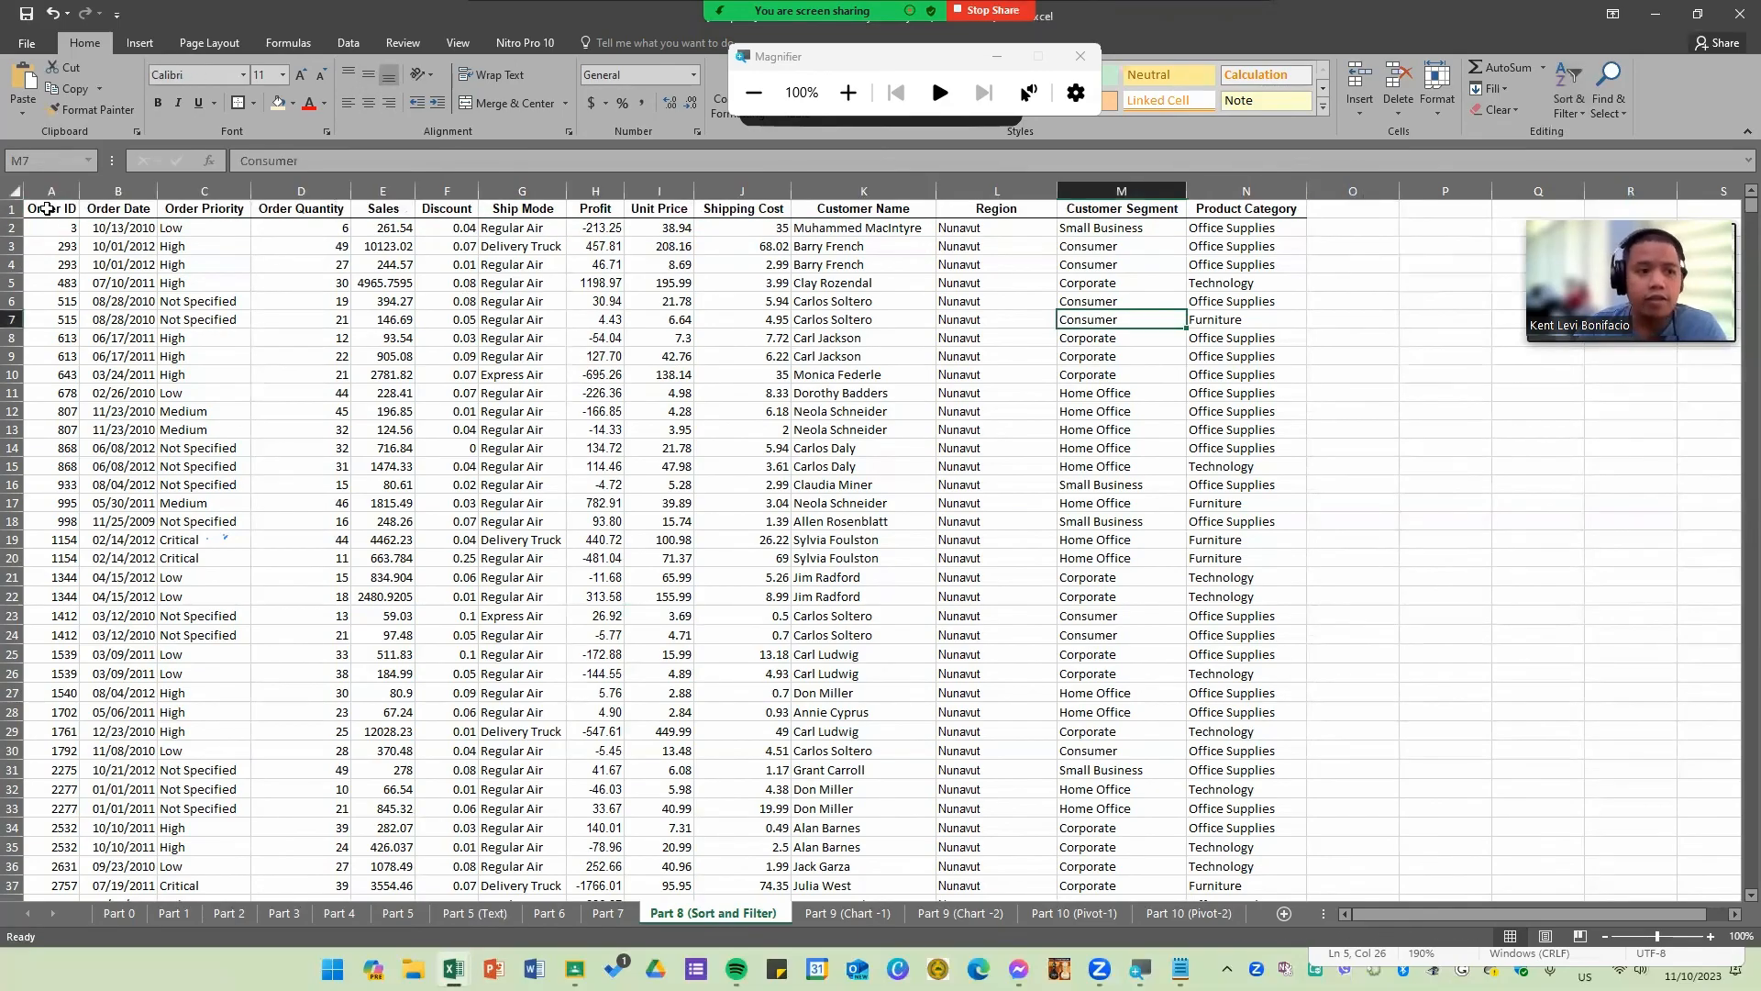
{"action": "left_click_drag", "start_coordinate": [46, 209], "coordinate": [1270, 193]}
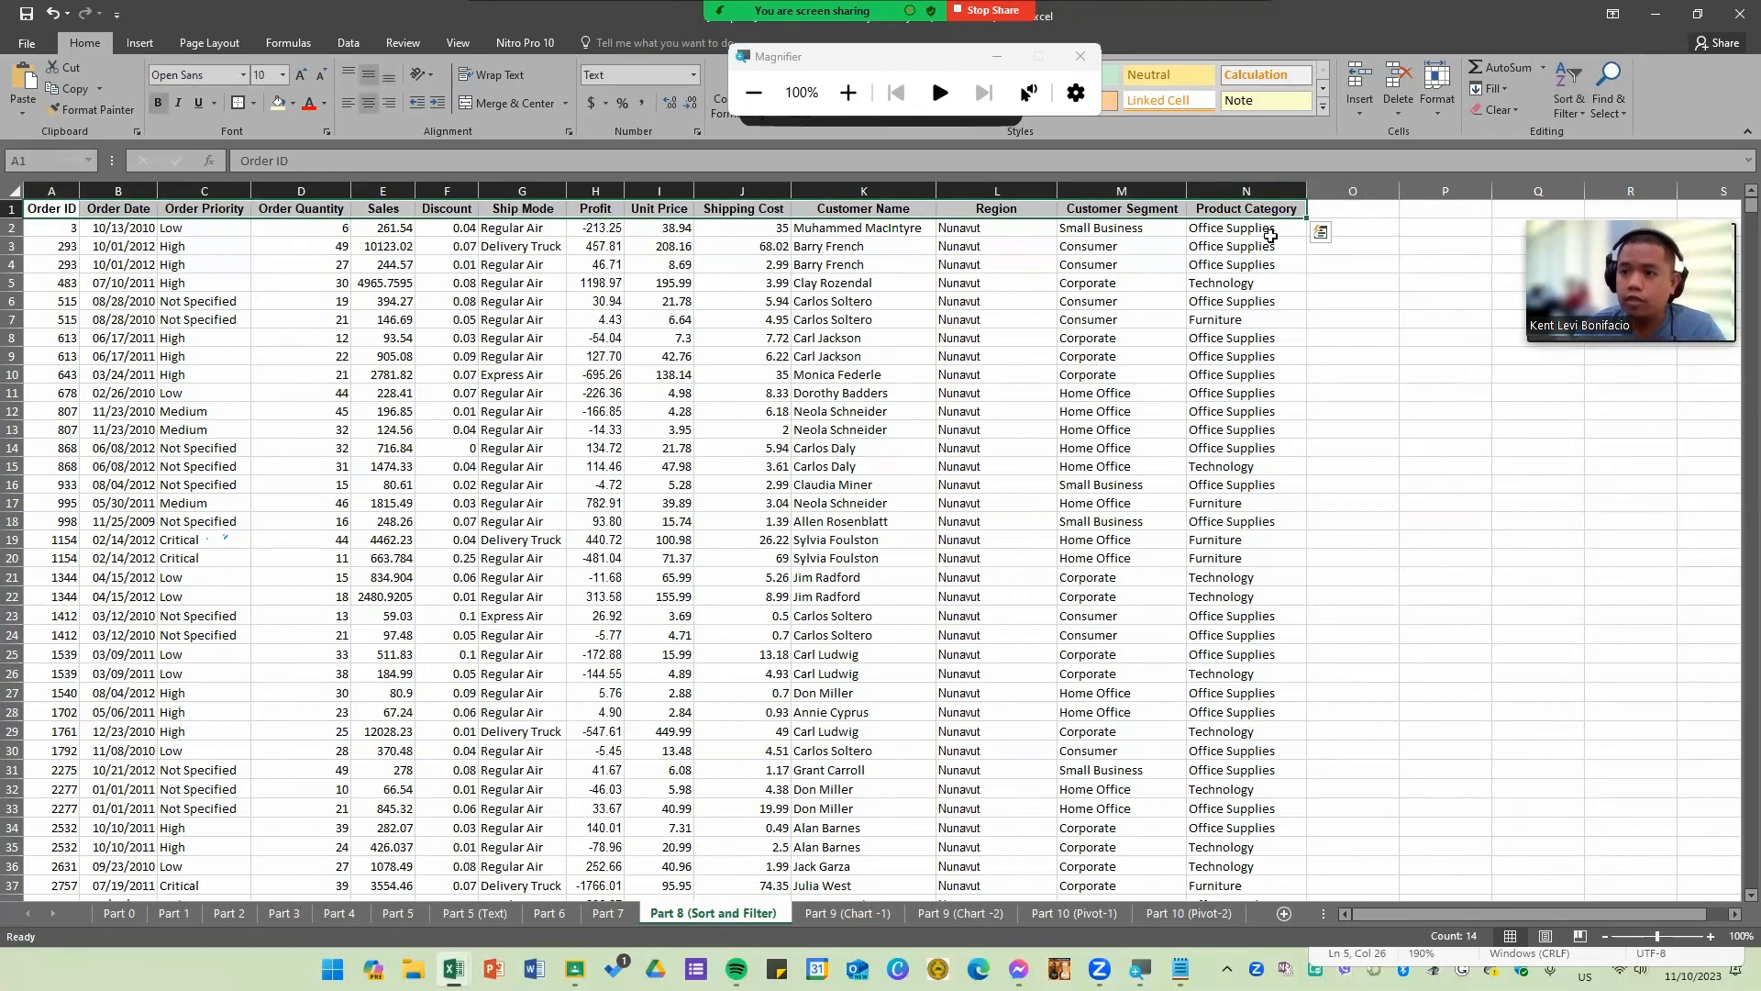
{"action": "left_click", "coordinate": [1137, 356]}
{"action": "left_click", "coordinate": [849, 96]}
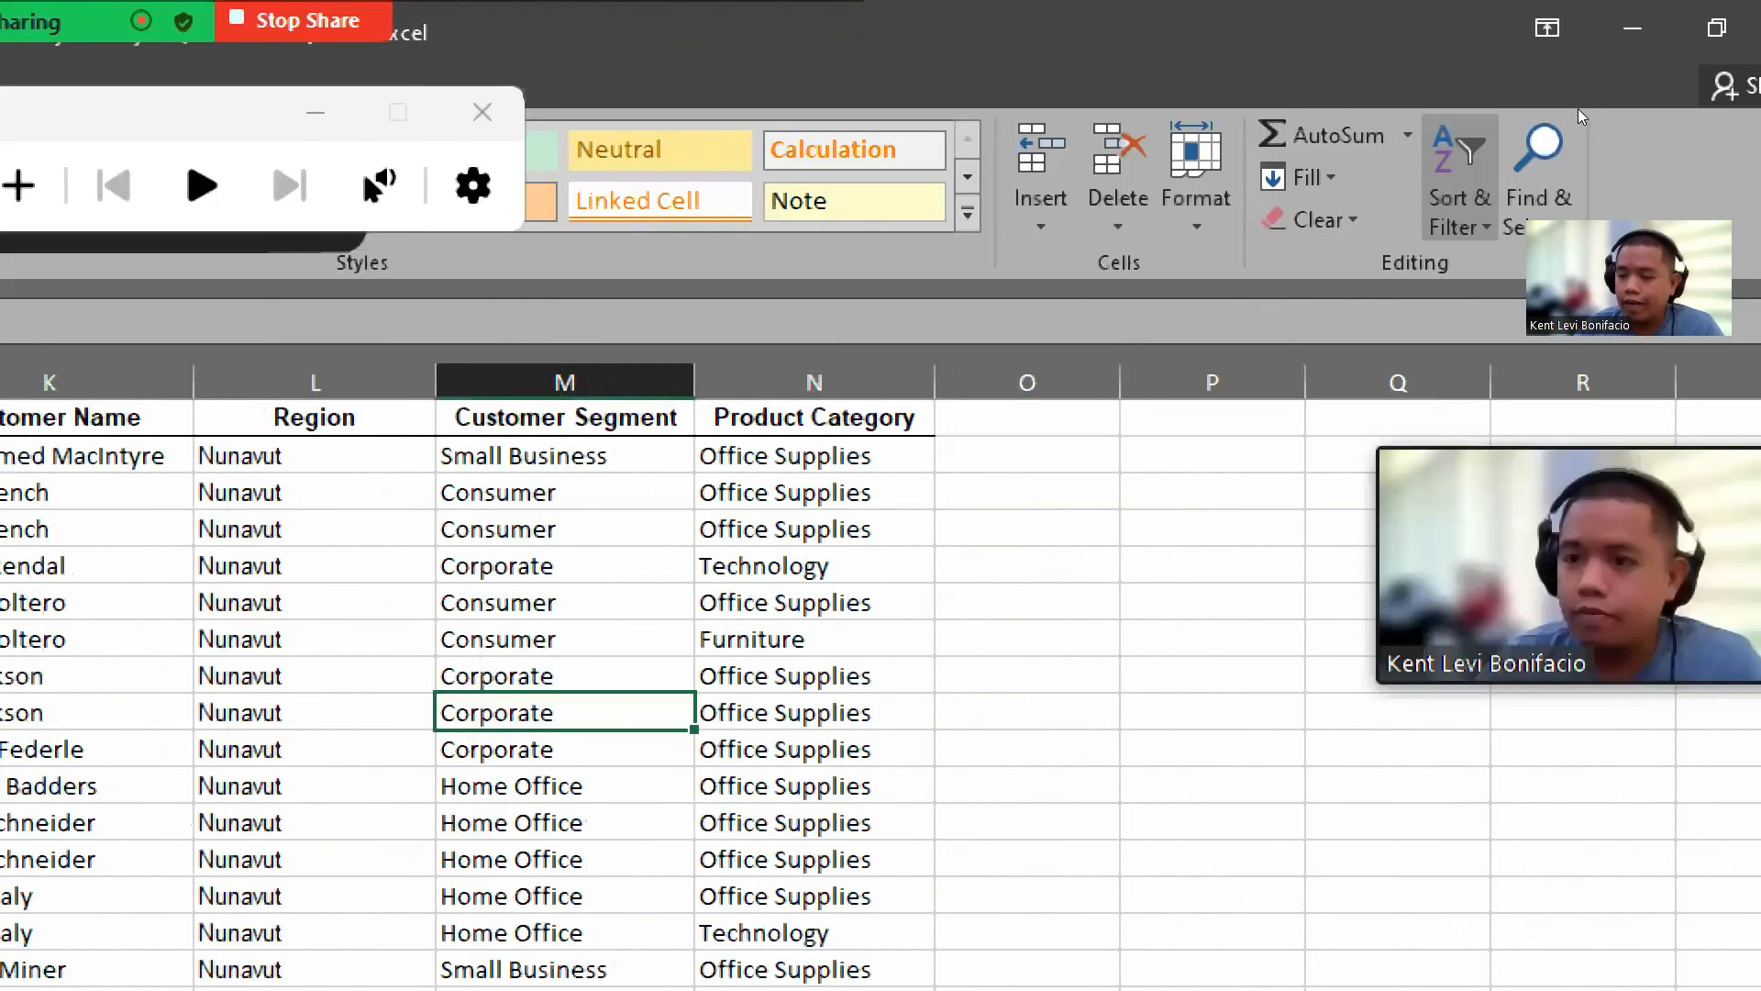
{"action": "left_click", "coordinate": [1459, 184]}
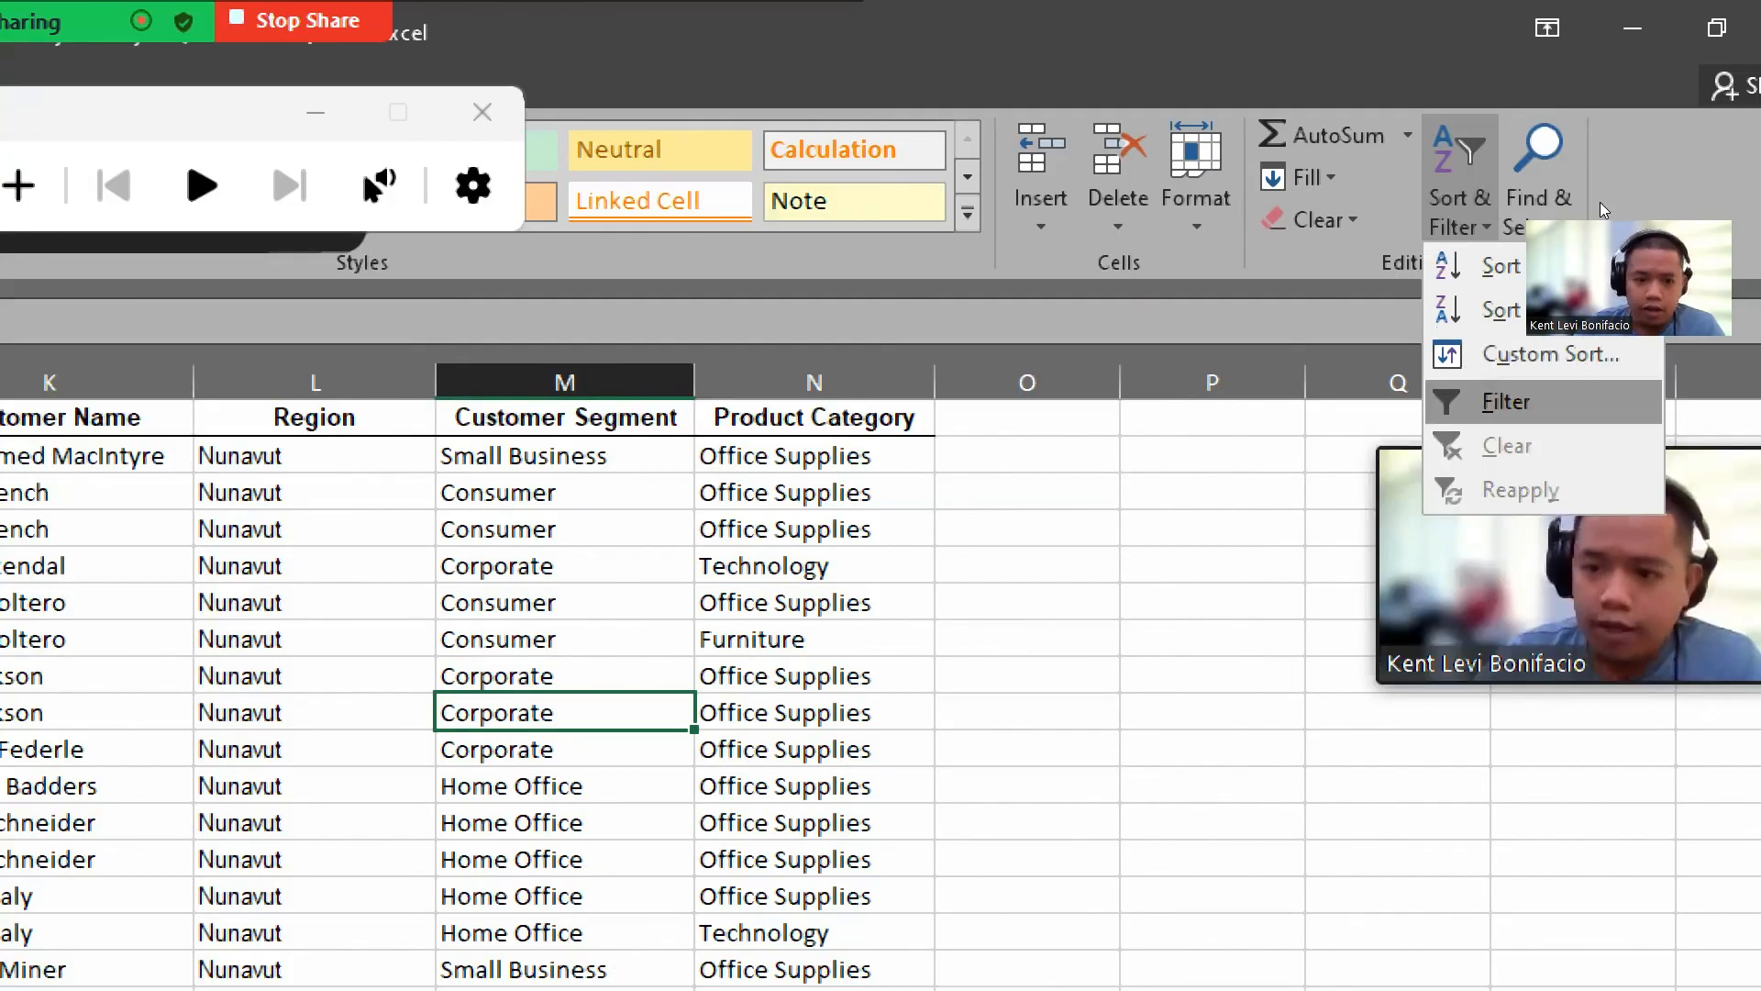
{"action": "left_click", "coordinate": [1560, 402]}
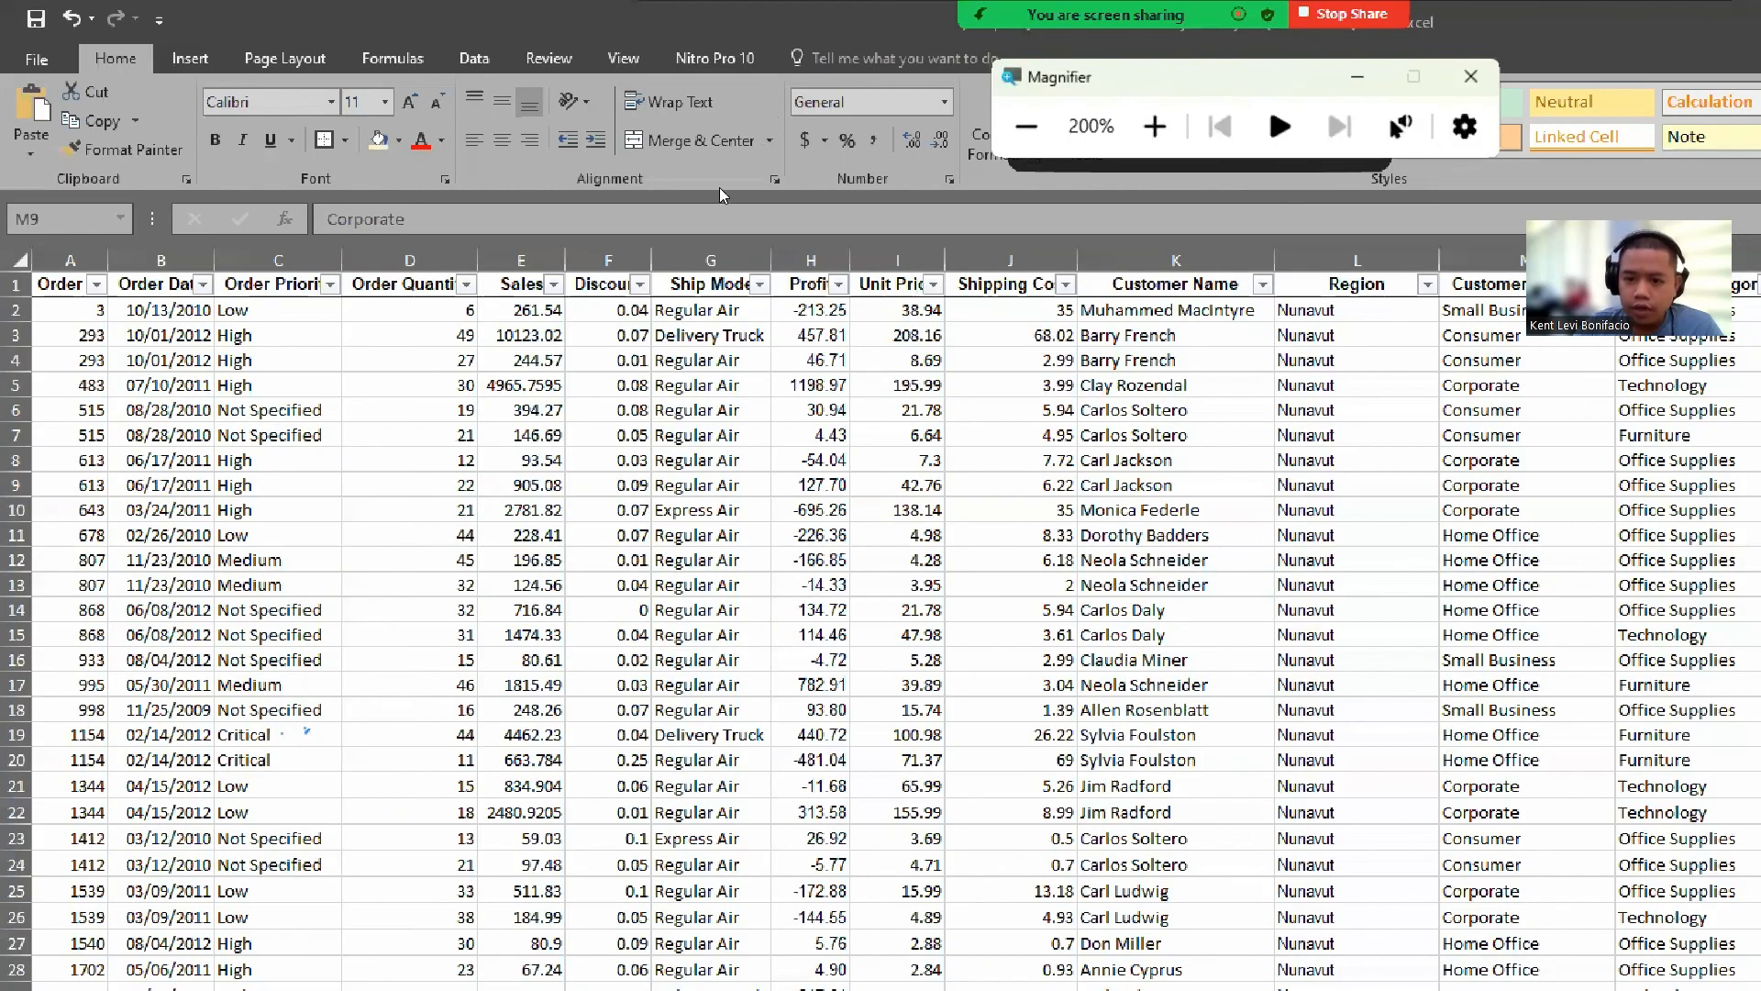
Step: Filter the Product Category column to show only Office Supplies
{"action": "scroll", "coordinate": [504, 458], "scroll_direction": "down", "scroll_amount": 15}
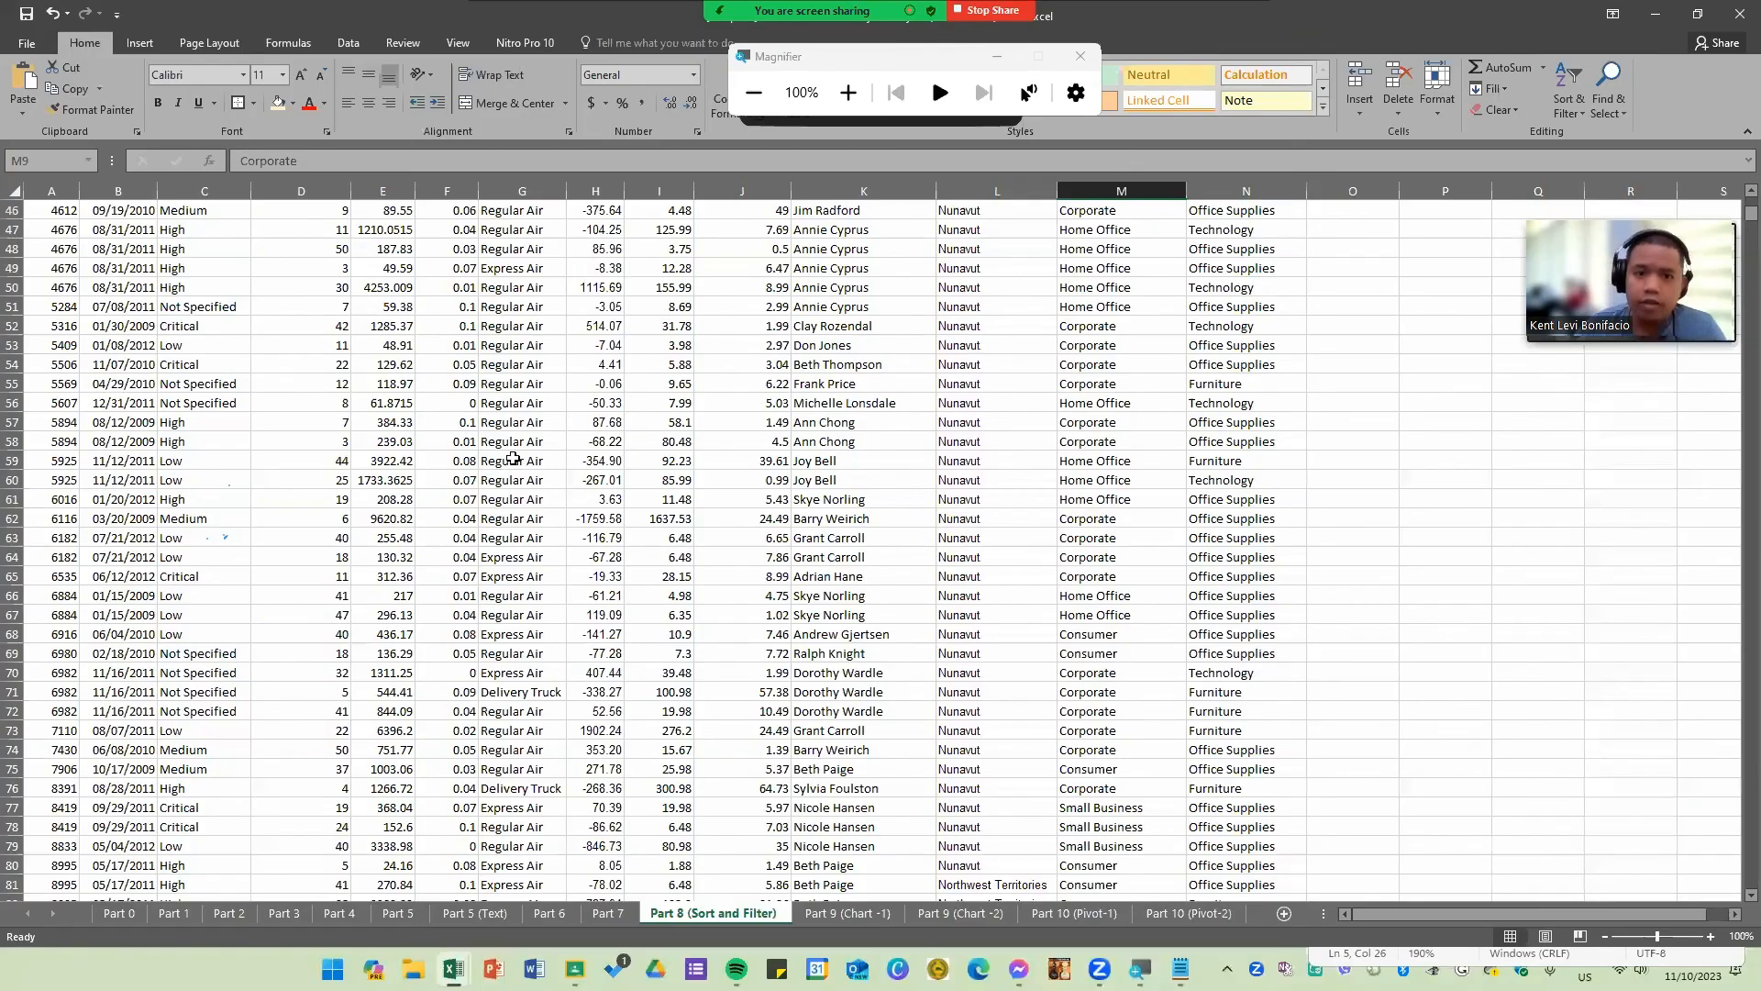
{"action": "scroll", "coordinate": [603, 272], "scroll_direction": "up", "scroll_amount": 15}
{"action": "left_click", "coordinate": [849, 93]}
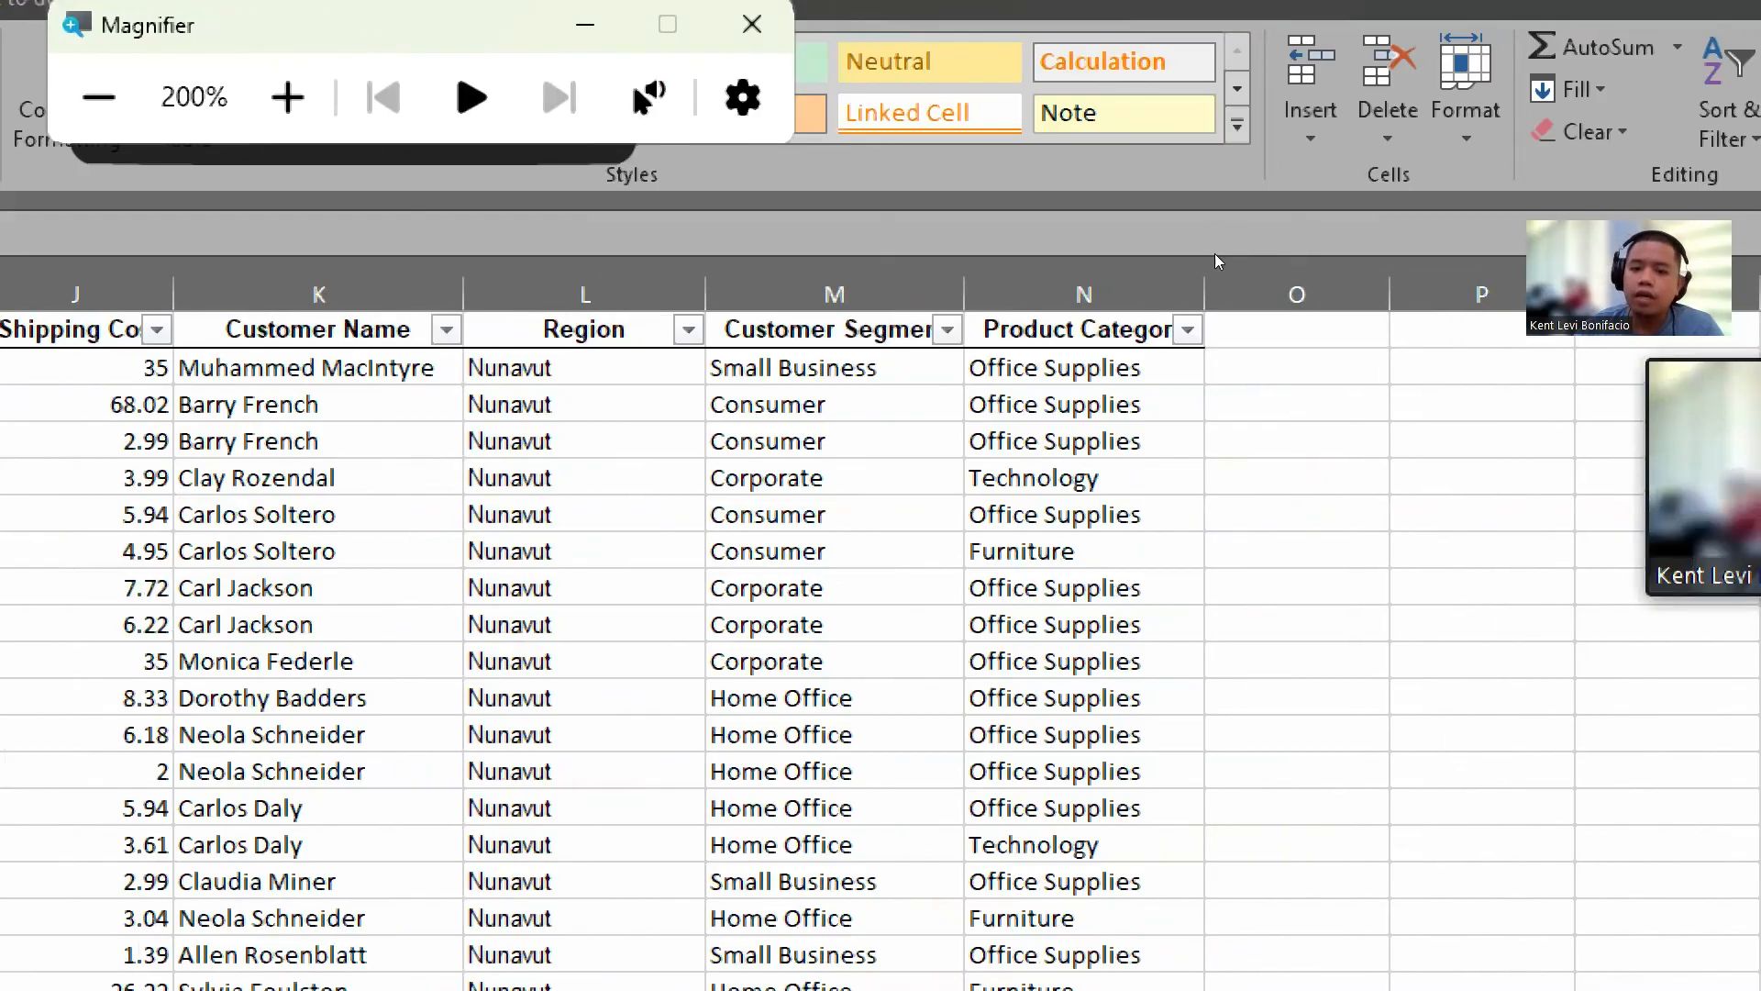
{"action": "left_click", "coordinate": [1297, 210]}
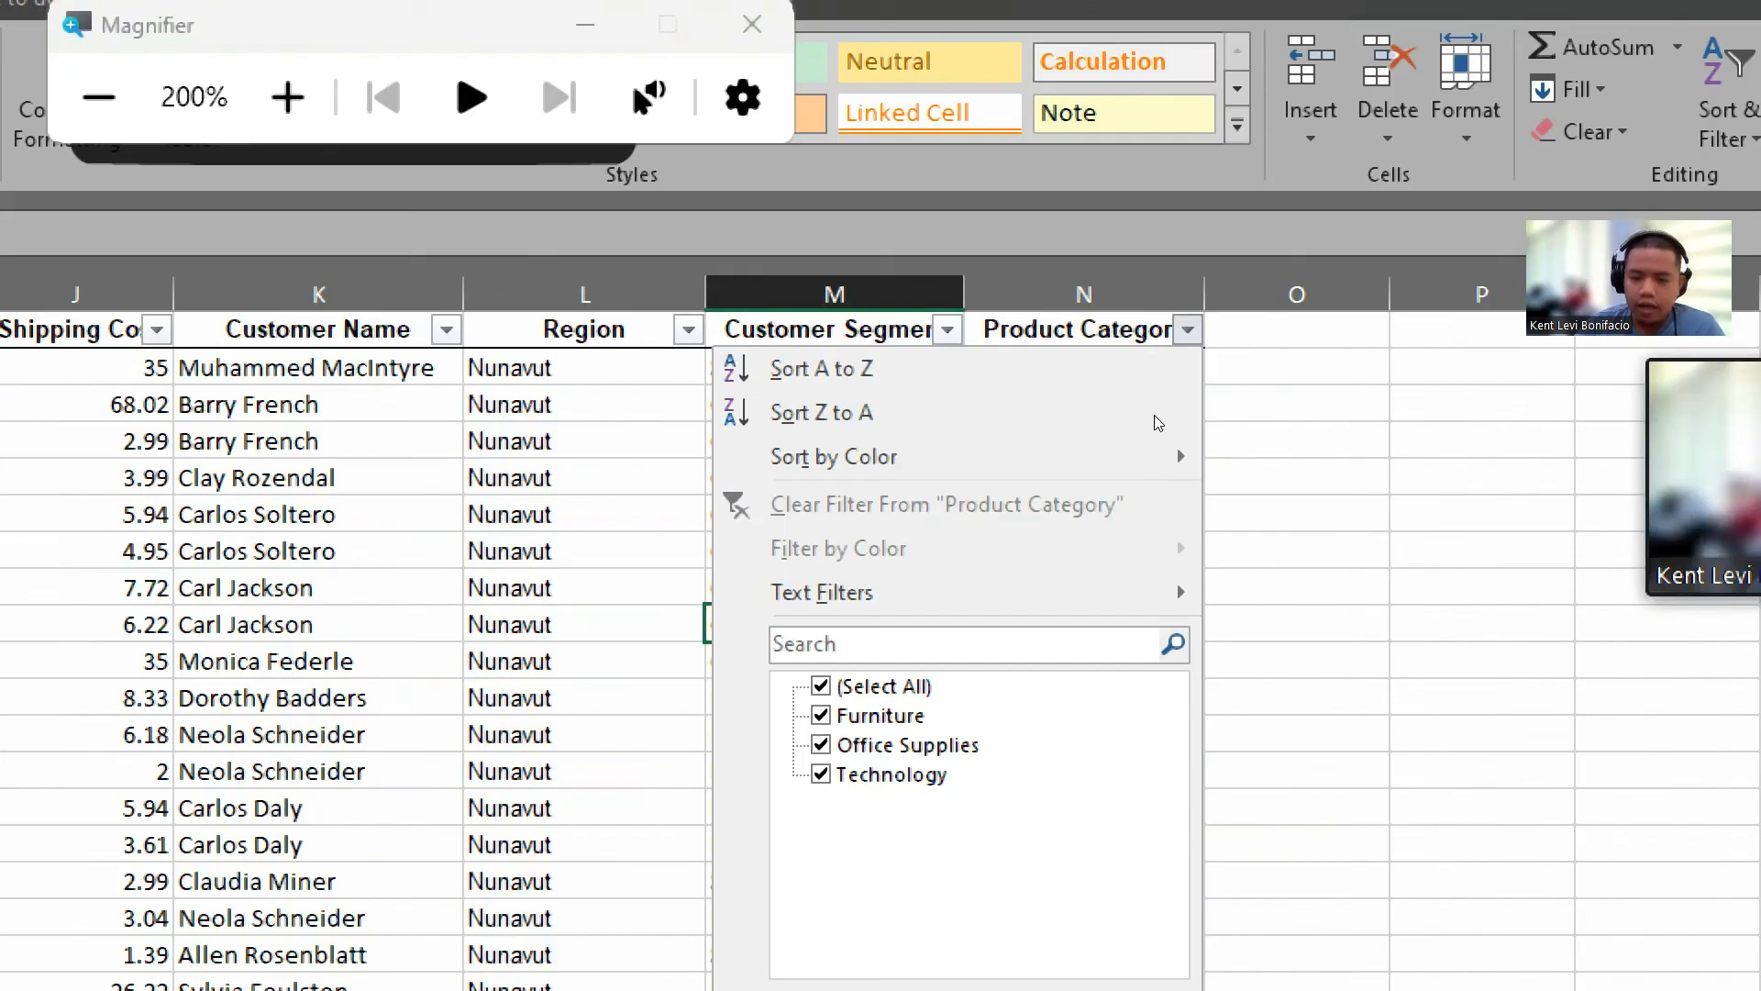
{"action": "left_click", "coordinate": [821, 686]}
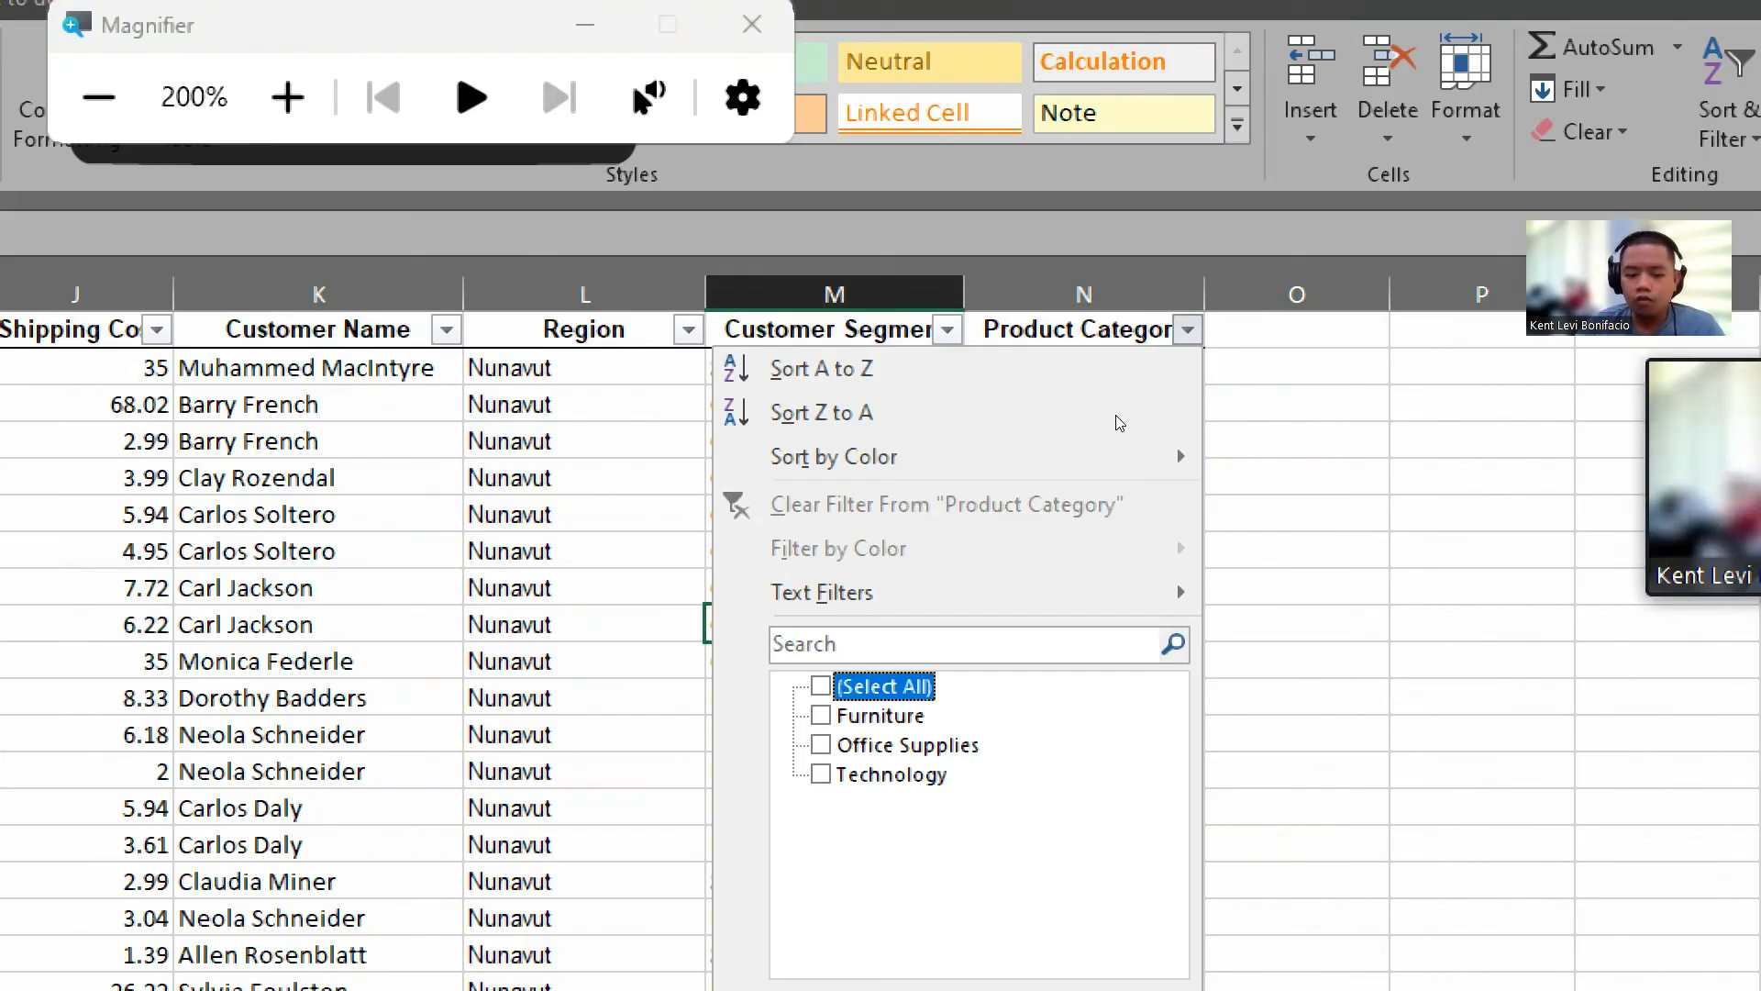
{"action": "key", "text": "Down"}
{"action": "key", "text": "Down"}
{"action": "key", "text": "space"}
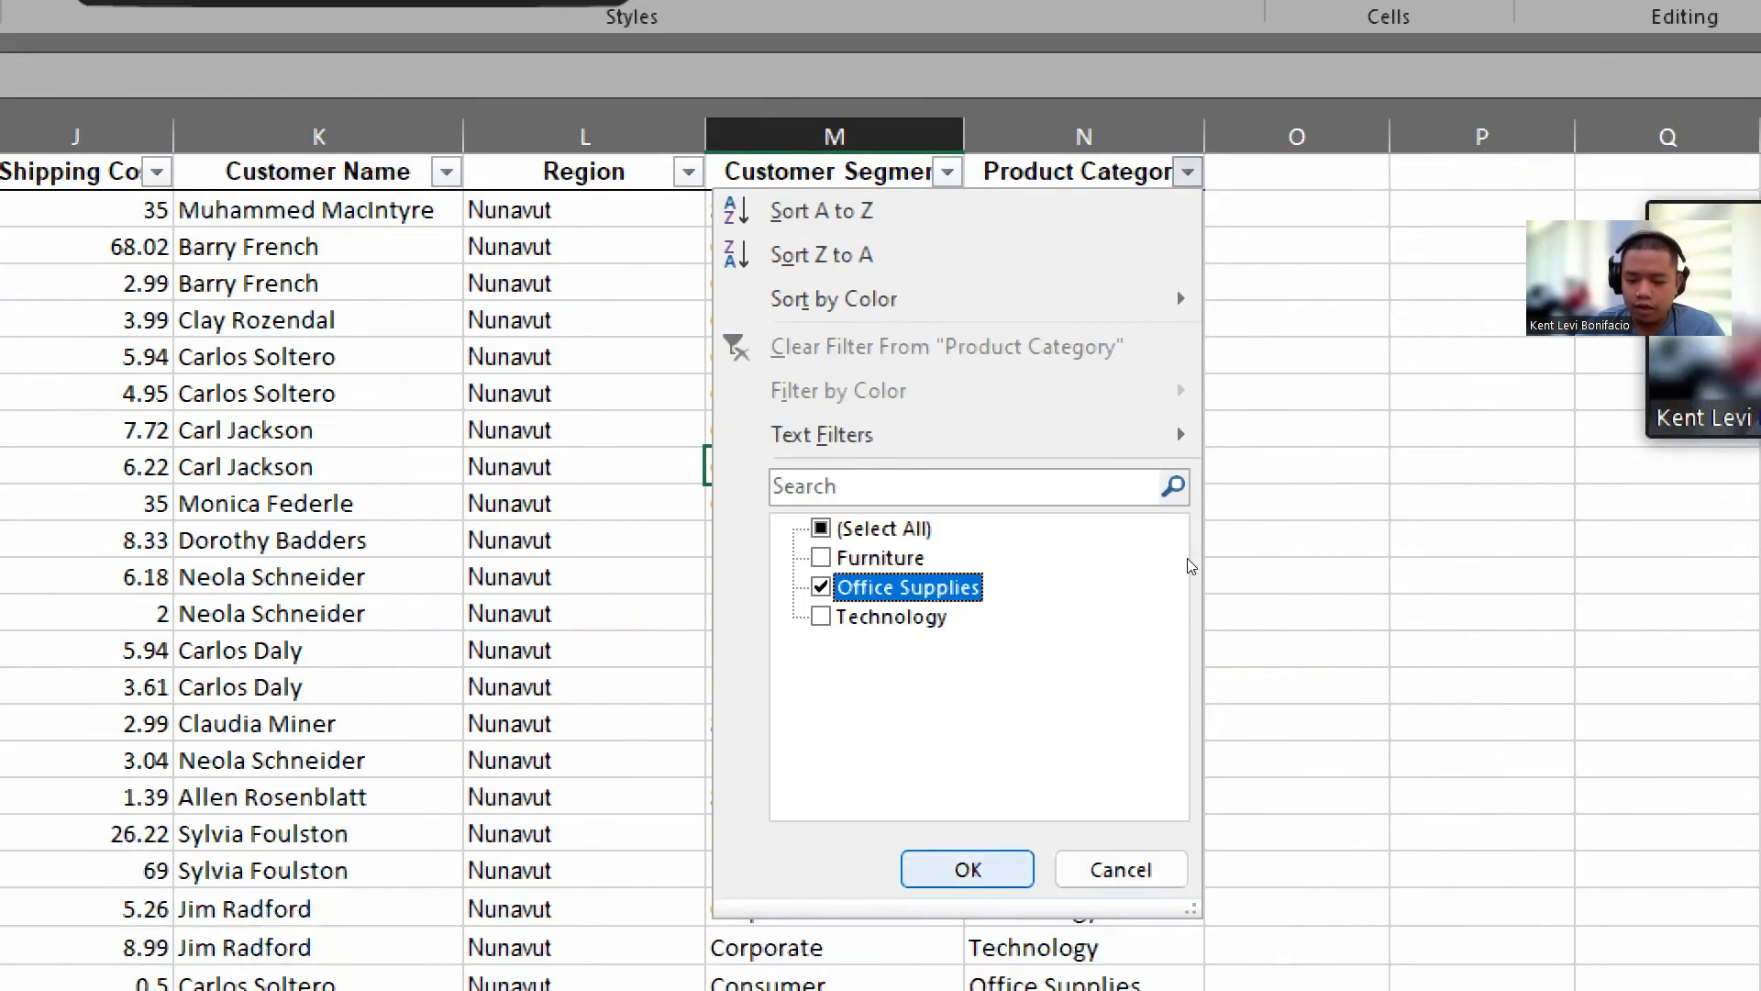
{"action": "key", "text": "Return"}
{"action": "left_click", "coordinate": [1146, 281]}
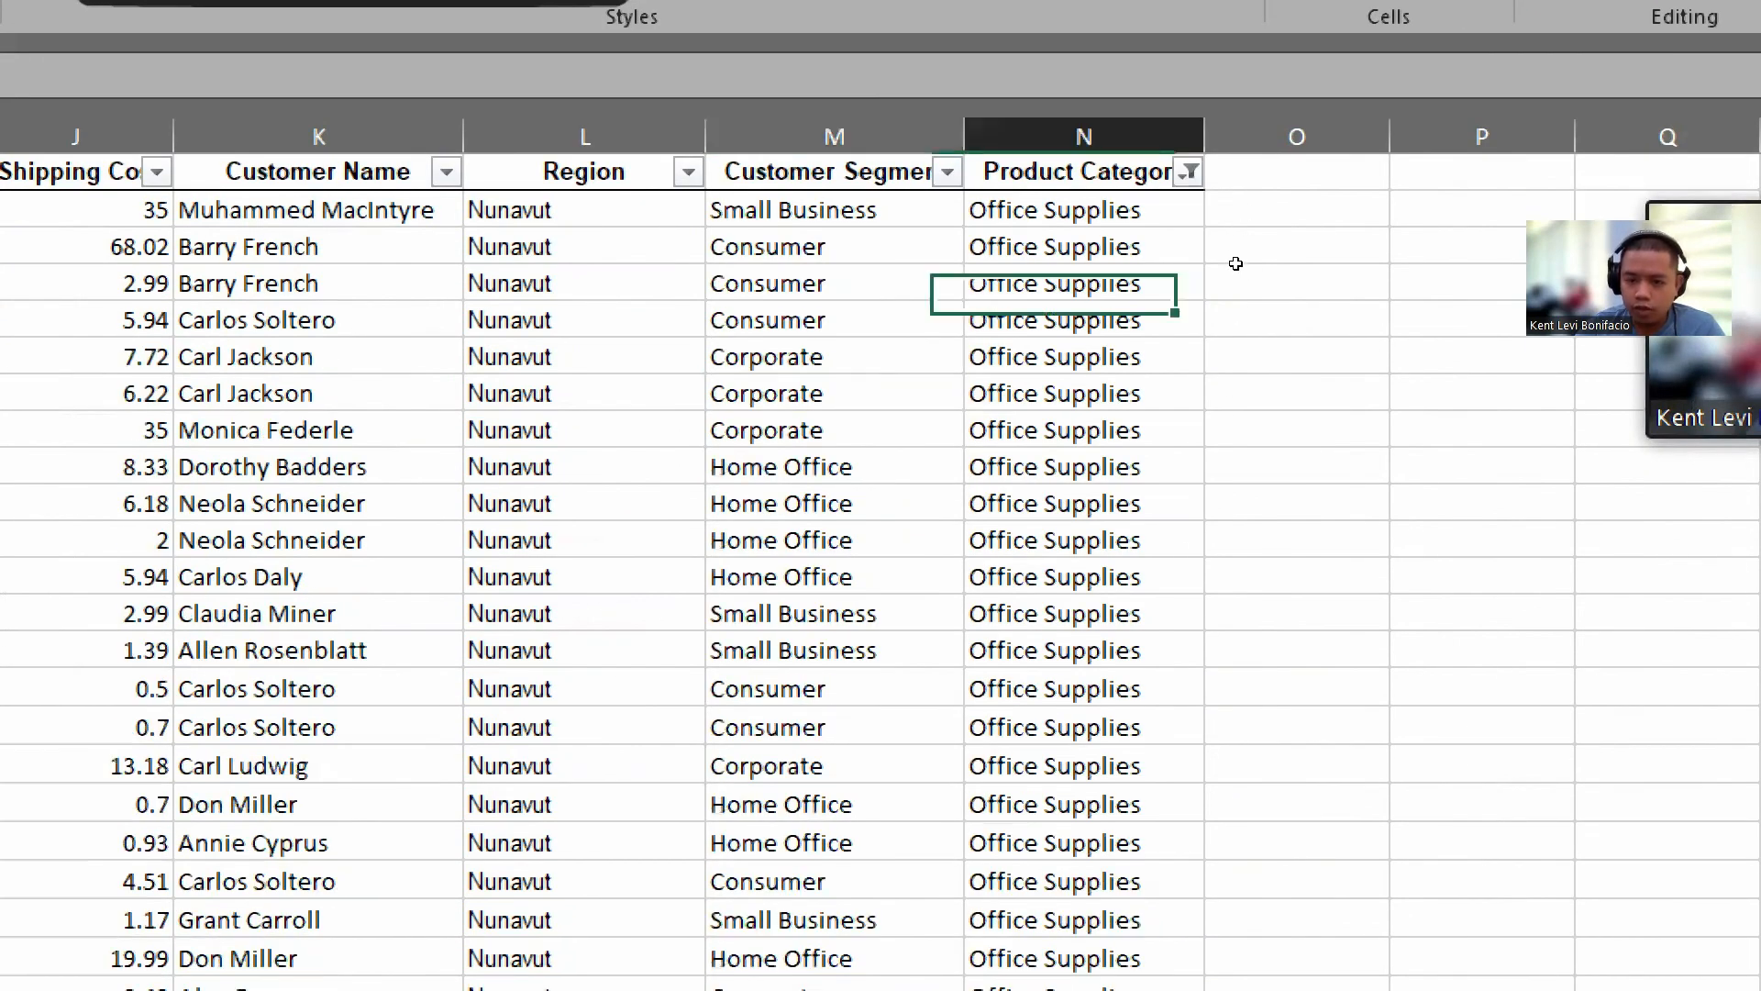
{"action": "scroll", "coordinate": [1235, 271], "scroll_direction": "down", "scroll_amount": 3}
{"action": "scroll", "coordinate": [1232, 291], "scroll_direction": "down", "scroll_amount": 15}
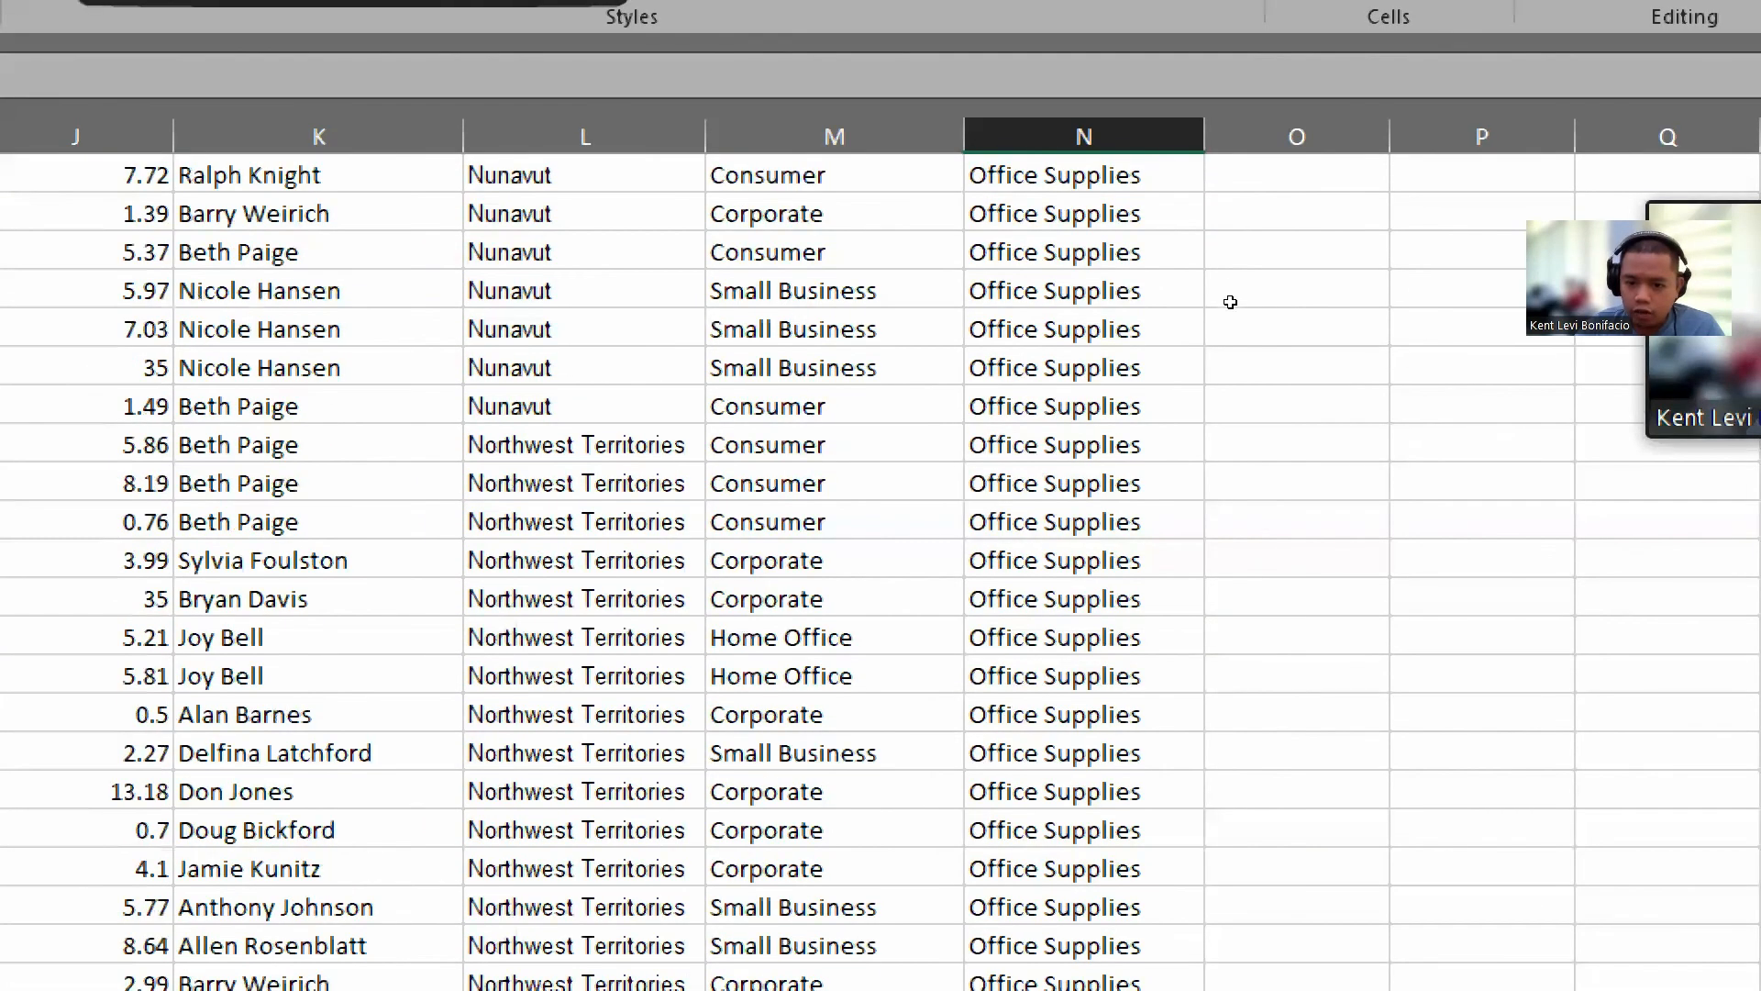
{"action": "scroll", "coordinate": [1237, 327], "scroll_direction": "down", "scroll_amount": 15}
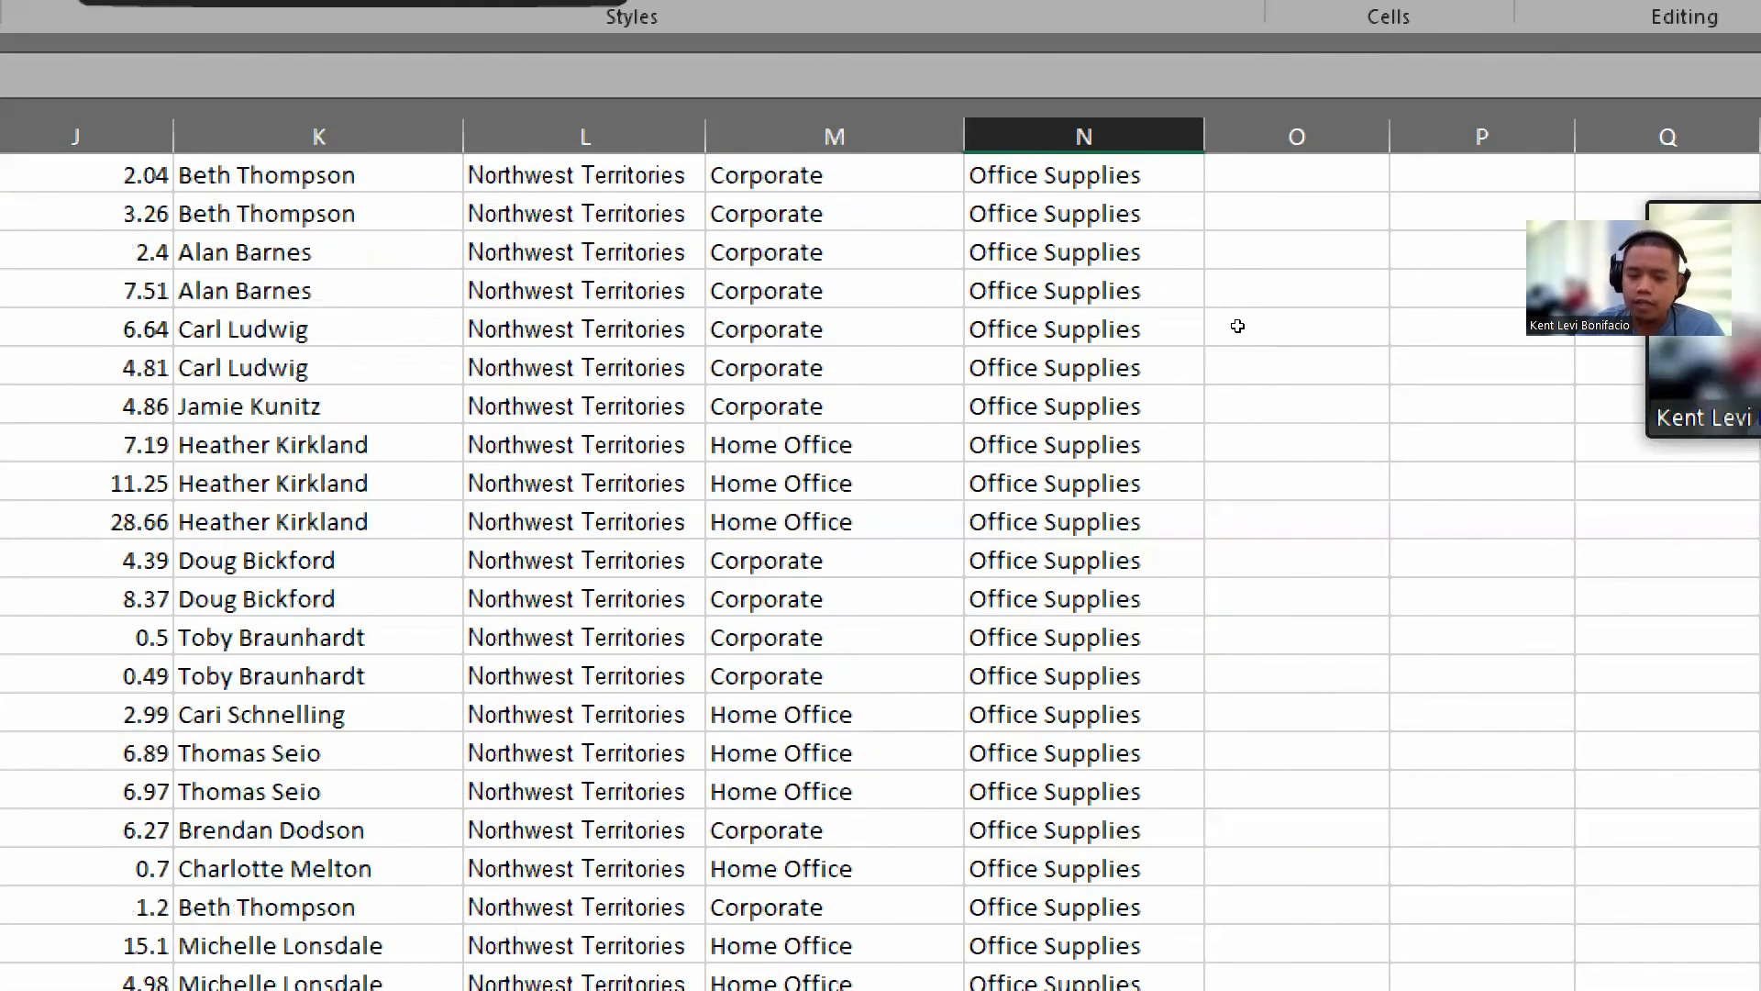
{"action": "scroll", "coordinate": [1237, 327], "scroll_direction": "up", "scroll_amount": 20}
{"action": "scroll", "coordinate": [1237, 327], "scroll_direction": "up", "scroll_amount": 20}
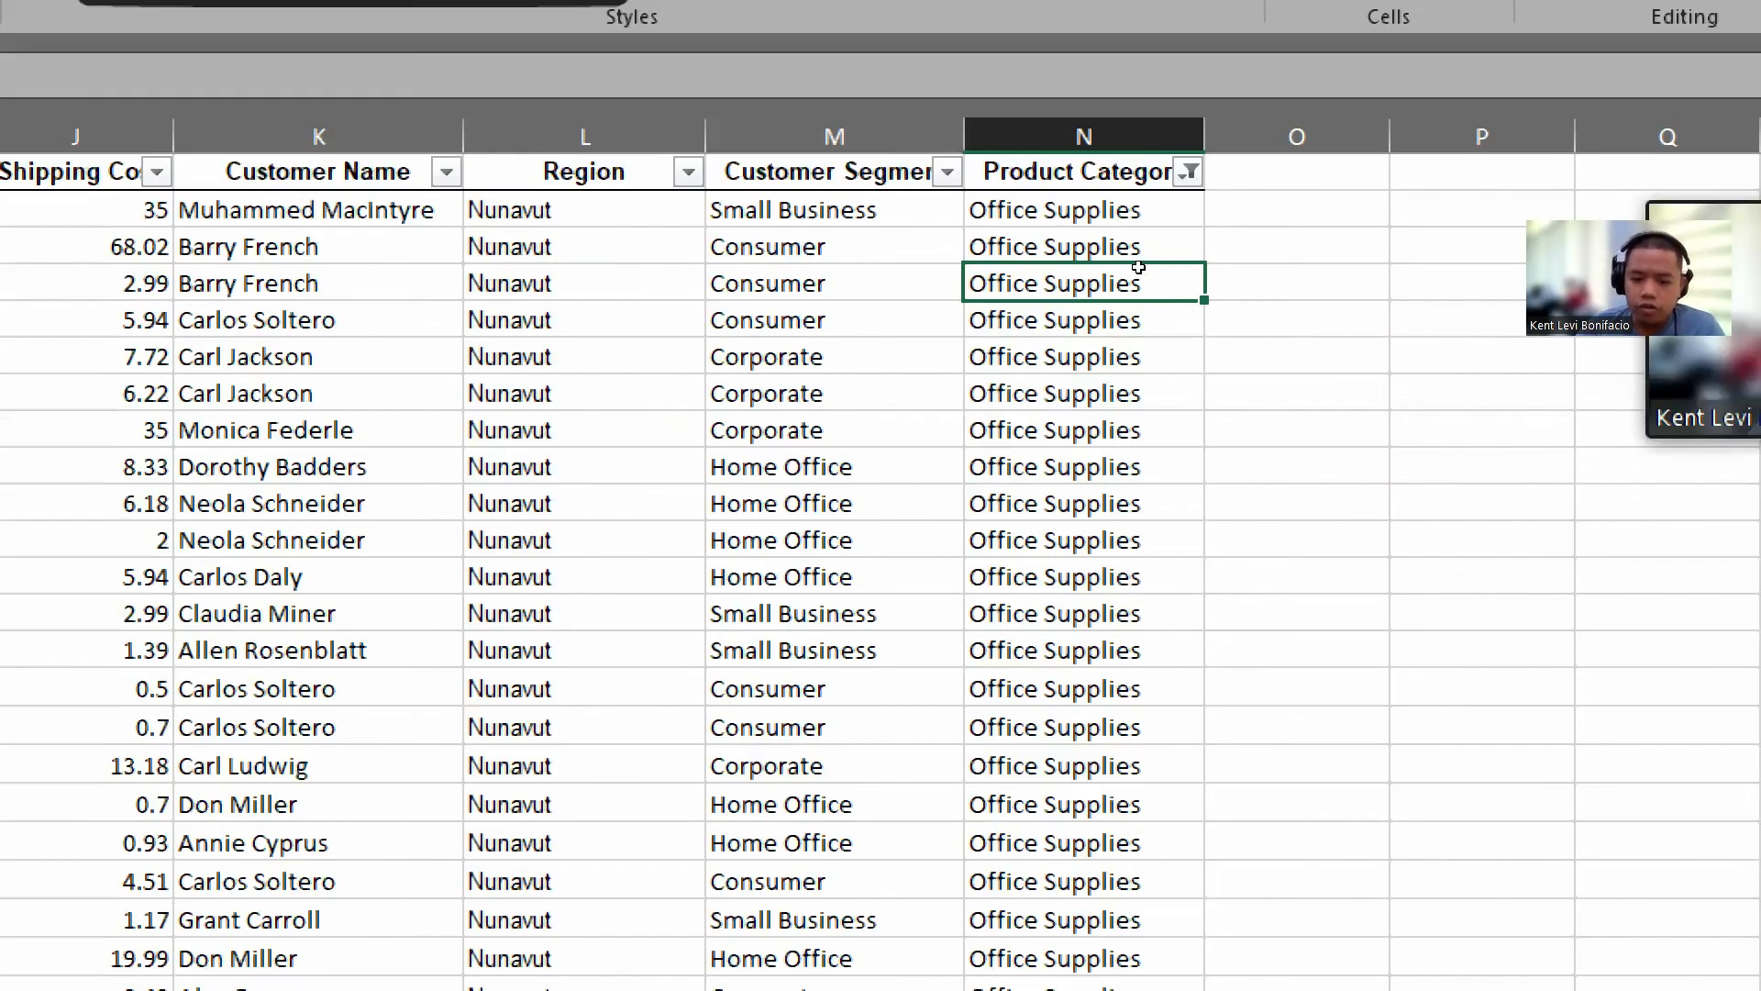
Step: Filter the Customer Segment column to show only Small Business records
{"action": "left_click", "coordinate": [947, 172]}
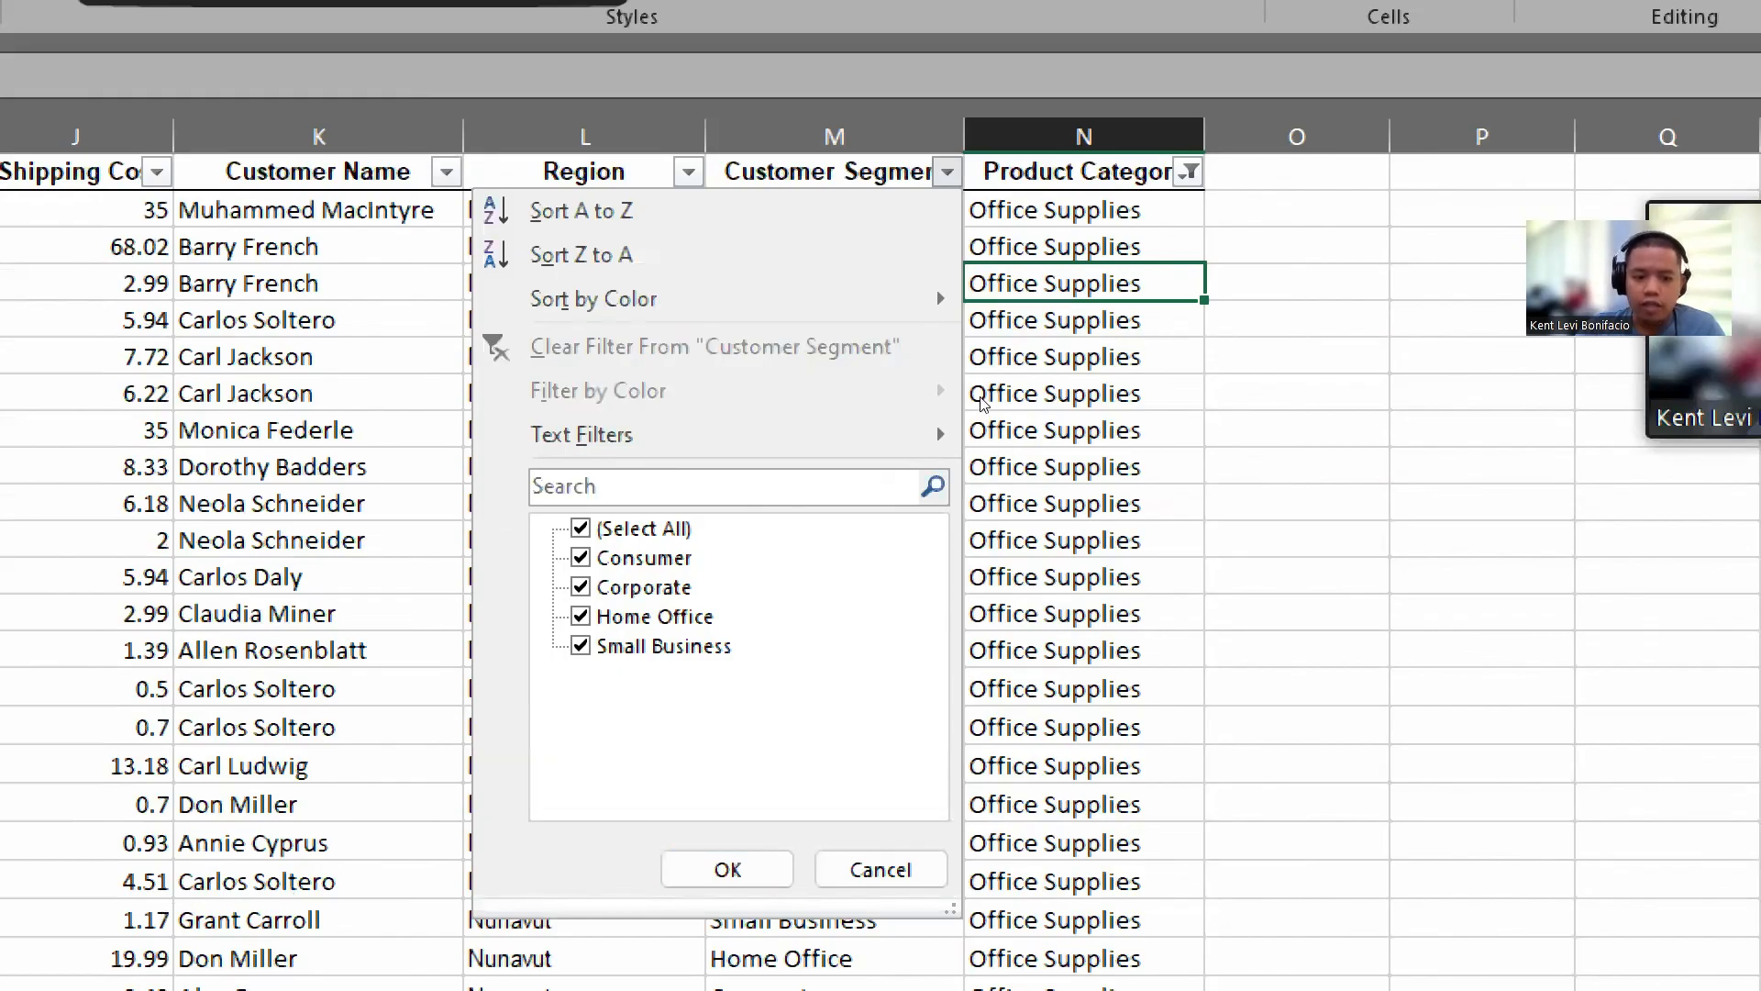
{"action": "left_click", "coordinate": [581, 528]}
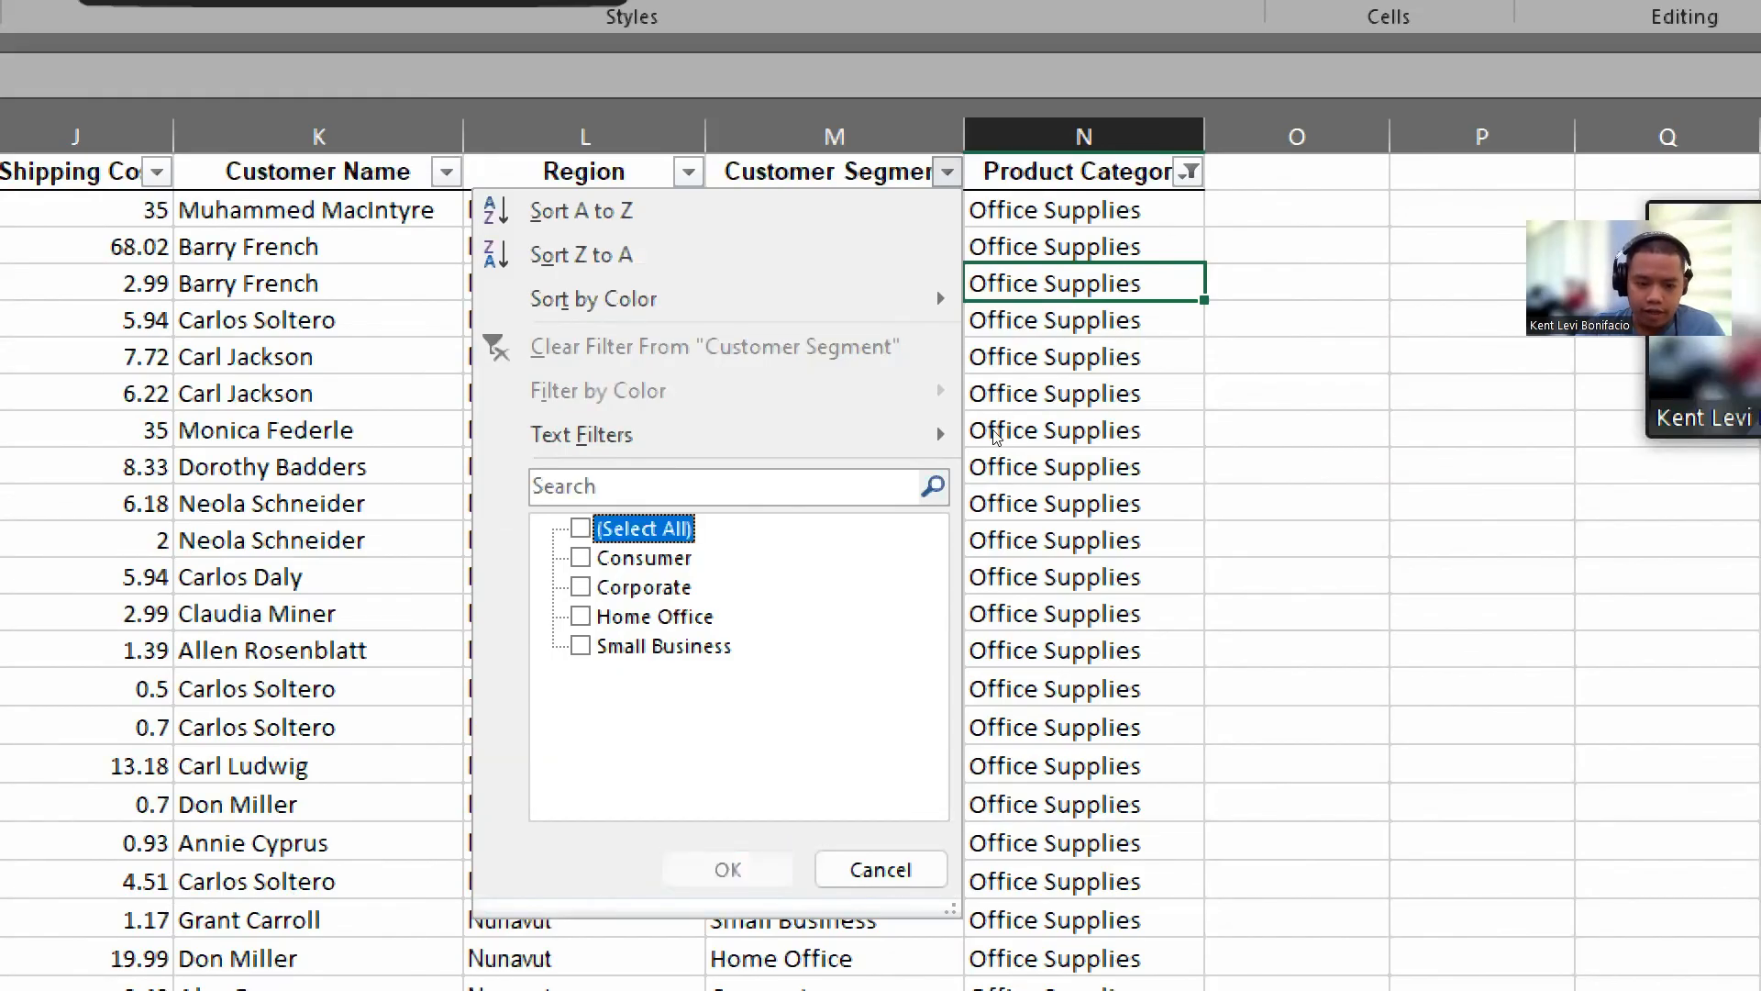
{"action": "left_click", "coordinate": [581, 616]}
{"action": "left_click", "coordinate": [580, 616]}
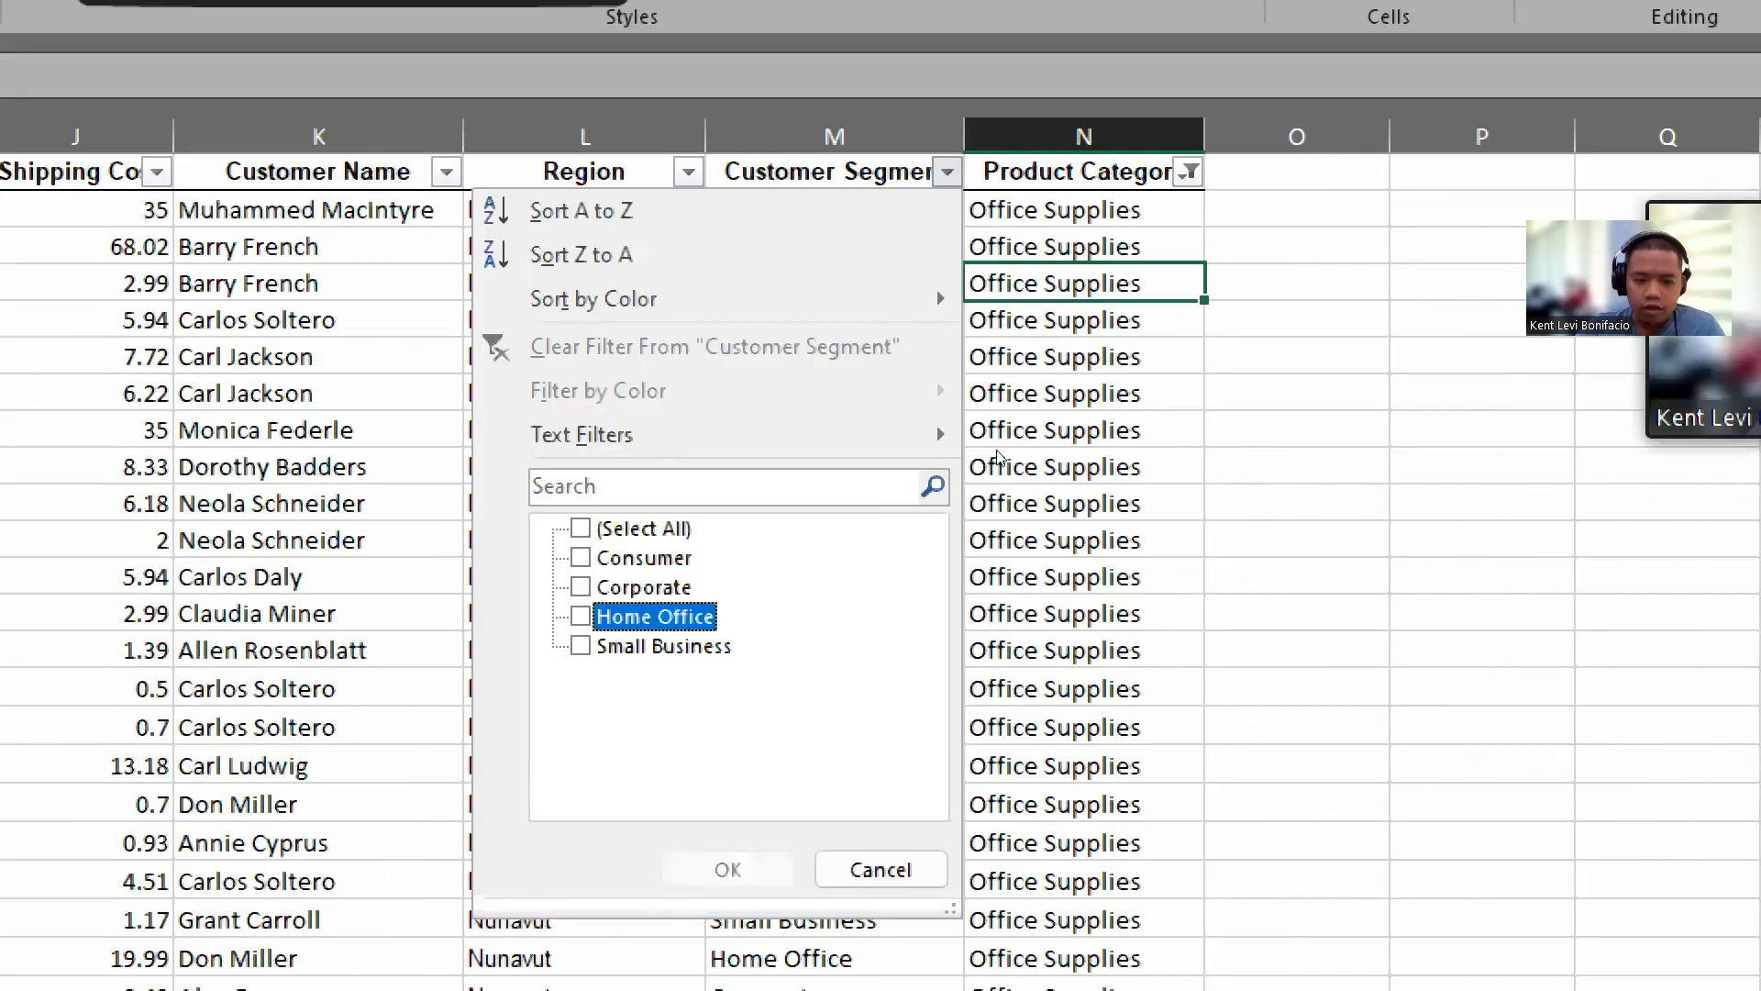
{"action": "left_click", "coordinate": [581, 646]}
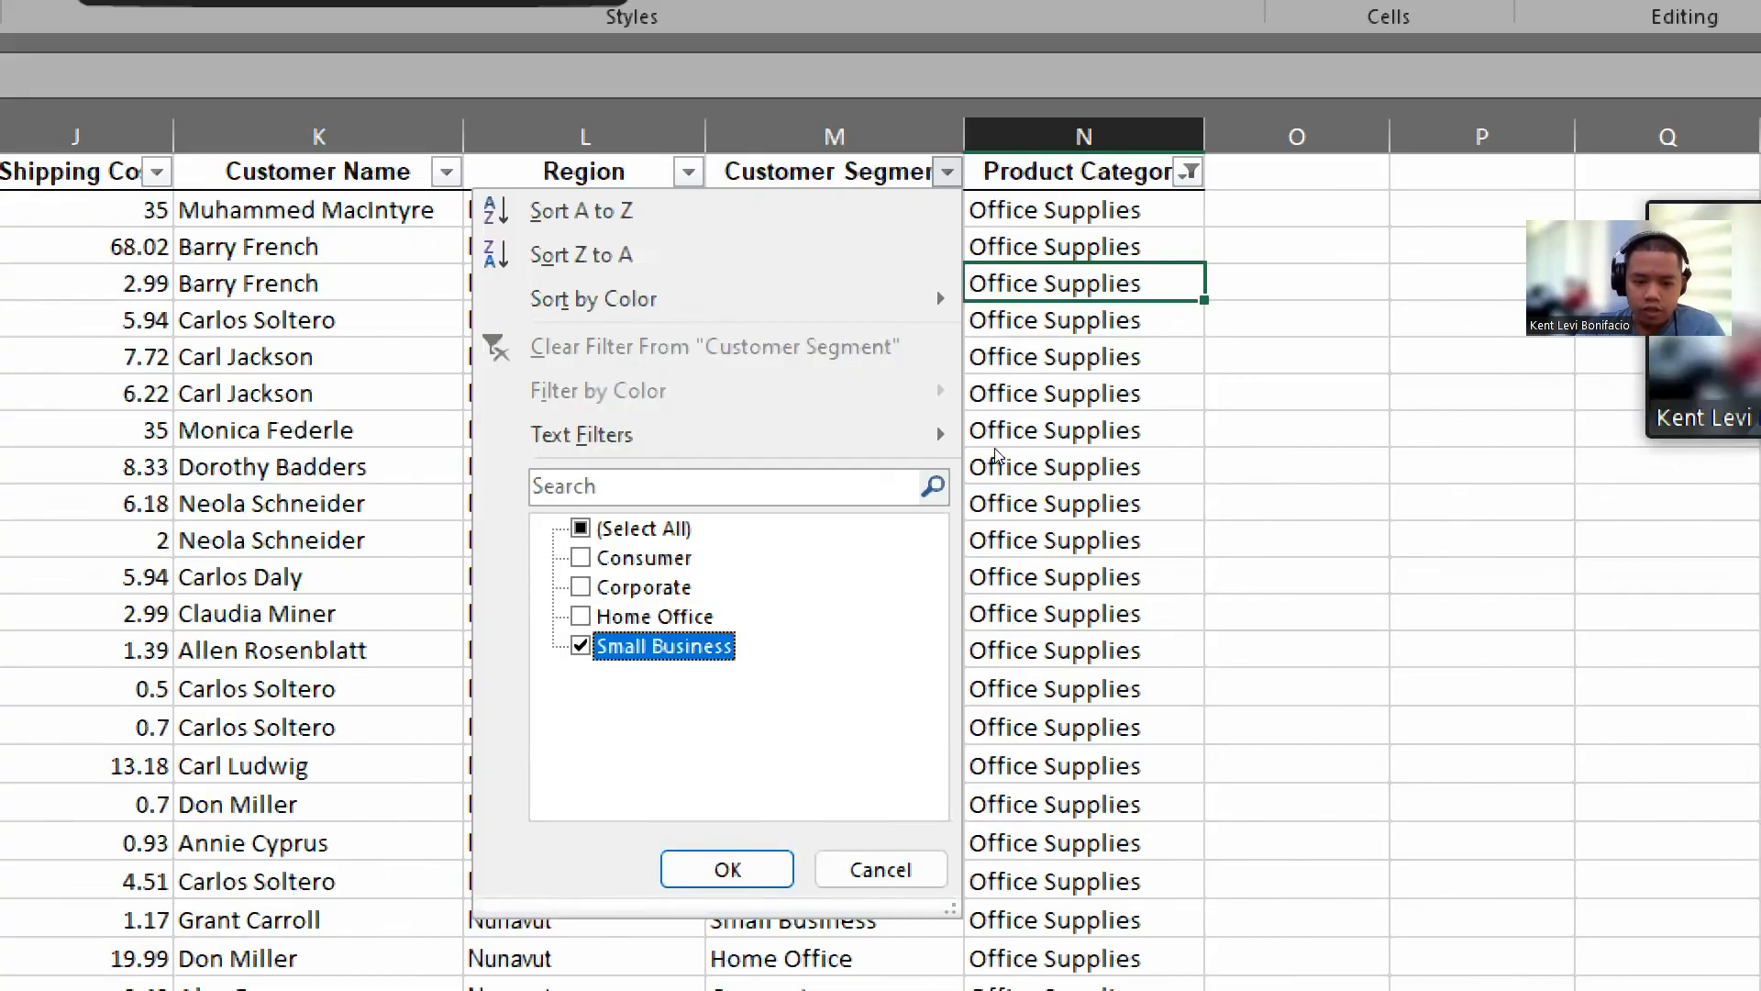
{"action": "left_click", "coordinate": [727, 868]}
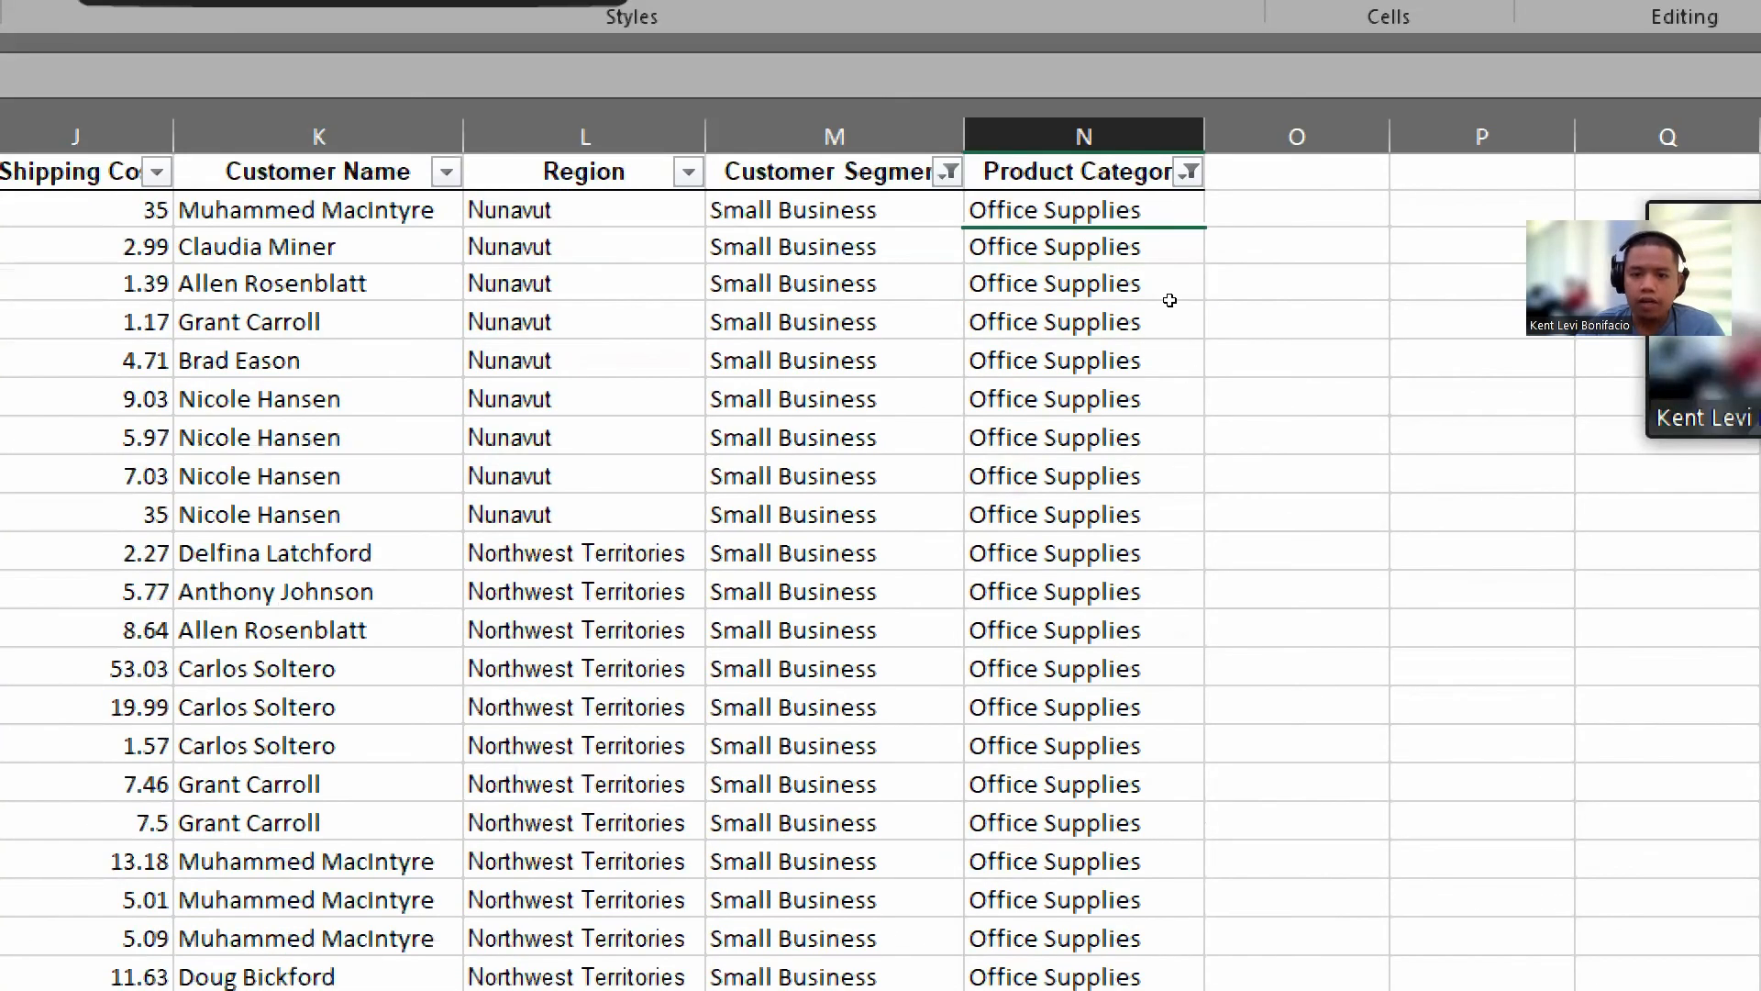
{"action": "scroll", "coordinate": [1117, 312], "scroll_direction": "down", "scroll_amount": 2}
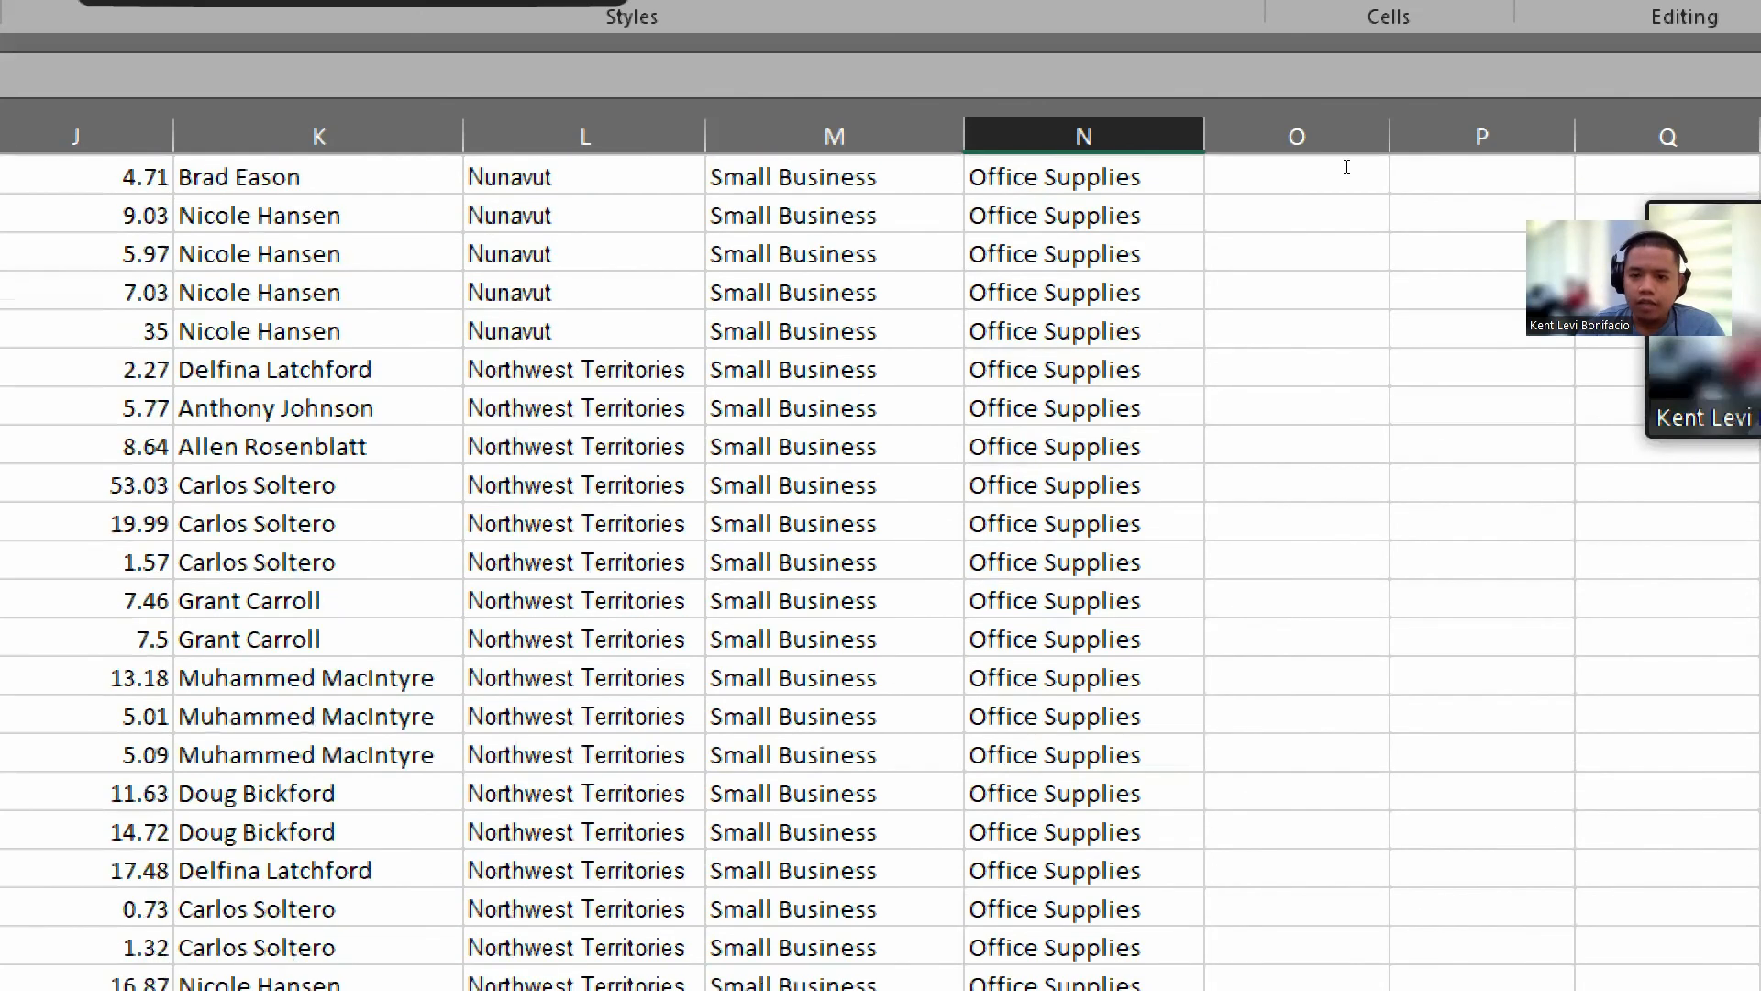
{"action": "scroll", "coordinate": [1346, 167], "scroll_direction": "up", "scroll_amount": 2}
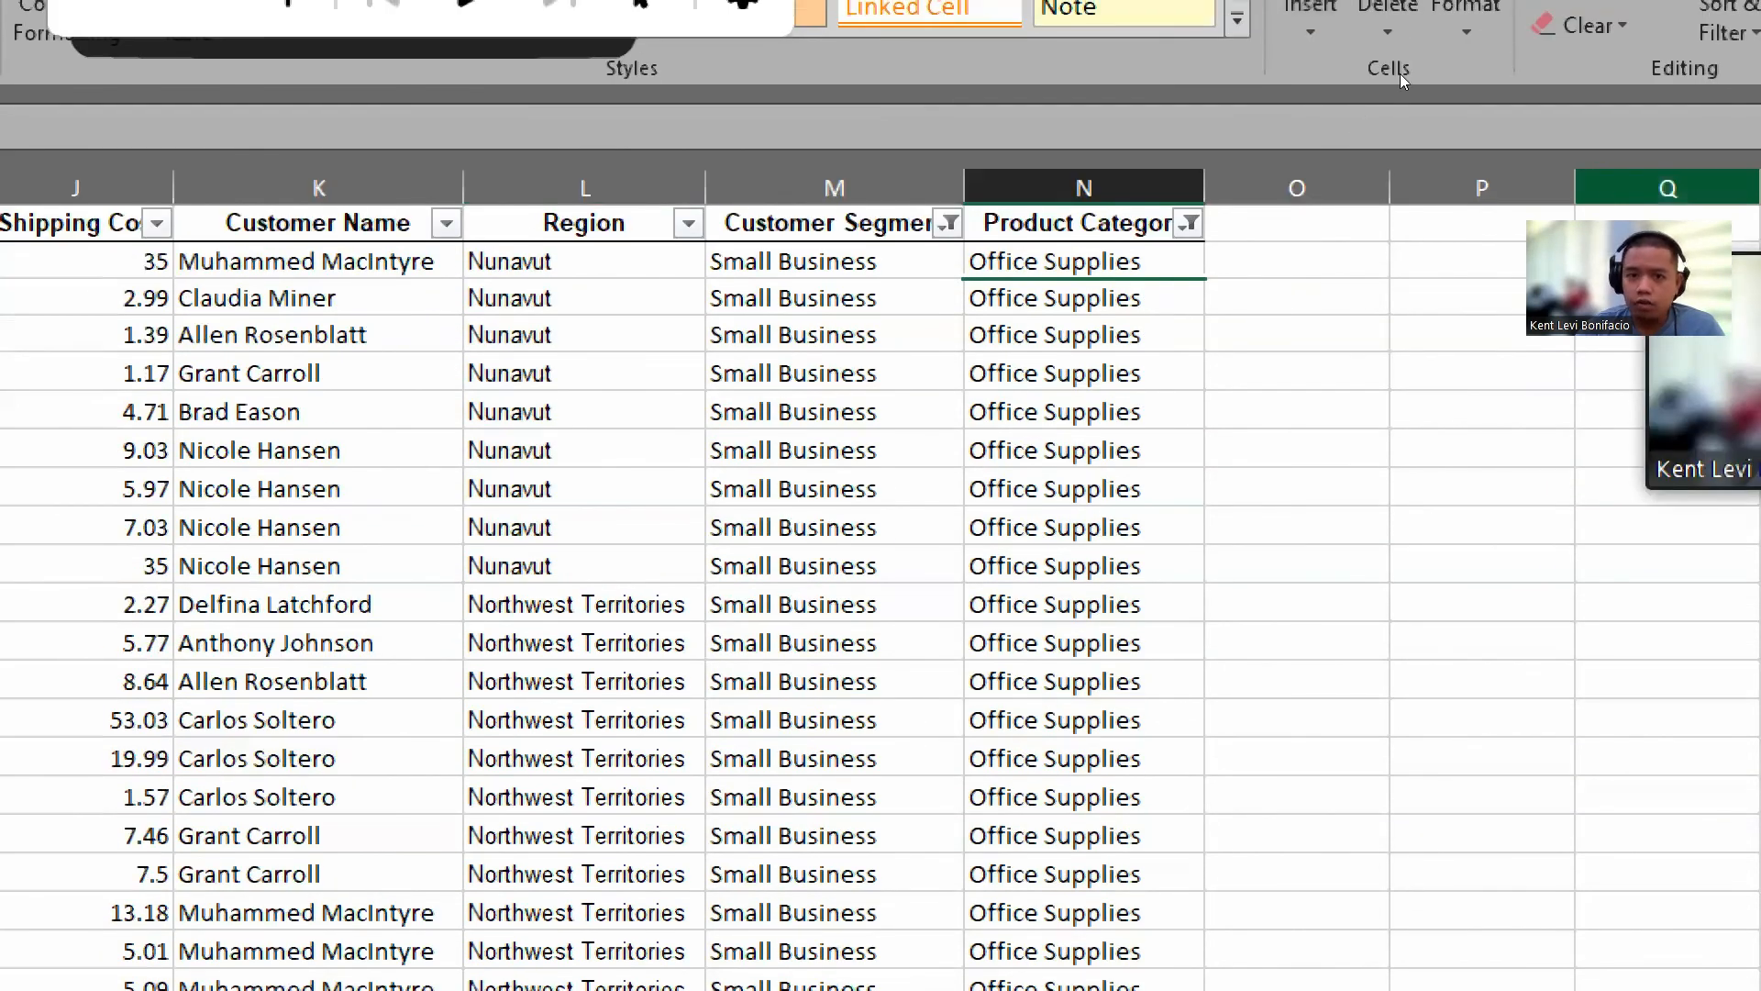
{"action": "left_click", "coordinate": [756, 92]}
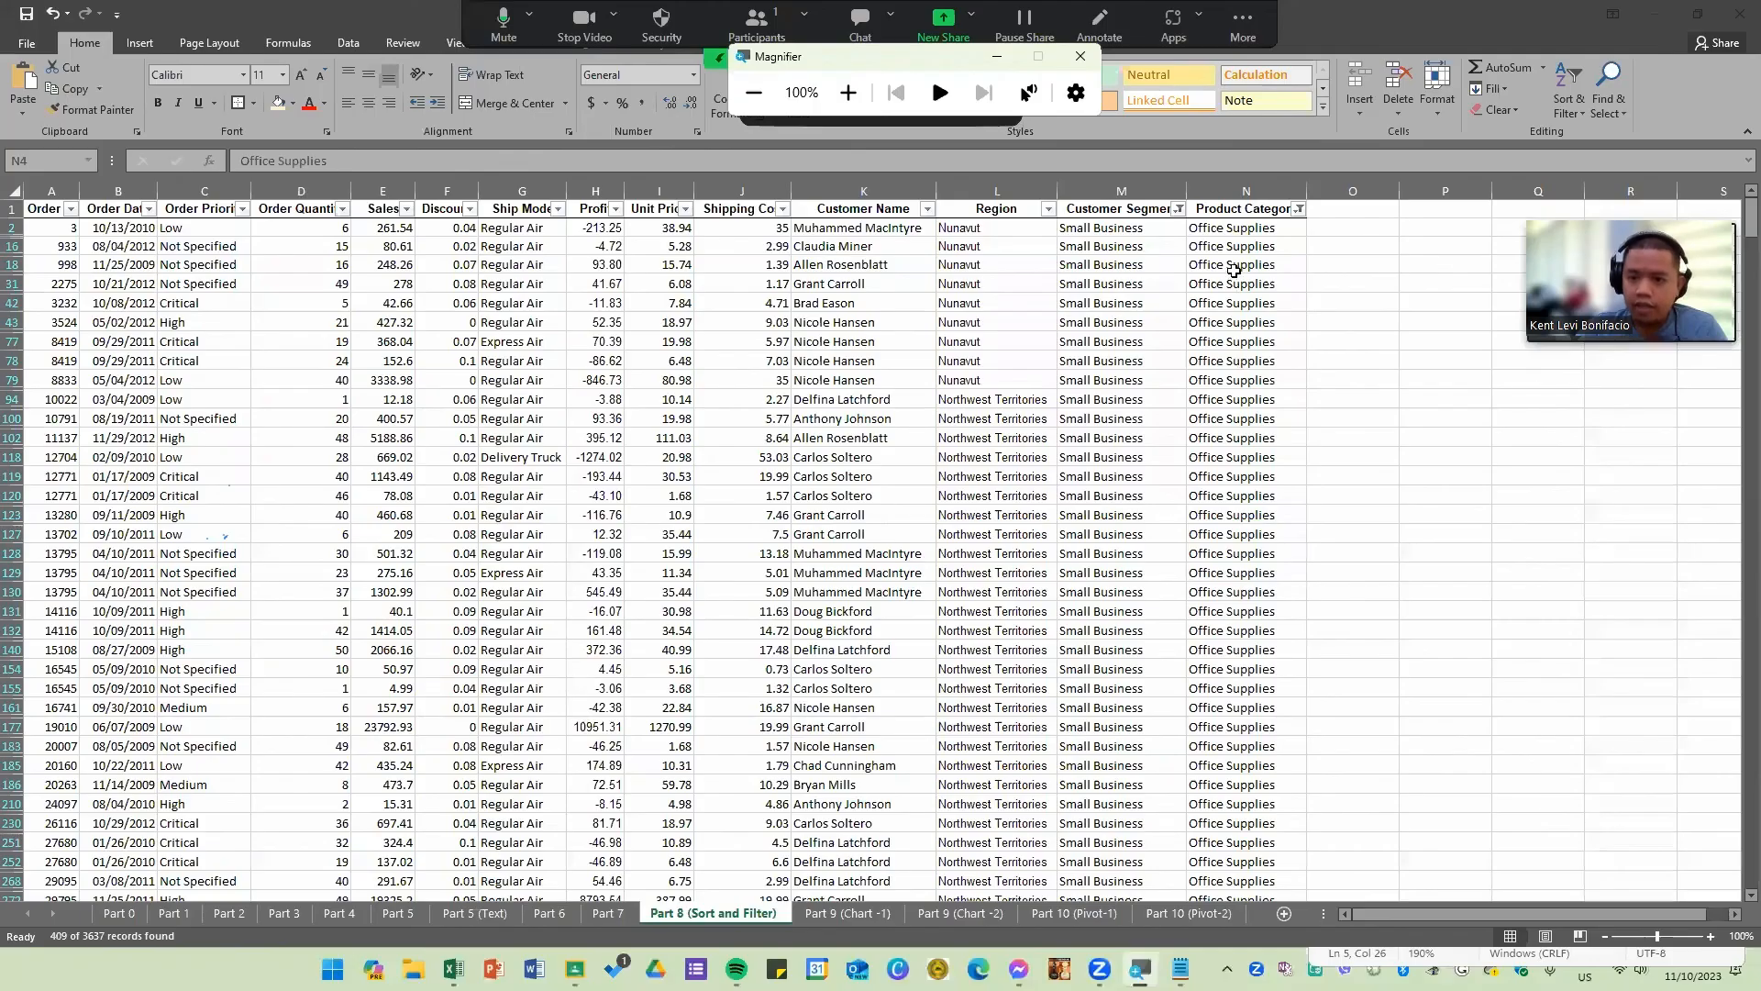
{"action": "left_click", "coordinate": [1234, 266]}
{"action": "scroll", "coordinate": [1192, 413], "scroll_direction": "down", "scroll_amount": 15}
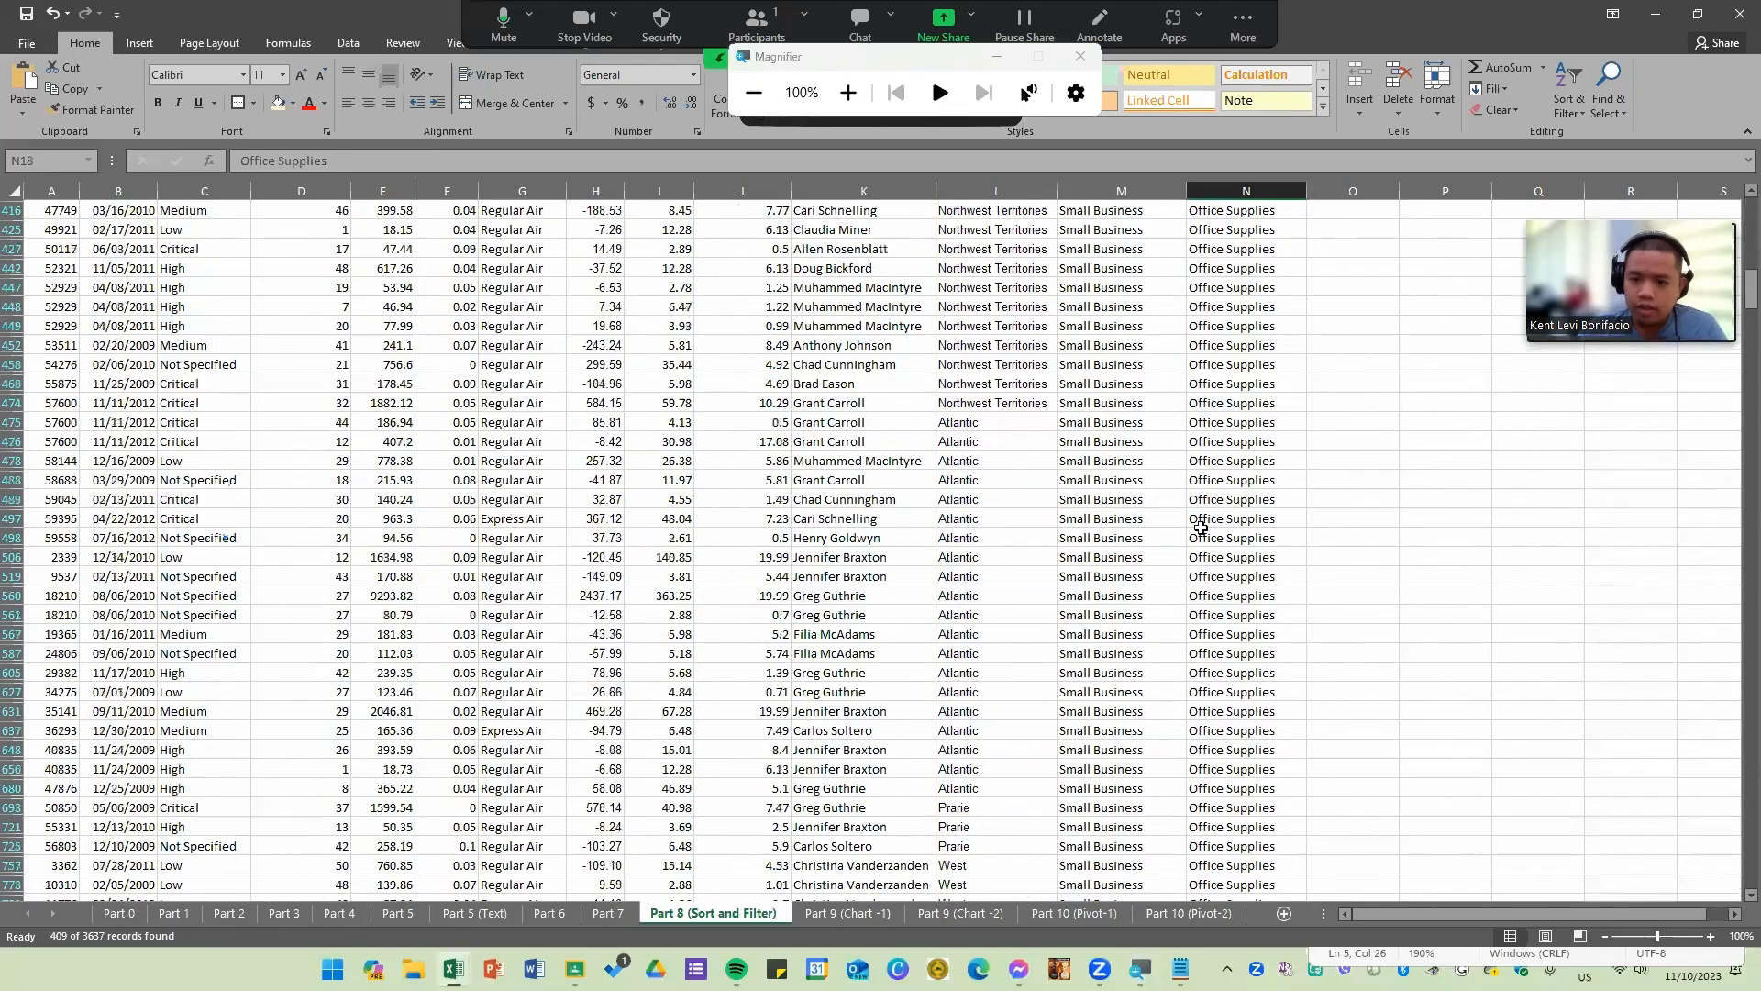
{"action": "scroll", "coordinate": [1200, 527], "scroll_direction": "down", "scroll_amount": 15}
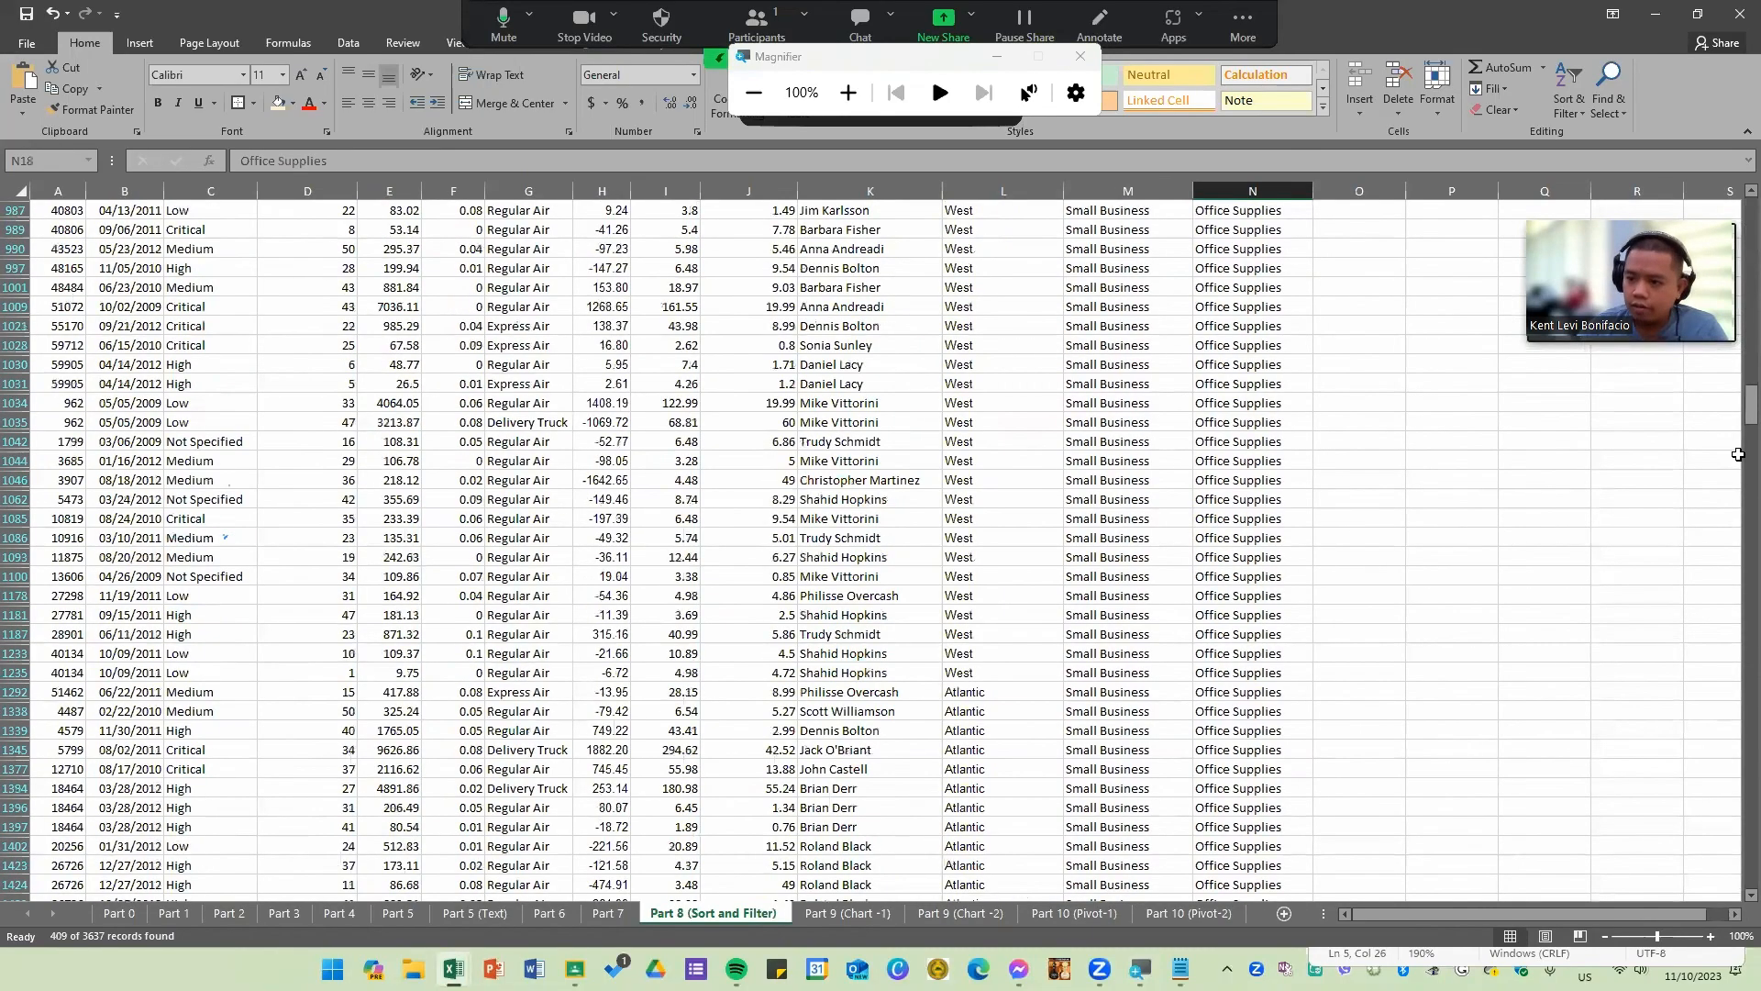
{"action": "left_click_drag", "start_coordinate": [1751, 412], "coordinate": [1667, 123]}
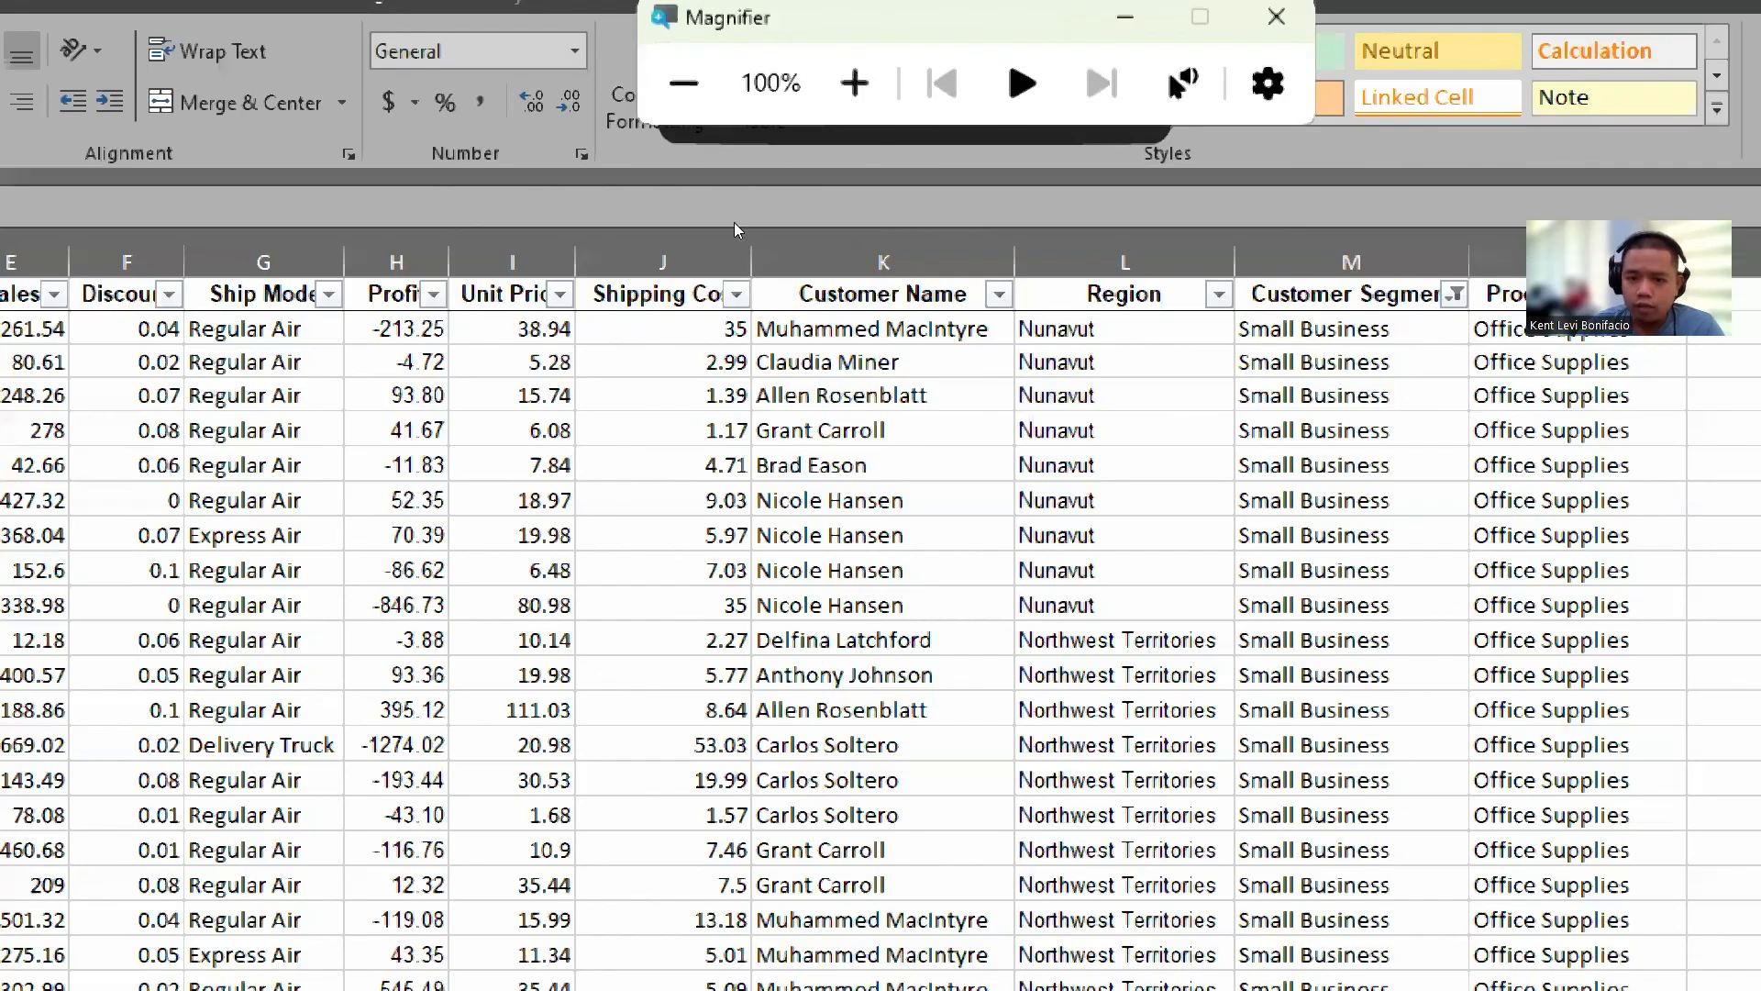
{"action": "key", "text": "super+plus"}
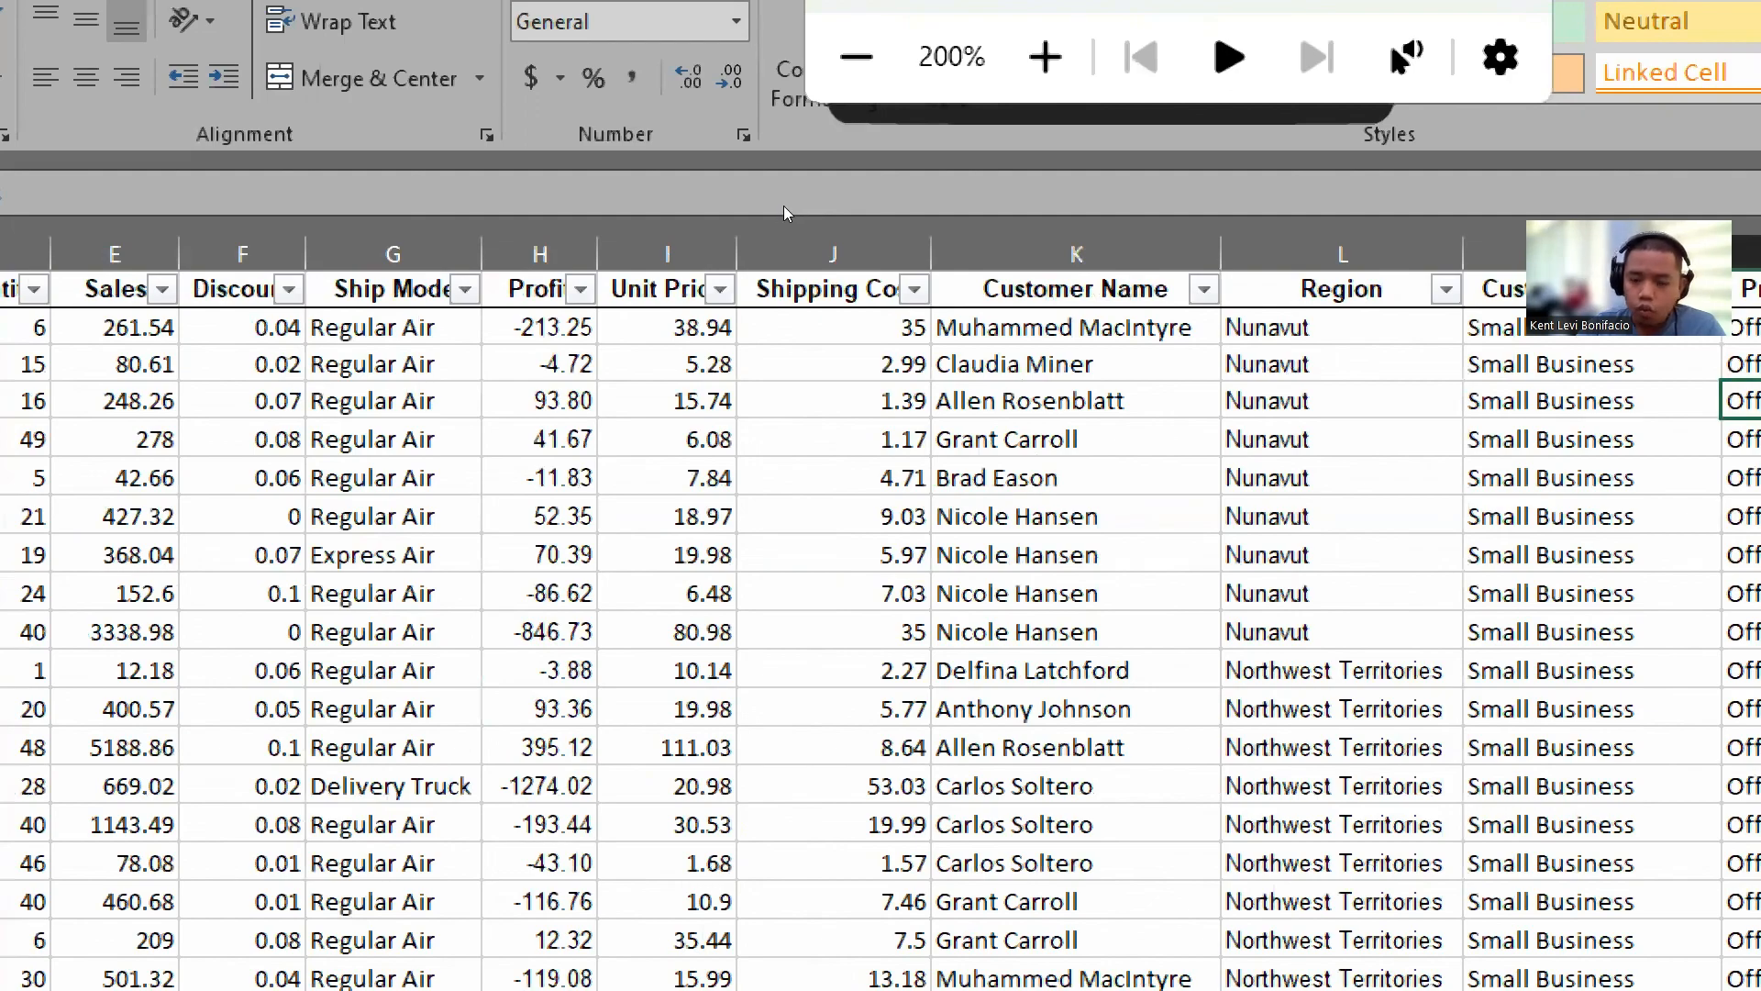
{"action": "left_click", "coordinate": [914, 289]}
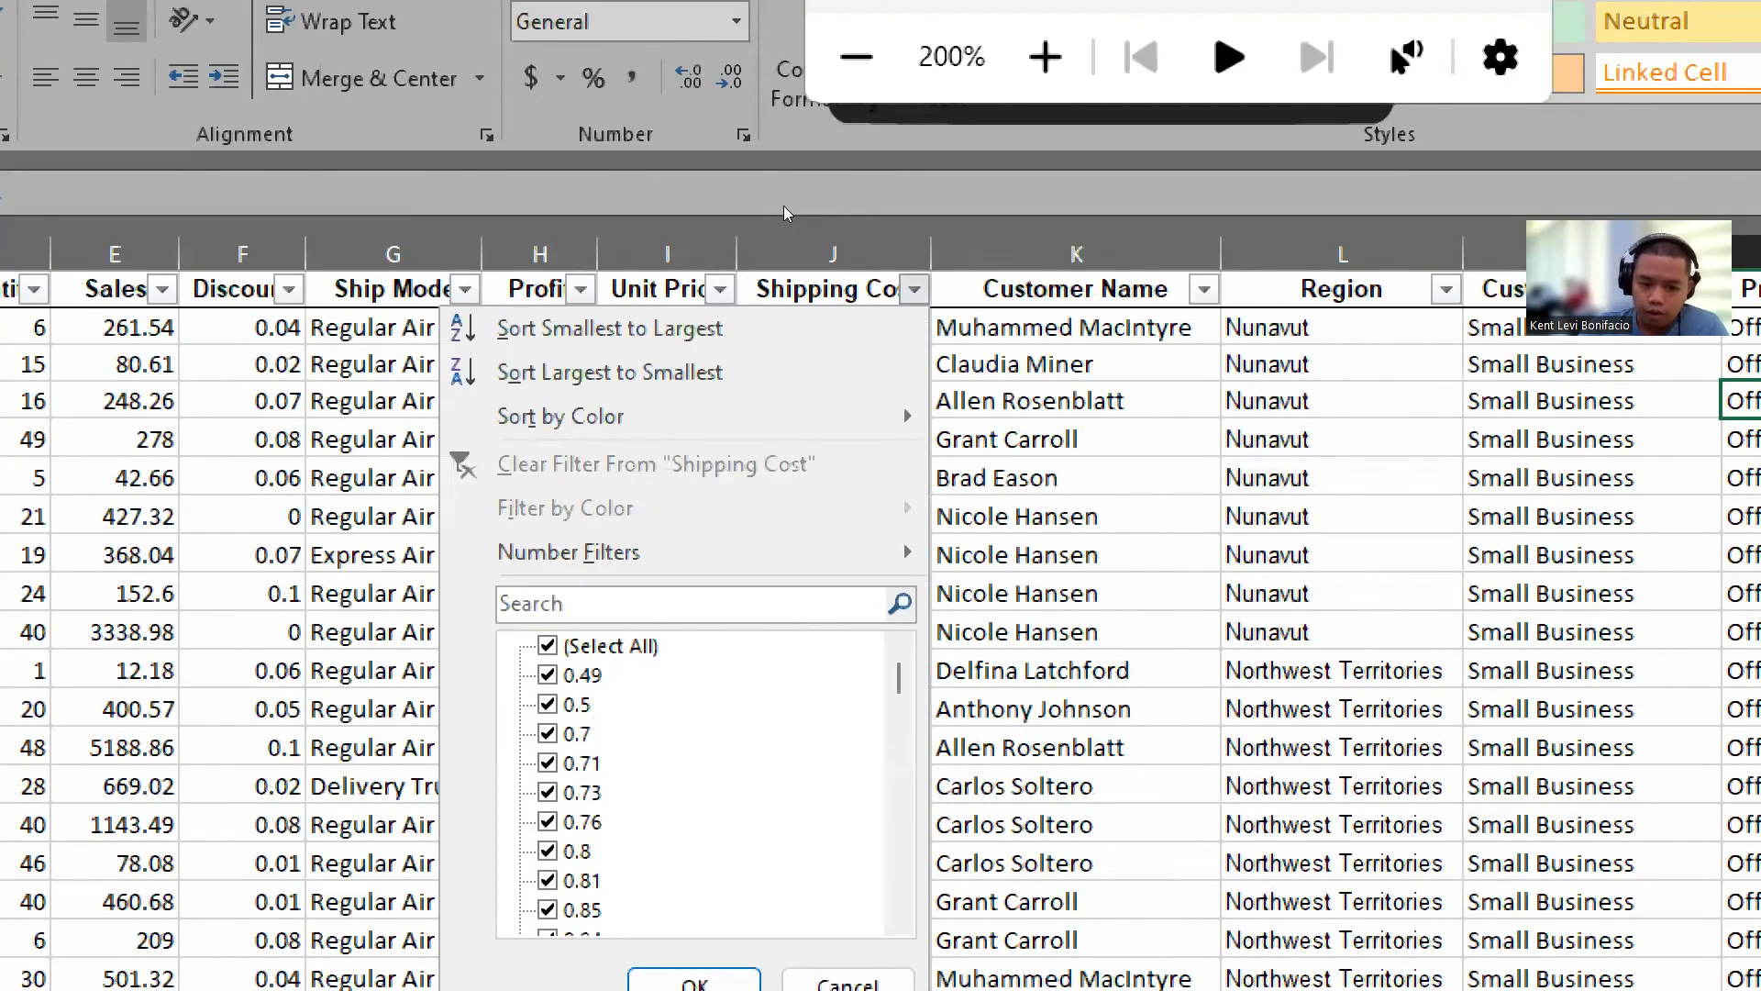
{"action": "left_click", "coordinate": [915, 289]}
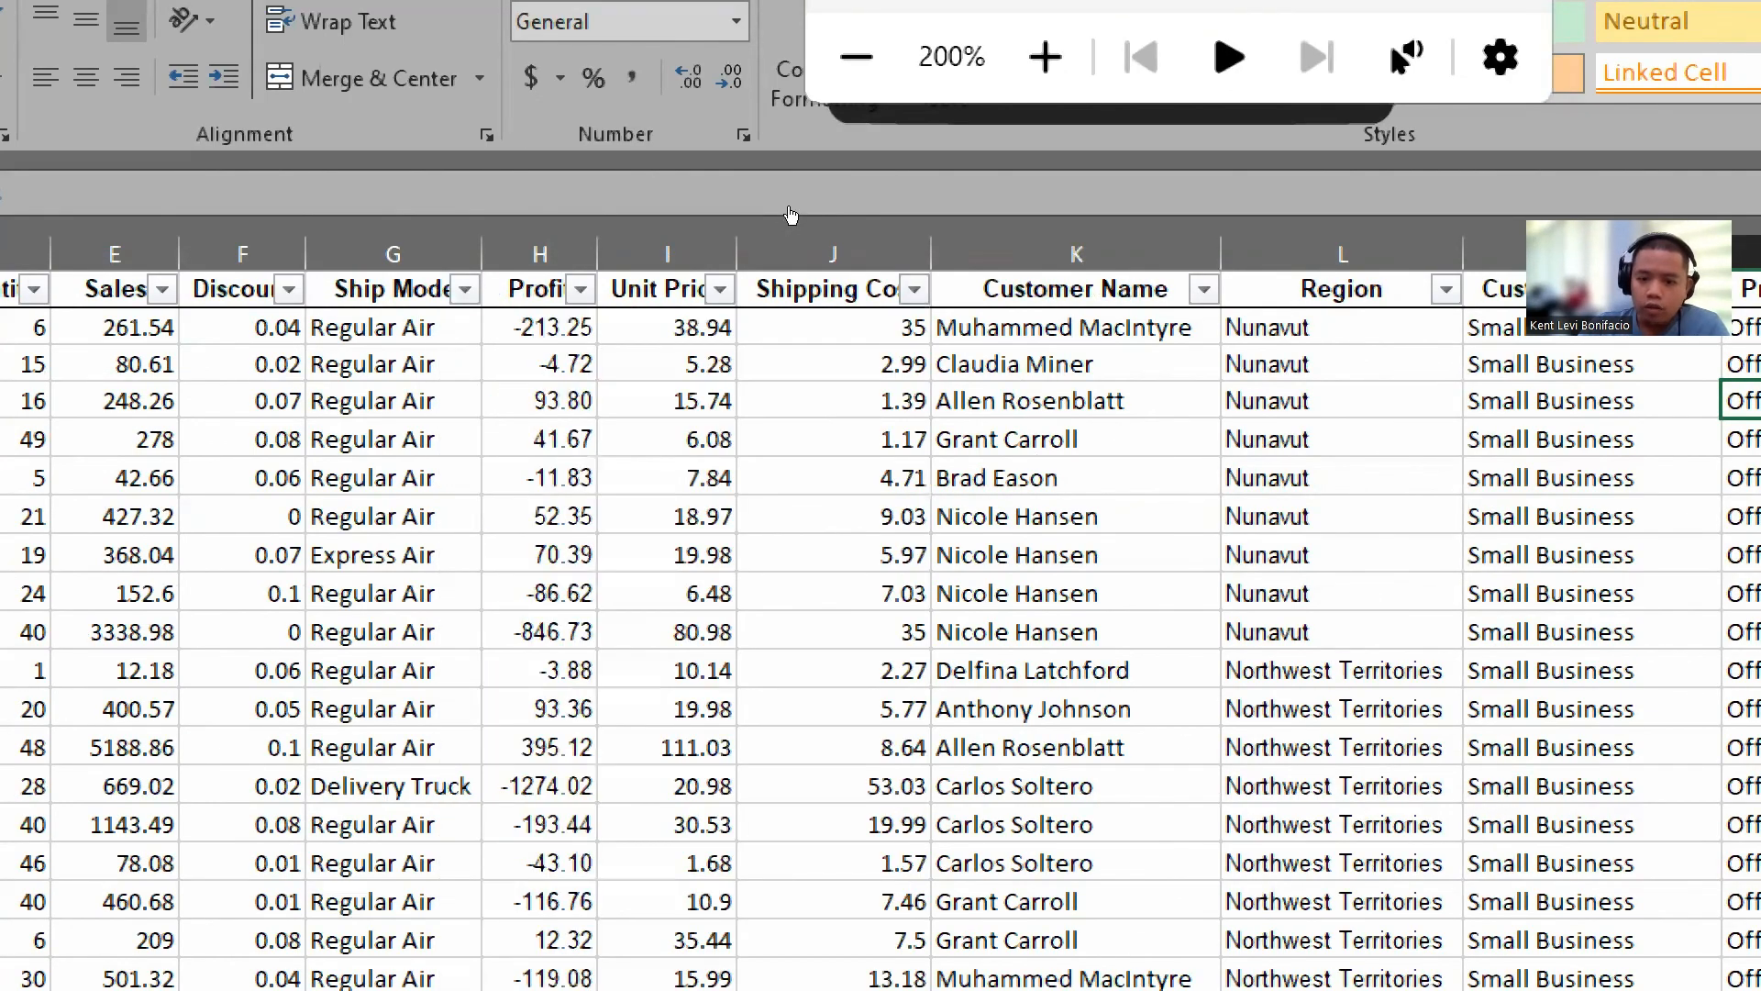
{"action": "left_click", "coordinate": [915, 289]}
{"action": "left_click", "coordinate": [915, 289]}
{"action": "left_click", "coordinate": [915, 289]}
{"action": "mouse_move", "coordinate": [568, 551]}
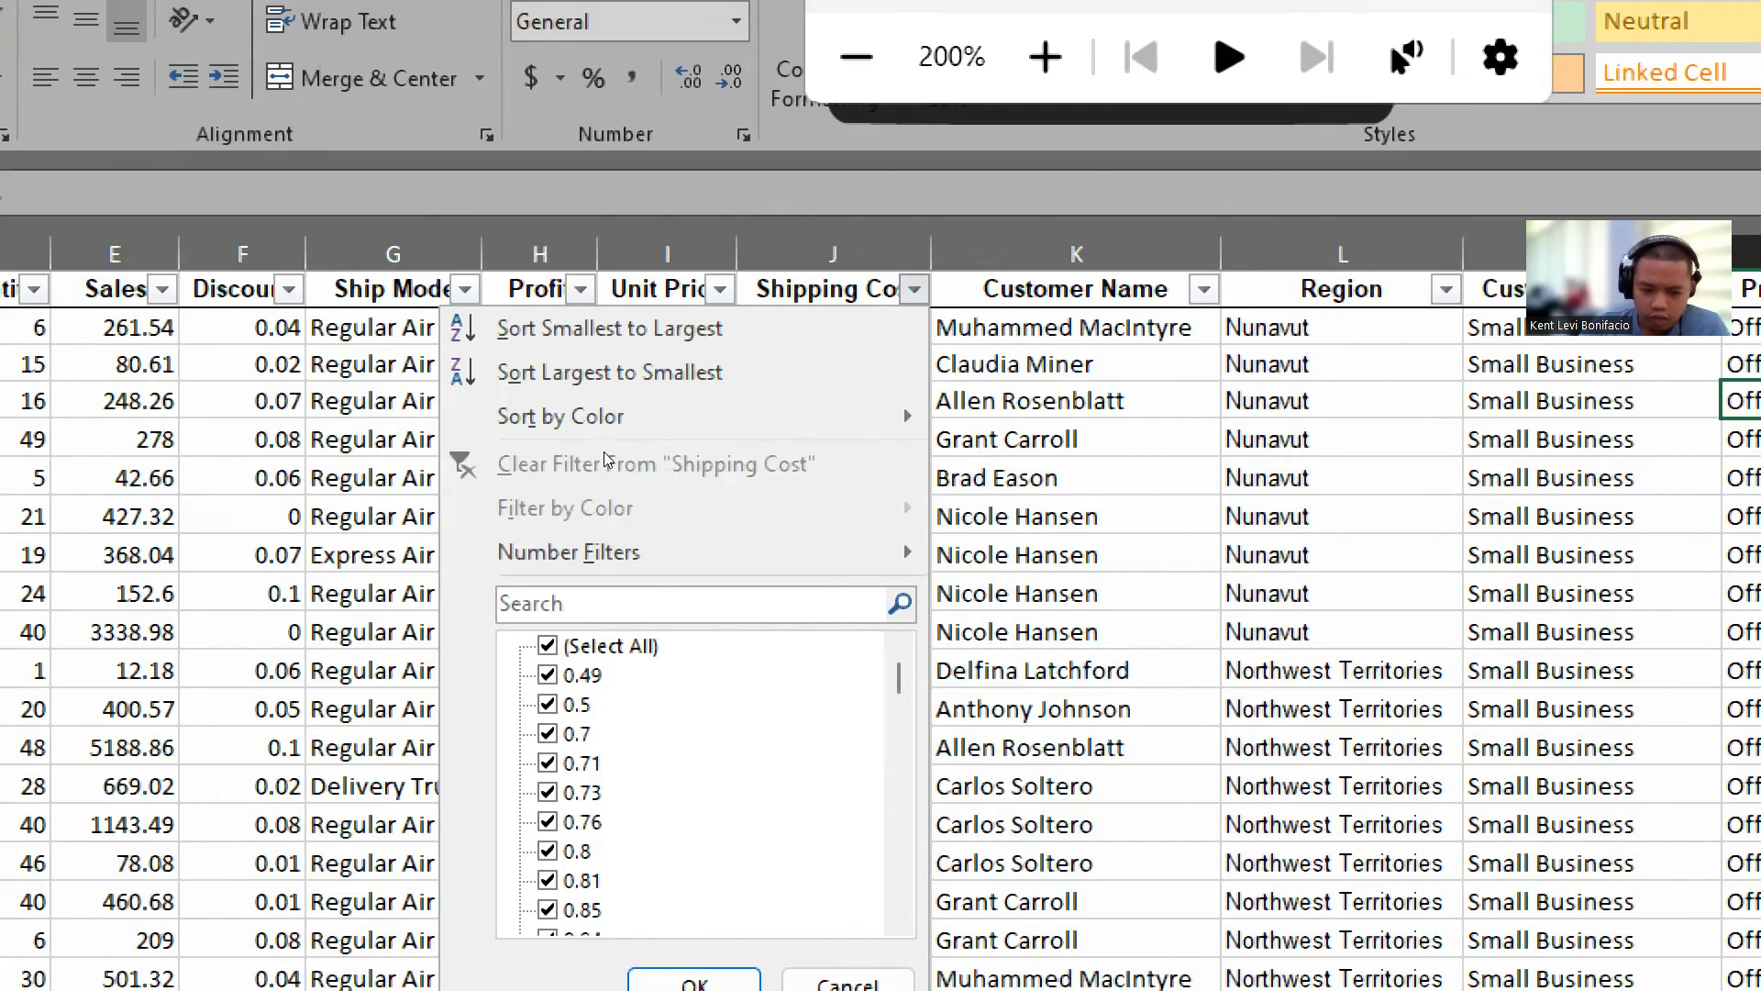
{"action": "mouse_move", "coordinate": [683, 552]}
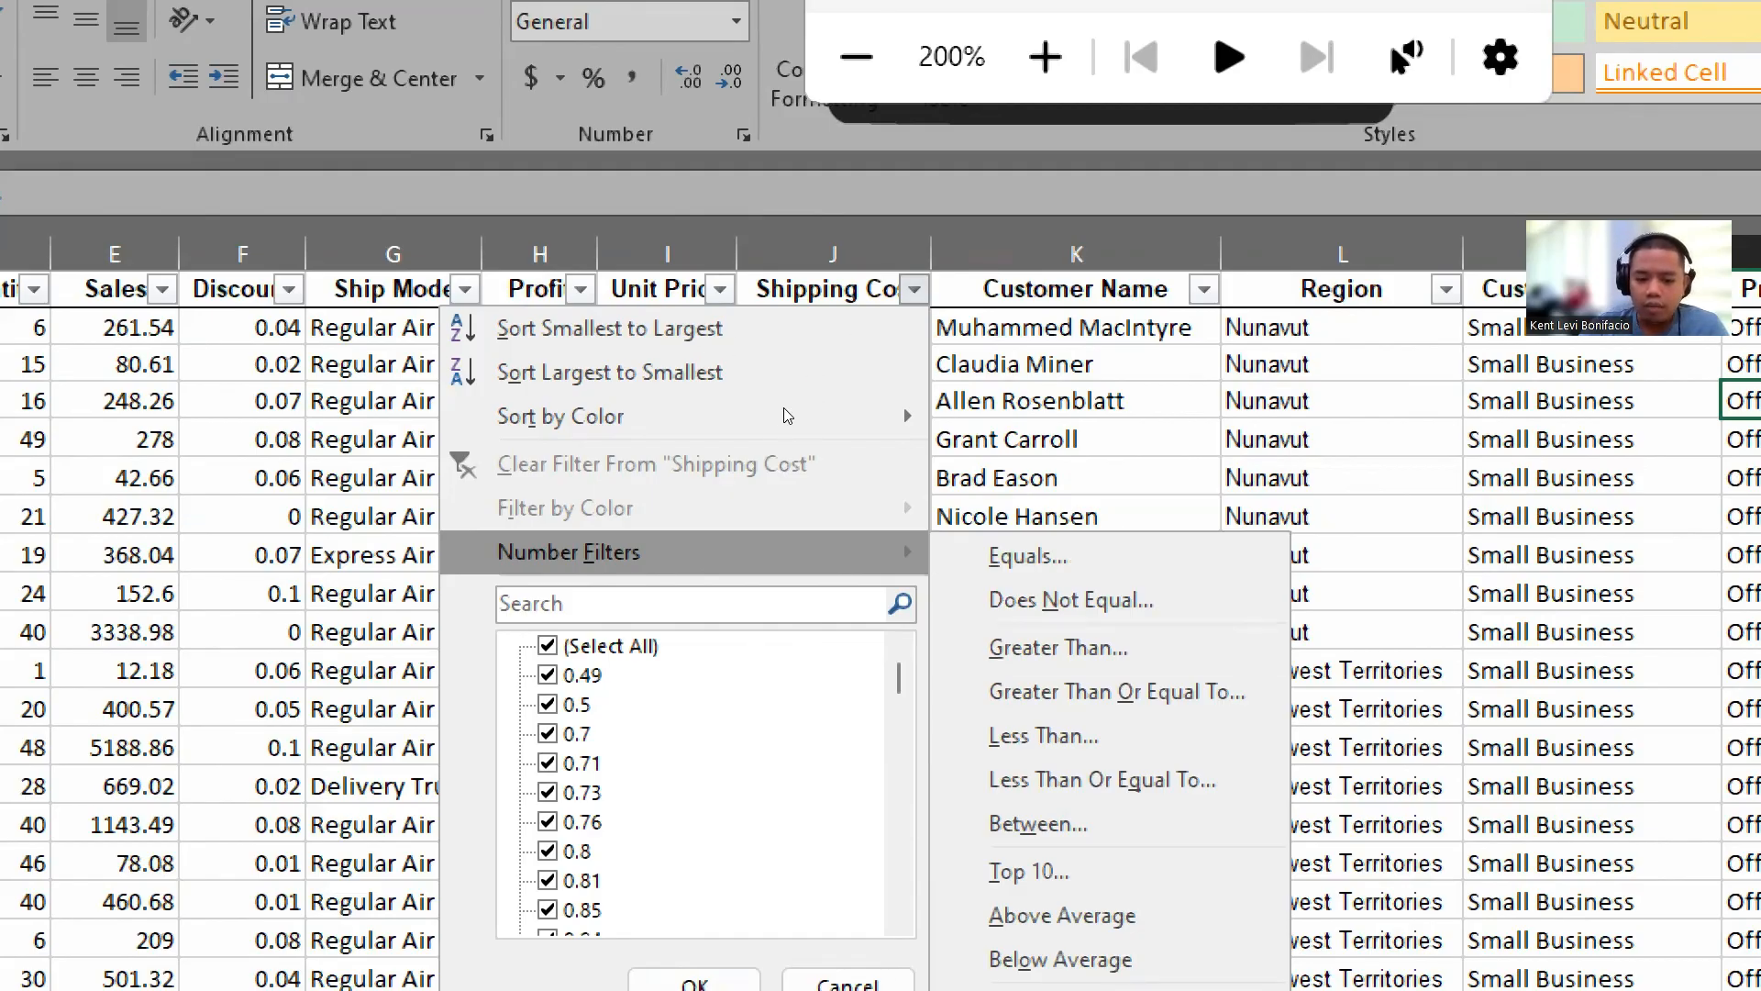
{"action": "scroll", "coordinate": [778, 407], "scroll_direction": "down", "scroll_amount": 20}
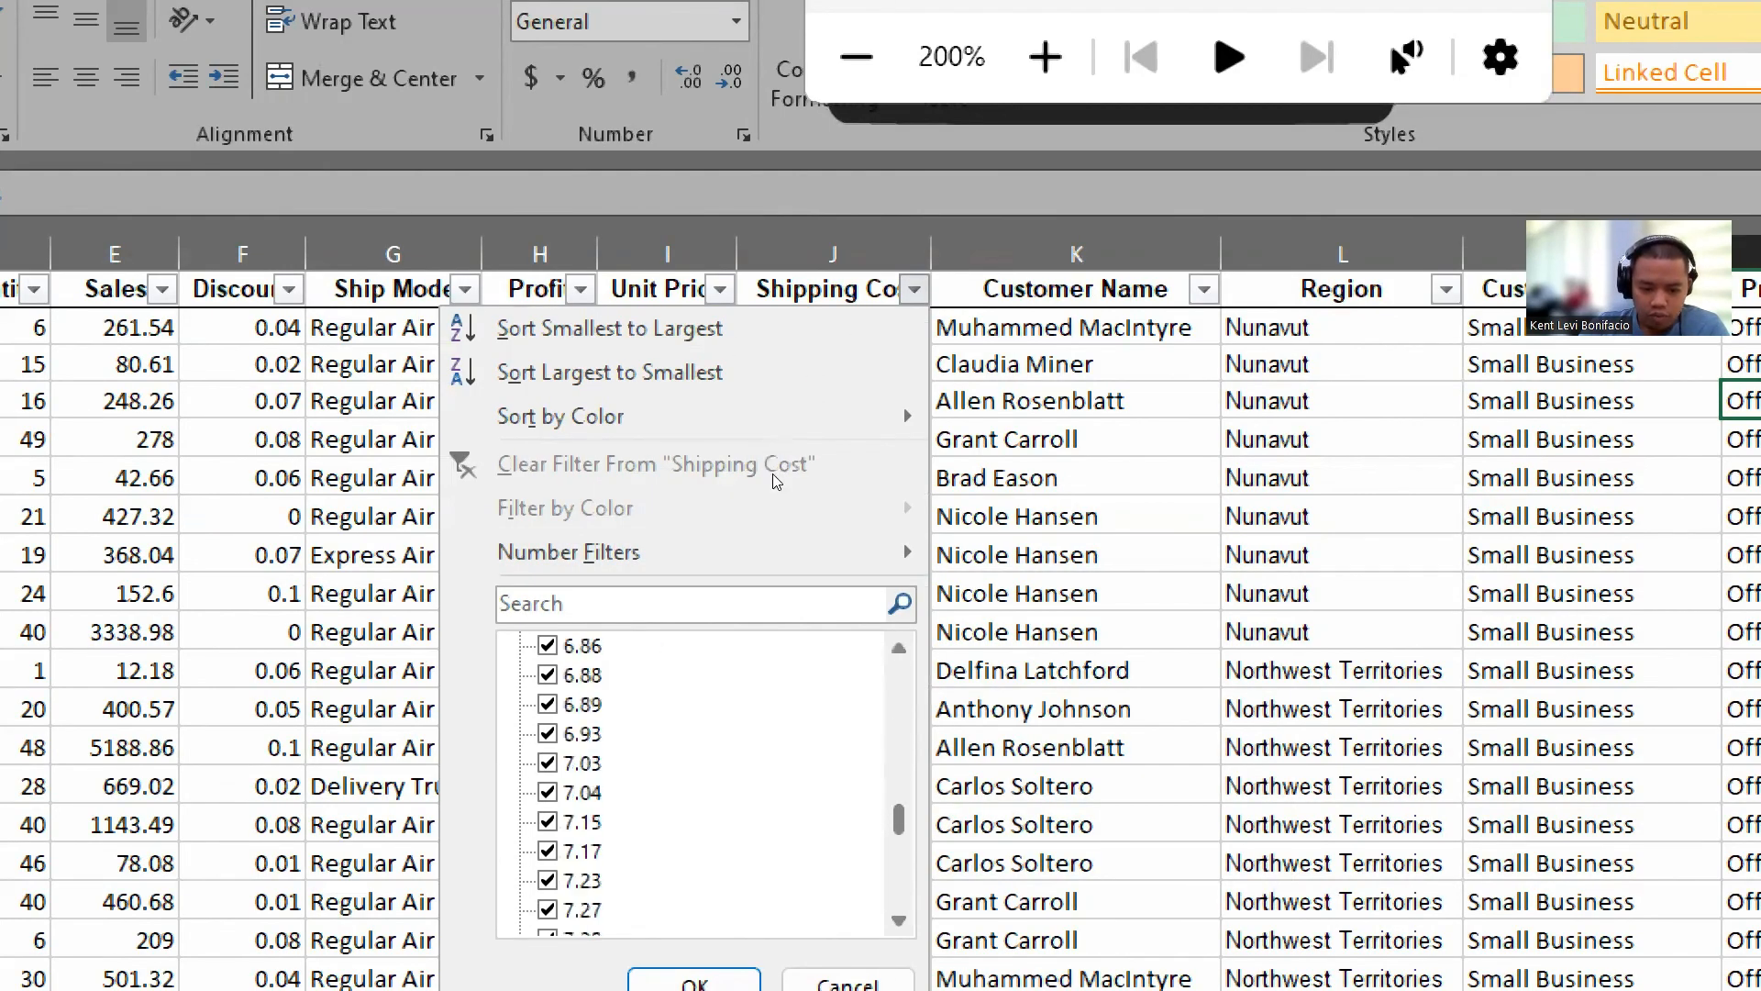
{"action": "scroll", "coordinate": [779, 520], "scroll_direction": "up", "scroll_amount": 15}
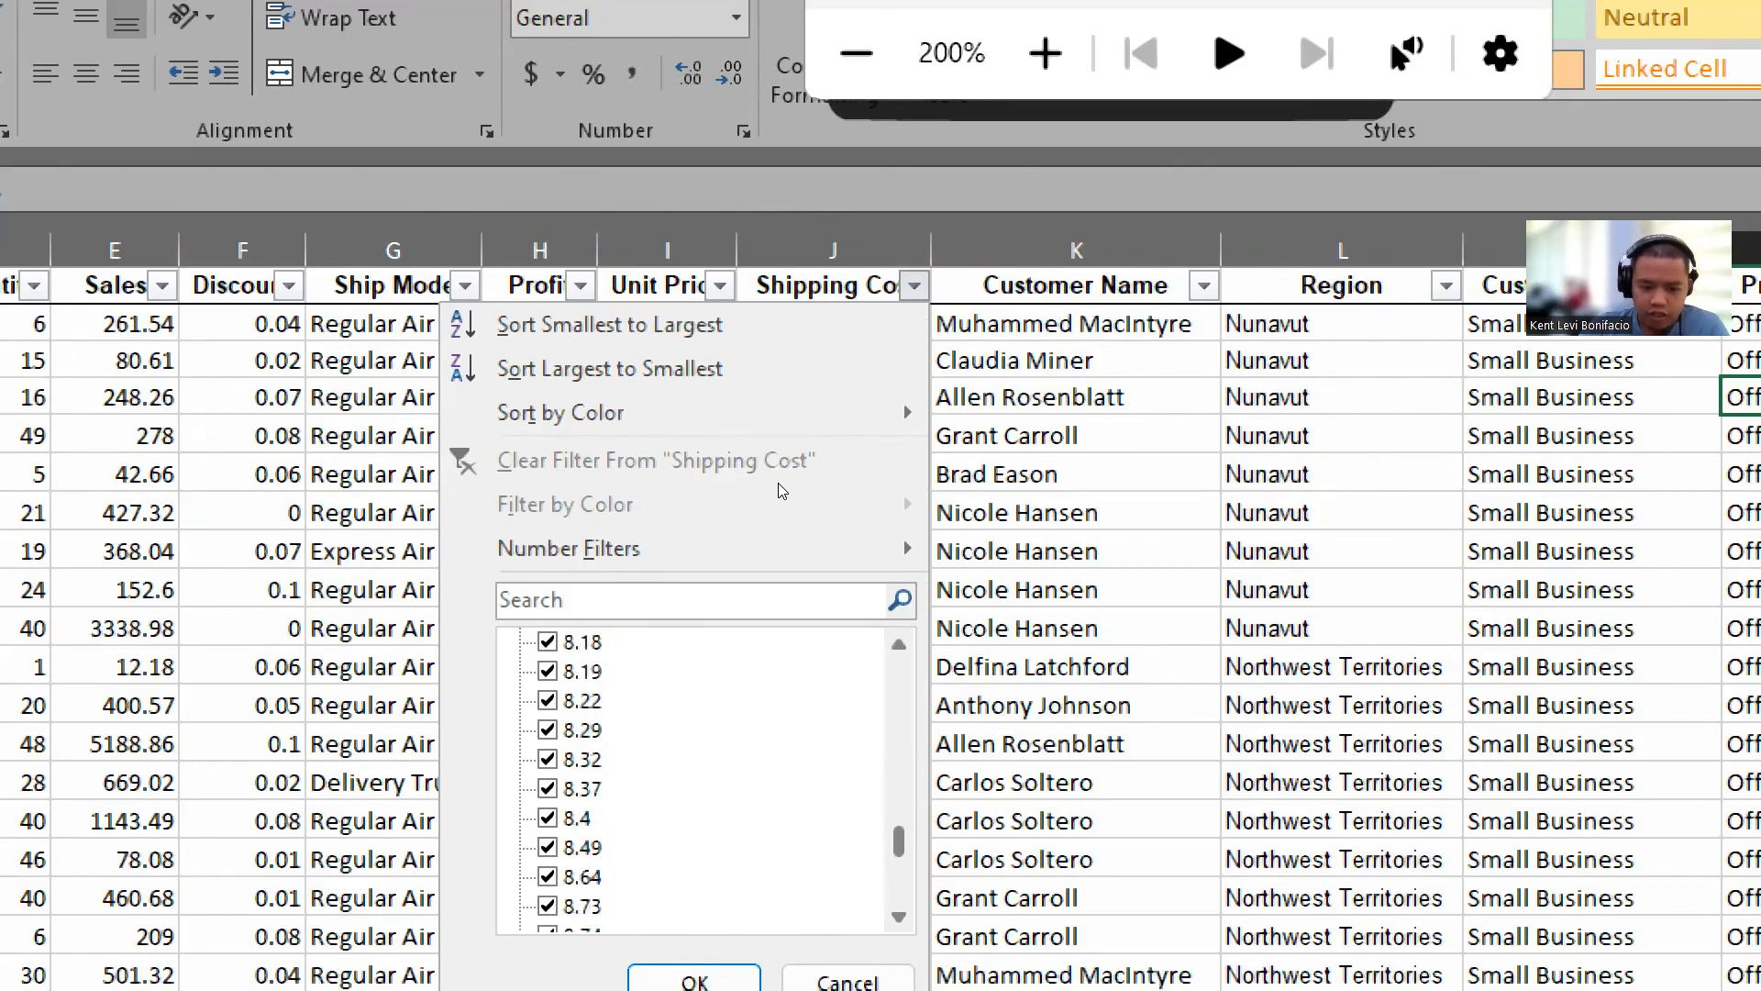
{"action": "scroll", "coordinate": [781, 443], "scroll_direction": "down", "scroll_amount": 20}
{"action": "scroll", "coordinate": [785, 523], "scroll_direction": "up", "scroll_amount": 20}
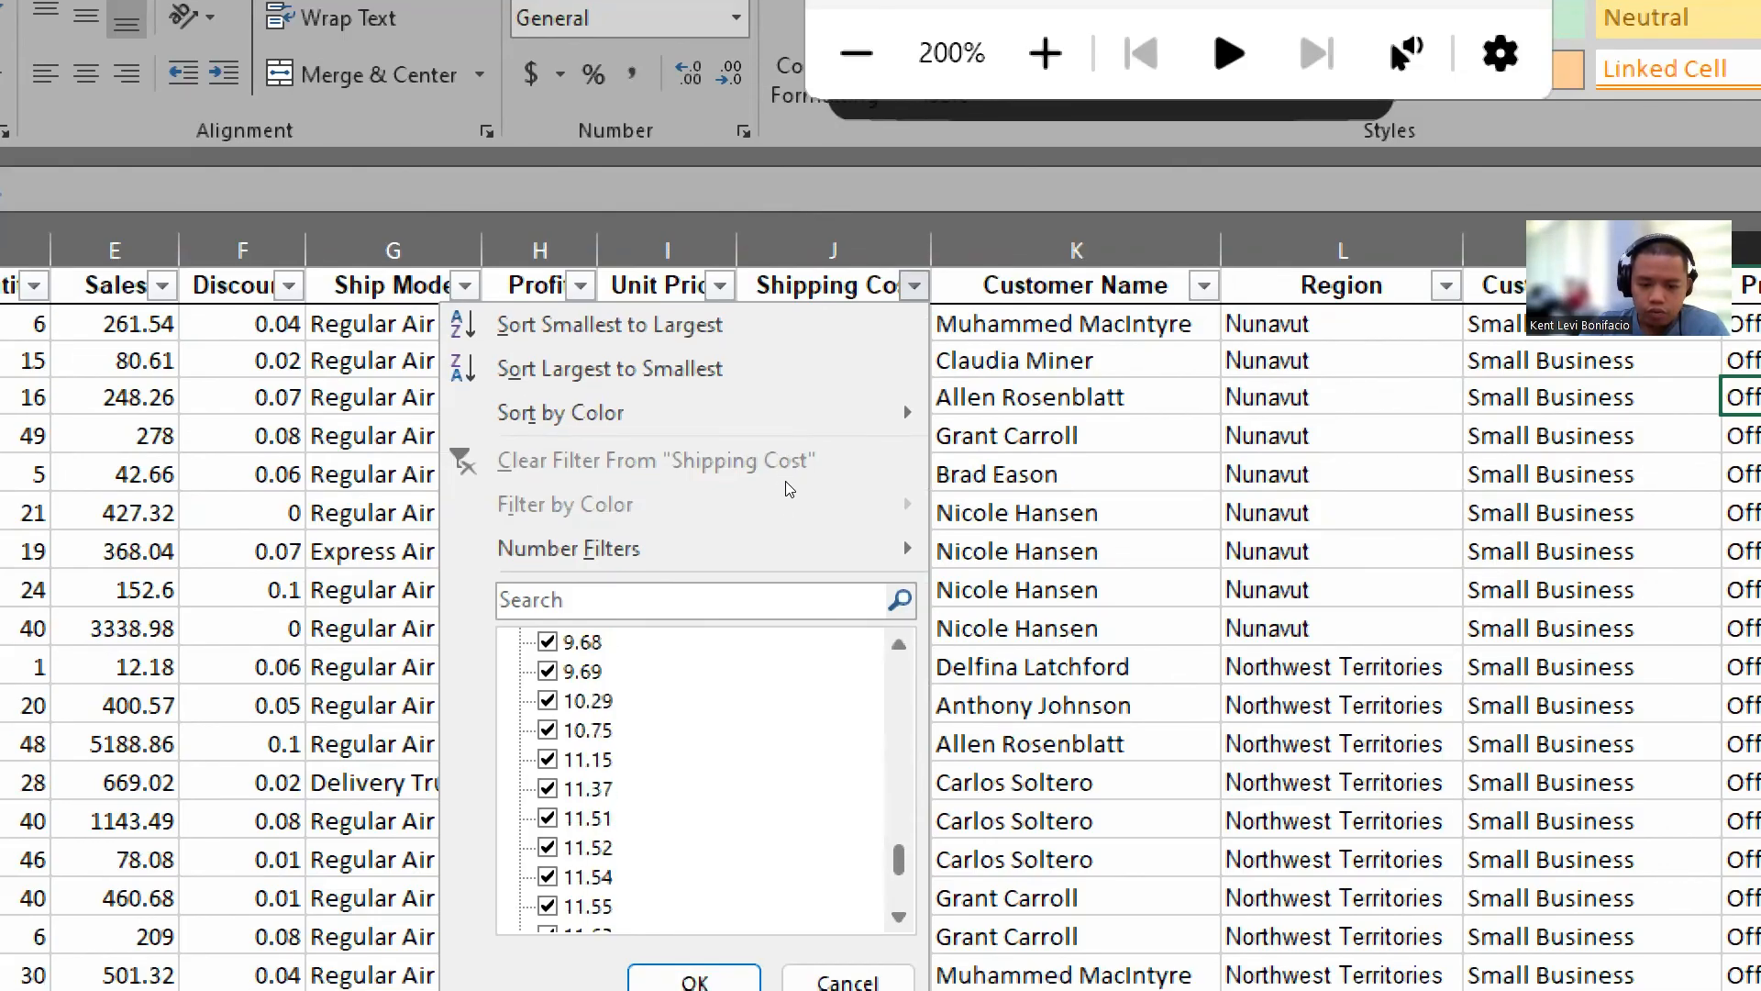
{"action": "mouse_move", "coordinate": [782, 335]}
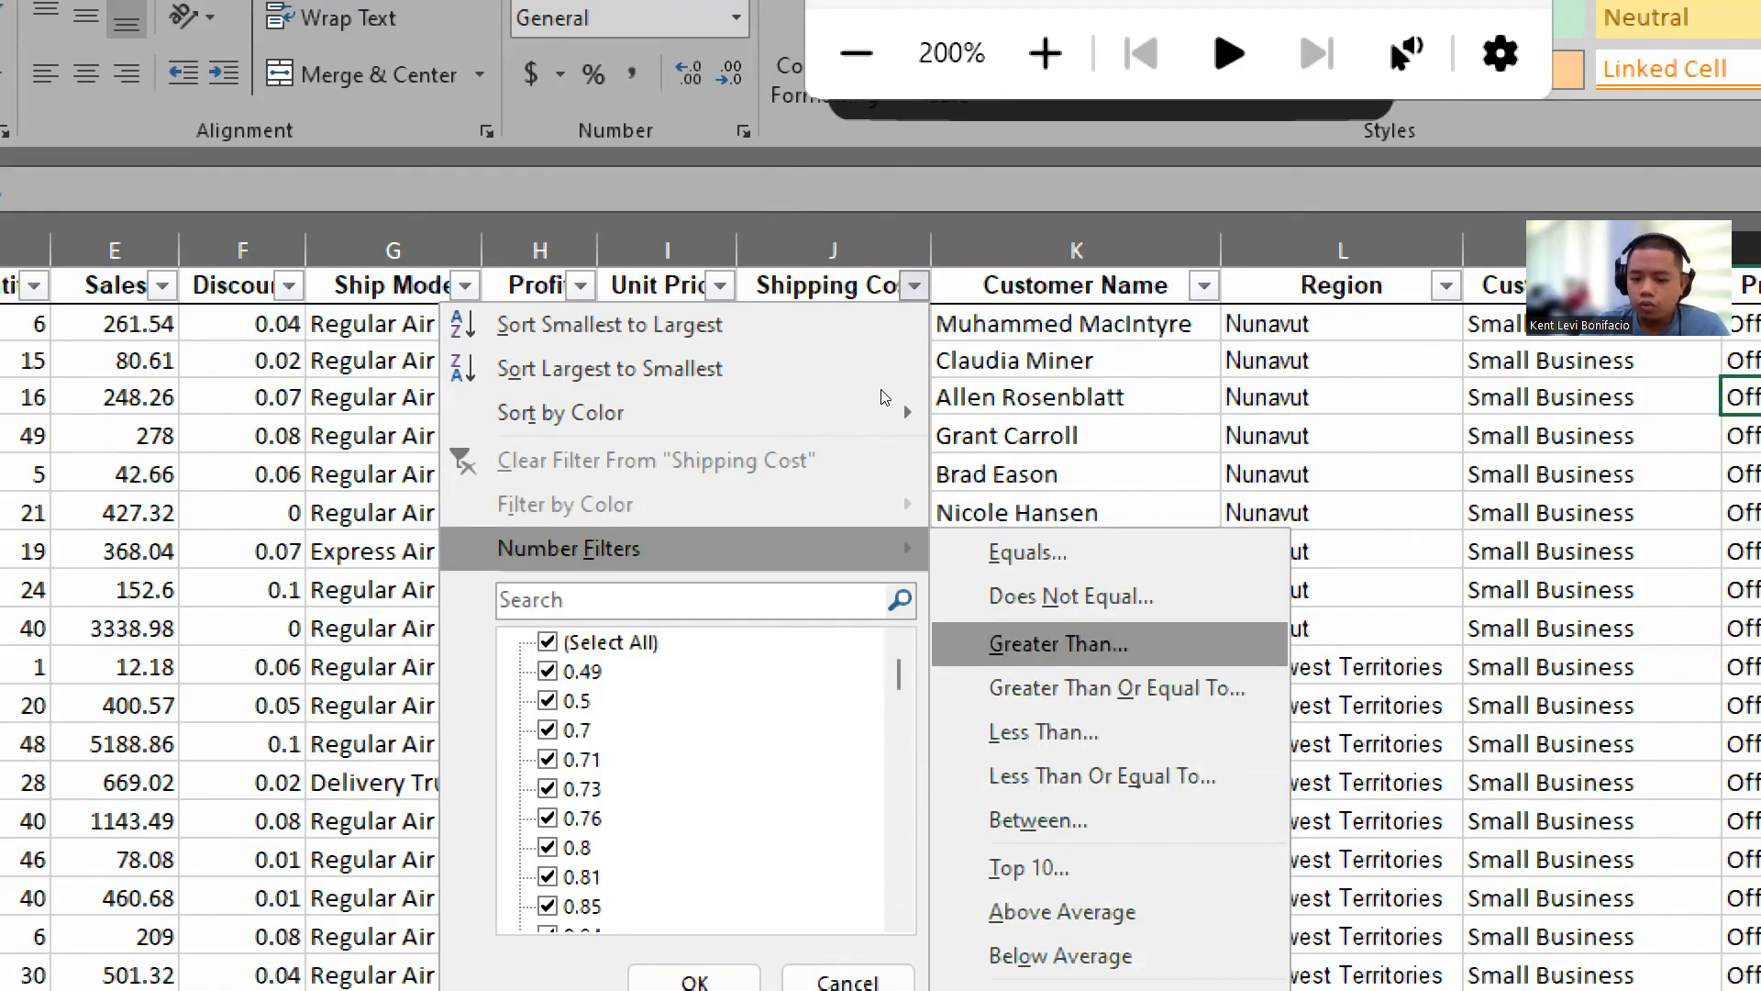
{"action": "left_click", "coordinate": [1057, 643]}
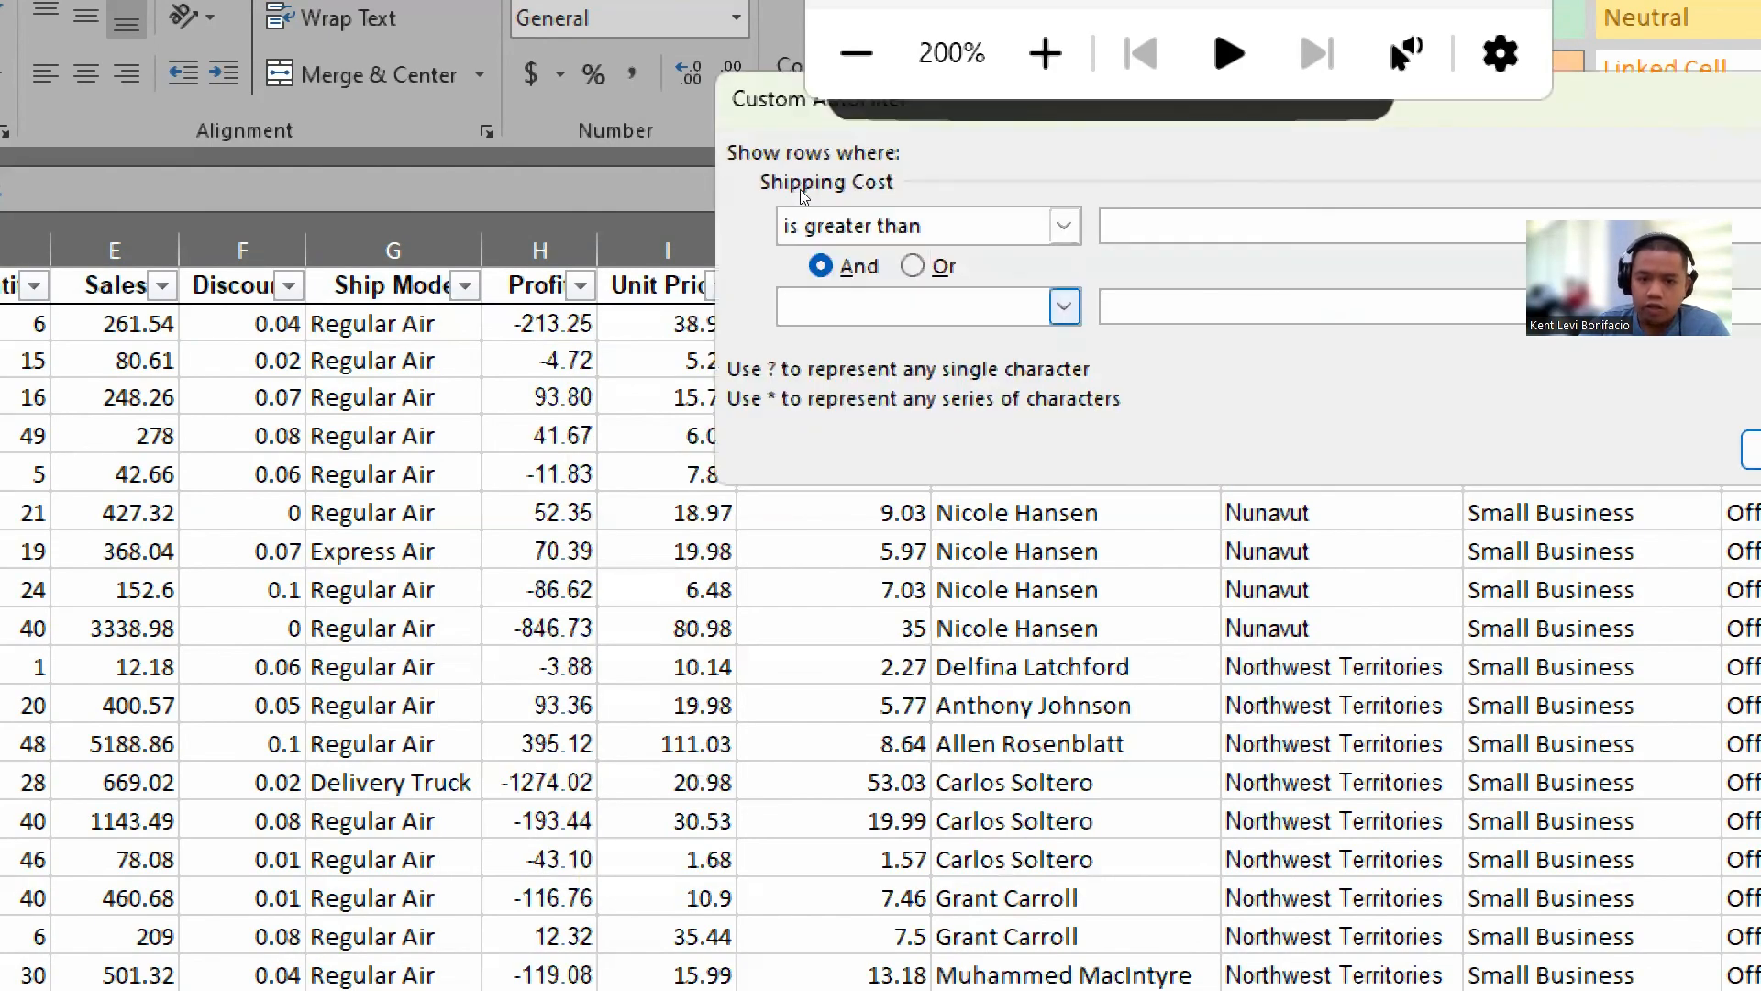
{"action": "left_click_drag", "start_coordinate": [1106, 123], "coordinate": [349, 306]}
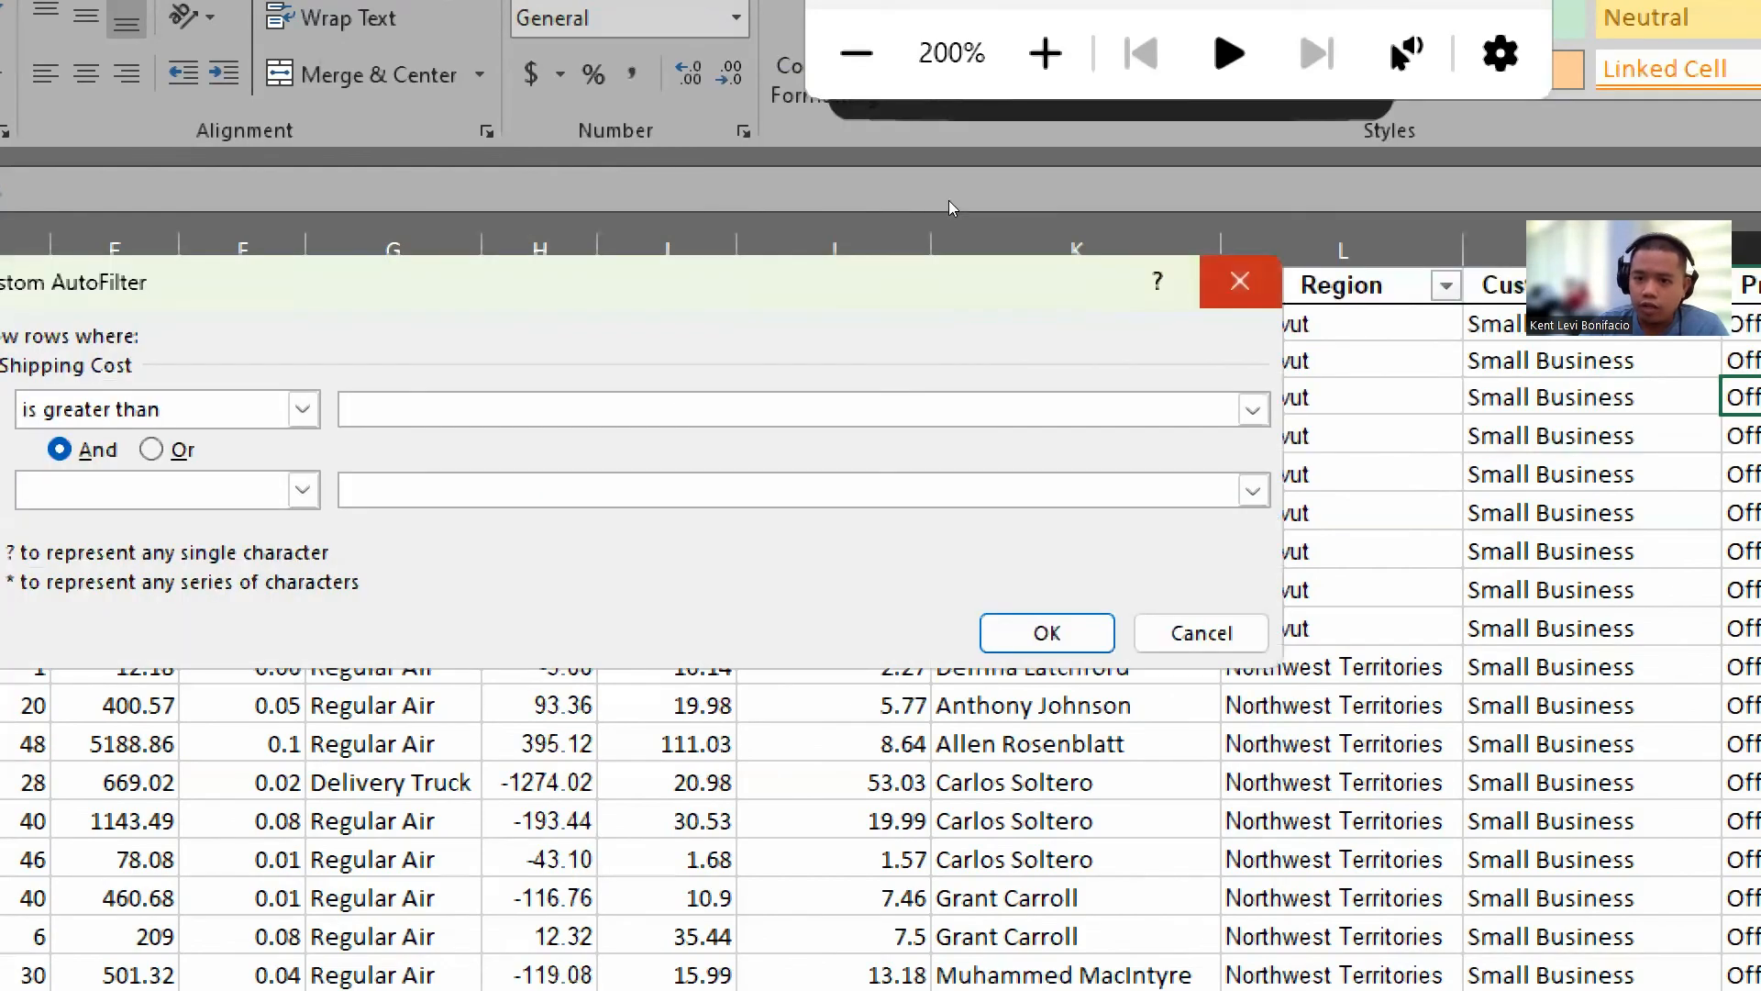
{"action": "left_click", "coordinate": [1240, 279]}
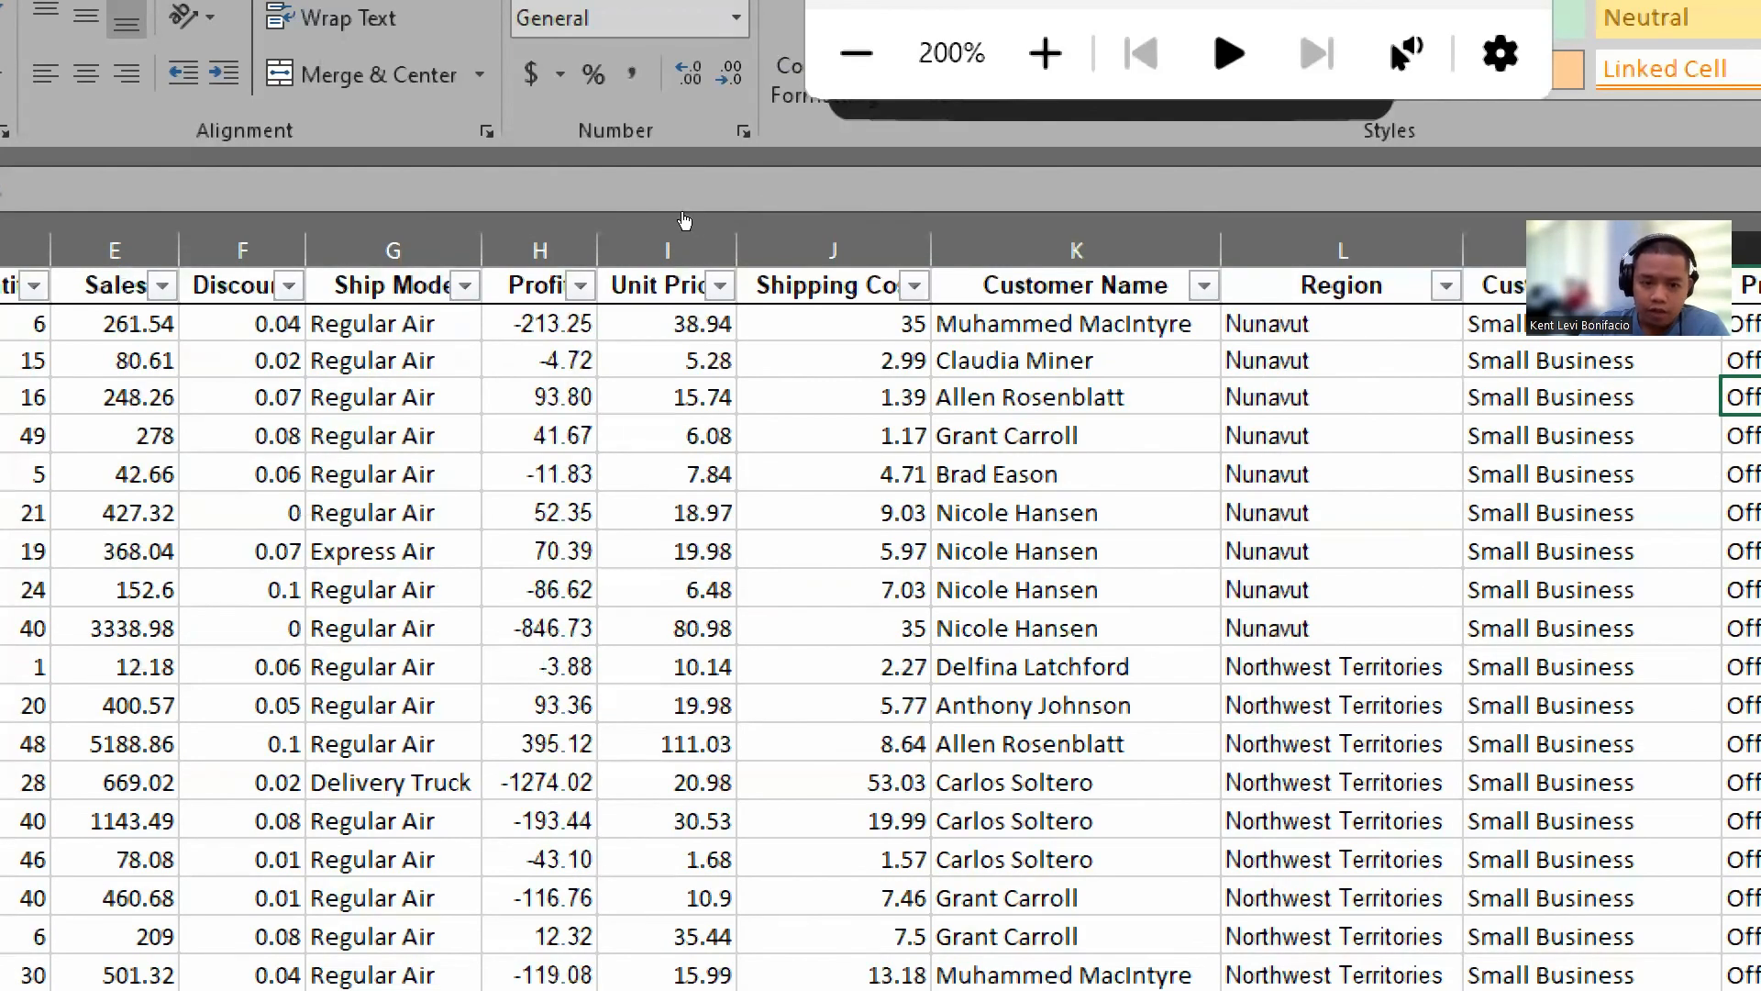
Step: Apply a number filter to the Shipping Cost column showing only values greater than 20
{"action": "left_click", "coordinate": [721, 286]}
{"action": "left_click", "coordinate": [914, 286]}
{"action": "left_click", "coordinate": [915, 286]}
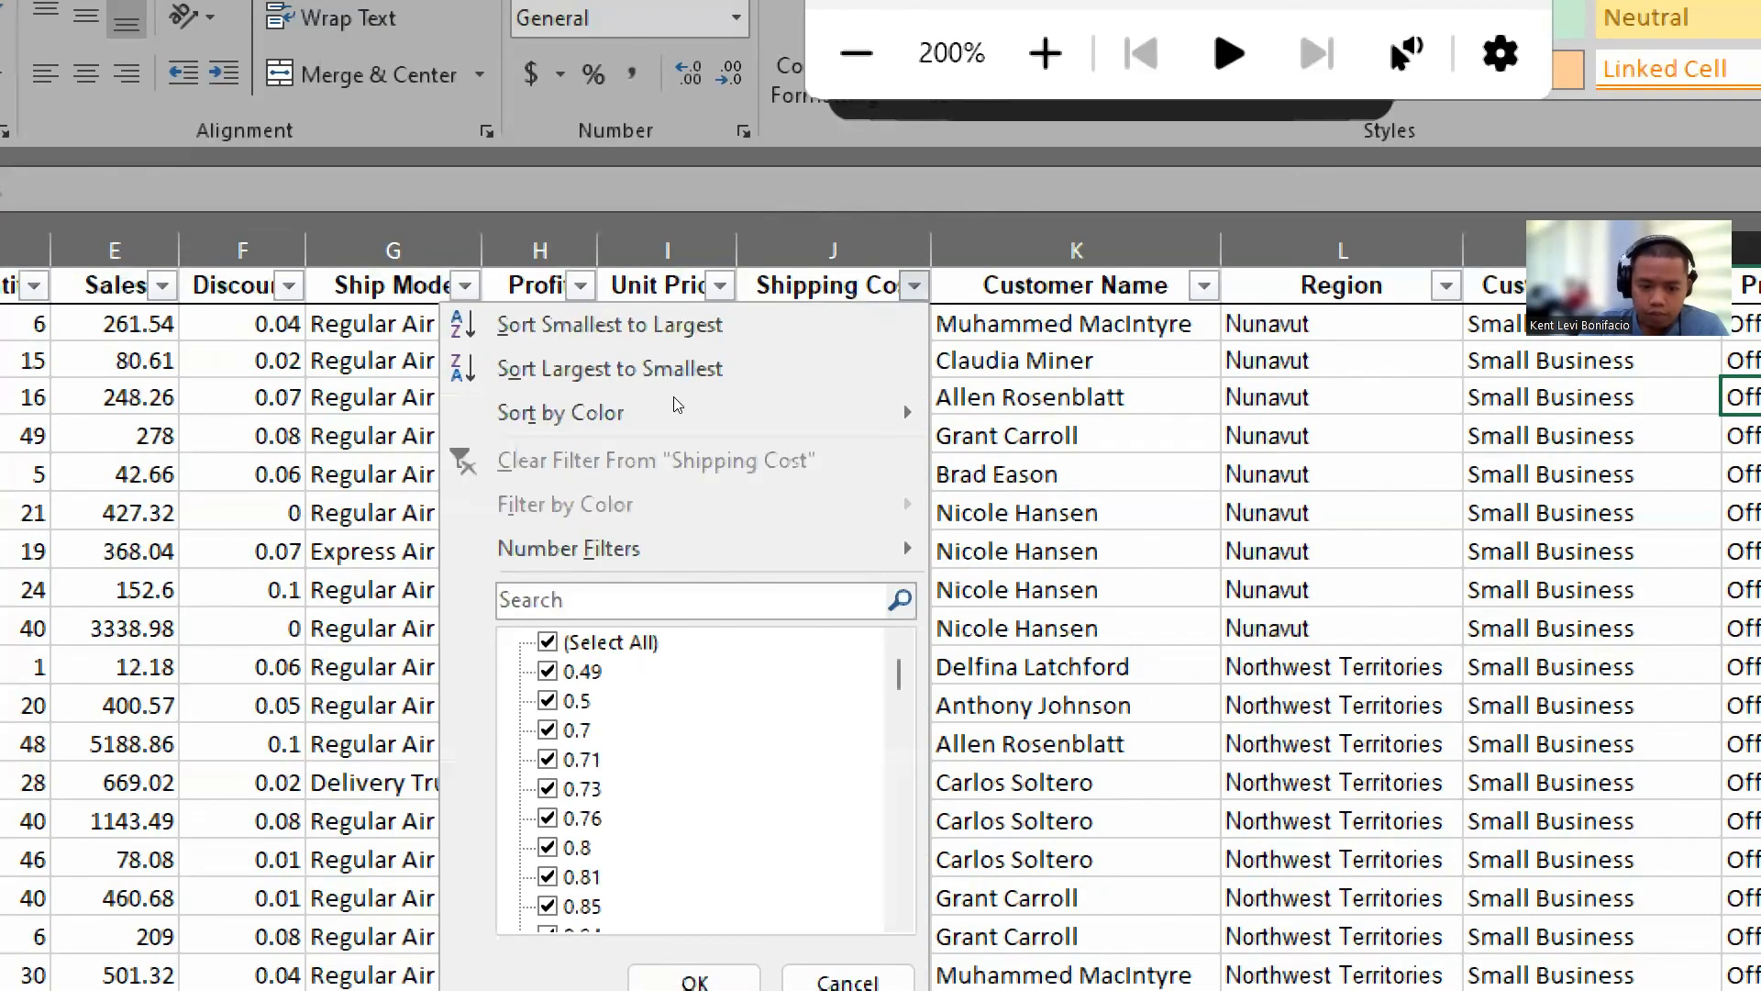
{"action": "mouse_move", "coordinate": [621, 549]}
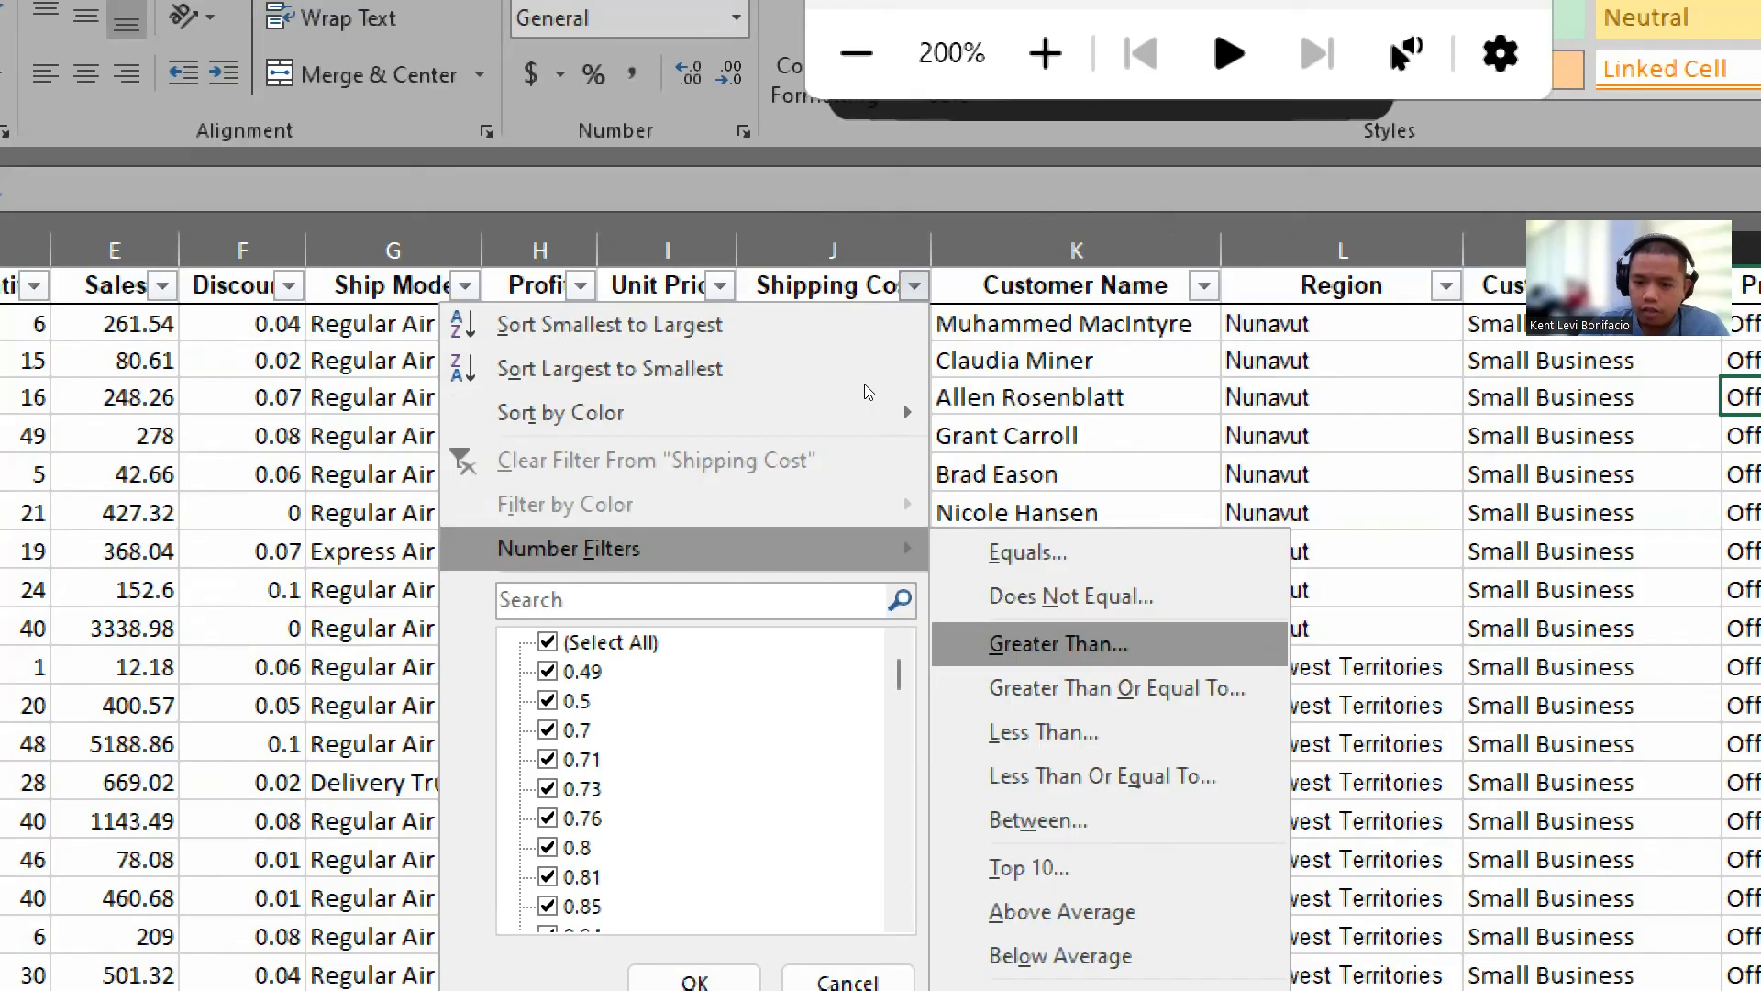
{"action": "left_click", "coordinate": [1059, 644]}
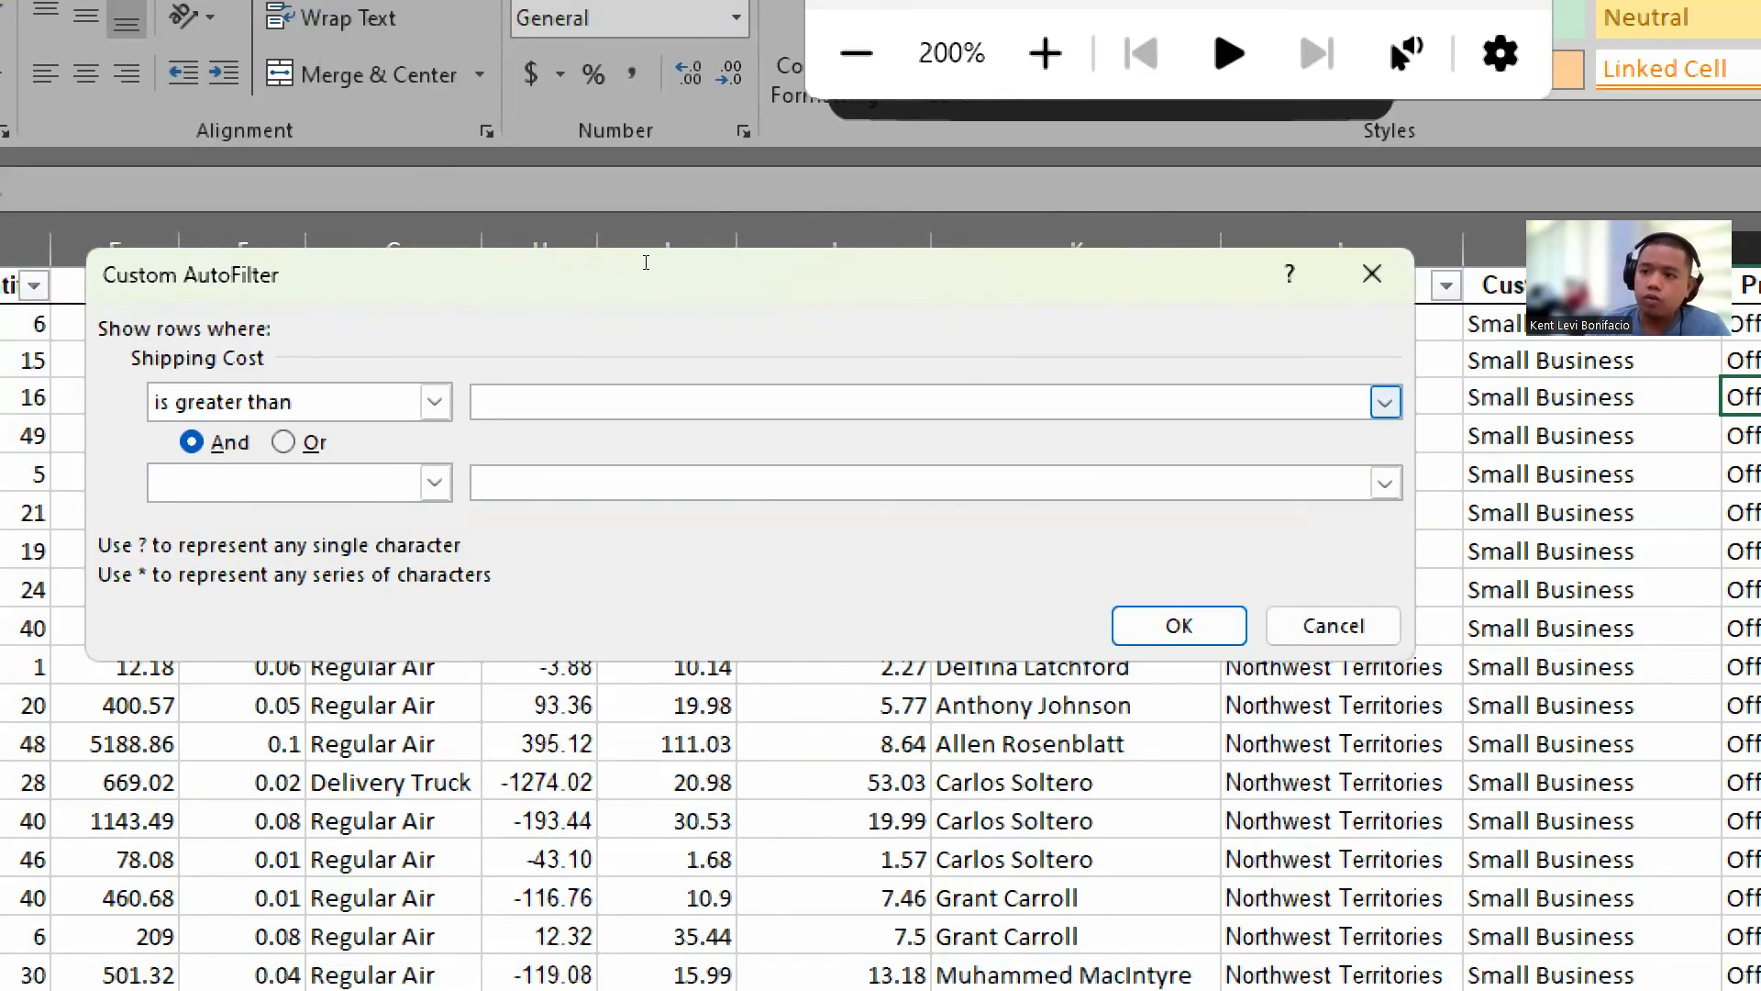
{"action": "type", "text": "2"}
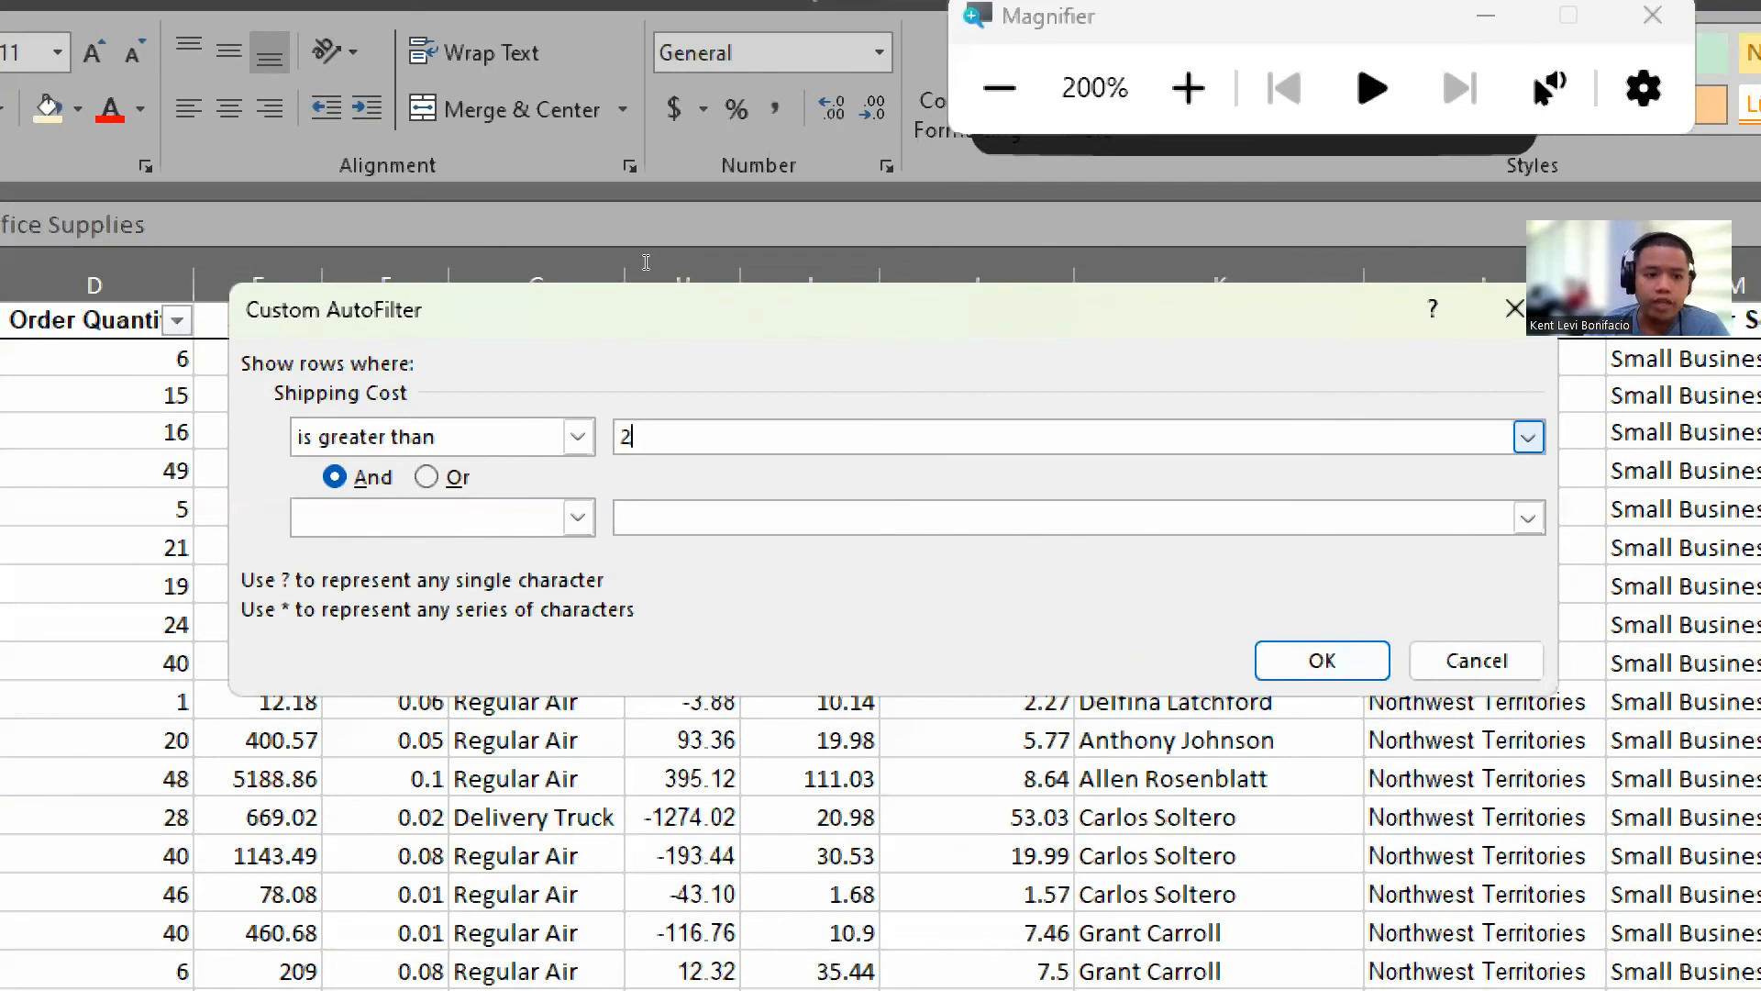
{"action": "type", "text": "0"}
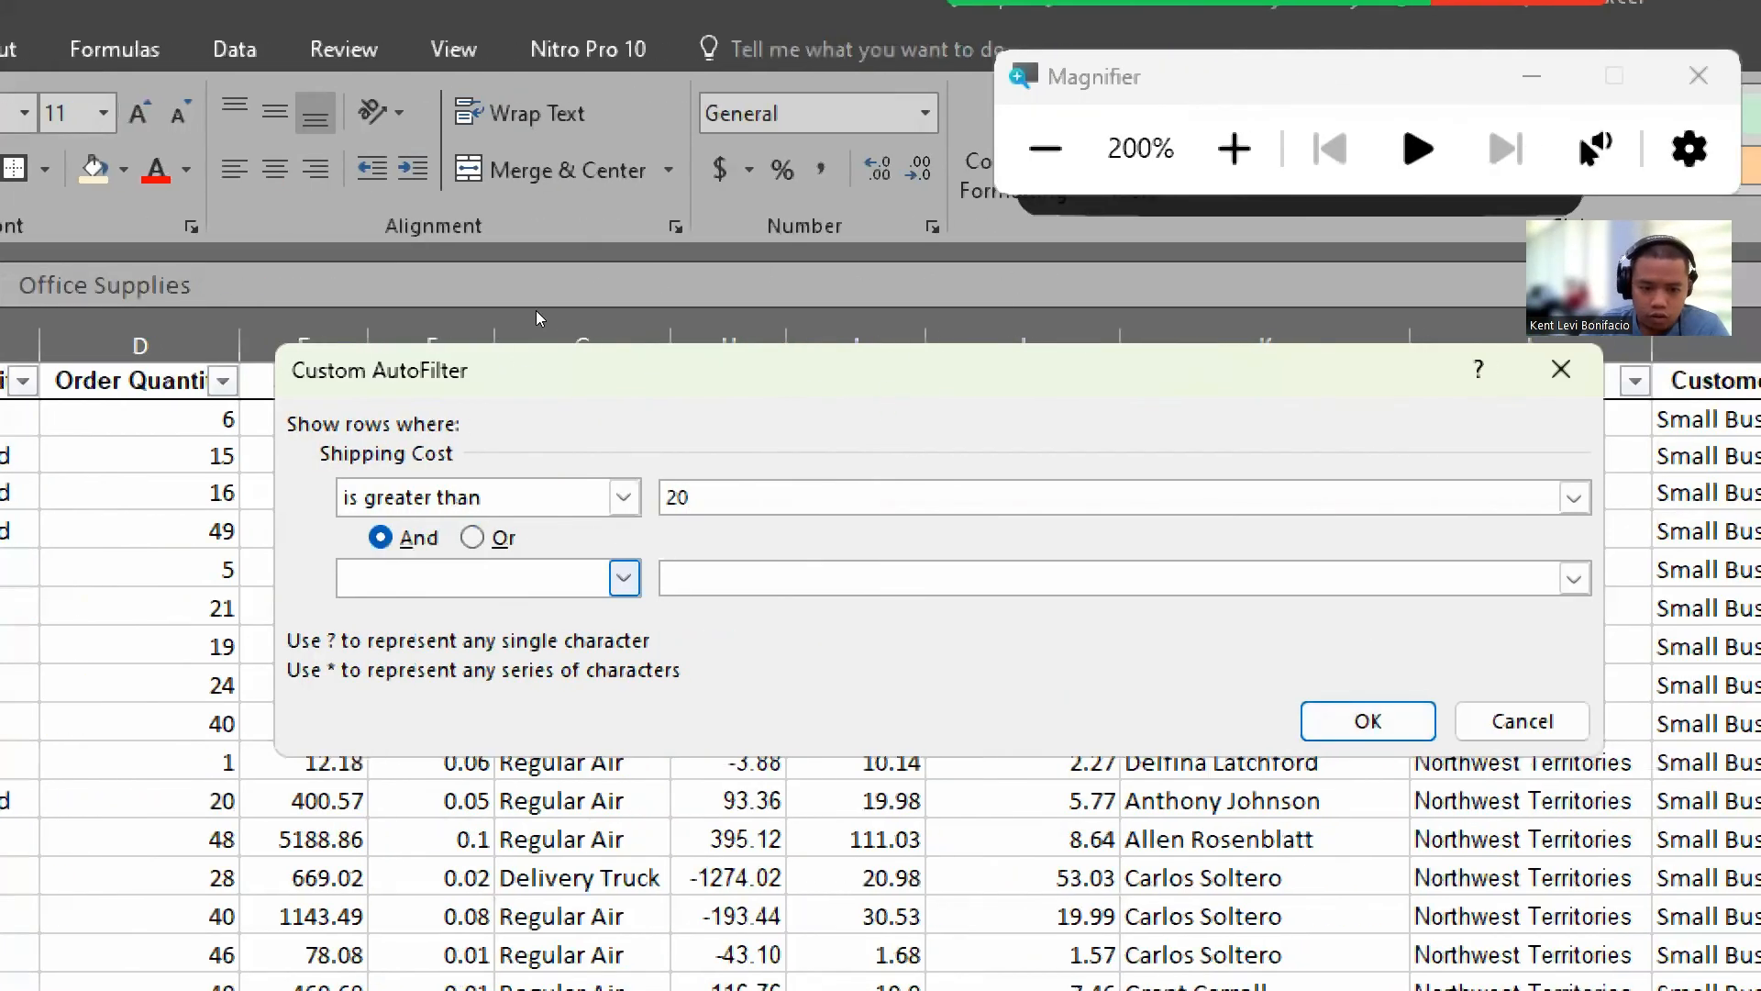
{"action": "left_click", "coordinate": [635, 577]}
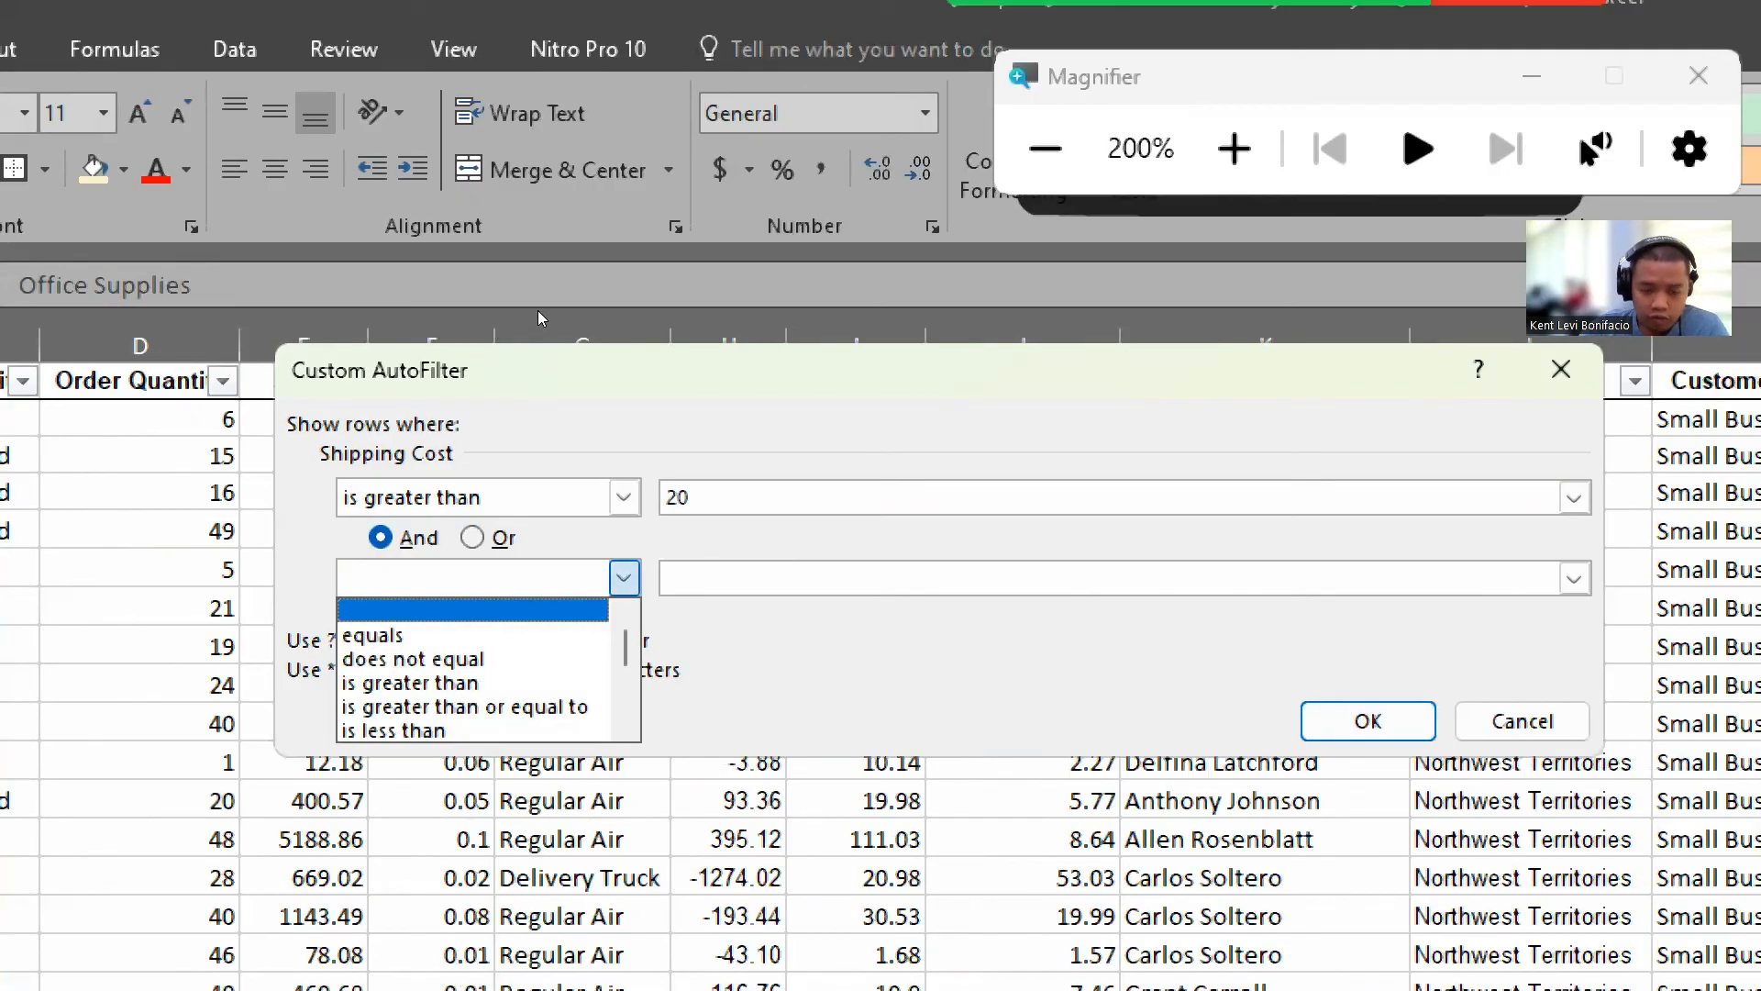
{"action": "left_click", "coordinate": [807, 646]}
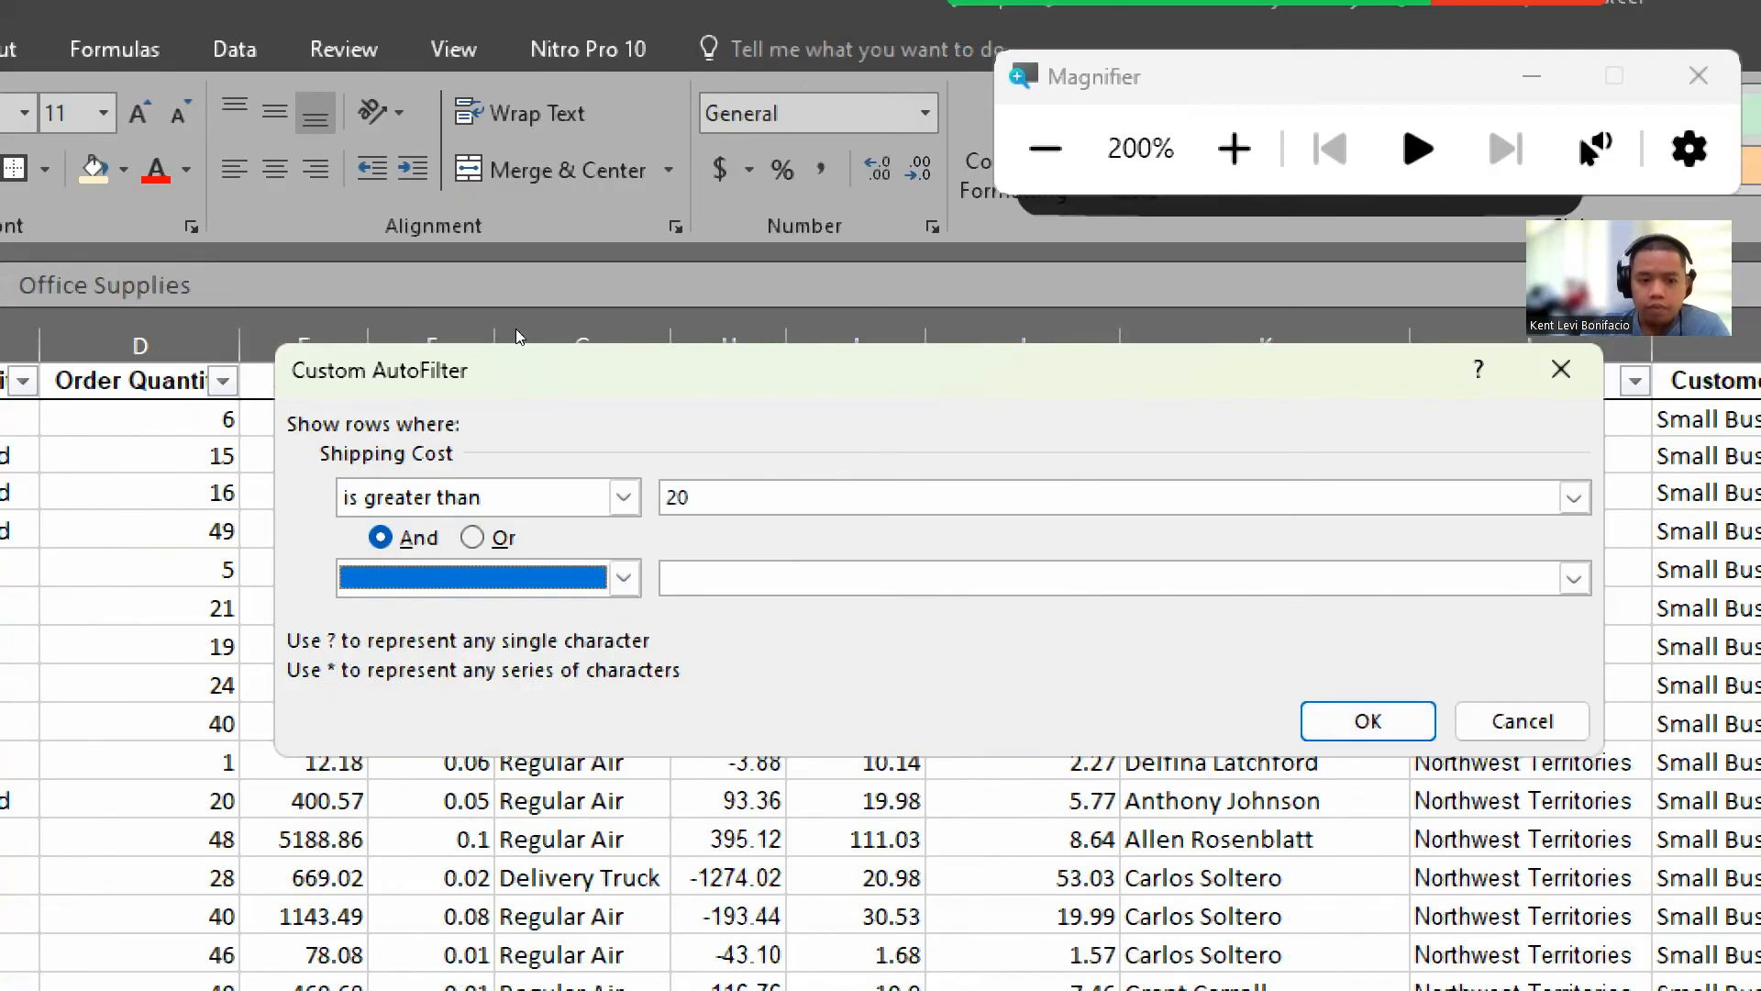
{"action": "left_click", "coordinate": [474, 538]}
{"action": "left_click", "coordinate": [414, 538]}
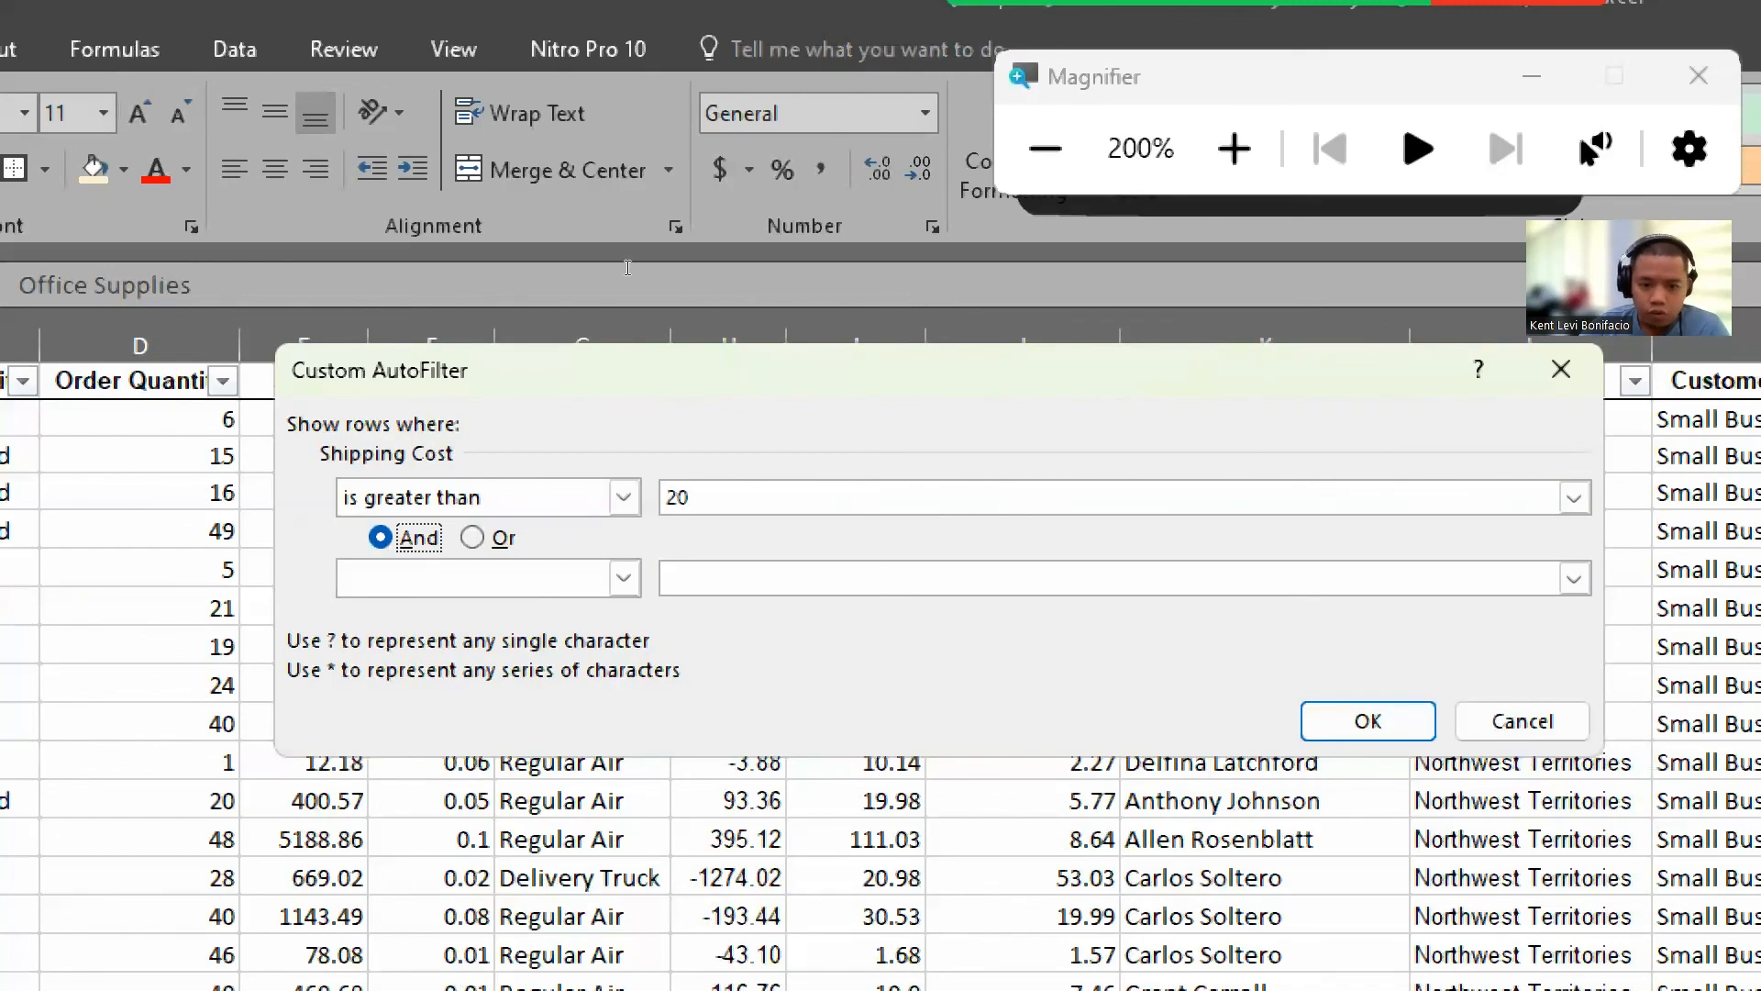
{"action": "left_click", "coordinate": [1367, 721]}
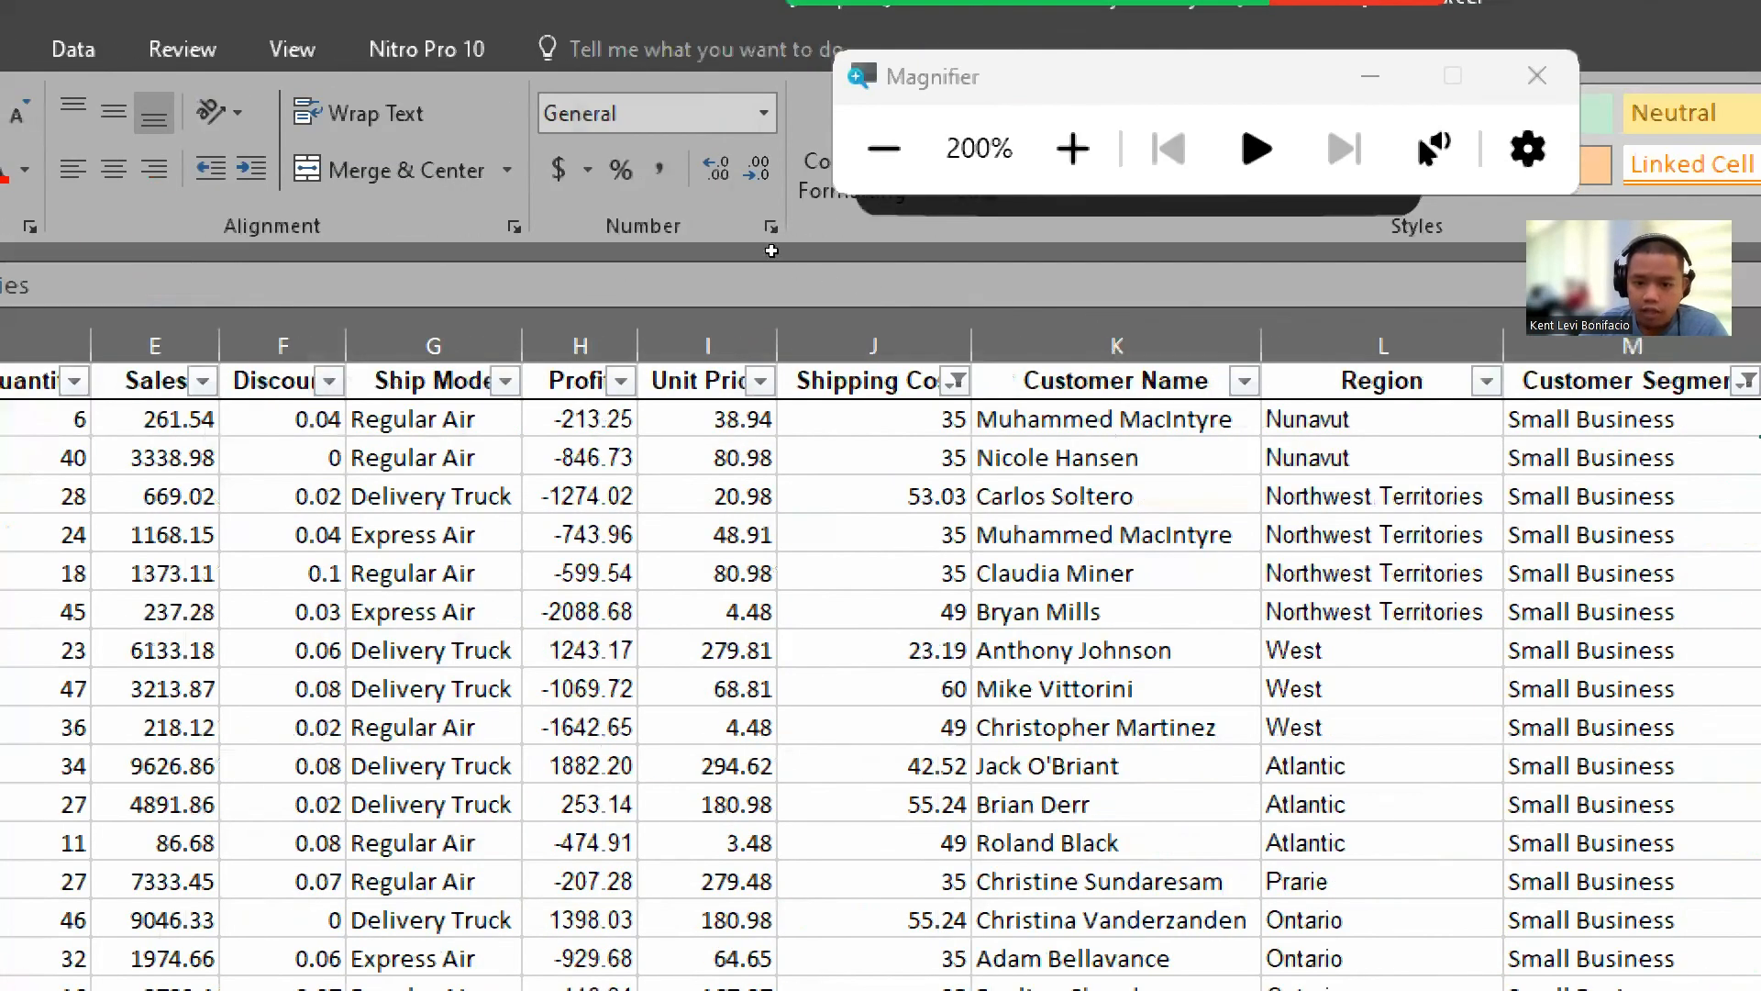
Step: Scroll through the filtered order records to review the remaining rows
{"action": "scroll", "coordinate": [746, 331], "scroll_direction": "down", "scroll_amount": 3}
{"action": "scroll", "coordinate": [746, 331], "scroll_direction": "down", "scroll_amount": 3}
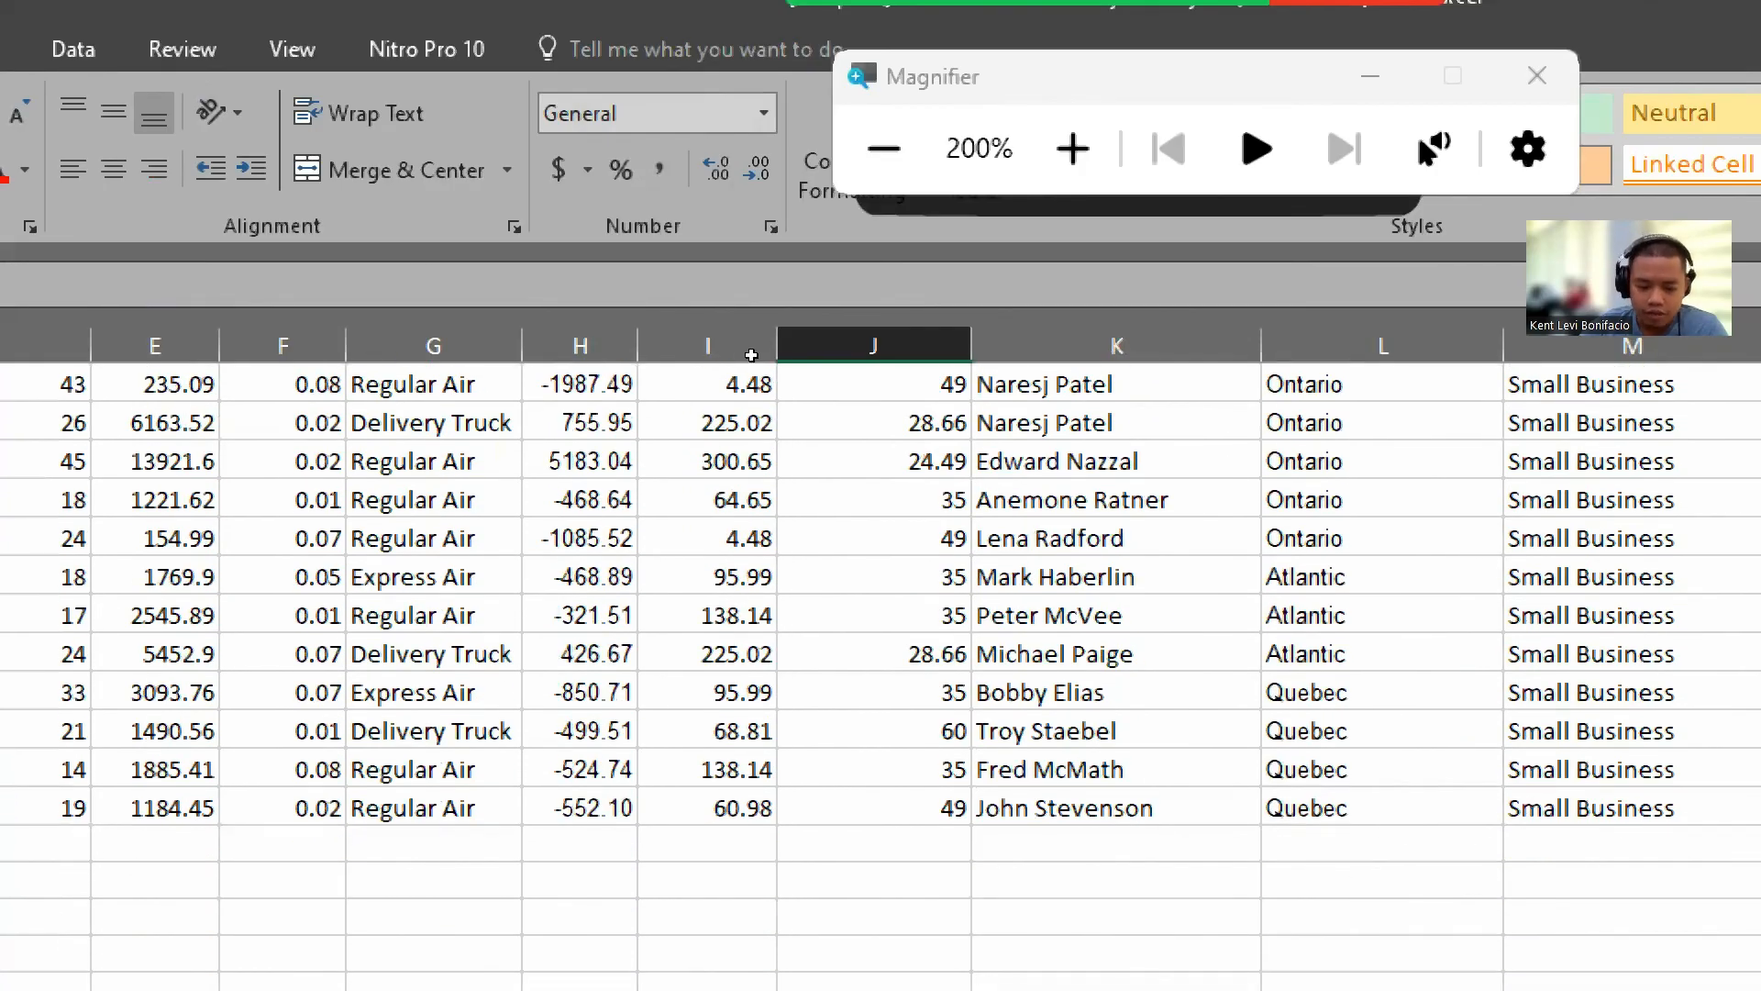
{"action": "scroll", "coordinate": [760, 400], "scroll_direction": "down", "scroll_amount": 1}
{"action": "scroll", "coordinate": [761, 403], "scroll_direction": "up", "scroll_amount": 5}
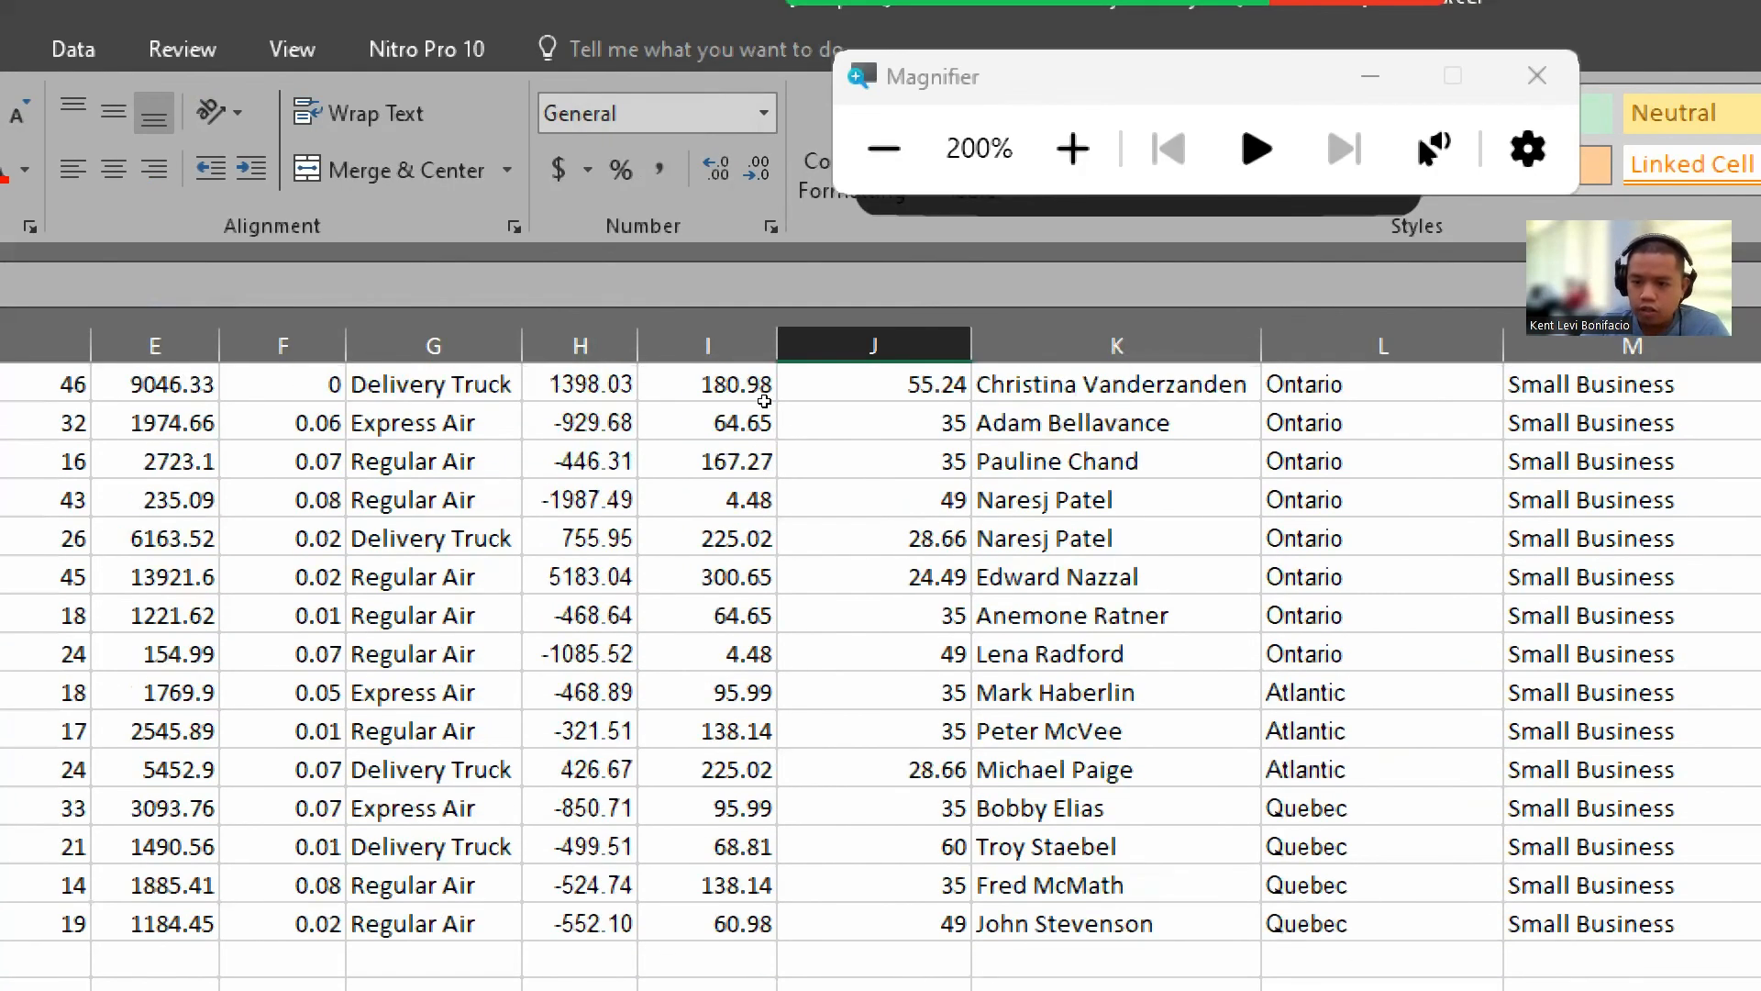
{"action": "scroll", "coordinate": [764, 394], "scroll_direction": "up", "scroll_amount": 2}
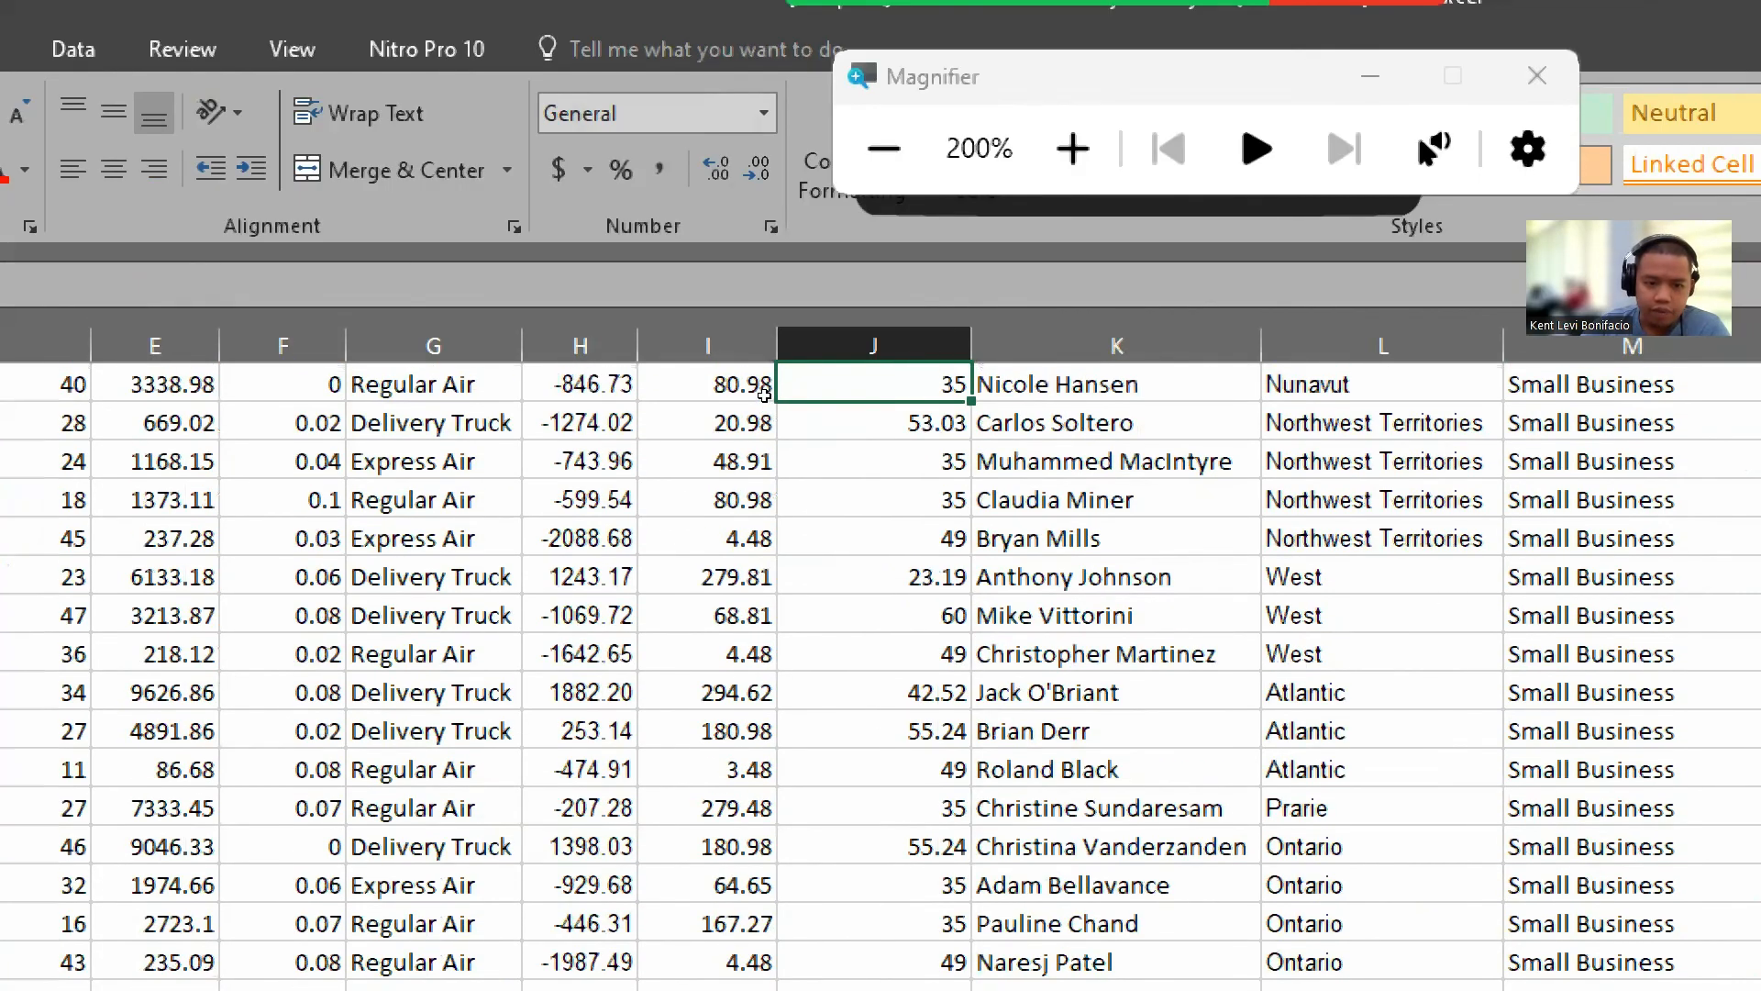
{"action": "left_click", "coordinate": [580, 612]}
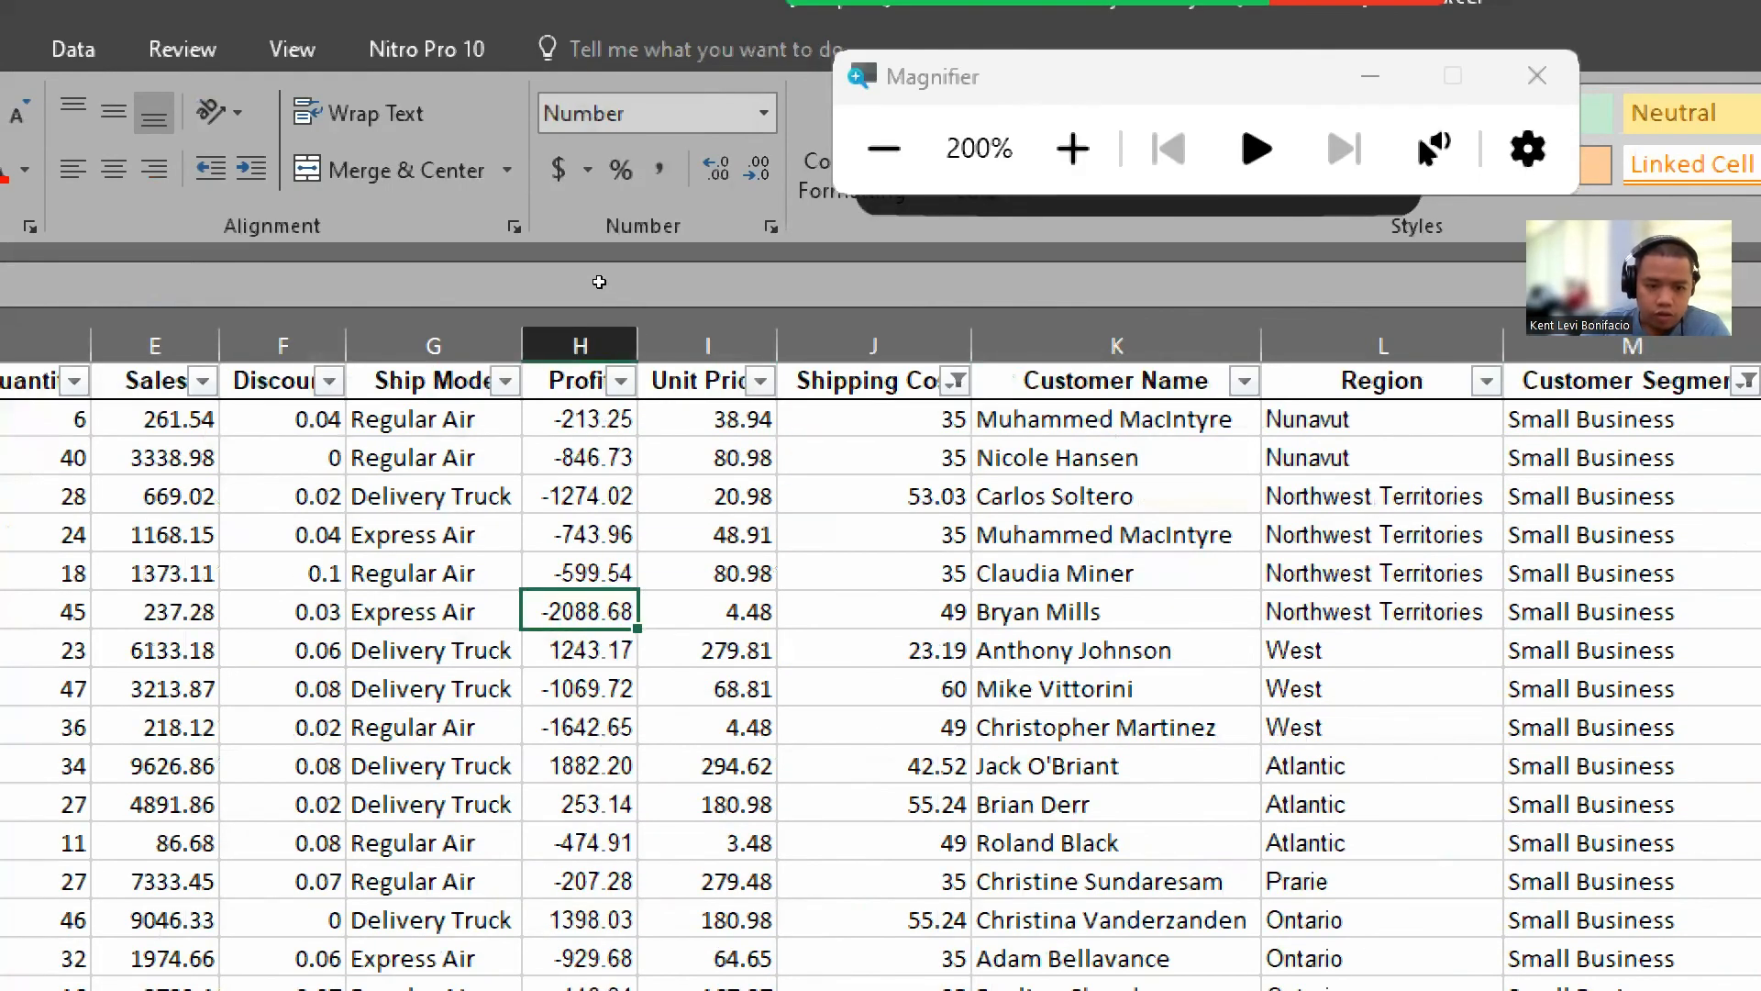
{"action": "scroll", "coordinate": [598, 284], "scroll_direction": "down", "scroll_amount": 3}
{"action": "scroll", "coordinate": [599, 298], "scroll_direction": "down", "scroll_amount": 3}
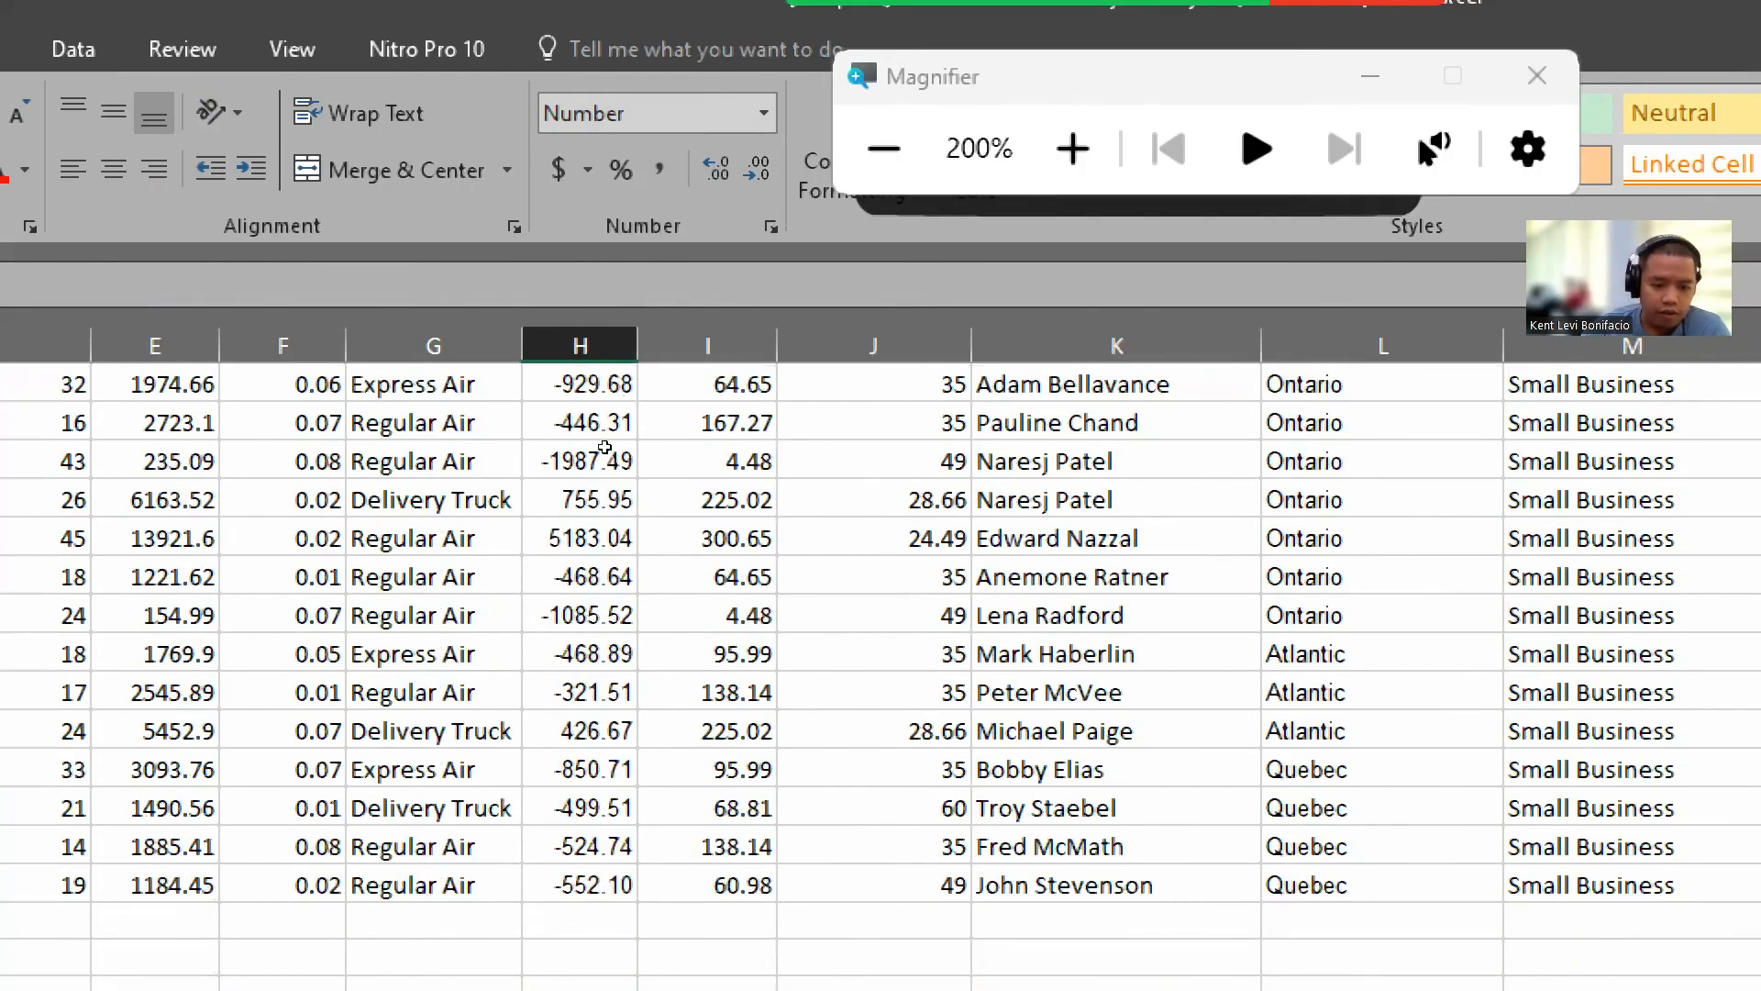
{"action": "scroll", "coordinate": [607, 441], "scroll_direction": "up", "scroll_amount": 5}
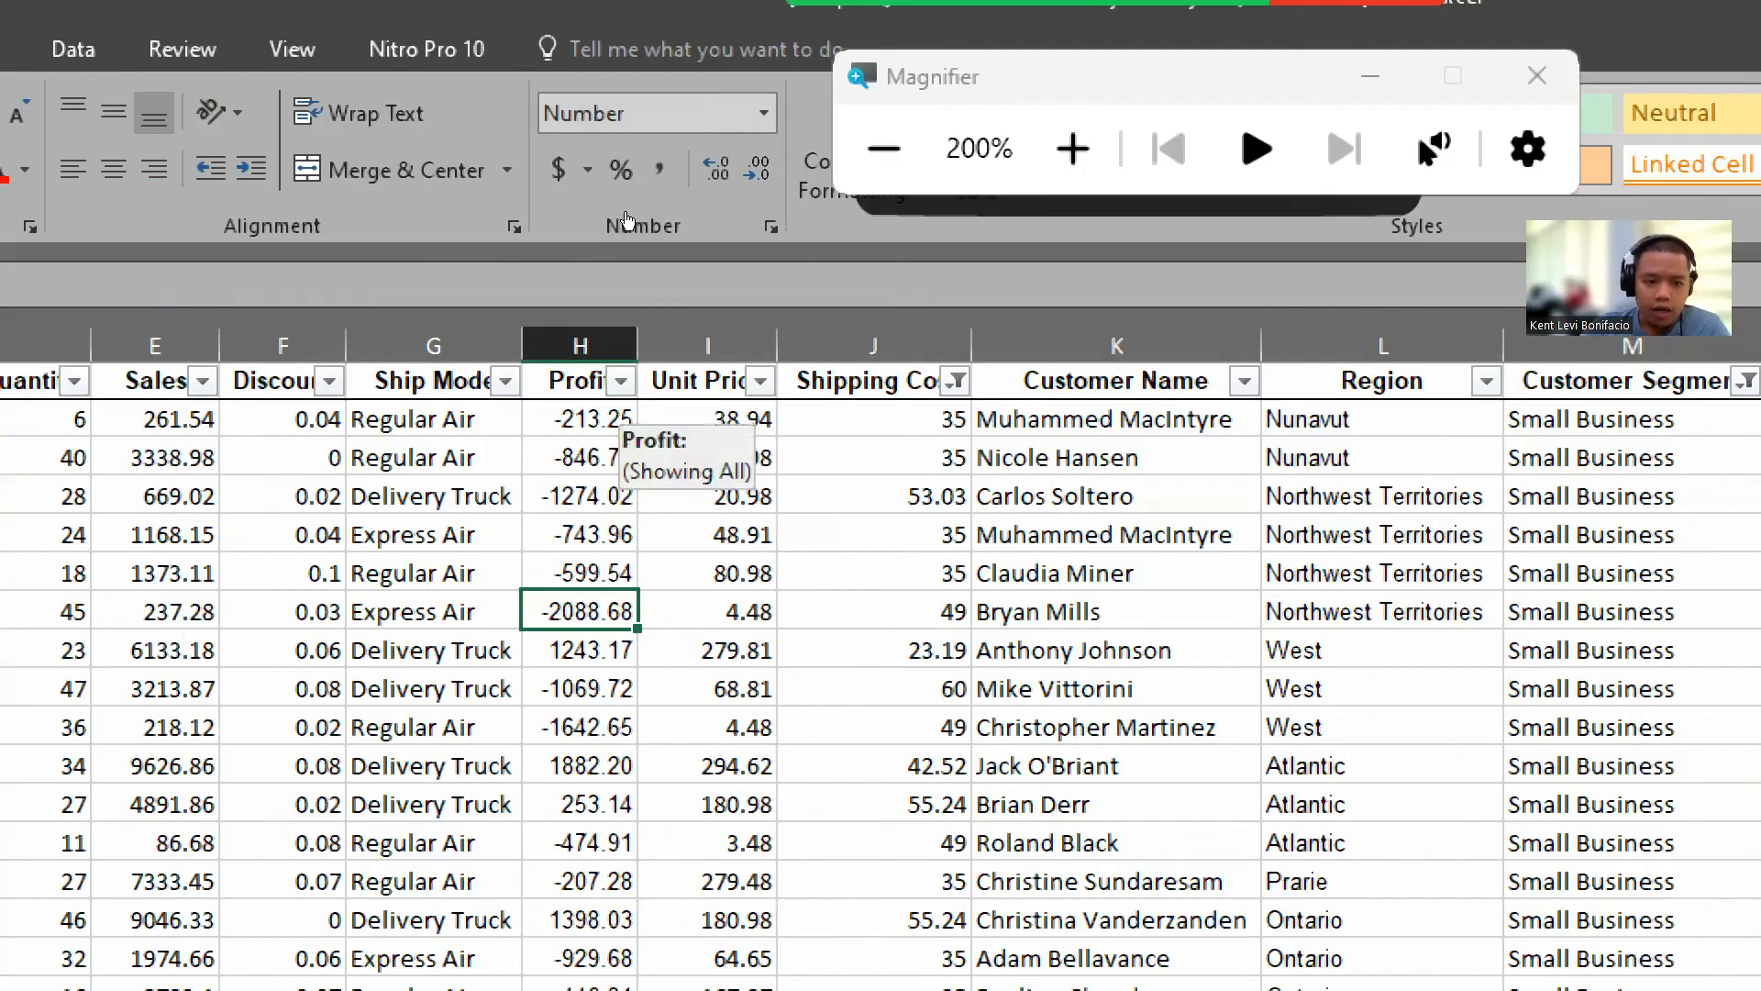
Step: Apply a number filter to the Profit column showing only values greater than 0
{"action": "left_click", "coordinate": [621, 381]}
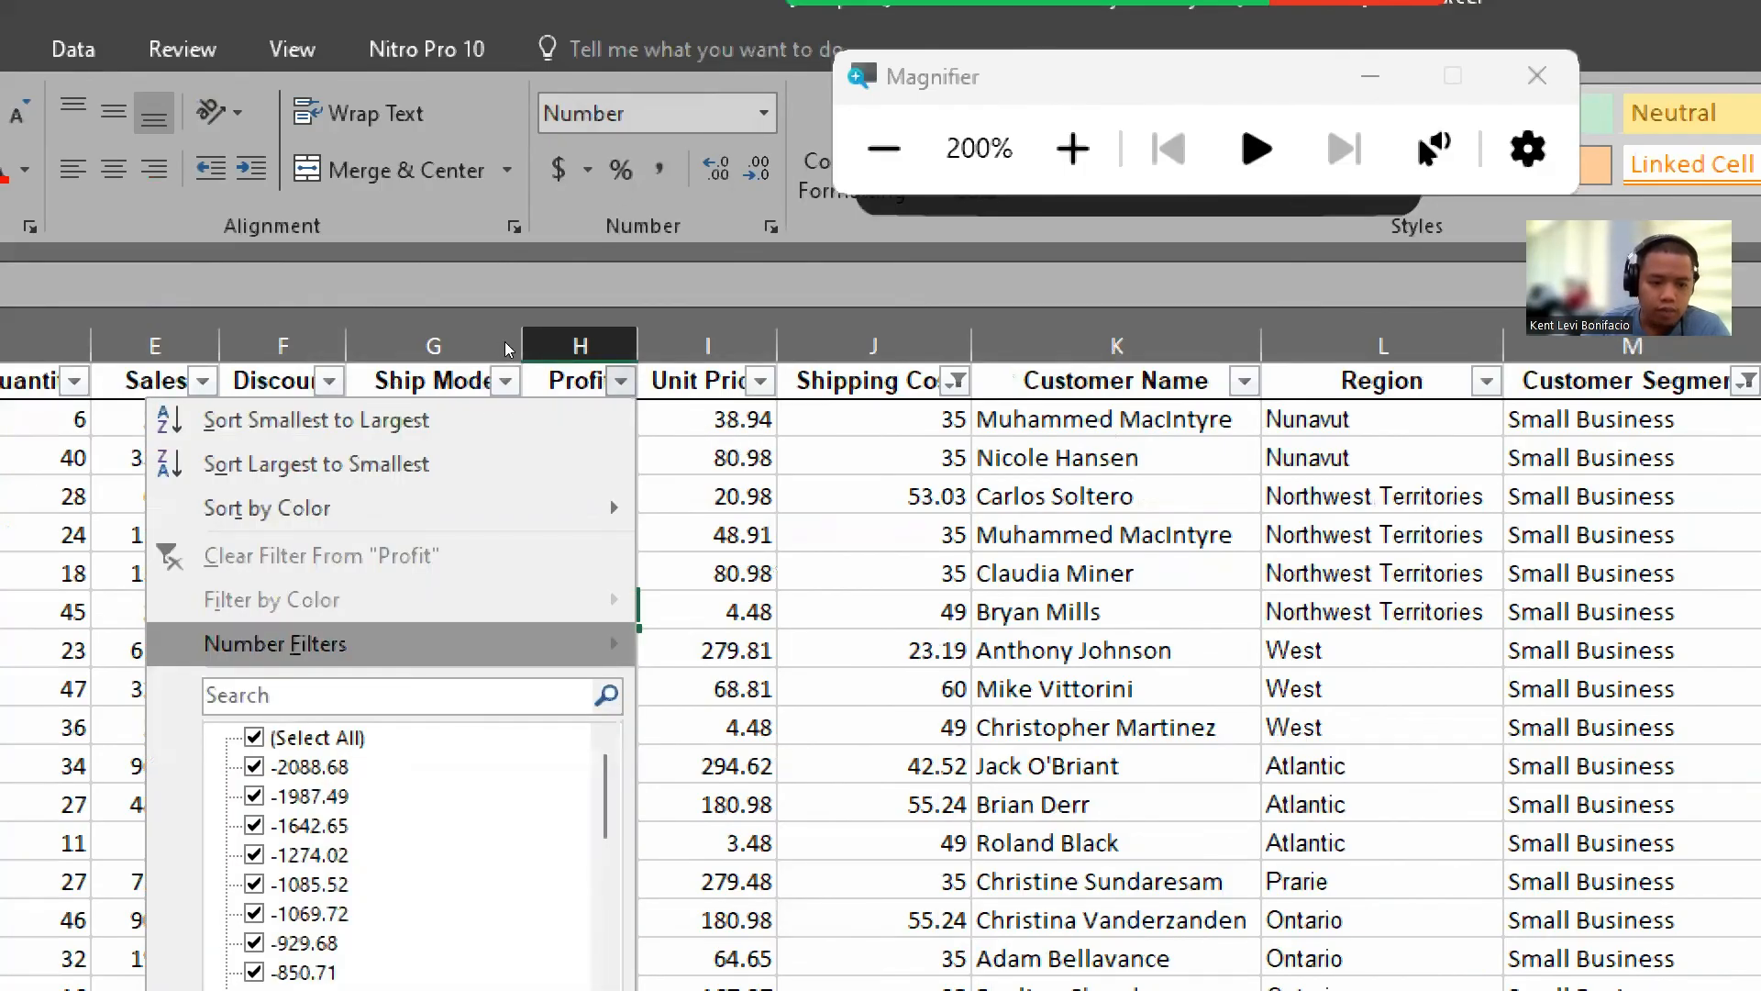
{"action": "mouse_move", "coordinate": [396, 644]}
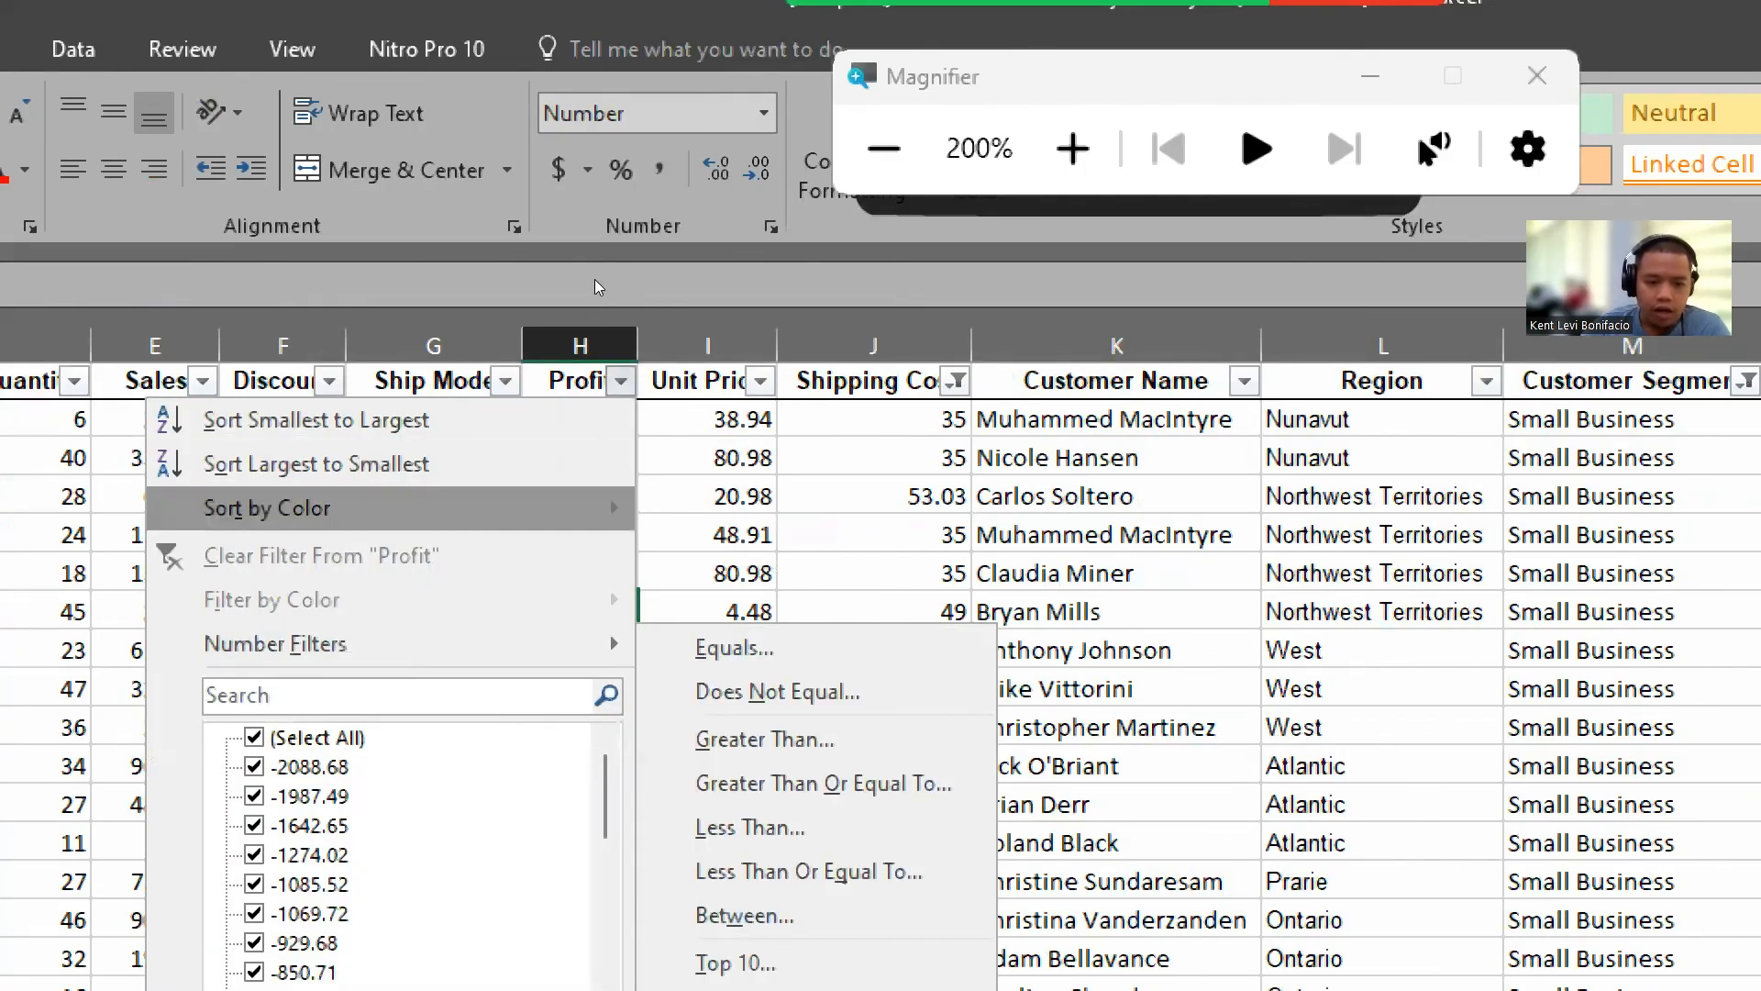
{"action": "mouse_move", "coordinate": [276, 644]}
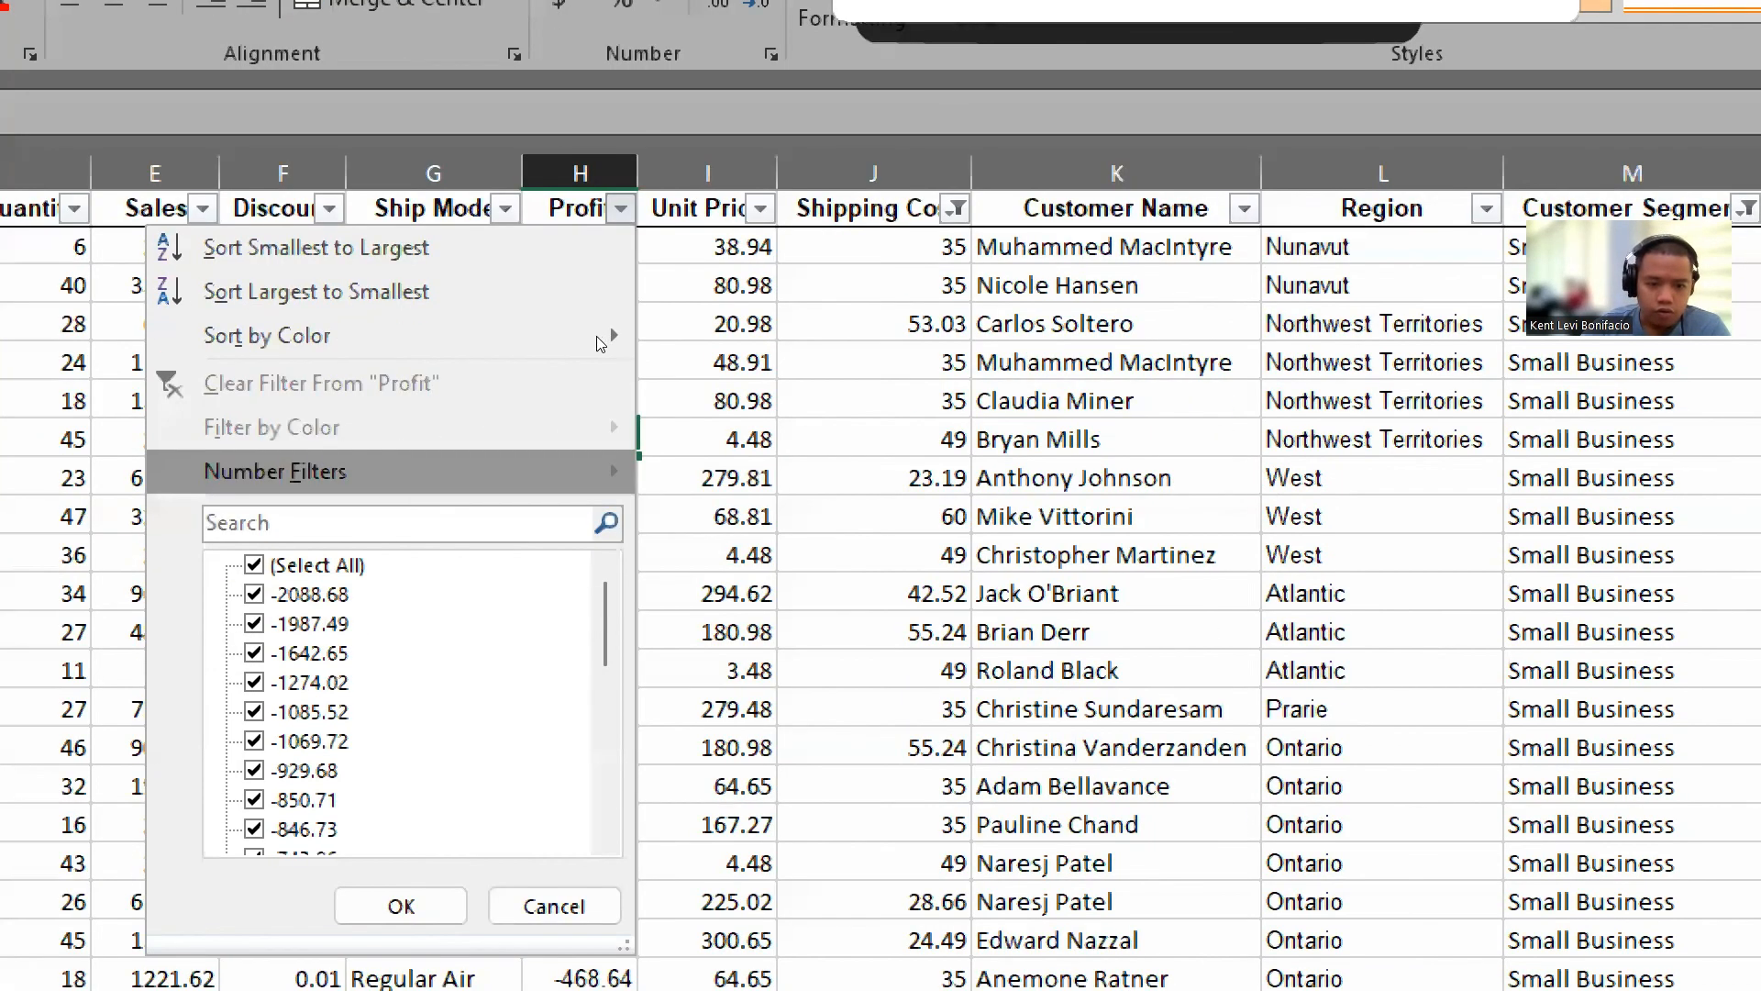
{"action": "mouse_move", "coordinate": [613, 471]}
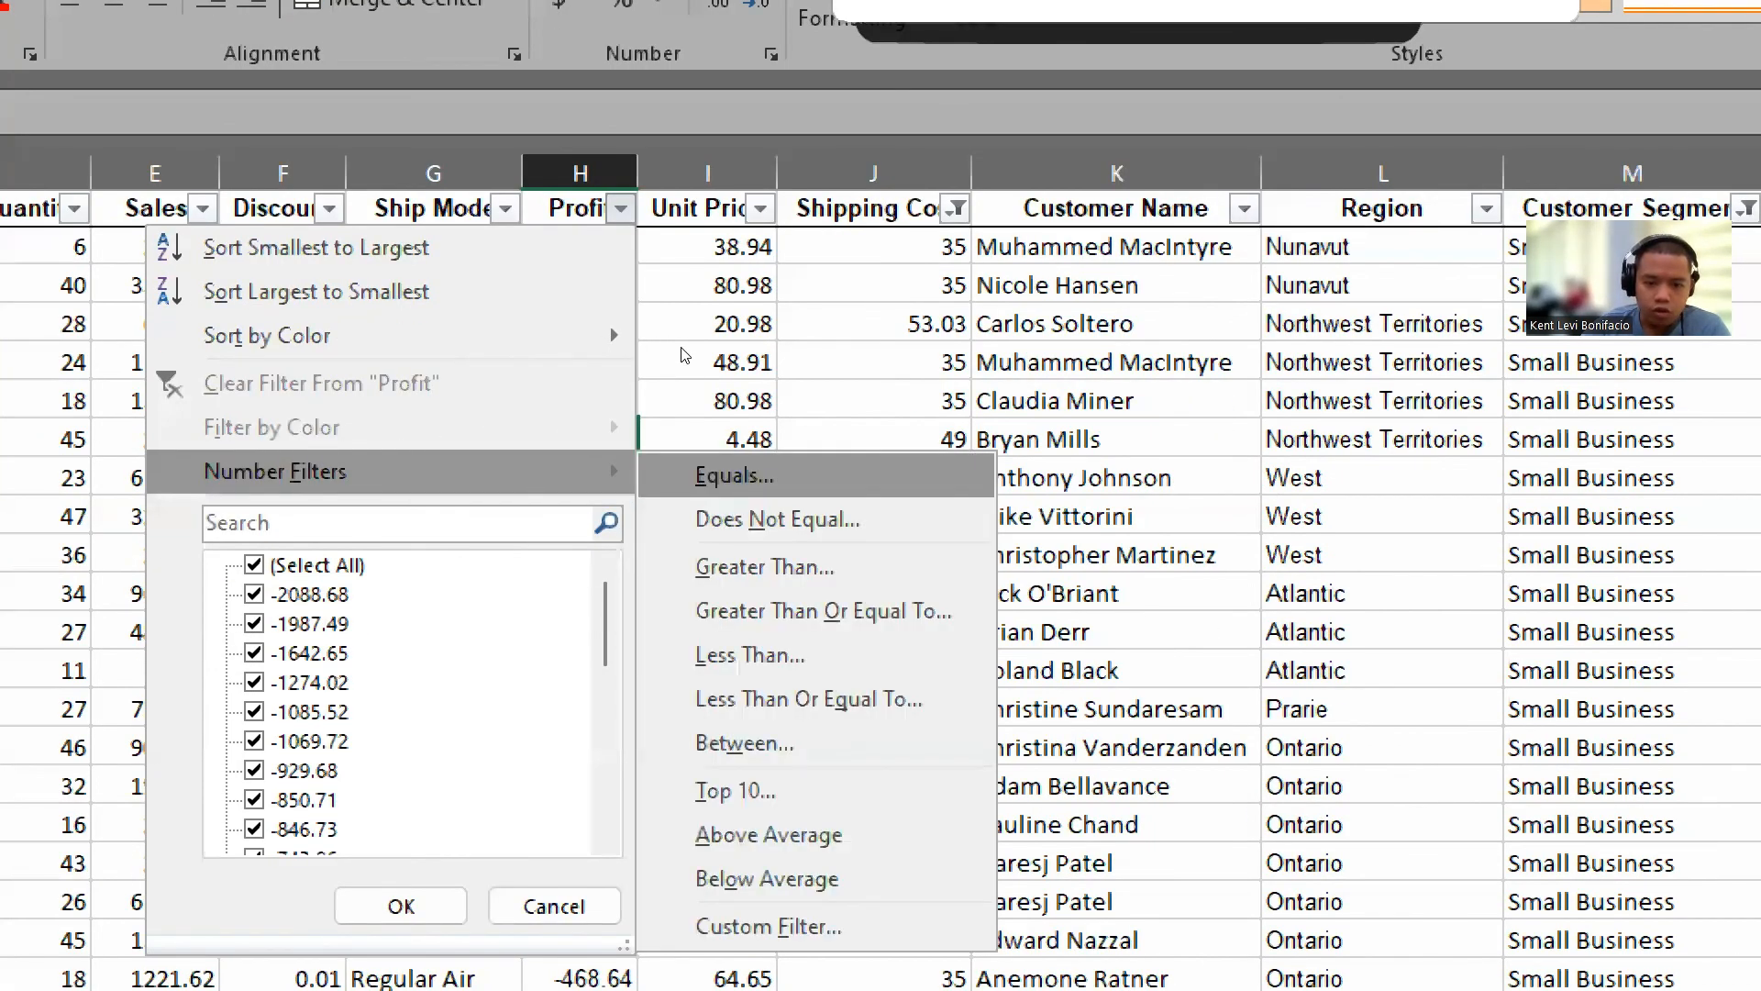
{"action": "left_click", "coordinate": [765, 566]}
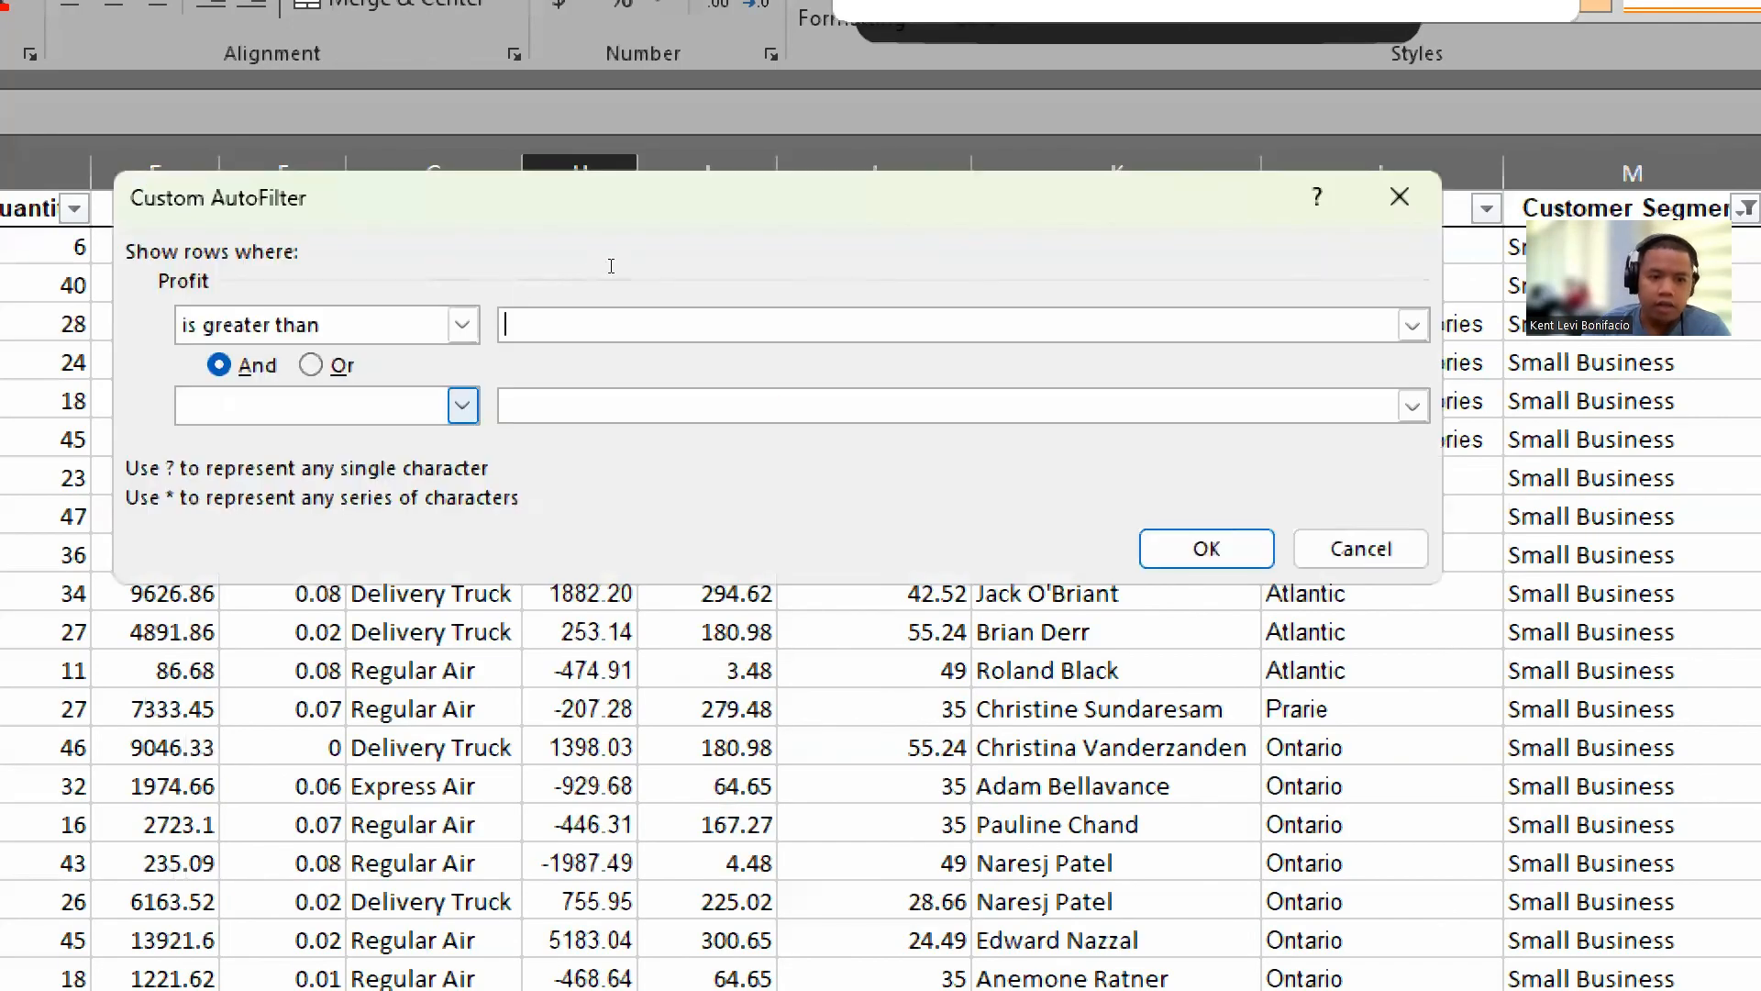
{"action": "type", "text": "0"}
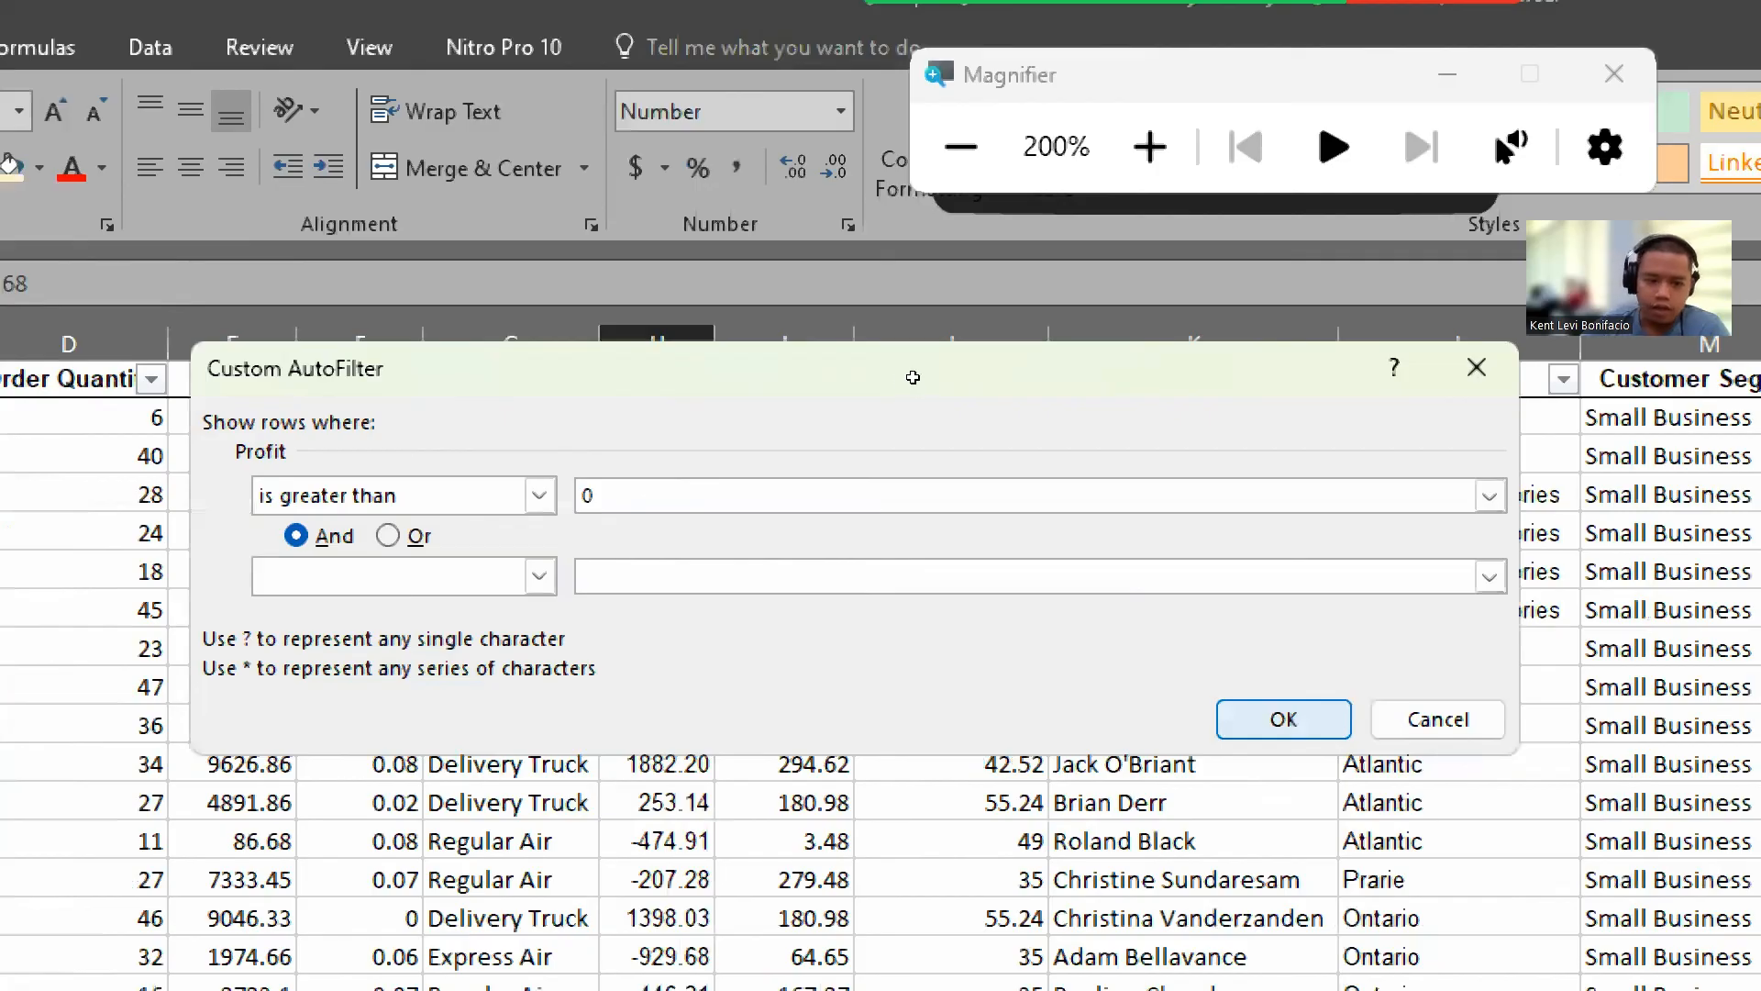
{"action": "key", "text": "Return"}
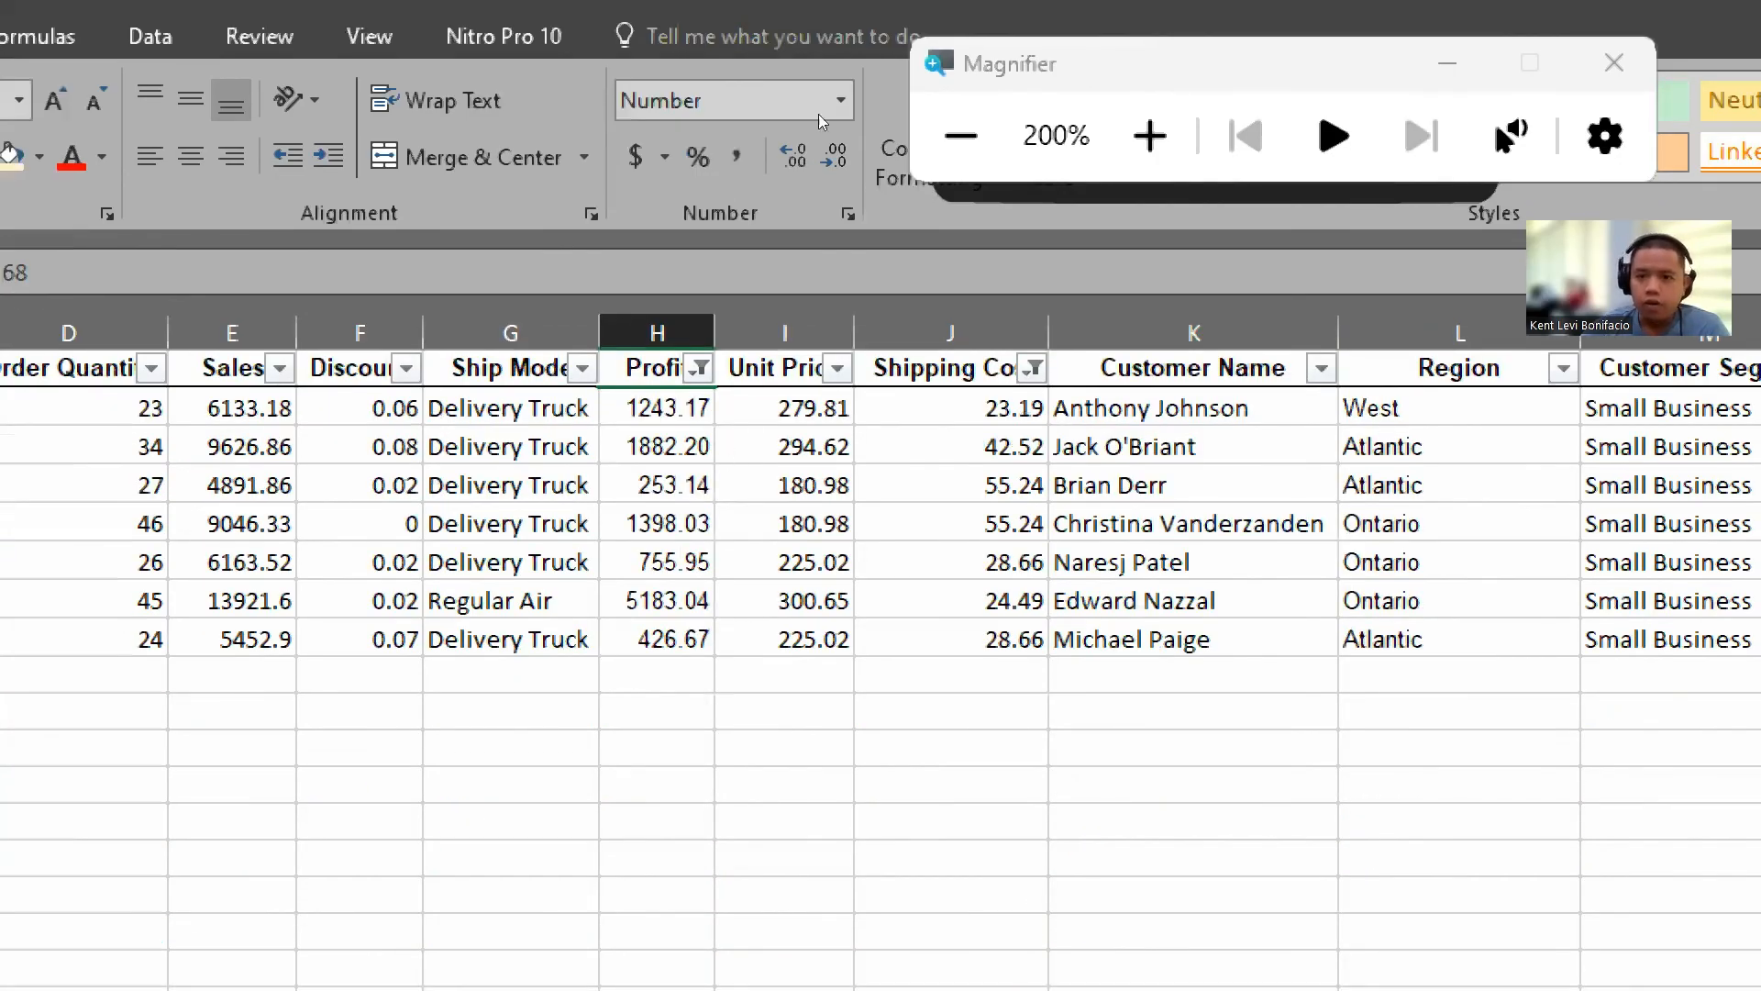
{"action": "left_click", "coordinate": [961, 145]}
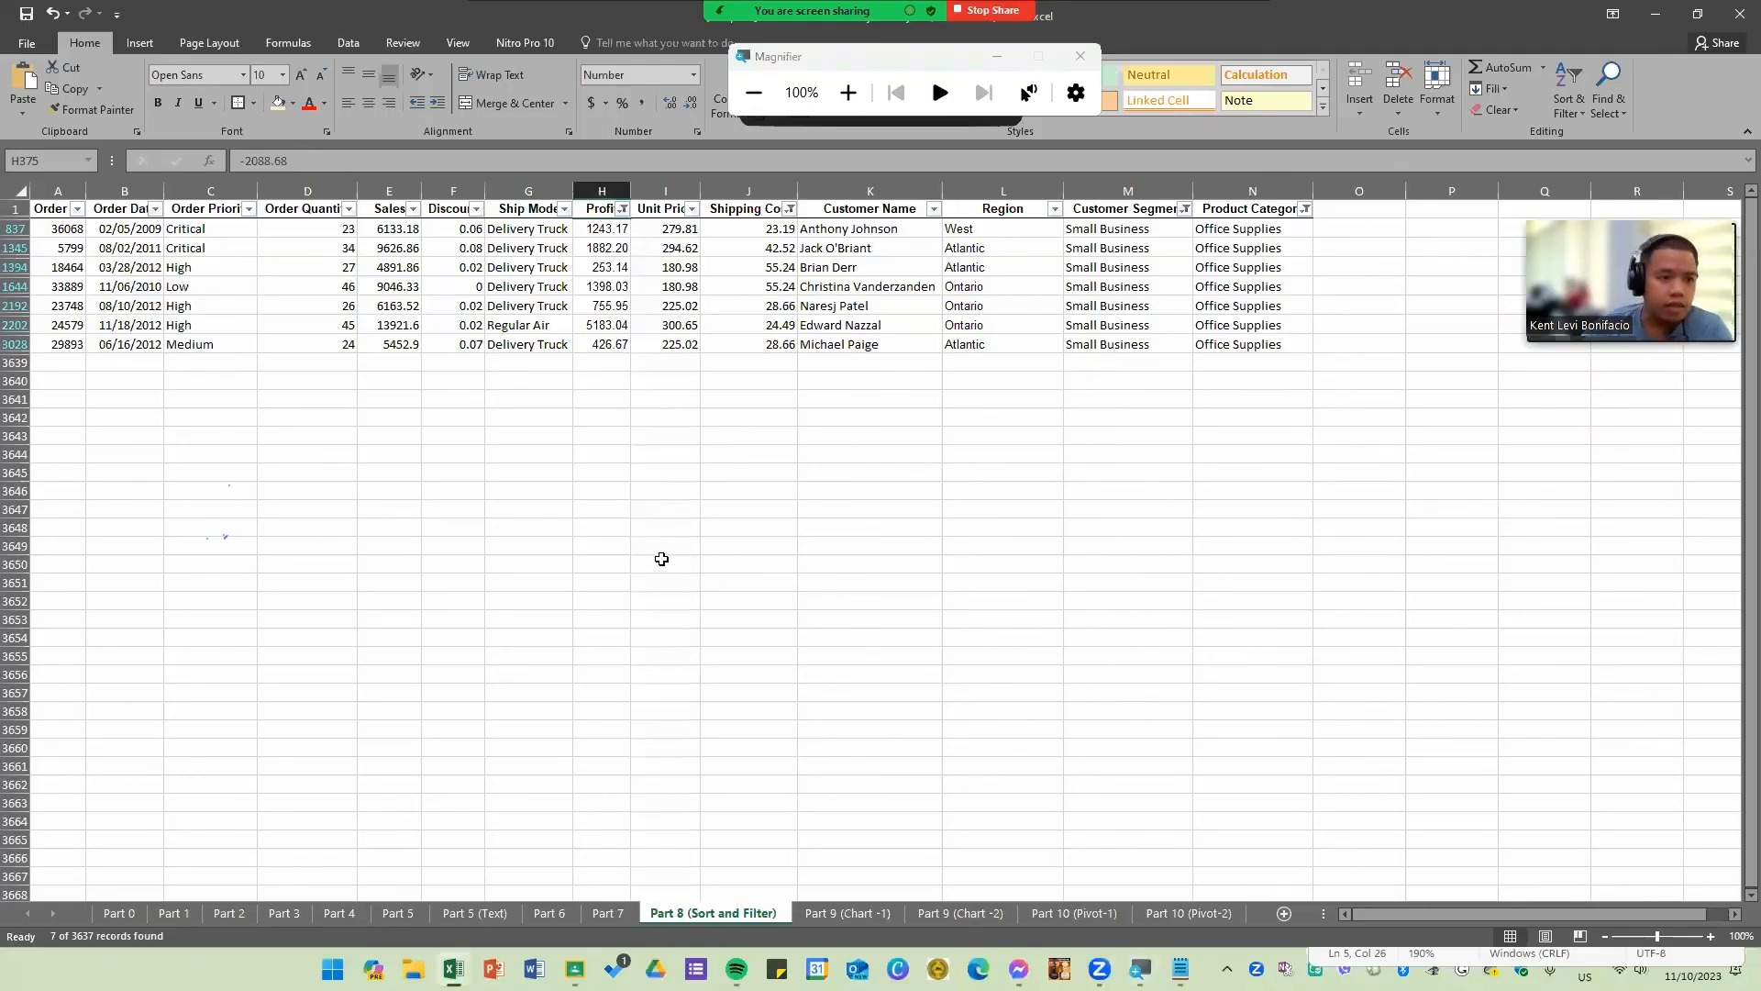
{"action": "left_click_drag", "start_coordinate": [220, 232], "coordinate": [236, 346]}
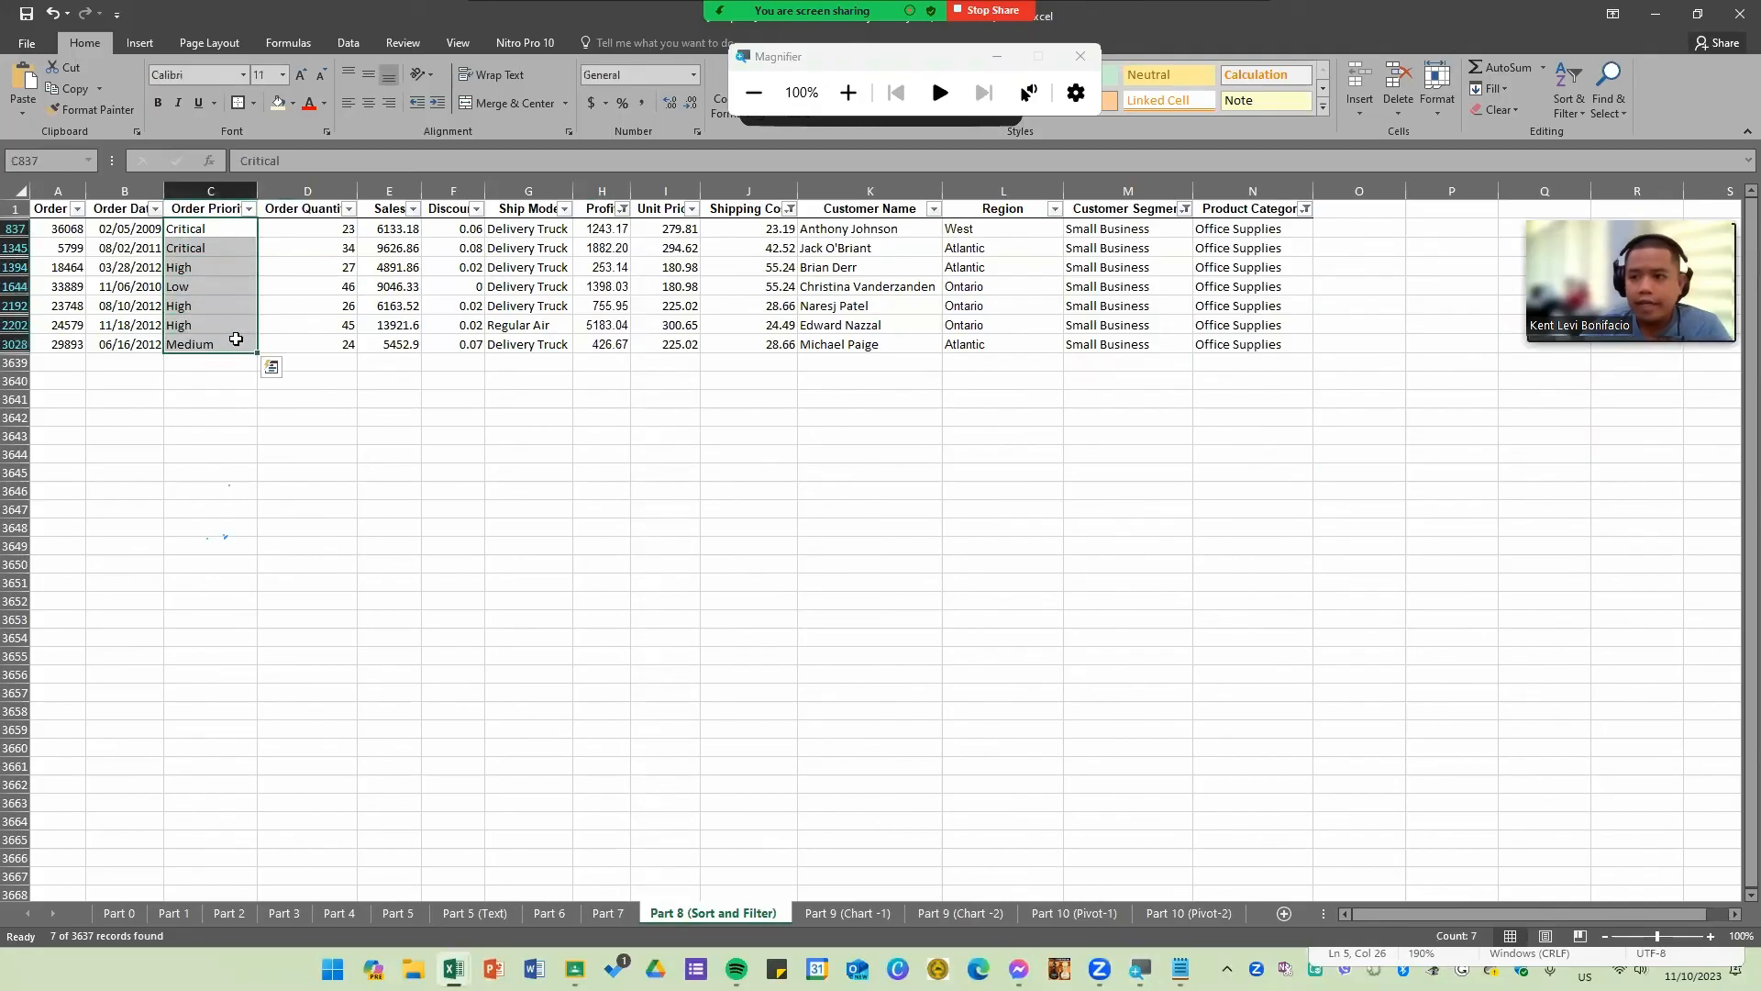
{"action": "left_click", "coordinate": [821, 588]}
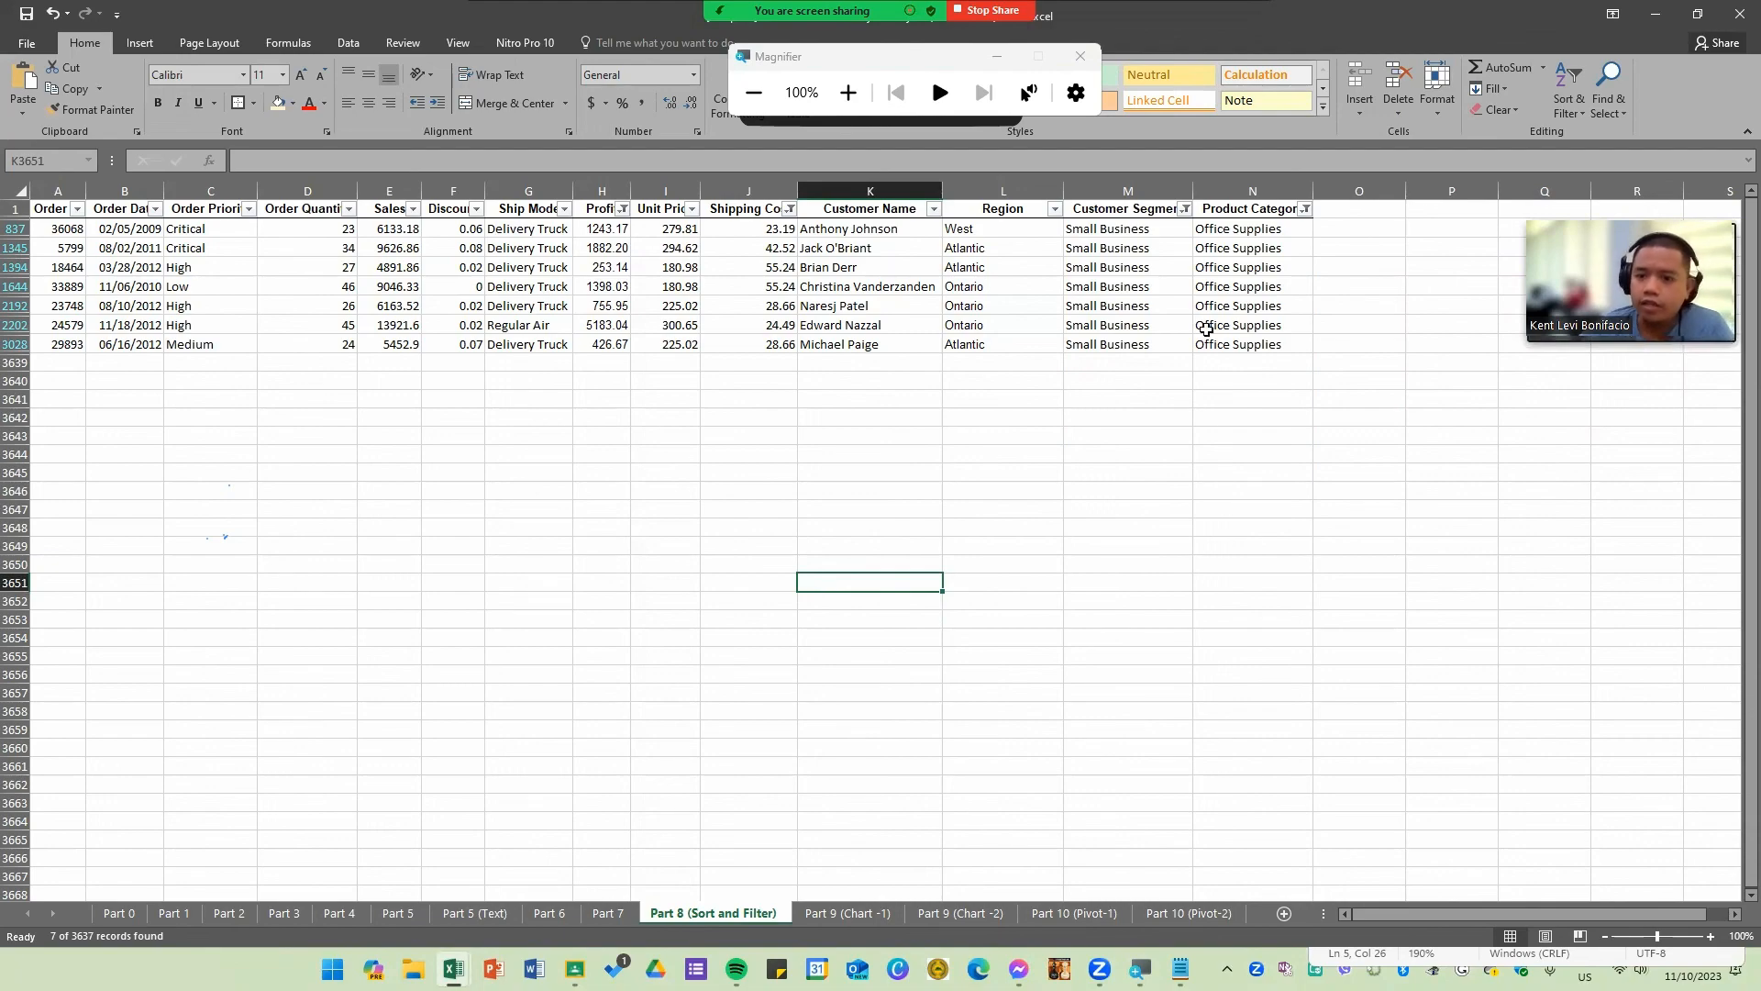
Step: Inspect the filter settings on the Product Category and Profit columns without changing them
{"action": "left_click", "coordinate": [1307, 211]}
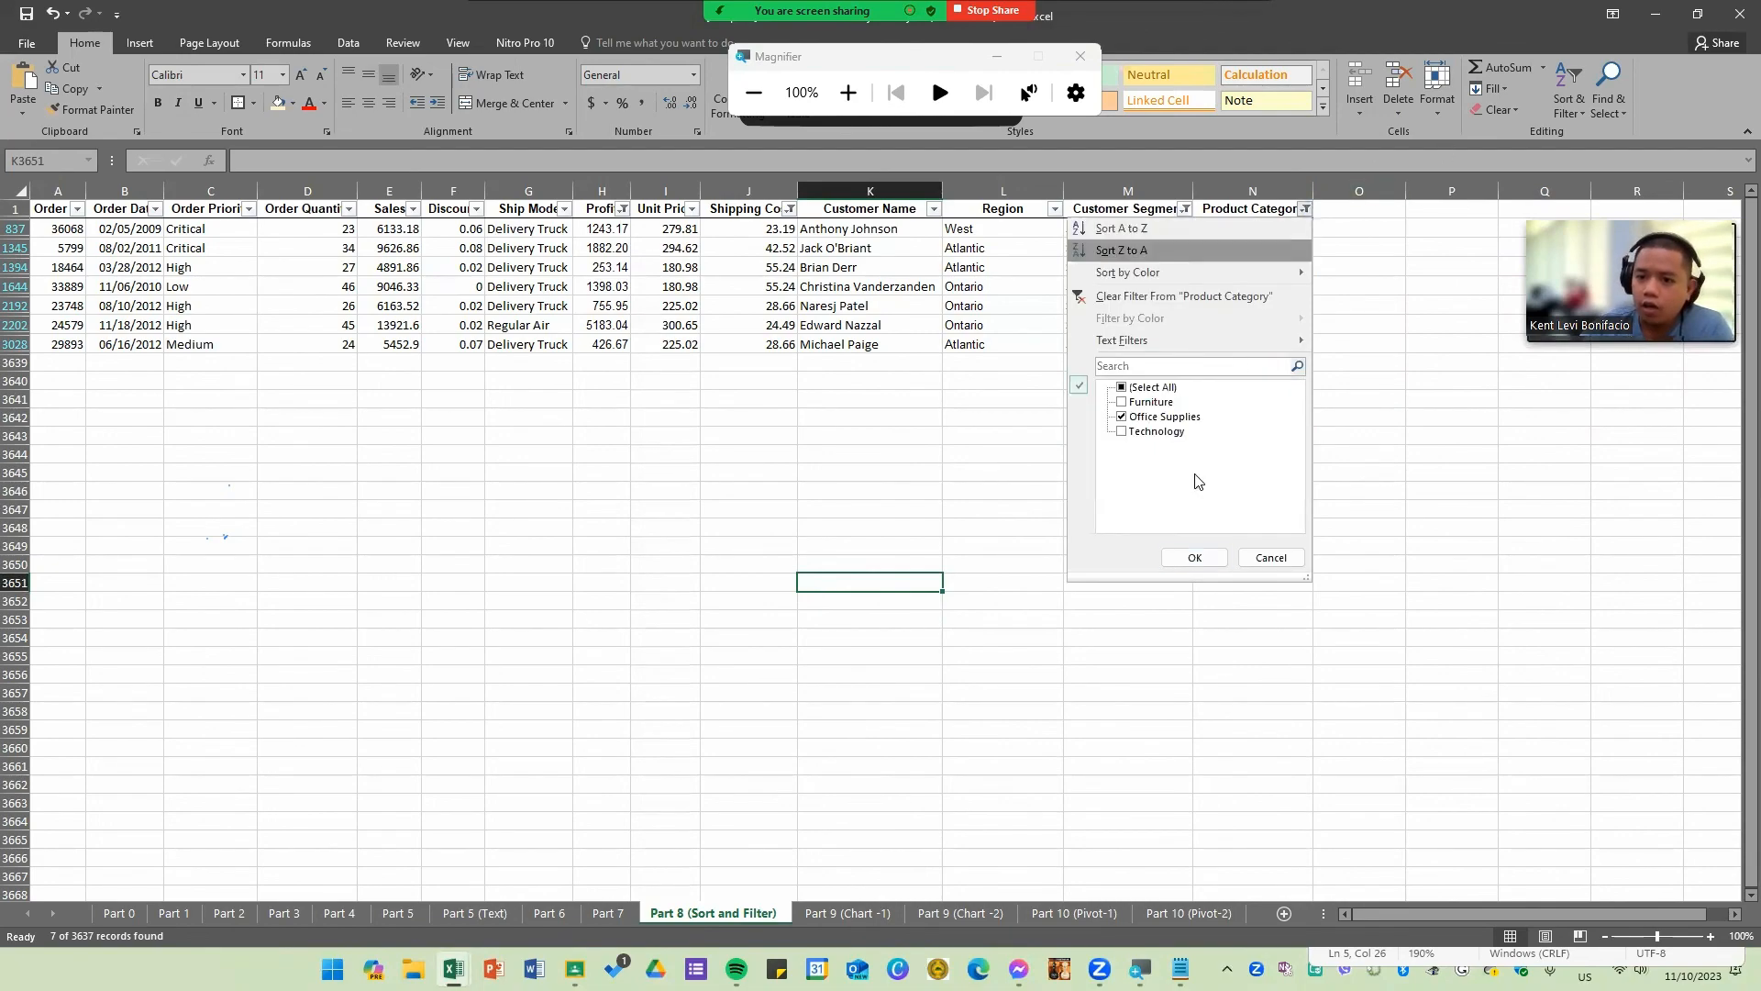
{"action": "left_click", "coordinate": [1030, 447]}
{"action": "left_click", "coordinate": [624, 211]}
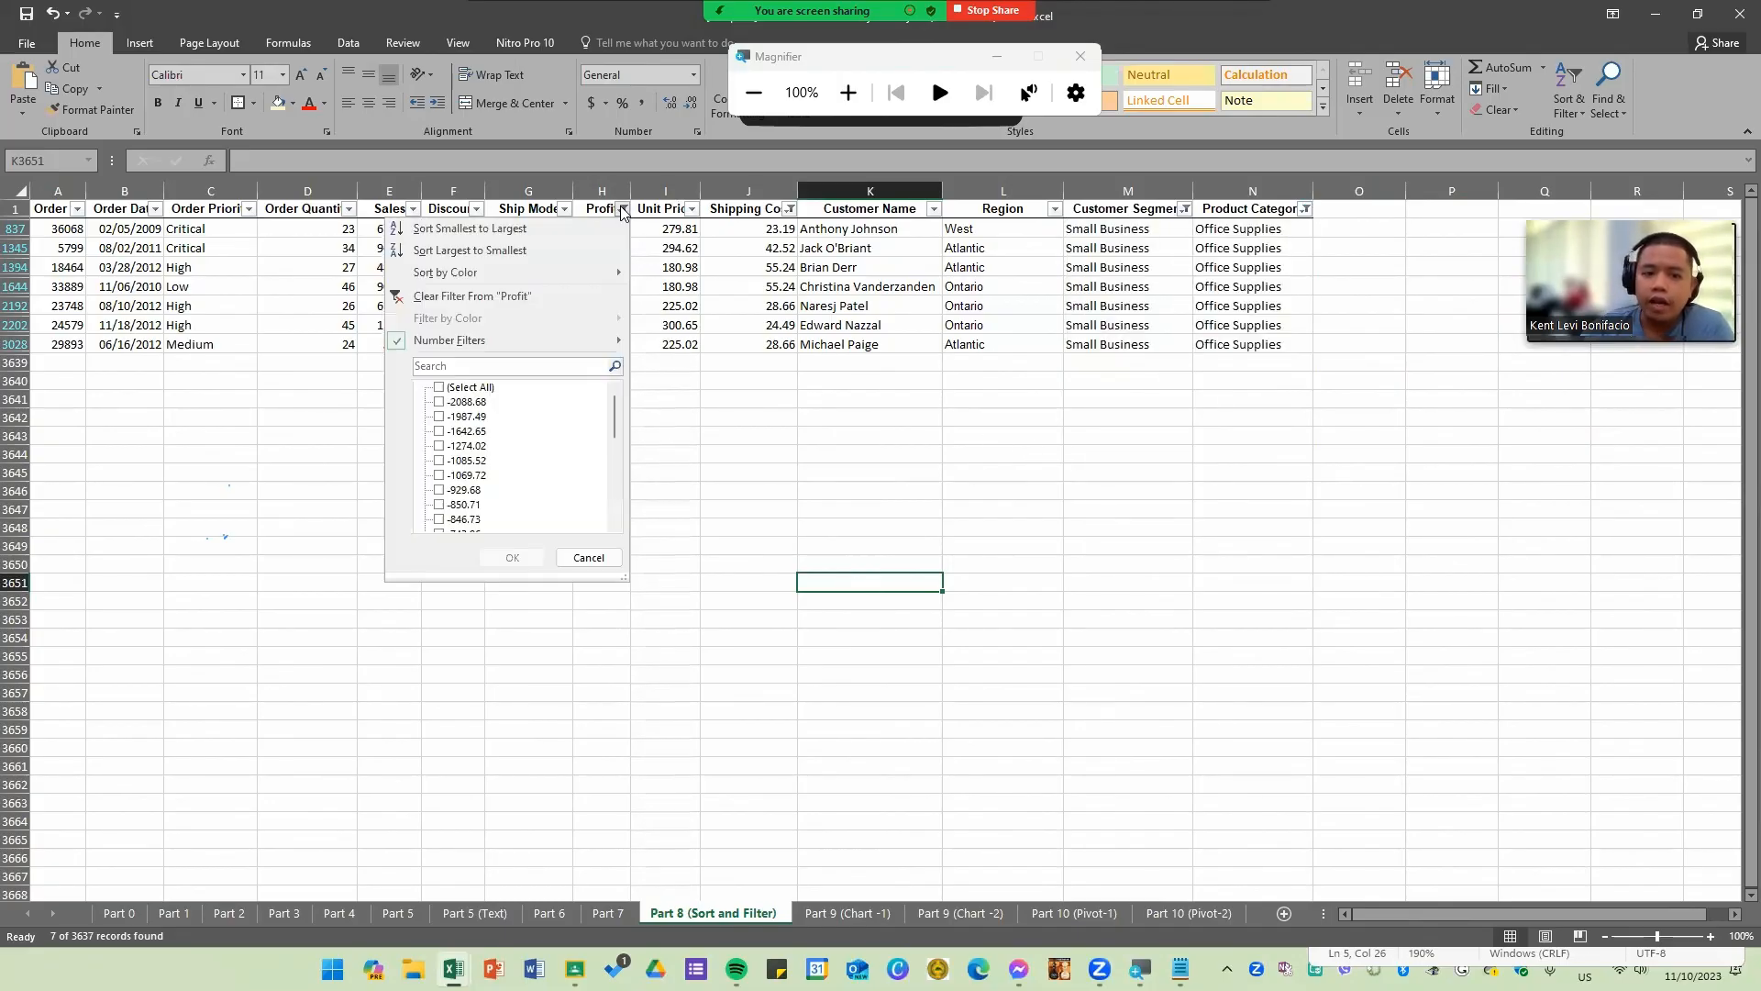
{"action": "mouse_move", "coordinate": [597, 339]}
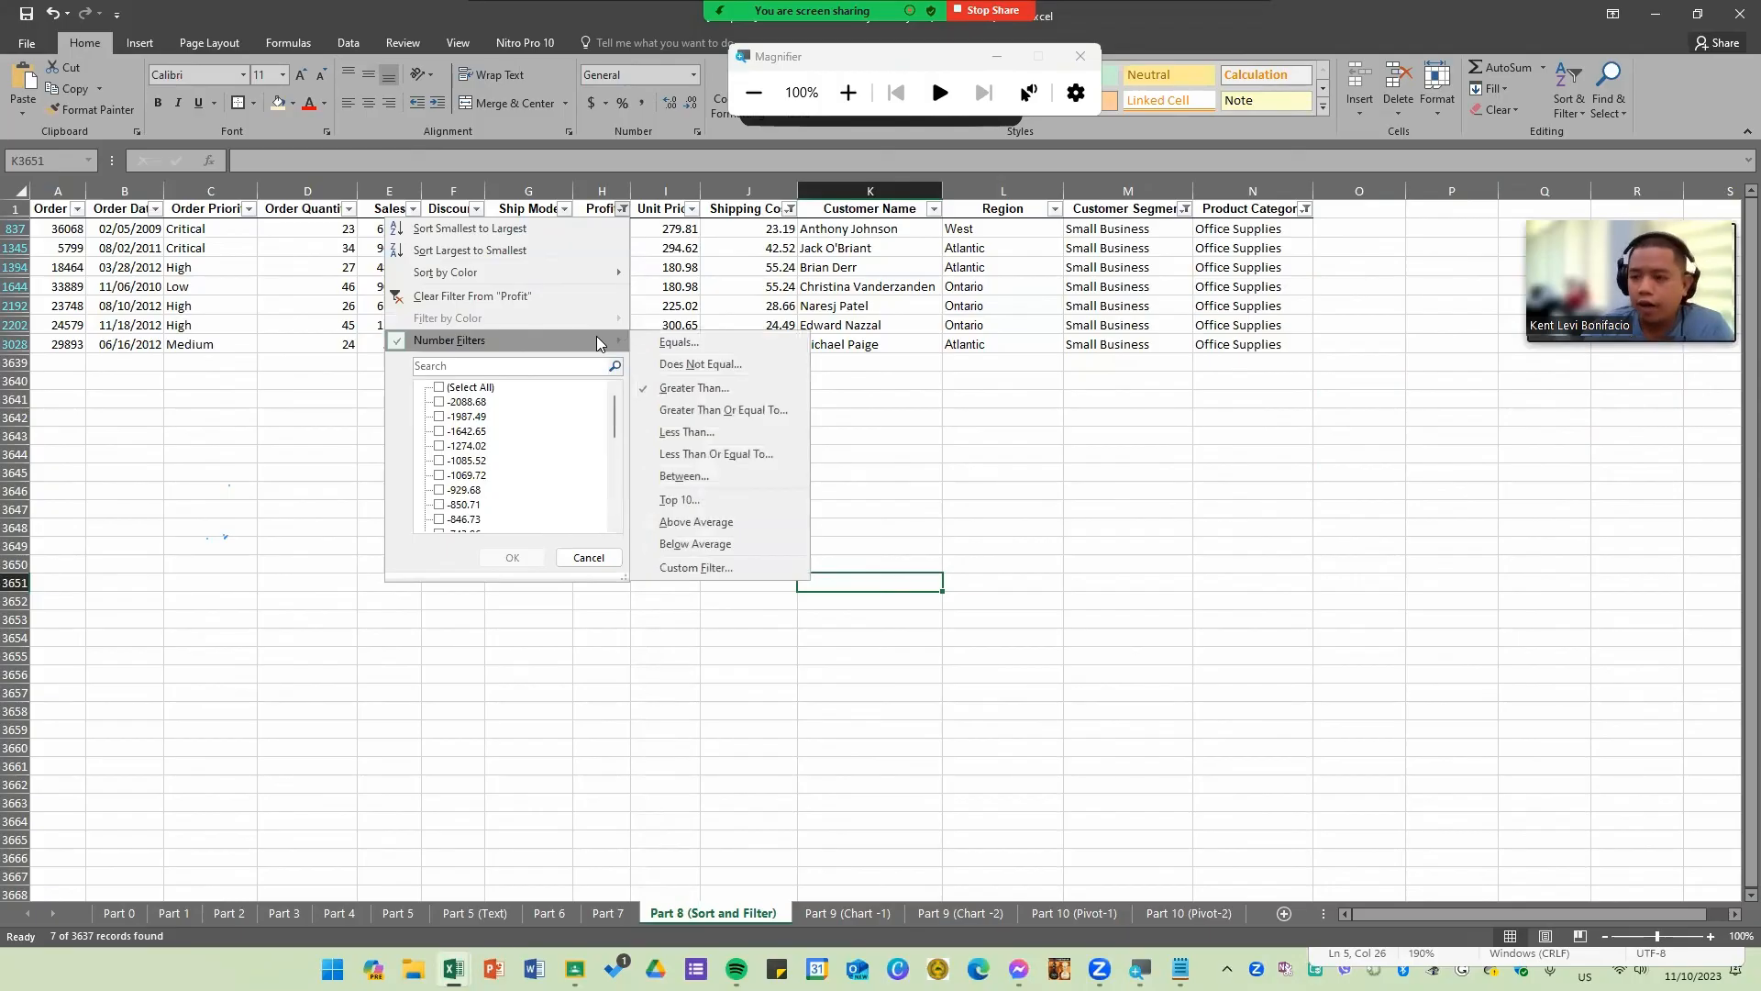
{"action": "left_click", "coordinate": [1045, 478]}
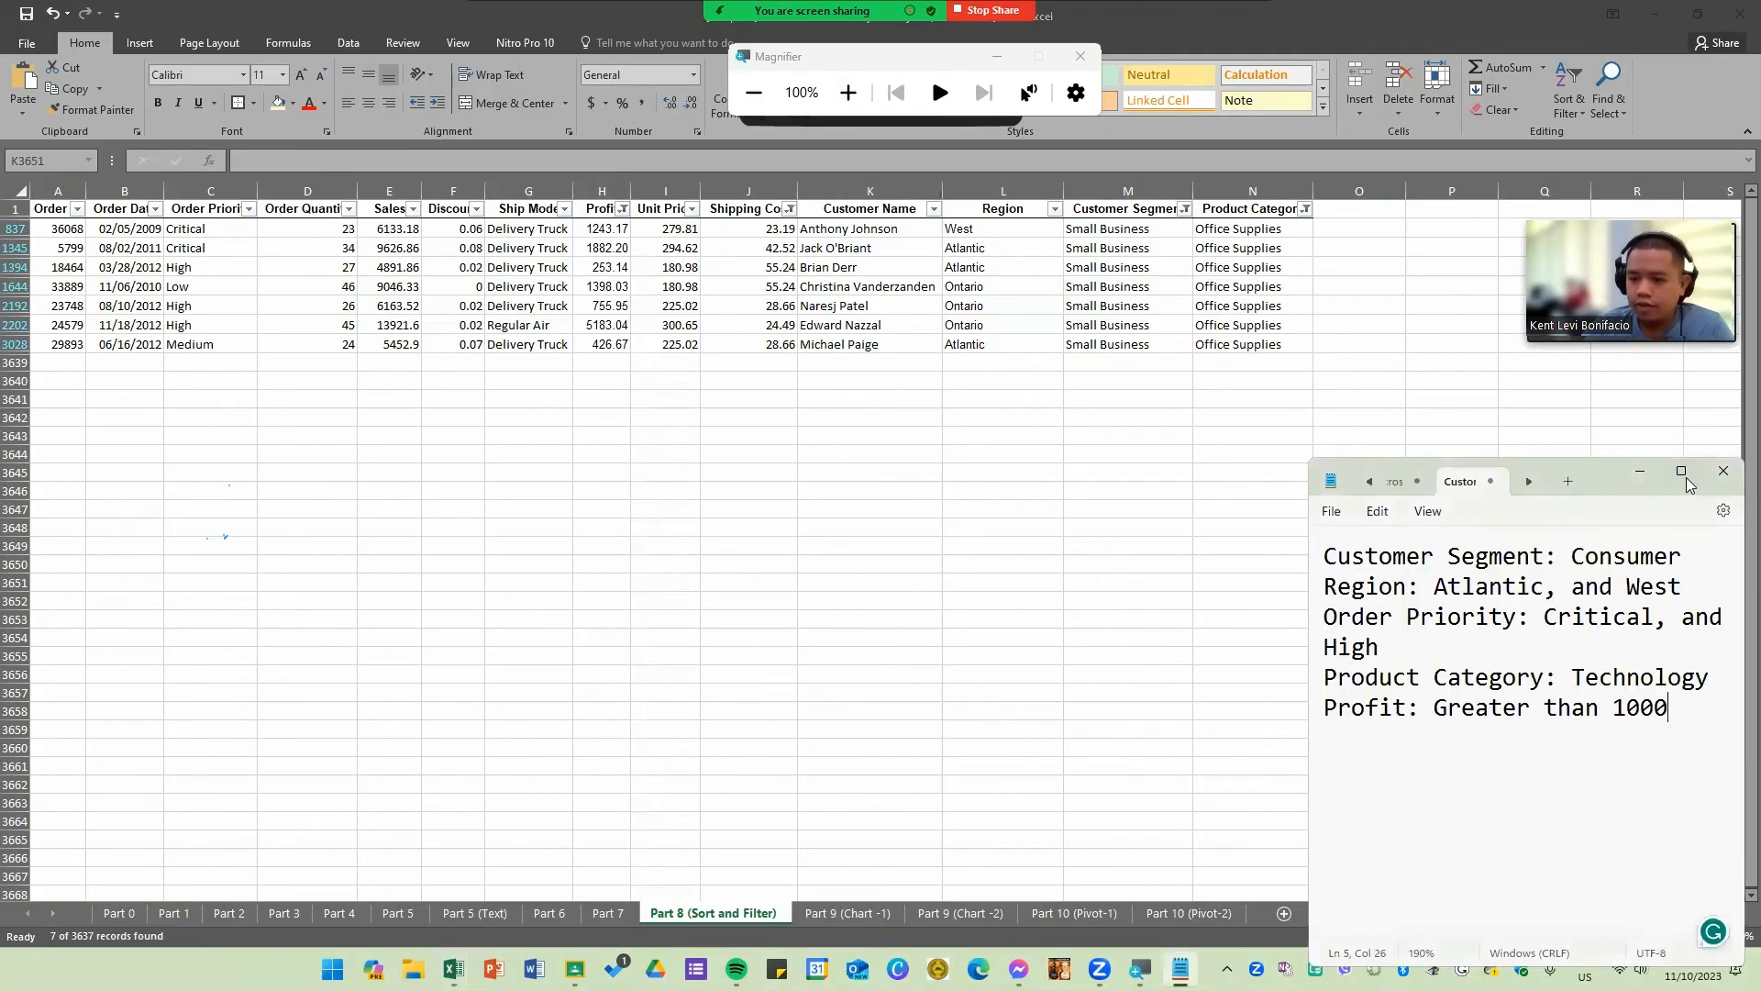
Step: Switch to the Notepad notes, maximize and enlarge them, and insert blank lines above the criteria list
{"action": "left_click", "coordinate": [1685, 478]}
{"action": "key", "text": "Return"}
{"action": "scroll", "coordinate": [413, 256], "scroll_direction": "up", "scroll_amount": 18, "text": "ctrl"}
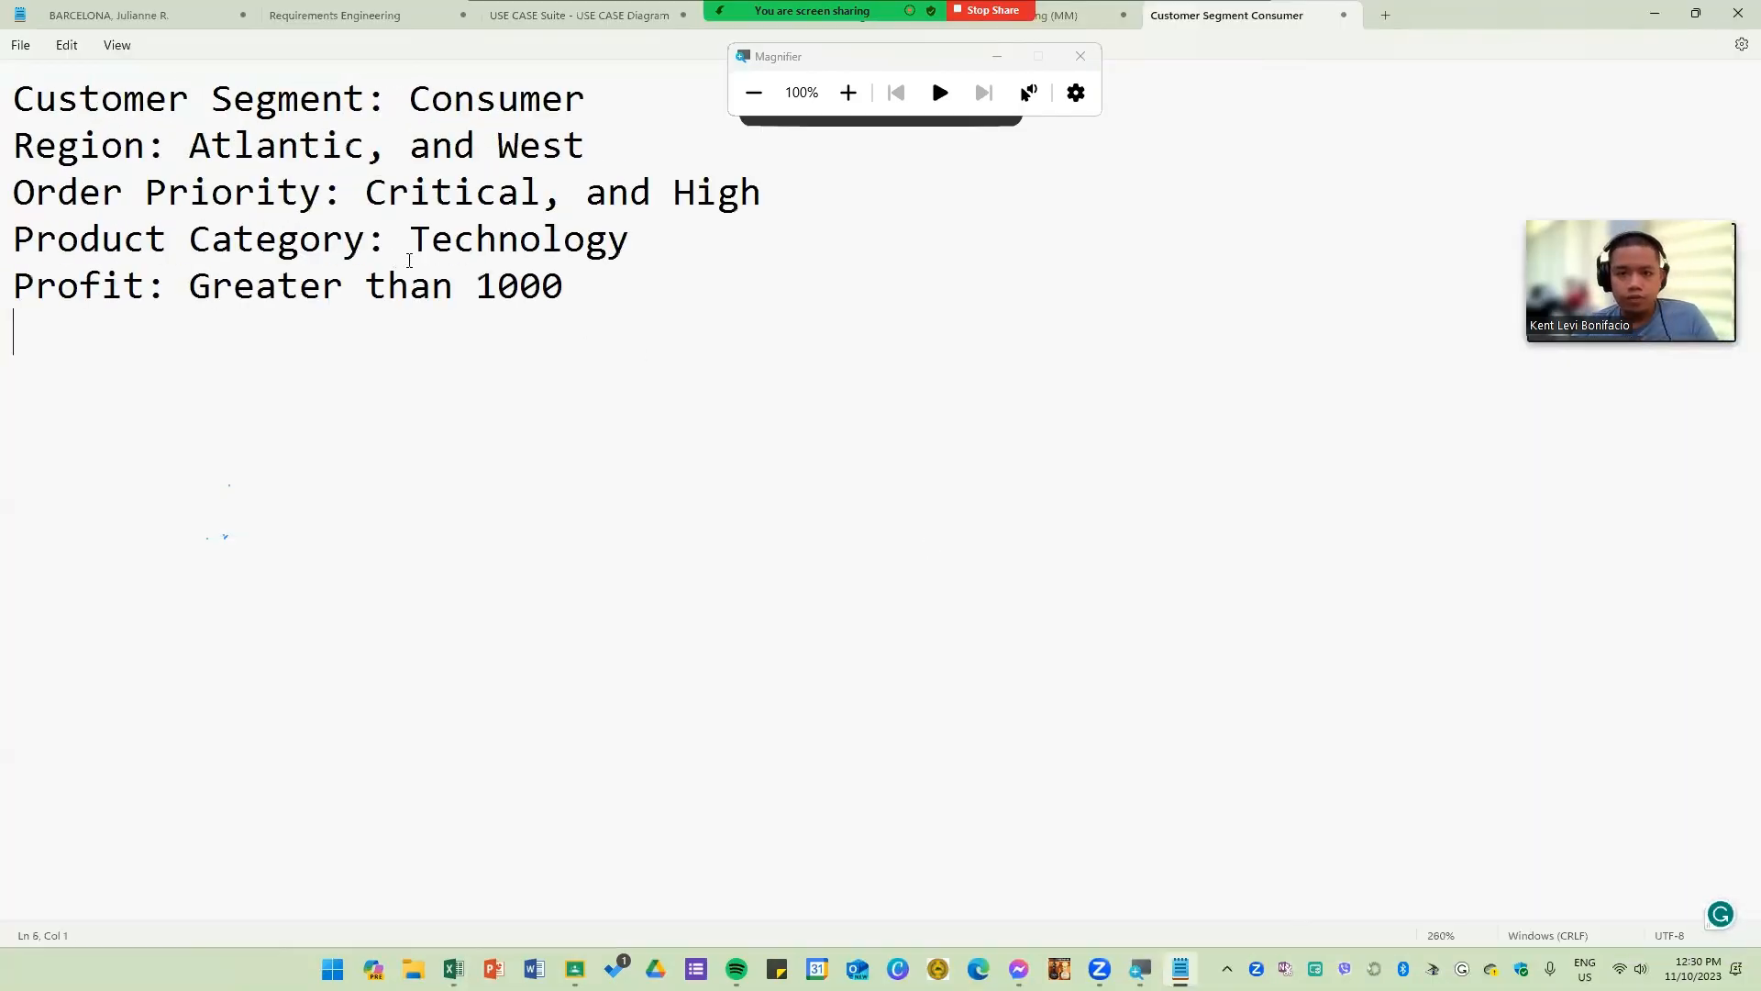
{"action": "left_click", "coordinate": [939, 74]}
{"action": "left_click", "coordinate": [1078, 237]}
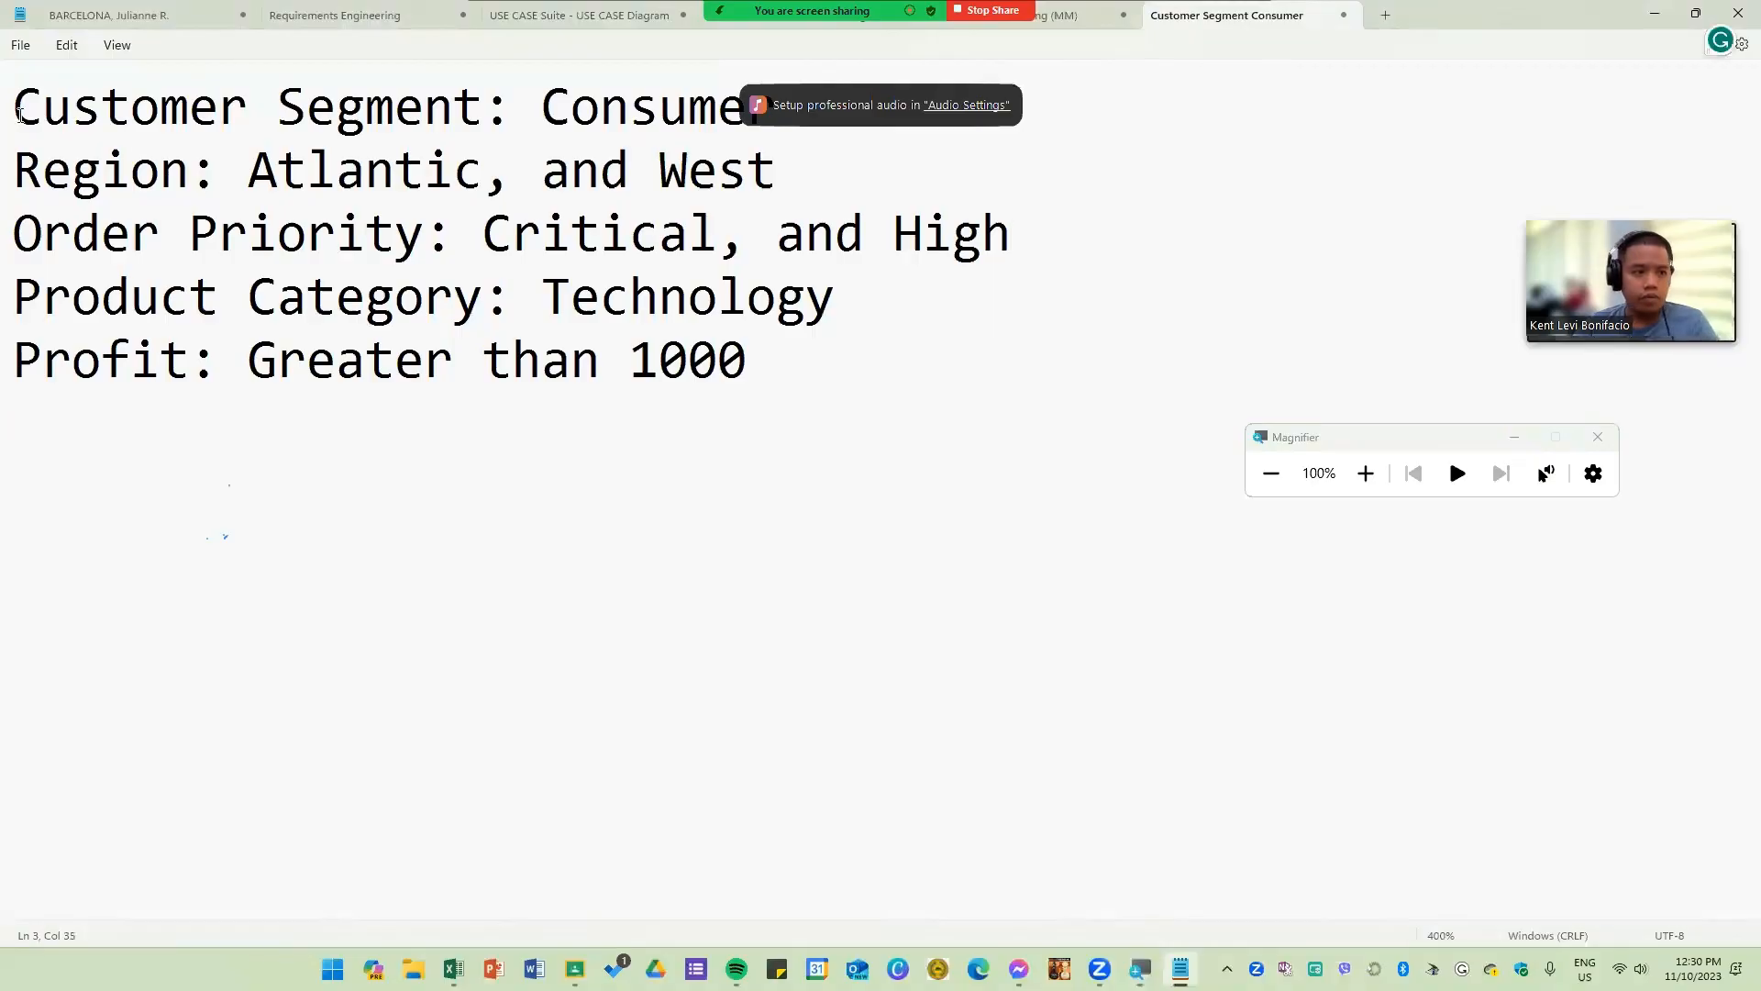
{"action": "left_click", "coordinate": [30, 110]}
{"action": "key", "text": "Return"}
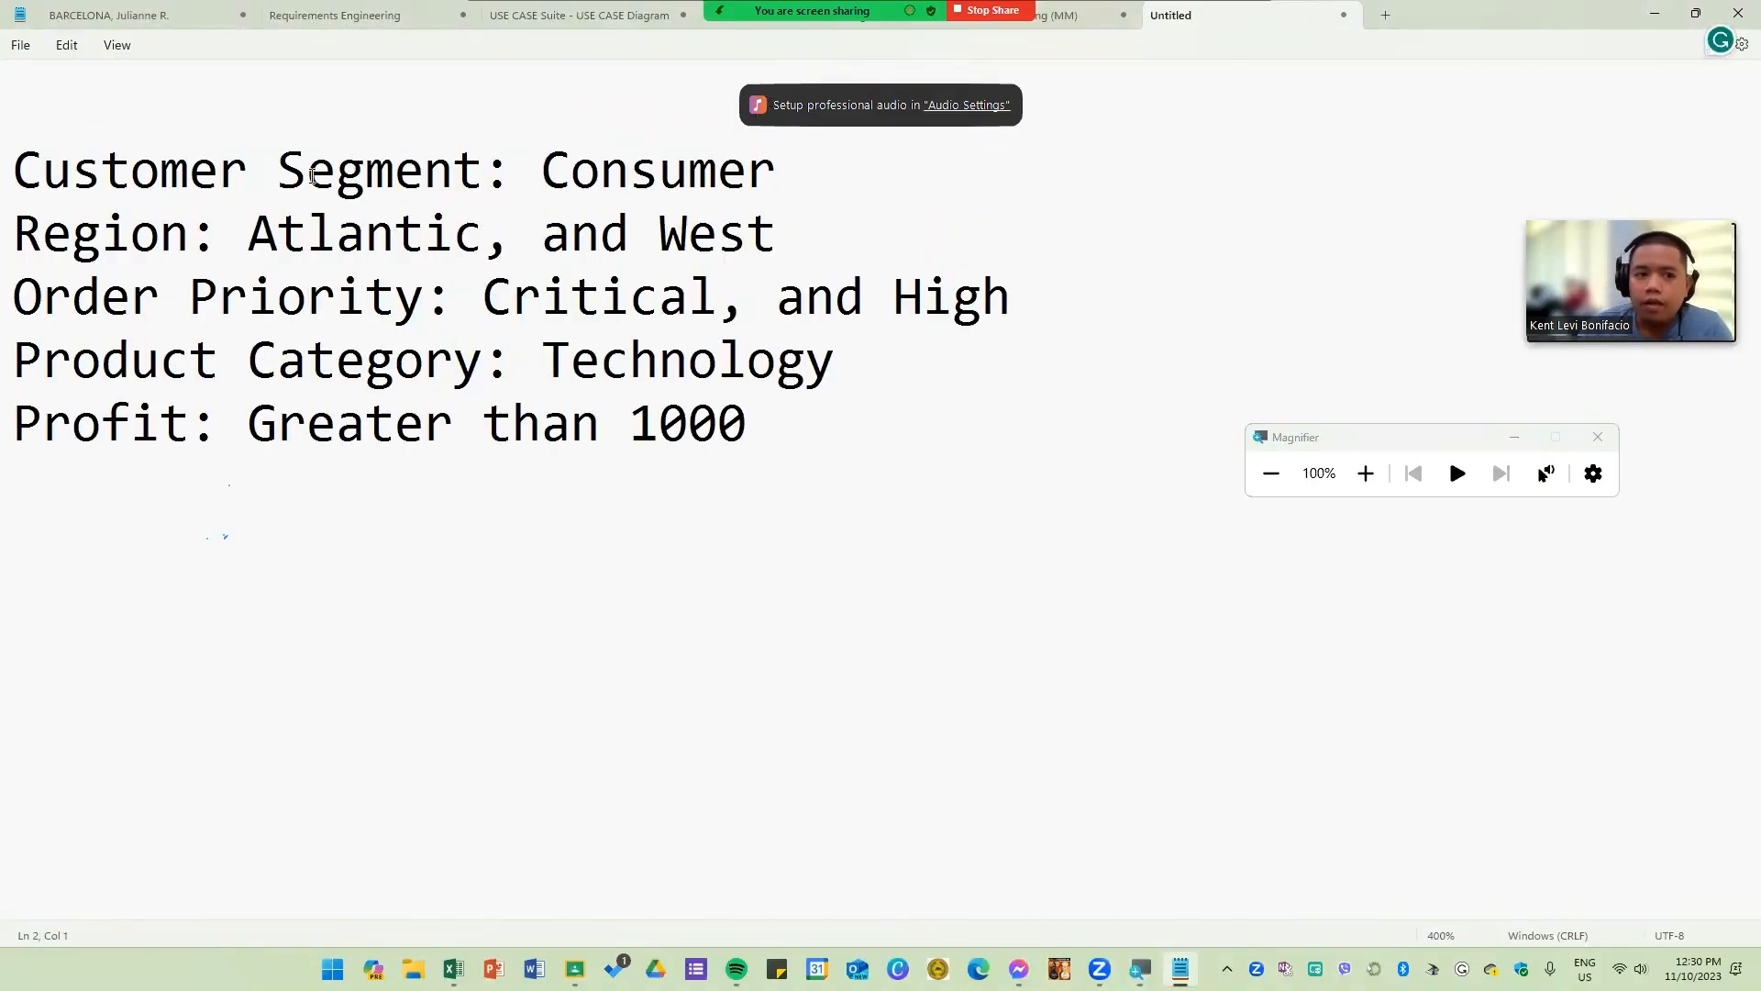
Step: Read through the listed filter criteria for segment and region, highlighting each item in the notes
{"action": "left_click_drag", "start_coordinate": [483, 174], "coordinate": [30, 182]}
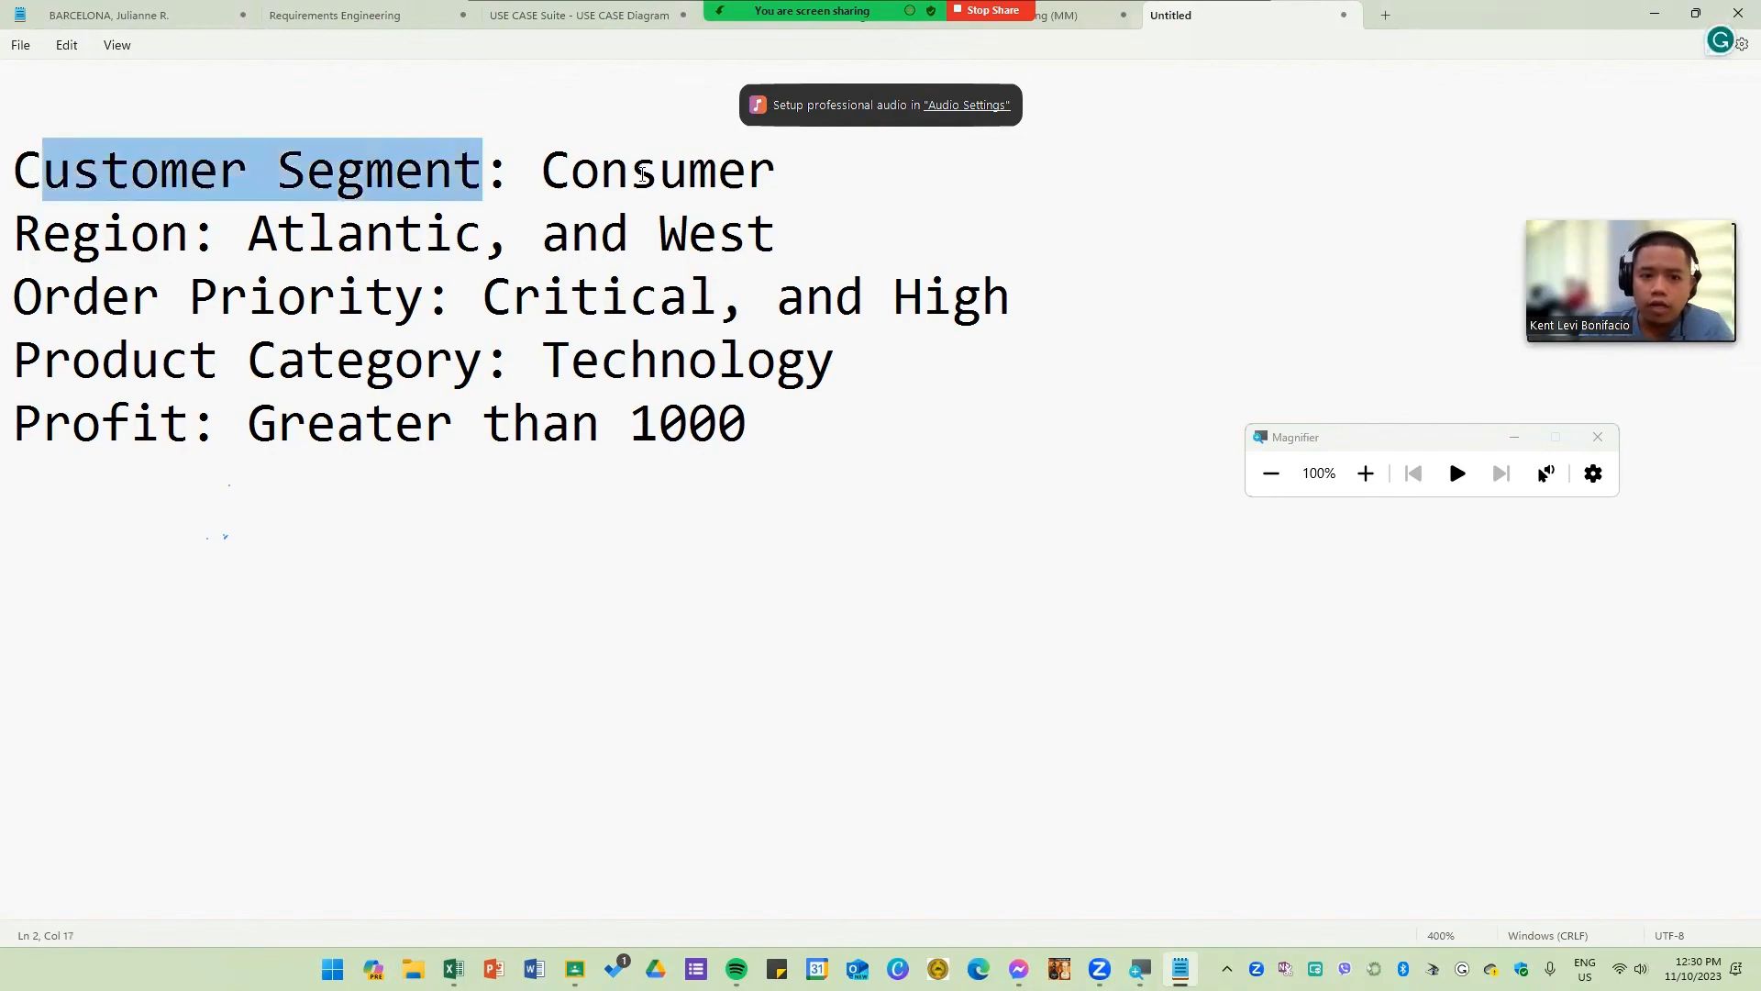
{"action": "double_click", "coordinate": [644, 180]}
{"action": "double_click", "coordinate": [108, 228]}
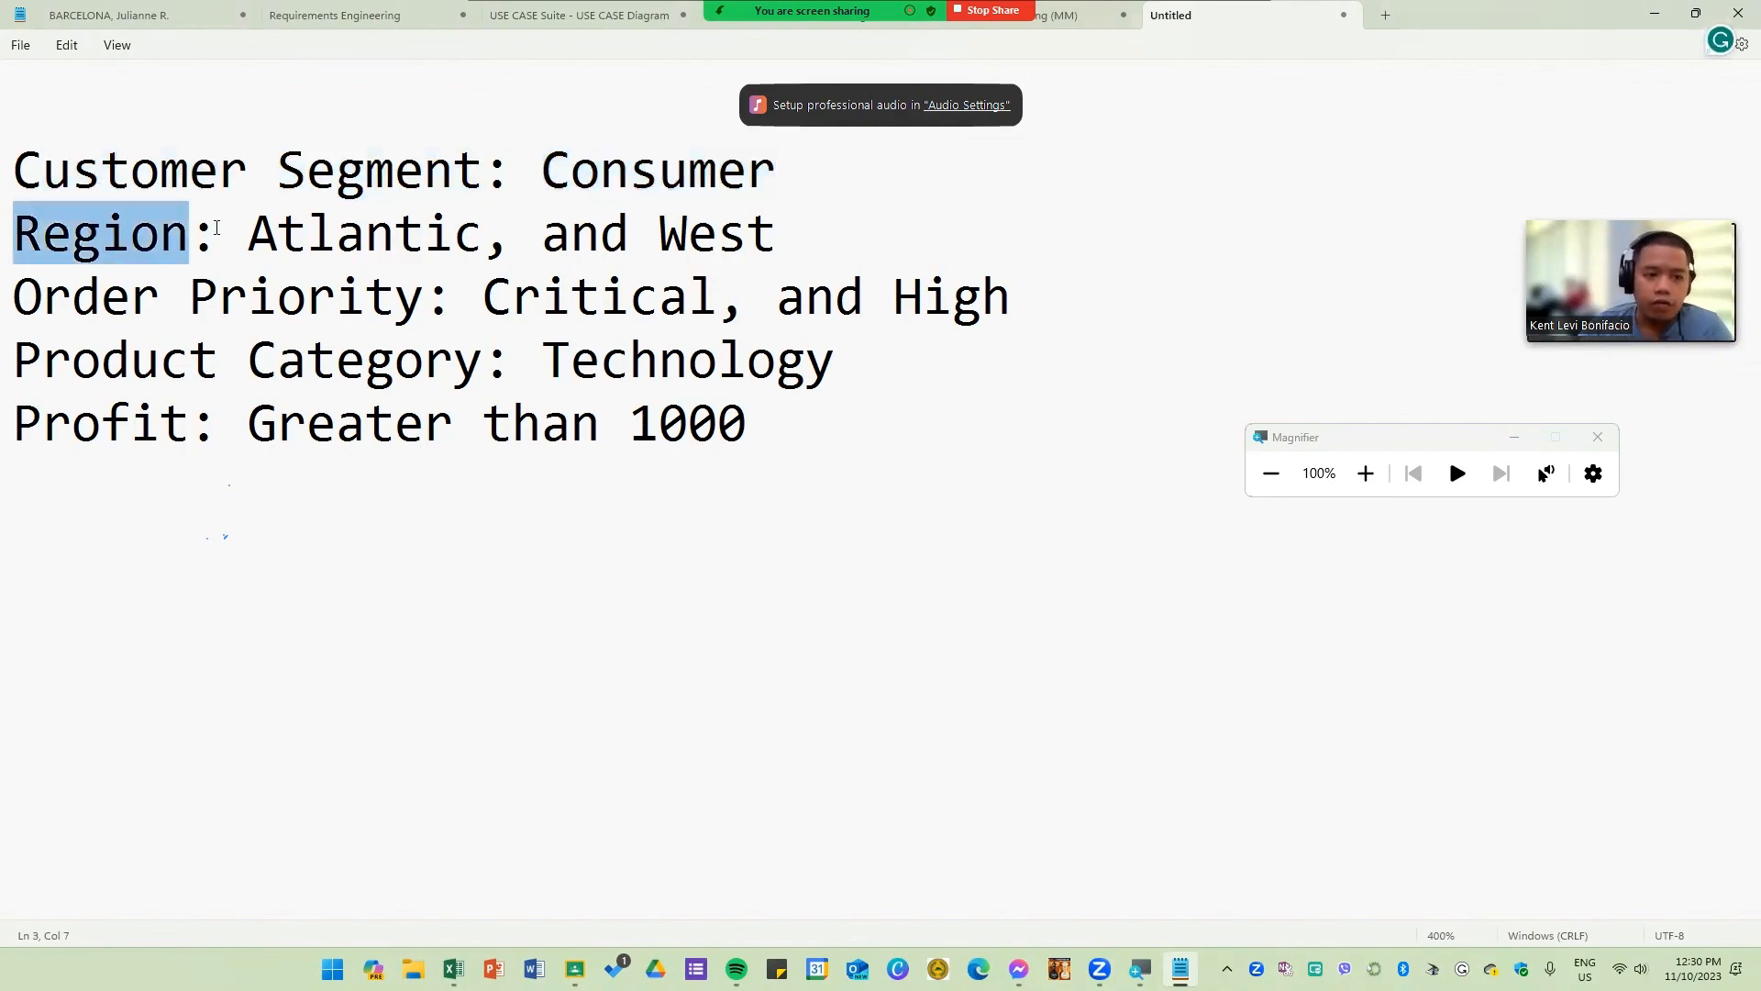
{"action": "left_click_drag", "start_coordinate": [264, 231], "coordinate": [489, 240]}
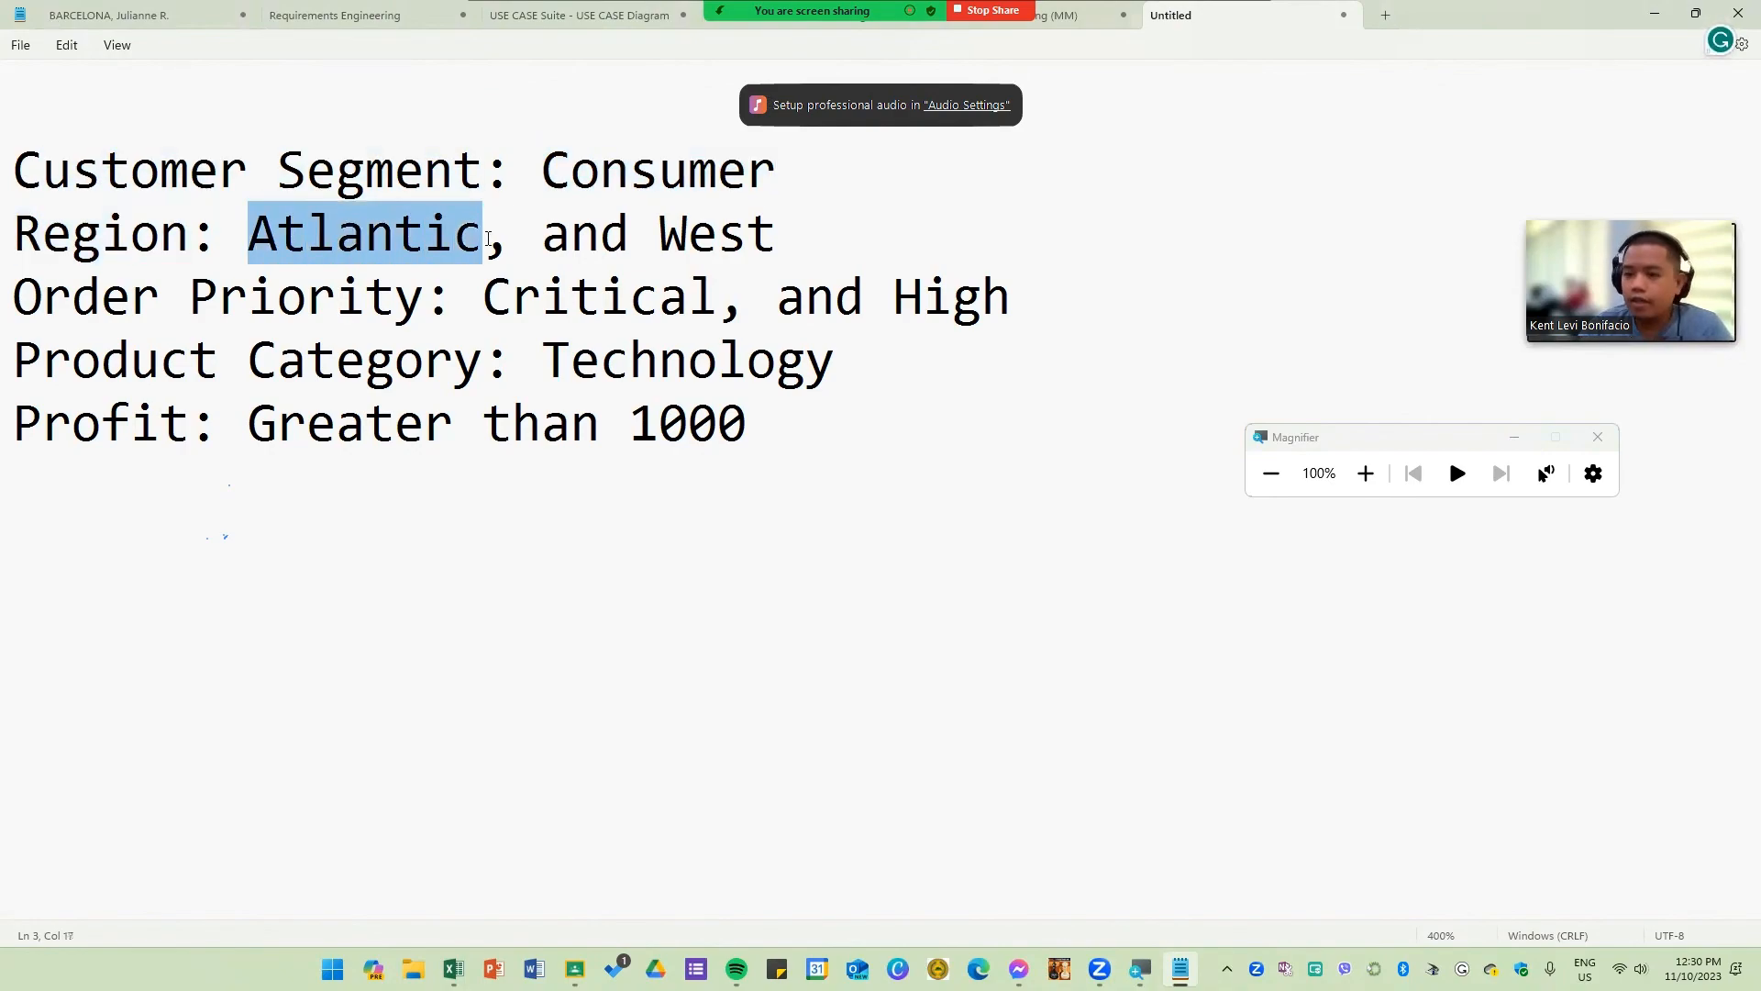
{"action": "double_click", "coordinate": [758, 228]}
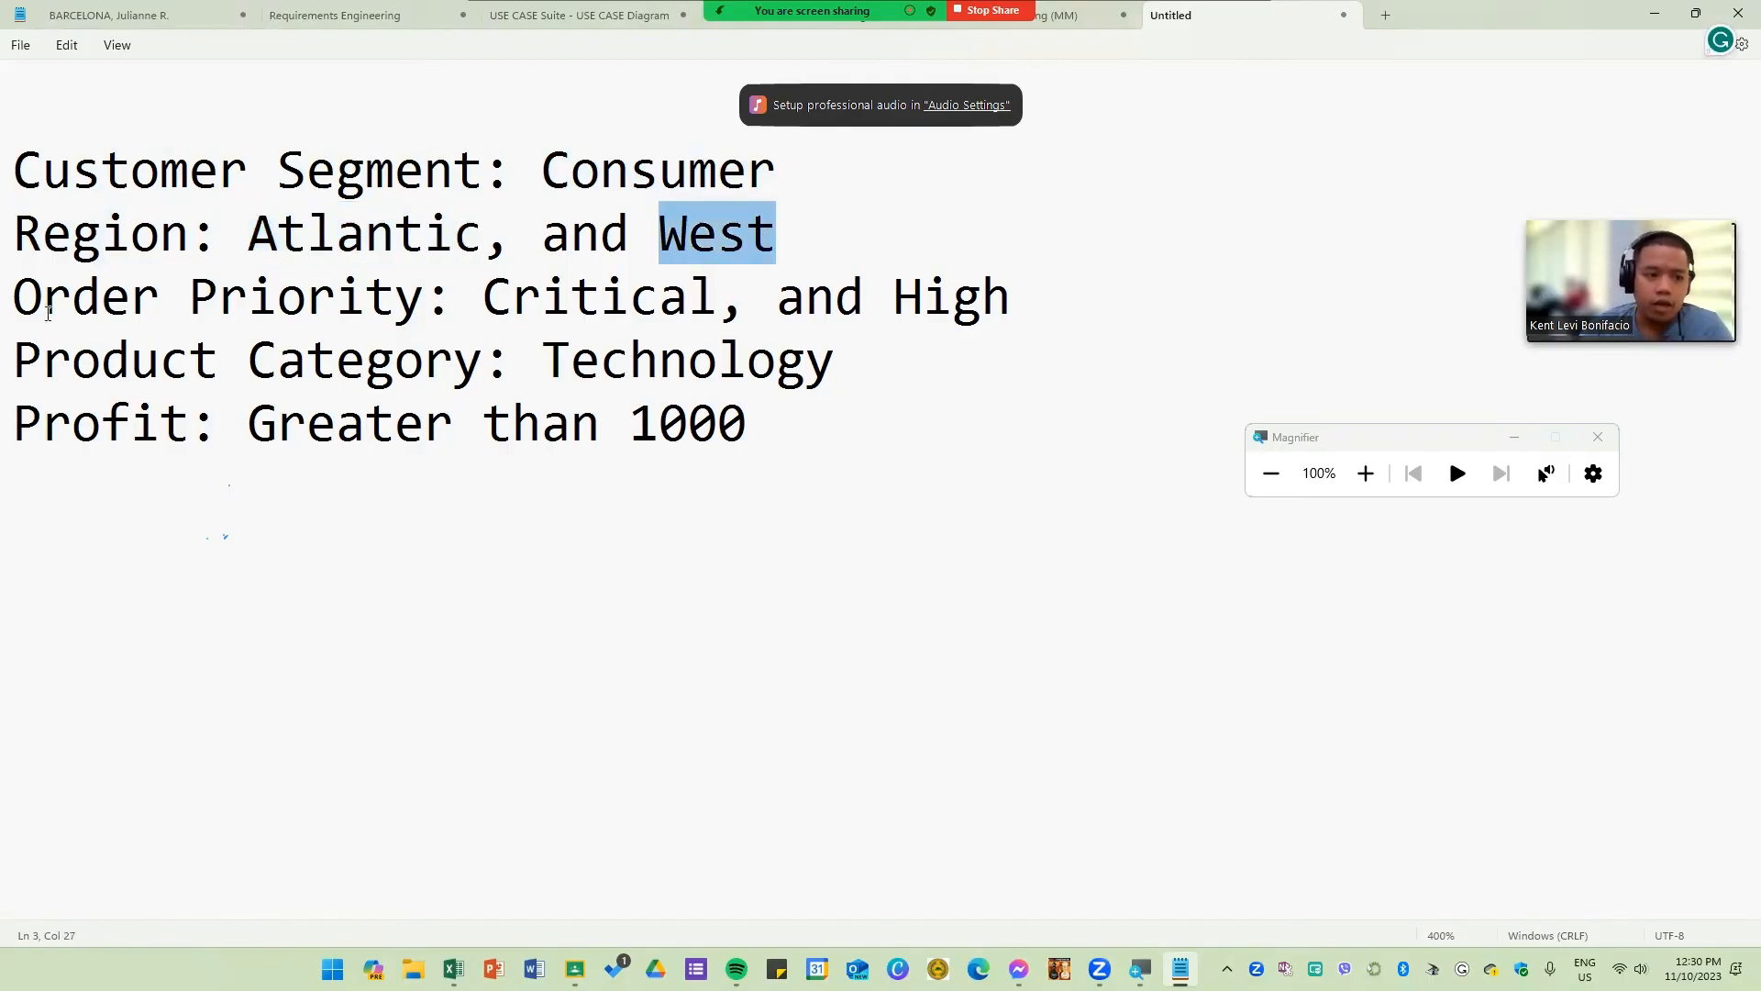